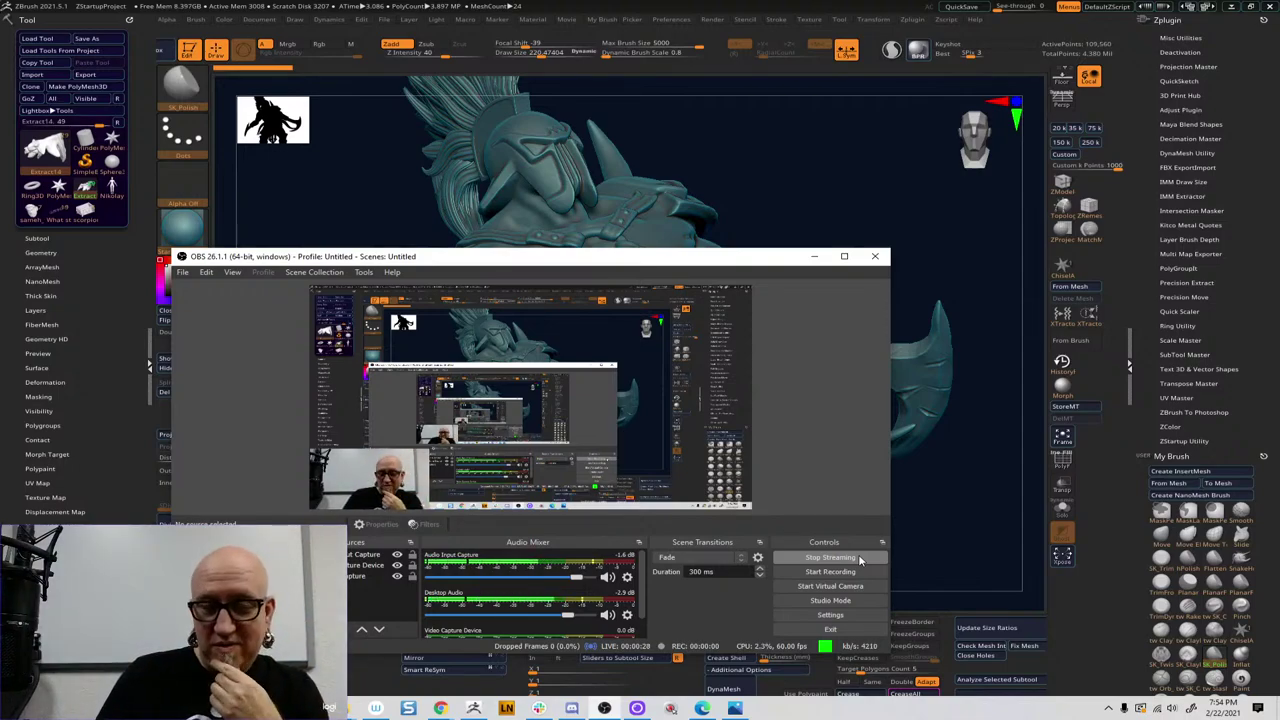
Switch to ZBrush, load the scorpionHeartBox_25 tool and expand its subtool list
click(963, 474)
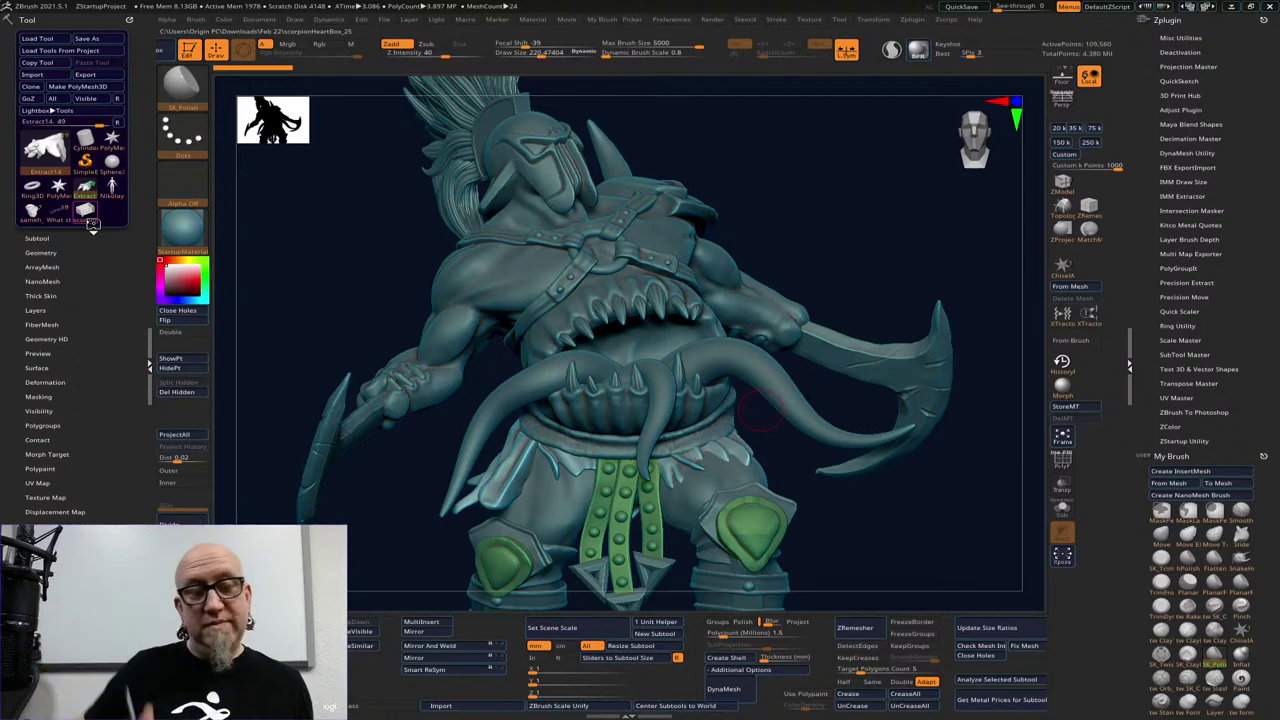
click(91, 222)
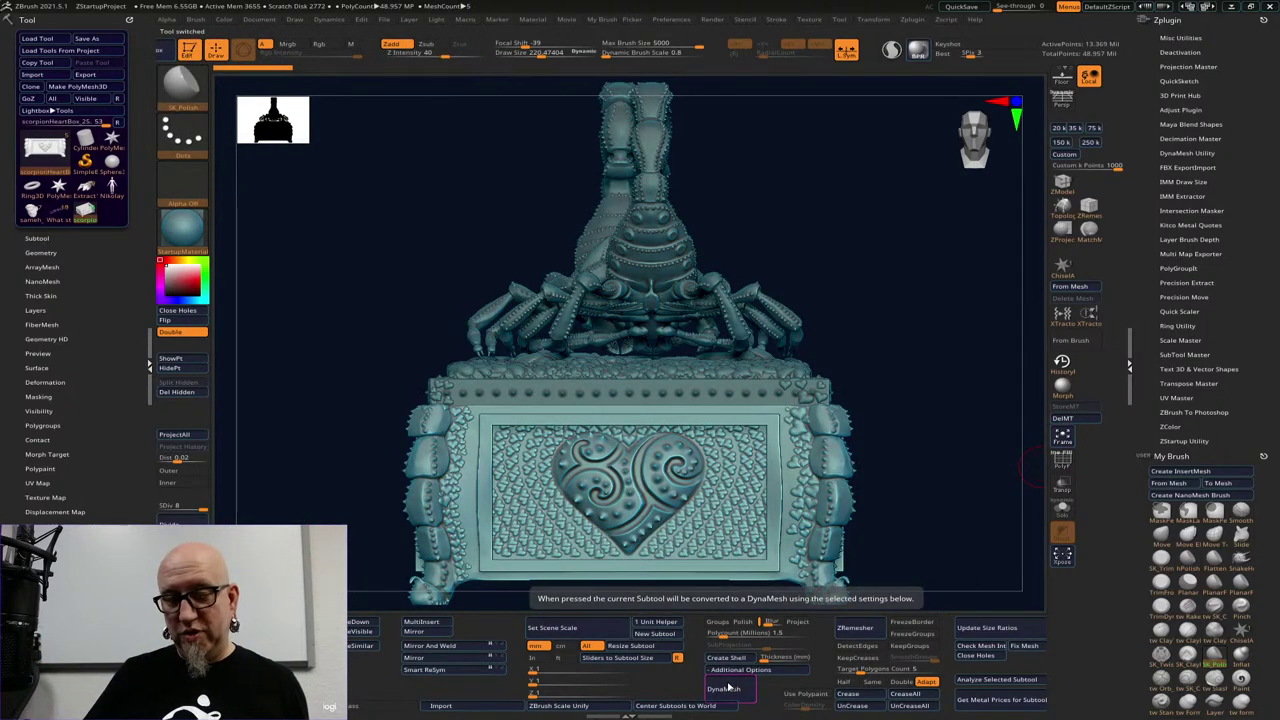
click(726, 688)
drag(966, 414, 888, 430)
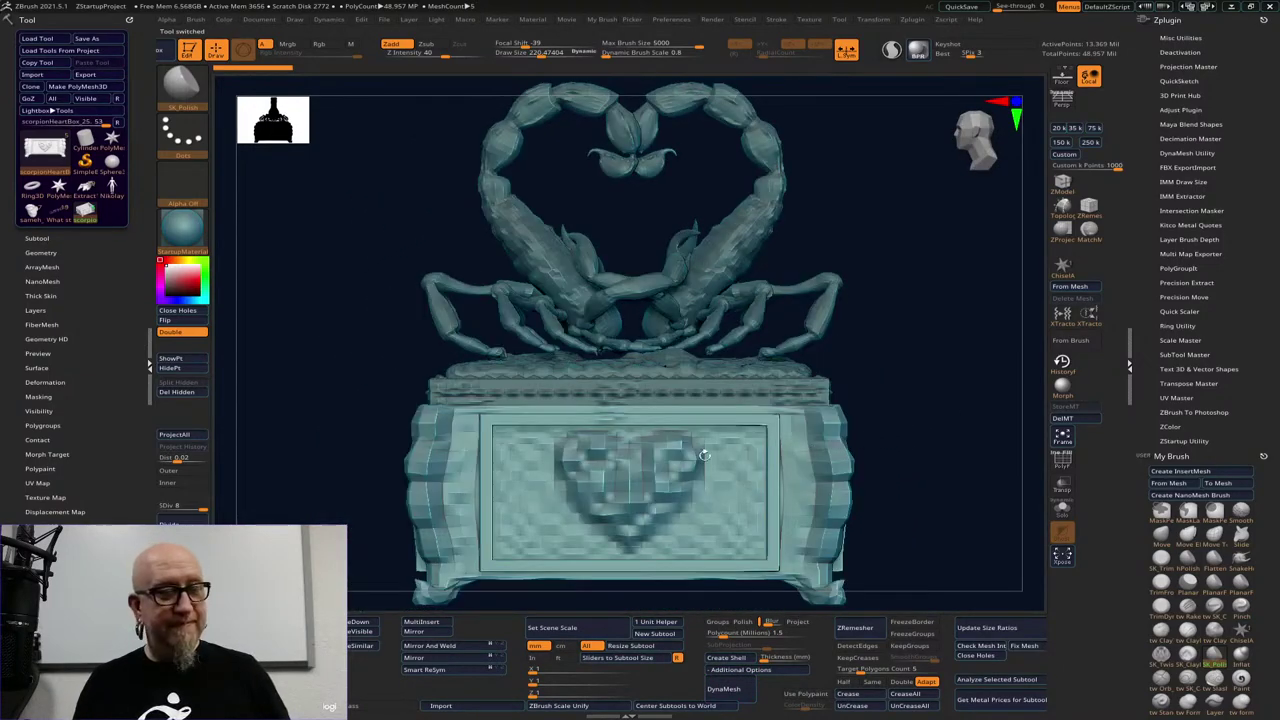
key(ctrl+z)
click(38, 238)
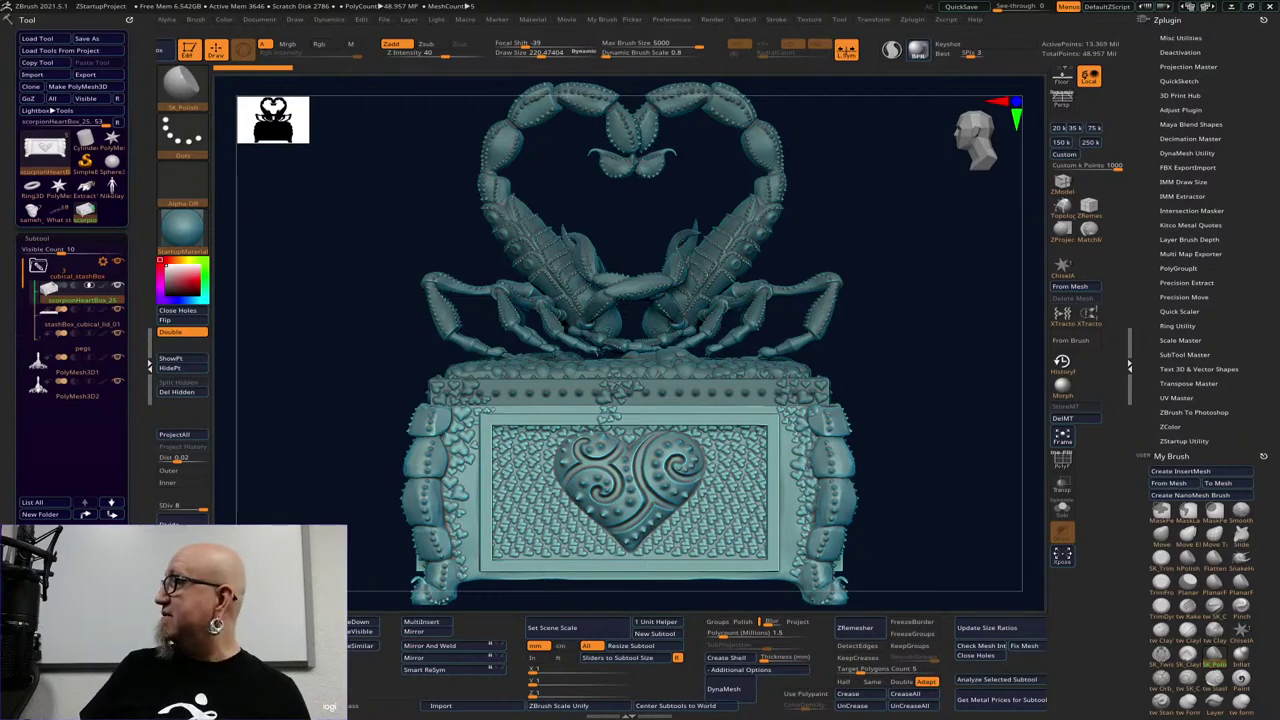
Examine the scorpion heart box from the front and from below, including its front heart panel and scorpion figures
key(alt+Tab)
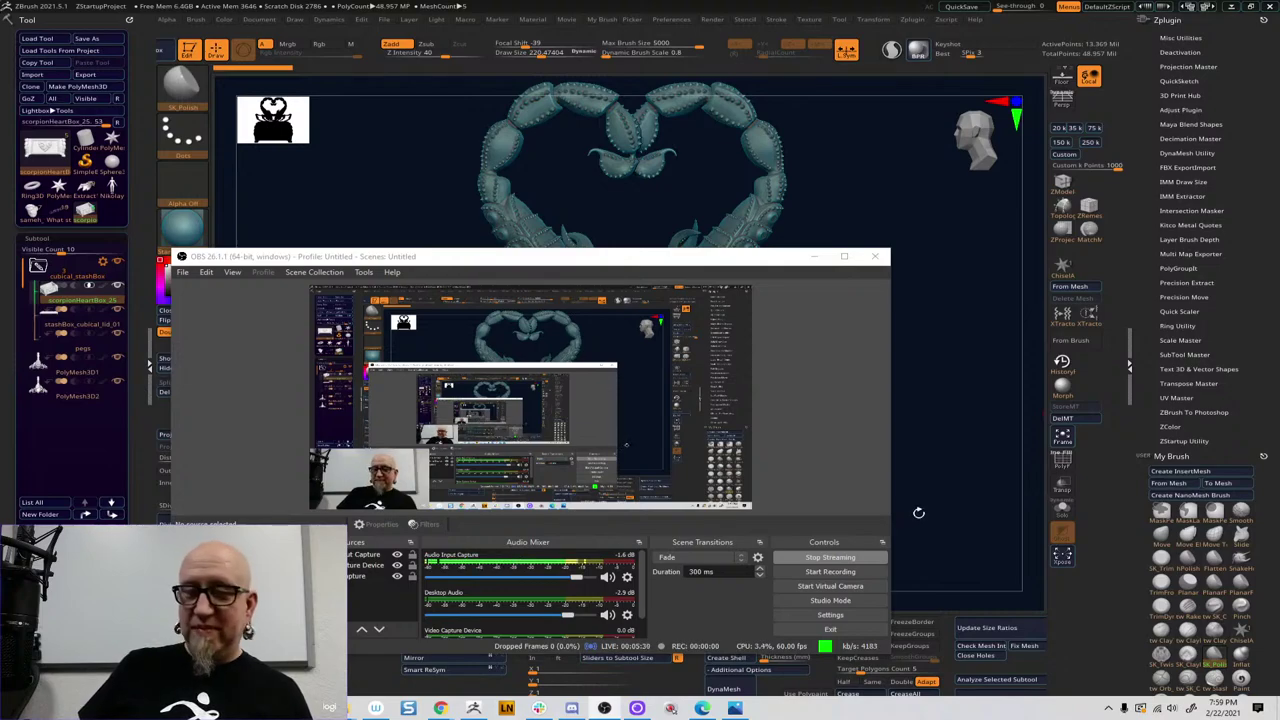
click(918, 512)
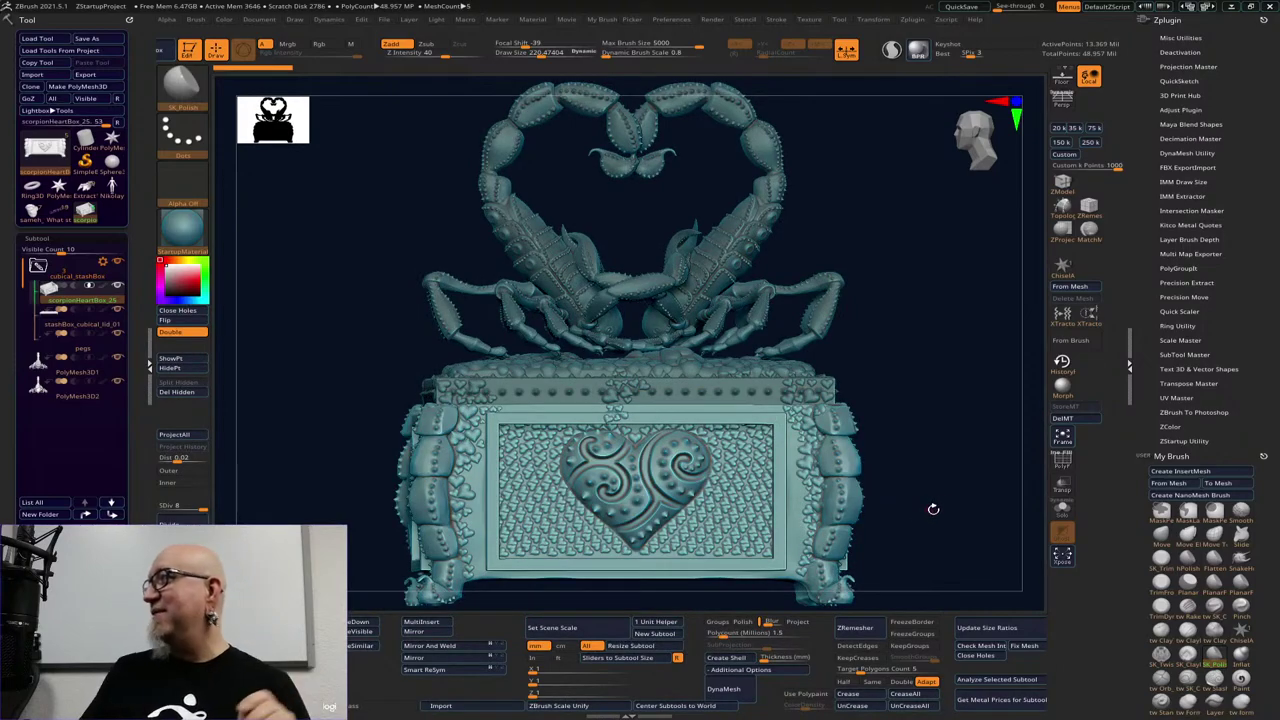
drag(953, 485, 950, 496)
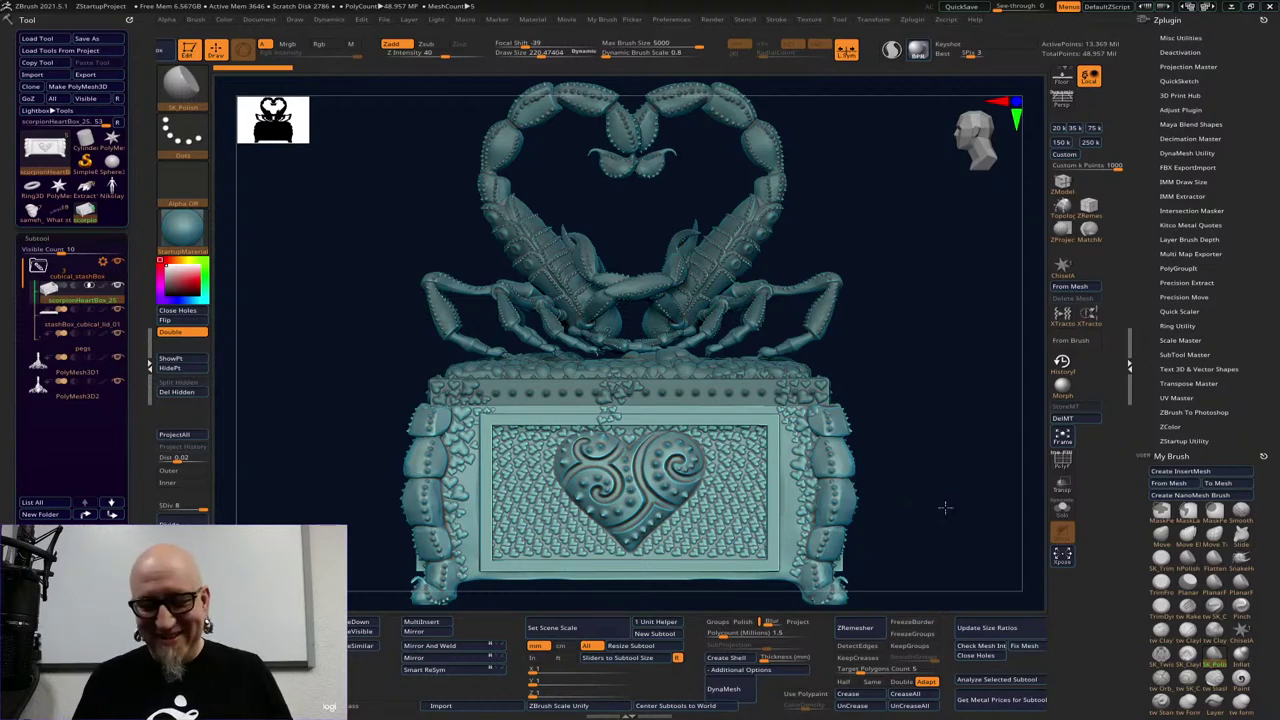
key(shift+d)
alt+drag(939, 521, 923, 435)
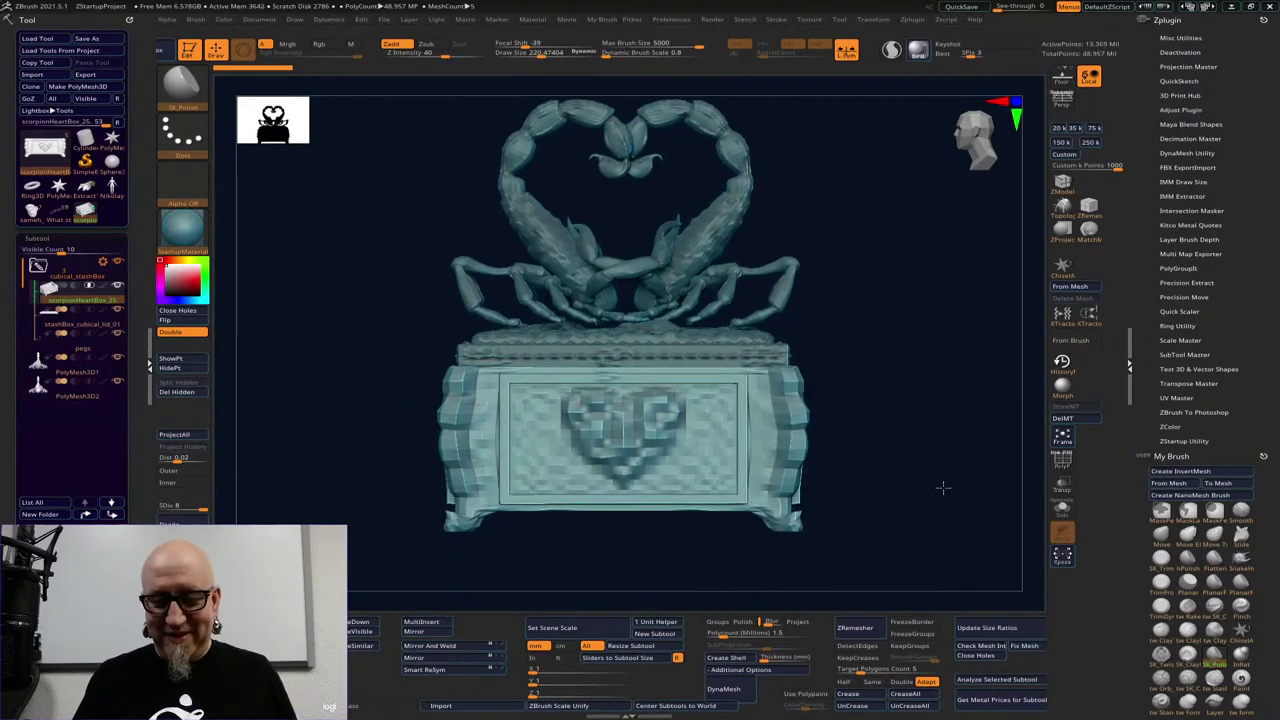
alt+drag(944, 488, 924, 525)
key(d)
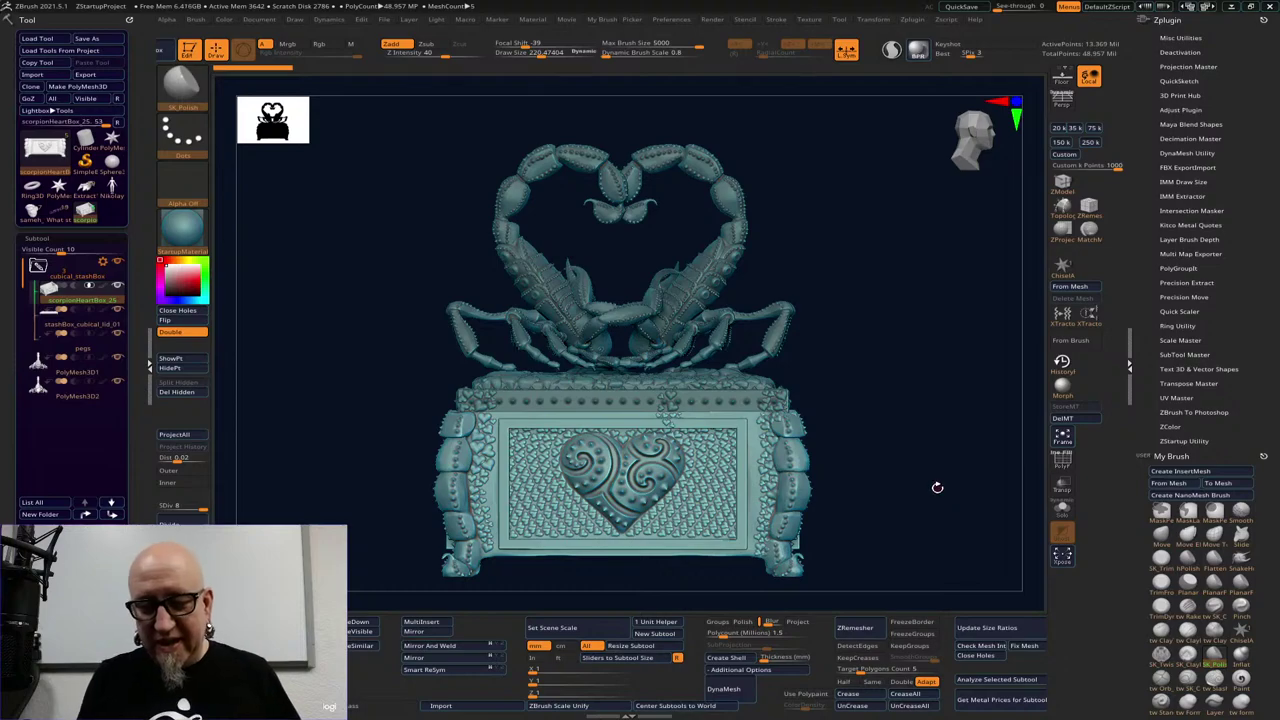
key(shift+d)
mouse_move(934, 506)
mouse_down()
mouse_move(970, 514)
mouse_move(953, 522)
mouse_move(921, 467)
mouse_up()
key(super)
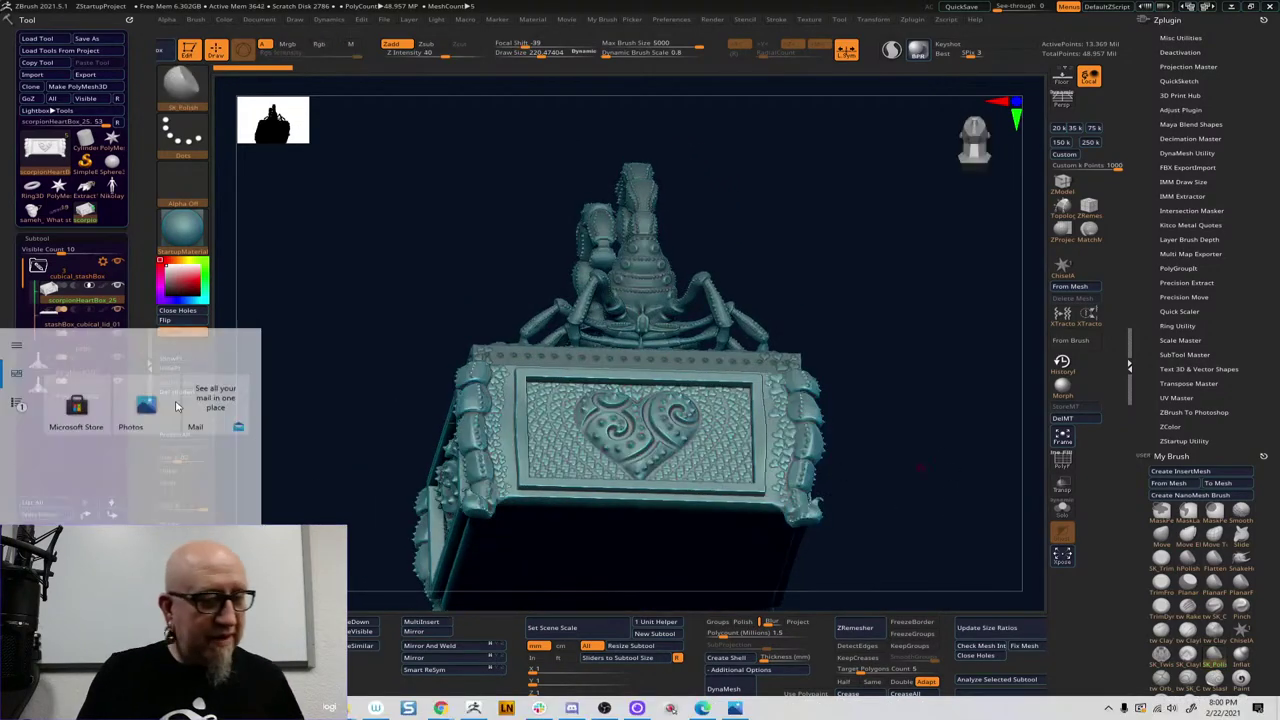
drag(275, 255, 300, 271)
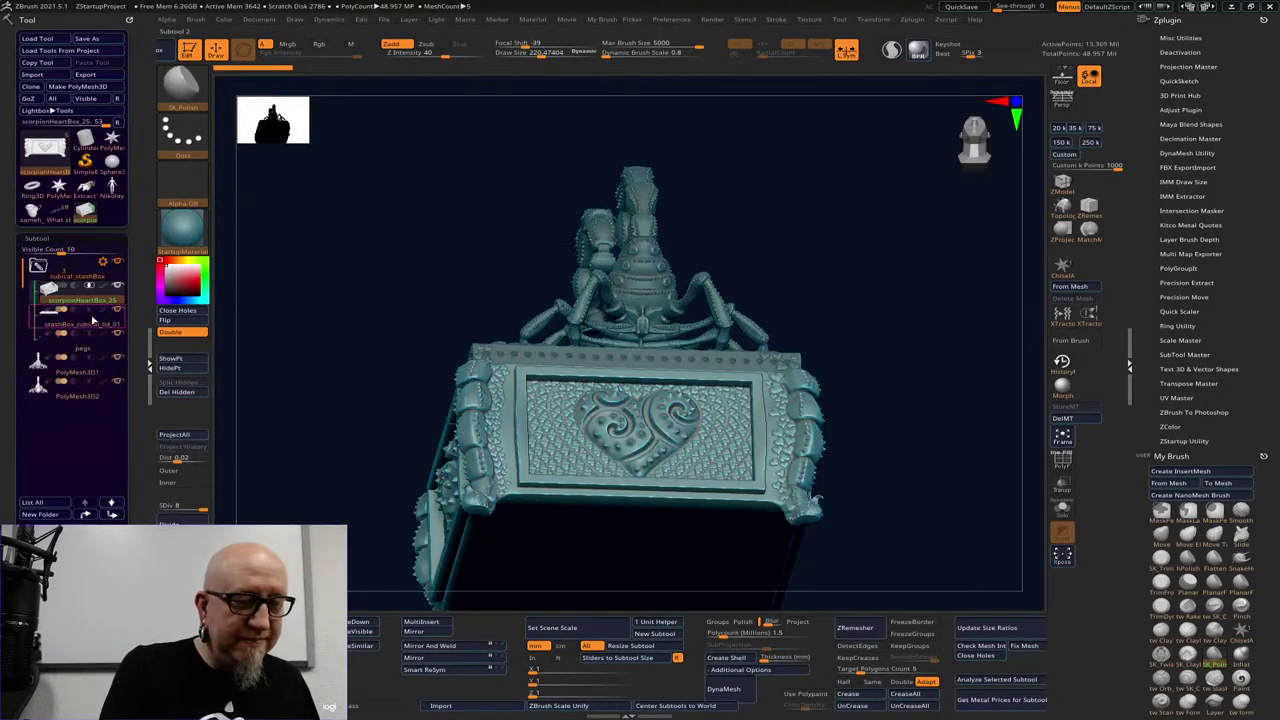
Make stashBox_cubical_lid_01 the active subtool and hide the other parts of the cubical_stashBox folder
click(86, 318)
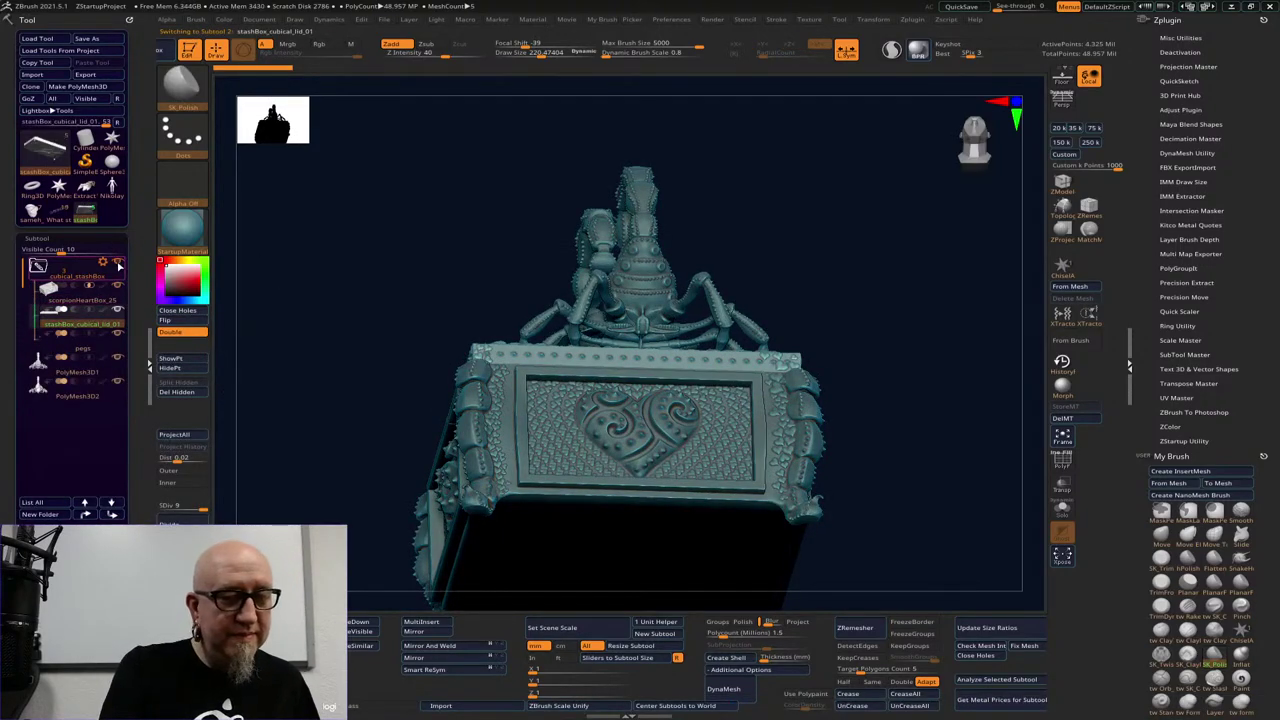
shift+click(118, 262)
drag(240, 440, 280, 380)
Examine the scorpion relief and corner pegs on the underside of the box lid
drag(914, 541, 934, 363)
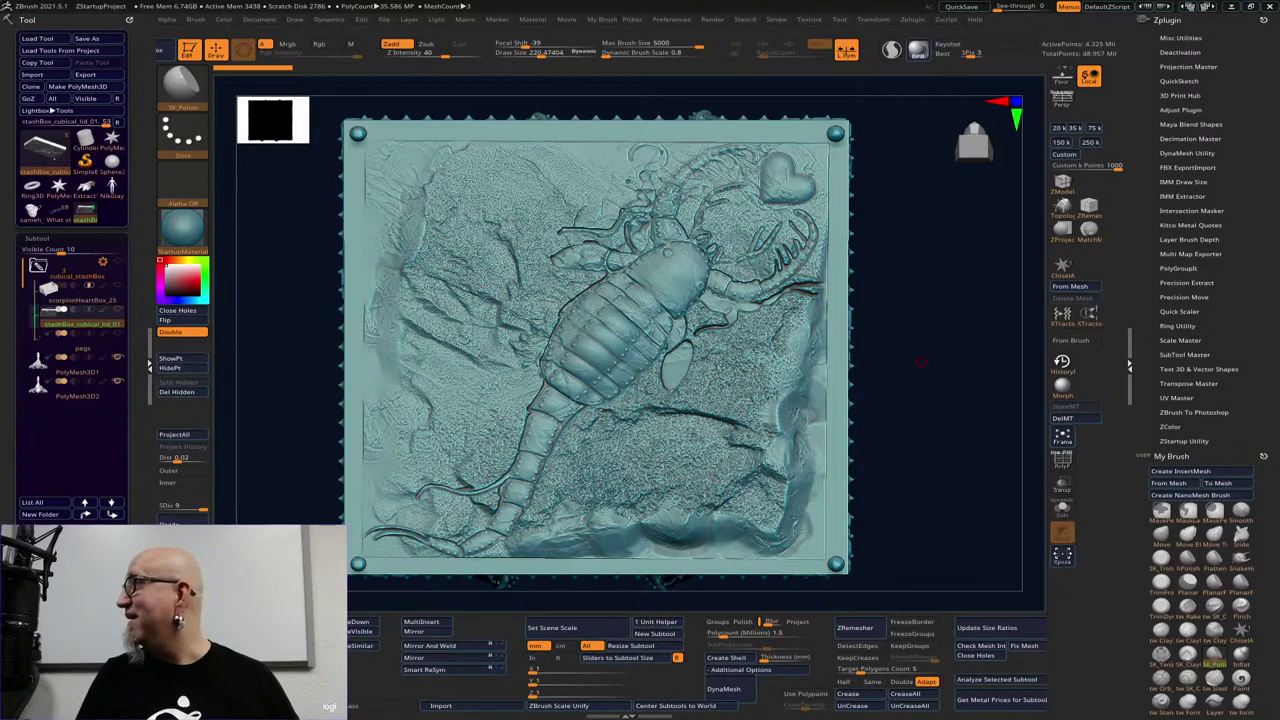
key(alt+Tab)
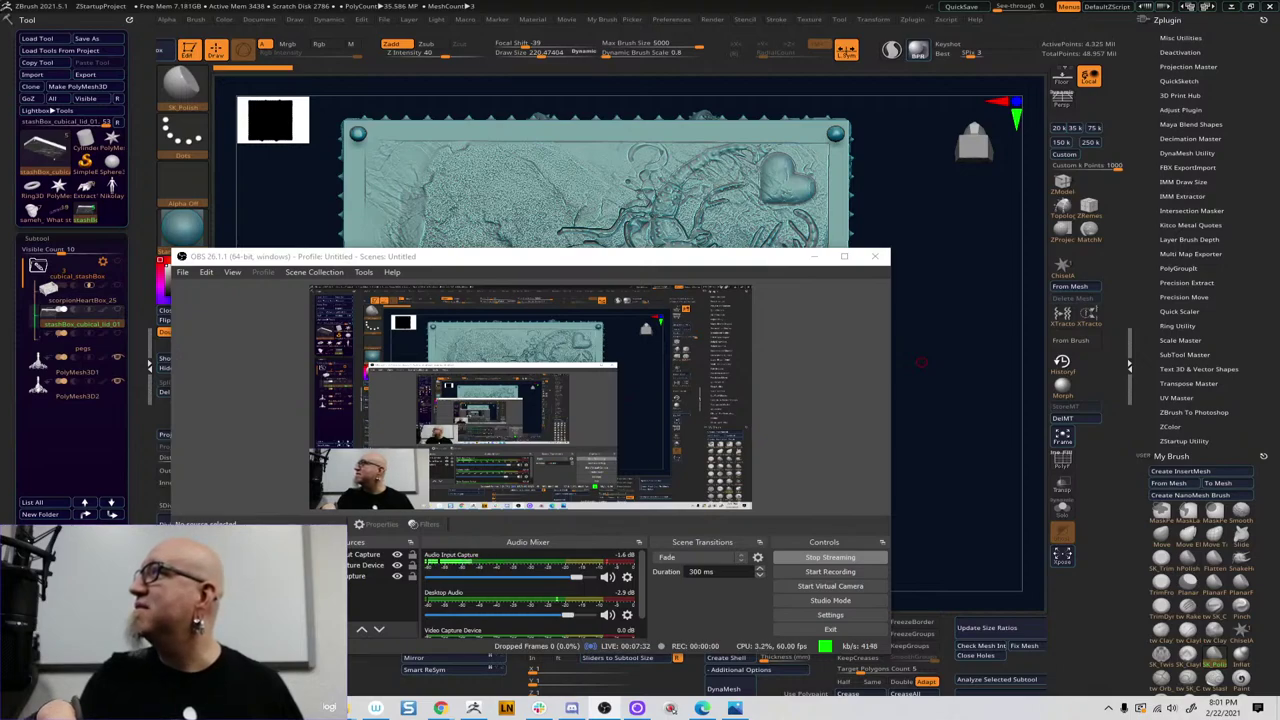
click(891, 315)
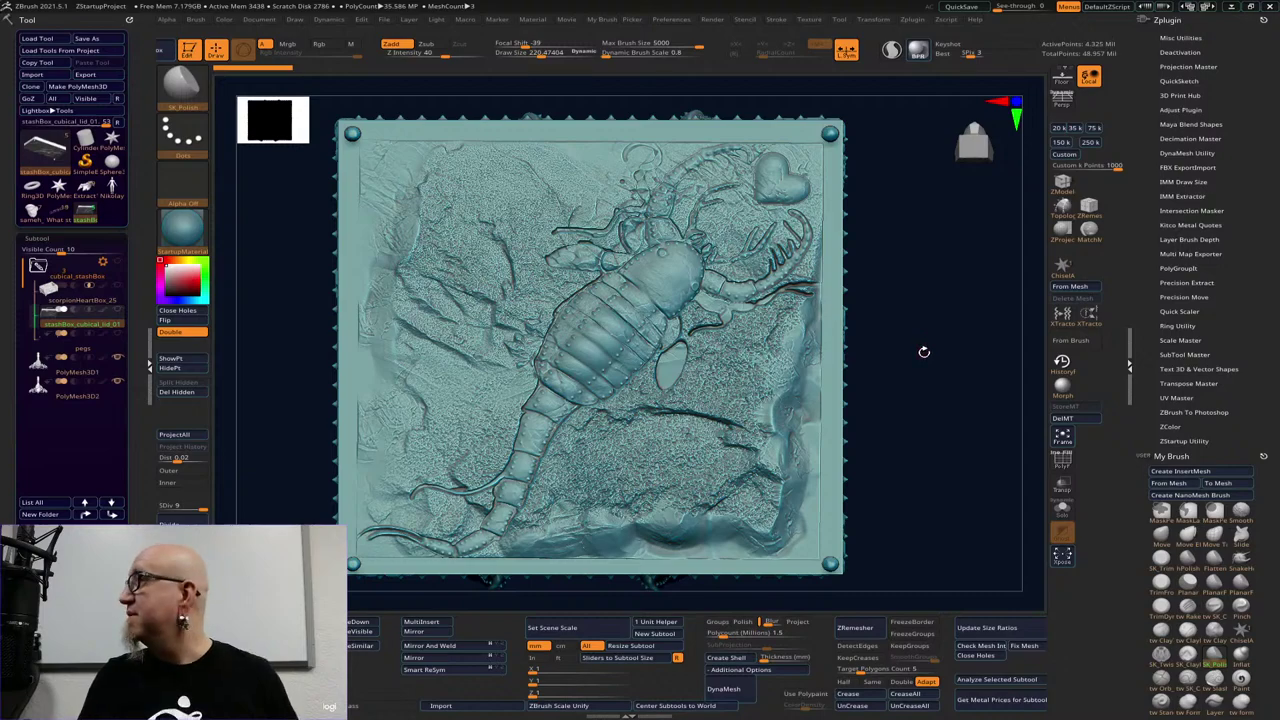
mouse_move(927, 349)
mouse_down()
mouse_move(923, 334)
mouse_move(928, 349)
mouse_up()
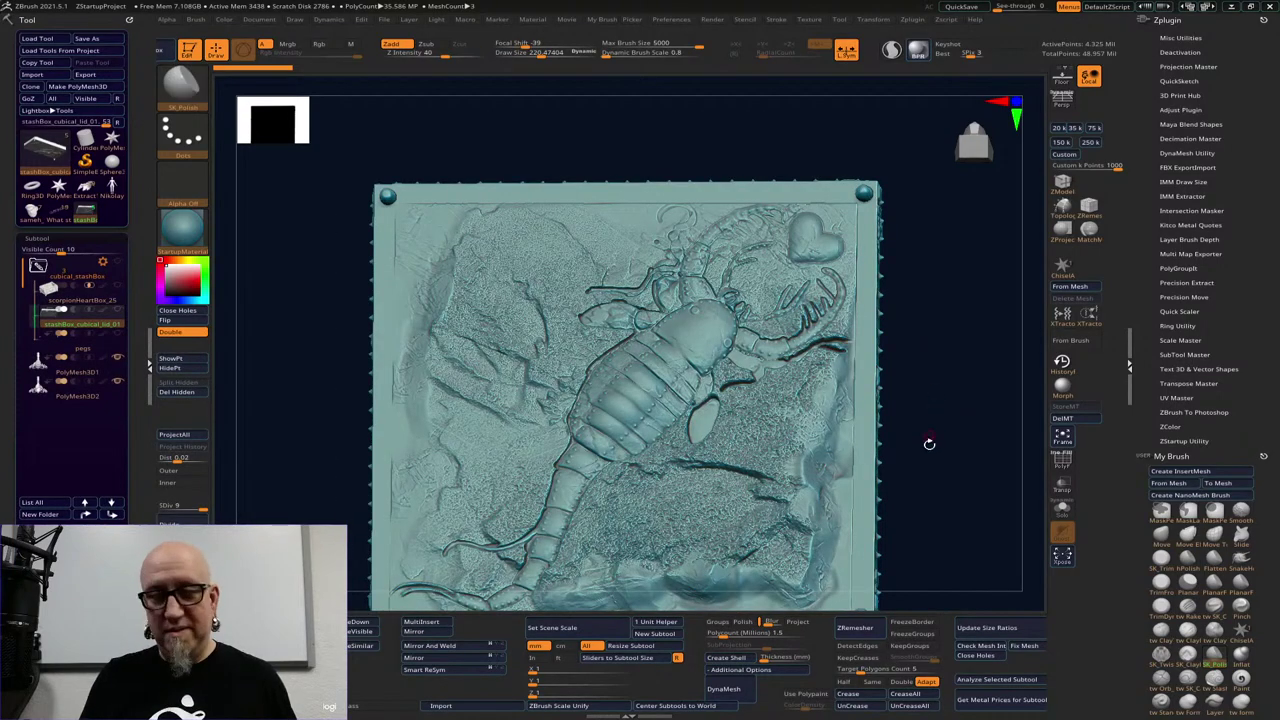
drag(927, 473, 916, 390)
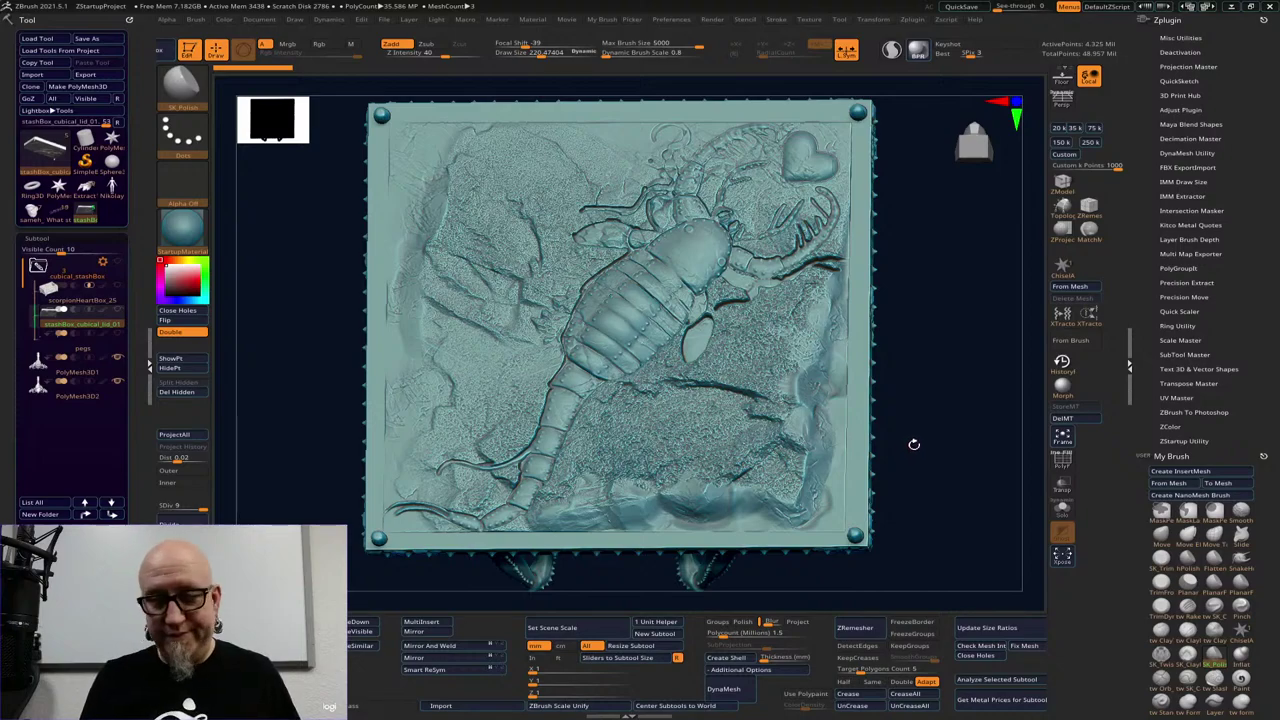
alt+drag(944, 501, 917, 446)
alt+drag(929, 360, 943, 471)
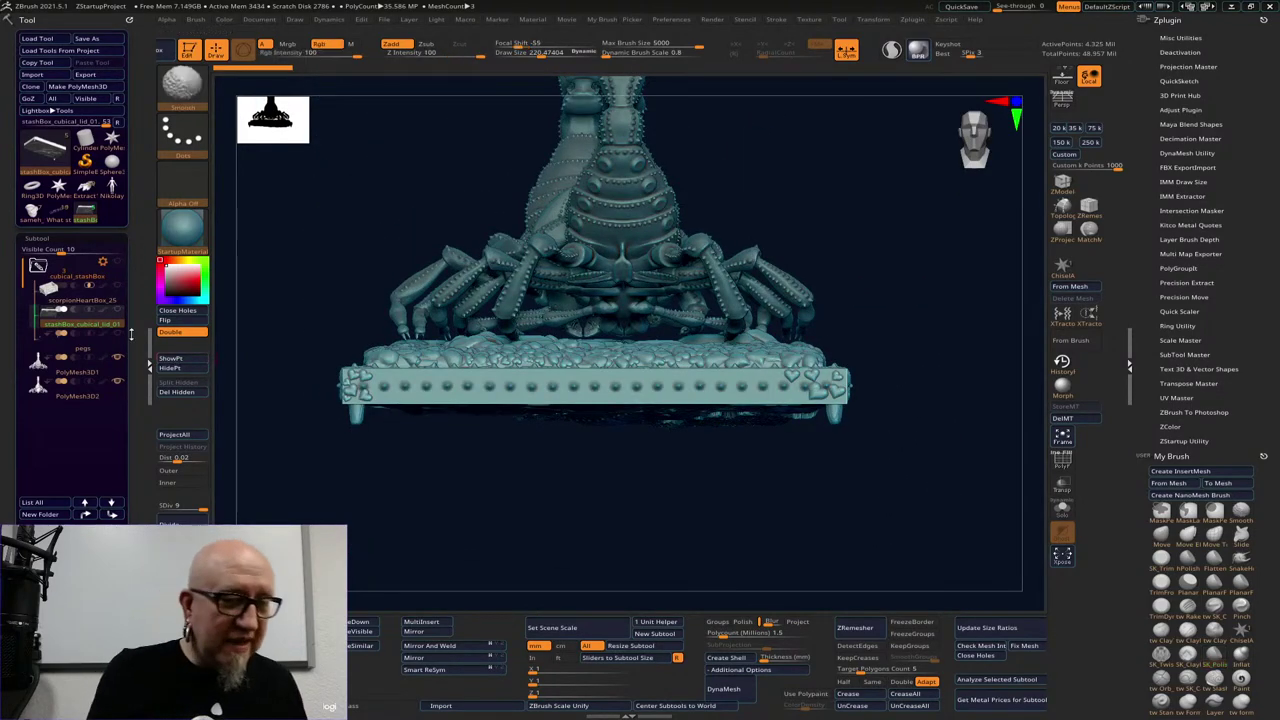
Make the scorpionHeartBox_25 subtool active and hide the PolyMesh3D1 and PolyMesh3D2 scorpions so only the box shows
mouse_move(117, 357)
mouse_down()
mouse_move(117, 381)
mouse_move(117, 357)
mouse_up()
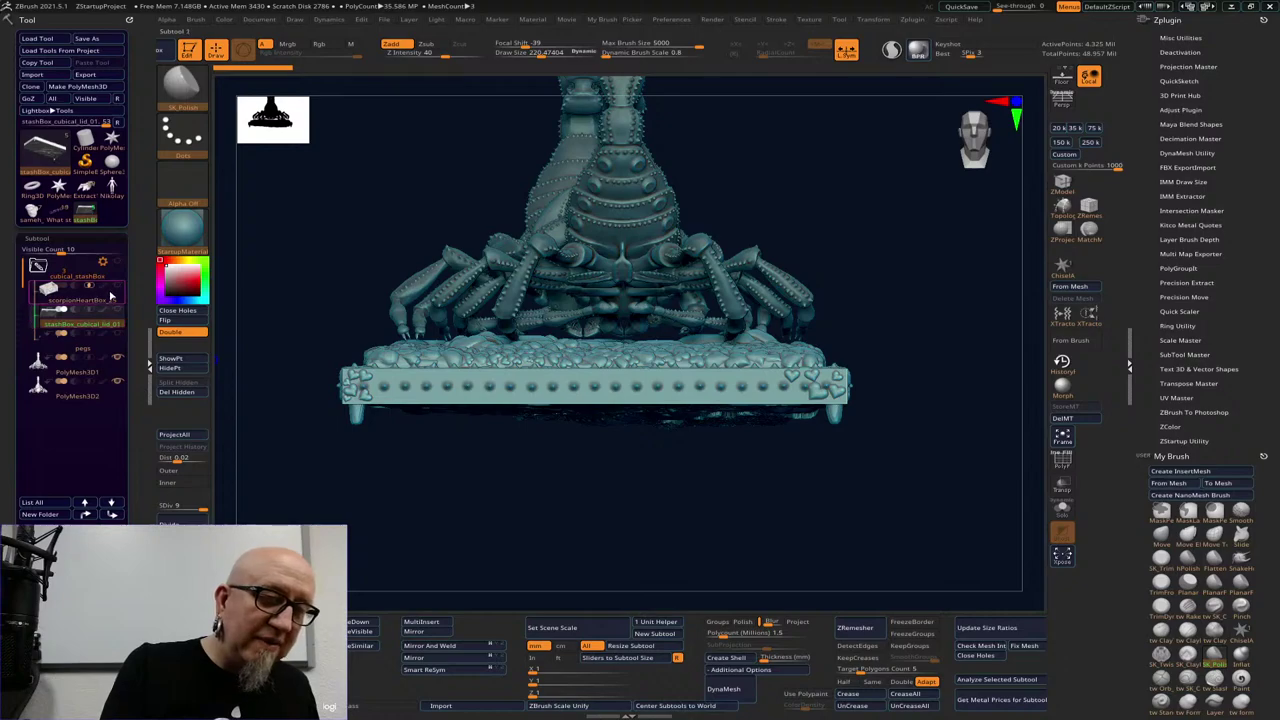
click(110, 297)
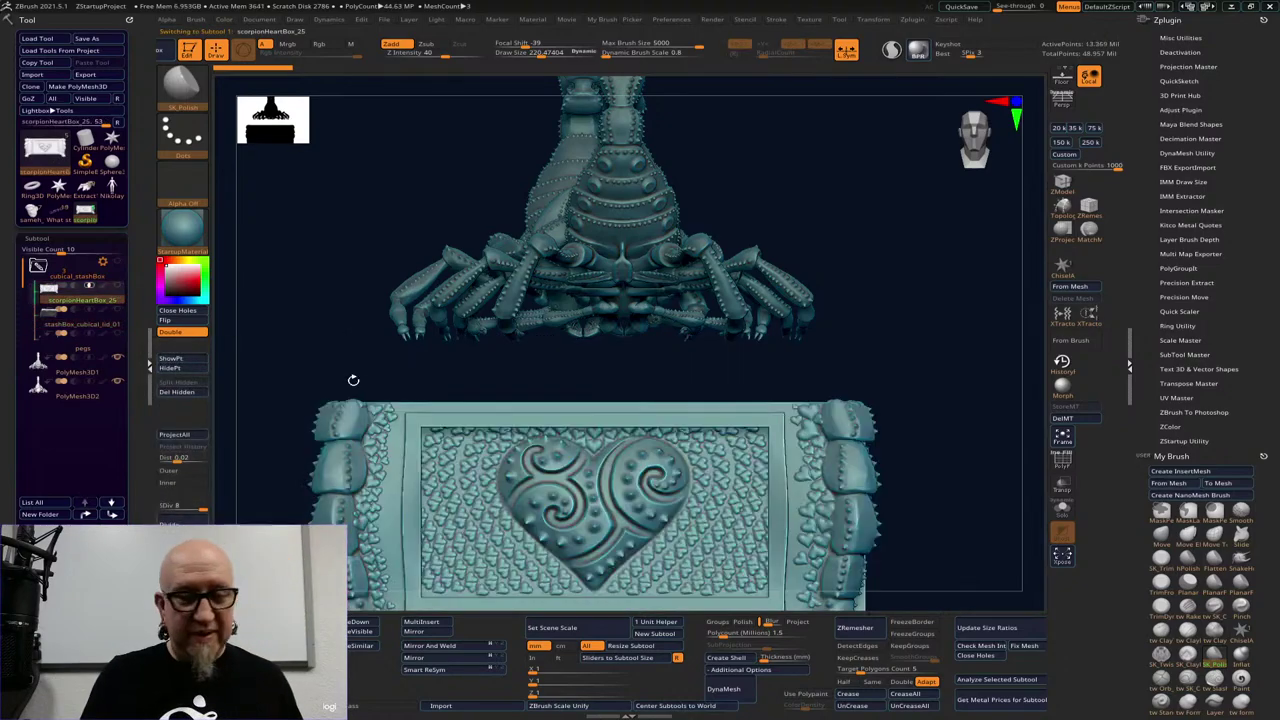
click(118, 382)
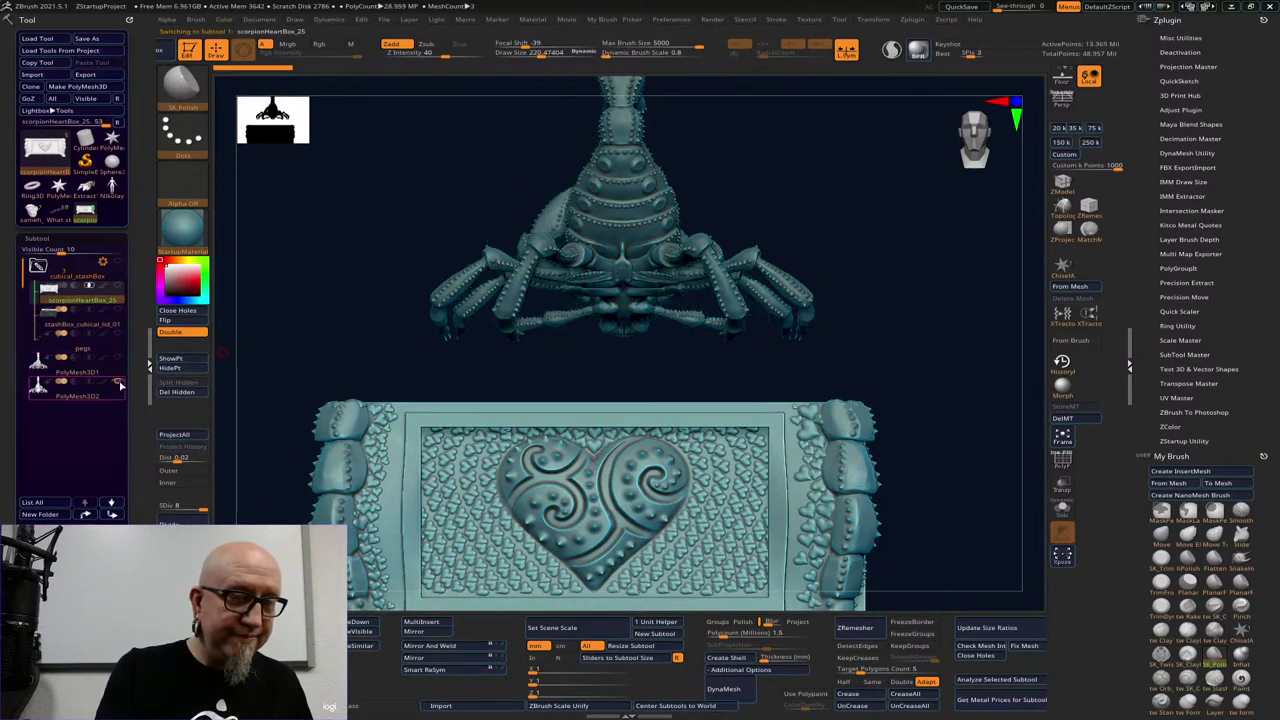
click(119, 383)
Examine the hollow inside of the box at an angle and straight on through its opening
alt+drag(960, 520, 971, 408)
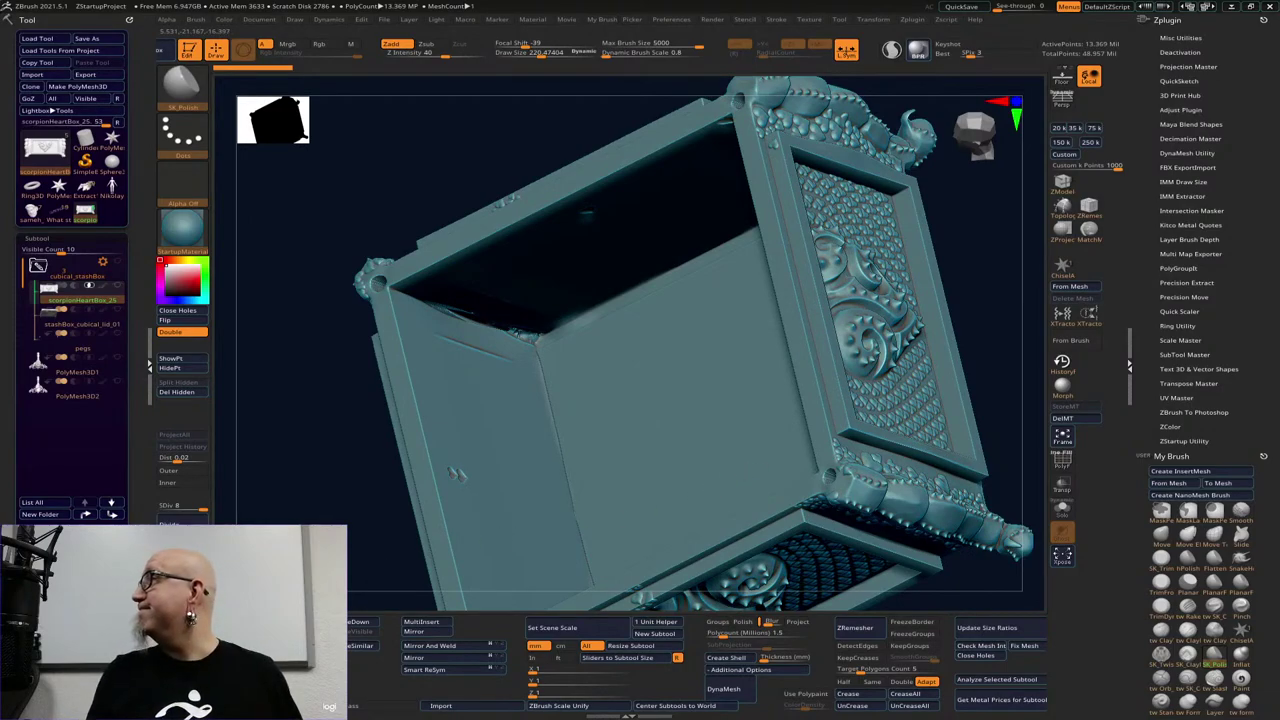
alt+drag(940, 577, 942, 552)
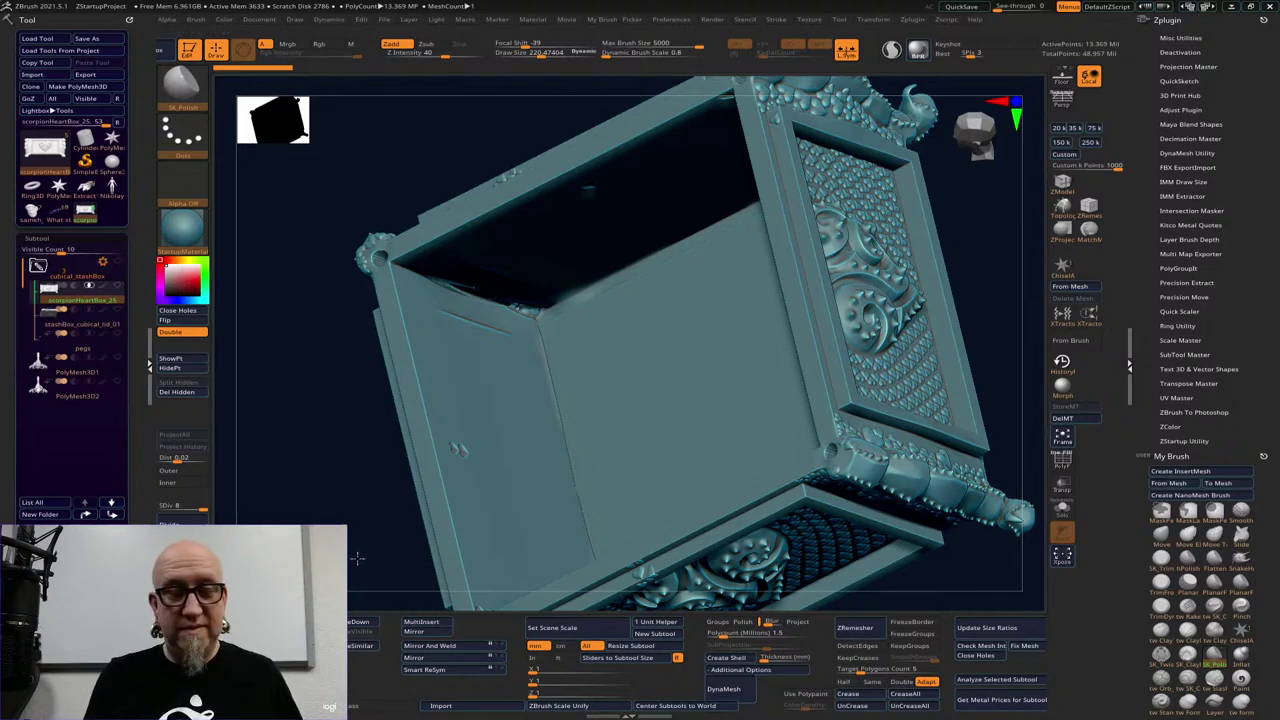
drag(357, 558, 383, 571)
drag(434, 534, 374, 494)
alt+drag(466, 523, 269, 403)
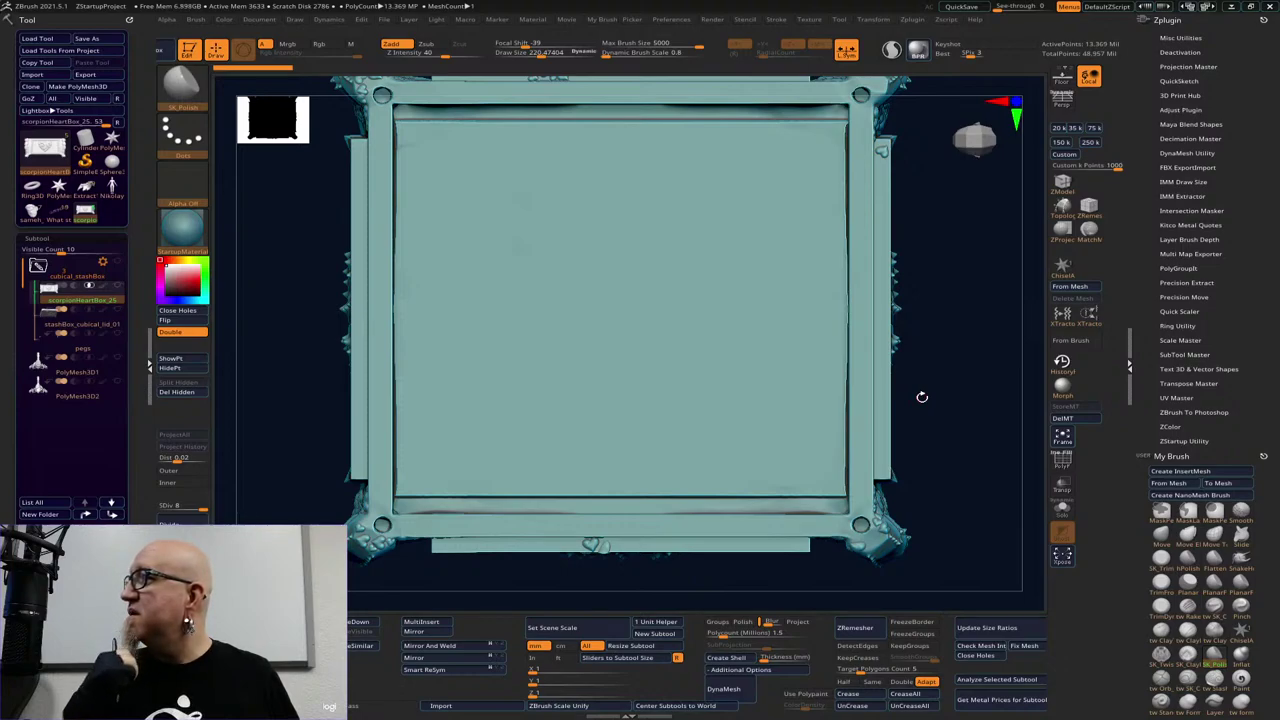
Increase the brush's draw size to about 1045
click(540, 625)
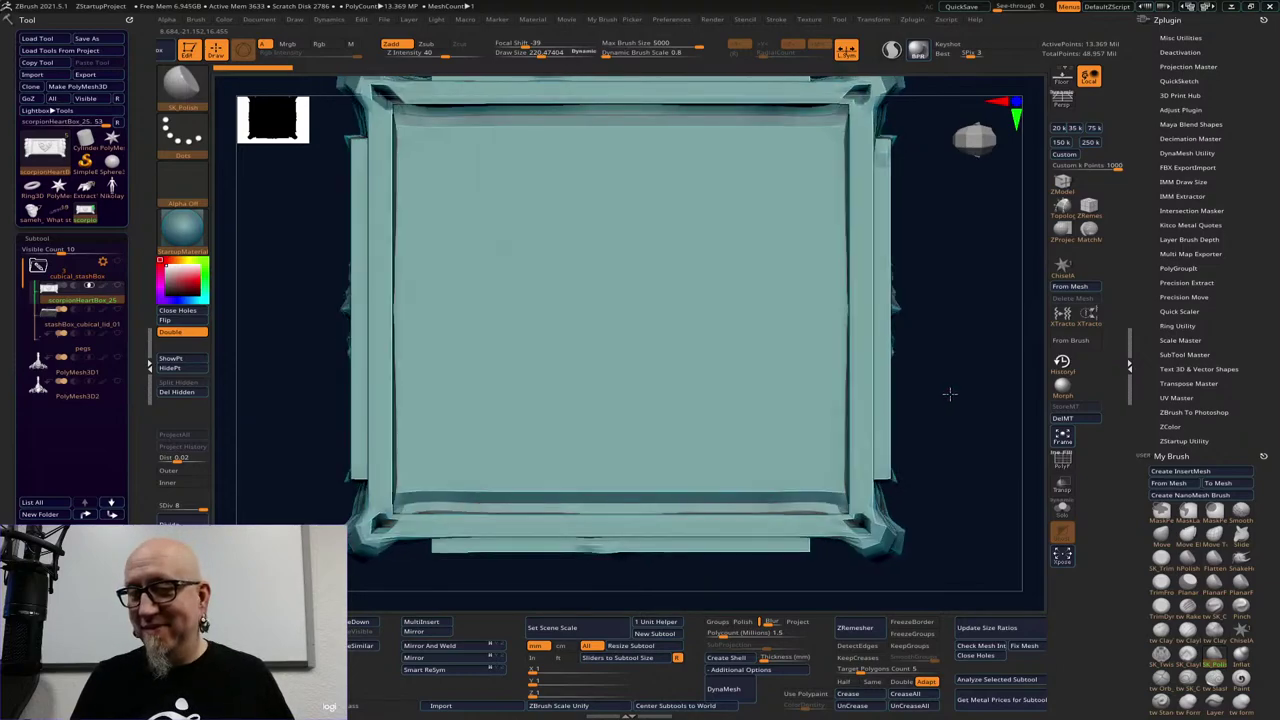
key(space)
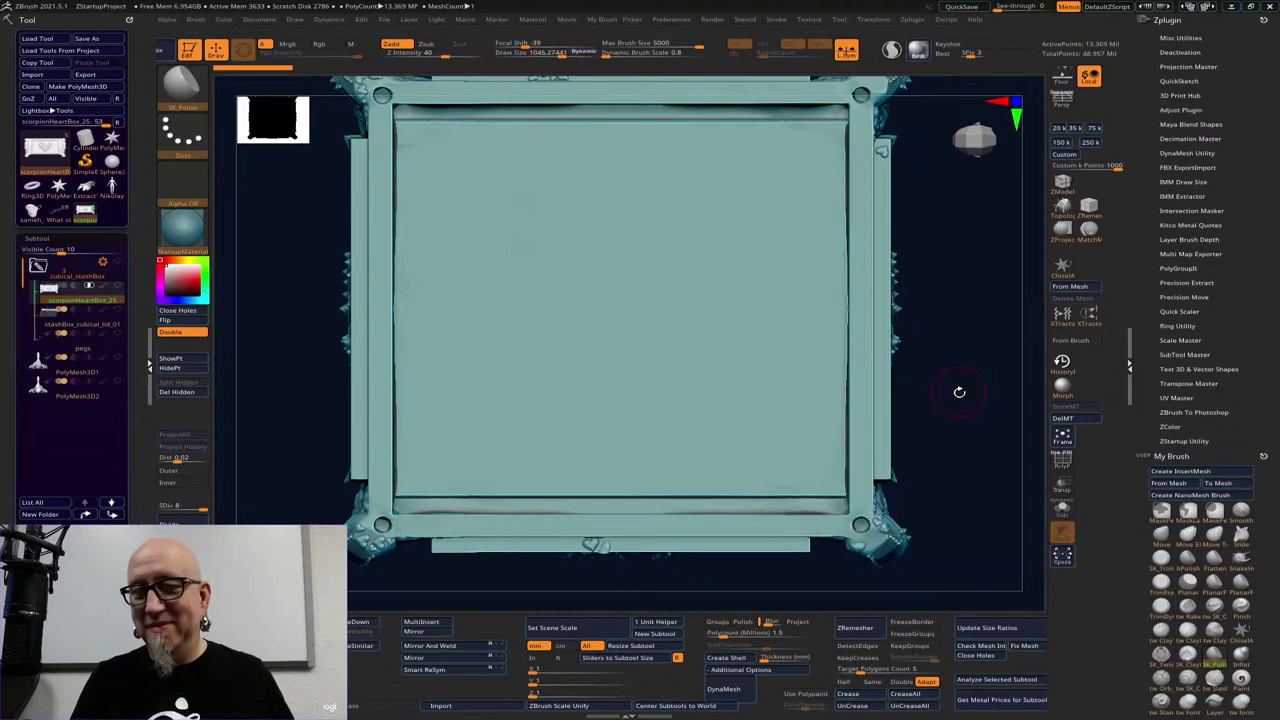
drag(957, 391, 786, 214)
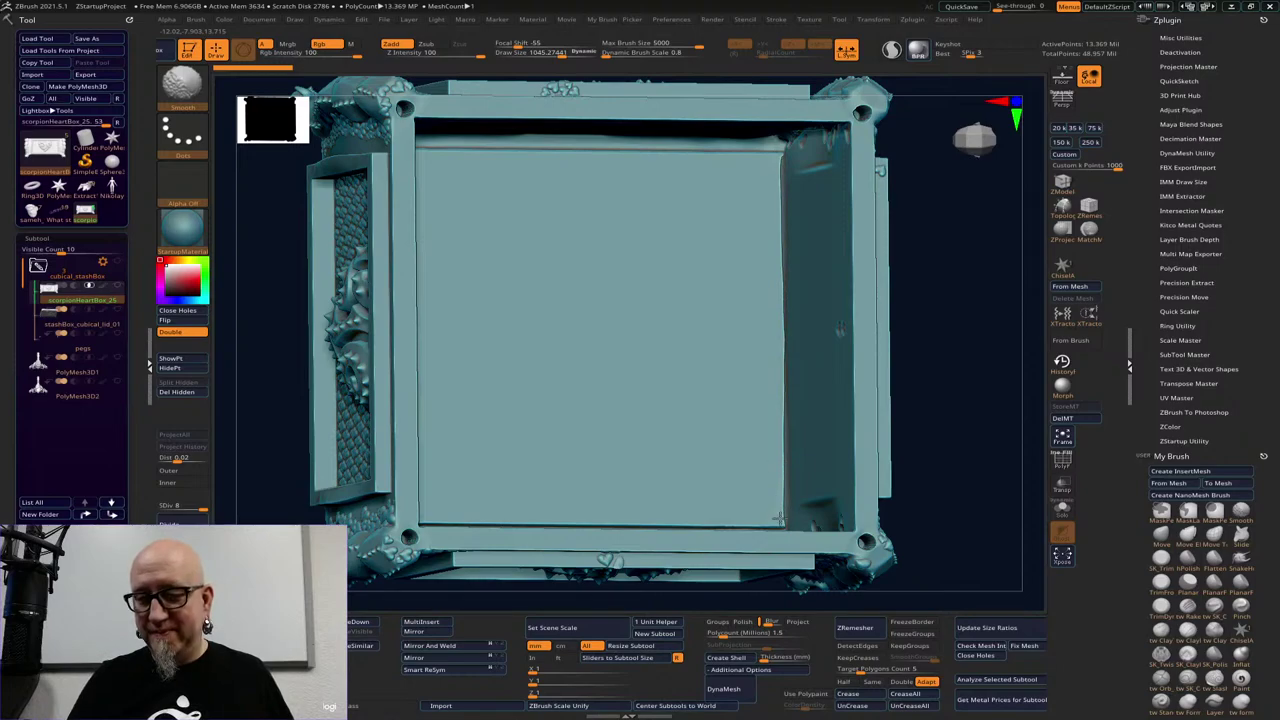
drag(949, 410, 835, 218)
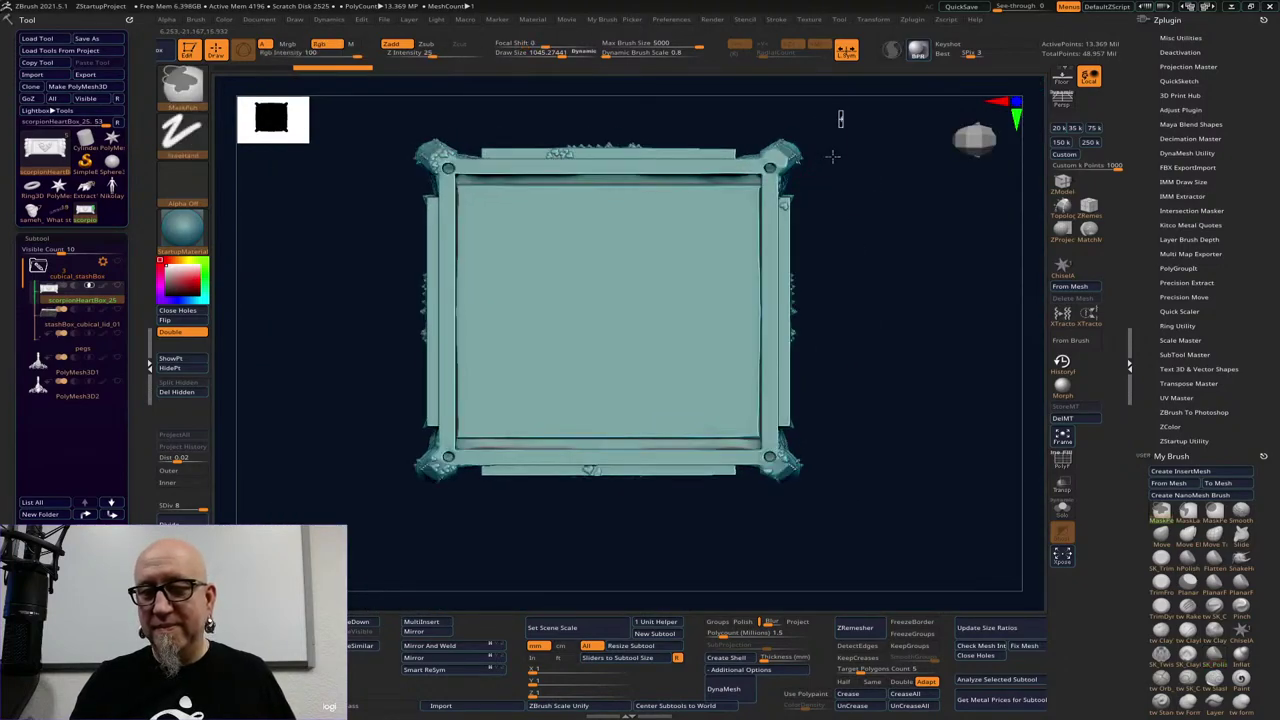
Mask the rim and outer walls on all four sides of the box, leaving the interior unmasked
ctrl+drag(843, 110, 755, 507)
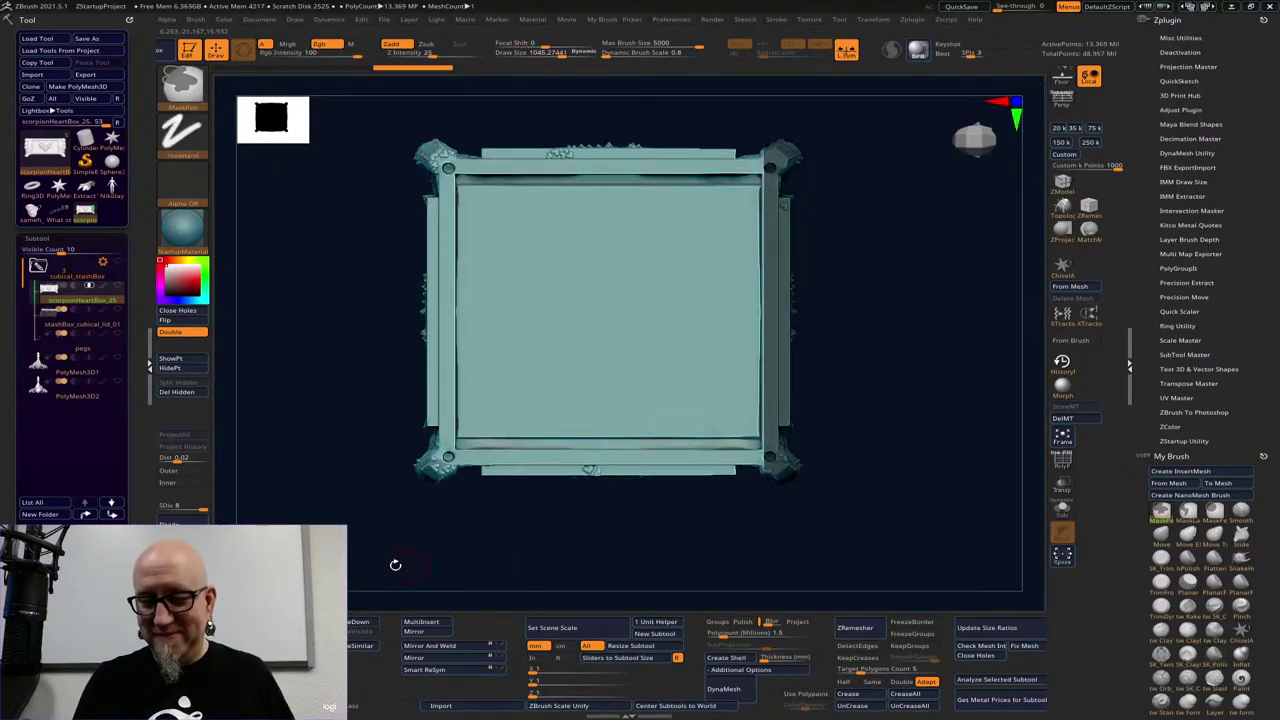
ctrl+drag(386, 535, 812, 452)
ctrl+drag(373, 121, 452, 525)
ctrl+drag(390, 108, 867, 171)
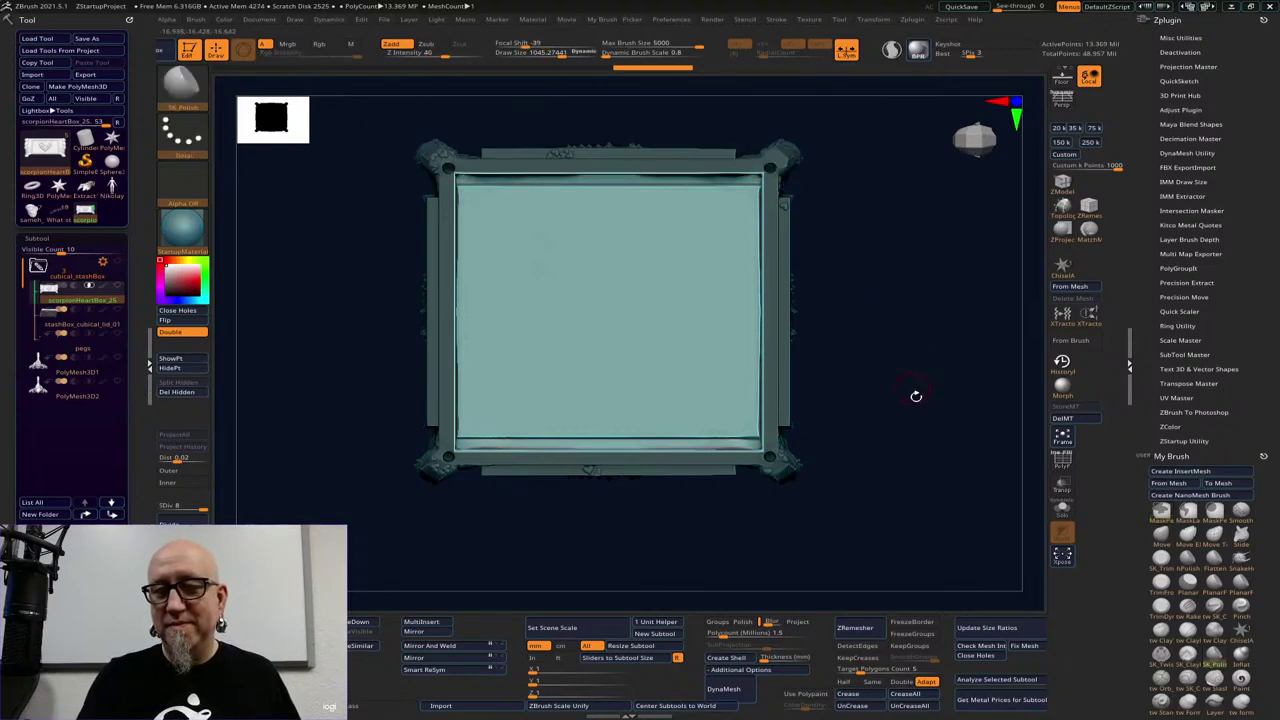
Add the bottom edge and feet of the box to the mask from the side
drag(923, 422, 863, 354)
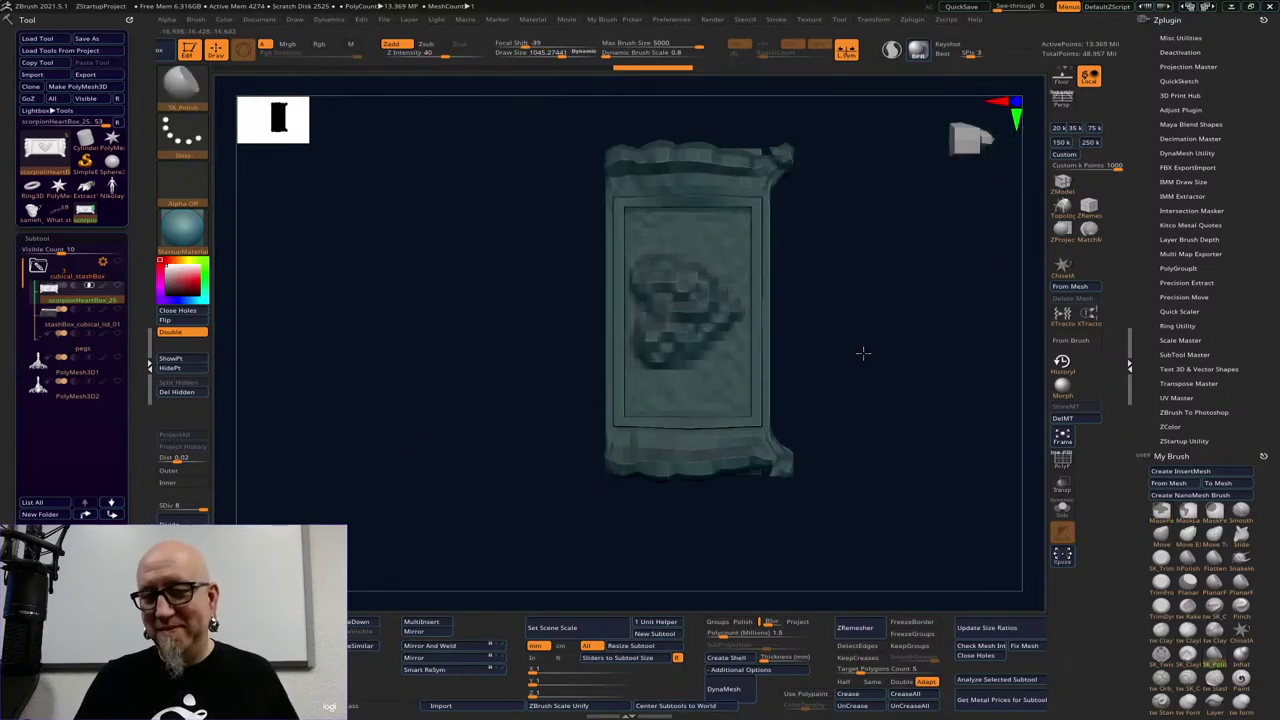
ctrl+drag(852, 112, 767, 491)
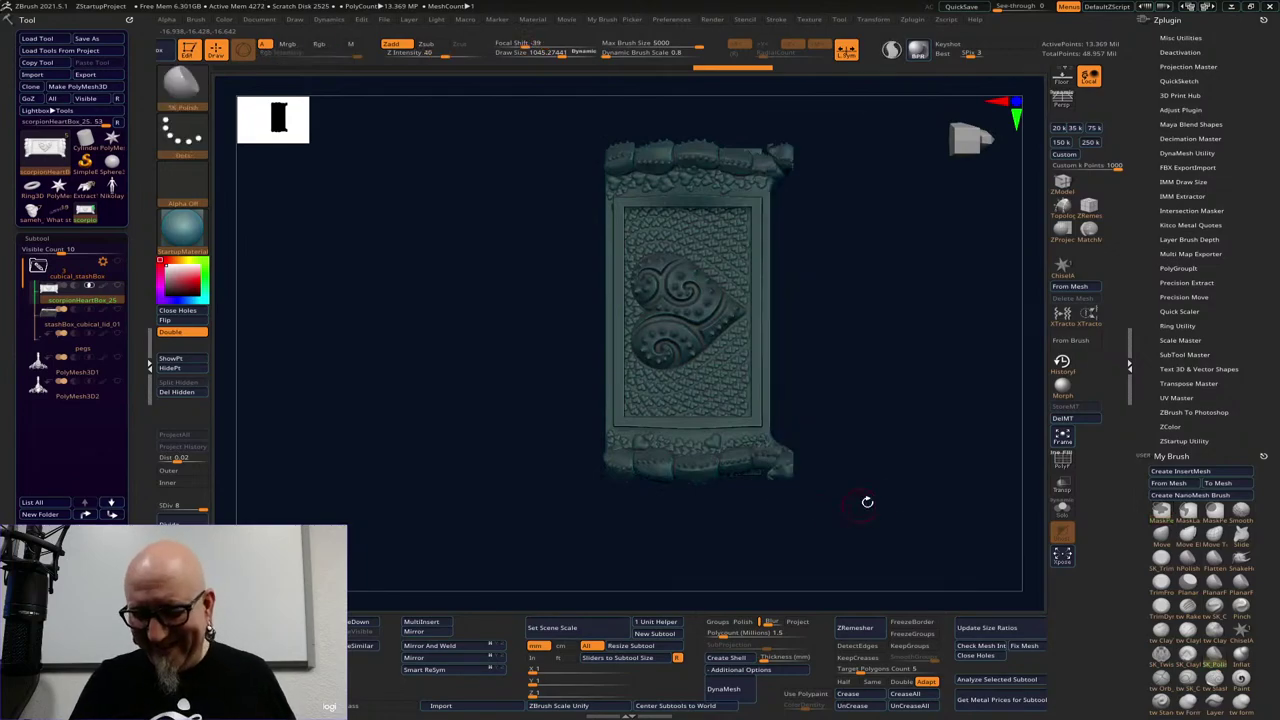
drag(866, 503, 943, 486)
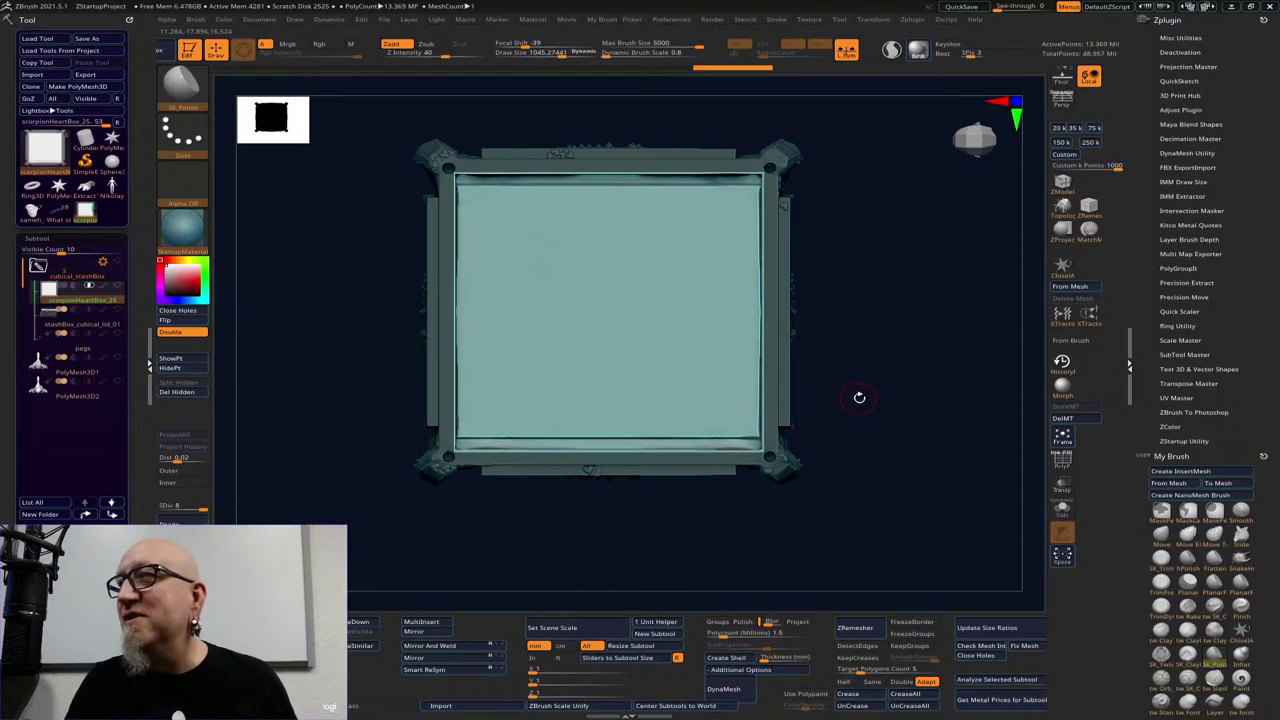
Turn on BackfaceMask for the MaskPen brush
mouse_move(859, 392)
mouse_down()
mouse_move(866, 349)
mouse_move(937, 365)
mouse_move(986, 341)
mouse_move(934, 403)
mouse_move(891, 400)
mouse_move(834, 260)
mouse_move(700, 277)
mouse_up()
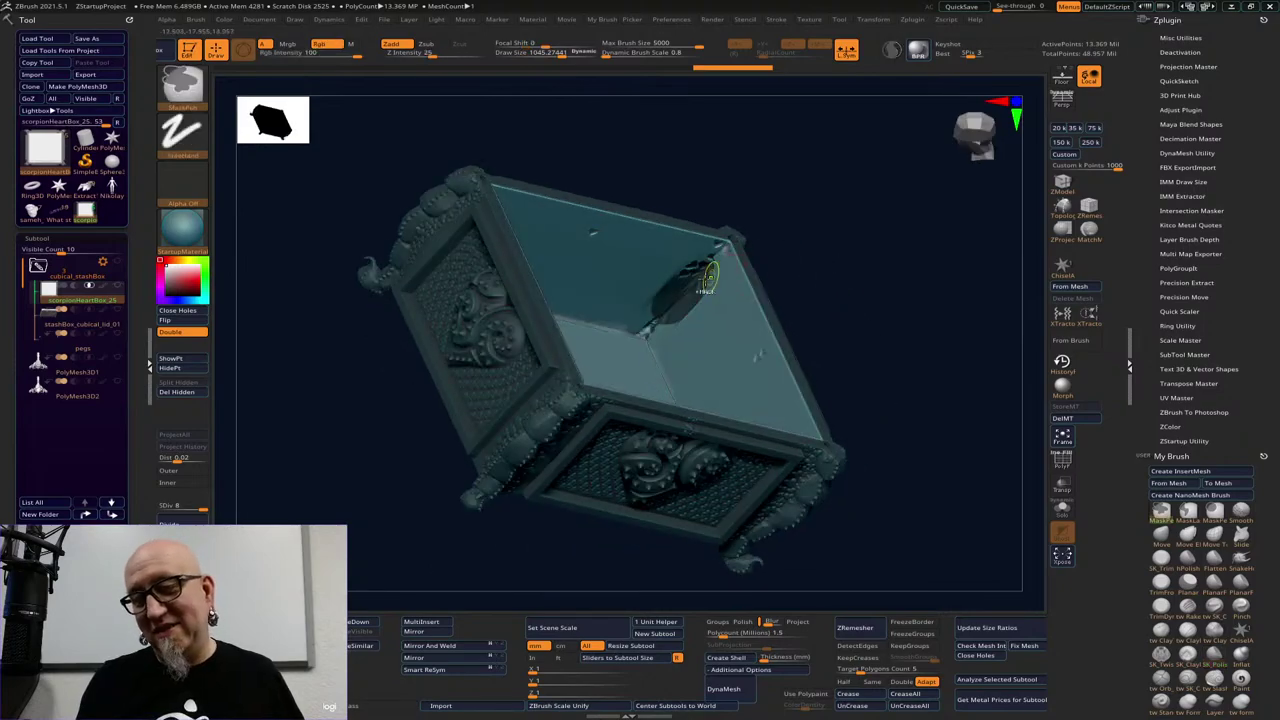
key(ctrl)
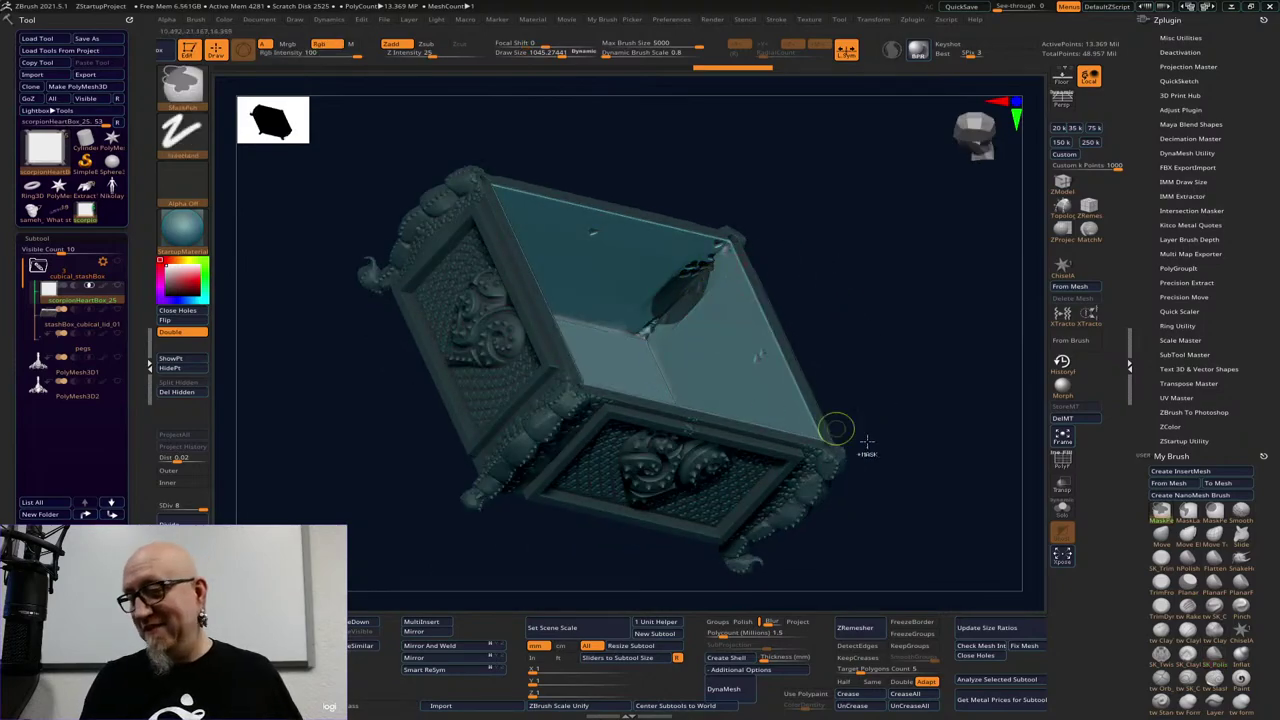
drag(1257, 413, 1264, 261)
key(ctrl)
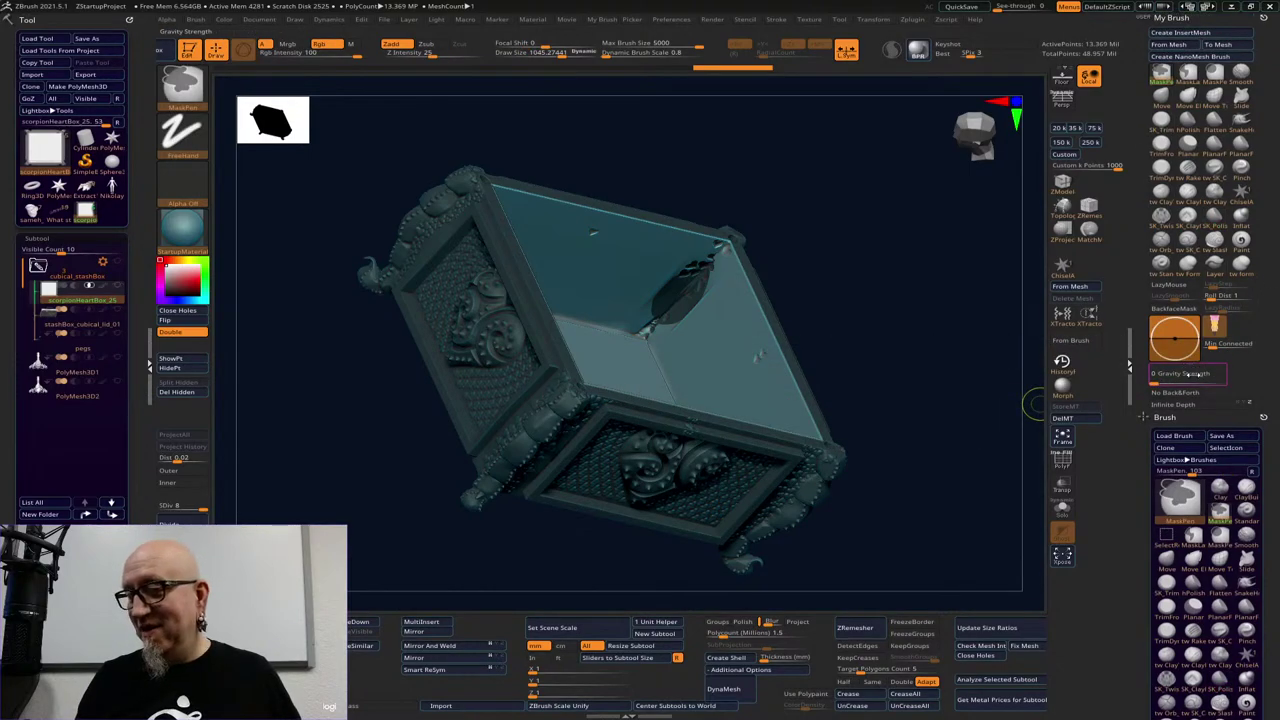
ctrl+alt+click(1174, 309)
key(Escape)
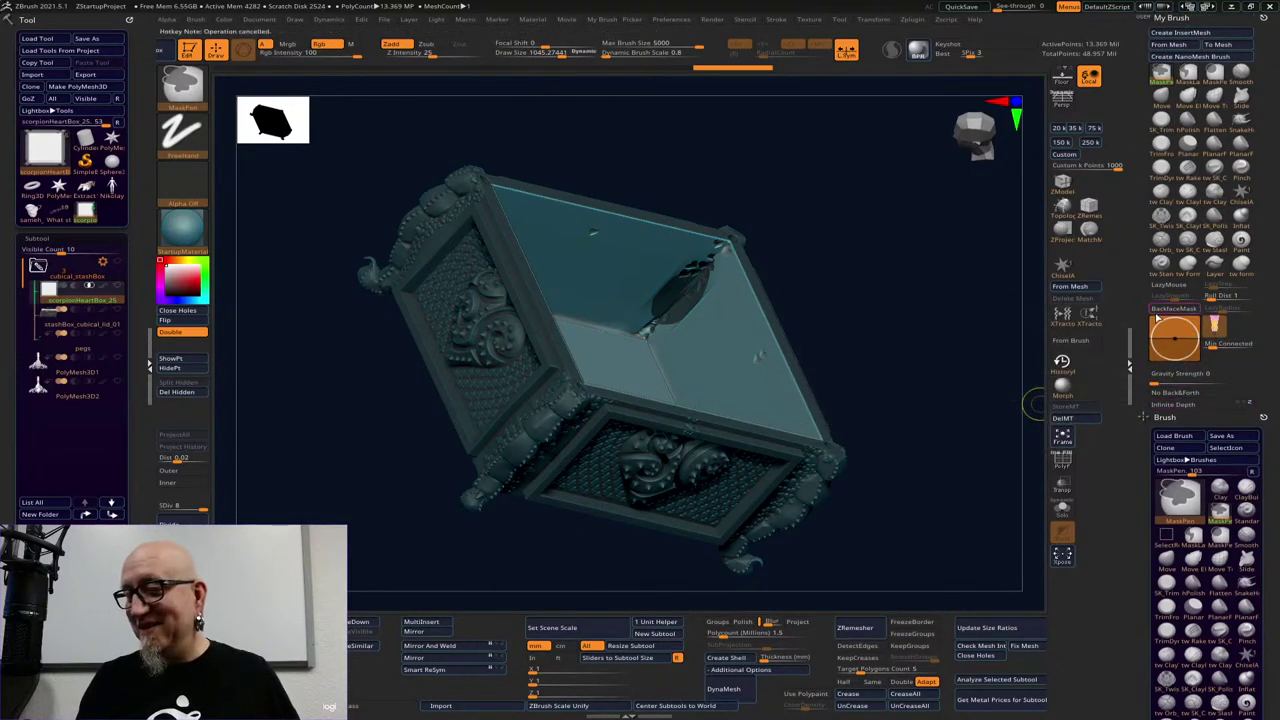
click(1175, 309)
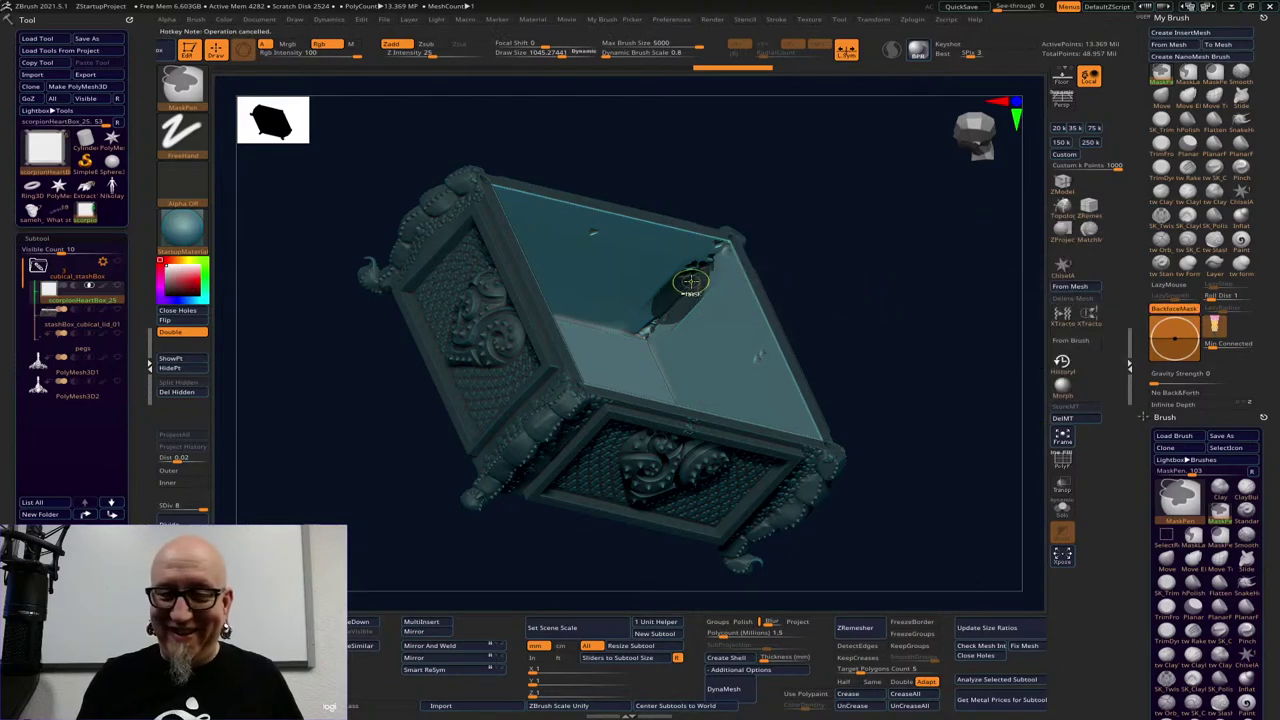
Unmask the dark patch on the inside wall near the box's corner
mouse_move(700, 270)
ctrl+alt+mouse_down()
mouse_move(656, 314)
mouse_move(680, 298)
mouse_move(684, 325)
ctrl+alt+mouse_up()
key(p)
mouse_move(943, 323)
mouse_down()
mouse_move(851, 366)
mouse_move(936, 399)
mouse_move(949, 374)
mouse_up()
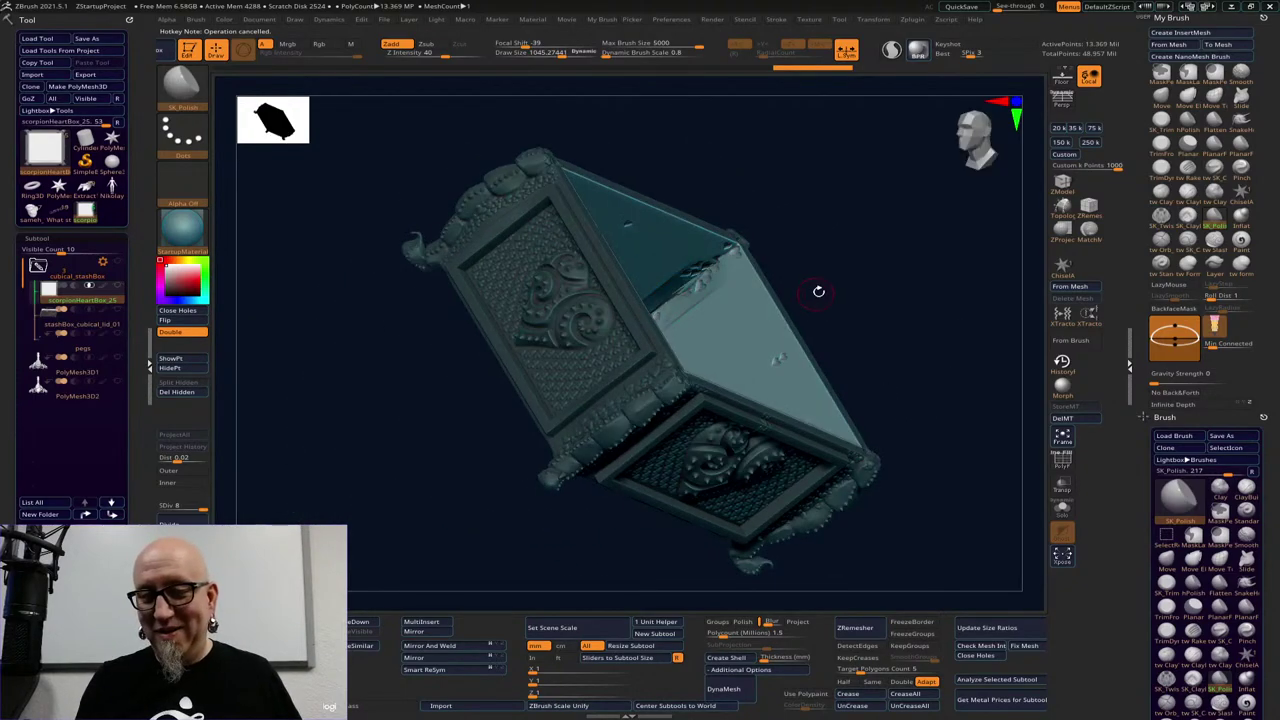
Increase the draw size to about 1553 and choose the Planar brush
key(space)
drag(823, 292, 830, 292)
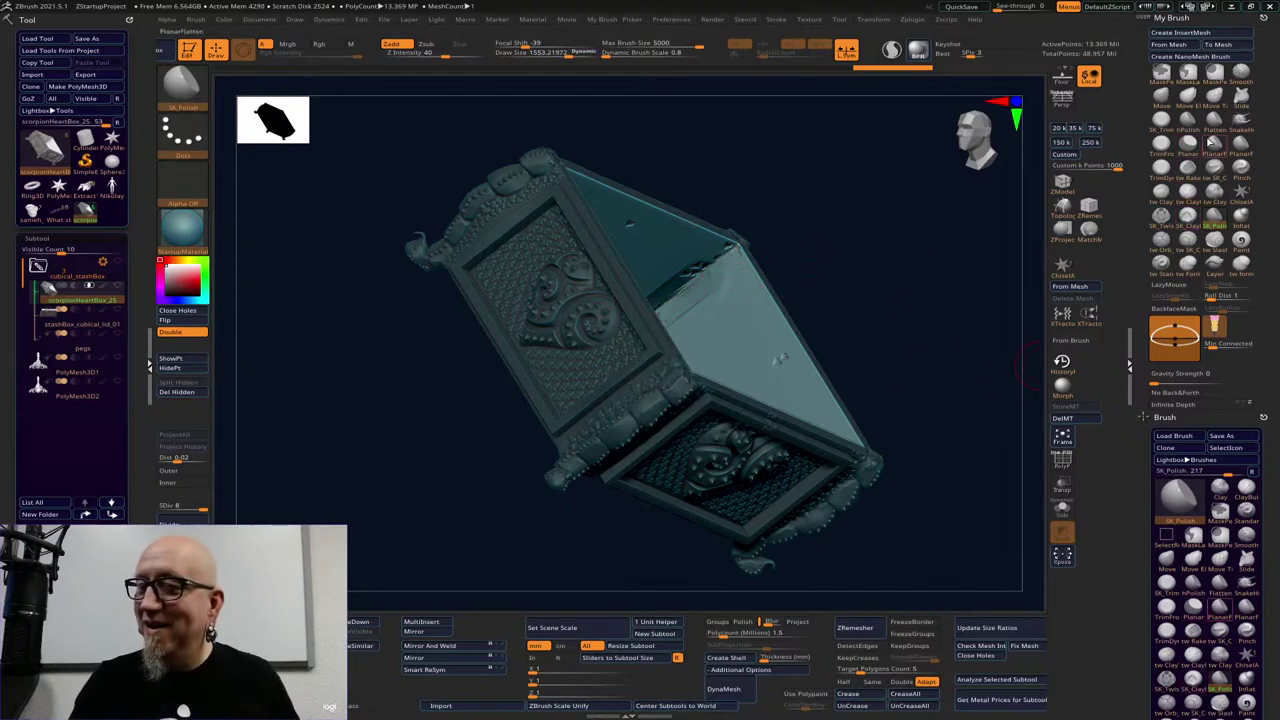
click(1193, 609)
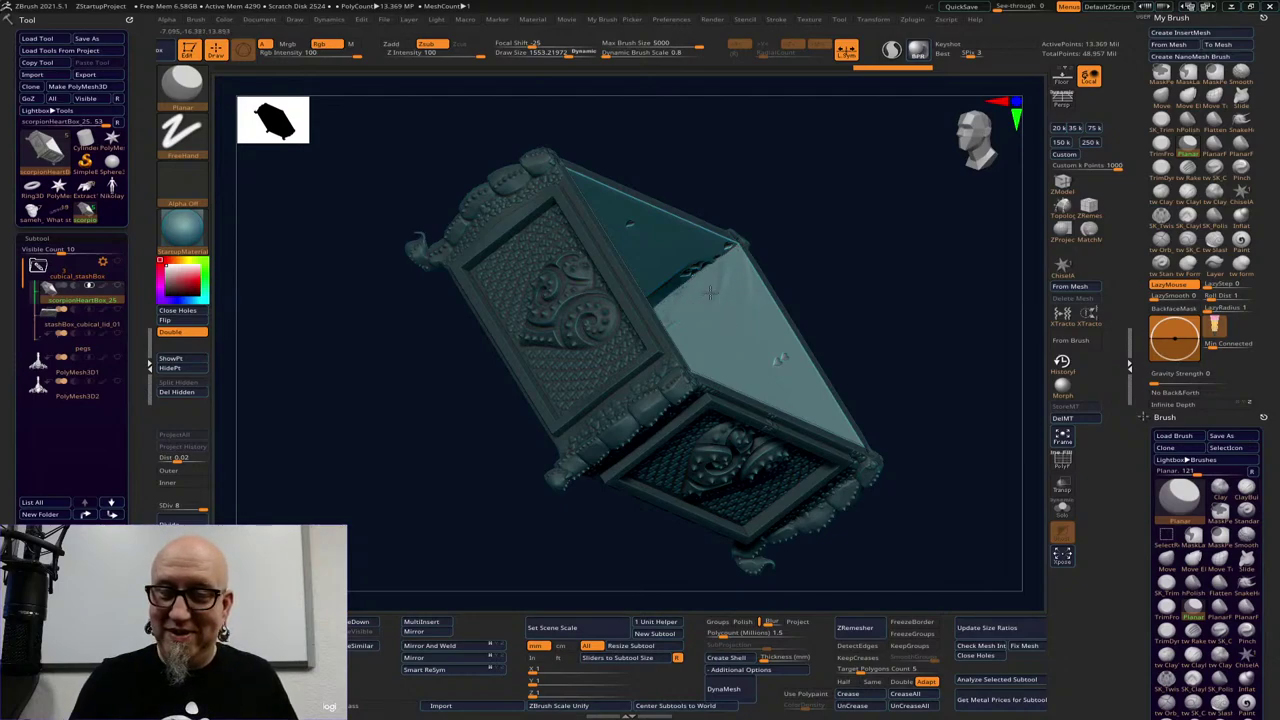
Flatten the unmasked inner walls of the box with Planar brush strokes
drag(883, 263, 717, 355)
drag(716, 262, 697, 302)
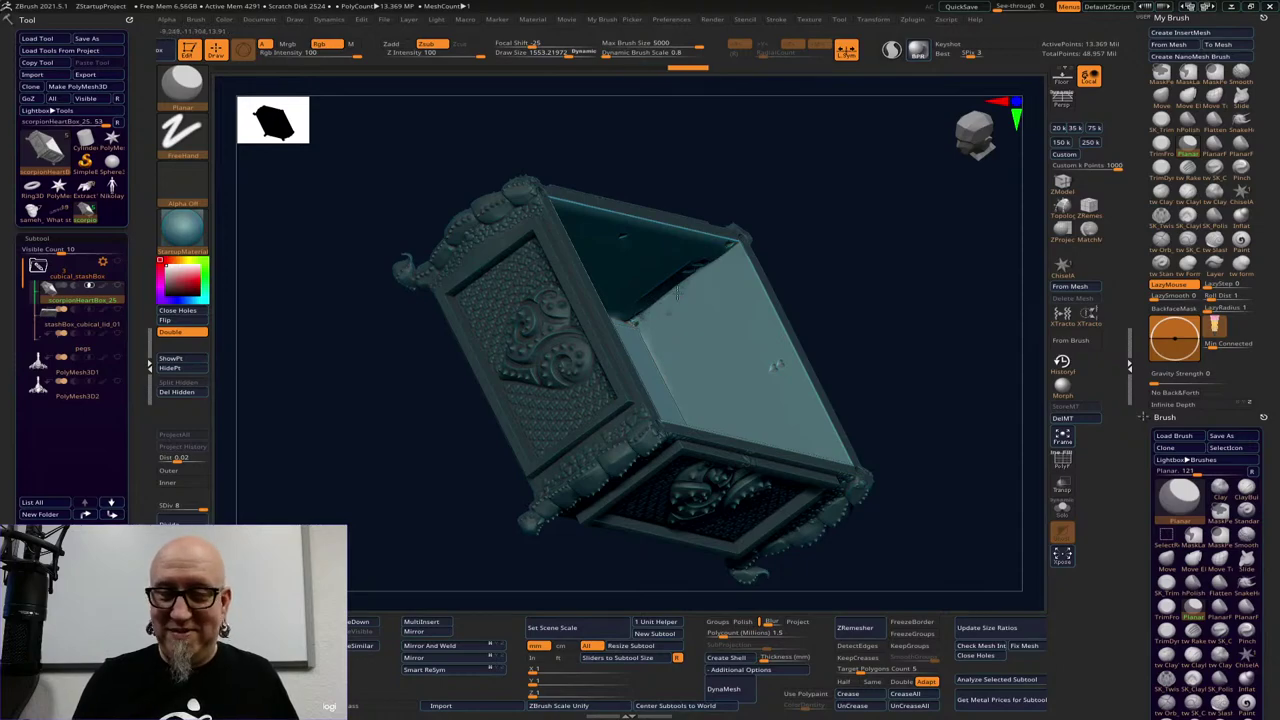
drag(885, 260, 701, 270)
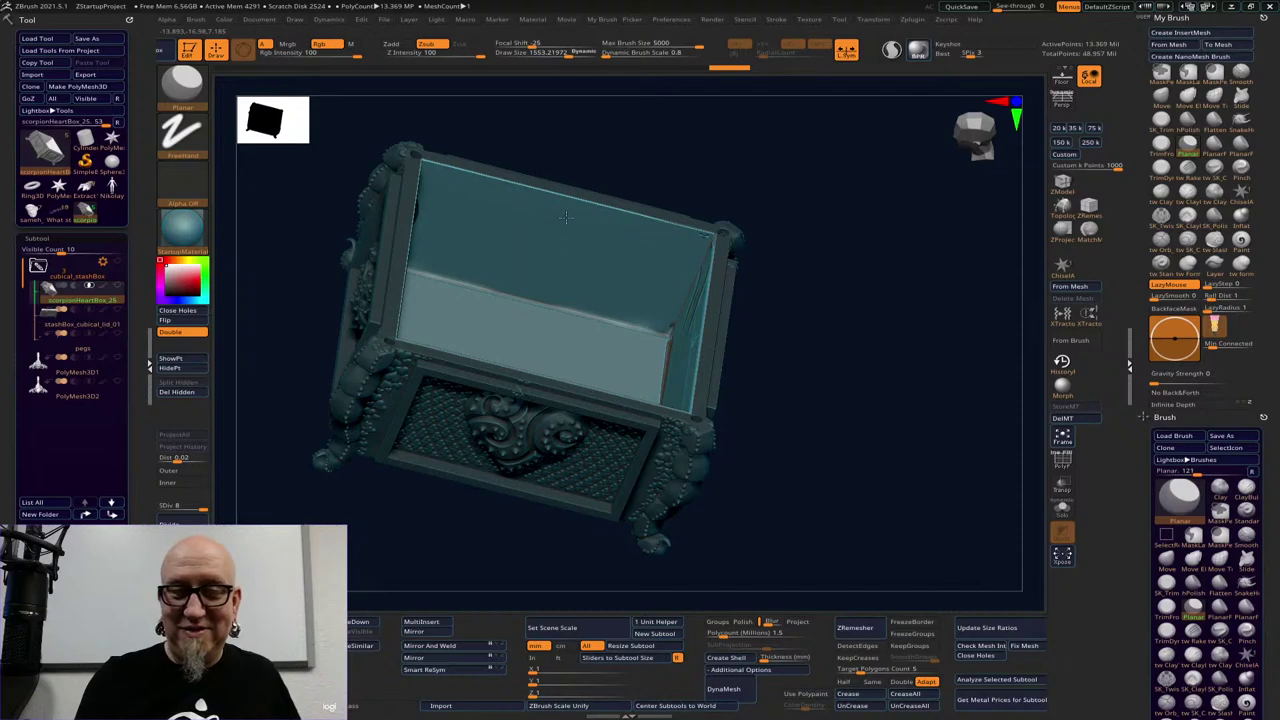
drag(870, 220, 540, 229)
drag(621, 153, 400, 243)
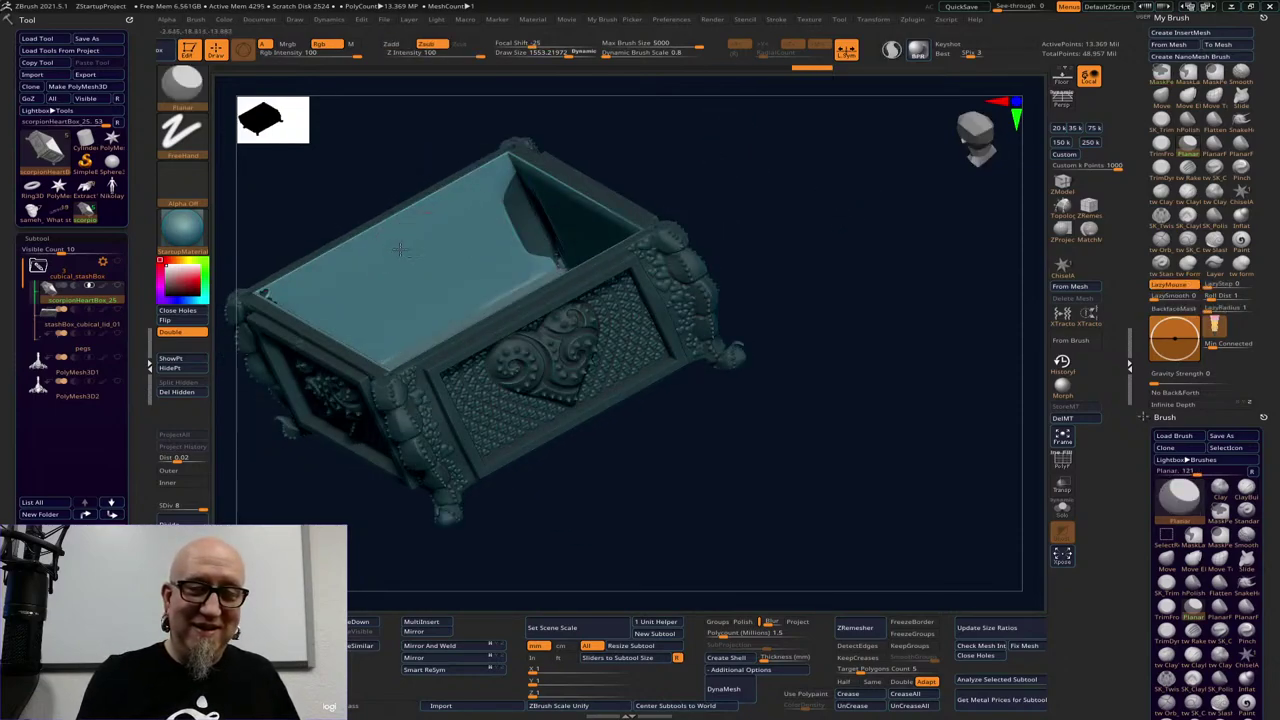
drag(740, 400, 782, 463)
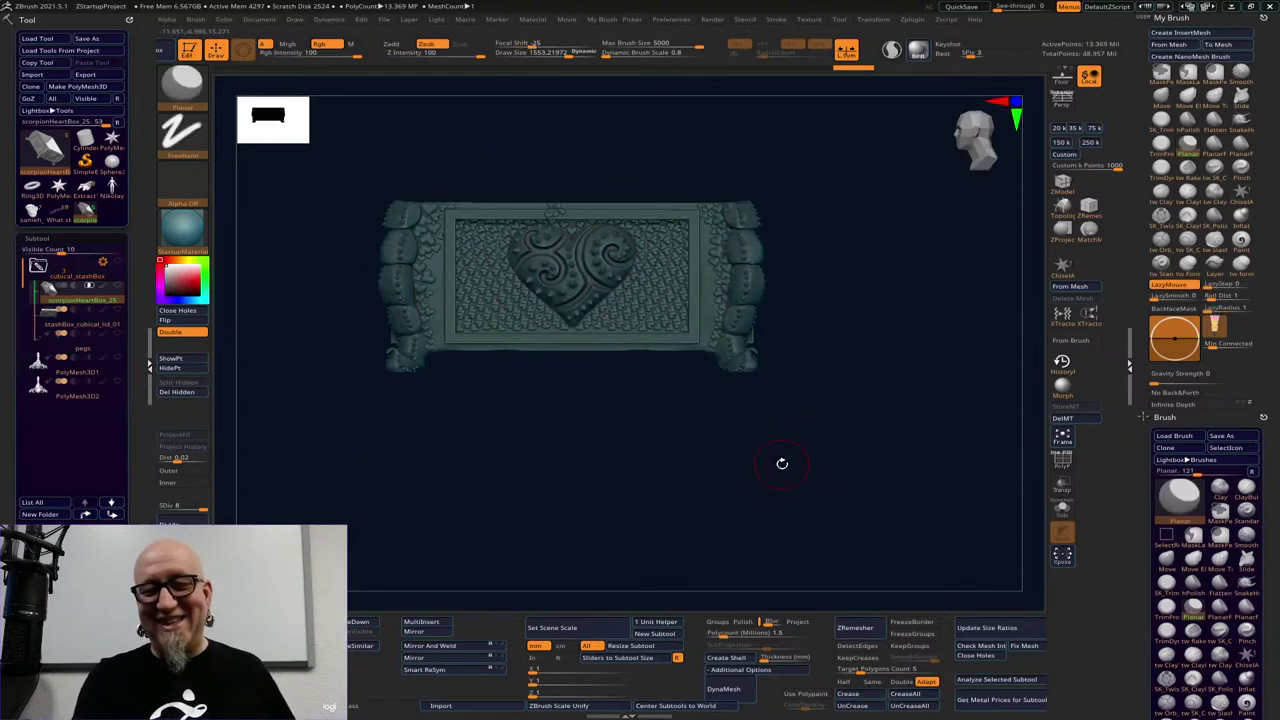
drag(777, 369, 925, 430)
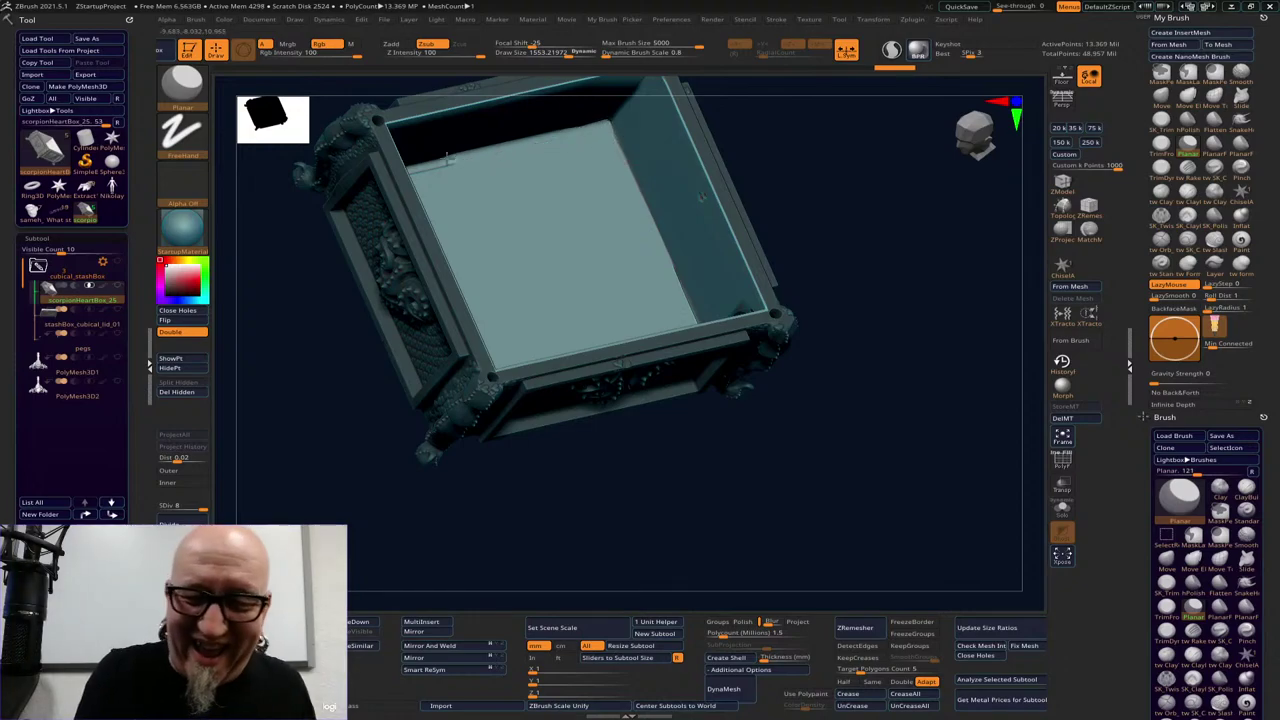
Clear the mask from the box and check its interior and carved outer sides
mouse_move(914, 366)
shift+mouse_down()
mouse_move(894, 279)
mouse_move(837, 523)
mouse_move(826, 456)
mouse_move(737, 463)
shift+mouse_up()
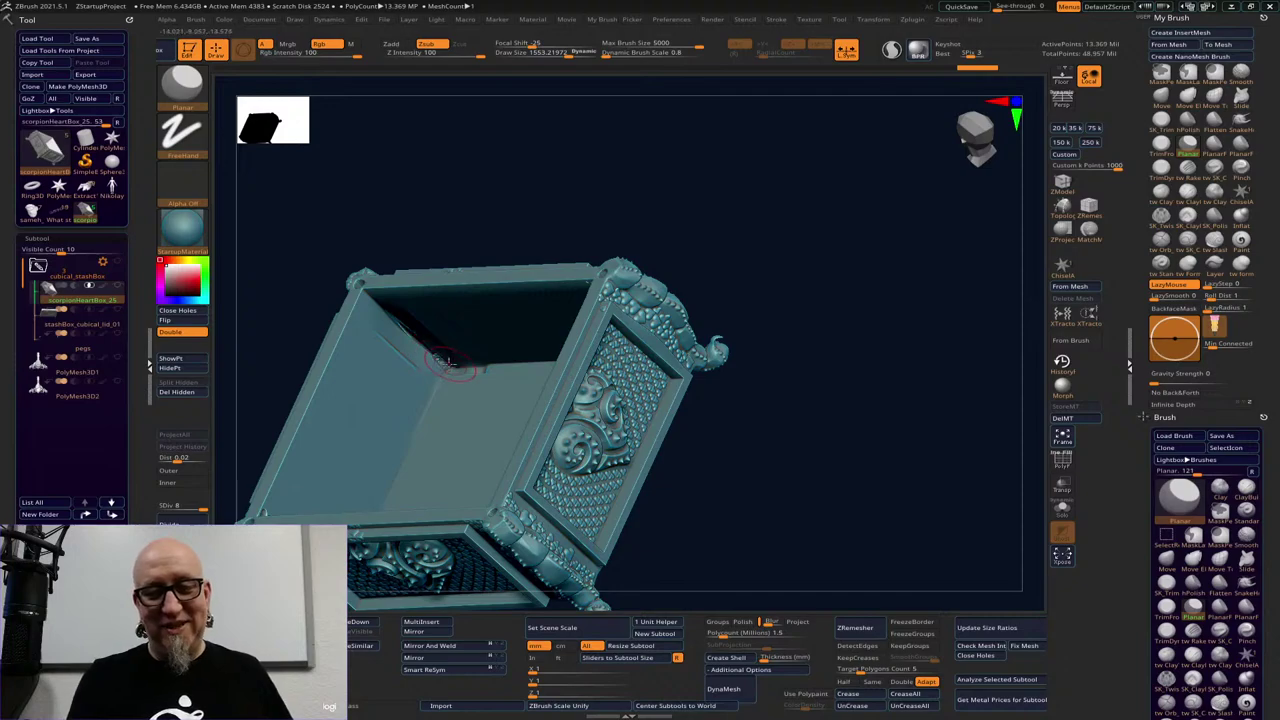
shift+drag(836, 410, 845, 391)
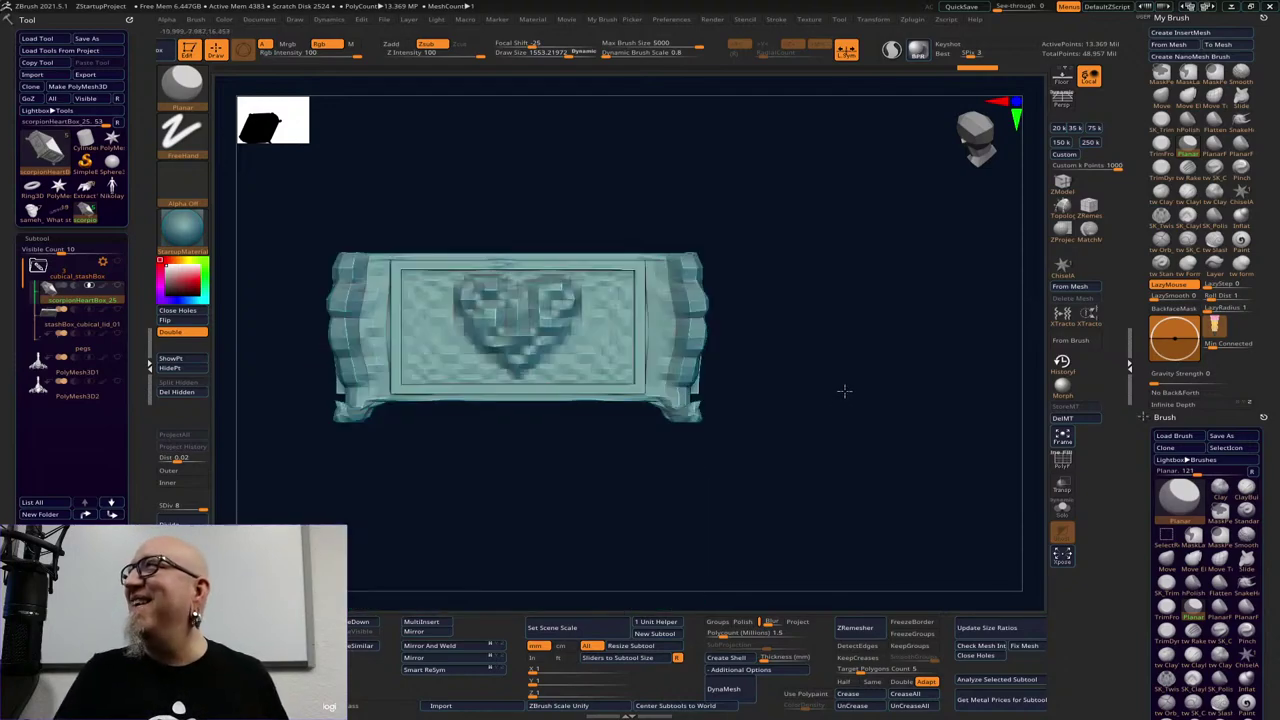
alt+drag(828, 477, 862, 421)
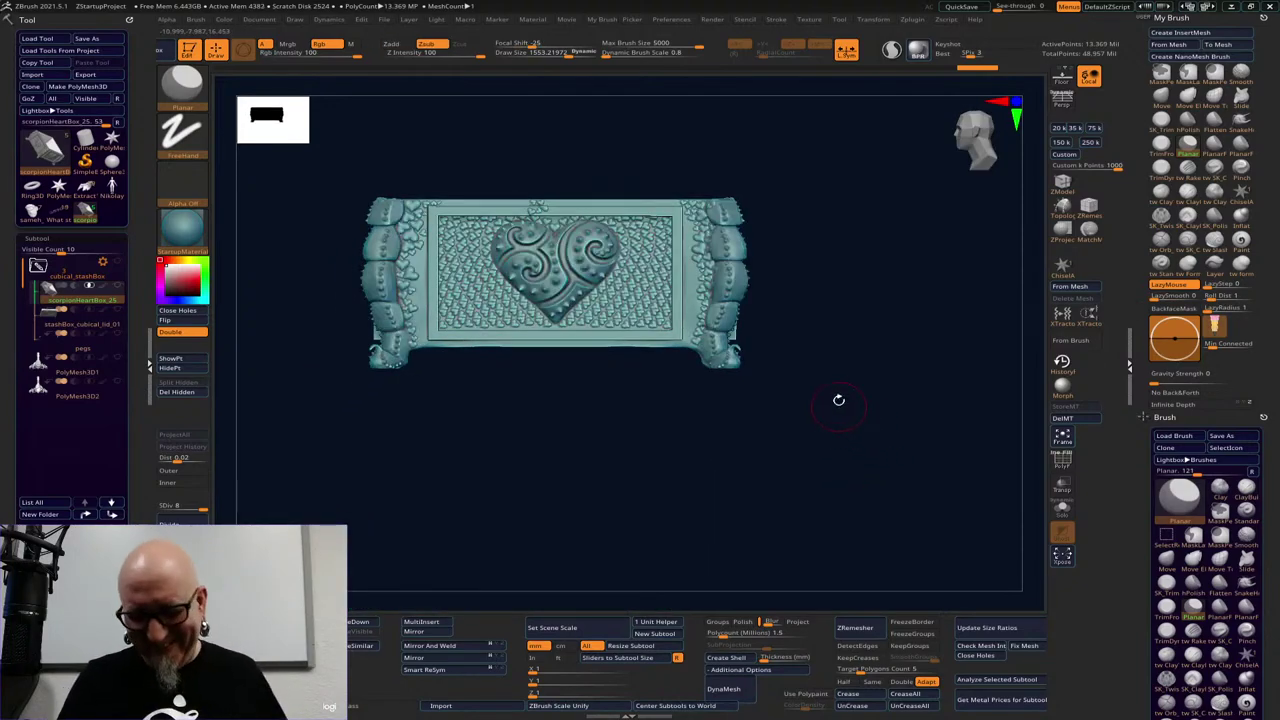
alt+drag(843, 346, 846, 414)
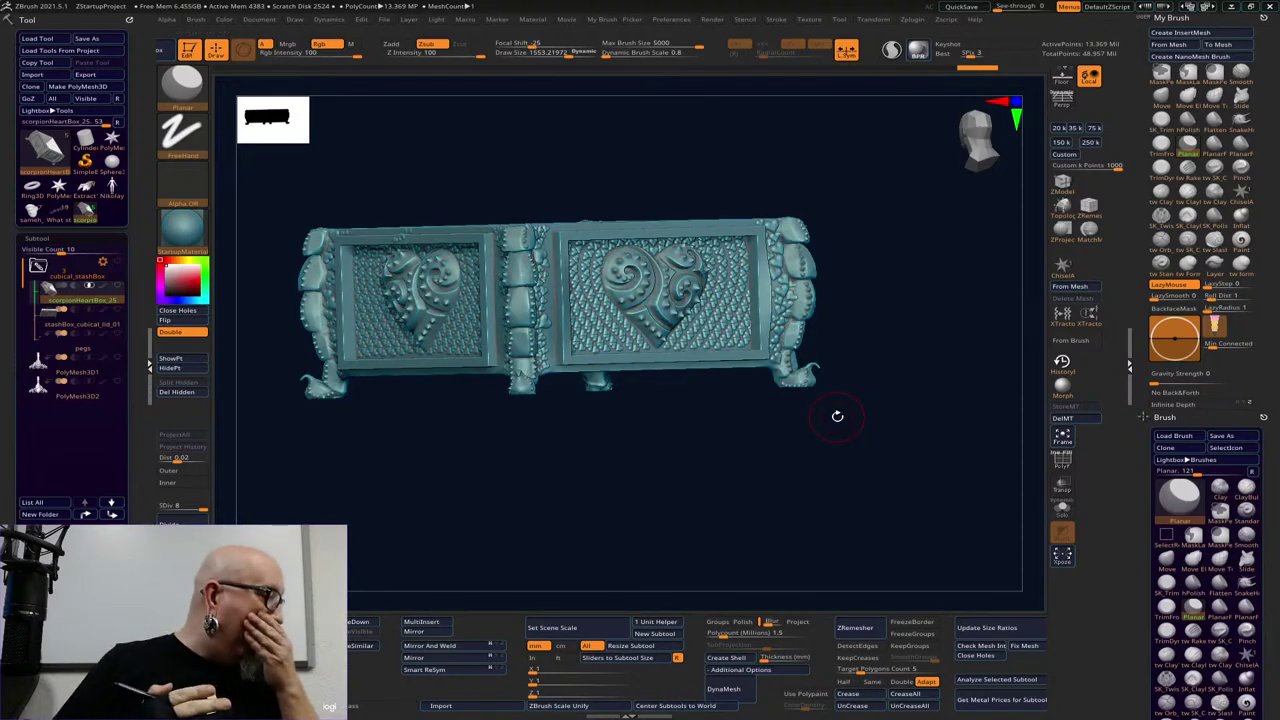
drag(876, 345, 654, 531)
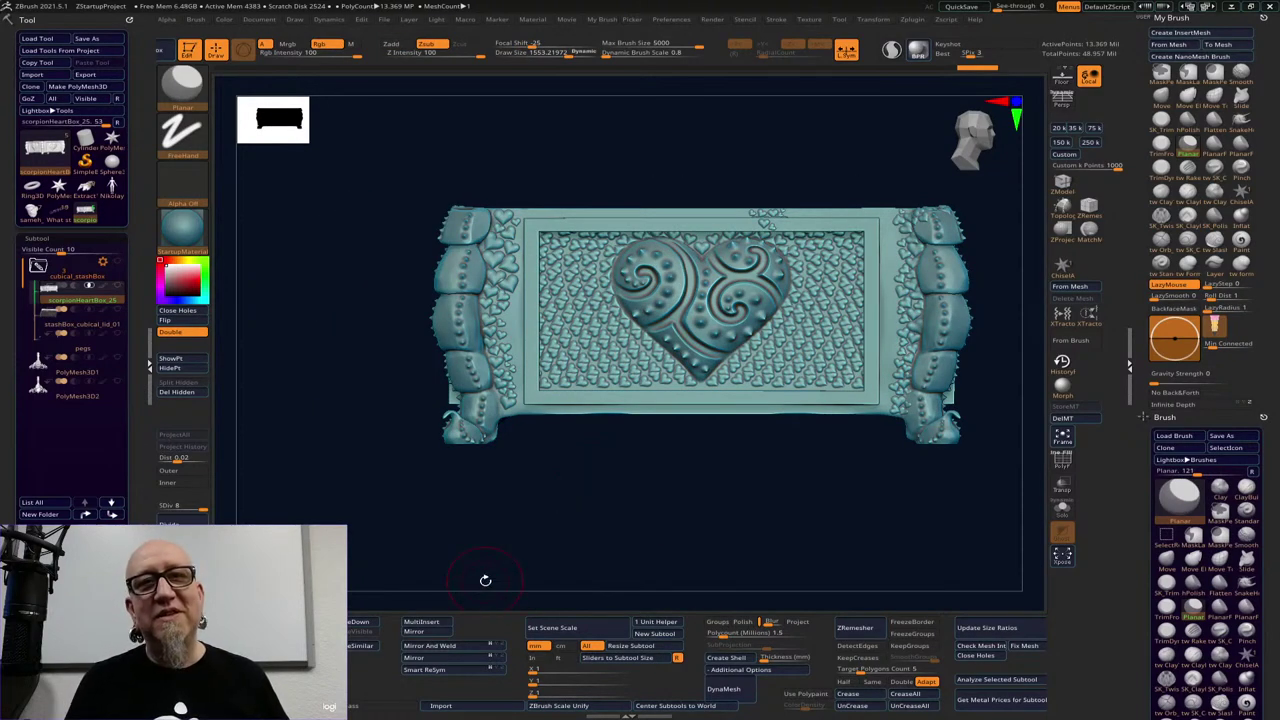
drag(732, 491, 654, 506)
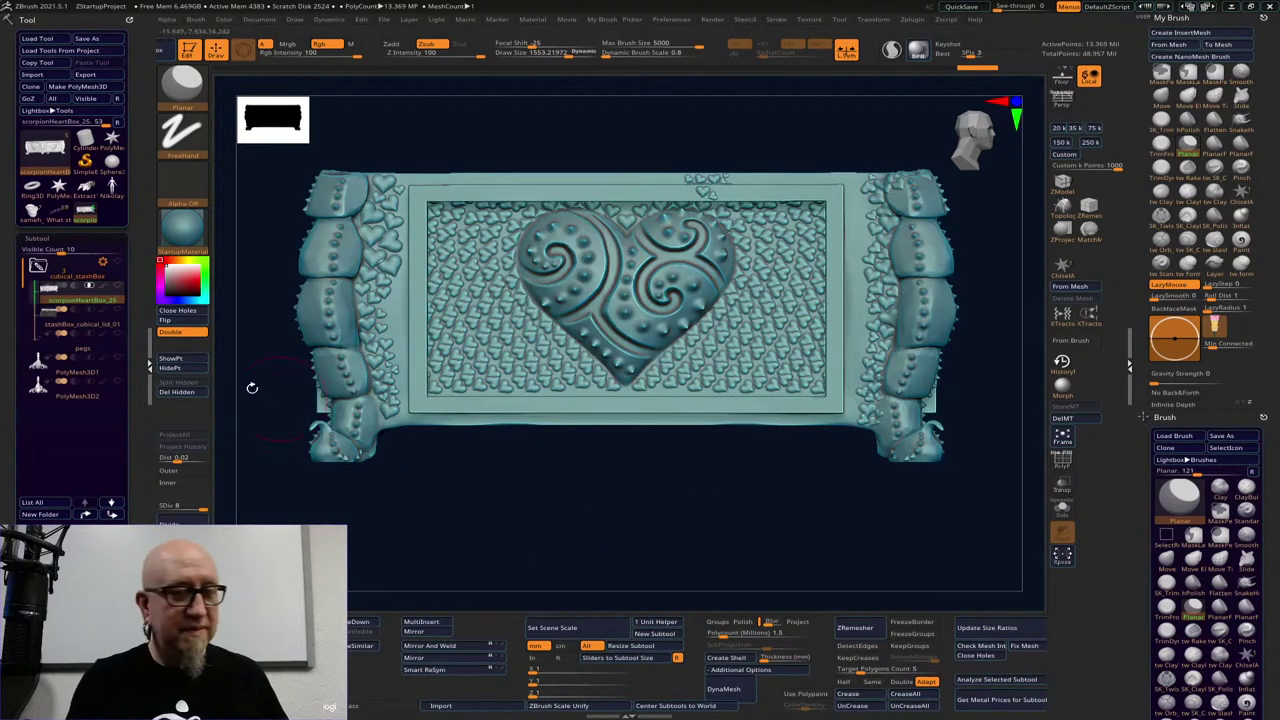
Show the PolyMesh3D1 scorpion, the pegs and the lid together with the box
click(119, 359)
alt+drag(779, 515, 795, 628)
alt+drag(829, 240, 843, 380)
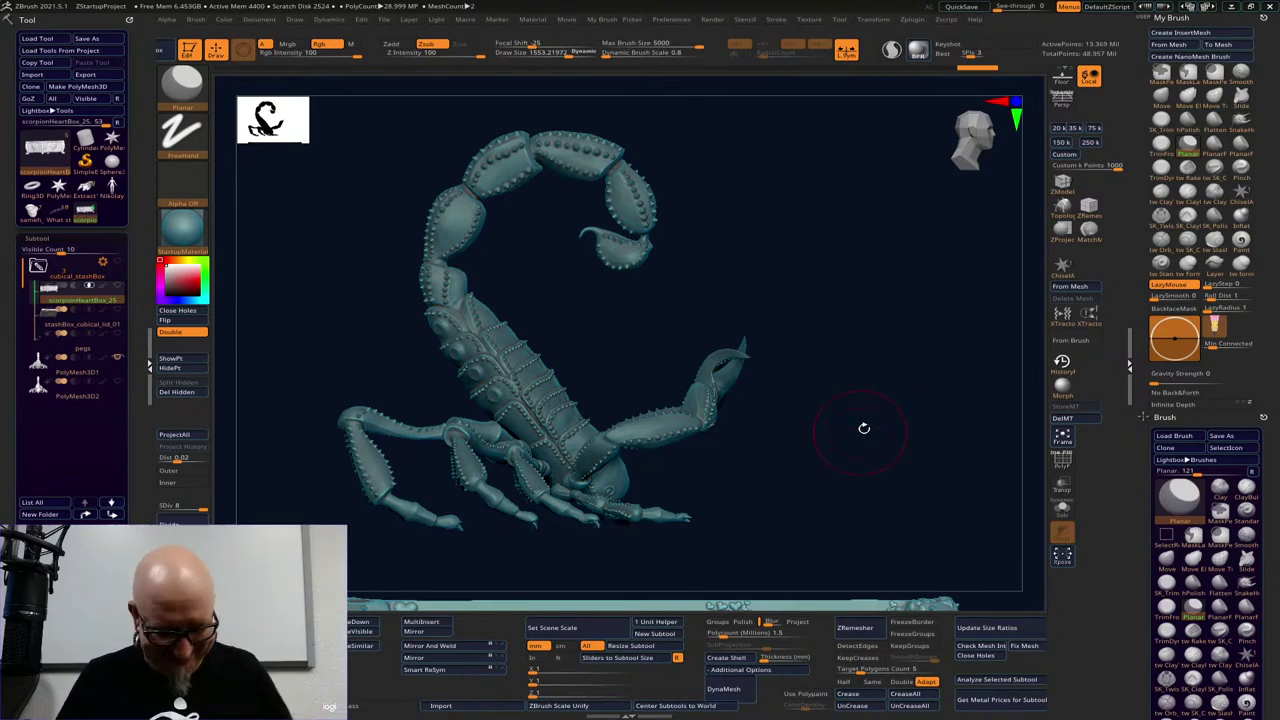
drag(892, 406, 786, 363)
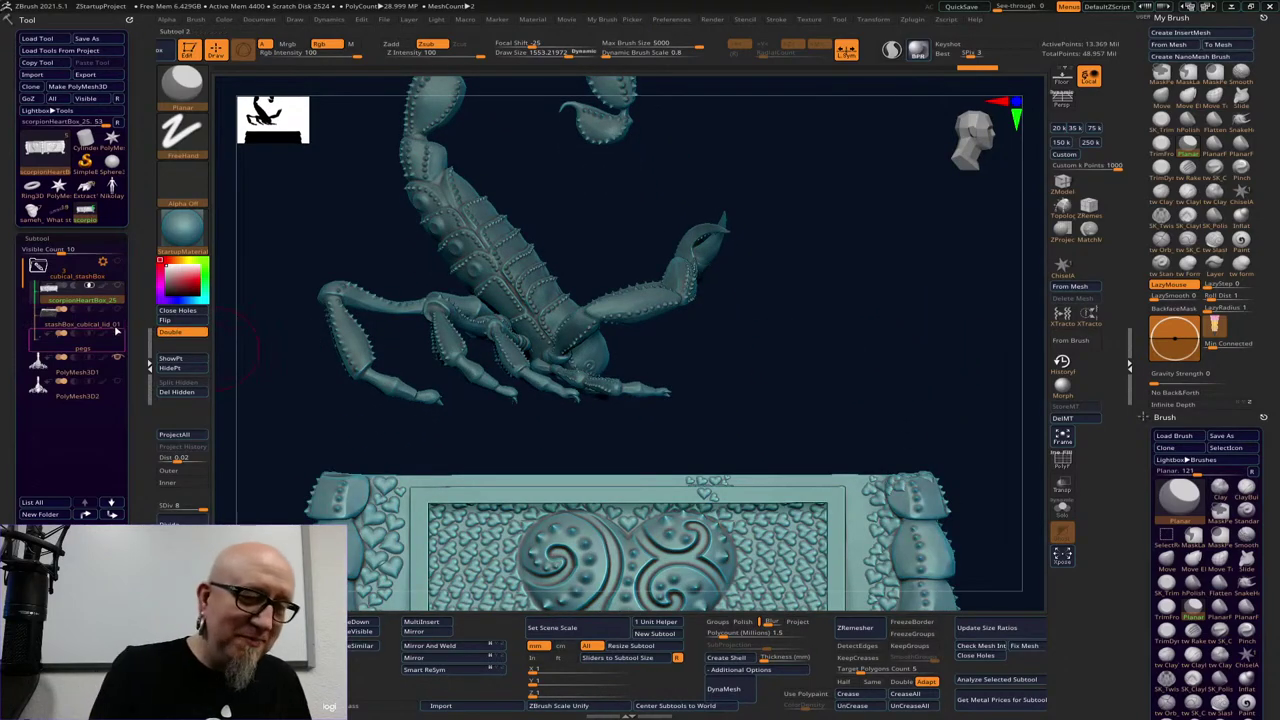
click(117, 333)
click(117, 309)
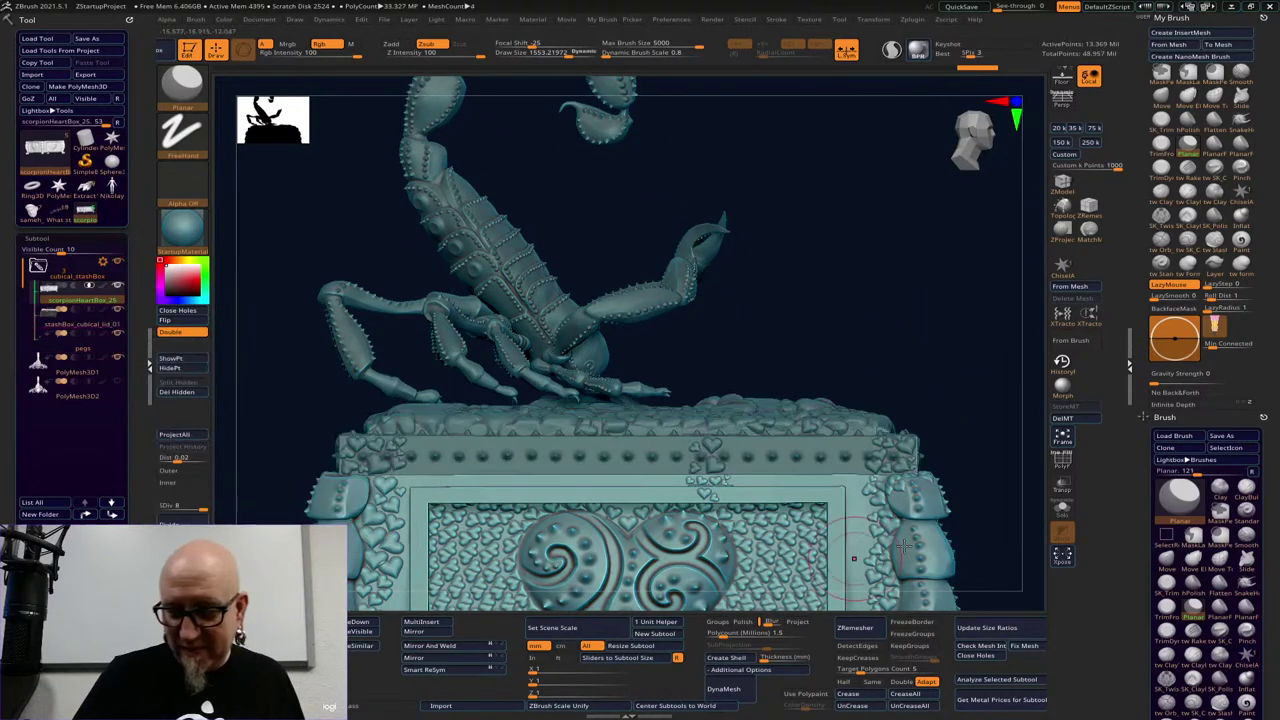
Check the lid and first scorpion on the box, and show the second scorpion, PolyMesh3D2
drag(903, 546, 928, 373)
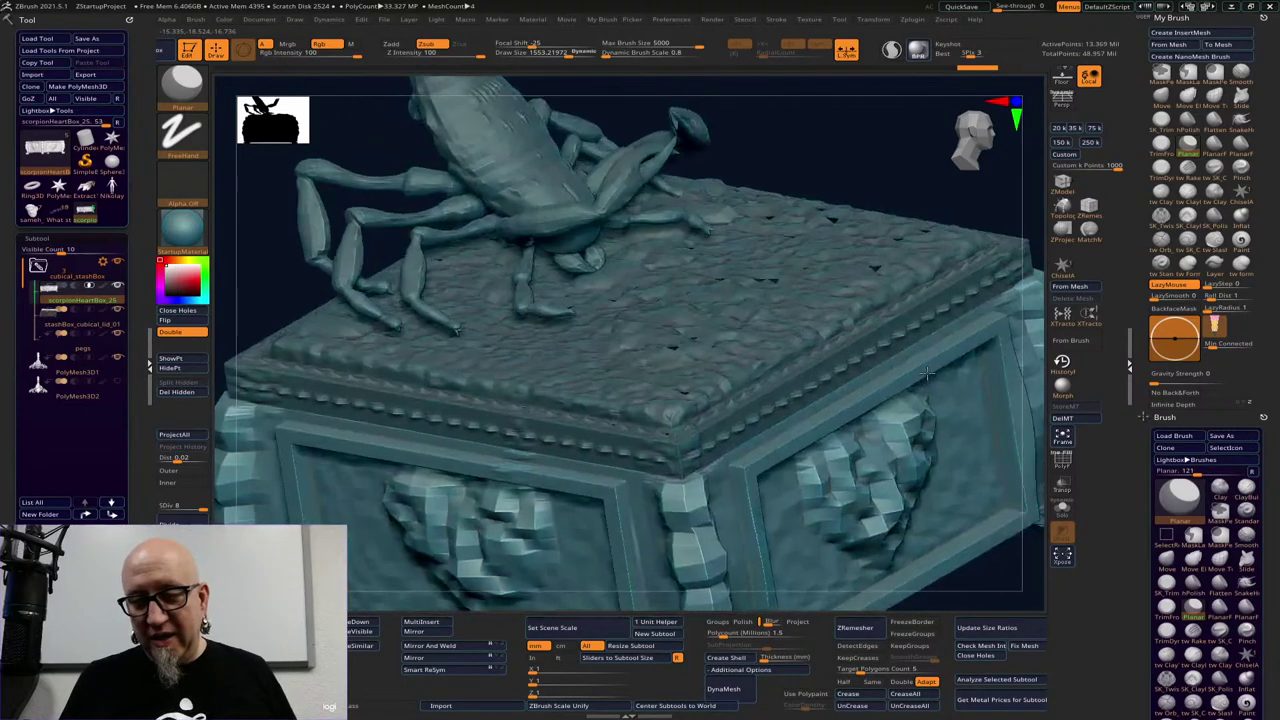
drag(1034, 274, 1029, 344)
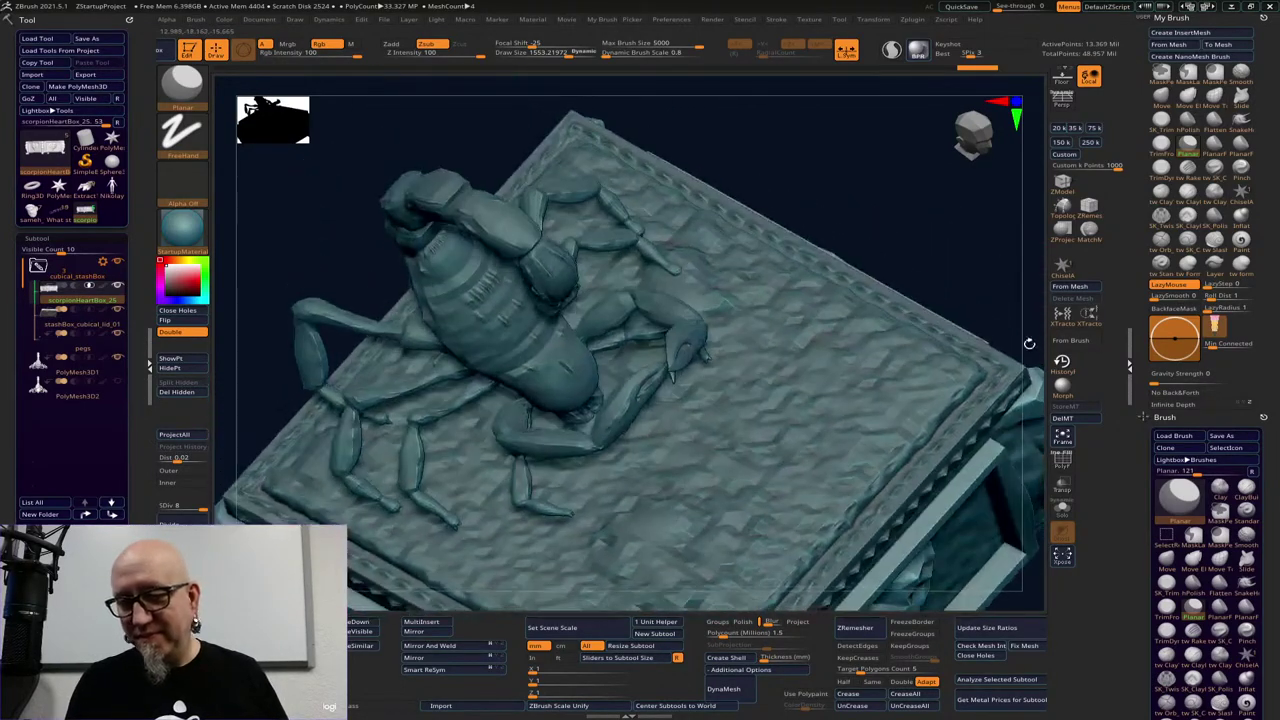
drag(989, 294, 1006, 222)
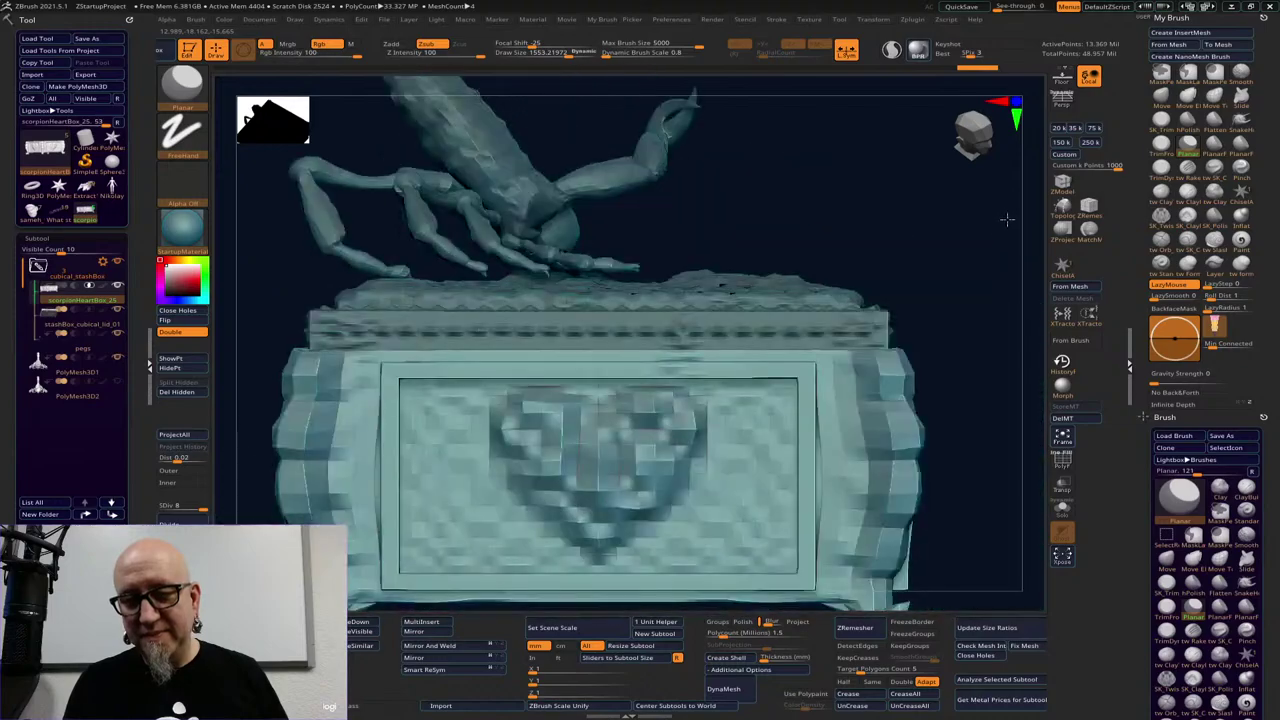
alt+drag(957, 301, 960, 306)
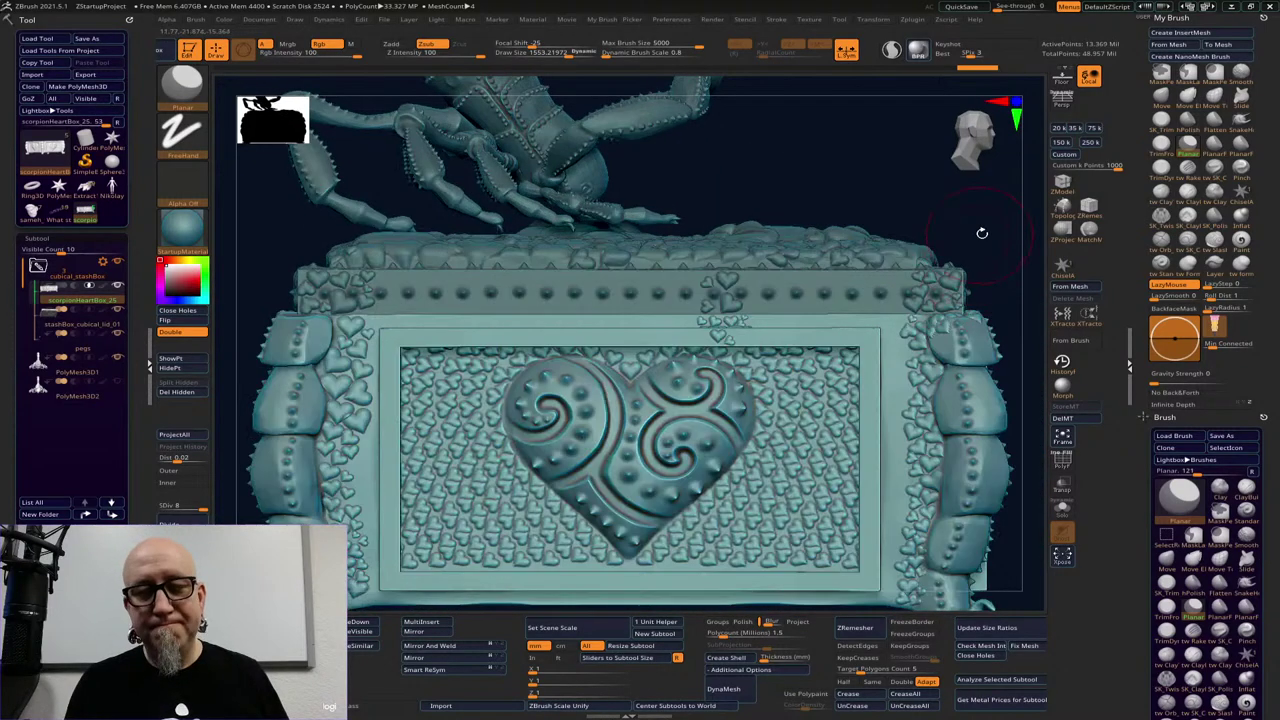
alt+drag(1001, 238, 890, 338)
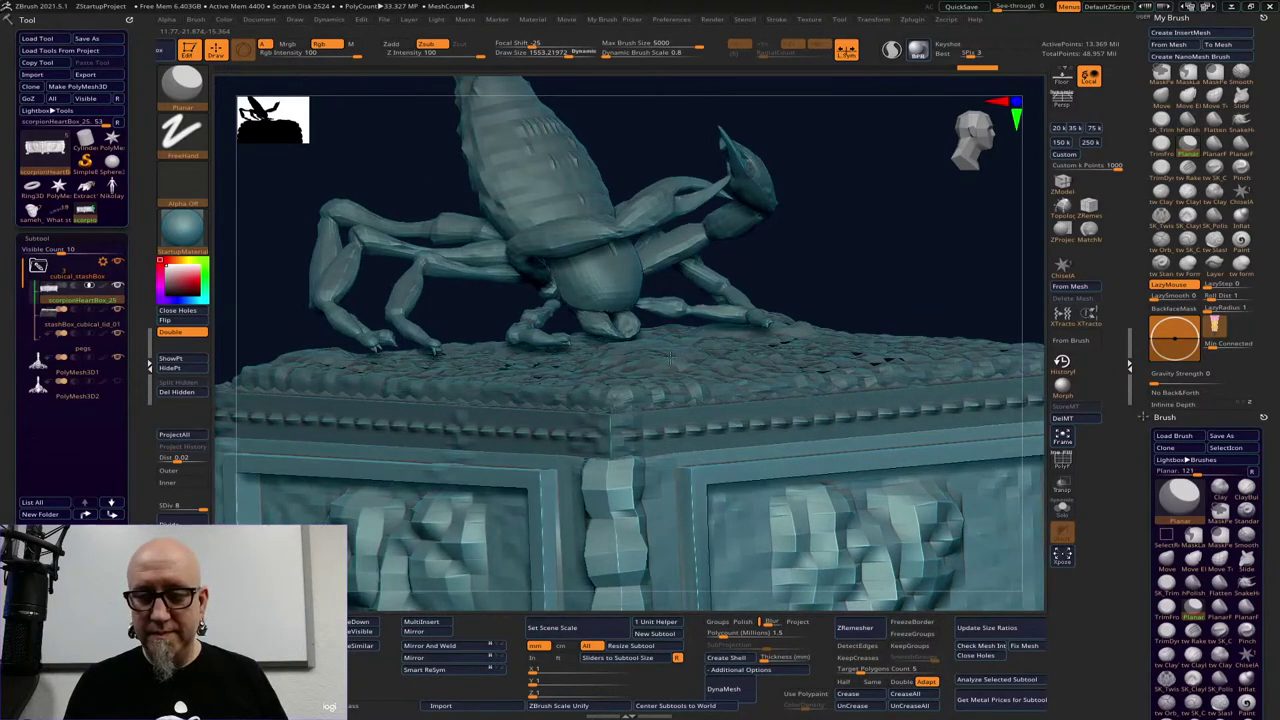
click(118, 384)
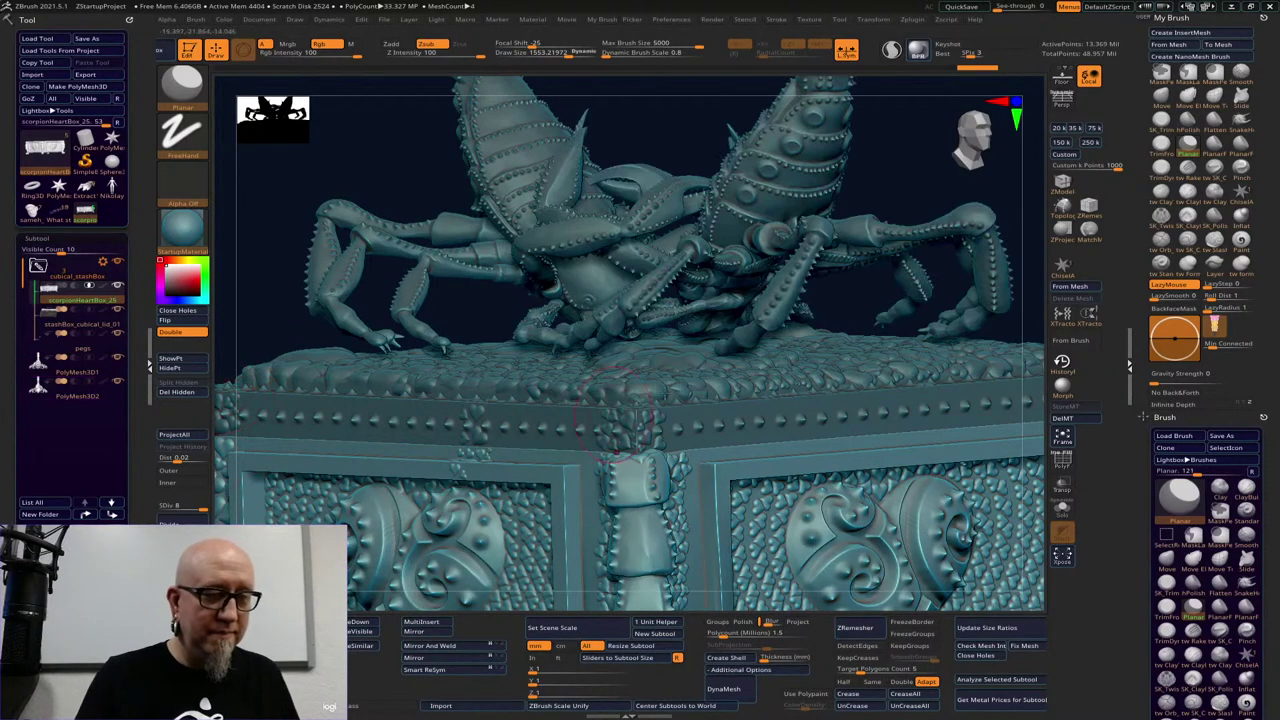
Examine the assembled stash box, from the two scorpions' heart-shaped tails to the lid and the carved heart panel
alt+drag(1032, 332, 982, 300)
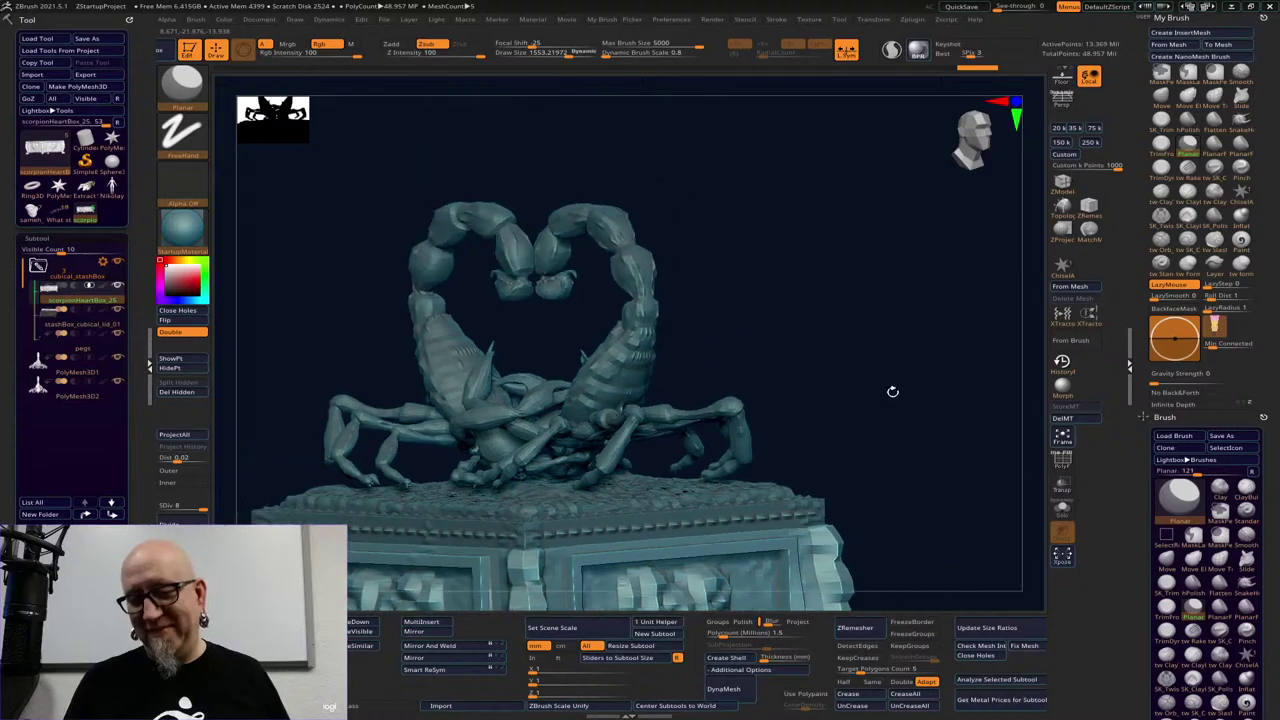
alt+drag(893, 392, 946, 249)
drag(964, 346, 906, 420)
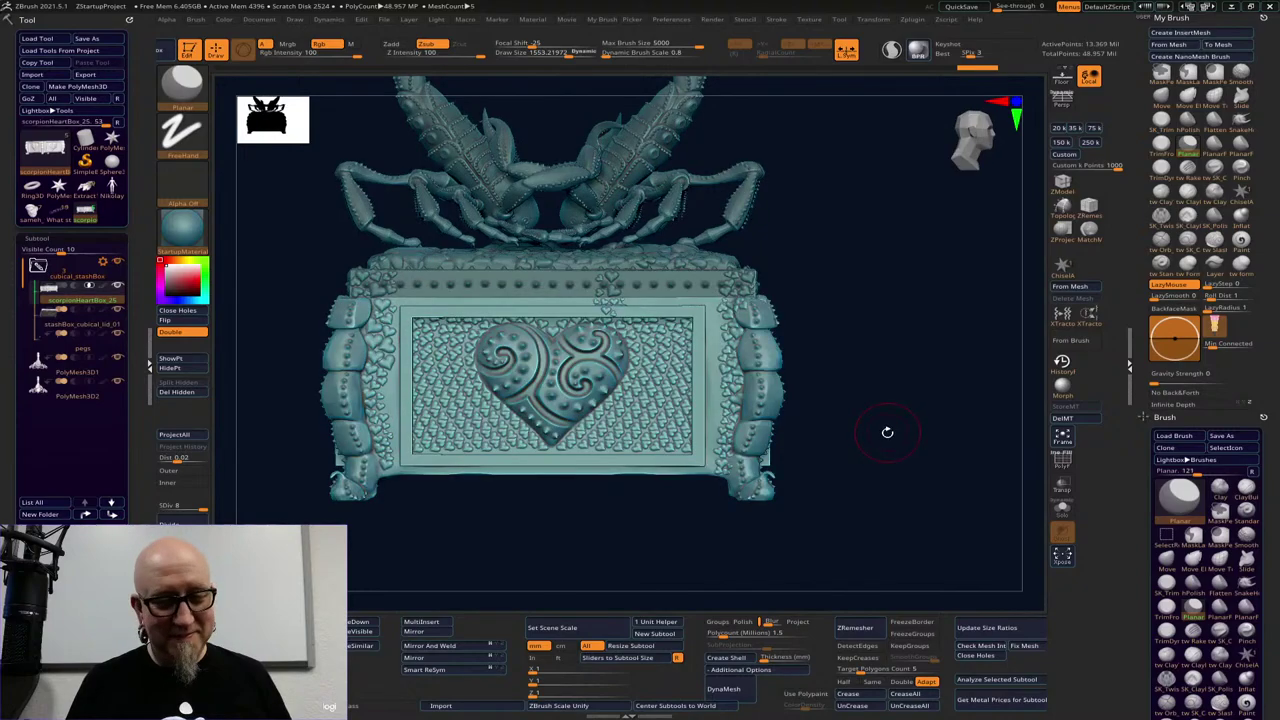
alt+drag(861, 411, 841, 505)
alt+drag(740, 571, 631, 578)
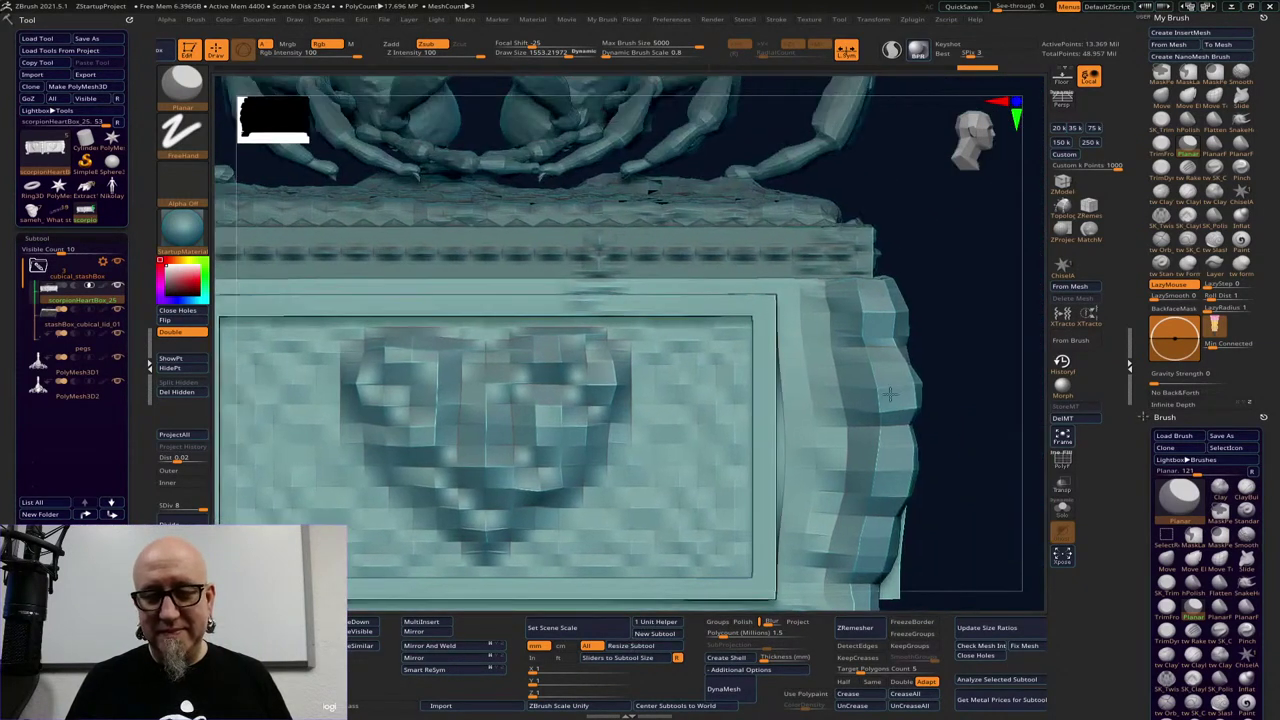
alt+drag(966, 423, 975, 465)
alt+right_drag(975, 465, 973, 446)
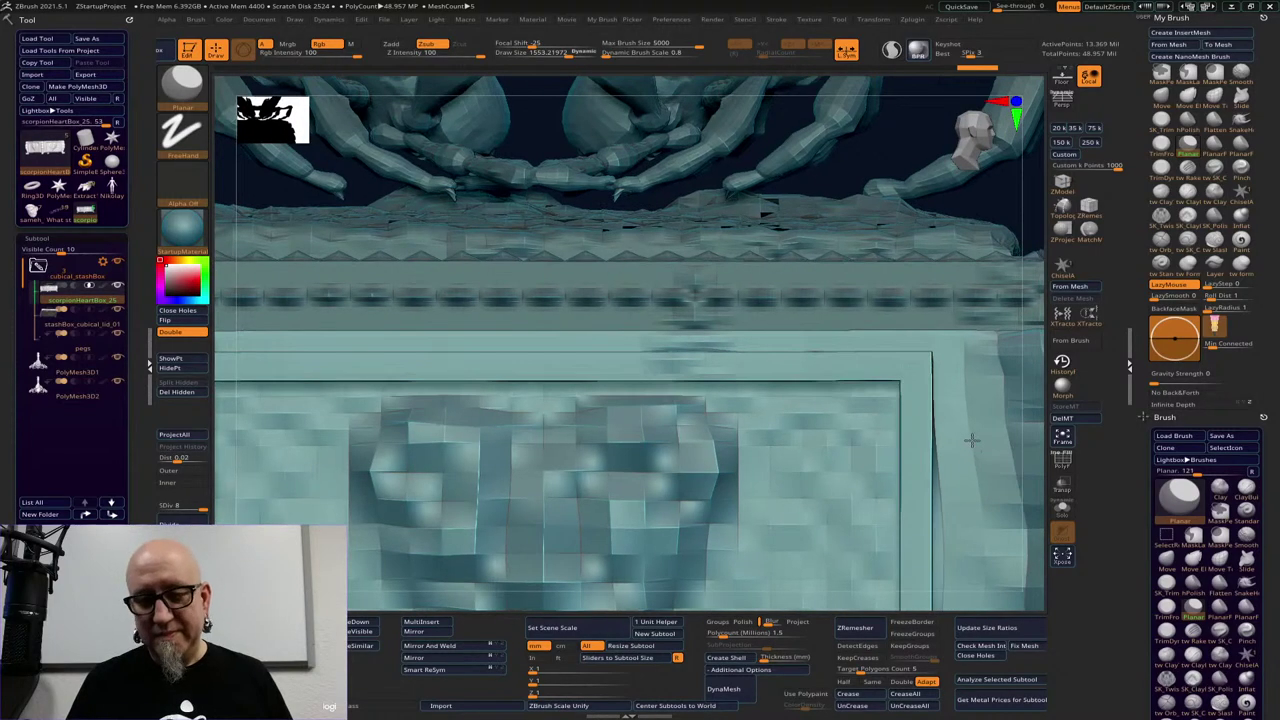
drag(1037, 268, 976, 217)
alt+drag(676, 458, 963, 357)
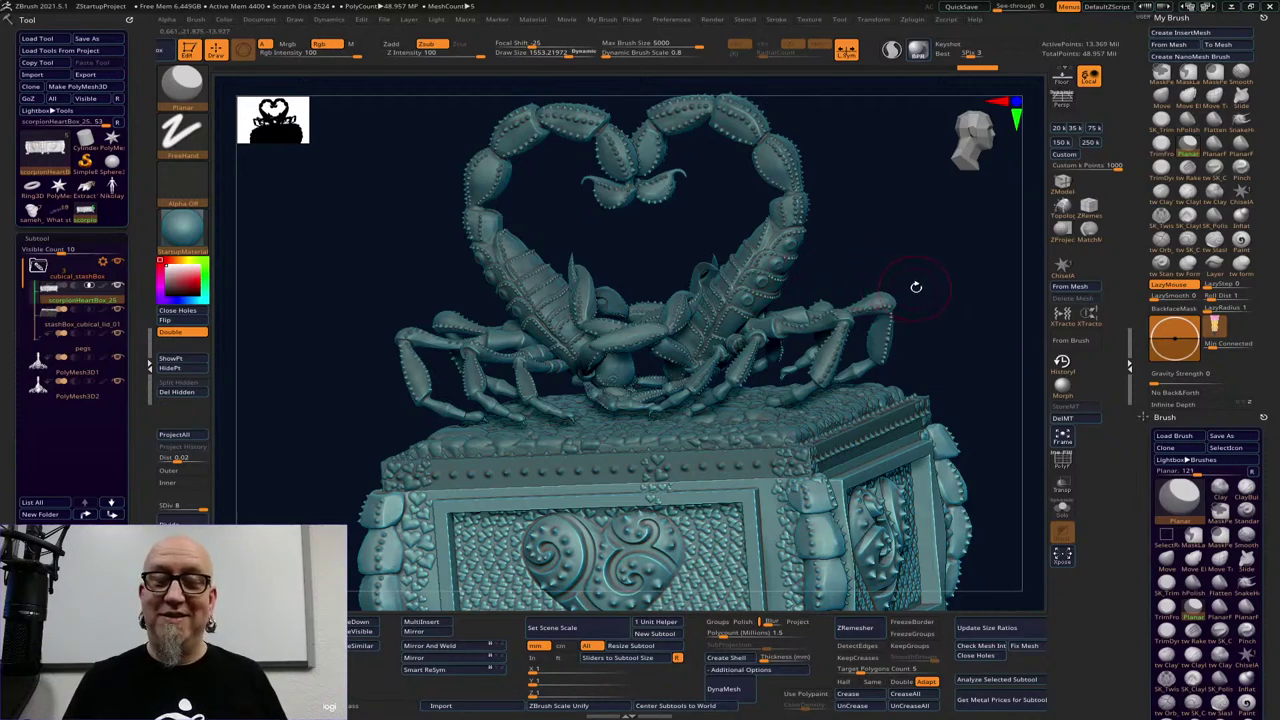
shift+drag(946, 289, 943, 289)
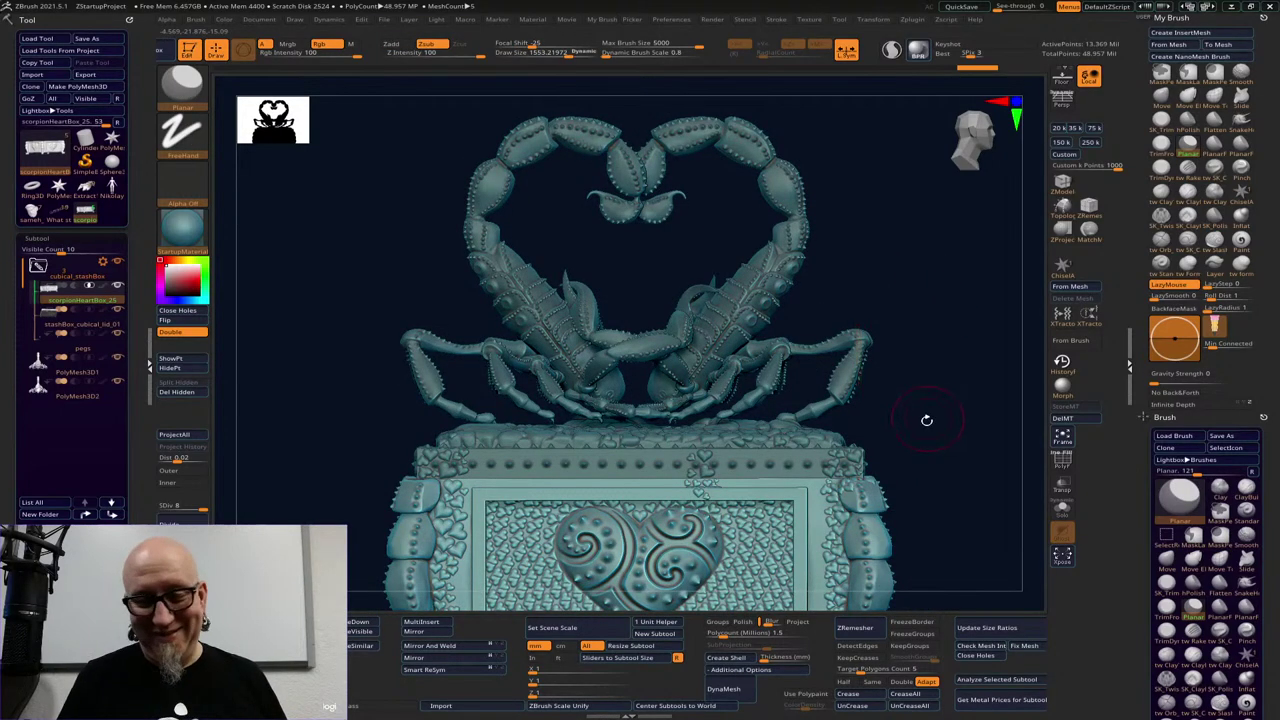
alt+drag(927, 420, 944, 388)
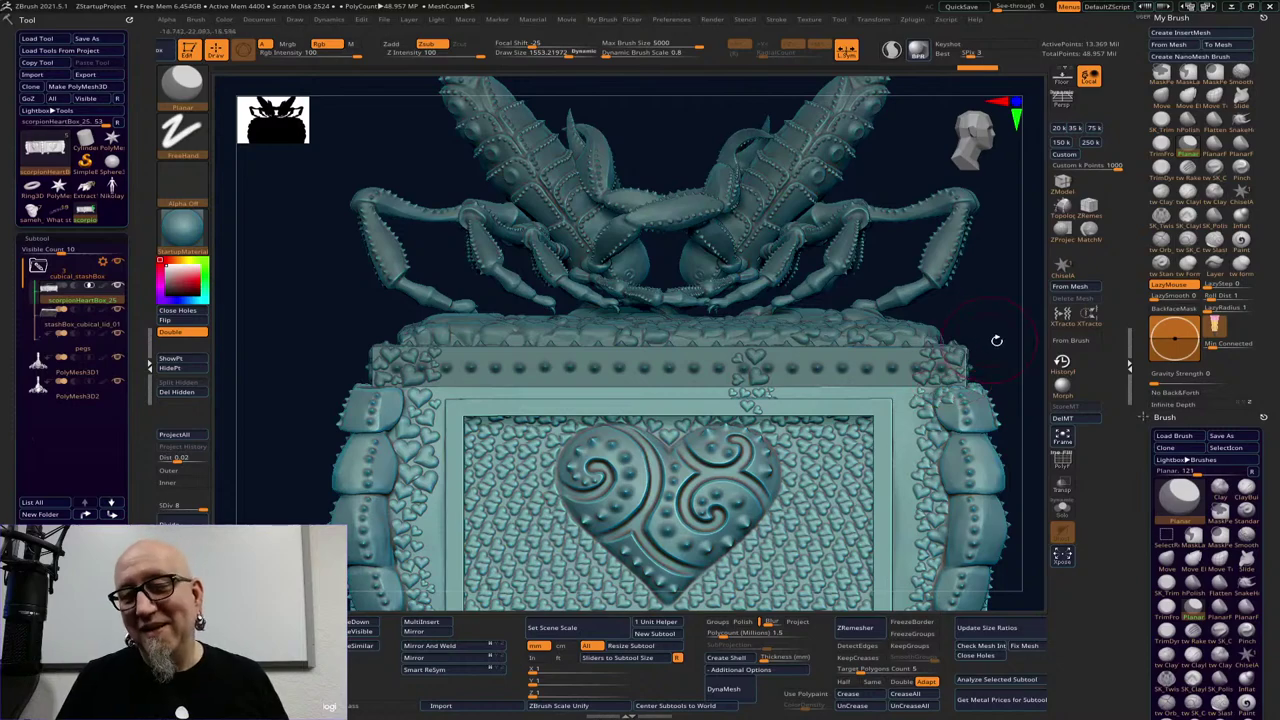
Compare the assembled scorpion stash box at a level three subdivisions lower with its full-detail level
alt+drag(996, 340, 962, 371)
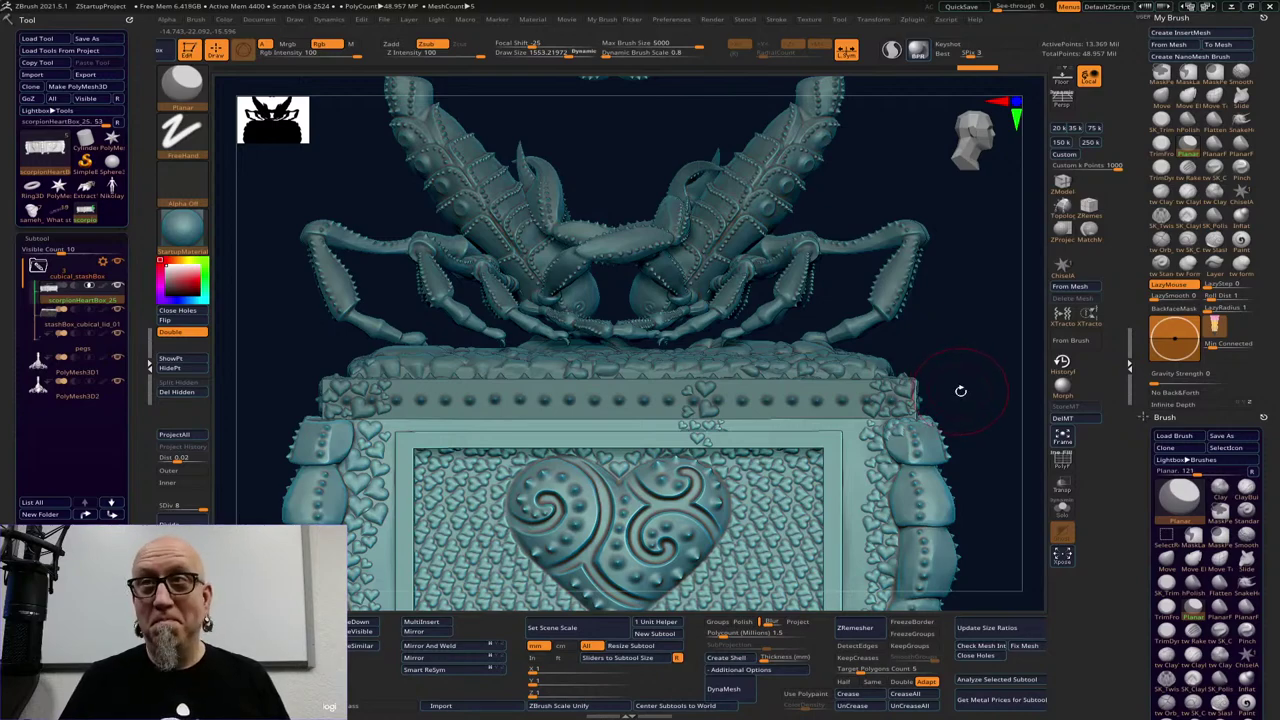
drag(976, 388, 1008, 371)
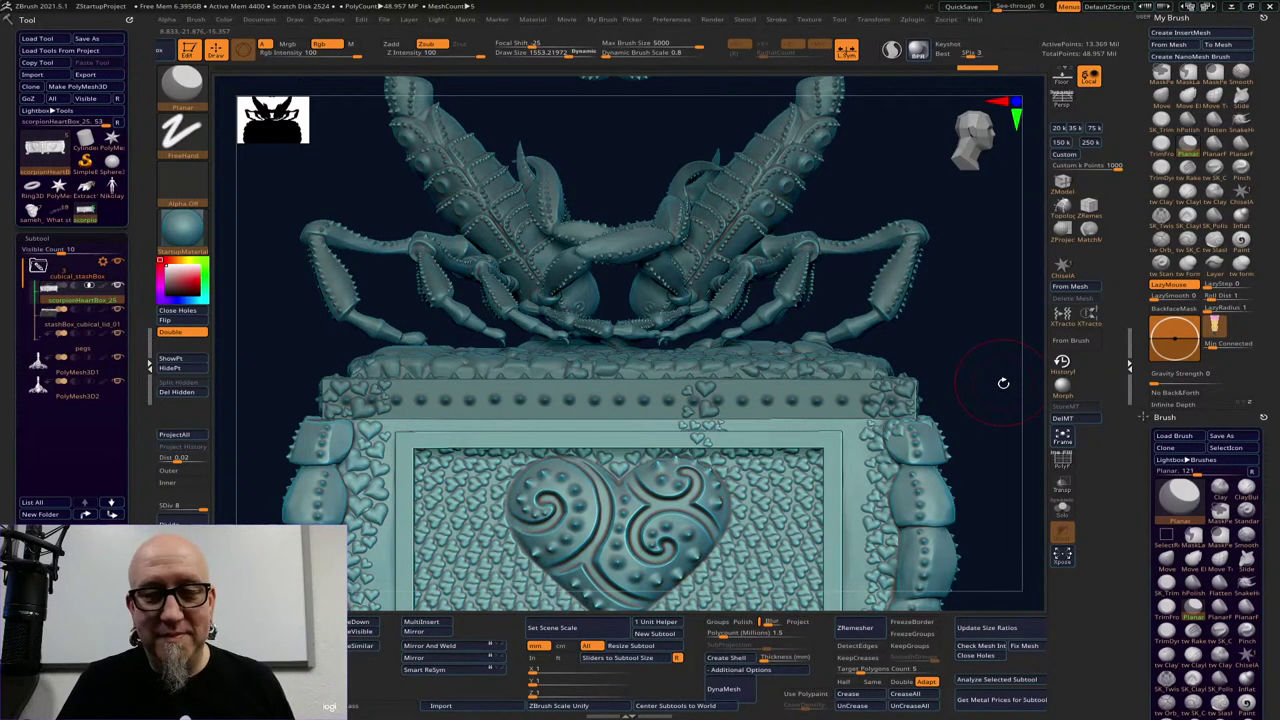
mouse_move(997, 392)
mouse_down()
mouse_move(983, 346)
mouse_move(906, 434)
mouse_move(966, 426)
mouse_move(926, 425)
mouse_move(958, 437)
mouse_up()
mouse_move(931, 441)
mouse_down()
mouse_move(851, 463)
mouse_move(971, 423)
mouse_move(945, 433)
mouse_up()
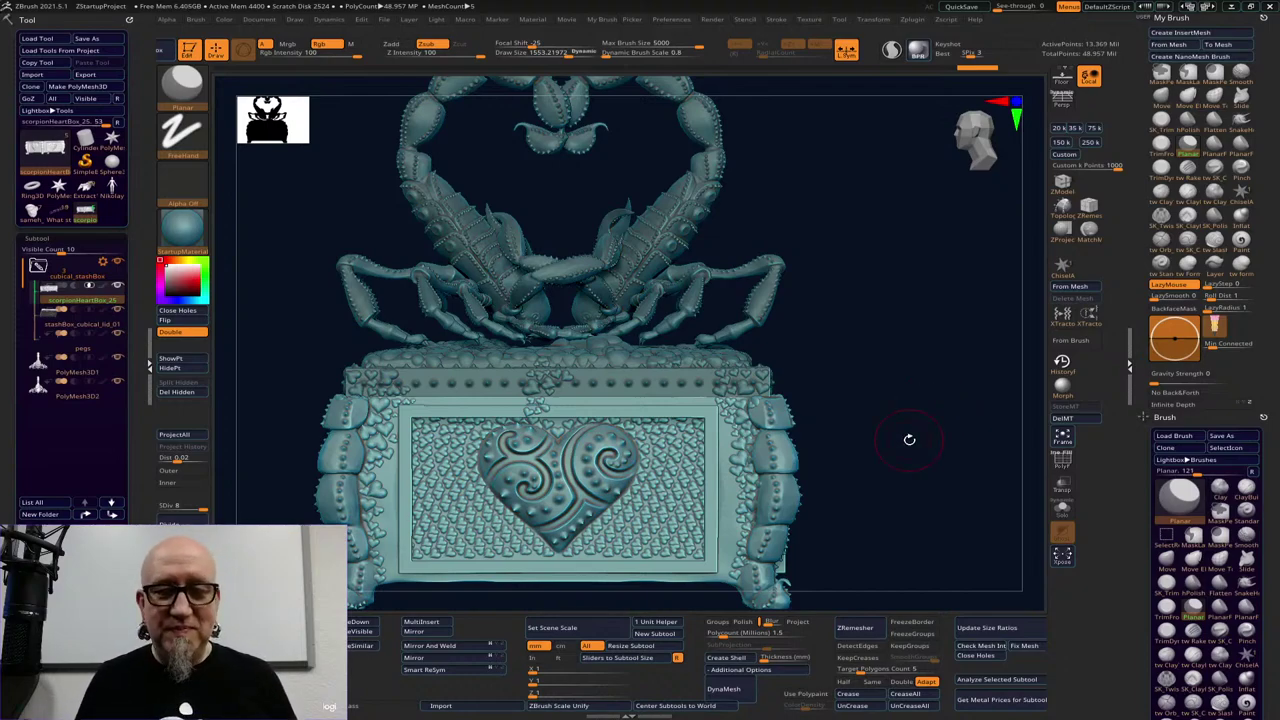
key(shift+d)
key(shift+d)
key(shift+d)
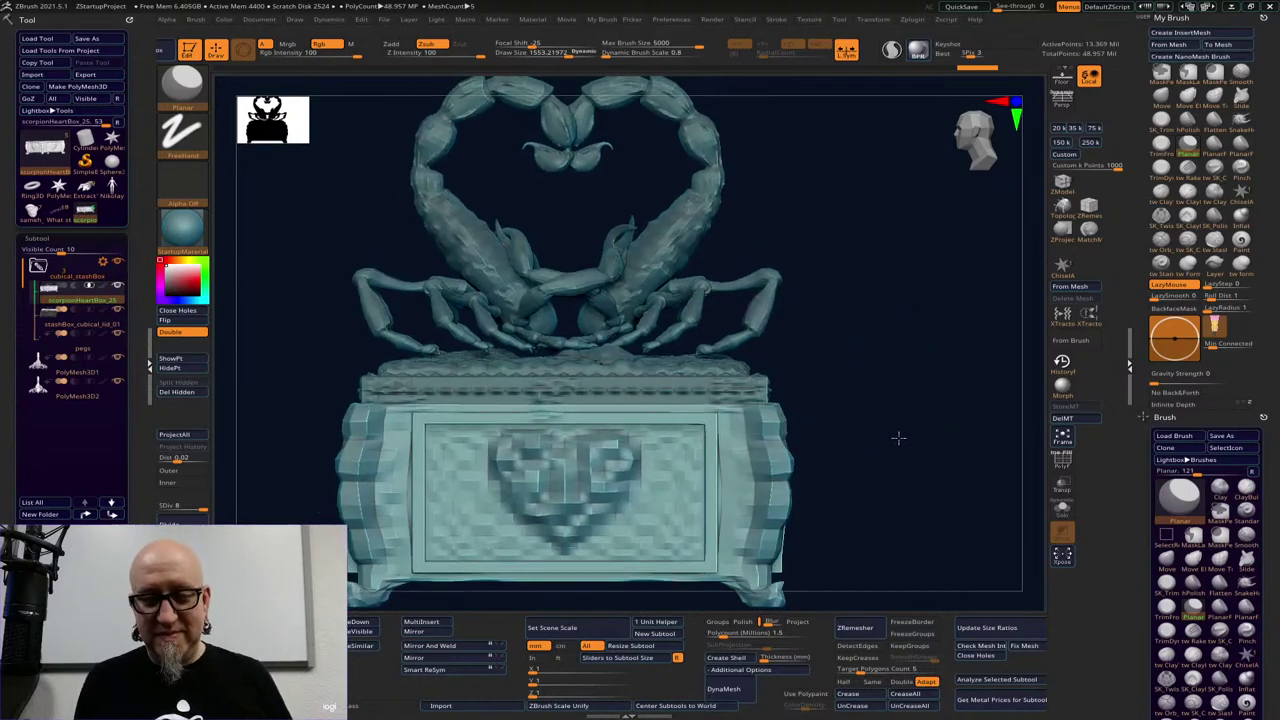
key(d)
key(d)
key(d)
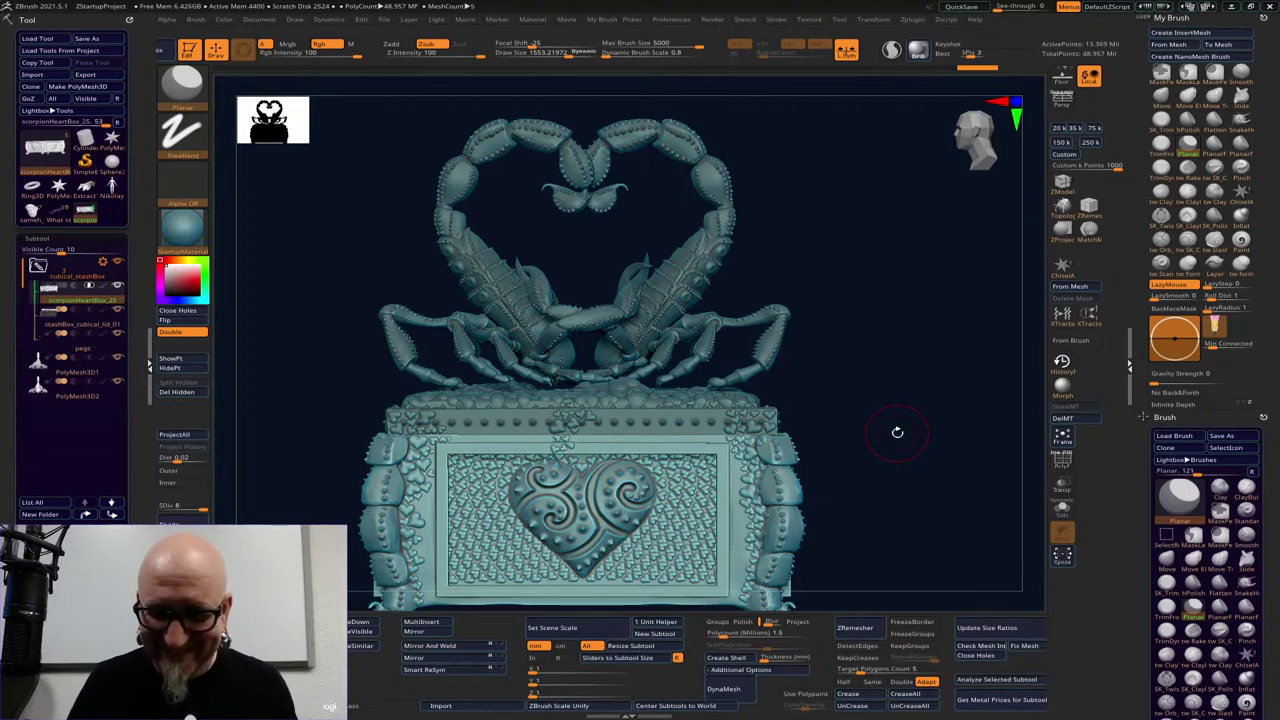
alt+drag(894, 457, 911, 403)
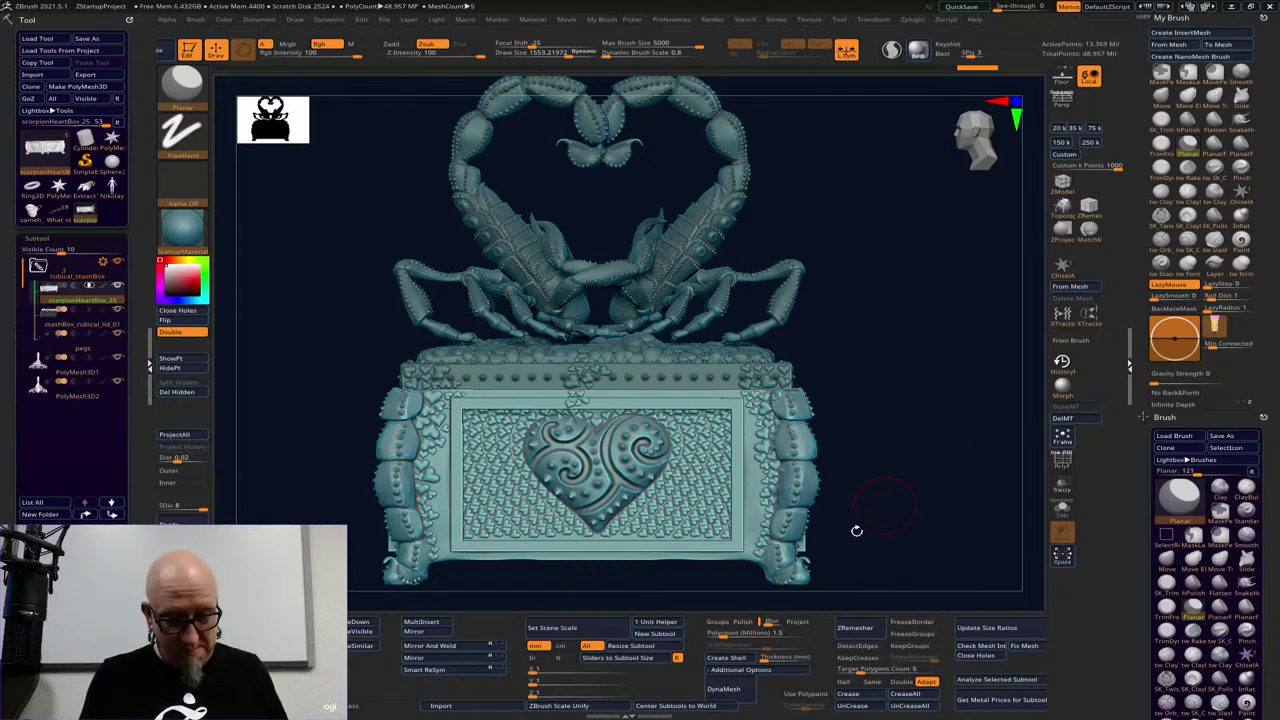
Switch to OBS, then move and enlarge its window to make the audio mixer easier to view
click(604, 708)
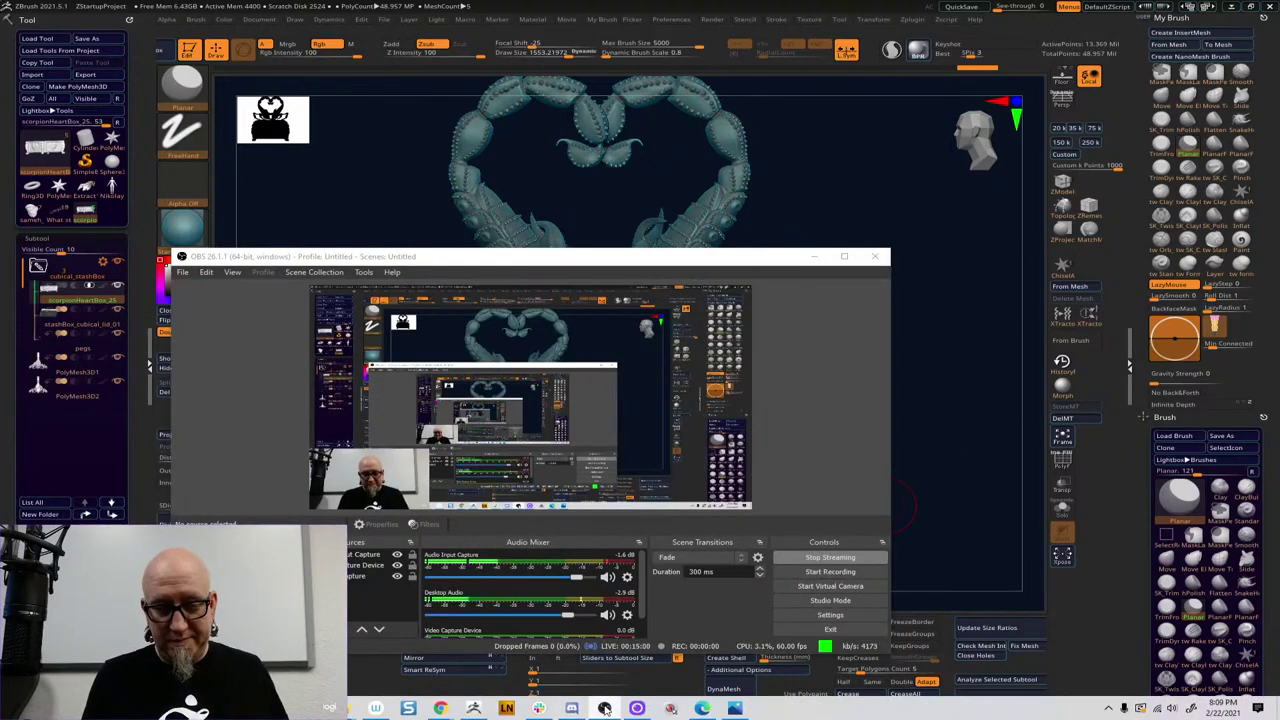
drag(759, 263, 818, 154)
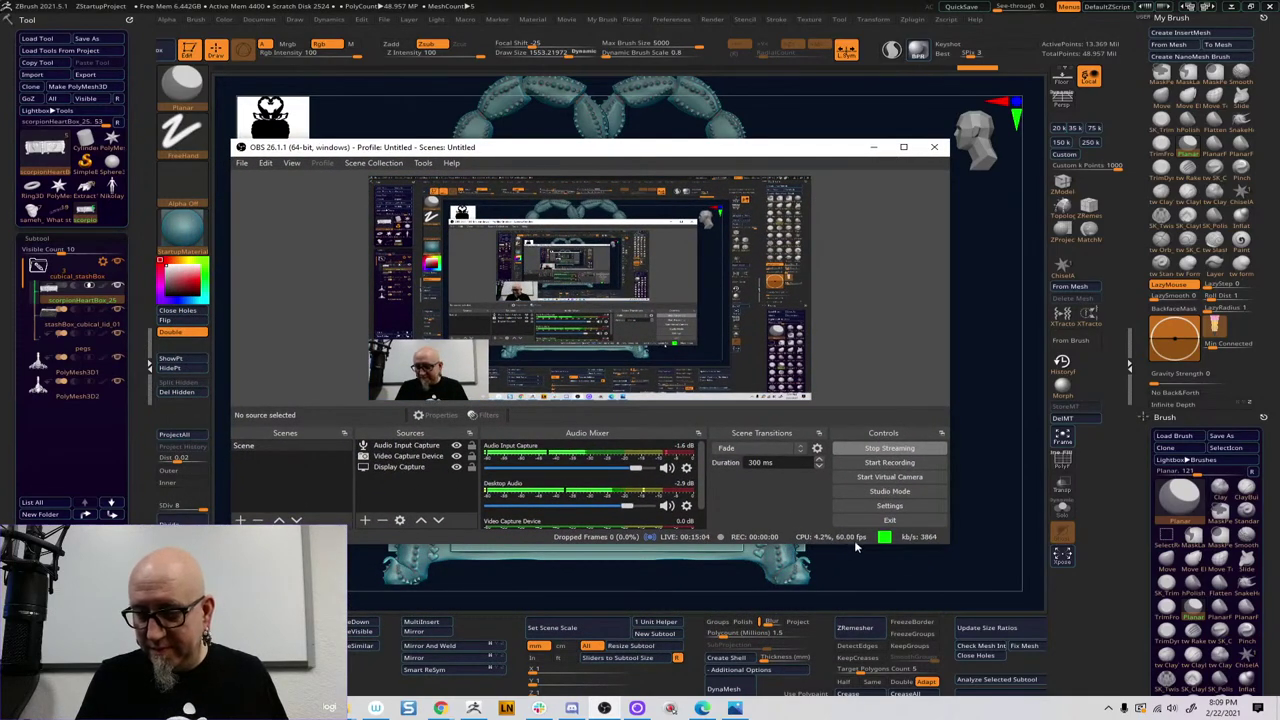
drag(853, 543, 858, 622)
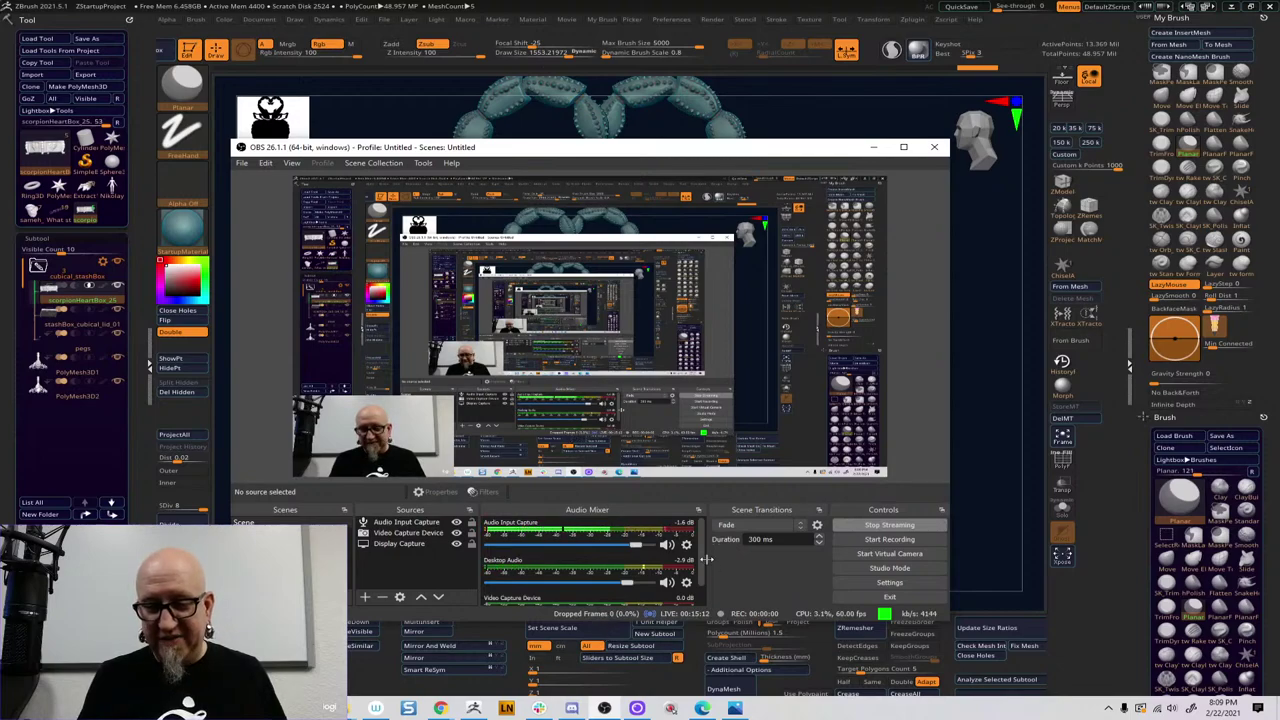
scroll(702, 560, down, 2)
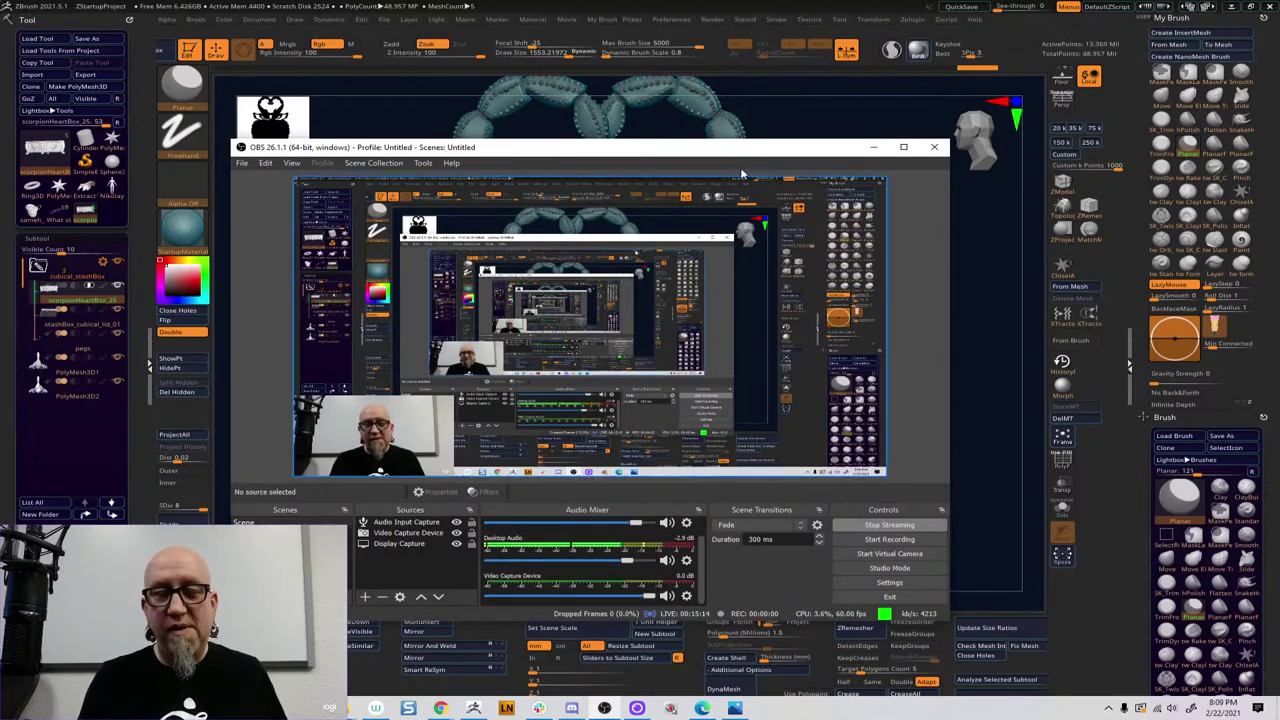
drag(751, 149, 757, 72)
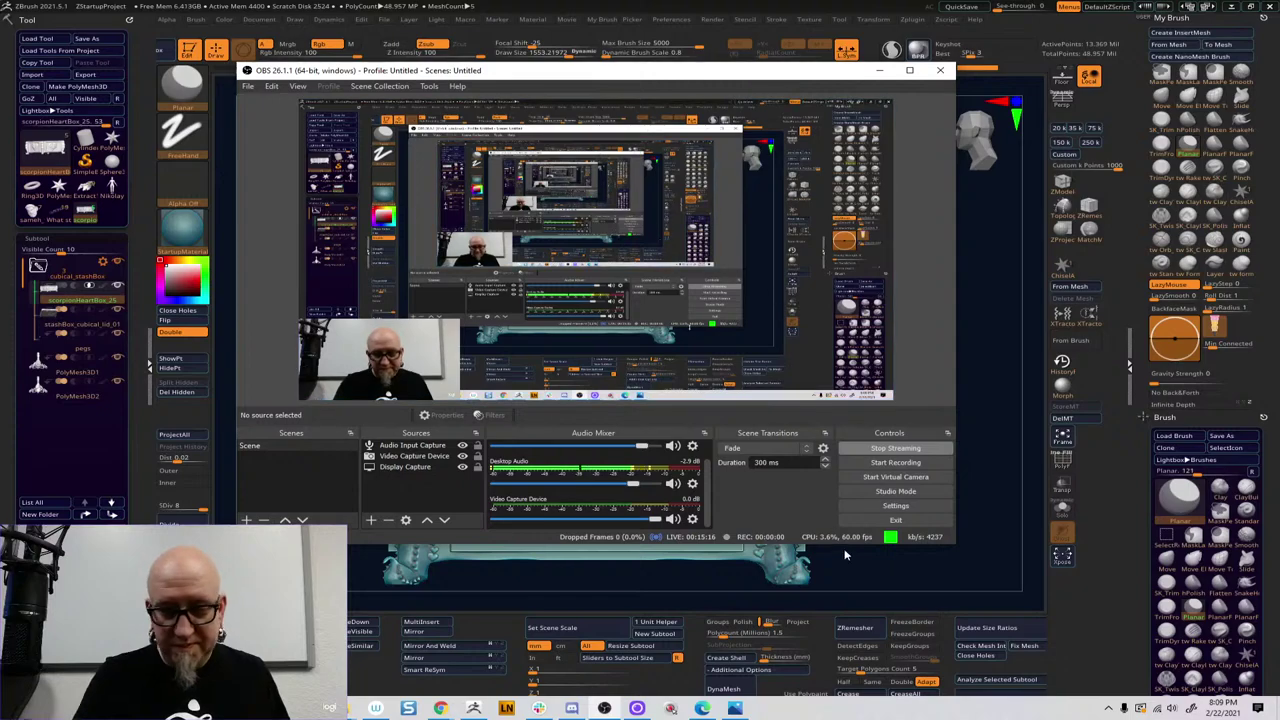
drag(852, 547, 852, 572)
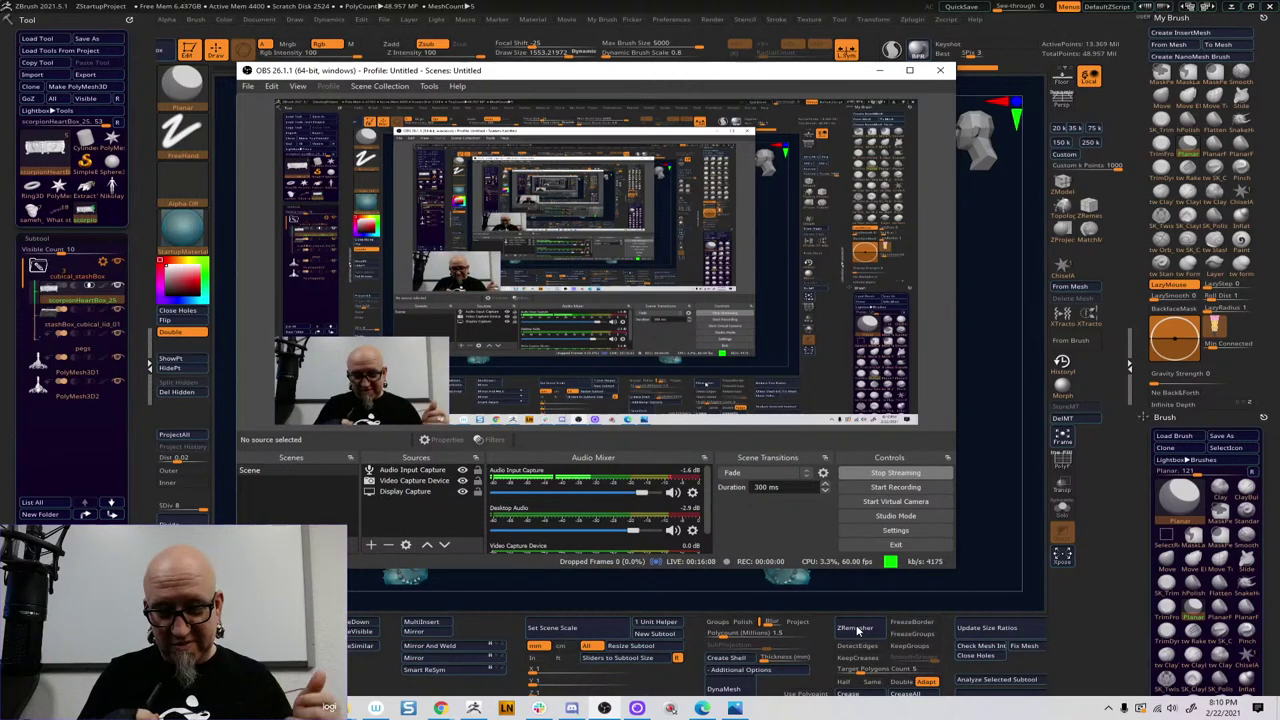
Check the audio mixer channels, the preview options and the system sound volume
scroll(700, 518, down, 1)
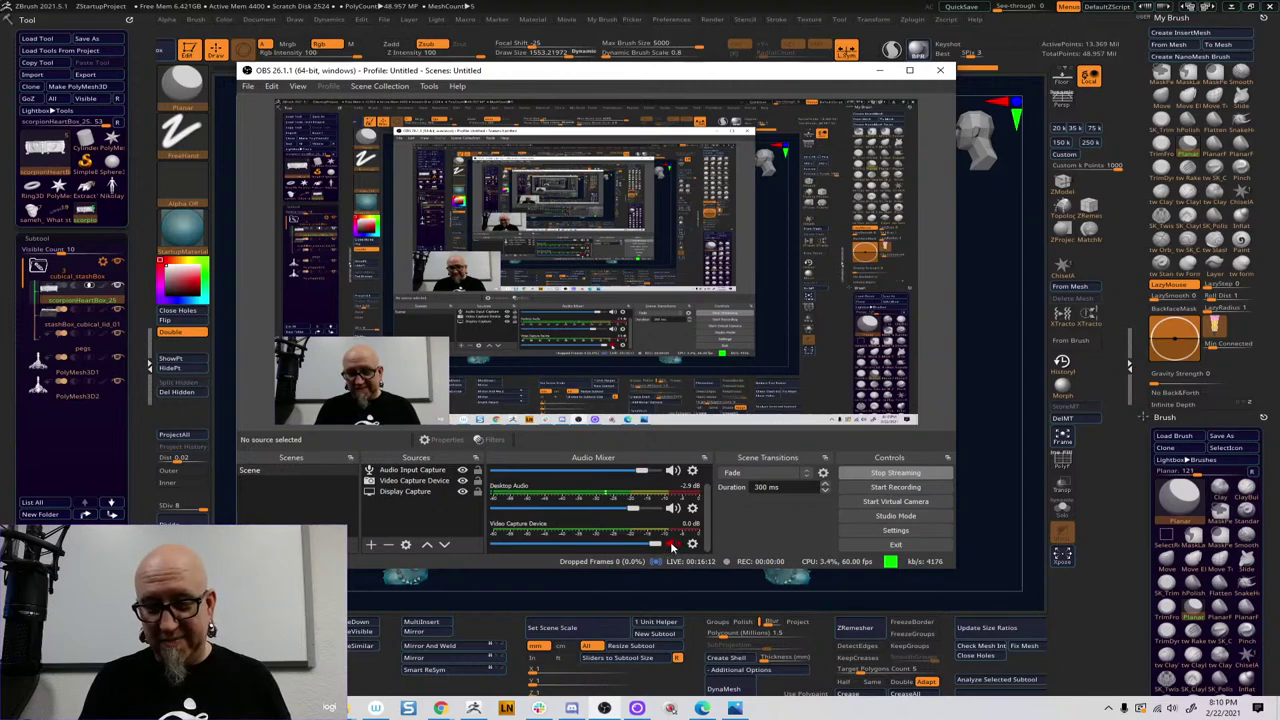
scroll(705, 530, up, 1)
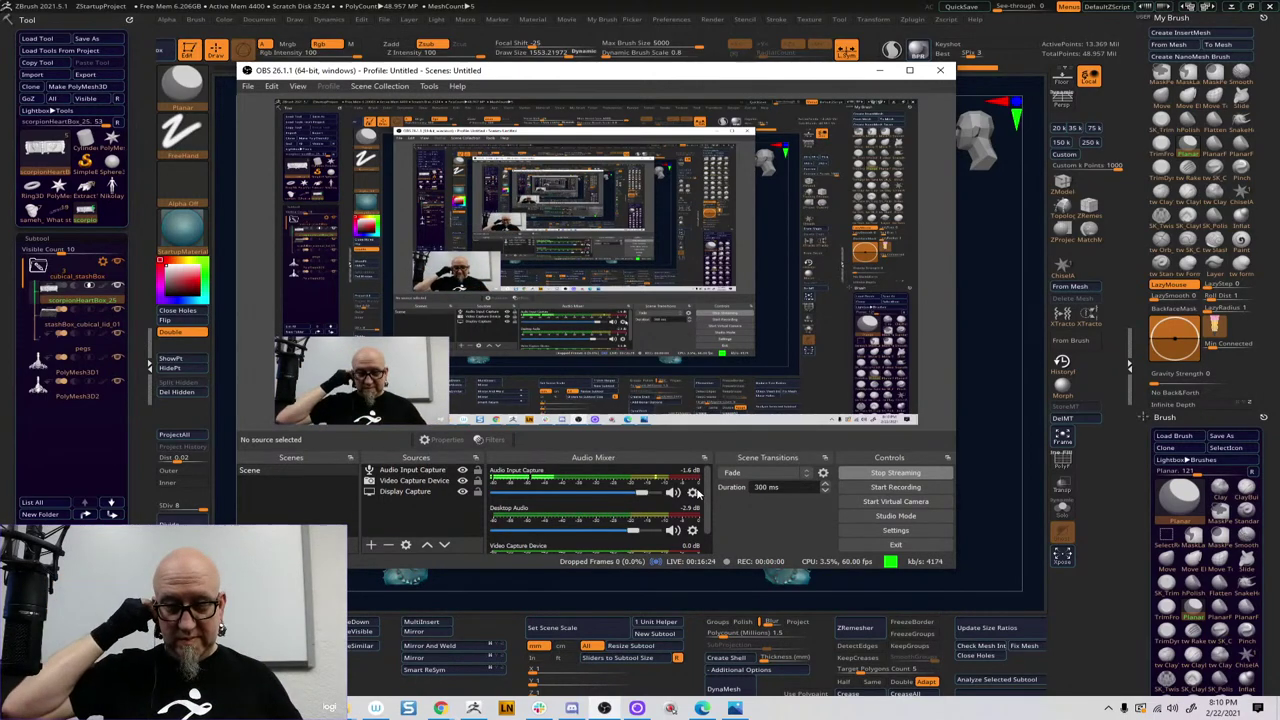
right_click(918, 384)
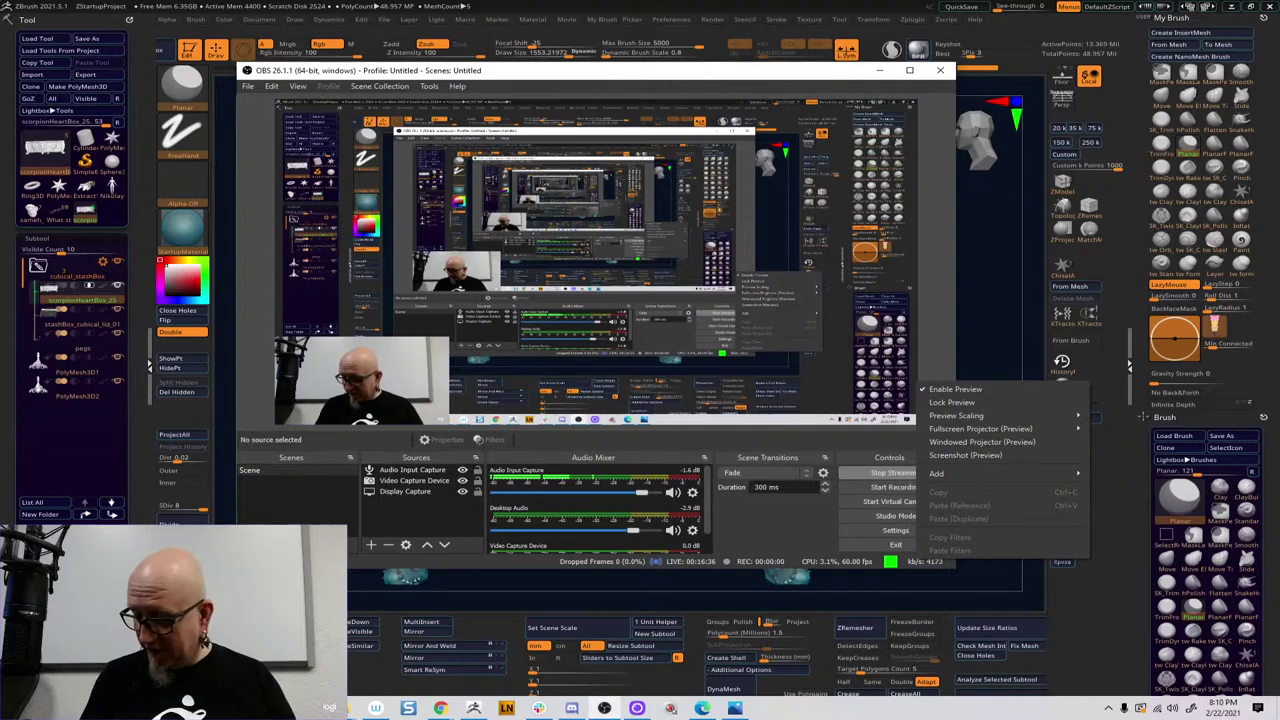
click(1172, 708)
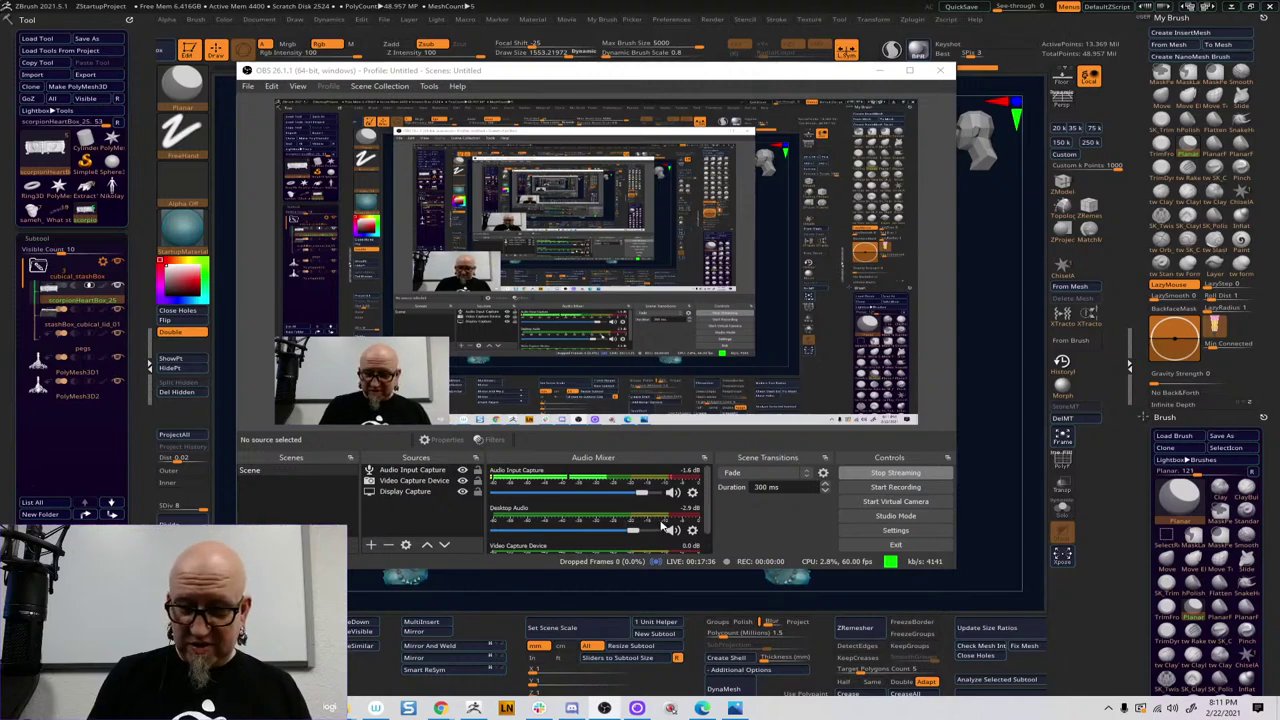
Unmute Video Capture Device and set the mixer volumes to -2.0 dB for Desktop Audio and -4.5 dB for Video Capture Device
scroll(702, 524, down, 1)
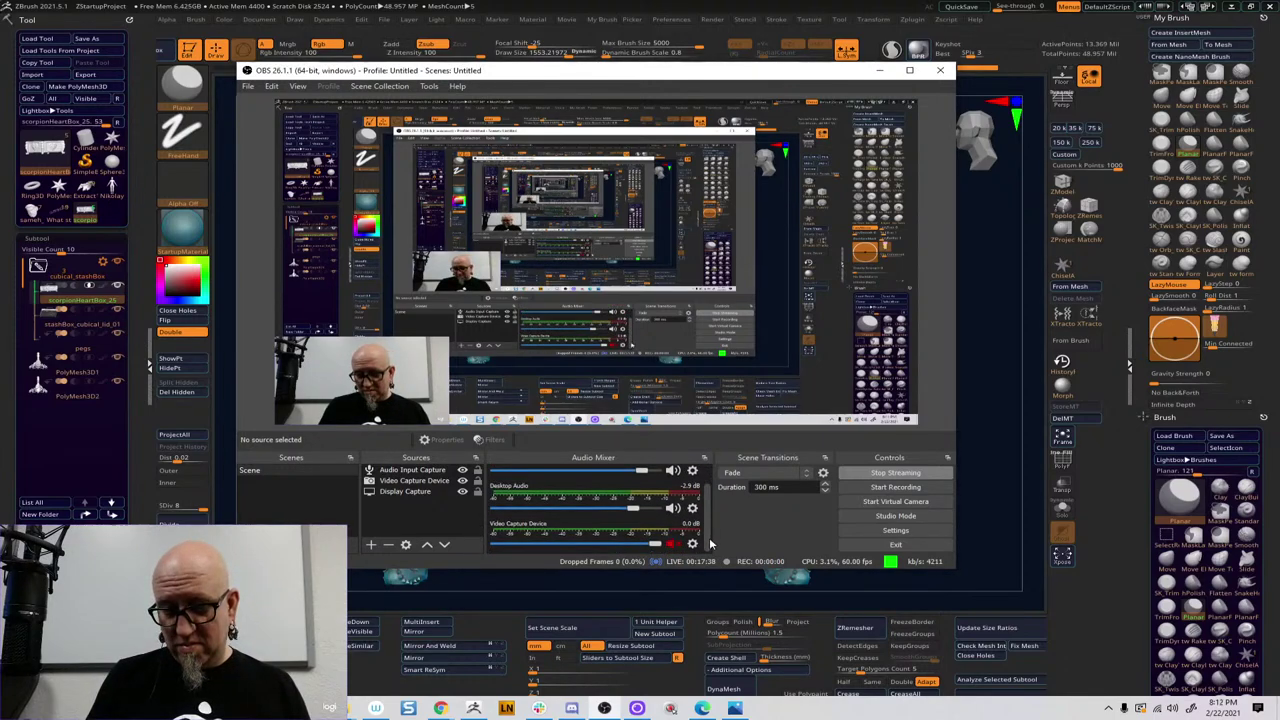
mouse_move(632, 509)
mouse_down()
mouse_move(614, 511)
mouse_move(639, 511)
mouse_up()
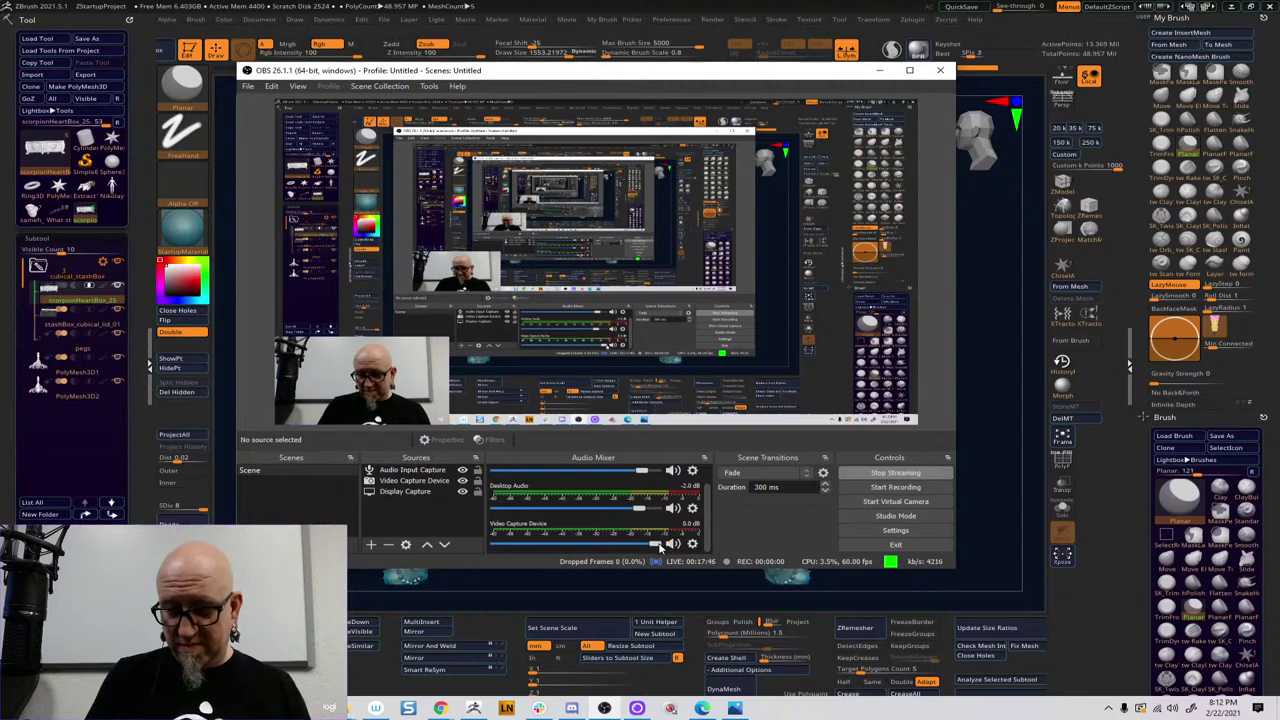
drag(655, 544, 624, 545)
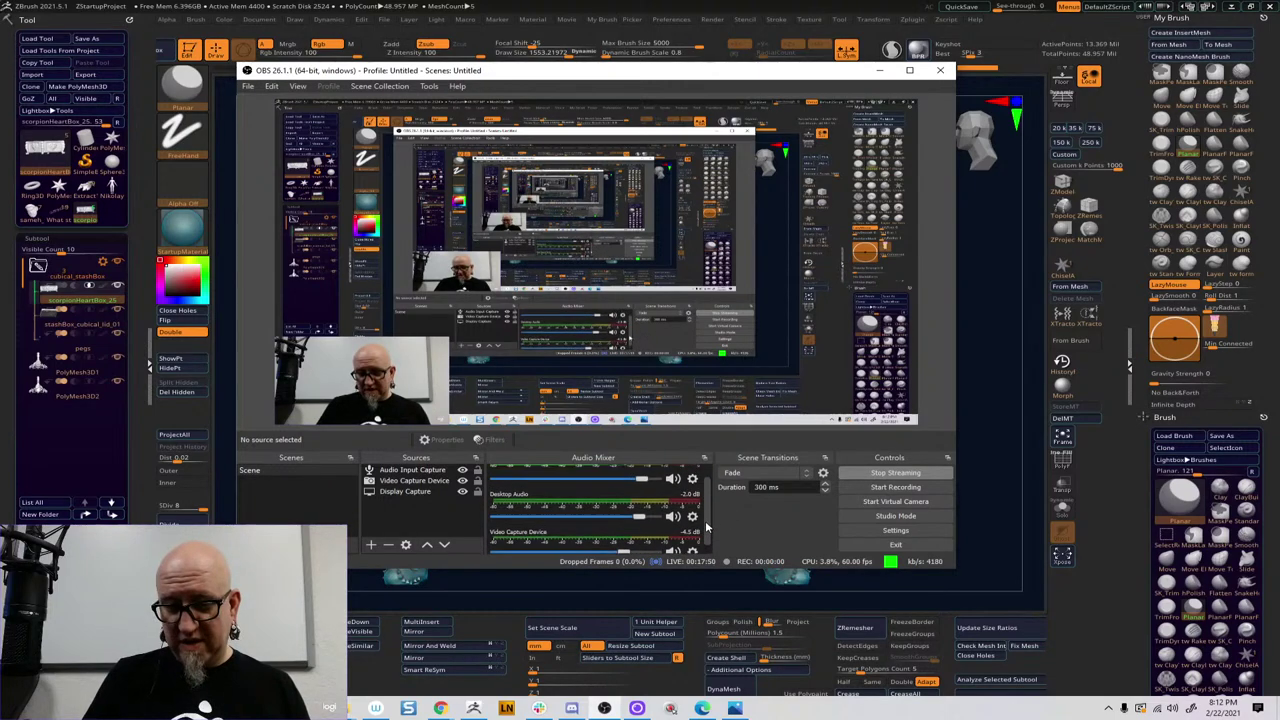
Check the Desktop Audio channel's options and the activity on the three mixer meters
scroll(705, 520, up, 2)
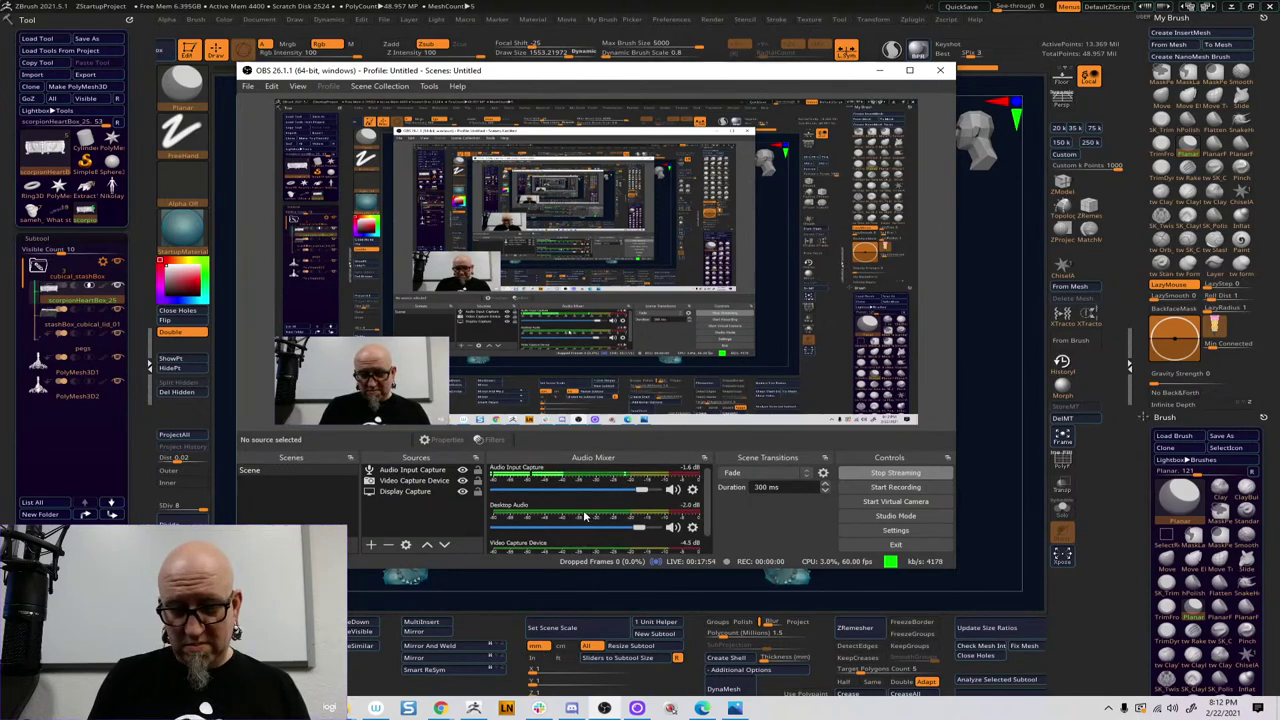
click(693, 527)
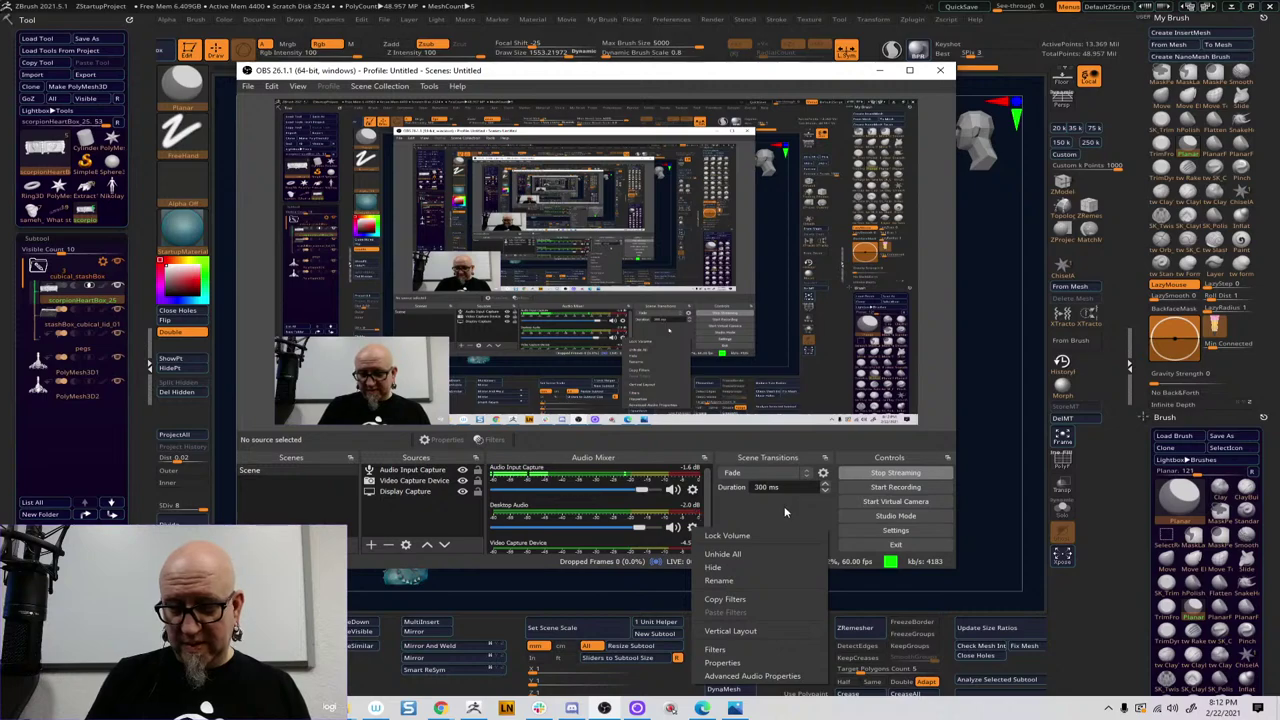
click(691, 526)
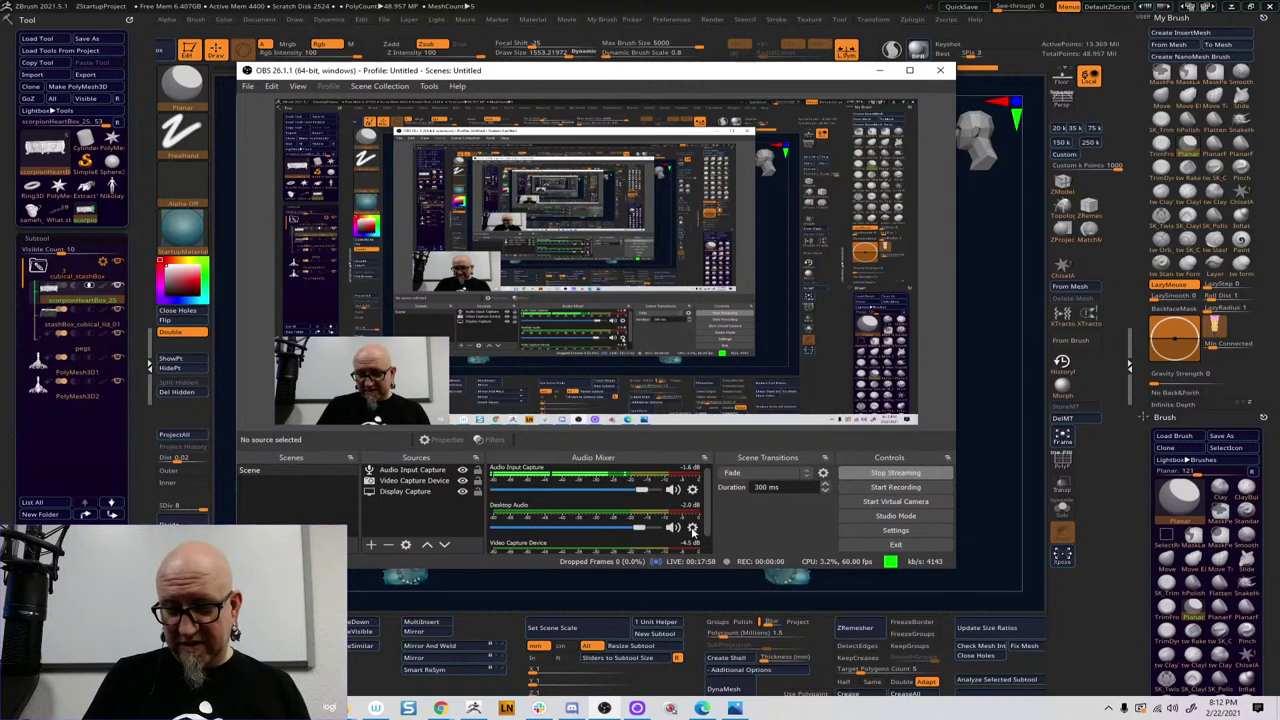
scroll(692, 535, down, 1)
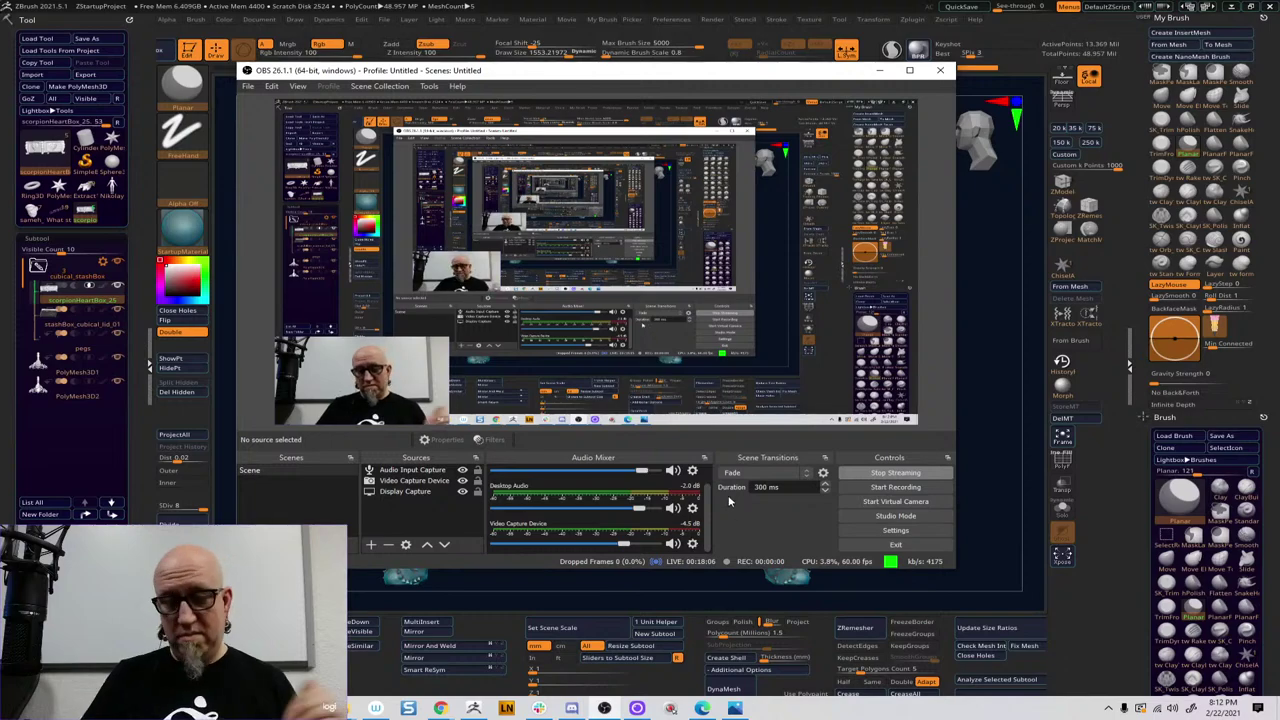
scroll(705, 490, up, 1)
scroll(708, 490, down, 1)
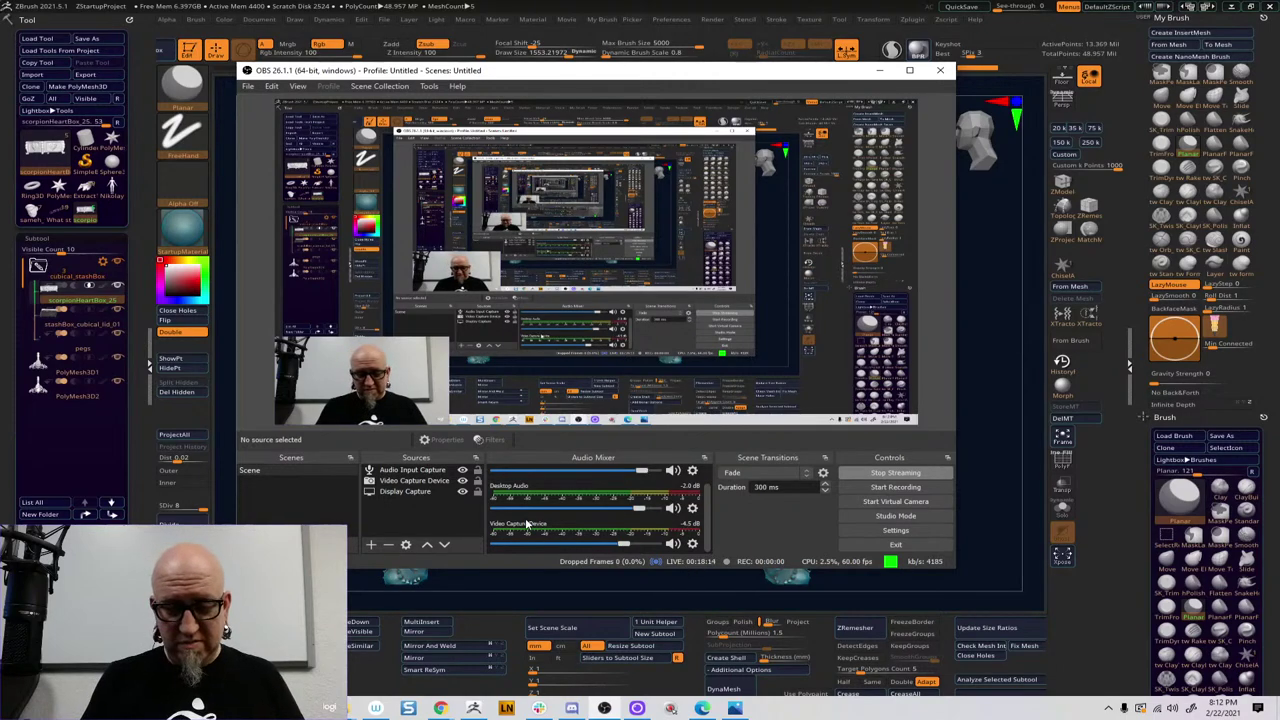
Check the device properties of Audio Input Capture and of Video Capture Device
right_click(402, 471)
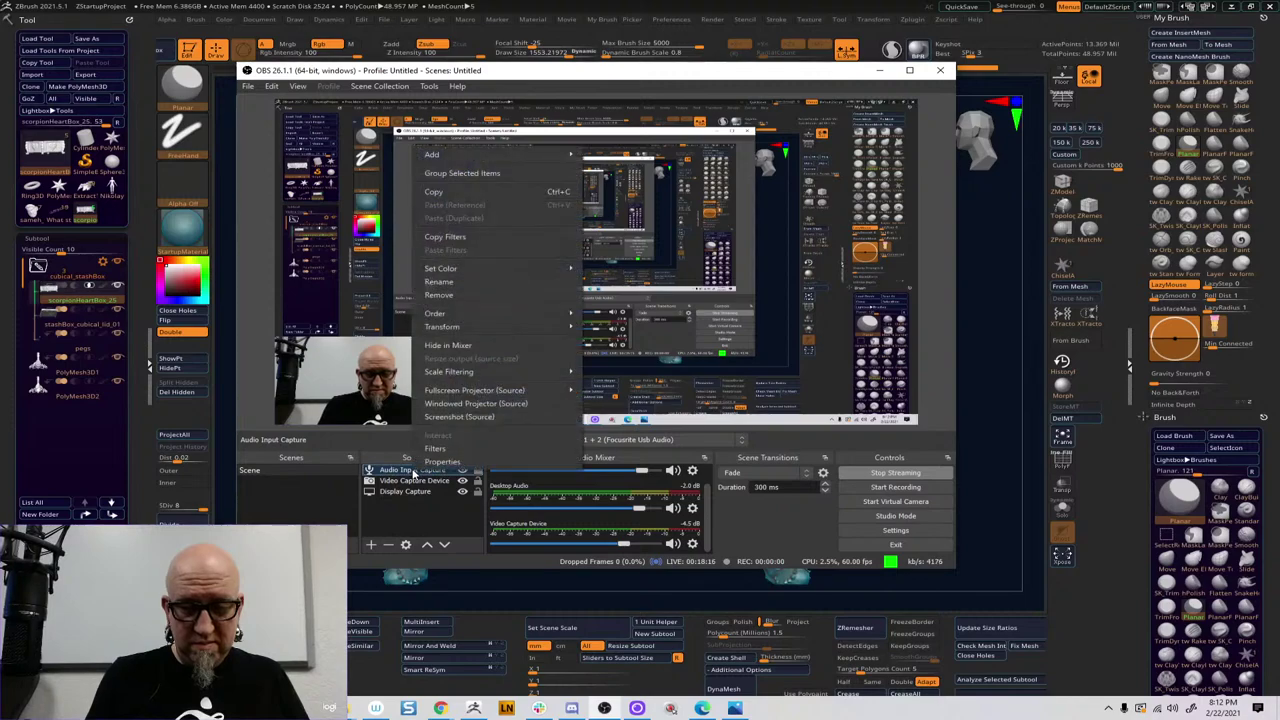
click(442, 462)
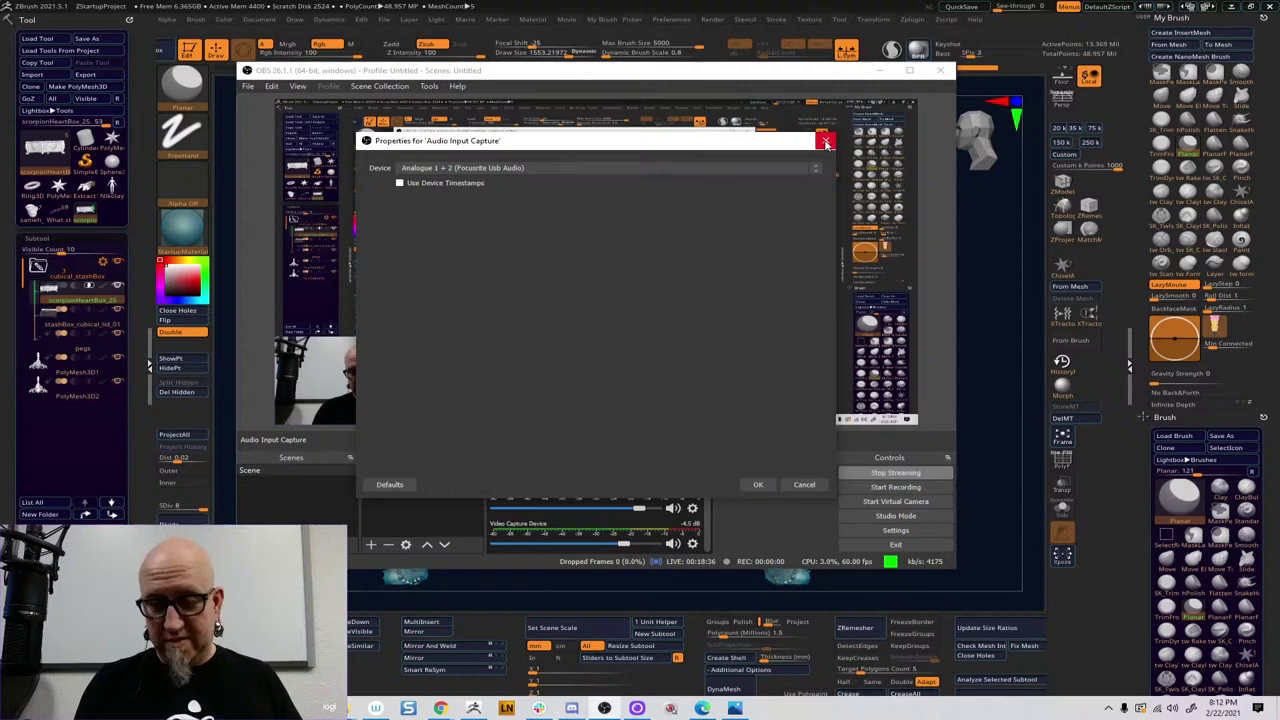
click(759, 485)
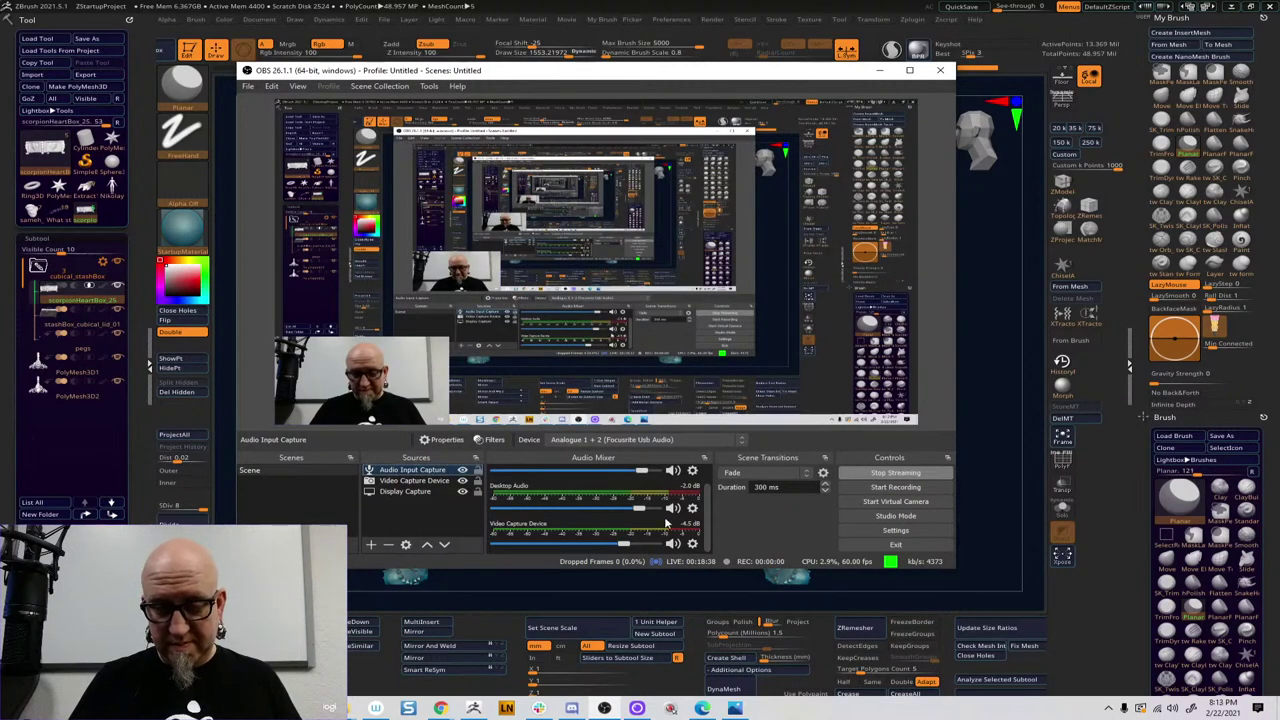
right_click(676, 532)
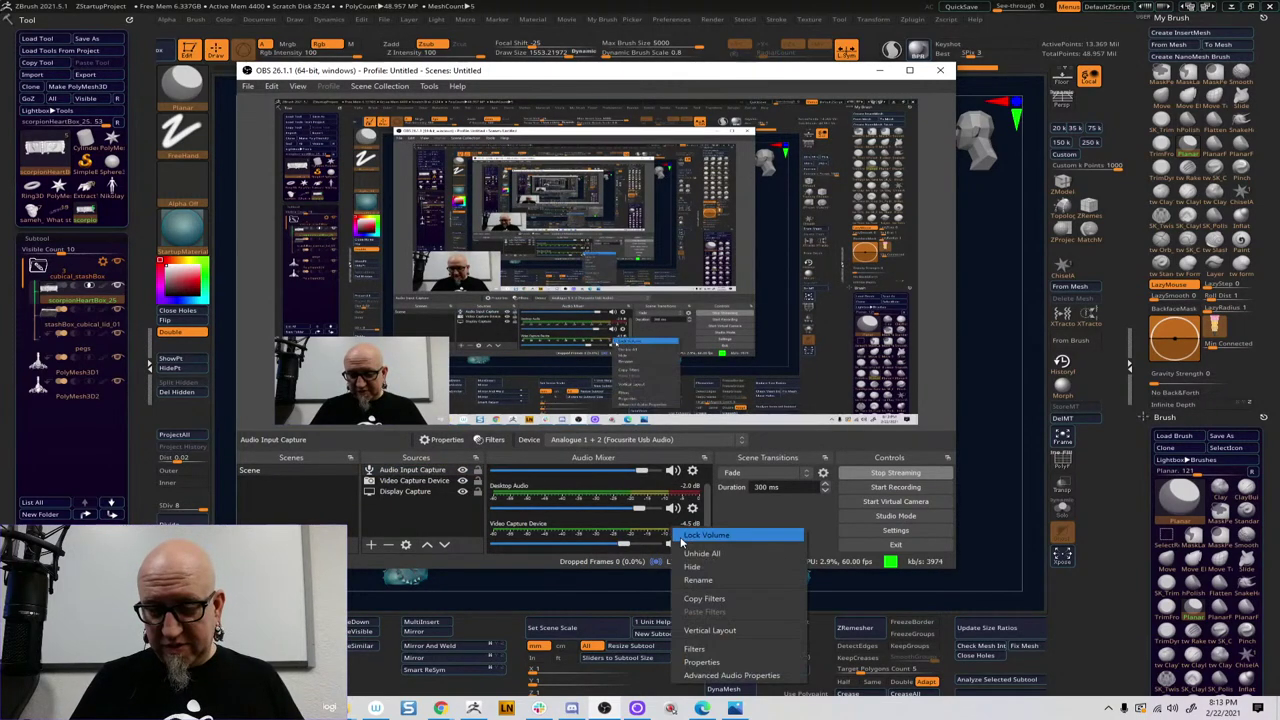
click(724, 662)
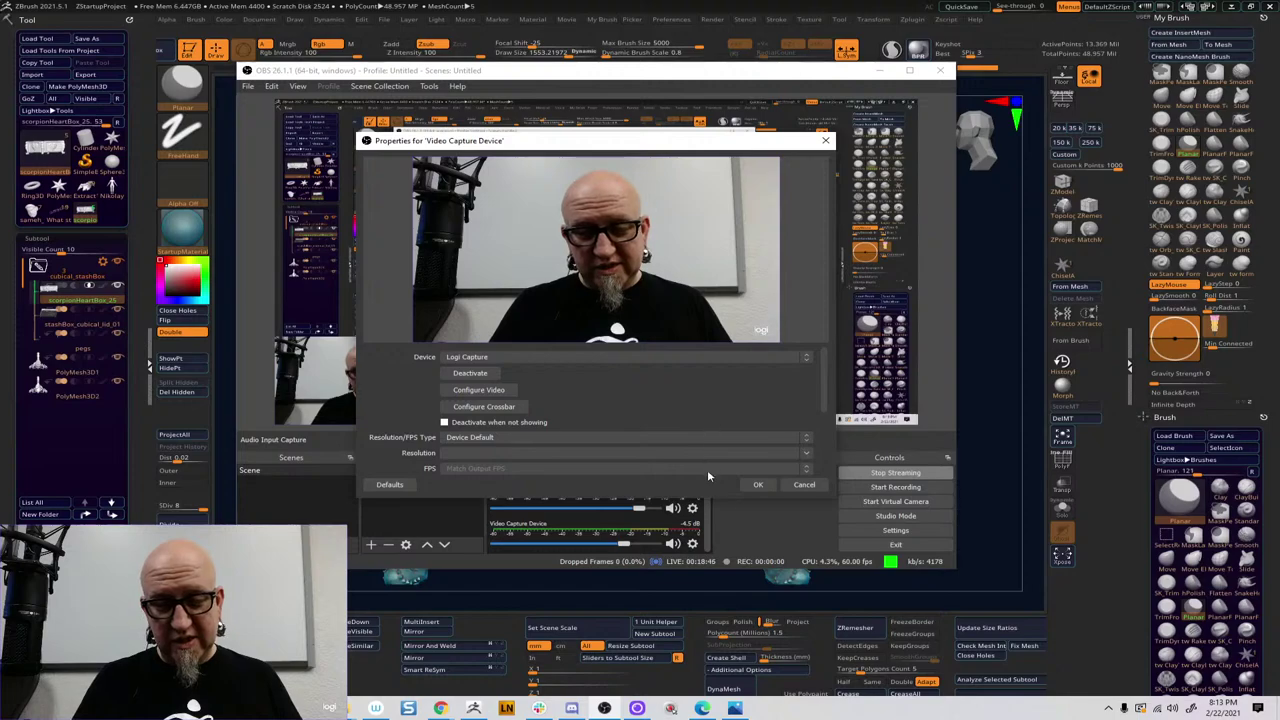
click(765, 486)
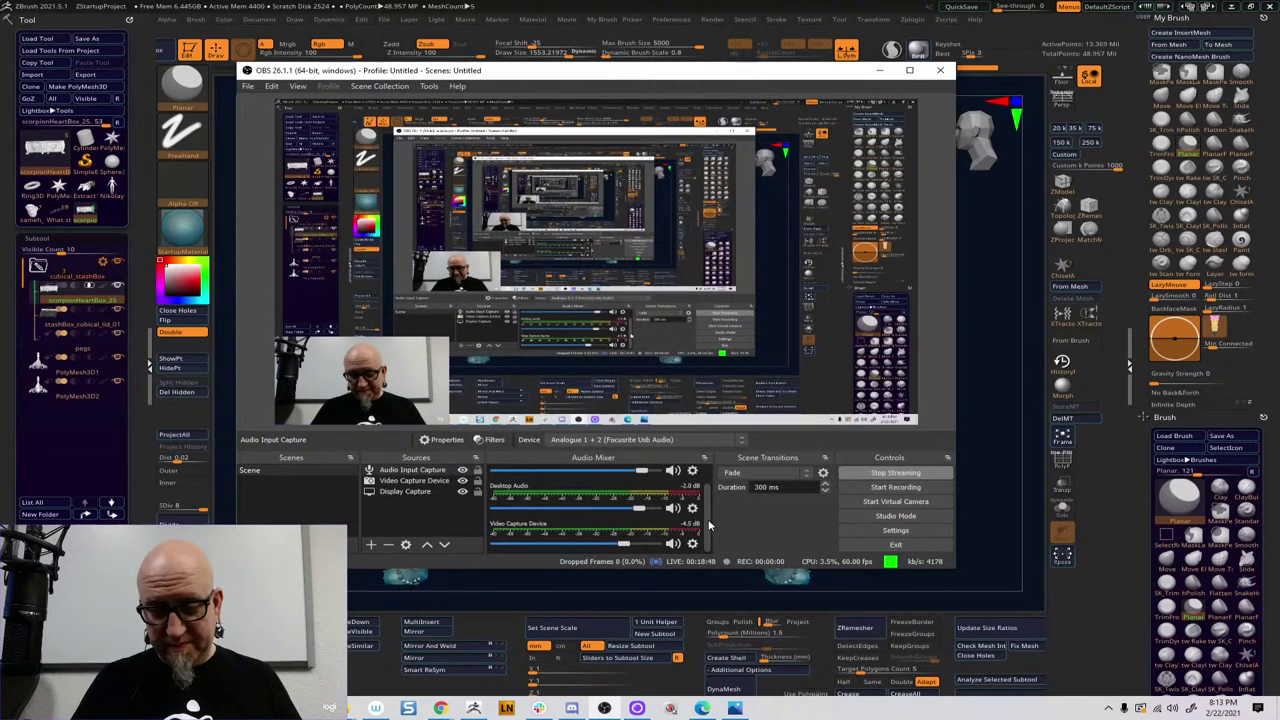
Set the Desktop Audio channel's device to Headphones (High Definition Audio Device)
click(692, 508)
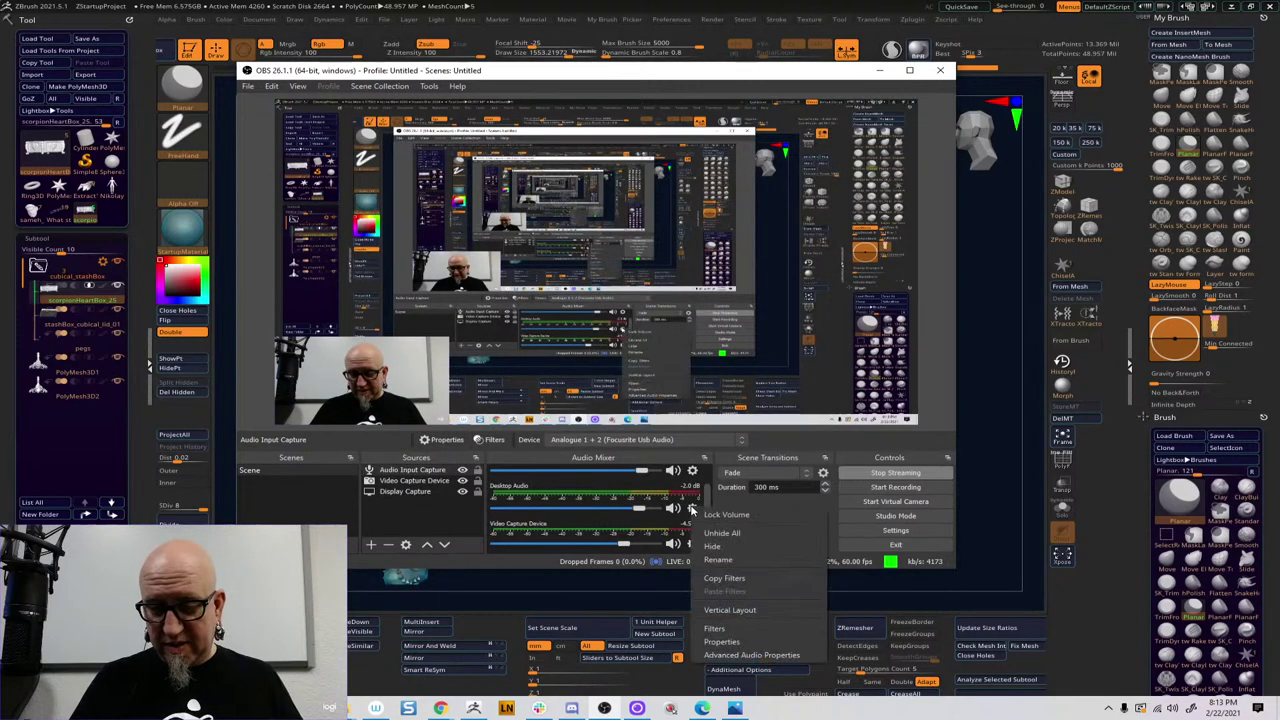
click(744, 641)
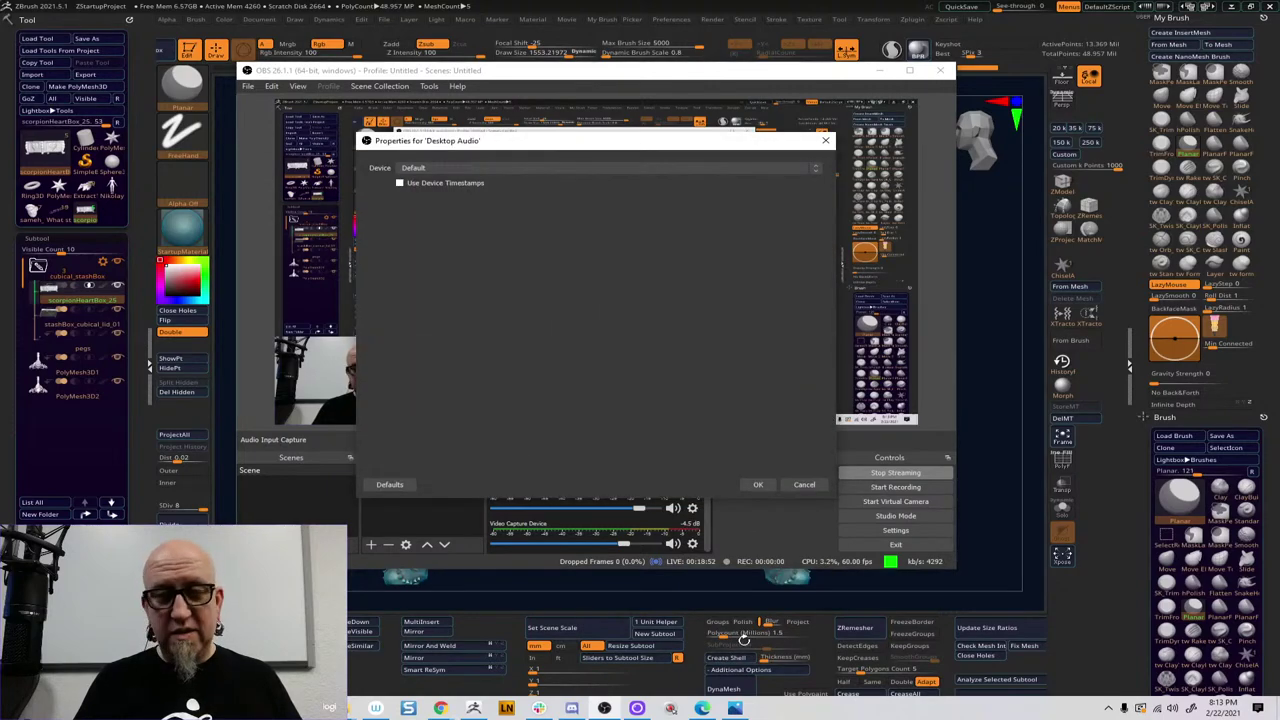
click(806, 170)
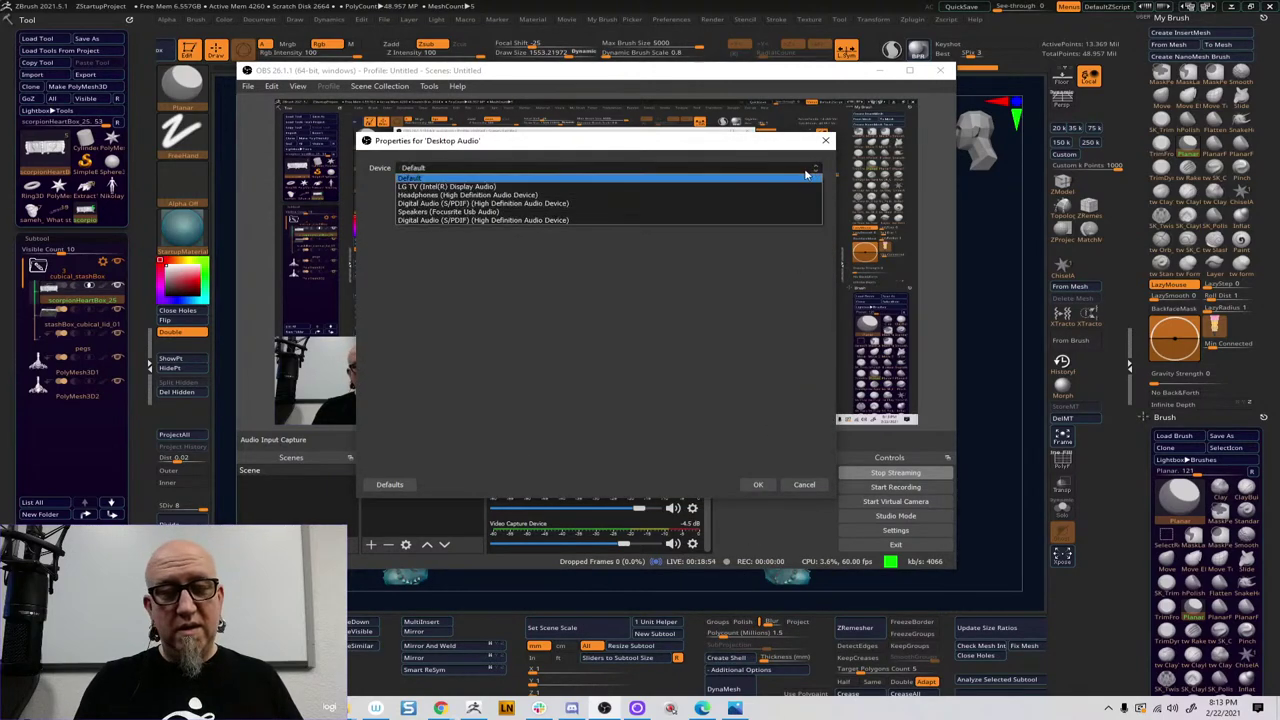
click(685, 219)
click(658, 169)
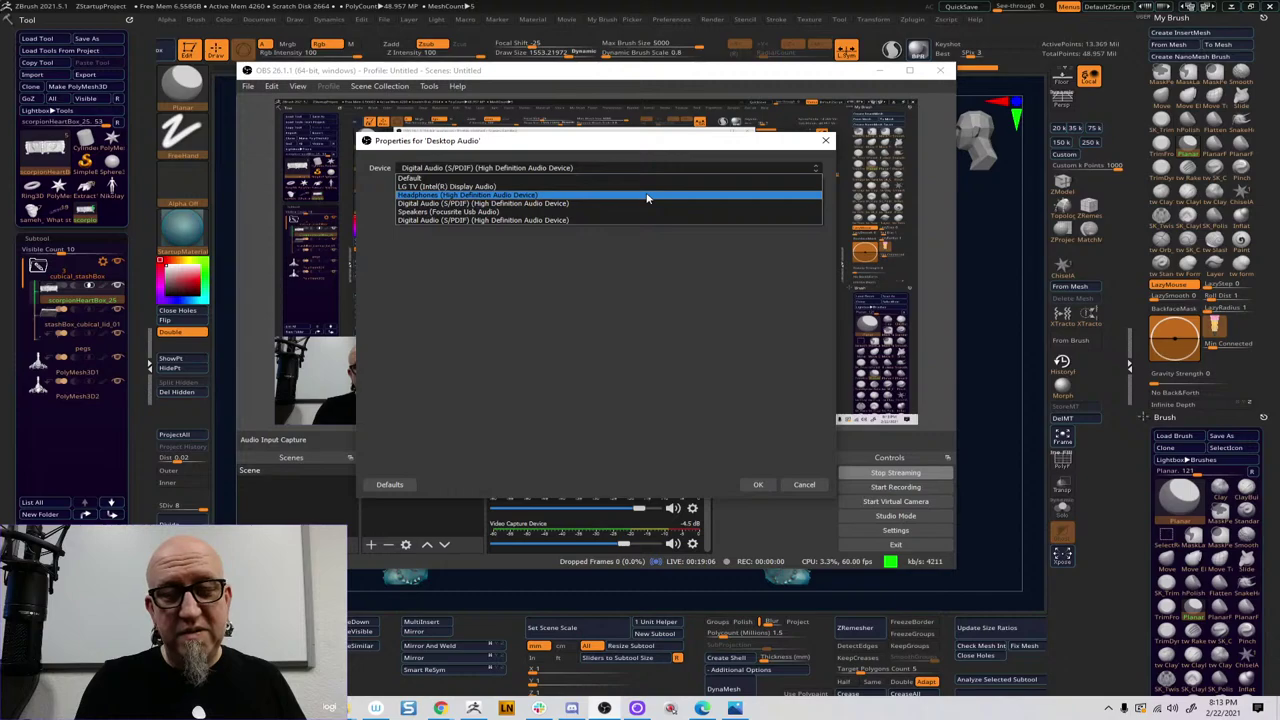
click(647, 196)
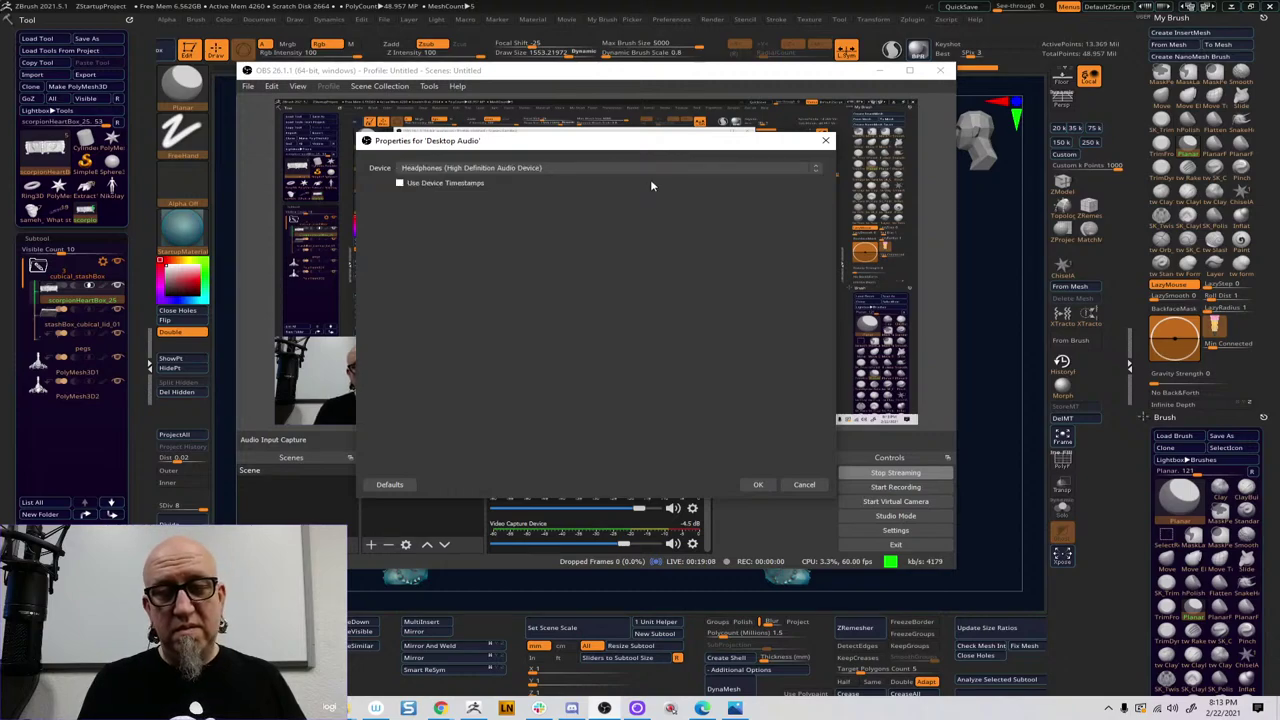
Set the Desktop Audio volume to -5.8 dB in the mixer and accept the channel's device properties
drag(712, 146, 1072, 99)
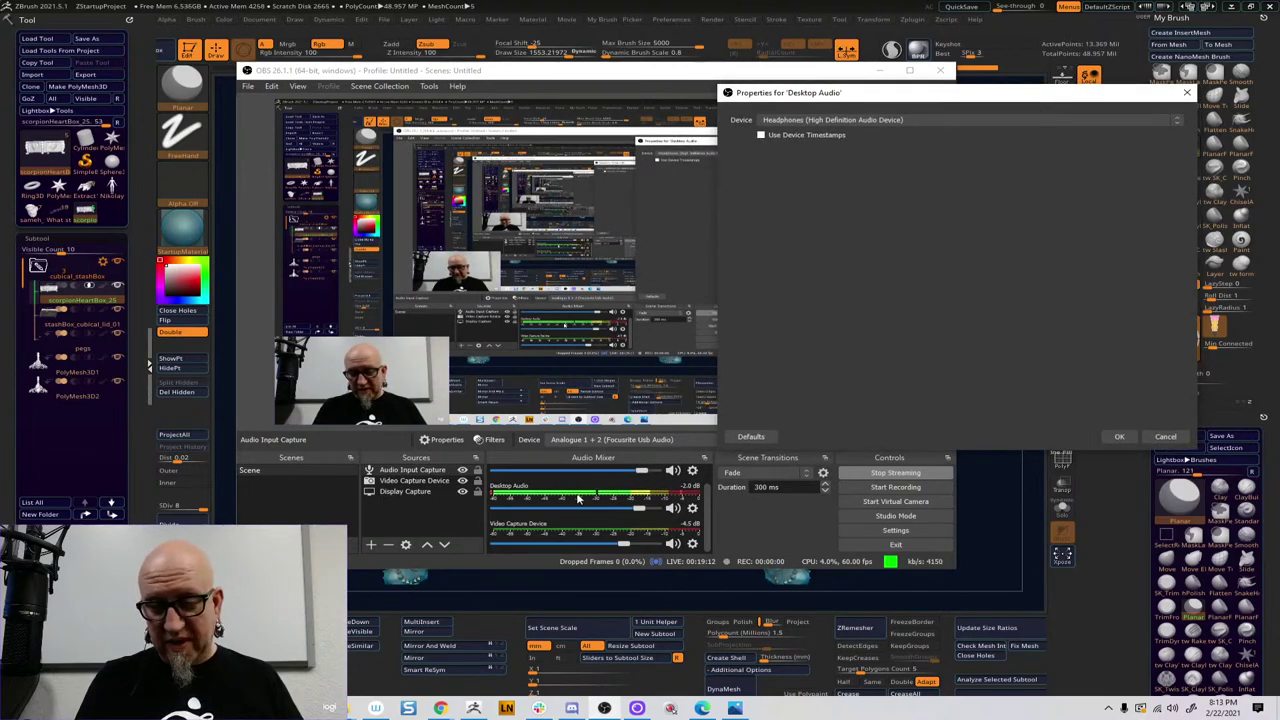
drag(626, 512, 618, 512)
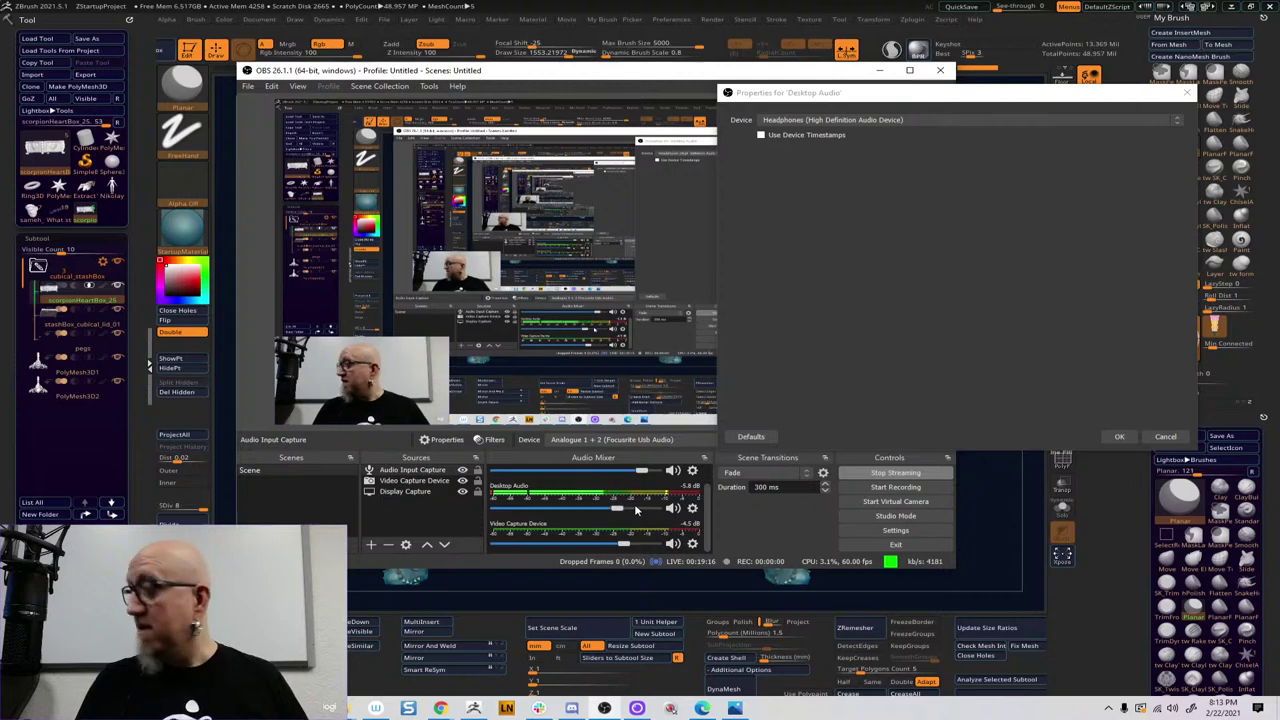
click(1119, 436)
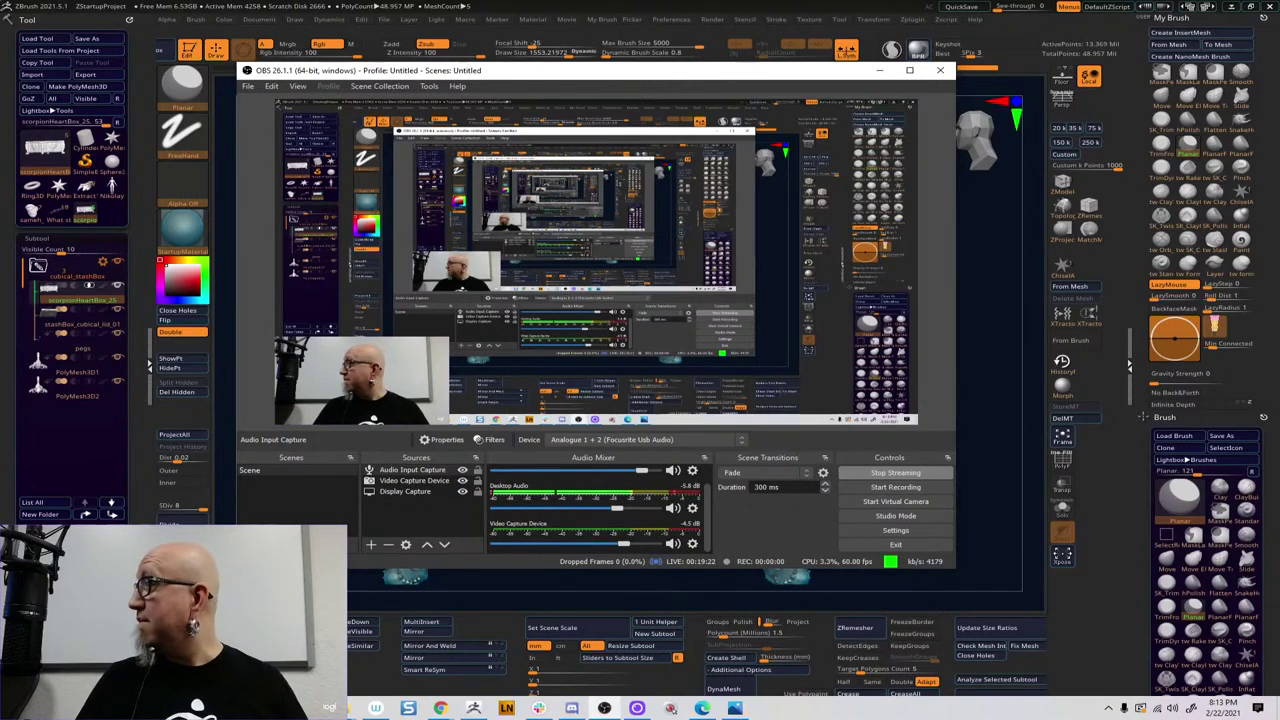
Switch back to ZBrush and show only the PolyMesh3D1 scorpion subtool with its polygroup colours and wireframe displayed
click(1143, 416)
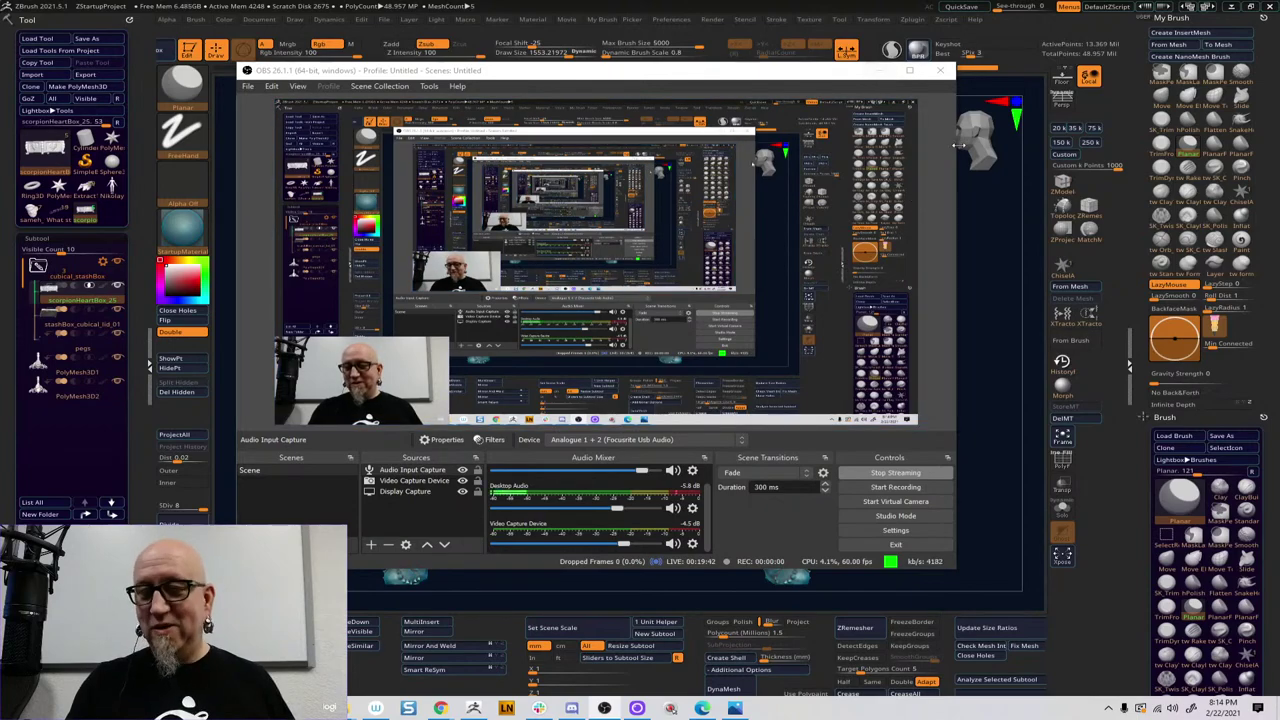
click(881, 71)
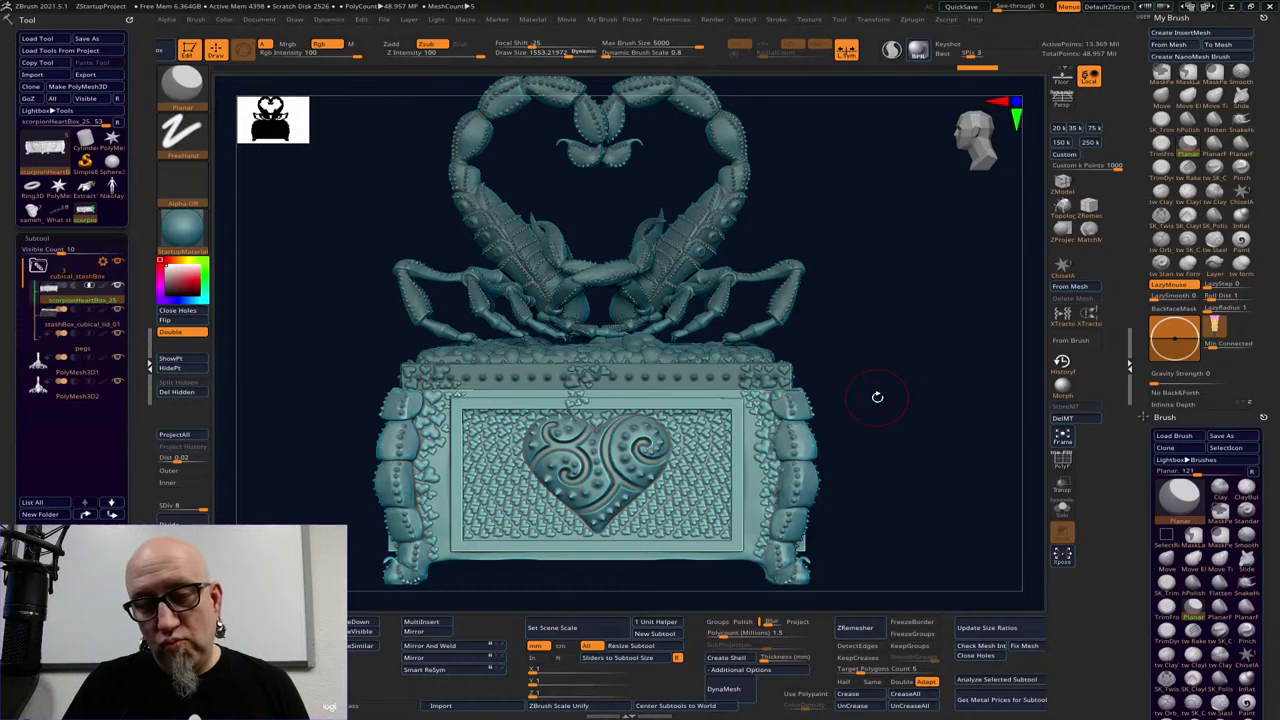
mouse_move(886, 398)
mouse_down()
mouse_move(774, 443)
mouse_move(665, 465)
mouse_up()
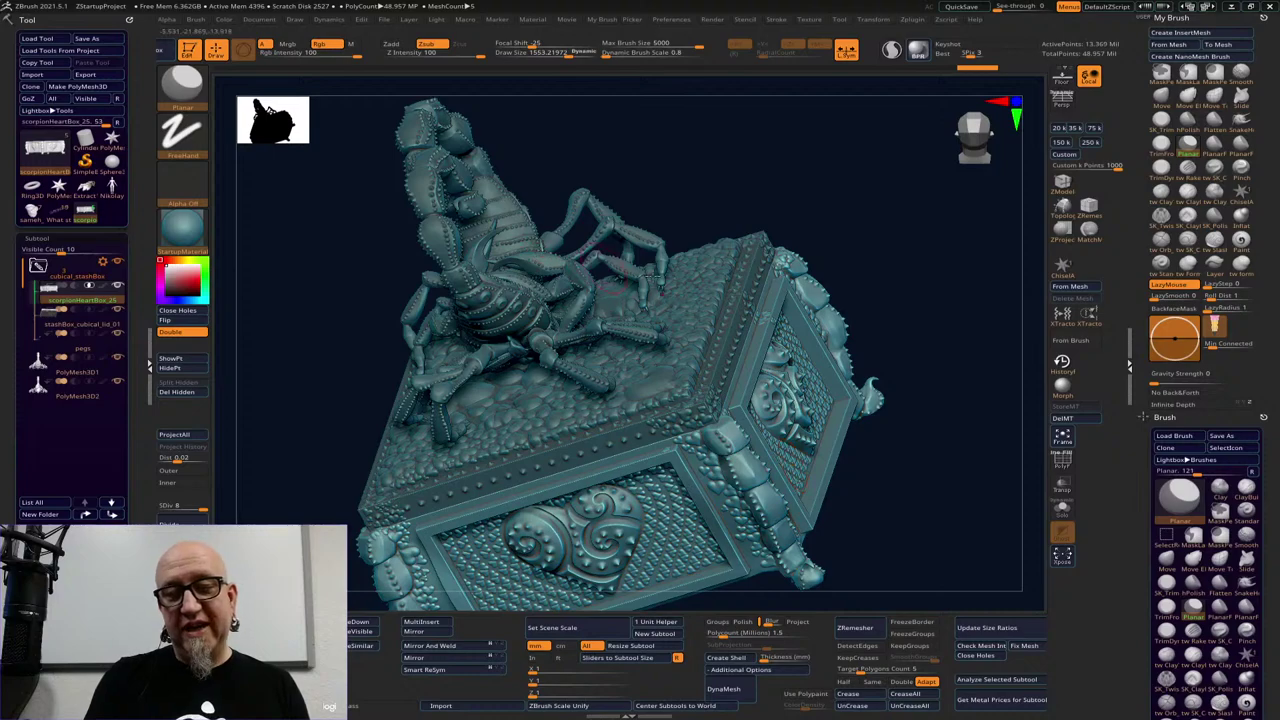
drag(918, 314, 862, 336)
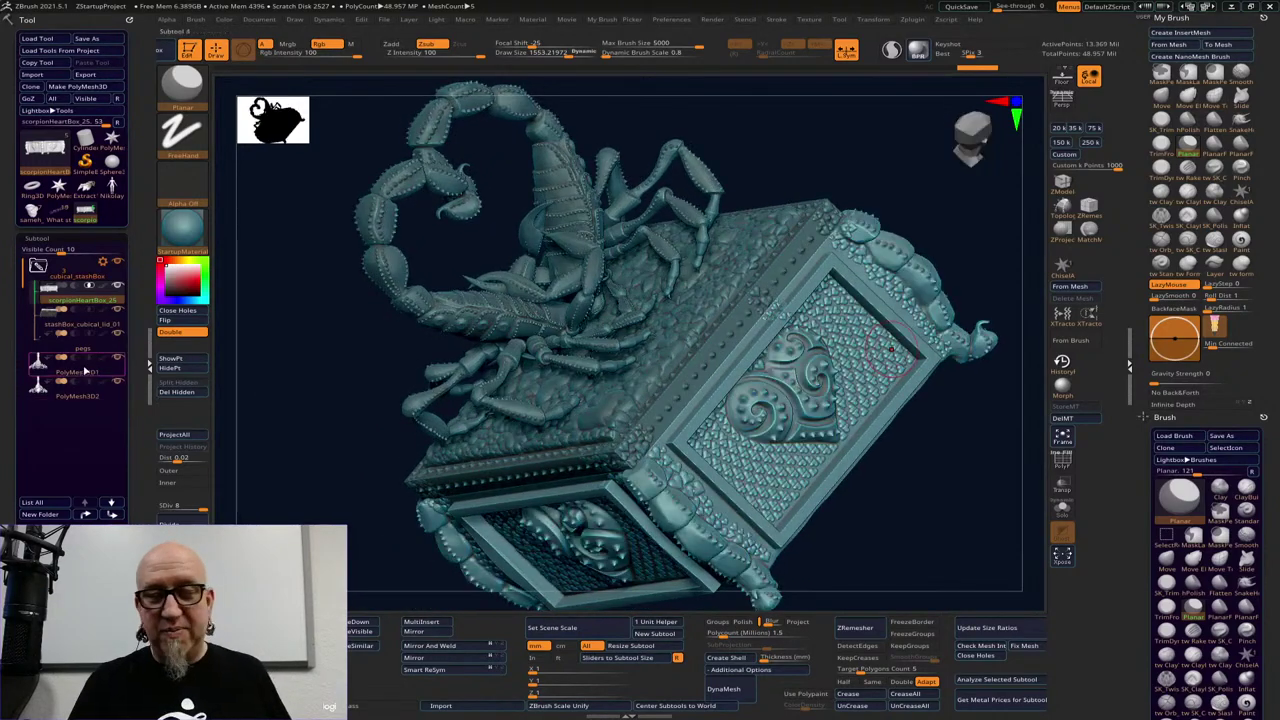
click(77, 366)
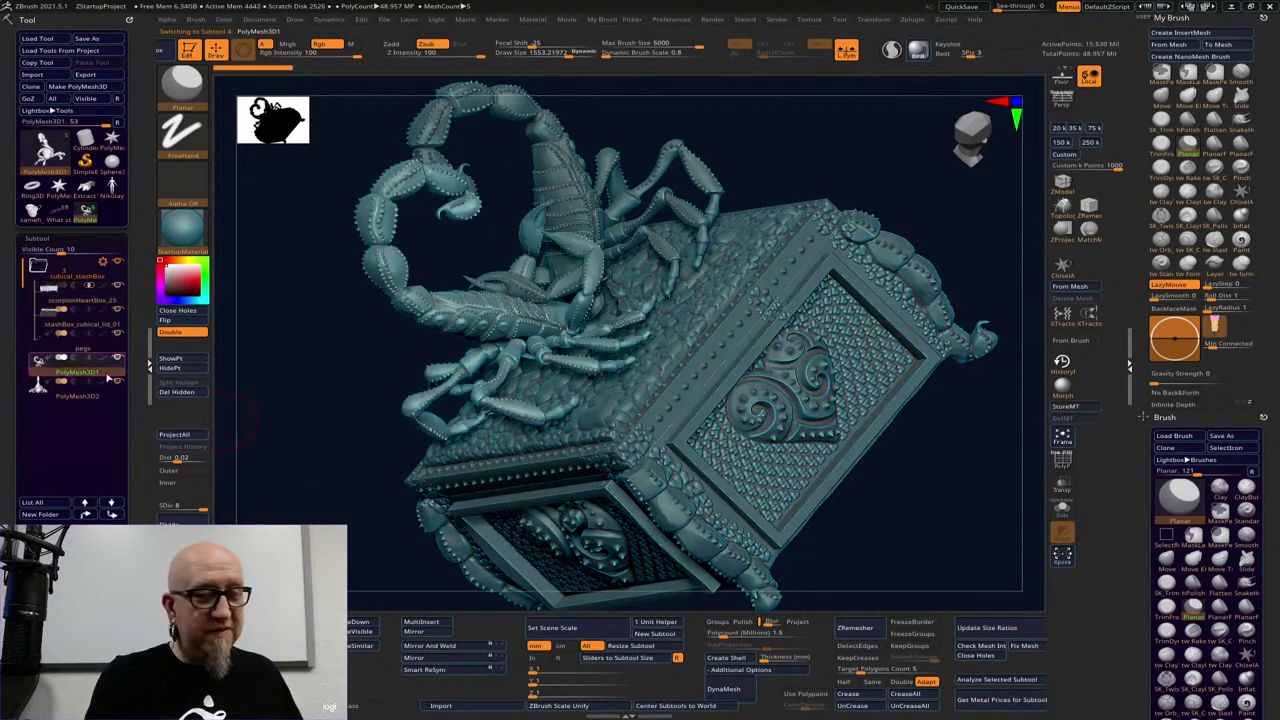
shift+click(117, 357)
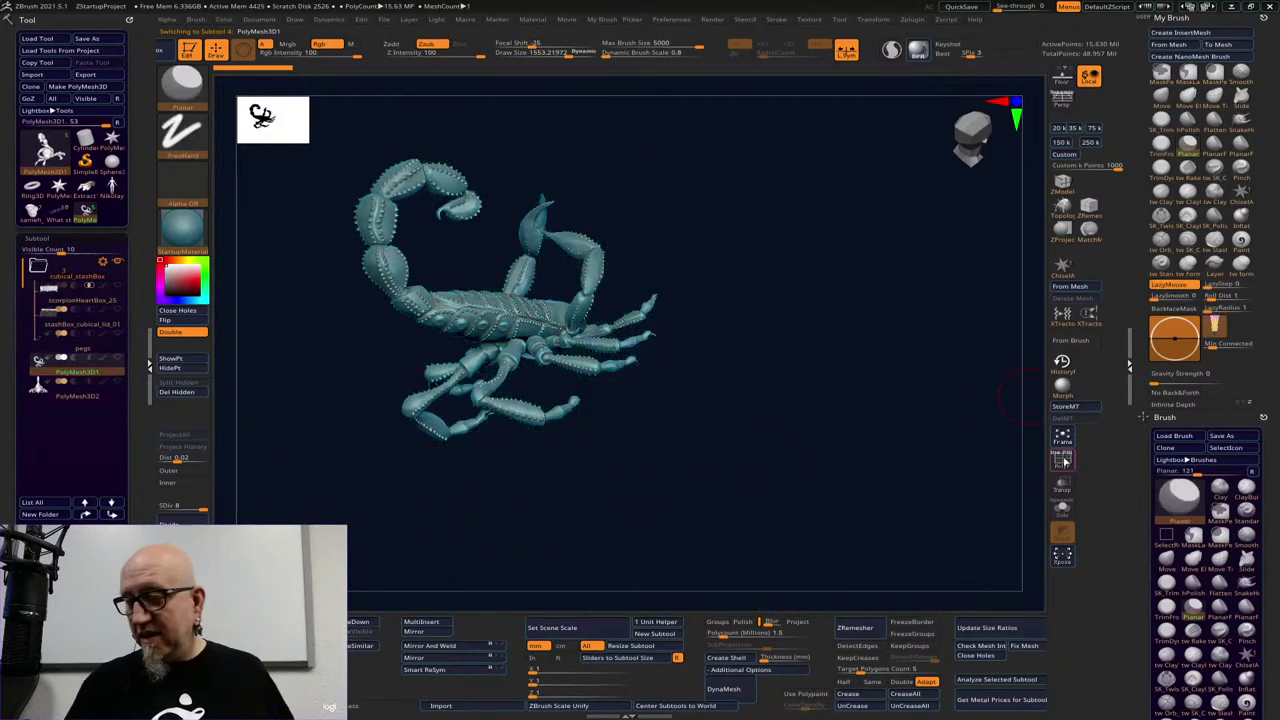
click(1064, 461)
mouse_move(846, 457)
mouse_down()
mouse_move(920, 414)
mouse_move(929, 506)
mouse_move(974, 476)
mouse_move(880, 486)
mouse_move(889, 529)
mouse_move(941, 540)
mouse_move(897, 452)
mouse_move(917, 503)
mouse_move(945, 520)
mouse_move(800, 348)
mouse_move(874, 371)
mouse_move(814, 431)
mouse_move(983, 529)
mouse_move(1038, 389)
mouse_up()
ctrl+shift+click(810, 335)
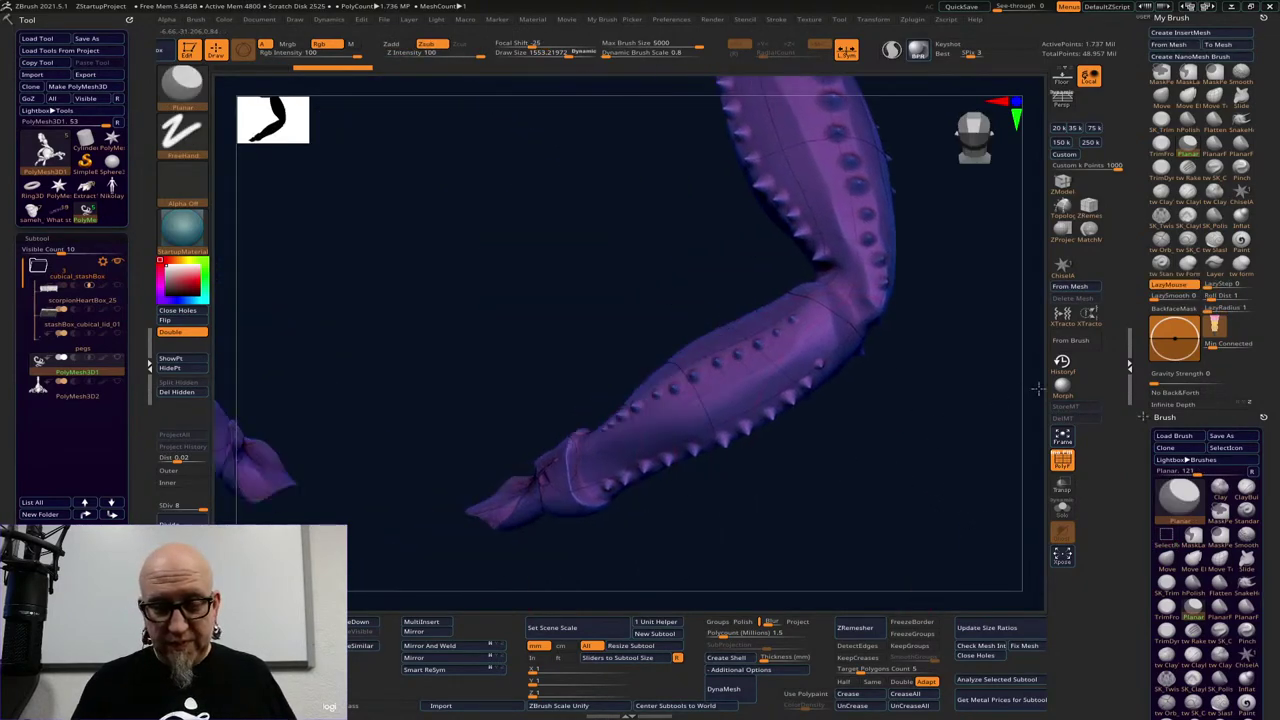
alt+drag(674, 508, 910, 413)
drag(786, 480, 812, 370)
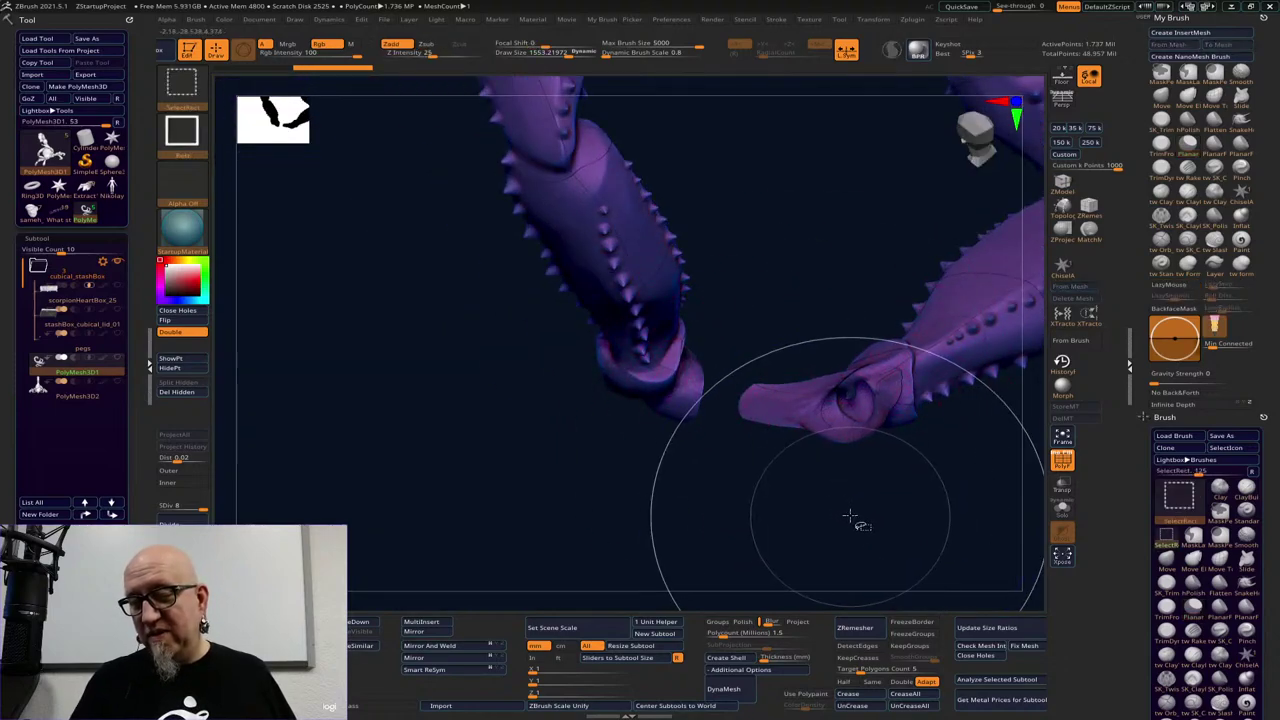
key(ctrl+shift)
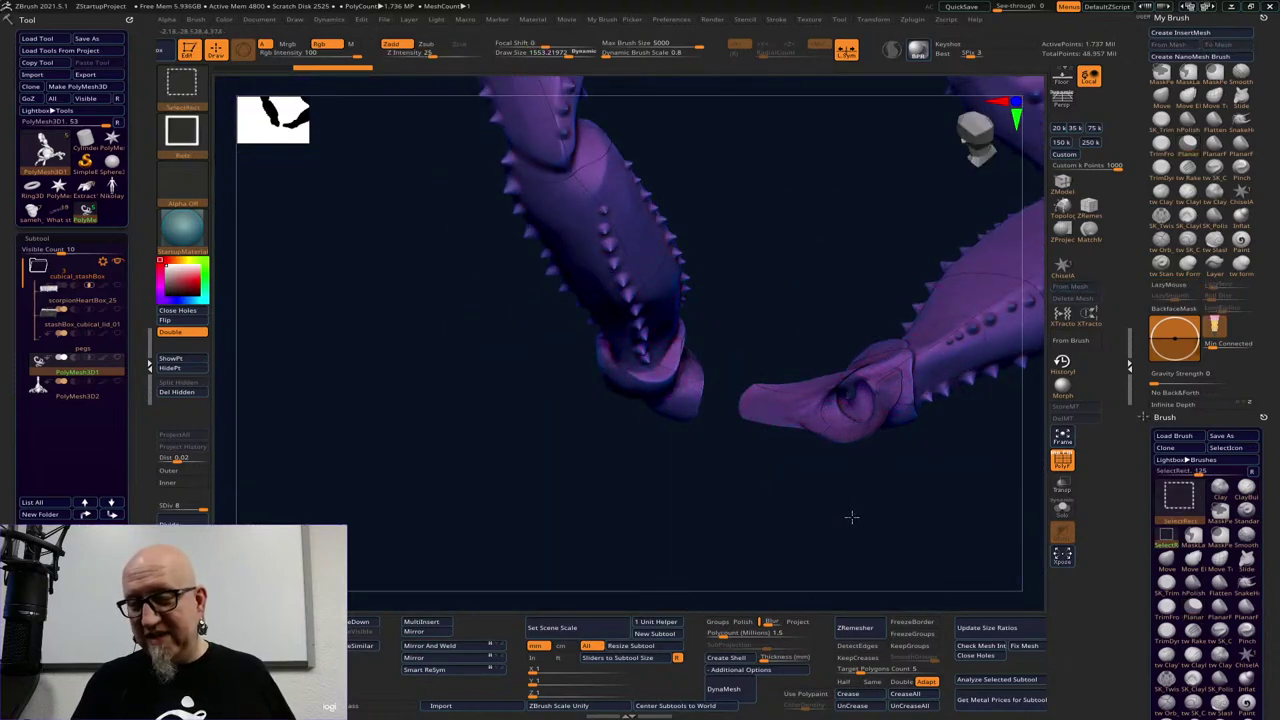
ctrl+shift+click(852, 517)
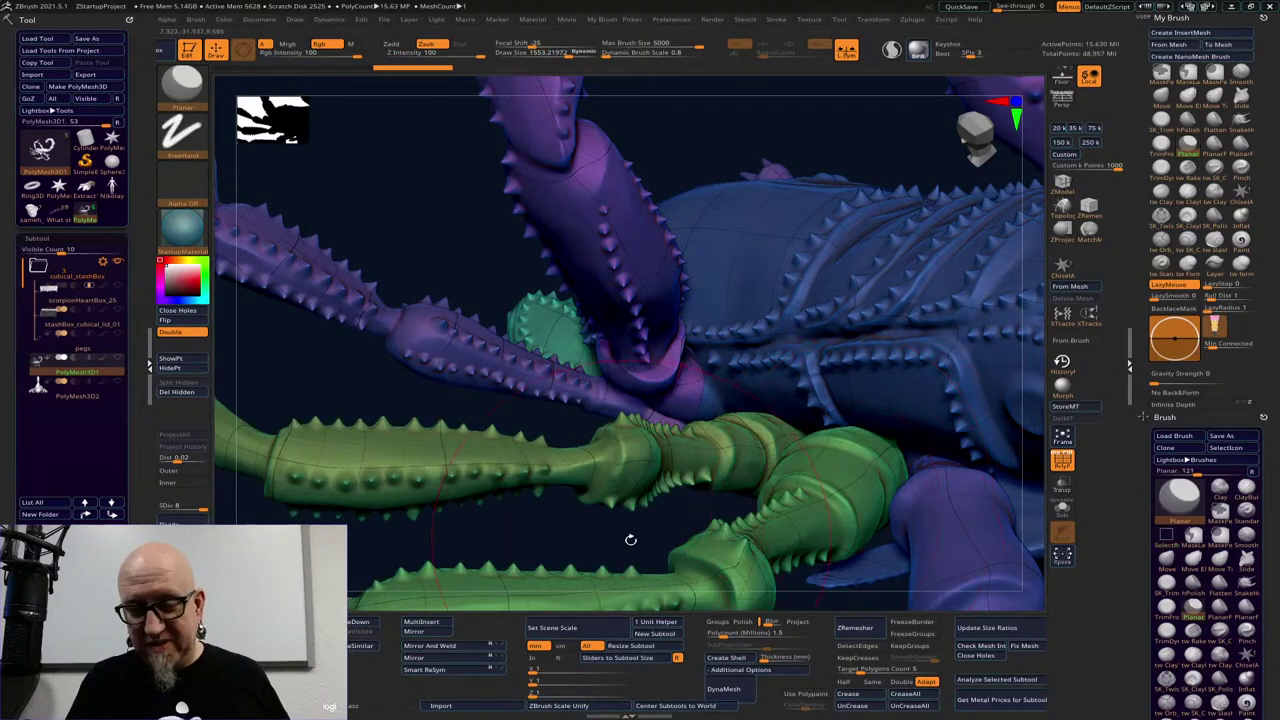
Isolate the scorpion's green leg-pair polygroup and reduce the brush draw size to about 113.5
drag(631, 540, 638, 538)
key(d)
key(d)
key(d)
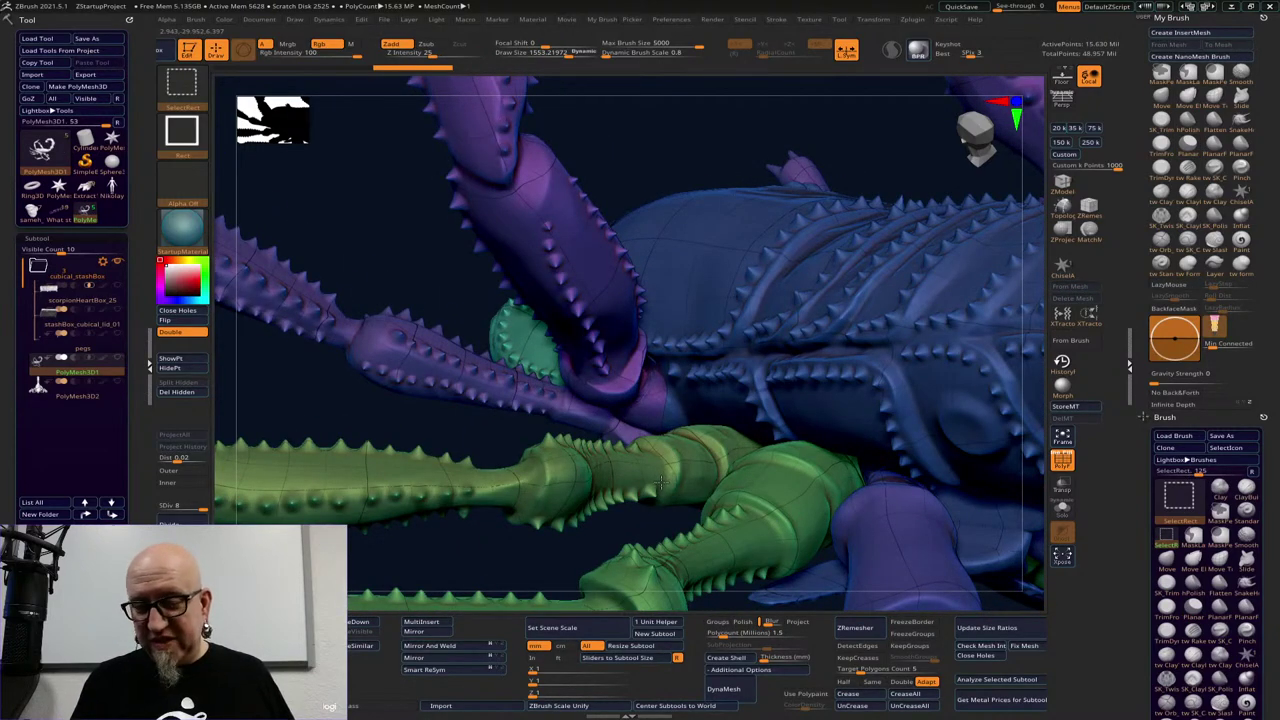
ctrl+shift+click(659, 484)
mouse_move(724, 534)
mouse_down()
mouse_move(709, 543)
mouse_move(820, 534)
mouse_move(640, 523)
mouse_move(706, 534)
mouse_move(677, 478)
mouse_move(677, 500)
mouse_move(609, 339)
mouse_up()
drag(688, 440, 754, 460)
key(space)
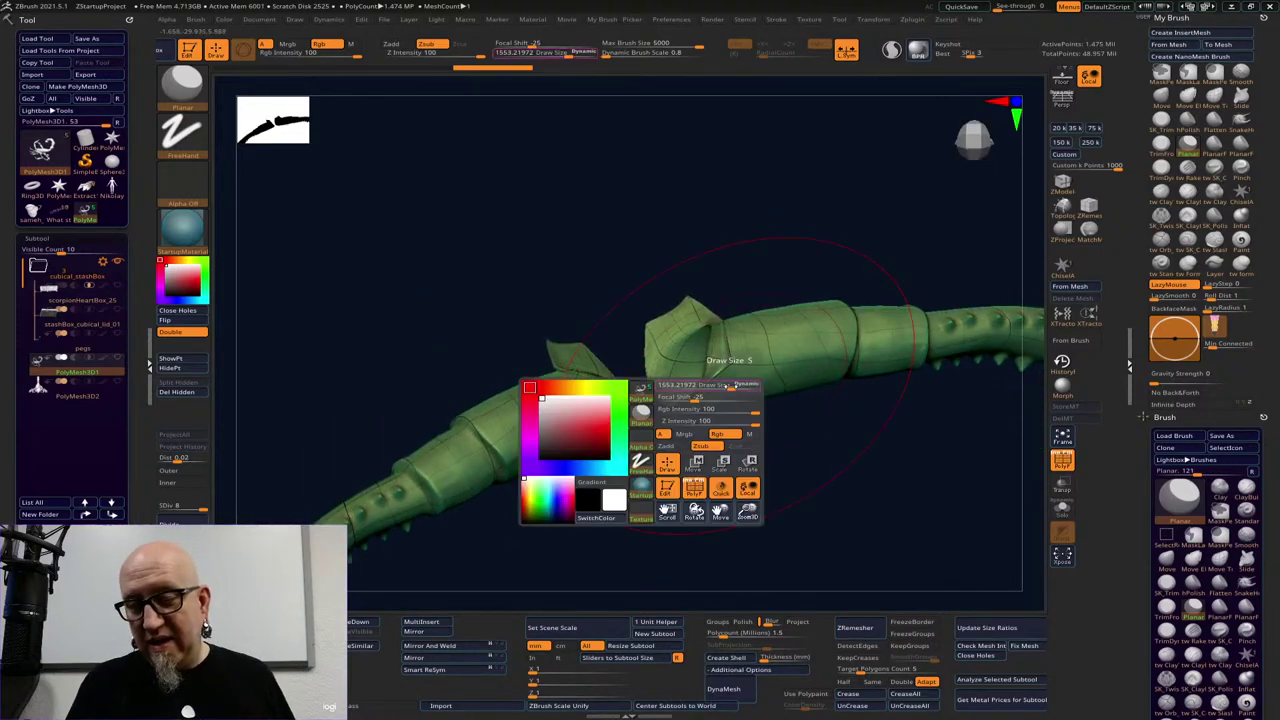
drag(733, 386, 698, 386)
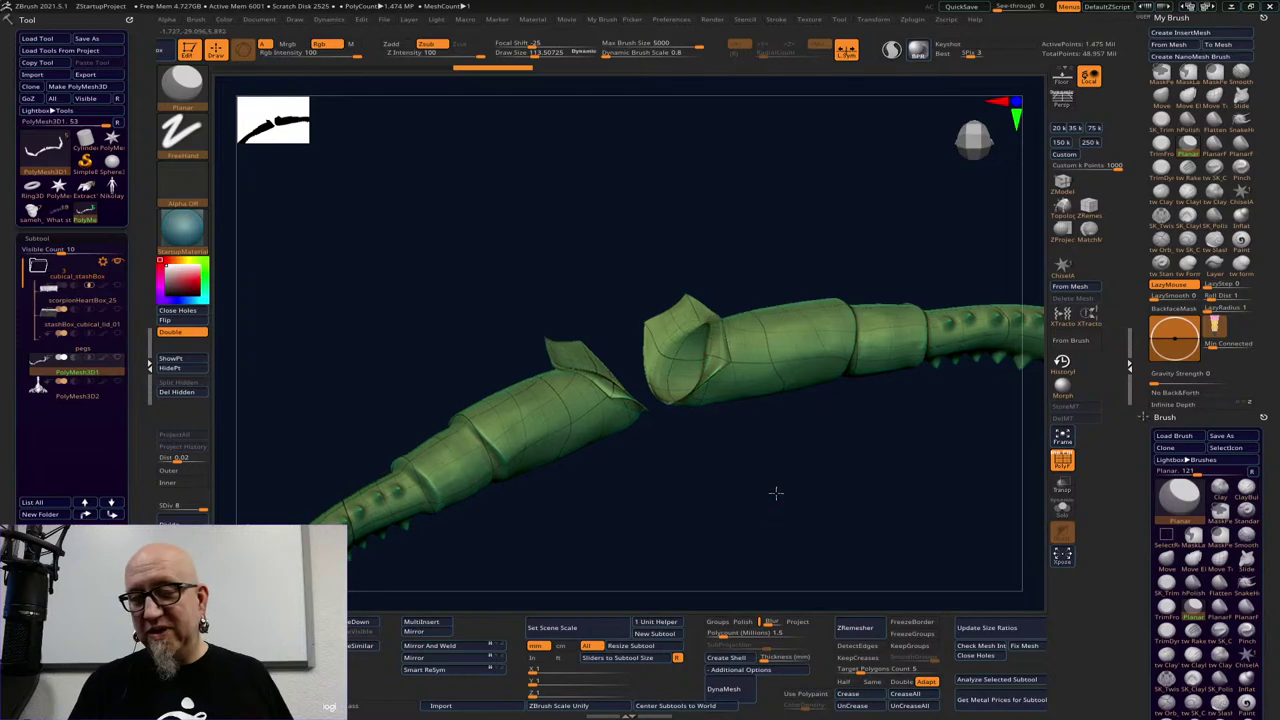
Examine the isolated leg pair from several angles, including the open inner ends, the joints and the clawed feet
alt+drag(774, 491, 766, 457)
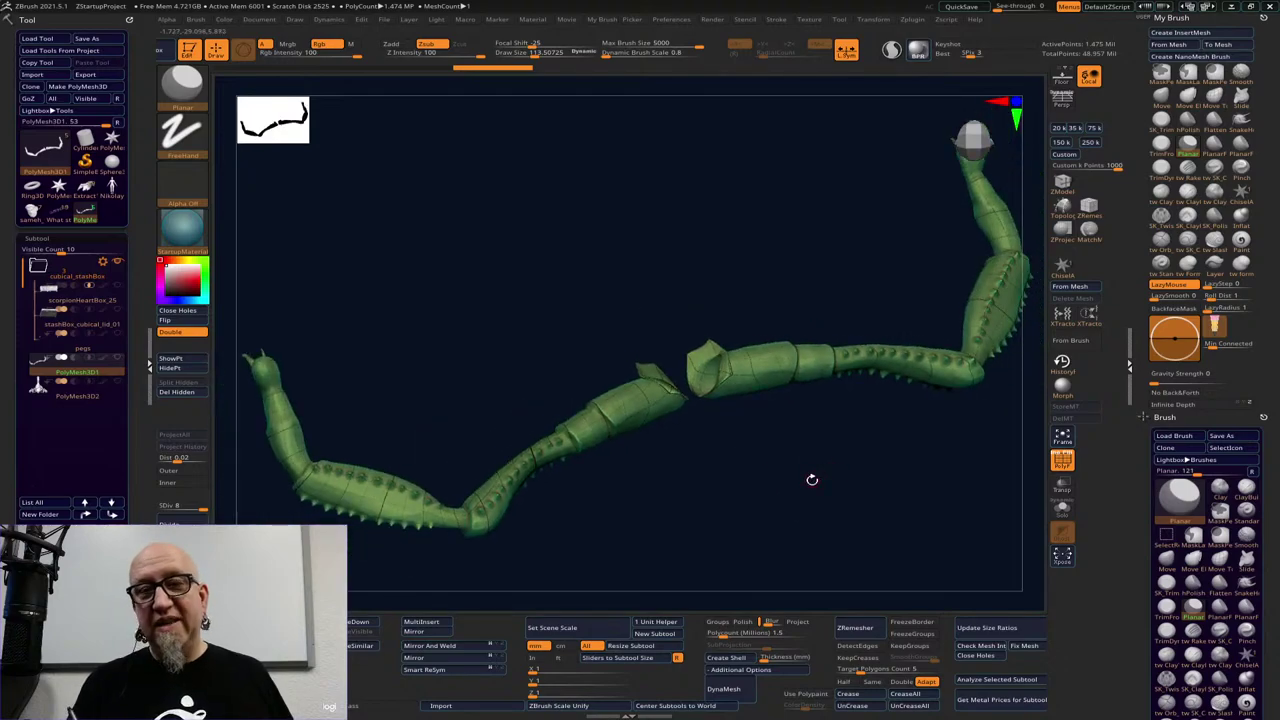
drag(883, 449, 780, 497)
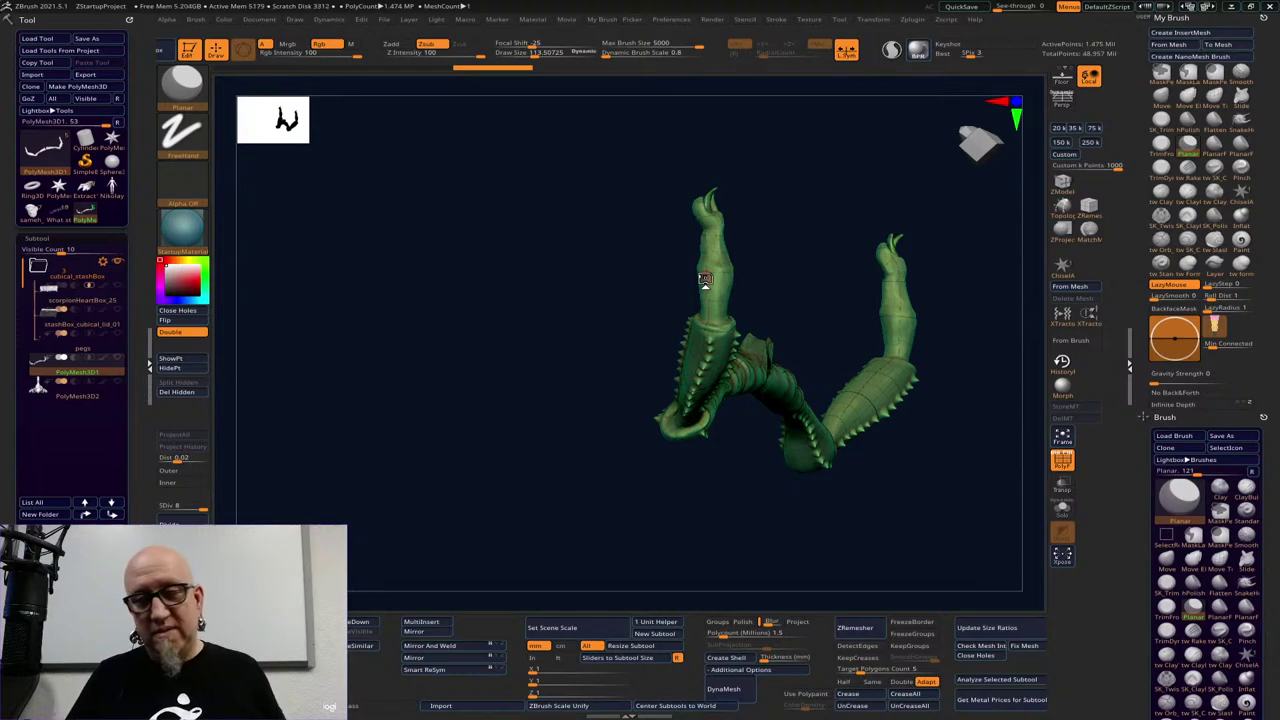
drag(860, 514, 693, 512)
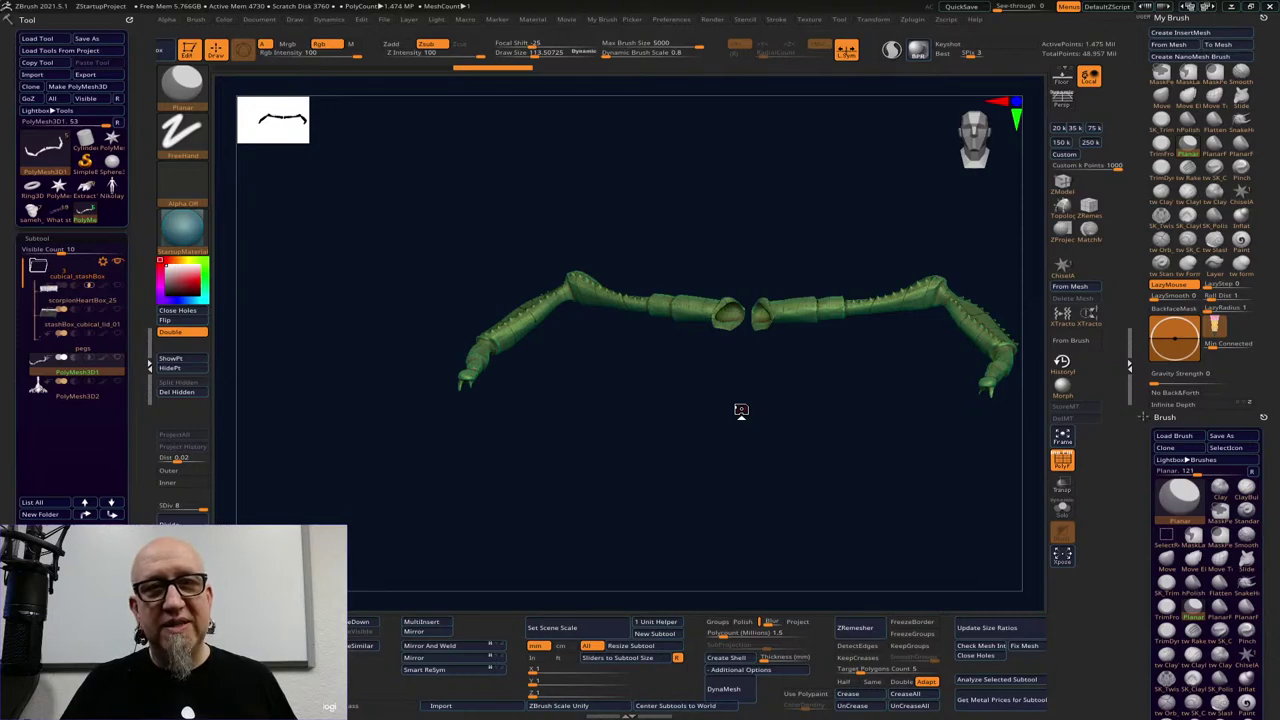
drag(740, 410, 803, 407)
alt+drag(853, 371, 764, 351)
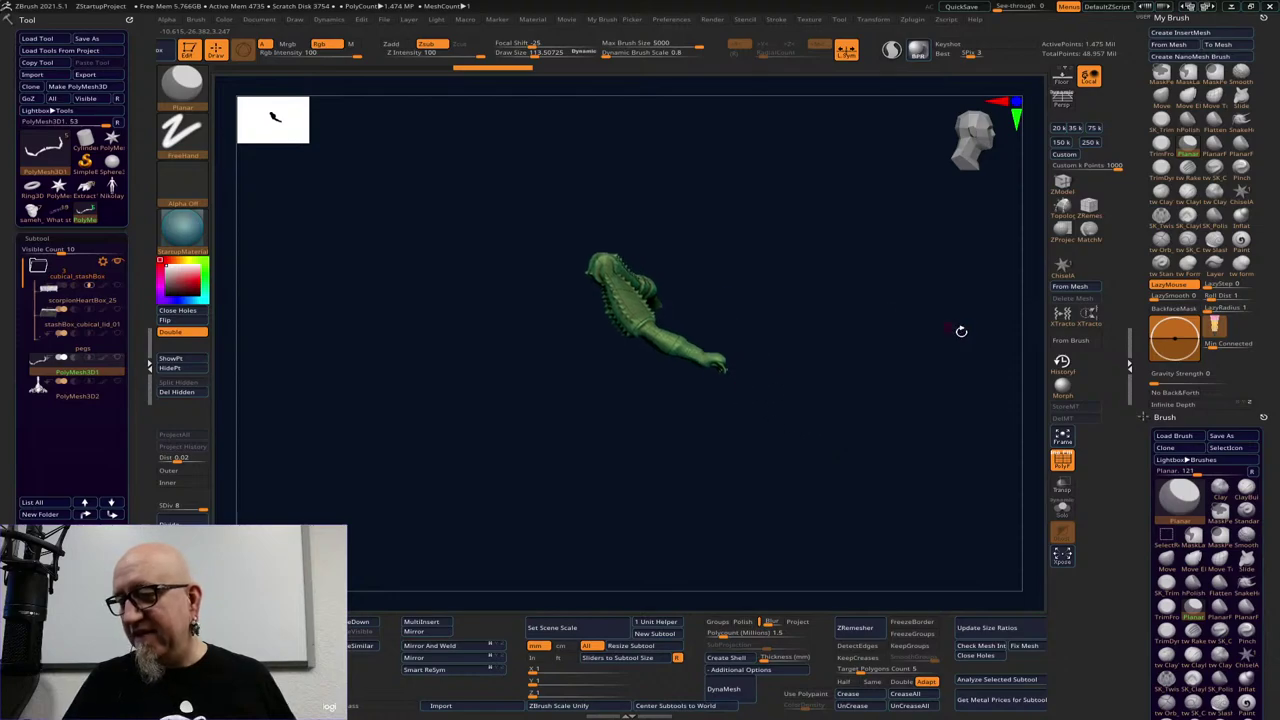
drag(723, 394, 794, 391)
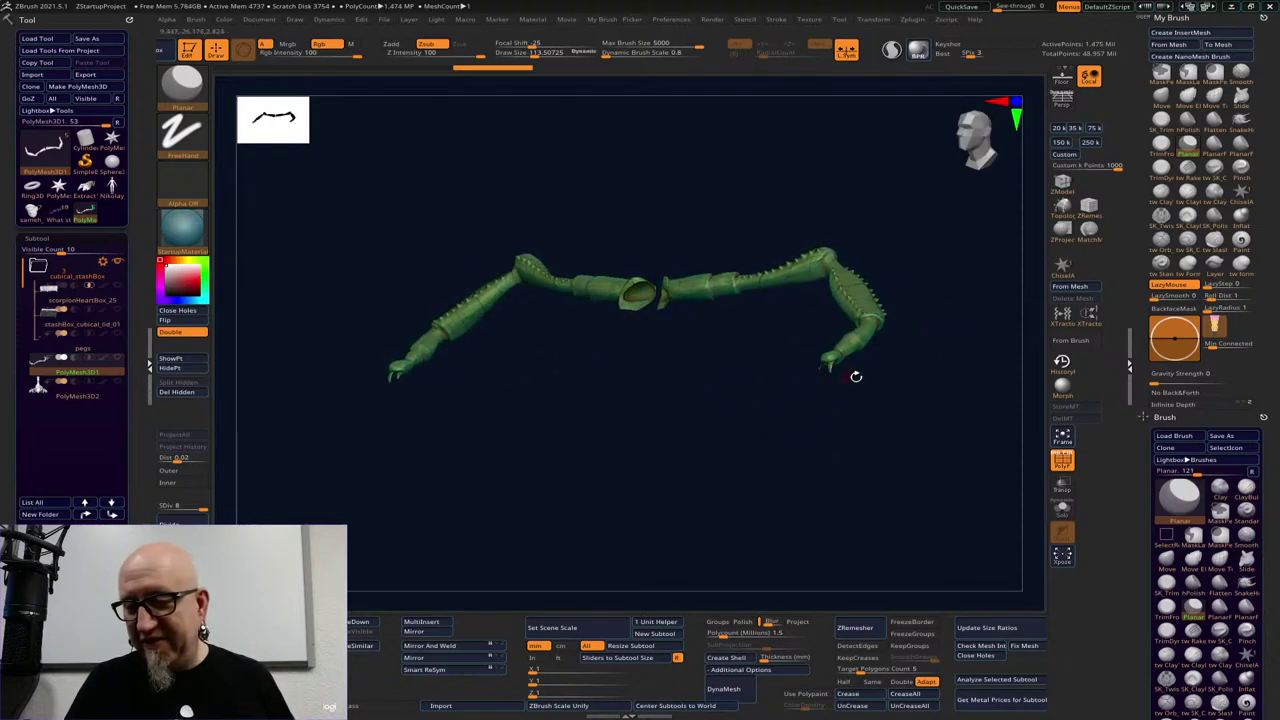
drag(884, 374, 909, 442)
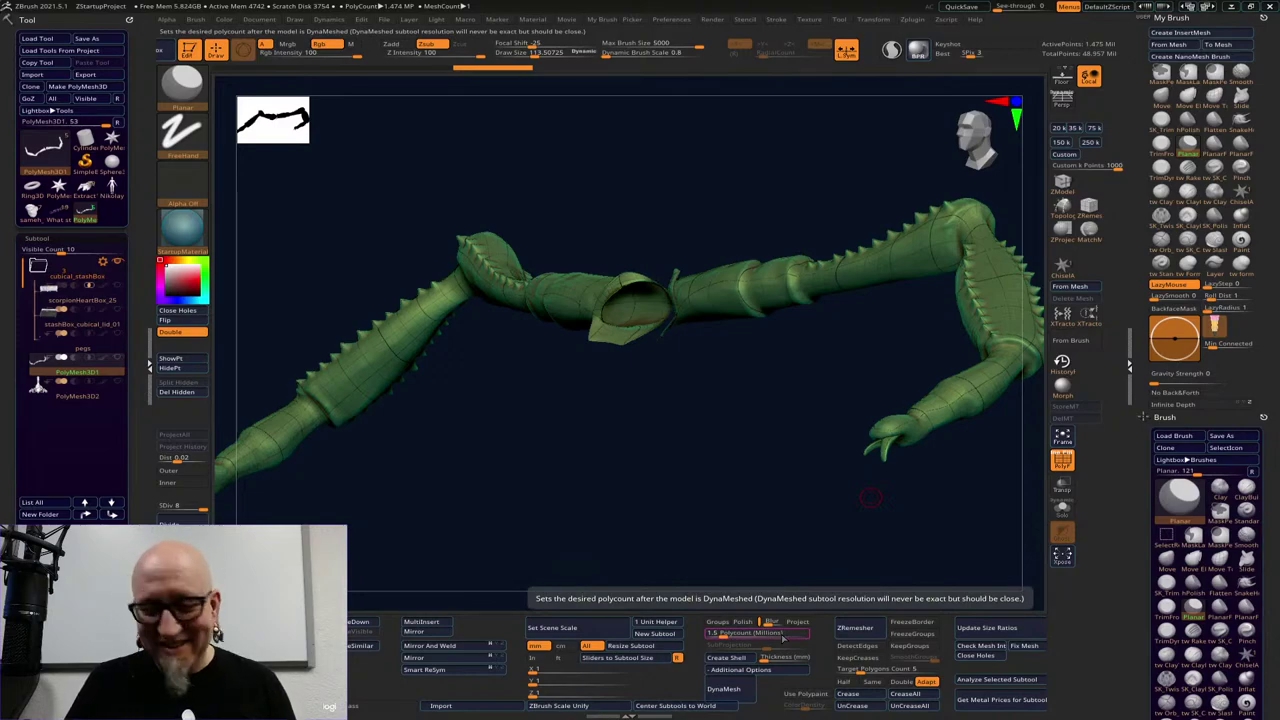
drag(914, 509, 759, 333)
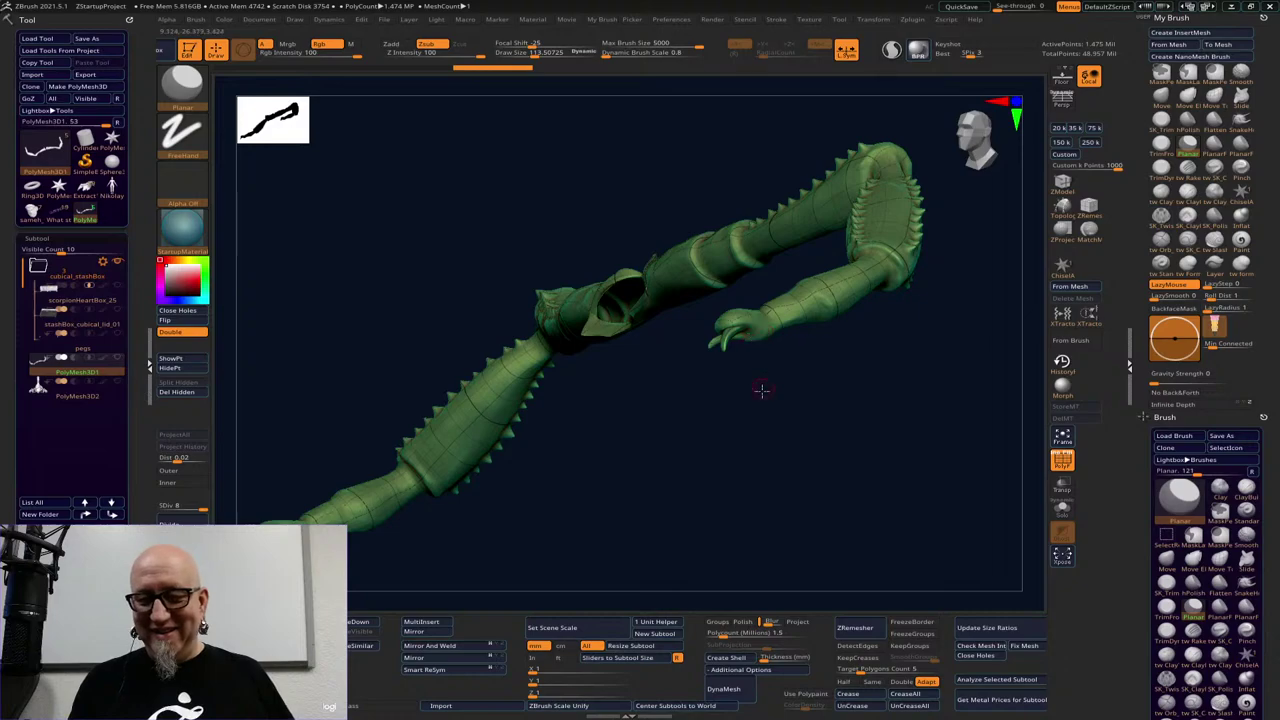
Mask the clawed foot at the end of one leg and invert the mask so only the foot stays editable
mouse_move(761, 390)
mouse_down()
mouse_move(737, 389)
mouse_move(760, 400)
mouse_move(794, 357)
mouse_move(791, 443)
mouse_move(777, 423)
mouse_move(809, 429)
mouse_move(827, 487)
mouse_move(563, 380)
mouse_move(750, 512)
mouse_up()
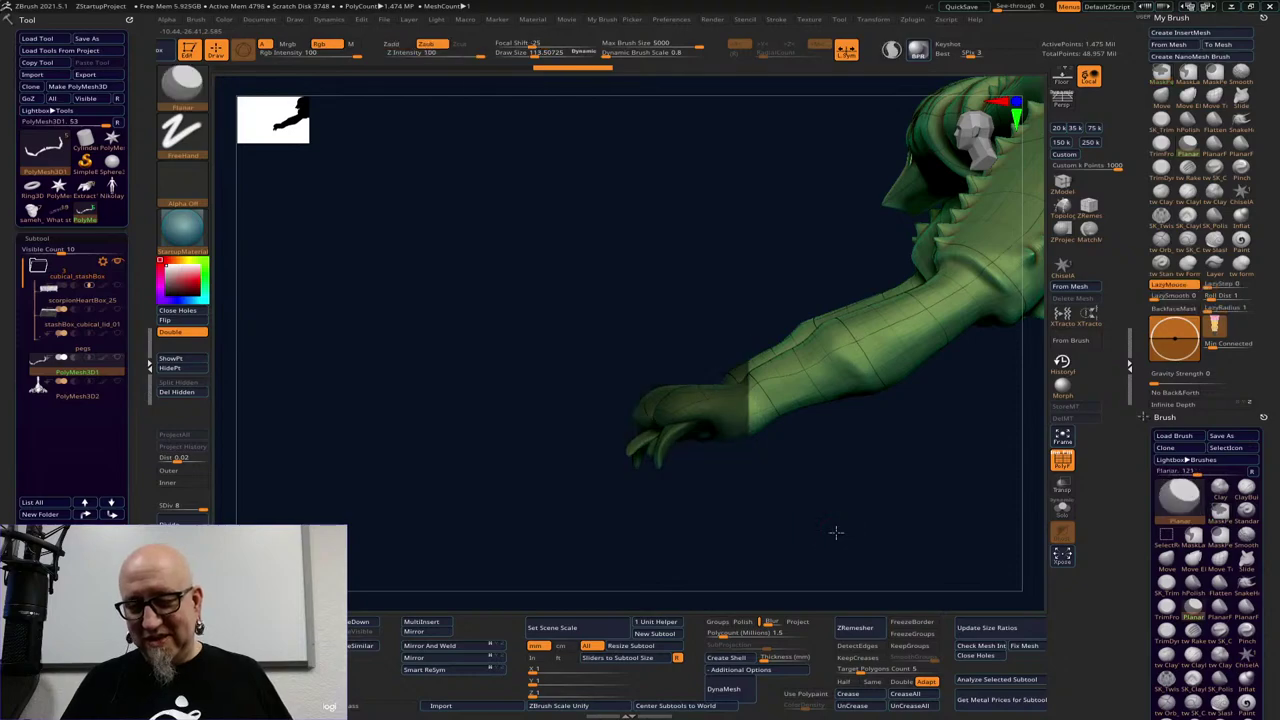
key(shift)
key(ctrl)
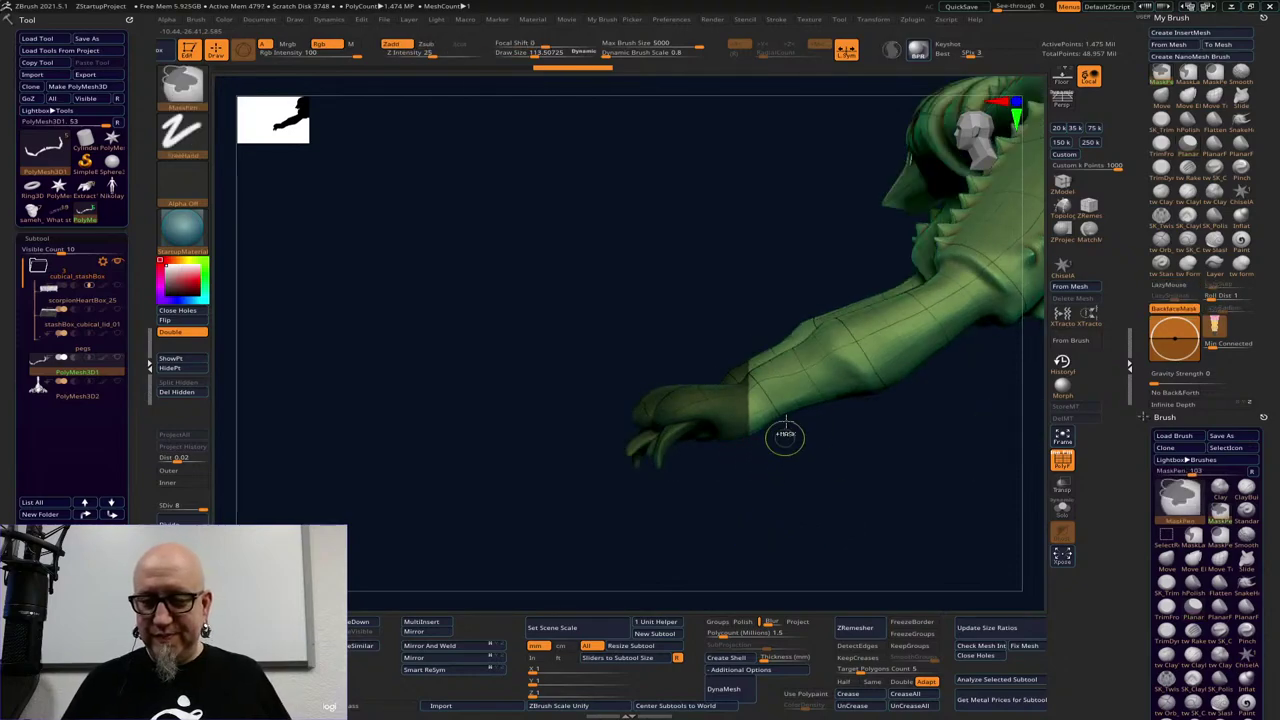
ctrl+drag(823, 271, 708, 394)
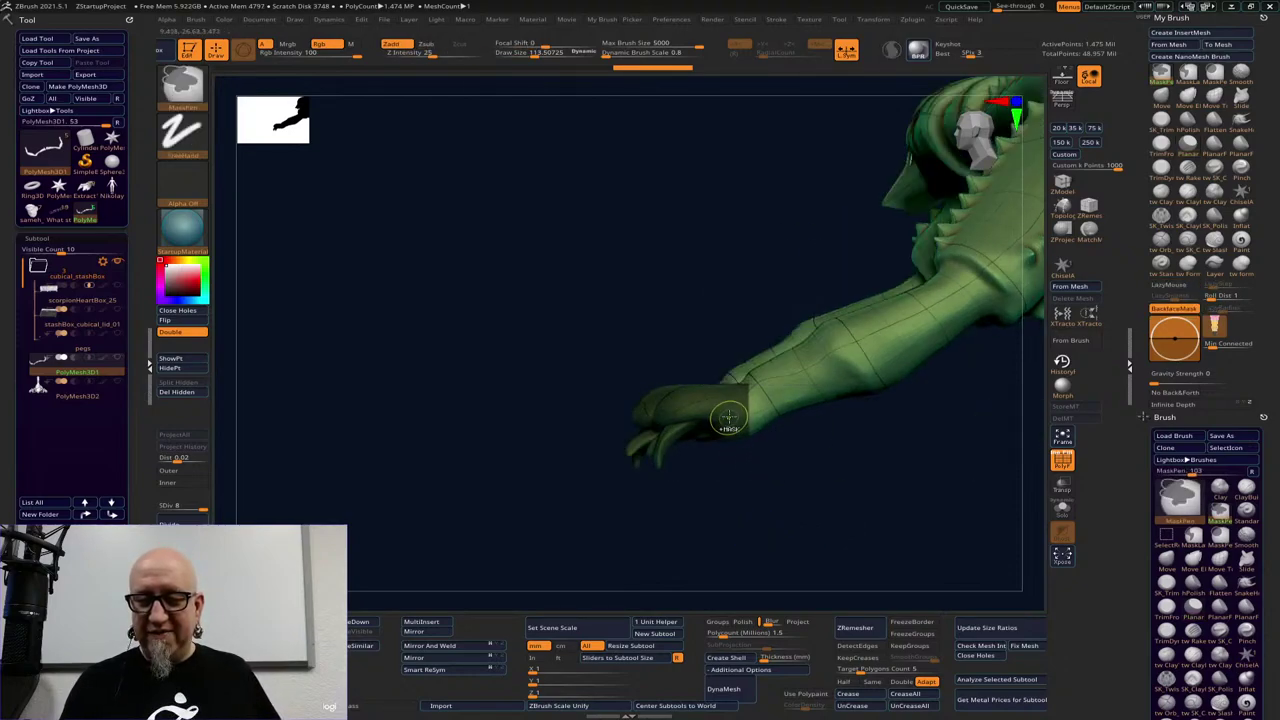
ctrl+click(790, 476)
Place the transform gizmo at the wrist of the unmasked foot and rotate the foot slightly upward
key(w)
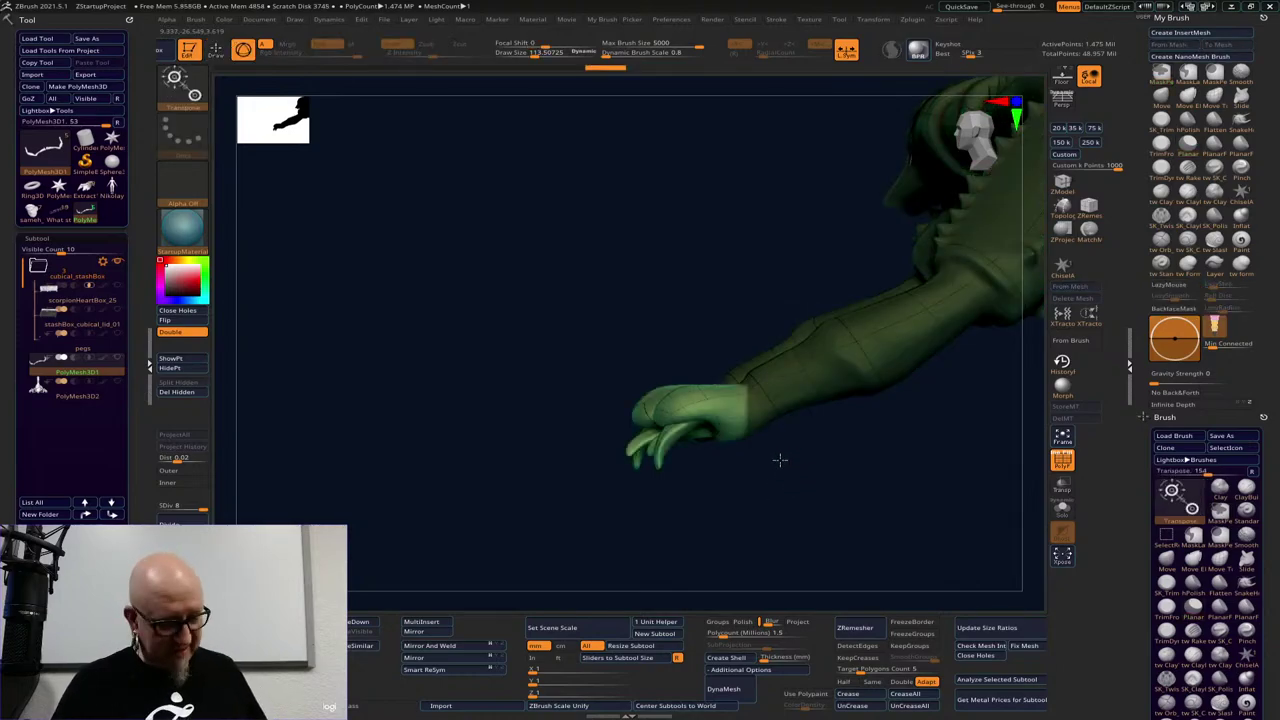
alt+click(742, 409)
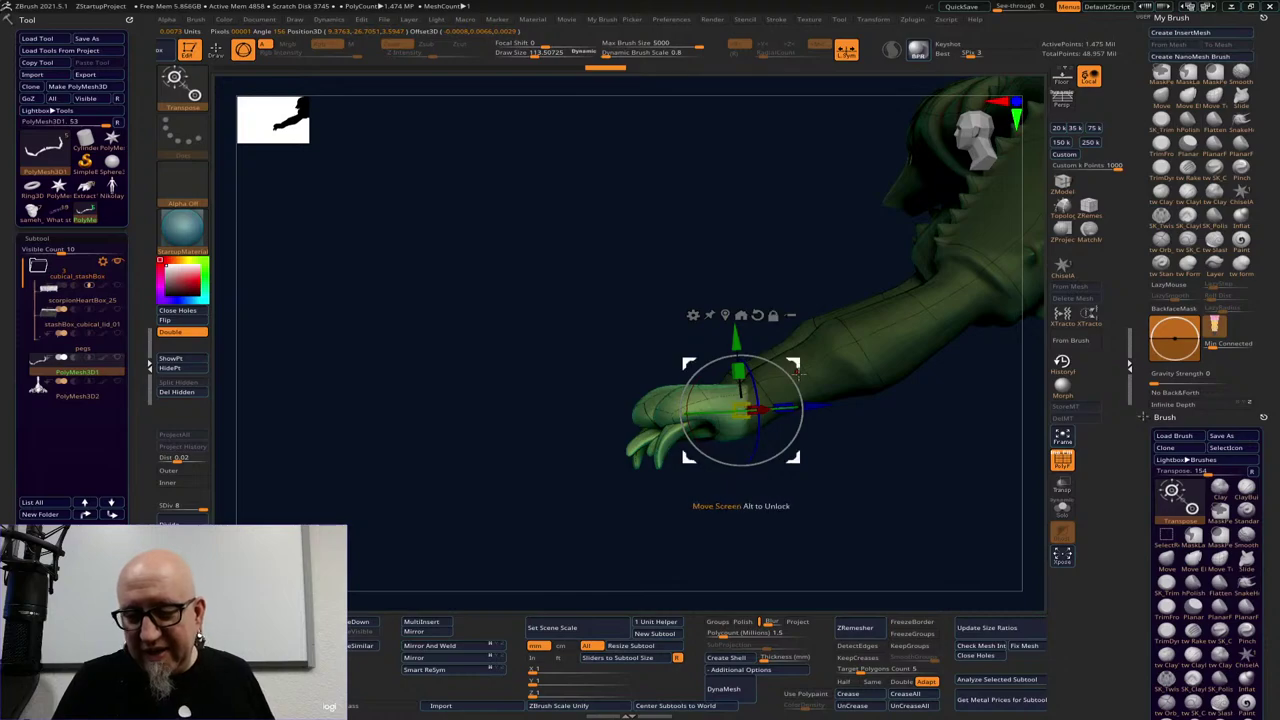
drag(800, 381, 785, 425)
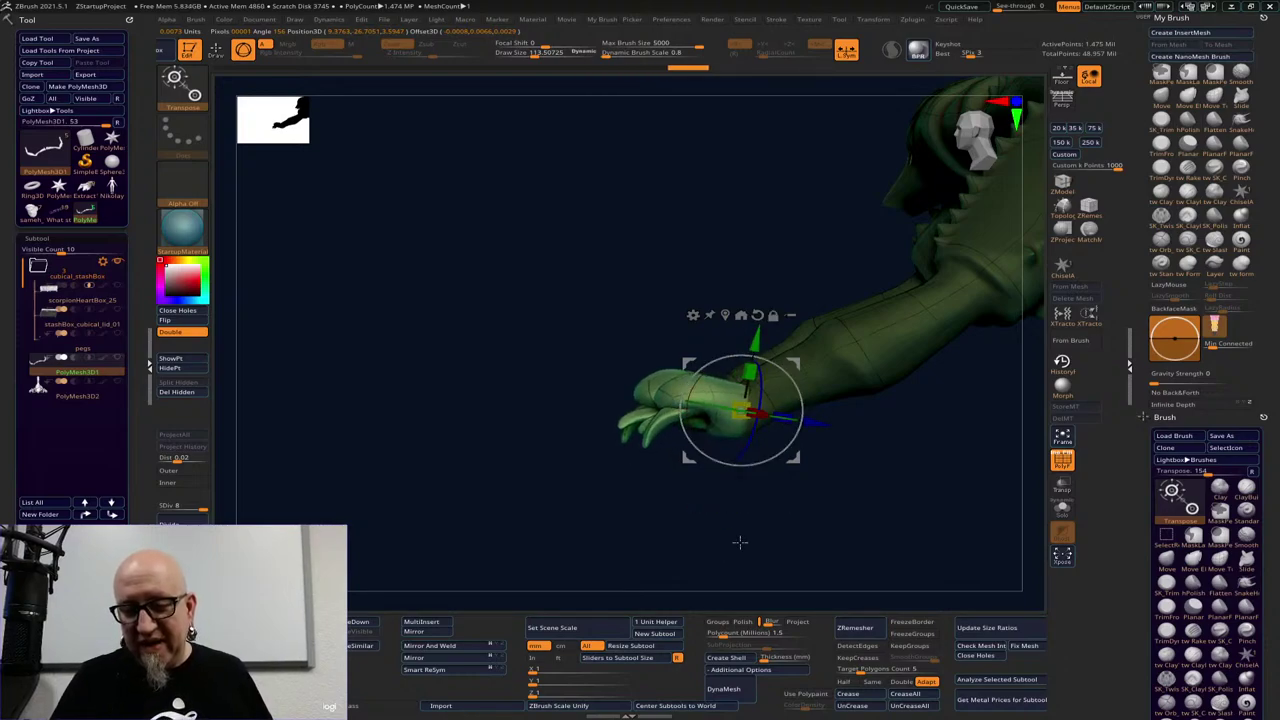
mouse_move(740, 543)
mouse_down()
mouse_move(747, 522)
mouse_move(683, 523)
mouse_up()
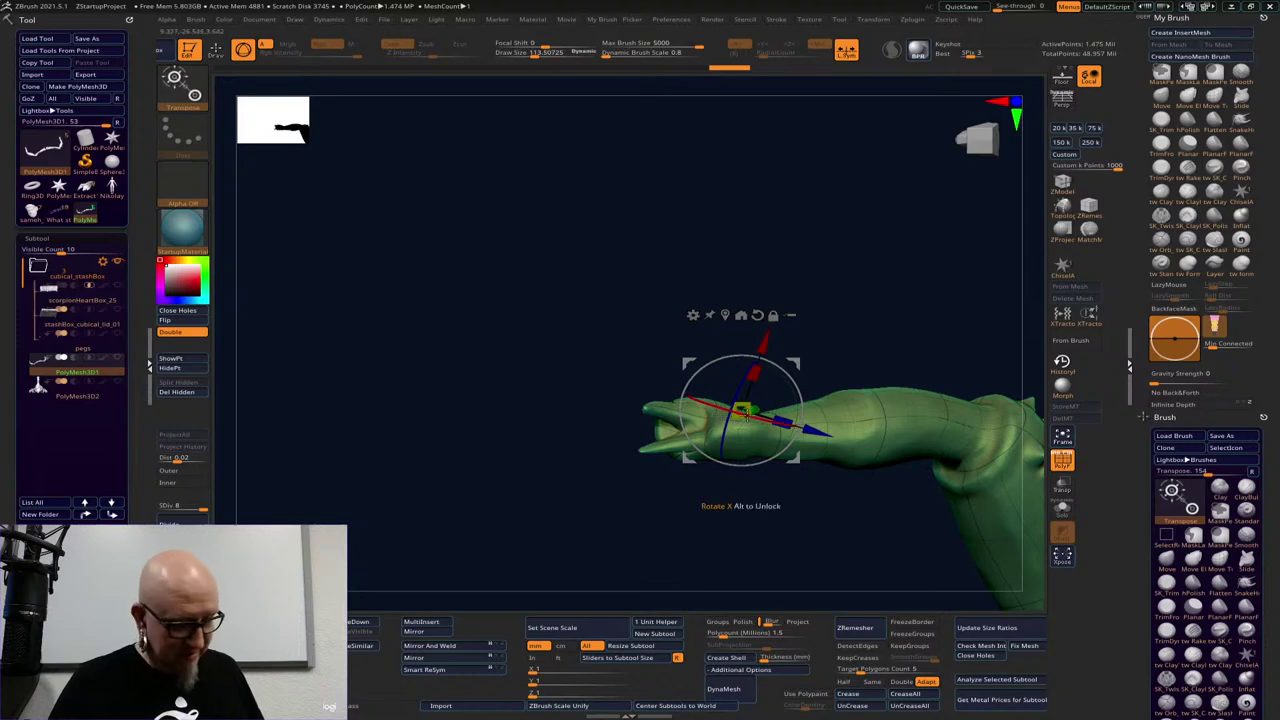
Mask a small patch on the underside of the foot and invert the mask so only the patch stays editable
key(q)
key(ctrl)
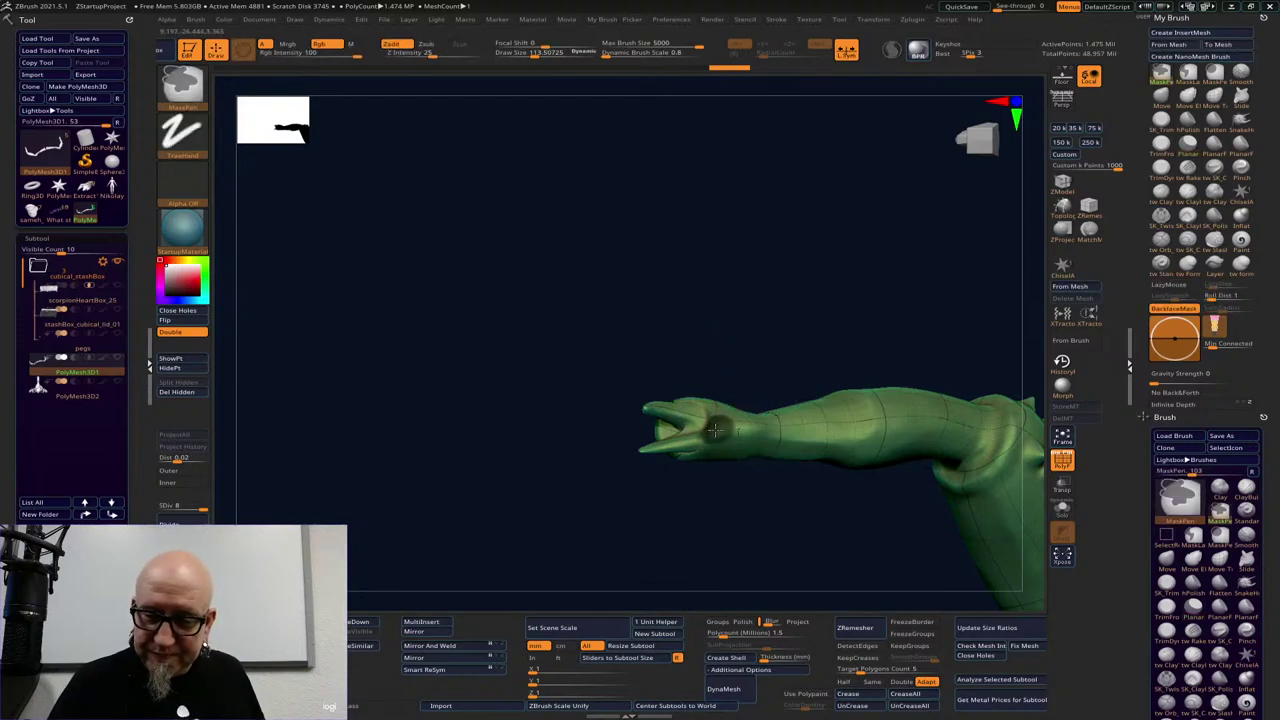
shift+drag(769, 349, 773, 500)
ctrl+click(788, 489)
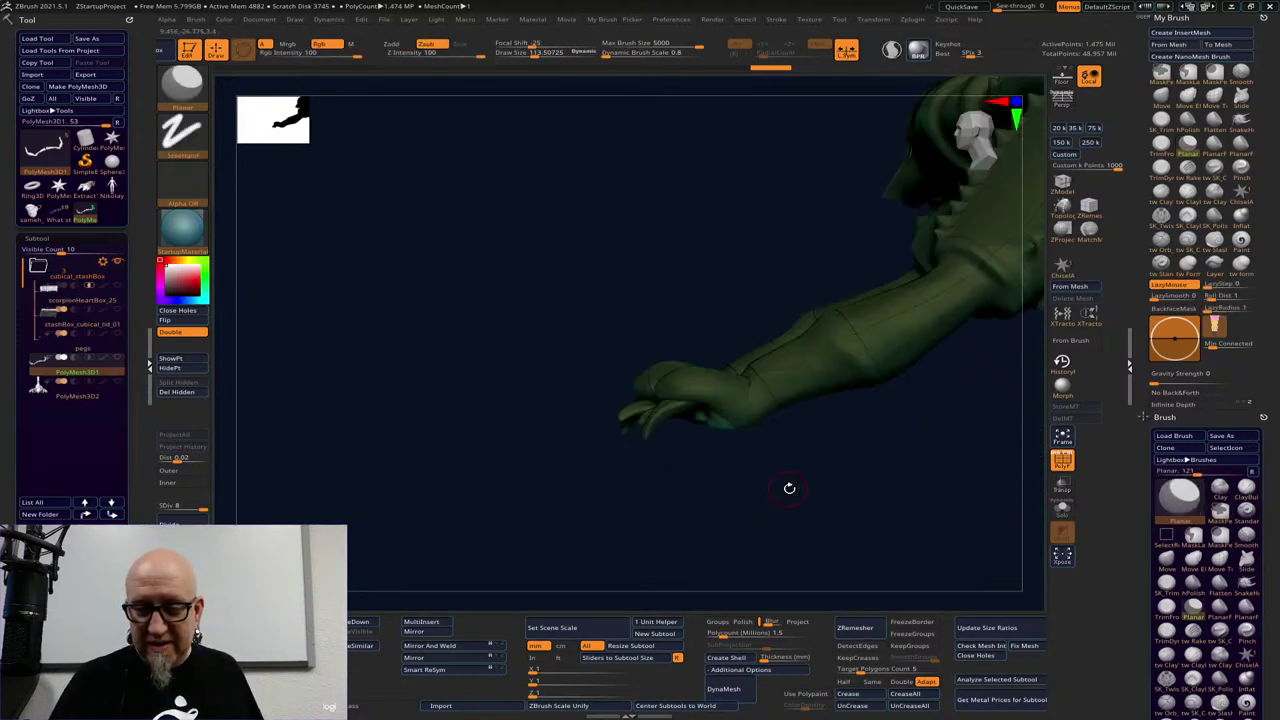
Reset the gizmo's orientation, reposition it below the foot and pull the unmasked patch straight down into a peg
key(w)
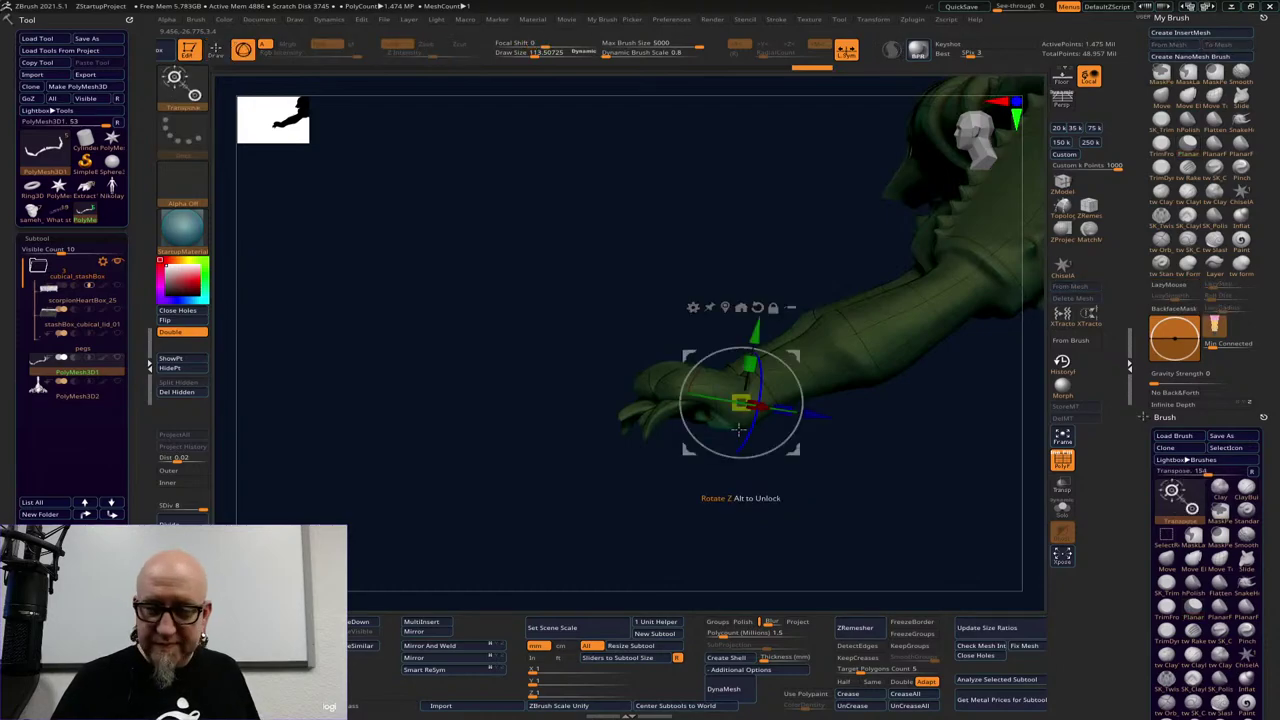
click(758, 307)
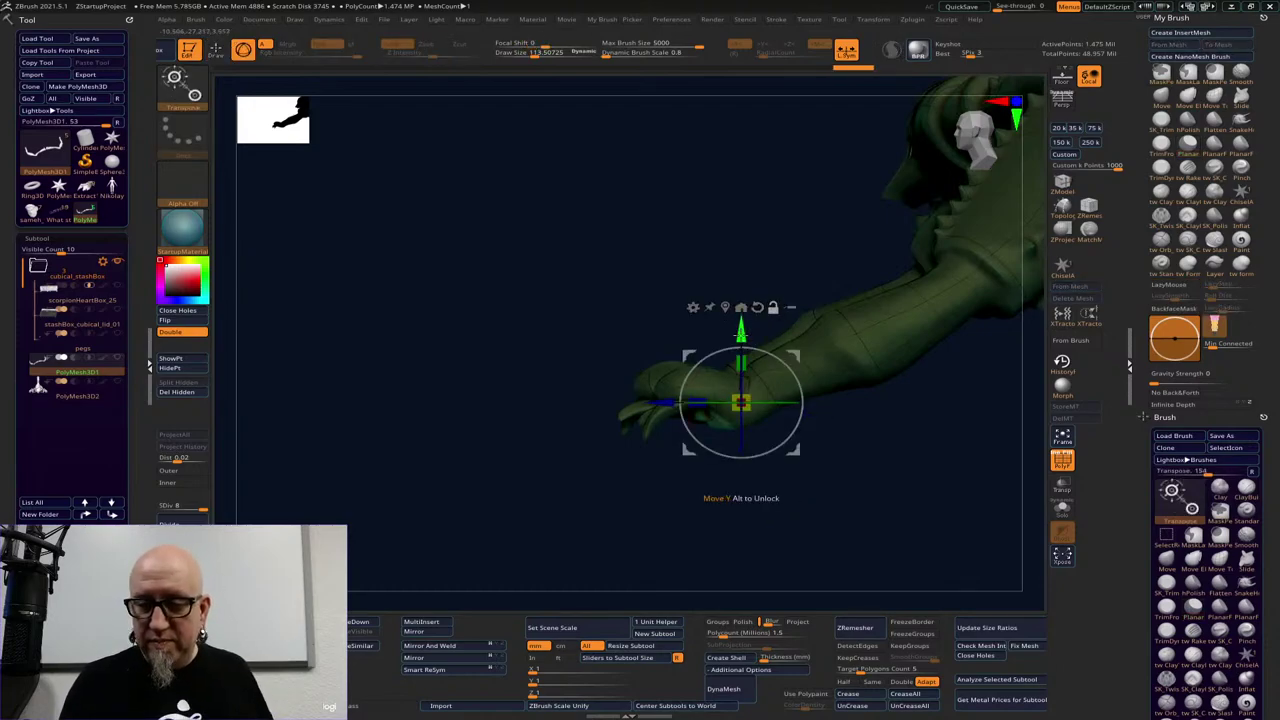
alt+drag(741, 330, 741, 376)
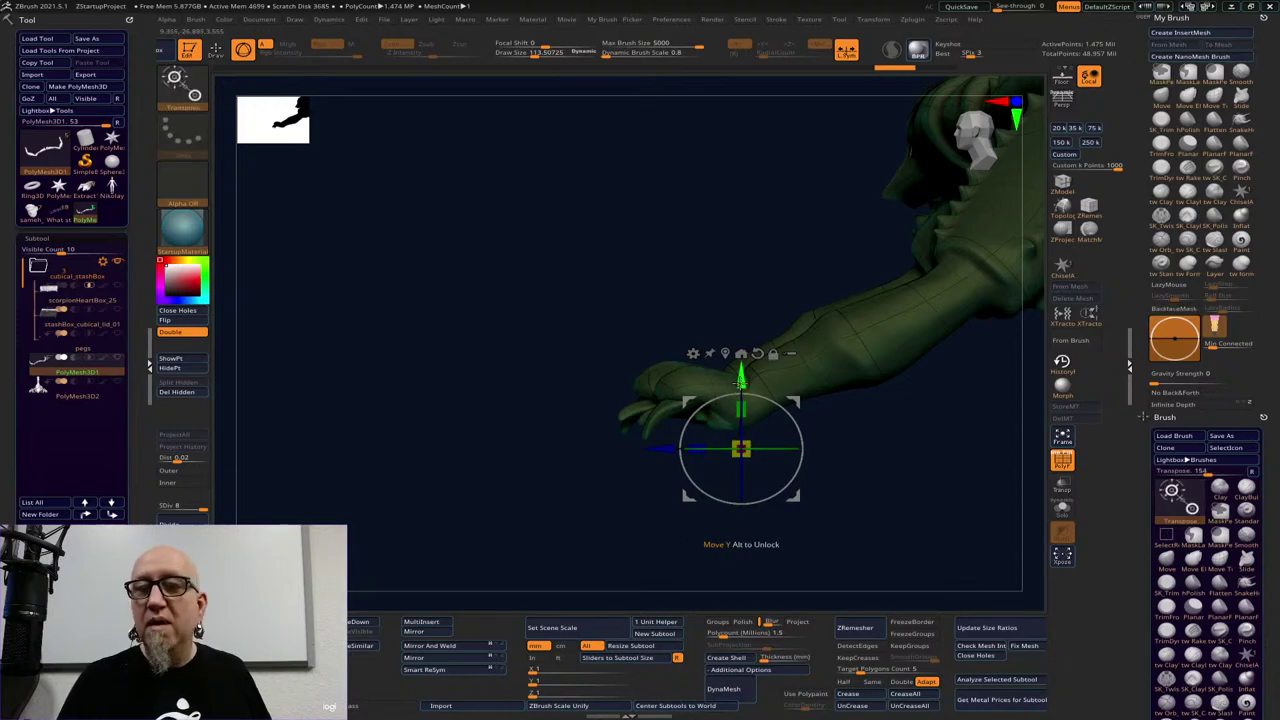
alt+drag(855, 397, 746, 376)
drag(843, 435, 890, 432)
drag(631, 369, 631, 417)
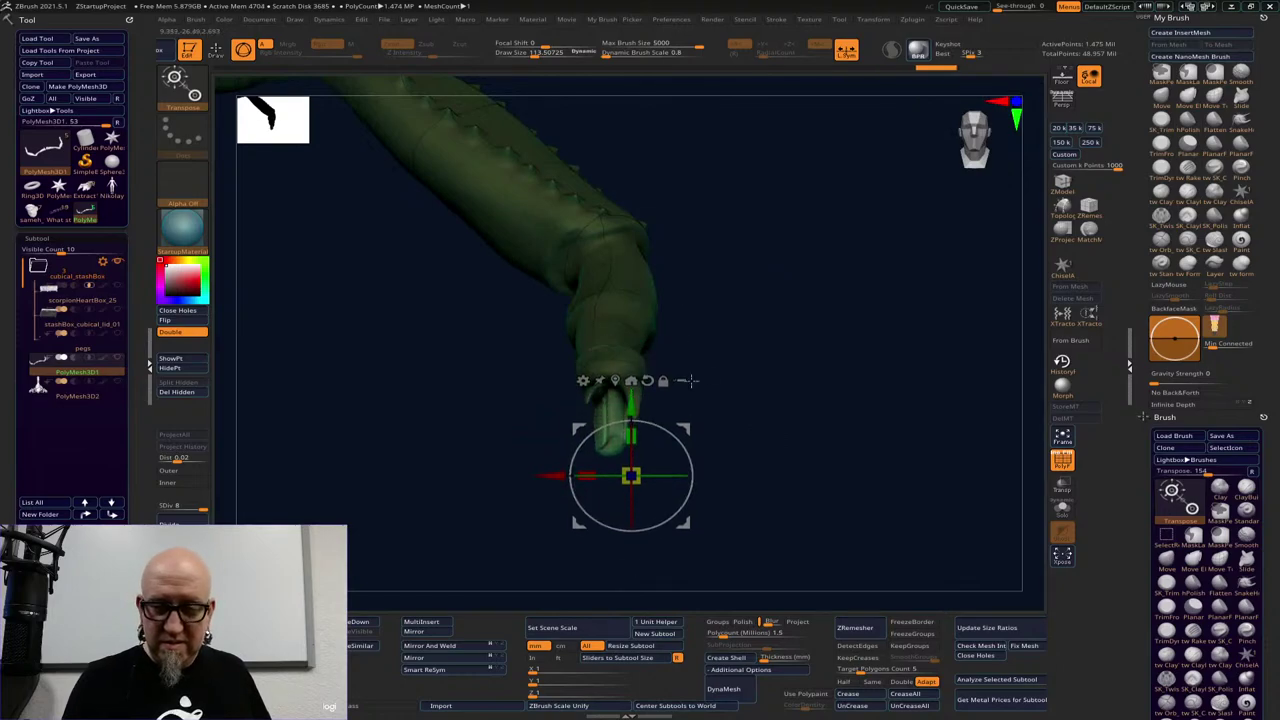
Raise the lower end of the peg slightly and shift the gizmo toward the claws
drag(691, 380, 790, 380)
drag(632, 409, 632, 382)
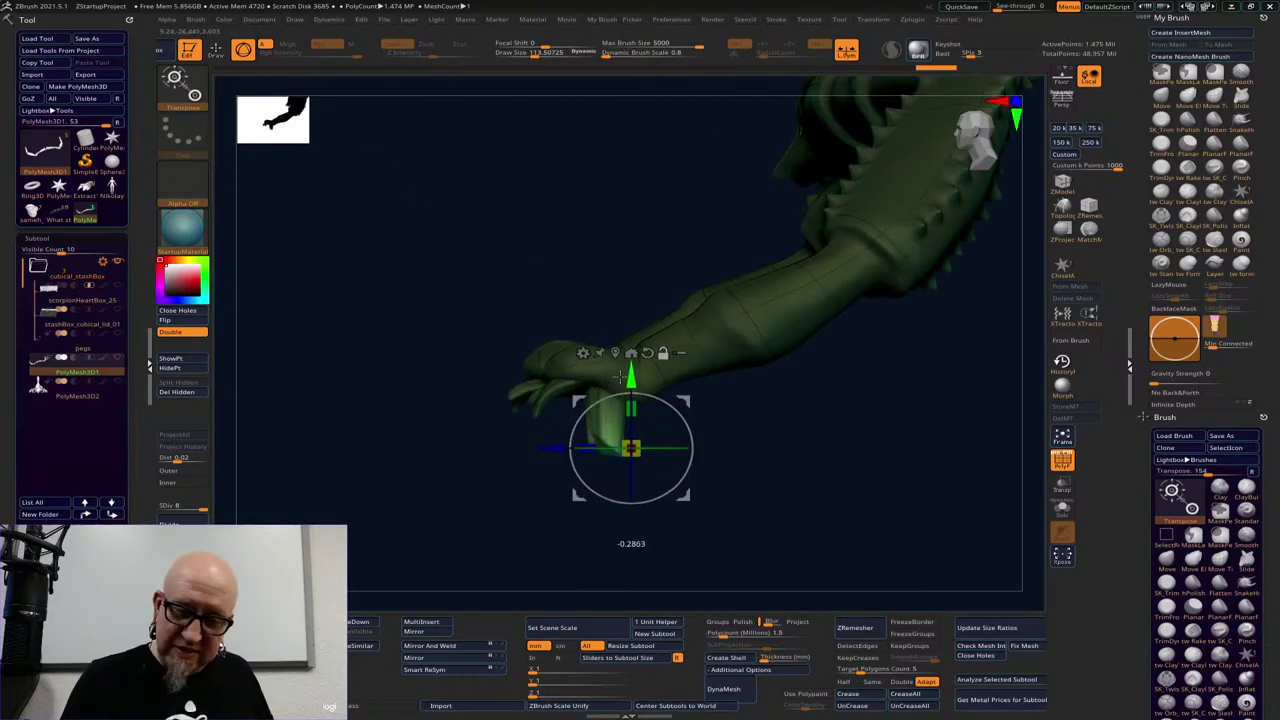
drag(549, 444, 522, 443)
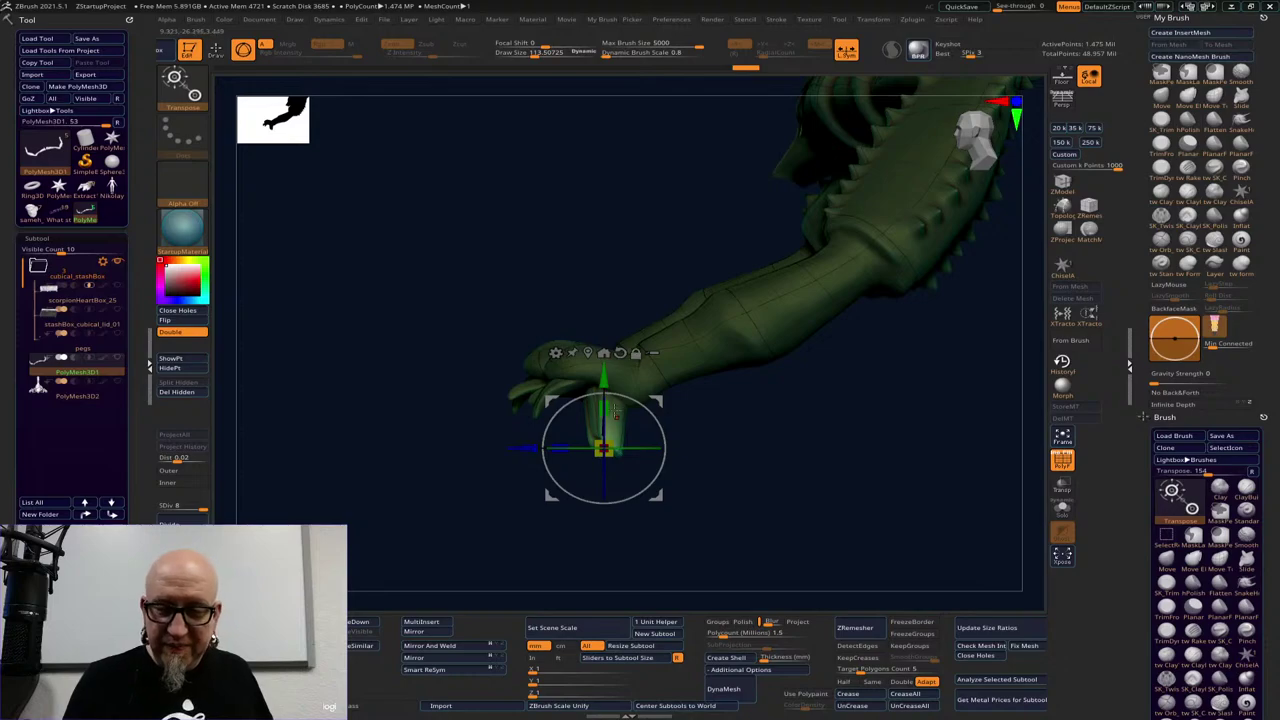
drag(604, 408, 646, 570)
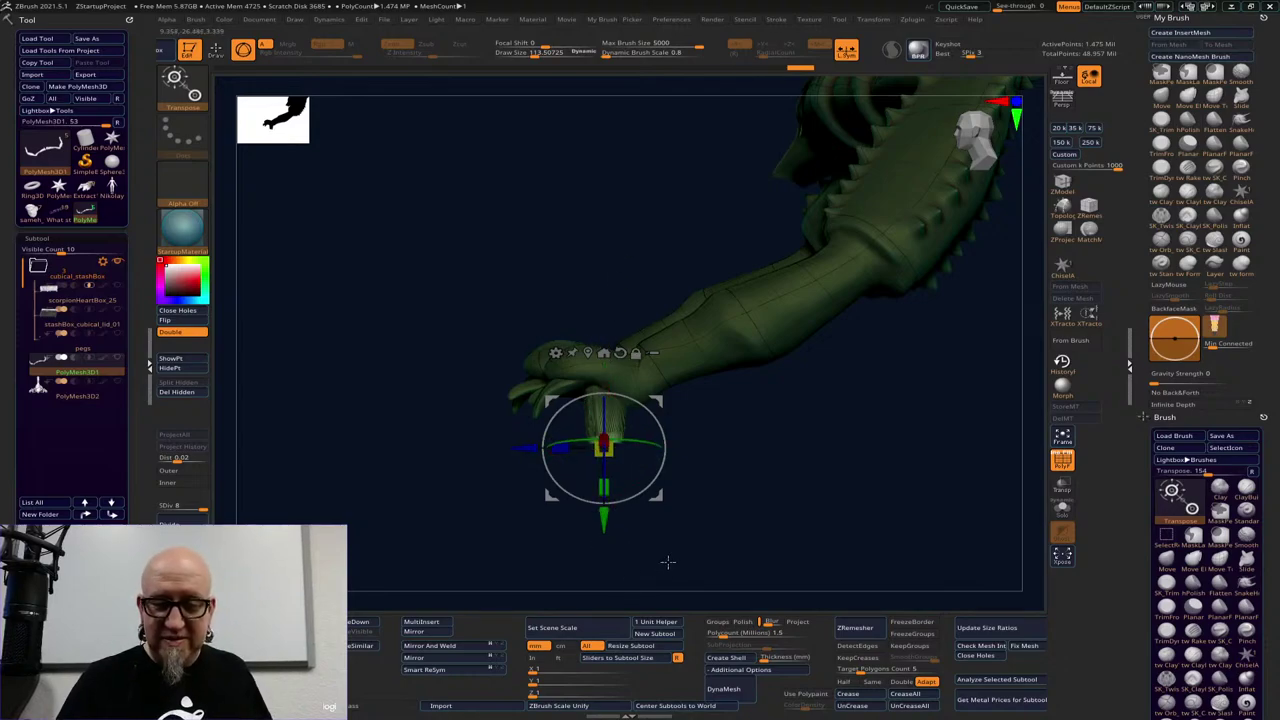
key(ctrl+z)
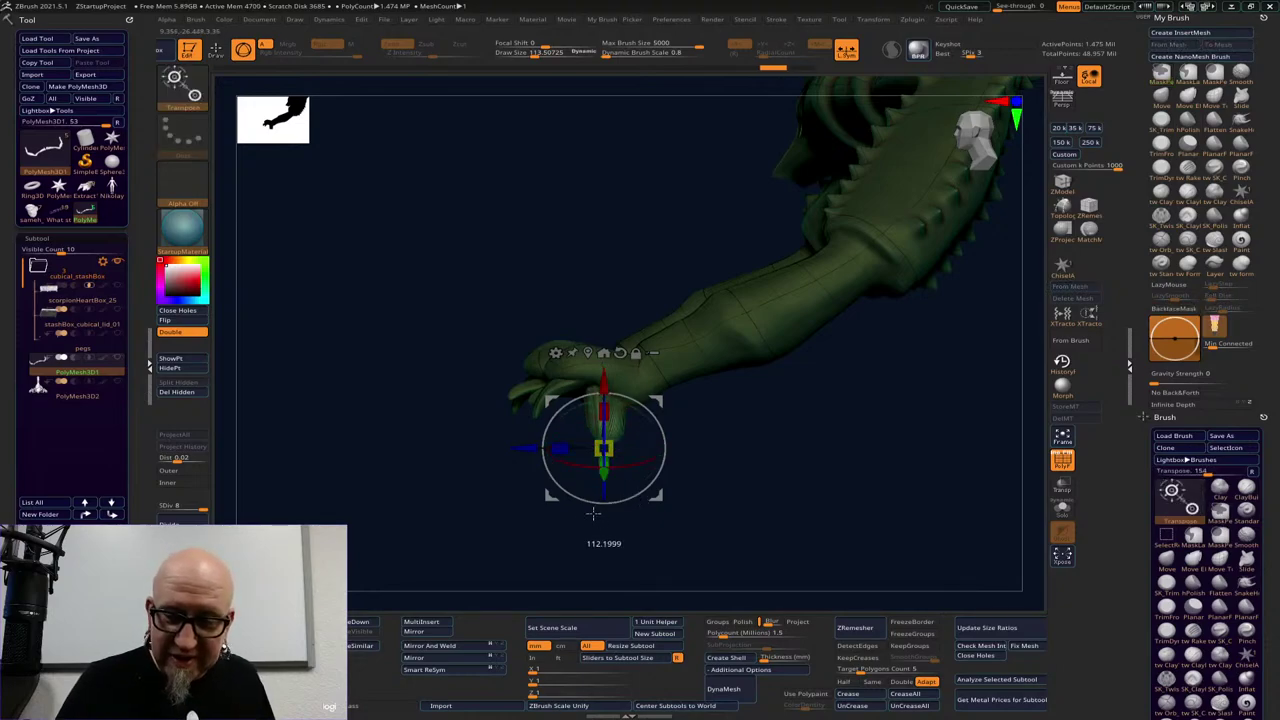
drag(593, 513, 626, 483)
key(ctrl+z)
Flatten the lower end of the peg by scaling it vertically and clear the mask
drag(604, 408, 605, 409)
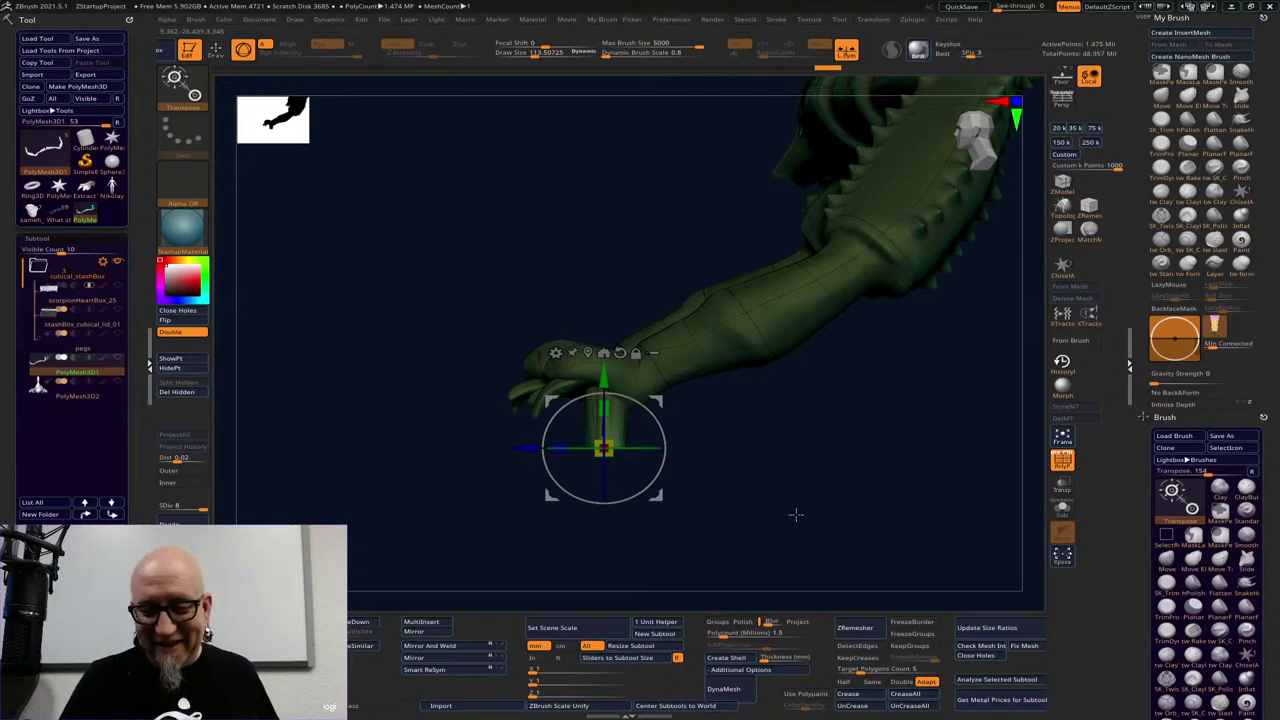
drag(794, 514, 940, 520)
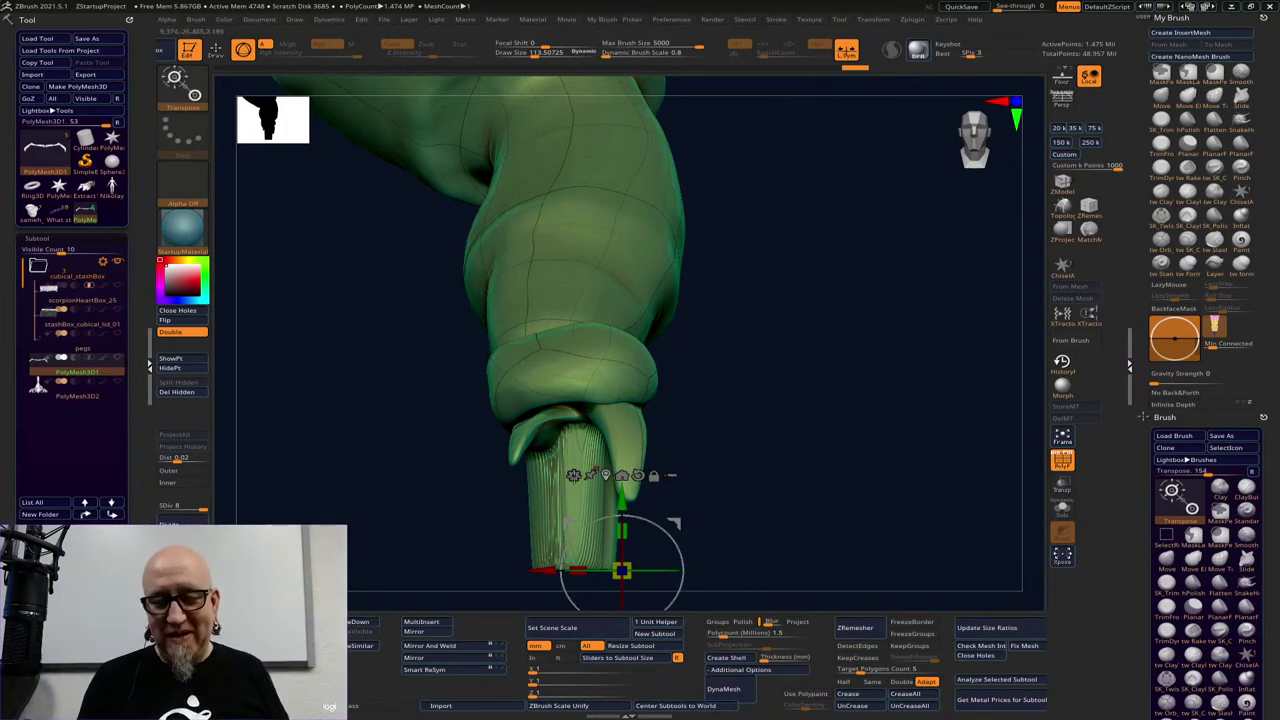
alt+drag(736, 419, 723, 362)
drag(802, 409, 712, 390)
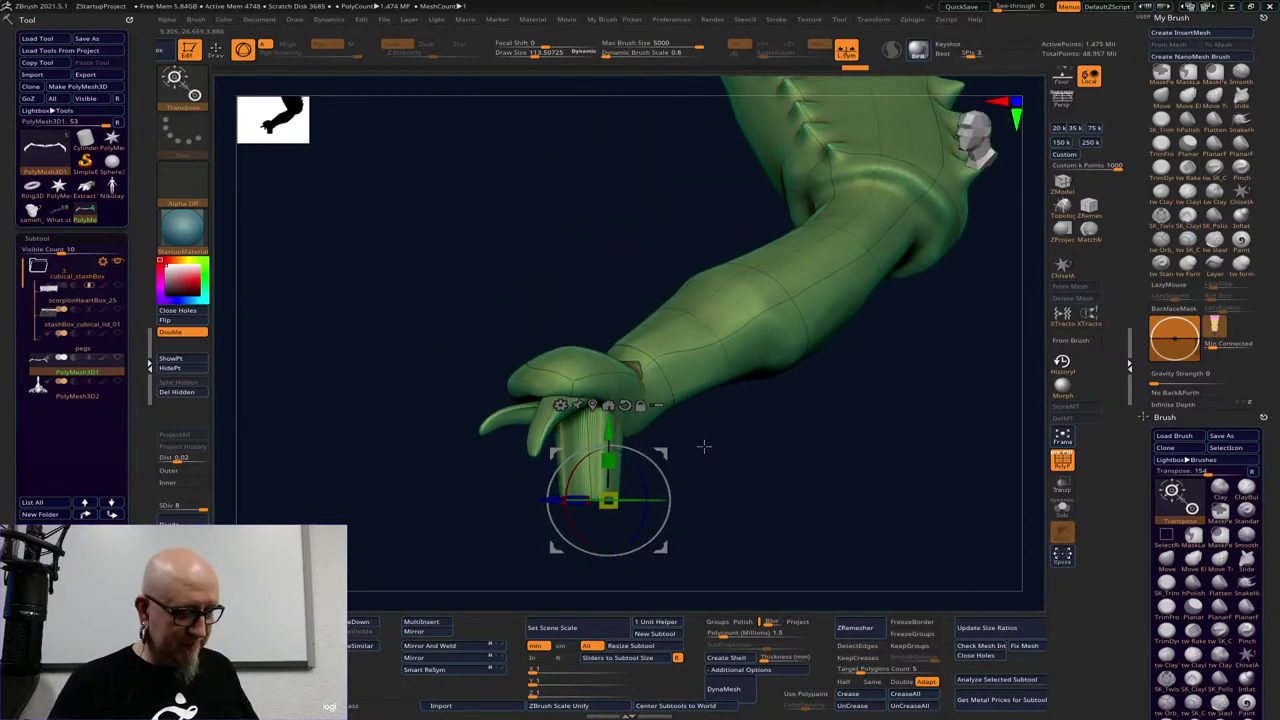
Smooth the sides of the peg beneath the foot down to its lower end
key(q)
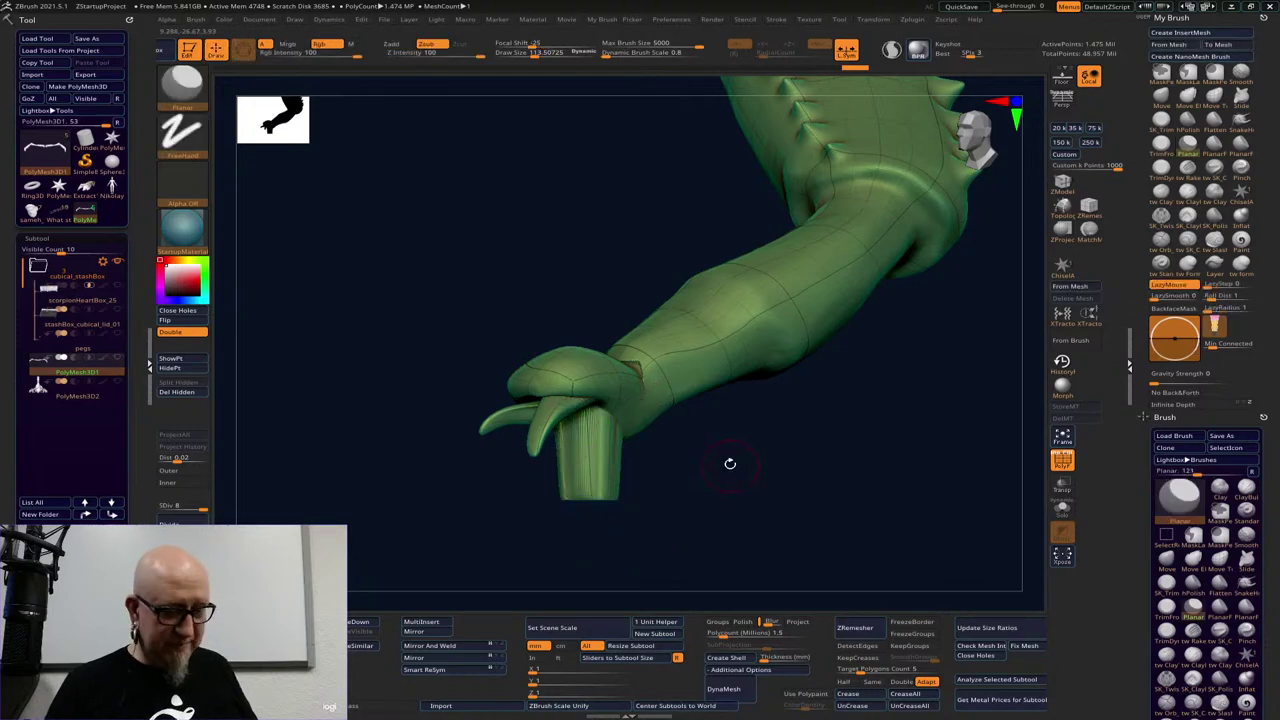
key(shift)
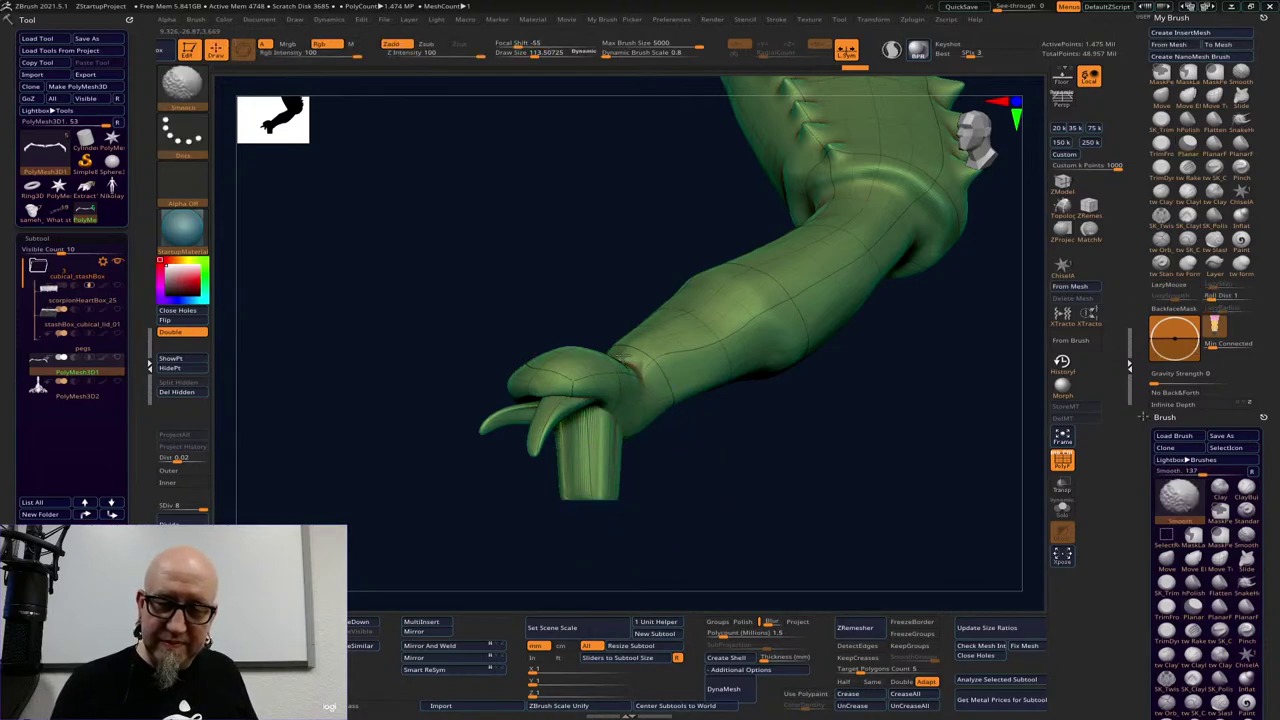
shift+drag(598, 412, 560, 490)
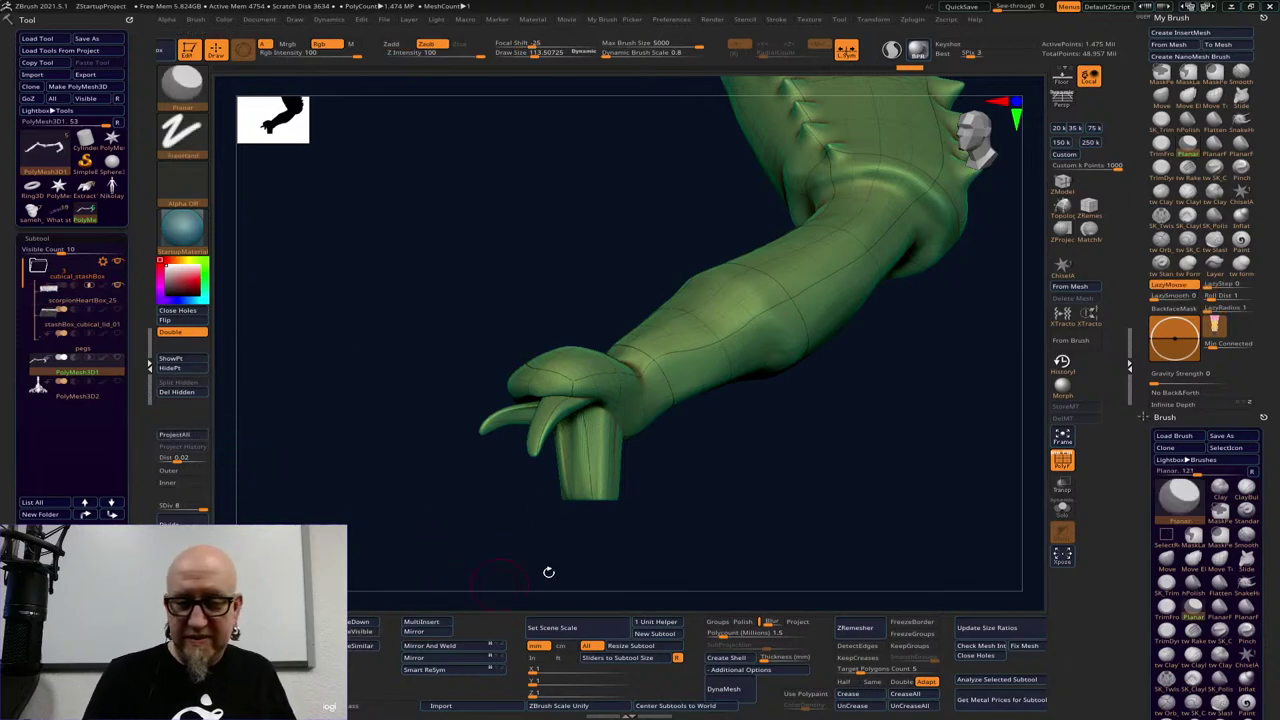
Show the stash box and check how the foot and its peg sit on the heart-covered lid
click(118, 350)
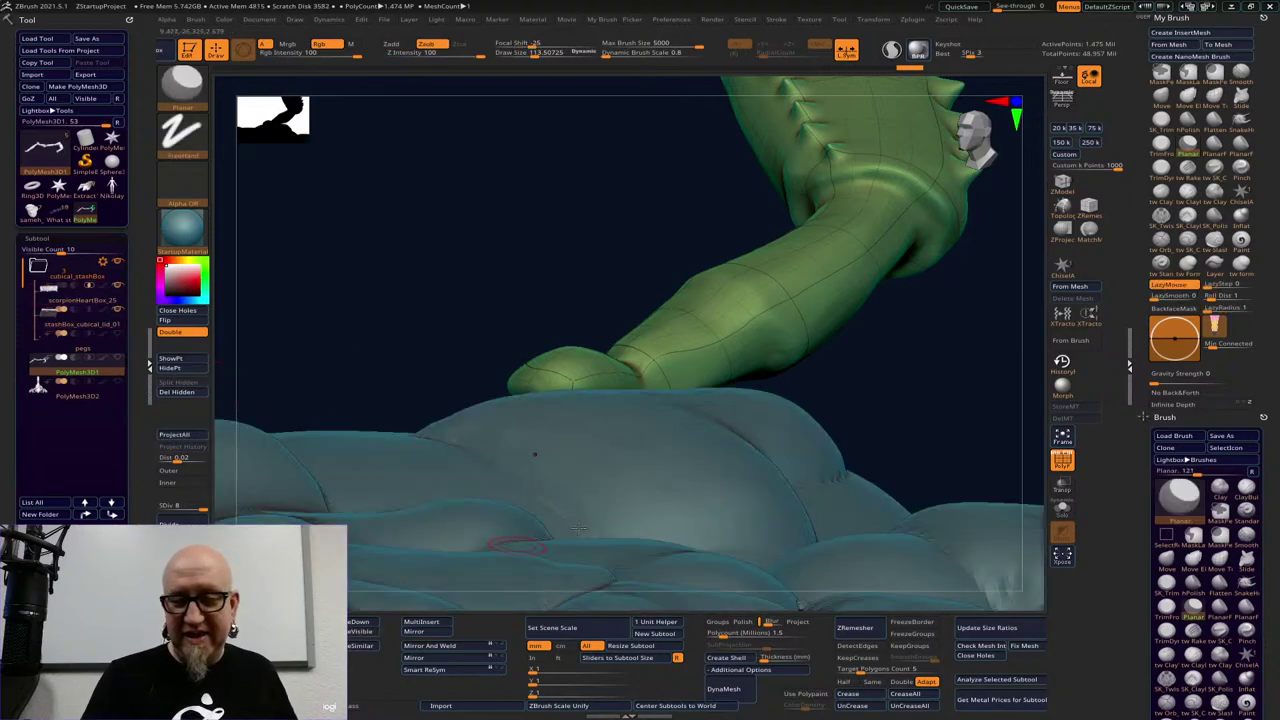
mouse_move(934, 382)
mouse_down()
mouse_move(940, 420)
mouse_move(962, 436)
mouse_move(990, 425)
mouse_move(929, 437)
mouse_up()
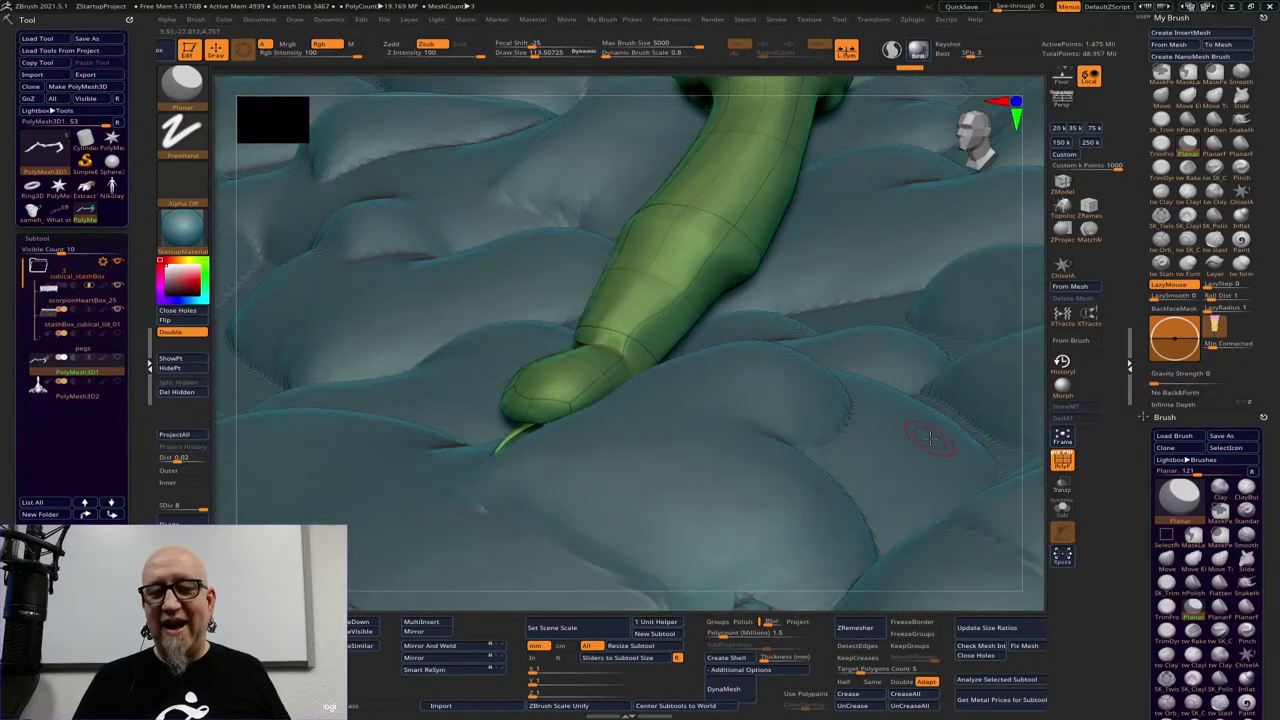
mouse_move(1042, 443)
mouse_down()
mouse_move(920, 249)
mouse_move(888, 234)
mouse_move(930, 370)
mouse_move(1026, 515)
mouse_move(1034, 497)
mouse_move(903, 215)
mouse_up()
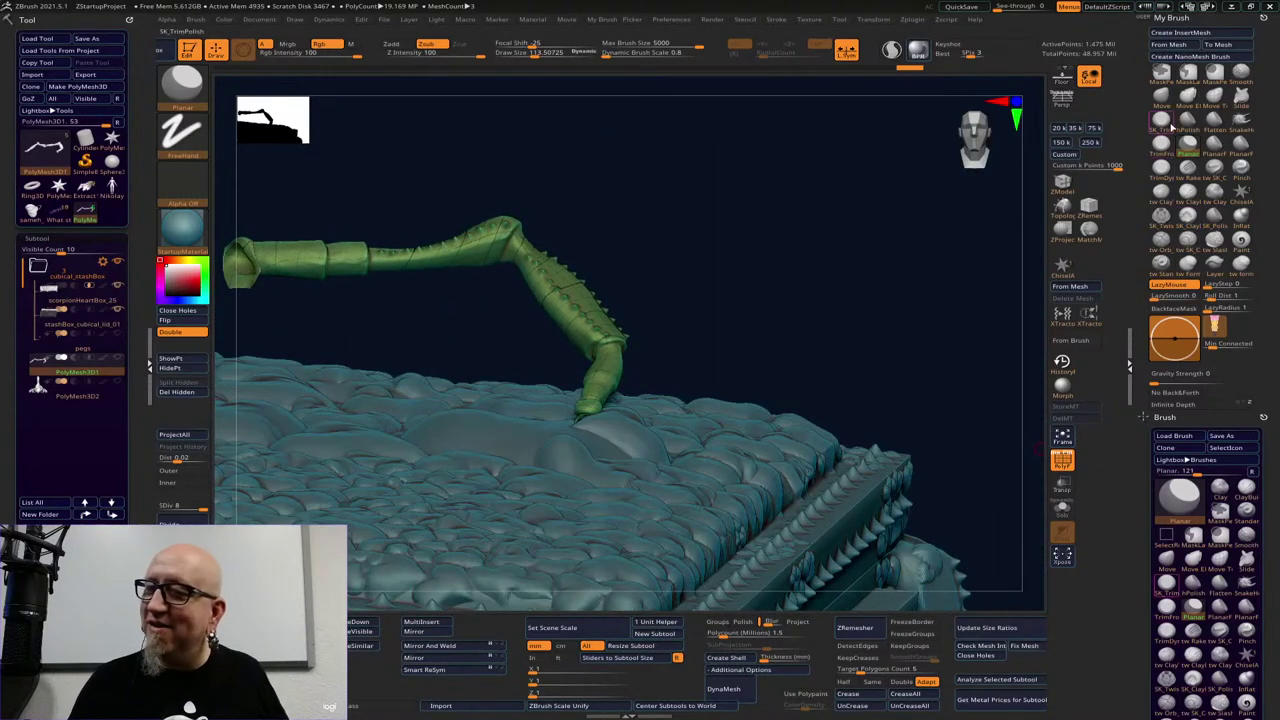
Select the Move brush with a draw size of about 480 for reshaping the foot on the lid
key(b)
key(m)
key(v)
key(space)
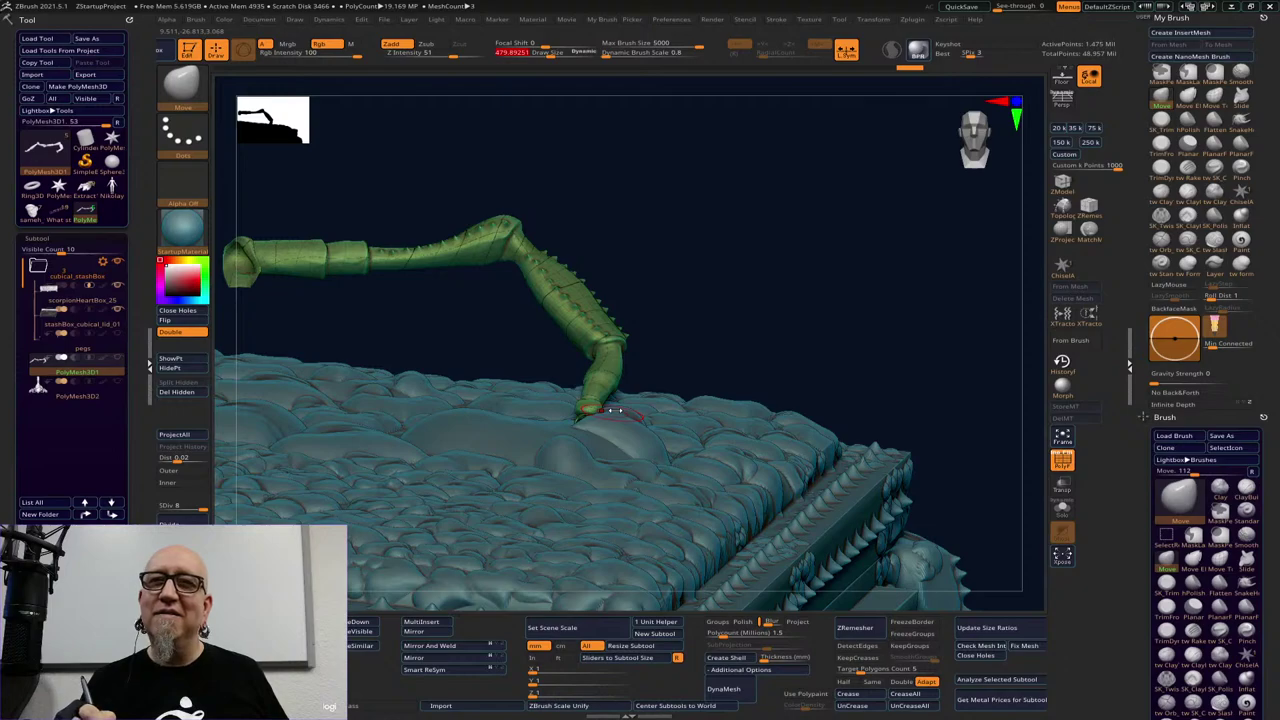
drag(866, 341, 786, 383)
mouse_move(786, 383)
ctrl+right_down()
mouse_move(821, 380)
mouse_move(803, 360)
mouse_move(780, 372)
ctrl+right_up()
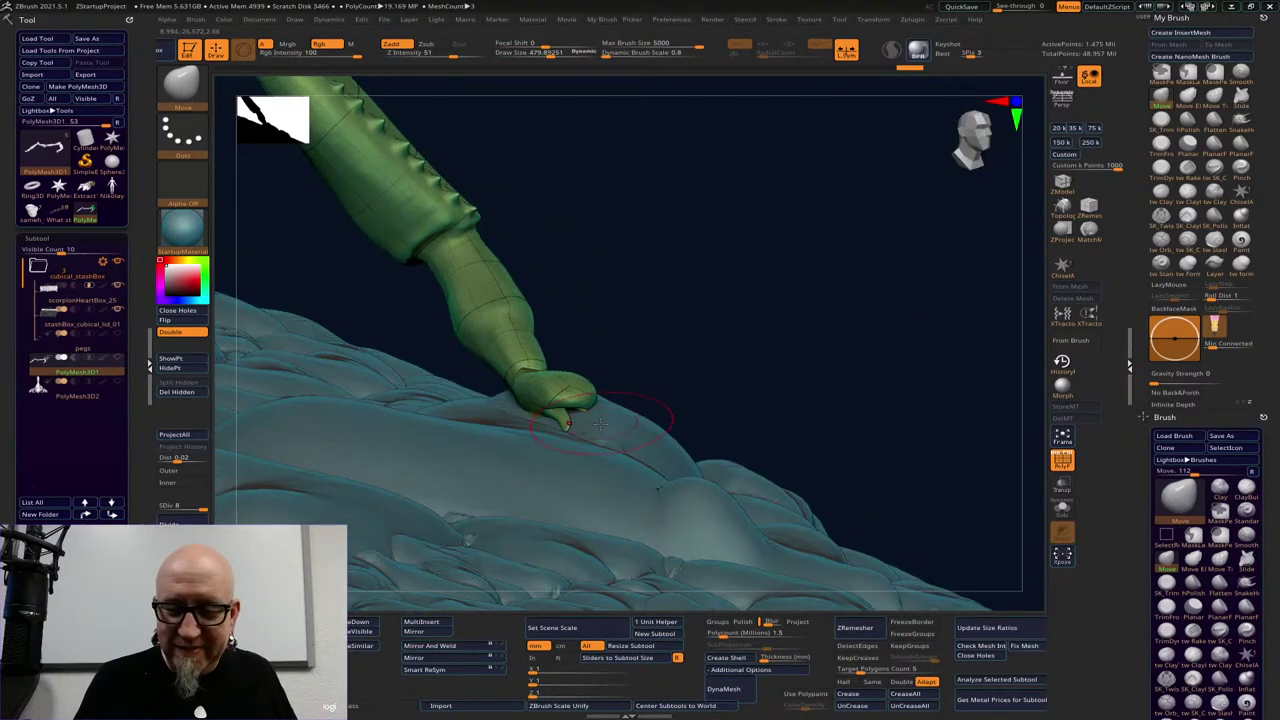
Reduce the Move brush's draw size to about 234 and reshape the foot's claws against the surface of the lid
mouse_move(605, 418)
right_down()
mouse_move(720, 343)
mouse_move(706, 371)
mouse_move(651, 370)
mouse_move(583, 418)
right_up()
key(space)
mouse_move(1023, 346)
right_down()
mouse_move(1025, 329)
mouse_move(891, 329)
mouse_move(903, 334)
mouse_move(730, 372)
right_up()
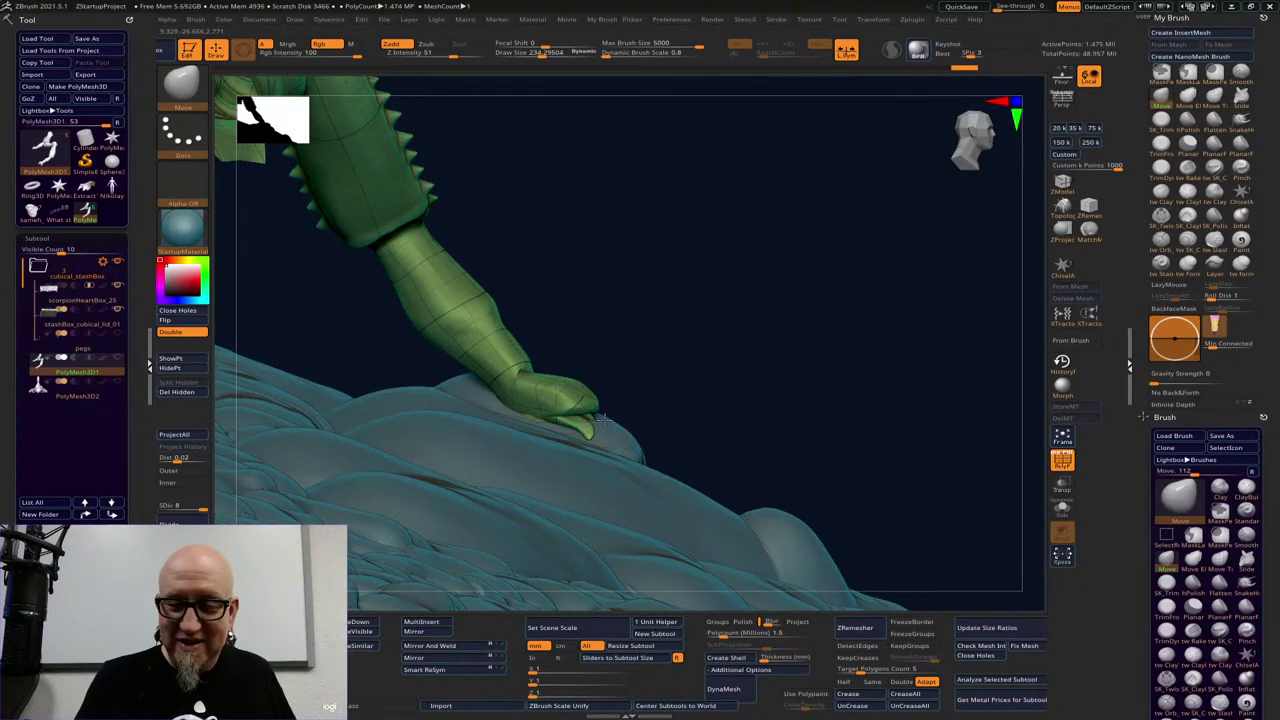
drag(604, 418, 606, 430)
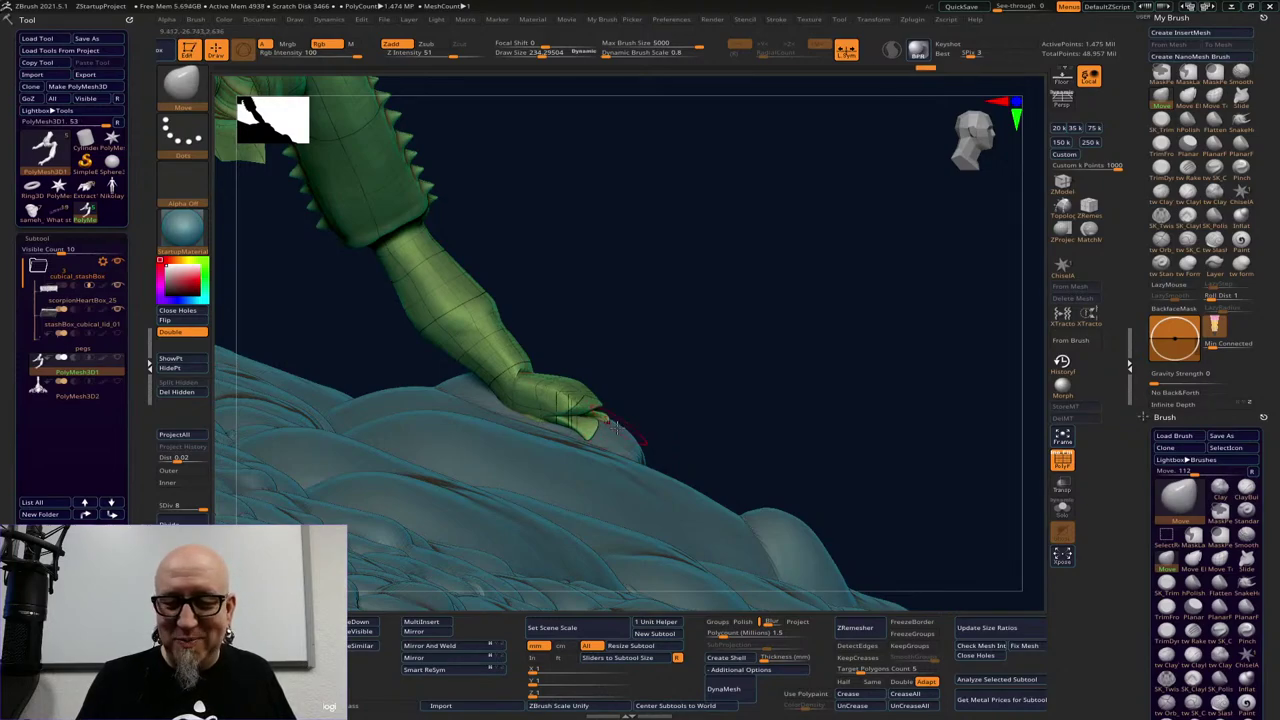
drag(680, 383, 601, 424)
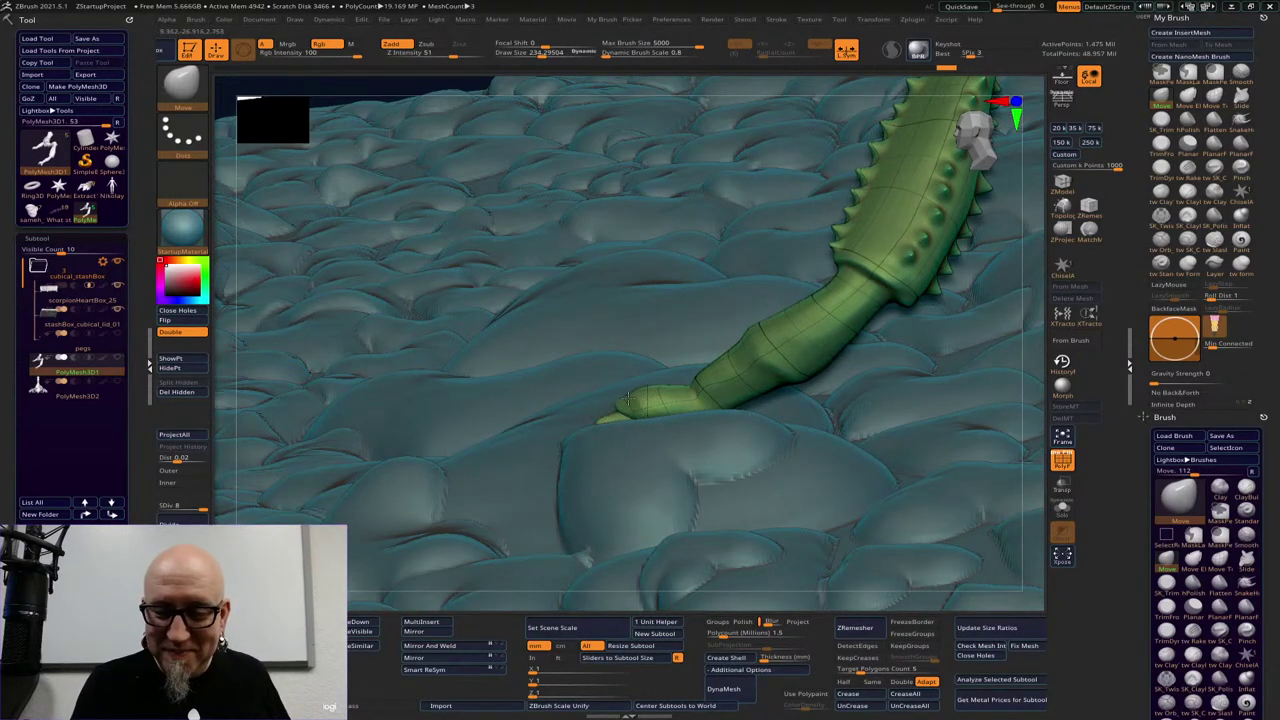
mouse_move(1038, 319)
mouse_down()
mouse_move(1037, 354)
mouse_move(1083, 364)
mouse_move(746, 417)
mouse_move(781, 430)
mouse_up()
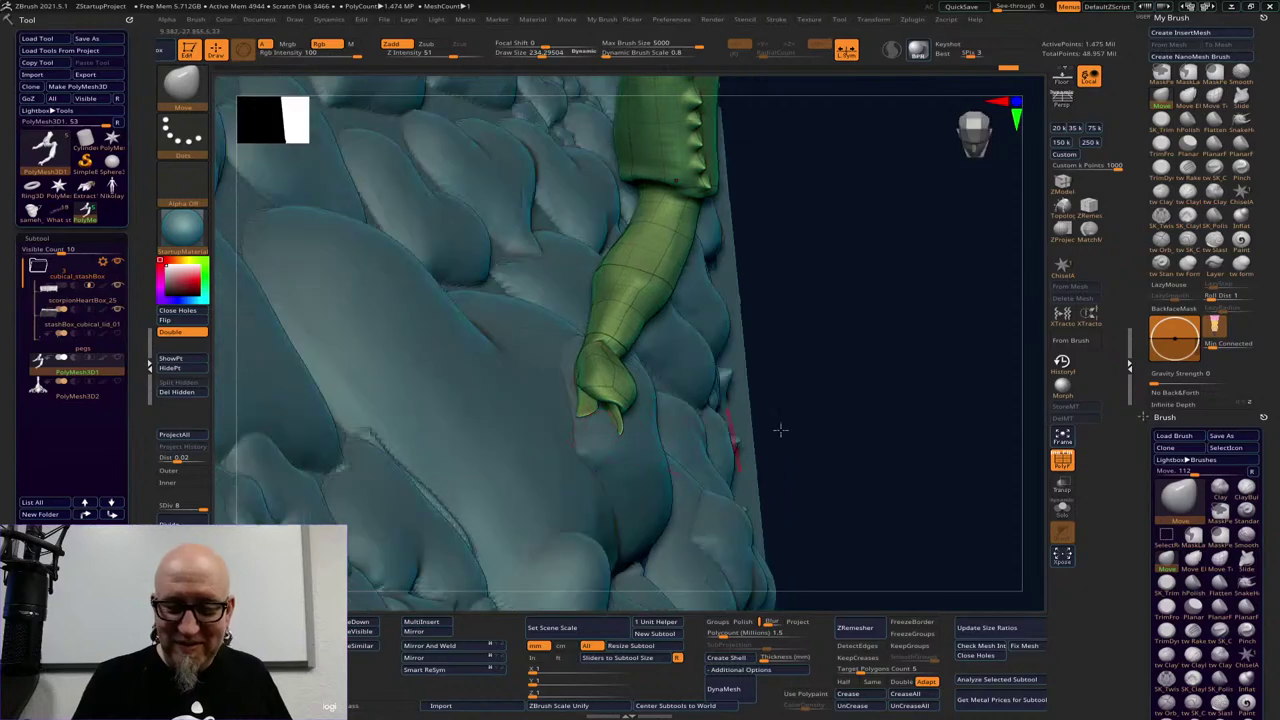
Thicken the foot's claws with the Inflat brush at a Z intensity of 10
key(b)
key(i)
key(n)
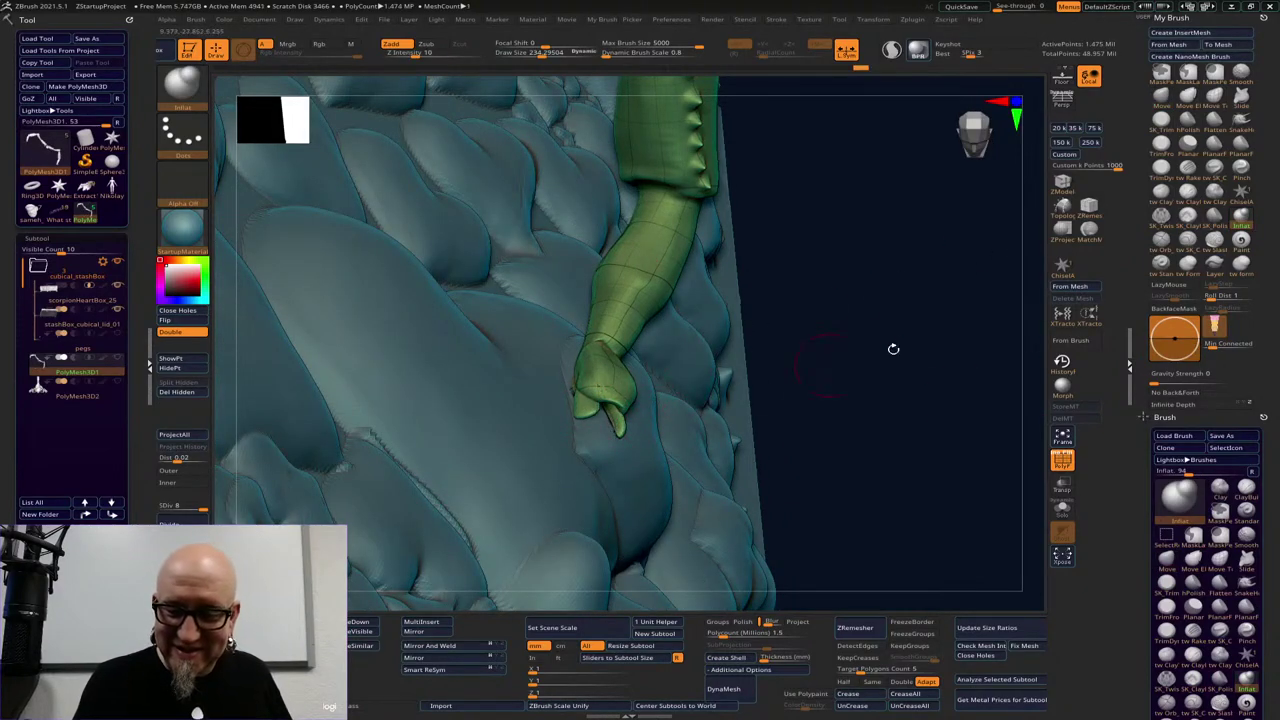
drag(891, 349, 720, 400)
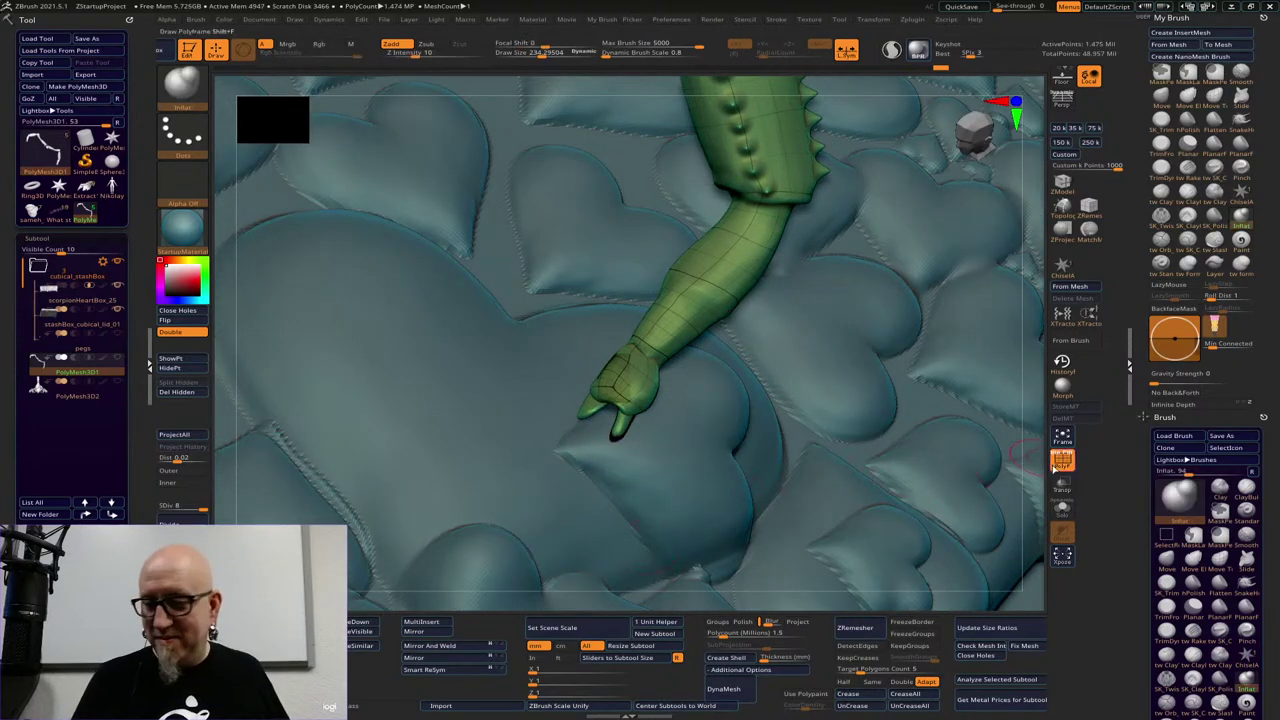
Examine the leg pair on the whole stash box from the front and from slightly above
mouse_move(1032, 385)
alt+mouse_down()
mouse_move(997, 374)
mouse_move(883, 186)
alt+mouse_up()
mouse_move(883, 420)
mouse_down()
mouse_move(908, 445)
mouse_move(949, 420)
mouse_move(933, 412)
mouse_move(914, 277)
mouse_move(934, 229)
mouse_move(931, 380)
mouse_move(920, 327)
mouse_move(908, 345)
mouse_up()
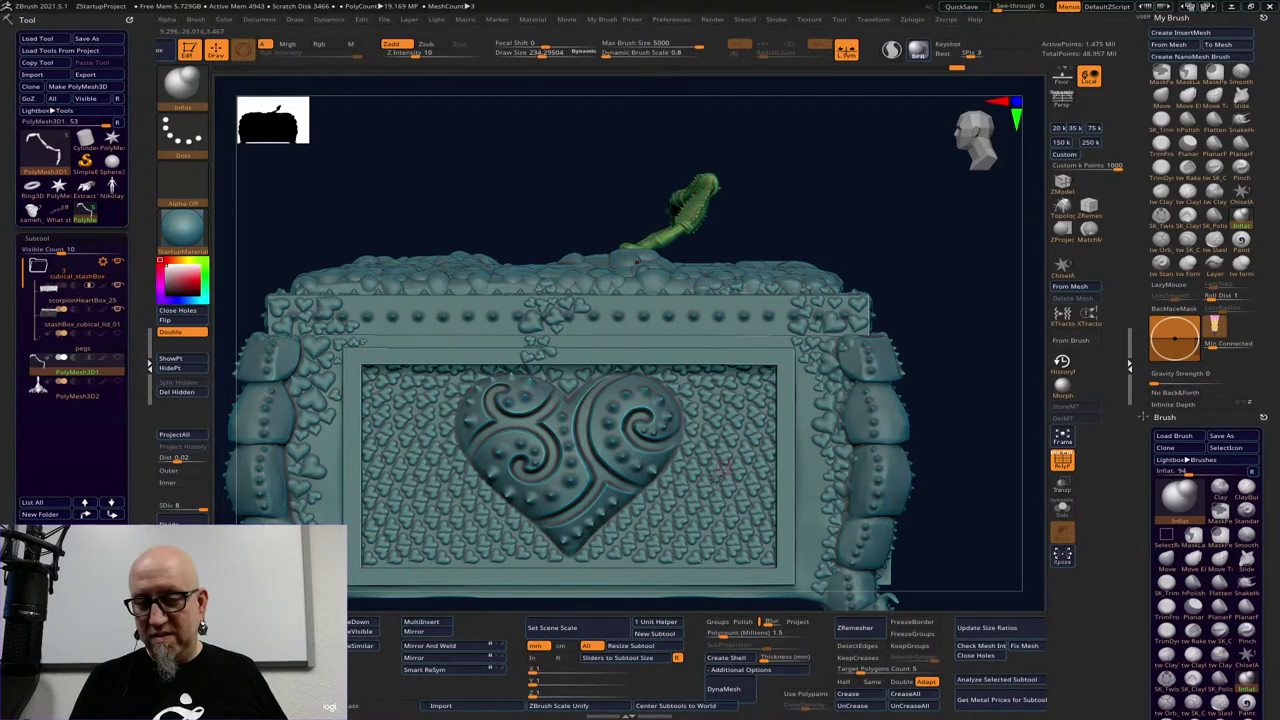
alt+drag(965, 362, 1001, 390)
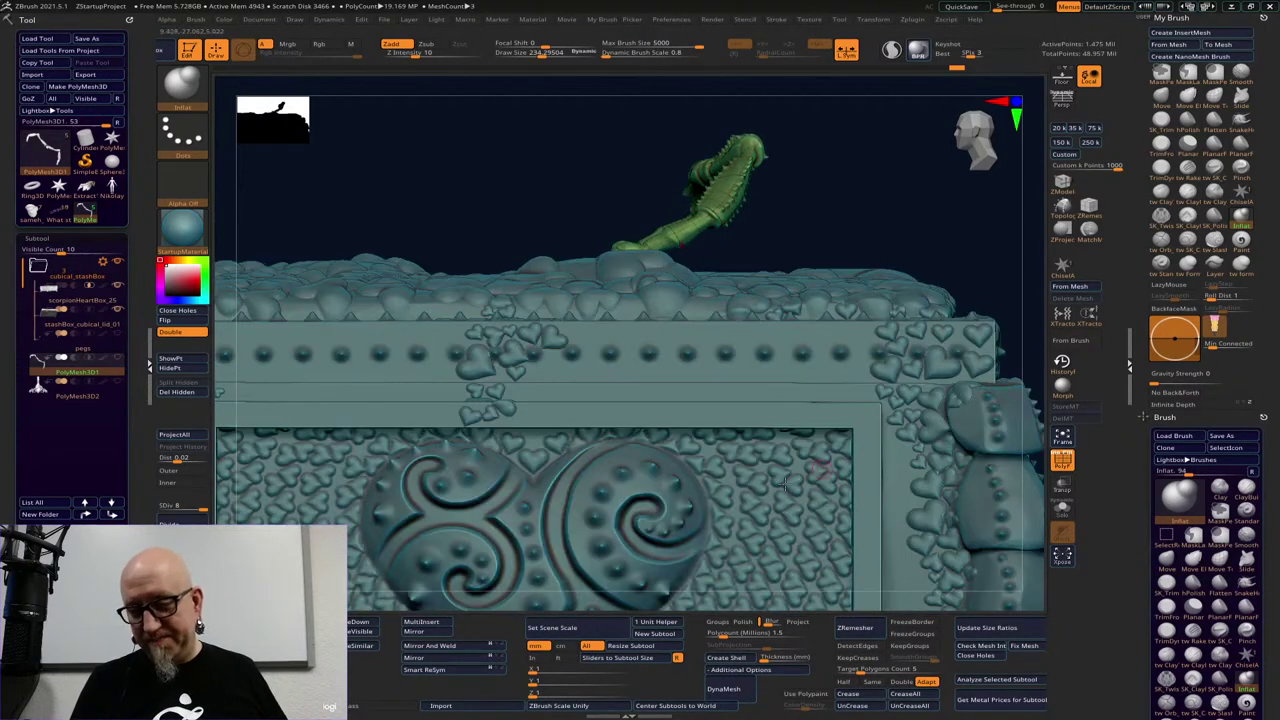
alt+drag(966, 191, 1025, 227)
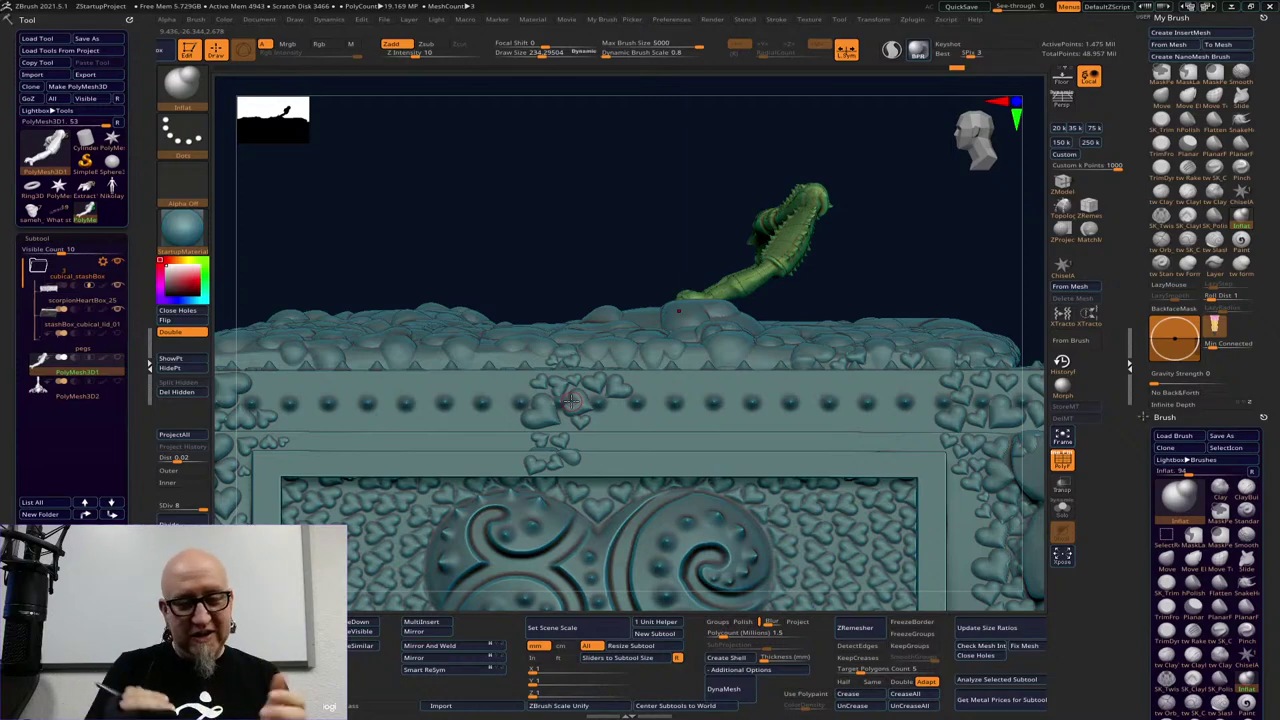
drag(896, 252, 610, 515)
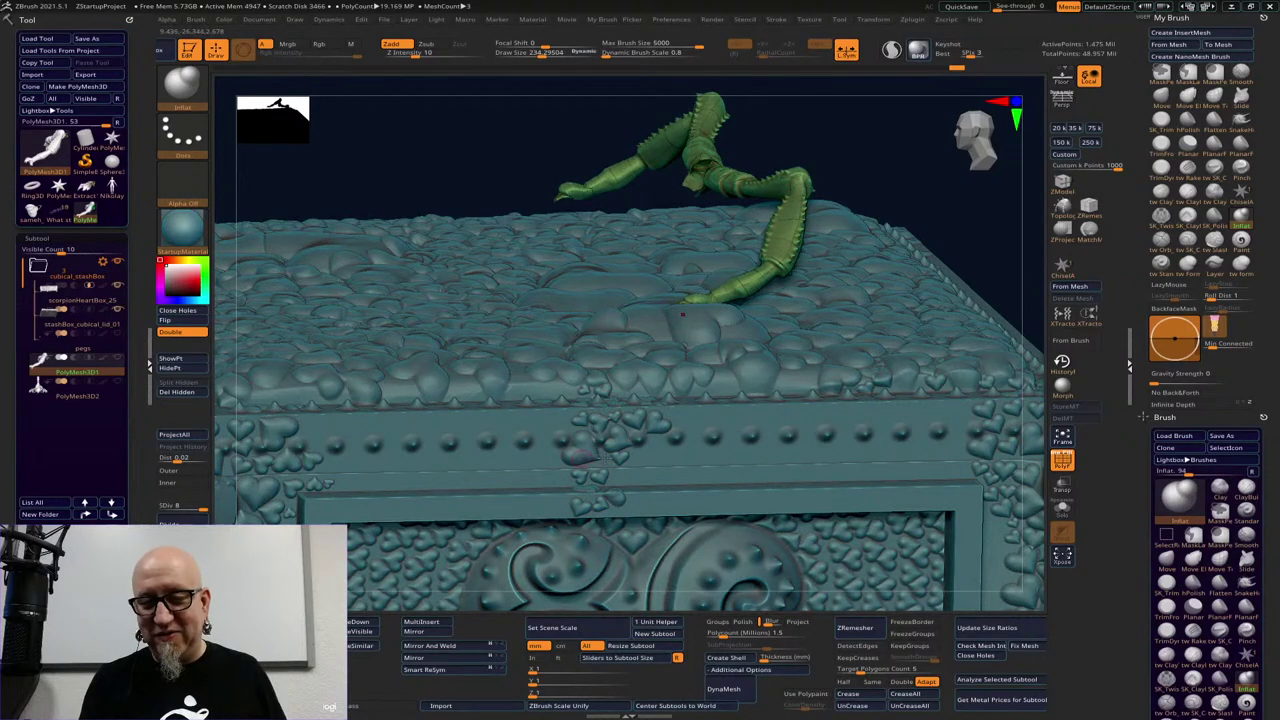
Select the tw FormSoft brush and reduce its draw size to about 47 for detailing the box's heart panel
drag(998, 266, 650, 385)
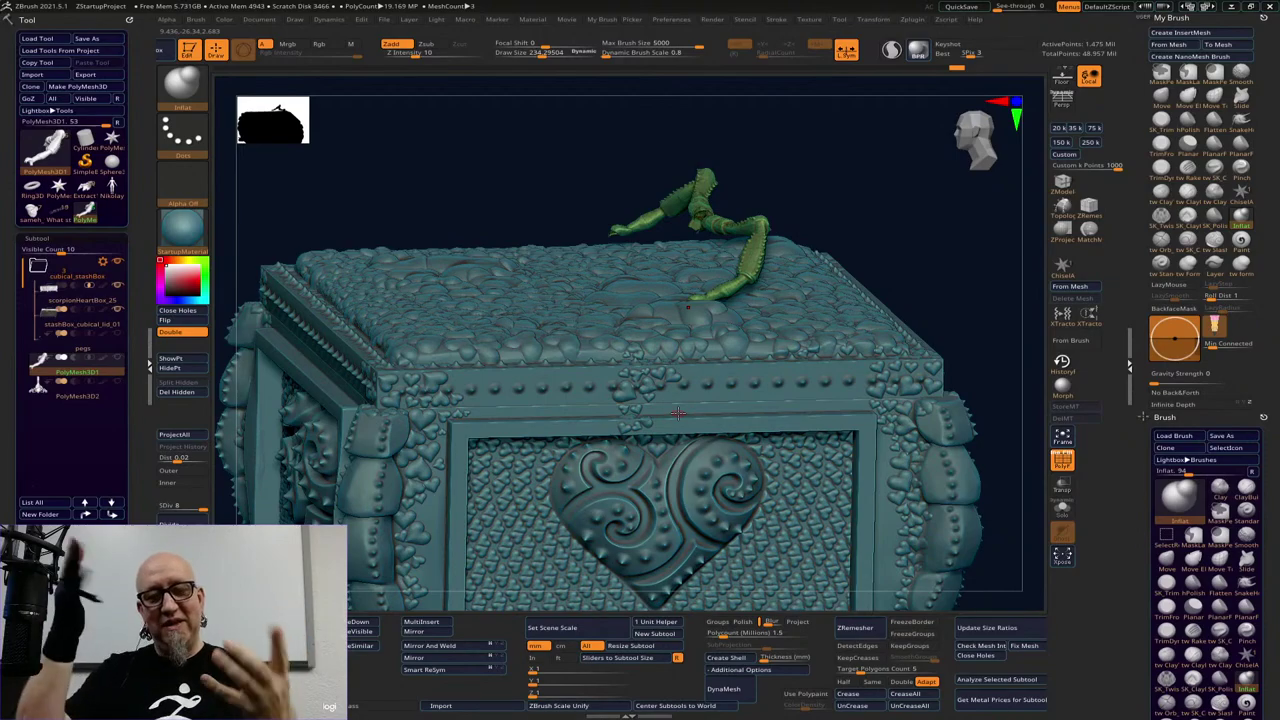
drag(1000, 455, 866, 415)
right_drag(866, 414, 860, 408)
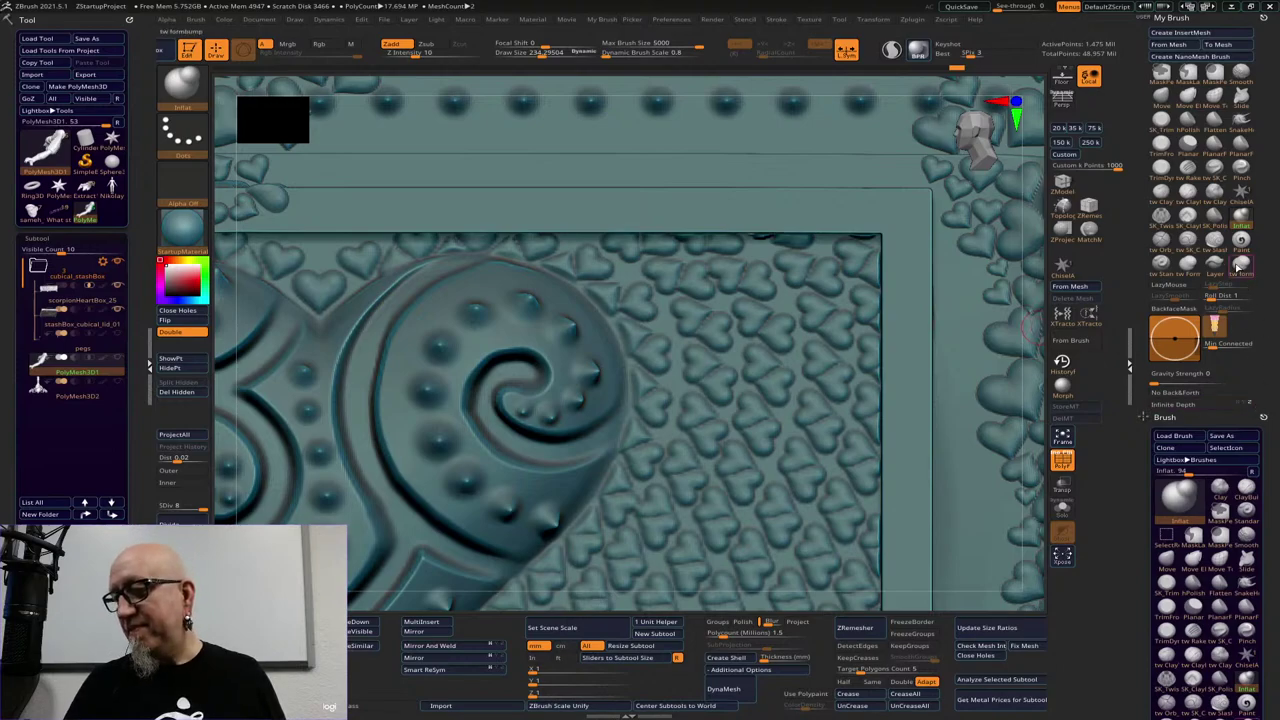
click(1187, 264)
alt+right_drag(656, 328, 660, 331)
key(space)
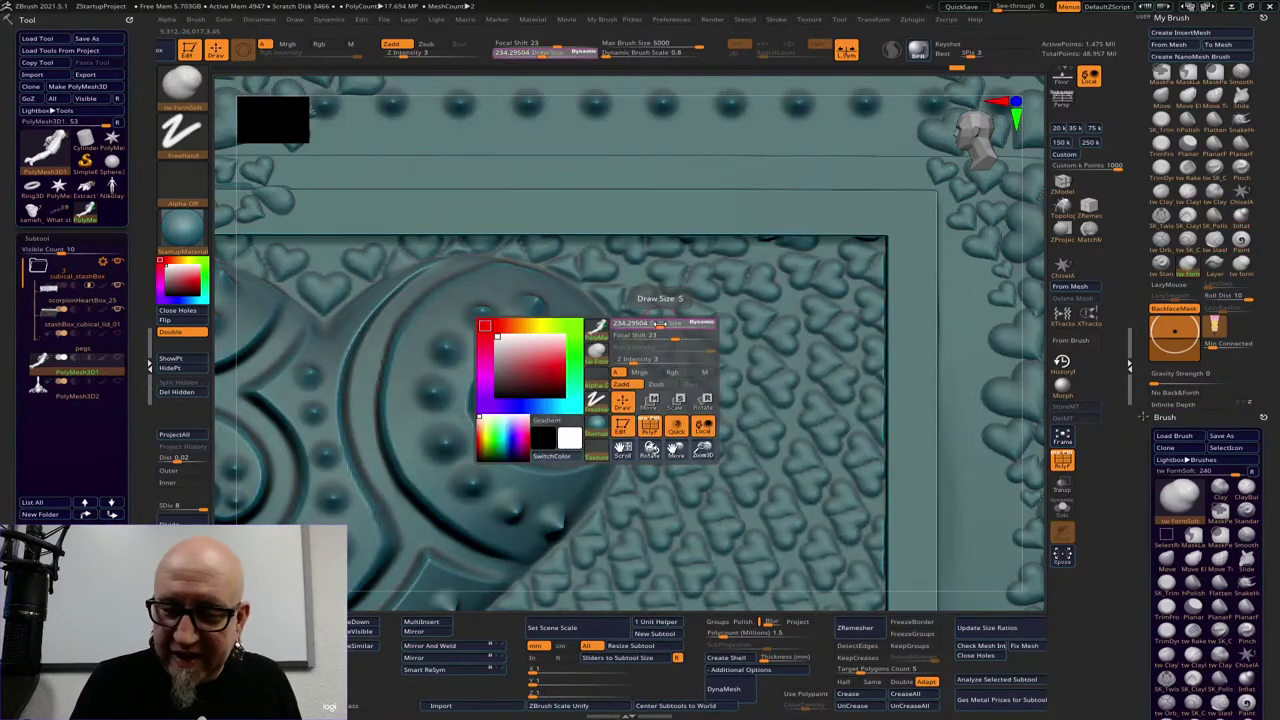
drag(666, 323, 650, 323)
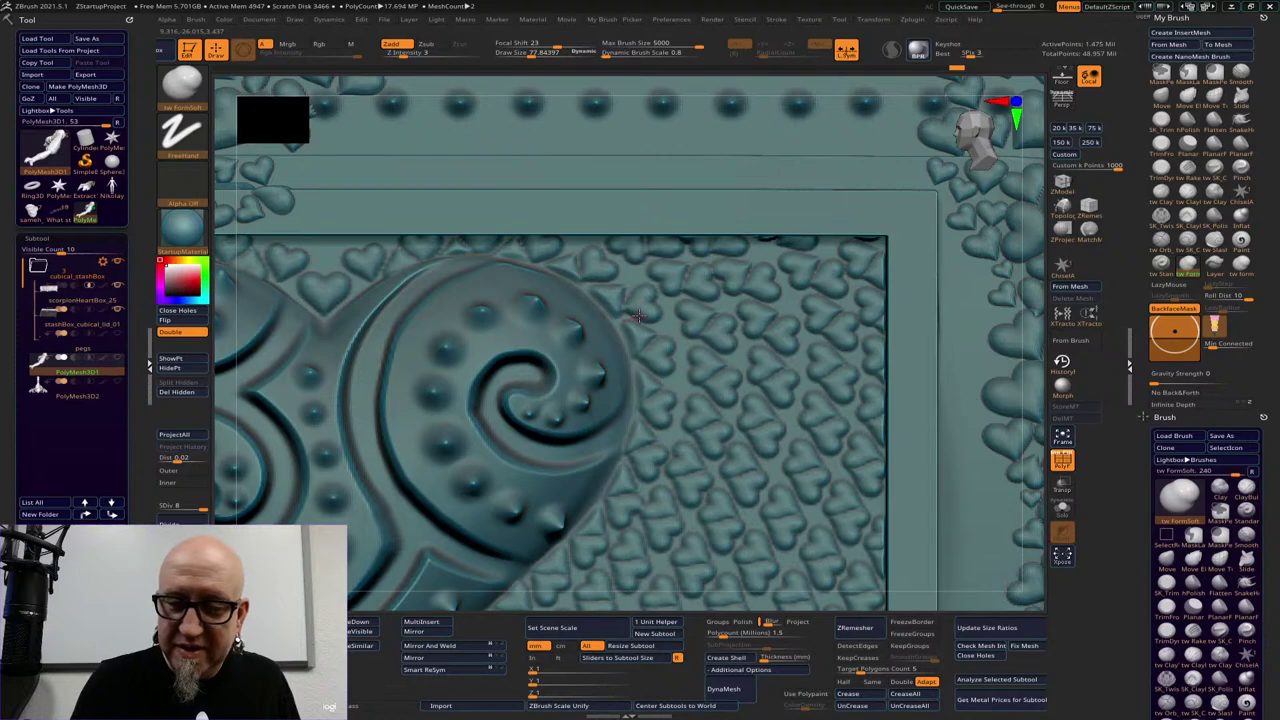
alt+right_drag(639, 316, 633, 318)
key(space)
drag(662, 294, 653, 294)
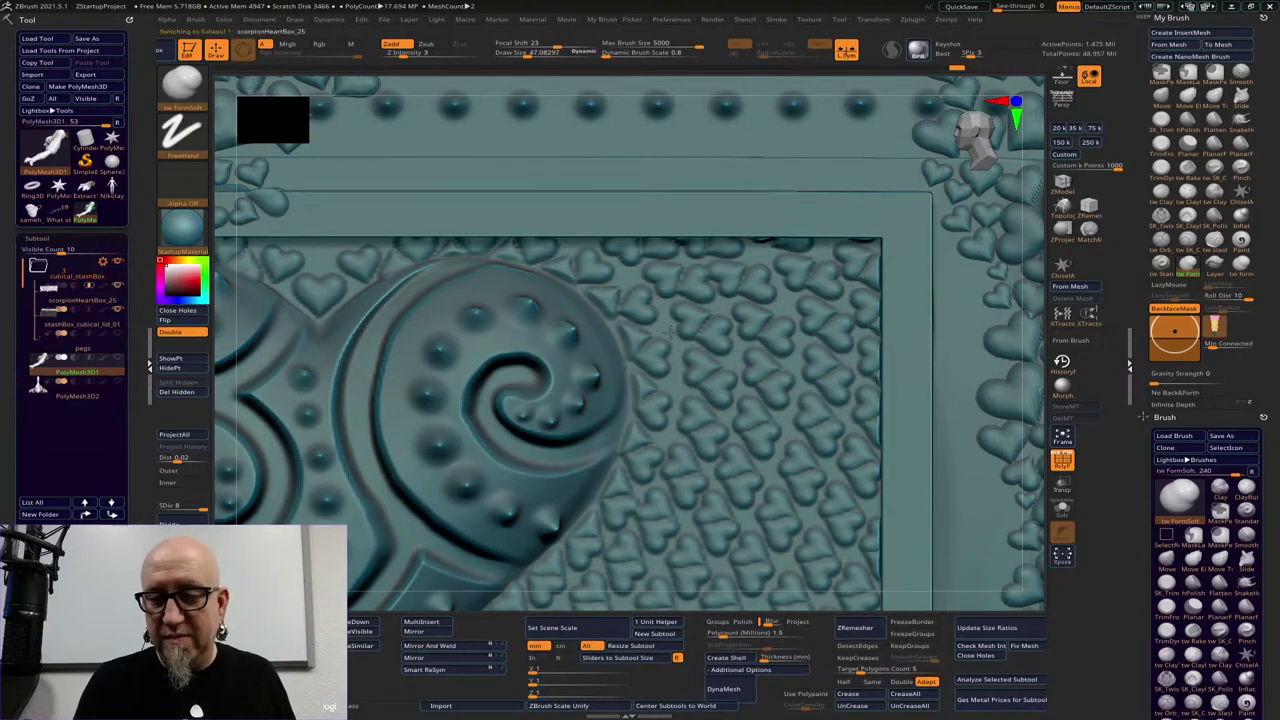
Activate the scorpionHeartBox_25 subtool without polyframe display and select the tw formbump brush with LazyMouse off
alt+click(670, 332)
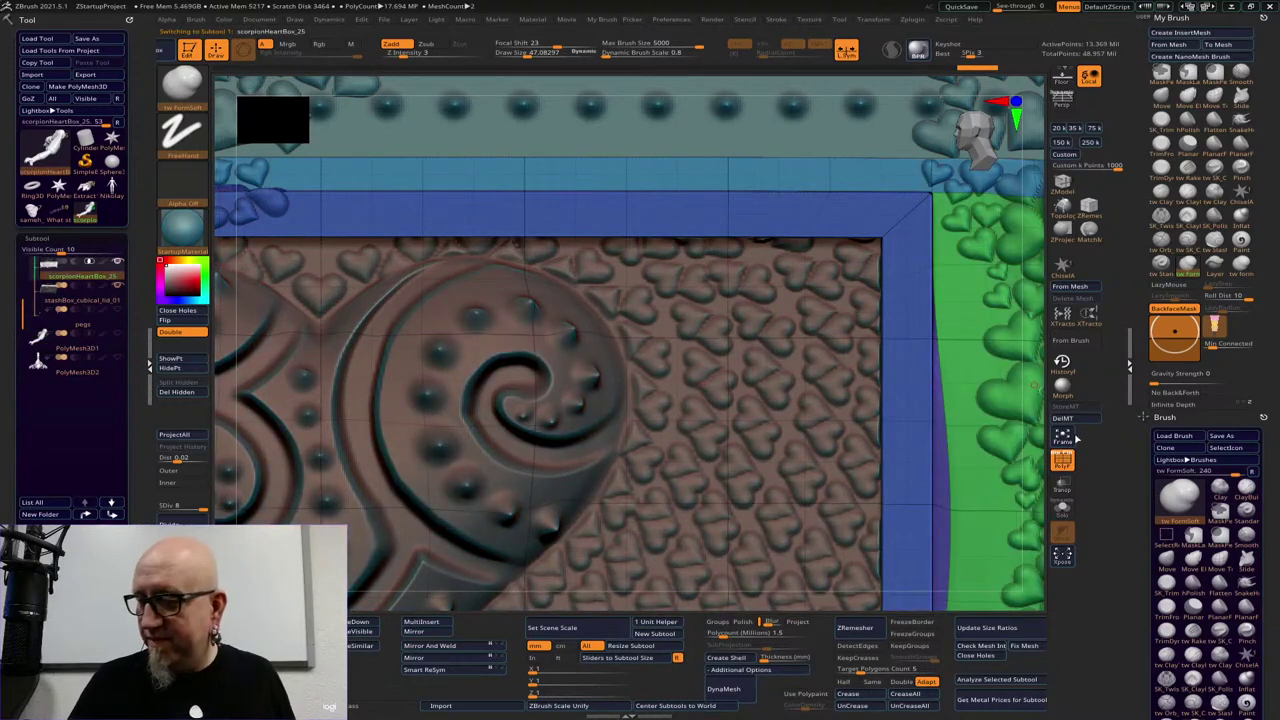
key(shift+f)
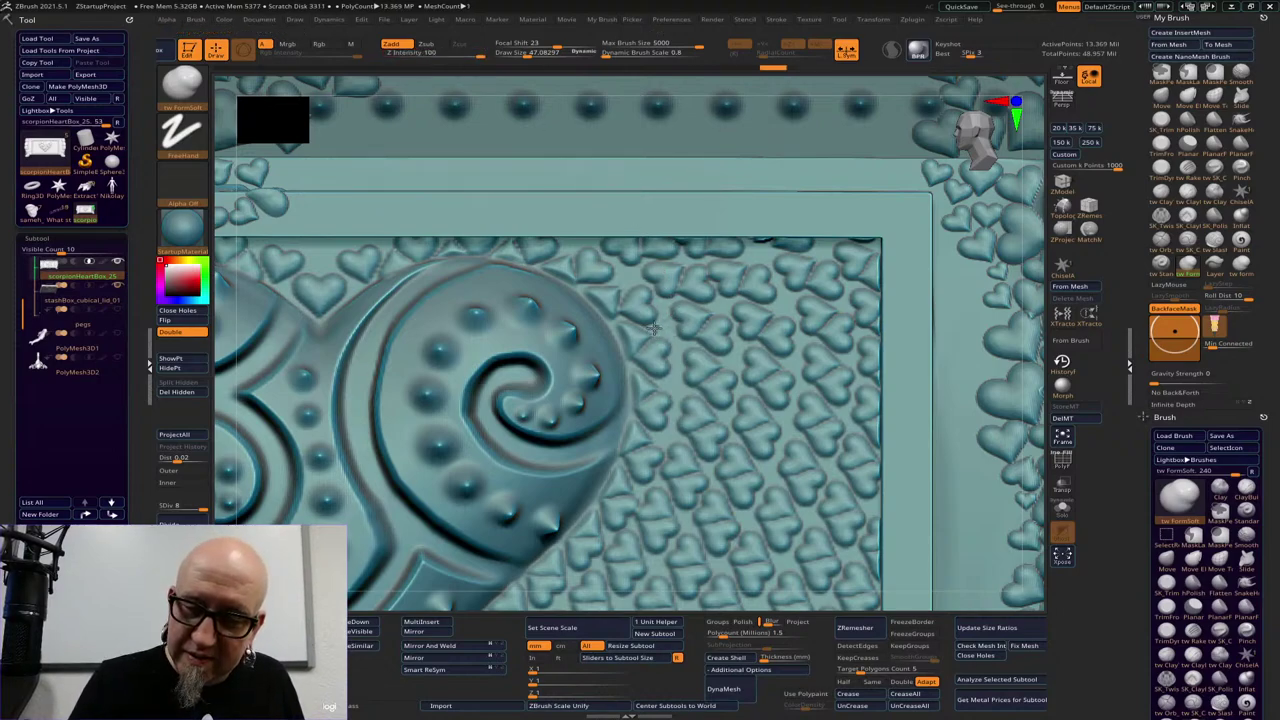
key(ctrl)
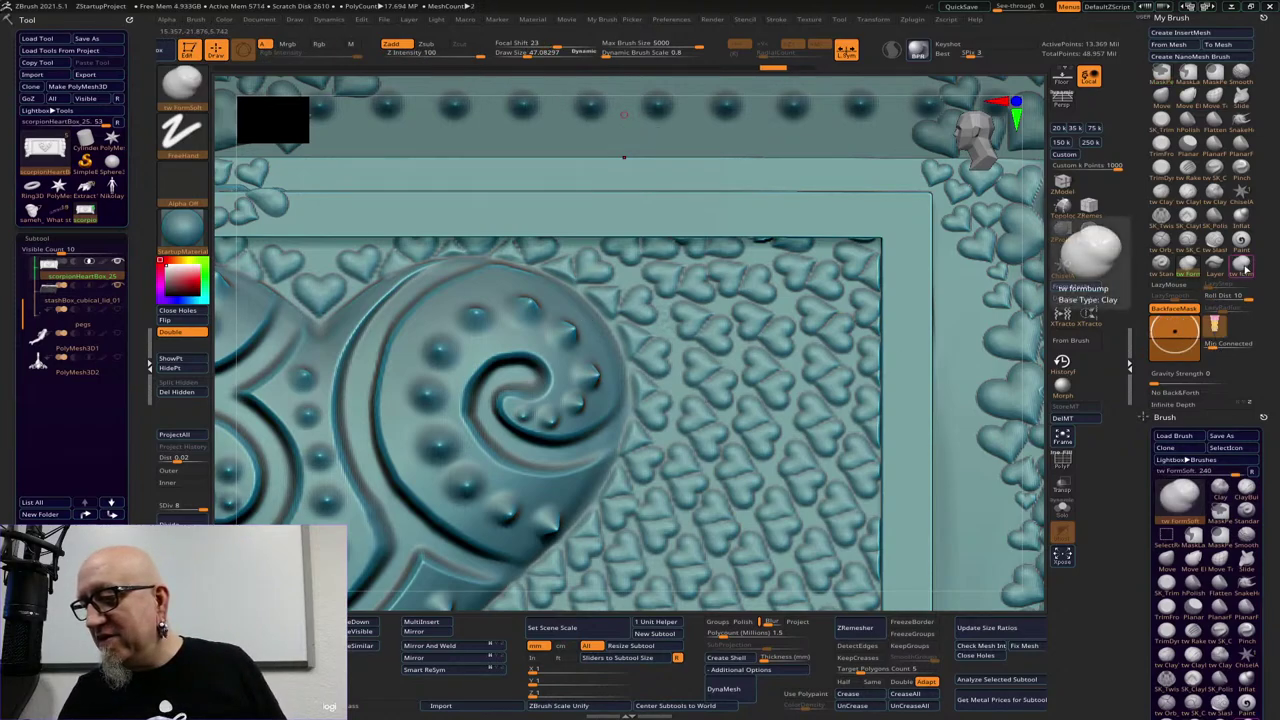
click(1241, 263)
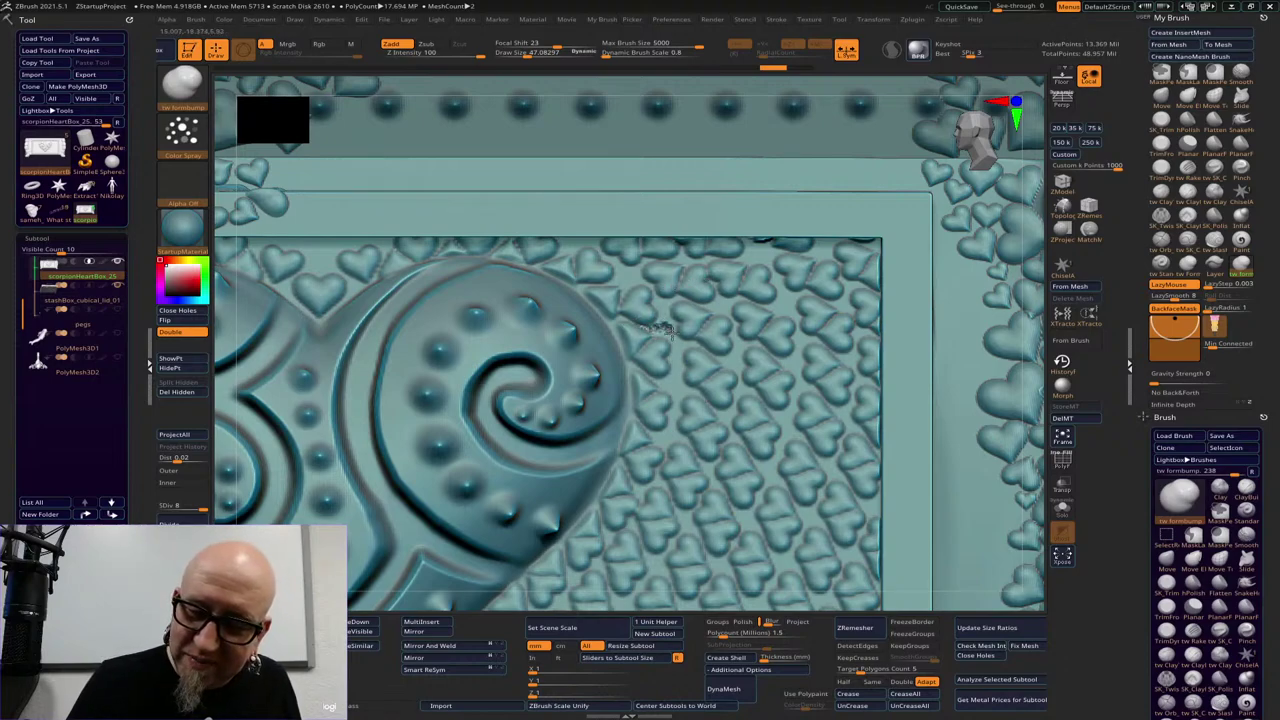
key(l)
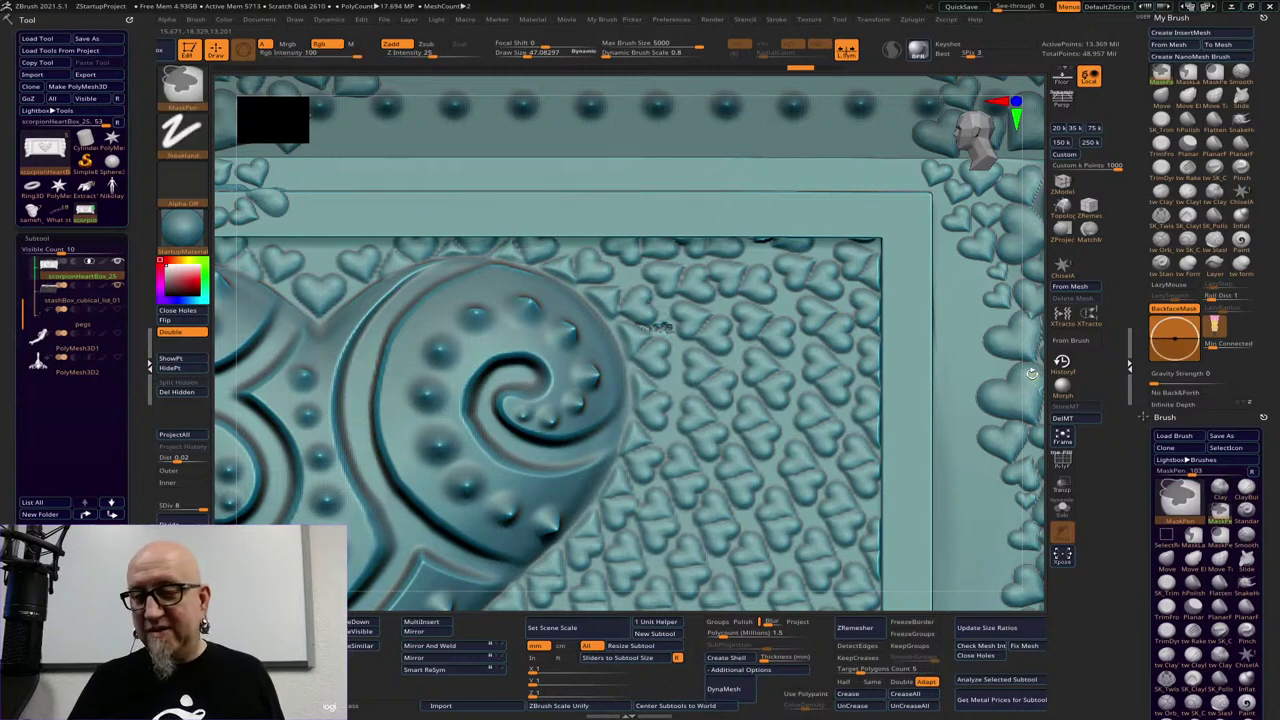
Try rectangular masks of different widths over the protruding corner column and raised hearts in profile view
mouse_move(1031, 373)
mouse_down()
mouse_move(874, 413)
mouse_move(810, 300)
mouse_up()
ctrl+drag(766, 150, 629, 603)
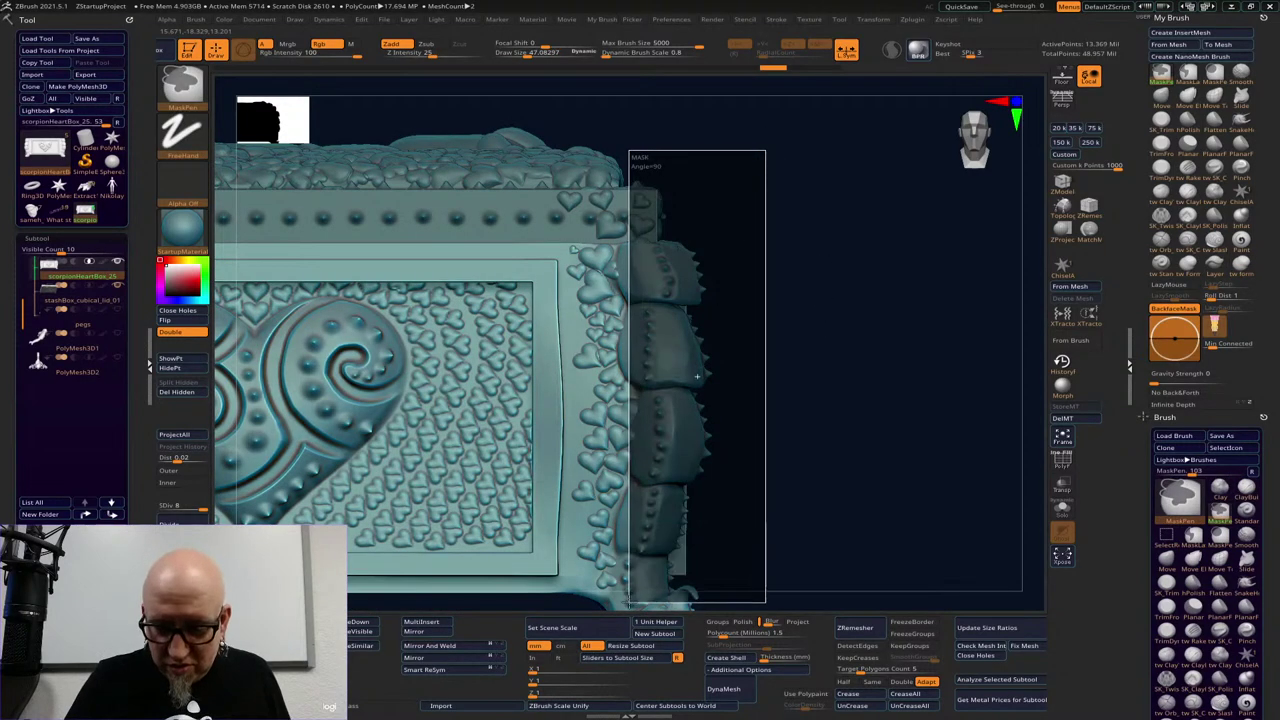
mouse_move(909, 451)
mouse_down()
mouse_move(880, 457)
mouse_move(957, 449)
mouse_up()
ctrl+drag(563, 114, 632, 601)
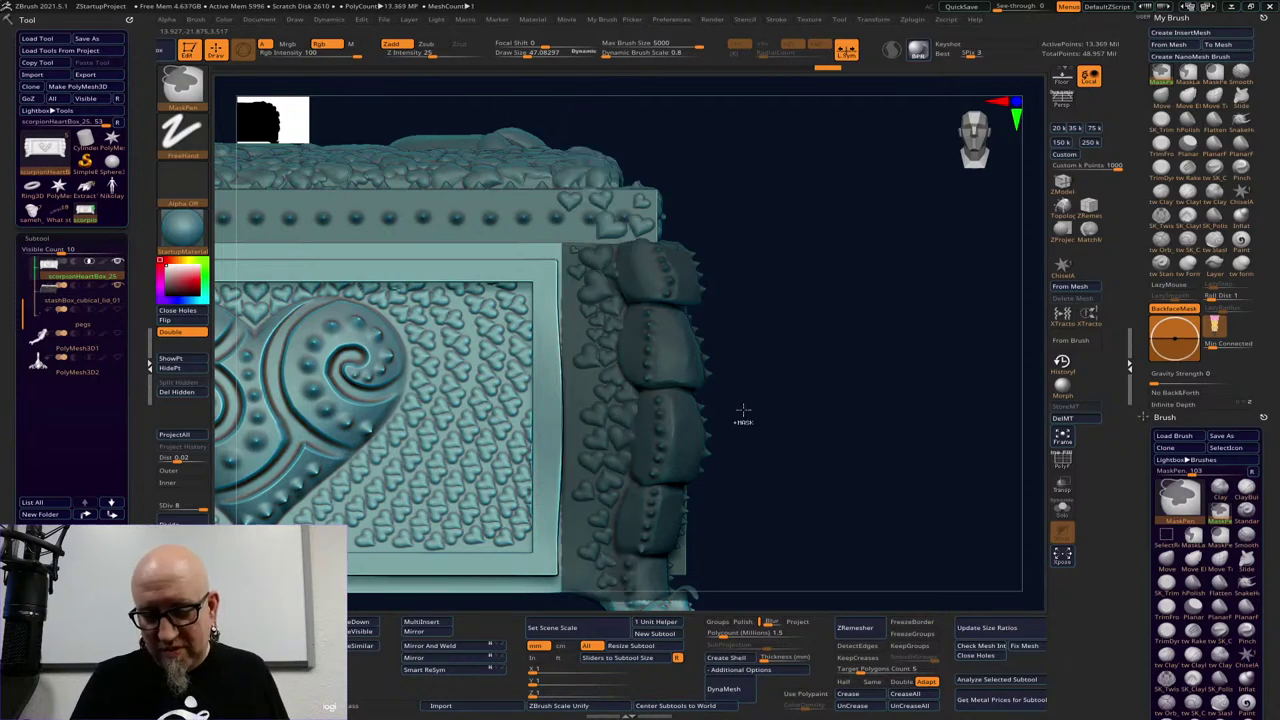
alt+drag(783, 243, 800, 216)
mouse_move(571, 103)
ctrl+mouse_down()
mouse_move(589, 585)
mouse_move(634, 608)
mouse_move(663, 604)
ctrl+mouse_up()
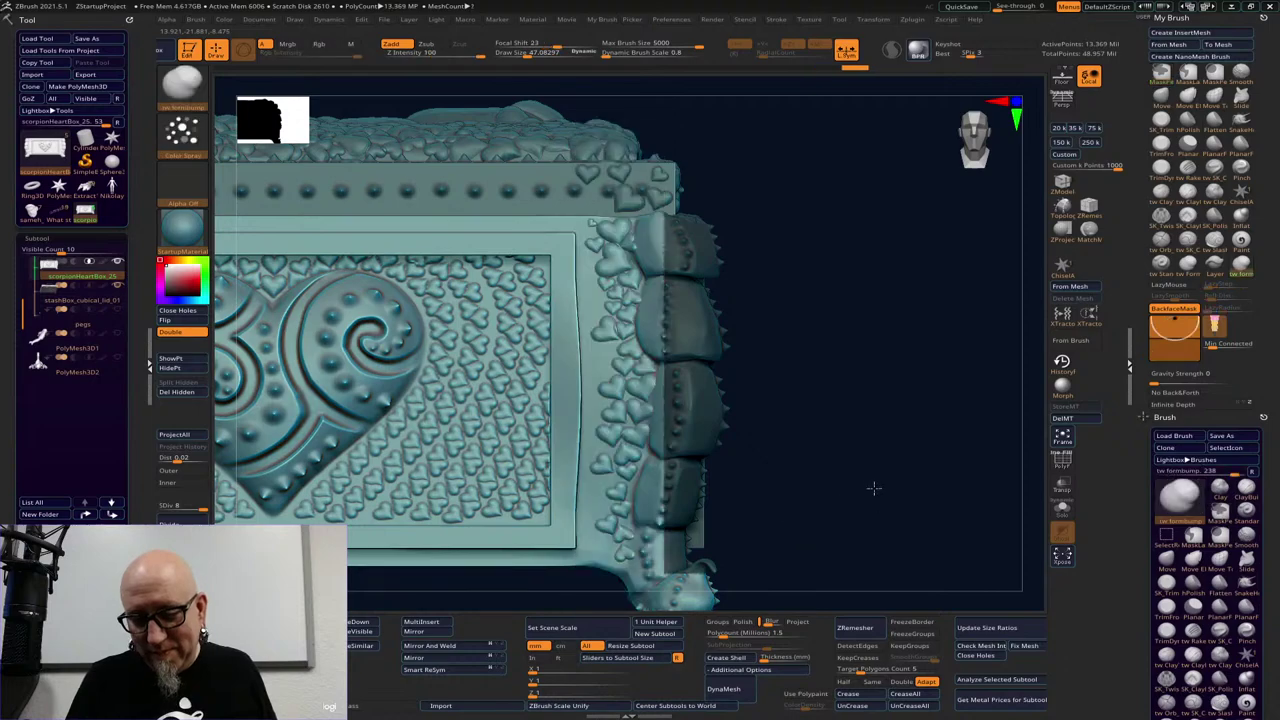
mouse_move(871, 486)
mouse_down()
mouse_move(874, 498)
mouse_move(851, 457)
mouse_up()
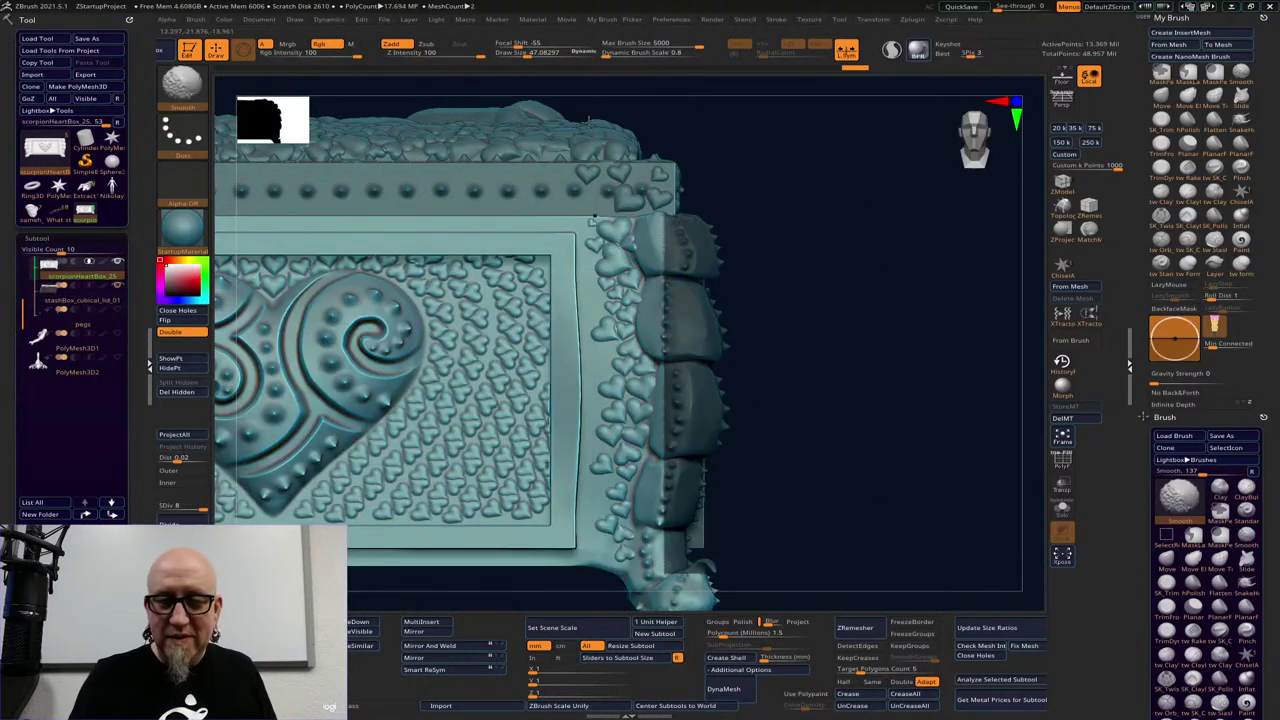
mouse_move(572, 104)
ctrl+mouse_down()
mouse_move(660, 586)
mouse_move(682, 593)
ctrl+mouse_up()
drag(857, 514, 959, 458)
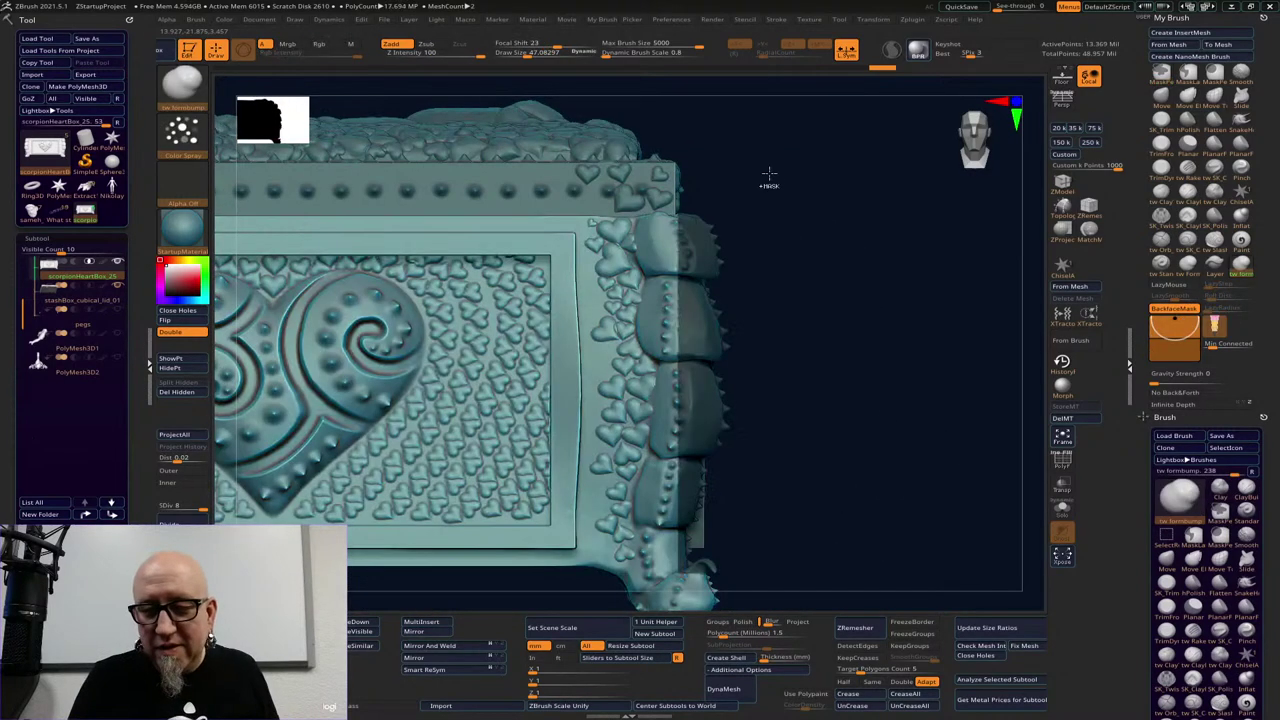
Mask everything protruding beyond the heart panel's recessed background, leaving only the gaps between the small hearts unmasked
ctrl+drag(773, 160, 677, 572)
drag(886, 503, 934, 491)
ctrl+drag(759, 141, 666, 580)
mouse_move(925, 444)
mouse_down()
mouse_move(923, 457)
mouse_move(909, 449)
mouse_move(946, 437)
mouse_move(928, 447)
mouse_up()
Stipple the background between the small hearts beside the large heart with tw formbump and clear the mask
alt+drag(745, 582, 788, 568)
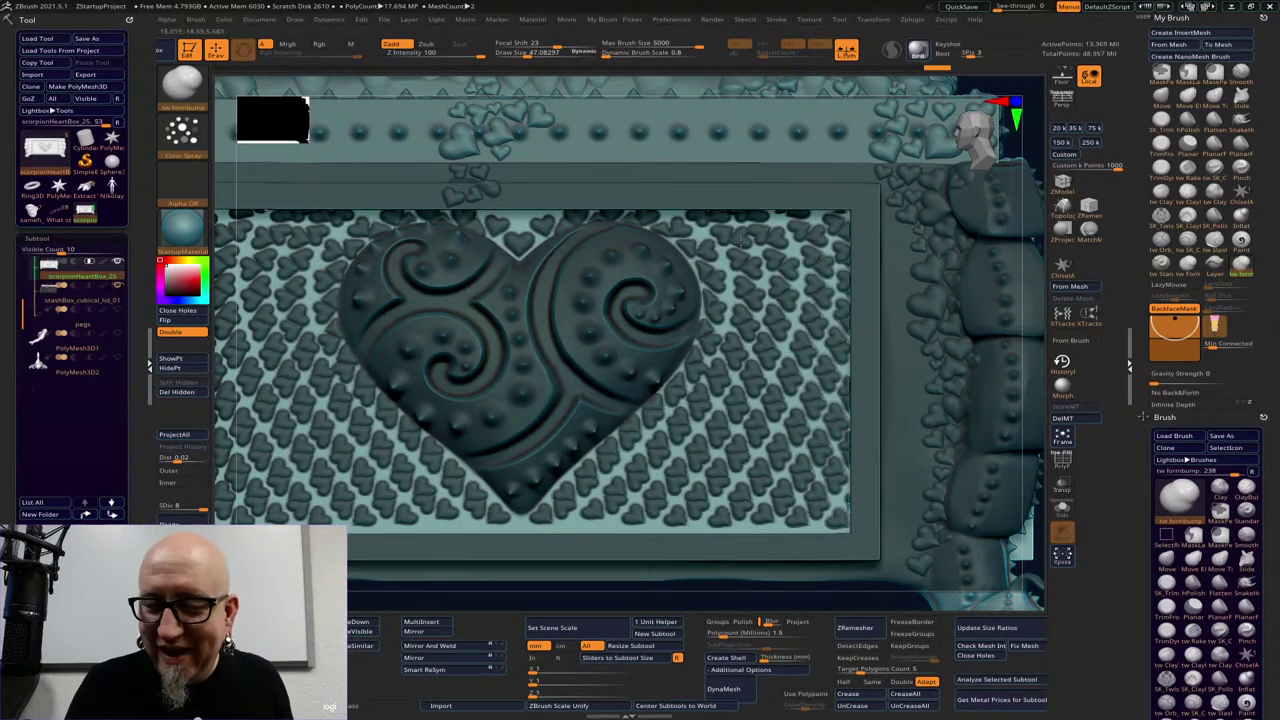
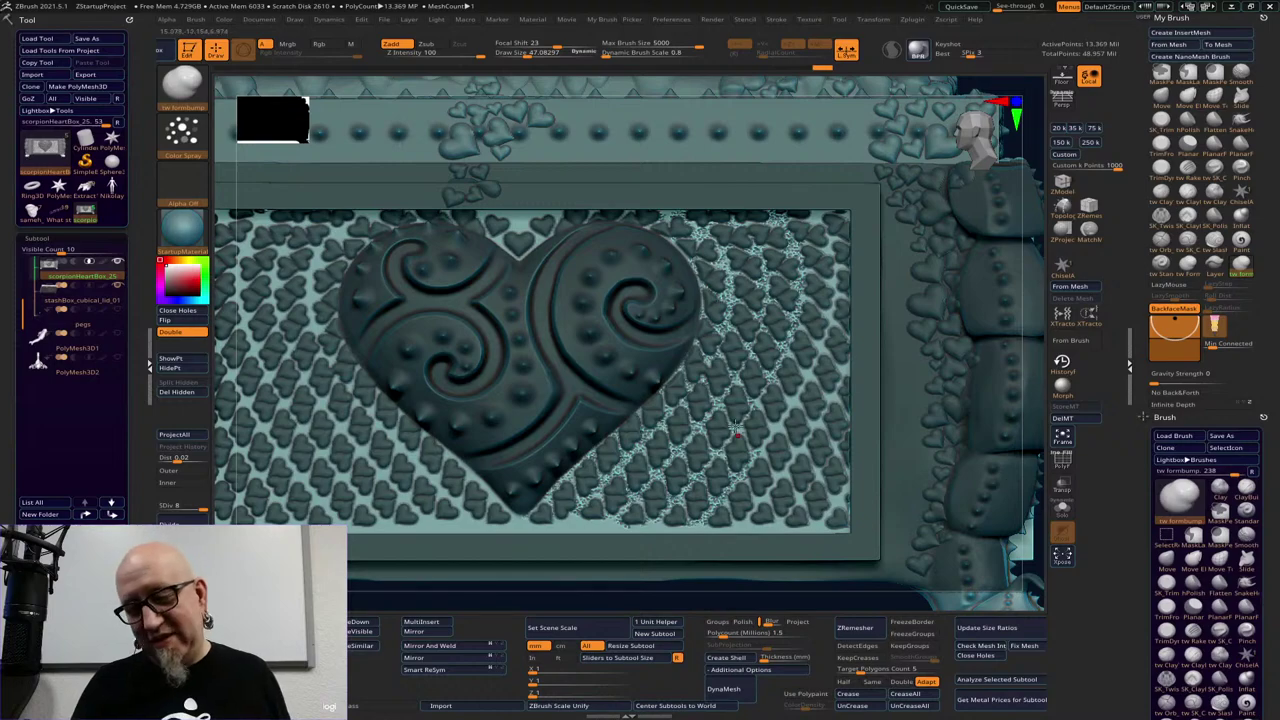
drag(1031, 437, 949, 420)
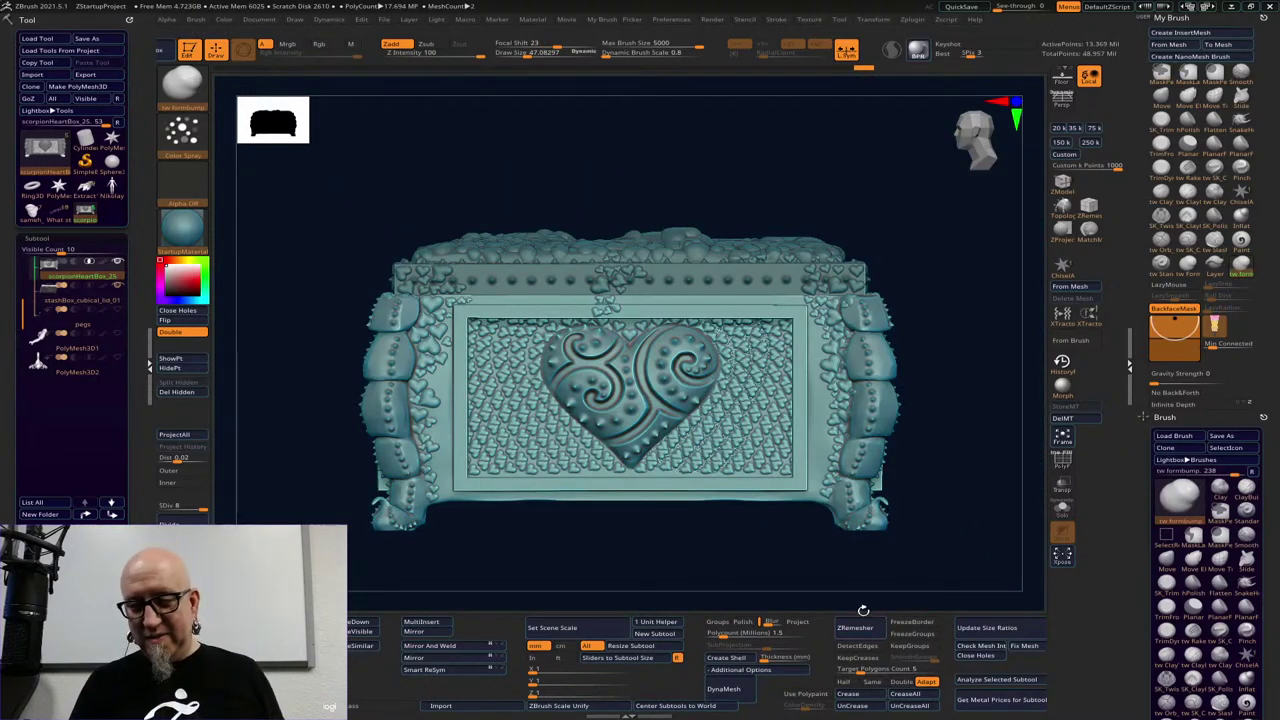
ctrl+right_drag(950, 501, 1012, 546)
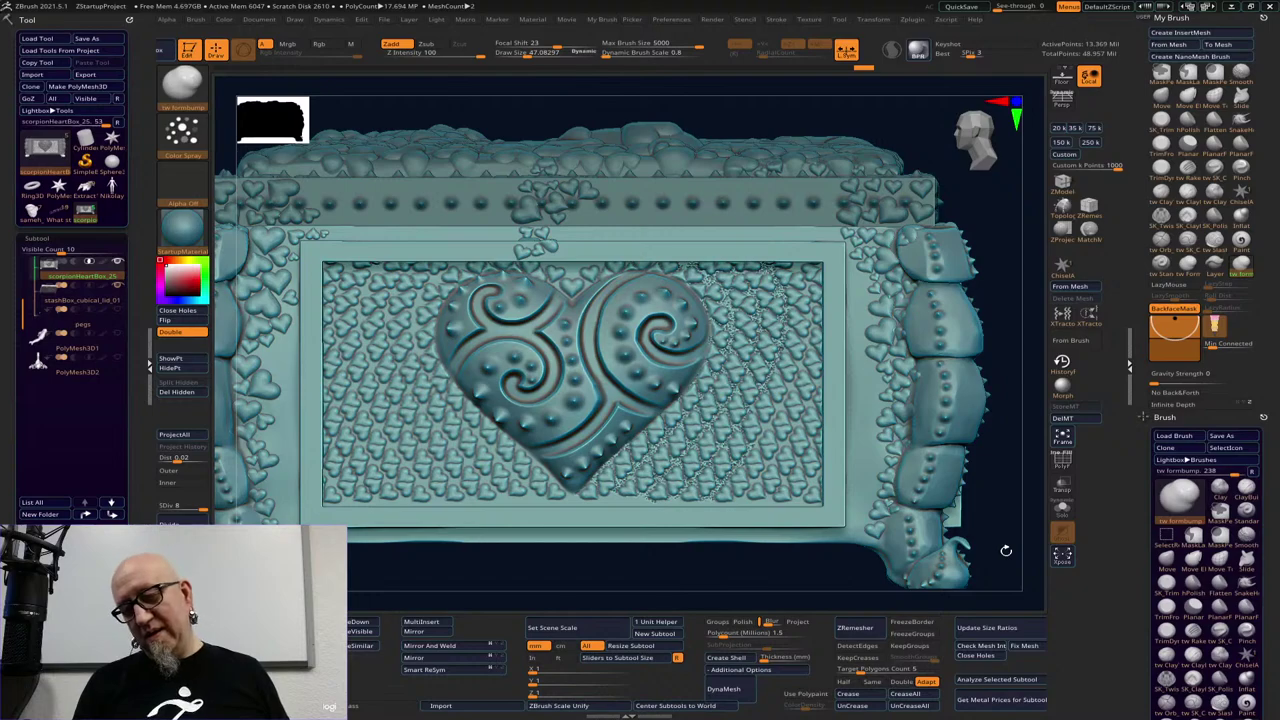
mouse_move(1006, 543)
alt+mouse_down()
mouse_move(1014, 531)
mouse_move(1015, 563)
alt+mouse_up()
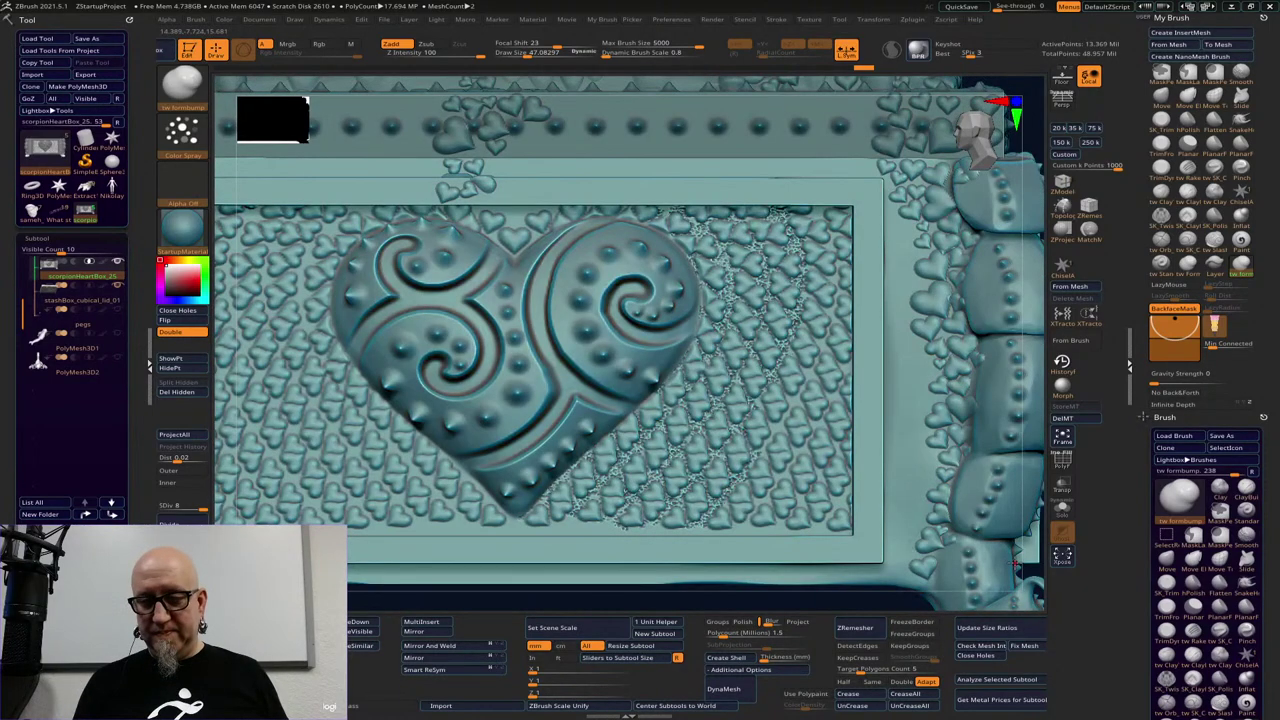
Select the tw Orb_Cracks brush and set its draw size to about 106
click(1162, 240)
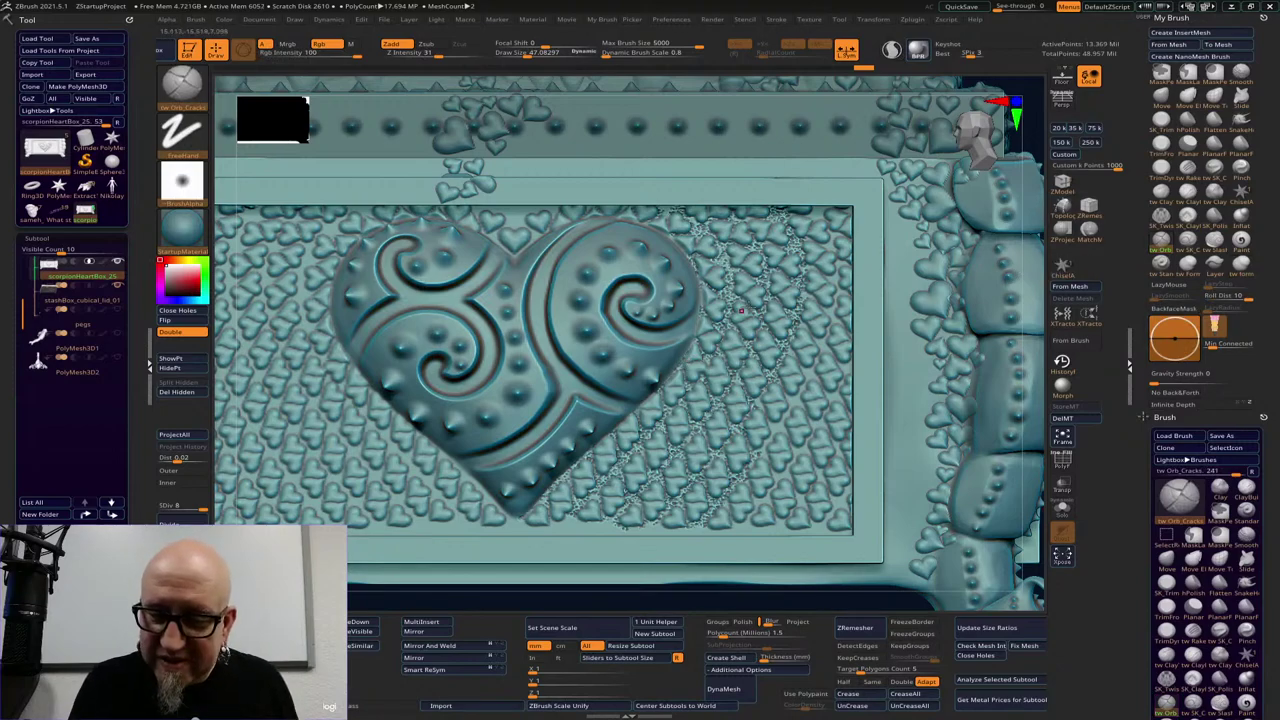
right_drag(744, 310, 746, 311)
right_click(746, 311)
drag(736, 285, 760, 284)
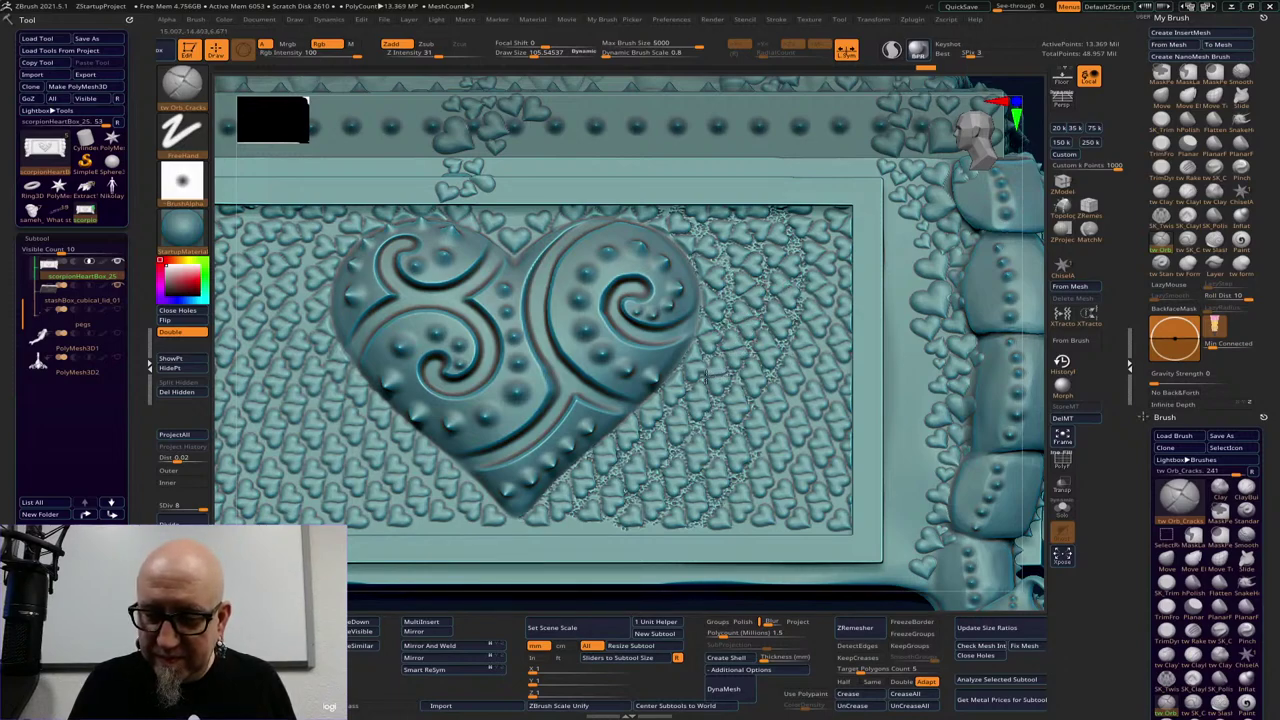
key(ctrl)
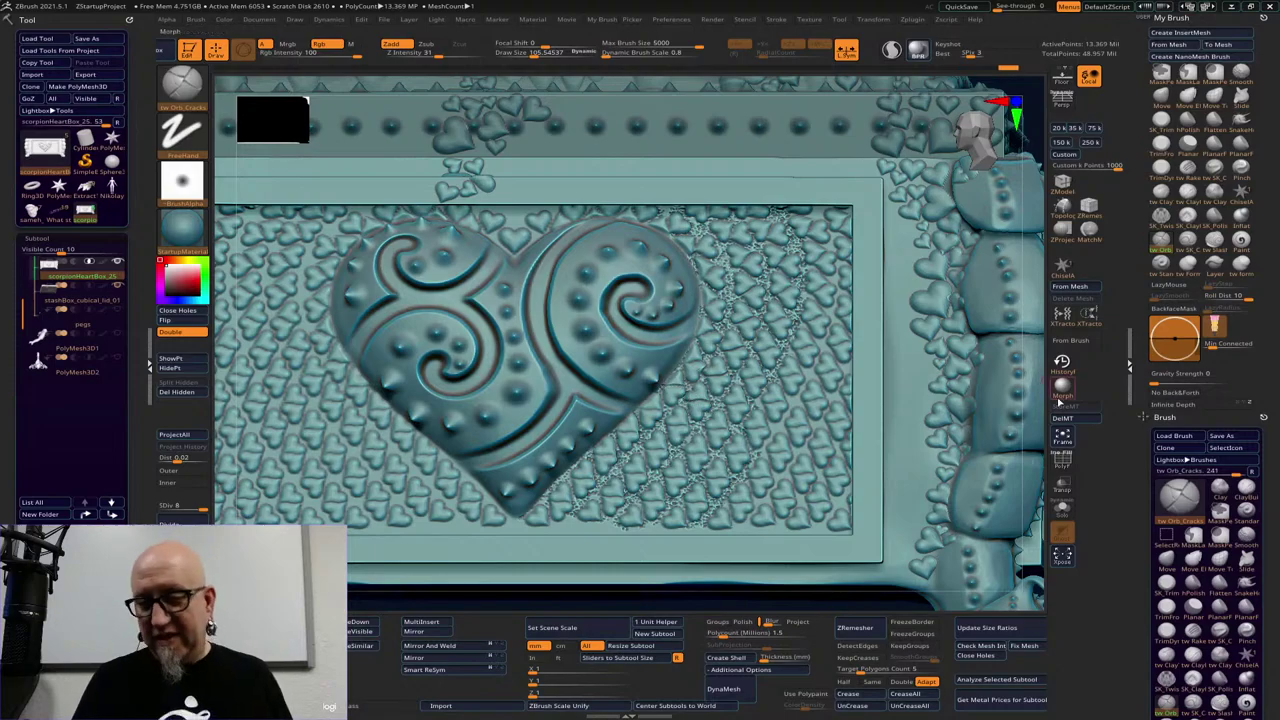
Examine the stippled heart panel and the whole stash box from the front and from above
drag(825, 591, 728, 549)
shift+drag(1031, 441, 1032, 443)
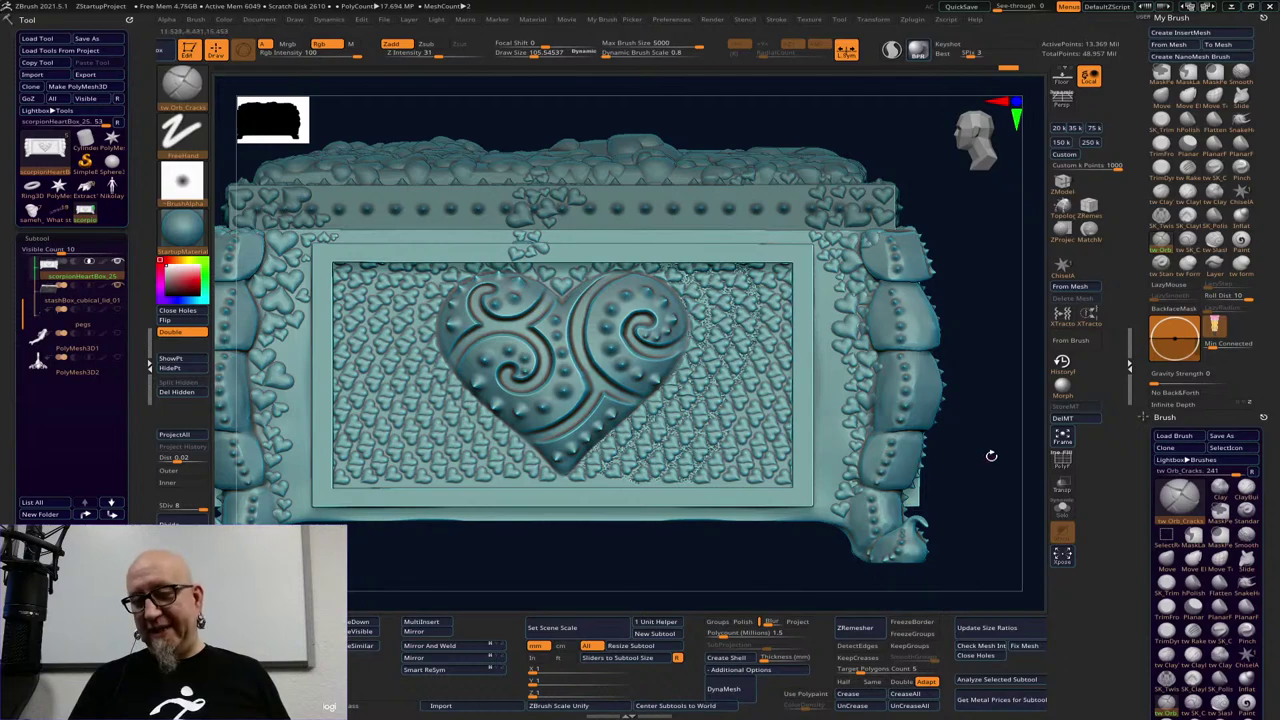
drag(989, 451, 980, 493)
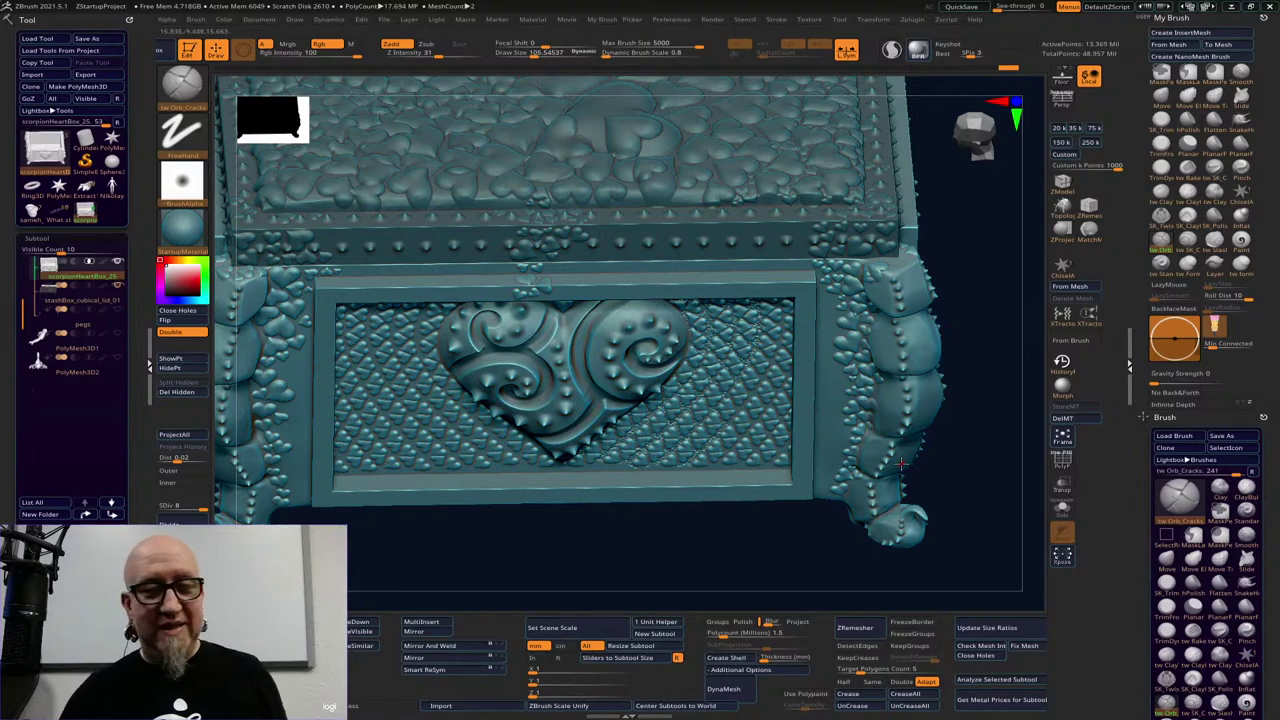
mouse_move(980, 449)
mouse_down()
mouse_move(980, 420)
mouse_move(969, 433)
mouse_up()
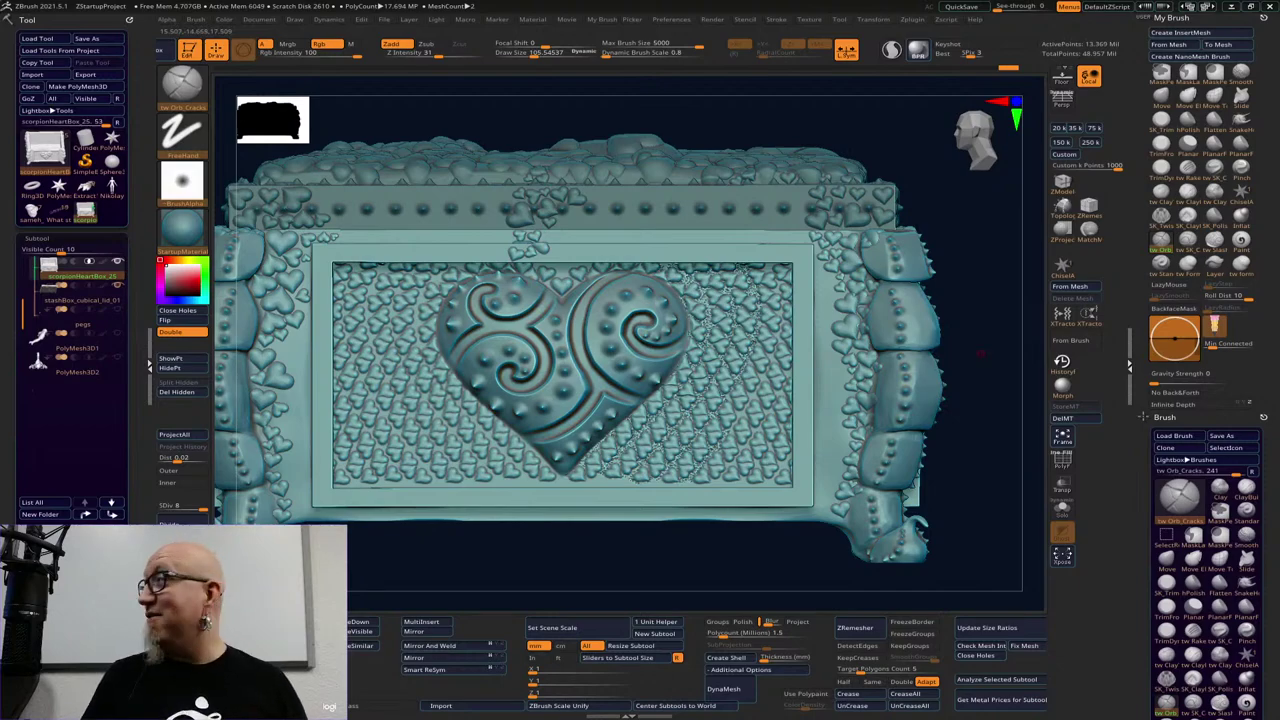
key(alt+Tab)
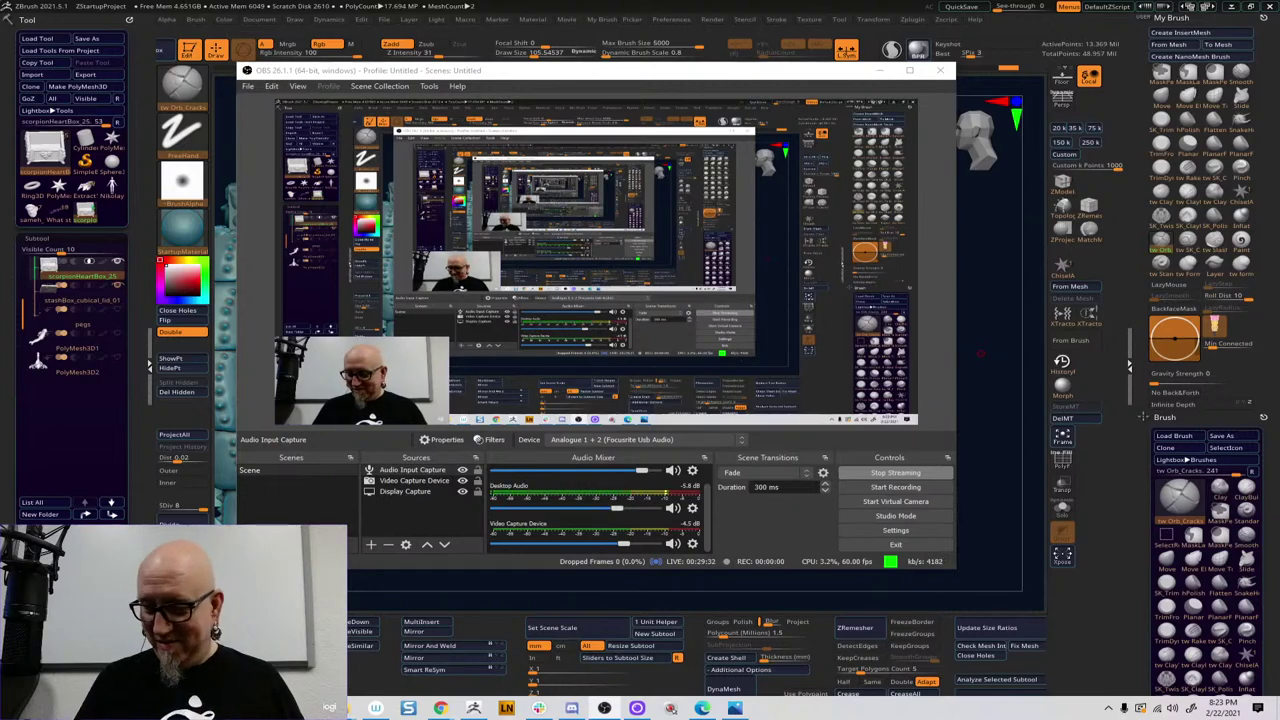
click(981, 500)
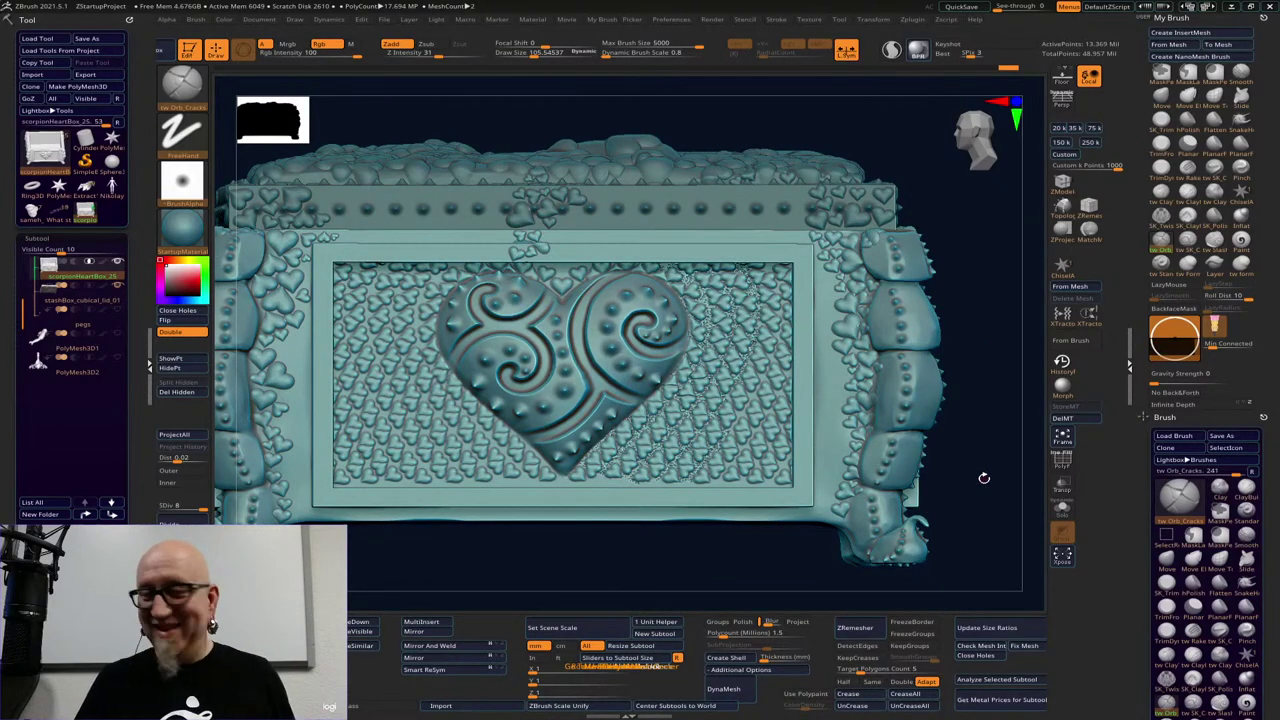
mouse_move(977, 431)
mouse_down()
mouse_move(959, 410)
mouse_move(931, 463)
mouse_up()
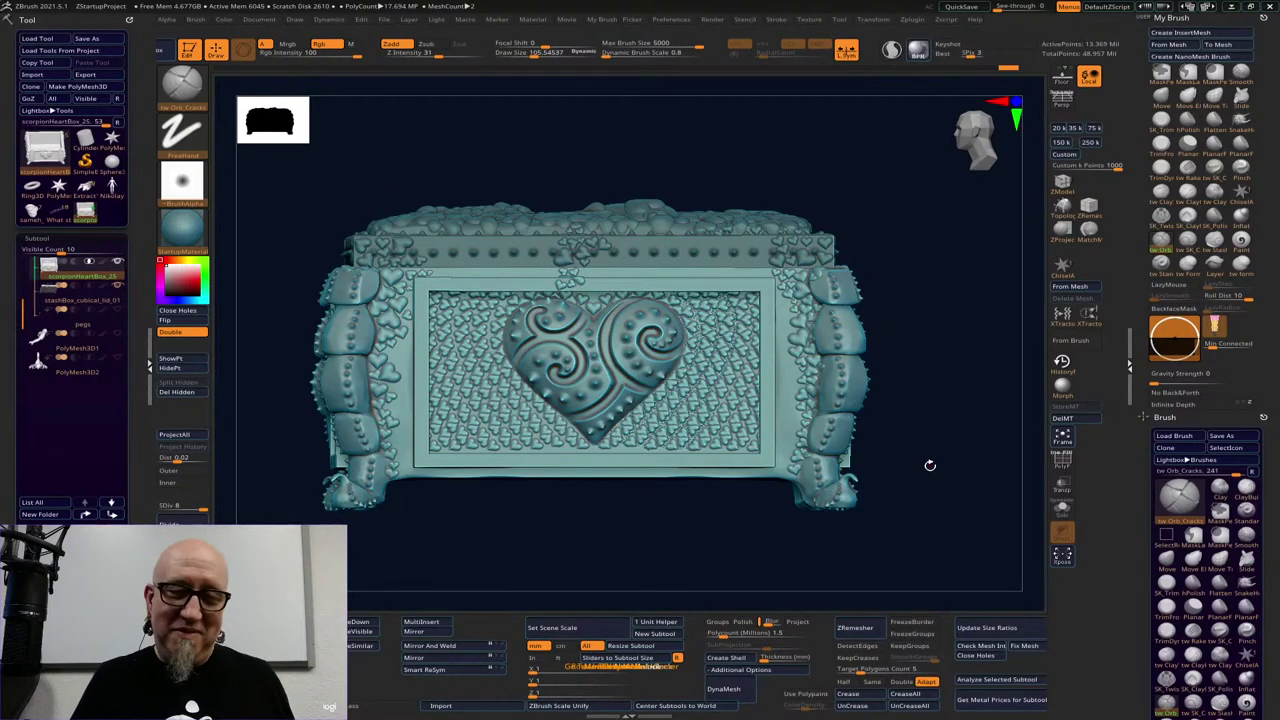
mouse_move(930, 463)
mouse_down()
mouse_move(923, 506)
mouse_move(957, 380)
mouse_move(943, 477)
mouse_up()
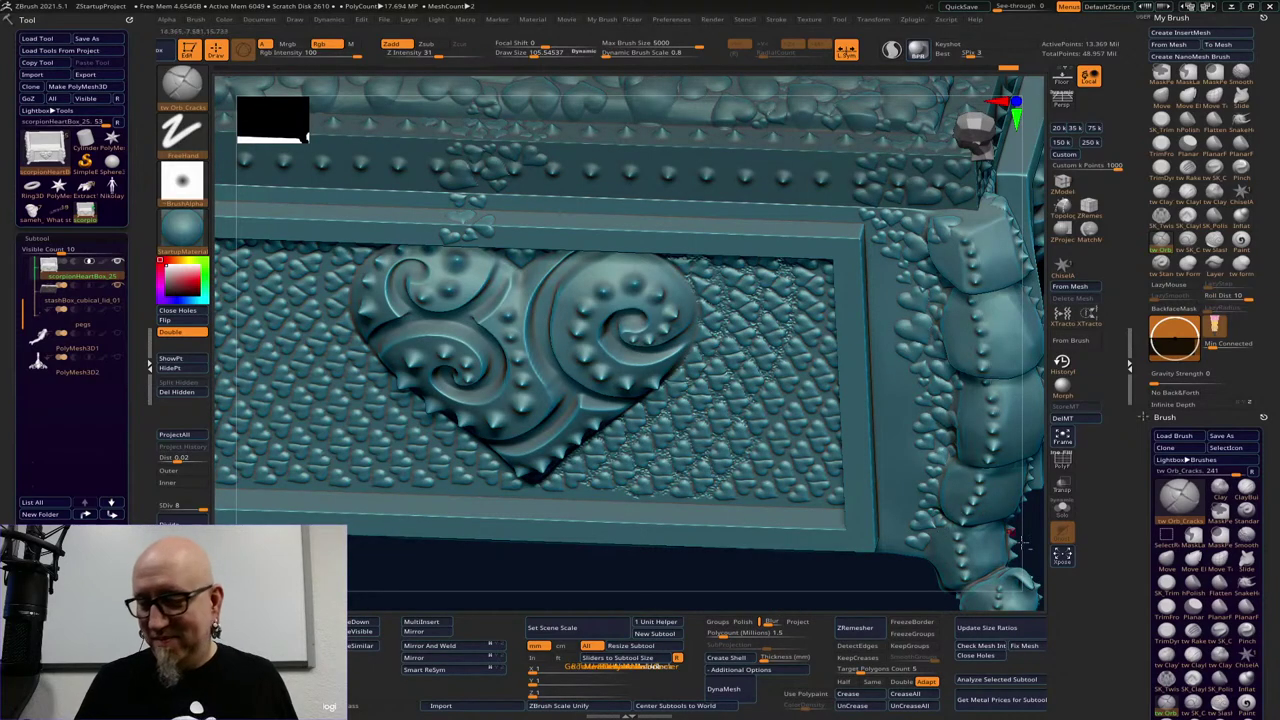
drag(1025, 543, 935, 508)
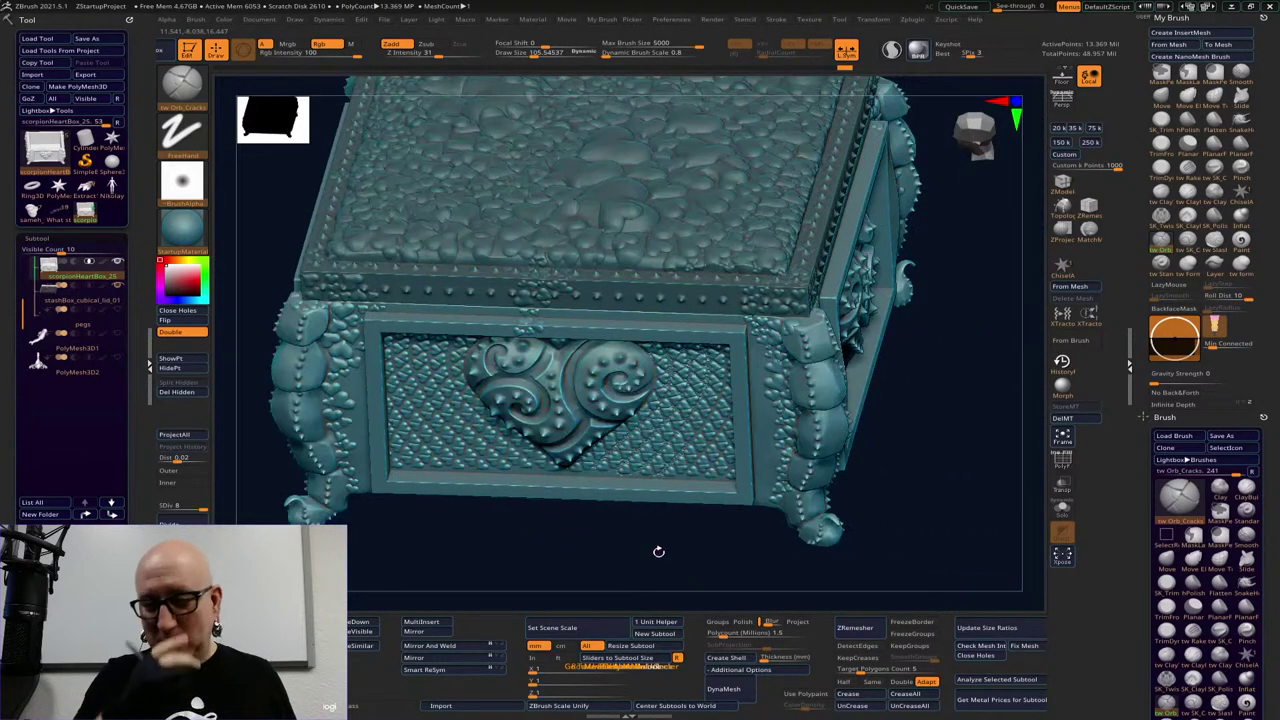
drag(657, 549, 938, 406)
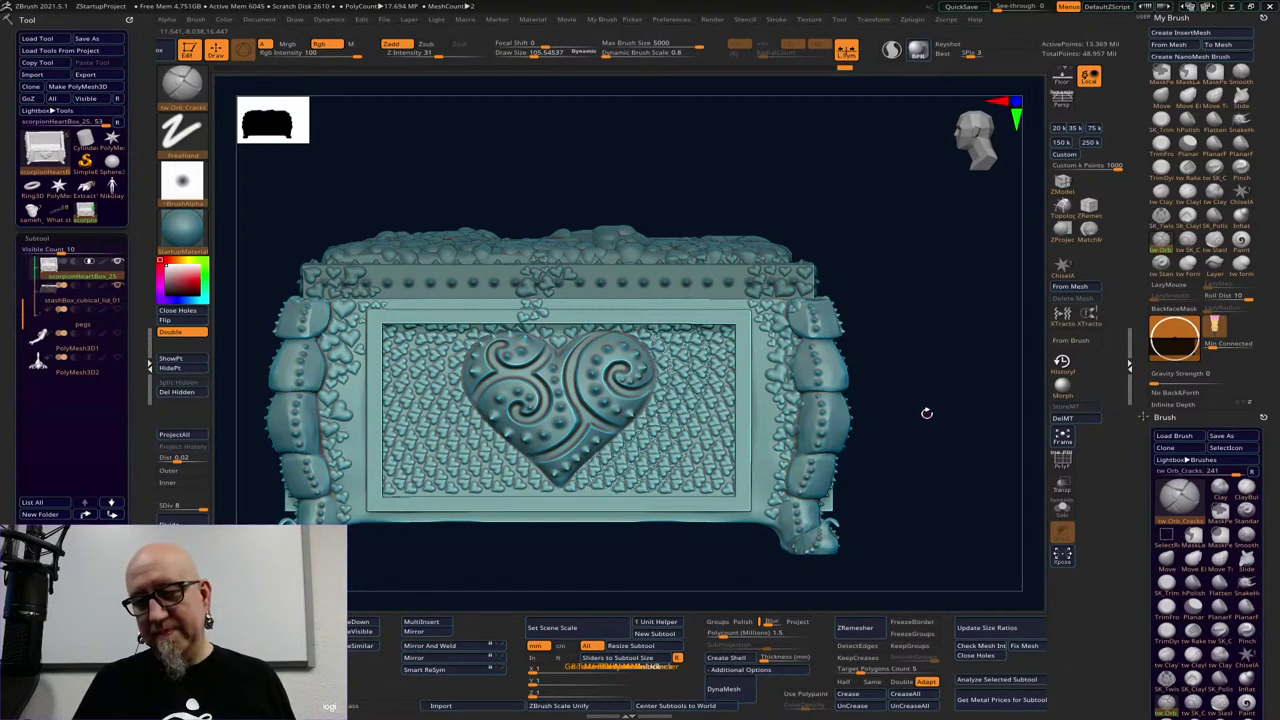
mouse_move(928, 404)
mouse_down()
mouse_move(923, 449)
mouse_move(946, 439)
mouse_move(935, 423)
mouse_up()
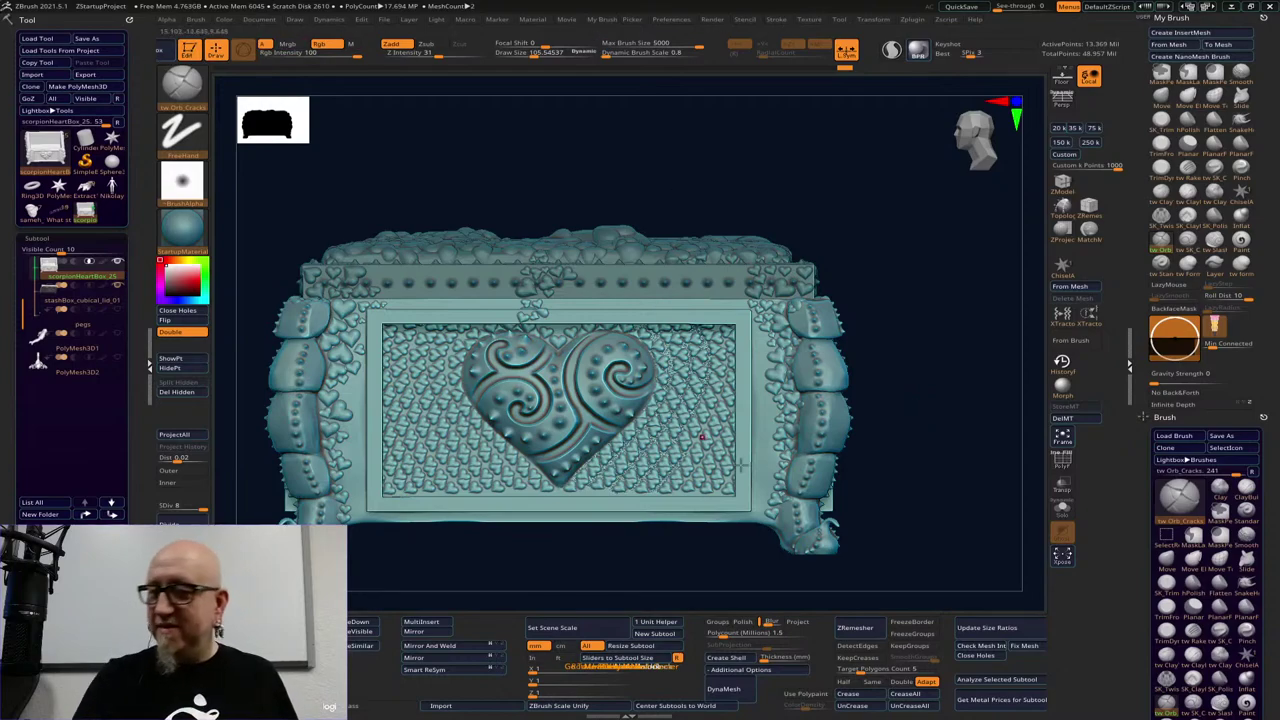
Load the Chisel3D brush, pick its Ear01 shape, and step back and forth through the heart panel's mask history
scroll(1276, 597, up, 2)
scroll(1276, 597, up, 6)
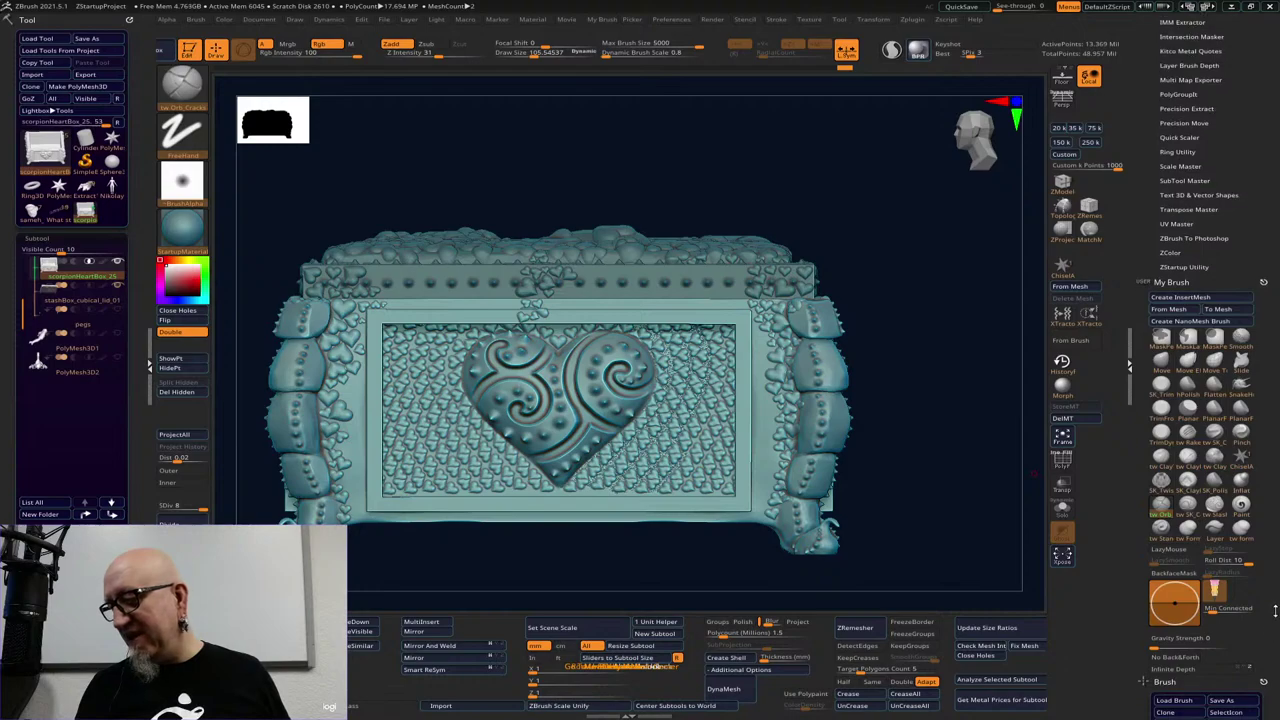
mouse_move(1274, 585)
mouse_down()
mouse_move(1277, 437)
mouse_move(1271, 454)
mouse_up()
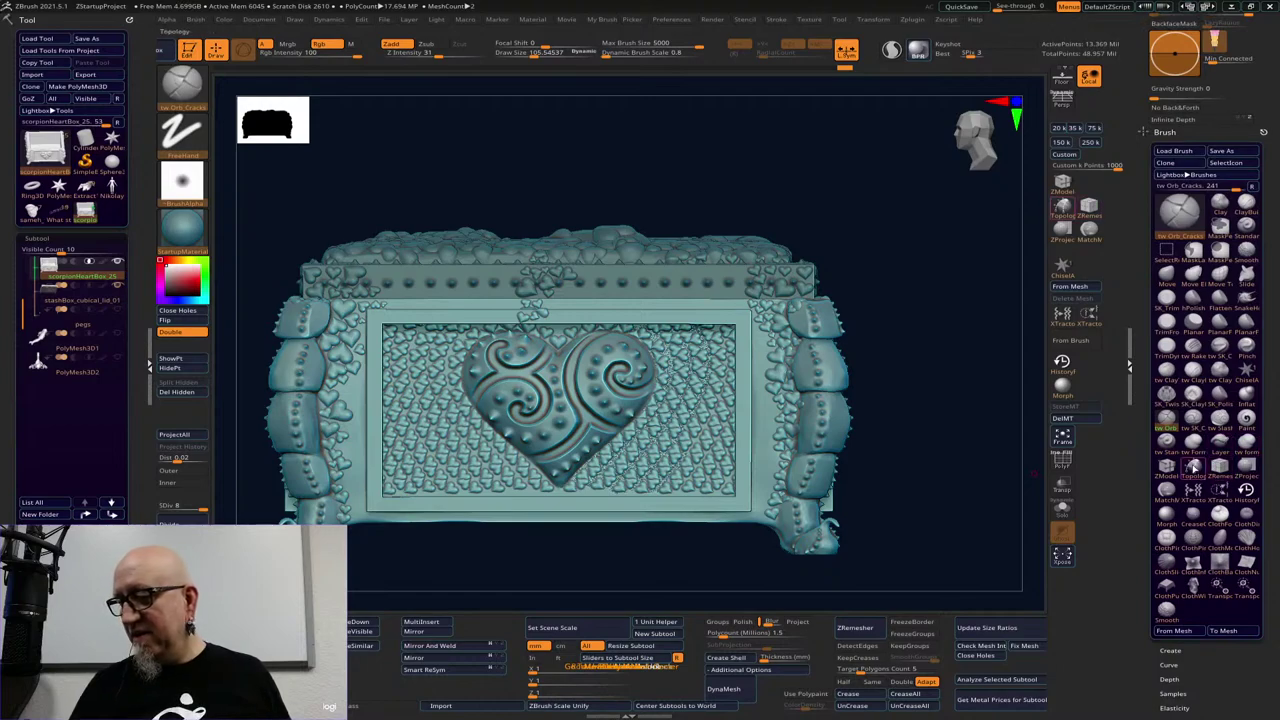
click(1186, 216)
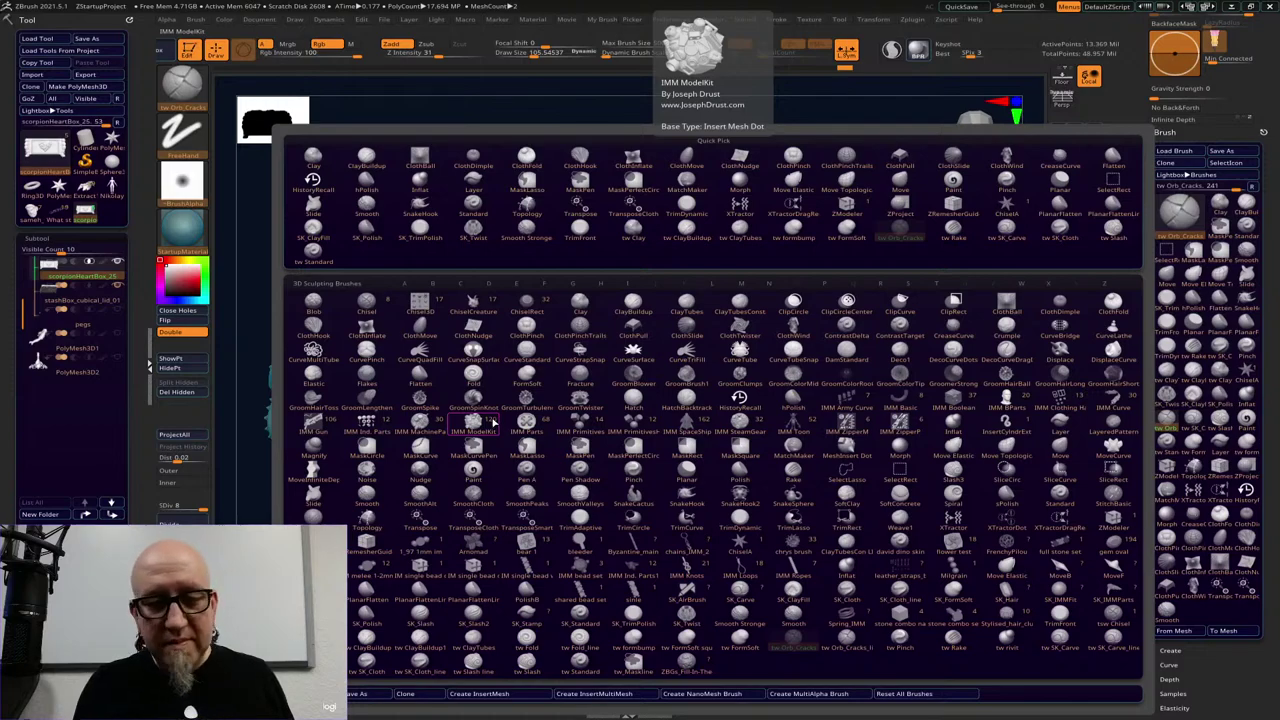
click(424, 298)
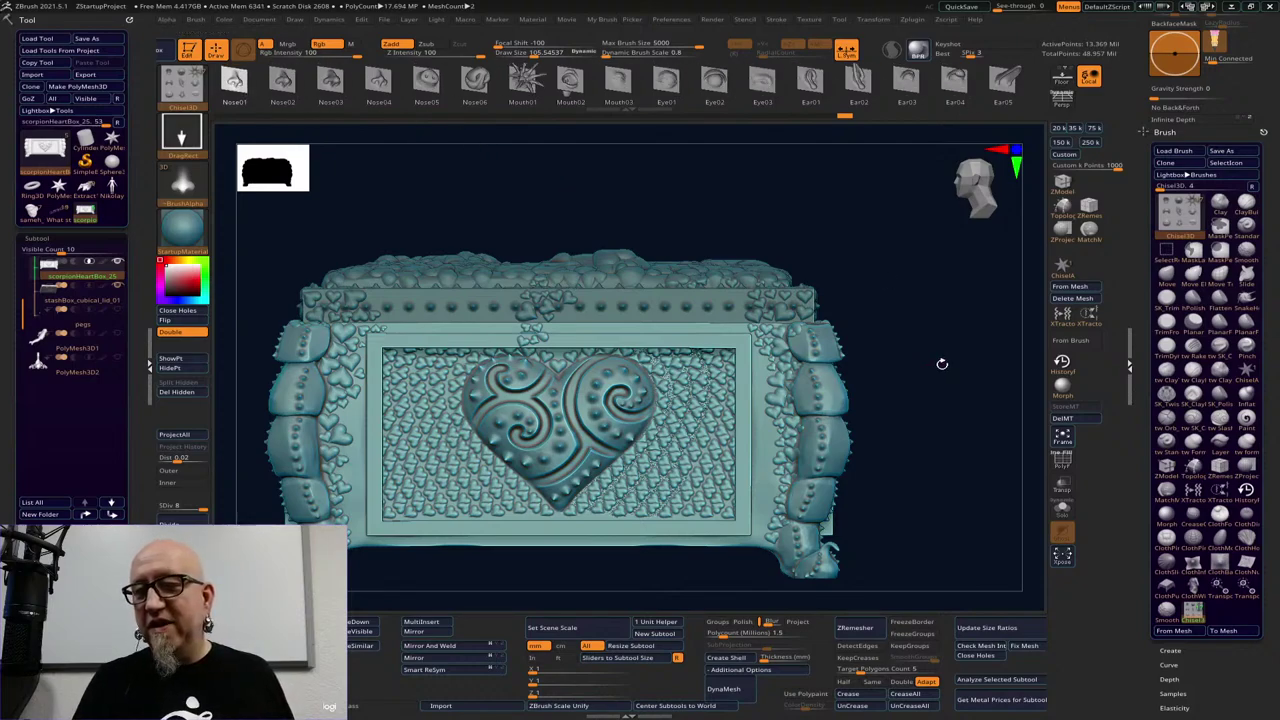
drag(942, 364, 940, 366)
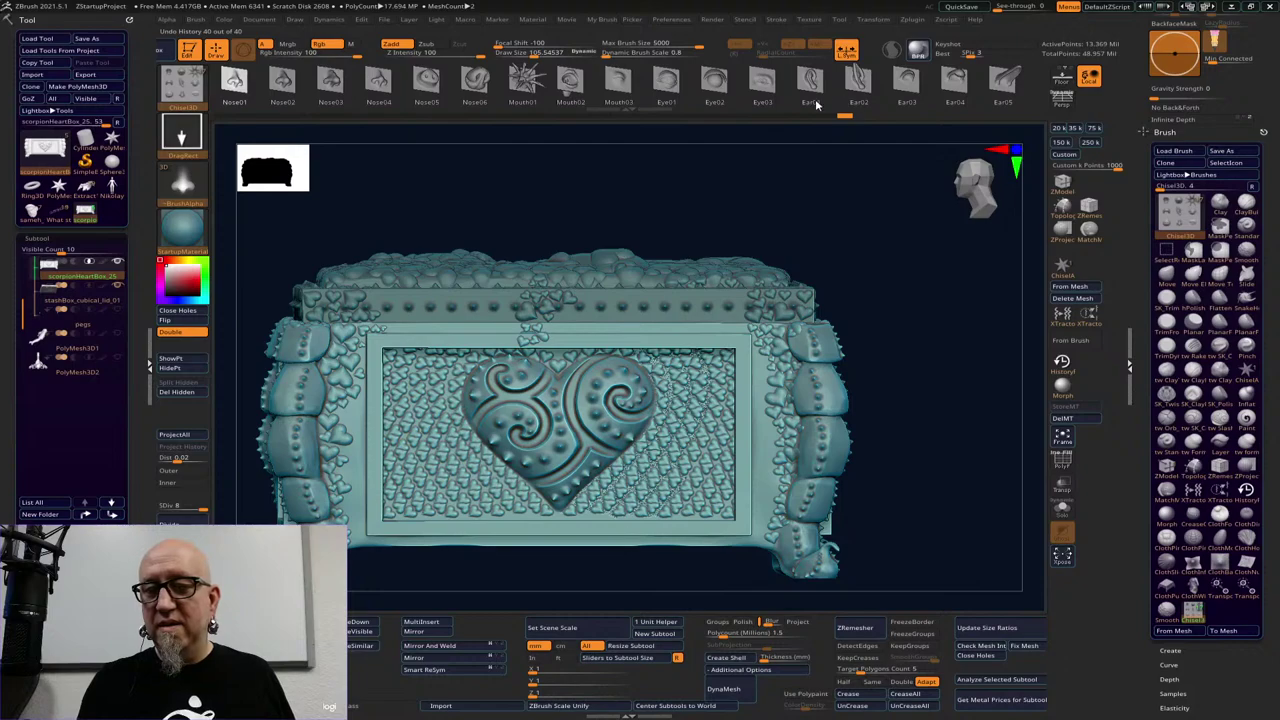
click(722, 110)
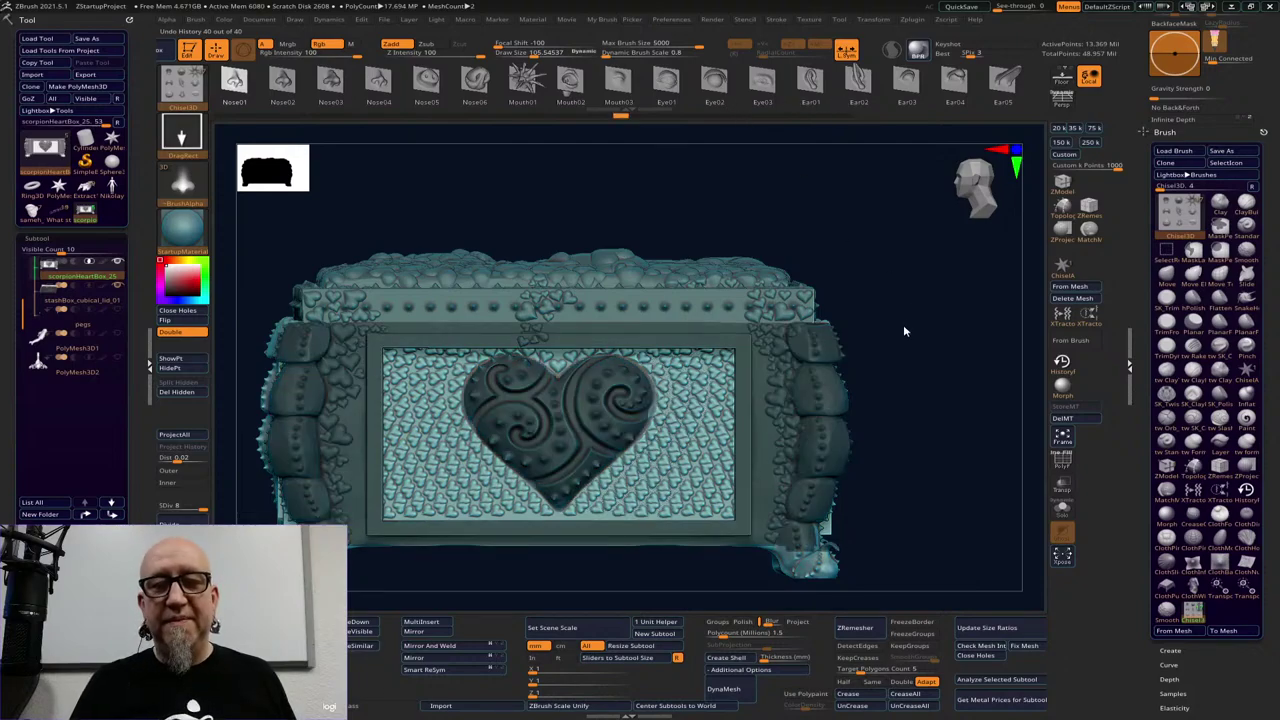
key(ctrl+shift+z)
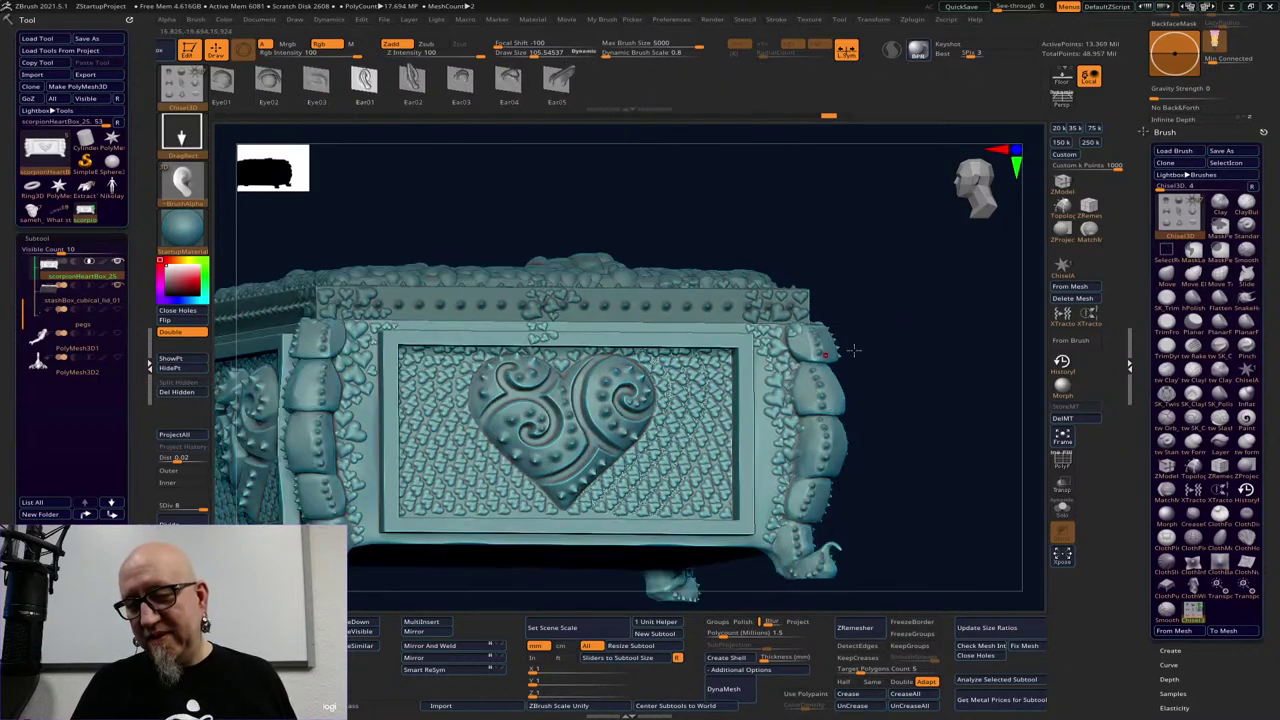
Examine the scorpion leg beside the heart panel and the heart-covered lid from above at different subdivision levels
alt+drag(950, 346, 948, 422)
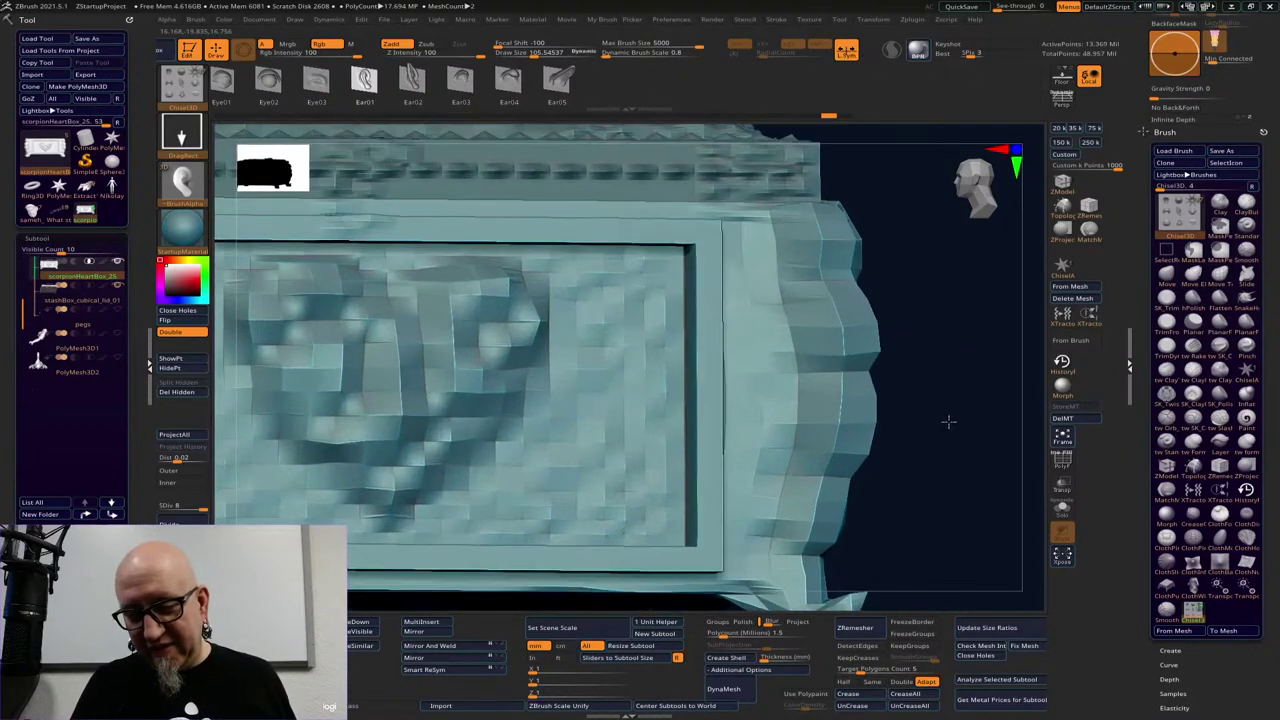
key(d)
key(shift+d)
key(d)
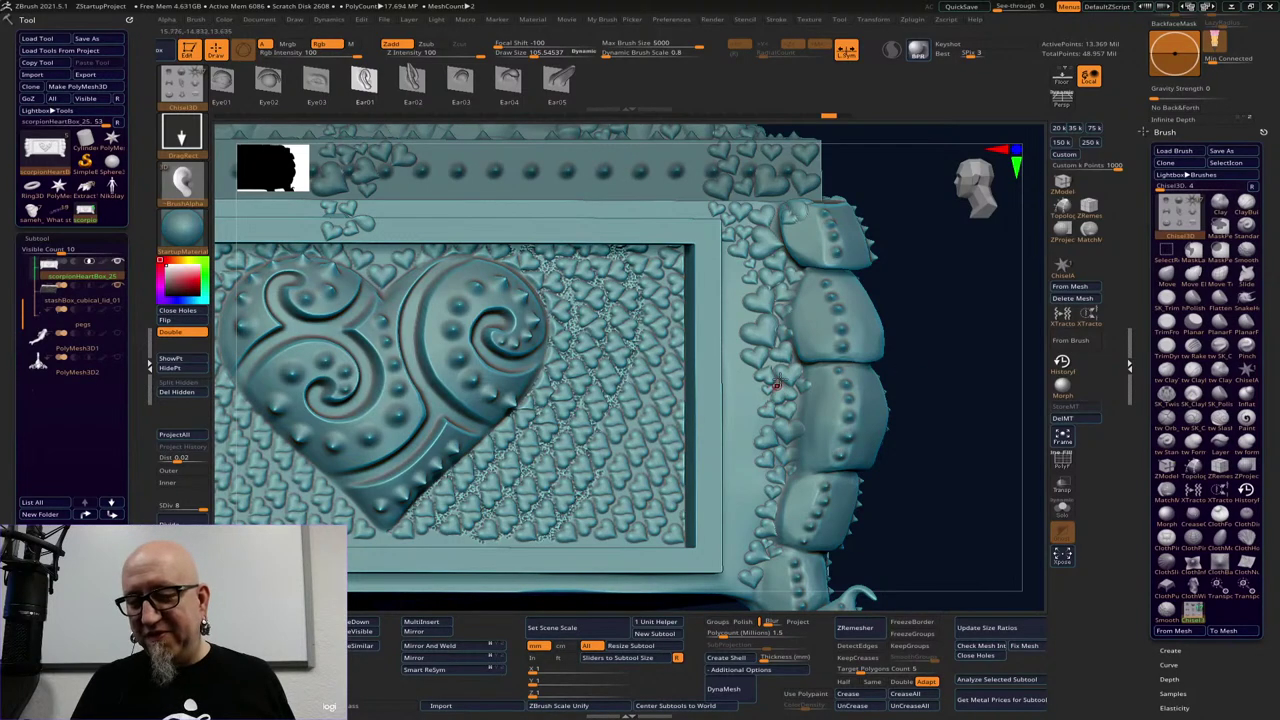
drag(954, 337, 890, 389)
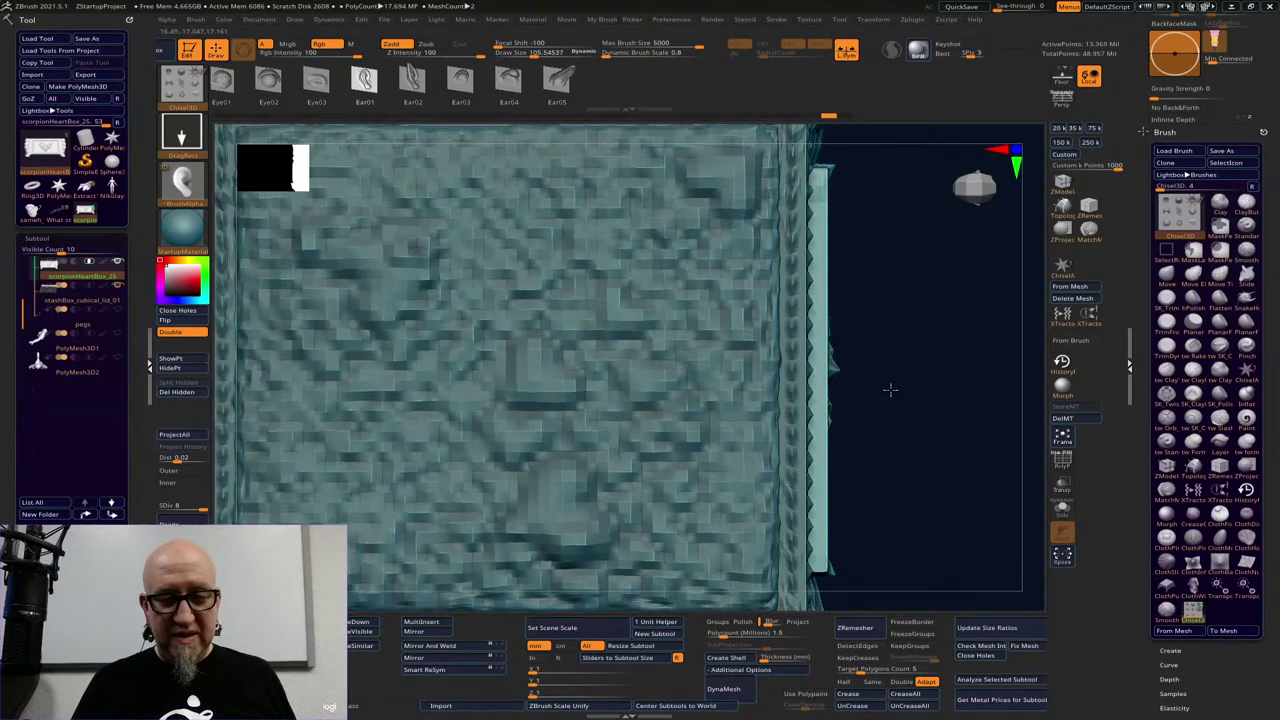
key(d)
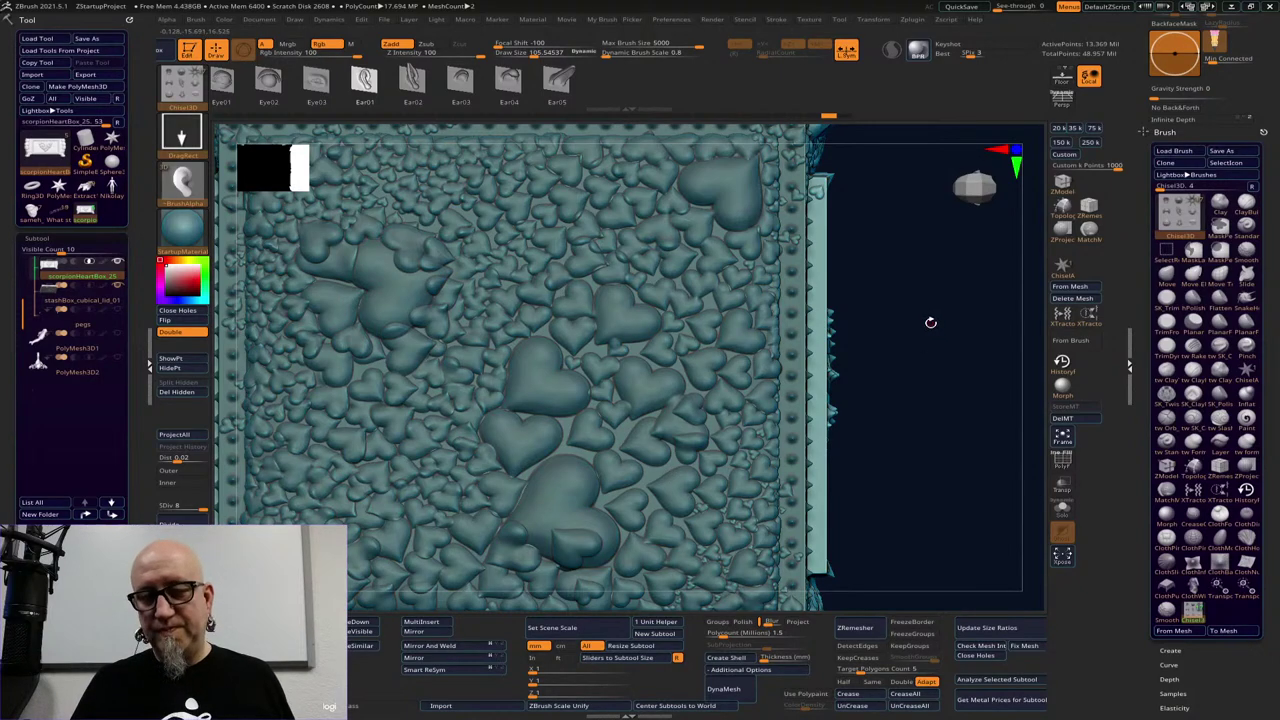
key(shift+d)
key(f)
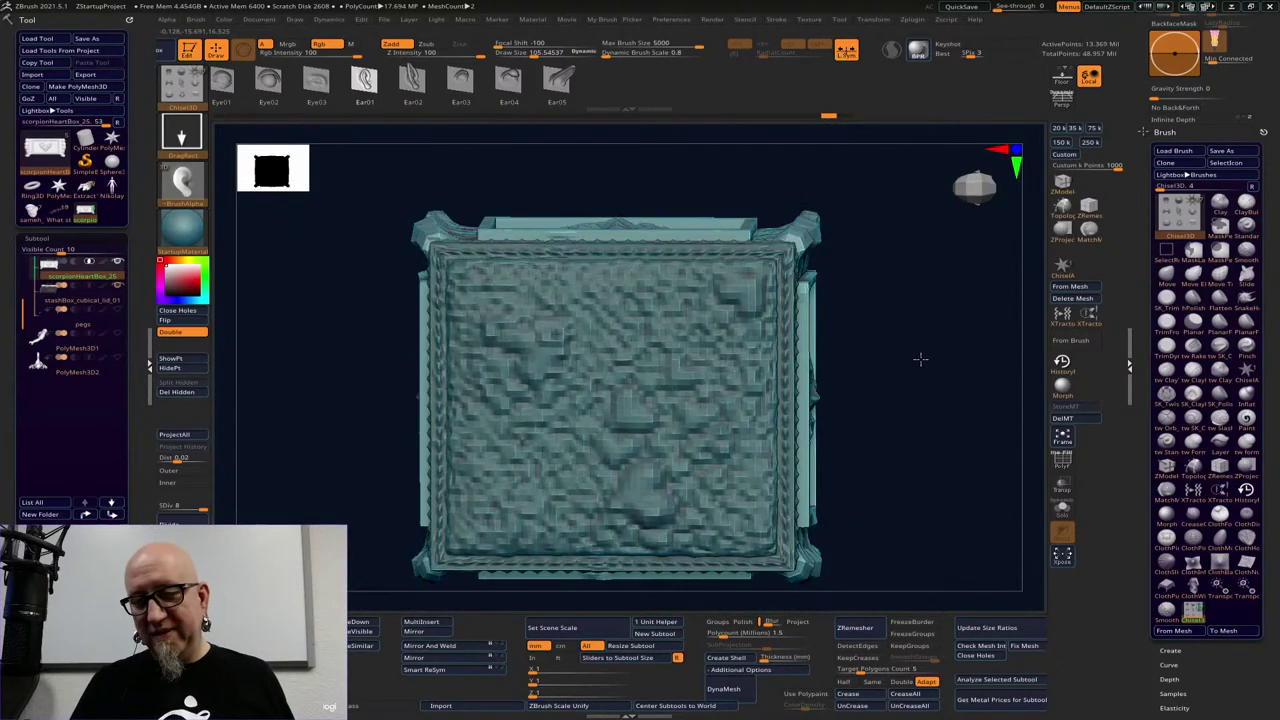
drag(920, 357, 923, 450)
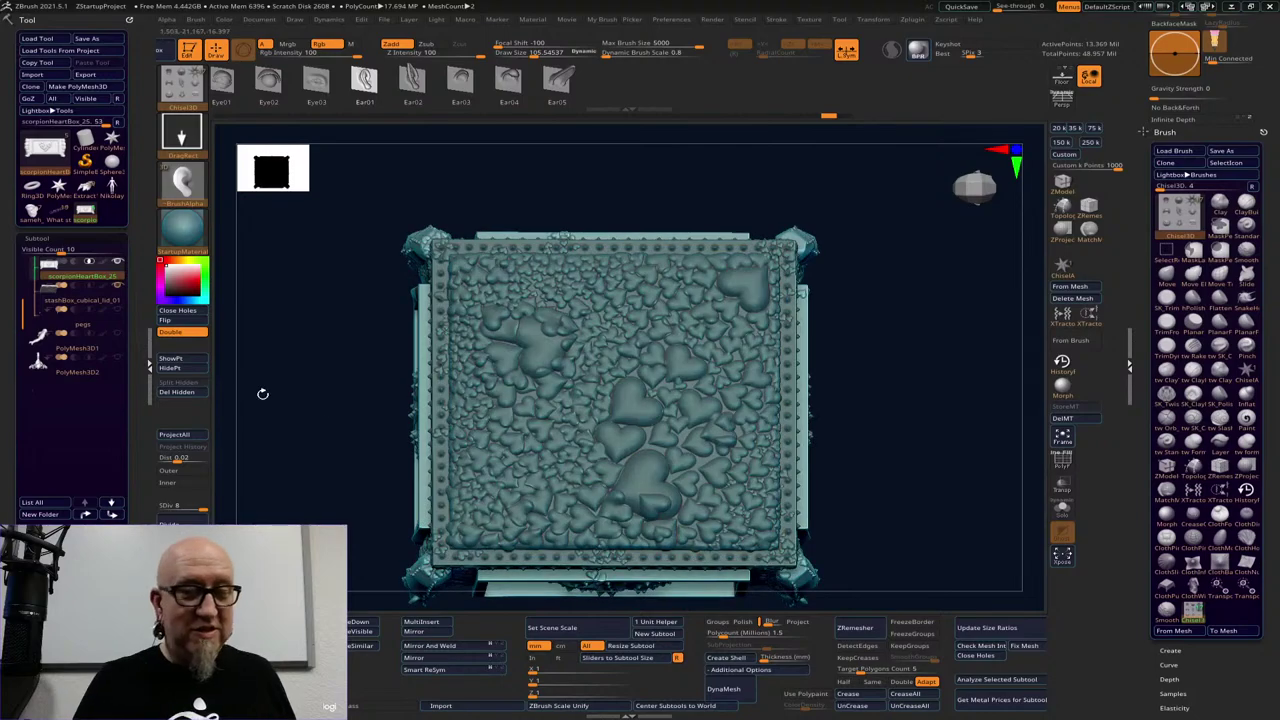
Hide the lid and inspect the inside corners of the stash box
click(117, 285)
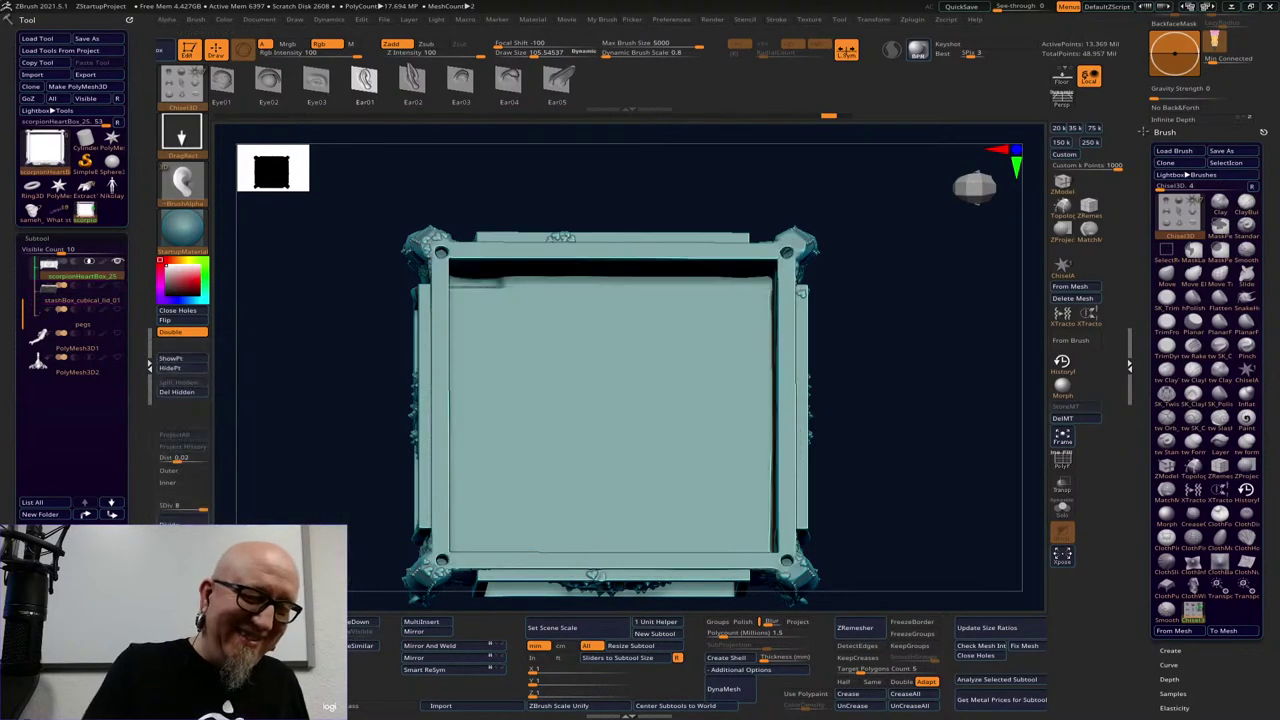
drag(885, 449, 577, 397)
drag(485, 469, 576, 560)
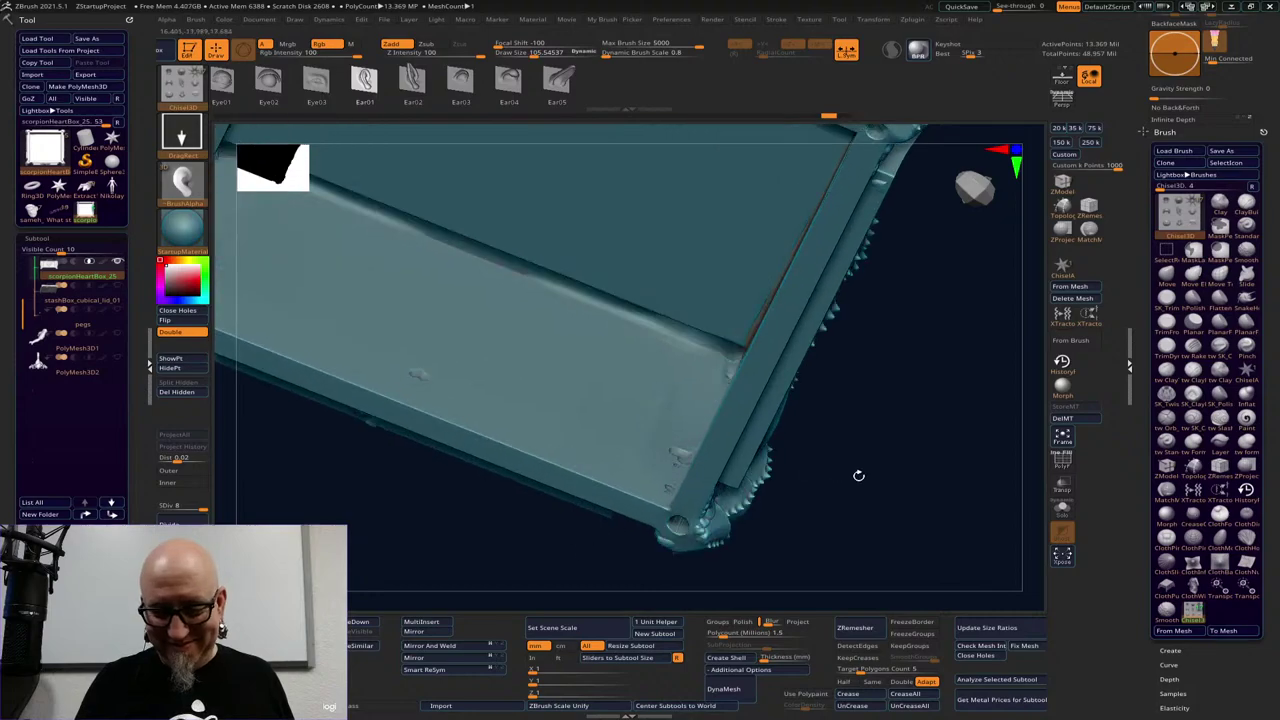
mouse_move(860, 474)
mouse_down()
mouse_move(894, 503)
mouse_move(884, 512)
mouse_move(866, 517)
mouse_move(857, 474)
mouse_up()
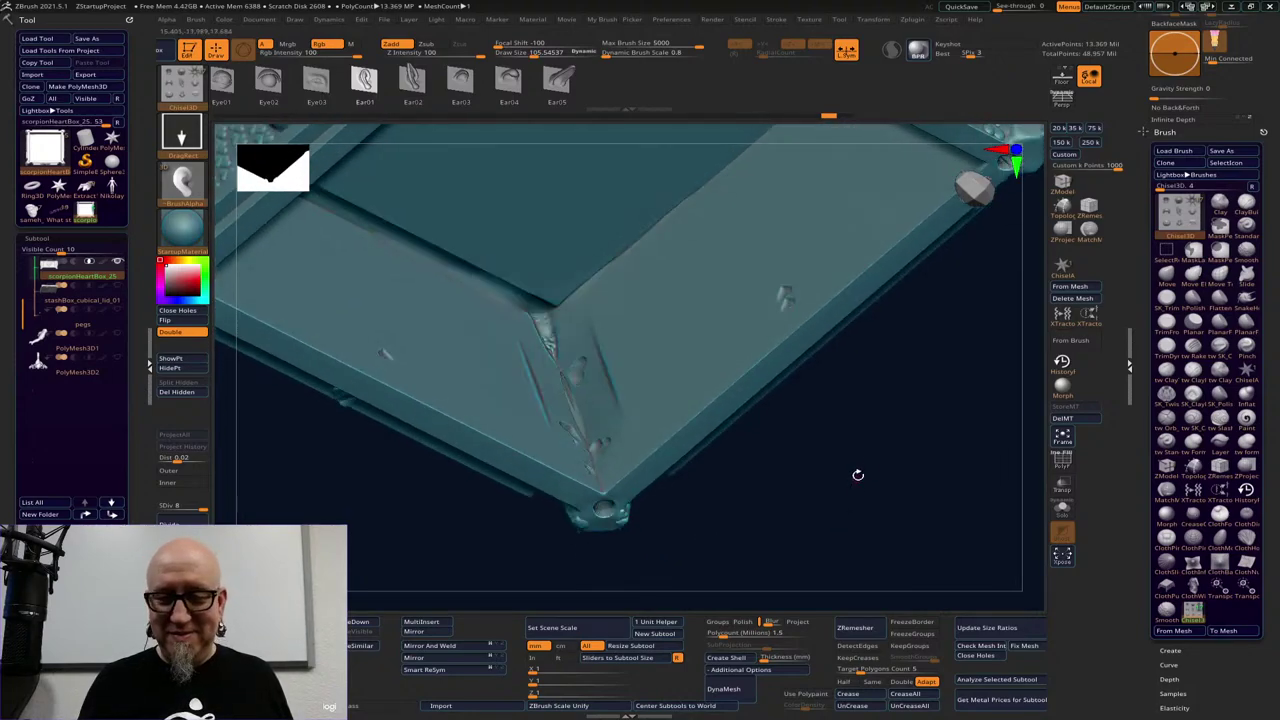
Display the polyframe and examine the polygroups at the box's inner corner, the heart panel and its frame
click(1063, 463)
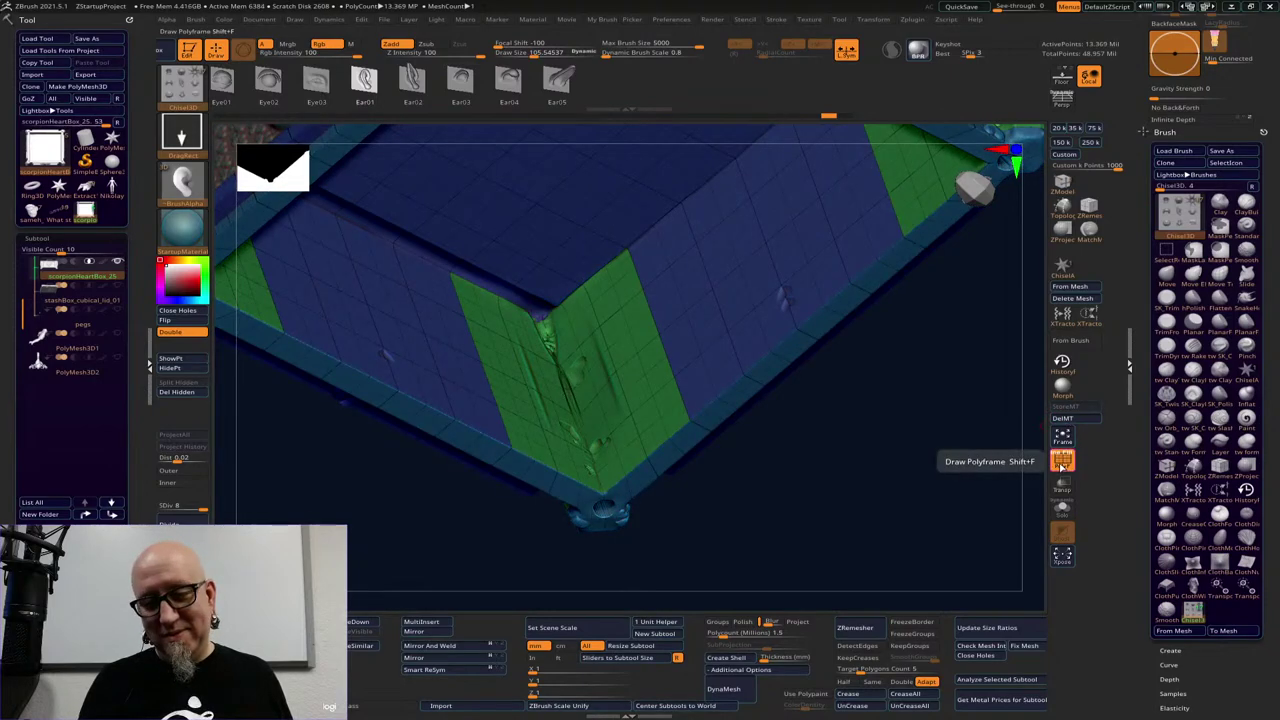
mouse_move(900, 500)
mouse_down()
mouse_move(850, 521)
mouse_move(851, 471)
mouse_move(860, 486)
mouse_move(885, 410)
mouse_move(897, 429)
mouse_move(884, 423)
mouse_up()
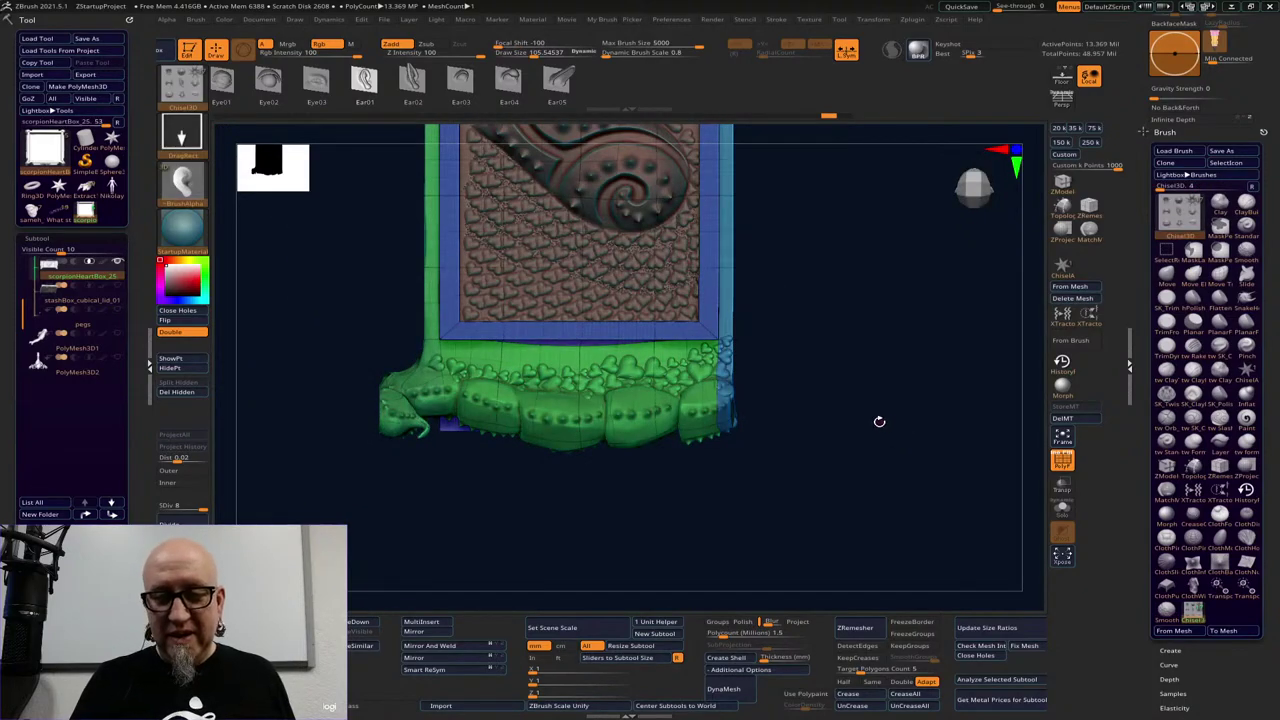
alt+drag(866, 380, 888, 510)
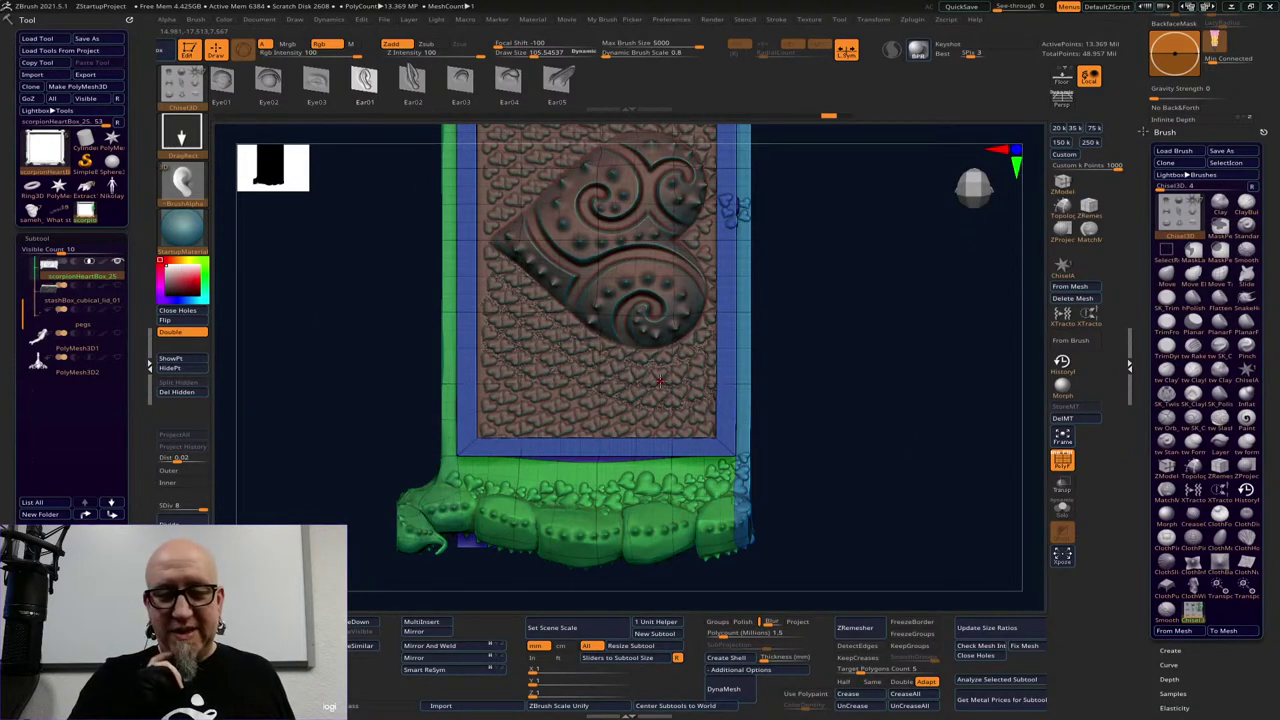
alt+drag(908, 453, 945, 567)
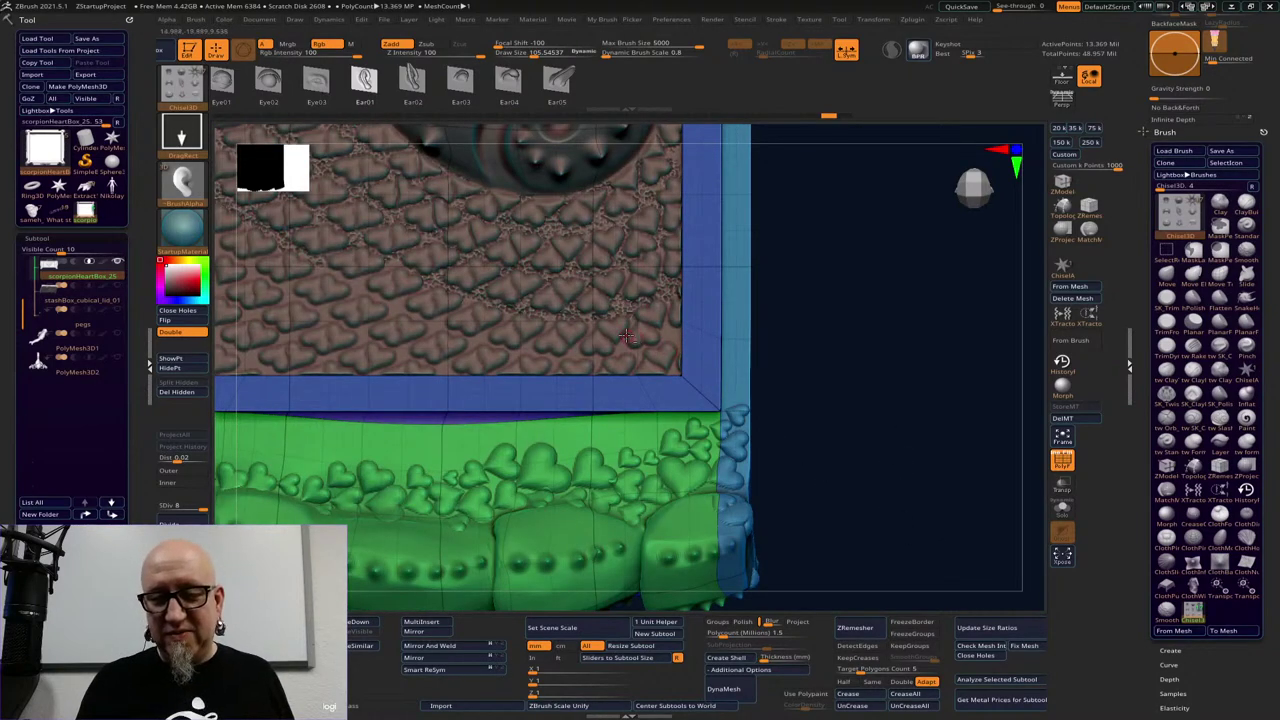
mouse_move(776, 291)
alt+mouse_down()
mouse_move(894, 309)
mouse_move(951, 346)
mouse_move(880, 348)
alt+mouse_up()
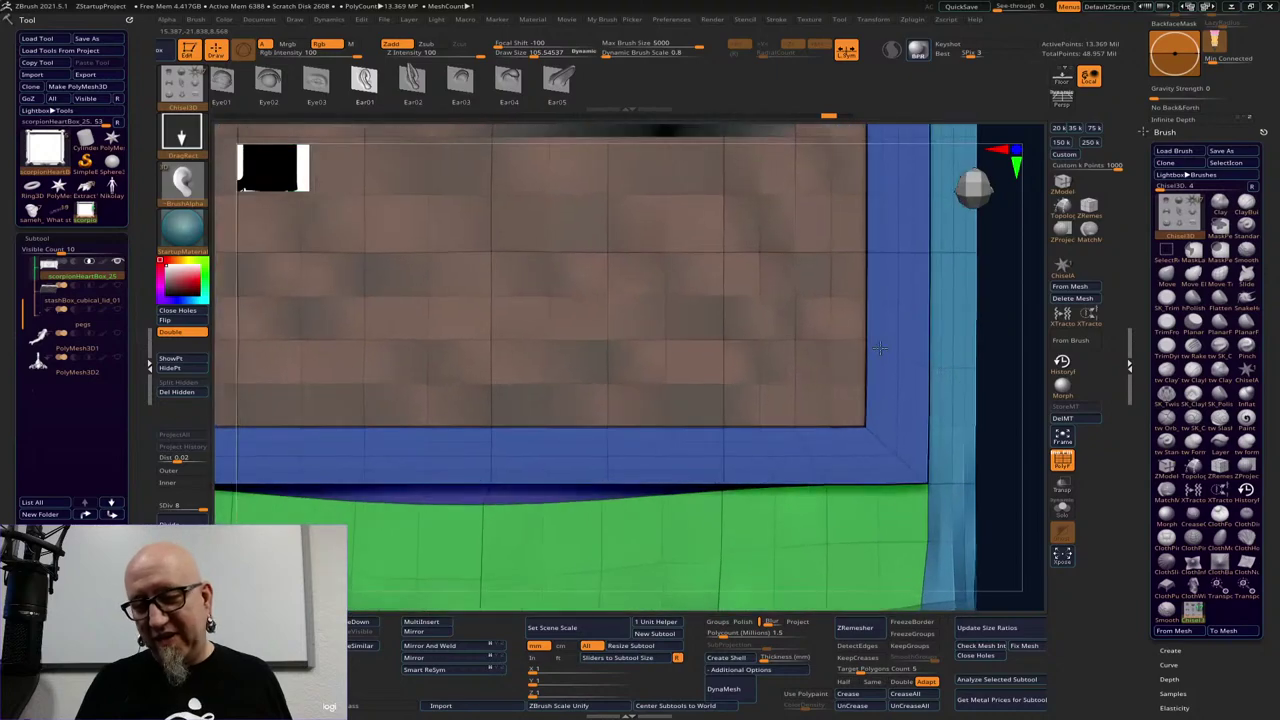
Set the draw size to about 195, choose the tw Slash brush and switch the polyframe display off
key(space)
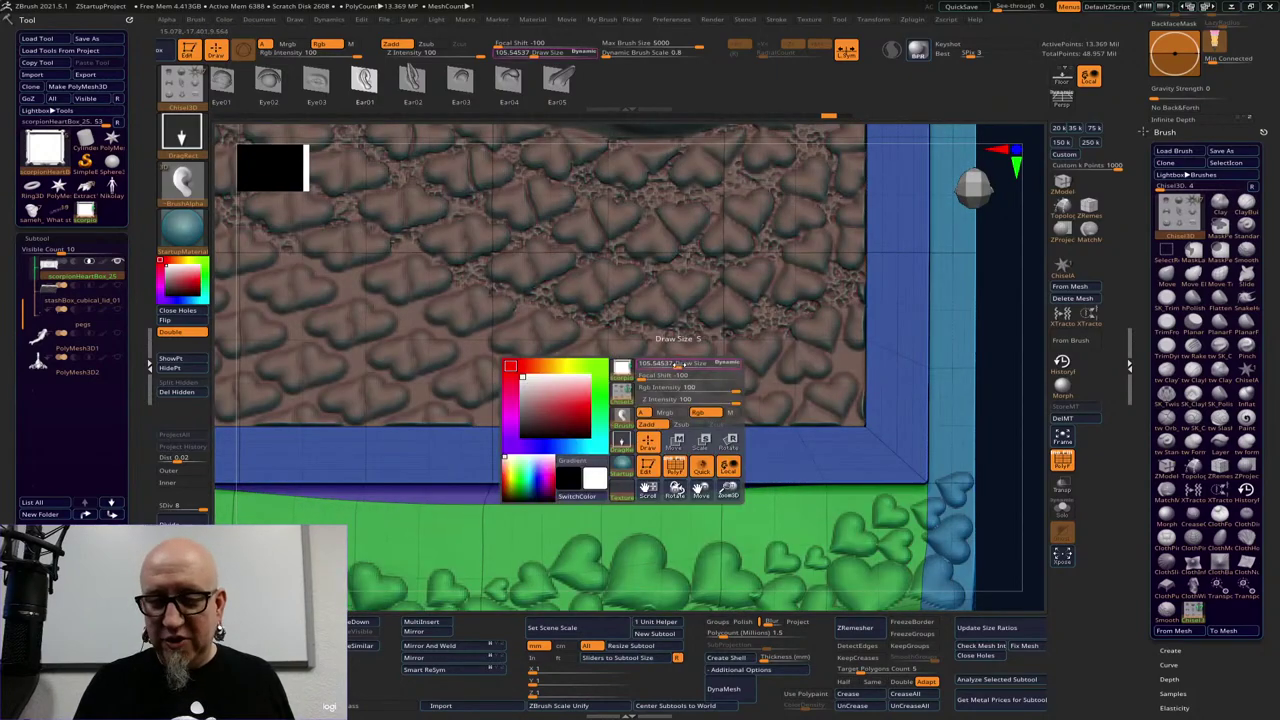
drag(678, 363, 700, 363)
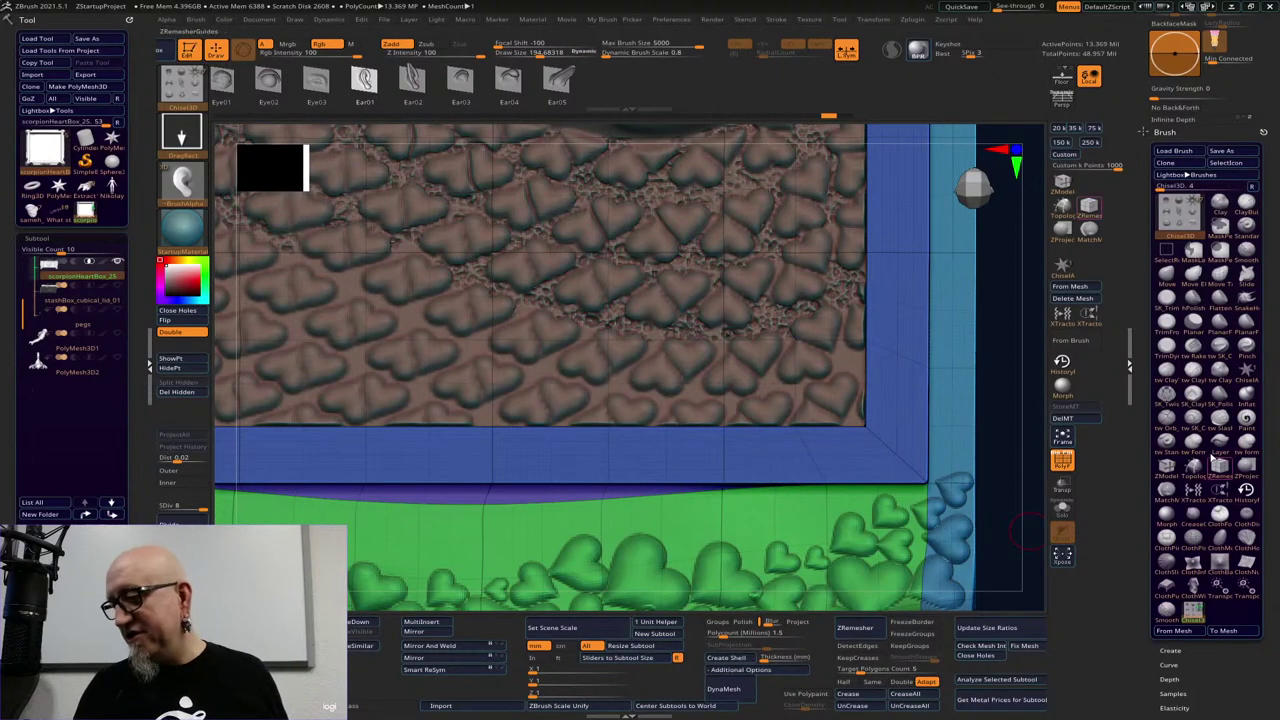
click(1218, 421)
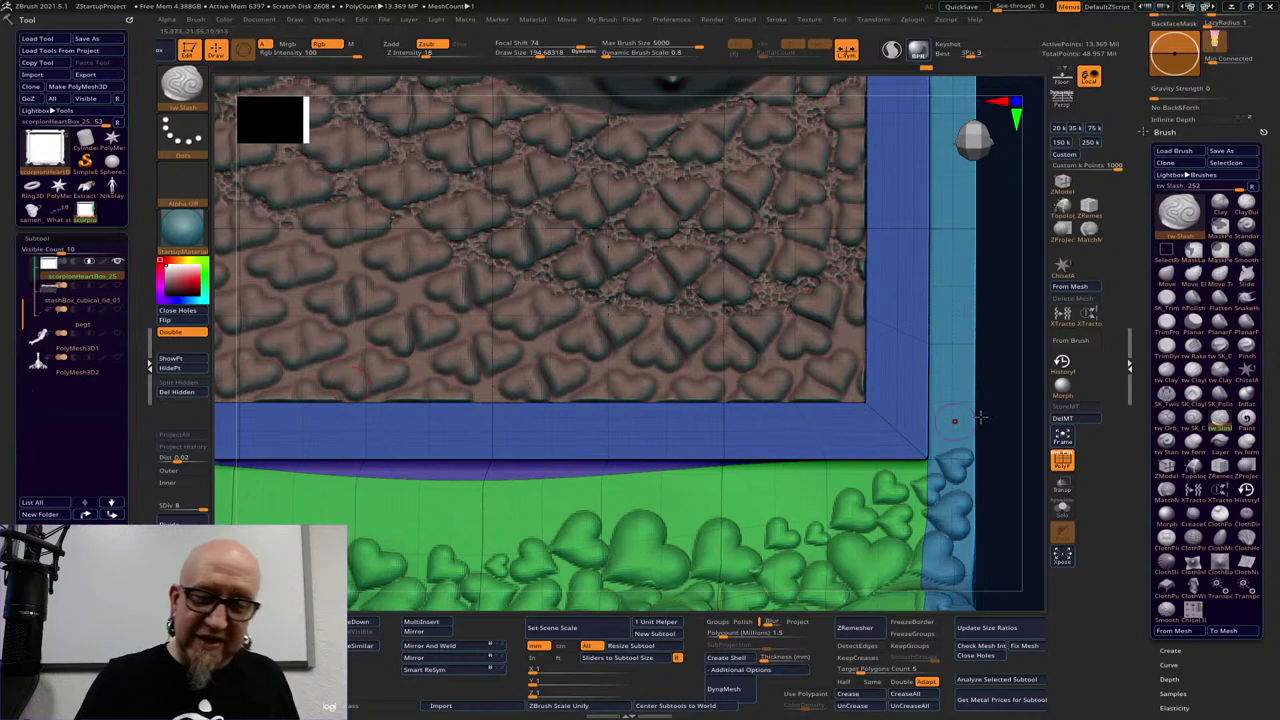
click(1062, 460)
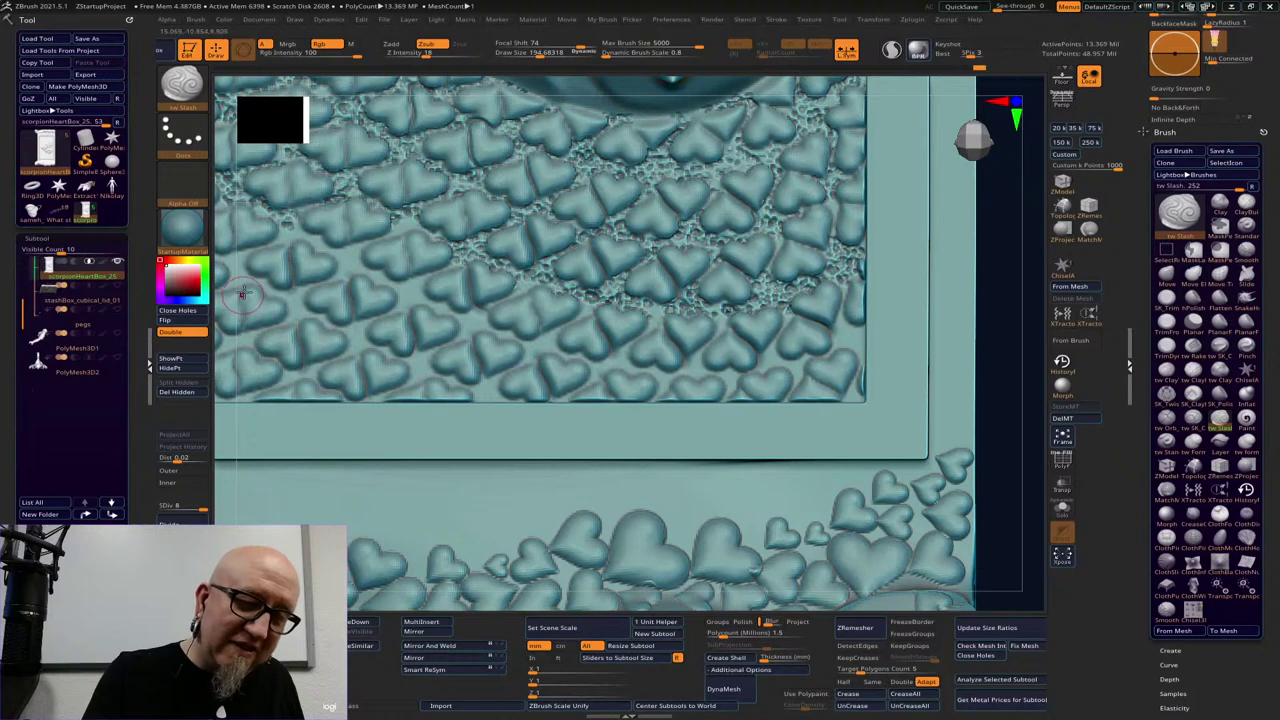
Examine the whole heart side of the box from the front, up close and from a distance
alt+drag(991, 440, 748, 191)
alt+drag(514, 448, 763, 449)
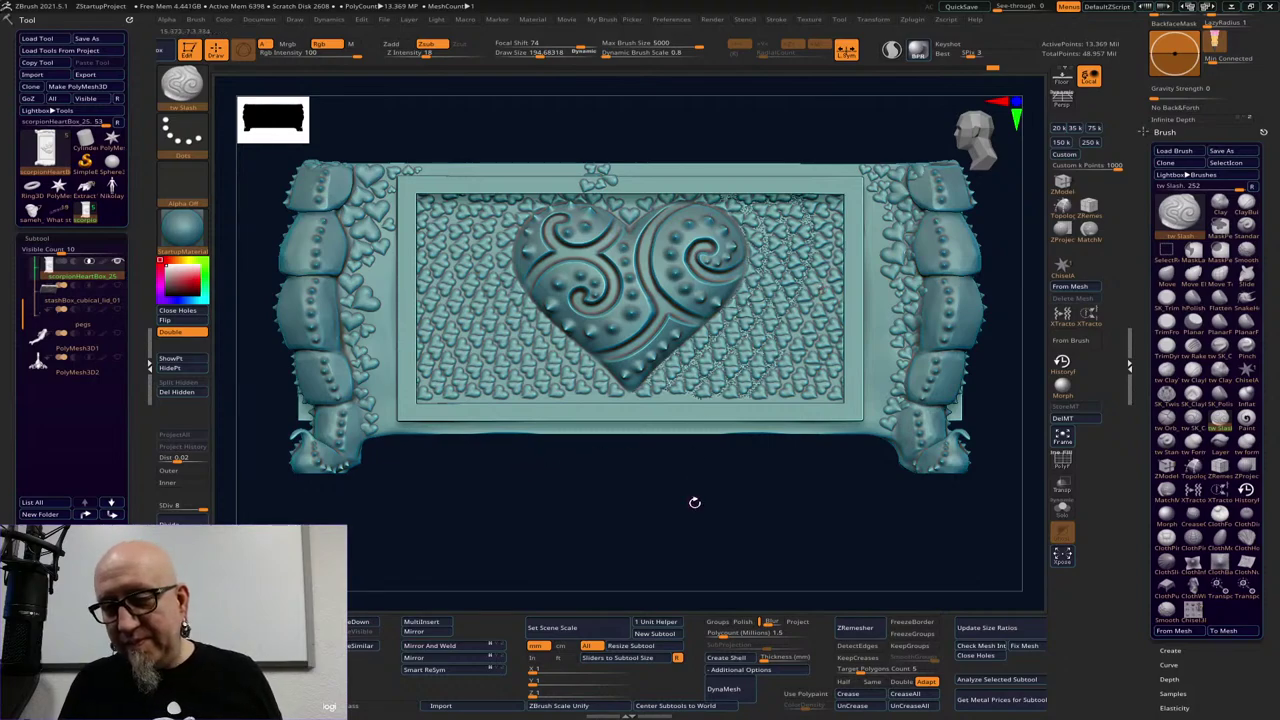
mouse_move(694, 503)
alt+mouse_down()
mouse_move(643, 471)
mouse_move(674, 520)
mouse_move(674, 503)
alt+mouse_up()
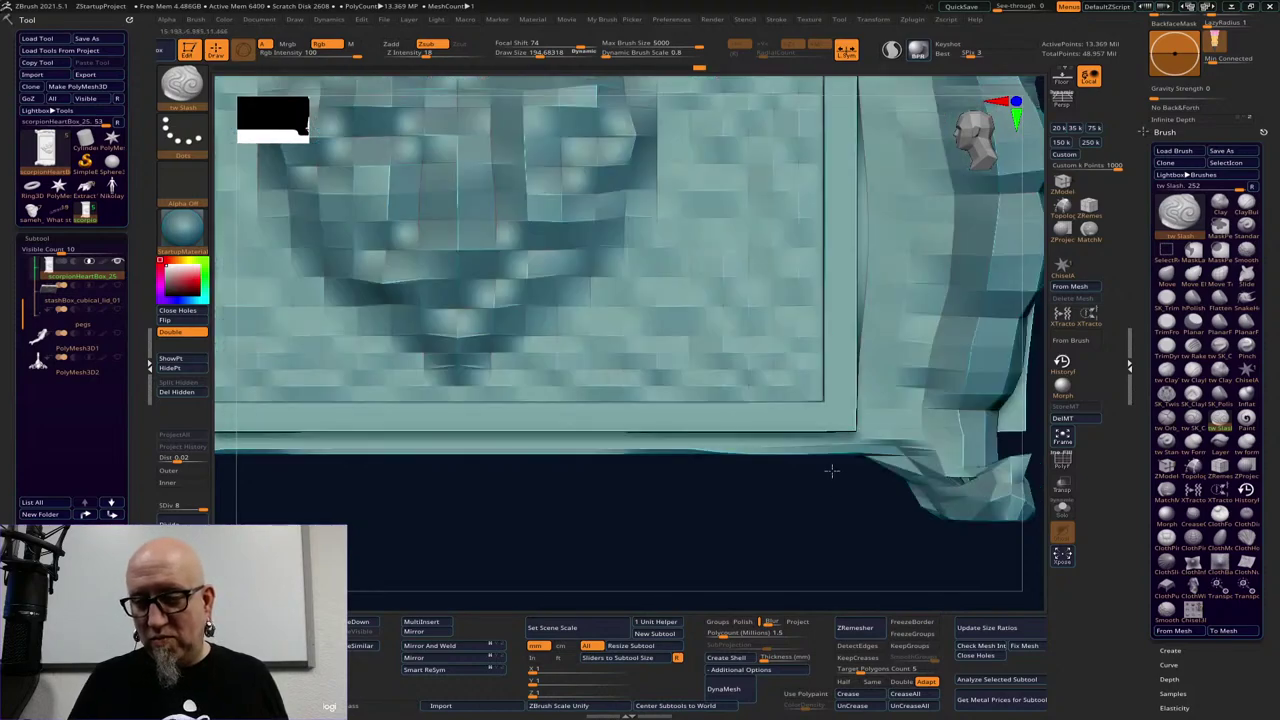
key(f)
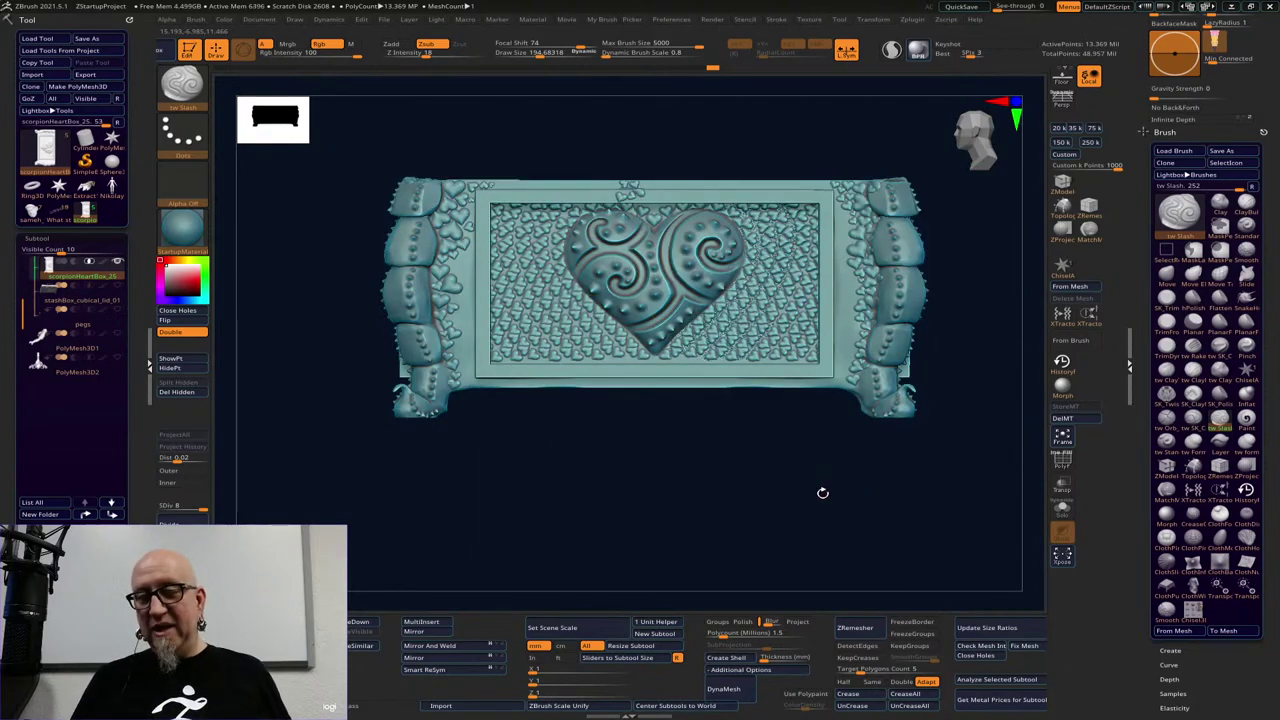
alt+drag(828, 524, 657, 457)
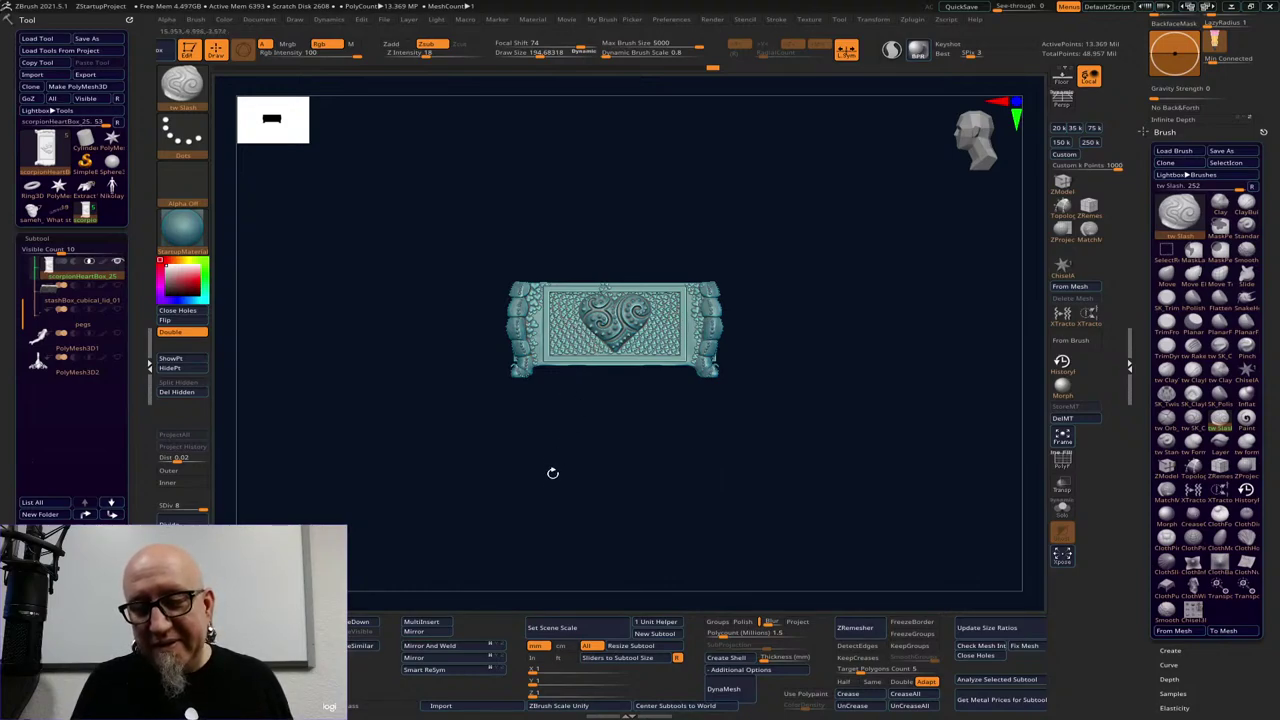
alt+drag(845, 354, 912, 414)
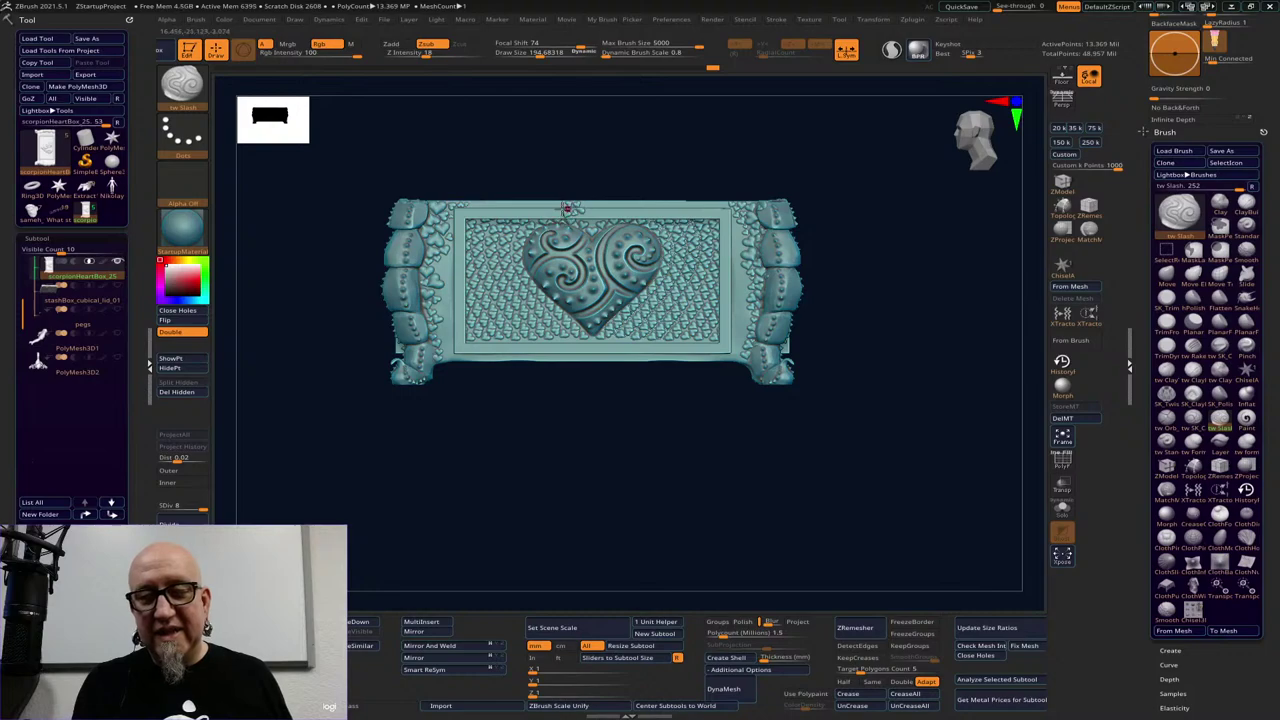
alt+drag(905, 322, 921, 352)
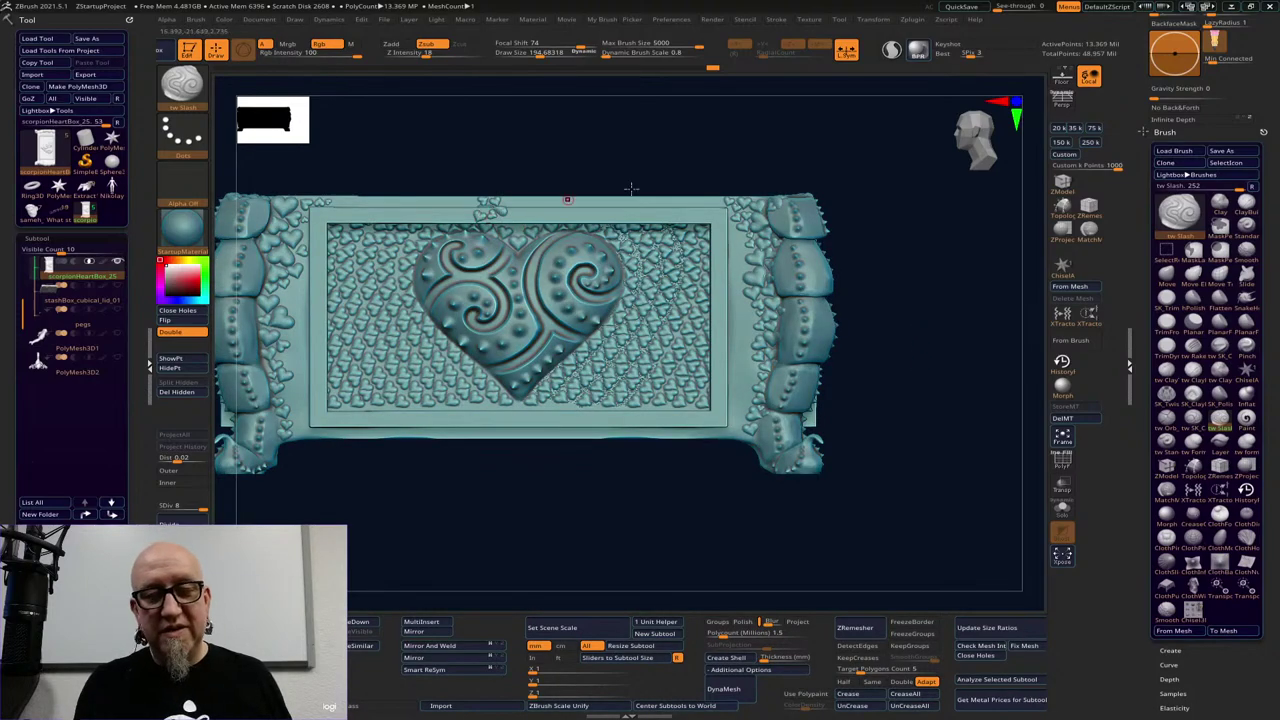
alt+drag(917, 198, 951, 349)
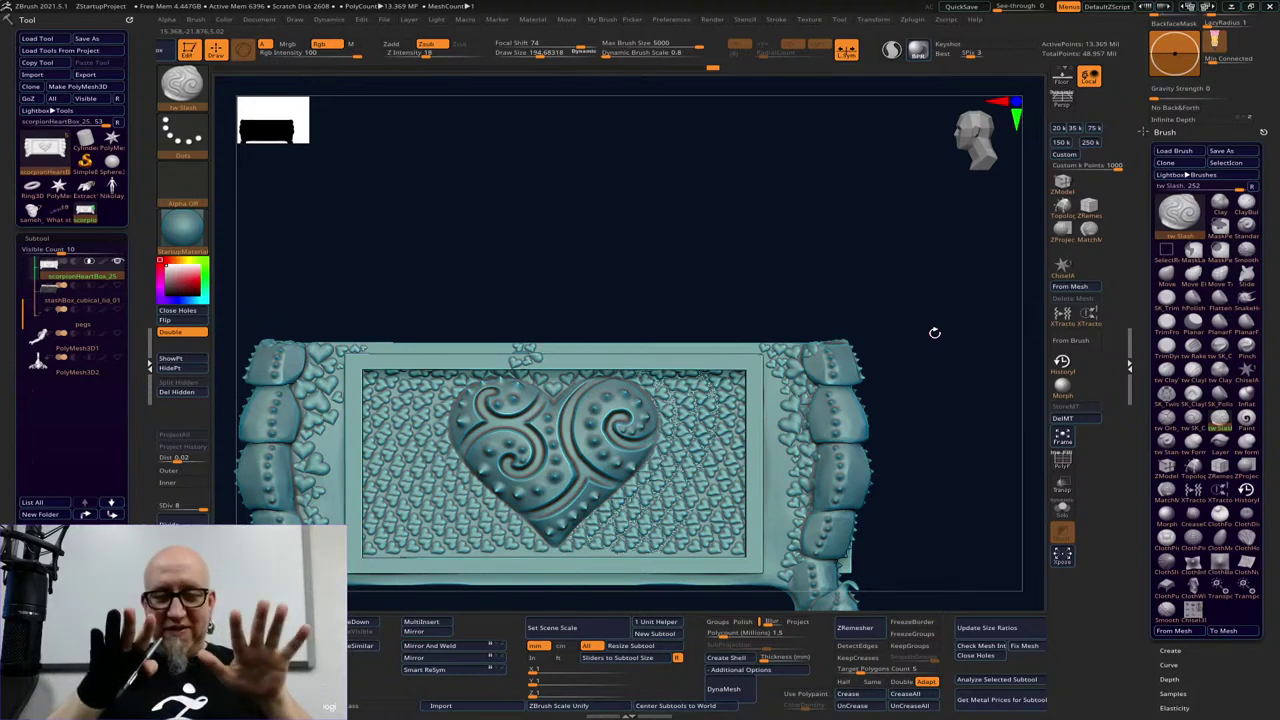
Show the lid from above, make stashBox_cubical_lid_01 the active subtool and hide the box body
drag(934, 332, 360, 346)
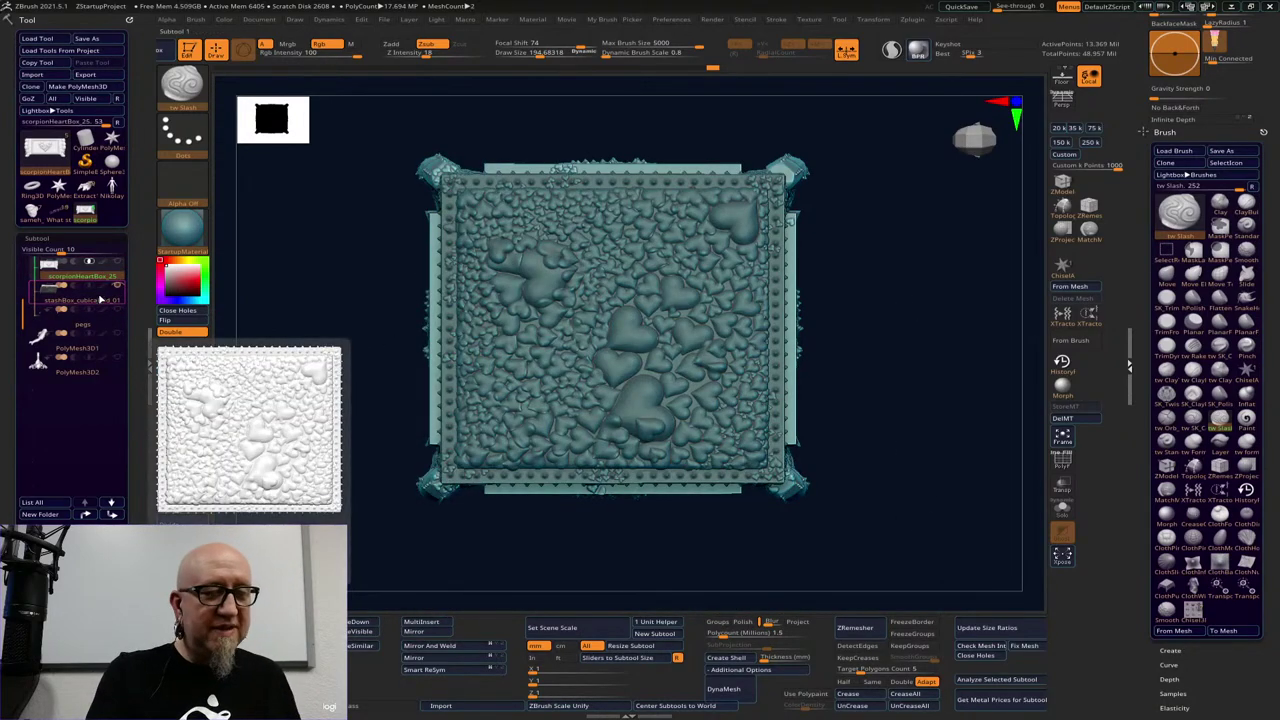
click(121, 288)
click(118, 275)
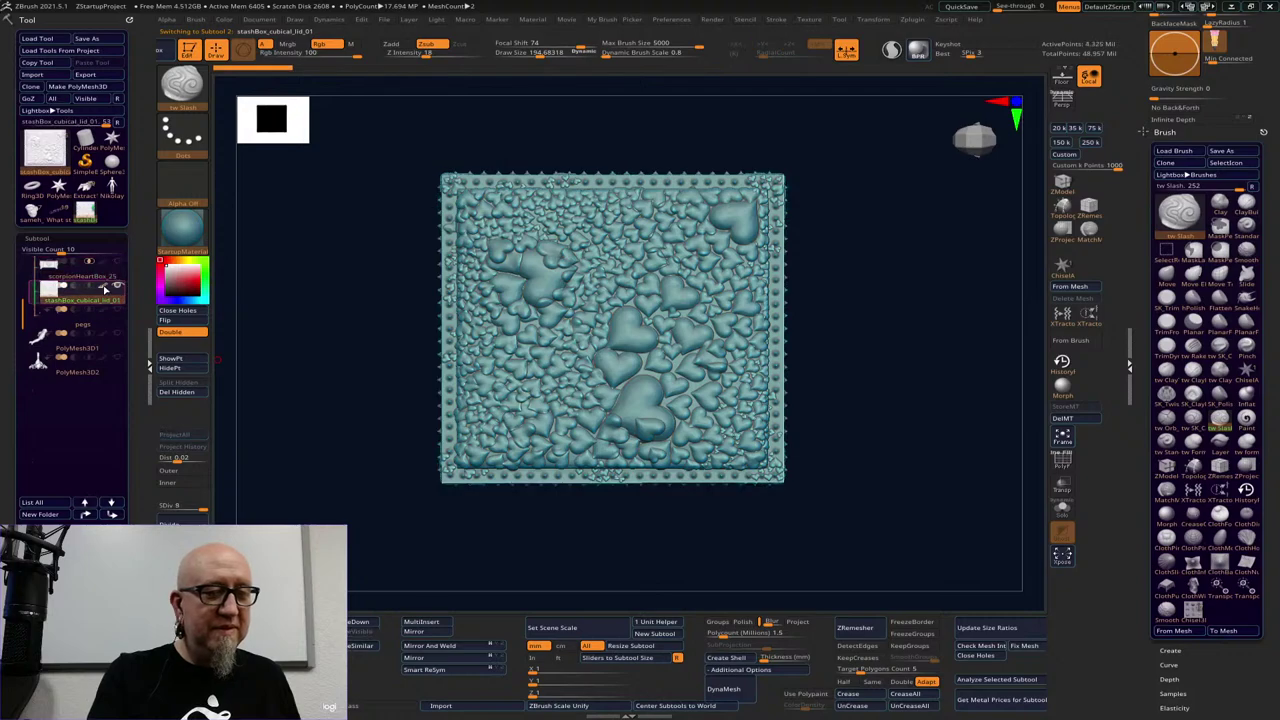
mouse_move(58, 273)
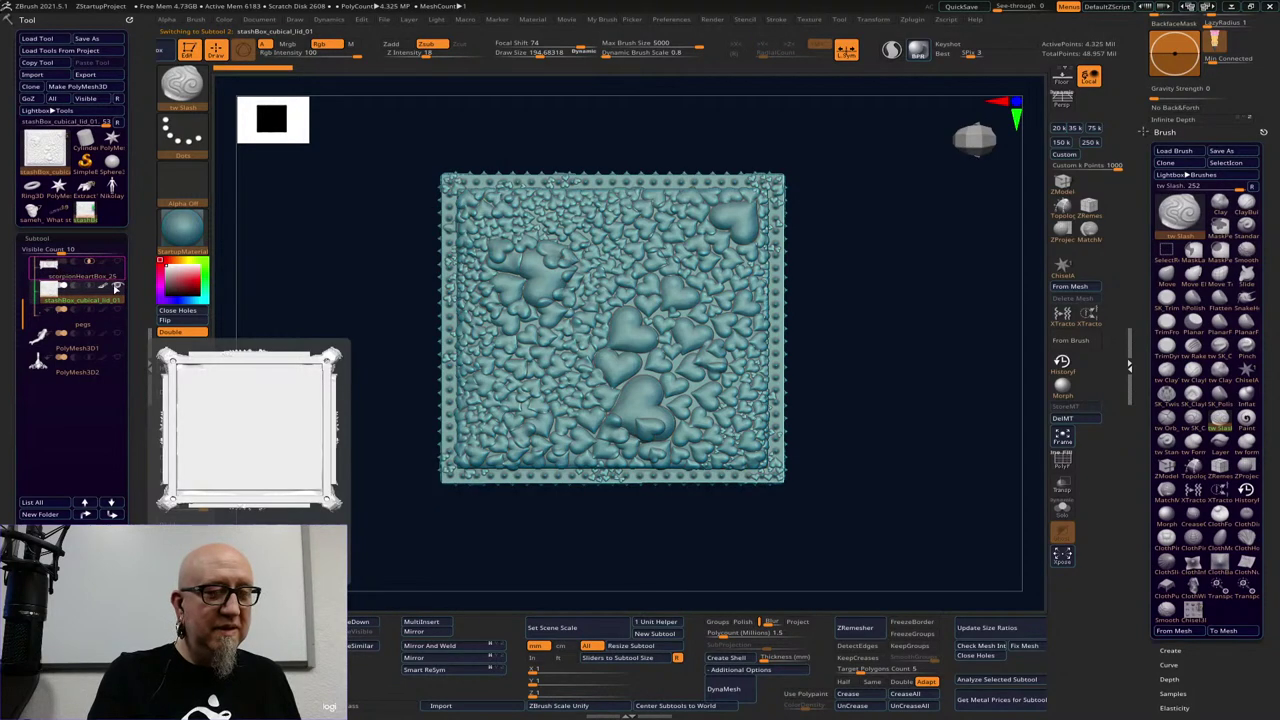
Turn the lid to its scorpion relief side and switch off the polypaint display on the stashBox_cubical_lid_01 subtool
drag(292, 475, 480, 503)
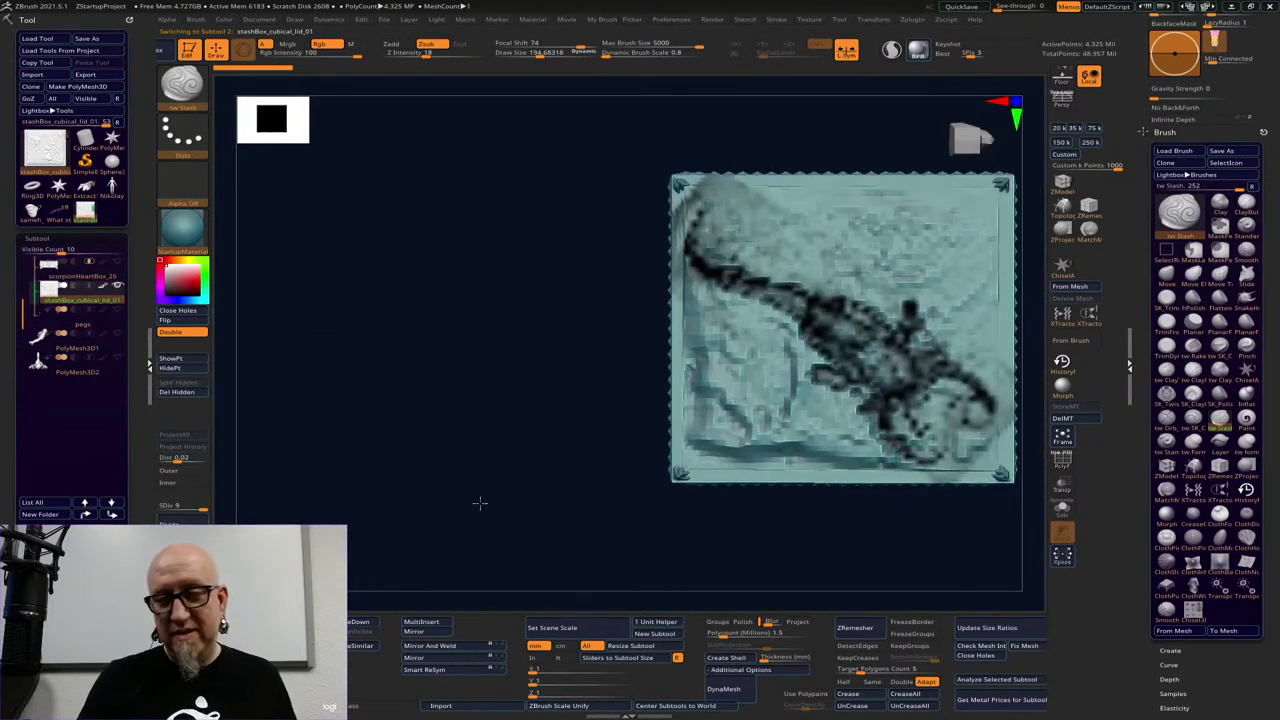
alt+drag(669, 540, 414, 502)
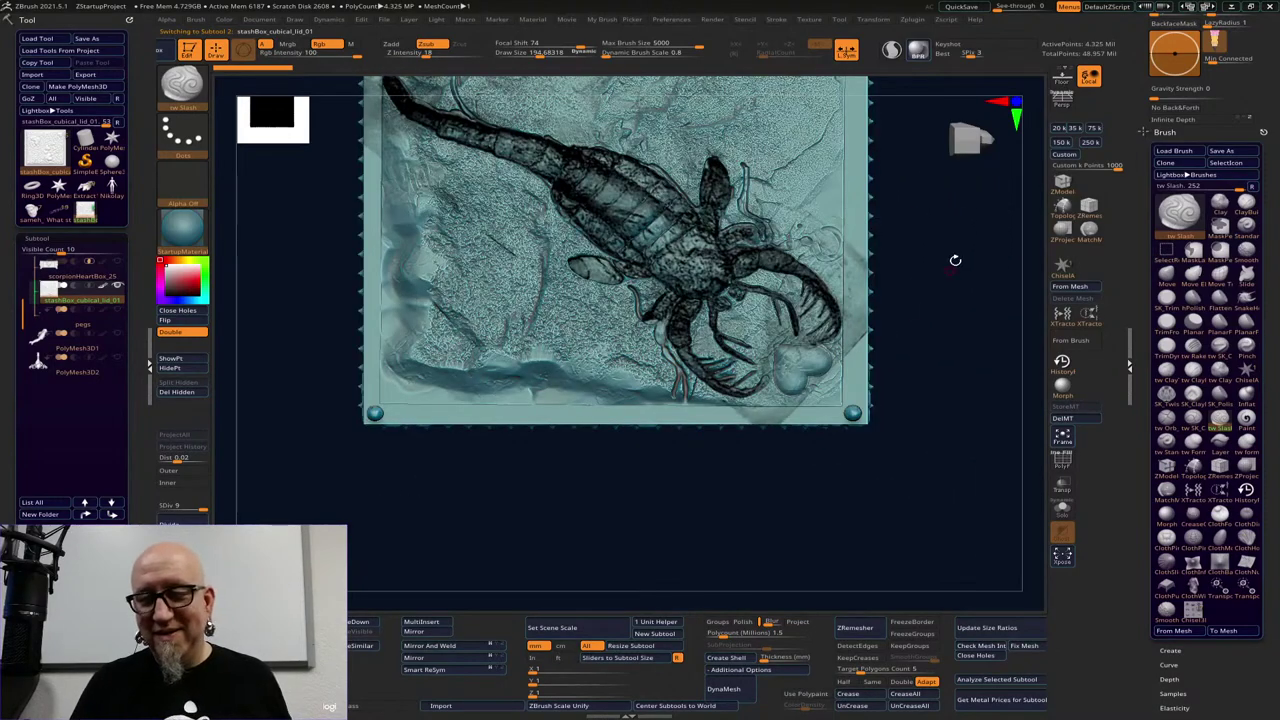
drag(957, 257, 946, 324)
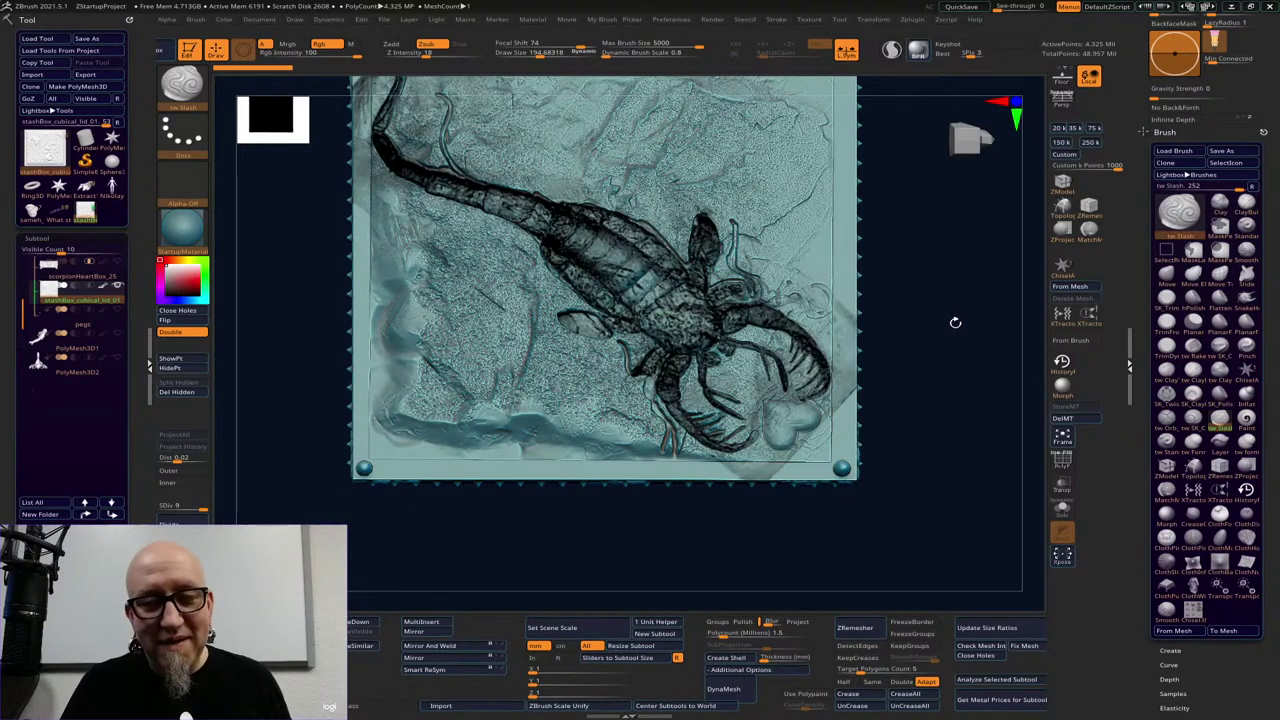
drag(940, 300, 972, 337)
click(101, 288)
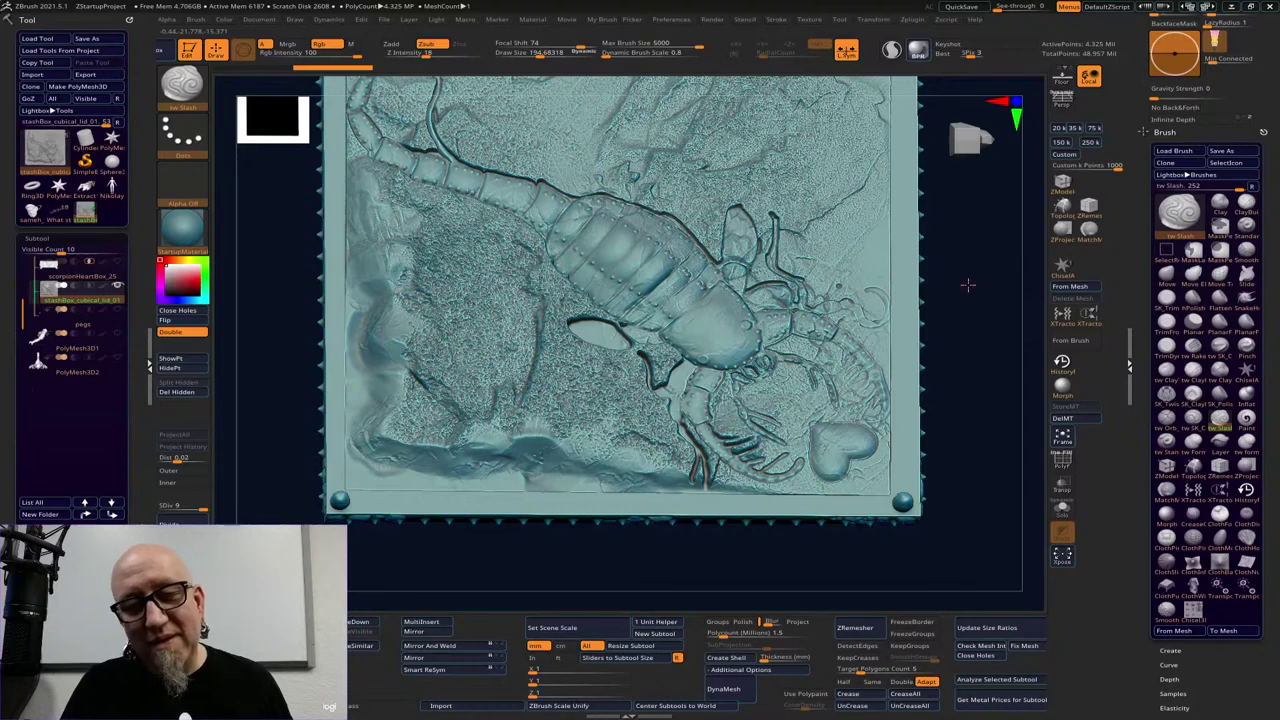
Choose the Crumple brush and set its draw size to about 1280 for the heart beside the scorpion's claw
drag(968, 285, 950, 329)
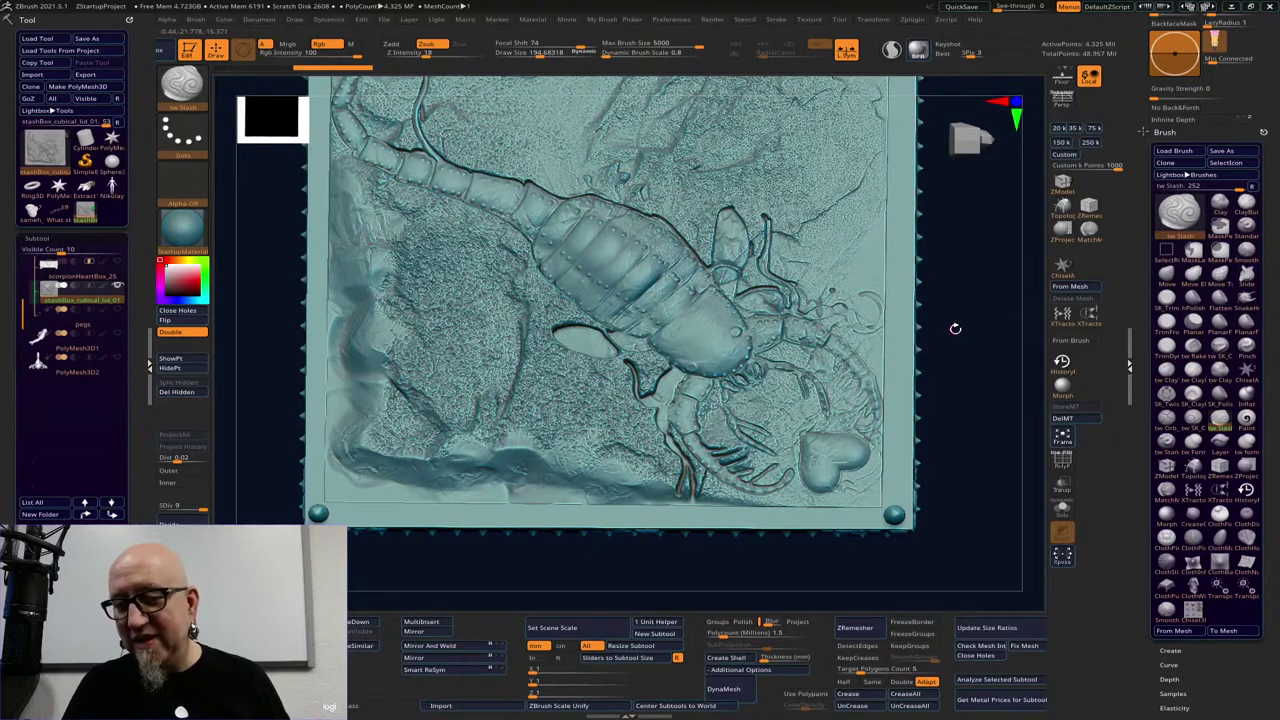
drag(960, 329, 672, 515)
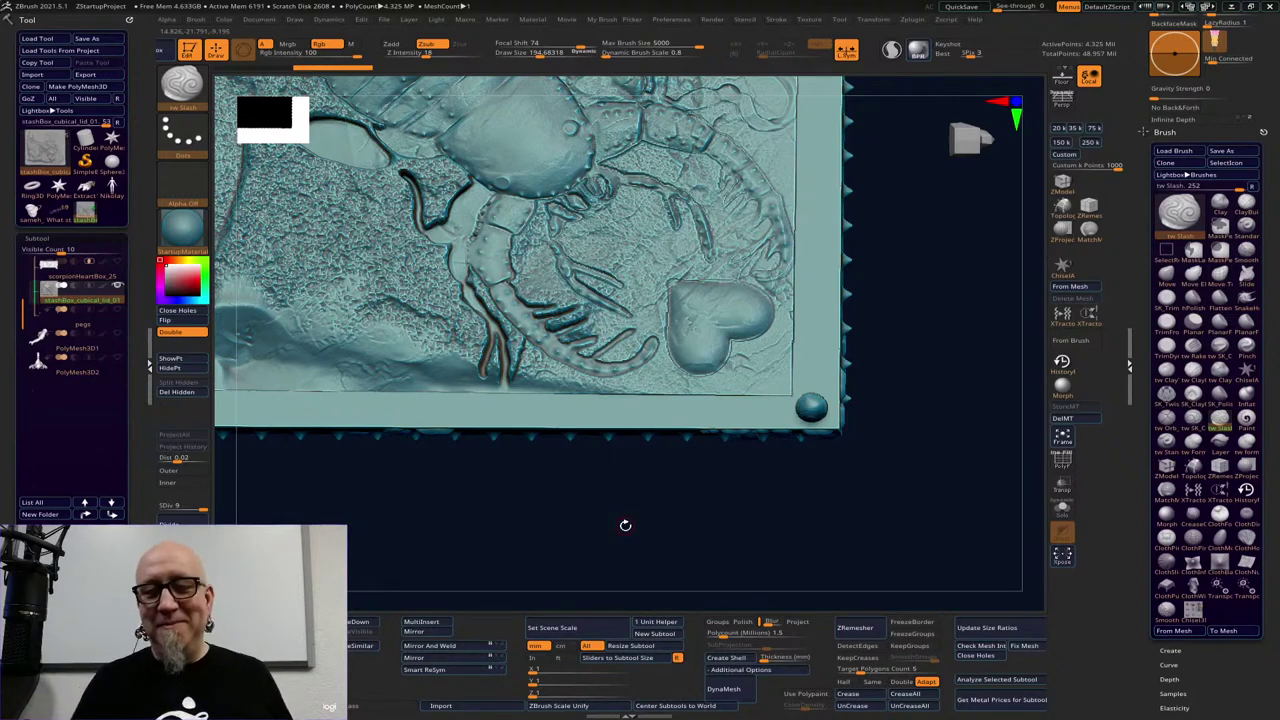
mouse_move(903, 296)
mouse_down()
mouse_move(886, 349)
mouse_move(893, 376)
mouse_move(837, 423)
mouse_up()
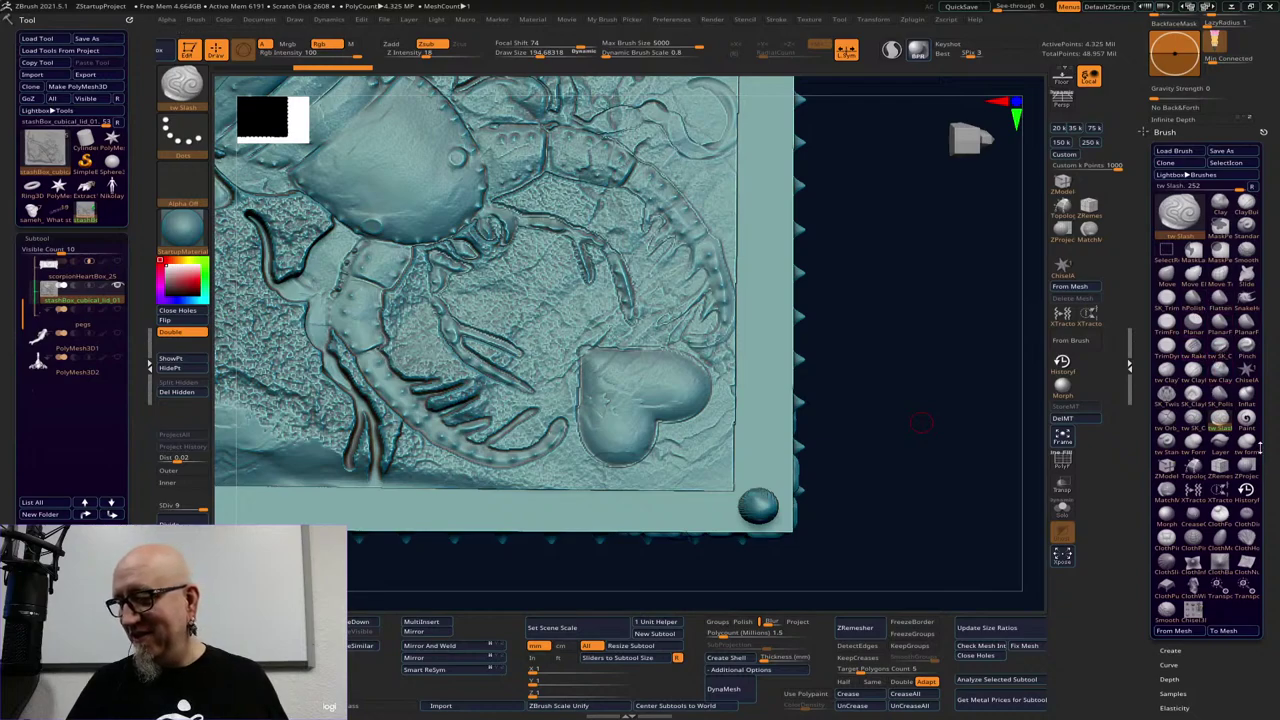
click(1180, 212)
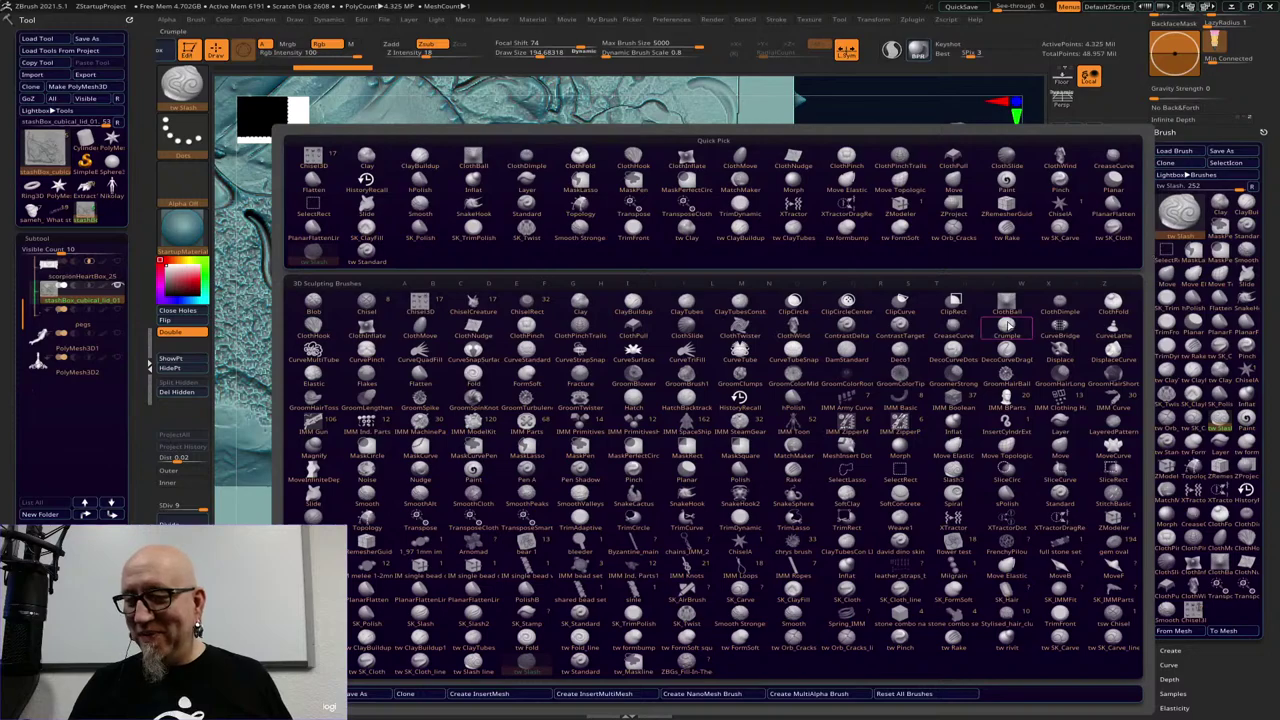
click(1007, 323)
key(space)
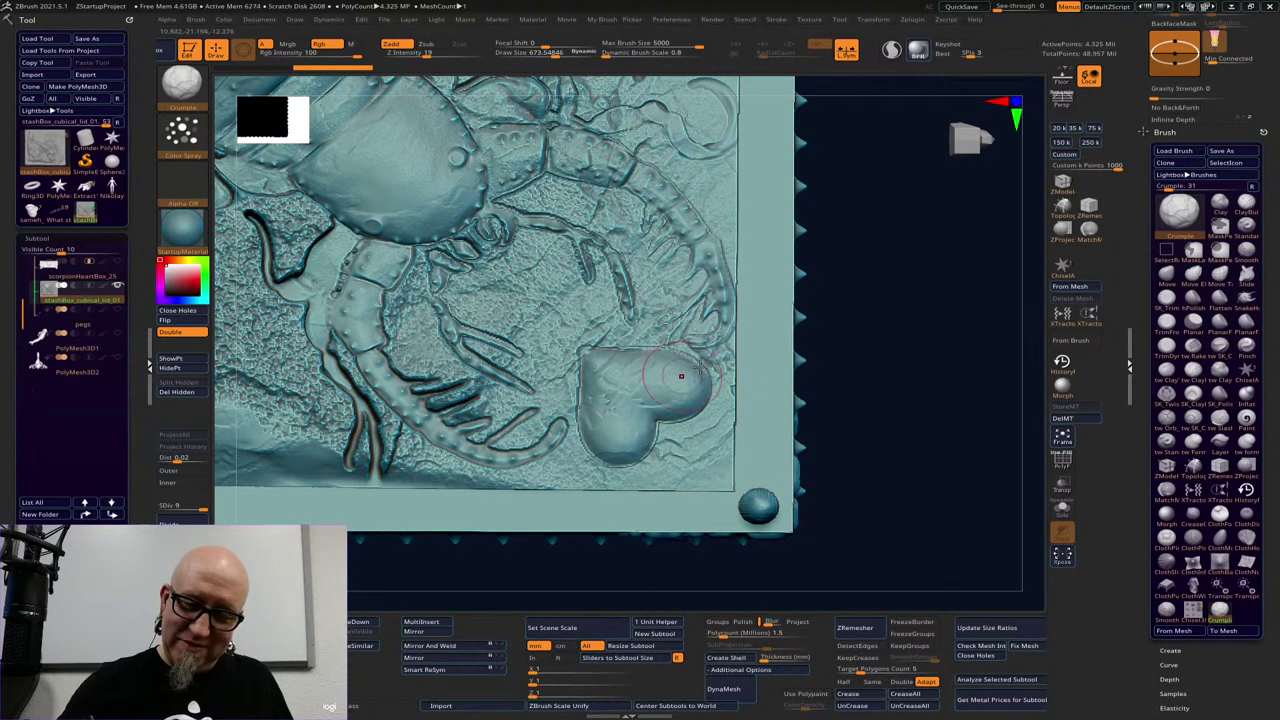
right_click(846, 400)
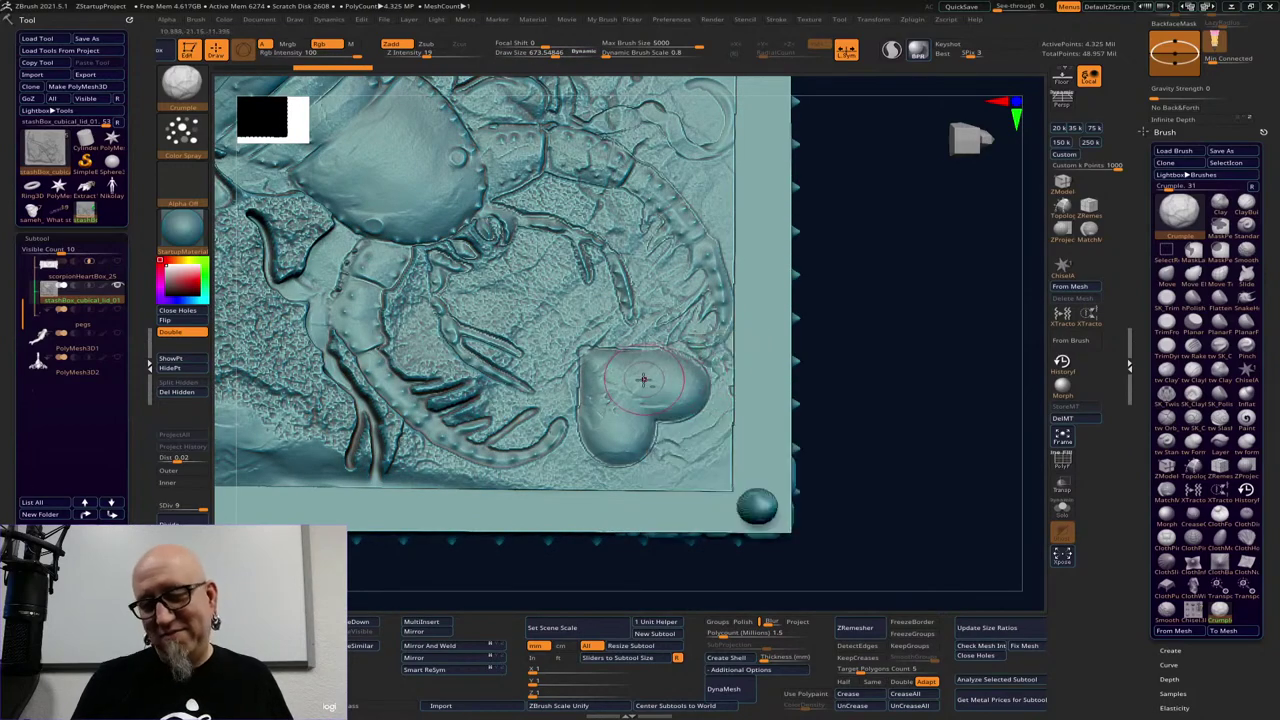
key(space)
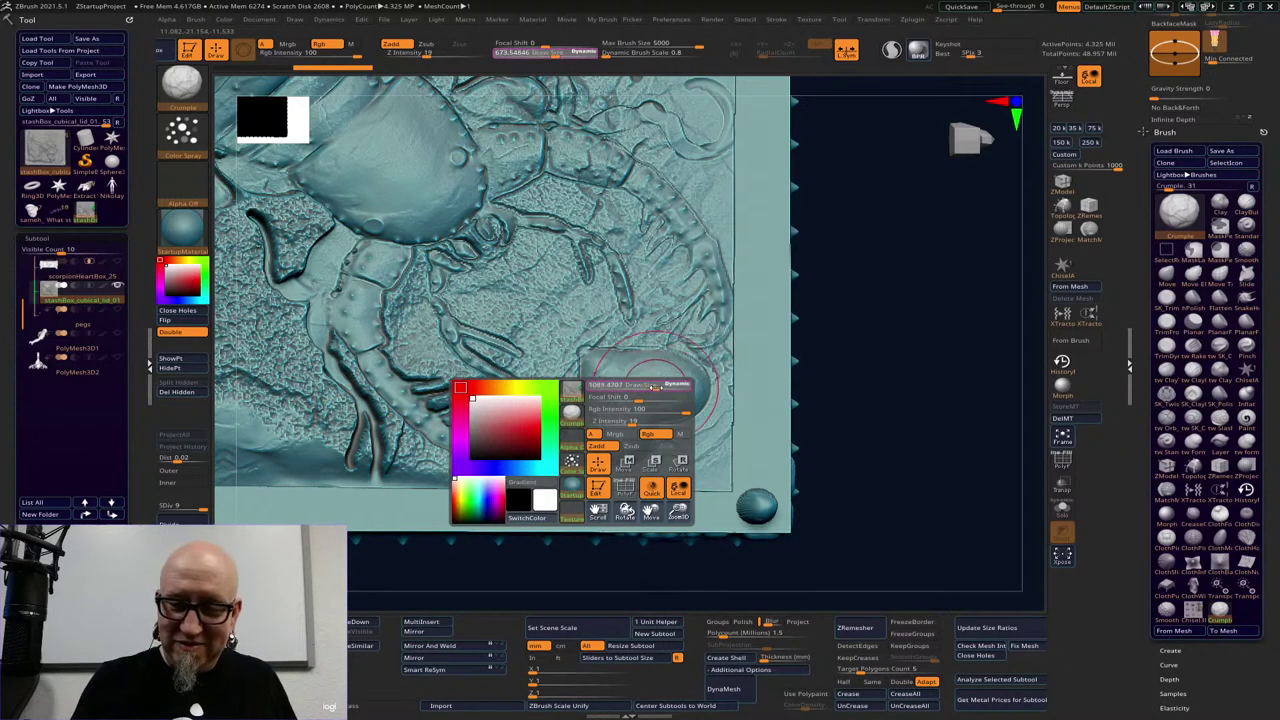
drag(655, 386, 668, 387)
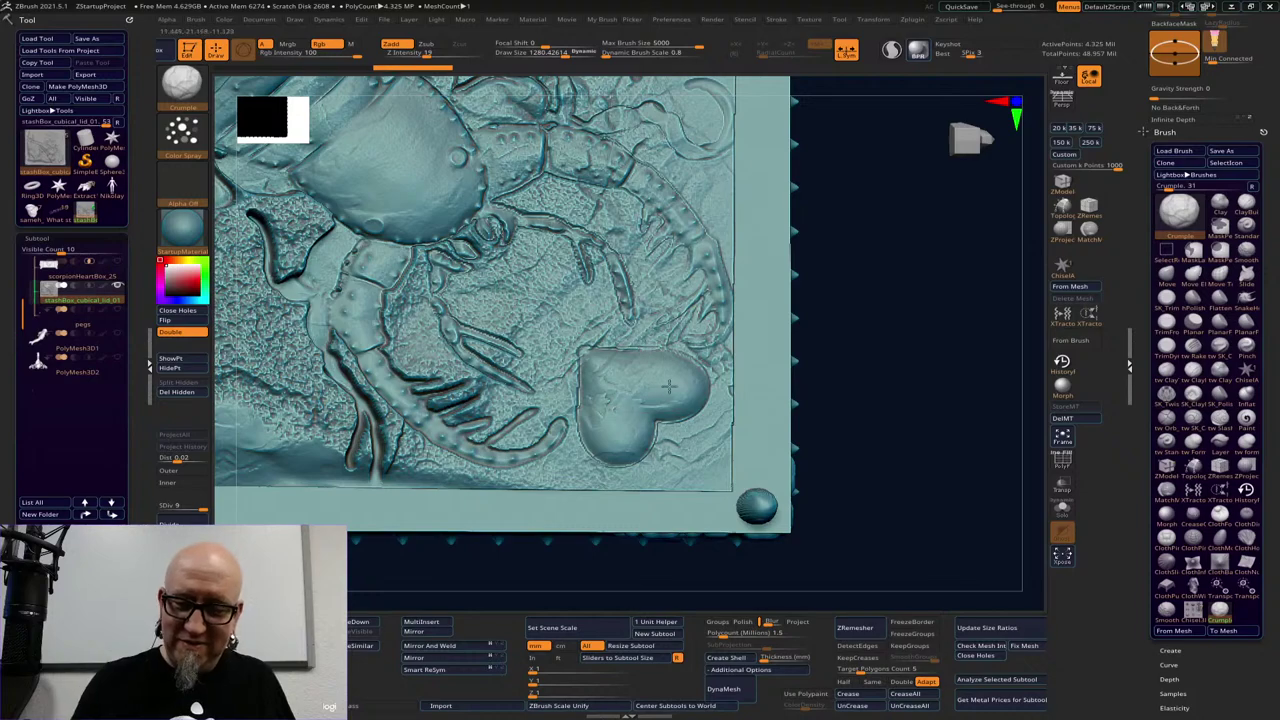
Crumple the surface of the heart beside the scorpion's claw in the lid's corner with several brush strokes
ctrl+right_drag(868, 424, 766, 252)
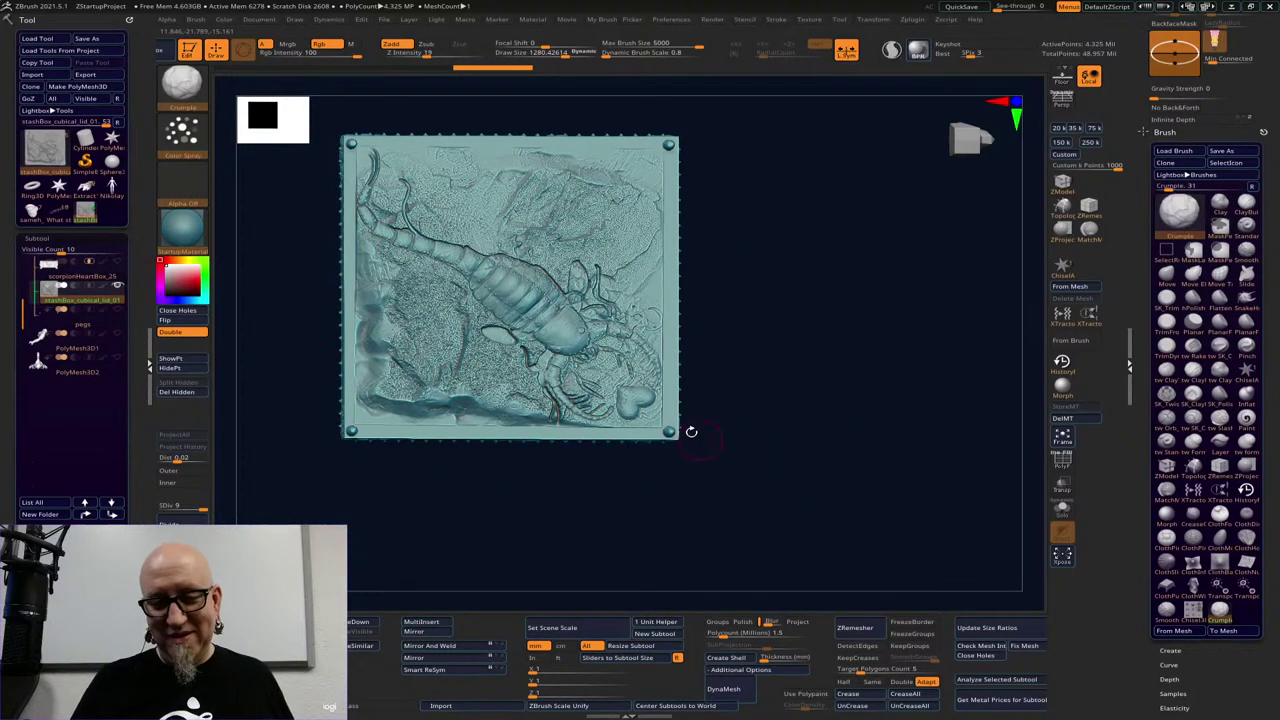
mouse_move(731, 380)
alt+mouse_down()
mouse_move(793, 350)
mouse_move(617, 272)
mouse_move(651, 286)
alt+mouse_up()
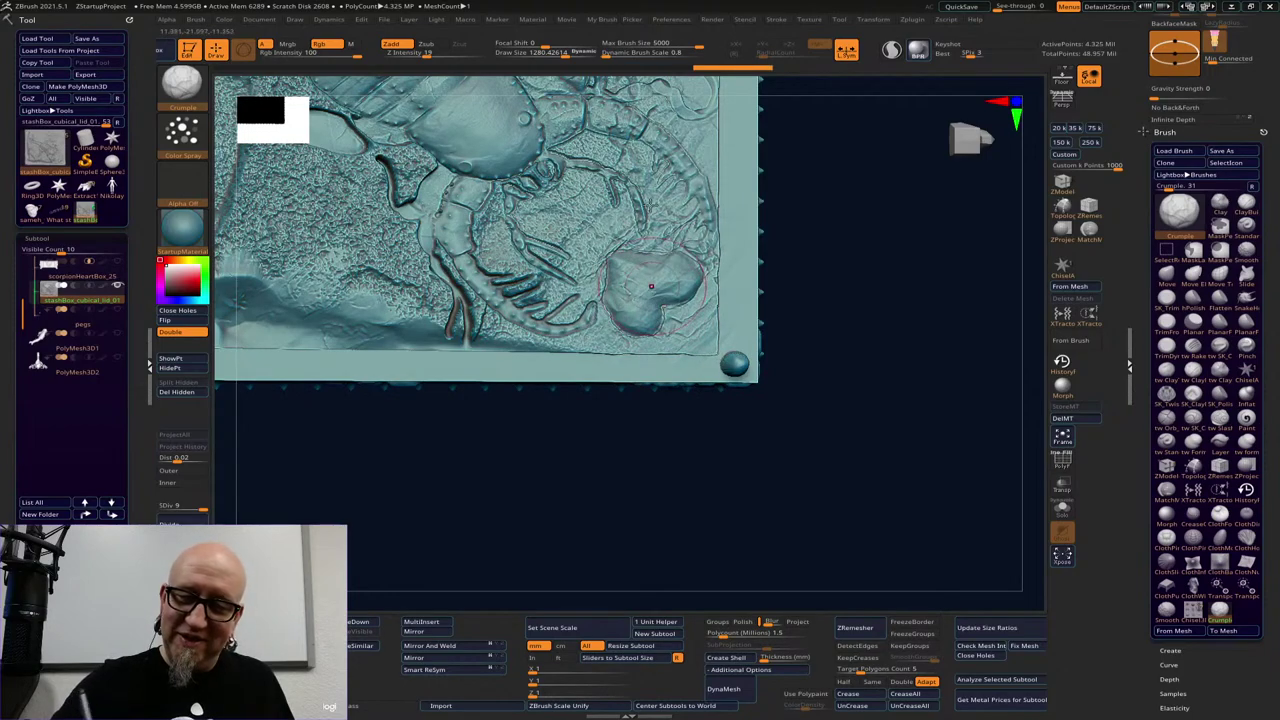
drag(840, 391, 847, 420)
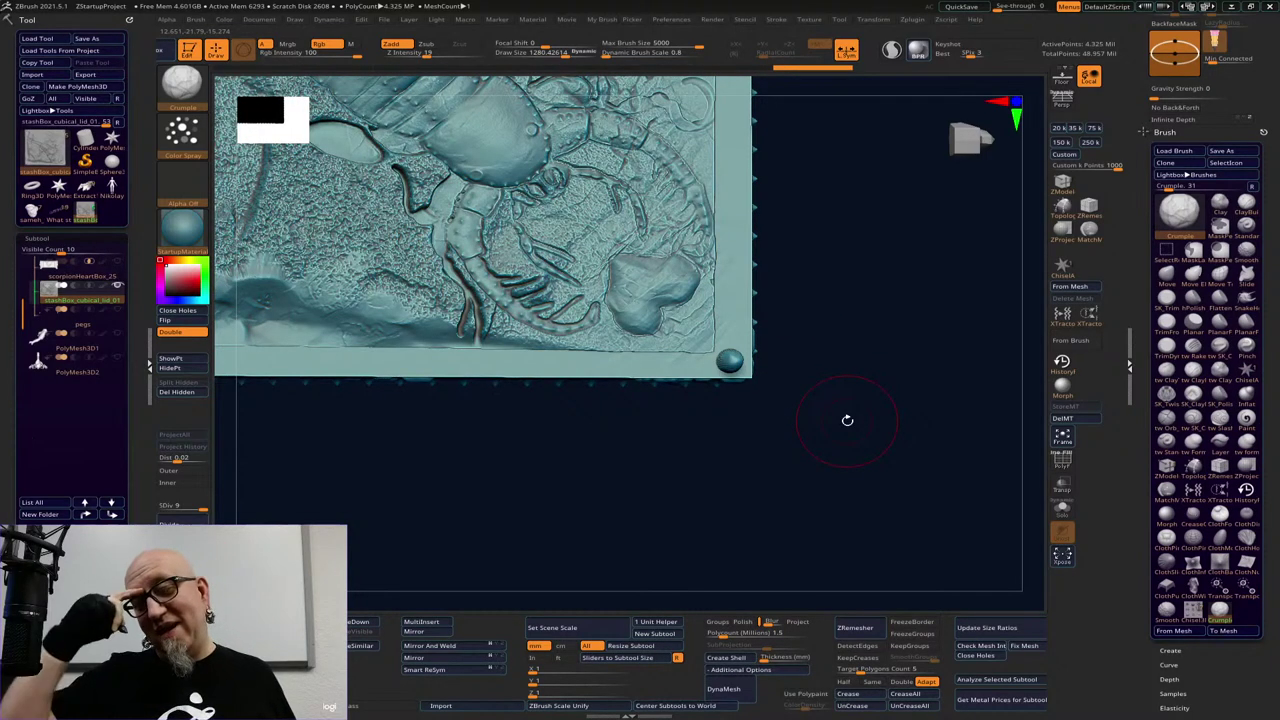
alt+drag(726, 525, 866, 595)
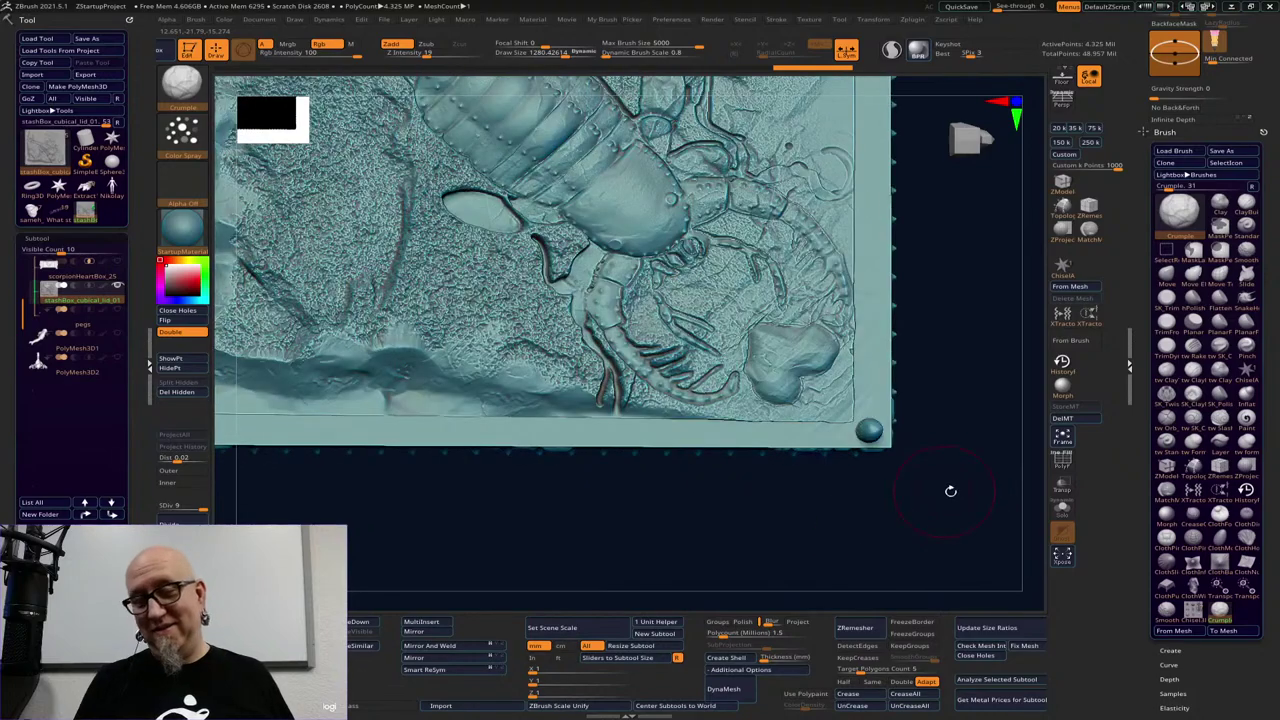
alt+drag(952, 487, 843, 474)
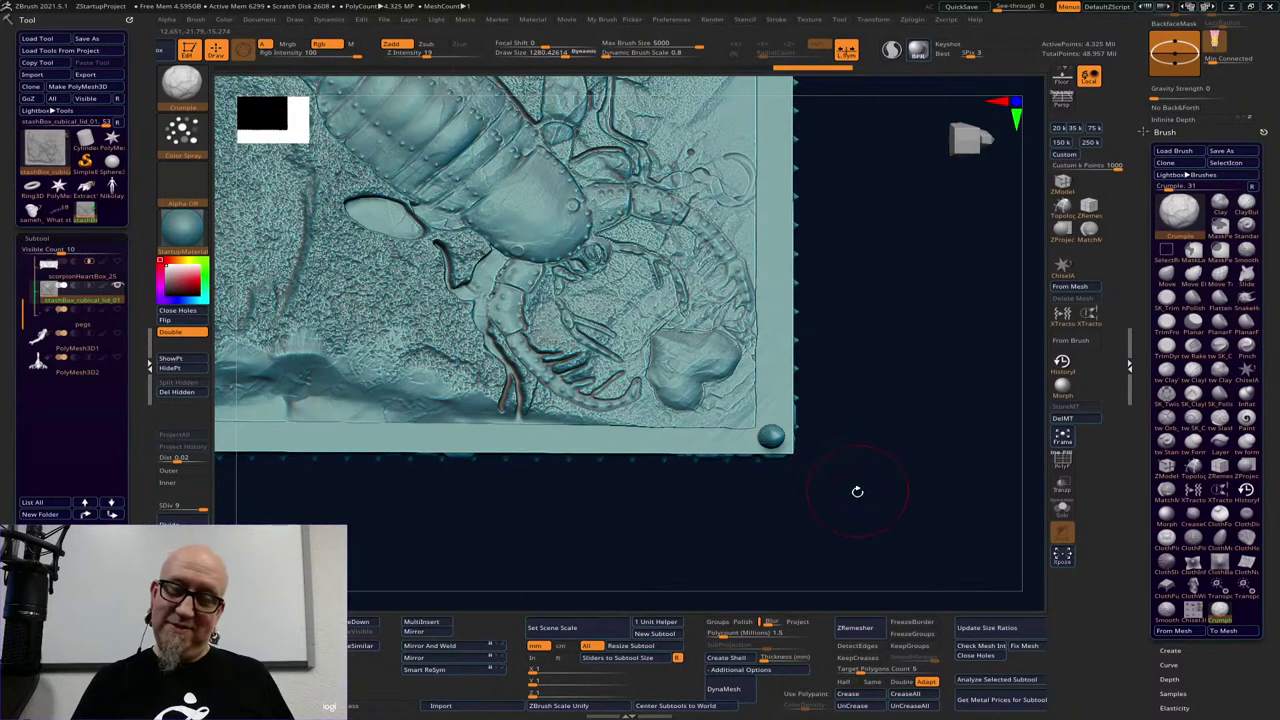
mouse_move(883, 517)
alt+mouse_down()
mouse_move(843, 500)
mouse_move(955, 591)
mouse_move(943, 571)
alt+mouse_up()
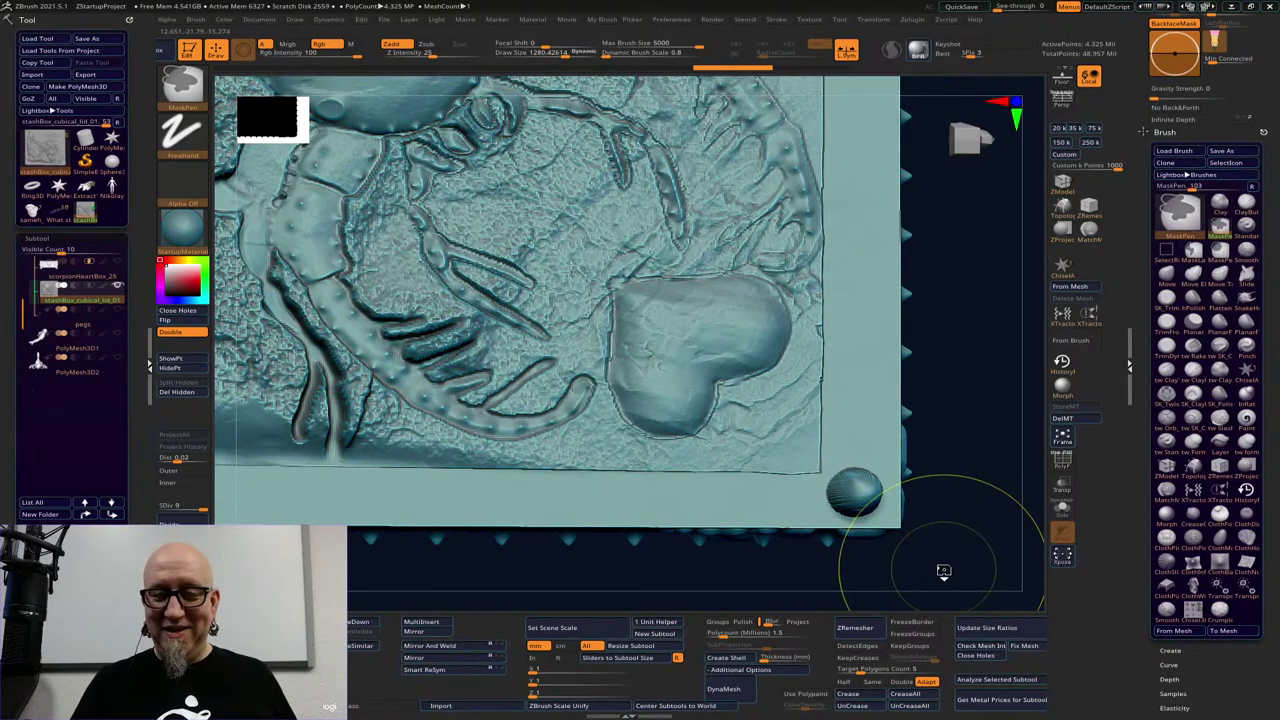
key(ctrl)
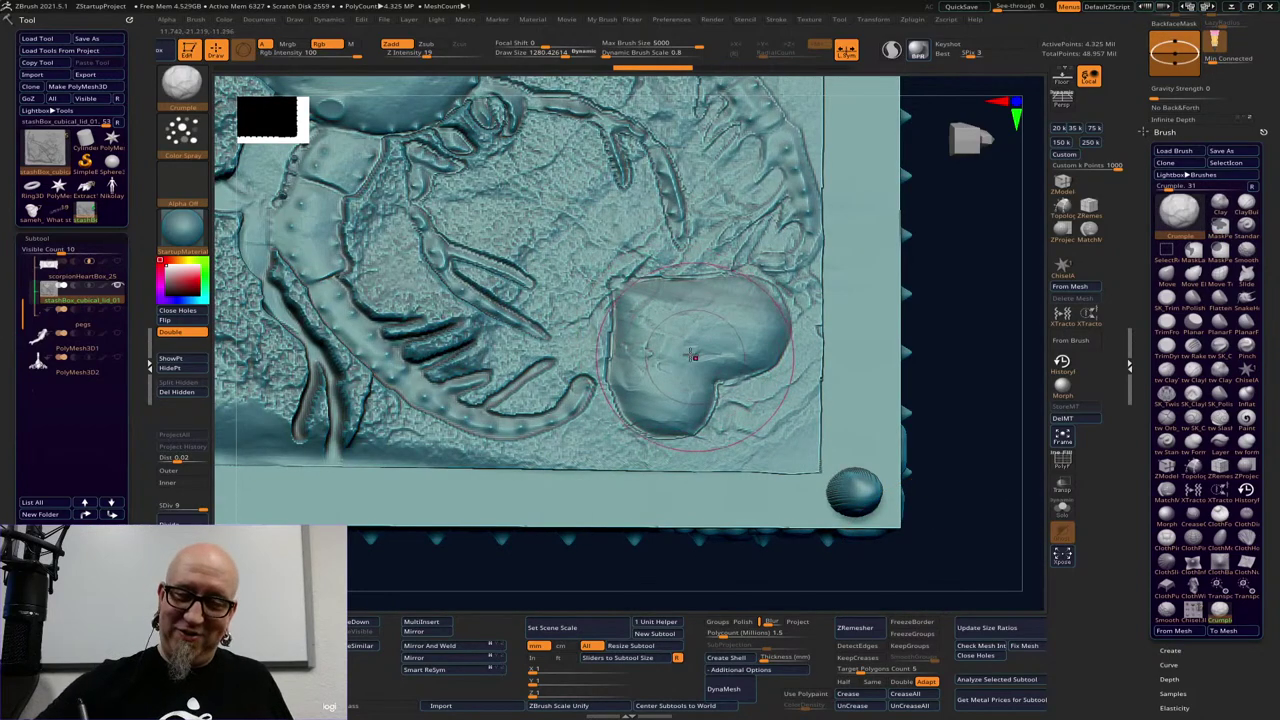
mouse_move(693, 355)
mouse_down()
mouse_move(678, 362)
mouse_move(700, 335)
mouse_move(712, 350)
mouse_up()
mouse_move(700, 342)
mouse_down()
mouse_move(680, 335)
mouse_move(703, 350)
mouse_move(668, 356)
mouse_move(680, 355)
mouse_up()
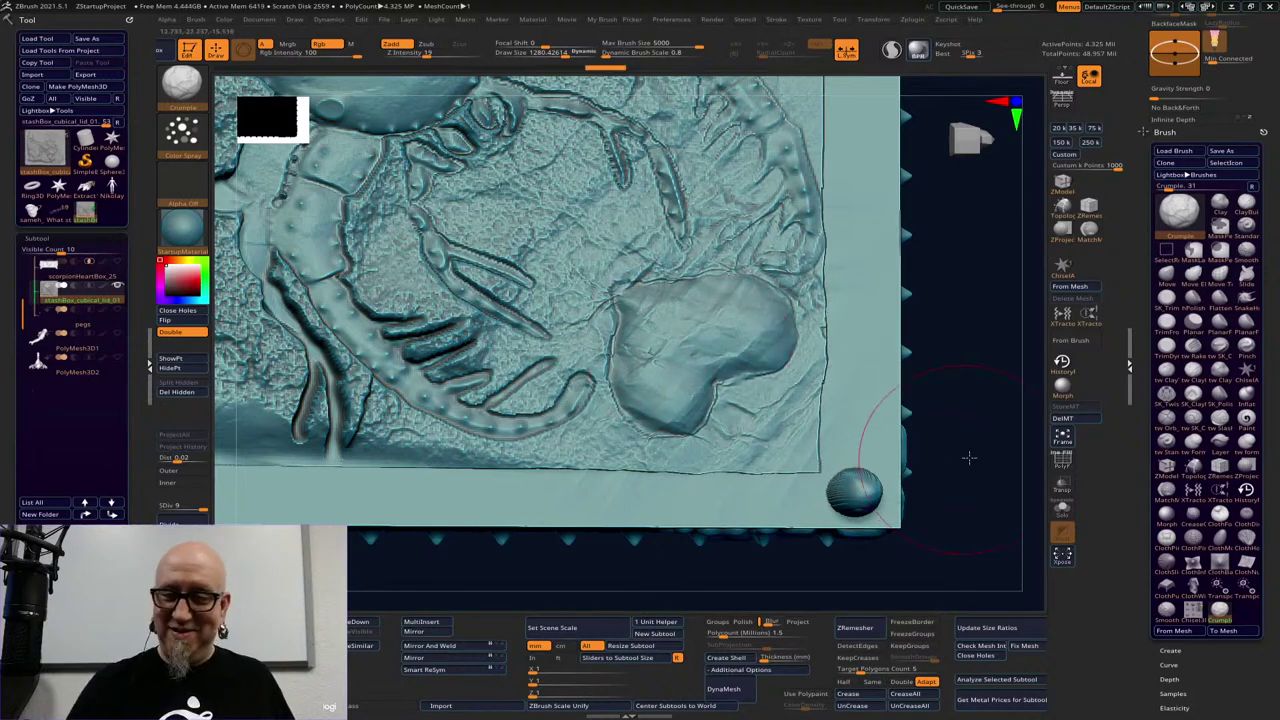
Examine the crumpled heart, the lid's edge from the side and the whole scorpion relief from the front
alt+drag(969, 458, 917, 446)
drag(926, 322, 901, 448)
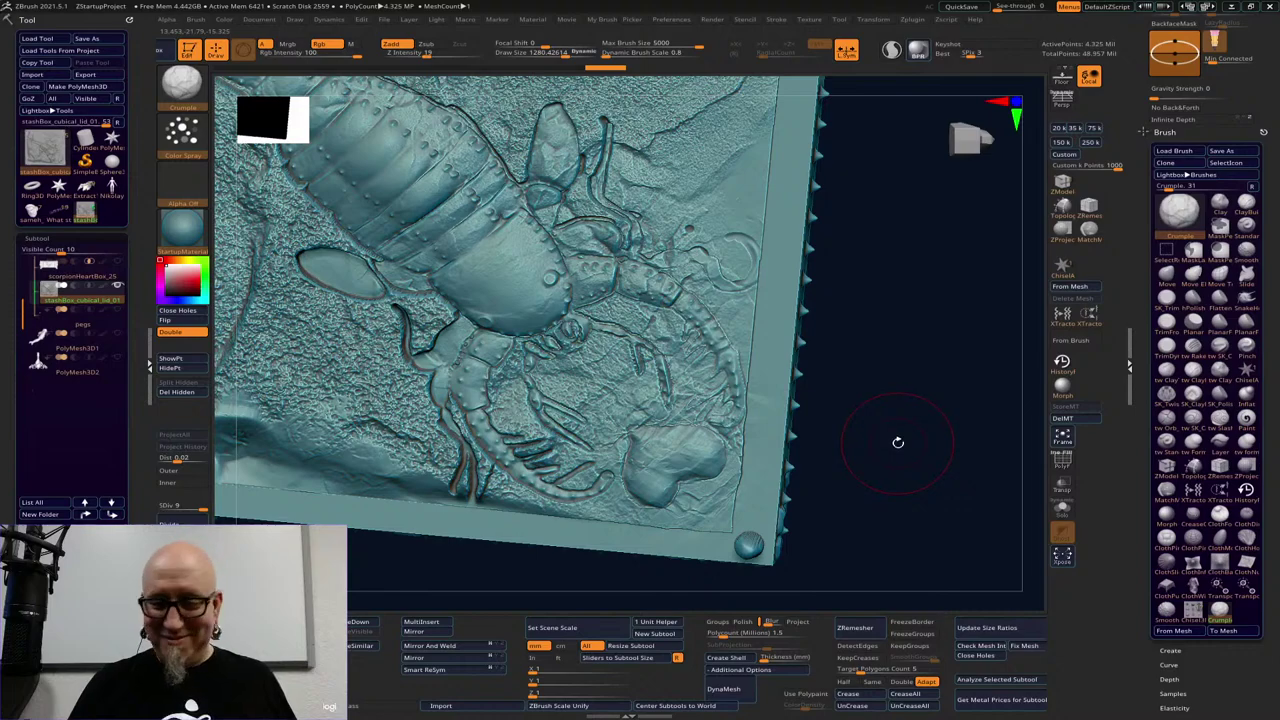
drag(895, 443, 905, 285)
alt+drag(874, 349, 920, 274)
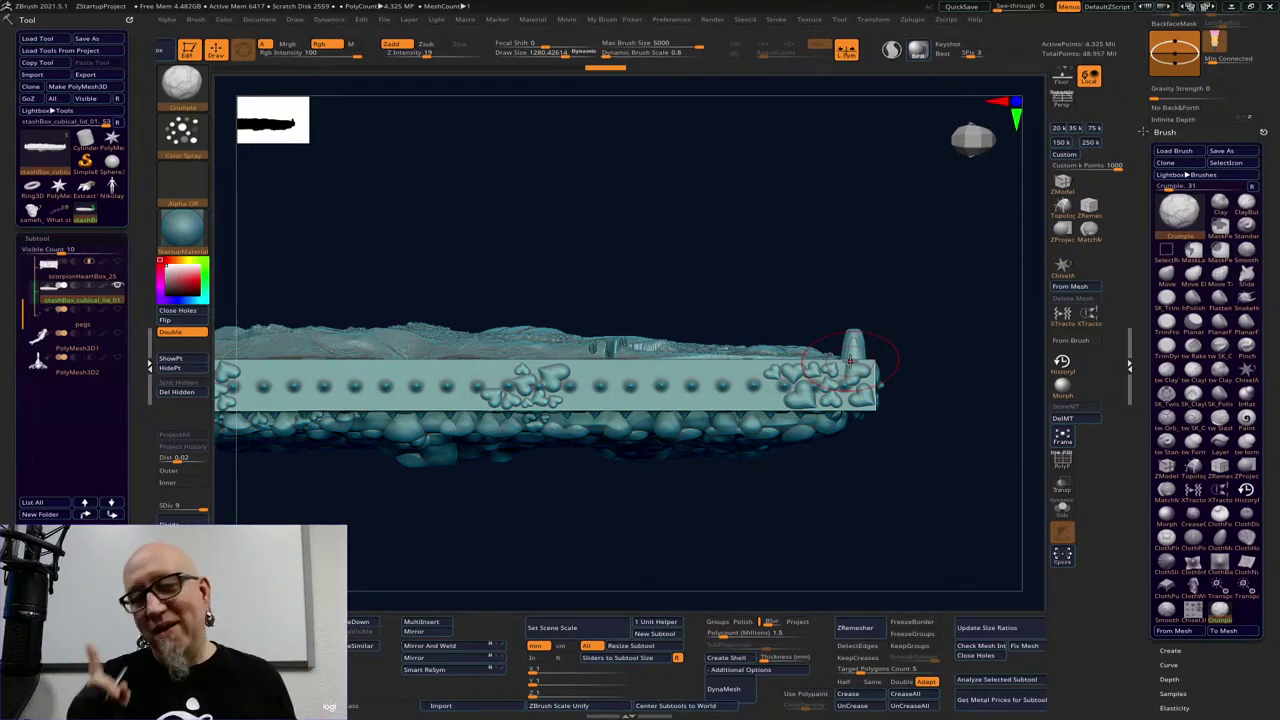
drag(860, 534, 834, 506)
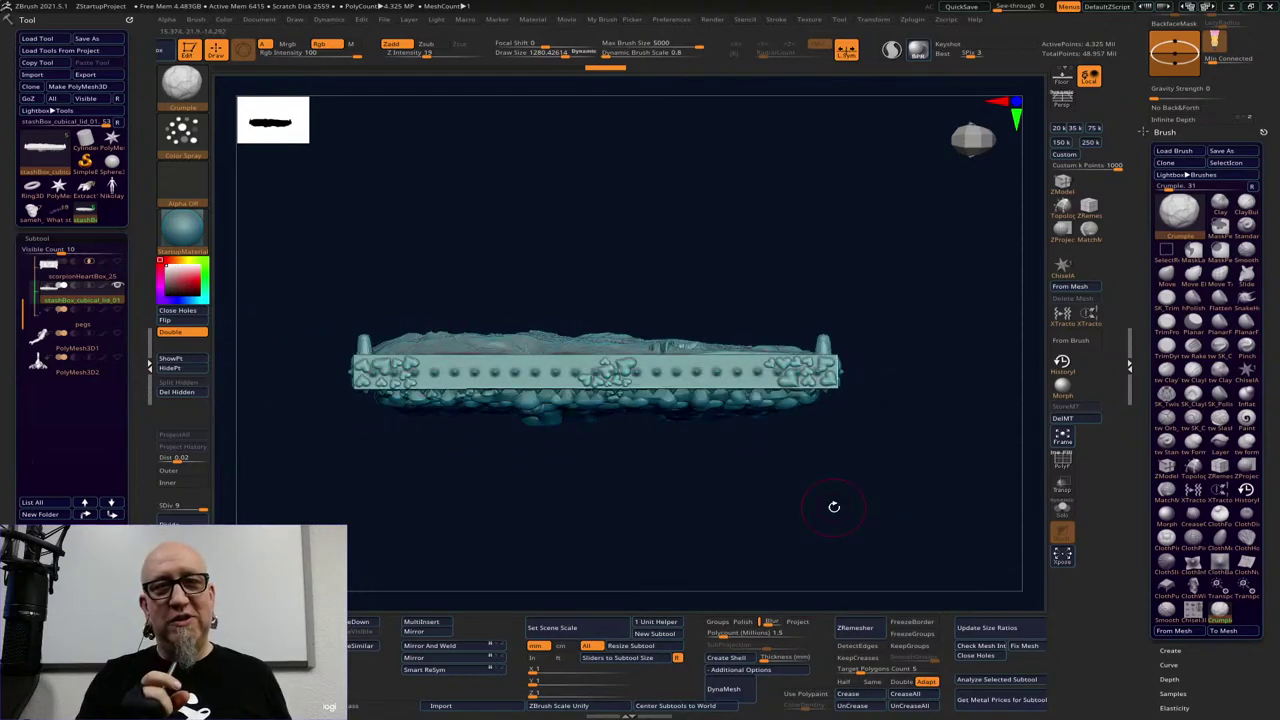
drag(834, 506, 880, 393)
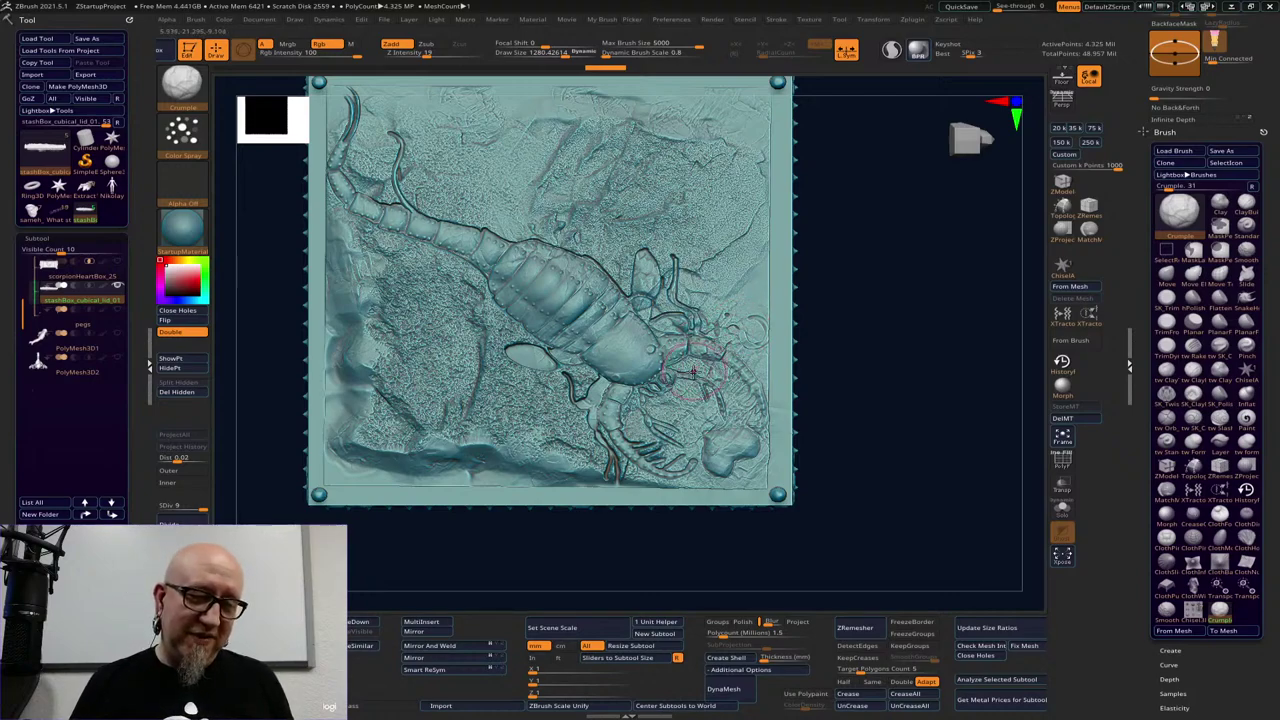
Mask the scorpion's segmented body and head with the MaskPen brush
key(ctrl)
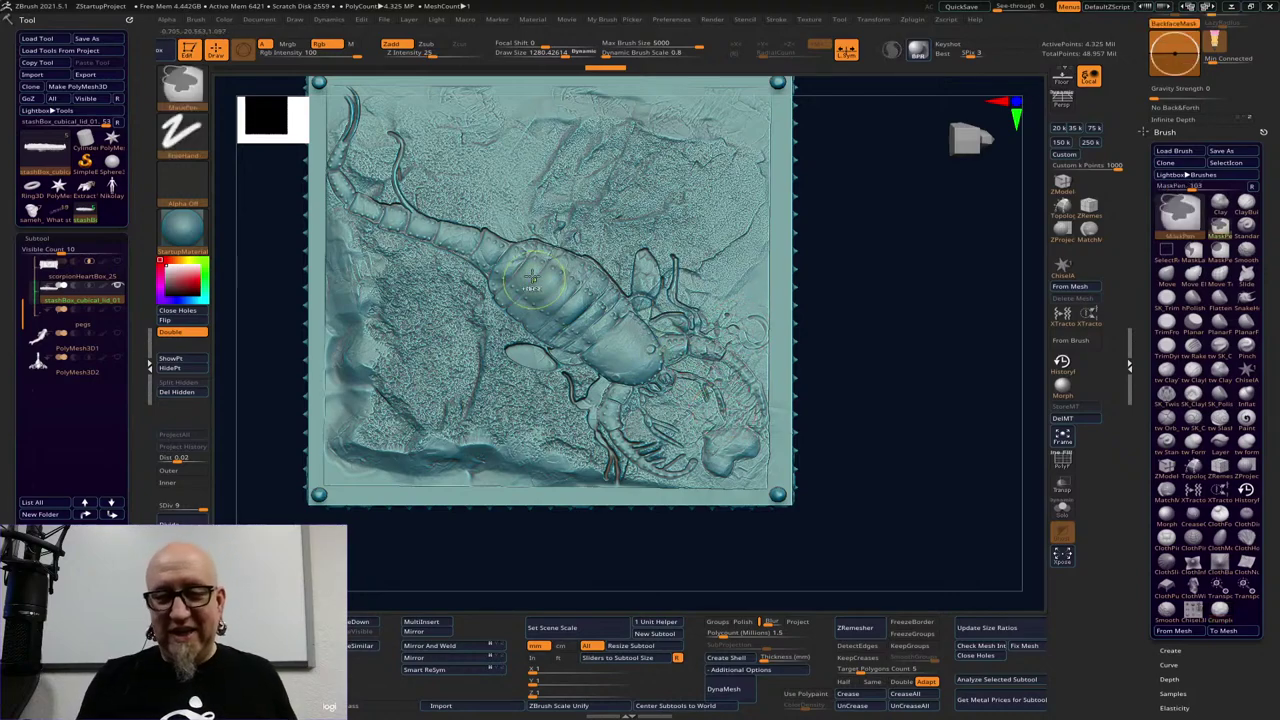
mouse_move(533, 262)
ctrl+mouse_down()
mouse_move(515, 287)
mouse_move(592, 368)
mouse_move(645, 346)
mouse_move(572, 300)
mouse_move(622, 376)
ctrl+mouse_up()
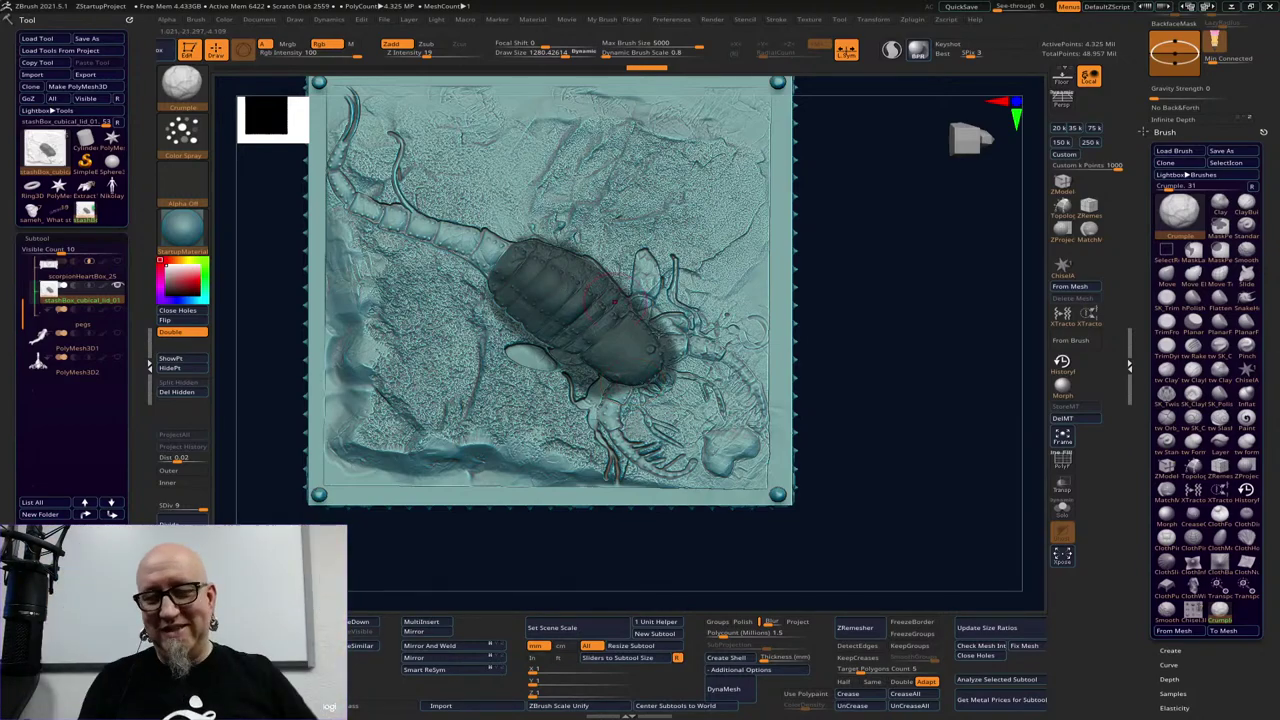
drag(843, 337, 855, 319)
Clear the mask and pull a curved spike out of the scorpion's back with the SnakeHook brush at a draw size of about 643
mouse_move(856, 340)
ctrl+mouse_down()
mouse_move(860, 329)
mouse_move(877, 380)
mouse_move(917, 359)
ctrl+mouse_up()
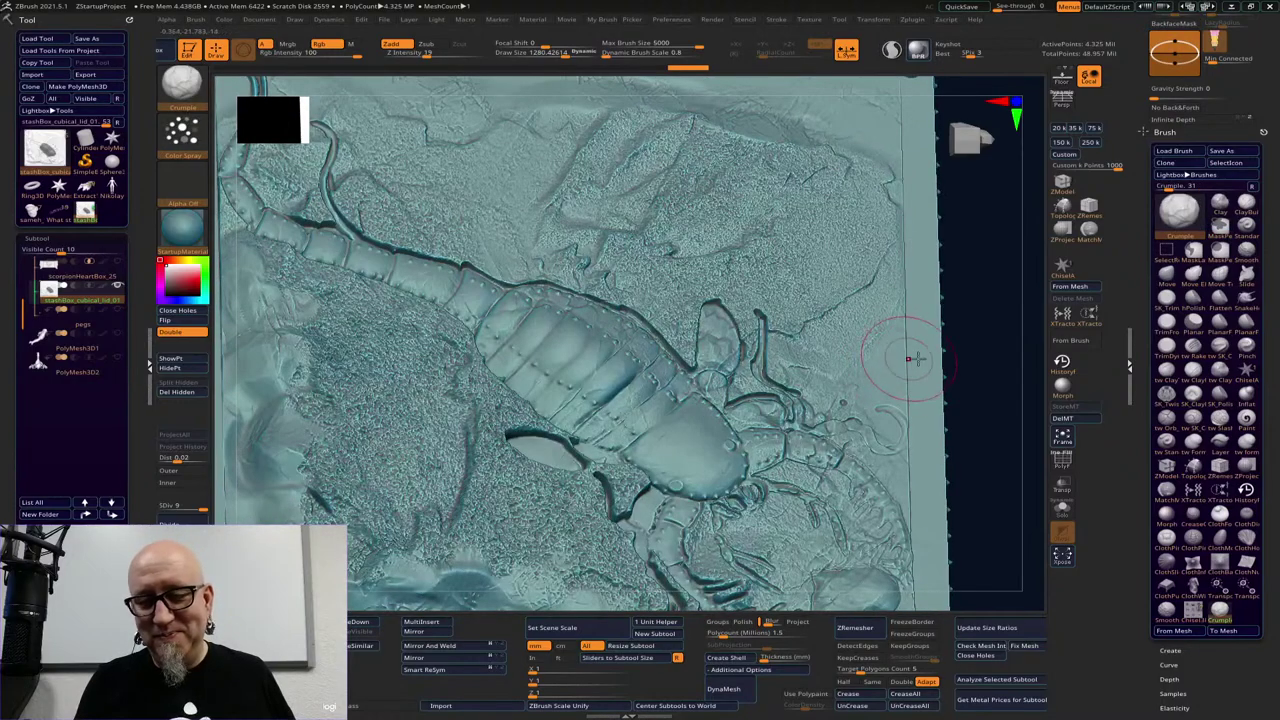
click(1247, 297)
key(space)
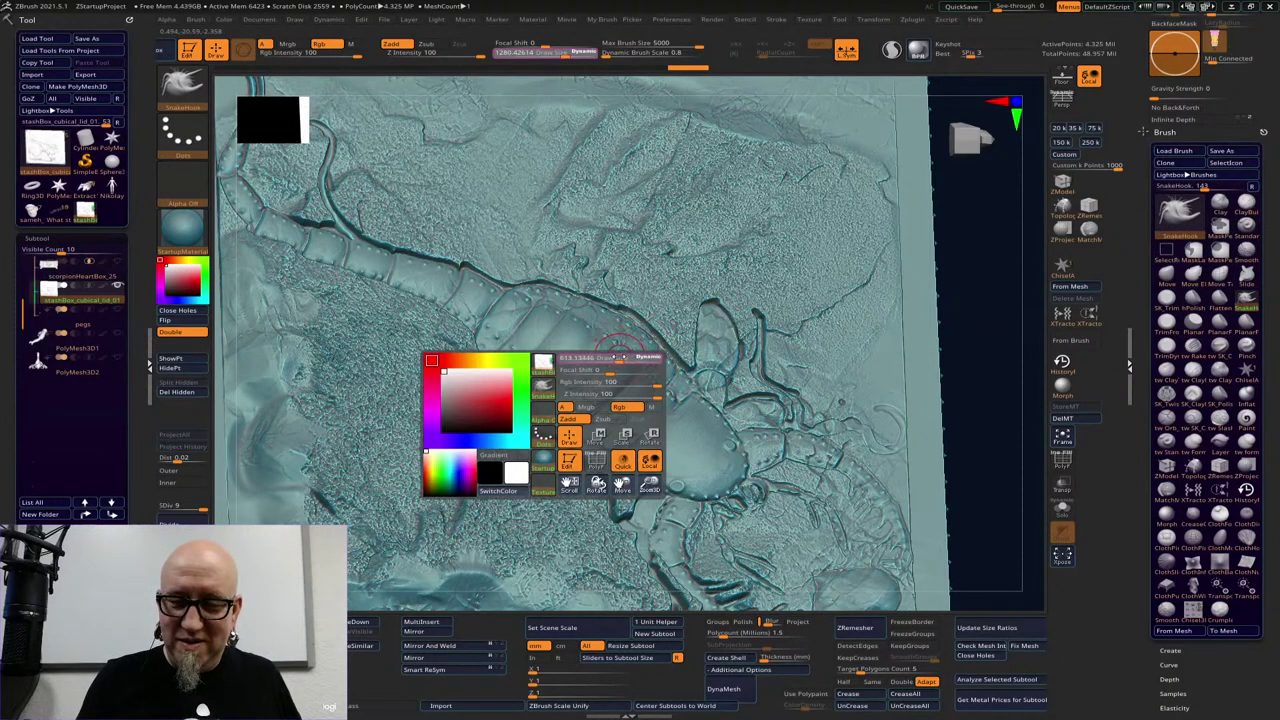
drag(620, 356, 665, 296)
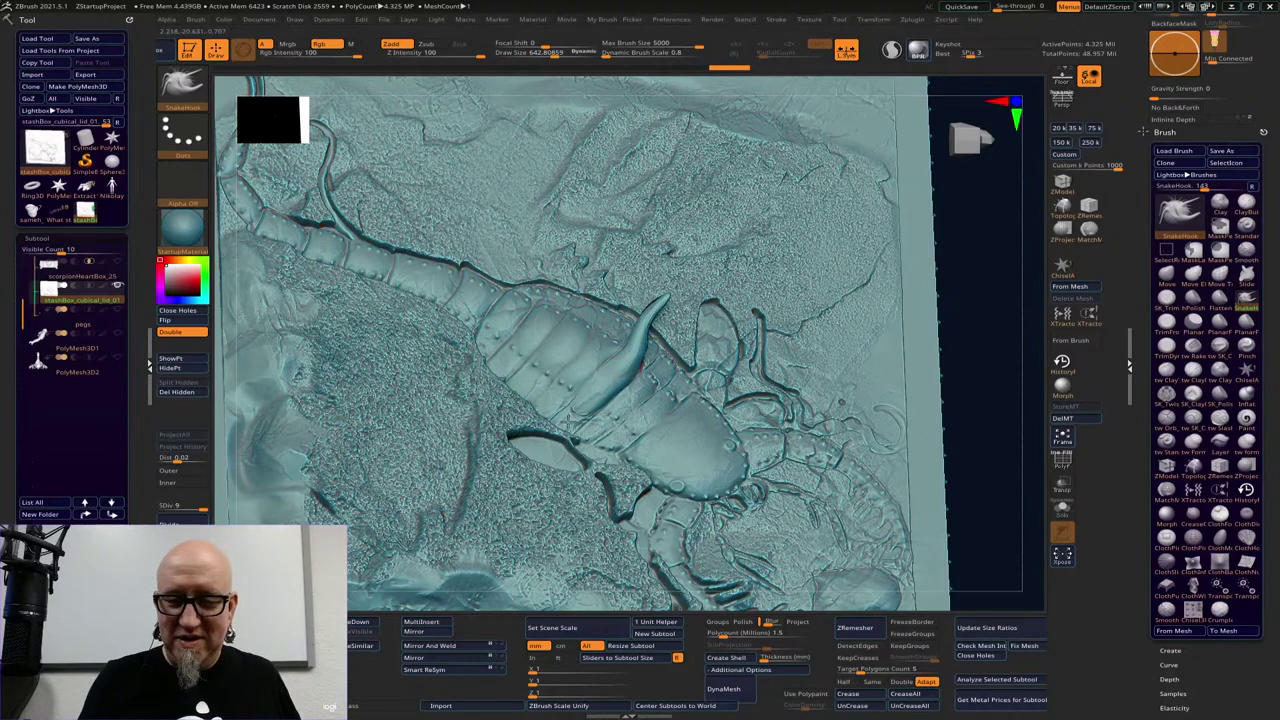
Pull further spikes from the middle and side edge of the scorpion's body with the SnakeHook brush
drag(972, 322, 988, 225)
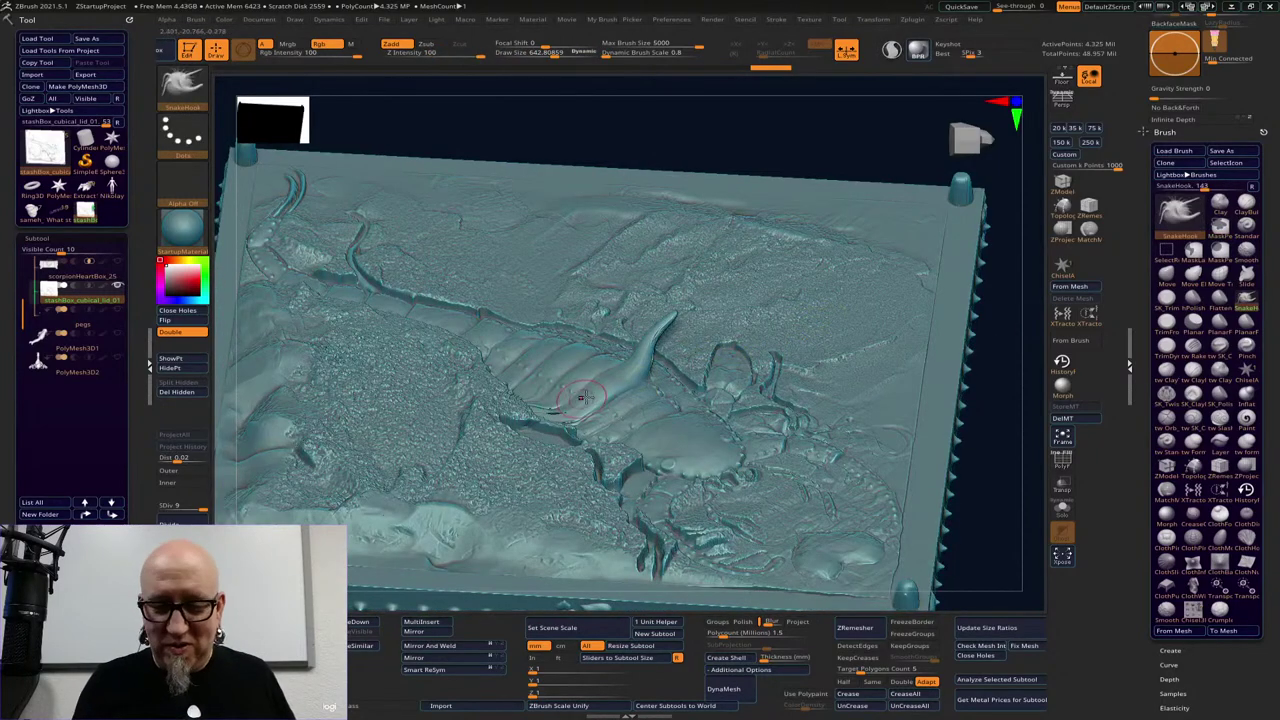
mouse_move(585, 397)
mouse_down()
mouse_move(505, 388)
mouse_move(672, 378)
mouse_move(712, 348)
mouse_move(540, 412)
mouse_up()
drag(650, 408, 722, 372)
drag(611, 429, 569, 449)
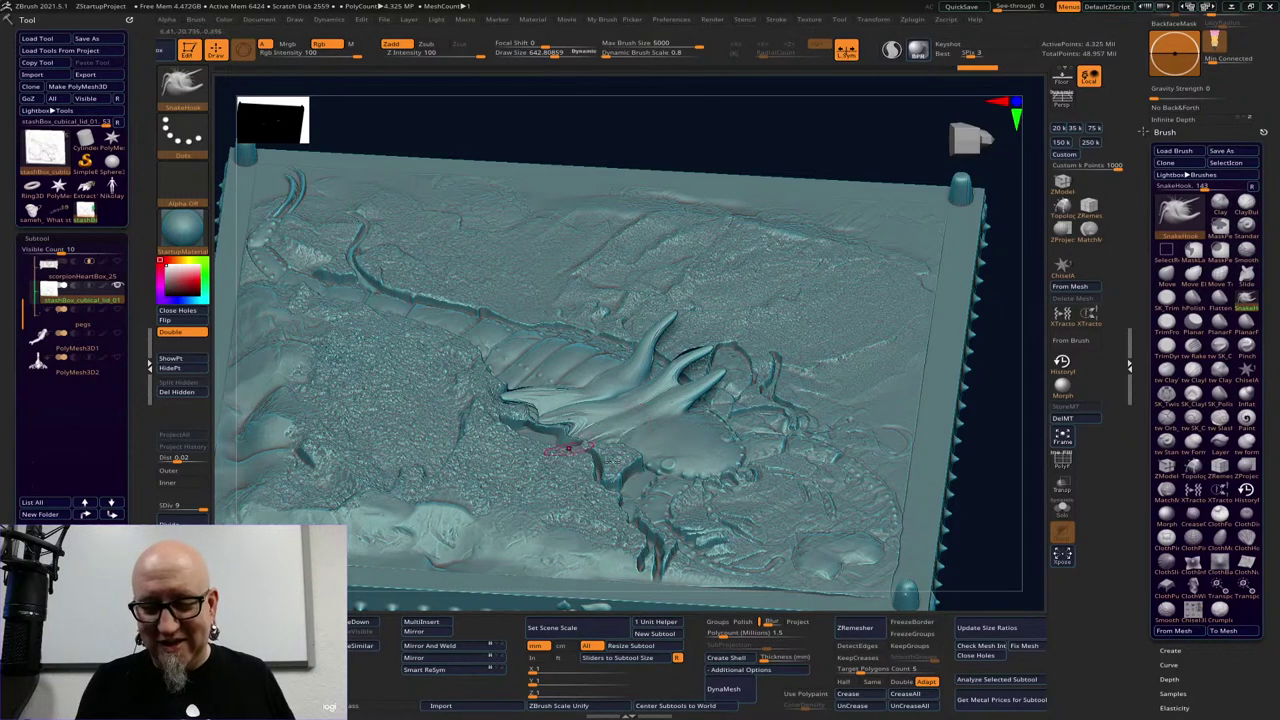
drag(980, 340, 980, 440)
Undo the SnakeHook spikes and the mask clearing to restore the mask over the scorpion's body
key(ctrl)
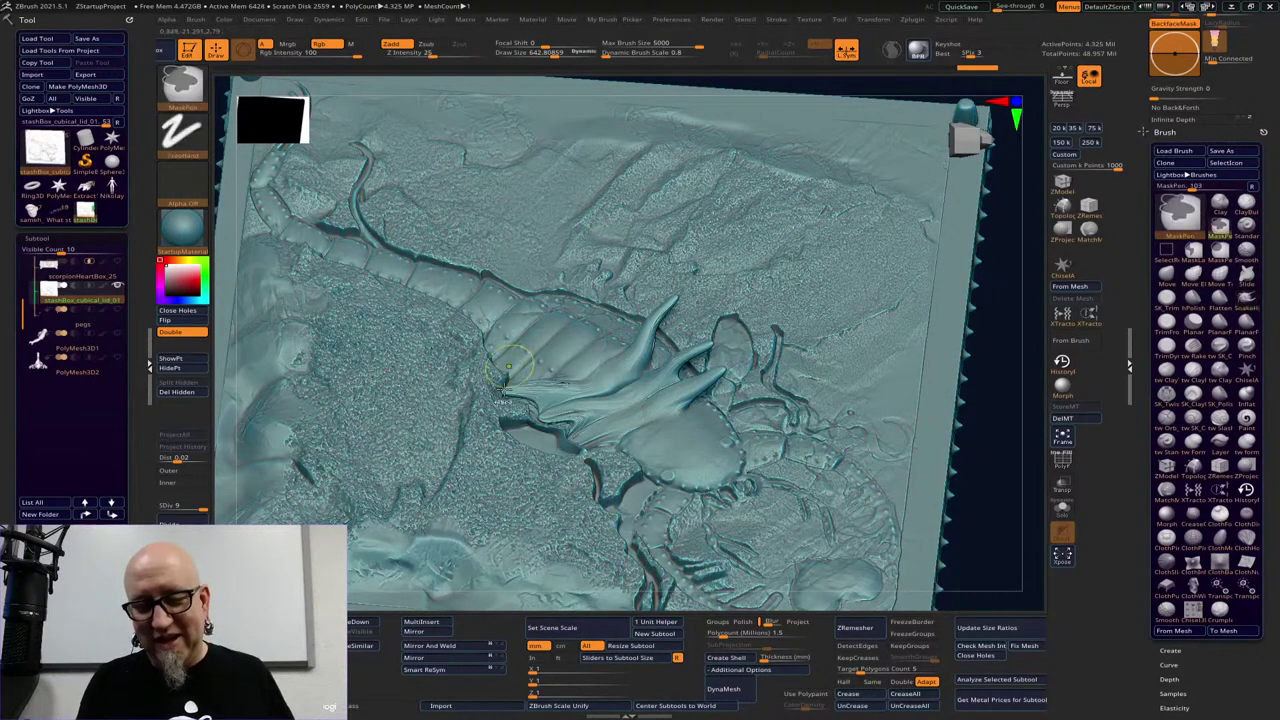
key(ctrl+z)
key(ctrl+z)
key(ctrl+z)
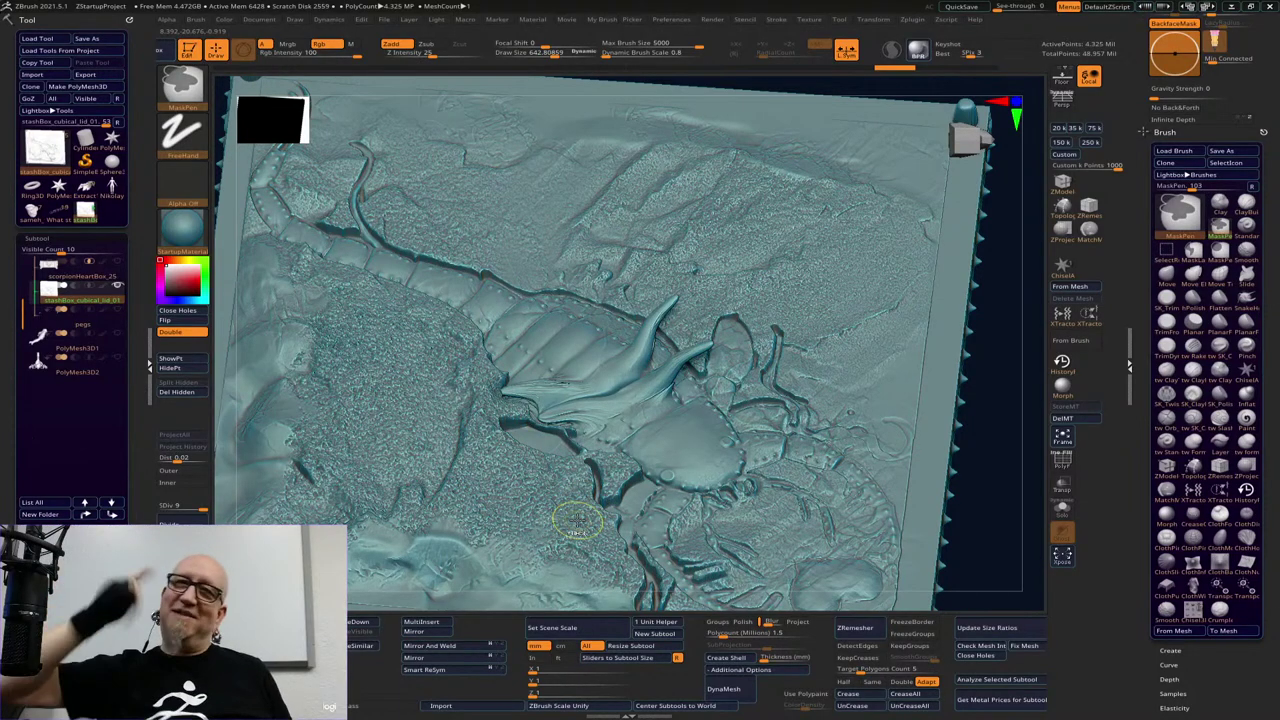
key(ctrl+z)
key(ctrl+z)
key(ctrl+z)
key(ctrl+z)
key(ctrl+z)
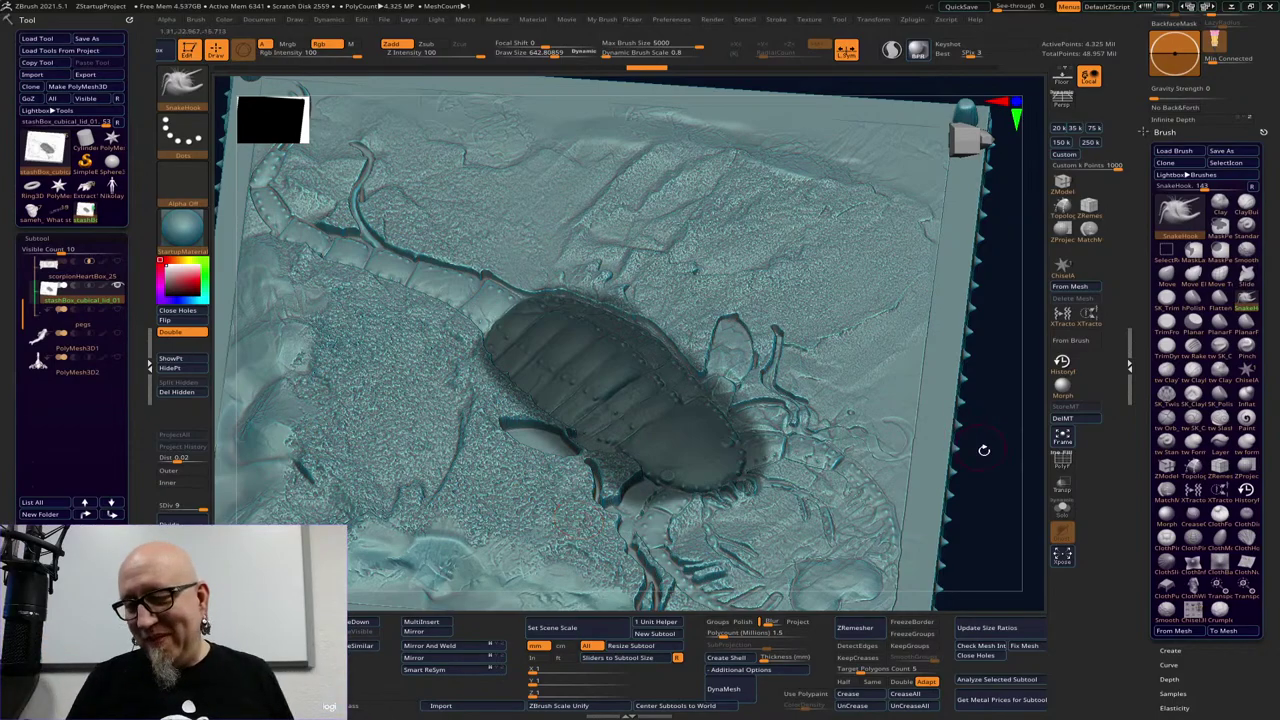
drag(984, 450, 899, 388)
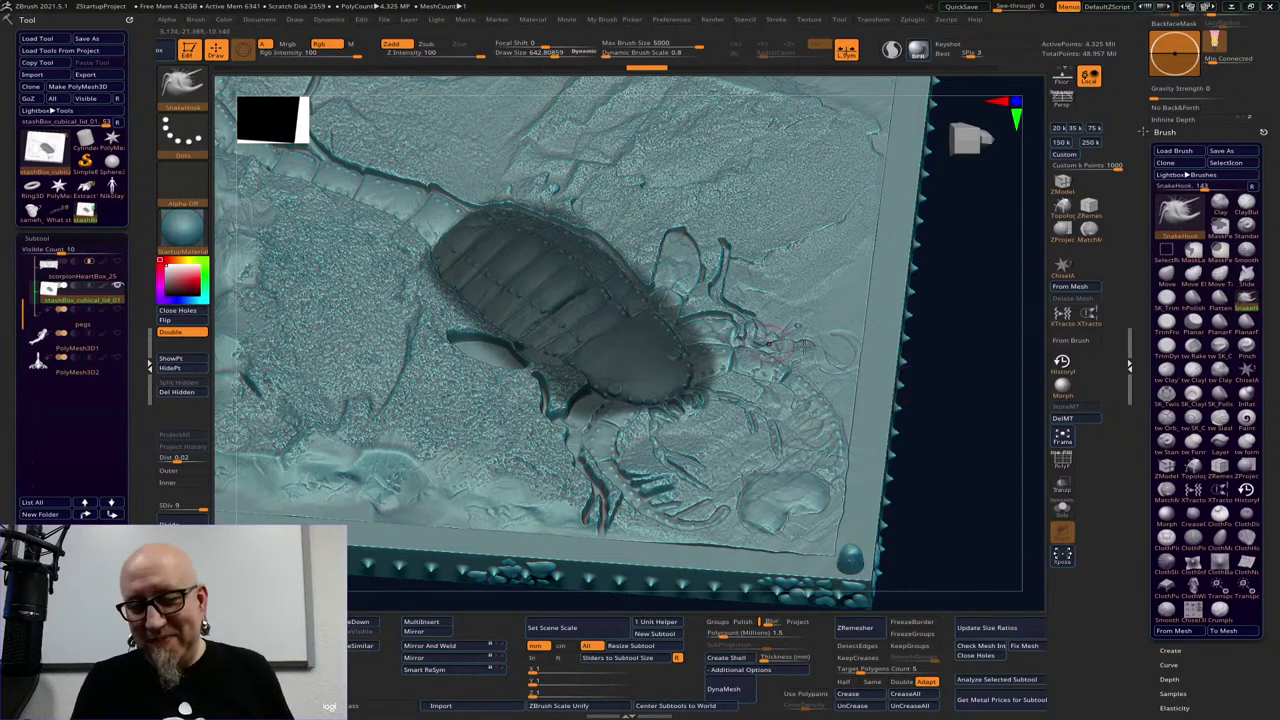
alt+drag(944, 390, 910, 393)
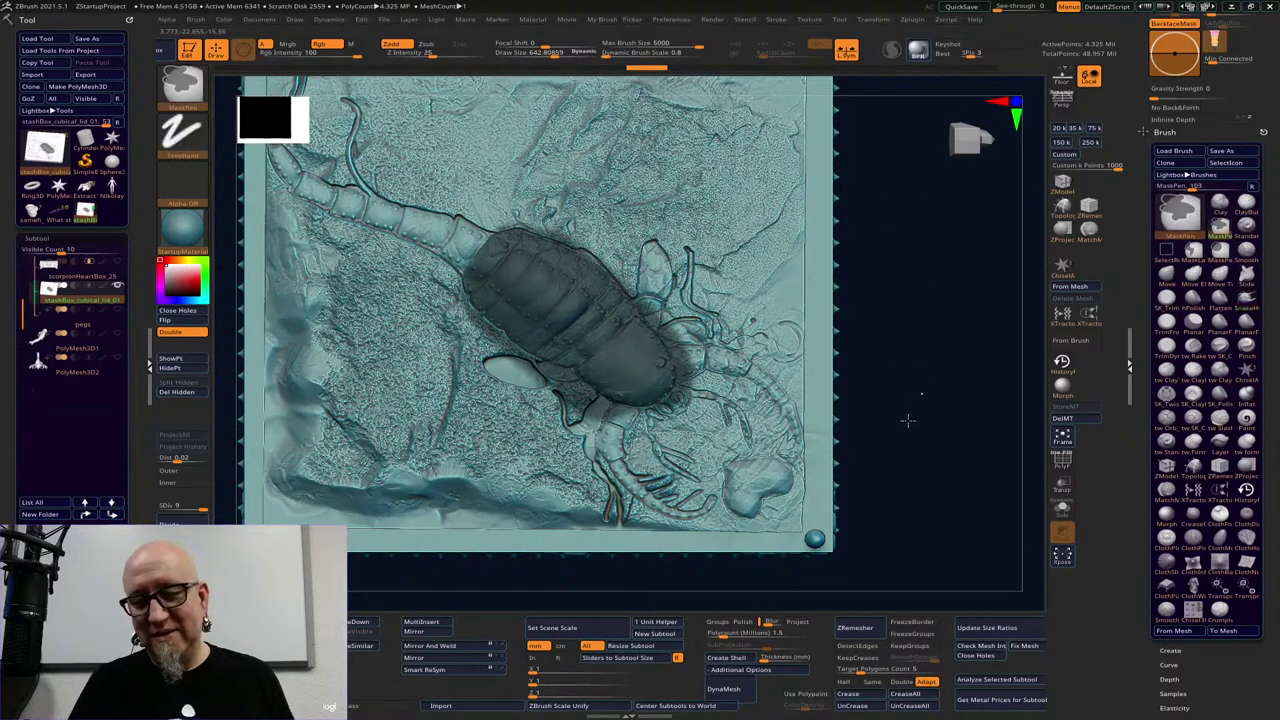
mouse_move(894, 440)
mouse_down()
mouse_move(903, 386)
mouse_move(900, 428)
mouse_move(913, 412)
mouse_up()
Switch to Chrome and search Google for "tilibite" in a new tab
key(super)
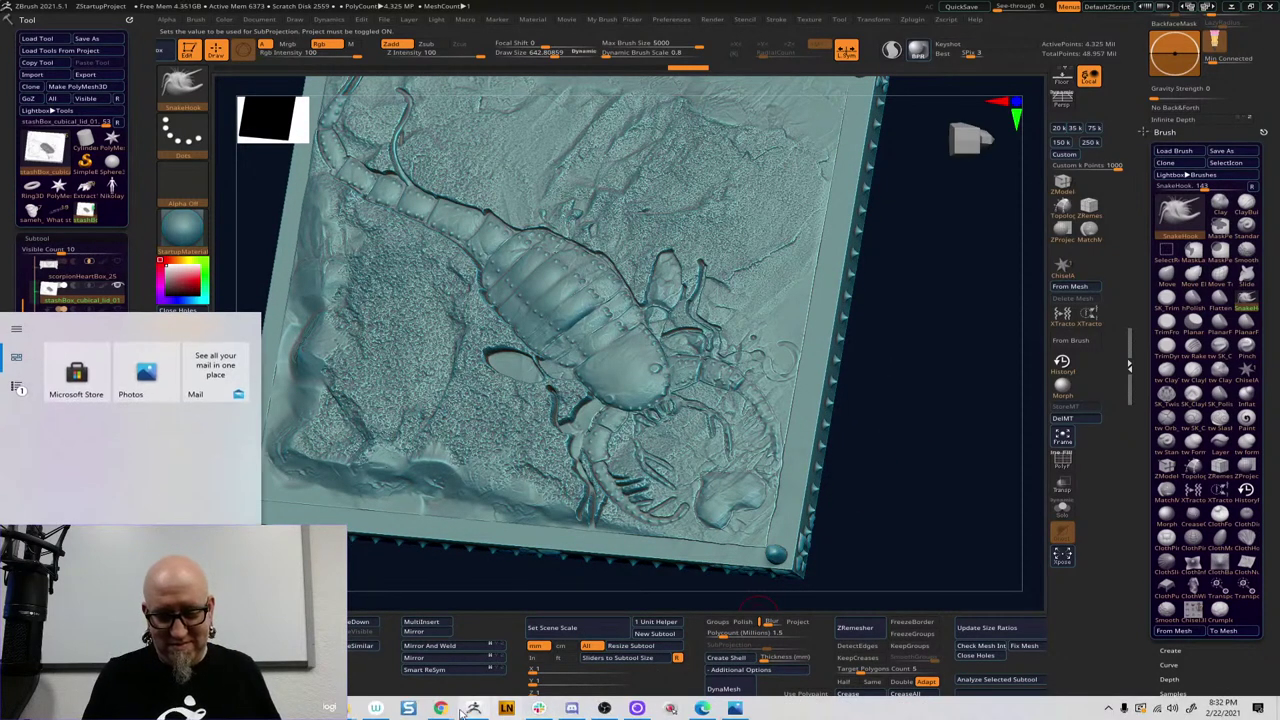
mouse_move(441, 708)
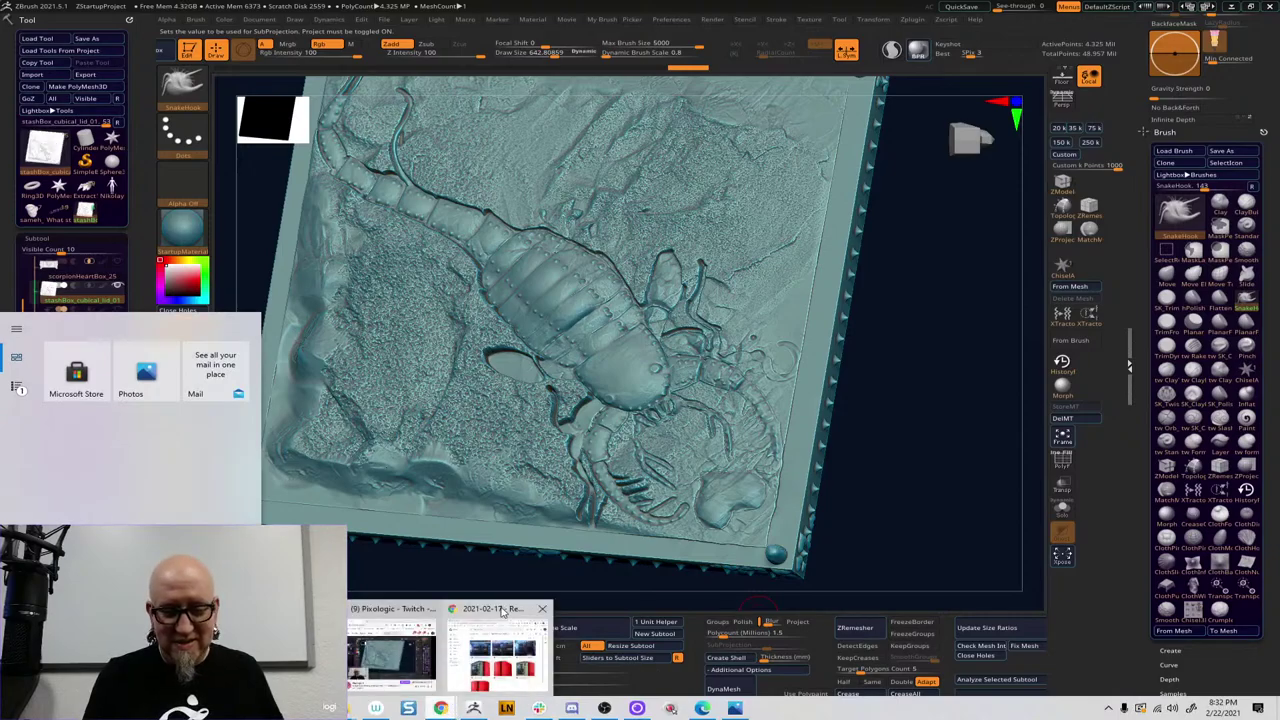
click(497, 652)
click(862, 51)
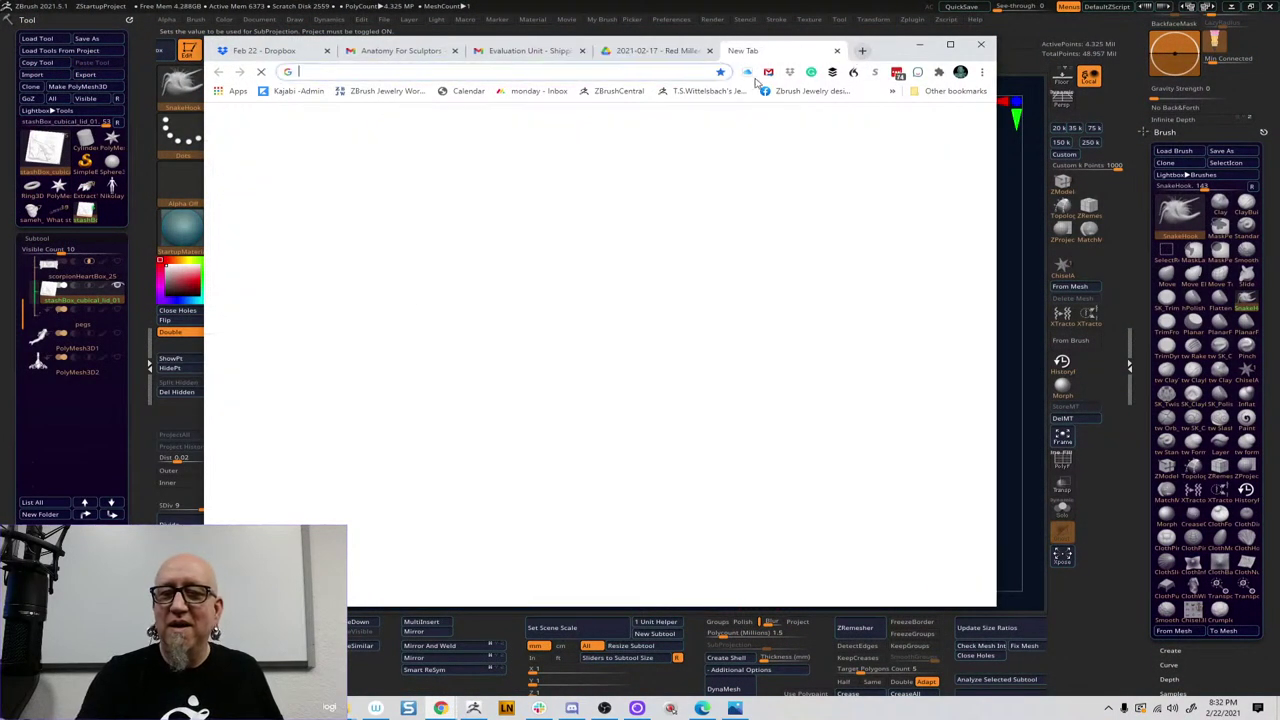
click(558, 291)
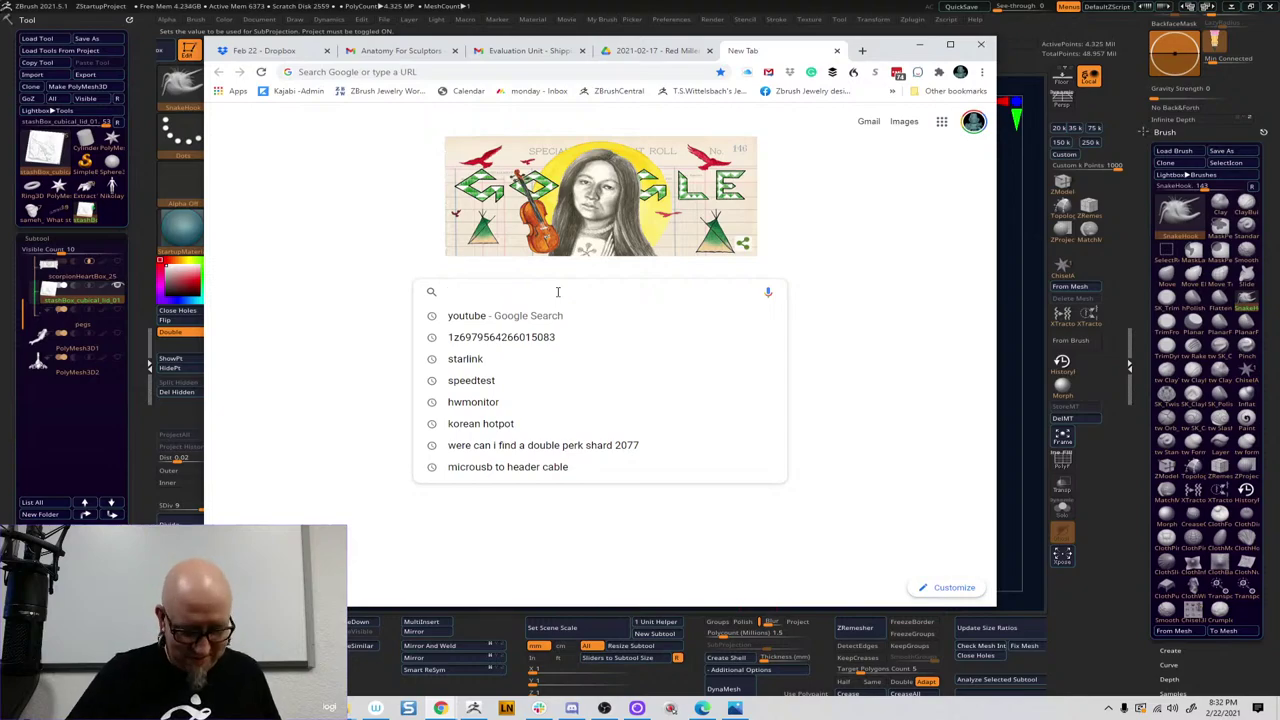
text(tili)
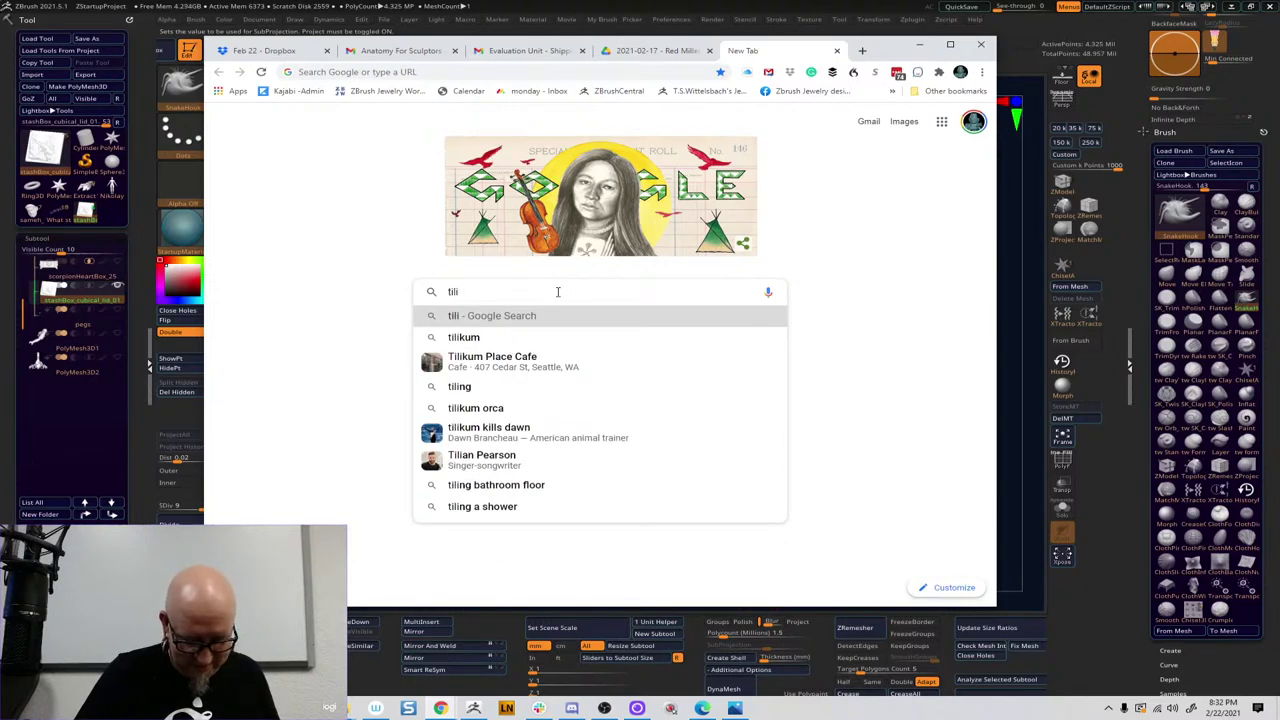
text(bite)
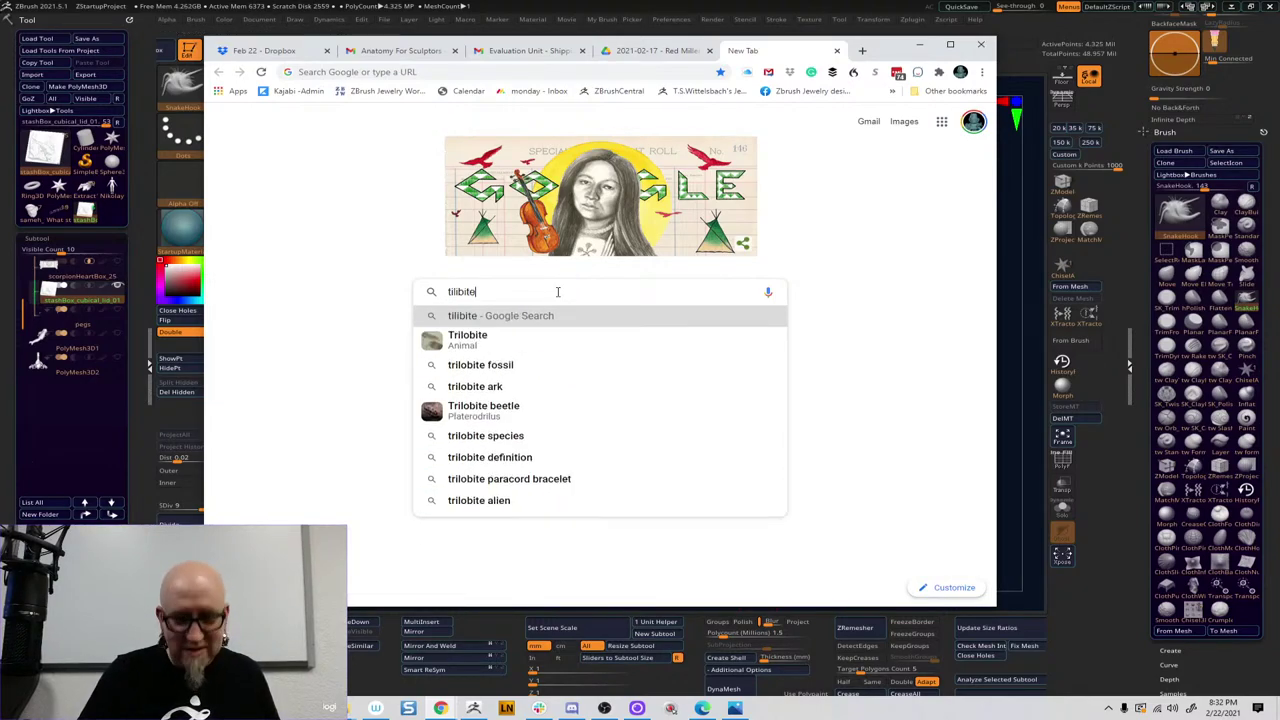
key(Return)
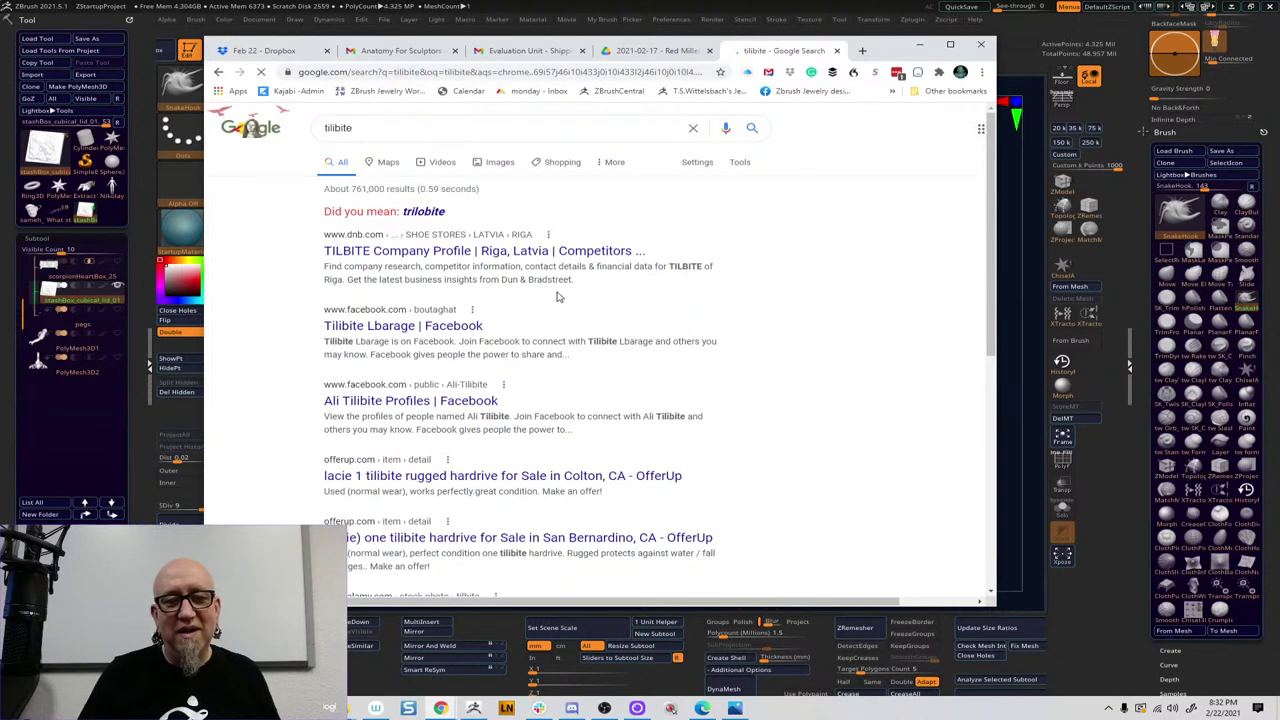
Correct the Google search to the suggested spelling "trilobite" and show its image results
click(500, 162)
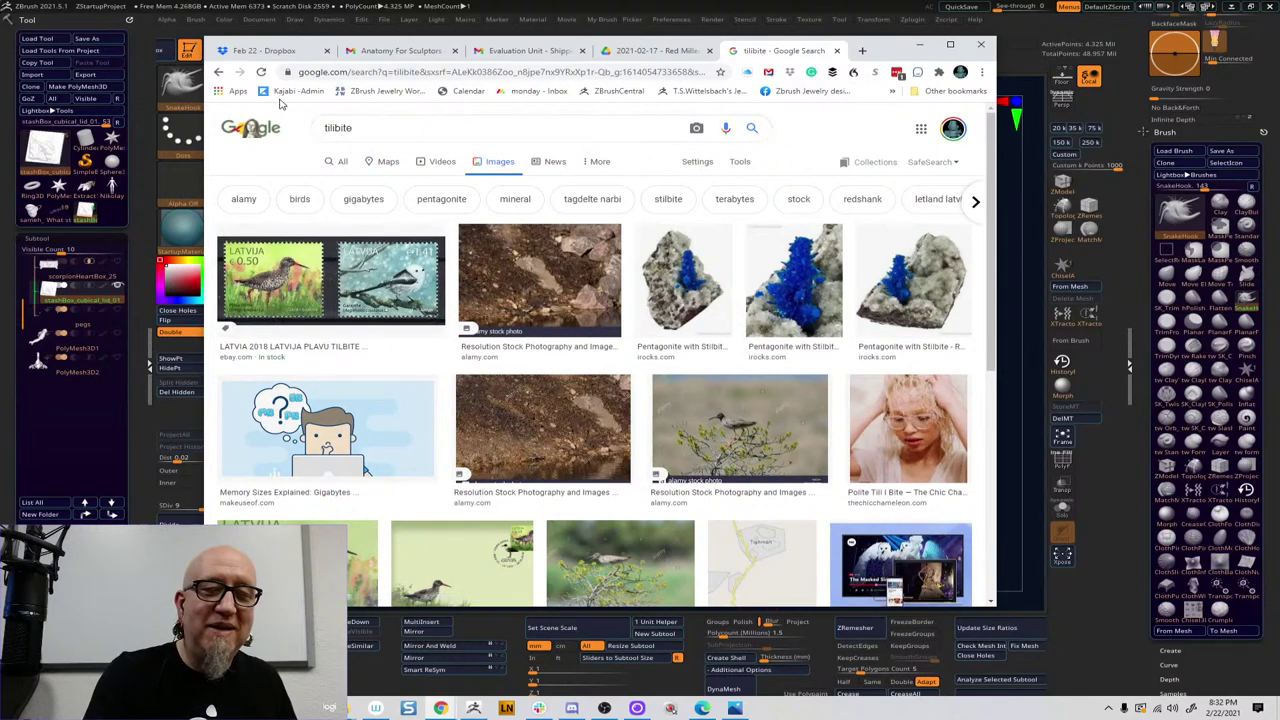
click(218, 73)
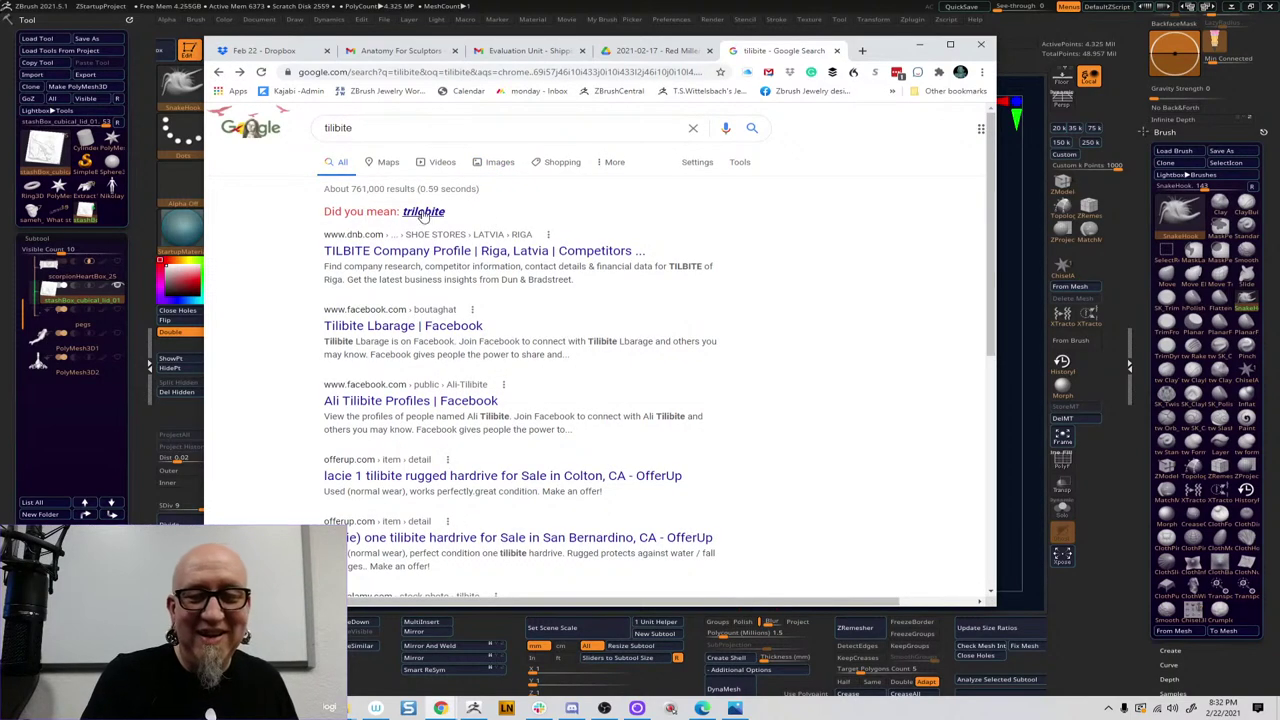
click(424, 212)
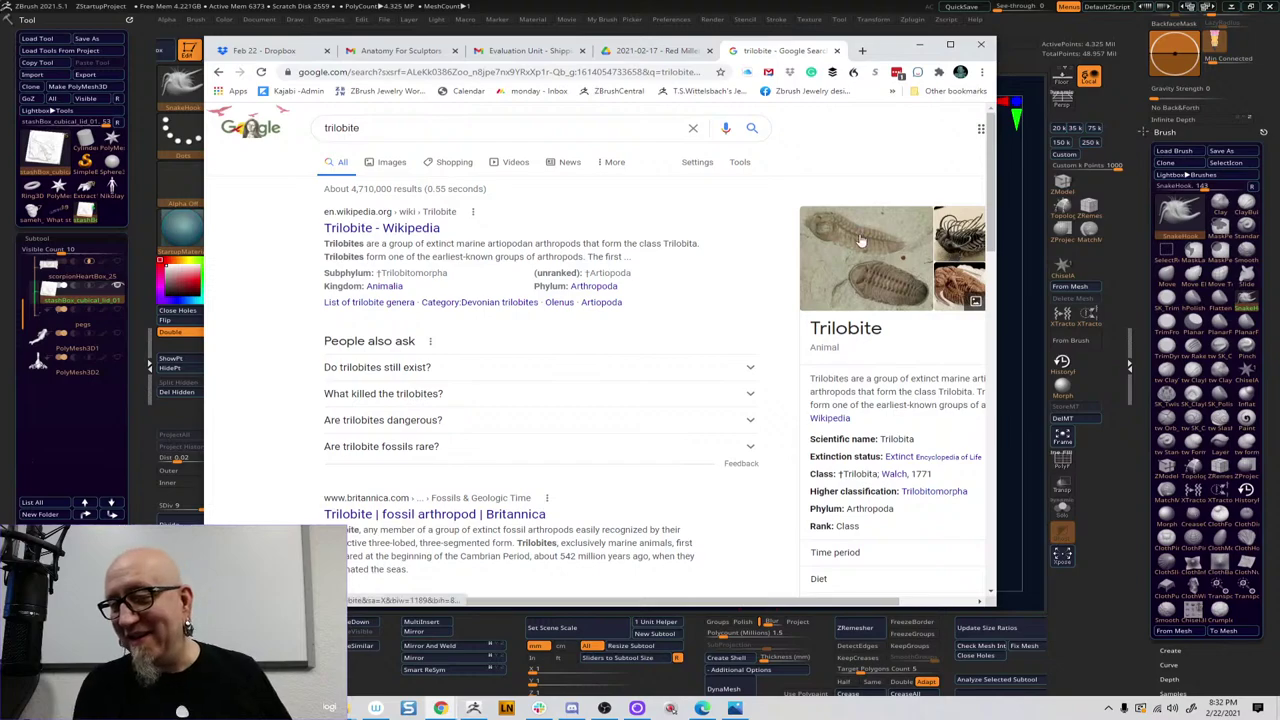
click(391, 163)
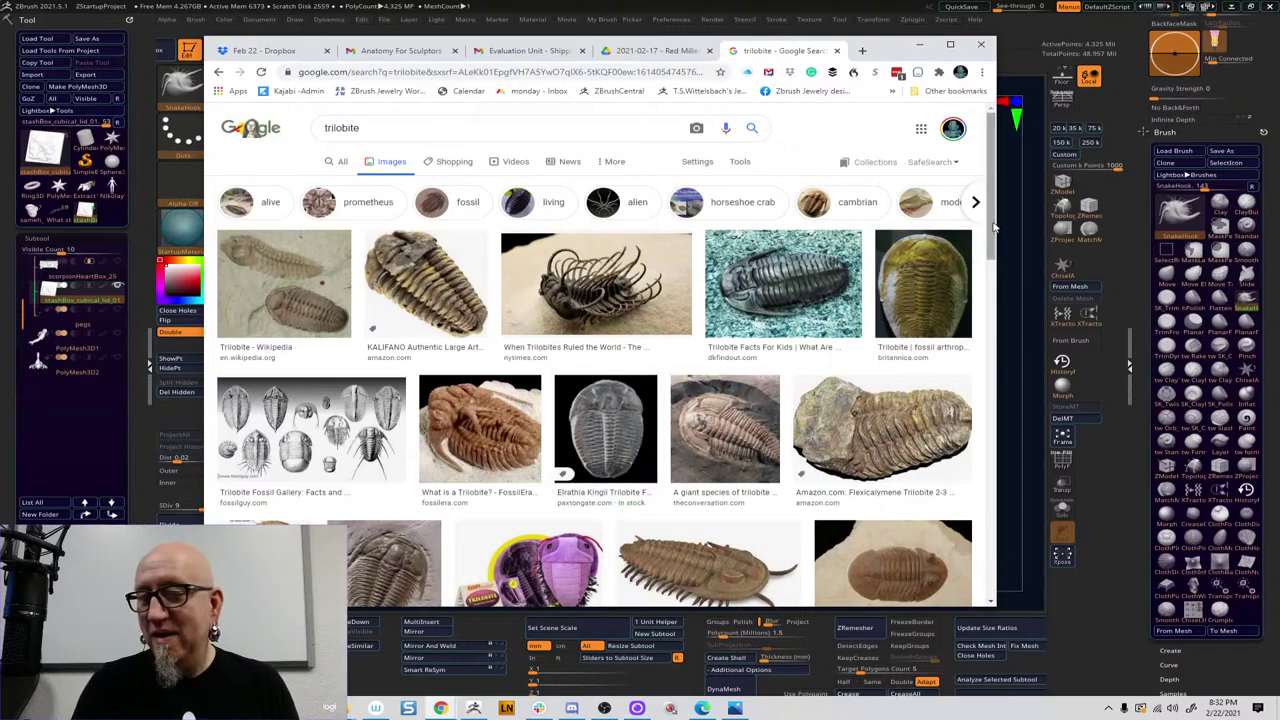
Browse the trilobite image results and preview the Wikipedia picture of a trilobite with a trident, along with its related images
drag(990, 222, 981, 353)
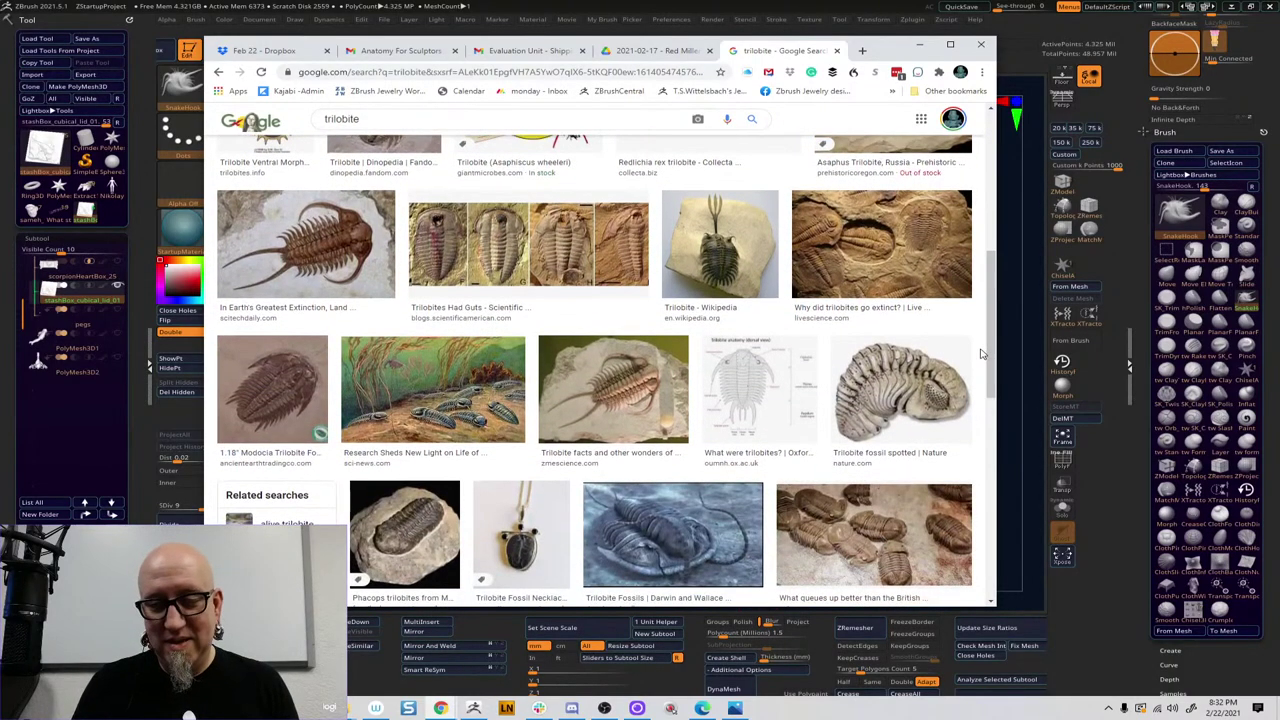
click(733, 272)
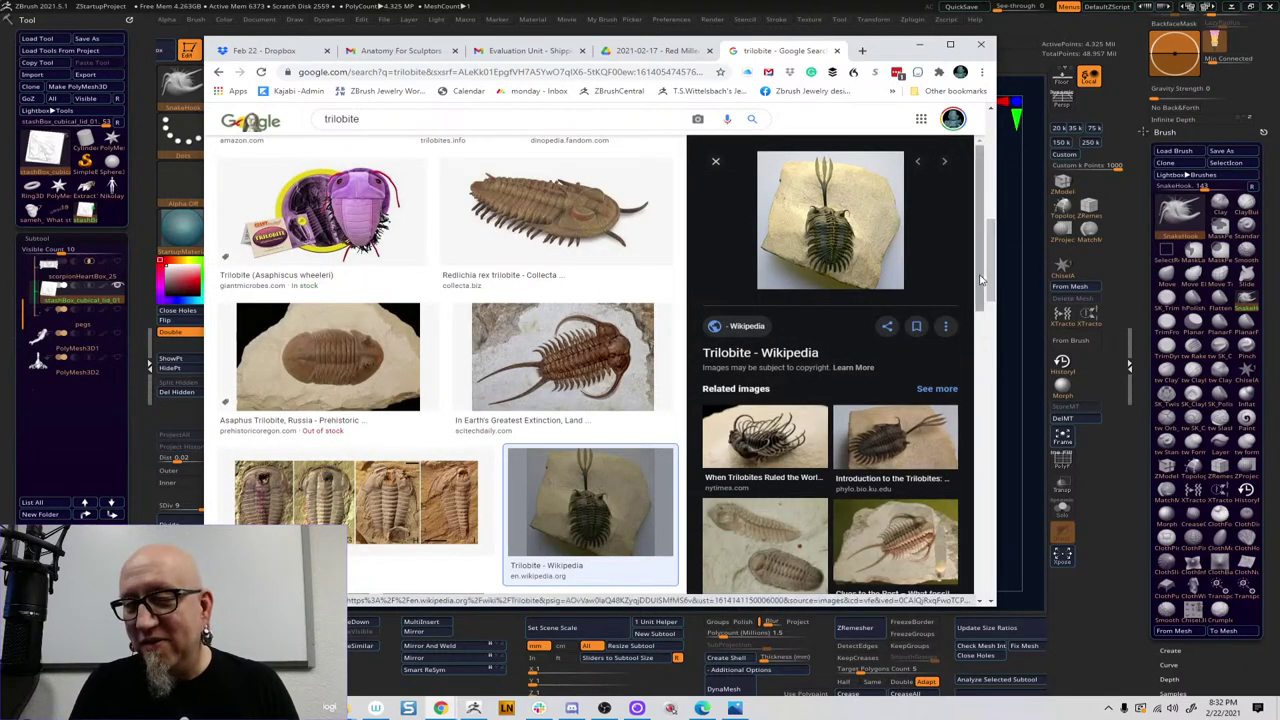
scroll(980, 295, down, 1)
scroll(988, 267, up, 1)
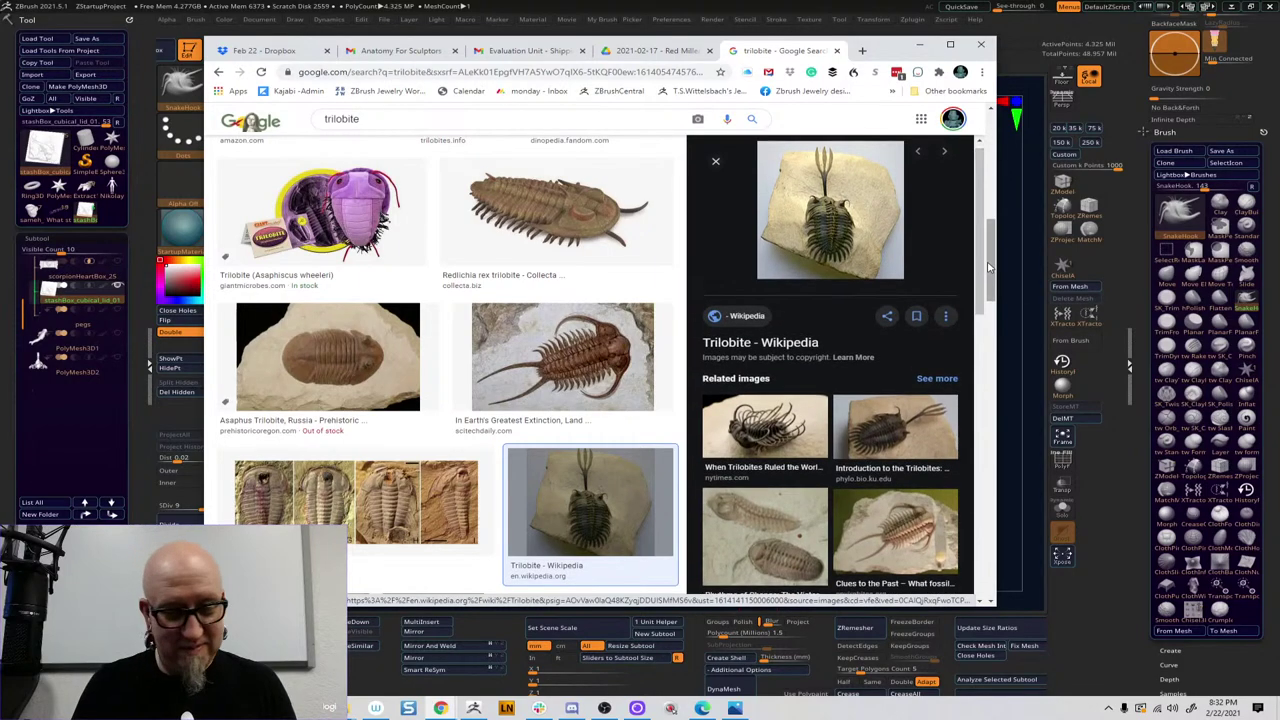
drag(992, 268, 978, 355)
scroll(968, 338, down, 3)
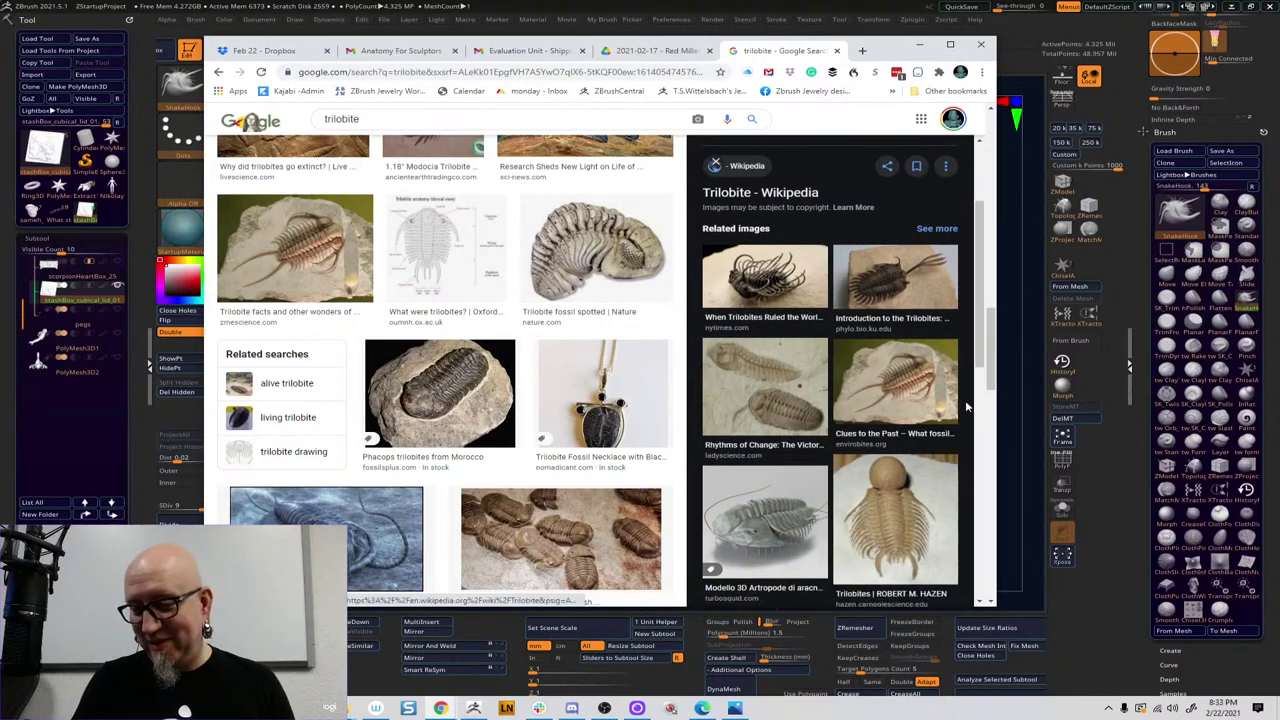
Follow the related images from the trilobite with a round head to the HOPLOLICHAS PLAUTINI picture and open its eBay listing
click(913, 522)
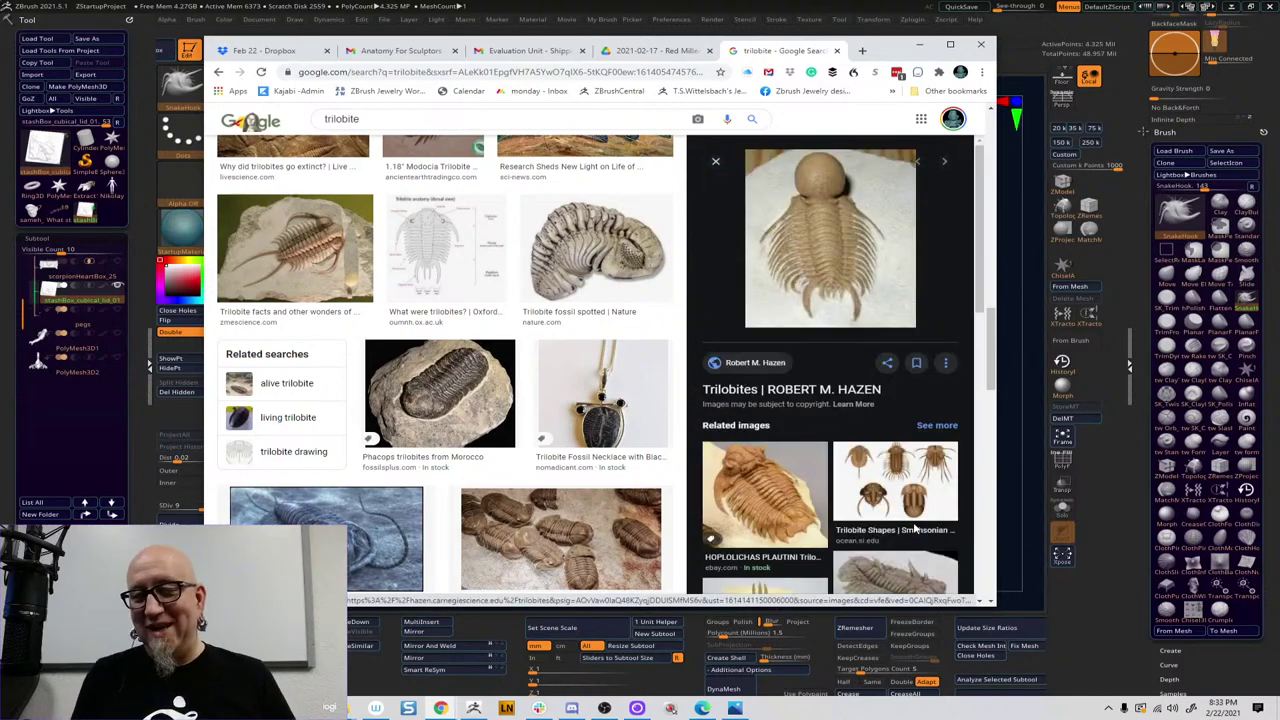
click(763, 485)
click(783, 203)
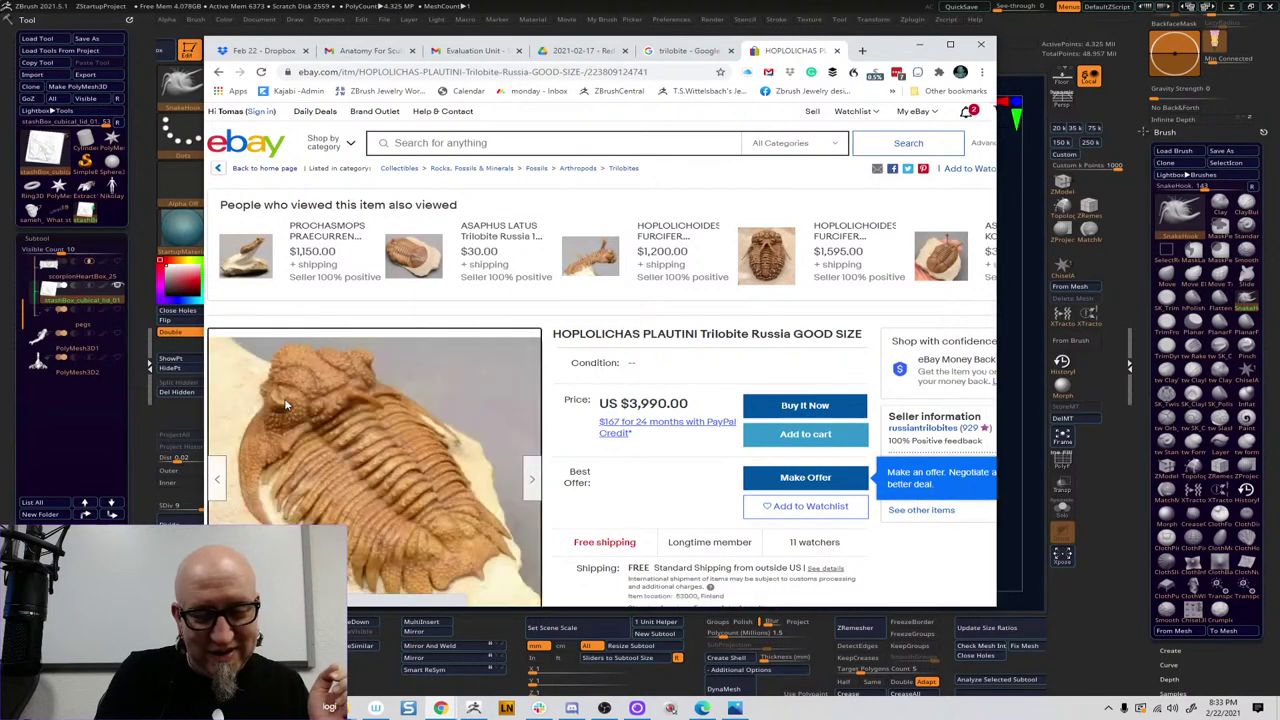
Examine the enlarged photos of the HOPLOLICHAS PLAUTINI trilobite and return to the listing
click(285, 403)
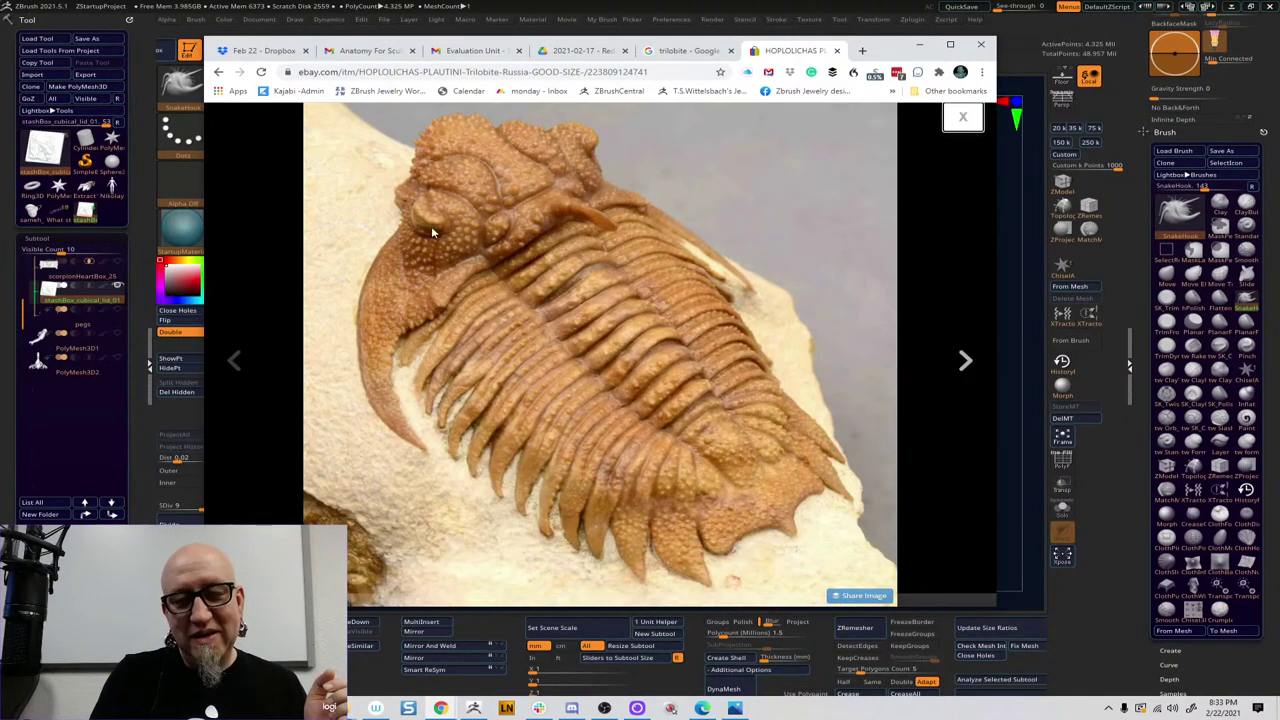
mouse_move(770, 600)
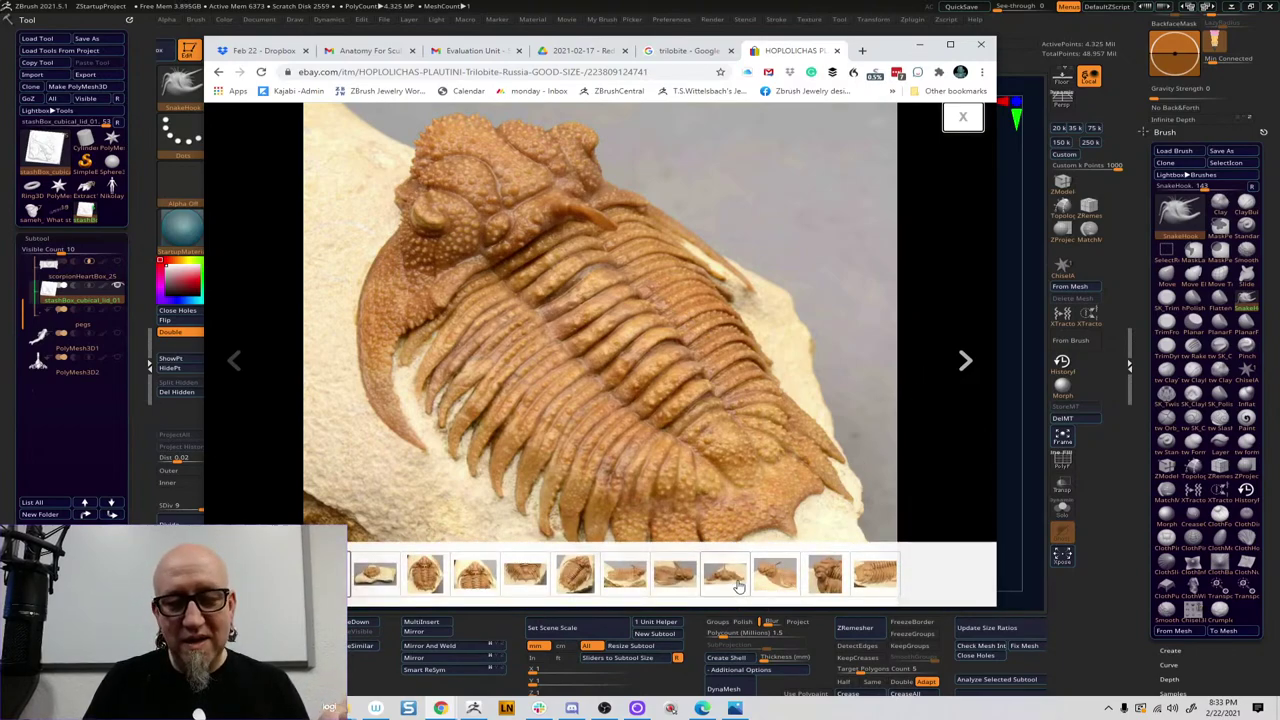
click(965, 362)
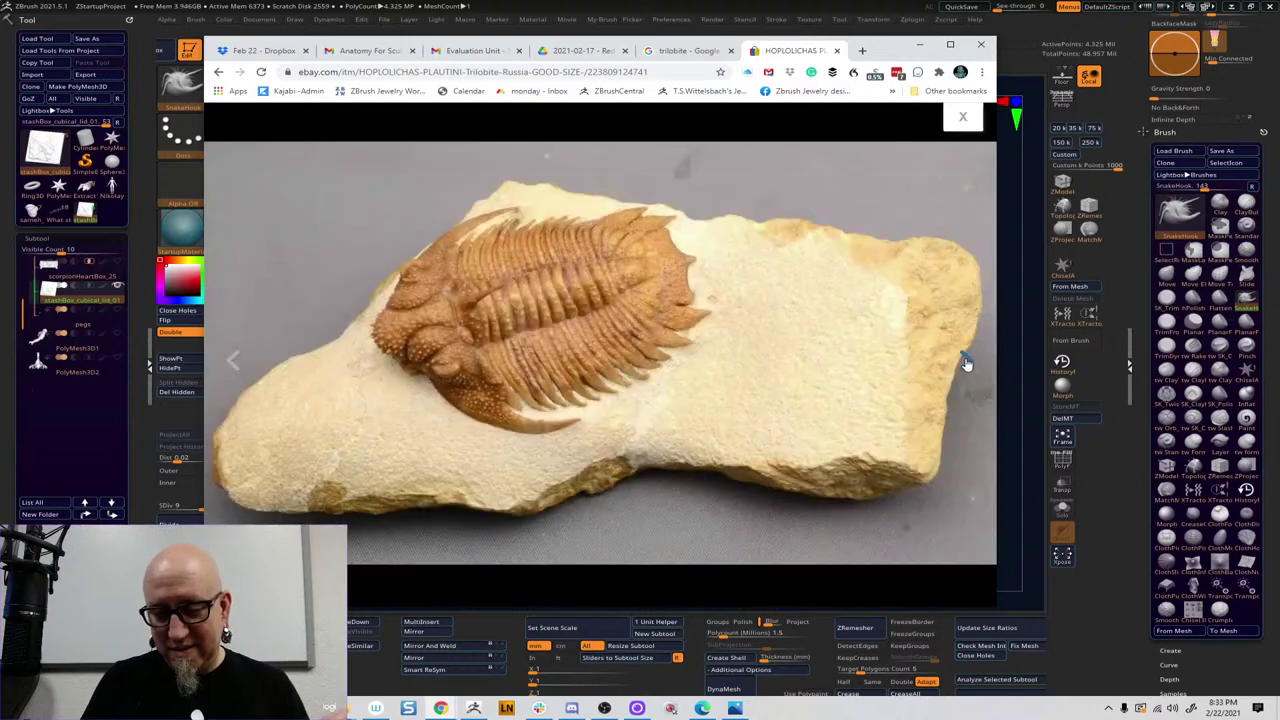
click(967, 362)
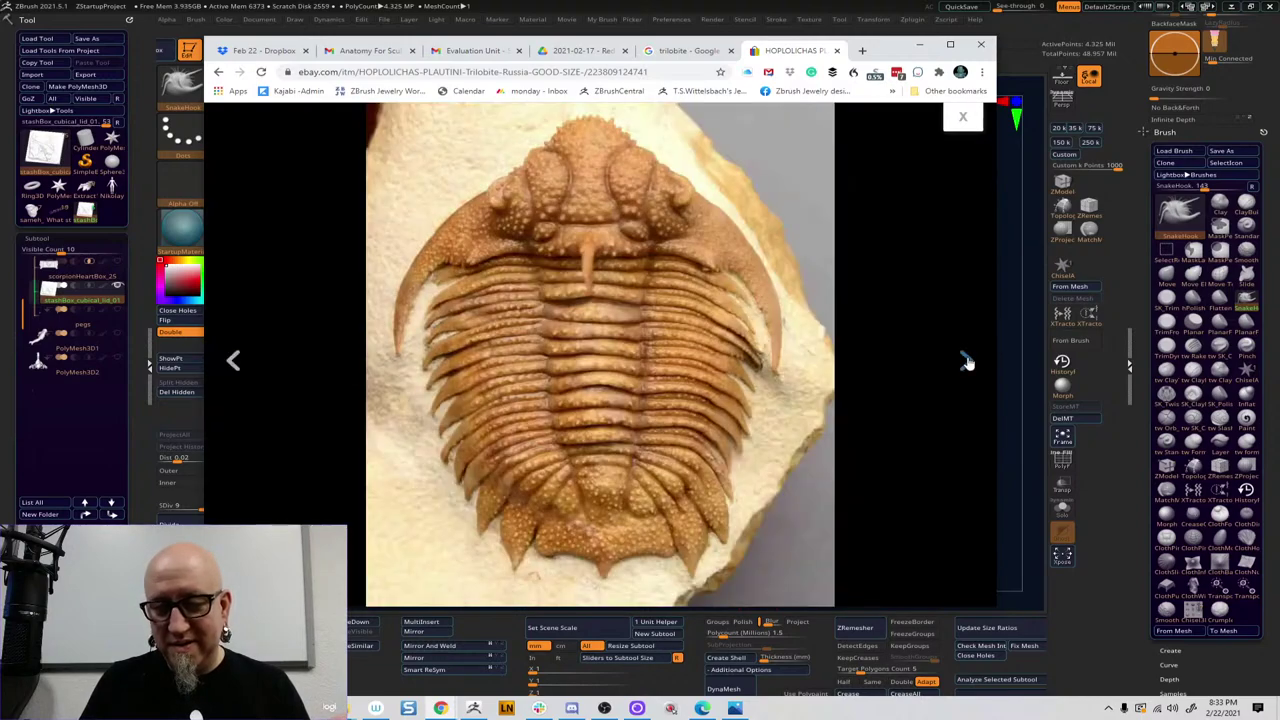
click(963, 117)
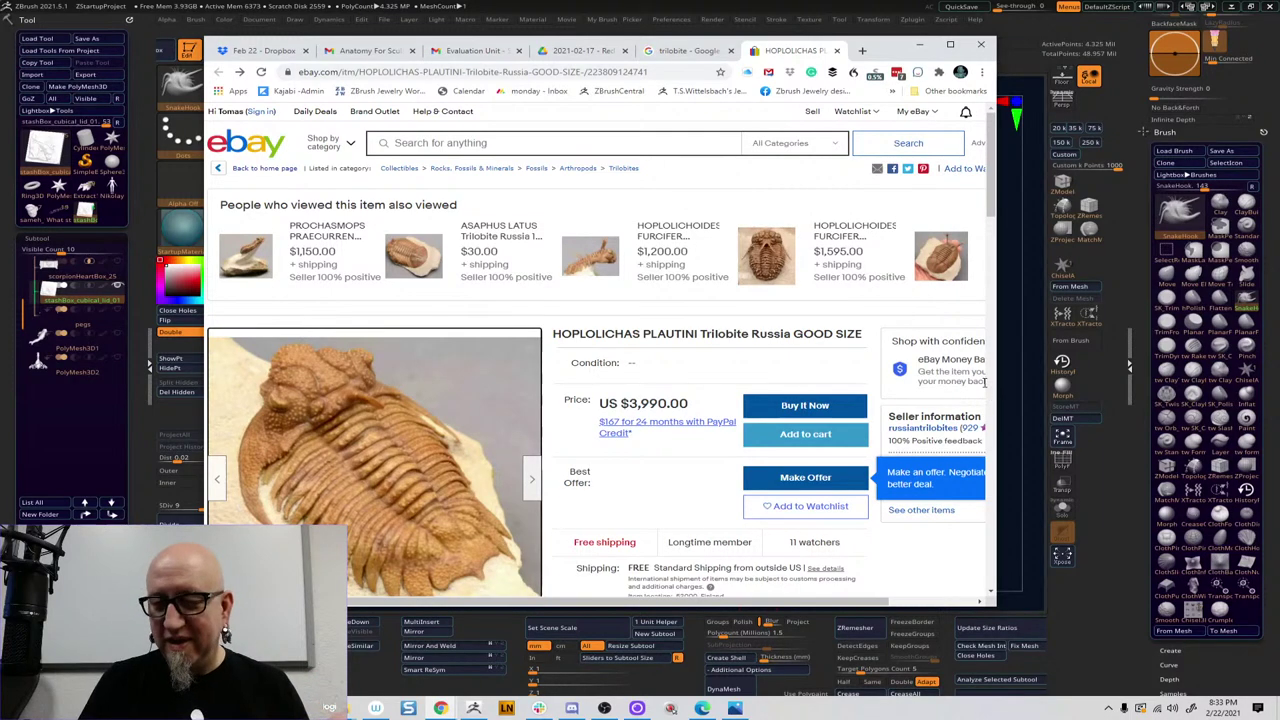
Examine the photos in the ASAPHUS KOWALEWSKII trilobite listing up close, including the eye stalks, and return to the HOPLOLICHAS PLAUTINI listing
click(944, 259)
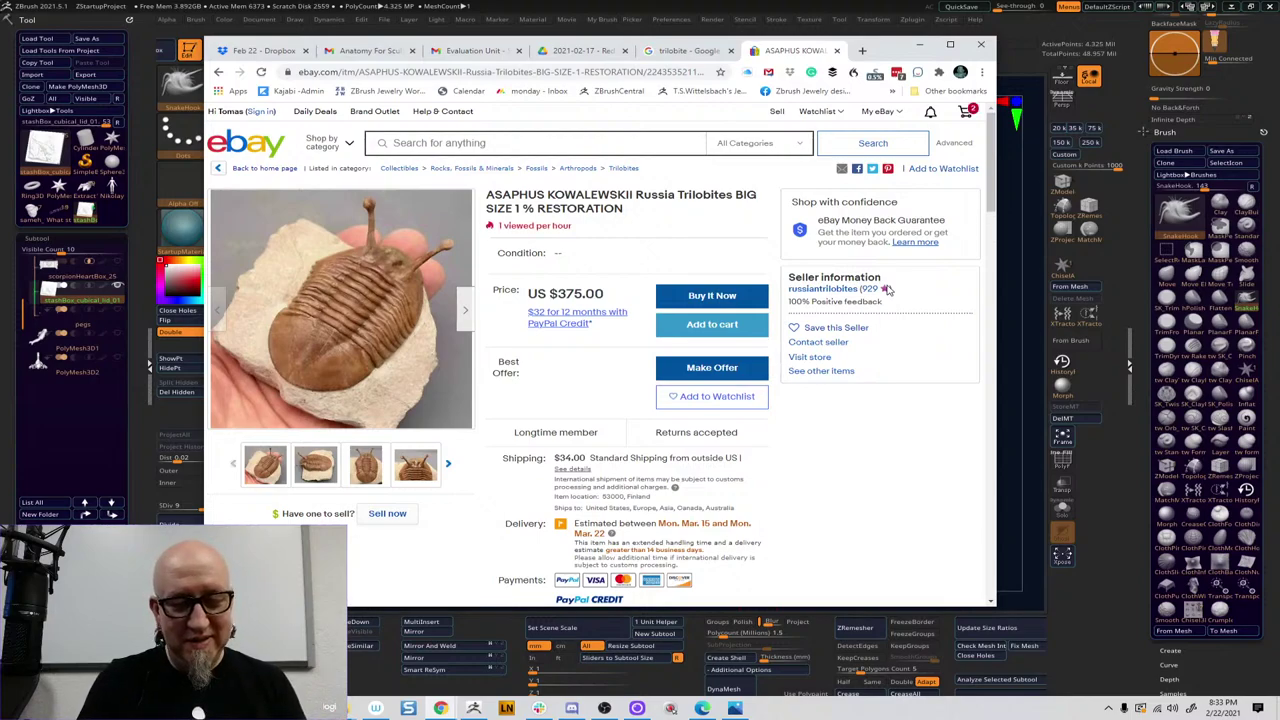
mouse_move(349, 306)
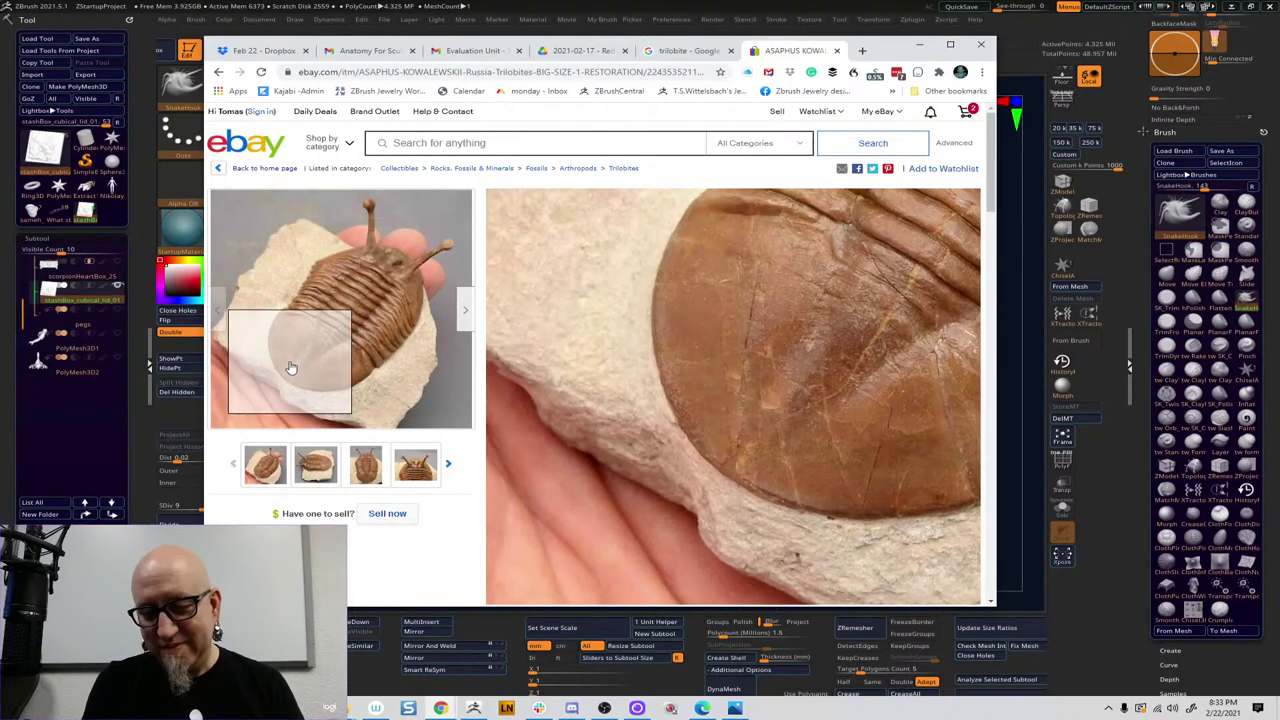
click(413, 474)
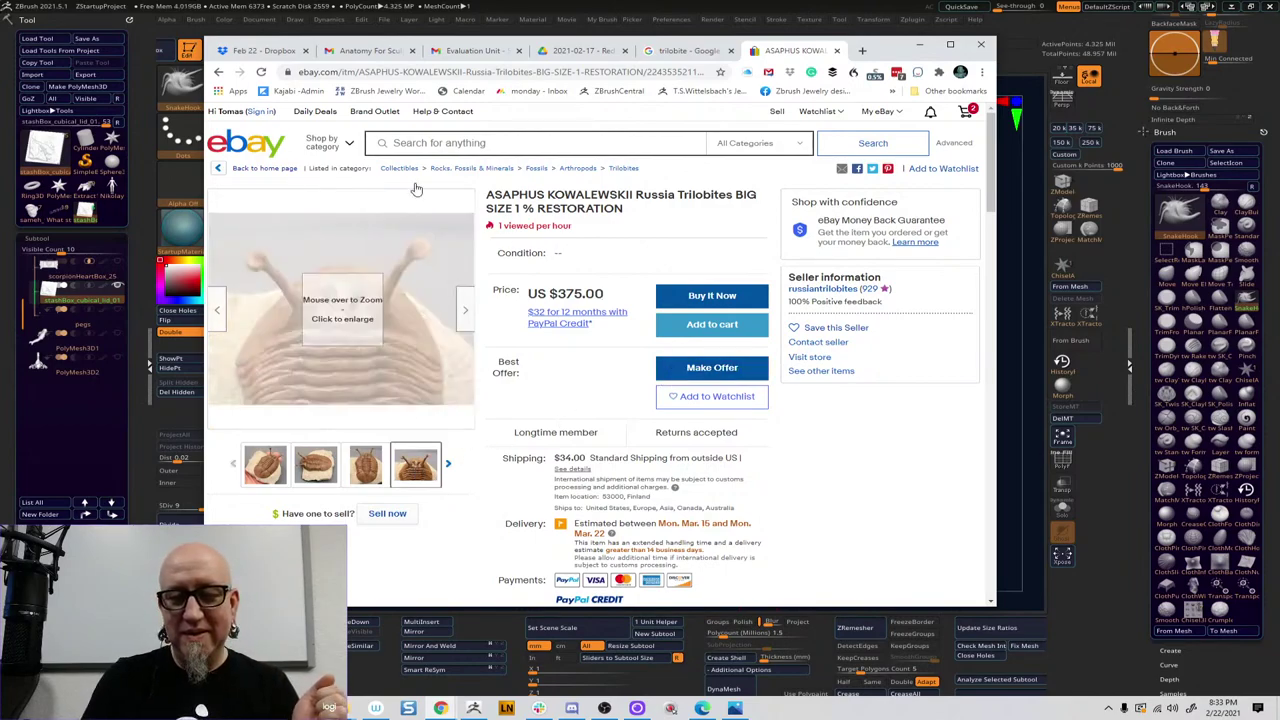
click(219, 73)
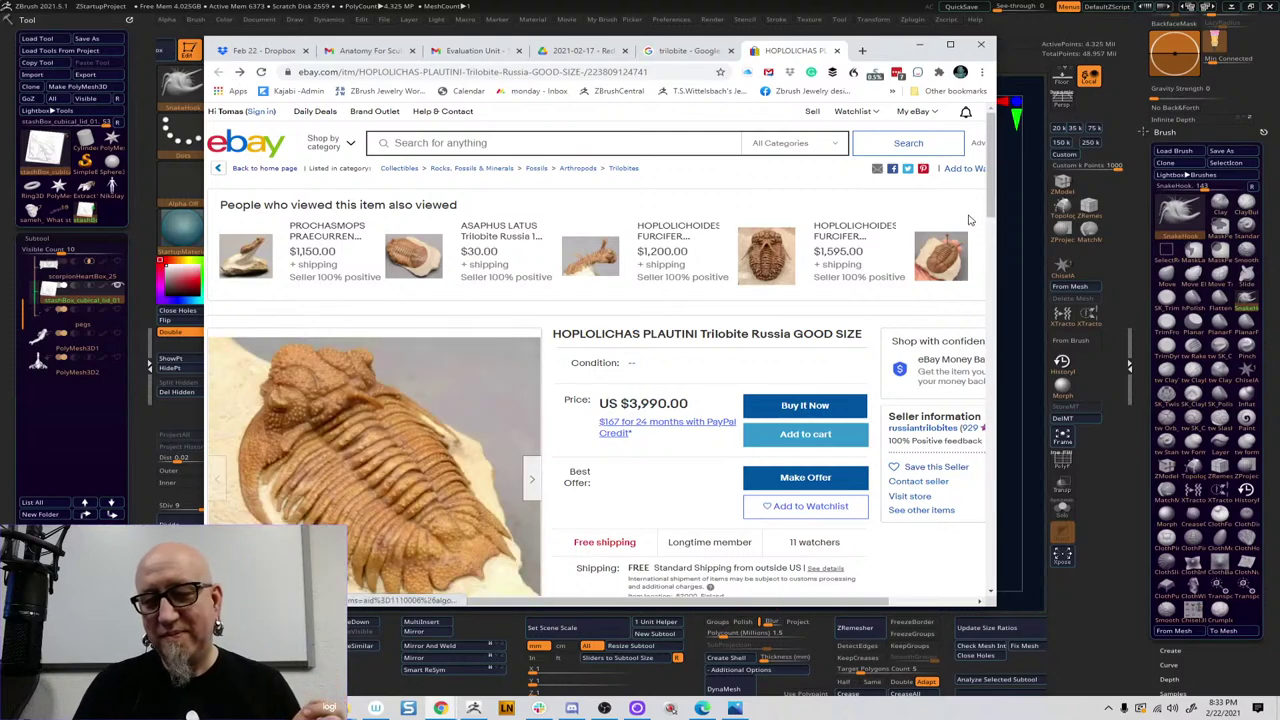
Look through the HOPLOLICHOIDES FURCIFER listing with strange curved horns and the Crotalocephalus trilobite among its sponsored items, and return to the HOPLOLICHAS PLAUTINI listing
click(593, 262)
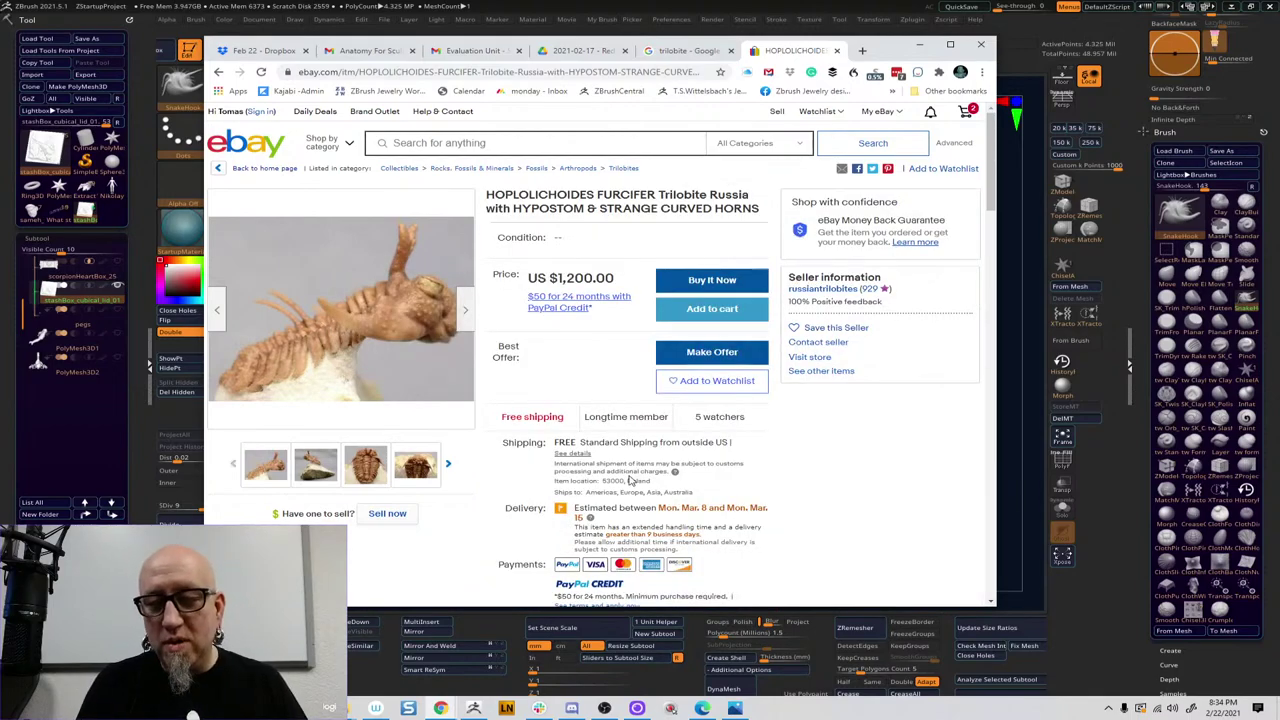
drag(989, 194, 990, 304)
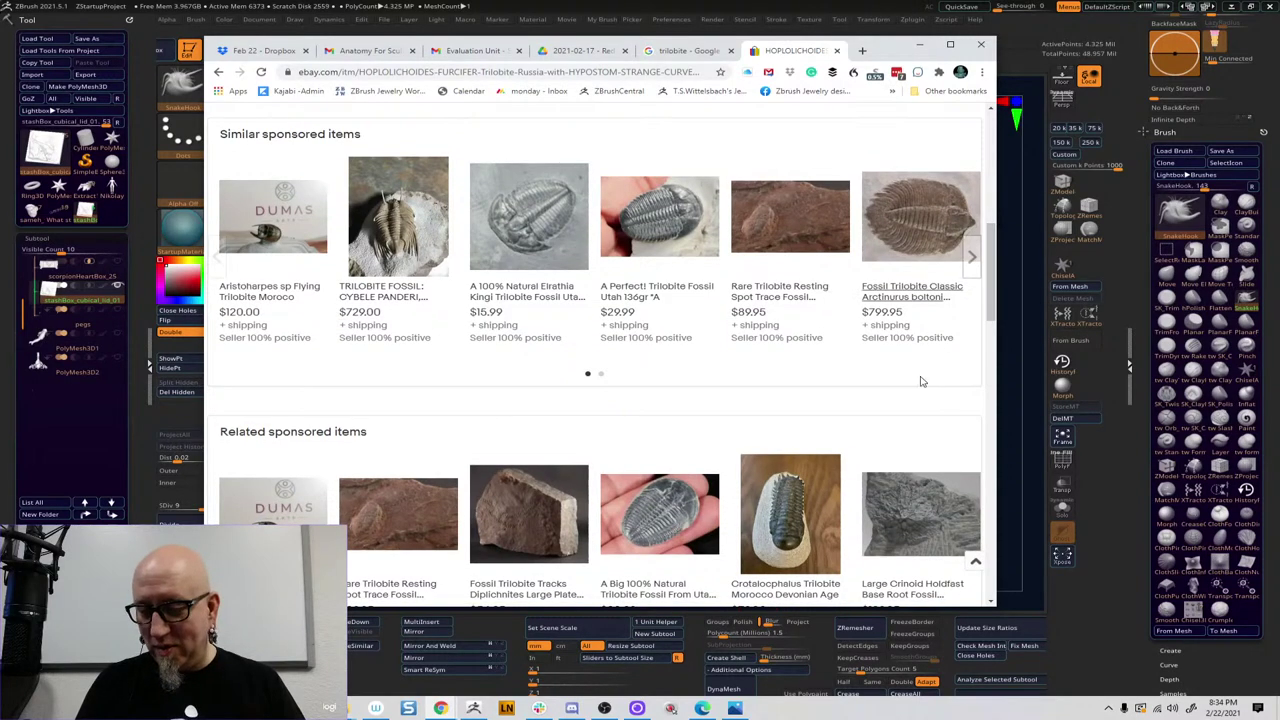
click(795, 530)
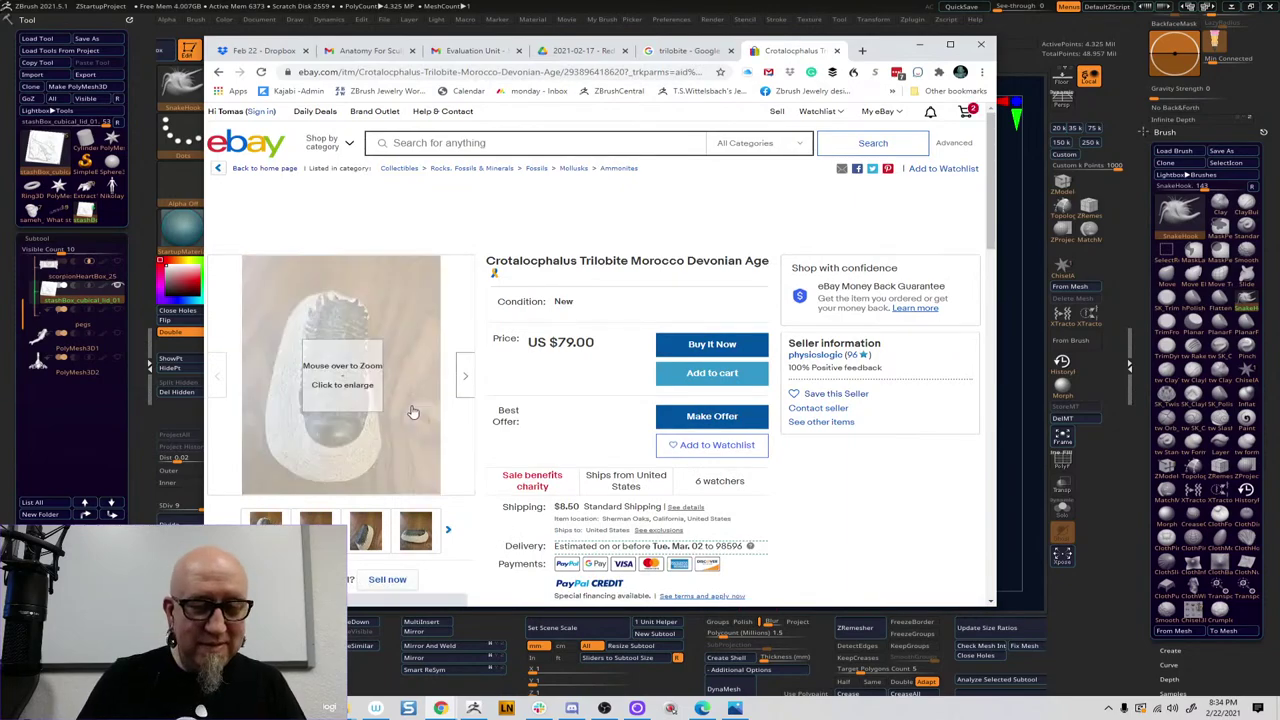
click(219, 73)
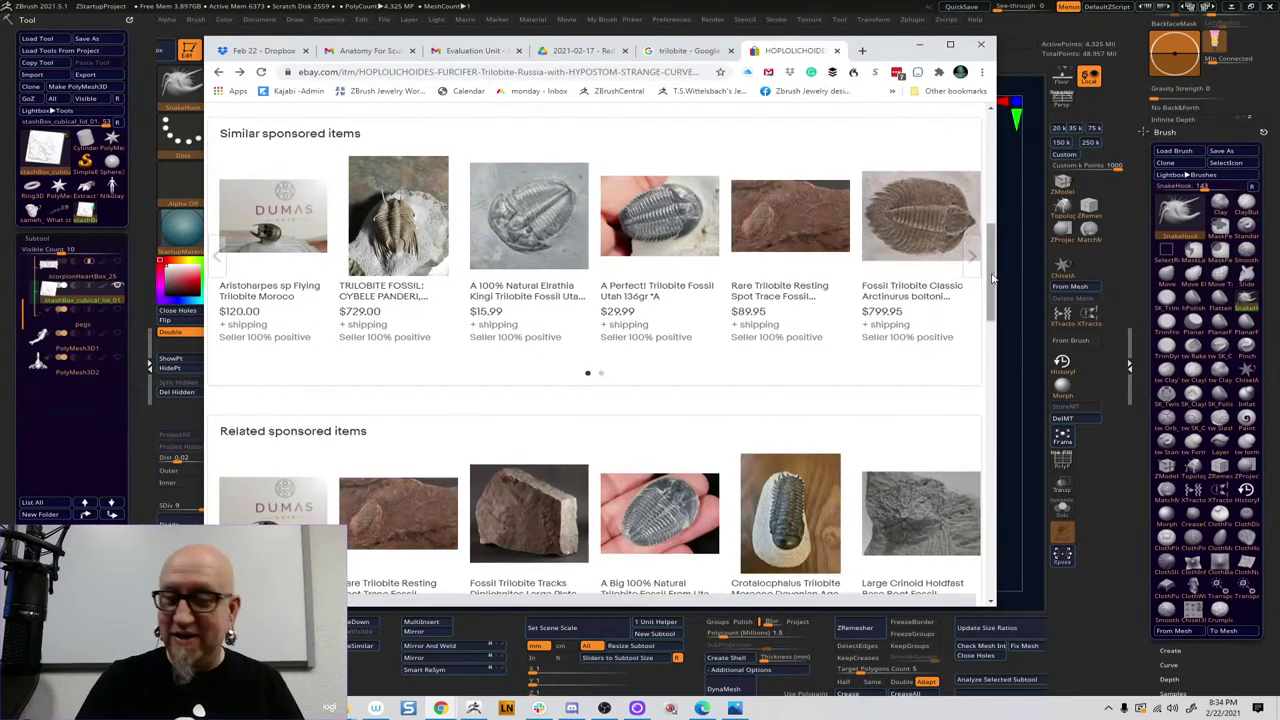
drag(993, 300, 946, 149)
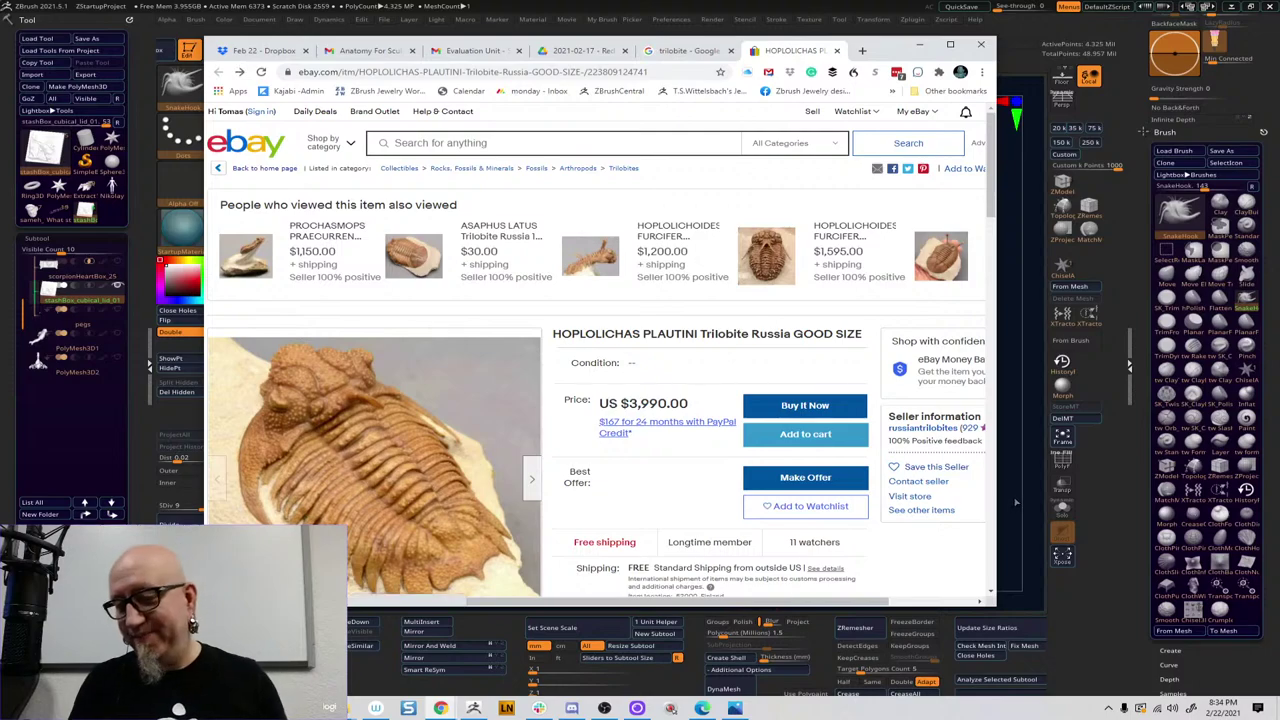
Examine the front and whole-rock photos in the HOPLOLICHOIDES FURCIFER "RARE SPINY BIG SIZE" trilobite listing
click(770, 265)
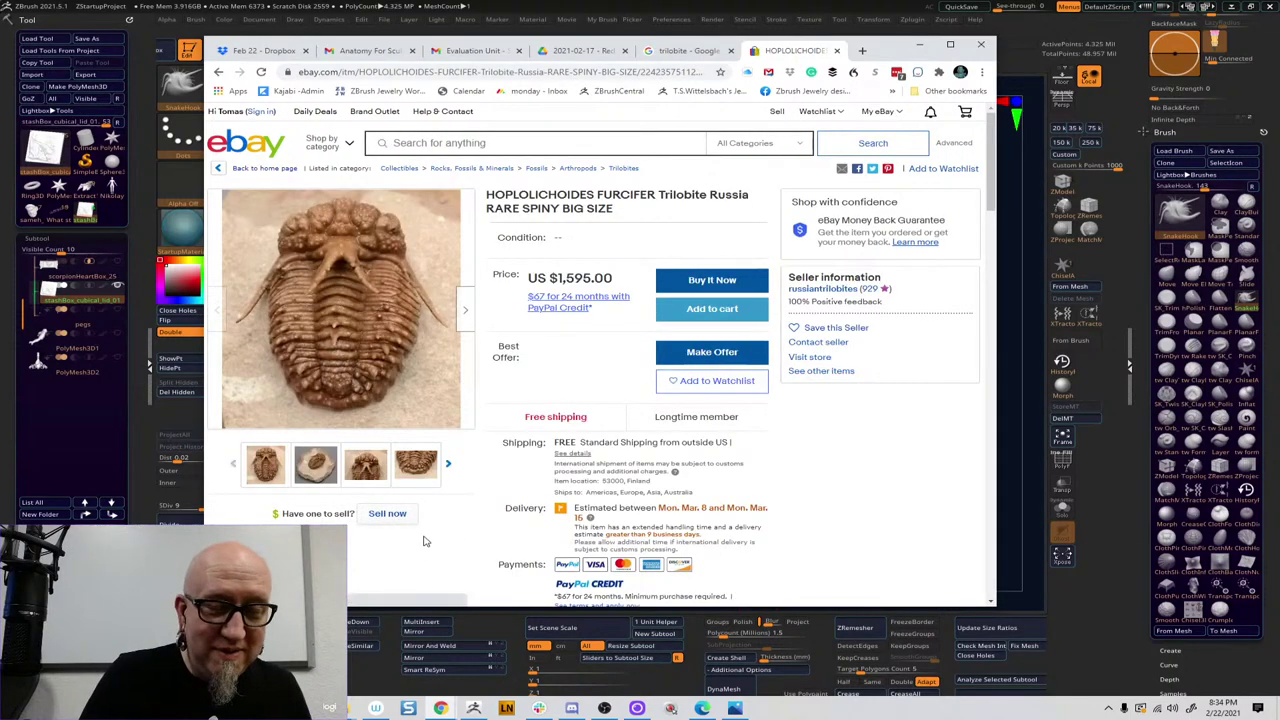
click(365, 470)
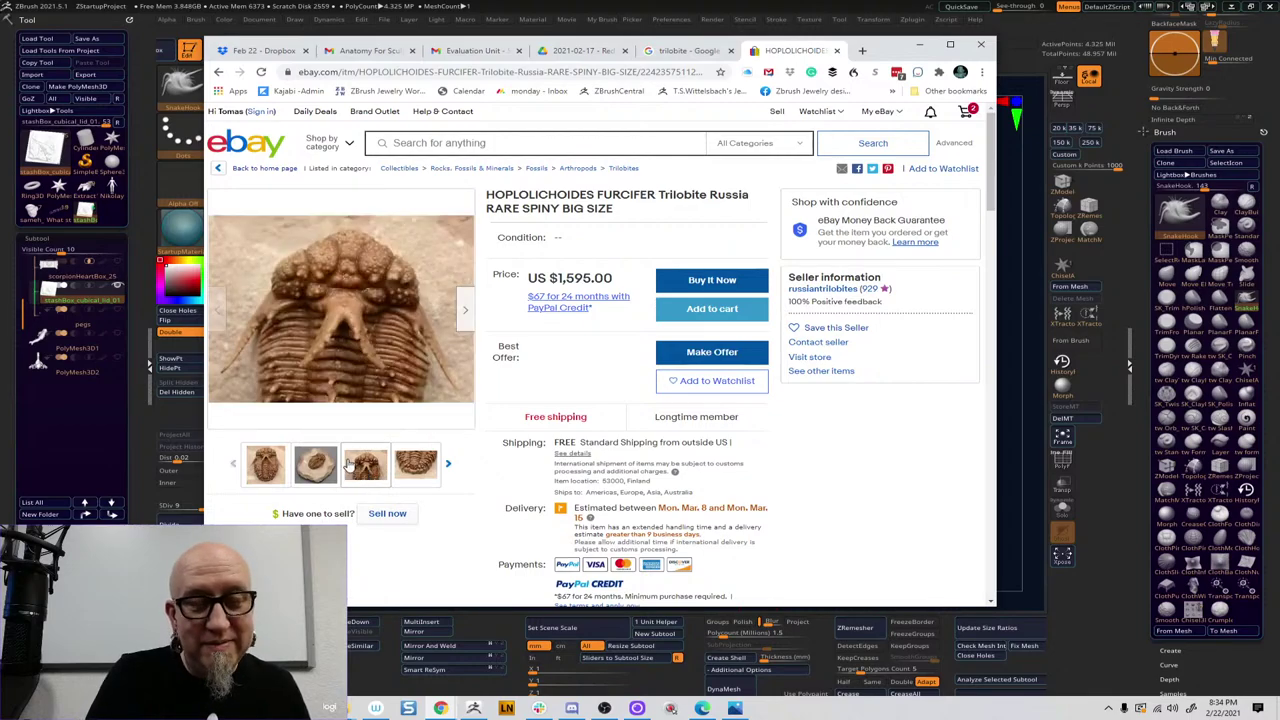
click(316, 463)
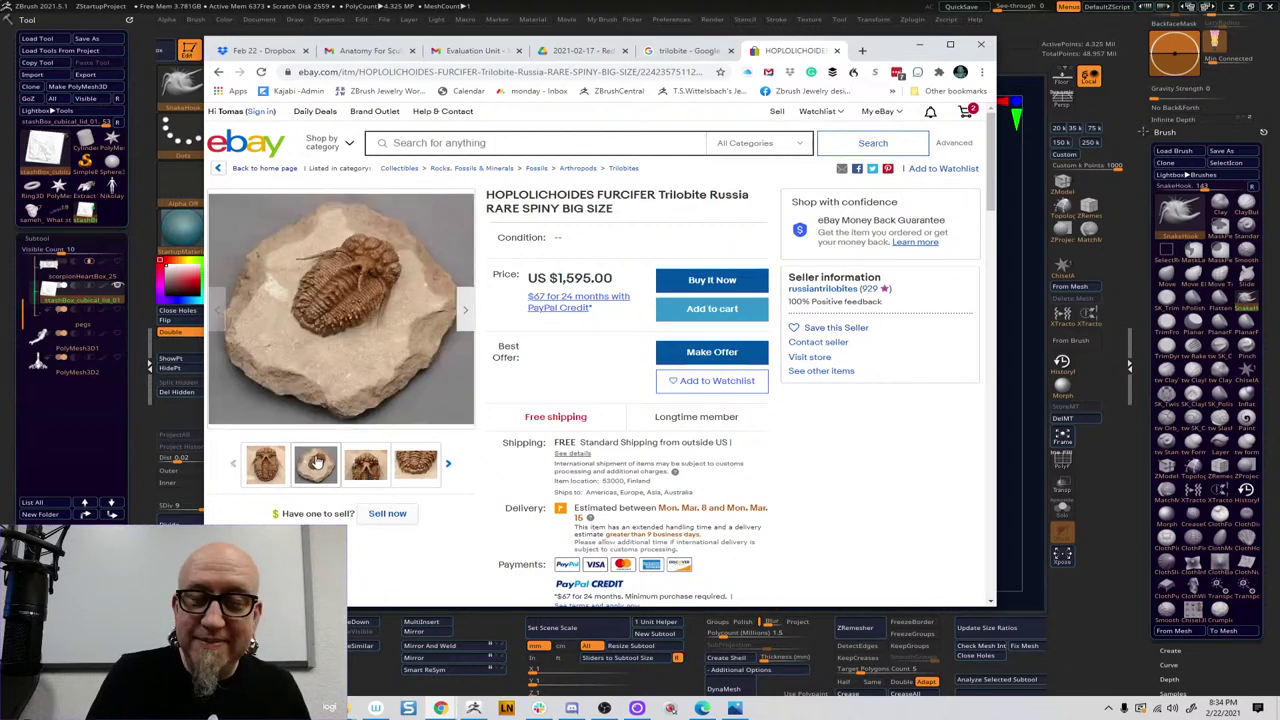
Look again at the front and whole-rock photos in the HOPLOLICHOIDES FURCIFER listing and switch back to ZBrush
click(264, 462)
click(310, 466)
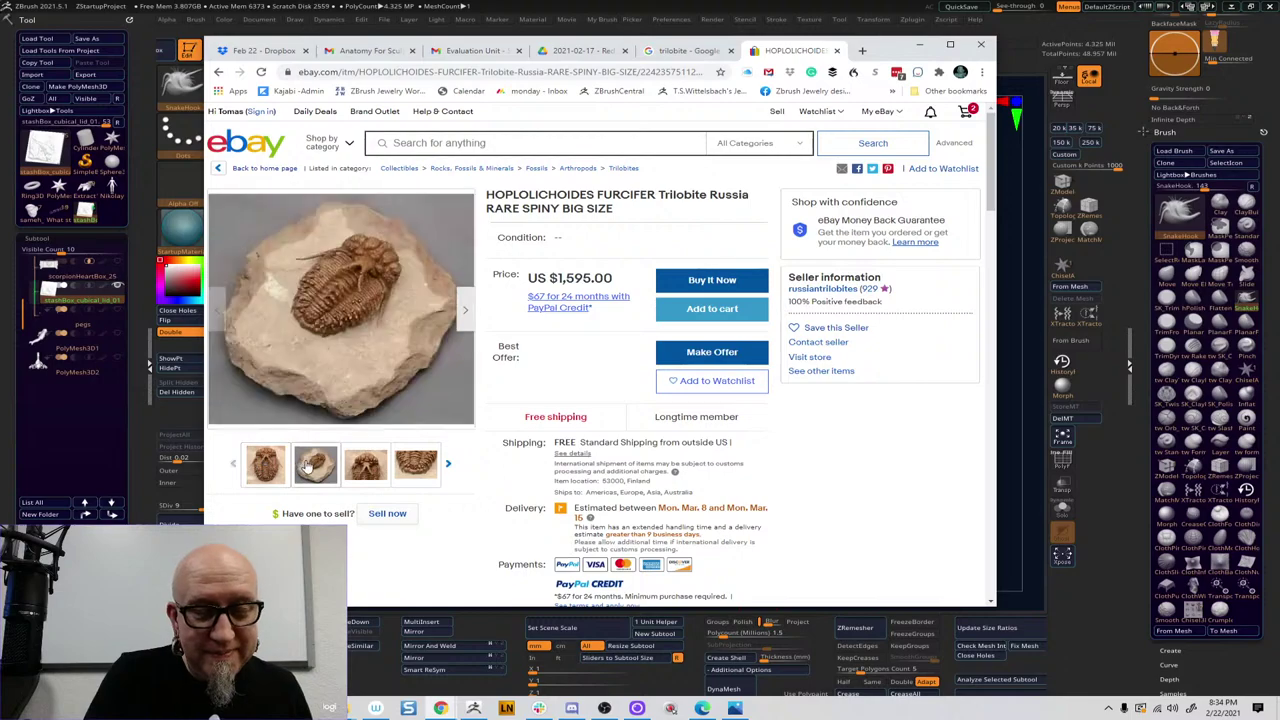
click(363, 466)
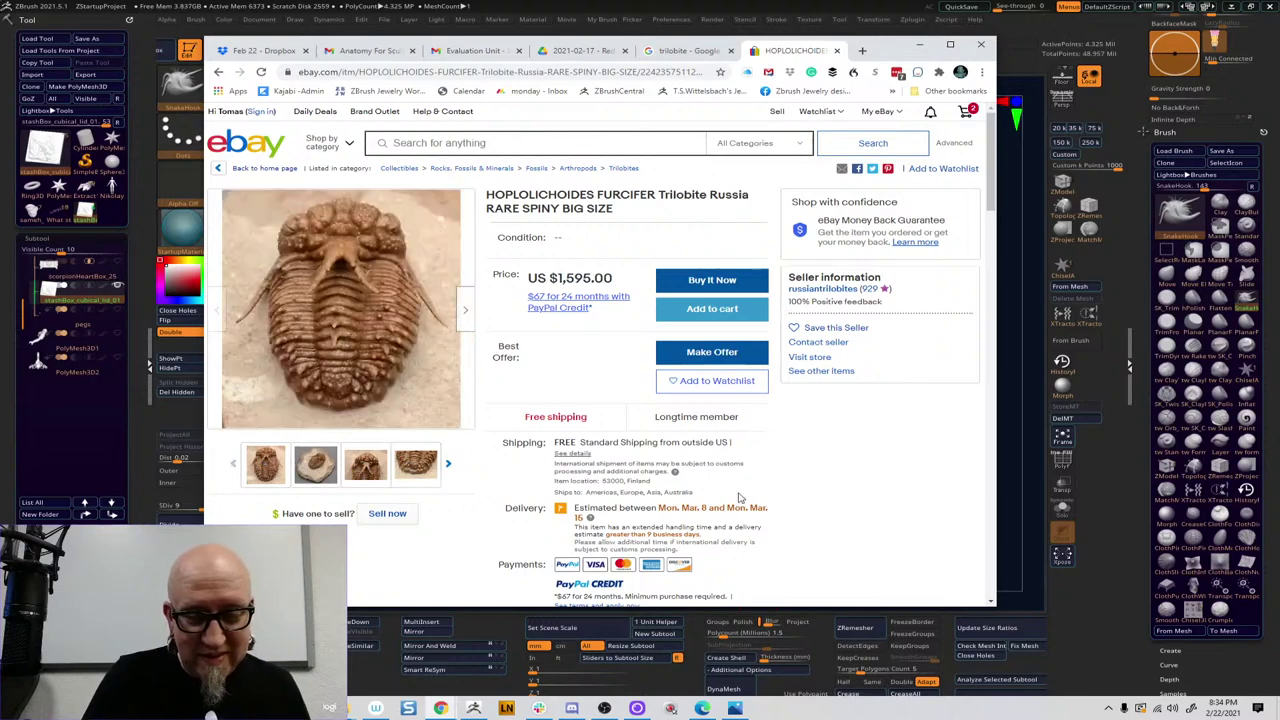
click(1005, 275)
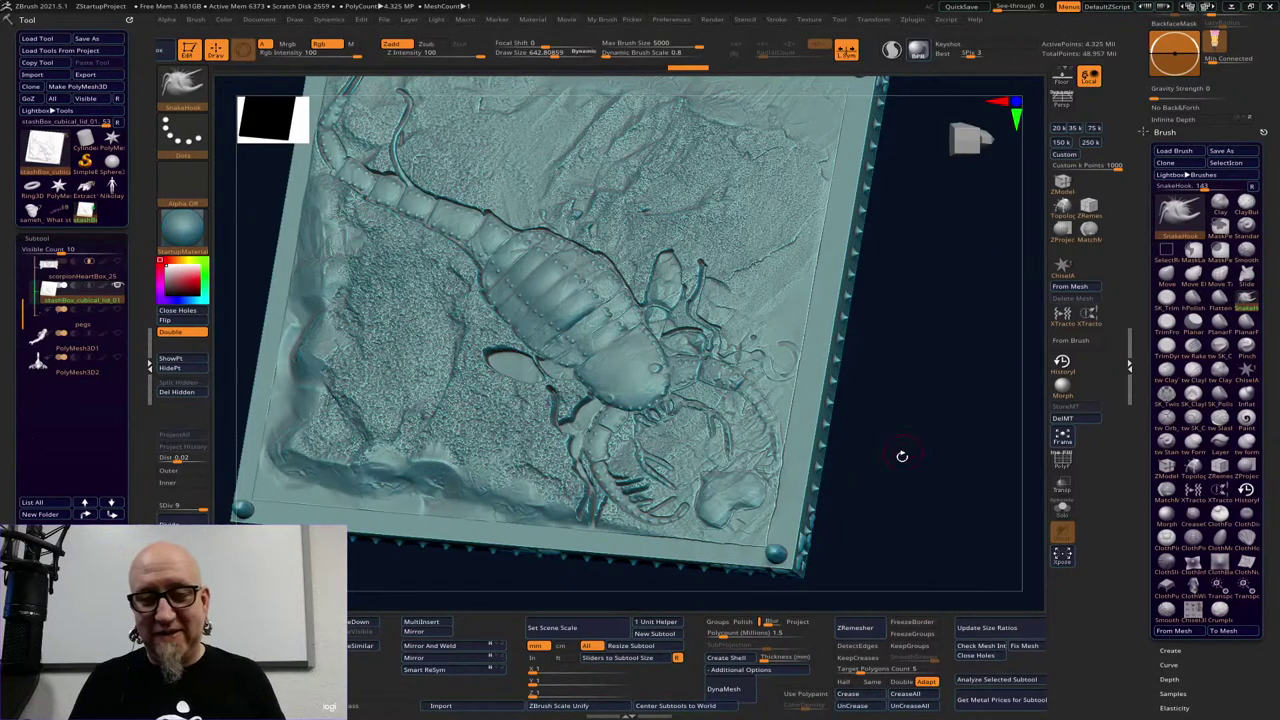
Inspect the scorpion relief and heart-covered faces of the stash box lid, and show the heart box body beneath it
drag(901, 456, 926, 446)
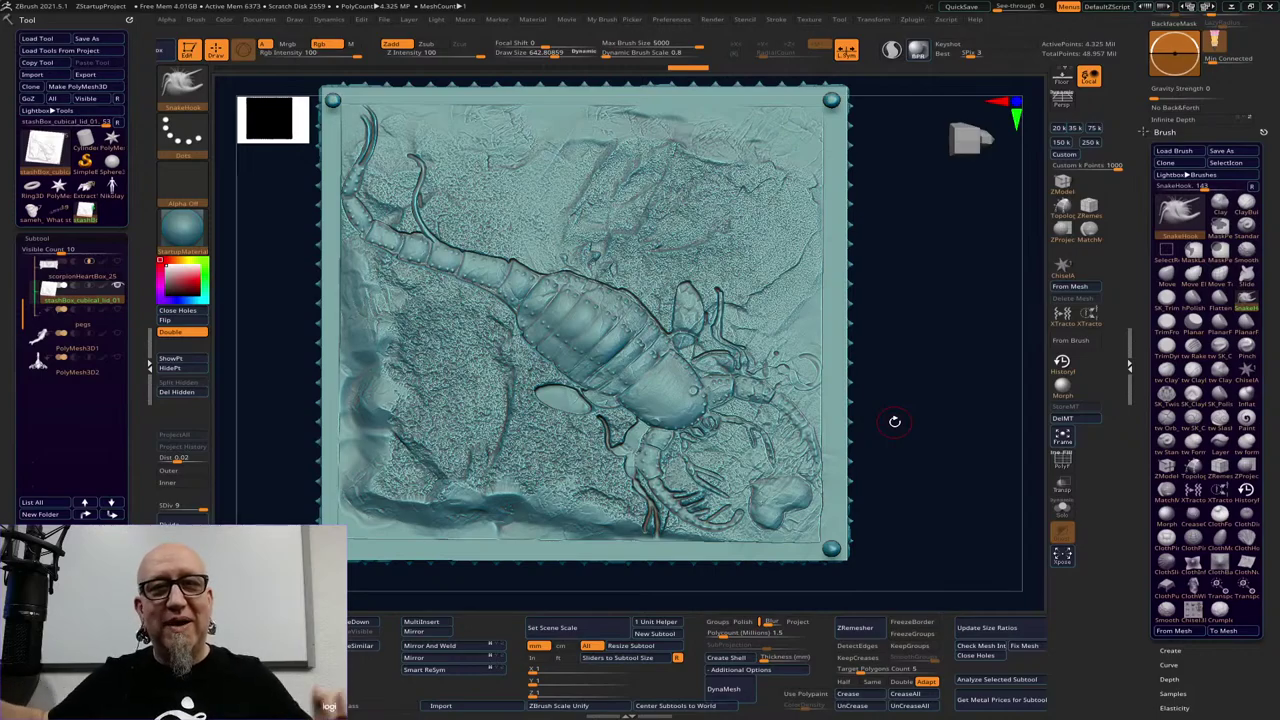
drag(914, 457, 950, 525)
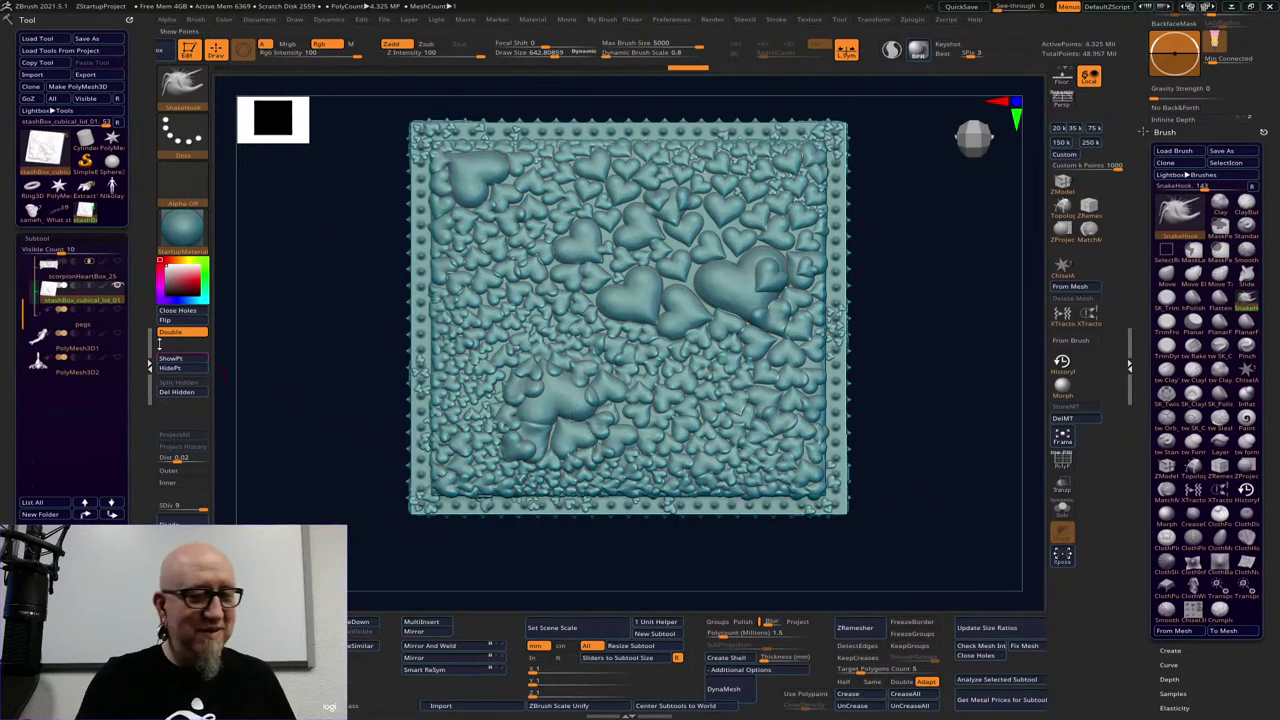
drag(700, 526, 522, 407)
click(117, 263)
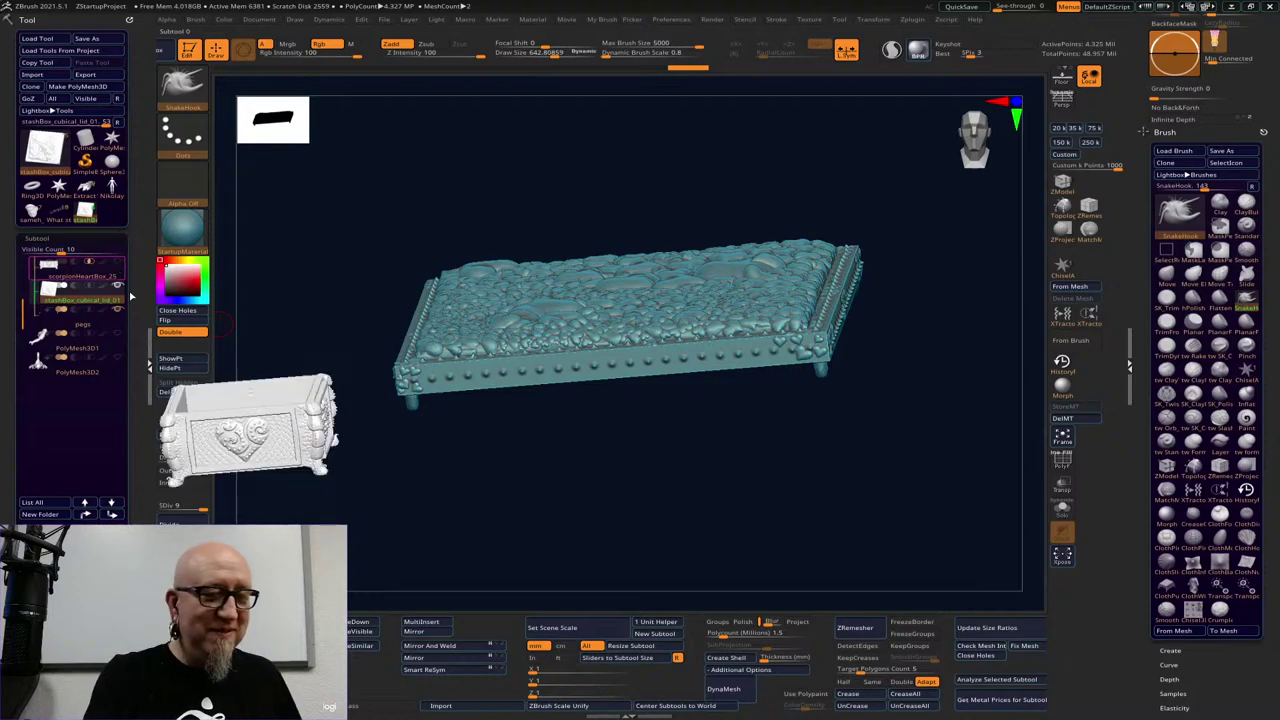
drag(982, 433, 940, 405)
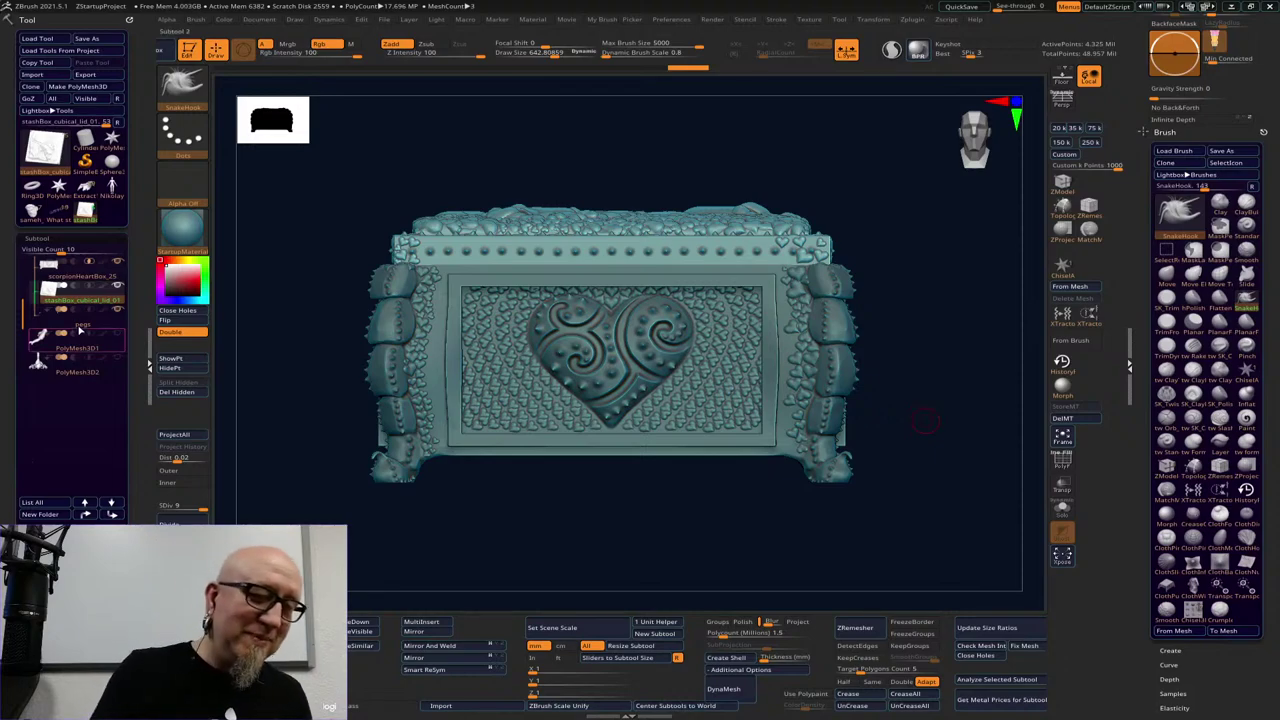
Select the PolyMesh3D1 scorpion subtool and reveal its hidden geometry
click(105, 345)
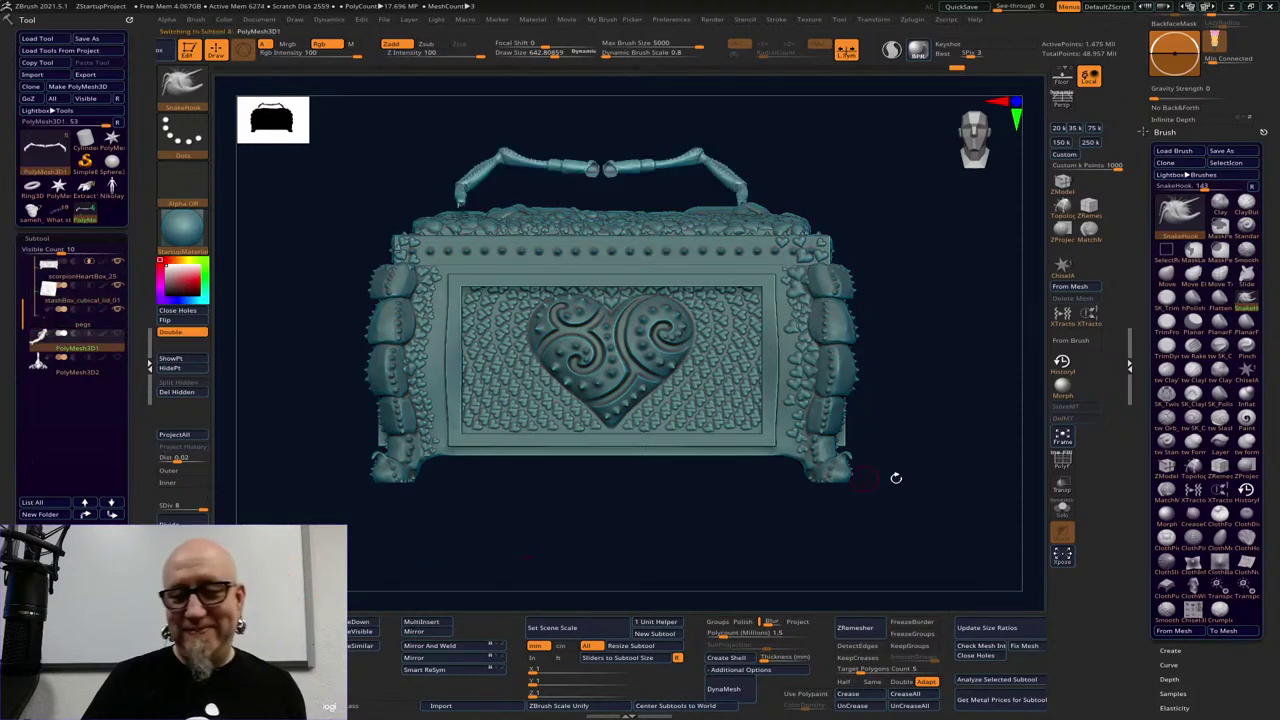
mouse_move(895, 477)
mouse_down()
mouse_move(952, 537)
mouse_move(963, 455)
mouse_move(966, 494)
mouse_up()
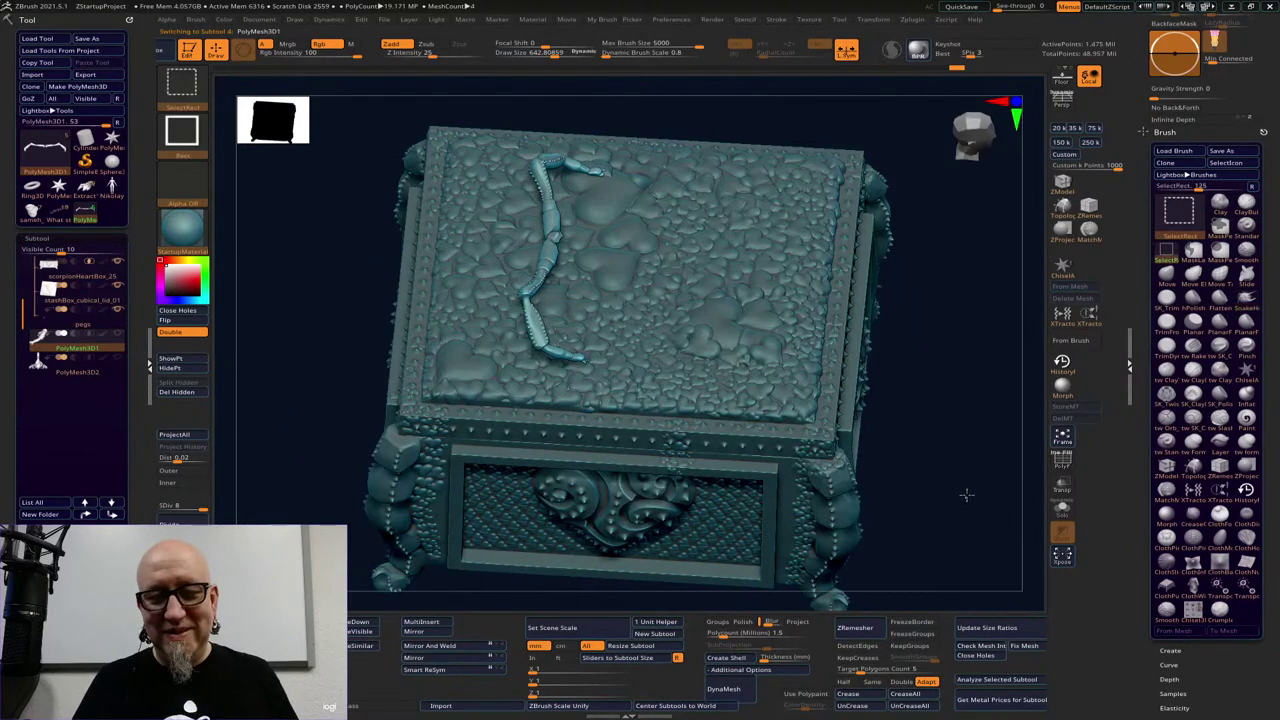
ctrl+shift+click(940, 371)
Frame the scorpion's head up close and activate the tw ClayTubes brush
drag(939, 428, 709, 349)
mouse_move(949, 298)
alt+mouse_down()
mouse_move(942, 320)
mouse_move(903, 320)
mouse_move(934, 311)
mouse_move(934, 289)
mouse_move(937, 331)
mouse_move(944, 257)
mouse_move(946, 383)
mouse_move(957, 331)
mouse_move(843, 343)
mouse_move(760, 230)
mouse_move(771, 223)
mouse_move(850, 340)
mouse_move(880, 366)
mouse_move(906, 360)
mouse_move(883, 360)
mouse_move(903, 326)
mouse_move(869, 330)
alt+mouse_up()
key(space)
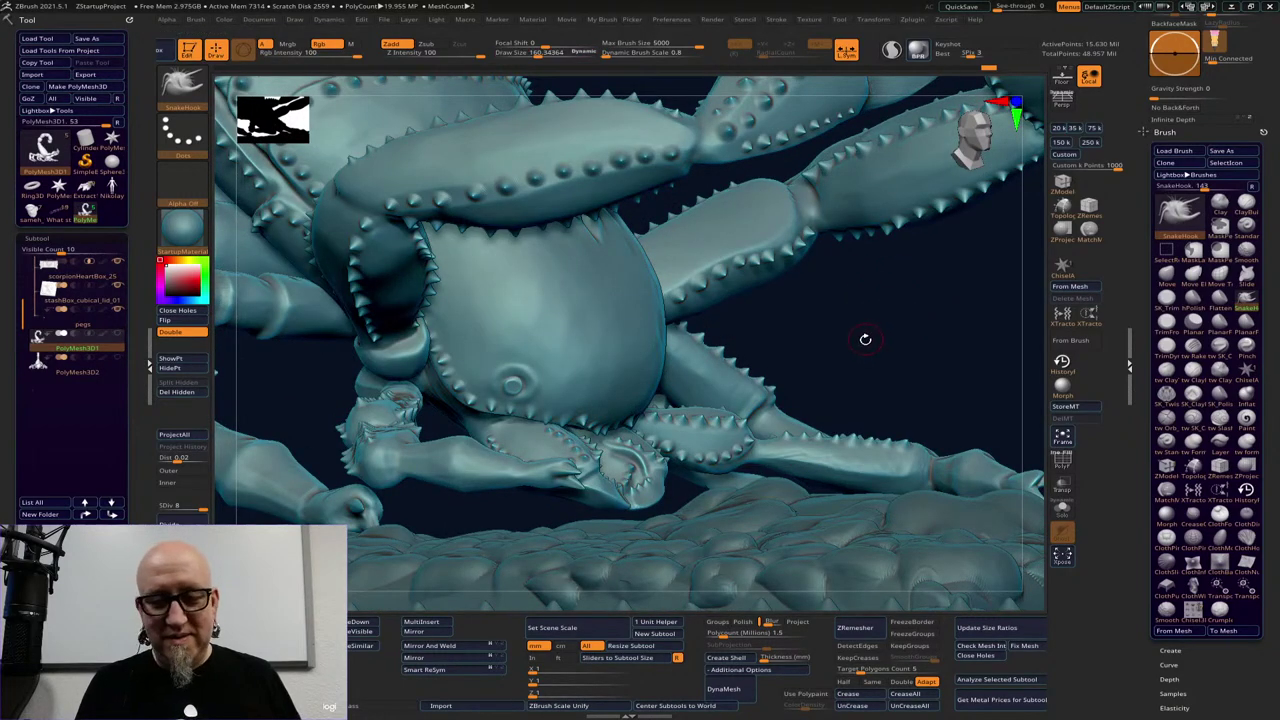
click(1166, 369)
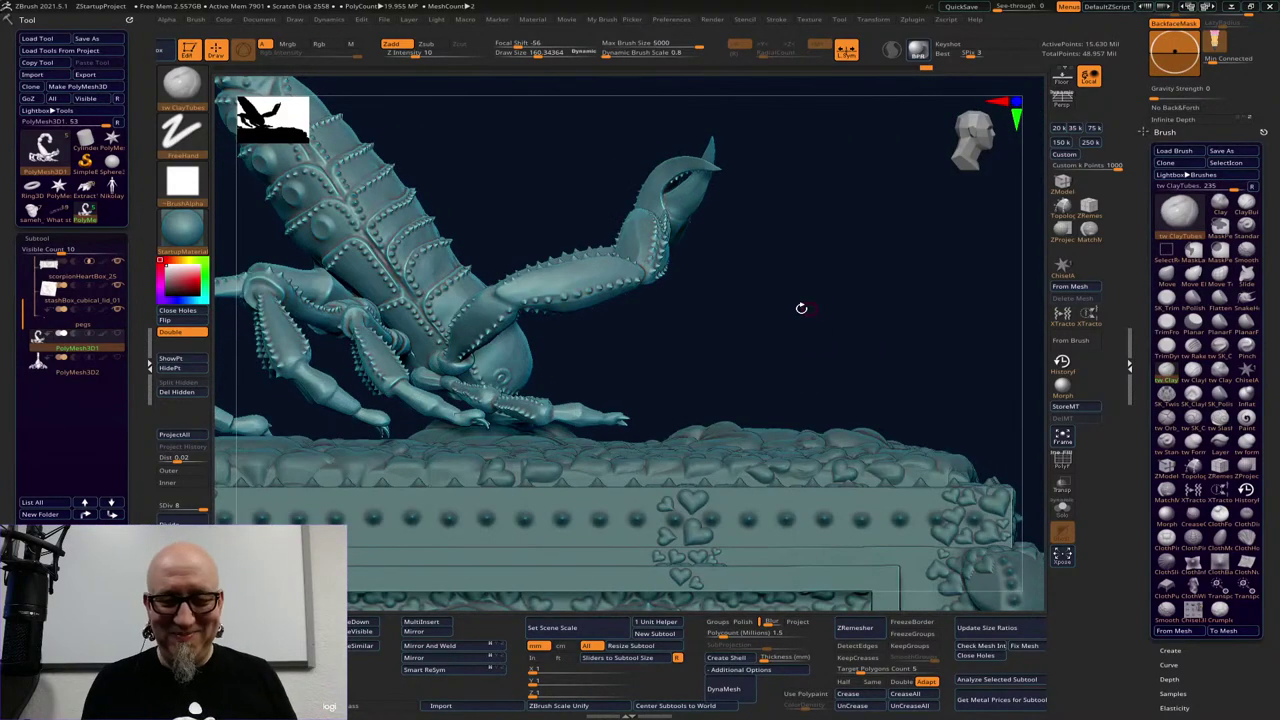
Examine the scorpion's body, head, claws and curled, segmented tail from the side, front and three-quarter views
drag(801, 308, 935, 326)
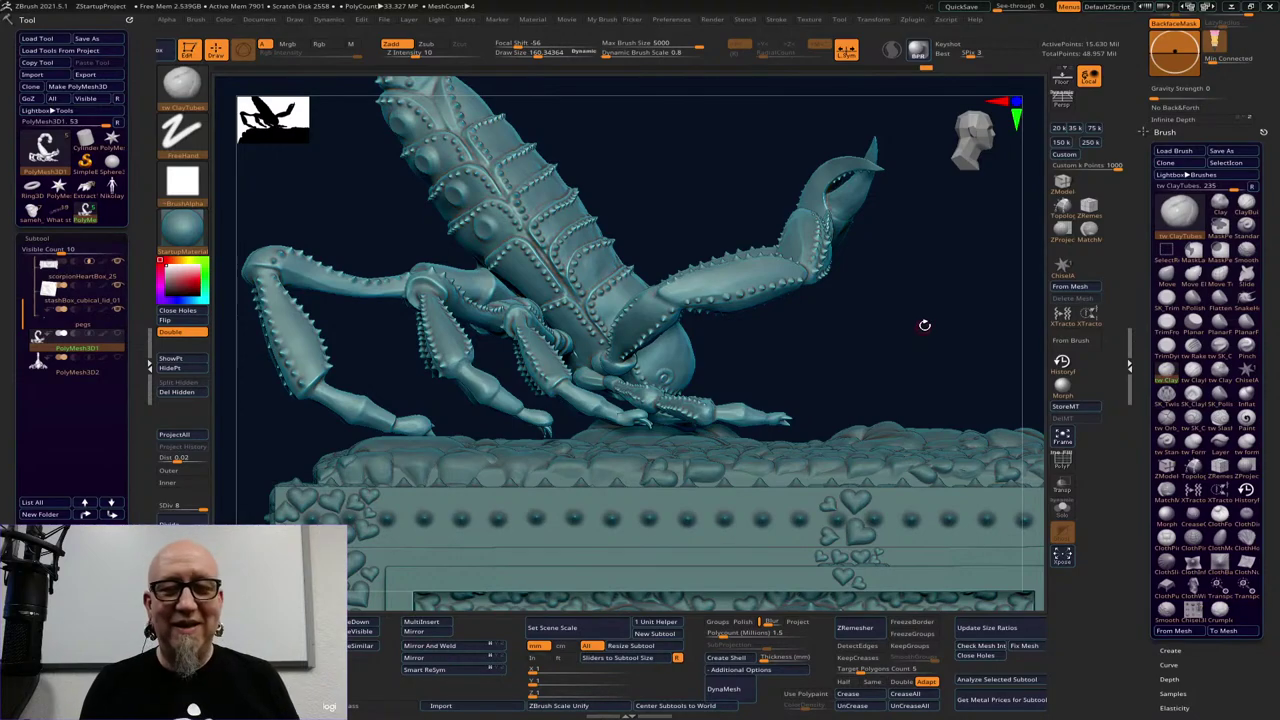
mouse_move(924, 325)
mouse_down()
mouse_move(943, 394)
mouse_move(908, 337)
mouse_up()
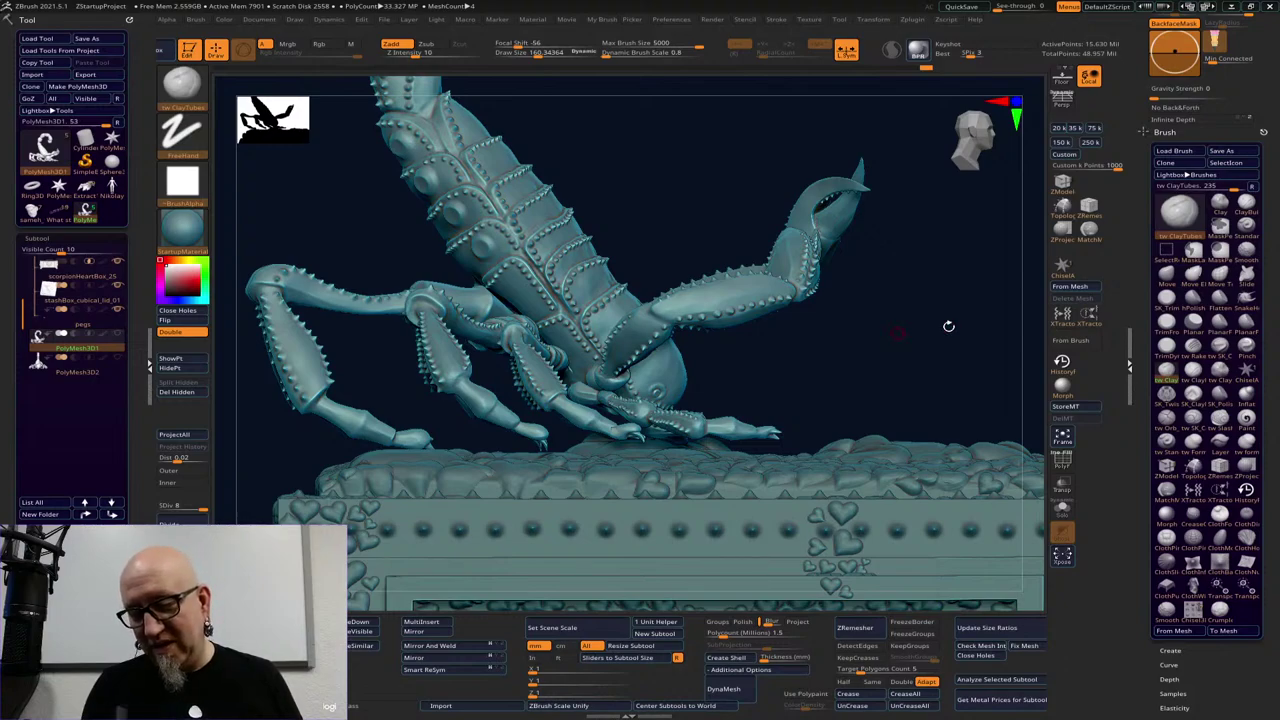
drag(948, 326, 1080, 394)
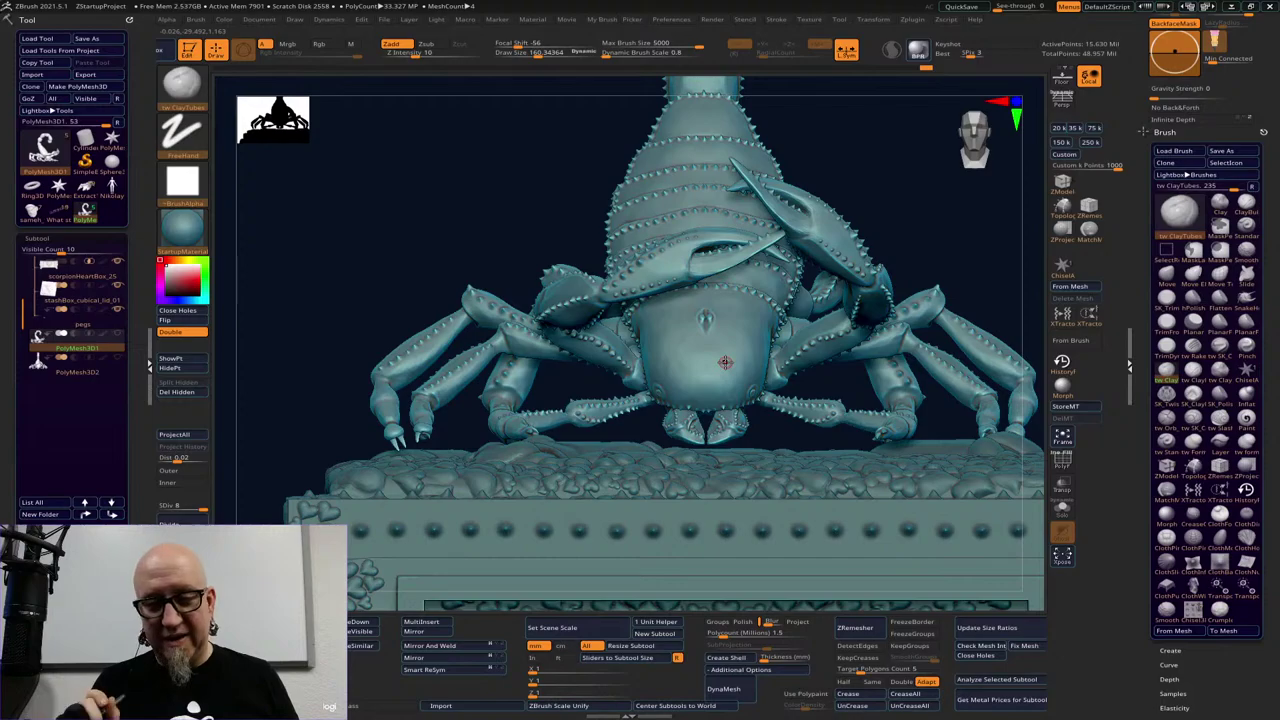
drag(900, 280, 892, 342)
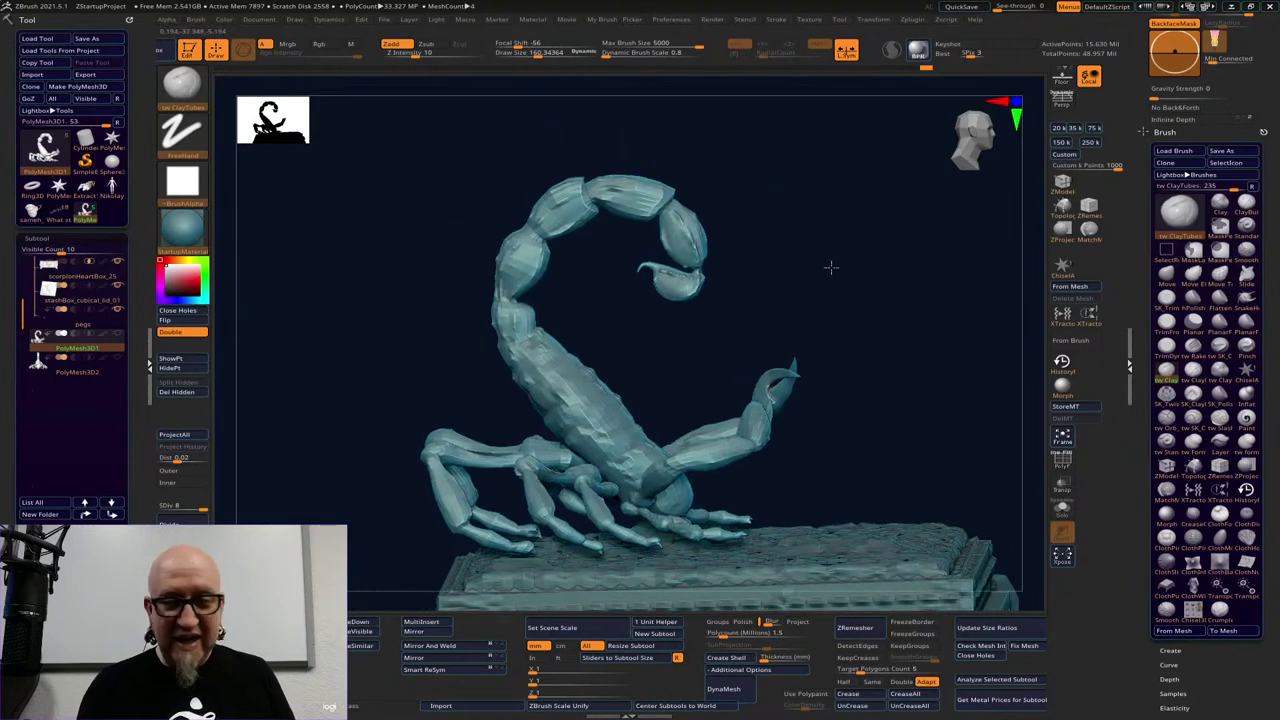
alt+drag(831, 267, 850, 305)
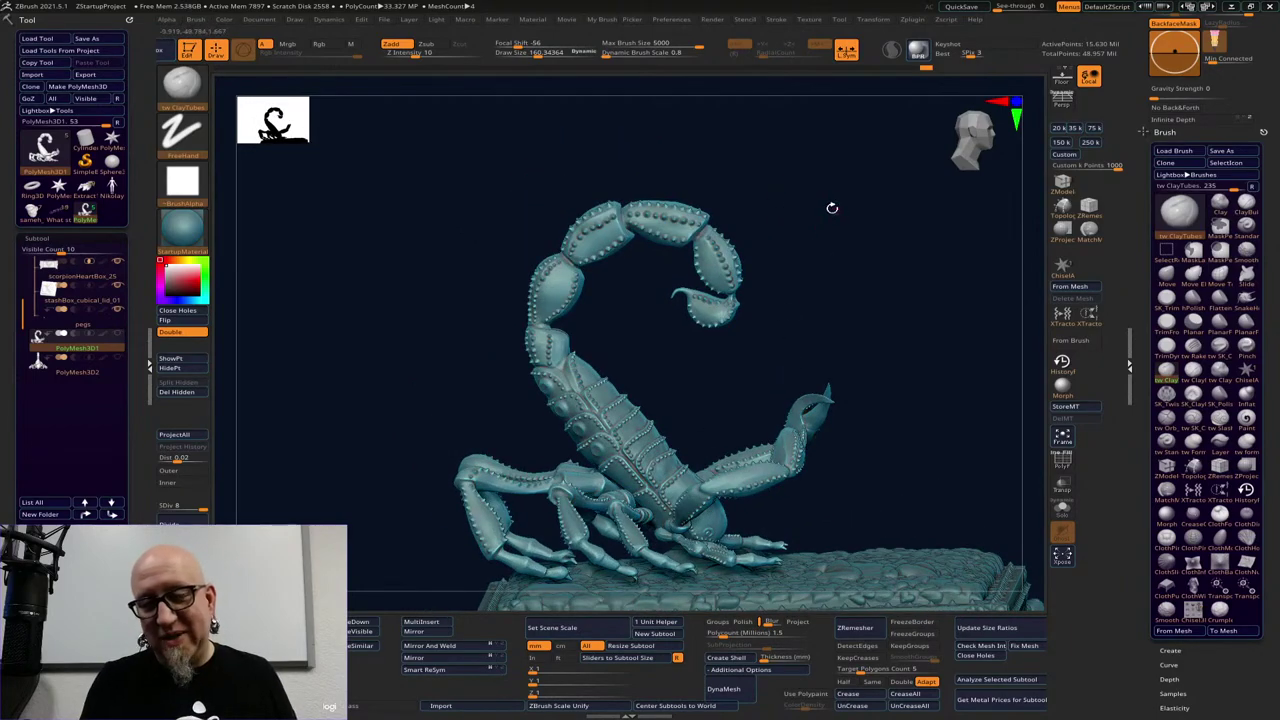
alt+drag(832, 209, 797, 404)
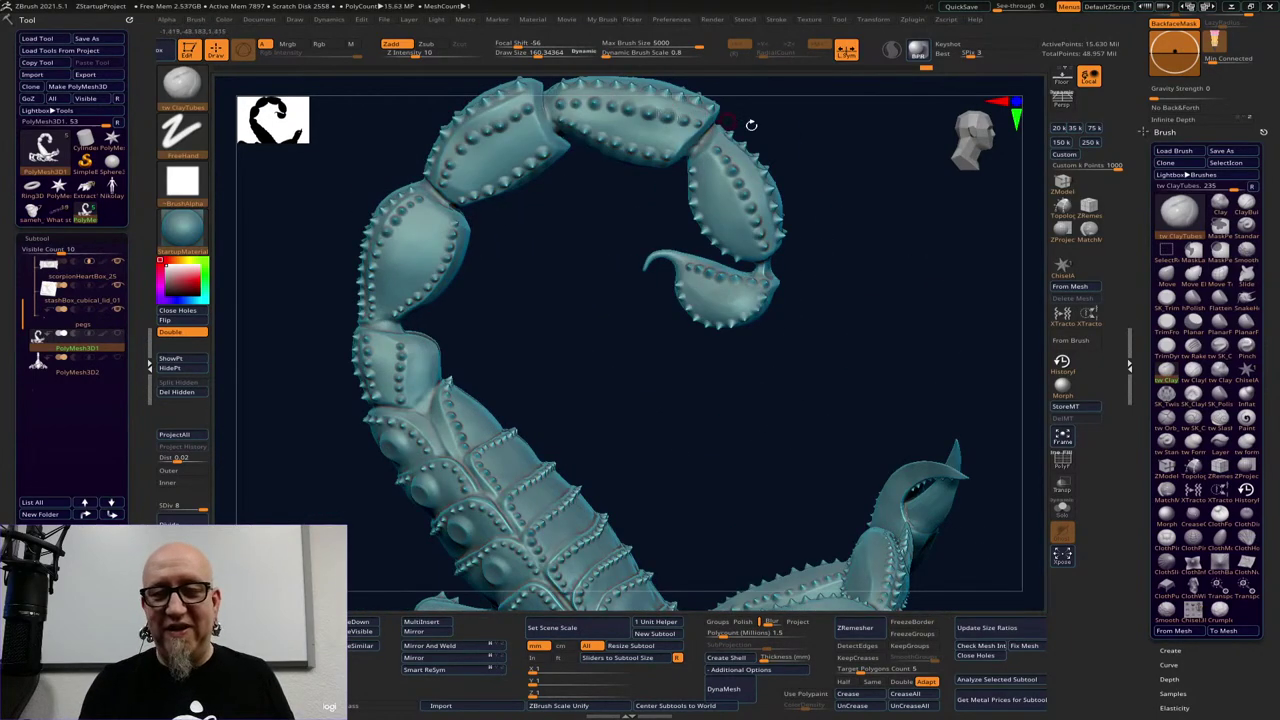
drag(751, 123, 760, 290)
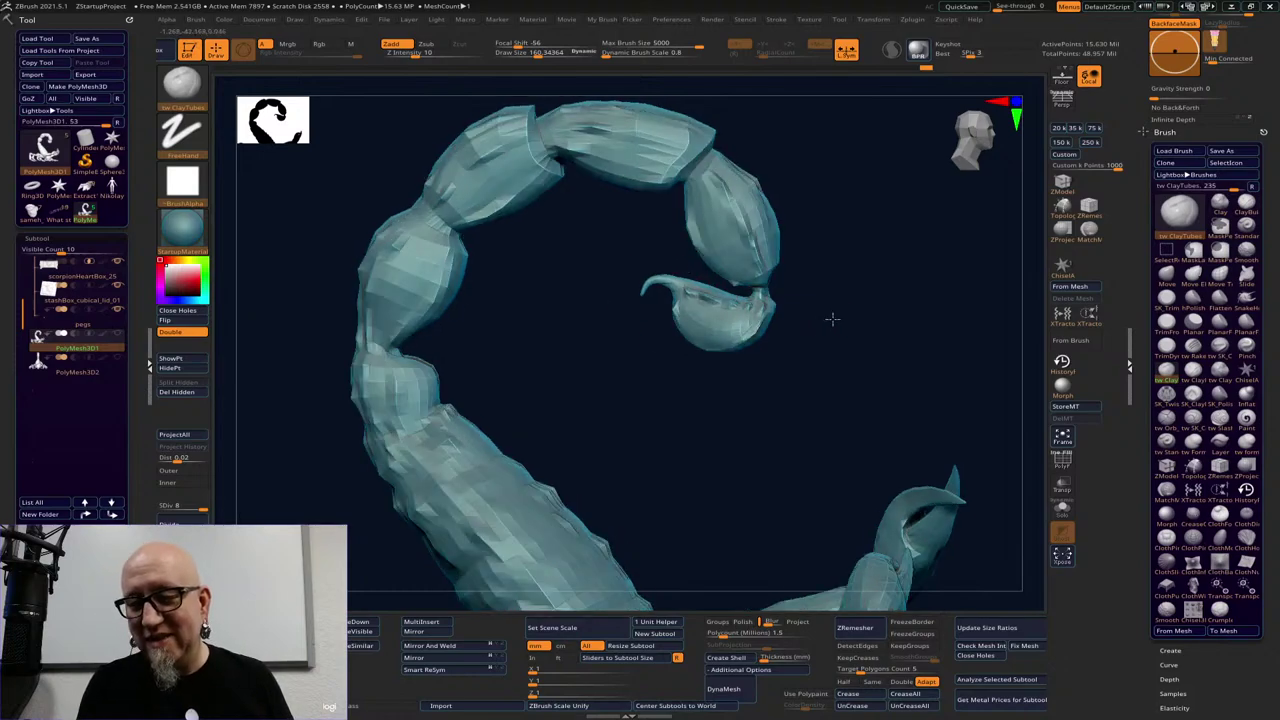
drag(832, 319, 788, 290)
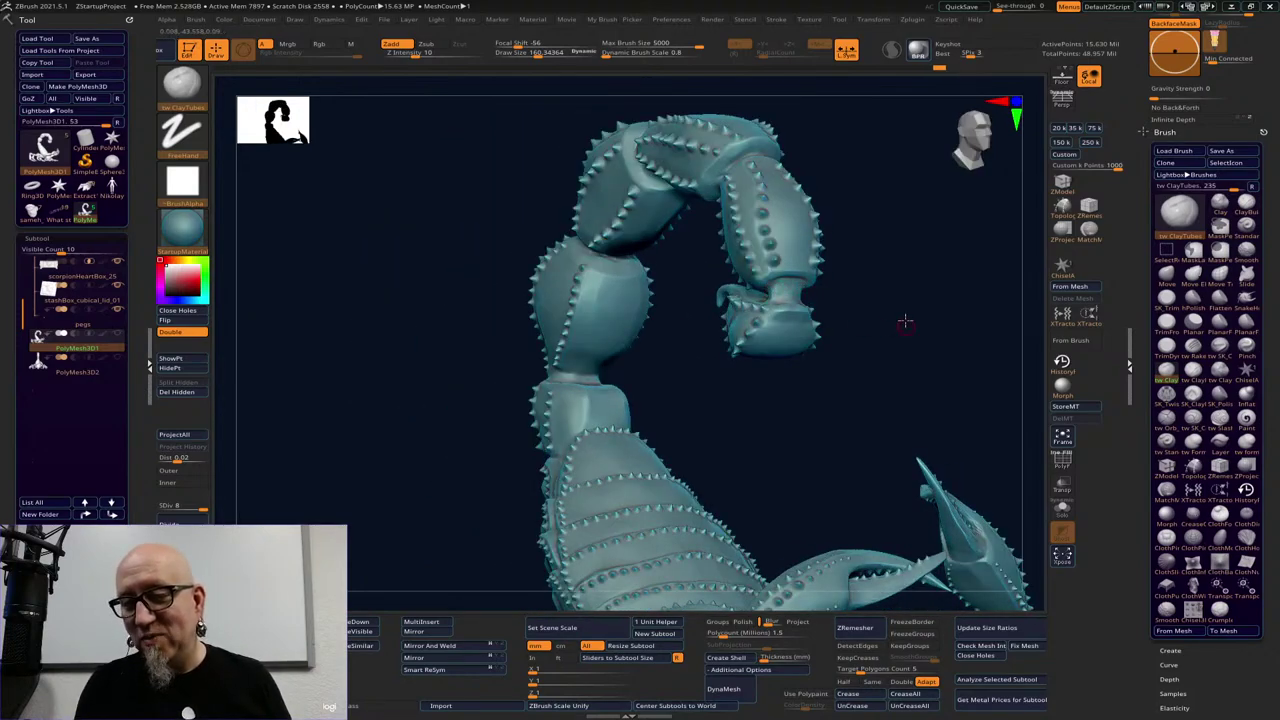
drag(903, 320, 786, 318)
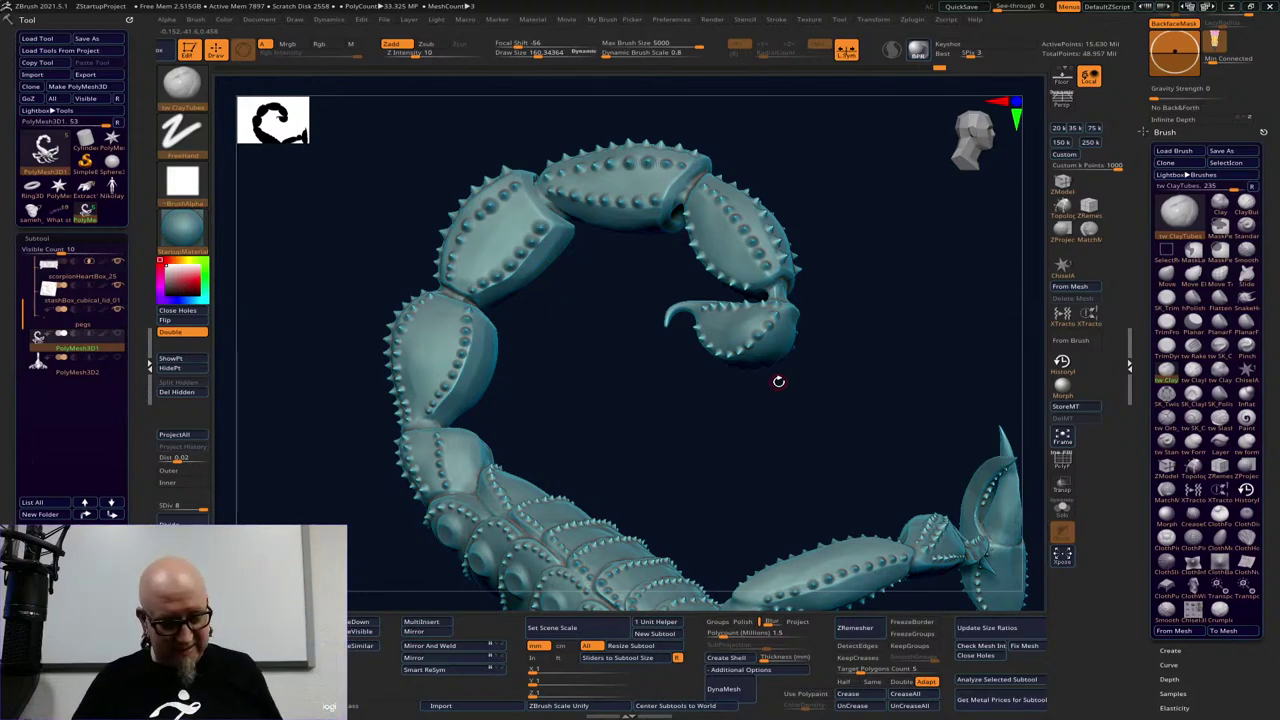
In SwordSoft Mousetrack, enable the control bar, place it beside the ZBrush canvas and start its live drawing tool
key(super)
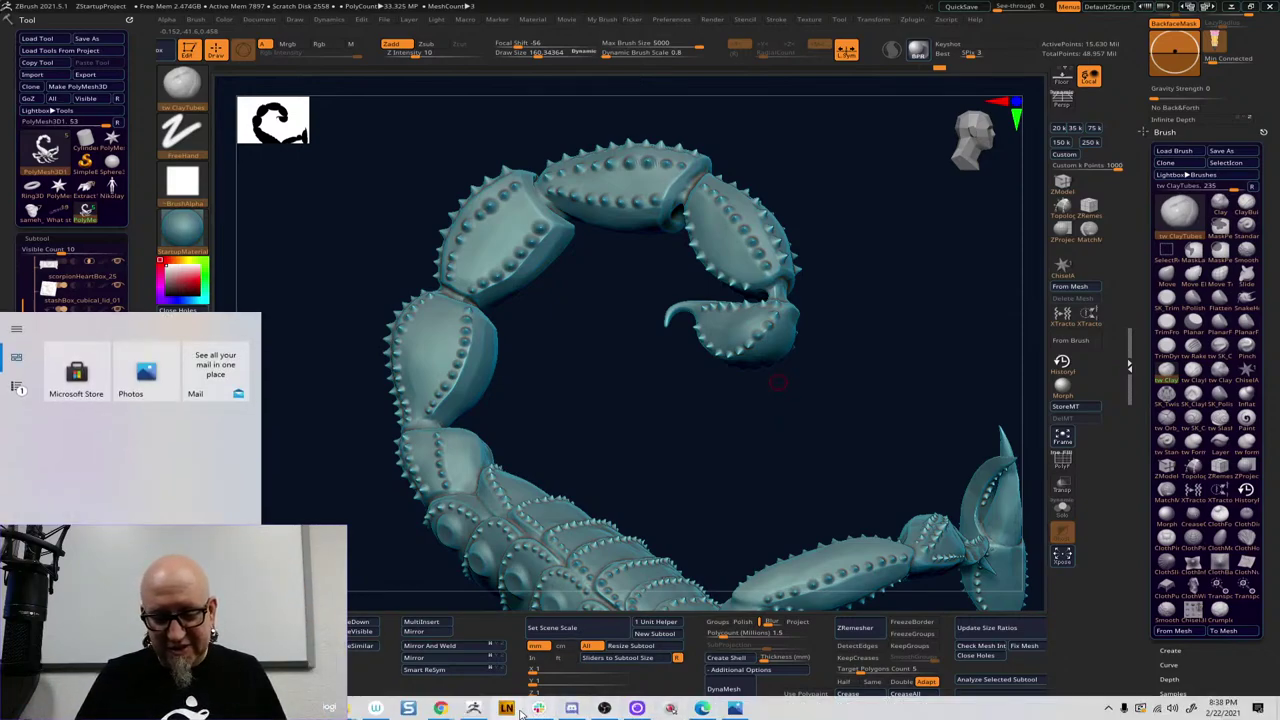
click(672, 708)
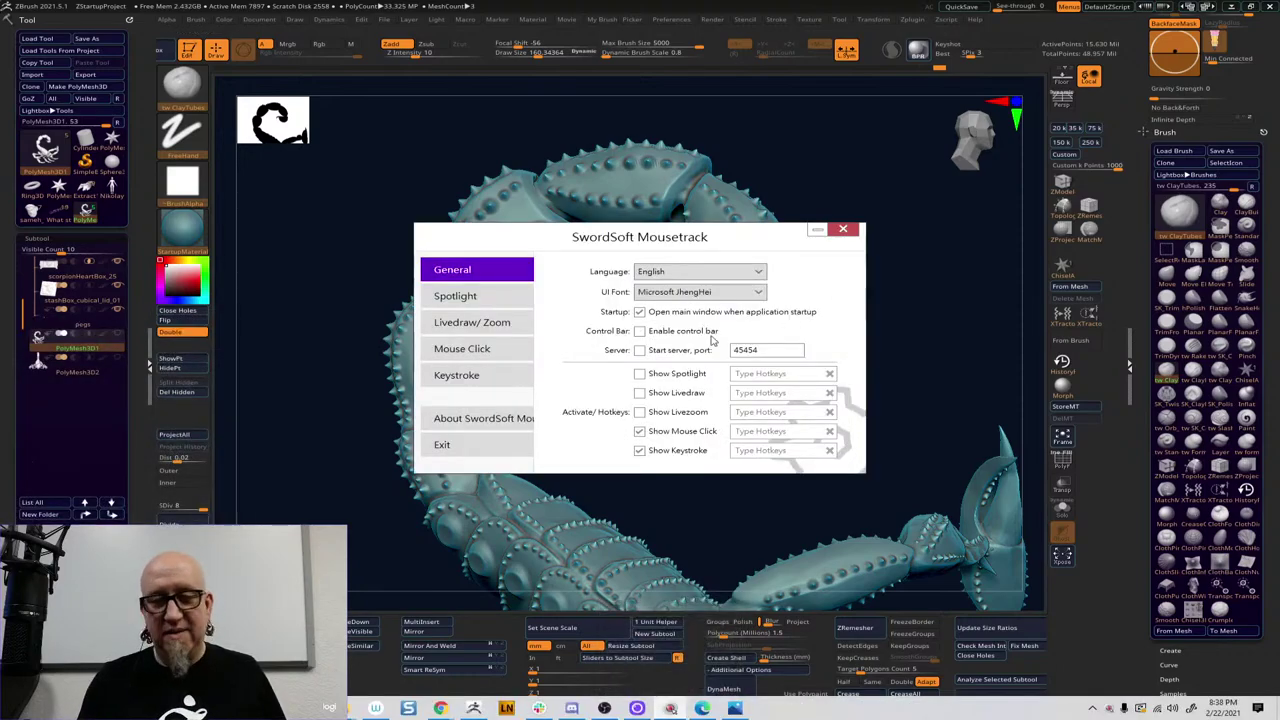
click(640, 331)
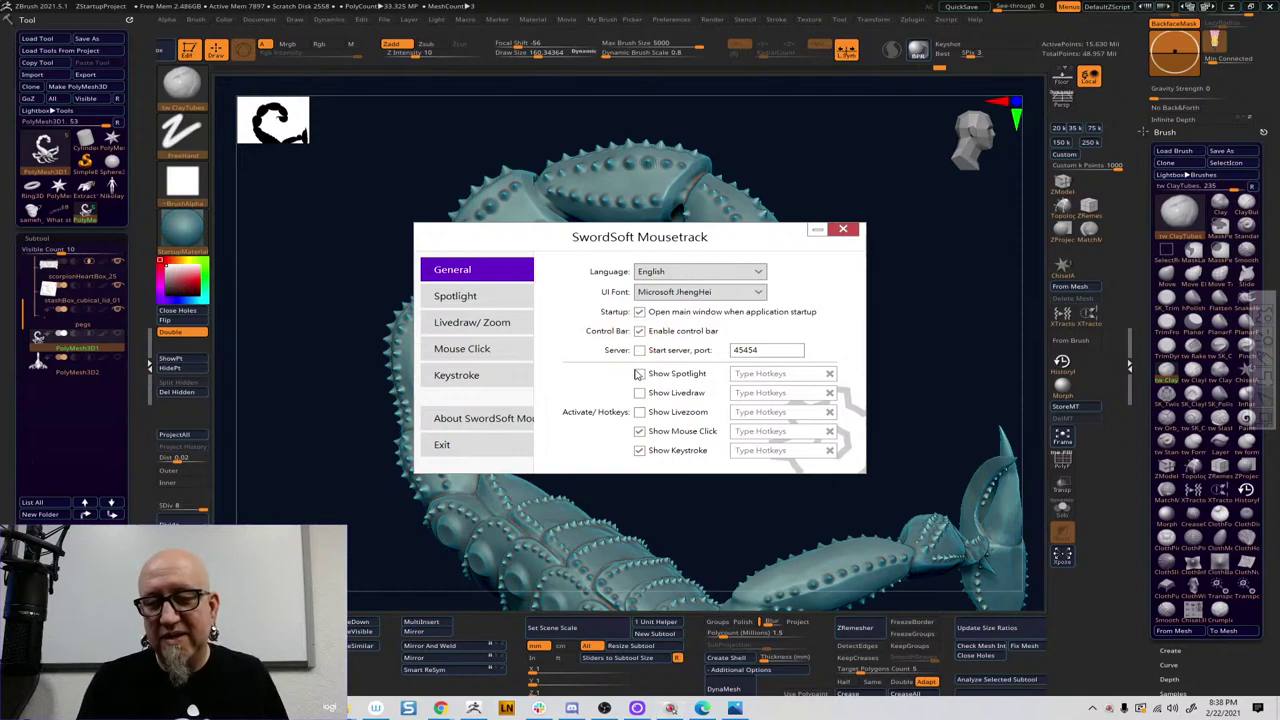
click(817, 230)
drag(1264, 299, 1097, 435)
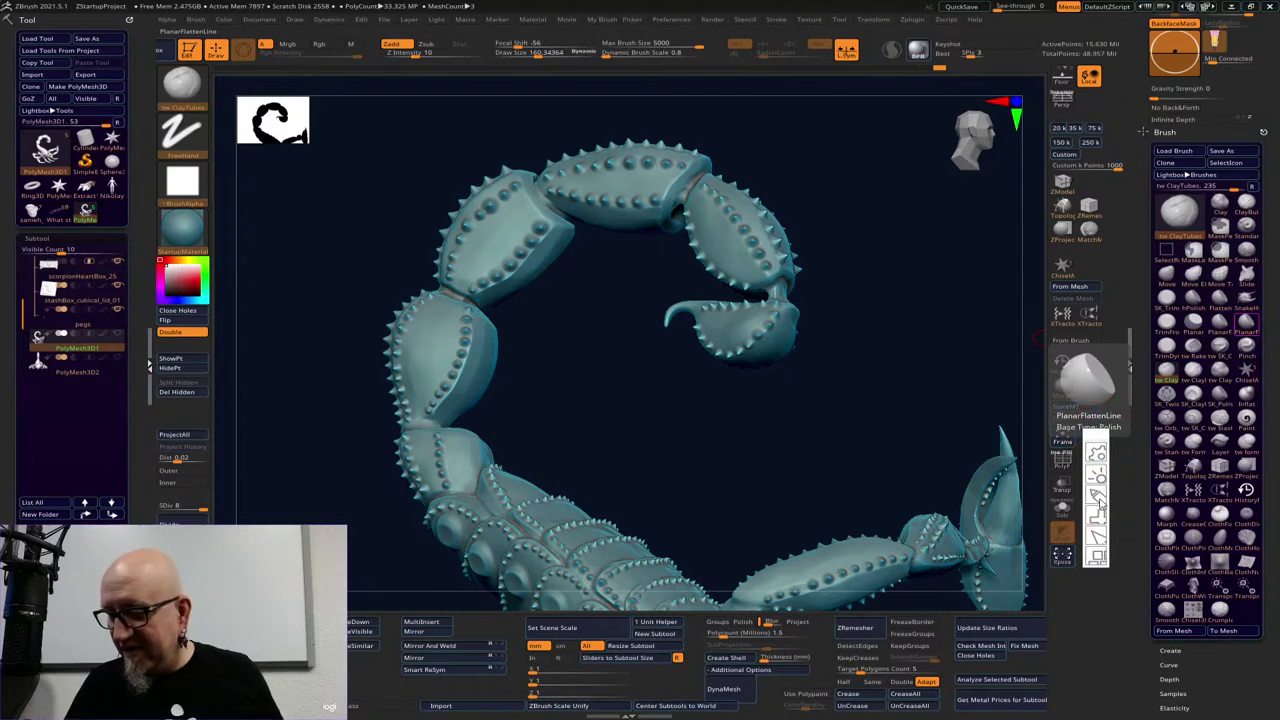
click(1097, 496)
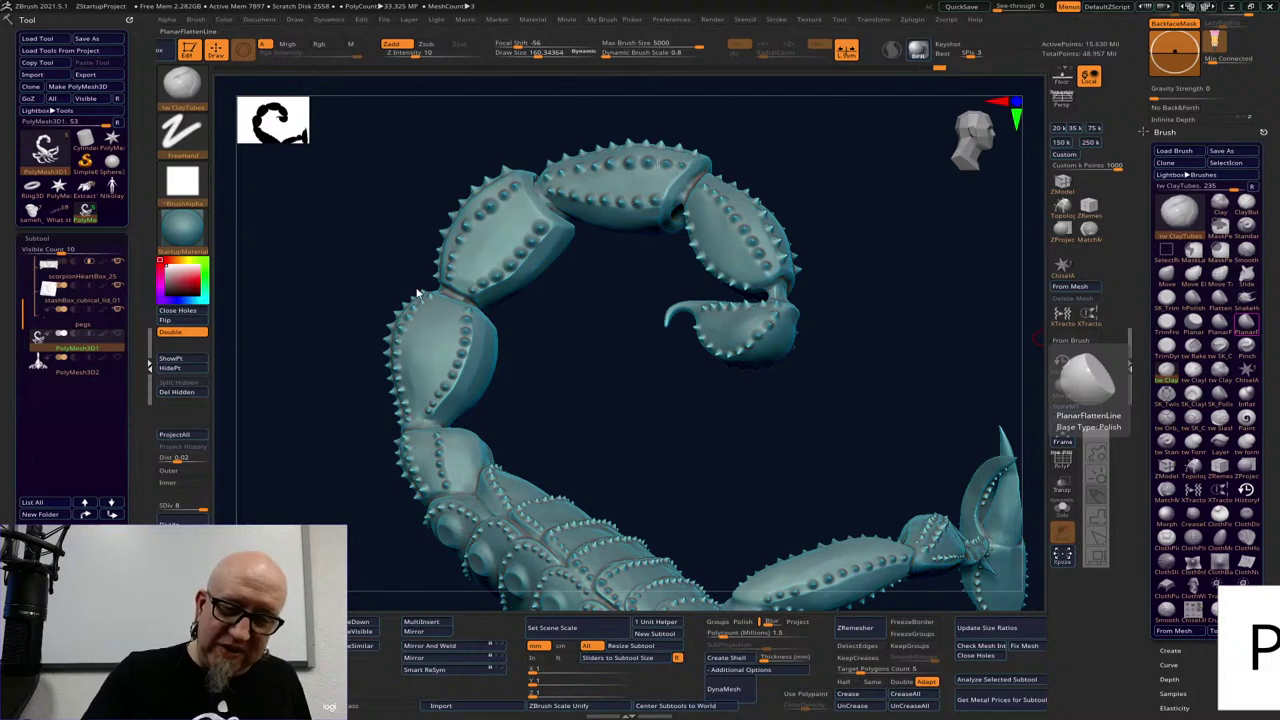
Outline the two lowest tail segments in red and scribble over the joint between them
drag(421, 500, 400, 432)
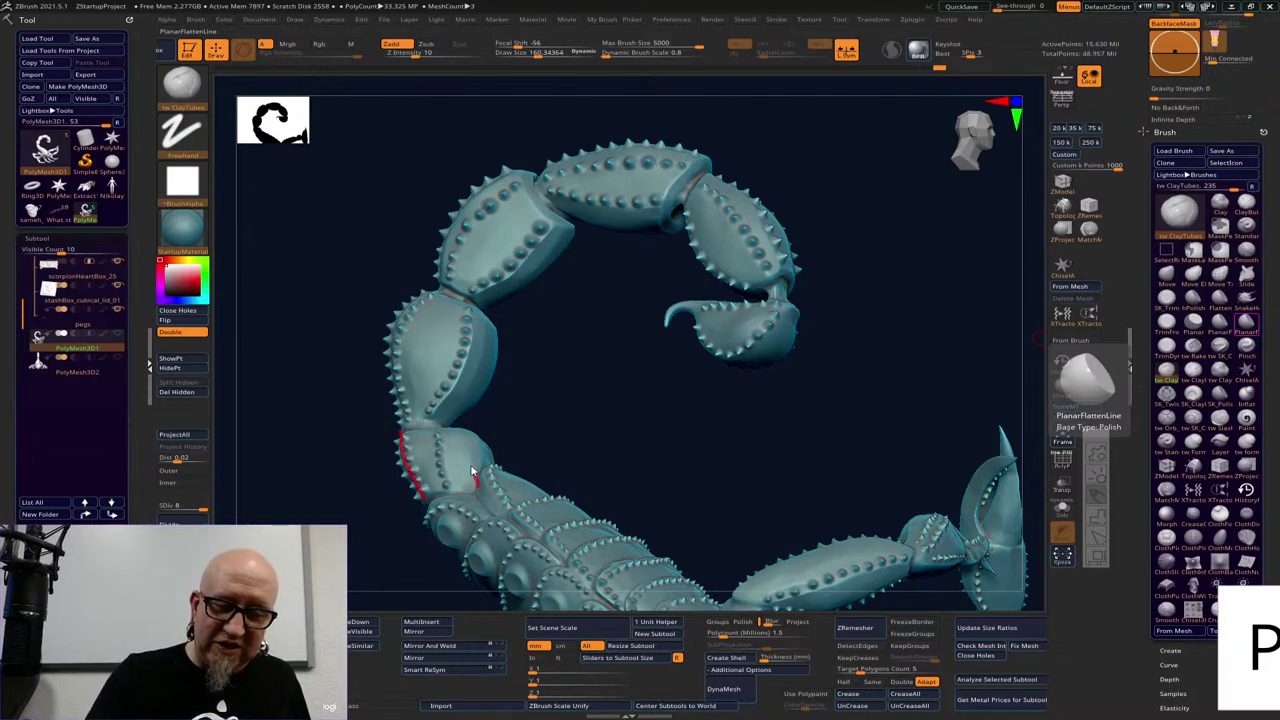
drag(478, 485, 461, 430)
mouse_move(395, 460)
mouse_down()
mouse_move(447, 425)
mouse_move(427, 418)
mouse_move(459, 370)
mouse_up()
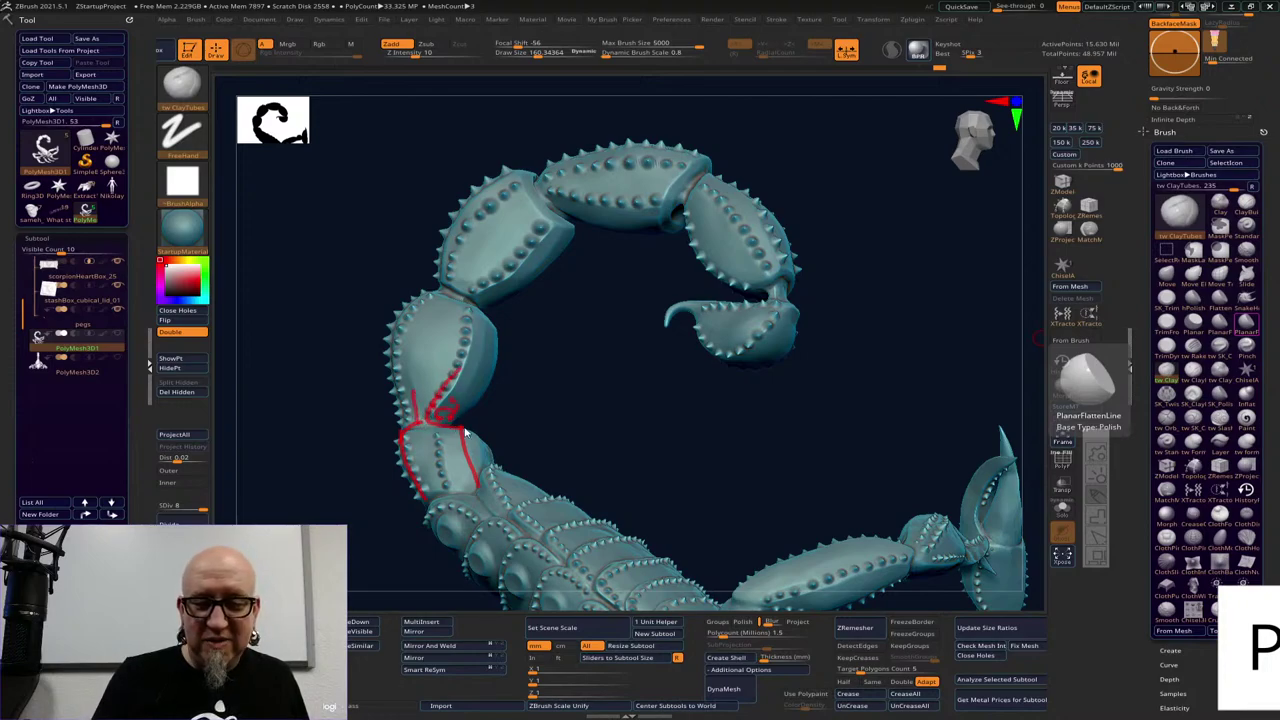
mouse_move(450, 434)
mouse_down()
mouse_move(457, 391)
mouse_move(505, 375)
mouse_up()
mouse_move(405, 419)
mouse_down()
mouse_move(381, 397)
mouse_move(422, 414)
mouse_move(468, 402)
mouse_move(453, 440)
mouse_move(424, 424)
mouse_move(432, 300)
mouse_move(482, 318)
mouse_move(498, 420)
mouse_up()
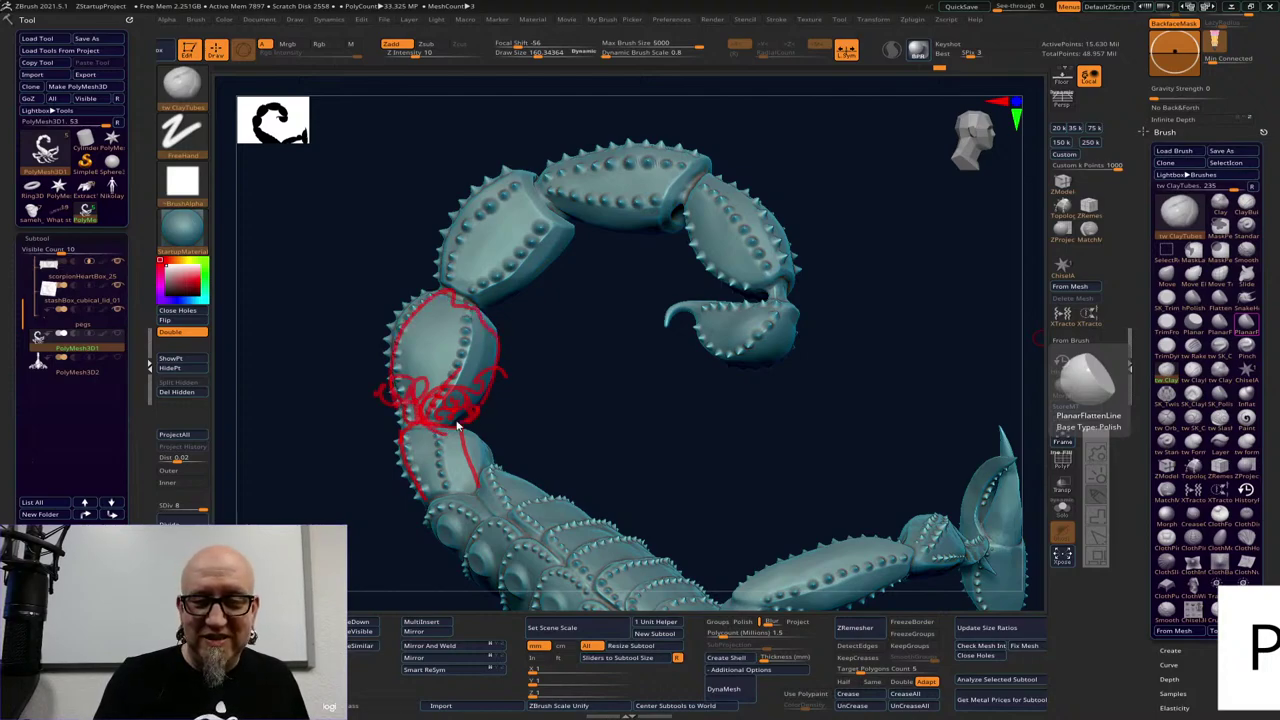
Trace the three upper tail segments in red and mark the joints linking them up to the stinger
mouse_move(465, 298)
mouse_down()
mouse_move(452, 258)
mouse_move(535, 190)
mouse_move(497, 303)
mouse_up()
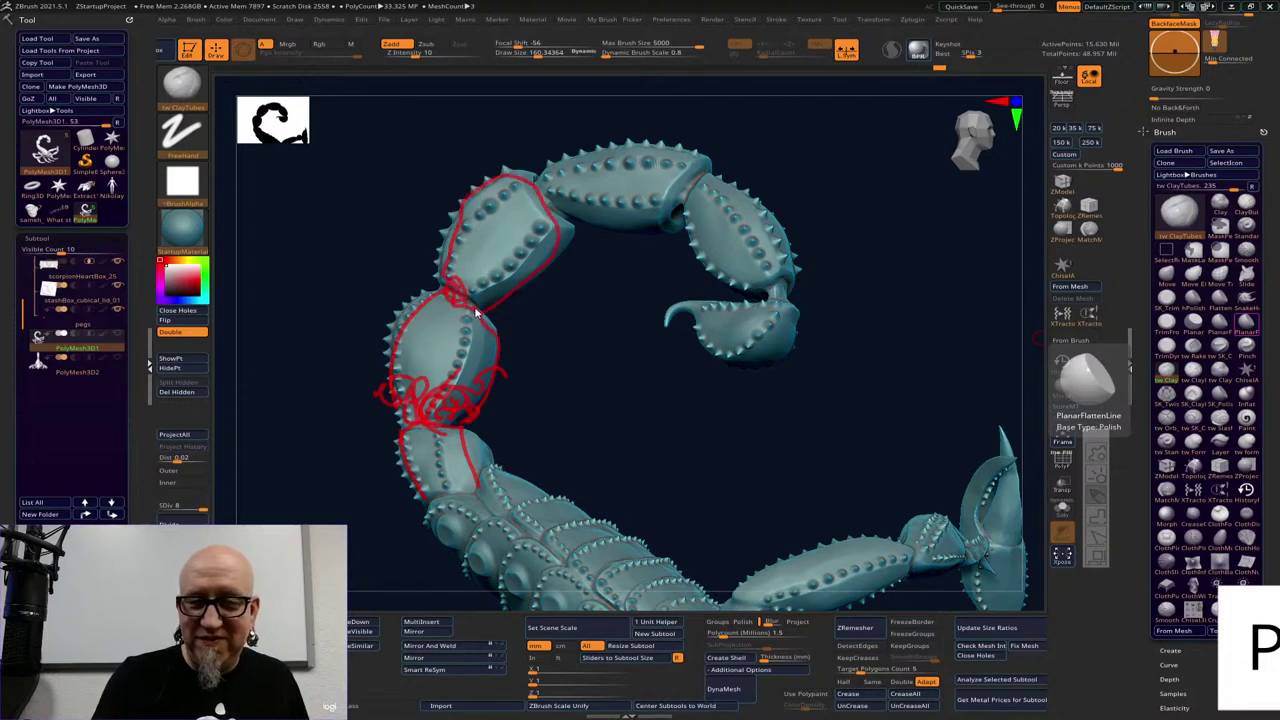
drag(522, 188, 585, 217)
mouse_move(576, 167)
mouse_down()
mouse_move(643, 229)
mouse_move(626, 260)
mouse_up()
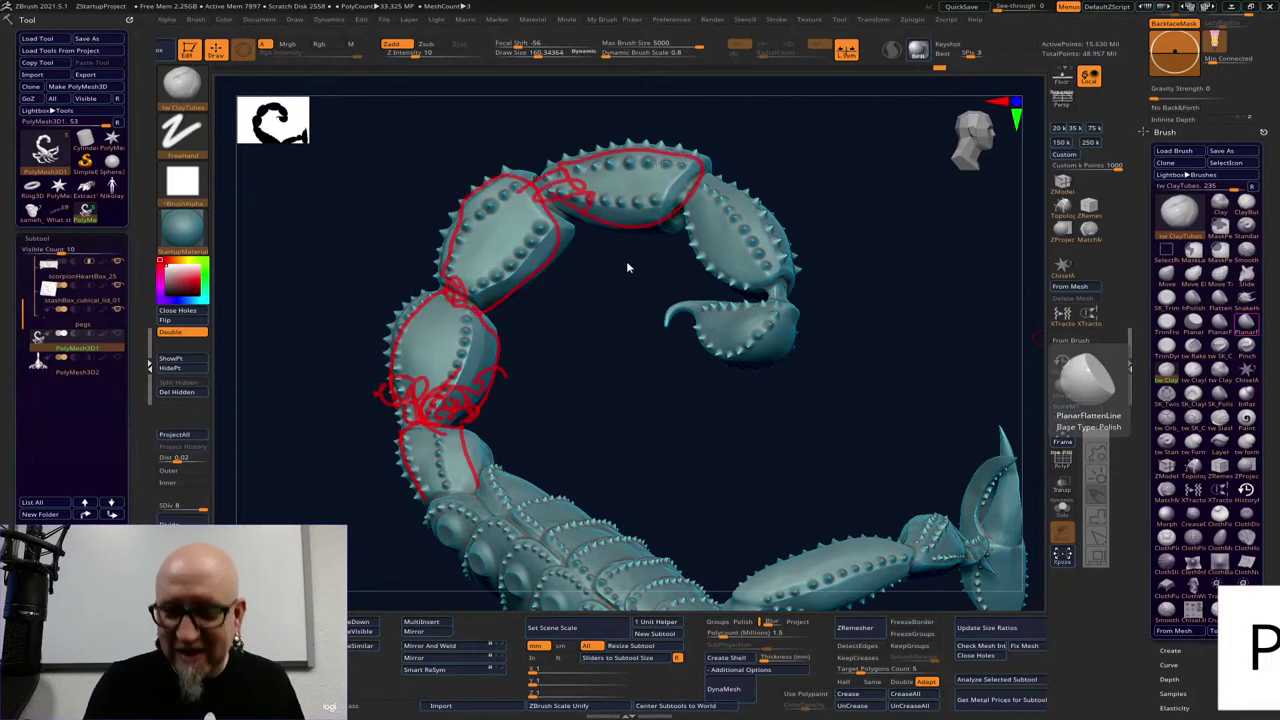
drag(708, 160, 727, 240)
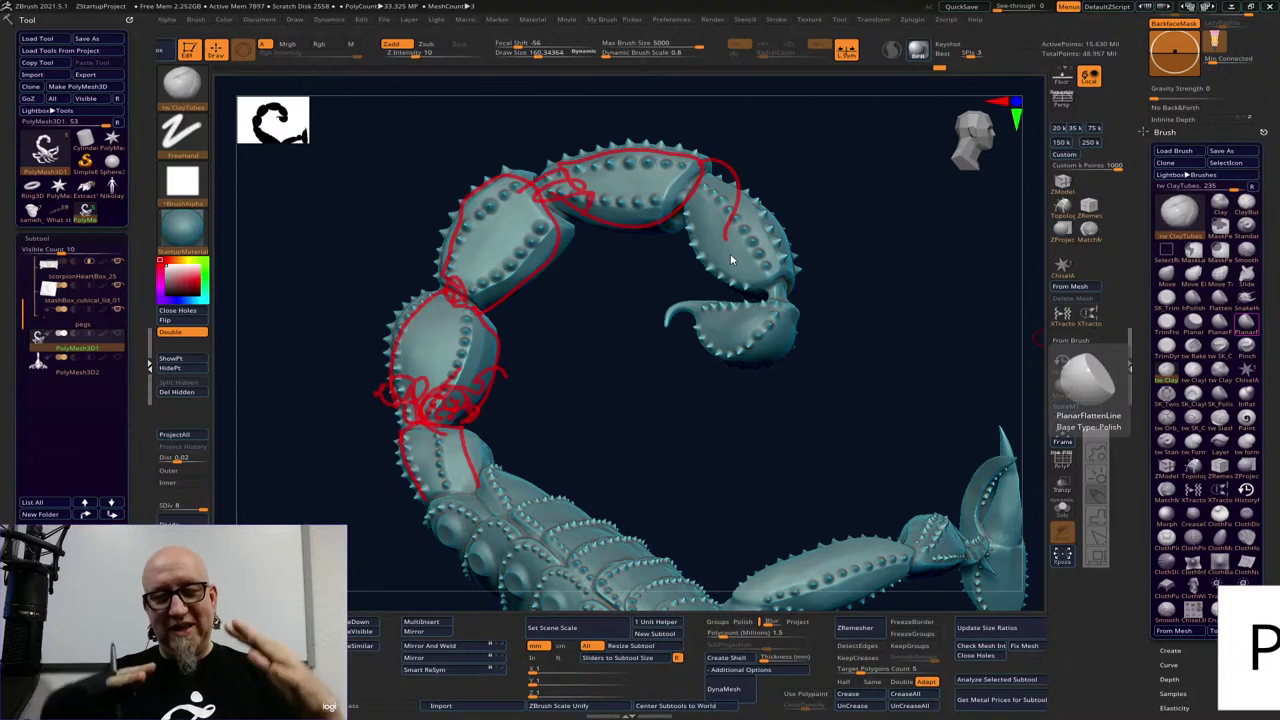
mouse_move(733, 177)
mouse_down()
mouse_move(782, 272)
mouse_move(778, 292)
mouse_up()
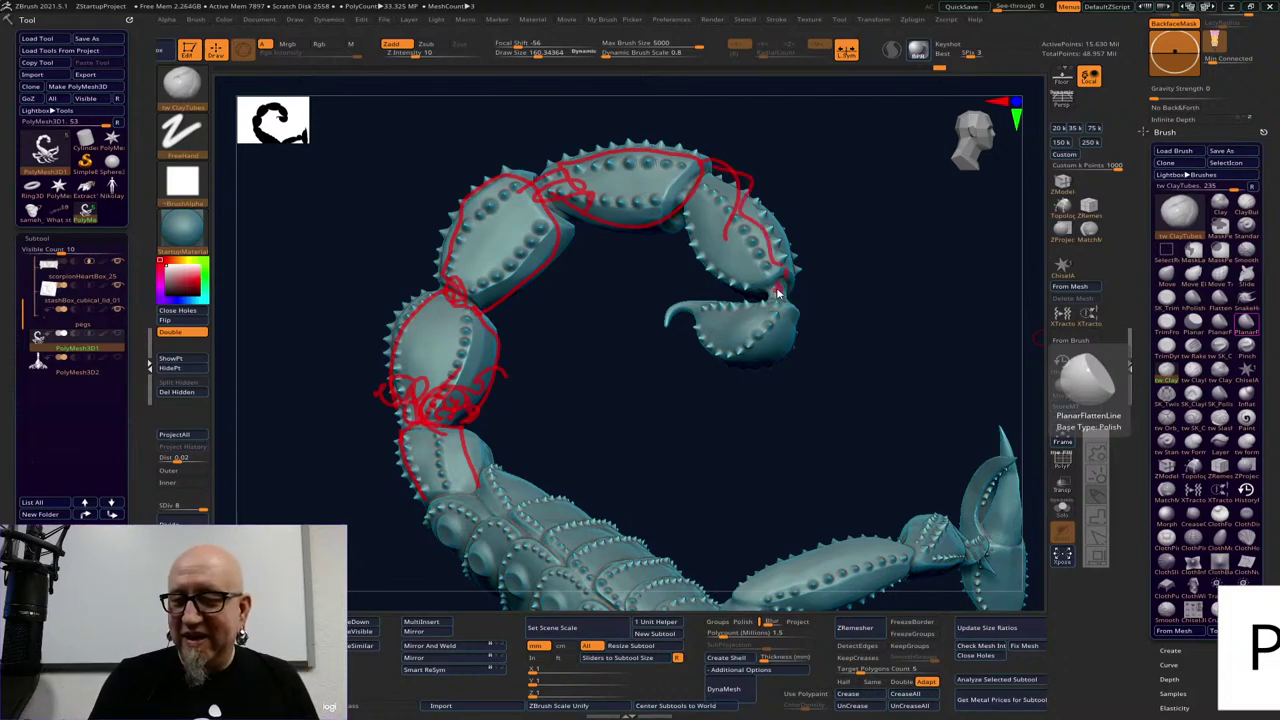
Outline the stinger bulb and its hooked tip, draw a line below it, and close the outline of the tail's base segment
mouse_move(769, 366)
mouse_down()
mouse_move(692, 310)
mouse_move(668, 317)
mouse_up()
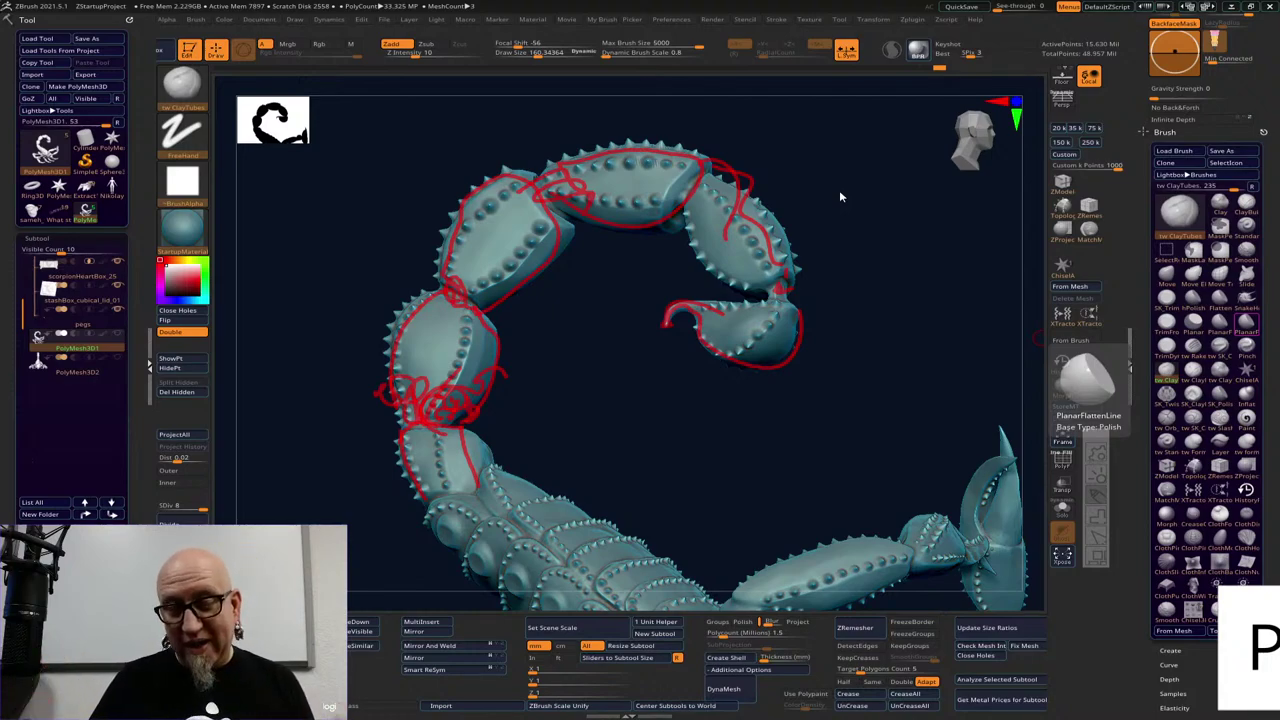
drag(658, 437, 705, 347)
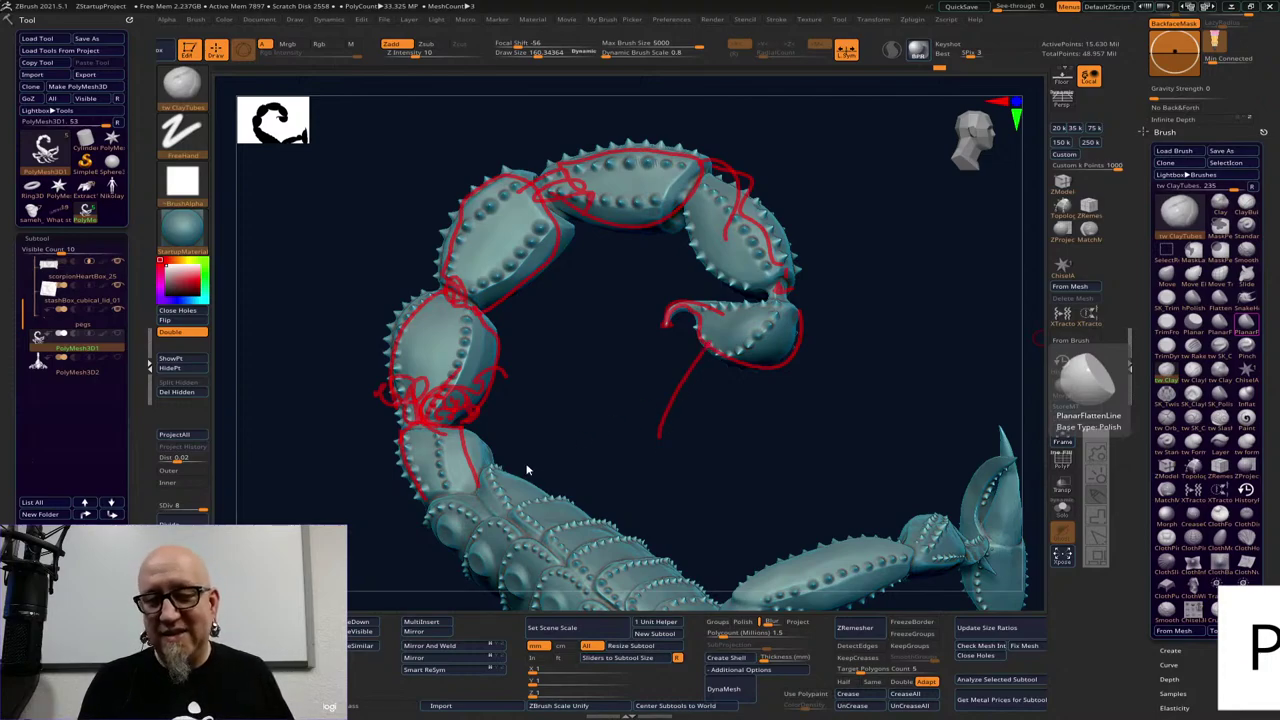
drag(488, 460, 428, 500)
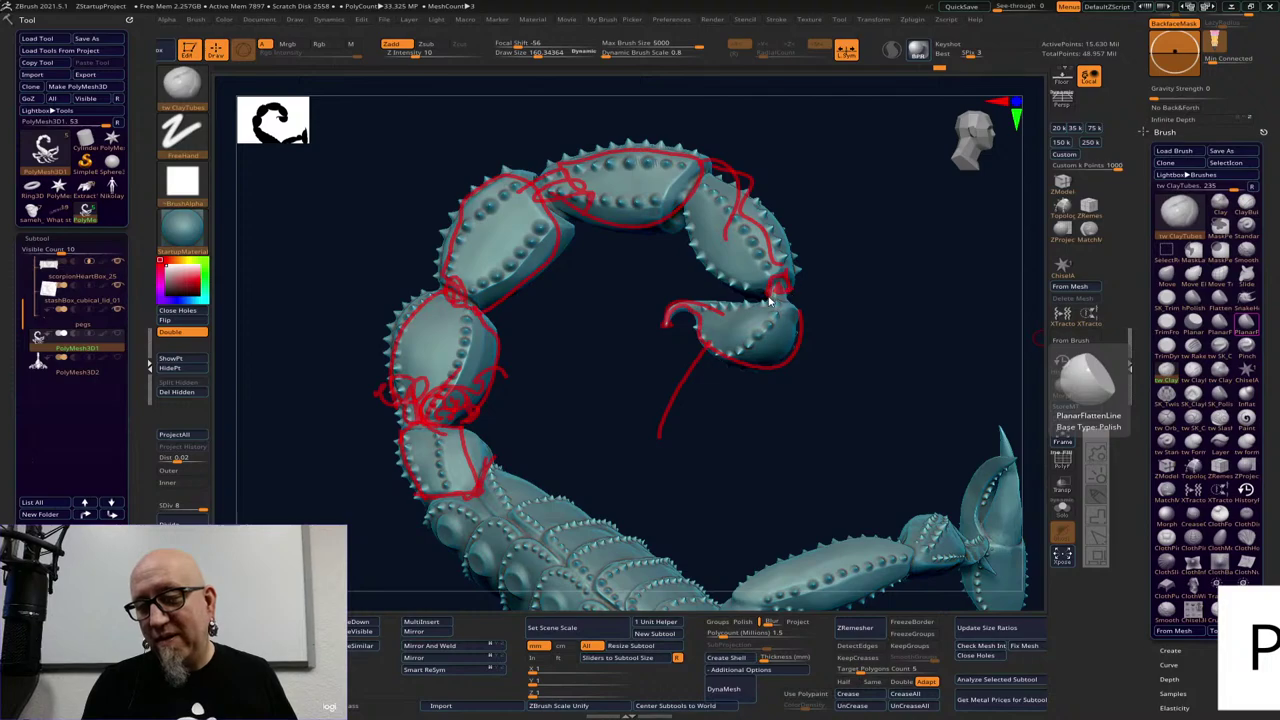
Draw a red curve outward from the stinger's hooked tip and clear all annotations from the canvas
drag(785, 300, 637, 316)
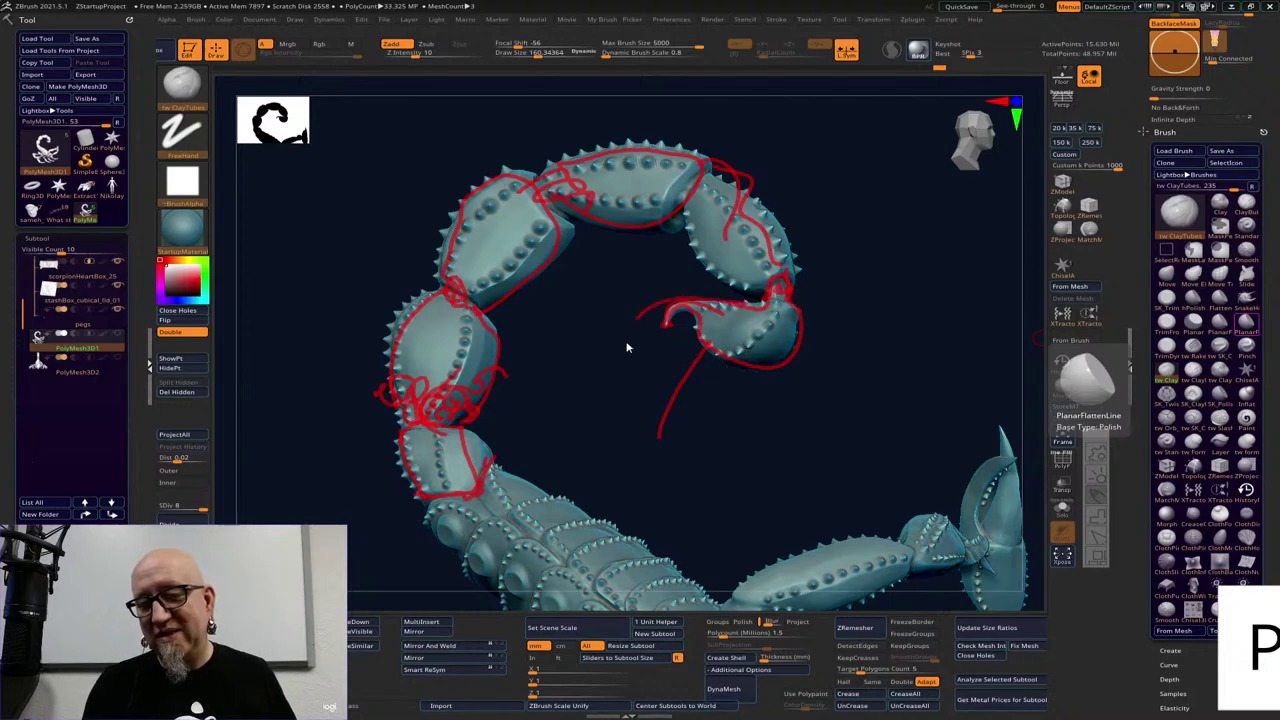
key(Escape)
In a side view of the whole scorpion, circle the stinger bulb in red and mark the body plates and tail segments with dots
drag(879, 383, 756, 310)
drag(882, 338, 960, 338)
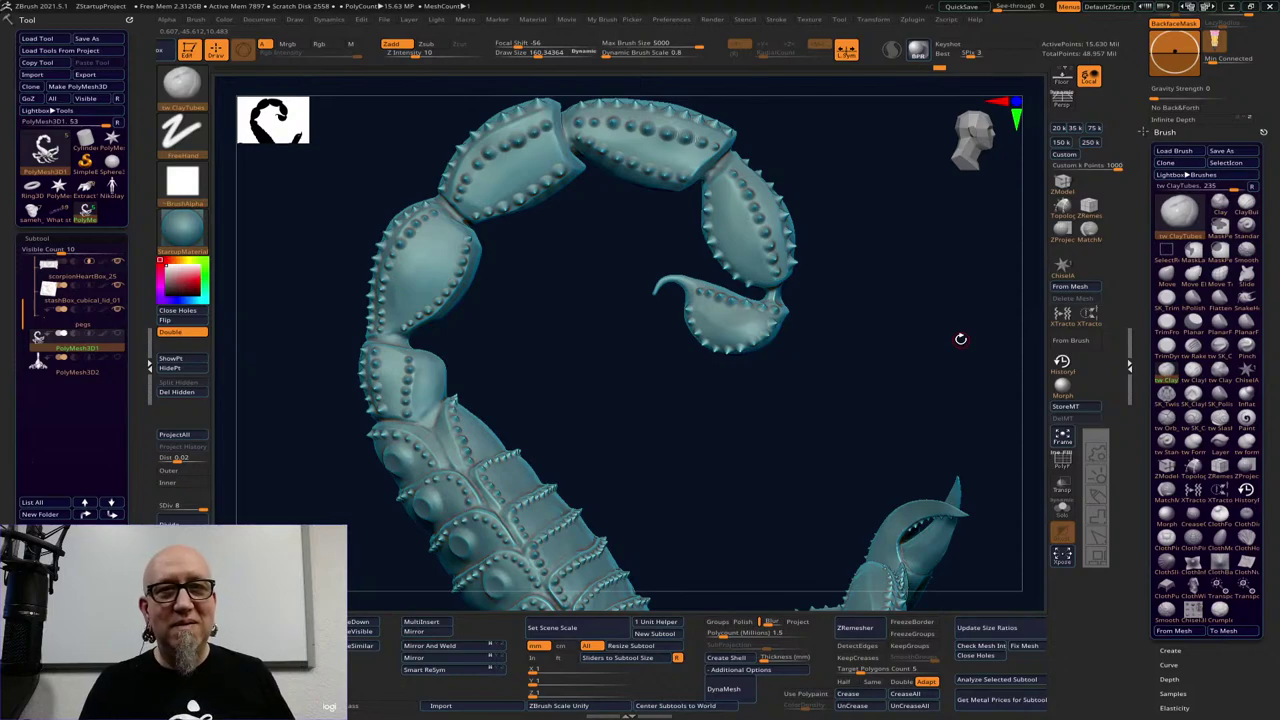
alt+drag(886, 382, 869, 329)
mouse_move(939, 372)
alt+mouse_down()
mouse_move(877, 334)
mouse_move(880, 375)
mouse_move(767, 501)
mouse_move(728, 507)
mouse_move(770, 403)
mouse_move(897, 363)
mouse_move(906, 373)
alt+mouse_up()
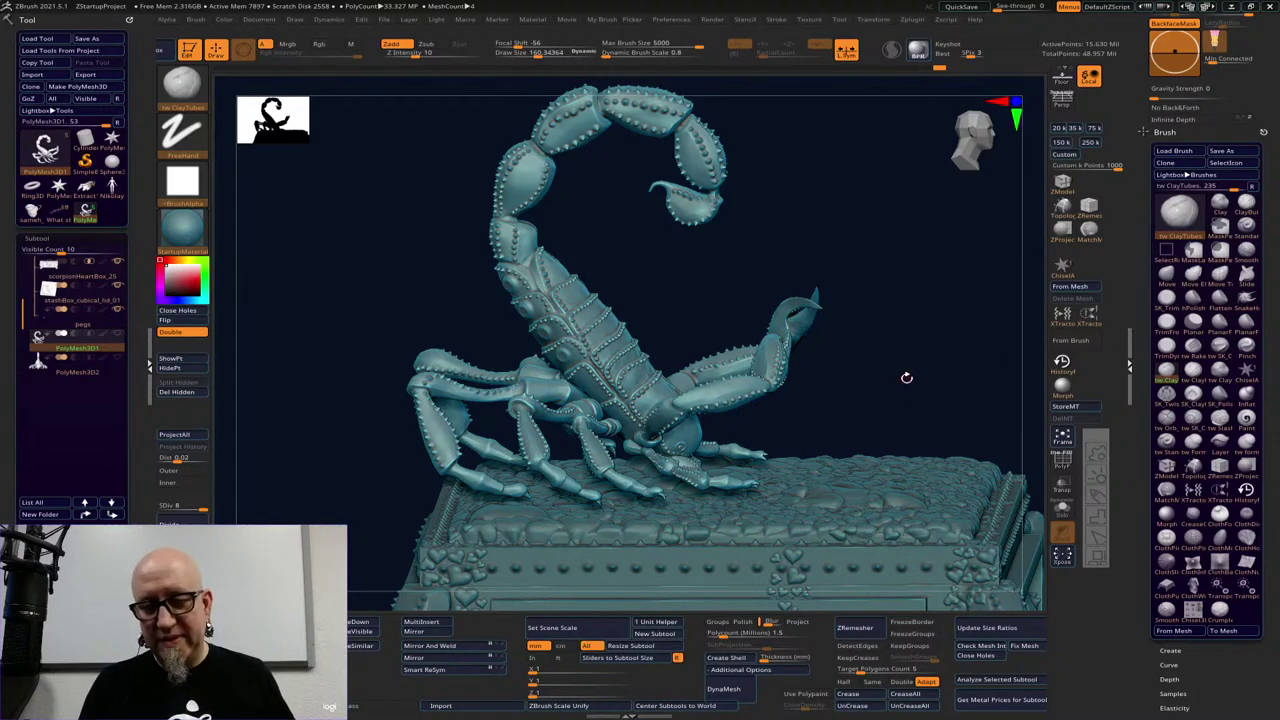
drag(906, 377, 899, 406)
alt+drag(904, 360, 895, 405)
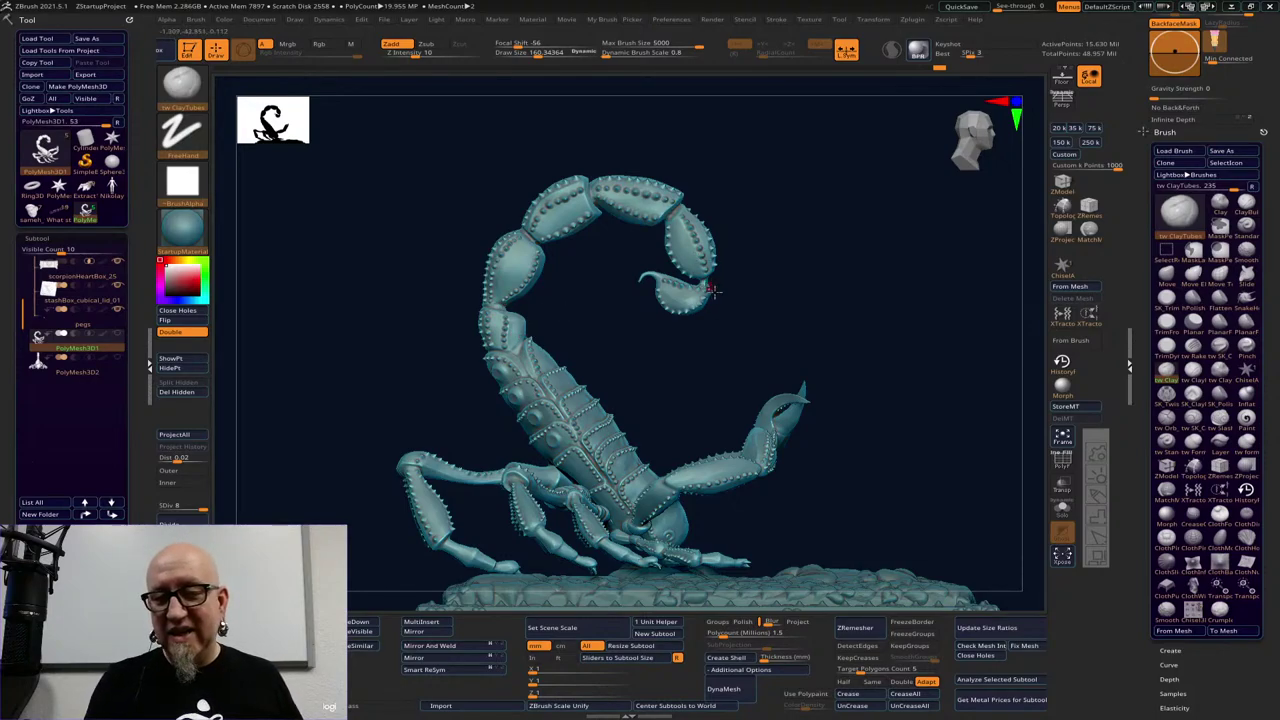
drag(665, 282, 737, 336)
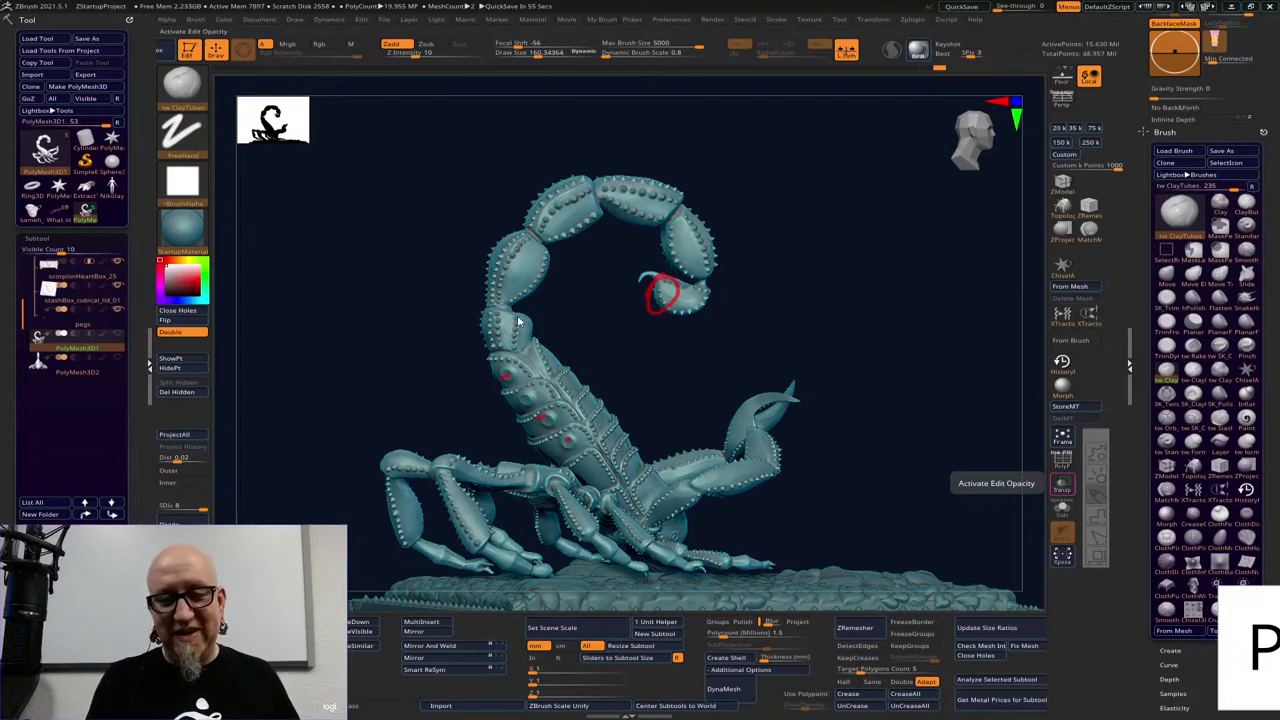
click(576, 208)
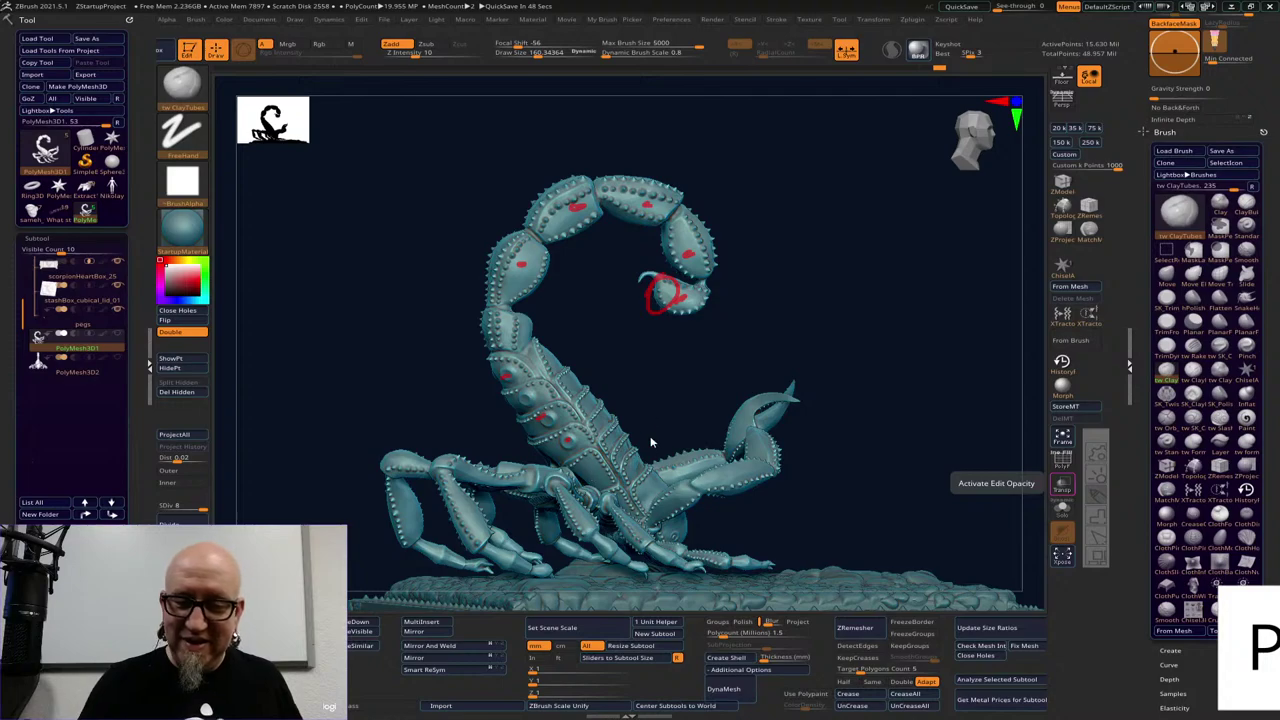
Draw red lines from the marked tail segments to a common centre, trace the body and tail curve to the stinger, and clear the drawing
mouse_move(650, 442)
mouse_down()
mouse_move(606, 291)
mouse_move(666, 443)
mouse_move(585, 235)
mouse_up()
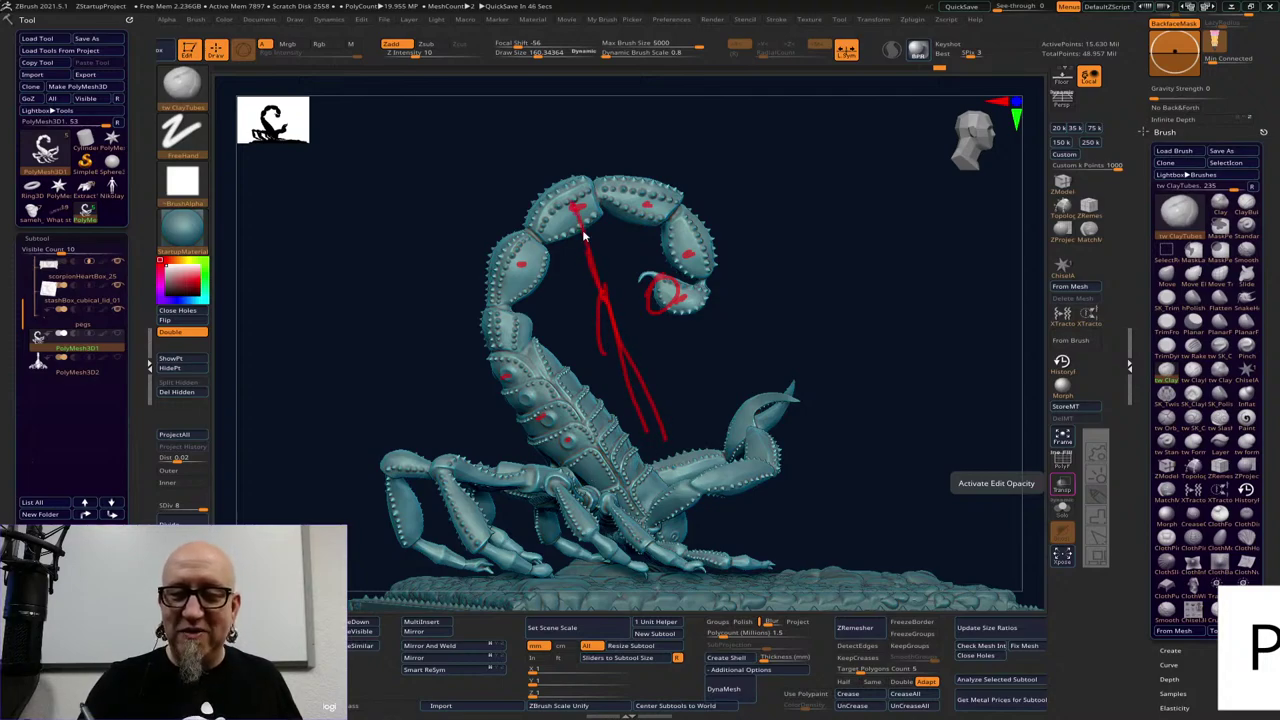
mouse_move(603, 321)
mouse_down()
mouse_move(598, 311)
mouse_move(562, 330)
mouse_up()
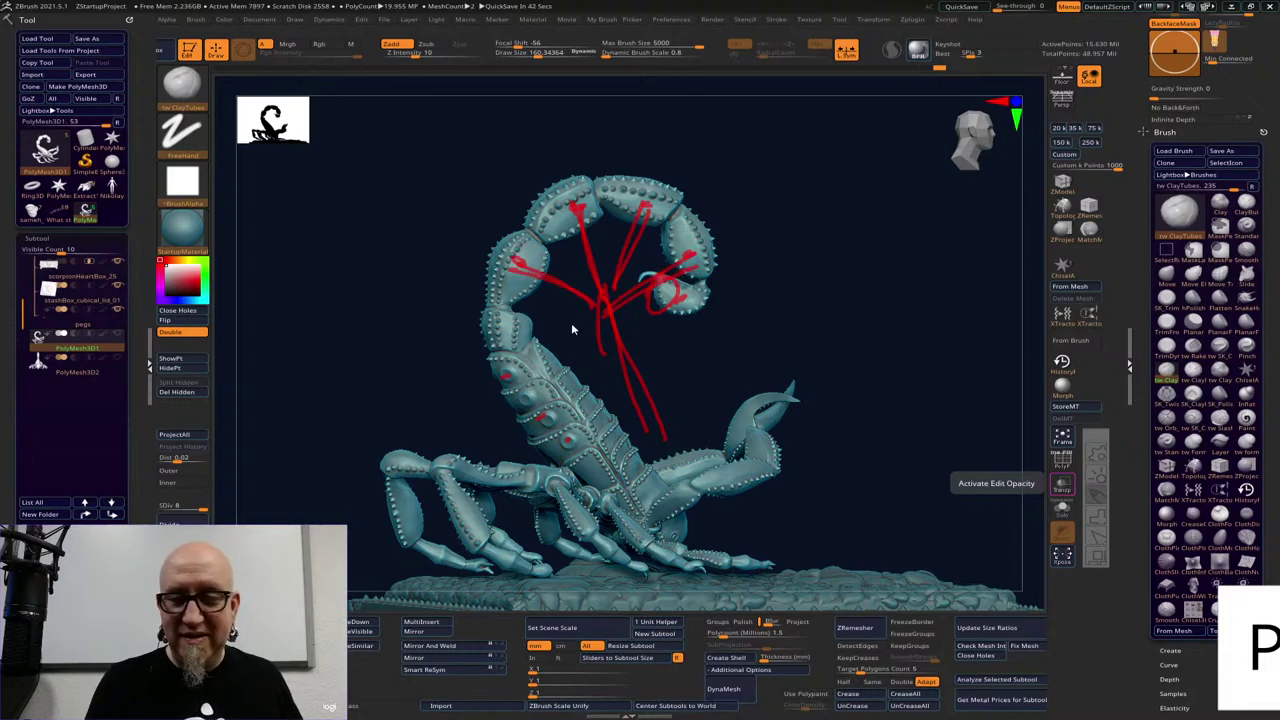
mouse_move(603, 487)
mouse_down()
mouse_move(600, 190)
mouse_move(674, 309)
mouse_move(658, 353)
mouse_up()
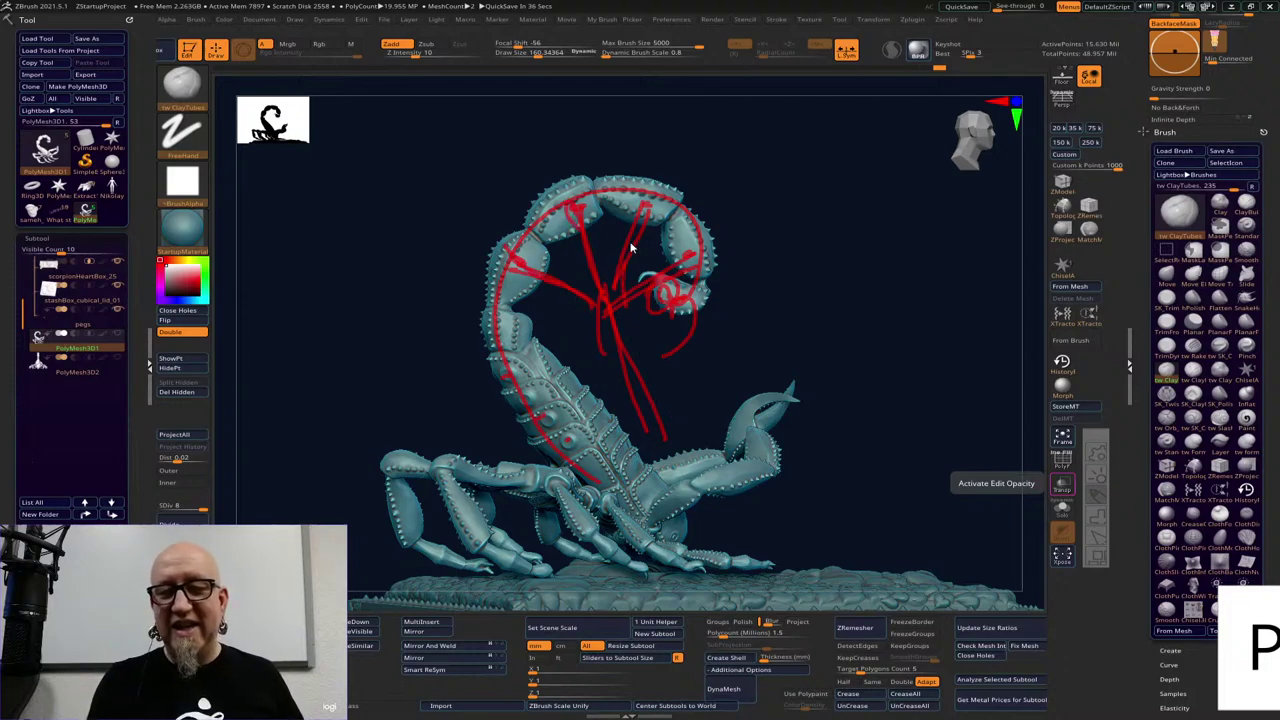
key(Escape)
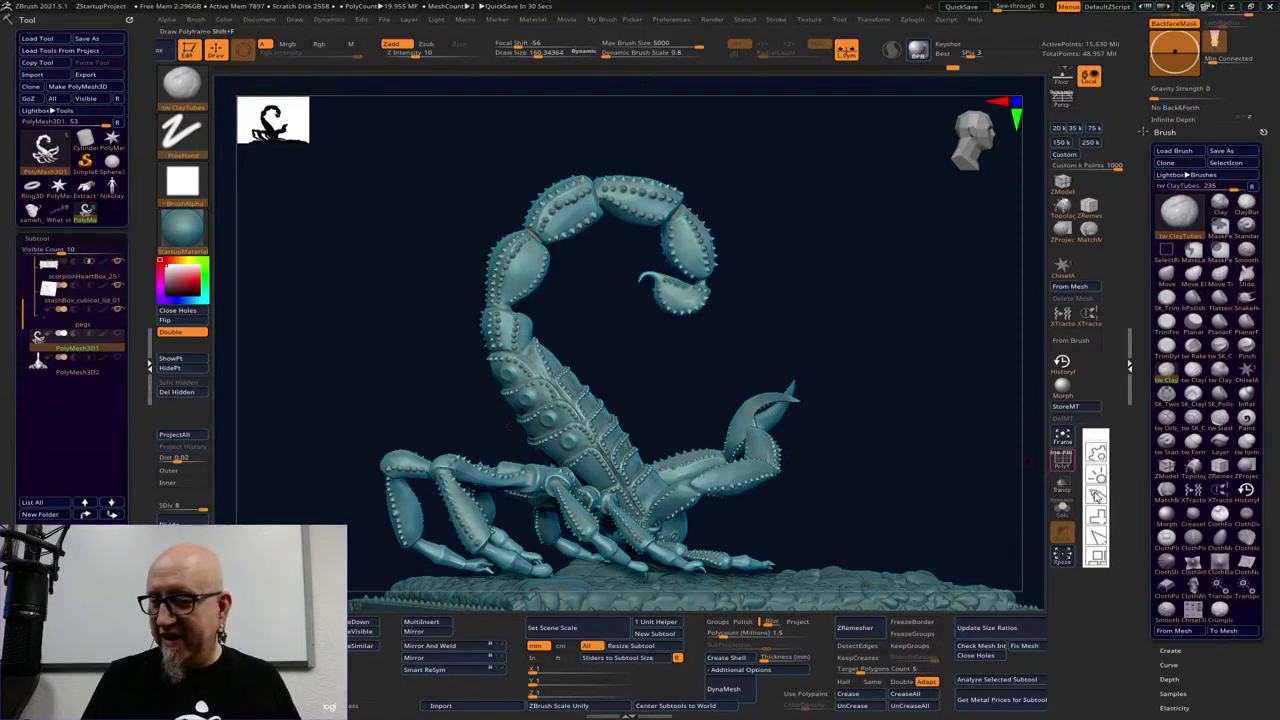
Mark the joint at the tail's base and the joint above the stinger with red curves
key(p)
mouse_move(534, 326)
mouse_down()
mouse_move(514, 352)
mouse_move(482, 345)
mouse_move(536, 295)
mouse_up()
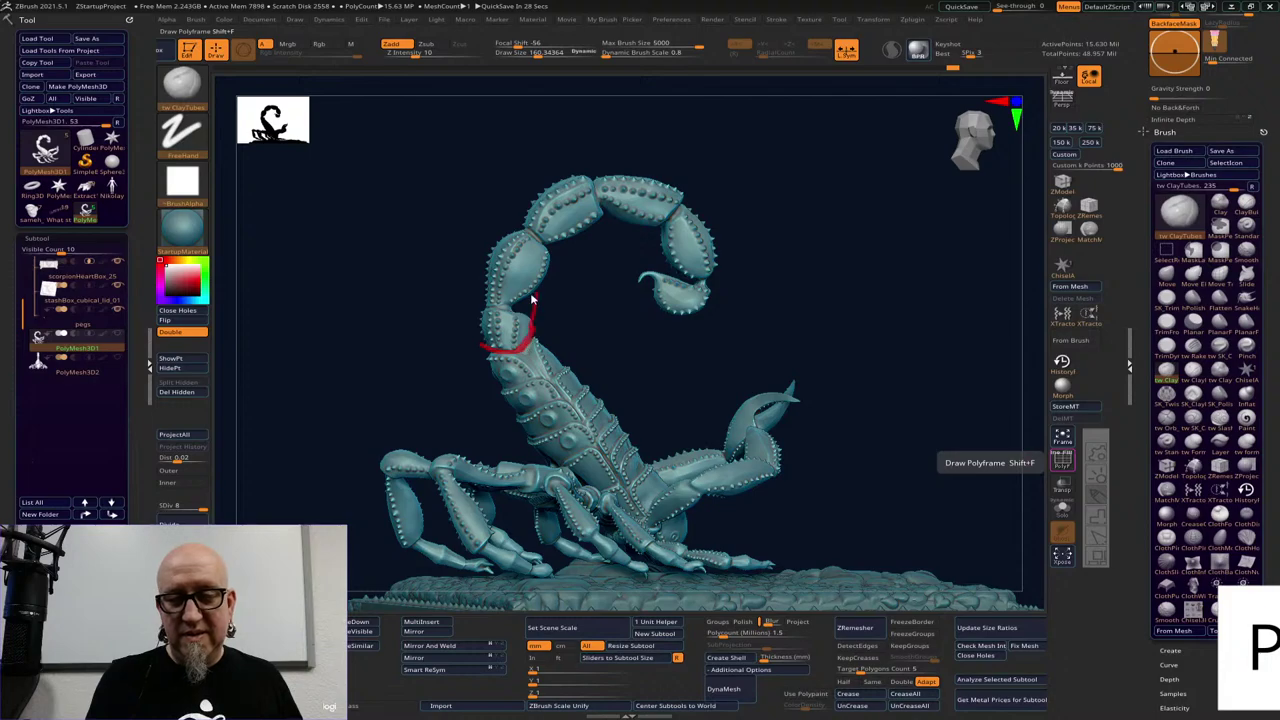
drag(697, 283, 711, 285)
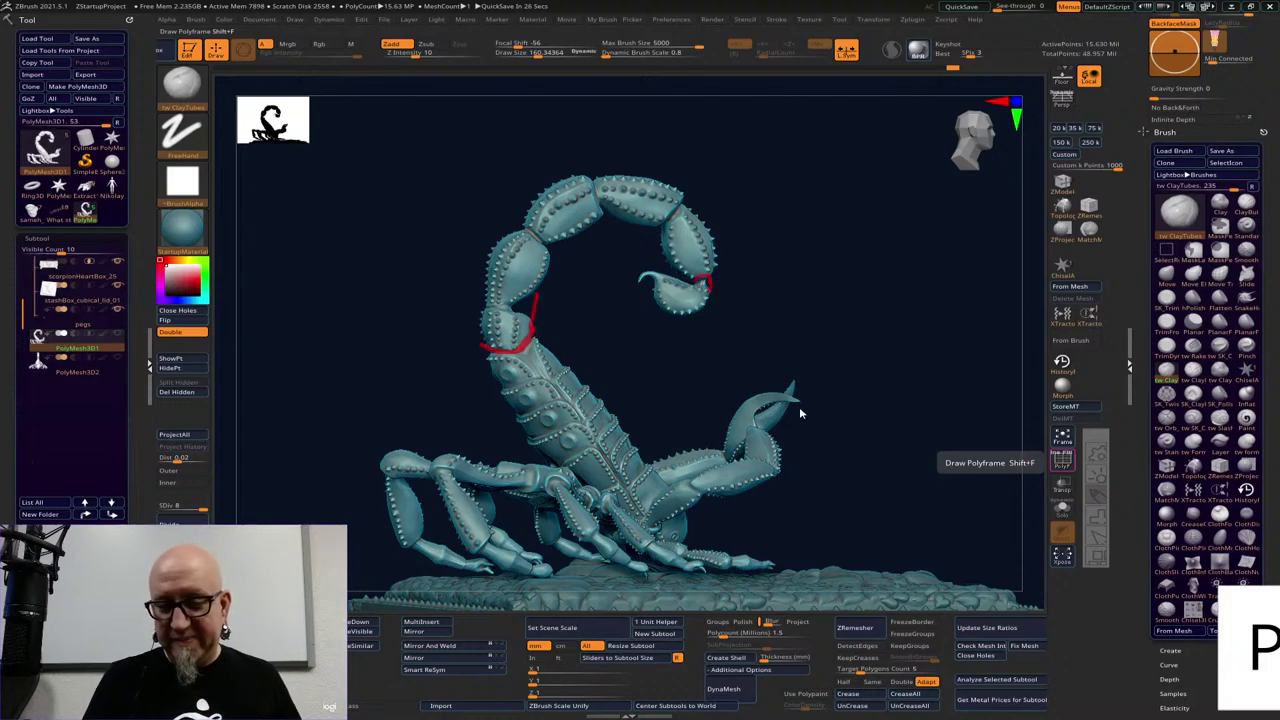
Examine the scorpion's pose on the box from several sides, choosing to wait when the program stops responding
mouse_move(929, 406)
mouse_down()
mouse_move(894, 409)
mouse_move(878, 328)
mouse_up()
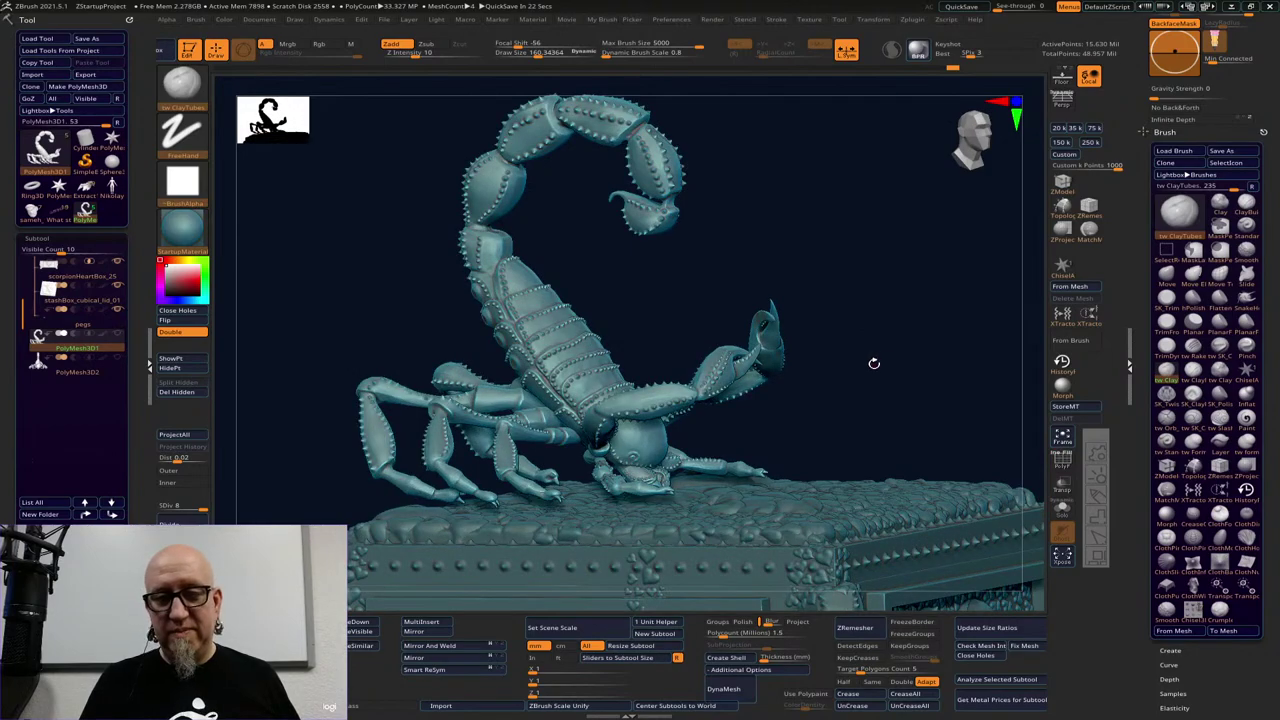
drag(921, 380, 668, 393)
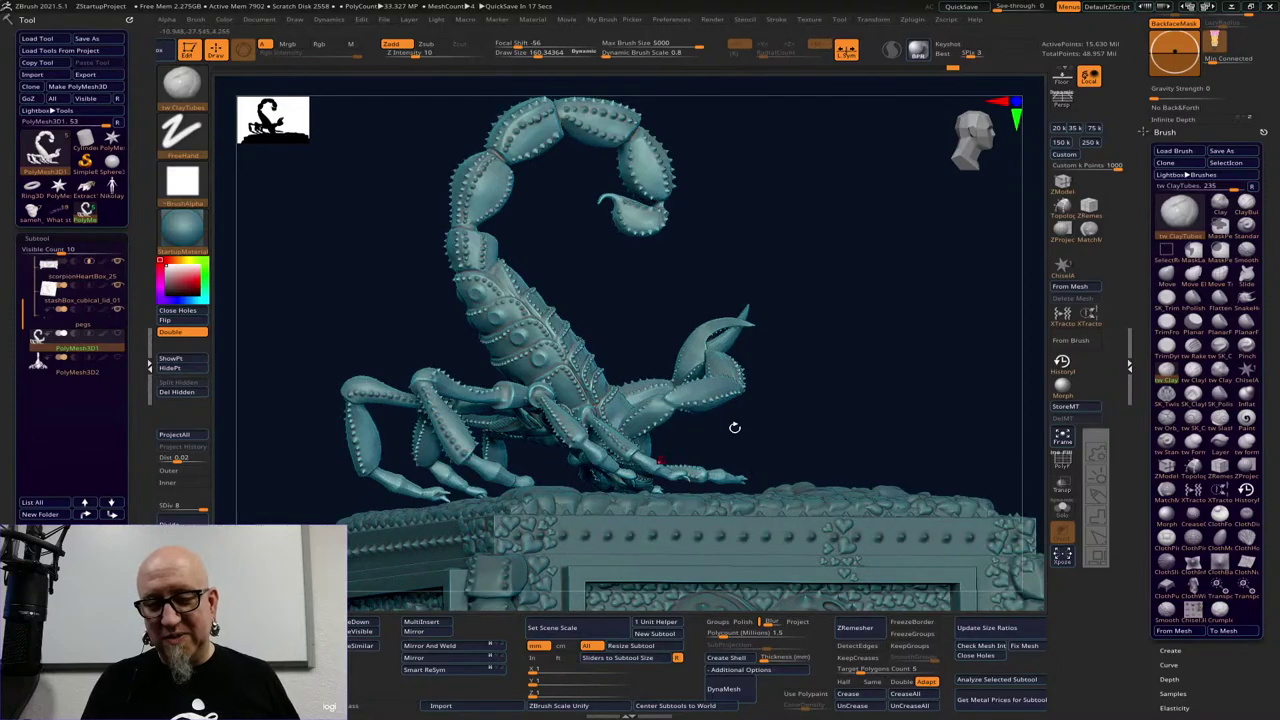
drag(929, 385, 588, 385)
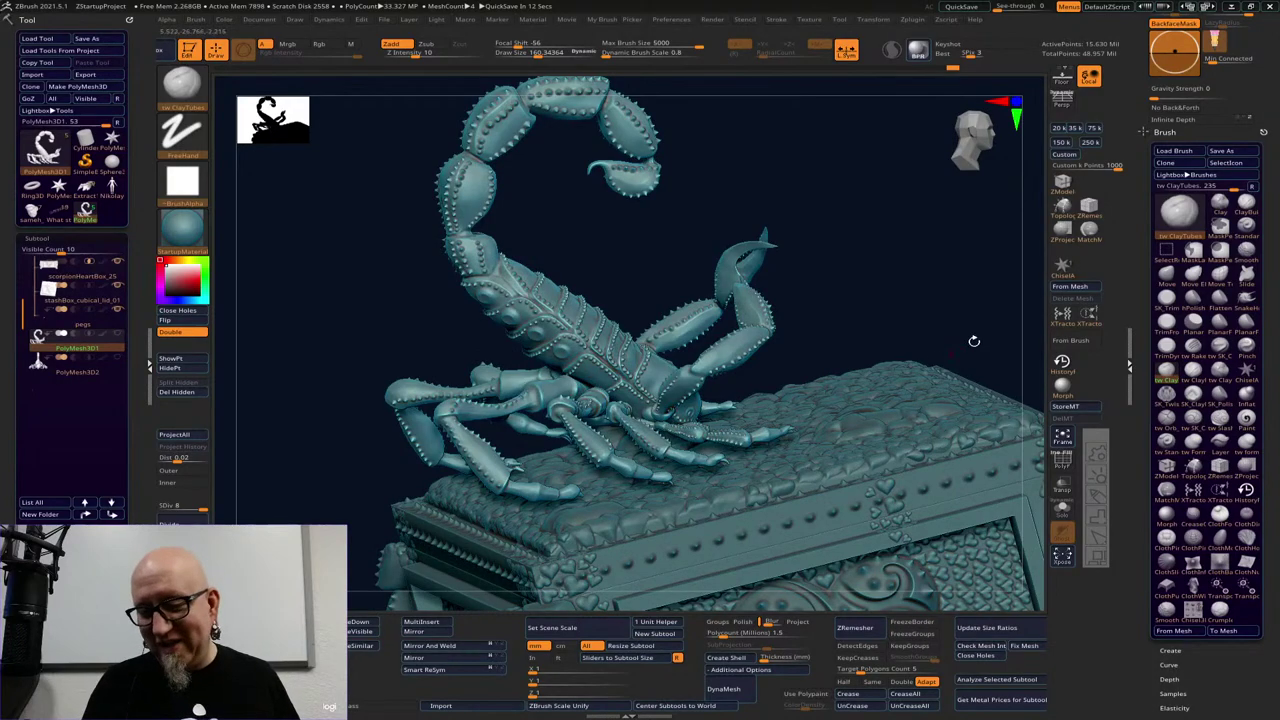
drag(974, 343, 874, 374)
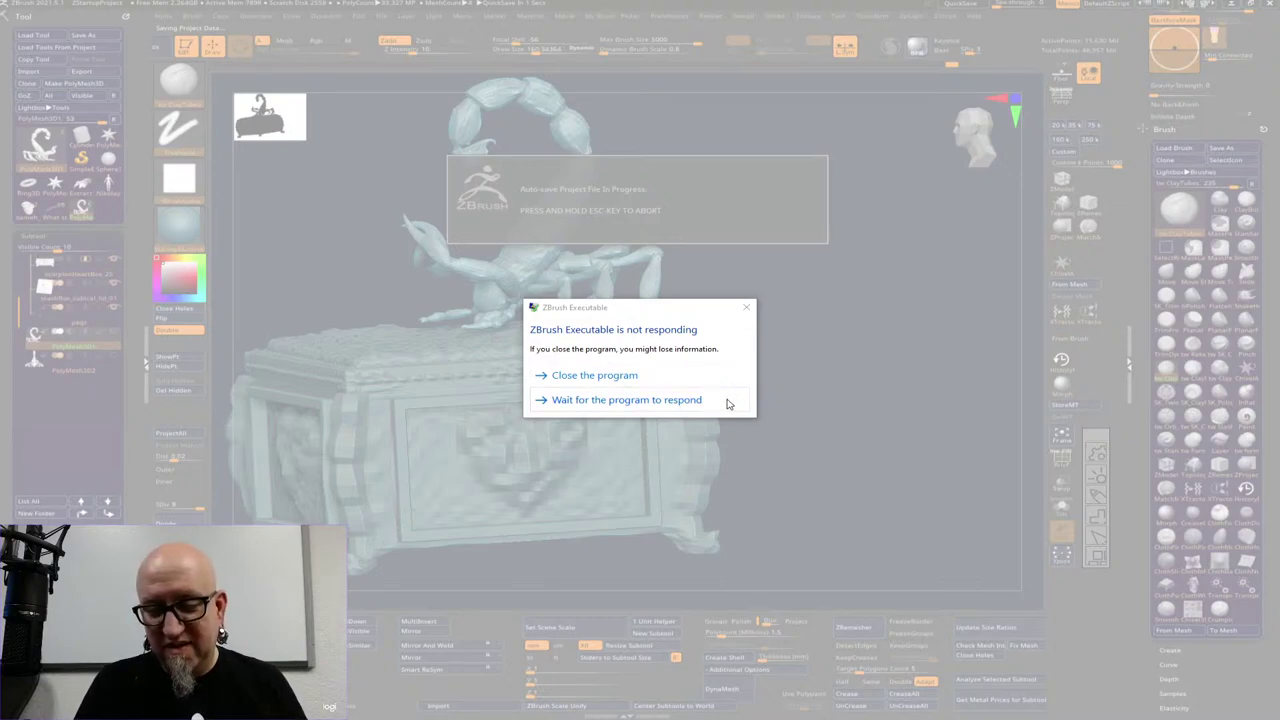
click(728, 403)
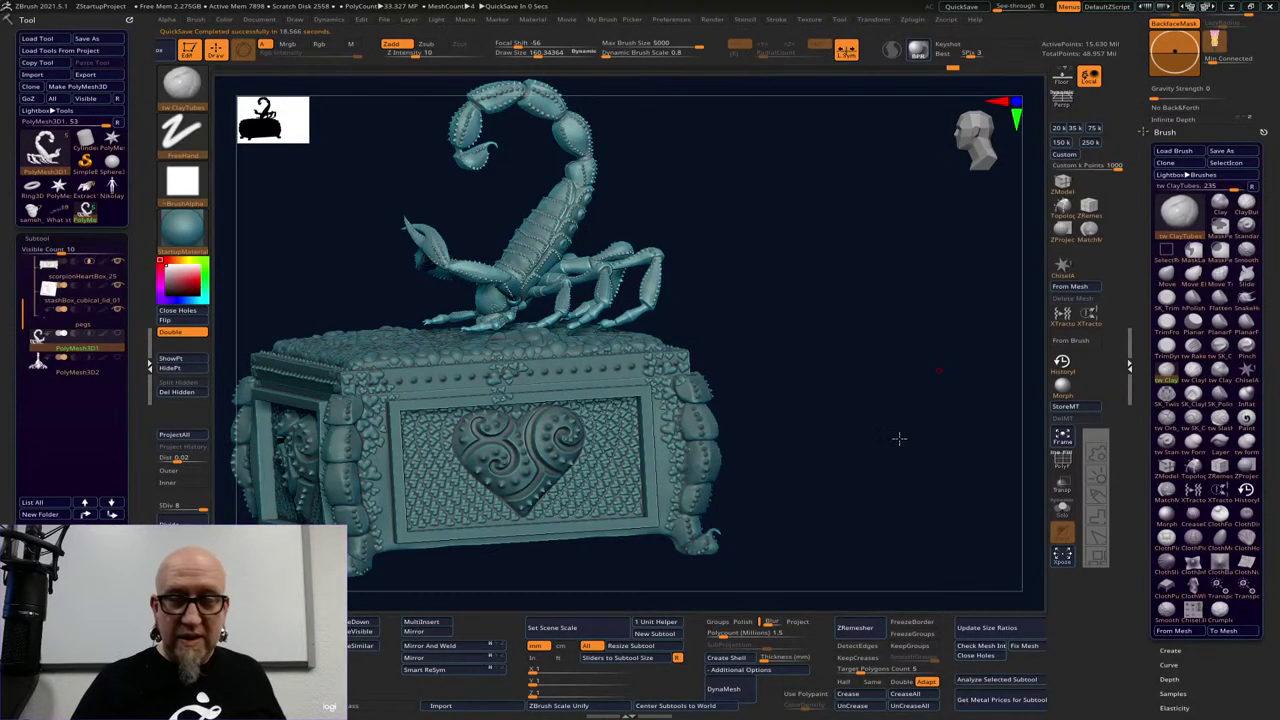
drag(878, 446, 852, 421)
Hide the claws and legs to inspect the scorpion's head and body shell, and show the full scorpion again
mouse_move(812, 399)
mouse_down()
mouse_move(811, 326)
mouse_move(863, 417)
mouse_move(777, 396)
mouse_move(906, 423)
mouse_move(770, 354)
mouse_up()
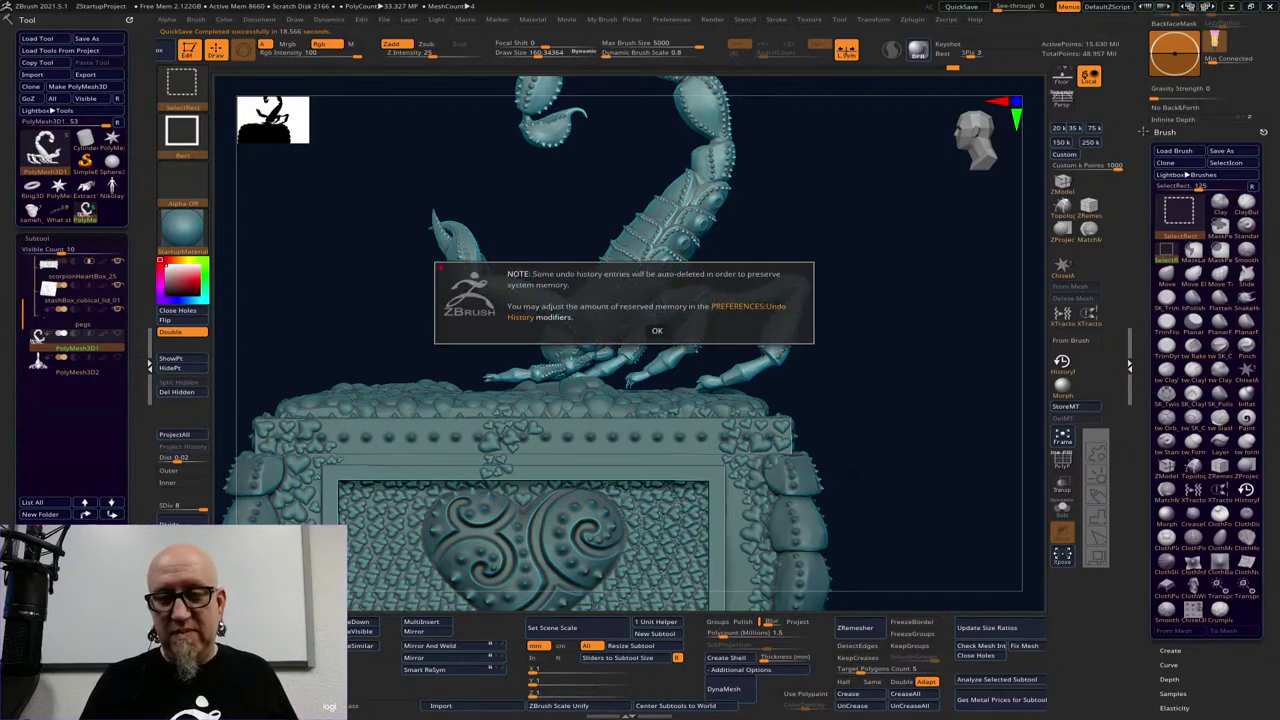
click(656, 330)
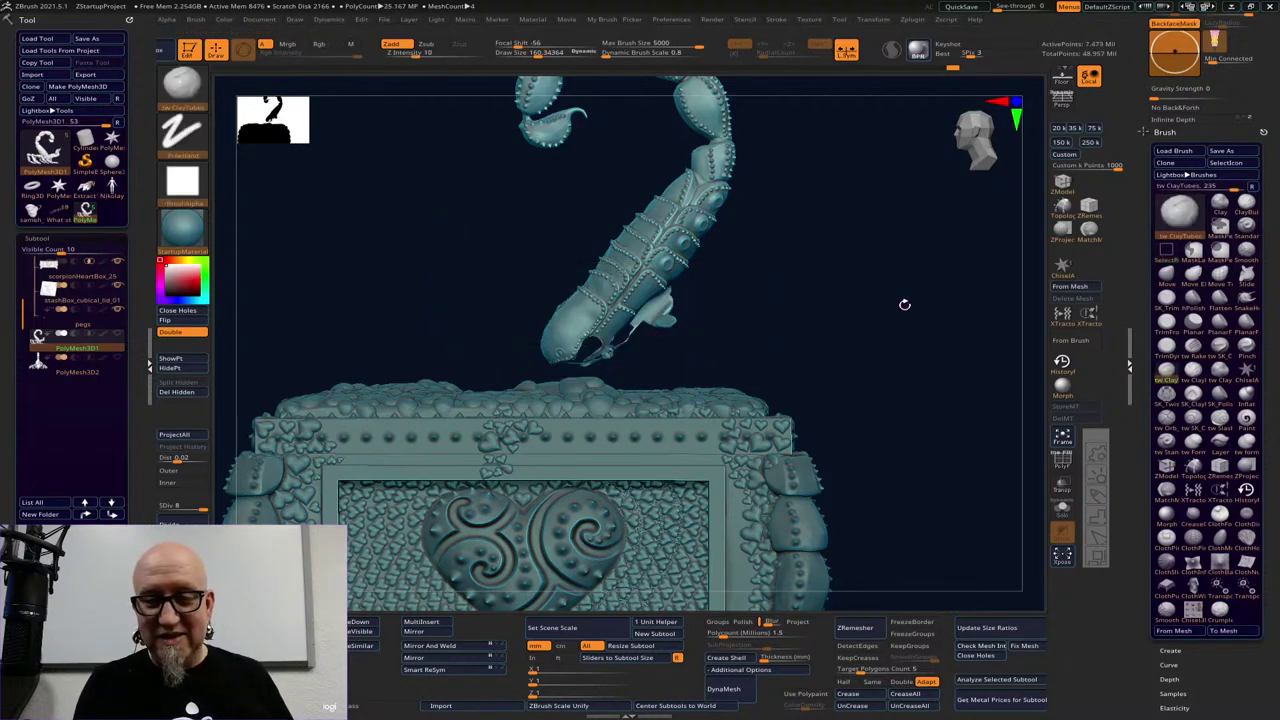
drag(904, 304, 529, 460)
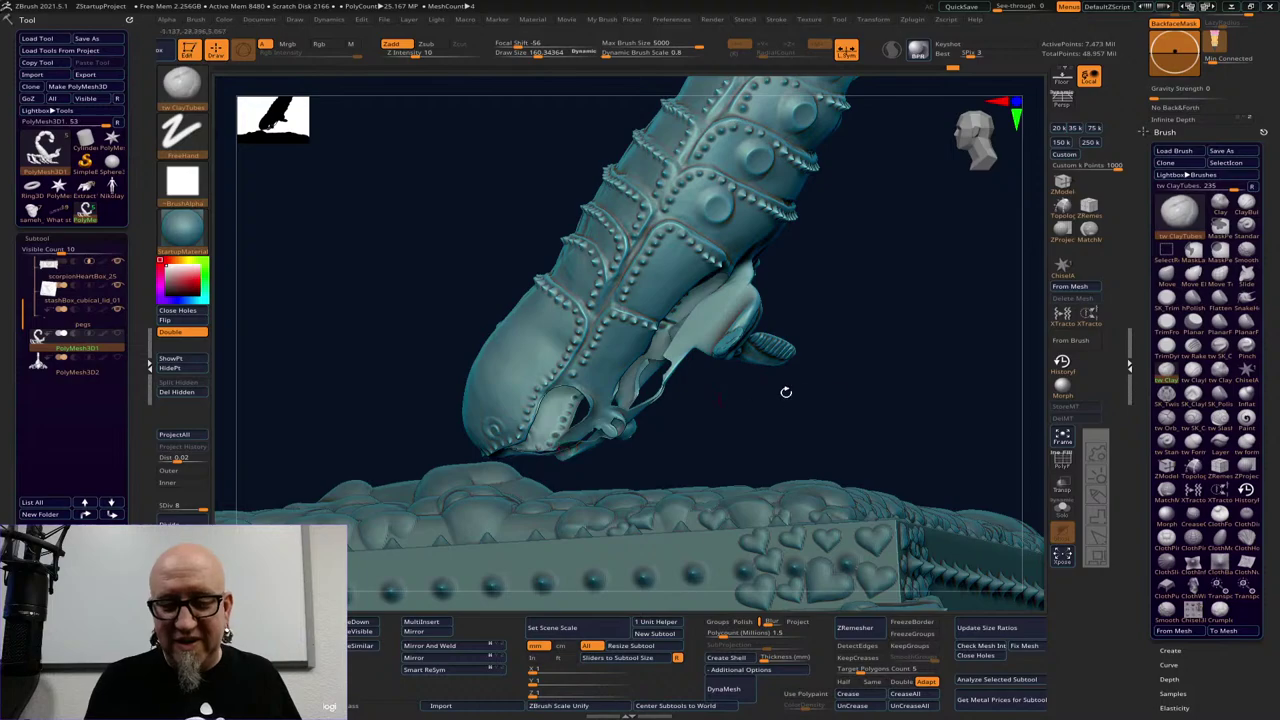
mouse_move(786, 392)
mouse_down()
mouse_move(880, 409)
mouse_move(891, 397)
mouse_up()
key(ctrl+shift)
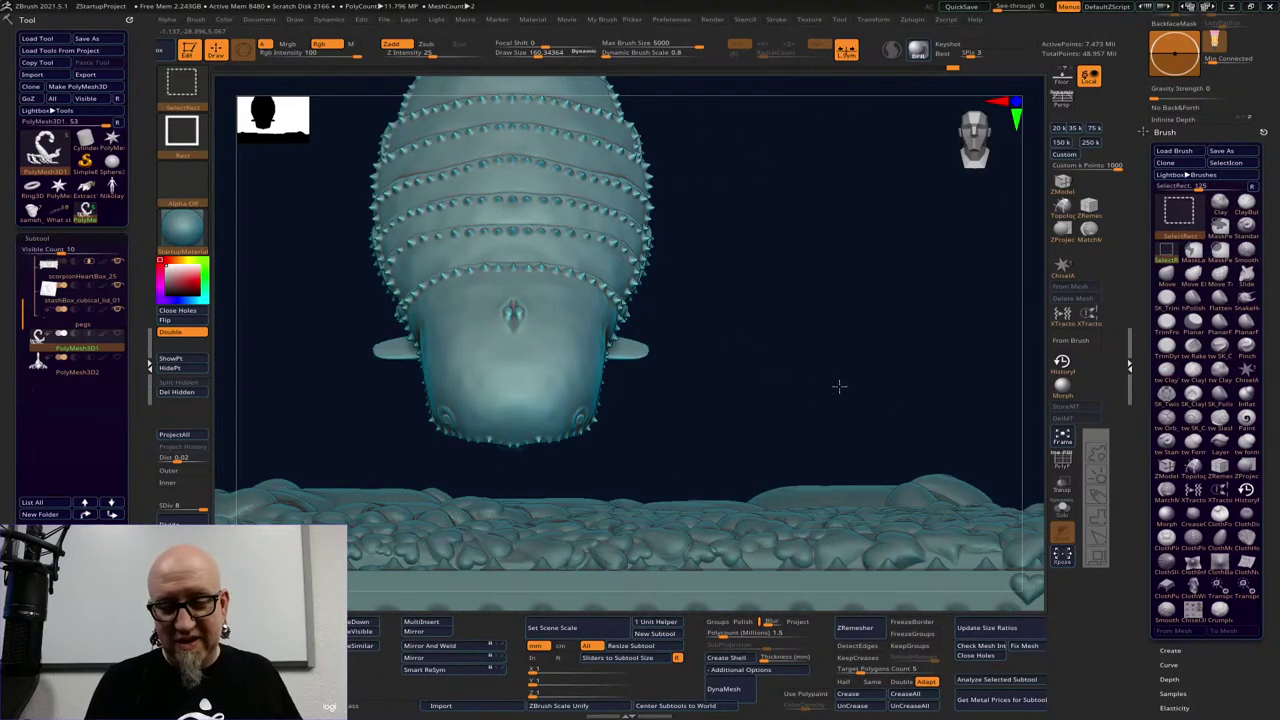
ctrl+shift+click(525, 458)
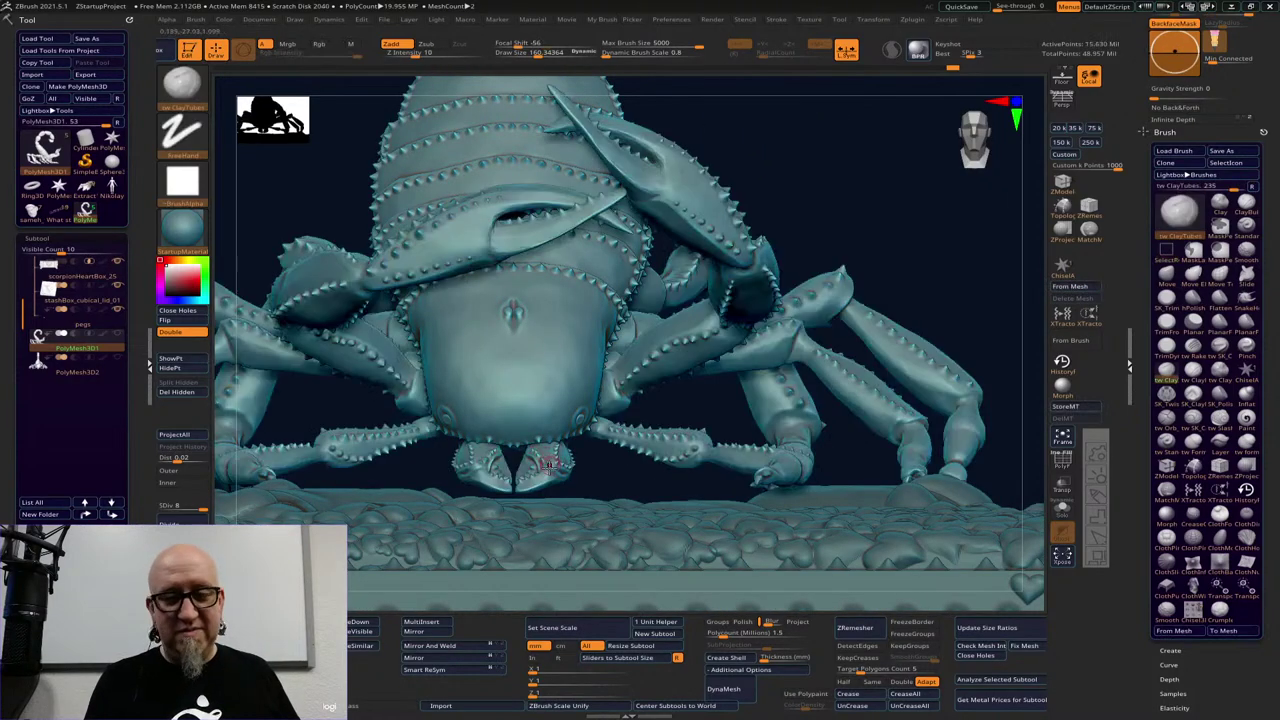
Examine the scorpion's mouthparts, head and leg attachments from the underside, side and front
drag(615, 478, 690, 481)
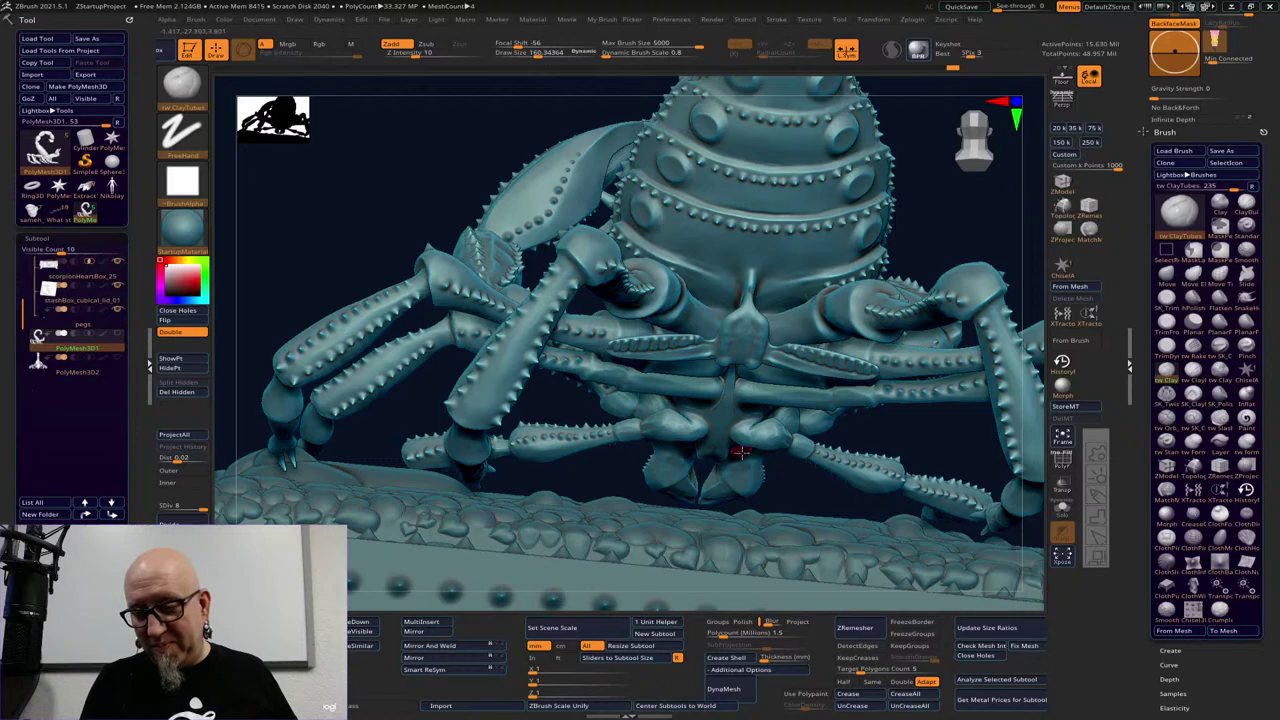
drag(928, 432, 1022, 434)
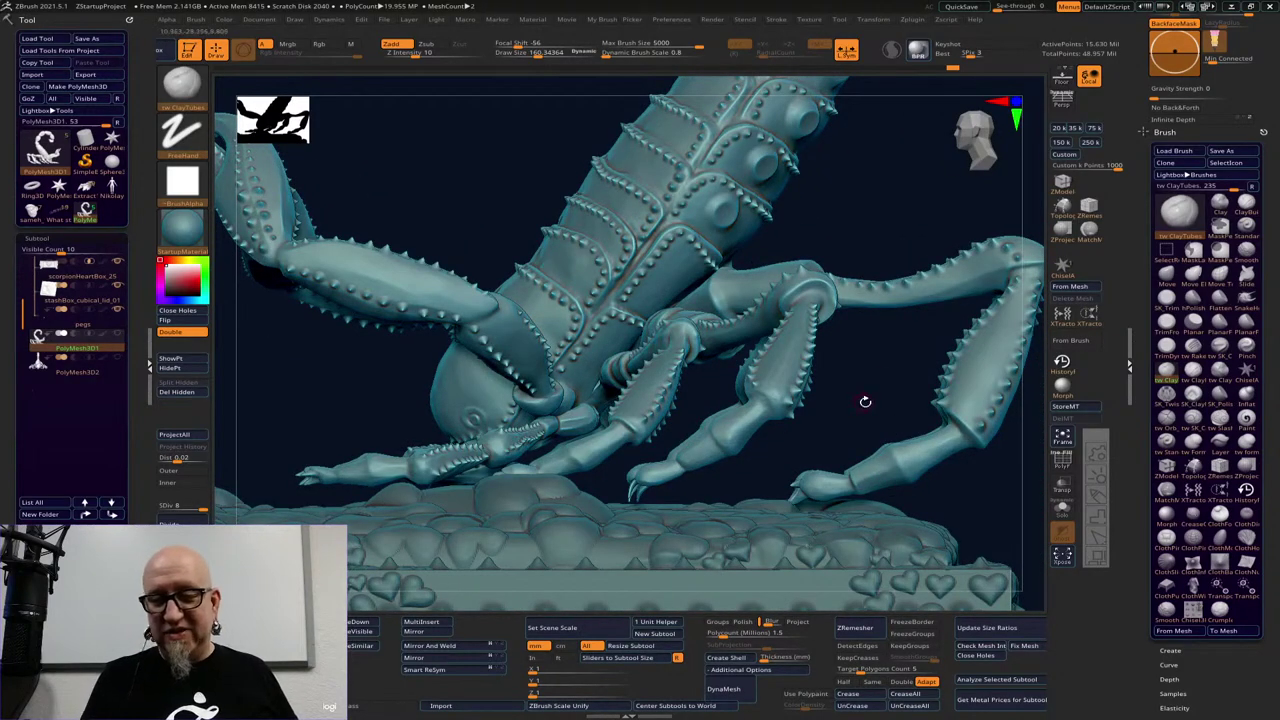
drag(863, 400, 608, 377)
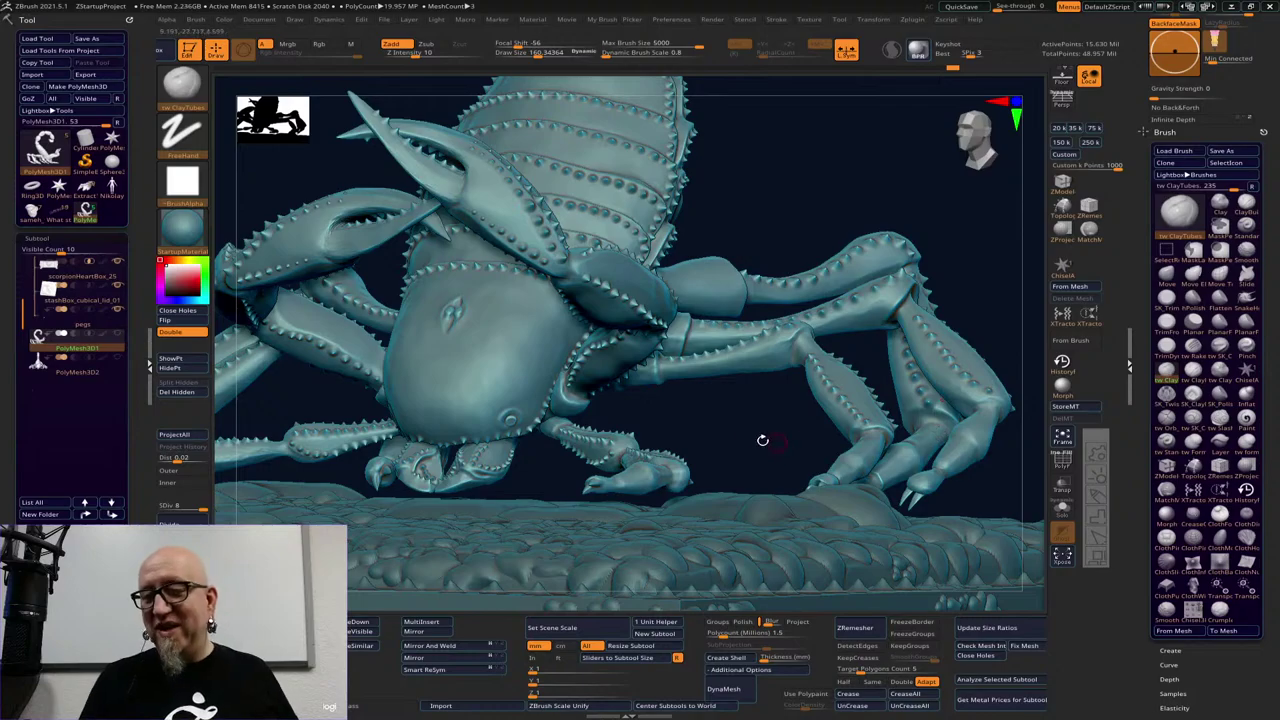
drag(763, 437, 907, 316)
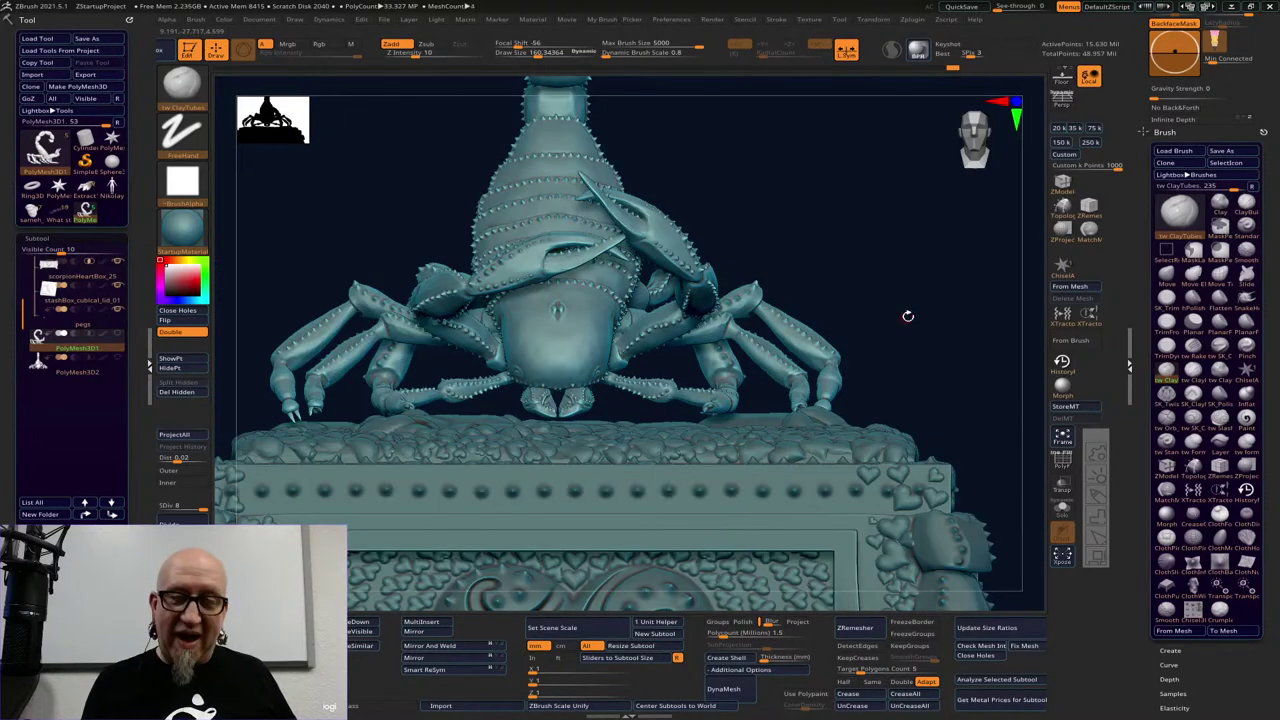
mouse_move(886, 251)
mouse_down()
mouse_move(846, 262)
mouse_move(1000, 295)
mouse_up()
Switch to the Move brush, raise its draw size to 5000, and pull the scorpion's head slightly downward
click(1166, 272)
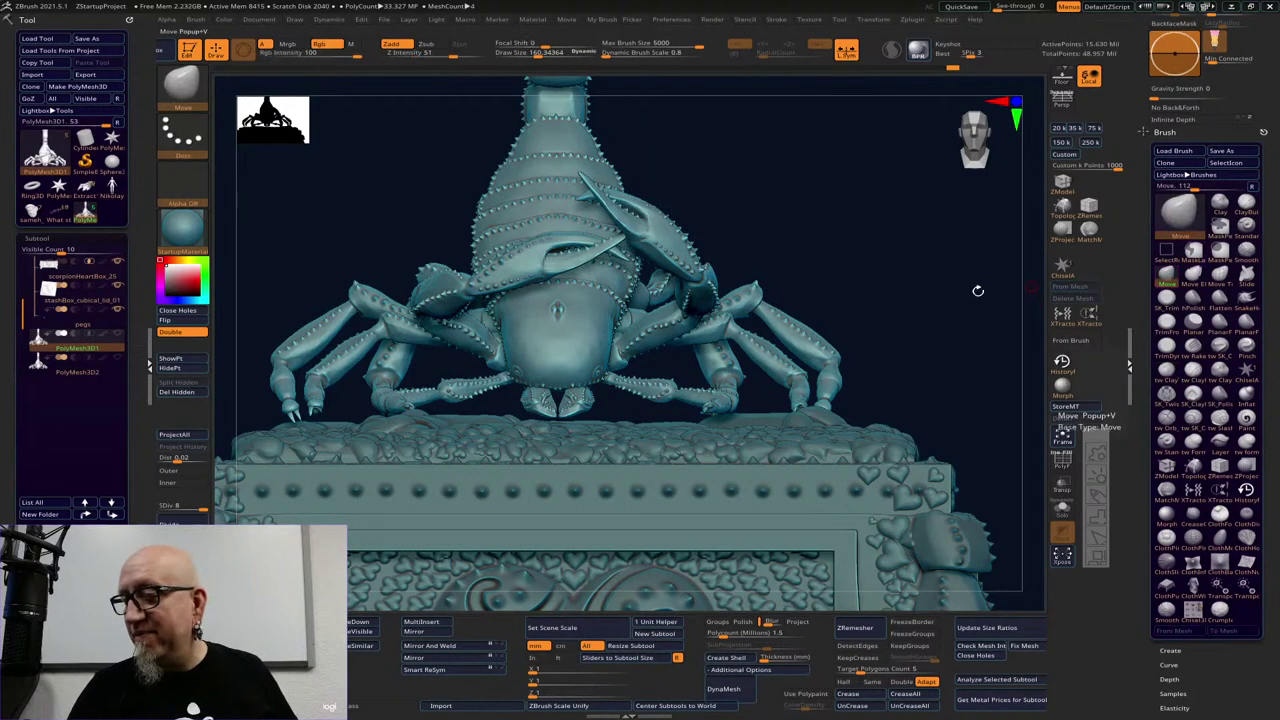
key(space)
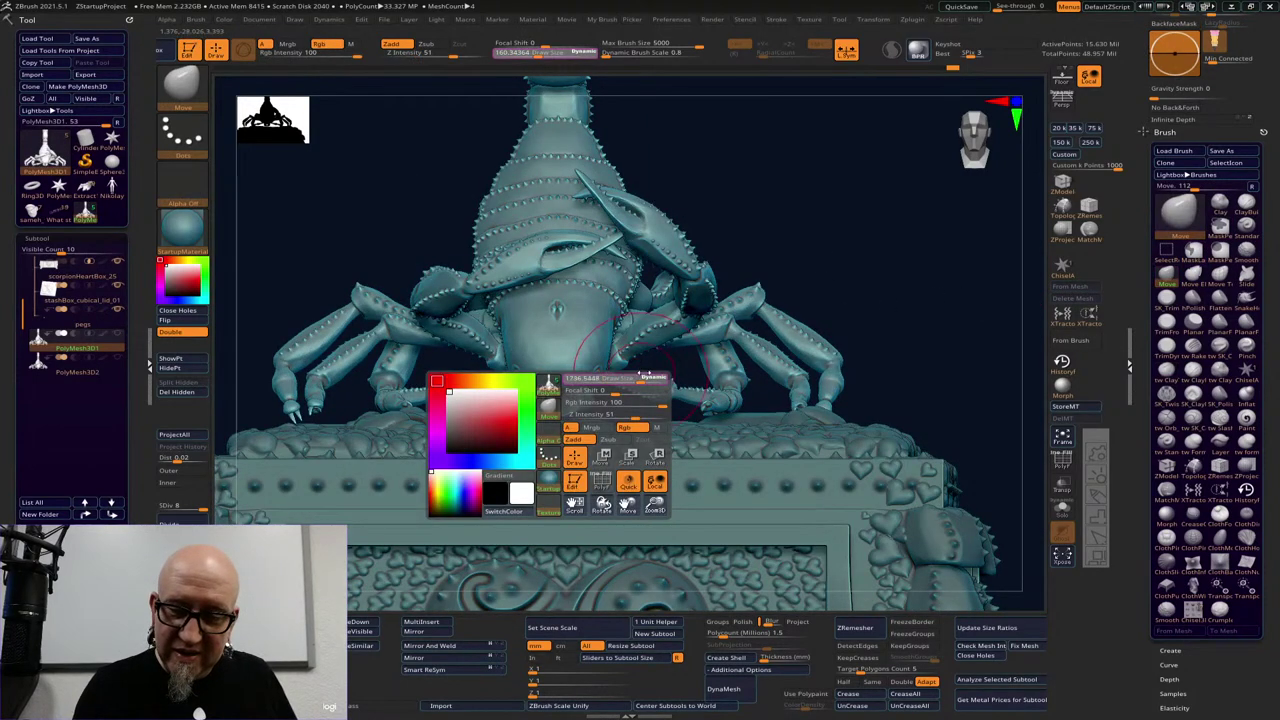
drag(883, 271, 534, 411)
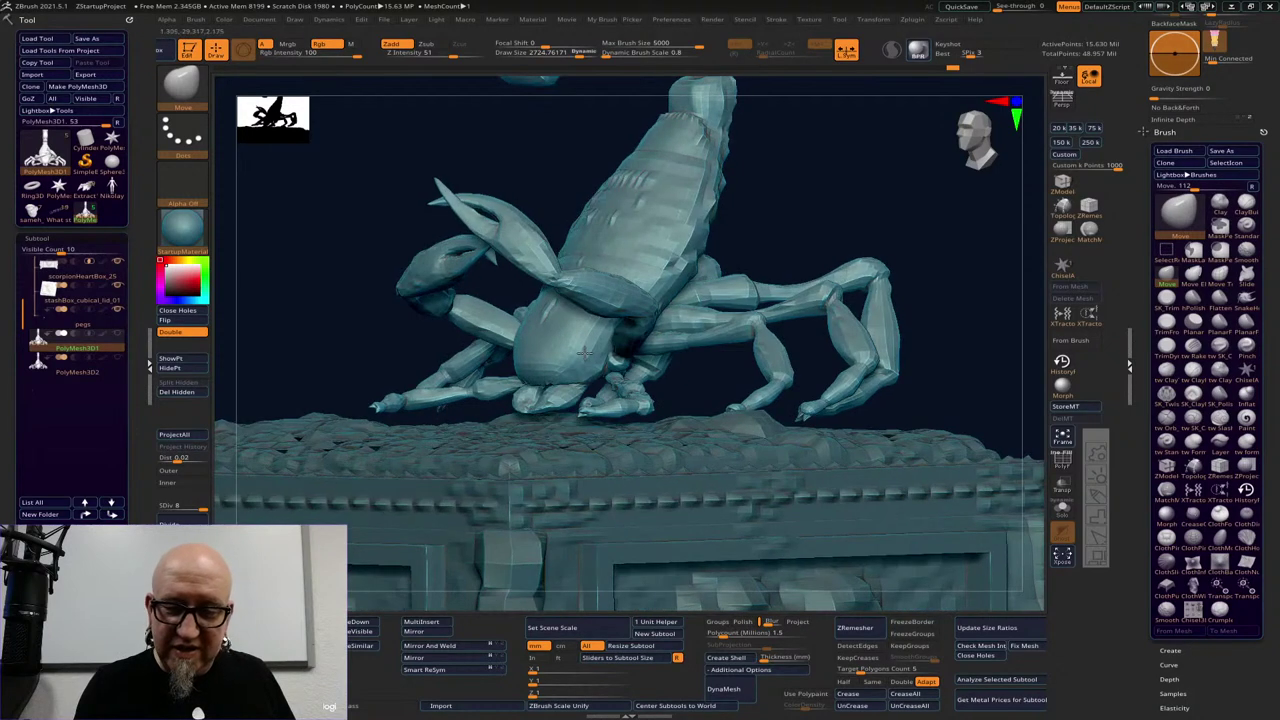
key(space)
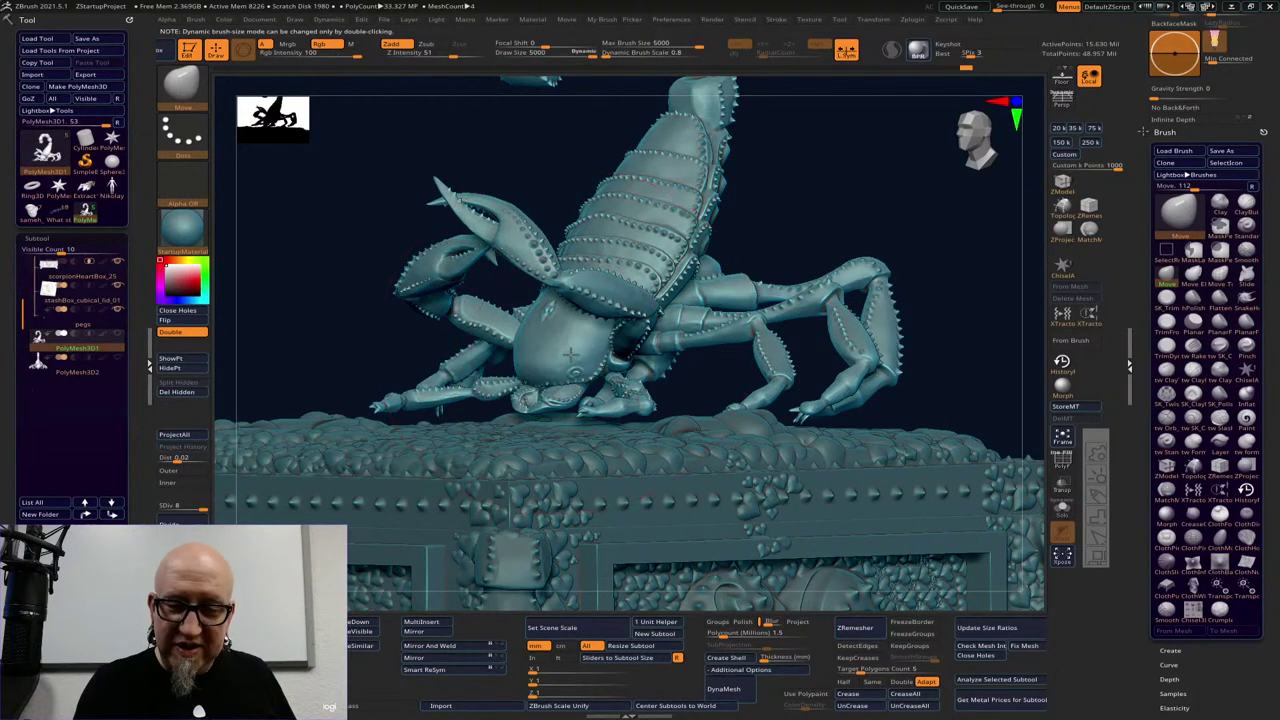
drag(571, 354, 573, 377)
With the Move brush at a draw size of about 772, adjust the mouthparts on the scorpion's underside
mouse_move(930, 352)
mouse_down()
mouse_move(1000, 354)
mouse_move(933, 341)
mouse_move(700, 370)
mouse_up()
right_drag(492, 466, 490, 457)
drag(604, 390, 572, 380)
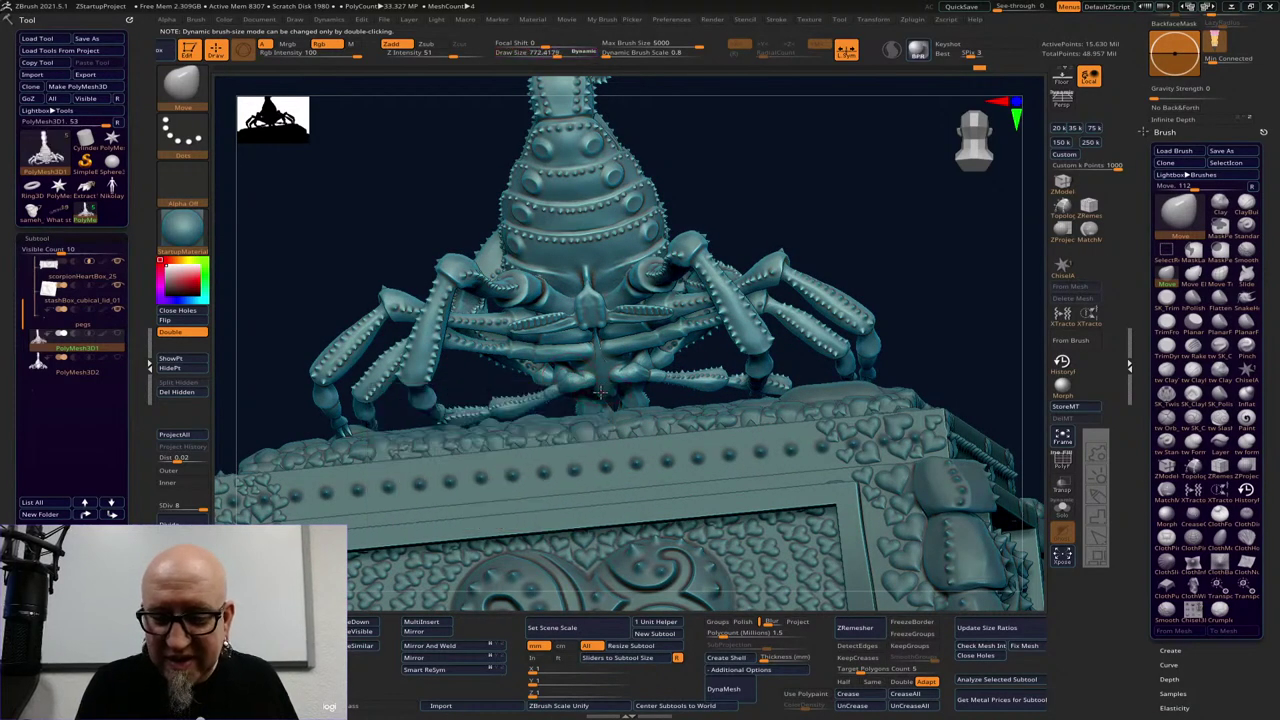
Examine how the scorpion sits on the box lid, viewing its legs, claws, head and underside from the front, side and back
right_drag(618, 497, 852, 343)
drag(851, 342, 955, 324)
key(ctrl)
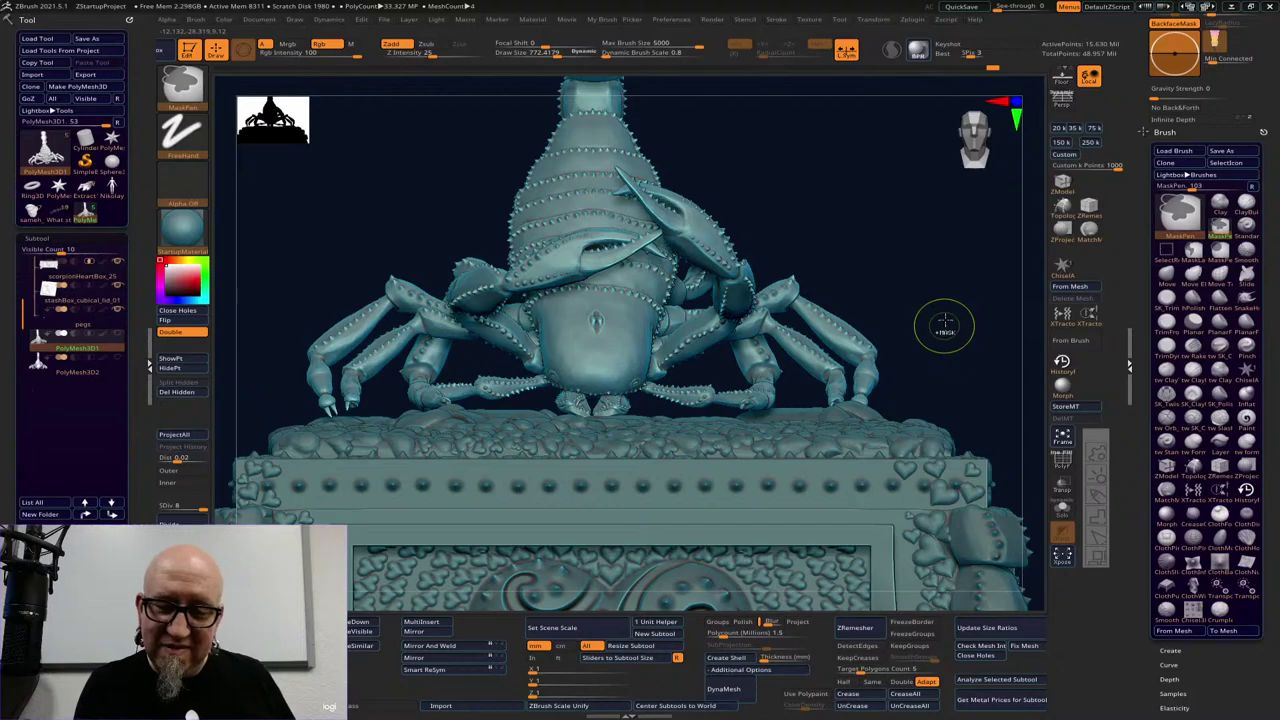
key(ctrl+z)
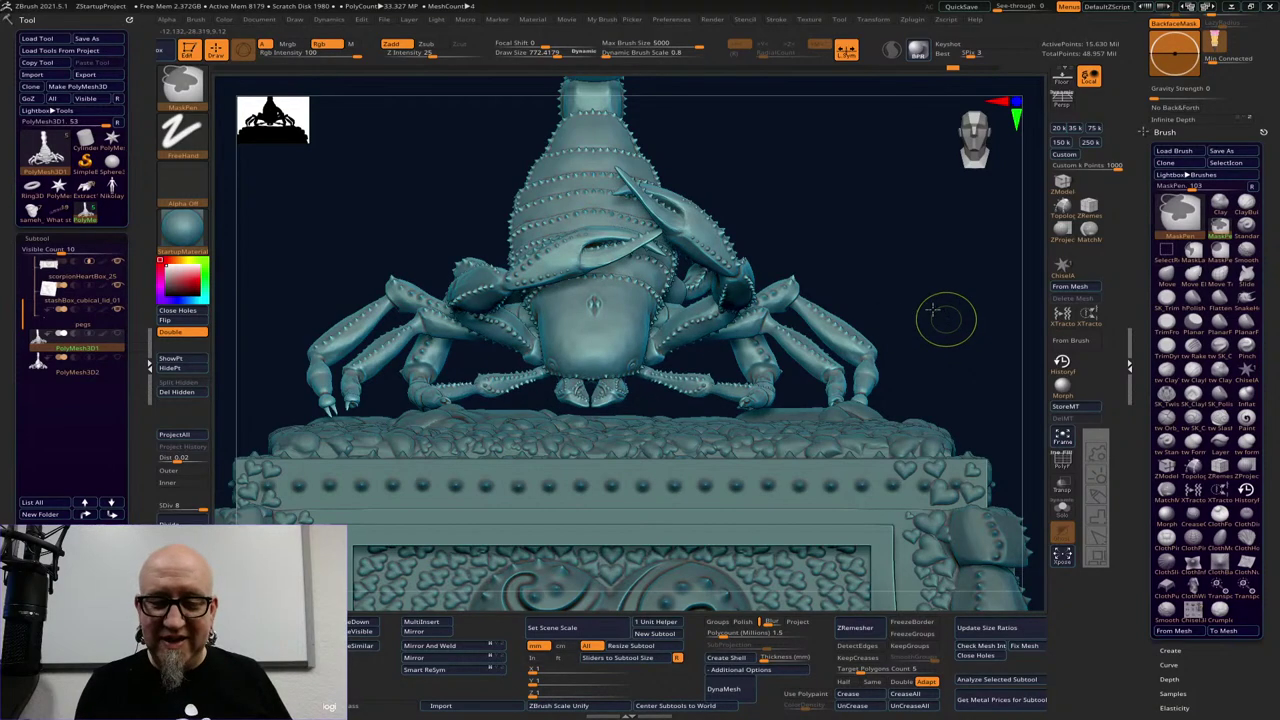
drag(957, 323, 597, 392)
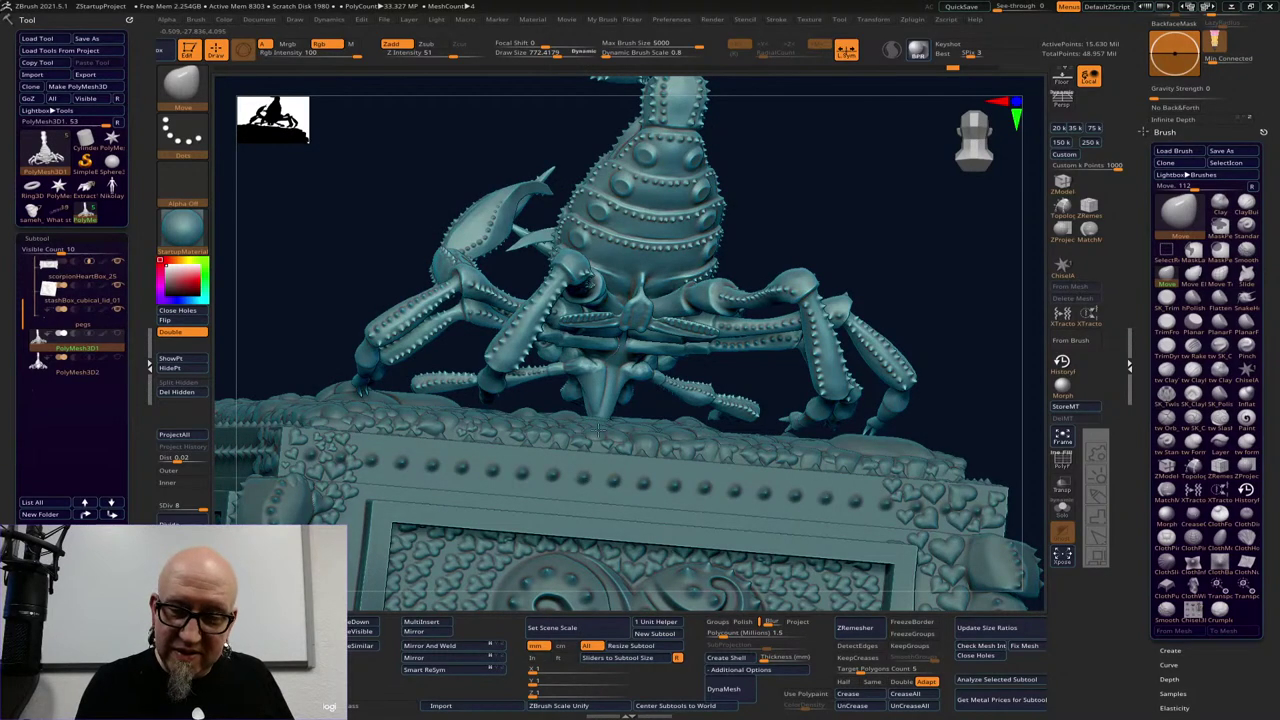
drag(920, 254, 850, 250)
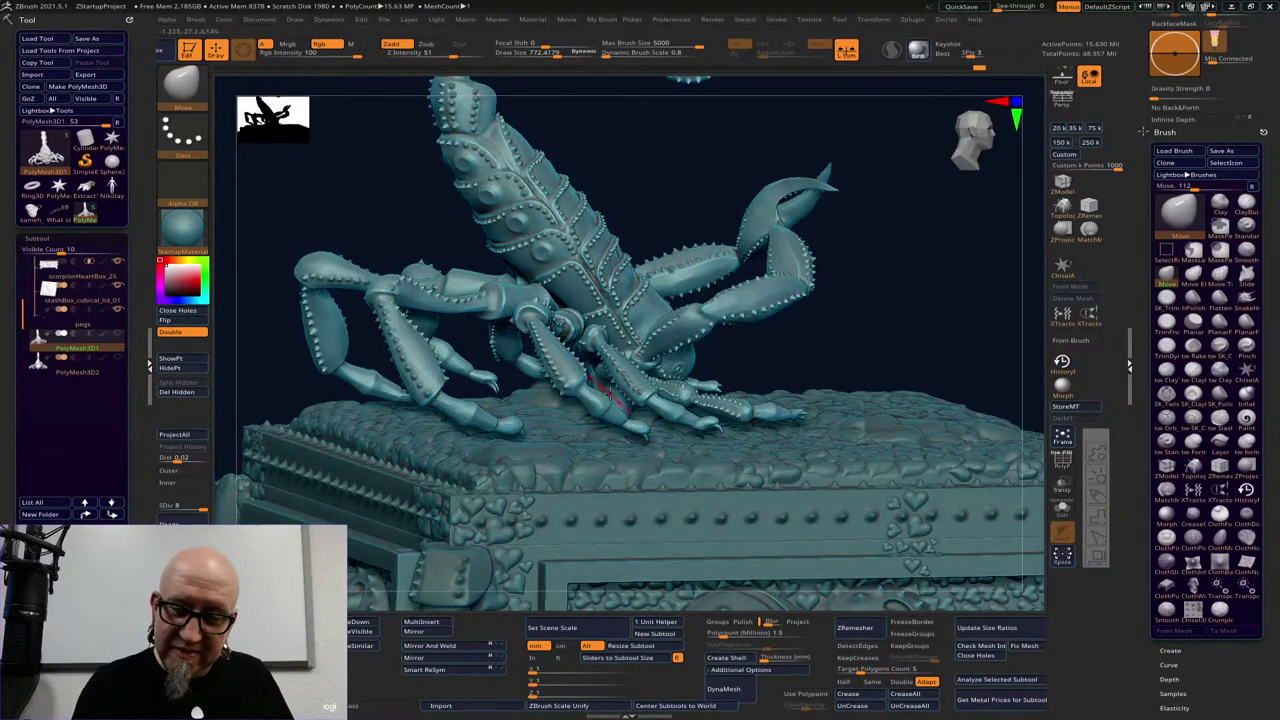
key(space)
drag(895, 290, 851, 307)
key(ctrl)
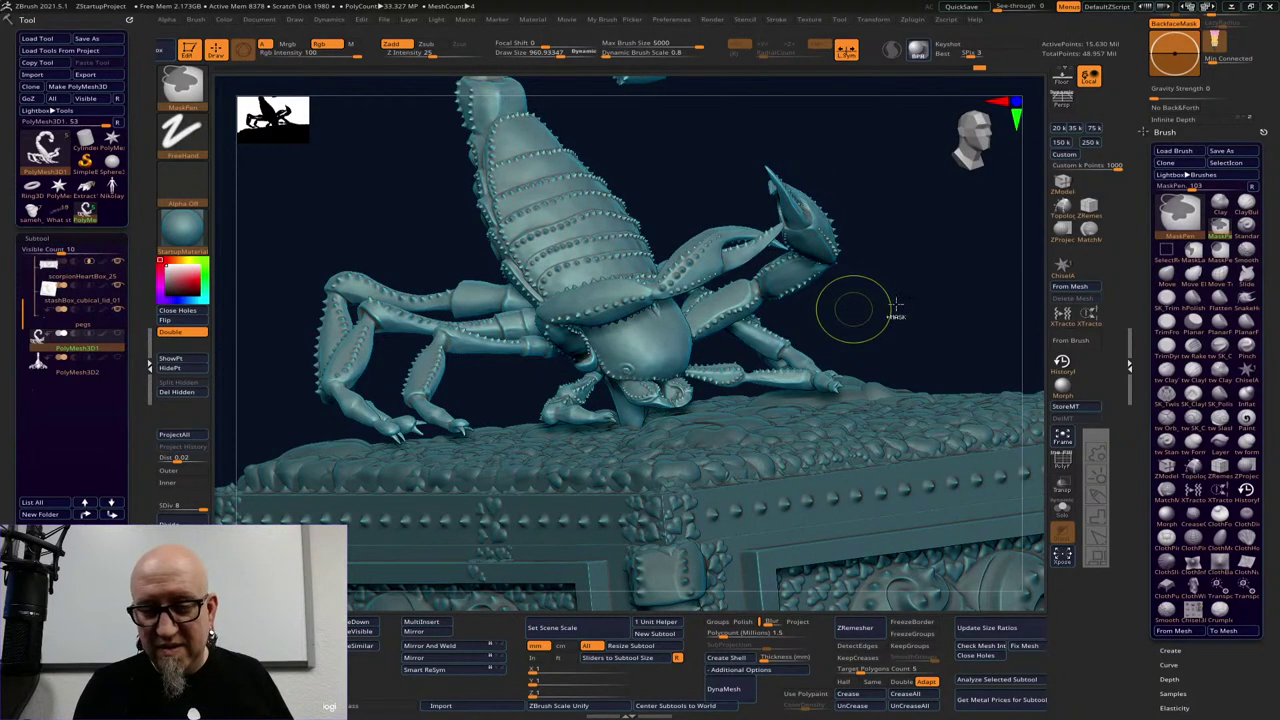
mouse_move(883, 317)
mouse_down()
mouse_move(963, 263)
mouse_move(936, 268)
mouse_up()
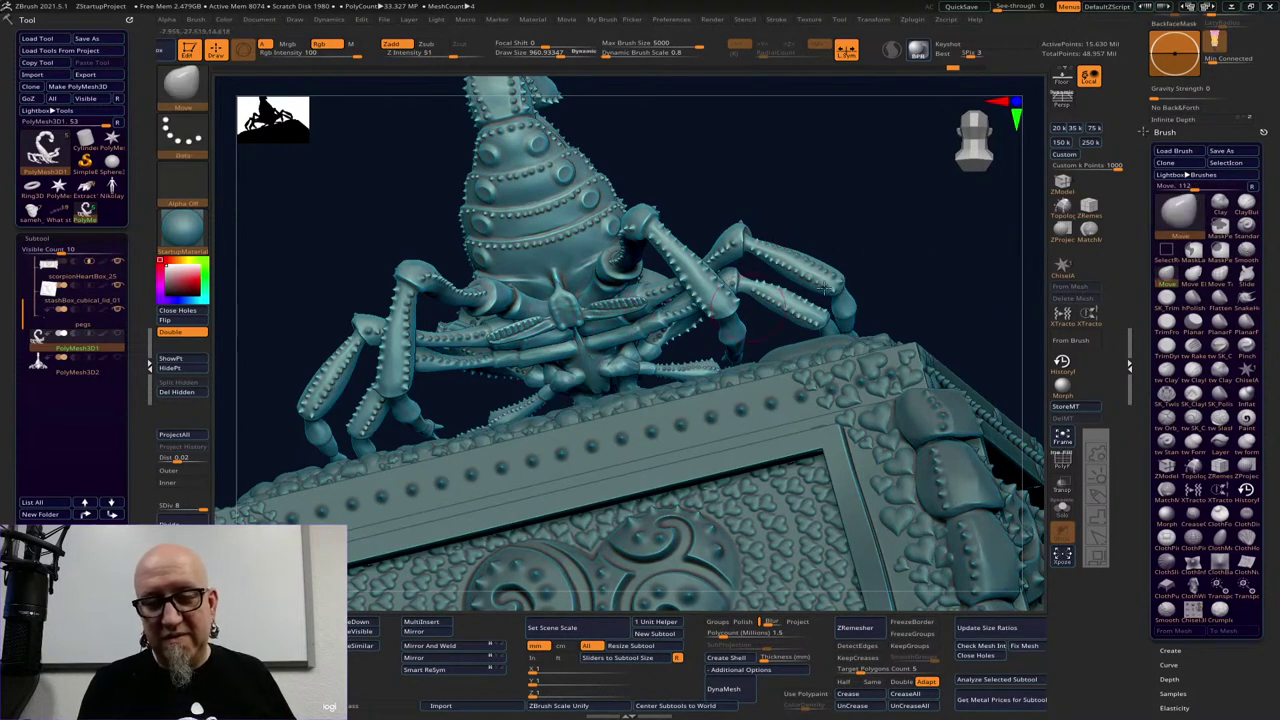
drag(939, 246, 941, 232)
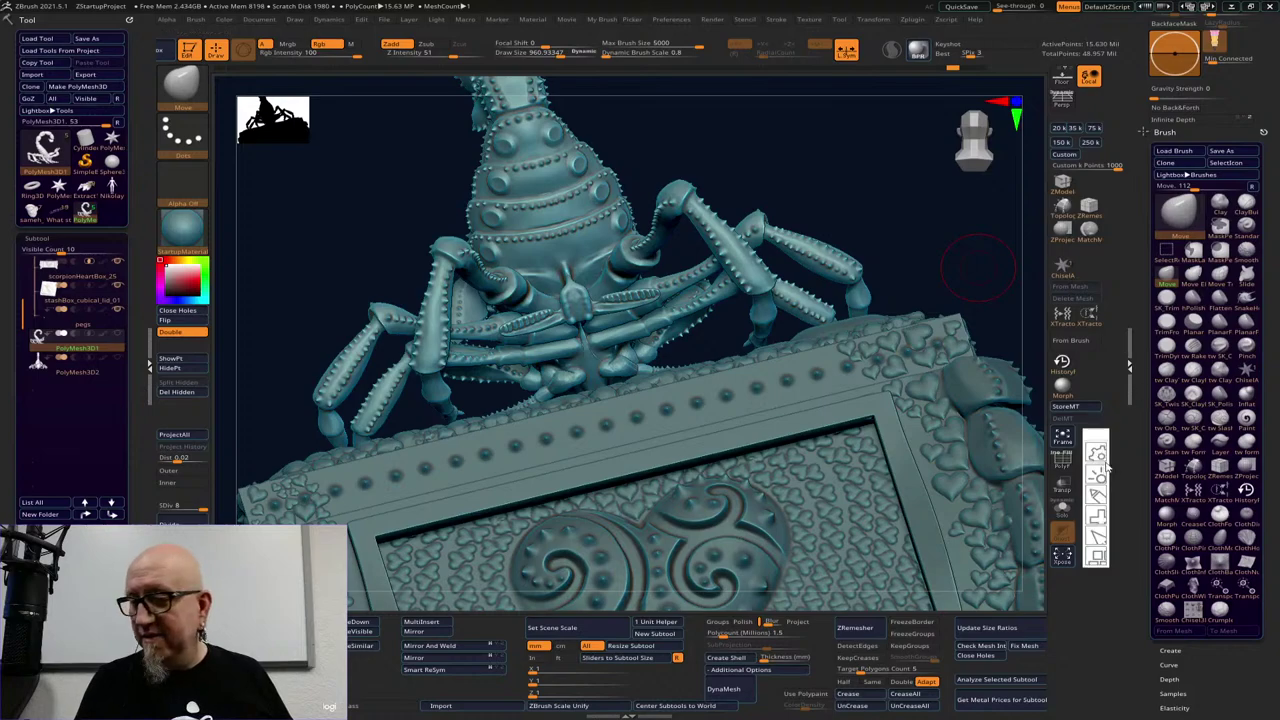
Outline the scorpion's central underside plate and its two comb-like appendages with red screen annotations, and clear the markings
click(1100, 498)
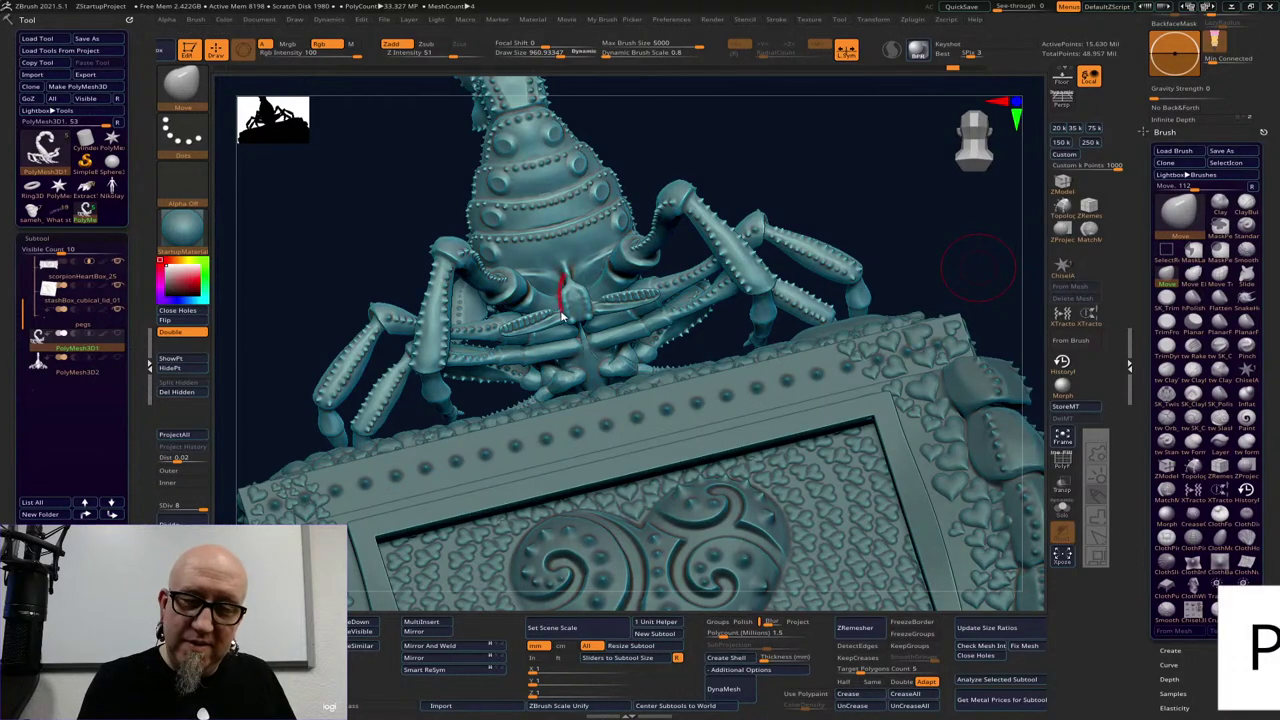
mouse_move(562, 316)
mouse_down()
mouse_move(497, 331)
mouse_move(560, 326)
mouse_up()
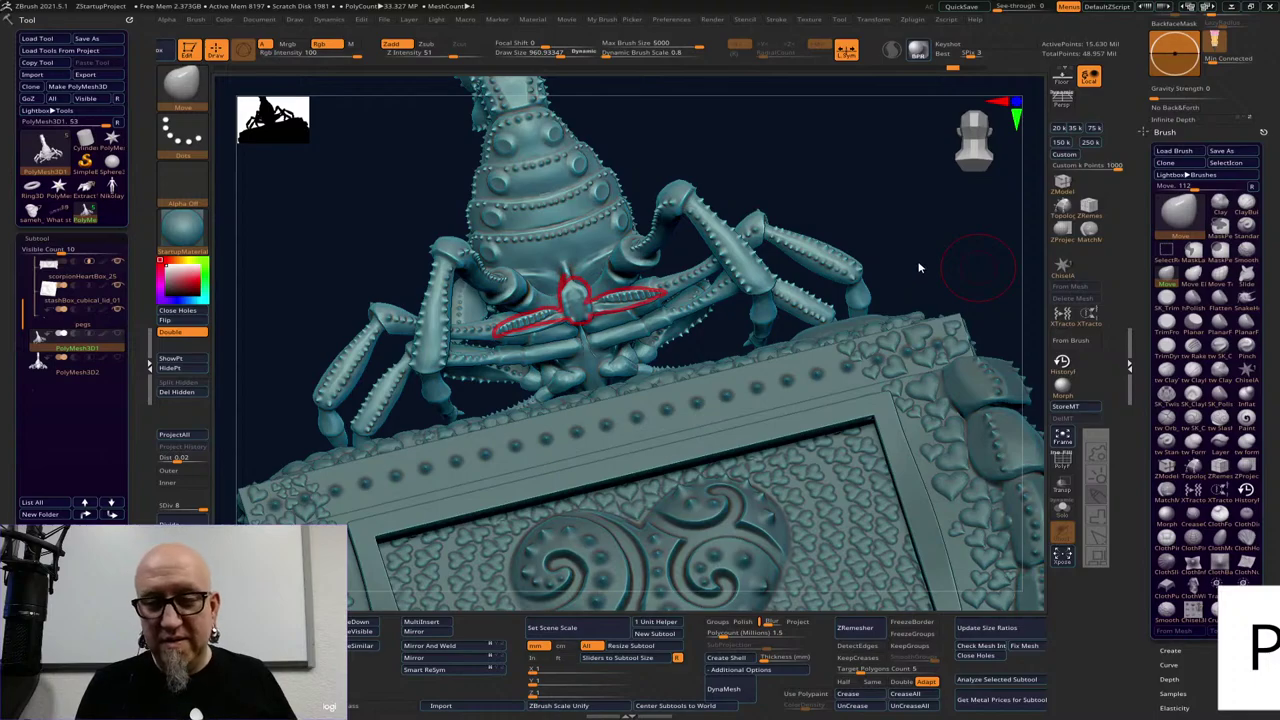
key(Escape)
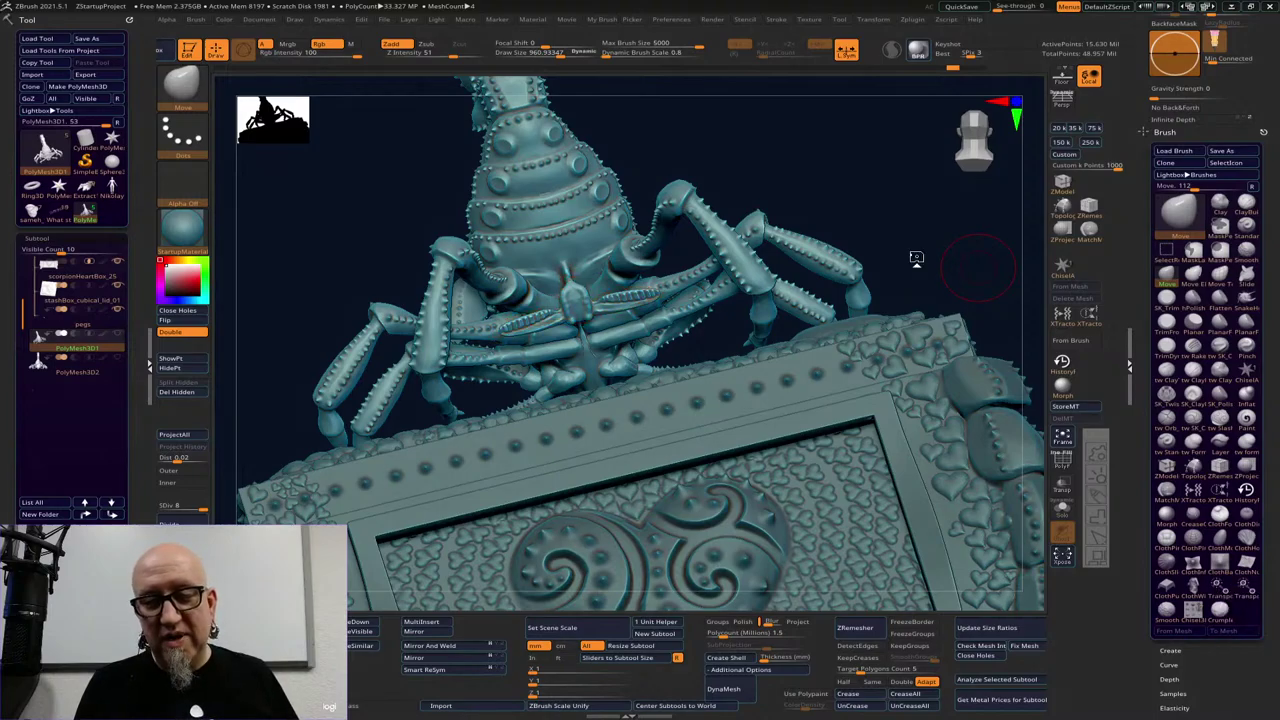
Hide the scorpionHeartBox_25 and stashBox_cubical_lid_01 subtools to isolate the scorpion
mouse_move(915, 258)
mouse_down()
mouse_move(946, 277)
mouse_move(780, 320)
mouse_up()
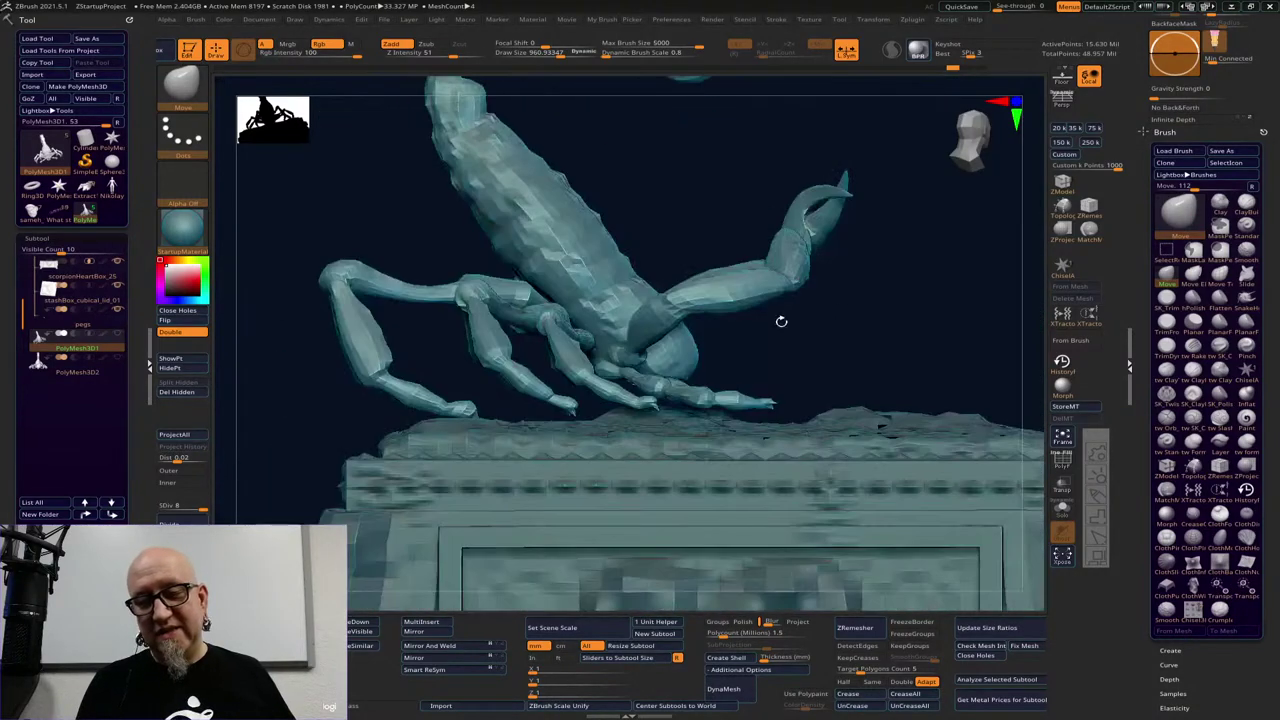
click(117, 261)
click(117, 285)
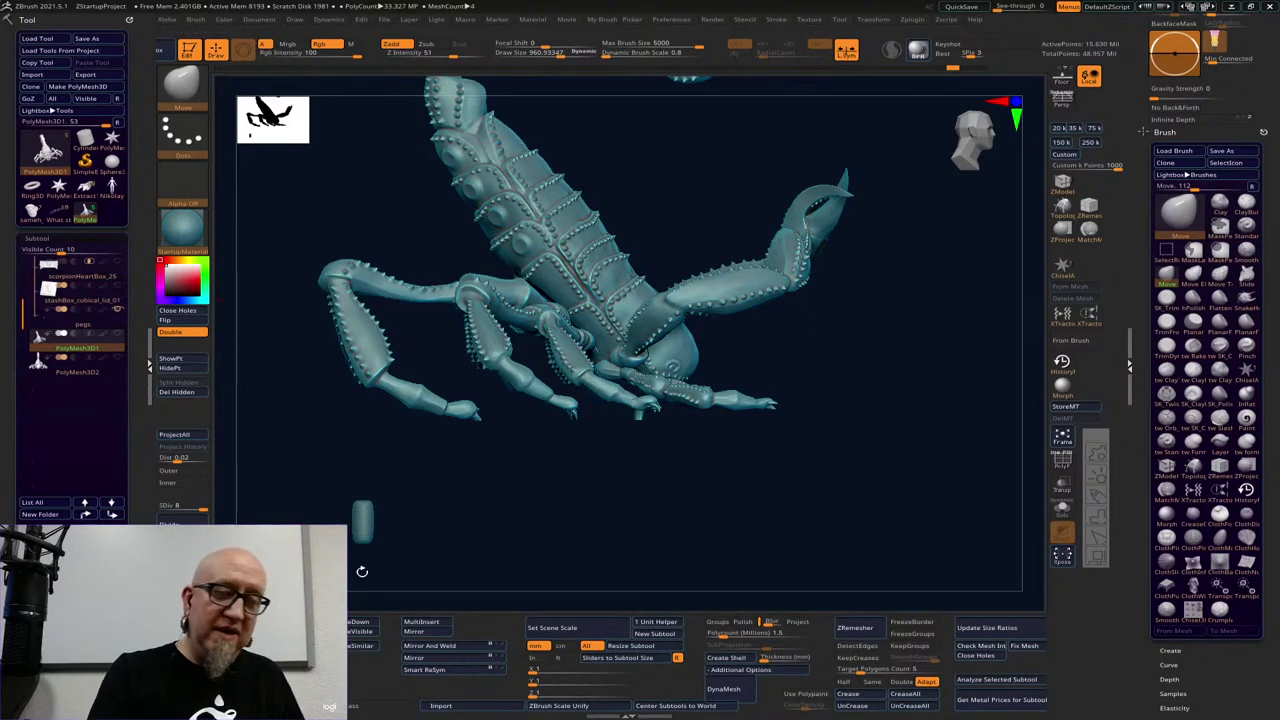
Examine the isolated scorpion's underside, leg attachments, head and tail from below, front, back and side
drag(862, 336, 928, 494)
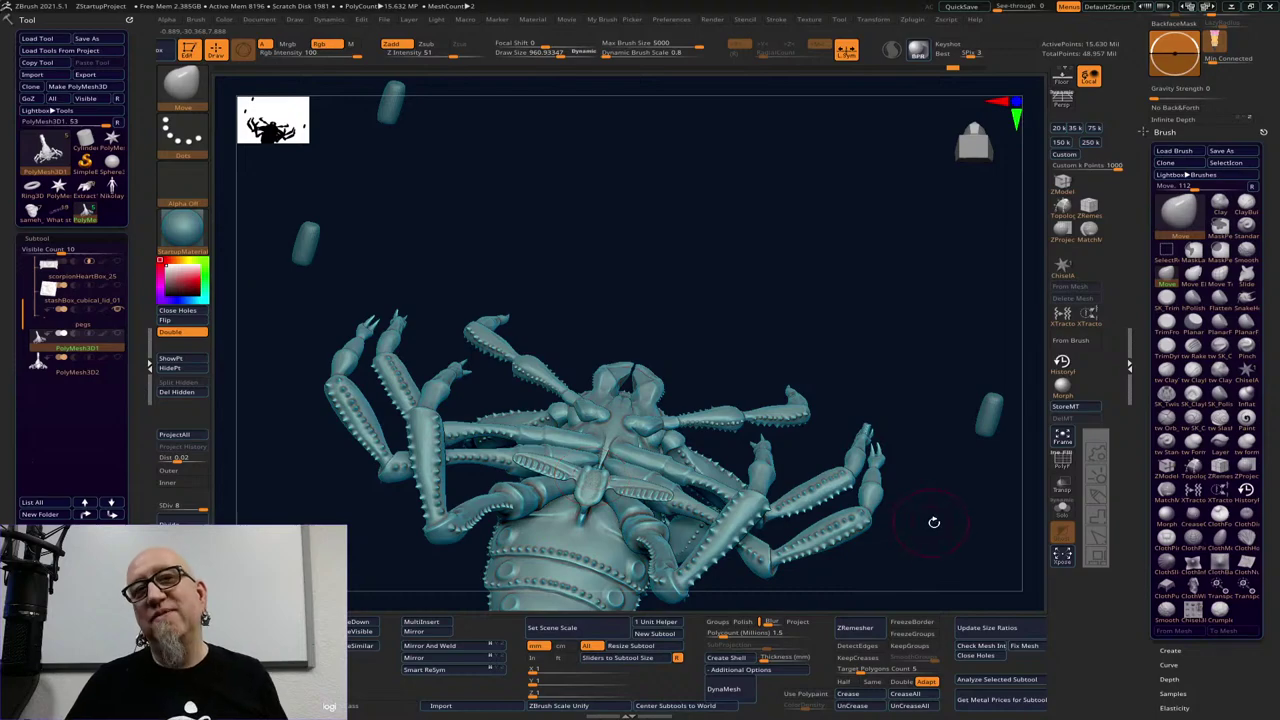
drag(934, 523, 715, 510)
mouse_move(810, 553)
alt+mouse_down()
mouse_move(817, 523)
mouse_move(827, 543)
alt+mouse_up()
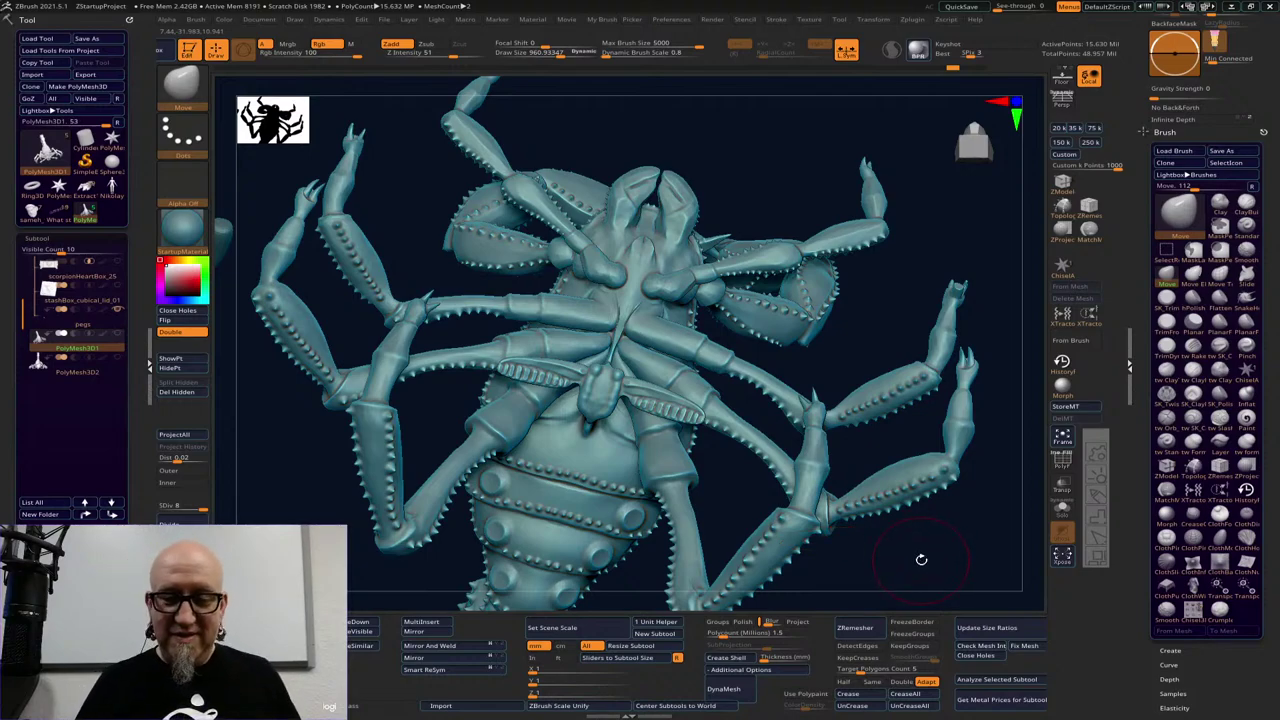
drag(921, 559, 932, 543)
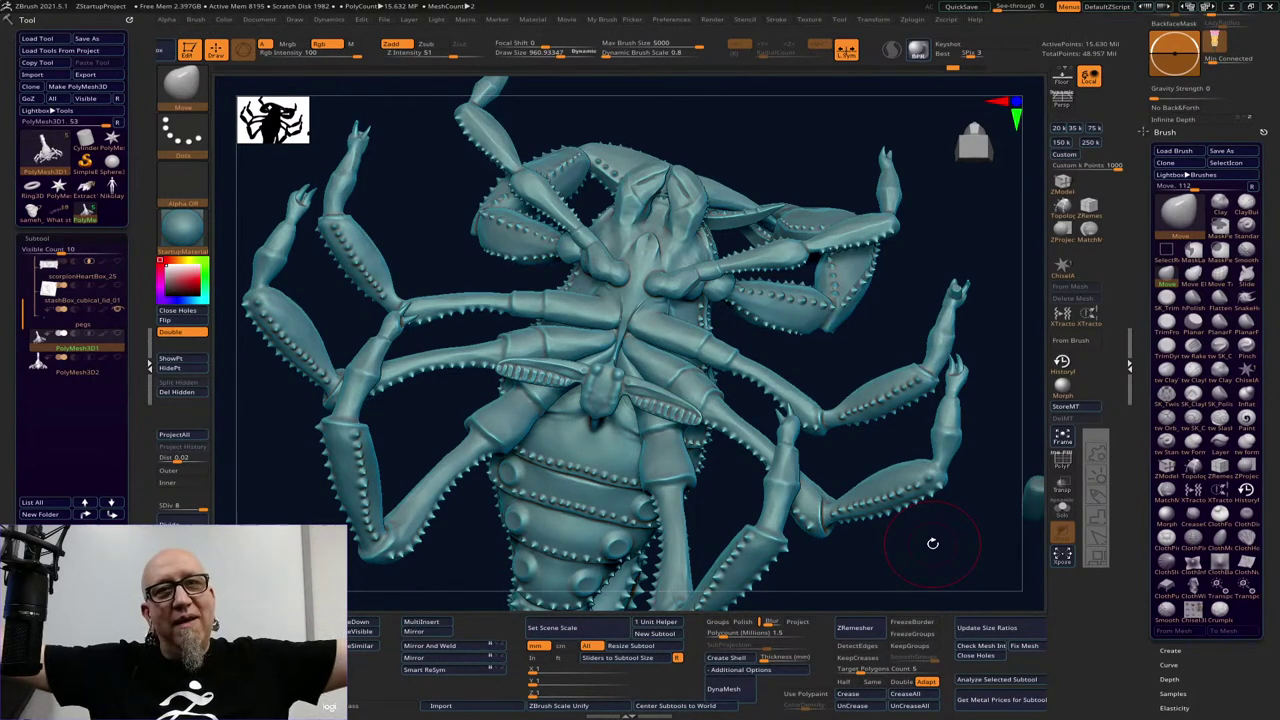
mouse_move(952, 552)
mouse_down()
mouse_move(946, 500)
mouse_move(909, 526)
mouse_move(941, 461)
mouse_move(971, 449)
mouse_move(954, 491)
mouse_move(877, 474)
mouse_move(842, 554)
mouse_up()
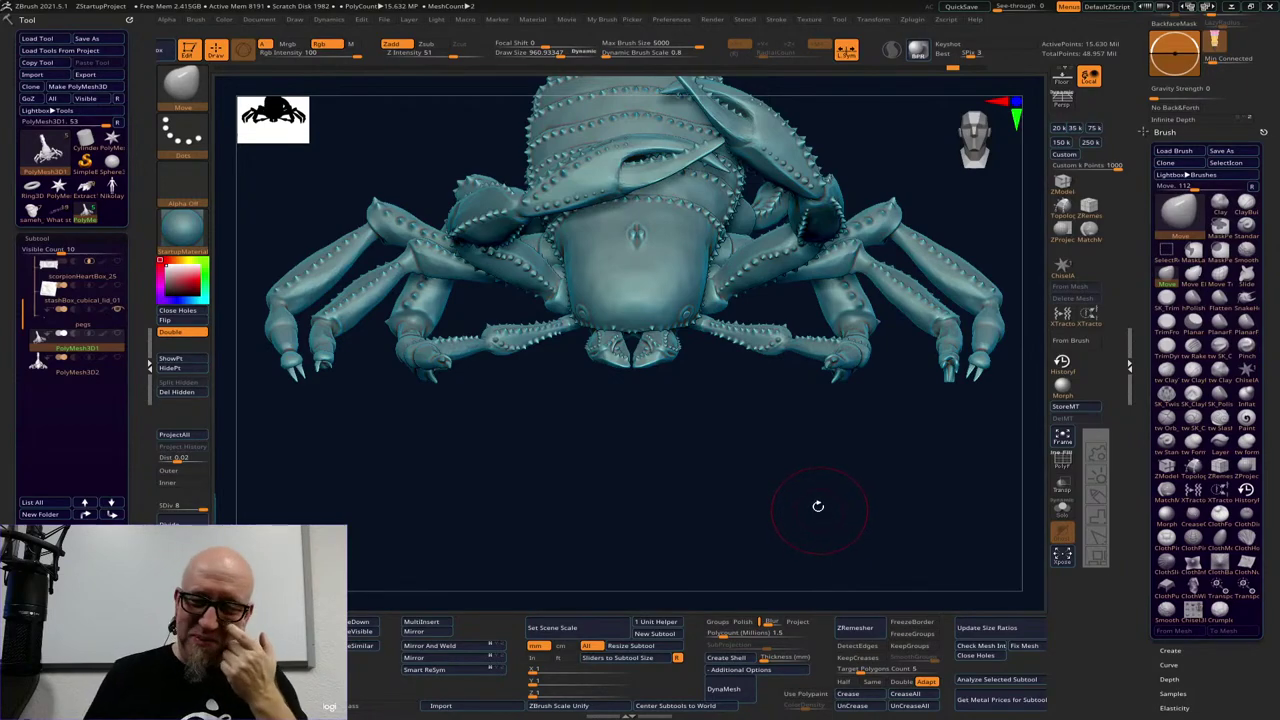
mouse_move(754, 463)
mouse_down()
mouse_move(754, 446)
mouse_move(720, 463)
mouse_move(731, 507)
mouse_move(860, 374)
mouse_move(946, 386)
mouse_move(913, 480)
mouse_move(970, 476)
mouse_up()
mouse_move(882, 436)
mouse_down()
mouse_move(943, 434)
mouse_move(929, 437)
mouse_move(920, 479)
mouse_up()
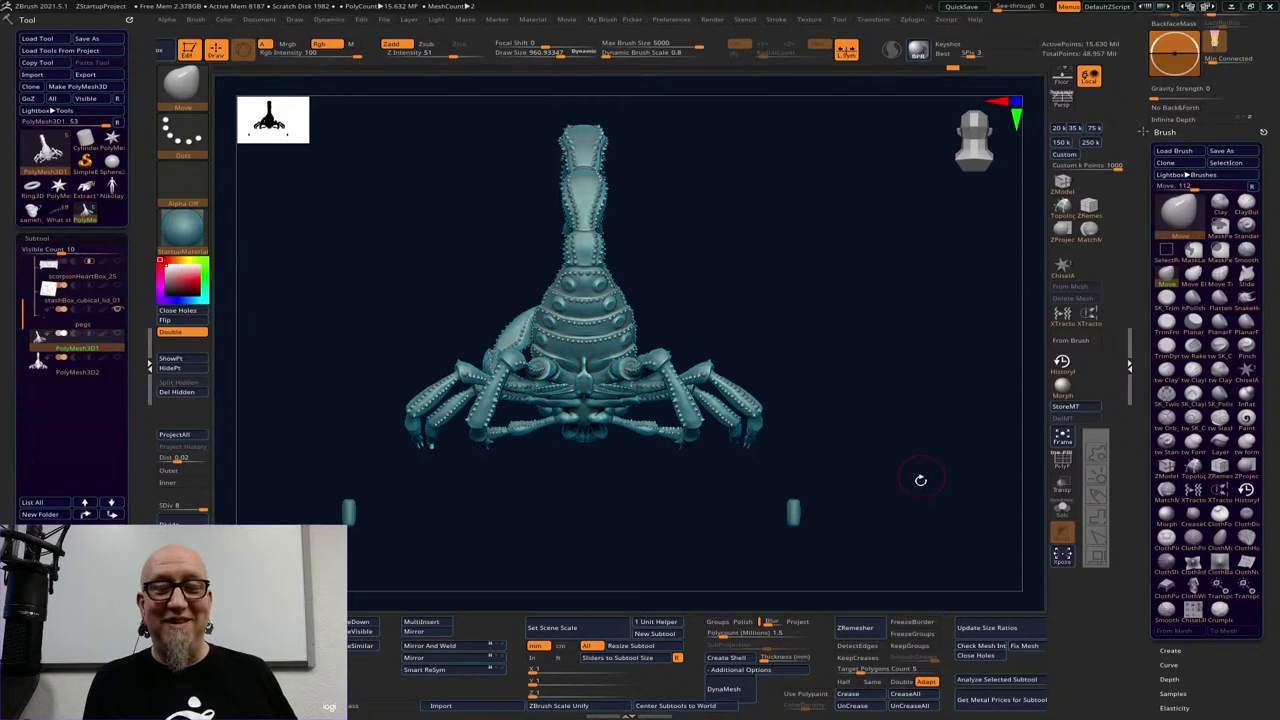
drag(920, 480, 905, 417)
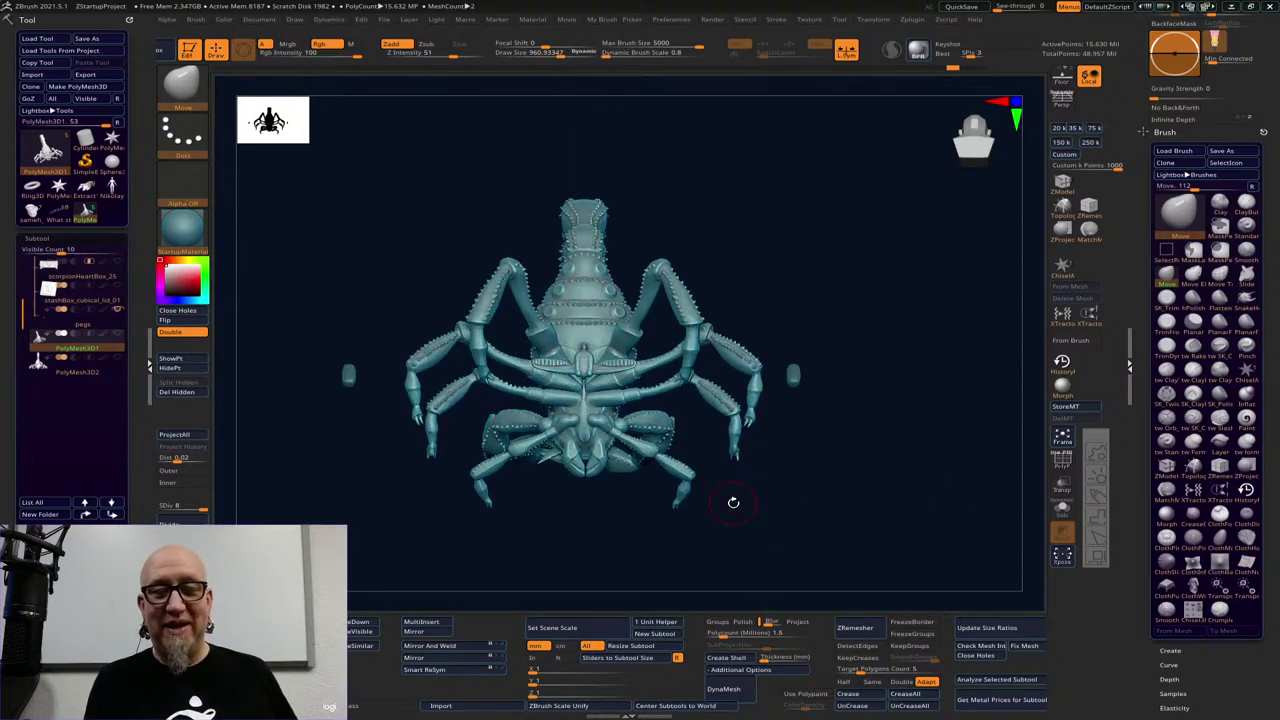
drag(905, 436, 843, 385)
drag(880, 434, 771, 480)
click(537, 647)
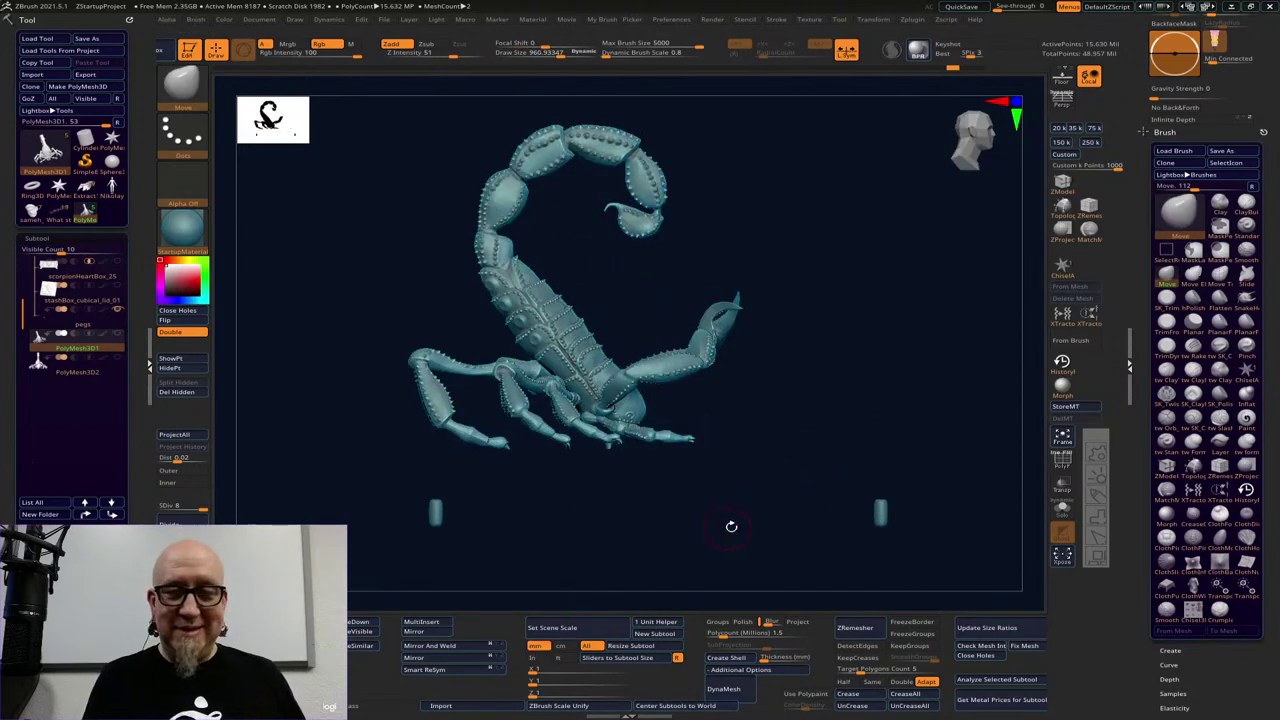
drag(731, 523, 751, 540)
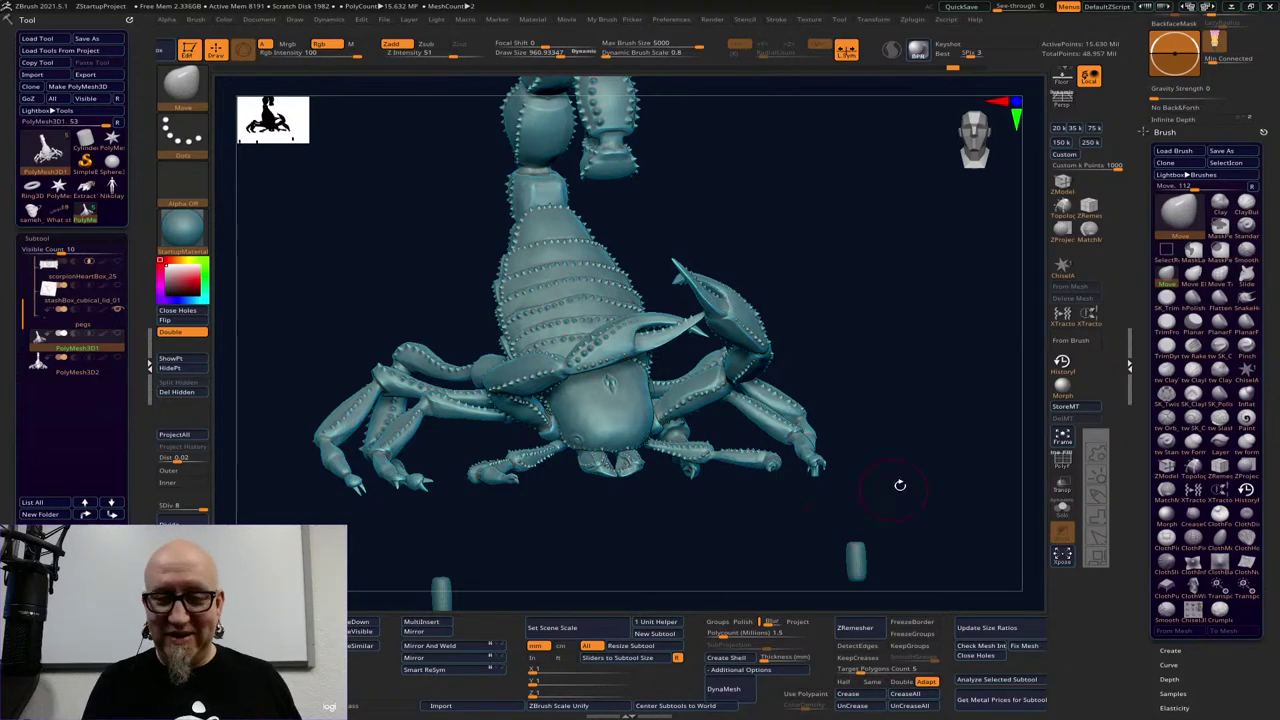
Show the second scorpion subtool, PolyMesh3D2, and view the facing pair from the side
drag(900, 485, 865, 465)
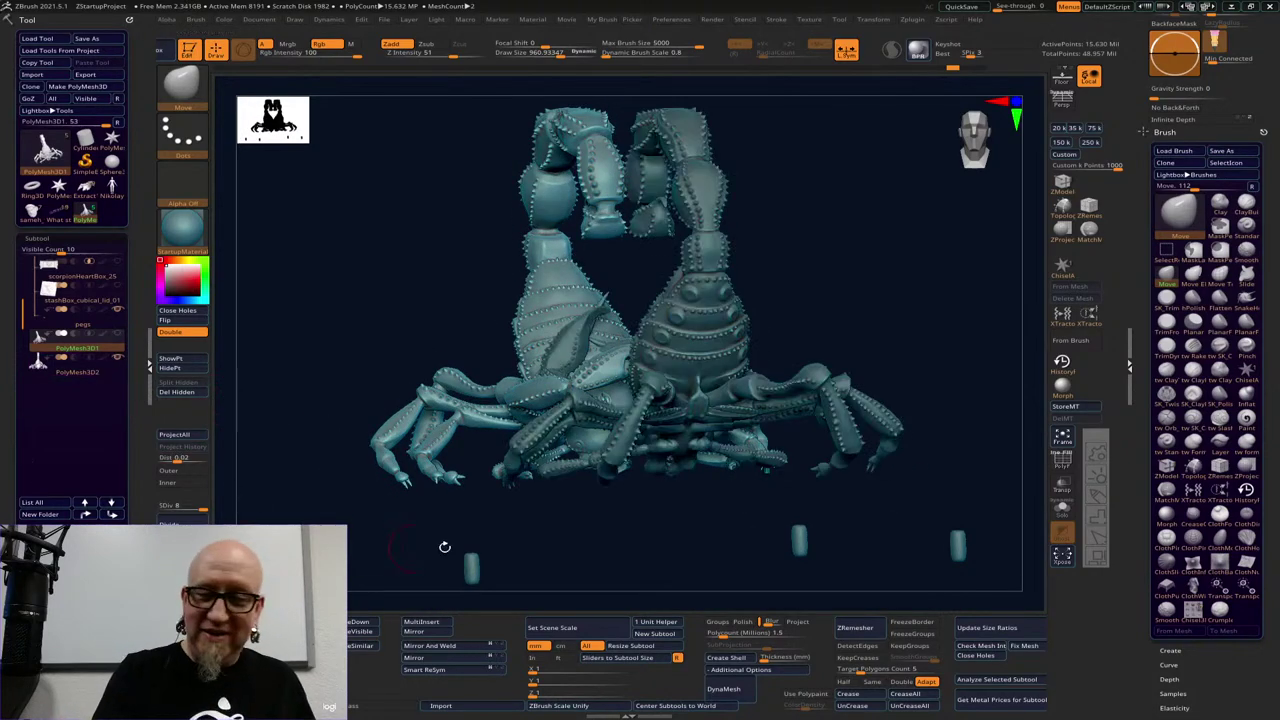
drag(925, 495, 971, 503)
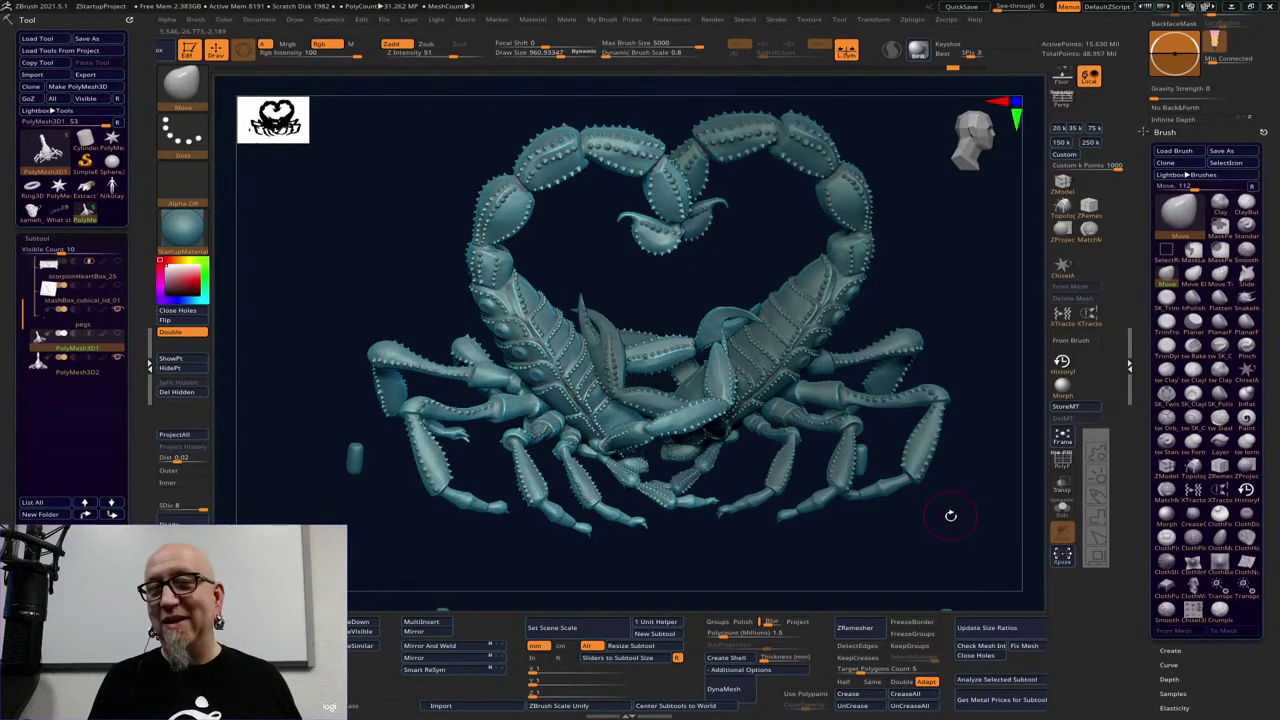
drag(953, 521, 954, 588)
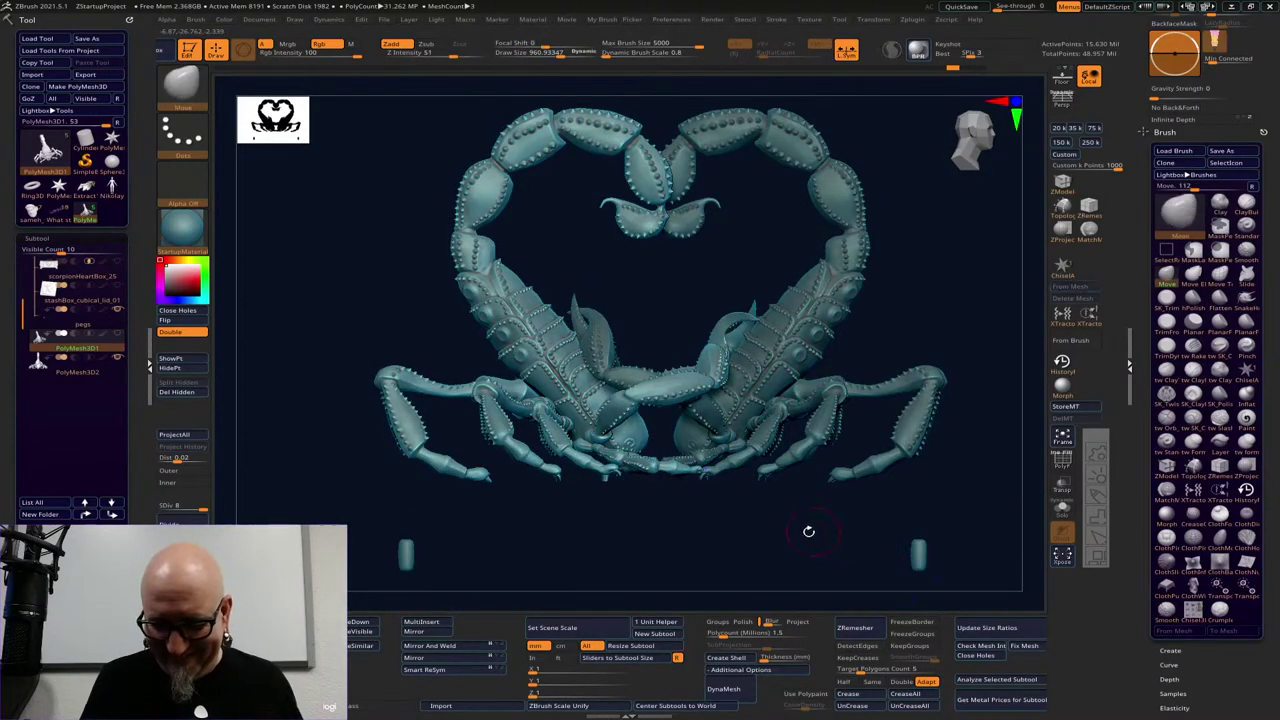
Inspect how the two scorpions' claws, heads and legs interlock, from below, at an angle and from behind
mouse_move(606, 541)
mouse_down()
mouse_move(582, 532)
mouse_move(606, 455)
mouse_up()
right_click(597, 455)
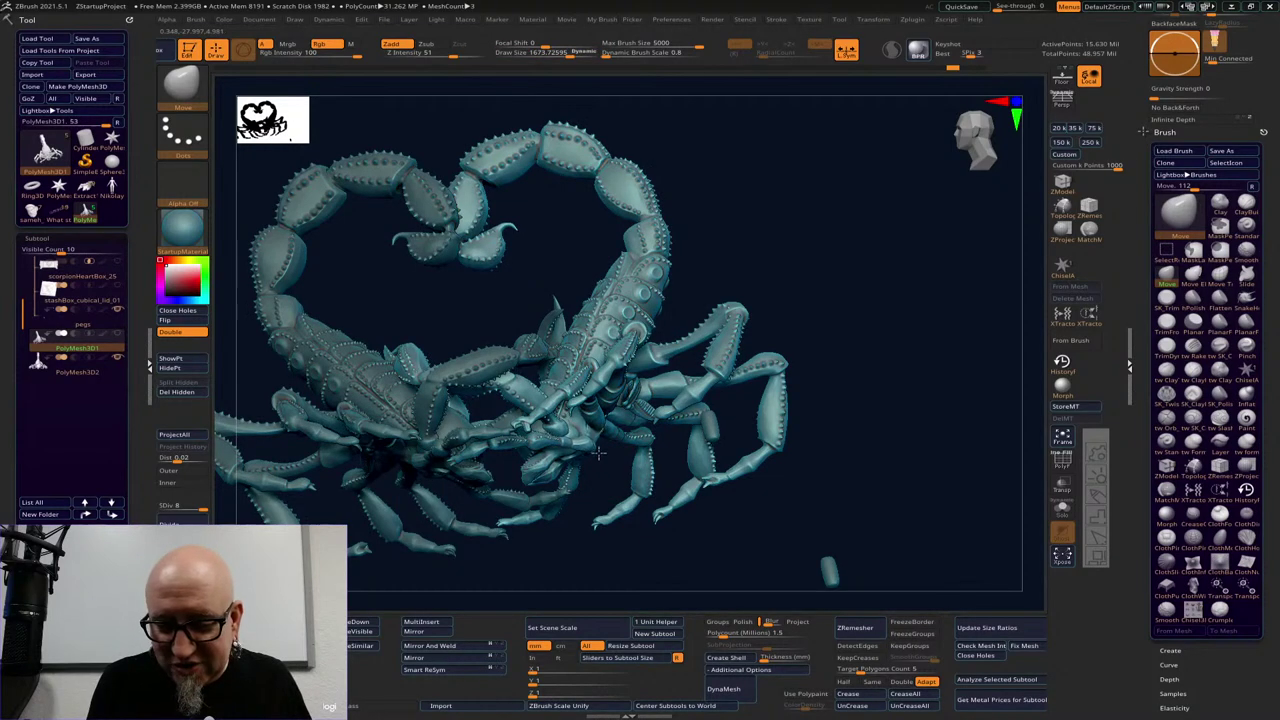
right_drag(598, 455, 580, 462)
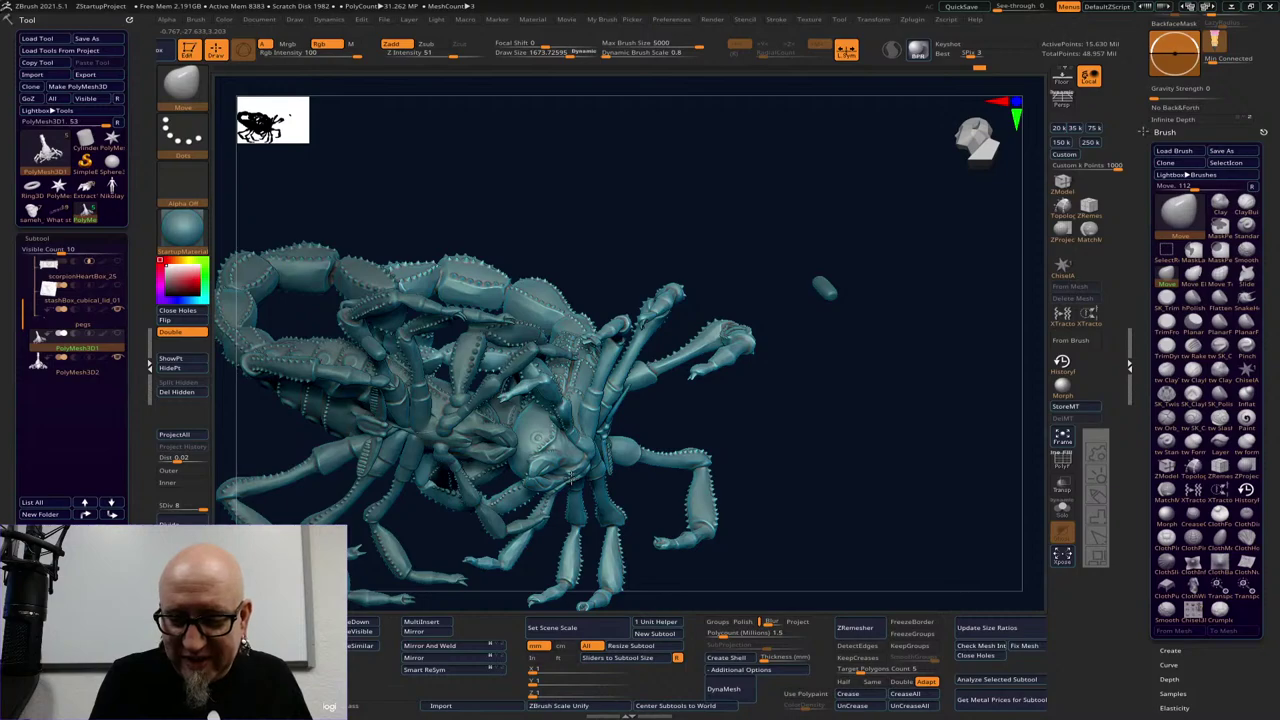
key(ctrl)
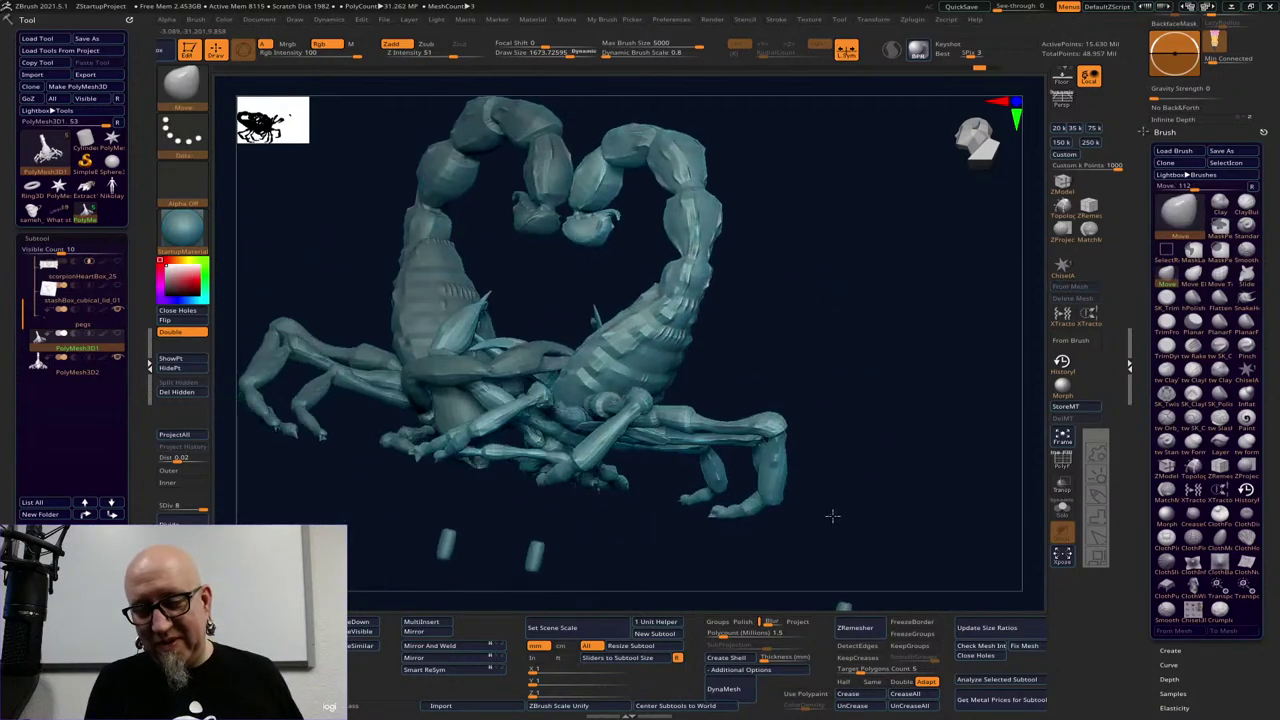
drag(832, 516, 731, 489)
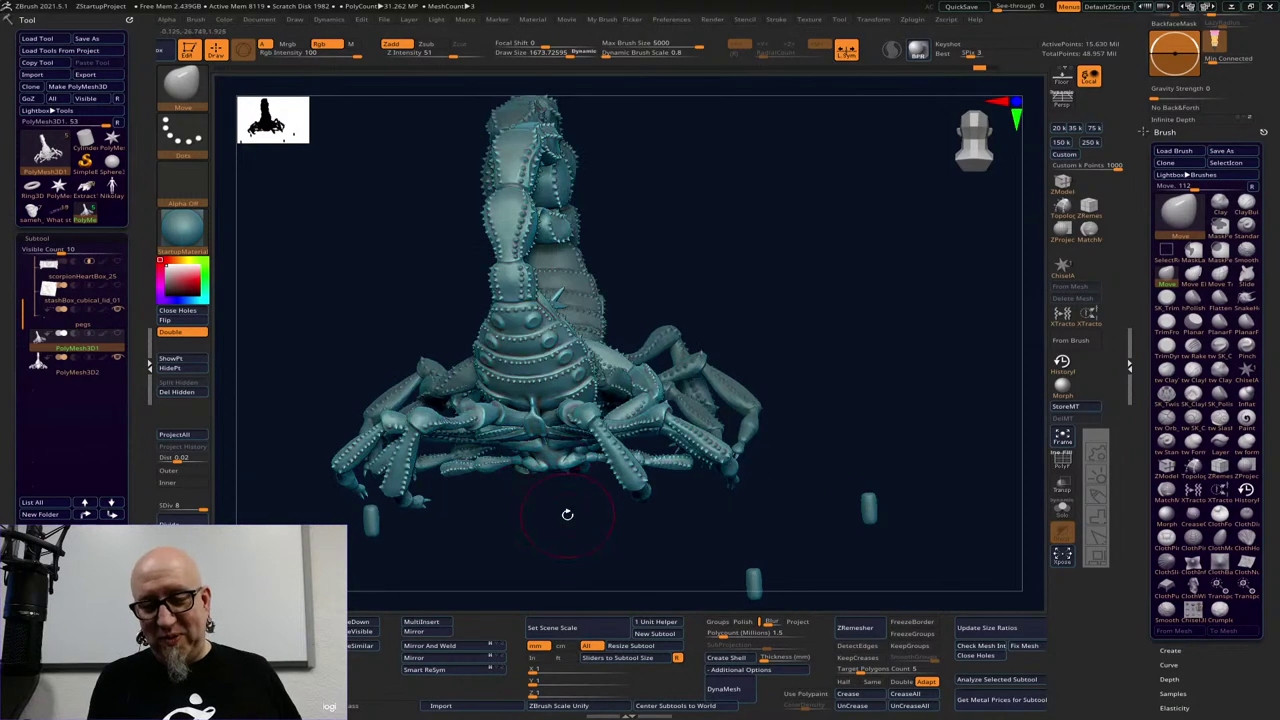
drag(569, 514, 554, 462)
drag(600, 540, 795, 523)
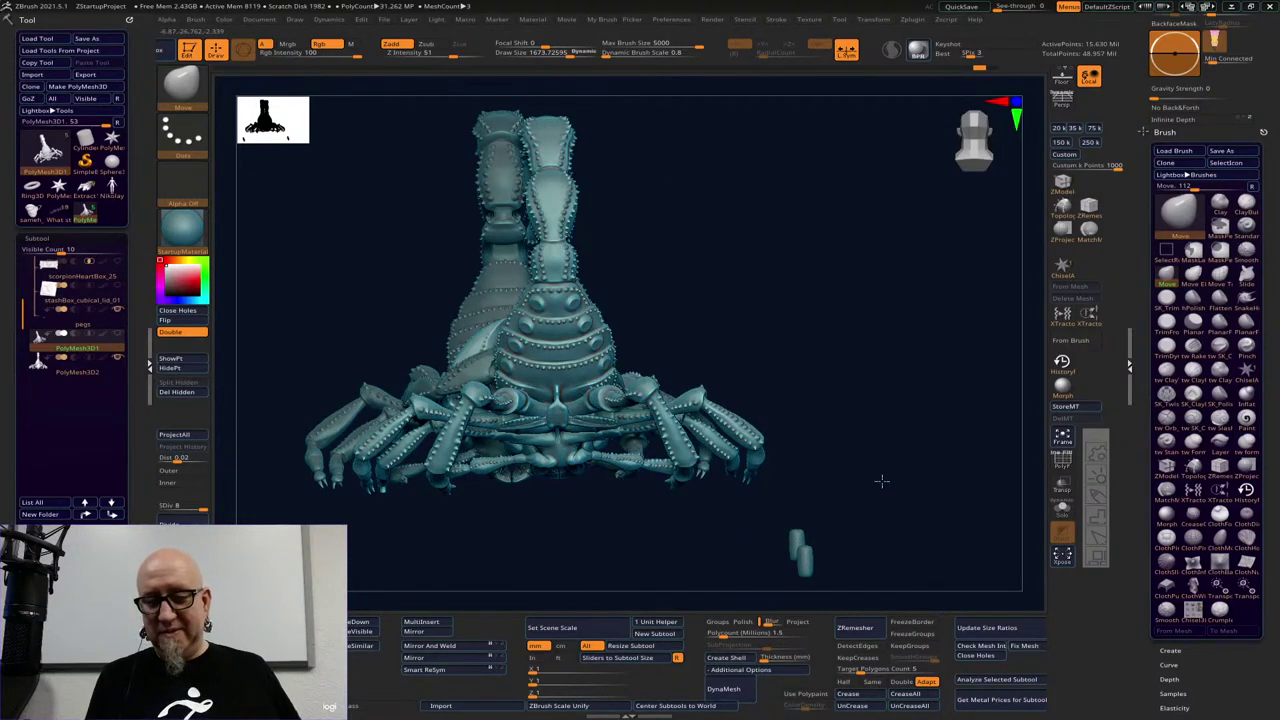
drag(882, 481, 851, 414)
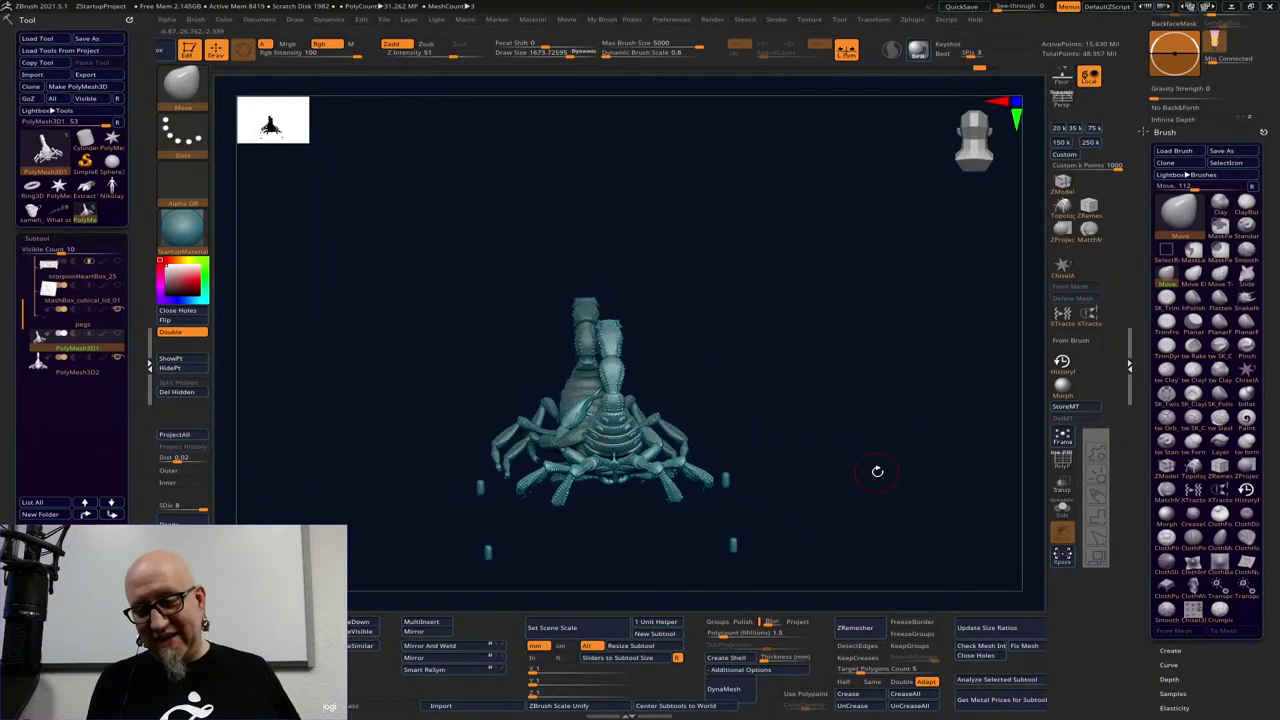
drag(877, 471, 822, 468)
mouse_move(960, 383)
ctrl+mouse_down()
mouse_move(923, 457)
mouse_move(760, 486)
mouse_move(788, 477)
ctrl+mouse_up()
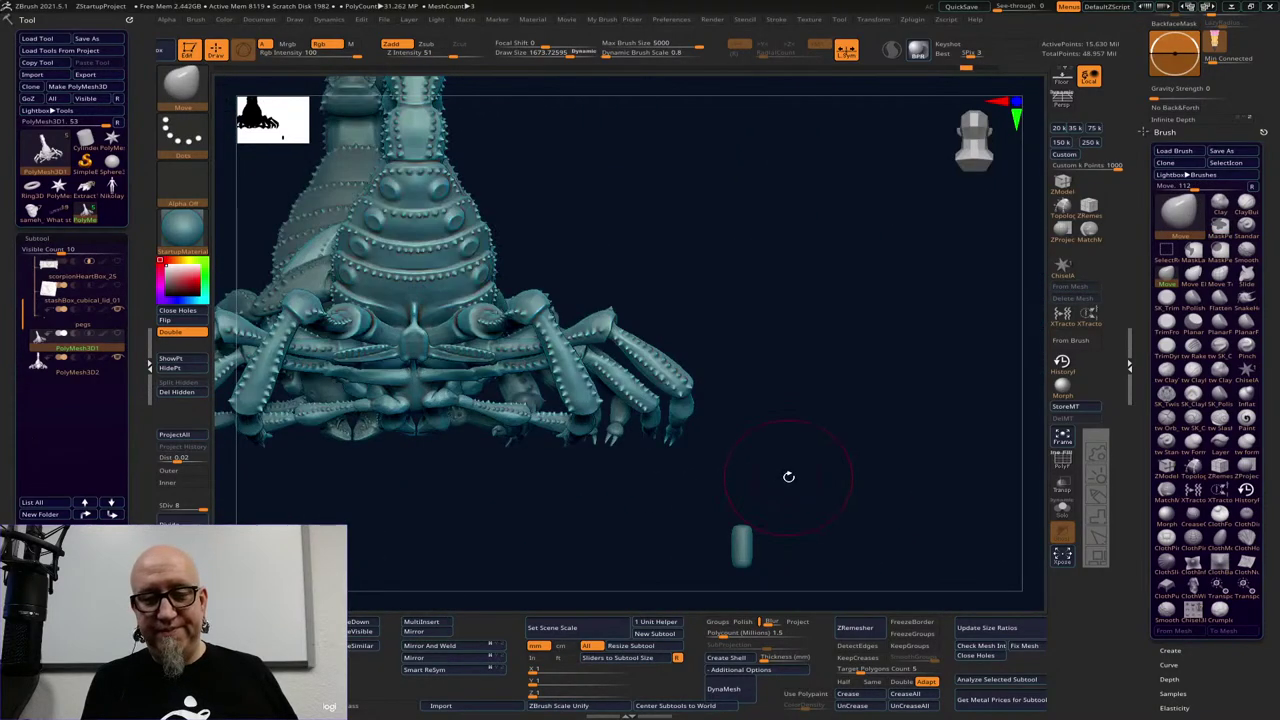
drag(903, 449, 888, 404)
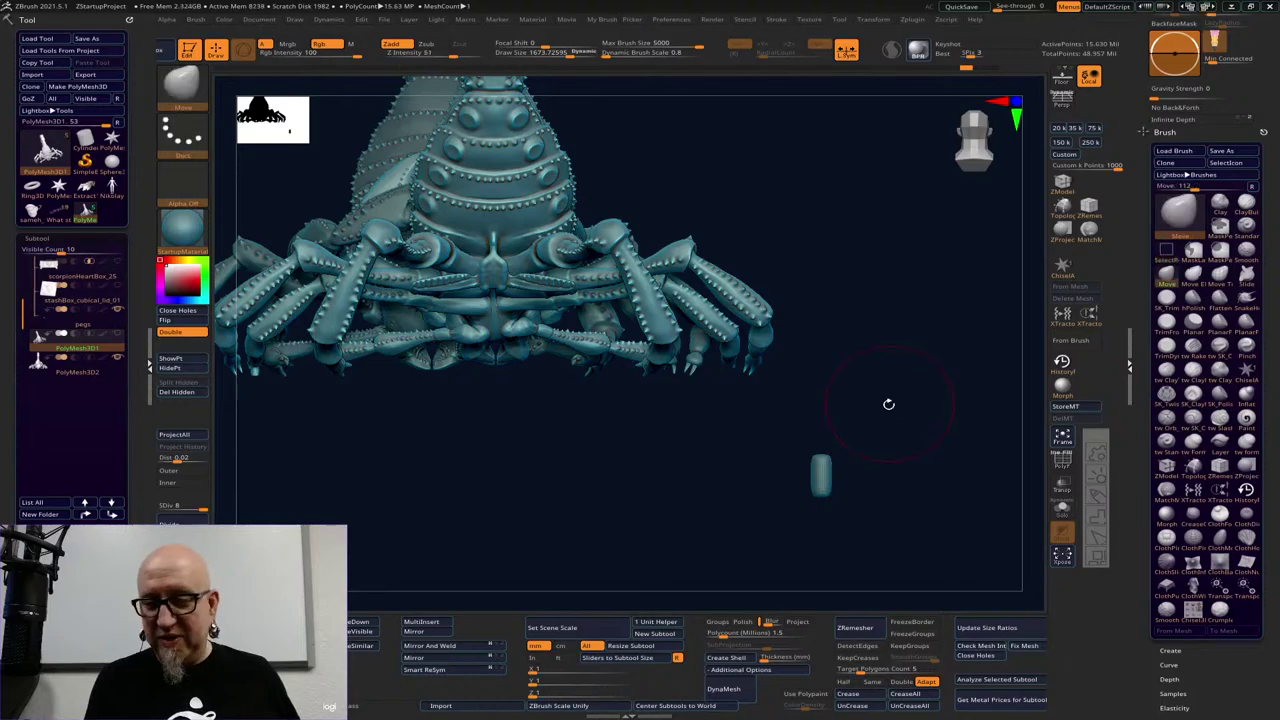
Show the scorpionHeartBox_25 box, make it the active subtool, and hide both scorpions to reveal its empty interior
click(117, 262)
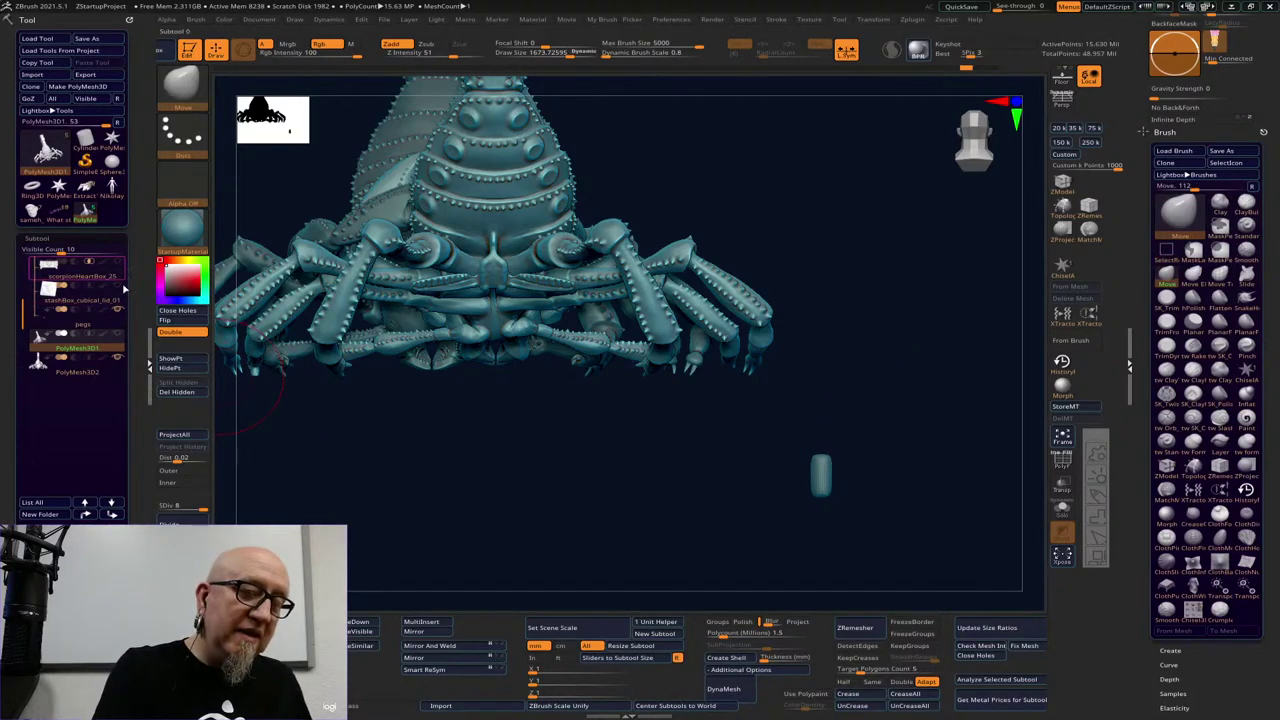
mouse_move(900, 395)
mouse_down()
mouse_move(897, 380)
mouse_move(909, 443)
mouse_move(934, 443)
mouse_move(902, 455)
mouse_move(914, 400)
mouse_move(897, 389)
mouse_up()
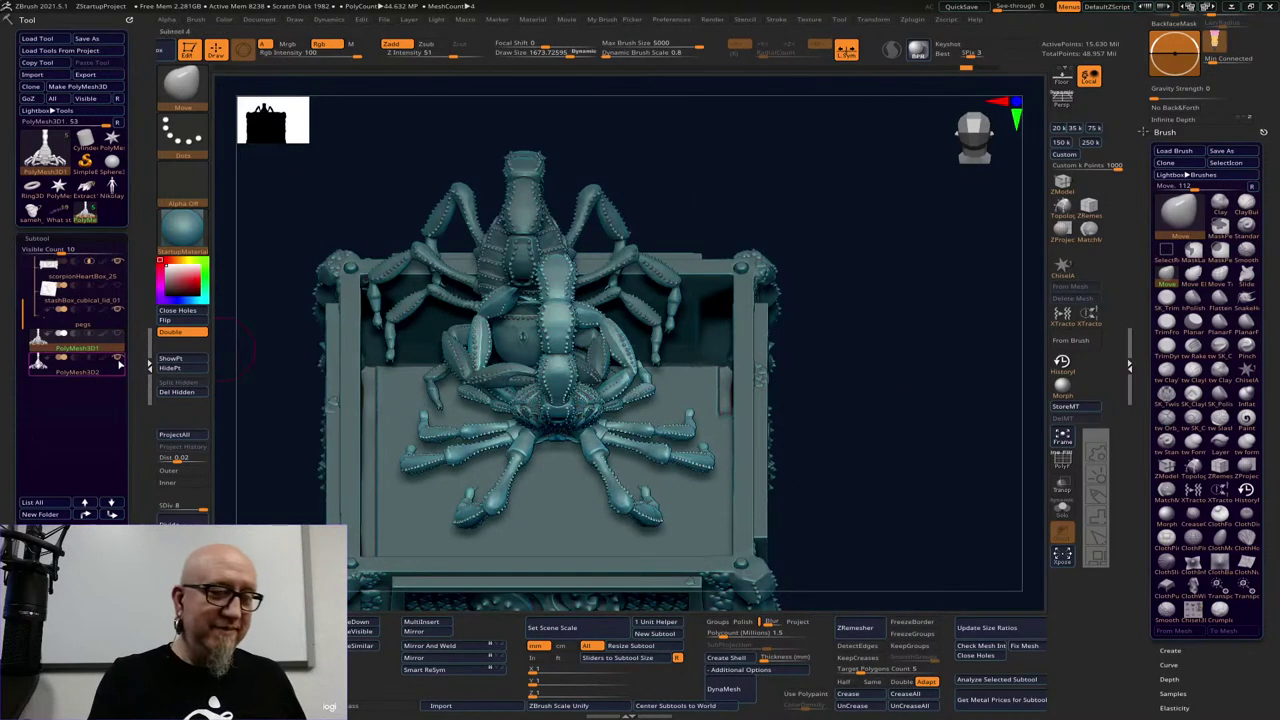
click(117, 357)
click(100, 271)
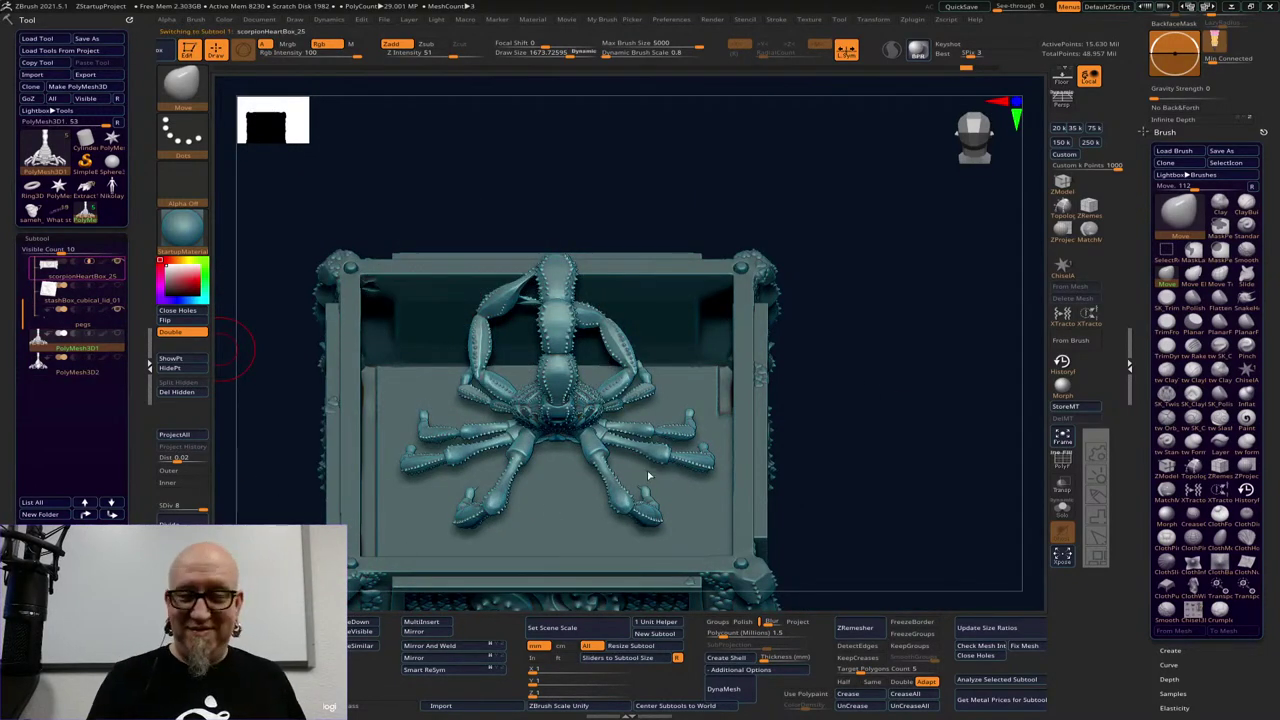
mouse_move(815, 425)
mouse_down()
mouse_move(860, 392)
mouse_move(874, 408)
mouse_move(831, 409)
mouse_up()
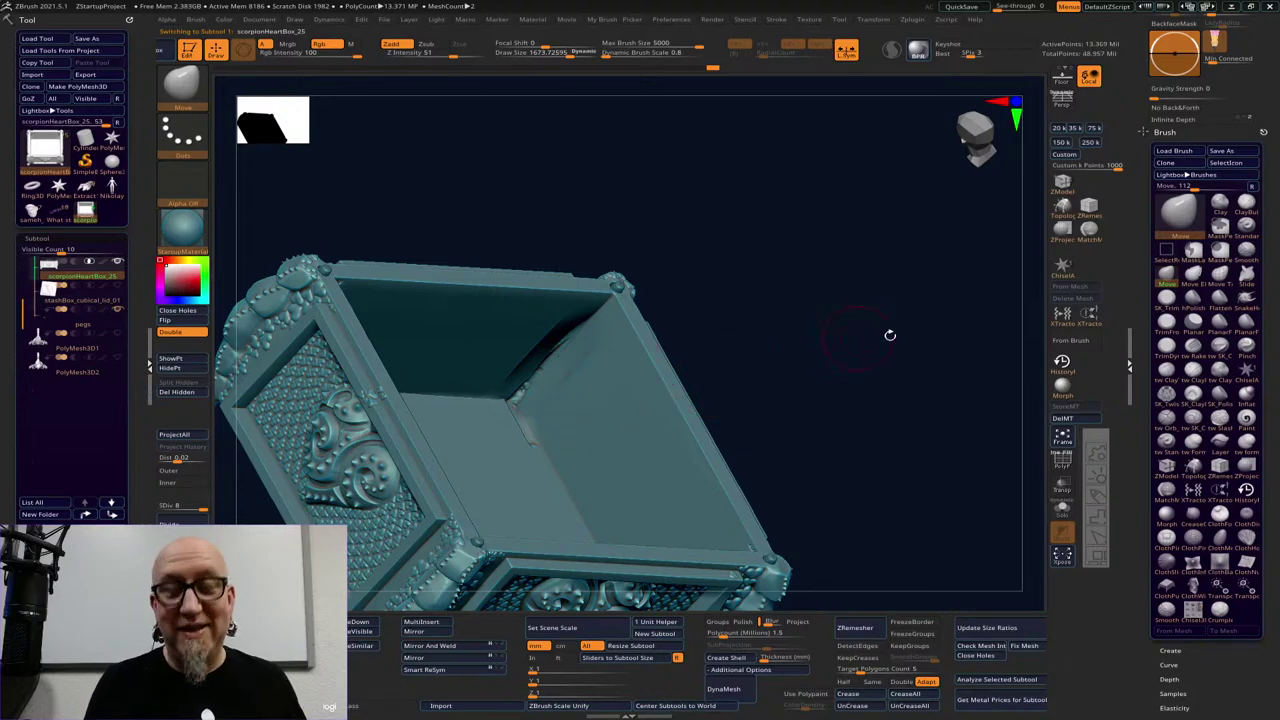
Inspect the empty box's interior, corner peg holes and heart-decorated front from above, up close and from the front
drag(890, 335, 785, 275)
drag(905, 272, 886, 303)
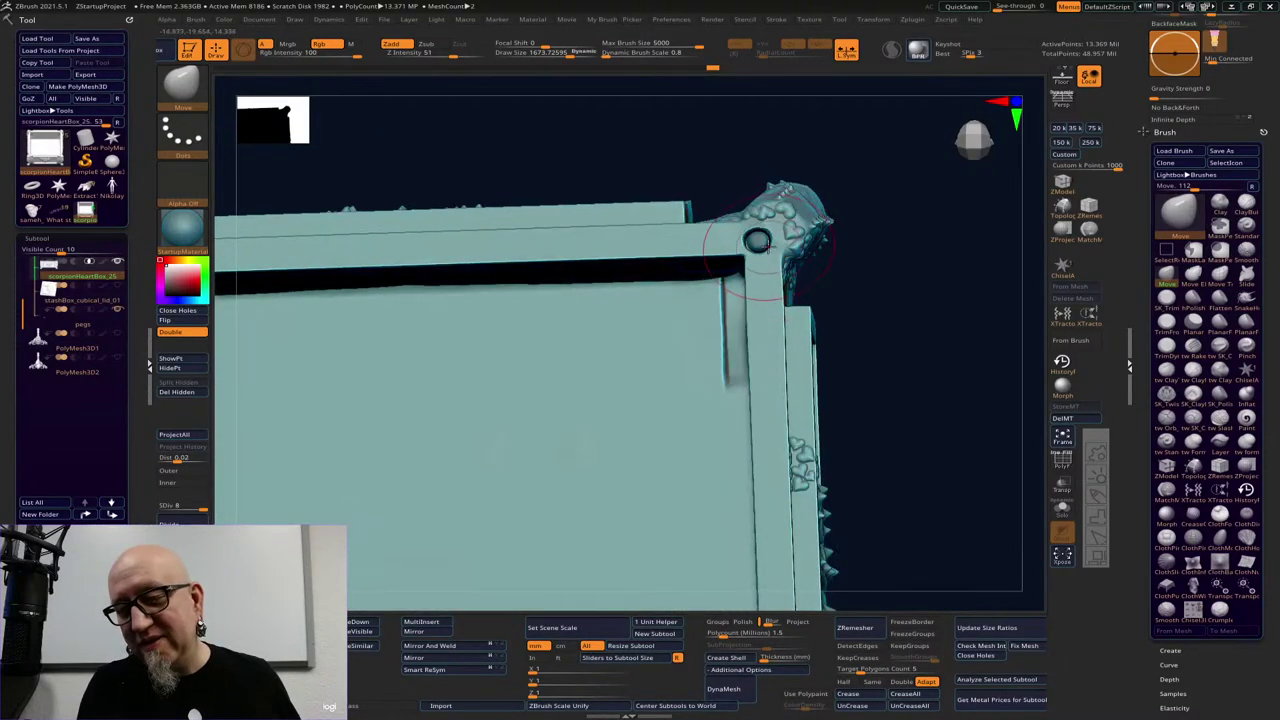
drag(765, 250, 892, 282)
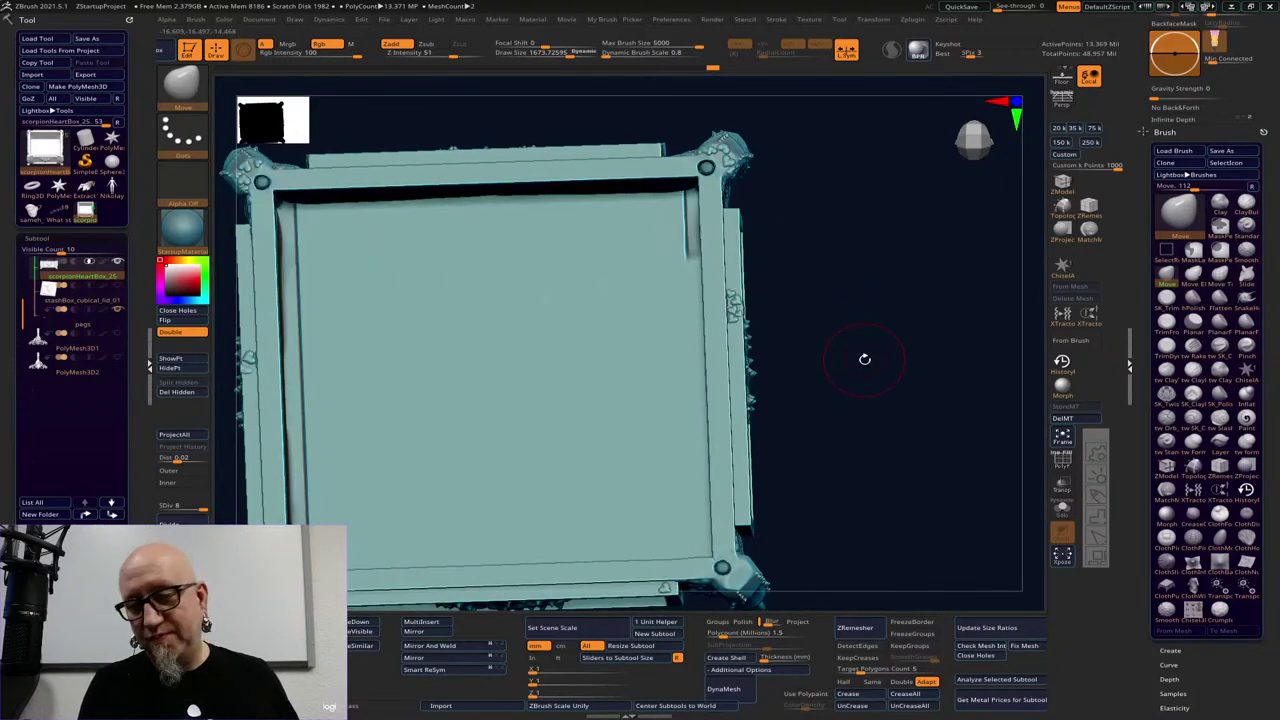
drag(865, 360, 889, 266)
drag(948, 312, 634, 534)
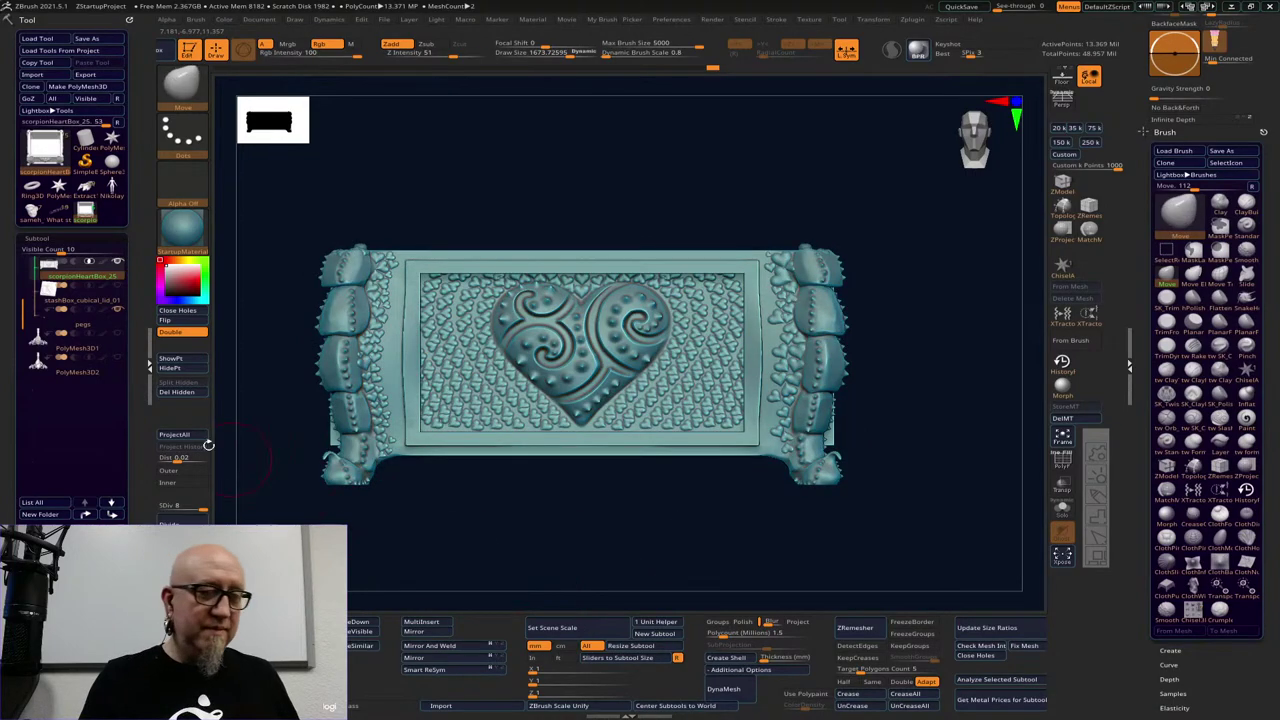
drag(929, 280, 900, 486)
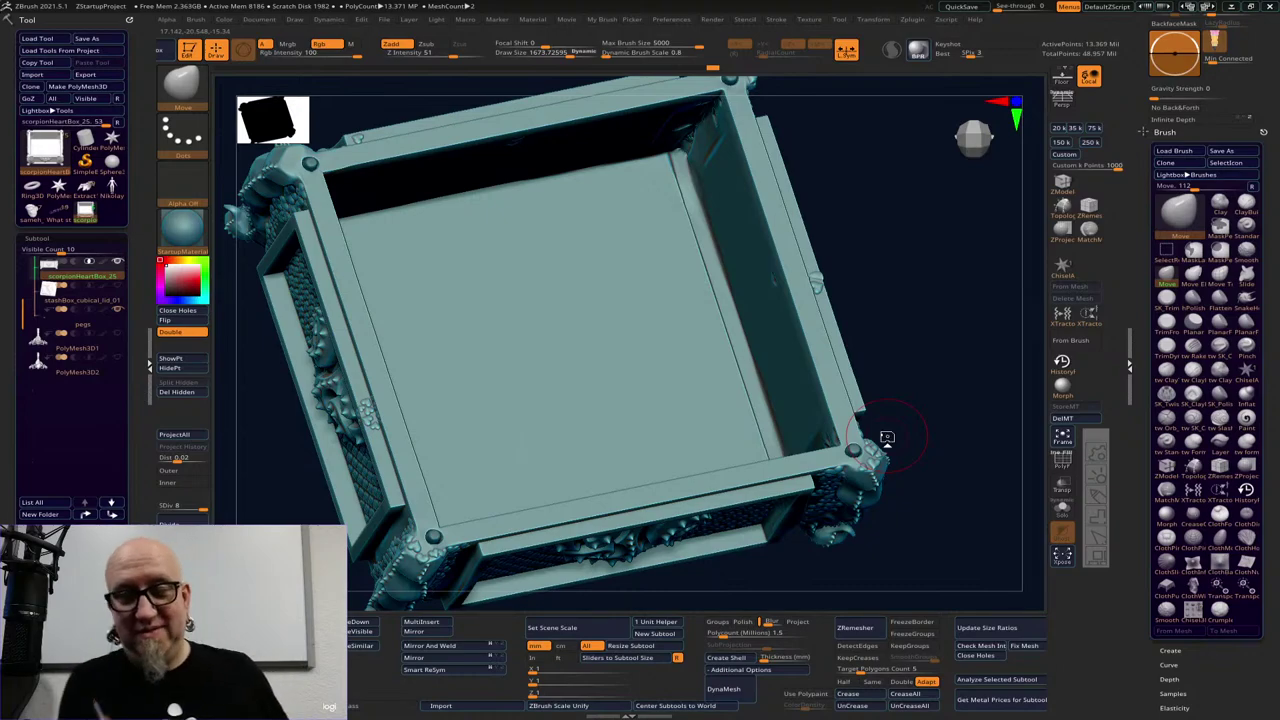
drag(886, 437, 887, 376)
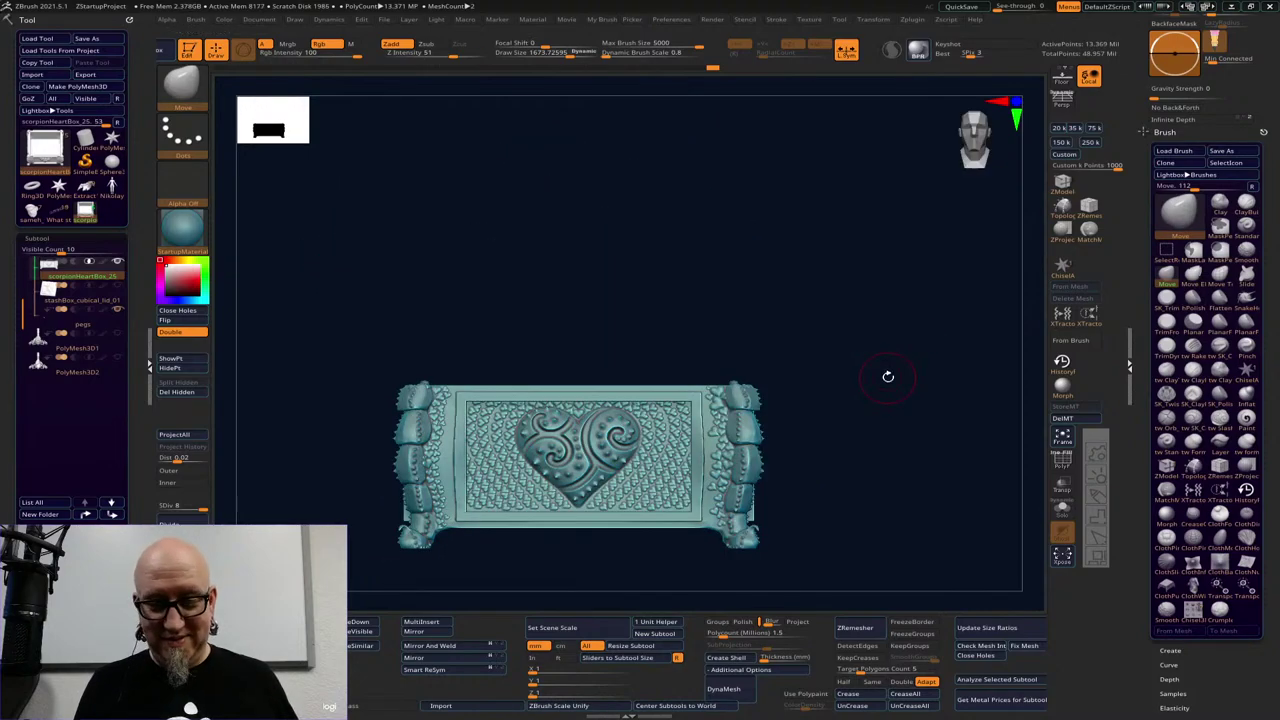
Show both scorpions and the stashBox_cubical_lid_01 lid again, and view the assembled box from above
click(119, 334)
click(119, 358)
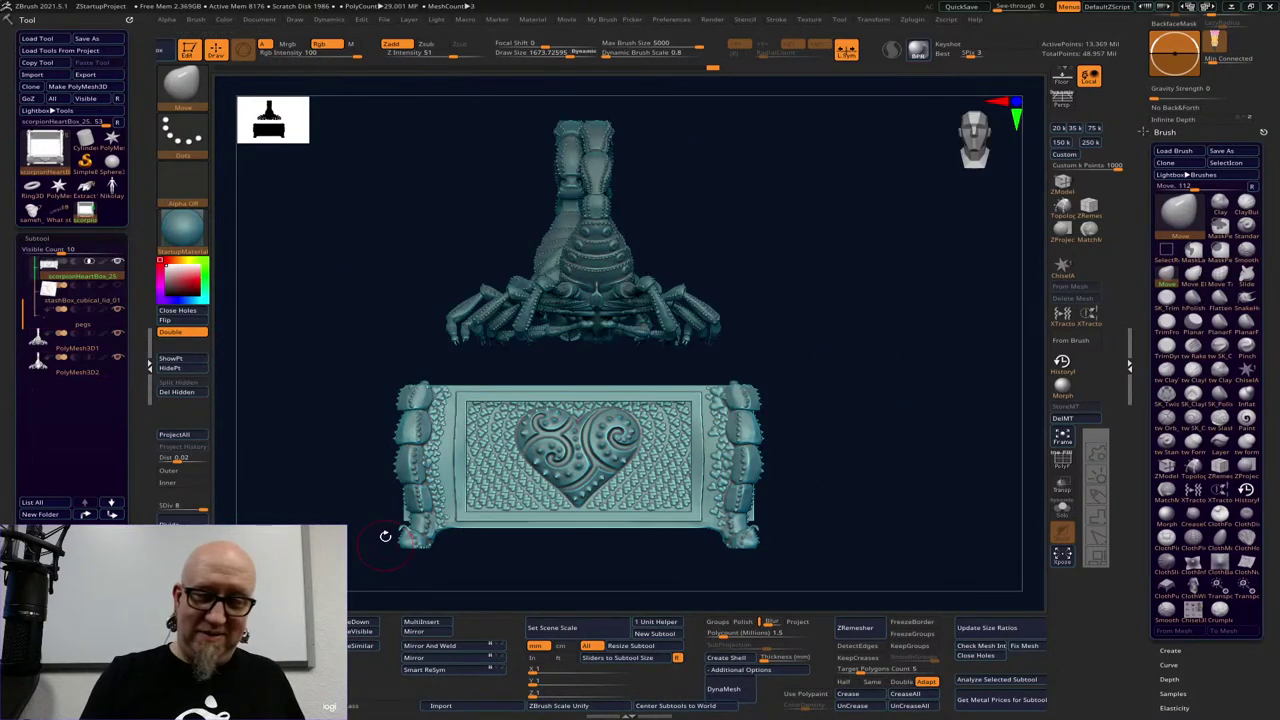
click(117, 308)
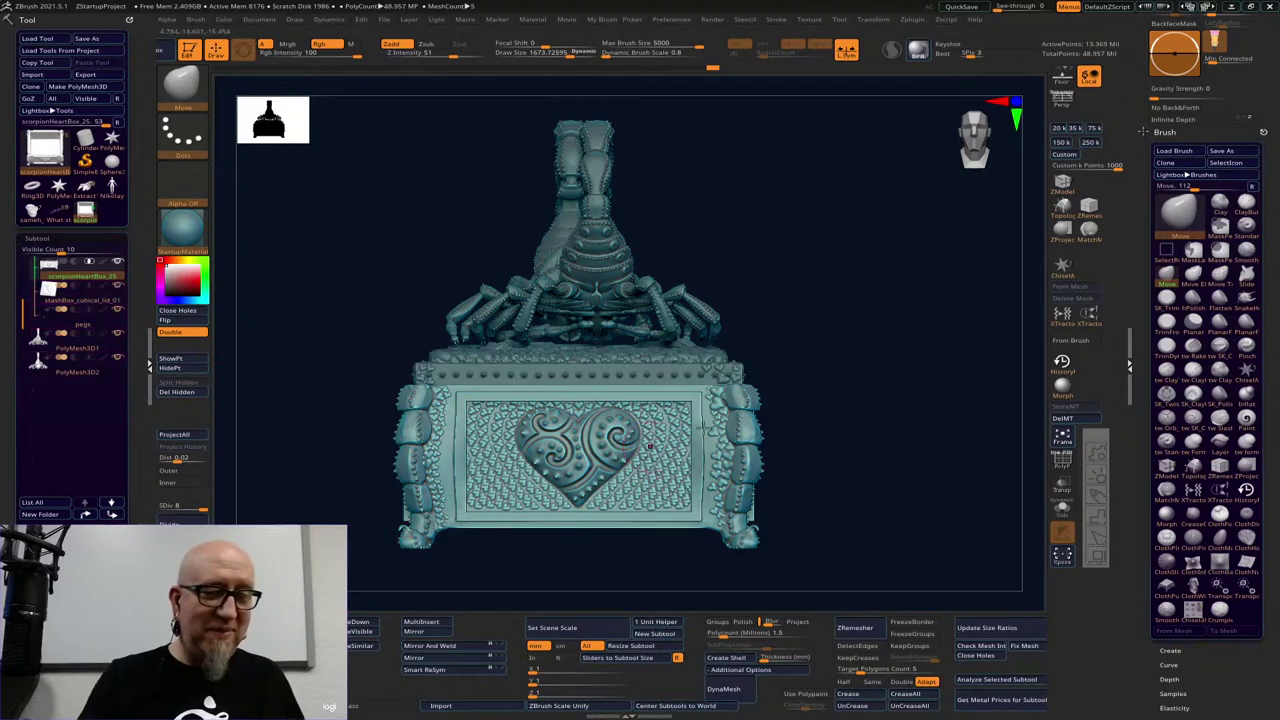
drag(924, 375, 869, 526)
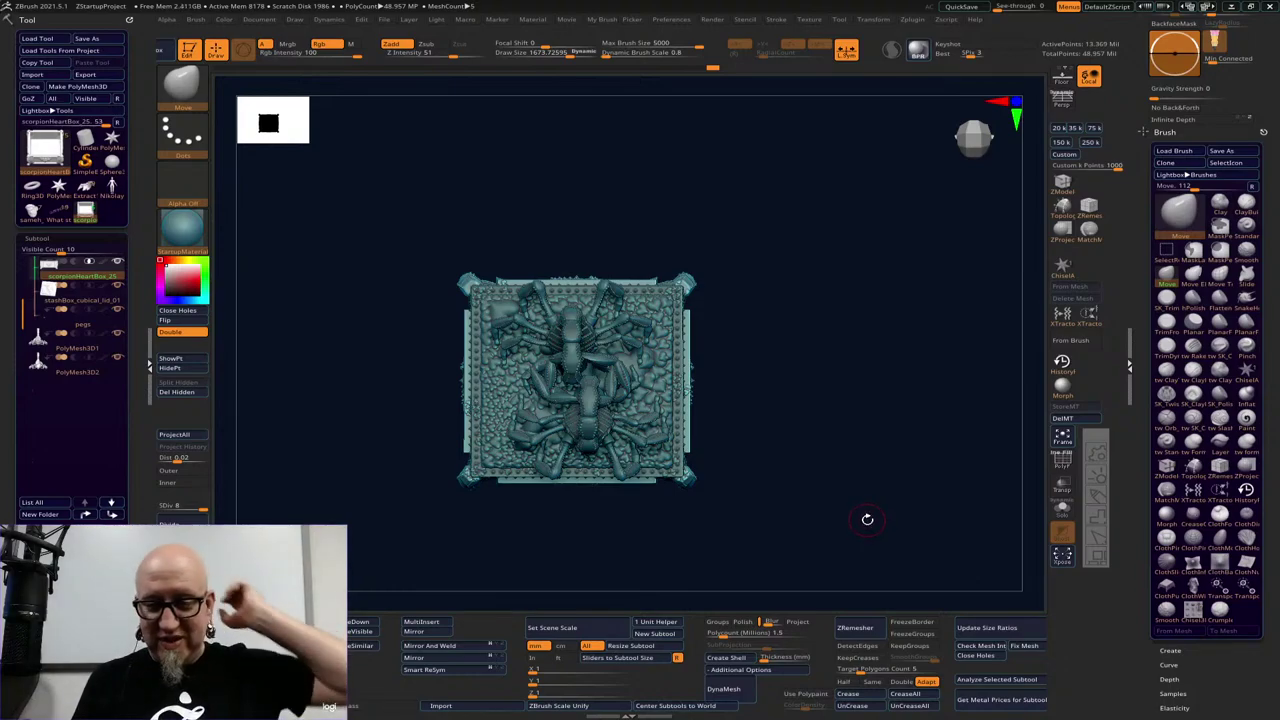
mouse_move(837, 528)
alt+mouse_down()
mouse_move(854, 429)
mouse_move(880, 491)
alt+mouse_up()
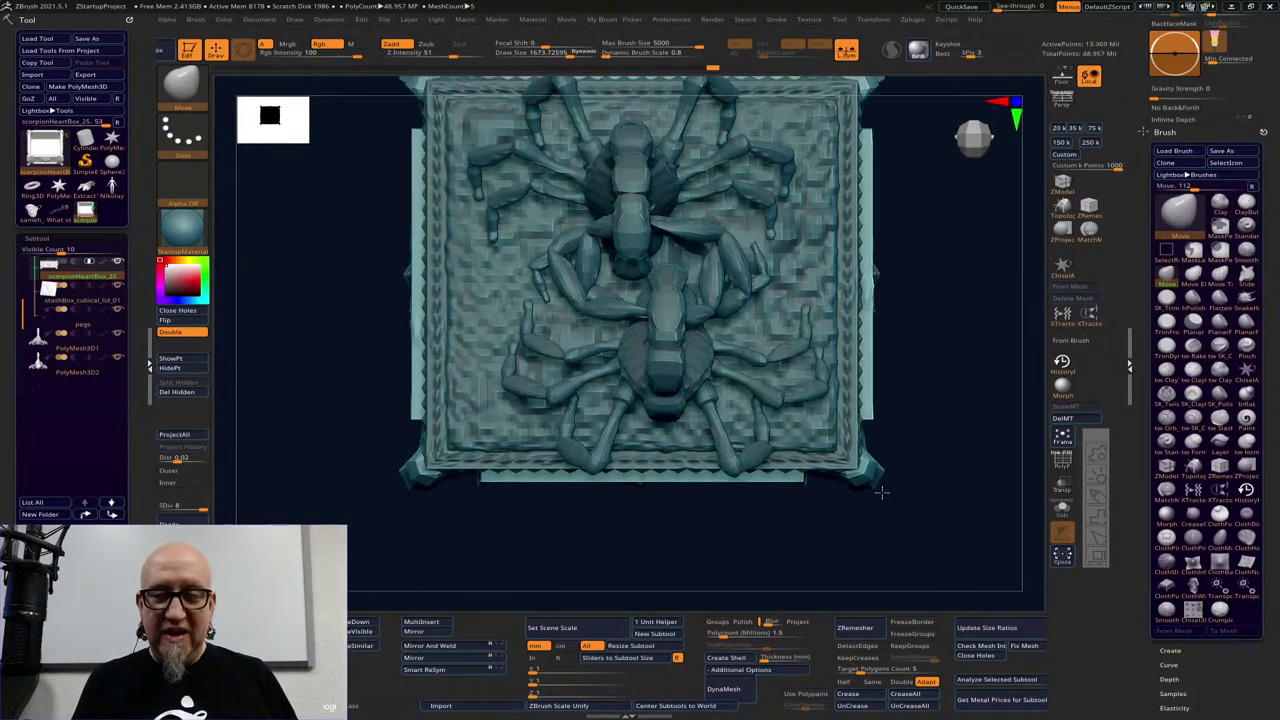
drag(973, 378, 938, 414)
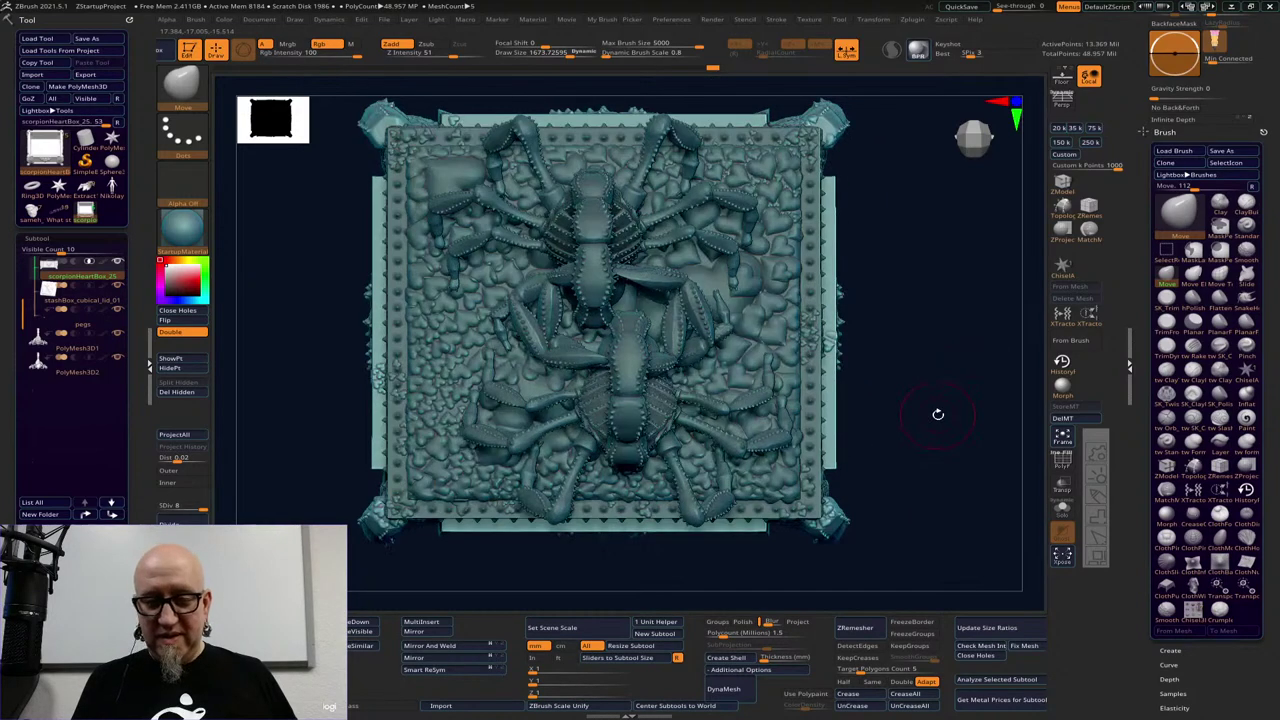
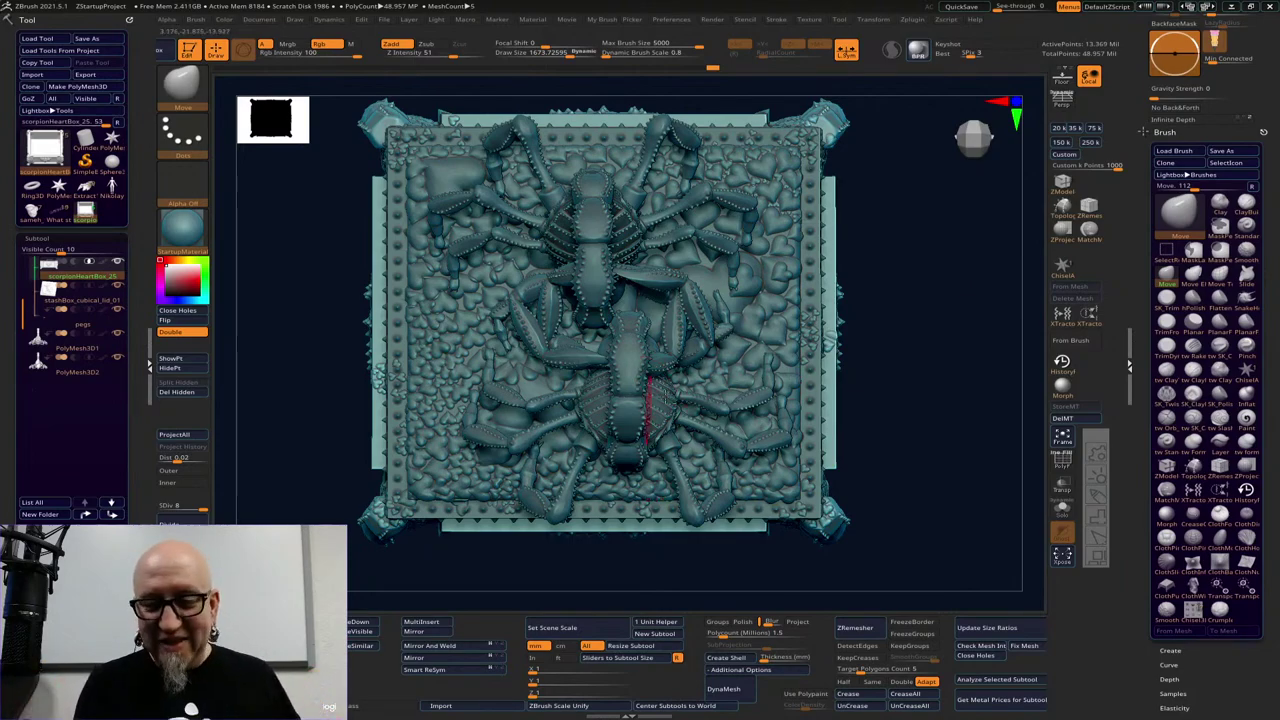
Make the PolyMesh3D2 scorpion the active subtool, then reset the transform gizmo's orientation and centre it on the scorpion
alt+click(664, 398)
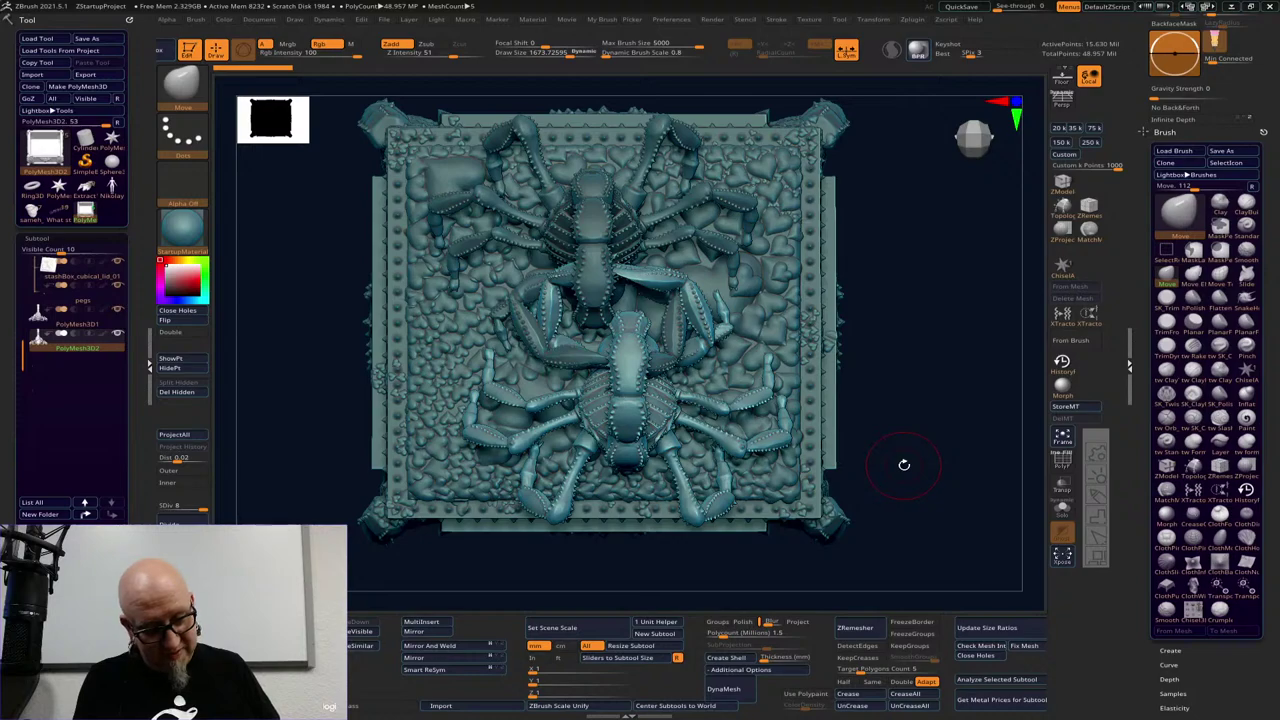
key(w)
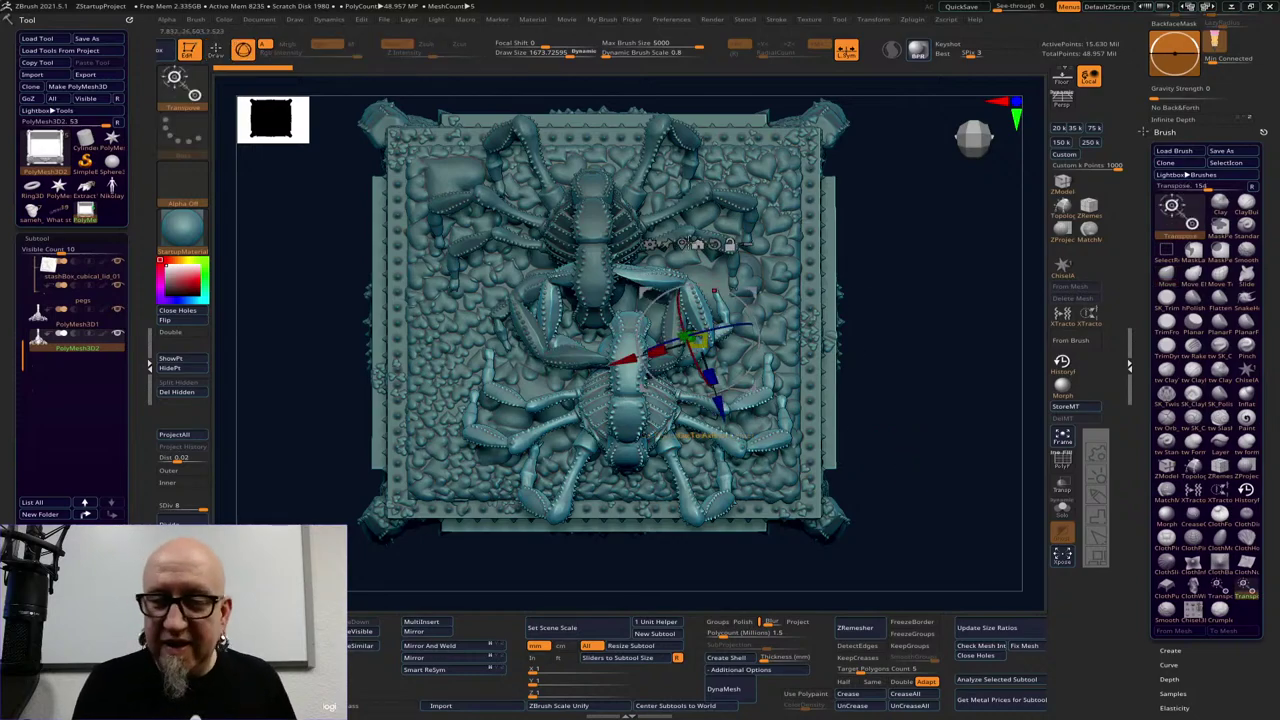
alt+click(714, 244)
click(682, 244)
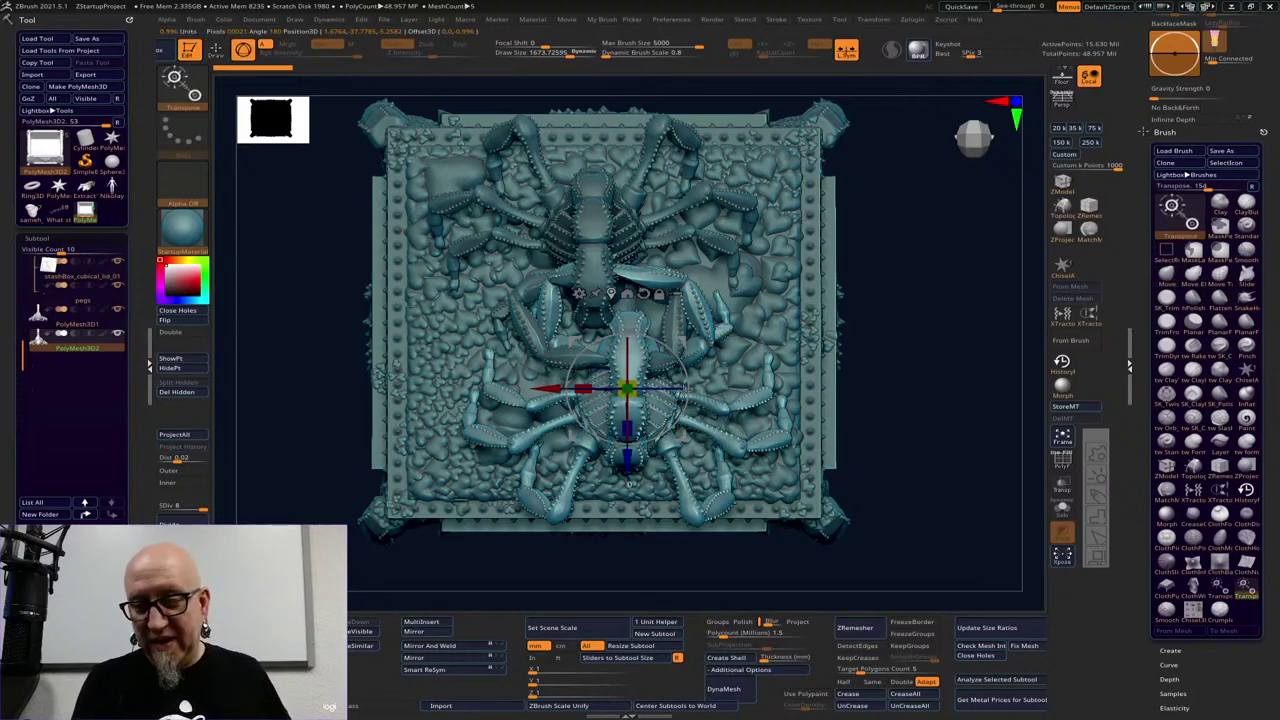
Try to apply the Twist deformer to the PolyMesh3D2 scorpion
click(579, 293)
click(578, 294)
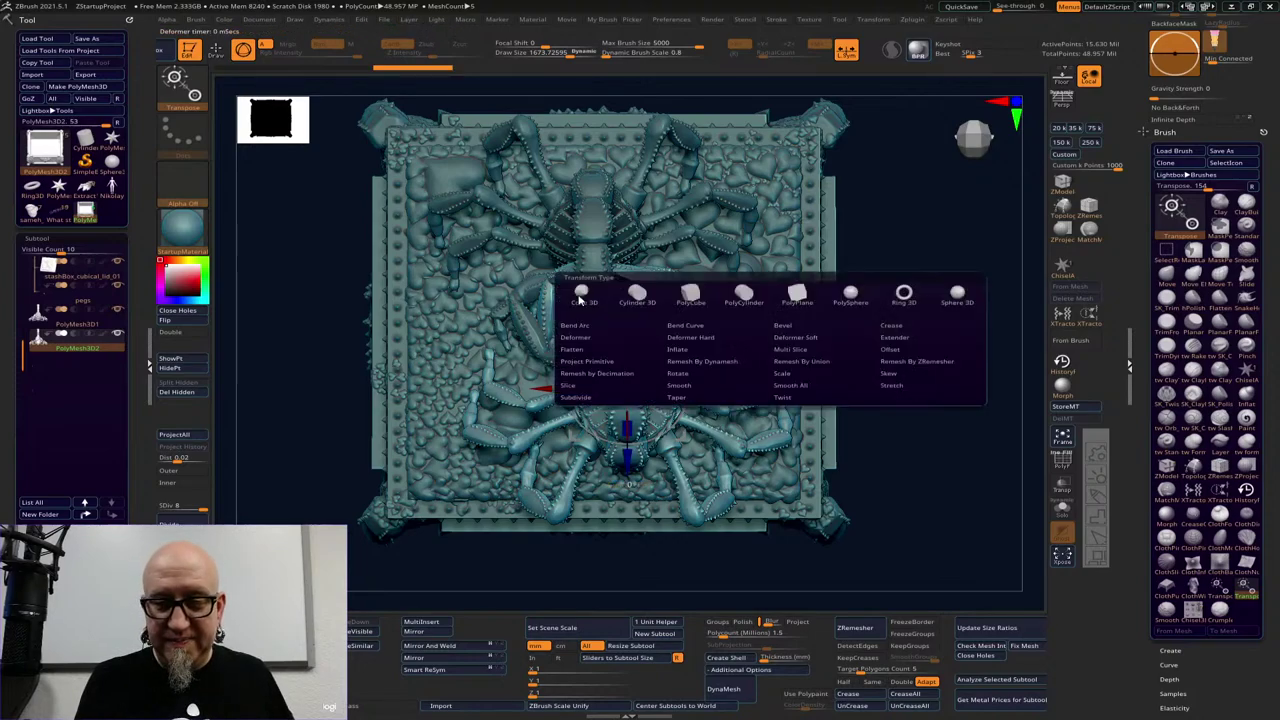
click(801, 399)
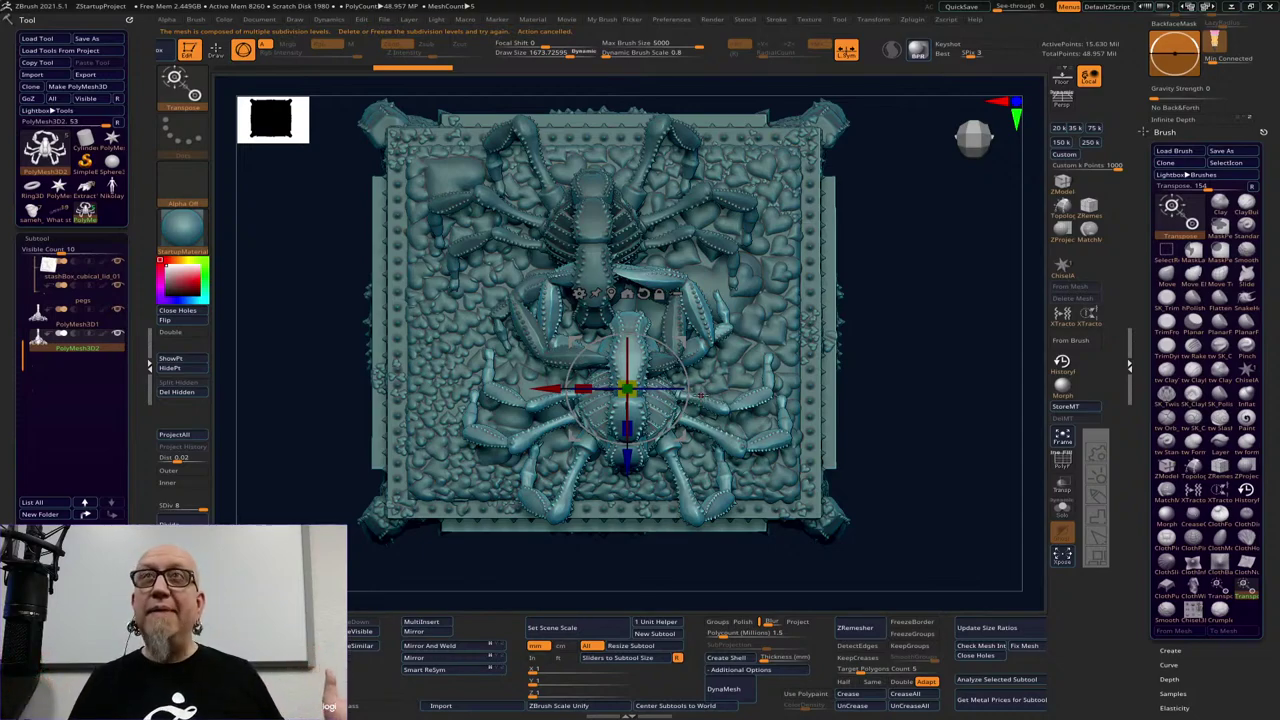
click(579, 293)
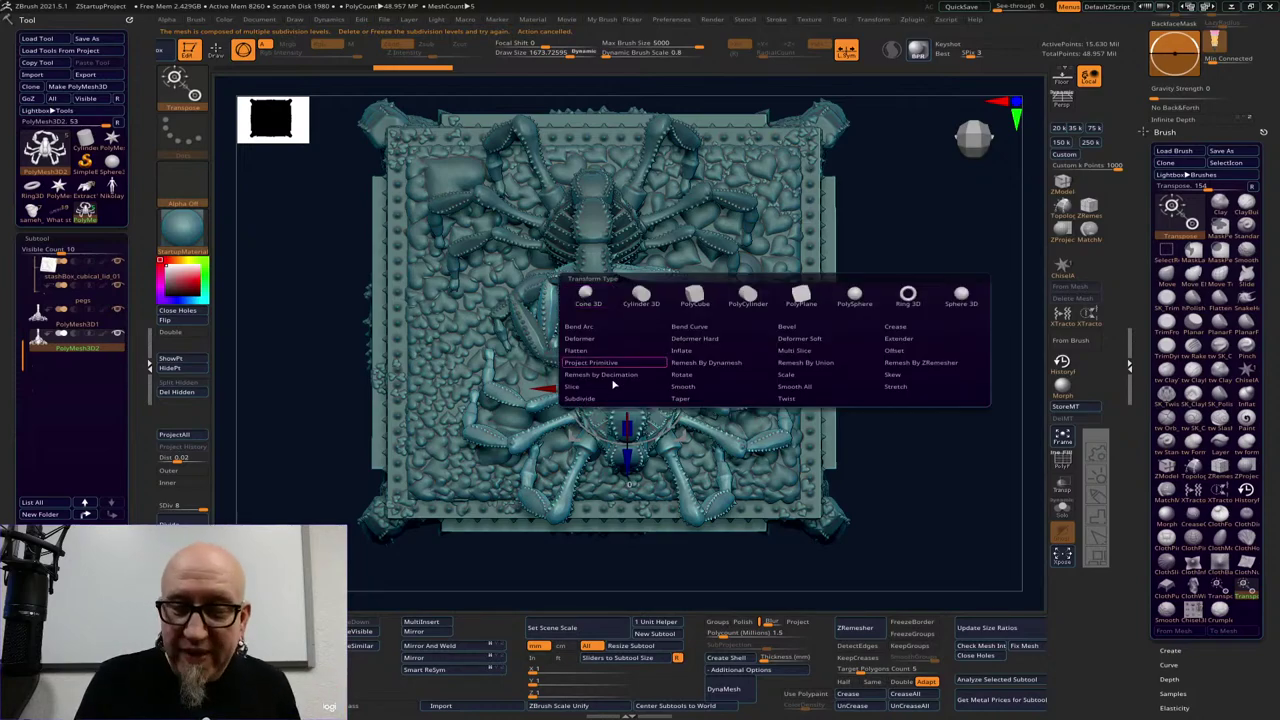
click(800, 400)
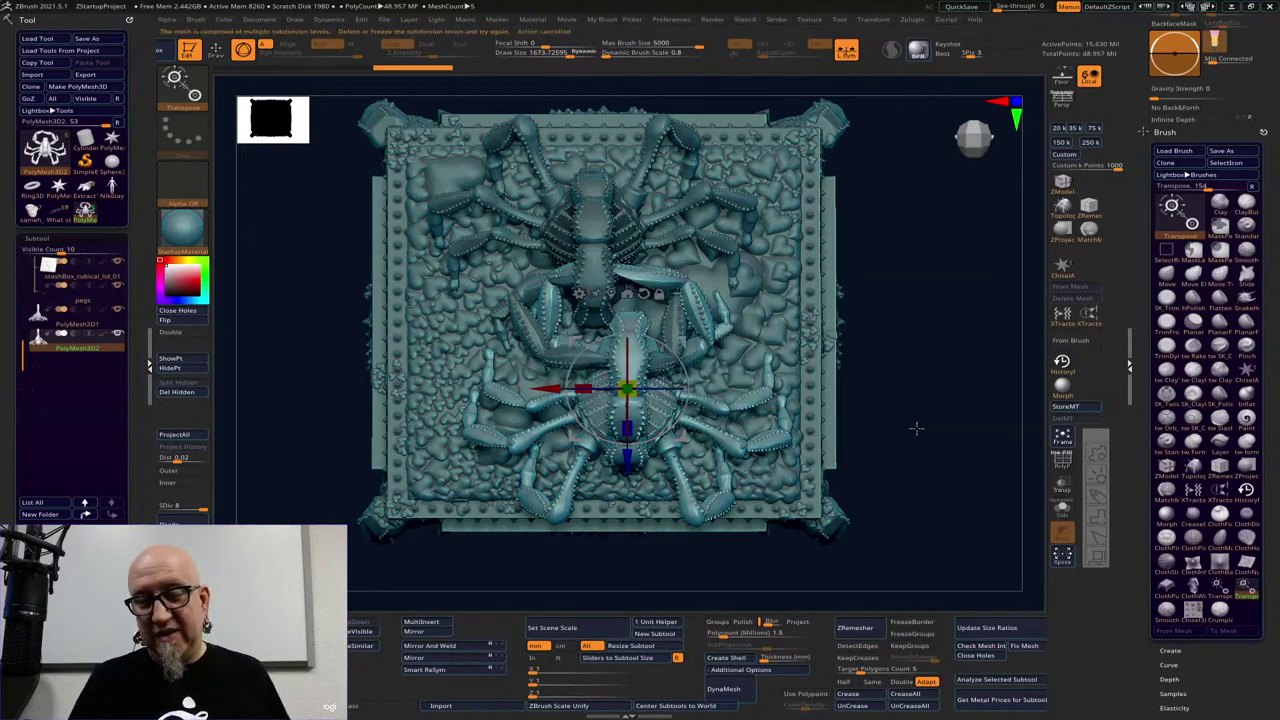
Apply the Twist deformer to the PolyMesh3D2 scorpion, twist its body and tail about the vertical axis, and check it from above
drag(917, 429, 883, 374)
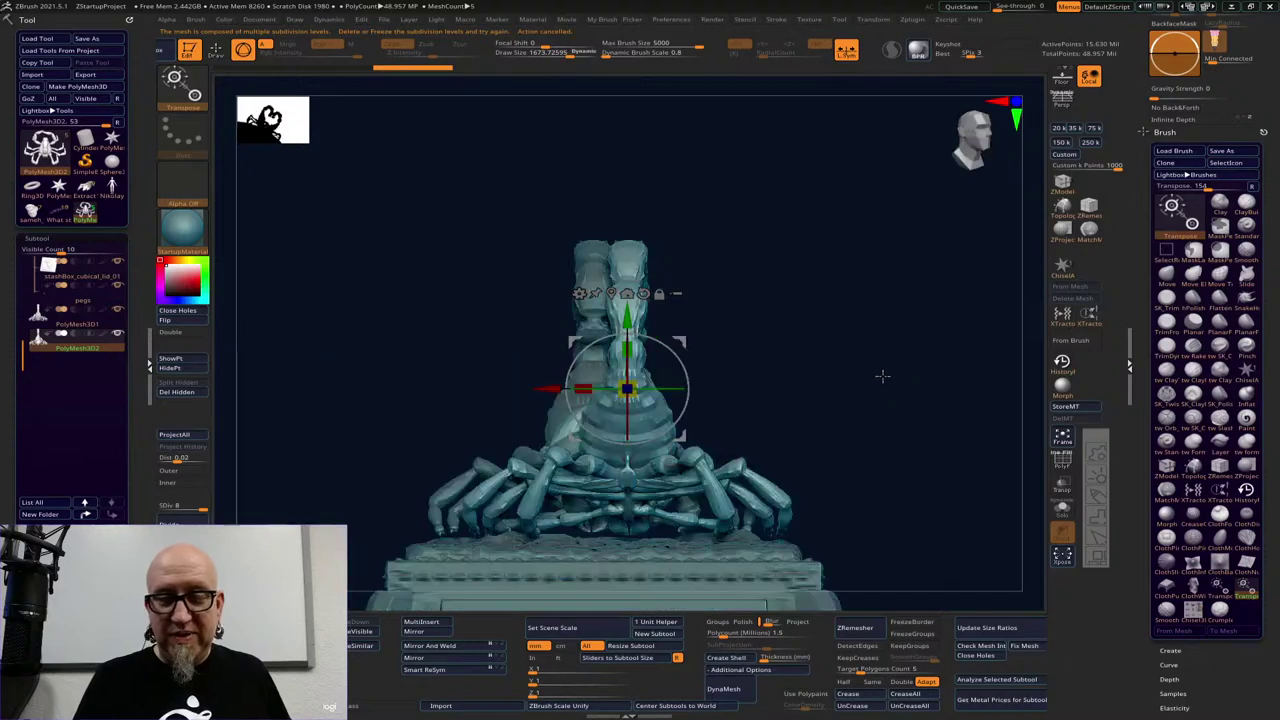
drag(734, 397, 800, 440)
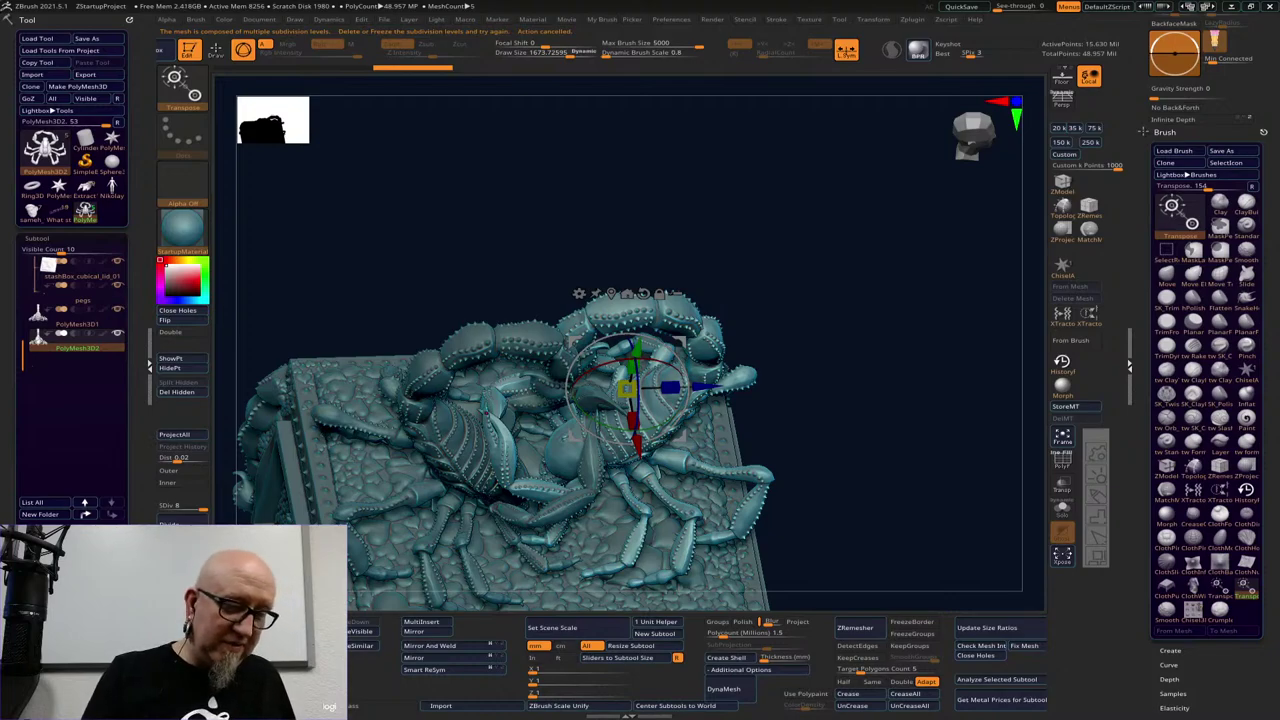
click(579, 294)
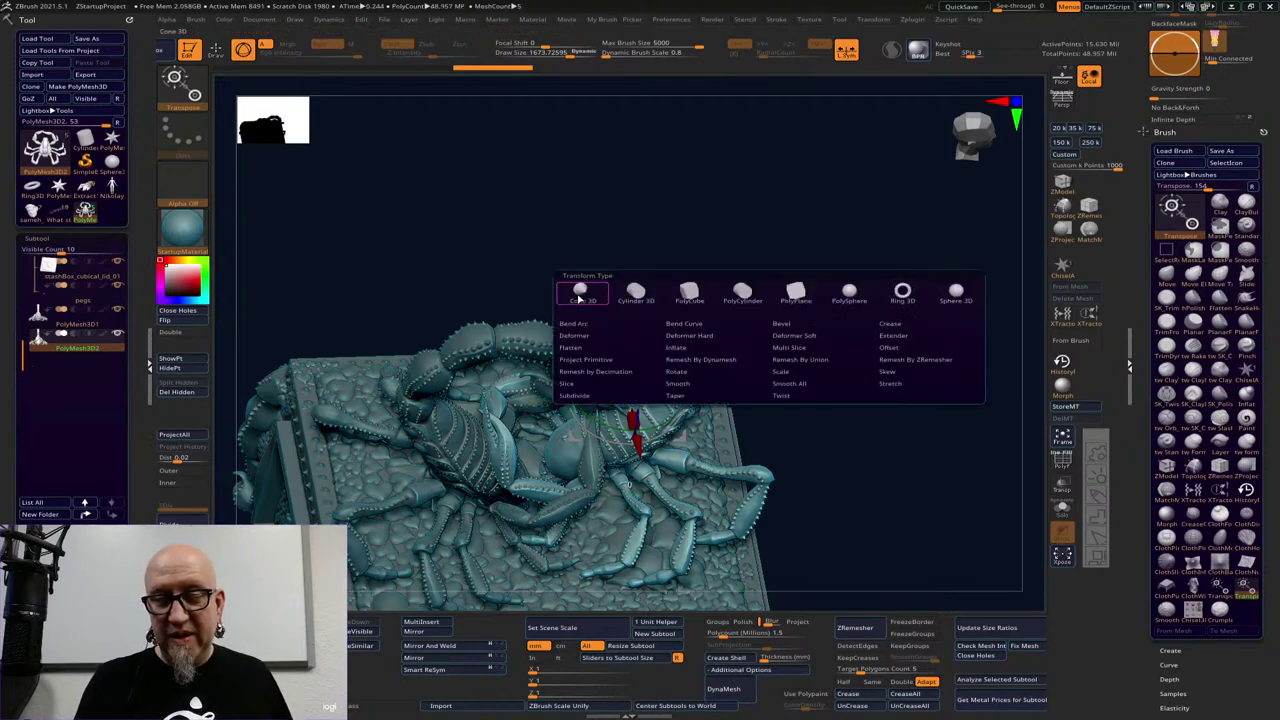
click(783, 395)
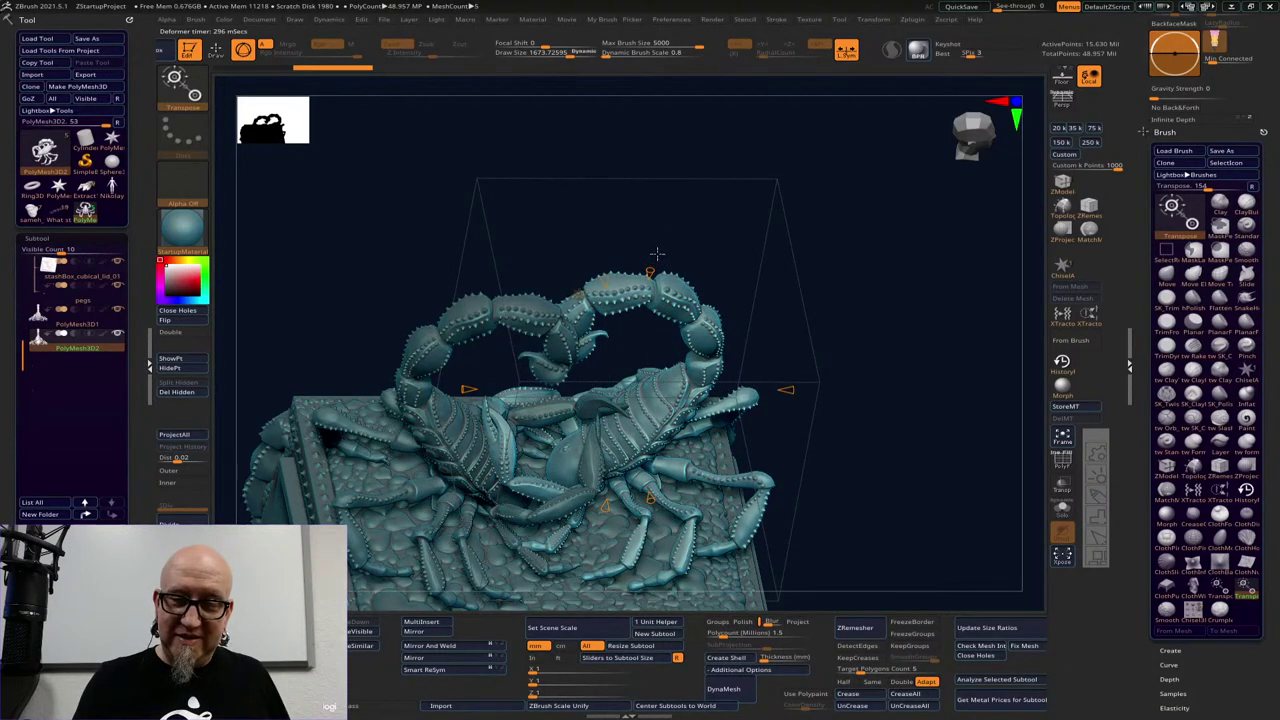
drag(657, 254, 658, 253)
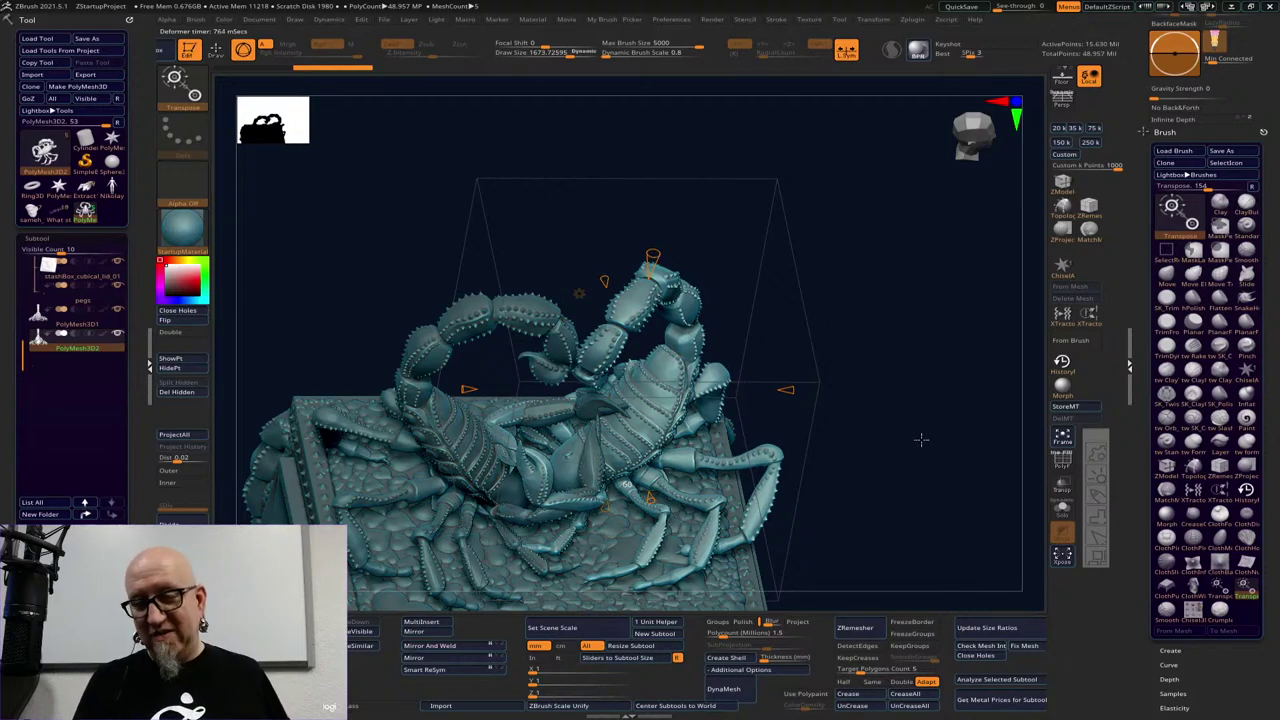
mouse_move(917, 429)
mouse_down()
mouse_move(914, 409)
mouse_move(914, 453)
mouse_up()
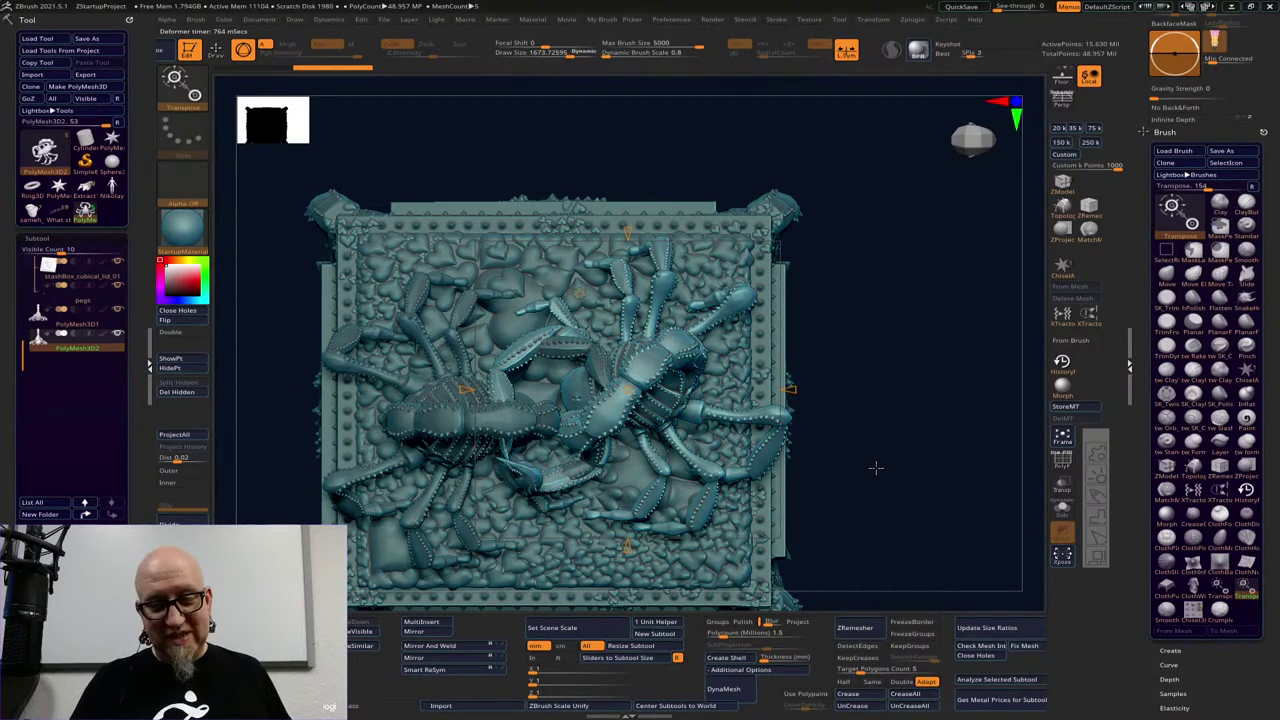
Draw temporary red lines over both scorpions' bodies and legs to compare the straight pose with the twisted one, then clear them
click(1098, 500)
mouse_move(561, 418)
mouse_down()
mouse_move(385, 414)
mouse_move(433, 498)
mouse_up()
mouse_move(483, 411)
mouse_down()
mouse_move(471, 380)
mouse_move(502, 404)
mouse_up()
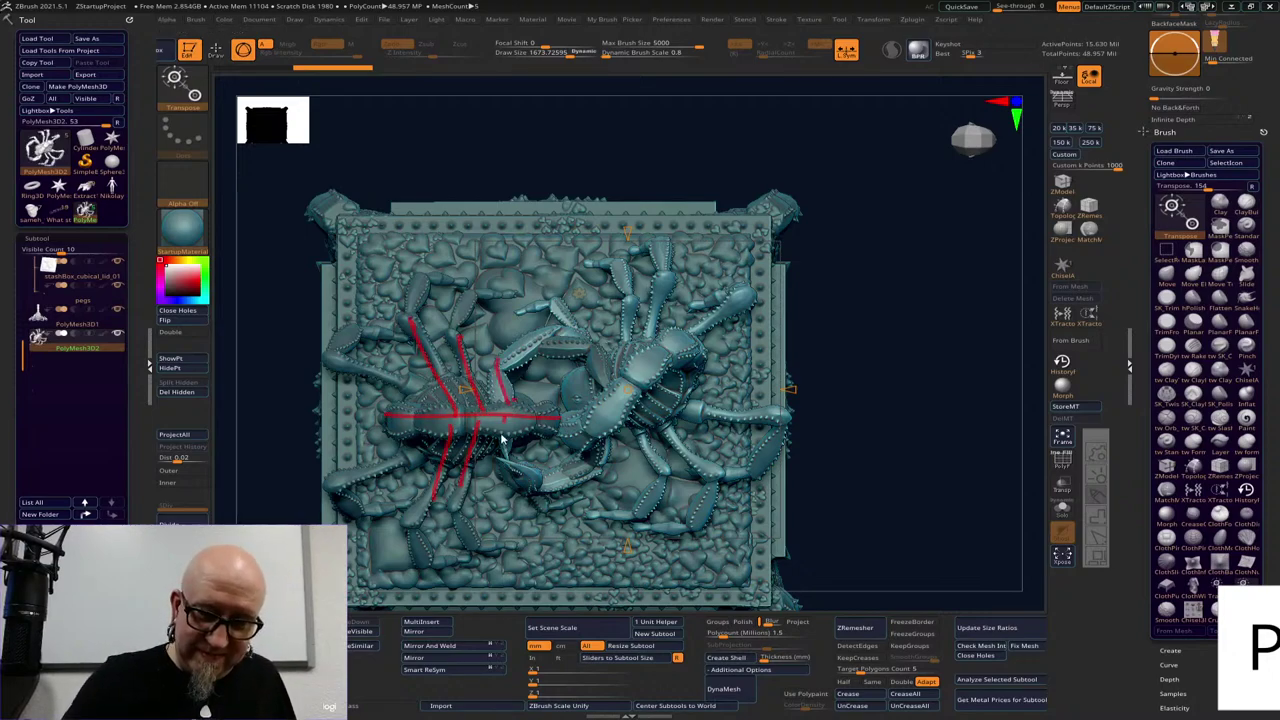
ctrl+shift+drag(590, 427, 676, 350)
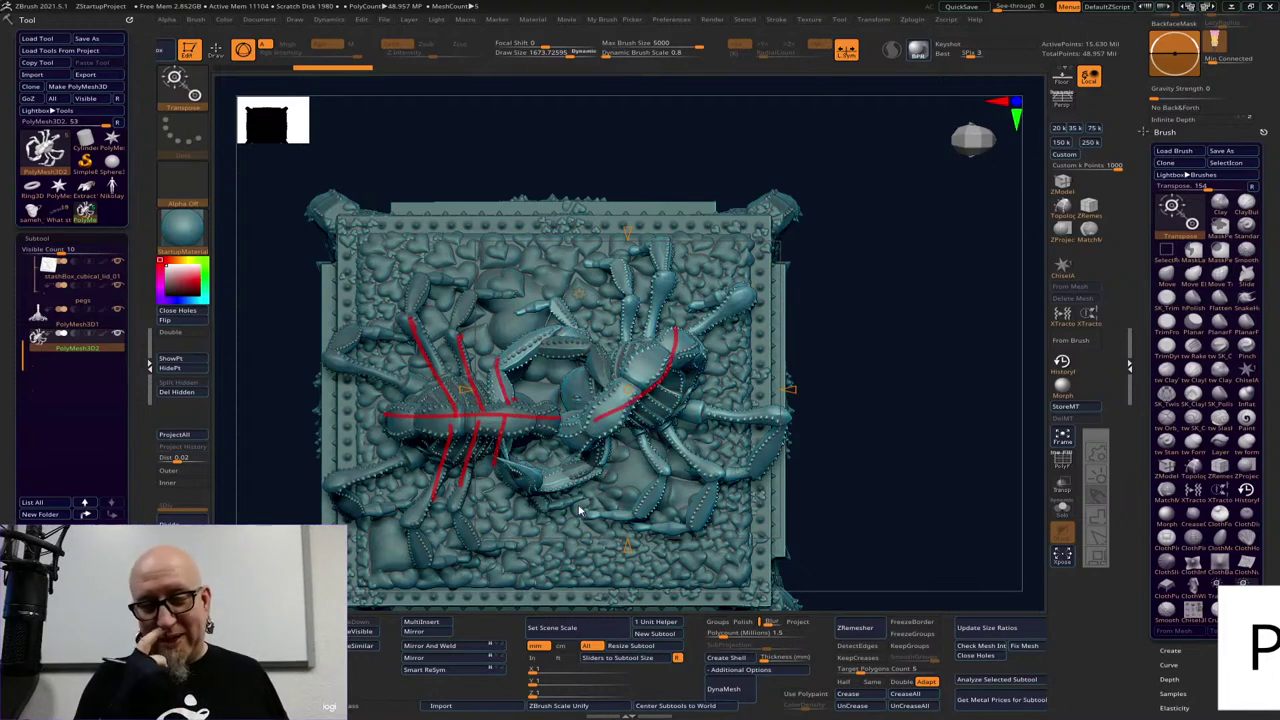
ctrl+shift+drag(605, 420, 697, 352)
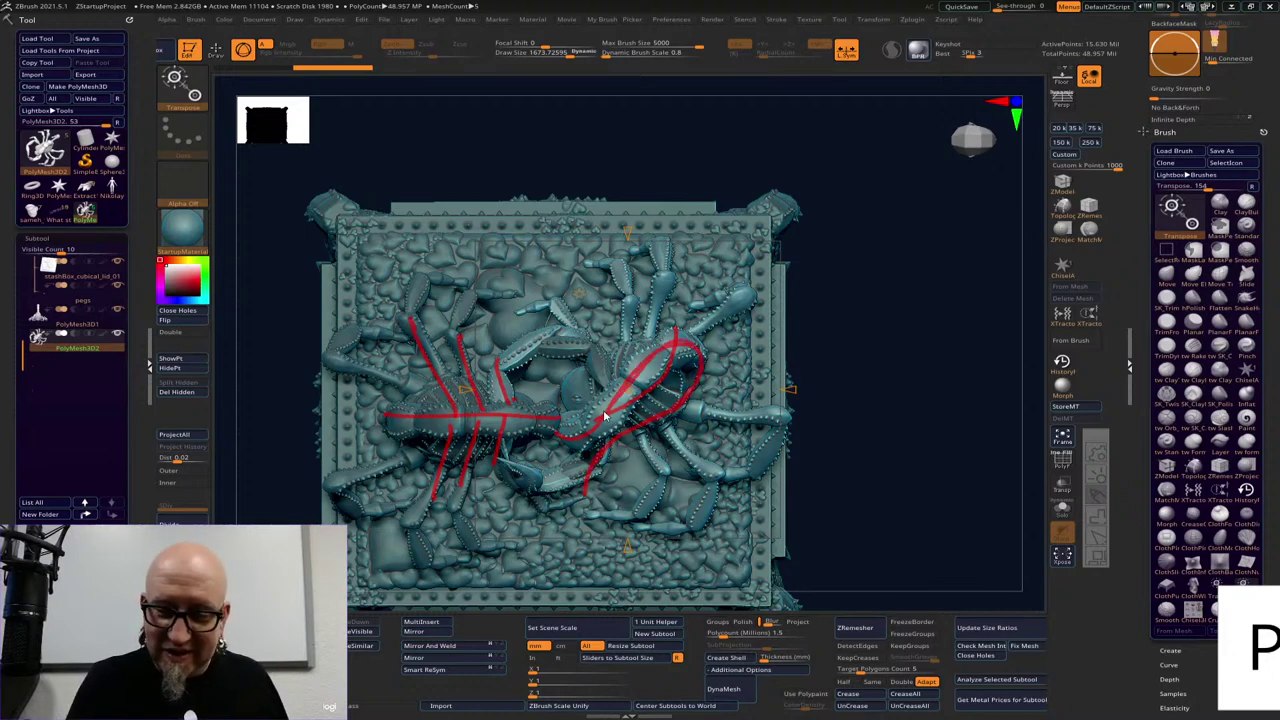
ctrl+shift+drag(650, 455, 572, 316)
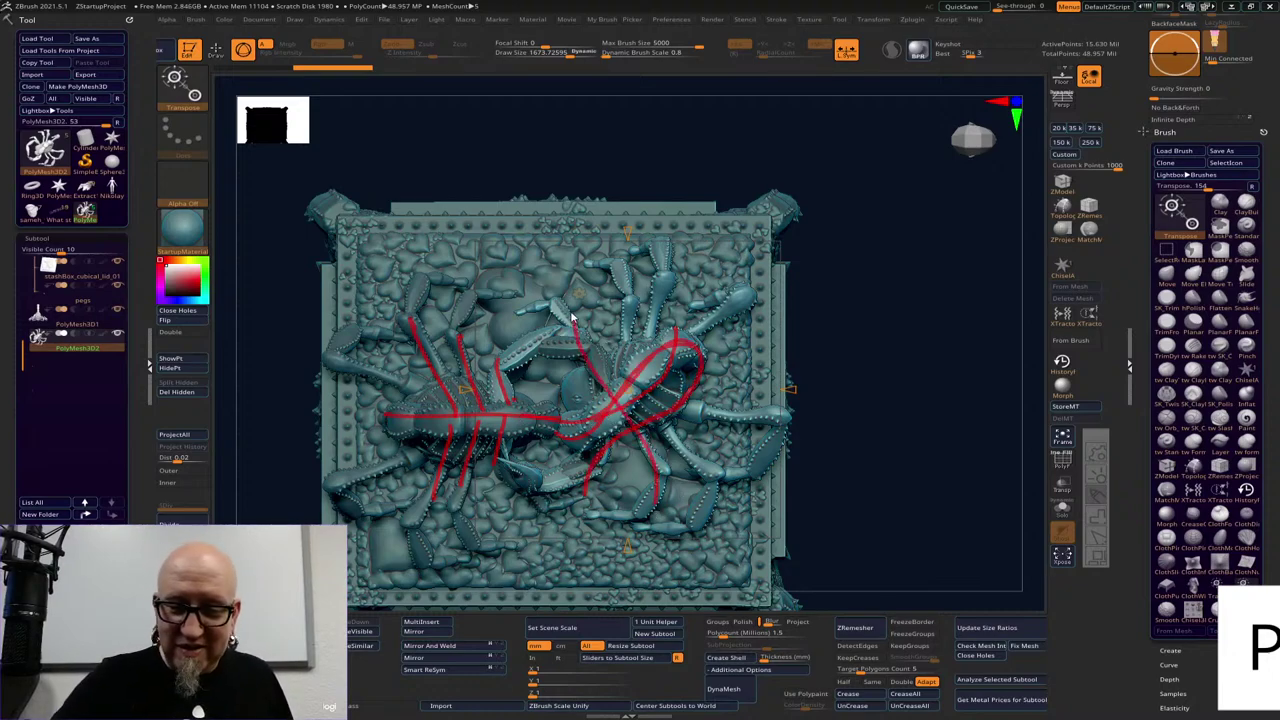
ctrl+shift+drag(620, 268, 634, 410)
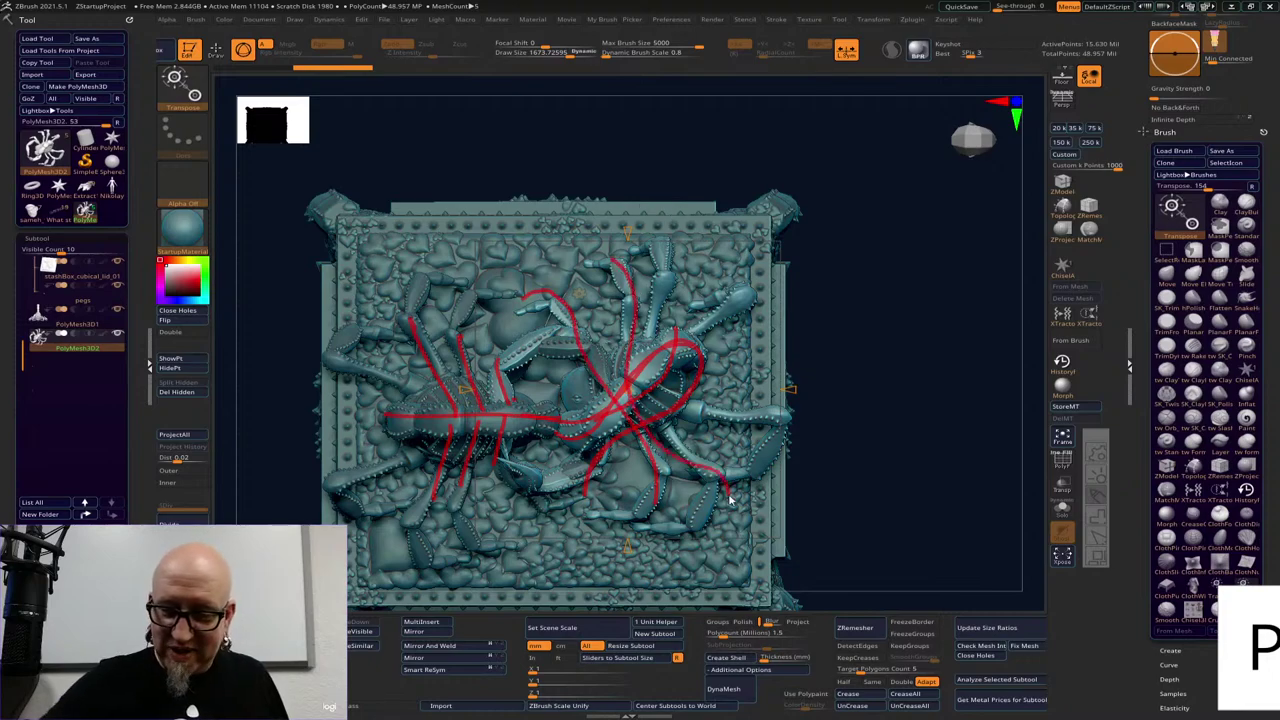
drag(729, 497, 728, 524)
mouse_move(625, 376)
mouse_down()
mouse_move(650, 258)
mouse_move(641, 386)
mouse_move(756, 413)
mouse_up()
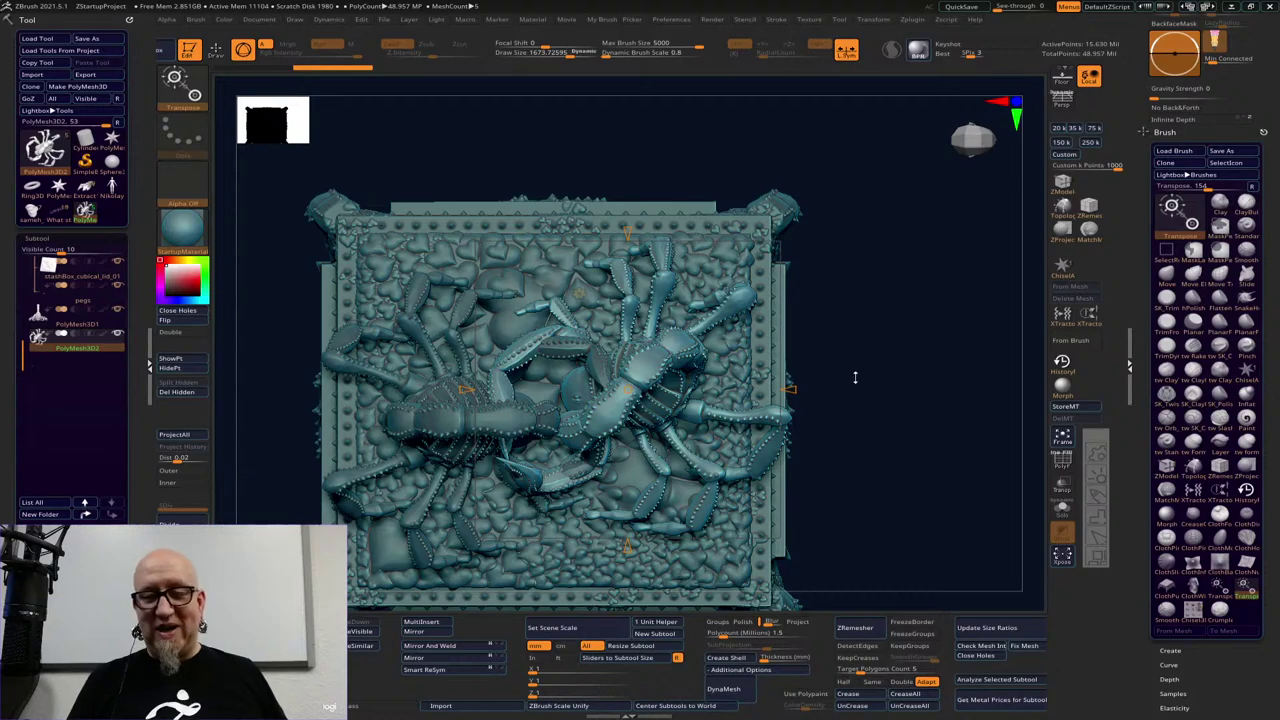
Undo the twist on the PolyMesh3D2 scorpion and check the pair from the side and from above
drag(869, 442, 871, 397)
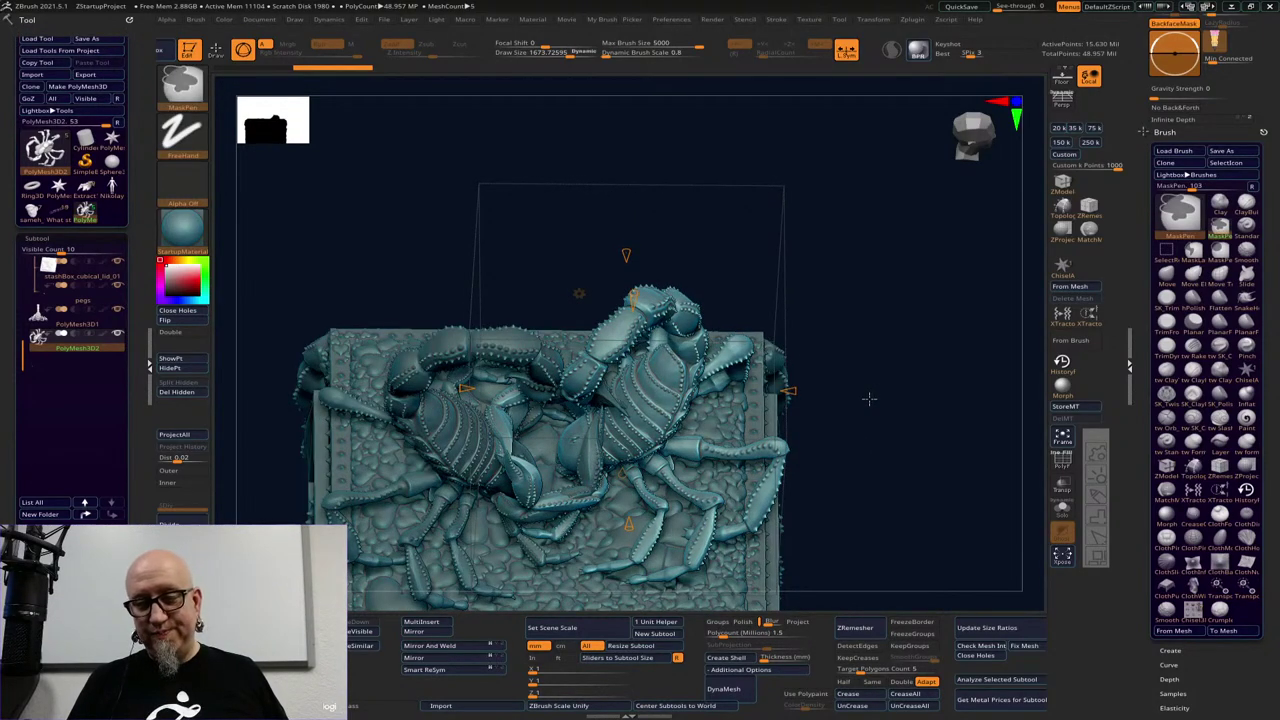
key(ctrl+z)
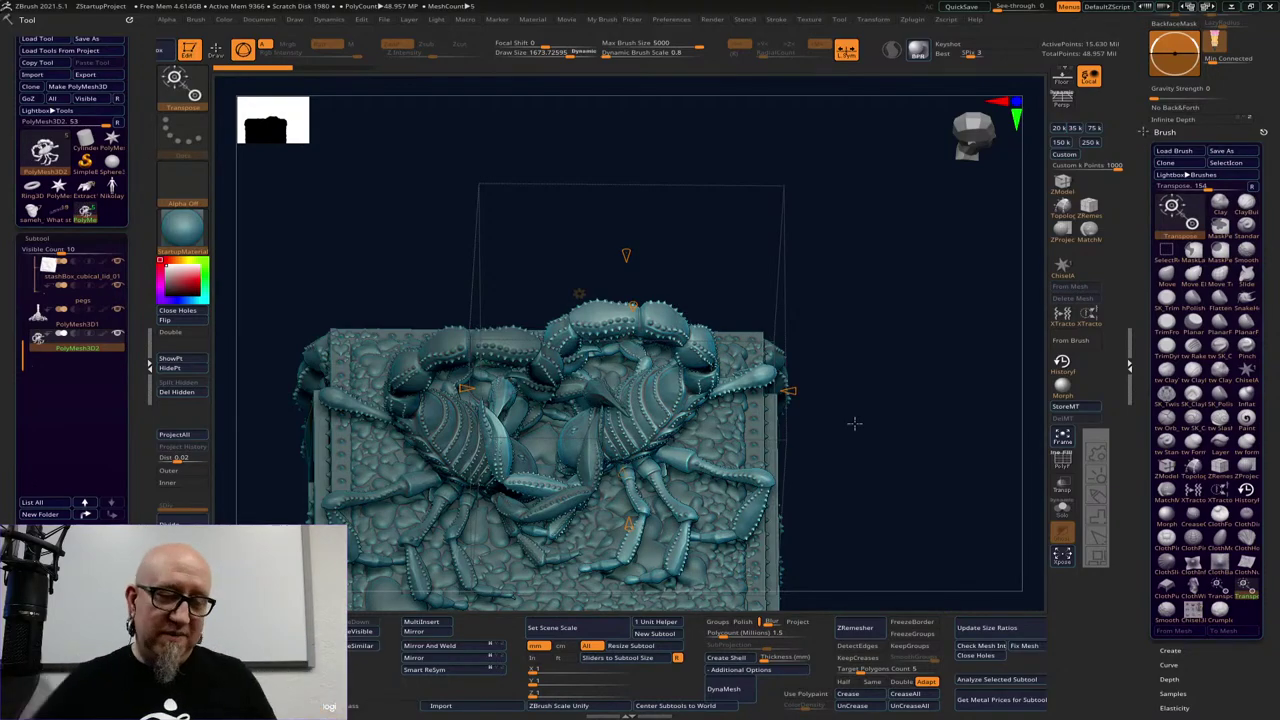
shift+drag(911, 388, 910, 336)
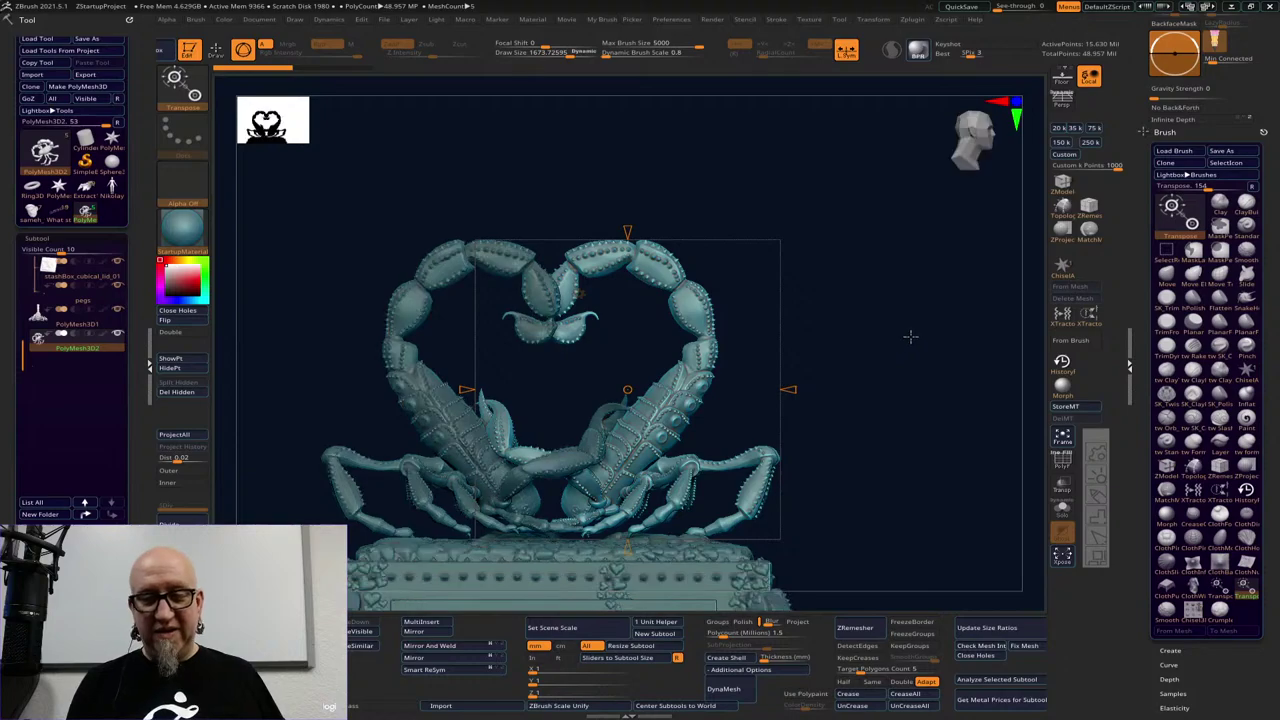
drag(949, 391, 891, 431)
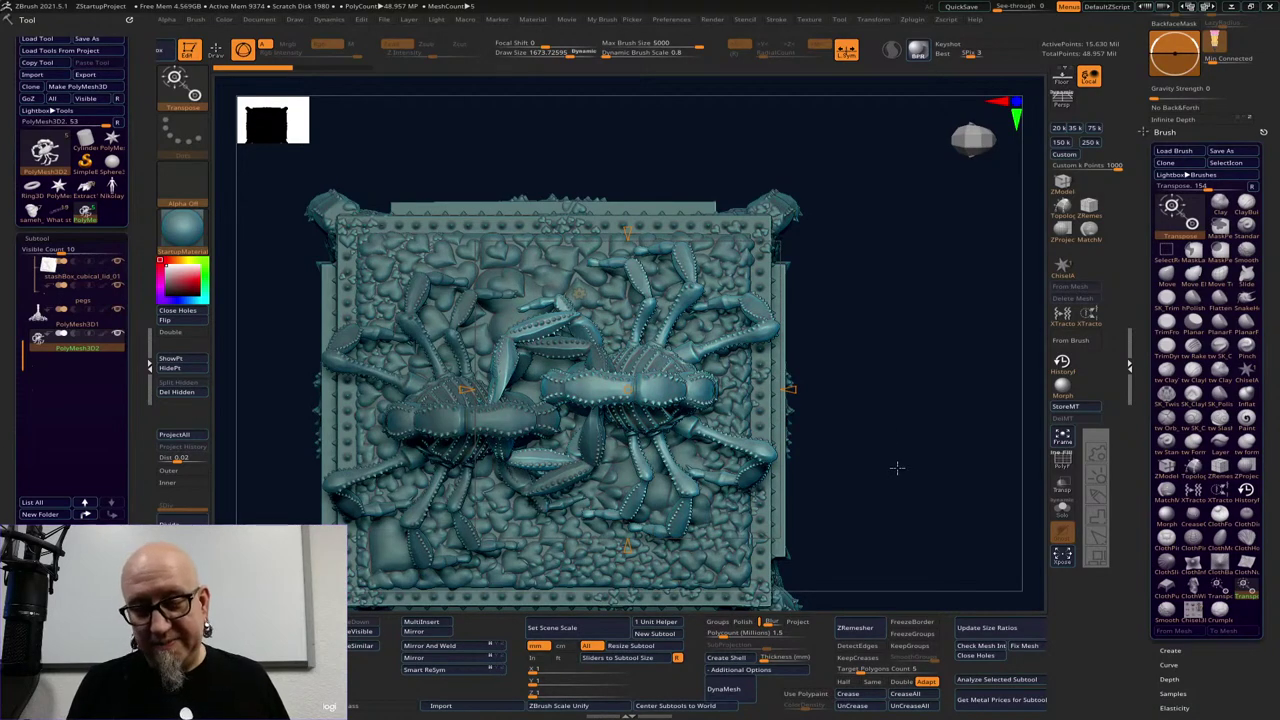
key(ctrl)
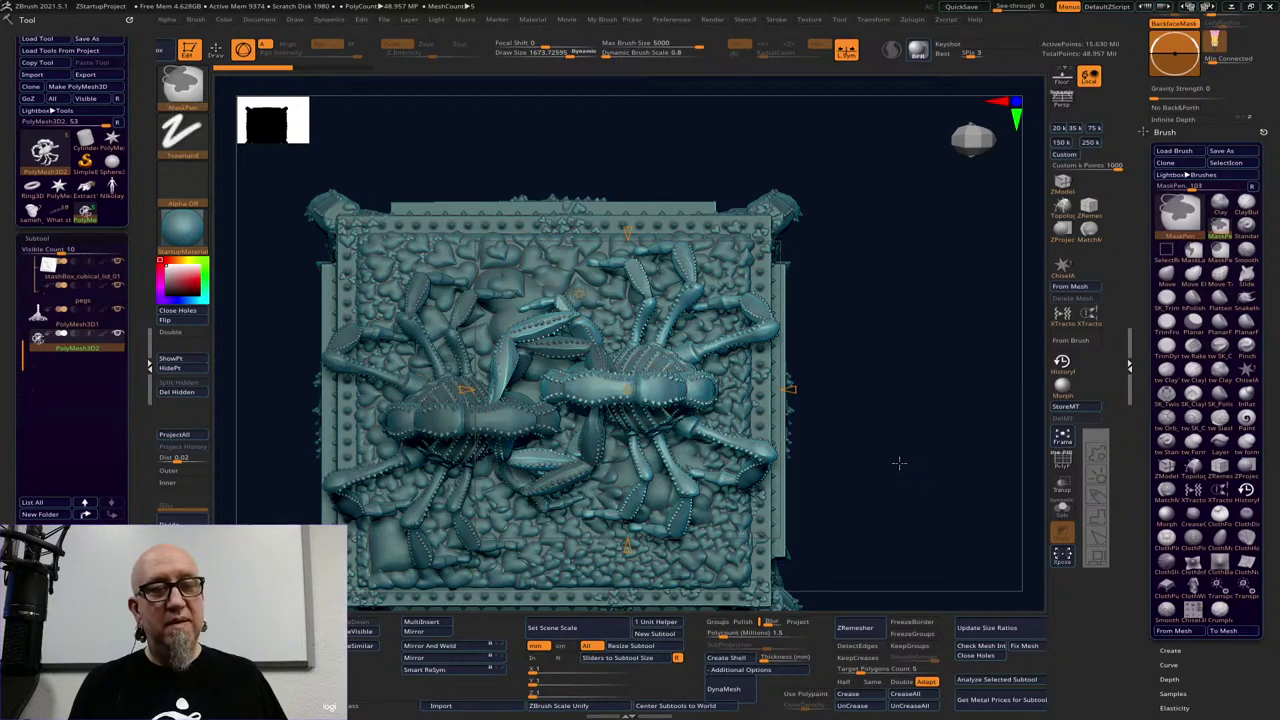
Bend the PolyMesh3D2 scorpion's tail and body sideways using the Move brush at draw size 5000, working from the front and from above
key(ctrl)
drag(904, 474, 904, 374)
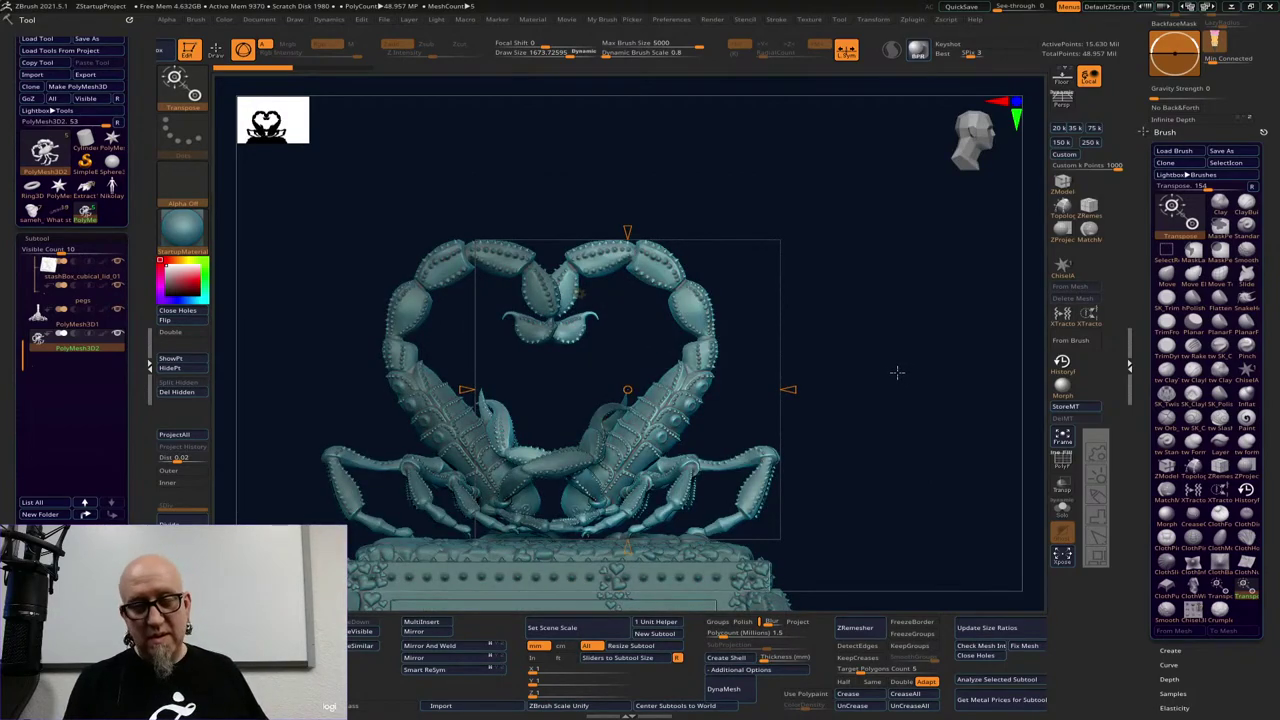
key(q)
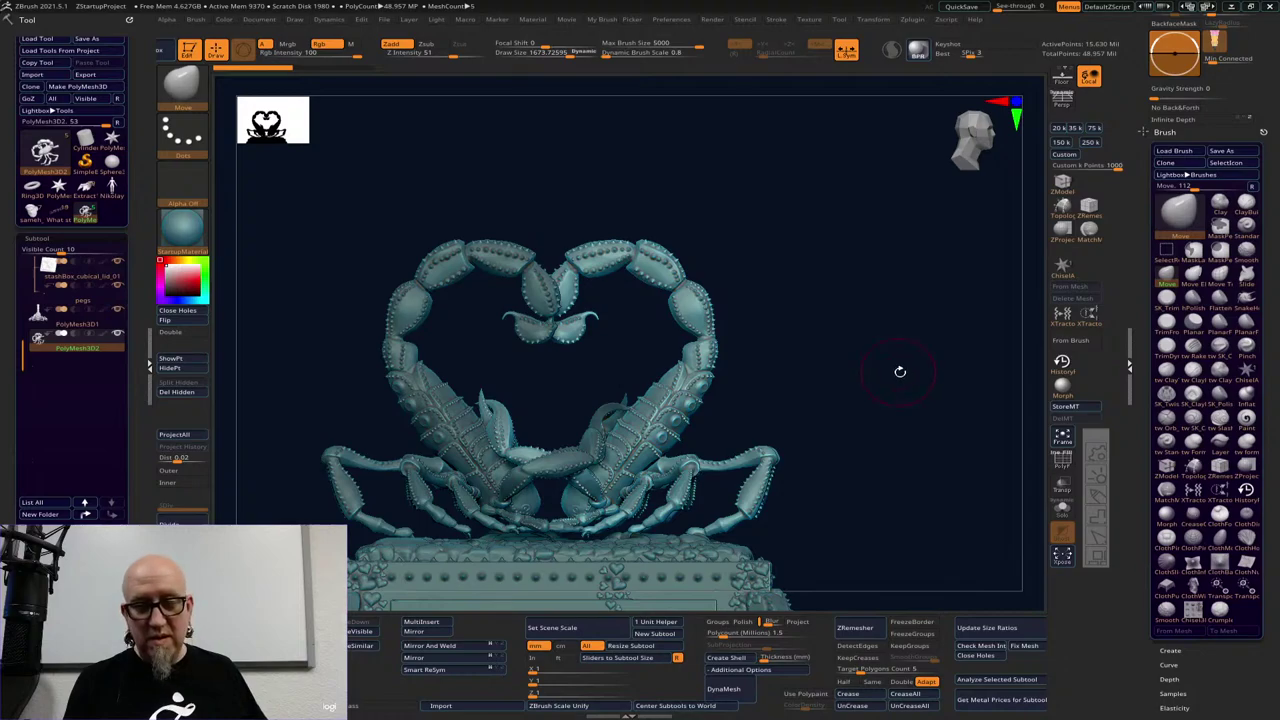
drag(900, 371, 831, 380)
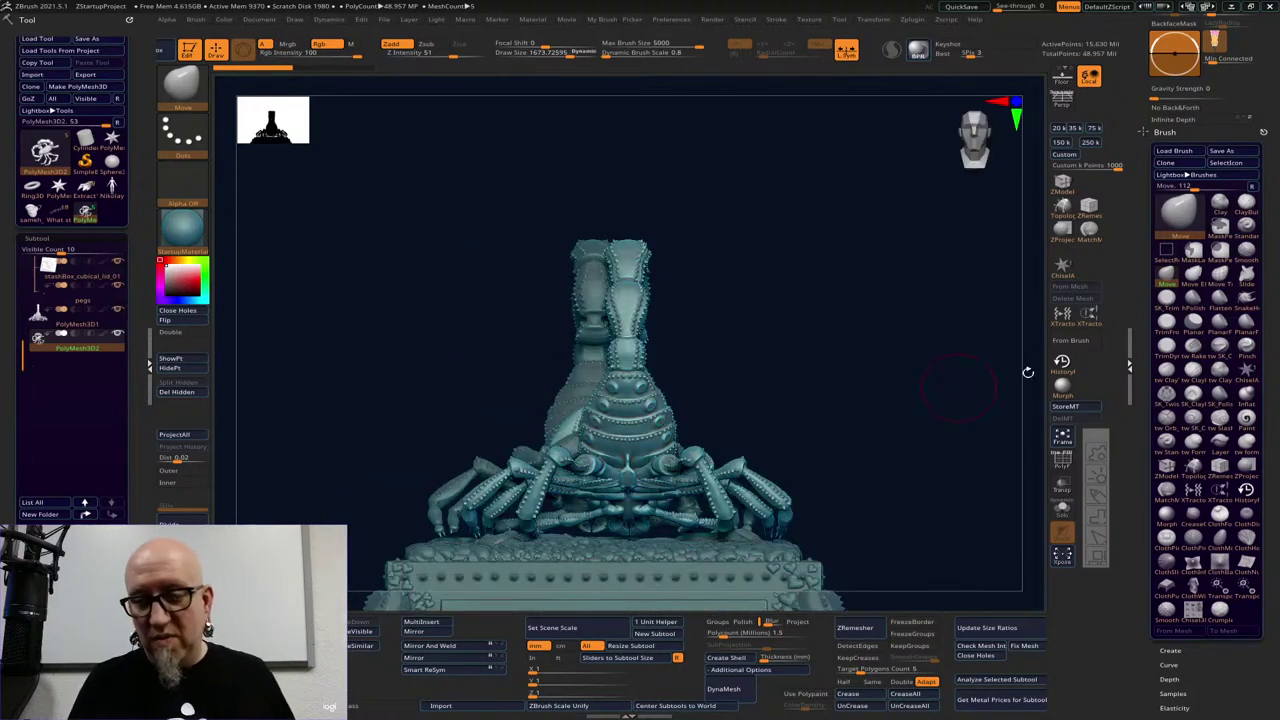
drag(797, 289, 836, 297)
key(space)
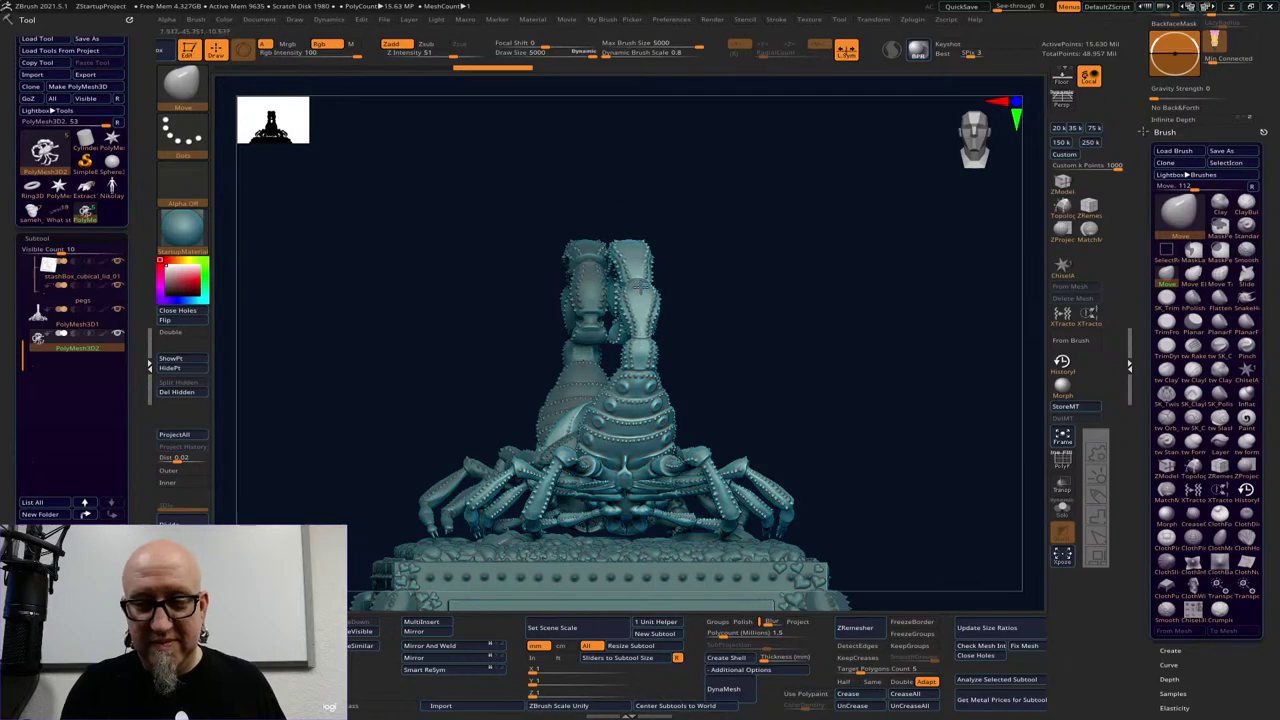
drag(640, 287, 604, 318)
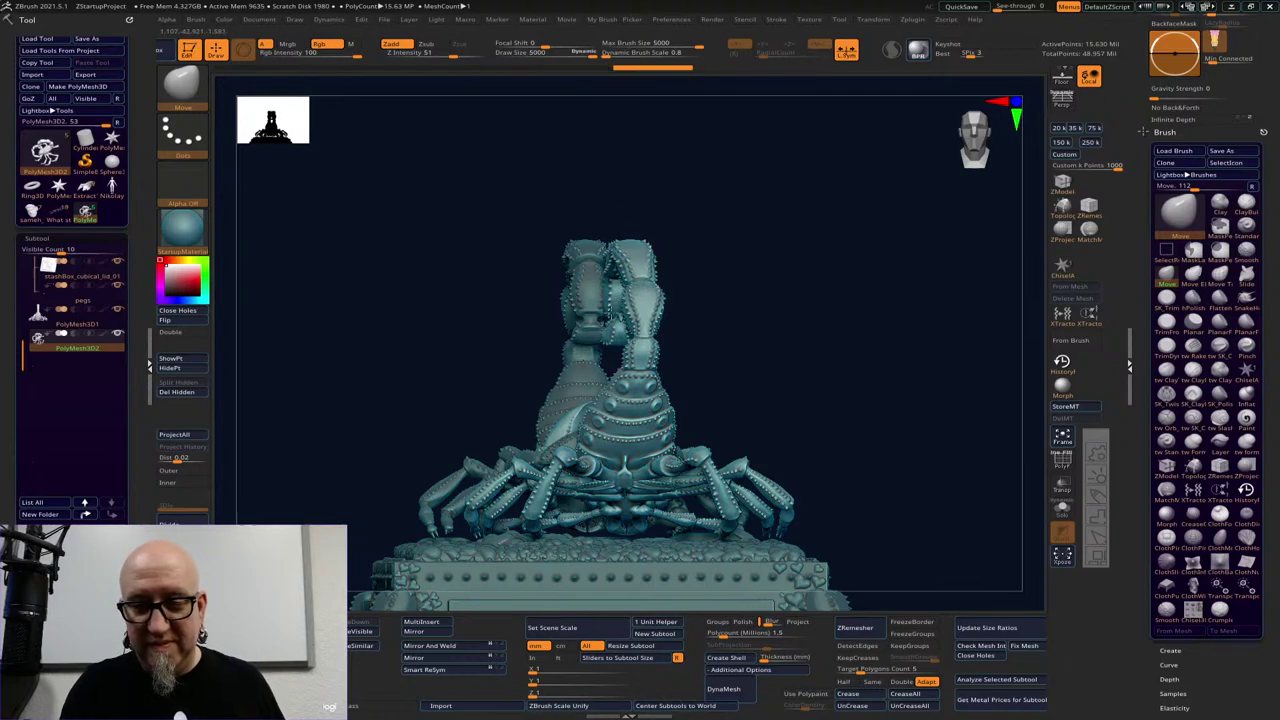
drag(886, 420, 903, 543)
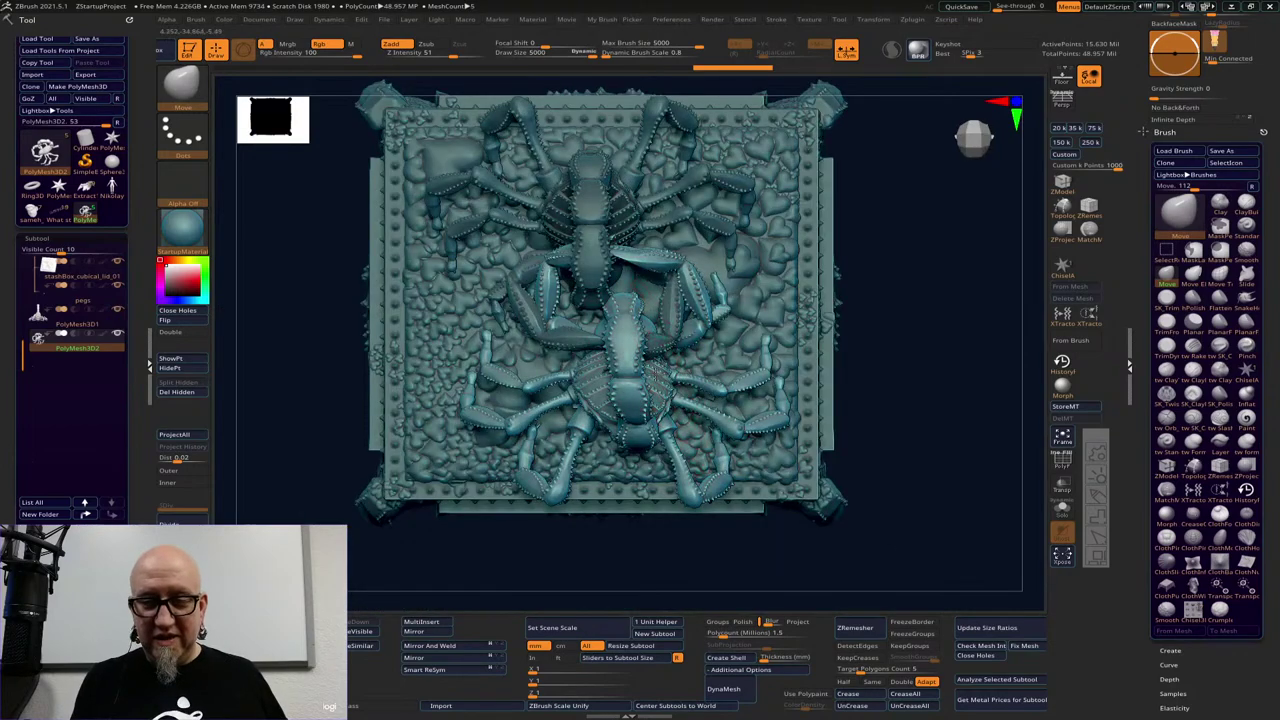
drag(664, 378, 670, 428)
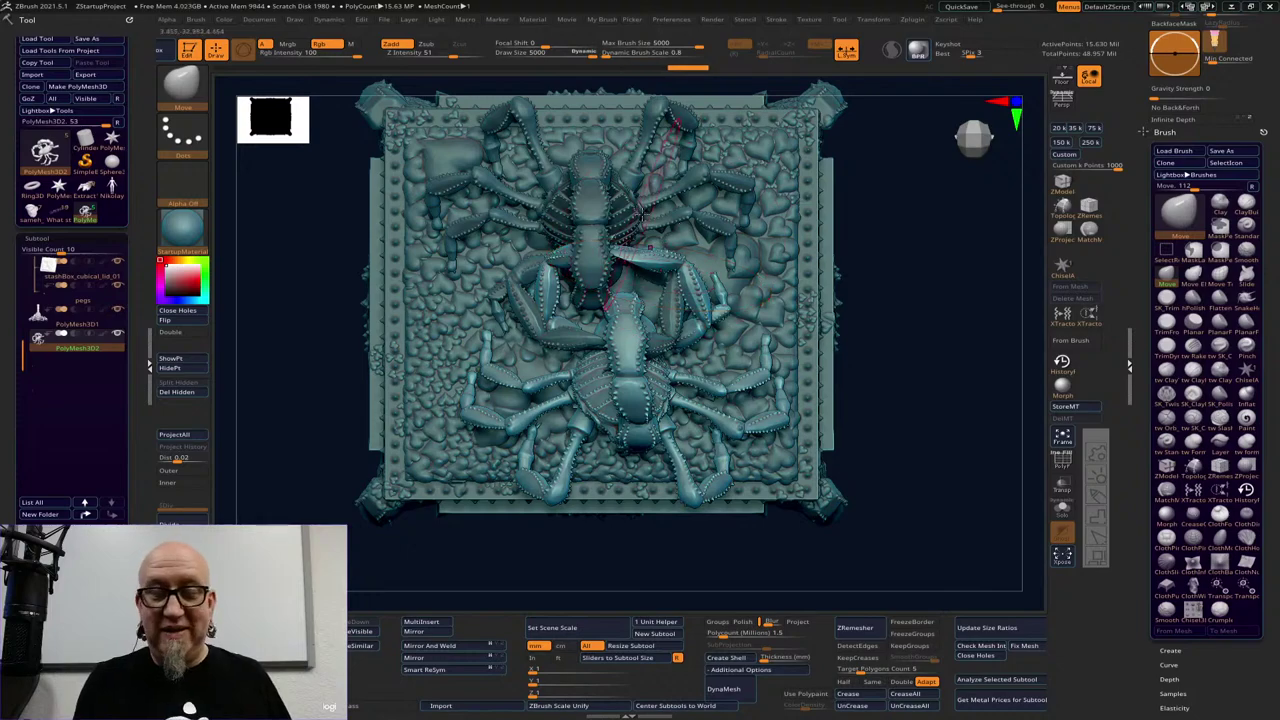
Select the PolyMesh3D1 scorpion and bend its tail sideways with the Move brush
drag(926, 492, 937, 531)
mouse_move(874, 420)
alt+mouse_down()
mouse_move(866, 491)
mouse_move(840, 478)
mouse_move(878, 443)
mouse_move(791, 437)
mouse_move(779, 480)
alt+mouse_up()
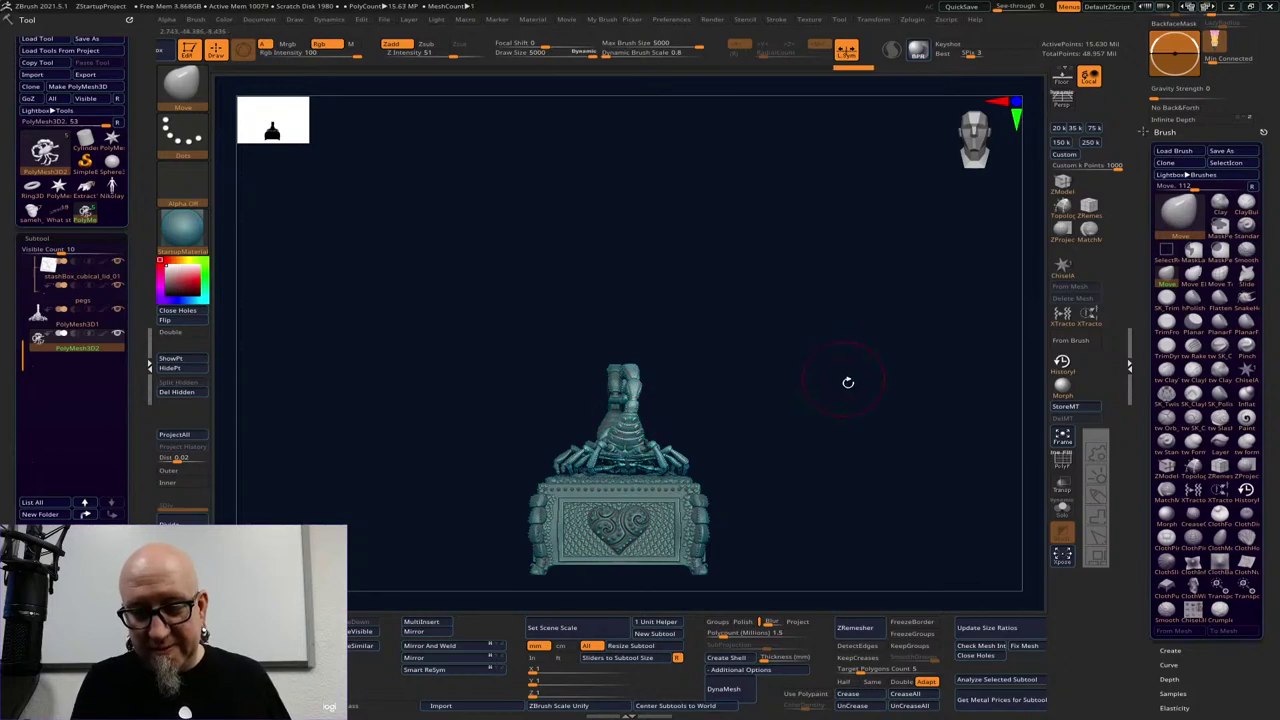
drag(847, 382, 729, 375)
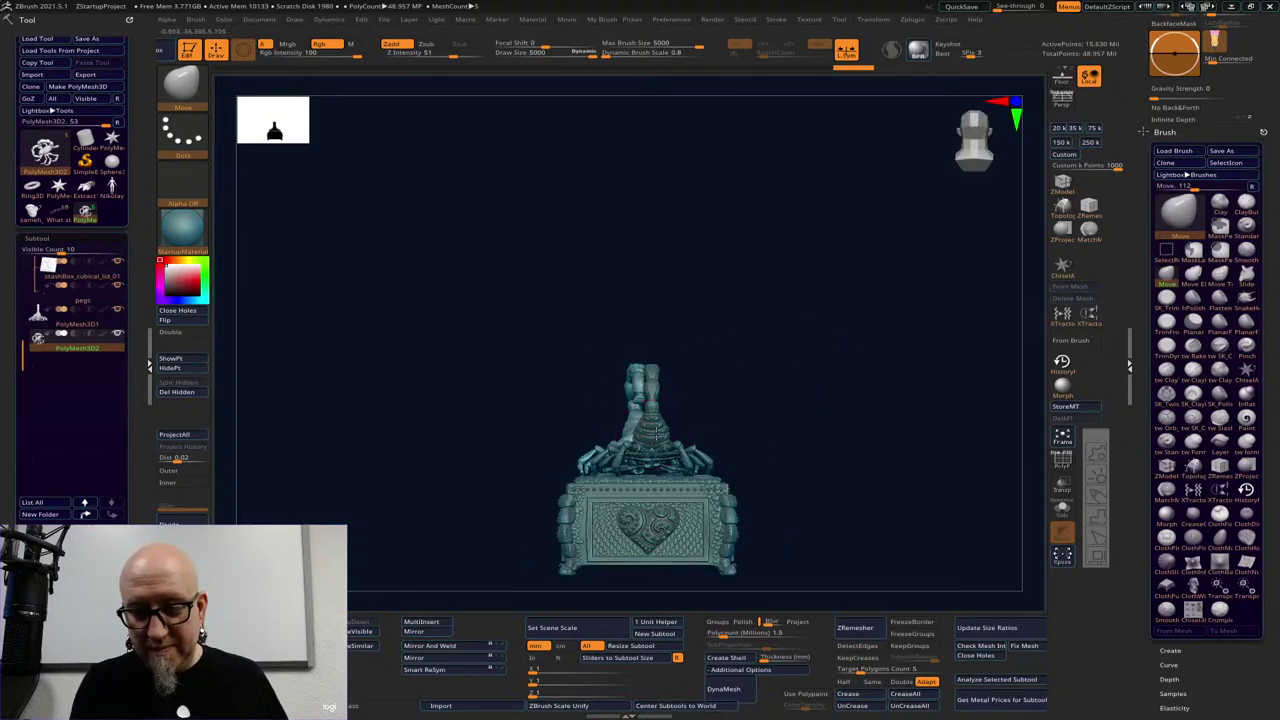
alt+click(648, 430)
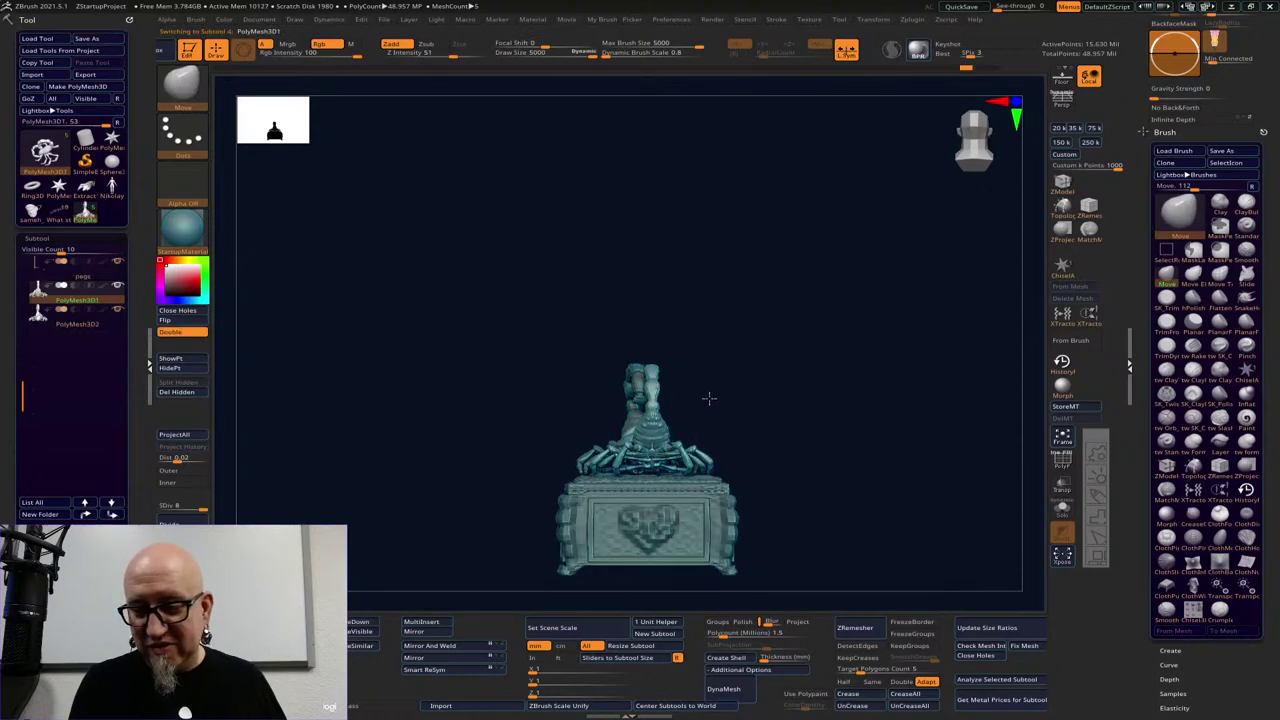
key(space)
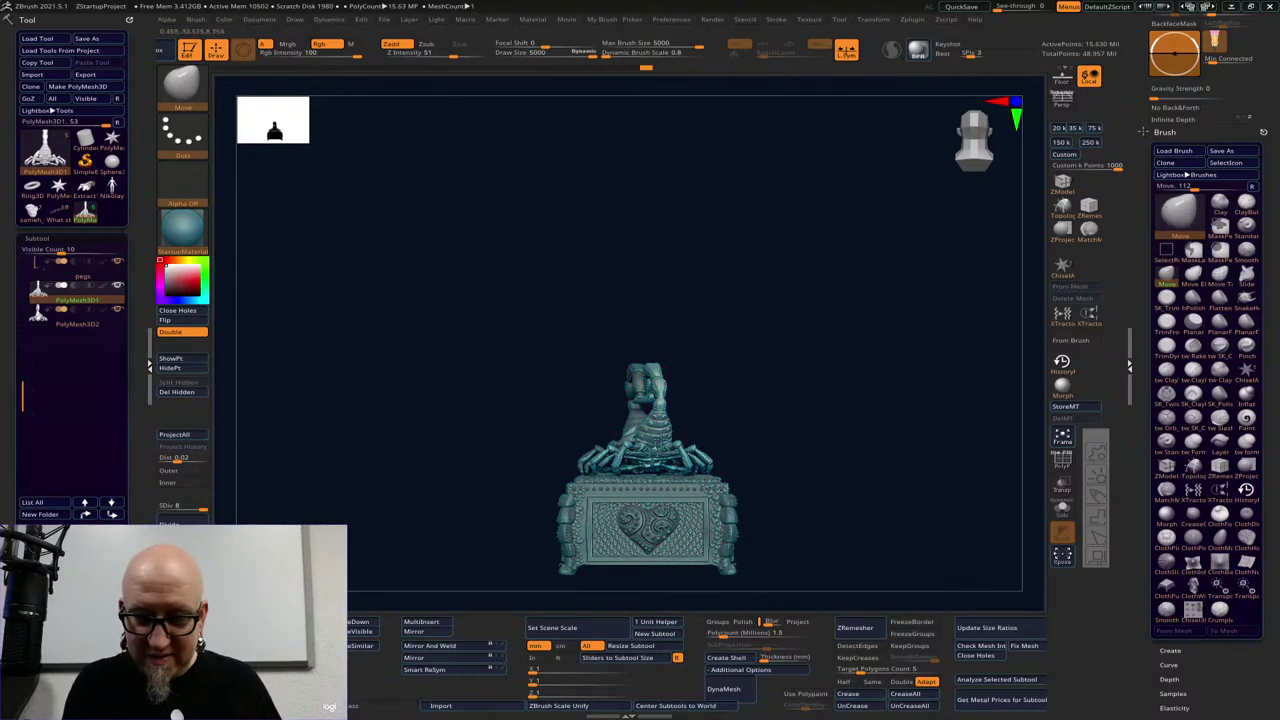
drag(729, 391, 764, 474)
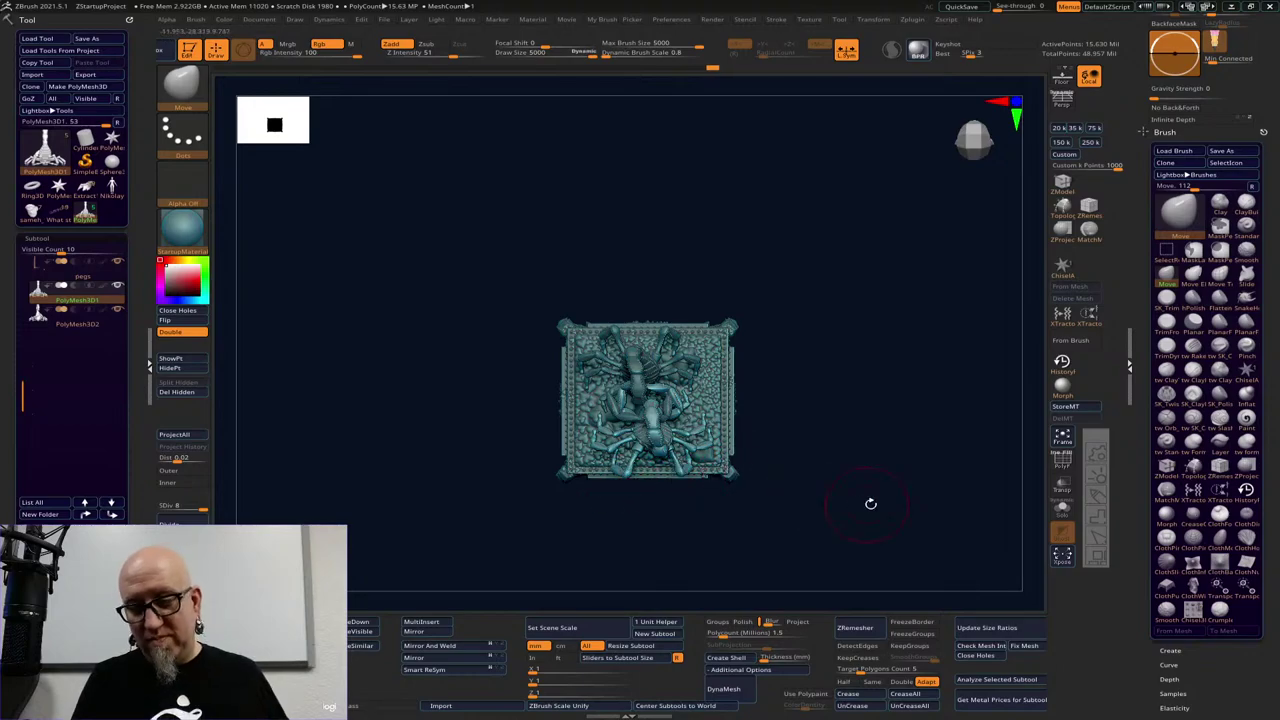
Examine the bent poses of both scorpions and the heart shape of their tails from above, from behind one scorpion and from the side
alt+drag(815, 492, 891, 558)
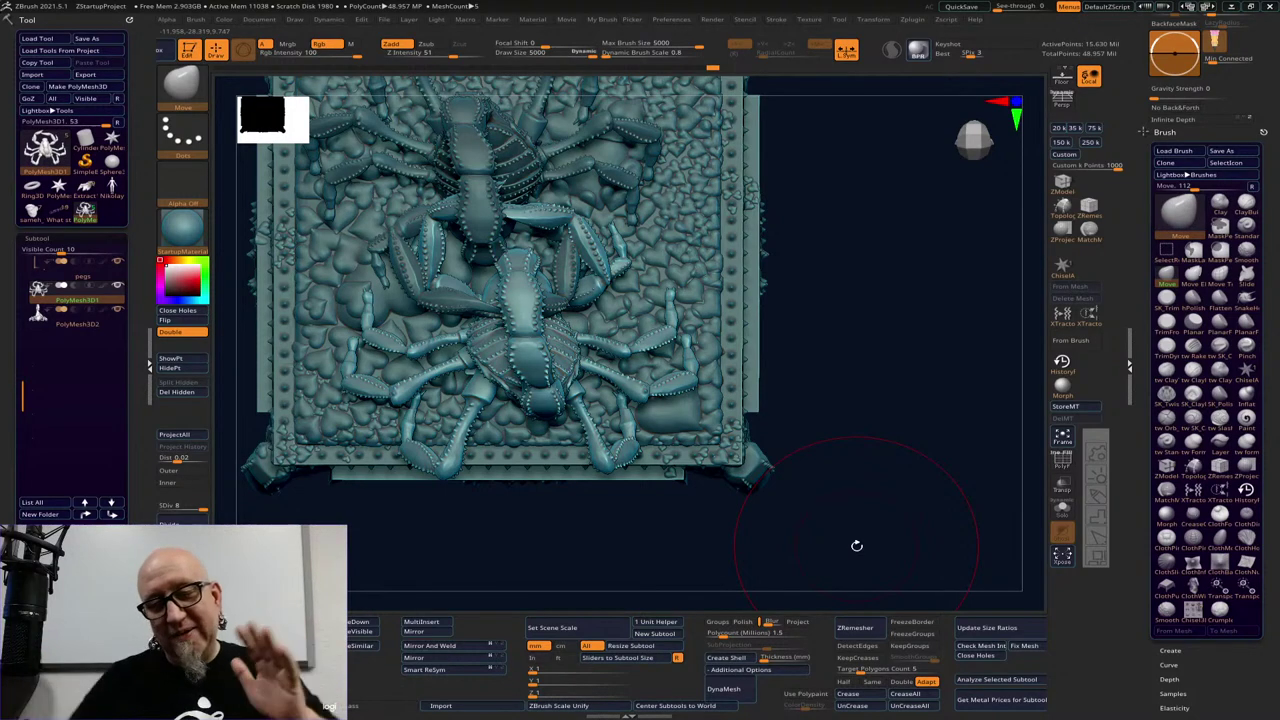
drag(860, 500, 854, 423)
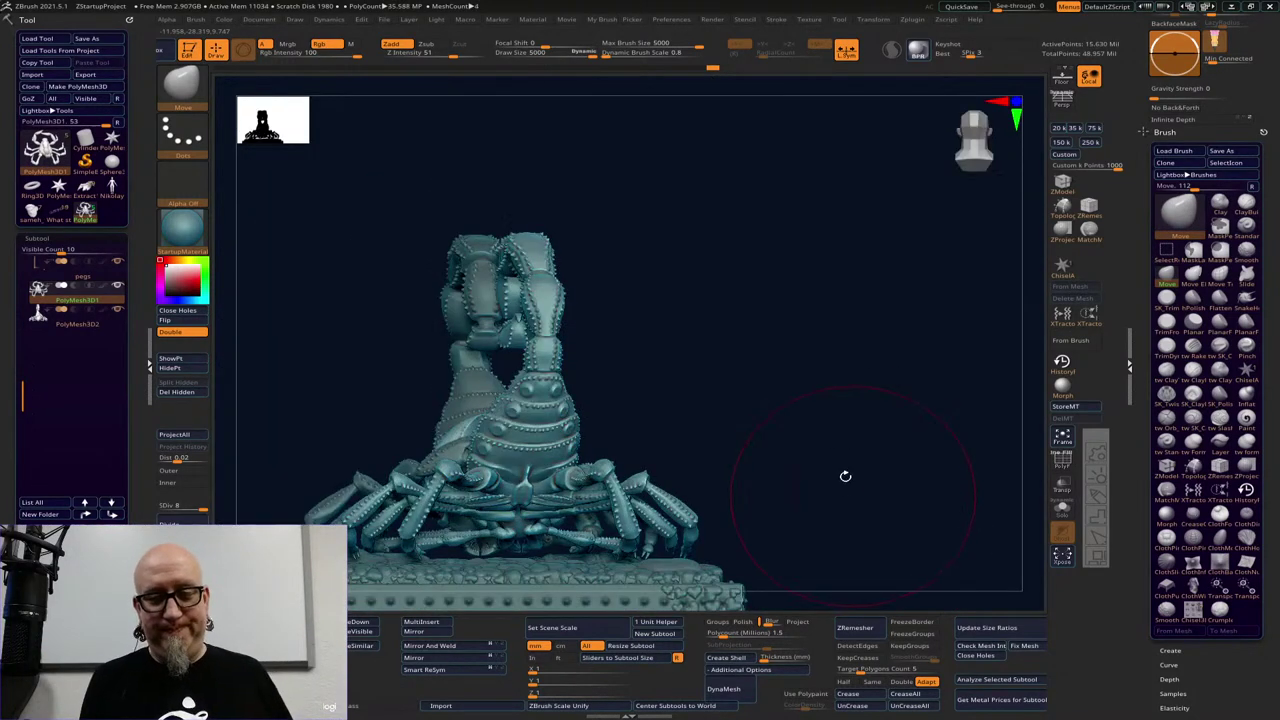
alt+drag(846, 476, 728, 468)
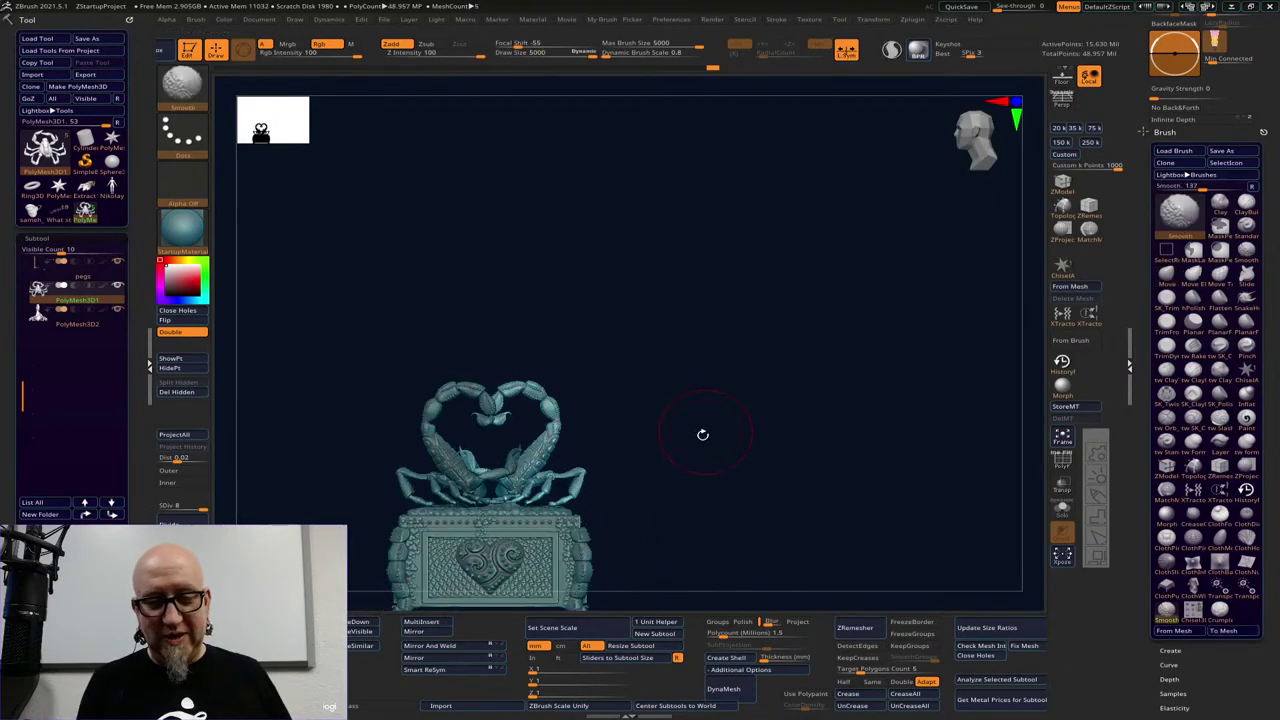
mouse_move(728, 423)
alt+mouse_down()
mouse_move(831, 363)
mouse_move(831, 494)
mouse_move(826, 391)
mouse_move(855, 491)
mouse_move(886, 531)
alt+mouse_up()
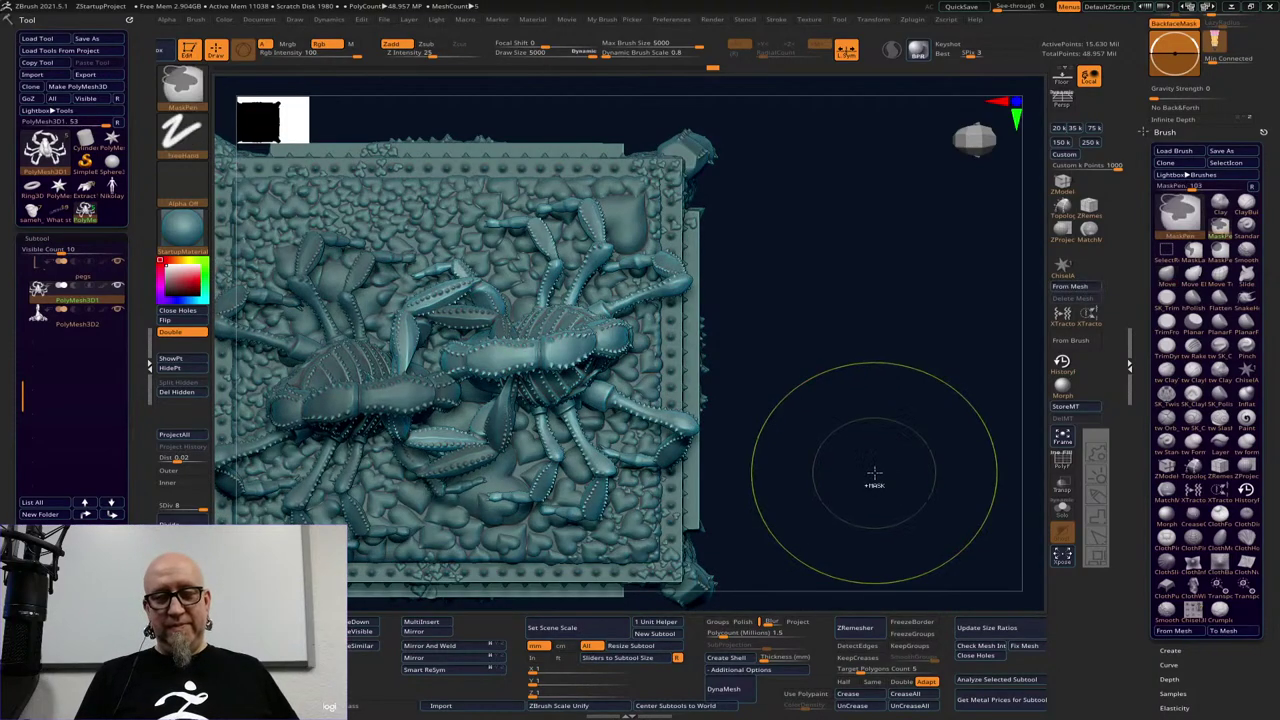
mouse_move(877, 489)
mouse_down()
mouse_move(880, 394)
mouse_move(860, 405)
mouse_up()
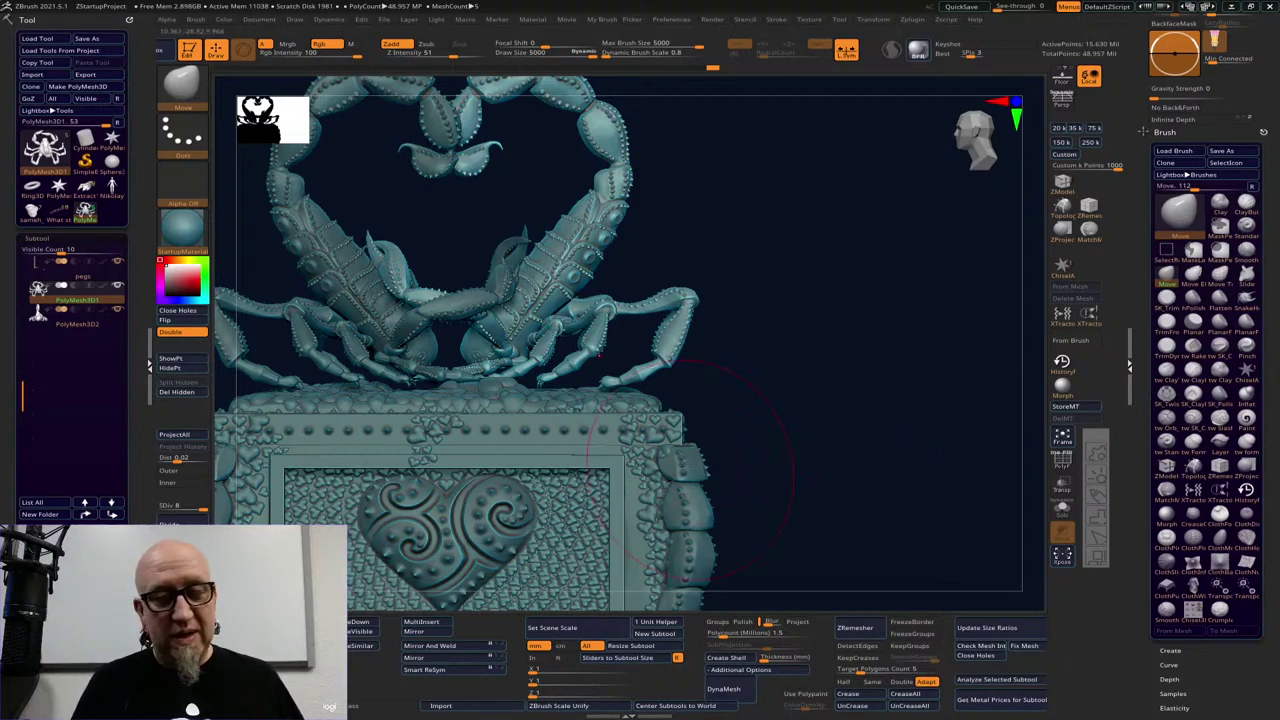
right_drag(569, 266, 569, 260)
key(d)
key(space)
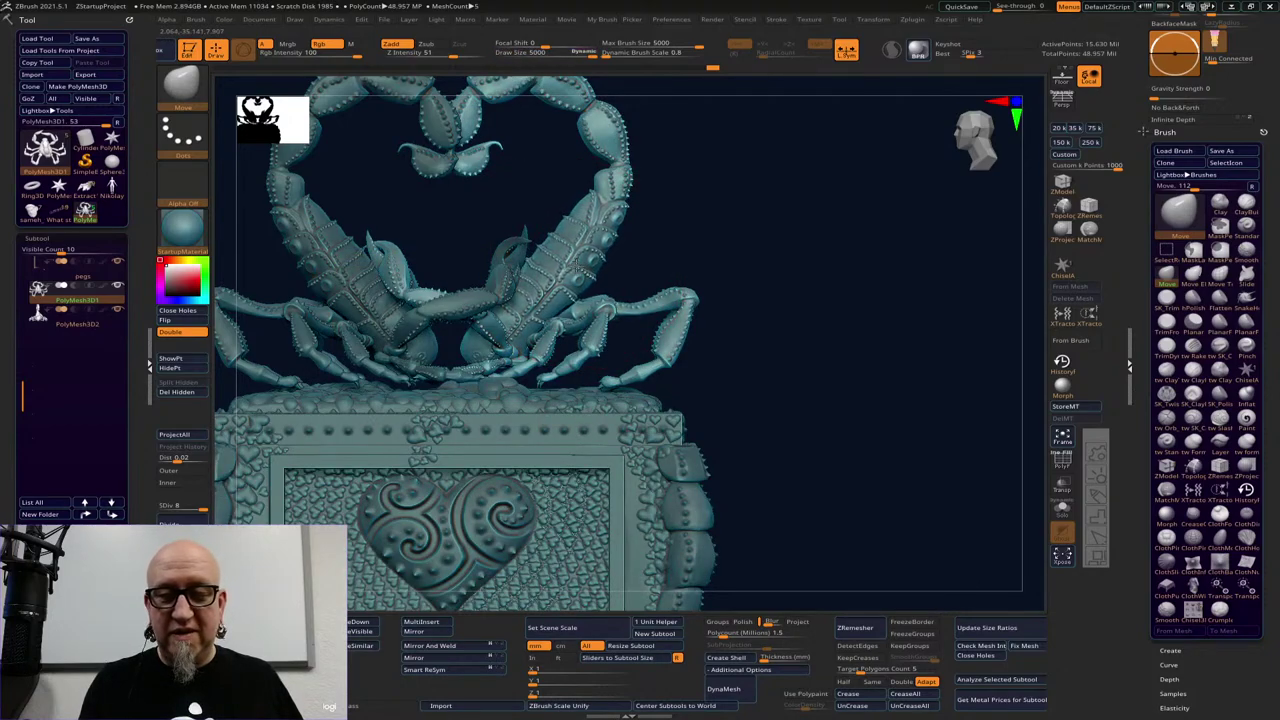
ctrl+right_drag(832, 393, 723, 429)
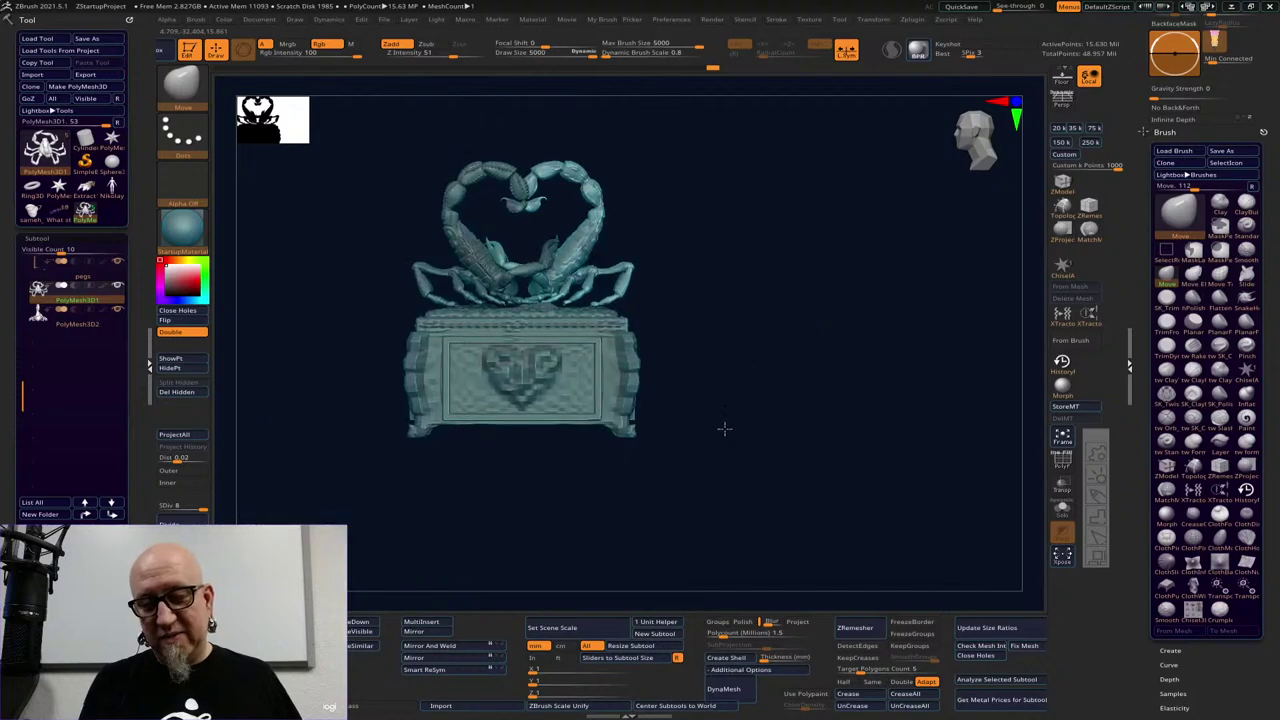
Read the subtool sizes of the PolyMesh3D1 scorpion and the stashBox_cubical_lid_01 lid, and review the whole box from the side and above
click(636, 660)
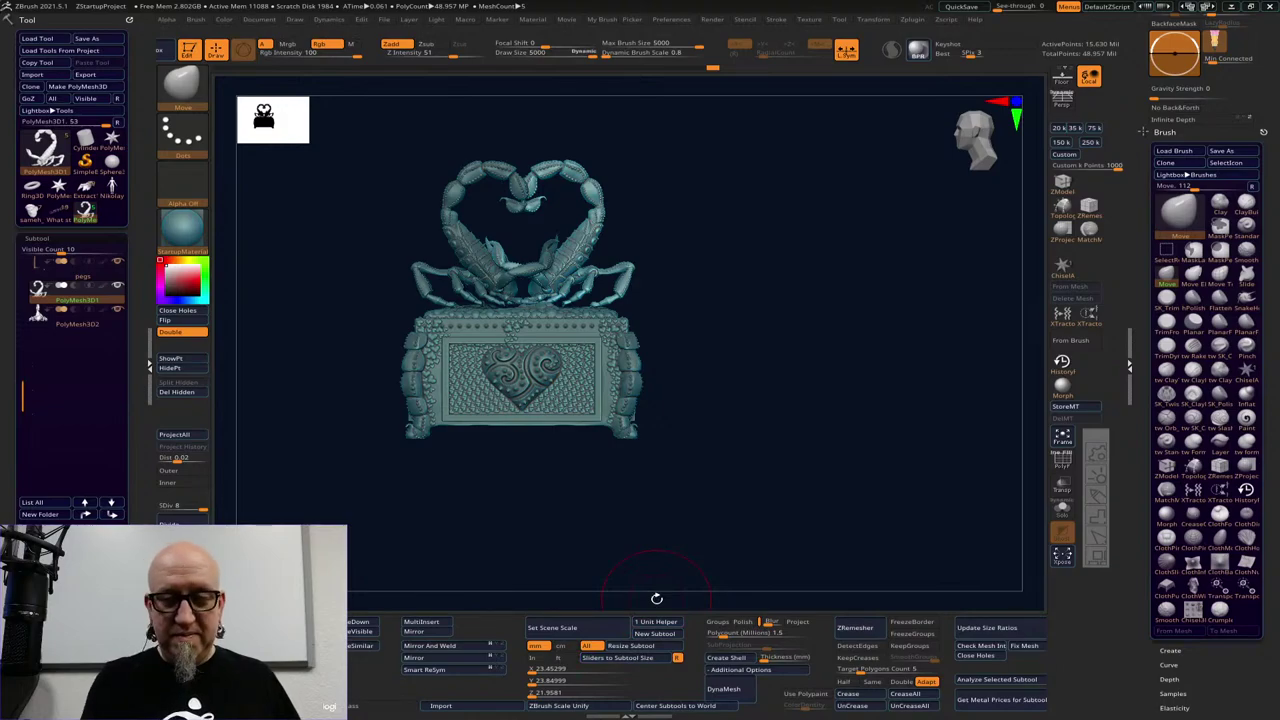
mouse_move(656, 598)
mouse_down()
mouse_move(797, 389)
mouse_move(797, 457)
mouse_move(590, 325)
mouse_up()
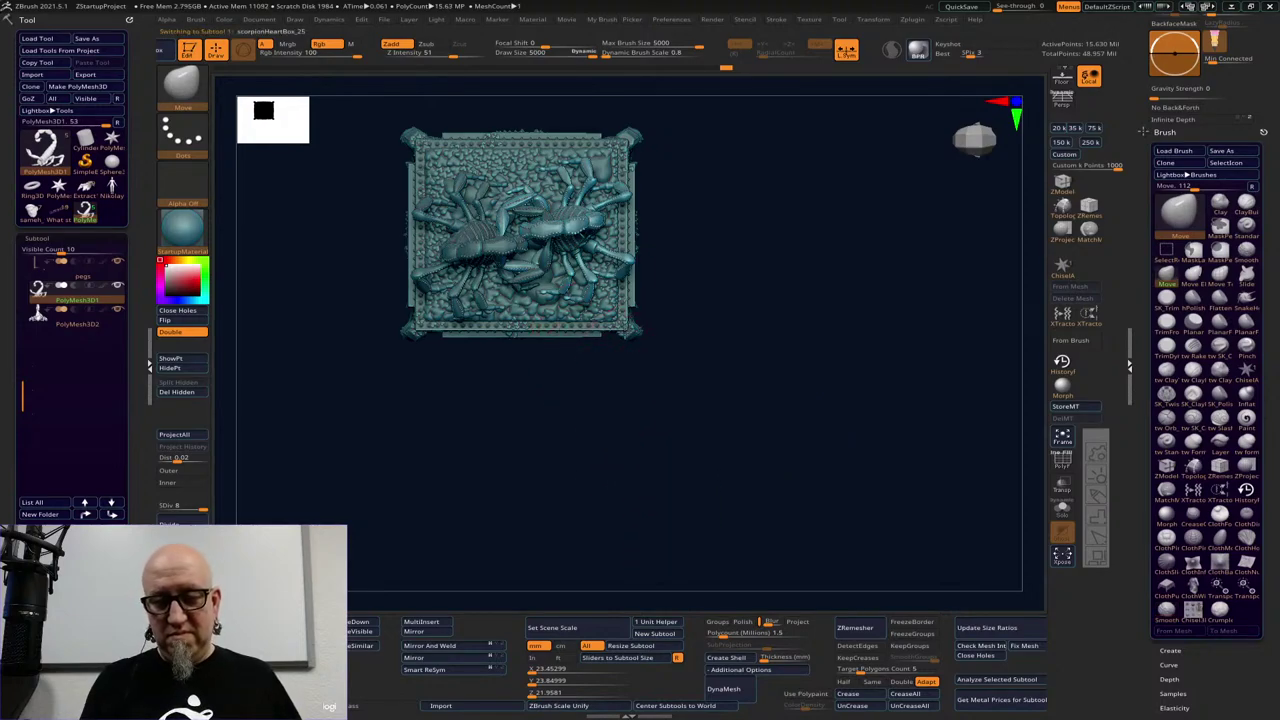
alt+click(618, 324)
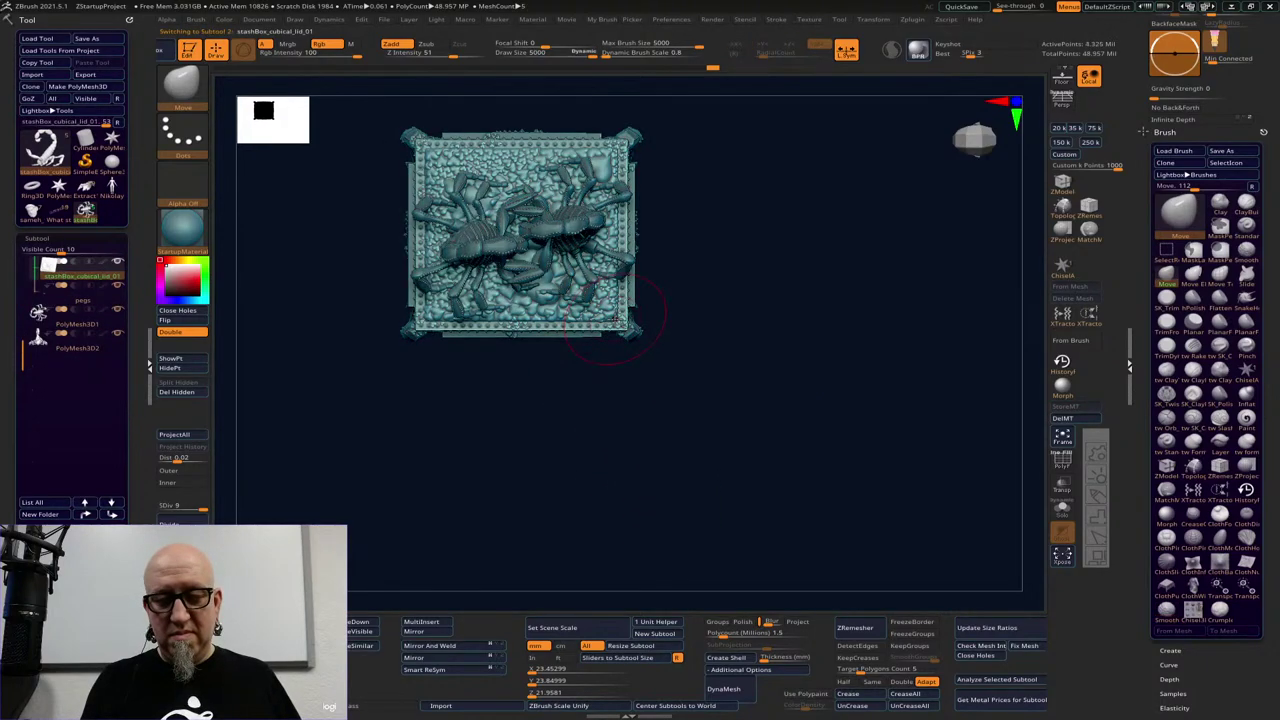
click(615, 659)
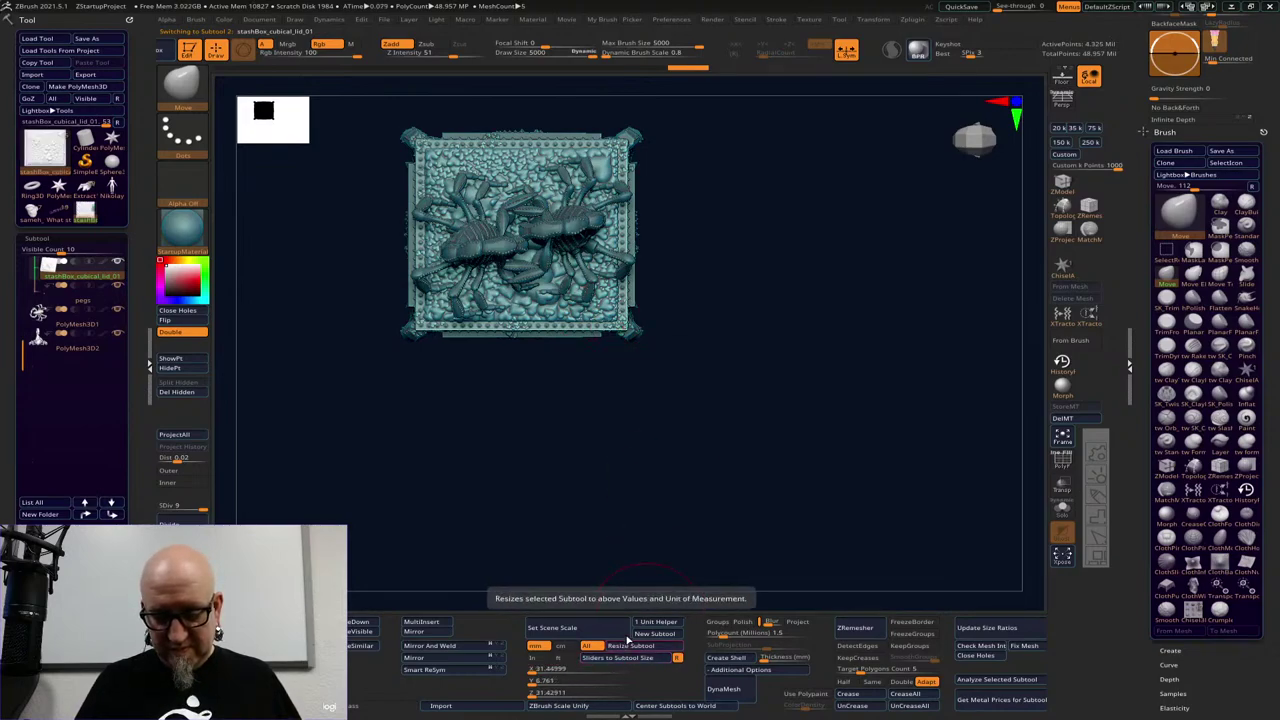
alt+drag(717, 367, 897, 383)
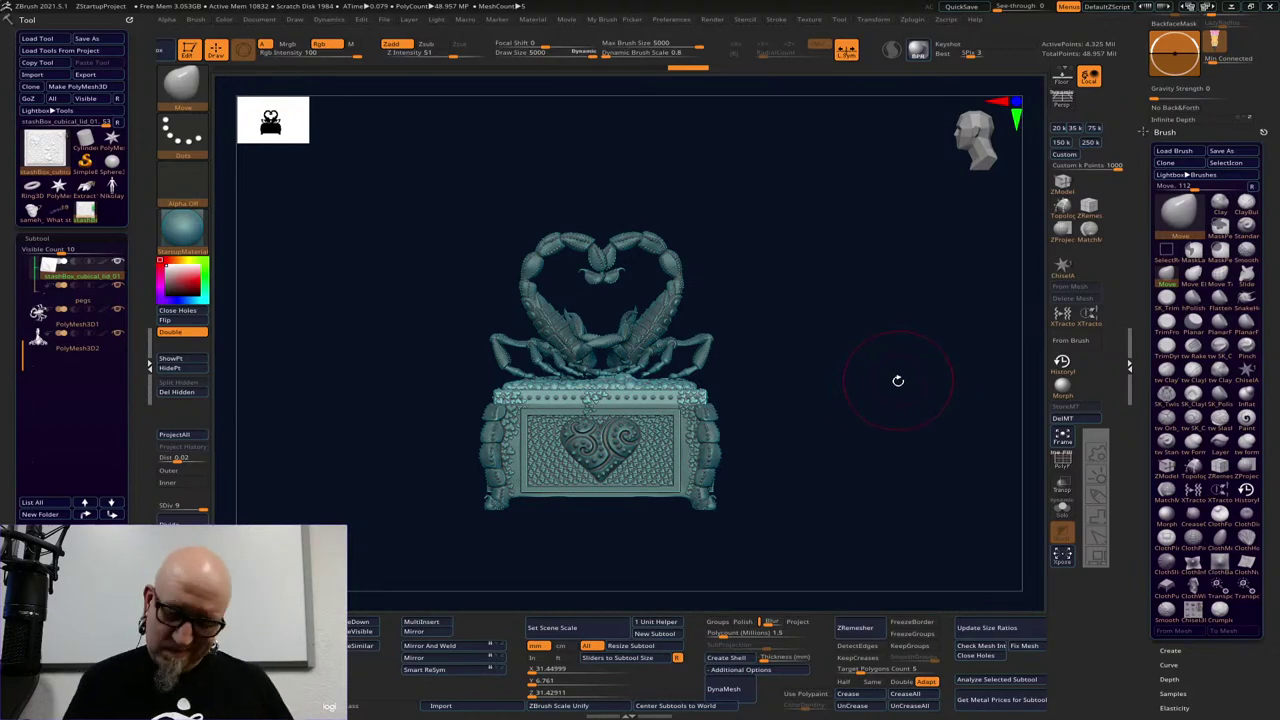
drag(871, 424, 817, 493)
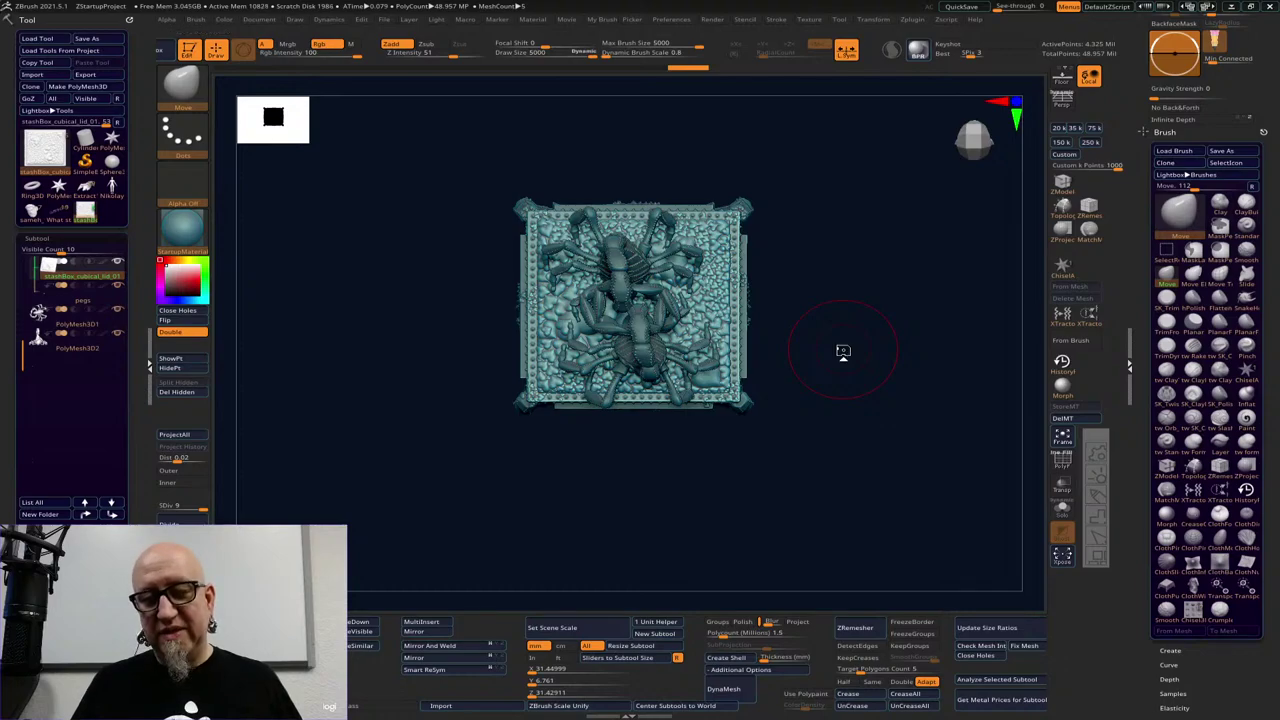
drag(808, 505, 817, 398)
drag(846, 451, 880, 443)
mouse_move(680, 519)
alt+mouse_down()
mouse_move(903, 443)
mouse_move(897, 431)
alt+mouse_up()
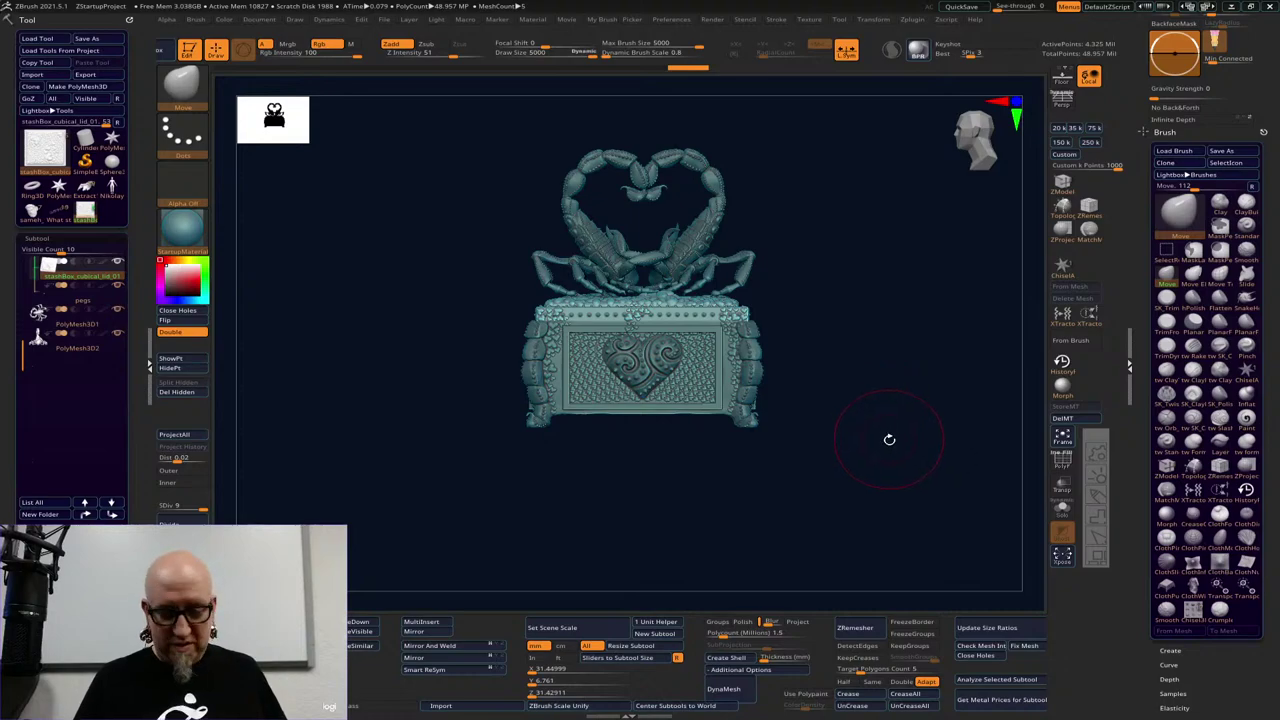
key(super)
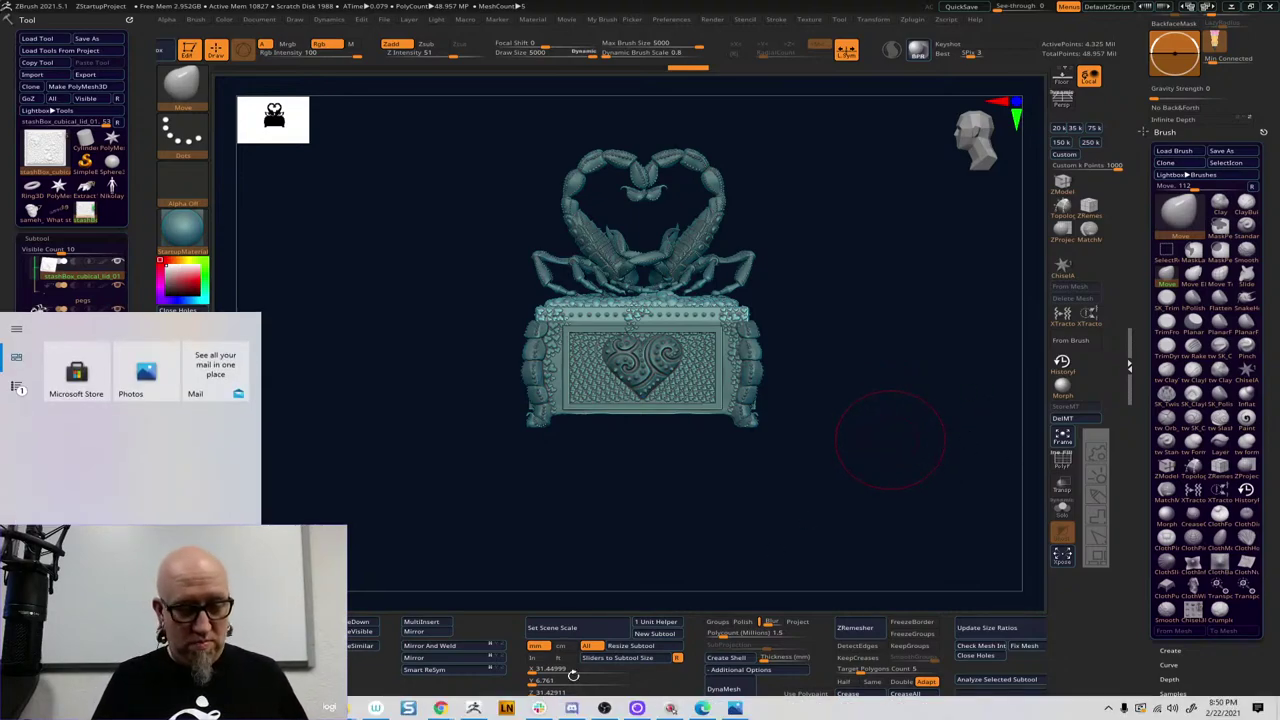
click(923, 558)
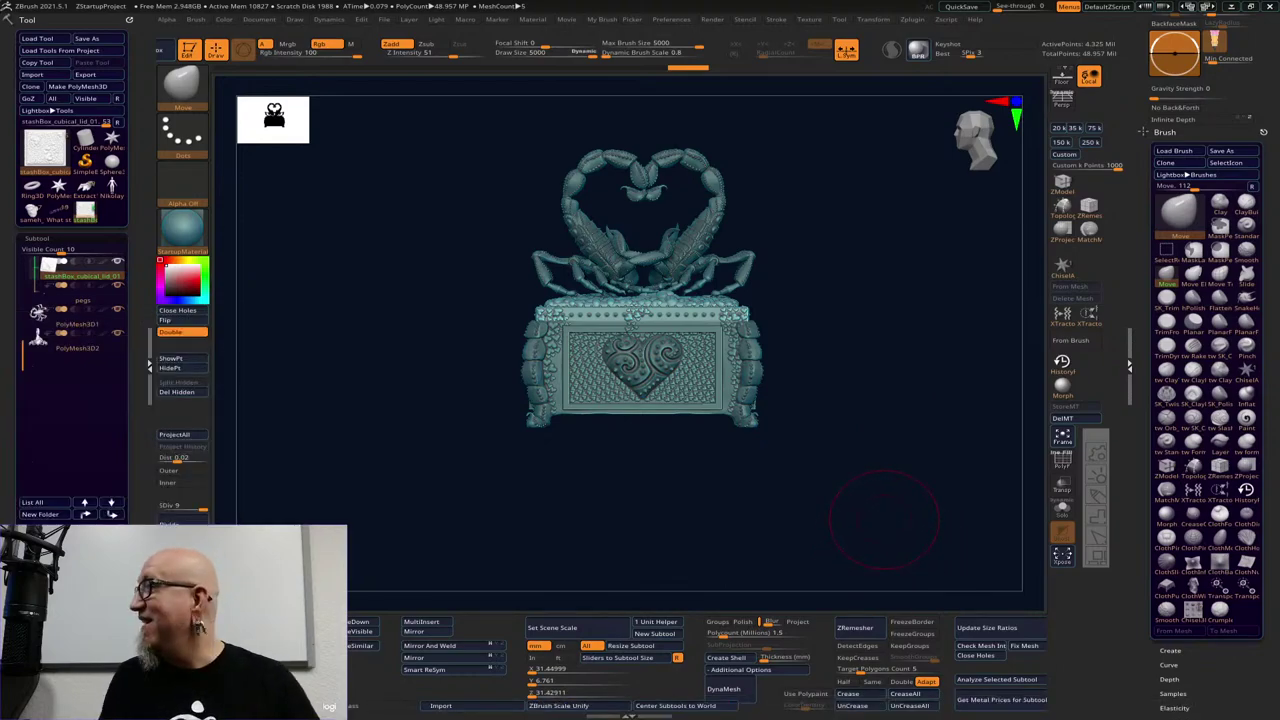
key(alt+Tab)
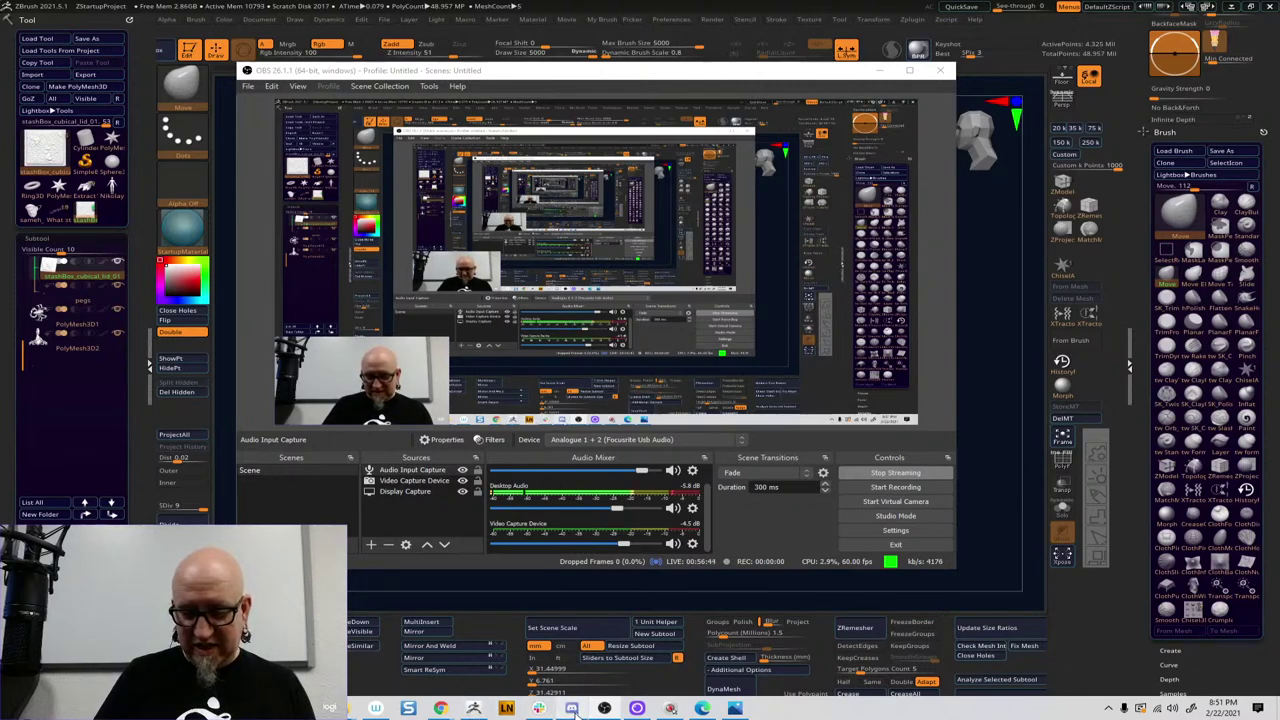
mouse_move(573, 710)
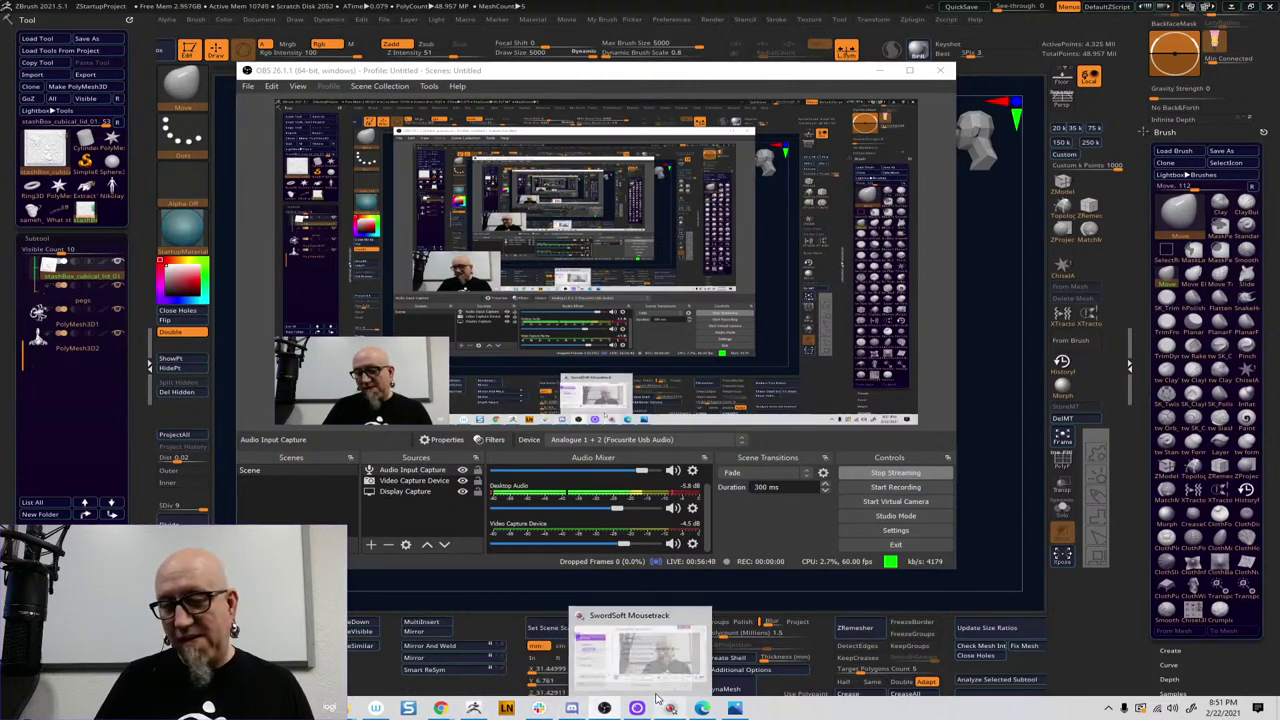
mouse_move(637, 708)
mouse_move(622, 662)
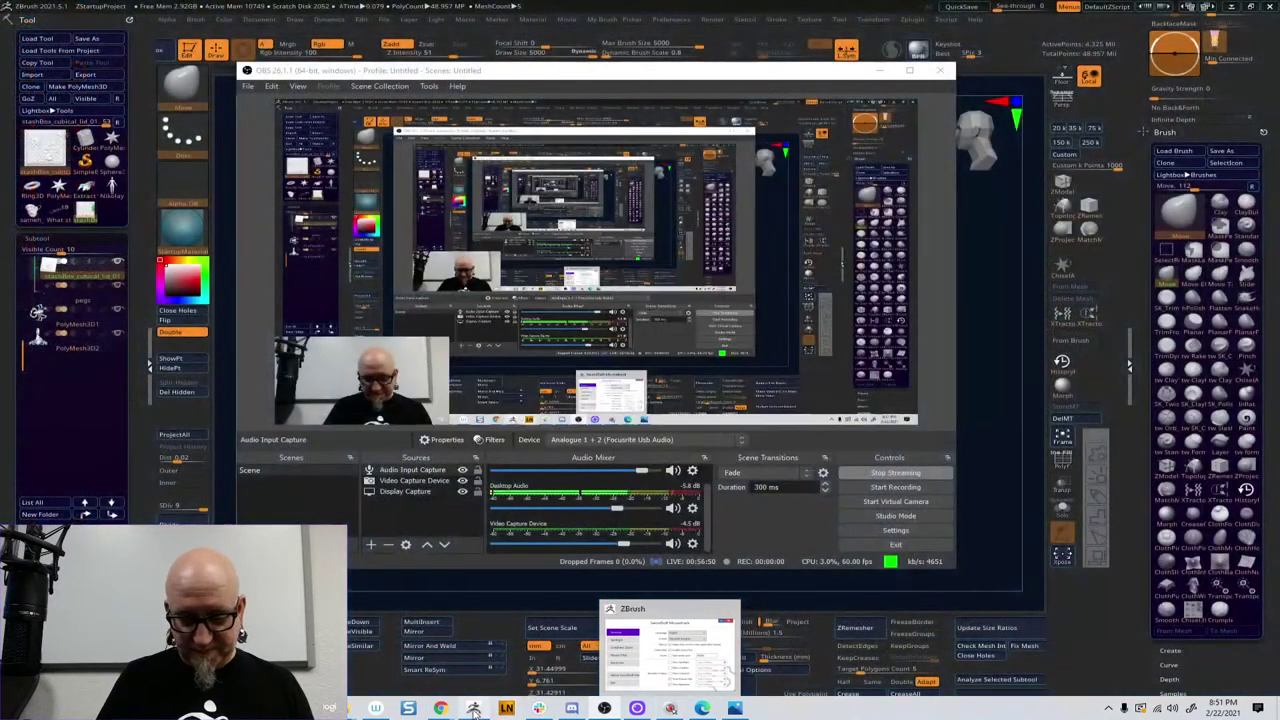
Switch to the trilobite image search in Chrome and start editing its web address
mouse_move(440, 708)
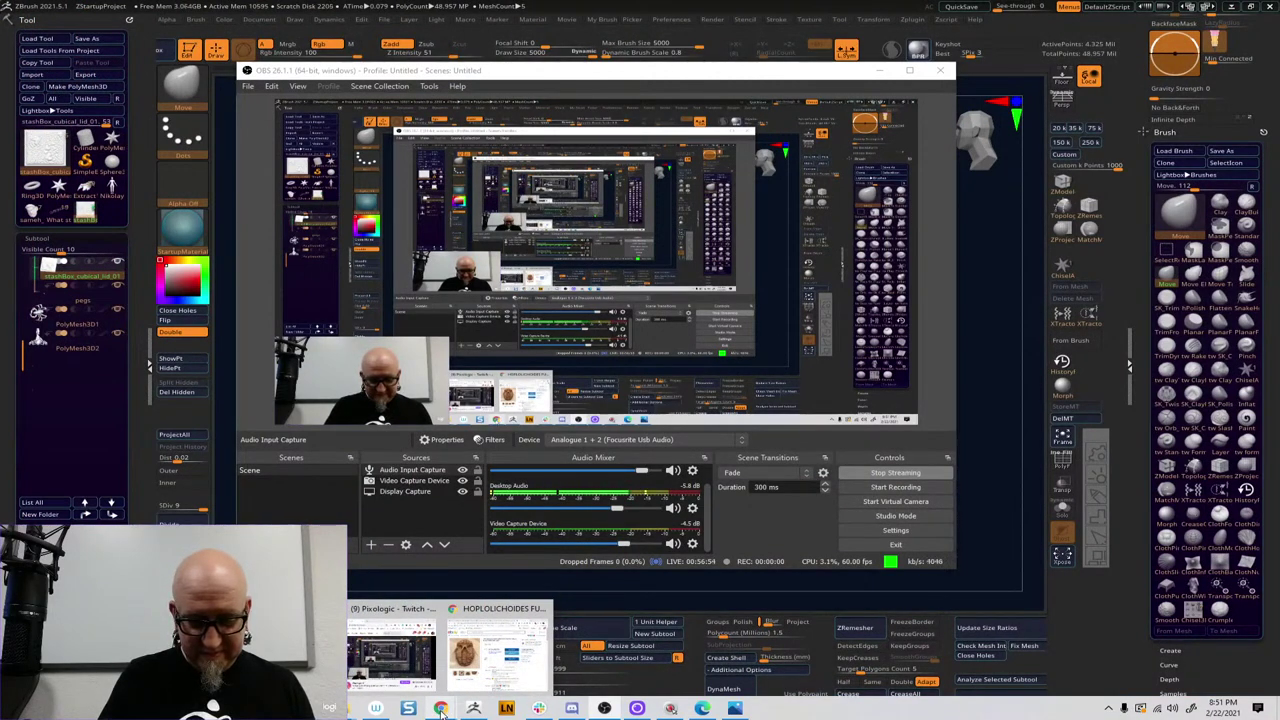
click(490, 620)
click(688, 50)
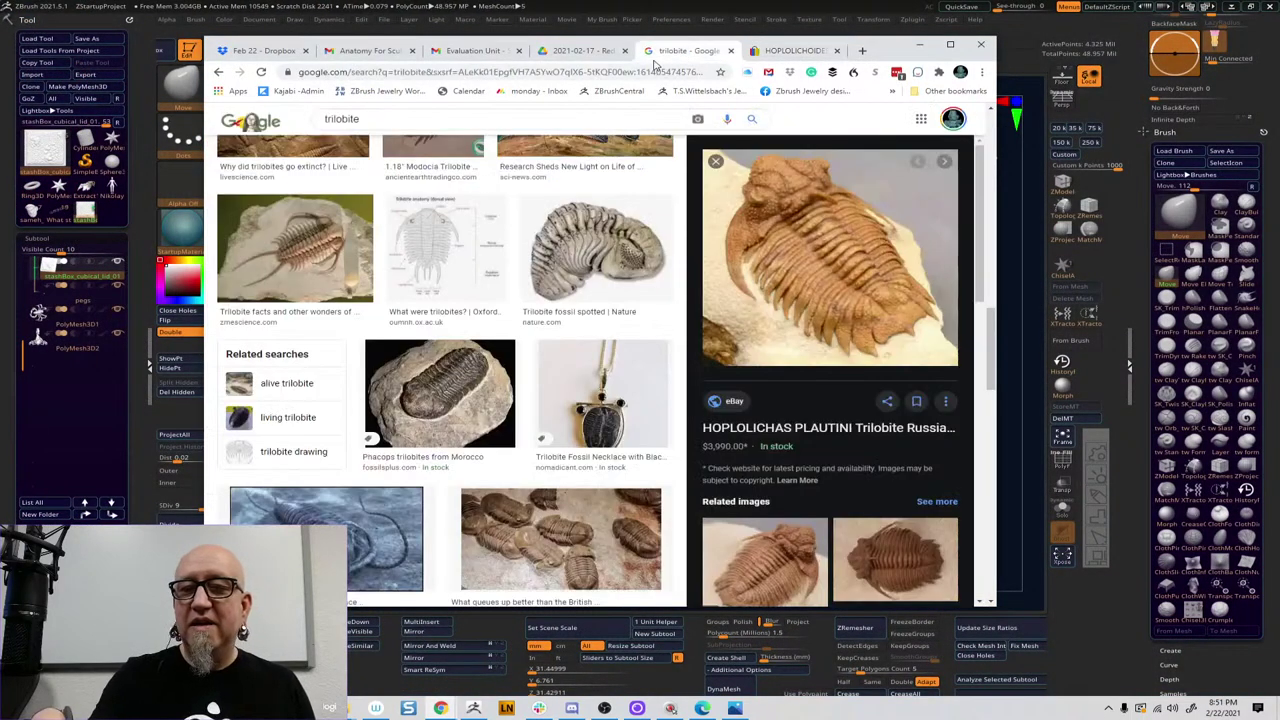
click(567, 72)
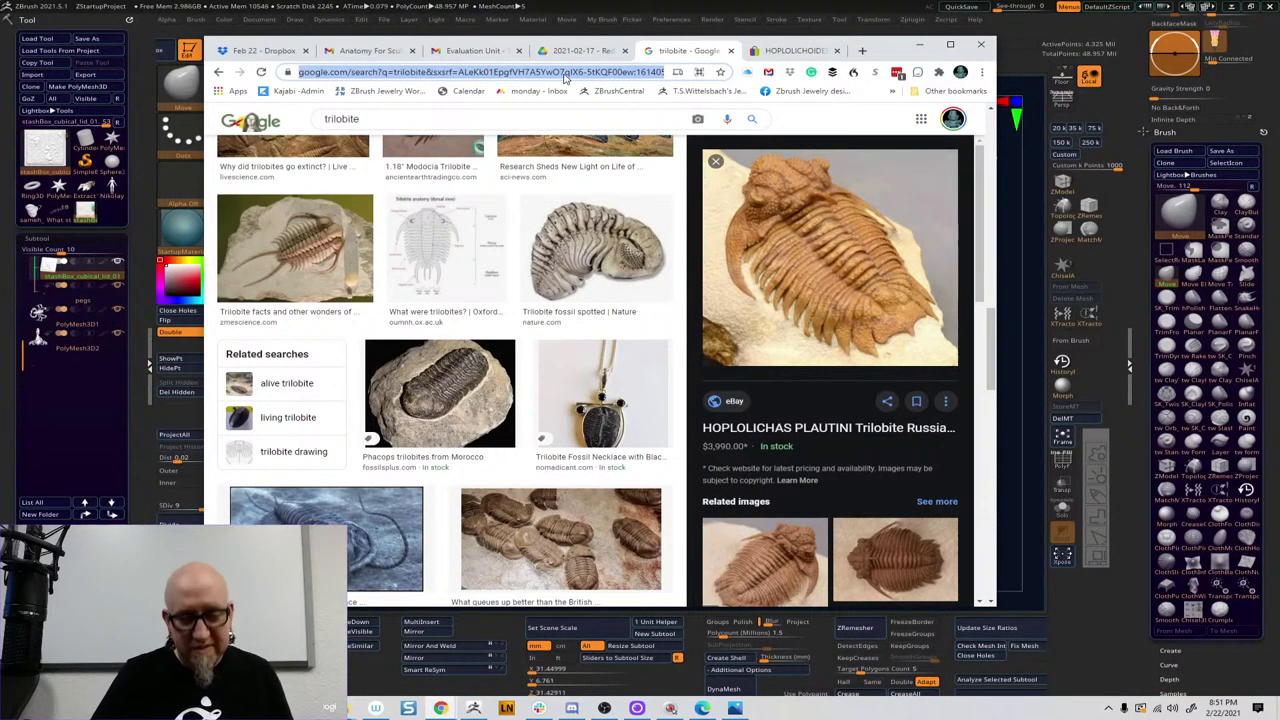
text(instgra)
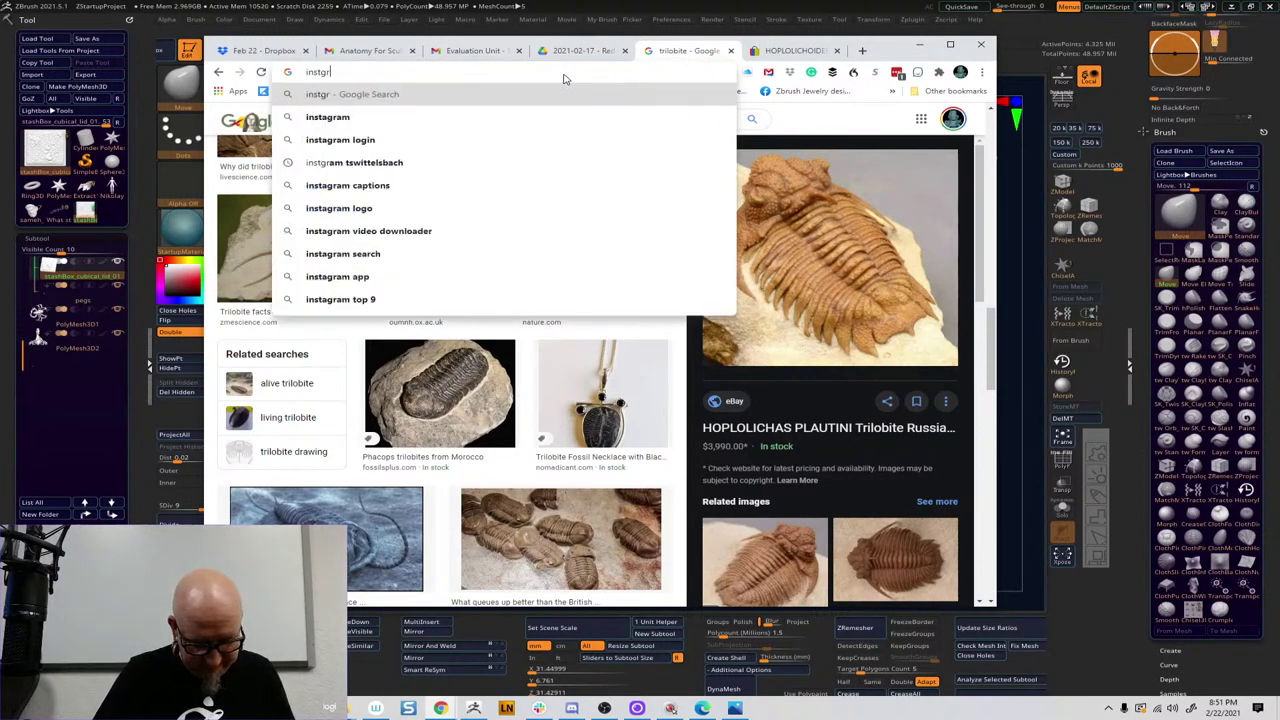
key(BackSpace)
key(BackSpace)
key(BackSpace)
key(BackSpace)
key(BackSpace)
key(BackSpace)
key(BackSpace)
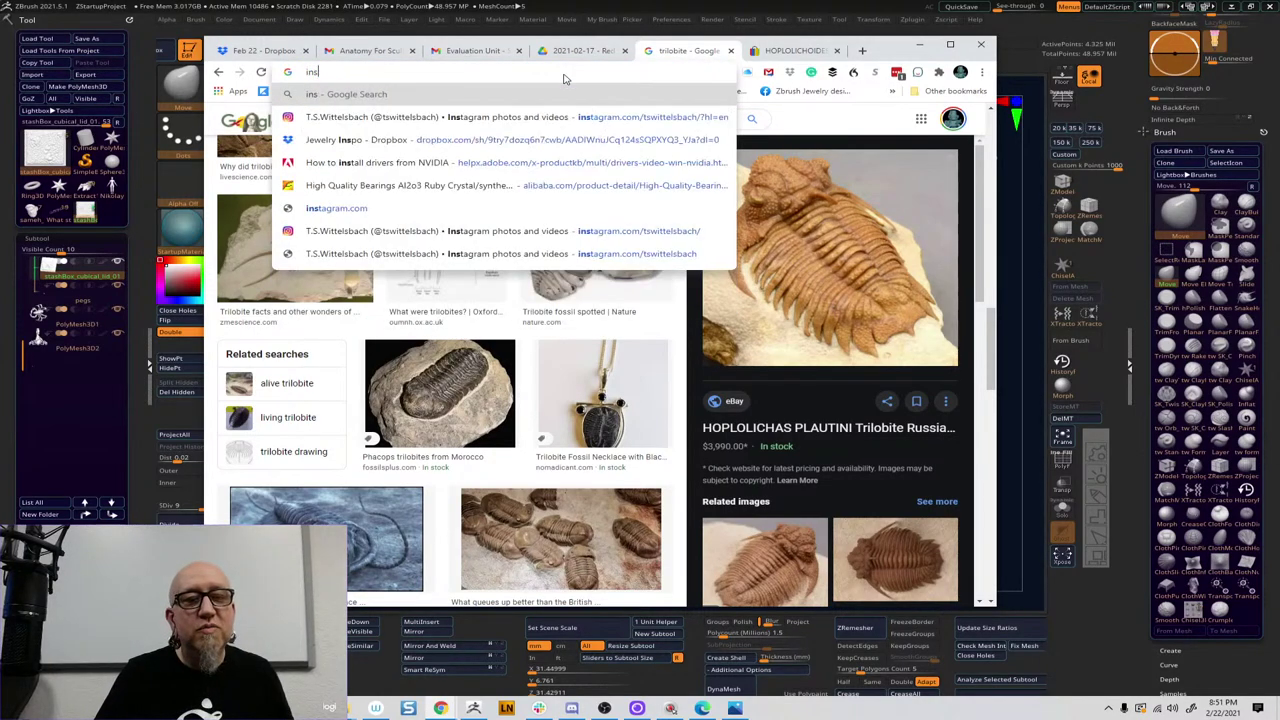
Open youtube.com and search for "entamology animated"
text(youtube.com)
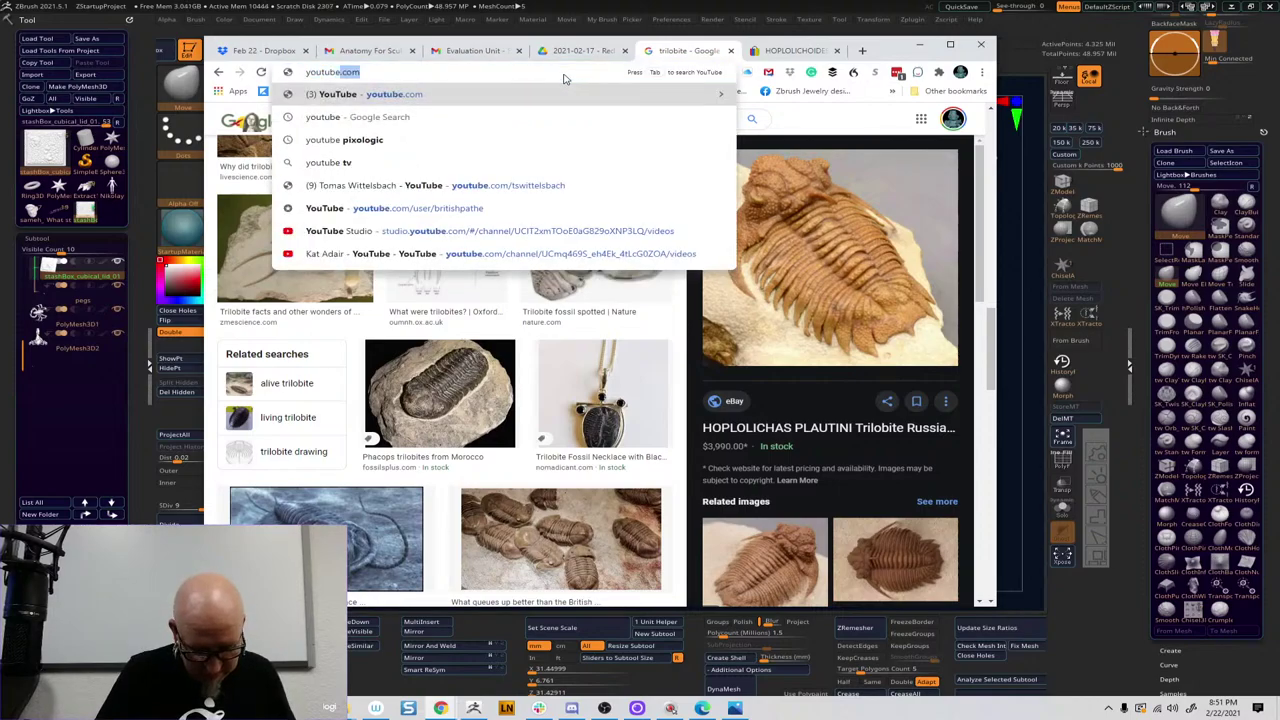
key(Return)
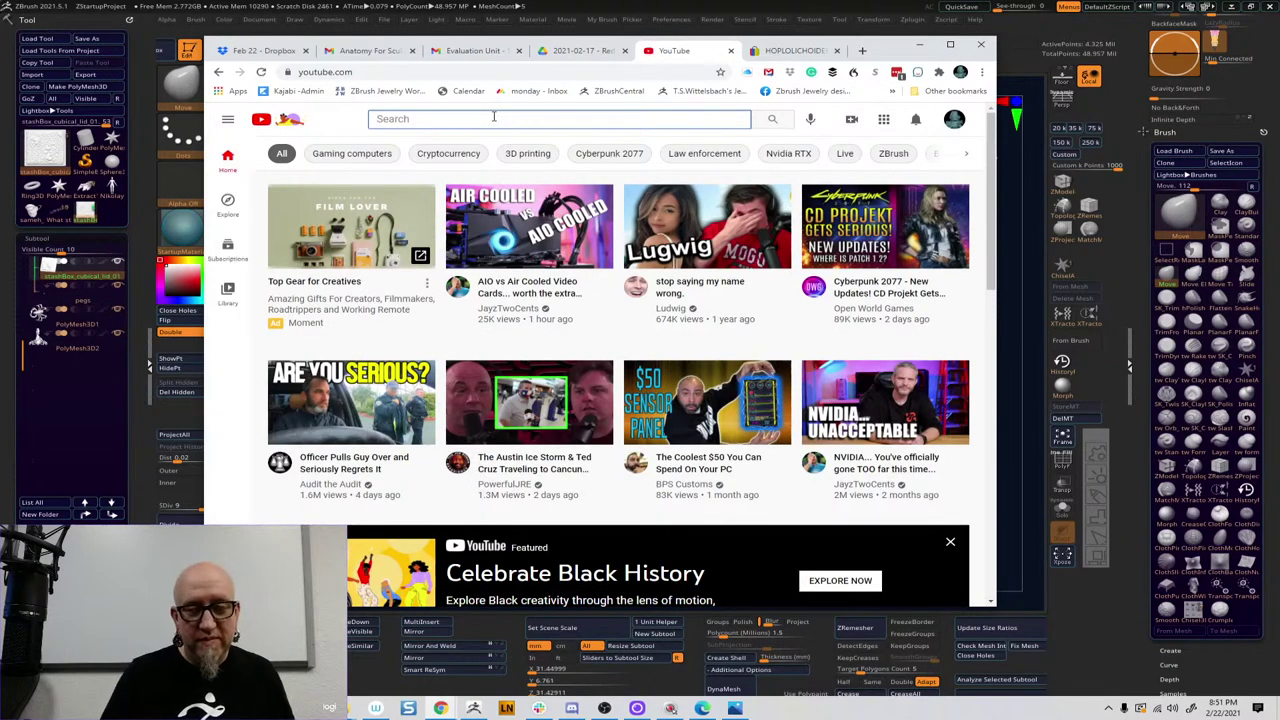
text(b)
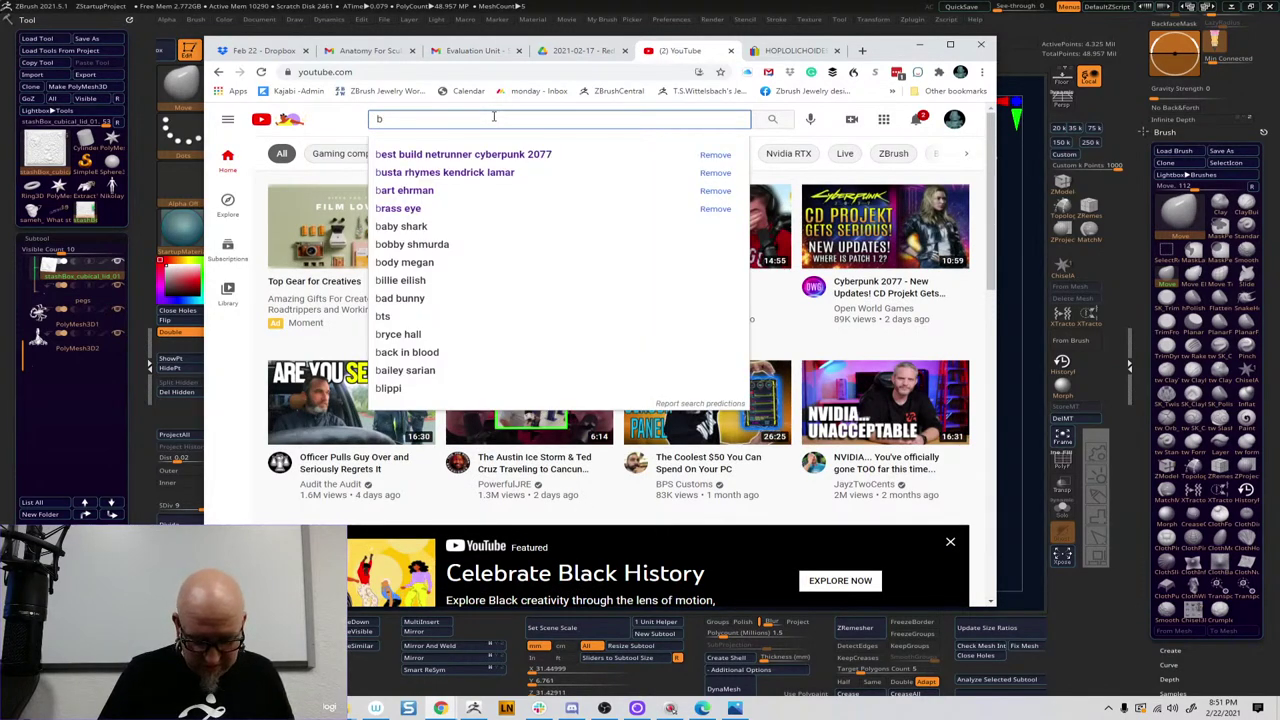
key(BackSpace)
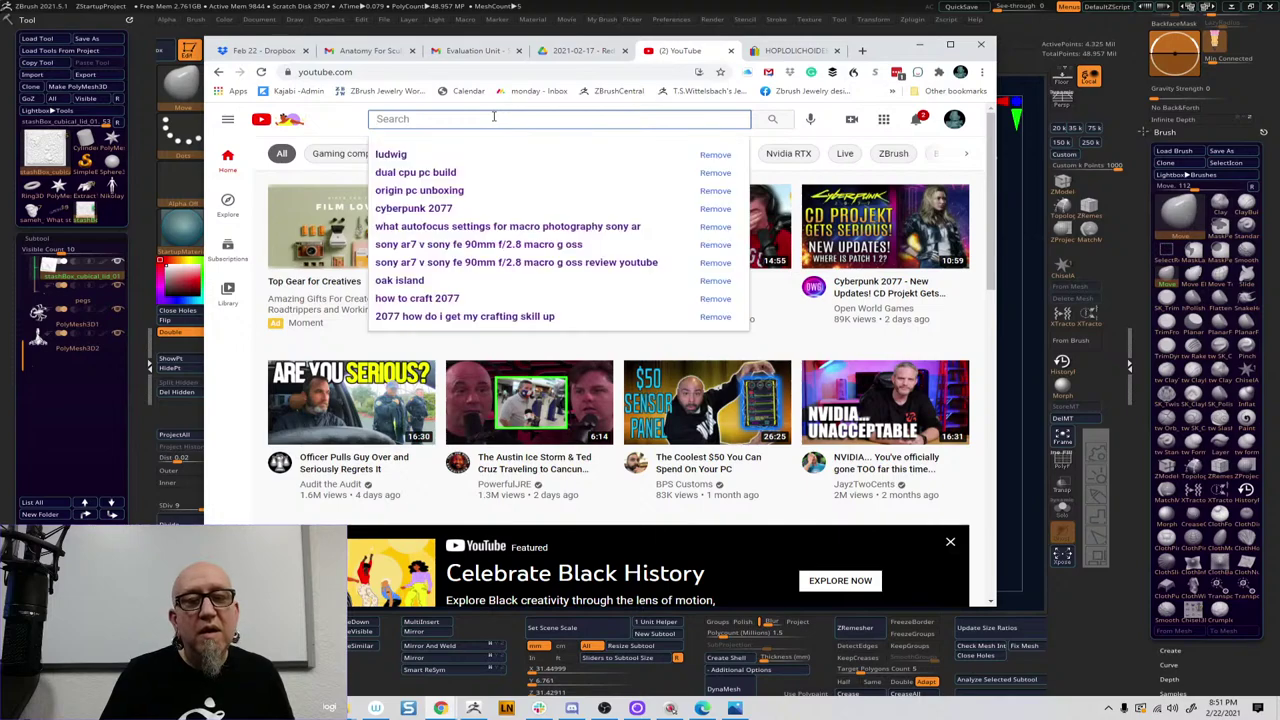
text(ent)
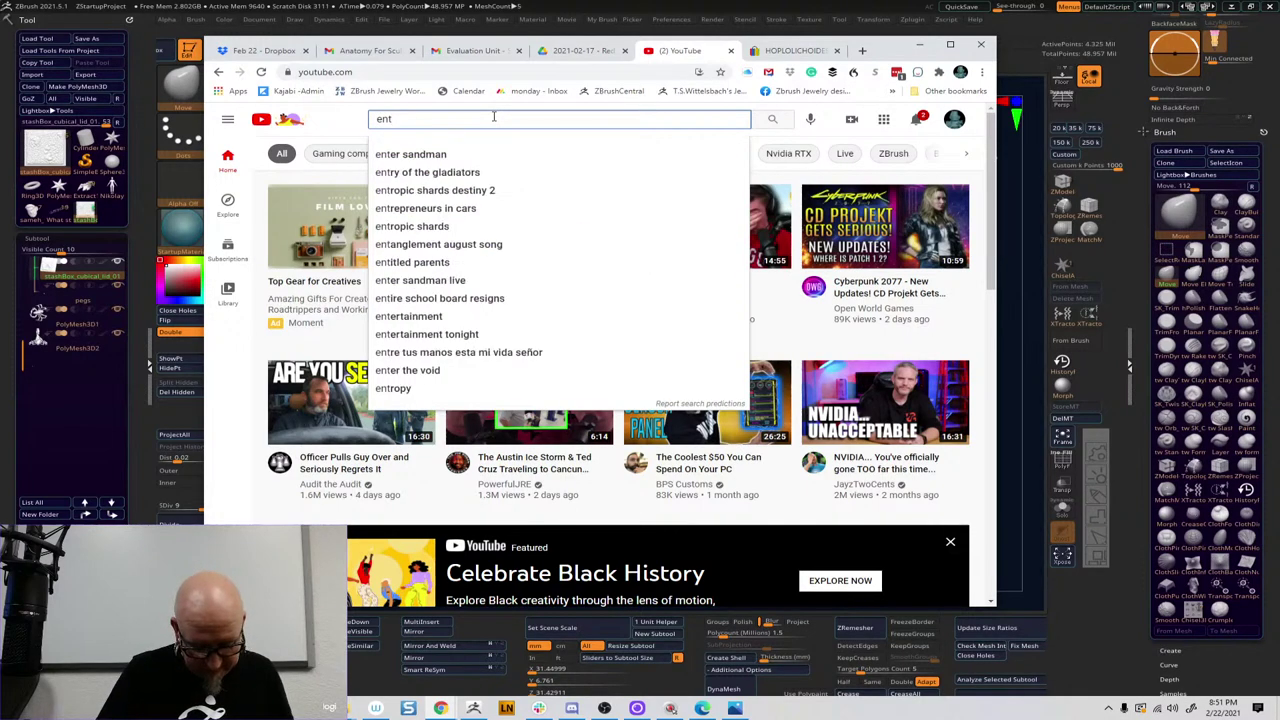
text(amology)
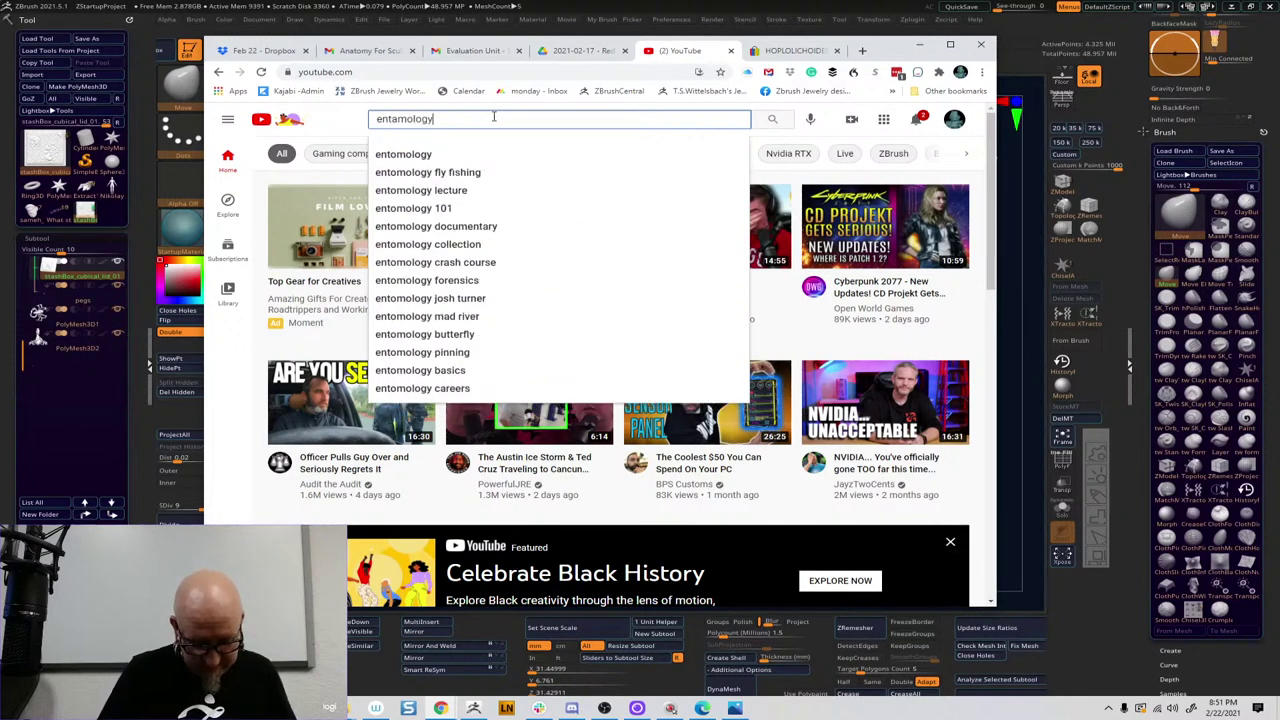
text( animated)
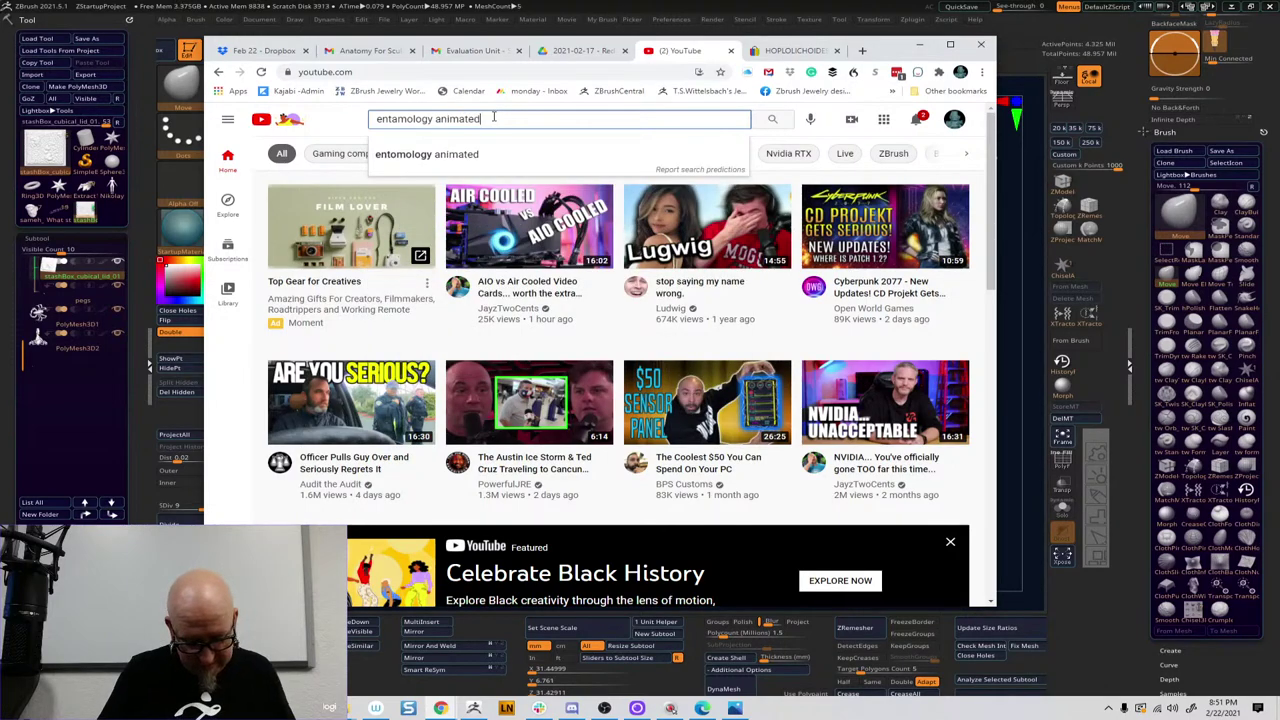
key(Return)
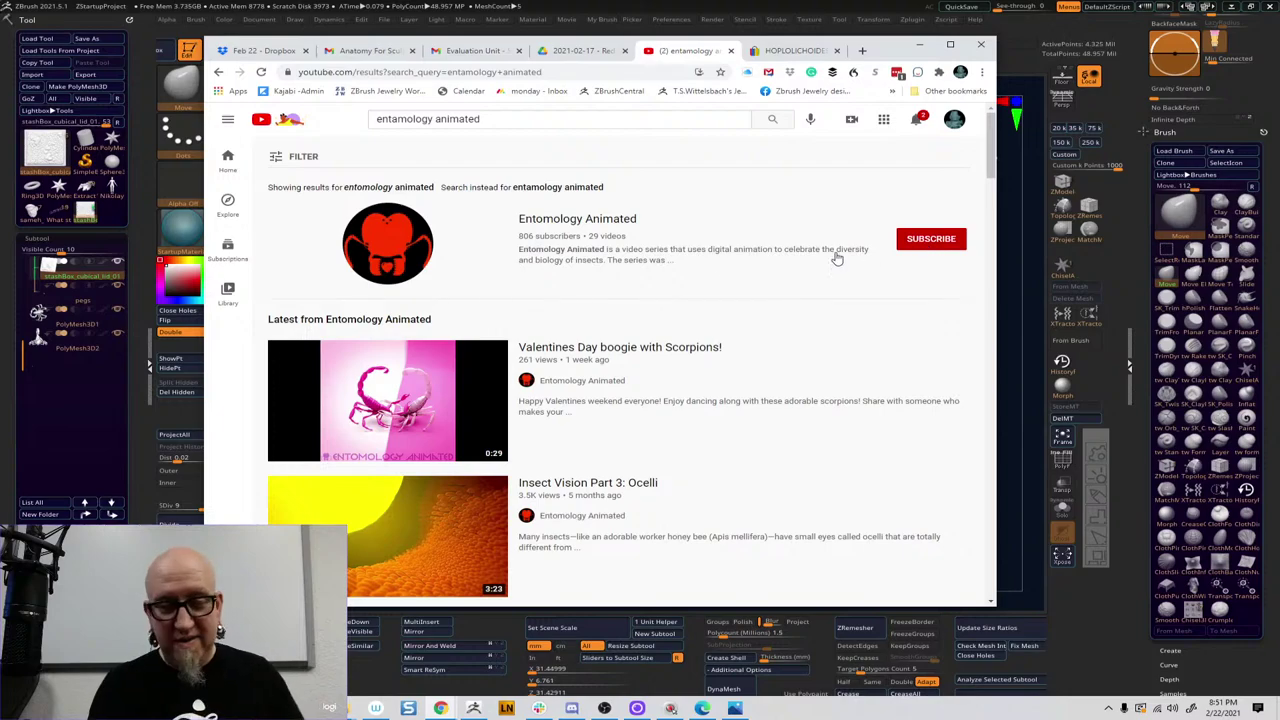
Play the "Valentines Day boogie with Scorpions!" video from Entomology Animated to its end and cancel the automatic next video
click(490, 440)
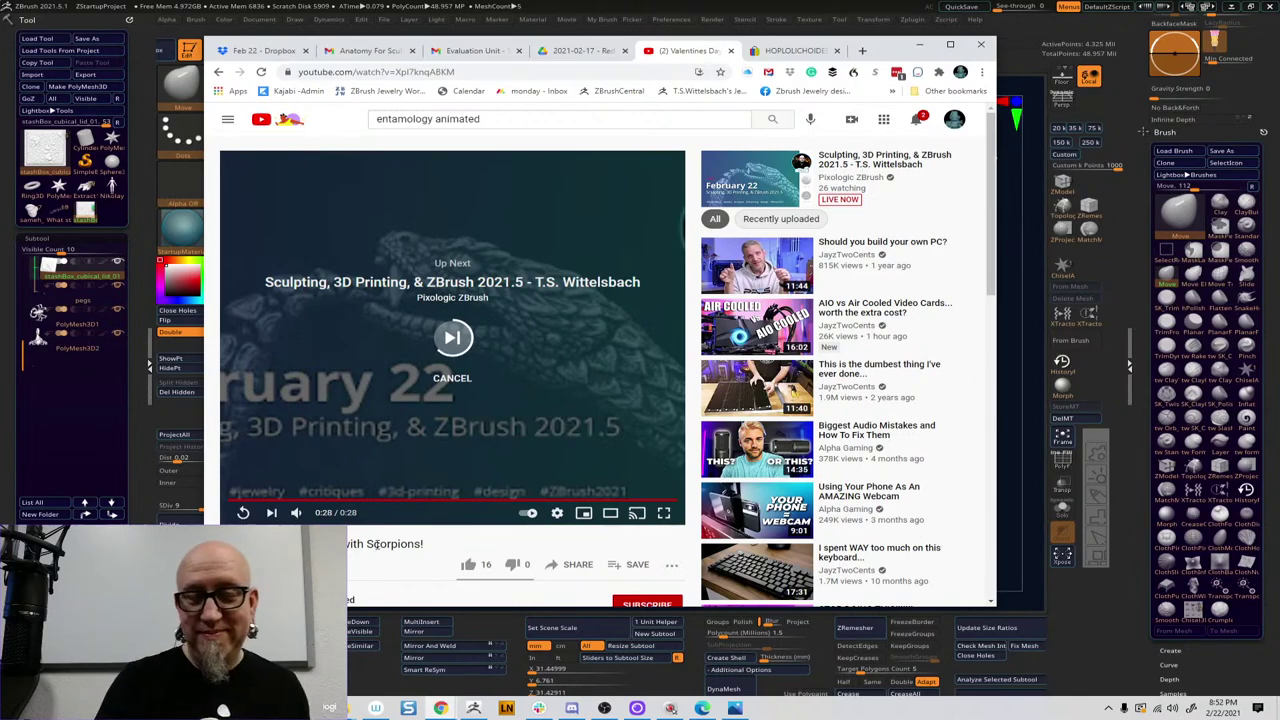
click(465, 383)
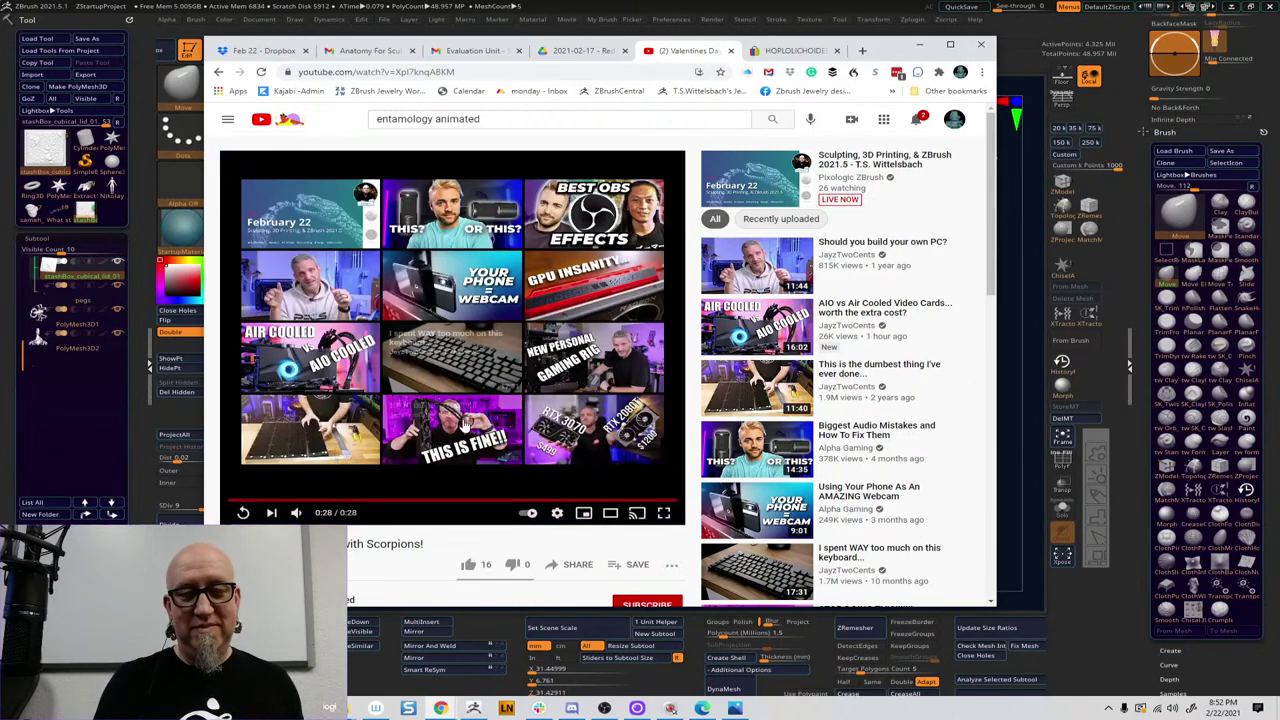
Switch back to ZBrush and bring the scorpion heart box to the front
click(1005, 460)
drag(848, 583, 876, 483)
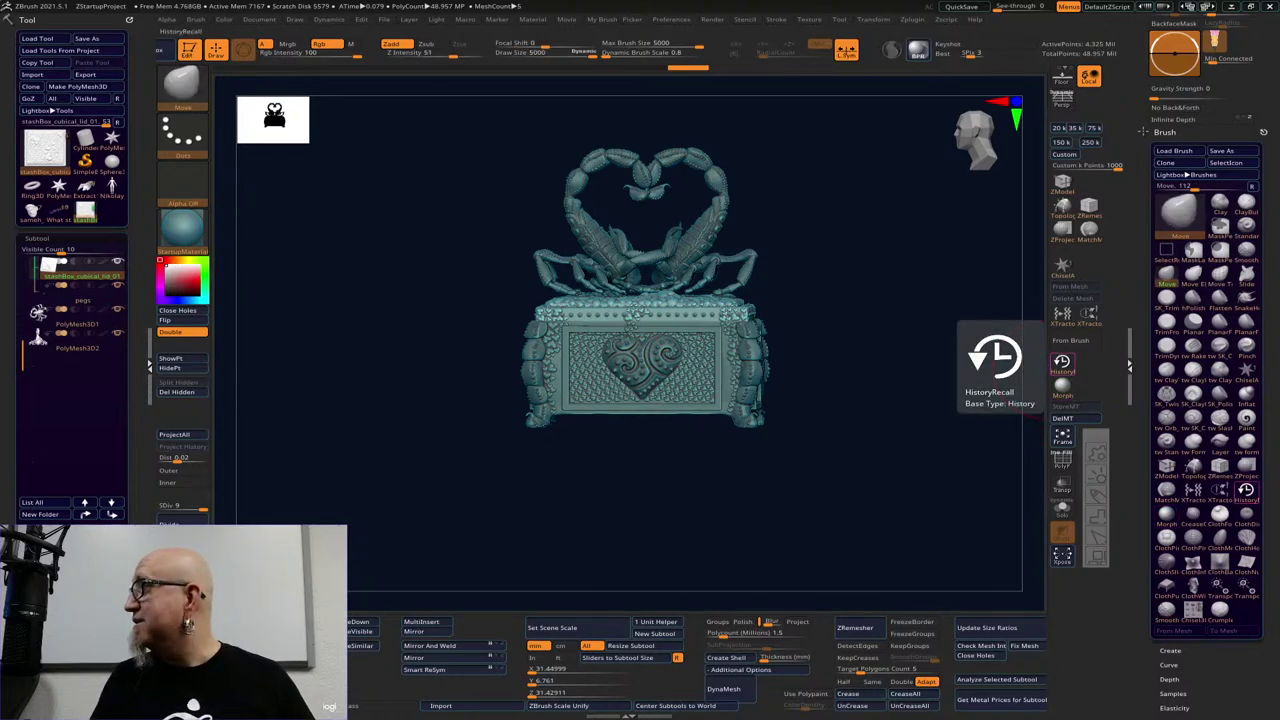
key(alt+Tab)
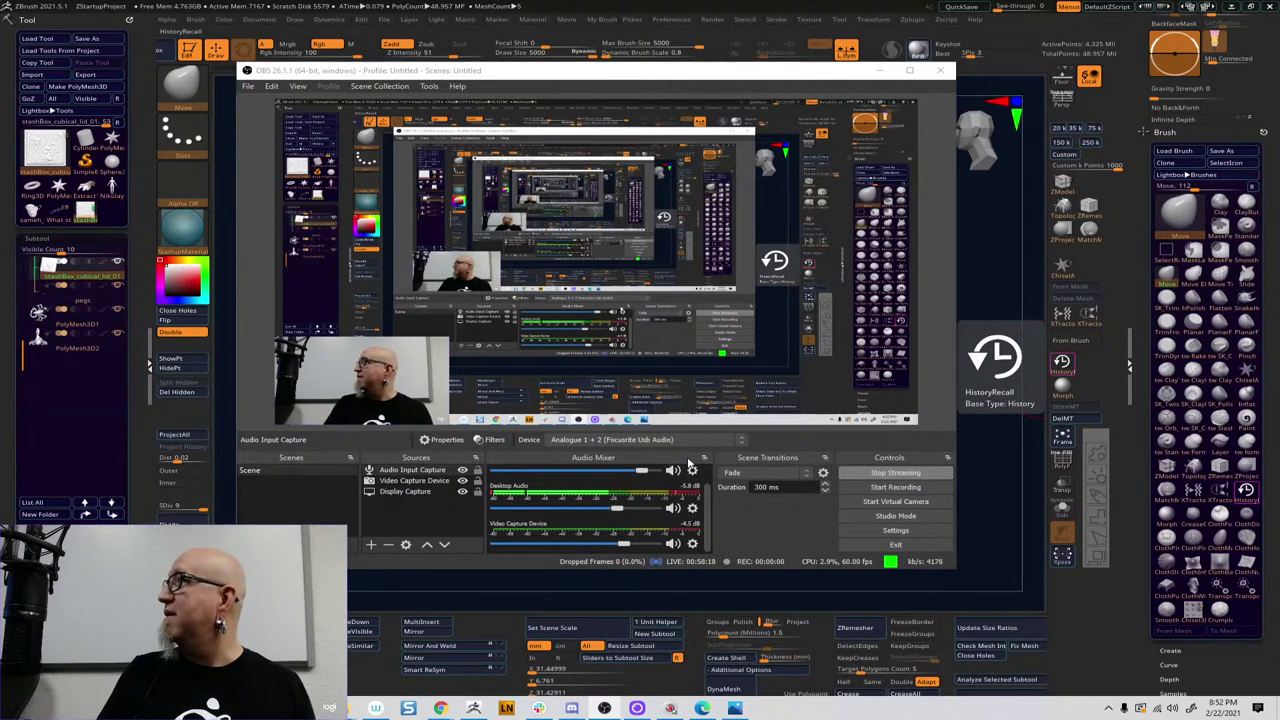
click(716, 408)
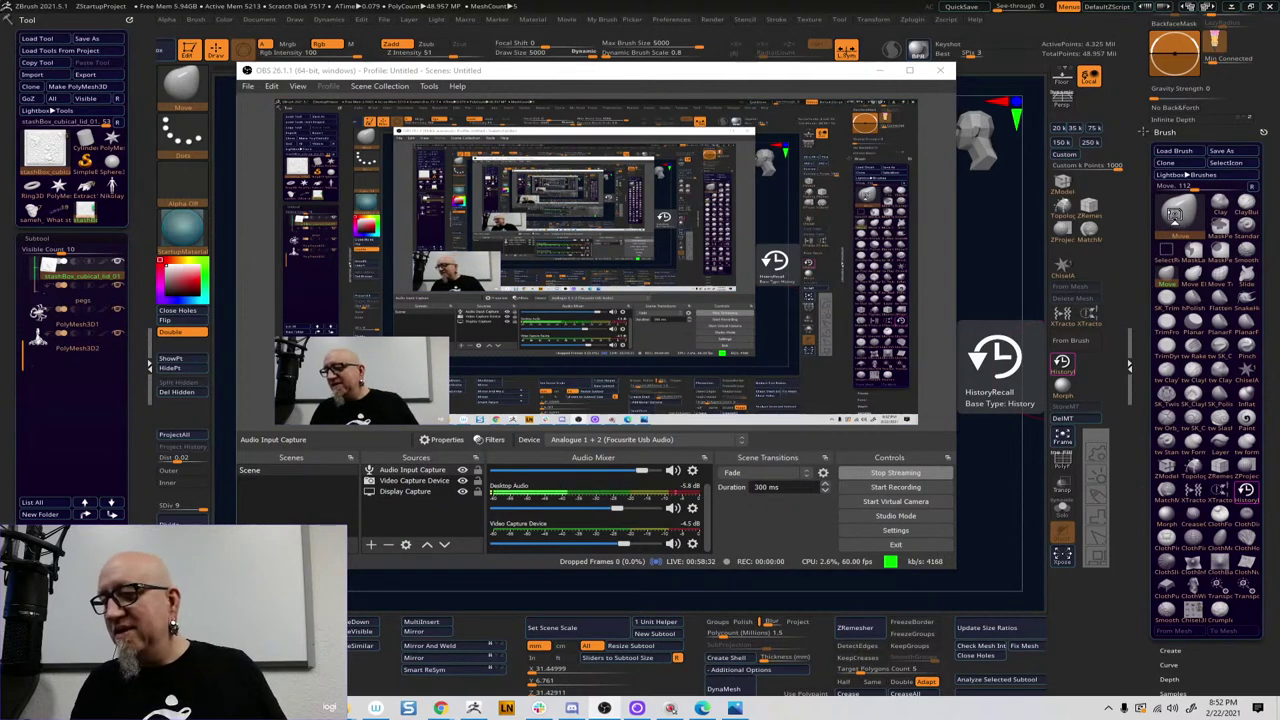
click(1176, 214)
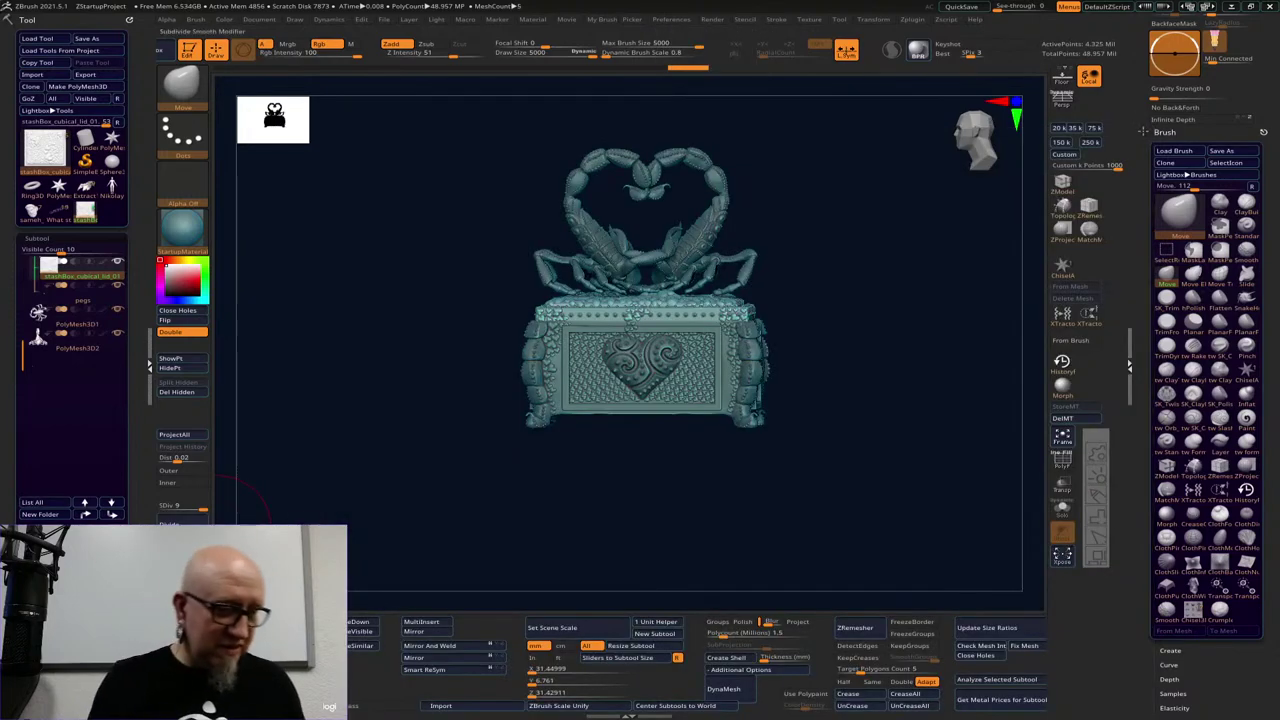
Examine the lid's geometry tools, including the ZRemesher options for groups and edge detection
scroll(133, 517, down, 5)
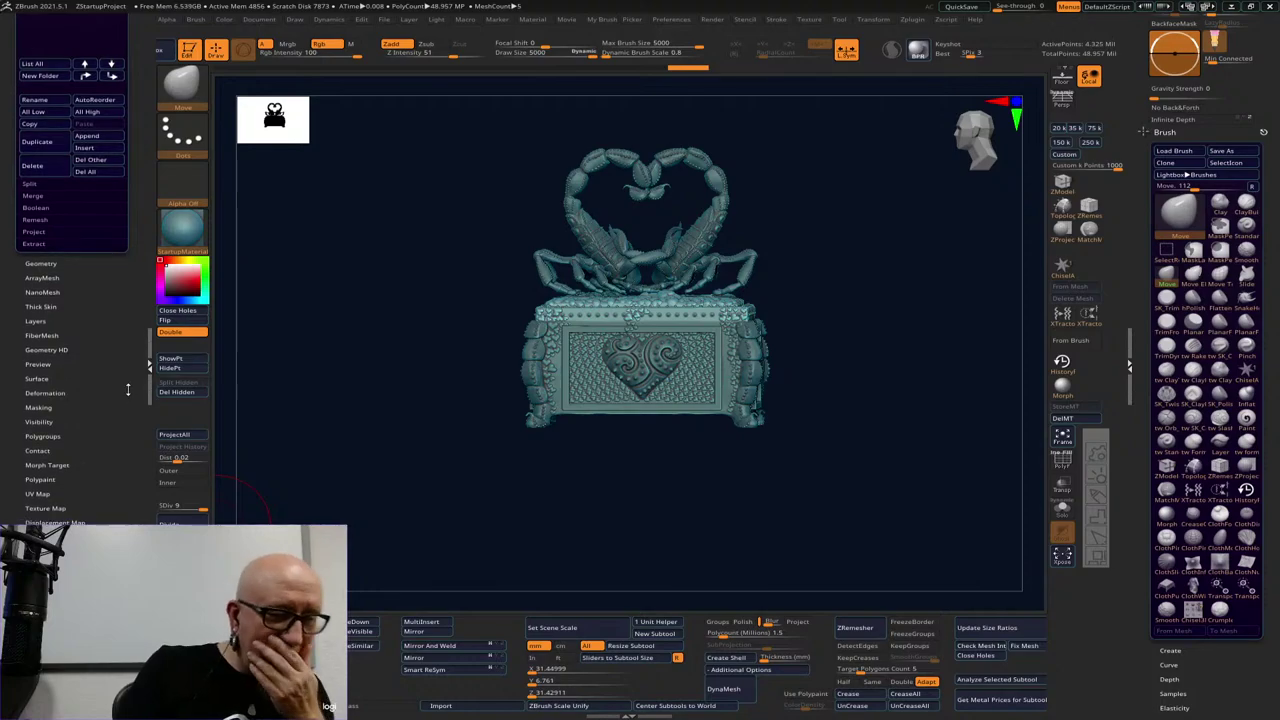
scroll(116, 408, down, 3)
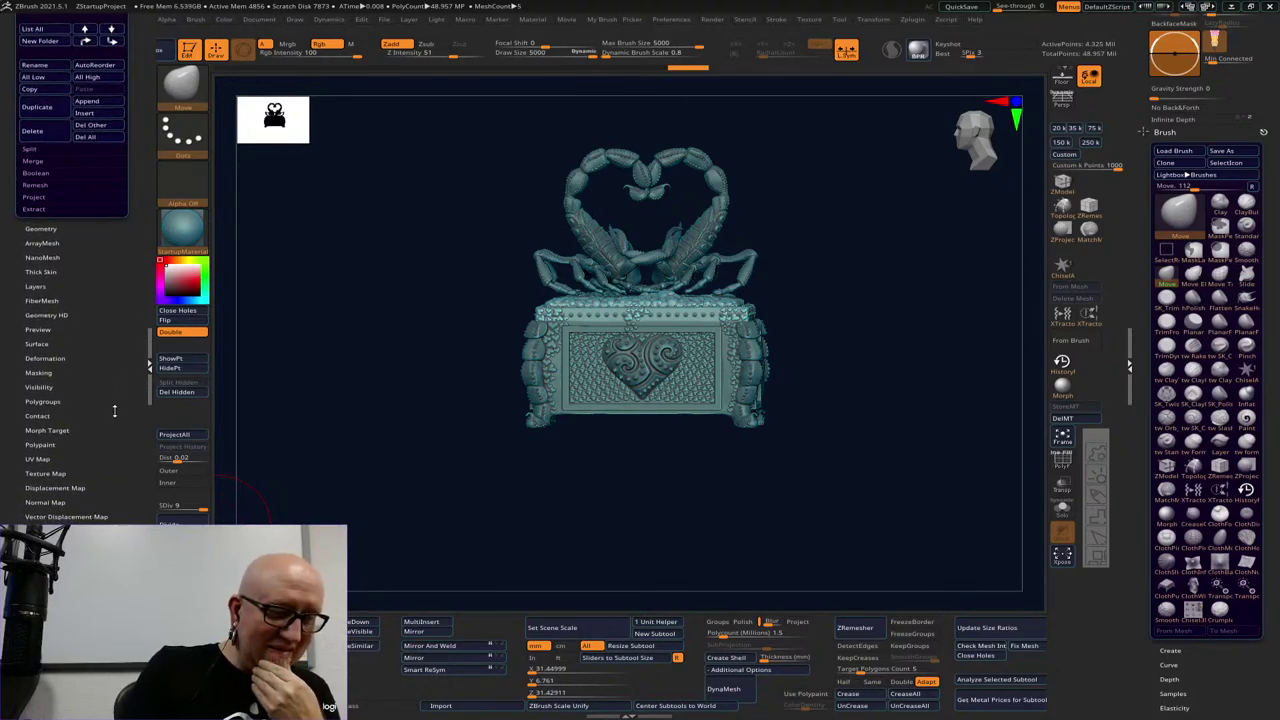
scroll(116, 400, down, 1)
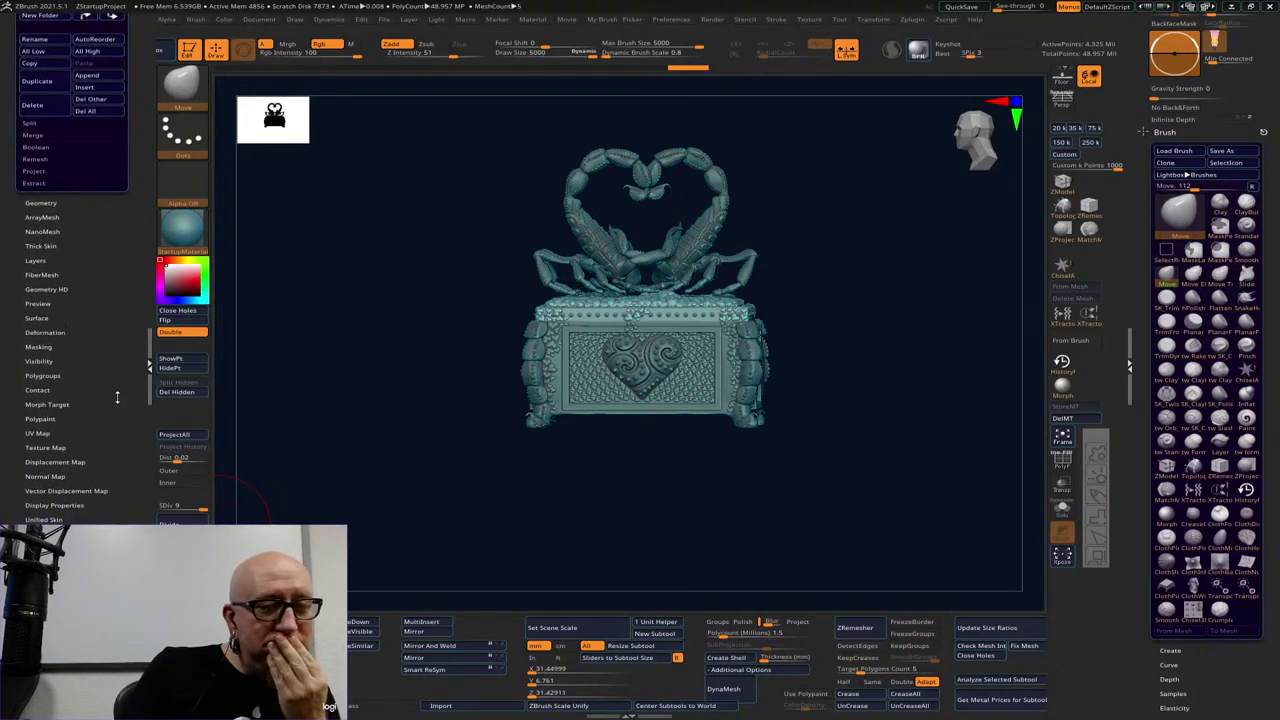
scroll(117, 396, down, 5)
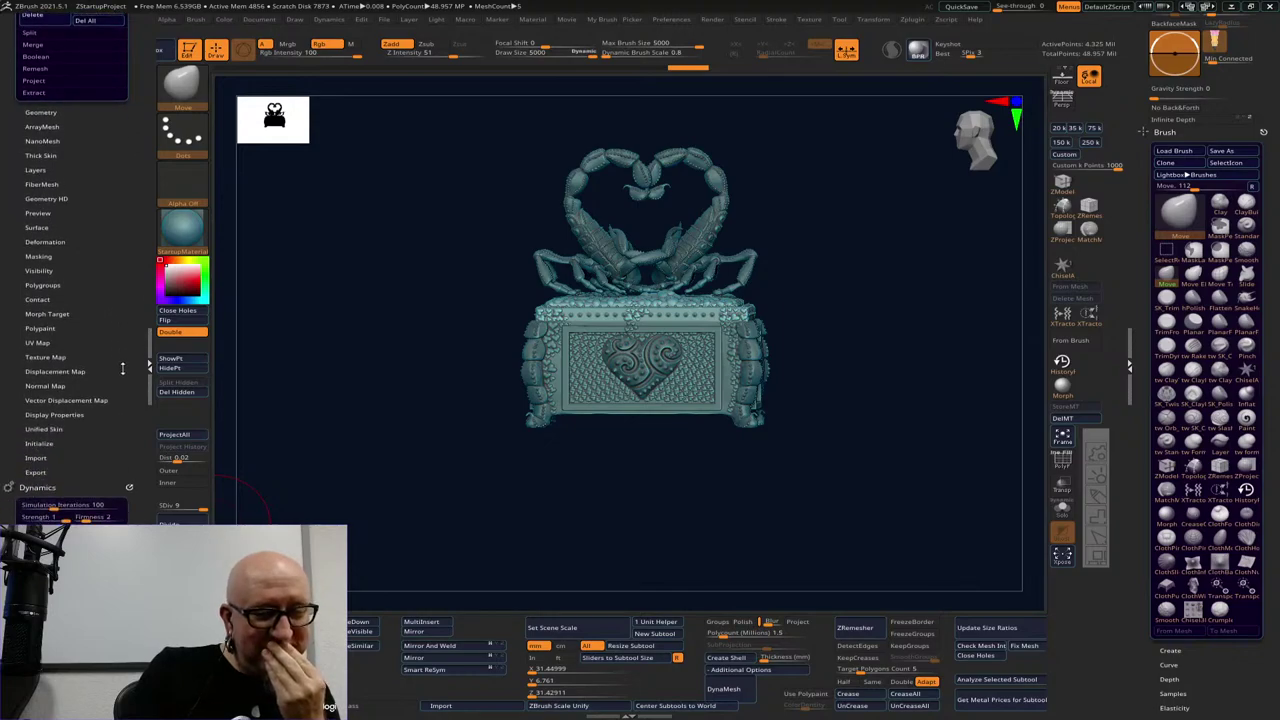
click(85, 491)
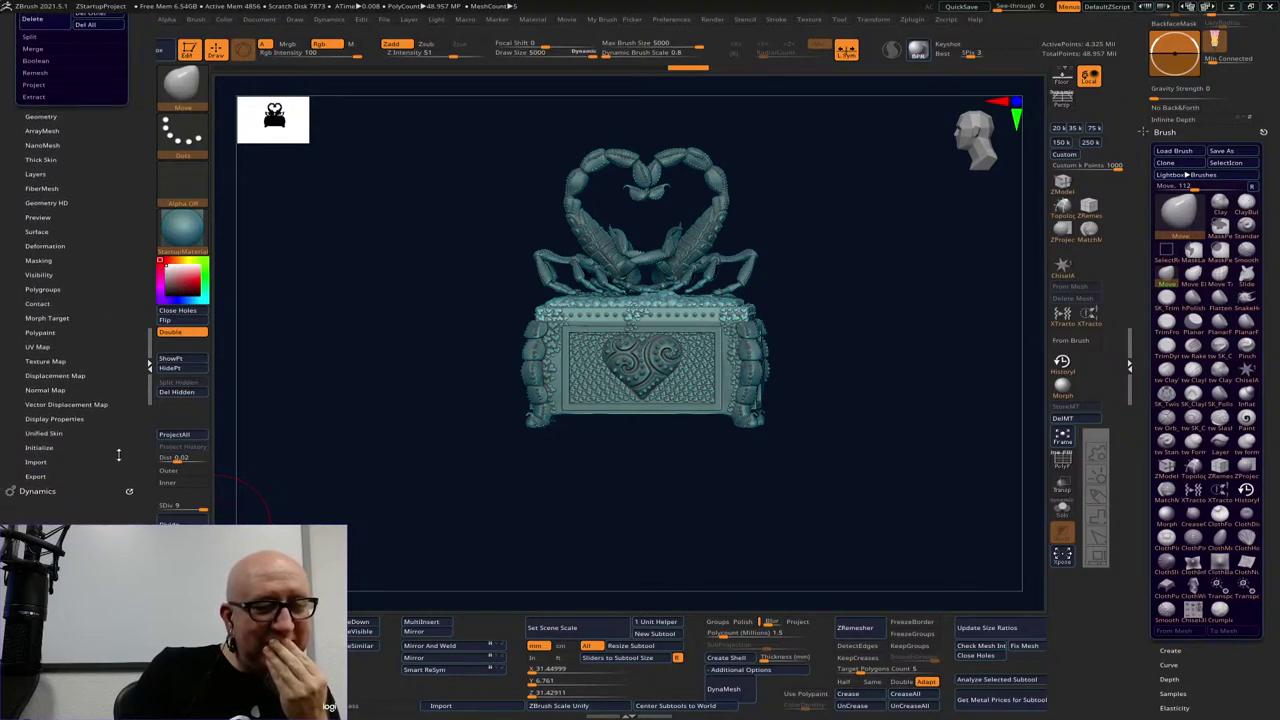
scroll(70, 200, up, 2)
click(55, 148)
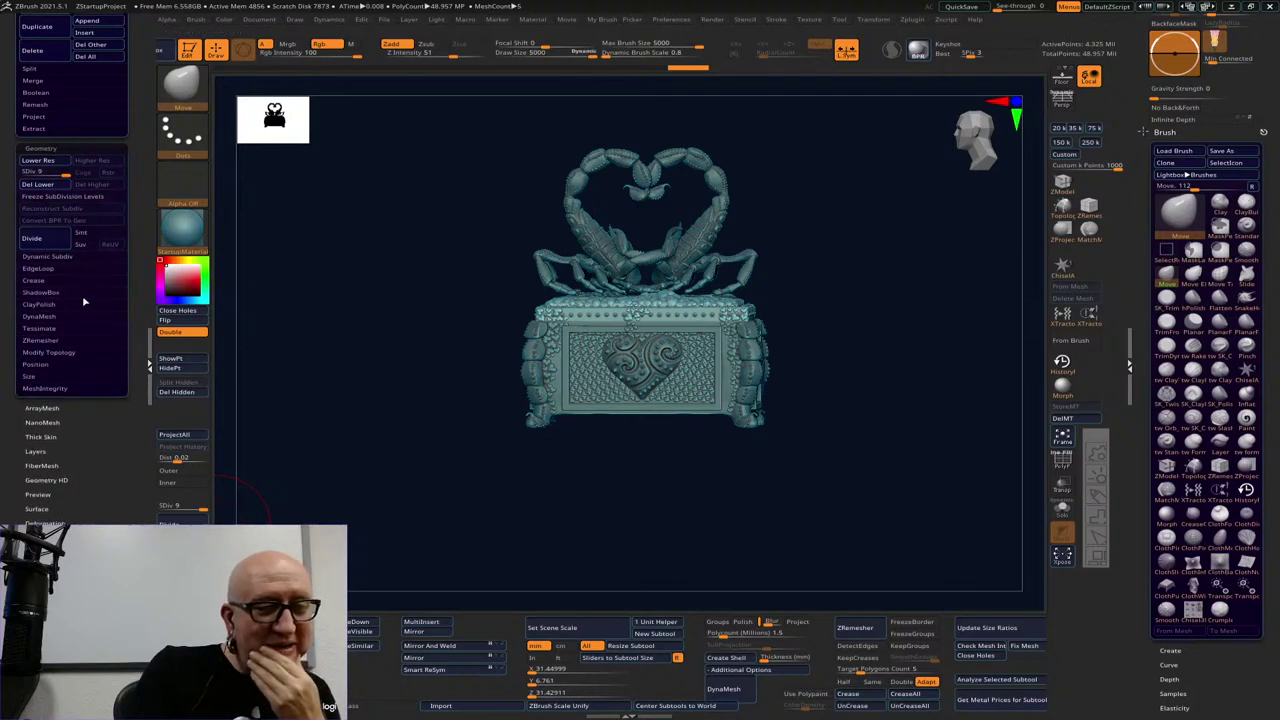
click(45, 340)
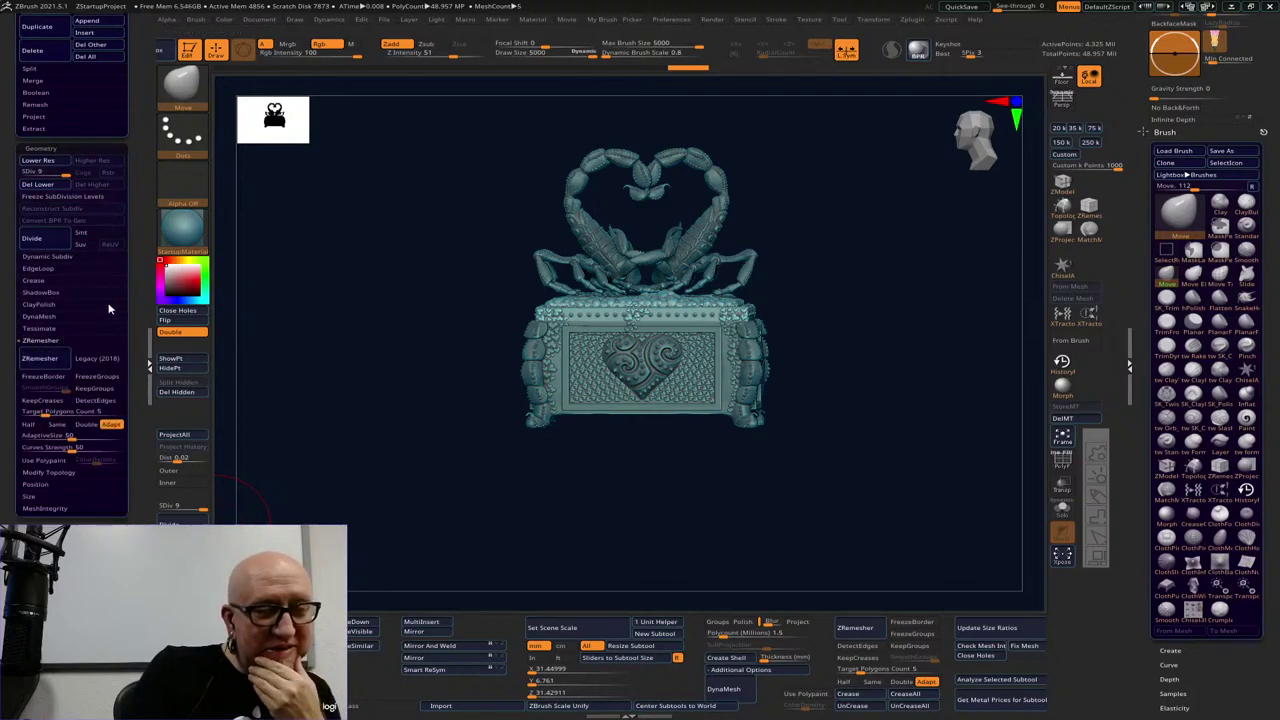
click(97, 376)
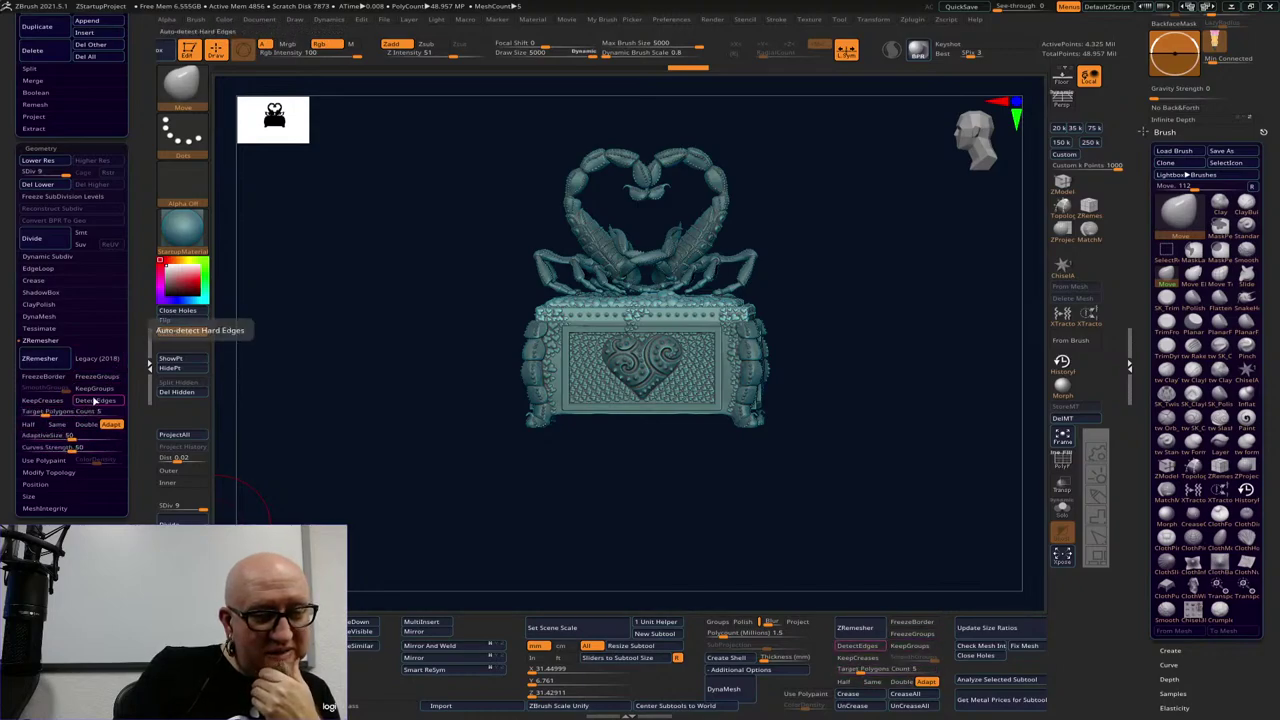
click(47, 341)
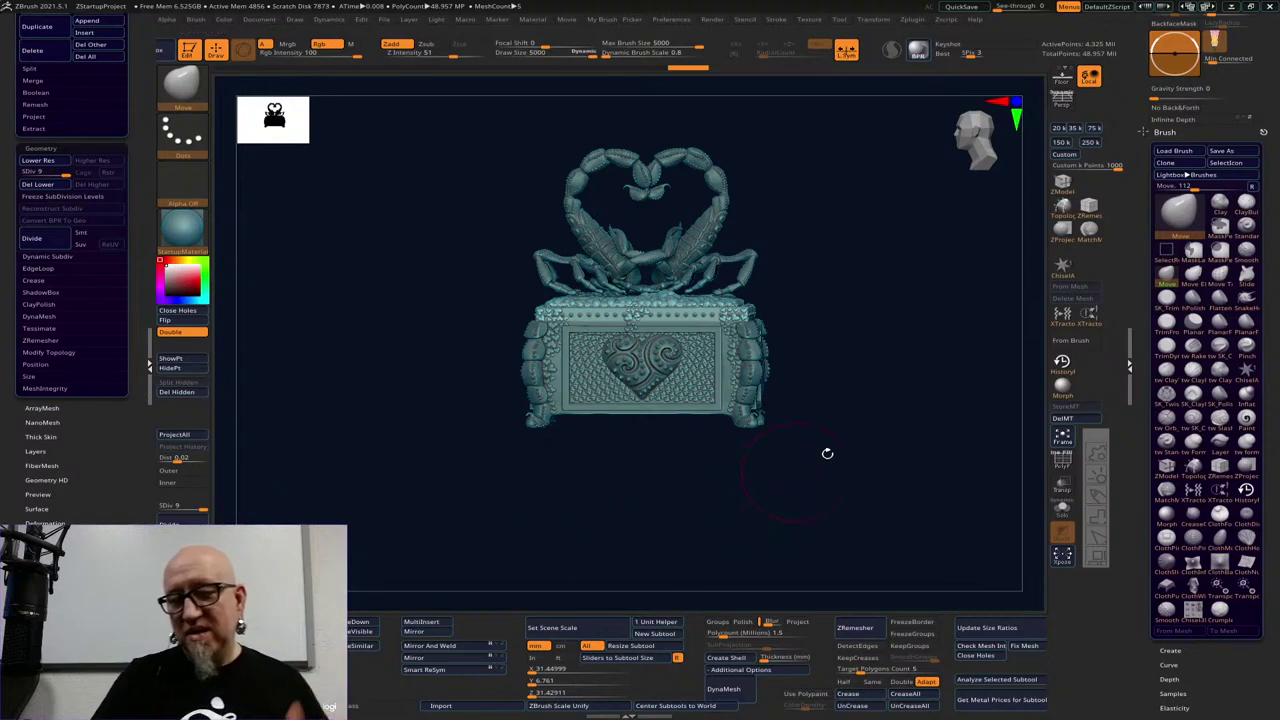
Isolate the stashBox_cubical_lid_01 subtool so only the lid shows, and view its heart-covered surface from above
drag(893, 376, 800, 371)
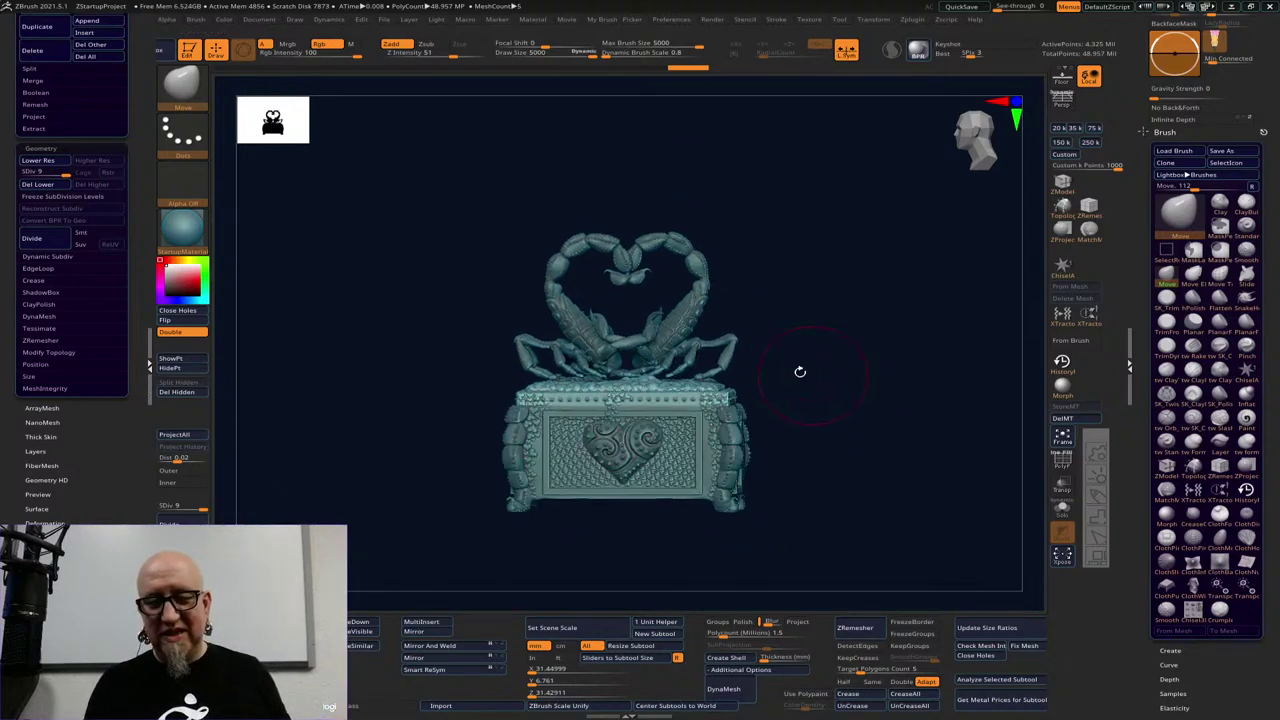
key(w)
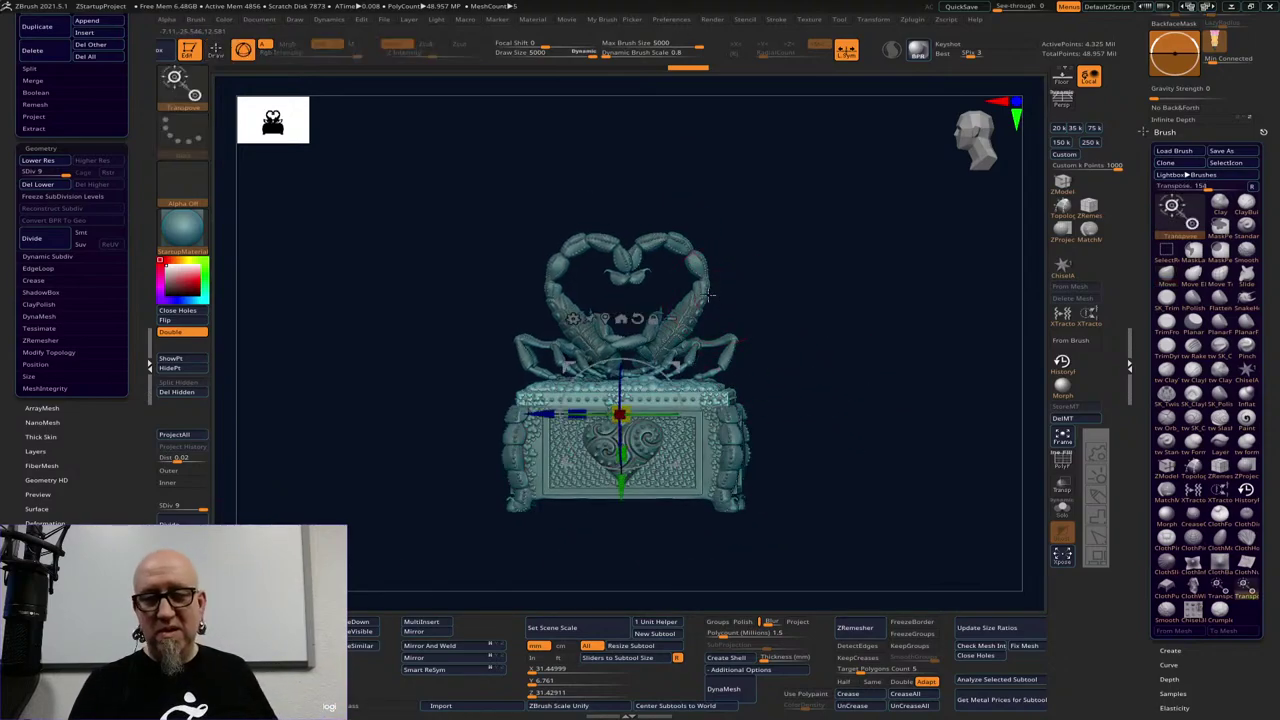
click(573, 319)
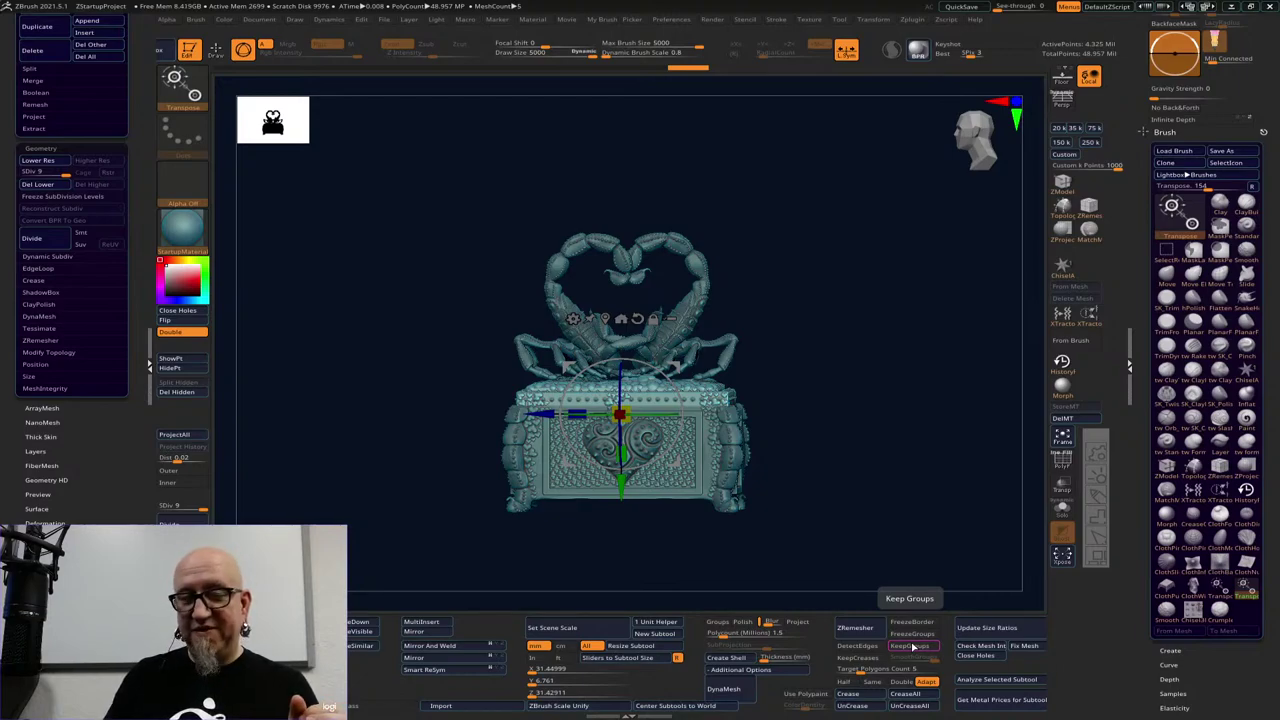
drag(93, 141, 93, 697)
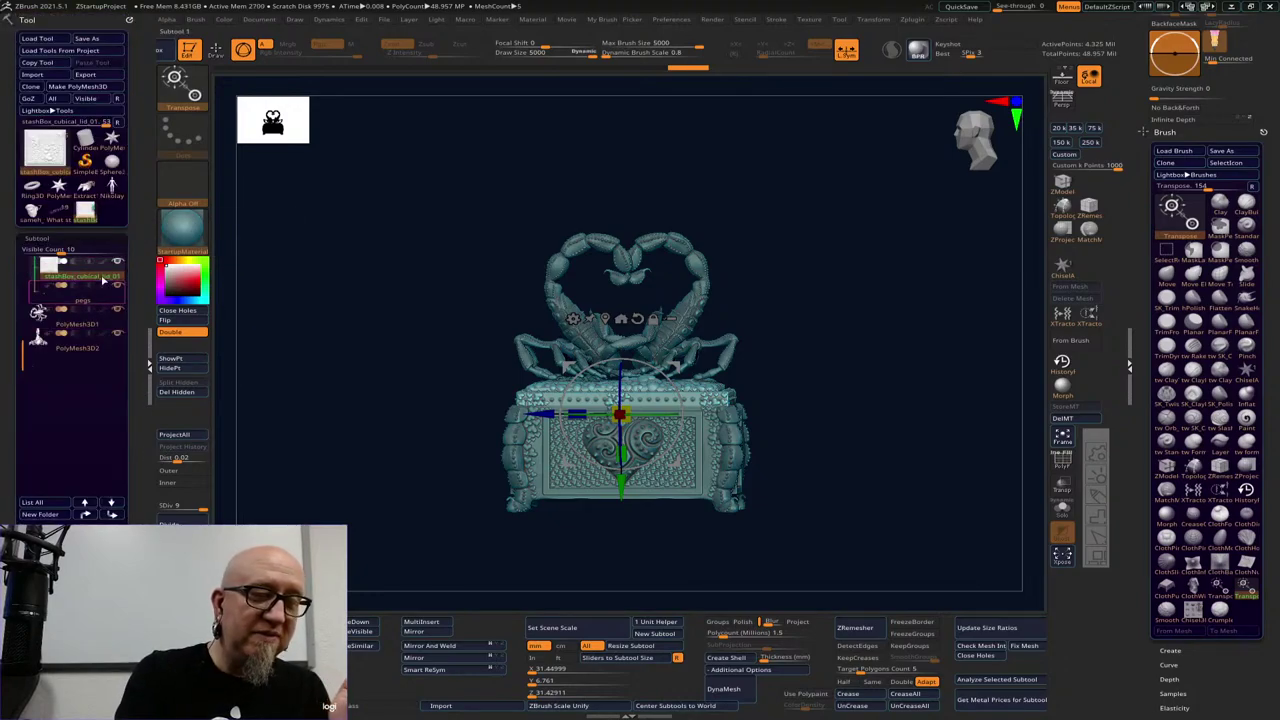
mouse_move(118, 263)
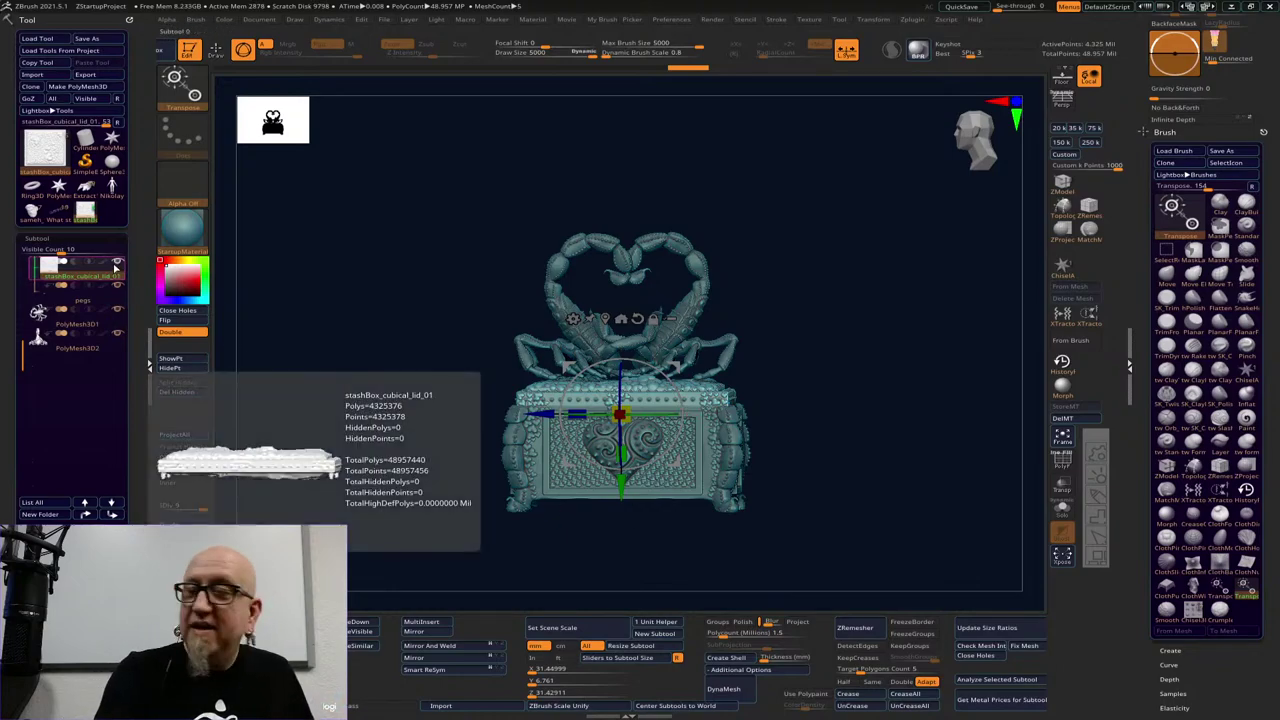
click(117, 262)
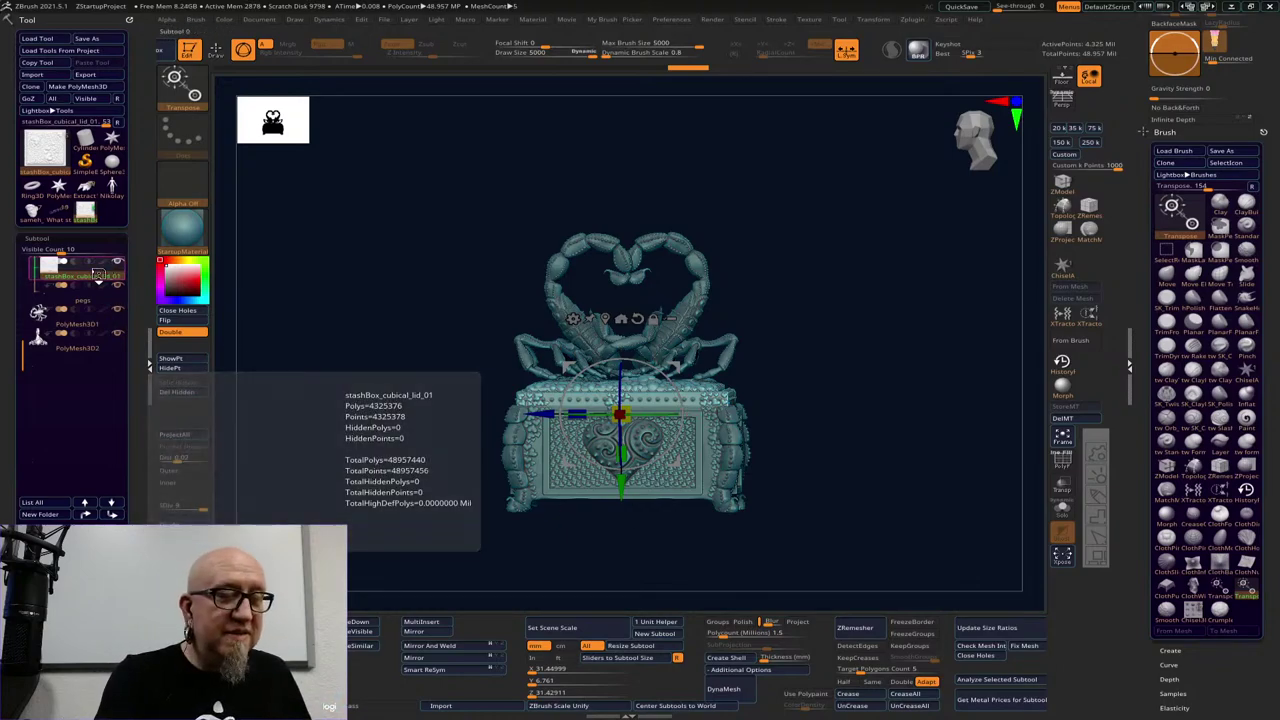
drag(854, 392, 836, 339)
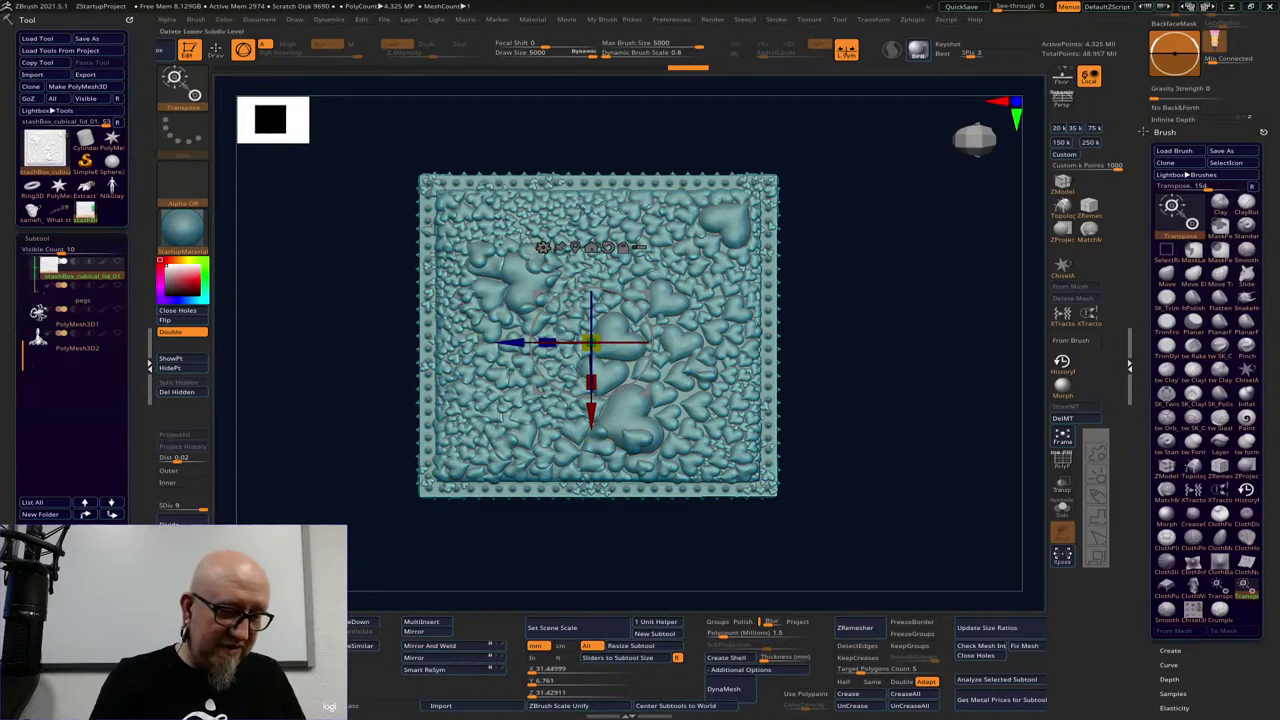
Lower the isolated lid by three subdivision levels
key(shift+d)
key(shift+d)
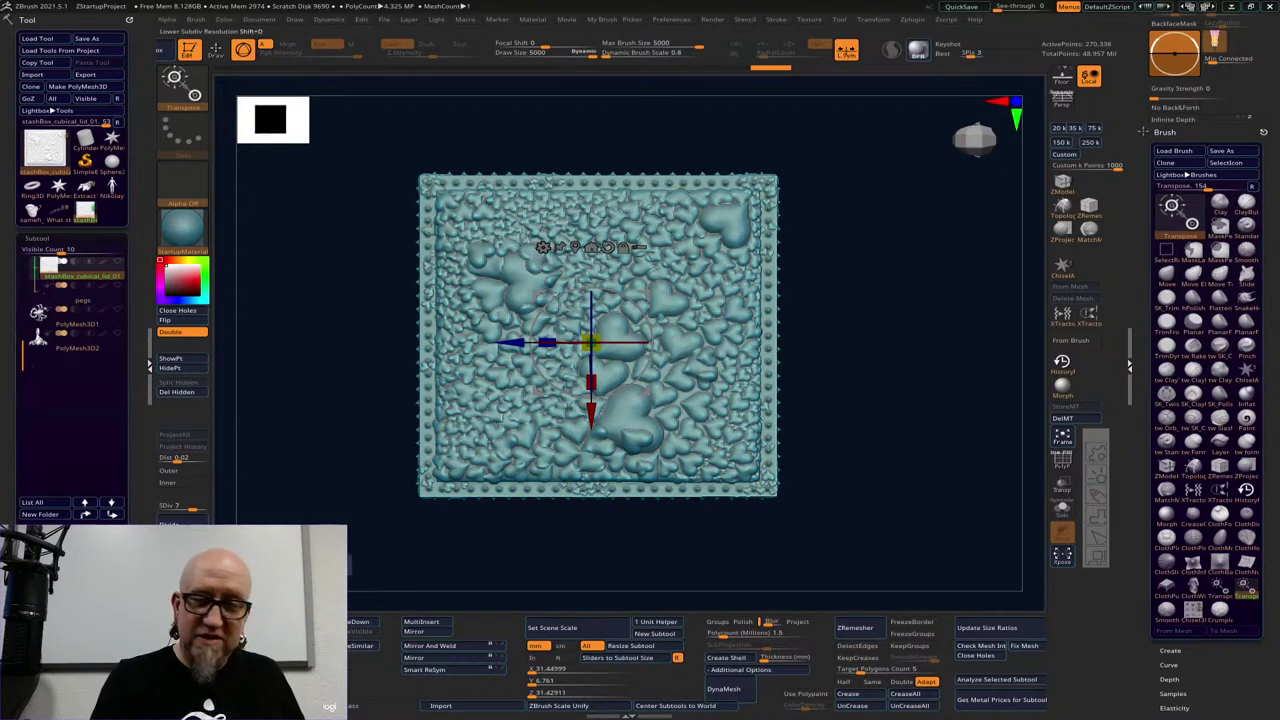
key(shift+d)
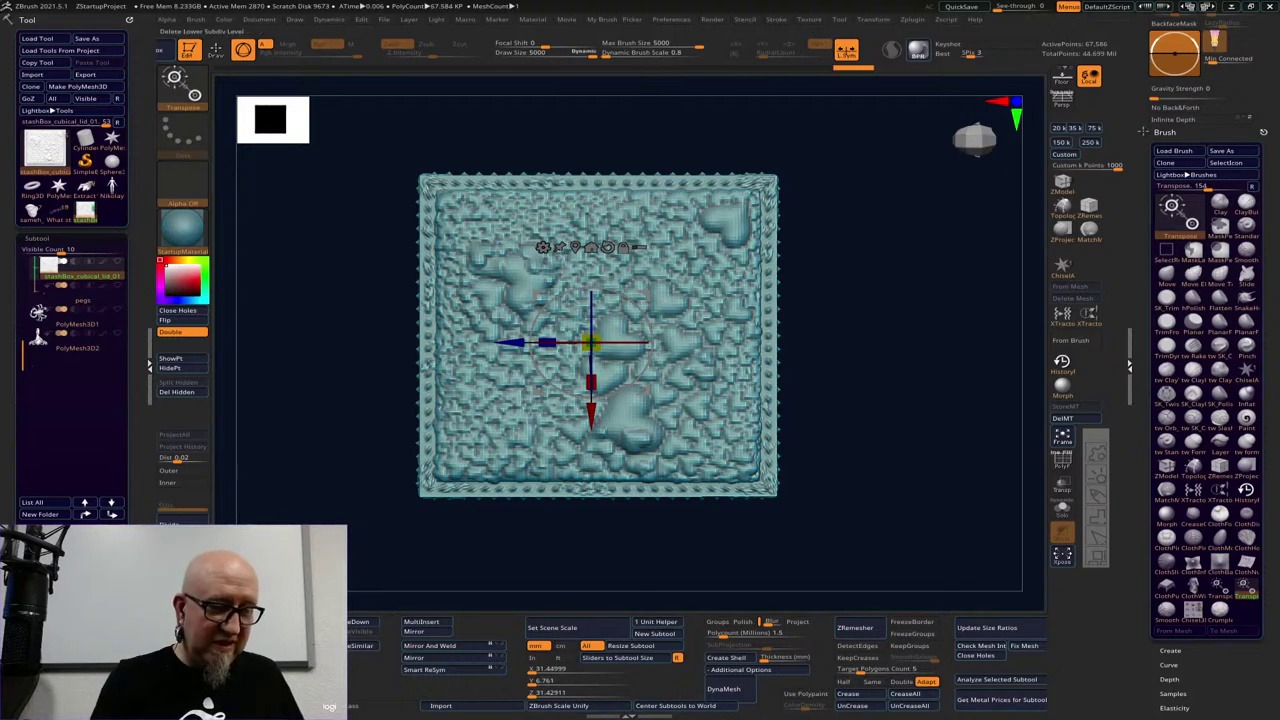
Apply the Remesh By ZRemesher deformer to the lid, display its polyframe, and remesh it by enlarging the polygon count cone
click(541, 247)
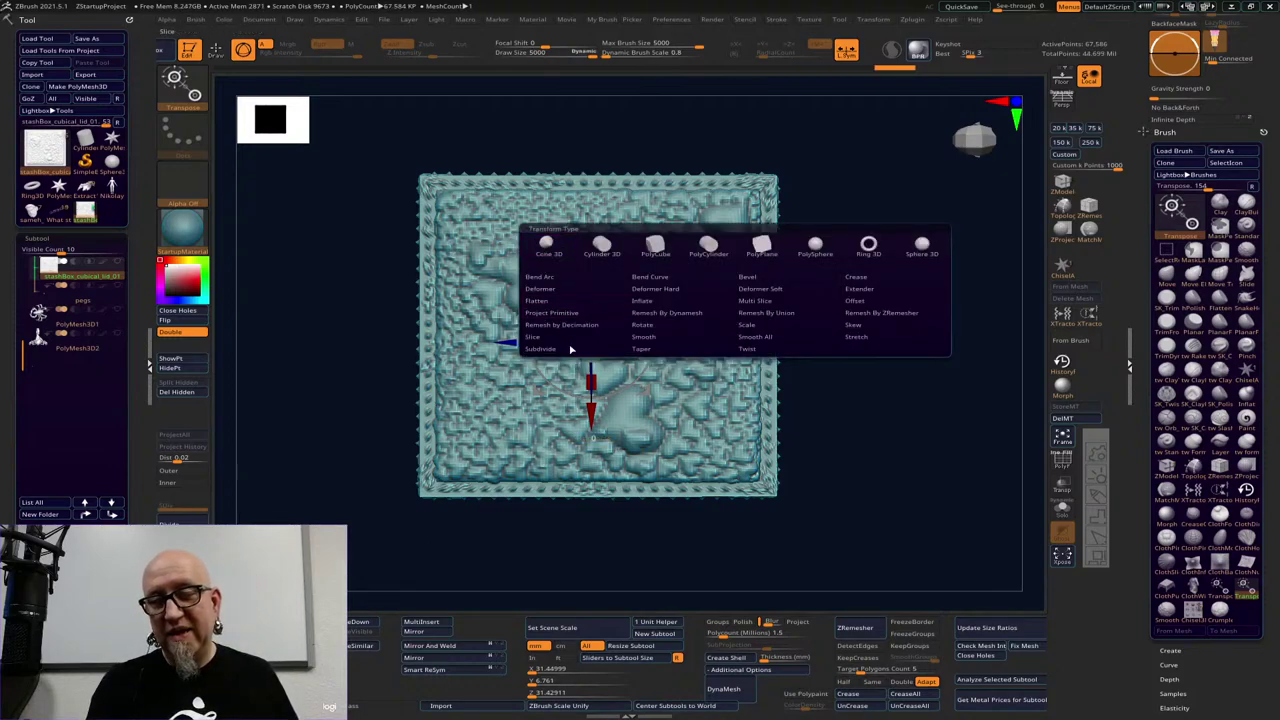
click(899, 313)
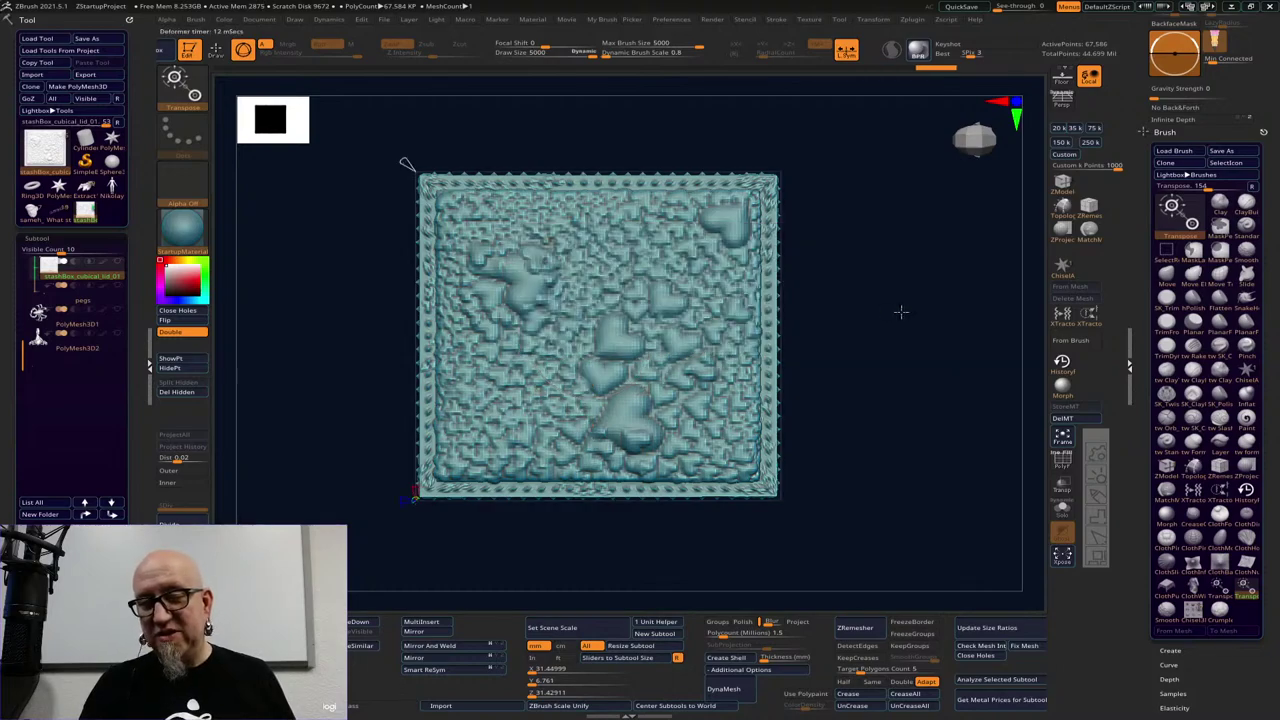
ctrl+right_drag(903, 397, 817, 334)
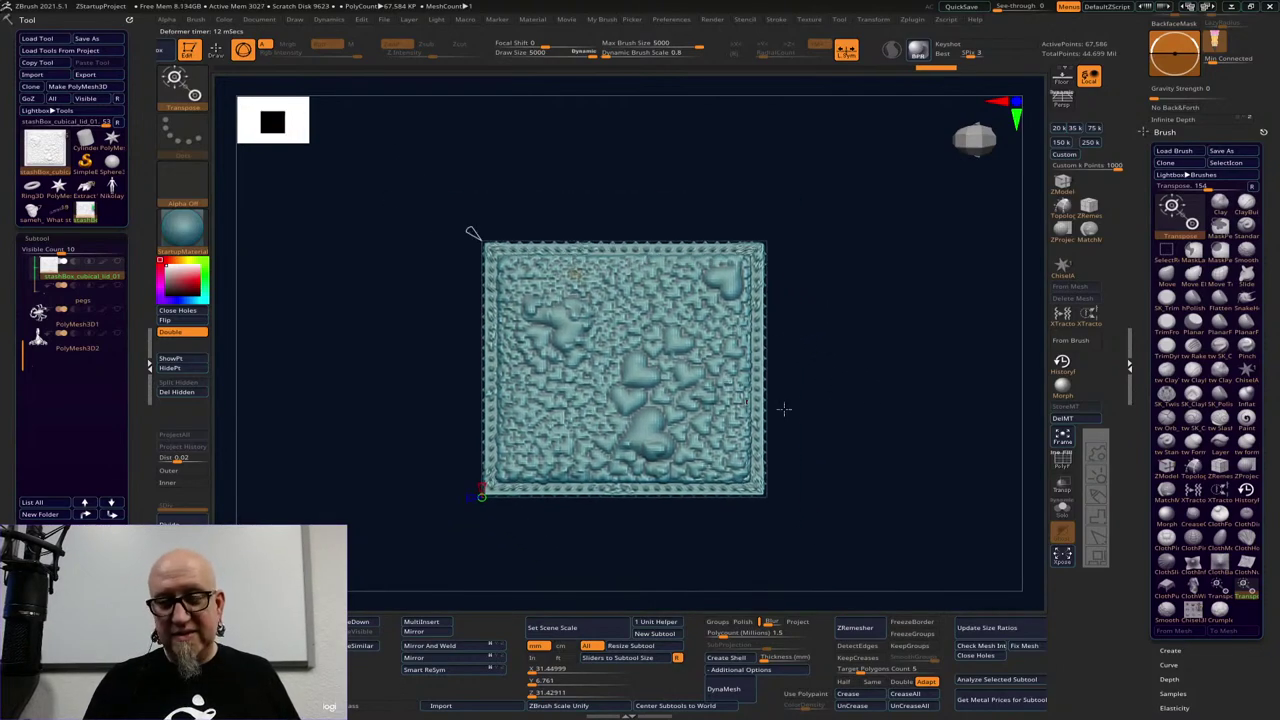
click(1062, 460)
drag(470, 232, 353, 128)
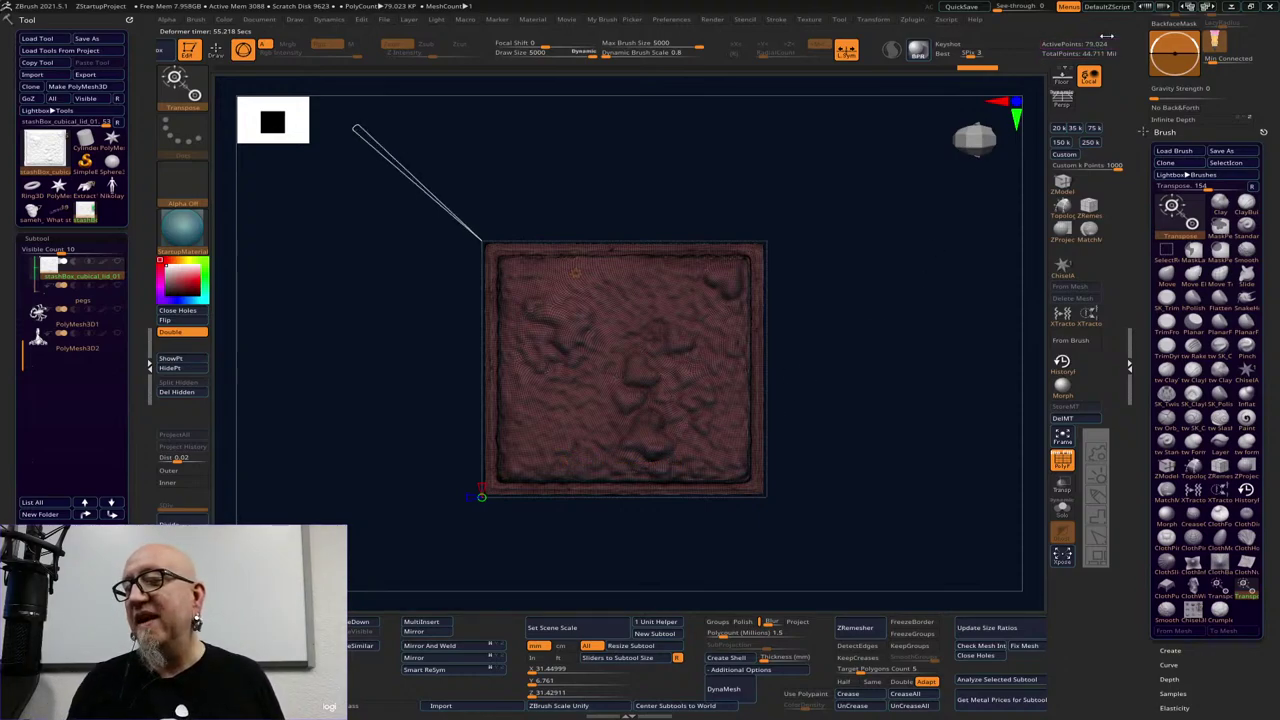
mouse_move(884, 332)
alt+mouse_down()
mouse_move(906, 326)
mouse_move(944, 376)
alt+mouse_up()
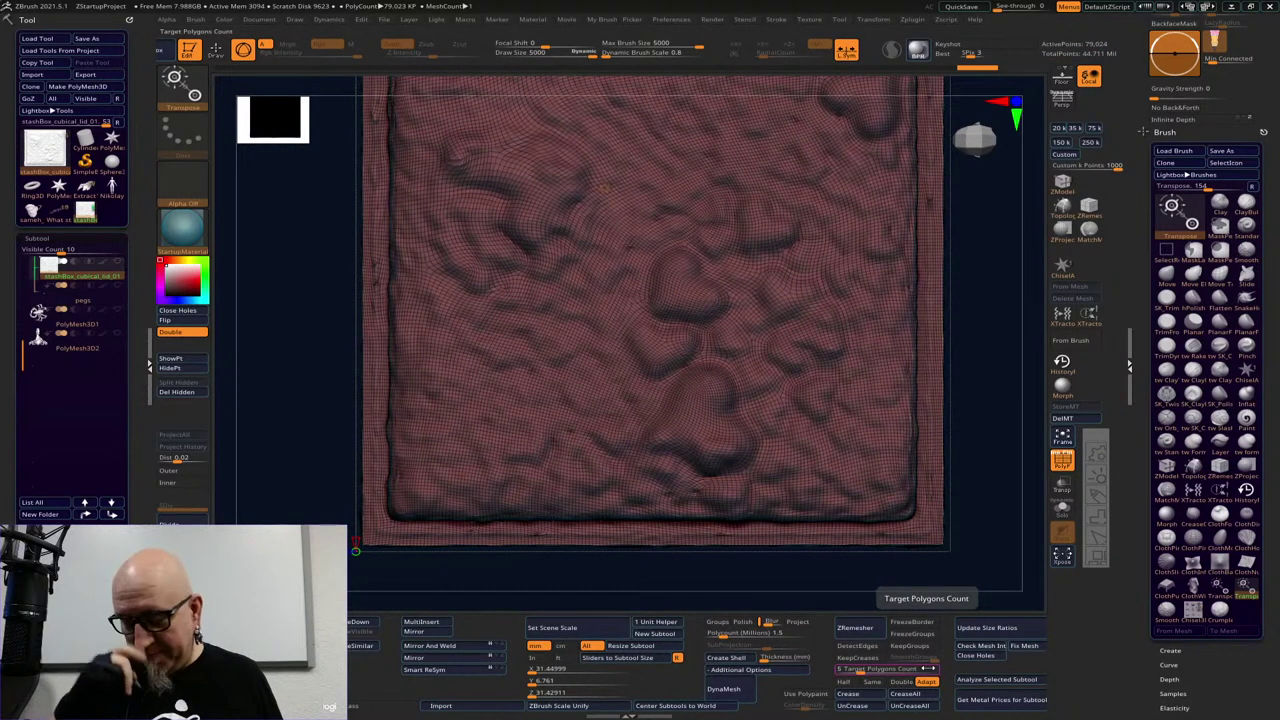
alt+drag(971, 520, 989, 541)
Try remeshing the lid with X symmetry and a smaller polygon count, and revert it to the original mesh
key(x)
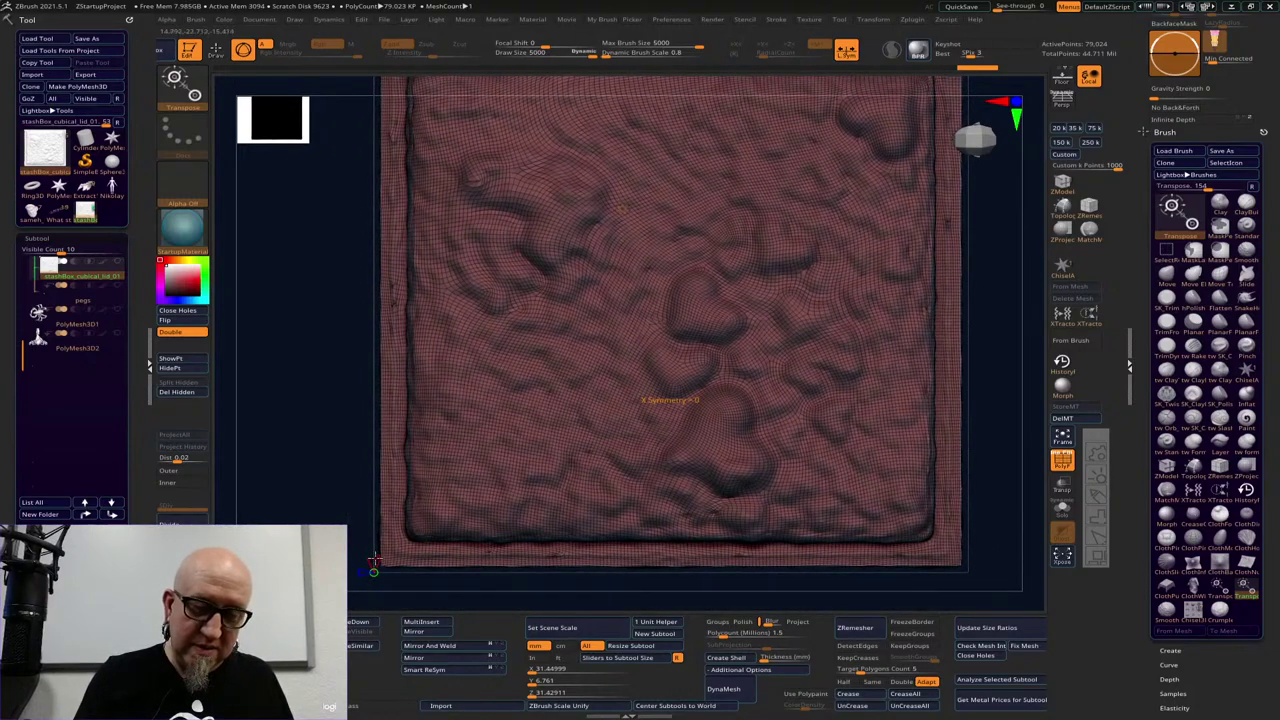
drag(375, 560, 371, 481)
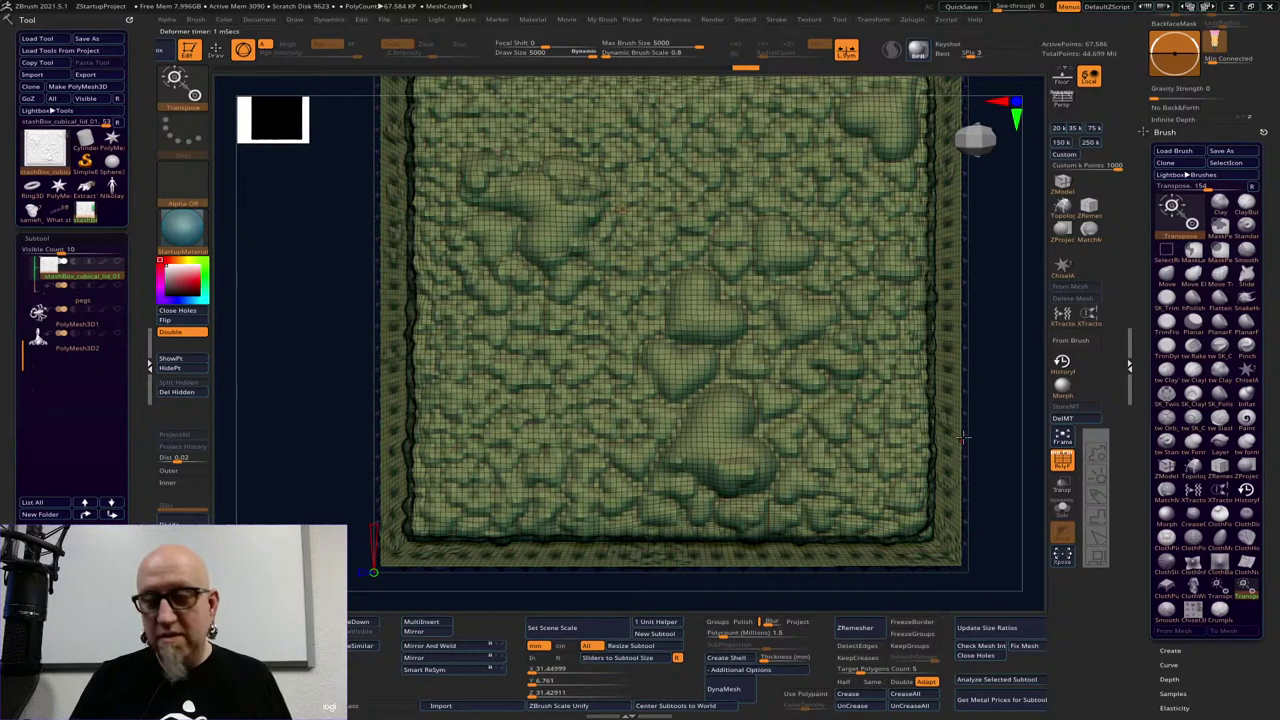
alt+drag(974, 426, 904, 418)
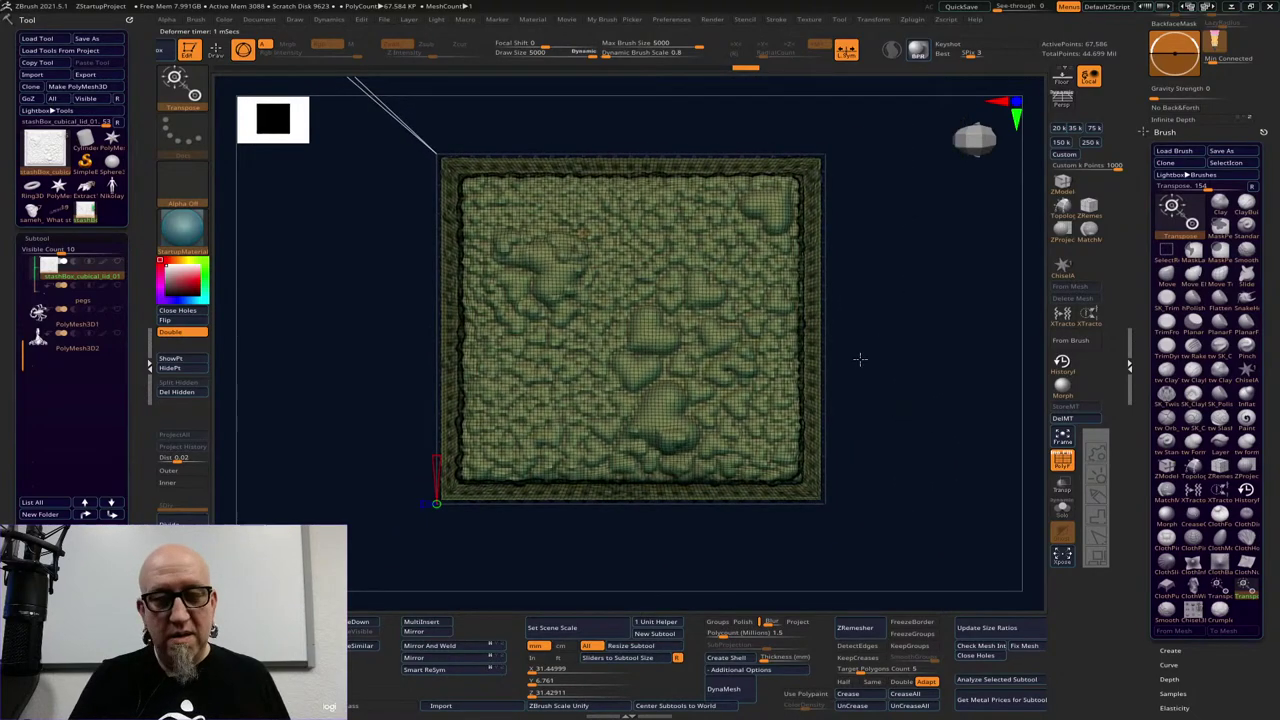
alt+drag(898, 356, 912, 454)
drag(329, 140, 386, 198)
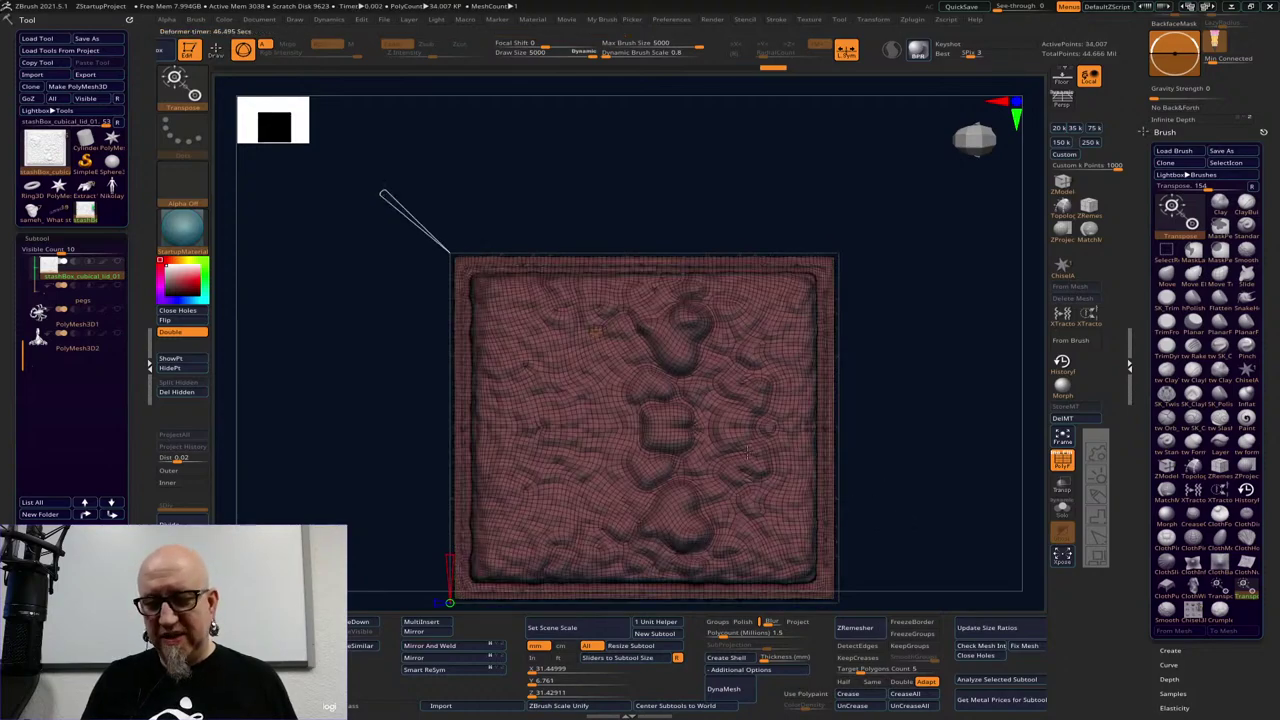
alt+drag(925, 474, 903, 386)
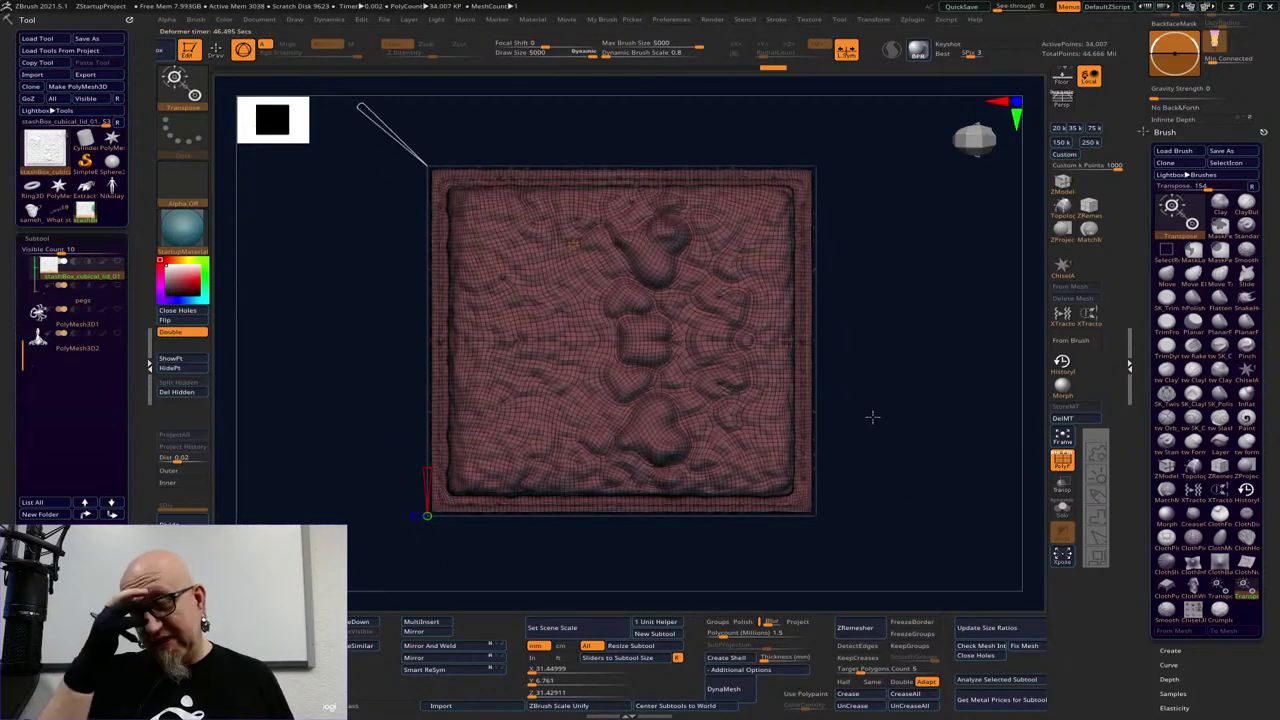
key(ctrl+z)
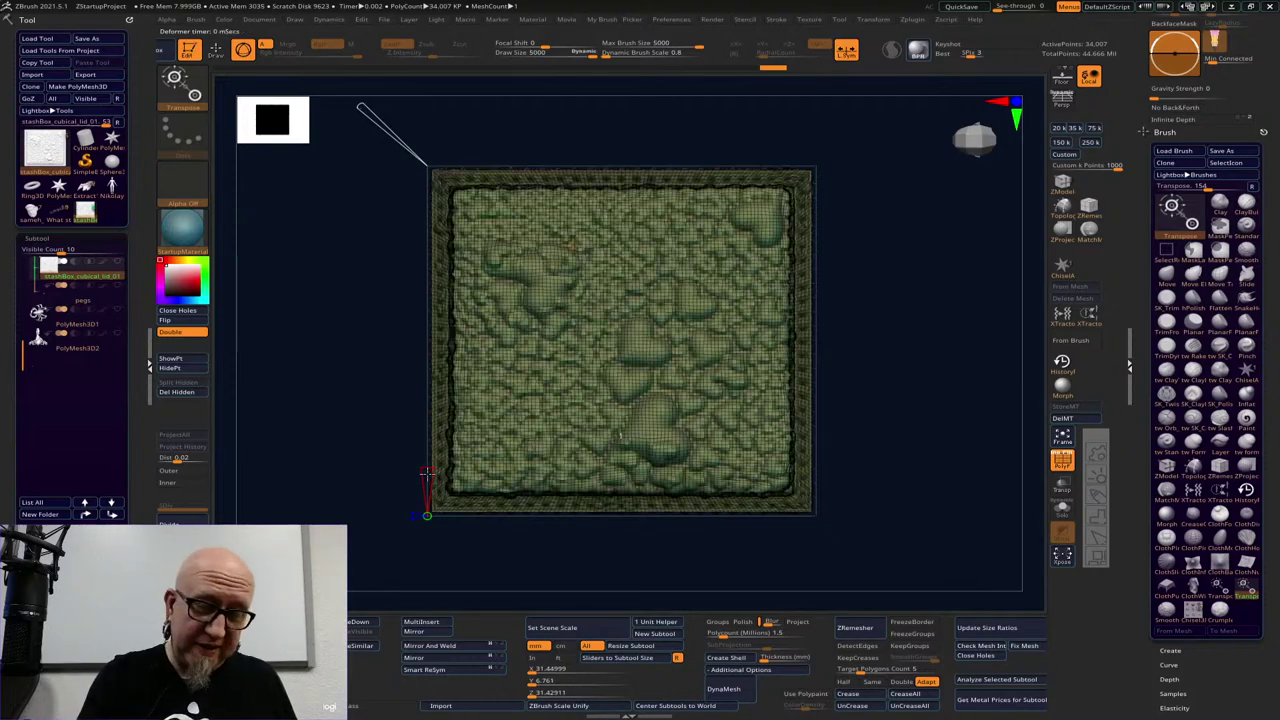
alt+drag(920, 494, 920, 510)
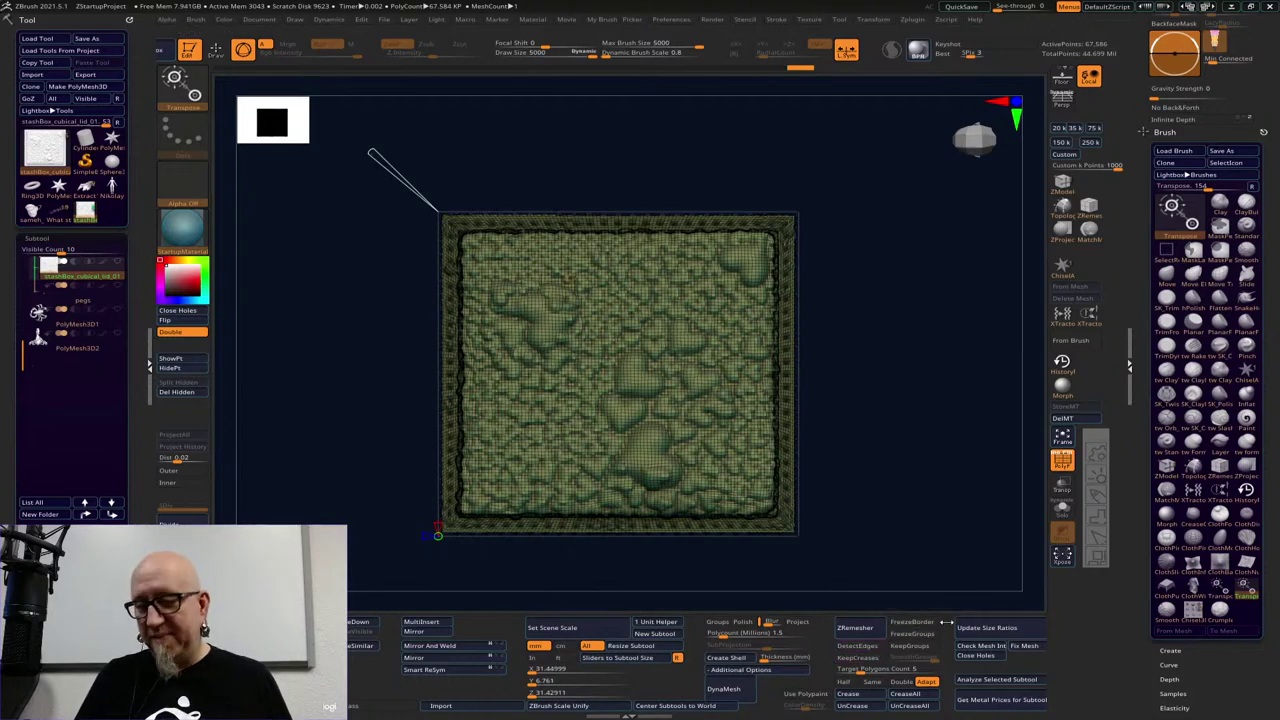
Try the KeepGroups and FreezeBorder options in the ZRemesher settings and turn them off again
click(912, 645)
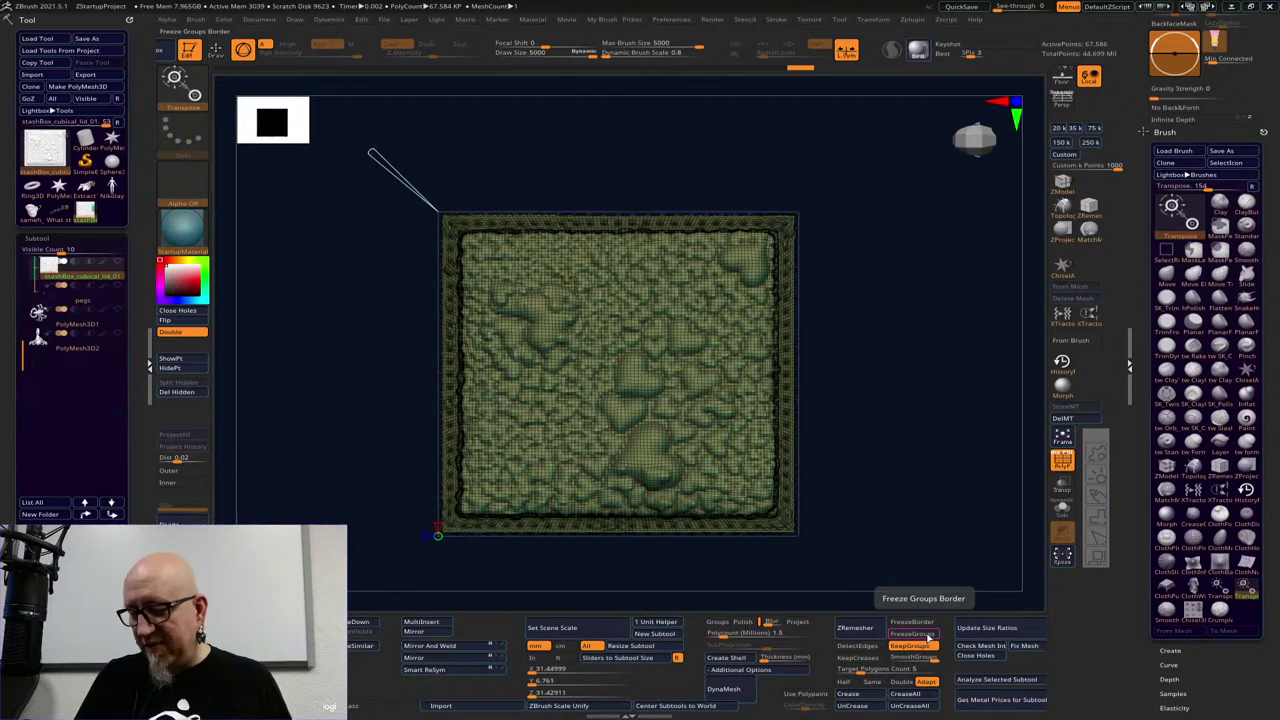
click(927, 634)
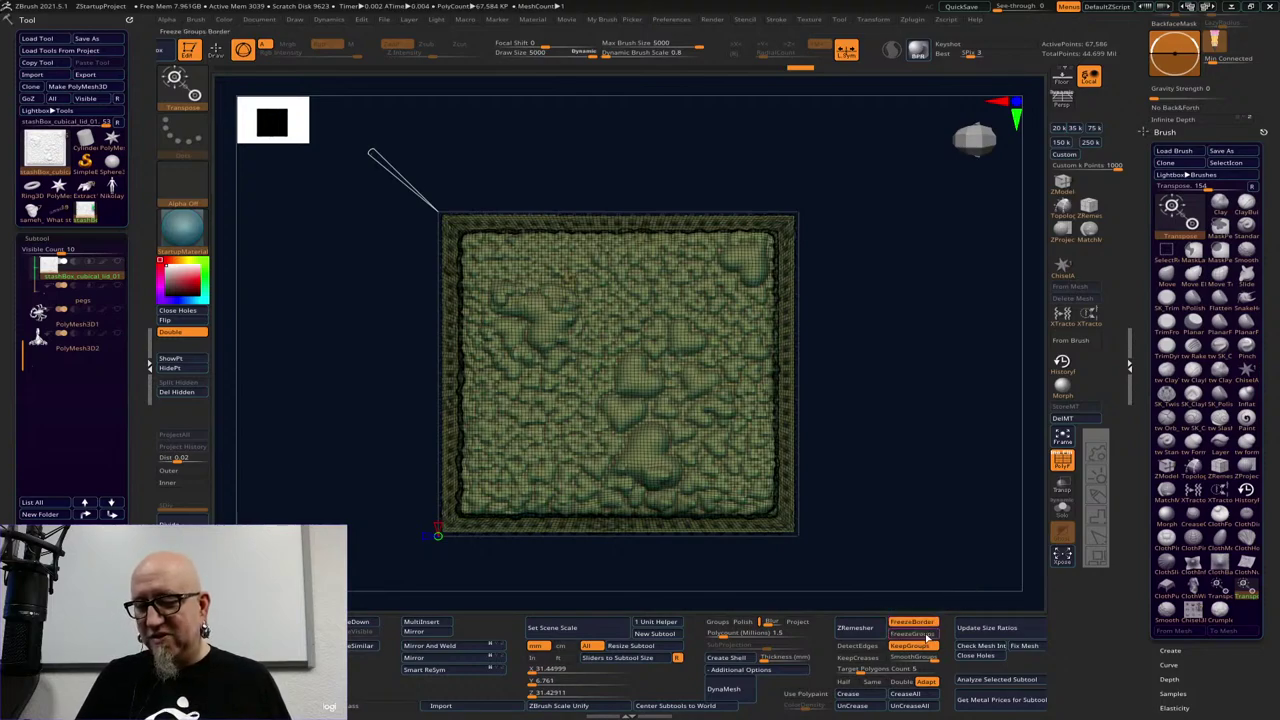
click(925, 648)
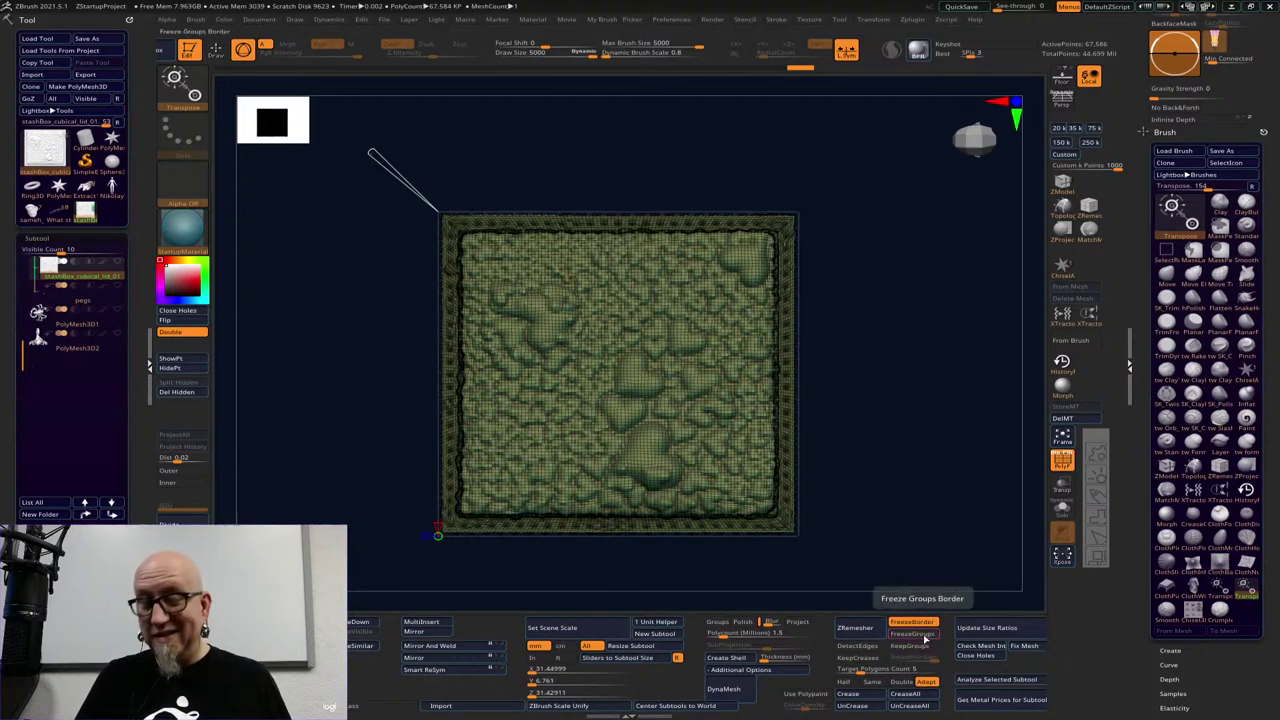
click(925, 626)
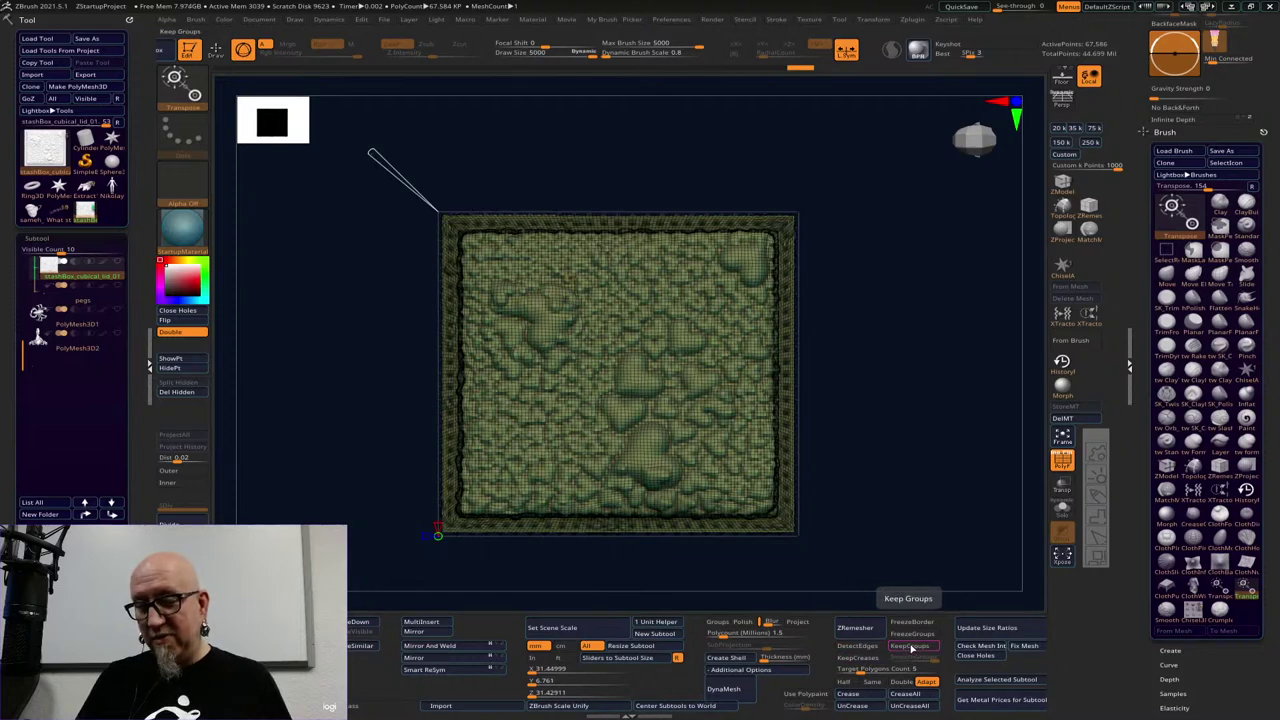
Turn off ZRemesher's adaptive density and remesh the lid again with the deformer's polygon count cone
click(932, 683)
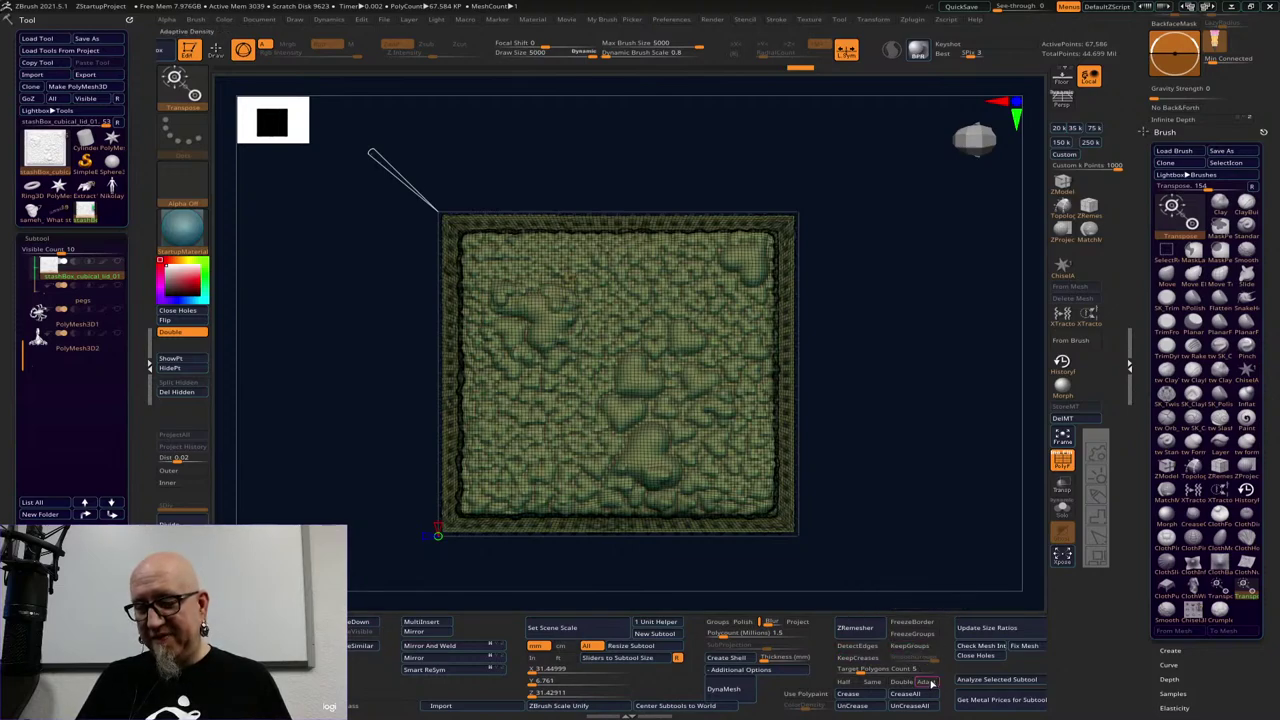
click(932, 683)
click(933, 684)
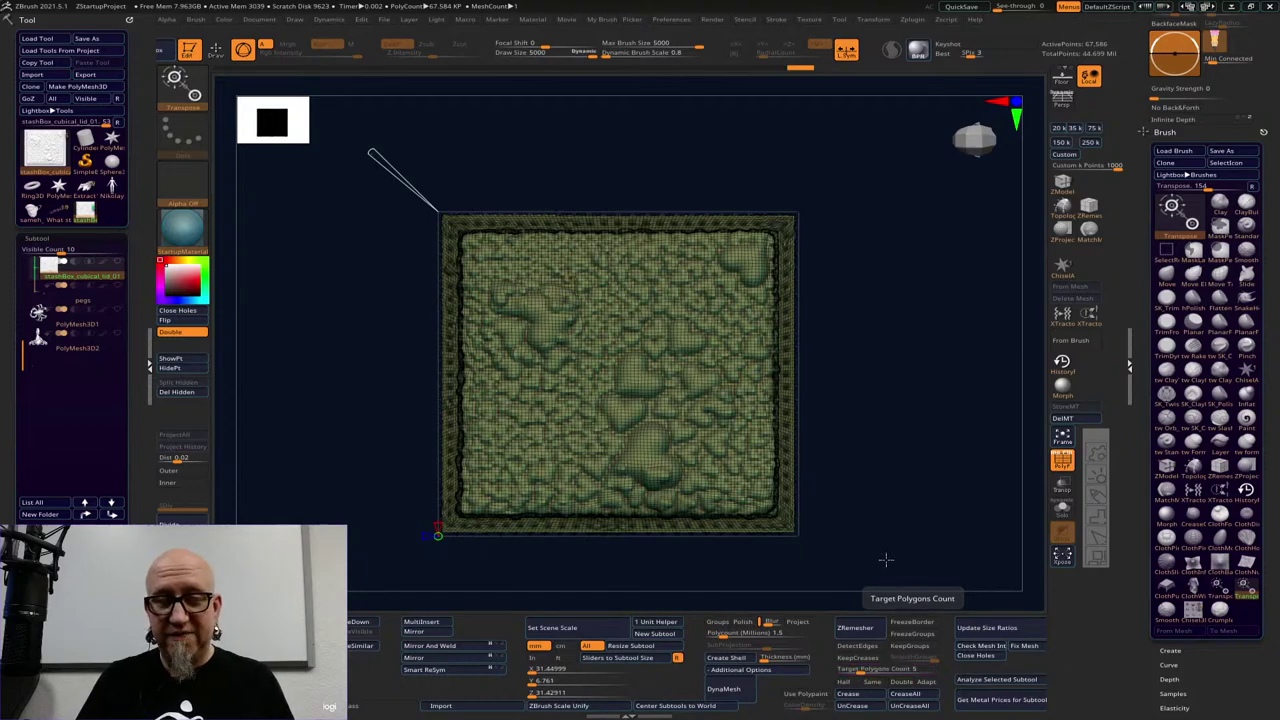
key(super)
mouse_move(921, 484)
mouse_down()
mouse_move(906, 466)
mouse_move(898, 476)
mouse_up()
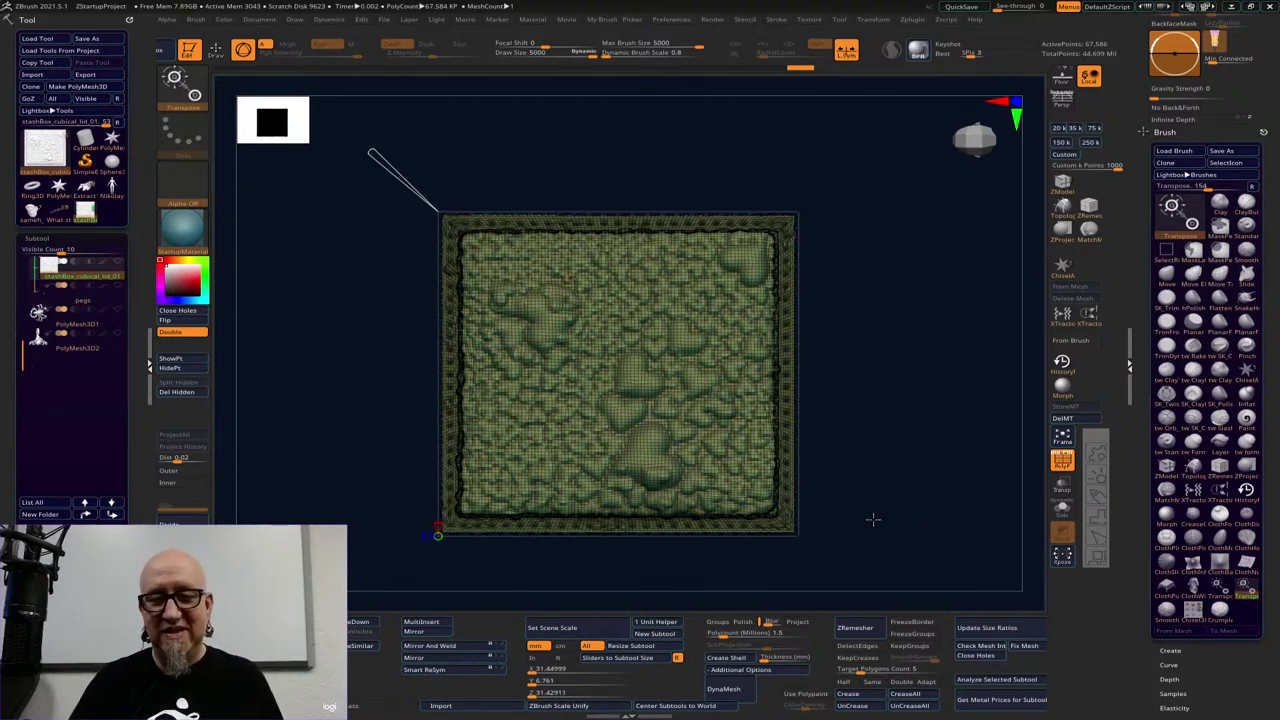
drag(873, 519, 908, 486)
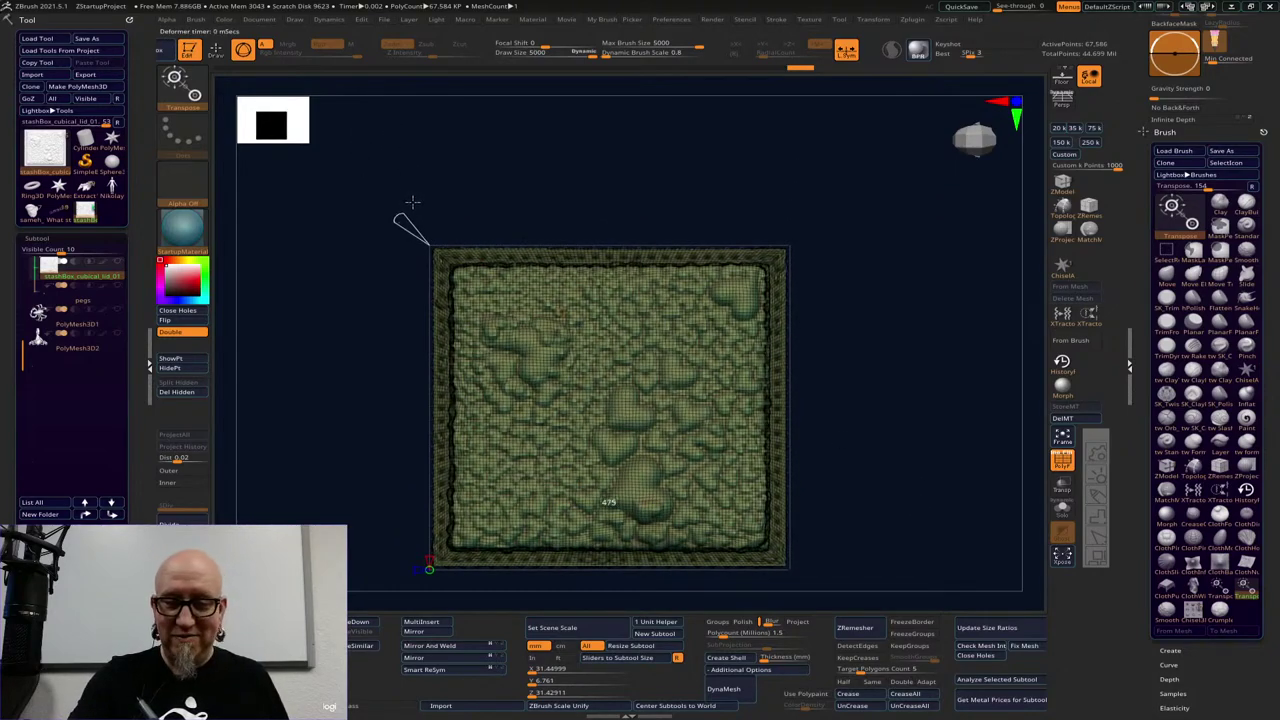
drag(413, 202, 404, 193)
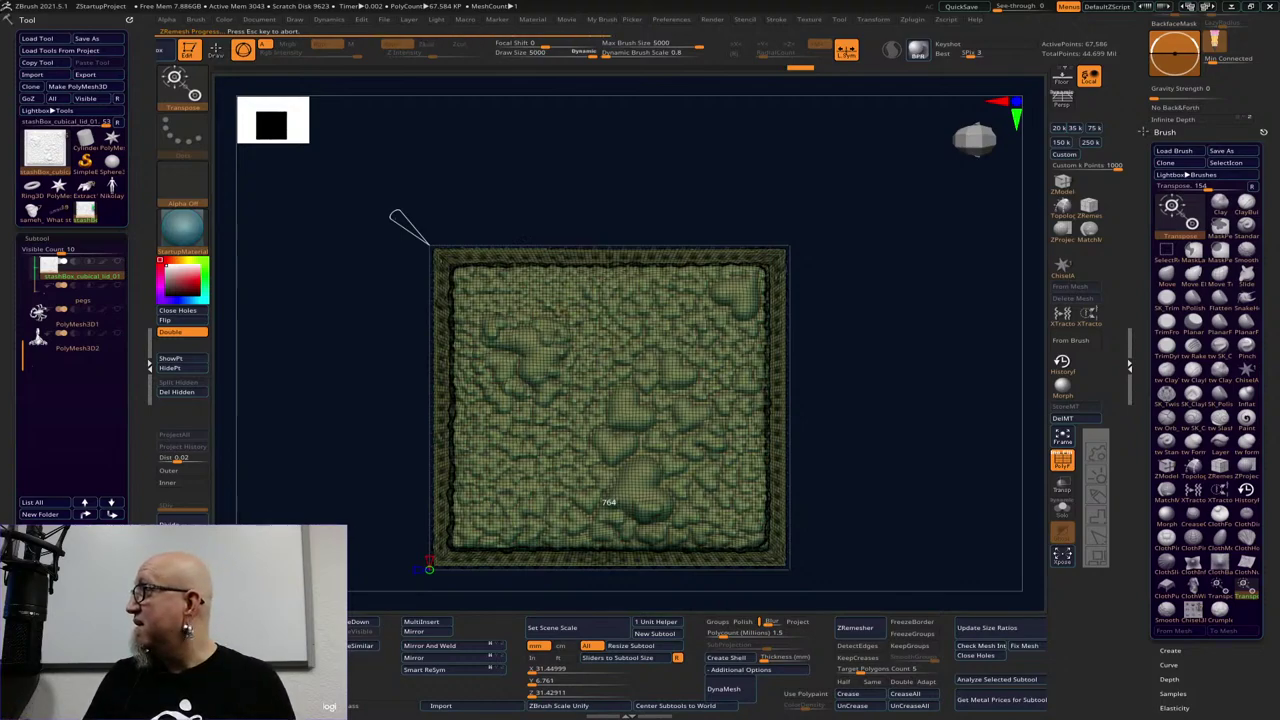
Check the live stream status in OBS, return to ZBrush, and examine the topology of the remeshed lid
key(alt+Tab)
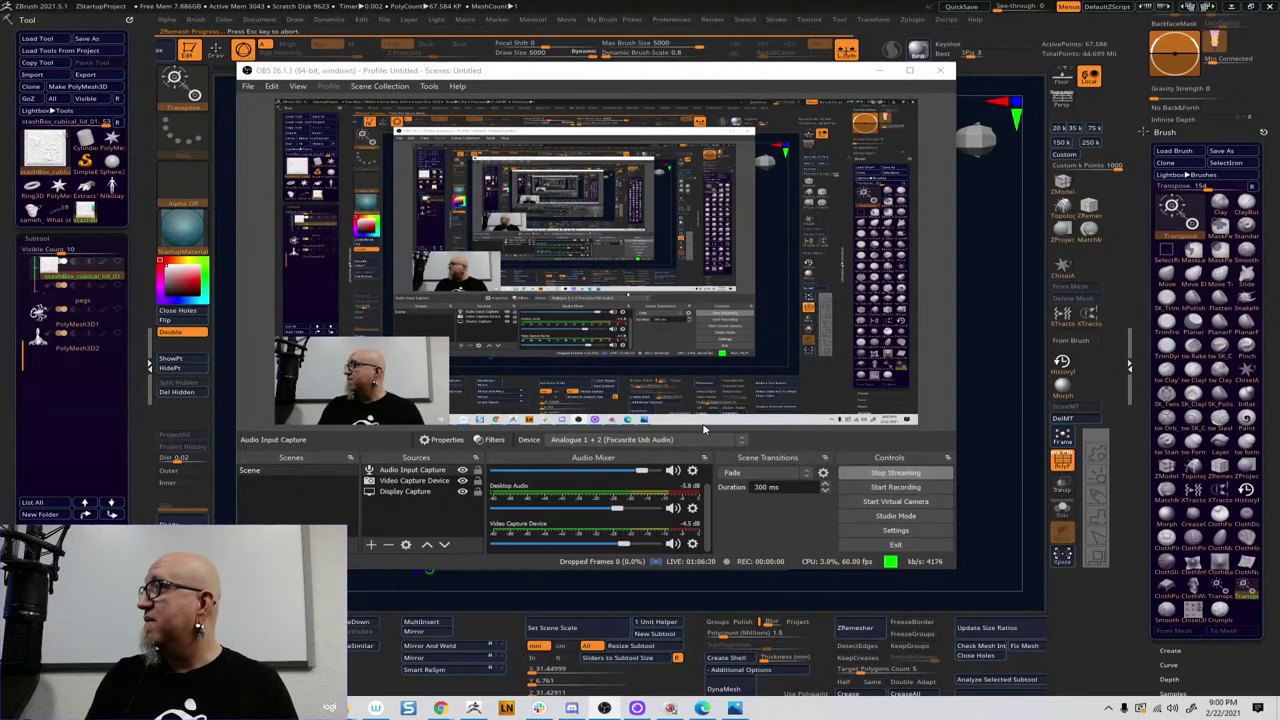
click(969, 448)
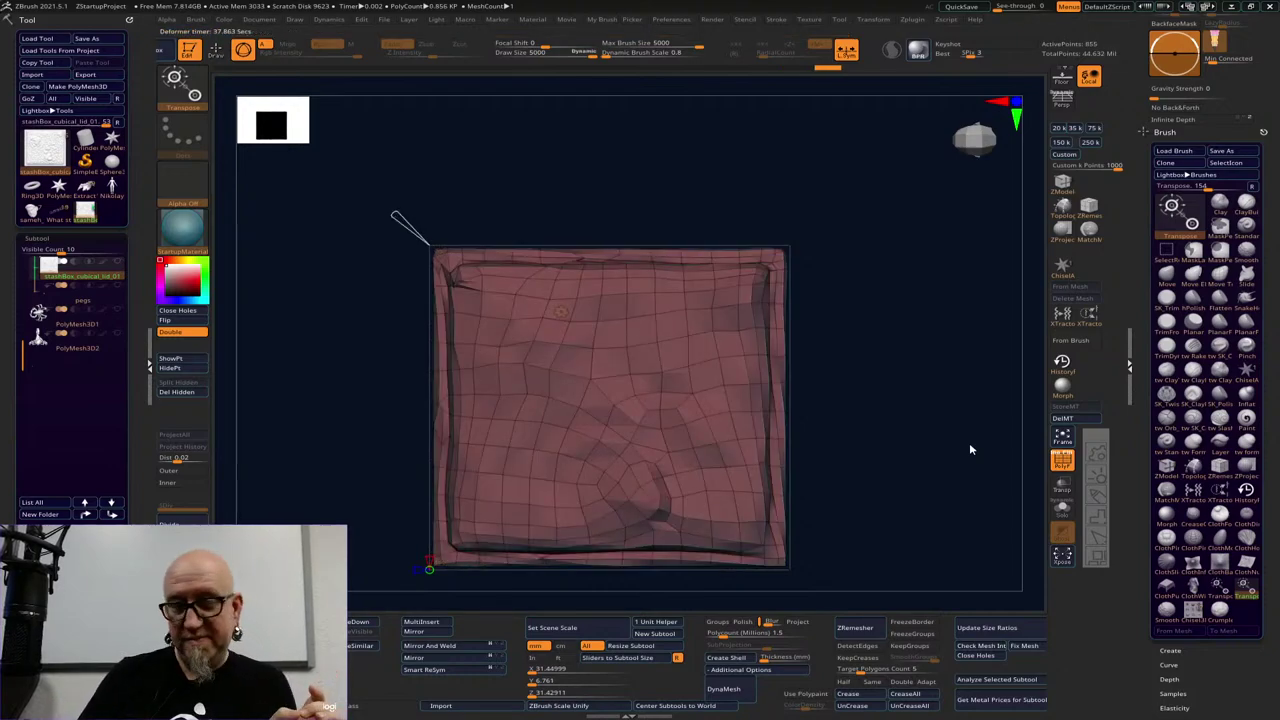
mouse_move(895, 507)
mouse_down()
mouse_move(903, 520)
mouse_move(805, 522)
mouse_move(911, 515)
mouse_up()
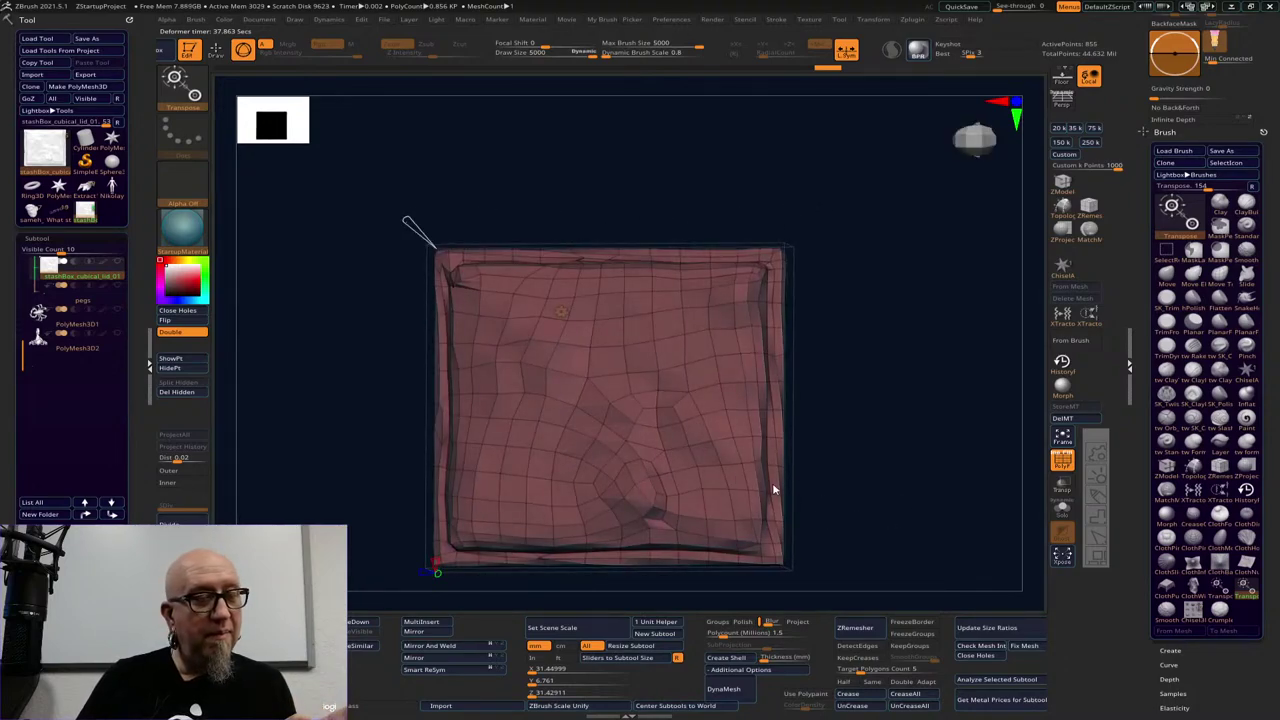
Switch the active tool to the PolyMesh3D star and frame it in the canvas
click(59, 189)
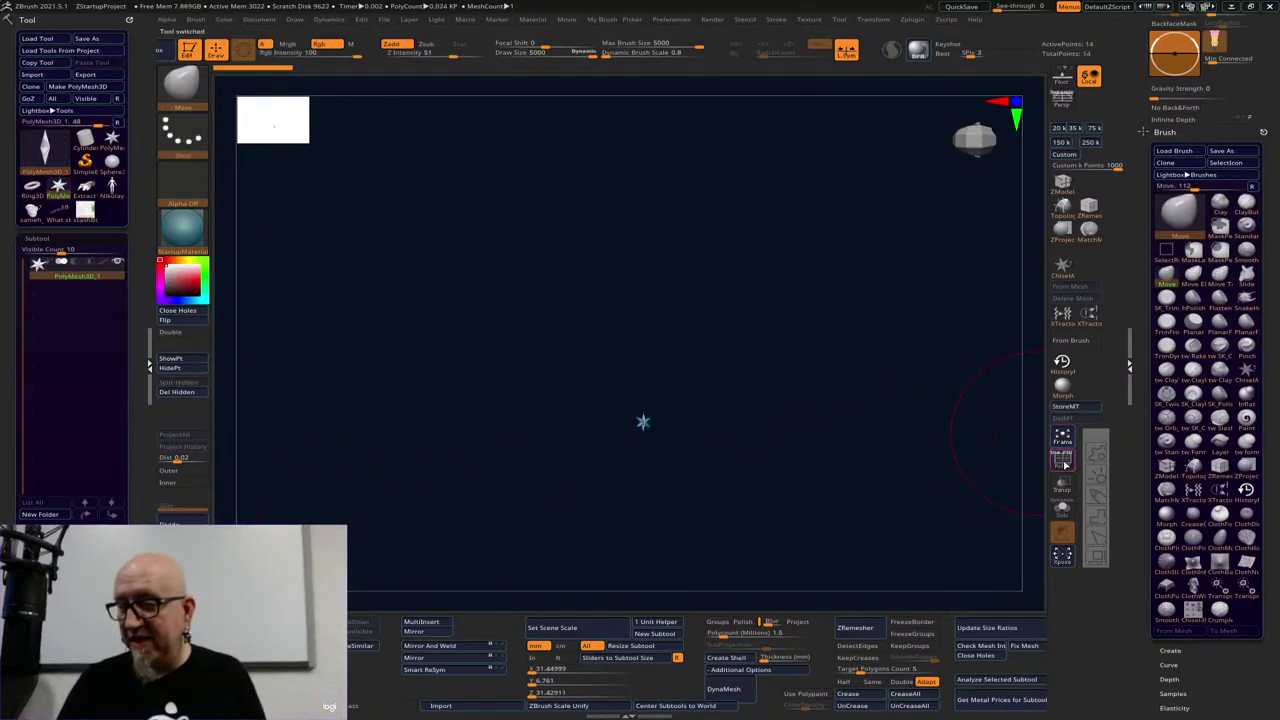
key(f)
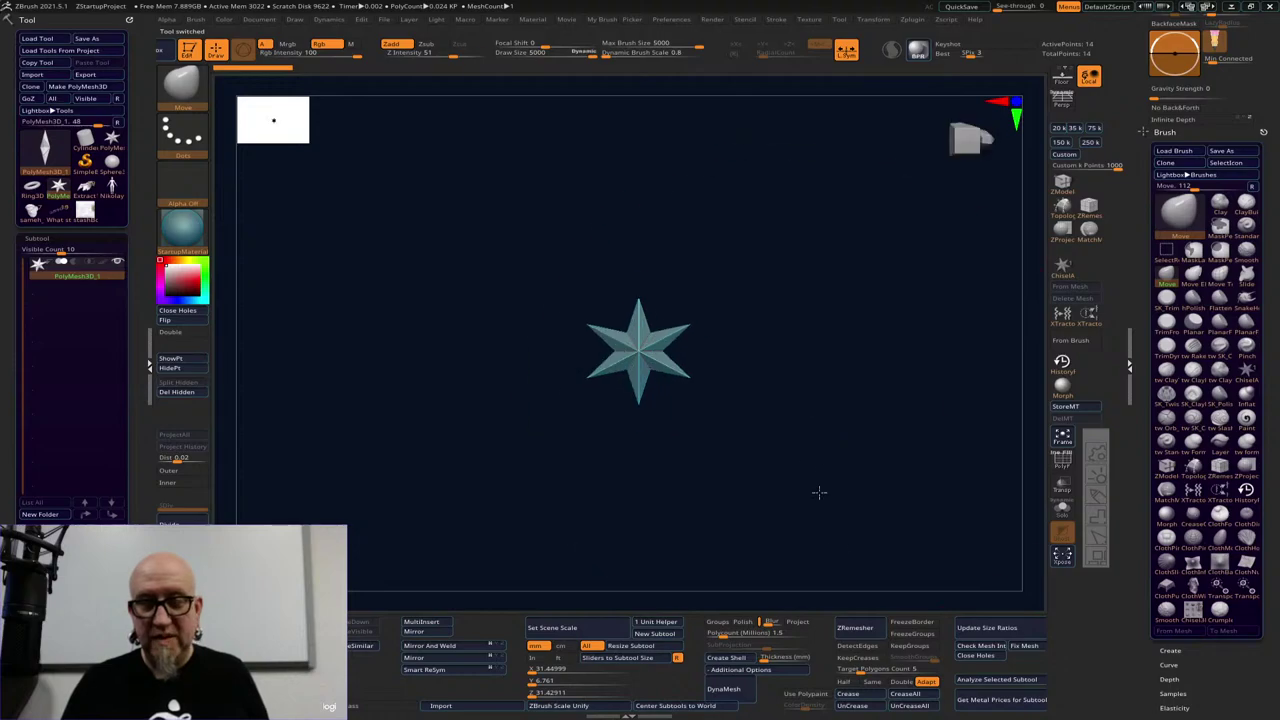
Replace the star with a cube primitive divided into a 4 by 4 grid per face, and display its polyframe
ctrl+right_drag(819, 492, 831, 478)
key(w)
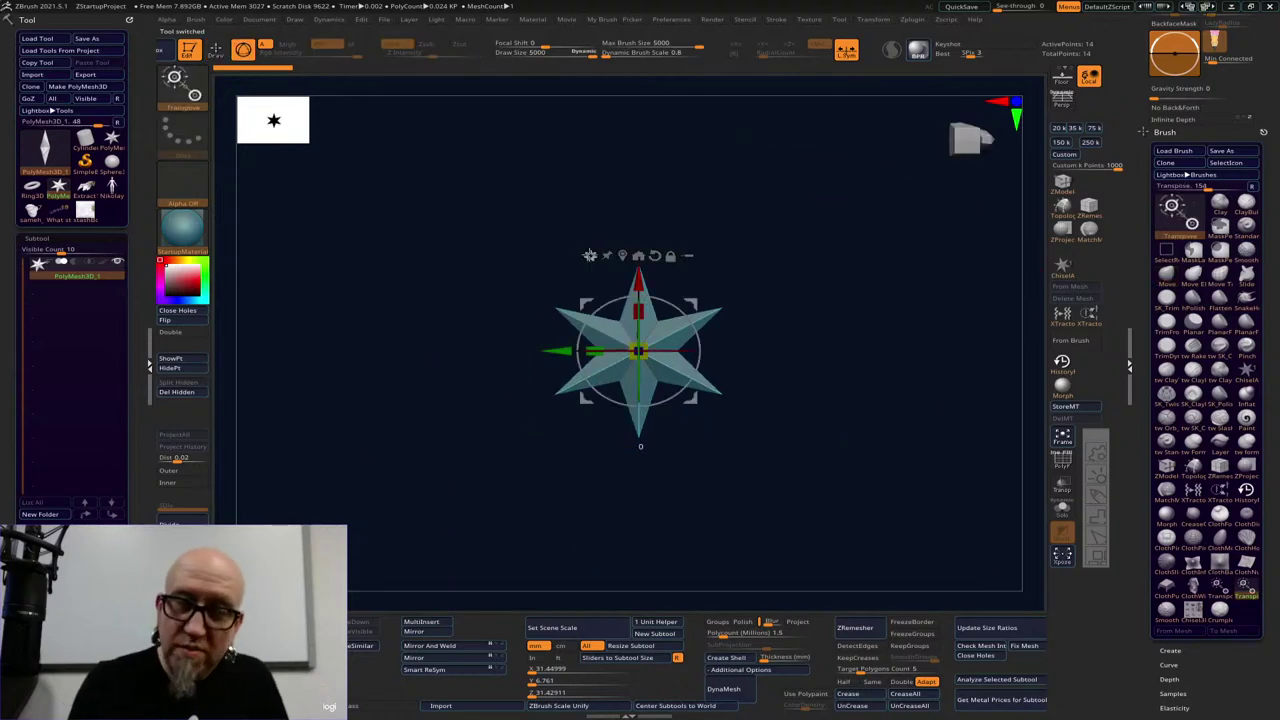
click(590, 255)
click(808, 256)
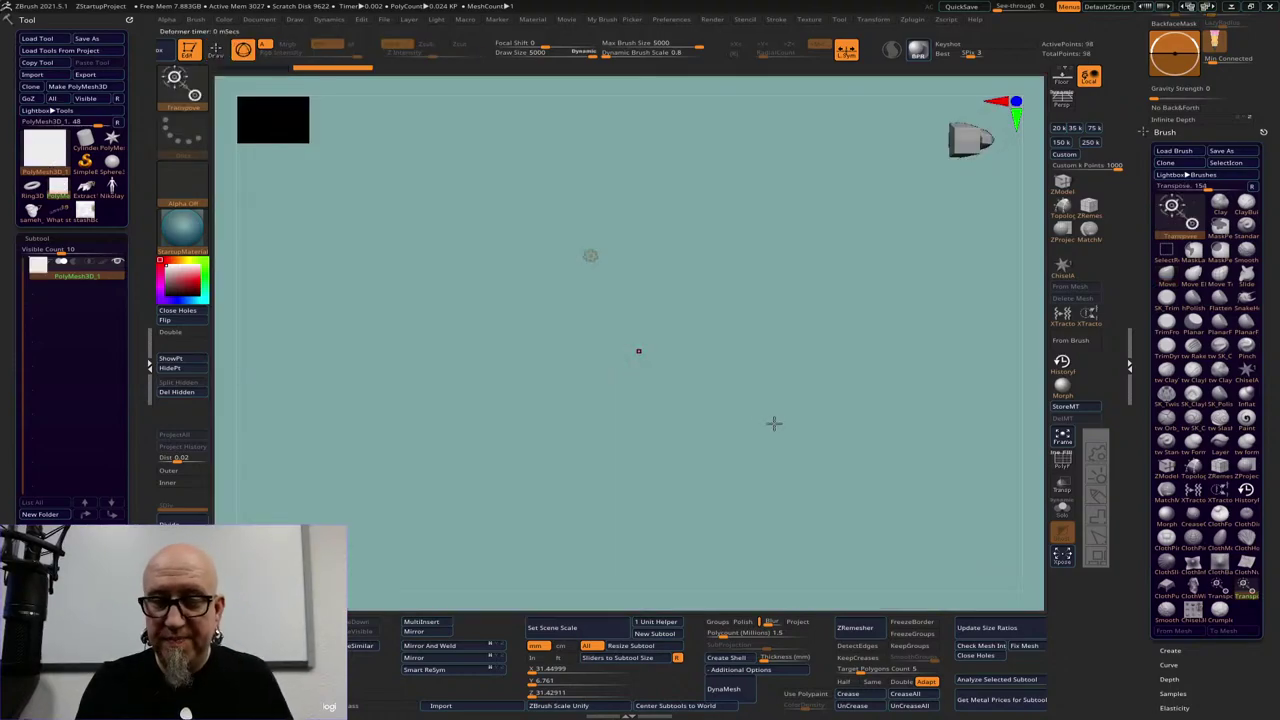
click(1062, 438)
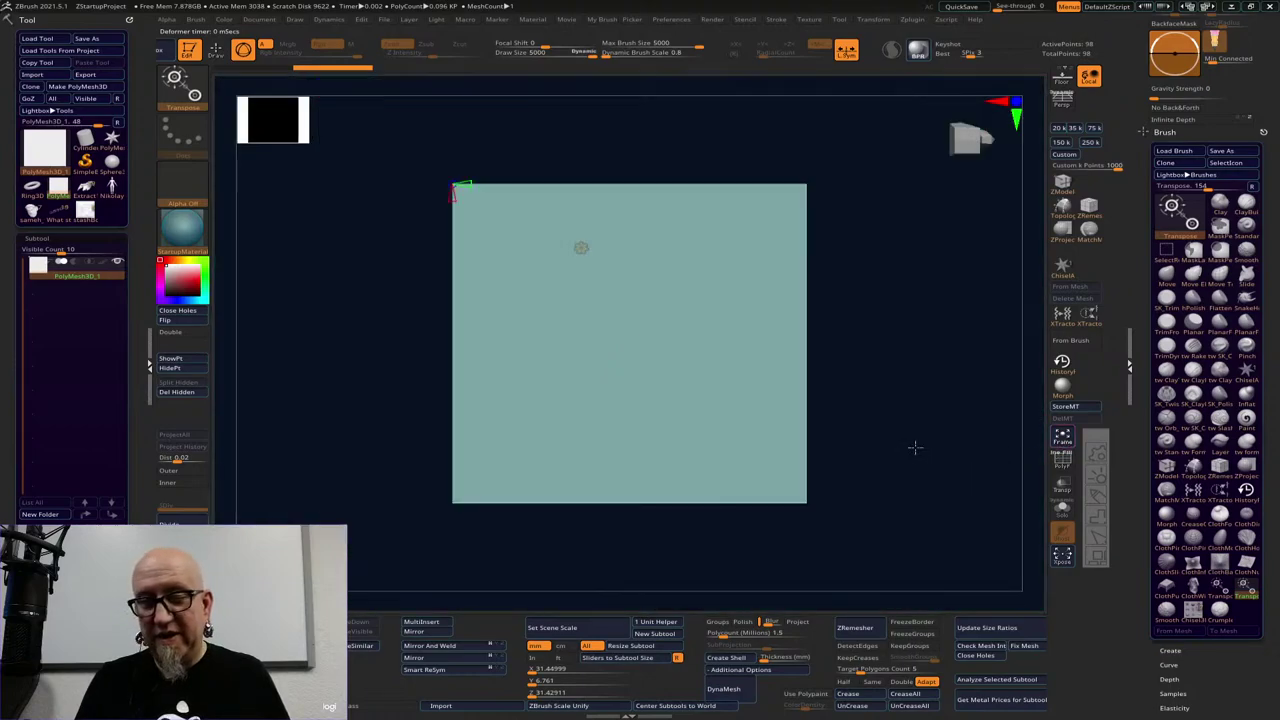
click(1063, 458)
drag(818, 235, 831, 357)
key(w)
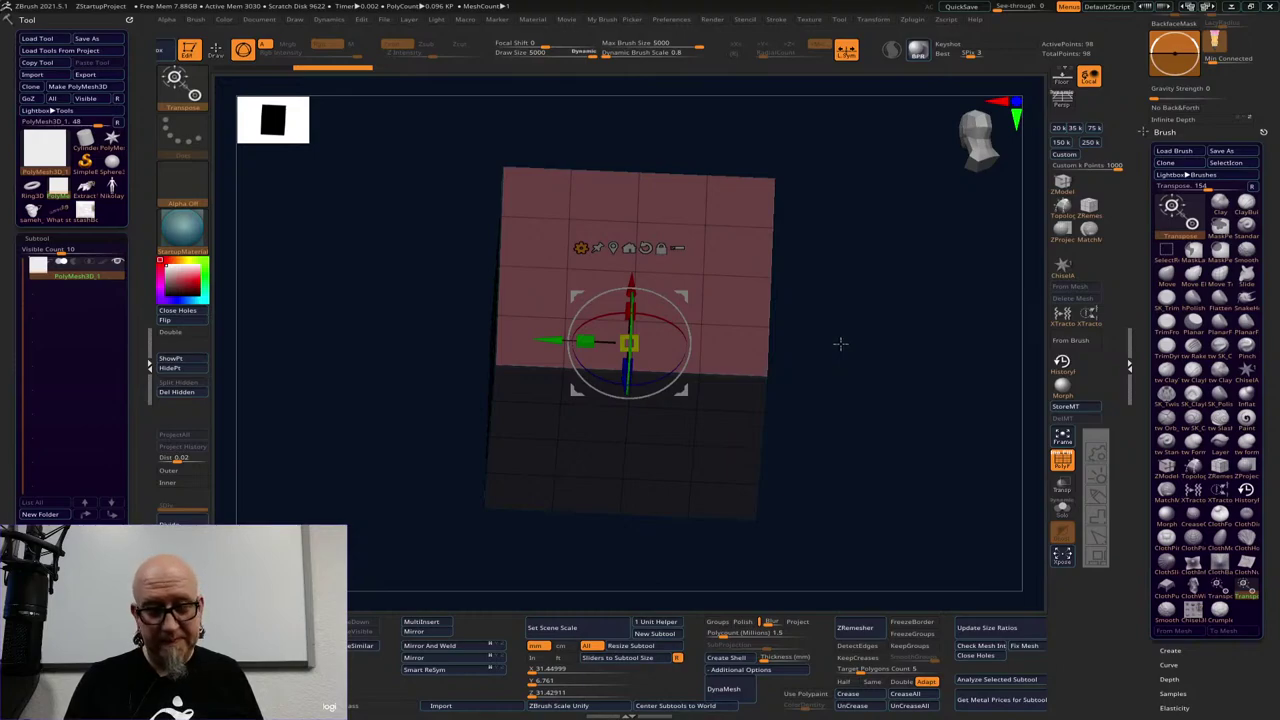
key(q)
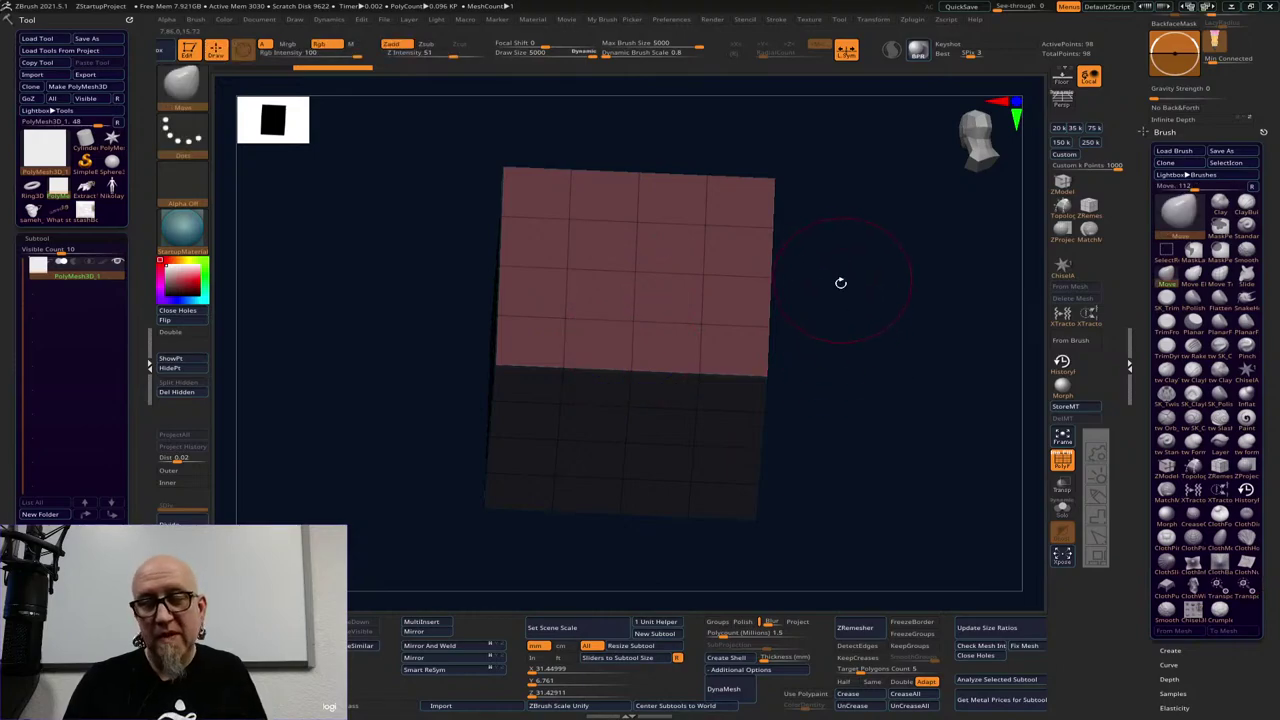
With the ZModeler brush at a draw size of about 1495, QMesh the four central polygons of one cube face inward as a pocket
drag(828, 290, 831, 352)
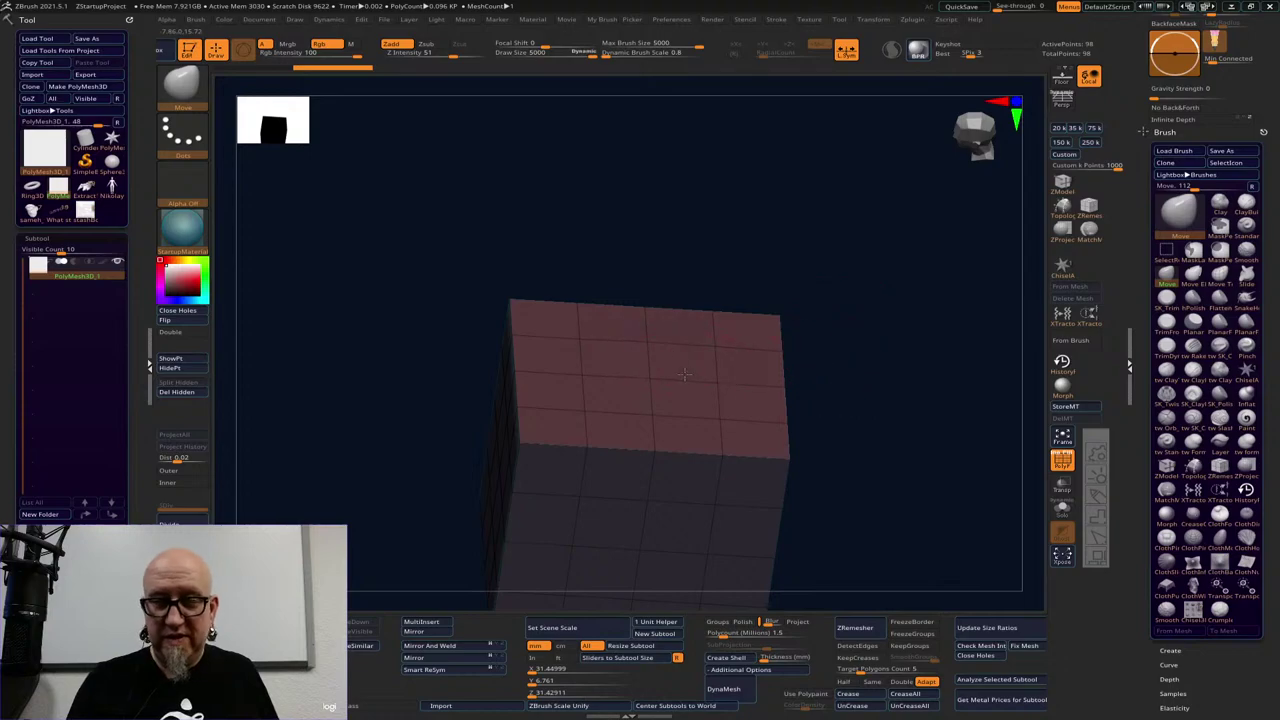
click(1062, 183)
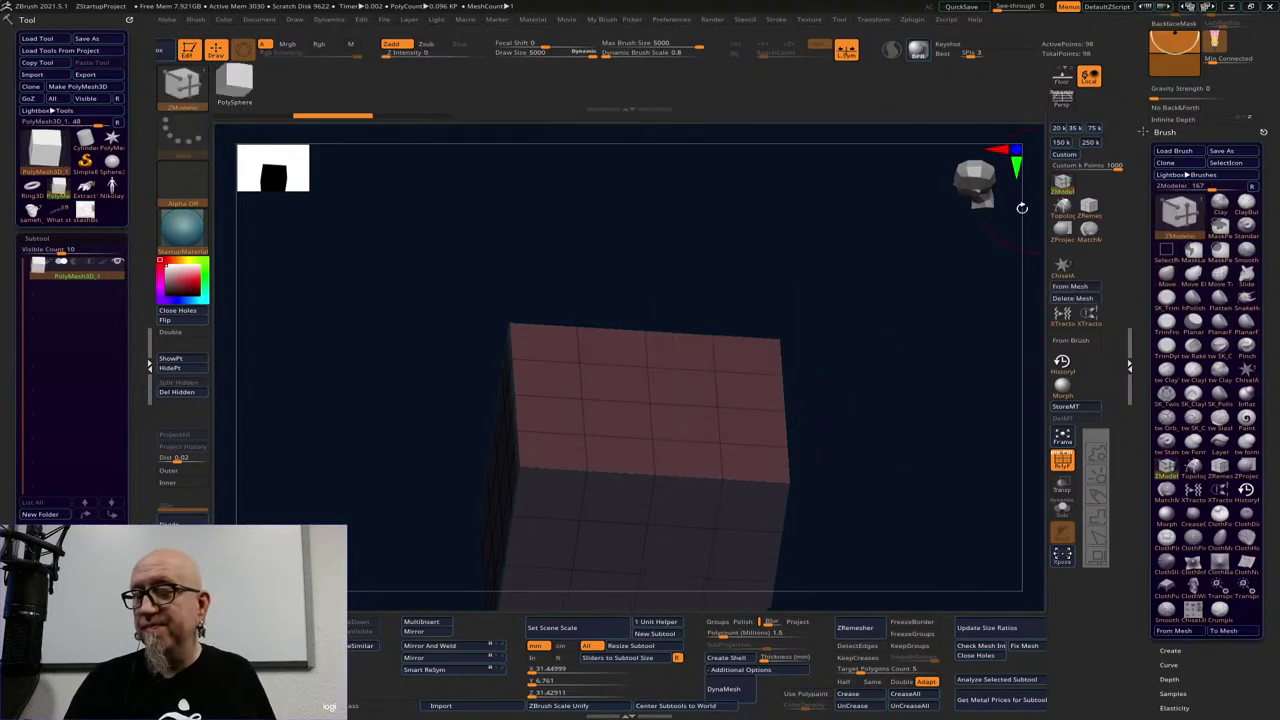
mouse_move(887, 336)
mouse_down()
mouse_move(873, 365)
mouse_move(840, 317)
mouse_move(814, 322)
mouse_up()
key(space)
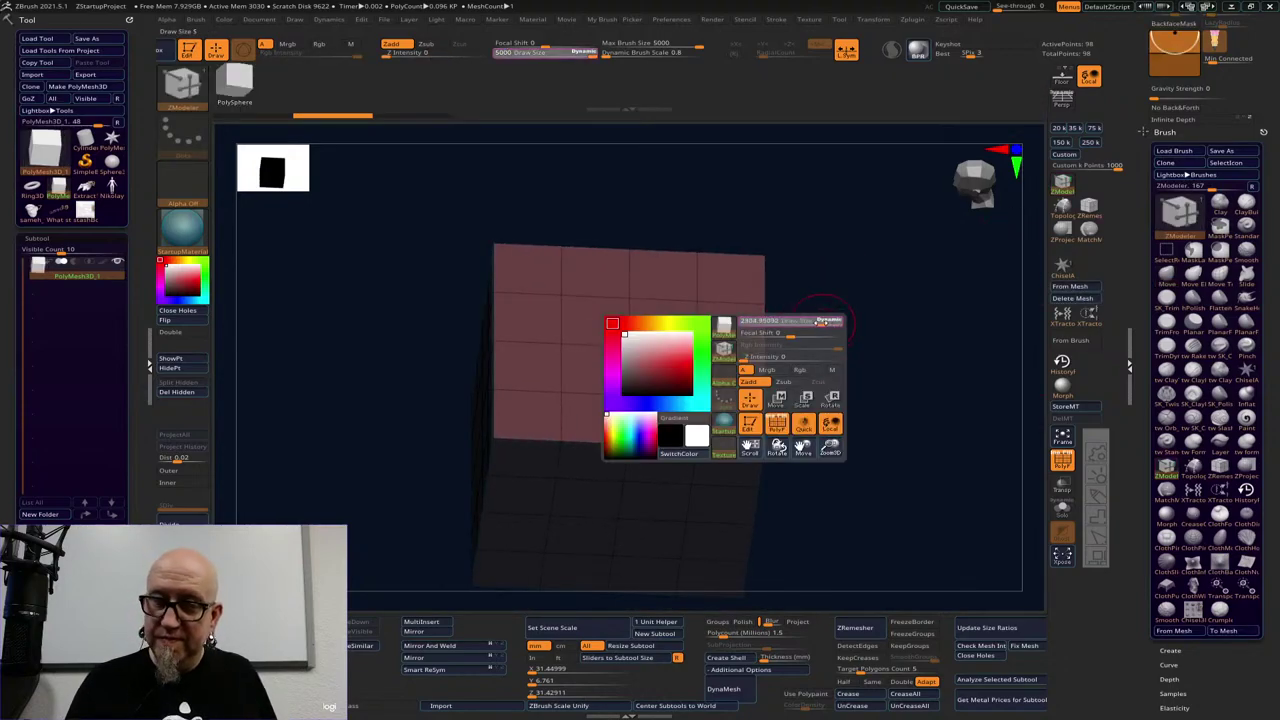
key(ctrl)
mouse_move(594, 330)
alt+mouse_down()
mouse_move(600, 371)
mouse_move(623, 309)
alt+mouse_up()
drag(880, 268, 838, 249)
drag(654, 326, 646, 356)
mouse_move(800, 300)
mouse_down()
mouse_move(803, 339)
mouse_move(803, 286)
mouse_up()
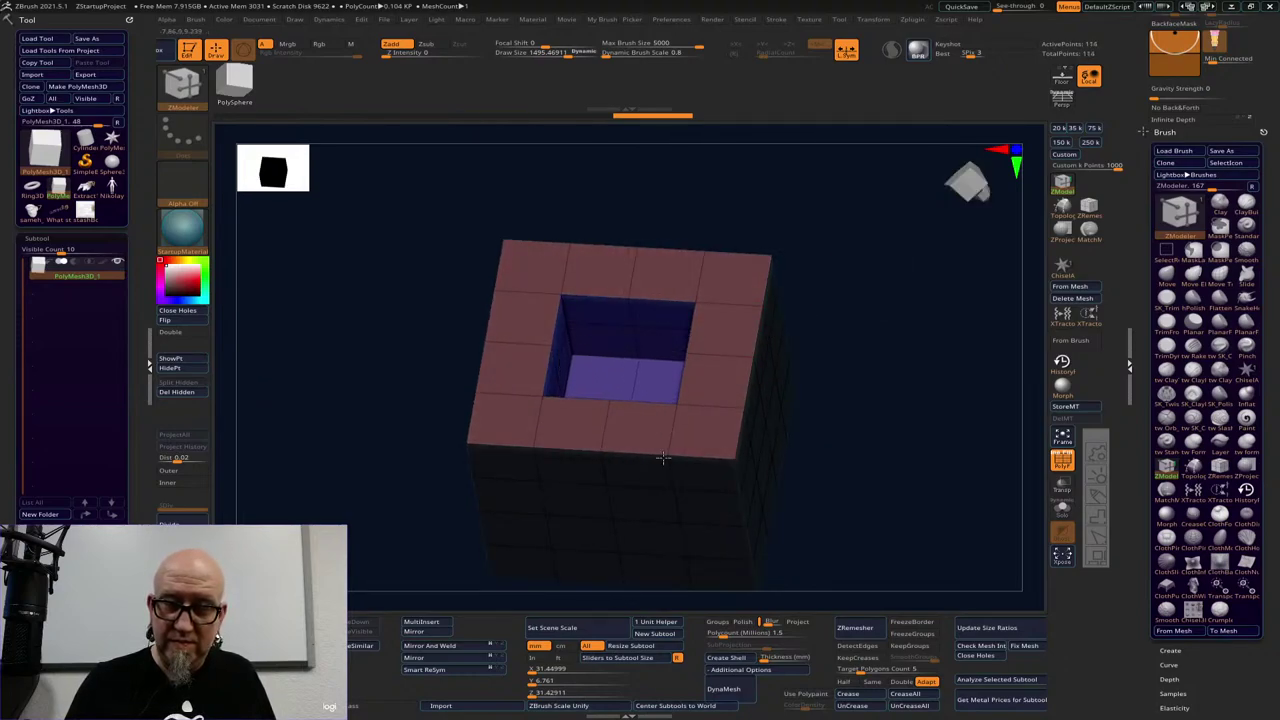
QMesh more polygons to deepen the cube's pocket, open a passage in an adjacent side, and extrude a block inside the cavity
drag(860, 357, 920, 306)
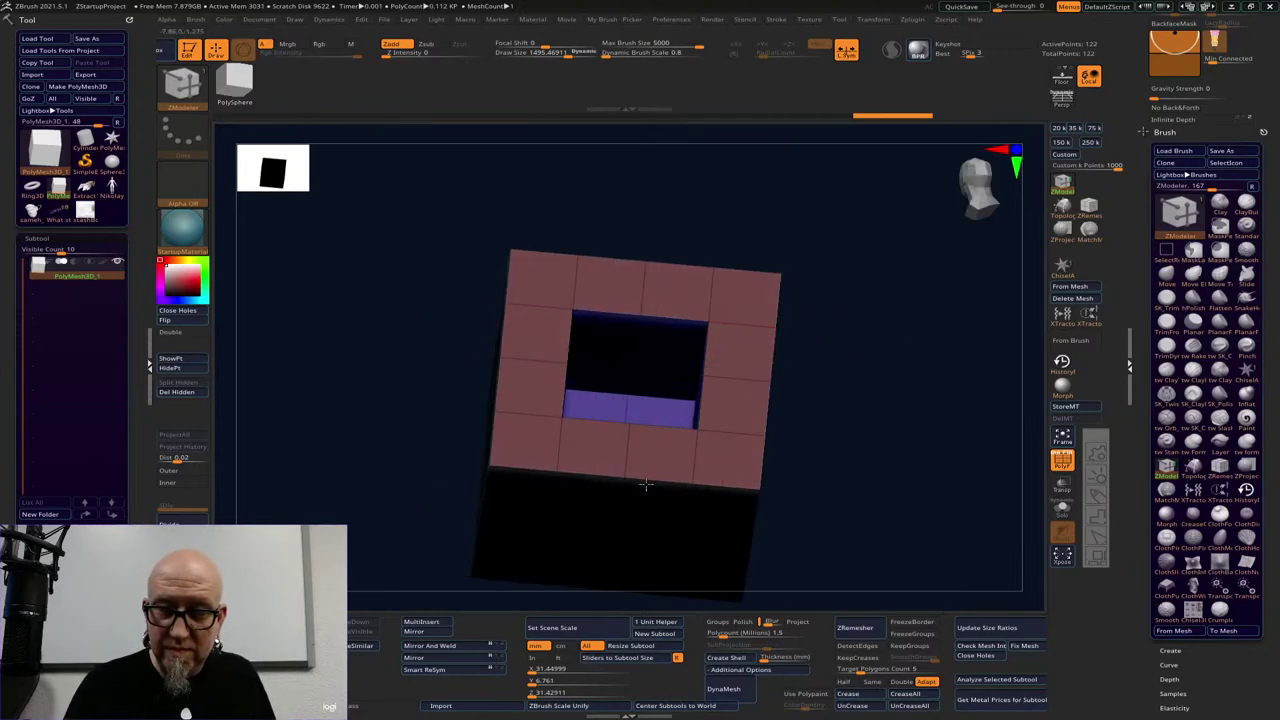
drag(780, 480, 837, 417)
drag(865, 362, 908, 280)
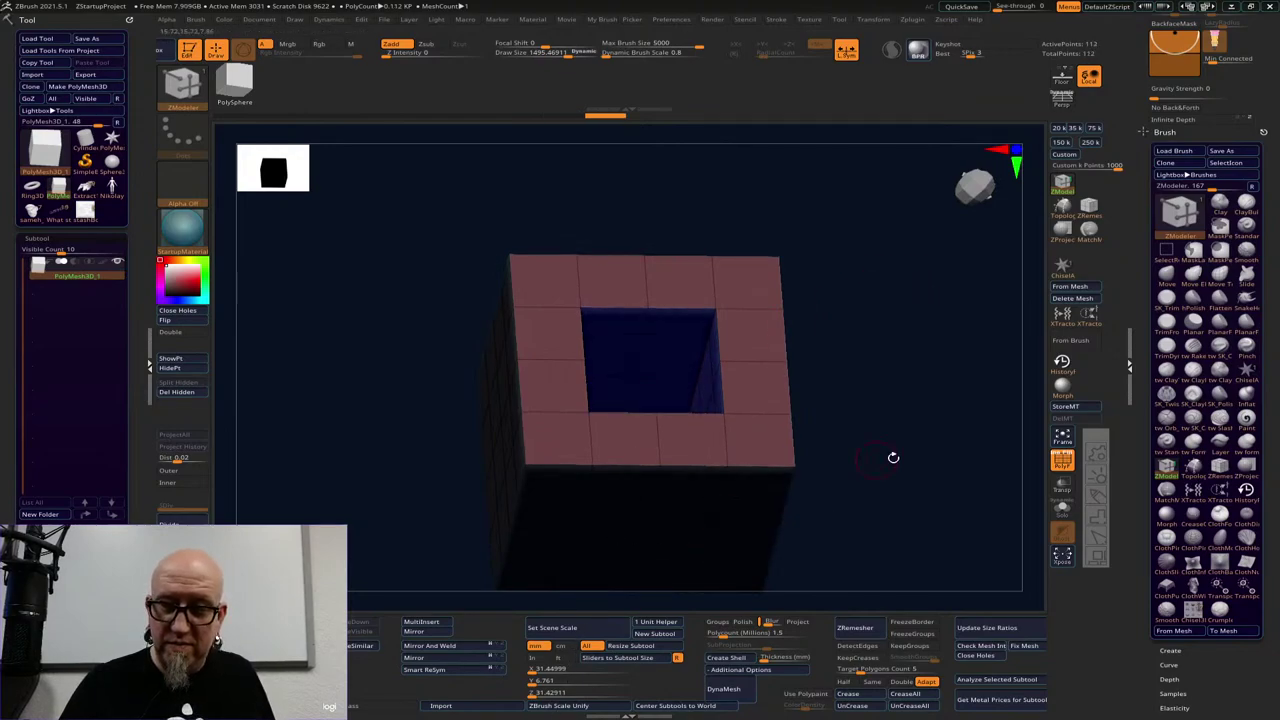
drag(894, 454, 733, 355)
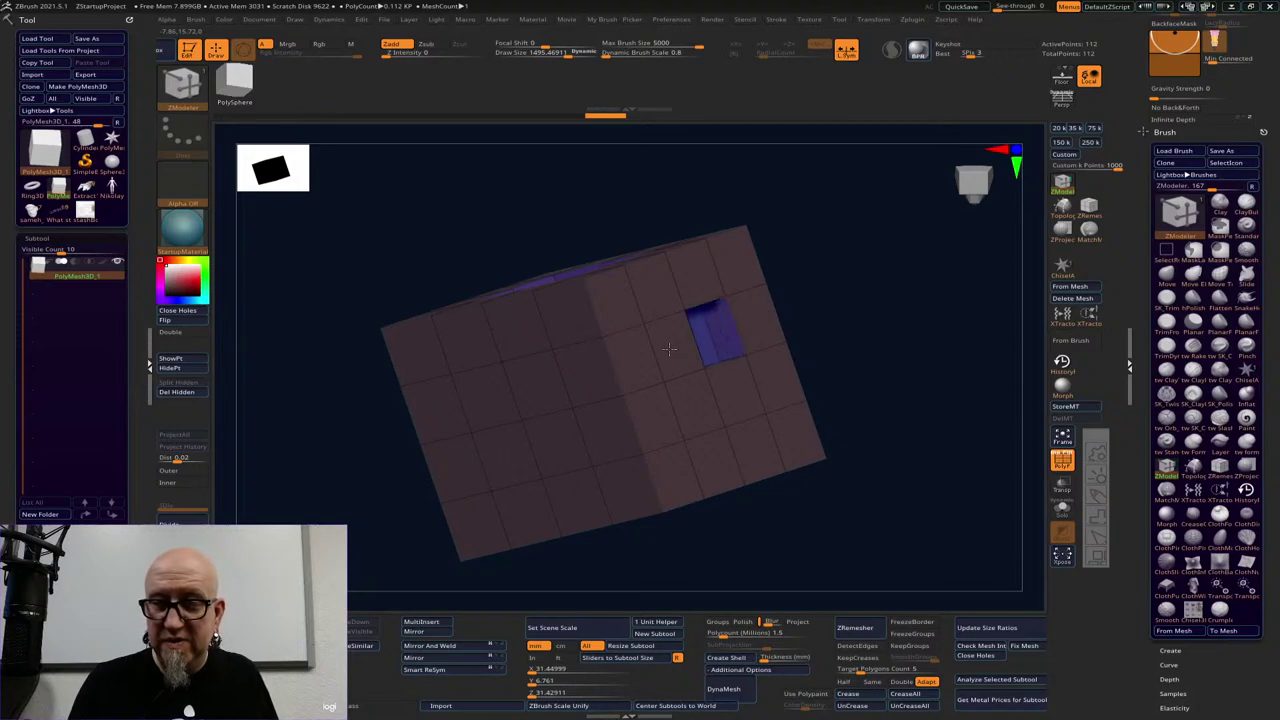
drag(850, 345, 920, 412)
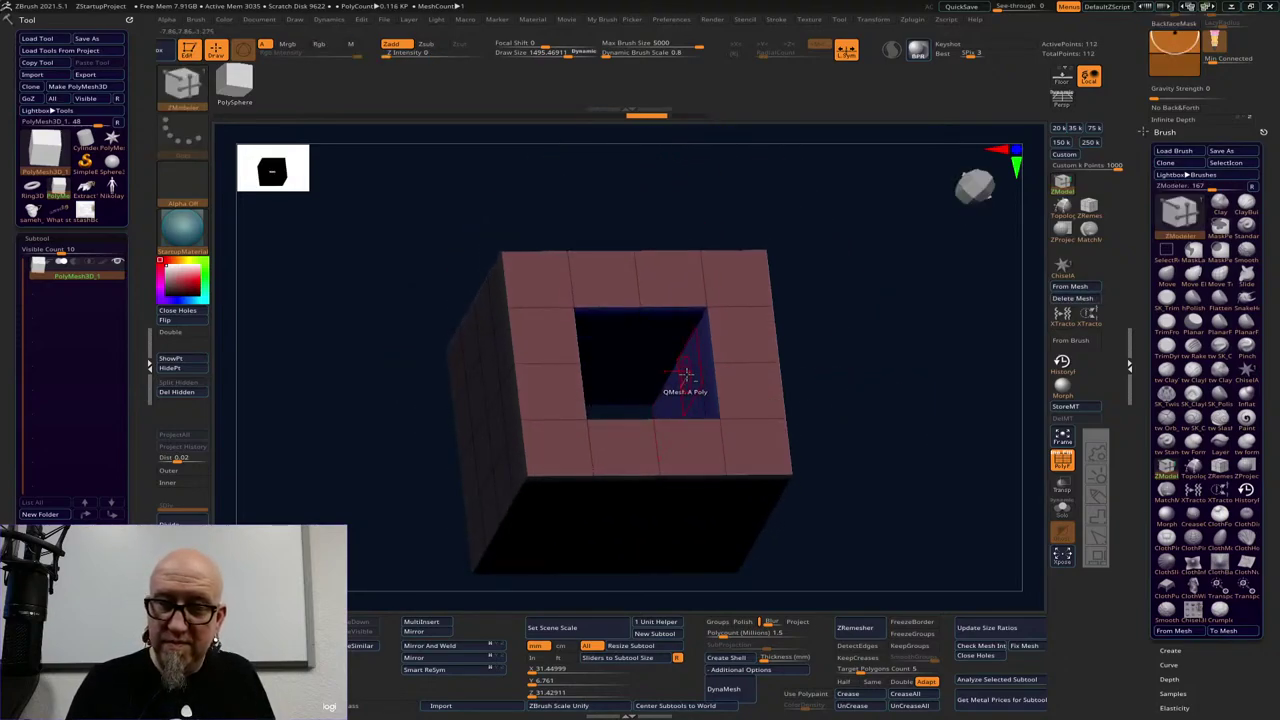
drag(689, 371, 709, 371)
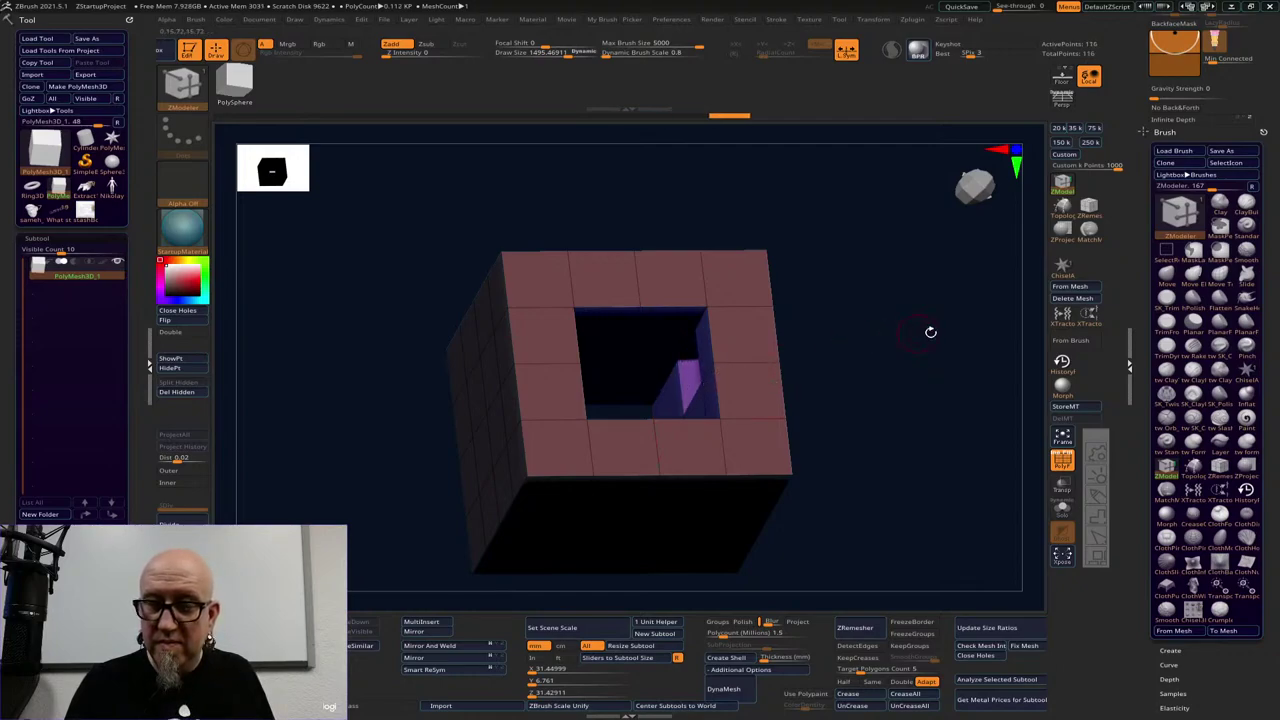
drag(929, 331, 827, 308)
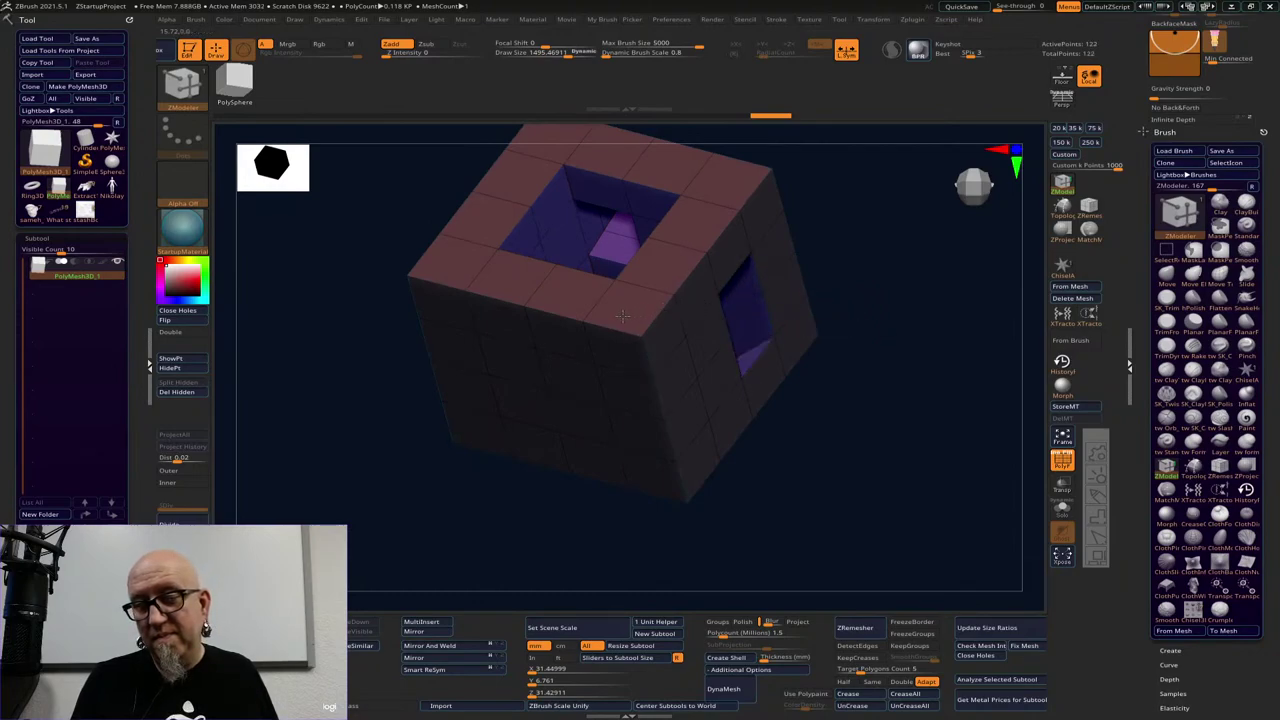
QMesh polygons on the cube's remaining faces inward to cut further openings that connect to the cavity
drag(622, 316, 600, 406)
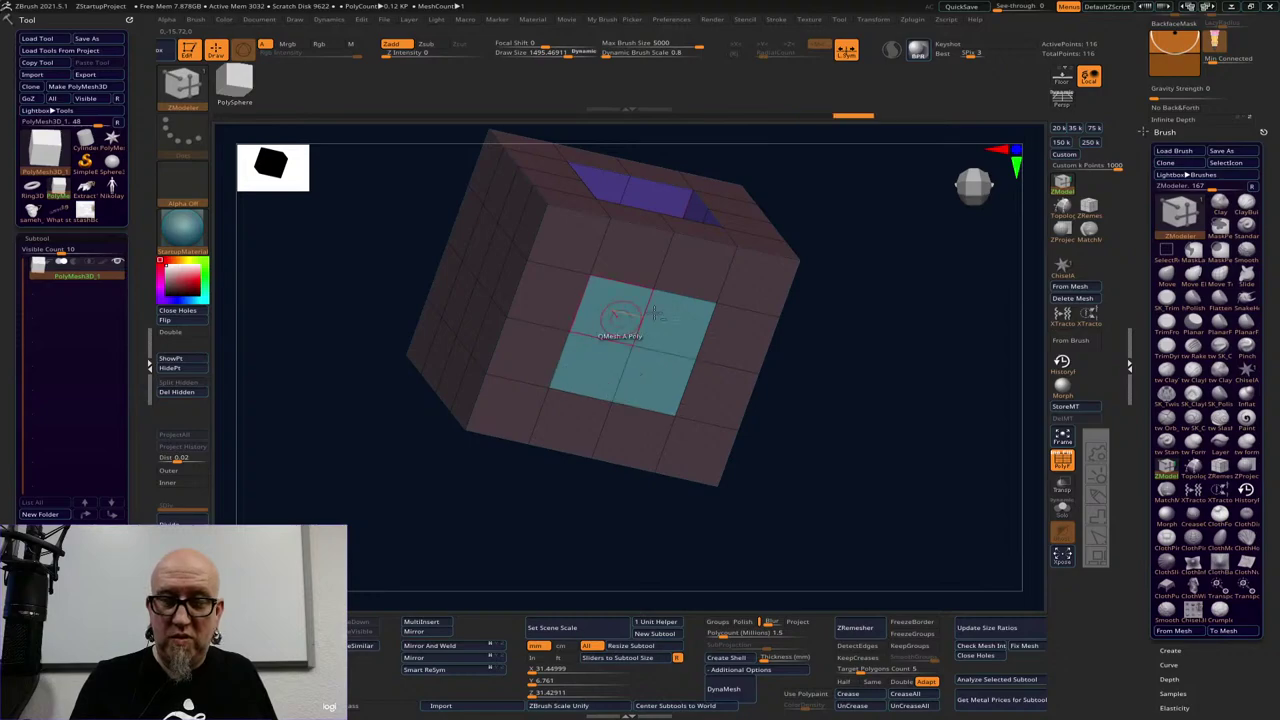
drag(655, 312, 779, 239)
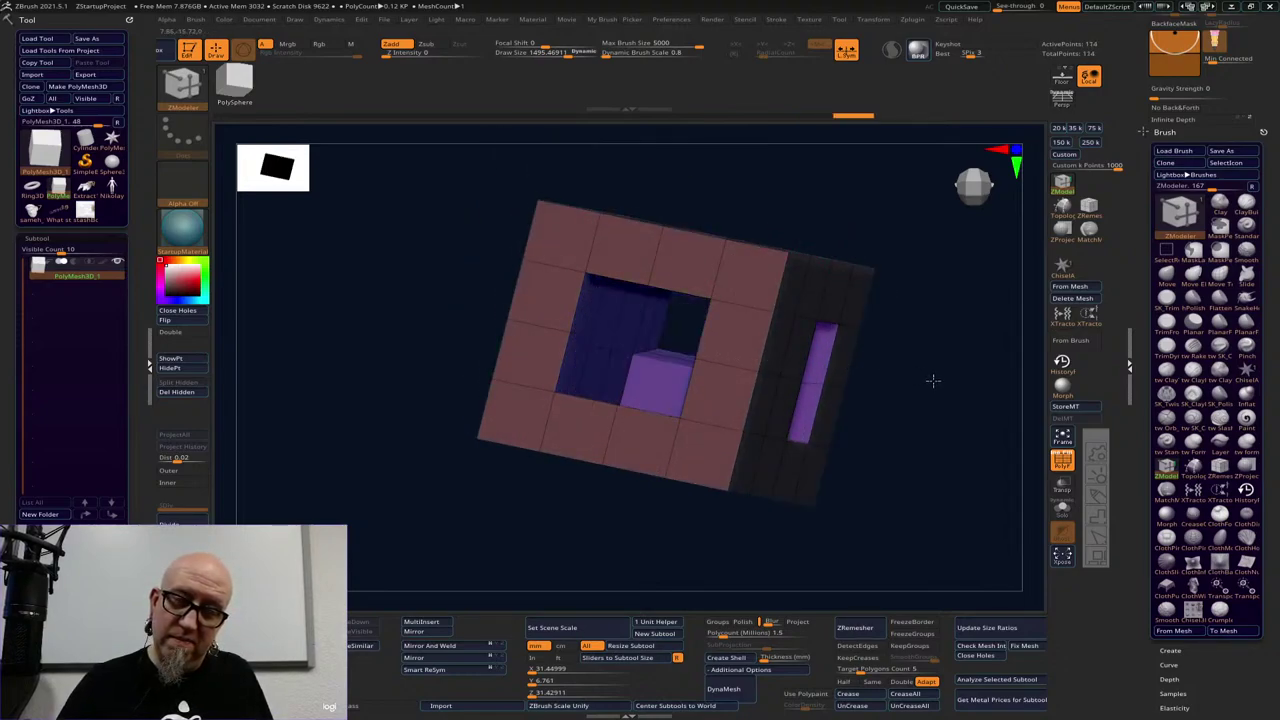
drag(932, 380, 898, 483)
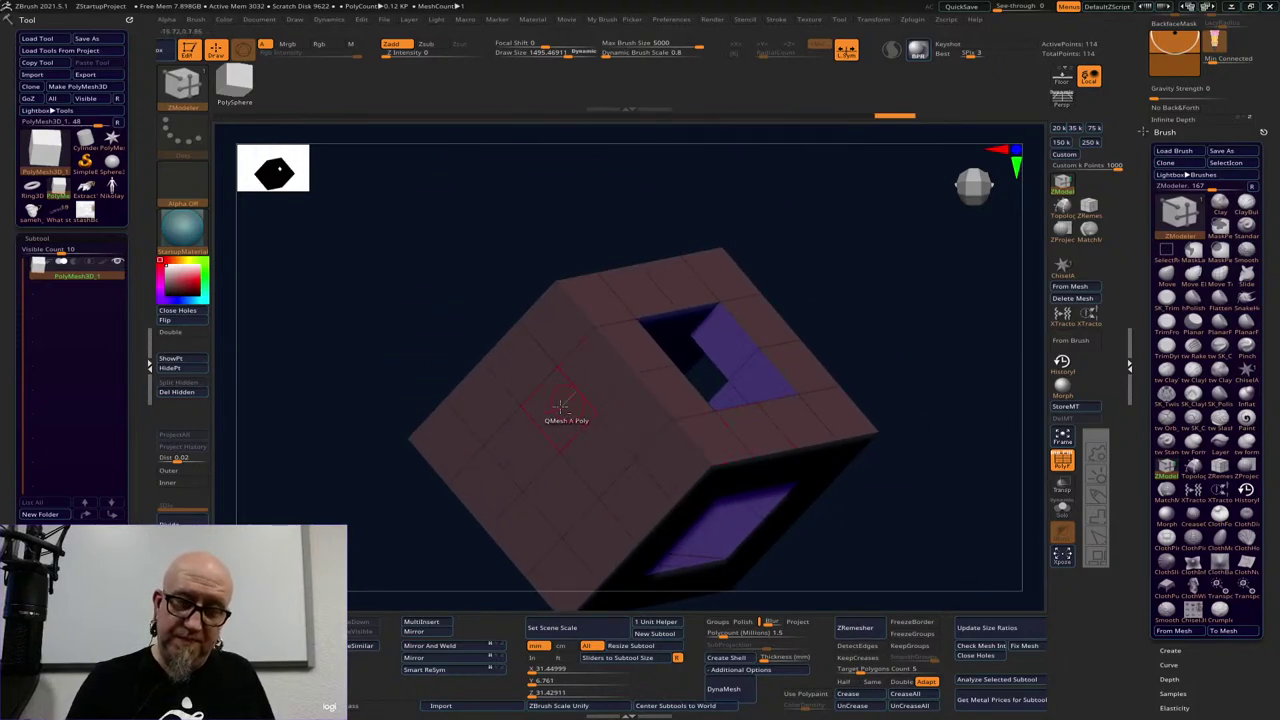
drag(560, 406, 606, 411)
drag(866, 316, 894, 294)
drag(580, 419, 737, 360)
mouse_move(880, 315)
alt+mouse_down()
mouse_move(900, 363)
mouse_move(845, 343)
mouse_move(774, 446)
mouse_move(831, 391)
mouse_move(891, 429)
mouse_move(778, 478)
alt+mouse_up()
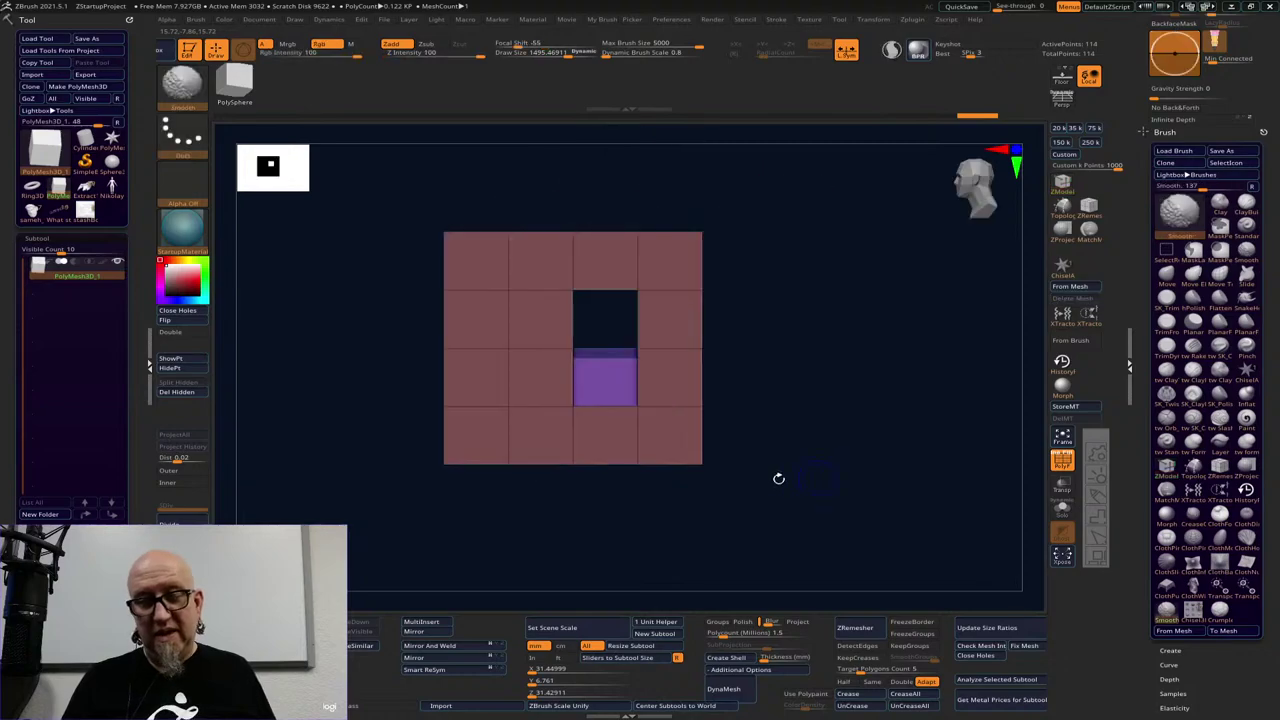
Subdivide the hollowed cube up to subdivision level 6
key(ctrl+d)
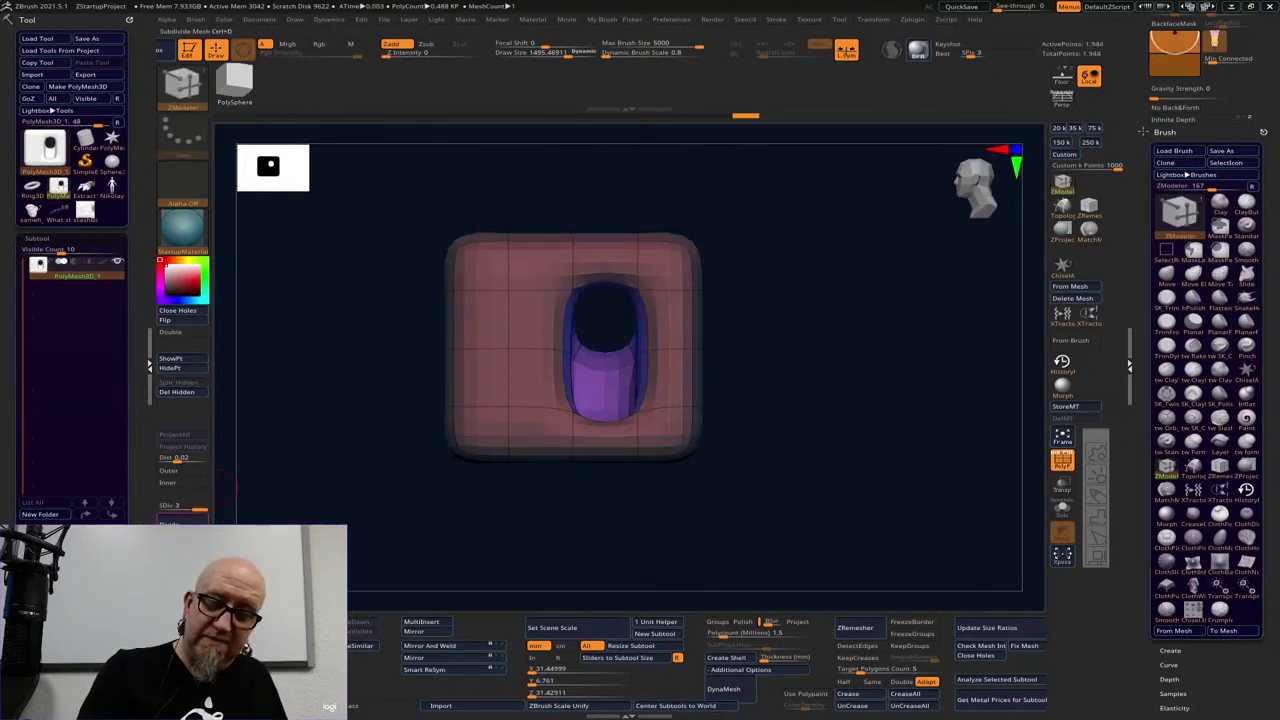
click(184, 524)
click(184, 524)
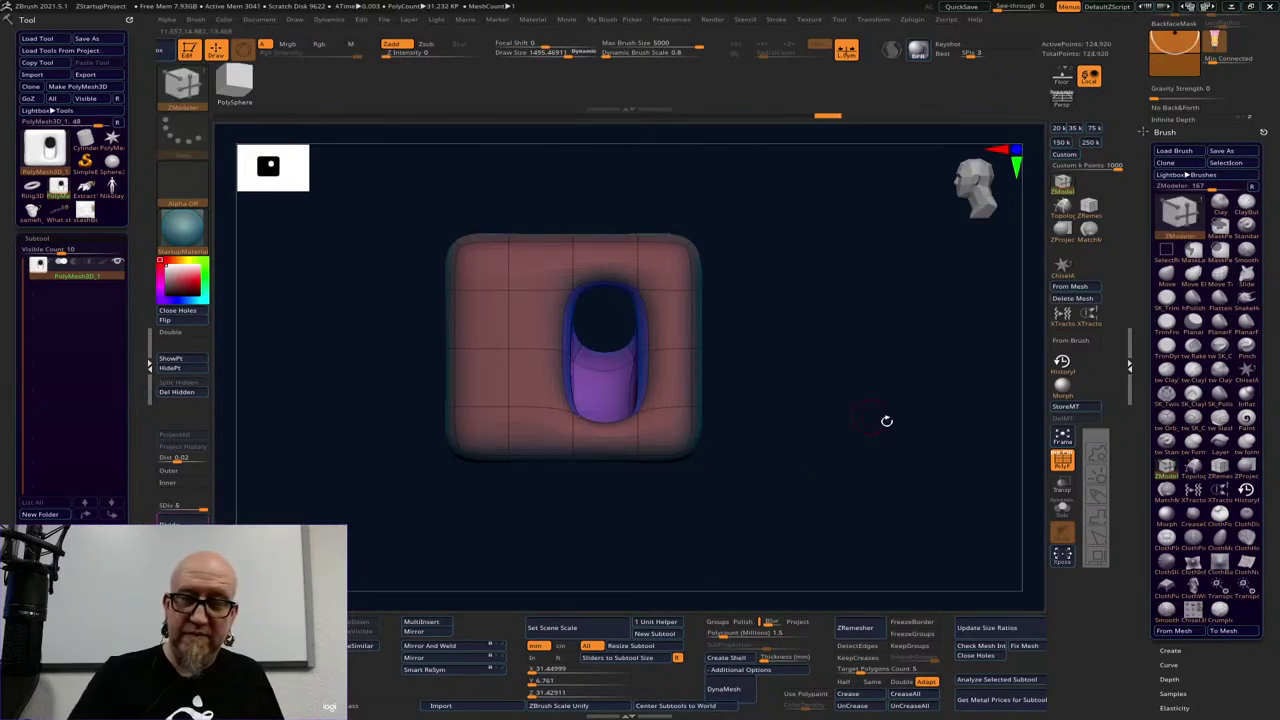
mouse_move(886, 421)
mouse_down()
mouse_move(840, 443)
mouse_move(835, 405)
mouse_up()
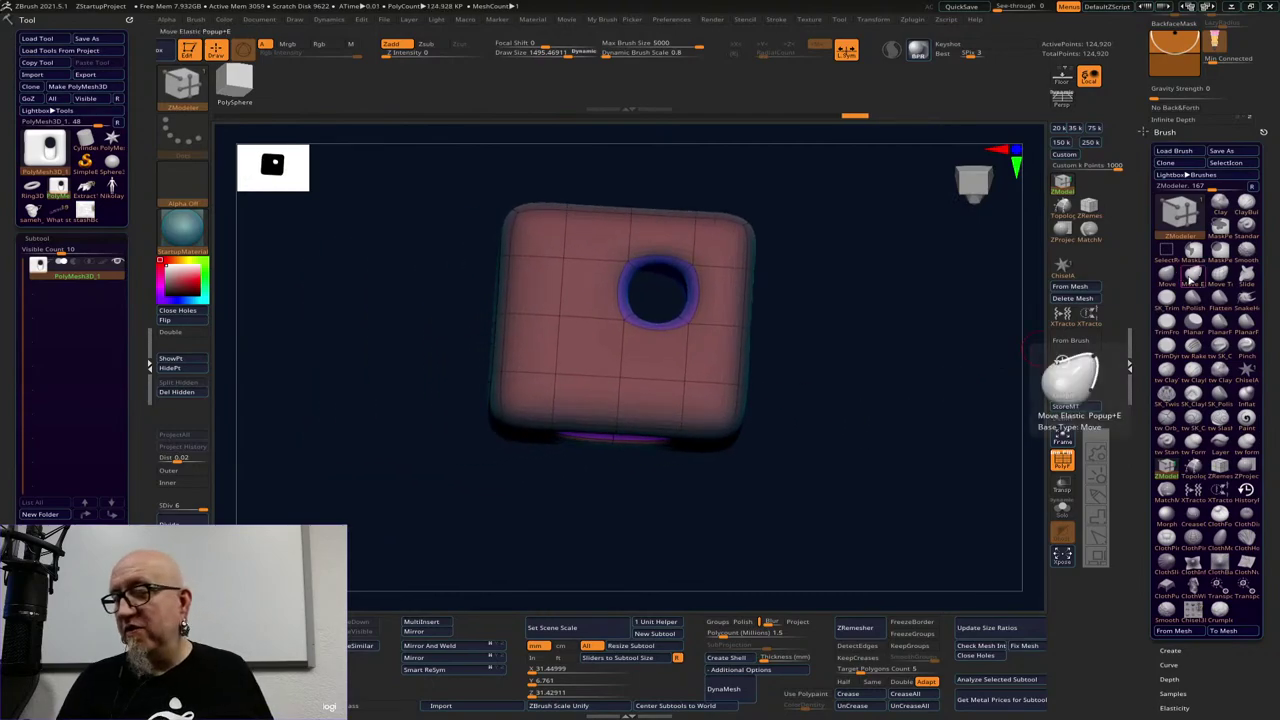
Choose the Move Elastic brush with a dynamic brush scale of about 5.3 and a draw size of about 2725
click(1193, 280)
key(space)
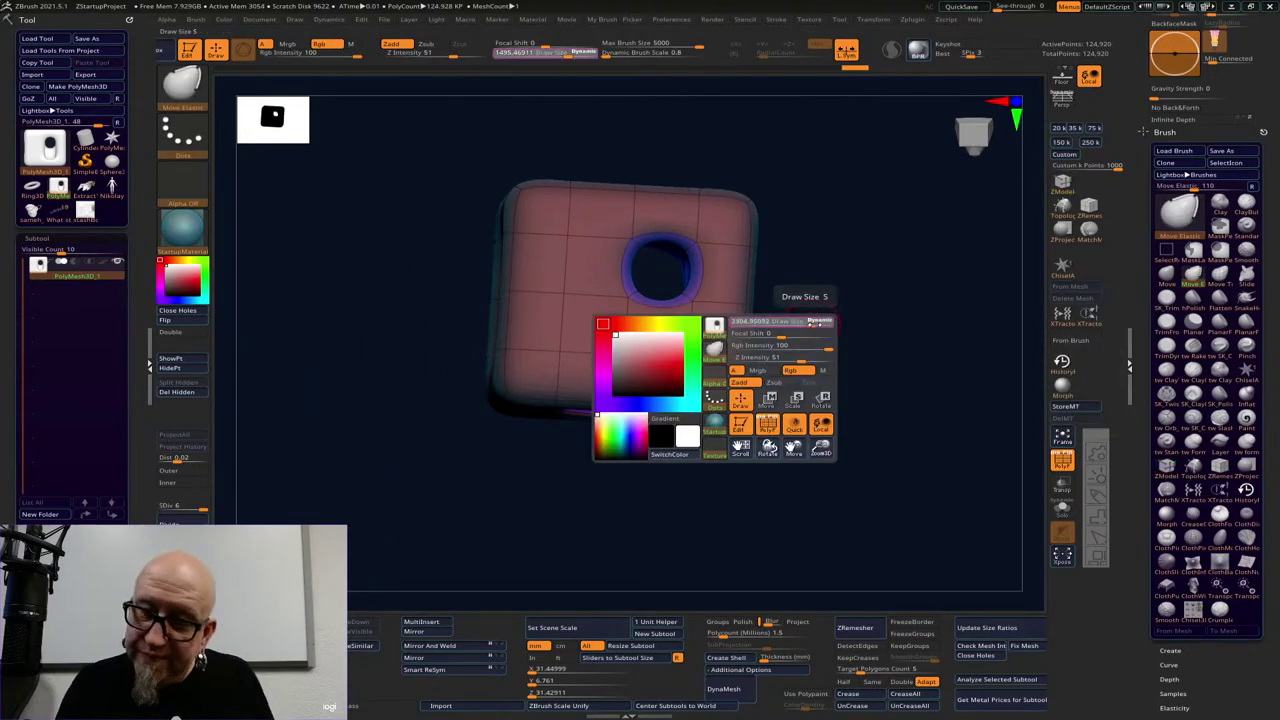
drag(814, 323, 831, 322)
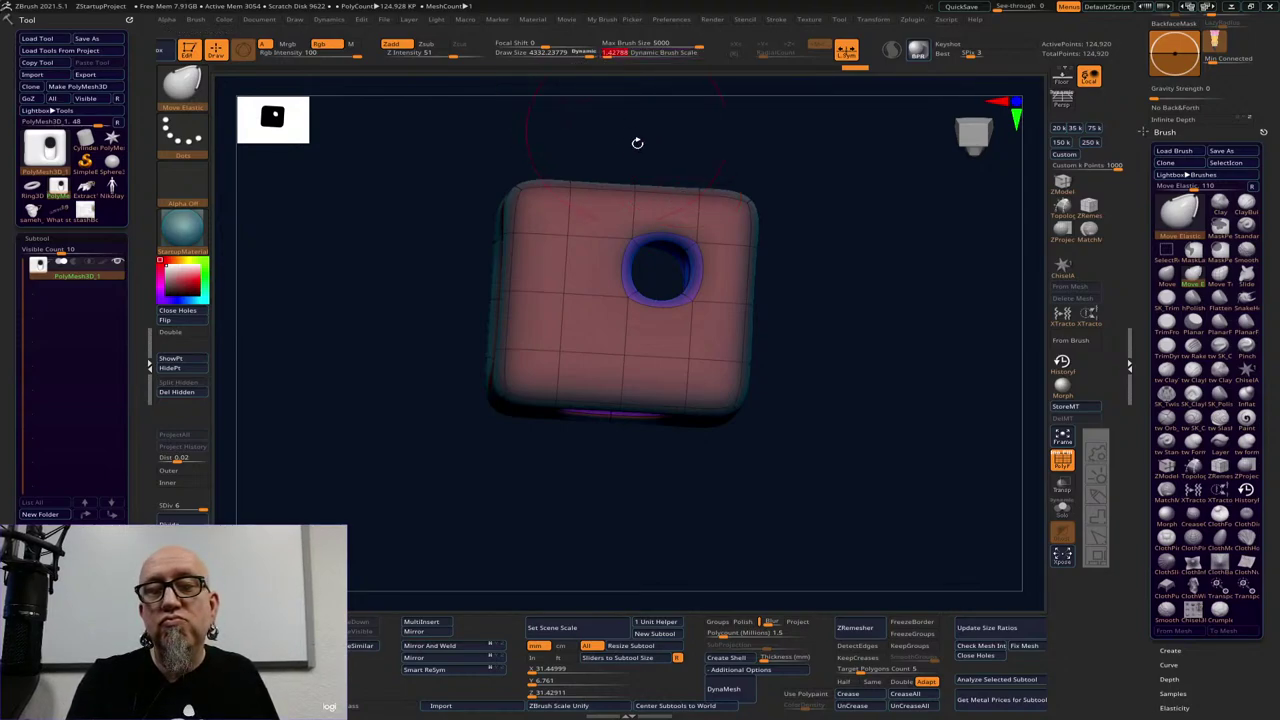
key(space)
drag(703, 293, 637, 294)
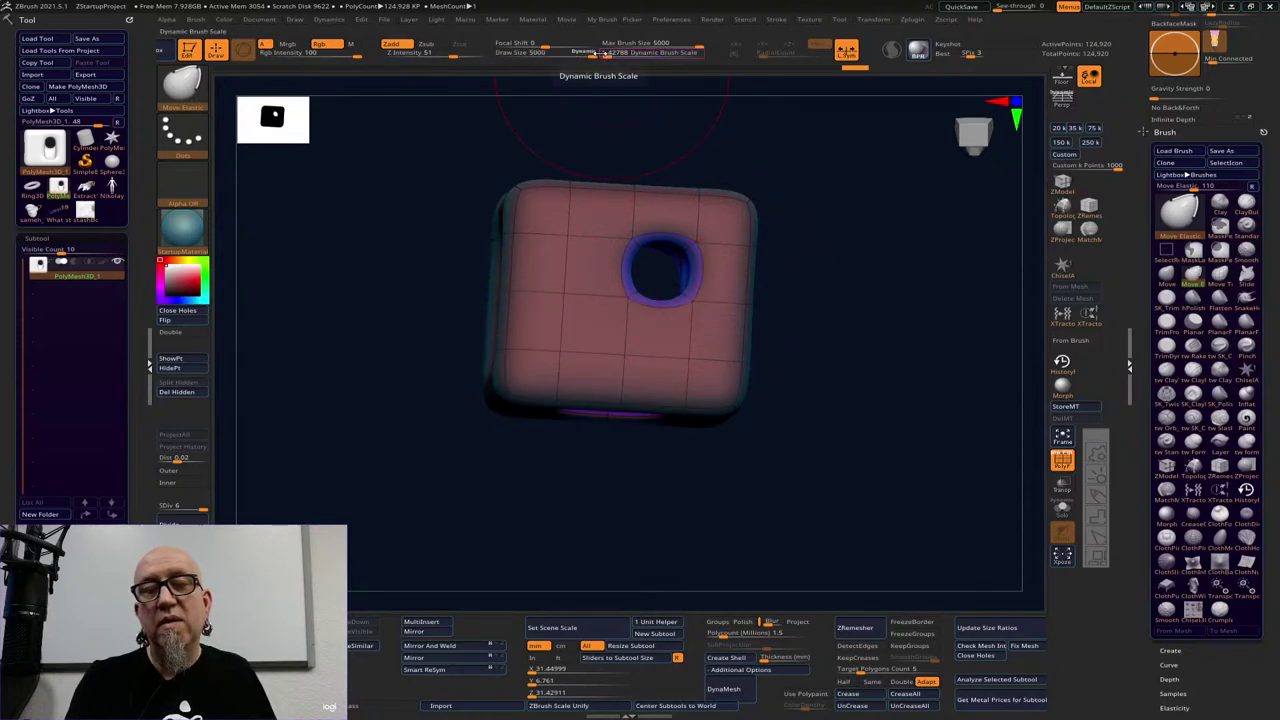
drag(604, 55, 567, 56)
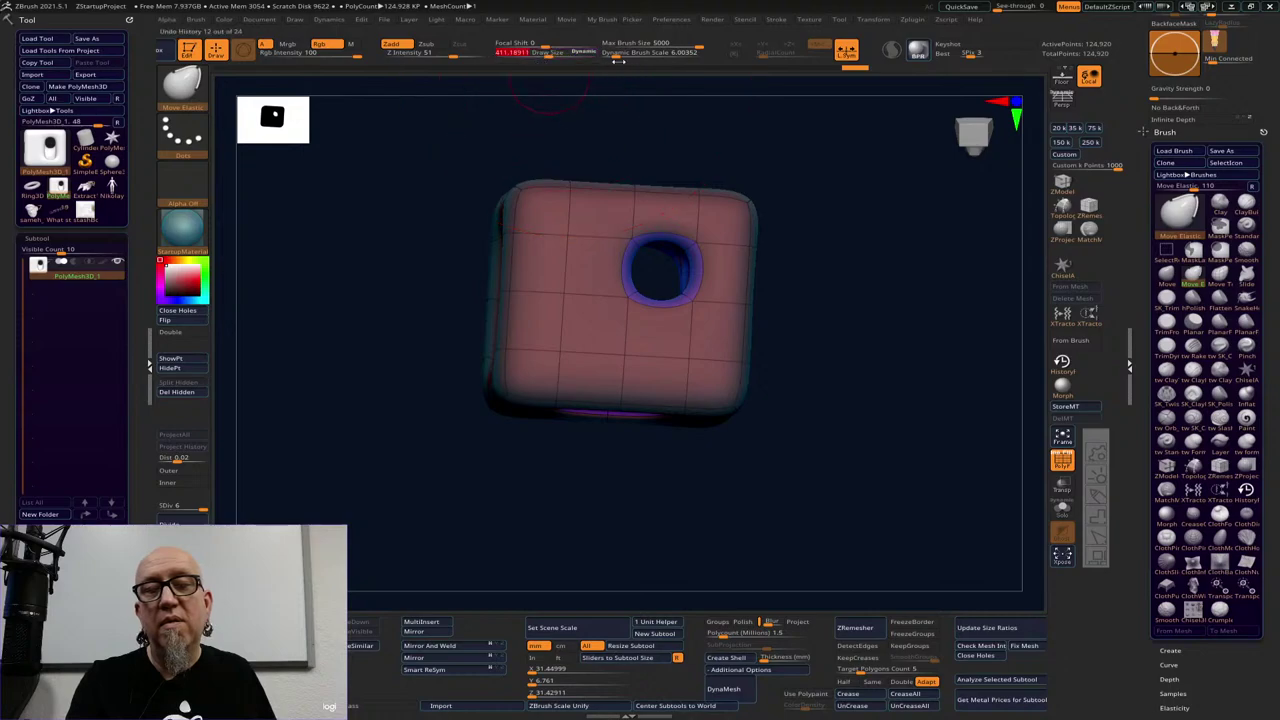
click(614, 54)
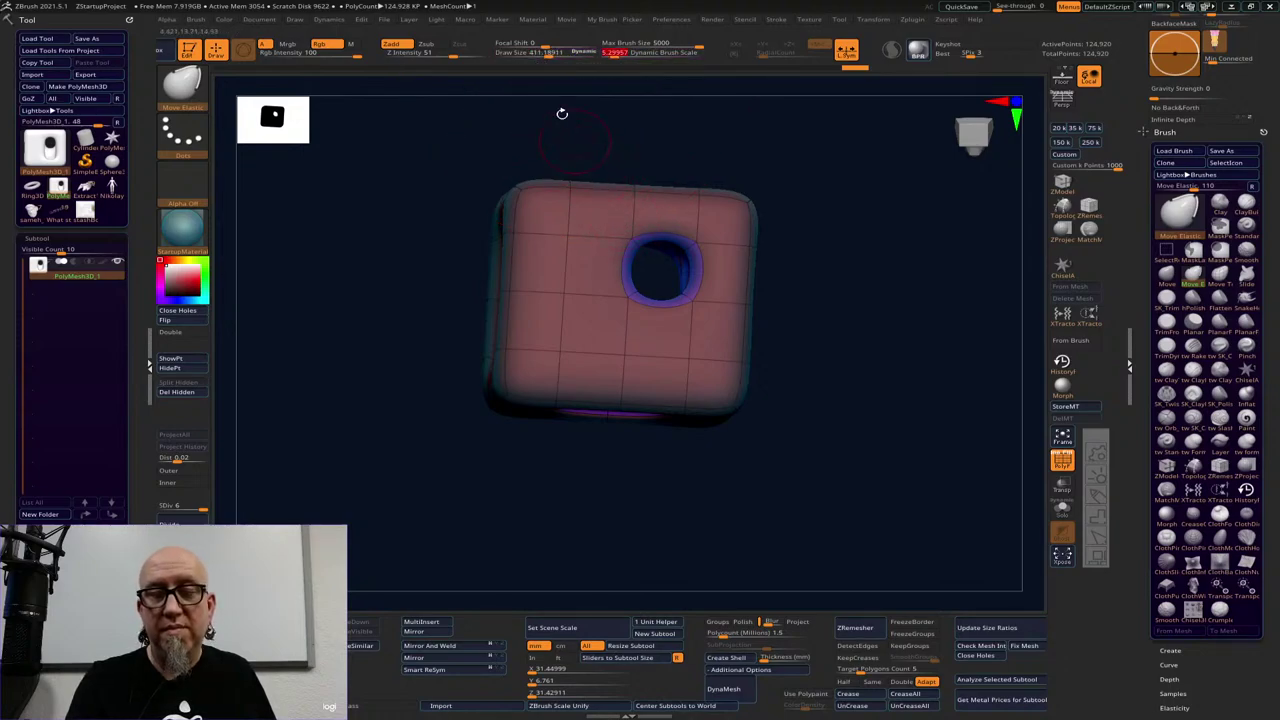
drag(559, 54, 579, 54)
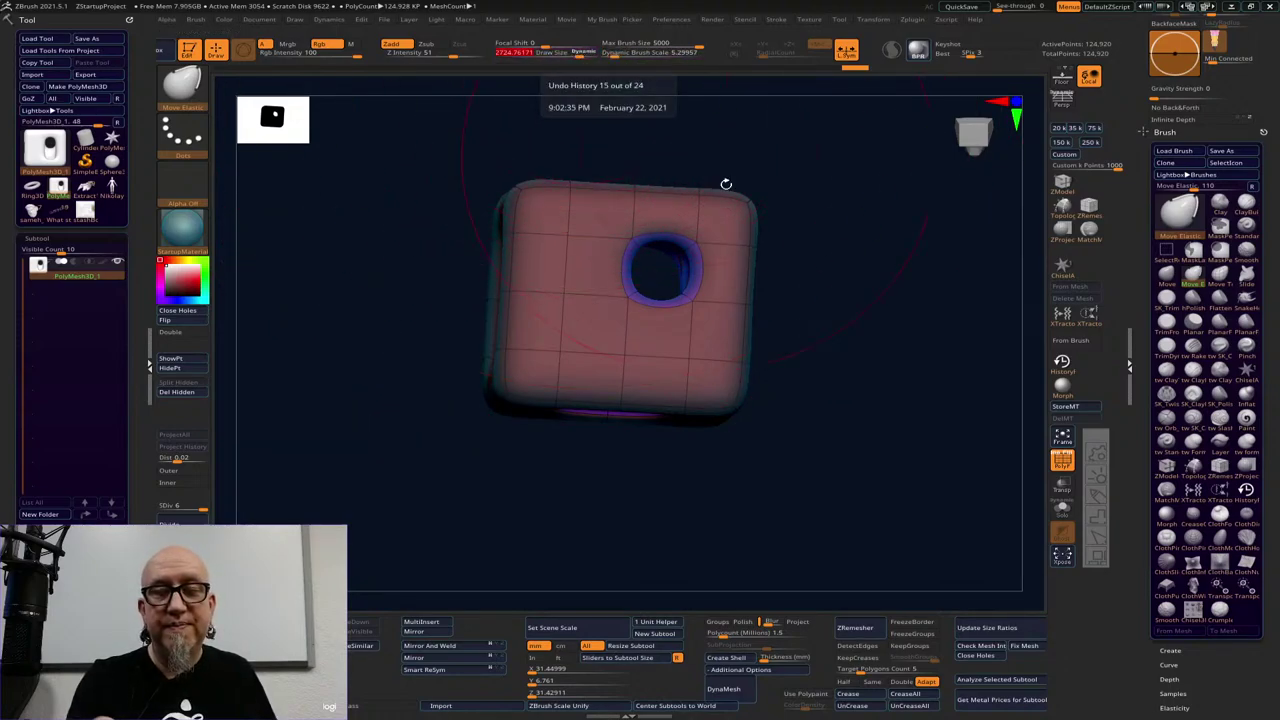
Pull the corners and sides of the smoothed cube from several angles with Move Elastic to stretch it into an irregular shape
mouse_move(726, 184)
mouse_down()
mouse_move(831, 283)
mouse_move(814, 394)
mouse_up()
drag(718, 310, 750, 188)
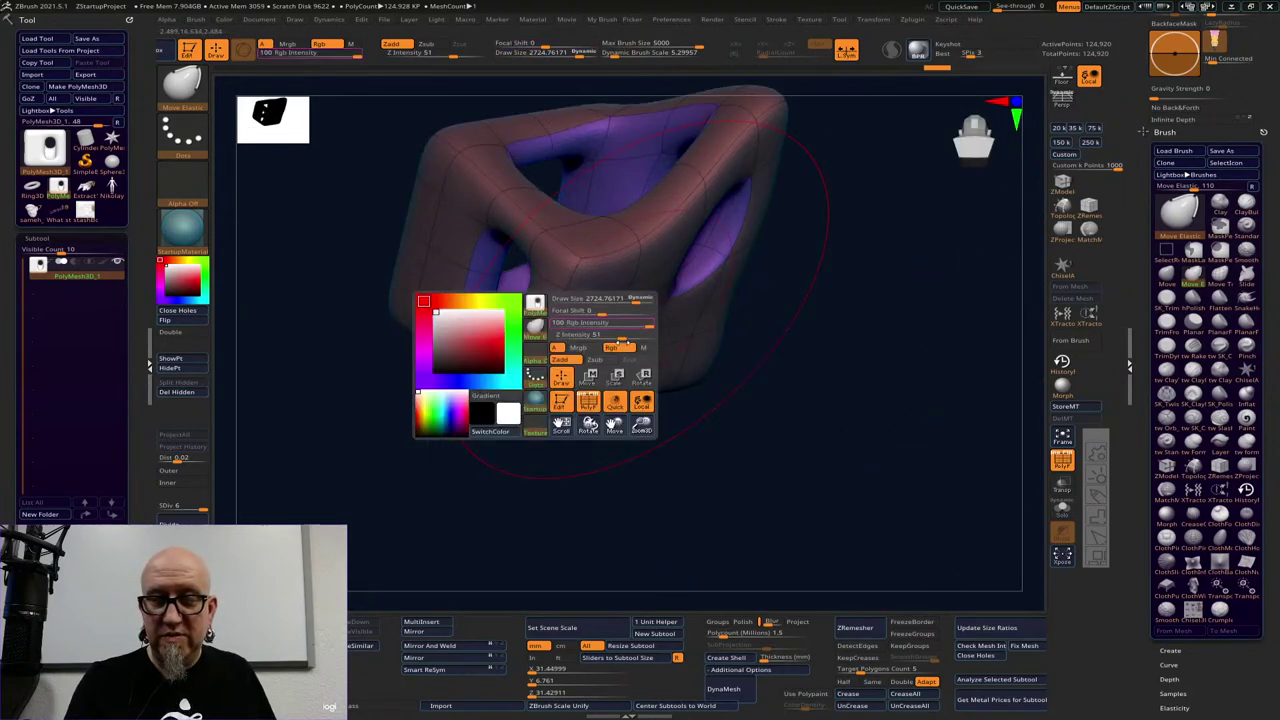
mouse_move(786, 440)
mouse_down()
mouse_move(766, 446)
mouse_move(785, 331)
mouse_move(558, 446)
mouse_move(571, 428)
mouse_move(540, 395)
mouse_up()
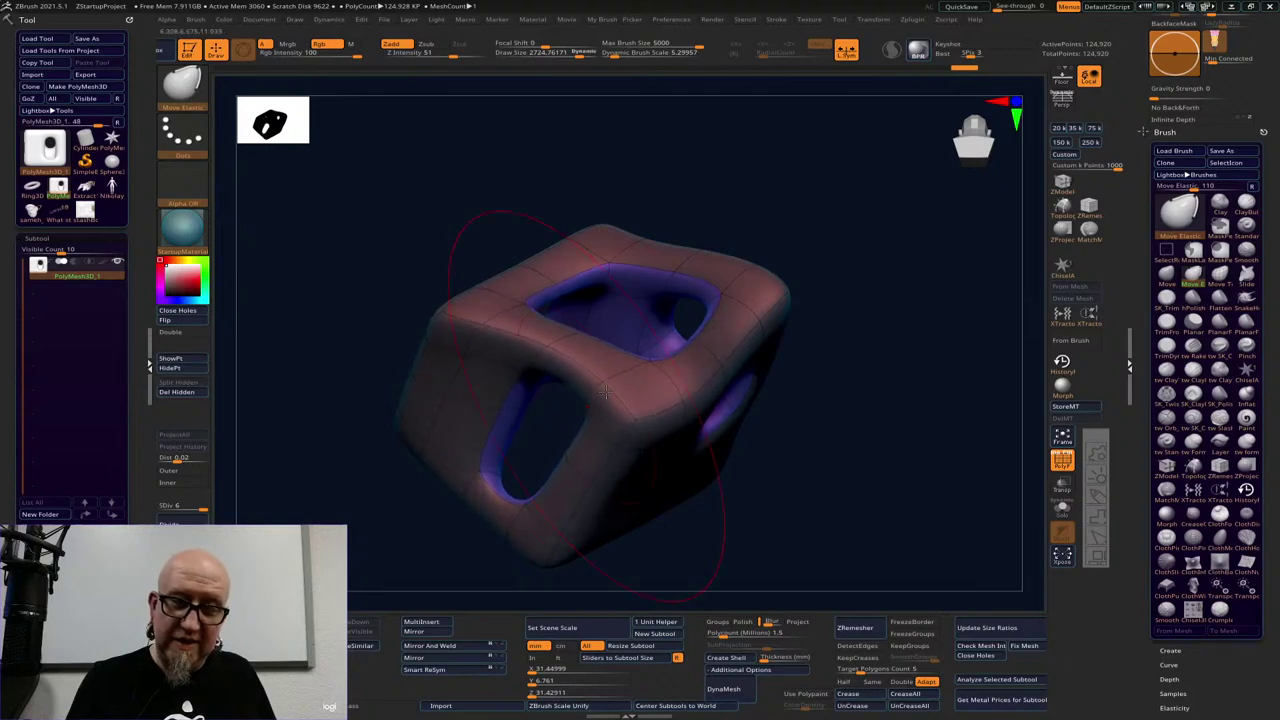
drag(500, 260, 854, 411)
drag(483, 346, 436, 383)
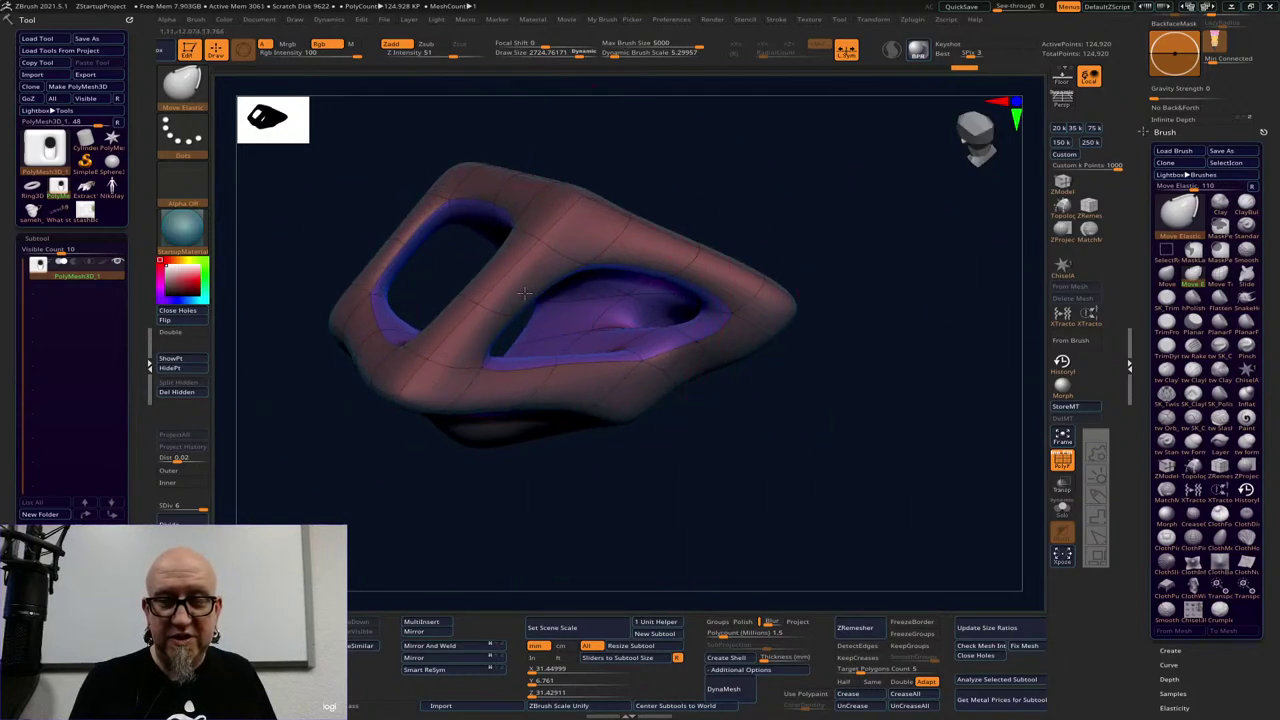
drag(525, 293, 560, 280)
drag(620, 391, 617, 355)
mouse_move(722, 477)
mouse_down()
mouse_move(817, 397)
mouse_move(827, 277)
mouse_up()
drag(558, 394, 625, 428)
mouse_move(688, 392)
mouse_down()
mouse_move(590, 334)
mouse_move(752, 387)
mouse_up()
mouse_move(634, 337)
mouse_down()
mouse_move(676, 331)
mouse_move(740, 272)
mouse_up()
Reduce the draw size to about 1089 and pull the mesh's struts and tips further into a twisted, organic form
key(space)
mouse_move(652, 318)
mouse_down()
mouse_move(640, 303)
mouse_move(654, 306)
mouse_up()
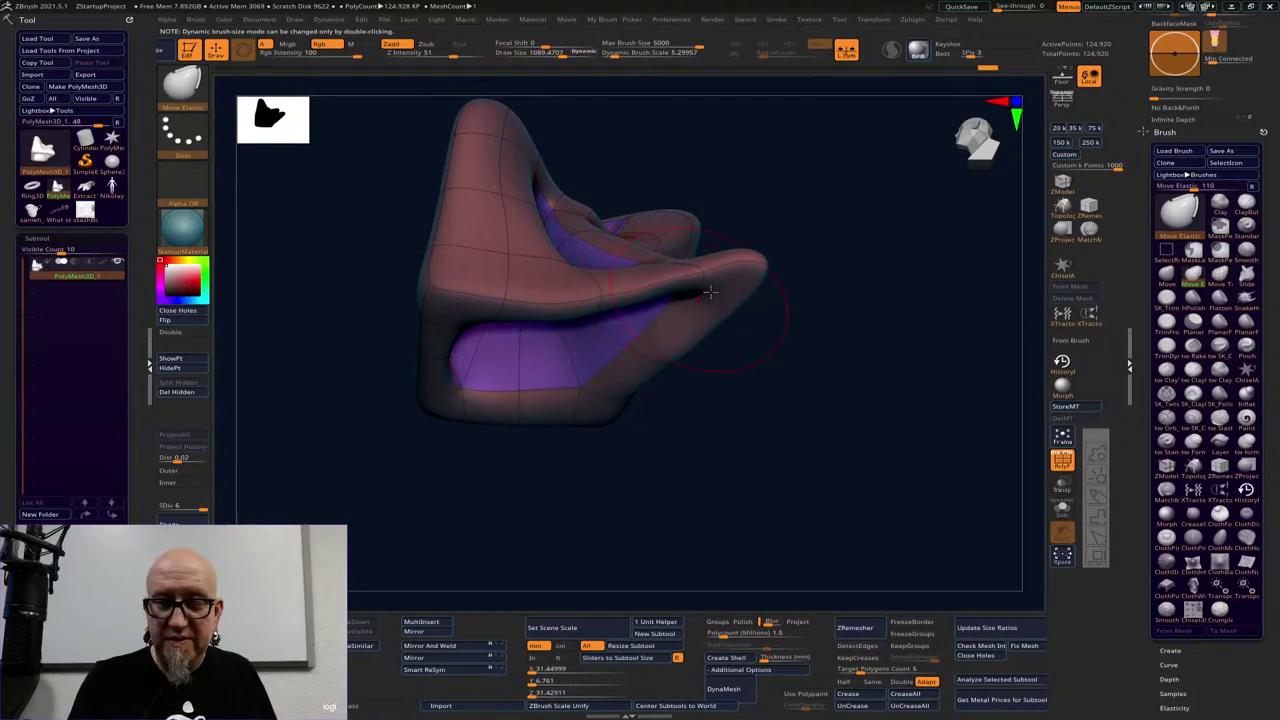
drag(450, 360, 430, 360)
mouse_move(420, 466)
mouse_down()
mouse_move(497, 470)
mouse_move(462, 309)
mouse_up()
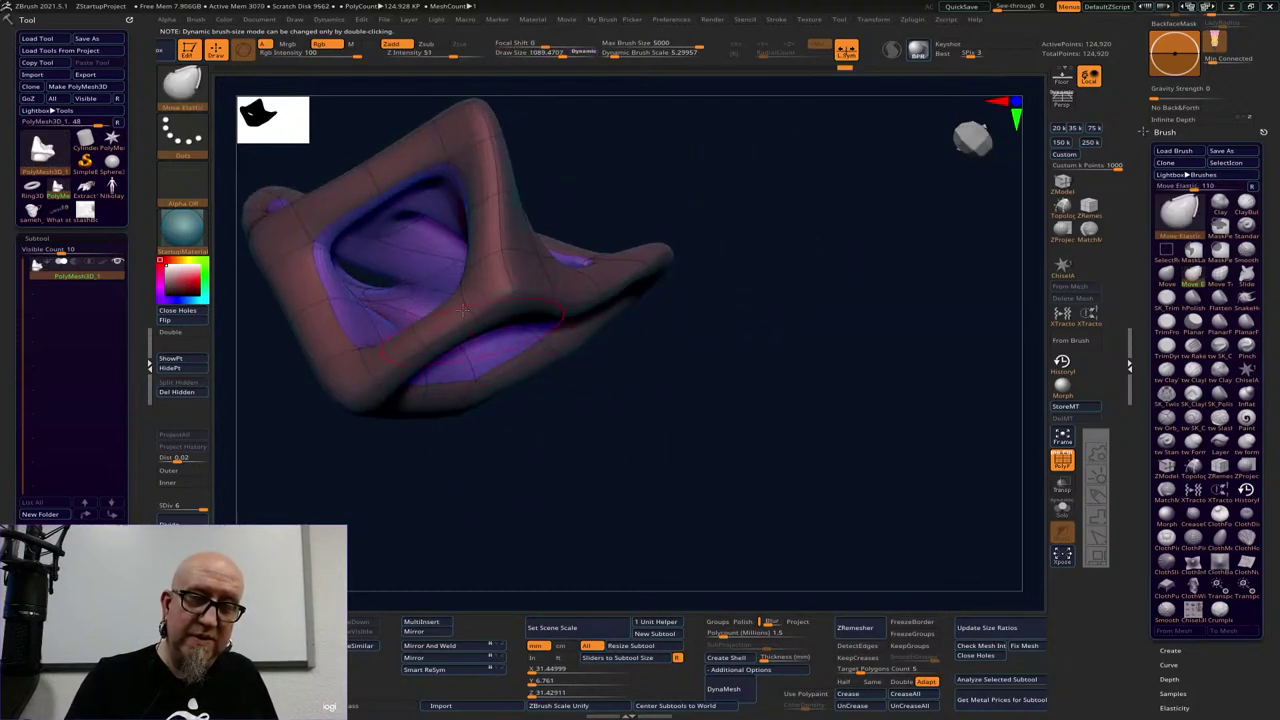
mouse_move(355, 354)
mouse_down()
mouse_move(330, 268)
mouse_move(410, 180)
mouse_move(463, 159)
mouse_move(455, 200)
mouse_up()
drag(634, 404, 899, 578)
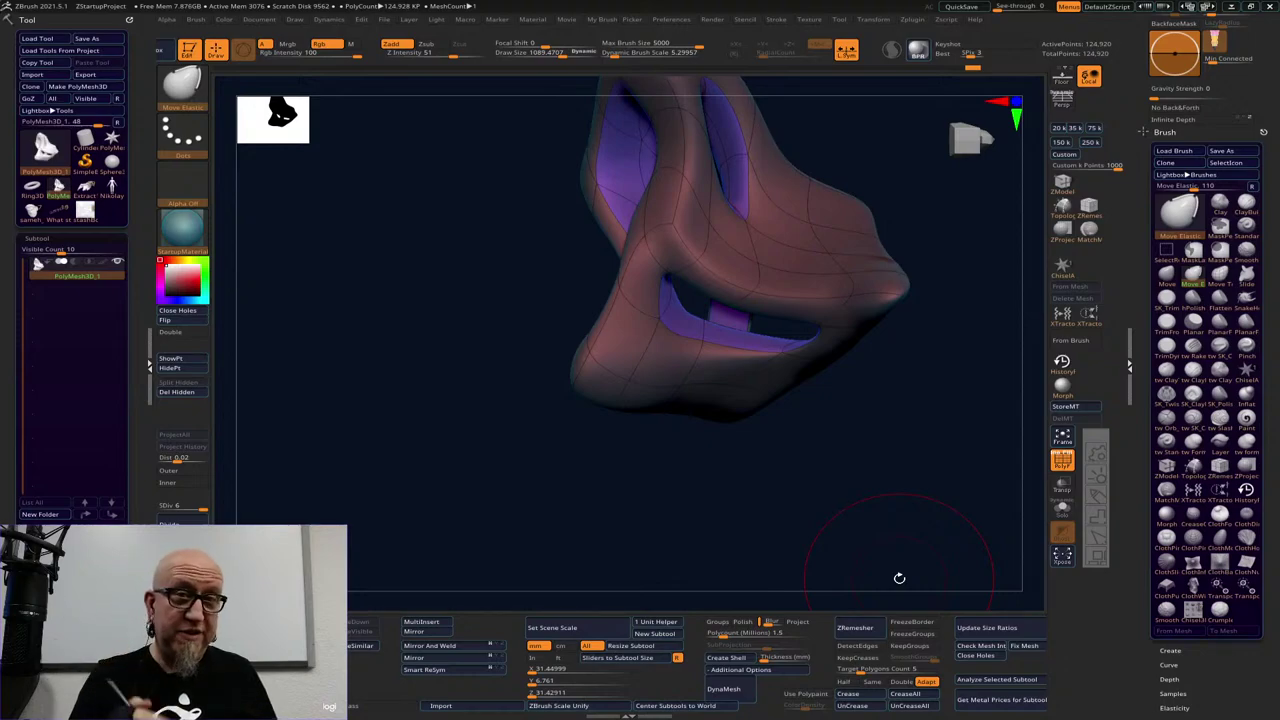
drag(835, 462, 849, 478)
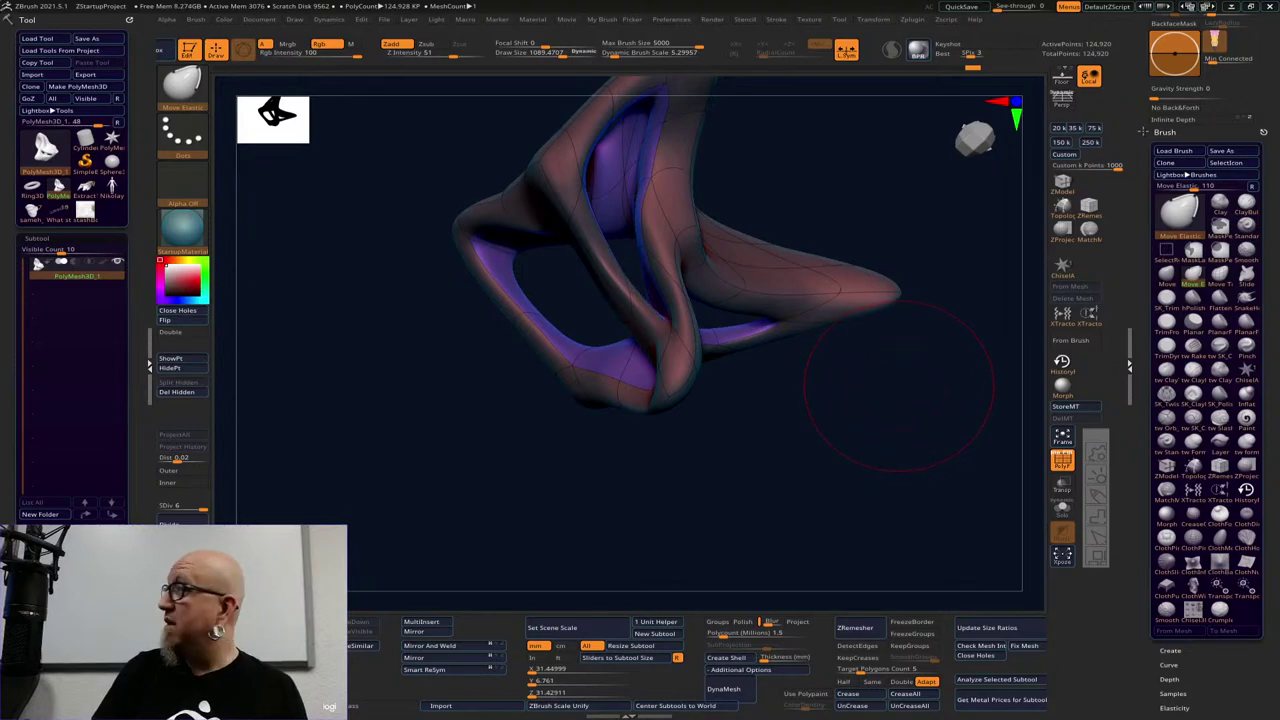
key(alt+Tab)
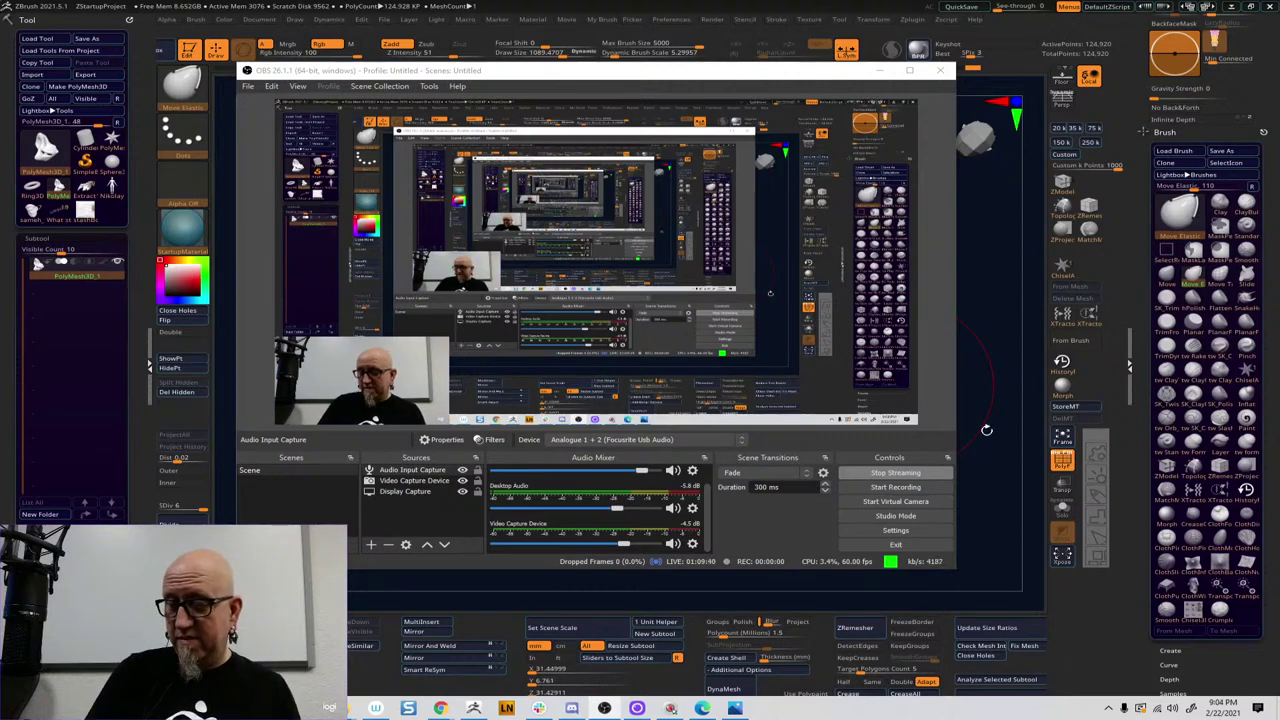
key(alt+Tab)
Try to apply the Remesh By ZRemesher deformer to the distorted mesh while it still has multiple subdivision levels
drag(864, 414, 831, 448)
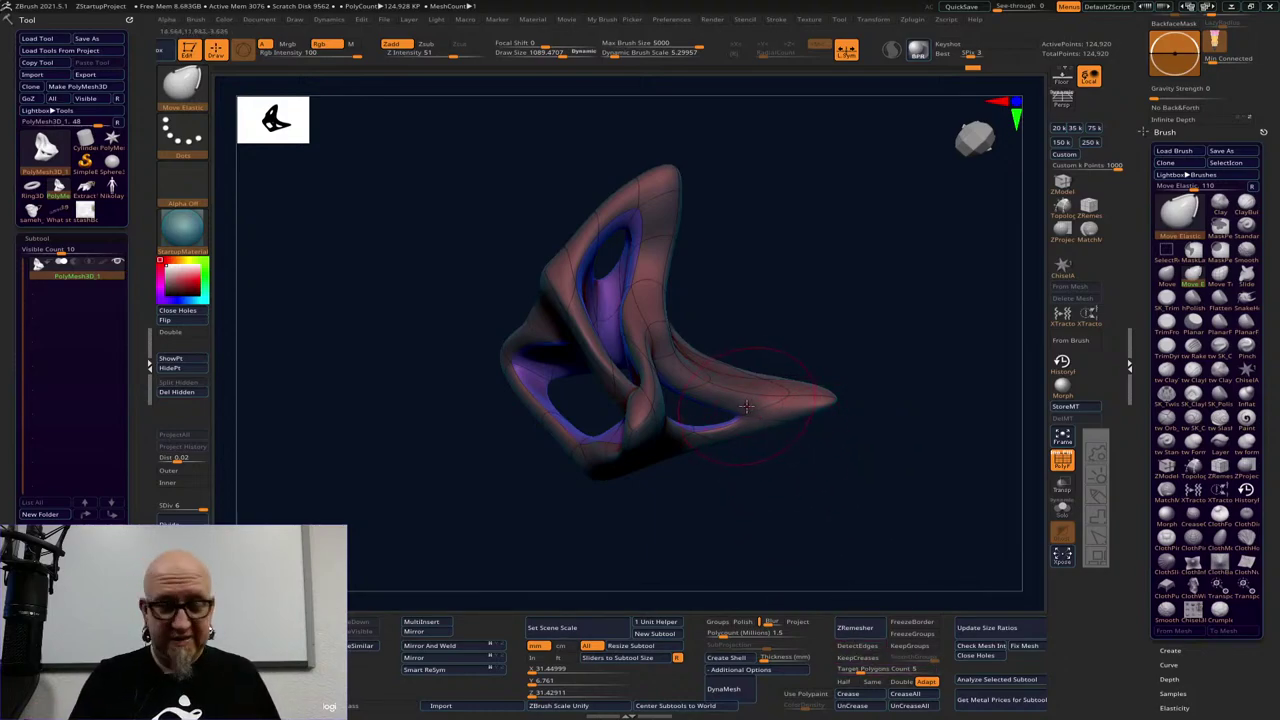
key(w)
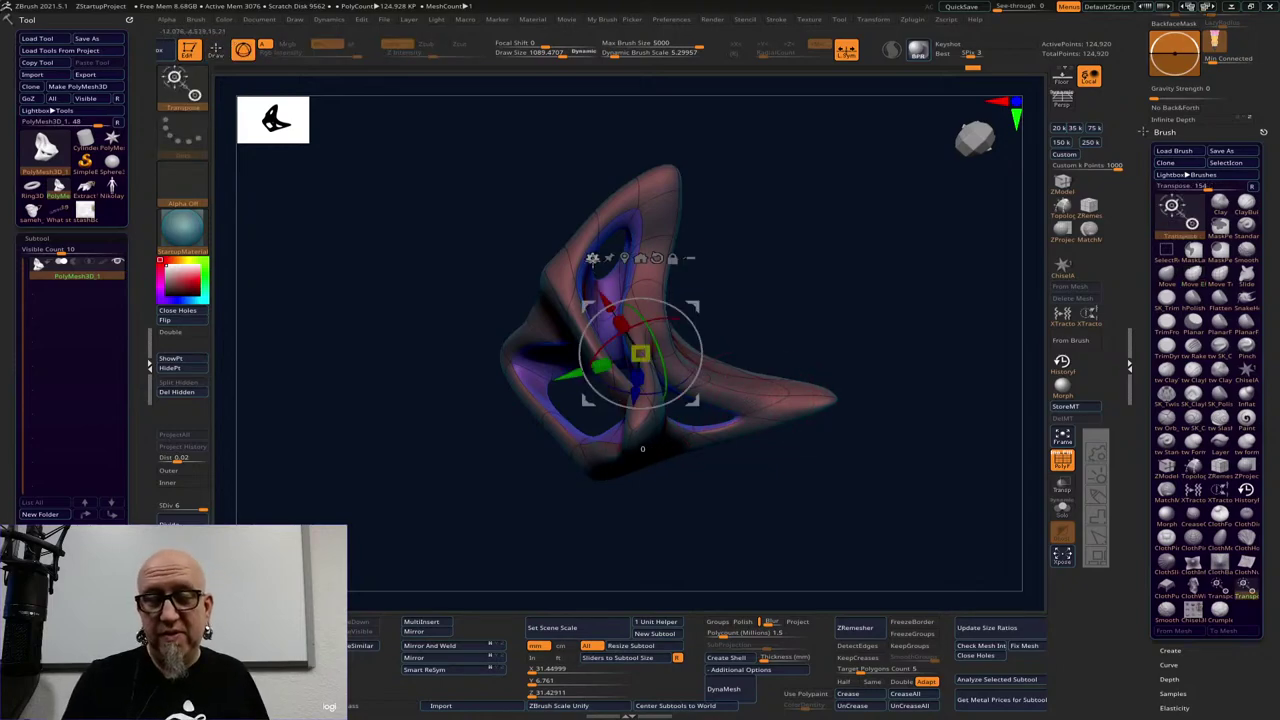
click(593, 258)
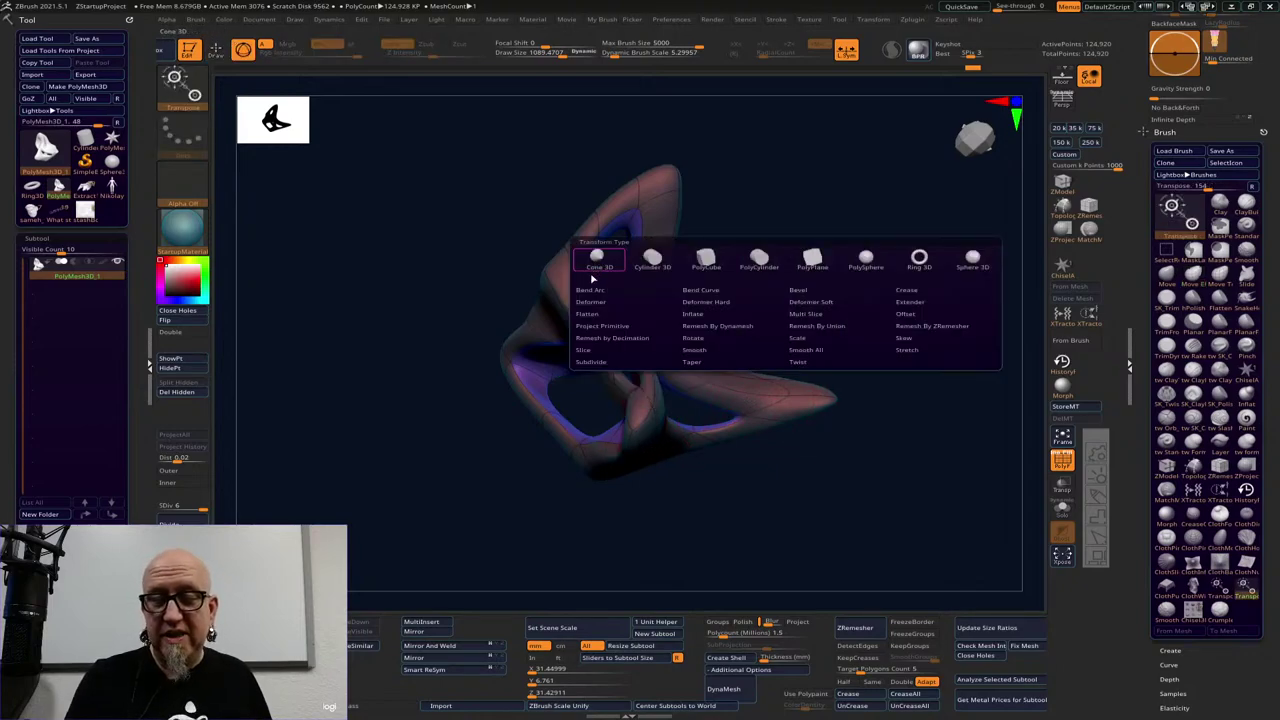
click(949, 328)
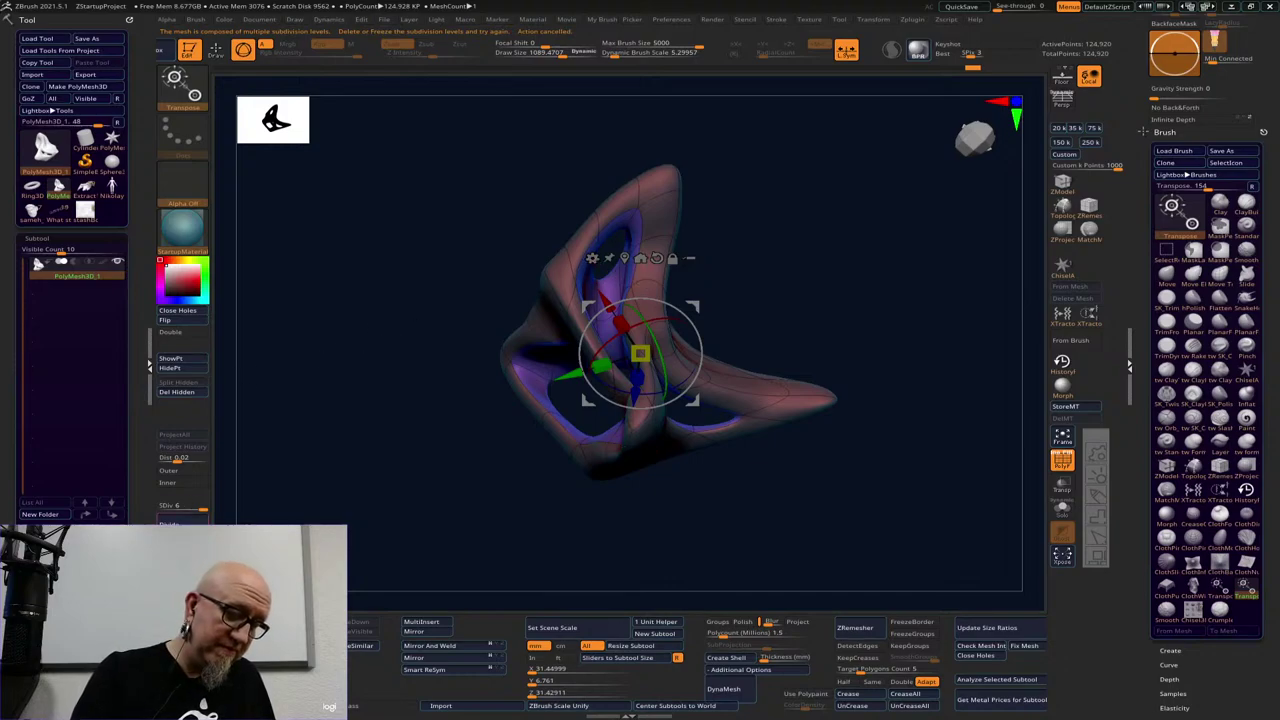
Reduce the mesh to its subdivision level 4 geometry without subdivision levels and apply the Remesh By ZRemesher deformer
key(shift+d)
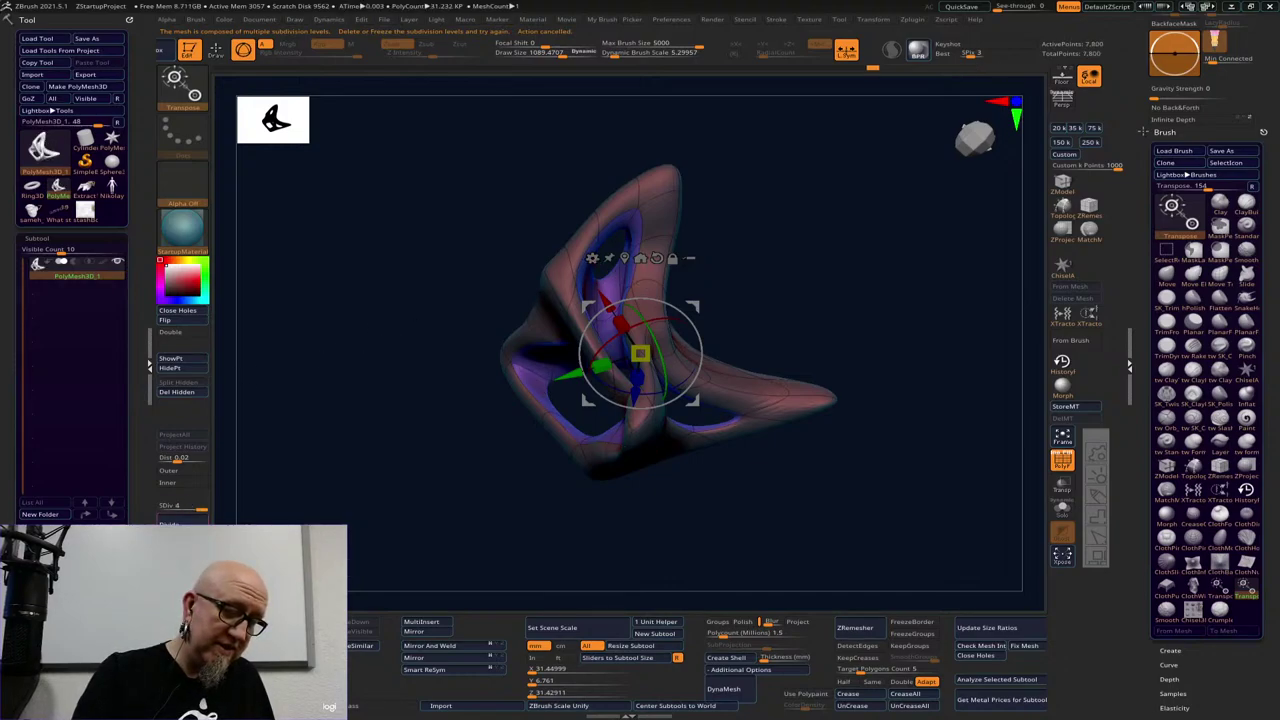
key(shift+d)
click(592, 258)
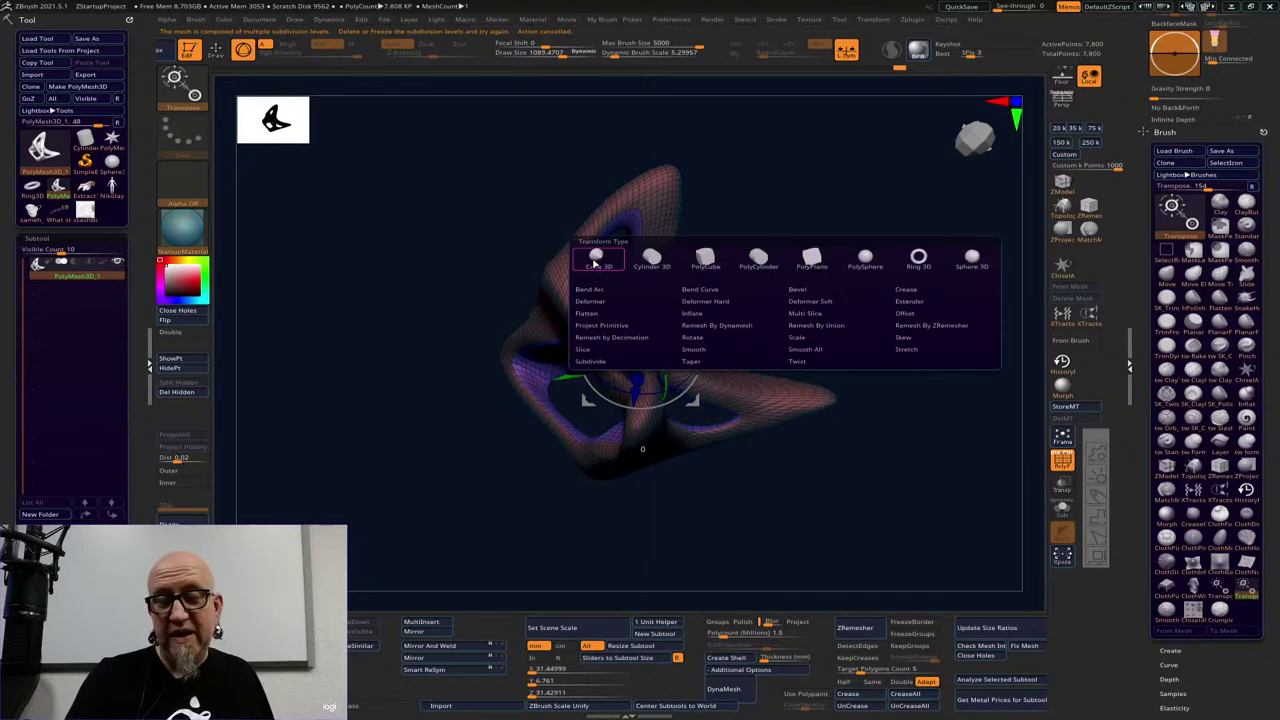
click(933, 335)
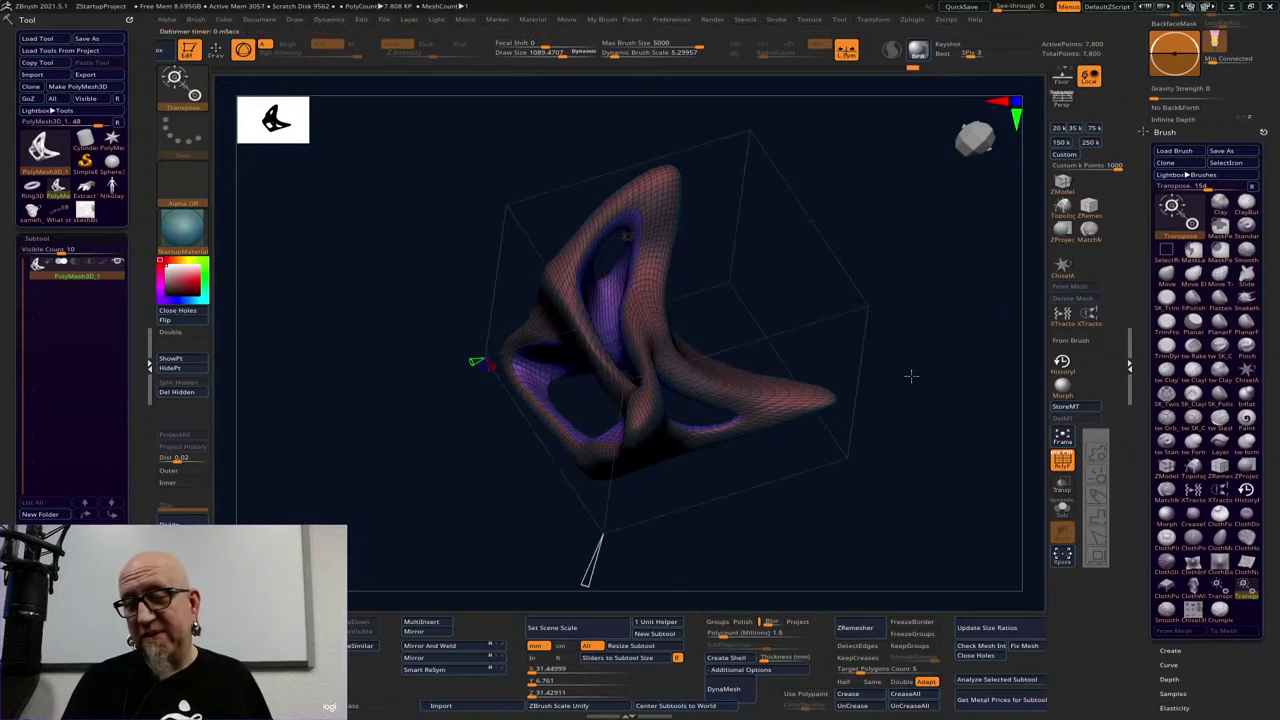
Remesh the distorted mesh with the deformer's polygon count cone at 415 and again at 61, inspecting the topology from several angles
drag(909, 371, 808, 372)
drag(591, 455, 588, 463)
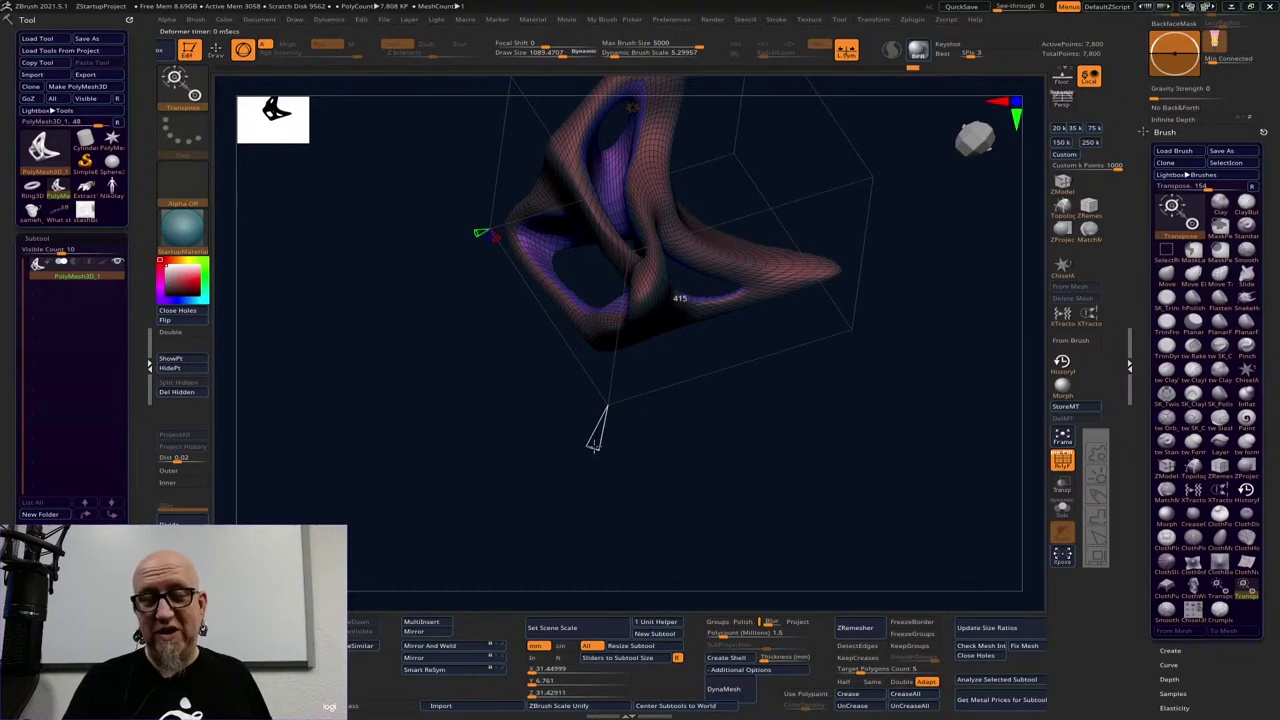
click(593, 445)
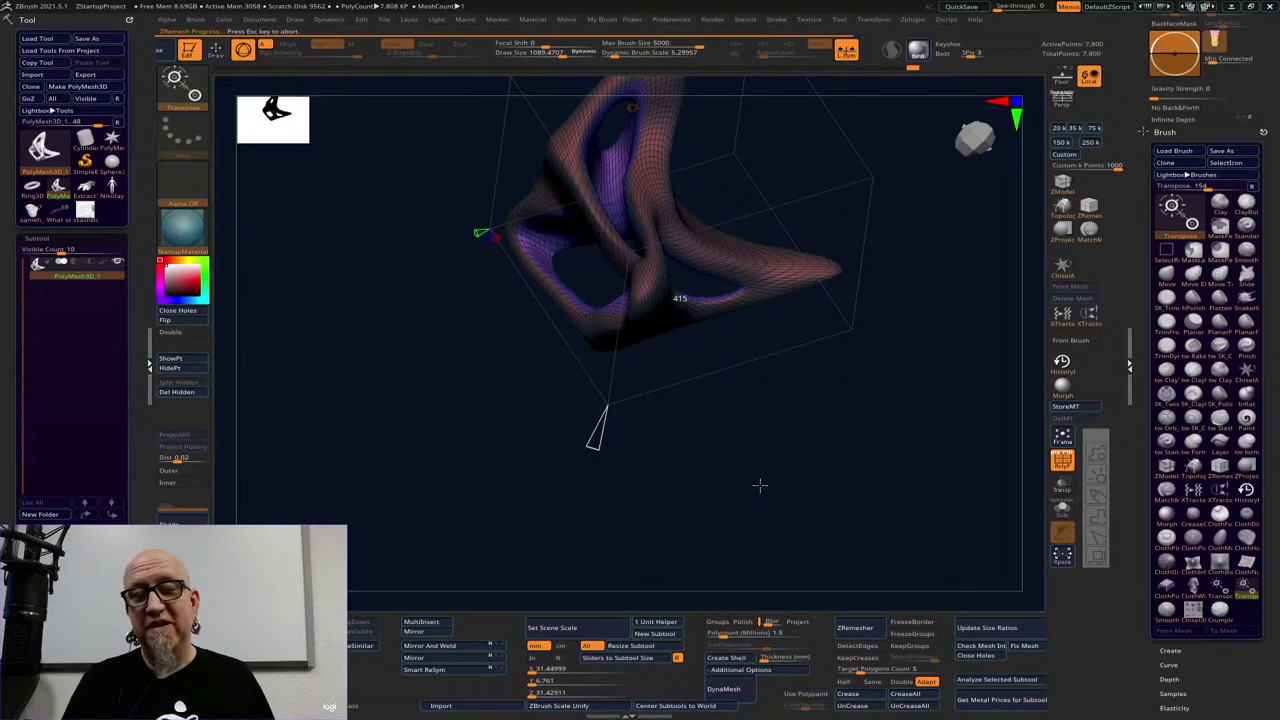
drag(765, 469, 809, 463)
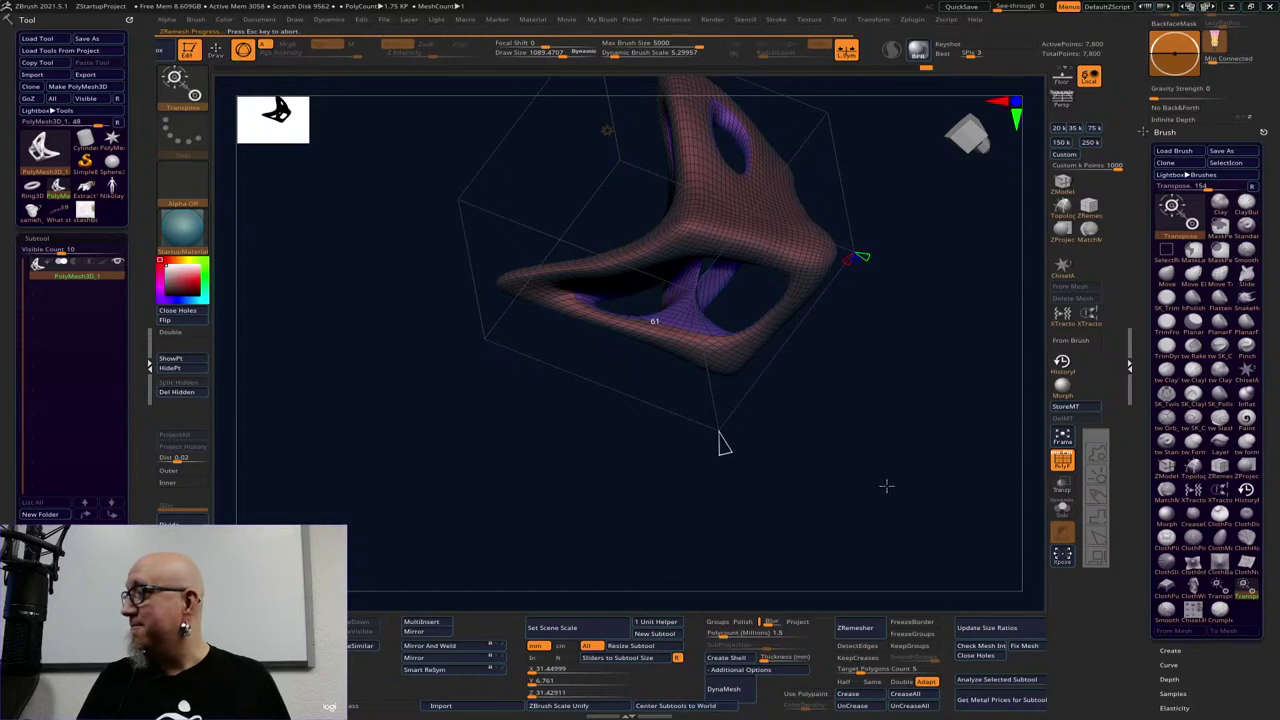
drag(886, 486, 735, 437)
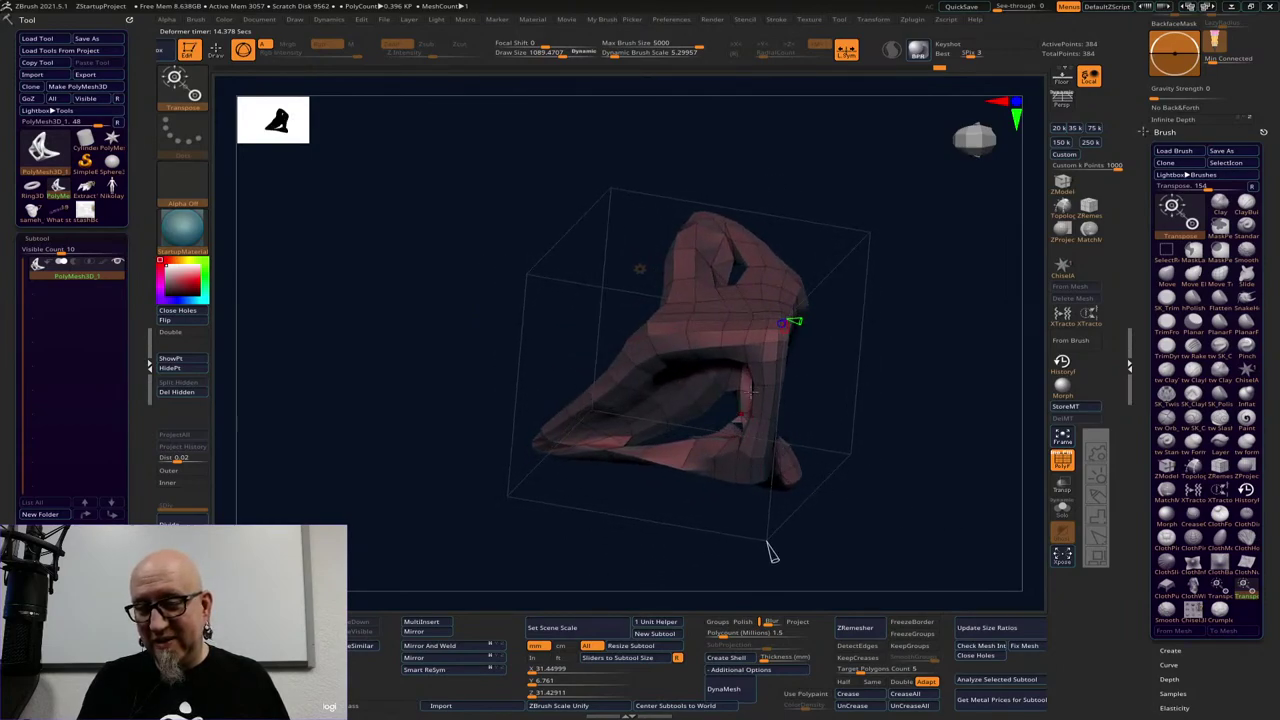
drag(958, 393, 994, 397)
drag(692, 558, 720, 334)
drag(988, 473, 901, 463)
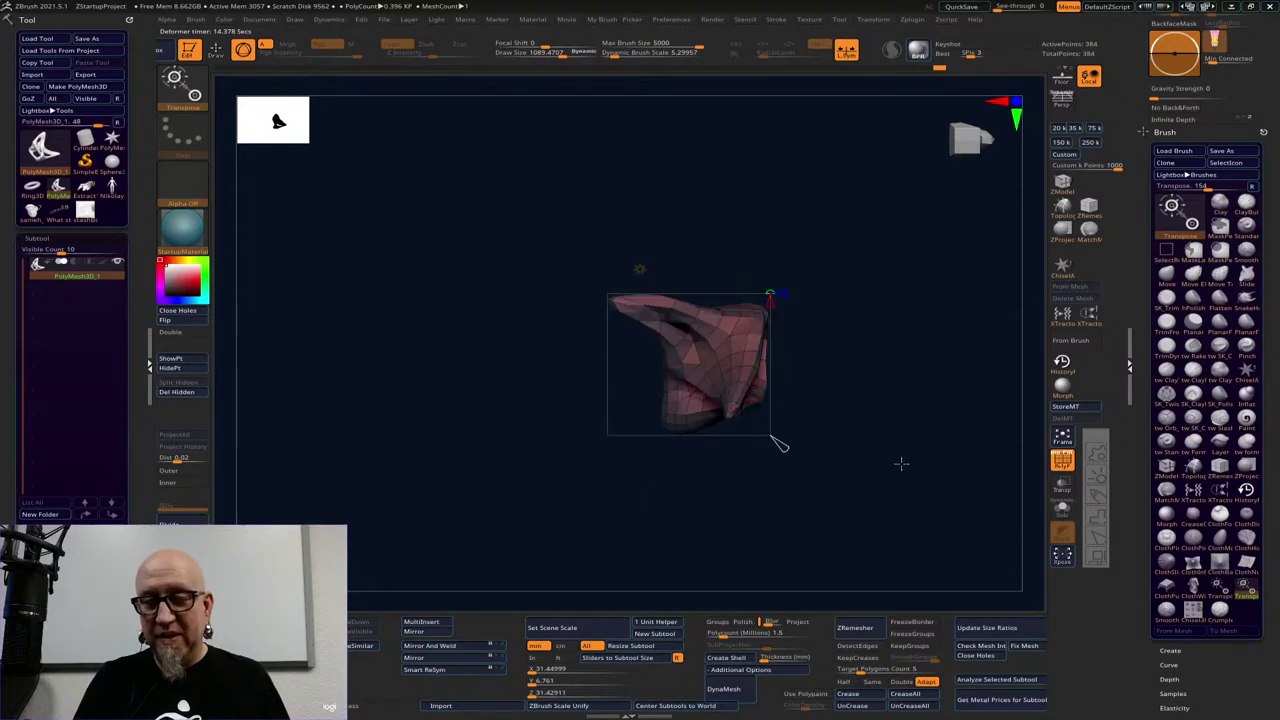
Undo the deformer remeshes back to the dense mesh with its polygroups and leave the deformer
key(ctrl)
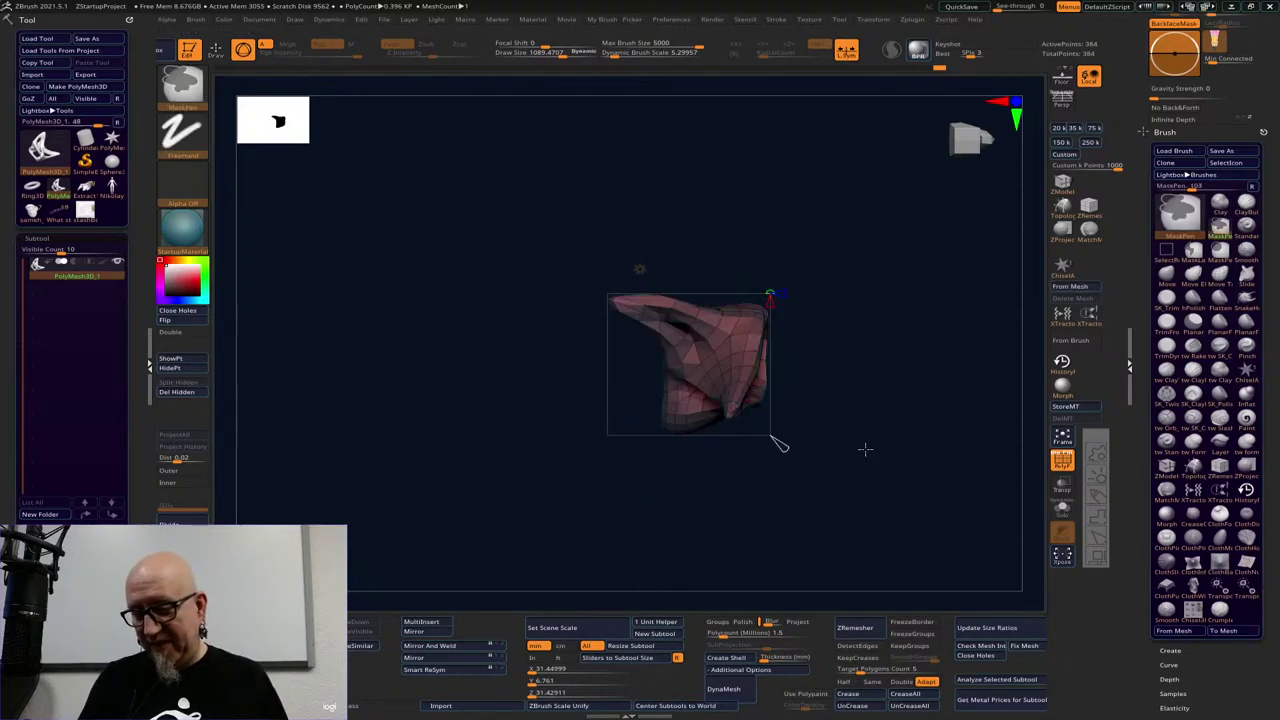
key(ctrl+d)
key(ctrl+d)
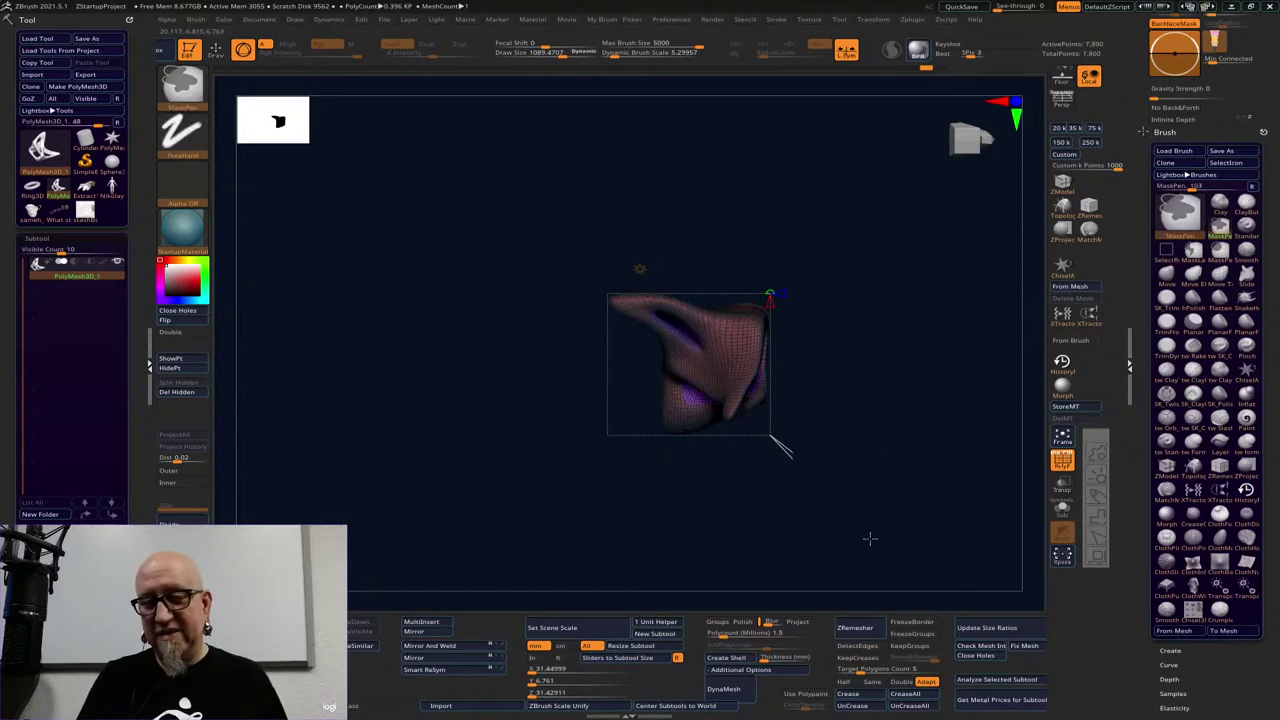
key(w)
key(shift+f)
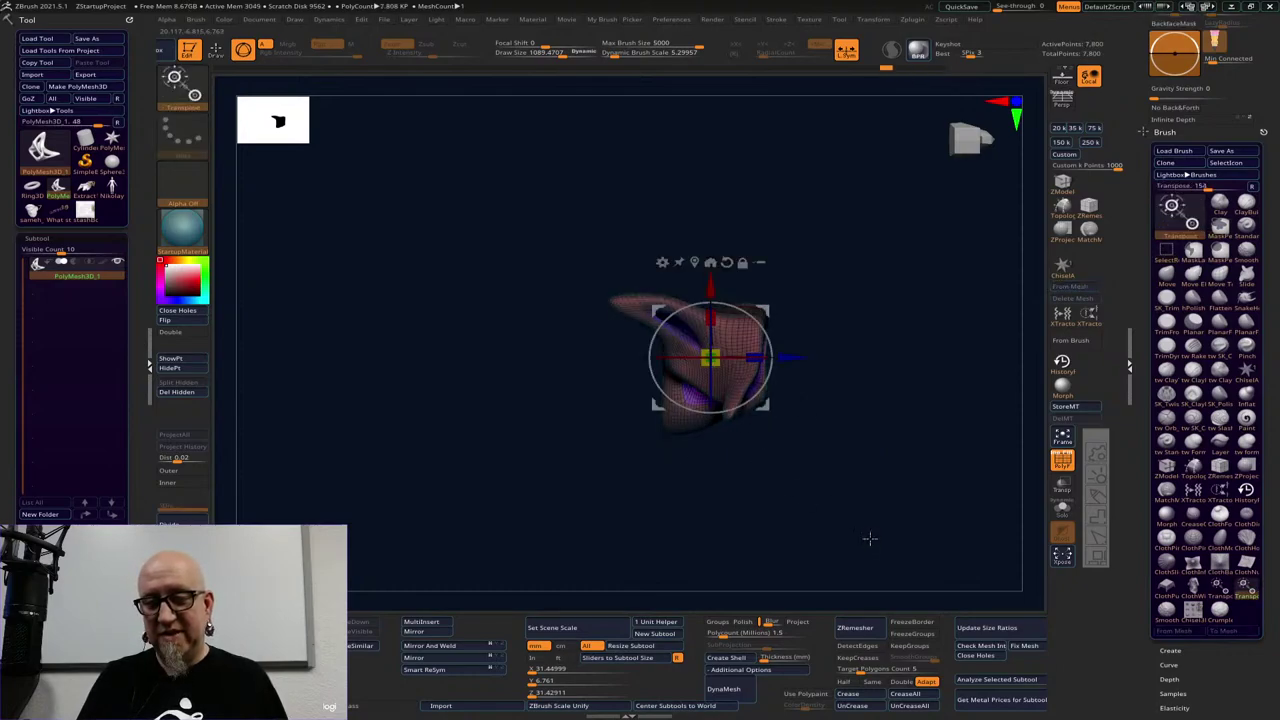
drag(453, 492, 548, 489)
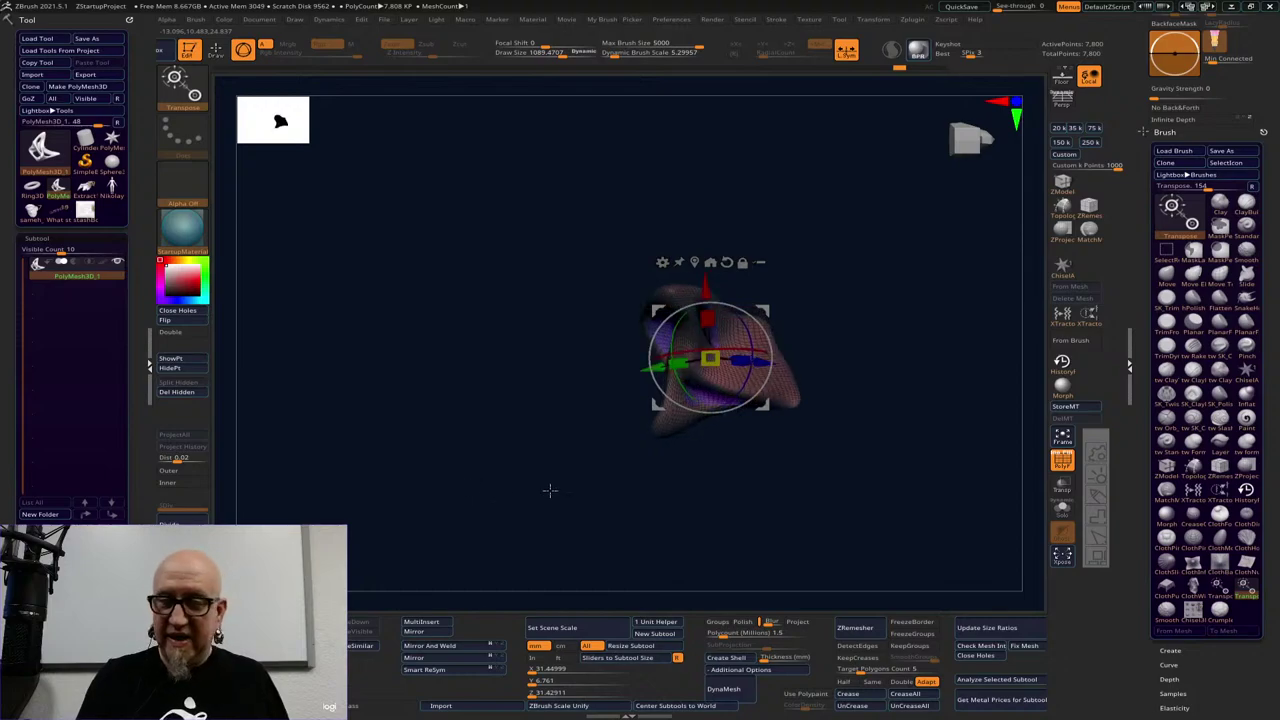
Return to Draw mode, turn off Adapt and run the standard ZRemesher on the mesh, checking the edge flow around the holes
key(q)
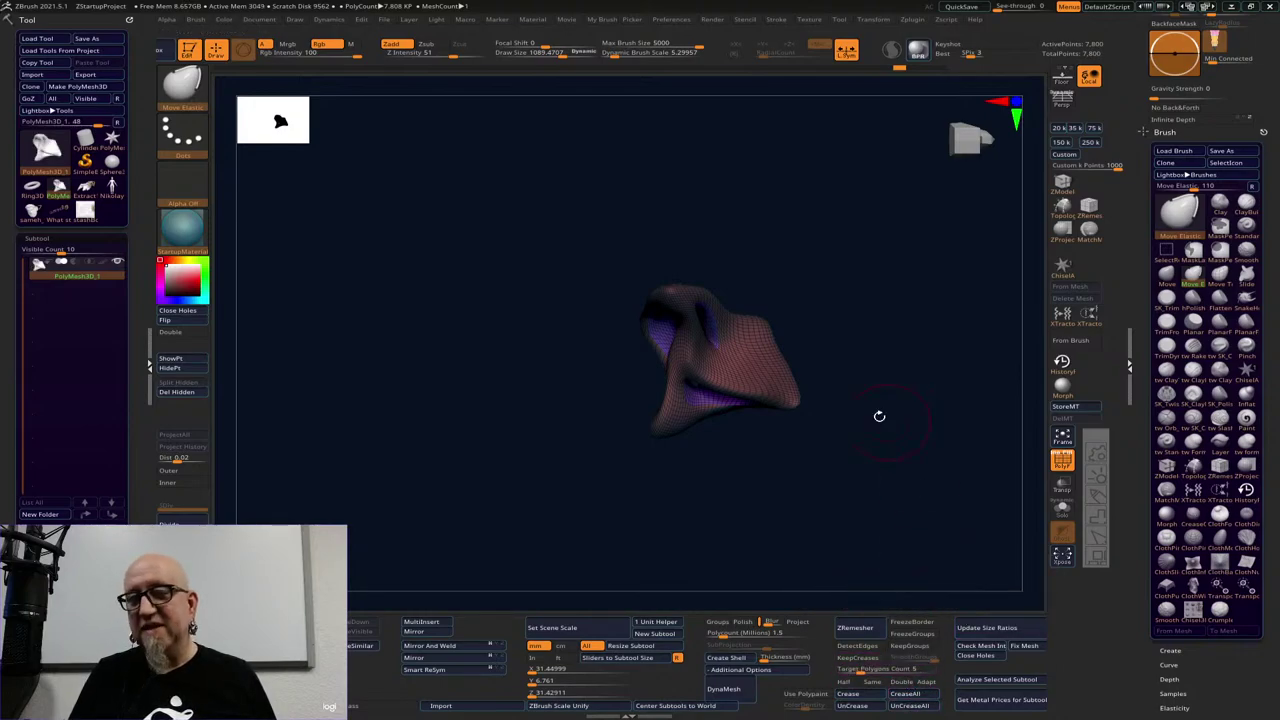
drag(977, 526, 833, 497)
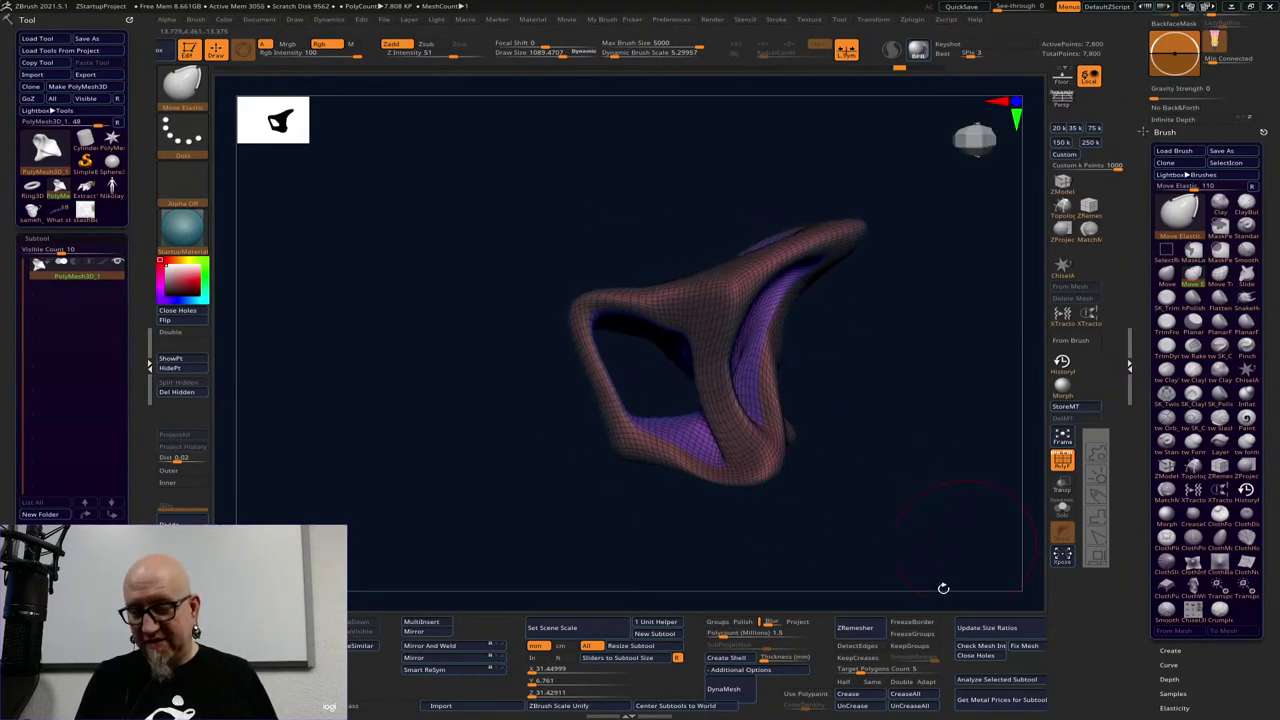
click(856, 627)
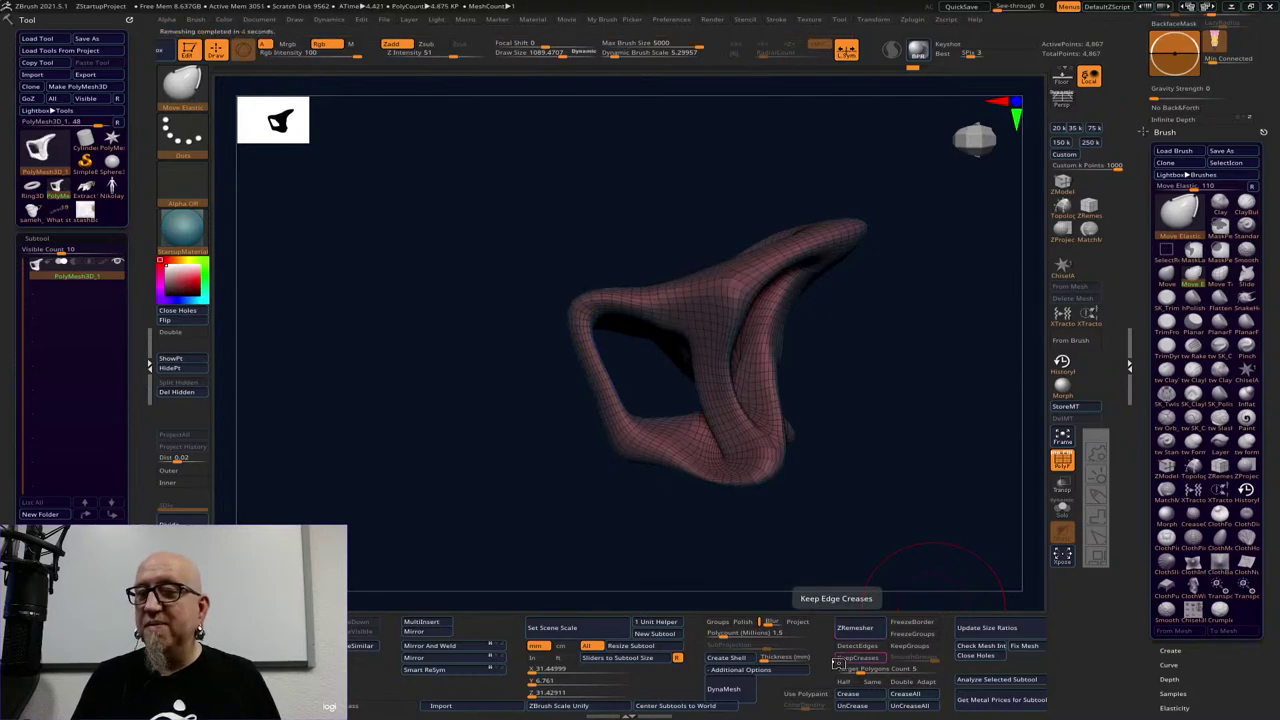
drag(932, 500, 925, 466)
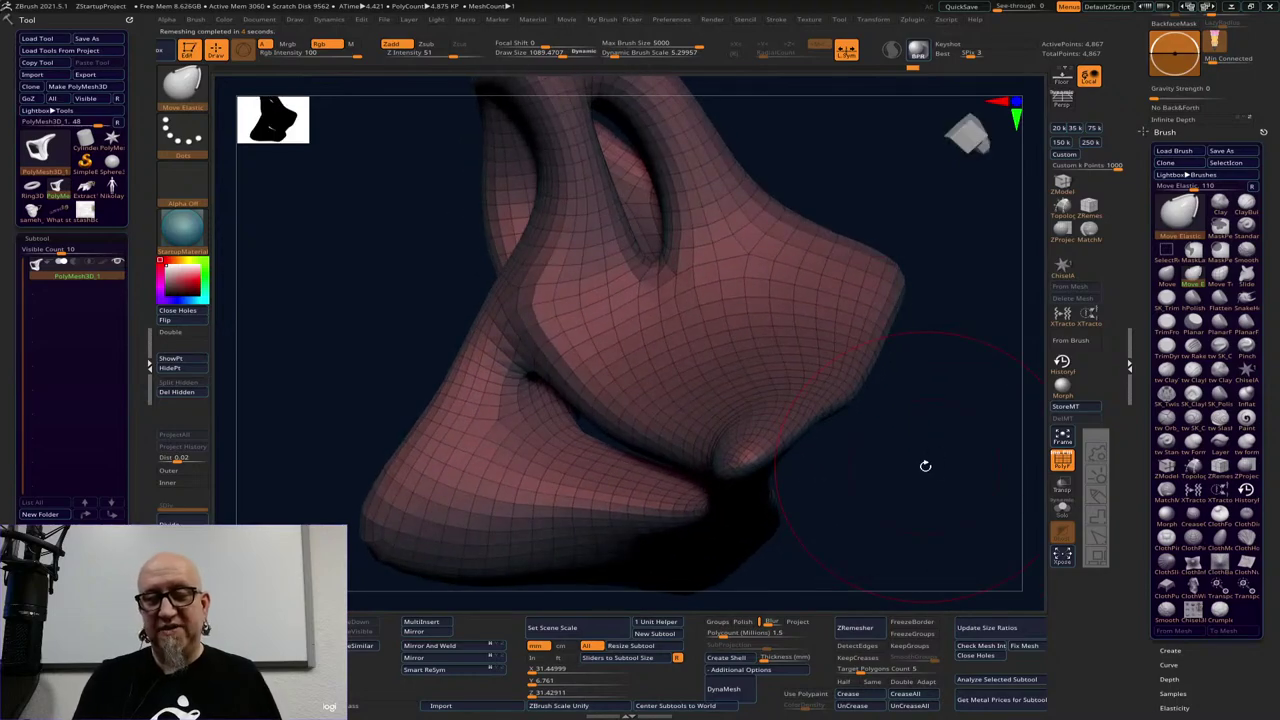
mouse_move(925, 466)
mouse_down()
mouse_move(971, 500)
mouse_move(951, 508)
mouse_move(604, 248)
mouse_up()
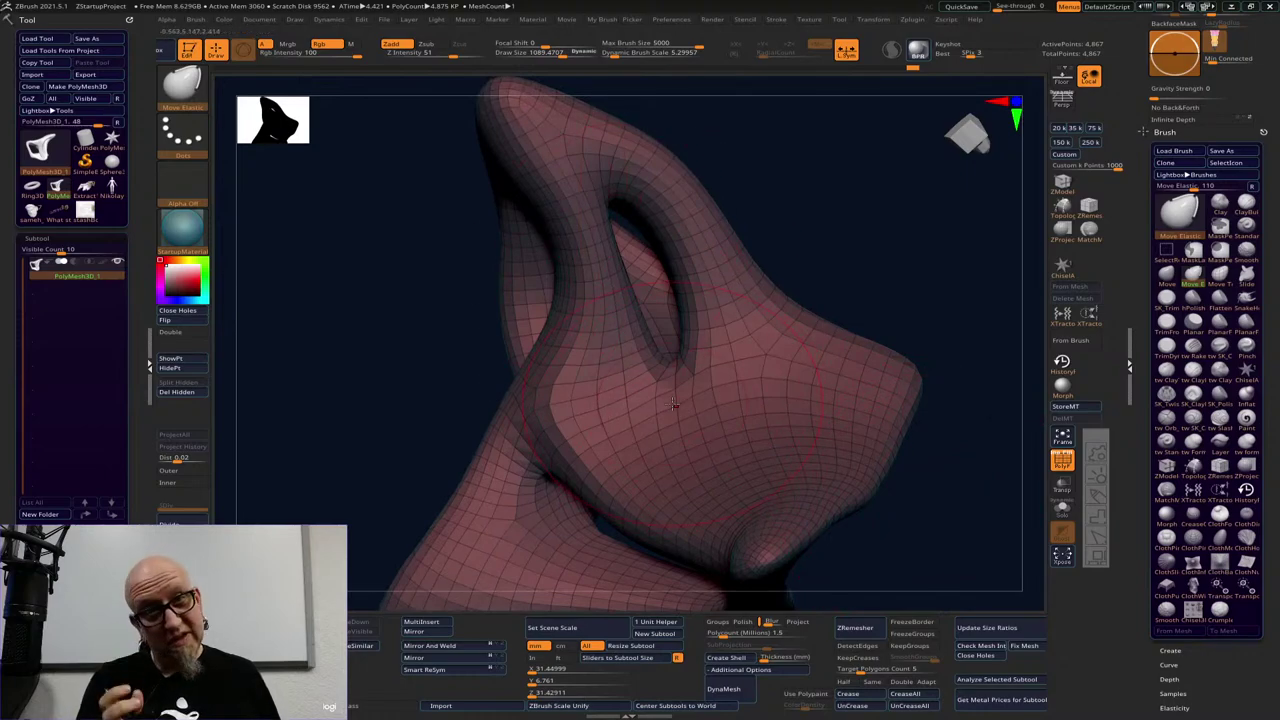
drag(674, 403, 894, 397)
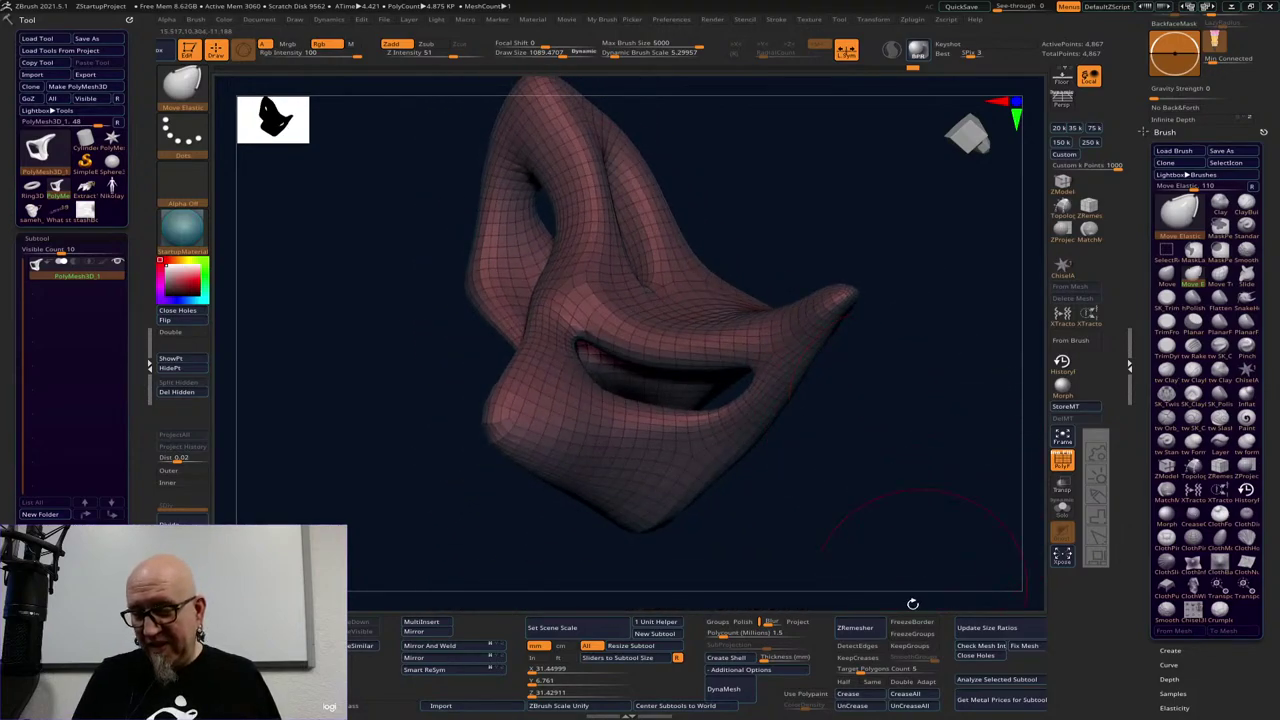
Set ZRemesher to Half and remesh the mesh several times in succession to lower its density
click(843, 681)
click(864, 629)
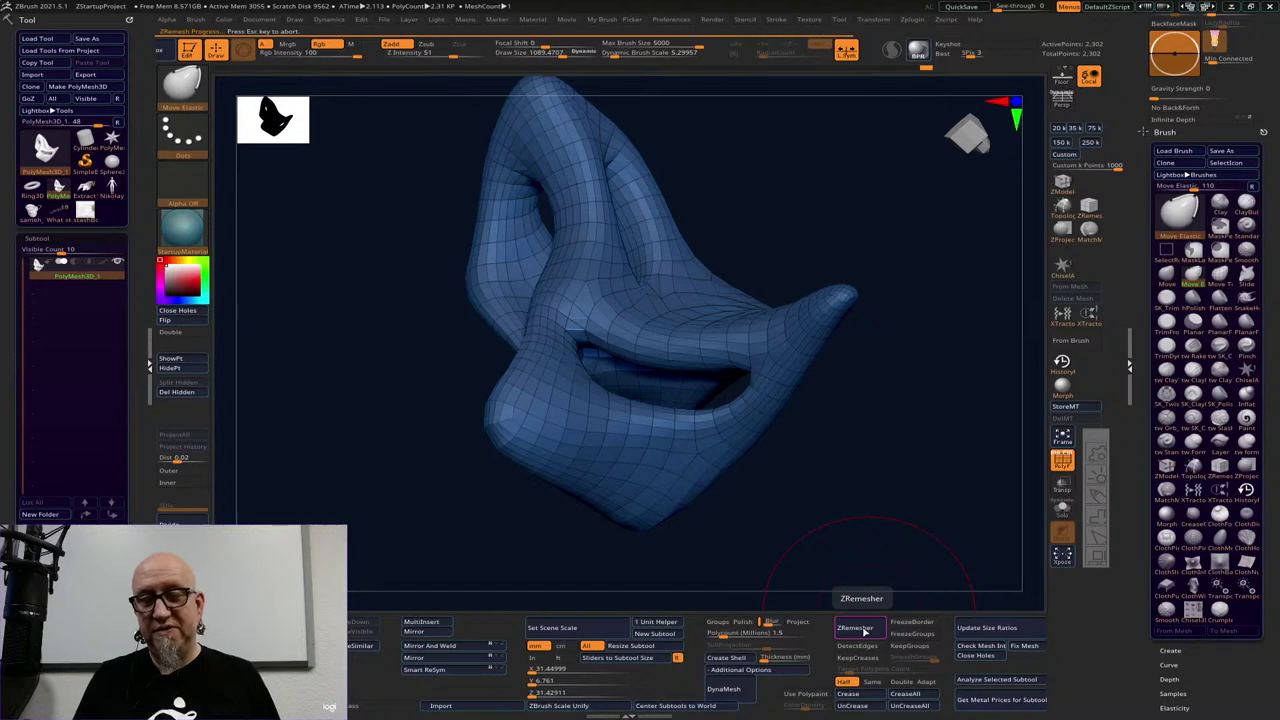
click(864, 630)
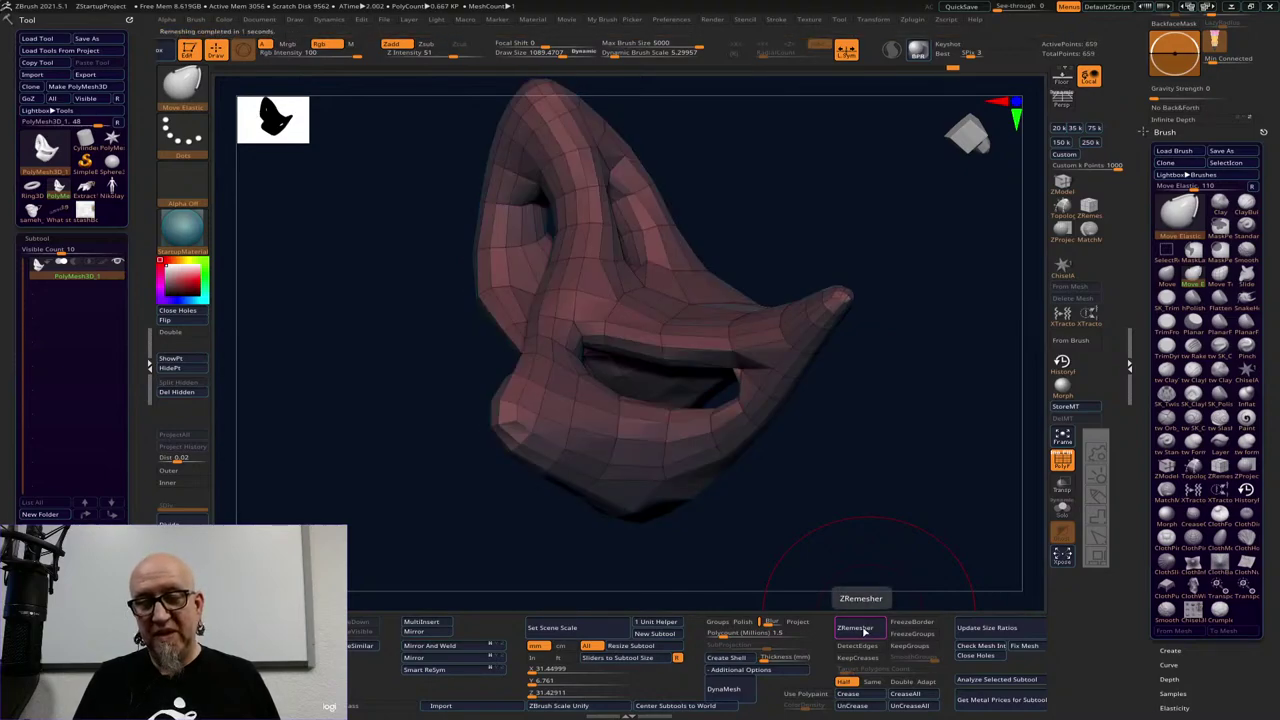
click(864, 630)
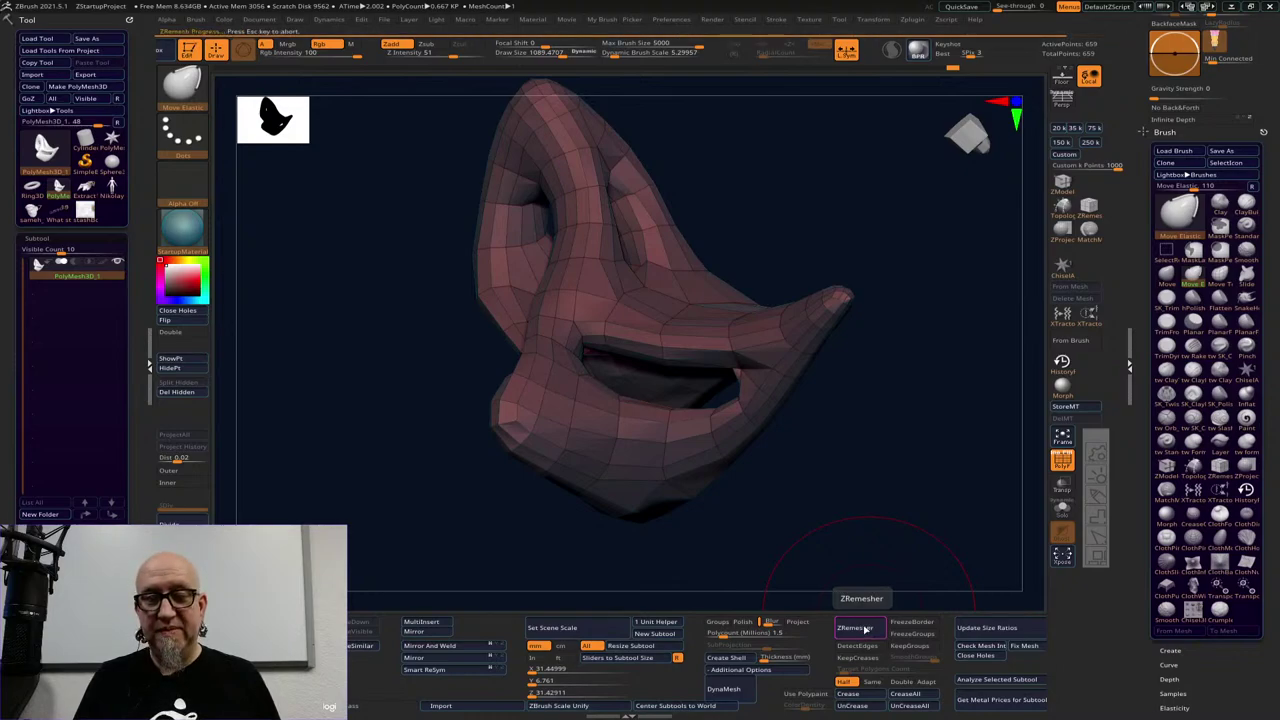
drag(923, 449, 803, 508)
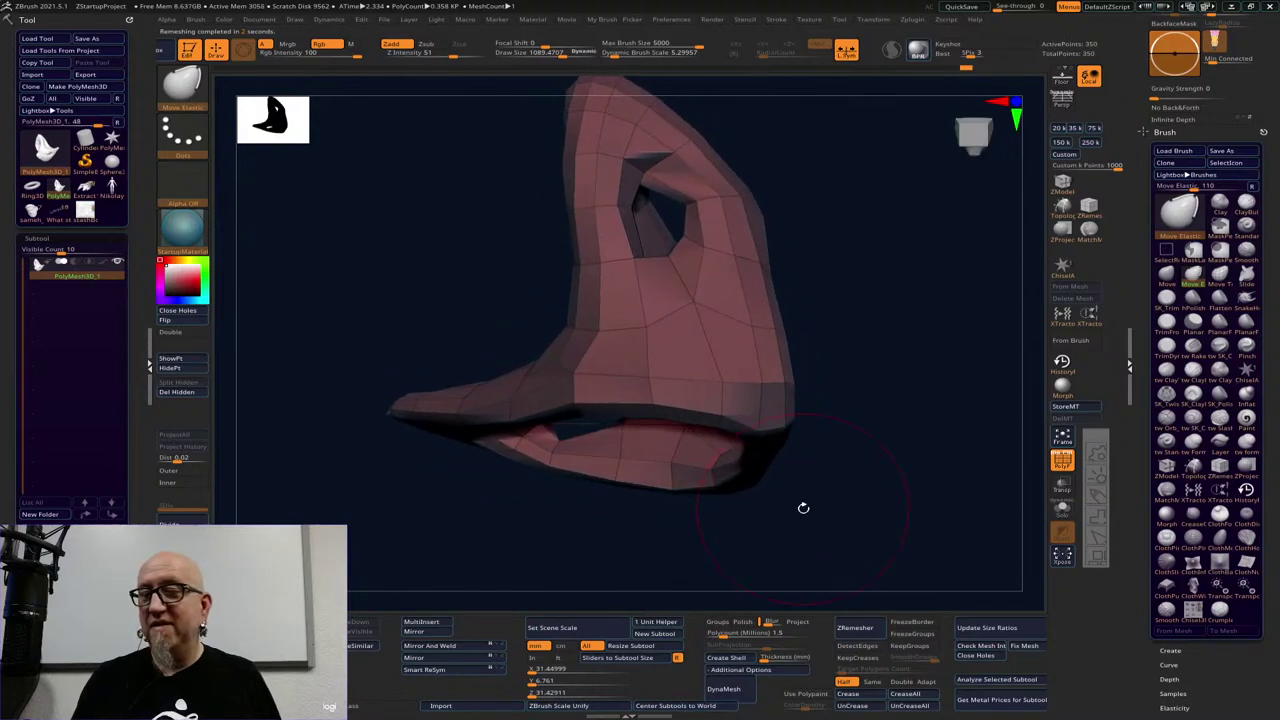
Step back and forth through the ZRemesher passes and orbit the mesh to compare its topology at different densities
drag(897, 526, 984, 531)
drag(932, 327, 971, 397)
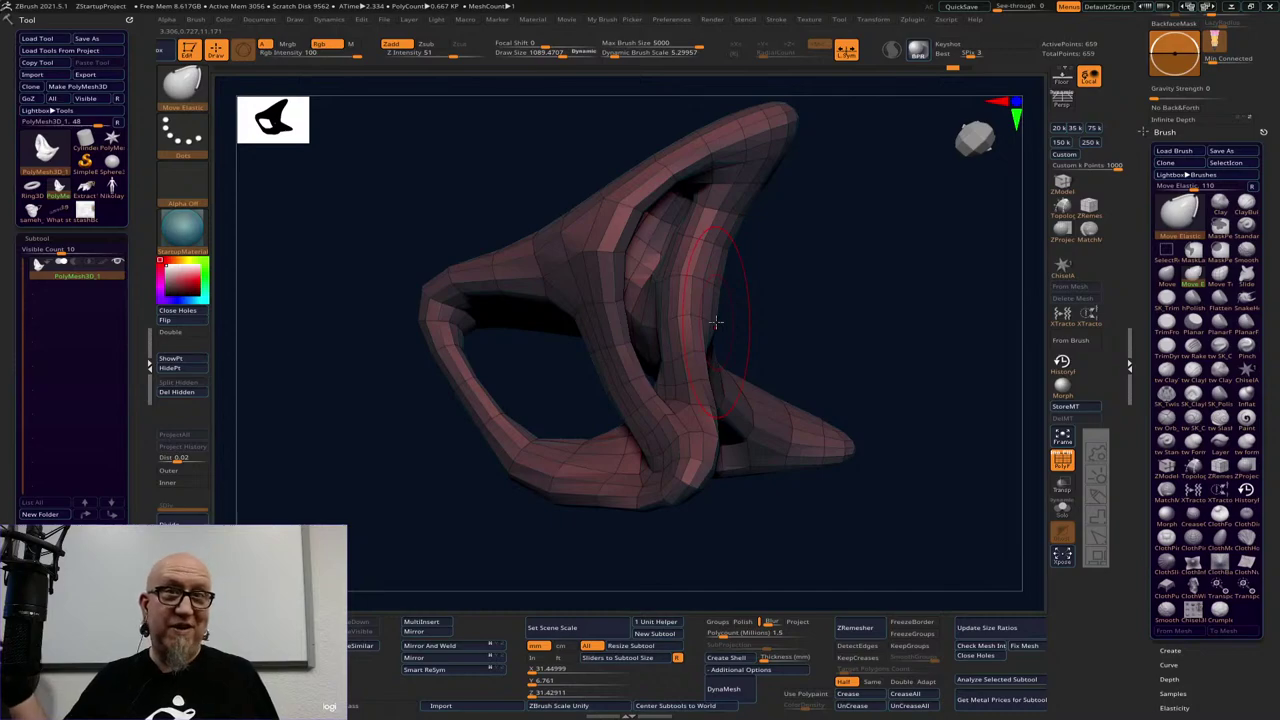
right_drag(715, 322, 820, 517)
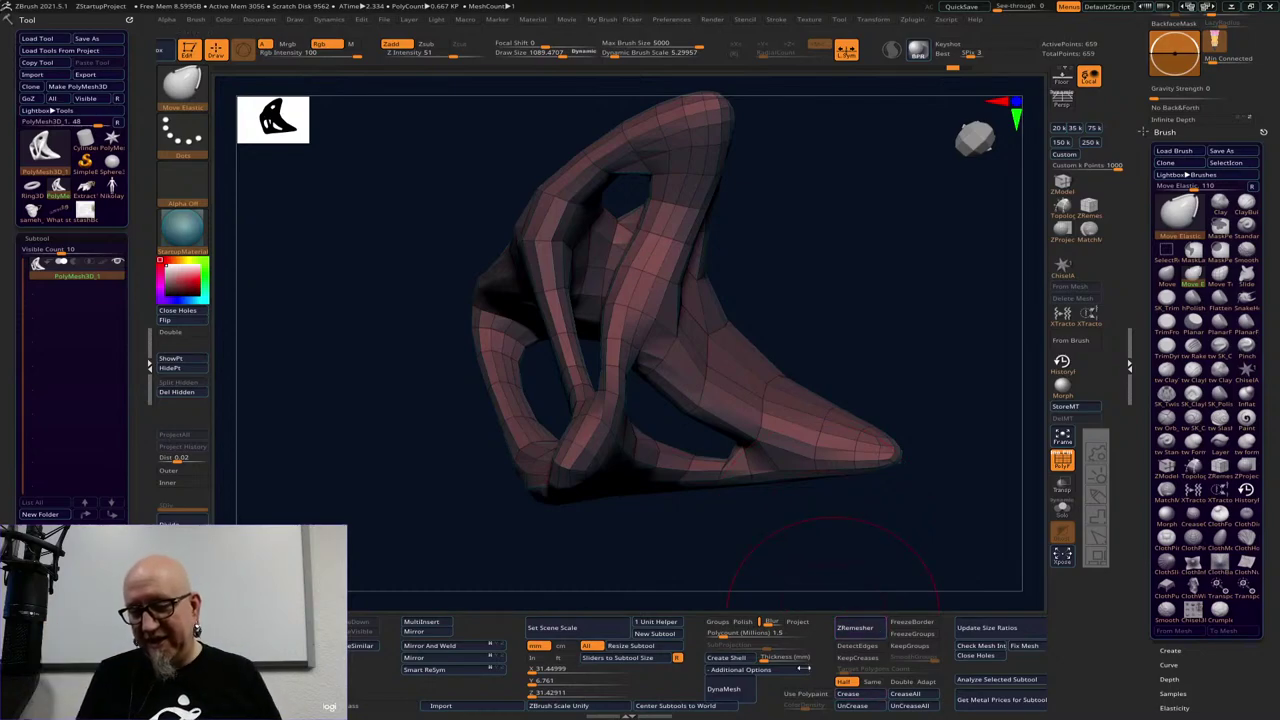
drag(940, 523, 909, 525)
key(ctrl+z)
key(ctrl+z)
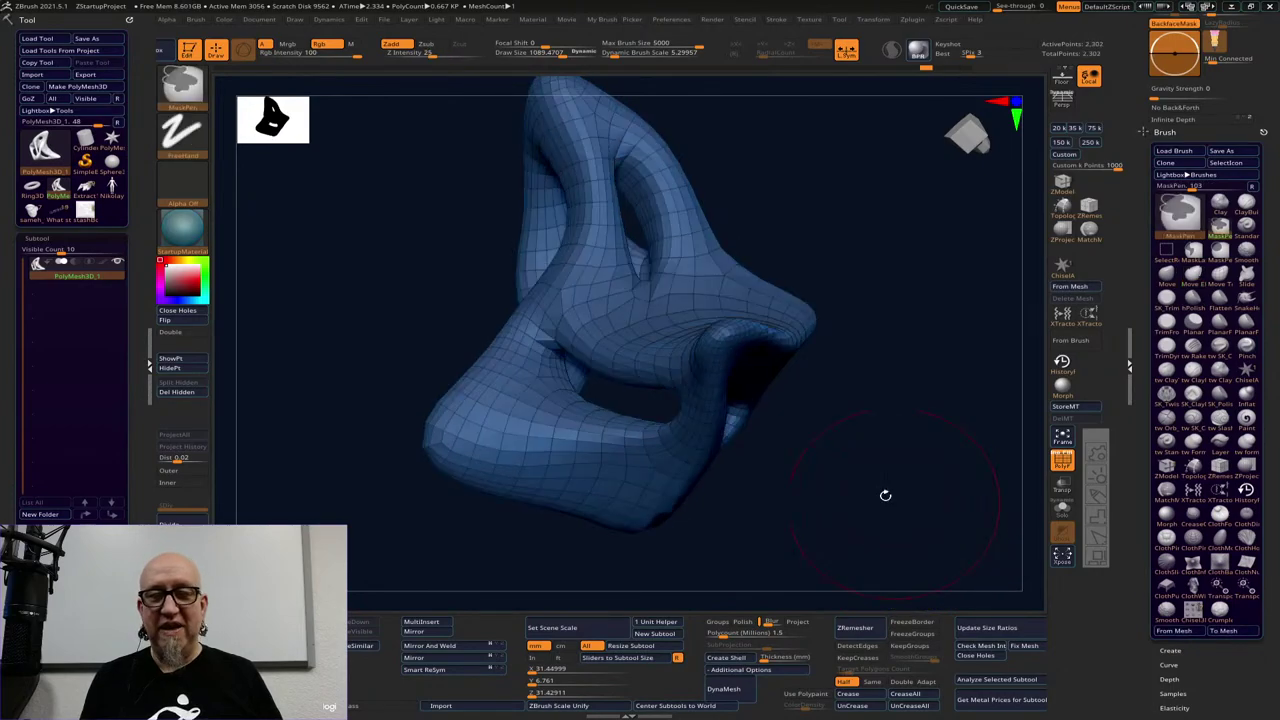
key(ctrl+shift+z)
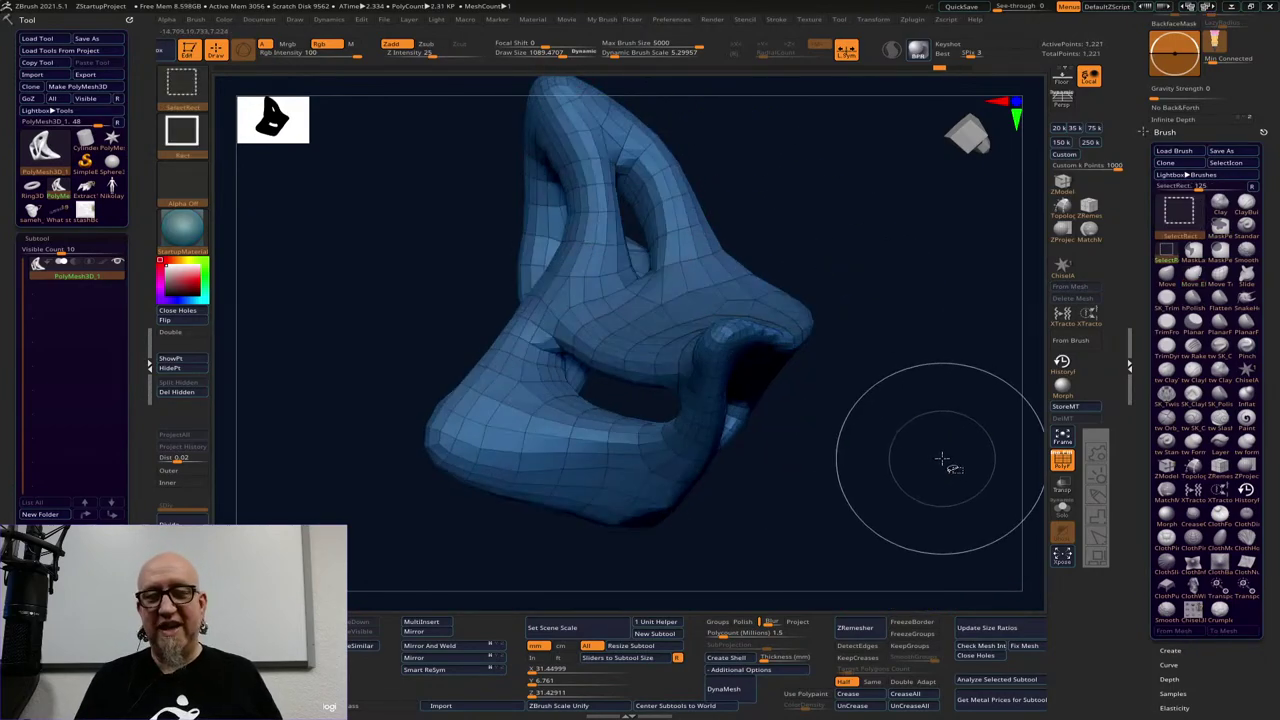
key(ctrl+shift+z)
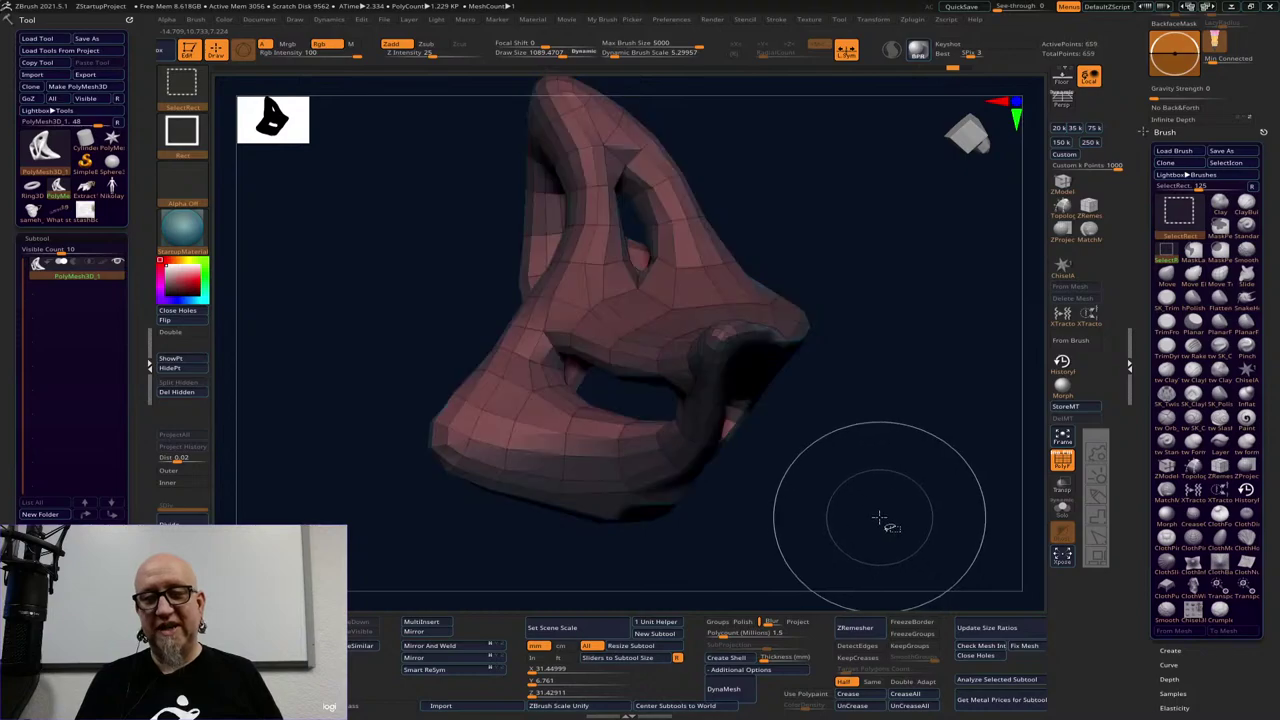
drag(883, 516, 490, 535)
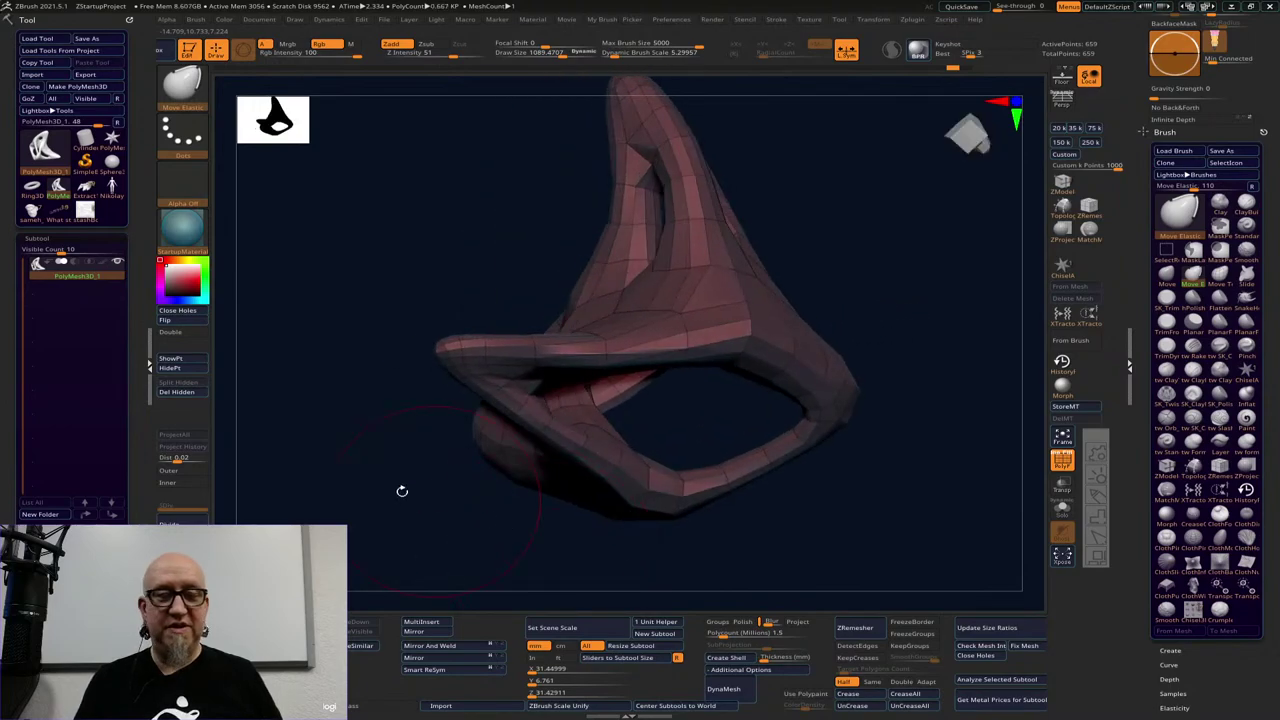
Subdivide the coarse remeshed mesh twice and undo back to a denser ZRemesher pass
key(ctrl+d)
key(ctrl+d)
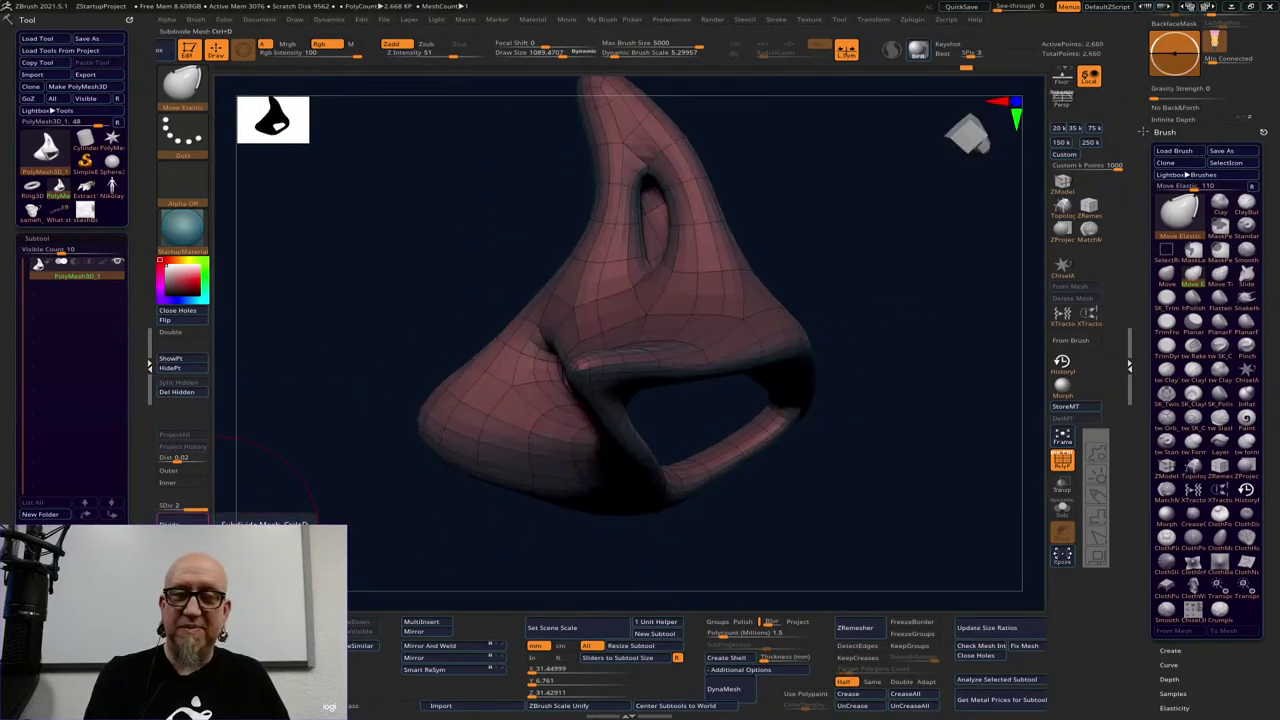
drag(335, 522, 766, 540)
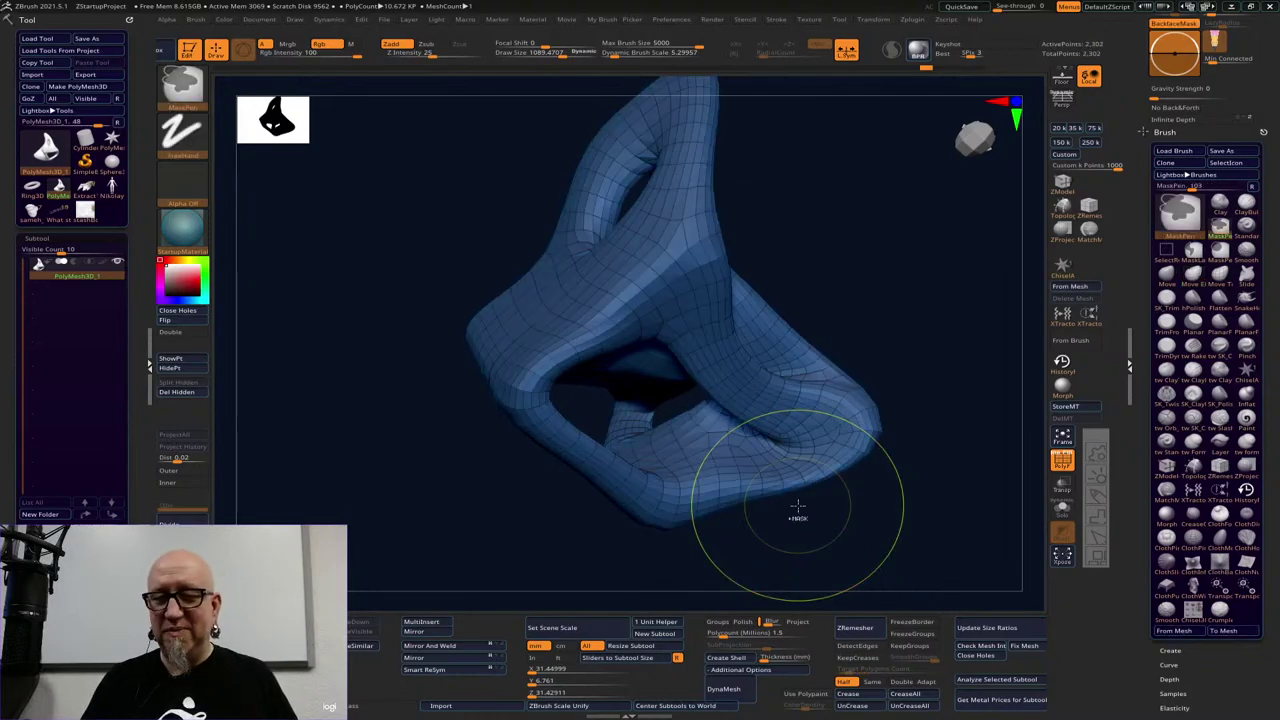
Go back to the subdivided mesh with its polygroups and turn on FreezeGroups for ZRemesher
ctrl+click(798, 510)
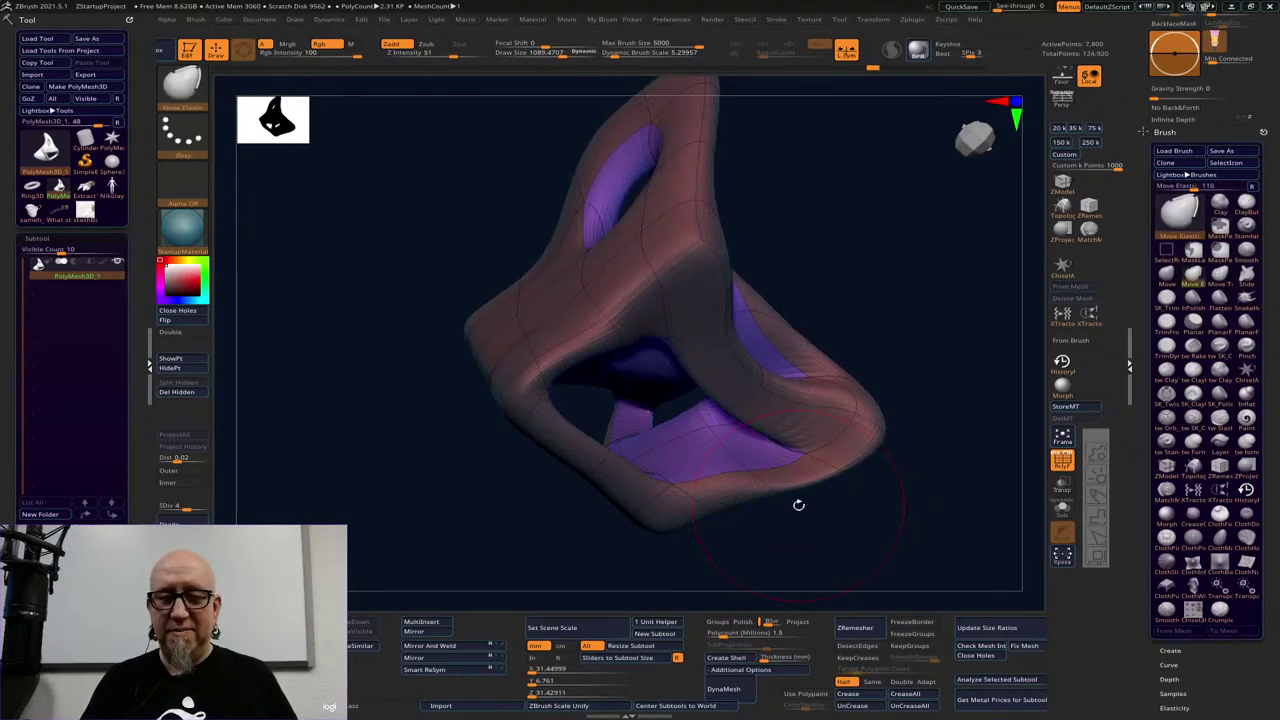
click(922, 626)
click(924, 634)
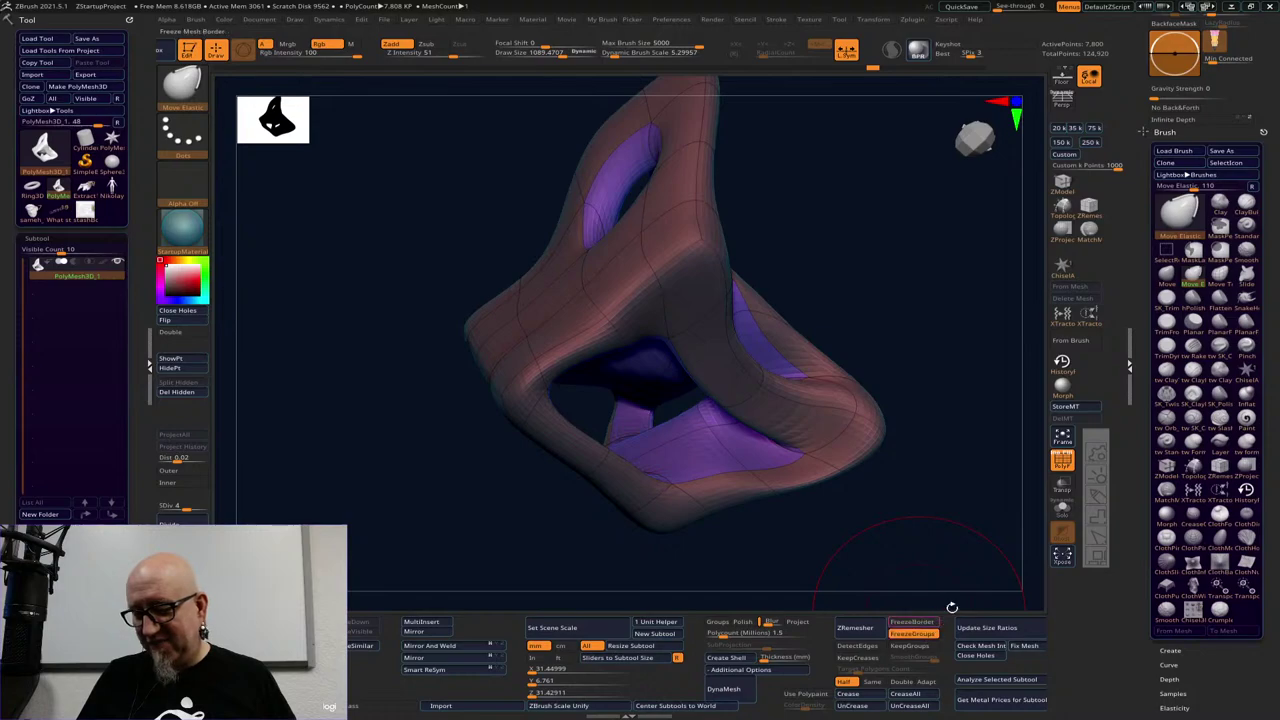
click(926, 623)
click(929, 634)
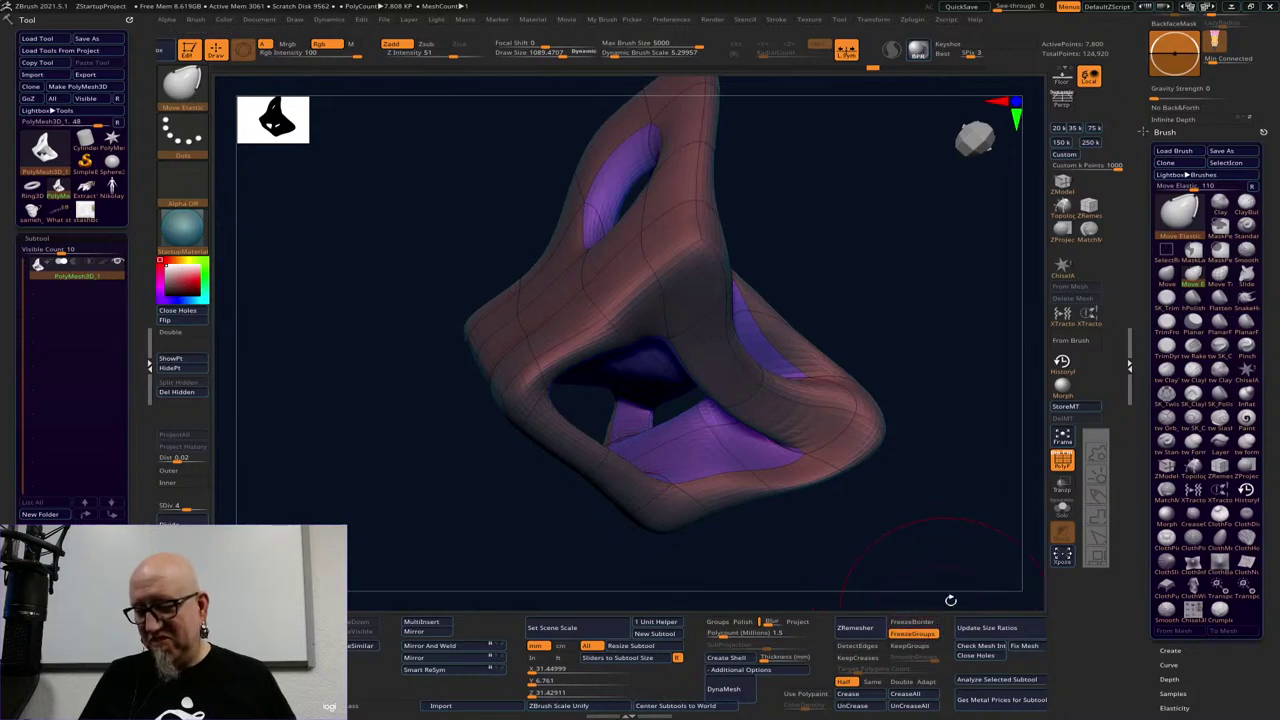
Turn off Half, set the target polygon count to 5.49531, ZRemesh with FreezeGroups, check the mesh and undo the remesh
click(846, 684)
drag(859, 672, 864, 672)
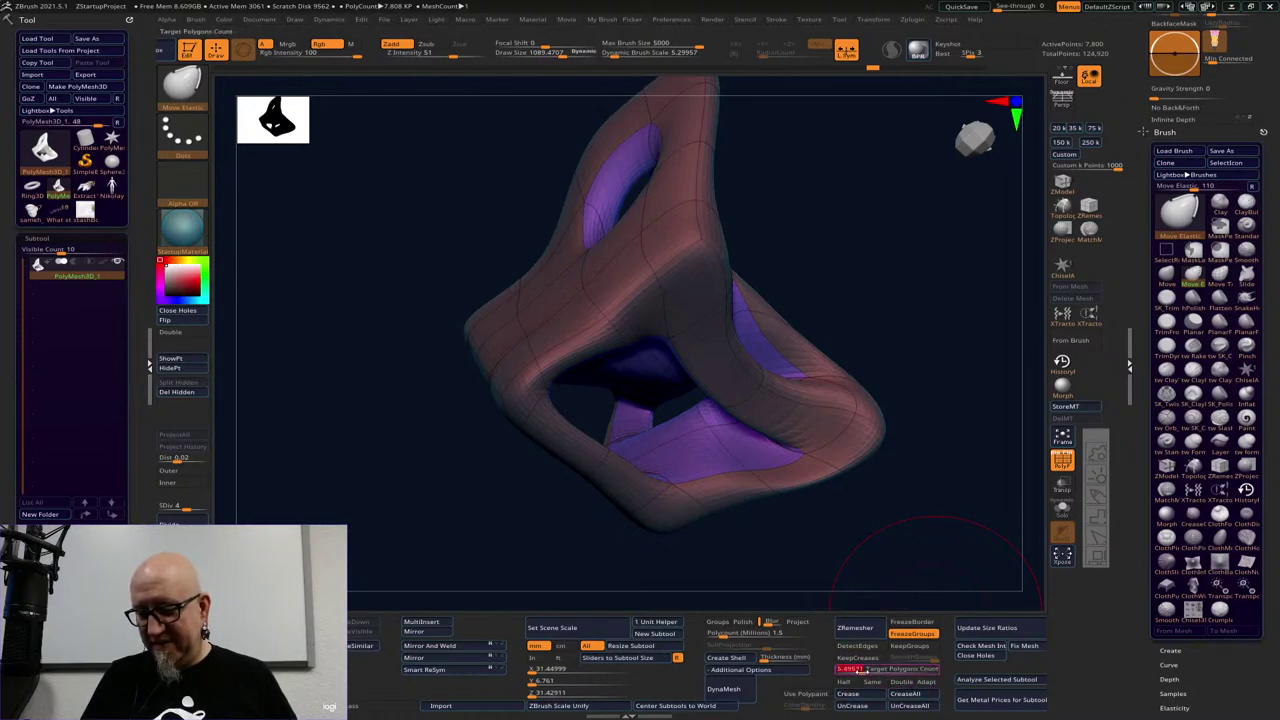
click(862, 627)
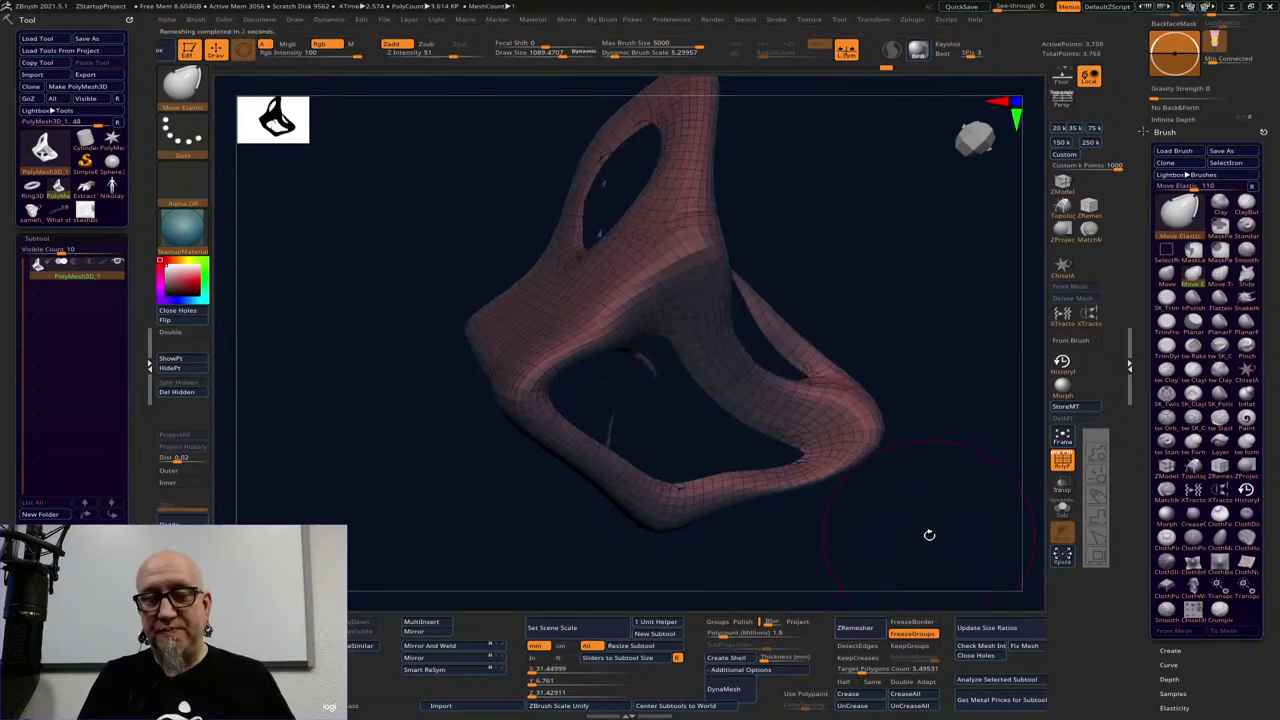
drag(823, 606, 943, 577)
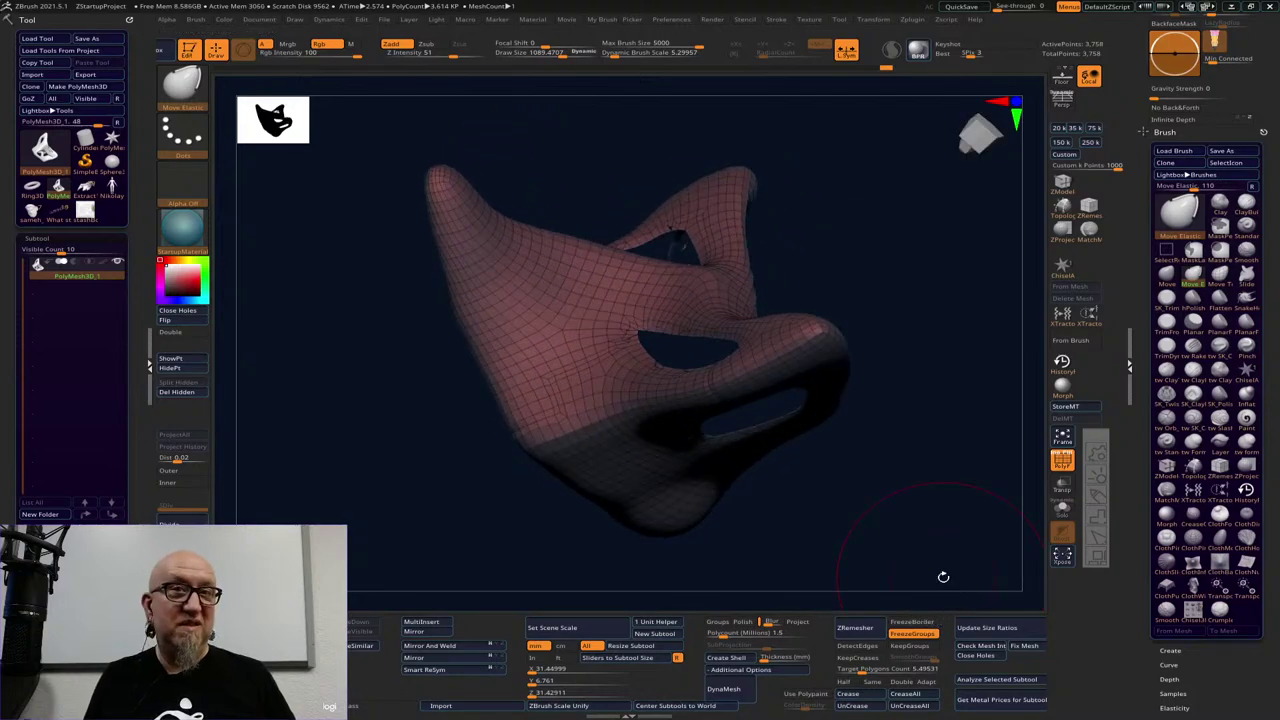
key(ctrl+z)
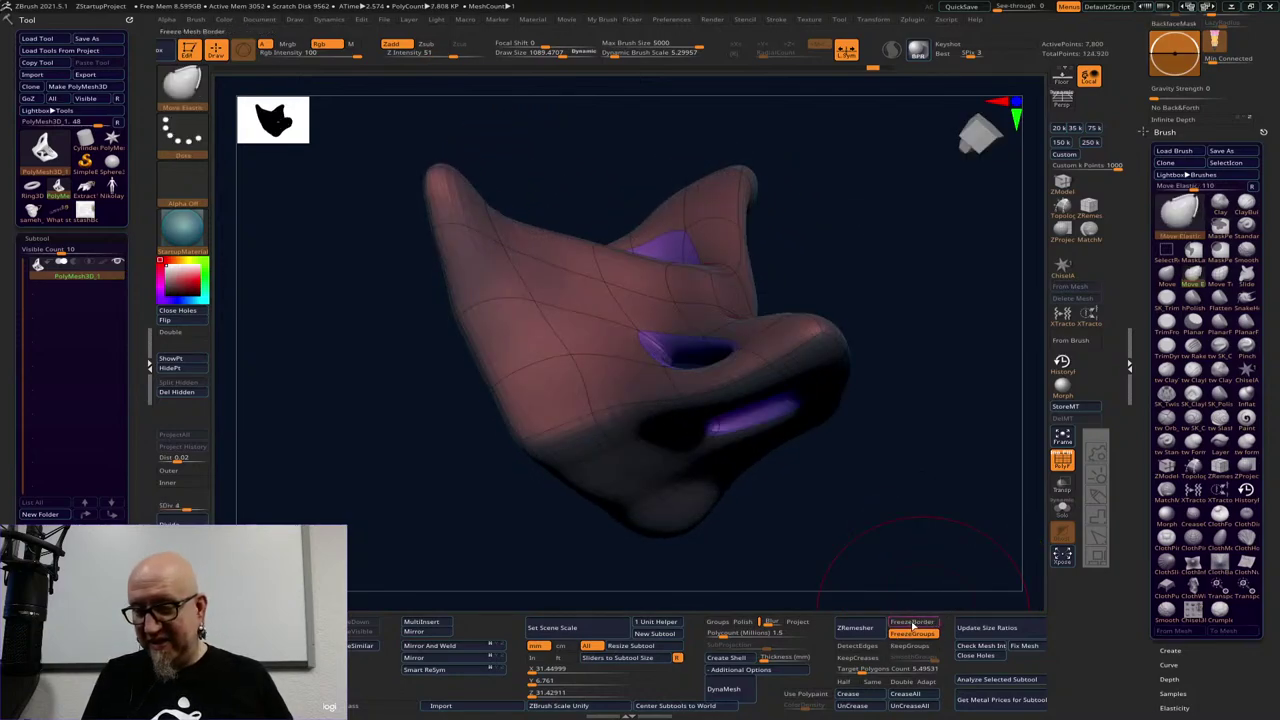
Try to ZRemesh the polygrouped mesh with FreezeBorder on instead of FreezeGroups
click(912, 621)
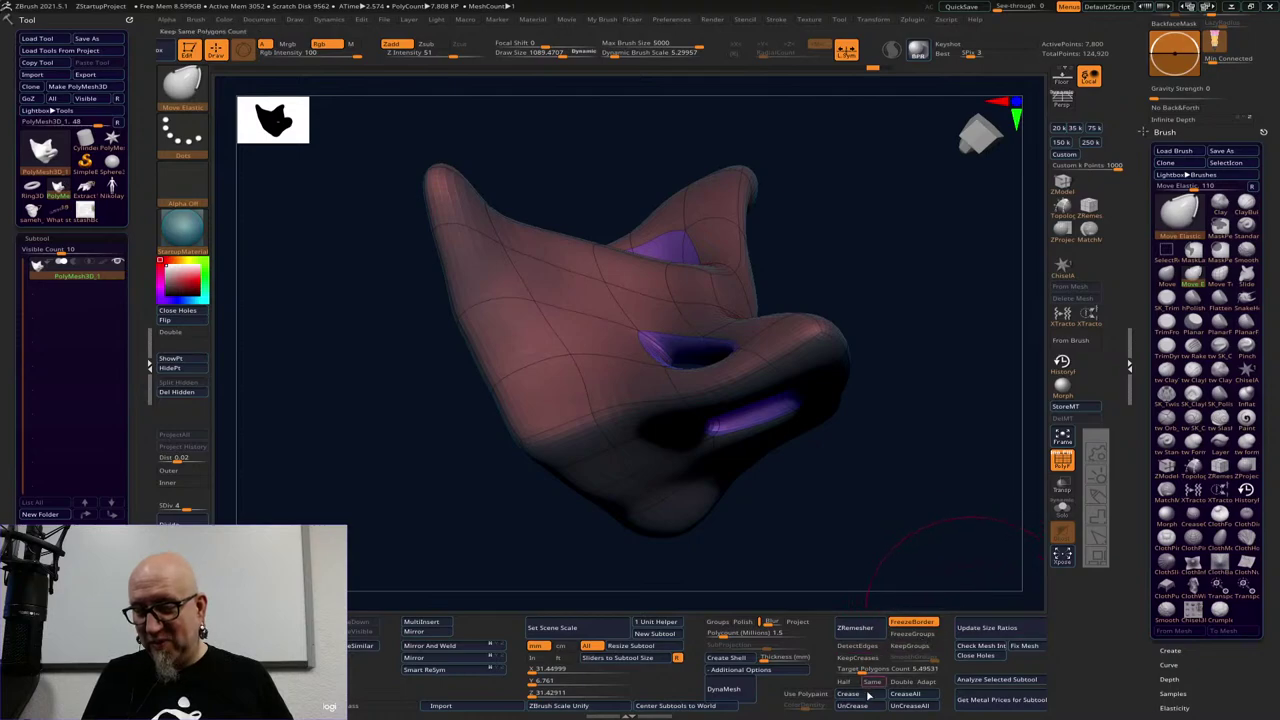
click(862, 627)
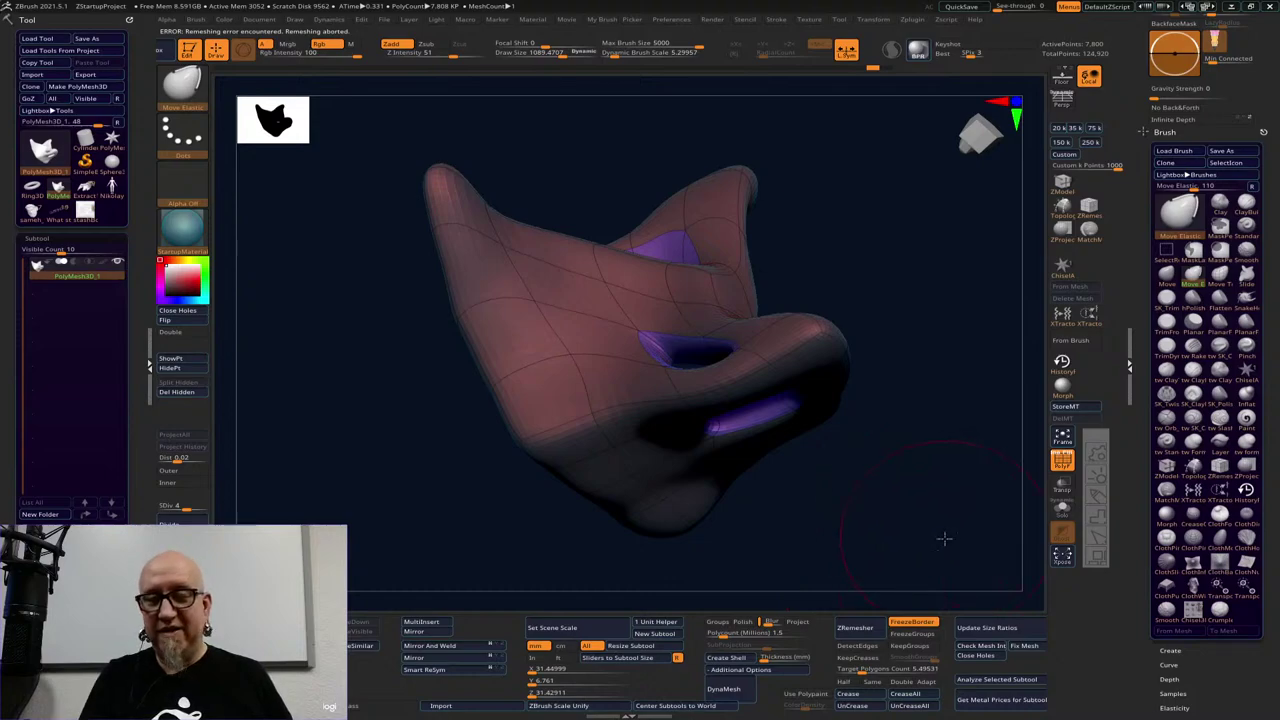
drag(944, 538, 906, 565)
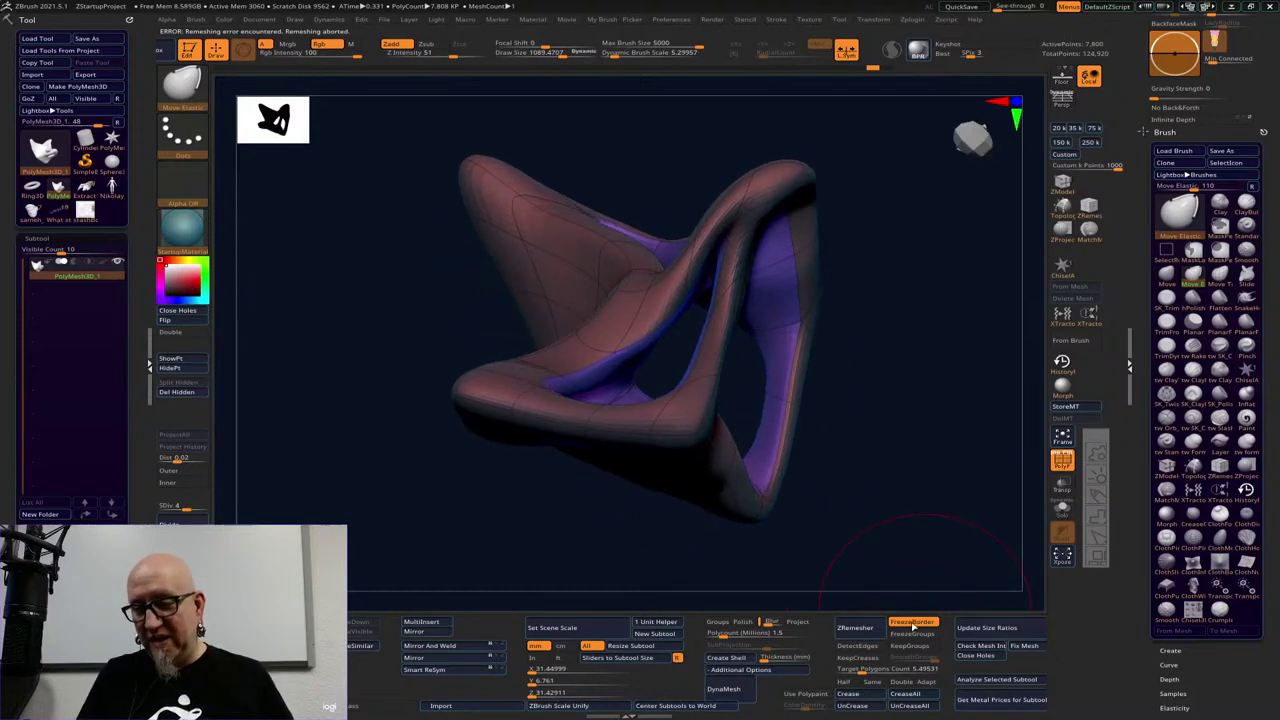
Turn on KeepGroups and run ZRemesher twice on the polygrouped mesh
click(913, 645)
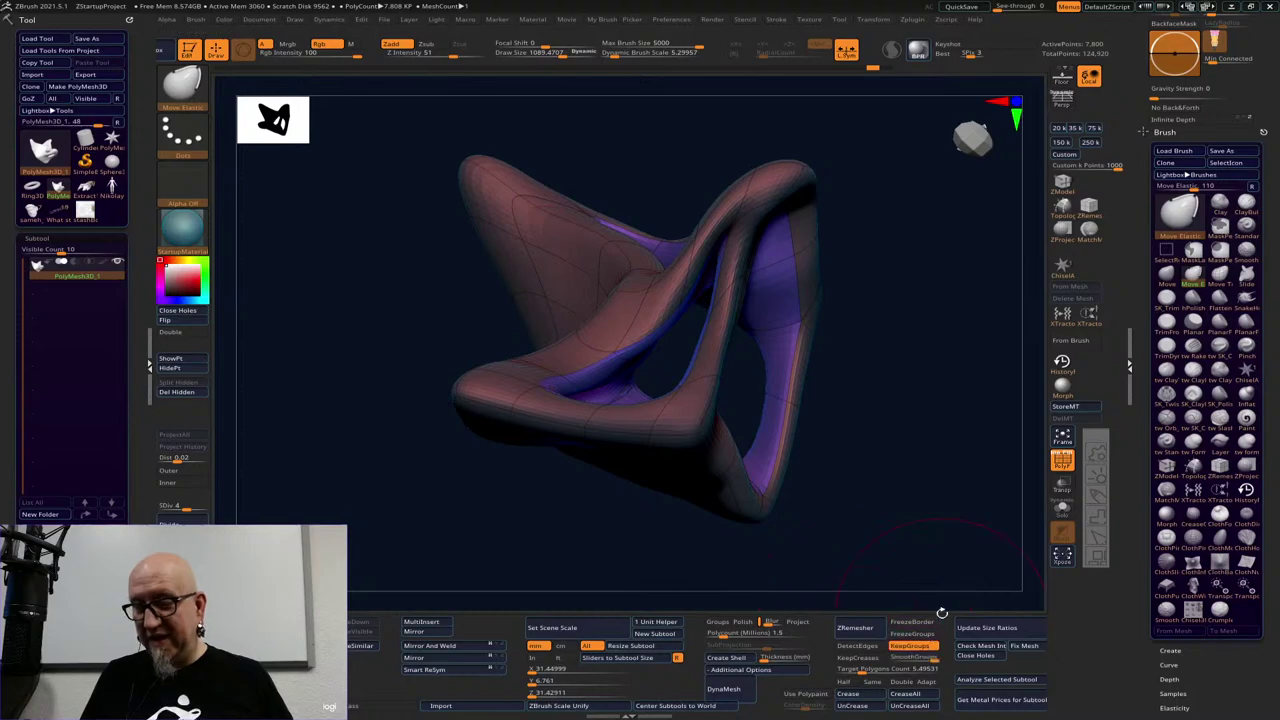
click(874, 626)
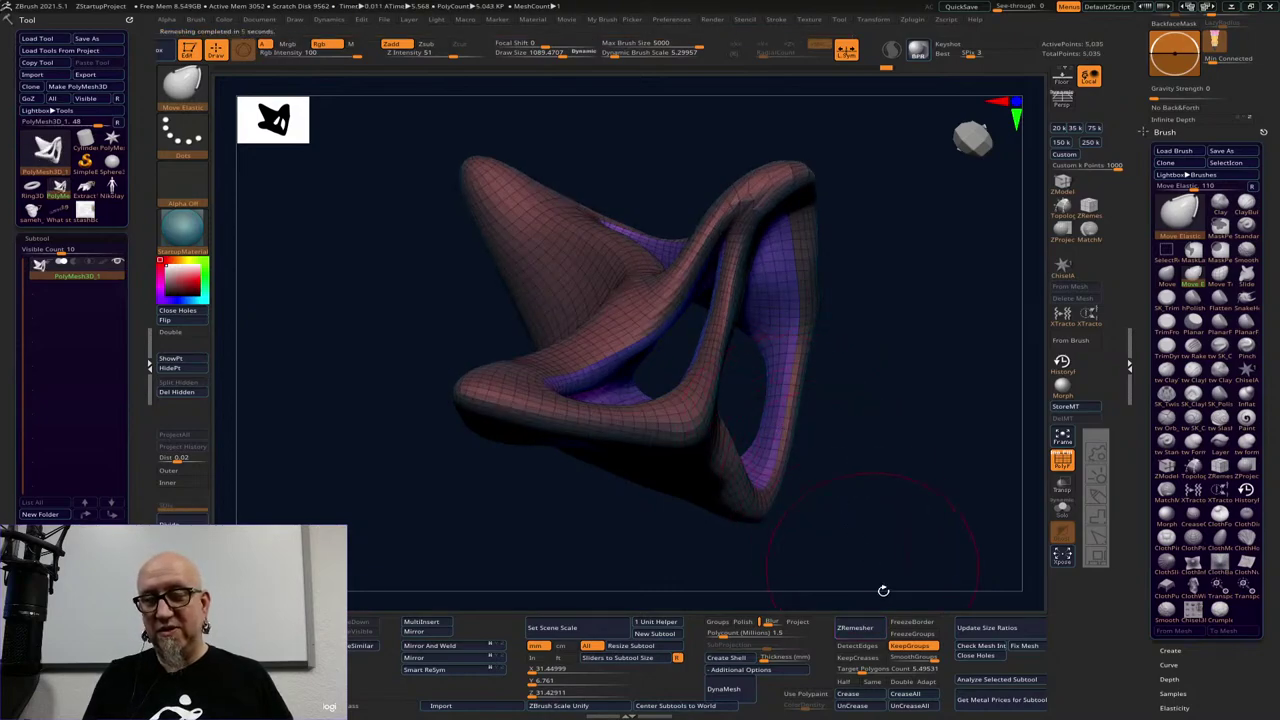
click(866, 630)
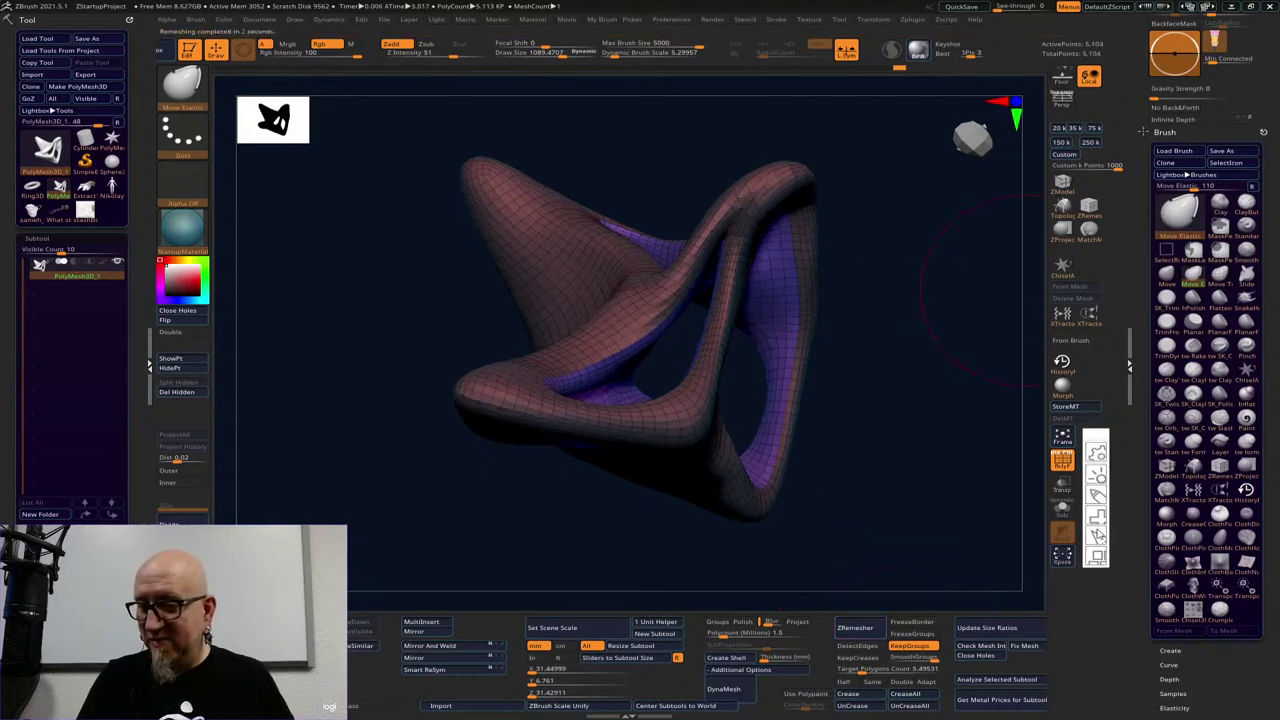
Mark the polygroup borders around the holes with red annotation strokes and clear them again
click(1101, 497)
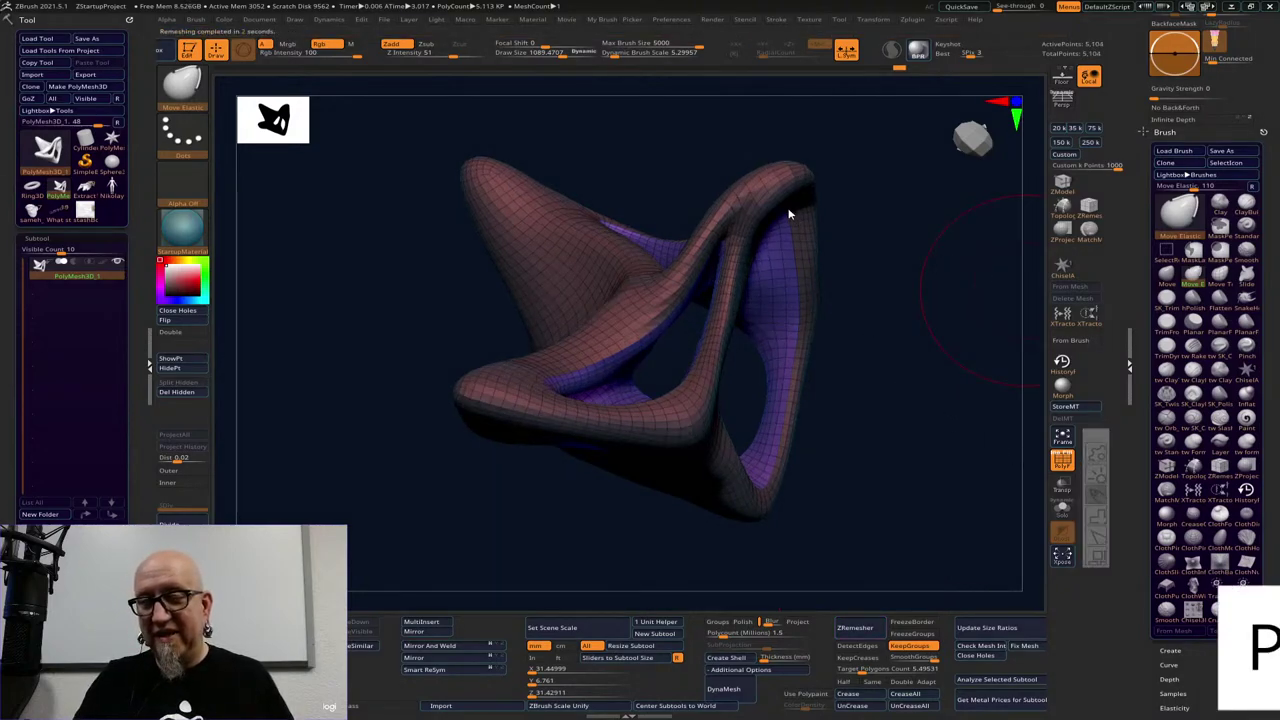
drag(789, 214, 799, 284)
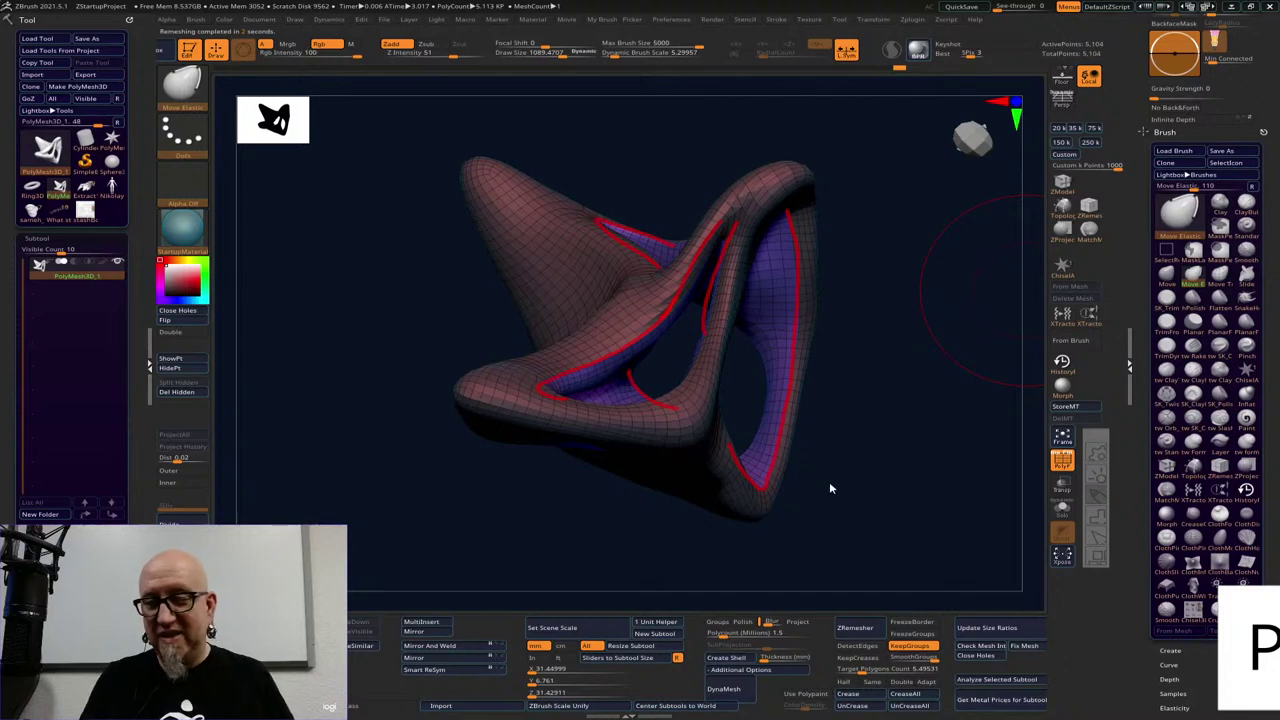
key(Escape)
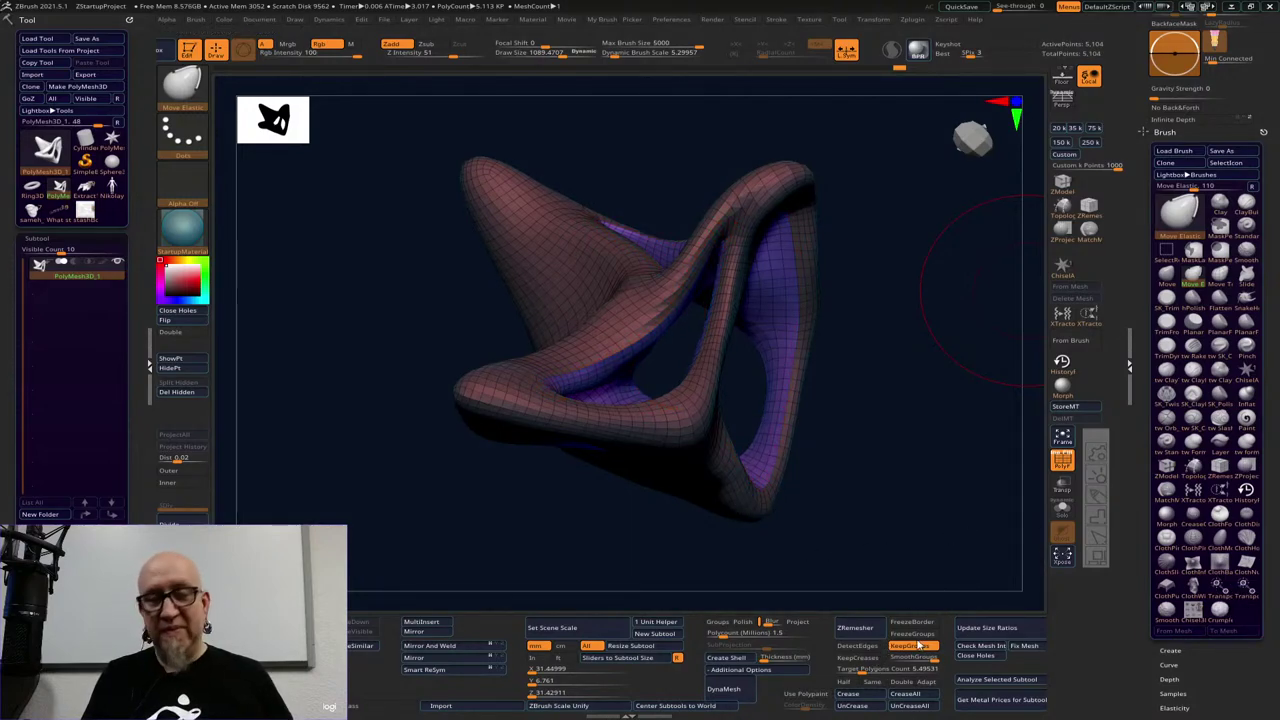
Set ZRemesher to Half and remesh the grouped mesh repeatedly, checking the edge flow along the polygroup borders from several sides
click(845, 681)
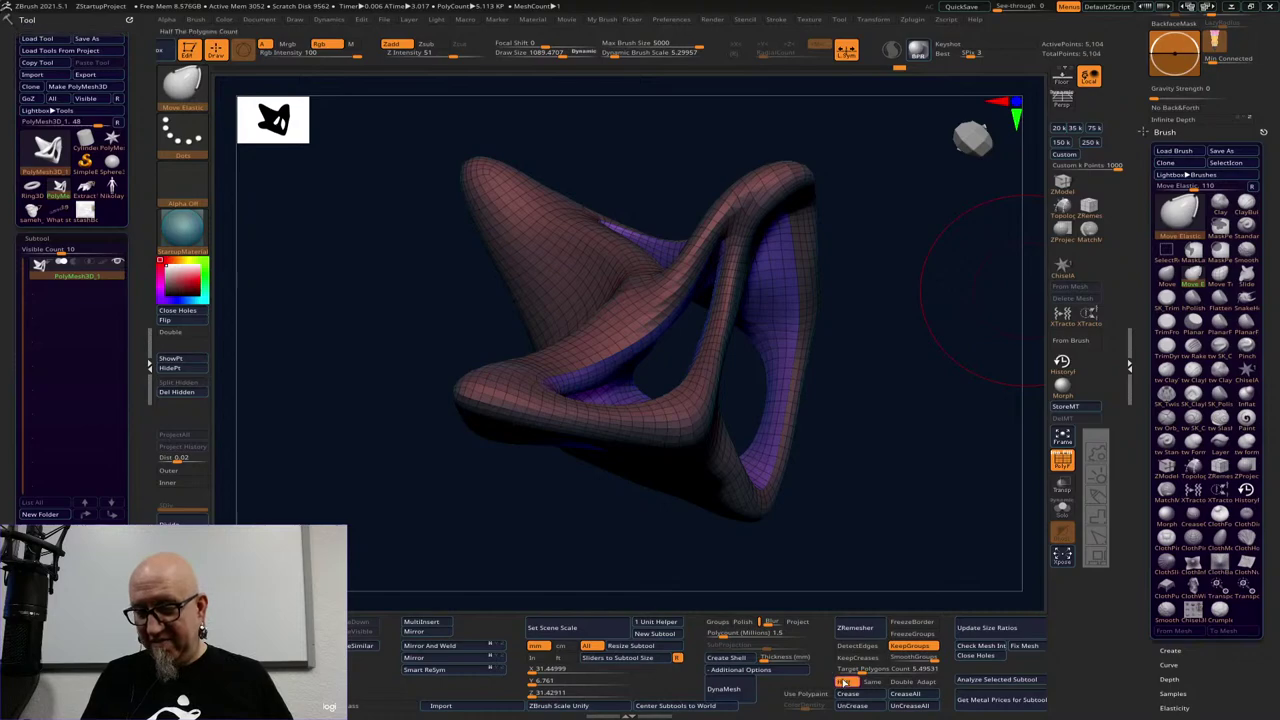
click(856, 628)
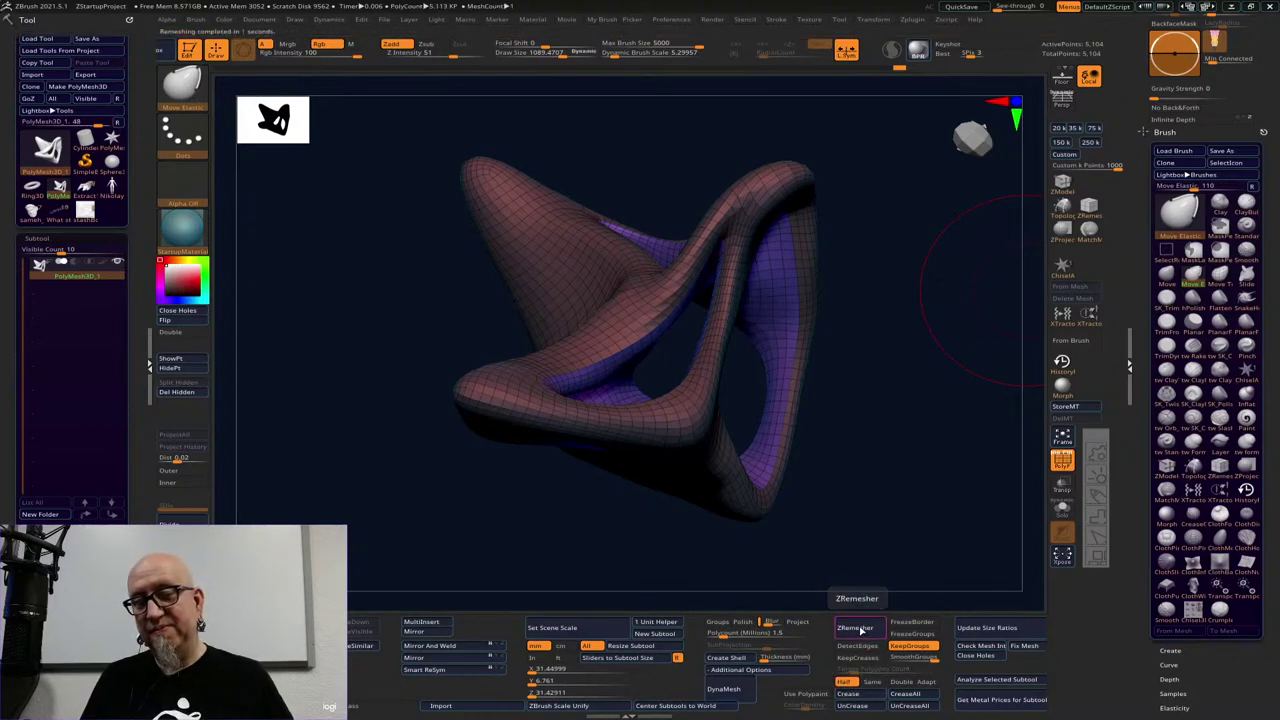
click(857, 628)
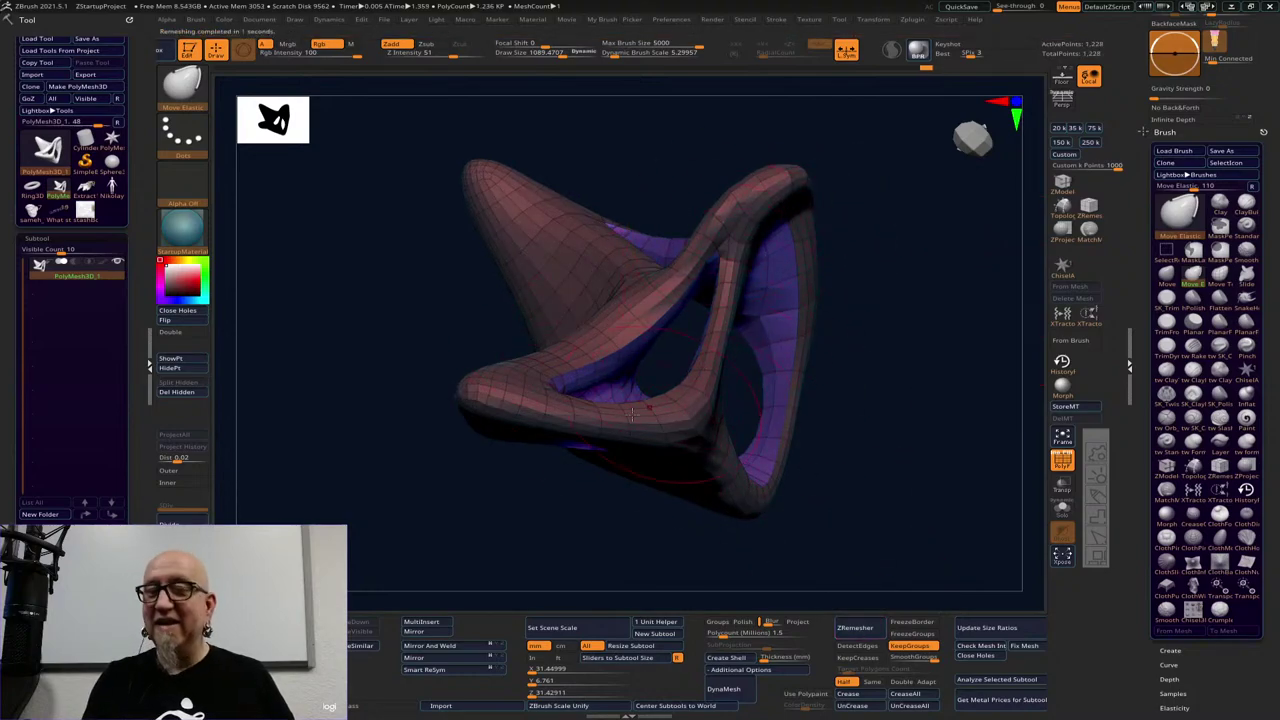
drag(886, 449, 925, 513)
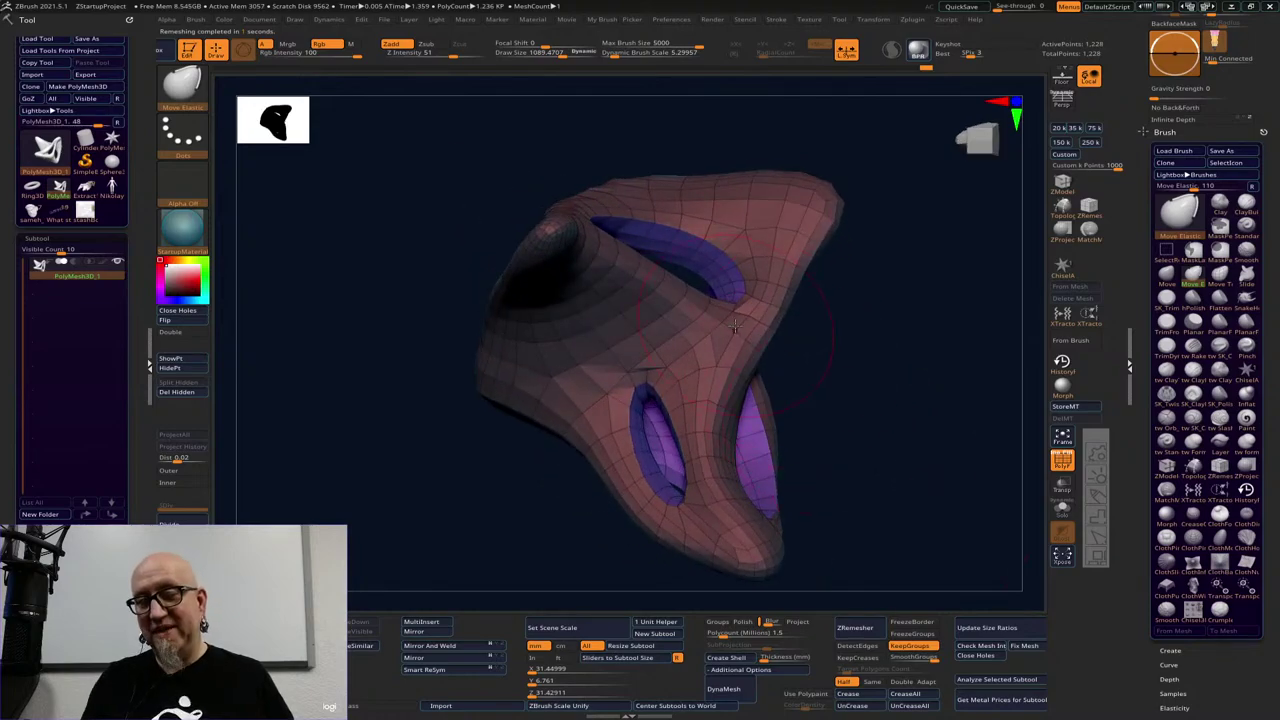
click(856, 628)
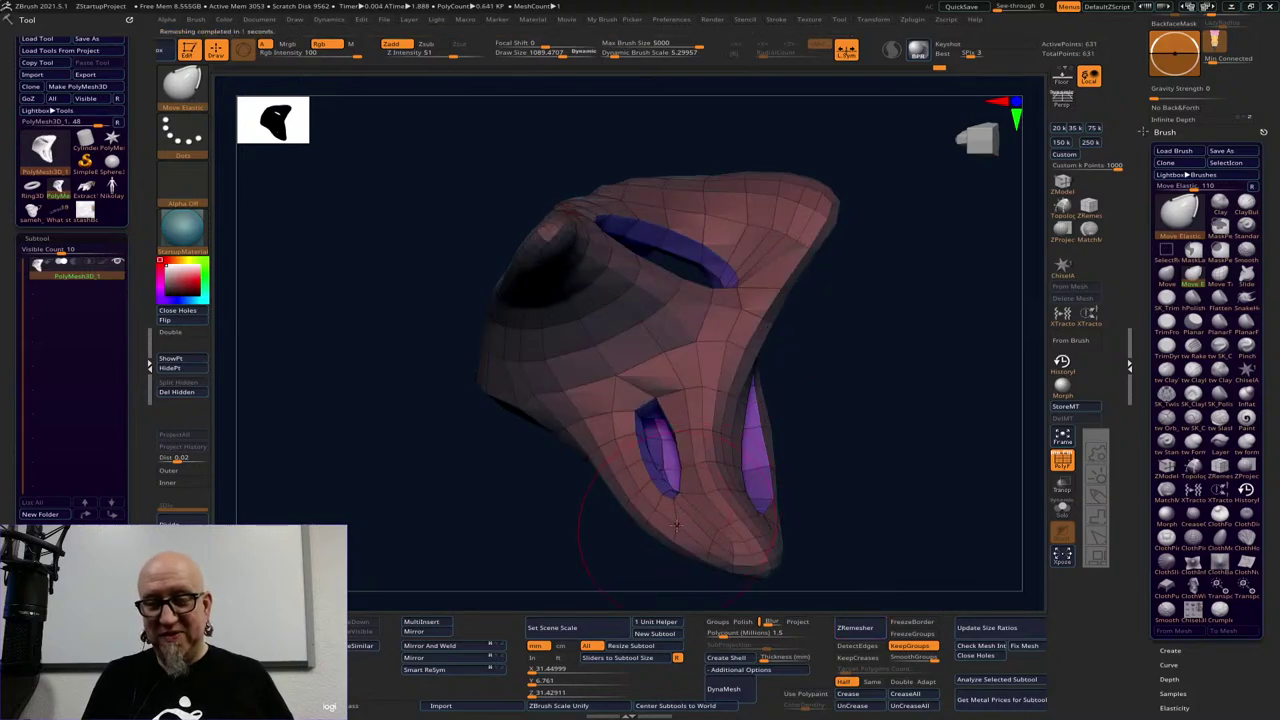
drag(895, 510, 731, 402)
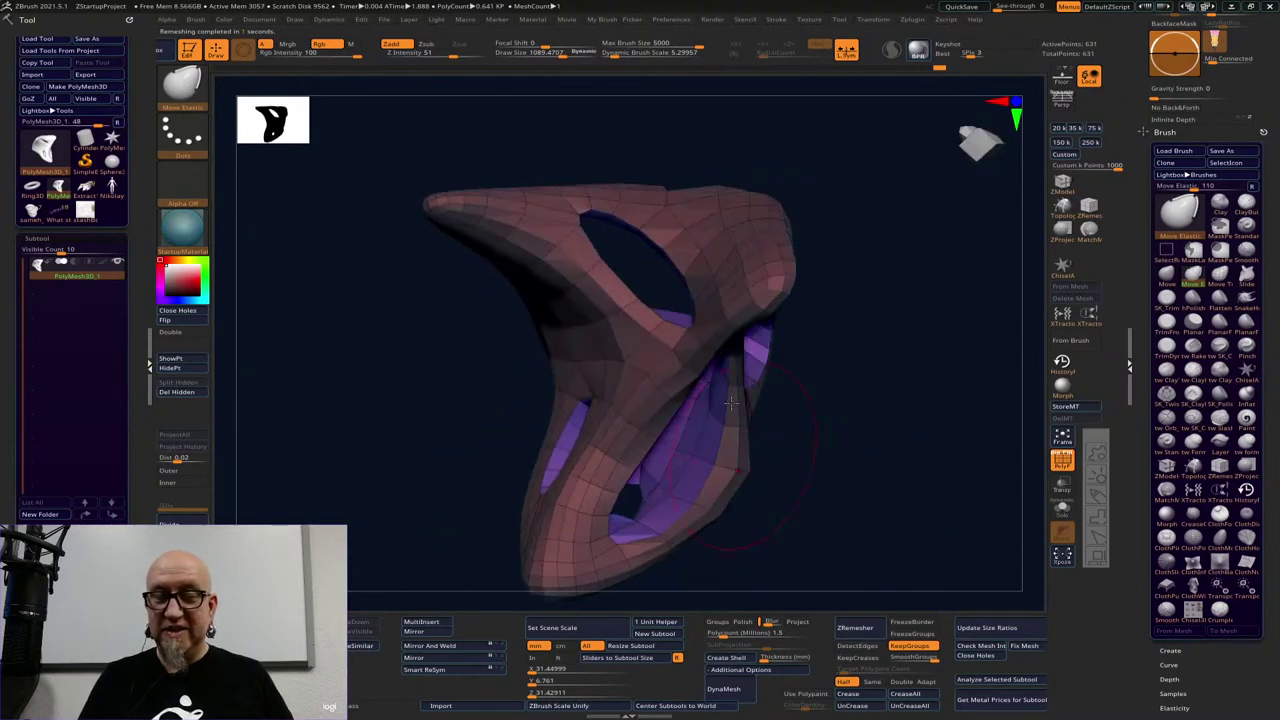
drag(612, 477, 908, 491)
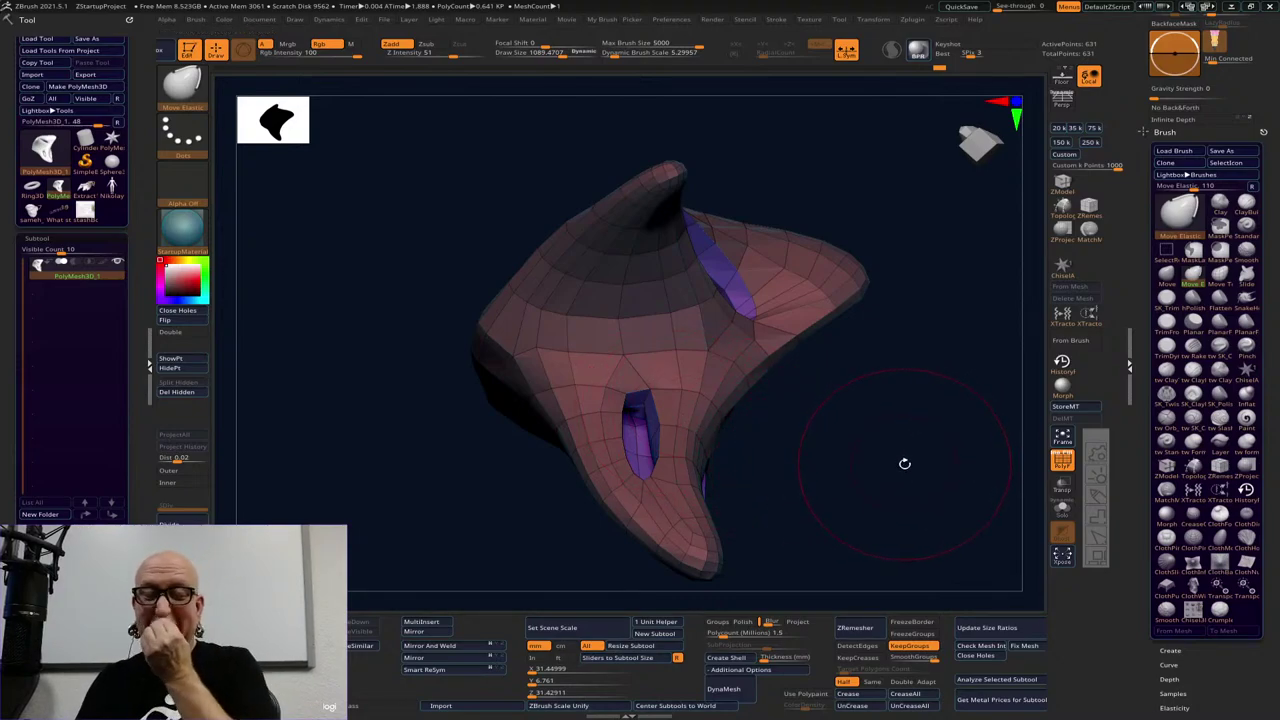
drag(905, 464, 874, 486)
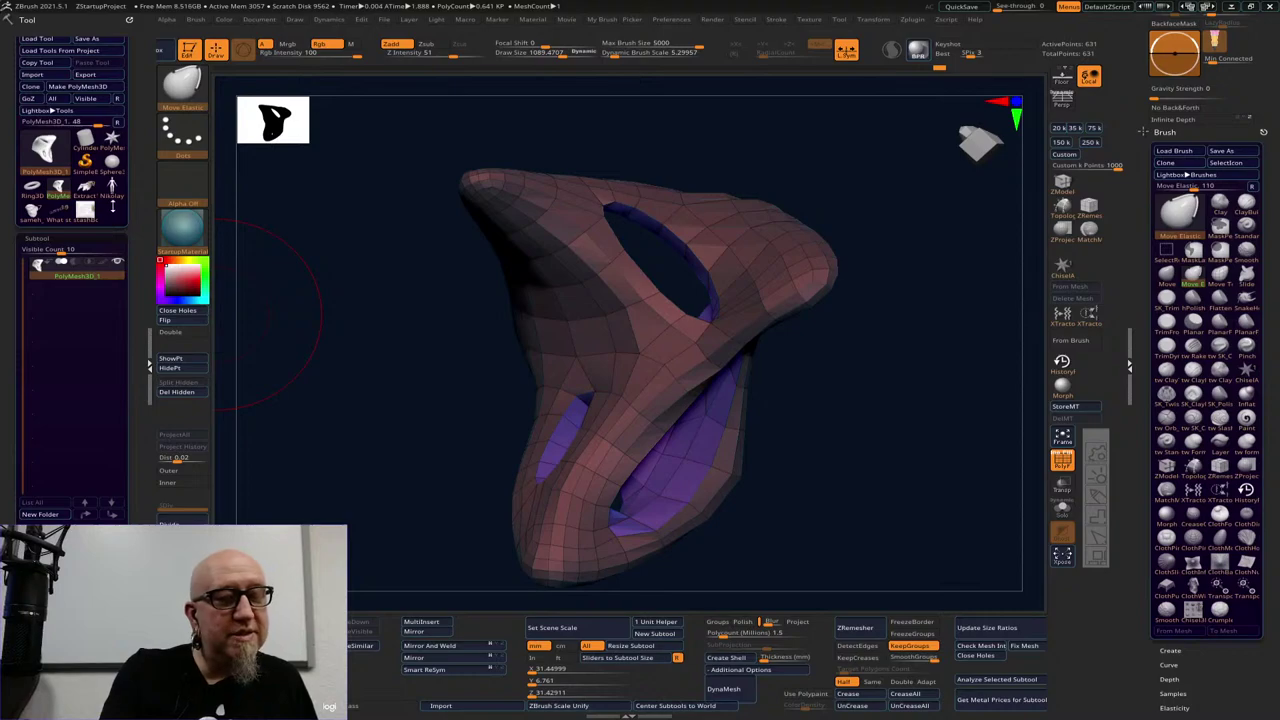
Switch to the Zeus ring tool, turn off the polyframe display and bring the bearded face into a close front view
mouse_move(114, 192)
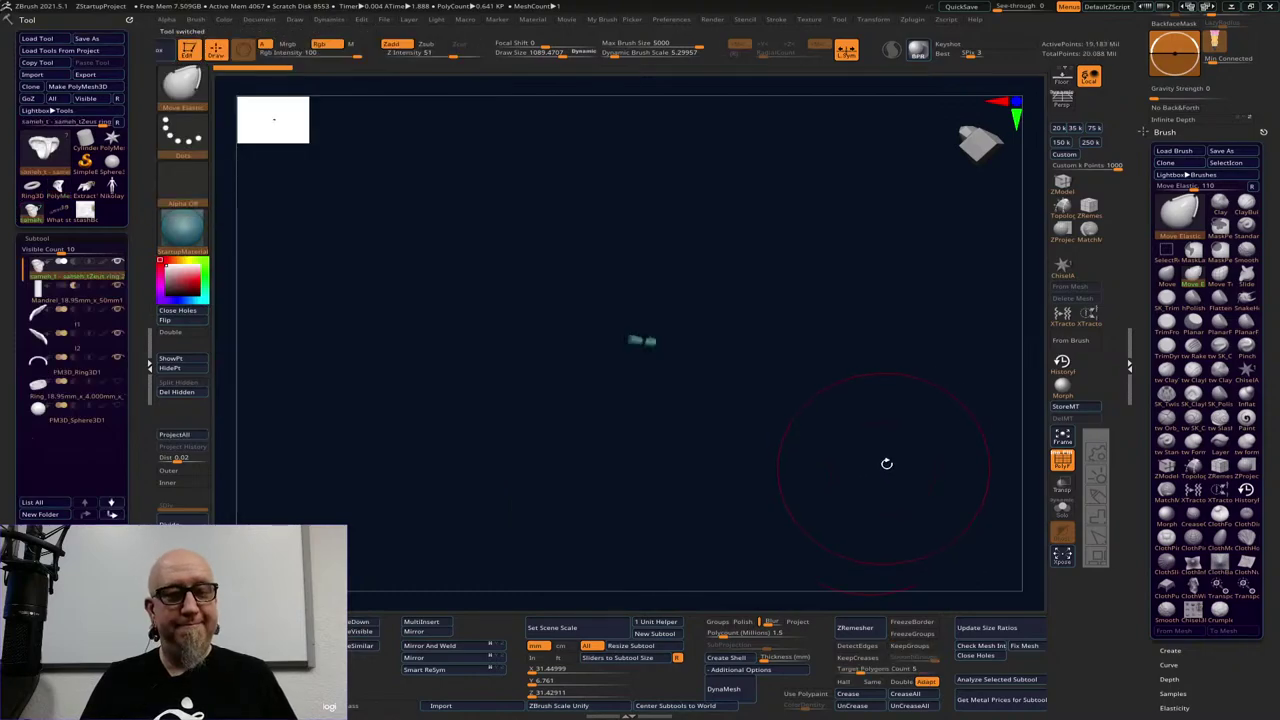
drag(759, 420, 851, 503)
click(1066, 462)
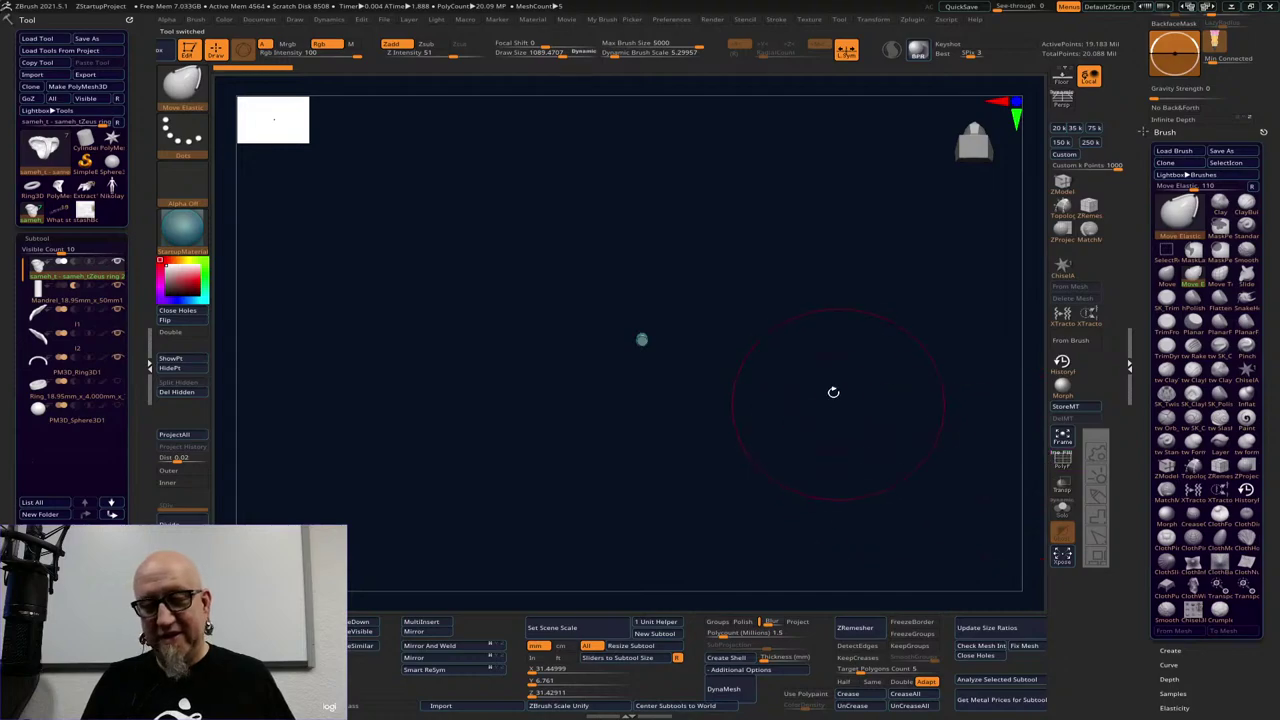
ctrl+right_drag(958, 603, 1028, 689)
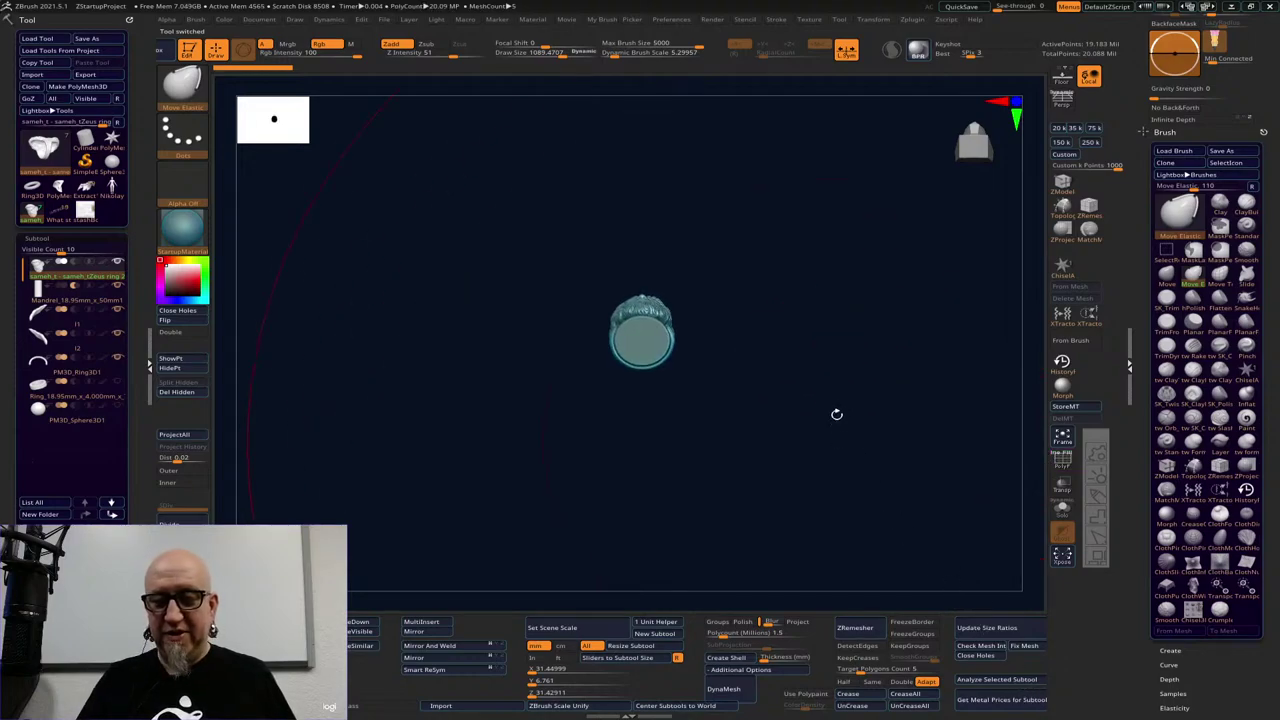
drag(840, 407, 843, 483)
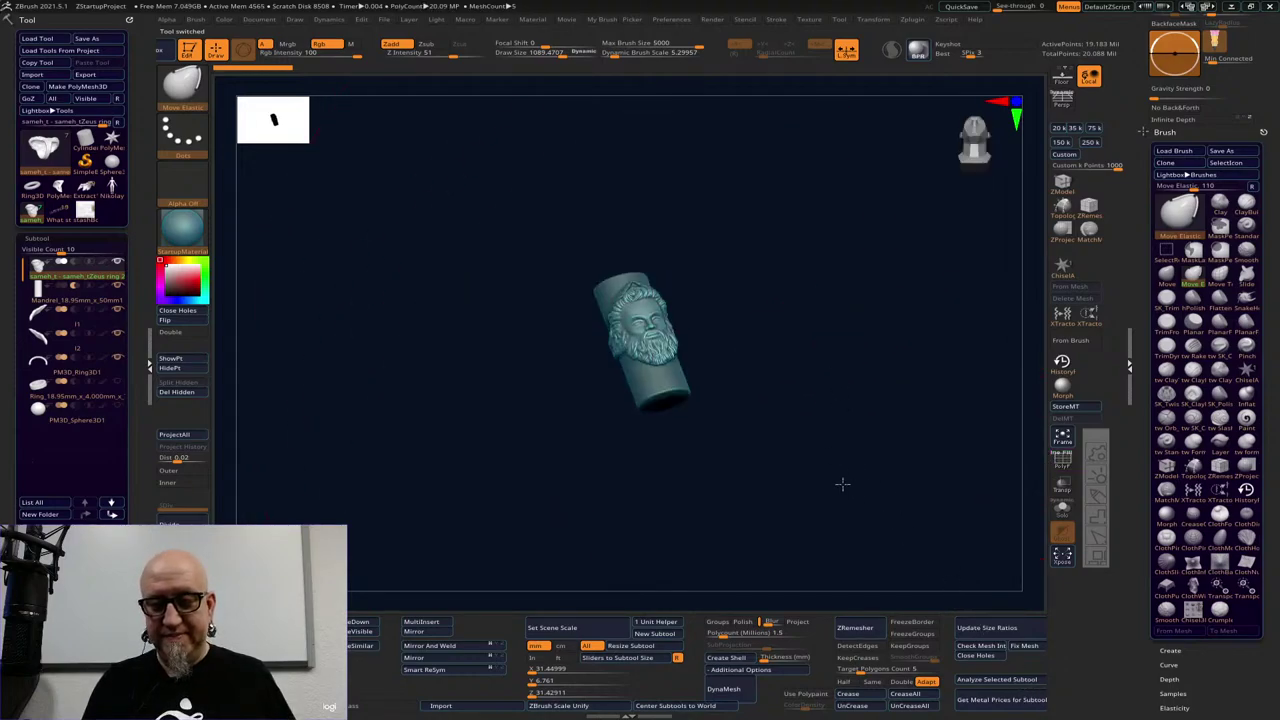
ctrl+right_drag(843, 483, 869, 657)
drag(872, 660, 903, 529)
right_click(863, 468)
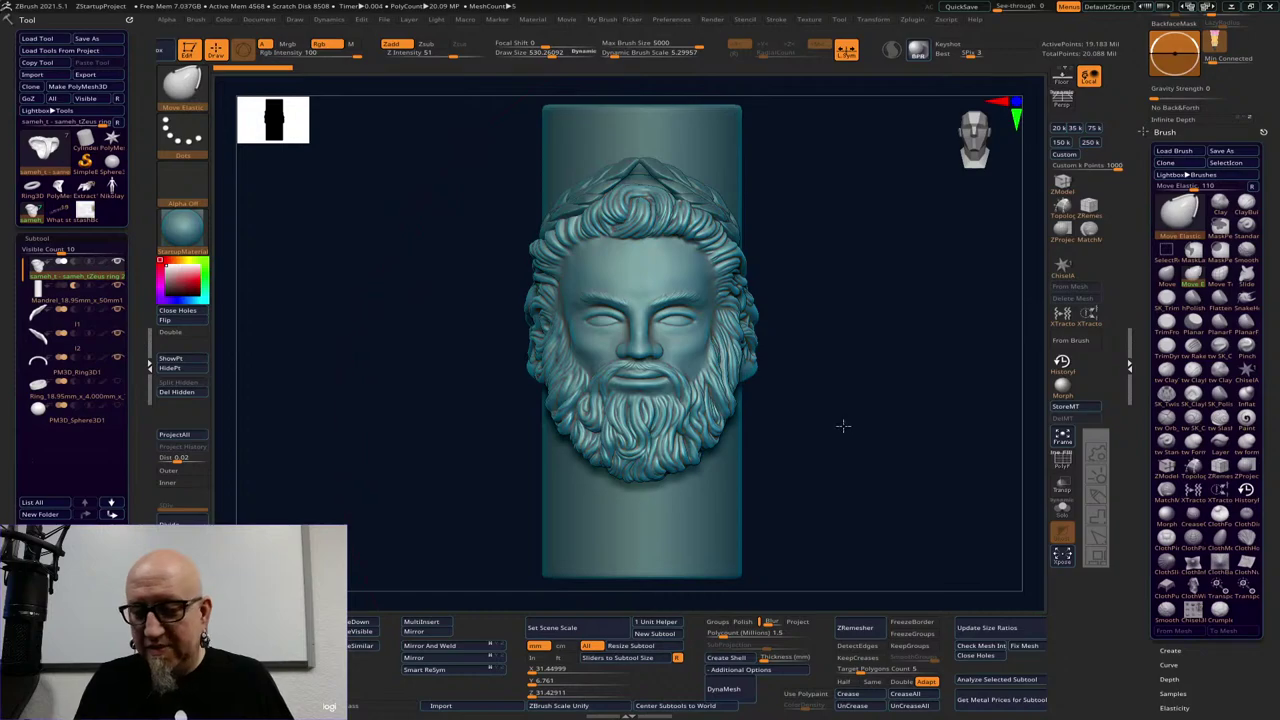
Reduce the brush draw size to about 4.4 and examine the Zeus face from the front and the side
key(space)
mouse_move(842, 424)
mouse_down()
mouse_move(818, 423)
mouse_move(854, 411)
mouse_move(883, 520)
mouse_move(920, 466)
mouse_move(915, 478)
mouse_up()
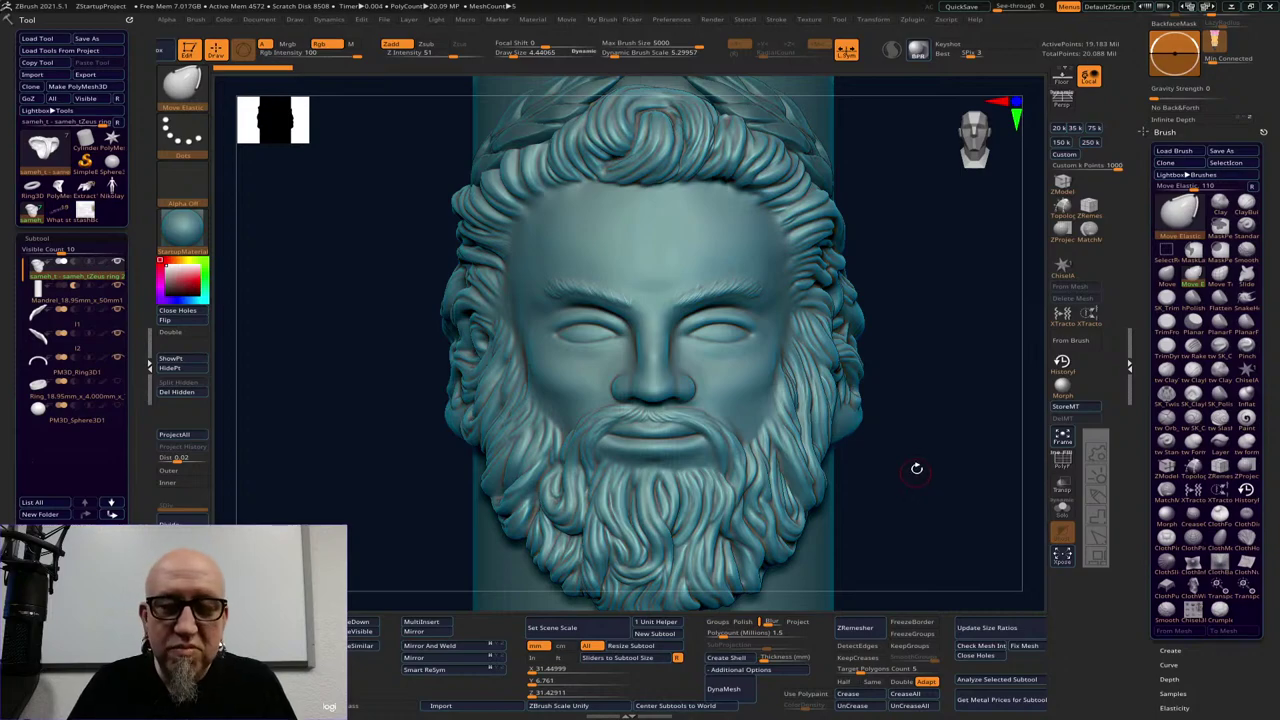
alt+drag(906, 491, 946, 491)
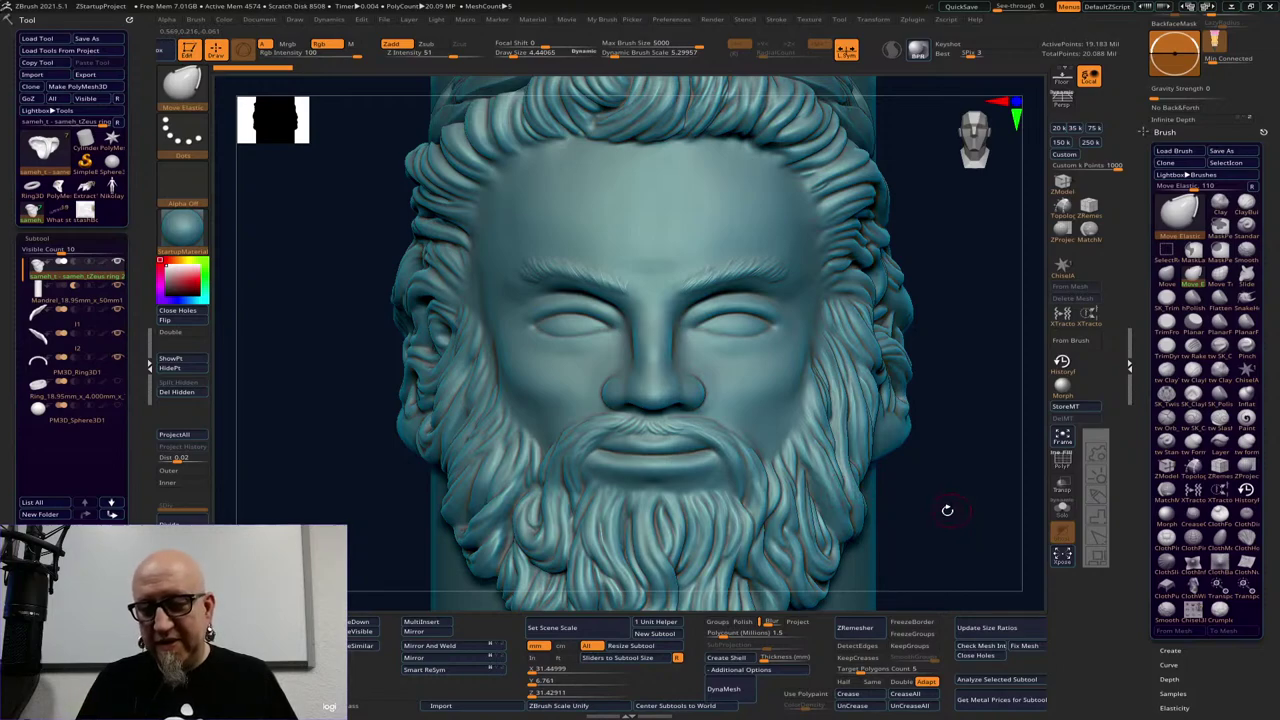
drag(947, 510, 975, 520)
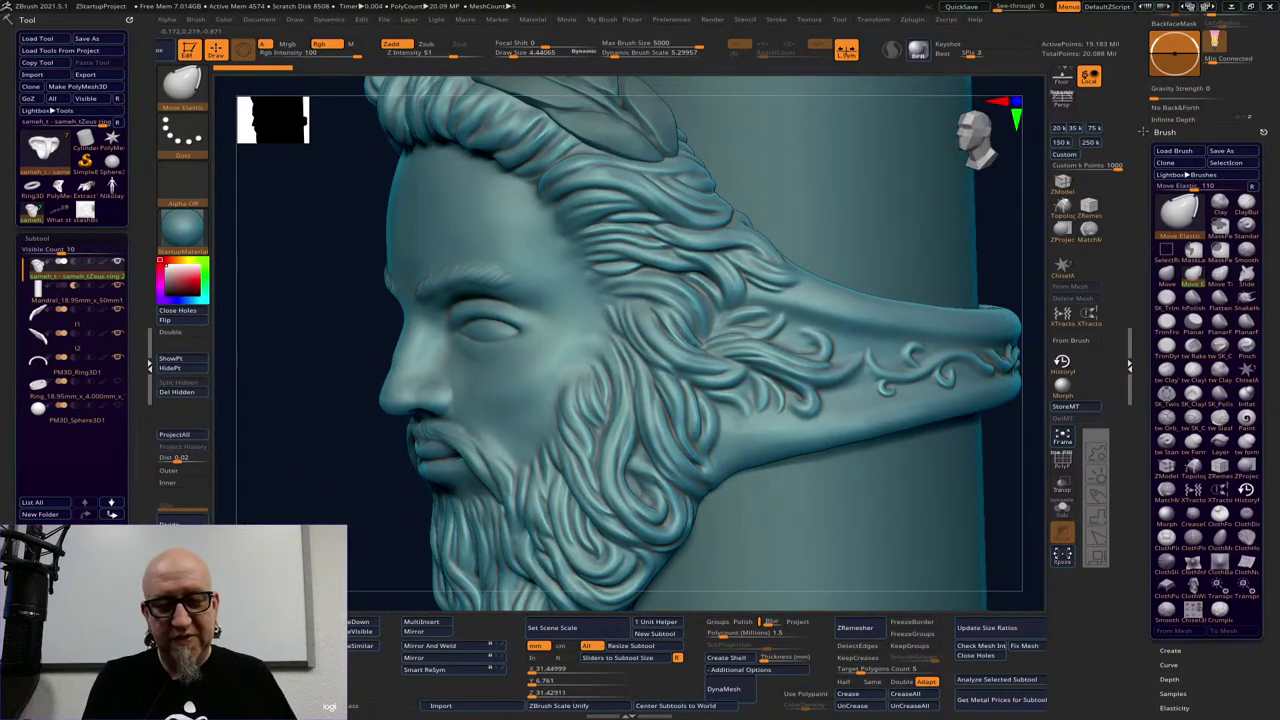
Compare the Zeus ring's side profile with perspective on and off
shift+drag(380, 503, 460, 550)
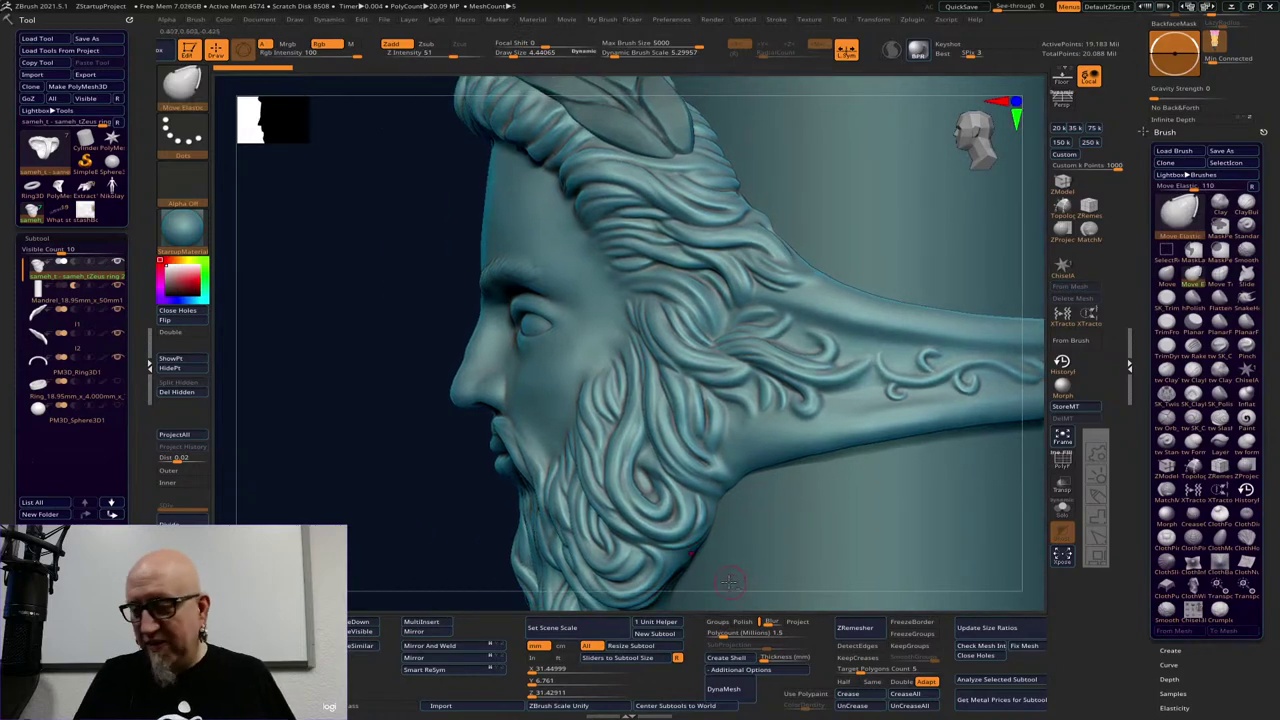
key(p)
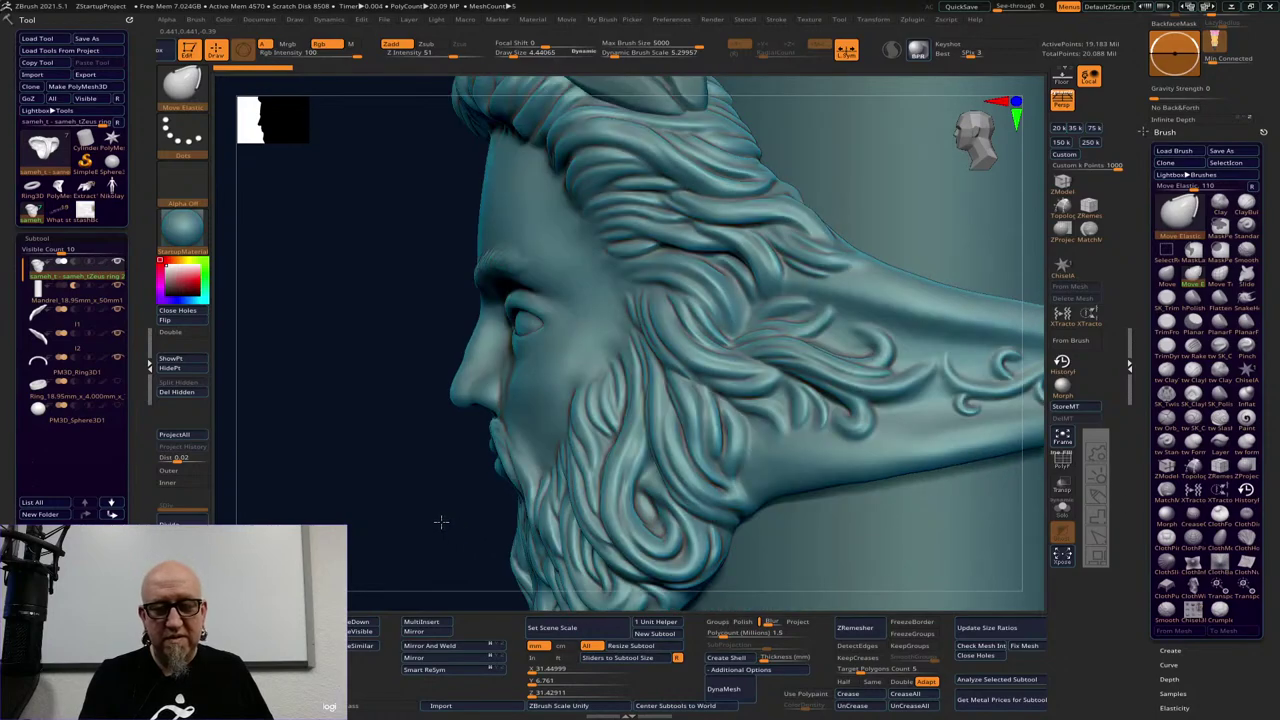
drag(430, 521, 426, 527)
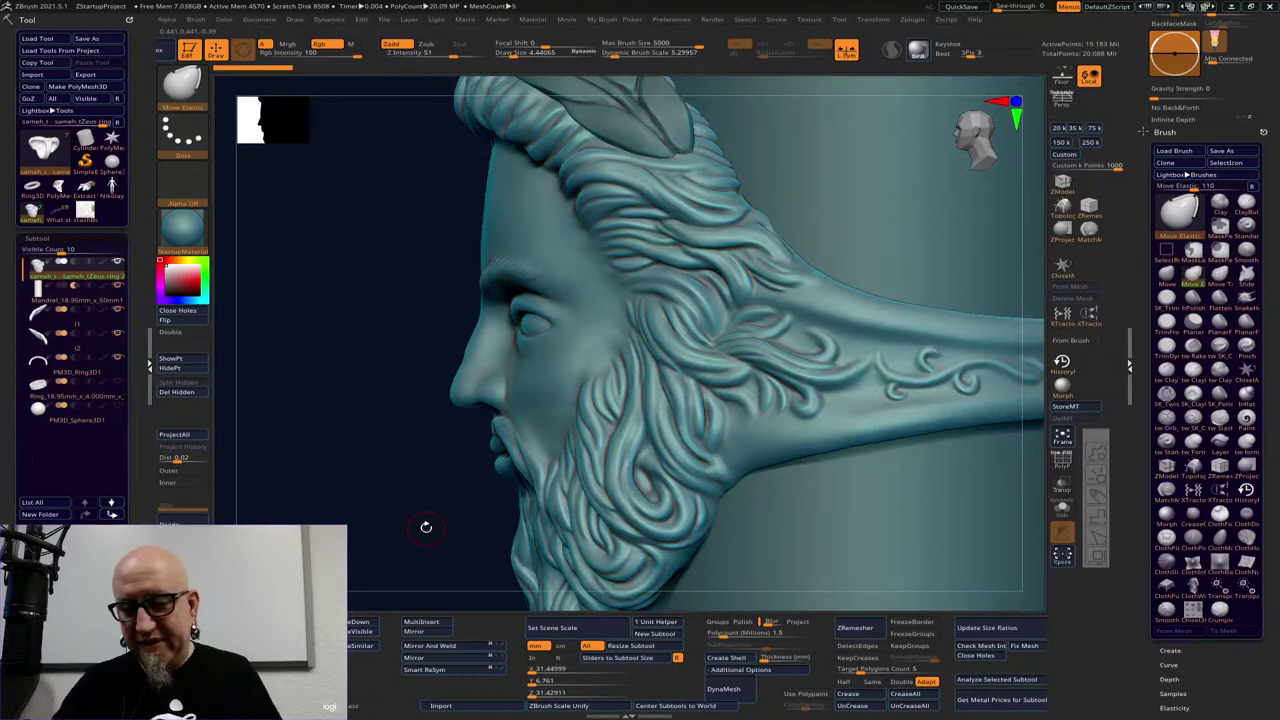
Choose the SK_Twist brush and reduce its draw size to about 2.6, keeping the beard's side view
mouse_move(425, 527)
mouse_down()
mouse_move(434, 463)
mouse_move(469, 531)
mouse_move(591, 514)
mouse_up()
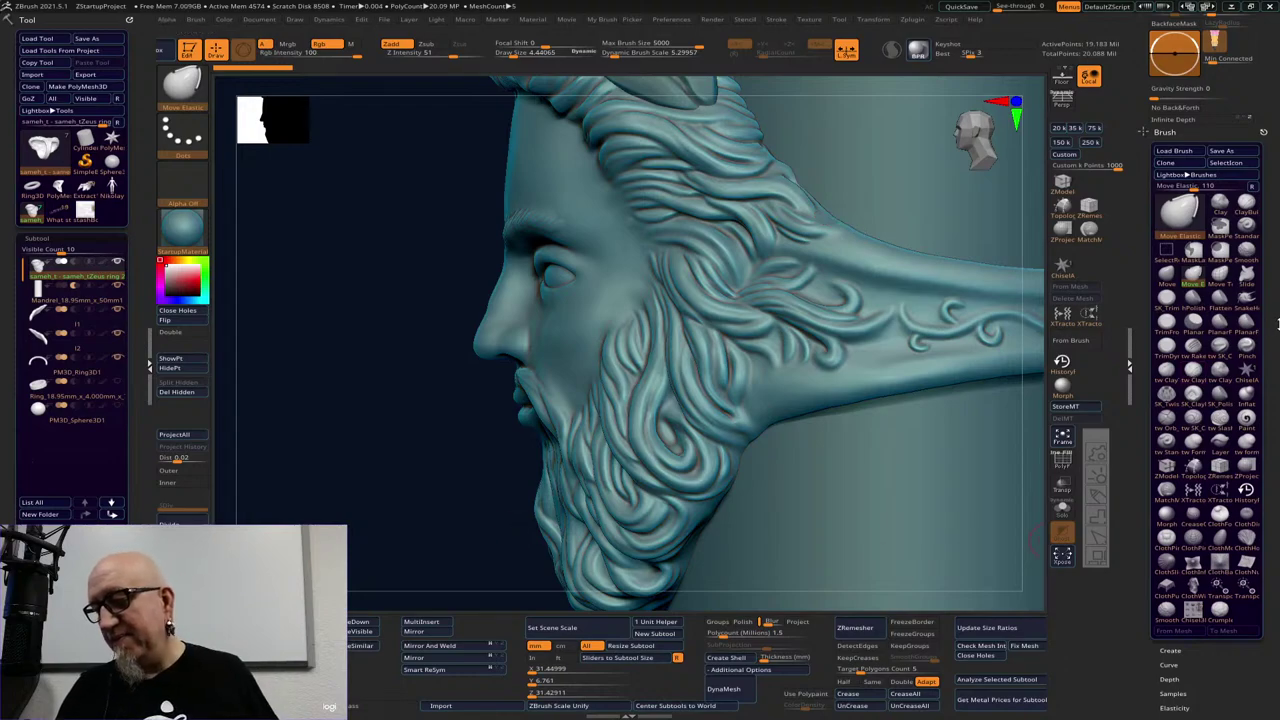
scroll(1277, 463, up, 5)
click(1161, 443)
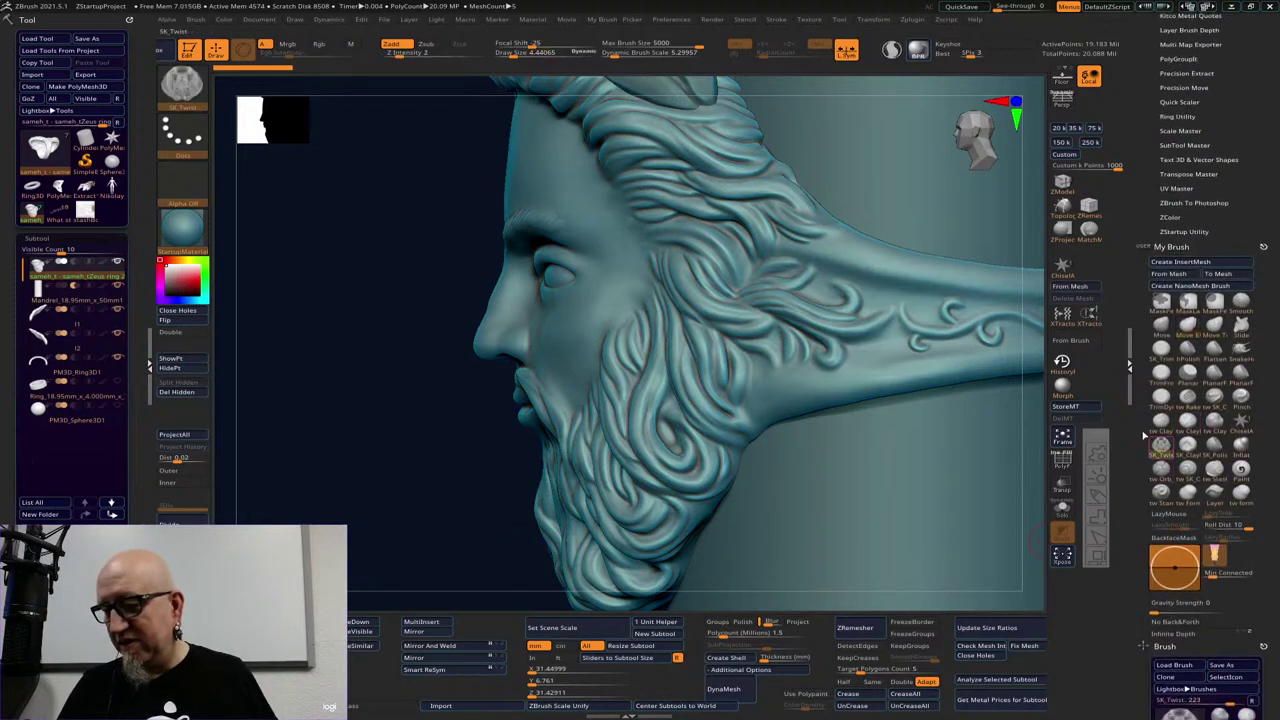
key(space)
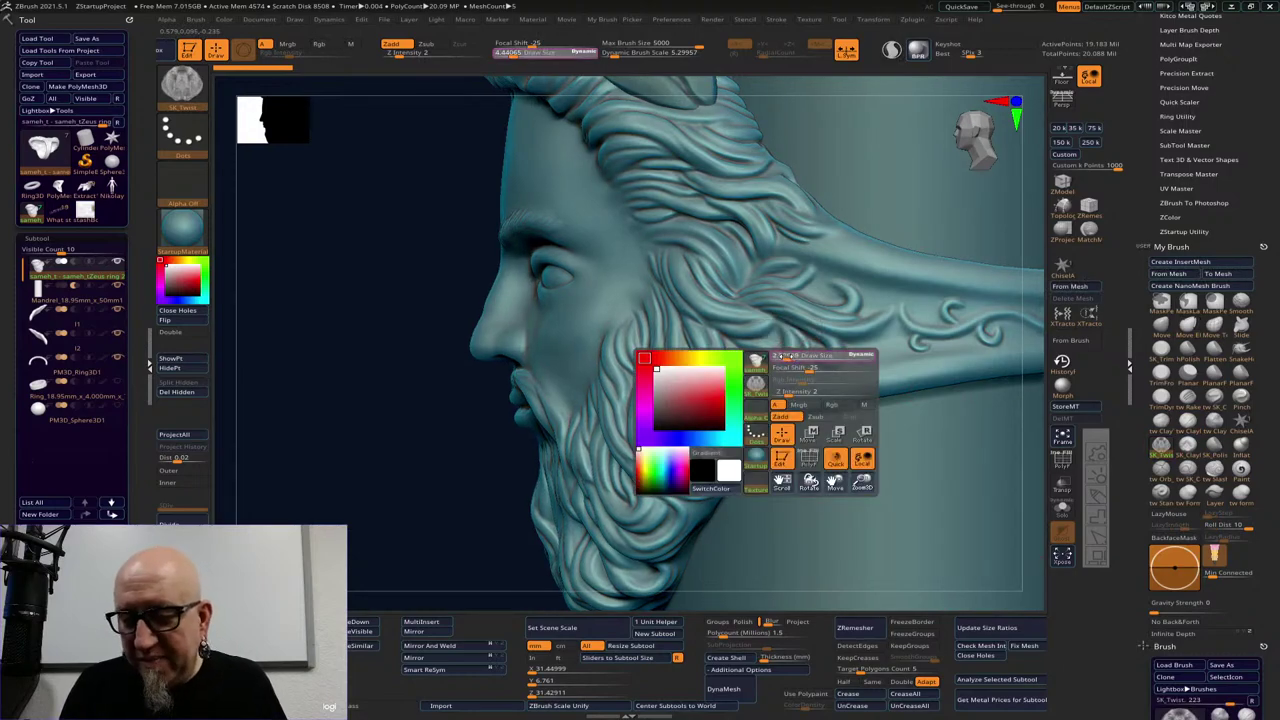
drag(788, 357, 776, 357)
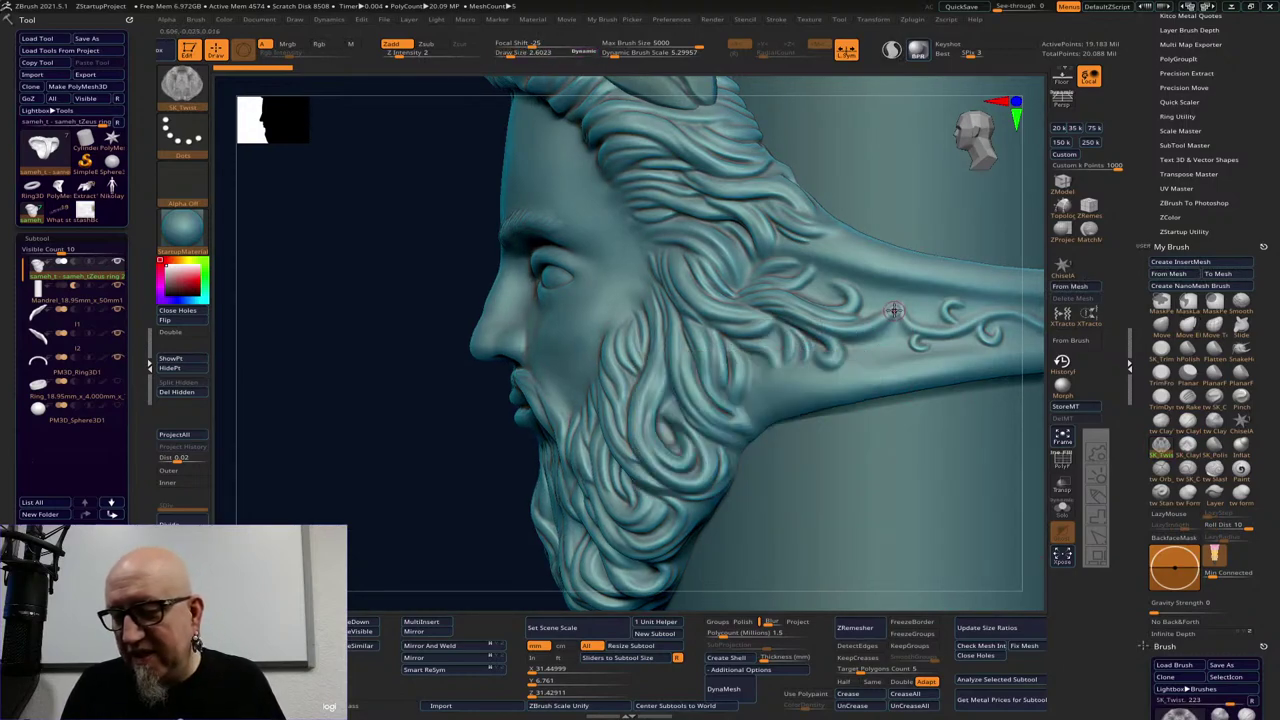
Sculpt and smooth extra curled strands with SK_Twist where the beard and hair flow into the ring's shank
drag(885, 329, 880, 300)
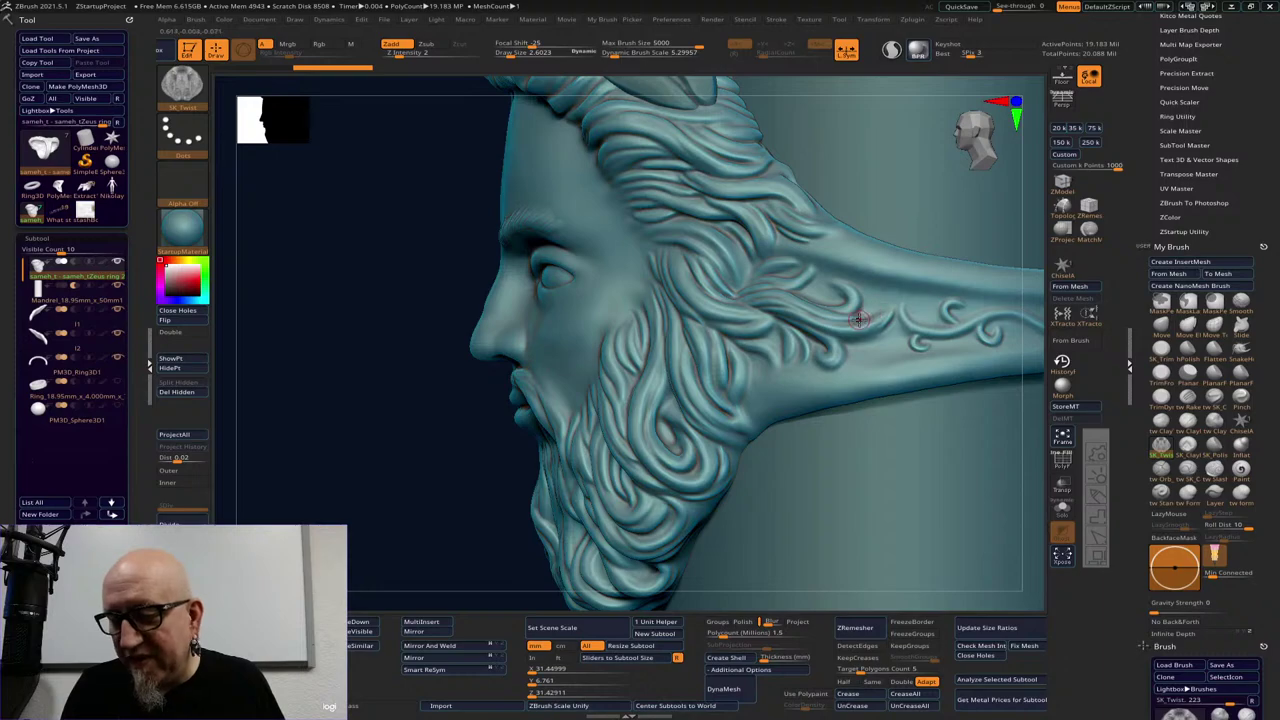
key(shift)
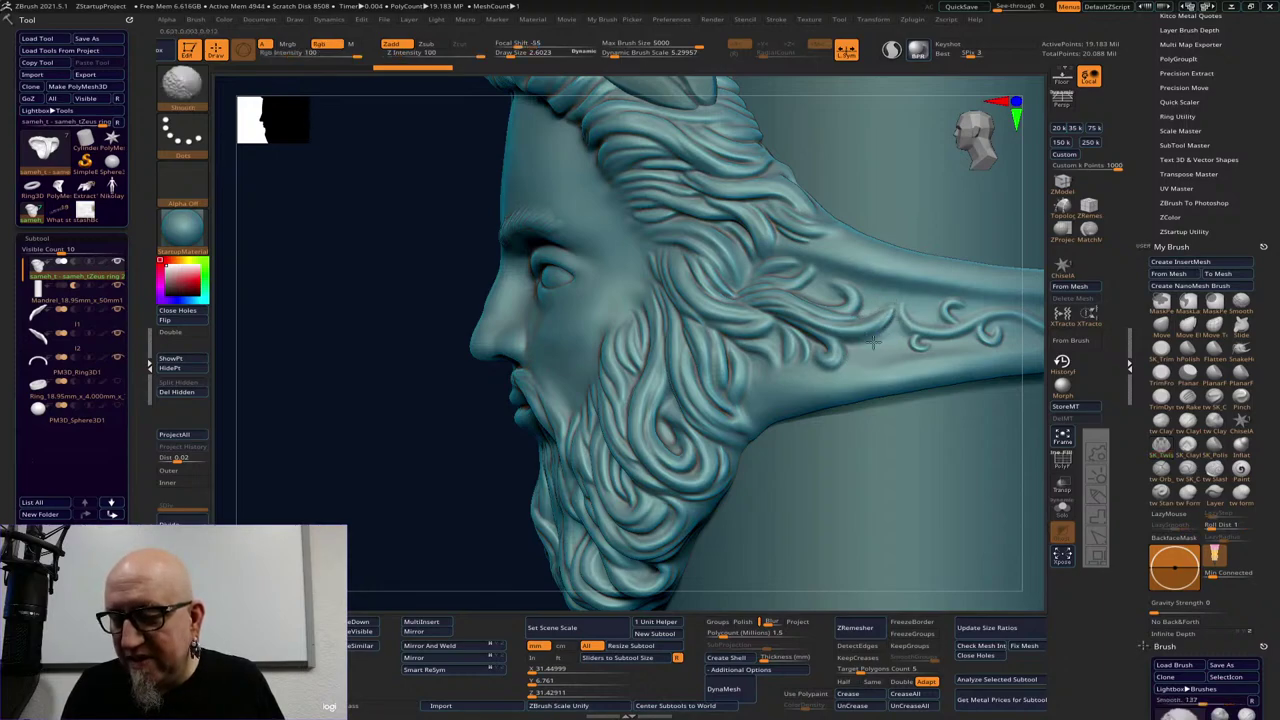
shift+drag(891, 298, 989, 312)
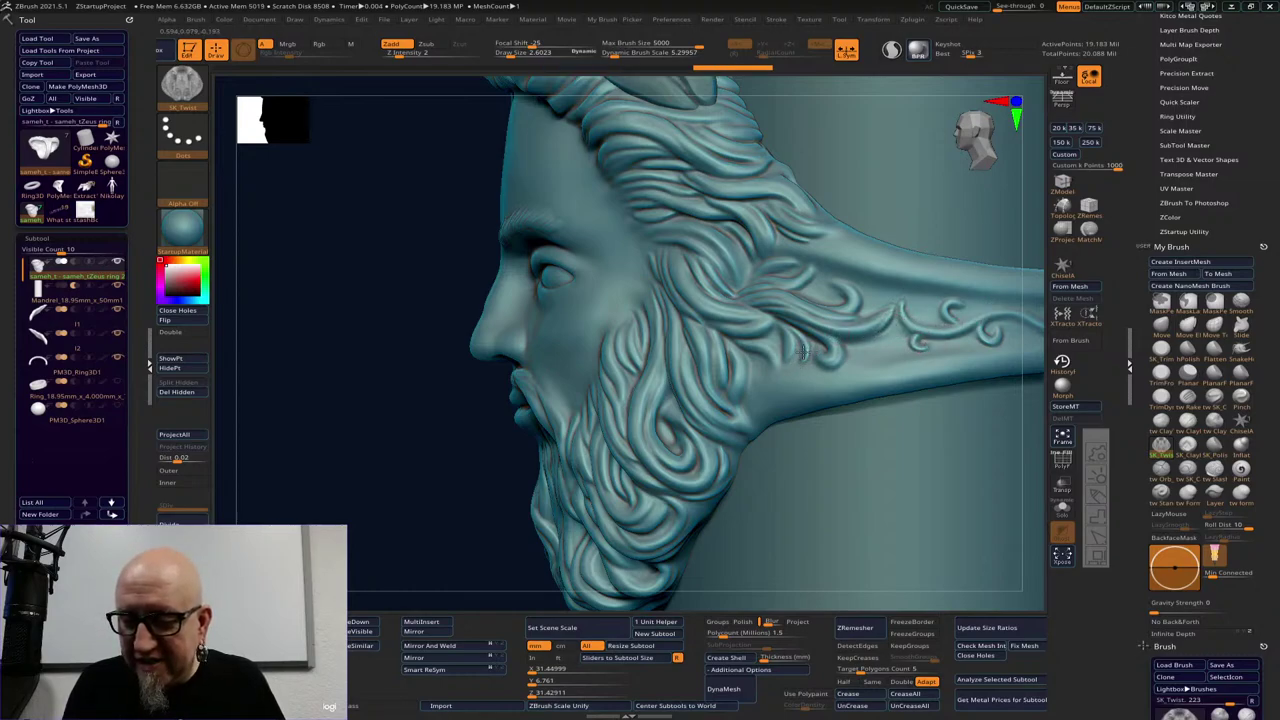
mouse_move(793, 324)
mouse_down()
mouse_move(798, 358)
mouse_move(772, 341)
mouse_move(778, 364)
mouse_up()
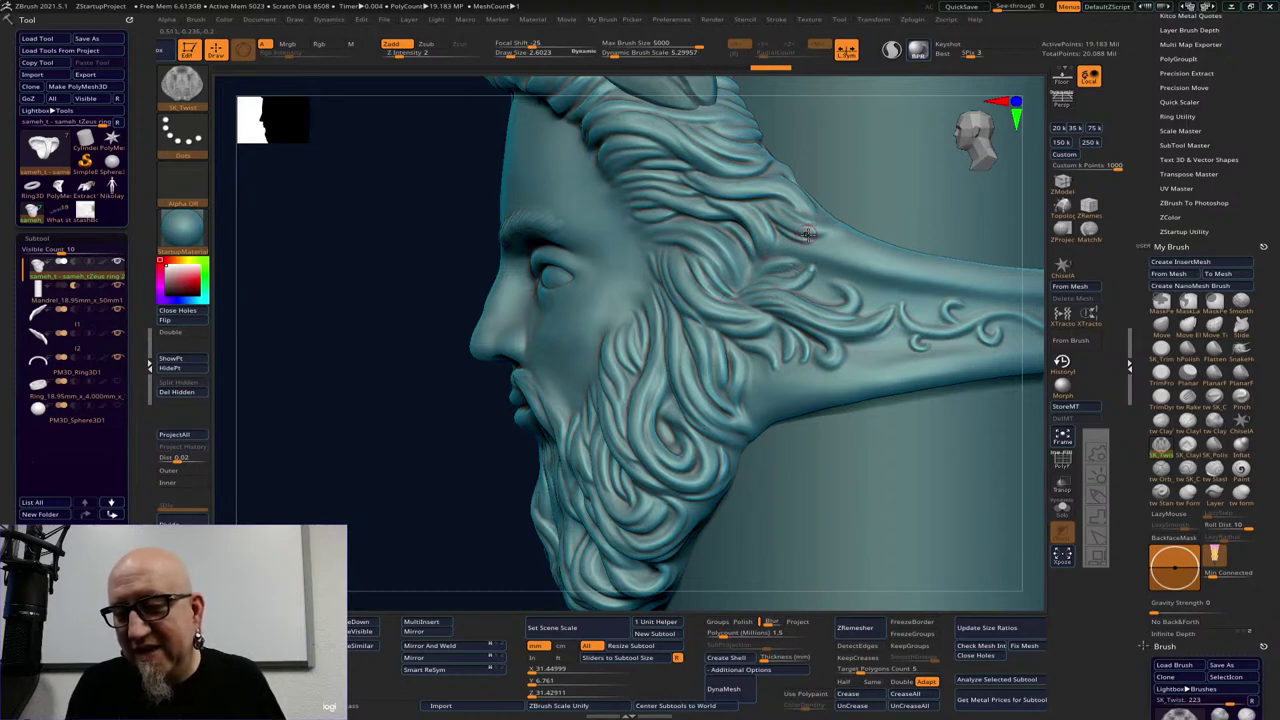
key(ctrl)
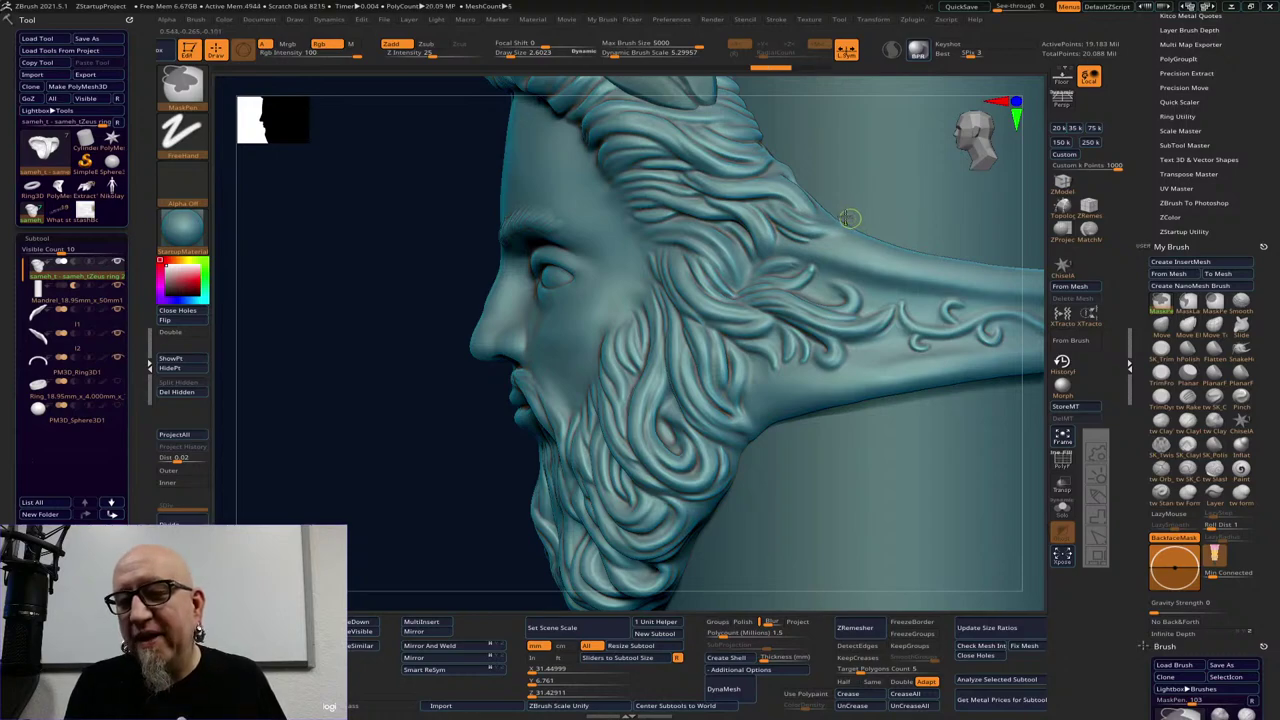
Build up and smooth the curls beside the shank ornament using SK_ClayFill at a draw size of about 2.0
key(space)
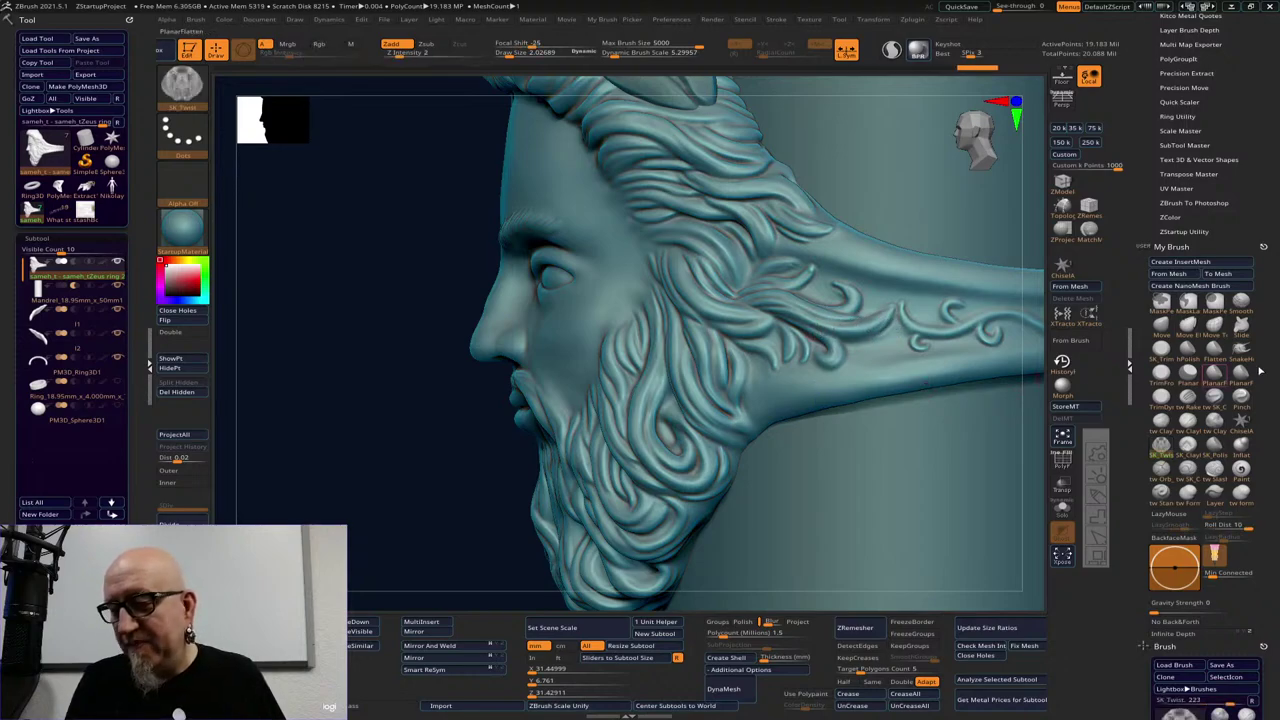
click(1187, 445)
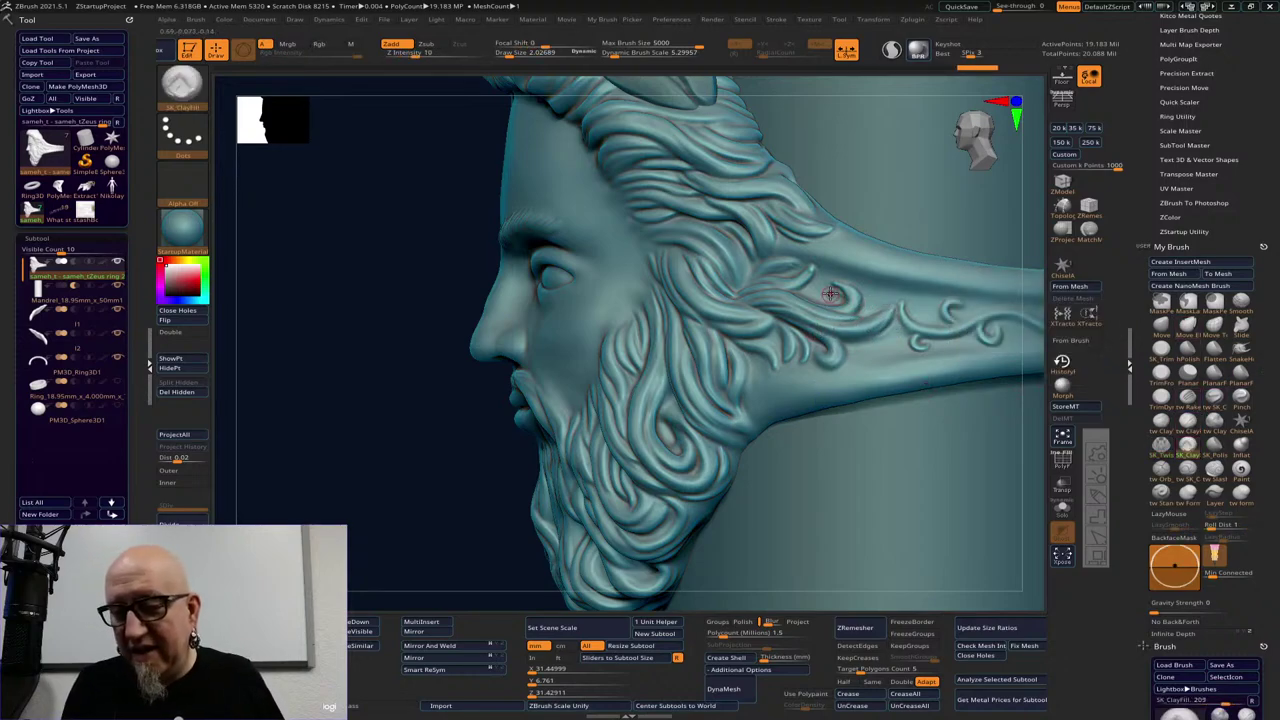
mouse_move(836, 292)
mouse_down()
mouse_move(892, 322)
mouse_move(874, 342)
mouse_up()
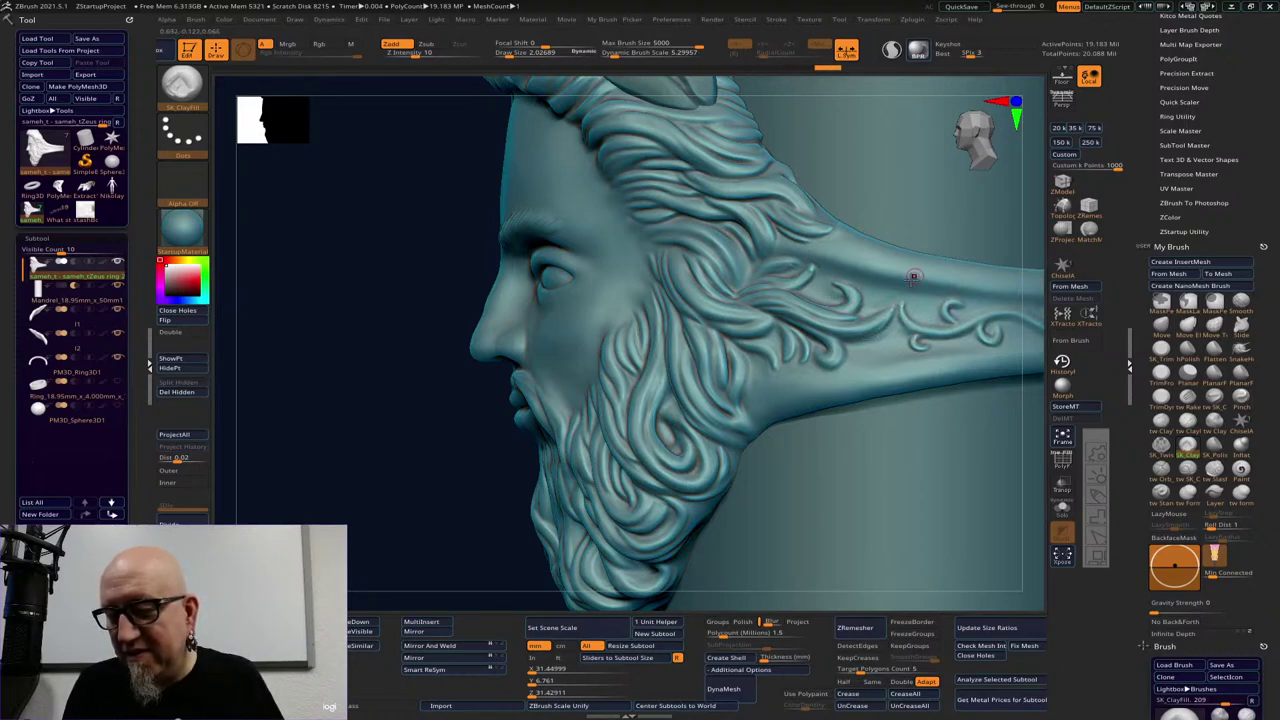
key(shift)
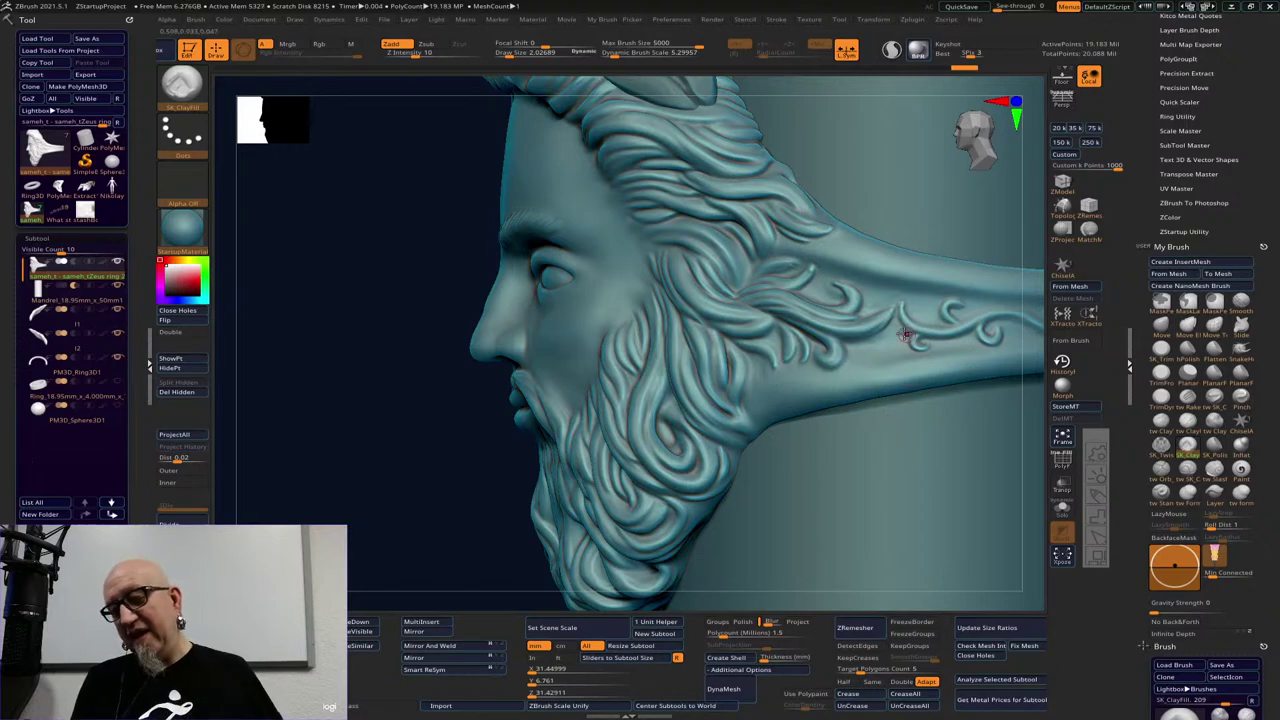
key(shift)
mouse_move(887, 348)
shift+mouse_down()
mouse_move(890, 300)
mouse_move(864, 313)
shift+mouse_up()
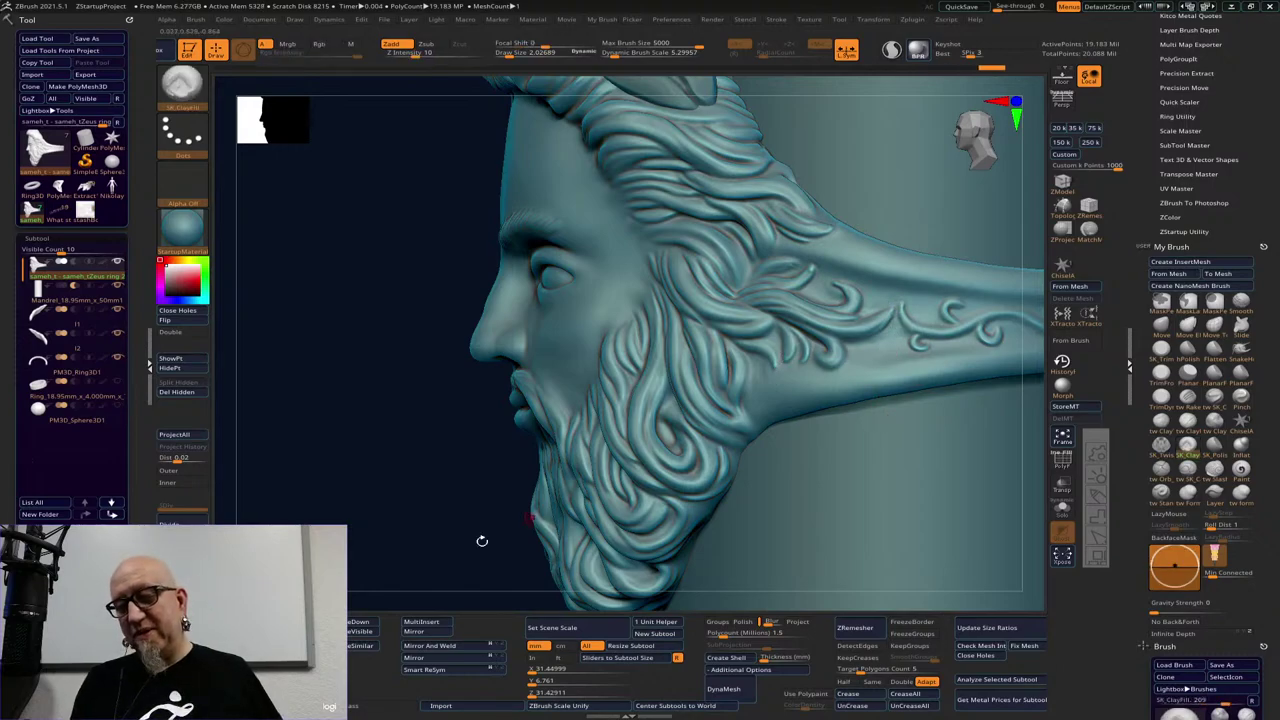
Hide the mandrel and the other extra subtools so only the Zeus ring remains in side view
drag(401, 465, 661, 511)
click(117, 285)
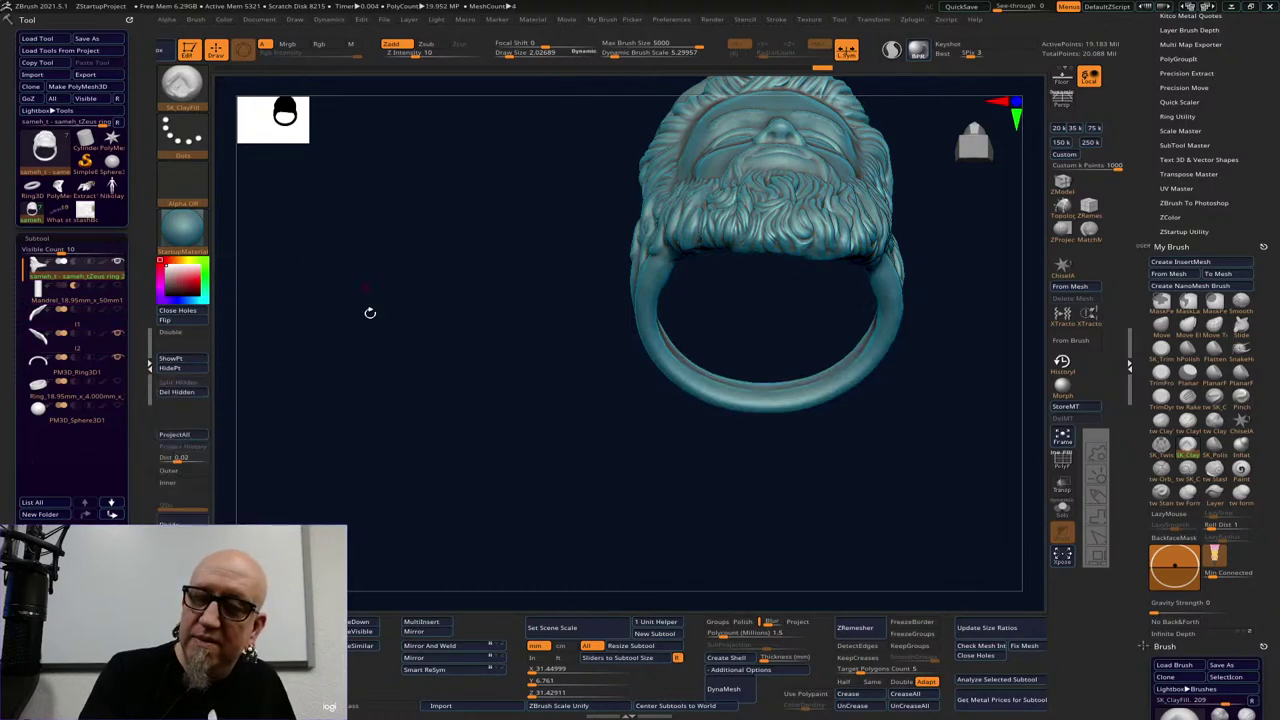
drag(369, 311, 323, 357)
click(118, 358)
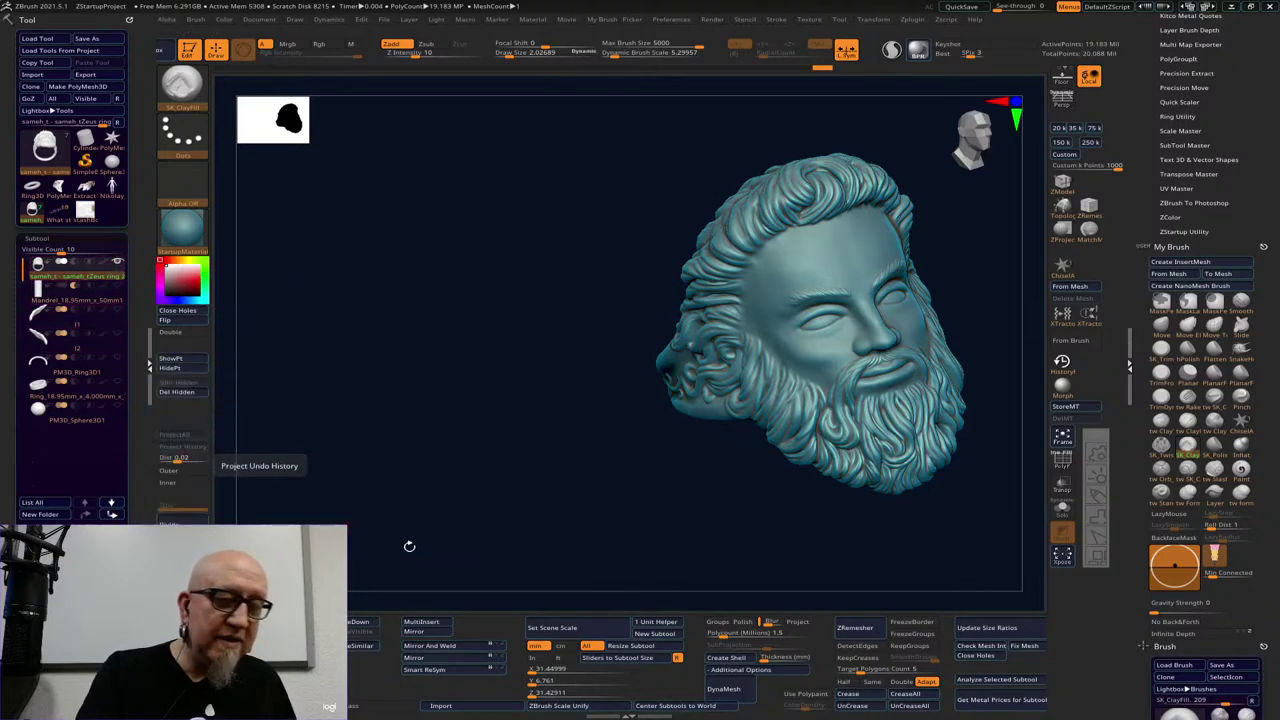
drag(440, 525, 724, 502)
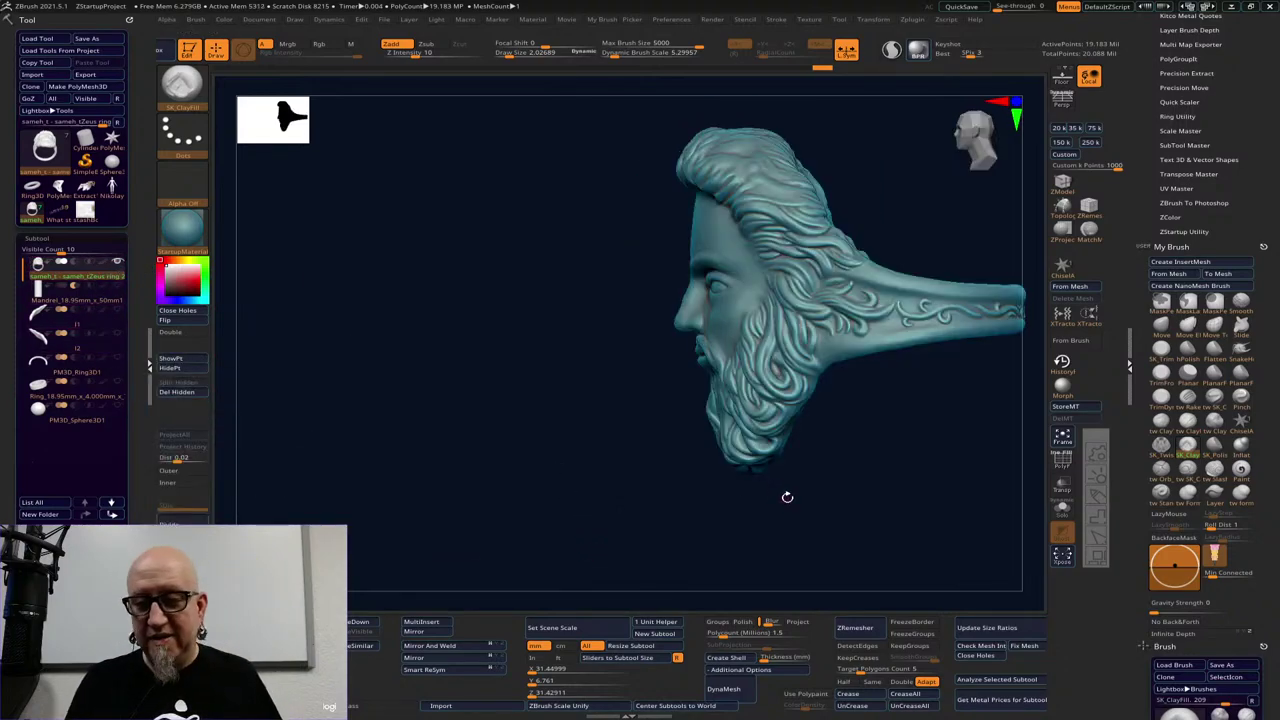
Isolate the central part of the Zeus face, from forehead to upper beard, and frame the eye in side profile
alt+drag(858, 501, 514, 263)
mouse_move(481, 216)
ctrl+mouse_down()
mouse_move(571, 334)
mouse_move(629, 324)
mouse_move(782, 375)
mouse_move(671, 354)
mouse_move(774, 391)
mouse_move(826, 360)
mouse_move(826, 343)
mouse_move(834, 354)
mouse_move(824, 338)
ctrl+mouse_up()
drag(823, 488, 957, 589)
drag(953, 487, 849, 491)
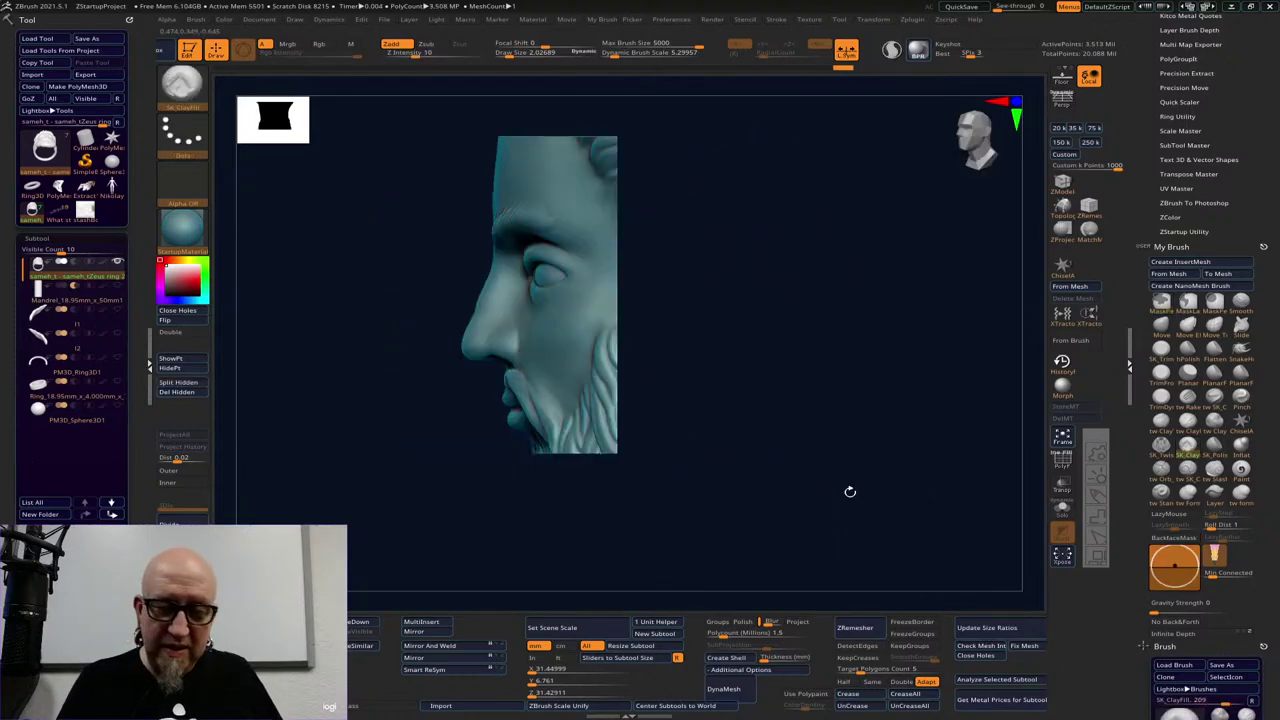
mouse_move(772, 439)
alt+mouse_down()
mouse_move(849, 426)
mouse_move(880, 510)
alt+mouse_up()
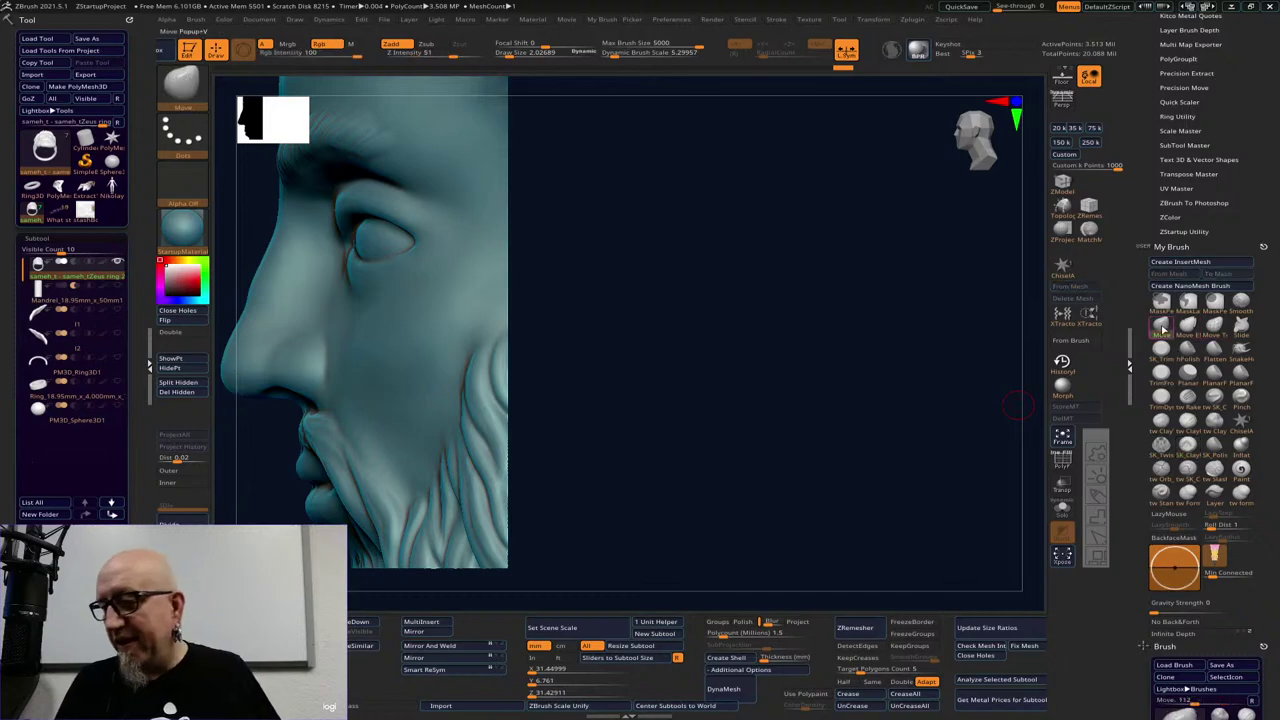
Set the Move brush draw size to about 11 and inspect the eyelids and eyeball in a close side view
key(space)
drag(596, 317, 608, 317)
mouse_move(734, 254)
alt+mouse_down()
mouse_move(889, 300)
mouse_move(935, 300)
alt+mouse_up()
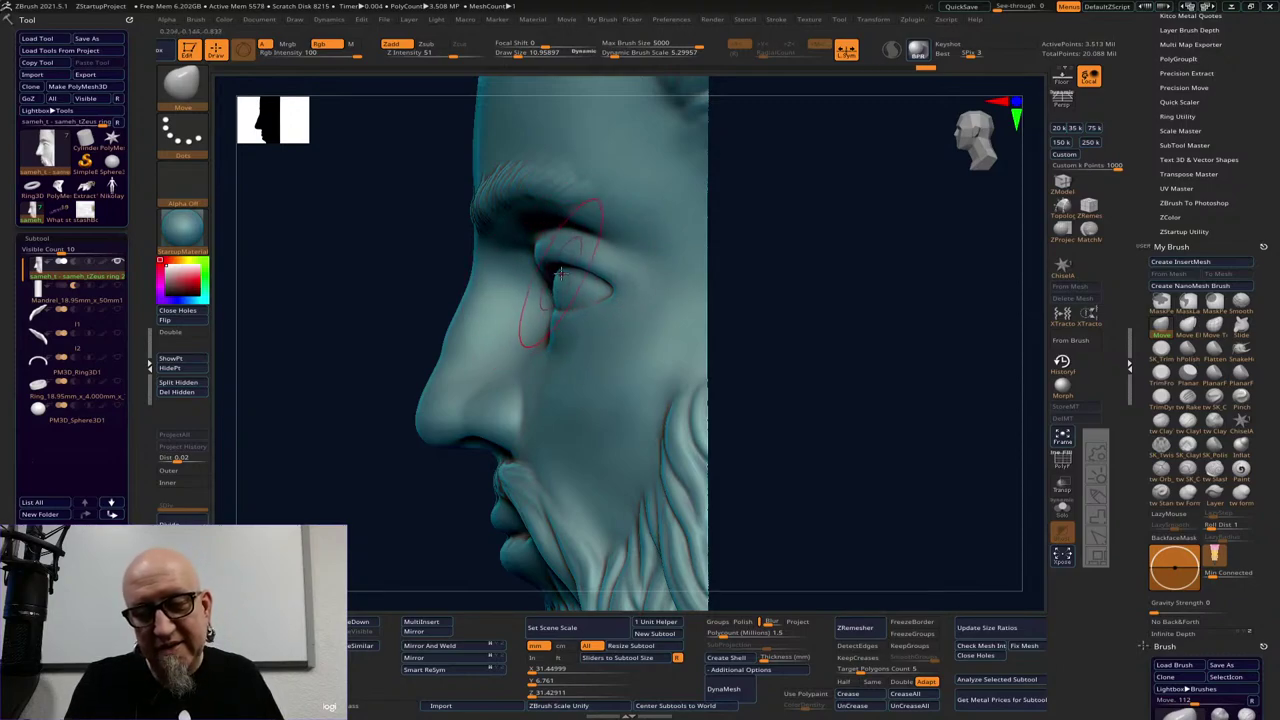
mouse_move(811, 319)
mouse_down()
mouse_move(900, 354)
mouse_move(754, 331)
mouse_move(979, 374)
mouse_move(610, 390)
mouse_up()
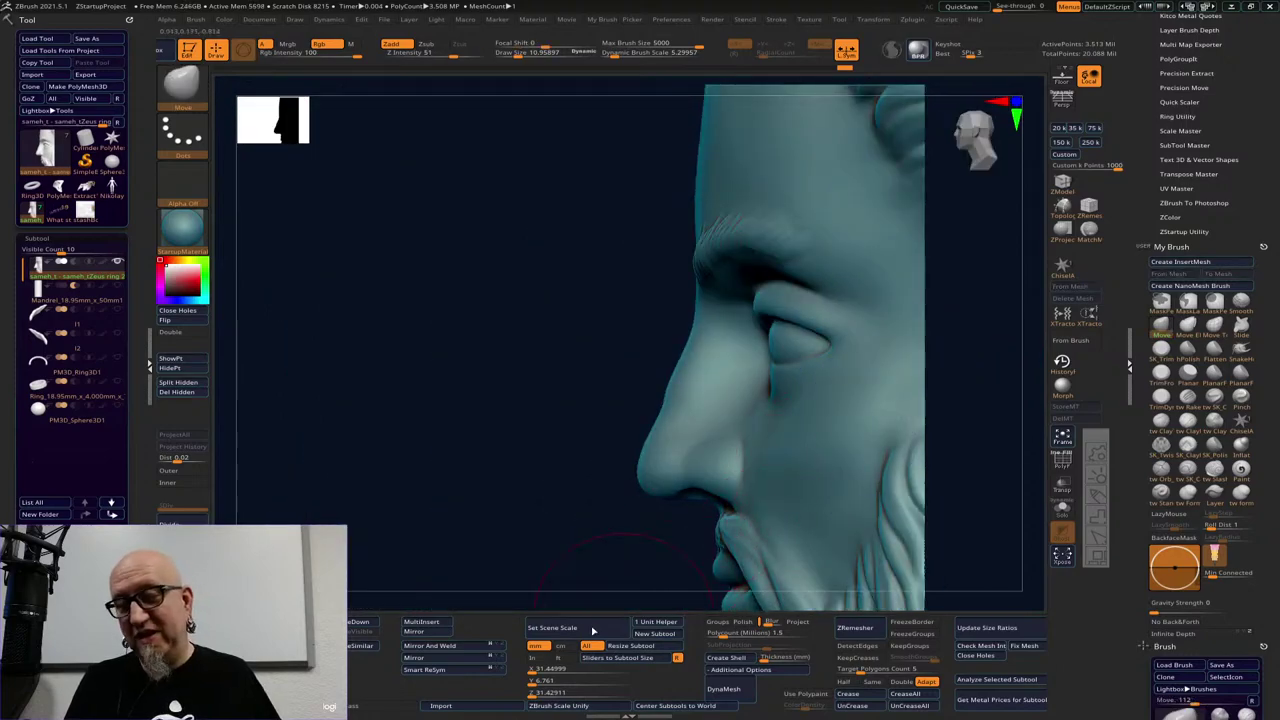
alt+drag(604, 556, 383, 518)
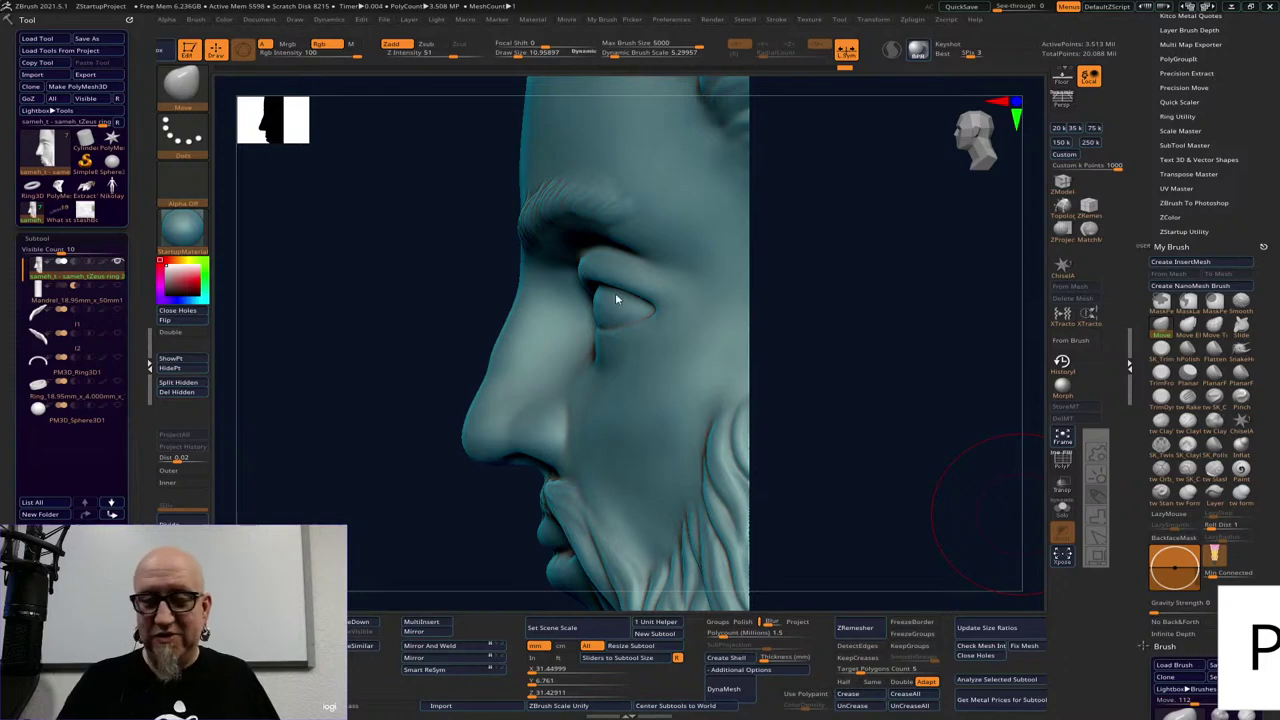
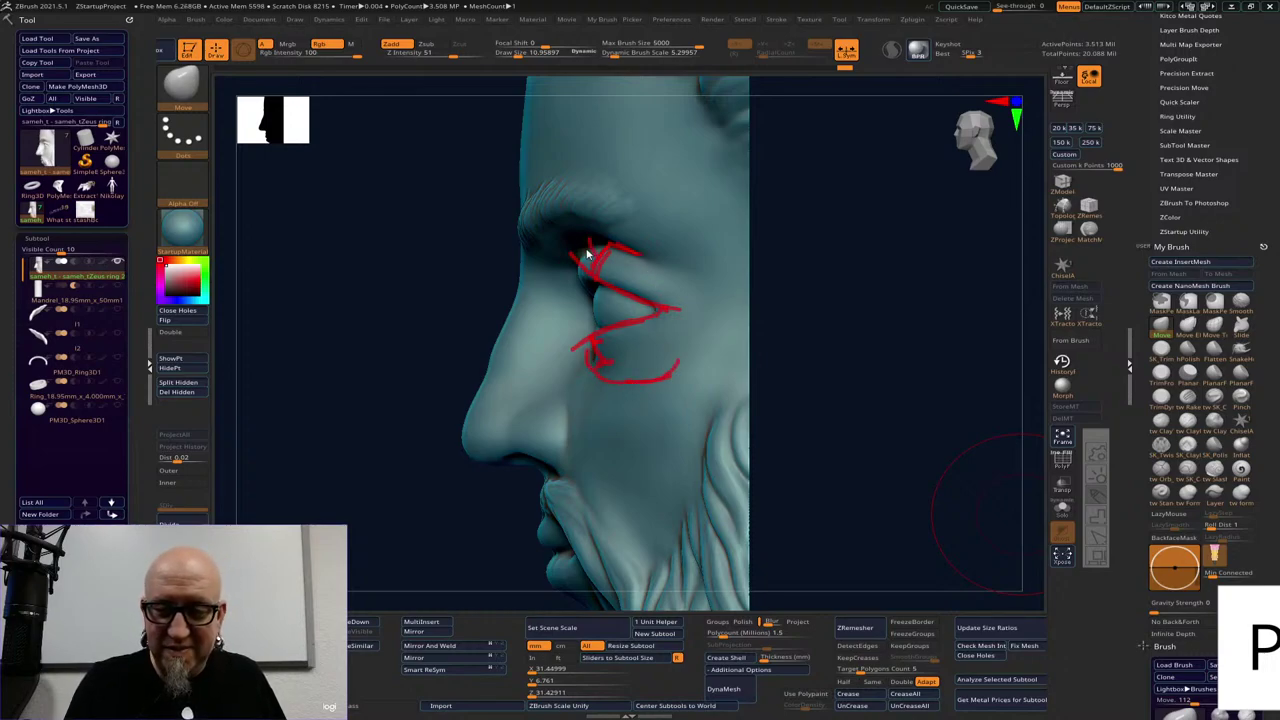
key(Escape)
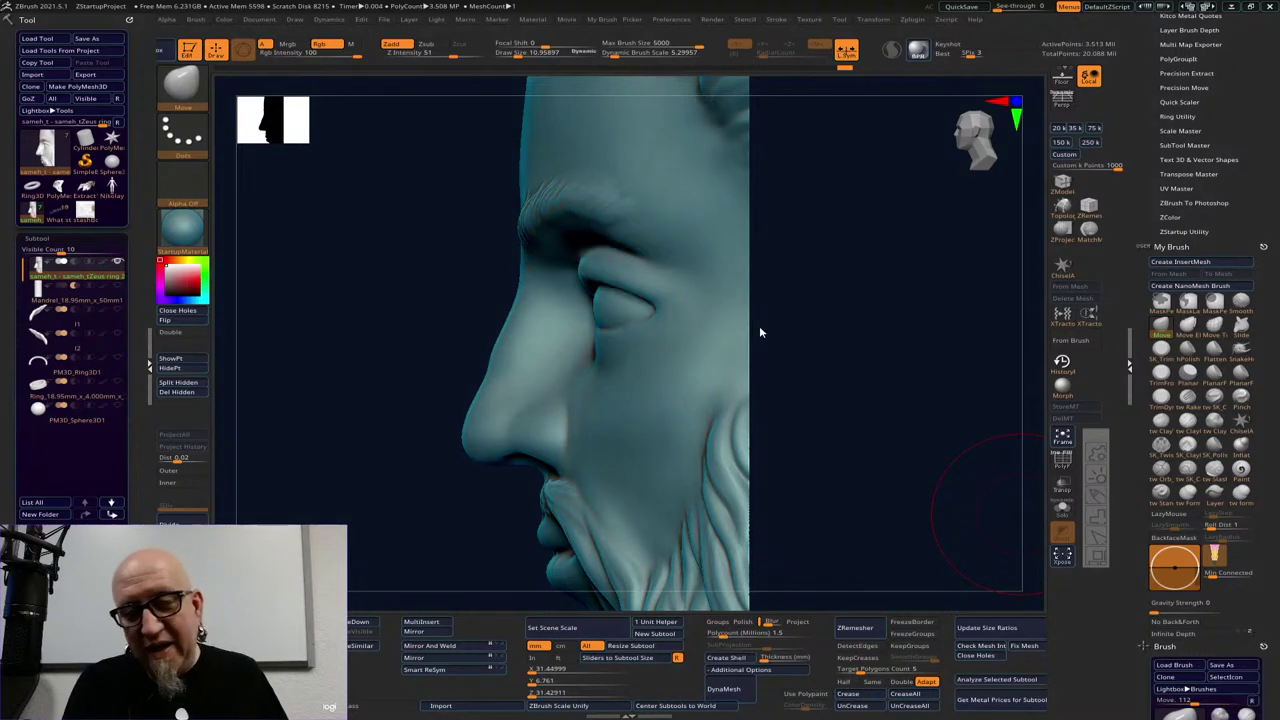
Reduce the draw size to about 3.9 and show the sphere subtool together with the isolated face
mouse_move(759, 329)
mouse_down()
mouse_move(851, 337)
mouse_move(763, 309)
mouse_up()
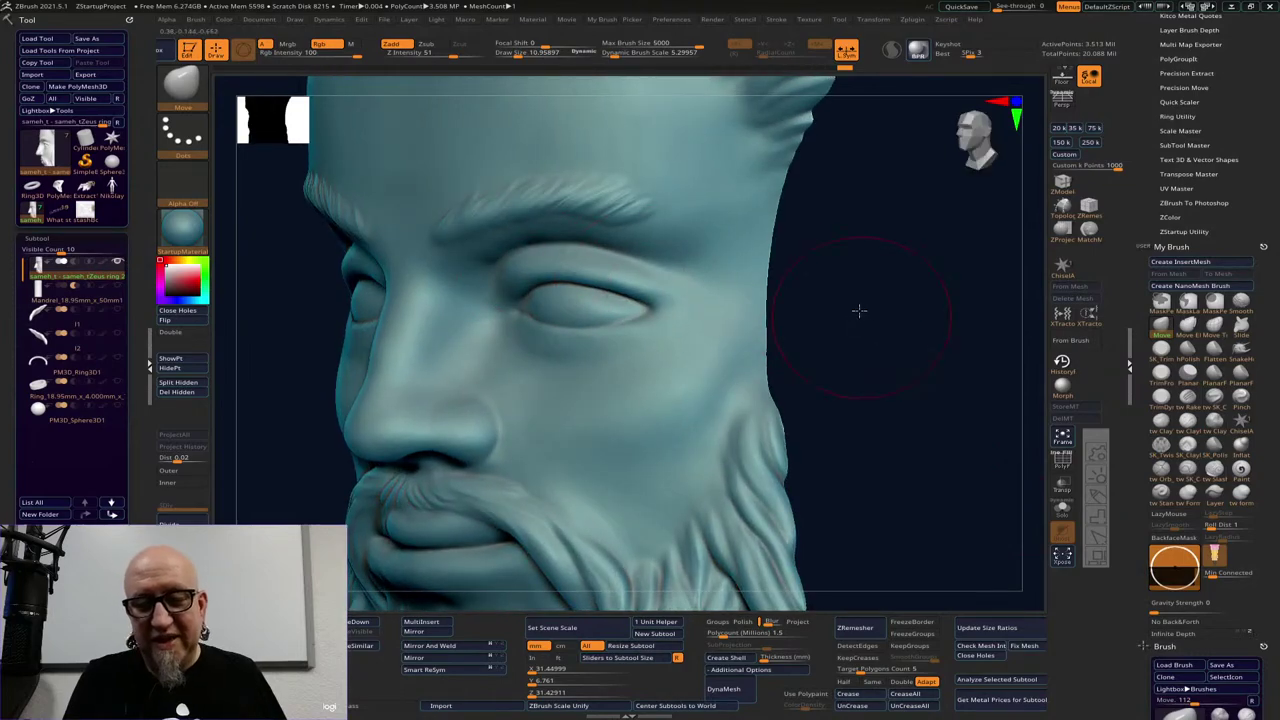
mouse_move(858, 311)
mouse_down()
mouse_move(843, 304)
mouse_move(909, 300)
mouse_move(822, 322)
mouse_up()
key(space)
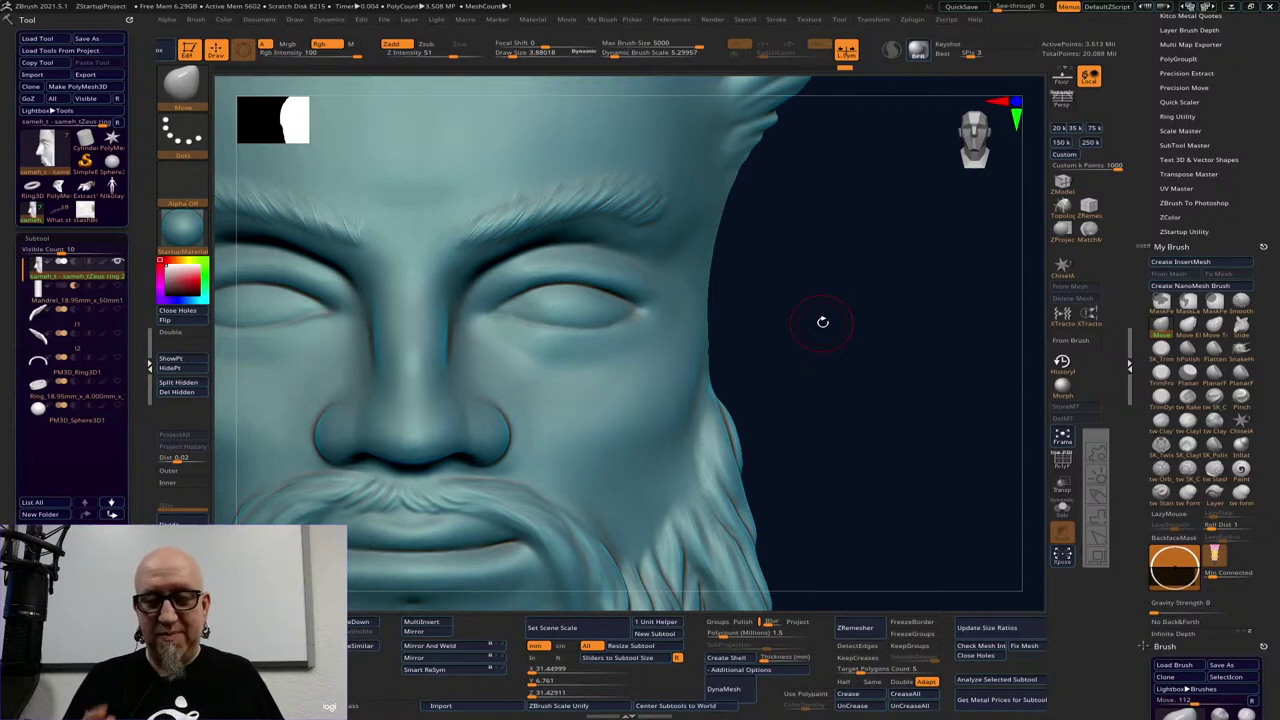
mouse_move(822, 322)
mouse_down()
mouse_move(943, 429)
mouse_move(868, 360)
mouse_up()
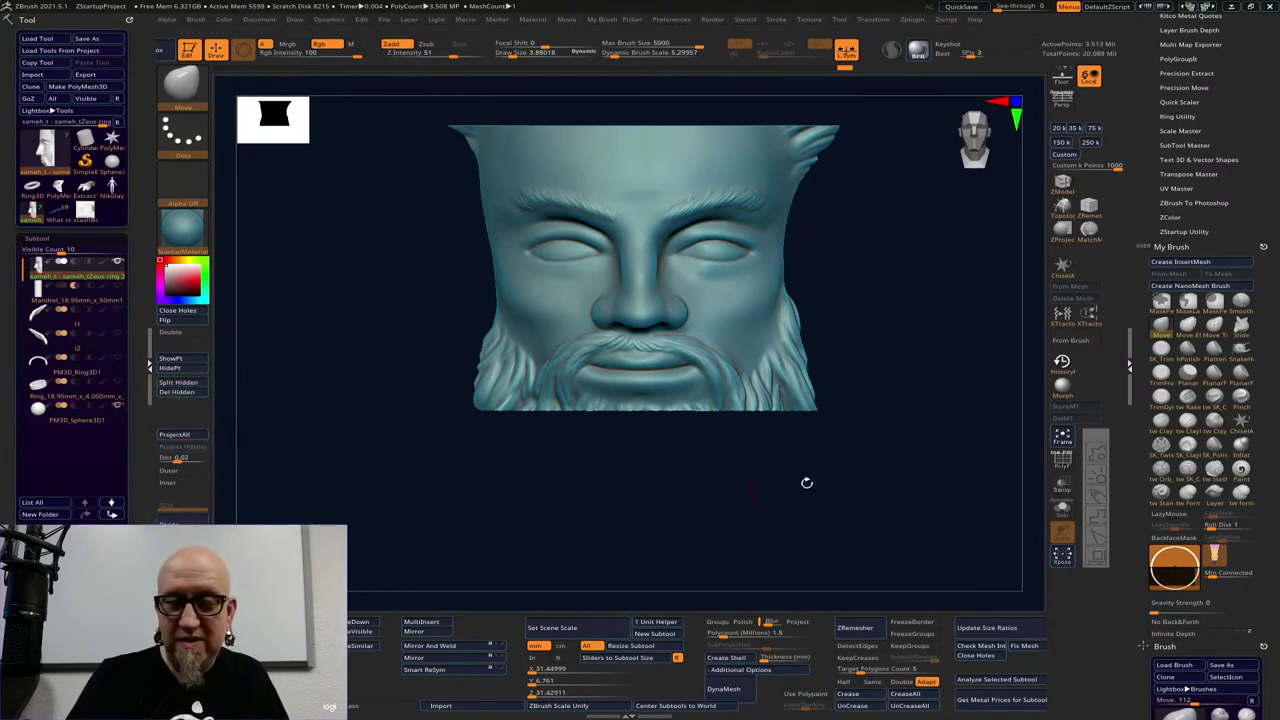
mouse_move(806, 483)
mouse_down()
mouse_move(849, 469)
mouse_move(934, 483)
mouse_move(623, 506)
mouse_move(617, 462)
mouse_move(778, 505)
mouse_up()
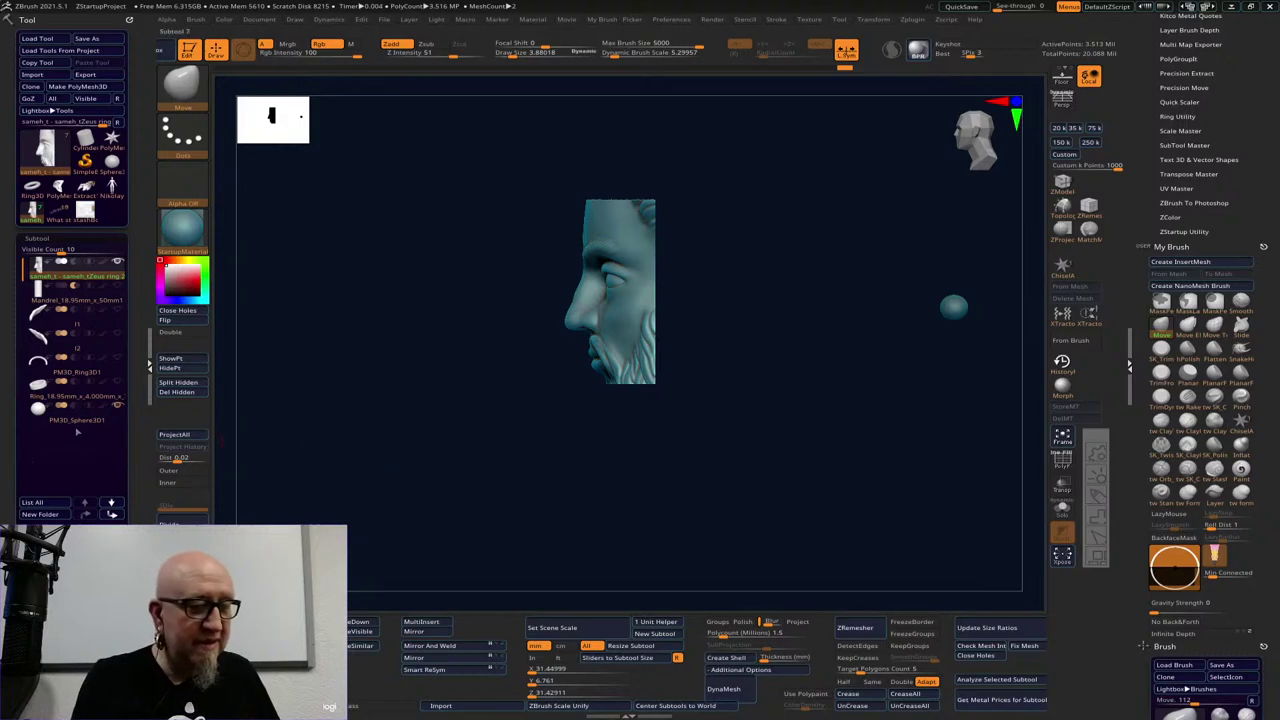
Duplicate the face subtool and move the small sphere toward the face with the gizmo
mouse_move(80, 422)
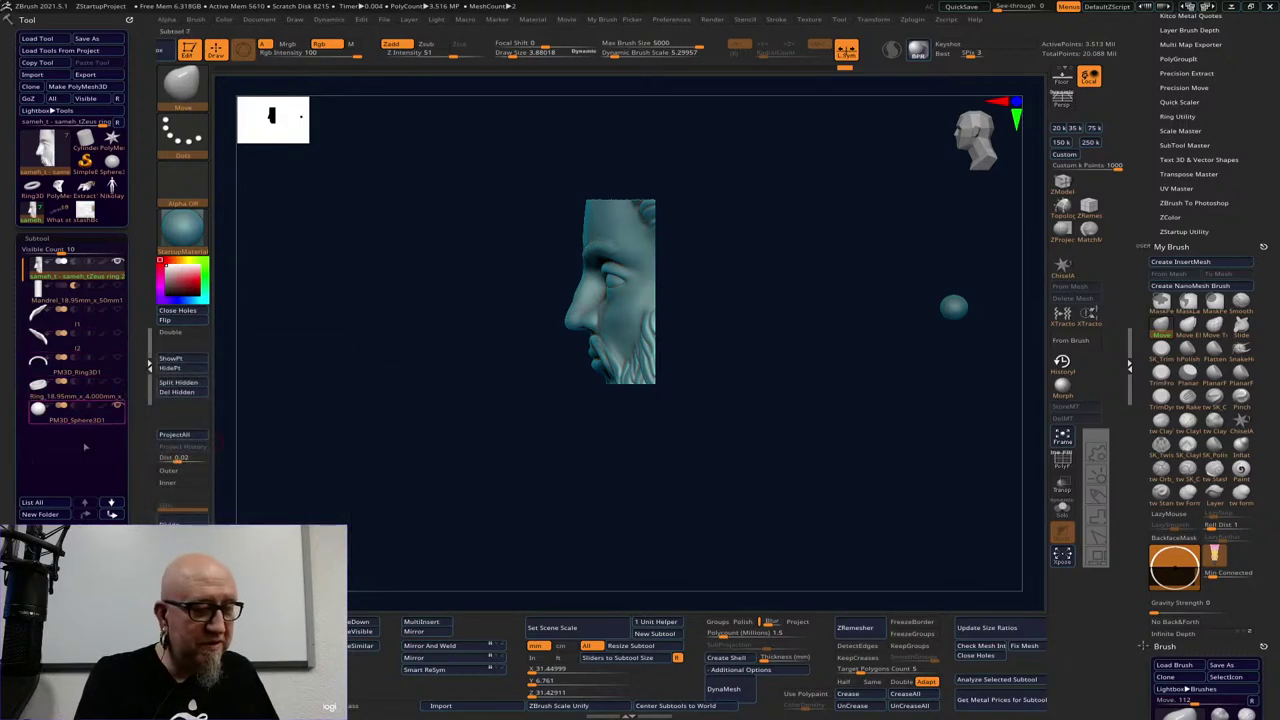
key(ctrl+shift+d)
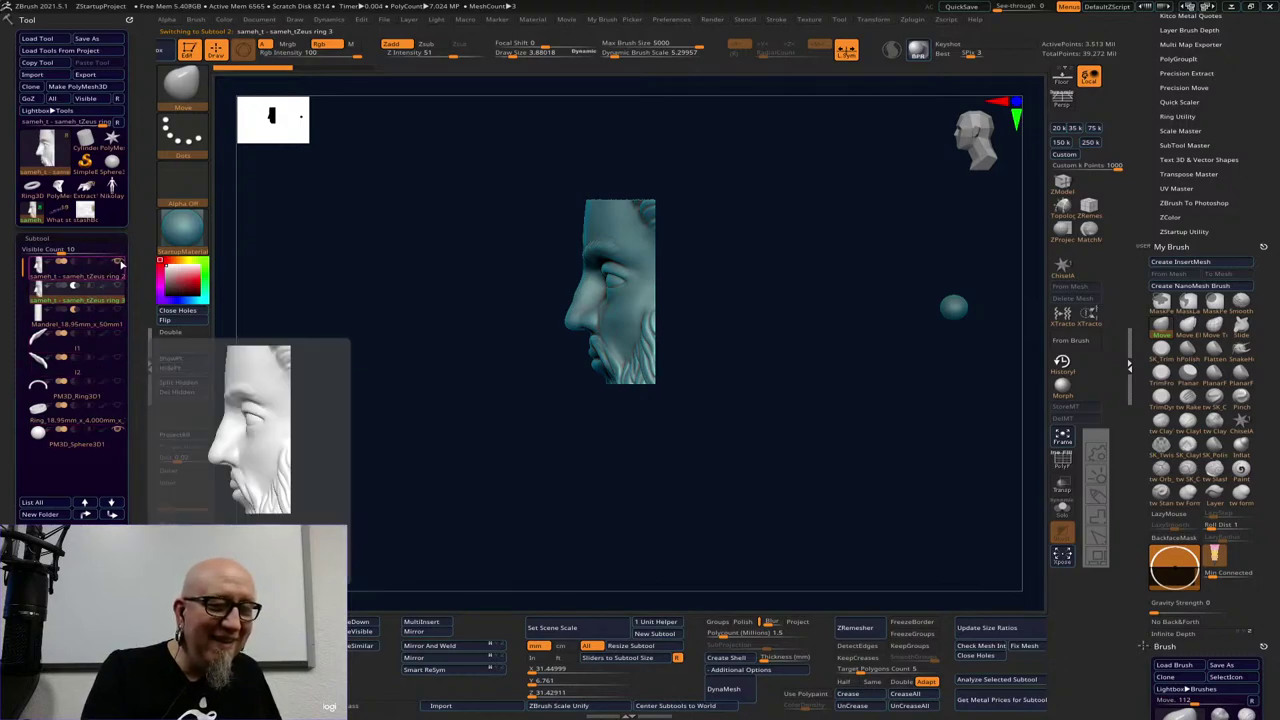
click(78, 446)
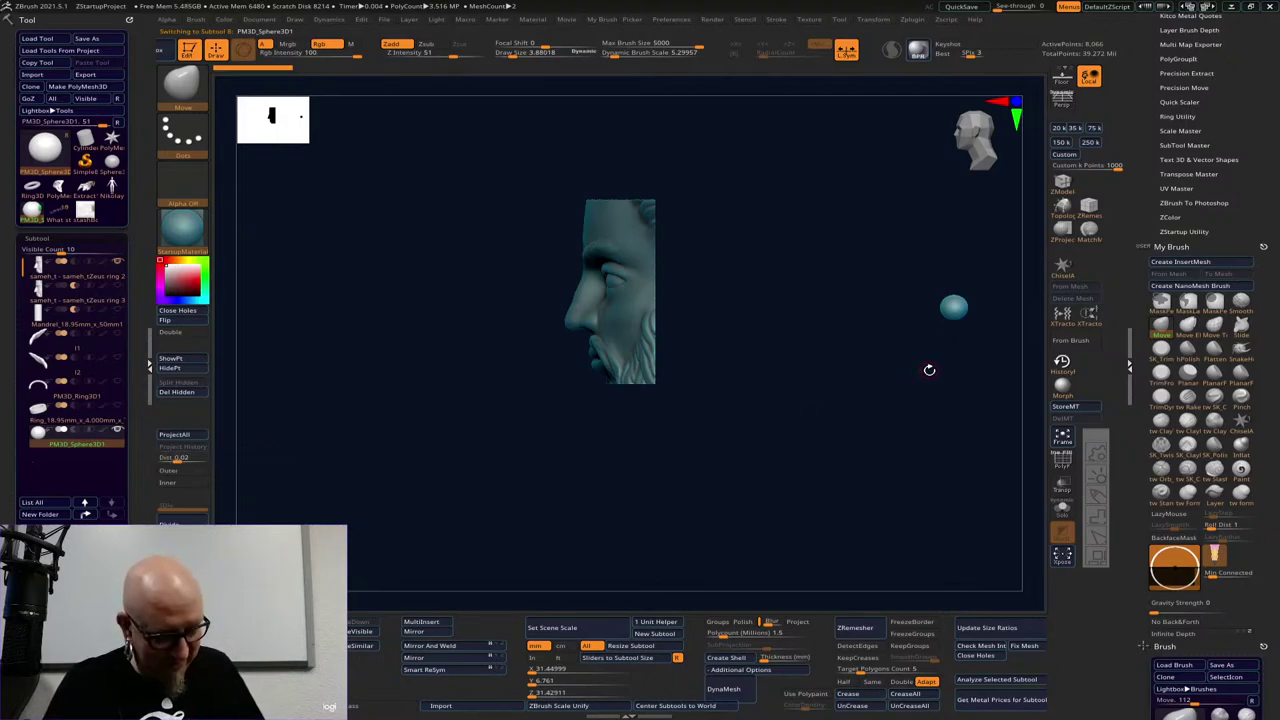
key(w)
drag(1012, 355, 680, 333)
Select the duplicated face subtool, shift the gizmo closer to the profile and undo the last move
click(70, 292)
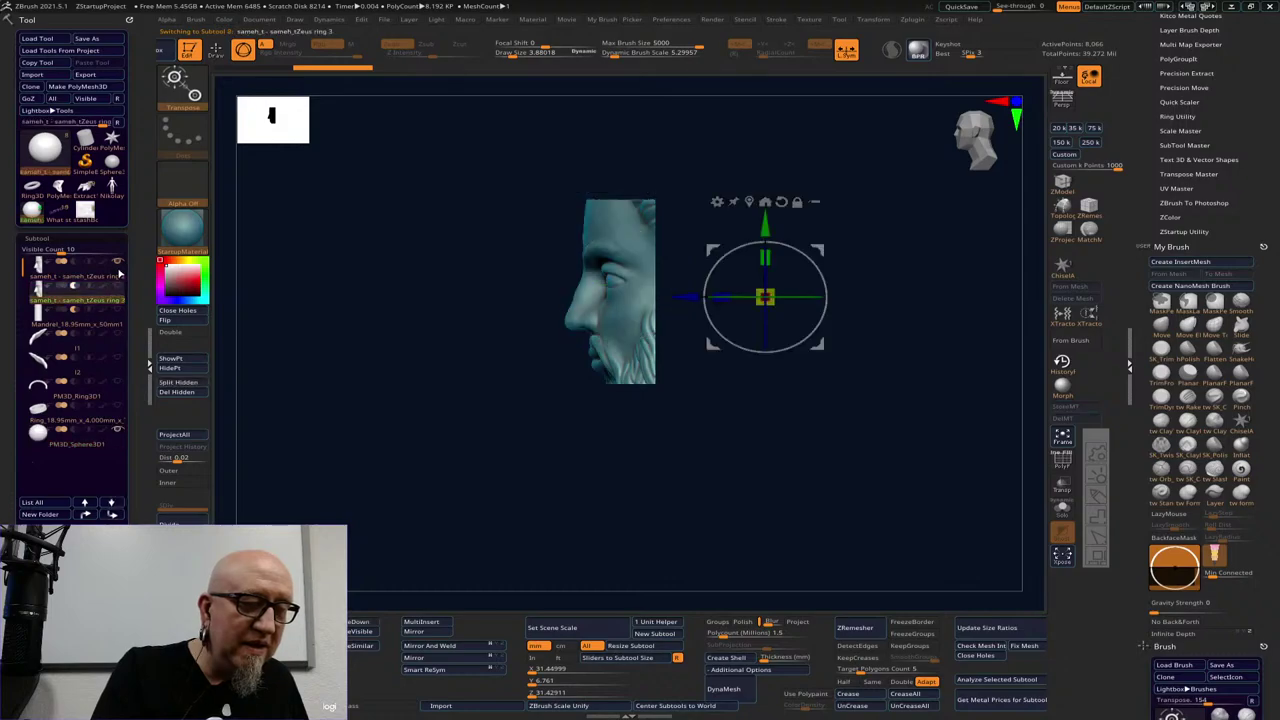
alt+drag(600, 488, 914, 474)
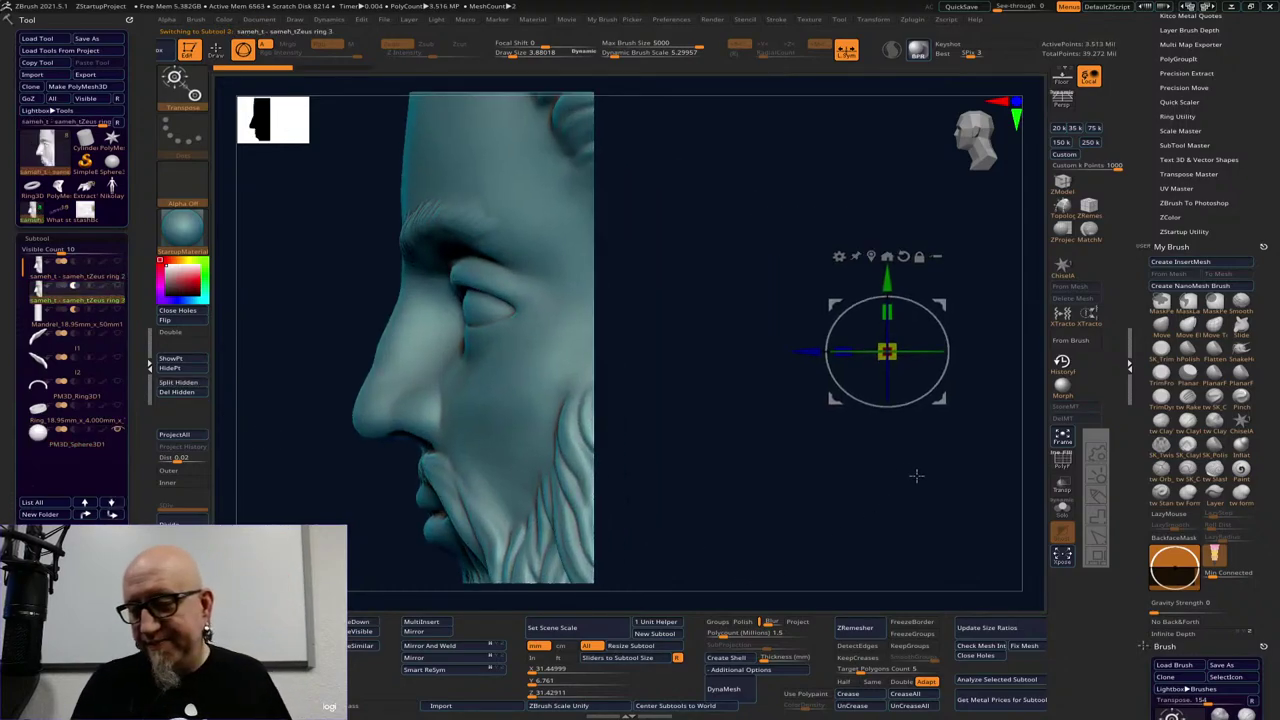
alt+drag(927, 395, 697, 348)
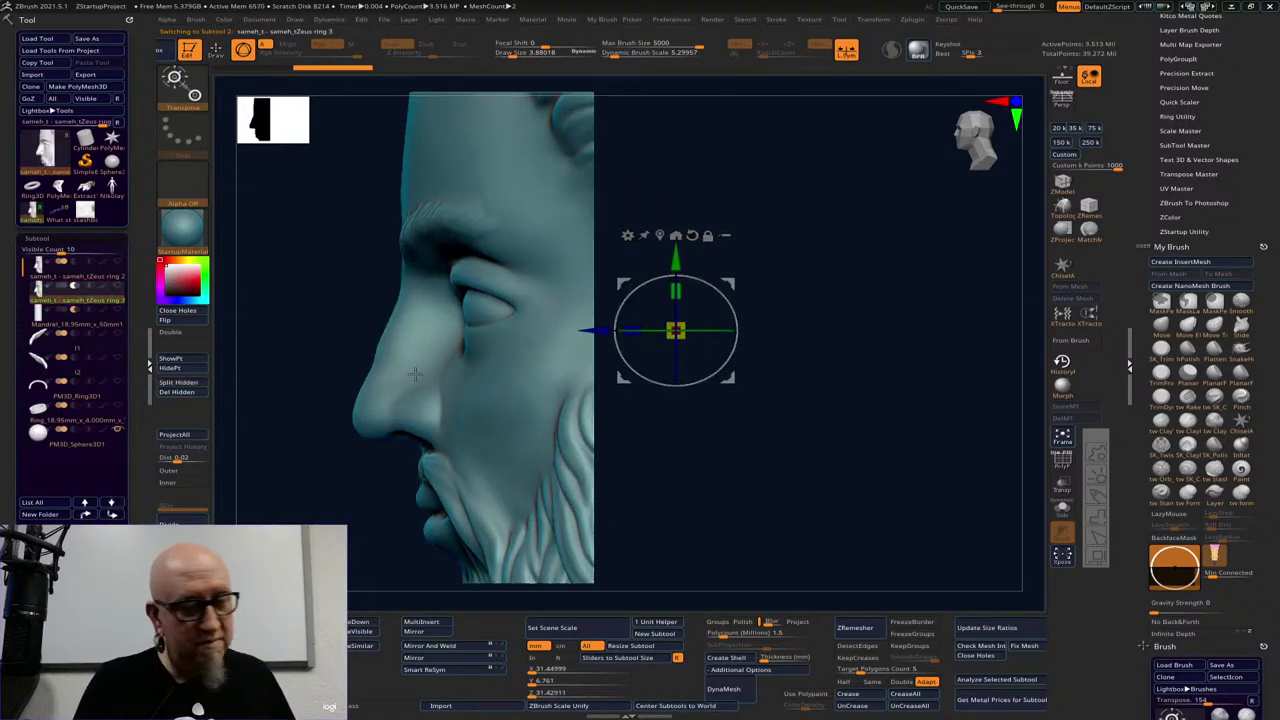
drag(774, 471, 752, 428)
drag(729, 376, 812, 389)
key(ctrl+z)
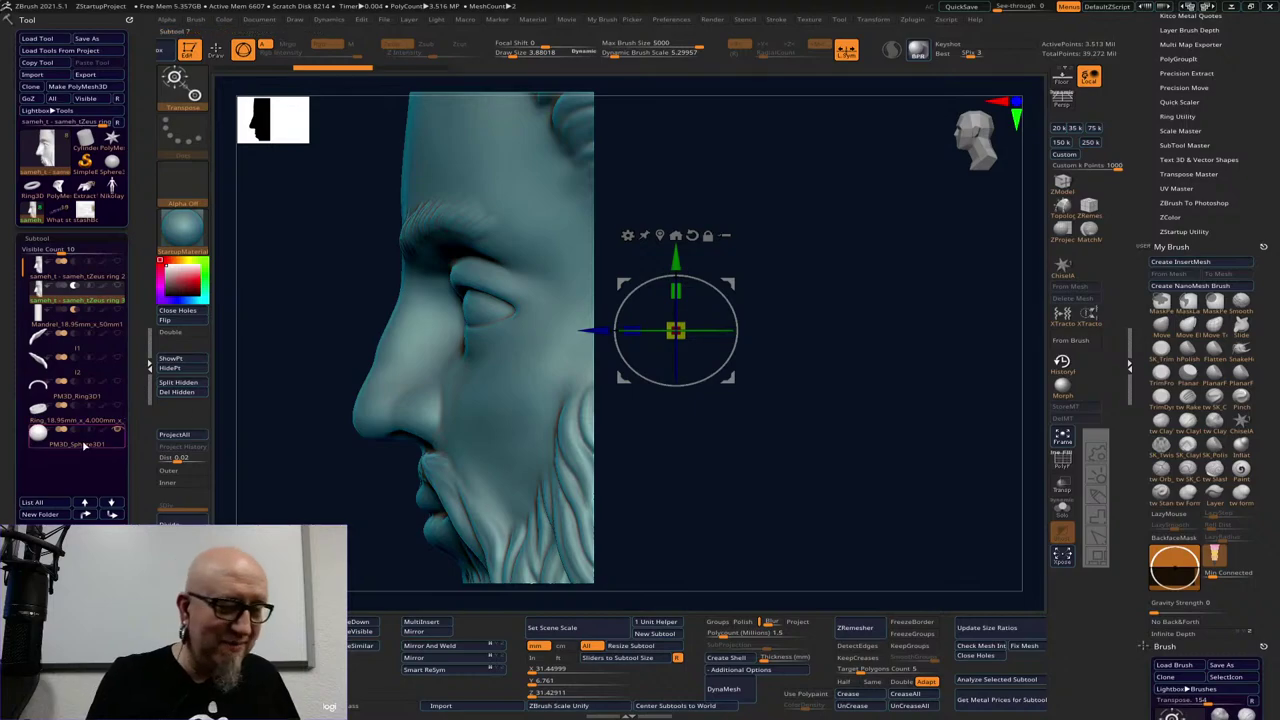
Select the sphere subtool, show the duplicated face with it and move the sphere forward into the face's profile
click(85, 441)
alt+drag(583, 455, 689, 454)
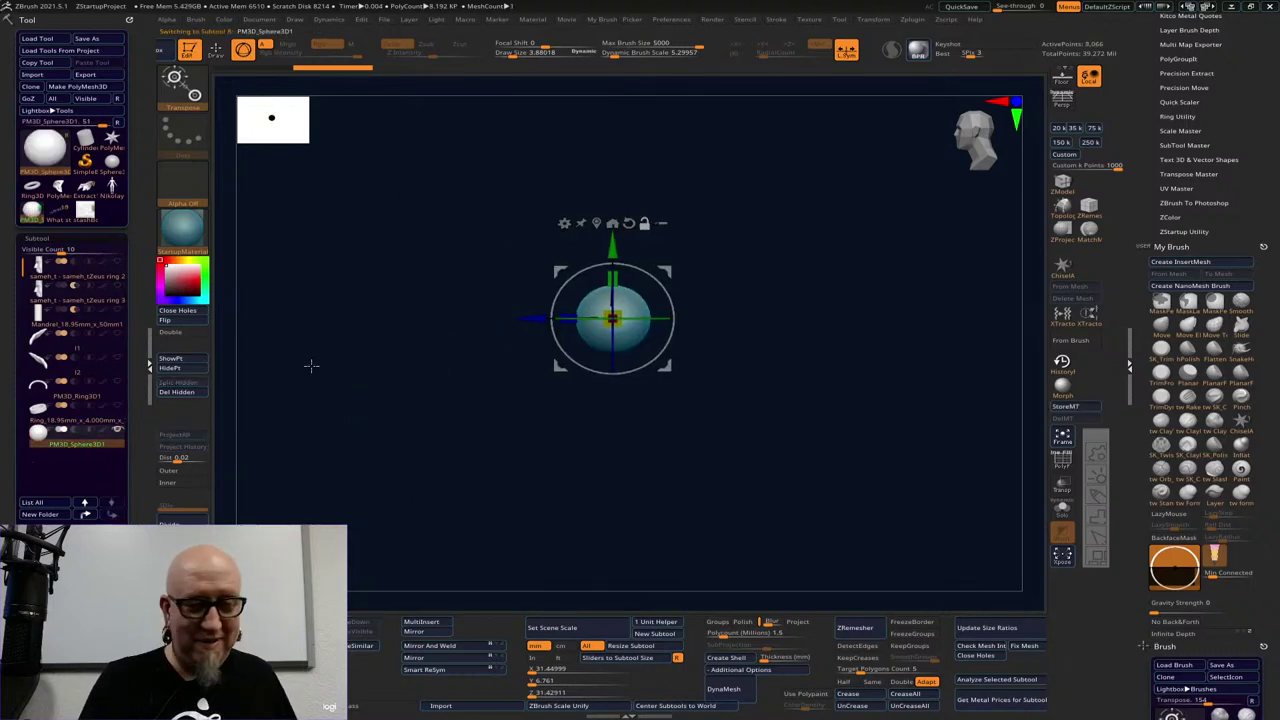
click(119, 289)
alt+drag(837, 384, 919, 394)
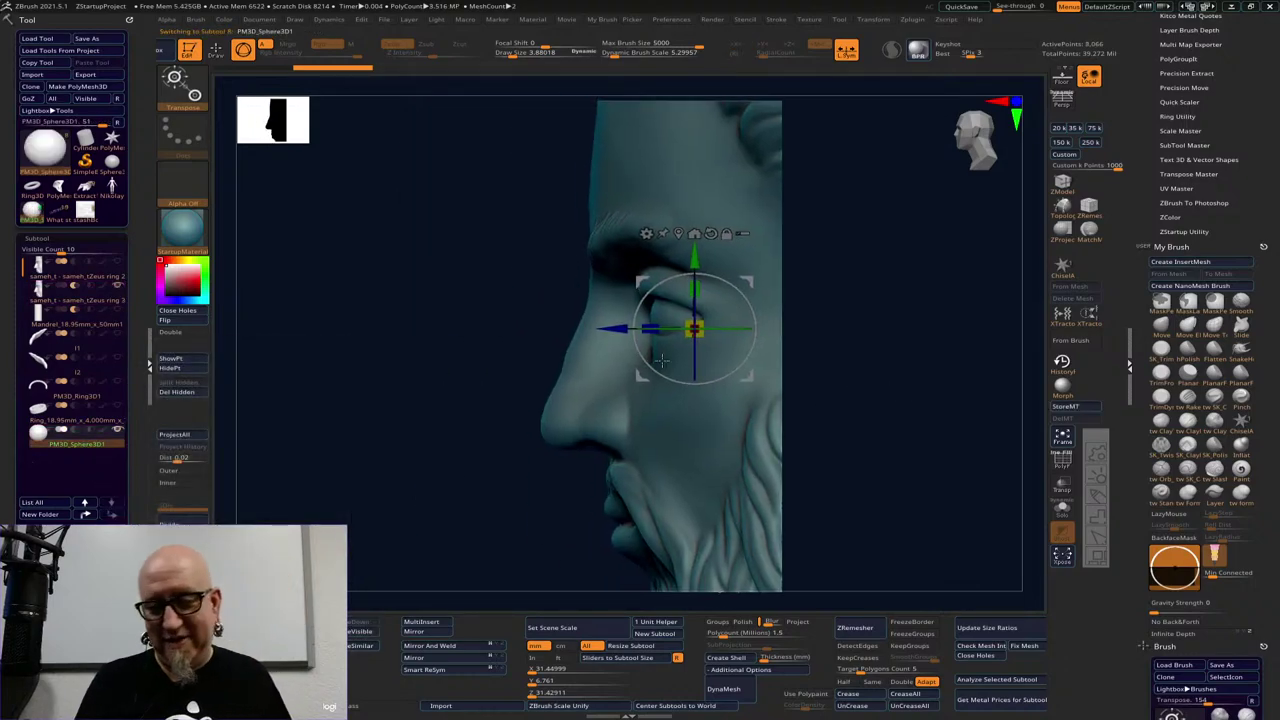
drag(616, 329, 562, 329)
Move the sphere sideways from the nose bridge to the face's left eye, working from a view below the face
drag(800, 326, 849, 314)
key(q)
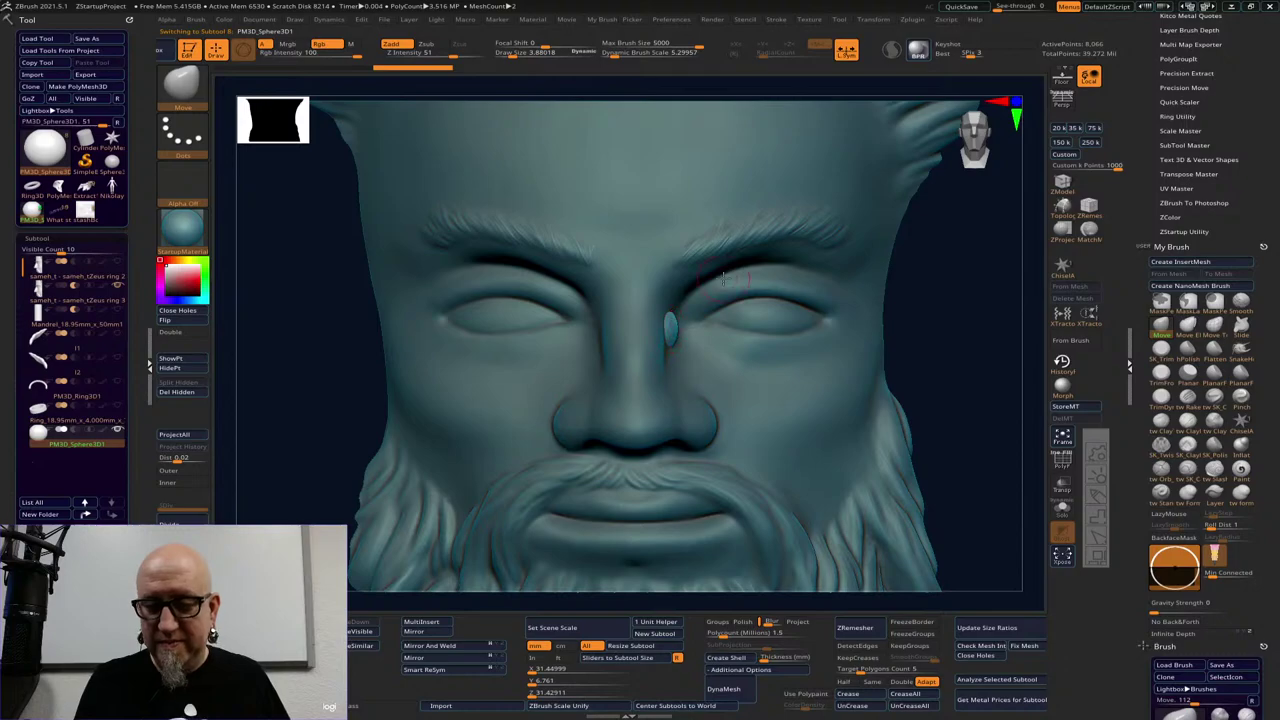
drag(970, 366, 899, 475)
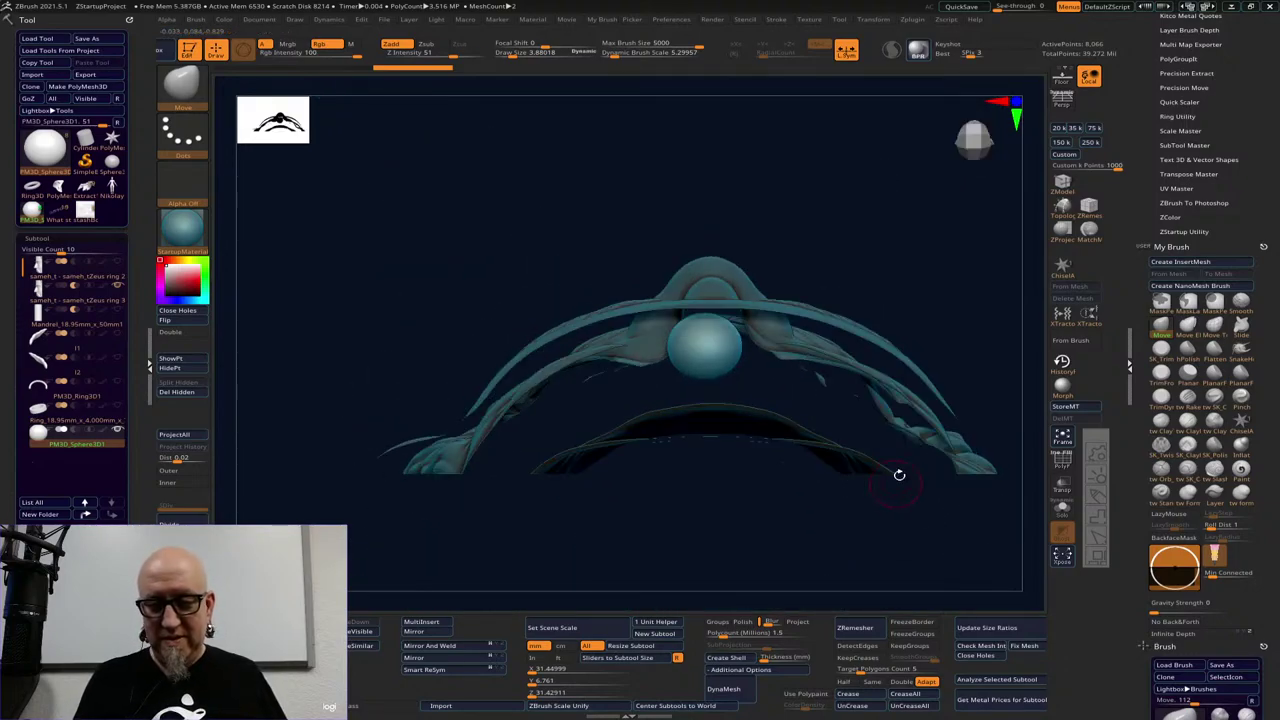
key(w)
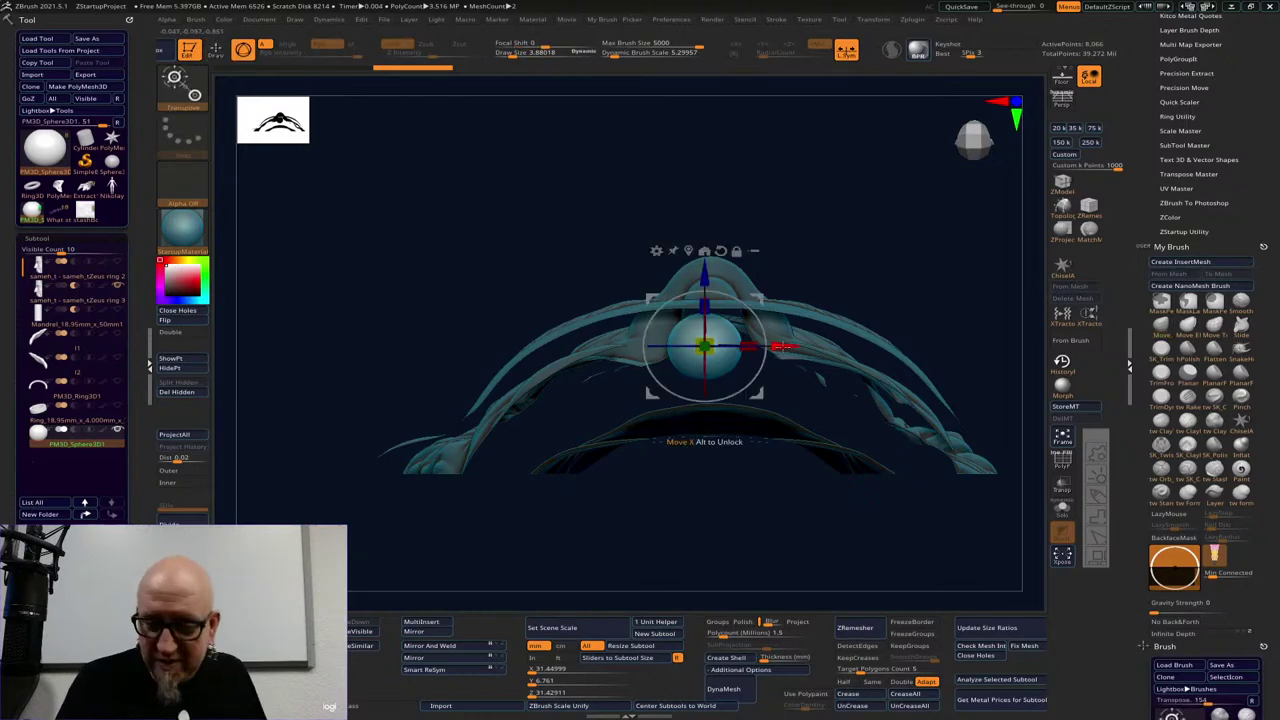
drag(752, 343, 650, 344)
drag(876, 240, 872, 340)
mouse_move(573, 346)
mouse_down()
mouse_move(597, 363)
mouse_move(585, 356)
mouse_up()
Adjust the sphere's depth from the side so it sits back inside the left eye socket behind the lids
drag(926, 290, 1037, 285)
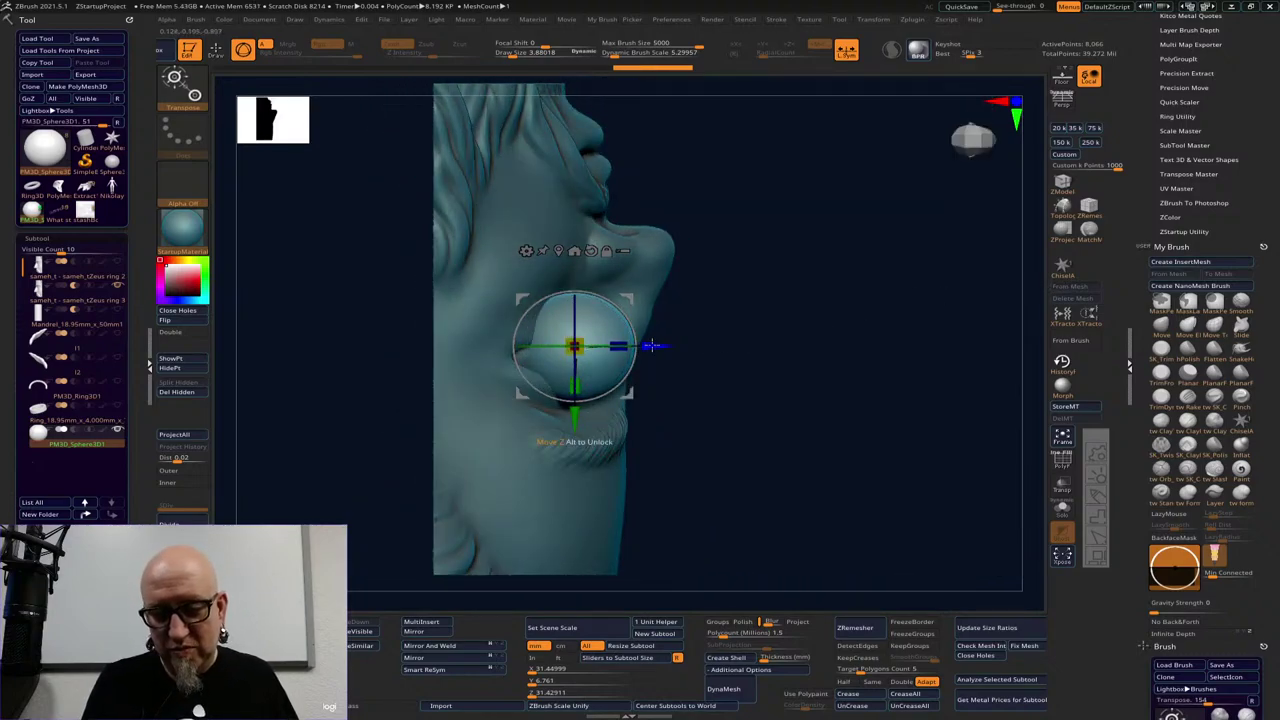
drag(652, 345, 581, 345)
drag(930, 325, 716, 327)
drag(583, 346, 595, 345)
drag(900, 342, 1018, 337)
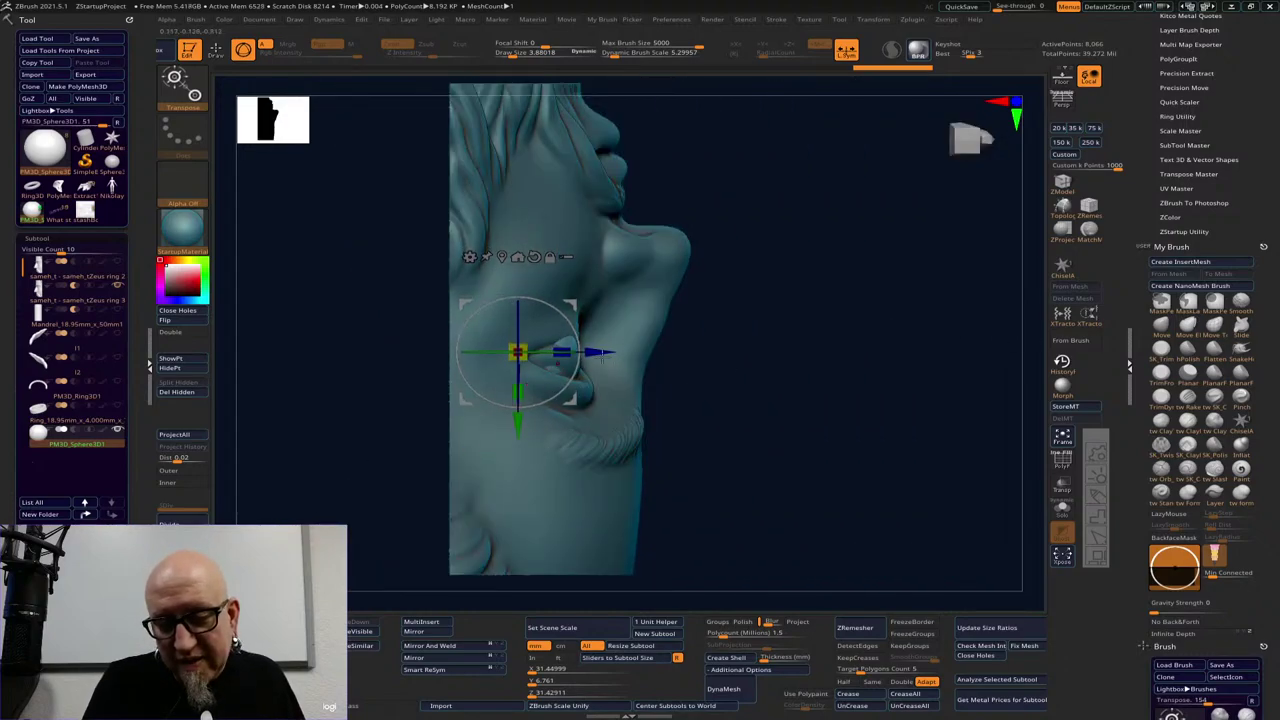
drag(602, 346, 611, 349)
drag(746, 351, 813, 400)
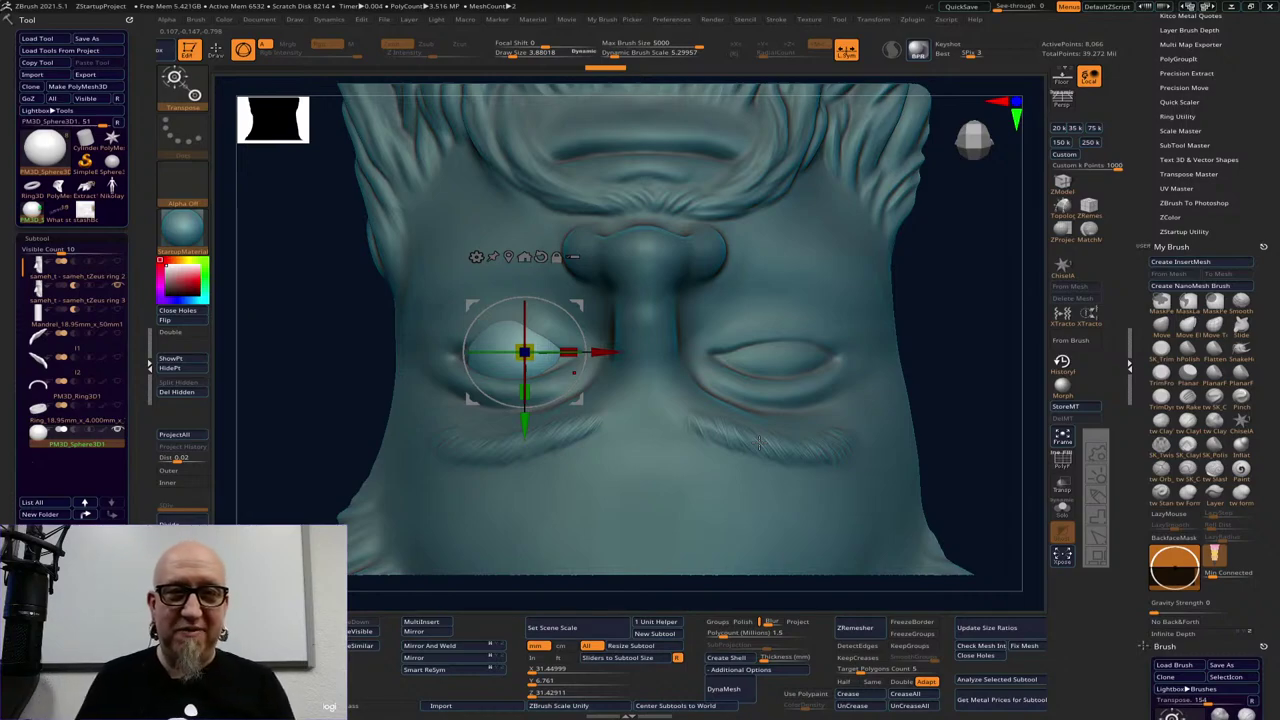
Fine-tune the sphere's sideways position and depth until it fits the left eyeball
drag(524, 352, 528, 352)
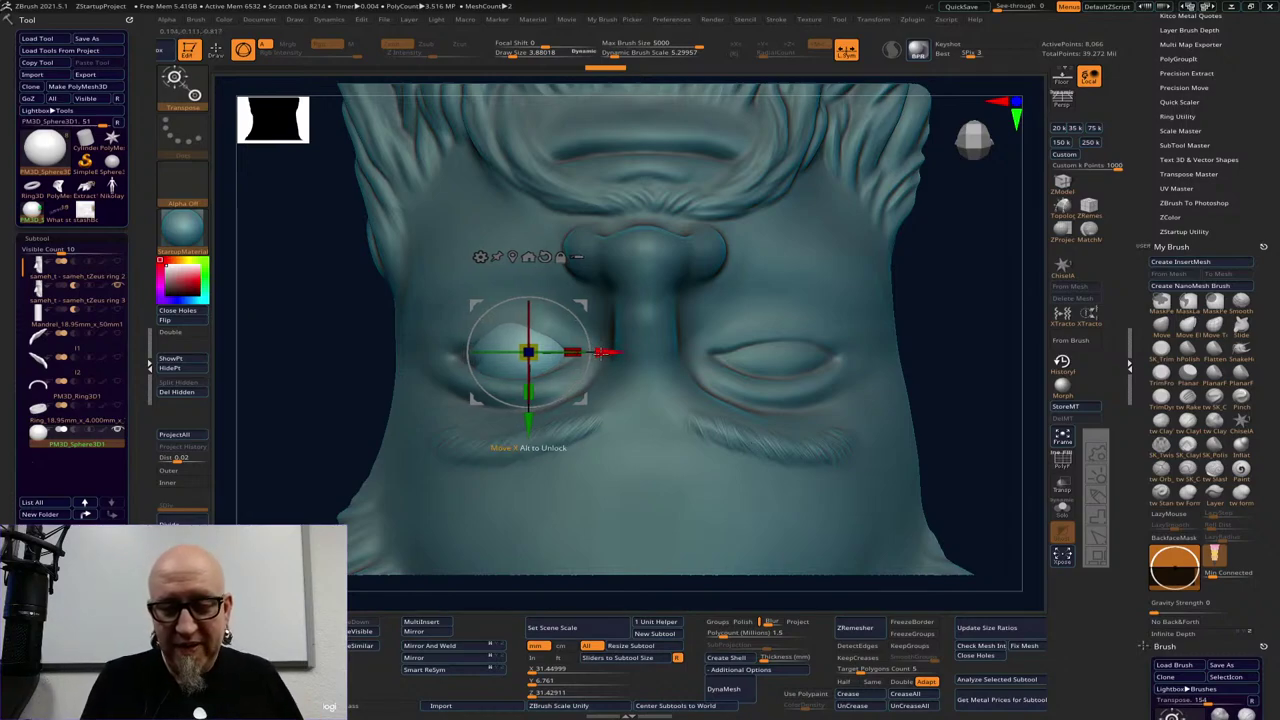
shift+drag(292, 458, 365, 454)
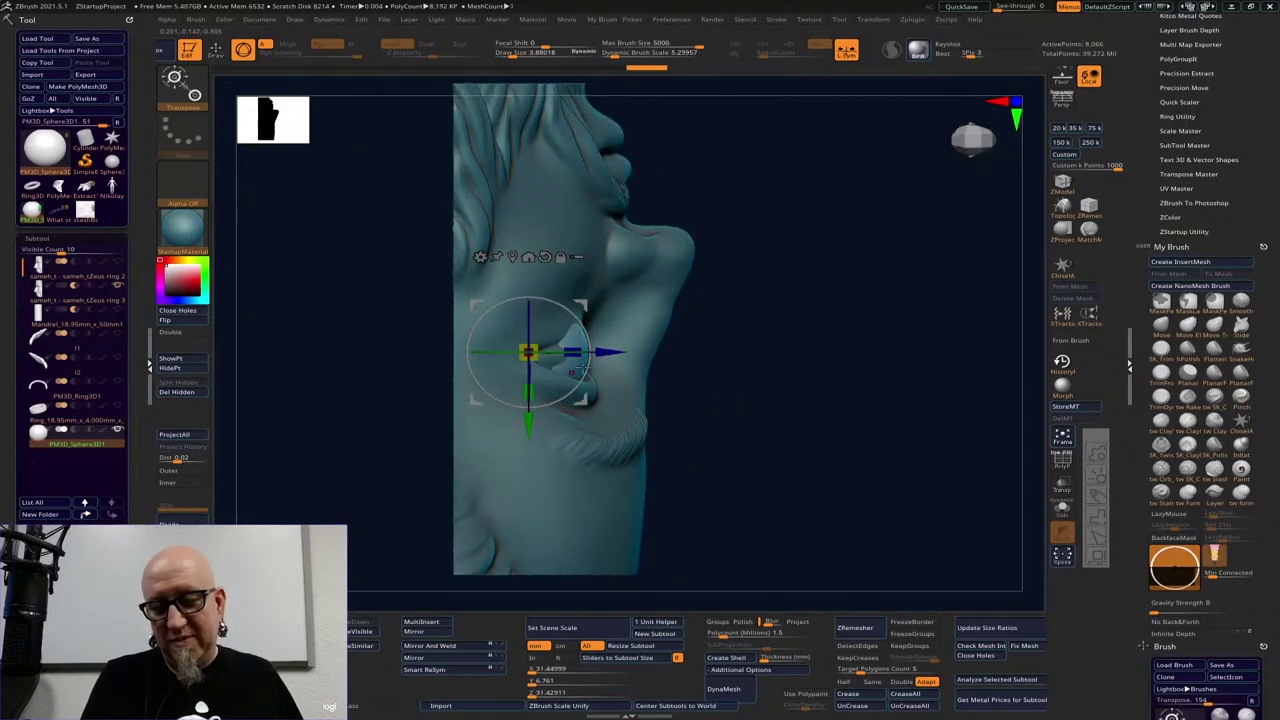
drag(612, 349, 619, 348)
shift+drag(880, 378, 844, 470)
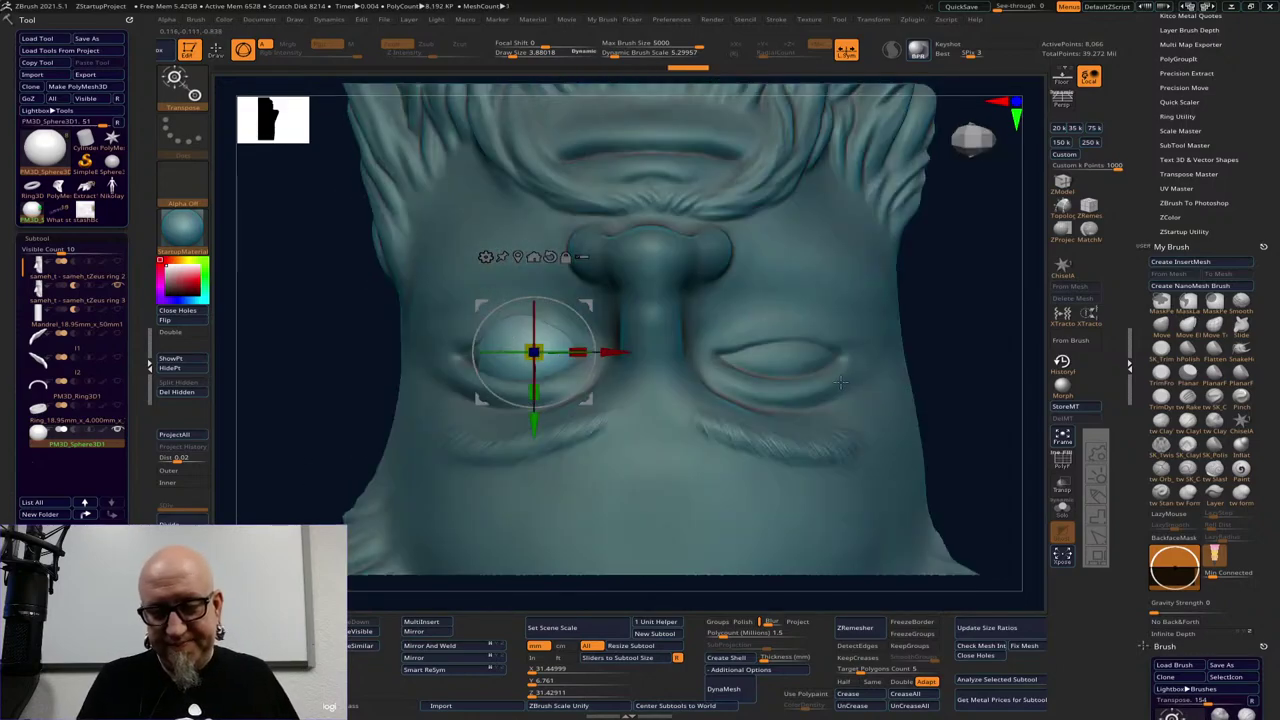
Turn on transparency, choose the ZProject brush at a draw size of about 15.6 and select the face subtool
click(1063, 487)
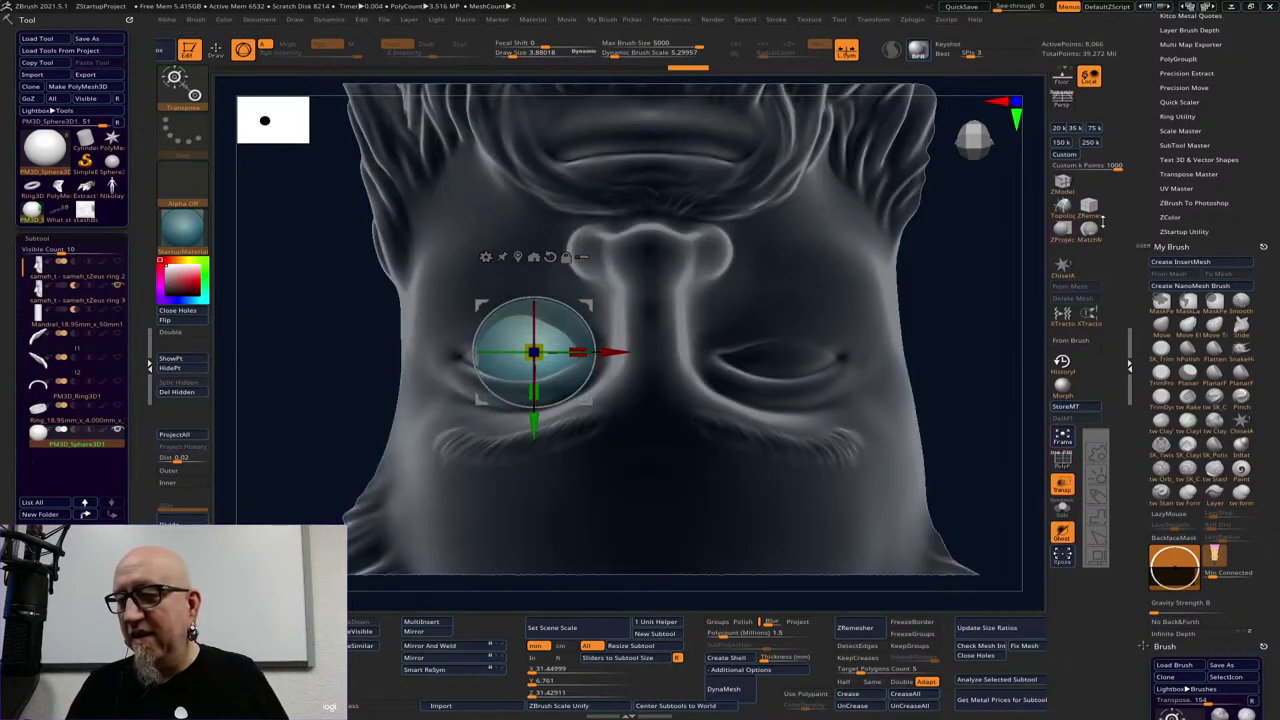
click(1063, 228)
right_click(540, 355)
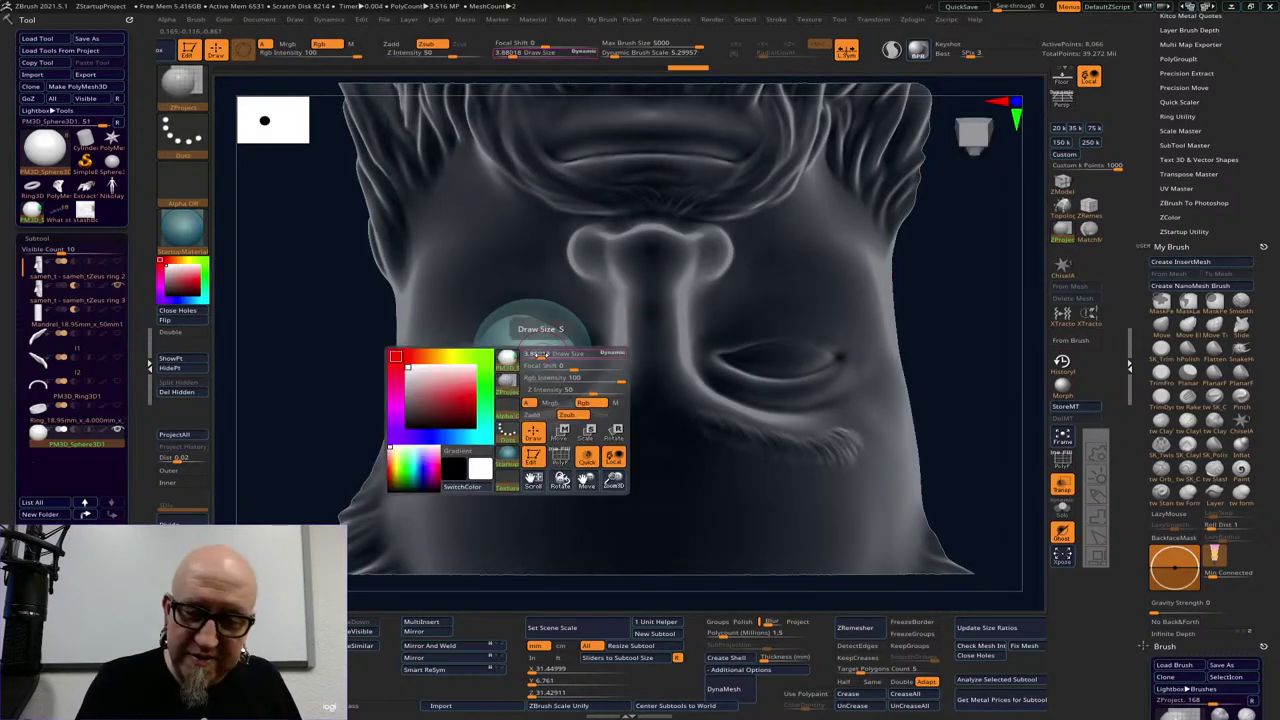
drag(540, 355, 549, 355)
alt+click(545, 412)
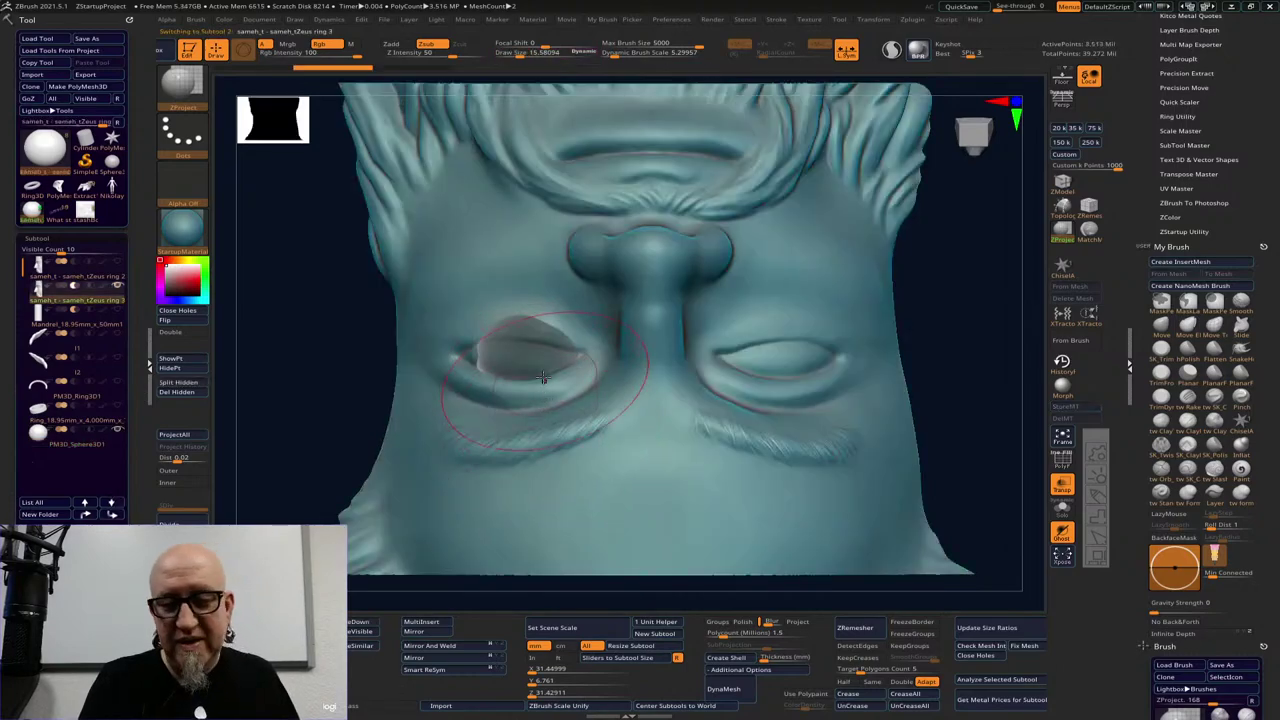
Project the left eye area onto the sphere with ZProject at a draw size of about 9.7, undoing one stroke, and smooth the result
key(space)
drag(538, 374, 522, 357)
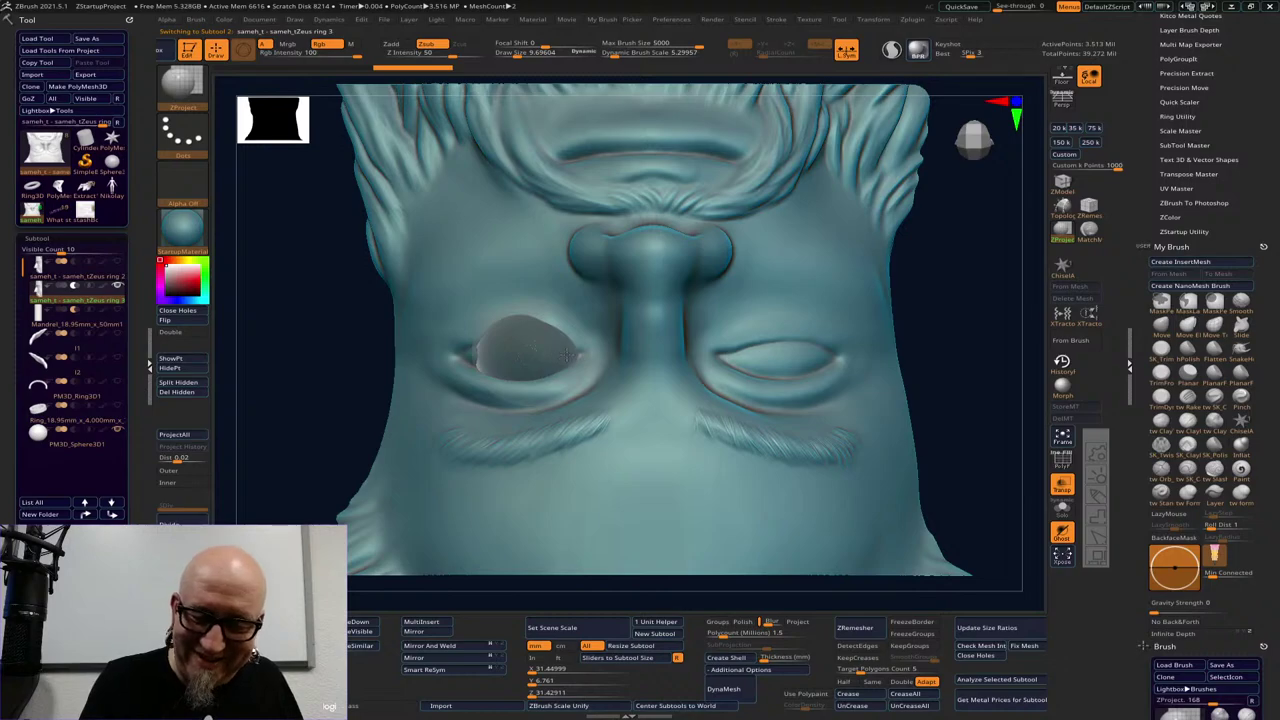
drag(489, 360, 569, 342)
key(ctrl+z)
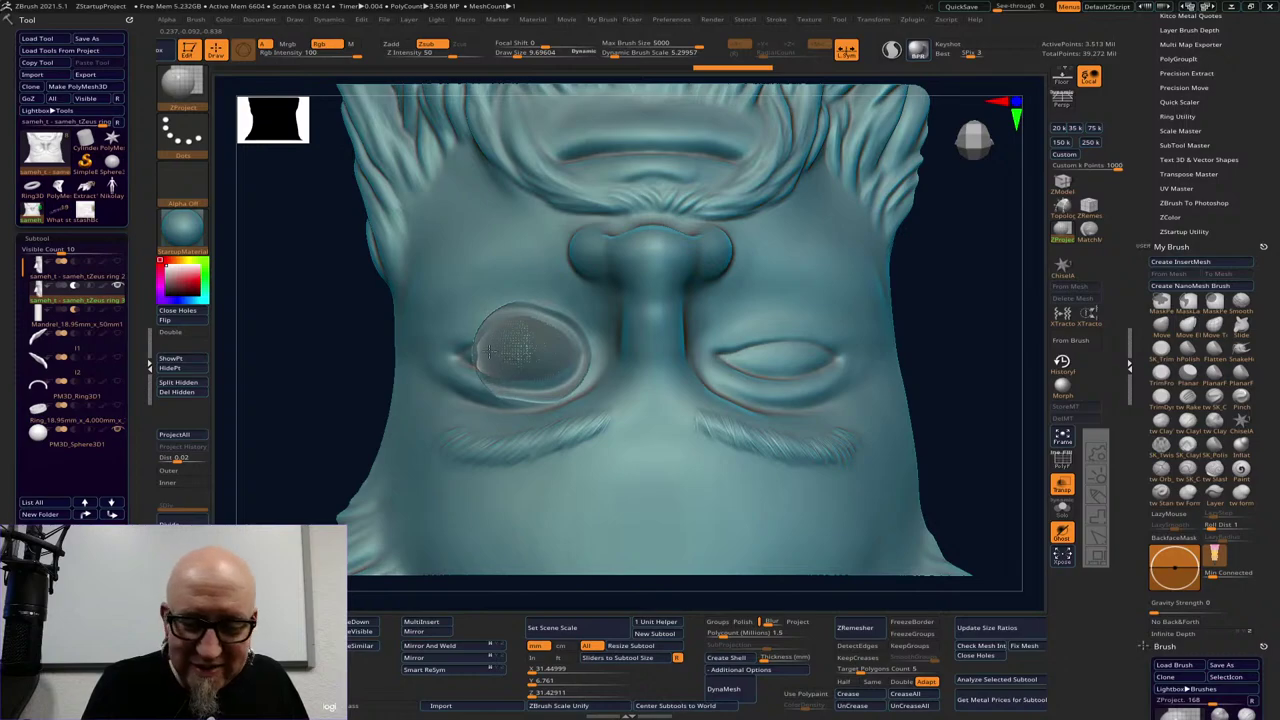
mouse_move(498, 355)
mouse_down()
mouse_move(531, 346)
mouse_move(498, 328)
mouse_up()
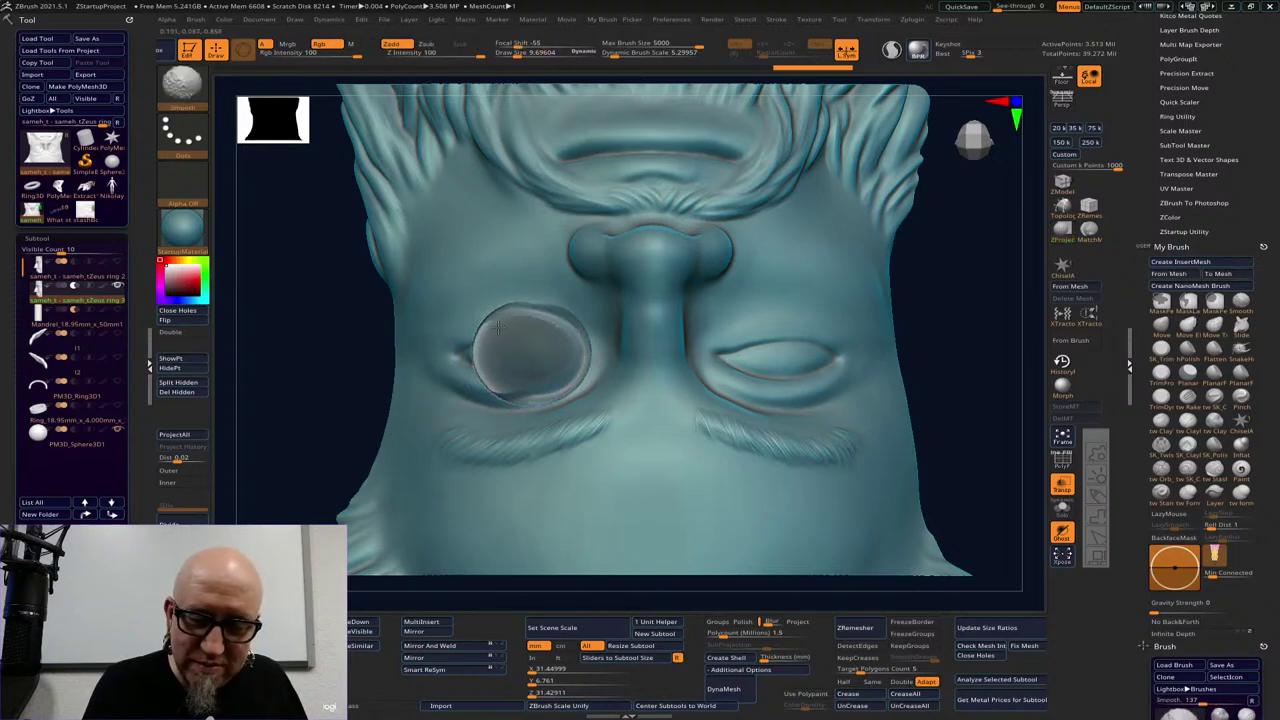
shift+drag(550, 374, 532, 348)
Check the projected eyeball from the front and three-quarter views and hide the sphere subtool
mouse_move(950, 450)
mouse_down()
mouse_move(860, 311)
mouse_move(875, 293)
mouse_move(900, 394)
mouse_move(803, 454)
mouse_move(789, 481)
mouse_move(494, 392)
mouse_up()
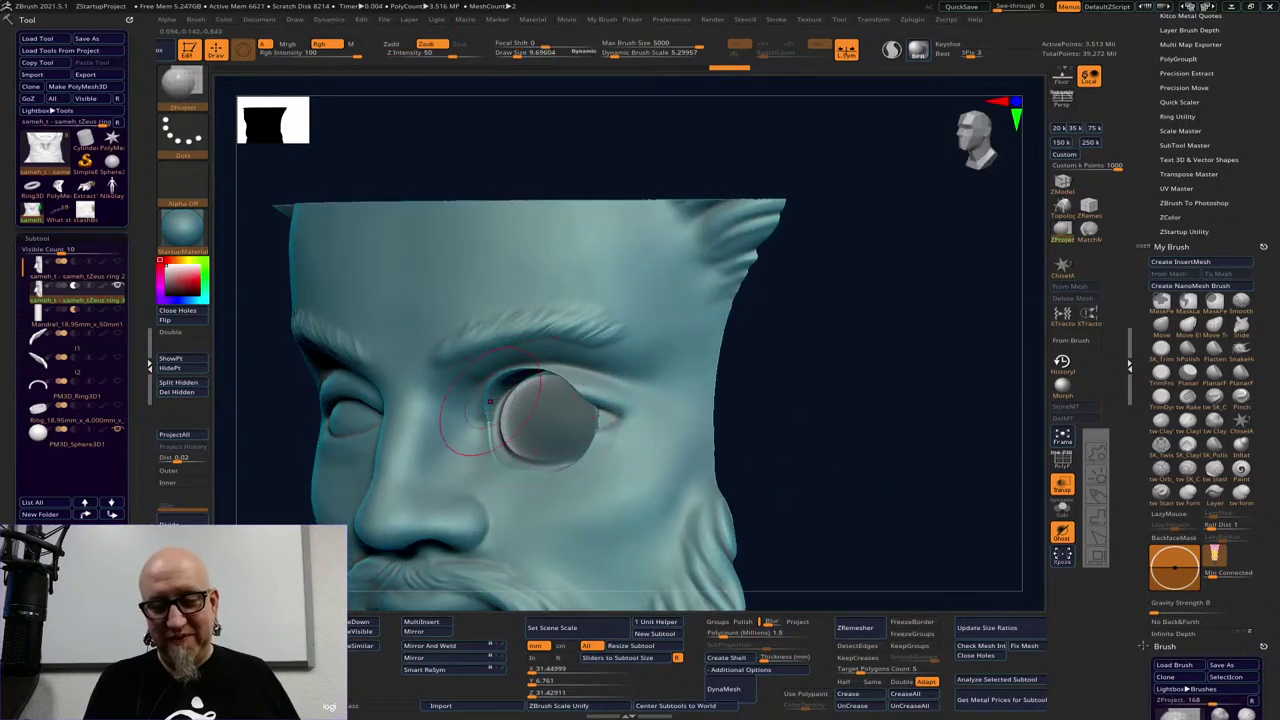
shift+drag(846, 400, 857, 411)
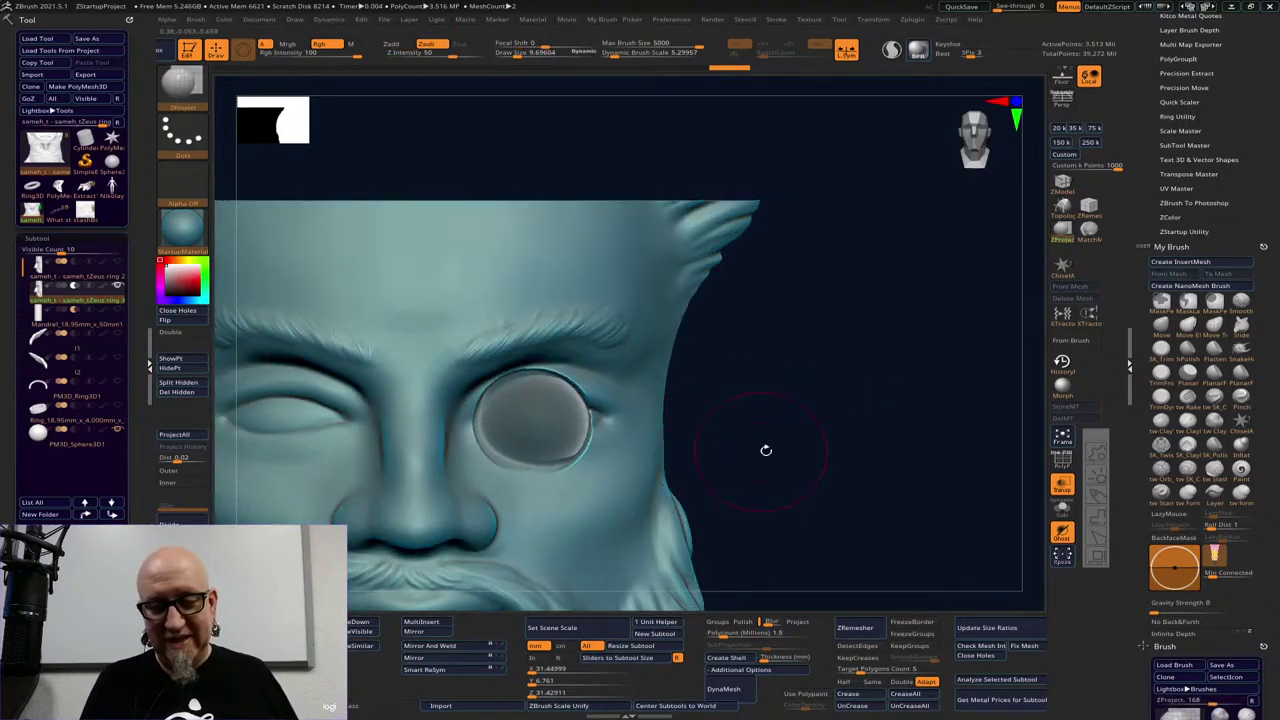
mouse_move(755, 459)
alt+mouse_down()
mouse_move(866, 366)
mouse_move(914, 373)
alt+mouse_up()
click(119, 430)
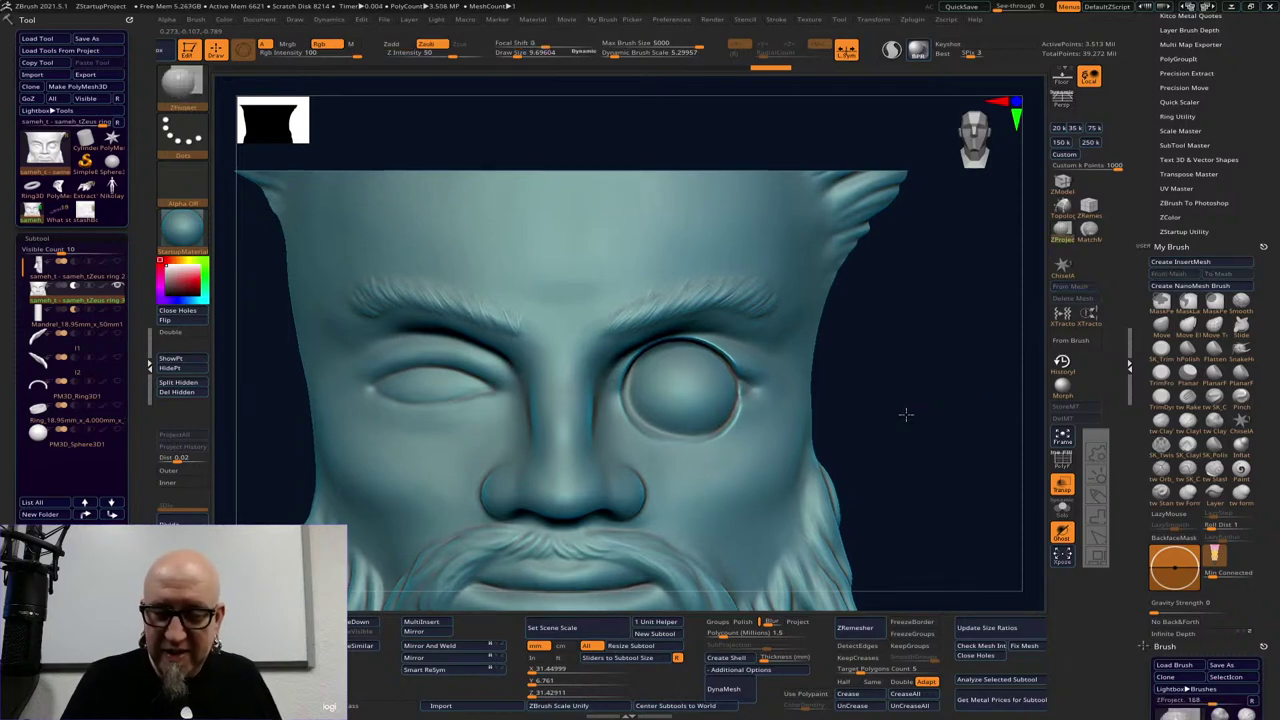
Rework the projected eyeball's surface with the tw ClayTubes brush at a draw size of about 11
mouse_move(906, 414)
alt+mouse_down()
mouse_move(871, 395)
mouse_move(937, 534)
mouse_move(914, 480)
mouse_move(943, 463)
mouse_move(866, 457)
mouse_move(866, 495)
alt+mouse_up()
key(space)
drag(648, 382, 652, 381)
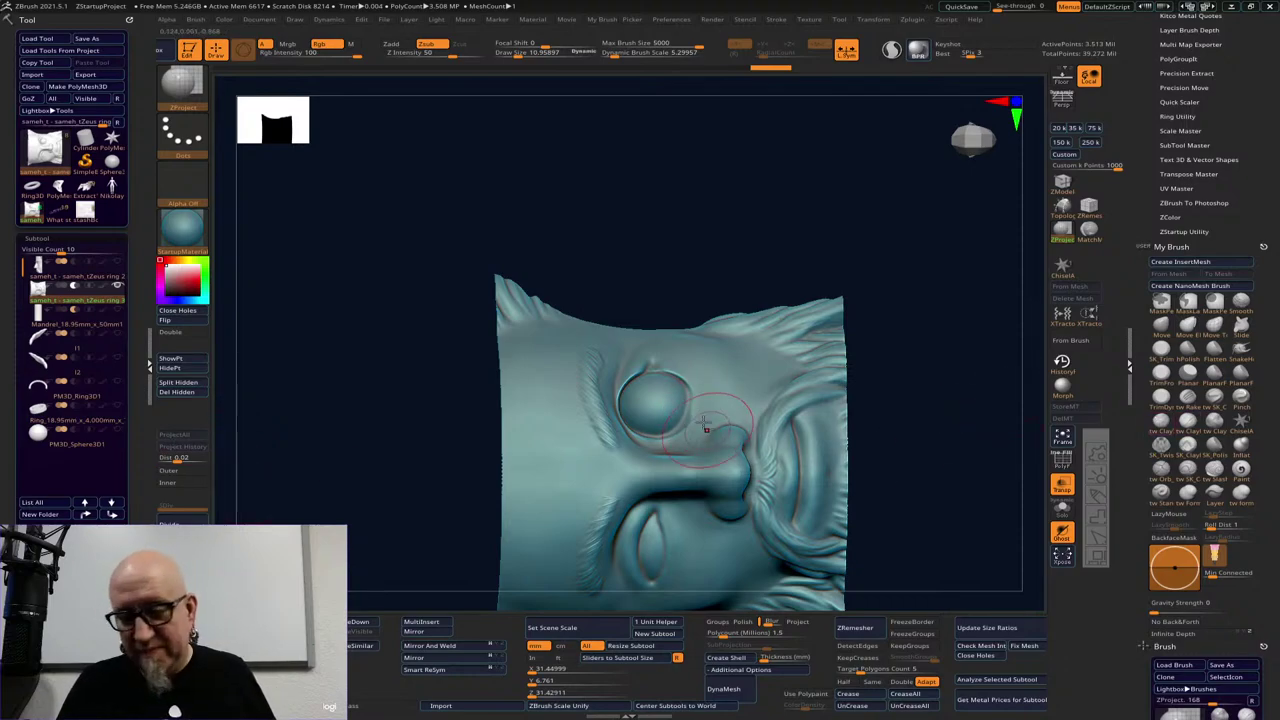
click(1263, 646)
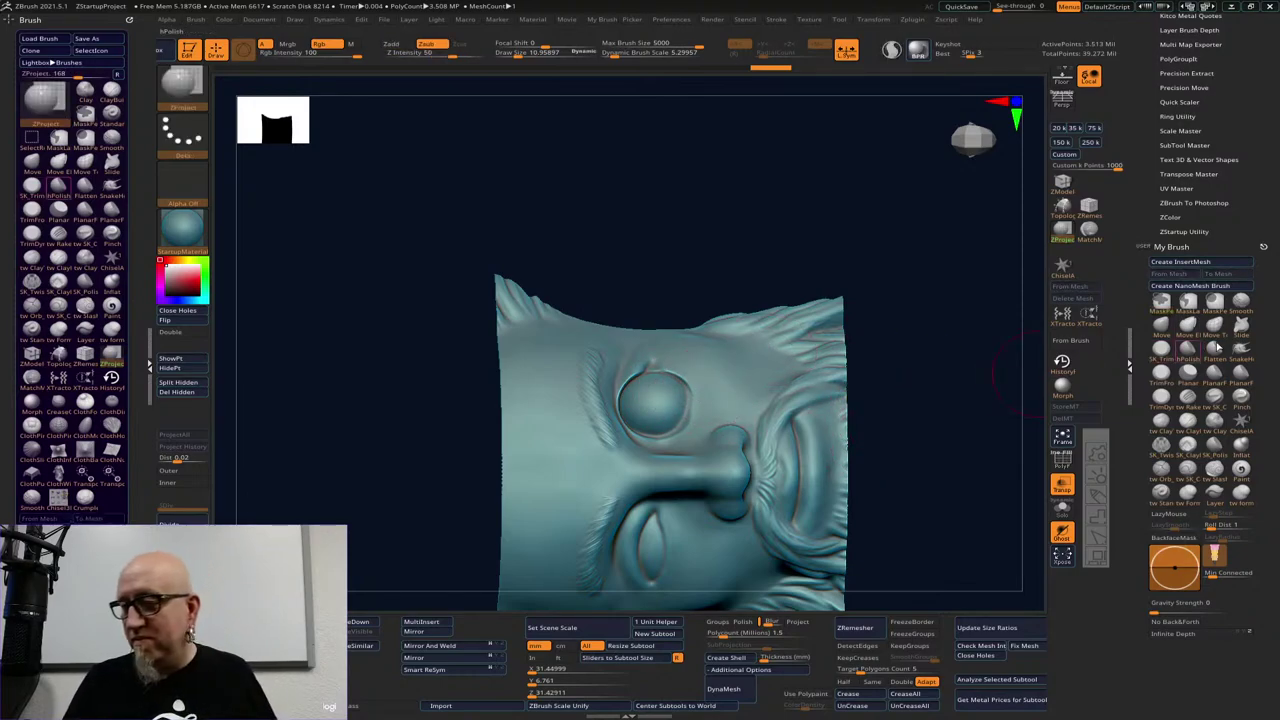
click(1161, 424)
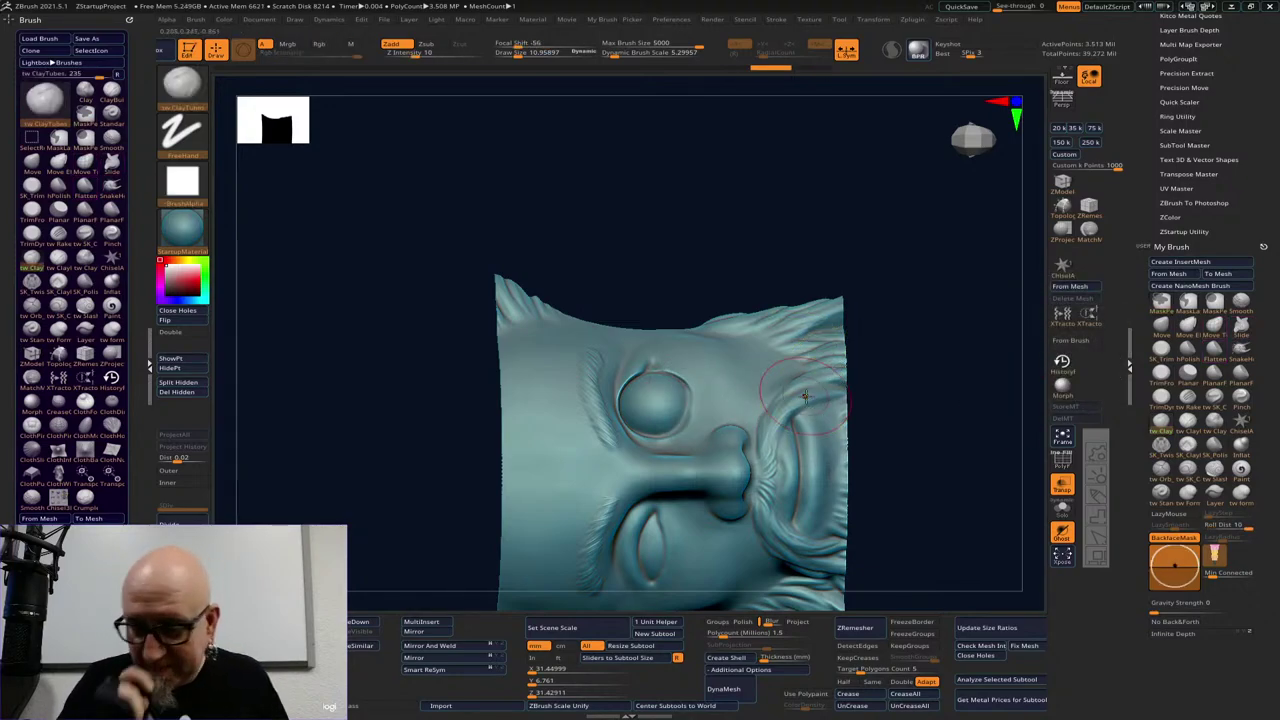
mouse_move(662, 388)
mouse_down()
mouse_move(651, 405)
mouse_move(690, 370)
mouse_move(660, 420)
mouse_move(700, 380)
mouse_move(635, 375)
mouse_move(648, 410)
mouse_move(662, 388)
mouse_up()
Set Smooth Stronger as the smoothing brush and keep flattening and smoothing the left eyeball area
click(1240, 303)
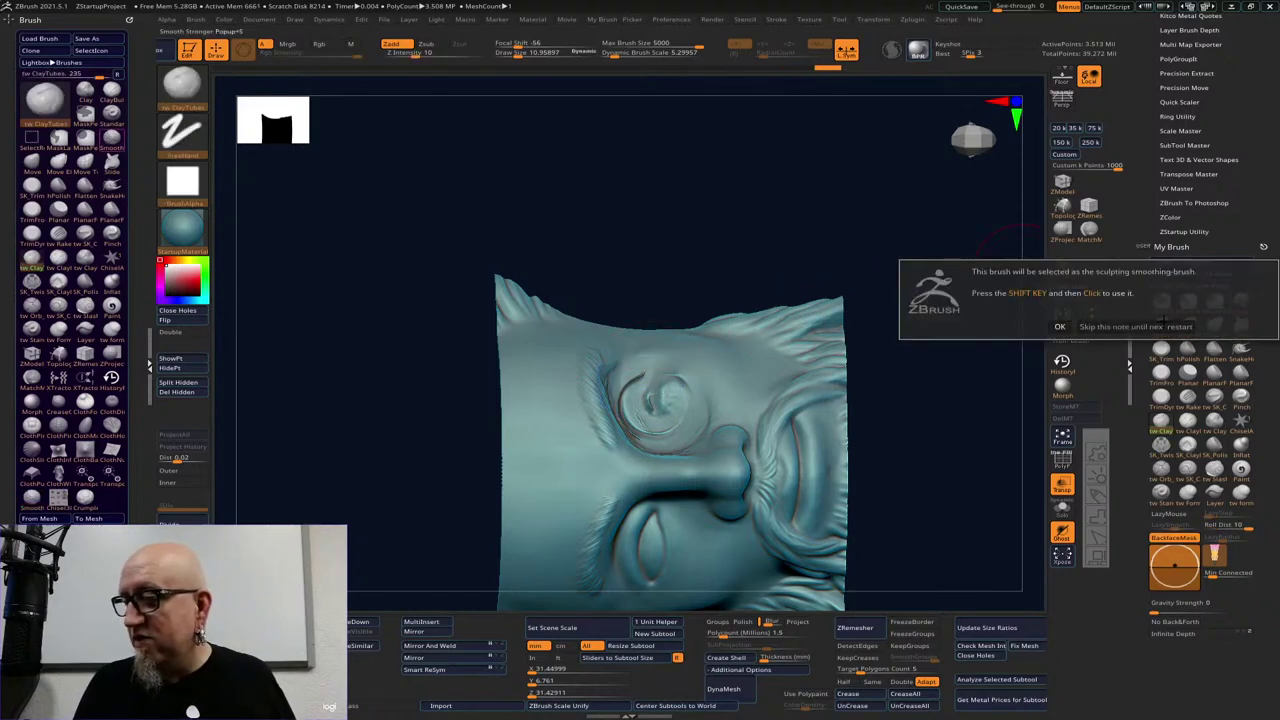
click(1163, 322)
mouse_move(657, 394)
mouse_down()
mouse_move(630, 402)
mouse_move(680, 392)
mouse_up()
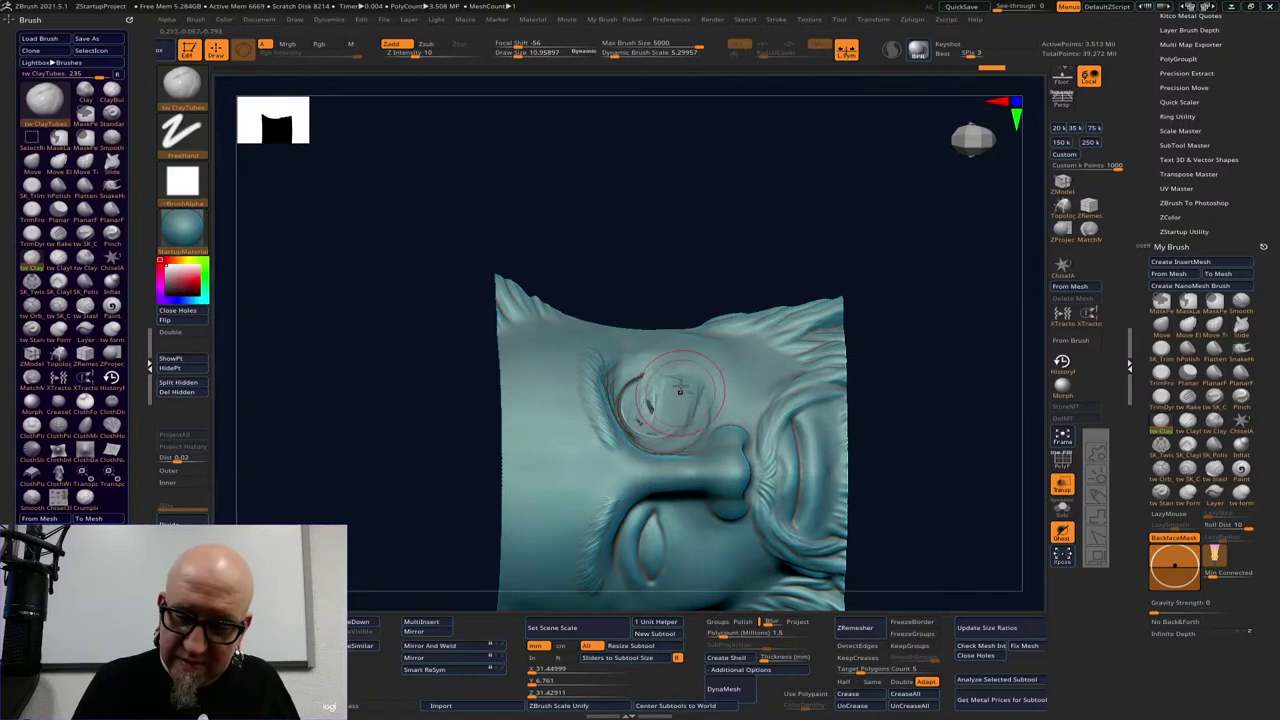
key(shift)
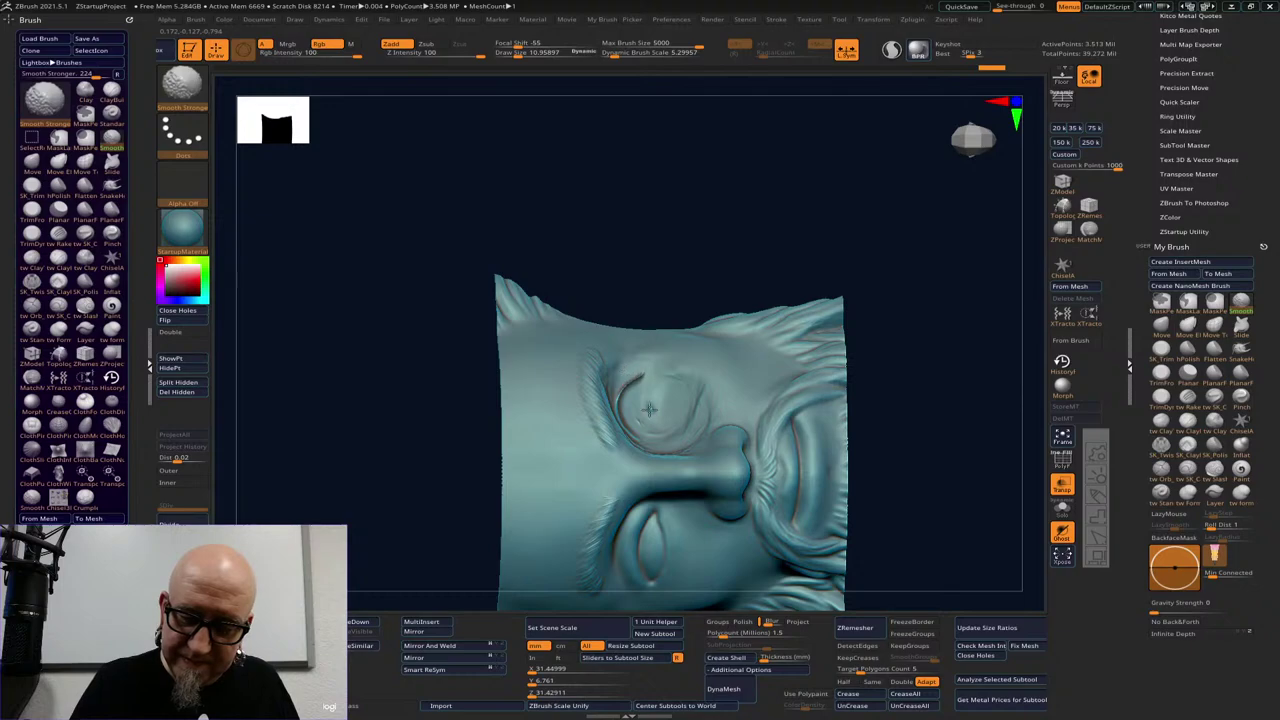
Reduce the draw size to about 4.4 and smooth away the remaining lid crease around the left eye
key(space)
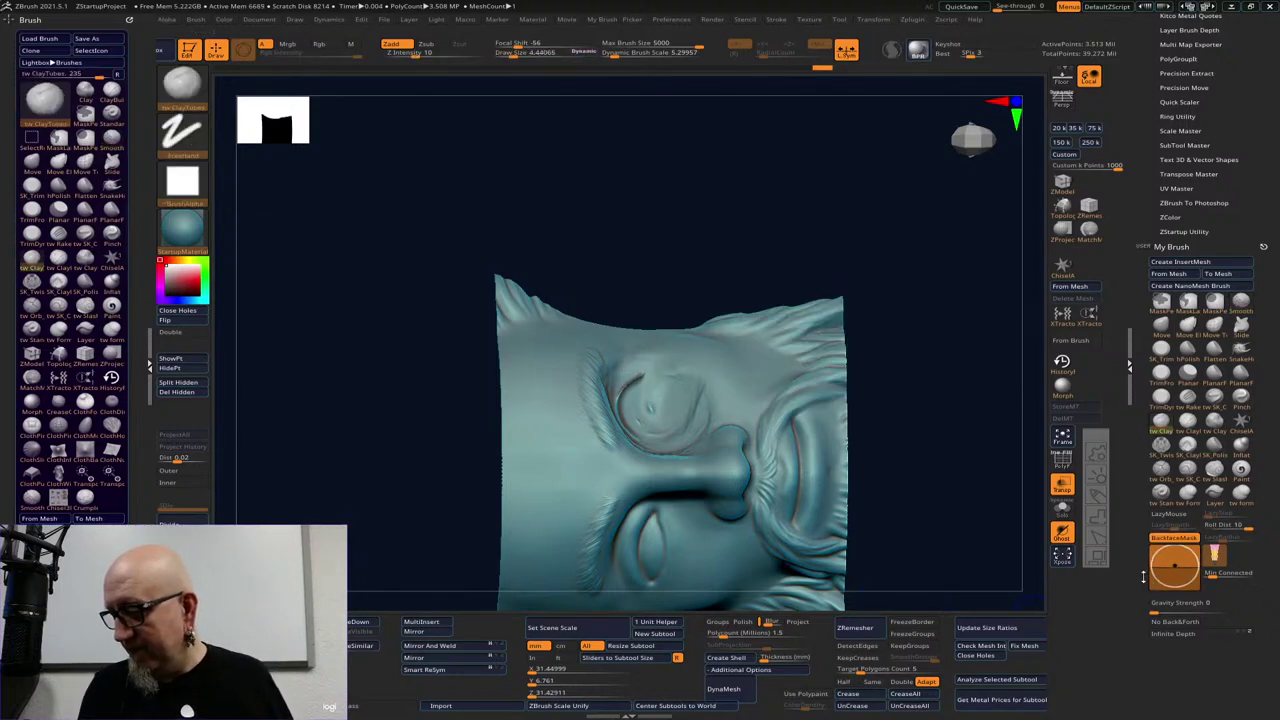
key(shift)
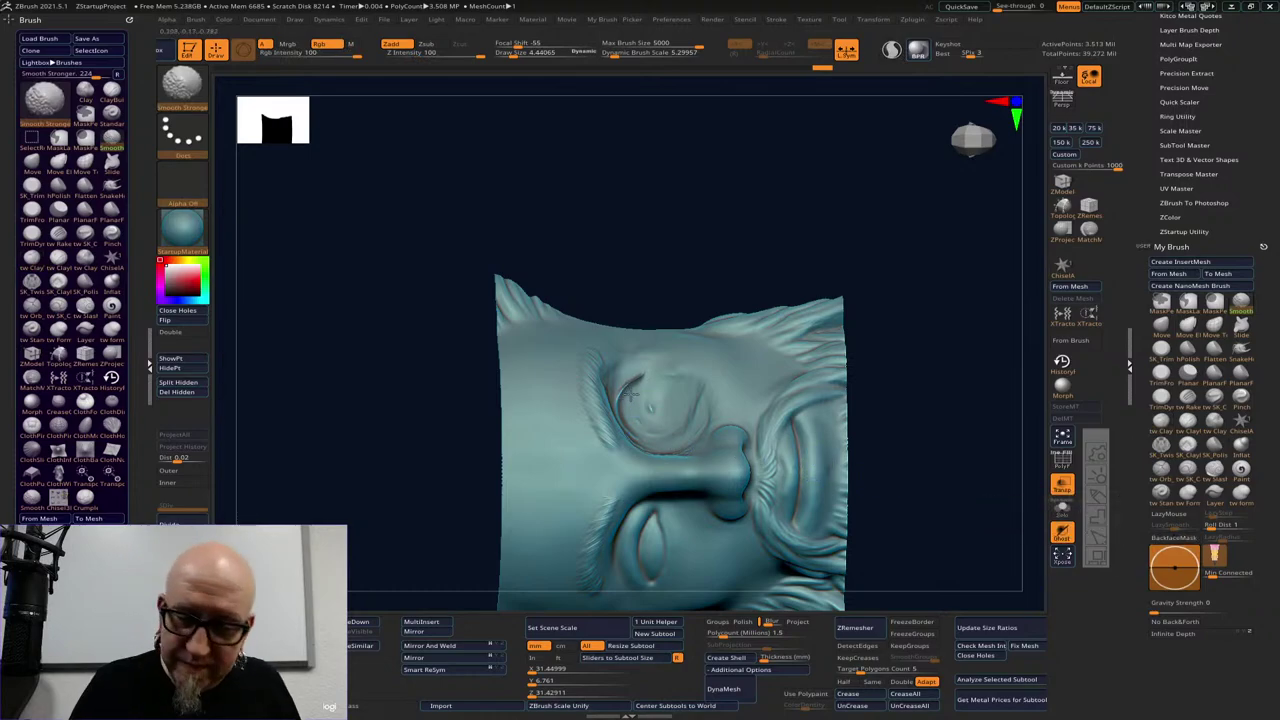
mouse_move(633, 384)
shift+mouse_down()
mouse_move(645, 369)
mouse_move(633, 427)
shift+mouse_up()
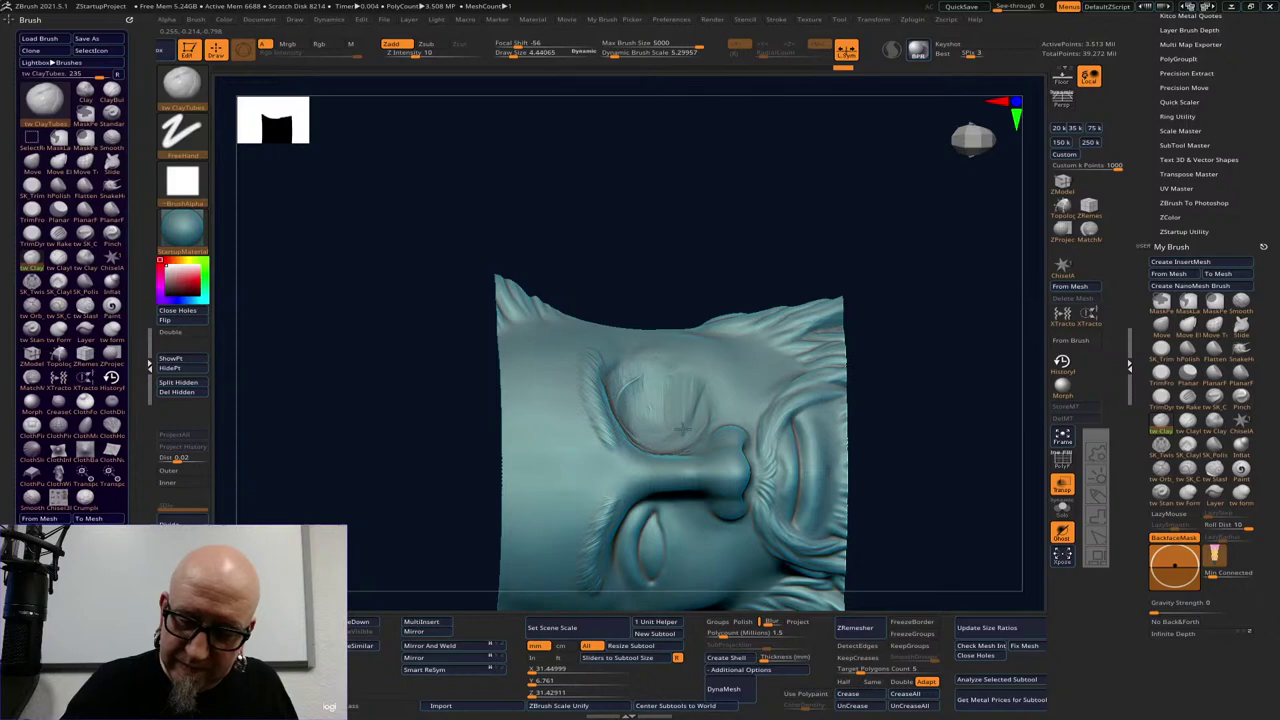
Sculpt the outer rim of the left eye socket at a draw size of about 8.6 and smooth it
mouse_move(820, 340)
mouse_down()
mouse_move(886, 323)
mouse_move(874, 329)
mouse_move(871, 429)
mouse_move(750, 415)
mouse_move(808, 394)
mouse_move(730, 398)
mouse_up()
key(space)
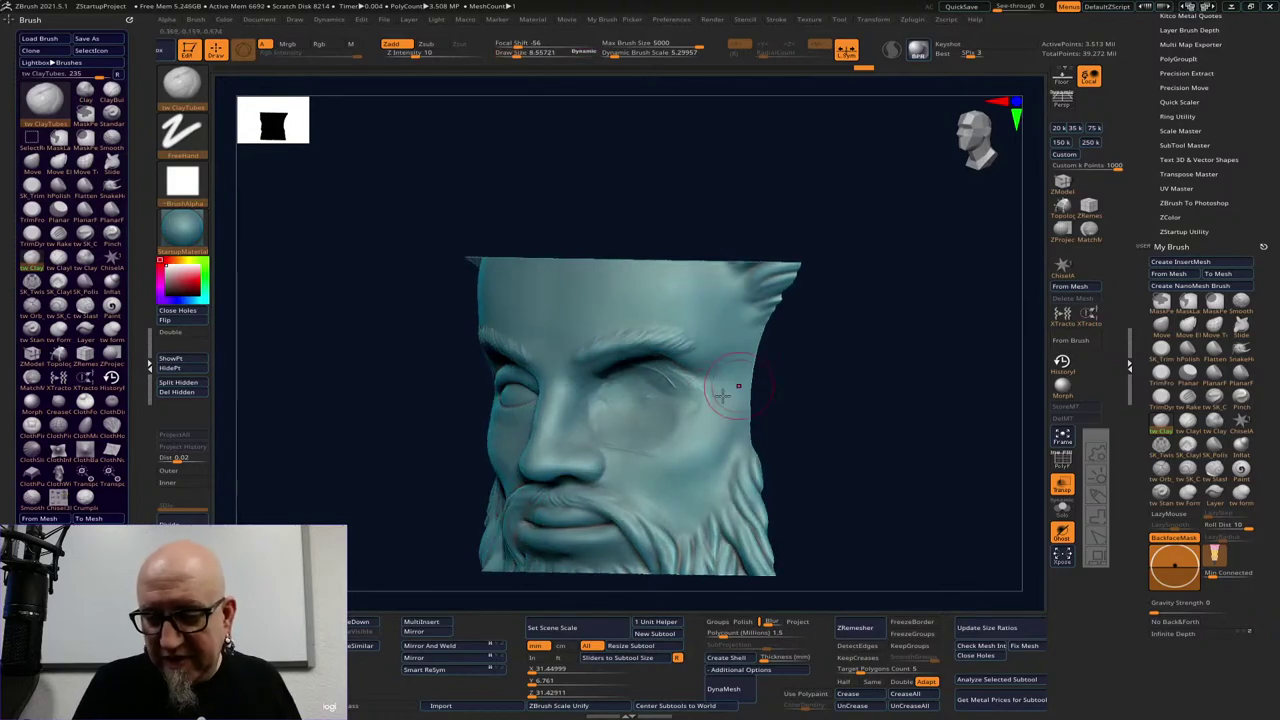
mouse_move(668, 330)
mouse_down()
mouse_move(688, 337)
mouse_move(692, 446)
mouse_up()
shift+drag(706, 346, 706, 394)
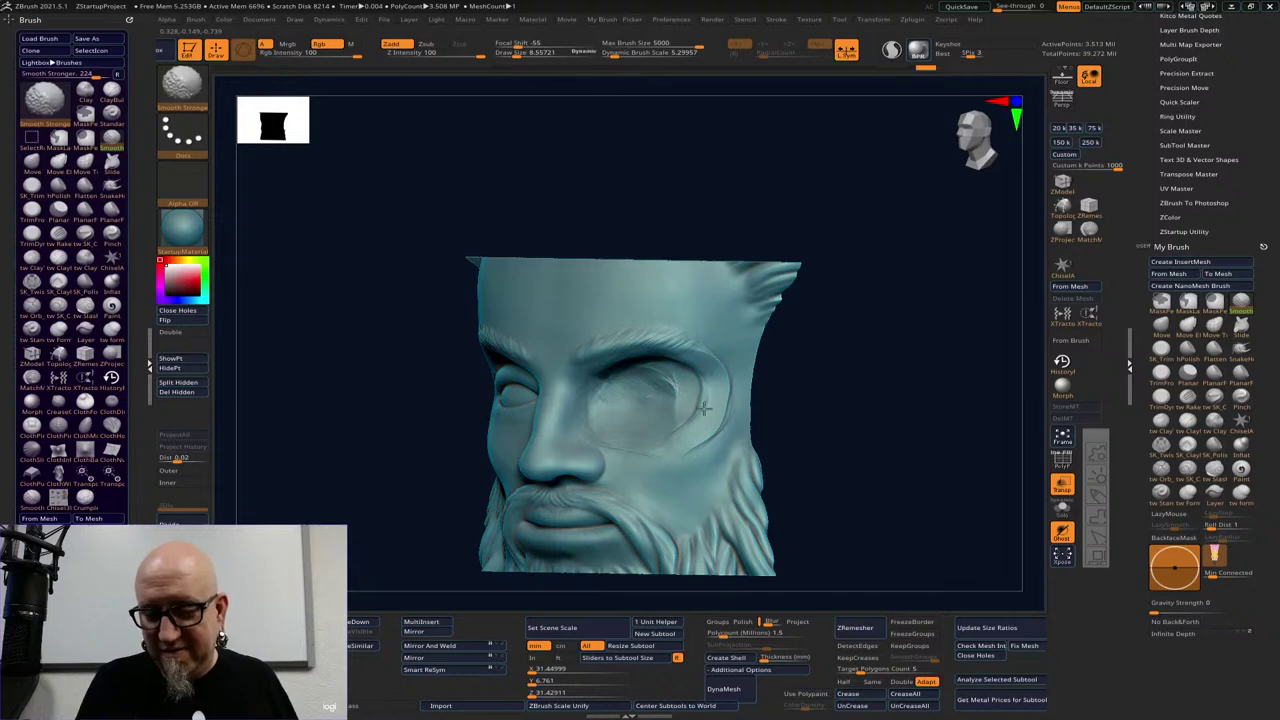
shift+drag(712, 346, 684, 442)
Carve and smooth the inside of the left eye socket, undoing the last two strokes
mouse_move(700, 378)
mouse_down()
mouse_move(711, 412)
mouse_move(694, 396)
mouse_up()
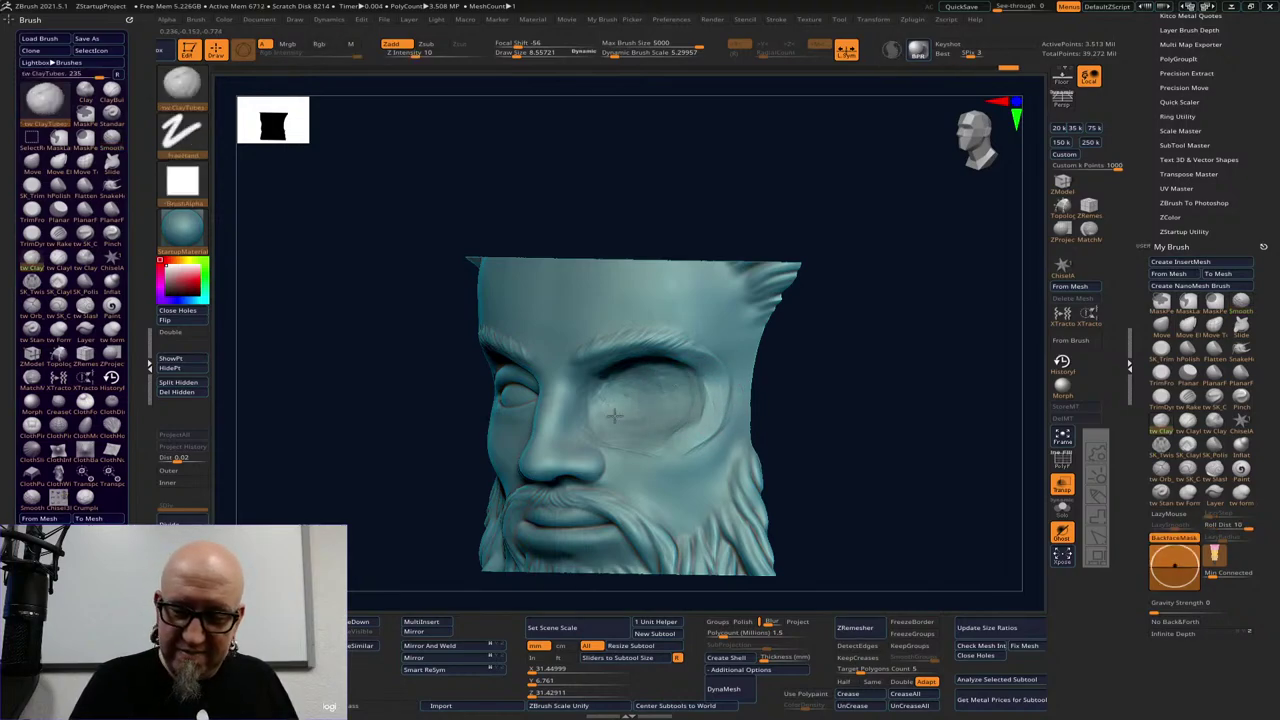
mouse_move(615, 416)
mouse_down()
mouse_move(682, 391)
mouse_move(655, 375)
mouse_up()
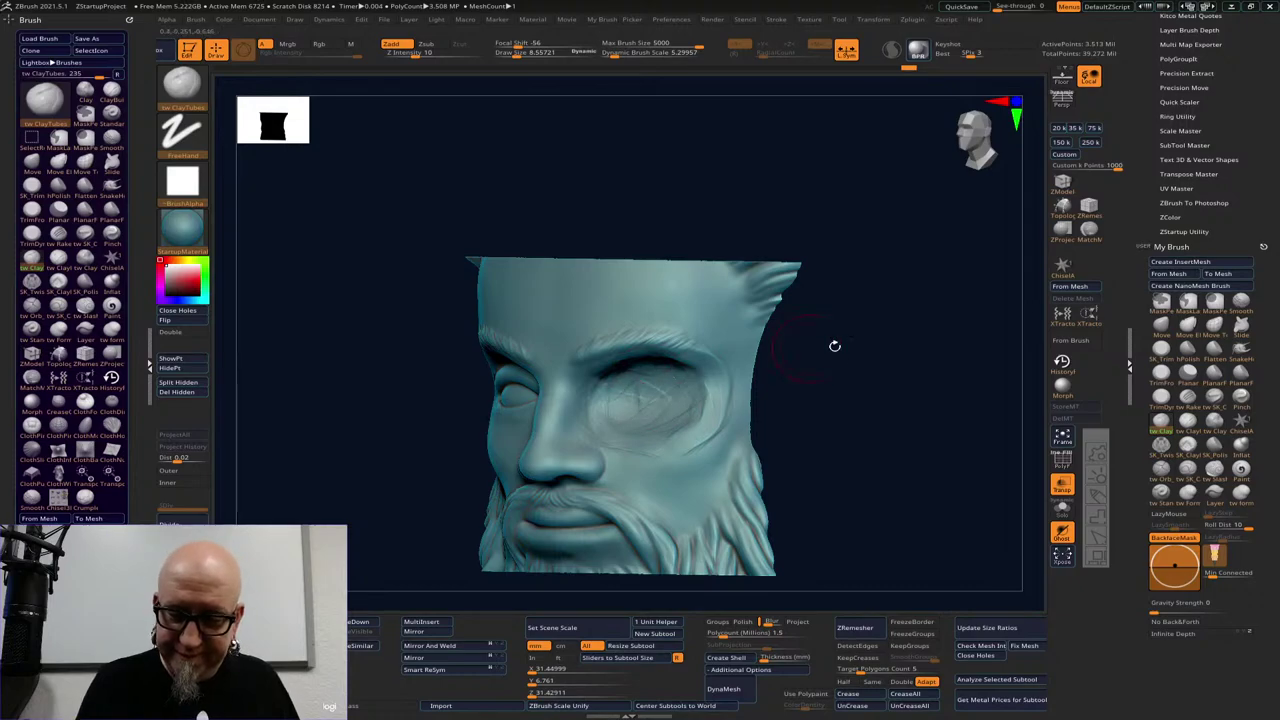
shift+drag(834, 346, 811, 334)
shift+drag(615, 383, 708, 420)
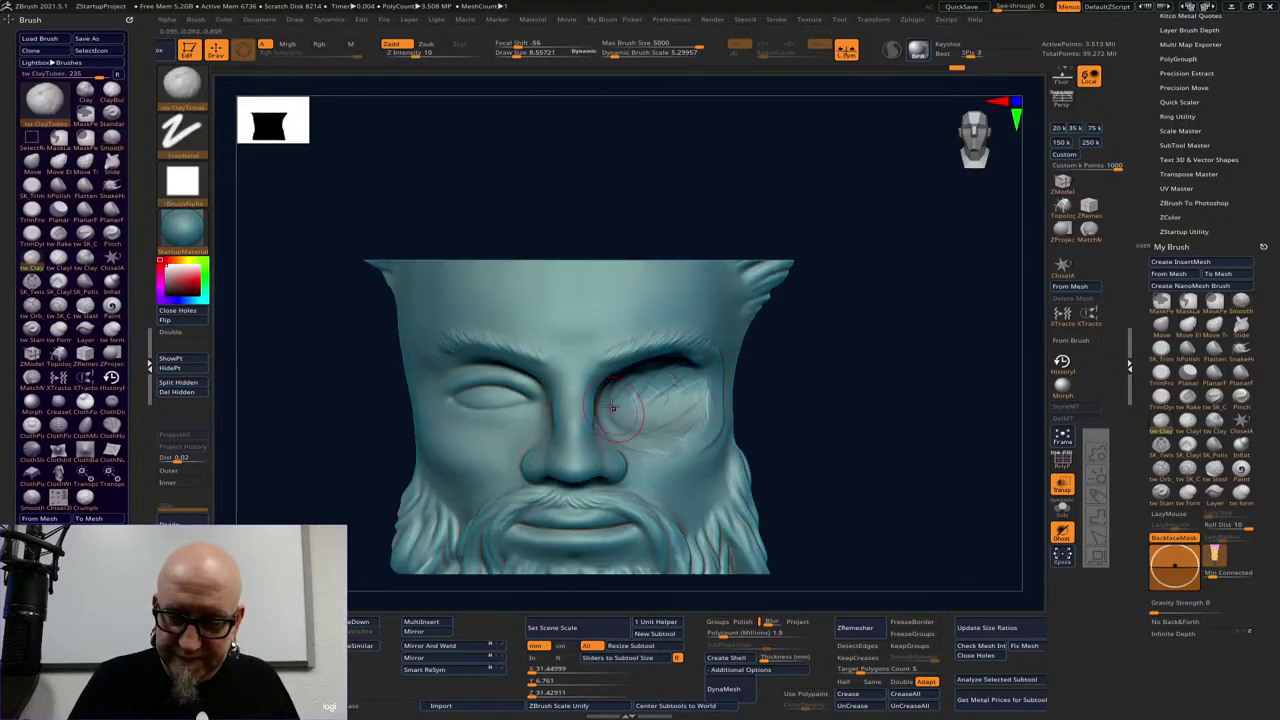
key(ctrl+z)
key(ctrl+z)
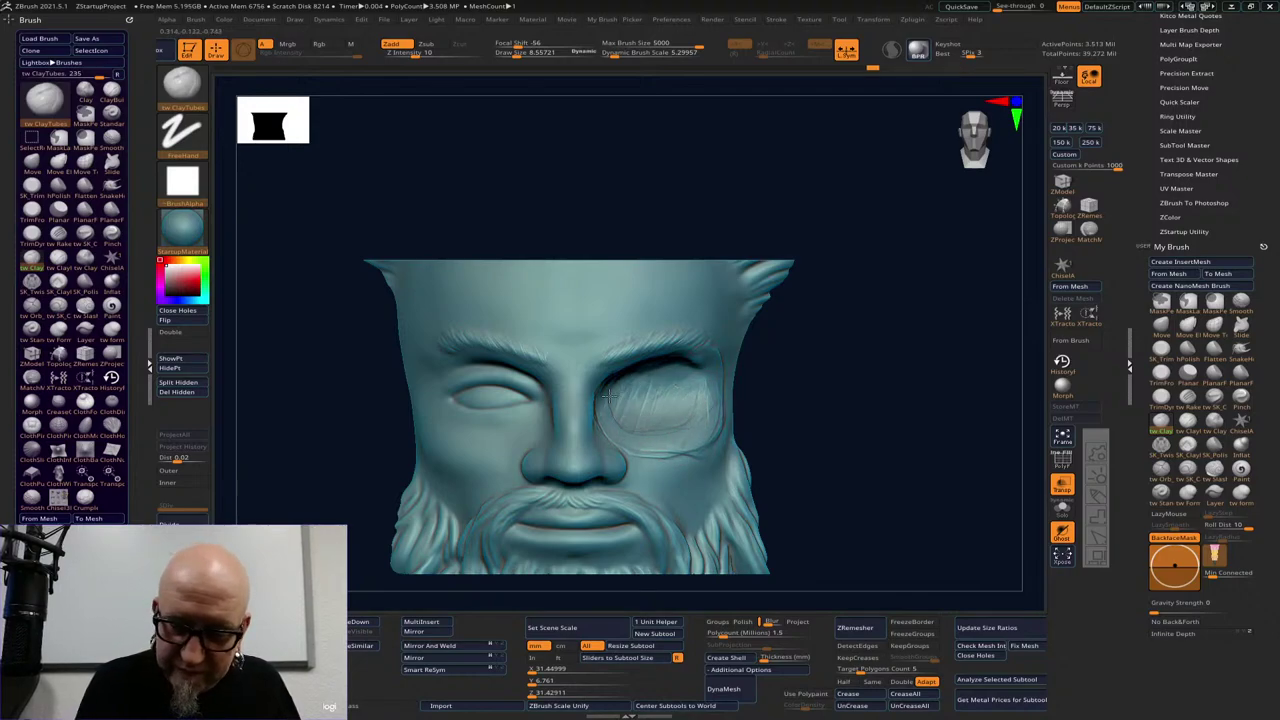
Carve the inside of the left eye socket and smooth it down towards the nose
drag(609, 396, 685, 462)
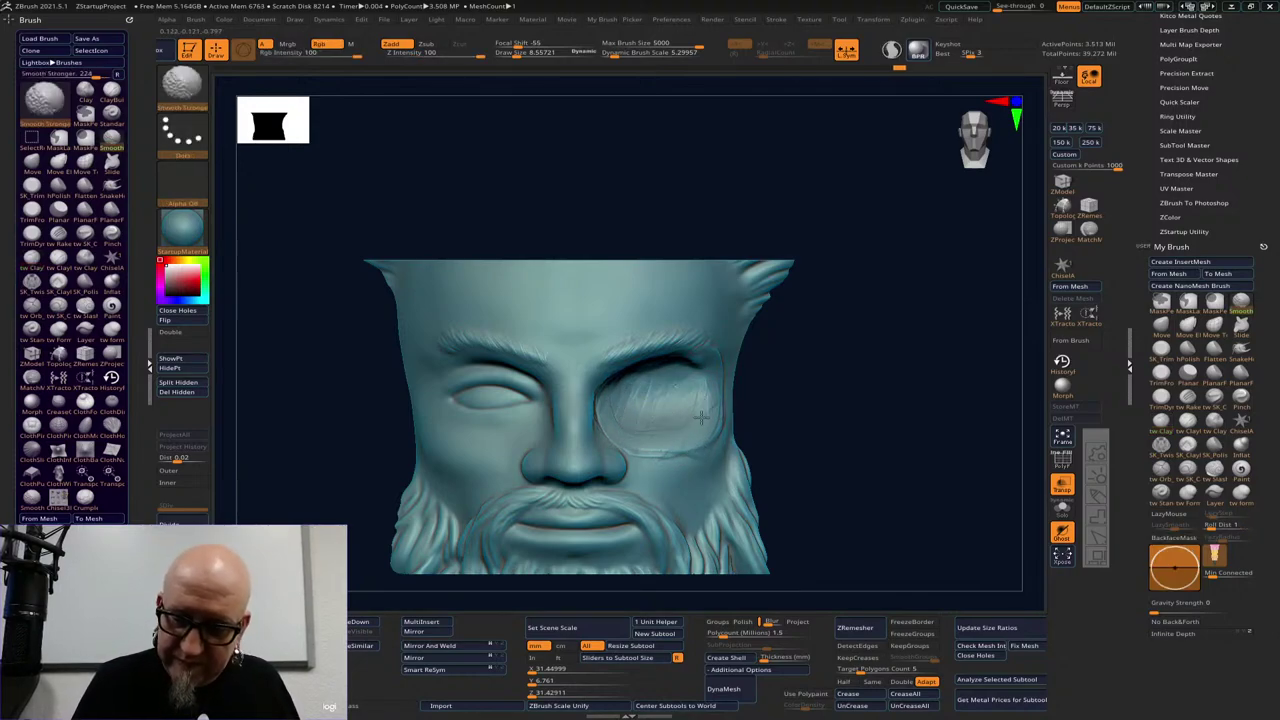
mouse_move(911, 414)
alt+mouse_down()
mouse_move(866, 360)
mouse_move(862, 425)
alt+mouse_up()
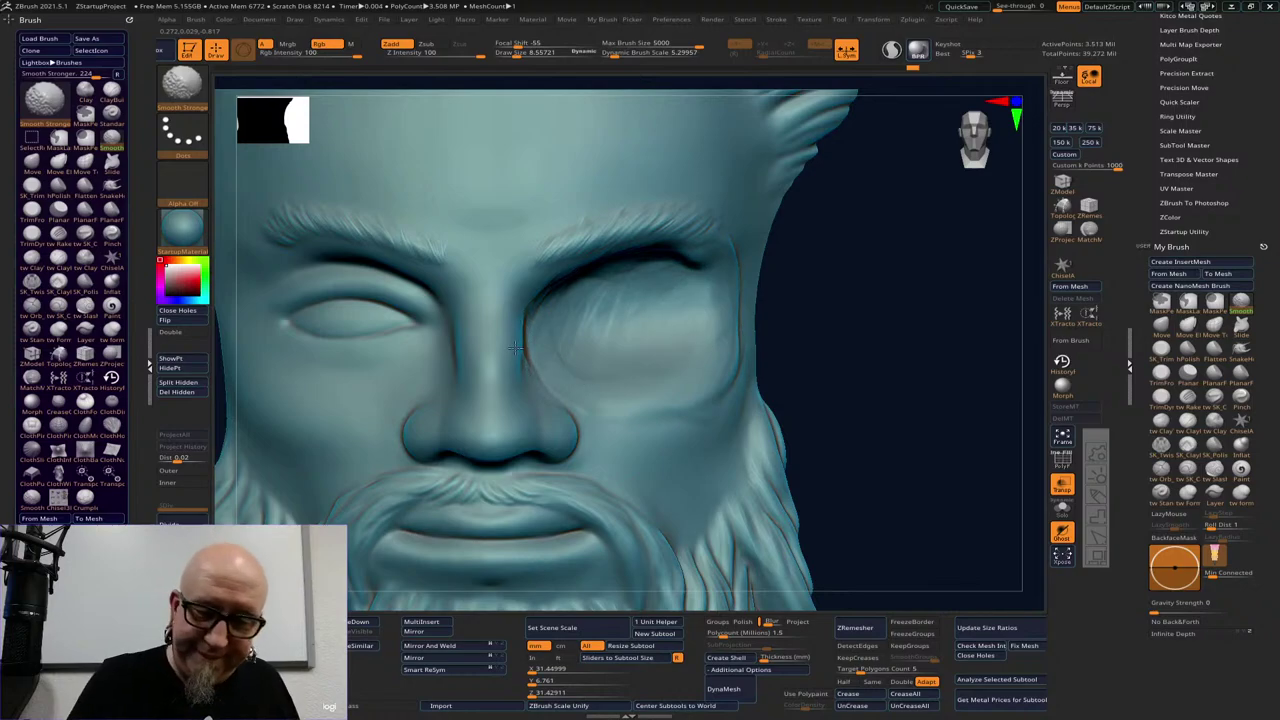
shift+drag(568, 361, 609, 382)
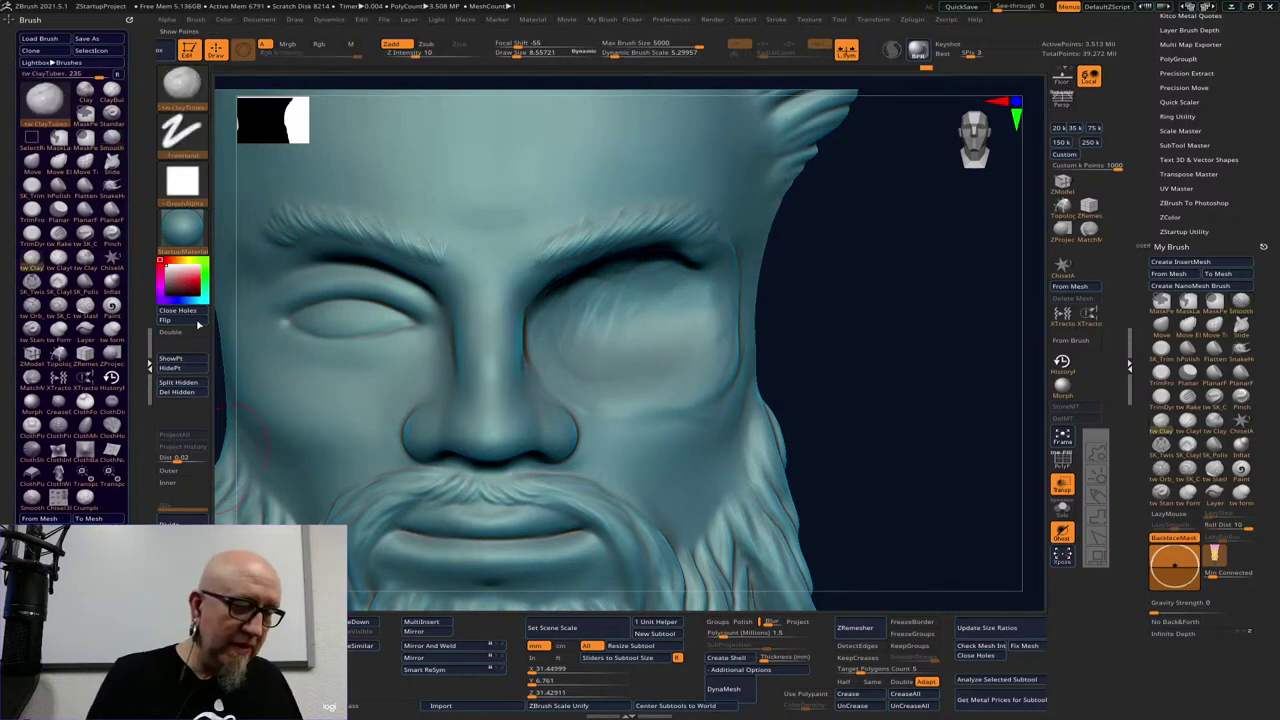
Show the hidden eyeball sphere, make it the active subtool and scale it up slightly in the left eye socket
scroll(133, 285, down, 10)
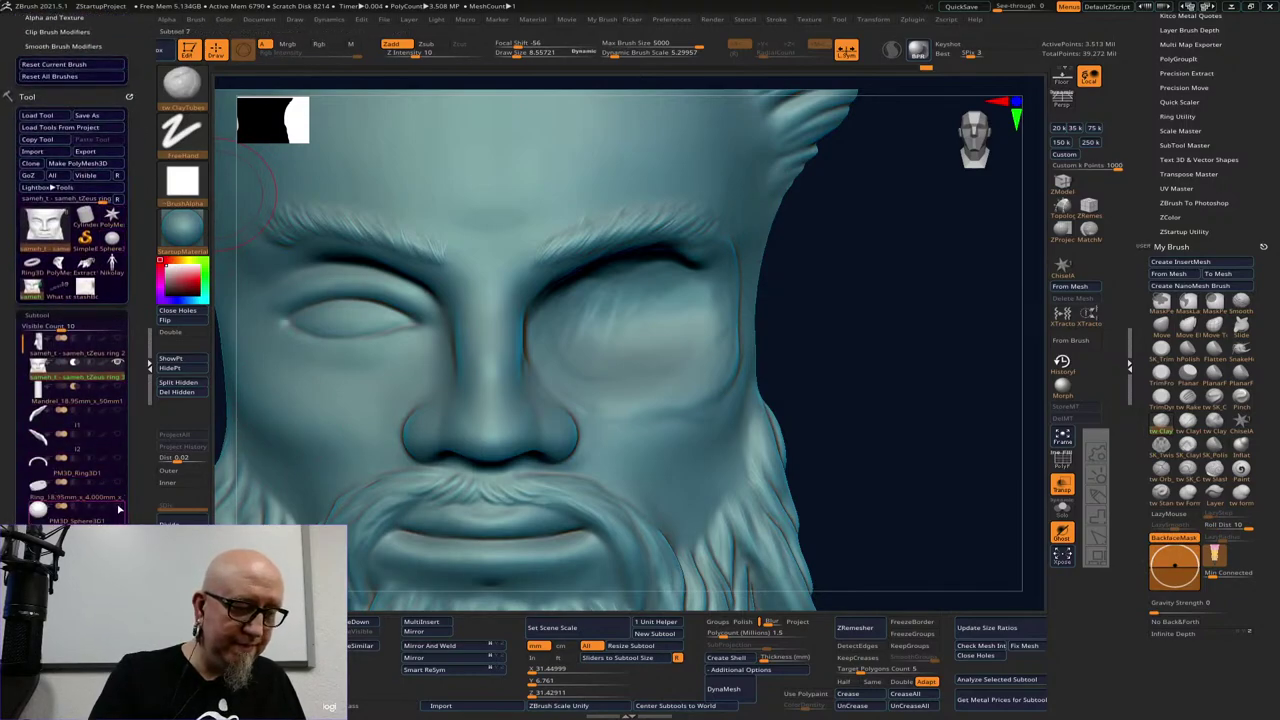
click(119, 509)
drag(850, 397, 891, 386)
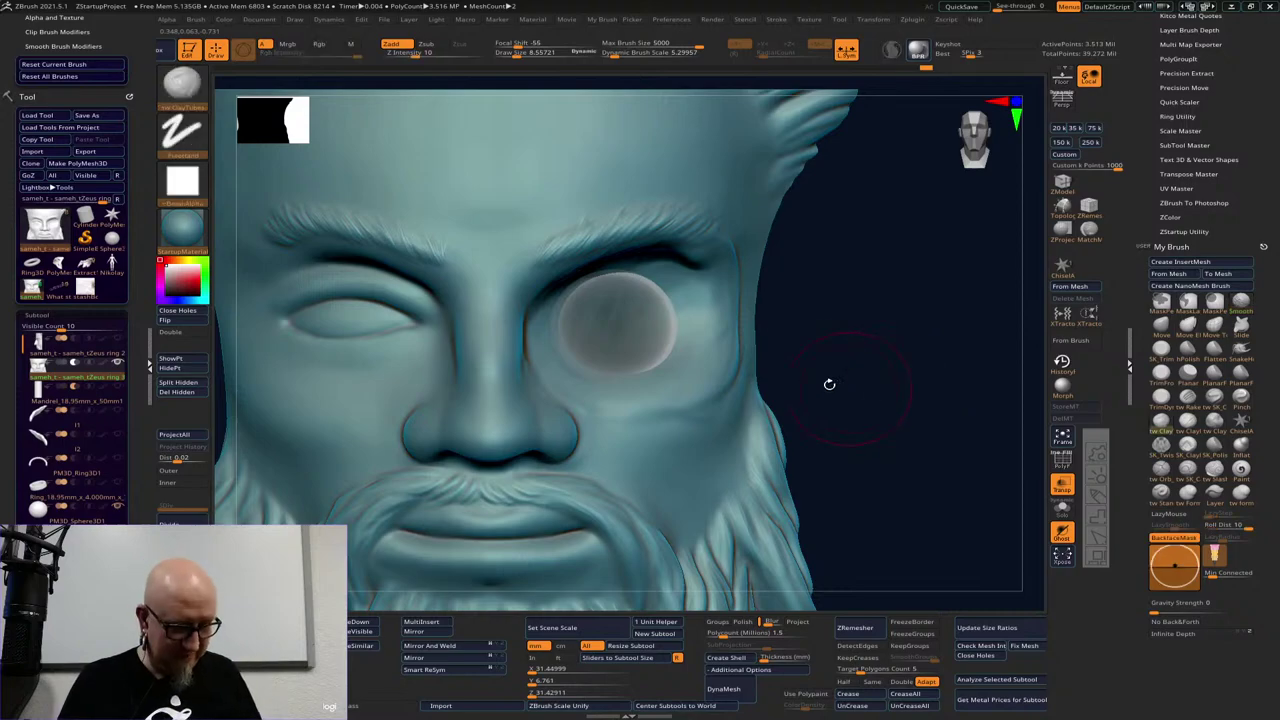
alt+click(635, 330)
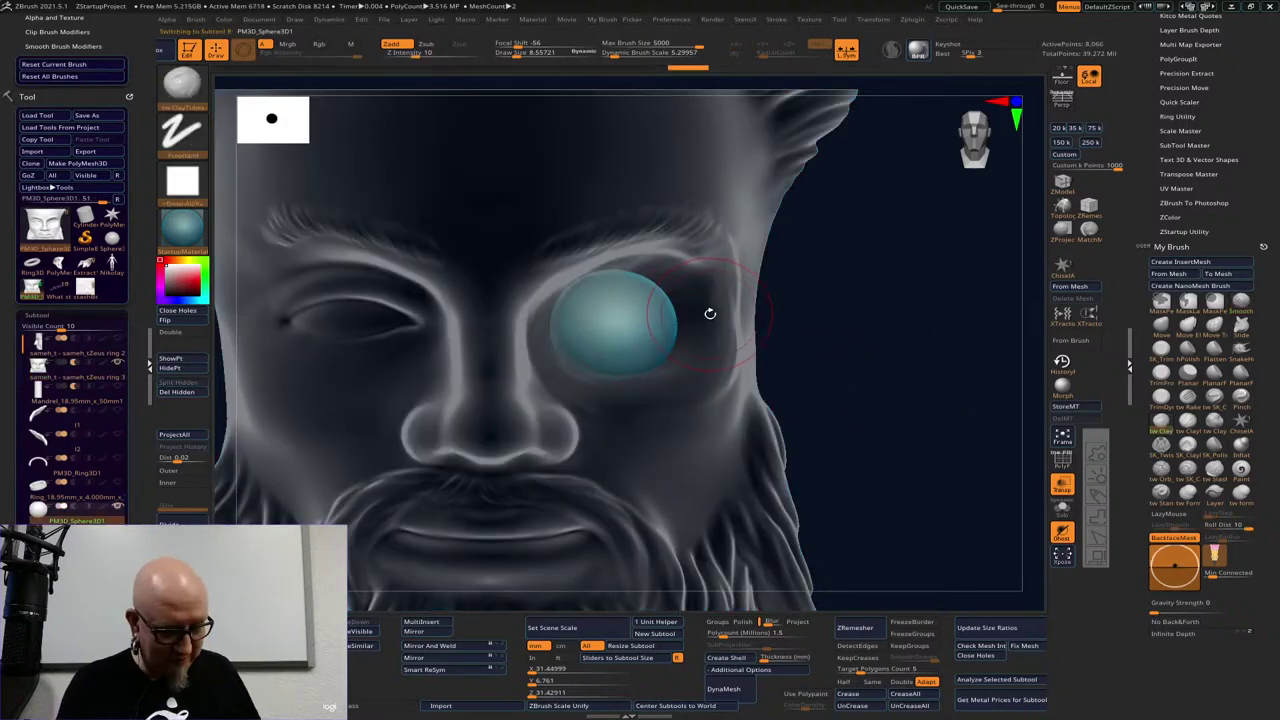
key(w)
drag(615, 329, 626, 340)
shift+drag(883, 331, 816, 364)
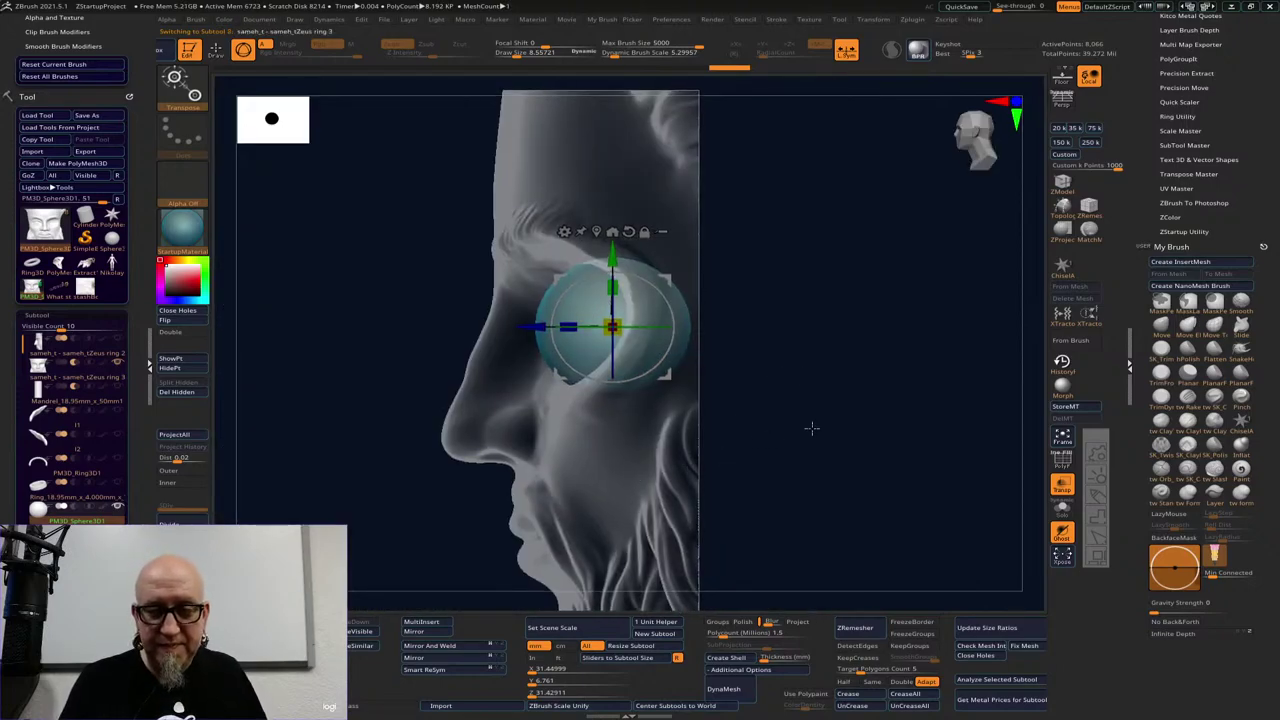
Compare the sphere's placement with the face from the front and side, and raise it slightly in the socket
alt+click(623, 447)
drag(827, 468, 884, 471)
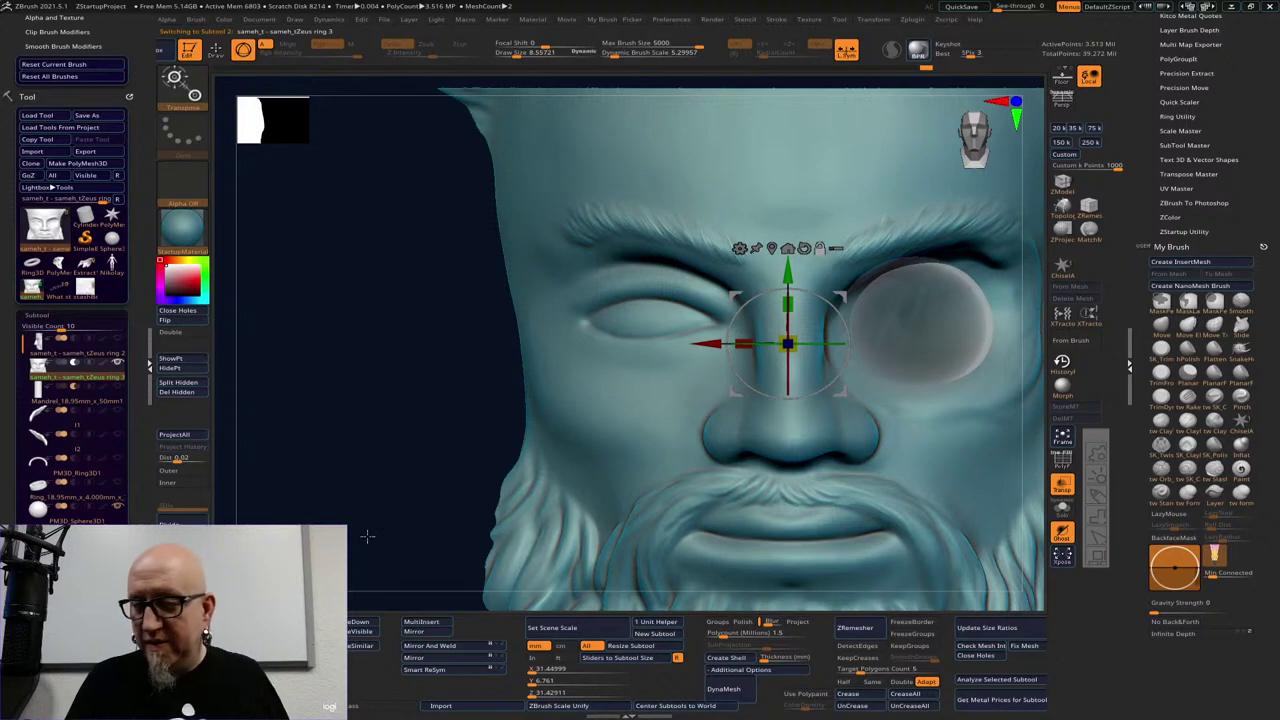
alt+drag(367, 536, 174, 516)
drag(910, 320, 870, 328)
alt+drag(783, 346, 1019, 366)
alt+click(620, 326)
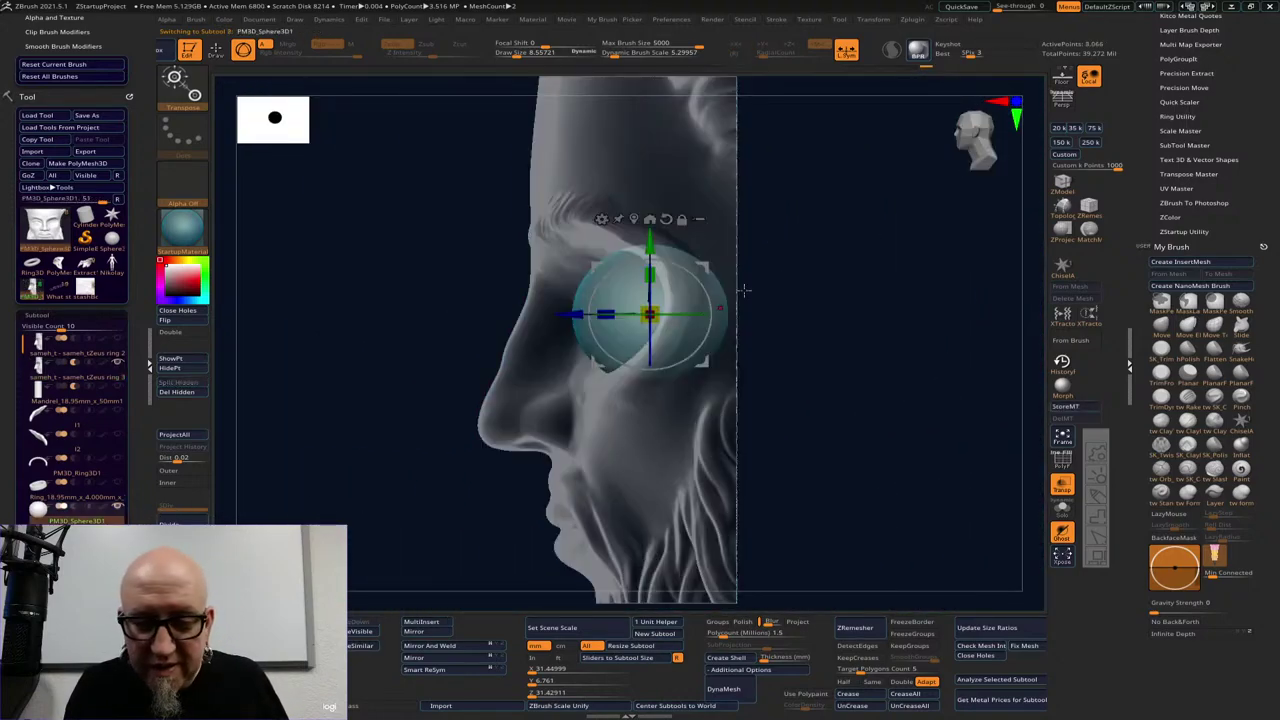
drag(650, 238, 649, 234)
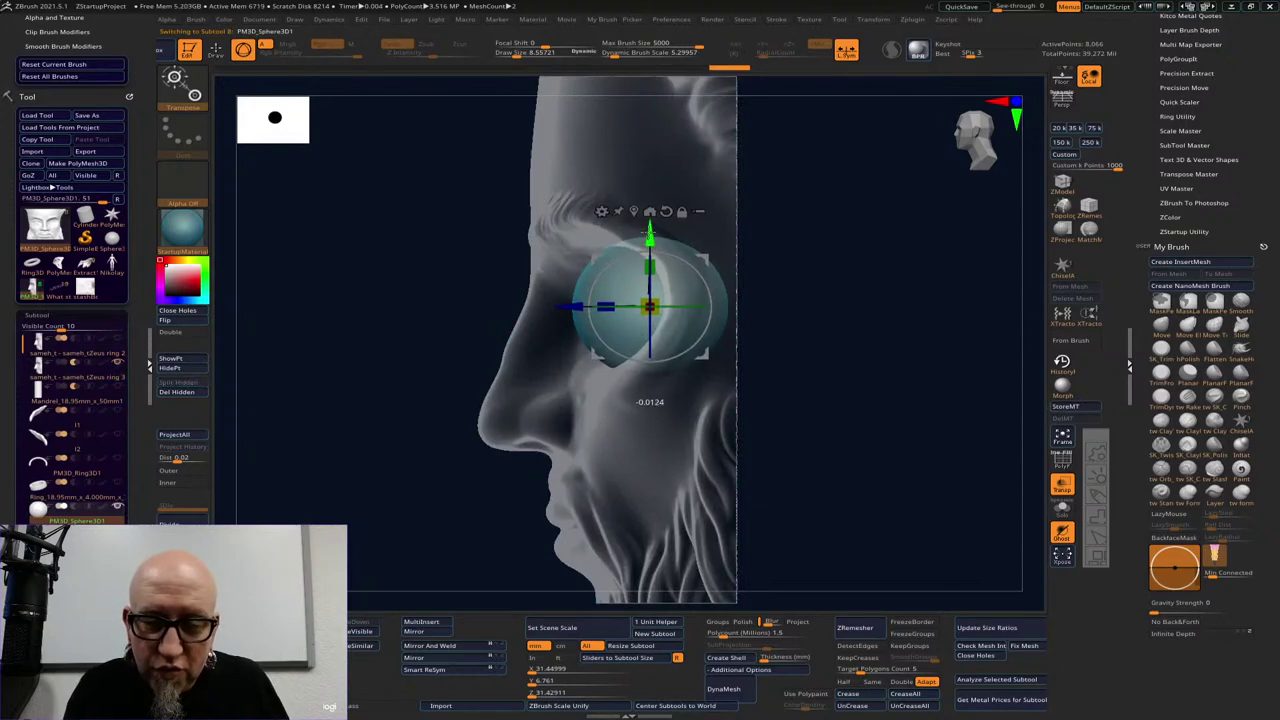
shift+drag(929, 297, 929, 300)
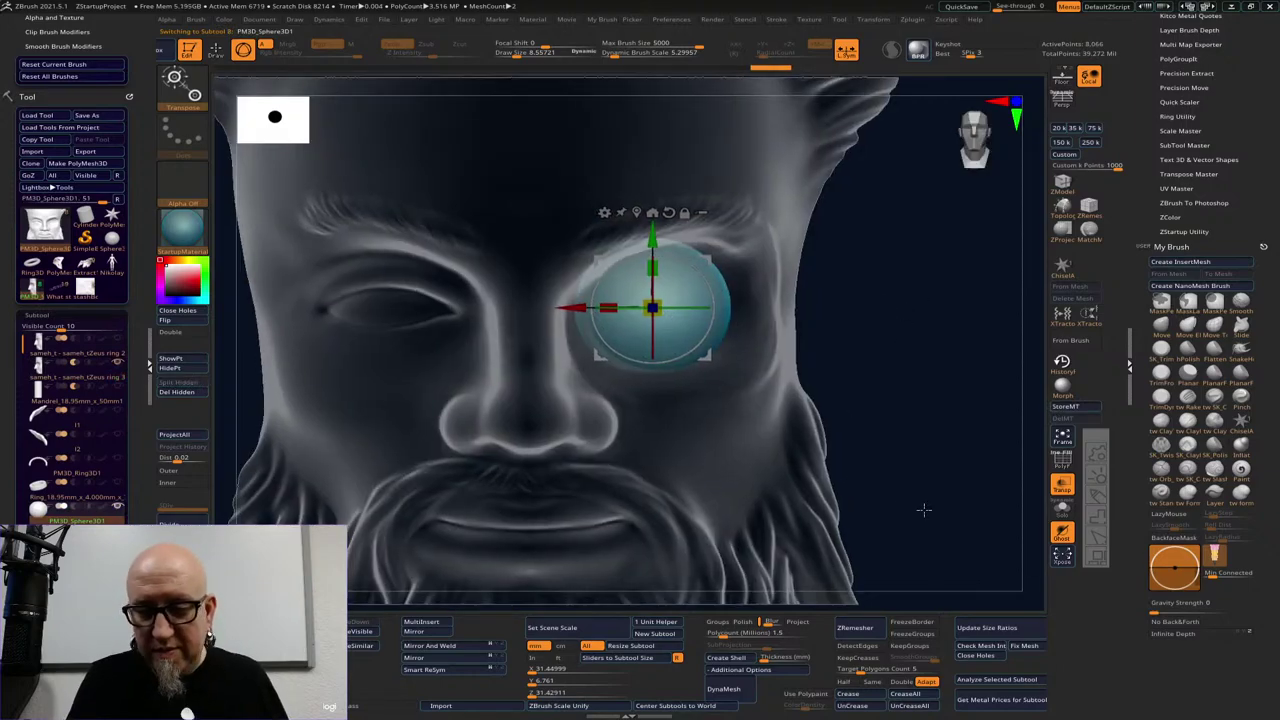
Project the sphere onto the face's left socket with the ZProject brush at a draw size of about 11, and hide the sphere
alt+drag(862, 449, 969, 496)
alt+click(862, 484)
alt+click(921, 491)
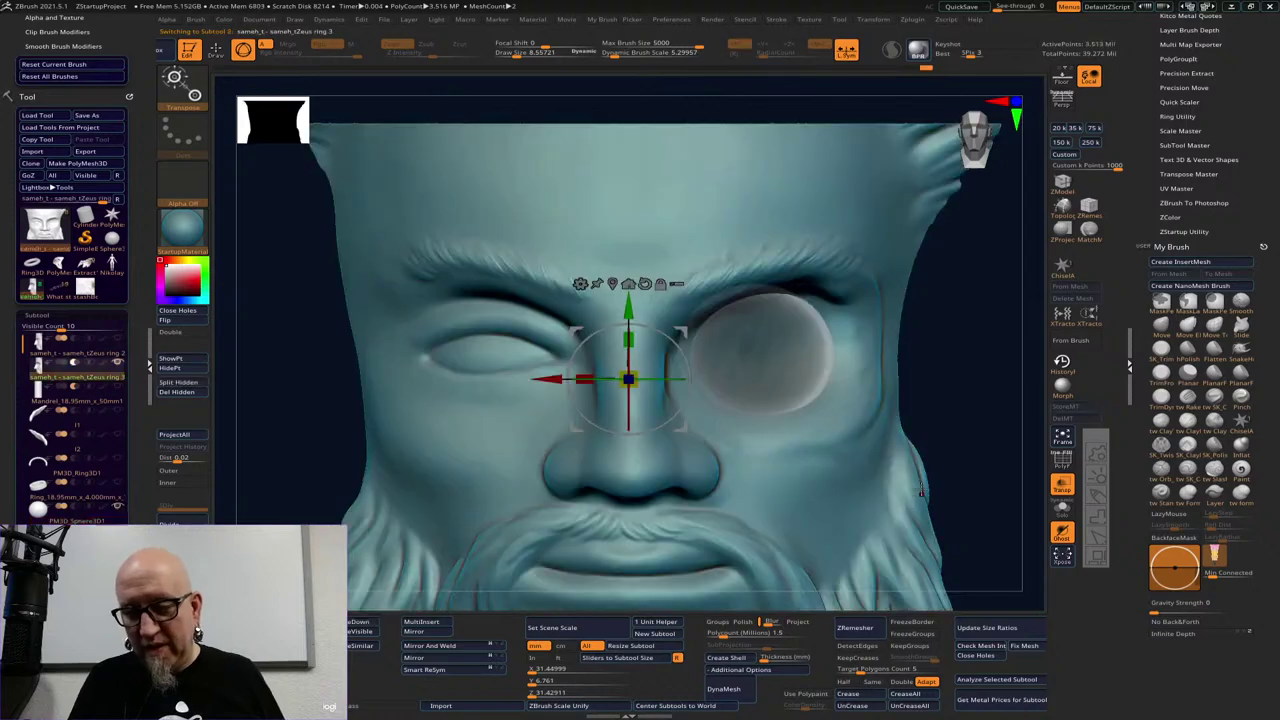
key(q)
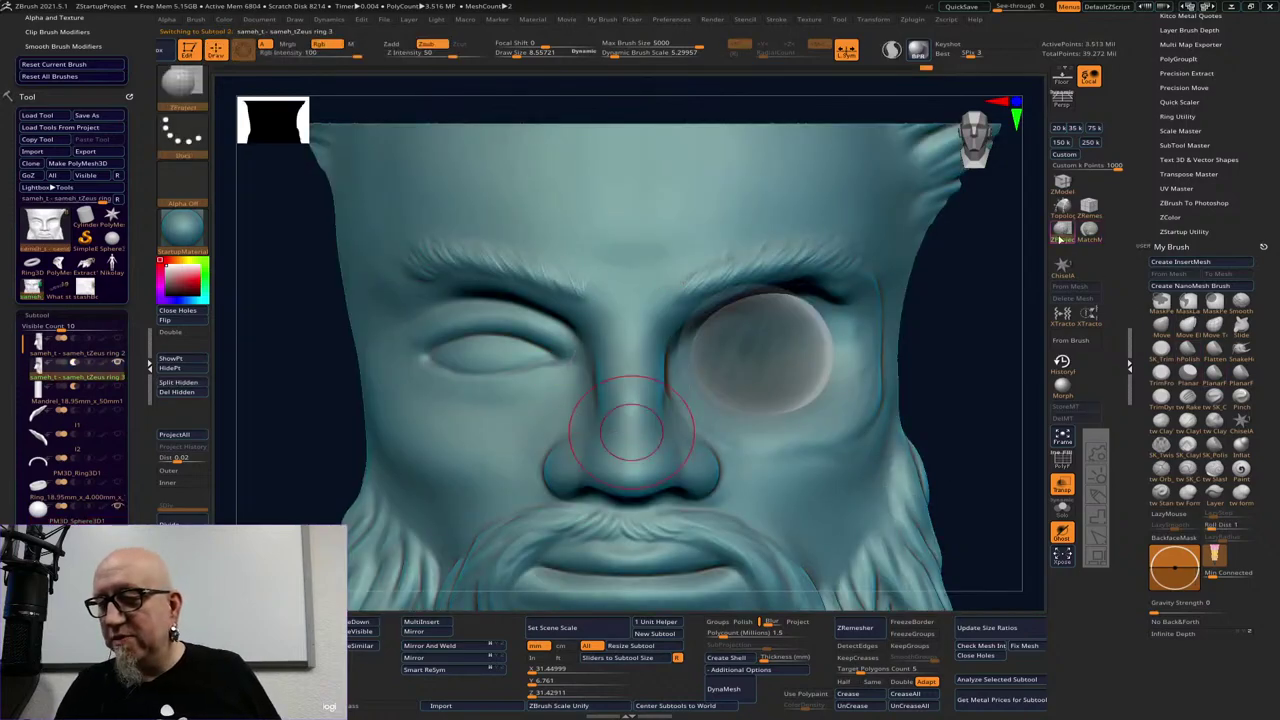
key(space)
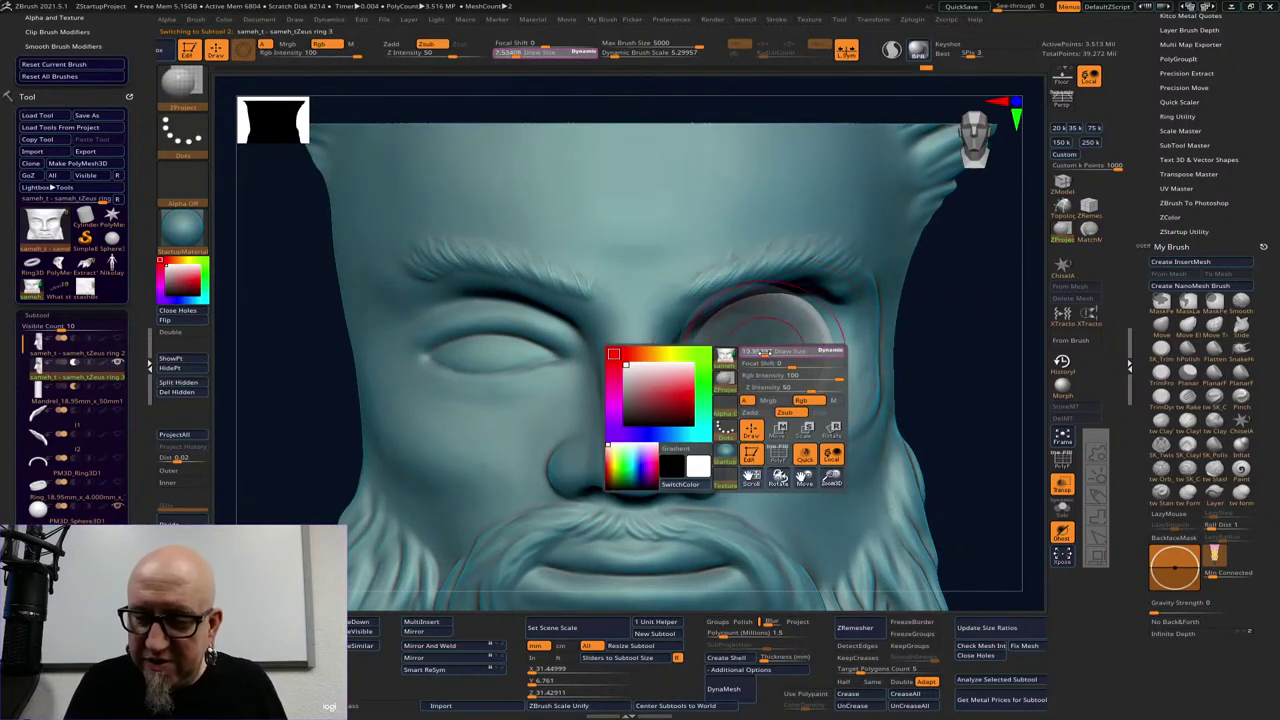
alt+click(764, 356)
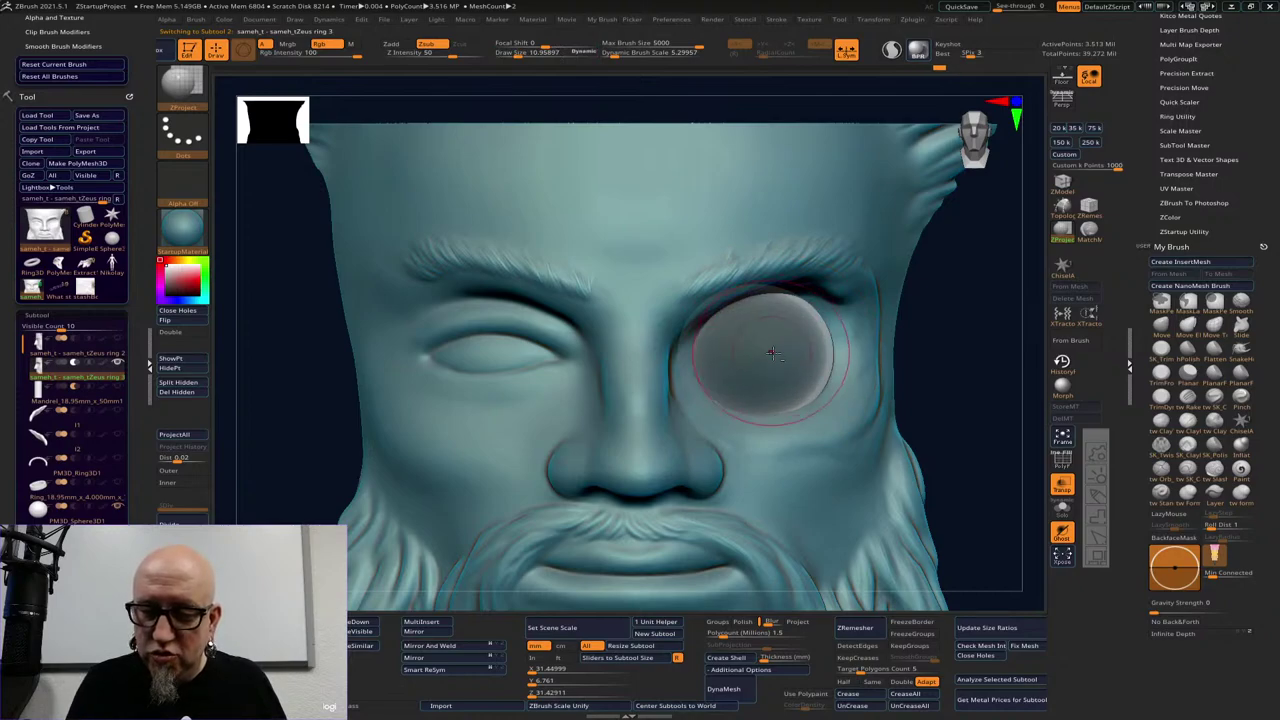
drag(771, 352, 766, 334)
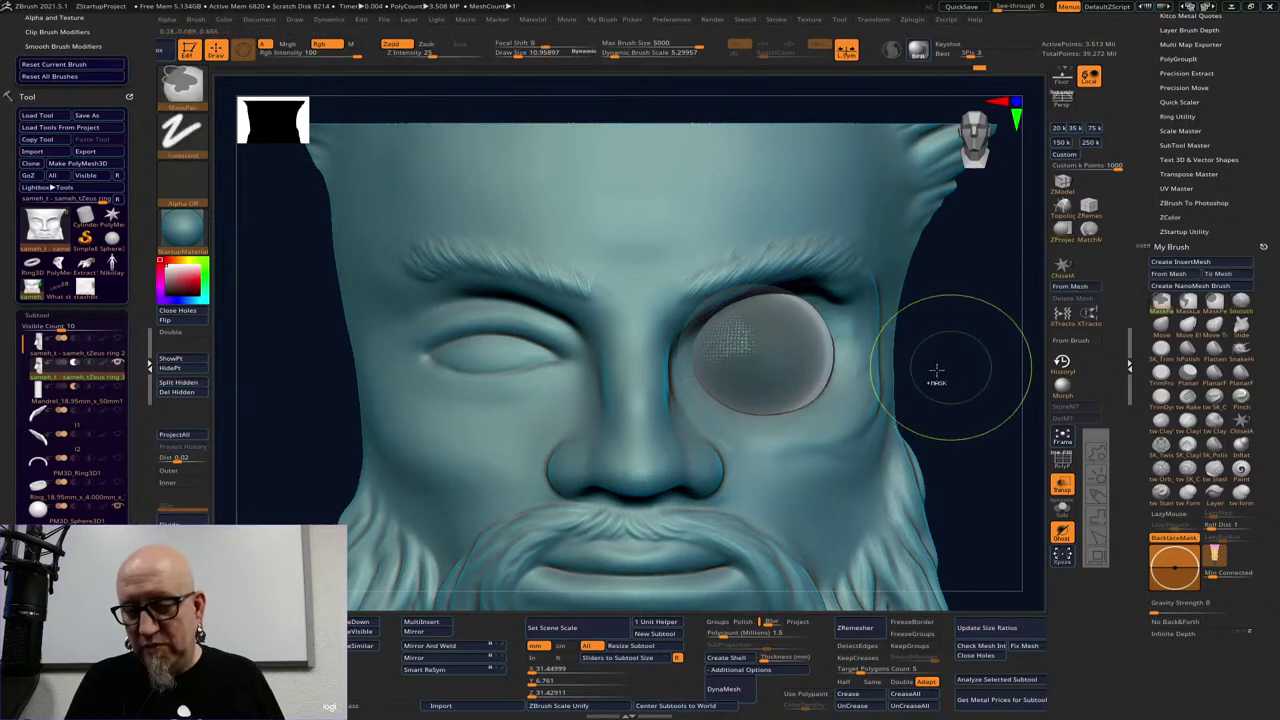
click(117, 506)
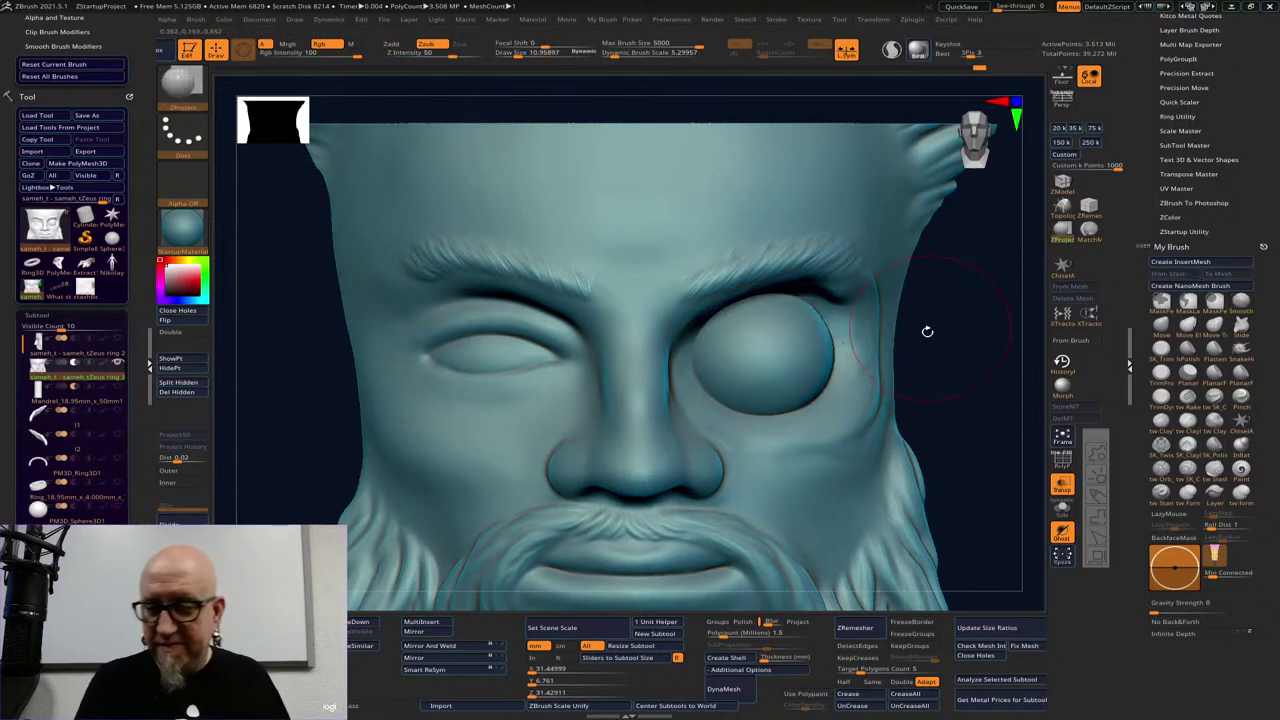
Build up and smooth the upper eyelid over the left eyeball with tw ClayTubes at a draw size of about 4.4
key(space)
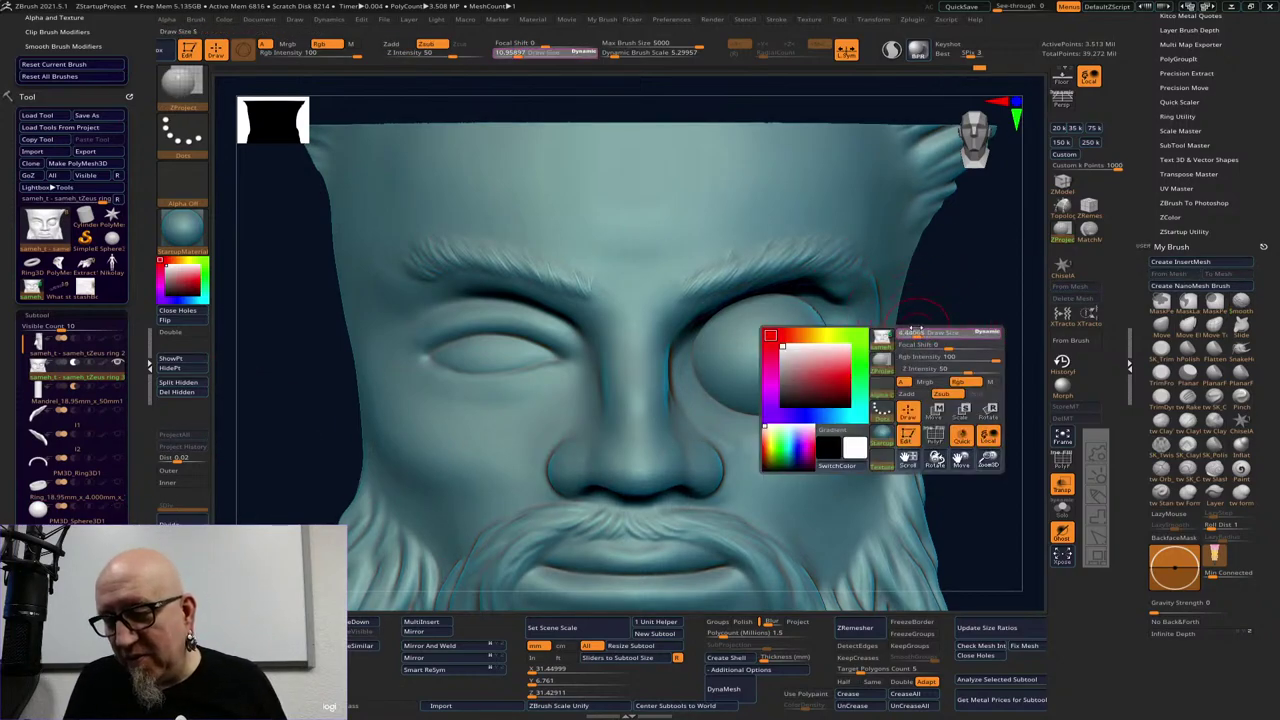
drag(977, 311, 972, 308)
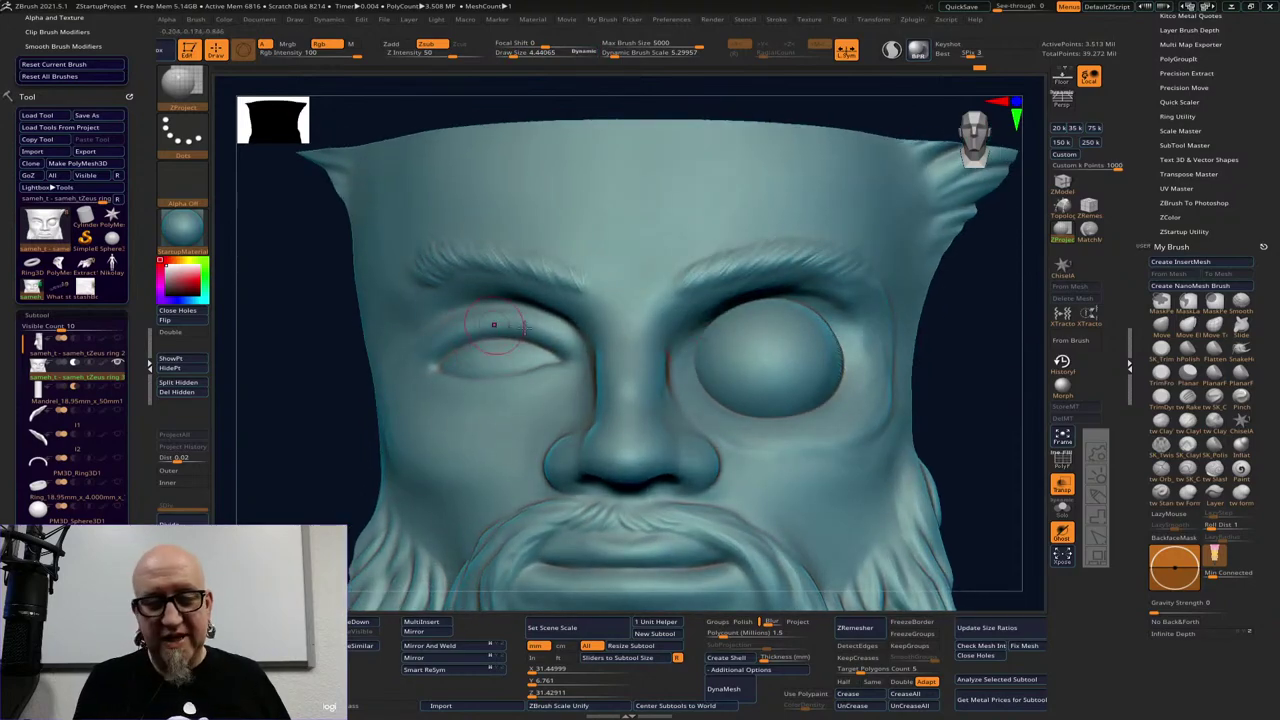
click(1160, 418)
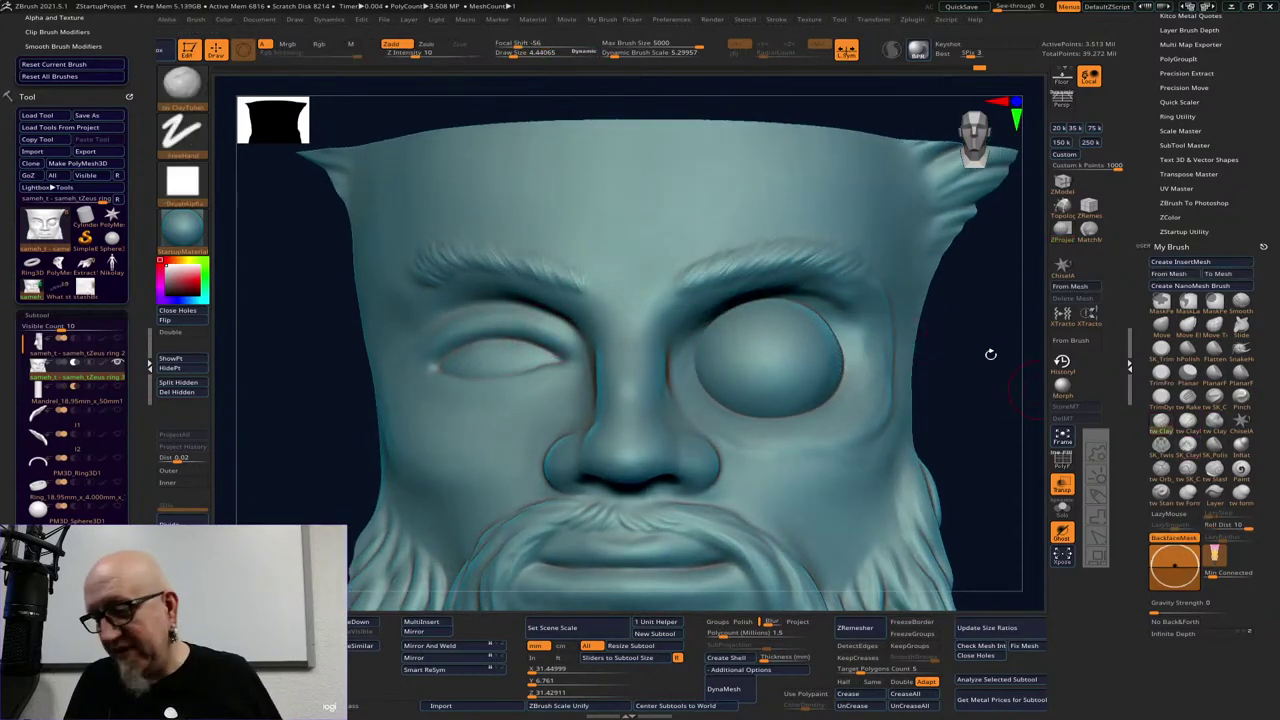
mouse_move(694, 329)
mouse_down()
mouse_move(760, 306)
mouse_move(696, 339)
mouse_up()
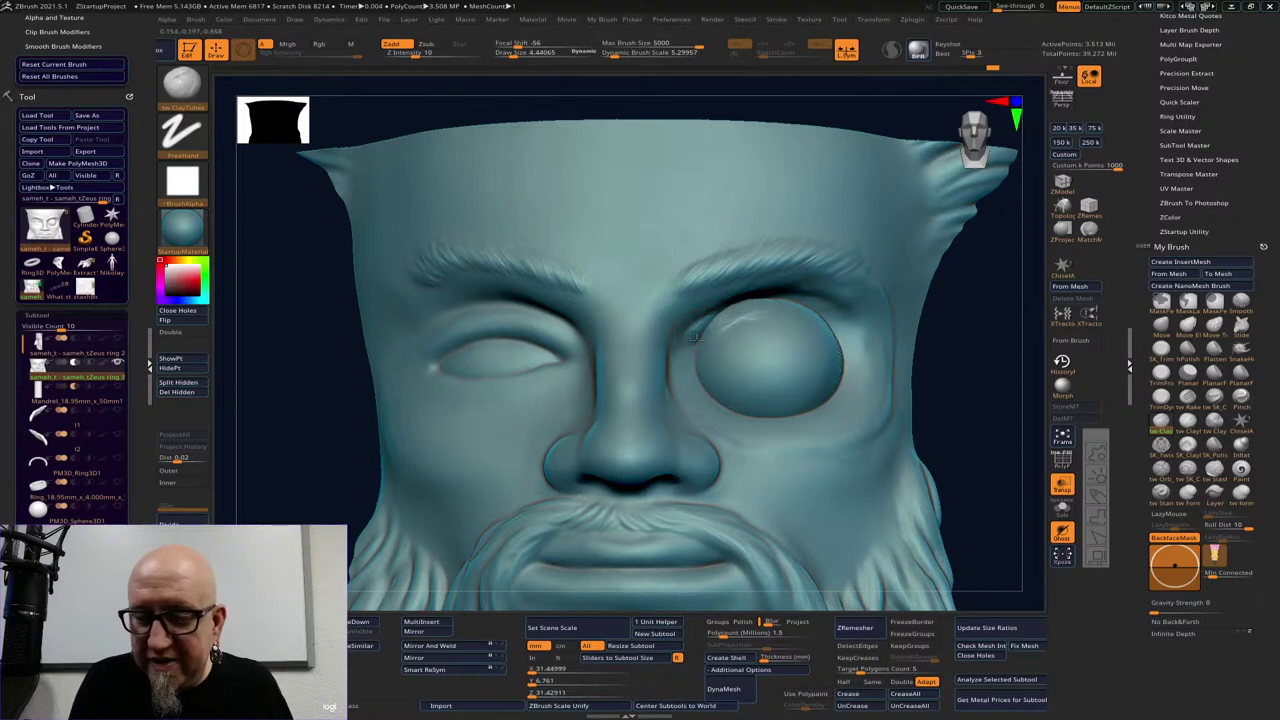
key(shift)
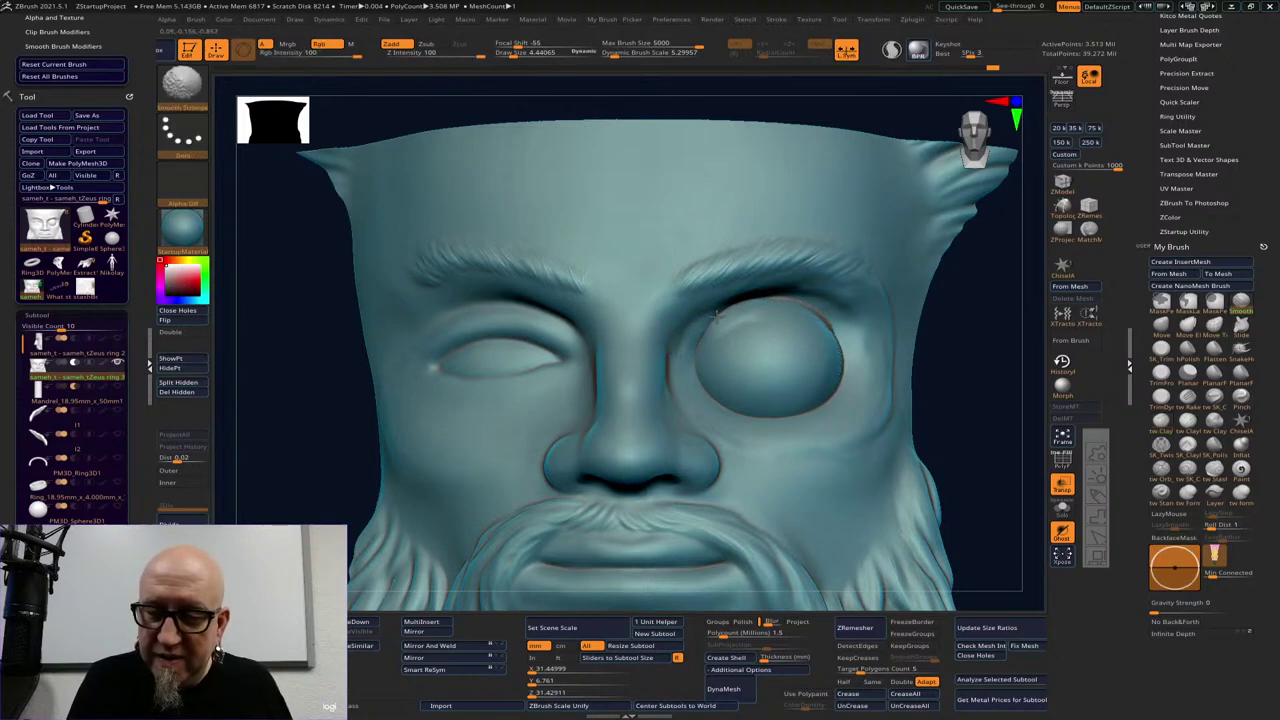
shift+drag(726, 305, 839, 330)
drag(762, 301, 845, 335)
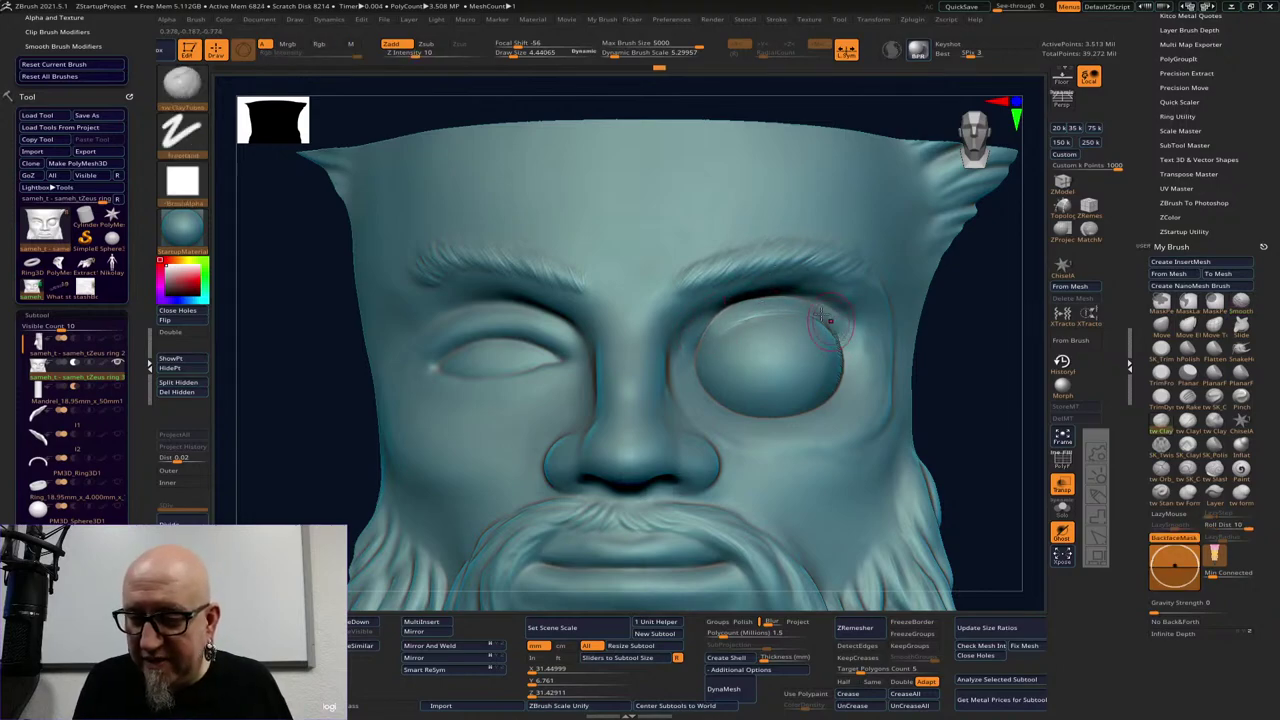
Shape the outer part of the left upper eyelid in profile and build up the lower eyelid under the eyeball
mouse_move(988, 337)
mouse_down()
mouse_move(908, 194)
mouse_move(858, 226)
mouse_move(840, 263)
mouse_up()
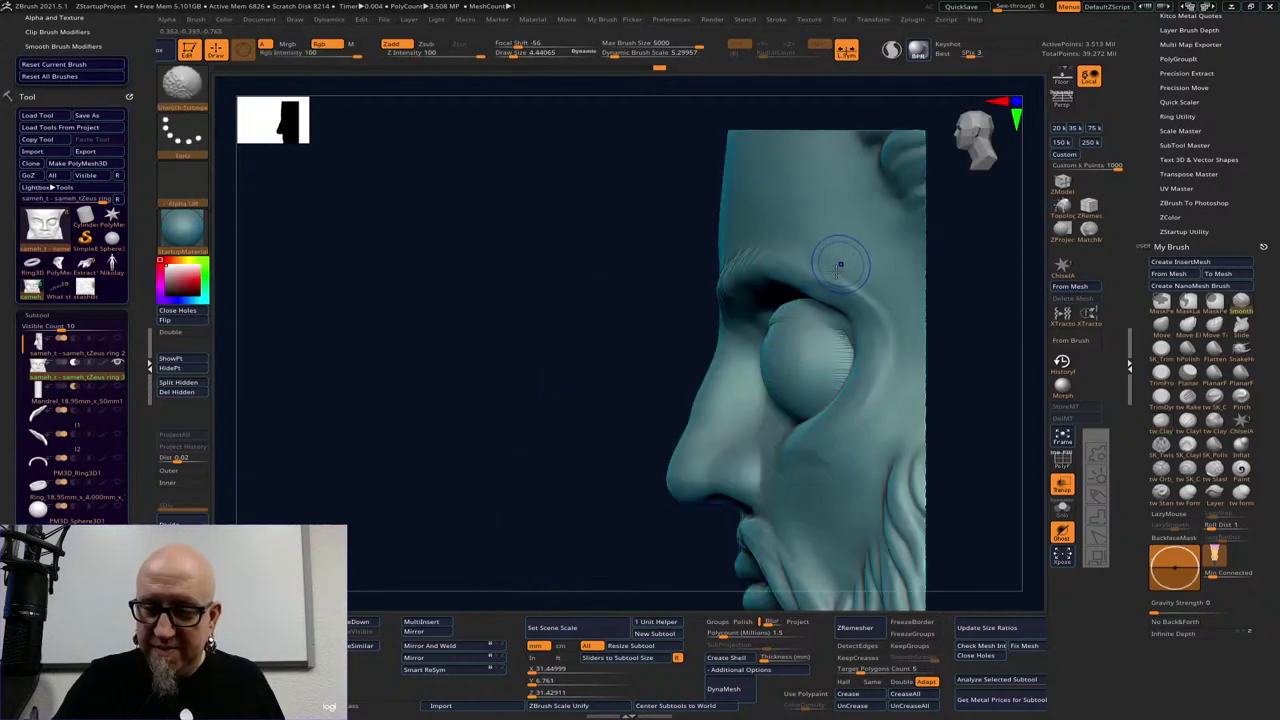
mouse_move(786, 326)
mouse_down()
mouse_move(847, 325)
mouse_move(838, 346)
mouse_move(828, 326)
mouse_move(775, 310)
mouse_up()
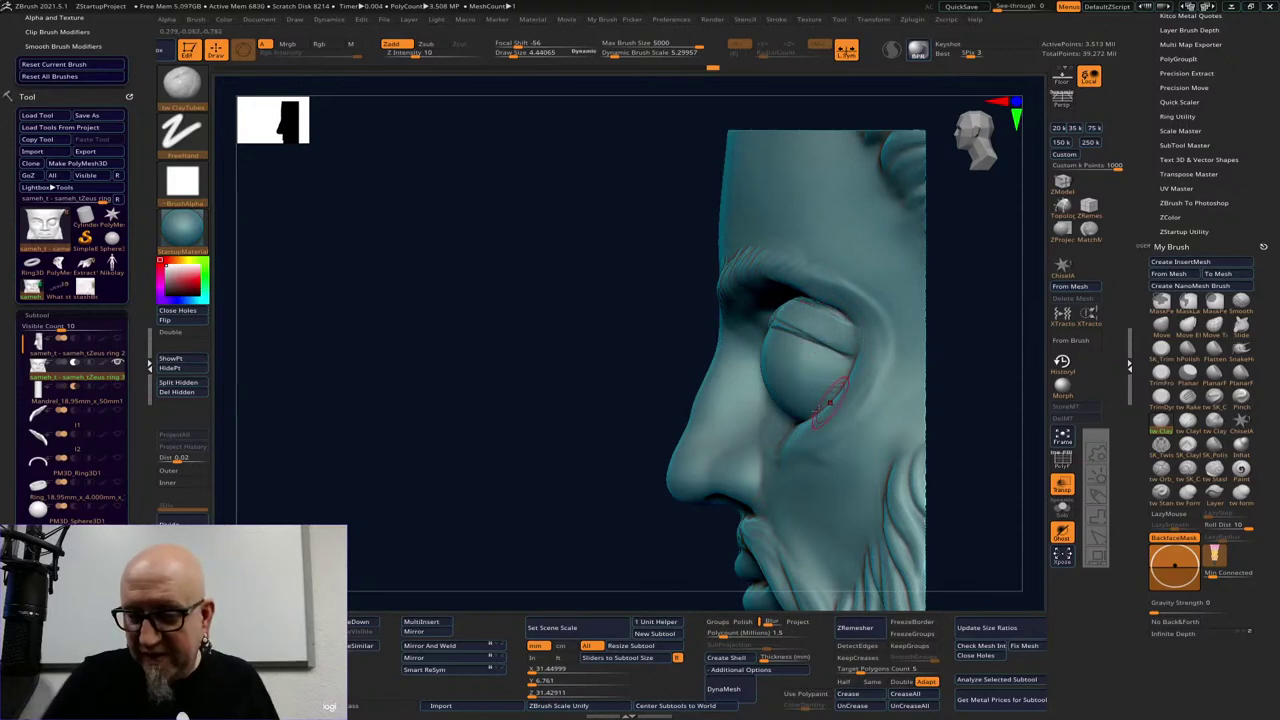
drag(832, 402, 796, 419)
drag(840, 369, 789, 418)
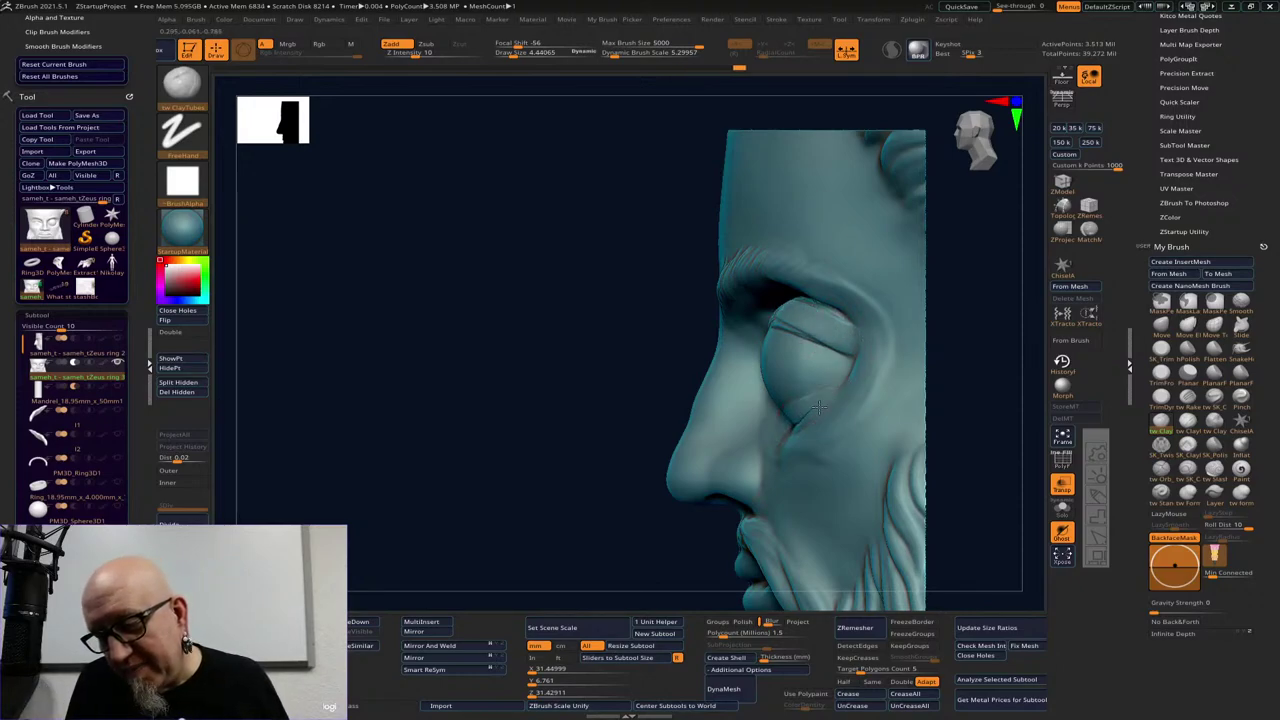
Extend the left eye's lower lid across the front and build up the inner corner where both lids meet
mouse_move(971, 380)
mouse_down()
mouse_move(940, 369)
mouse_move(769, 428)
mouse_move(783, 424)
mouse_move(703, 414)
mouse_up()
mouse_move(833, 394)
mouse_down()
mouse_move(701, 409)
mouse_move(700, 340)
mouse_move(662, 378)
mouse_move(680, 345)
mouse_move(676, 355)
mouse_up()
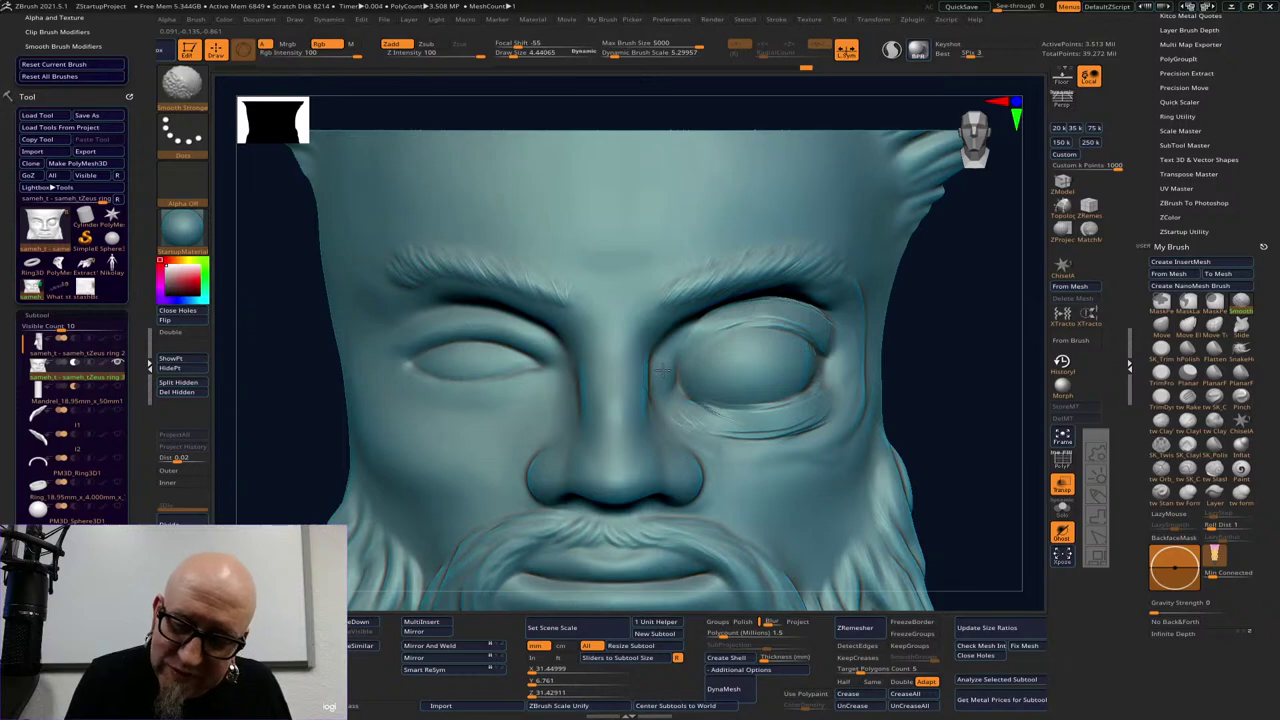
drag(671, 355, 706, 333)
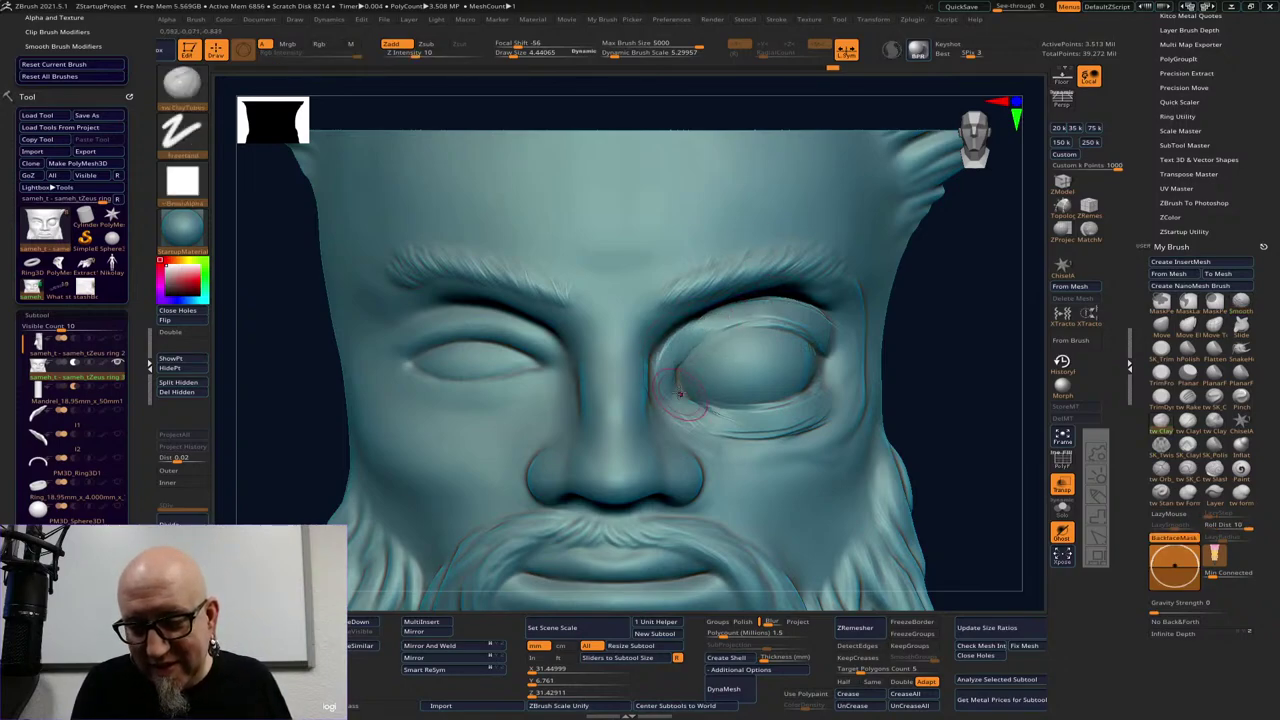
drag(688, 396, 670, 356)
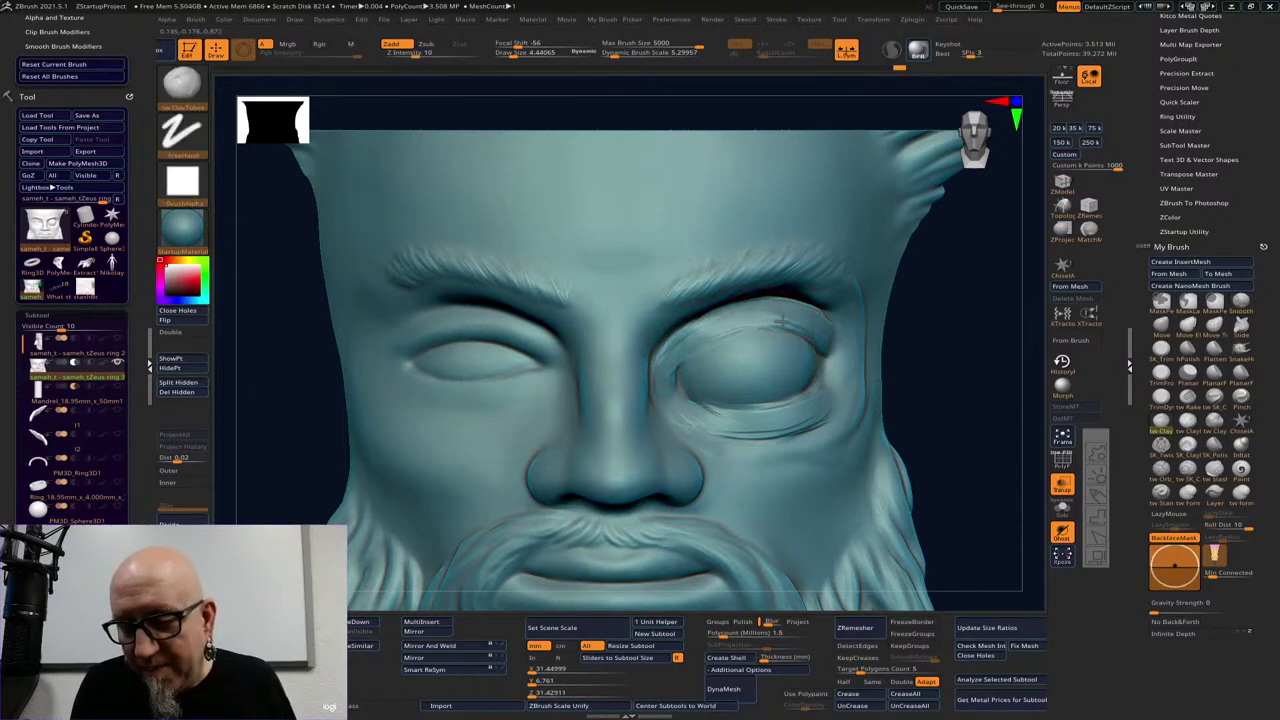
Smooth the upper eyelid of the face's left eye and rework its surface with the ClayTubes brush at draw size about 4.4
drag(940, 347, 836, 330)
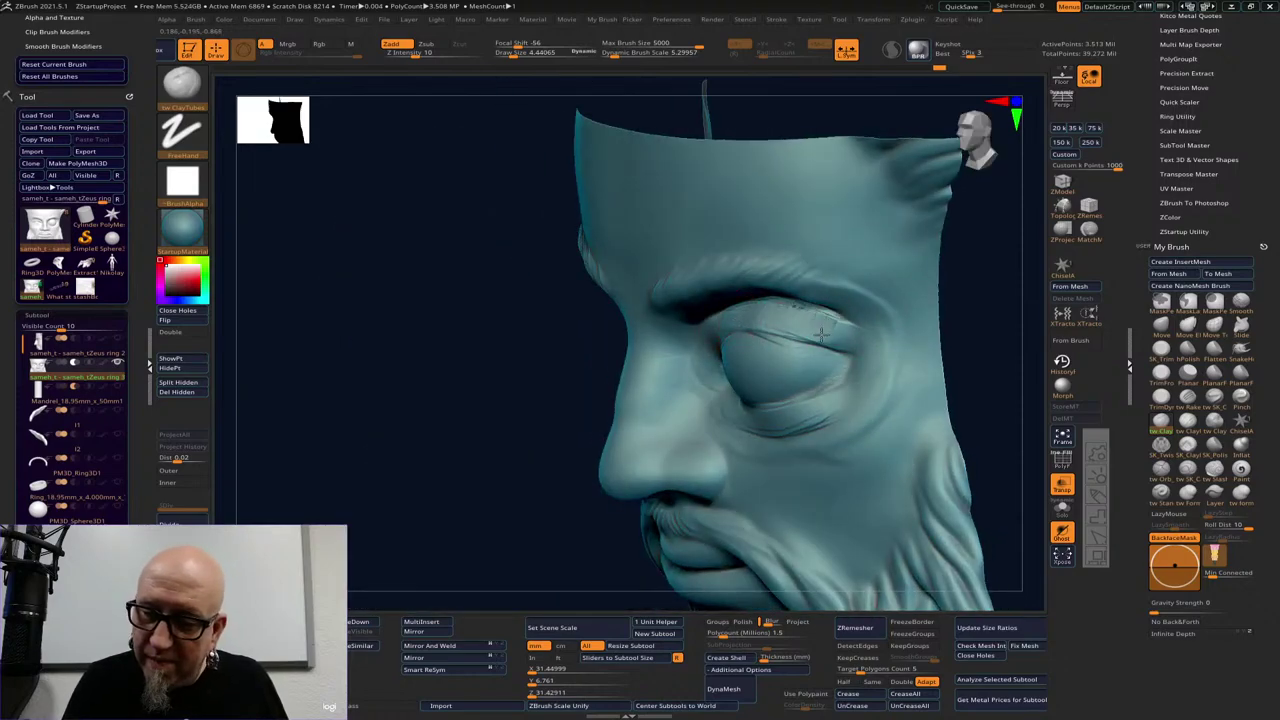
key(shift)
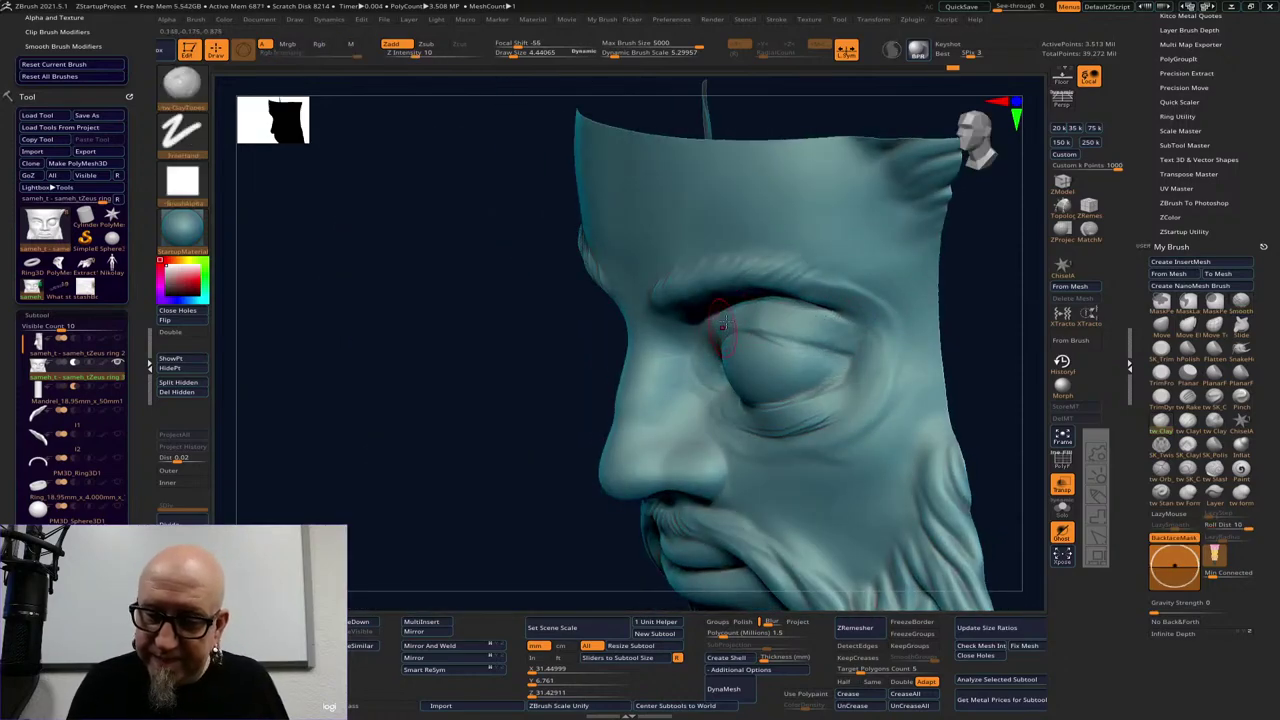
drag(759, 322, 826, 312)
mouse_move(958, 318)
mouse_down()
mouse_move(1020, 289)
mouse_move(978, 281)
mouse_up()
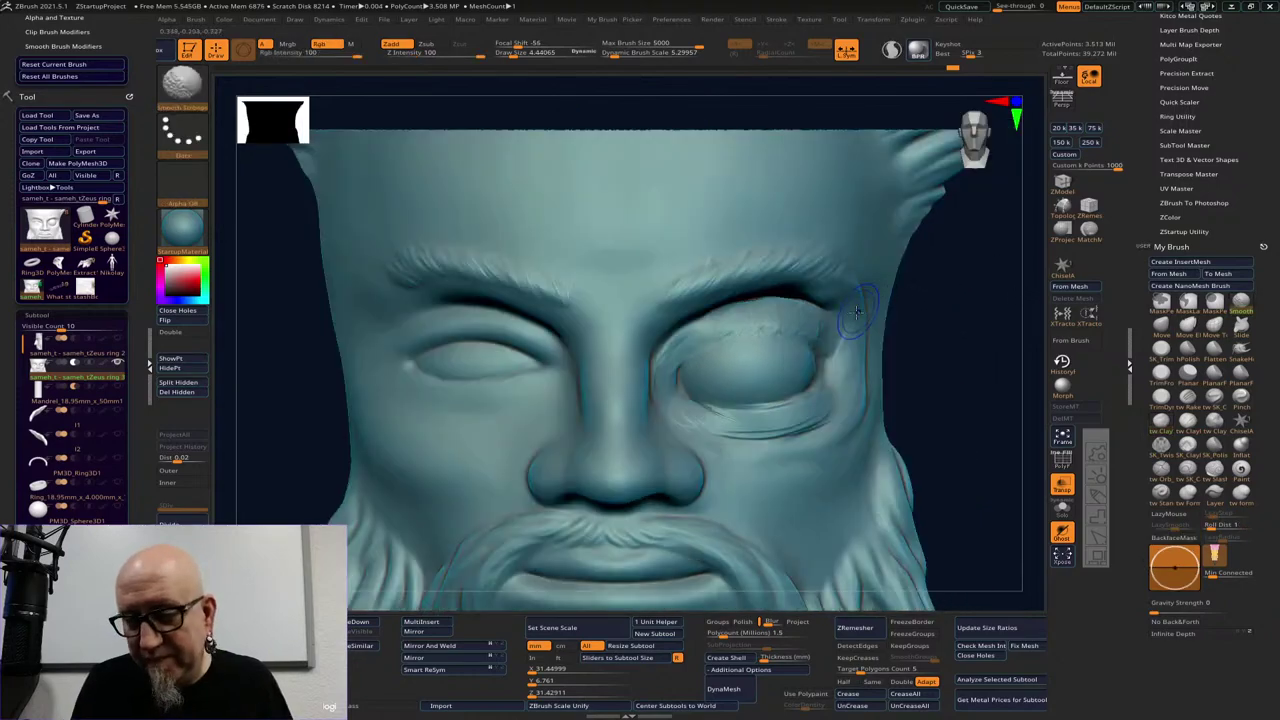
drag(700, 342, 790, 320)
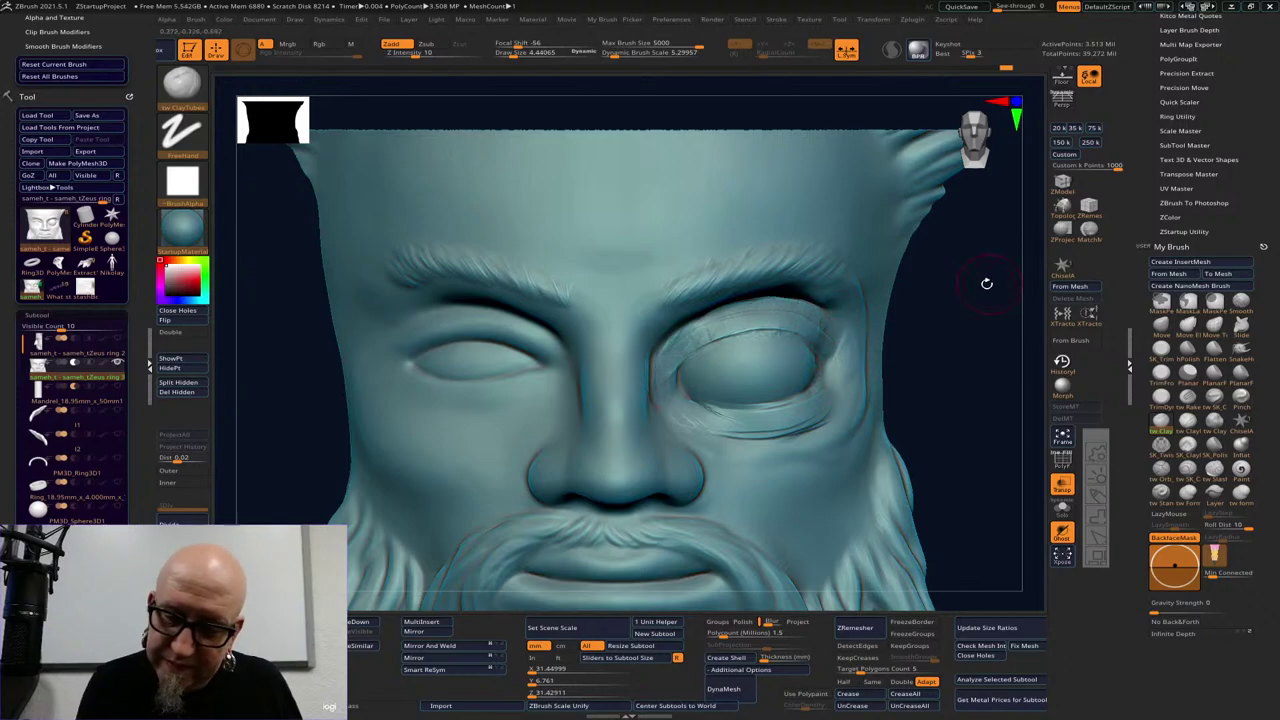
Reduce the draw size to about 2.6 and build up a rounded iris in the middle of the left eyeball
drag(986, 280, 963, 299)
key(space)
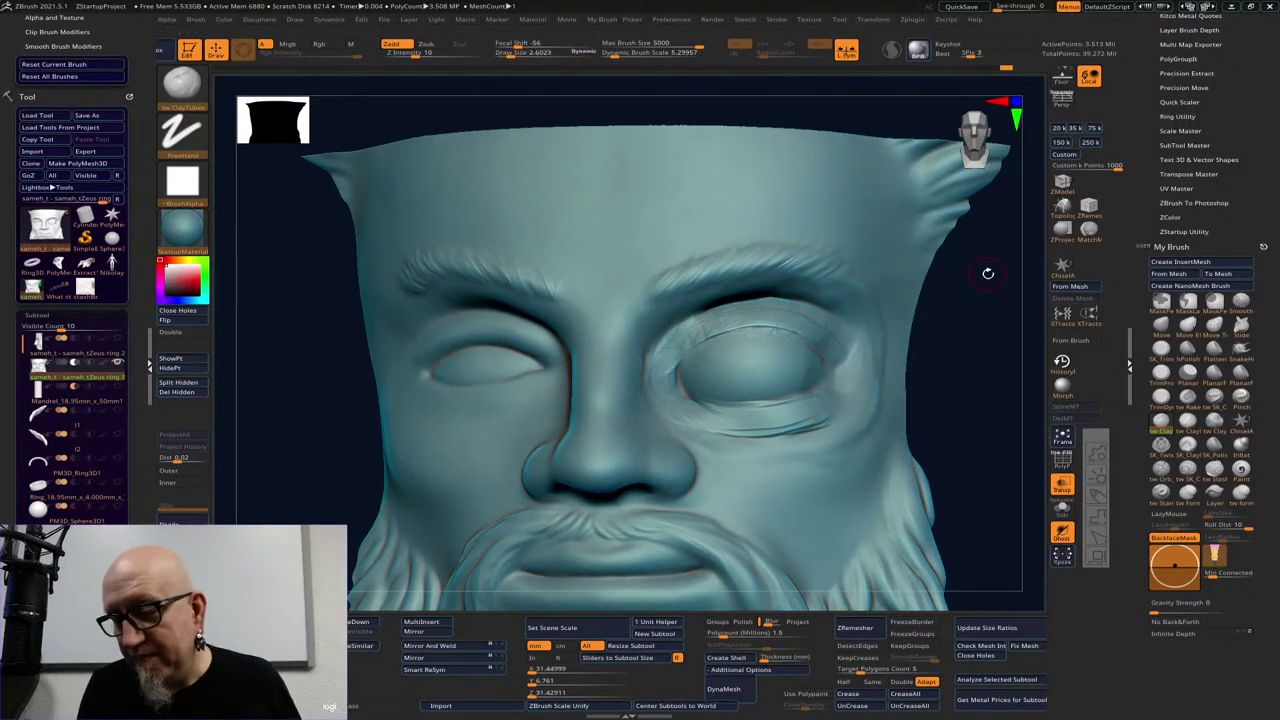
mouse_move(740, 388)
mouse_down()
mouse_move(792, 353)
mouse_move(714, 361)
mouse_move(785, 366)
mouse_move(783, 338)
mouse_move(746, 349)
mouse_up()
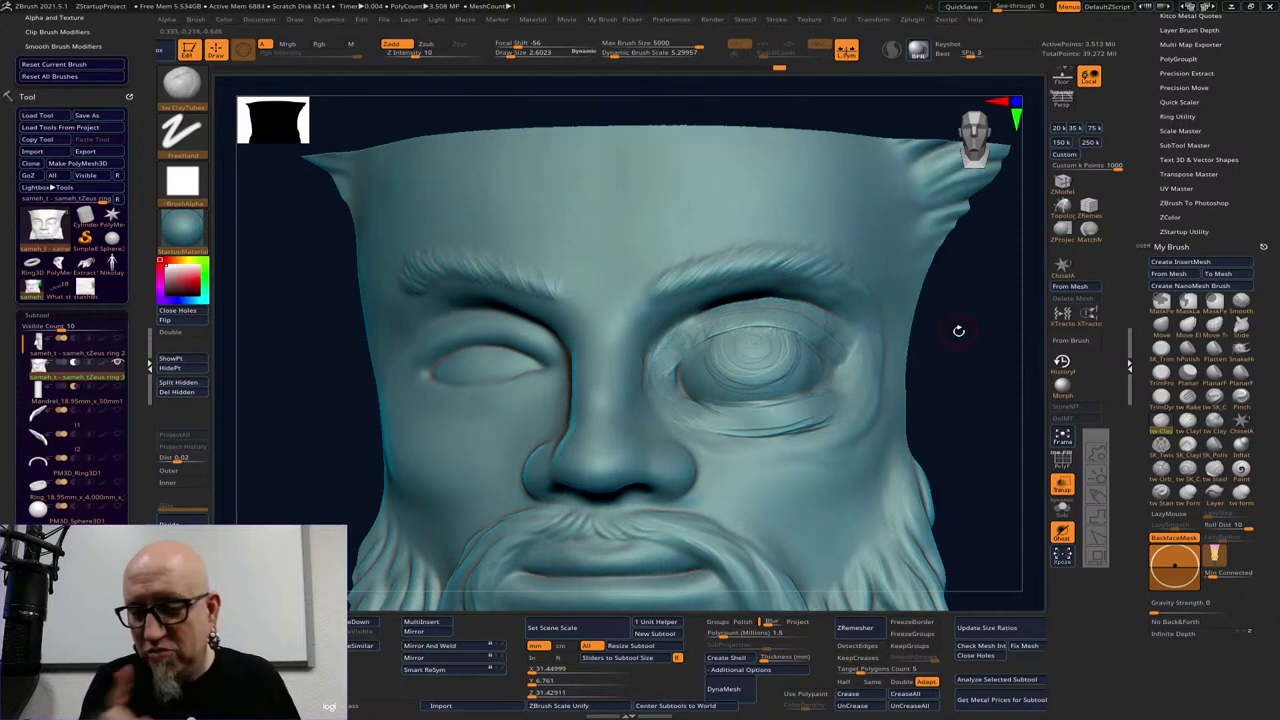
drag(958, 330, 957, 394)
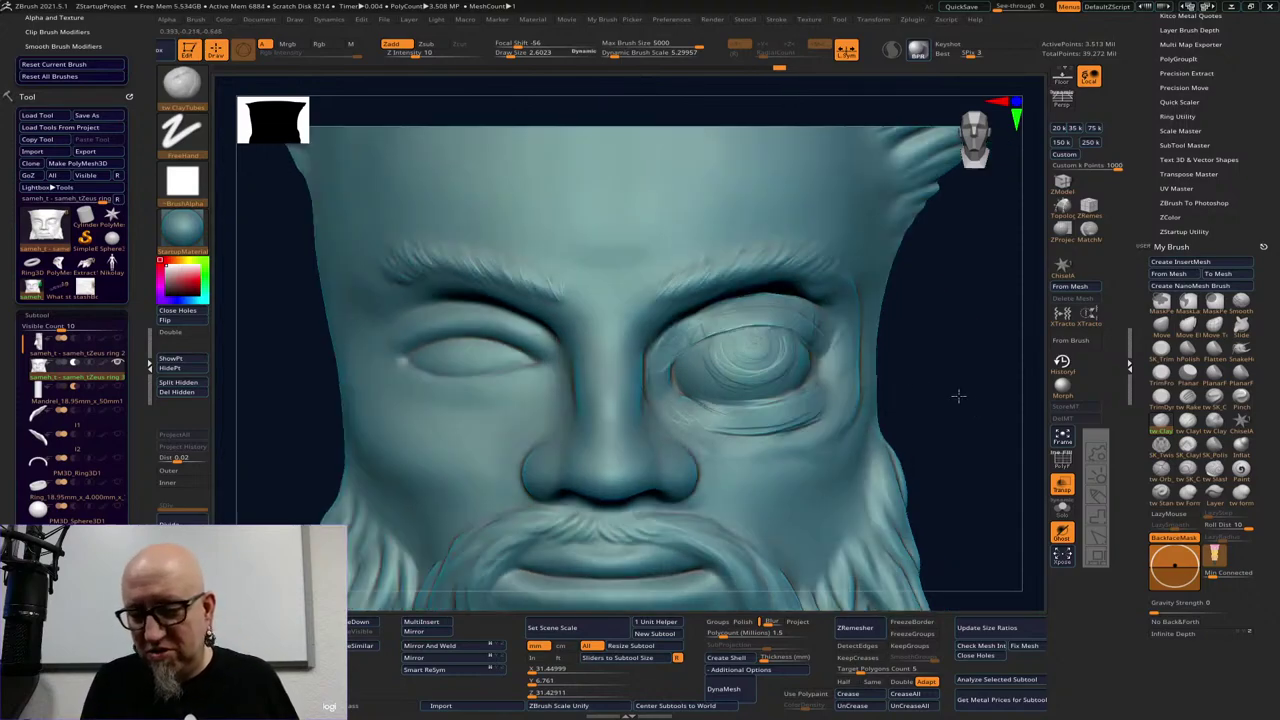
Enlarge the draw size to about 6.6 and smooth the lower eyelid of the left eye from its outer to inner corner
drag(932, 344, 990, 352)
key(space)
drag(810, 366, 836, 367)
right_drag(836, 367, 816, 369)
key(space)
drag(846, 368, 830, 368)
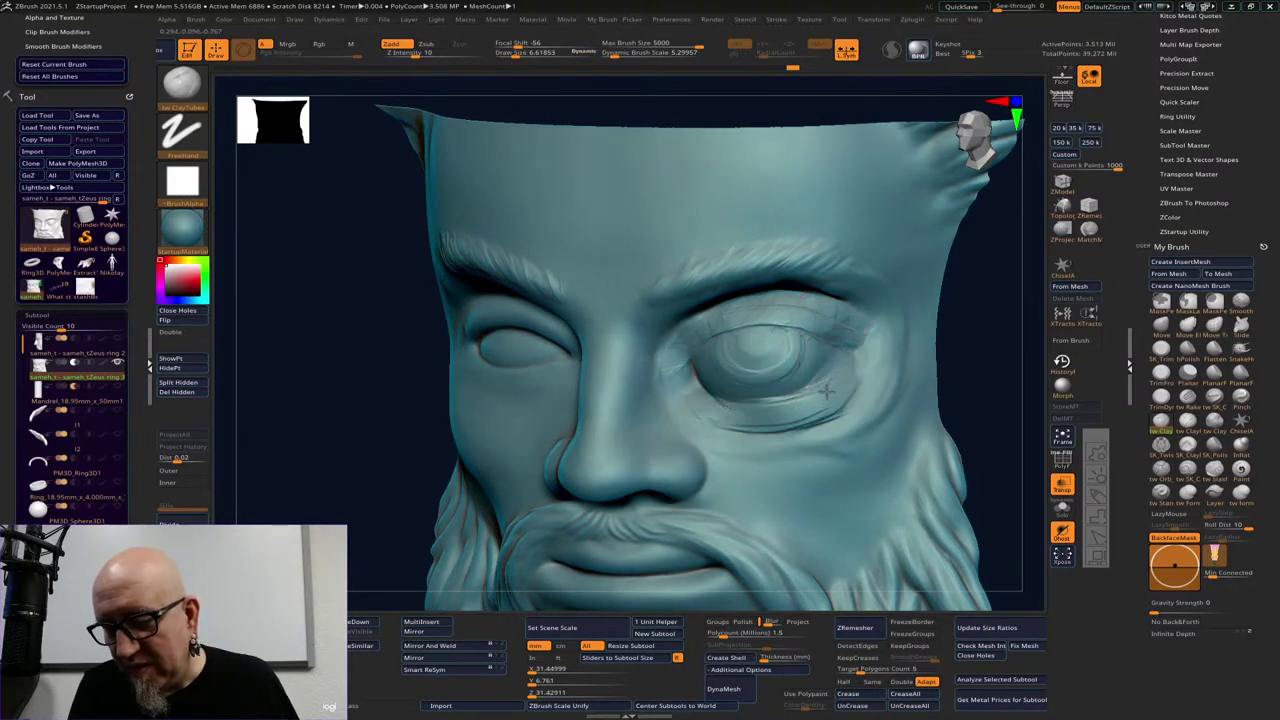
key(shift)
mouse_move(813, 421)
shift+mouse_down()
mouse_move(855, 366)
mouse_move(811, 403)
mouse_move(743, 420)
mouse_move(720, 411)
mouse_move(840, 390)
shift+mouse_up()
shift+drag(733, 406, 800, 394)
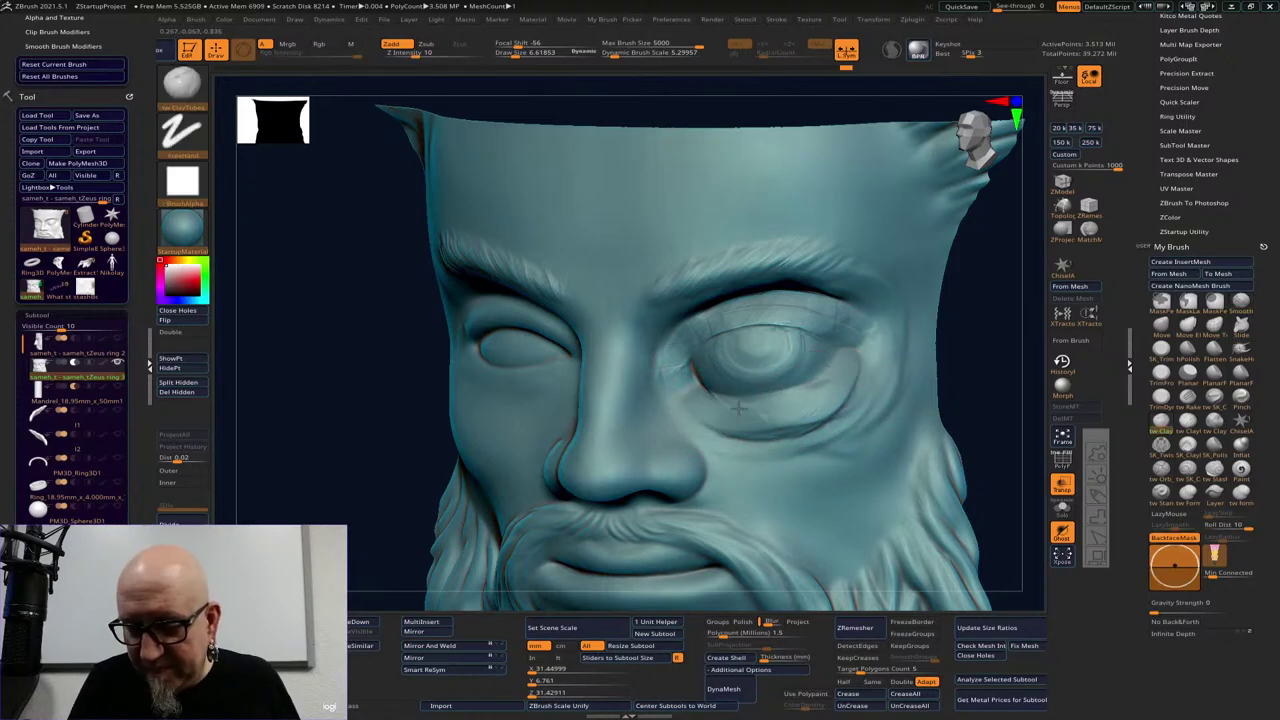
Fill out the left eyeball and eyelids with clay strokes, smooth the area, and raise the draw size to about 7.5
drag(983, 341, 975, 275)
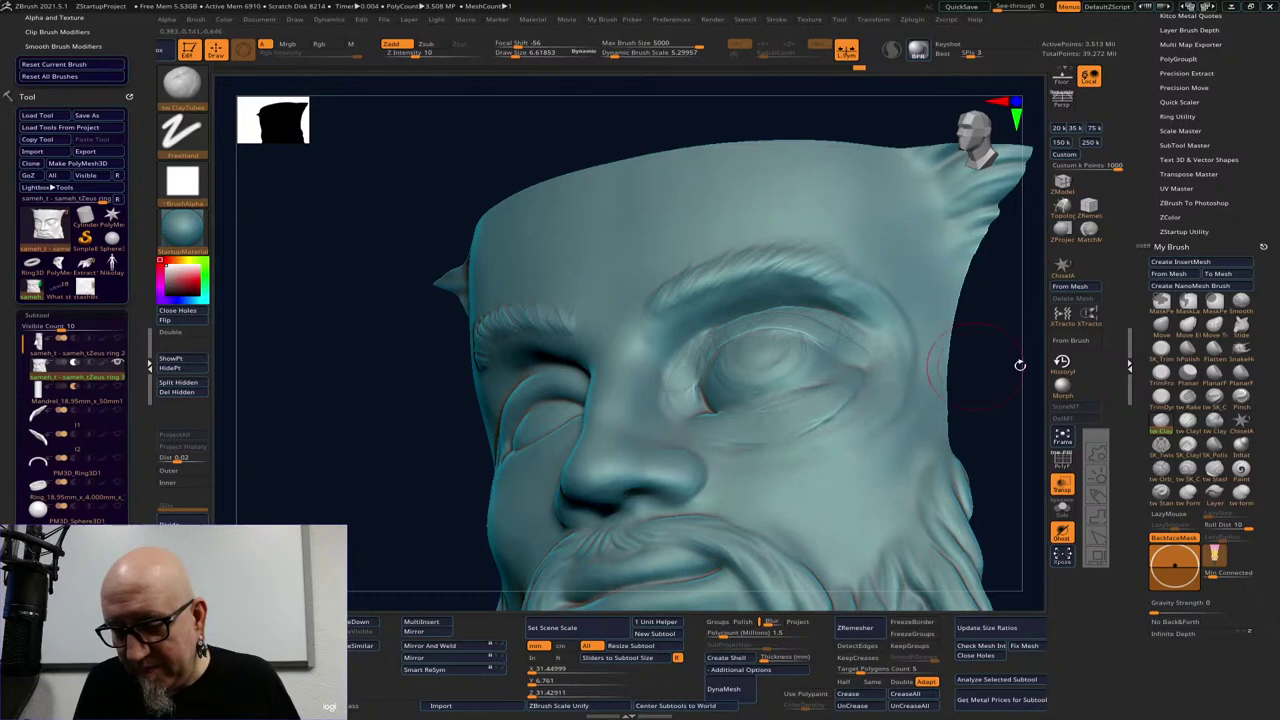
shift+drag(1020, 363, 977, 431)
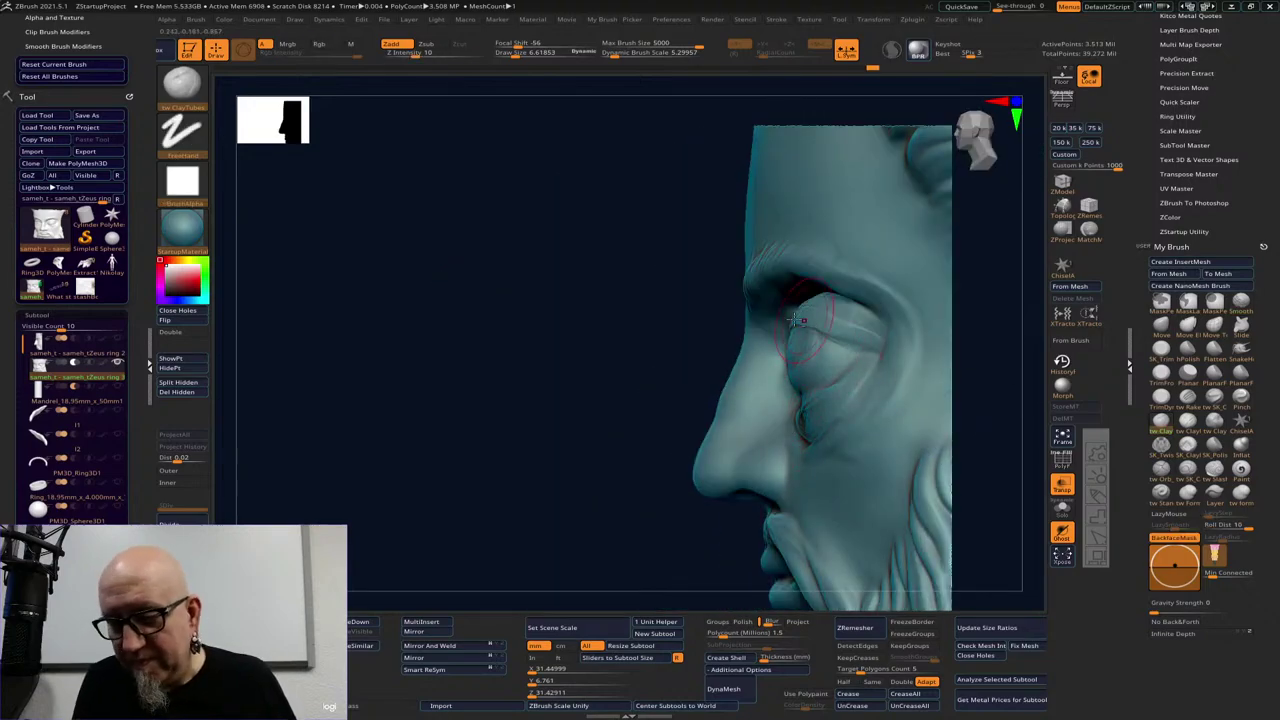
mouse_move(977, 313)
mouse_down()
mouse_move(916, 362)
mouse_move(921, 375)
mouse_up()
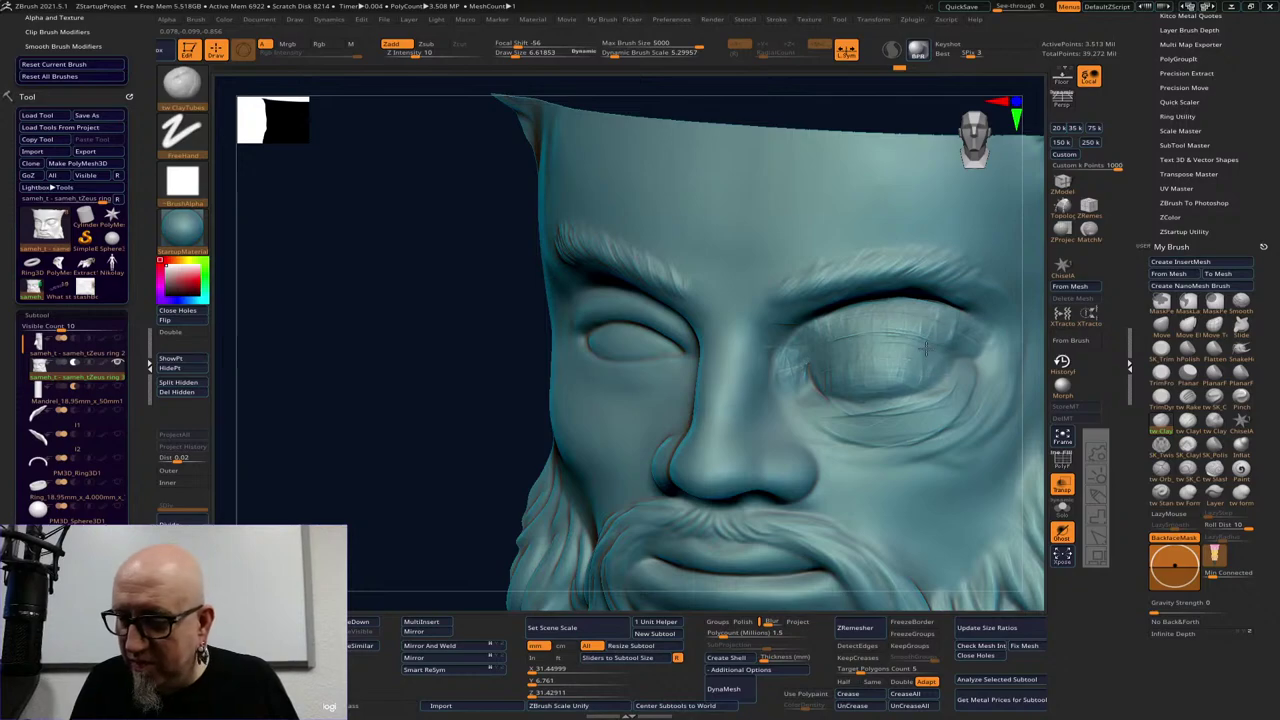
key(shift)
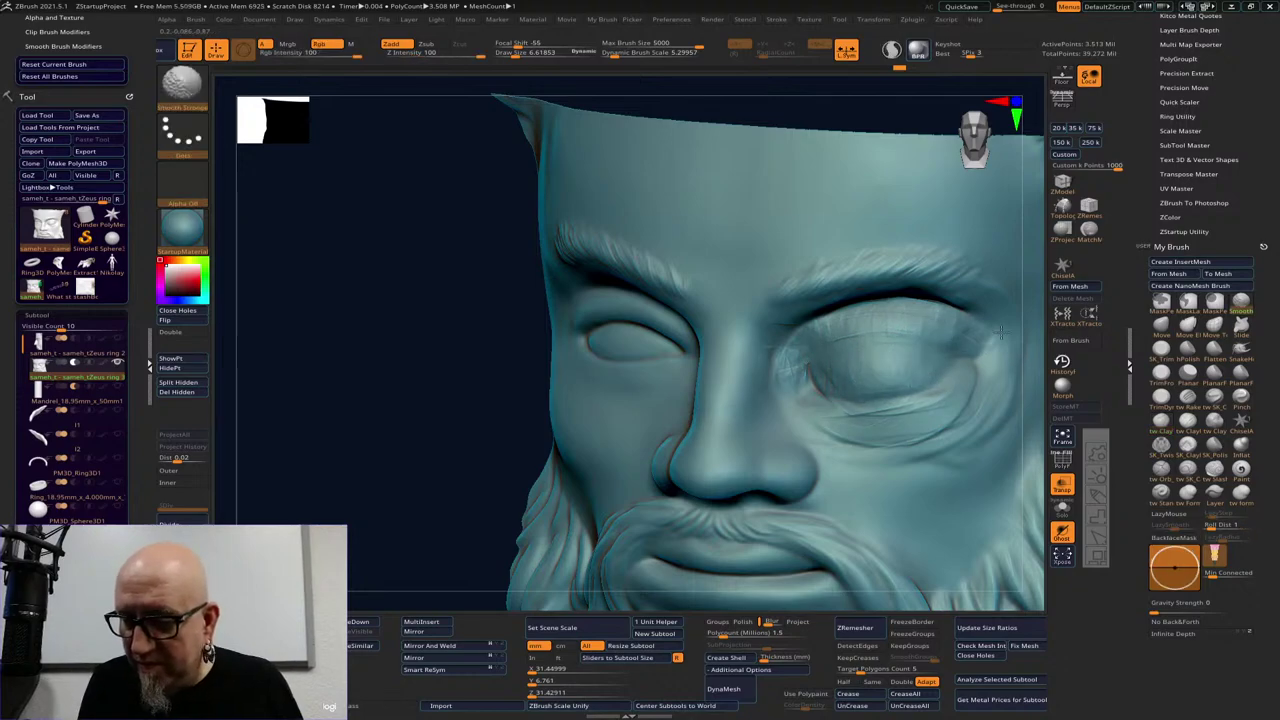
key(space)
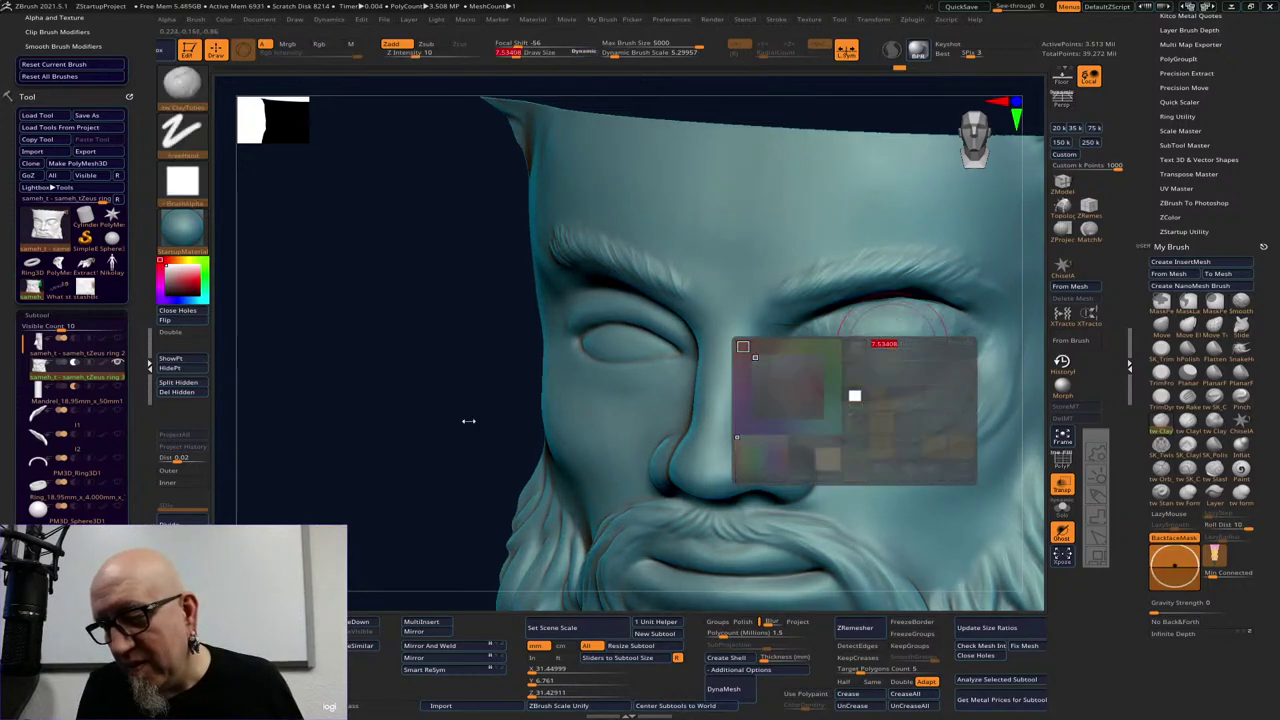
Set the draw size to about 3 and build a thin rim along the left eye's upper lid down to the inner corner
mouse_move(468, 421)
mouse_down()
mouse_move(980, 514)
mouse_move(991, 534)
mouse_move(886, 314)
mouse_move(869, 314)
mouse_up()
key(space)
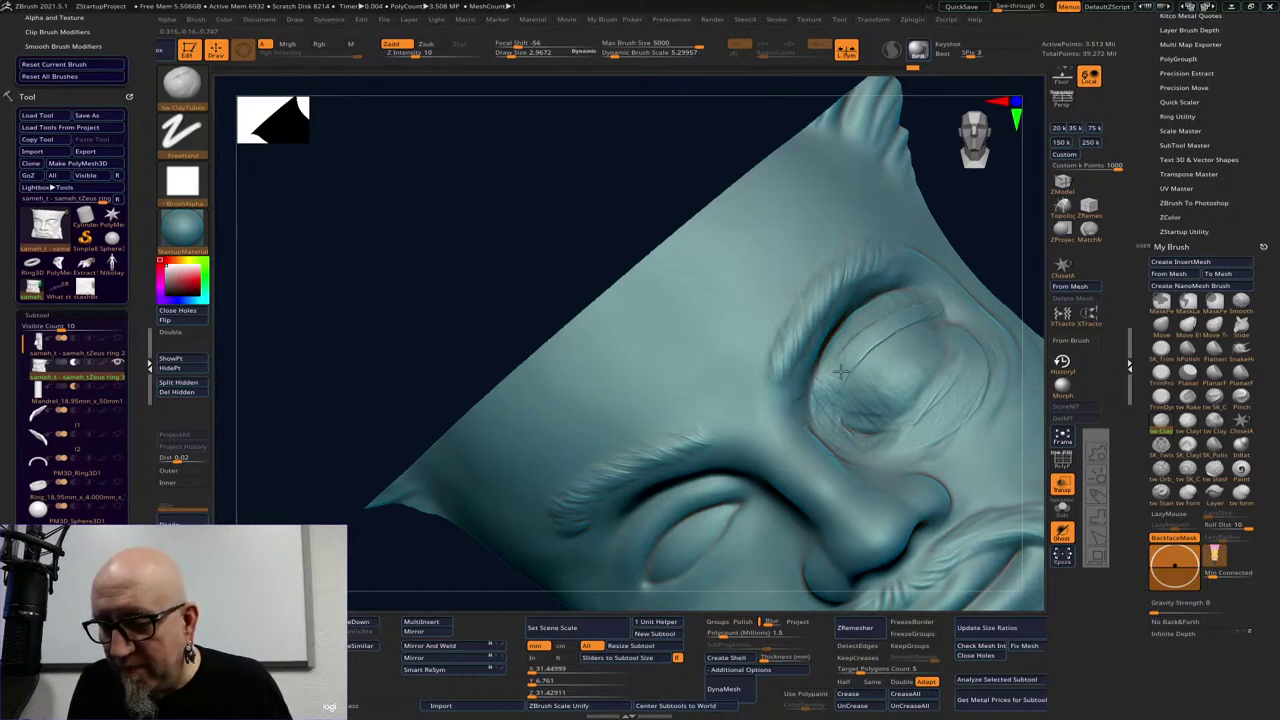
mouse_move(850, 358)
mouse_down()
mouse_move(835, 437)
mouse_move(860, 444)
mouse_move(839, 435)
mouse_move(850, 395)
mouse_move(907, 426)
mouse_up()
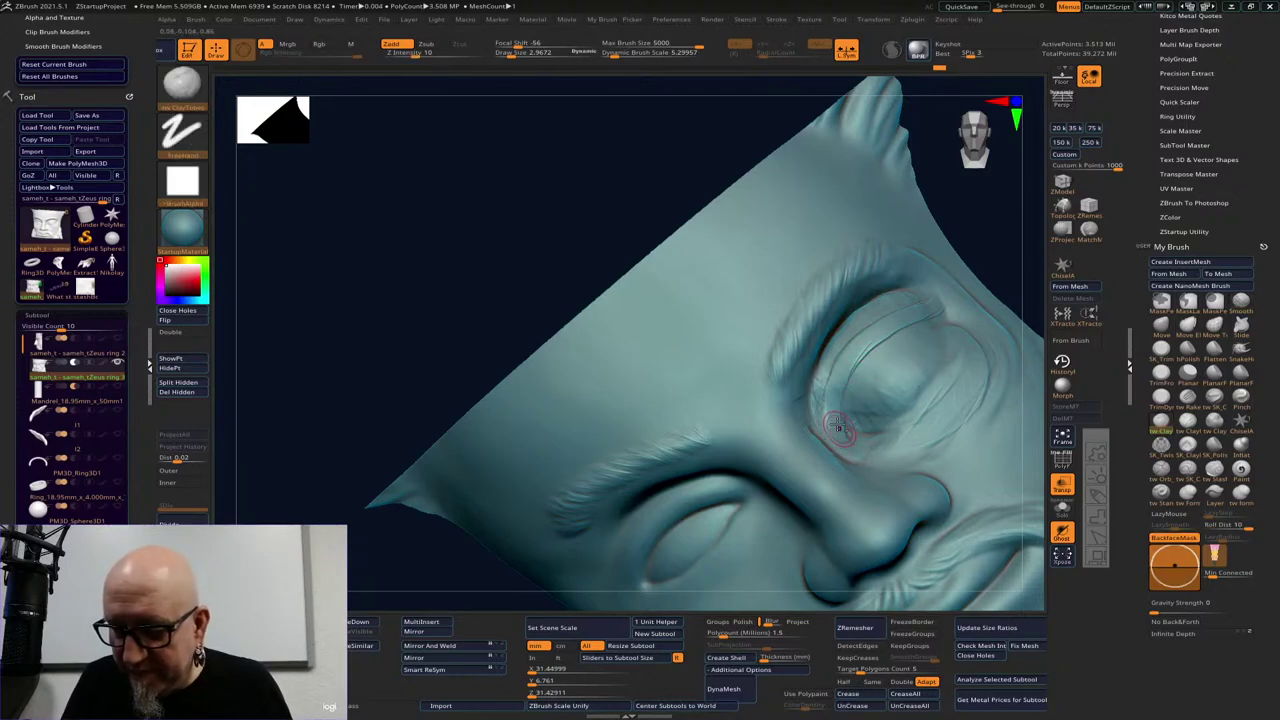
drag(858, 459, 864, 368)
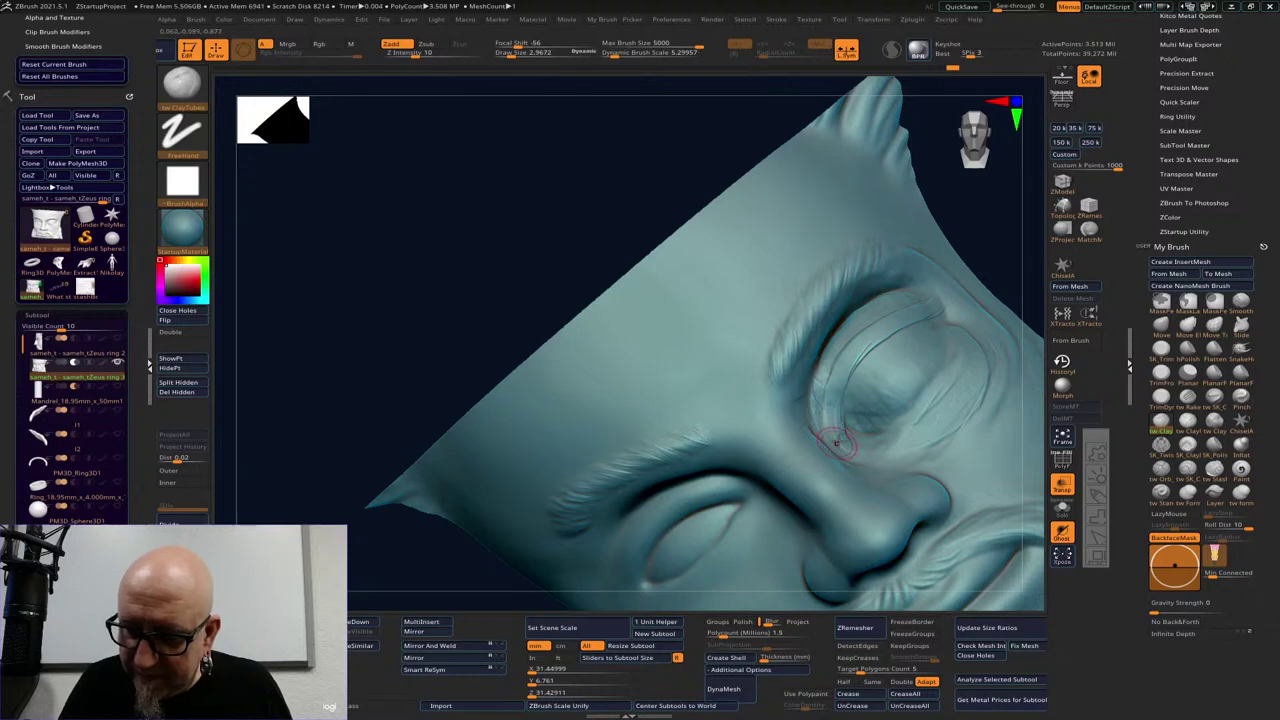
drag(834, 437, 850, 376)
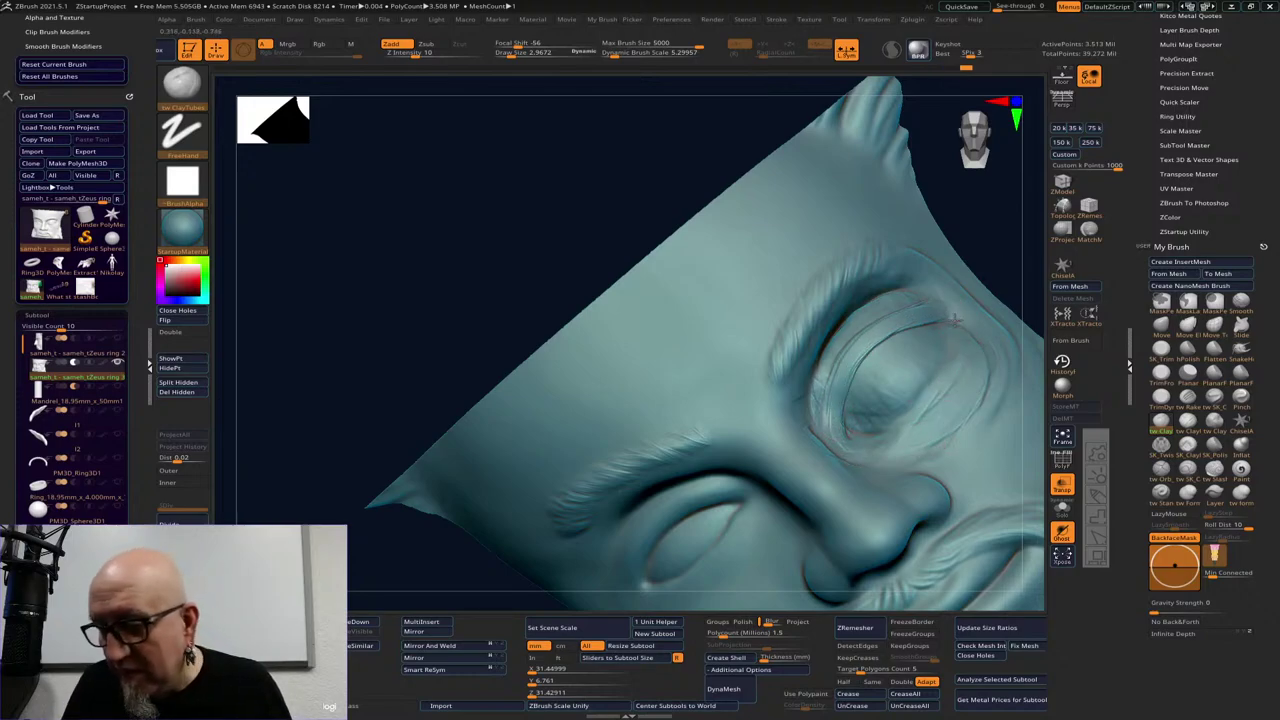
Define the outer corner and lower lid rim of the left eye with narrow clay strokes
mouse_move(956, 318)
mouse_down()
mouse_move(951, 372)
mouse_move(930, 407)
mouse_move(870, 439)
mouse_move(930, 421)
mouse_move(964, 356)
mouse_up()
drag(908, 443, 916, 432)
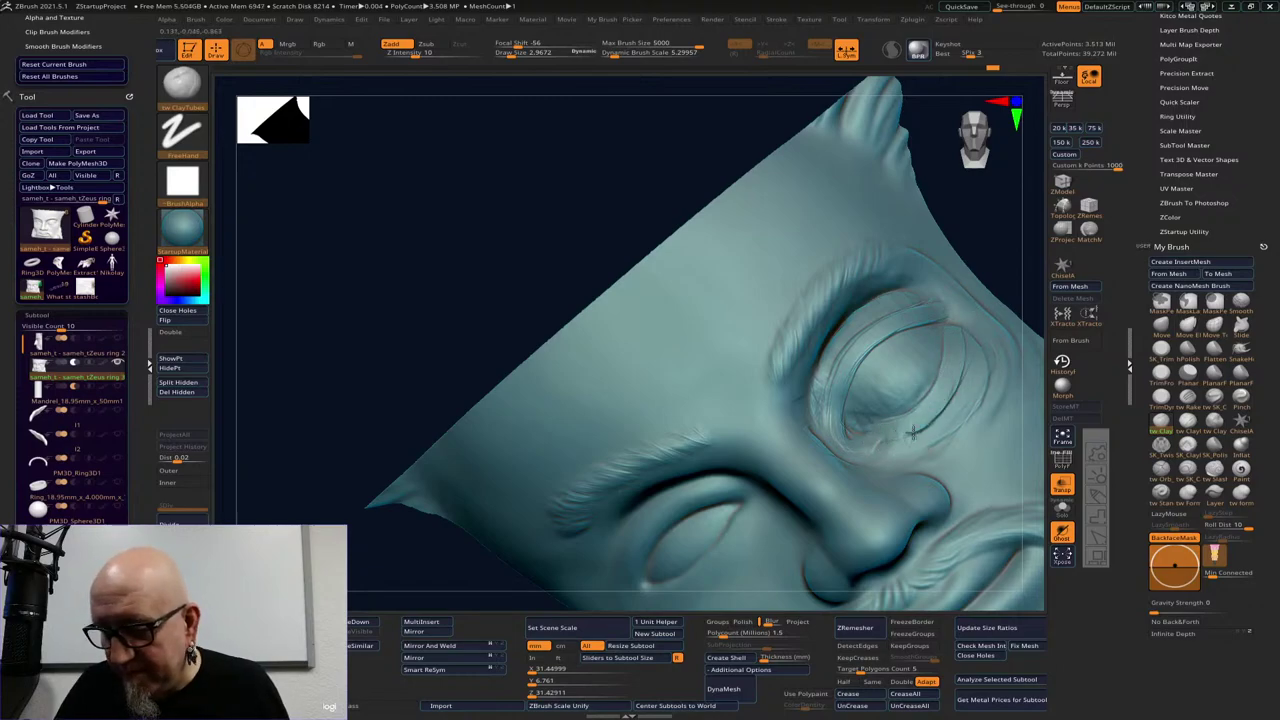
drag(997, 226, 1000, 290)
mouse_move(923, 421)
mouse_down()
mouse_move(983, 337)
mouse_move(957, 386)
mouse_move(961, 358)
mouse_up()
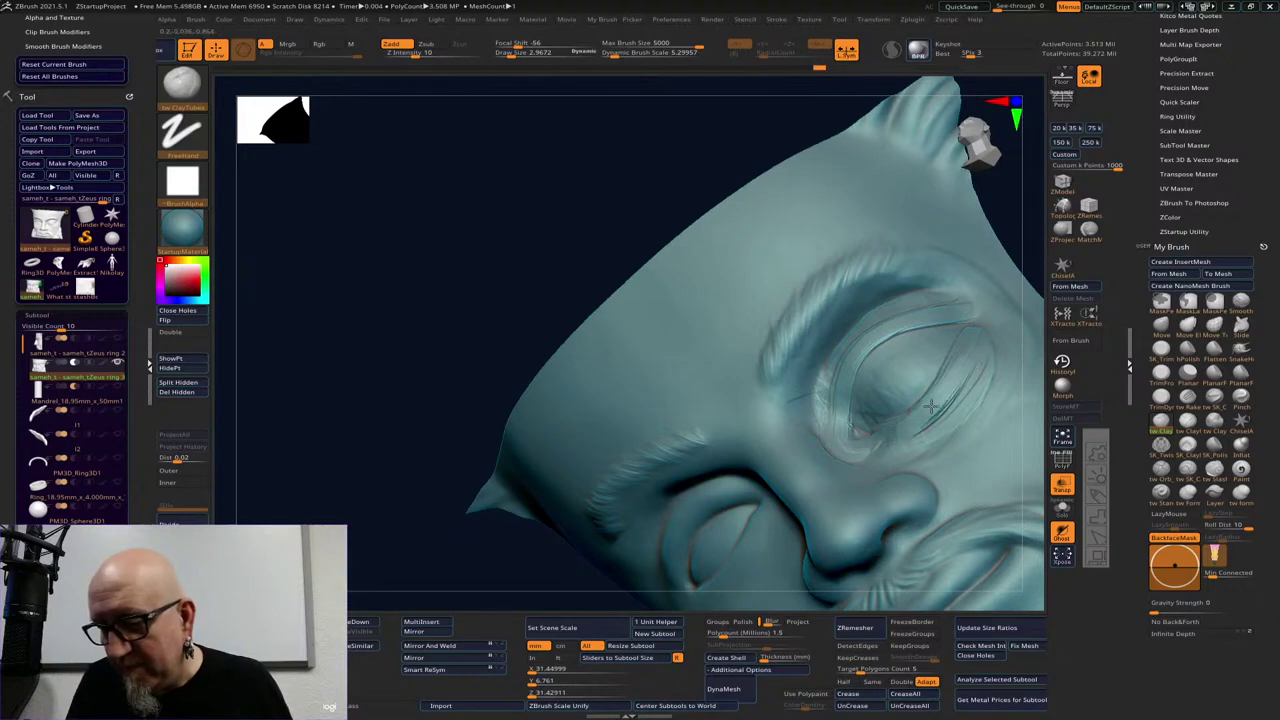
Sculpt the left eye's iris and surrounding lid folds with fine clay strokes, and undo the stray strokes below the lower lid
mouse_move(1004, 222)
right_down()
mouse_move(996, 190)
mouse_move(990, 205)
mouse_move(426, 471)
mouse_move(509, 571)
mouse_move(574, 583)
mouse_move(888, 480)
mouse_move(860, 460)
right_up()
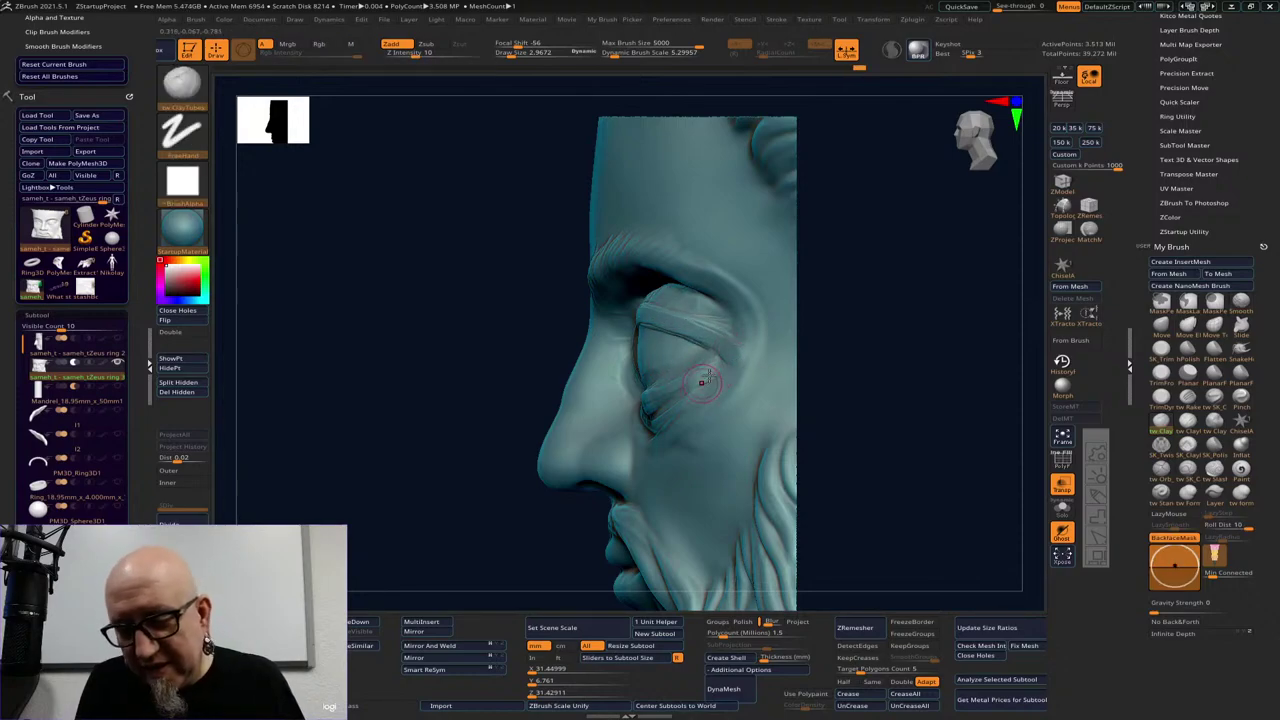
drag(815, 358, 894, 354)
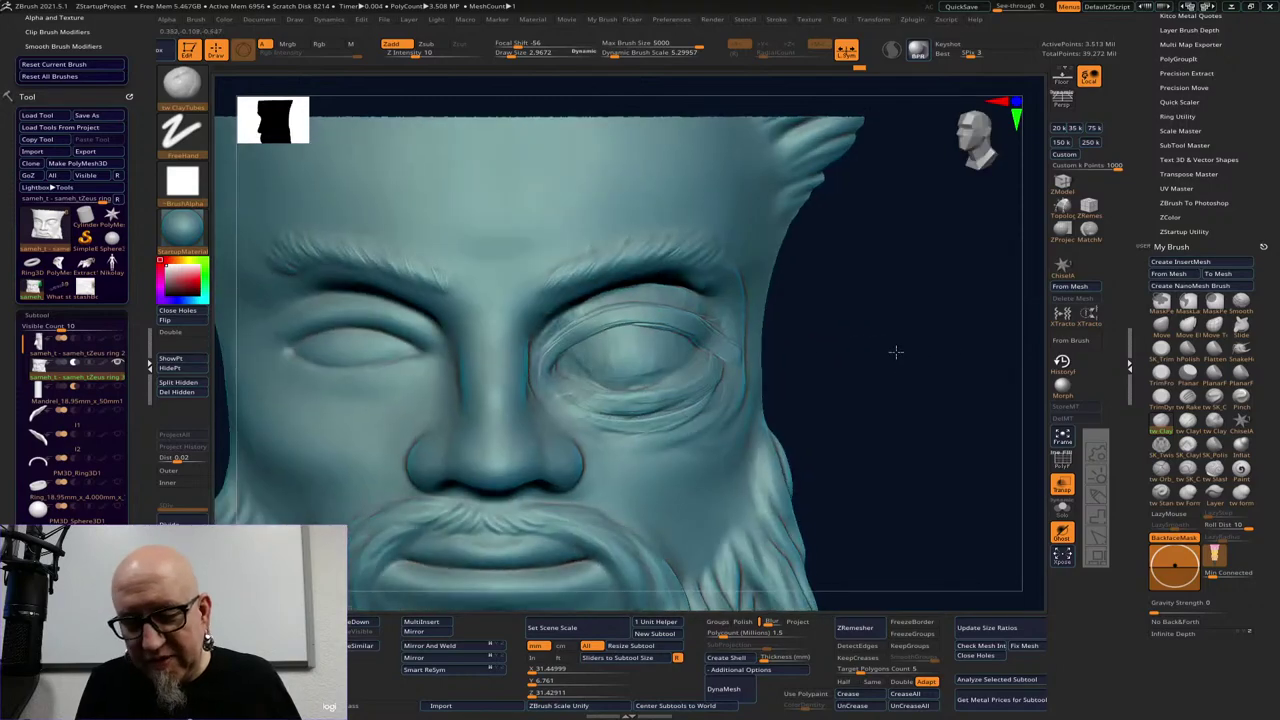
alt+right_drag(694, 374, 834, 359)
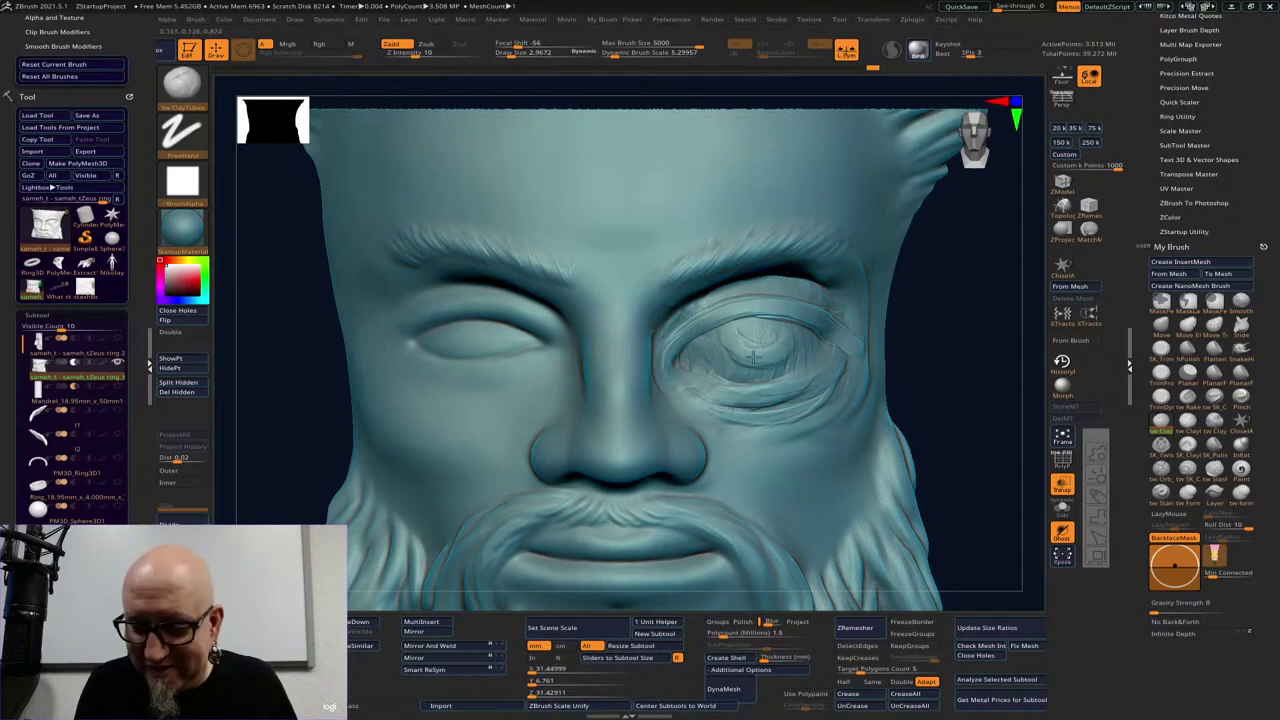
key(shift)
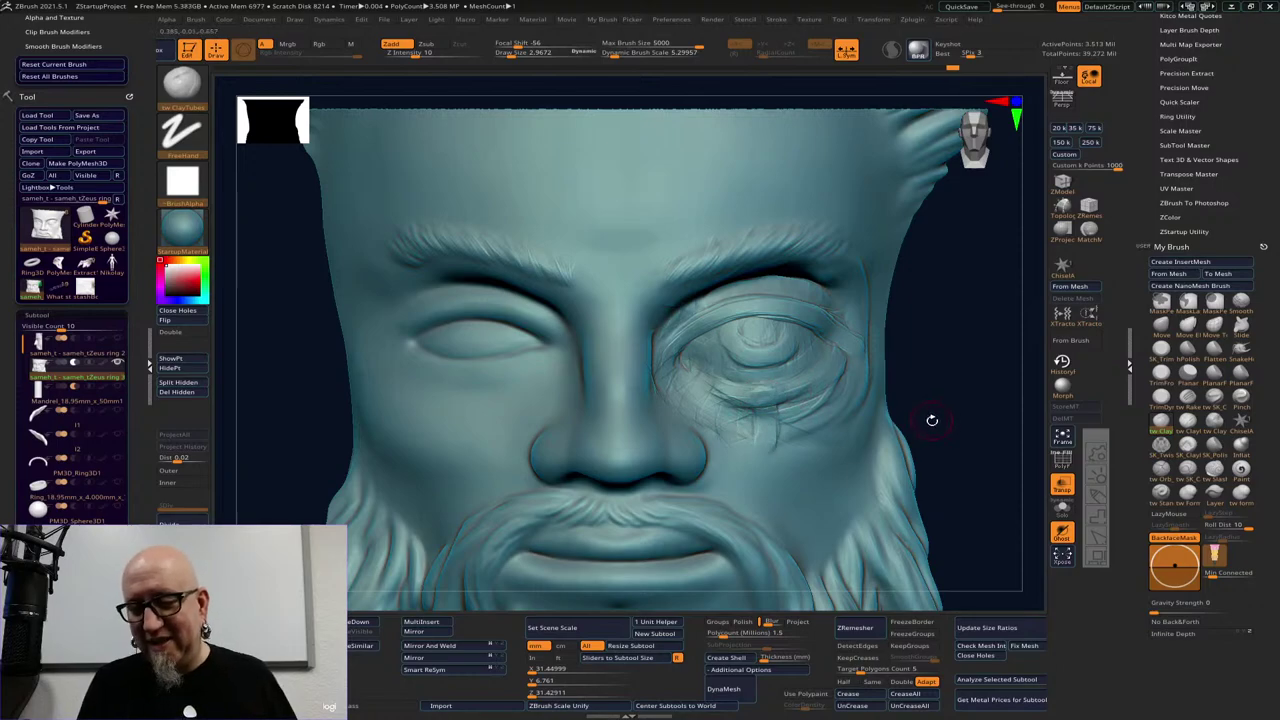
key(ctrl+z)
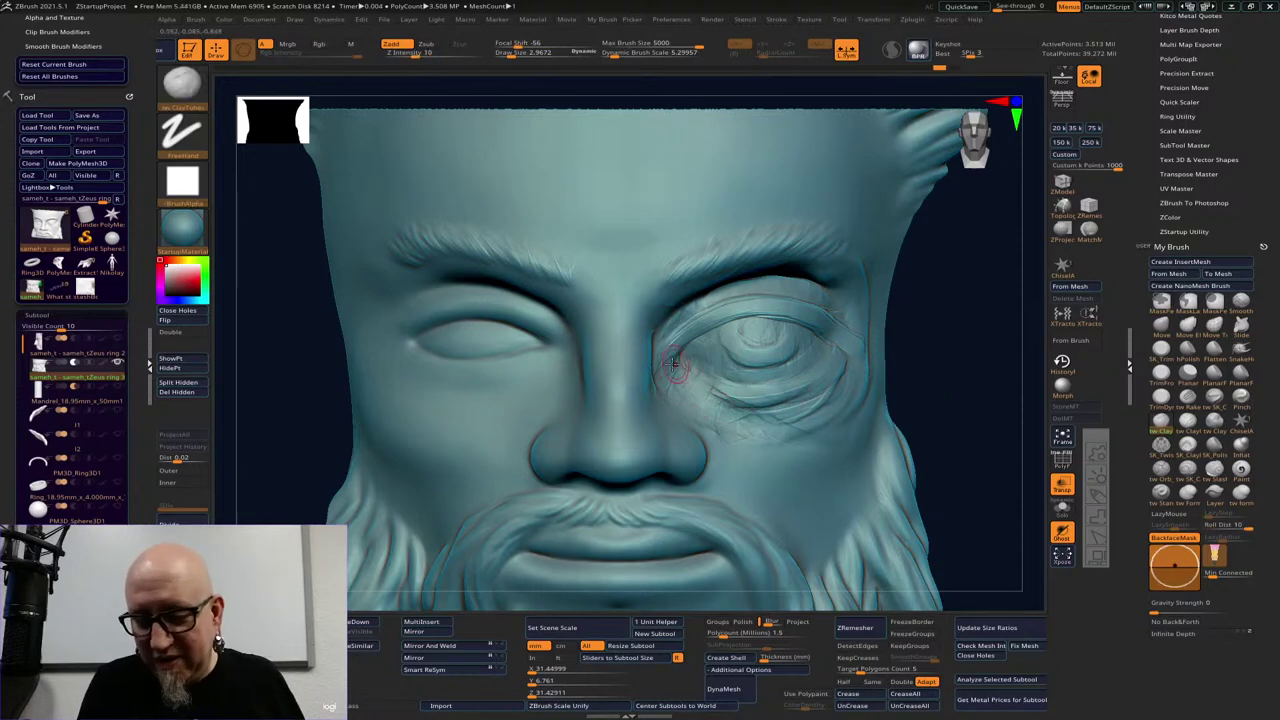
Set the draw size to about 4.4 and smooth the upper lid and outer corner of the left eye
shift+drag(973, 333, 913, 341)
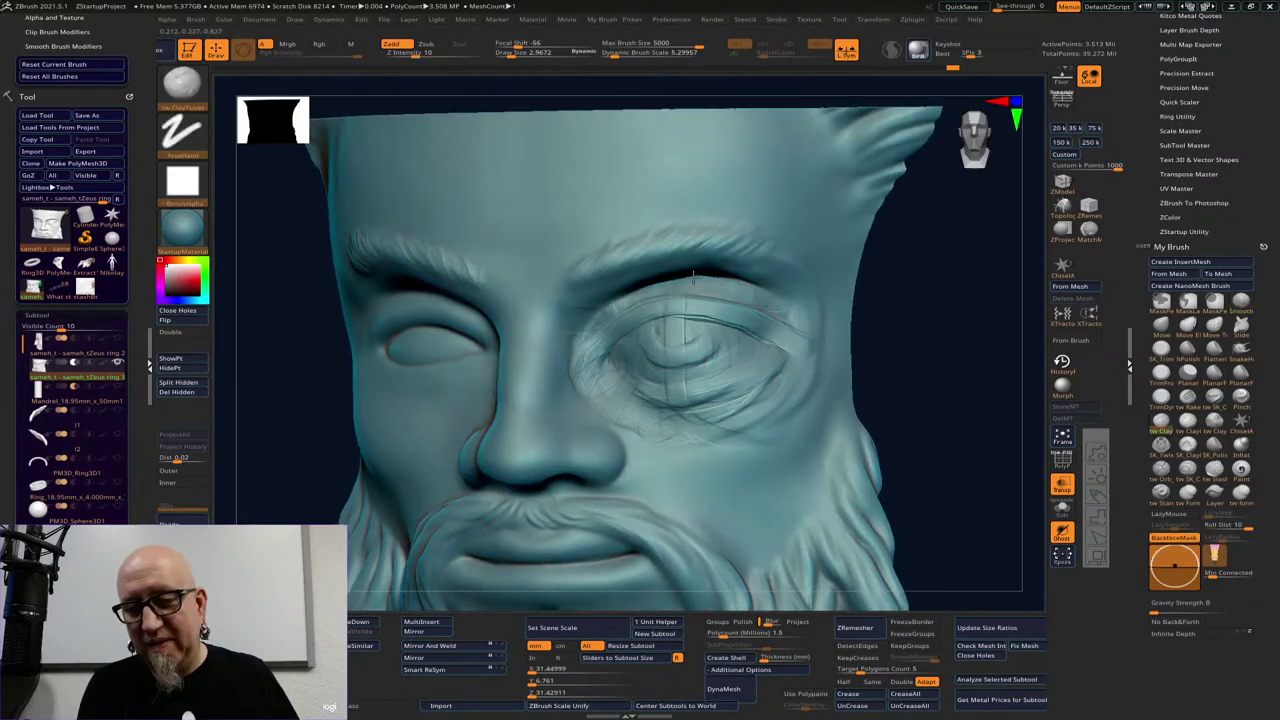
key(space)
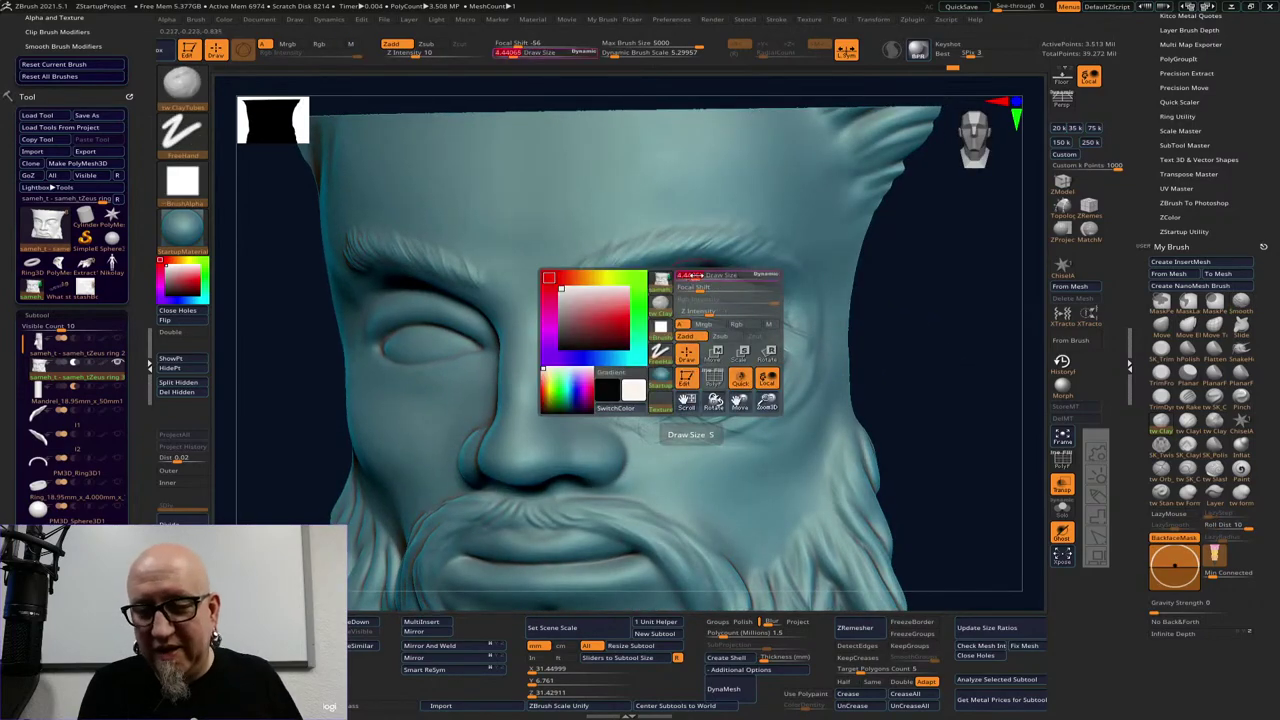
key(shift)
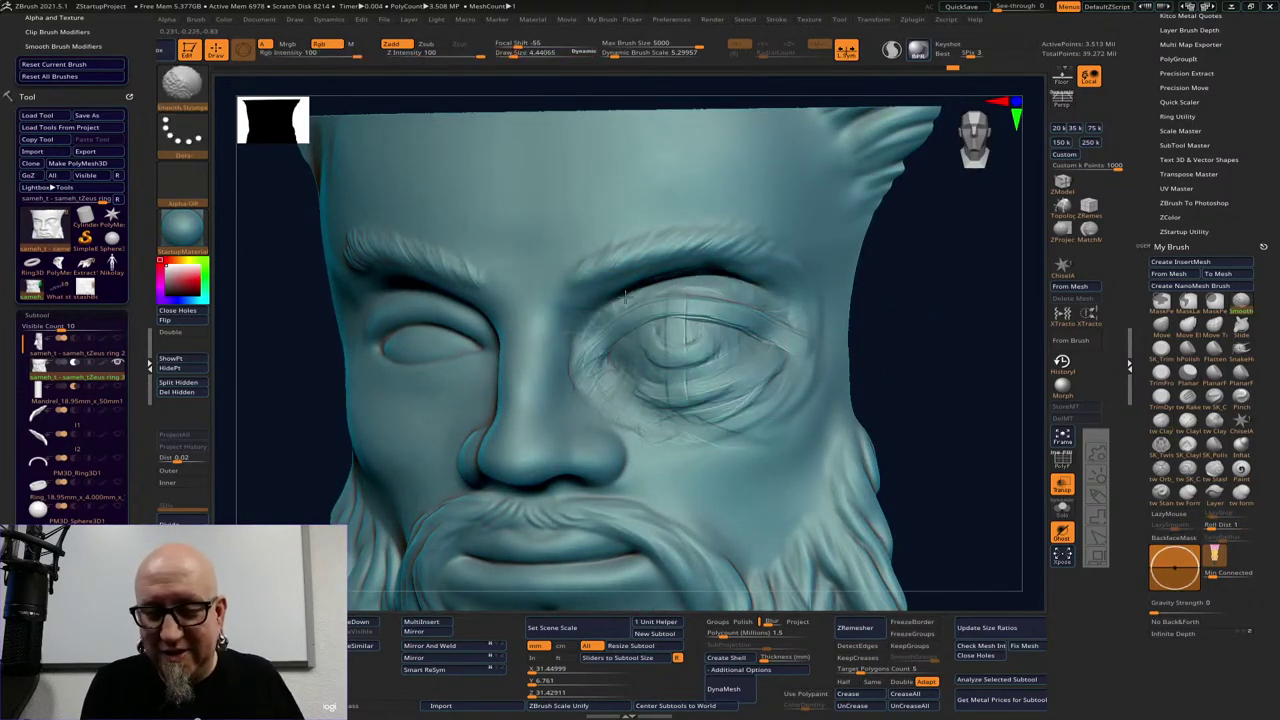
mouse_move(785, 295)
shift+mouse_down()
mouse_move(687, 310)
mouse_move(740, 401)
mouse_move(776, 374)
shift+mouse_up()
Increase the draw size to about 8.6 and add broad clay strokes over the lower lid and eyeball of the left eye
right_drag(840, 342, 830, 342)
key(space)
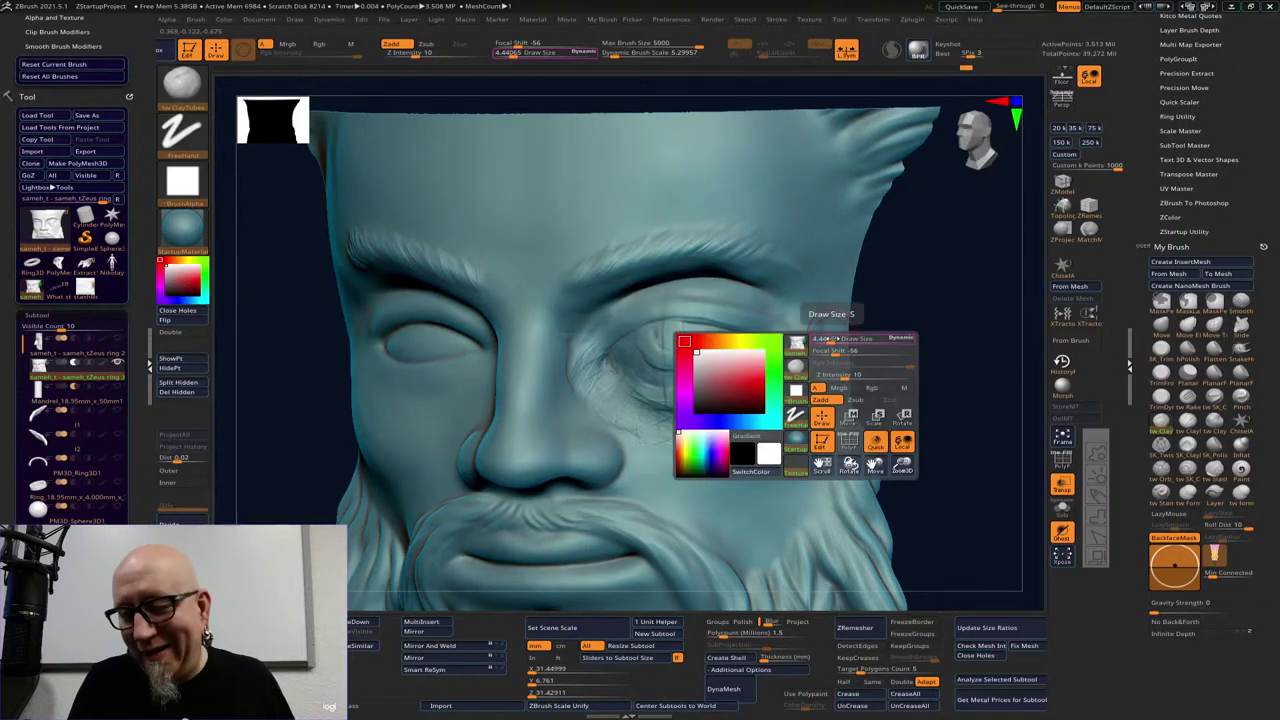
drag(908, 326, 880, 340)
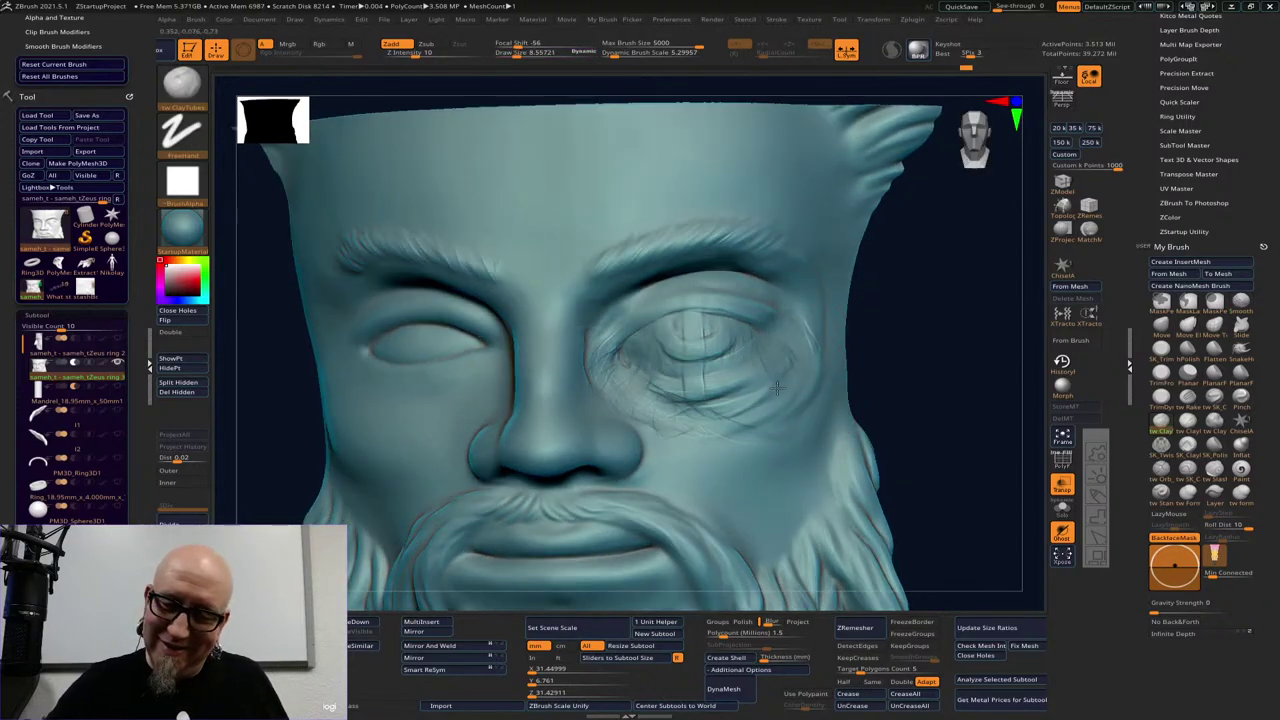
mouse_move(762, 368)
mouse_down()
mouse_move(722, 394)
mouse_move(672, 386)
mouse_up()
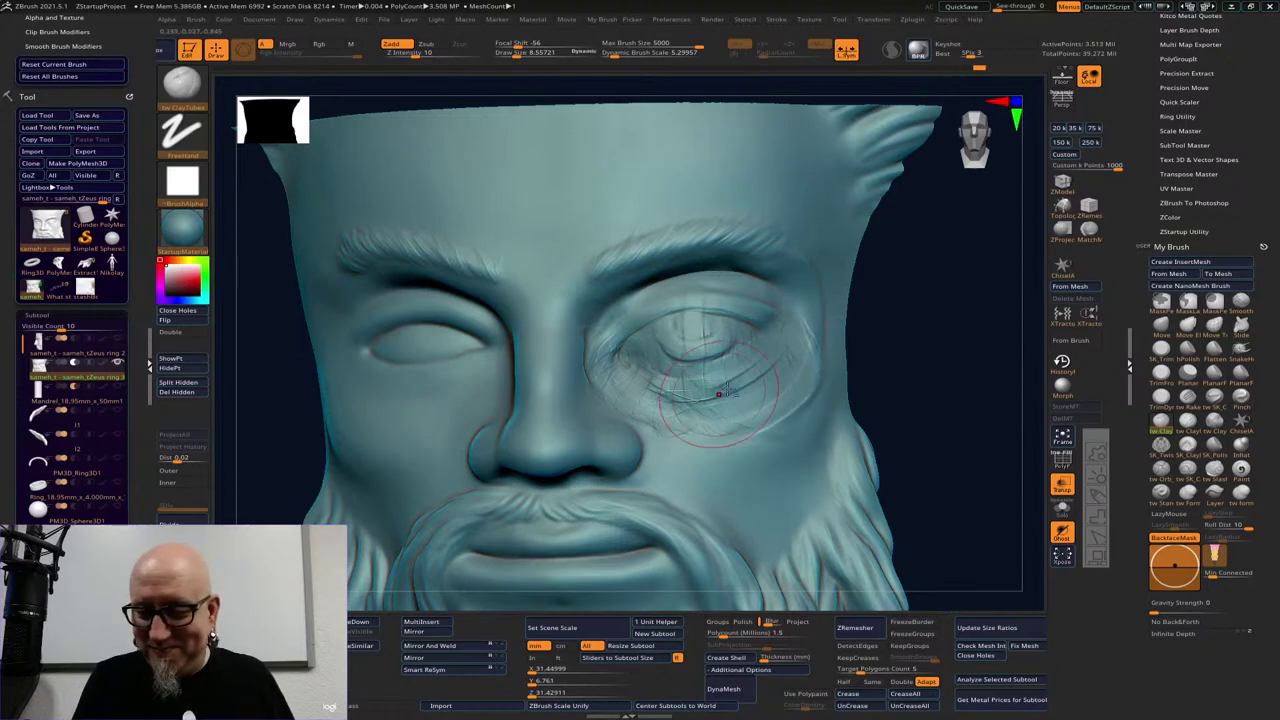
drag(908, 311, 890, 340)
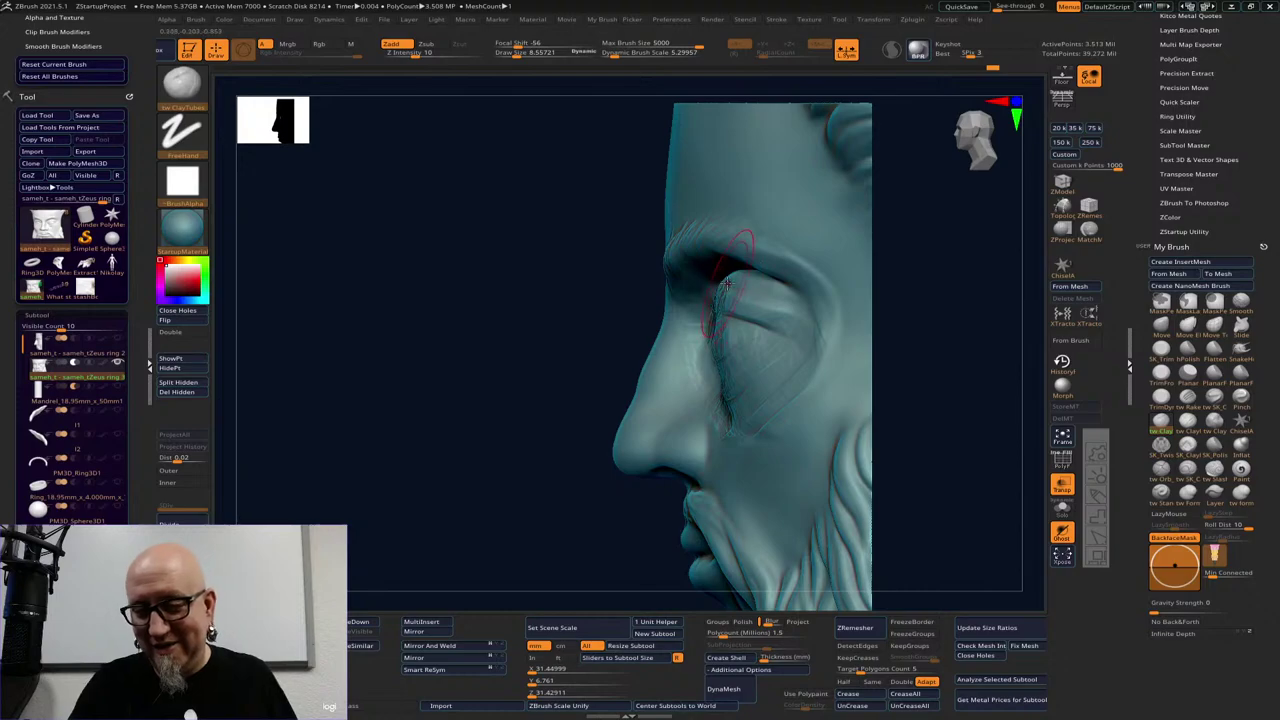
Cover the left eye socket with broad, mostly vertical clay strokes to build one rounded mass over the lids and iris
drag(937, 266, 876, 297)
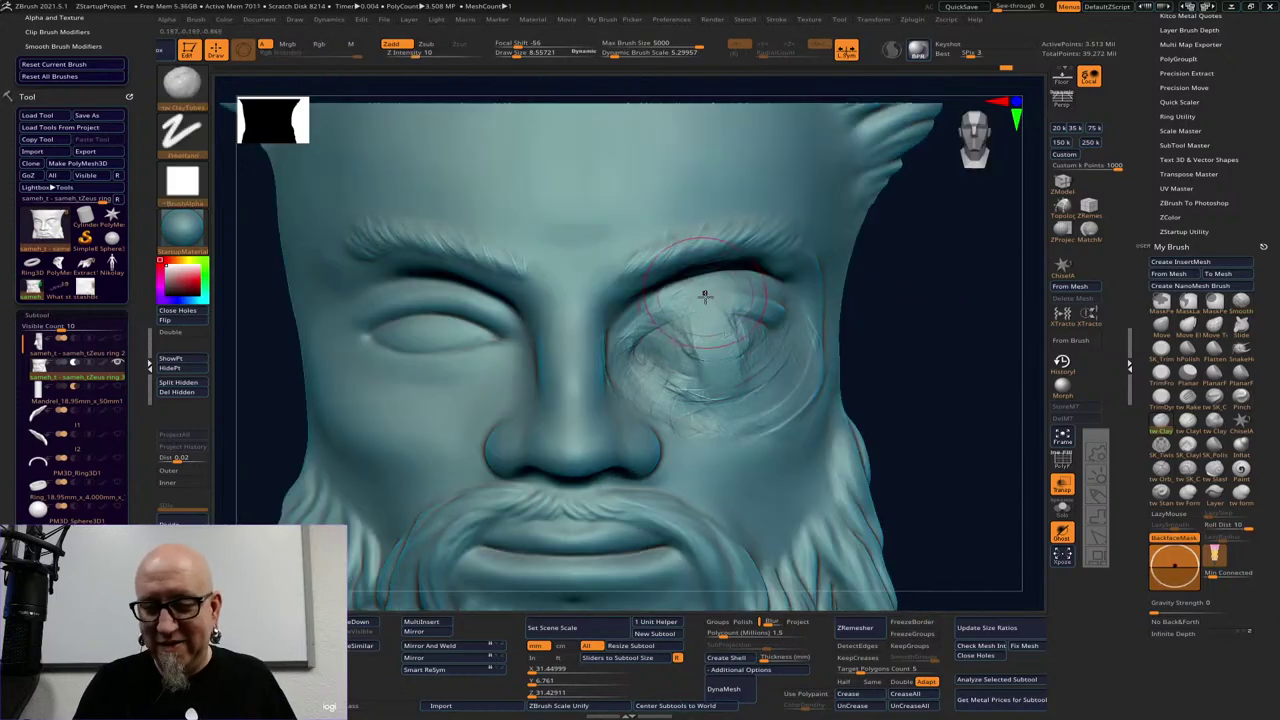
mouse_move(708, 298)
mouse_down()
mouse_move(714, 385)
mouse_move(697, 362)
mouse_move(741, 455)
mouse_move(716, 408)
mouse_move(711, 350)
mouse_move(718, 394)
mouse_move(729, 376)
mouse_up()
mouse_move(736, 326)
mouse_down()
mouse_move(746, 392)
mouse_move(778, 362)
mouse_move(786, 404)
mouse_up()
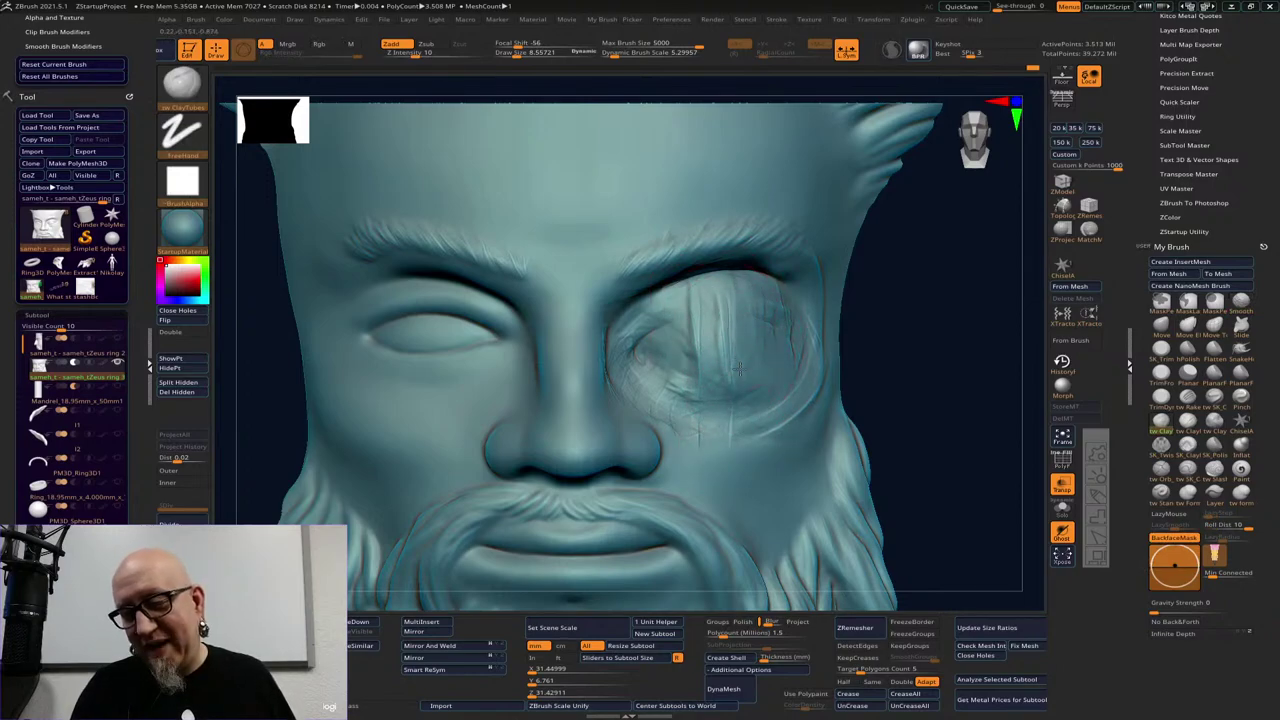
drag(746, 304, 752, 356)
drag(804, 320, 812, 372)
mouse_move(672, 322)
mouse_down()
mouse_move(664, 388)
mouse_move(621, 362)
mouse_up()
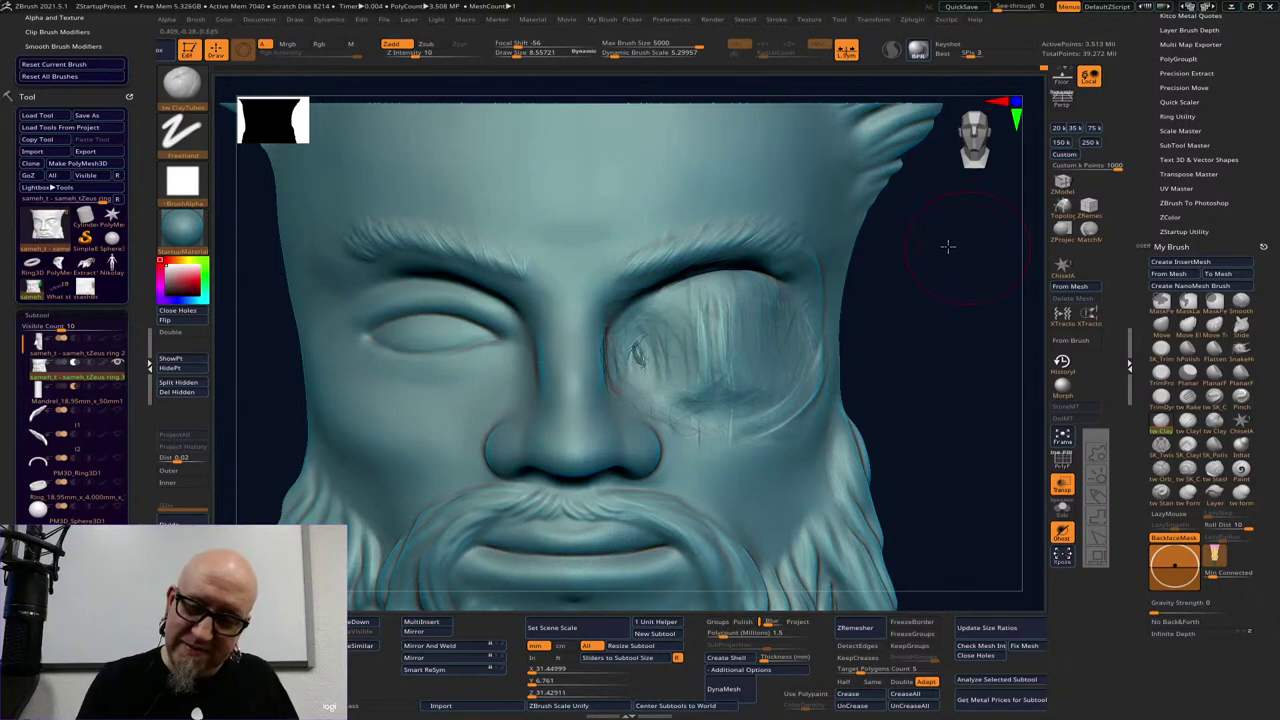
Add clay strokes to the inner corner of the left eye, then smooth and blend the eyeball mass
drag(949, 246, 880, 250)
drag(630, 308, 630, 368)
drag(600, 342, 619, 407)
key(shift)
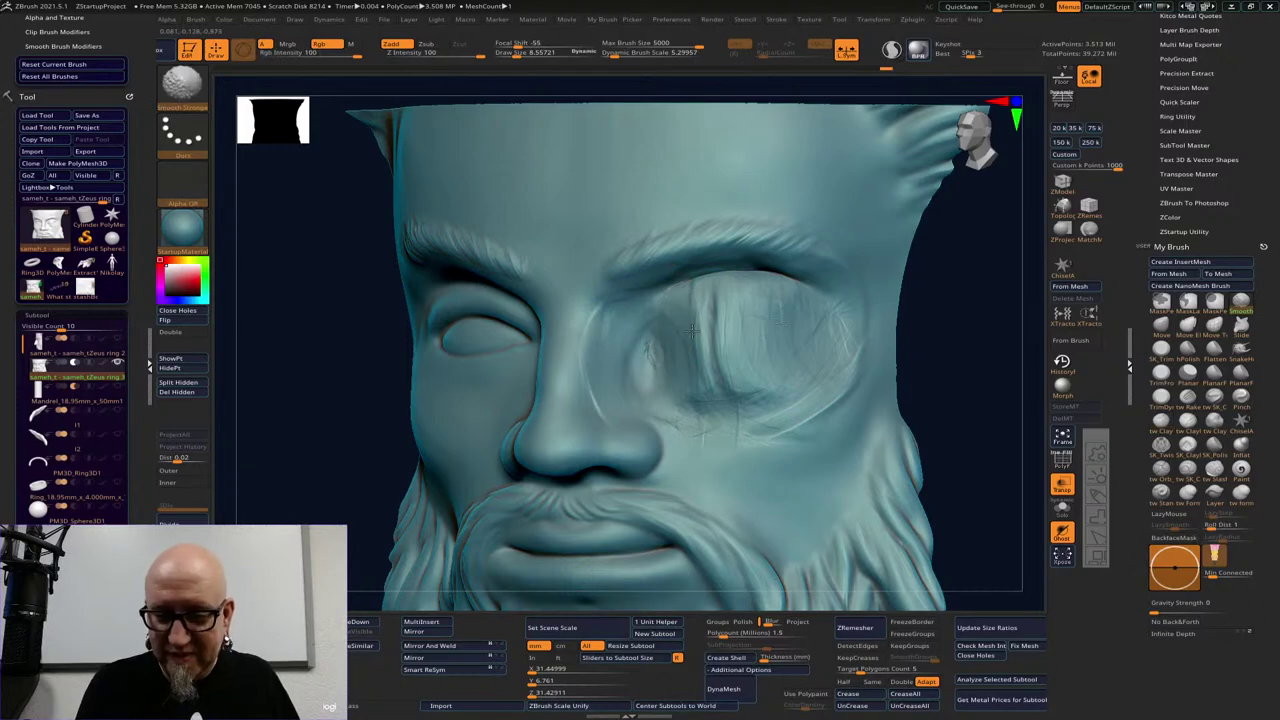
drag(933, 348, 1005, 366)
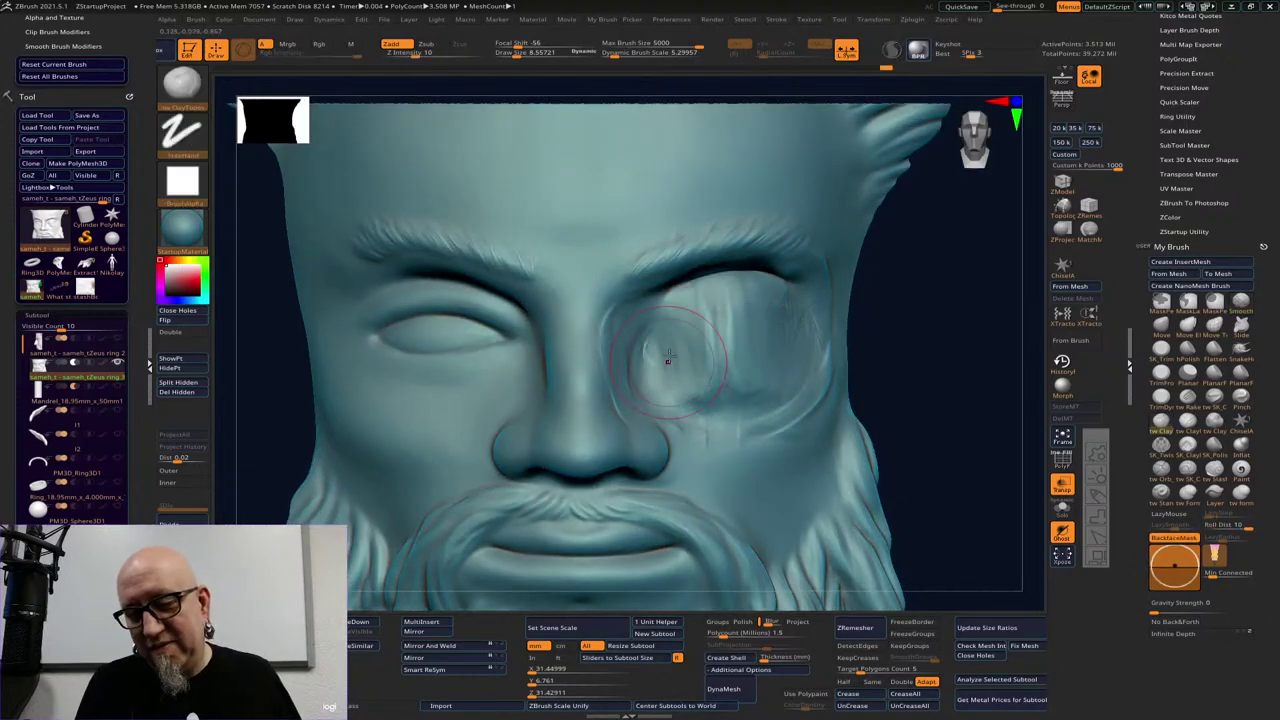
mouse_move(669, 363)
mouse_down()
mouse_move(659, 338)
mouse_move(697, 366)
mouse_move(712, 335)
mouse_move(697, 294)
mouse_move(748, 374)
mouse_up()
mouse_move(686, 312)
mouse_down()
mouse_move(700, 377)
mouse_move(649, 351)
mouse_move(726, 289)
mouse_move(702, 296)
mouse_move(762, 290)
mouse_move(728, 382)
mouse_up()
Annotate the right eye's side profile in red, and sketch a separate brow, eyelid, eyeball and cheek profile beside the head
drag(900, 350, 1001, 340)
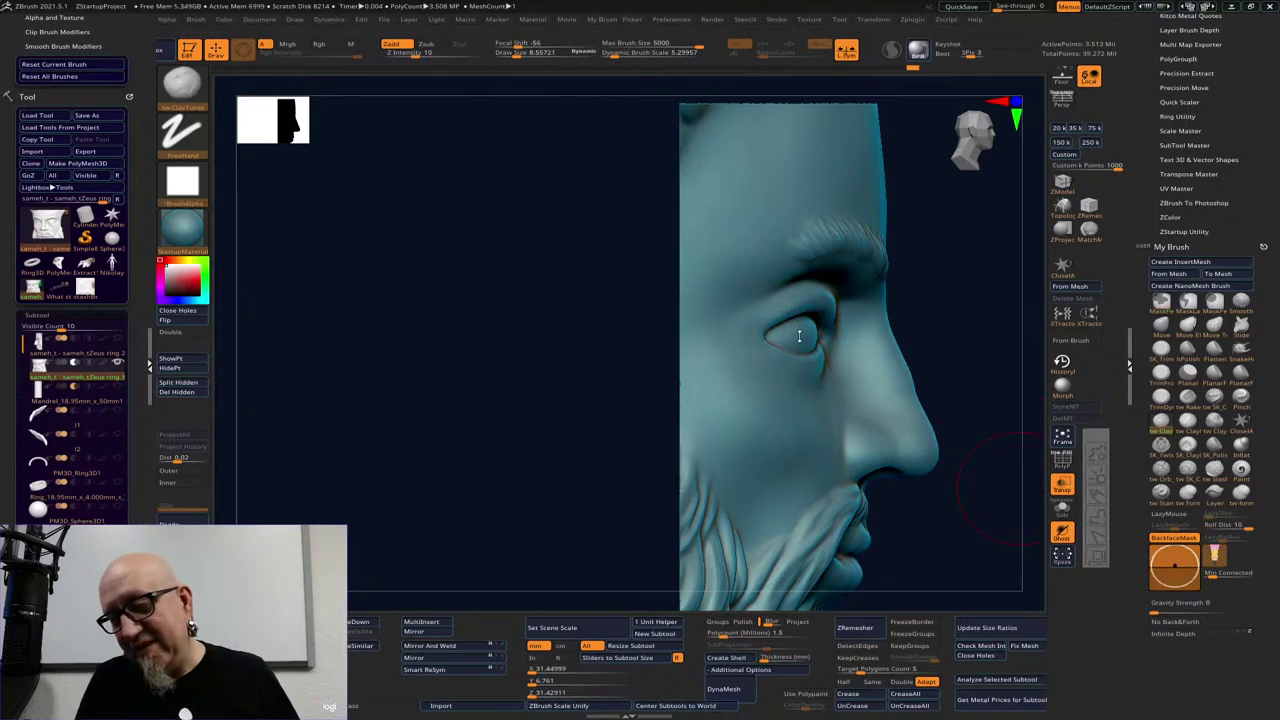
key(p)
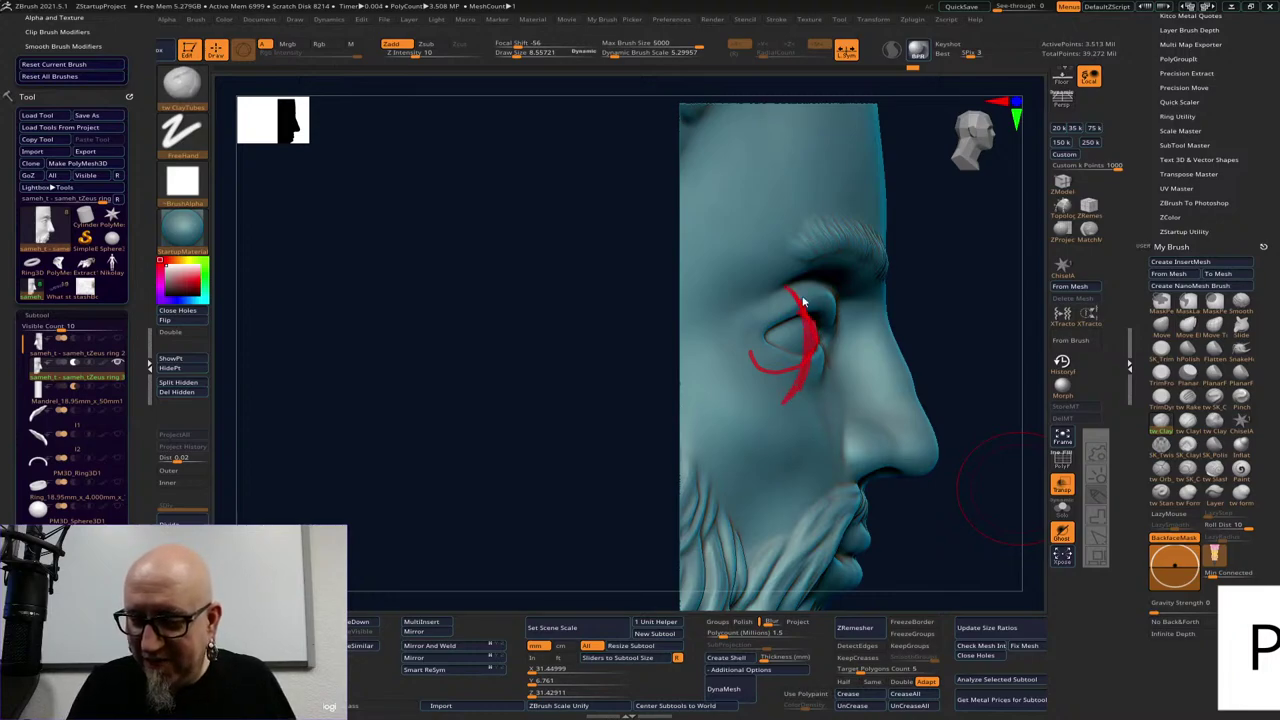
drag(803, 301, 752, 381)
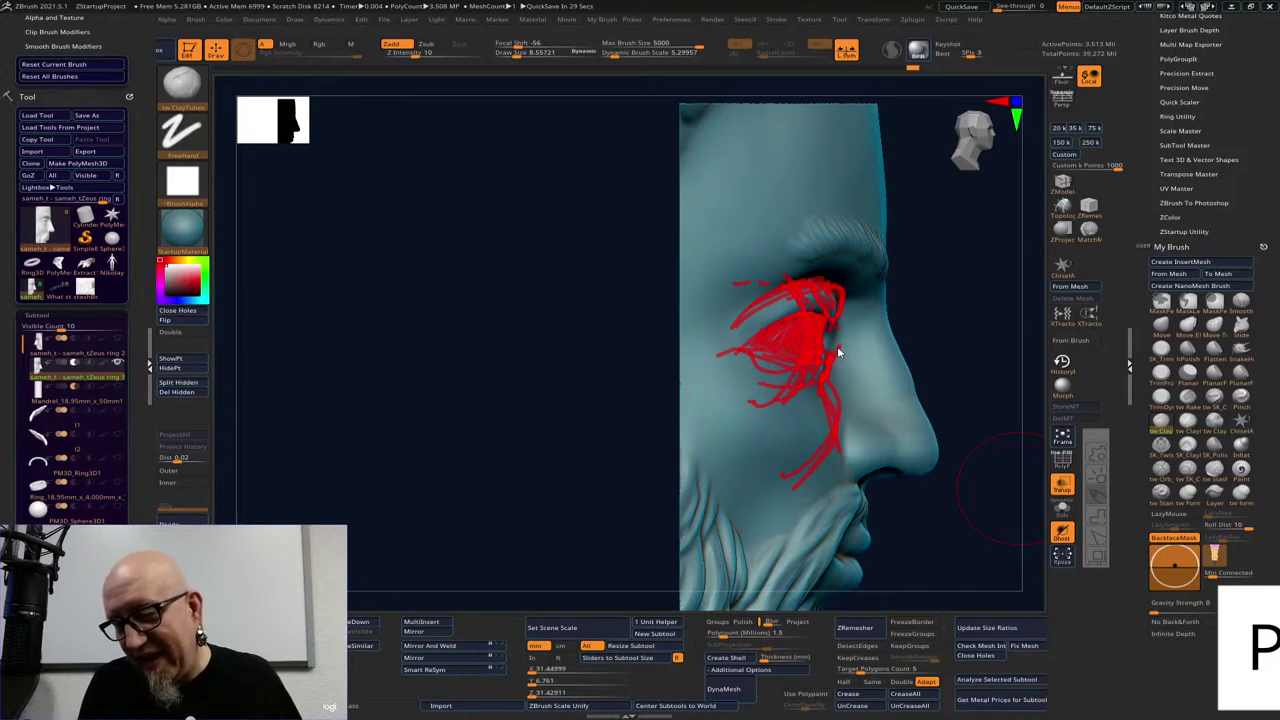
drag(818, 295, 922, 402)
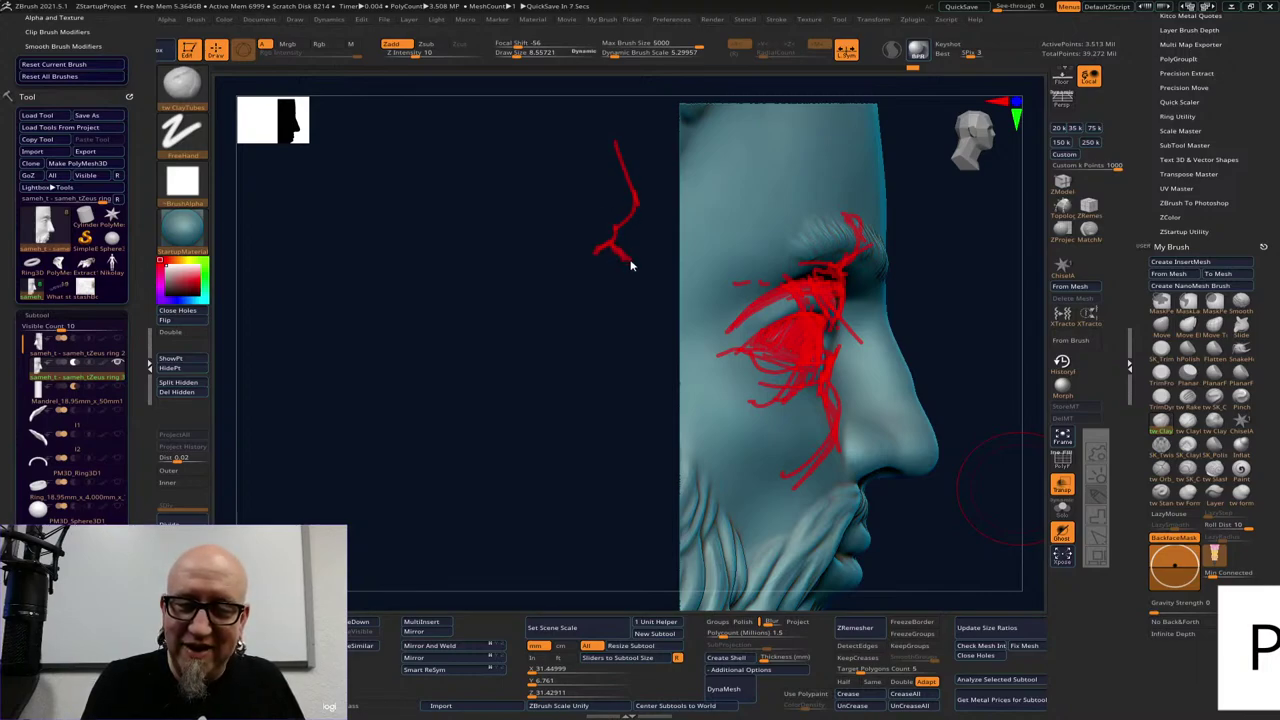
drag(632, 270, 576, 288)
mouse_move(626, 278)
mouse_down()
mouse_move(549, 342)
mouse_move(621, 384)
mouse_up()
mouse_move(620, 389)
mouse_down()
mouse_move(596, 412)
mouse_move(688, 494)
mouse_move(636, 564)
mouse_move(676, 522)
mouse_up()
drag(640, 436, 506, 635)
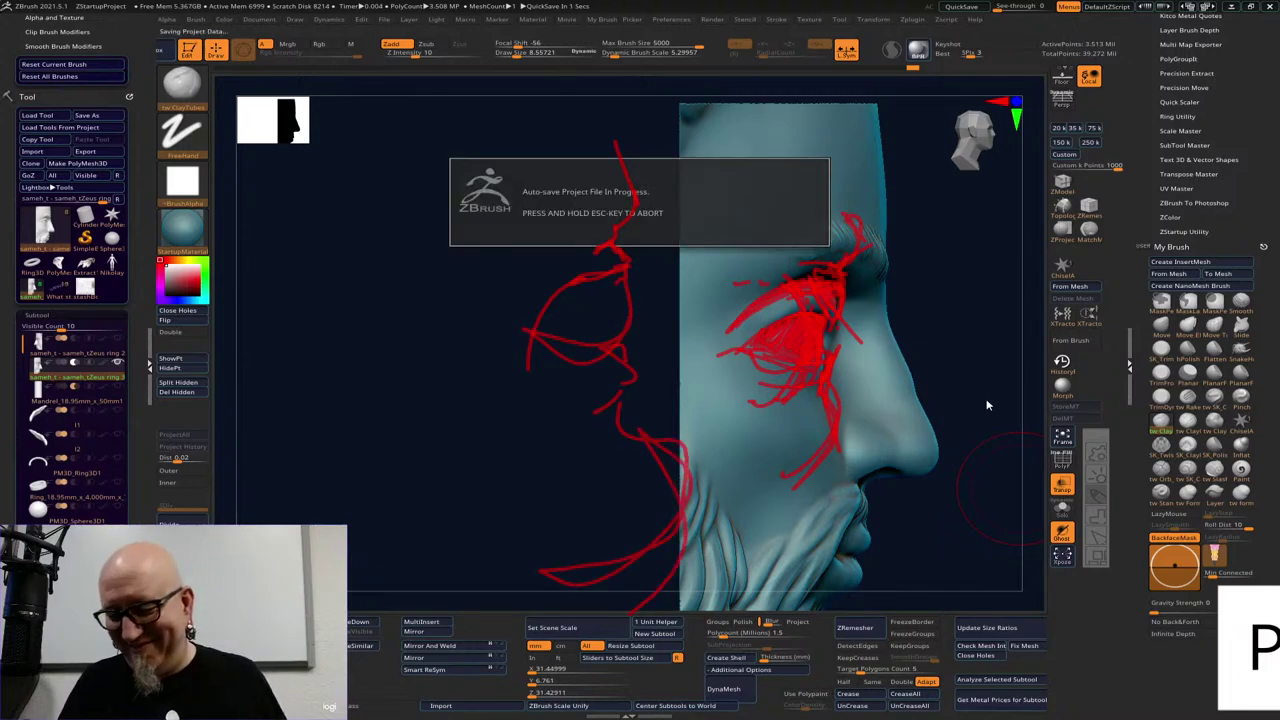
Leave the annotation and close the unresponsive ZBrush program
key(Escape)
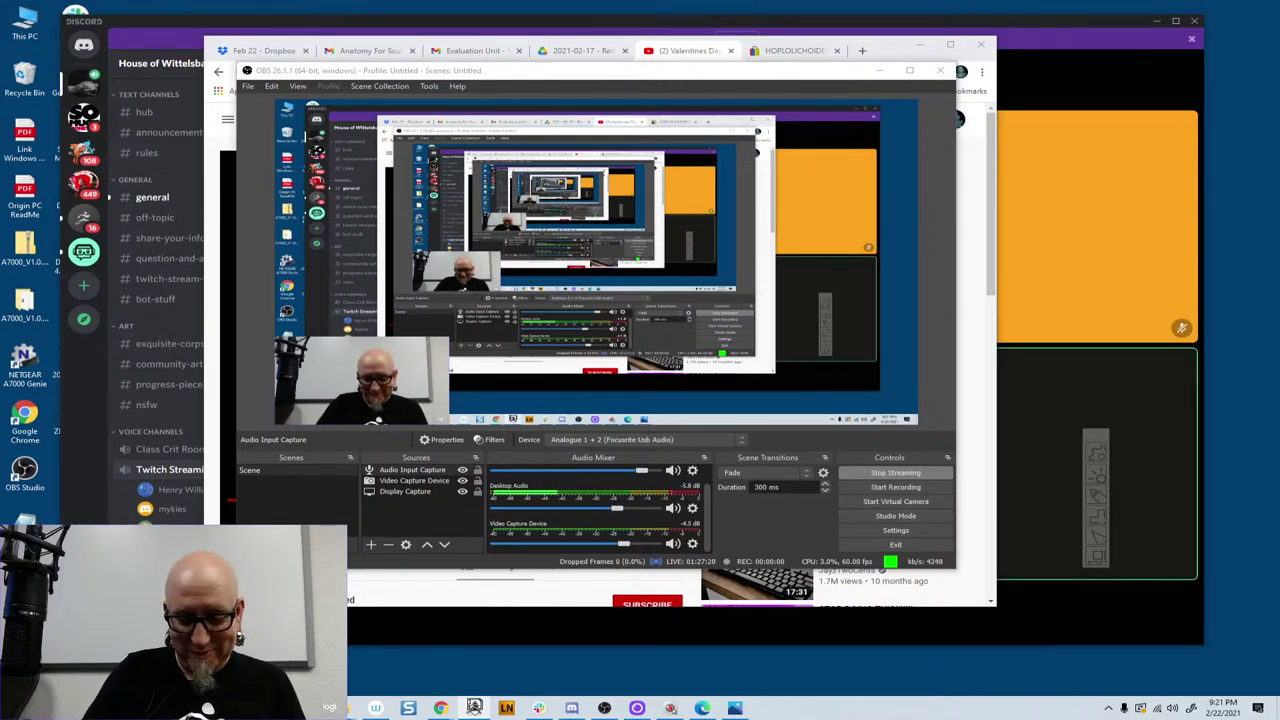
click(474, 706)
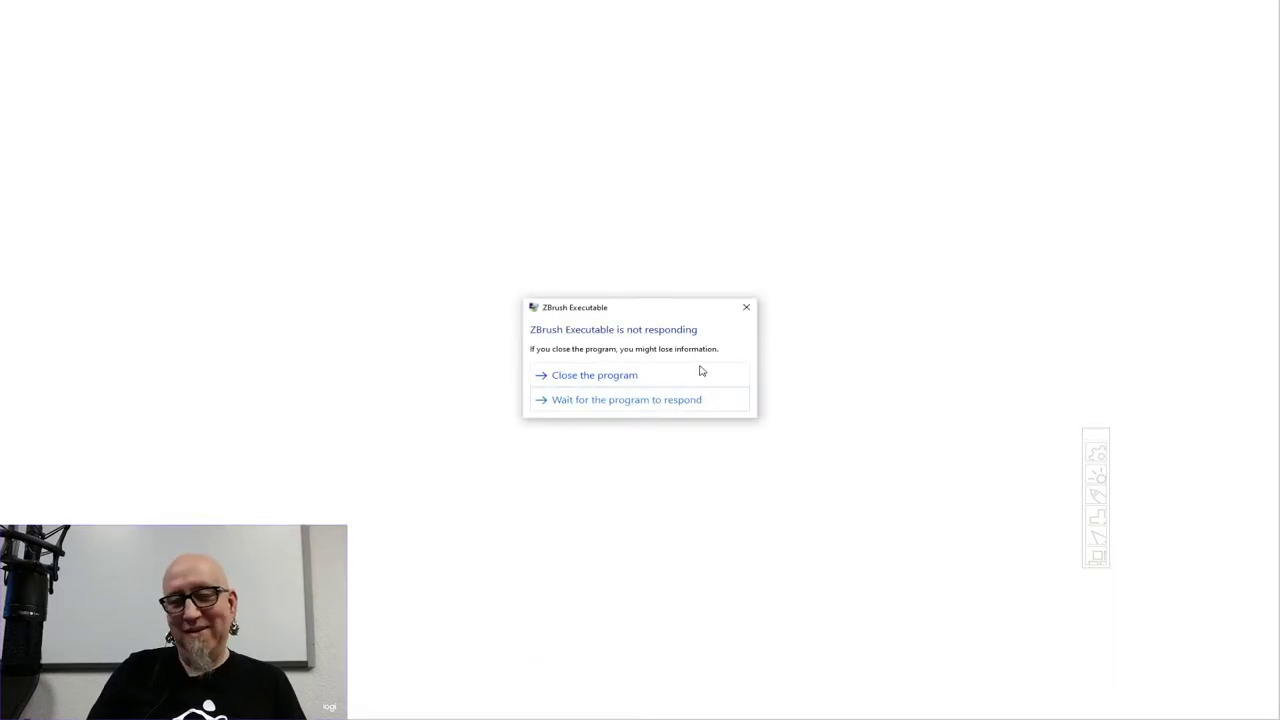
click(686, 381)
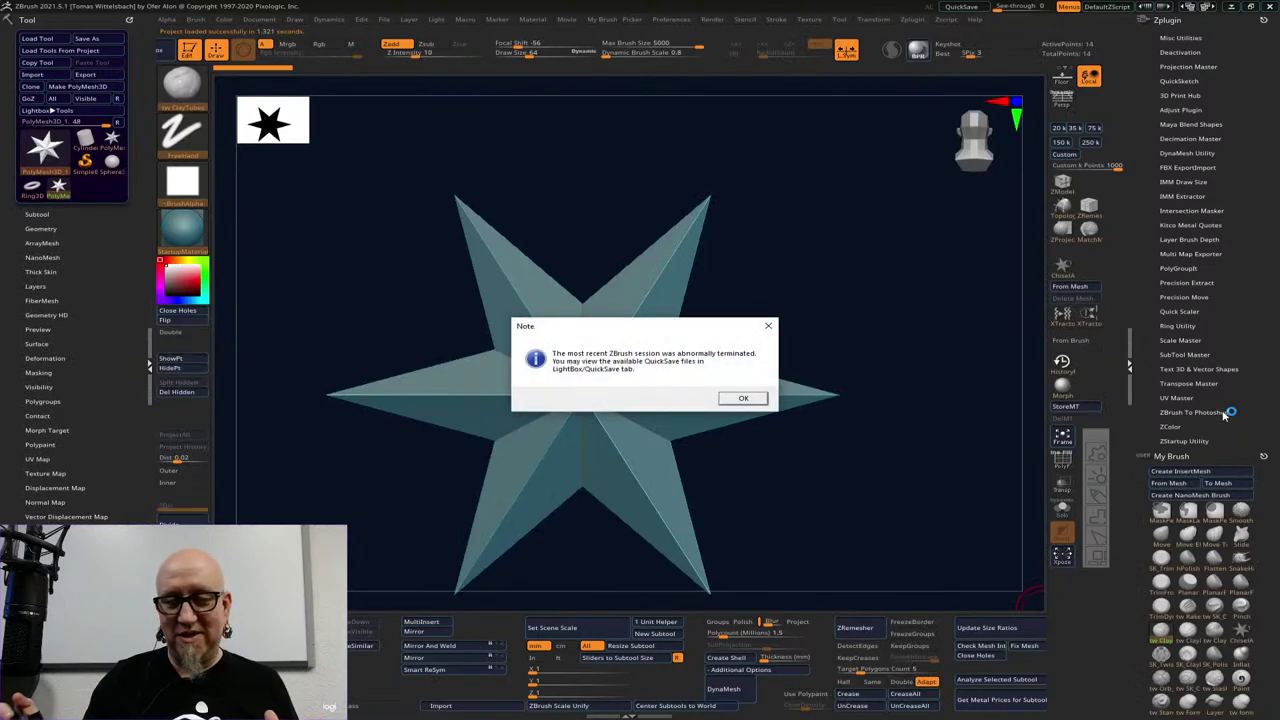
Dismiss the startup notices and open the QuickSave project QS_275.zpr without saving the current one
click(768, 326)
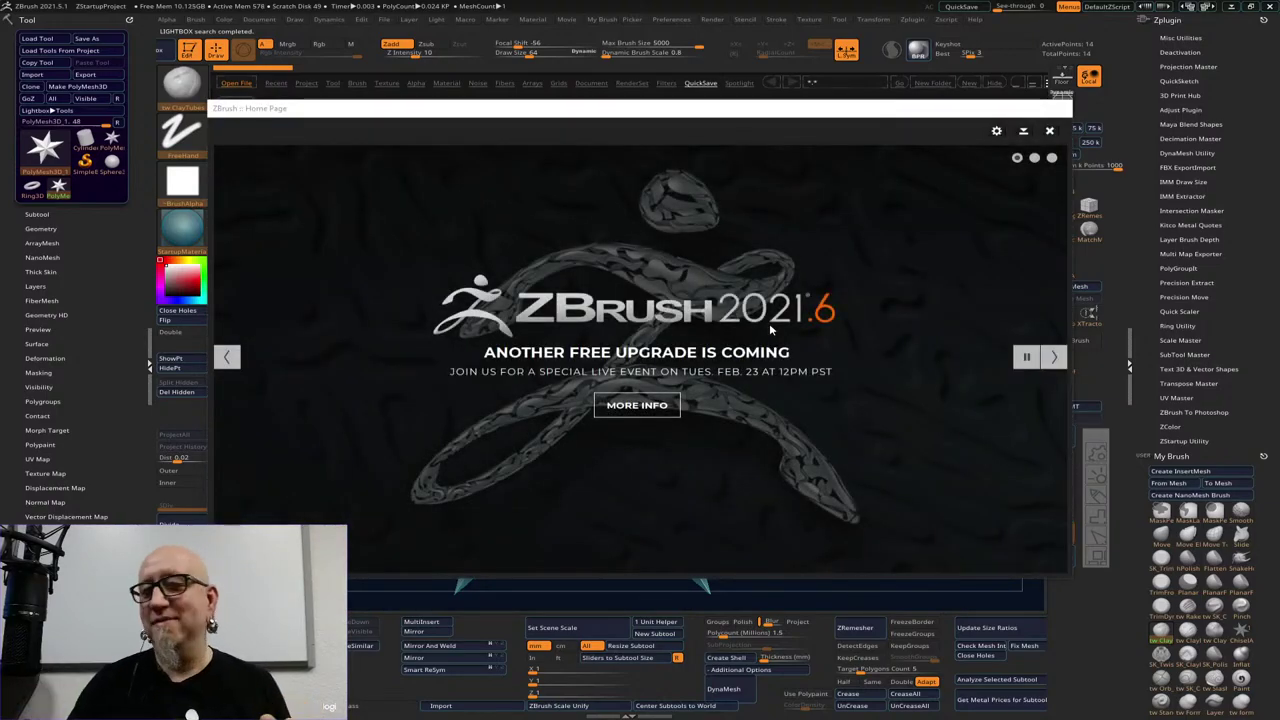
click(1050, 133)
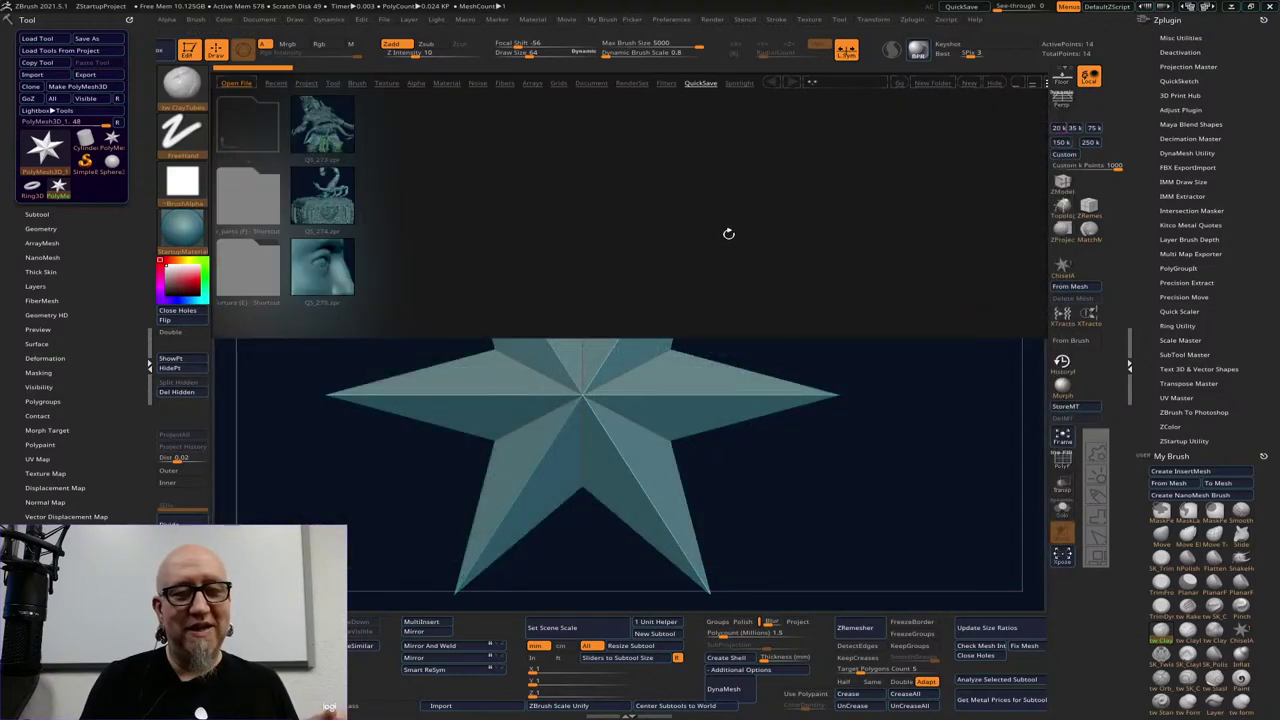
click(326, 266)
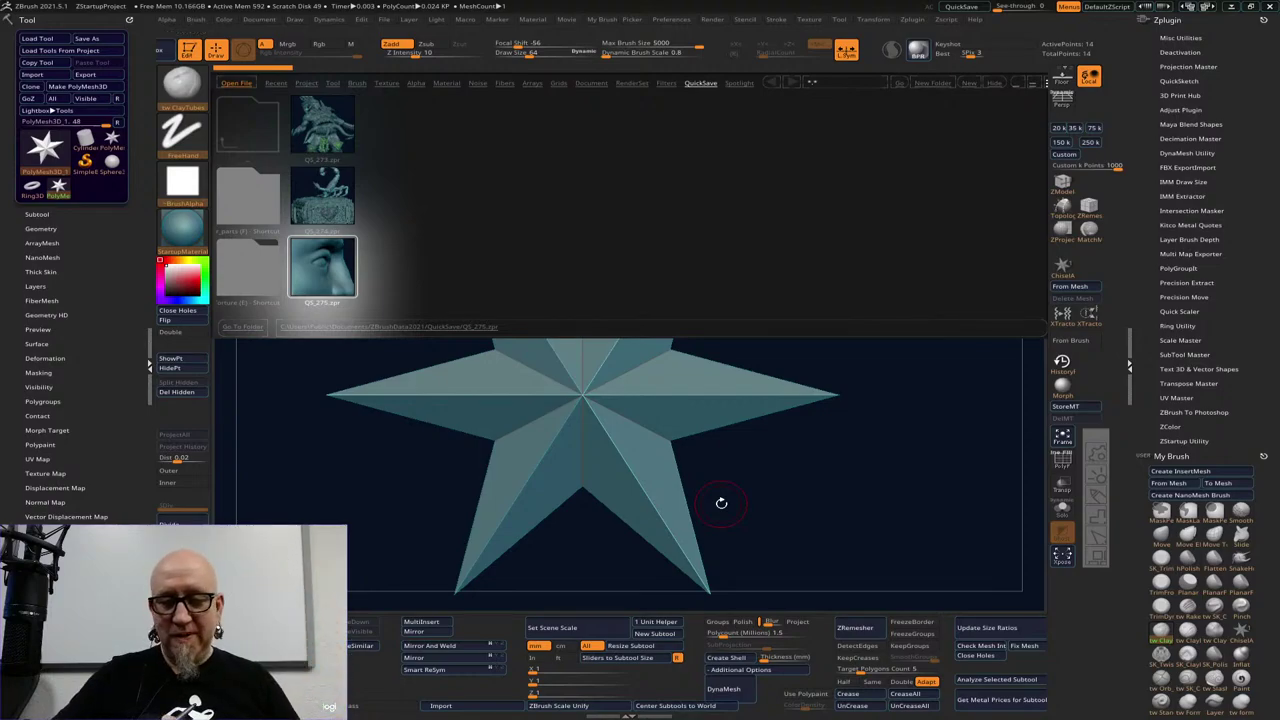
drag(721, 503, 857, 467)
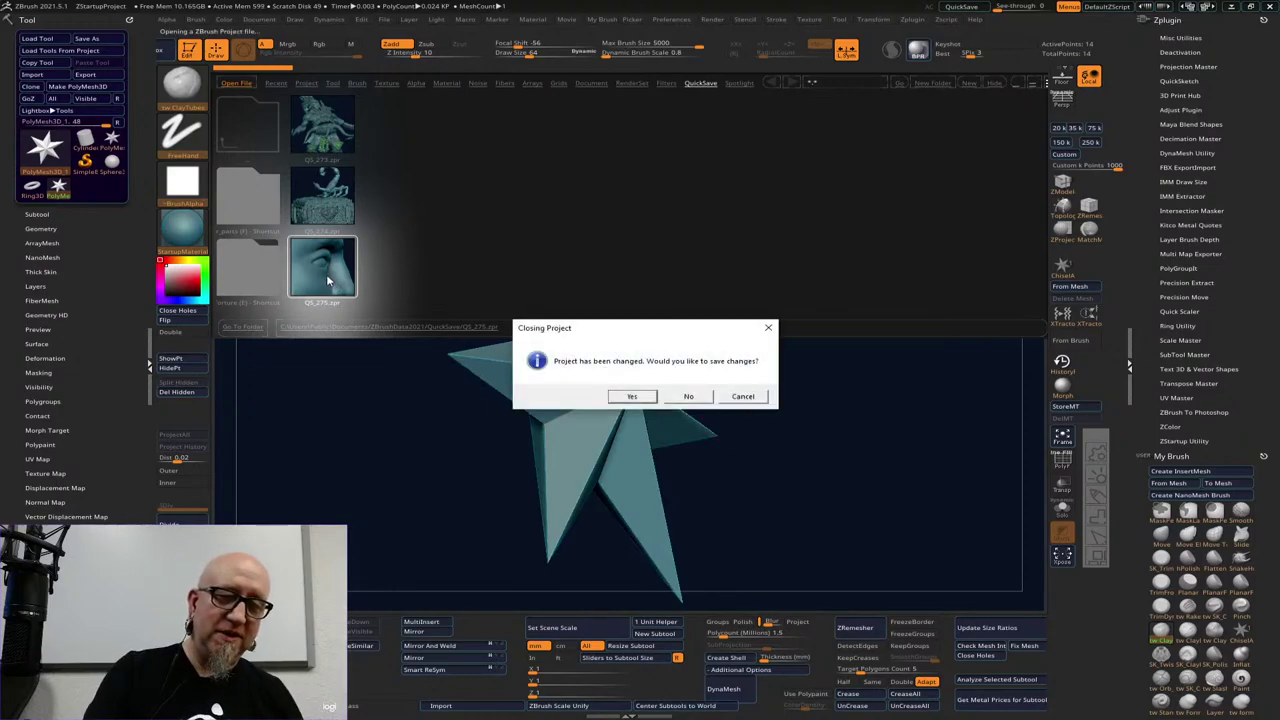
click(690, 397)
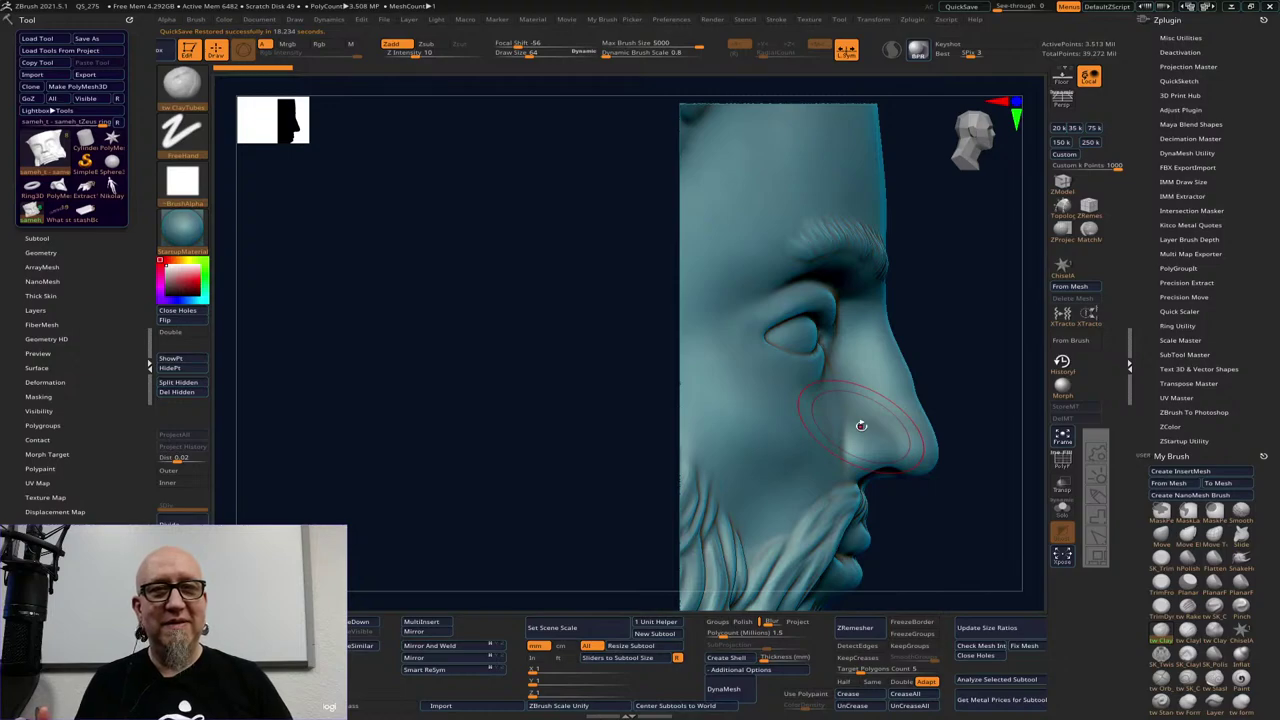
Smooth the left eyeball from the front, and choose Smooth Stronger as the smoothing brush
drag(975, 540, 863, 543)
alt+drag(290, 446, 869, 430)
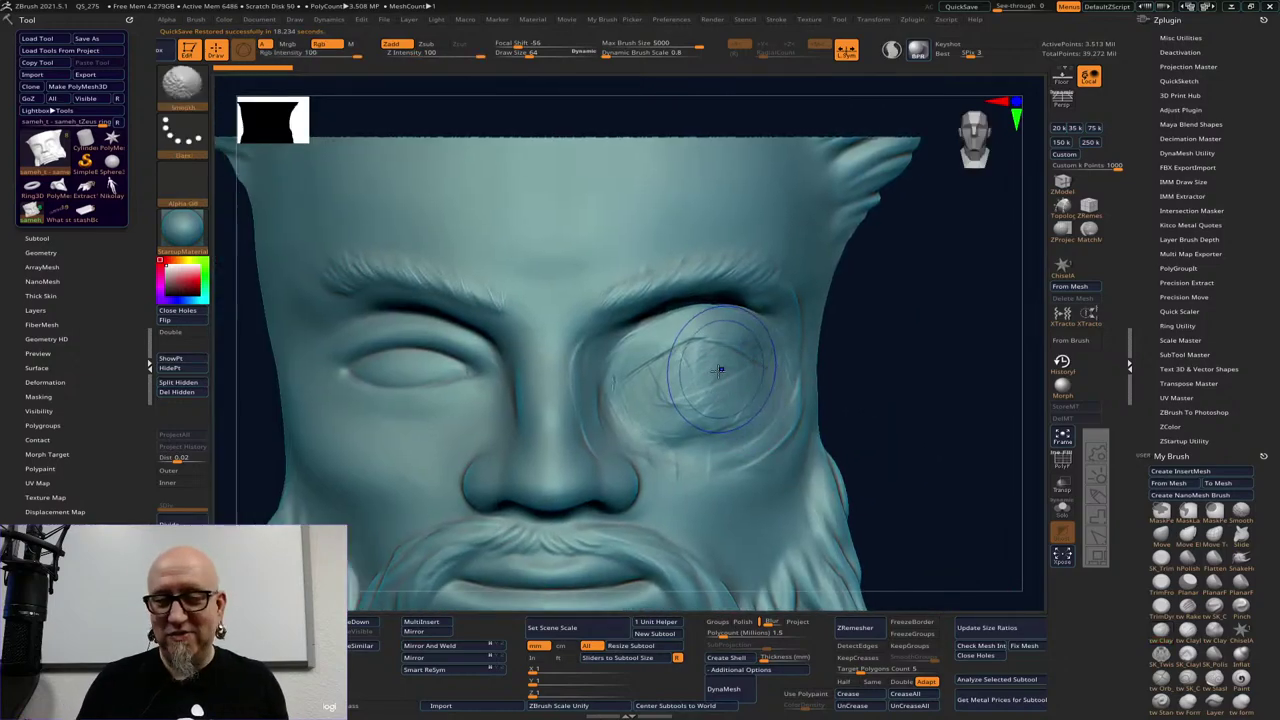
shift+drag(718, 369, 689, 346)
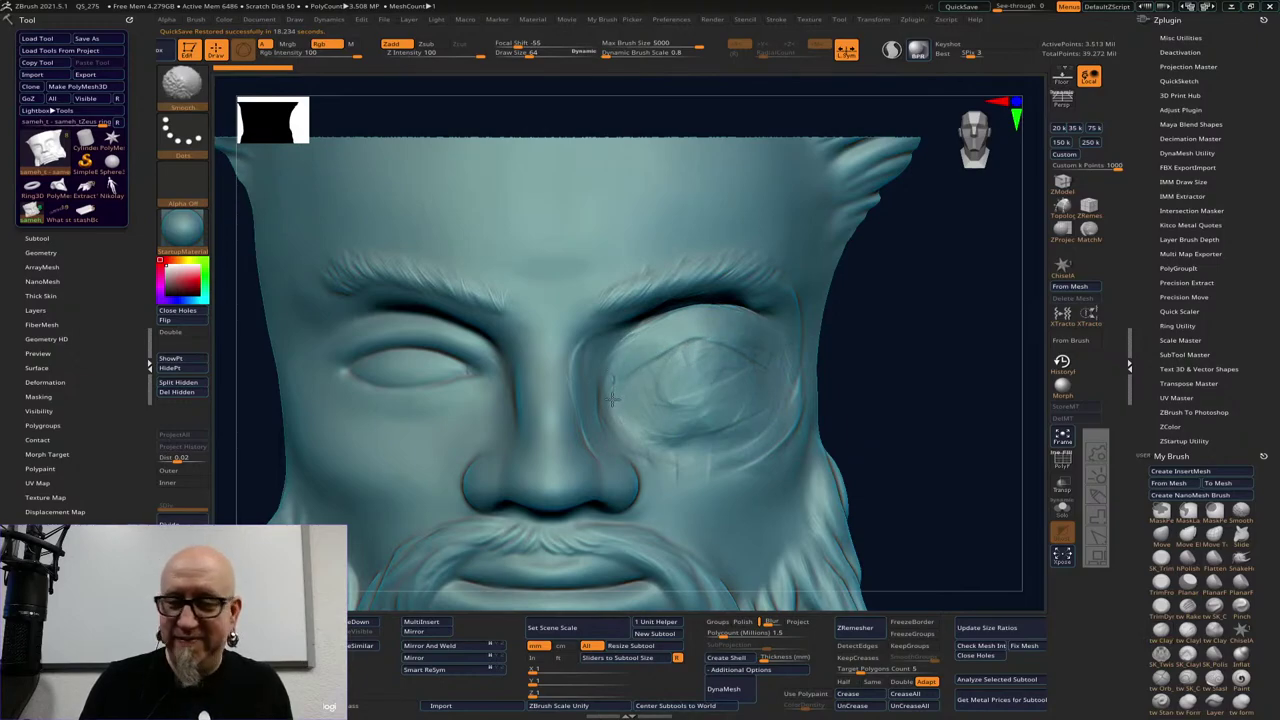
shift+drag(612, 399, 670, 424)
click(1241, 513)
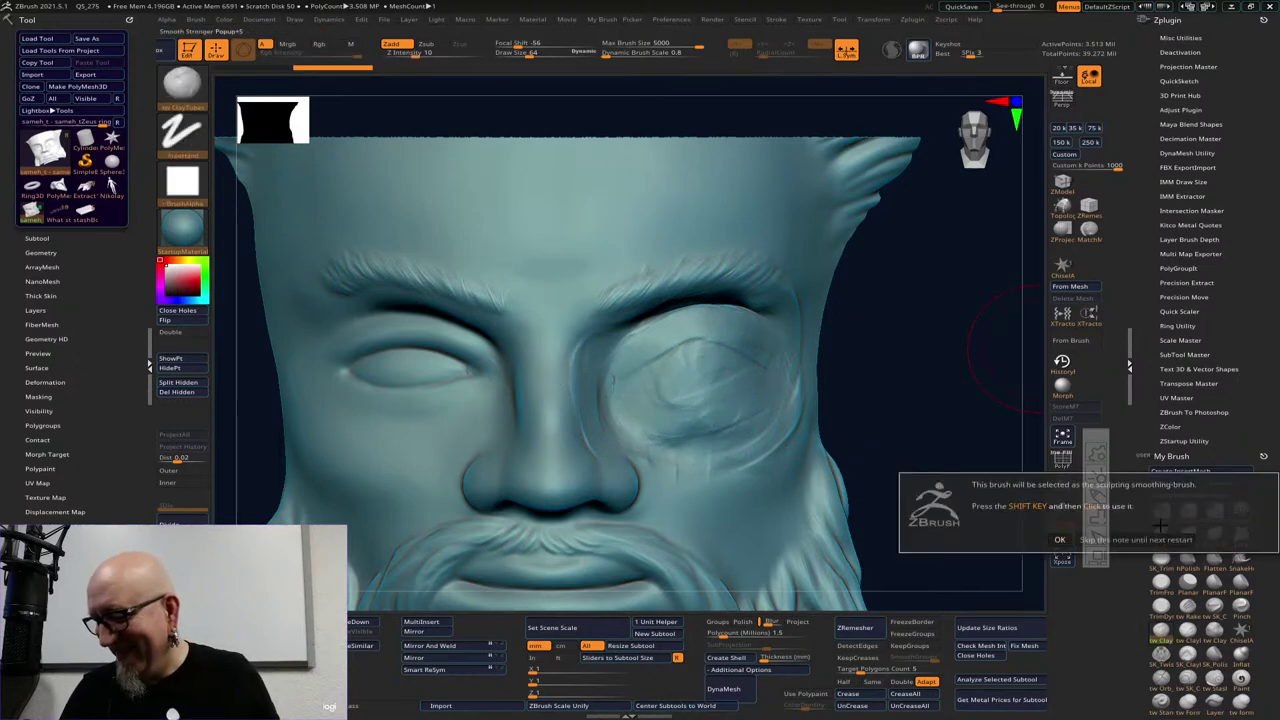
click(1060, 540)
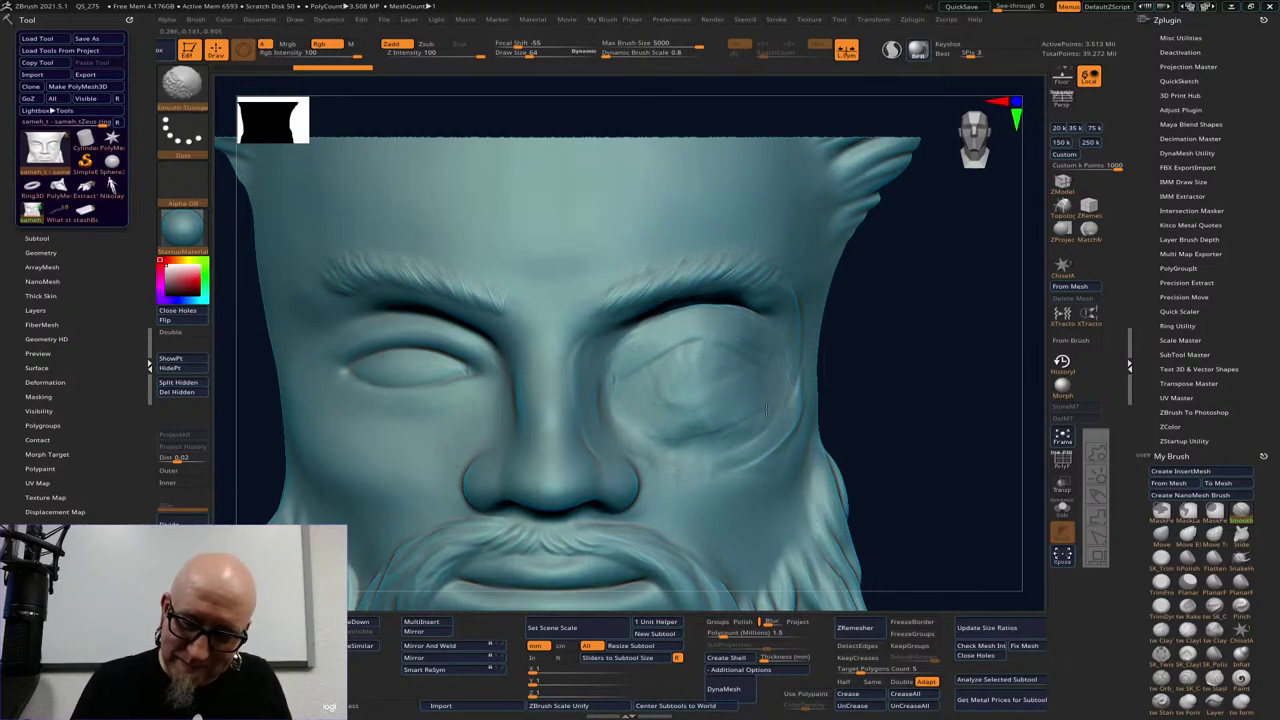
drag(923, 360, 905, 335)
Set Z Intensity to 6 and the draw size to about 39, and add clay strokes around the left eye's inner corner and lower lid
click(416, 56)
text(10)
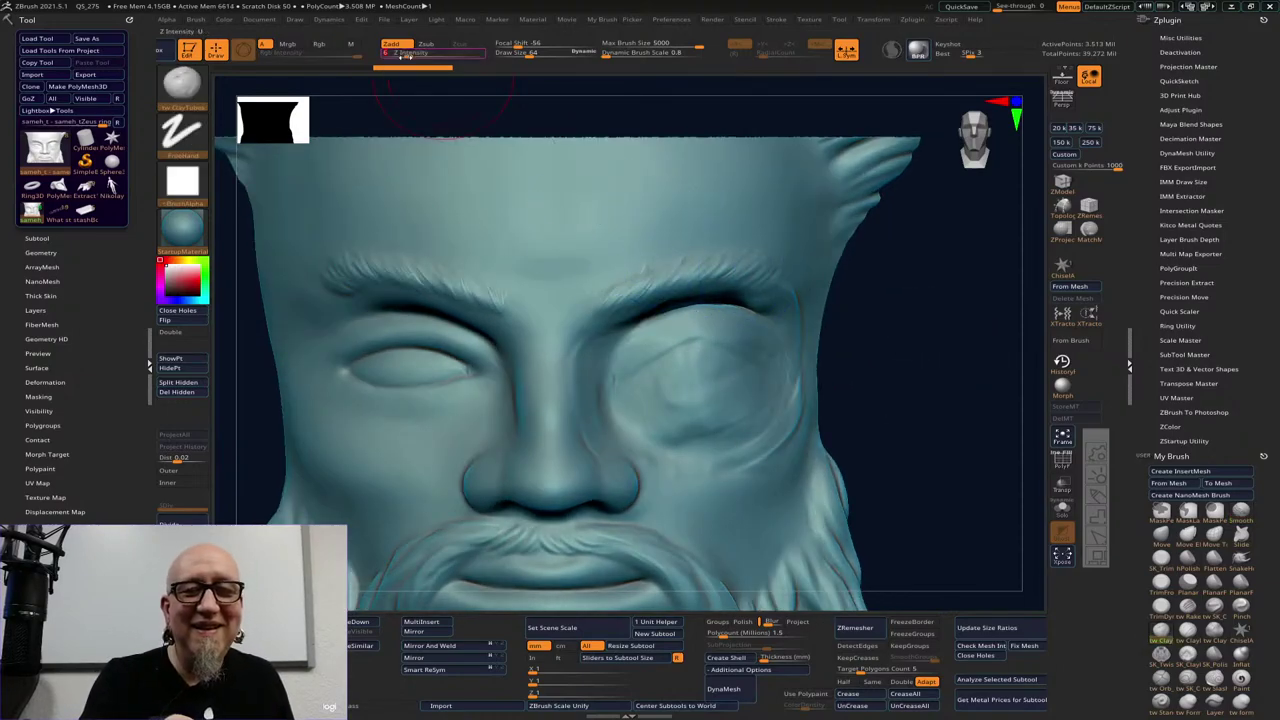
key(space)
mouse_move(683, 361)
mouse_down()
mouse_move(618, 382)
mouse_move(630, 440)
mouse_up()
drag(630, 345, 618, 434)
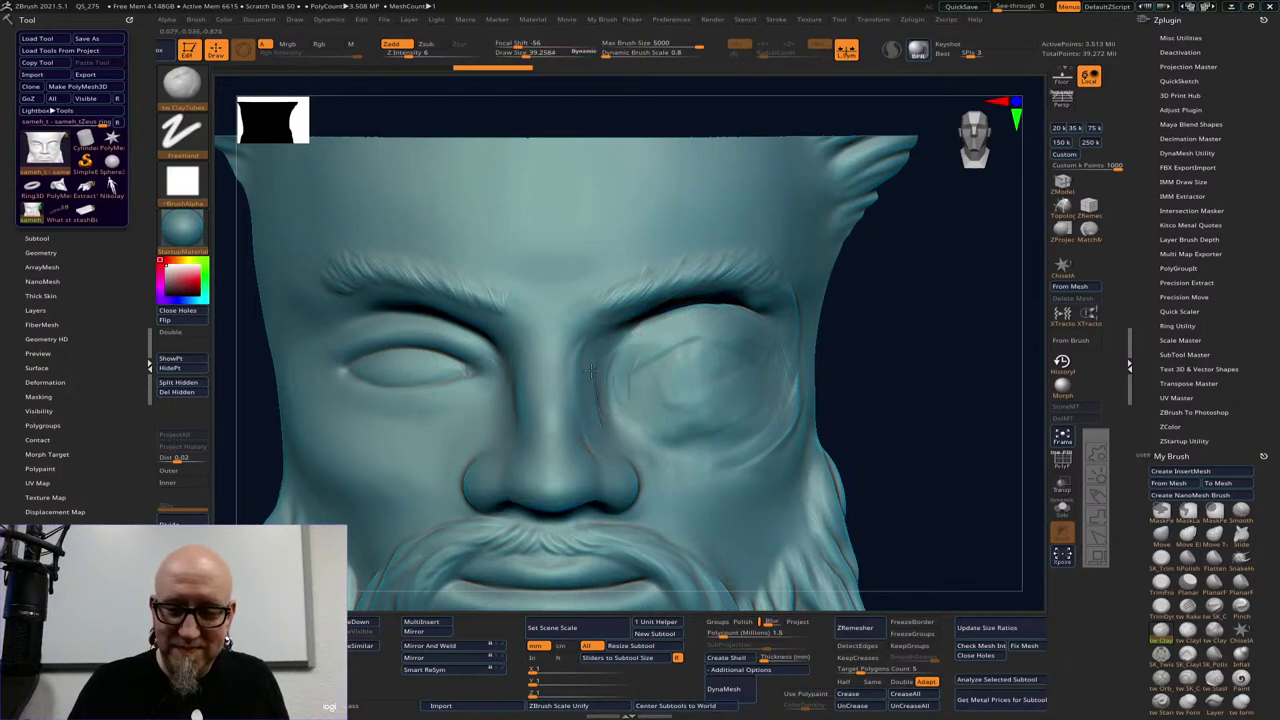
drag(639, 335, 632, 446)
mouse_move(628, 370)
mouse_down()
mouse_move(626, 463)
mouse_move(620, 446)
mouse_move(687, 465)
mouse_move(620, 436)
mouse_move(668, 450)
mouse_move(609, 414)
mouse_move(621, 444)
mouse_move(706, 470)
mouse_move(775, 440)
mouse_up()
Smooth below the left eye, and add clay strokes along the lower lid and across the eyeball and outer corner
key(shift)
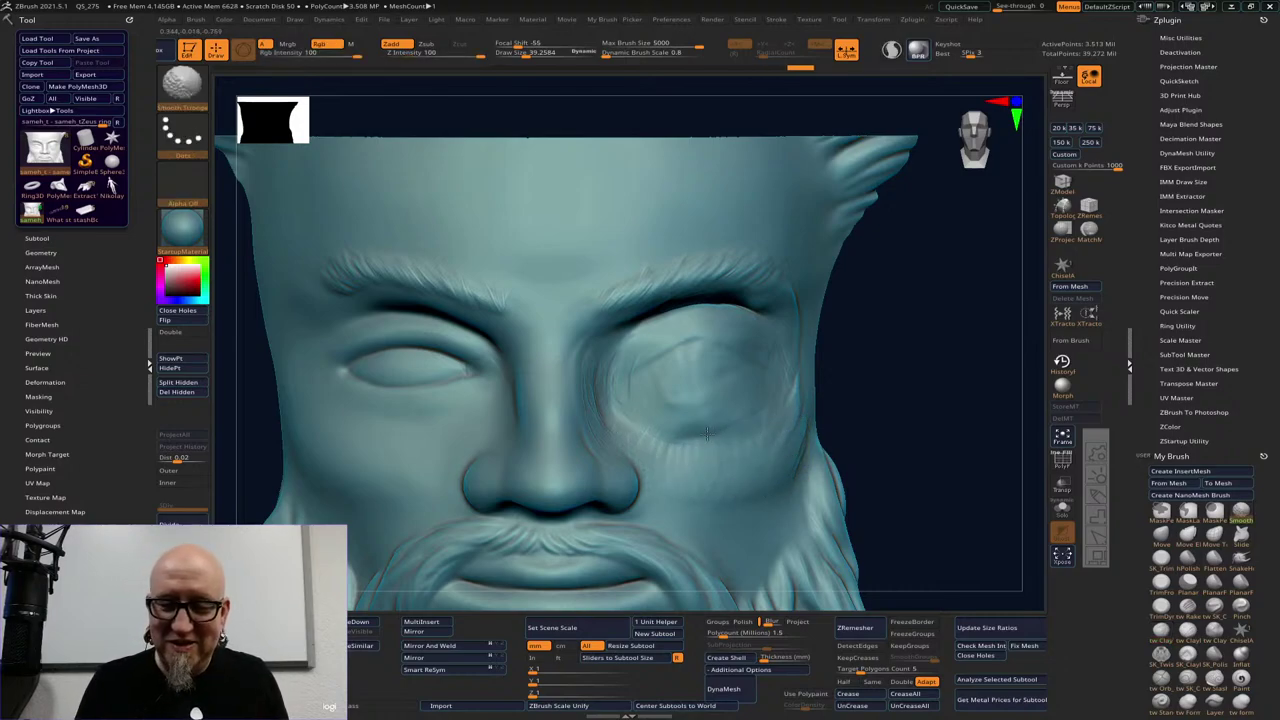
shift+drag(707, 433, 740, 390)
mouse_move(631, 408)
mouse_down()
mouse_move(663, 423)
mouse_move(750, 414)
mouse_move(730, 438)
mouse_move(668, 436)
mouse_move(762, 426)
mouse_up()
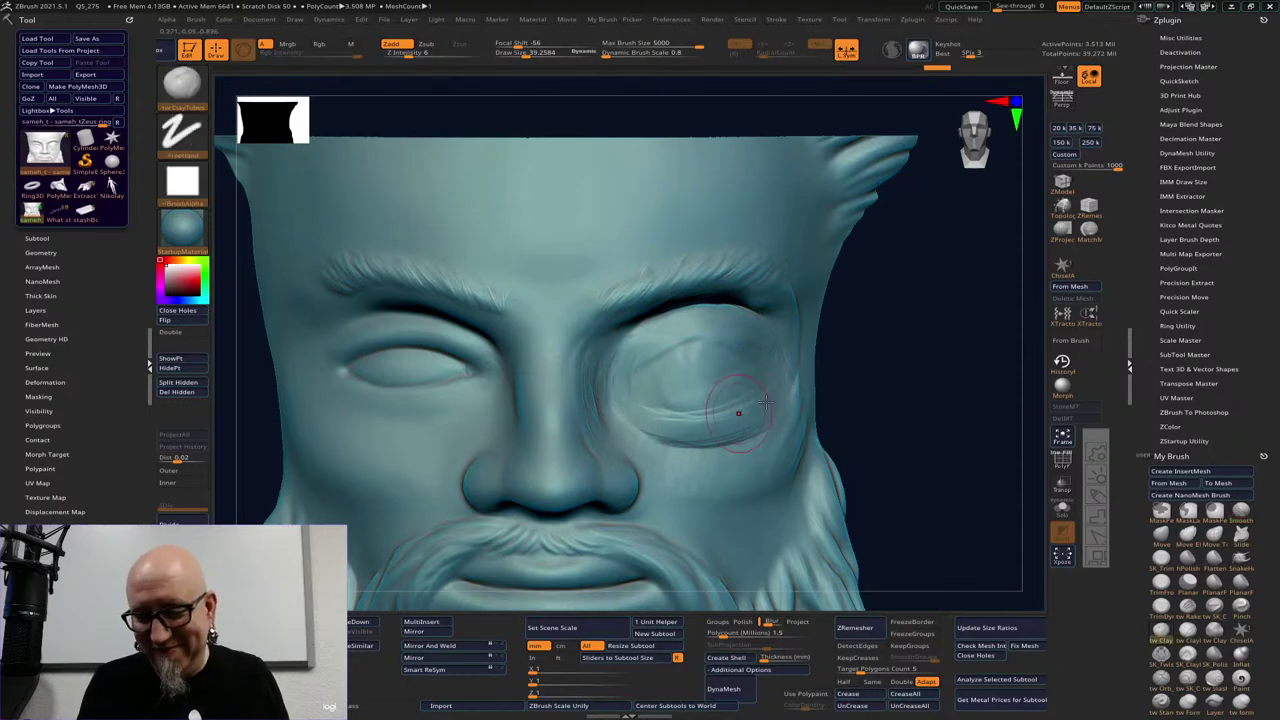
mouse_move(969, 346)
mouse_down()
mouse_move(949, 346)
mouse_move(978, 363)
mouse_up()
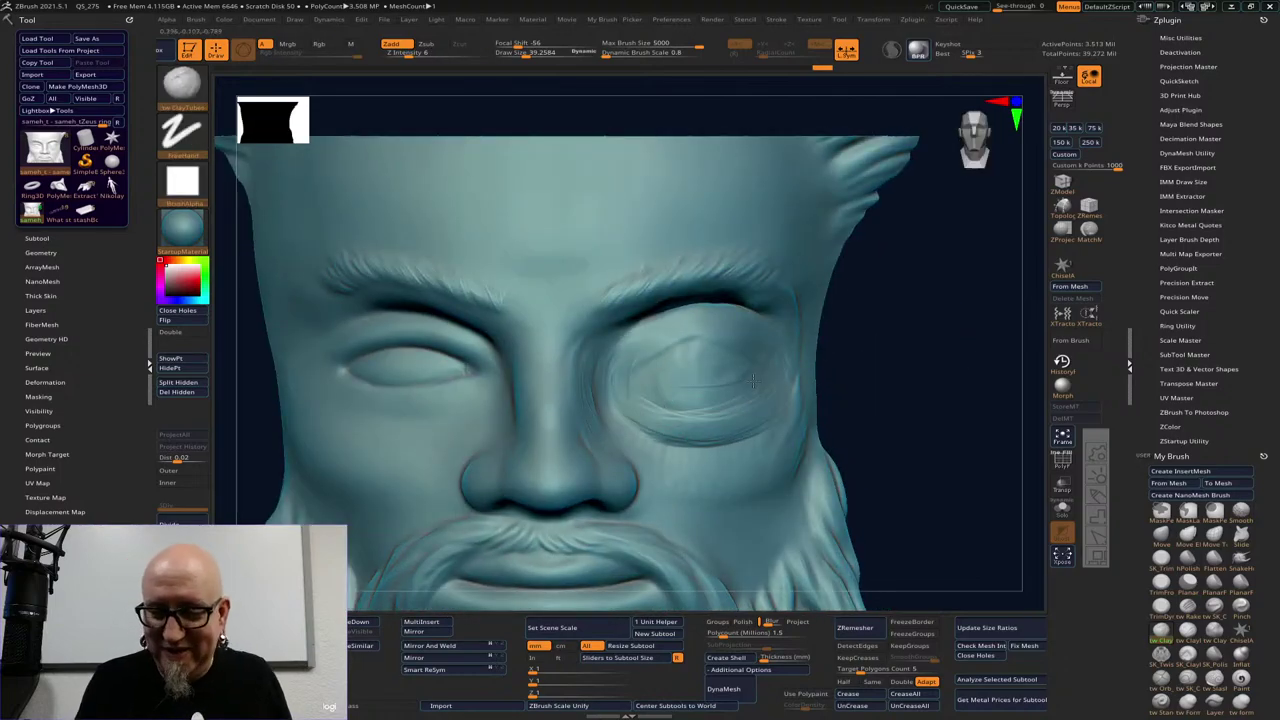
mouse_move(734, 369)
mouse_down()
mouse_move(650, 360)
mouse_move(720, 326)
mouse_up()
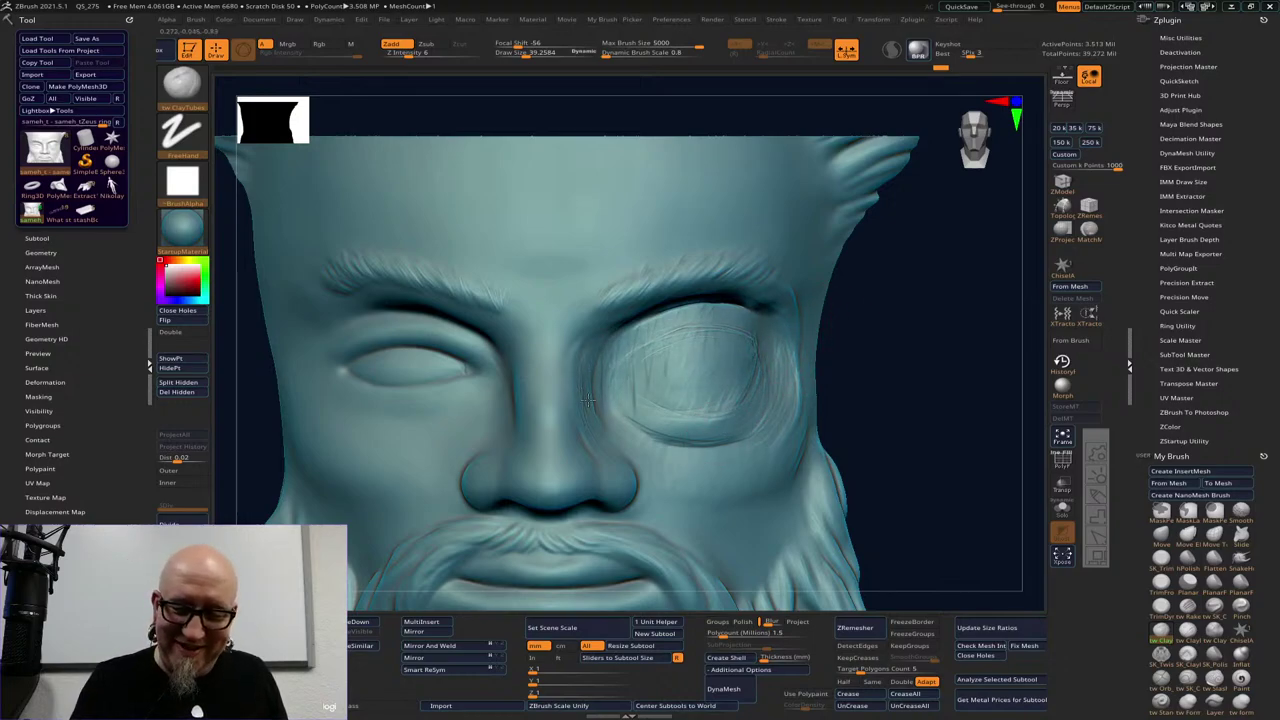
drag(872, 244, 783, 357)
drag(874, 389, 920, 349)
Isolate the half of the face with the right eye, and reshape its lower lid in profile with an enlarged Move brush
key(f)
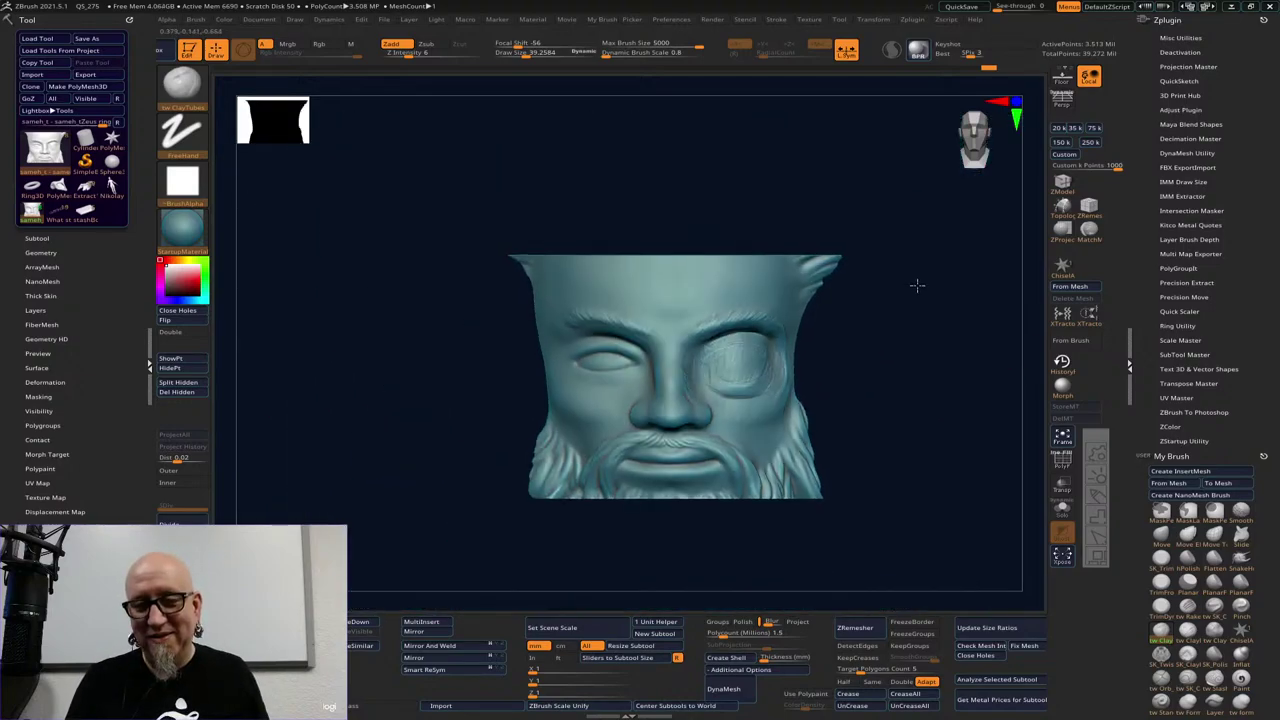
mouse_move(929, 193)
ctrl+shift+mouse_down()
mouse_move(877, 320)
mouse_move(673, 546)
mouse_move(671, 571)
mouse_move(849, 477)
mouse_move(793, 425)
mouse_move(855, 421)
ctrl+shift+mouse_up()
click(1161, 536)
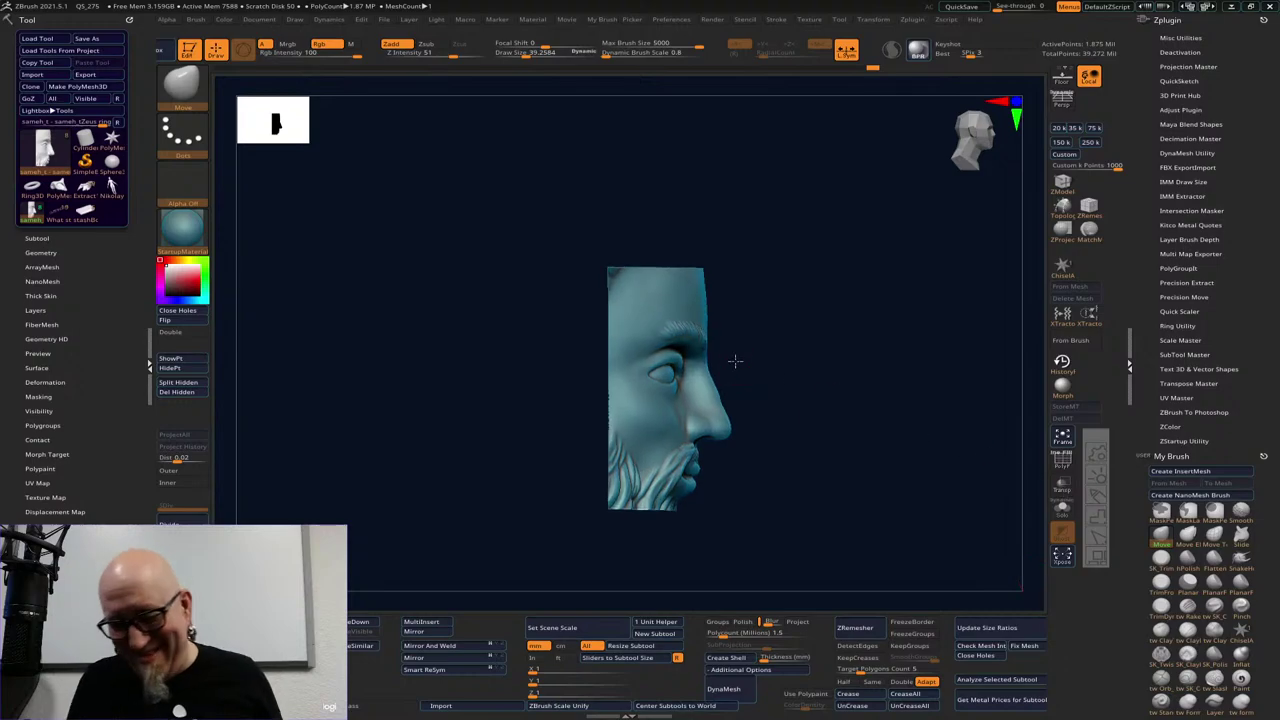
key(space)
drag(735, 361, 760, 361)
alt+drag(766, 317, 782, 410)
drag(653, 364, 650, 392)
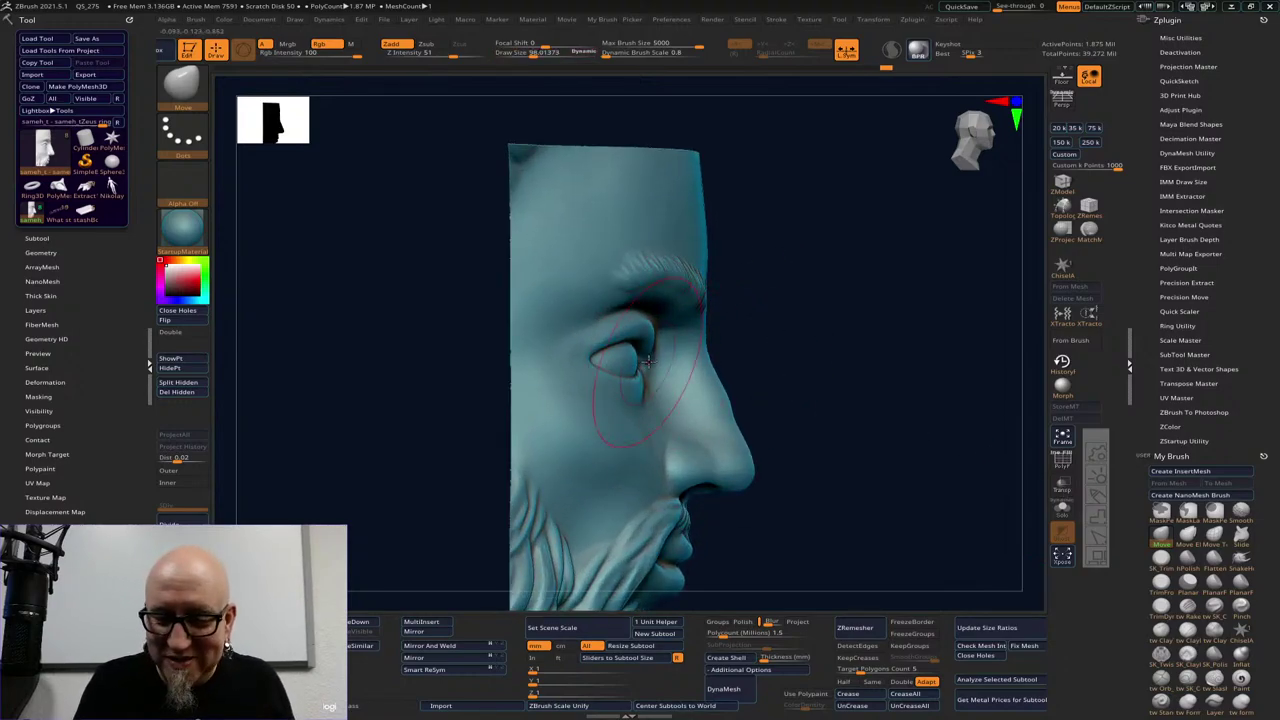
right_drag(637, 405, 600, 420)
Set the Move brush's draw size to about 56 and reshape the right eye's upper and lower lids in profile
key(space)
drag(678, 359, 660, 360)
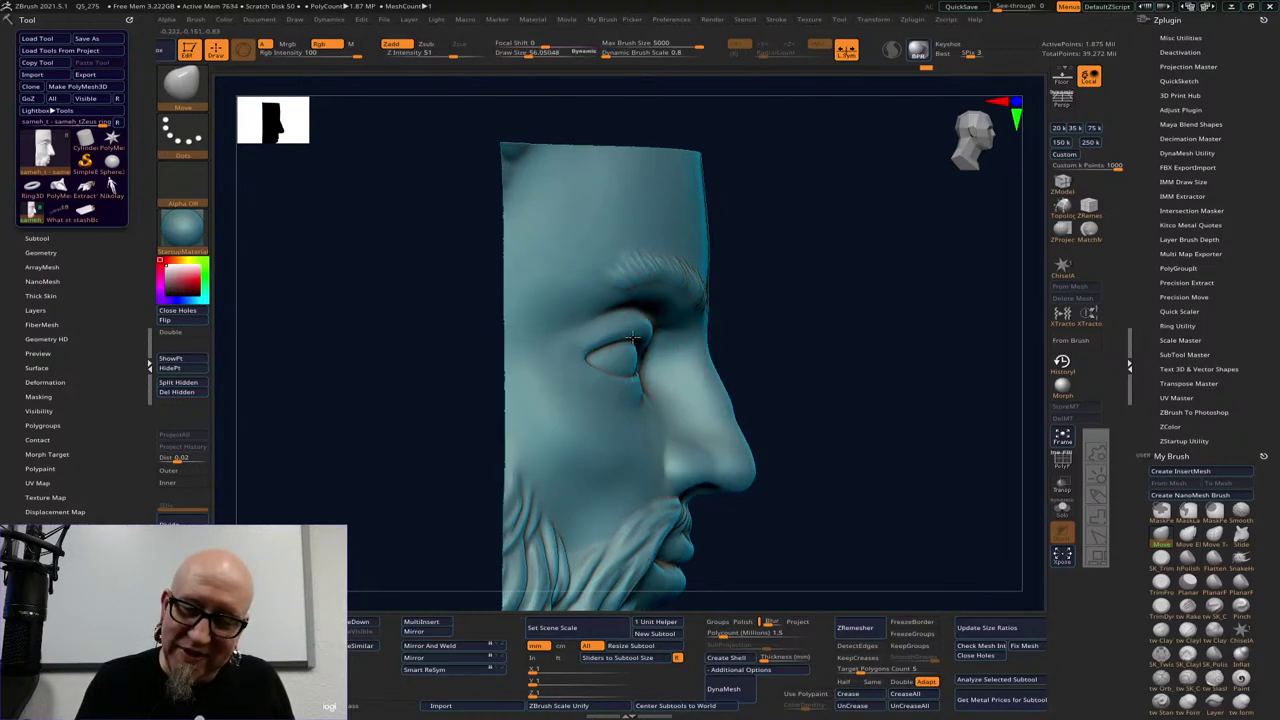
drag(632, 338, 640, 386)
drag(643, 314, 643, 300)
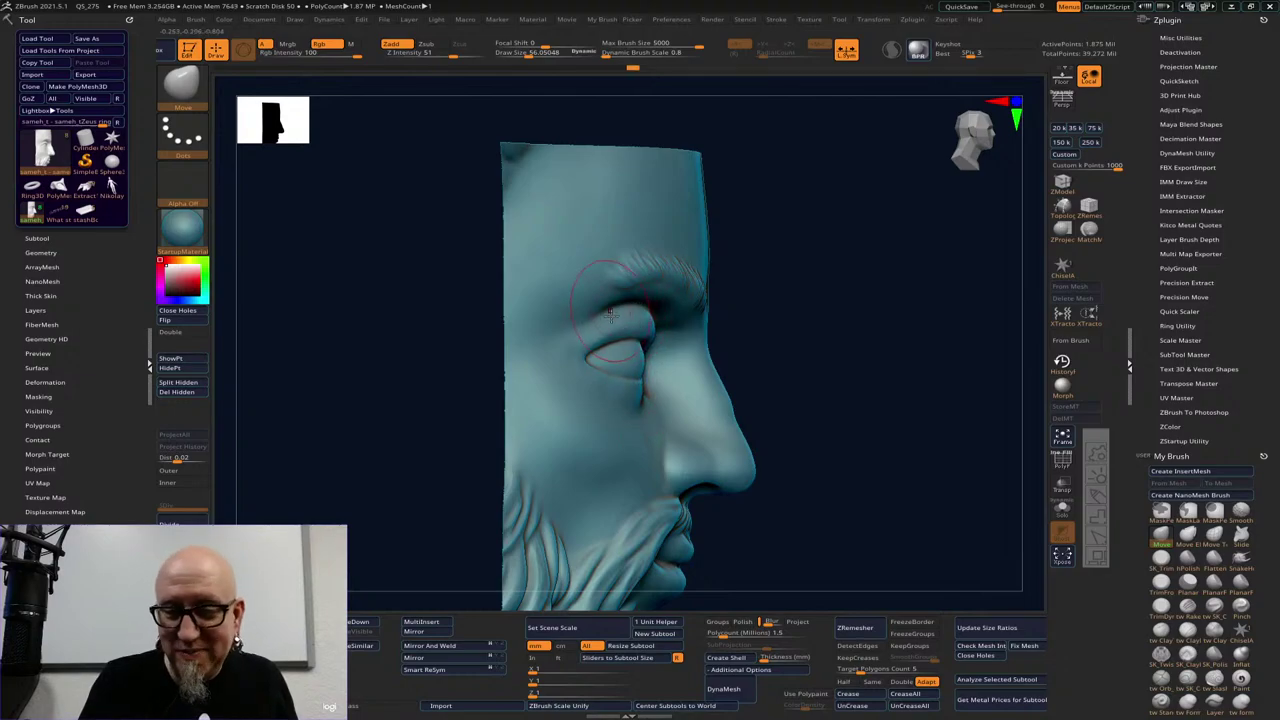
Adjust the right eye's corners and lower lid with the Move brush from the front and side
drag(734, 334, 812, 288)
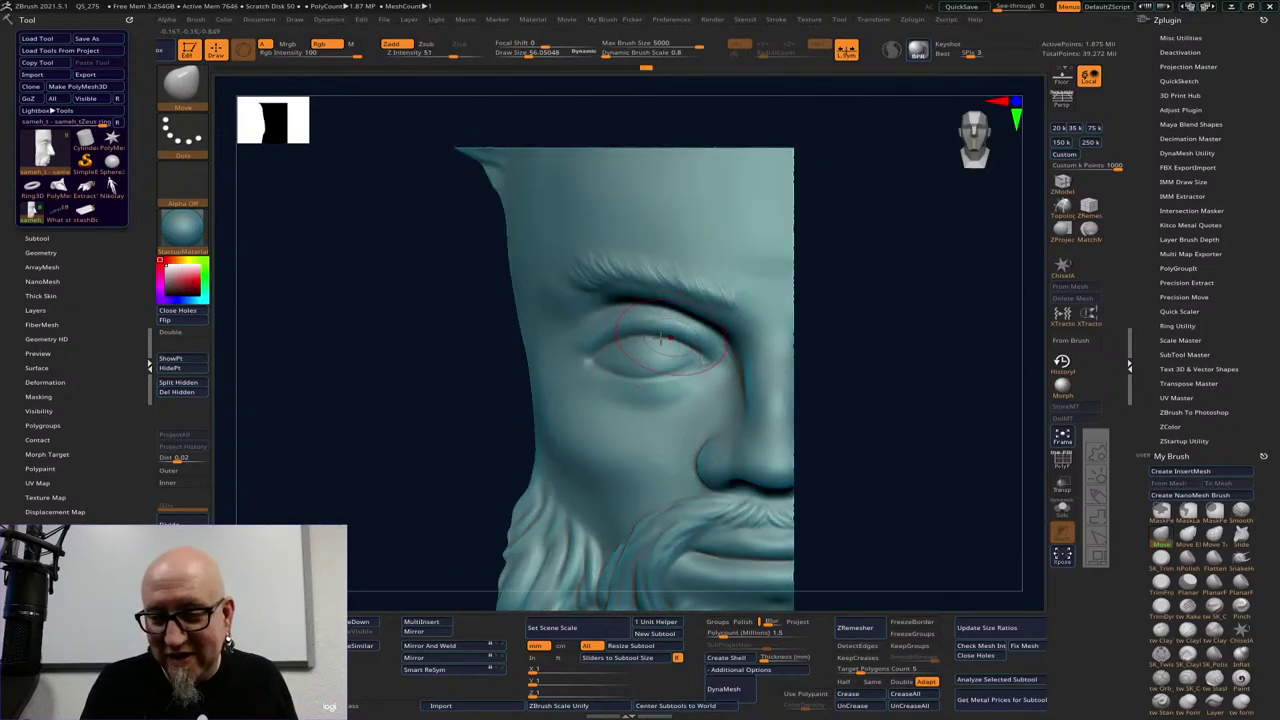
drag(597, 350, 591, 362)
mouse_move(704, 362)
mouse_down()
mouse_move(711, 375)
mouse_move(659, 386)
mouse_up()
shift+drag(731, 340, 923, 303)
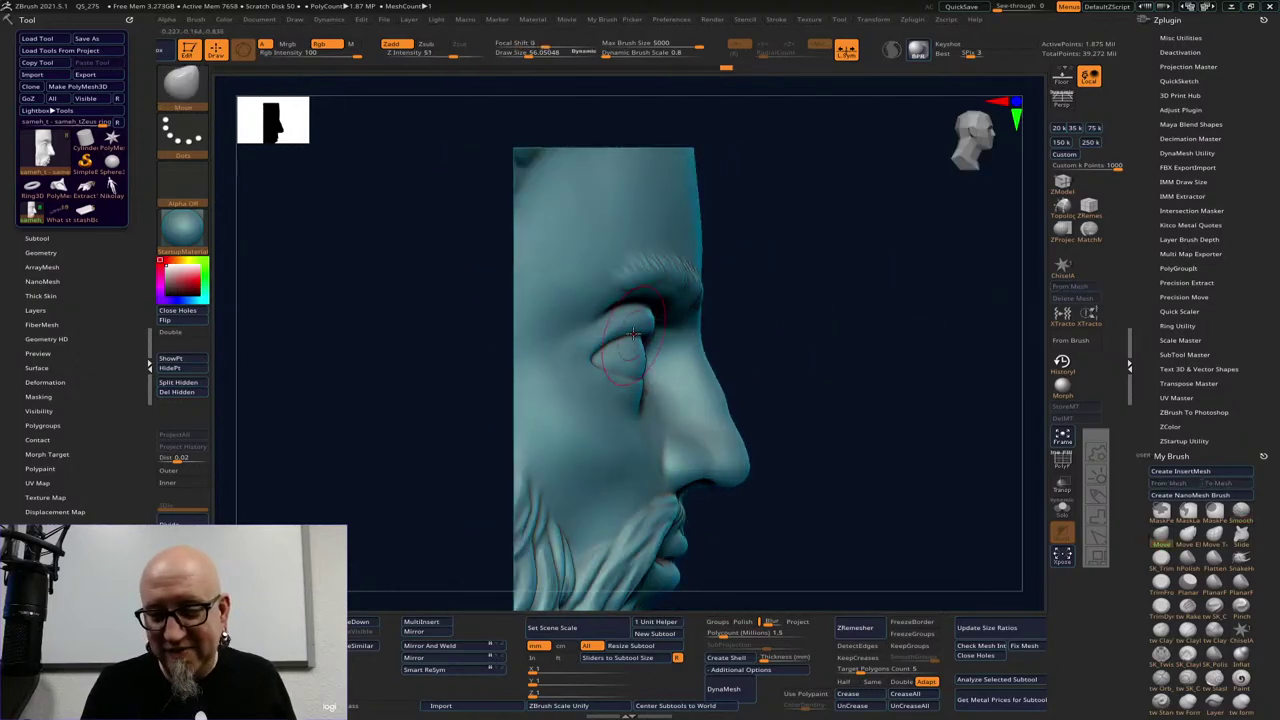
drag(629, 406, 622, 398)
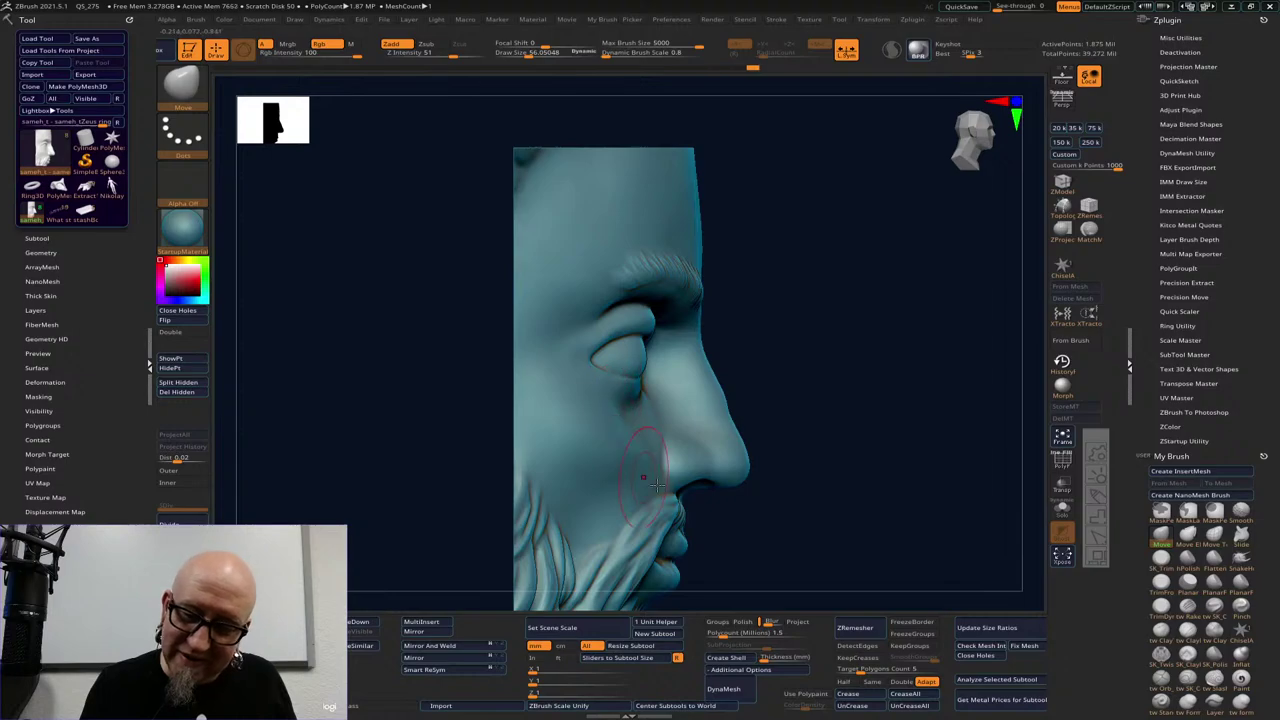
Build up the cheek below the right eye with the ClayTubes brush and smooth the strokes
click(1161, 632)
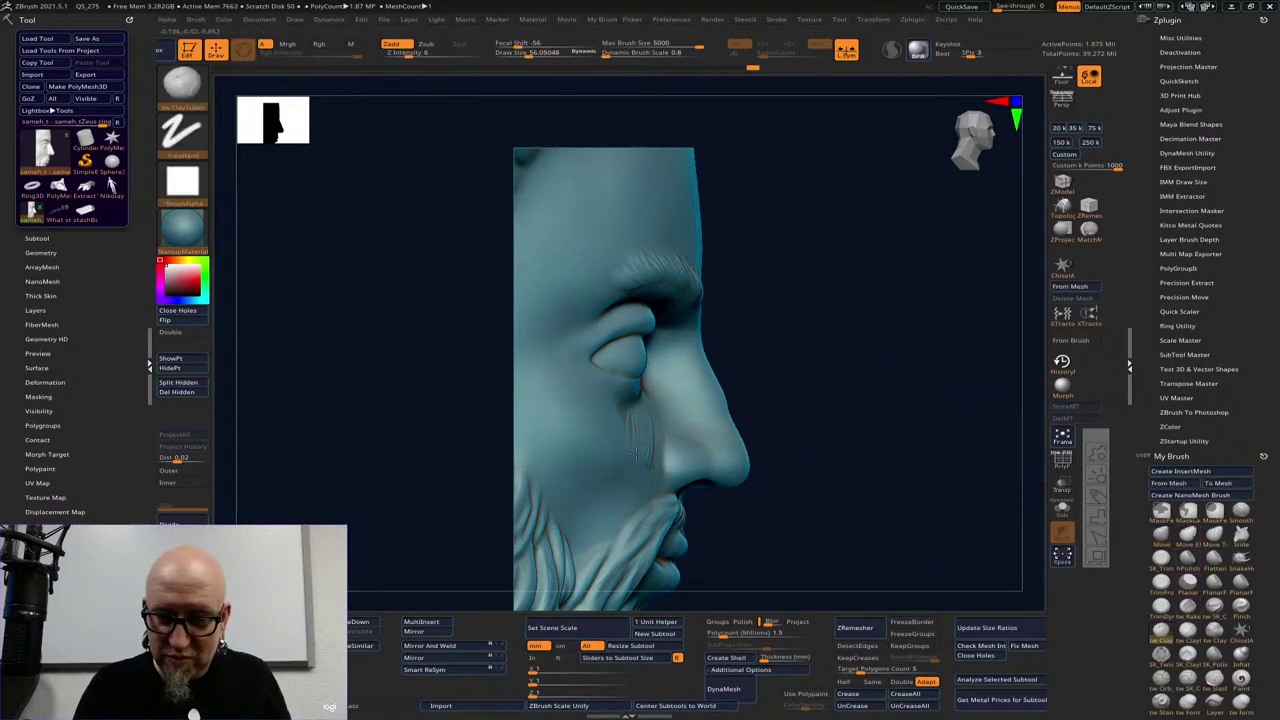
mouse_move(636, 454)
mouse_down()
mouse_move(606, 425)
mouse_move(560, 415)
mouse_up()
shift+drag(648, 450, 630, 430)
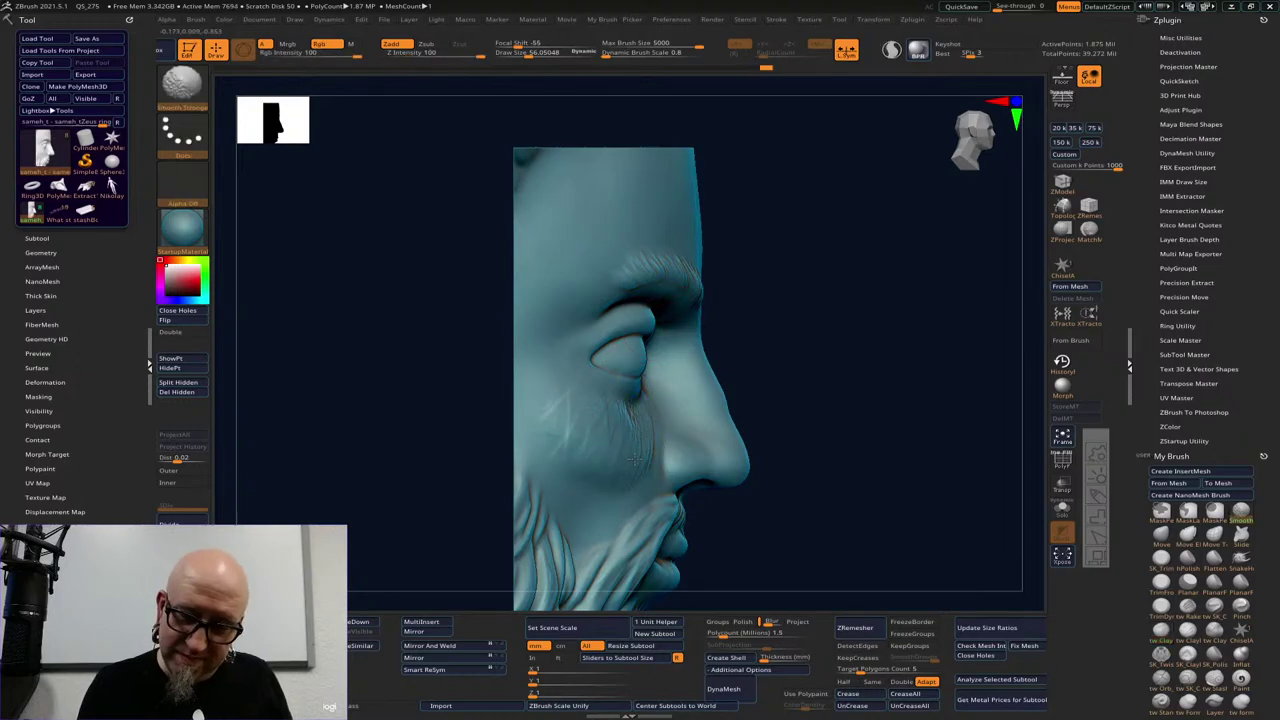
Set the ClayTubes draw size to about 47 and add clay along the right eye's lower lid and eyeball
key(space)
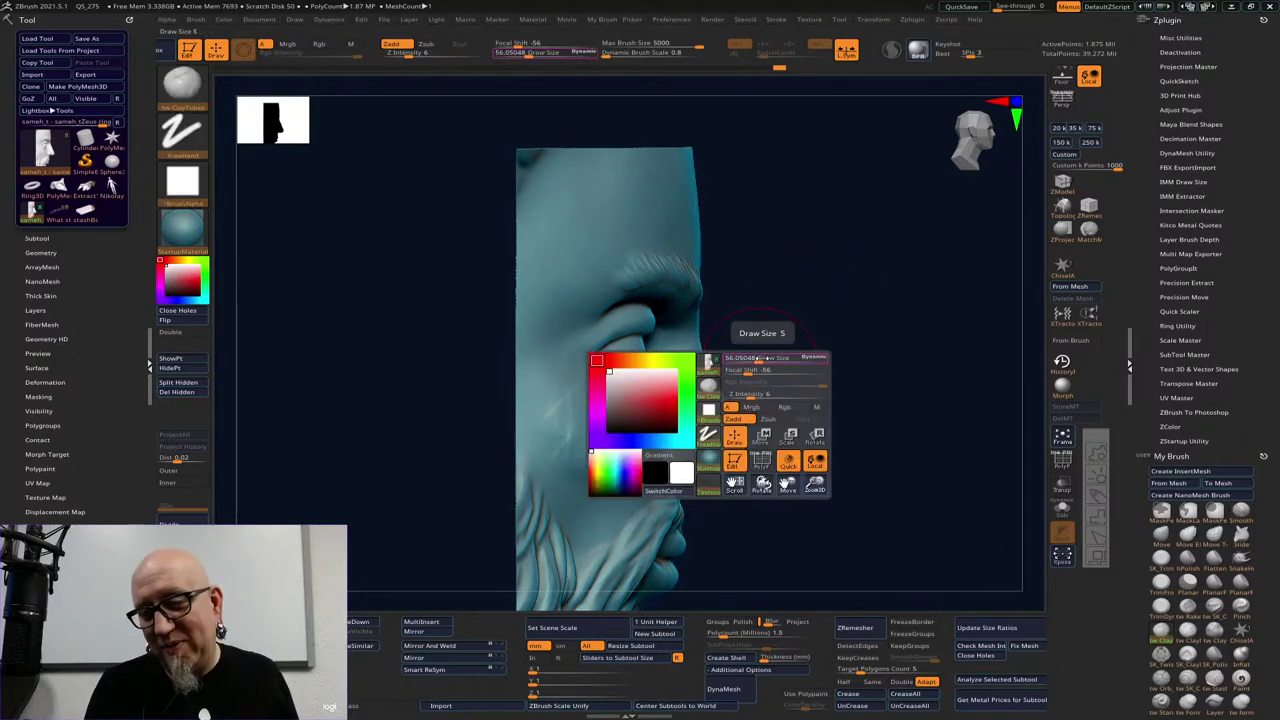
drag(758, 334, 790, 337)
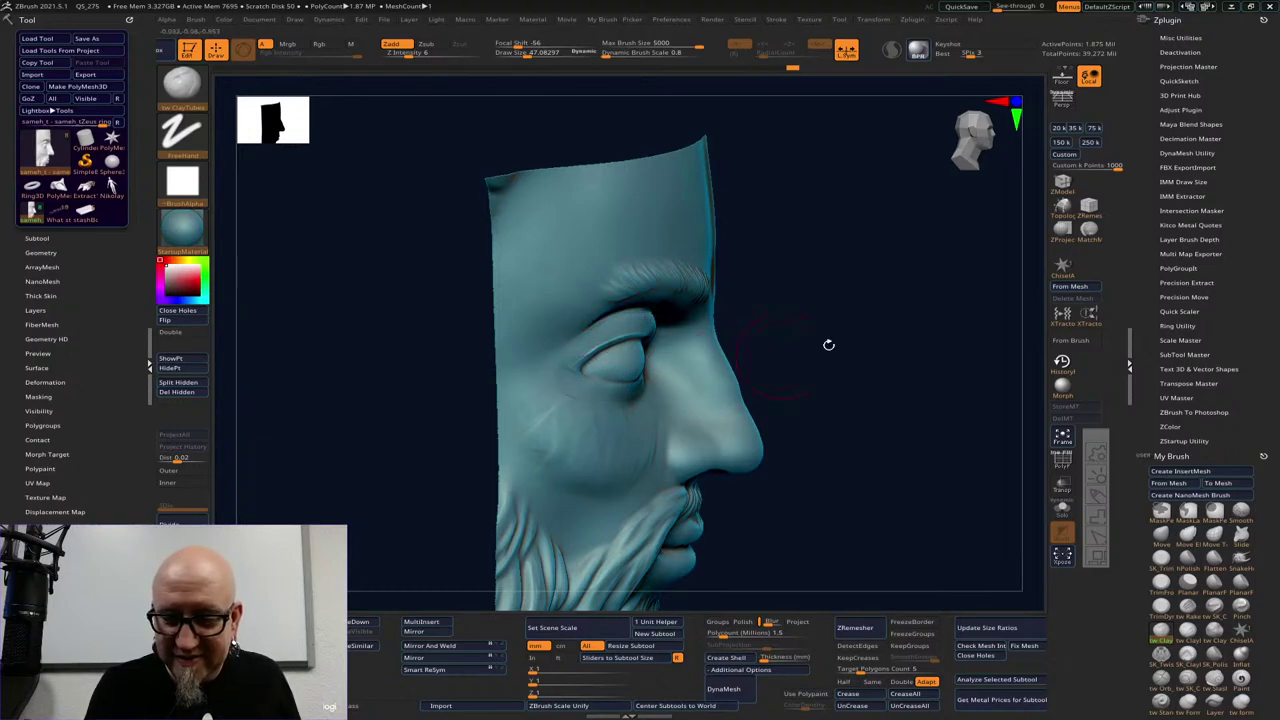
shift+drag(828, 345, 766, 337)
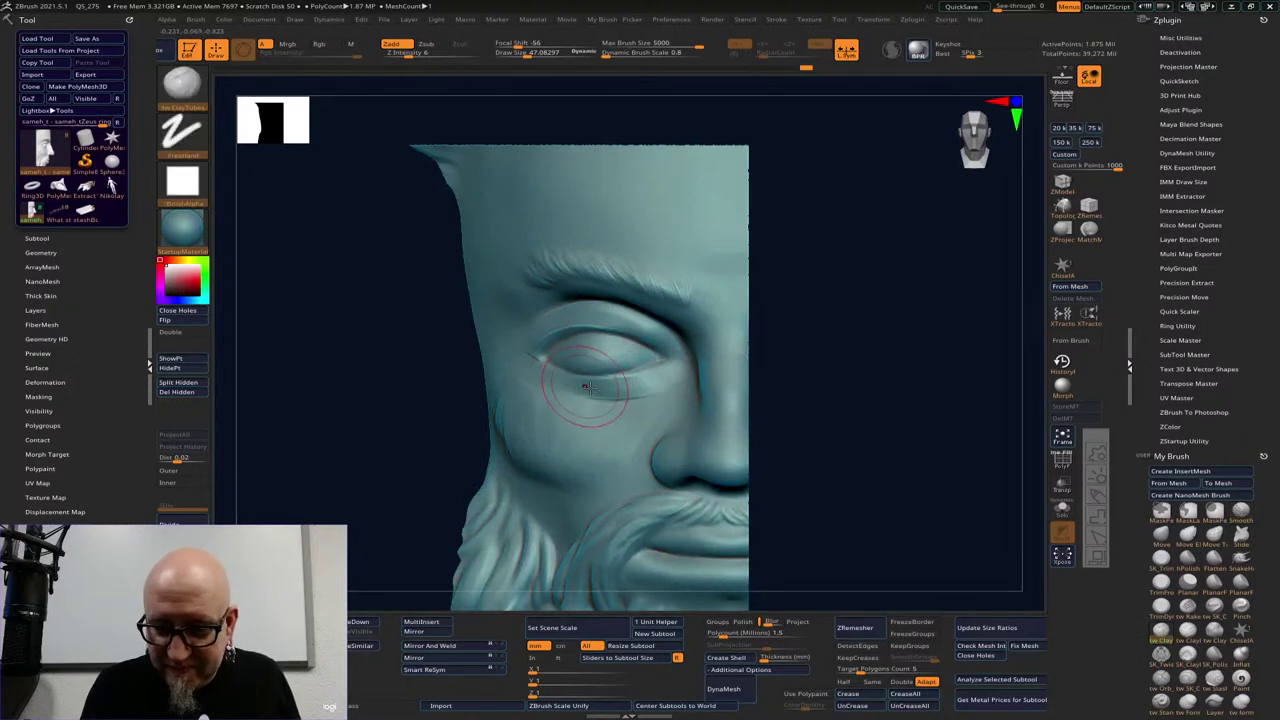
mouse_move(630, 392)
mouse_down()
mouse_move(672, 365)
mouse_move(649, 382)
mouse_move(668, 376)
mouse_move(628, 355)
mouse_move(565, 358)
mouse_move(605, 357)
mouse_move(585, 356)
mouse_up()
shift+drag(800, 225, 914, 216)
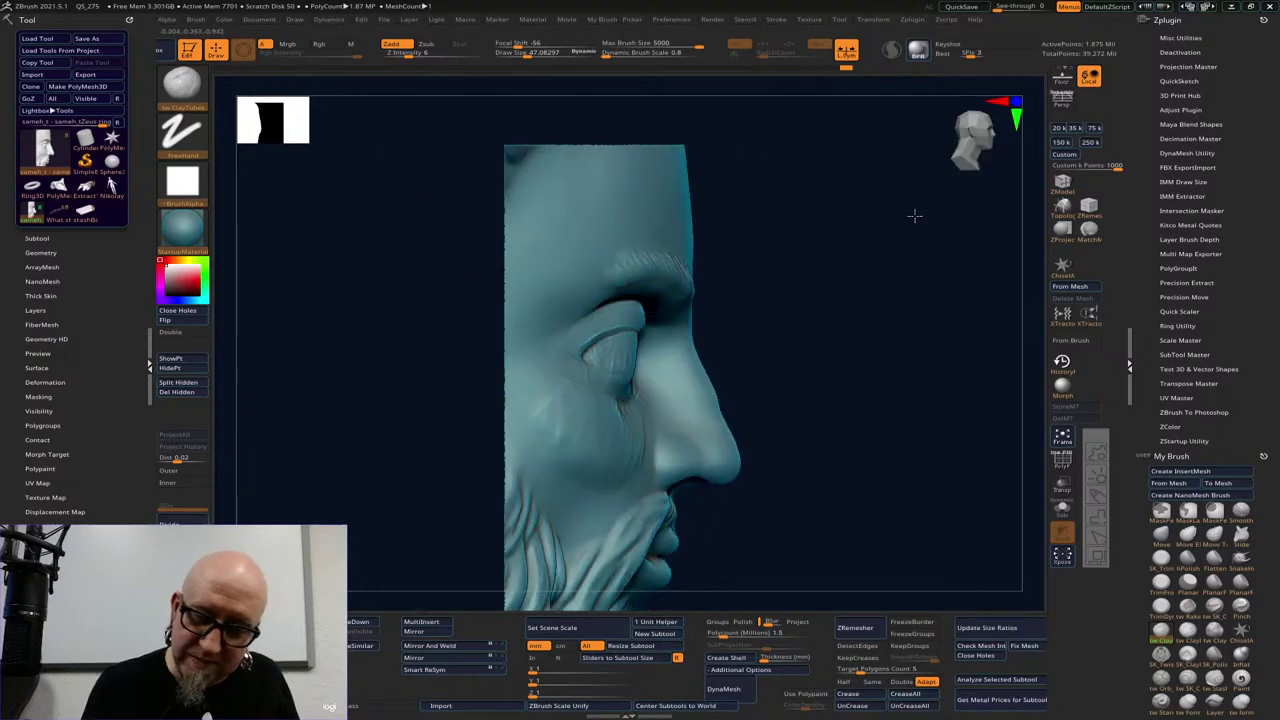
mouse_move(846, 316)
mouse_down()
mouse_move(866, 329)
mouse_move(906, 514)
mouse_move(860, 381)
mouse_up()
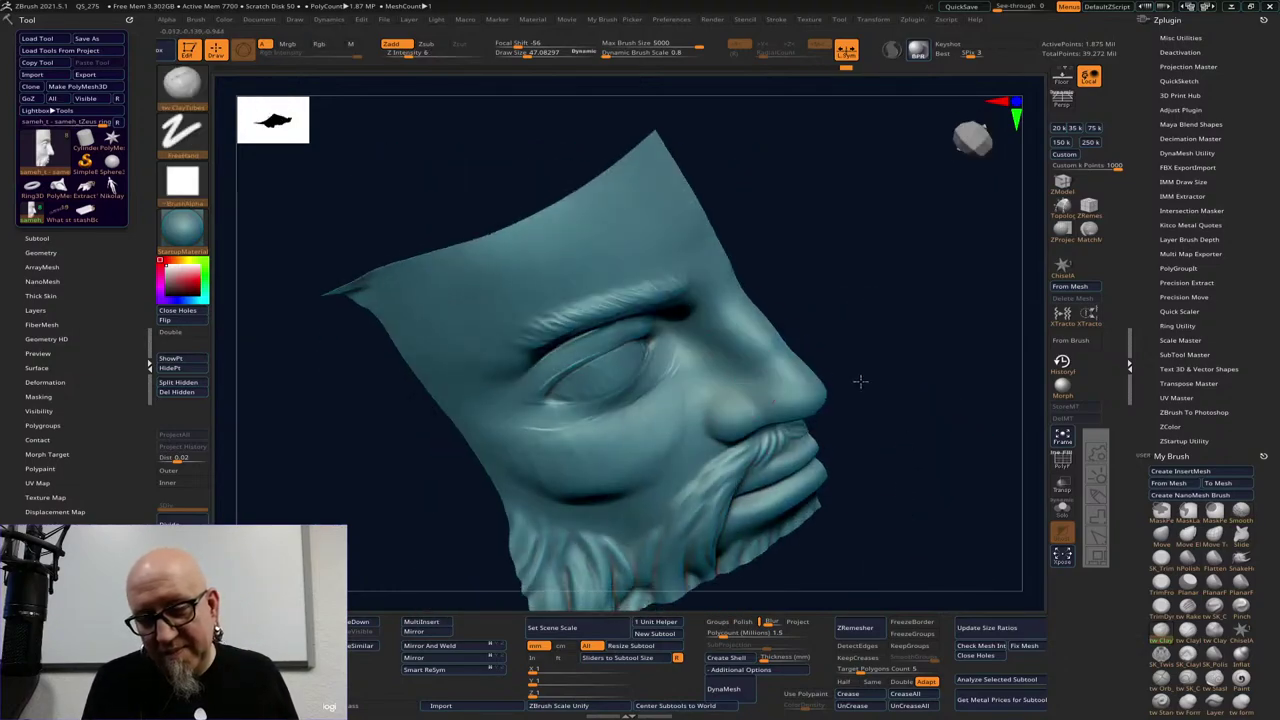
drag(836, 258, 740, 291)
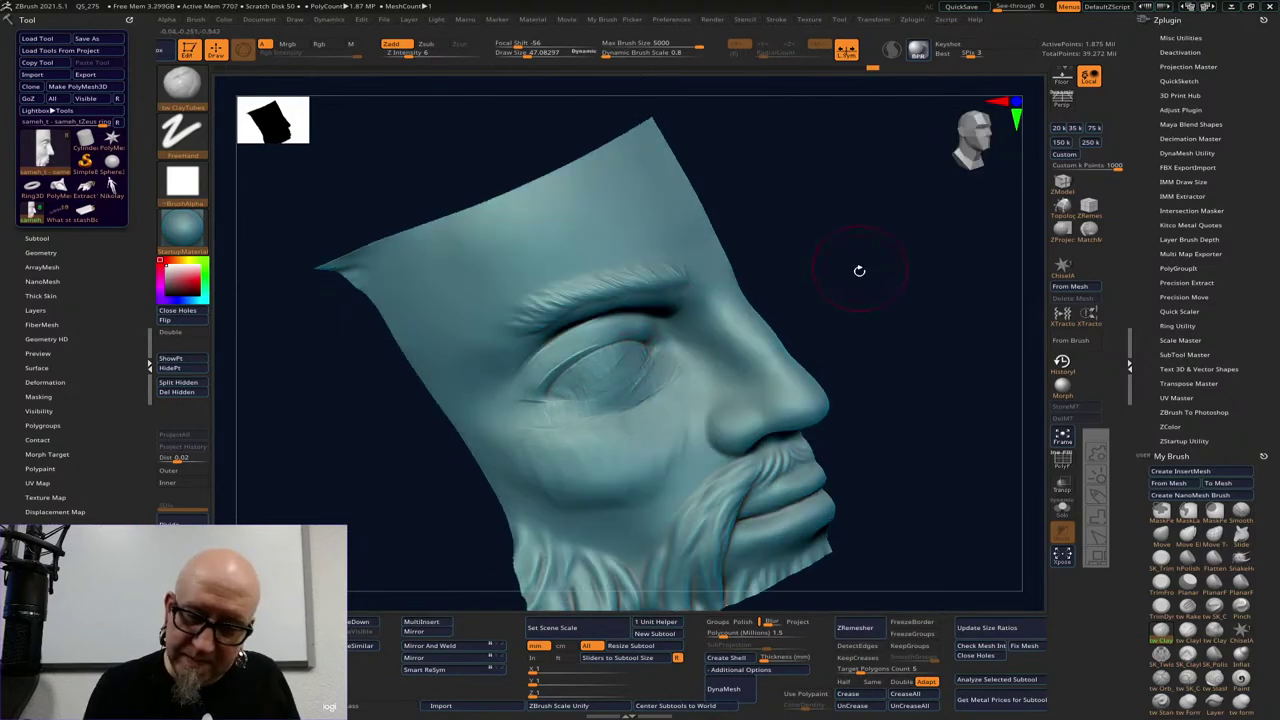
Reduce the ClayTubes draw size to about 22 and define the right eye's lower lid from inner to outer corner
key(space)
drag(859, 271, 842, 272)
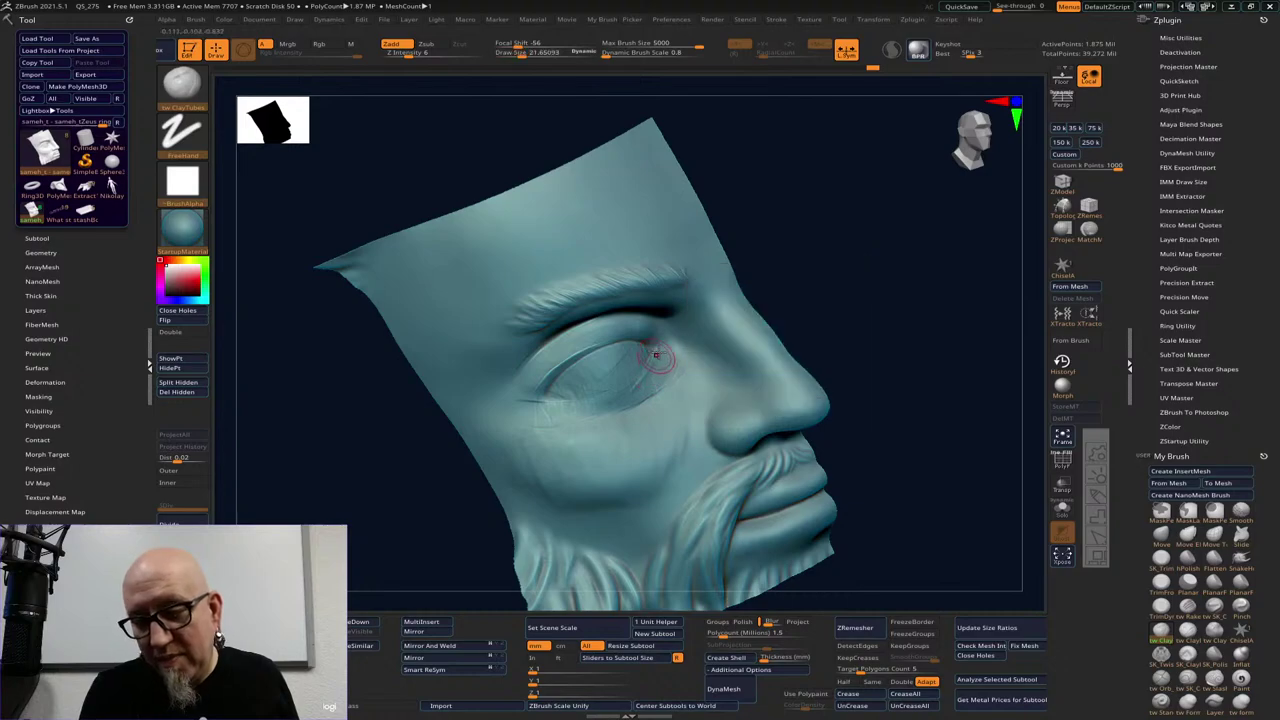
mouse_move(664, 356)
mouse_down()
mouse_move(631, 395)
mouse_move(561, 402)
mouse_up()
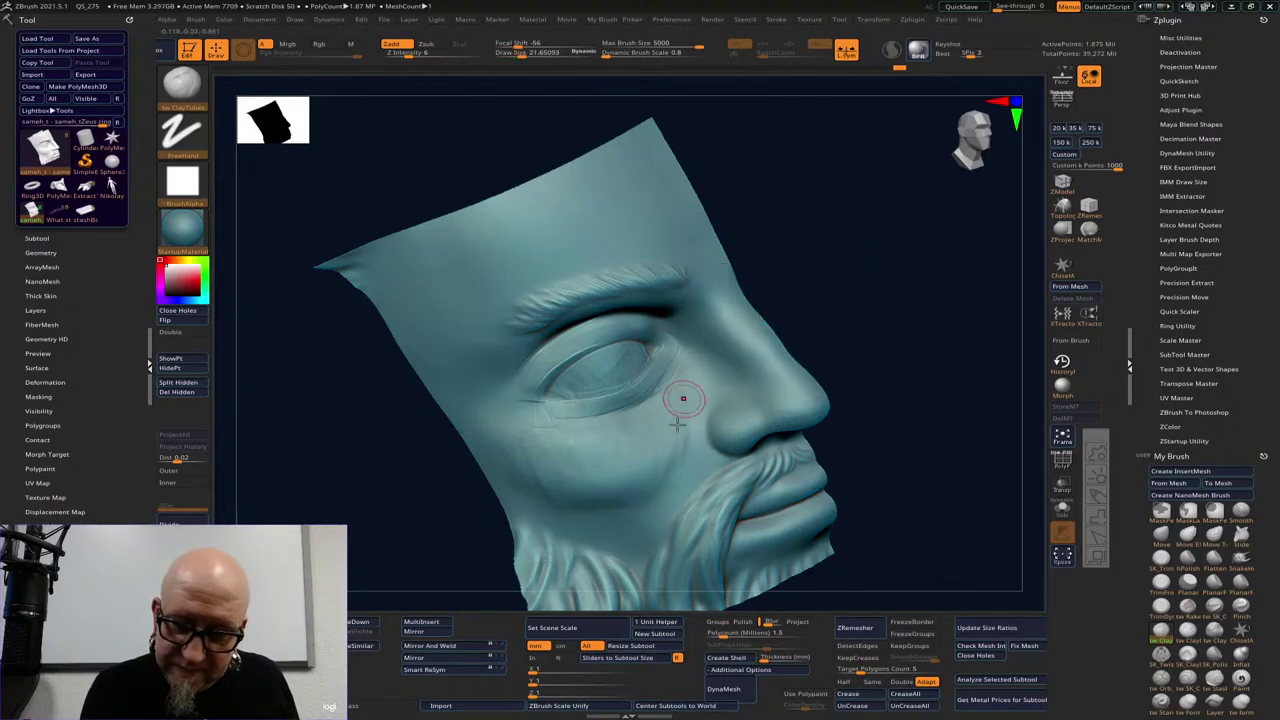
Add clay strokes from the right eye's inner corner down the cheek beside the nose, and smooth them
mouse_move(620, 430)
mouse_down()
mouse_move(643, 443)
mouse_move(676, 376)
mouse_up()
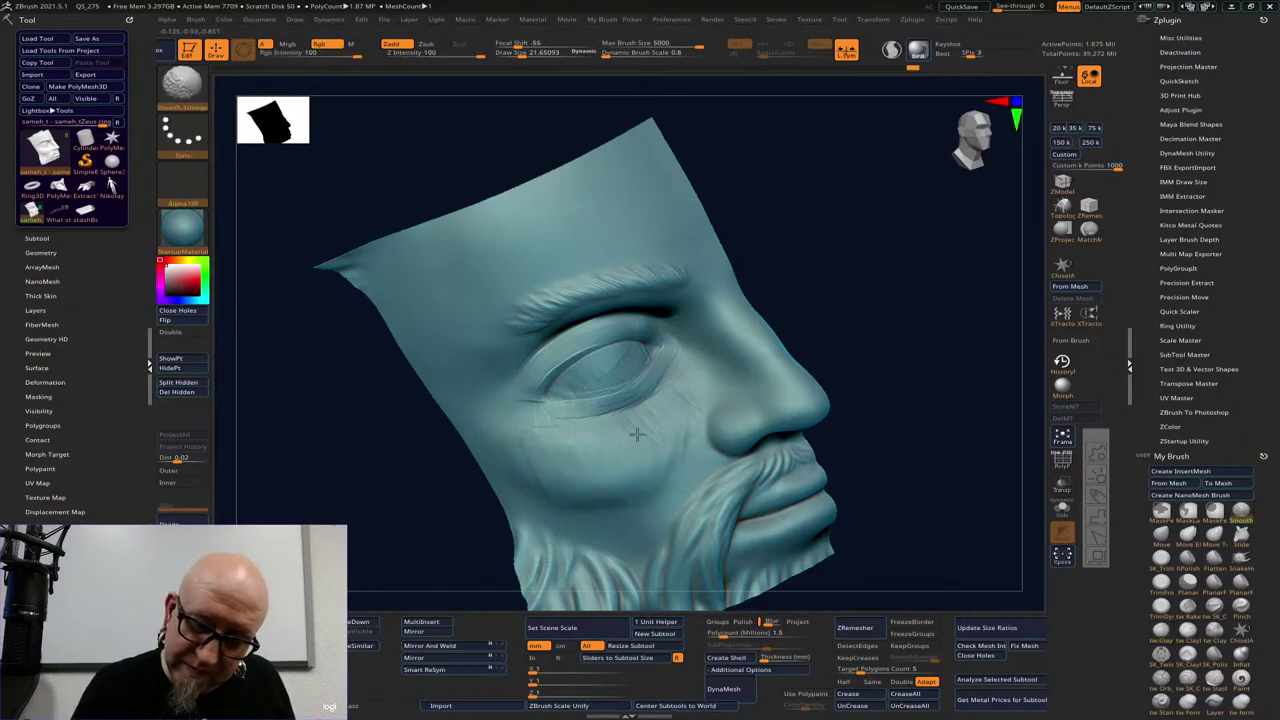
shift+drag(638, 435, 709, 369)
drag(685, 467, 694, 380)
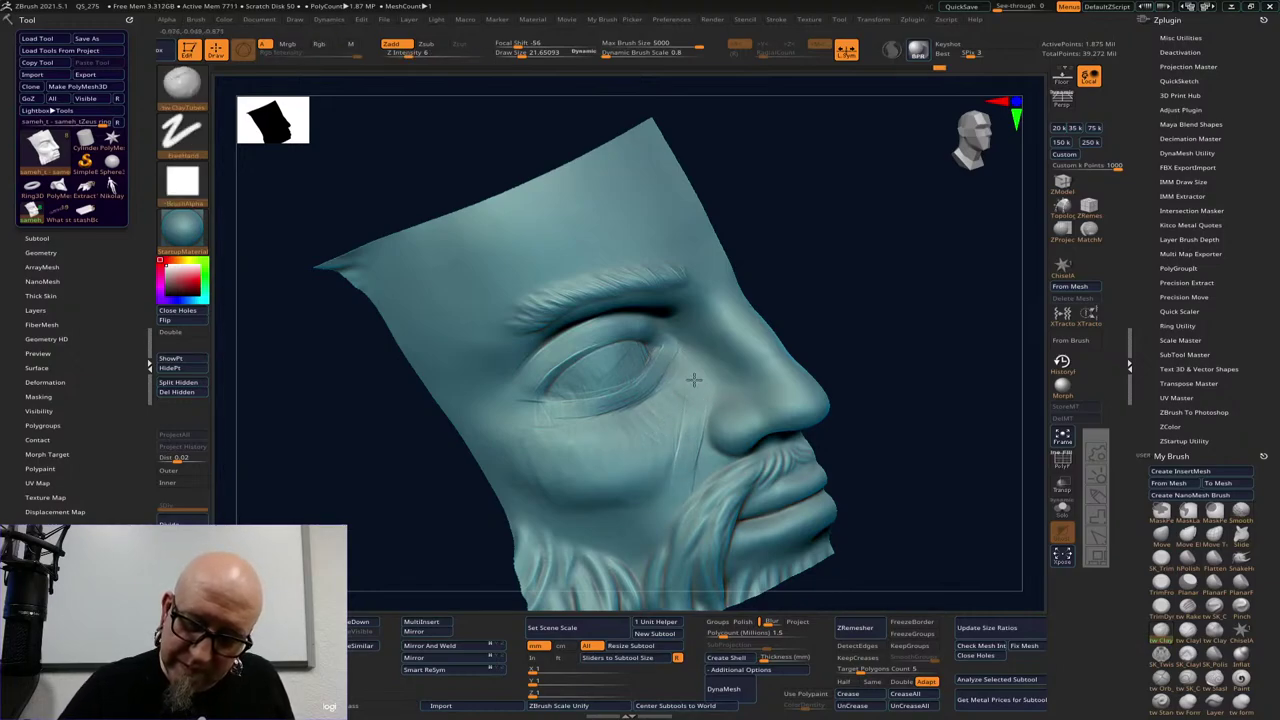
drag(679, 485, 668, 458)
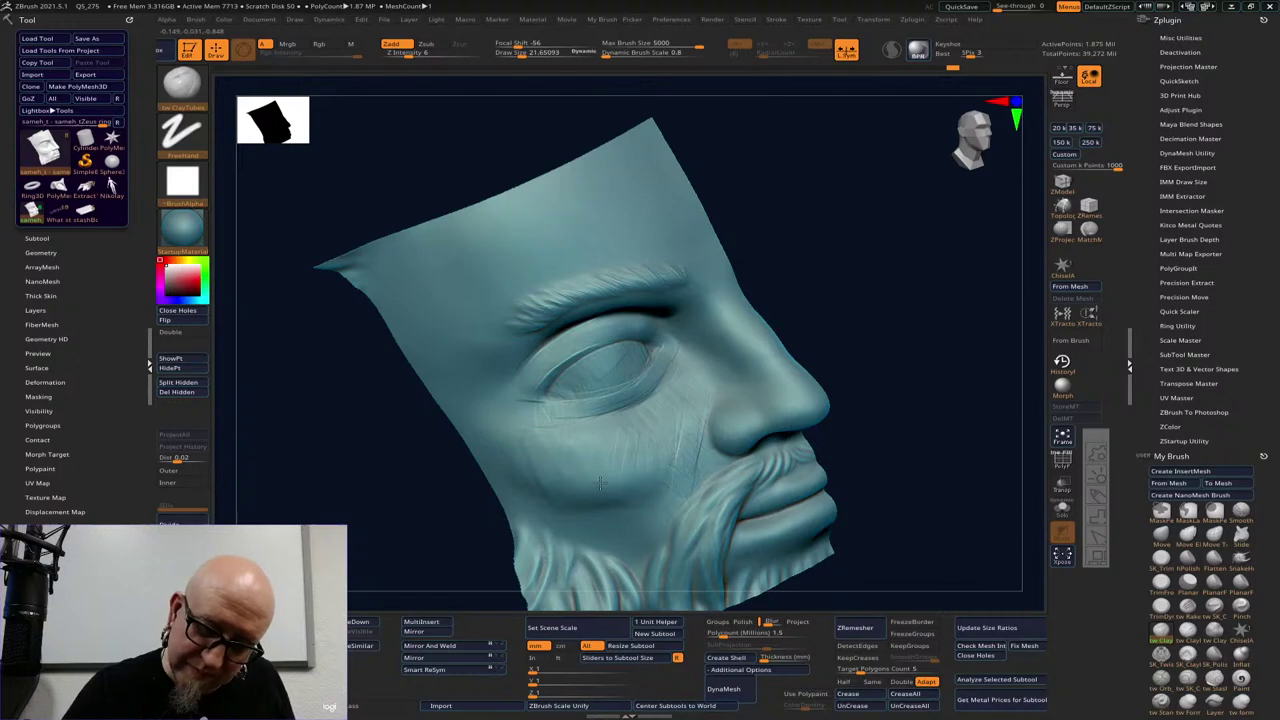
drag(932, 268, 903, 271)
shift+drag(700, 410, 668, 475)
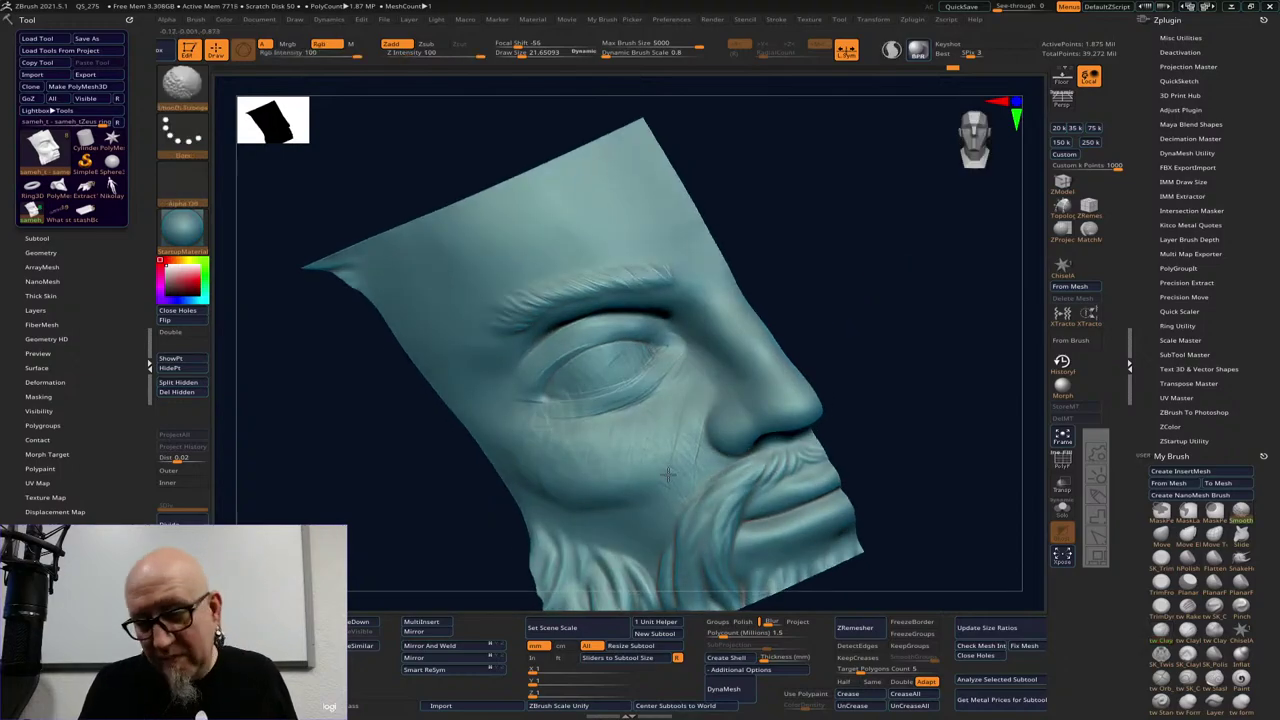
Fill out the cheekbone below the right eye with ClayTubes strokes and soften their lower edge
mouse_move(900, 330)
shift+mouse_down()
mouse_move(908, 300)
mouse_move(880, 309)
mouse_move(857, 283)
shift+mouse_up()
key(space)
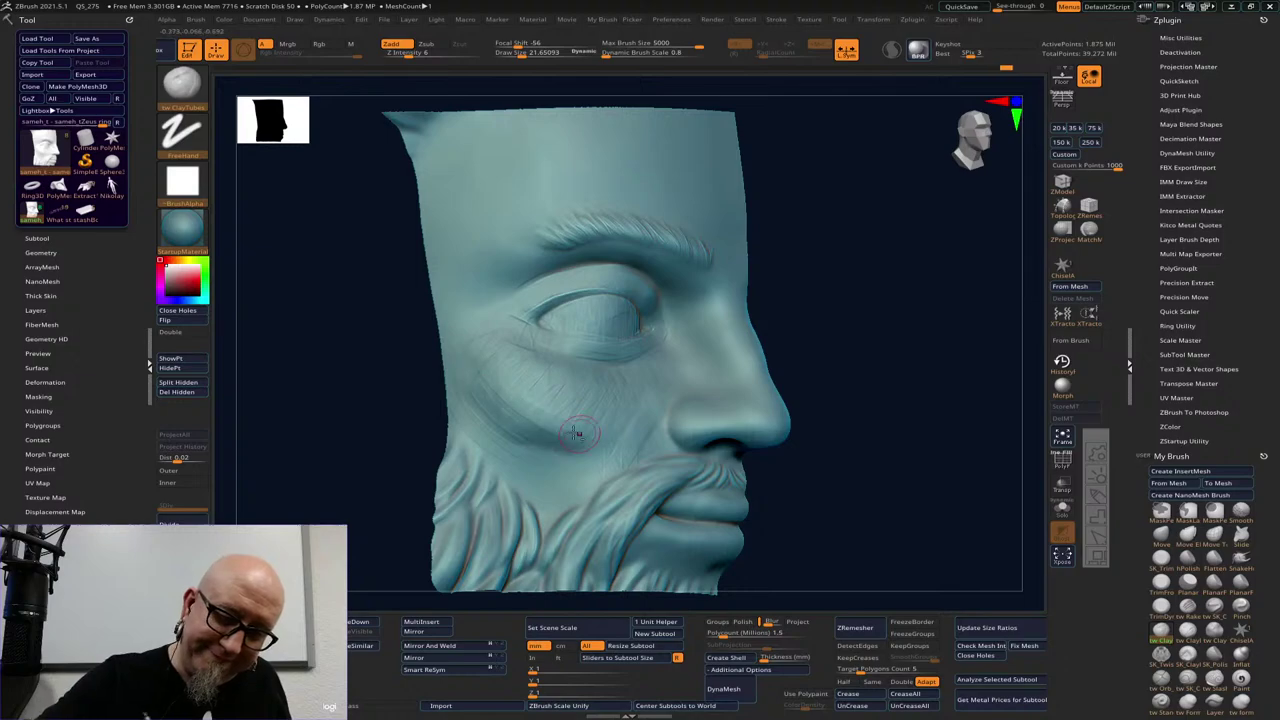
key(shift)
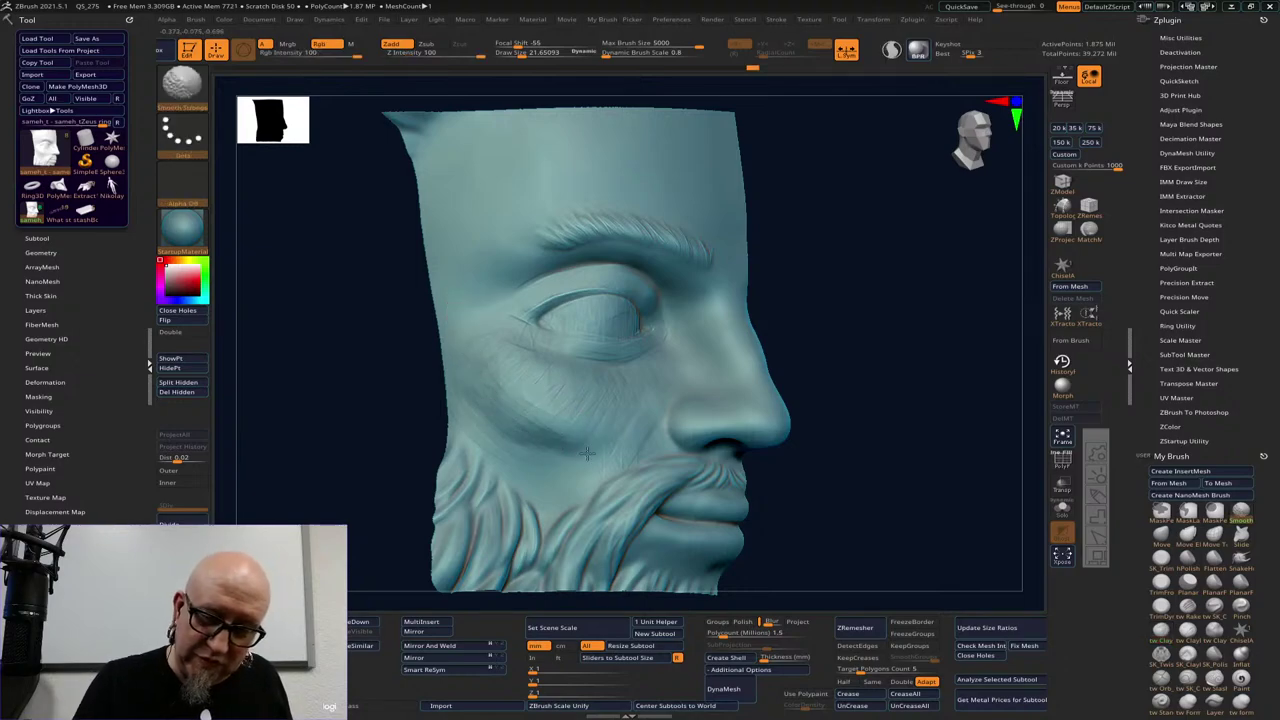
Add clay across the right eyeball and lower lid, working from the front and slightly from the side
mouse_move(915, 326)
mouse_down()
mouse_move(876, 334)
mouse_move(840, 403)
mouse_move(794, 420)
mouse_move(788, 383)
mouse_move(815, 420)
mouse_up()
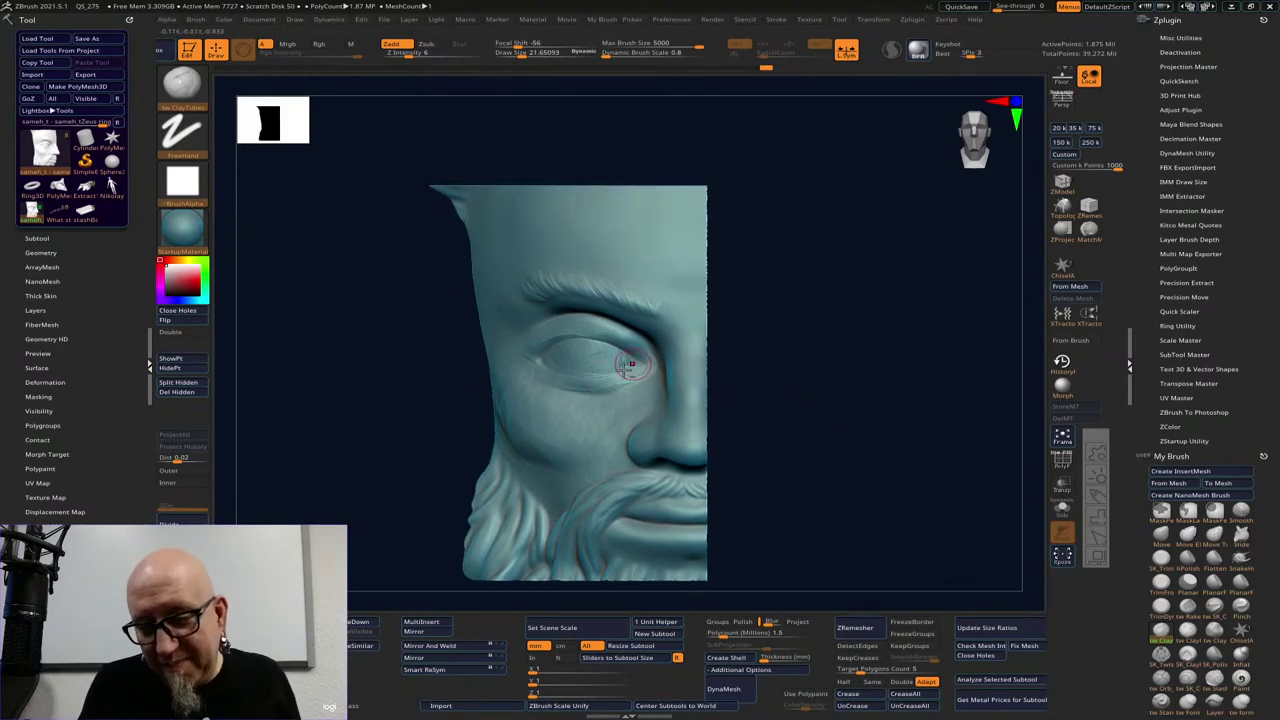
mouse_move(632, 364)
mouse_down()
mouse_move(640, 377)
mouse_move(589, 413)
mouse_move(622, 393)
mouse_move(585, 405)
mouse_up()
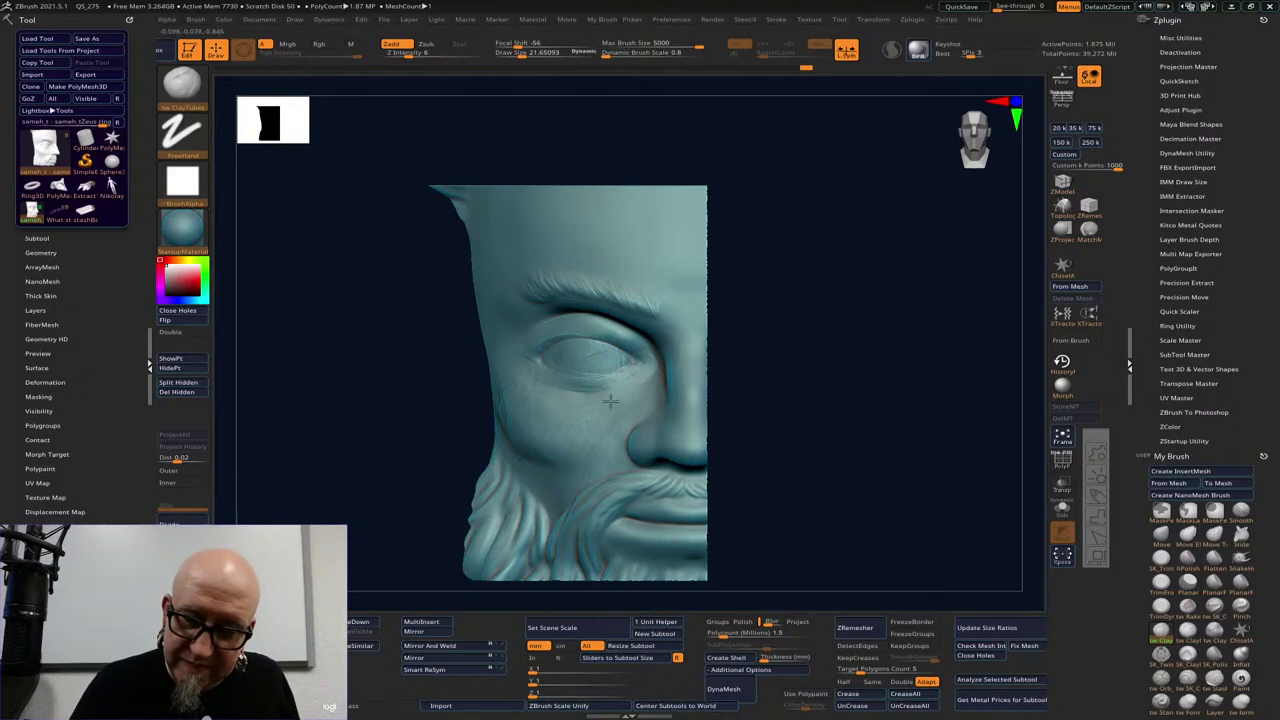
mouse_move(834, 308)
mouse_down()
mouse_move(857, 306)
mouse_move(846, 329)
mouse_move(862, 372)
mouse_up()
drag(814, 306, 681, 310)
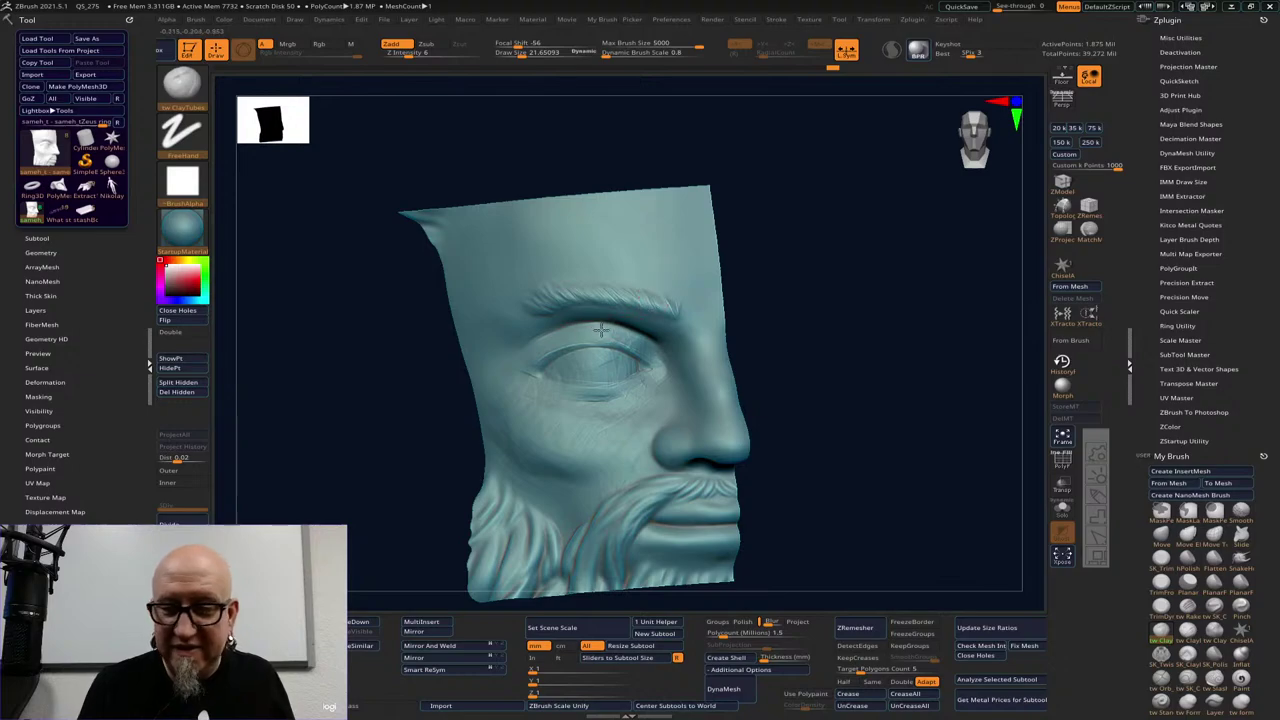
Build up the right eye's upper lid and the area below the outer eyebrow with ClayTubes strokes
mouse_move(836, 308)
mouse_down()
mouse_move(897, 268)
mouse_move(900, 394)
mouse_move(870, 350)
mouse_up()
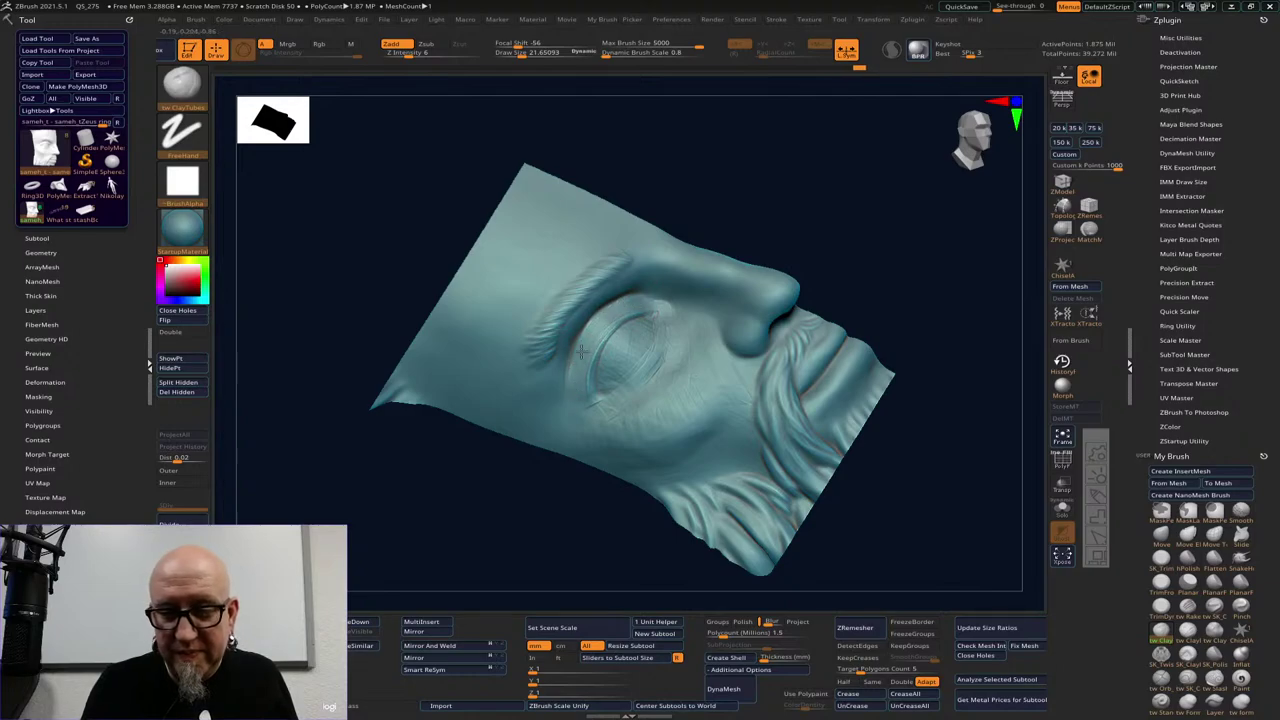
mouse_move(880, 208)
mouse_down()
mouse_move(821, 222)
mouse_move(874, 194)
mouse_move(826, 234)
mouse_move(910, 282)
mouse_move(880, 308)
mouse_up()
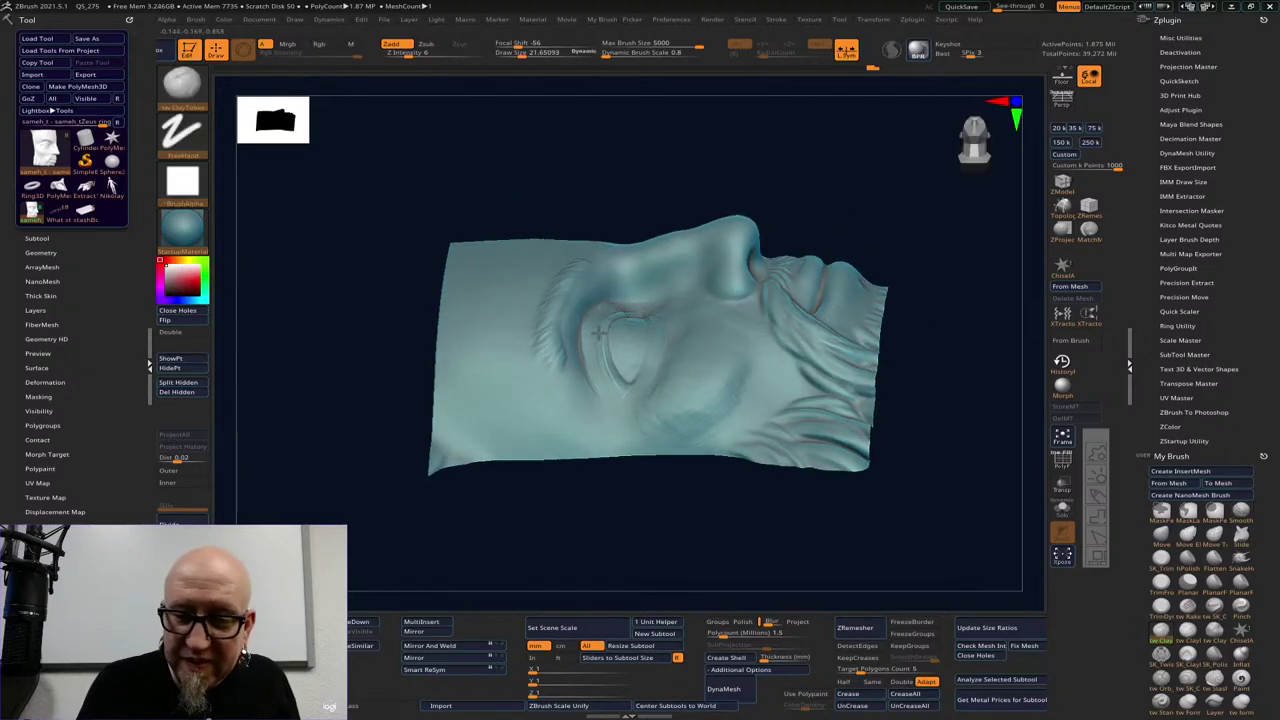
drag(840, 226, 800, 214)
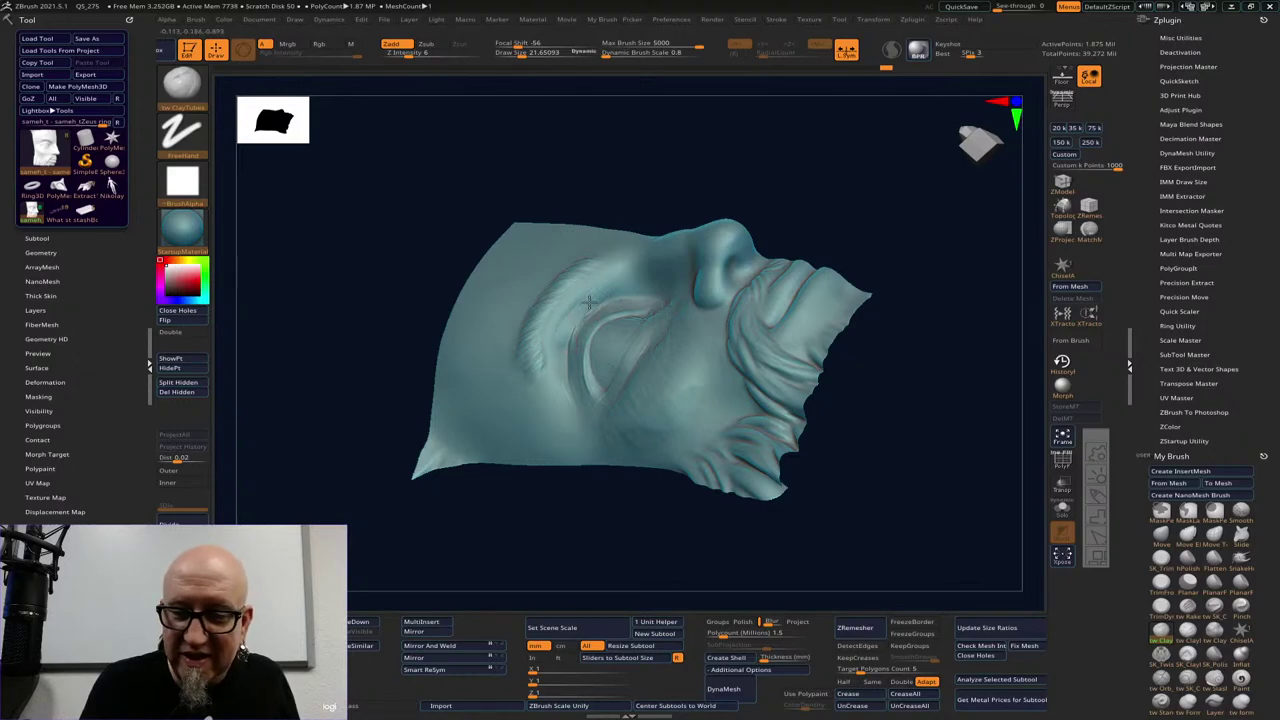
drag(830, 183, 852, 200)
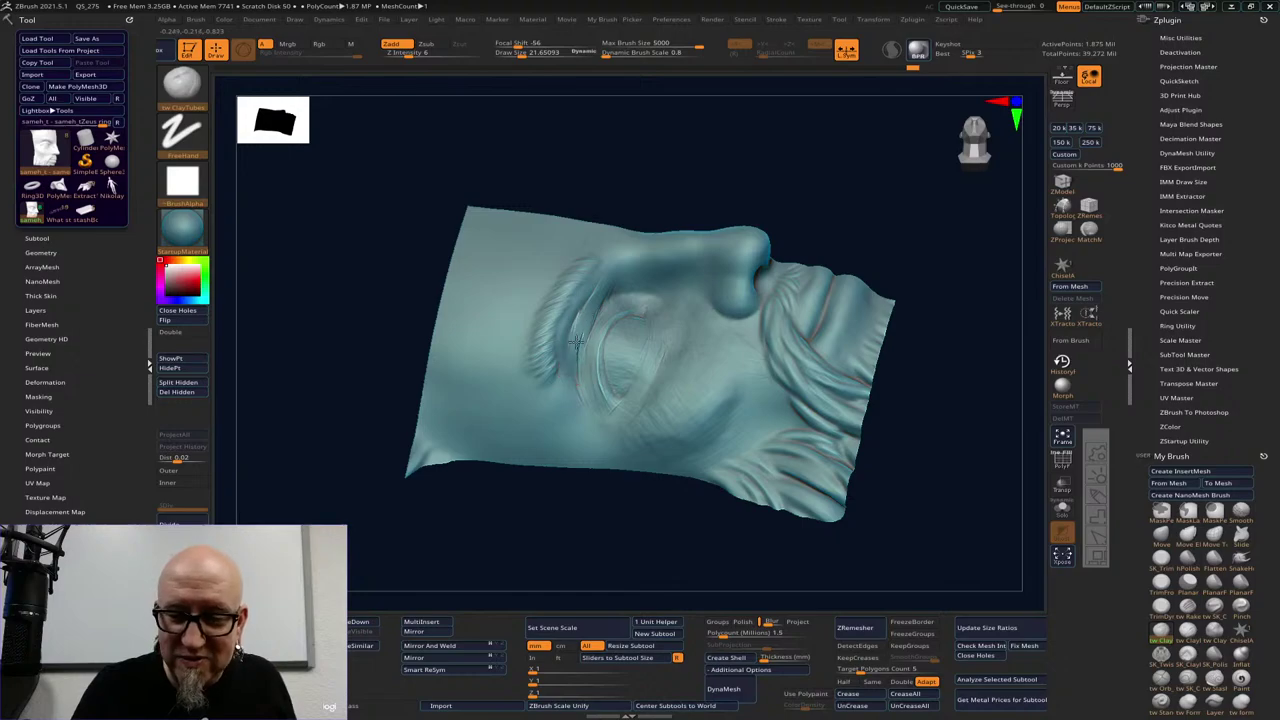
key(shift)
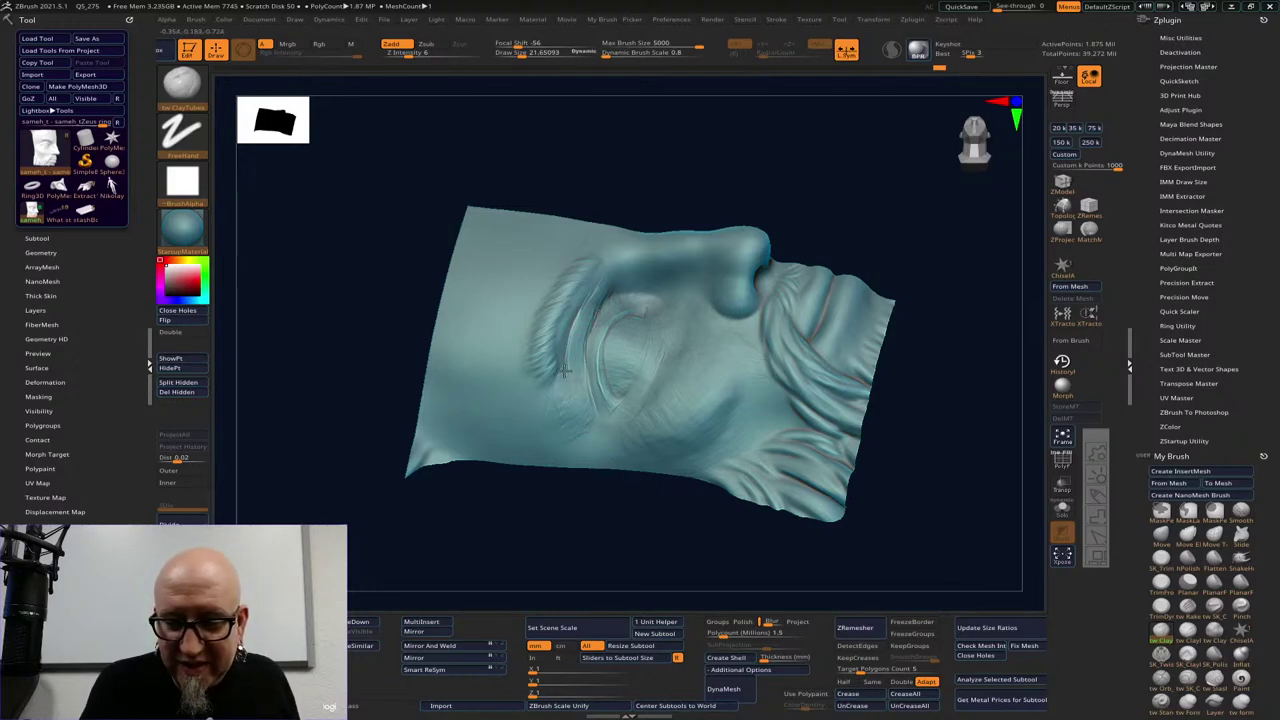
Fill the fold between the right eyebrow and upper lid, and thicken the lid's edge toward the outer corner
mouse_move(564, 370)
mouse_down()
mouse_move(578, 315)
mouse_move(622, 252)
mouse_up()
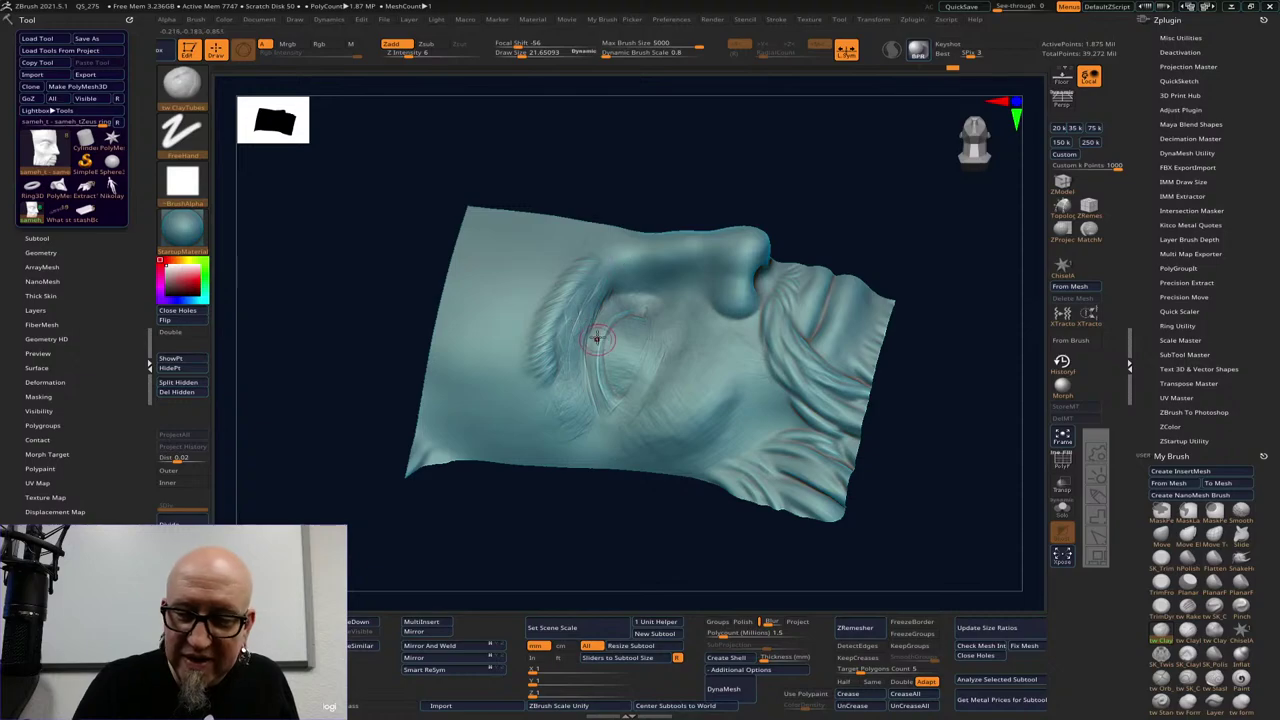
drag(597, 339, 606, 414)
drag(581, 369, 586, 412)
mouse_move(912, 329)
mouse_down()
mouse_move(967, 319)
mouse_move(897, 434)
mouse_move(760, 380)
mouse_up()
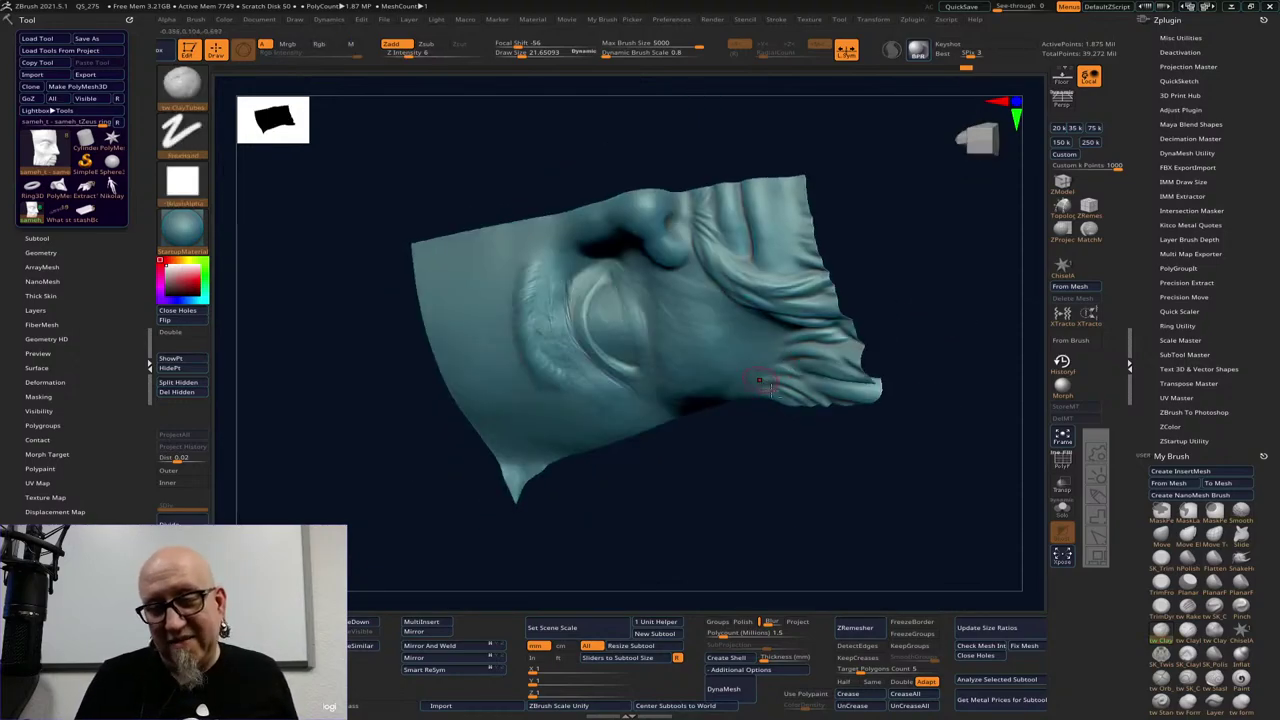
Sculpt the outer end of the right brow into the temple with ClayTubes strokes above the upper lid
drag(814, 484, 623, 410)
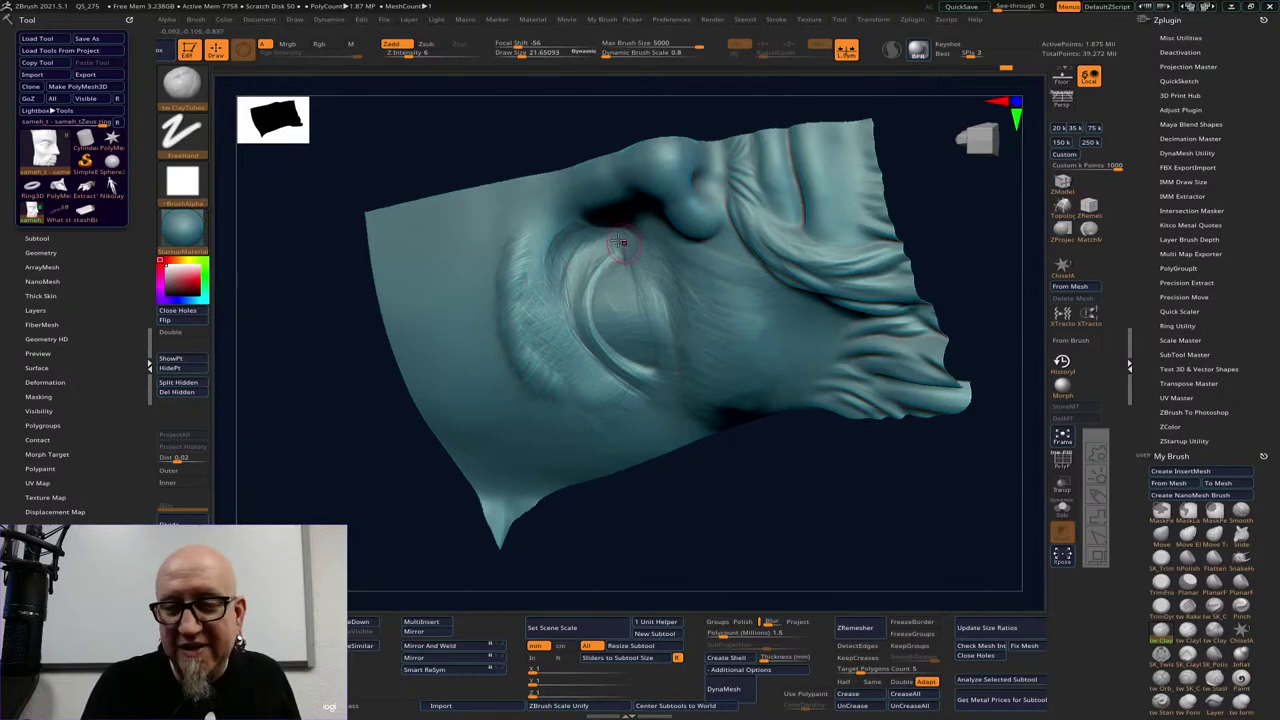
mouse_move(611, 489)
mouse_down()
mouse_move(914, 457)
mouse_move(917, 289)
mouse_move(894, 351)
mouse_move(926, 424)
mouse_move(877, 280)
mouse_move(661, 256)
mouse_up()
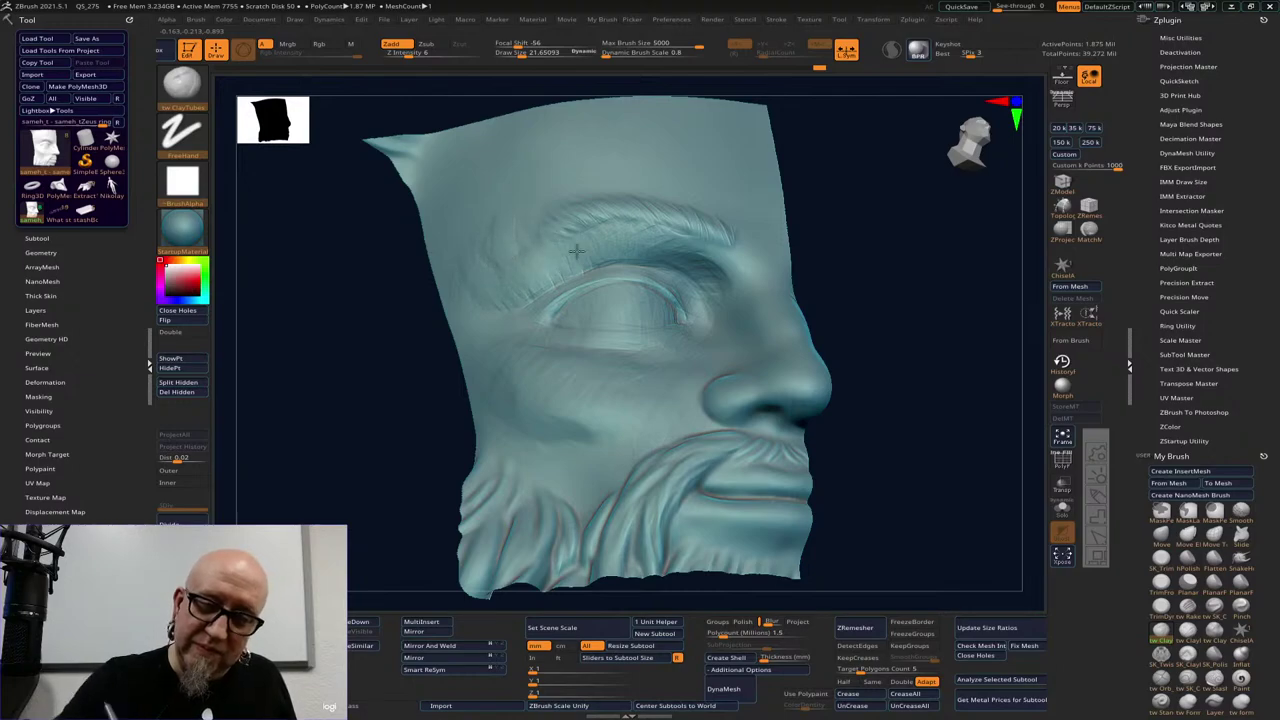
Add clay strokes at the right eye's inner corner and the inner end of its upper lid
mouse_move(805, 207)
mouse_down()
mouse_move(860, 237)
mouse_move(813, 286)
mouse_move(867, 295)
mouse_up()
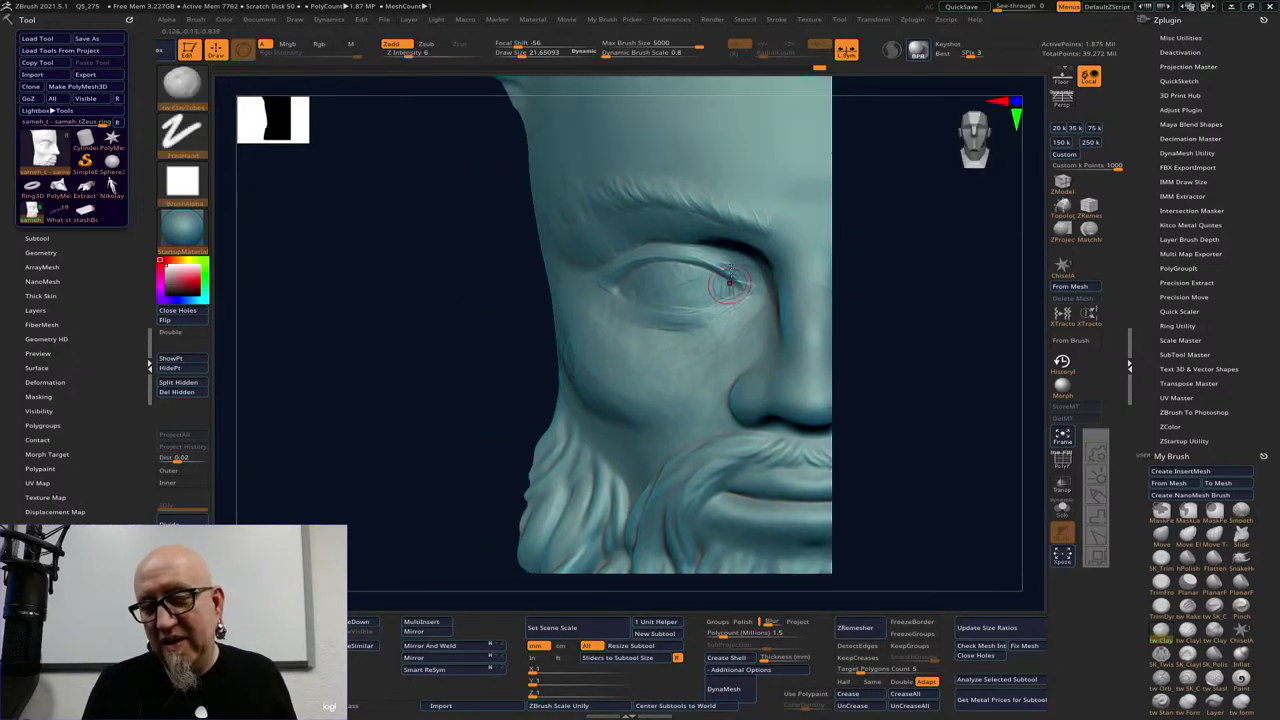
right_drag(729, 283, 732, 262)
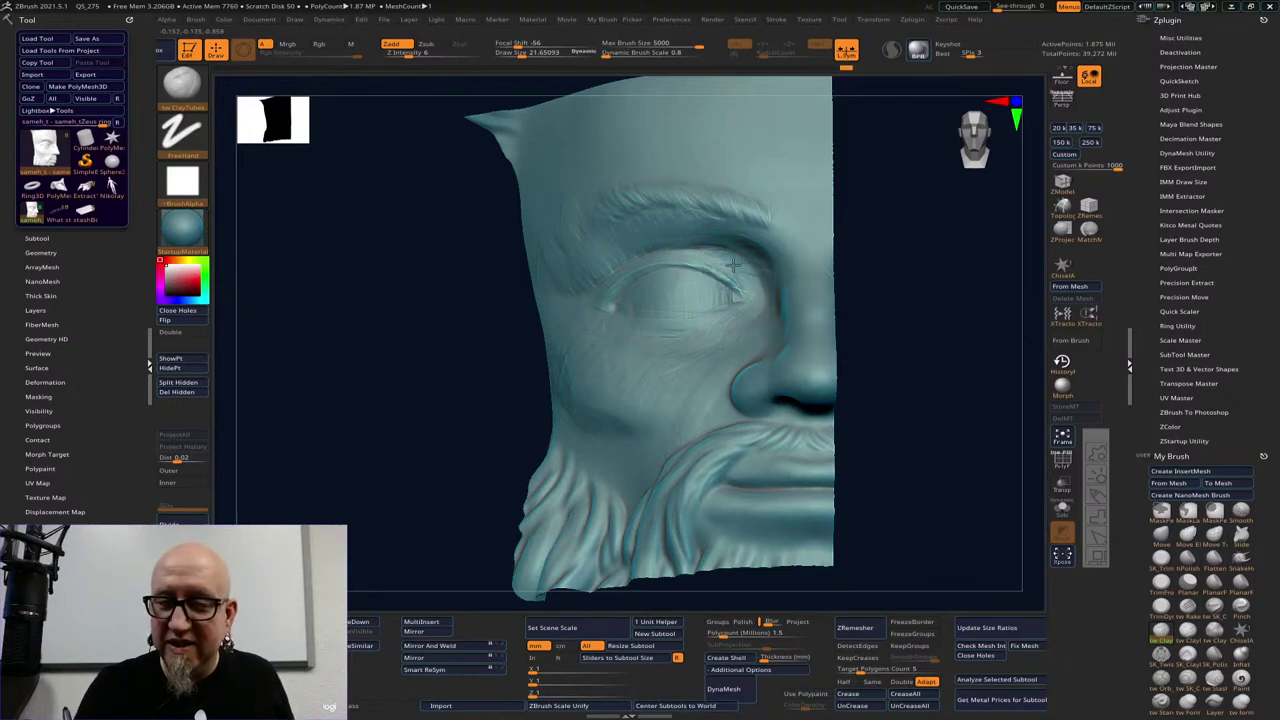
shift+drag(856, 210, 920, 209)
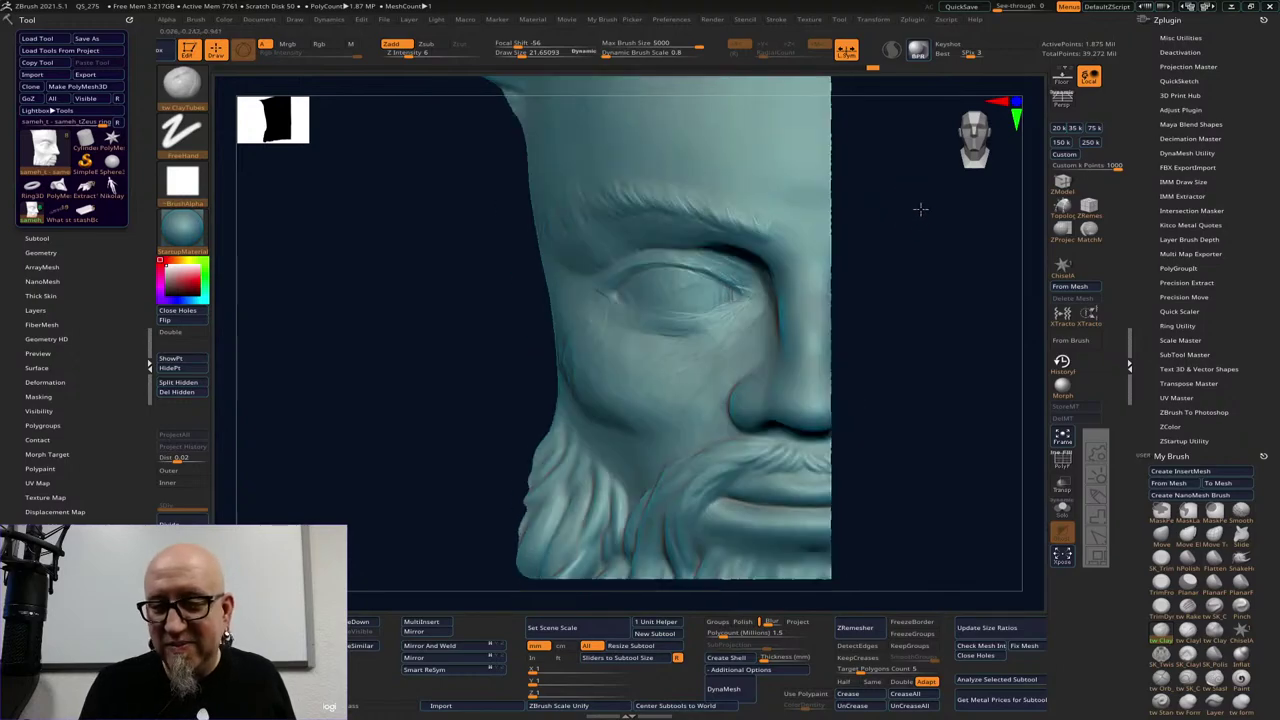
Raise a rounded iris bulge at the center of the right eyeball and refine the lower lid with clay strokes
key(shift)
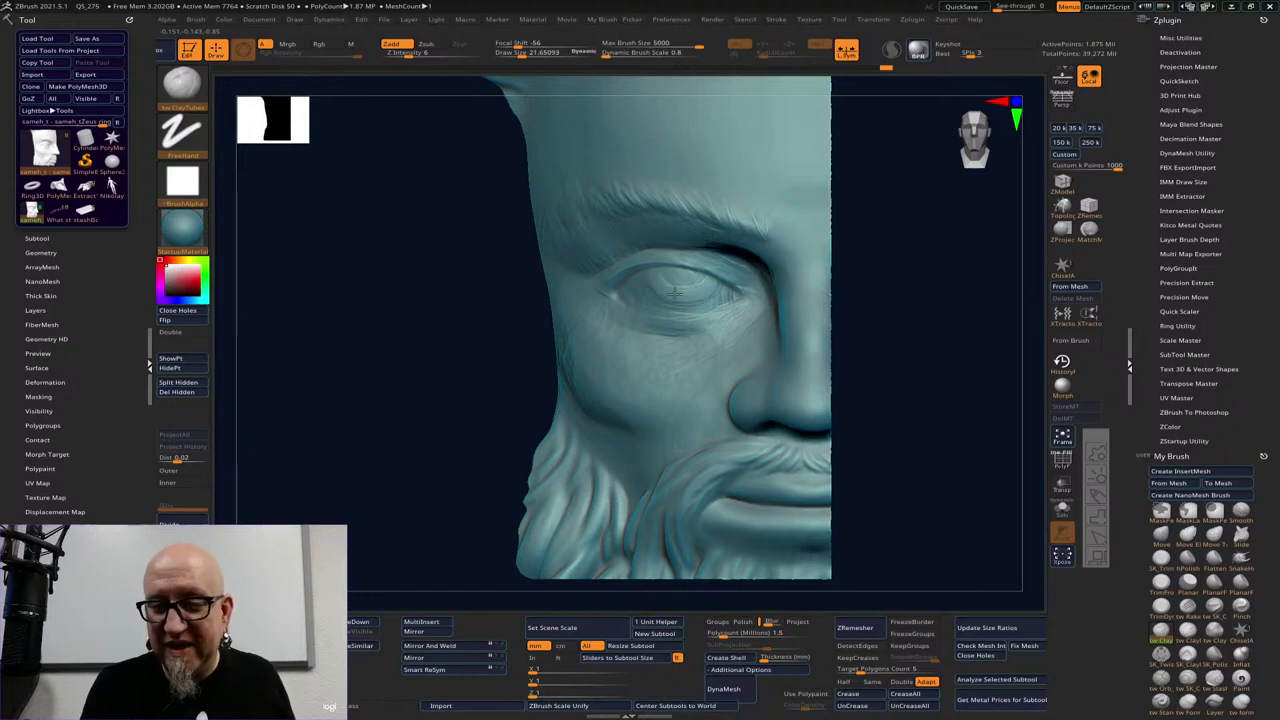
drag(938, 274, 860, 251)
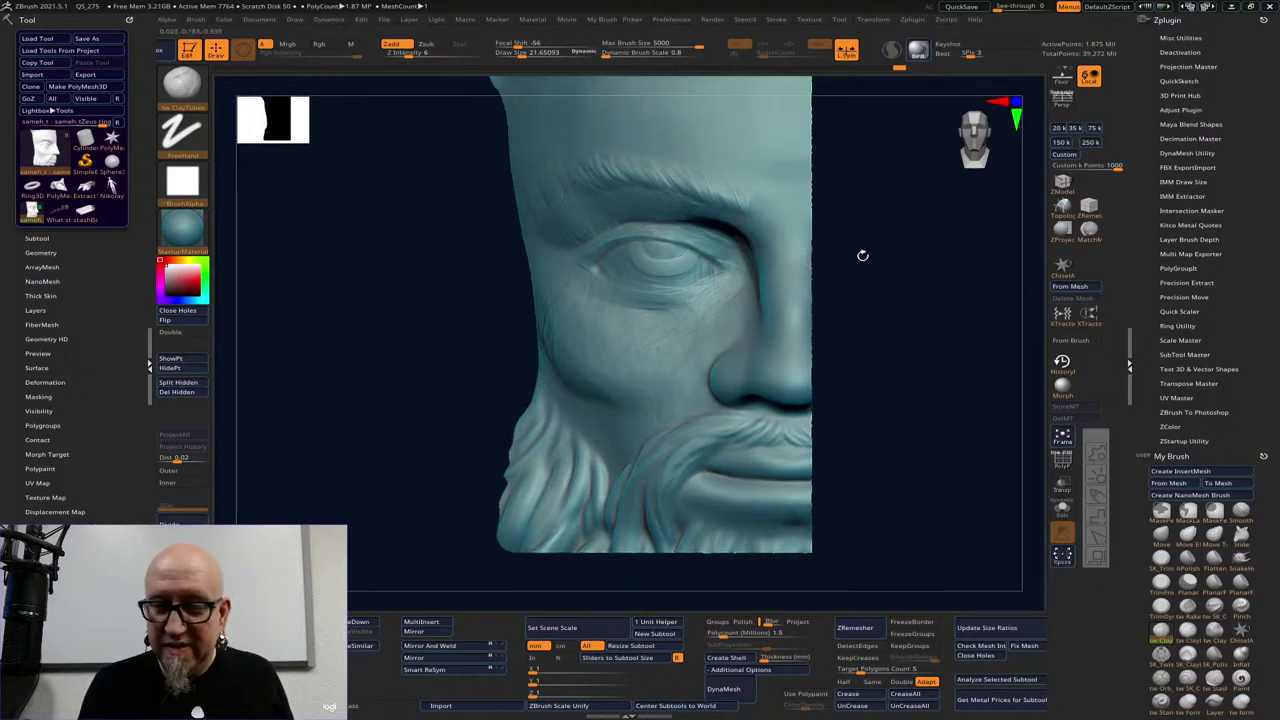
mouse_move(723, 277)
mouse_down()
mouse_move(740, 274)
mouse_move(691, 283)
mouse_move(712, 277)
mouse_up()
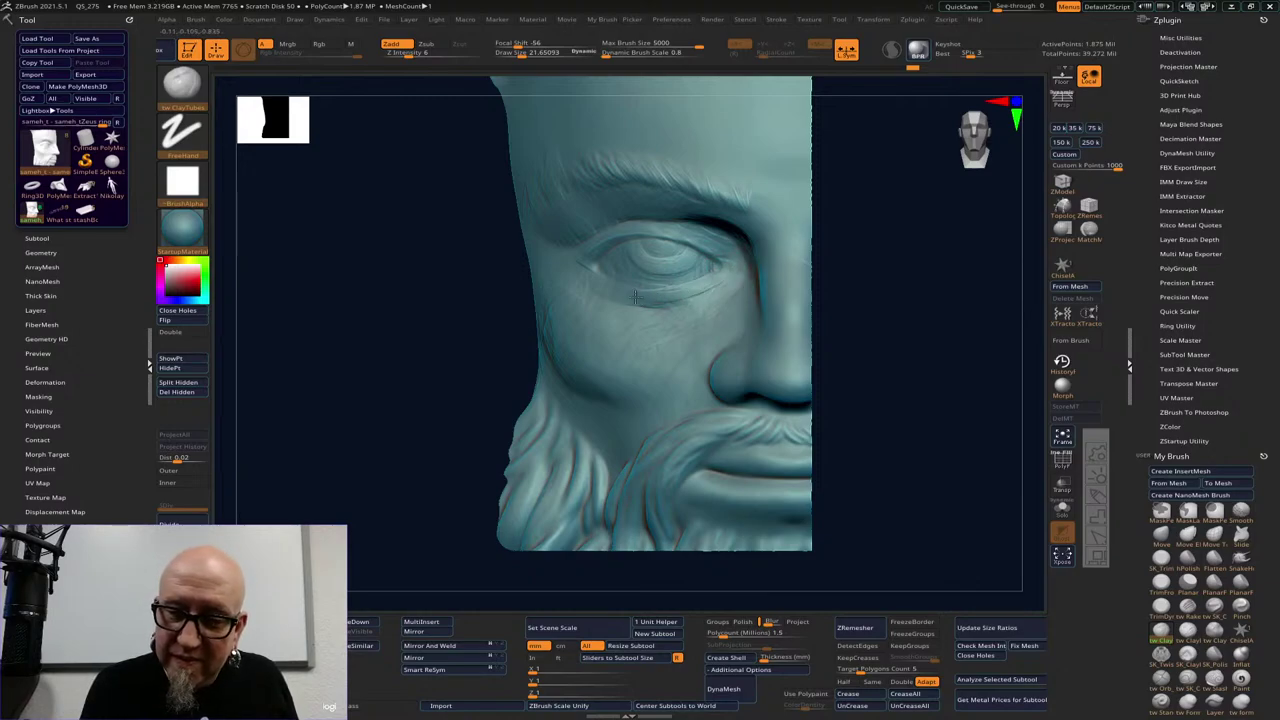
mouse_move(906, 243)
mouse_down()
mouse_move(991, 280)
mouse_move(700, 330)
mouse_up()
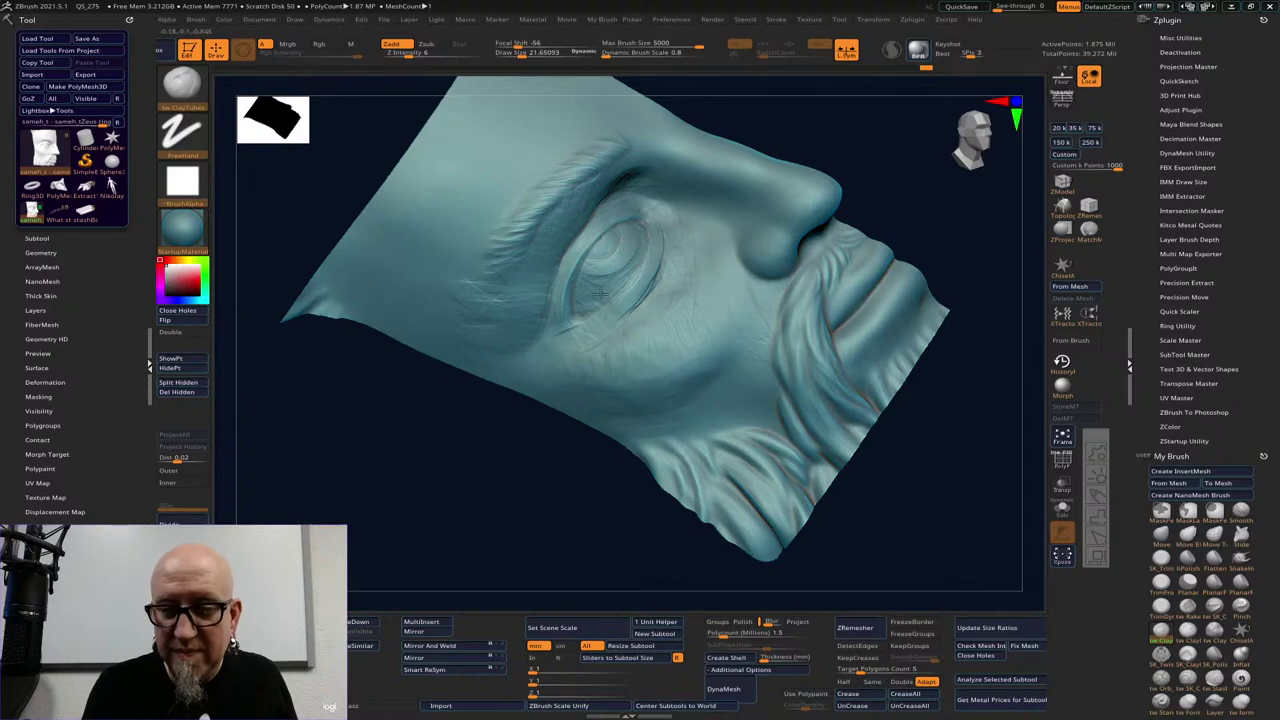
Add clay strokes along the right eye's lower lid and outer corner, blending them into the cheek below
mouse_move(603, 296)
mouse_down()
mouse_move(592, 284)
mouse_move(672, 239)
mouse_move(665, 255)
mouse_up()
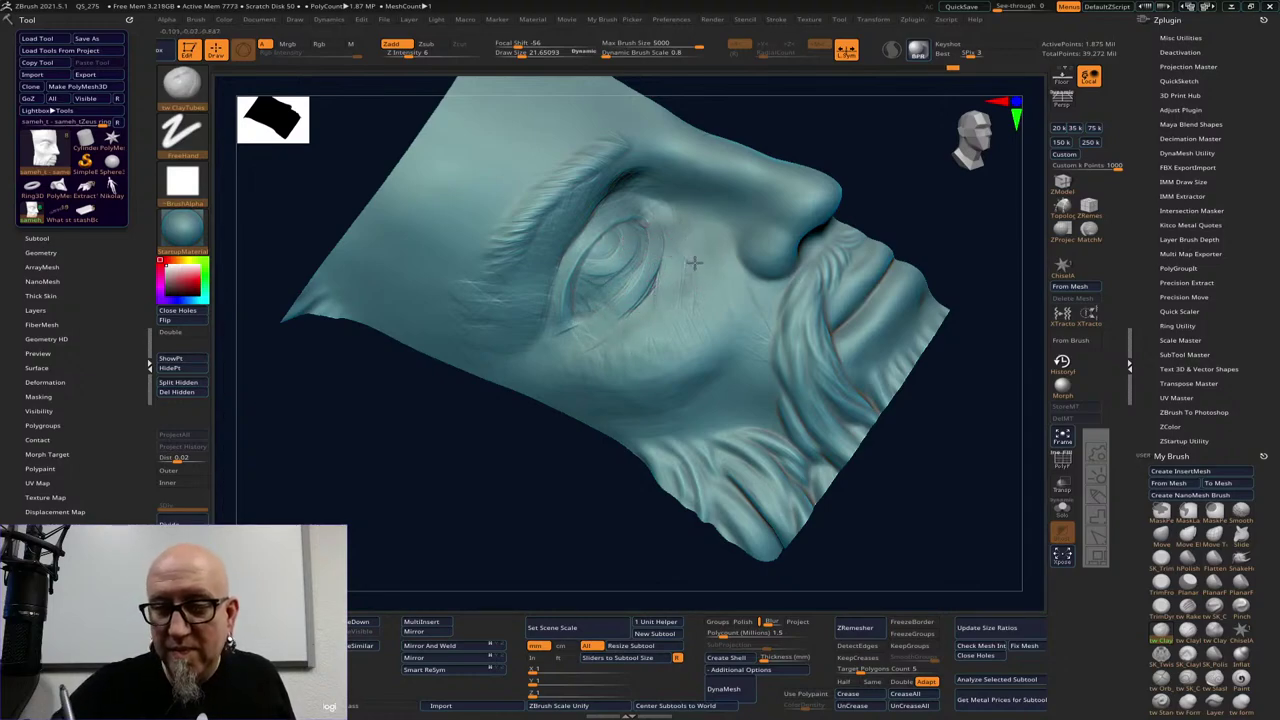
drag(862, 160, 871, 228)
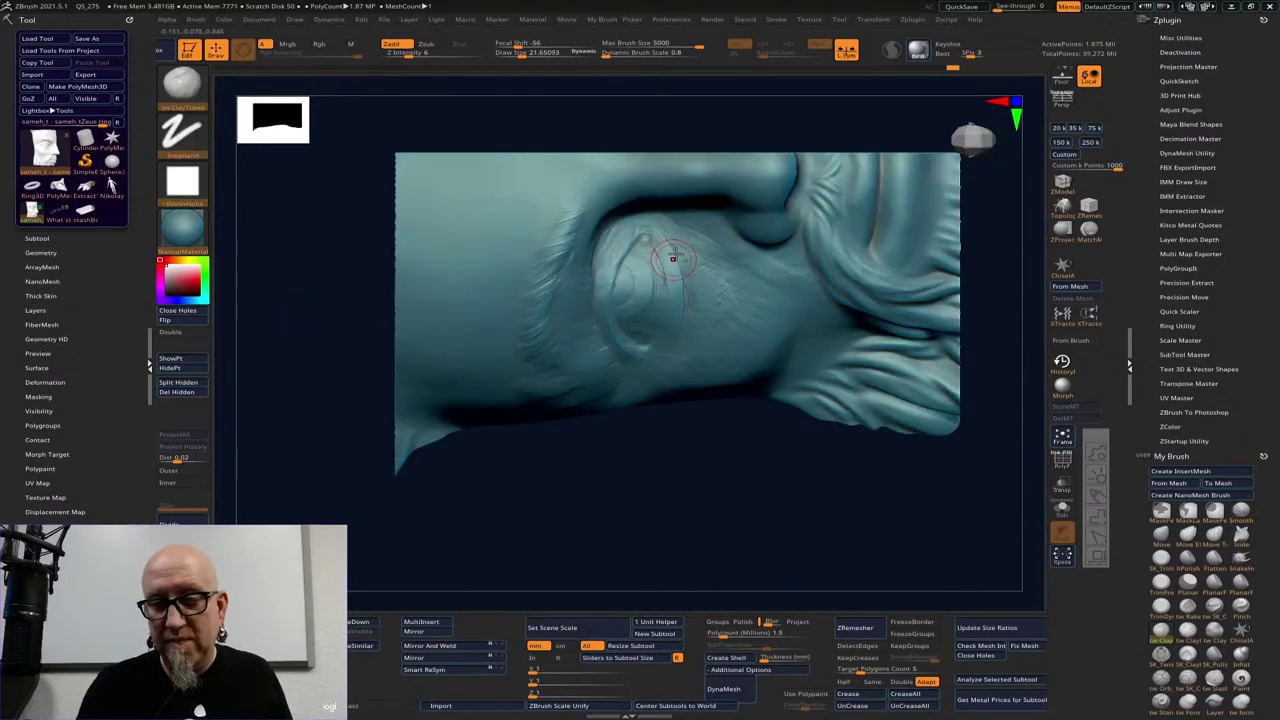
mouse_move(671, 251)
mouse_down()
mouse_move(666, 240)
mouse_move(670, 258)
mouse_move(672, 244)
mouse_move(704, 246)
mouse_move(680, 266)
mouse_up()
Dismiss the undo history note and unhide the rest of the head in front view
alt+drag(813, 528, 818, 291)
alt+drag(818, 291, 844, 530)
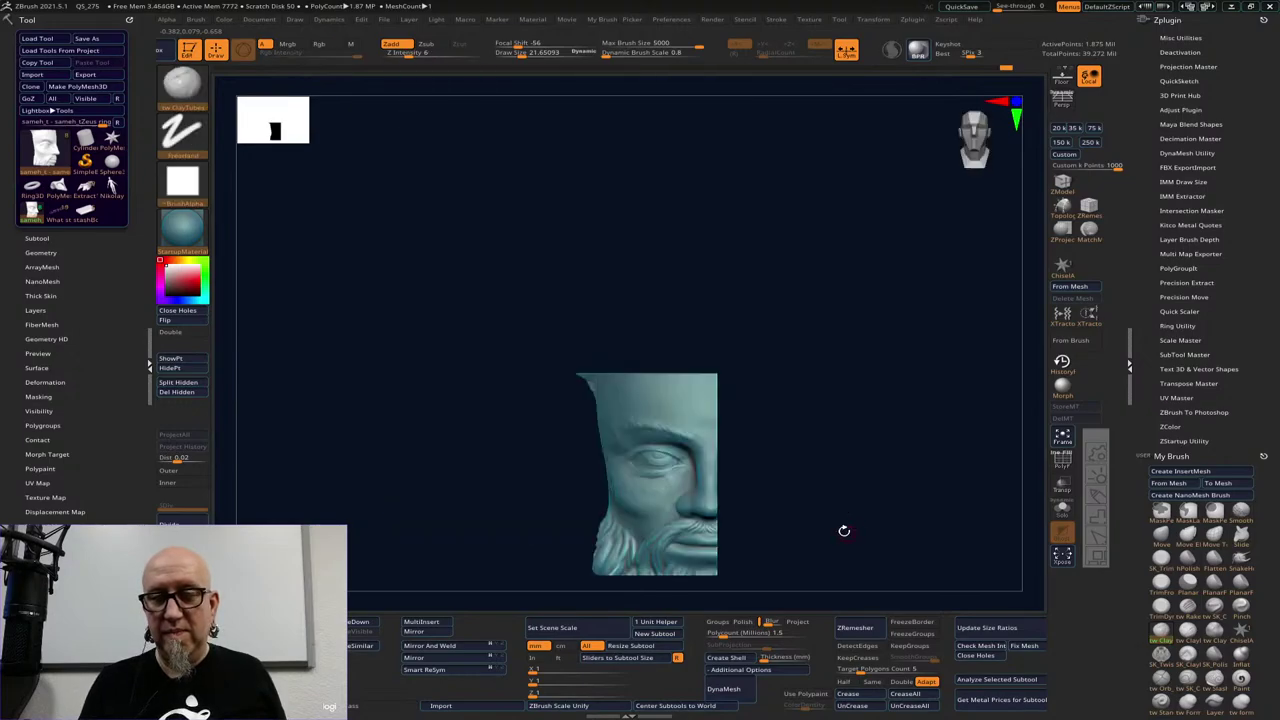
mouse_move(843, 531)
alt+right_down()
mouse_move(820, 317)
mouse_move(803, 277)
mouse_move(806, 320)
mouse_move(857, 345)
mouse_move(823, 371)
alt+right_up()
key(ctrl+shift)
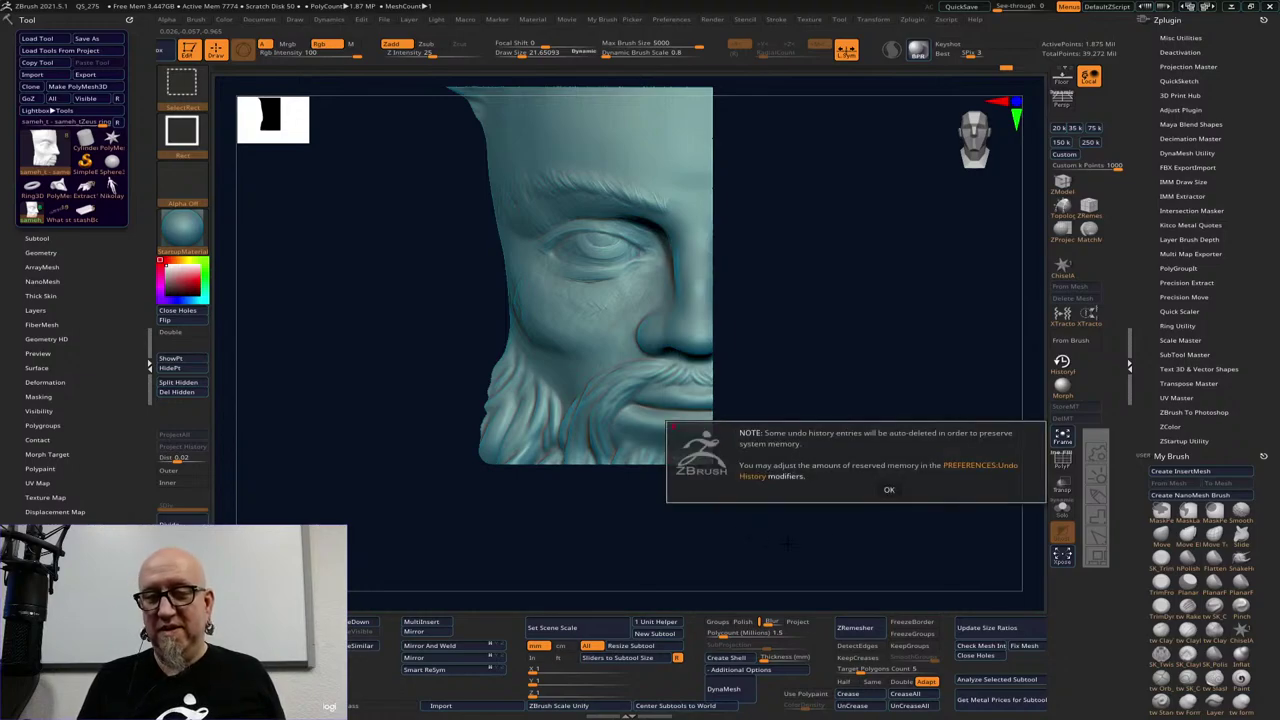
click(889, 490)
ctrl+shift+click(805, 512)
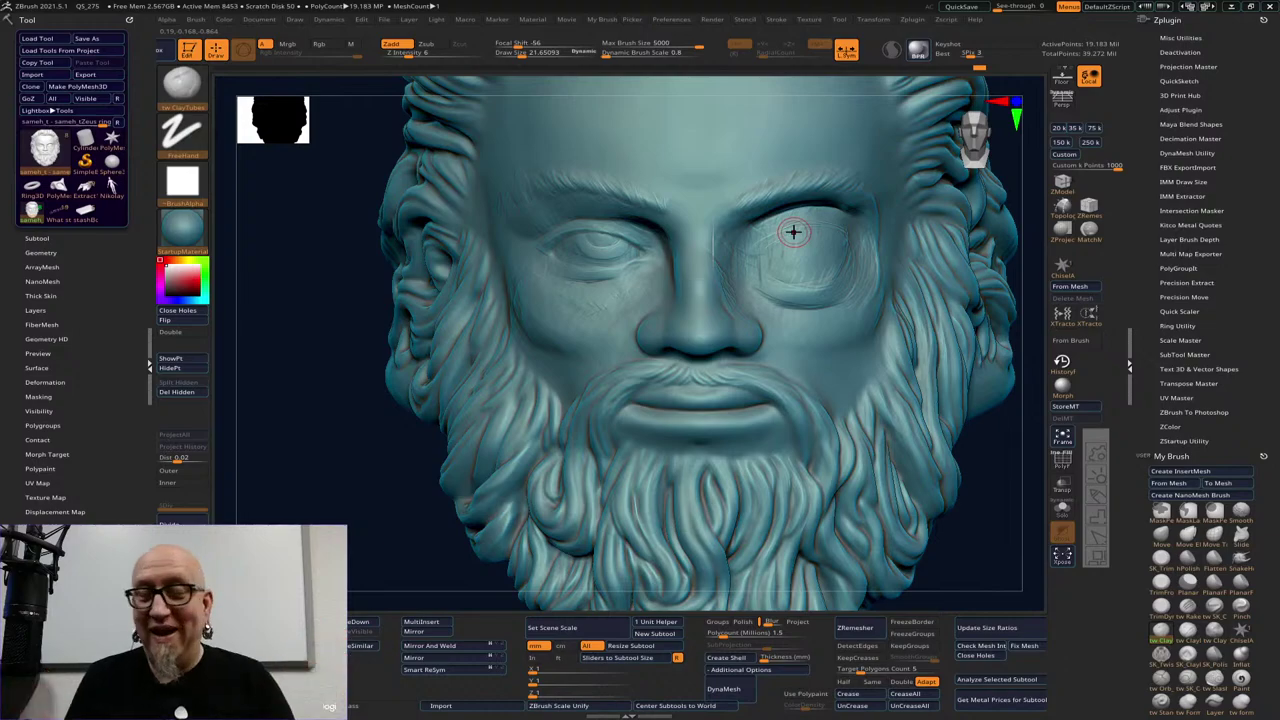
Fill the left eye socket with vertical clay strokes and smooth its rim
mouse_move(967, 519)
alt+mouse_down()
mouse_move(931, 506)
mouse_move(908, 469)
alt+mouse_up()
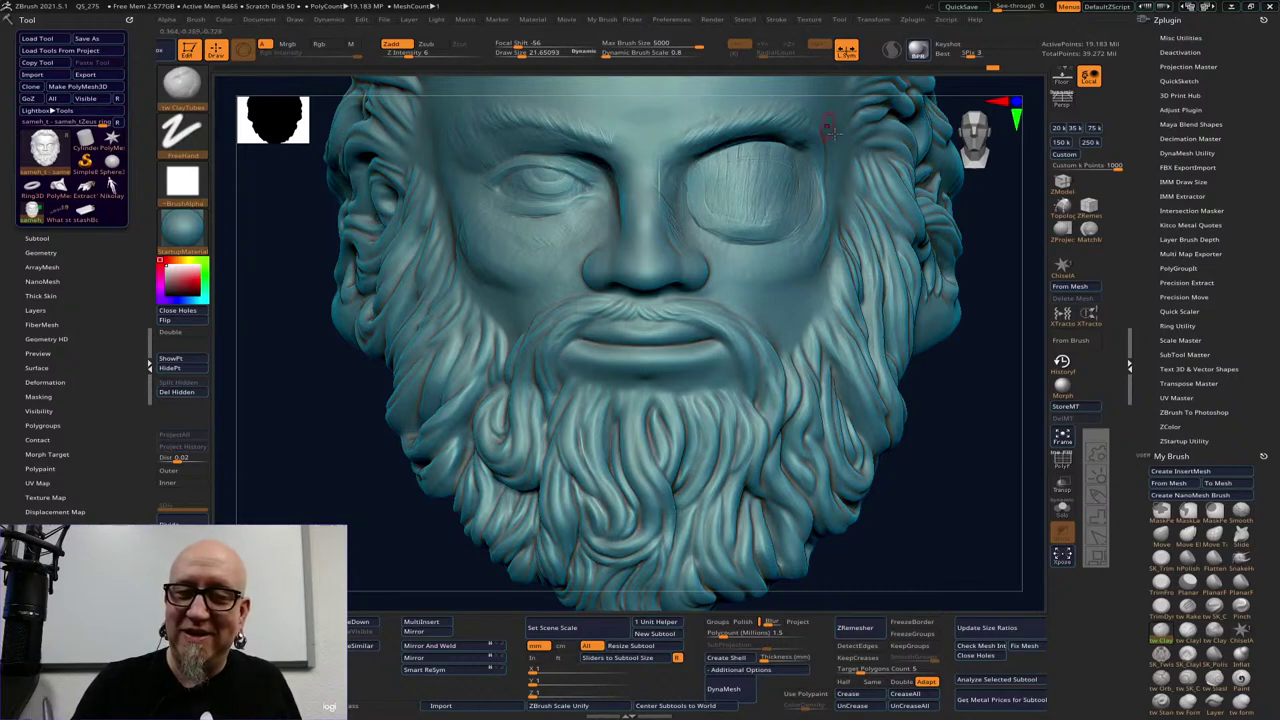
key(shift)
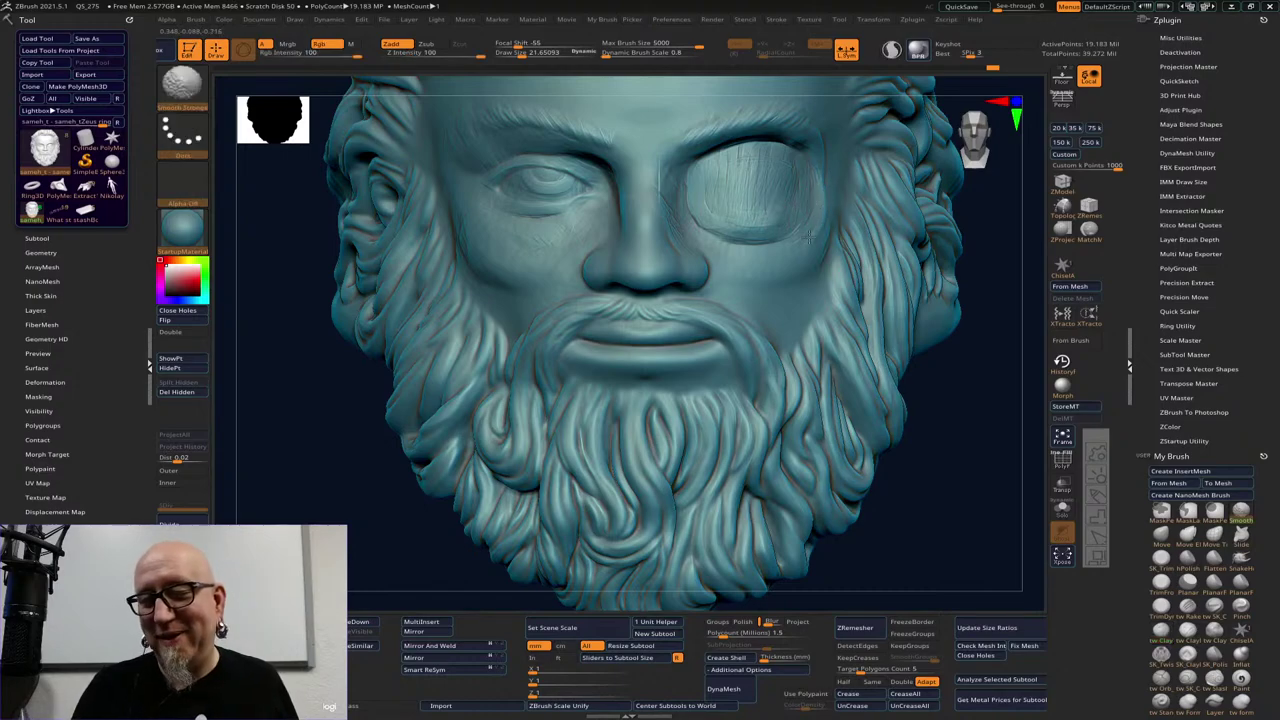
mouse_move(850, 572)
alt+mouse_down()
mouse_move(854, 519)
mouse_move(934, 457)
mouse_move(905, 440)
alt+mouse_up()
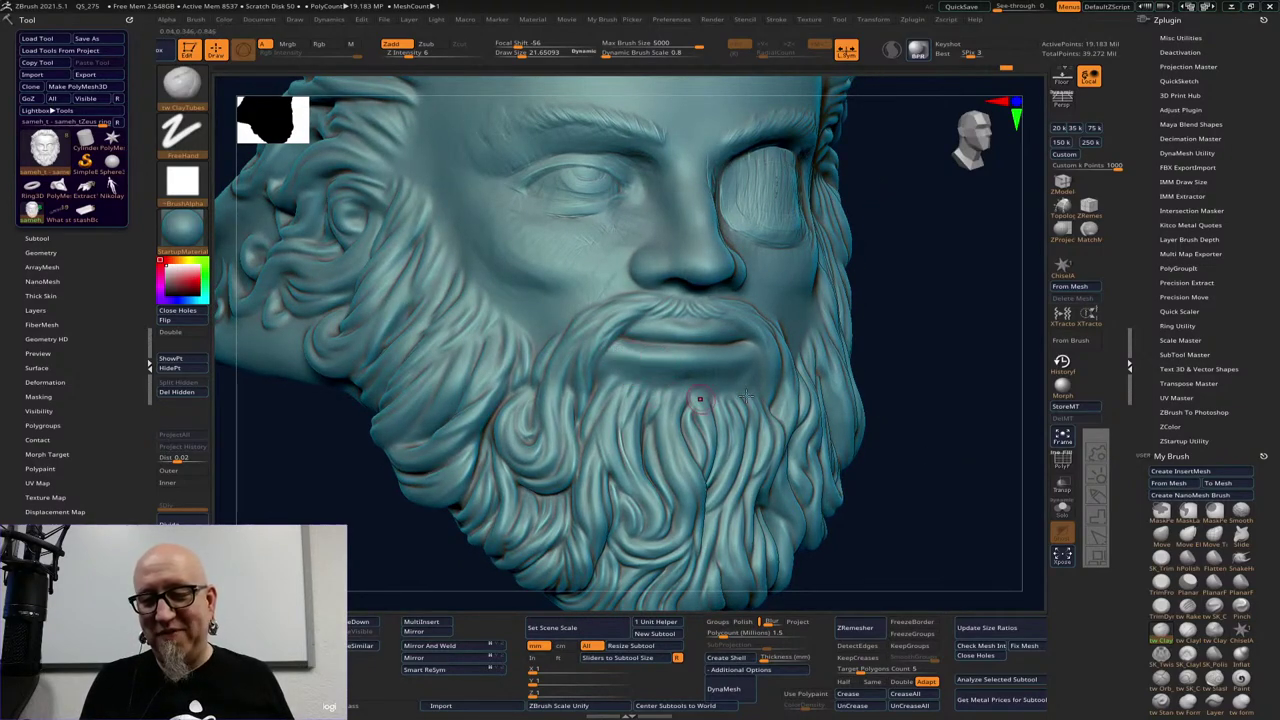
mouse_move(930, 372)
mouse_down()
mouse_move(951, 360)
mouse_move(935, 354)
mouse_up()
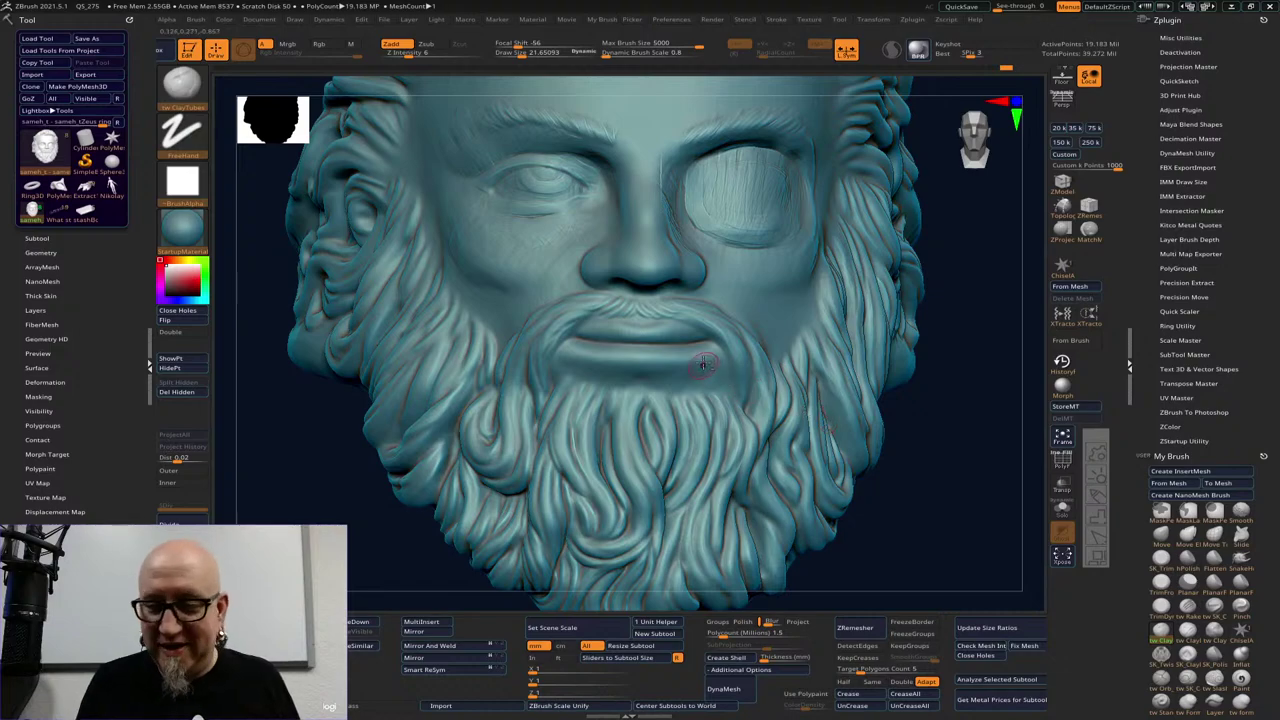
Set the draw size to about 43, flatten the lips with ClayTubes strokes and smooth the left mouth corner
key(space)
drag(718, 351, 736, 351)
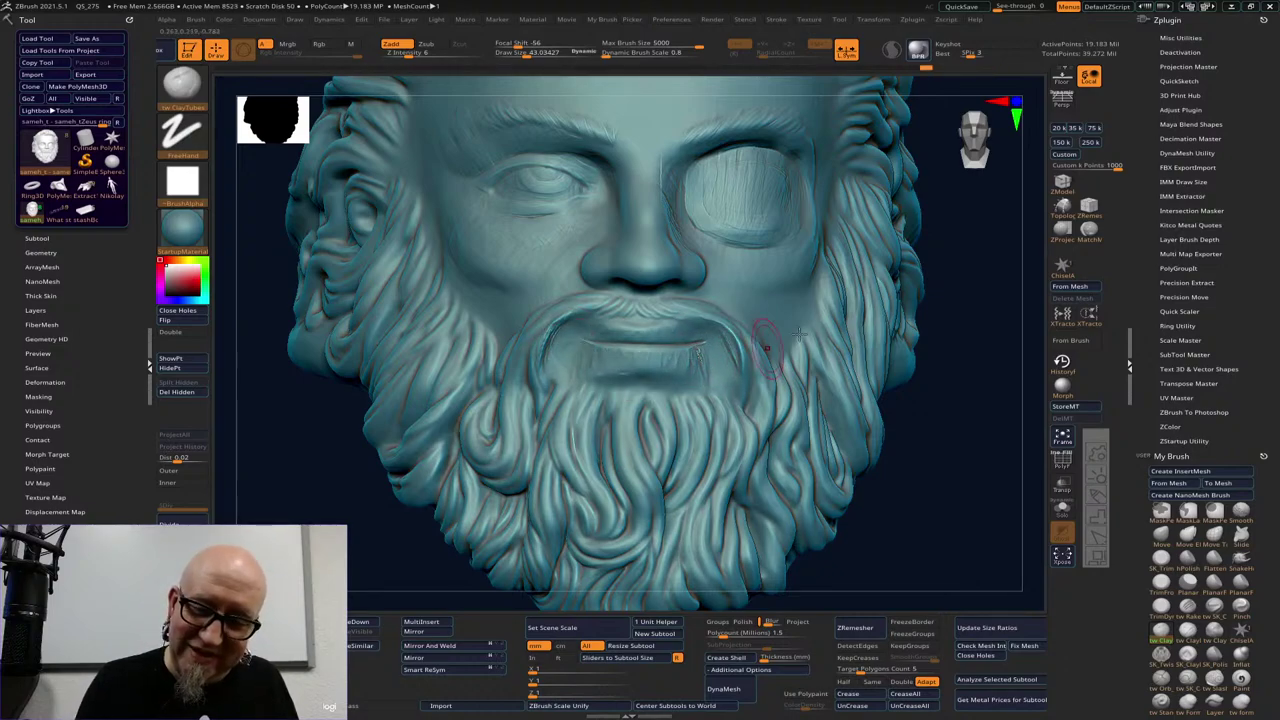
mouse_move(967, 329)
mouse_down()
mouse_move(974, 374)
mouse_move(974, 331)
mouse_move(946, 371)
mouse_move(922, 458)
mouse_move(934, 331)
mouse_move(938, 384)
mouse_move(911, 374)
mouse_up()
mouse_move(934, 424)
alt+mouse_down()
mouse_move(1017, 460)
mouse_move(1011, 450)
alt+mouse_up()
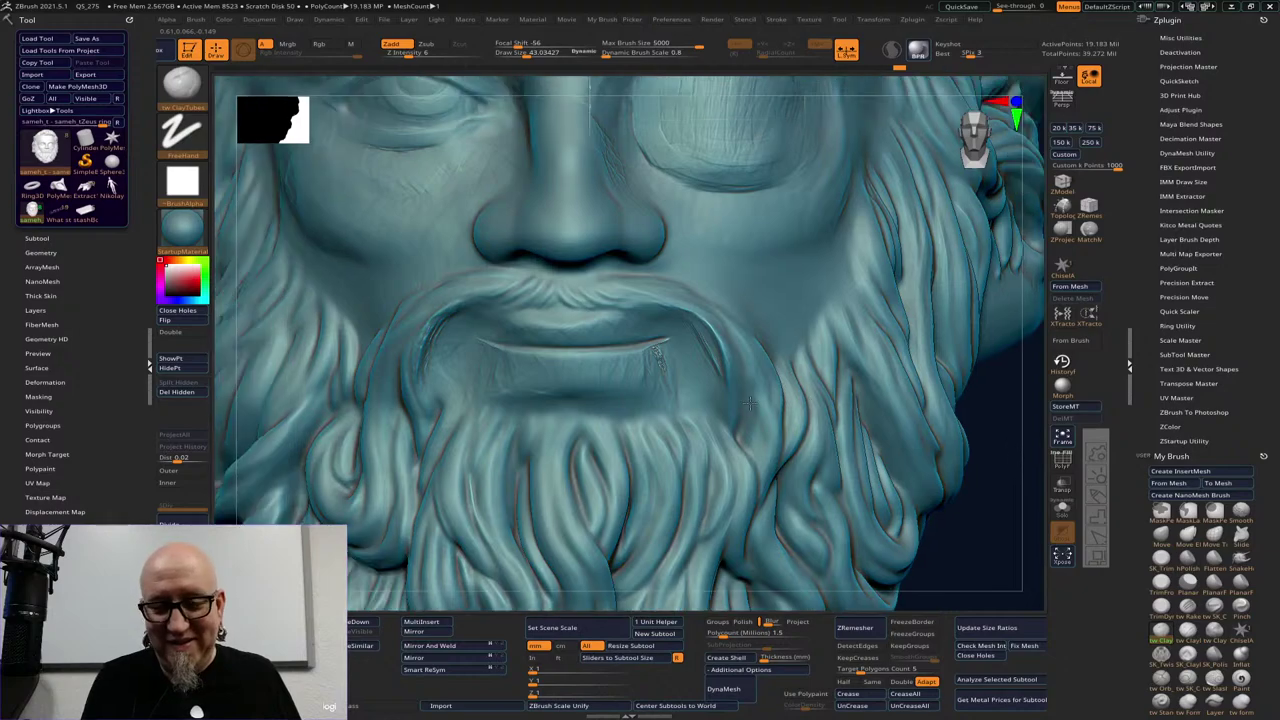
key(ctrl+z)
shift+drag(666, 356, 662, 342)
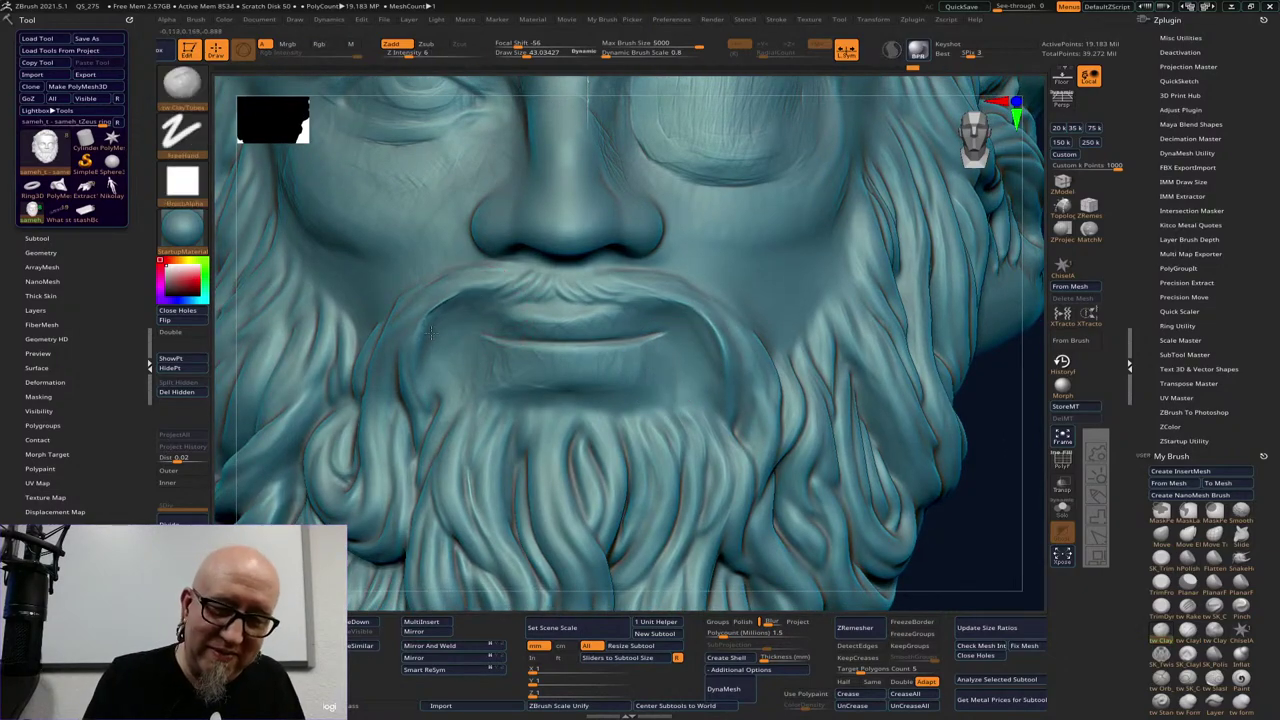
Cover the moustache ends on both sides of the mouth with clay and smooth the upper lip
mouse_move(692, 304)
mouse_down()
mouse_move(732, 362)
mouse_move(736, 346)
mouse_move(752, 357)
mouse_up()
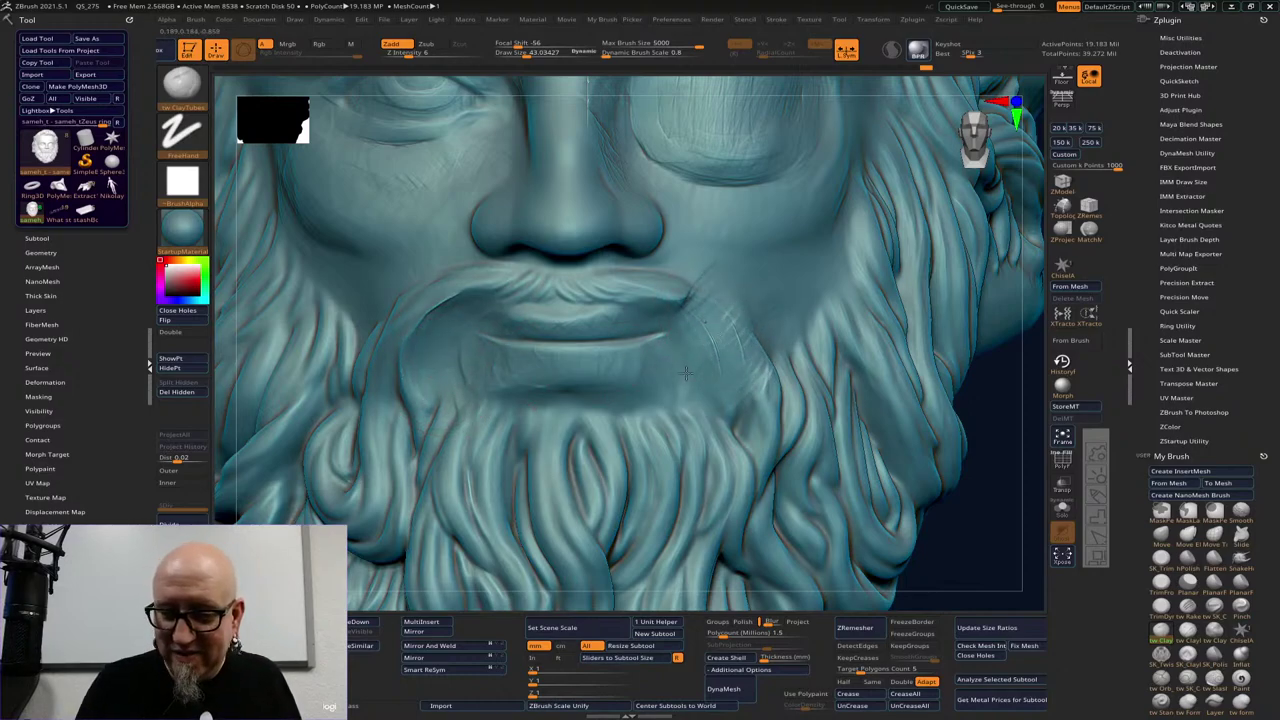
mouse_move(441, 288)
mouse_down()
mouse_move(402, 360)
mouse_move(404, 388)
mouse_move(393, 292)
mouse_move(660, 280)
mouse_move(680, 305)
mouse_move(555, 282)
mouse_move(436, 310)
mouse_move(405, 345)
mouse_up()
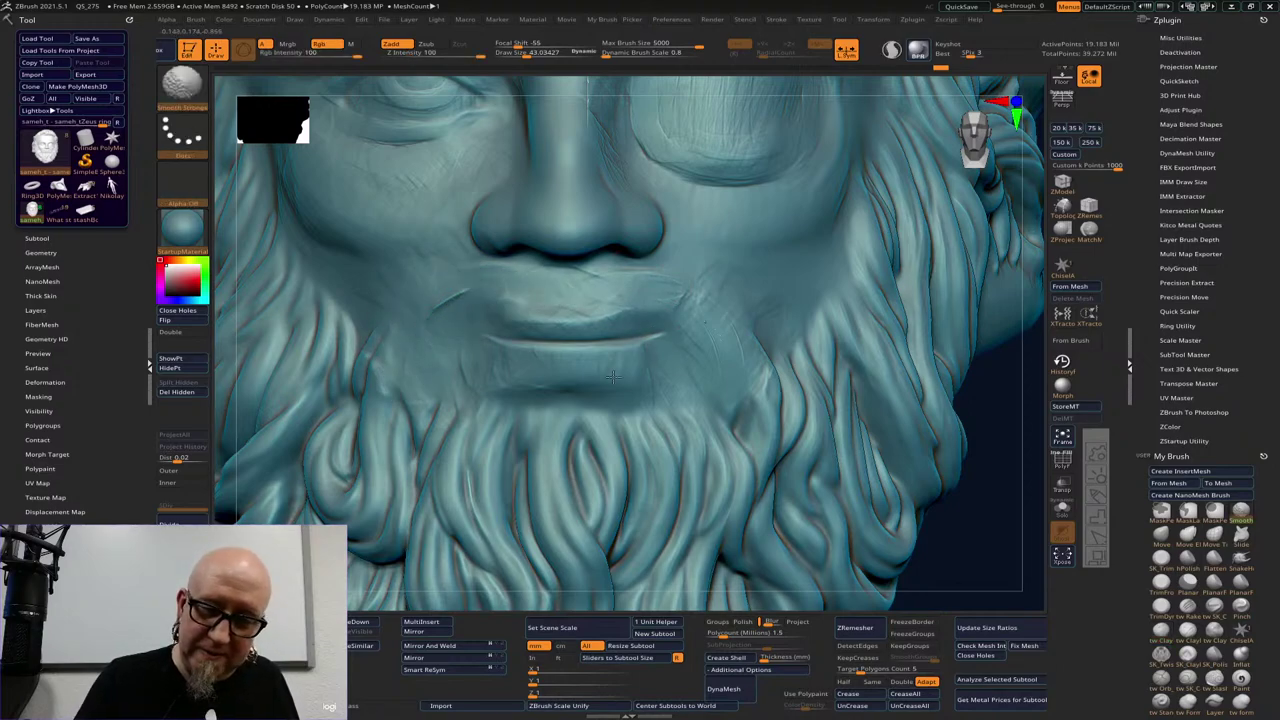
shift+drag(598, 314, 686, 298)
Extend the lower lip toward the left mouth corner with clay strokes and smooth the transition around the lips
drag(609, 358, 680, 355)
key(shift)
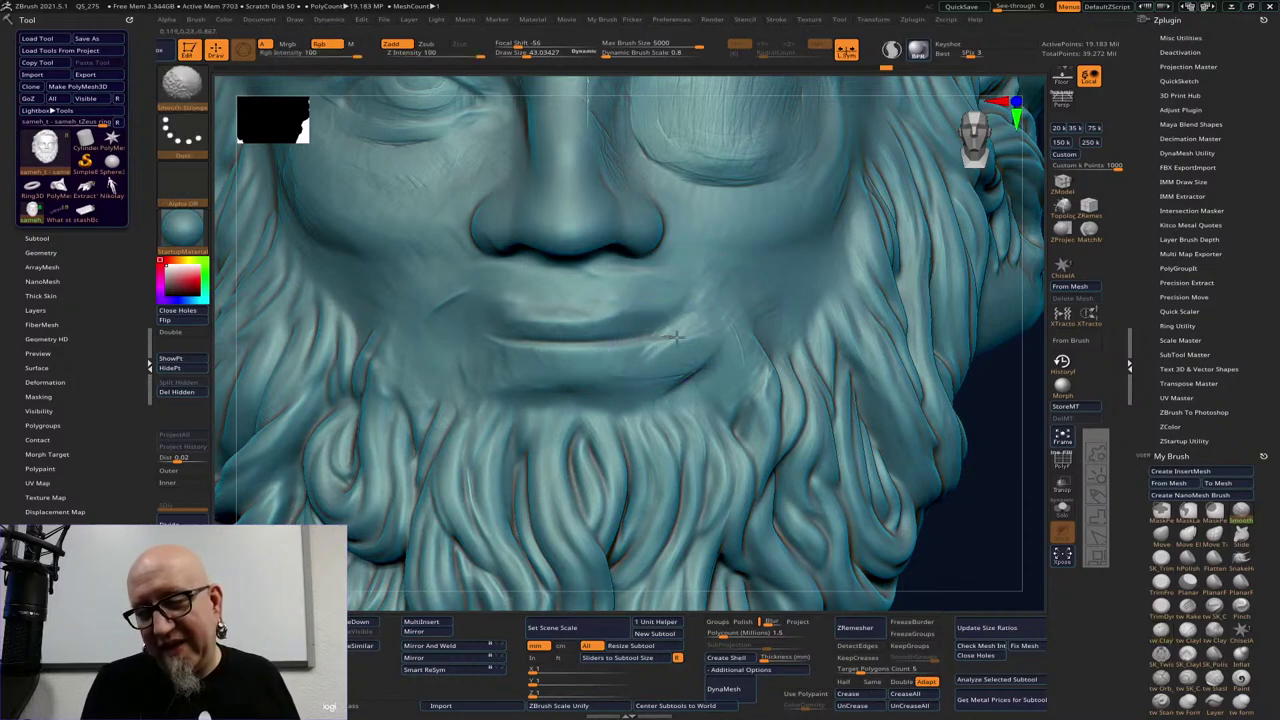
mouse_move(613, 312)
mouse_down()
mouse_move(663, 305)
mouse_move(633, 323)
mouse_move(654, 318)
mouse_up()
key(ctrl)
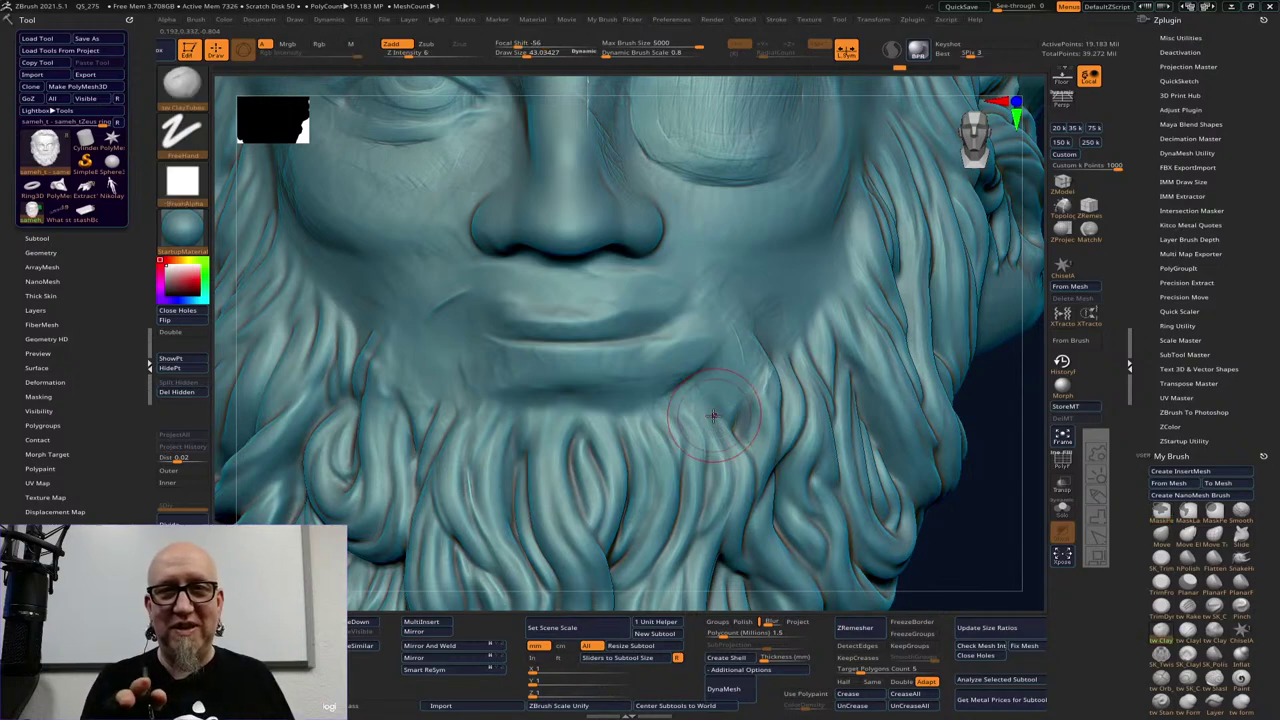
key(ctrl)
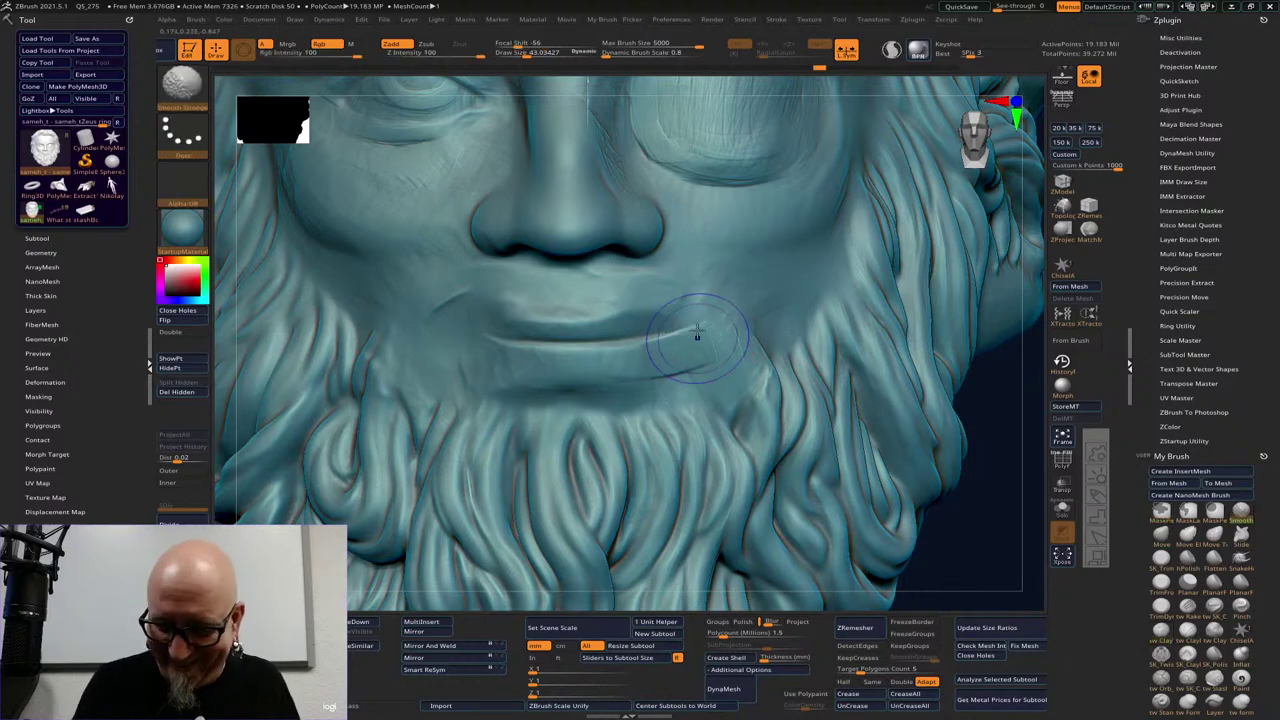
shift+drag(697, 333, 686, 303)
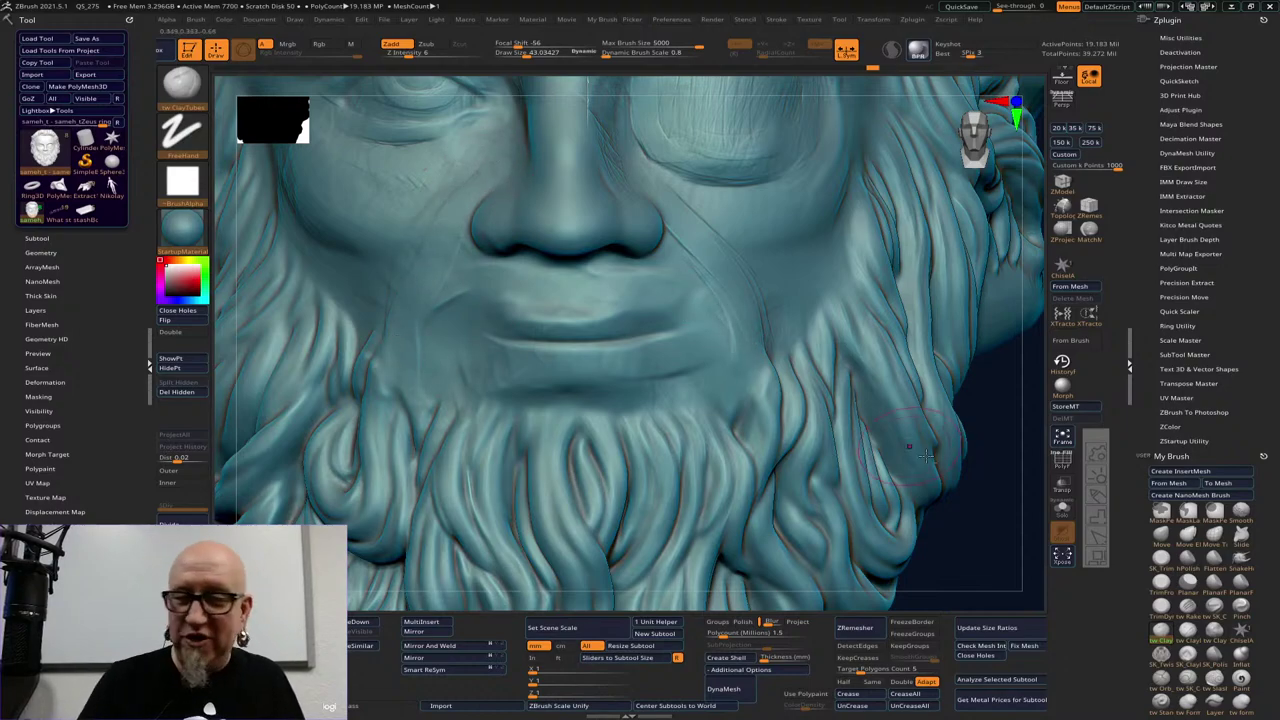
Smooth the folds beside the nose and mouth, reshape the upper lip's left half and fill over the lower lip
alt+right_drag(922, 481, 930, 506)
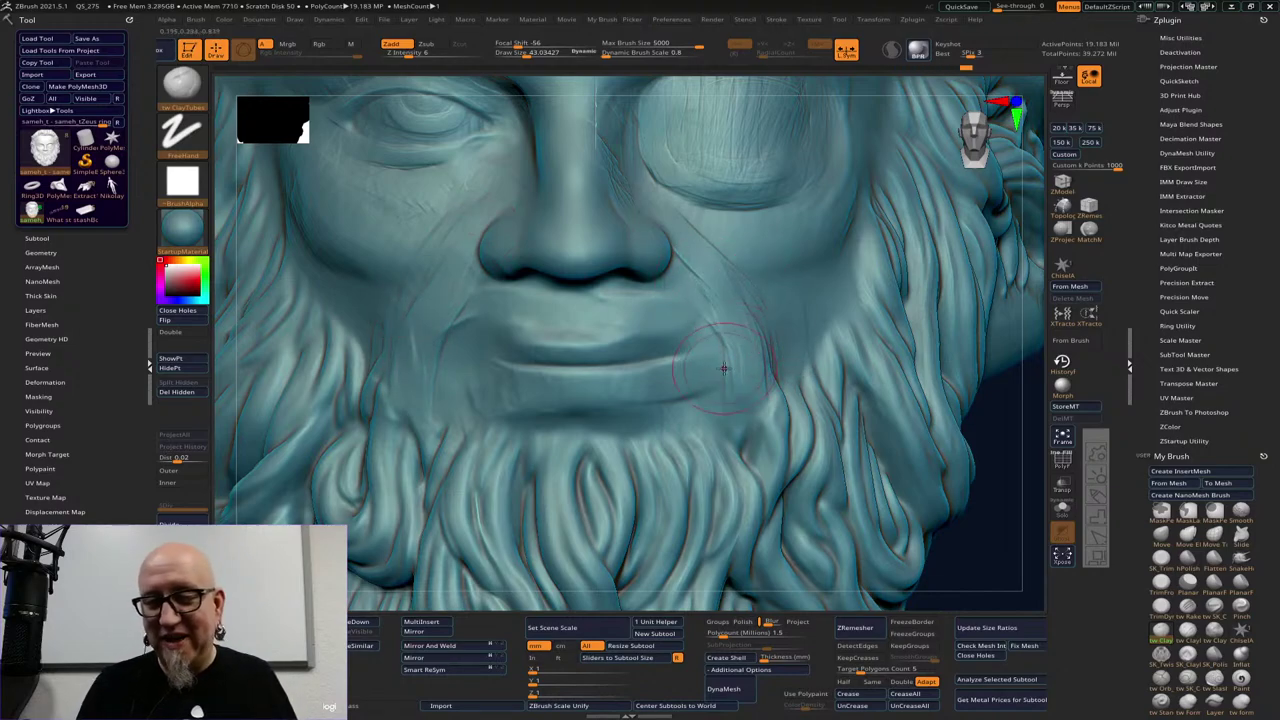
key(shift)
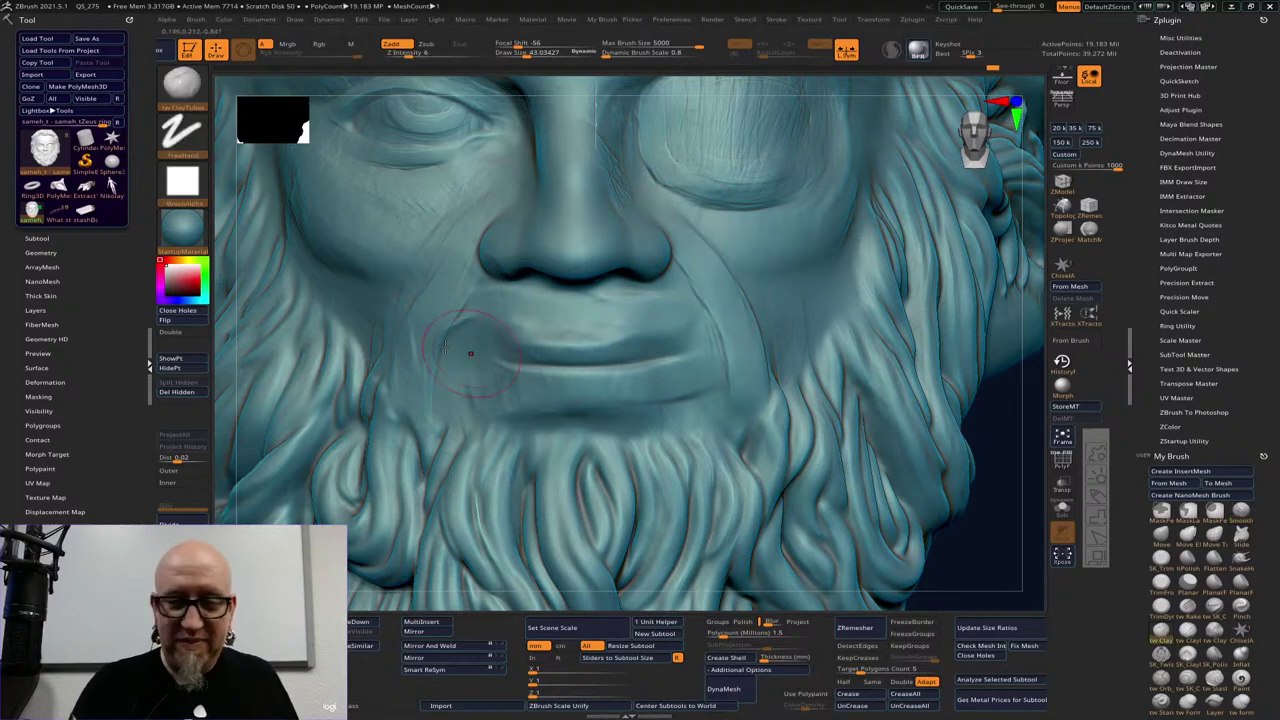
key(shift)
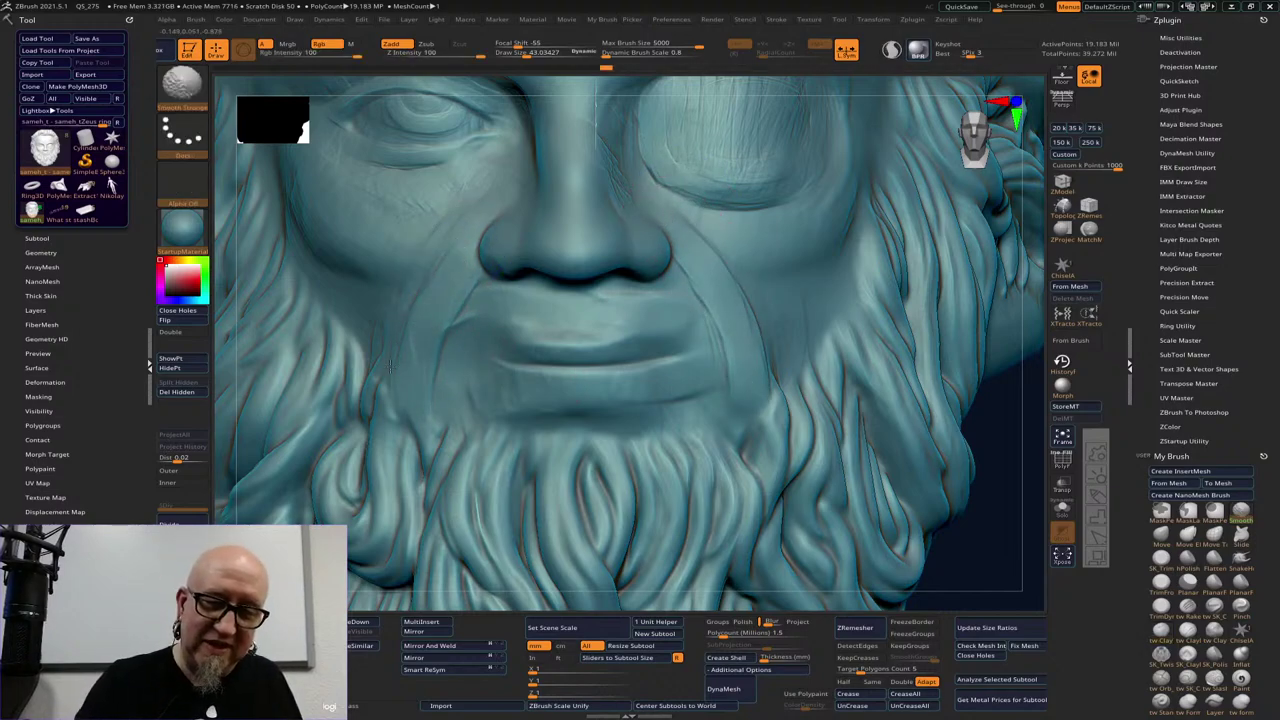
mouse_move(651, 326)
mouse_down()
mouse_move(563, 343)
mouse_move(652, 330)
mouse_up()
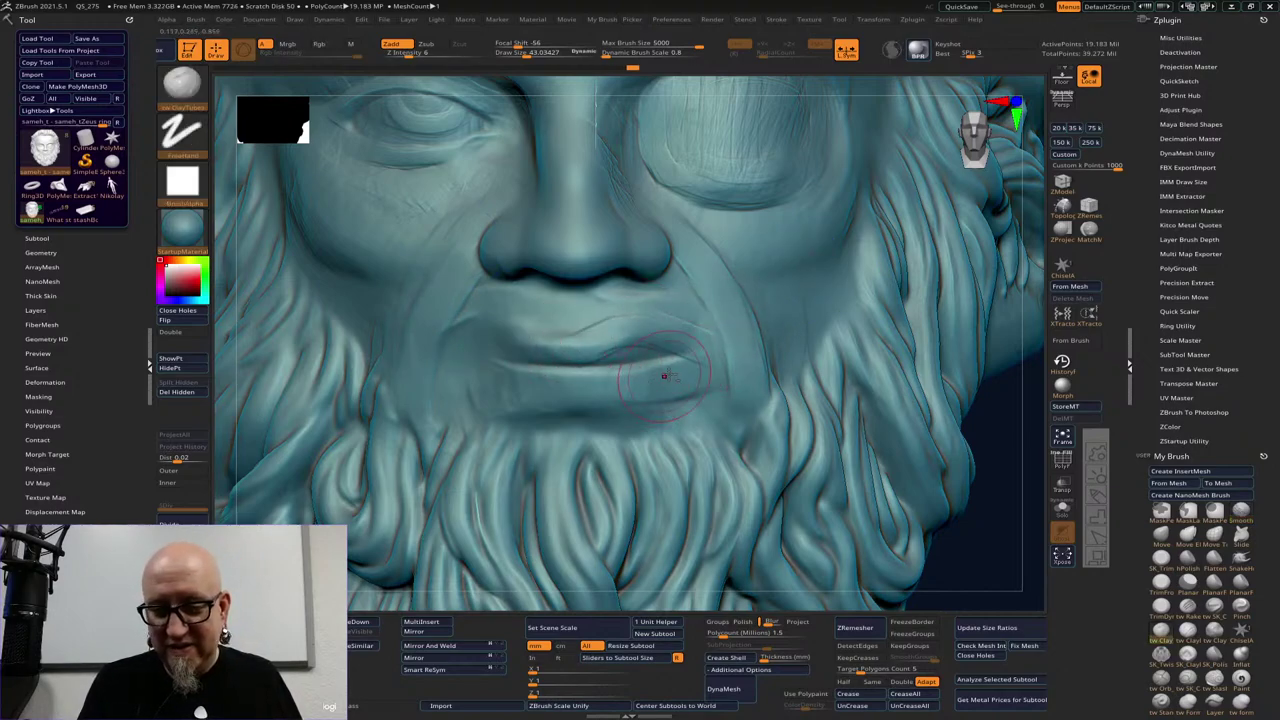
mouse_move(666, 375)
mouse_down()
mouse_move(478, 378)
mouse_move(645, 400)
mouse_move(495, 415)
mouse_move(435, 405)
mouse_up()
Enable X symmetry, set the draw size to about 24, and carve a bowed upper lip and mouth parting line
key(shift)
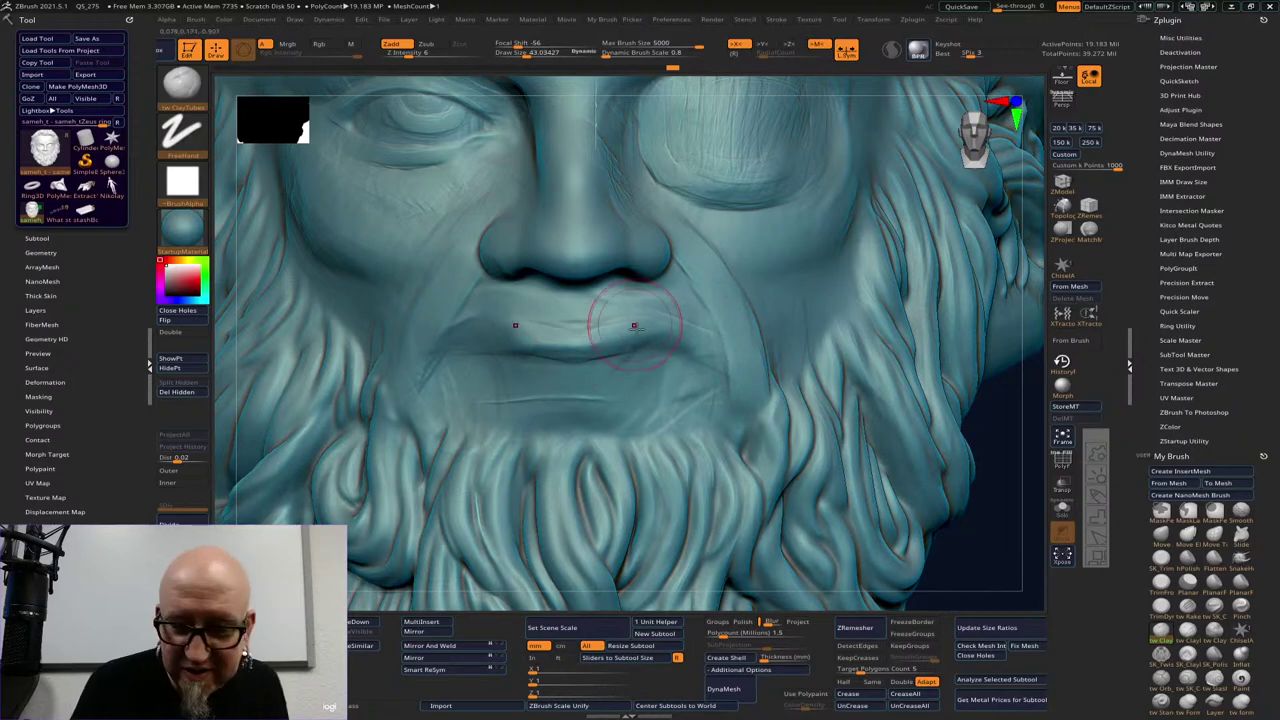
key(space)
drag(637, 343, 630, 343)
shift+drag(959, 376, 920, 376)
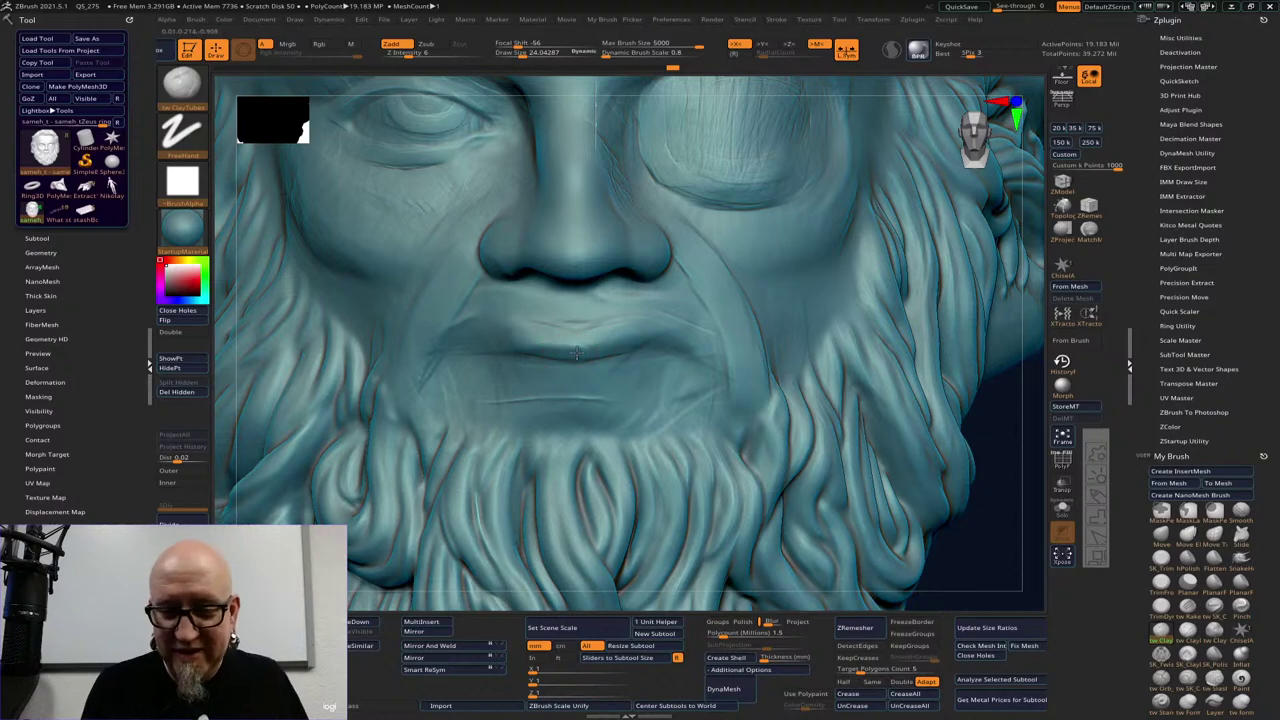
drag(623, 342, 702, 372)
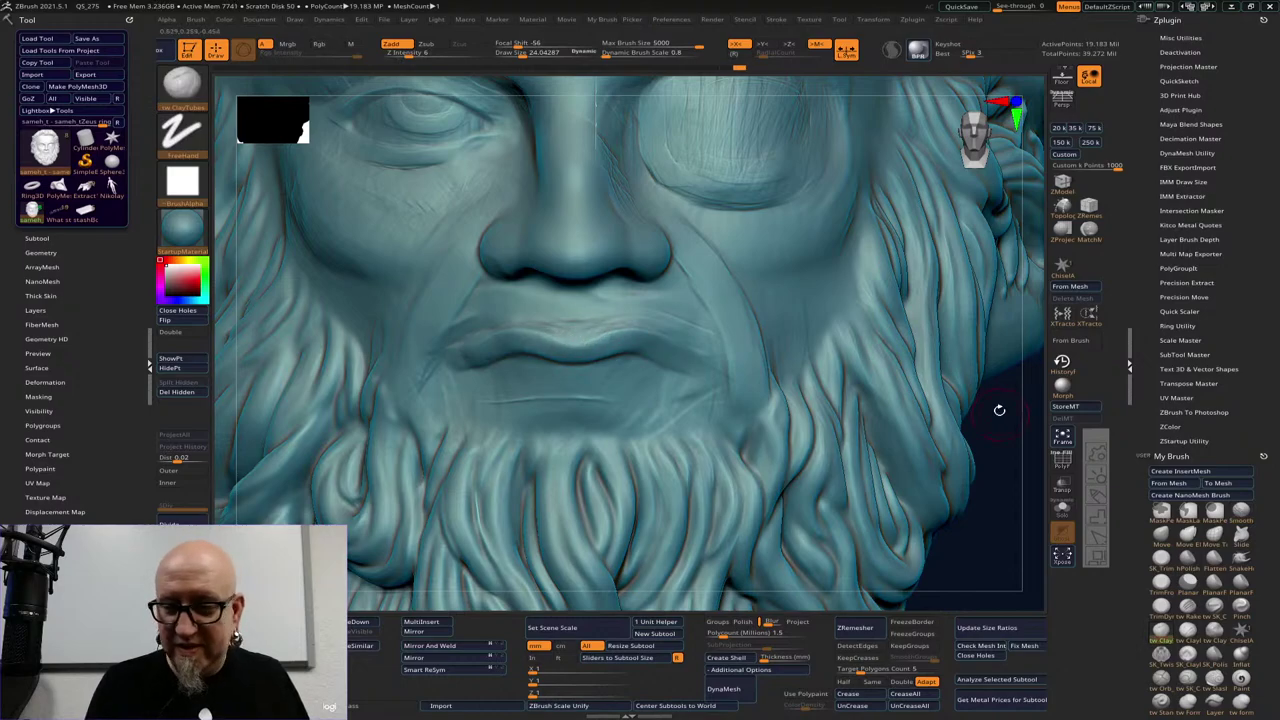
mouse_move(999, 410)
mouse_down()
mouse_move(620, 440)
mouse_move(509, 463)
mouse_move(565, 355)
mouse_move(610, 348)
mouse_move(626, 318)
mouse_move(590, 332)
mouse_move(640, 336)
mouse_up()
mouse_move(670, 337)
mouse_down()
mouse_move(650, 335)
mouse_move(711, 337)
mouse_move(714, 357)
mouse_move(735, 365)
mouse_up()
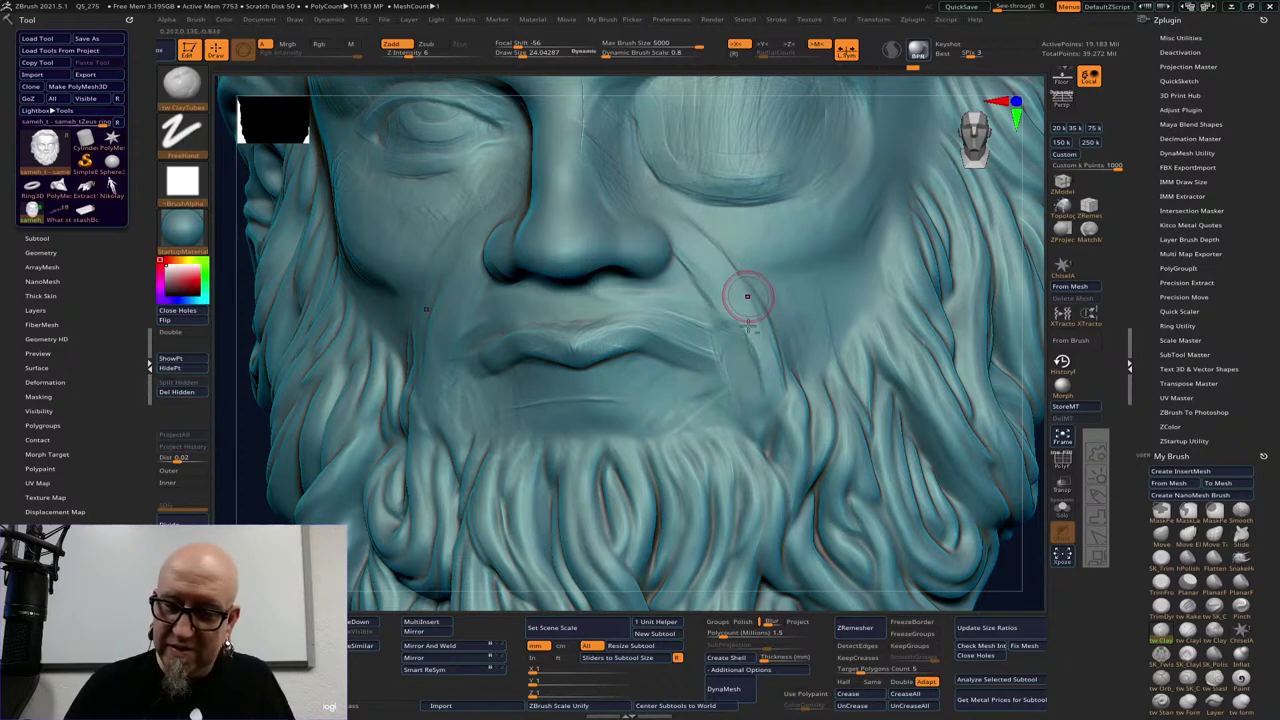
Sculpt the symmetrical mouth corners outward and smooth them into the cheeks
mouse_move(732, 380)
mouse_down()
mouse_move(700, 350)
mouse_move(746, 366)
mouse_move(742, 400)
mouse_up()
shift+drag(750, 352, 719, 292)
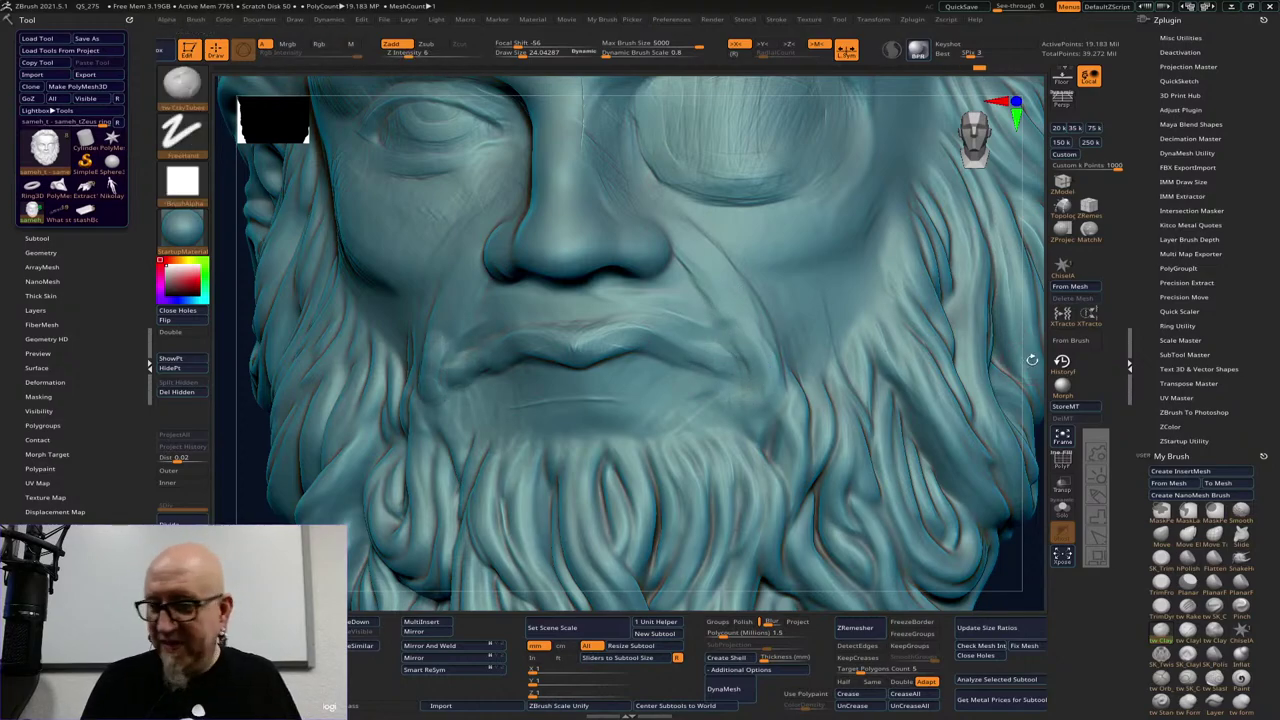
drag(1031, 358, 1055, 375)
drag(786, 356, 777, 363)
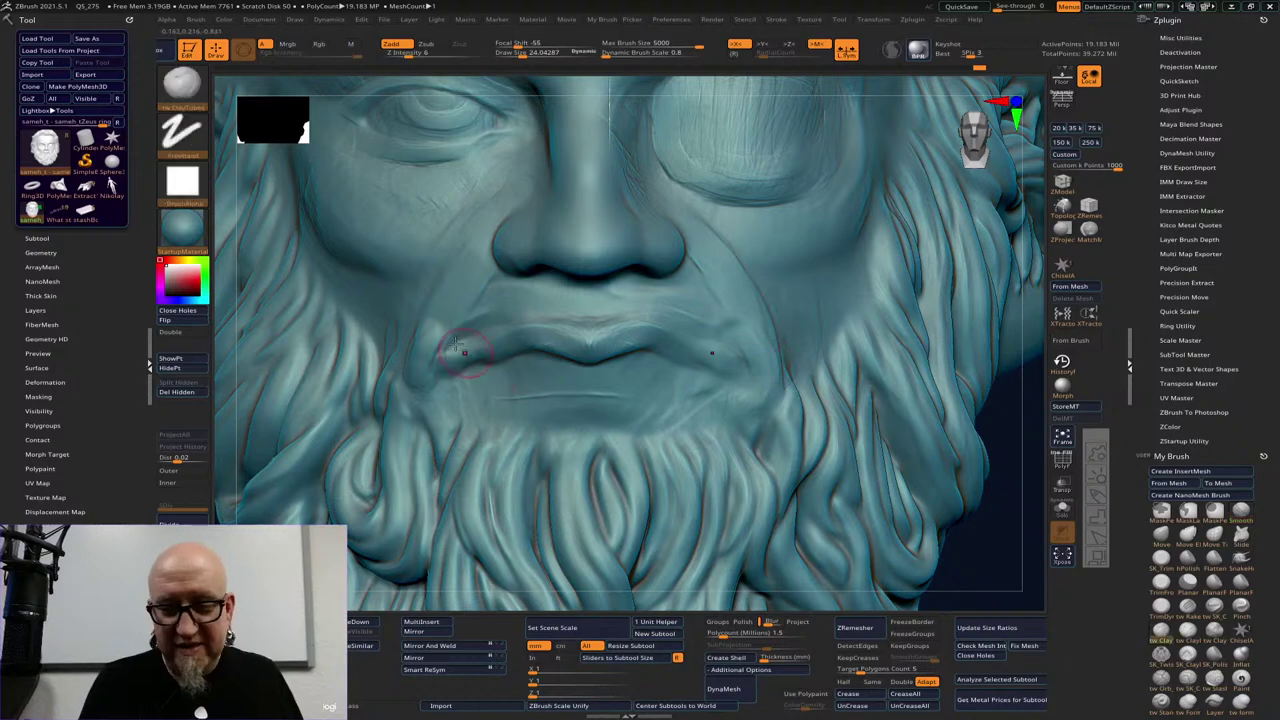
Set the draw size to about 36 and build up the areas around the mouth corners with ClayTubes strokes
key(space)
mouse_move(457, 343)
mouse_down()
mouse_move(428, 330)
mouse_move(444, 282)
mouse_up()
mouse_move(480, 368)
mouse_down()
mouse_move(425, 425)
mouse_move(490, 320)
mouse_up()
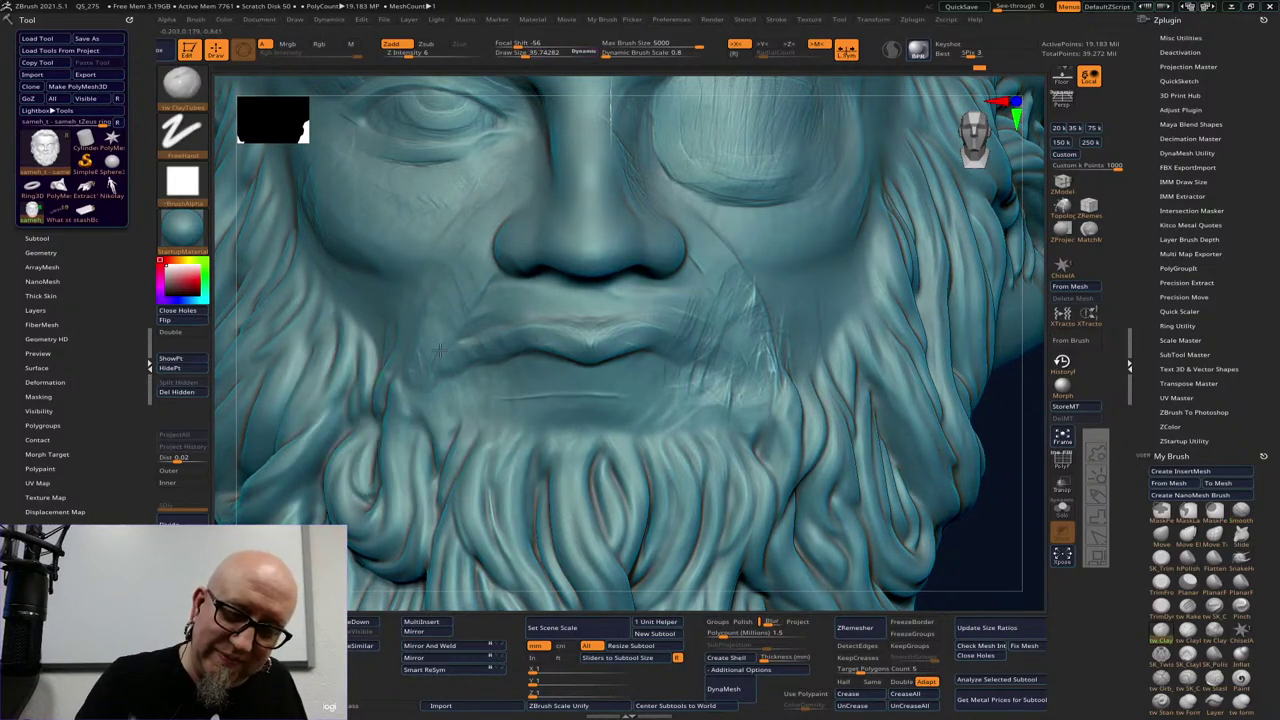
drag(410, 398, 405, 340)
mouse_move(692, 378)
mouse_down()
mouse_move(748, 325)
mouse_move(728, 412)
mouse_move(643, 382)
mouse_up()
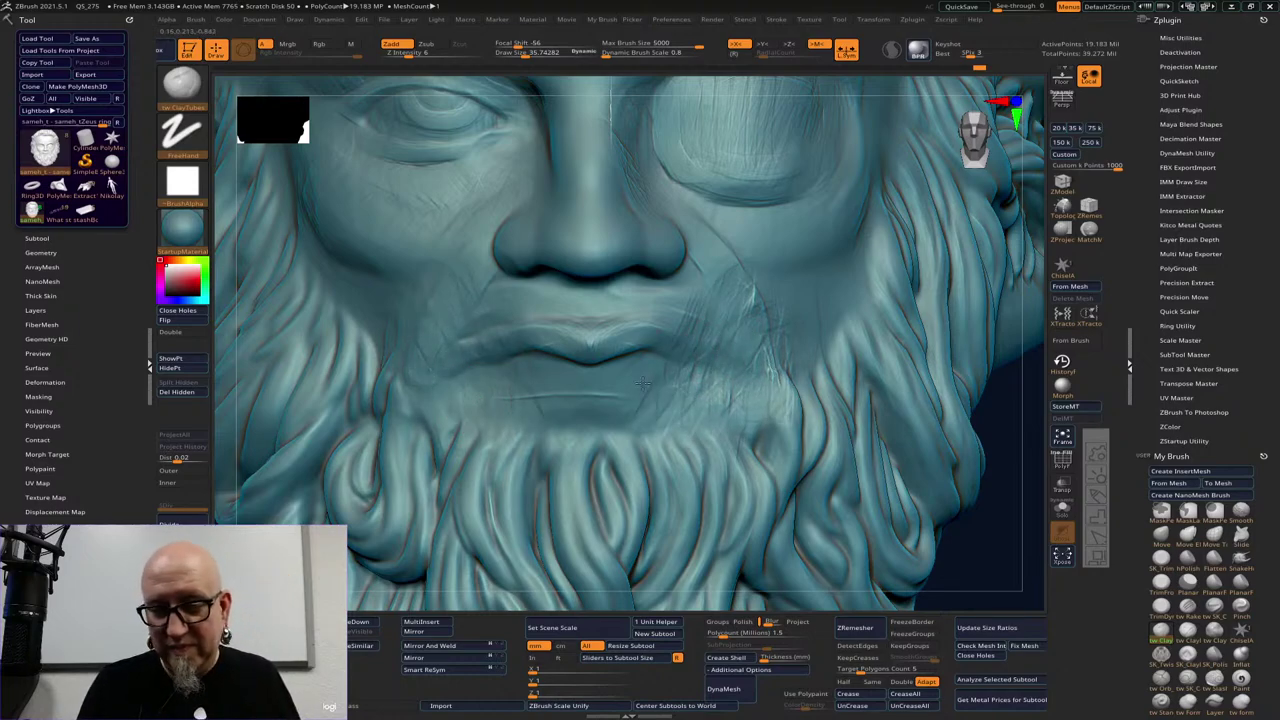
mouse_move(634, 312)
mouse_down()
mouse_move(604, 322)
mouse_move(628, 324)
mouse_move(606, 340)
mouse_move(655, 350)
mouse_move(657, 334)
mouse_move(722, 388)
mouse_move(728, 262)
mouse_move(740, 358)
mouse_move(708, 284)
mouse_up()
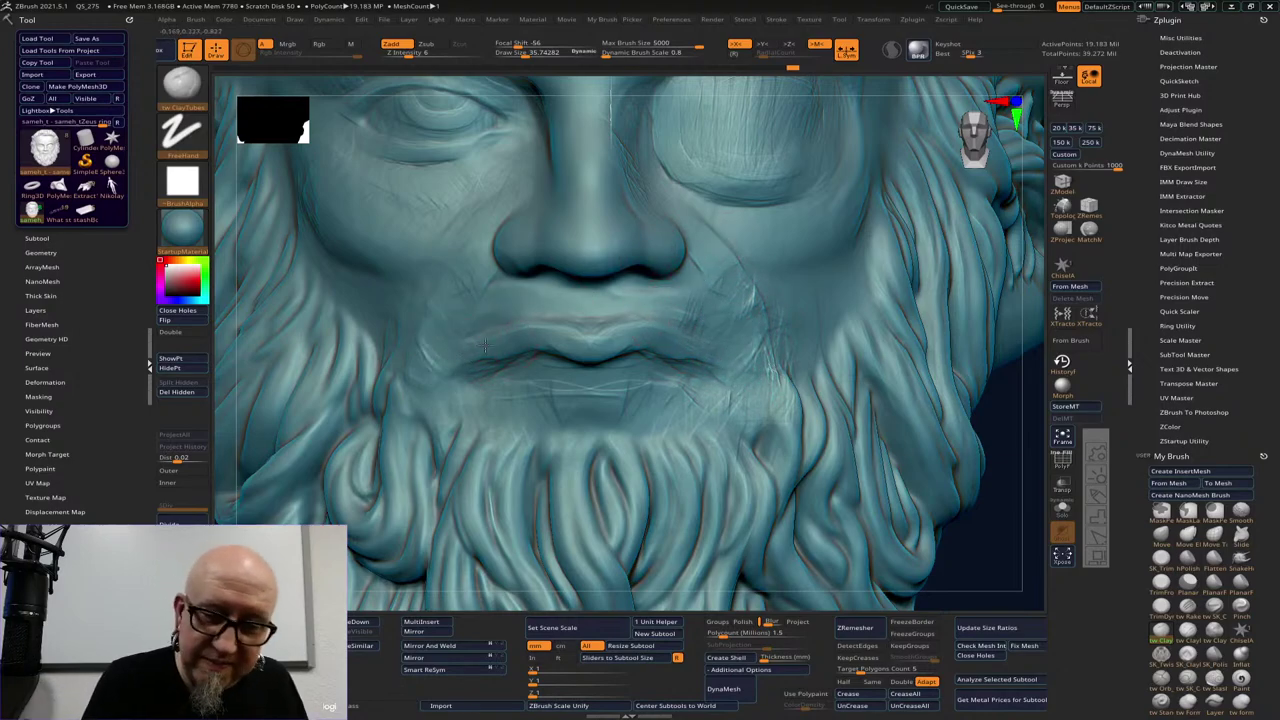
Smooth beside the upper lip and build a full, rounded lower lip beneath the parting line with clay strokes
shift+drag(526, 322, 503, 428)
mouse_move(599, 392)
mouse_down()
mouse_move(624, 400)
mouse_move(609, 374)
mouse_move(657, 388)
mouse_move(624, 380)
mouse_move(628, 408)
mouse_move(616, 398)
mouse_up()
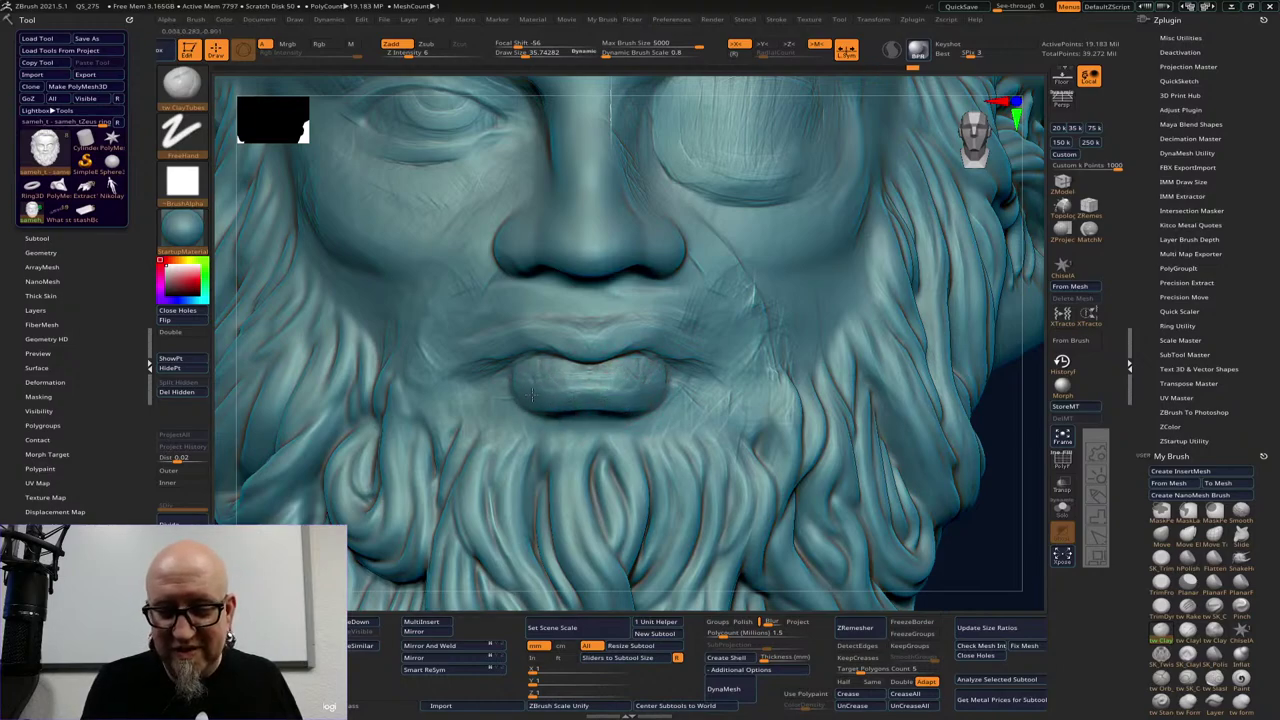
drag(531, 394, 632, 380)
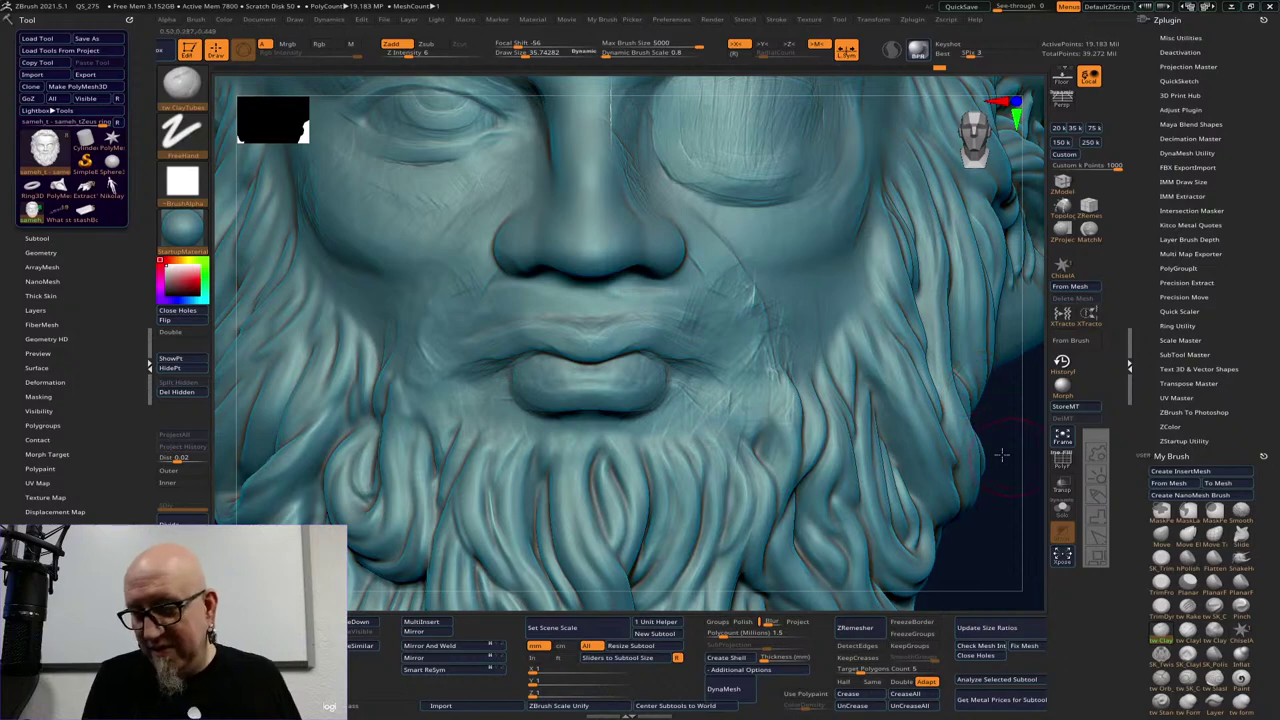
Refine the lower lip's outer end and left mouth corner with clay strokes from a three-quarter view
drag(1002, 455, 884, 450)
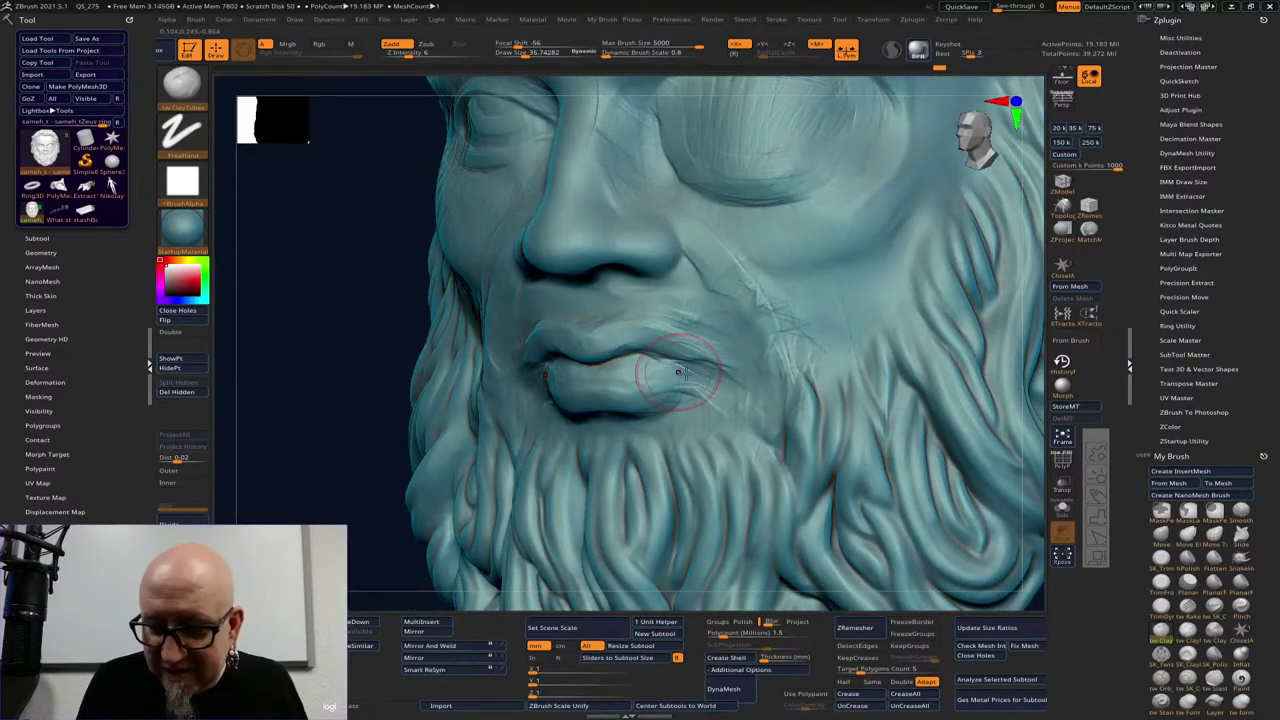
drag(683, 373, 700, 400)
right_drag(566, 437, 592, 400)
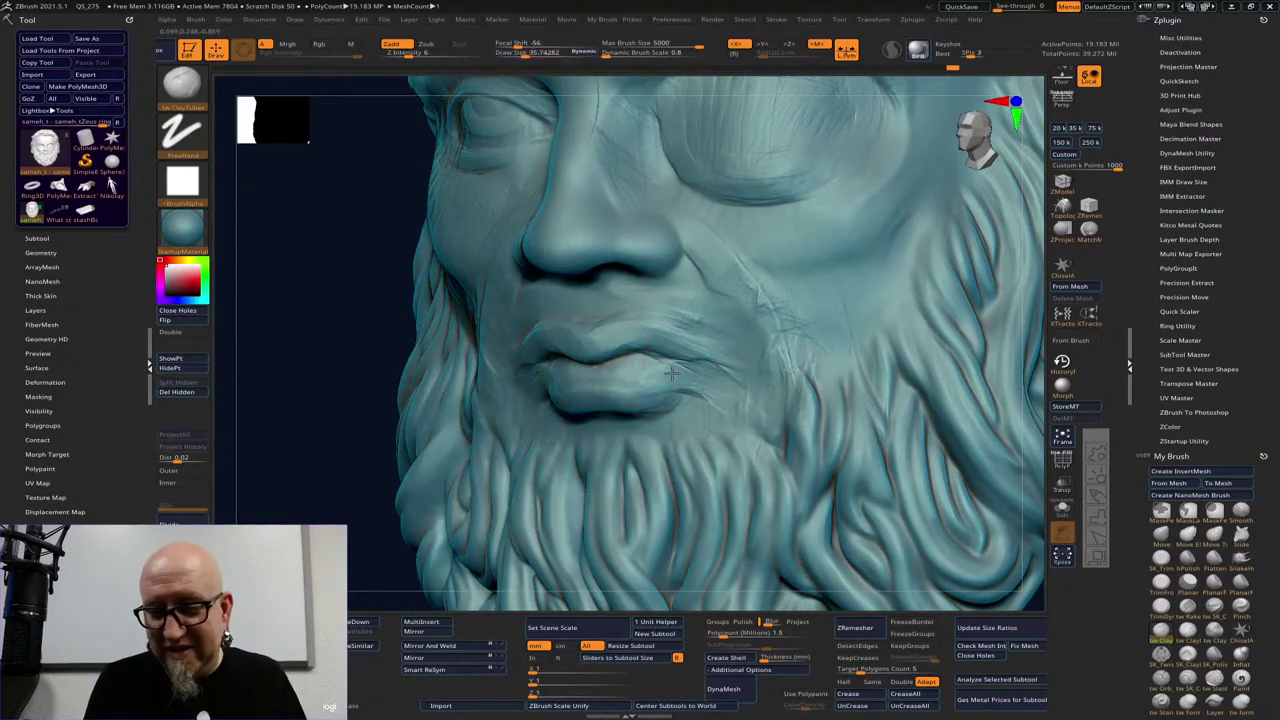
mouse_move(672, 373)
mouse_down()
mouse_move(676, 356)
mouse_move(692, 366)
mouse_move(676, 367)
mouse_up()
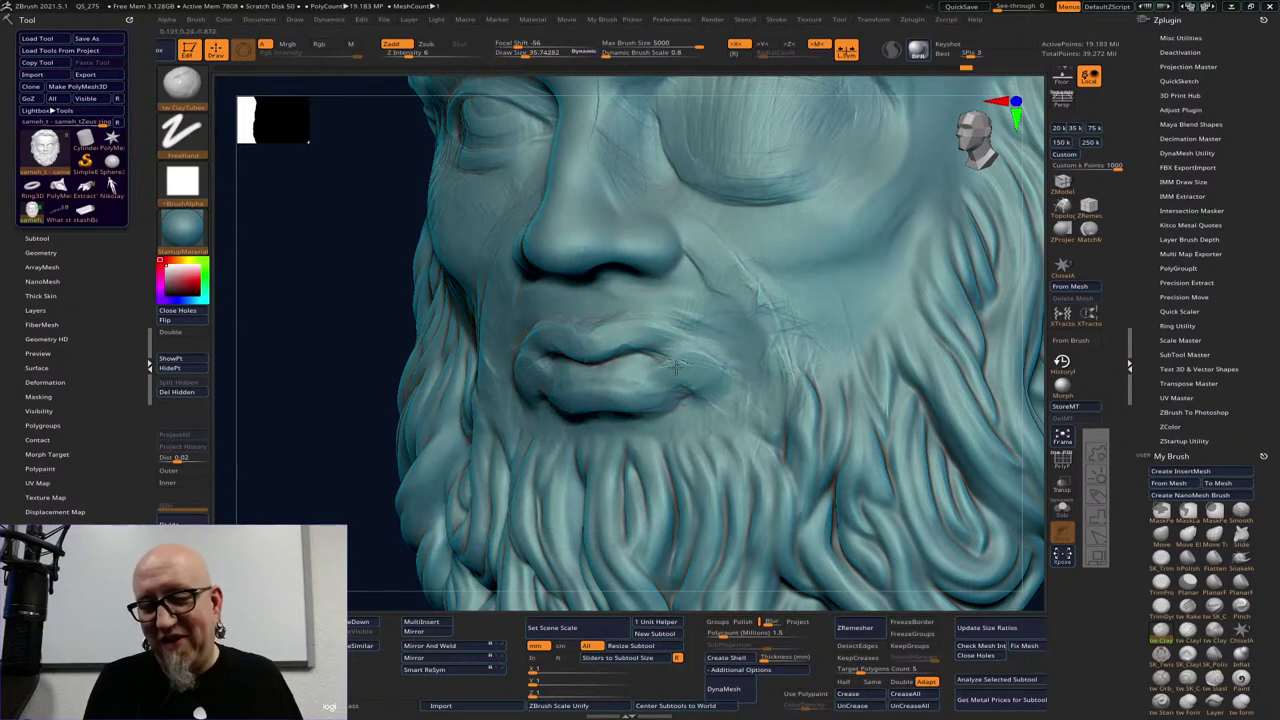
key(ctrl)
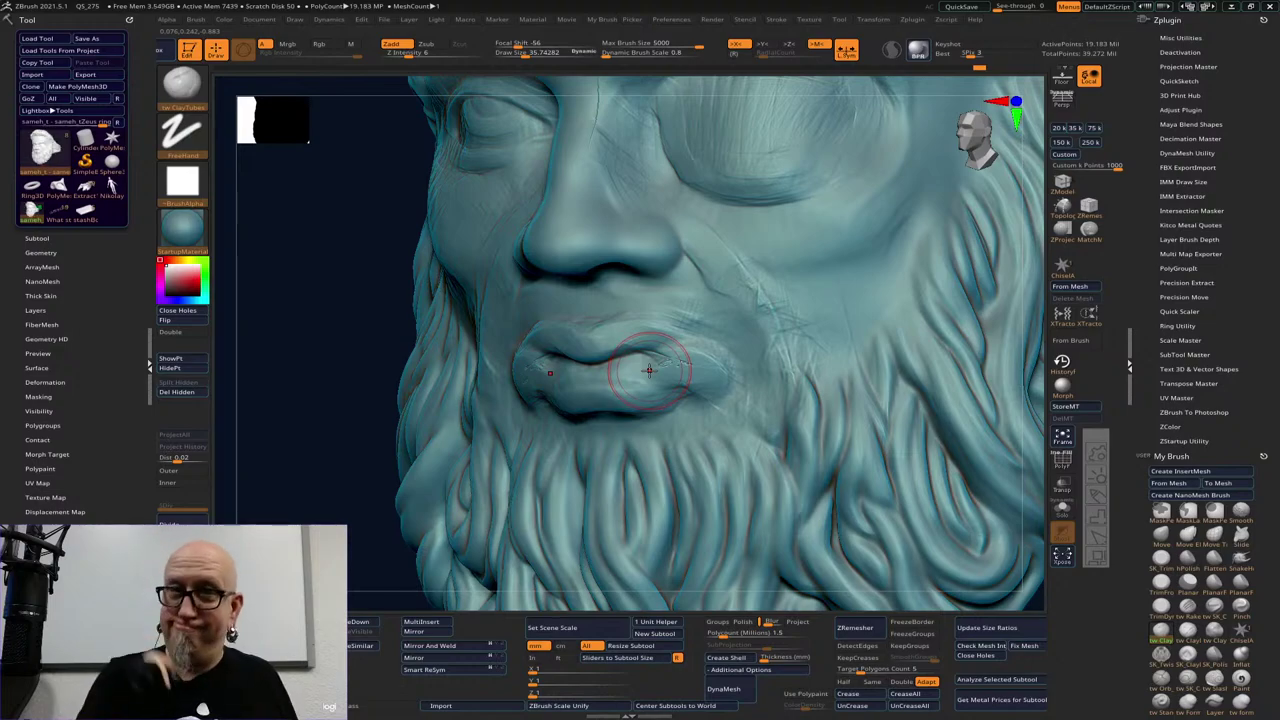
key(ctrl)
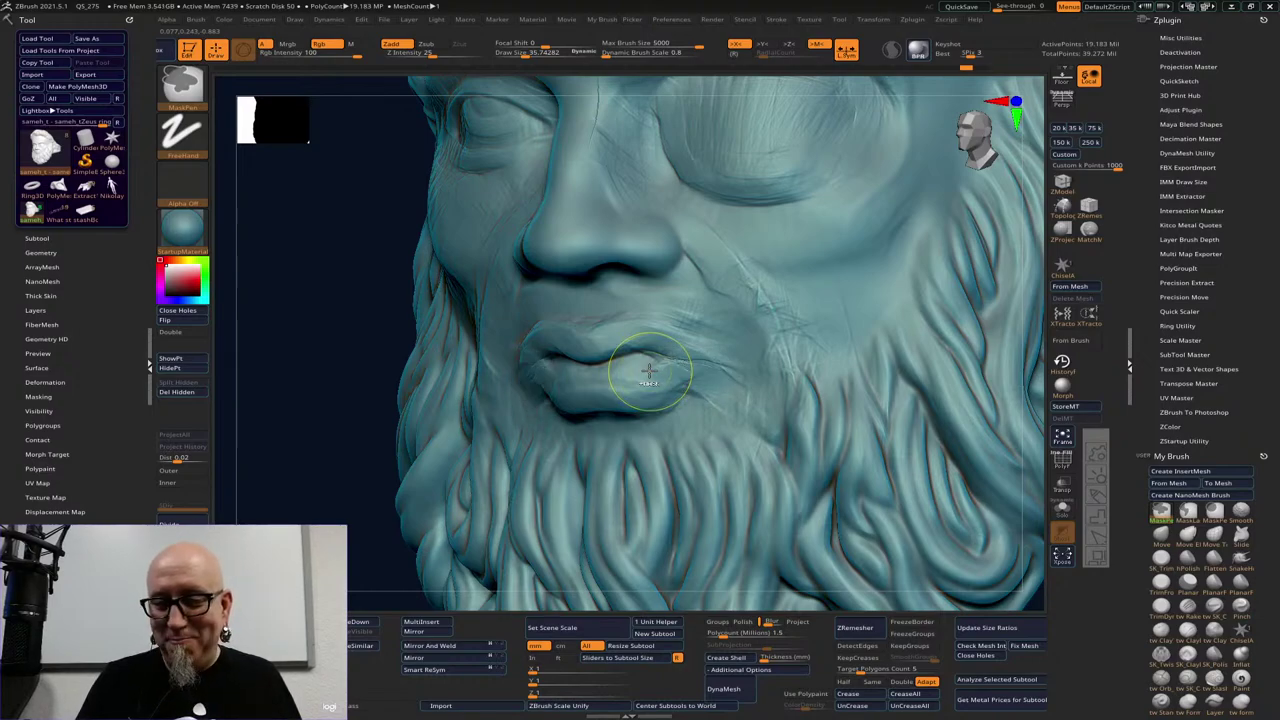
key(ctrl+z)
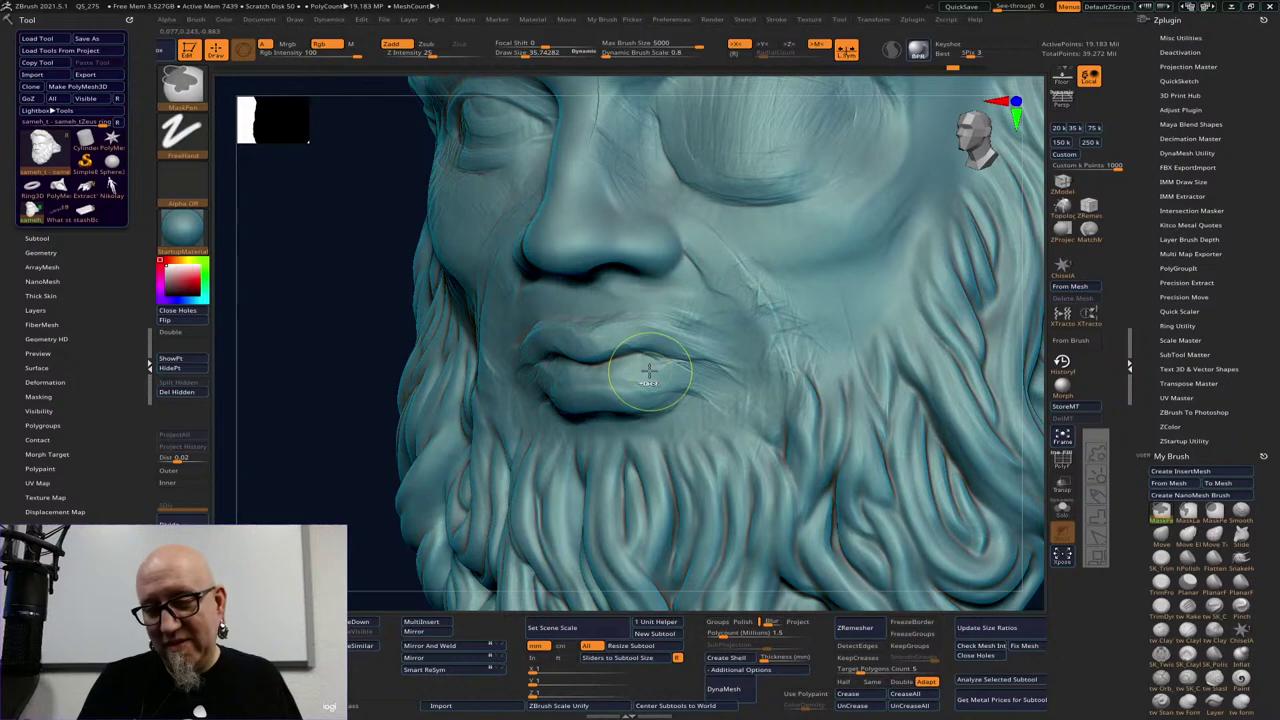
Set the draw size to about 22 and shape the lower lip's surface with fine ClayTubes strokes
mouse_move(649, 371)
right_down()
mouse_move(732, 405)
mouse_move(700, 398)
right_up()
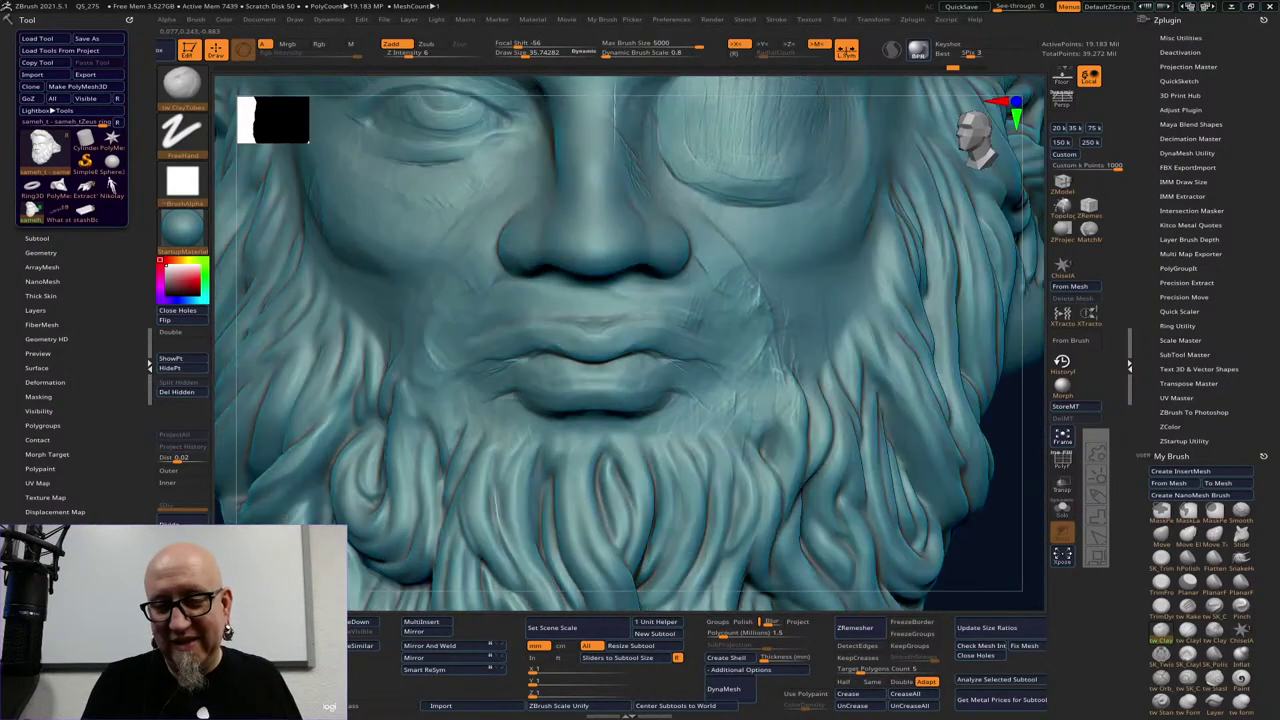
key(space)
drag(646, 385, 641, 385)
drag(547, 374, 584, 396)
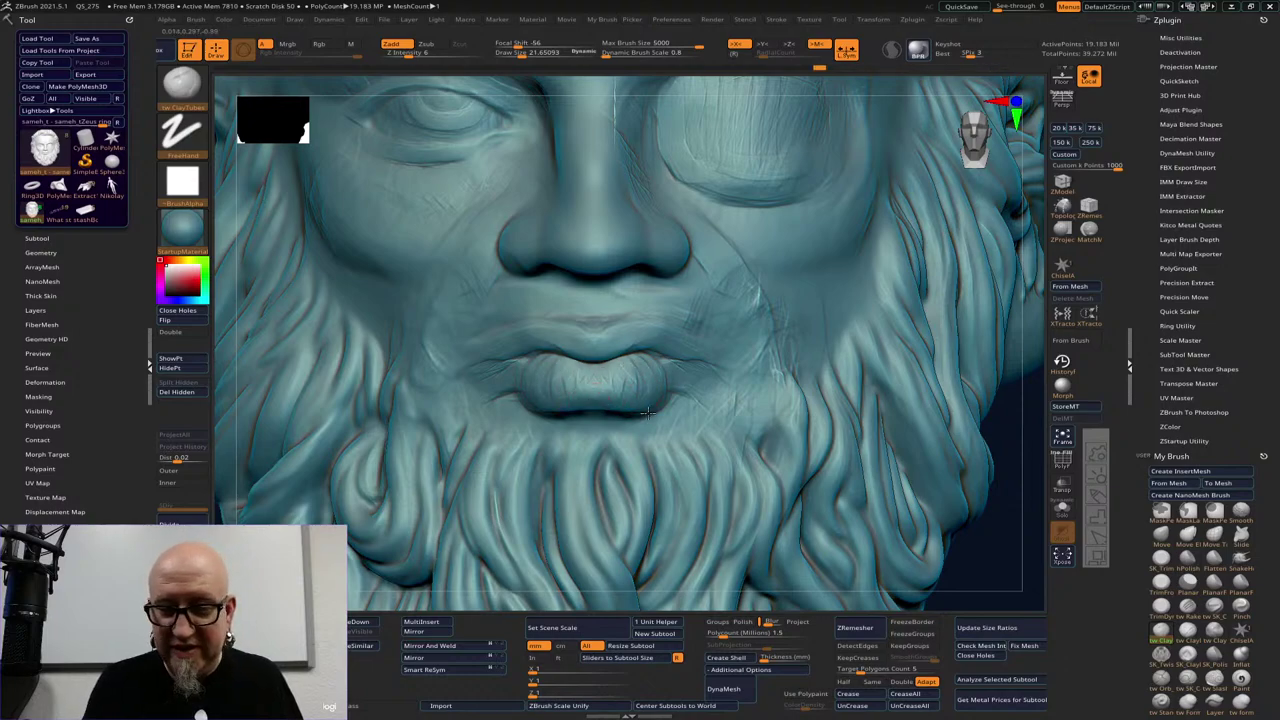
shift+drag(1014, 431, 907, 400)
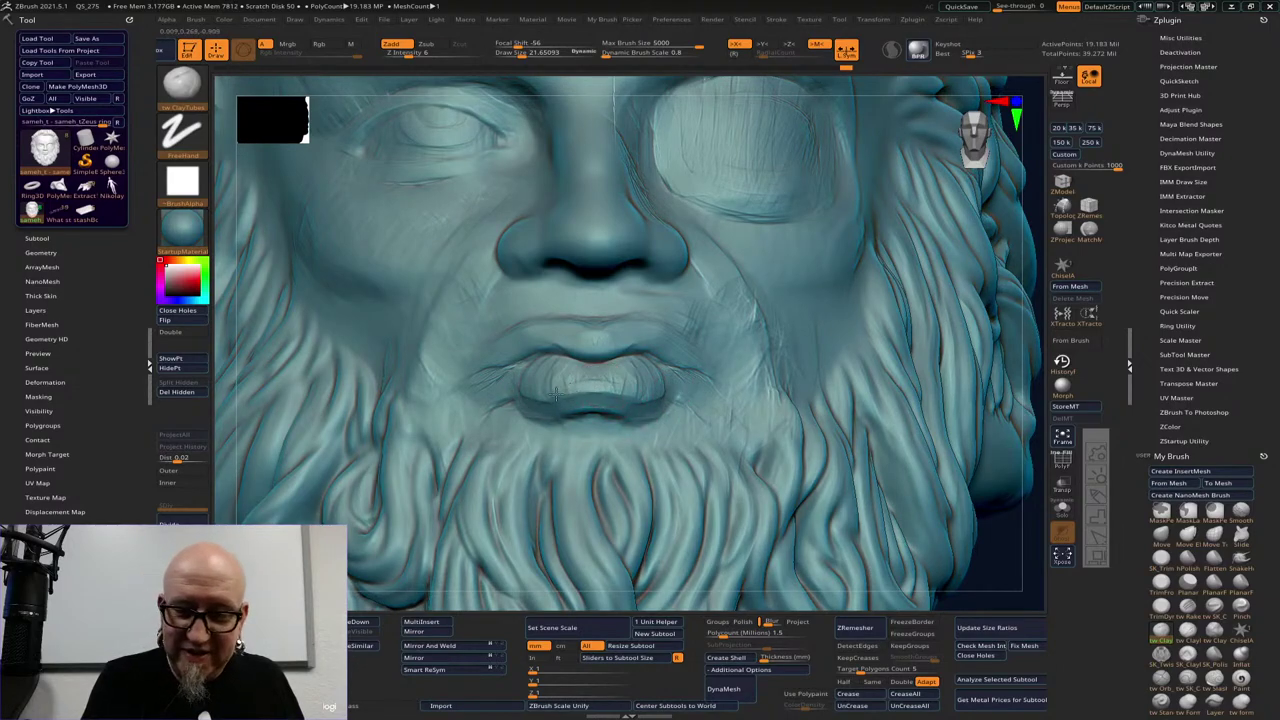
drag(1029, 267, 943, 220)
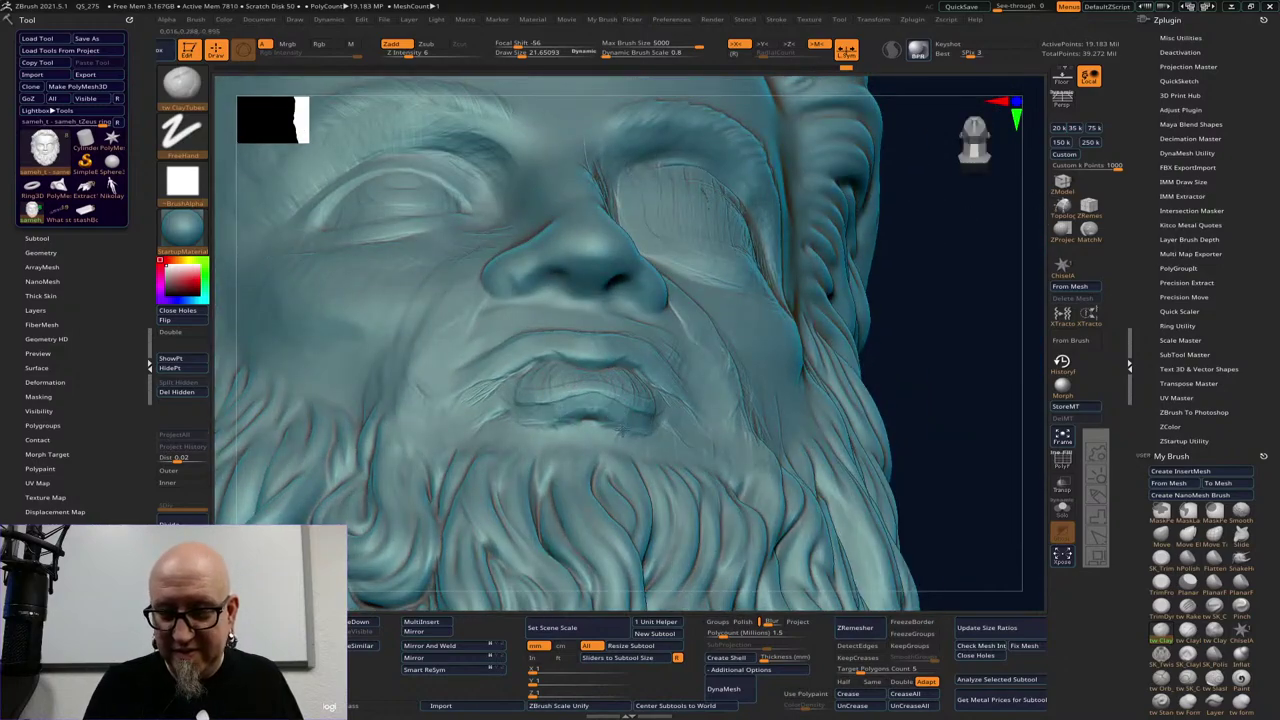
drag(957, 289, 942, 367)
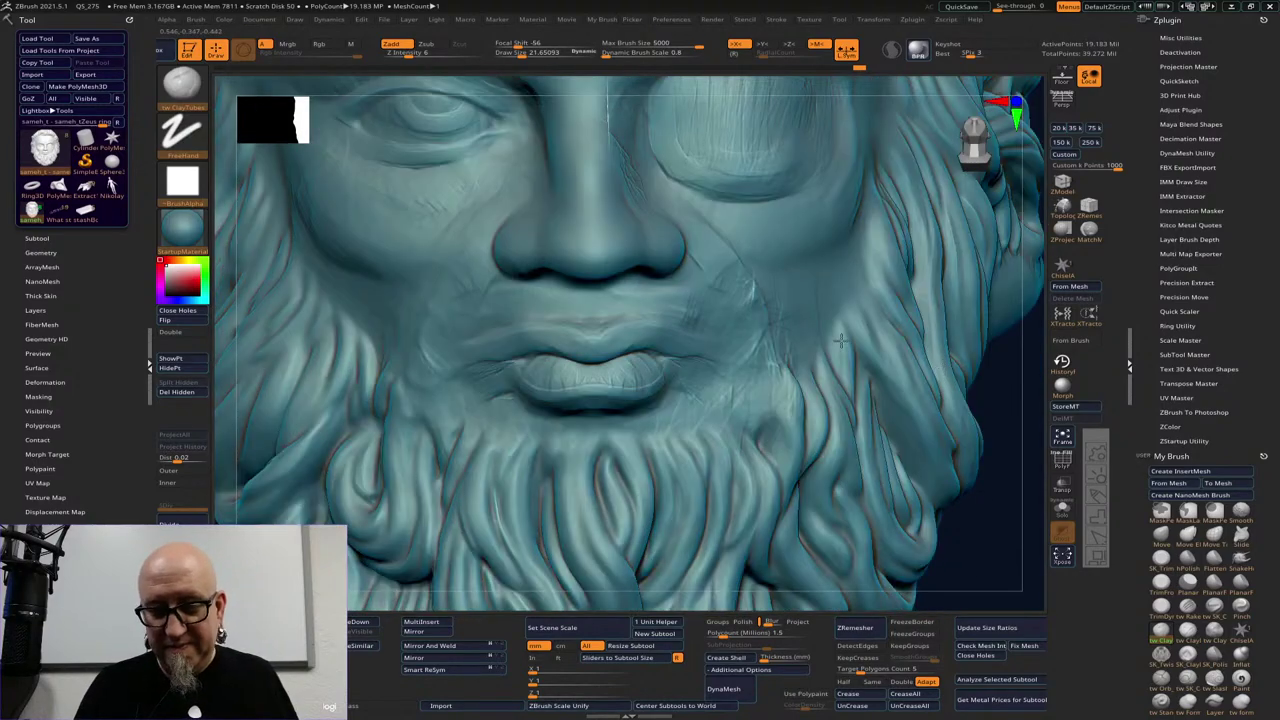
Extend the mouth corners outward with clay strokes and smooth them into the surrounding cheeks
right_drag(841, 340, 815, 342)
drag(666, 371, 680, 371)
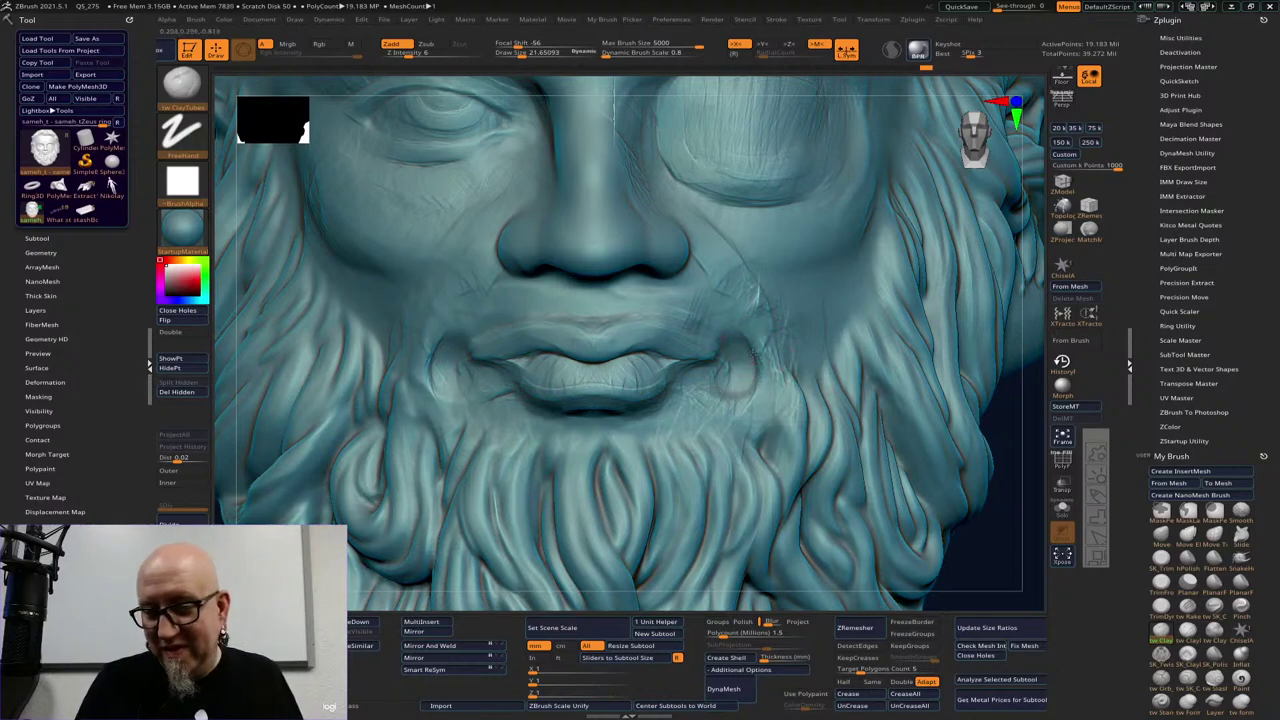
key(shift)
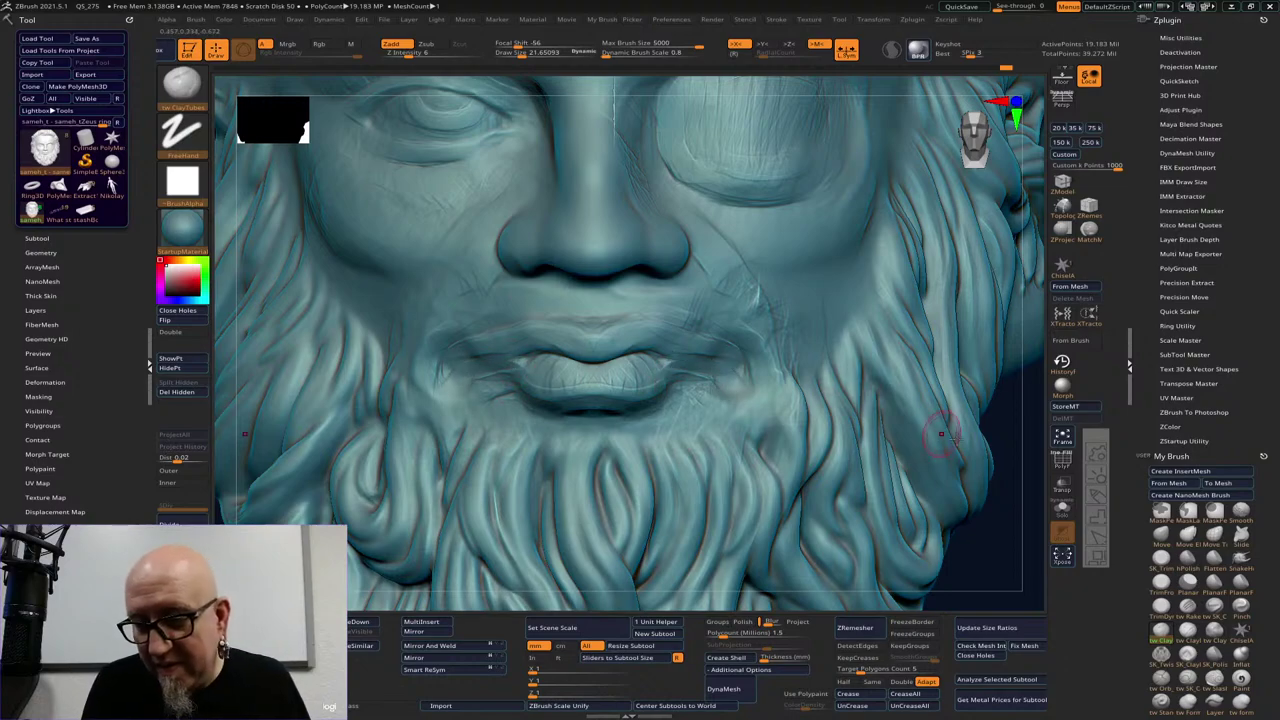
Build up the chin beneath the lower lip and the areas below the mouth corners, smoothing the clay strokes
drag(1015, 422, 1010, 413)
drag(925, 373, 682, 407)
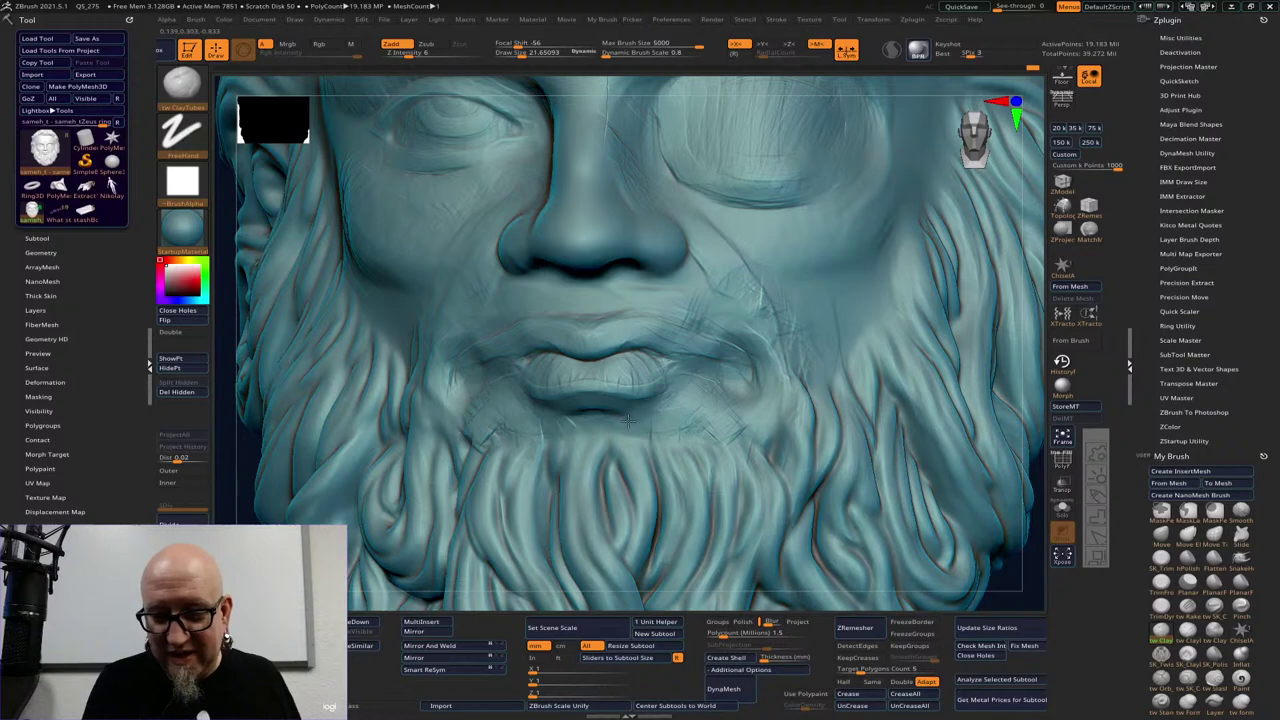
drag(1036, 367, 1100, 380)
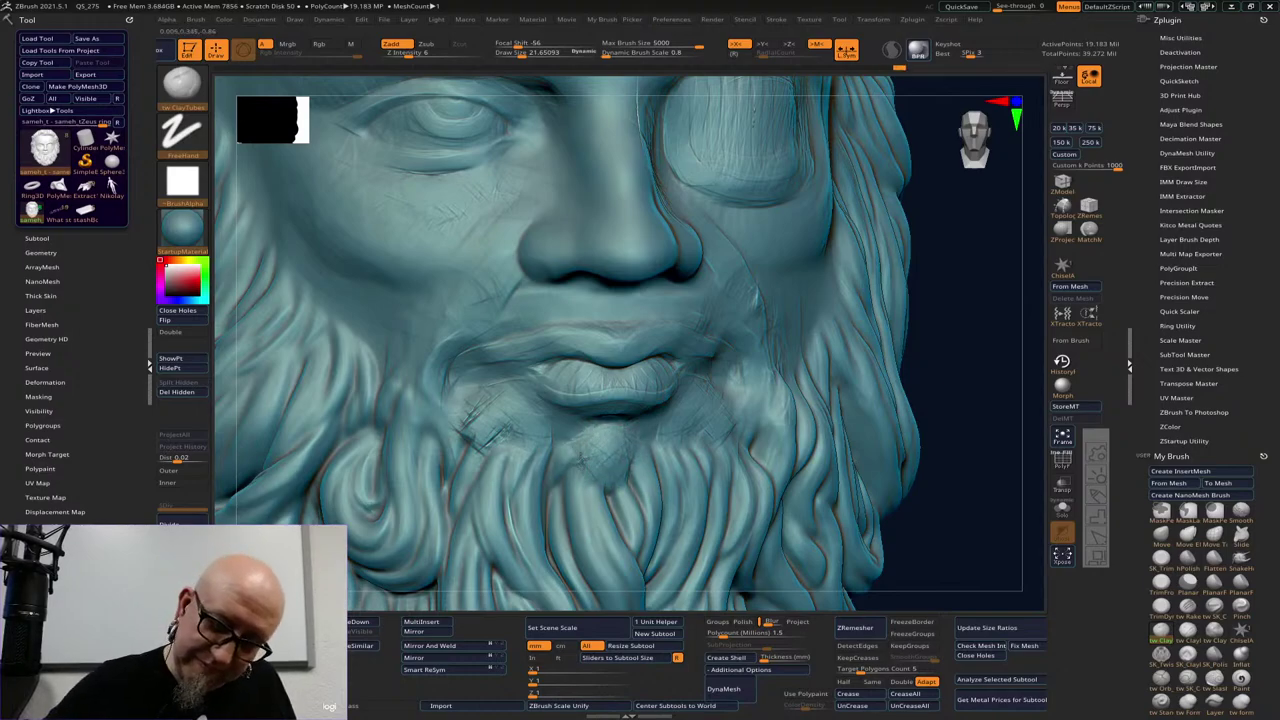
key(shift)
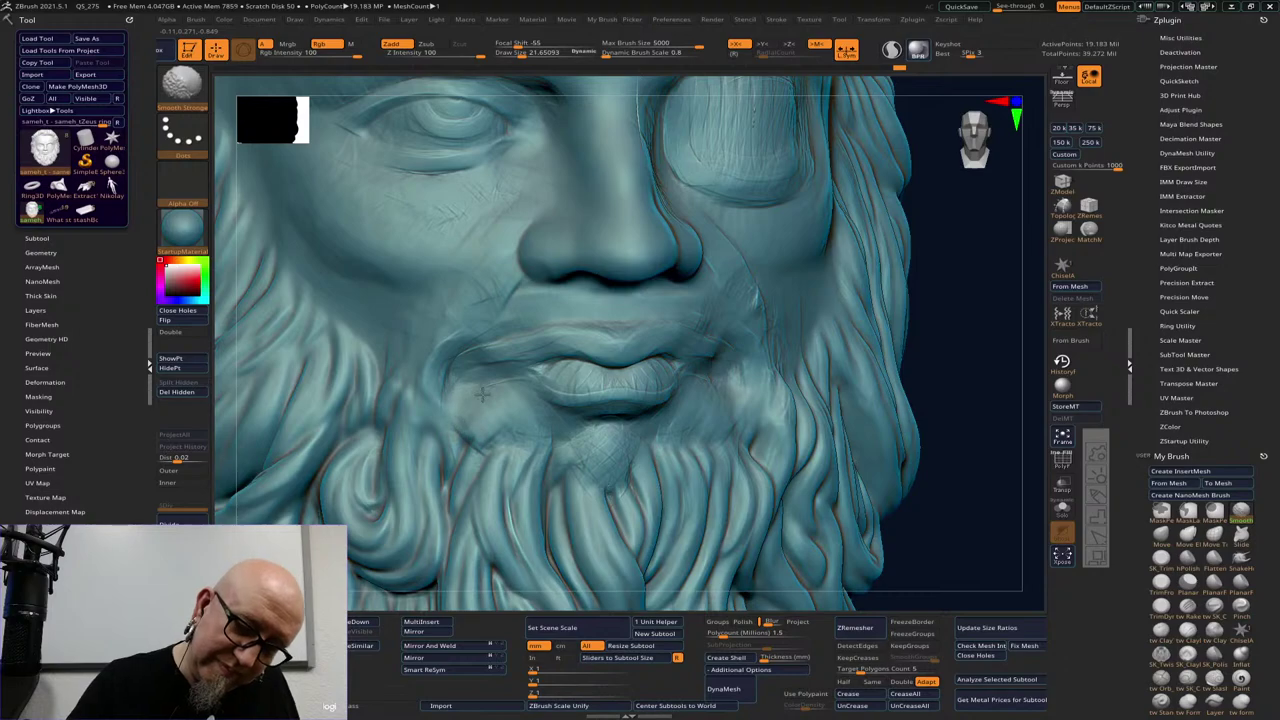
Fill out the area between the nose and upper lip to the nasolabial folds with clay strokes, smoothing where rough
drag(1031, 343, 989, 329)
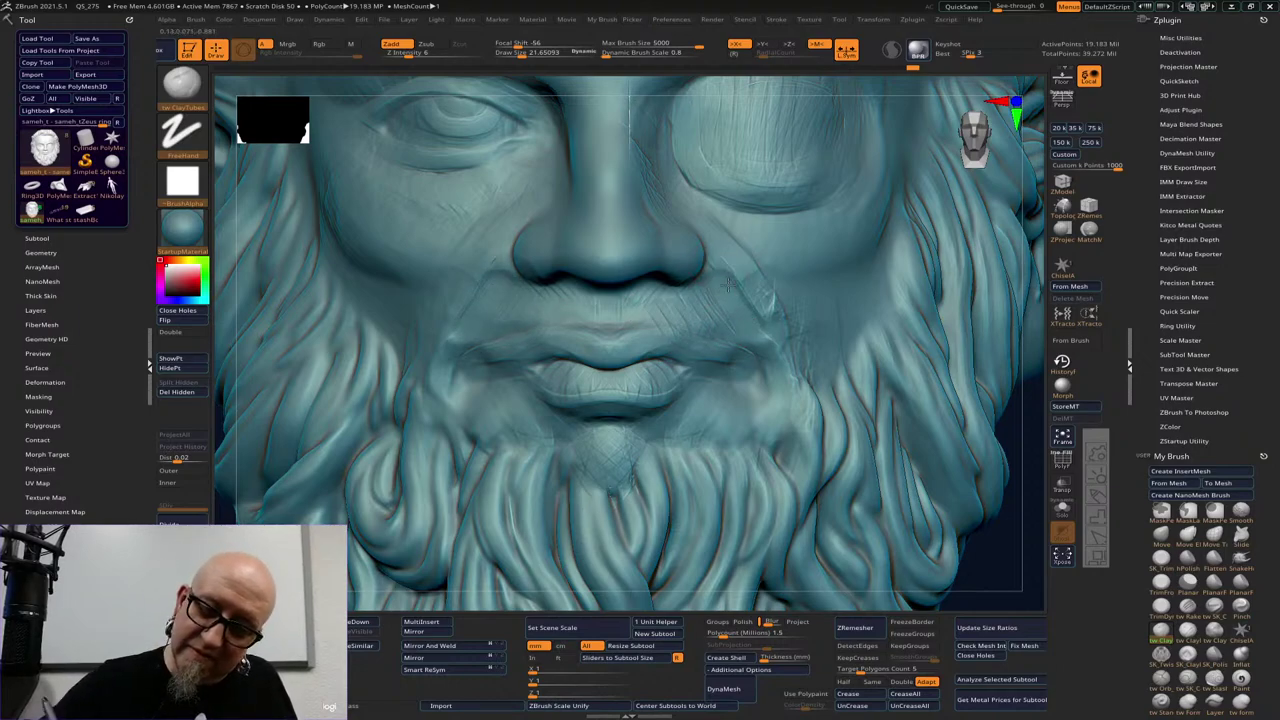
drag(728, 284, 764, 344)
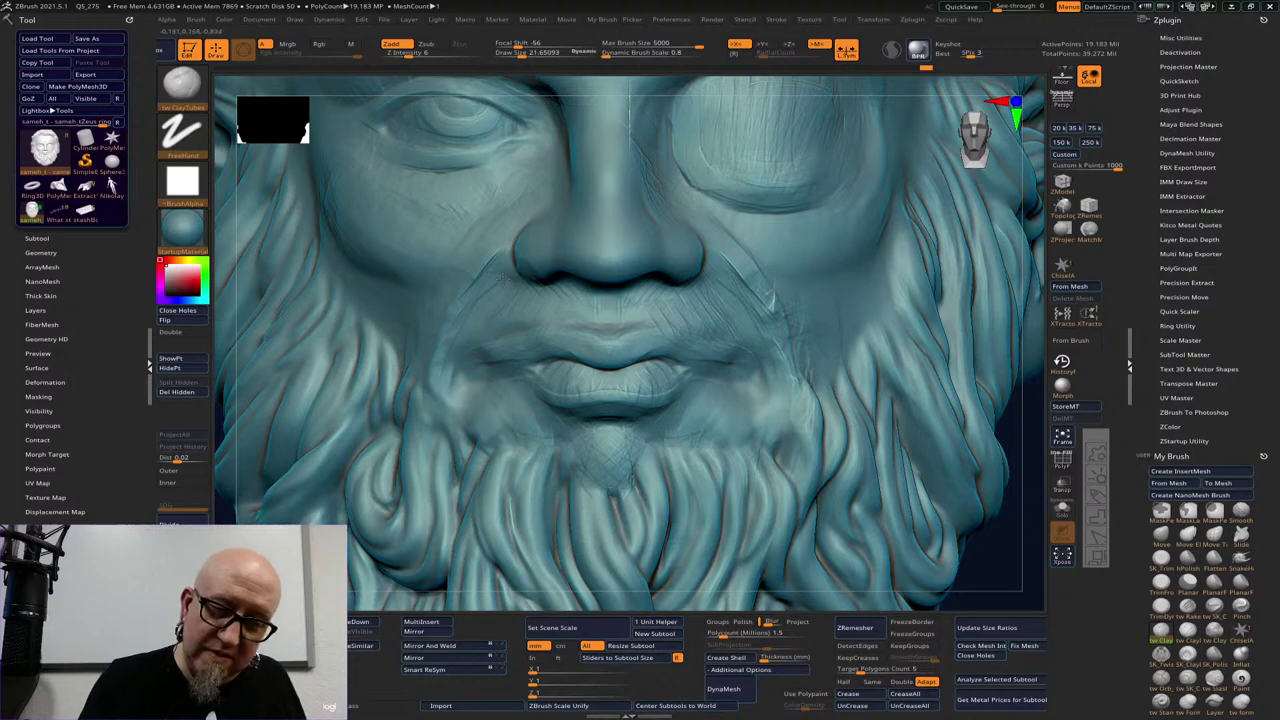
mouse_move(500, 276)
mouse_down()
mouse_move(440, 398)
mouse_move(446, 337)
mouse_move(440, 373)
mouse_move(470, 302)
mouse_up()
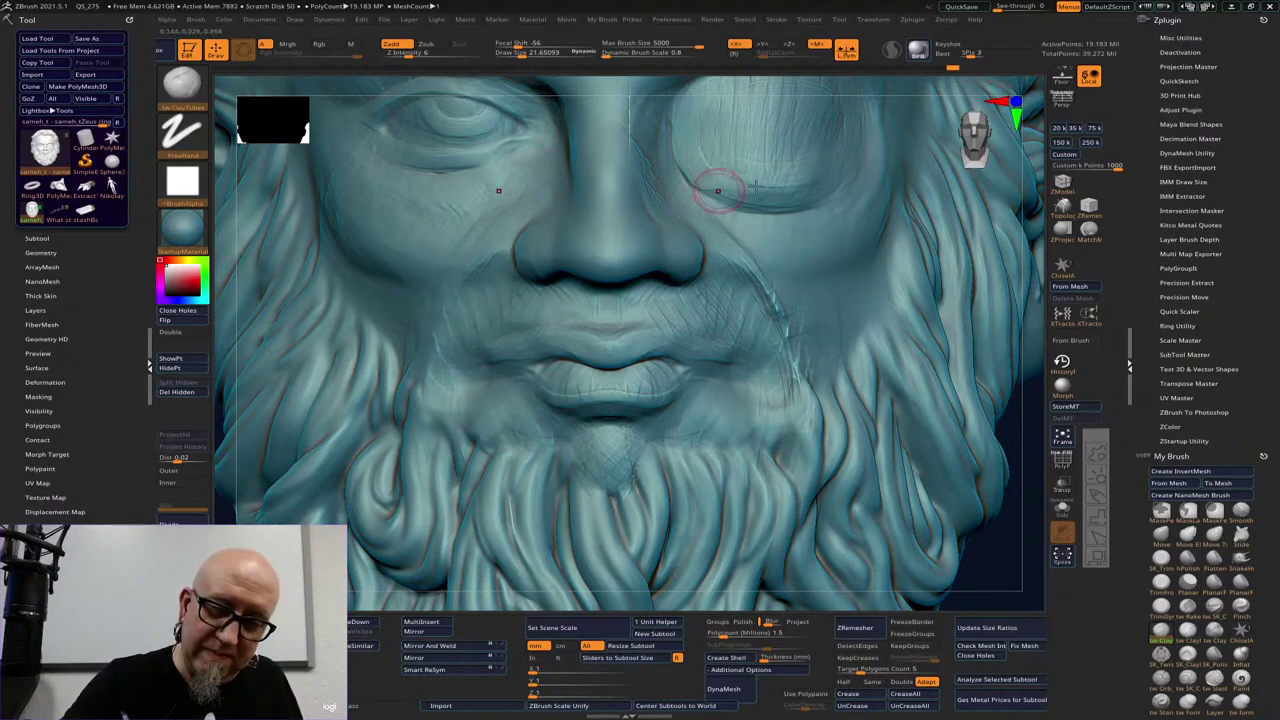
key(shift)
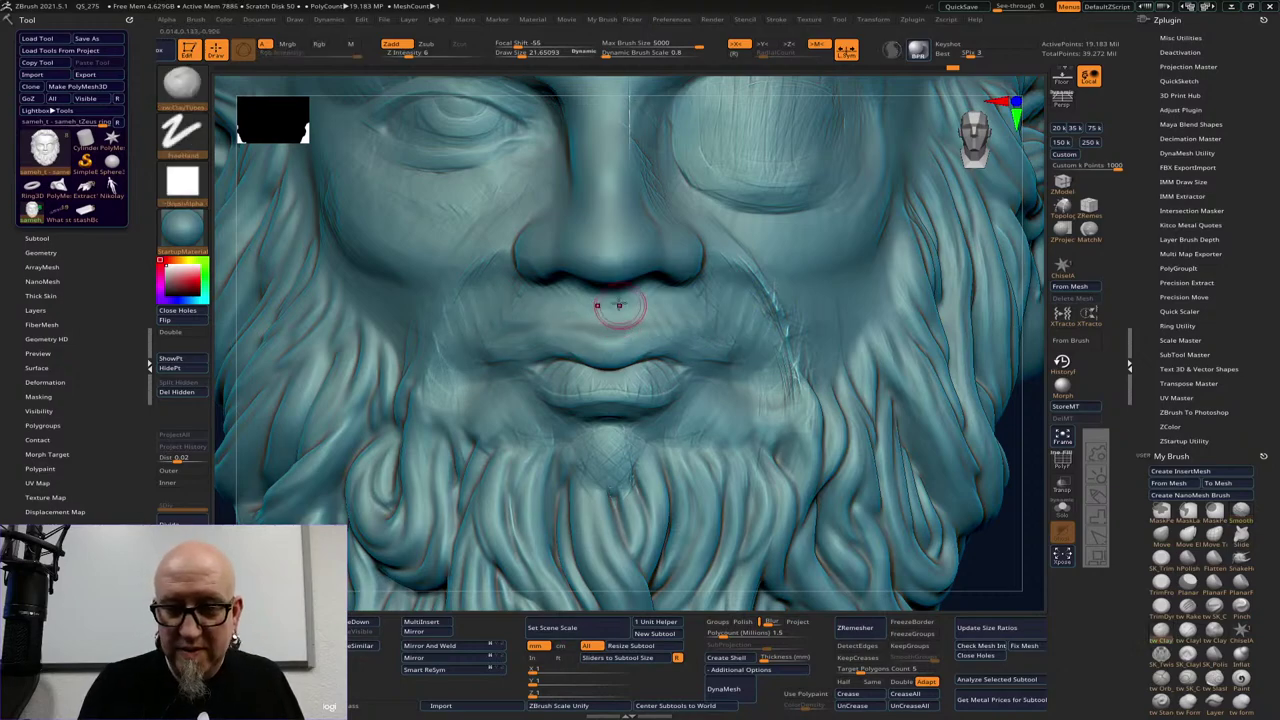
drag(593, 290, 600, 306)
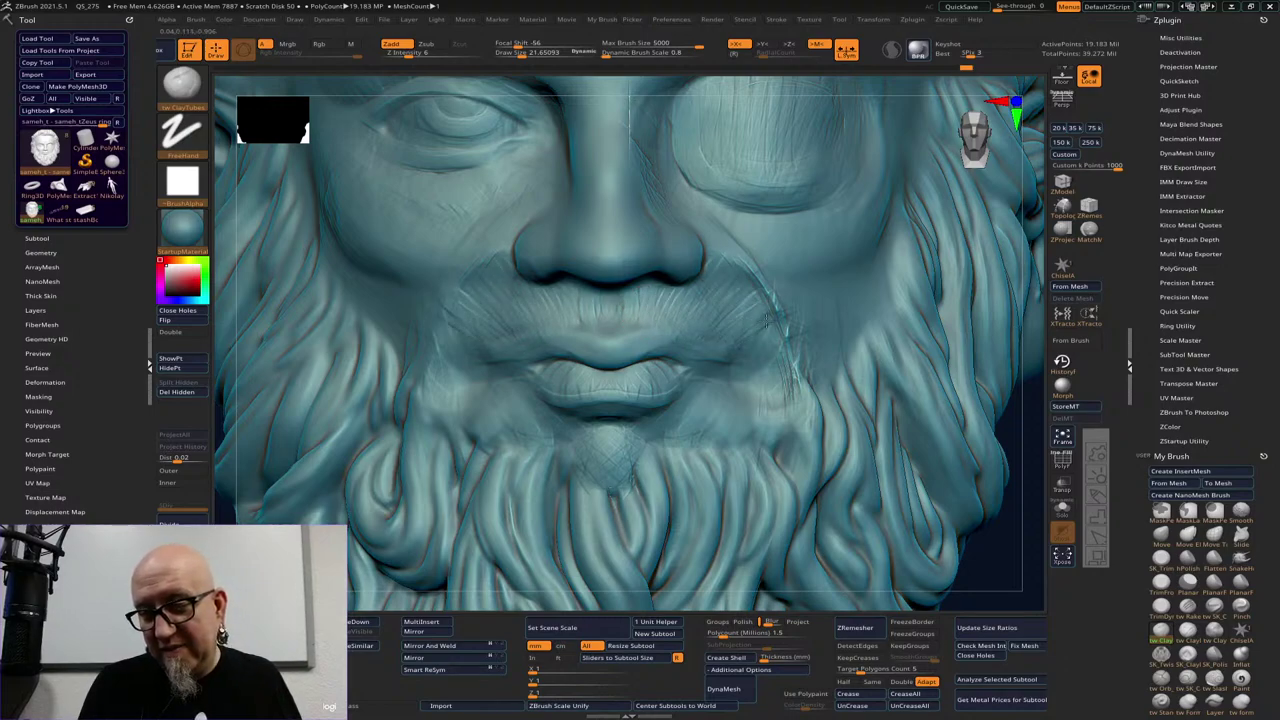
drag(740, 293, 725, 240)
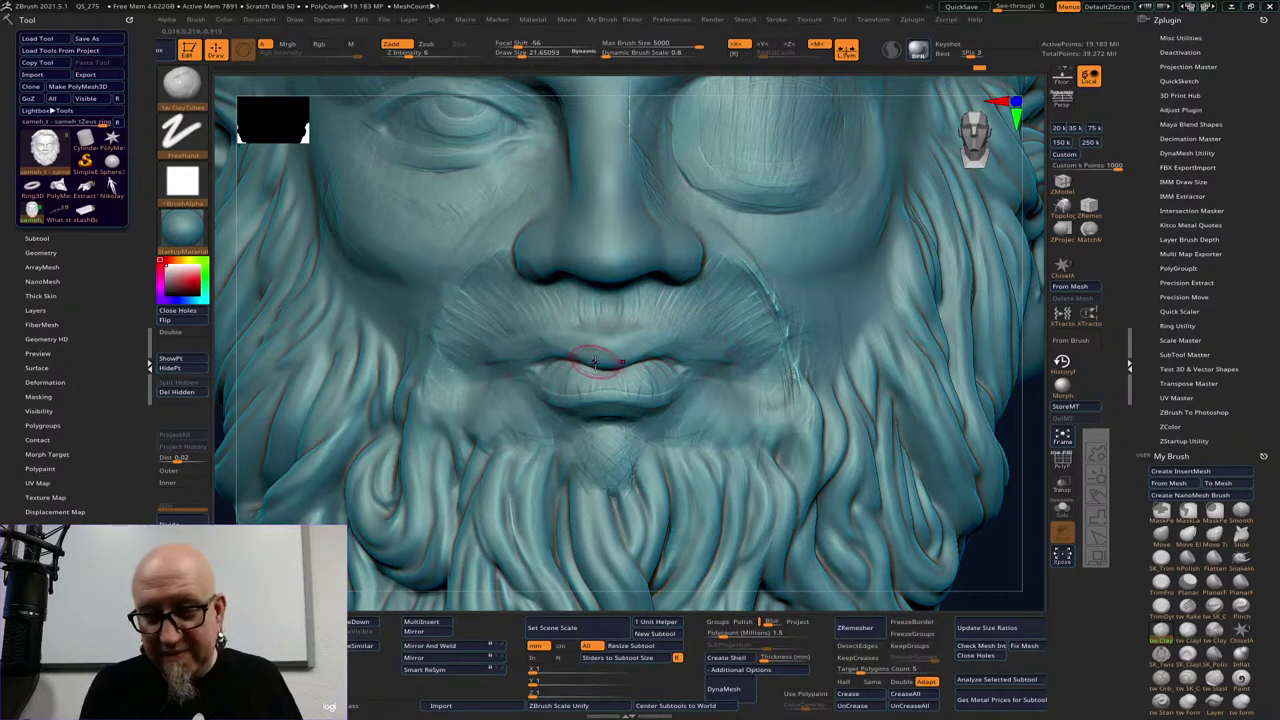
Define the upper lip's edge and build up the forms around the mouth corners with clay strokes
drag(606, 362, 619, 356)
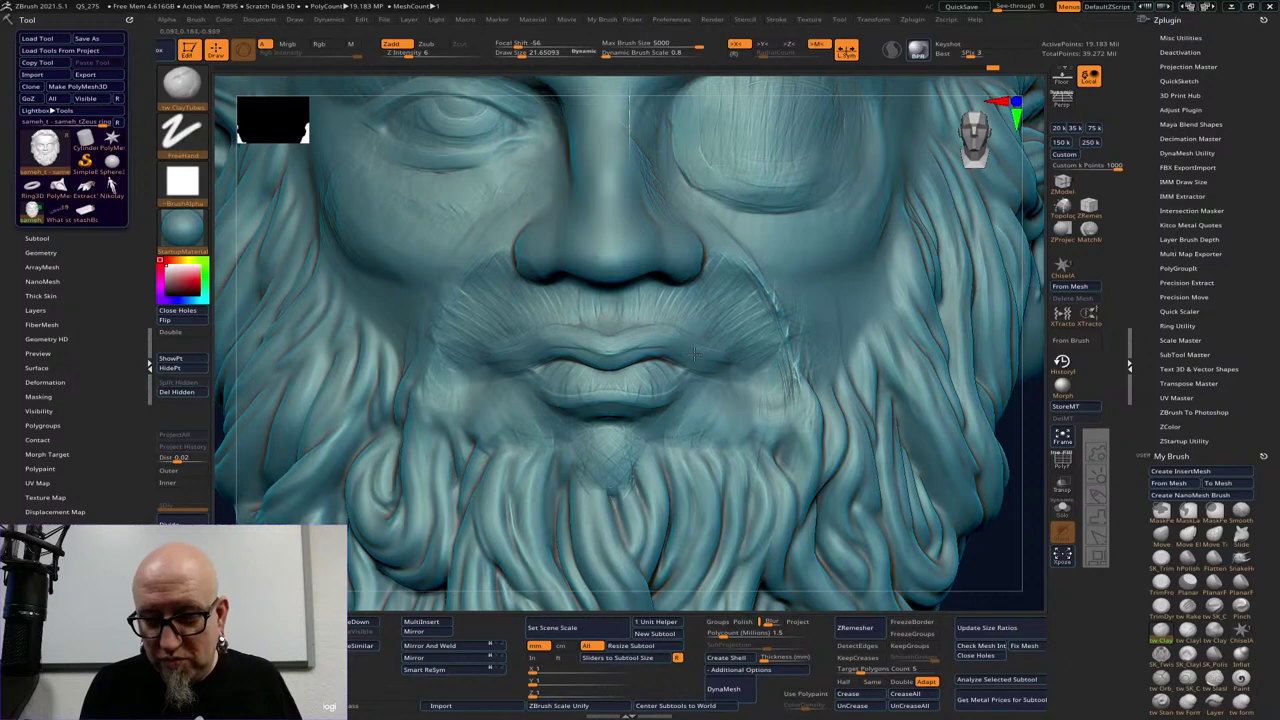
drag(688, 344, 702, 350)
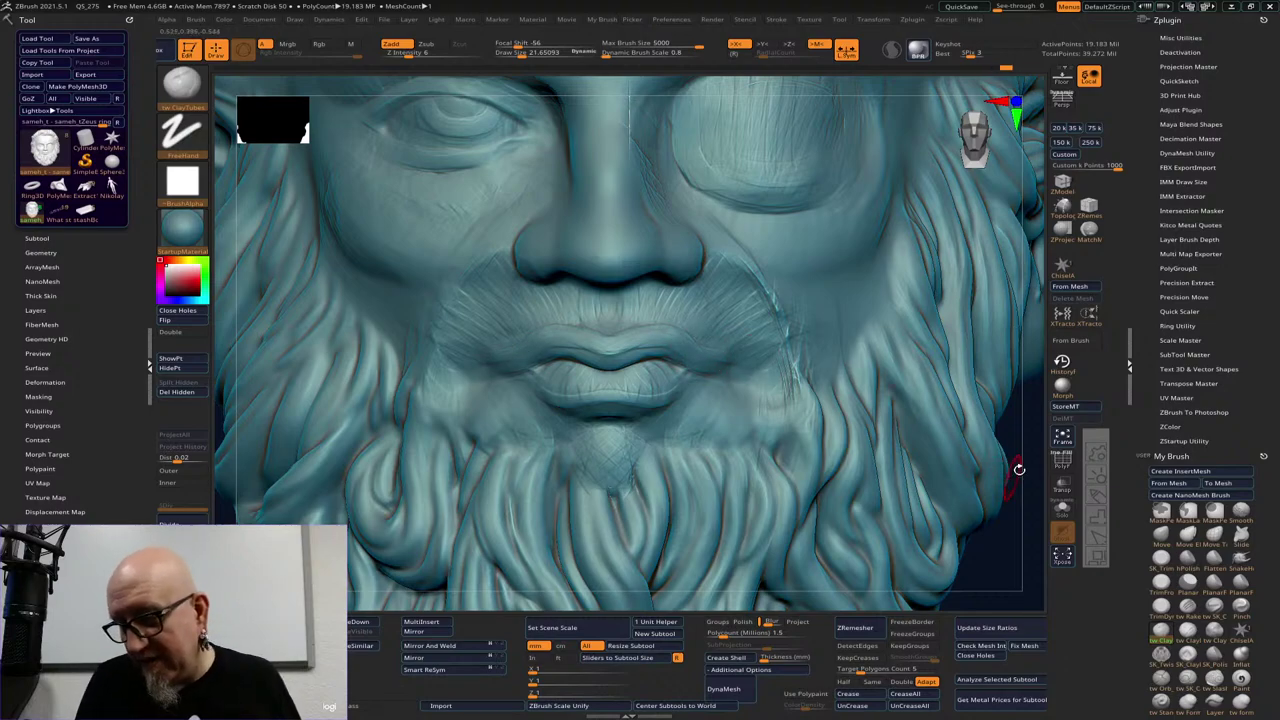
mouse_move(1029, 434)
mouse_down()
mouse_move(704, 351)
mouse_move(731, 366)
mouse_move(738, 345)
mouse_move(757, 353)
mouse_up()
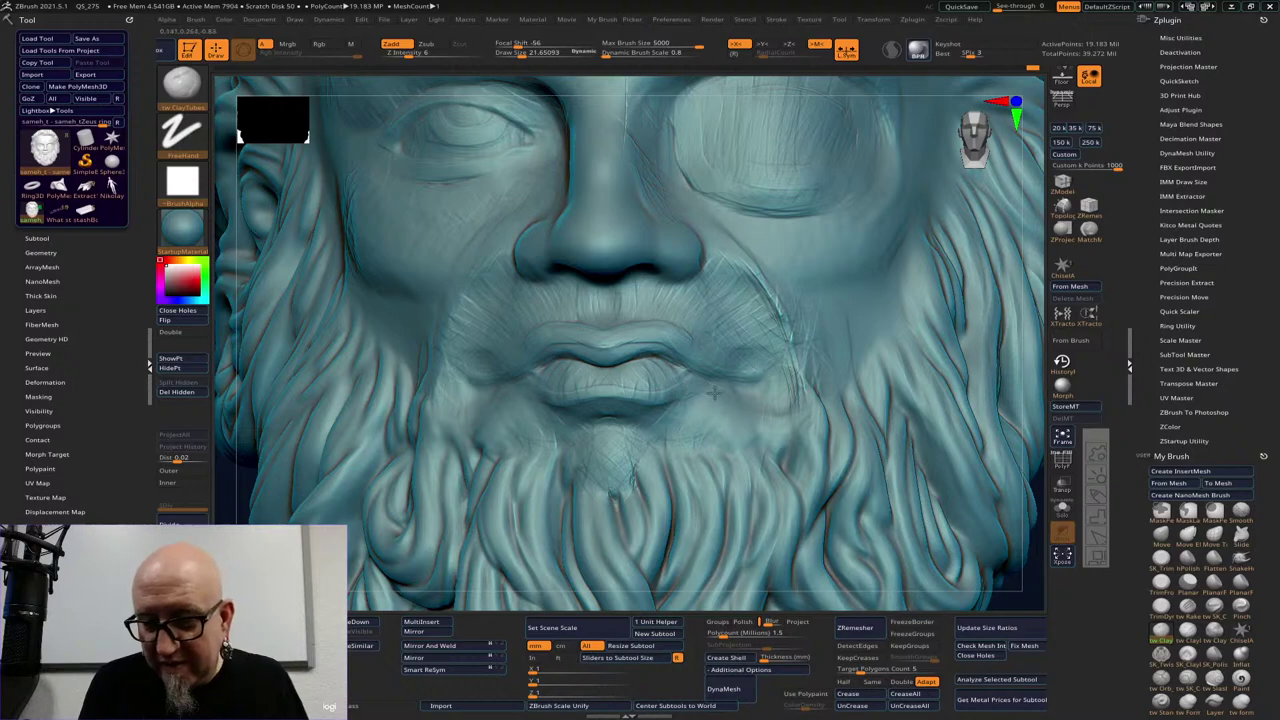
mouse_move(726, 387)
mouse_down()
mouse_move(706, 398)
mouse_move(737, 394)
mouse_move(719, 394)
mouse_up()
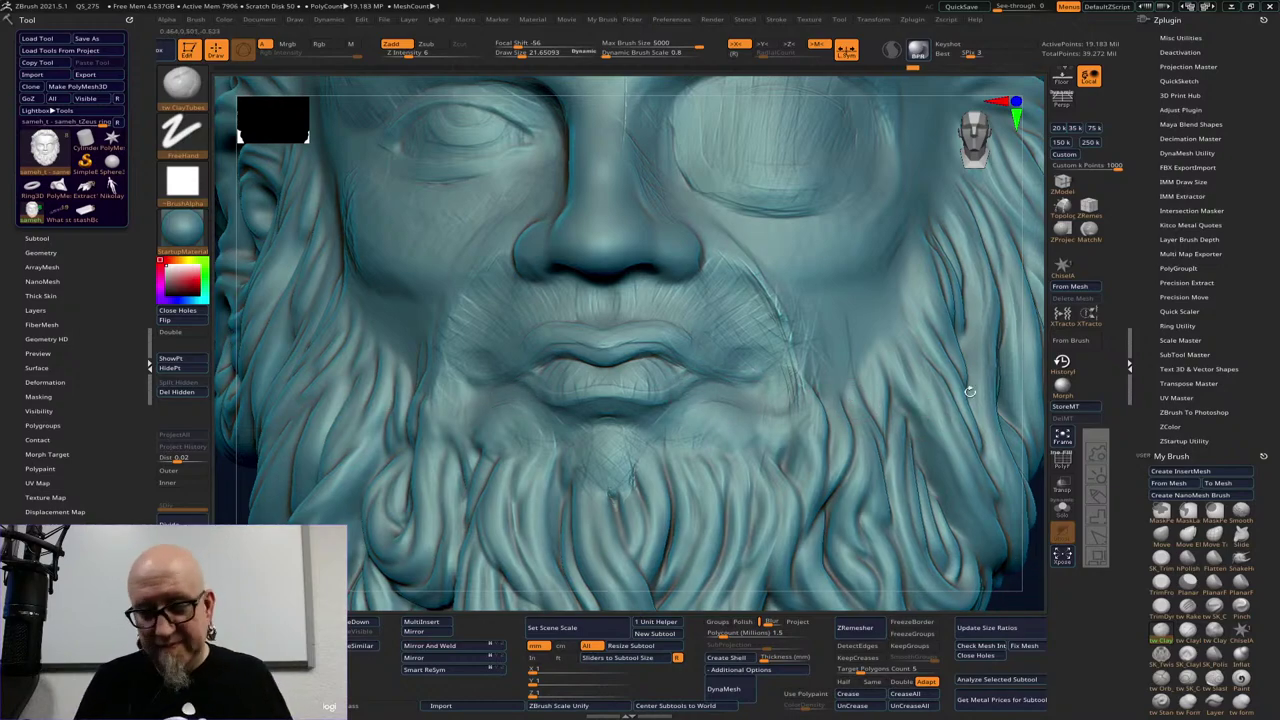
Switch to the SK_Twist brush with a draw size of about 14 and carve the parting line between the lips
key(f)
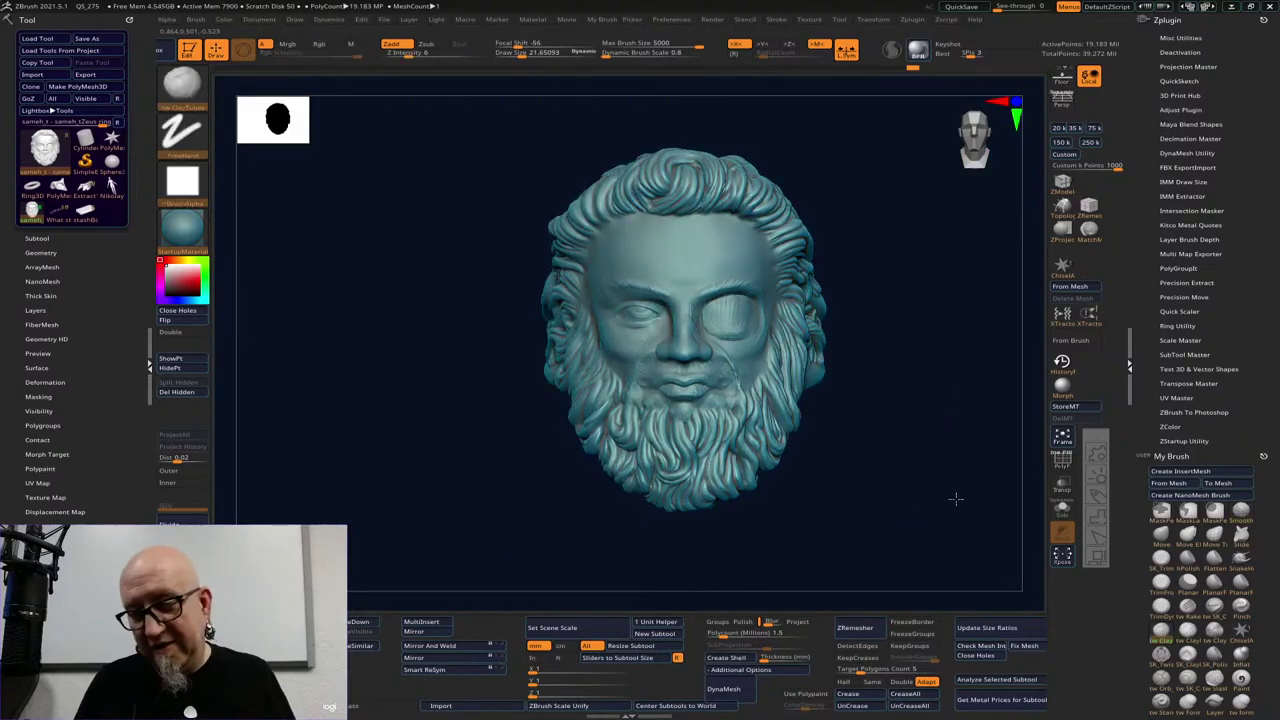
mouse_move(939, 498)
mouse_down()
mouse_move(934, 423)
mouse_move(906, 377)
mouse_move(892, 505)
mouse_move(906, 528)
mouse_move(854, 506)
mouse_move(864, 558)
mouse_up()
mouse_move(950, 516)
mouse_down()
mouse_move(937, 584)
mouse_move(934, 437)
mouse_move(880, 527)
mouse_up()
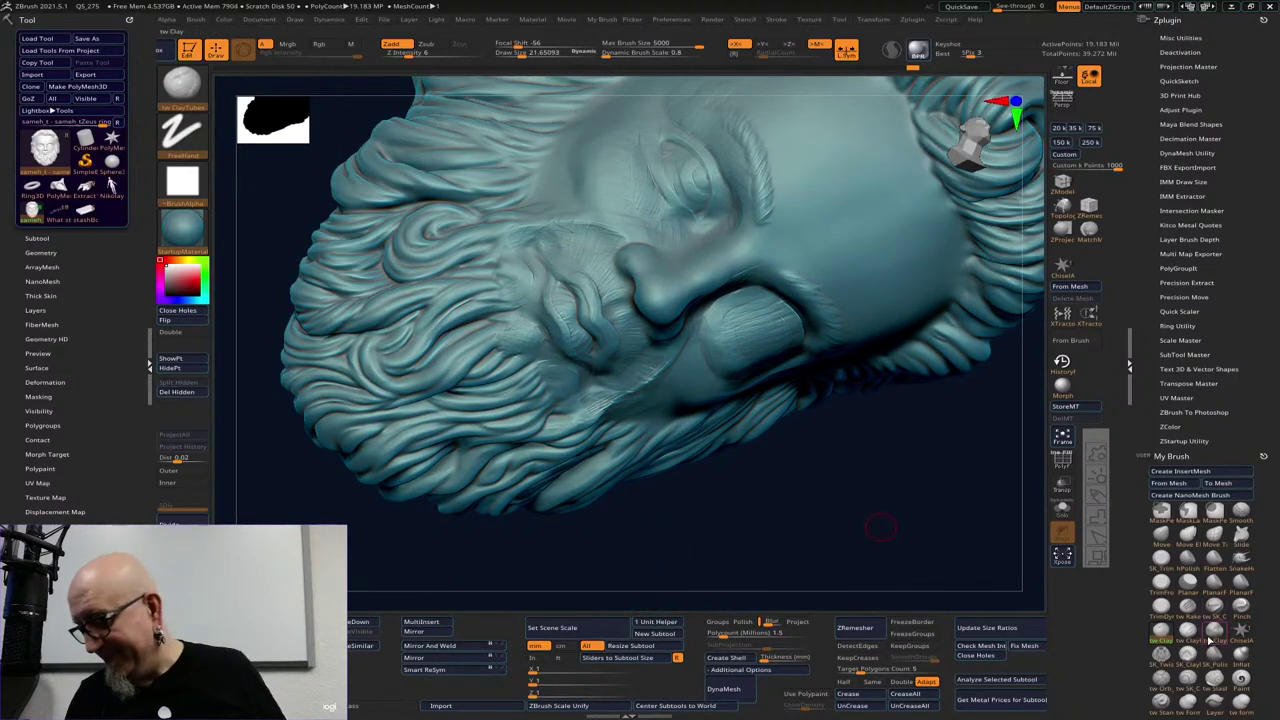
click(1160, 655)
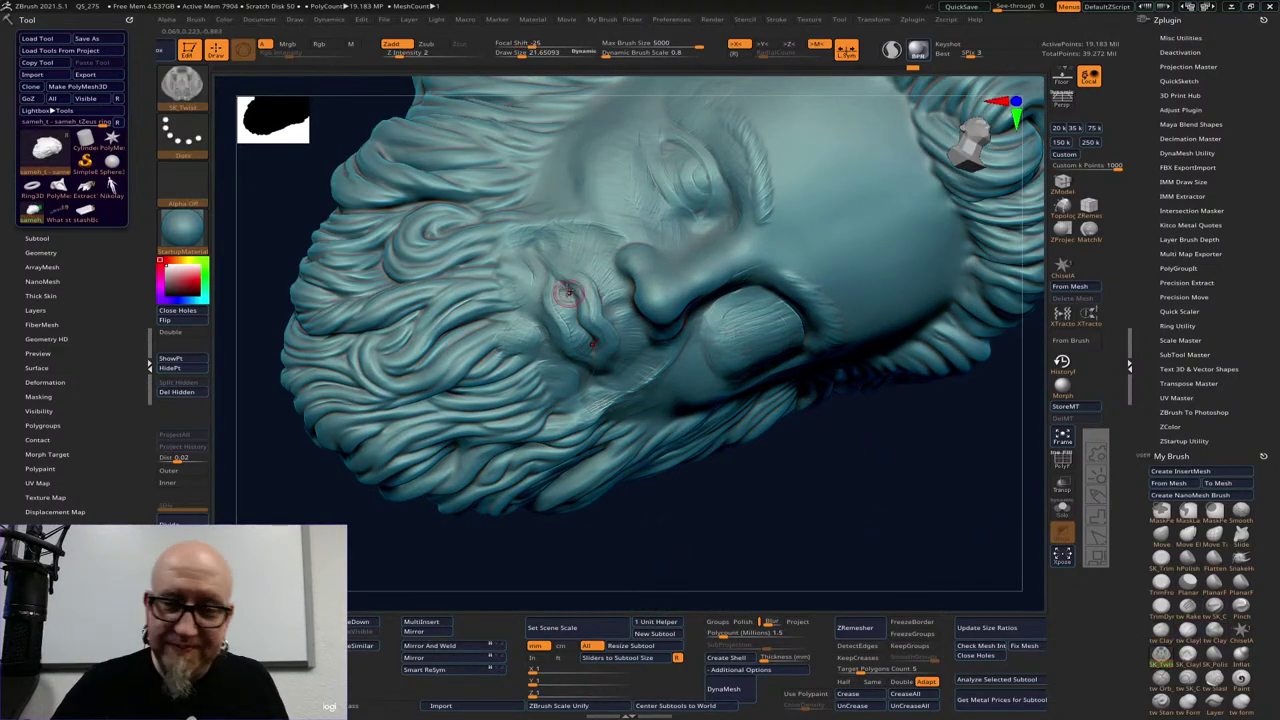
key(space)
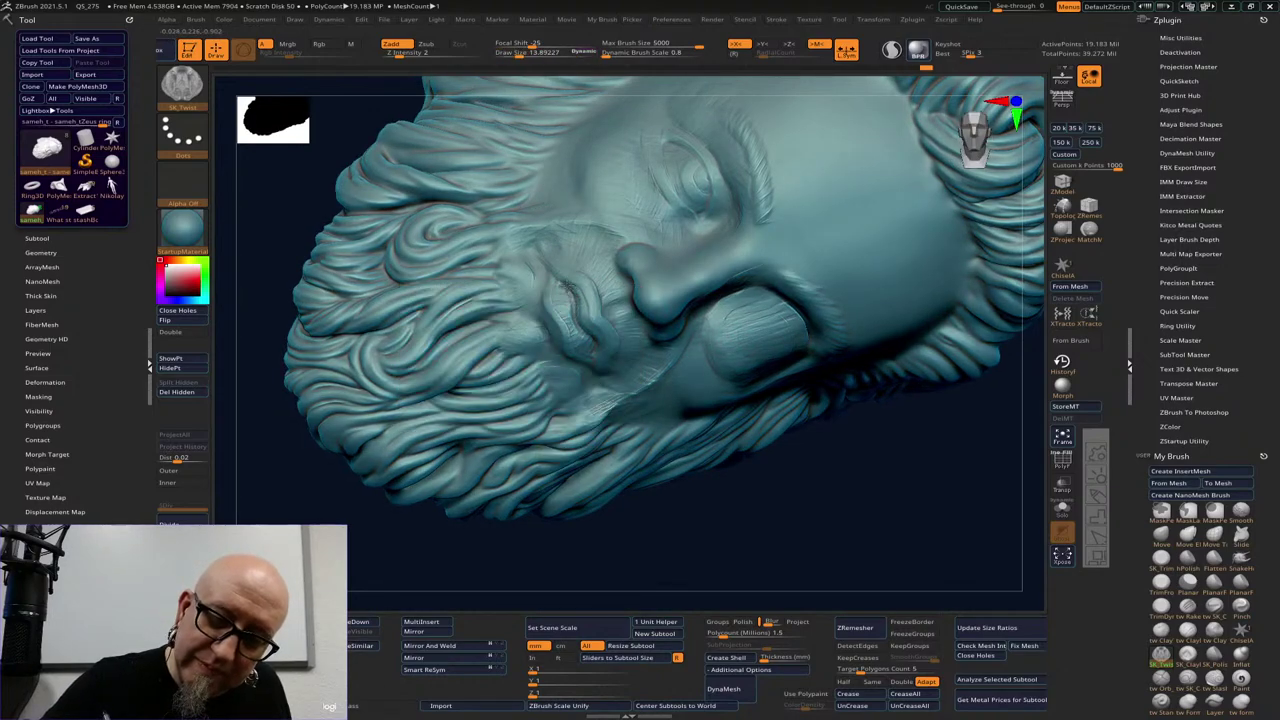
key(shift)
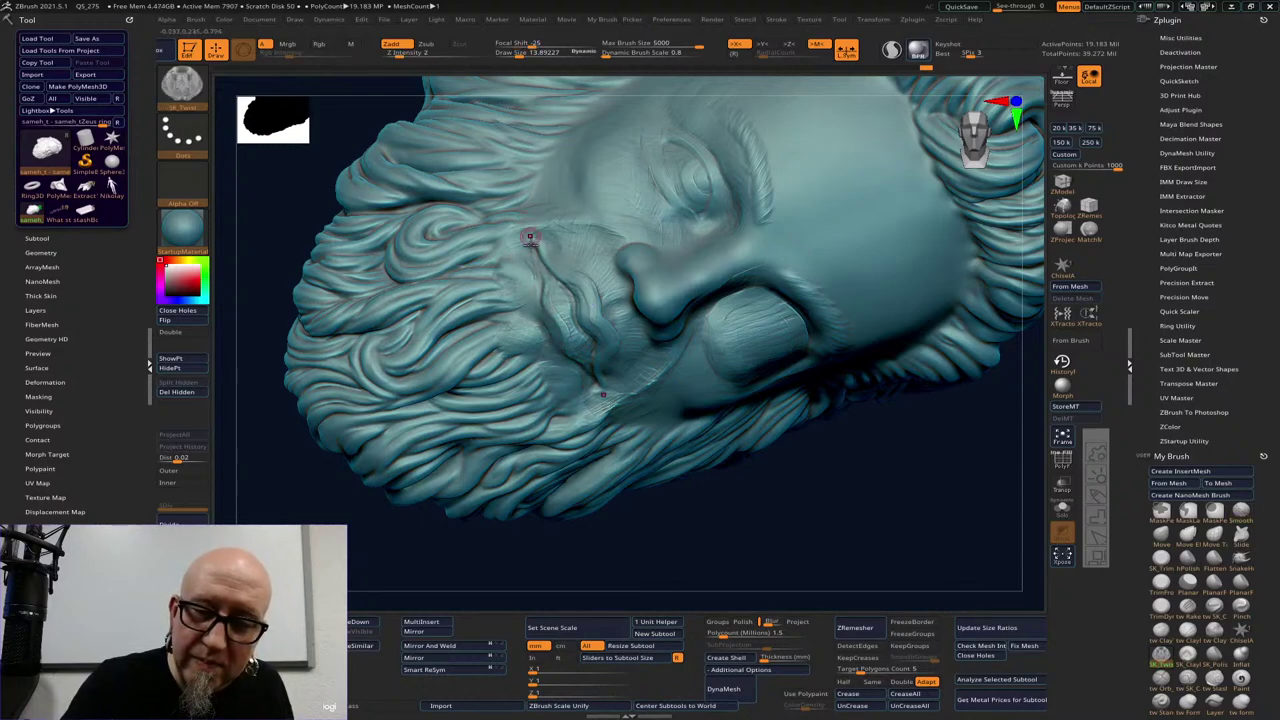
shift+drag(540, 294, 525, 253)
Draw red annotation lines over the head's side profile, marking the nose-to-chin slope, nose bridge and forehead
mouse_move(755, 575)
mouse_down()
mouse_move(900, 491)
mouse_move(907, 527)
mouse_move(774, 480)
mouse_move(786, 462)
mouse_up()
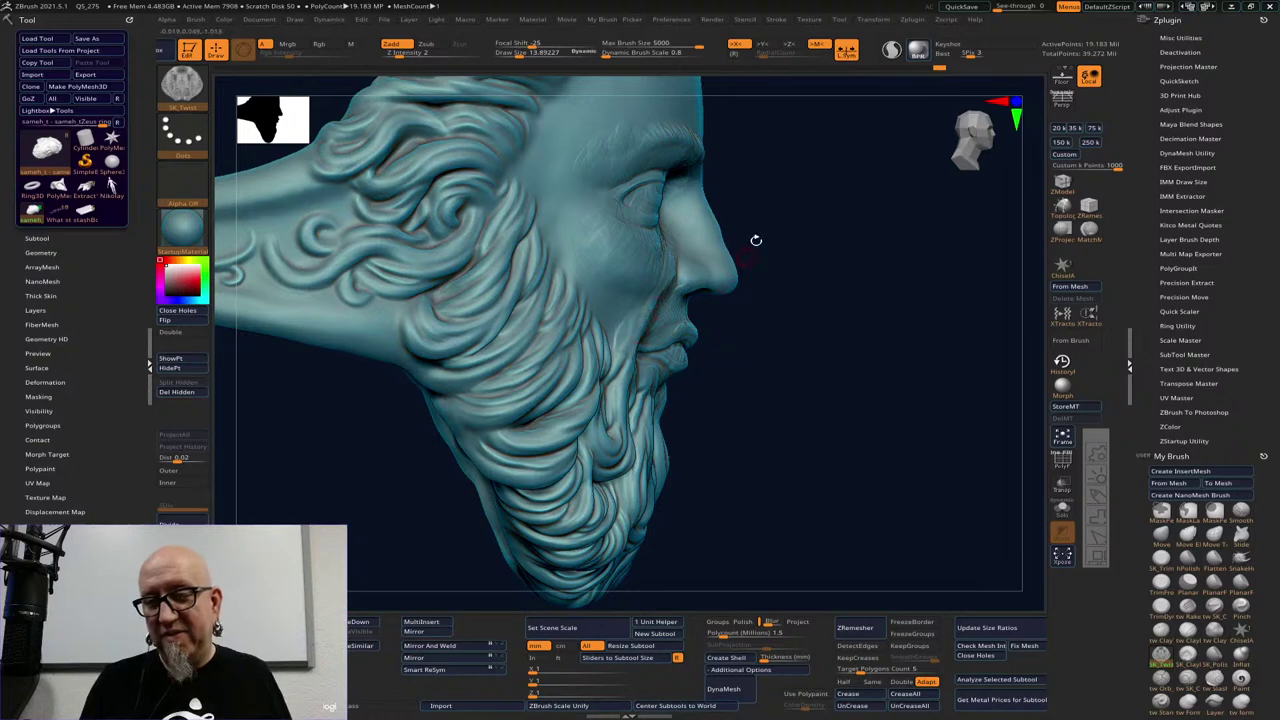
key(p)
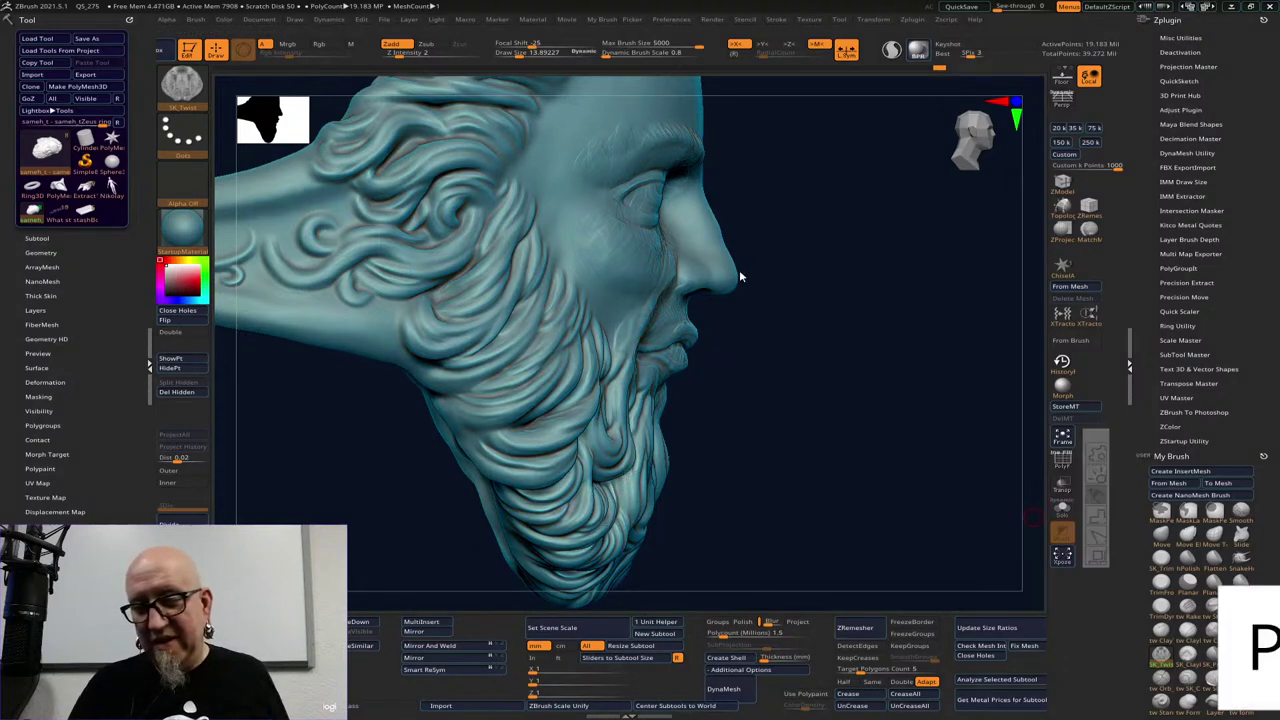
mouse_move(741, 268)
mouse_down()
mouse_move(644, 428)
mouse_move(708, 335)
mouse_move(648, 447)
mouse_move(818, 200)
mouse_up()
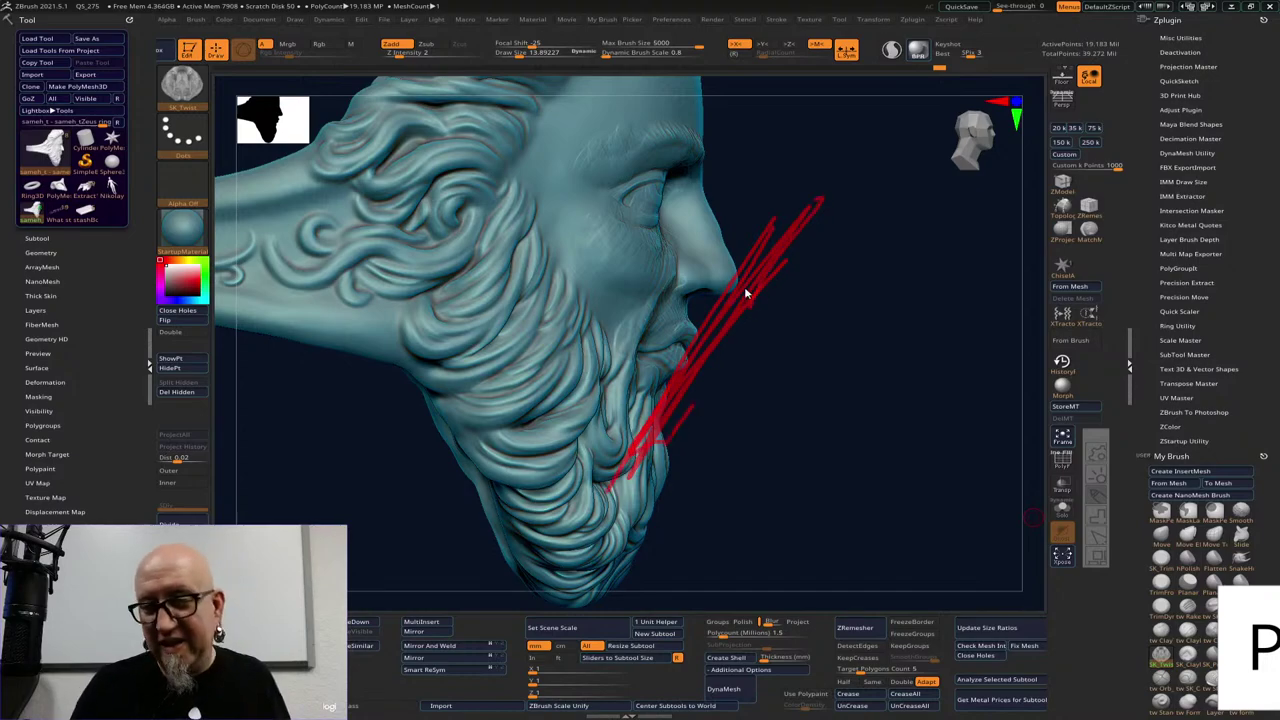
mouse_move(736, 263)
mouse_down()
mouse_move(697, 187)
mouse_move(703, 60)
mouse_up()
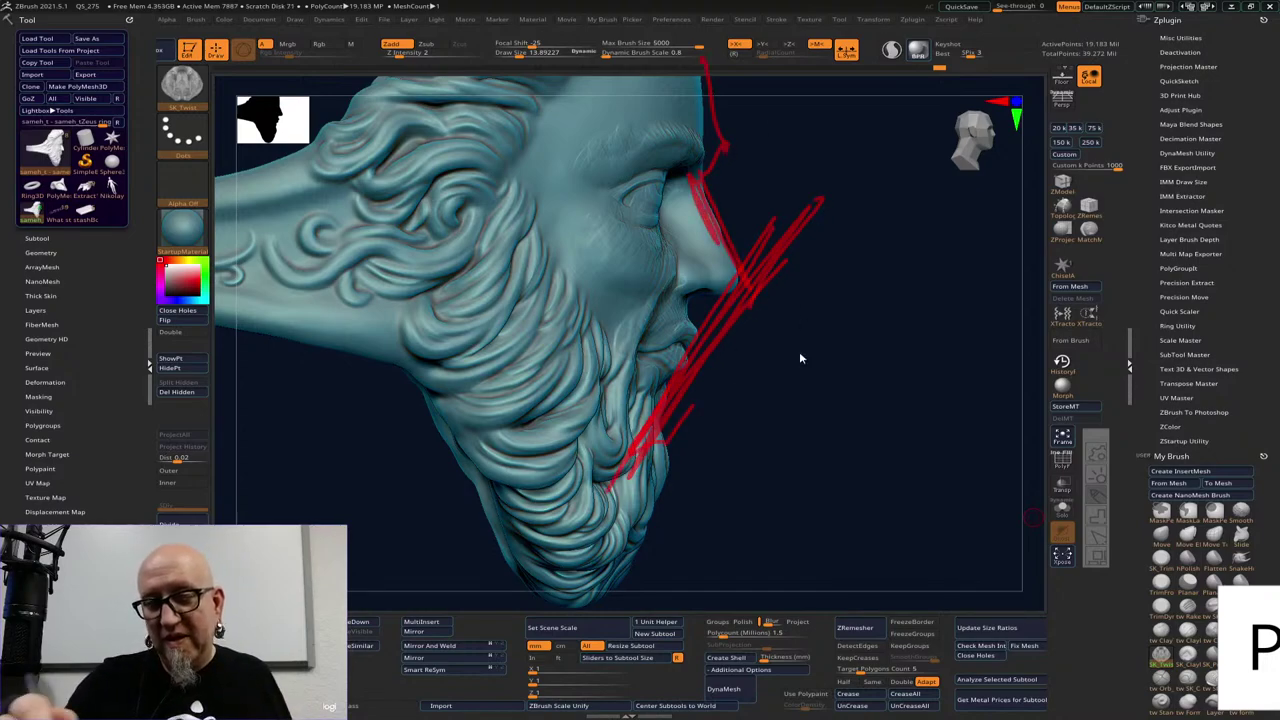
Draw red annotation lines over the beard marking the chin's projection and the jaw line up towards the ear
mouse_move(806, 210)
mouse_down()
mouse_move(661, 414)
mouse_move(776, 219)
mouse_up()
drag(776, 219, 620, 481)
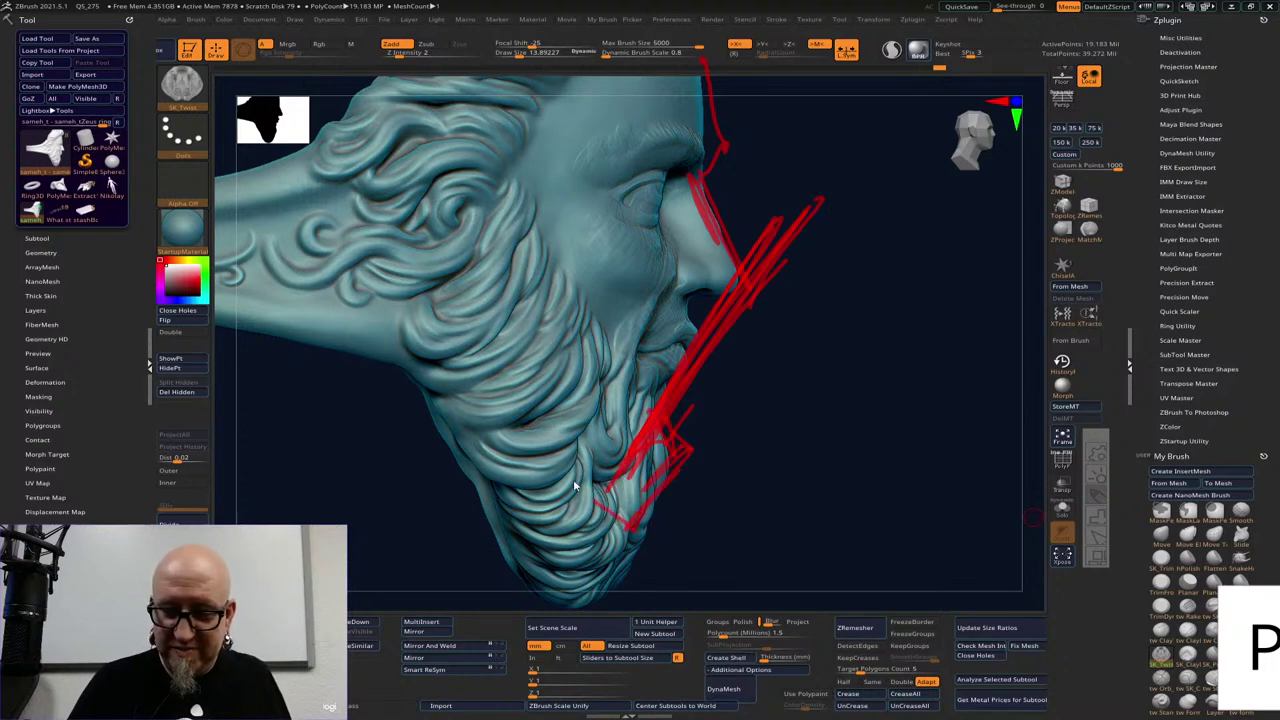
mouse_move(573, 479)
mouse_down()
mouse_move(528, 448)
mouse_move(477, 210)
mouse_up()
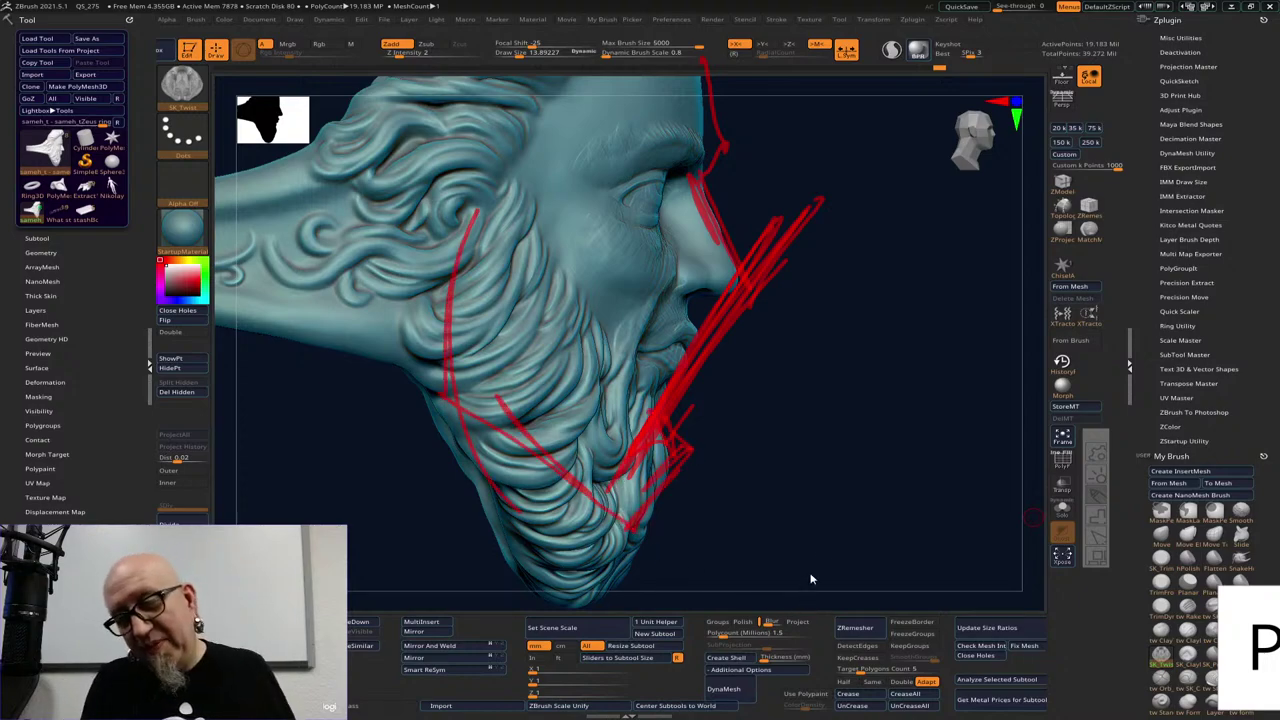
Clear the red annotation lines, turn the head to a front view and go back to an early undo-history state, keeping all newer entries
key(Escape)
mouse_move(849, 394)
mouse_down()
mouse_move(916, 546)
mouse_move(937, 531)
mouse_move(856, 494)
mouse_move(866, 538)
mouse_up()
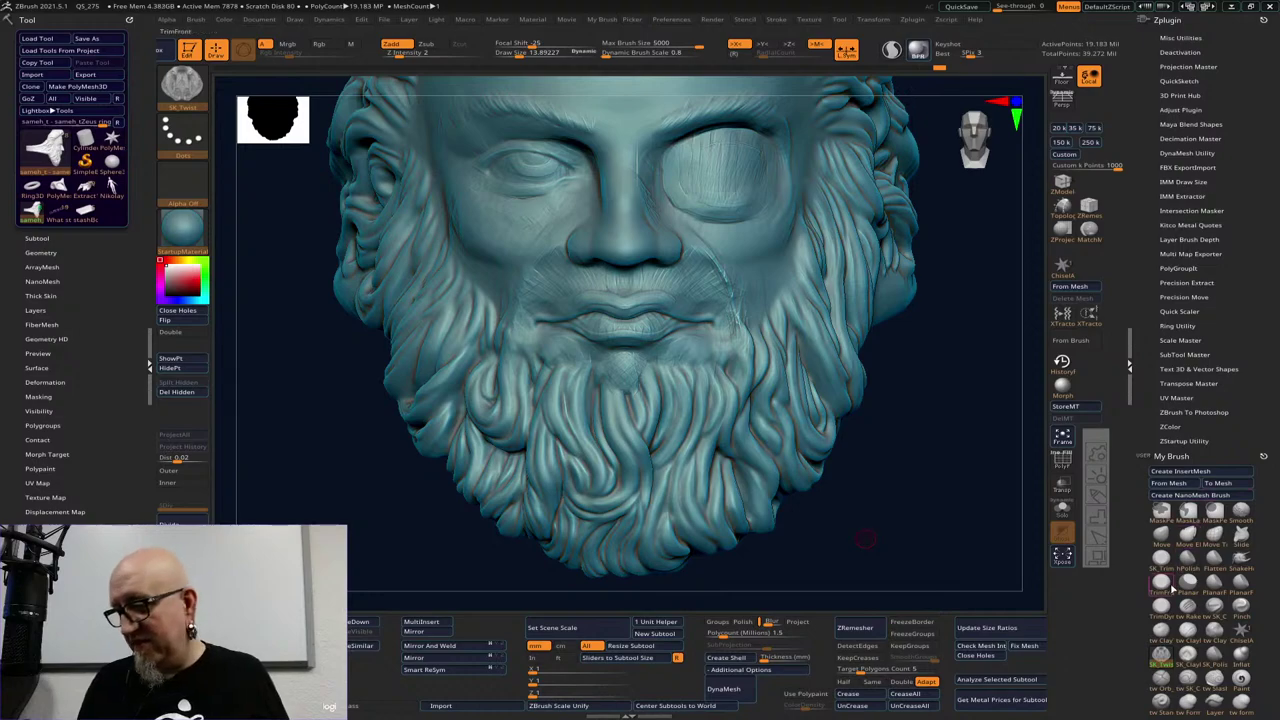
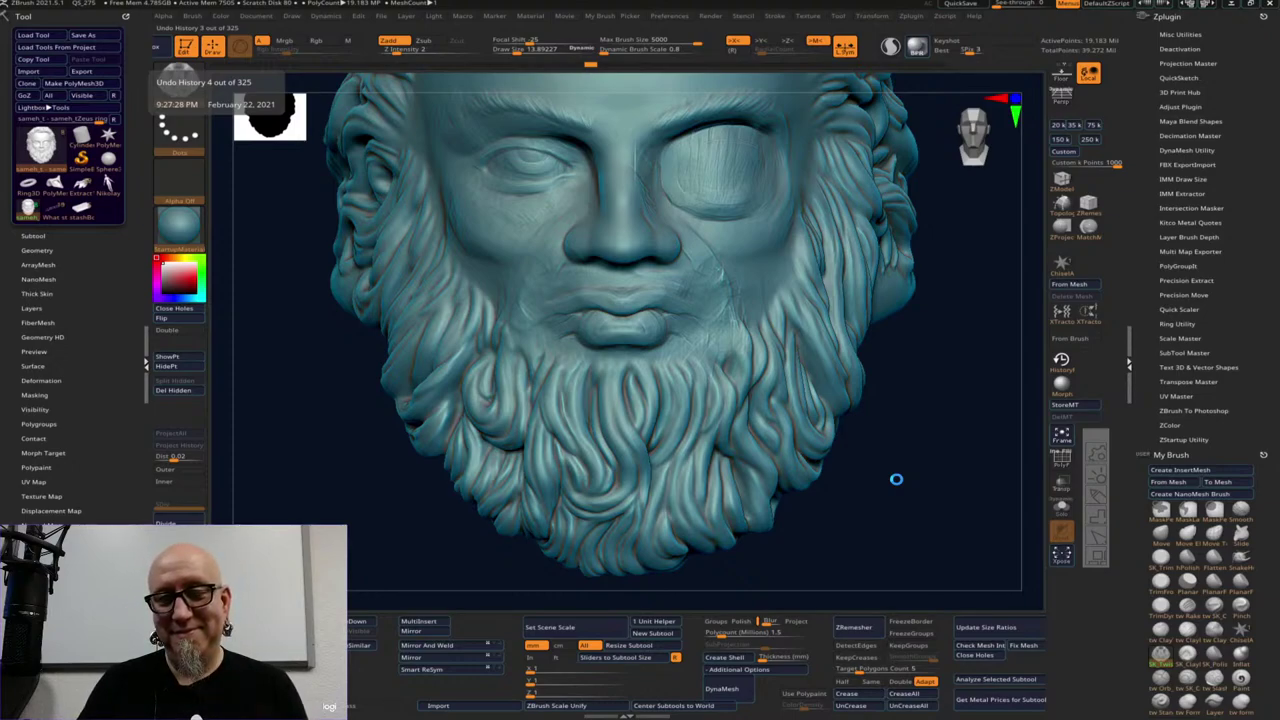
click(896, 479)
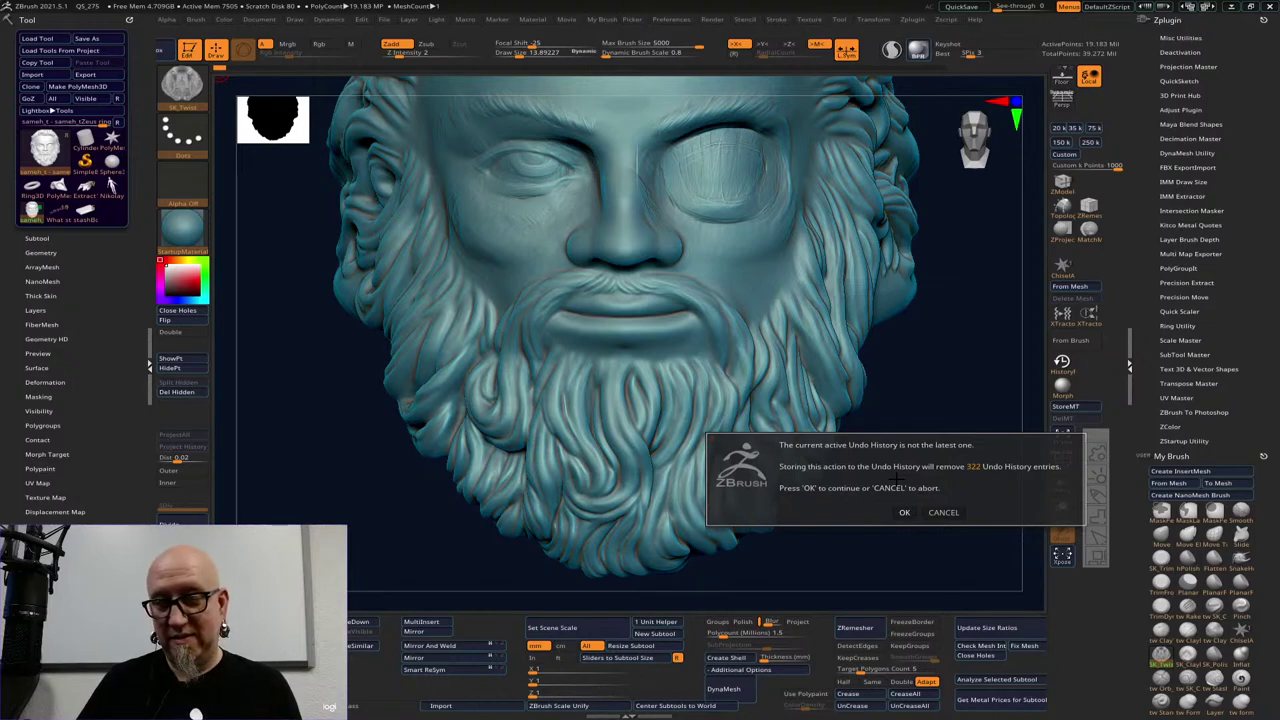
click(943, 512)
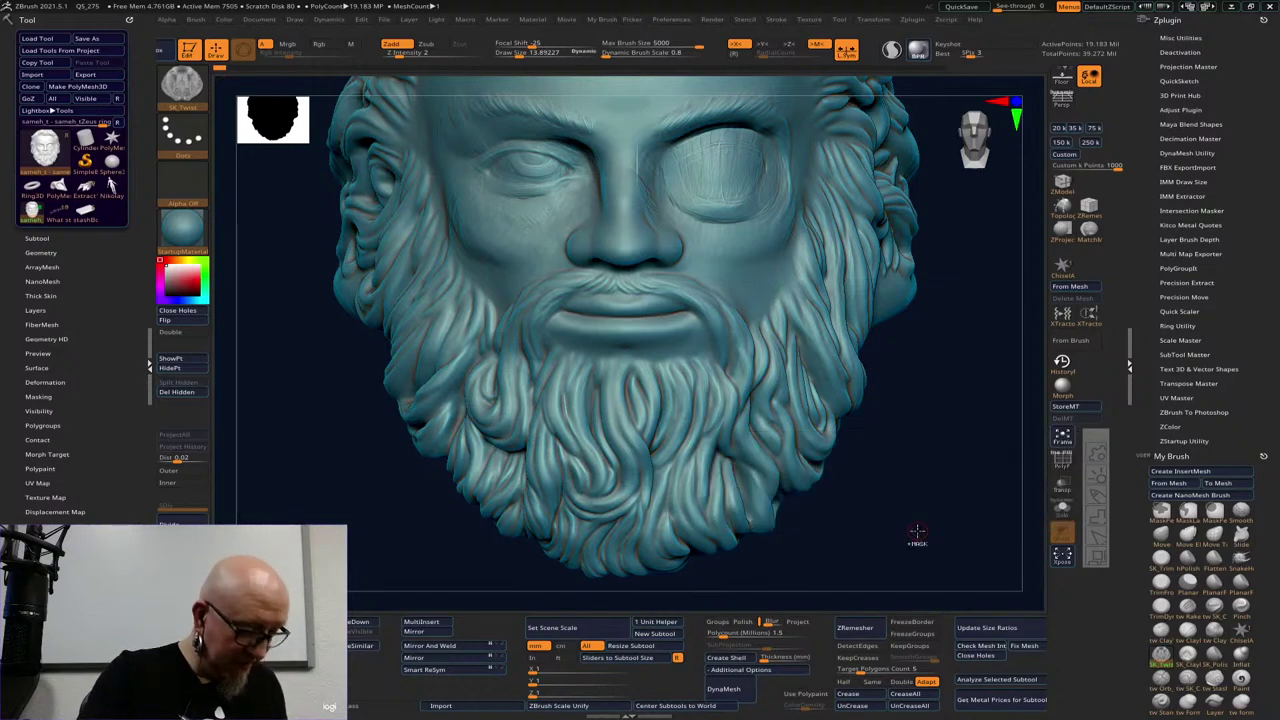
Mark the early undo-history state with the original moustache as the history recall source
ctrl+right_drag(918, 530, 918, 500)
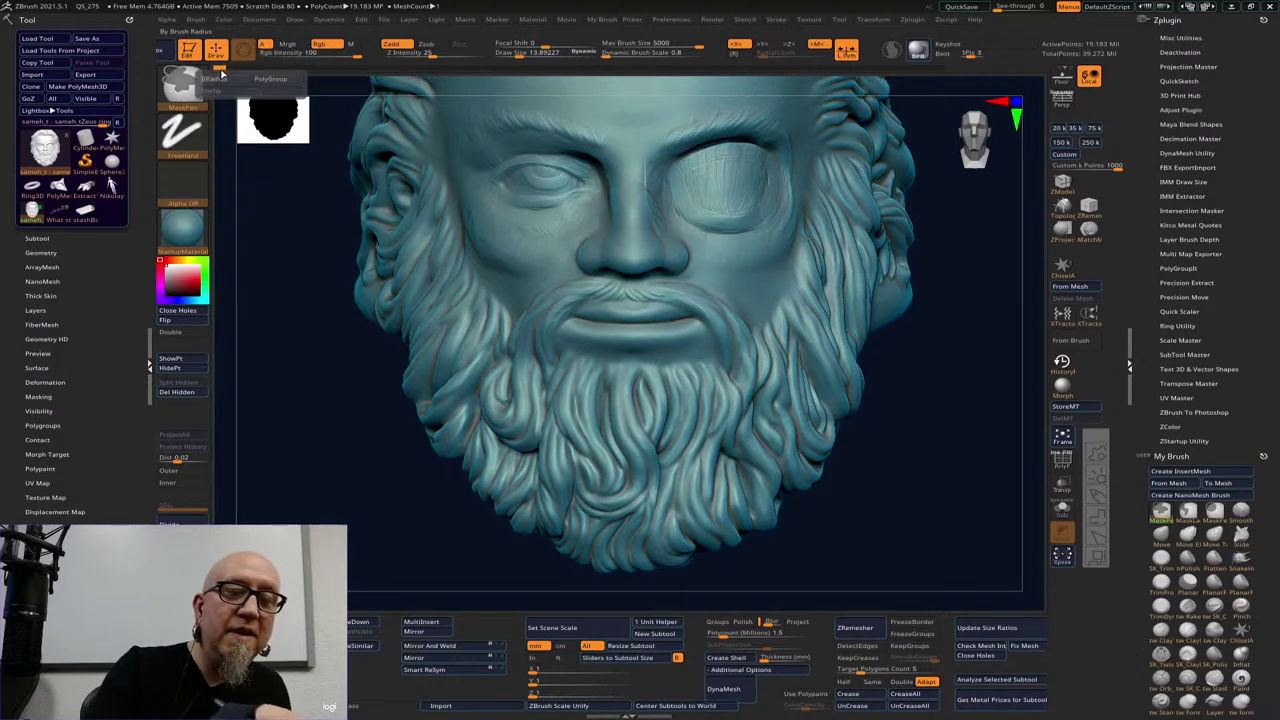
key(ctrl)
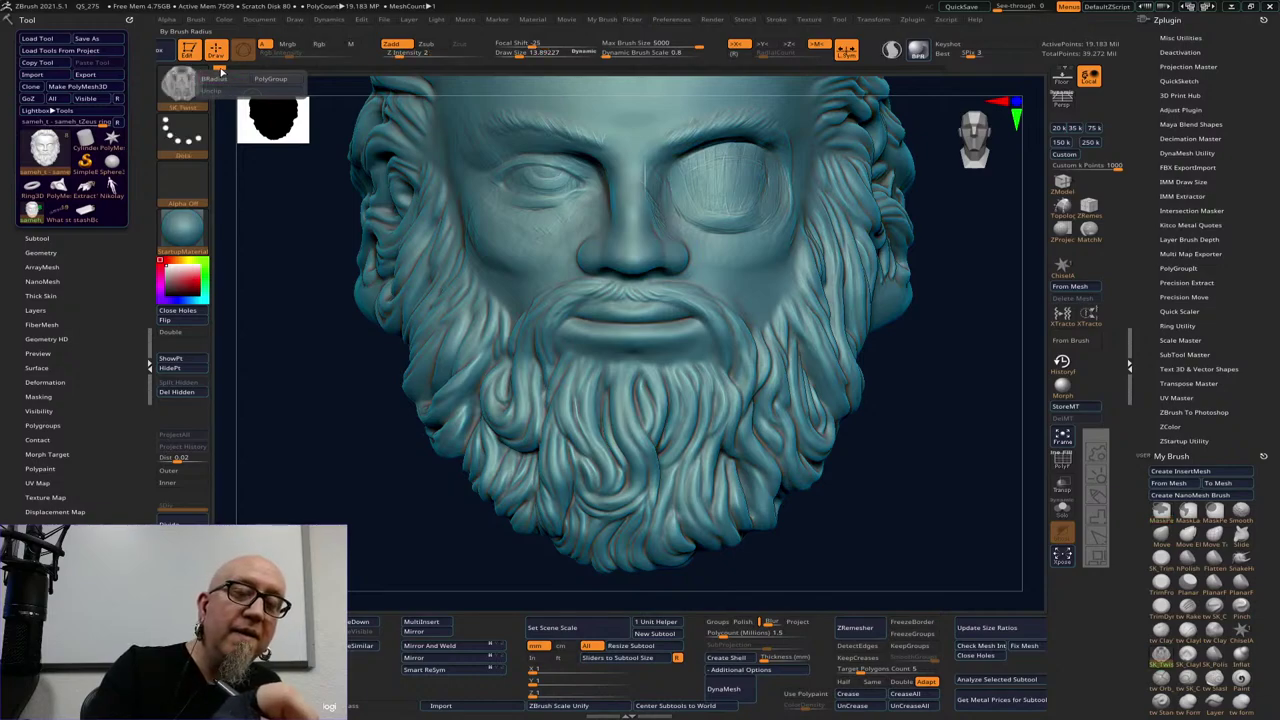
key(ctrl)
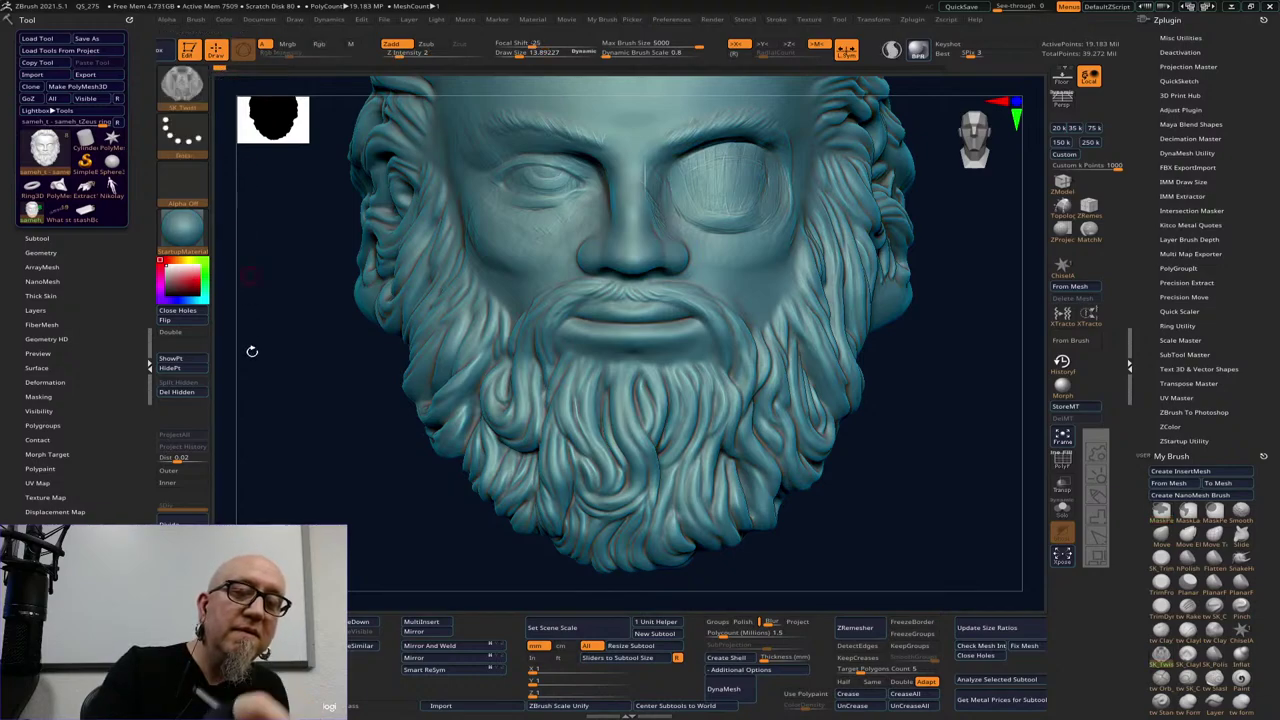
key(ctrl+z)
drag(375, 519, 366, 520)
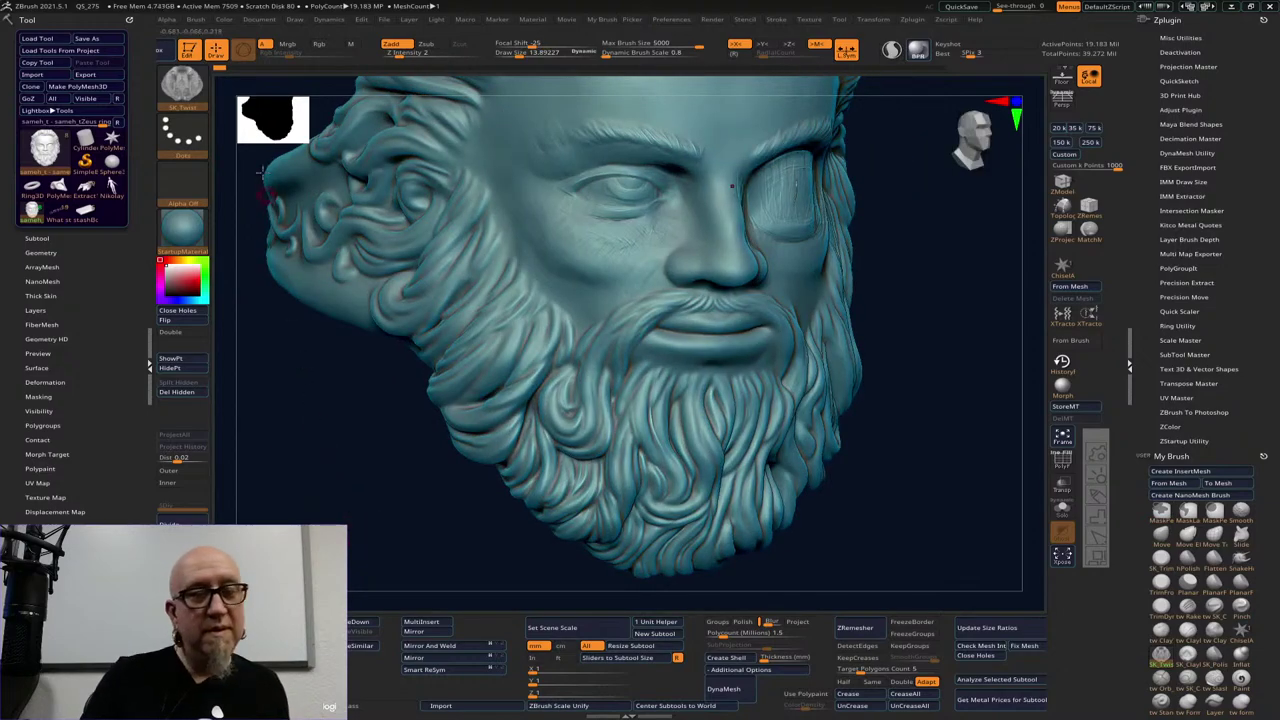
key(ctrl)
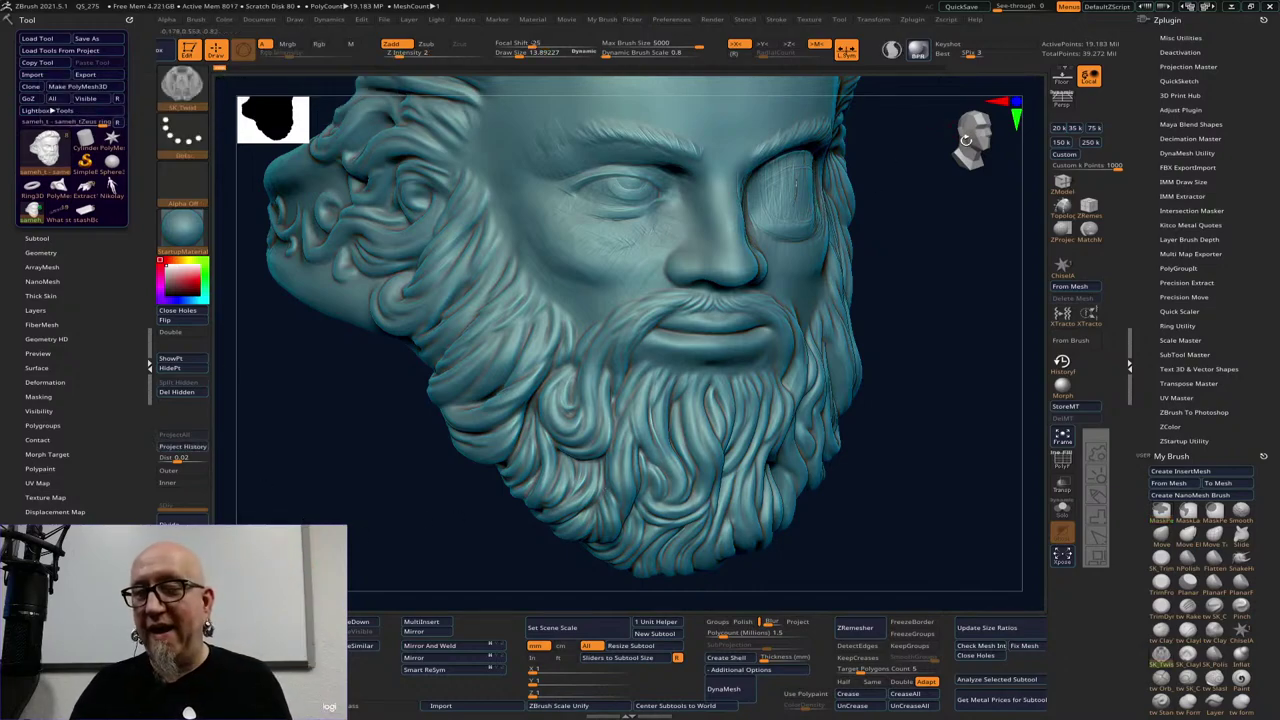
Return to the latest undo-history state with the resculpted lips and face the head to the front
key(b)
key(s)
key(t)
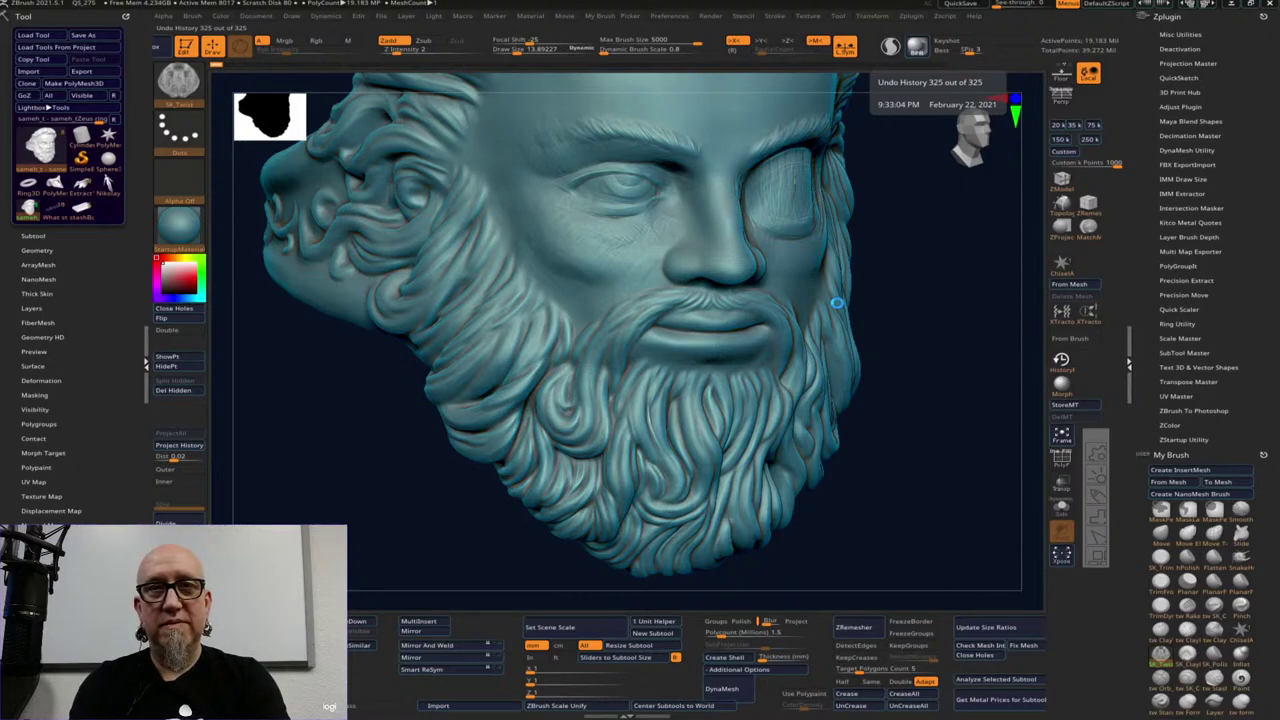
key(ctrl+z)
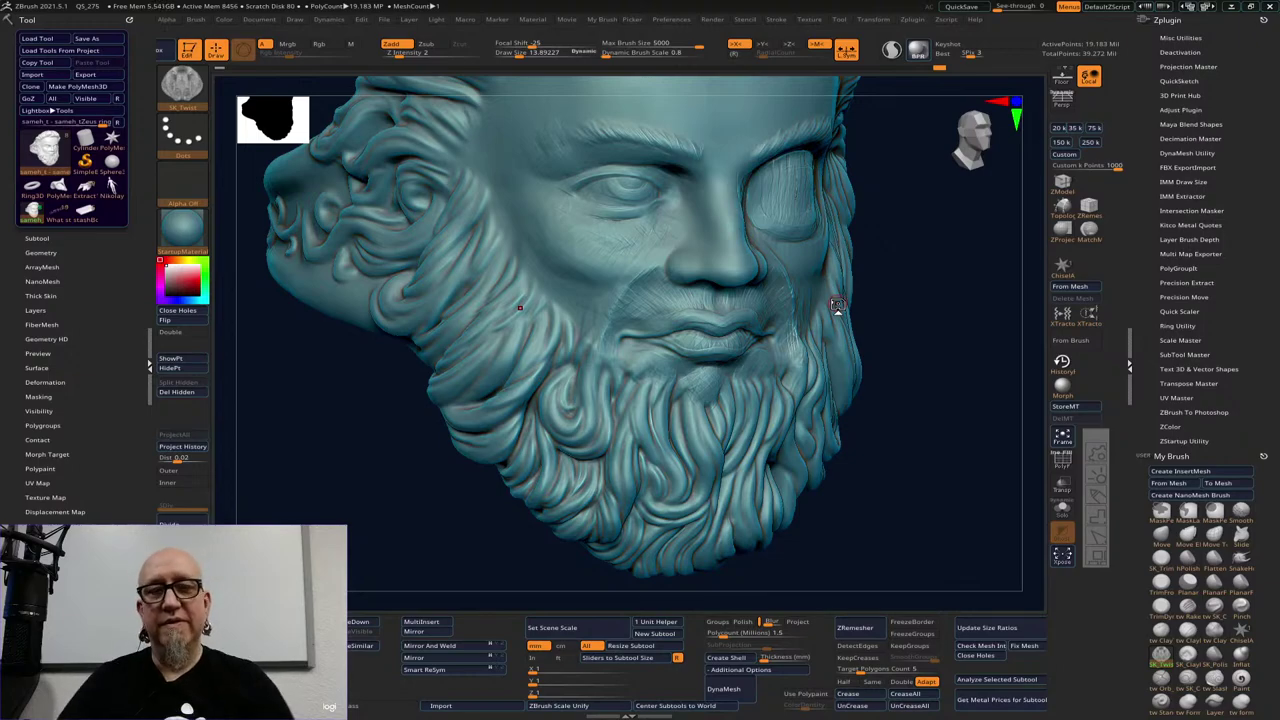
drag(911, 443, 906, 439)
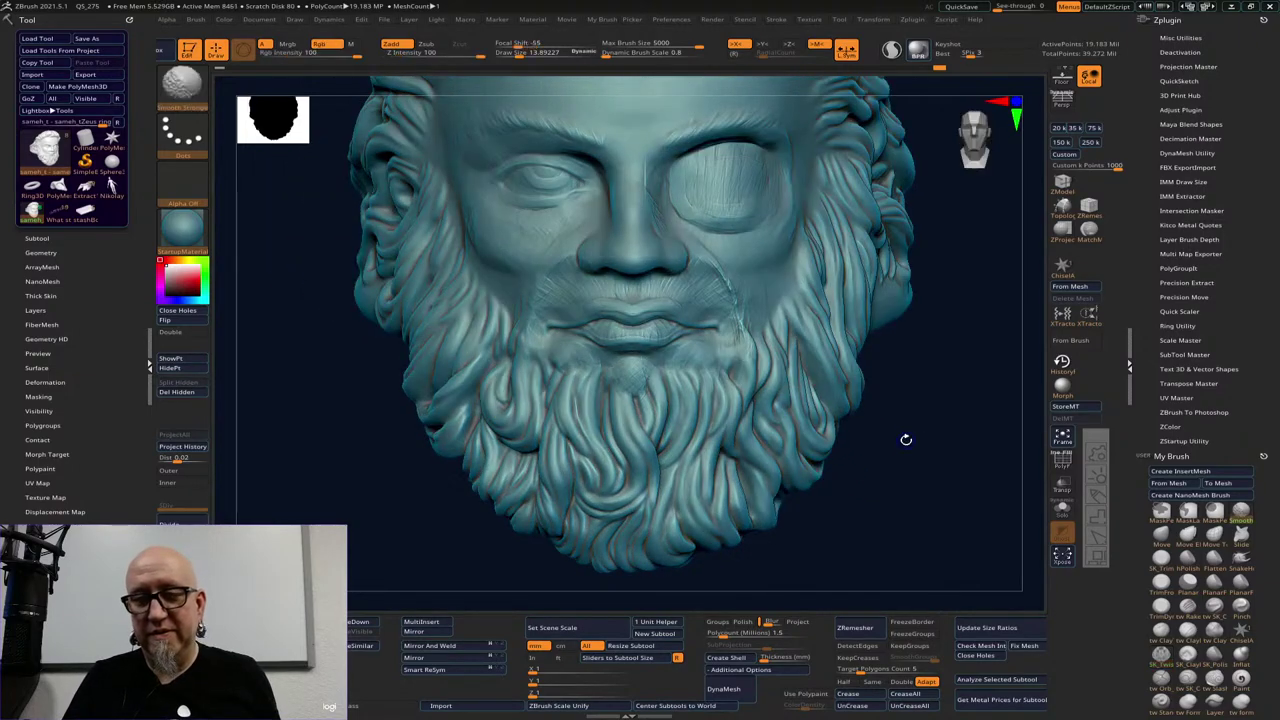
Select the HistoryRecall brush, turn off symmetry and start painting the earlier moustache back beside the mouth corner
click(1062, 362)
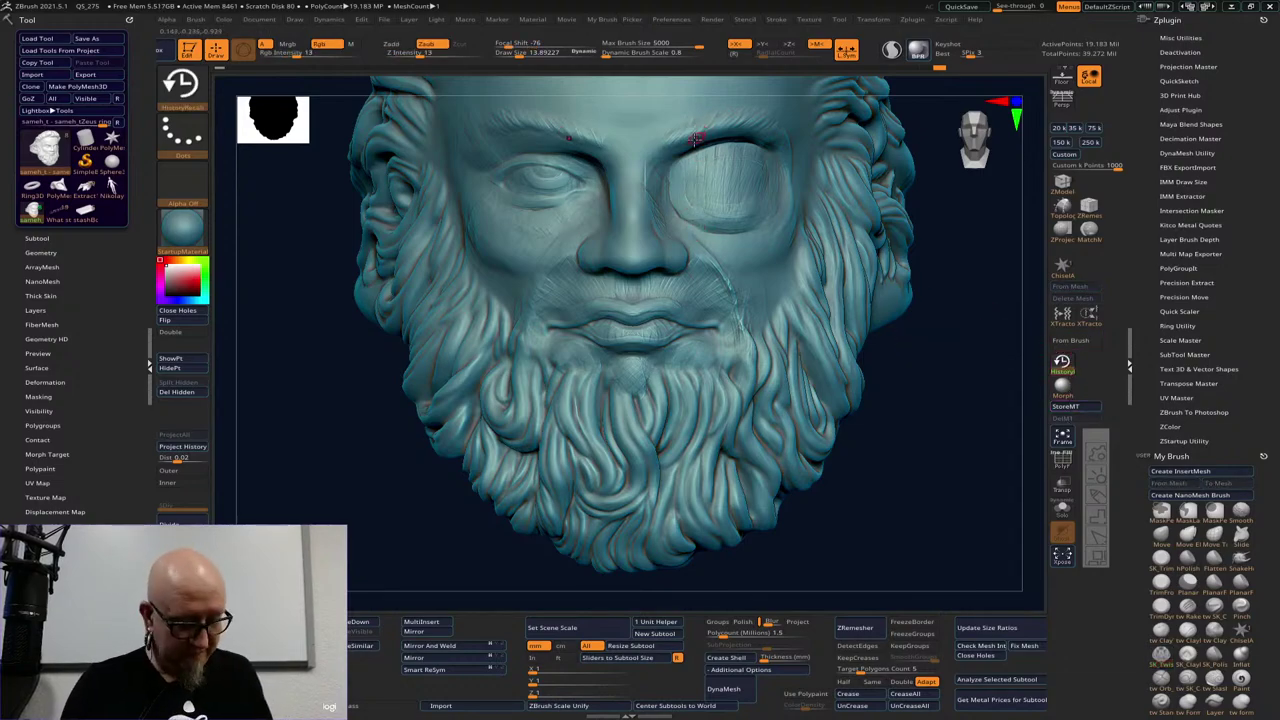
key(x)
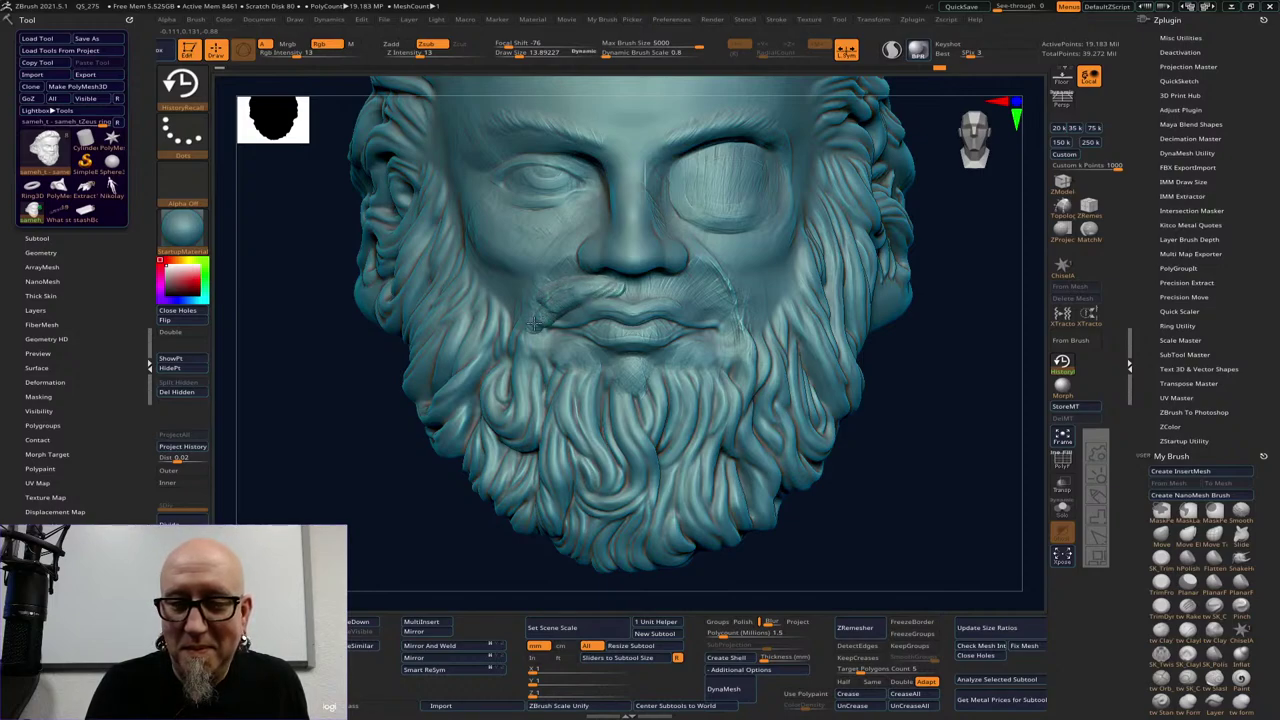
key(shift)
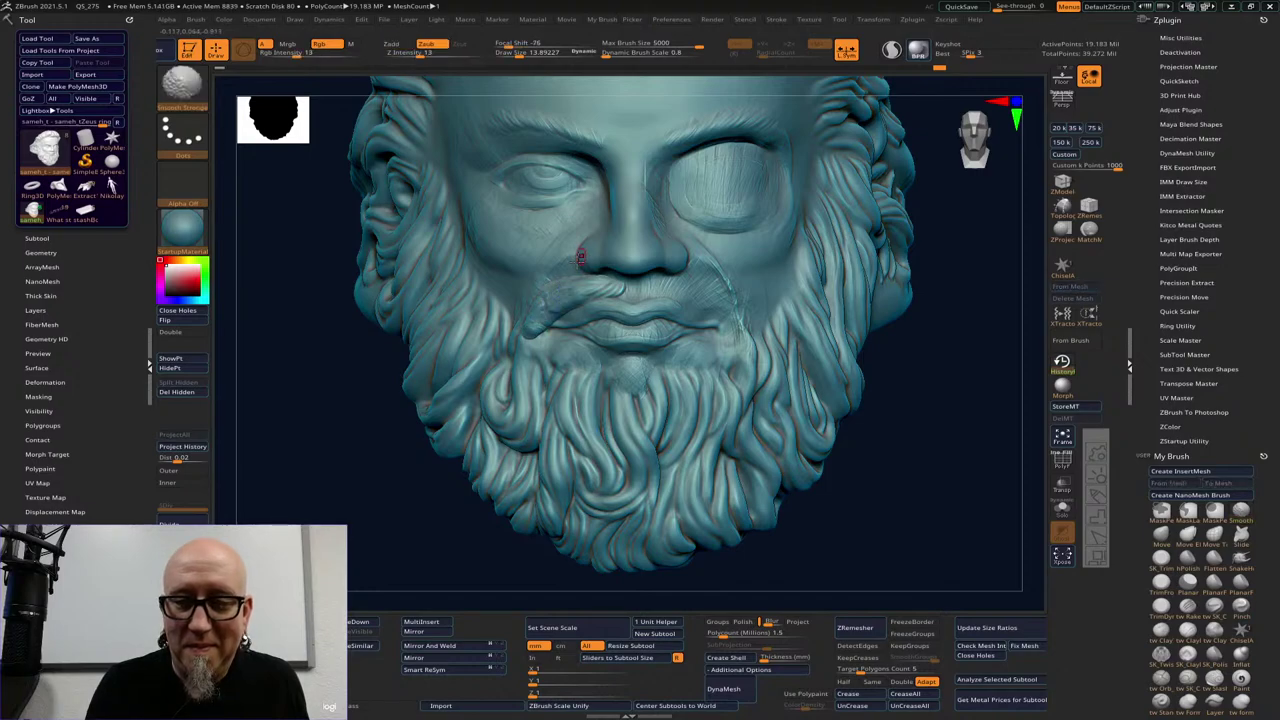
Set the draw size to about 27 and the focal shift to -23, and restore the original moustache on both sides of the mouth
key(space)
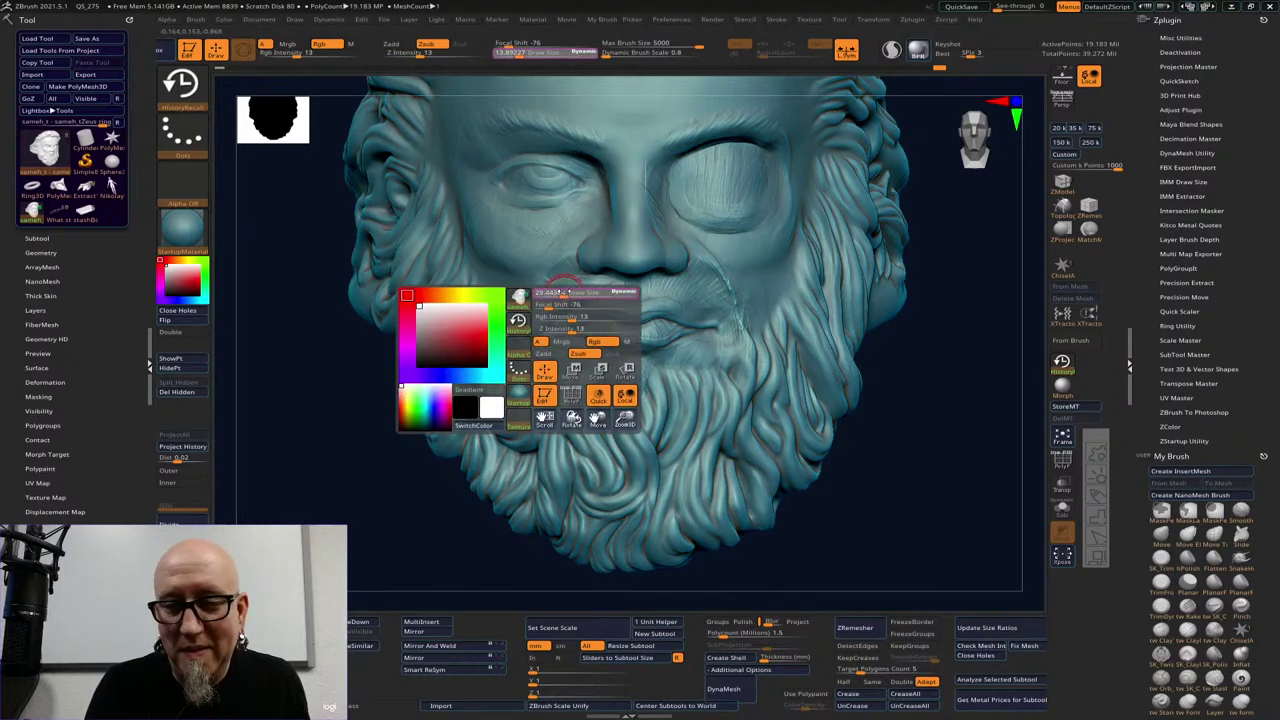
drag(564, 292, 561, 292)
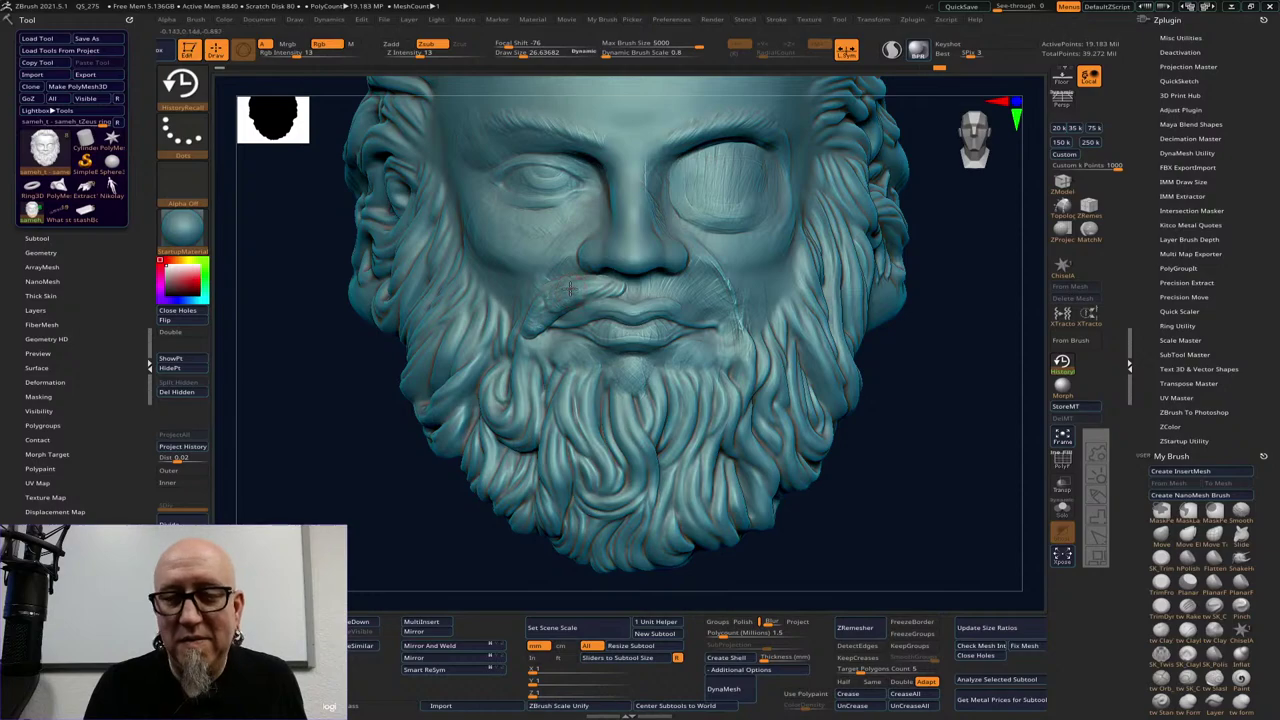
key(space)
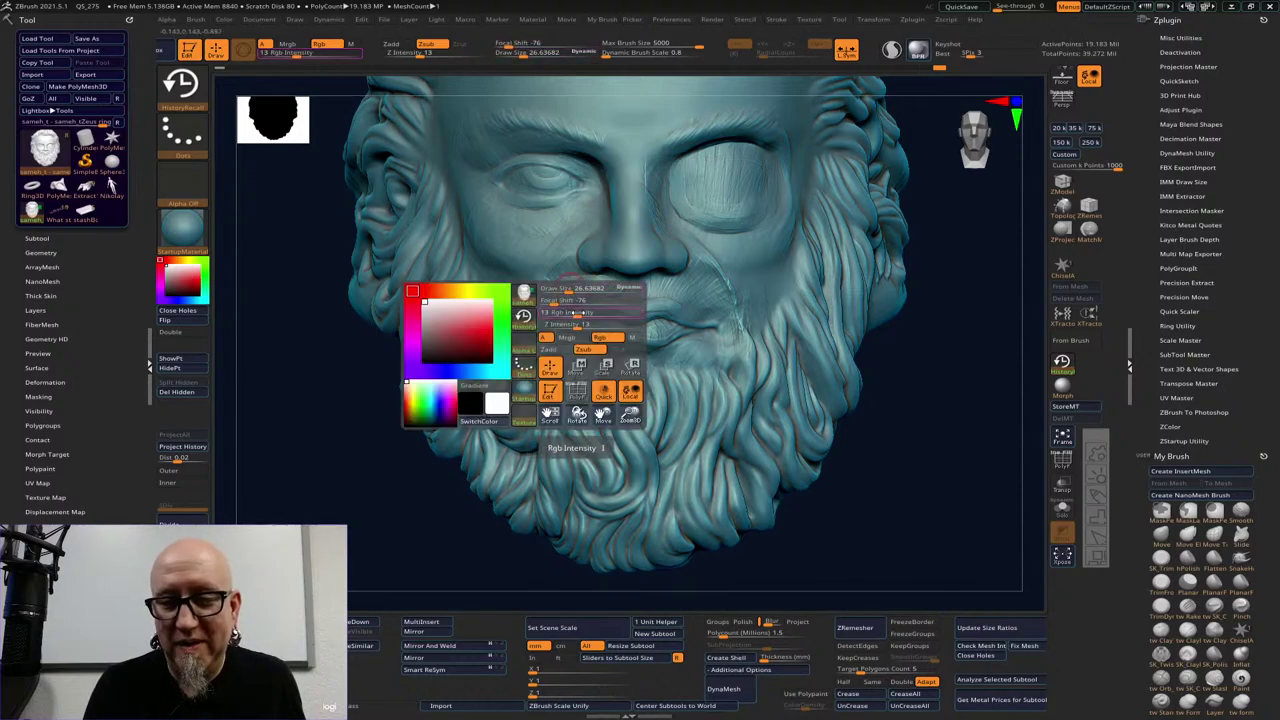
drag(566, 301, 579, 300)
key(Return)
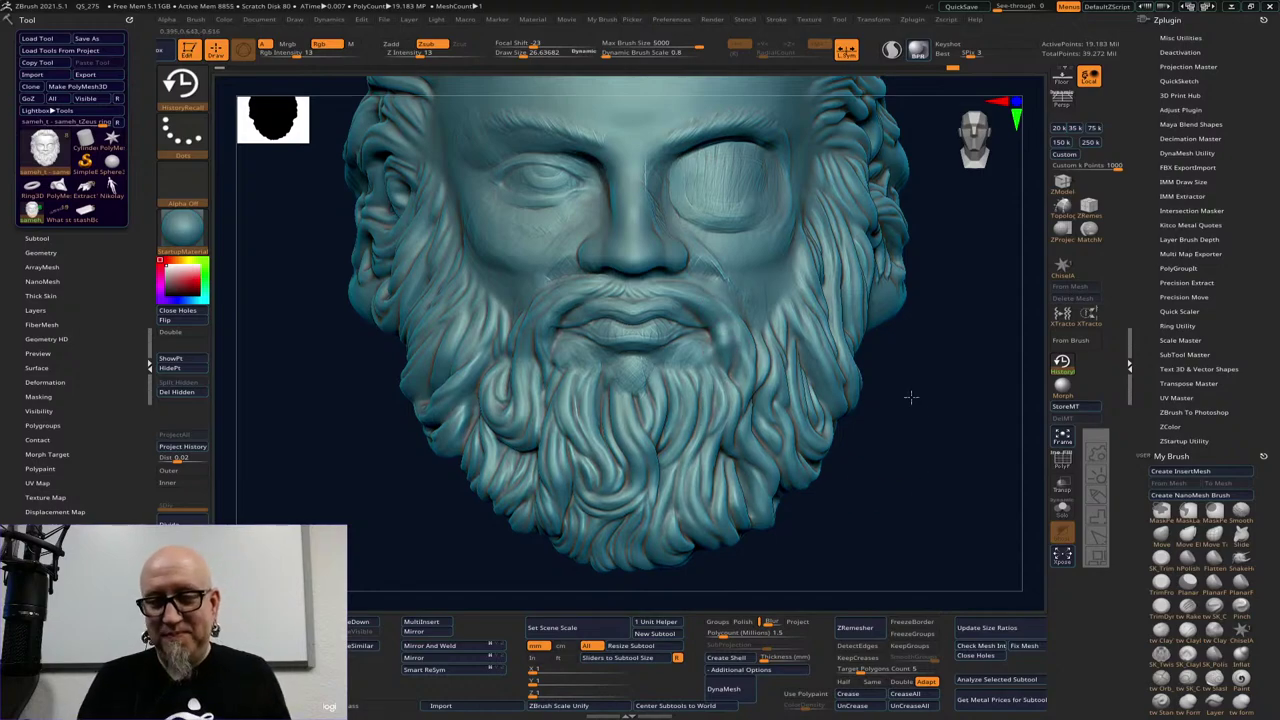
Examine the whole head from the front and in three-quarter view to judge the recalled moustache around the new lips
mouse_move(893, 362)
ctrl+right_down()
mouse_move(880, 334)
mouse_move(881, 357)
ctrl+right_up()
drag(881, 357, 732, 443)
ctrl+right_drag(700, 420, 711, 474)
drag(711, 474, 681, 553)
ctrl+right_drag(800, 577, 814, 534)
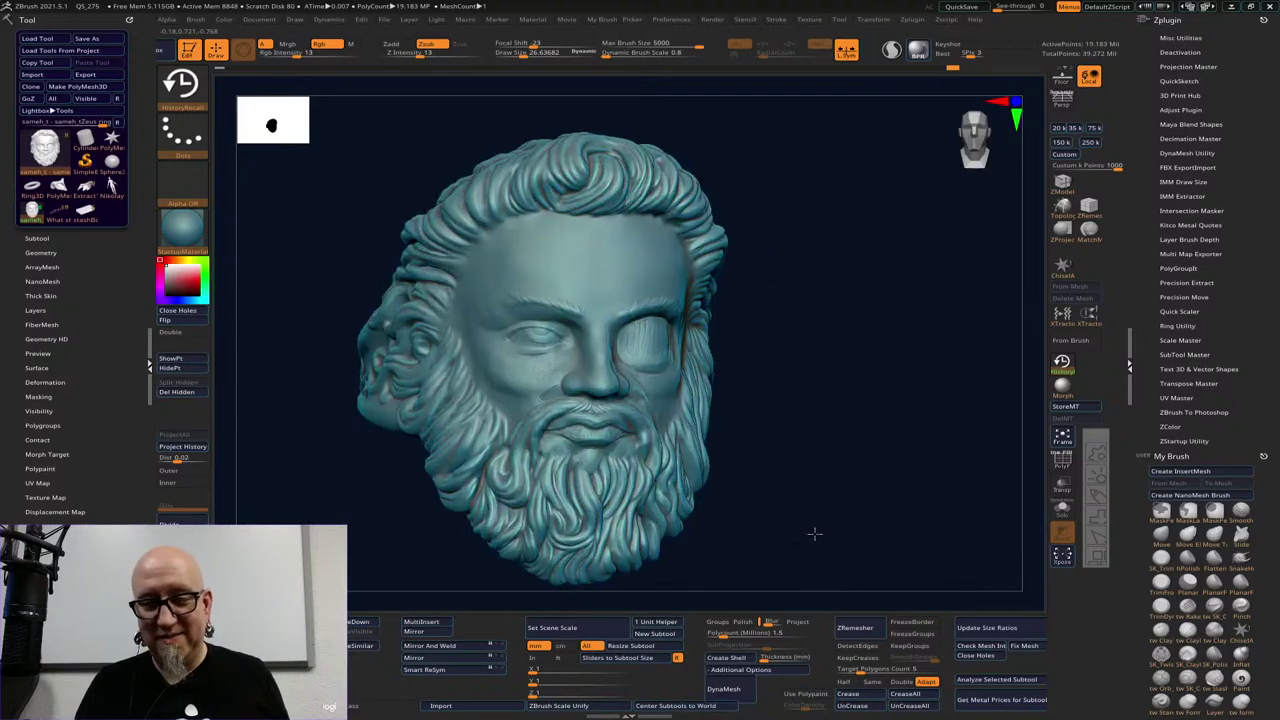
mouse_move(855, 403)
mouse_down()
mouse_move(747, 389)
mouse_move(690, 408)
mouse_up()
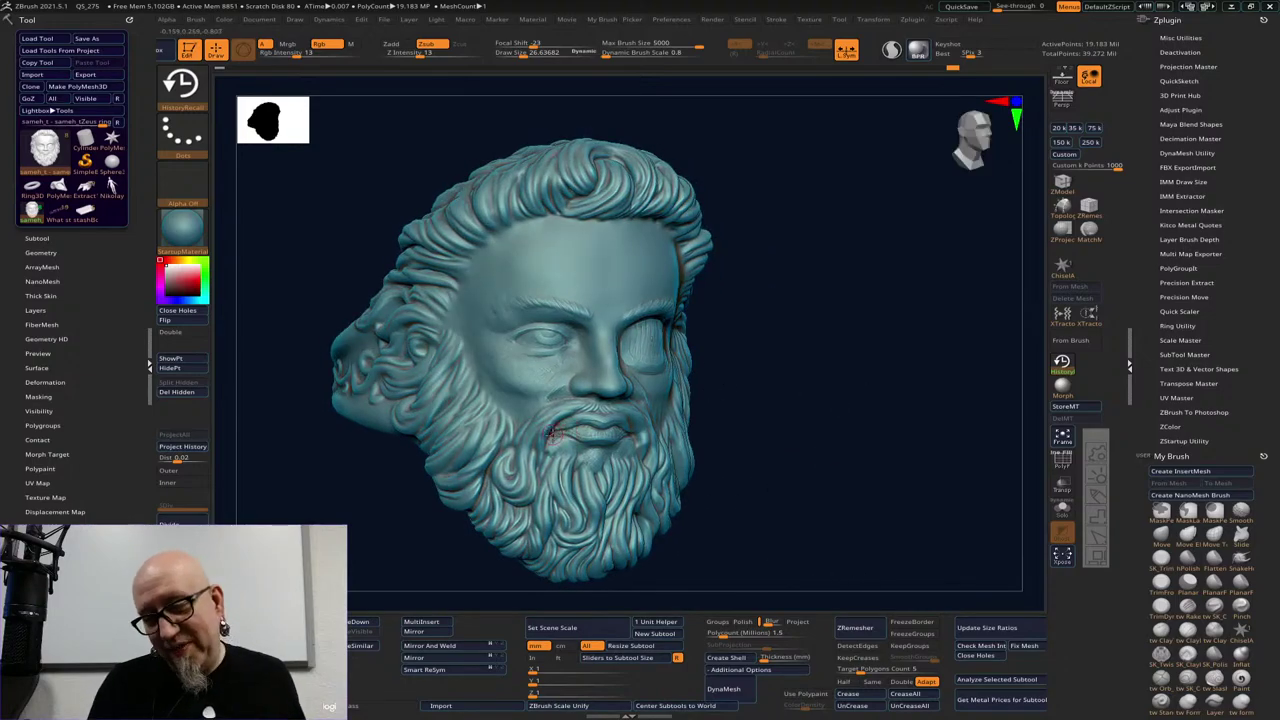
key(ctrl)
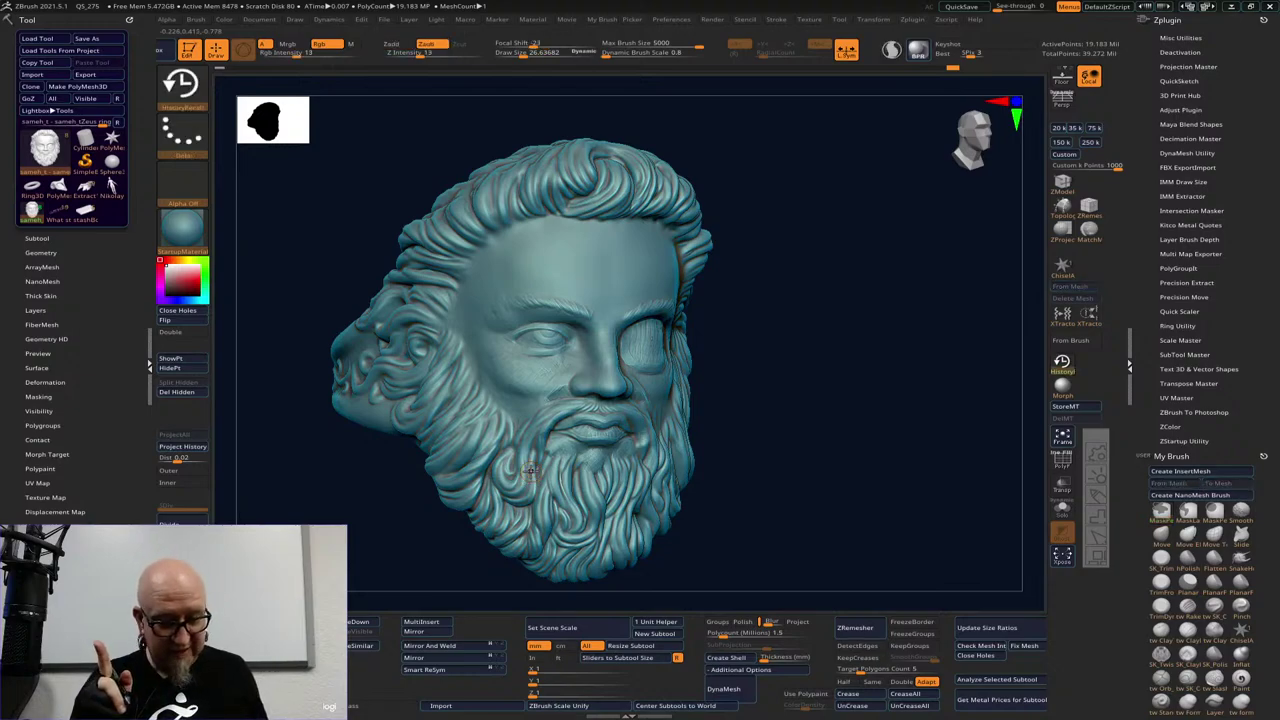
Switch to the Chrome browser, search Google for "anatomy for sculptors faces" and show the image results
key(super)
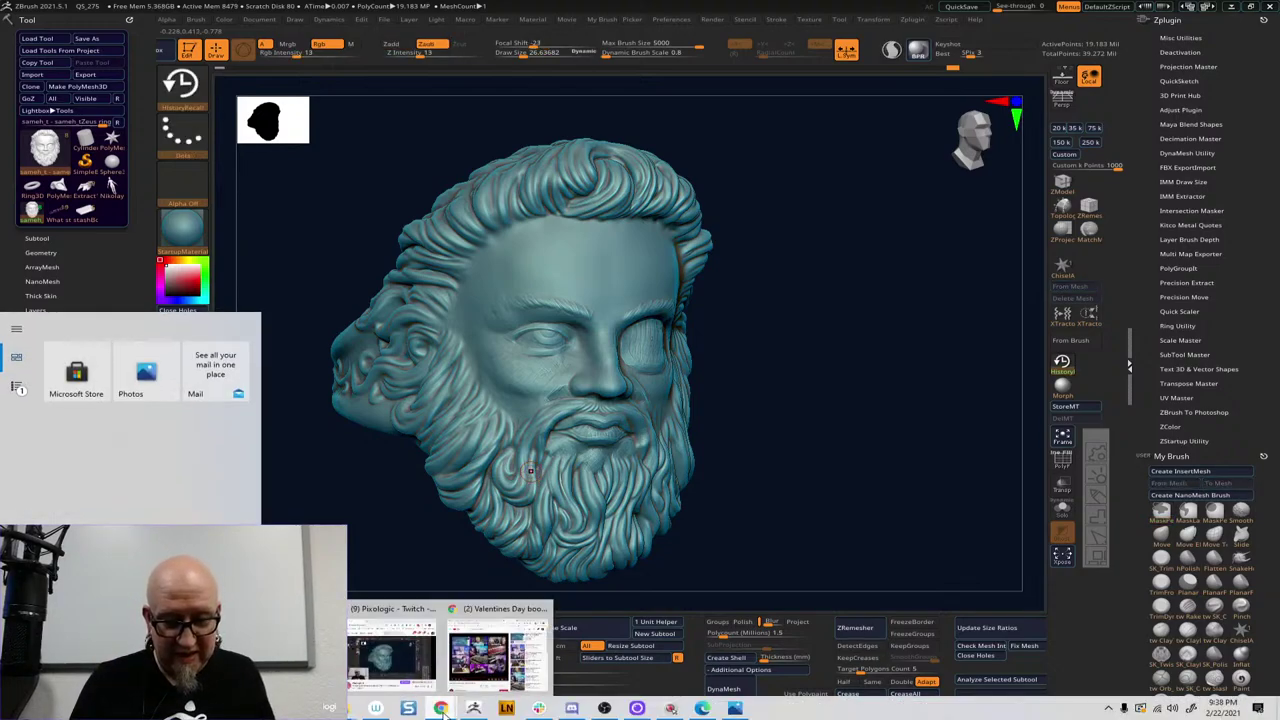
mouse_move(440, 708)
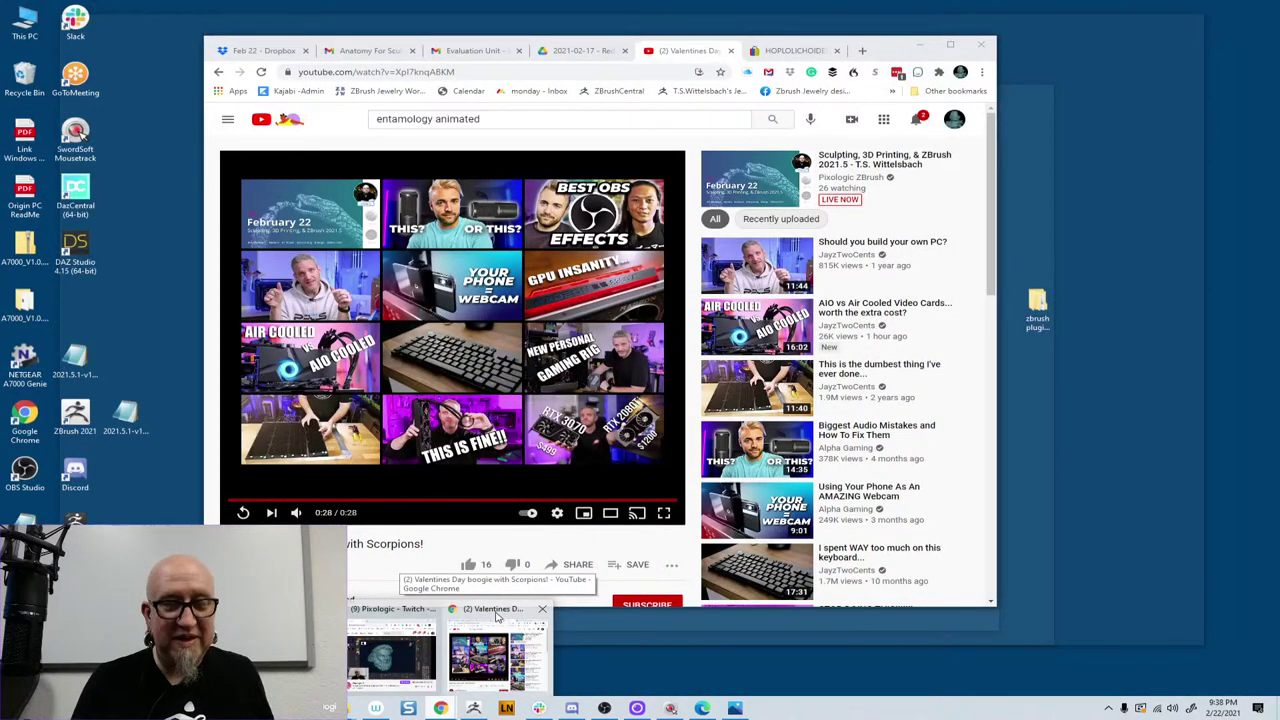
click(500, 615)
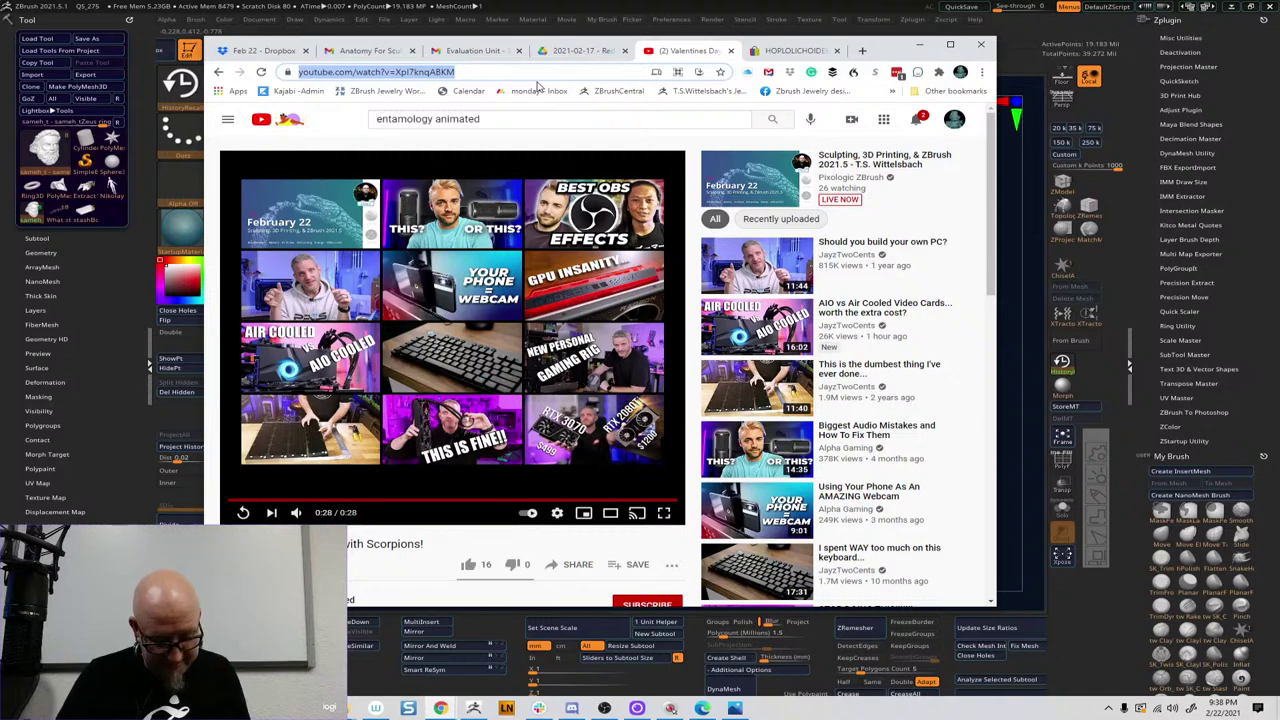
text(anatomy )
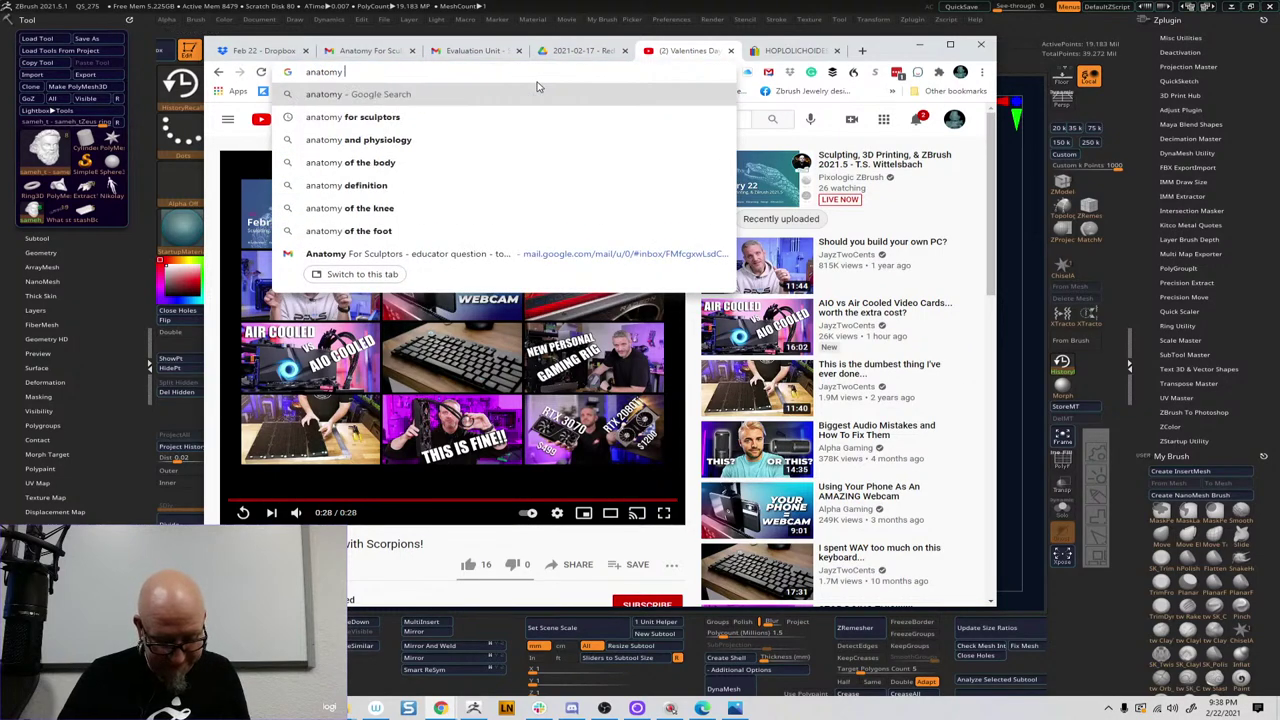
text(for scu)
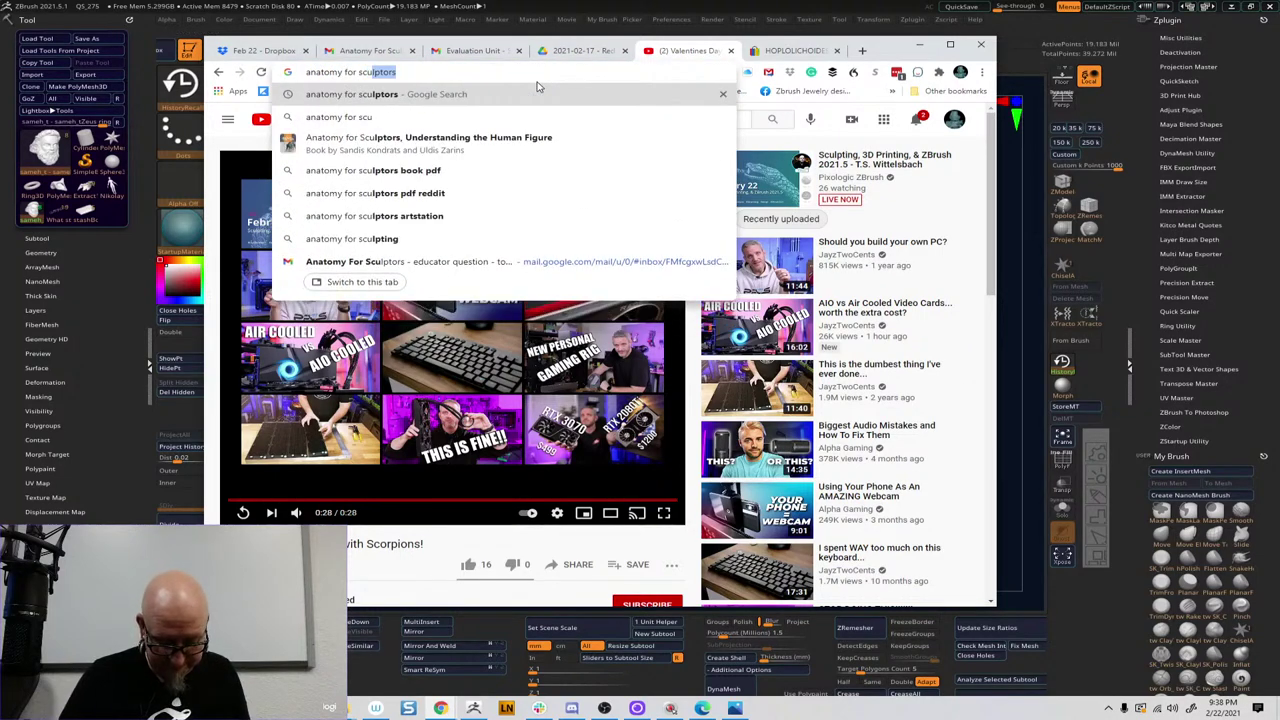
text(lptors)
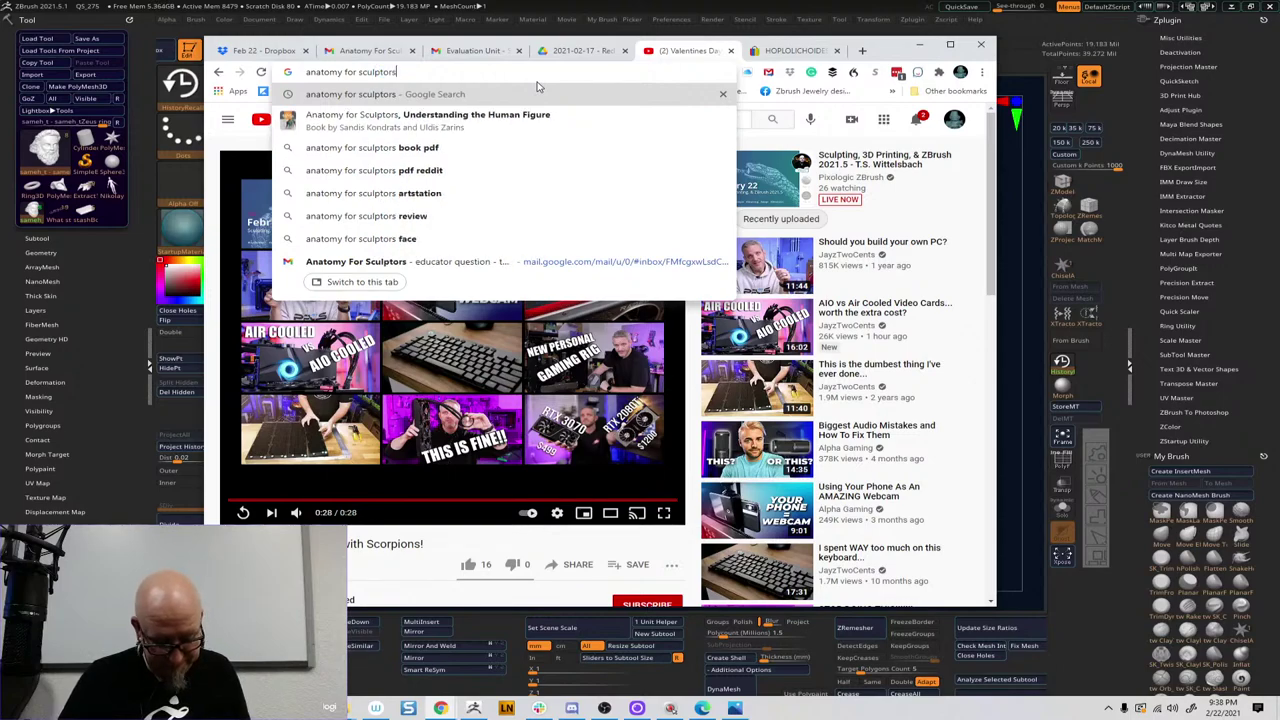
text( faces)
key(Return)
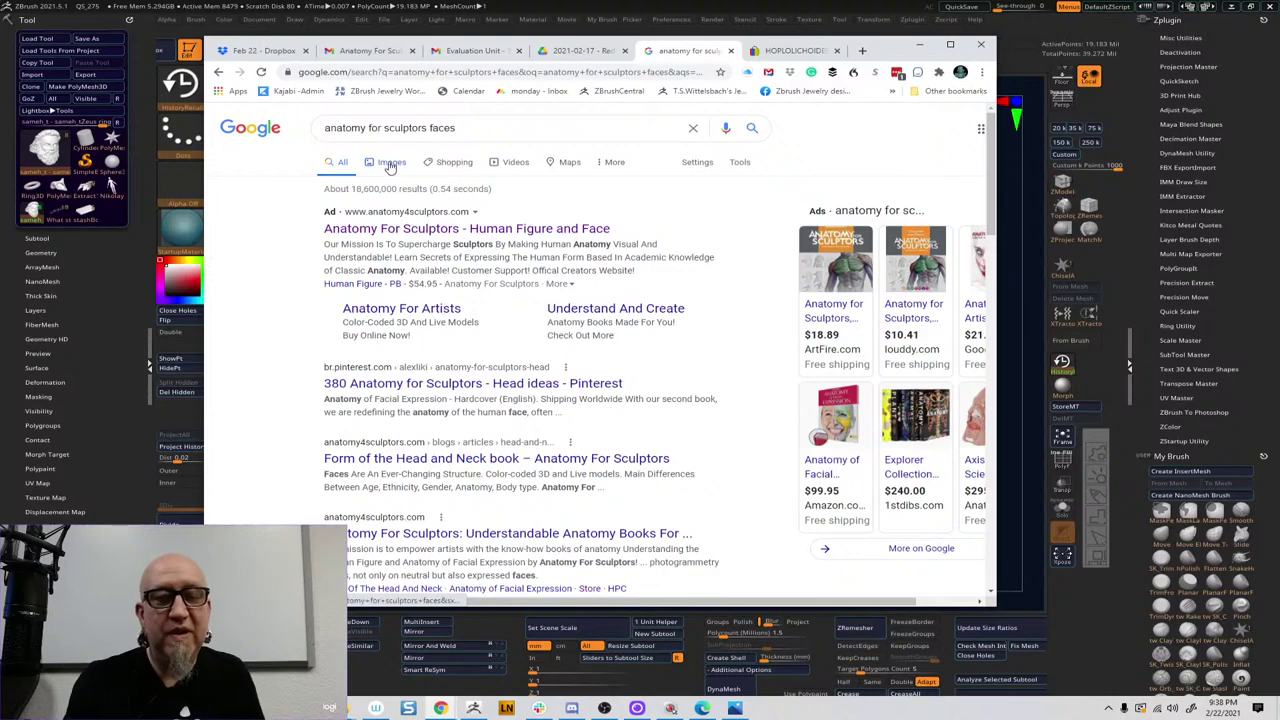
click(390, 164)
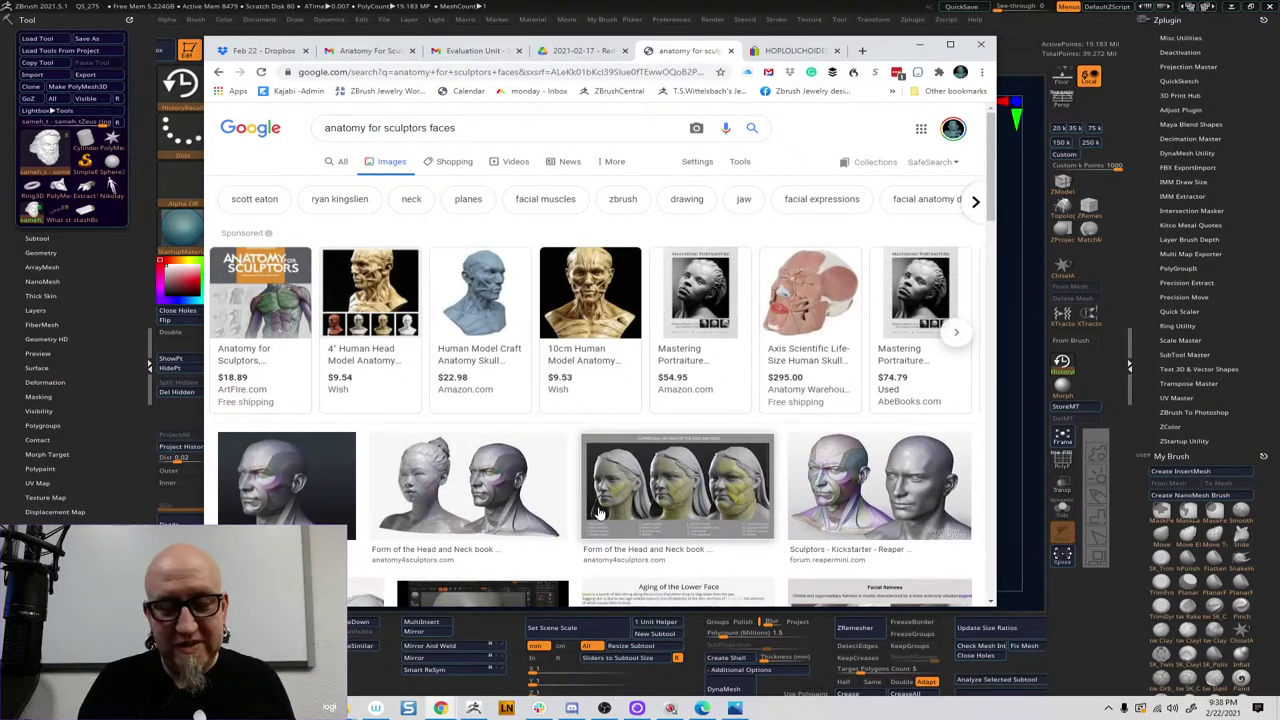
Preview the head-and-neck form images, the Reaper forum head comparison and the cheek zone diagram as facial anatomy references
scroll(835, 281, down, 3)
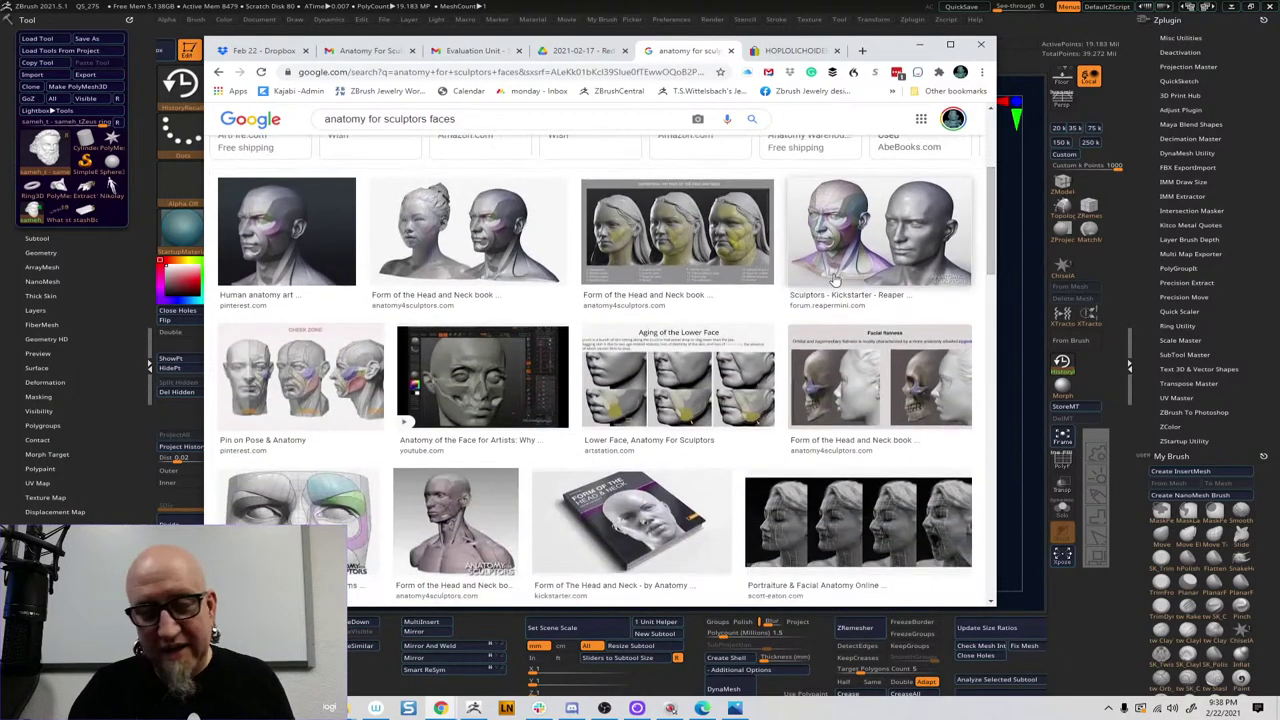
click(498, 242)
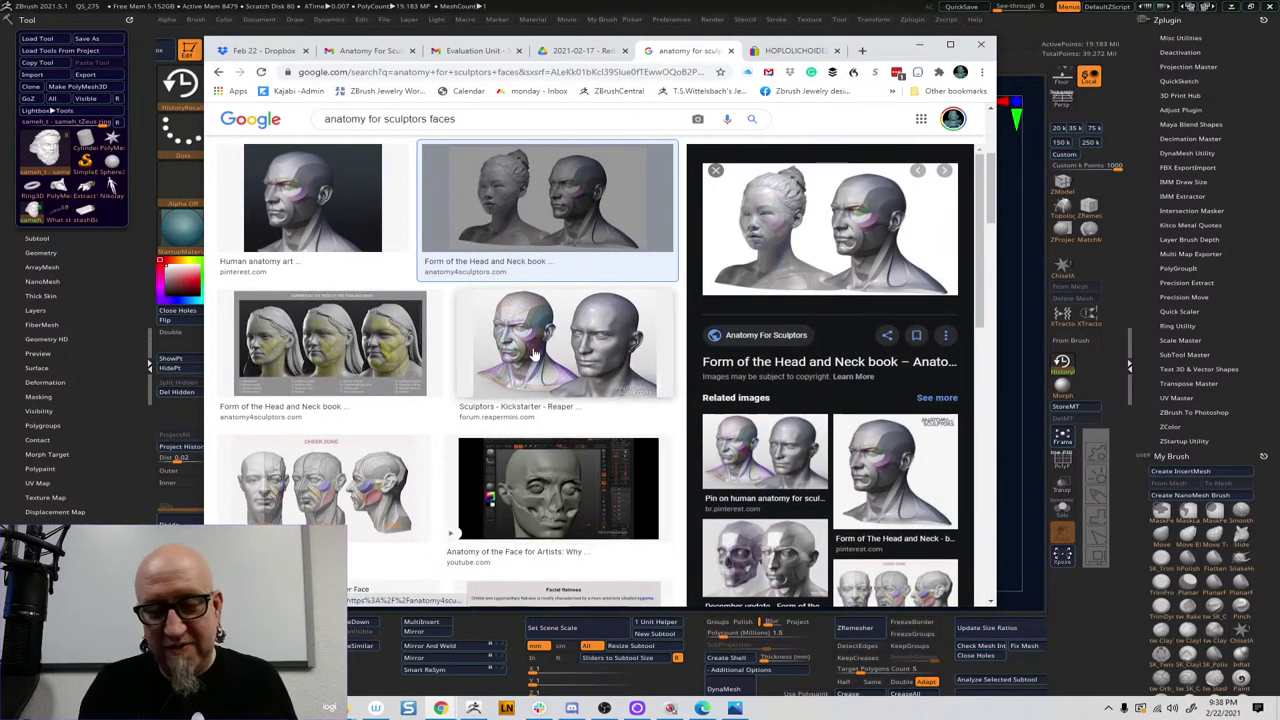
click(535, 354)
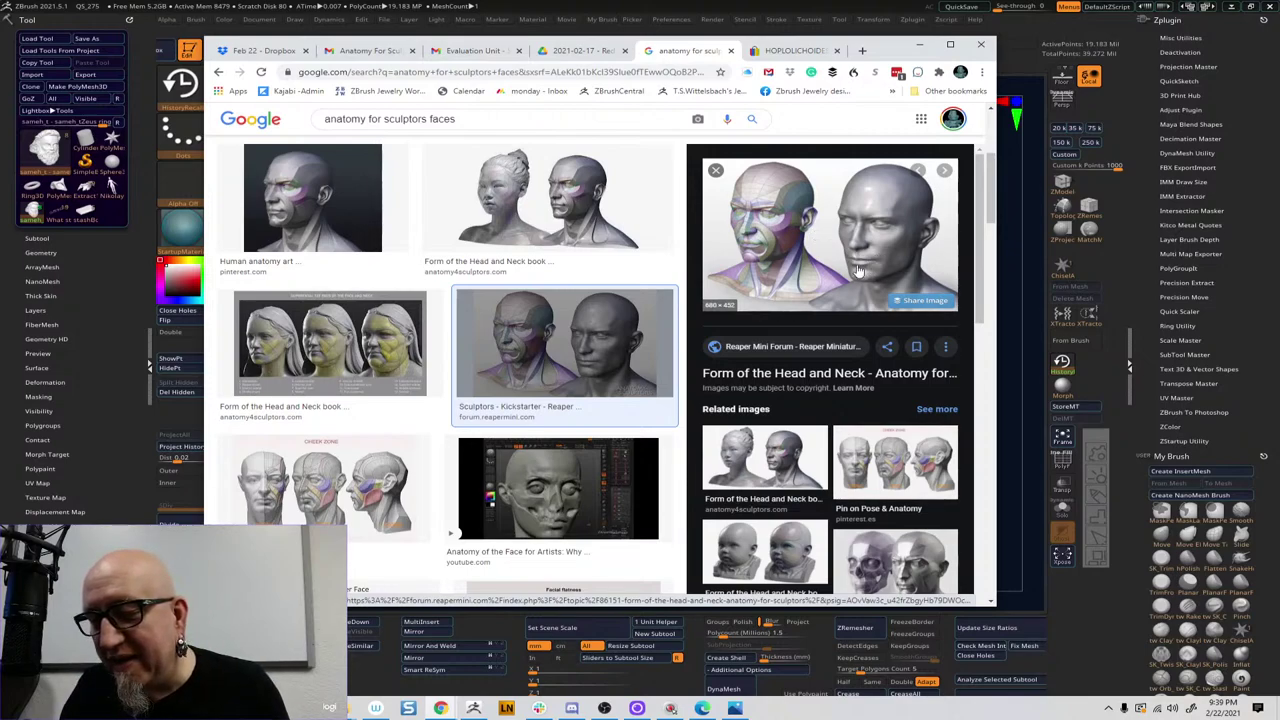
drag(860, 262, 680, 362)
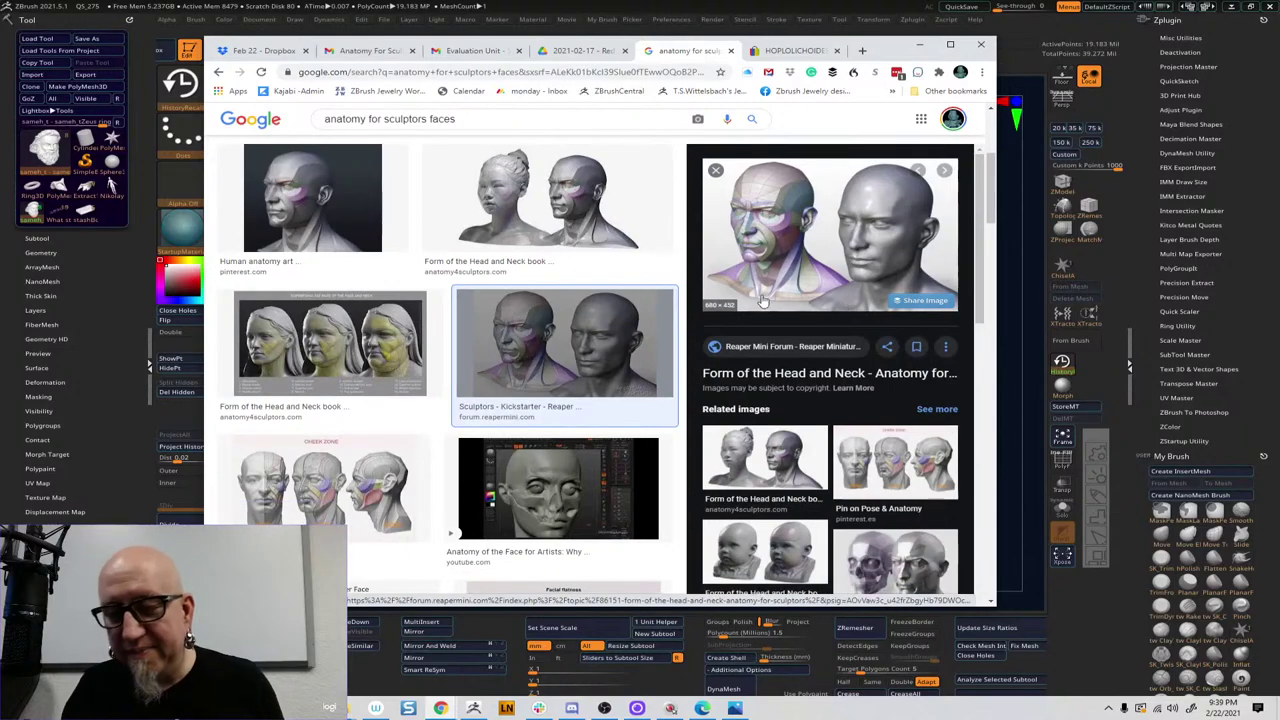
click(322, 485)
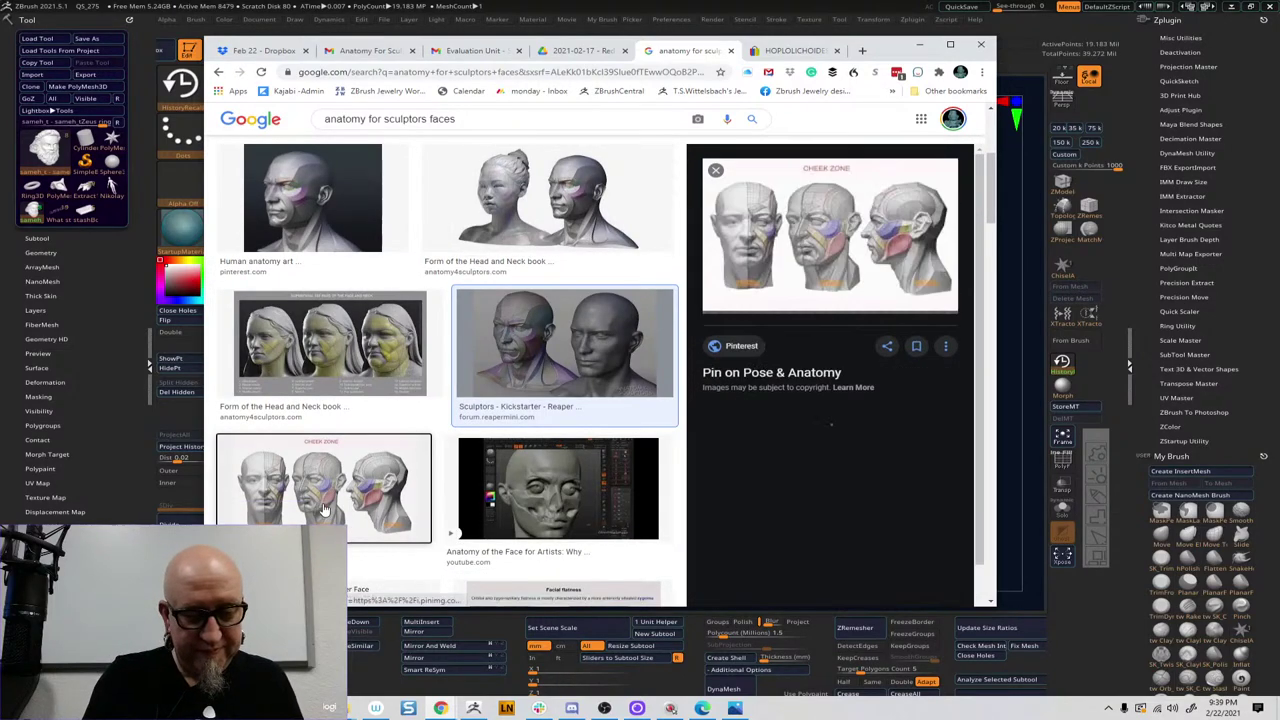
Open the cheek zone diagram from its Pinterest pin at full size and enlarge it around the mouth
click(815, 275)
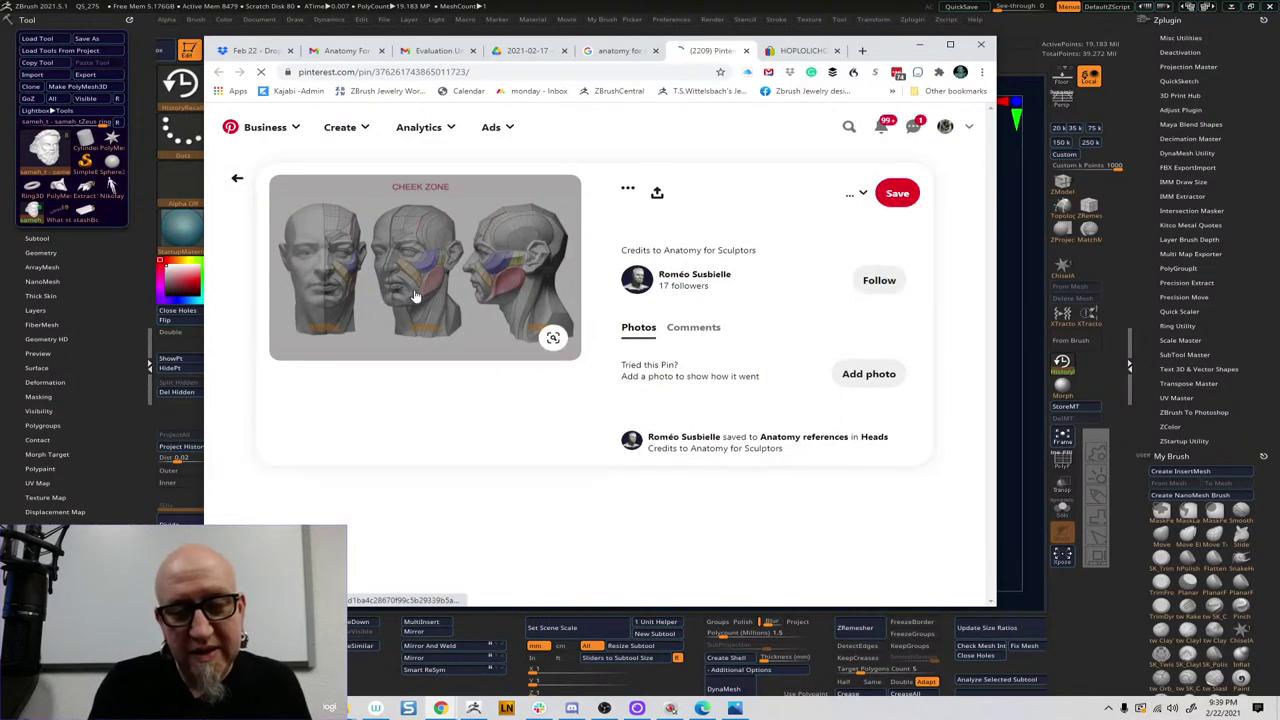
click(447, 324)
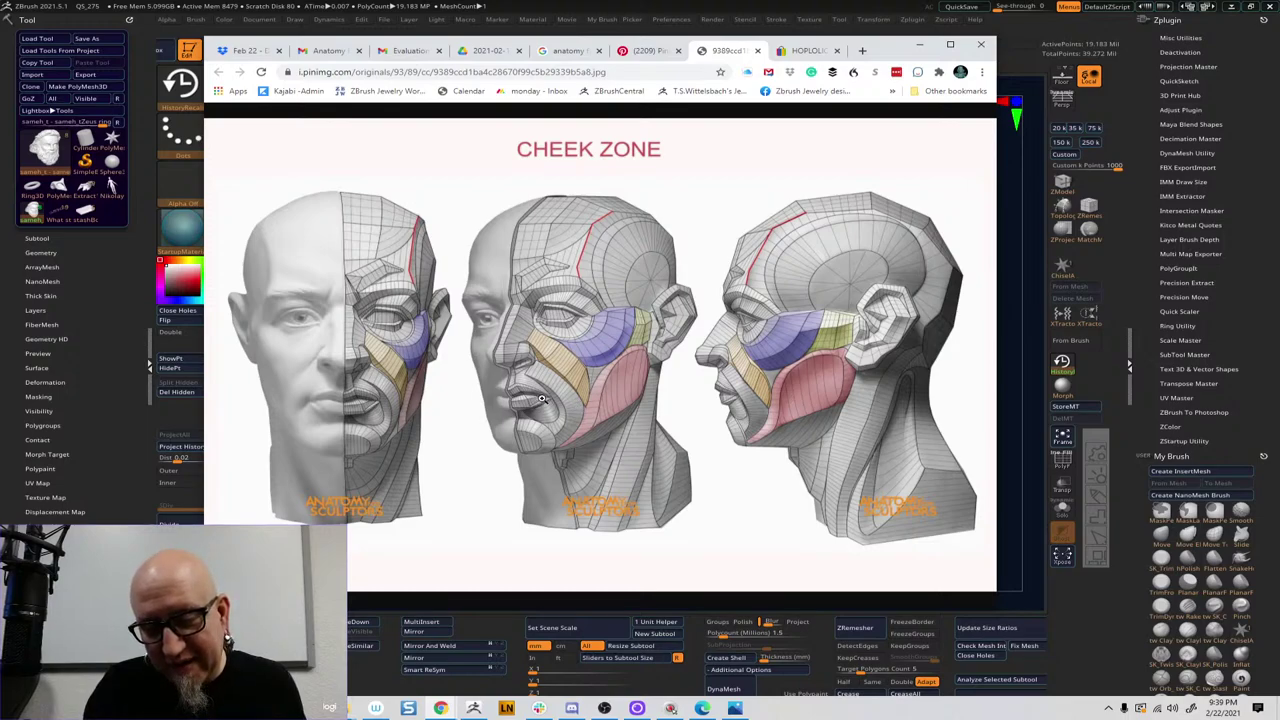
click(537, 392)
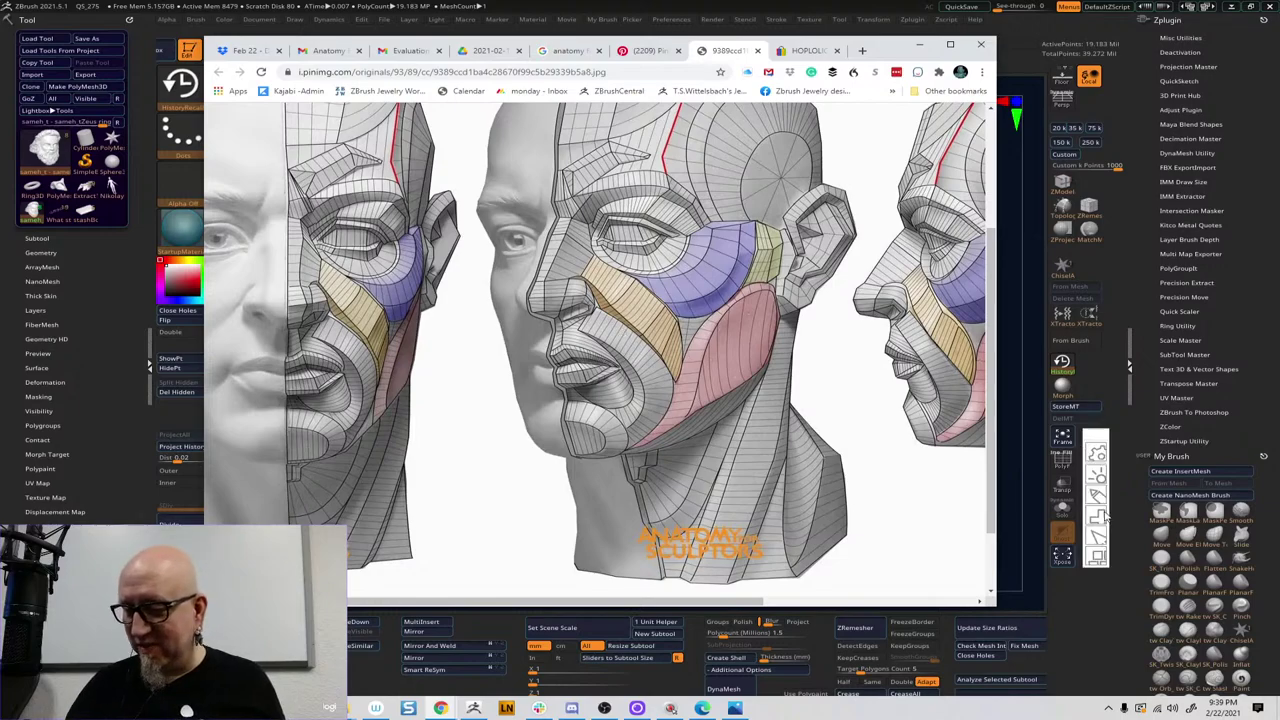
Annotate the nose-to-chin slope in red on the diagram's profile head, clear the marks and show the entire diagram
click(1104, 494)
mouse_move(845, 275)
mouse_down()
mouse_move(930, 465)
mouse_move(828, 272)
mouse_move(945, 482)
mouse_up()
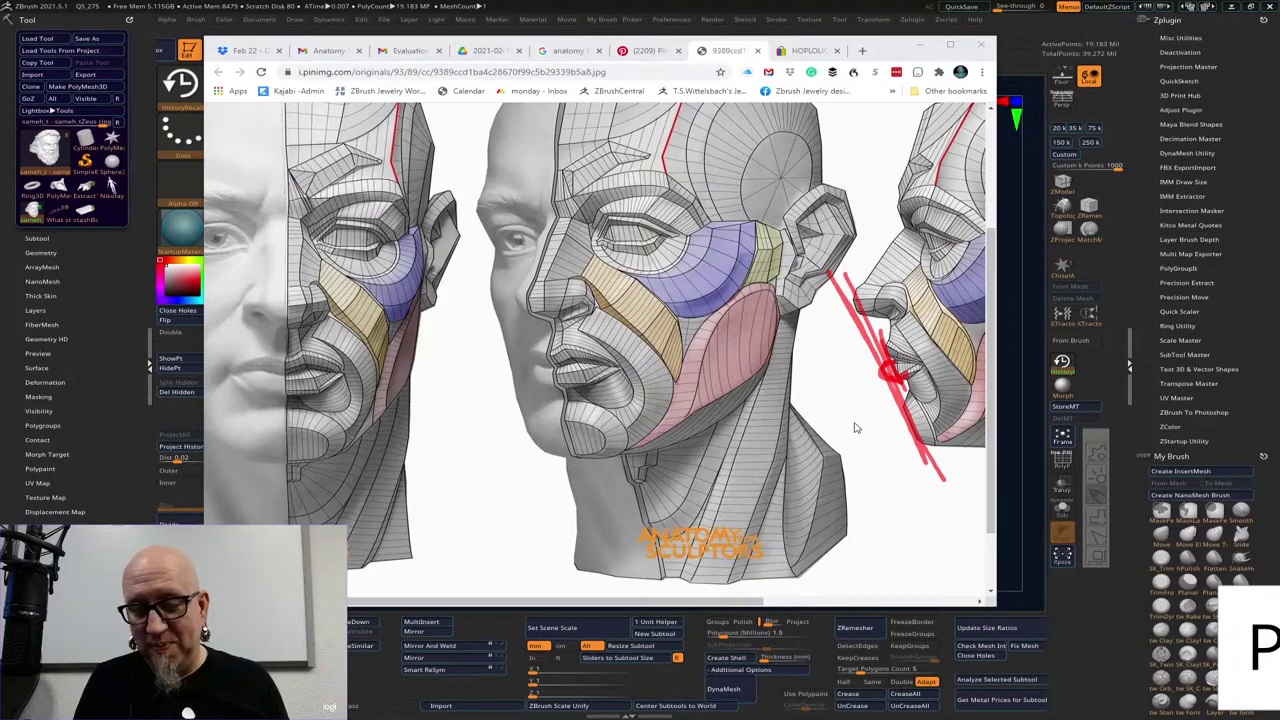
key(Escape)
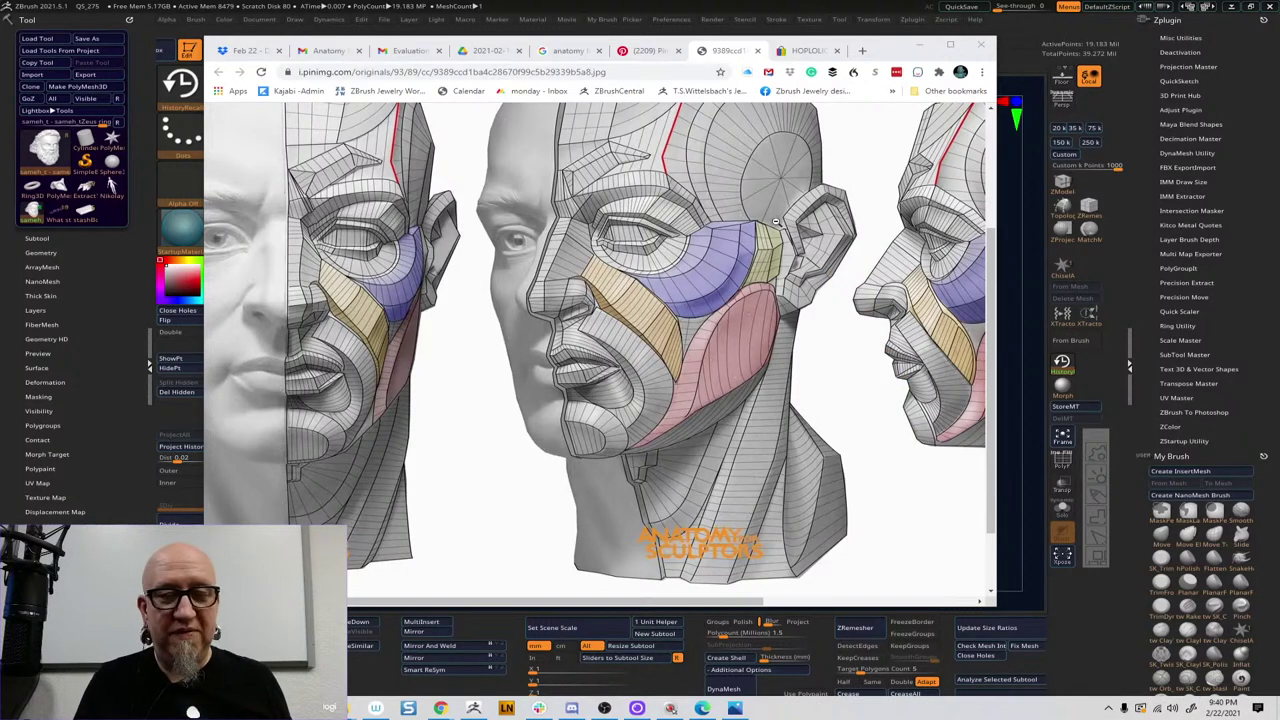
click(857, 342)
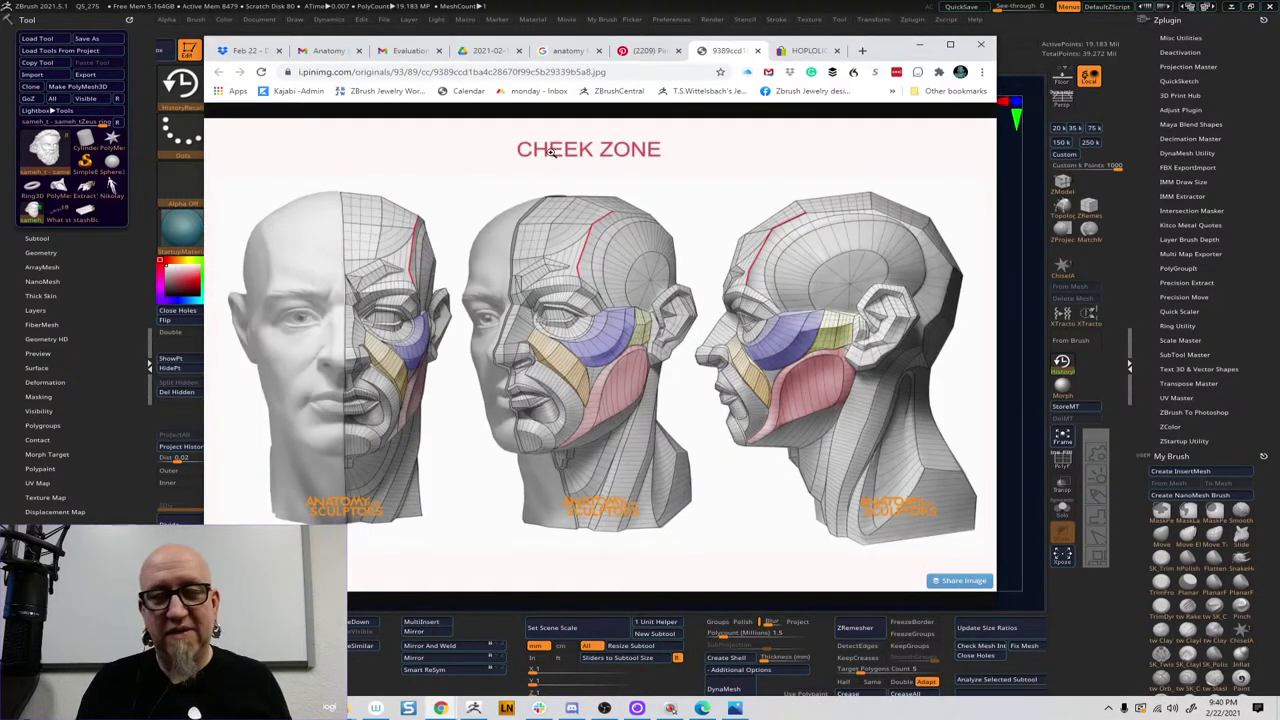
Close the full-size diagram and browse related Pinterest pins through the orbital region and cheek zone images to the anatomy4sculptors.com books page
click(757, 50)
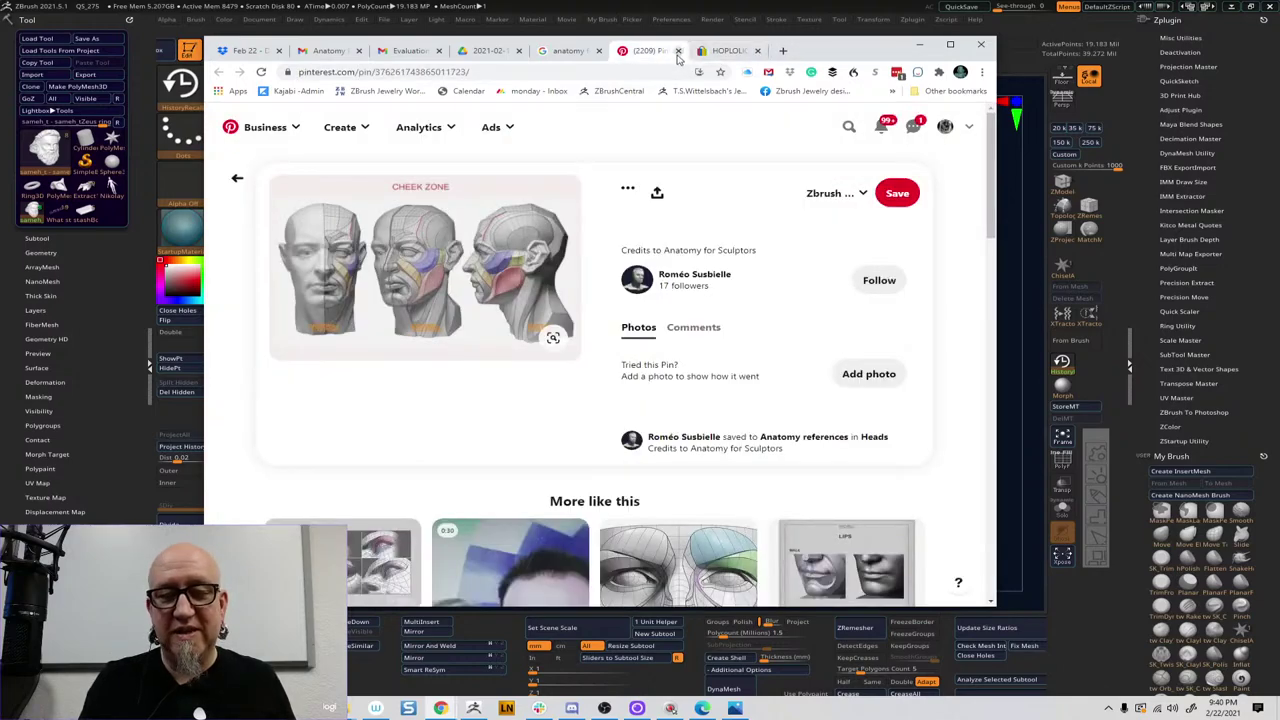
scroll(983, 298, down, 3)
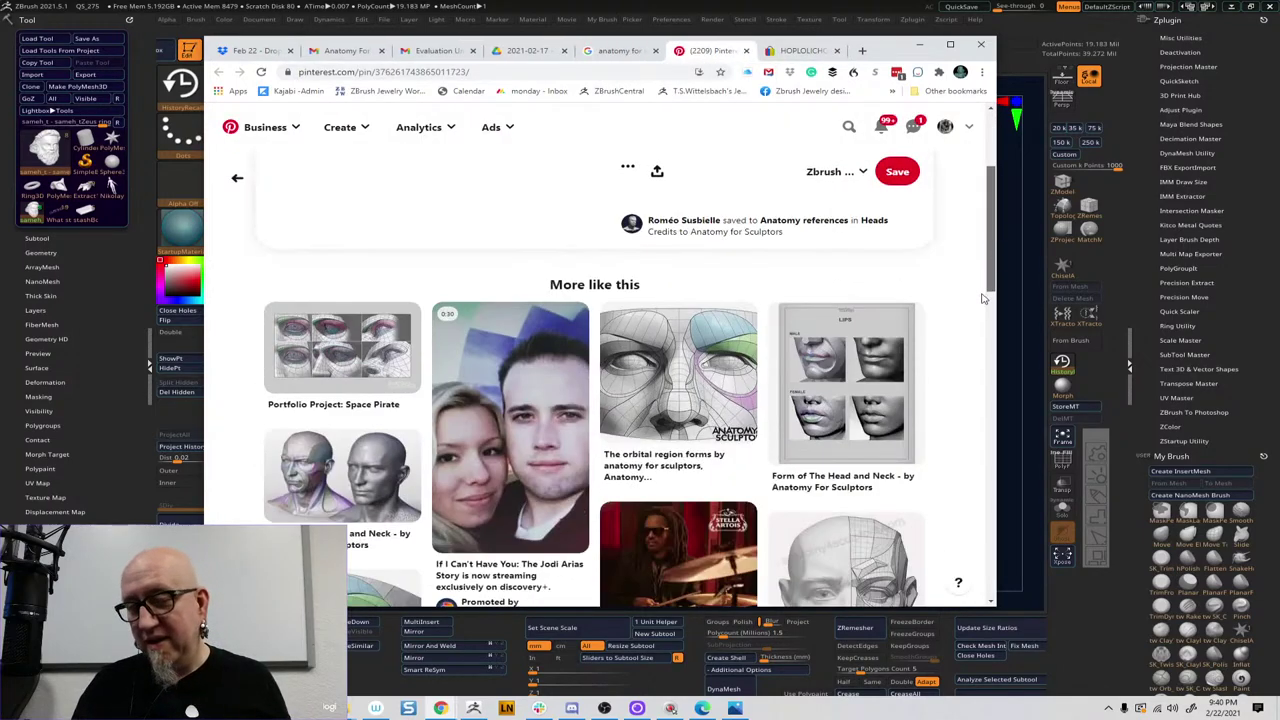
scroll(983, 298, down, 3)
scroll(900, 340, up, 3)
click(731, 390)
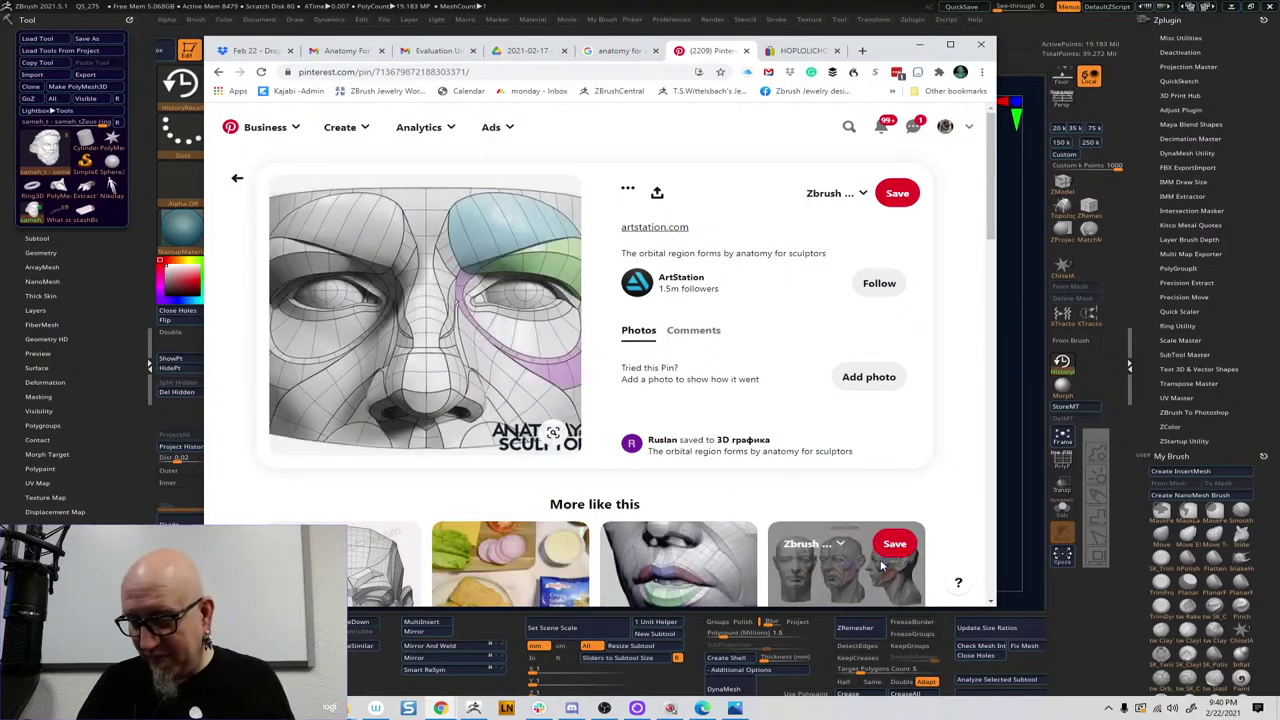
click(876, 566)
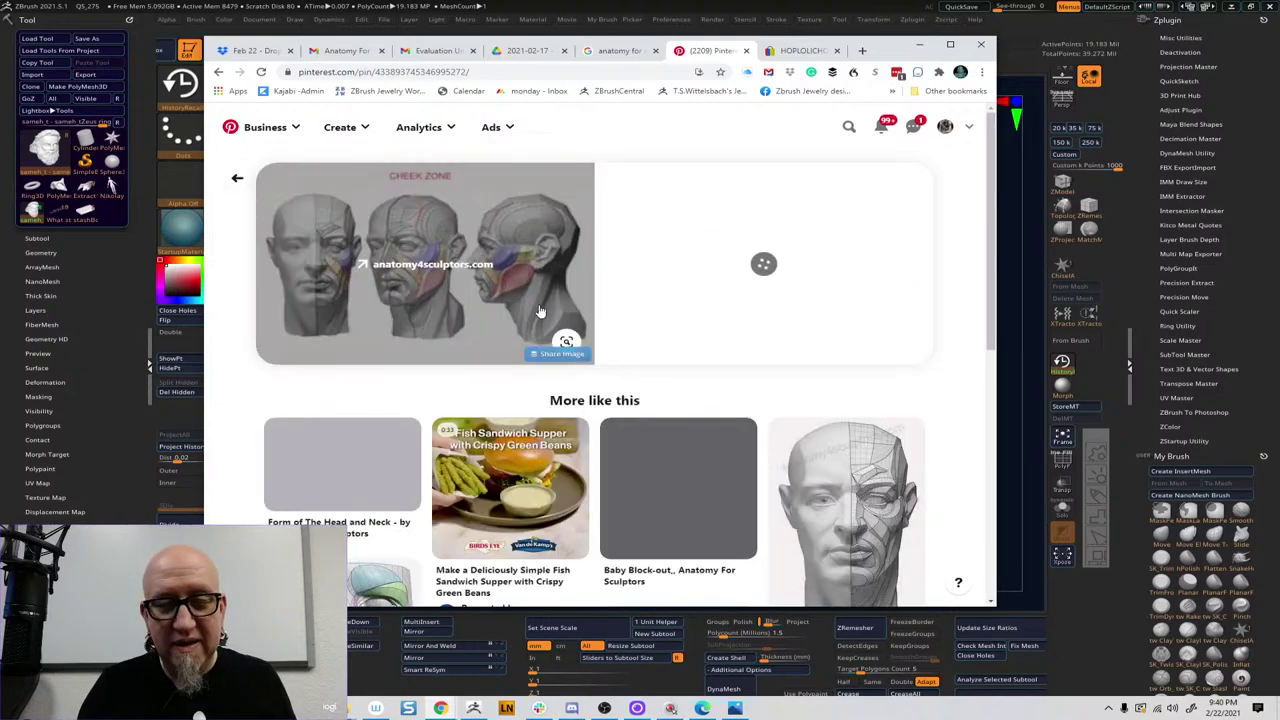
click(497, 253)
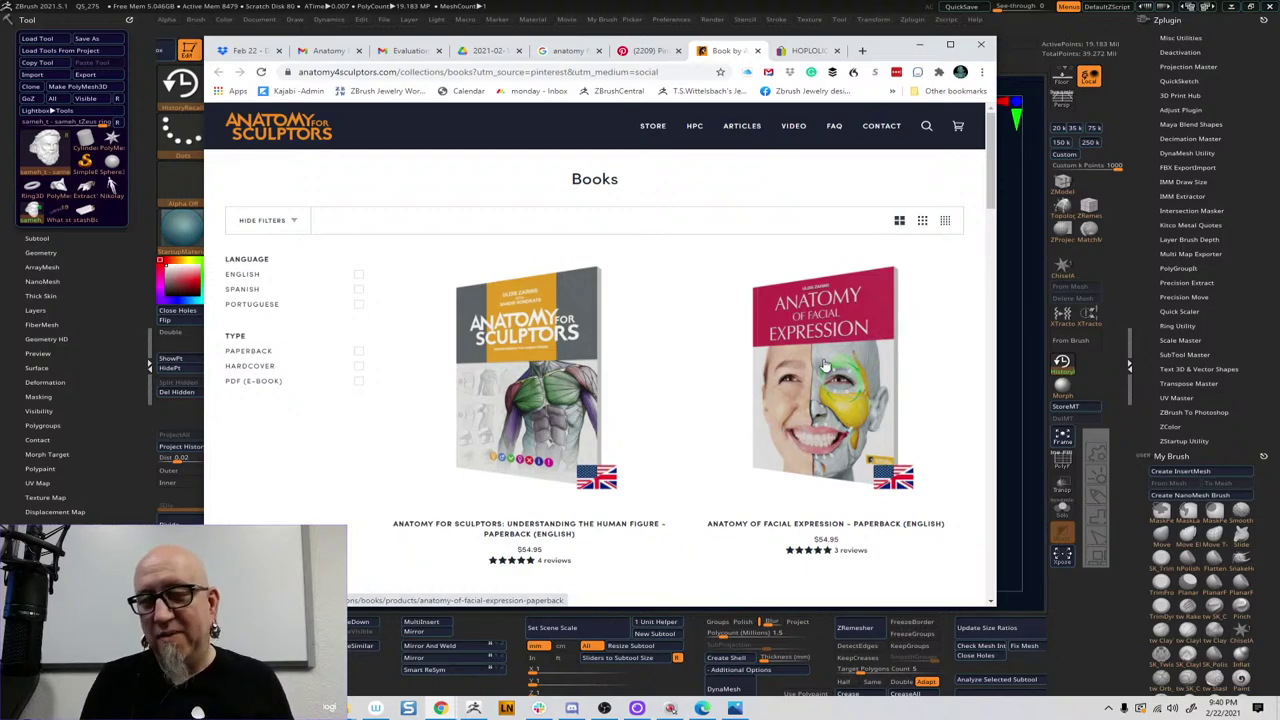
Return to ZBrush, show the head in profile, annotate the nose-to-chin slope beside the lips in red, and clear the marks
click(1014, 394)
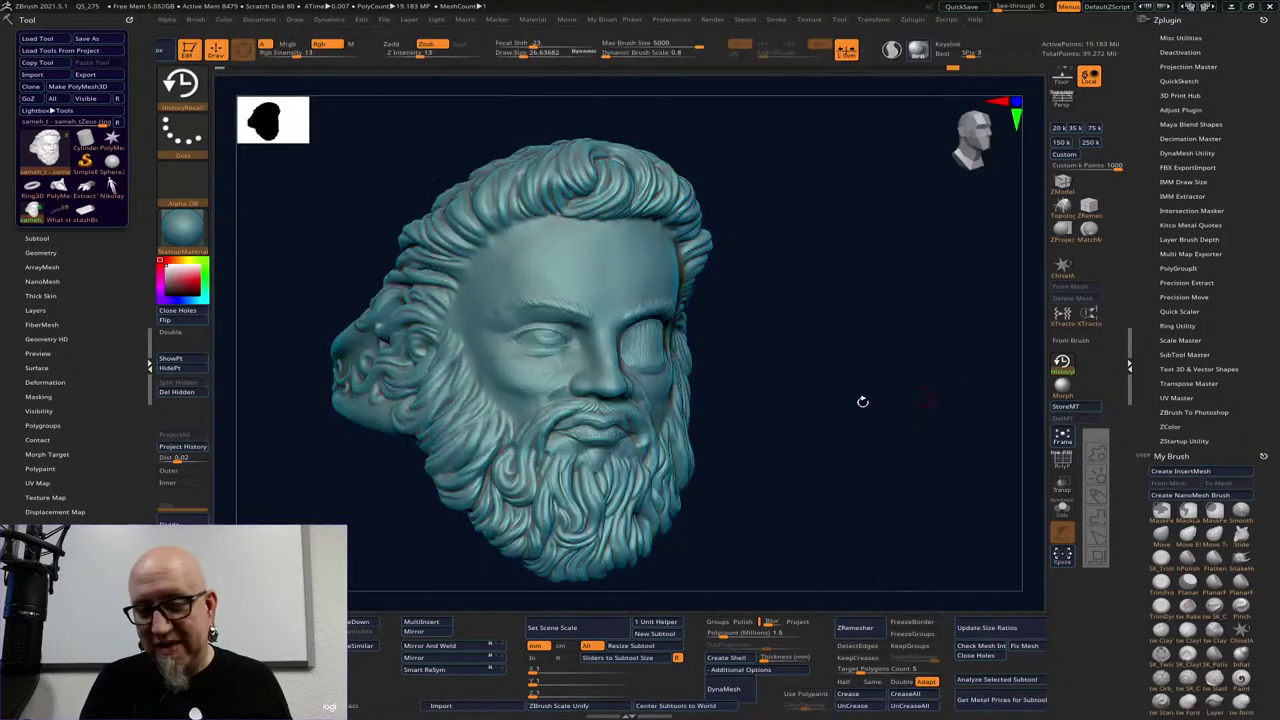
mouse_move(766, 401)
mouse_down()
mouse_move(402, 496)
mouse_move(460, 488)
mouse_up()
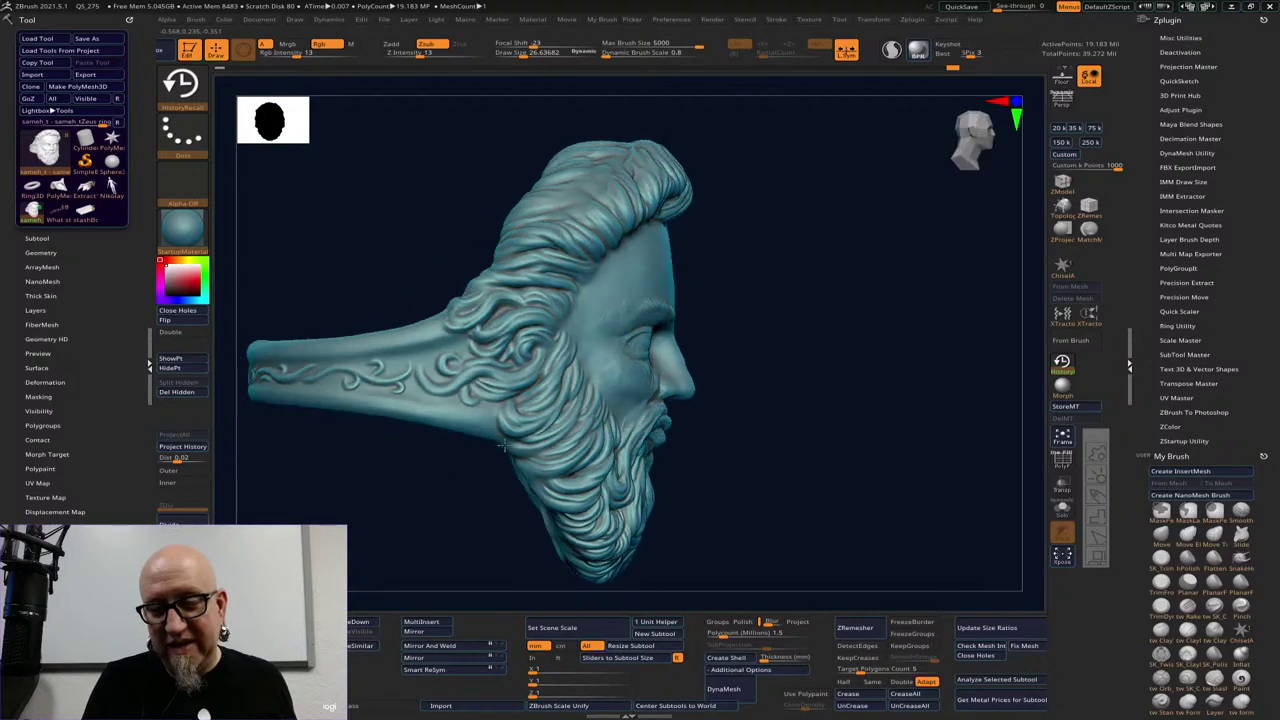
alt+drag(742, 462, 750, 385)
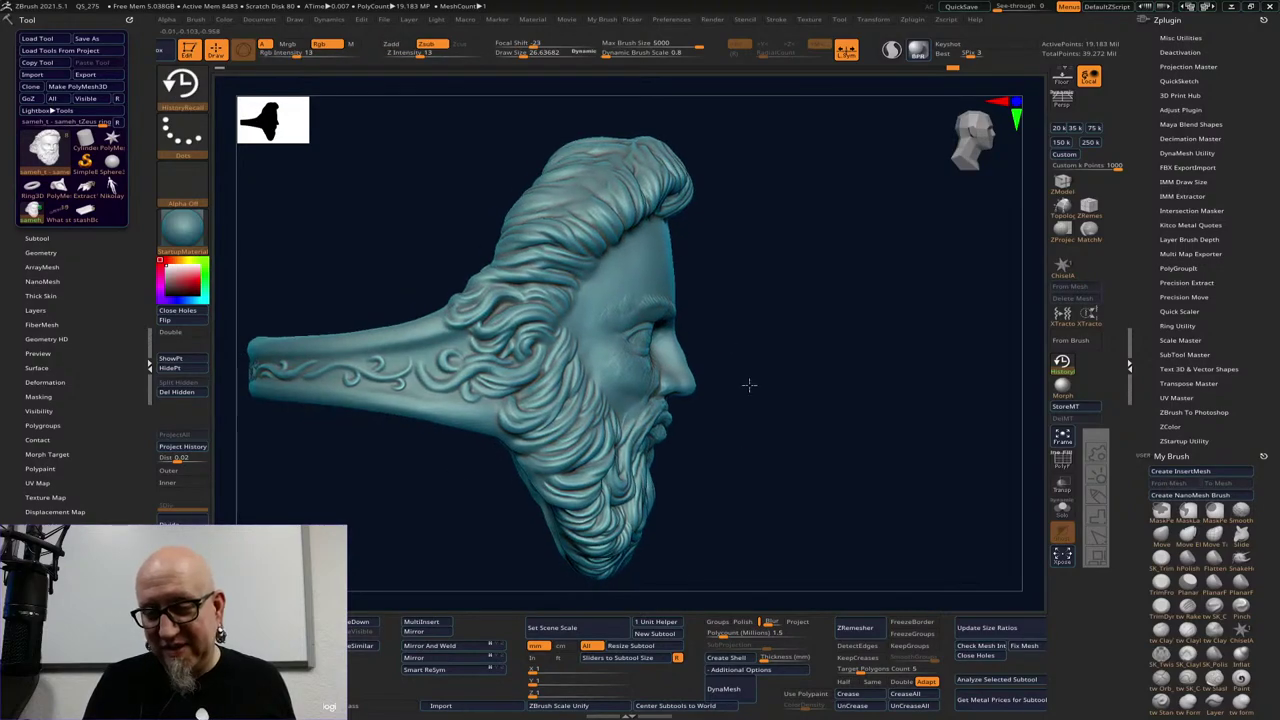
key(p)
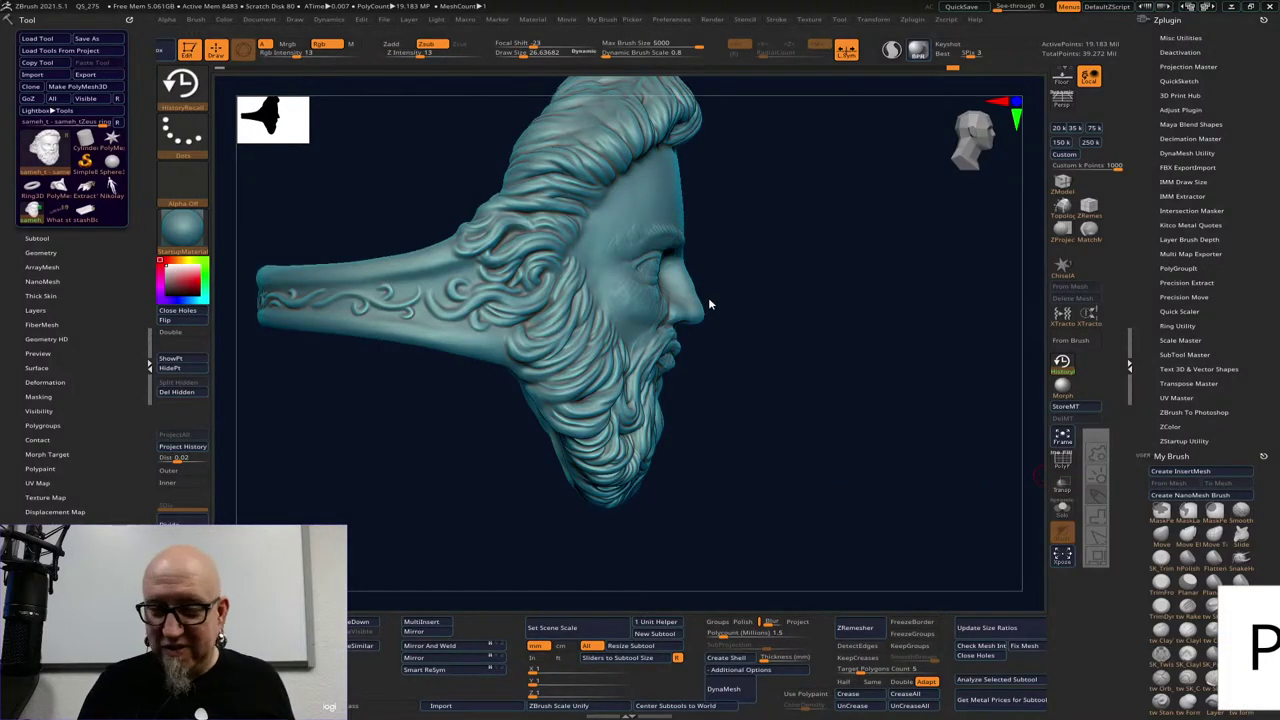
mouse_move(683, 375)
mouse_down()
mouse_move(718, 298)
mouse_move(652, 432)
mouse_up()
drag(686, 338, 665, 377)
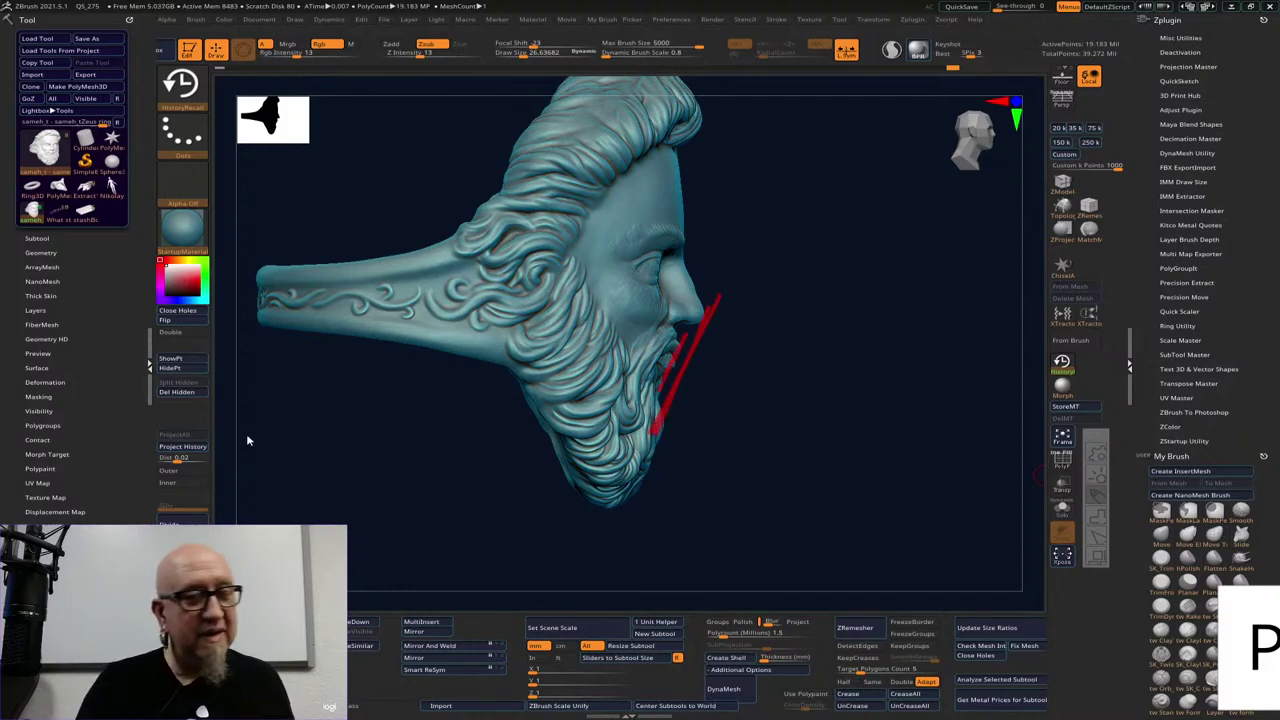
key(Escape)
Select the Zeus ring 2 face section subtool and turn on transparency to see it against the full head
click(37, 238)
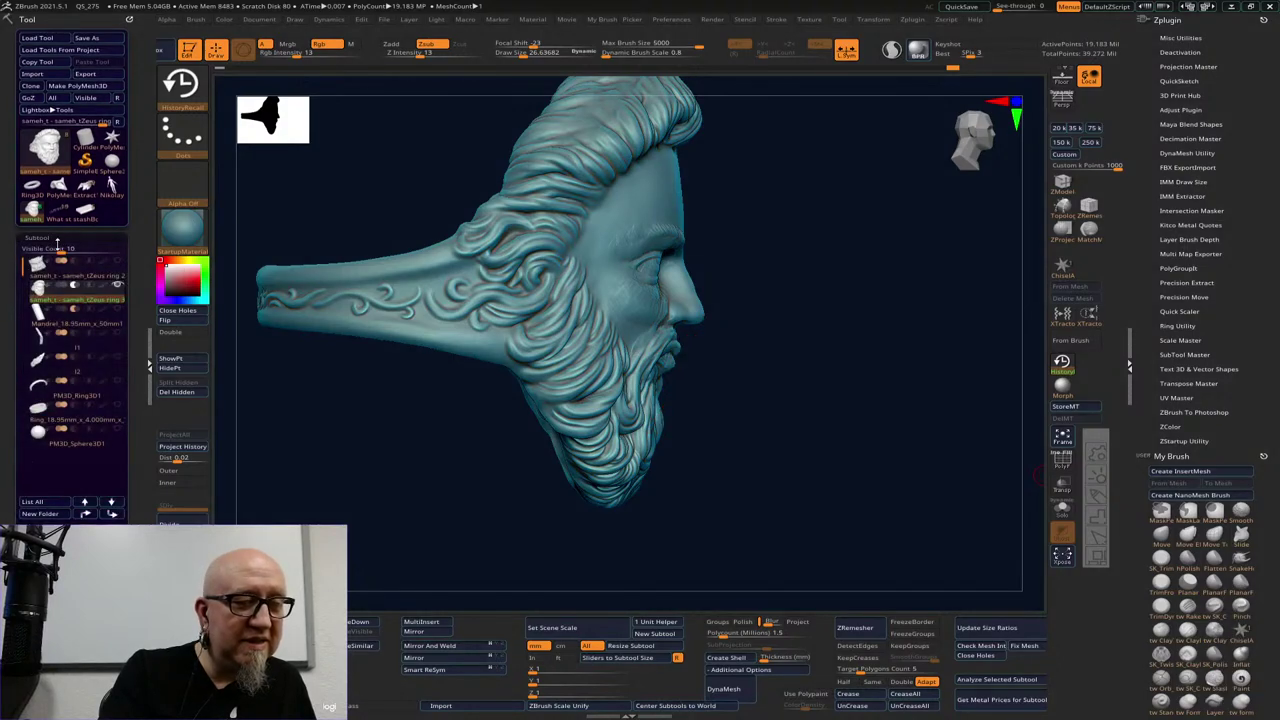
mouse_move(54, 271)
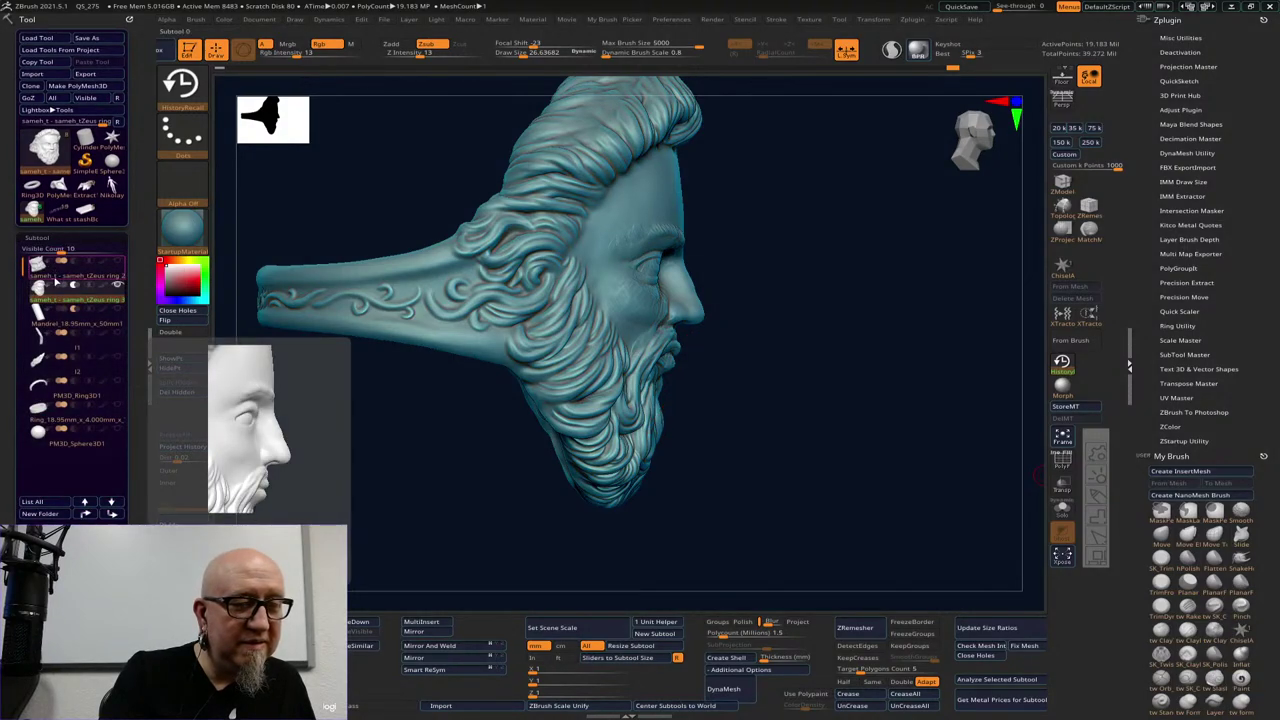
mouse_move(57, 296)
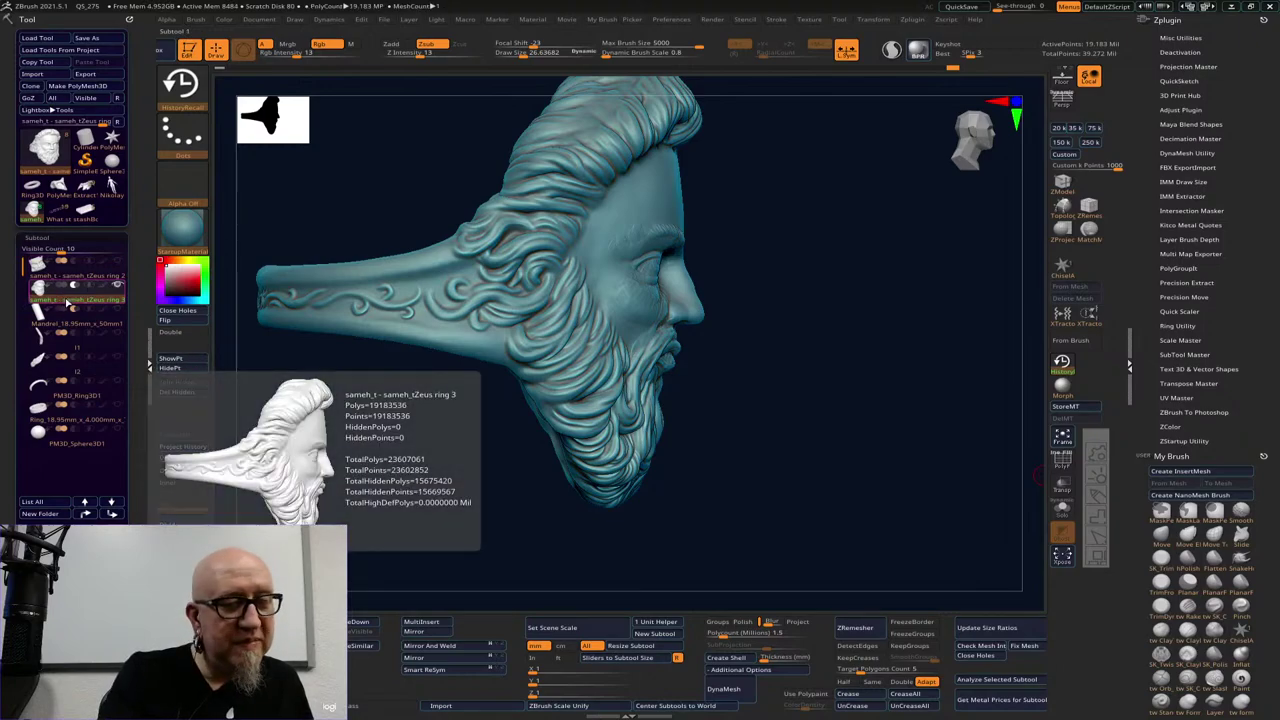
drag(484, 501, 423, 489)
click(96, 275)
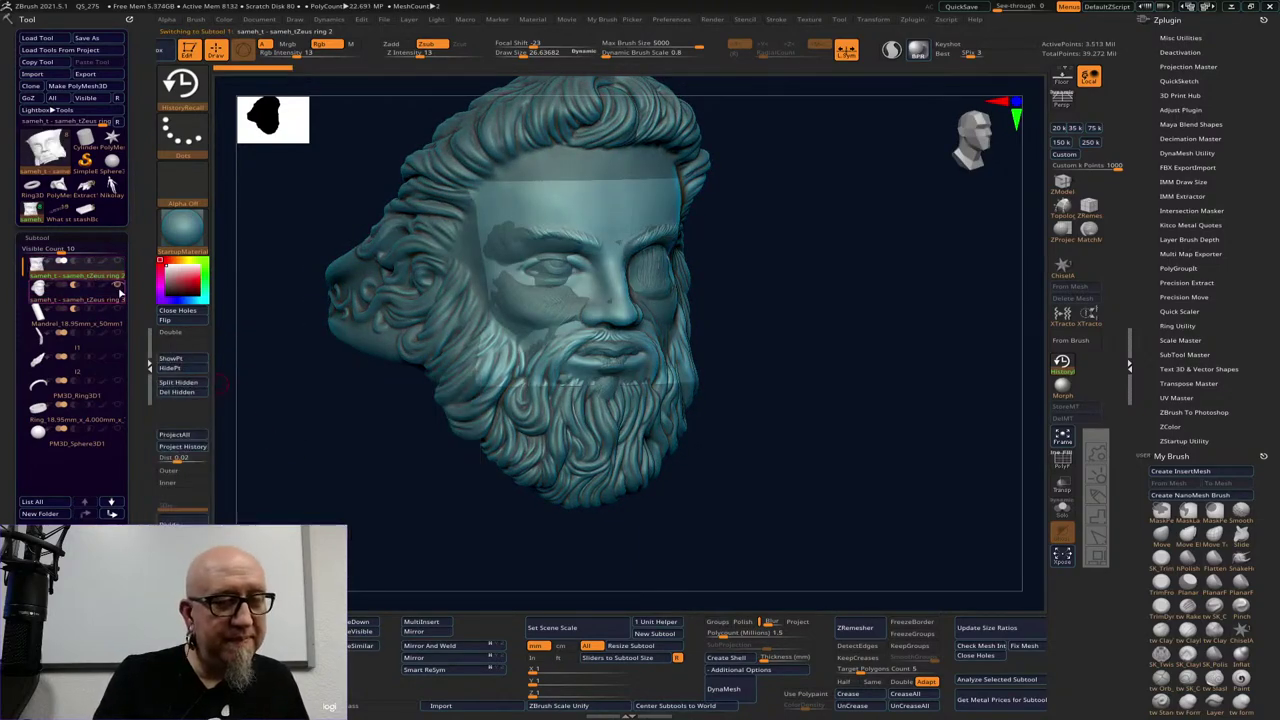
drag(420, 465, 484, 586)
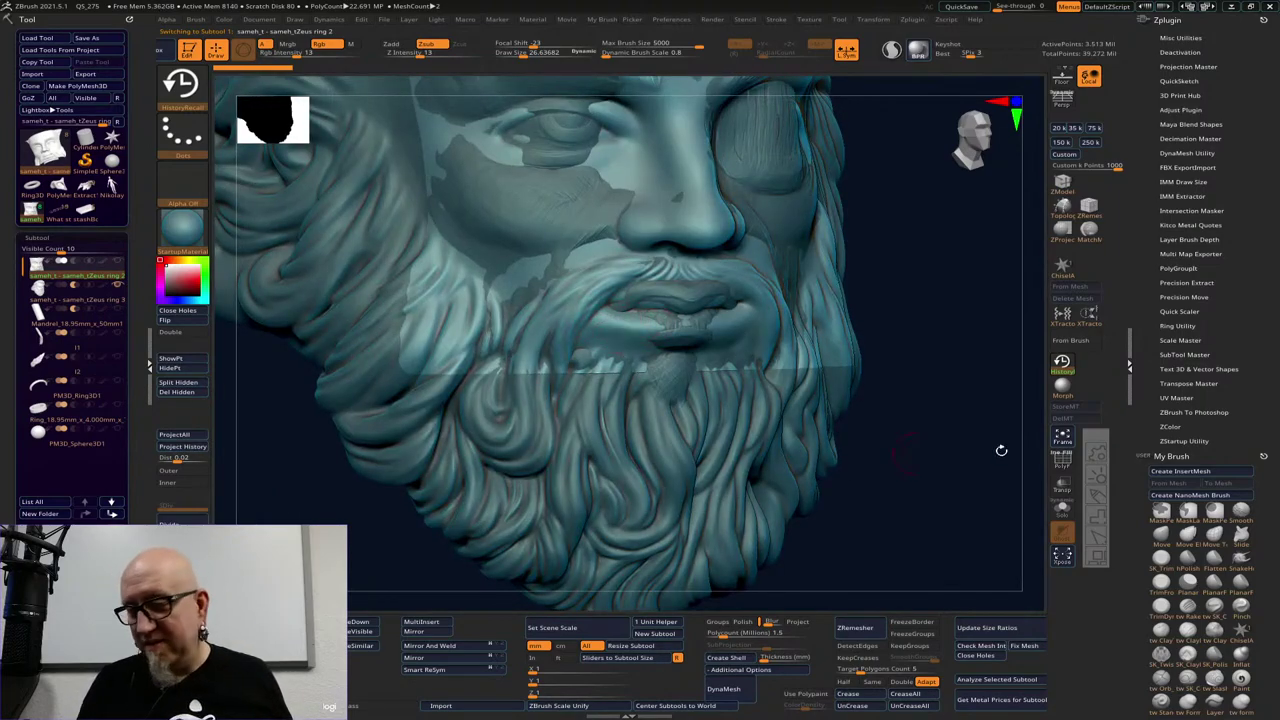
click(1062, 485)
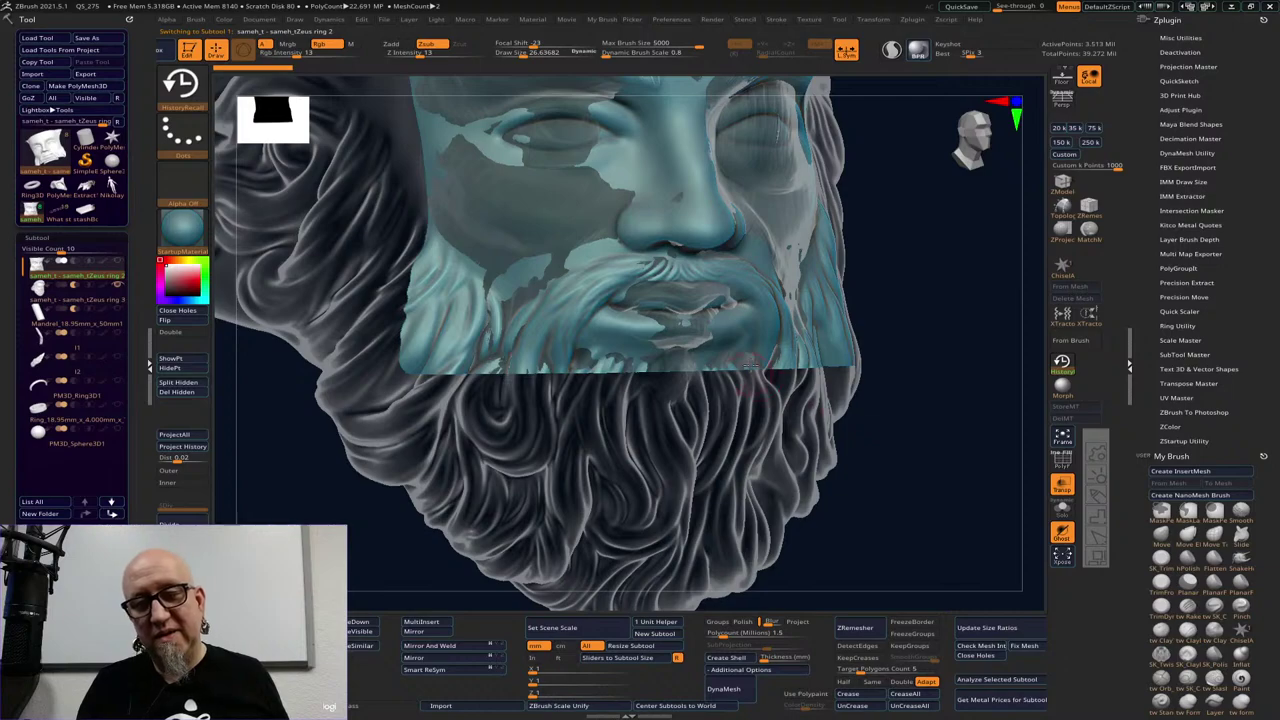
Compare the face section with the ghosted head around the mouth, nose and eyes from three-quarter and near-front views
drag(927, 283, 936, 288)
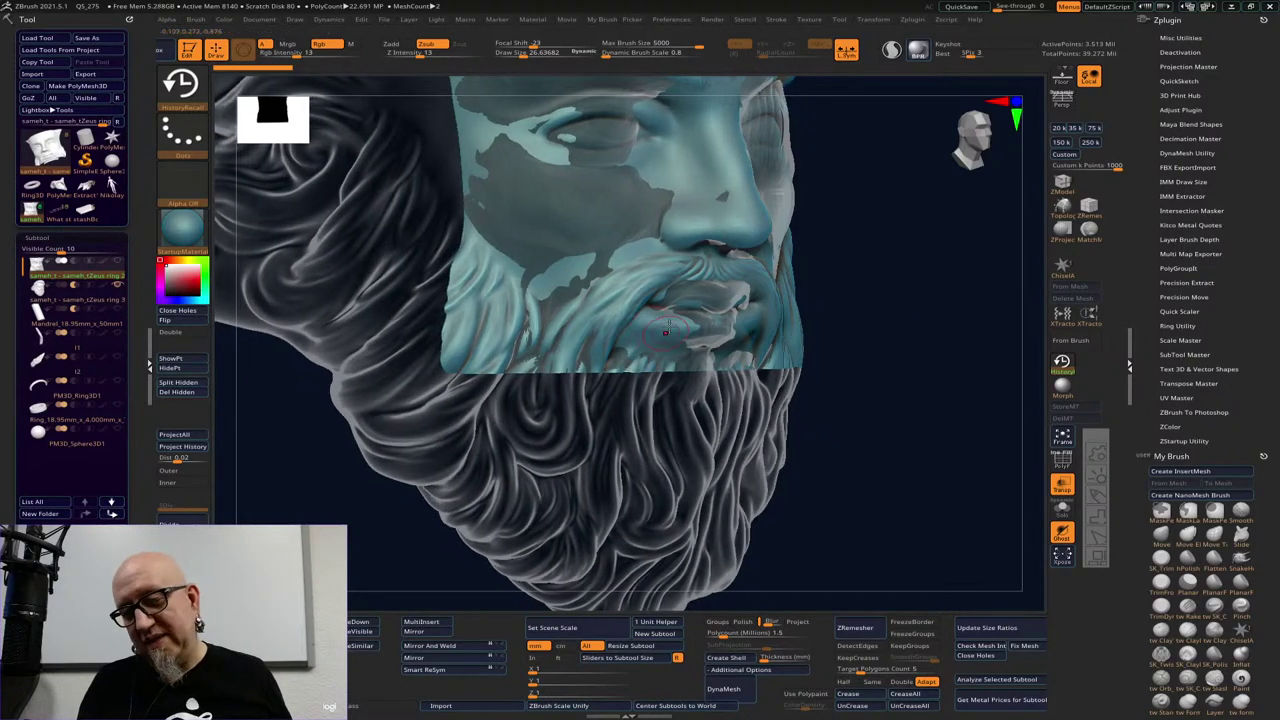
drag(958, 368, 931, 363)
drag(916, 465, 891, 380)
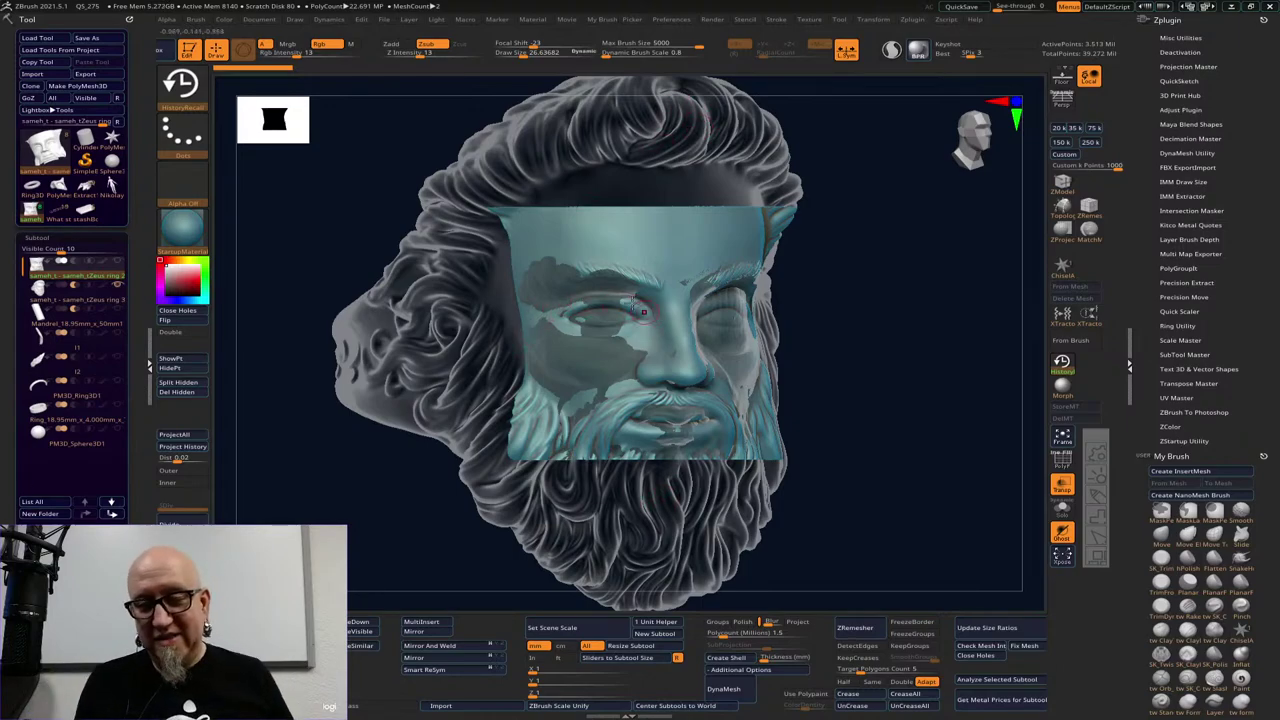
ctrl+right_drag(639, 318, 543, 265)
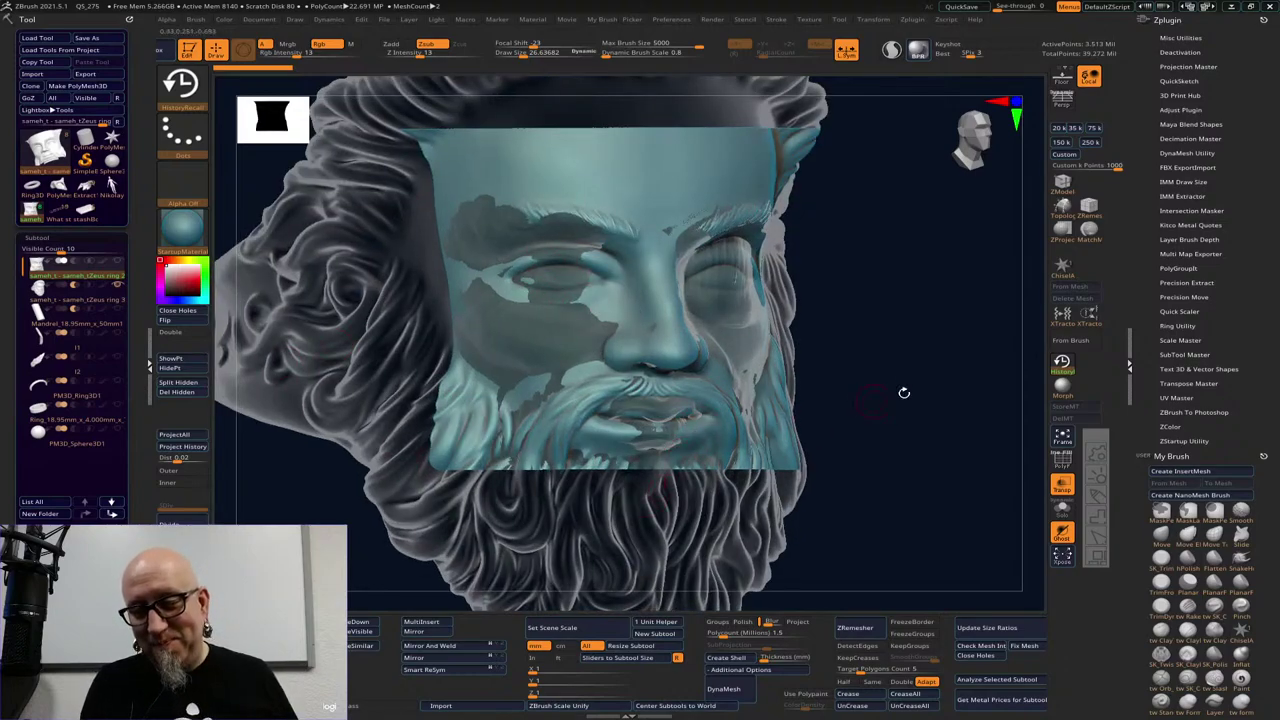
mouse_move(903, 394)
mouse_down()
mouse_move(852, 398)
mouse_move(900, 396)
mouse_up()
right_drag(899, 396, 774, 374)
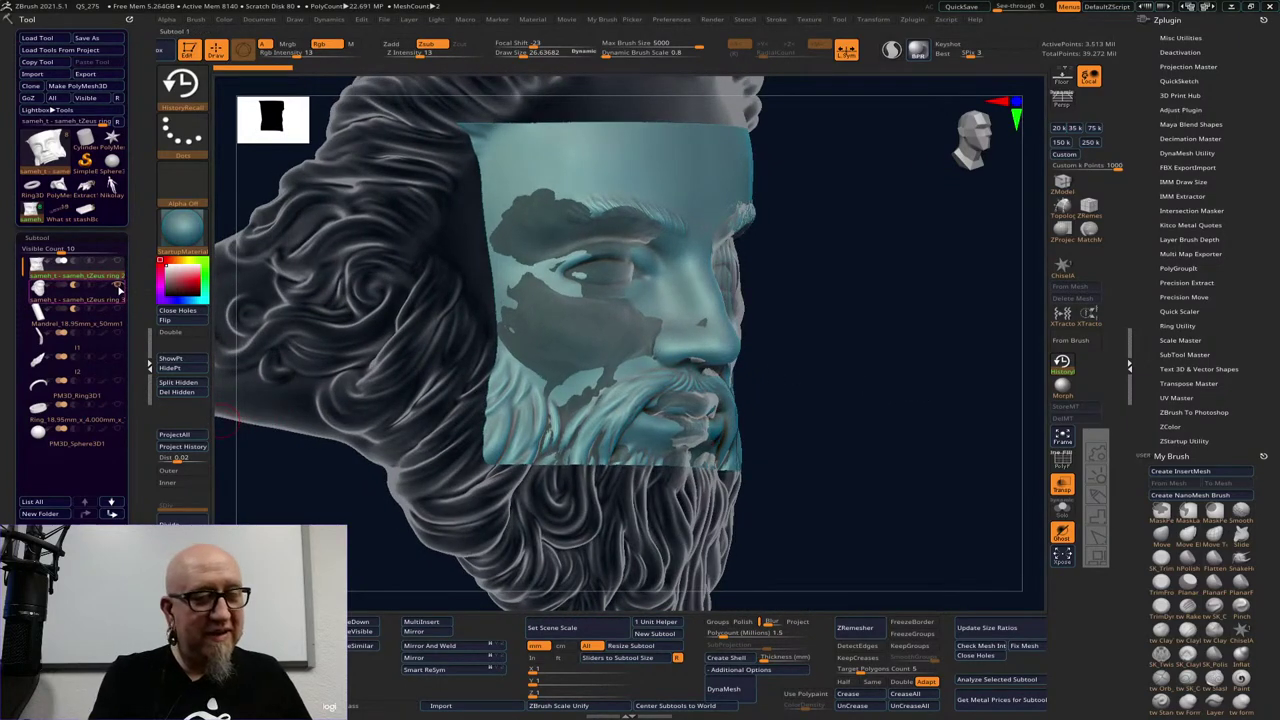
Hide the full head around the face section and alternate between the Zeus ring 2 and Zeus ring 3 subtools to compare their faces
click(118, 286)
click(95, 292)
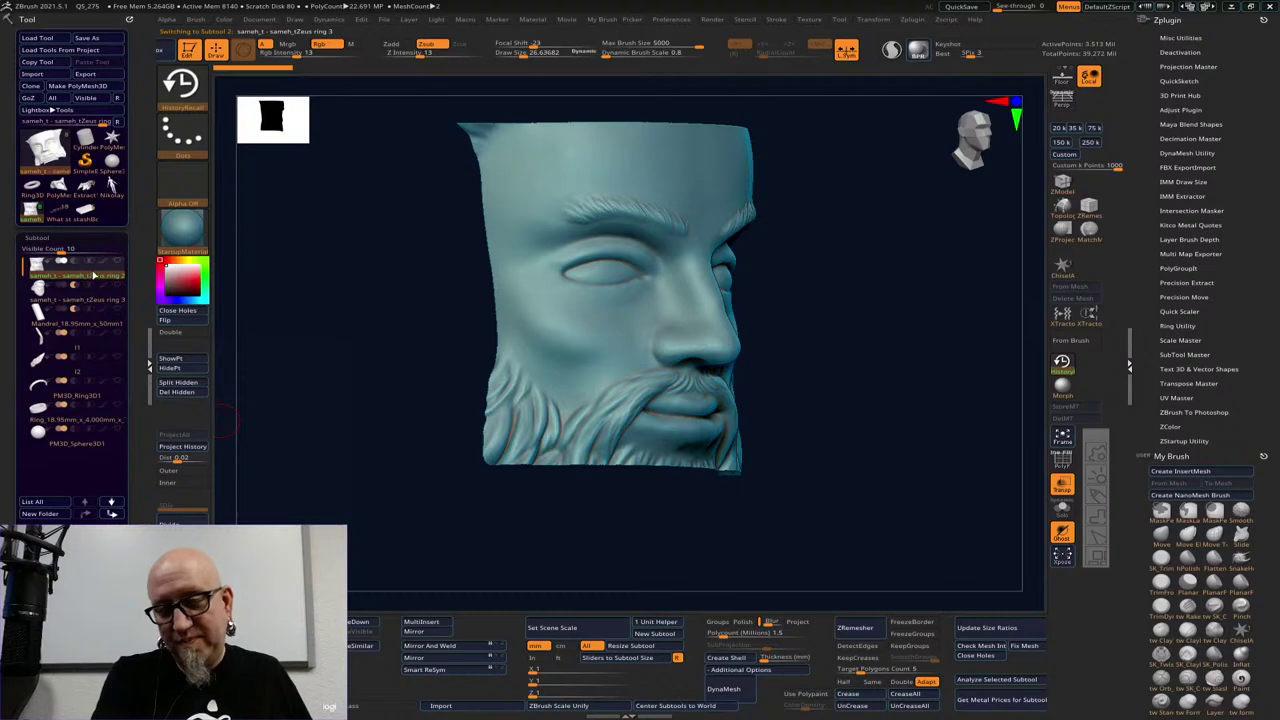
click(90, 268)
mouse_move(100, 300)
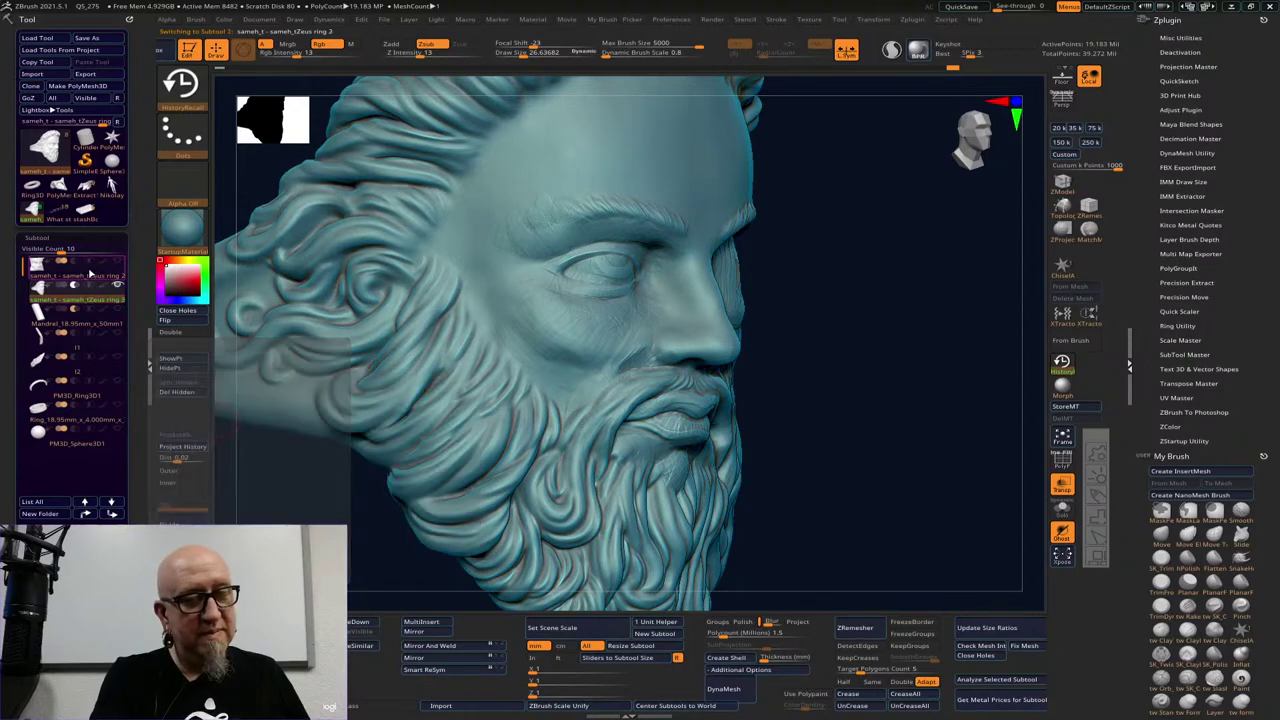
click(93, 272)
click(95, 296)
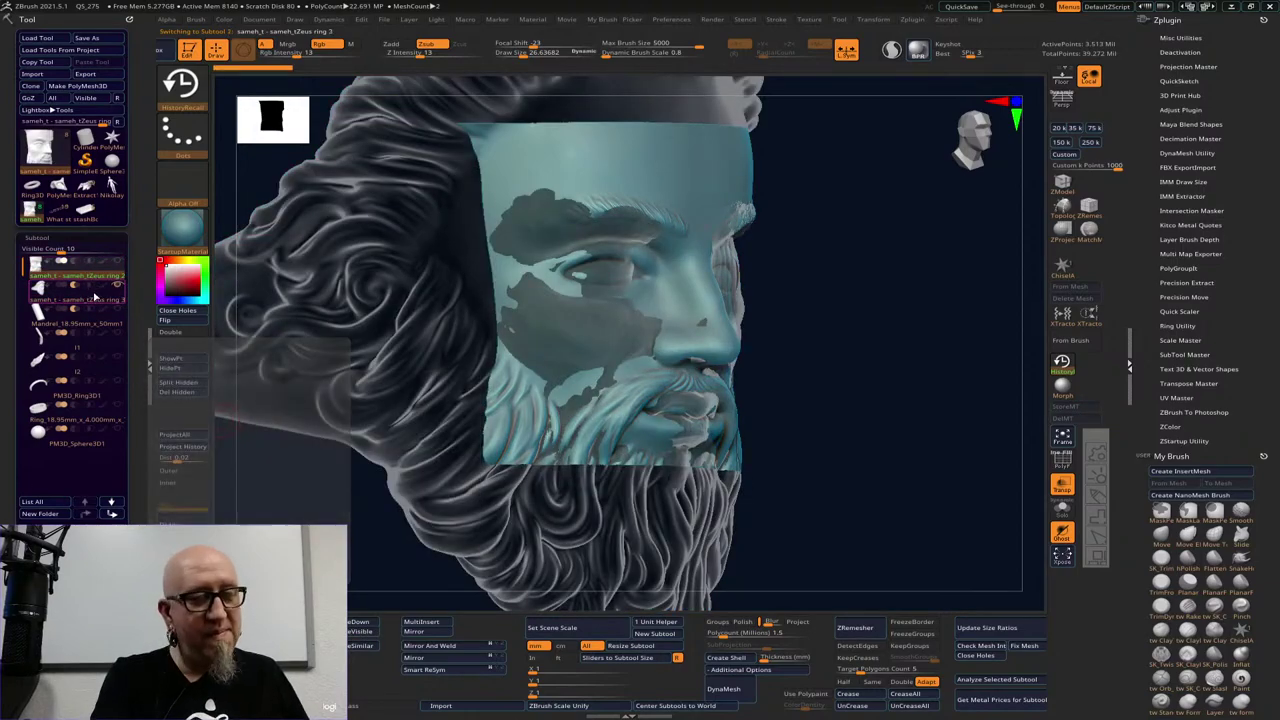
alt+click(279, 343)
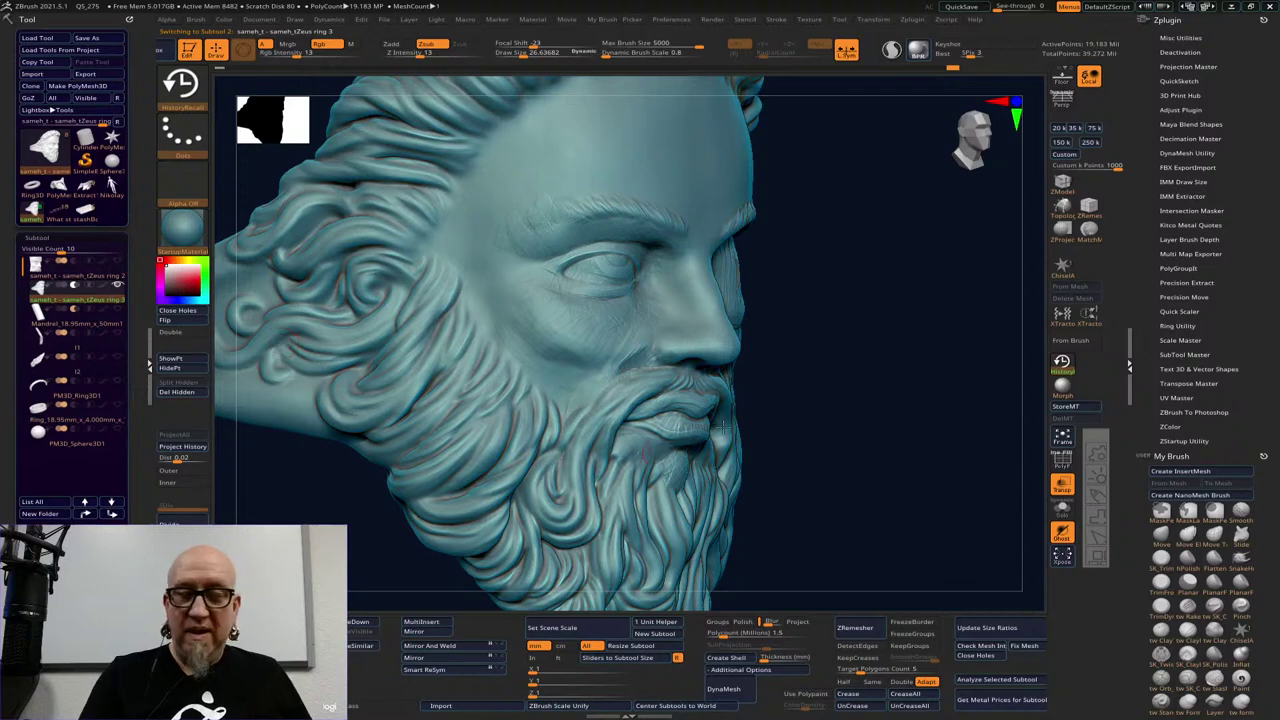
Set the draw size to about 56 and brush over the striped, unfinished eye socket on the full head
mouse_move(918, 383)
mouse_down()
mouse_move(905, 382)
mouse_move(930, 347)
mouse_up()
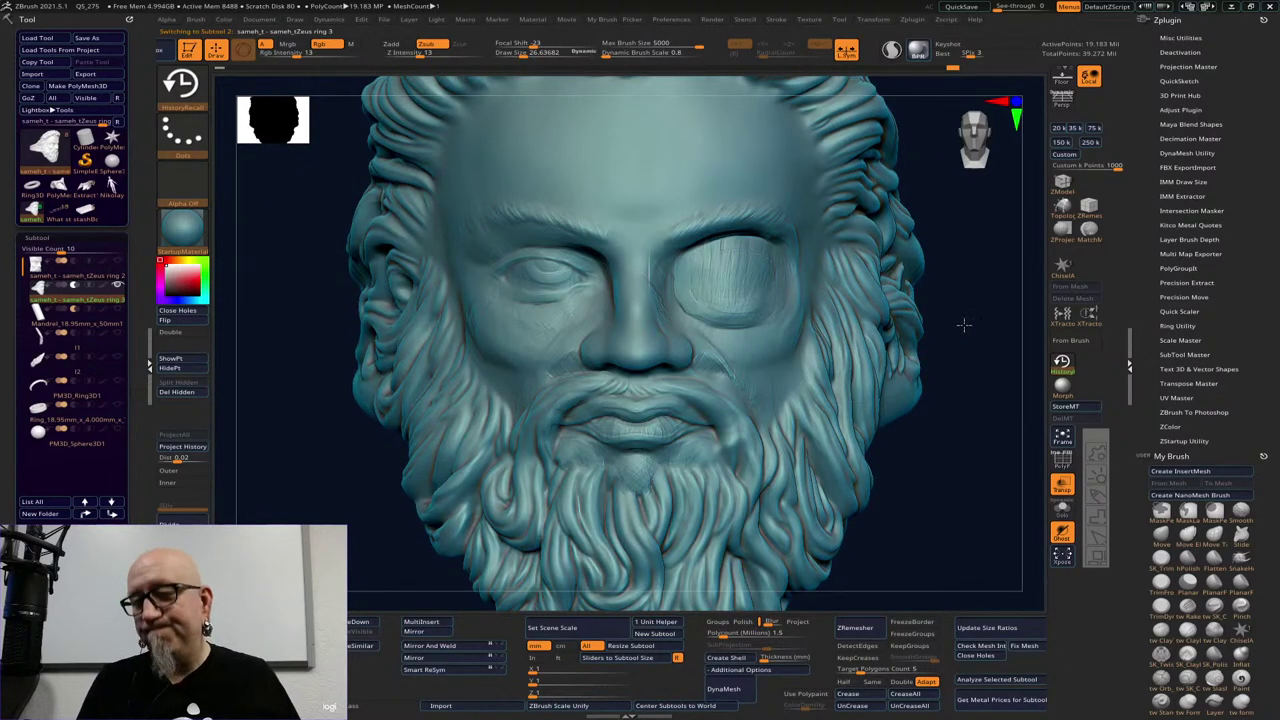
key(space)
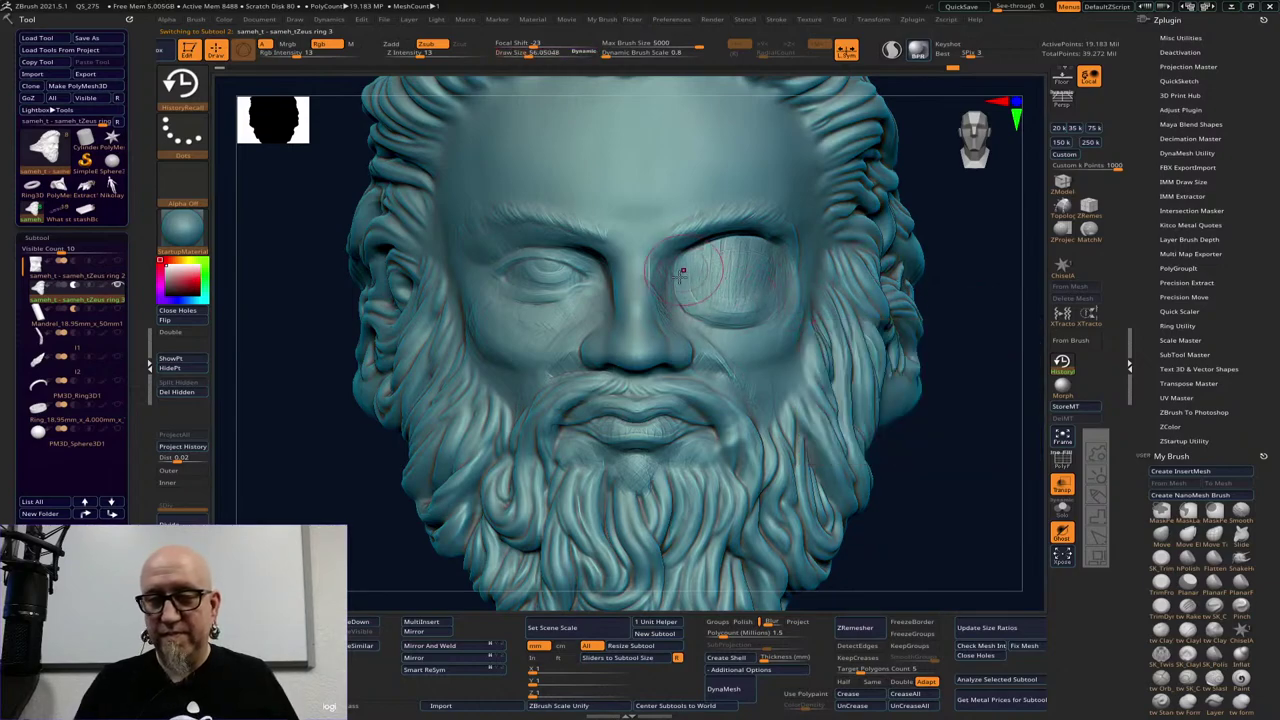
key(shift)
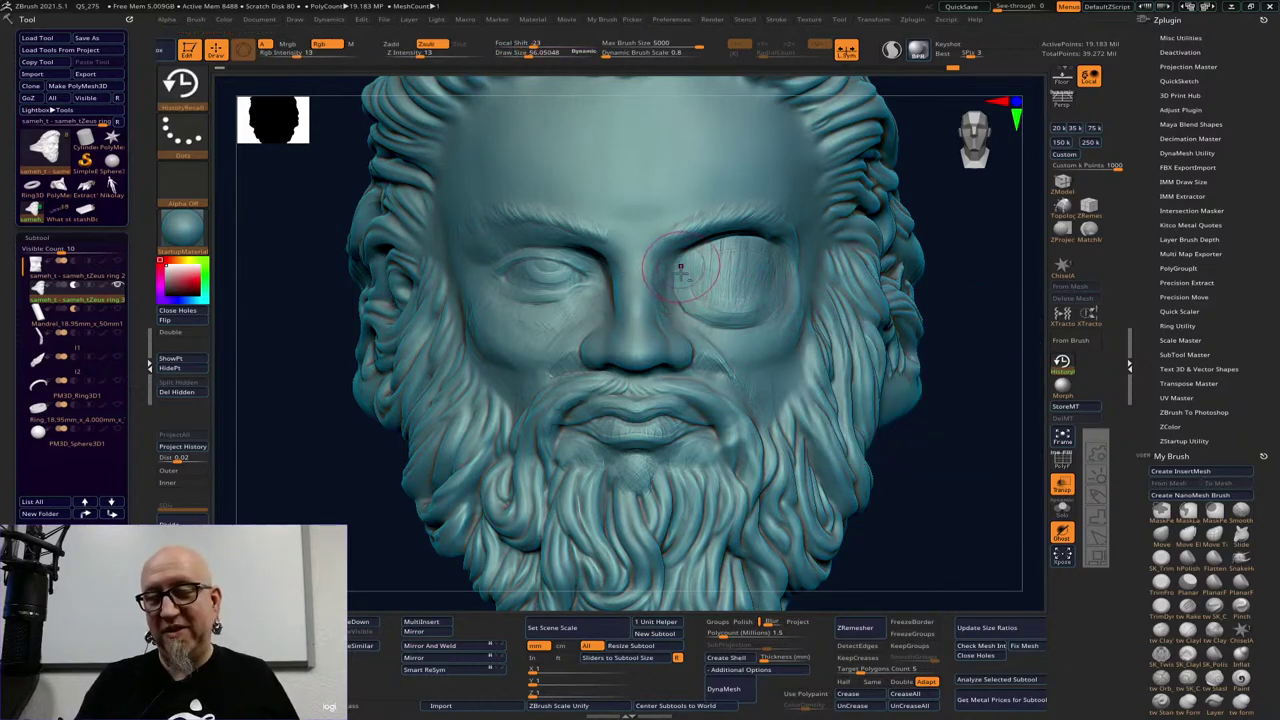
mouse_move(706, 307)
mouse_down()
mouse_move(723, 295)
mouse_move(703, 260)
mouse_move(704, 272)
mouse_up()
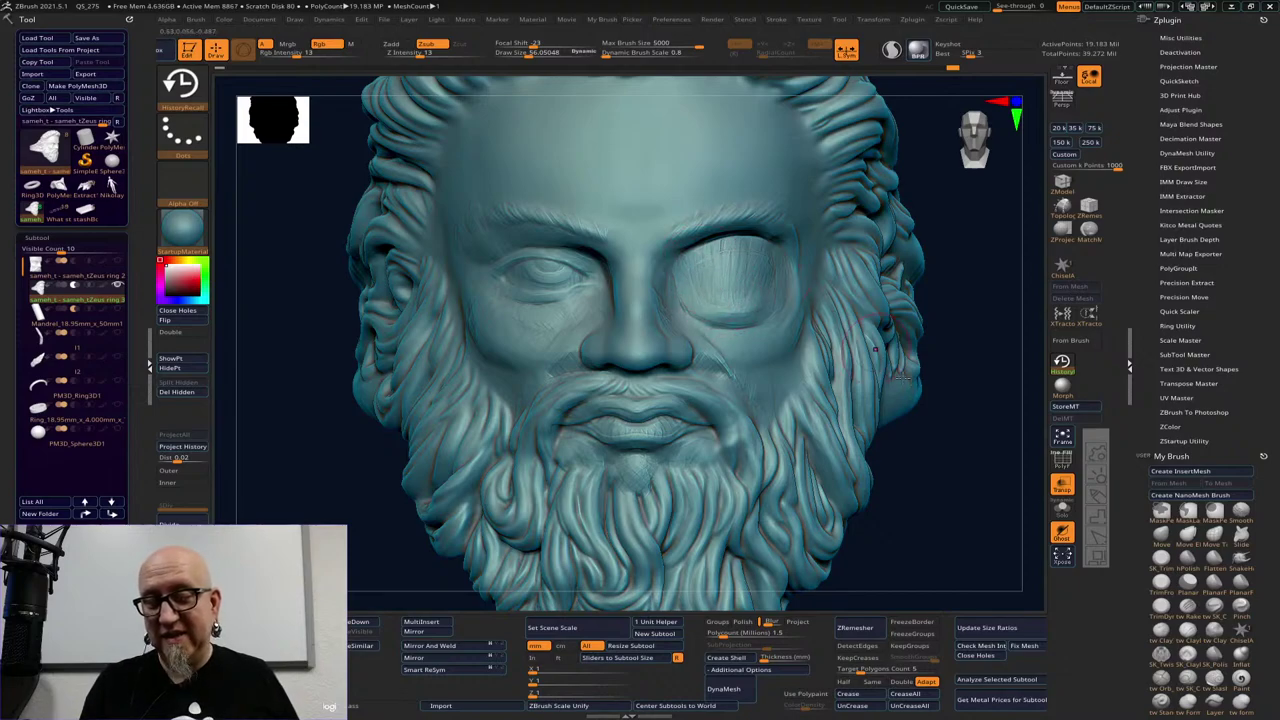
ctrl+right_drag(913, 325, 875, 368)
drag(874, 368, 847, 352)
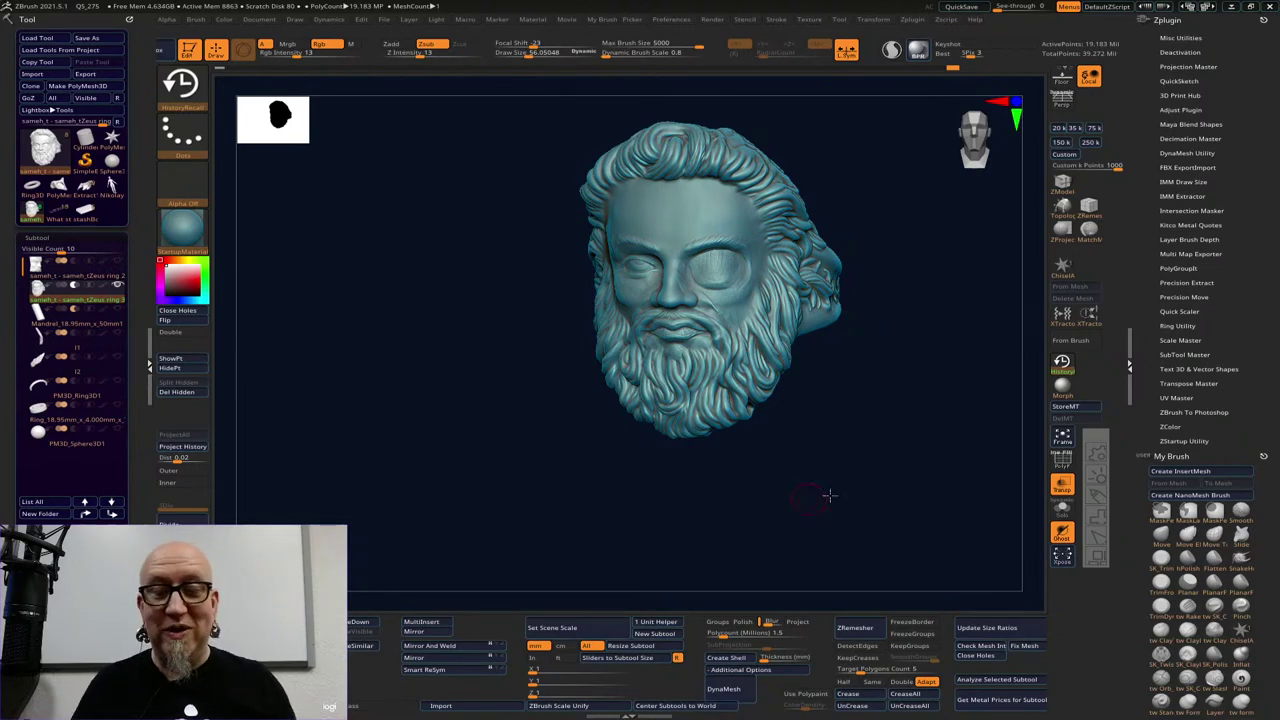
Set the draw size to about 84 and lightly build up the cheek below the finished eye with the tw ClayTubes brush
drag(830, 496, 814, 449)
mouse_move(806, 384)
alt+mouse_down()
mouse_move(811, 354)
mouse_move(824, 354)
alt+mouse_up()
key(space)
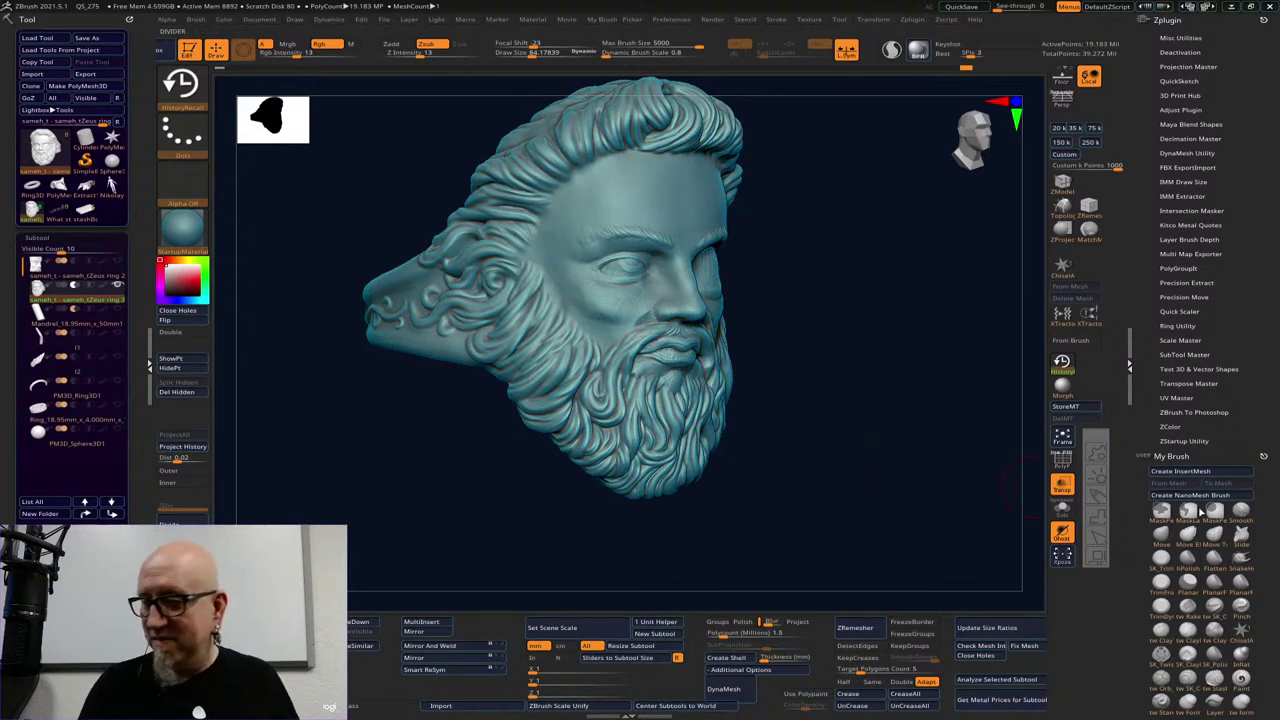
click(1188, 630)
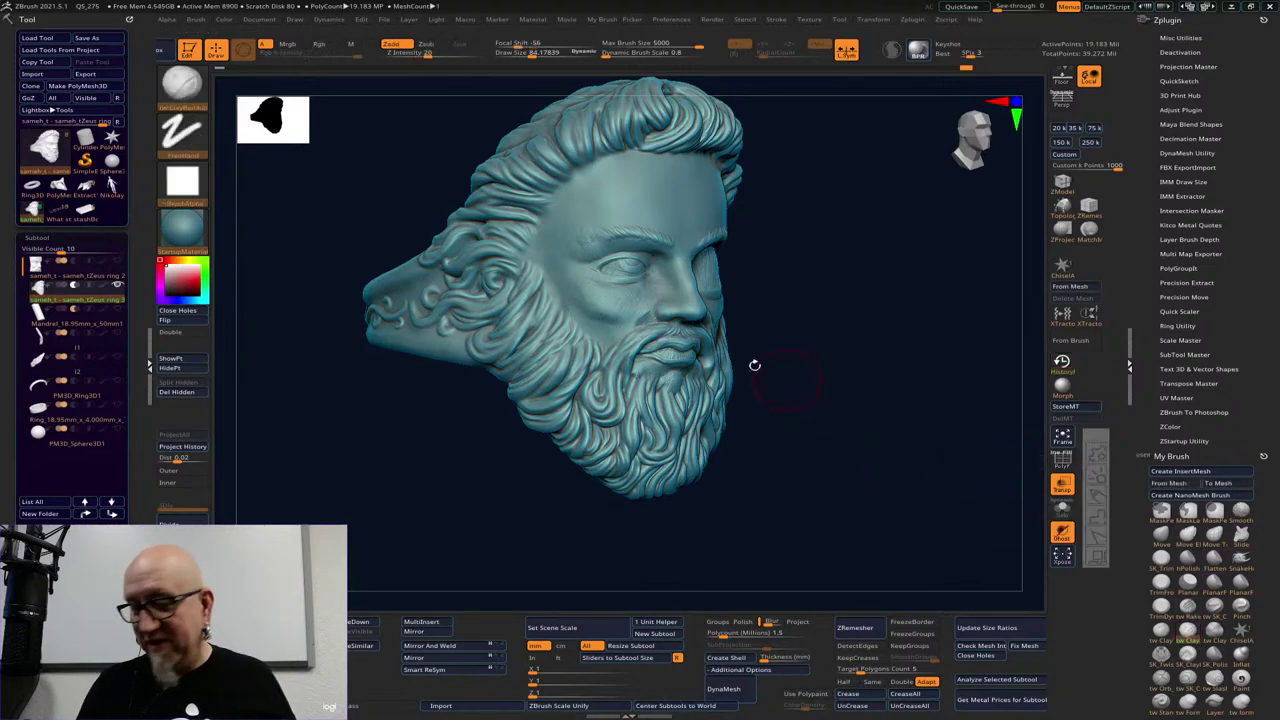
key(ctrl)
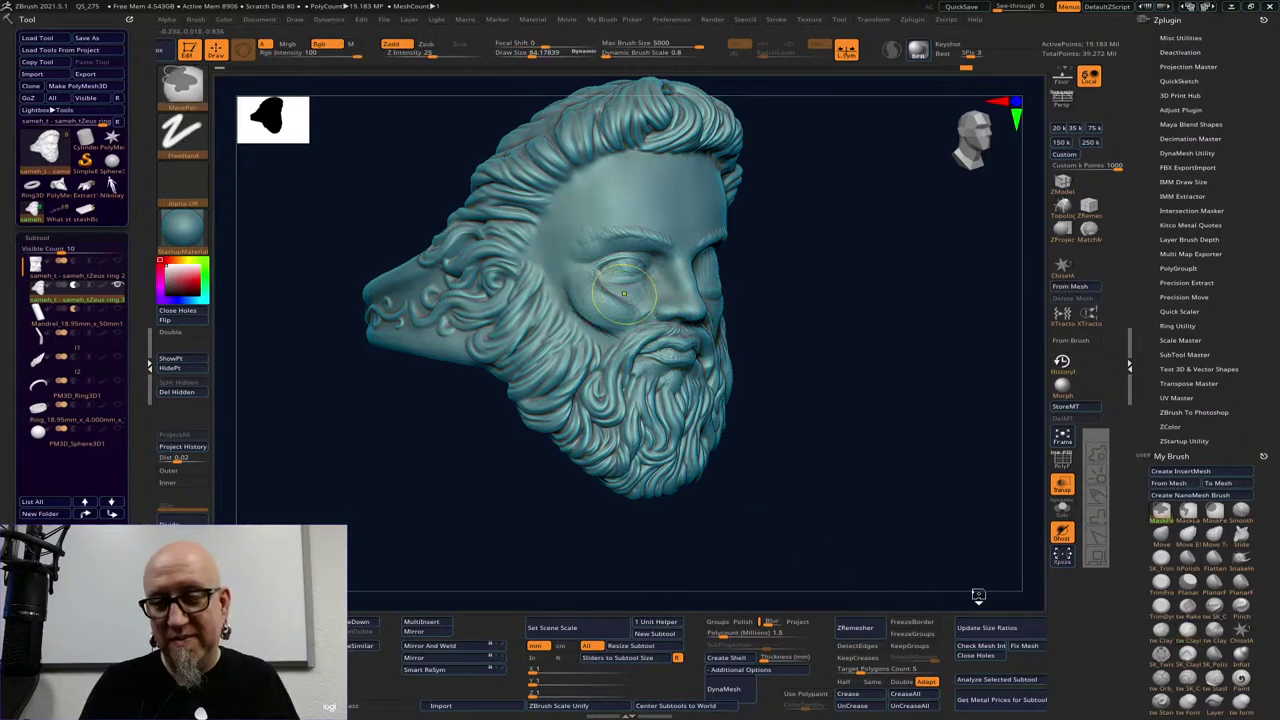
click(1160, 633)
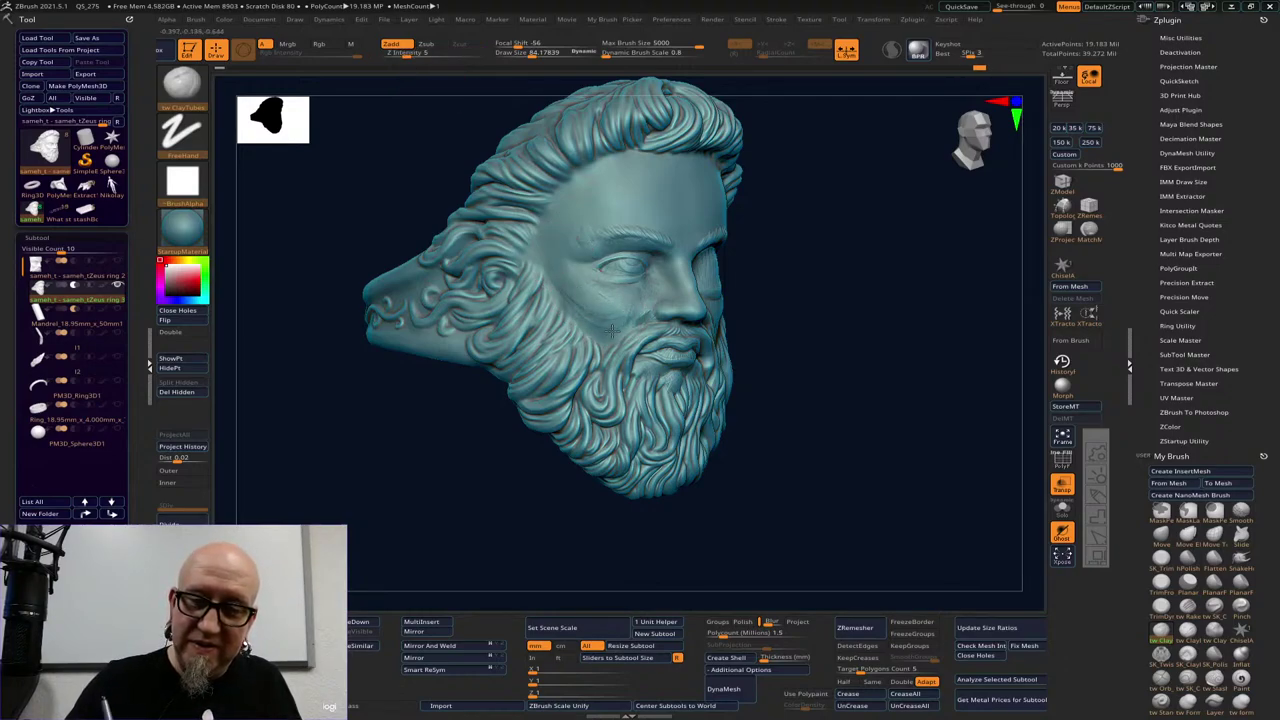
key(shift)
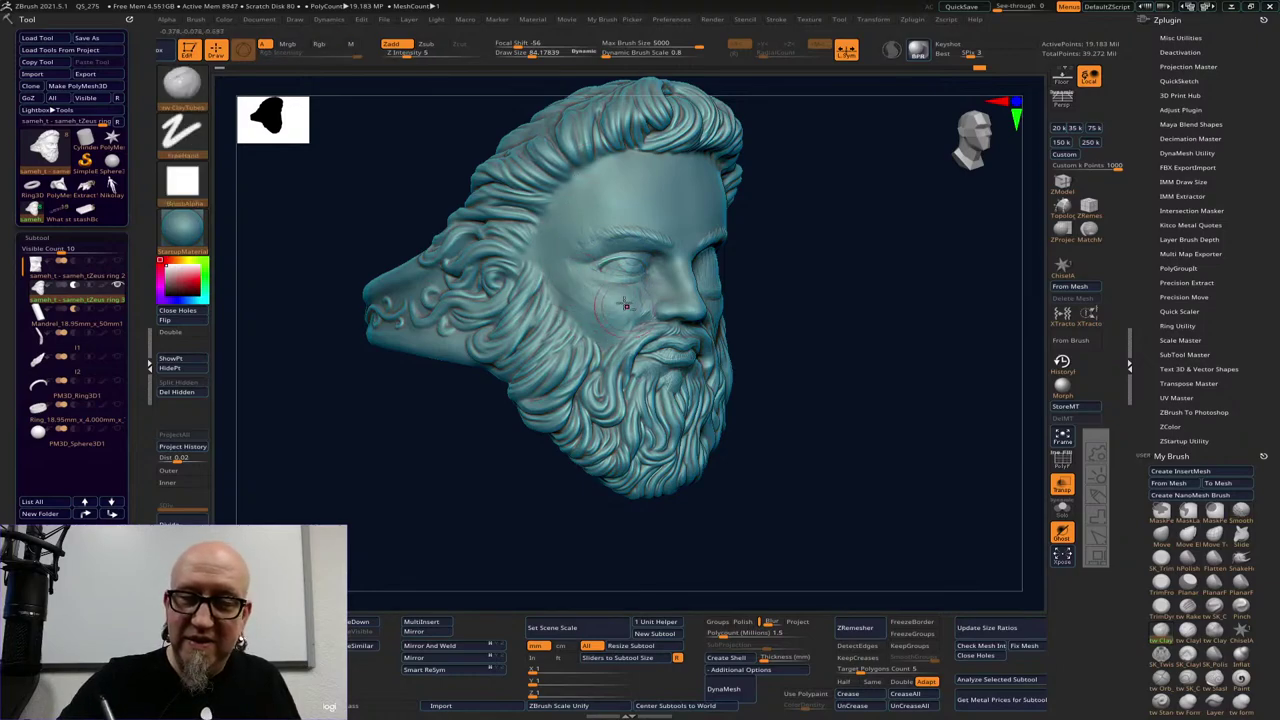
drag(770, 186, 587, 314)
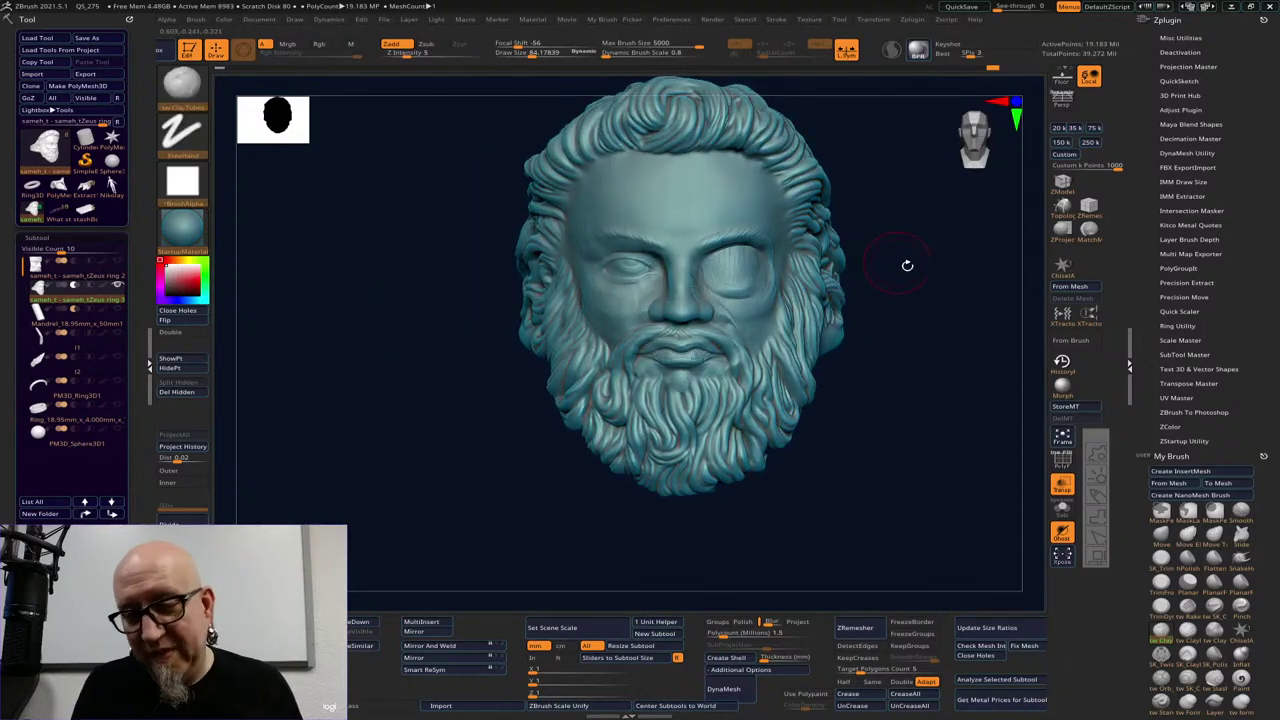
mouse_move(906, 265)
alt+mouse_down()
mouse_move(891, 249)
mouse_move(920, 294)
mouse_move(911, 320)
mouse_move(886, 329)
mouse_move(895, 317)
alt+mouse_up()
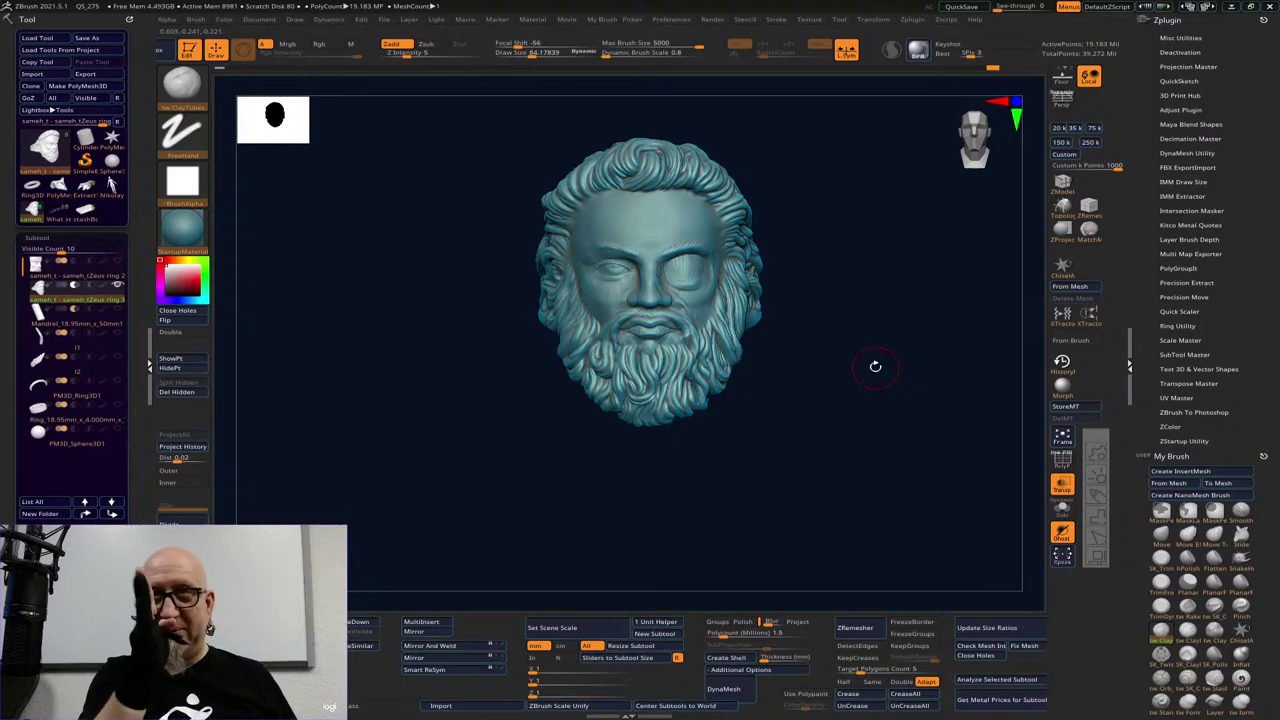
Show the Zeus ring 2 face section without the full head and examine its cheeks, eyes and mouth from the front
click(88, 273)
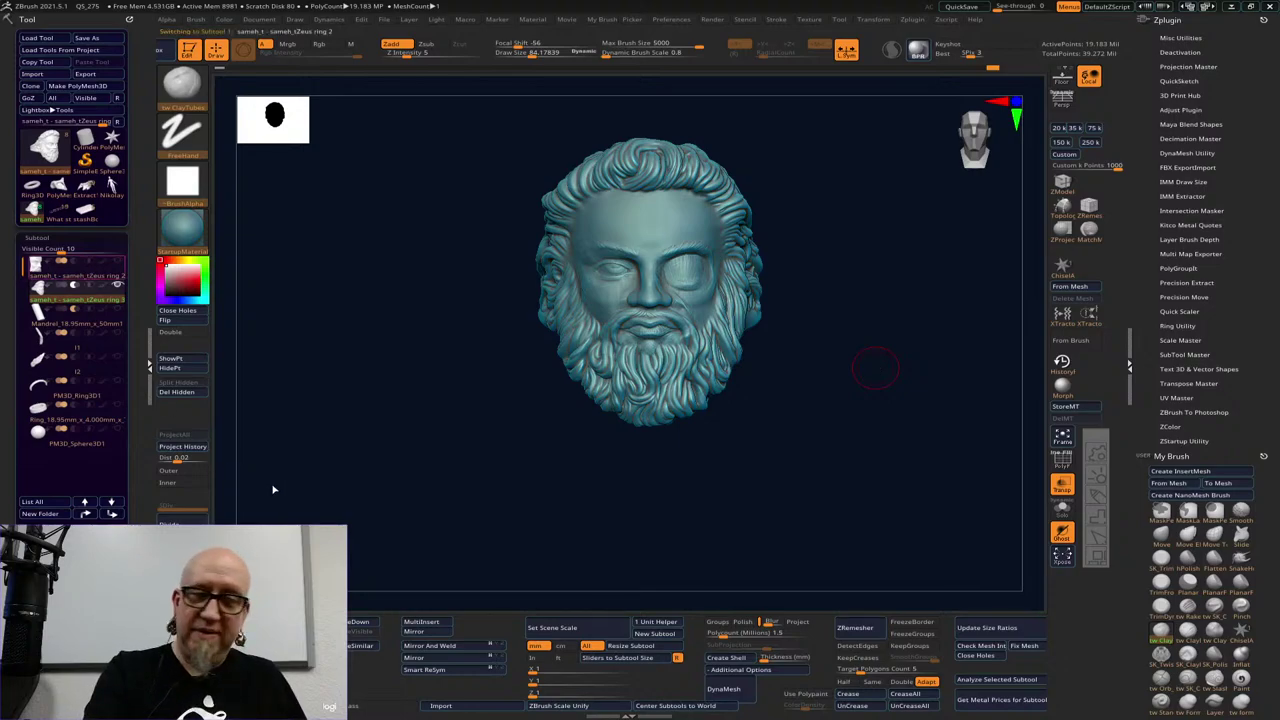
click(117, 285)
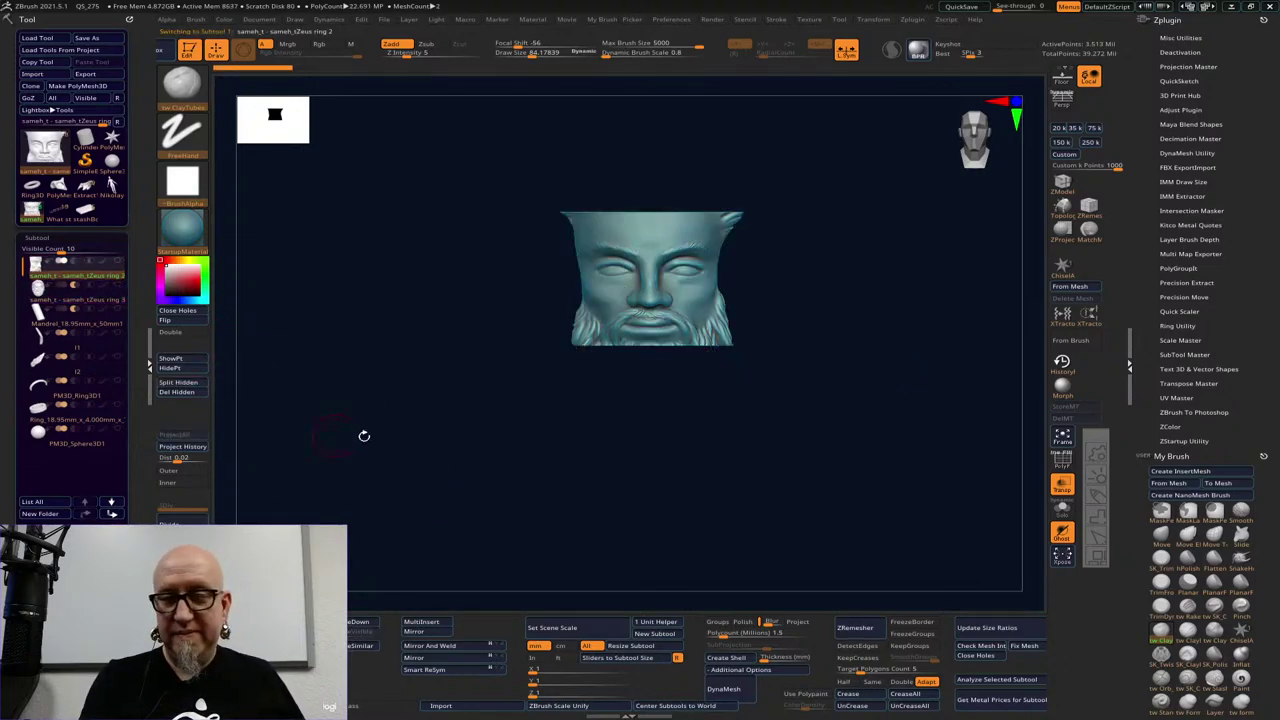
ctrl+right_drag(363, 434, 483, 510)
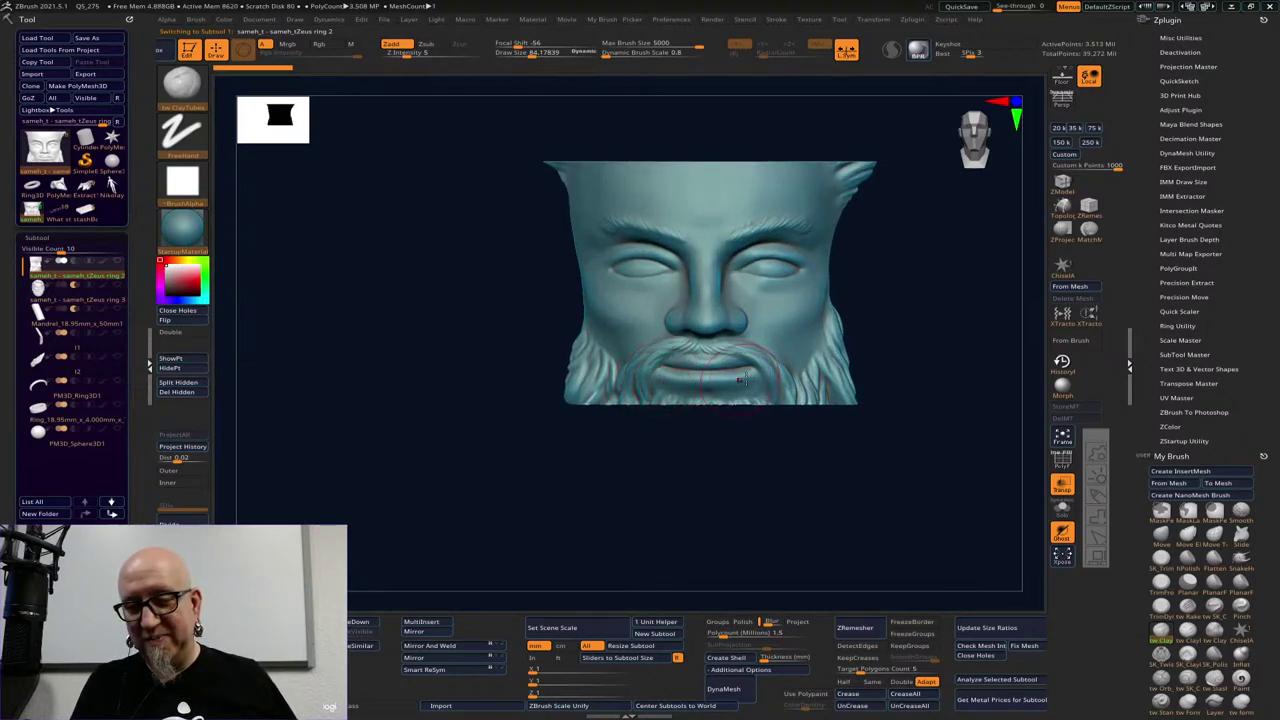
mouse_move(689, 458)
mouse_down()
mouse_move(618, 457)
mouse_move(694, 449)
mouse_up()
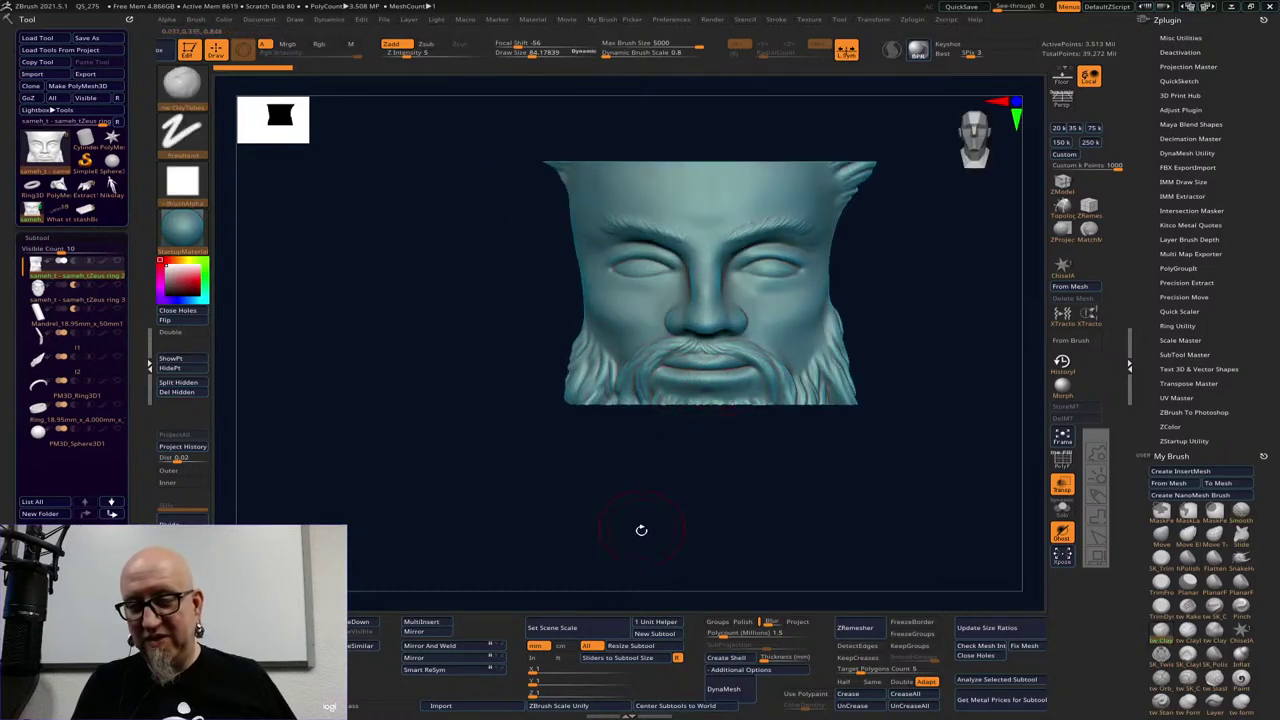
mouse_move(640, 516)
mouse_down()
mouse_move(689, 491)
mouse_move(703, 500)
mouse_move(647, 497)
mouse_up()
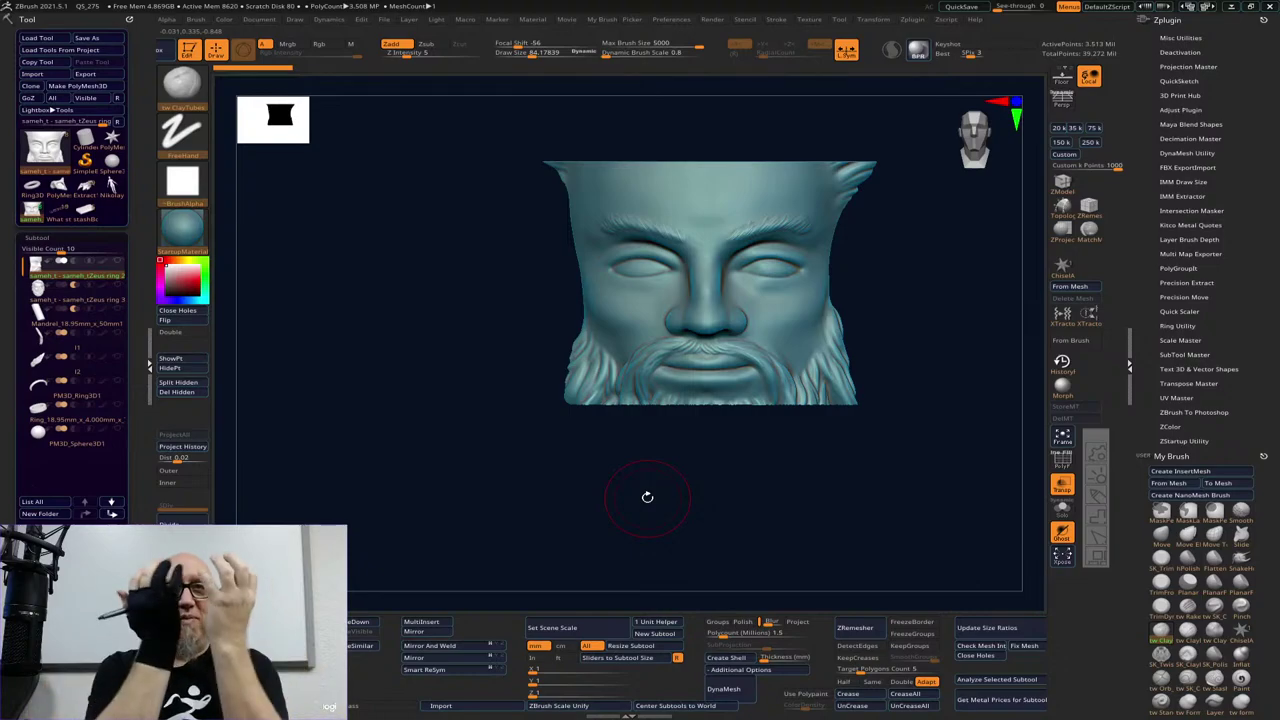
Return to the Zeus ring 3 head and block in a rounded eyeball in the unfinished socket, using a draw size of about 39
click(78, 298)
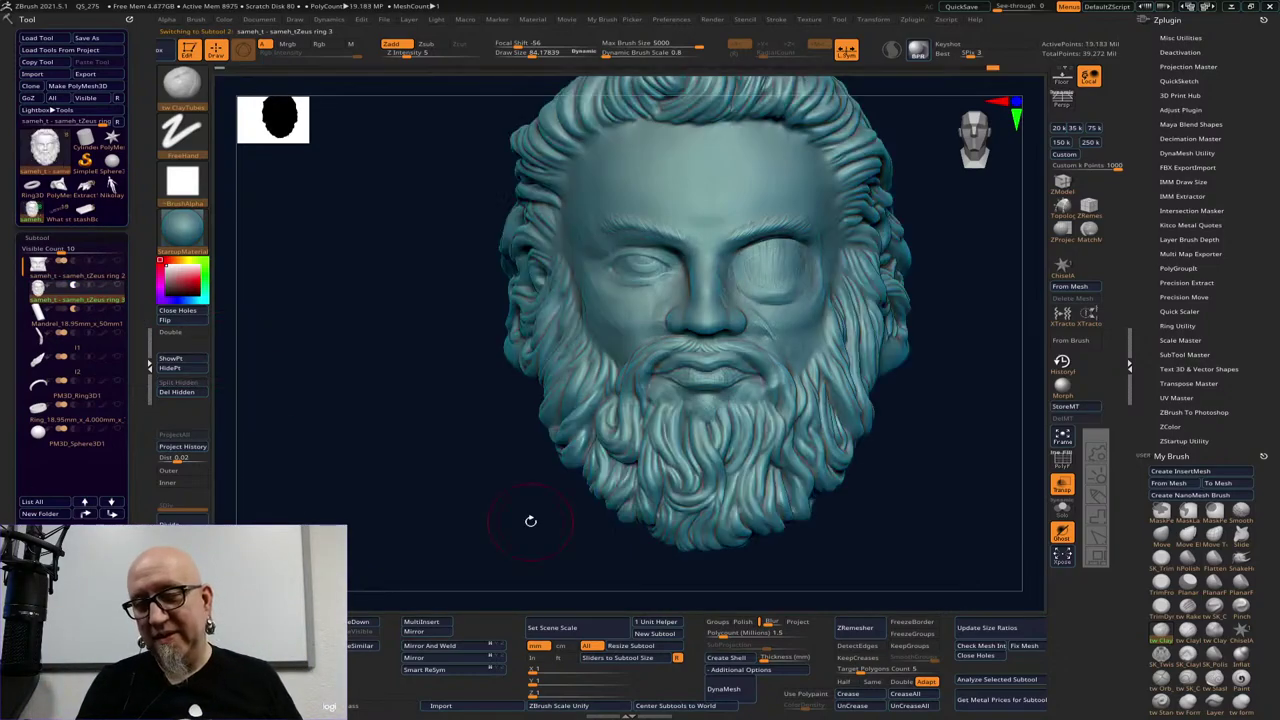
mouse_move(744, 259)
mouse_down()
mouse_move(756, 274)
mouse_move(773, 262)
mouse_move(768, 287)
mouse_move(783, 268)
mouse_up()
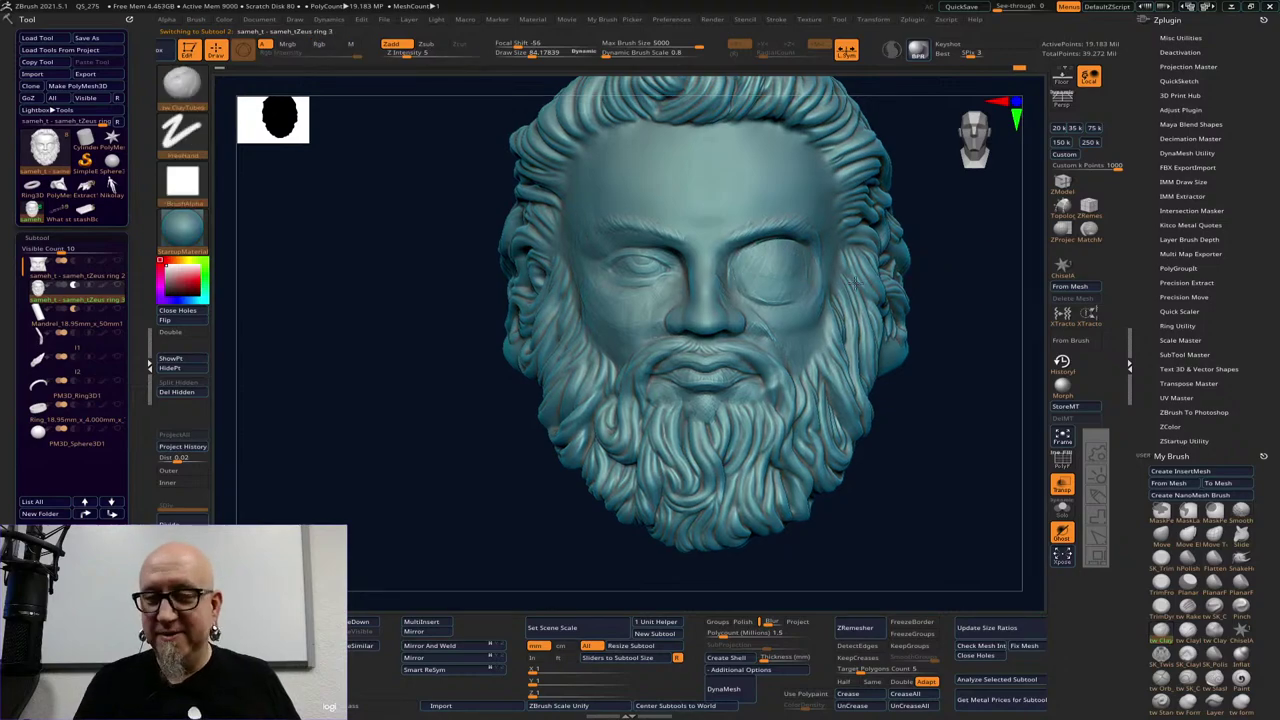
alt+drag(972, 263, 869, 282)
key(space)
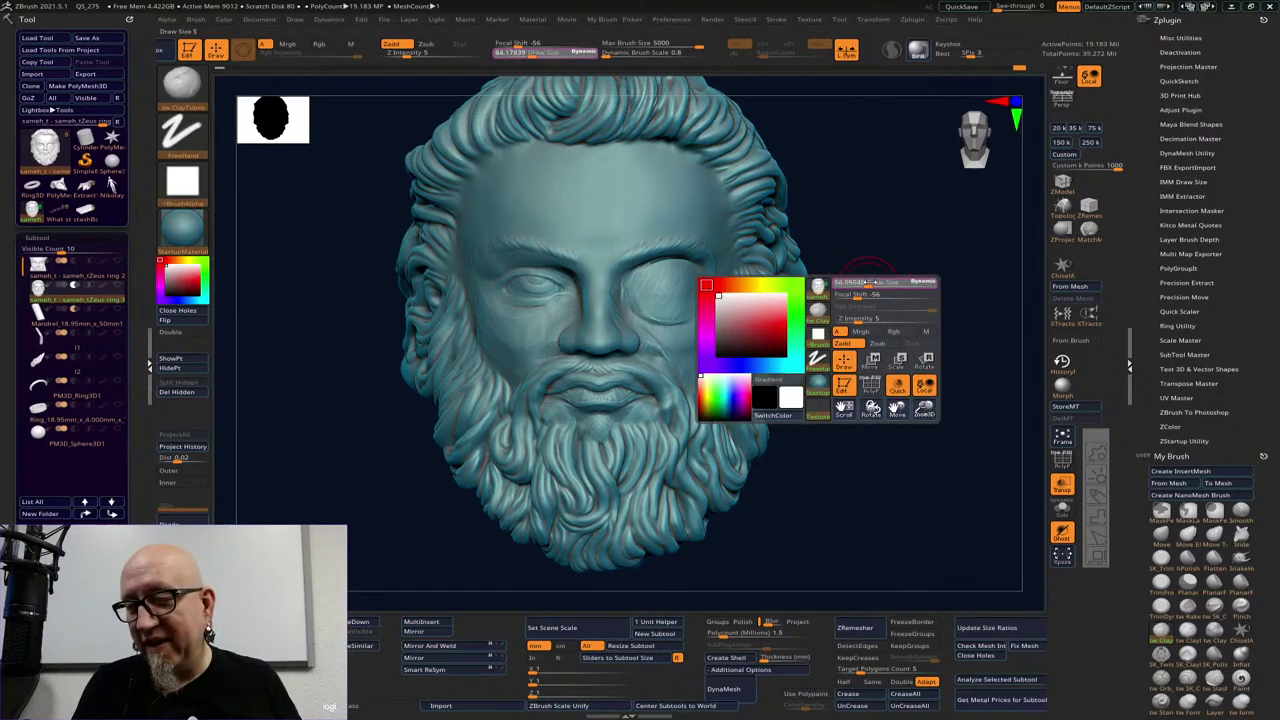
key(space)
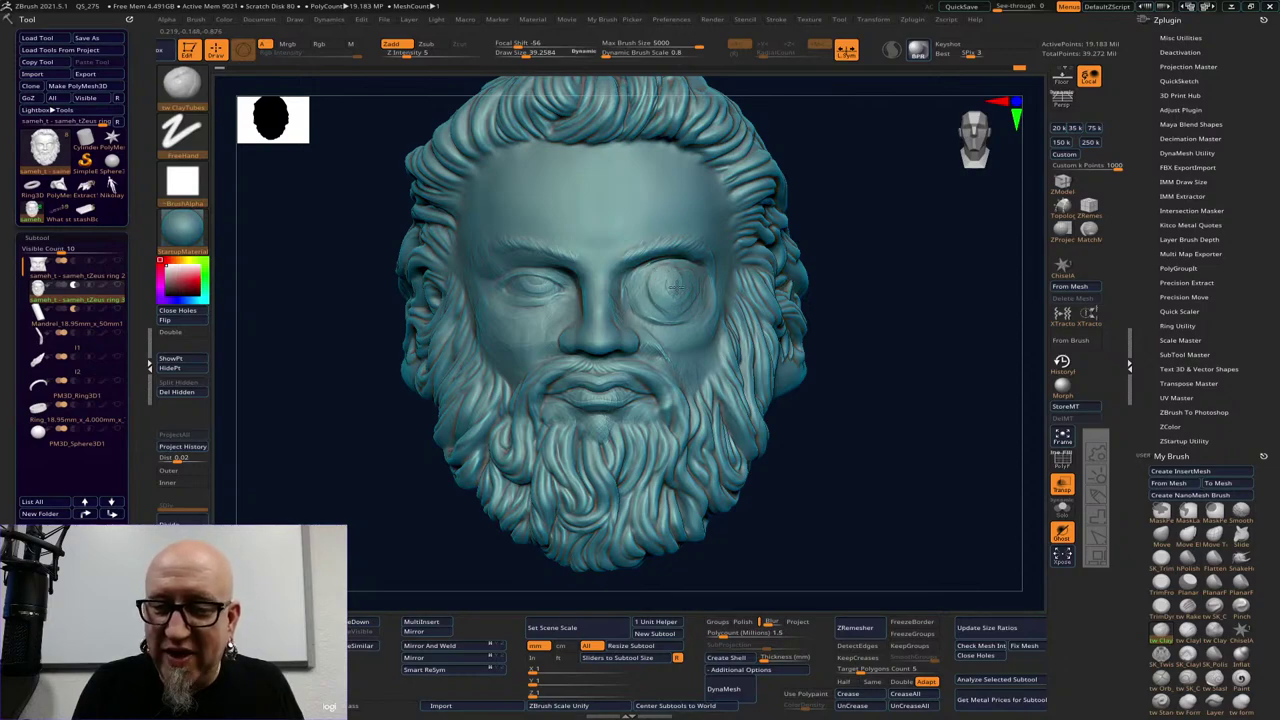
mouse_move(674, 298)
mouse_down()
mouse_move(687, 291)
mouse_move(670, 285)
mouse_up()
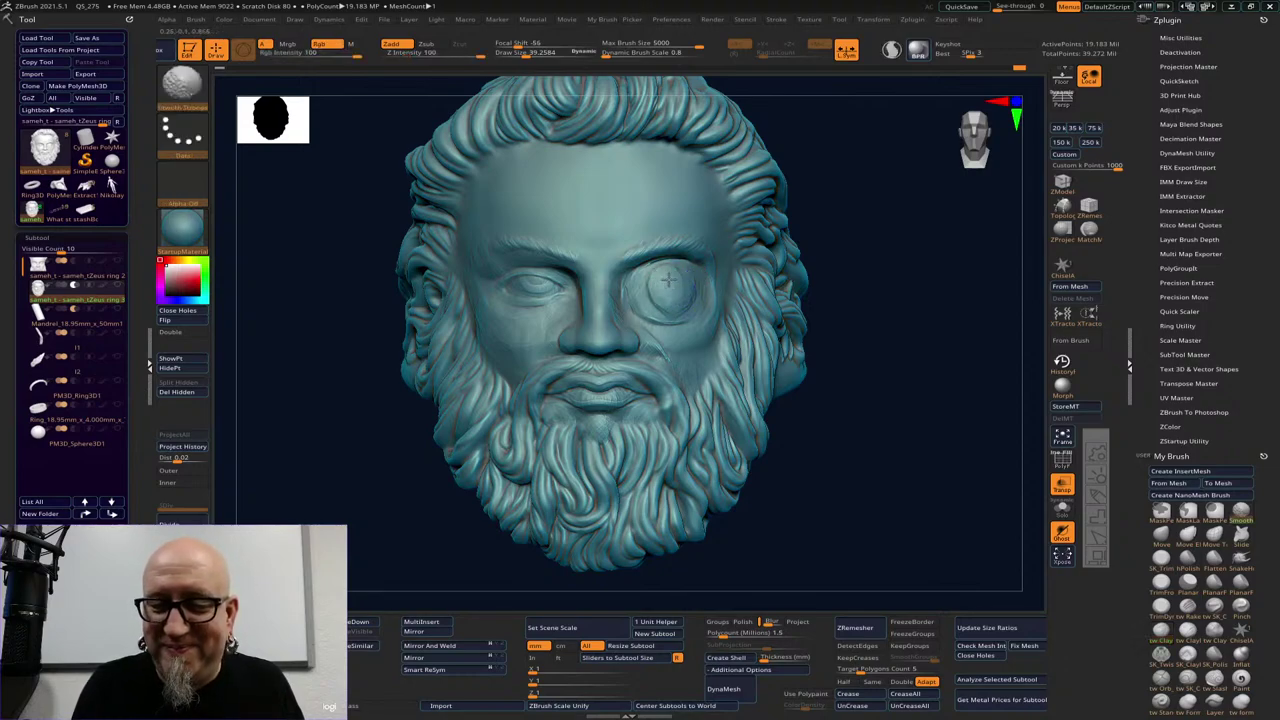
ctrl+right_drag(883, 259, 882, 305)
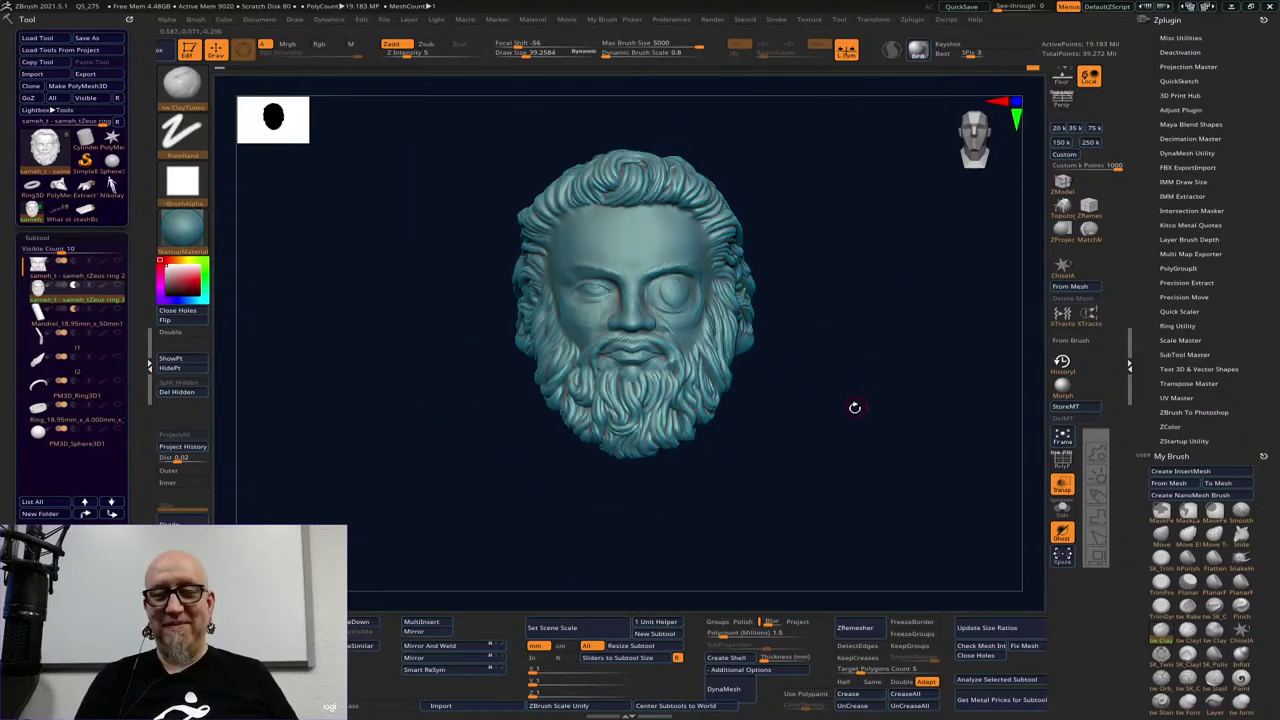
right_drag(847, 399, 706, 284)
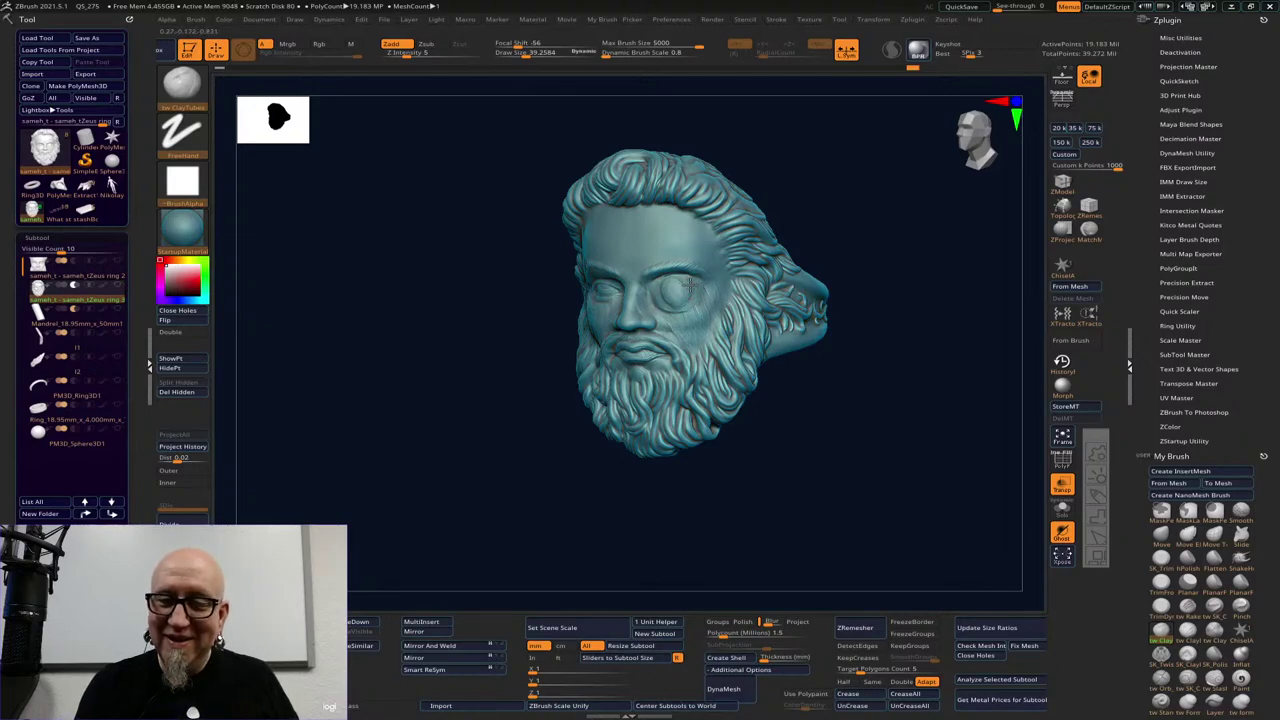
drag(880, 263, 842, 432)
drag(867, 480, 858, 480)
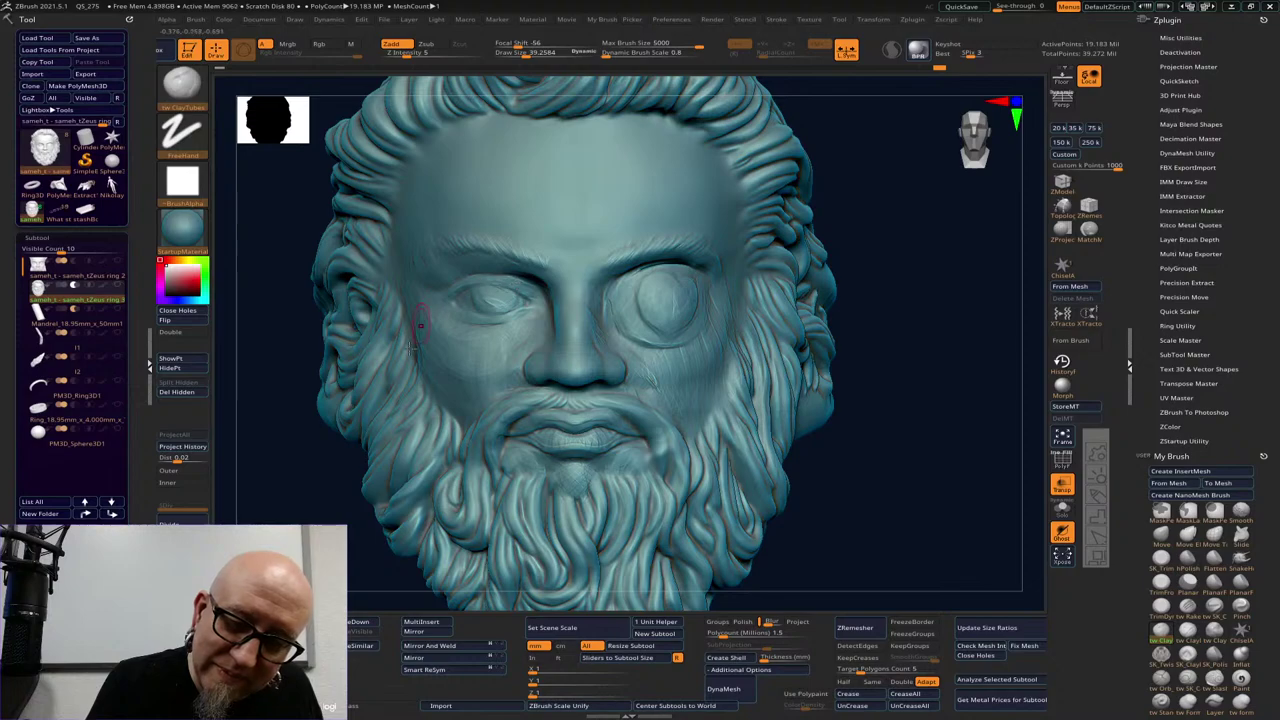
Set the draw size to about 19 and refine the inner corner of the finished eye beside the nose bridge
mouse_move(276, 507)
mouse_down()
mouse_move(507, 331)
mouse_move(529, 303)
mouse_move(515, 303)
mouse_up()
key(space)
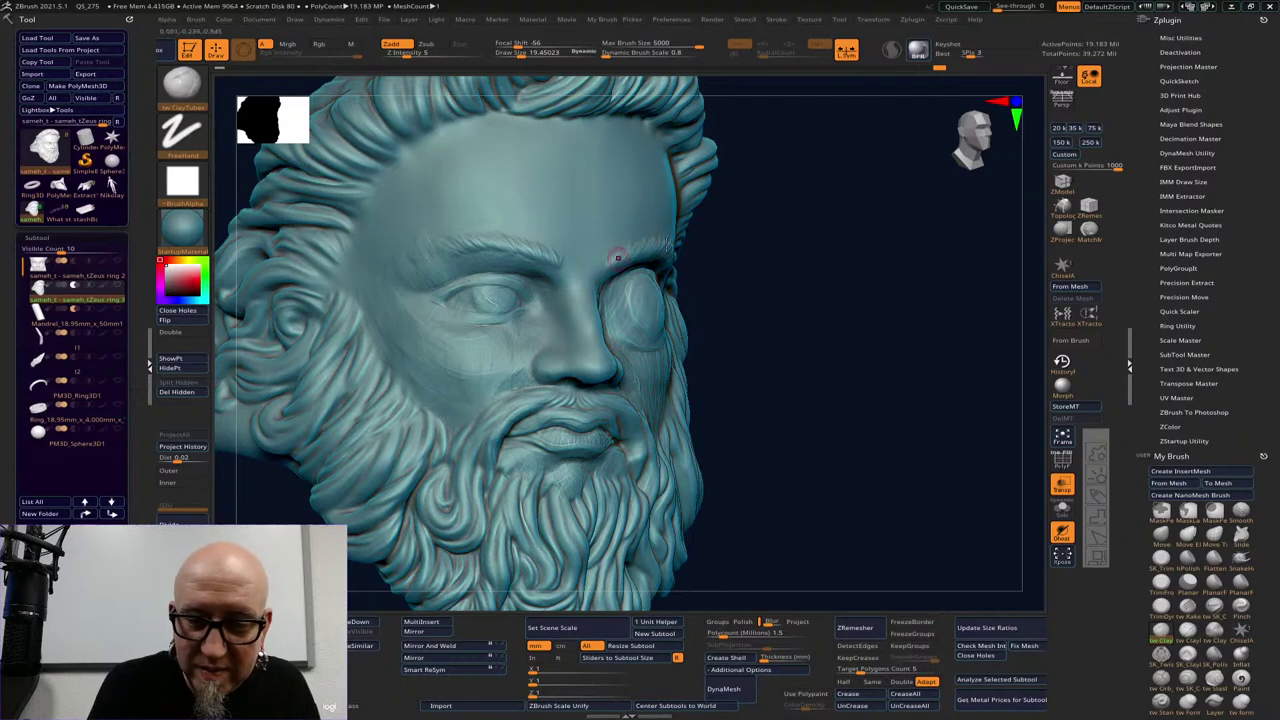
drag(761, 230, 560, 230)
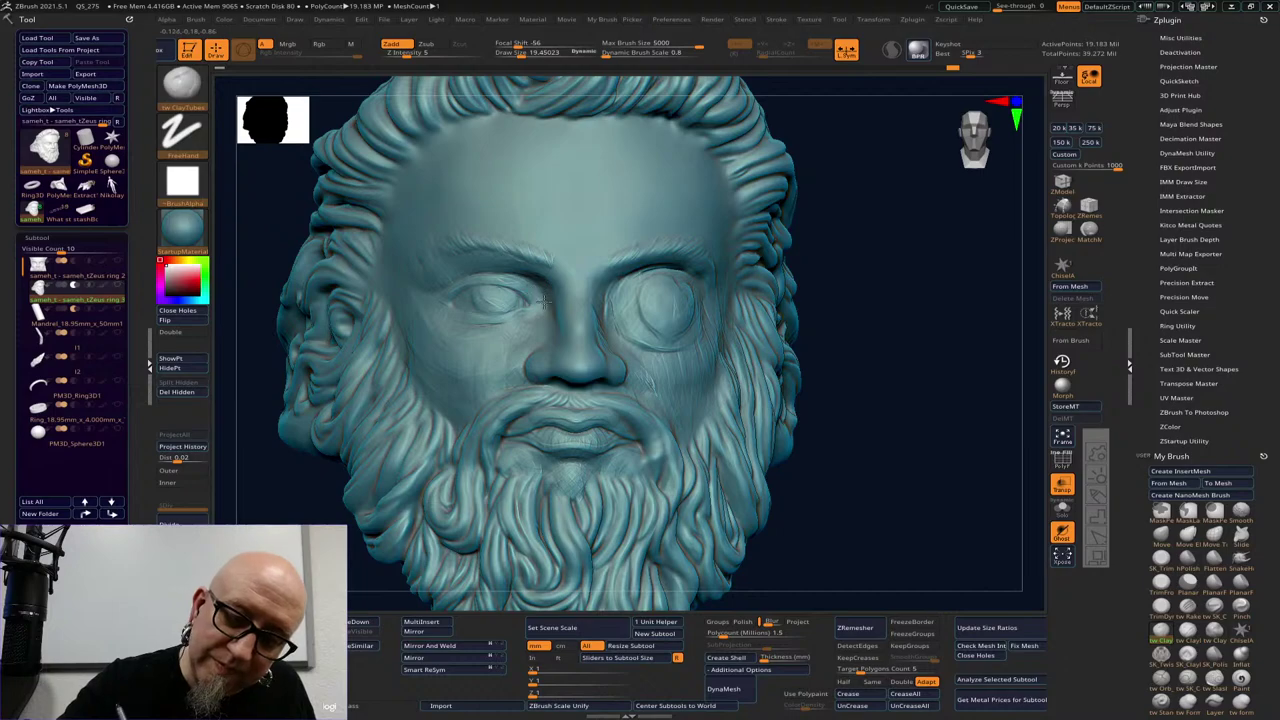
drag(812, 162, 935, 165)
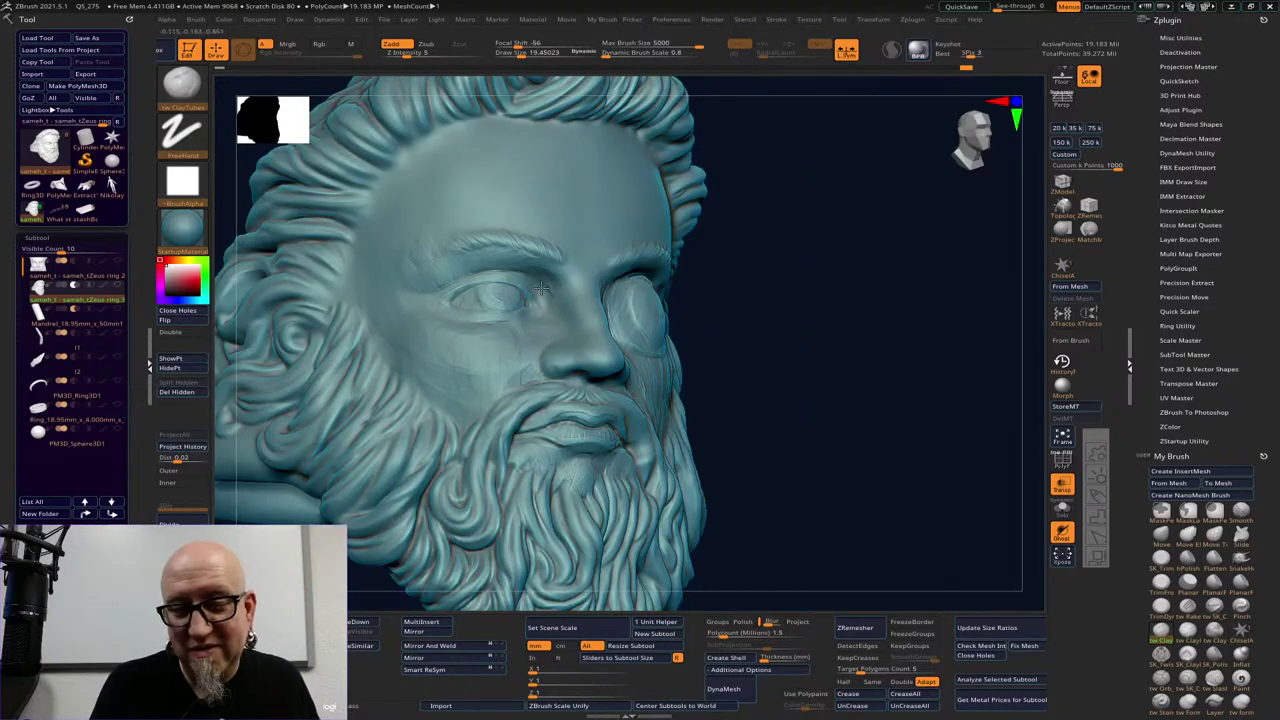
mouse_move(794, 226)
right_down()
mouse_move(826, 240)
mouse_move(540, 293)
right_up()
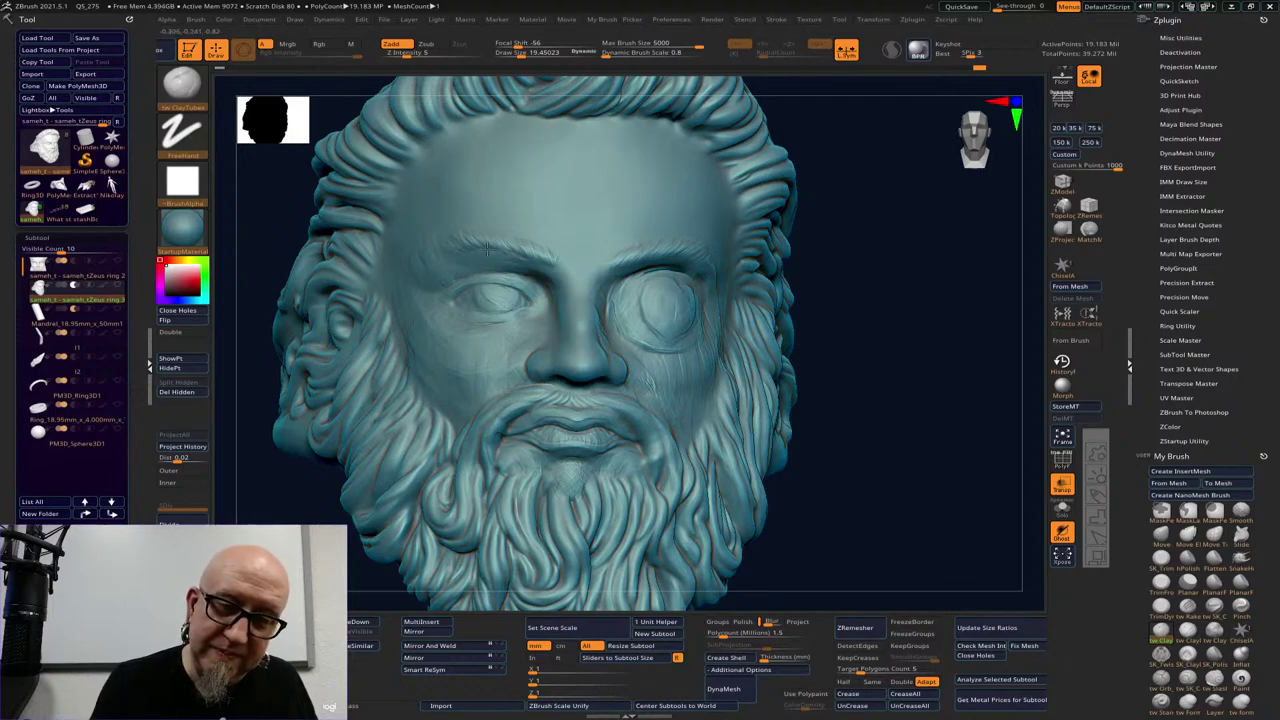
Touch up the finished eye's eyeball and lower lid from both sides and check the whole head
right_drag(928, 241, 904, 240)
right_drag(900, 379, 606, 377)
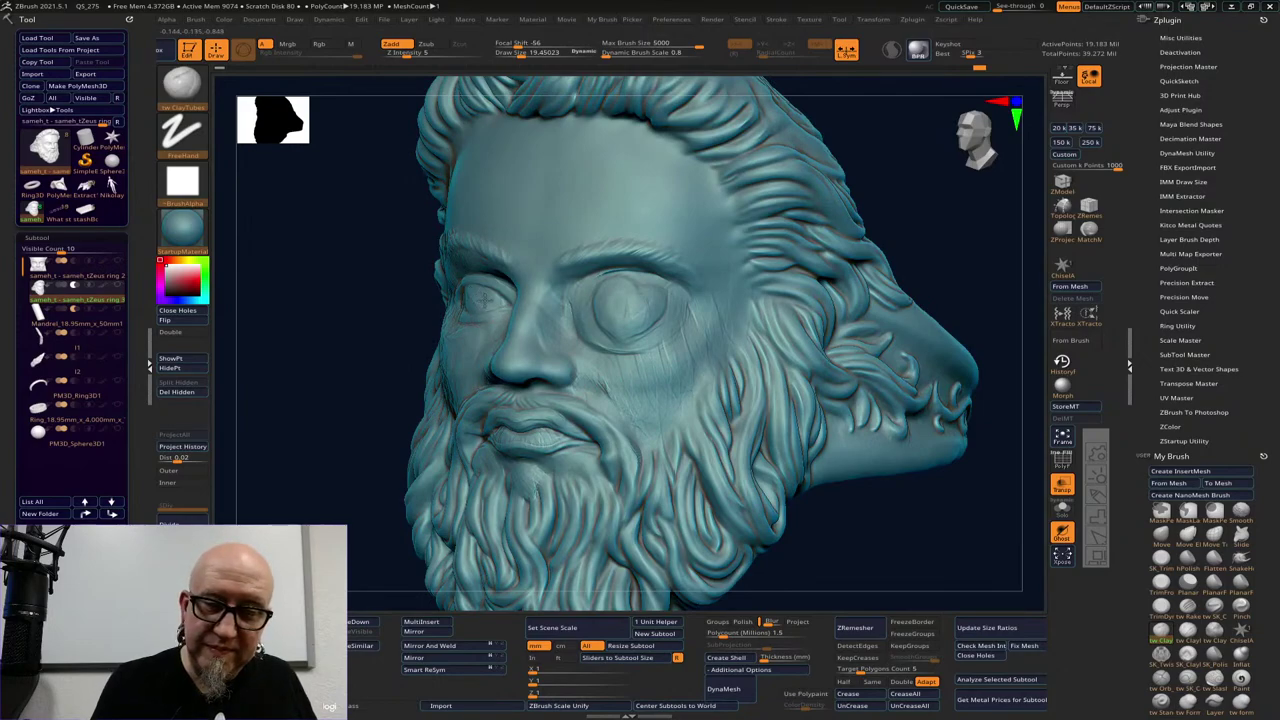
drag(349, 403, 480, 312)
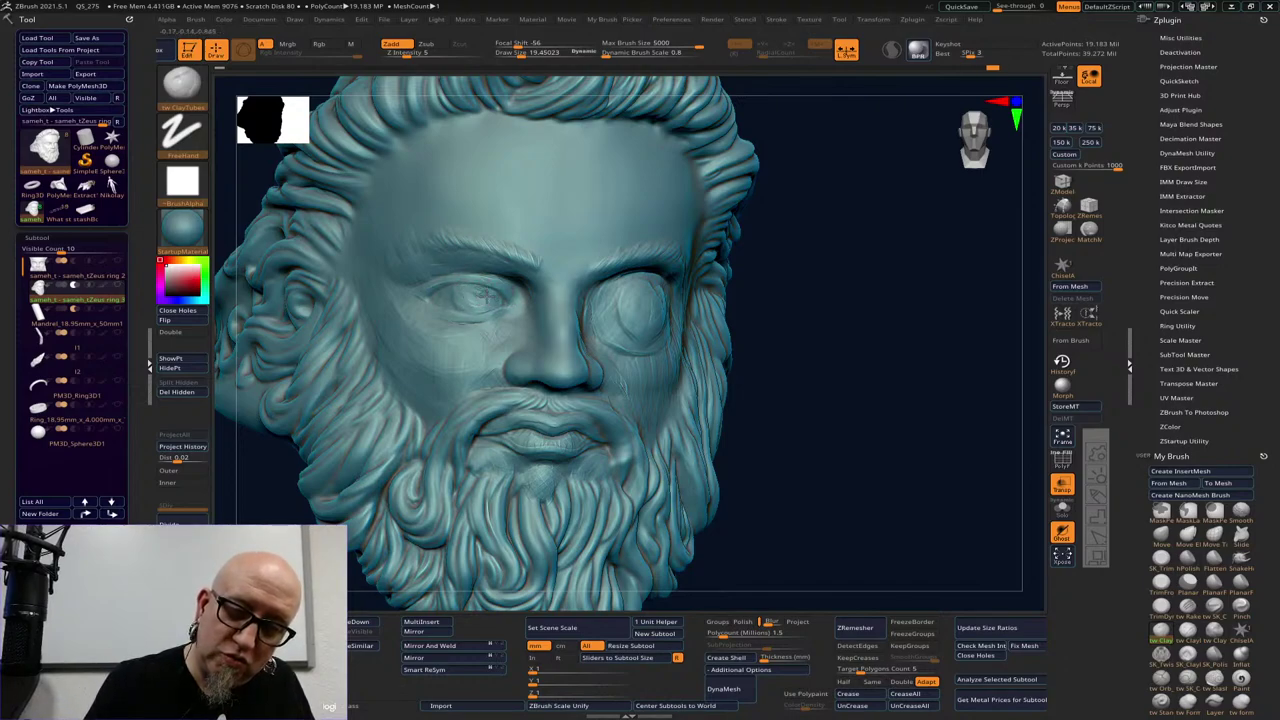
mouse_move(871, 254)
right_down()
mouse_move(852, 255)
mouse_move(903, 334)
mouse_move(842, 334)
right_up()
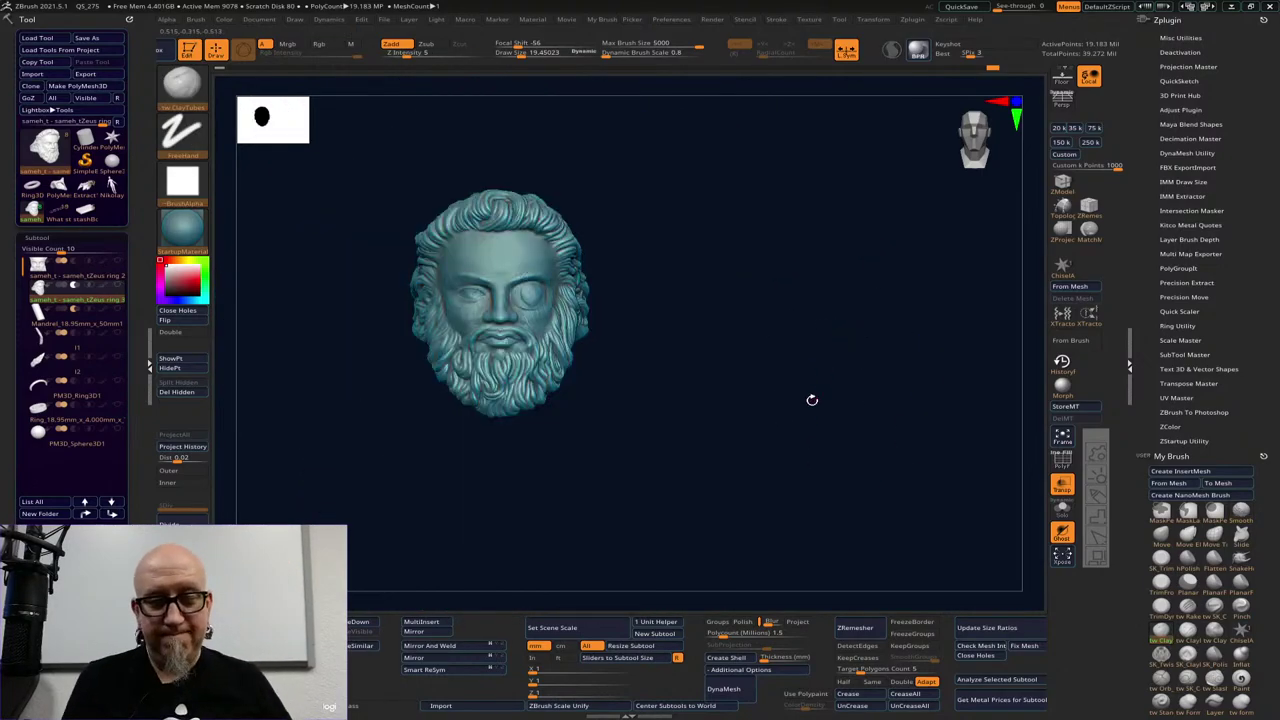
mouse_move(811, 404)
right_down()
mouse_move(793, 406)
mouse_move(780, 451)
mouse_move(743, 443)
mouse_move(889, 445)
mouse_move(780, 460)
mouse_move(914, 414)
mouse_move(822, 424)
mouse_move(754, 518)
right_up()
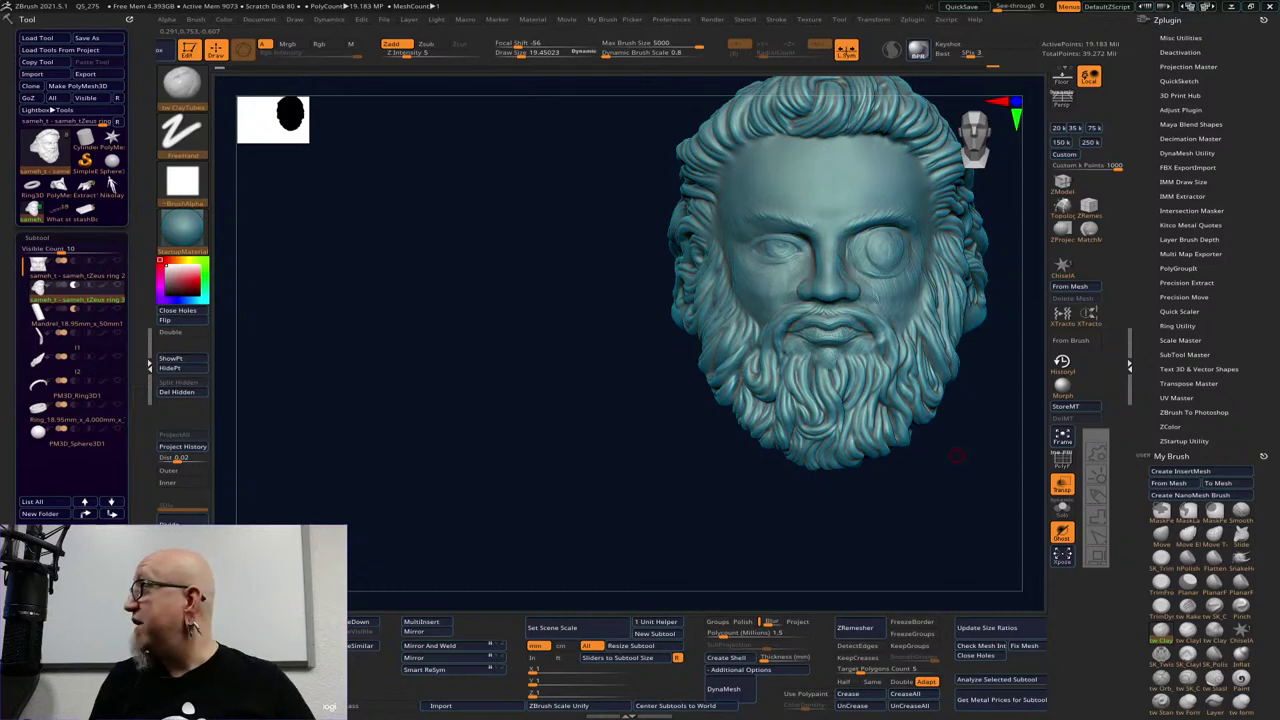
Switch to OBS to check the live stream and return to ZBrush
key(alt+Tab)
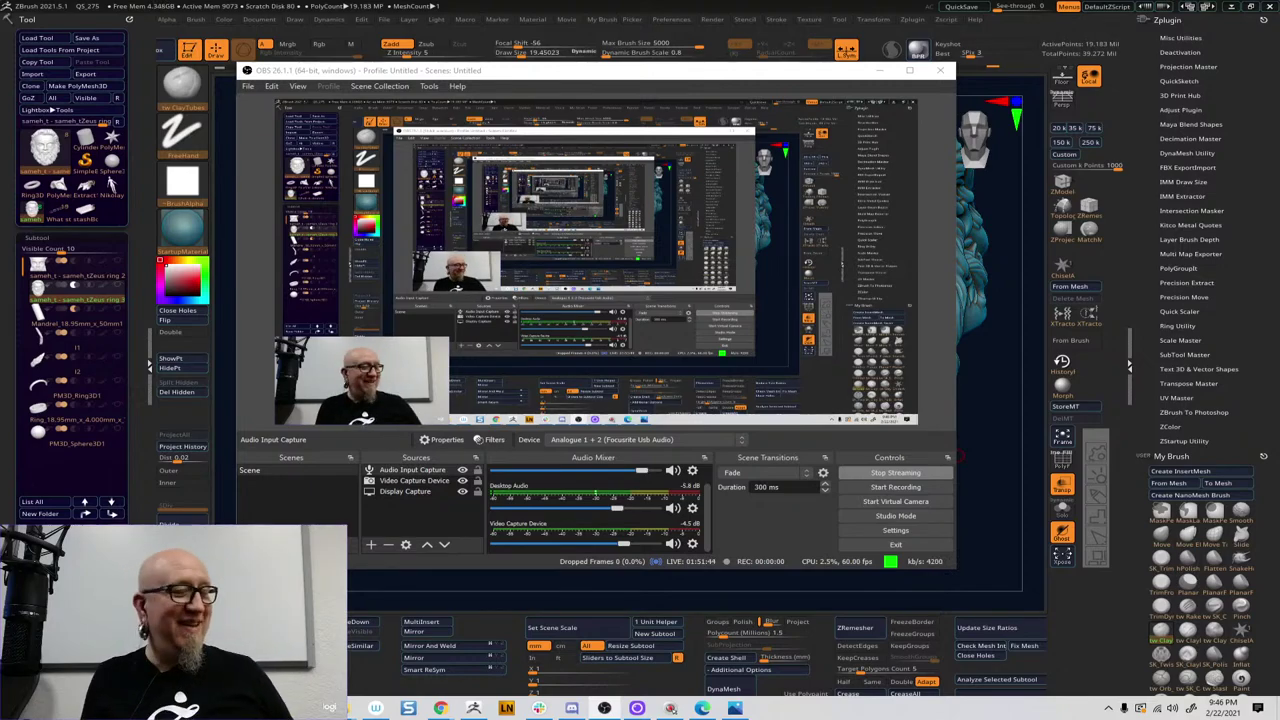
click(994, 406)
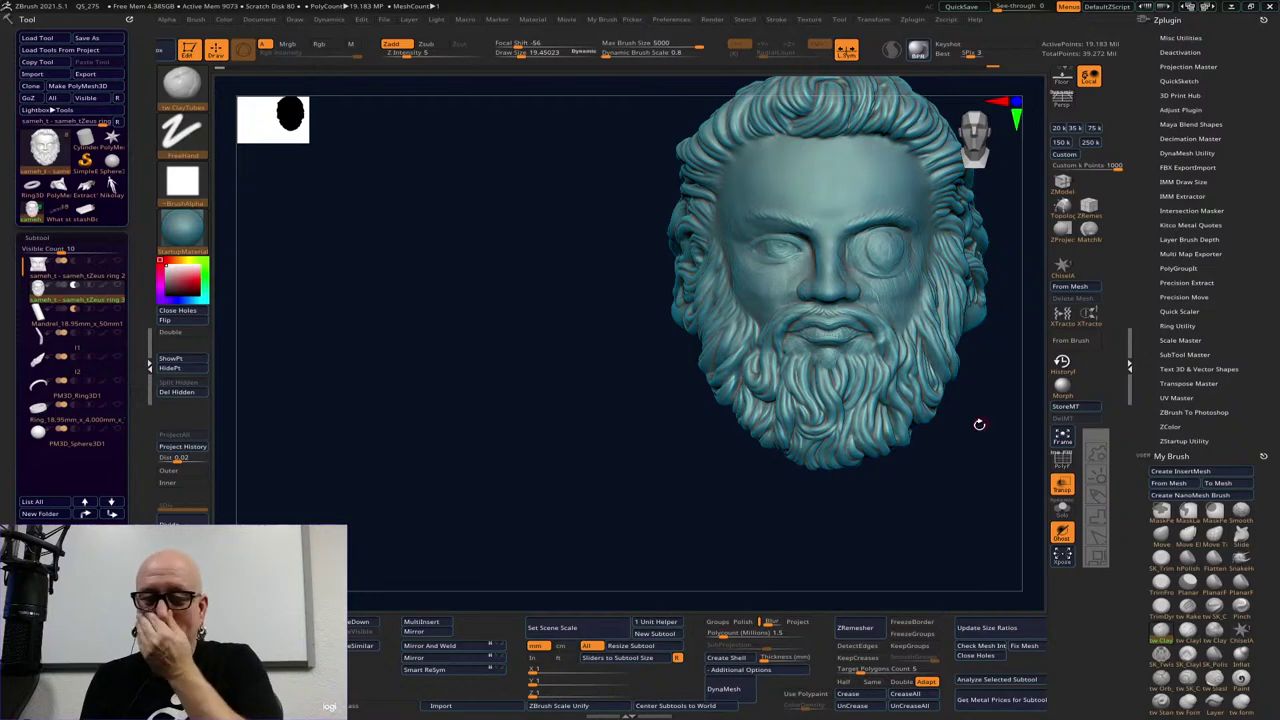
Clear the ornament at the rear centre of the band by covering and smoothing it with a draw size of about 51
drag(688, 526, 527, 552)
drag(821, 526, 783, 531)
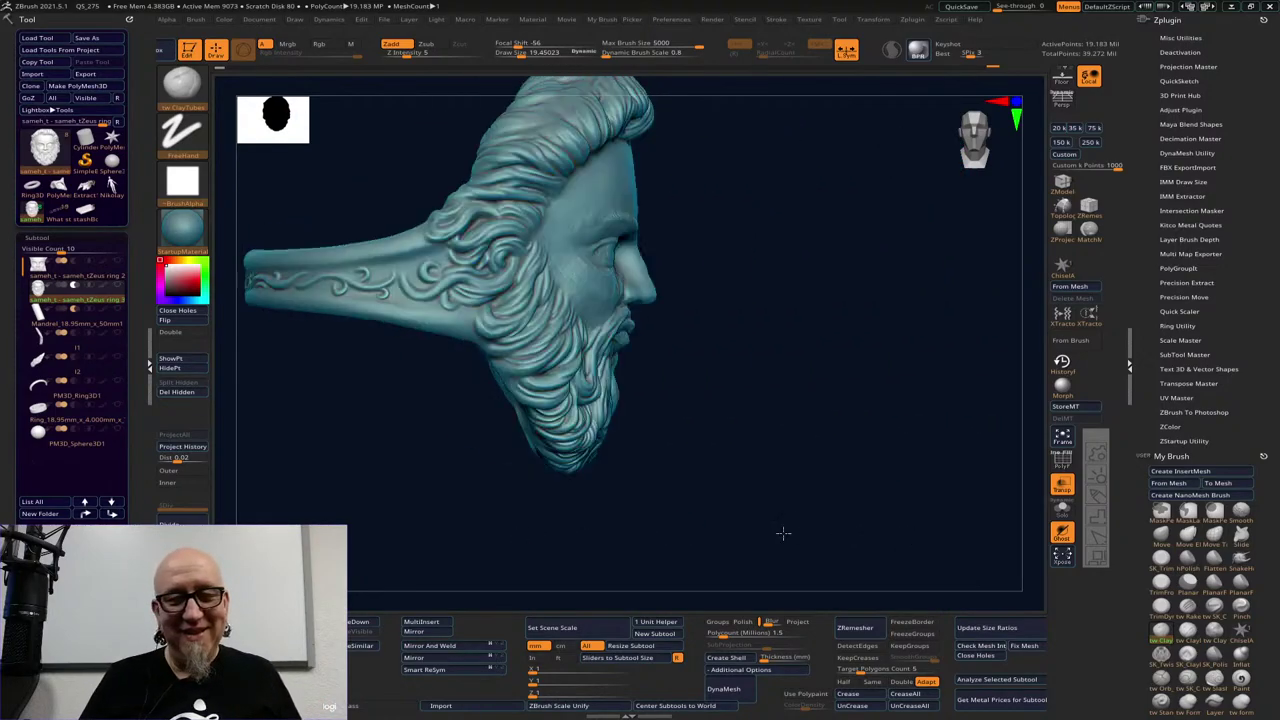
drag(690, 538, 580, 636)
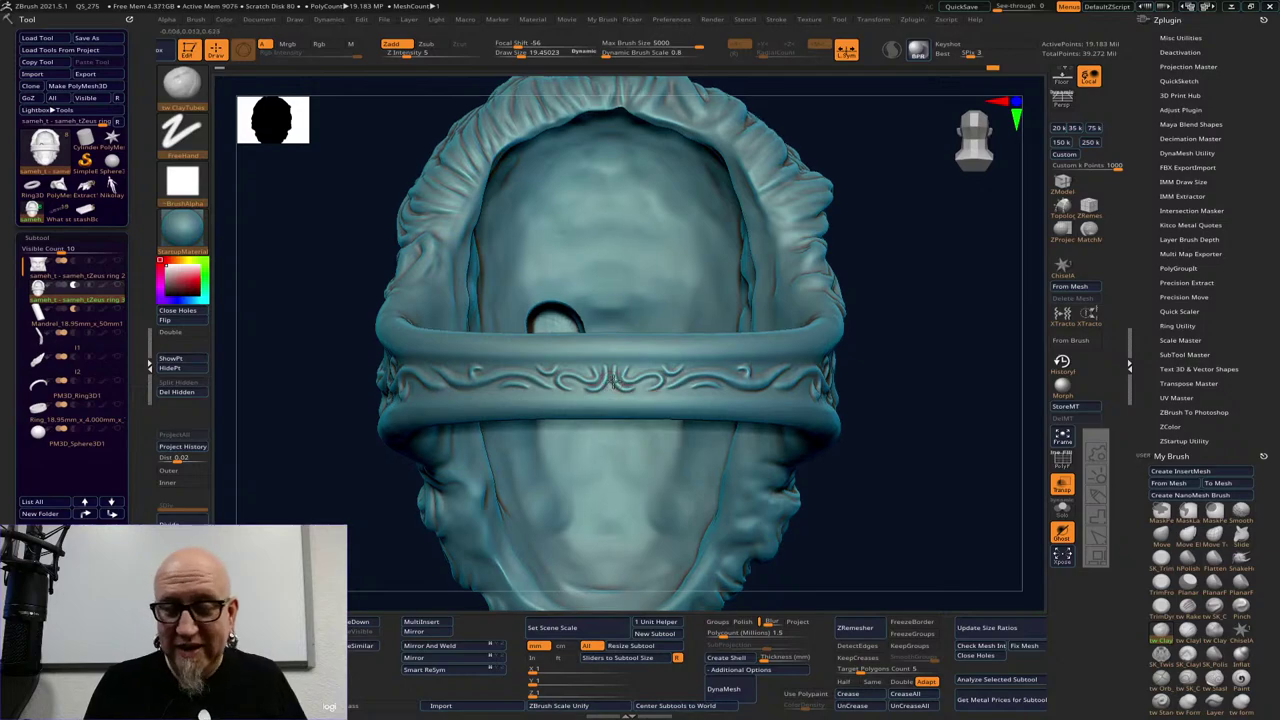
key(space)
drag(614, 382, 621, 382)
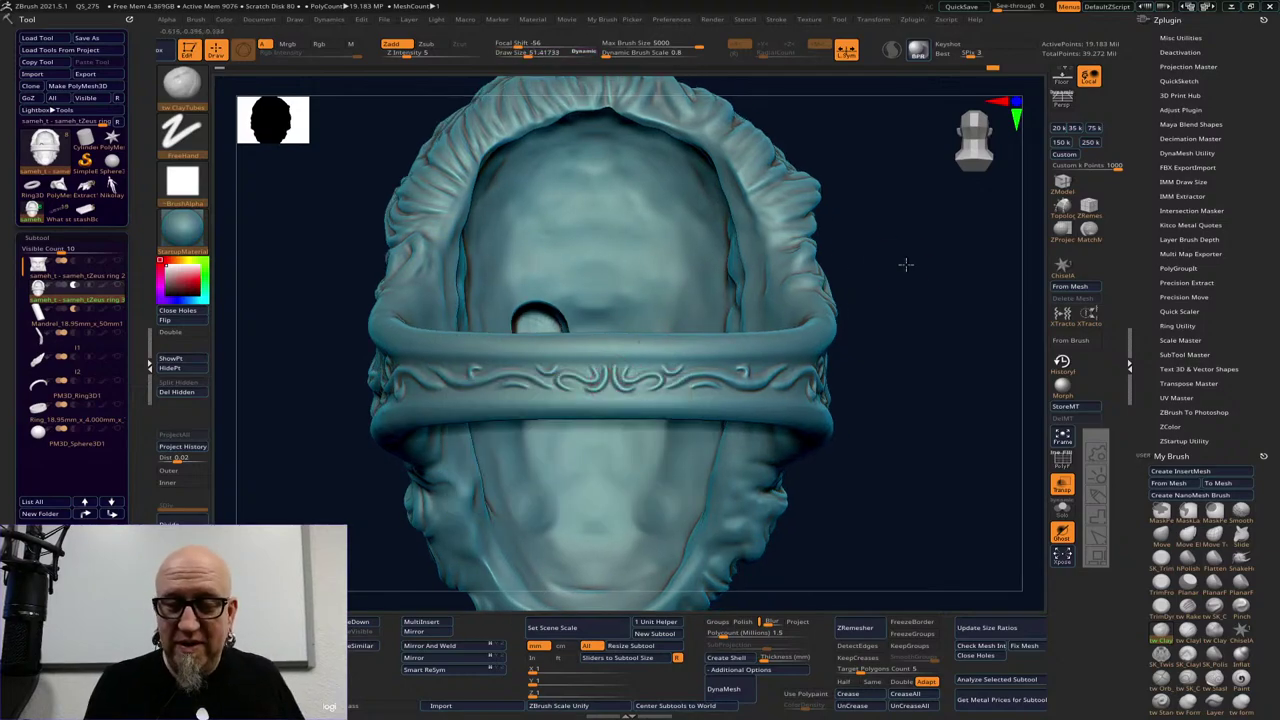
shift+drag(906, 264, 891, 257)
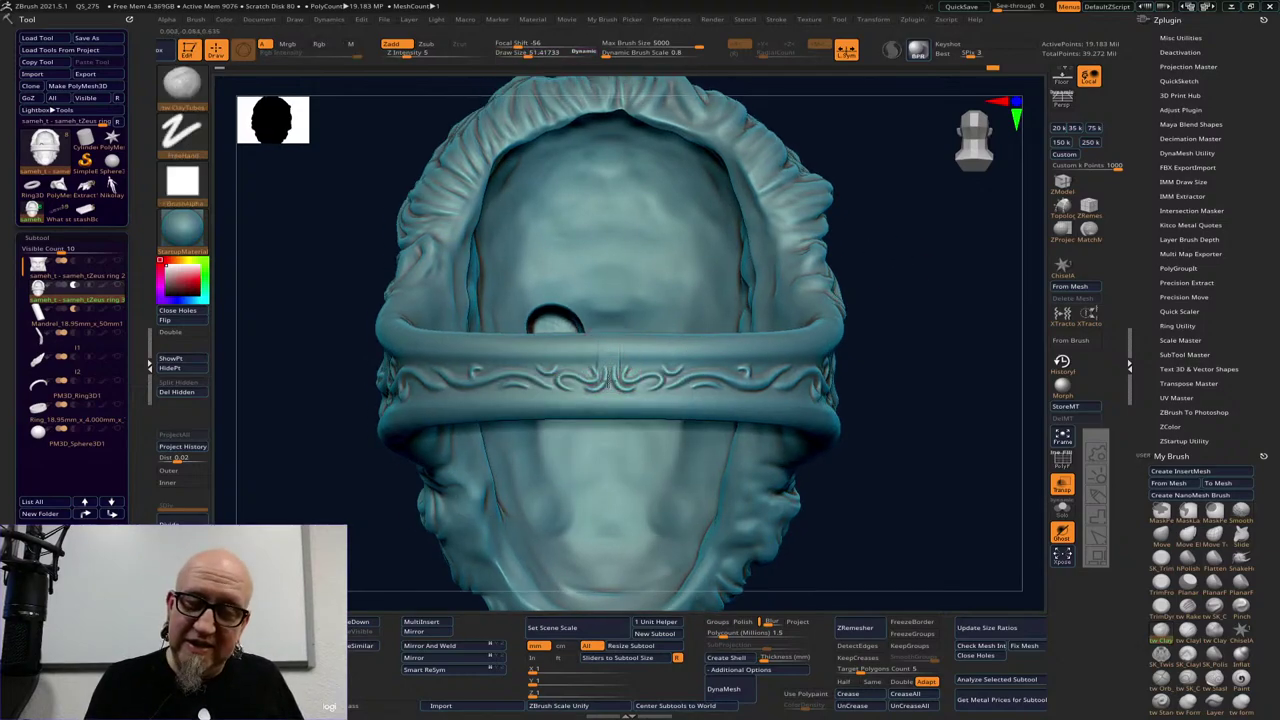
key(shift)
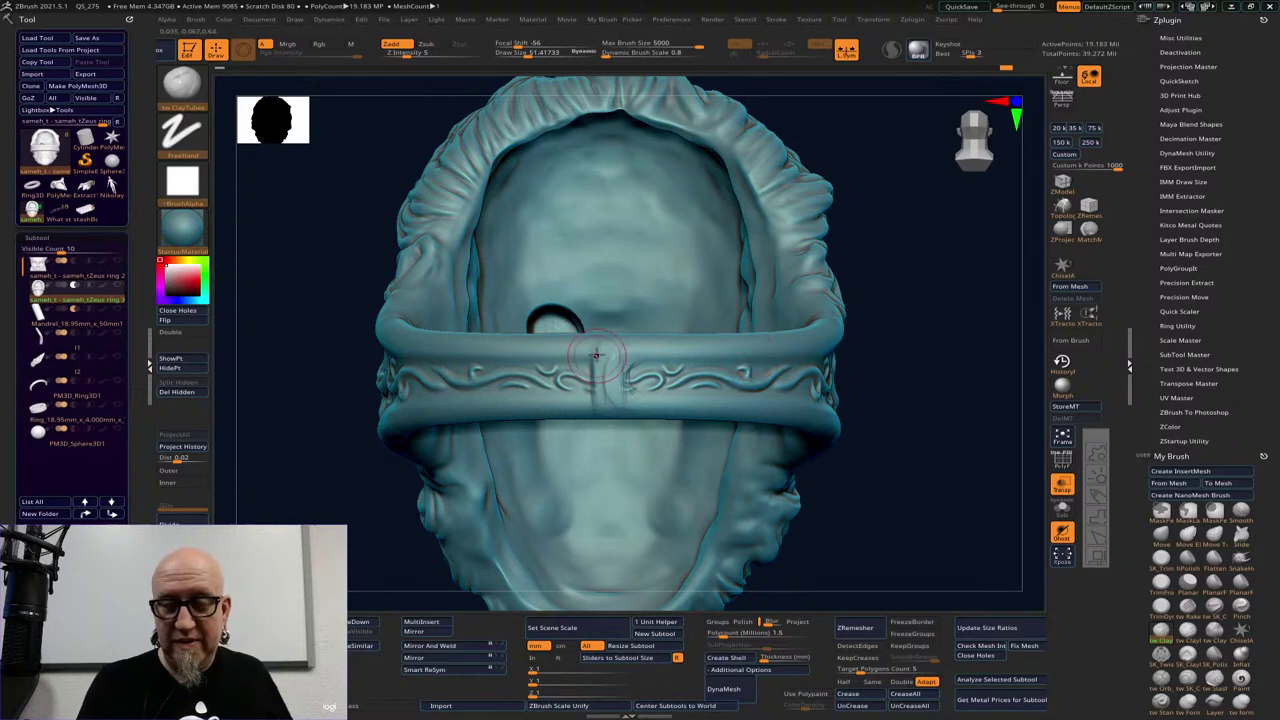
shift+drag(604, 366, 612, 394)
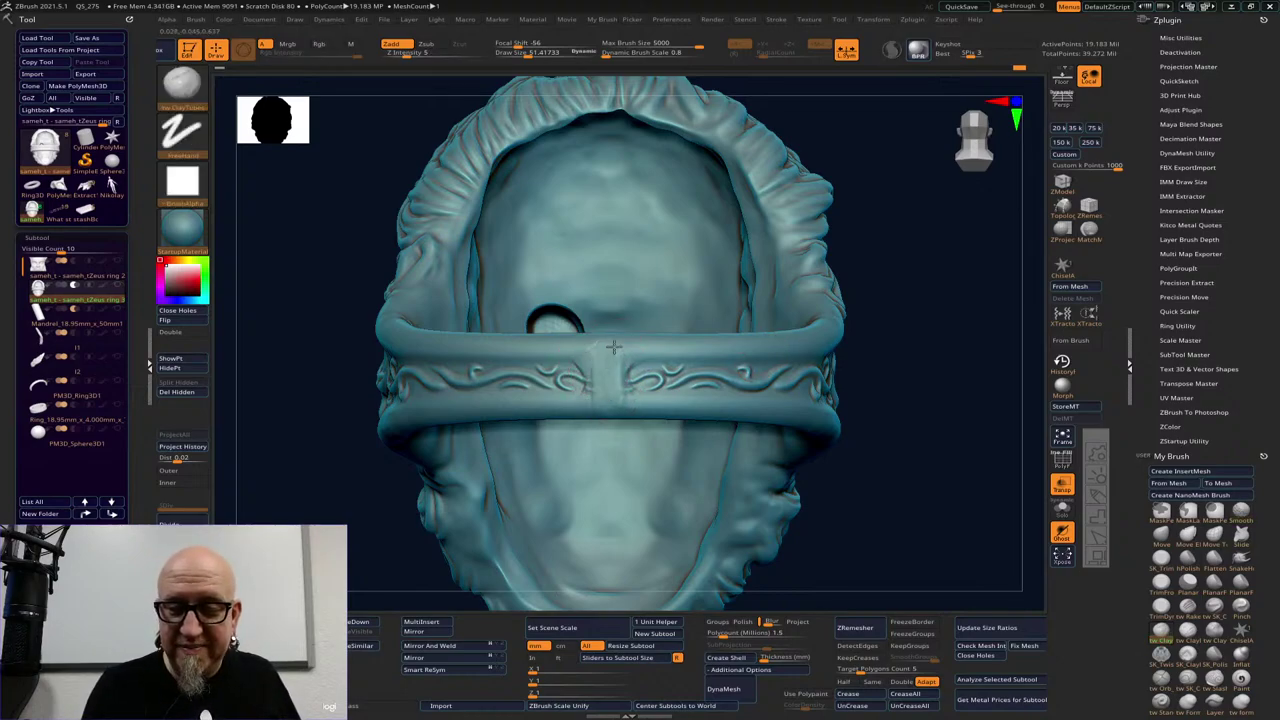
mouse_move(904, 314)
mouse_down()
mouse_move(660, 310)
mouse_move(913, 302)
mouse_up()
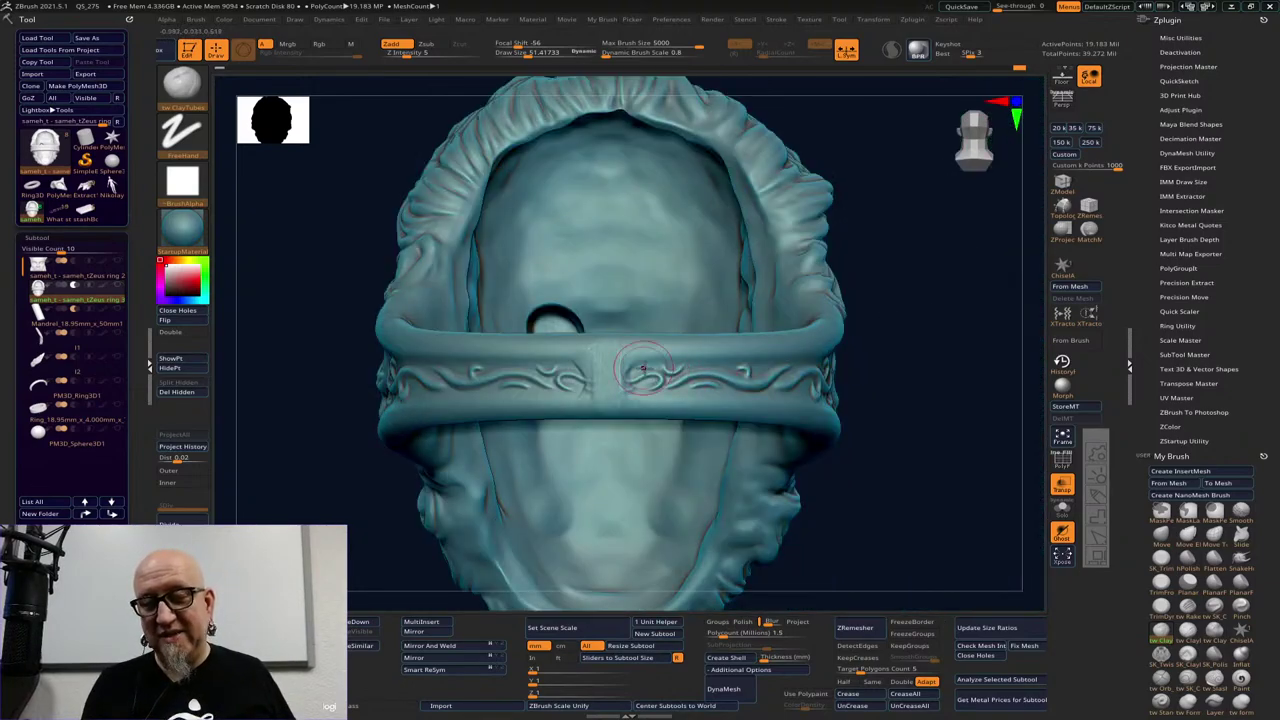
Rework the scroll ends beside the cleared rear centre of the band with a draw size of about 29
key(space)
drag(642, 368, 630, 378)
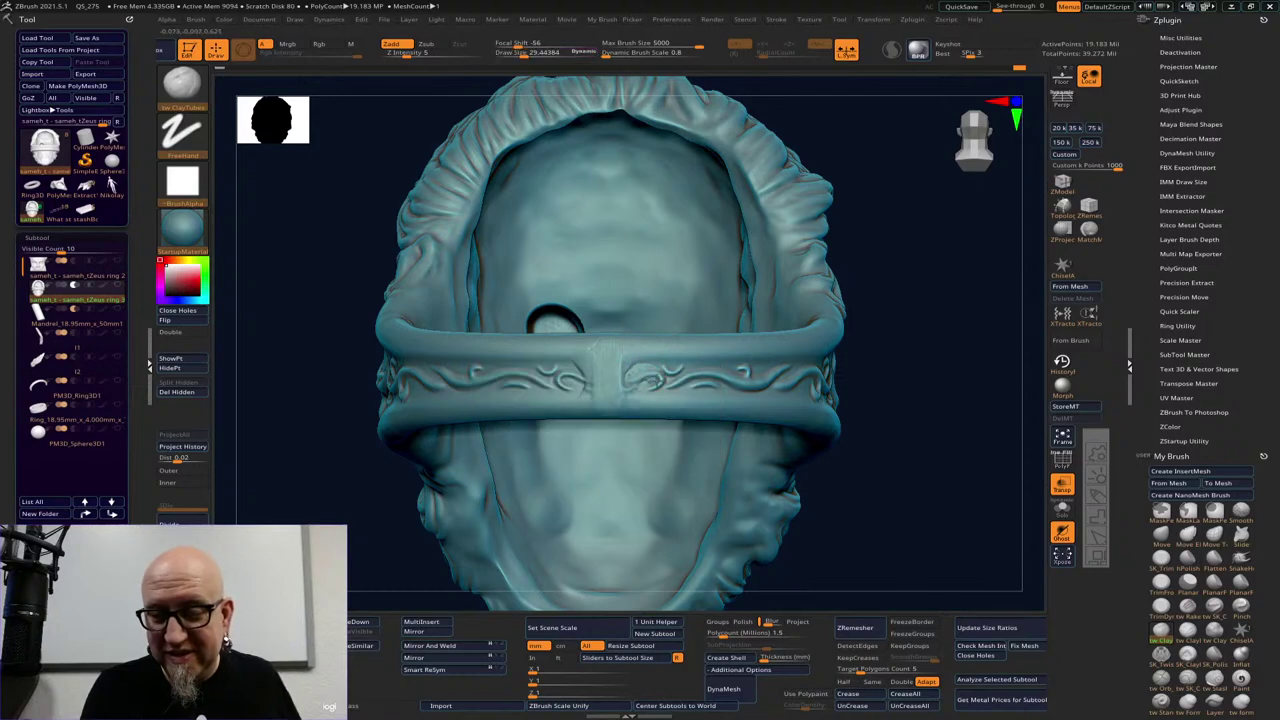
mouse_move(572, 380)
mouse_down()
mouse_move(563, 375)
mouse_move(572, 386)
mouse_up()
shift+drag(652, 376, 637, 371)
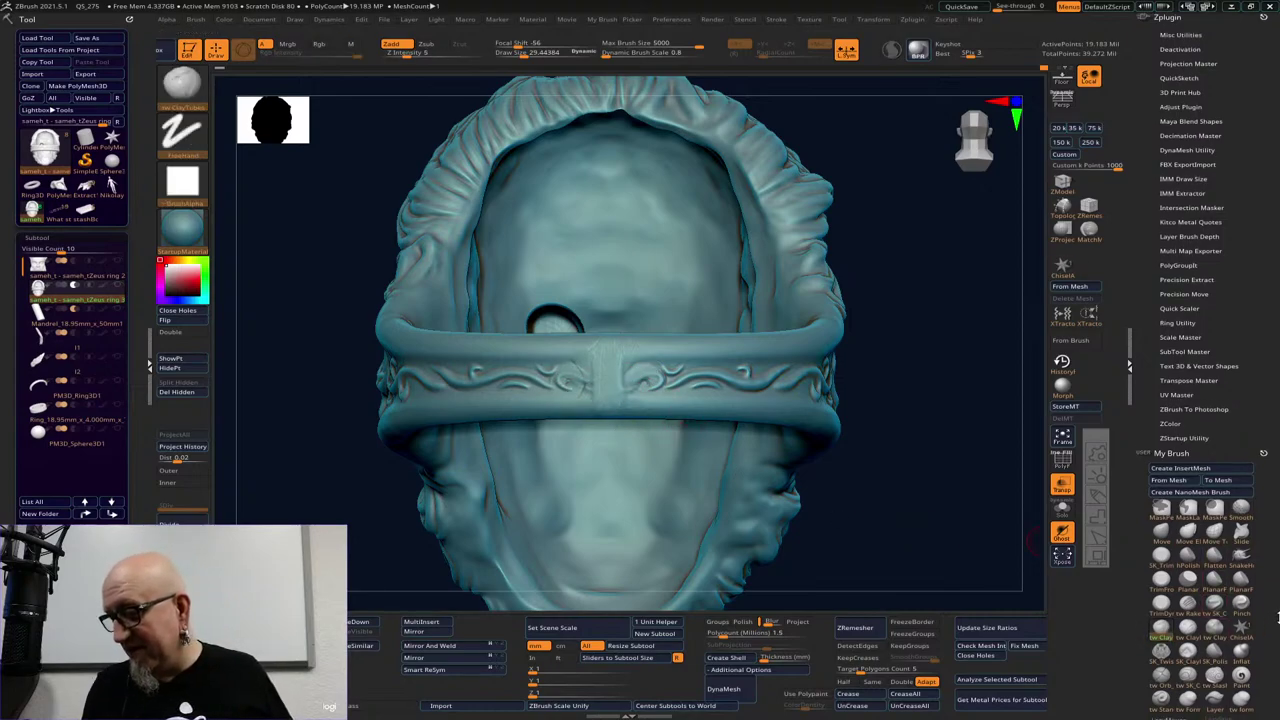
Curl the scroll ends on both sides of the band's rear centre using the SK_Twist brush, X symmetry and a draw size of about 12
scroll(1276, 617, down, 3)
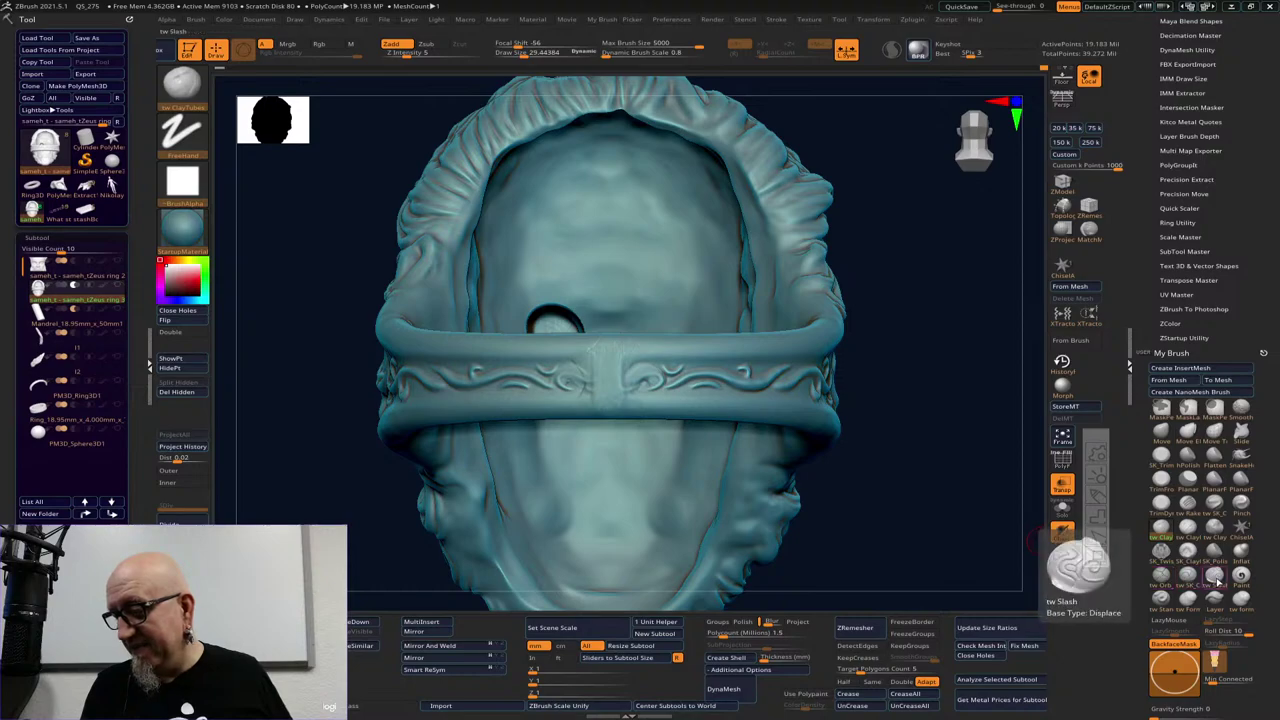
click(1160, 550)
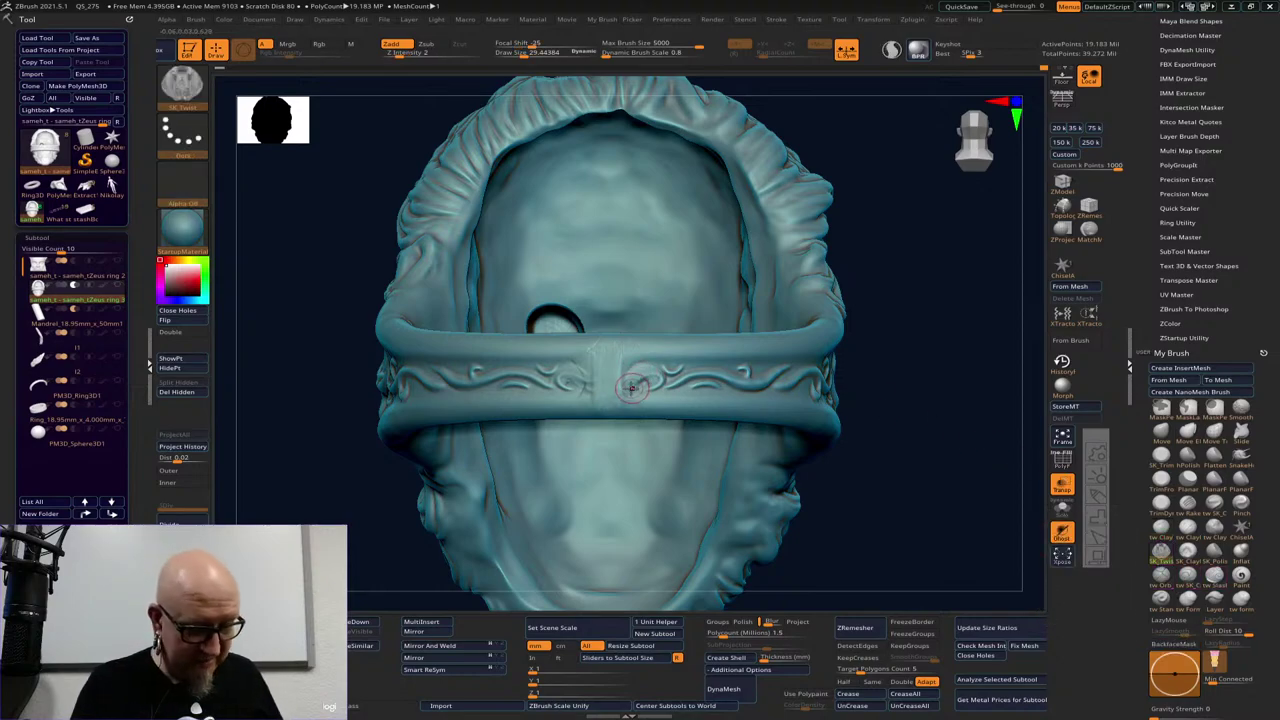
key(x)
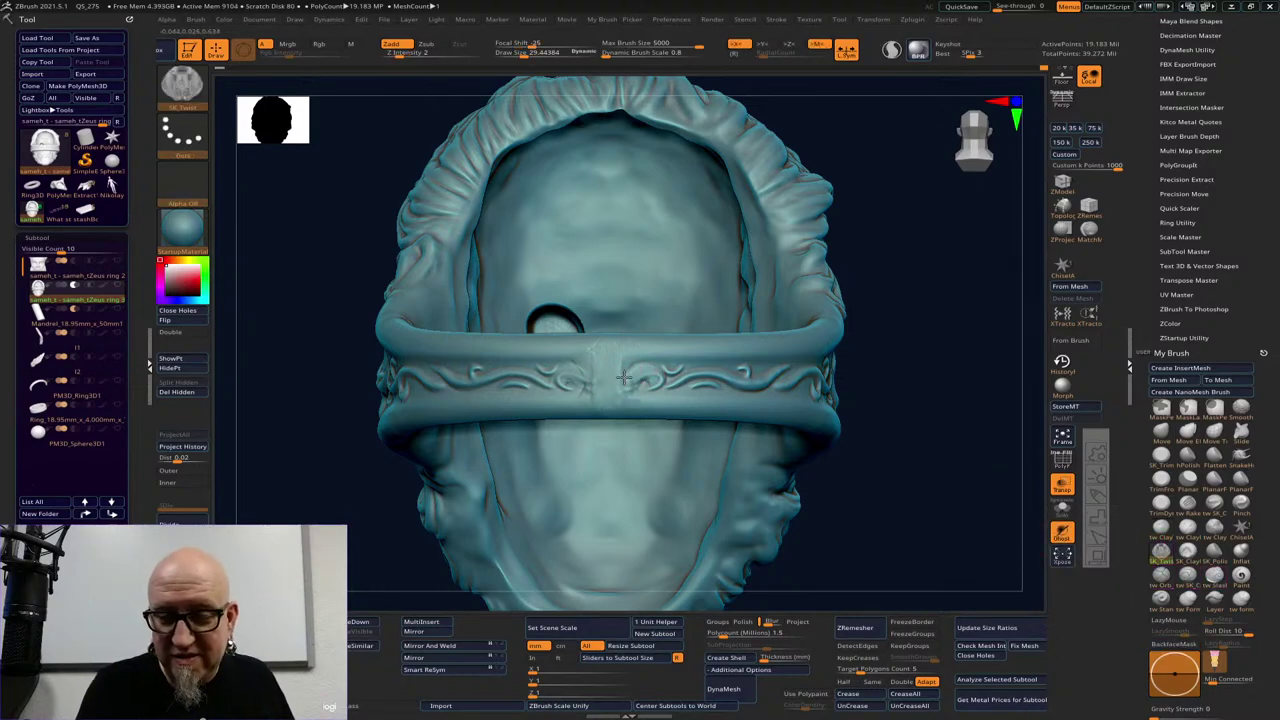
right_drag(654, 354, 607, 419)
key(space)
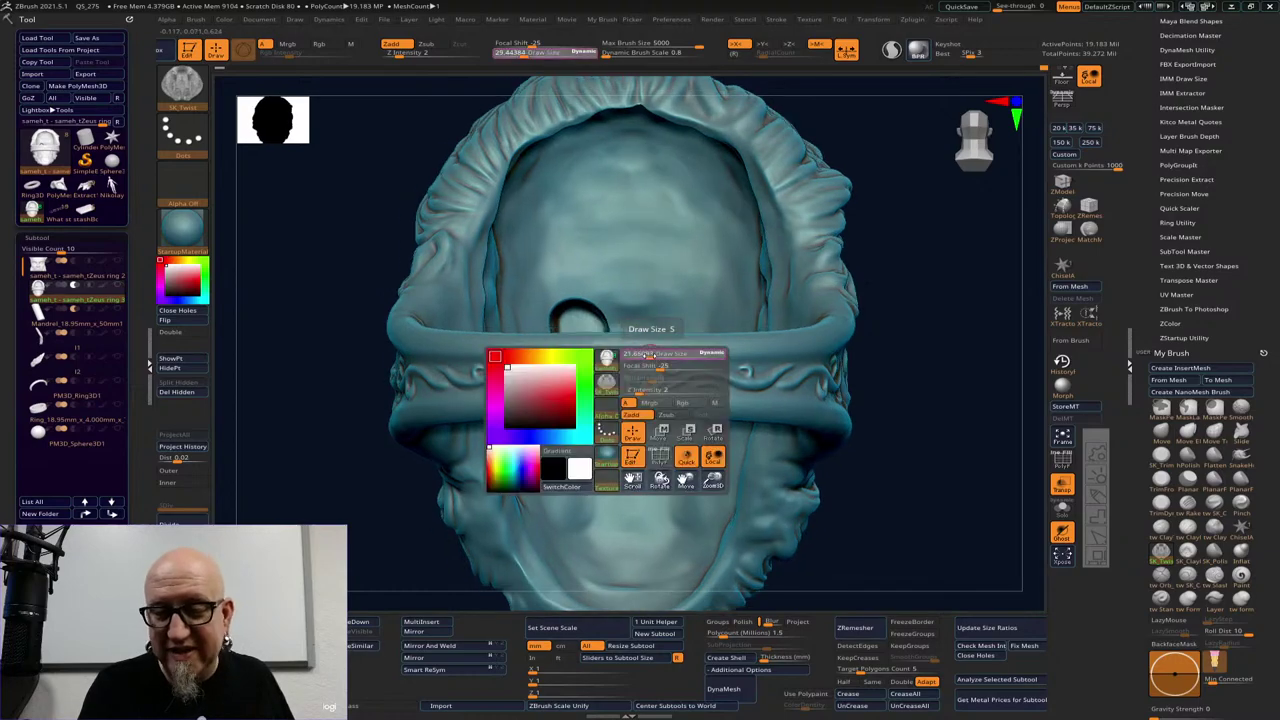
drag(657, 355, 648, 356)
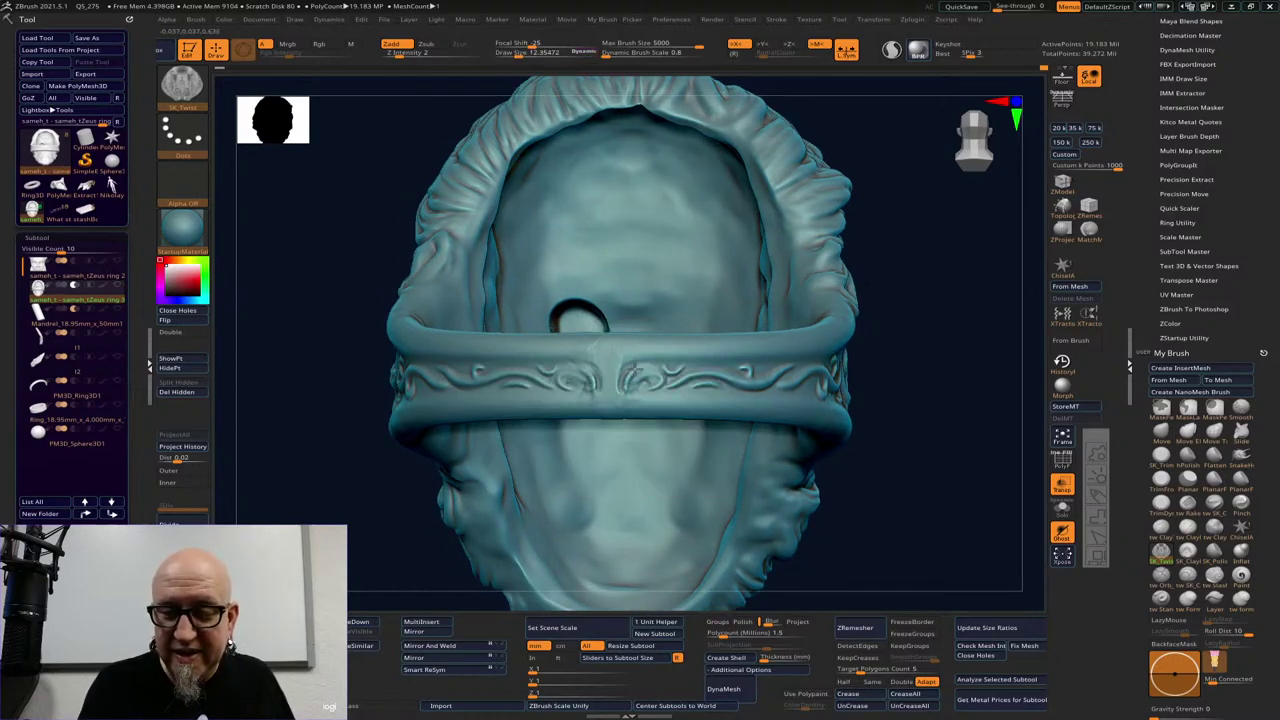
drag(923, 314, 634, 364)
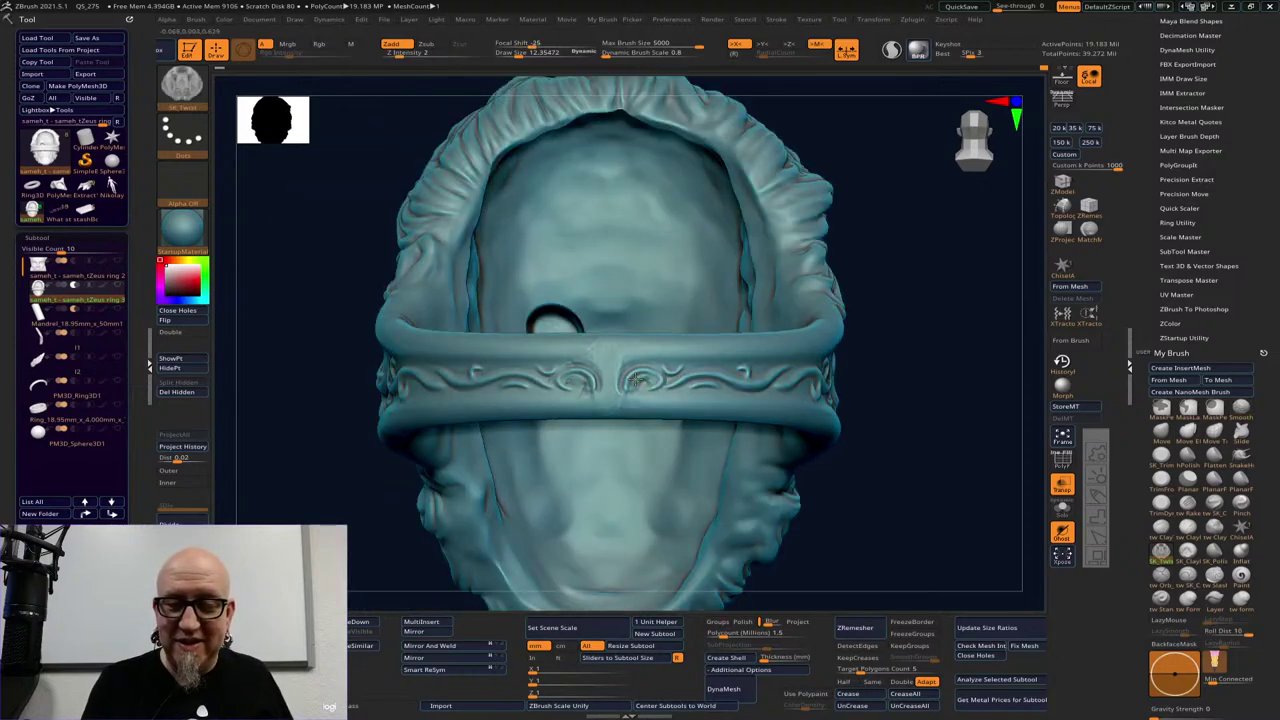
key(ctrl+z)
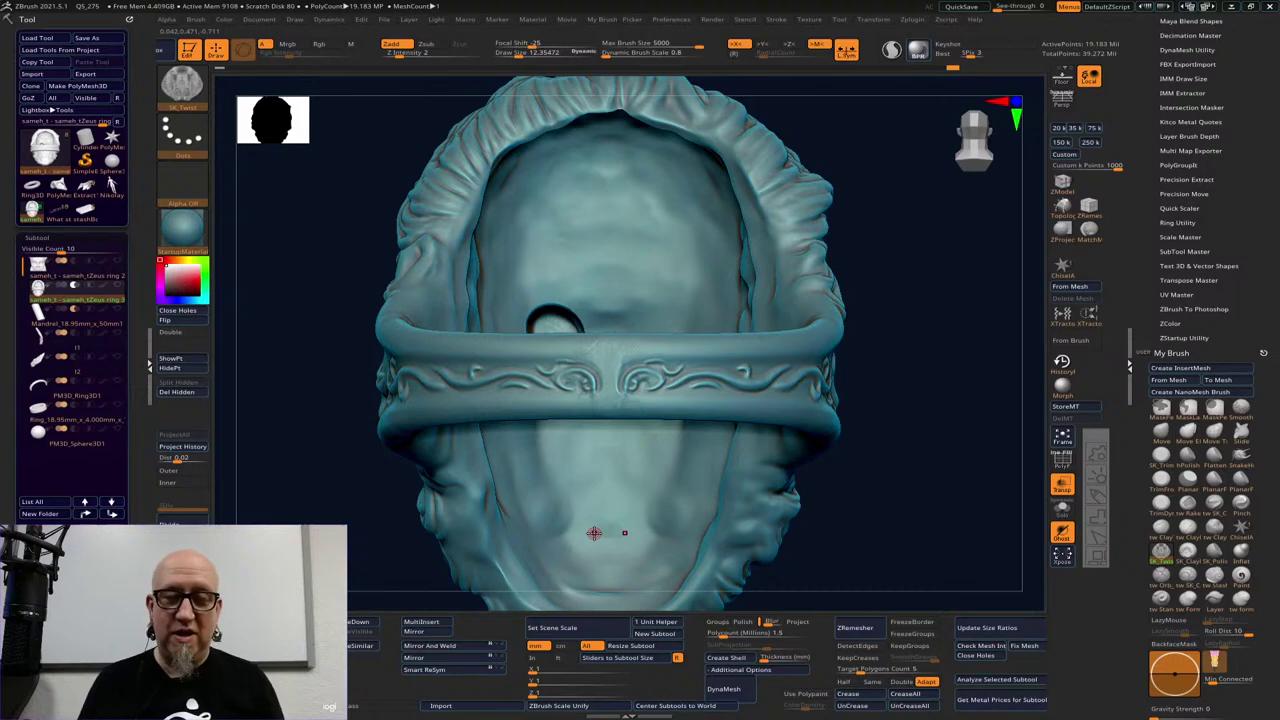
Build up and smooth the band's rear centre symmetrically using the tw ClayTubes brush at a draw size of about 56
key(2)
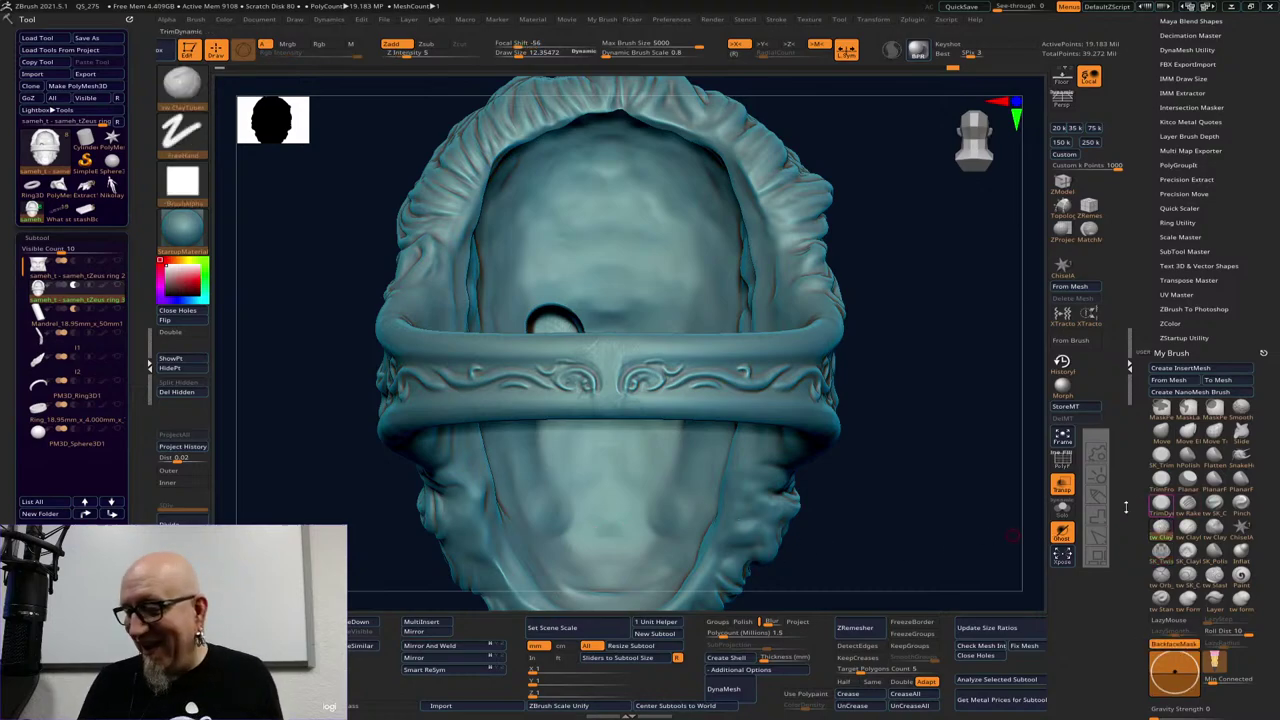
right_click(617, 376)
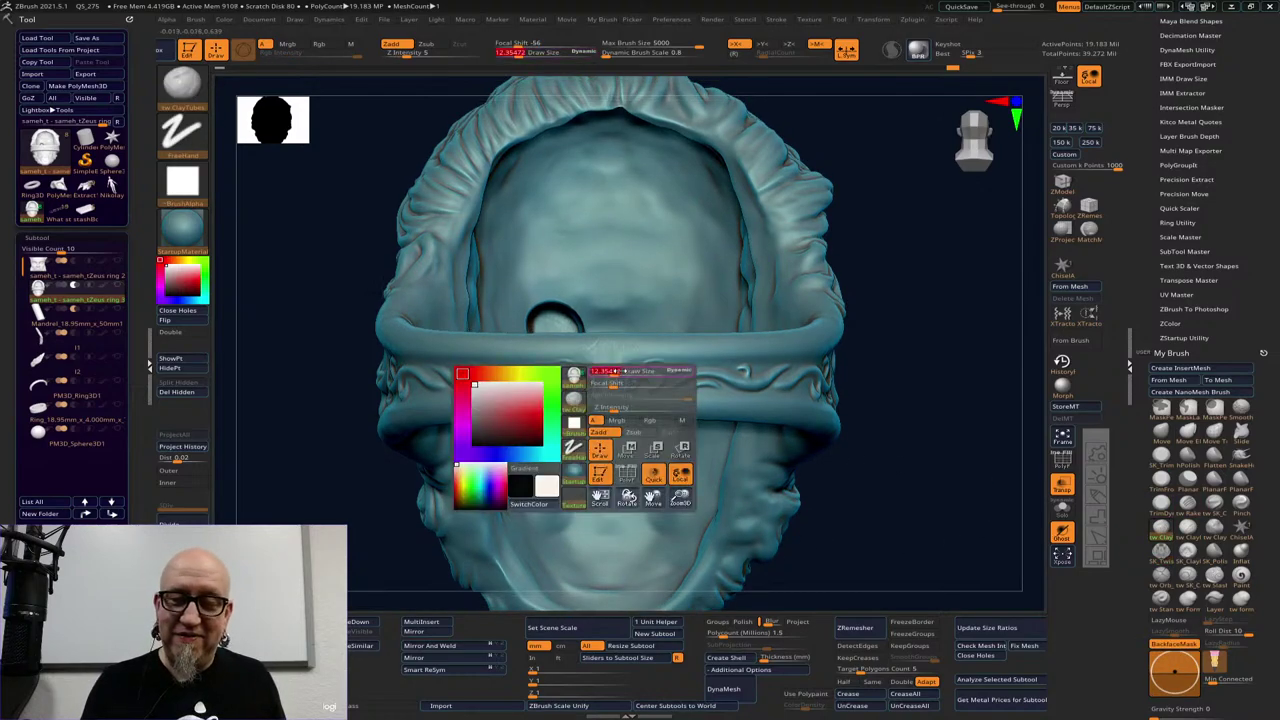
right_drag(608, 360, 619, 361)
key(space)
drag(619, 359, 630, 359)
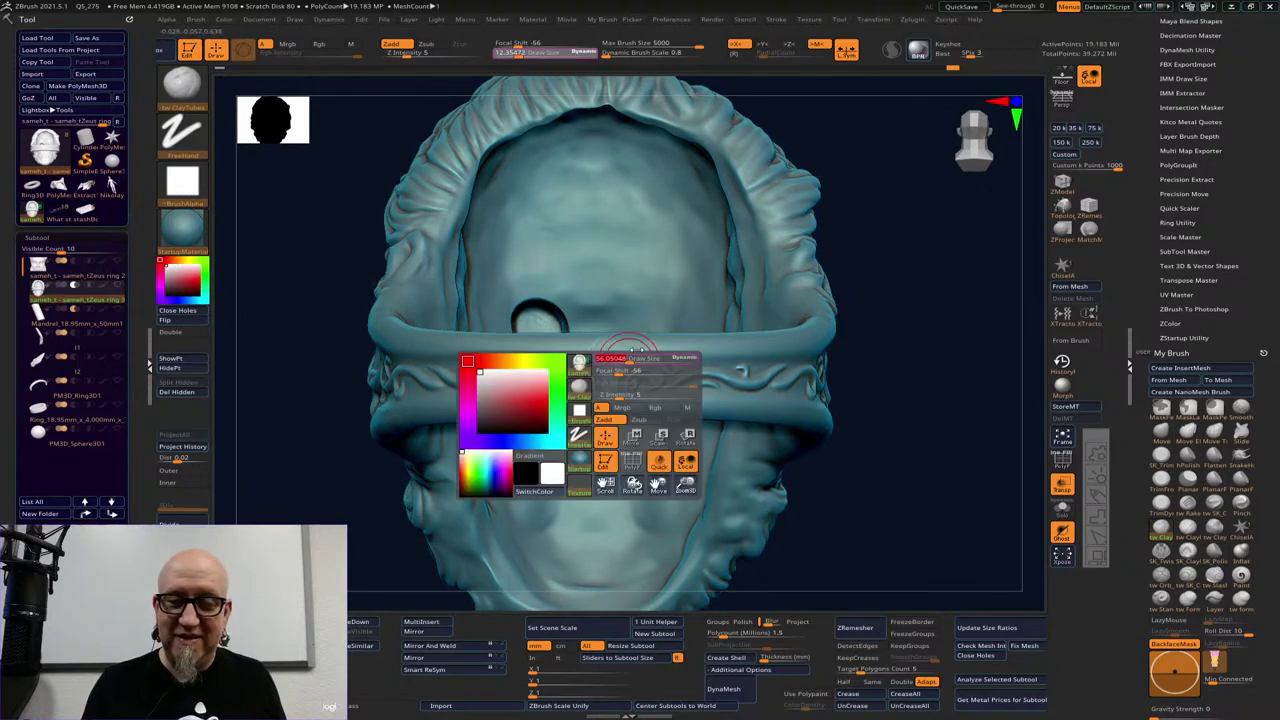
drag(934, 246, 948, 246)
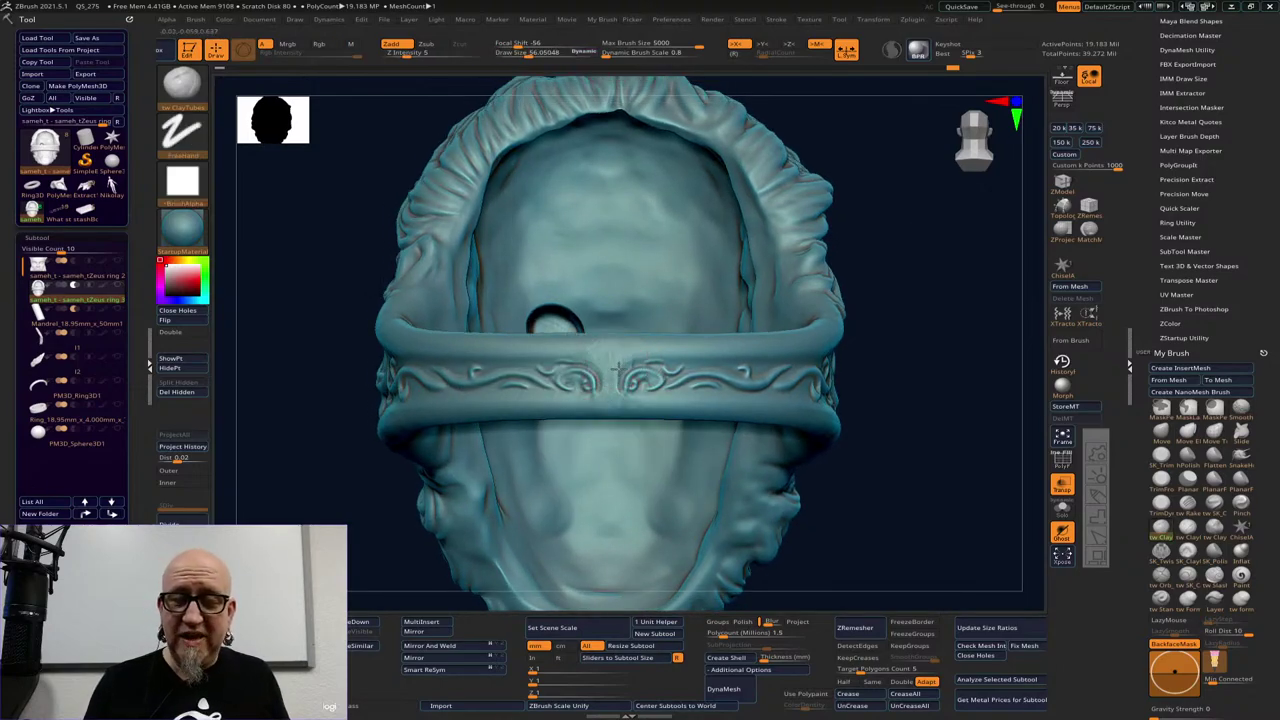
mouse_move(623, 372)
mouse_down()
mouse_move(640, 356)
mouse_move(596, 360)
mouse_up()
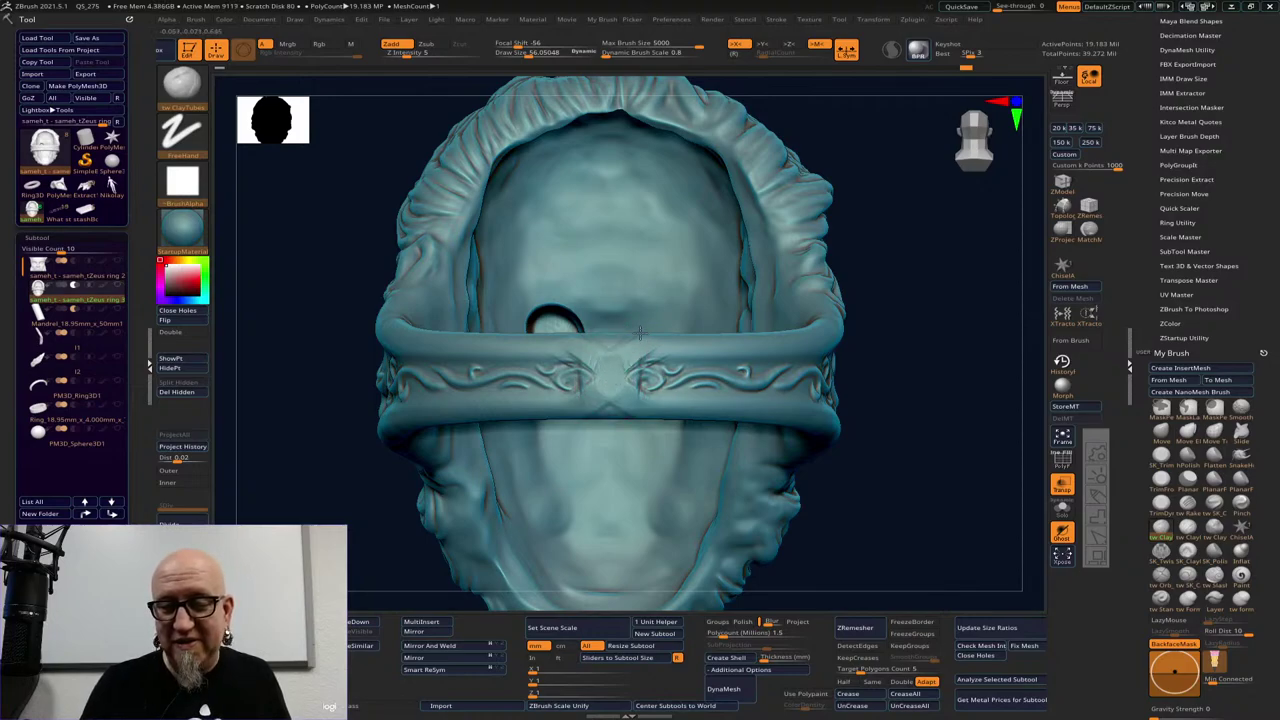
key(shift)
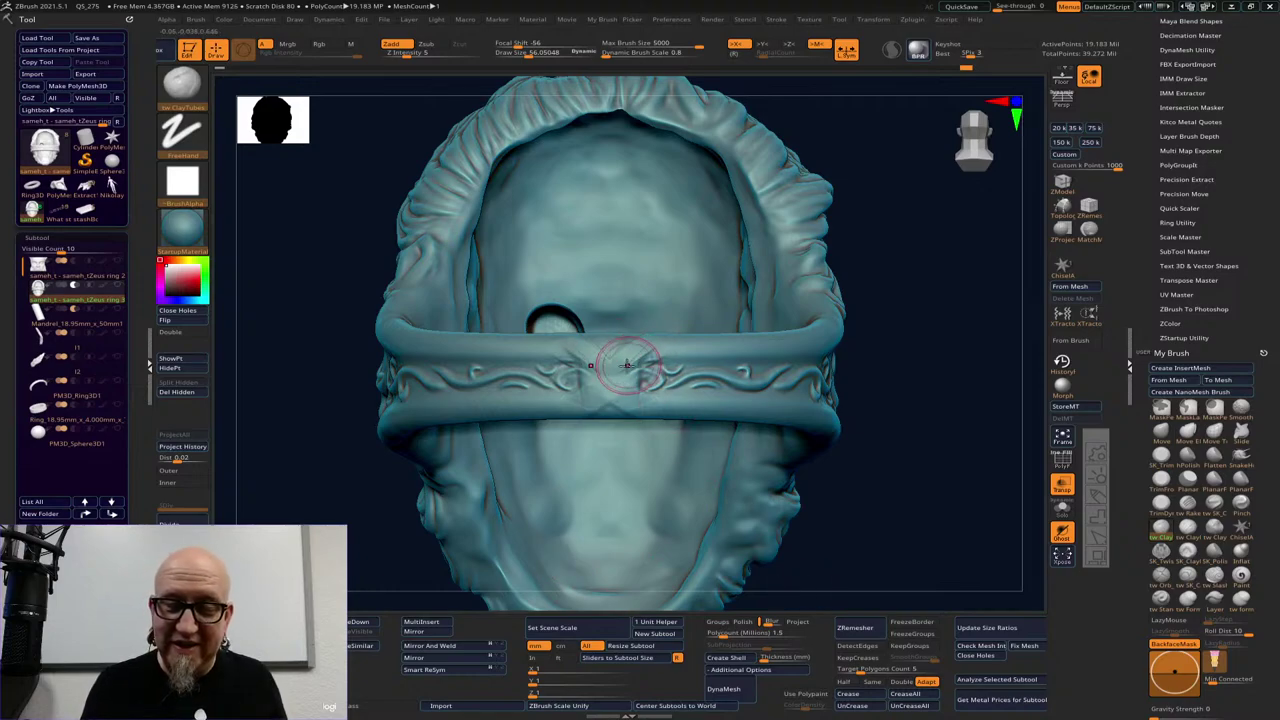
shift+drag(671, 354, 626, 355)
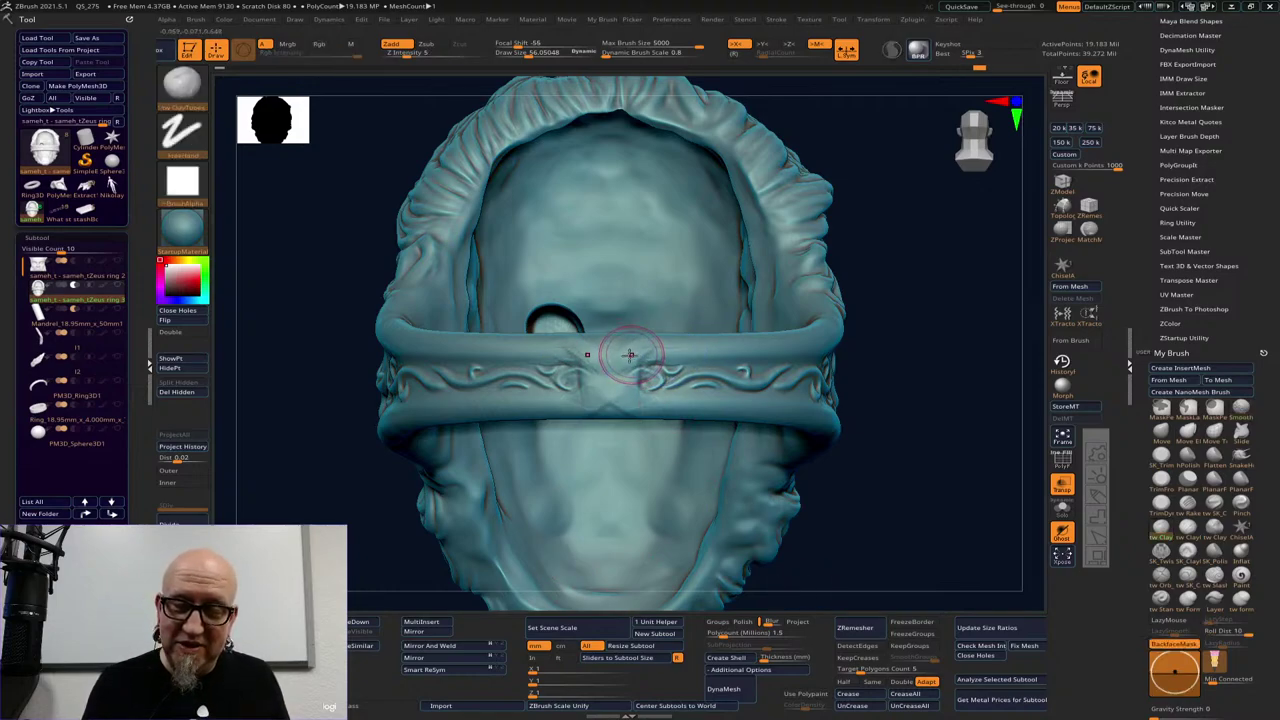
Set the draw size to about 36 and shape a raised vertical block at the band's rear centre
right_drag(622, 355, 630, 358)
key(space)
drag(640, 350, 634, 349)
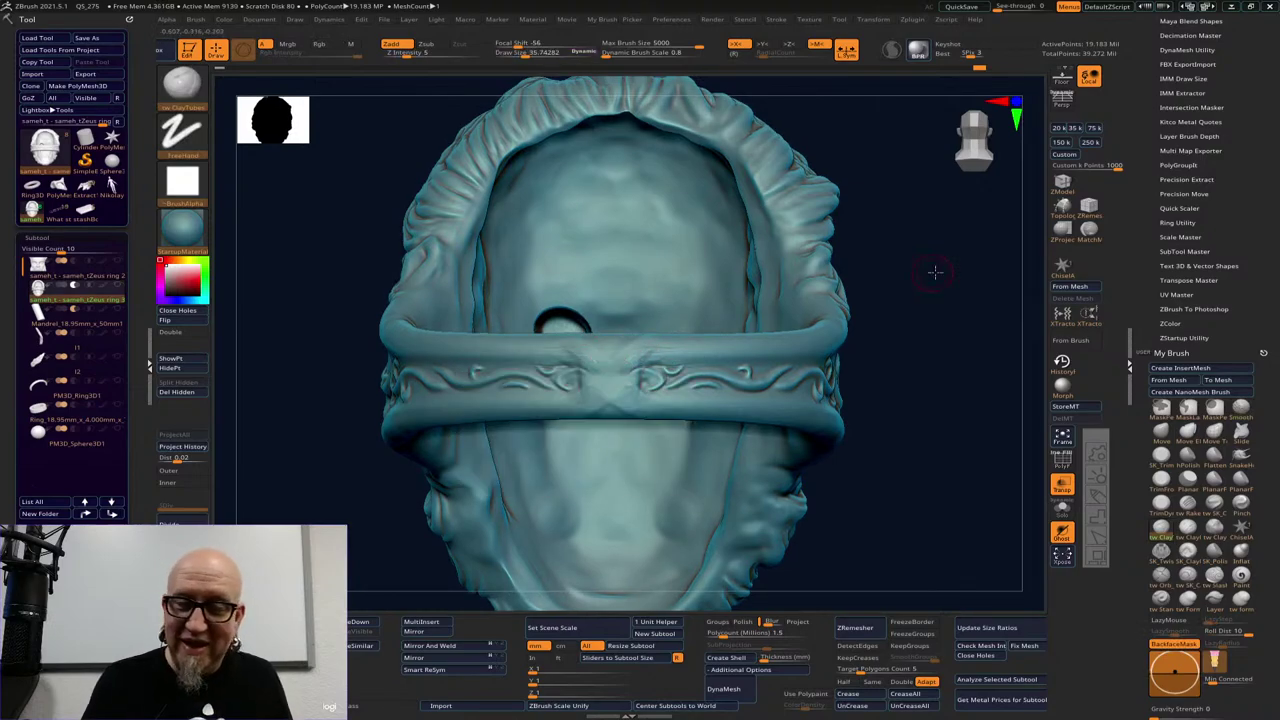
drag(934, 271, 920, 270)
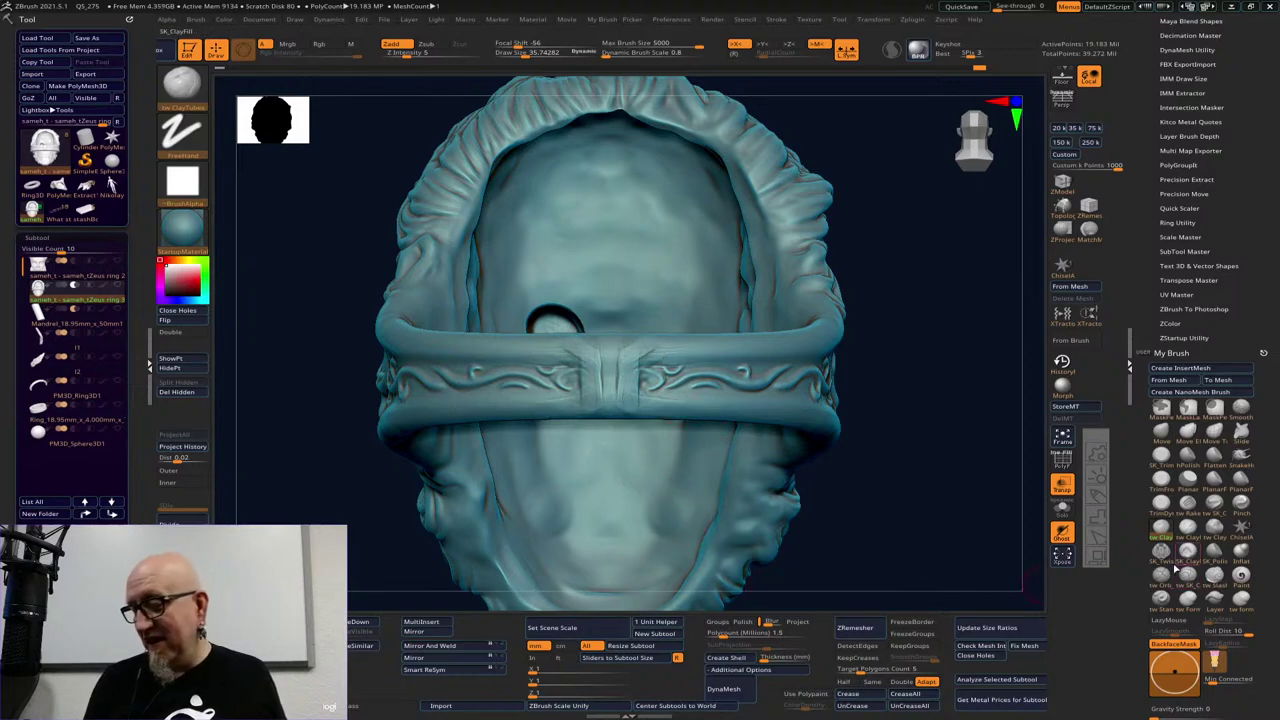
Try to carve a vertical groove down the middle of the rear block with the tw Orb_Cracks brush
click(1164, 574)
key(shift)
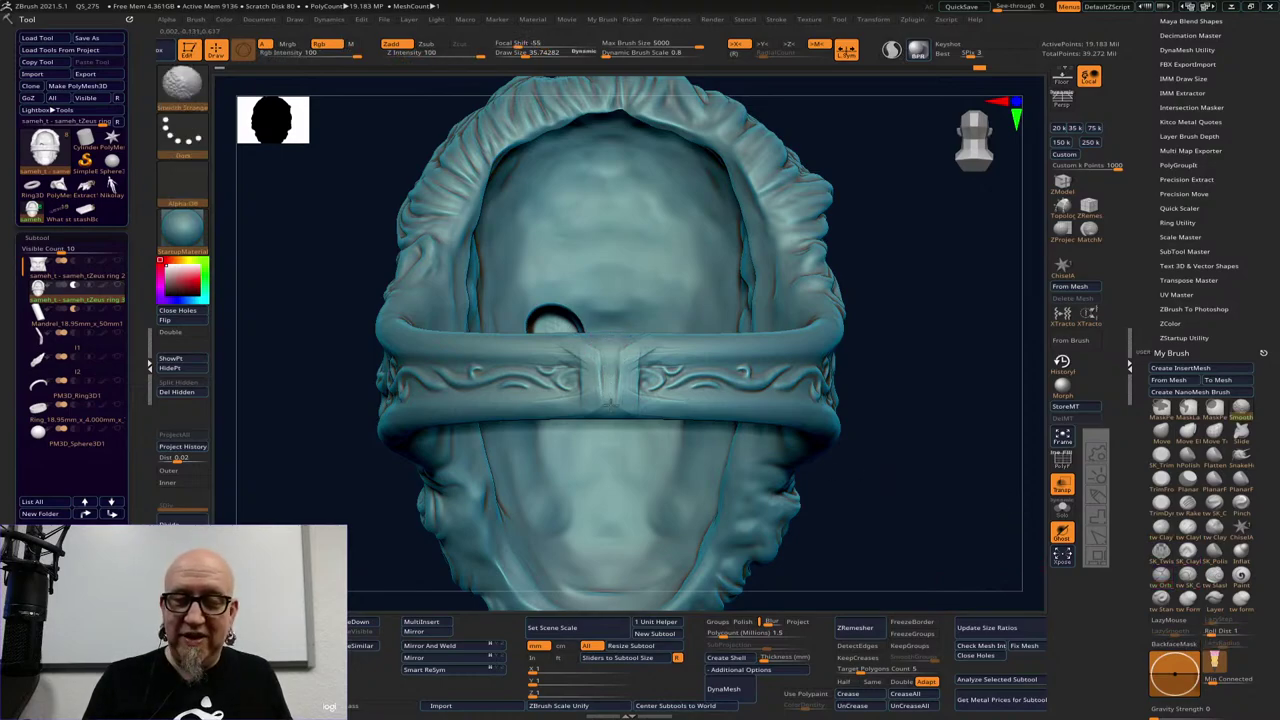
shift+drag(608, 338, 612, 418)
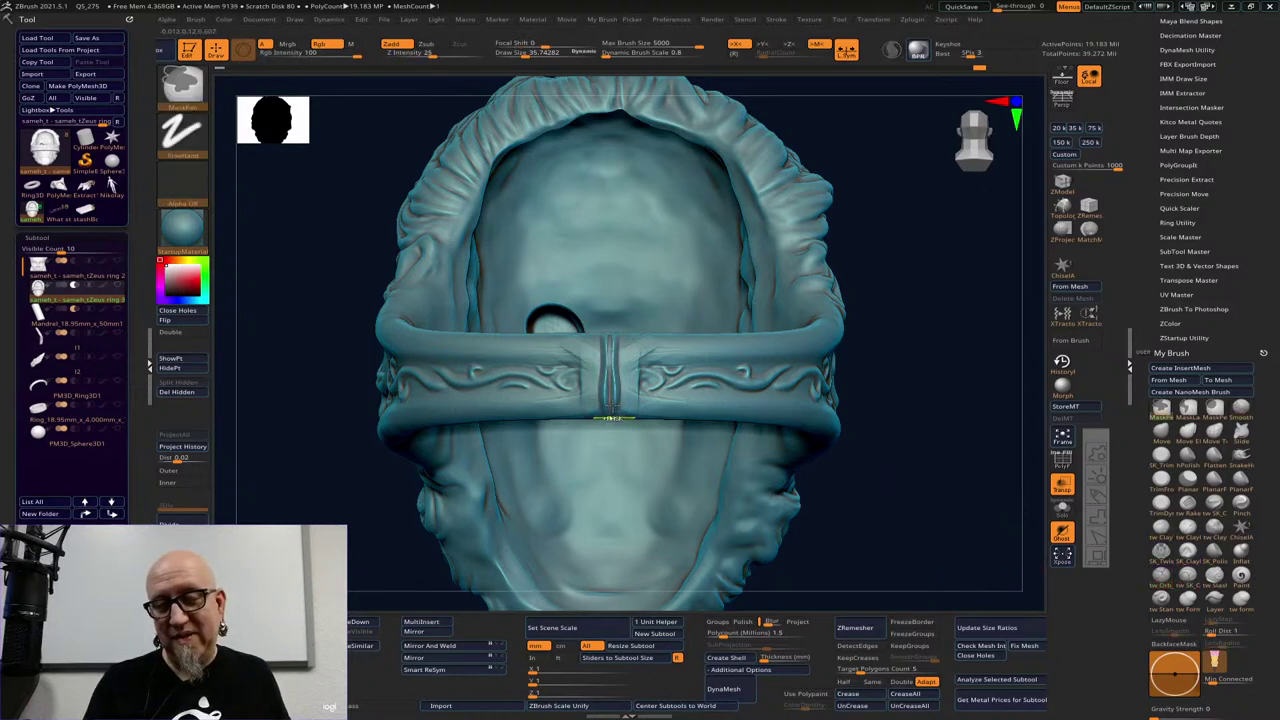
key(ctrl+z)
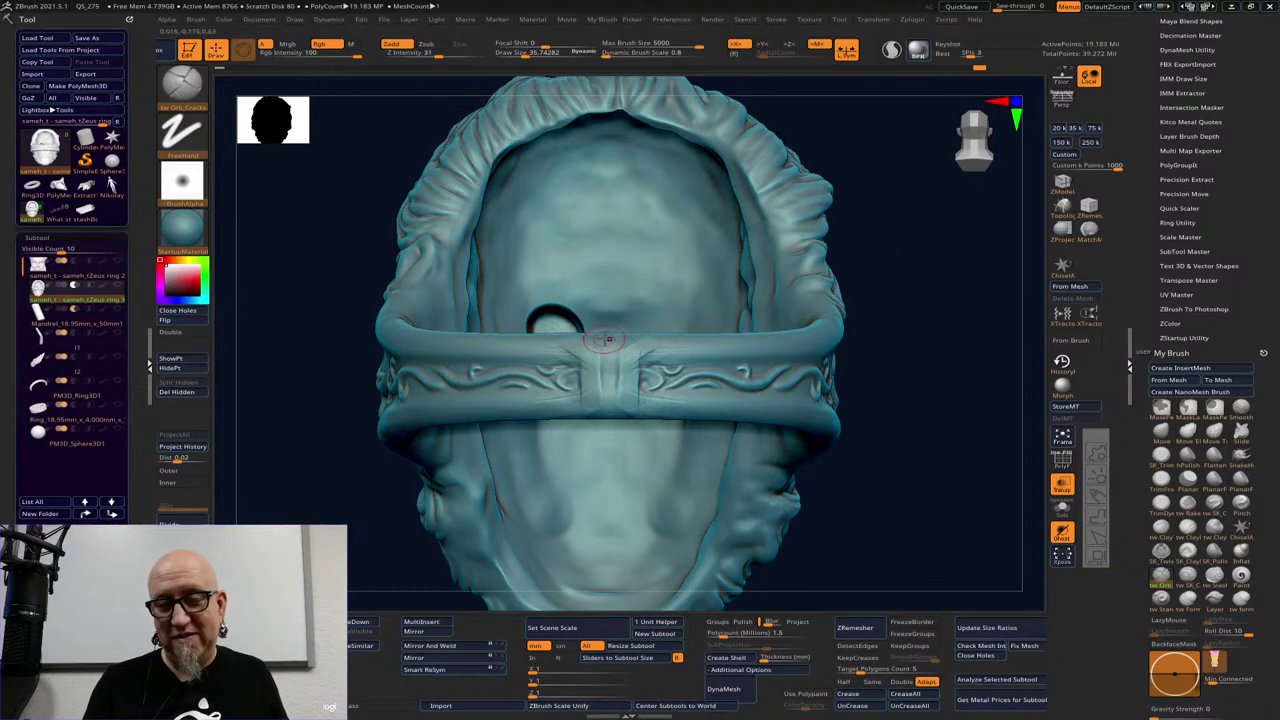
drag(605, 335, 609, 392)
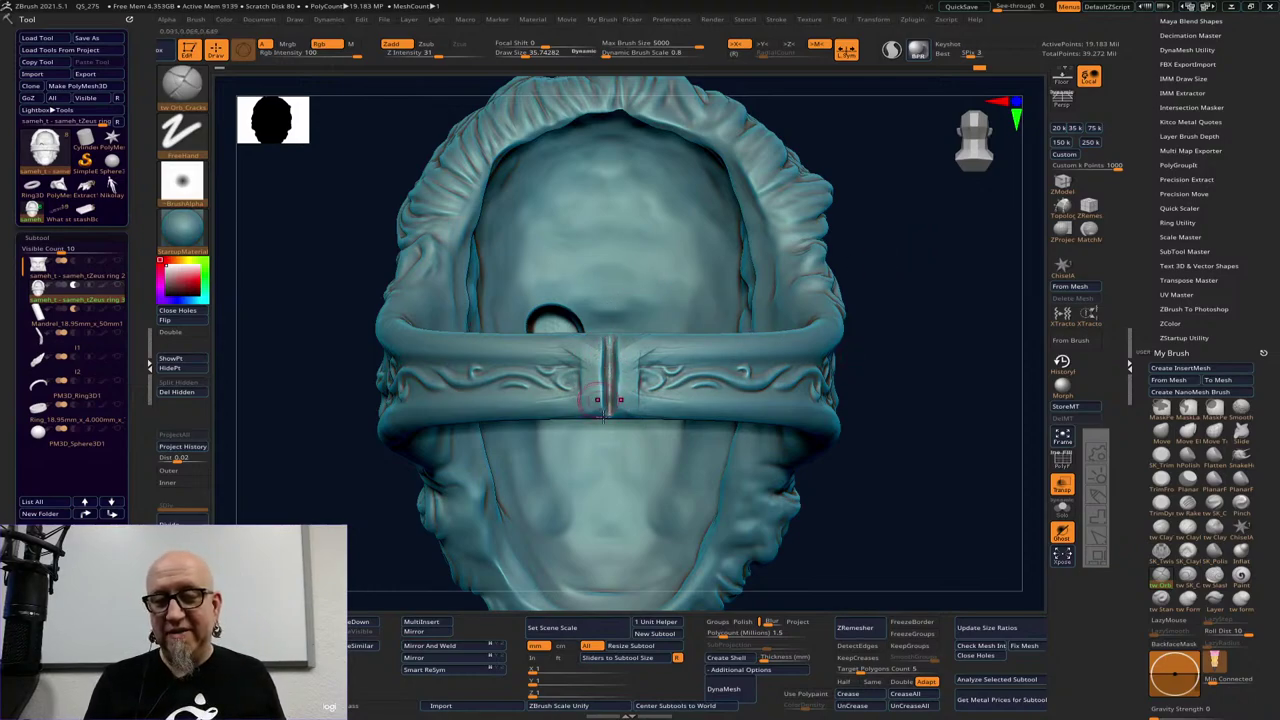
drag(948, 468, 606, 367)
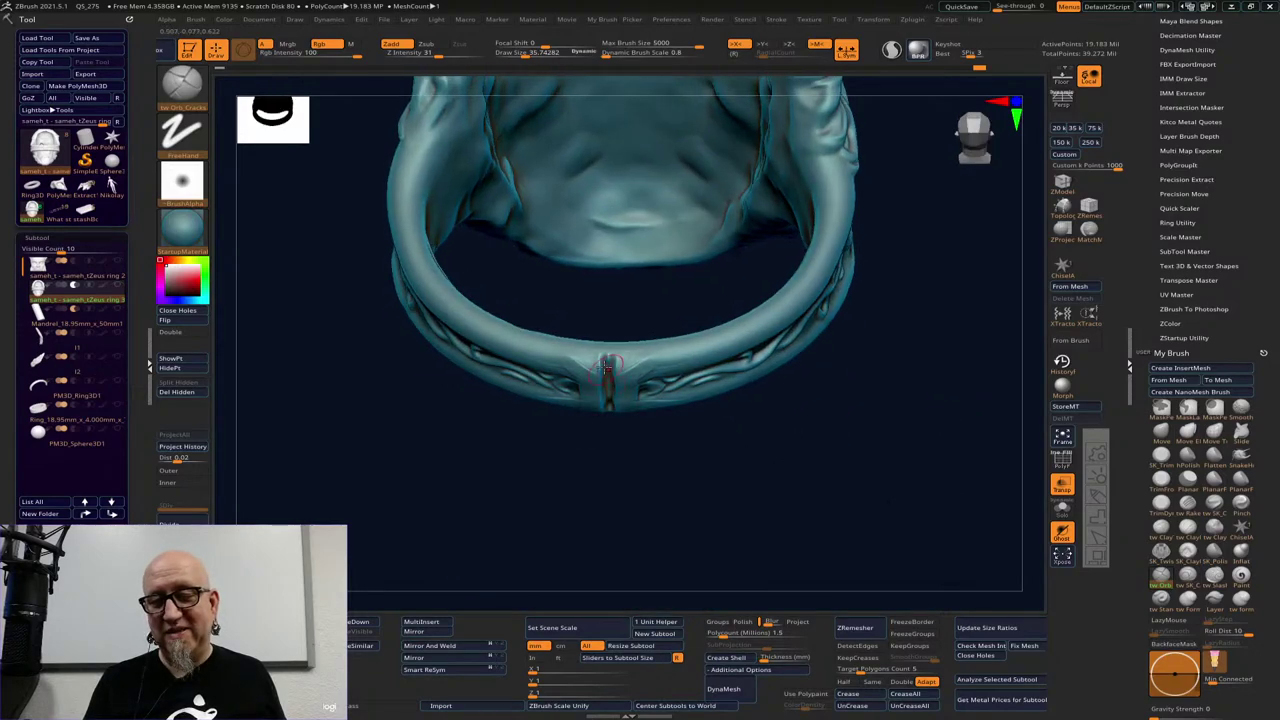
mouse_move(732, 513)
mouse_down()
mouse_move(737, 466)
mouse_move(735, 490)
mouse_up()
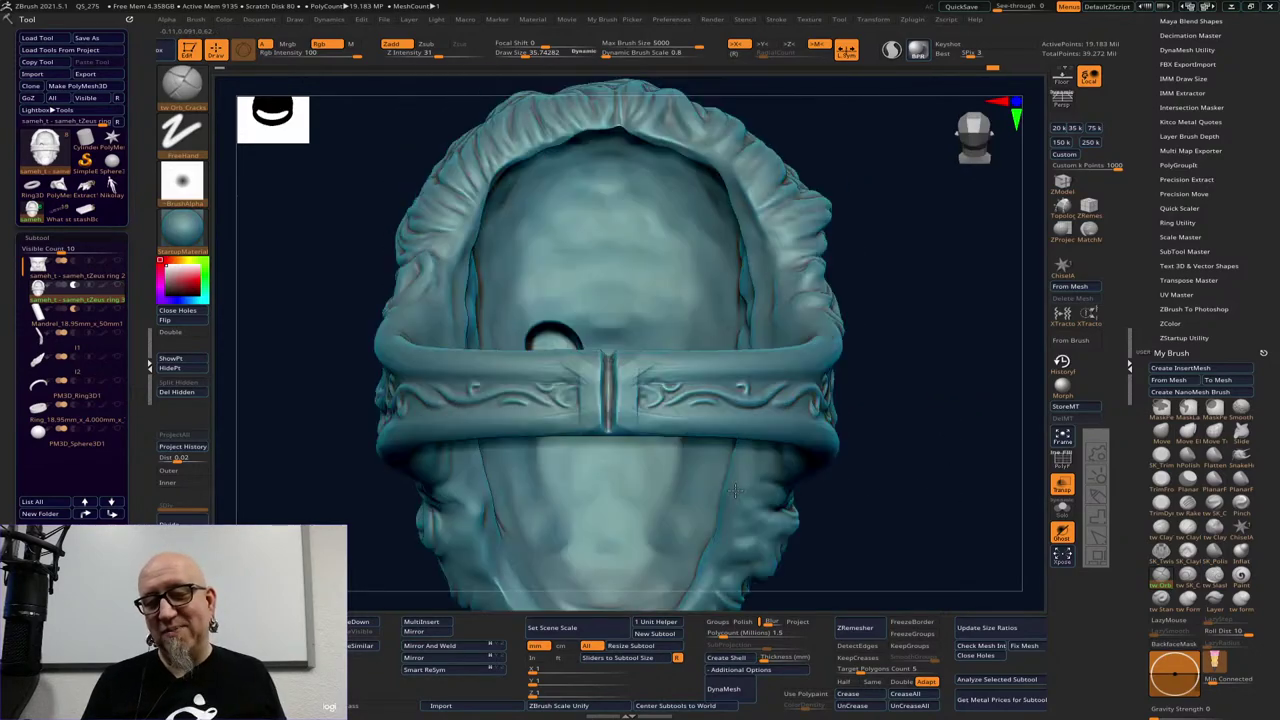
key(ctrl)
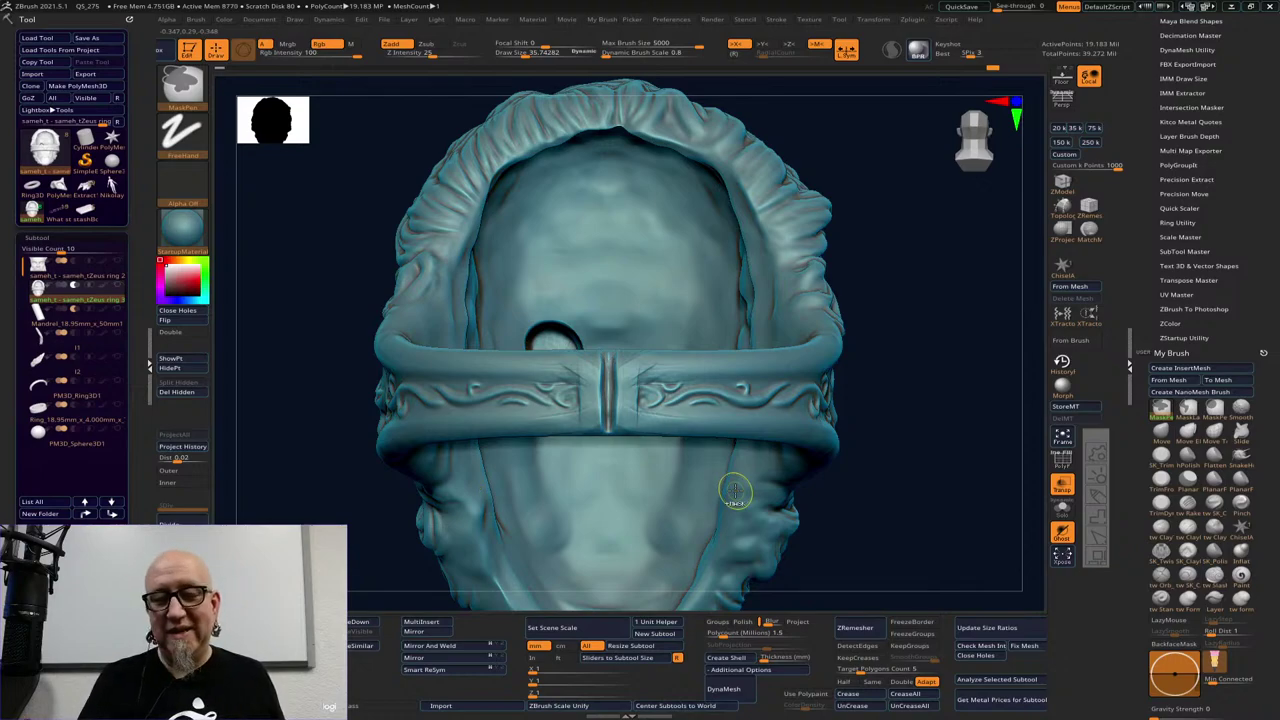
ctrl+drag(858, 420, 861, 430)
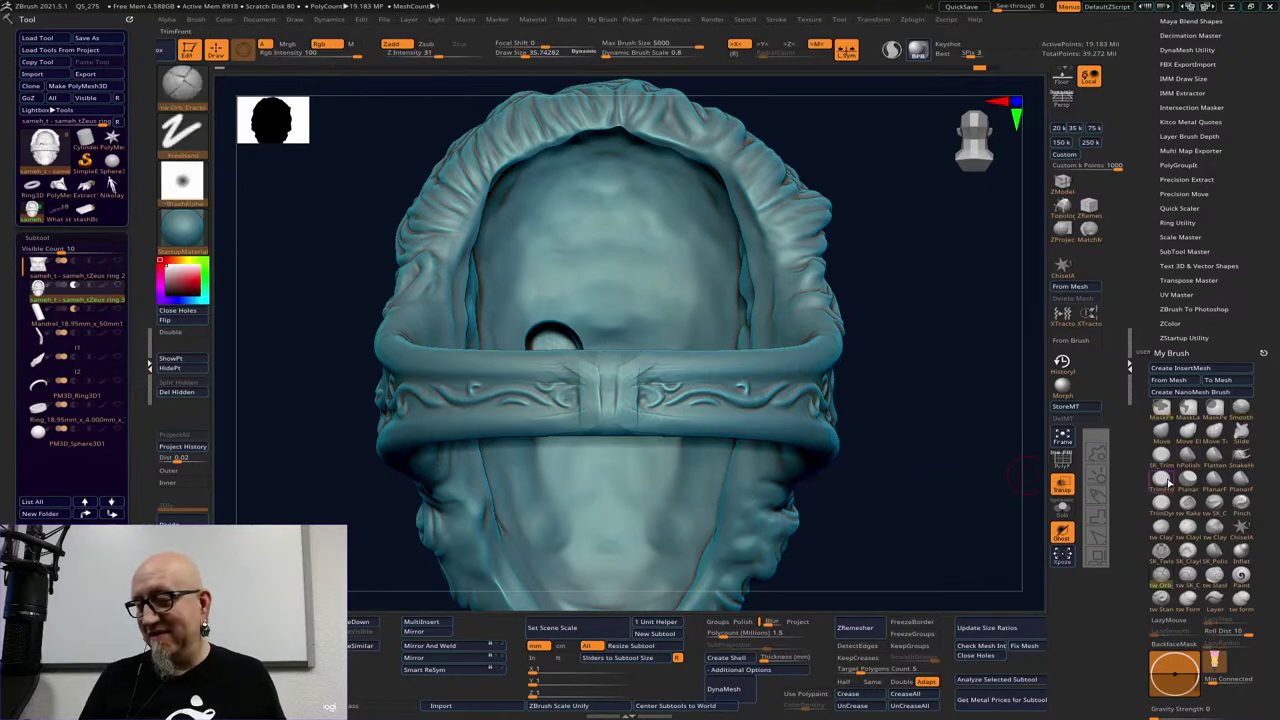
Flatten the rear block into a plaque using TrimFront at a draw size of about 47, and switch to the SK_Trim brush
click(1161, 481)
key(space)
mouse_move(609, 371)
mouse_down()
mouse_move(640, 364)
mouse_move(617, 420)
mouse_move(630, 428)
mouse_up()
mouse_move(943, 386)
mouse_down()
mouse_move(932, 350)
mouse_move(910, 355)
mouse_move(937, 354)
mouse_up()
key(space)
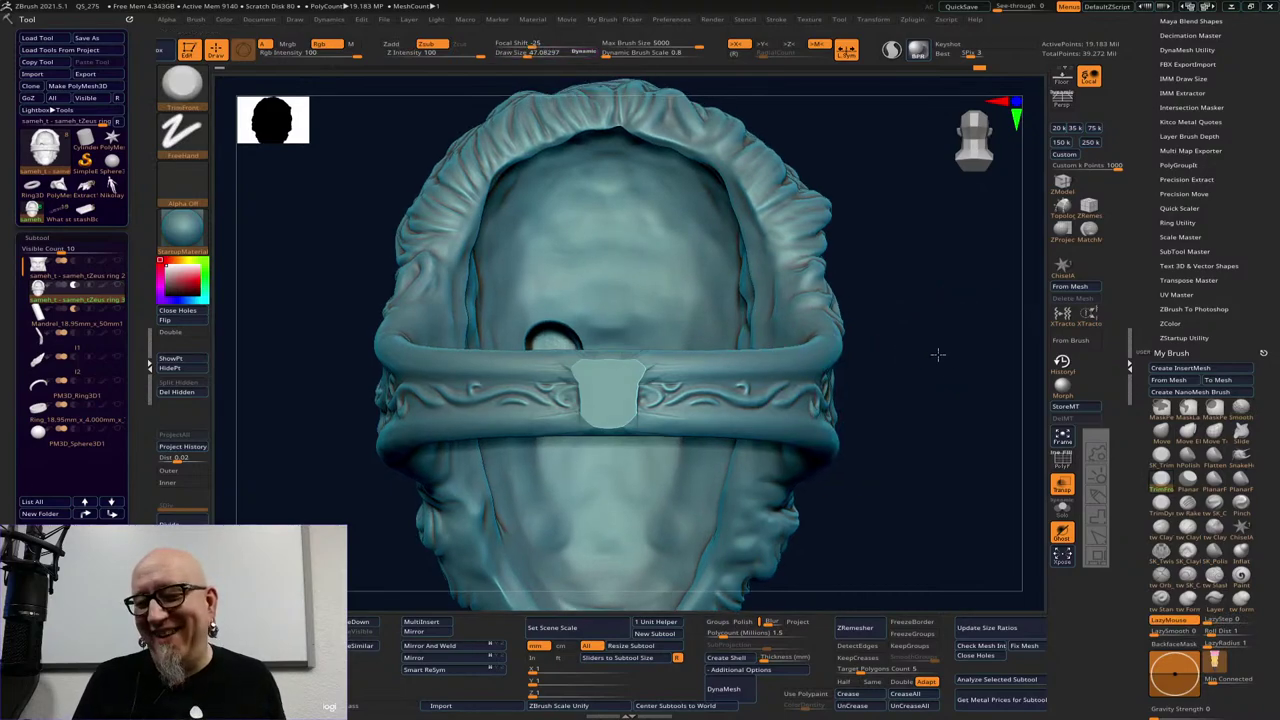
click(1161, 454)
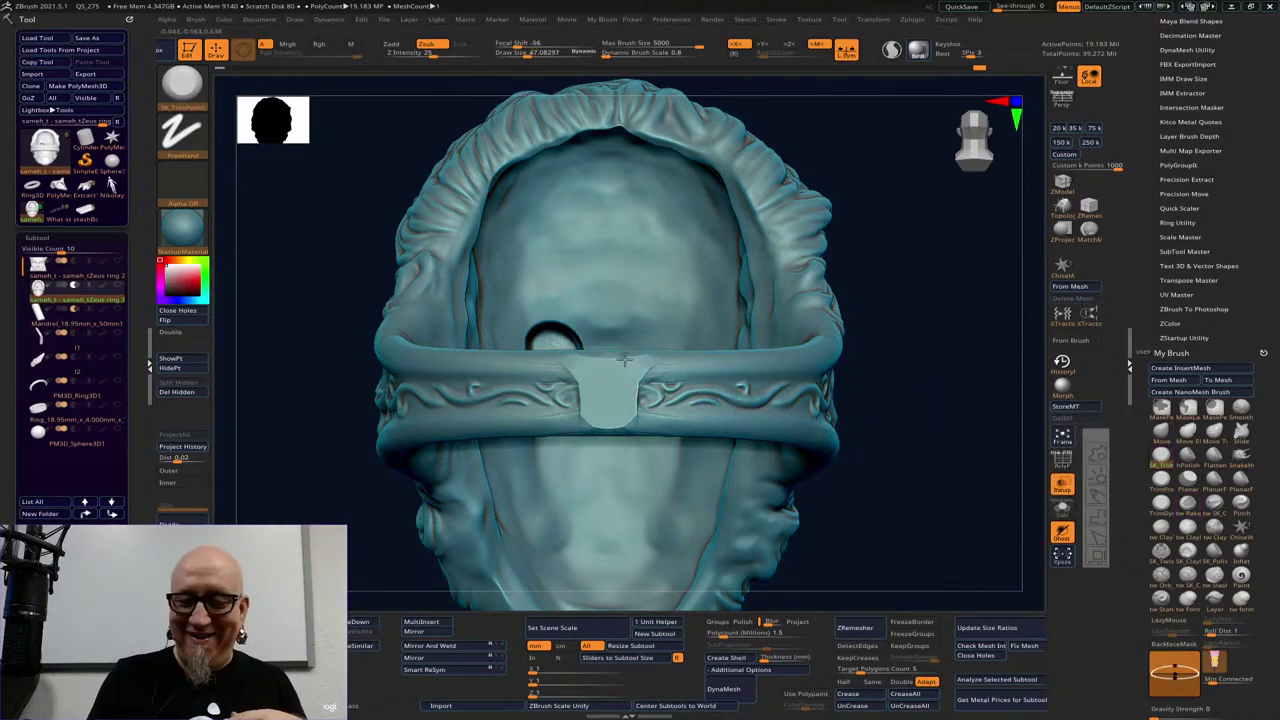
Polish the plaque at the band's rear centre back into the band, and check the ring from behind, front and side
mouse_move(624, 359)
mouse_down()
mouse_move(614, 423)
mouse_move(631, 374)
mouse_move(645, 416)
mouse_move(661, 369)
mouse_move(635, 386)
mouse_move(650, 408)
mouse_up()
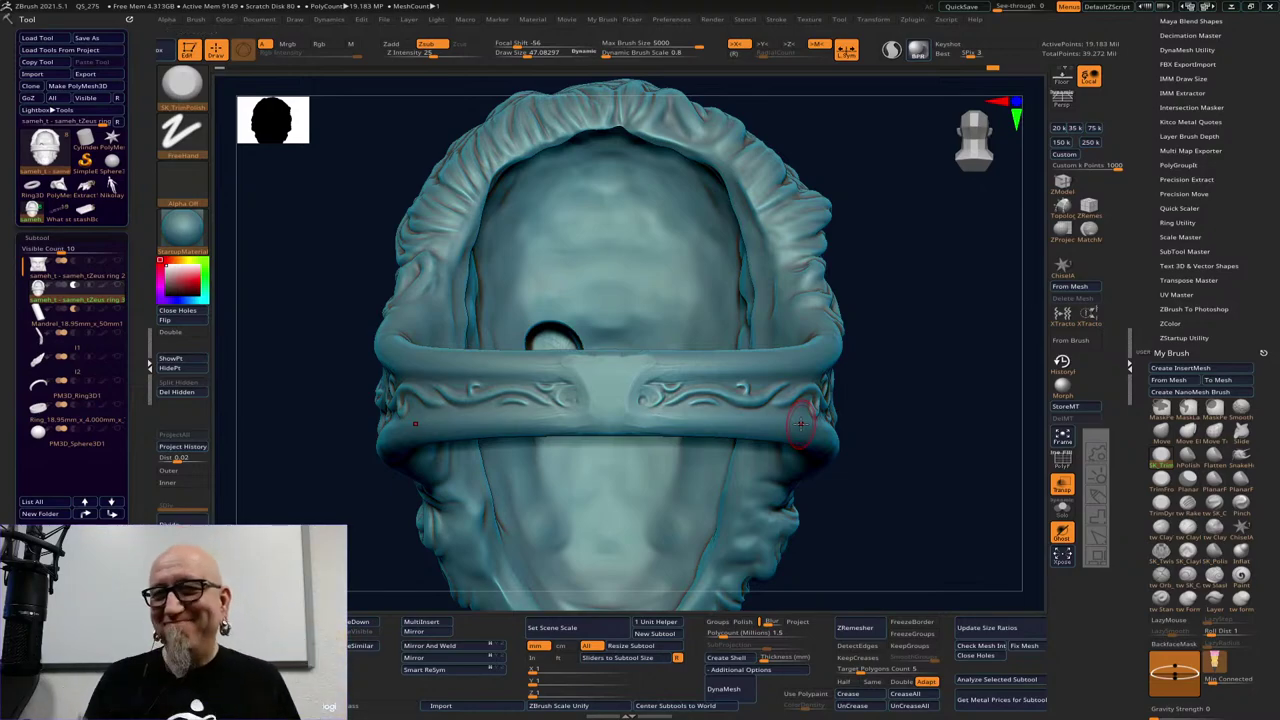
alt+drag(894, 498, 900, 464)
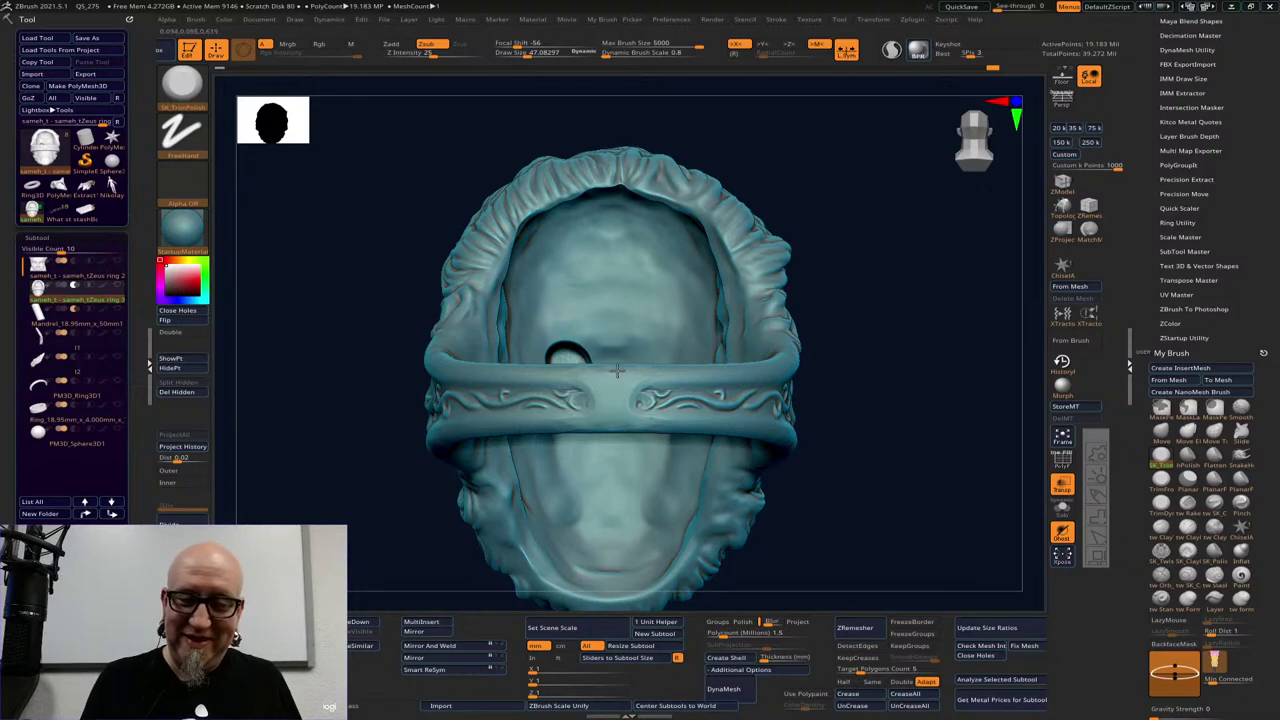
scroll(887, 348, down, 2)
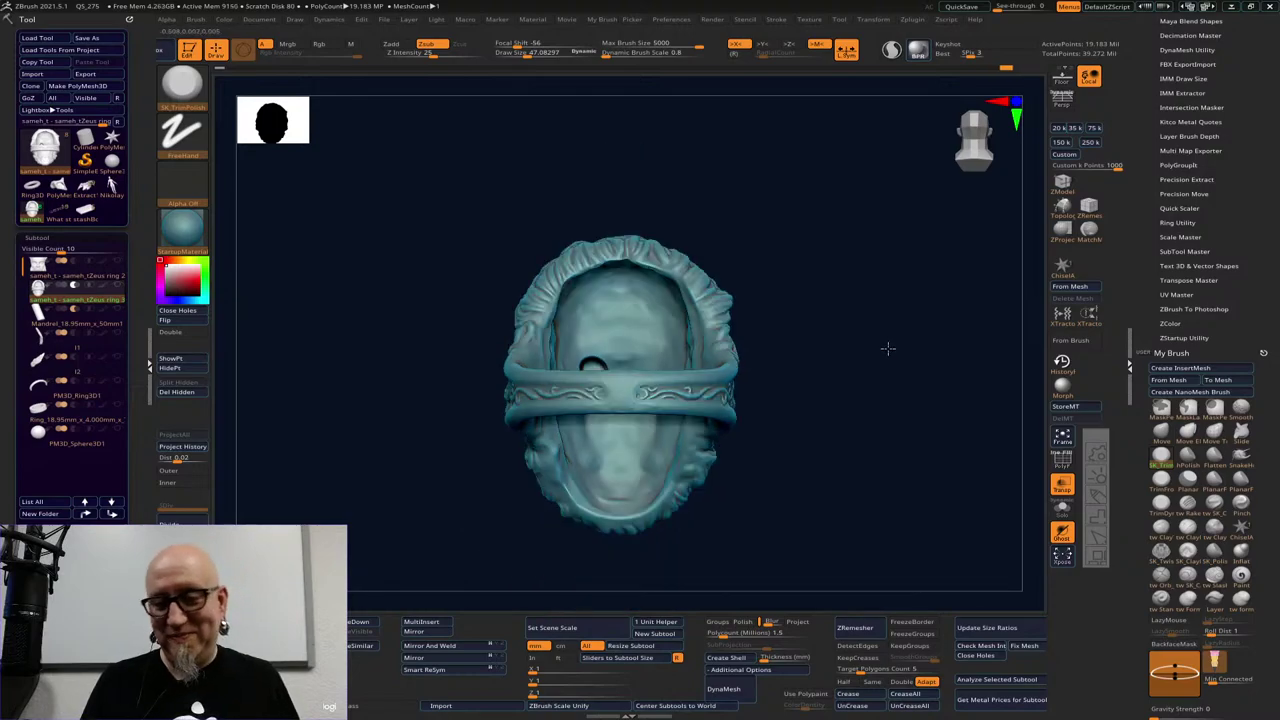
drag(903, 362, 796, 457)
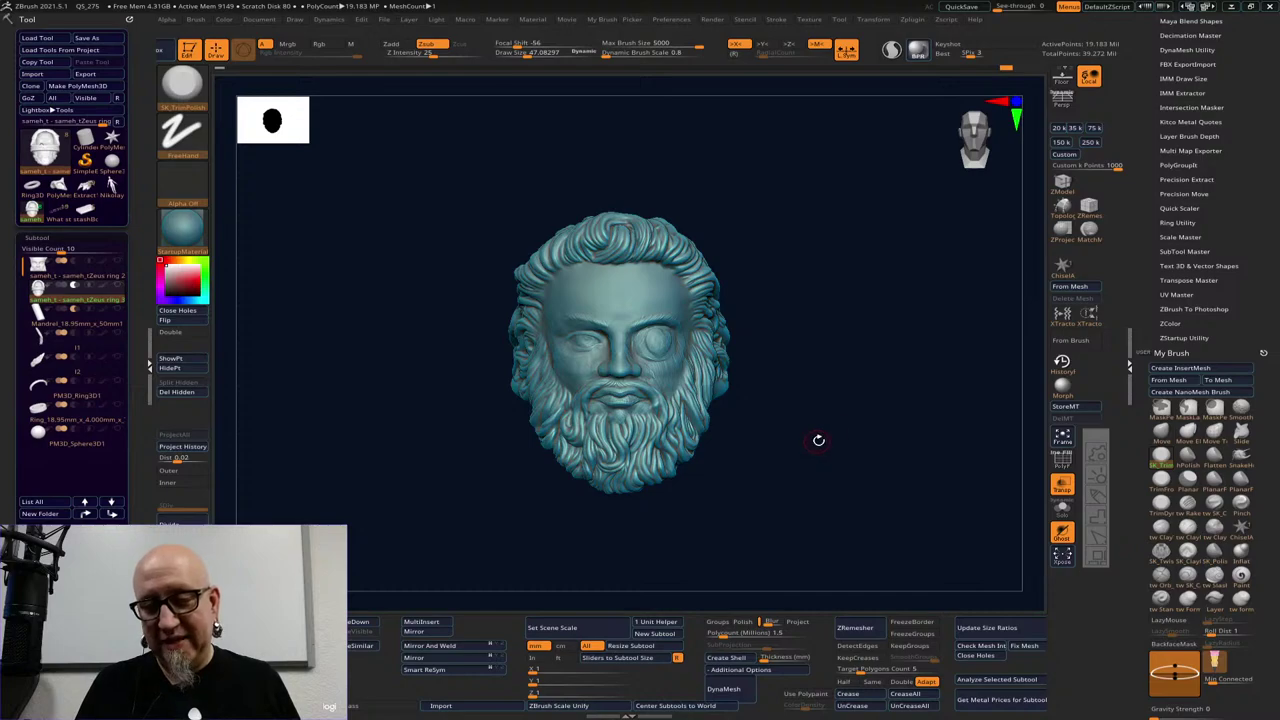
mouse_move(818, 440)
mouse_down()
mouse_move(868, 420)
mouse_move(797, 429)
mouse_move(811, 435)
mouse_up()
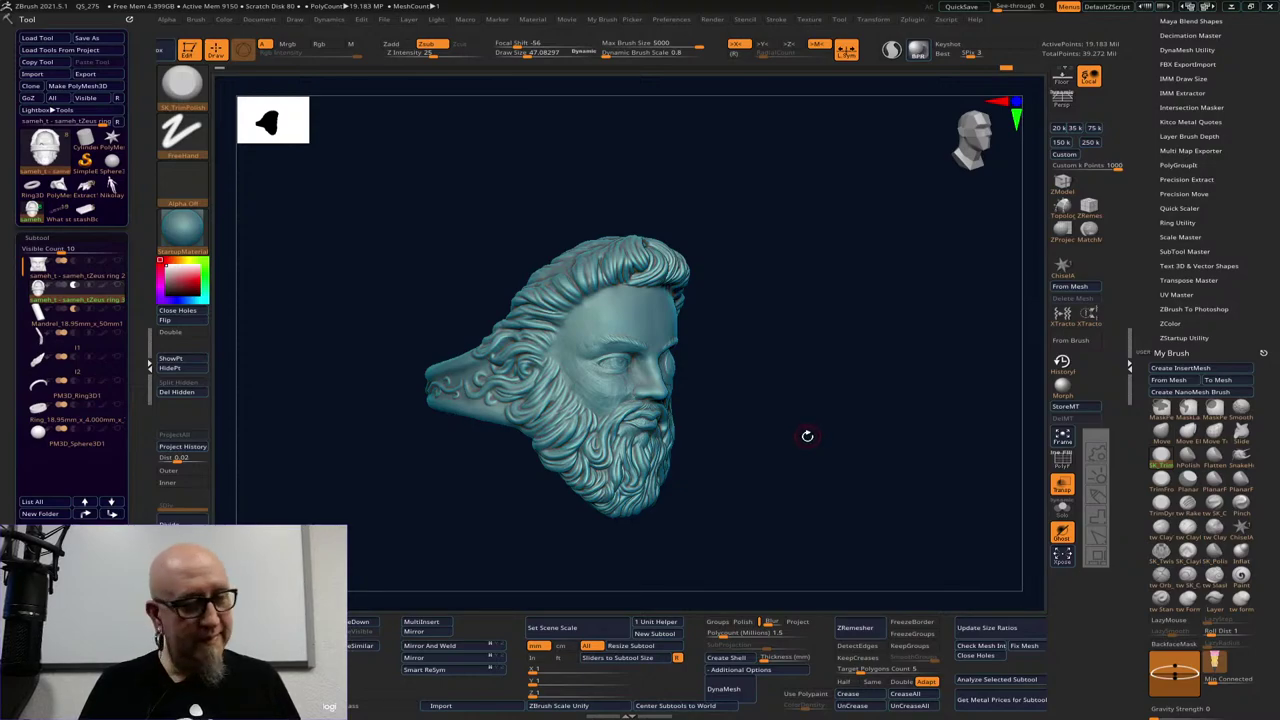
Show the l1 and l2 laurel wreath subtools and view them around the Zeus head
click(119, 333)
click(119, 358)
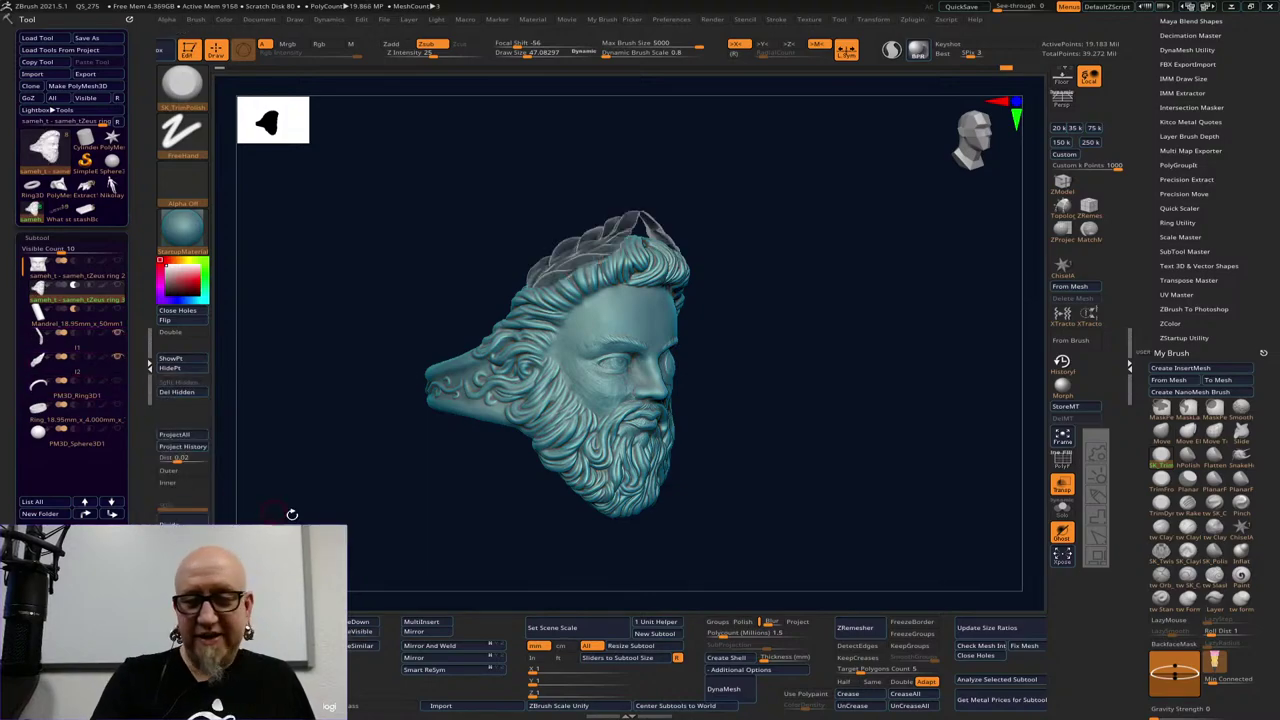
drag(386, 523, 378, 571)
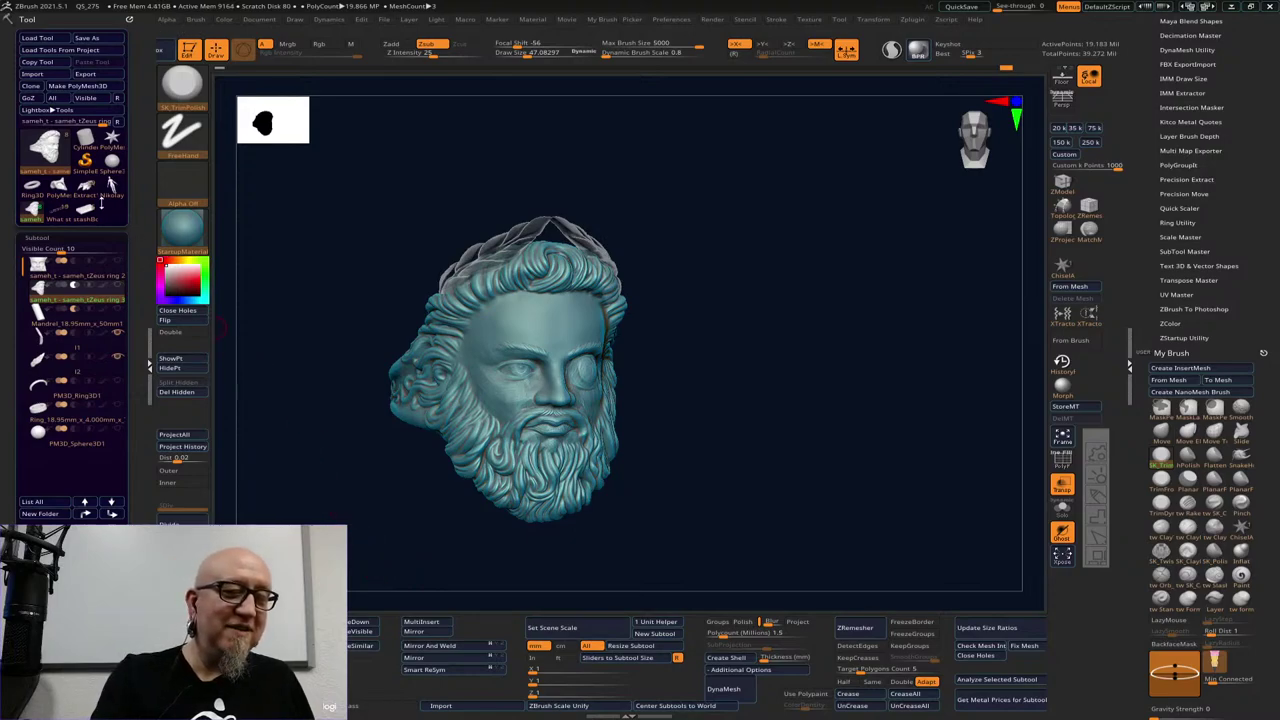
drag(357, 540, 426, 533)
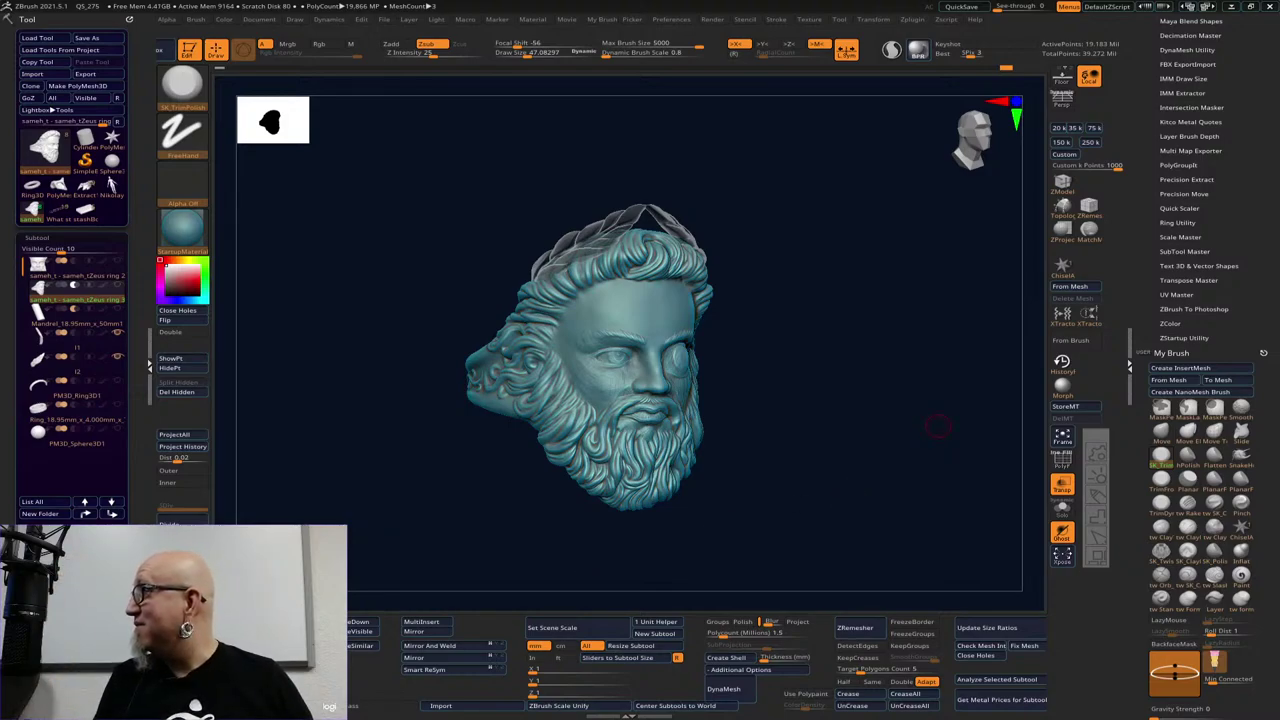
key(alt+Tab)
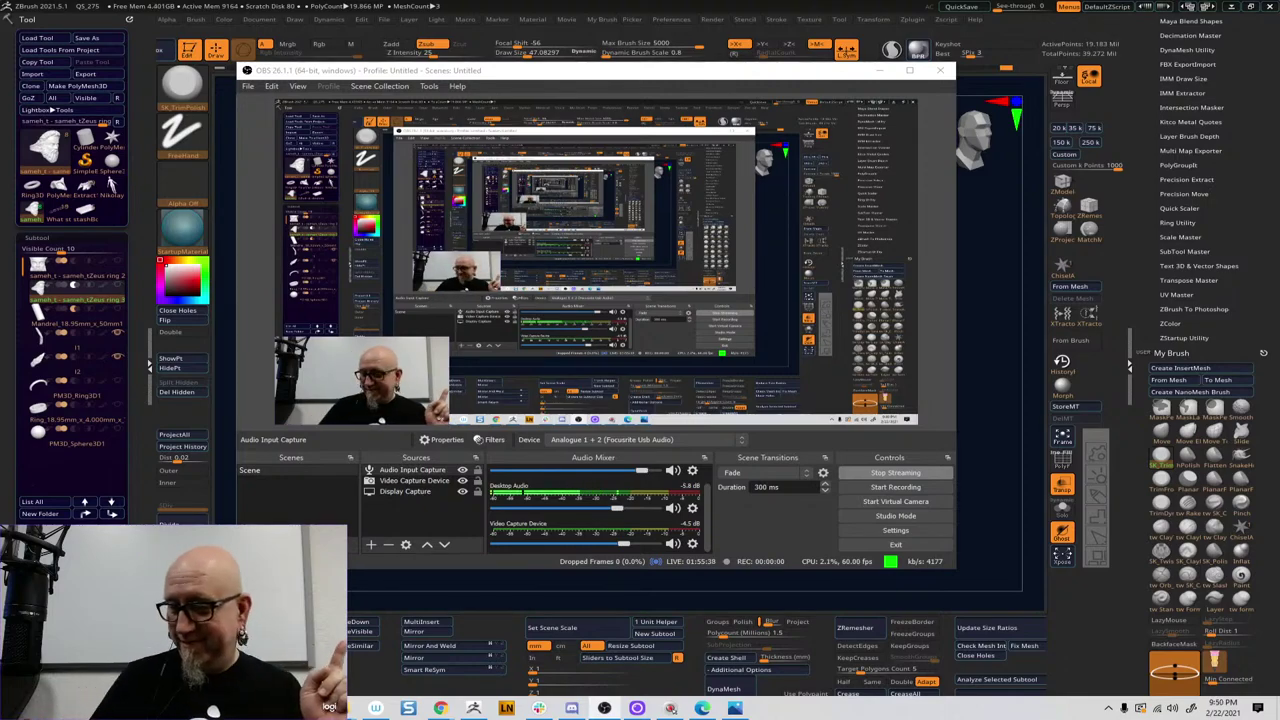
click(985, 541)
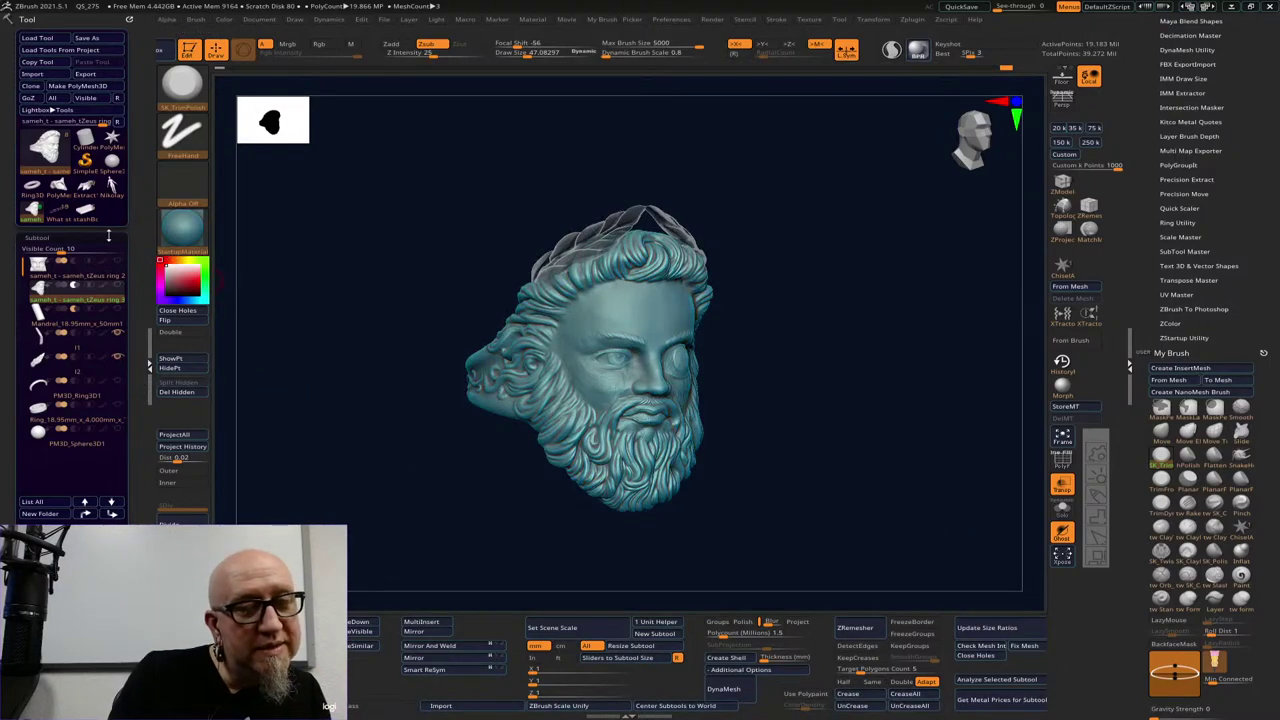
Switch to the "What steps can I take to make this model 3D printable?" tool and hide its text subtool
mouse_move(63, 195)
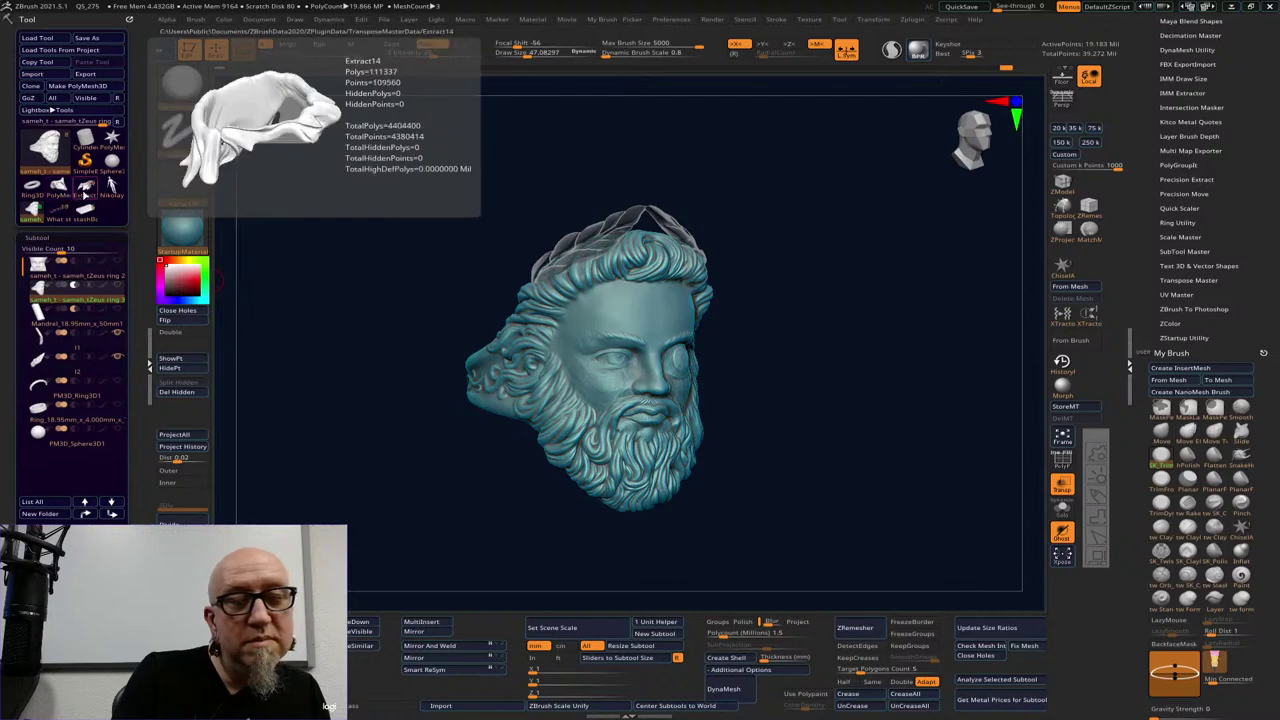
mouse_move(107, 196)
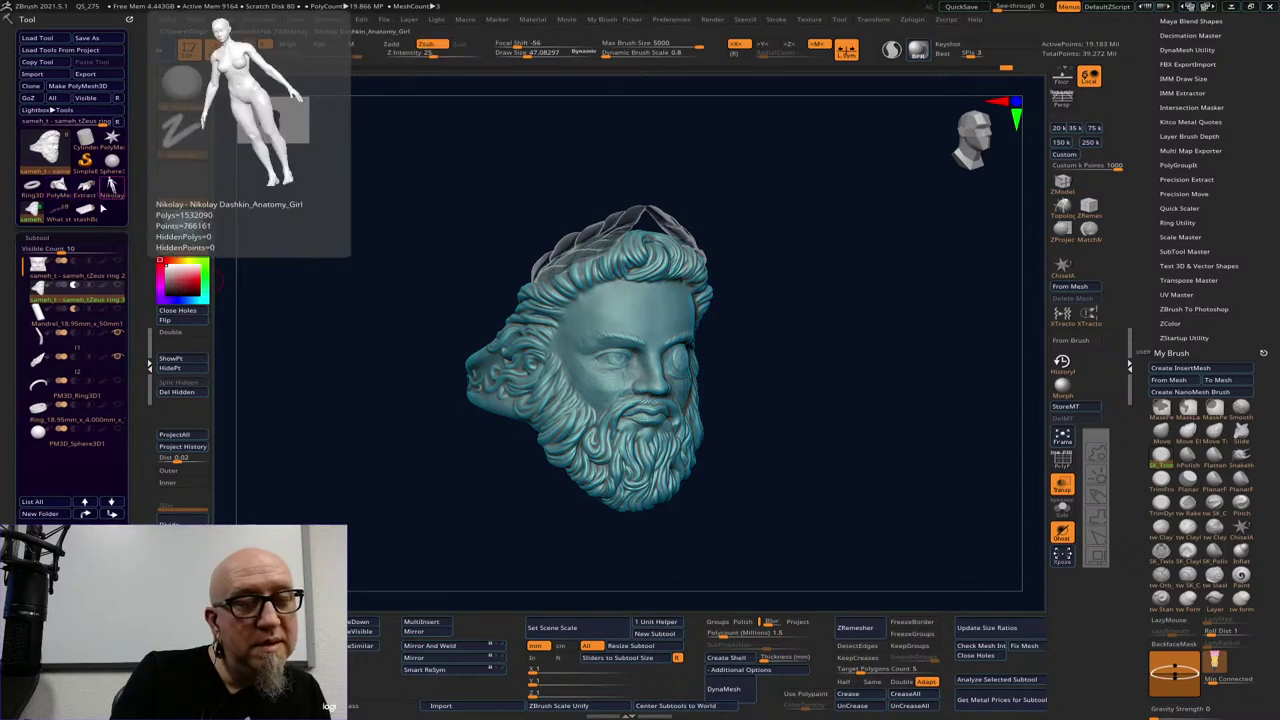
click(80, 213)
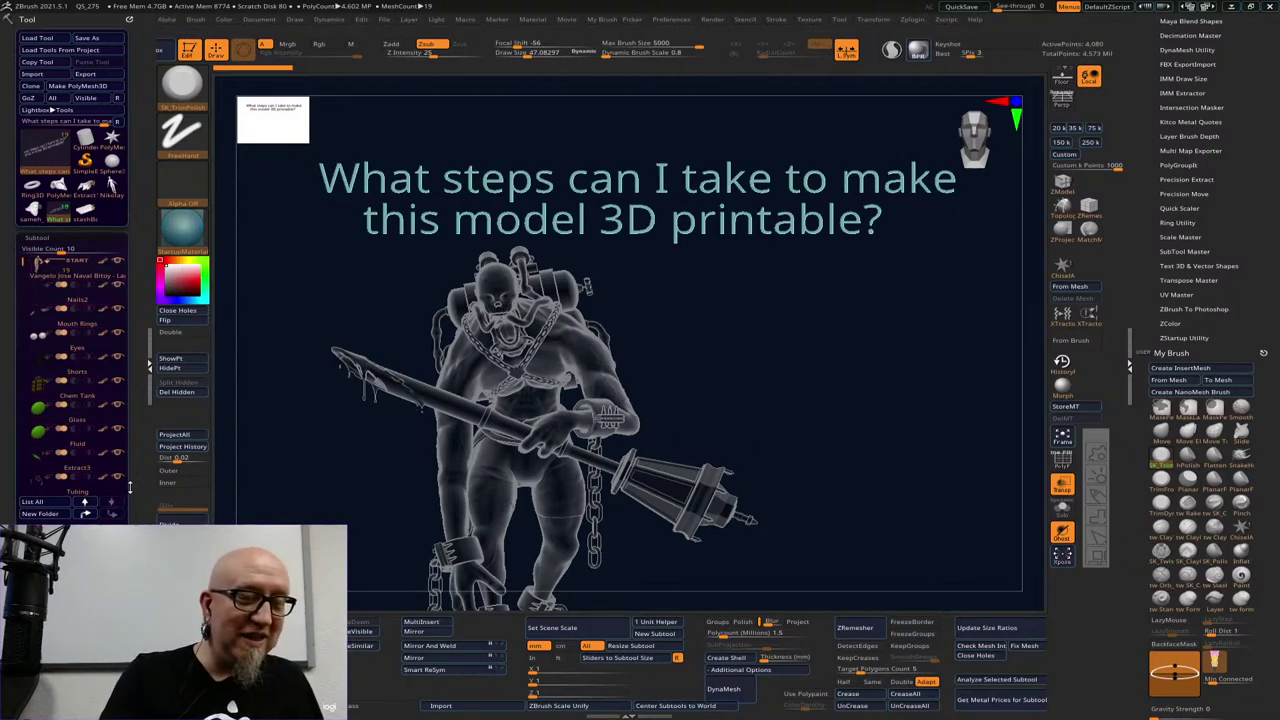
mouse_move(23, 262)
mouse_down()
mouse_move(24, 374)
mouse_move(23, 262)
mouse_up()
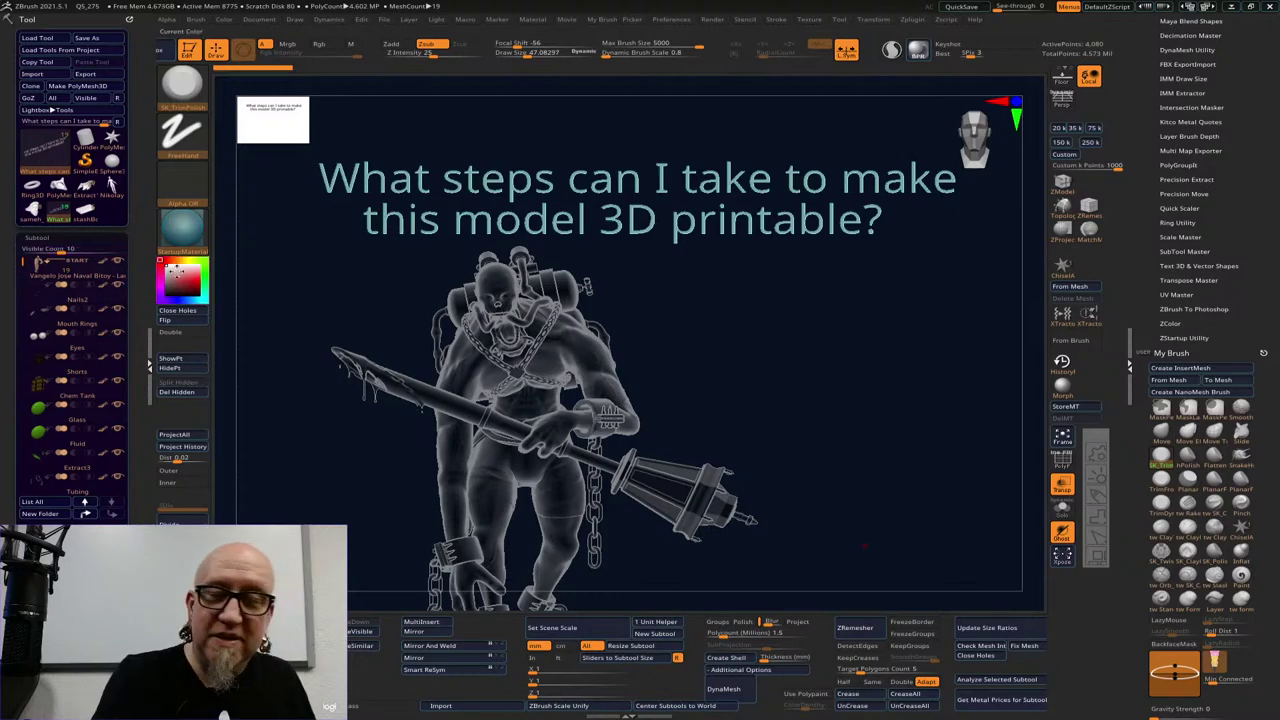
drag(23, 262, 22, 397)
click(119, 432)
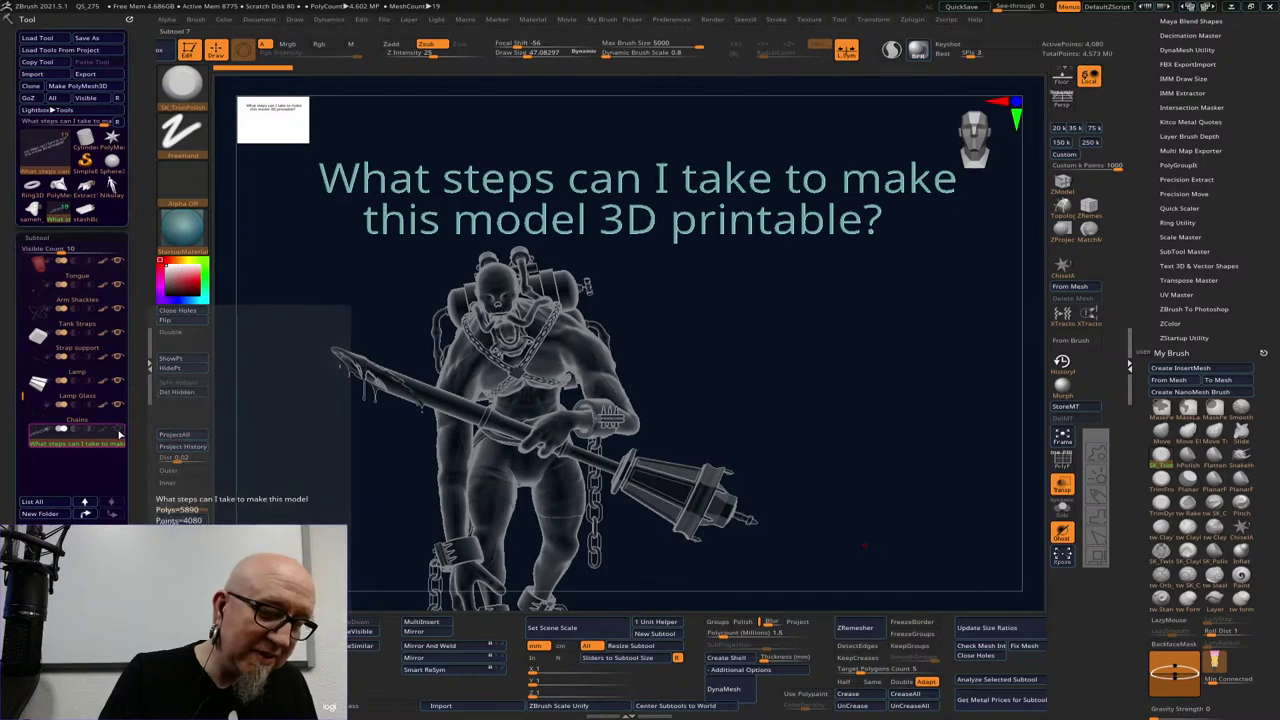
click(119, 430)
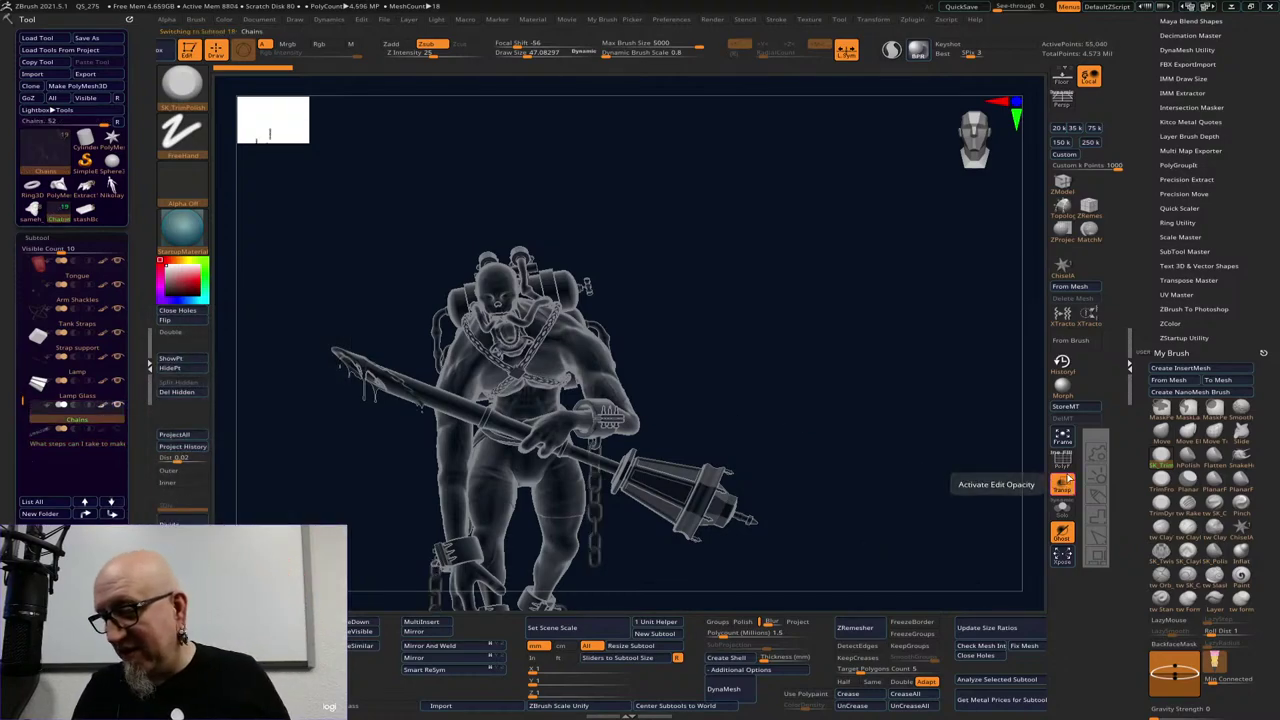
Turn off transparency and the painted colours on all subtools so the chained figure shows in the plain material
click(1064, 485)
alt+drag(810, 479, 866, 400)
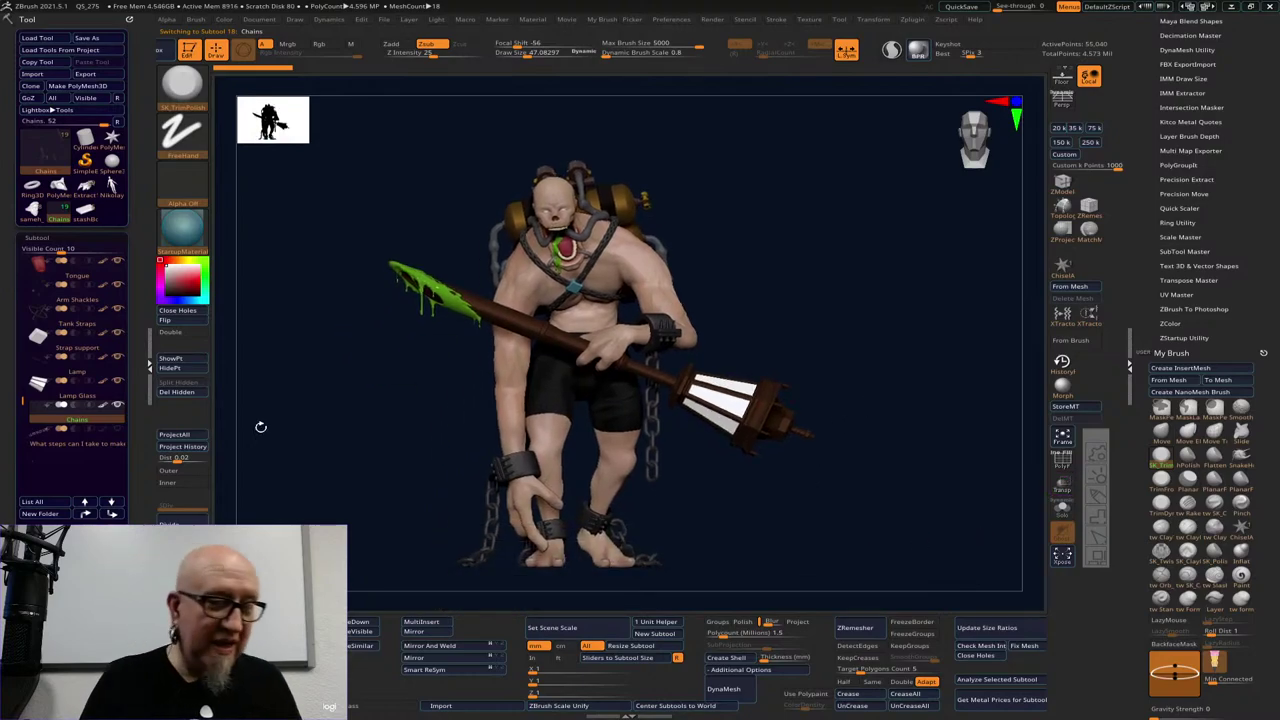
shift+click(102, 407)
mouse_move(867, 523)
ctrl+right_down()
mouse_move(874, 537)
mouse_move(886, 525)
ctrl+right_up()
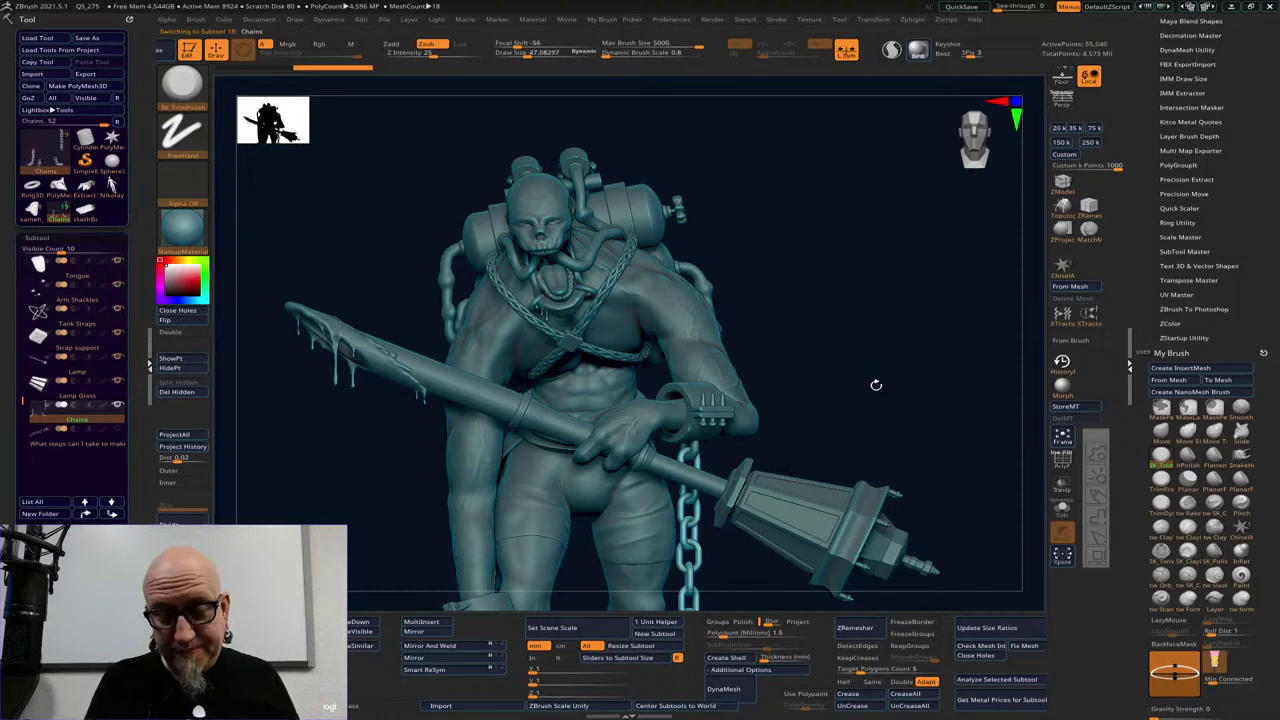
Select the Tank Straps subtool at the woven strap crossing the figure's shoulder
drag(876, 384, 758, 422)
mouse_move(488, 483)
mouse_down()
mouse_move(491, 494)
mouse_move(470, 437)
mouse_move(488, 543)
mouse_up()
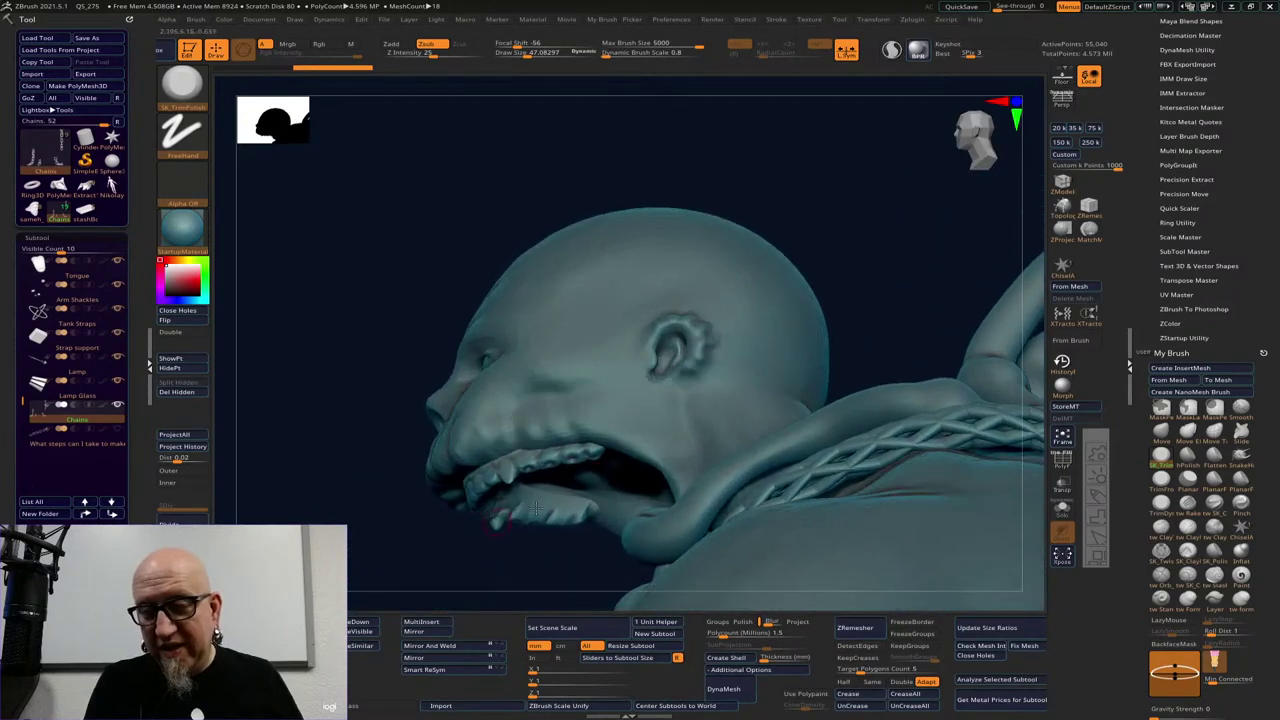
alt+drag(831, 277, 471, 169)
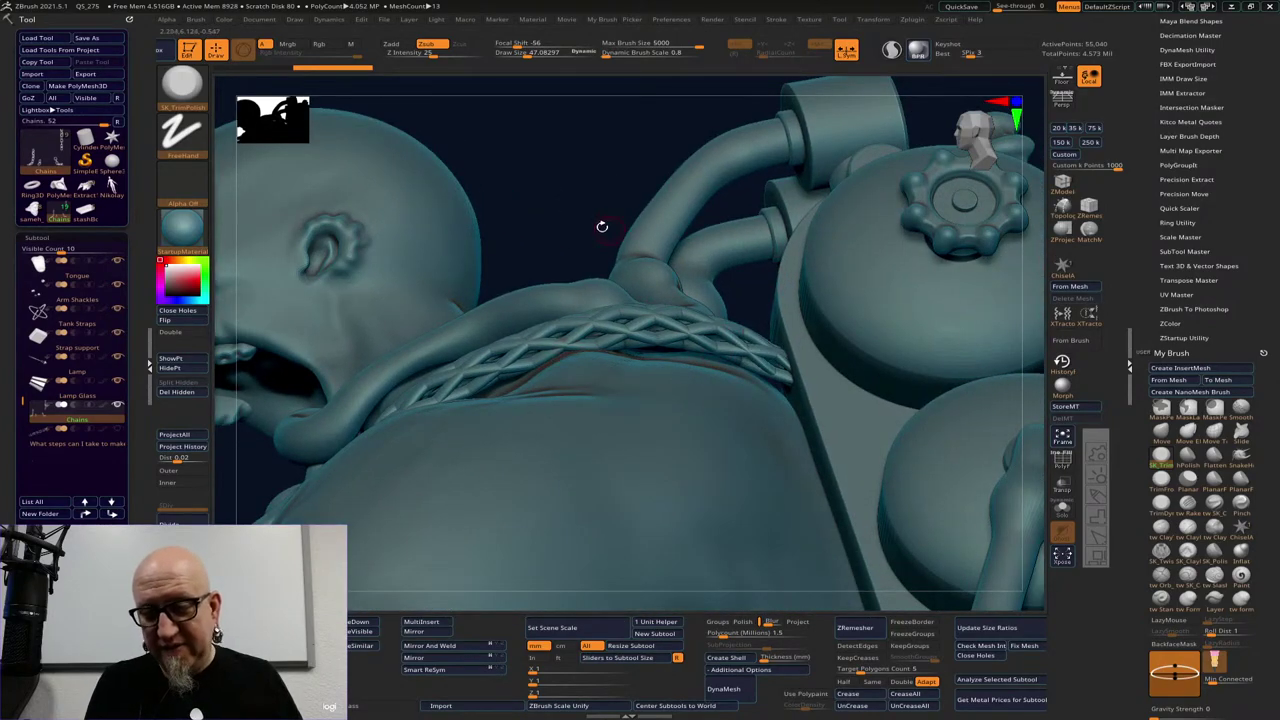
drag(645, 333, 655, 336)
key(ctrl+shift)
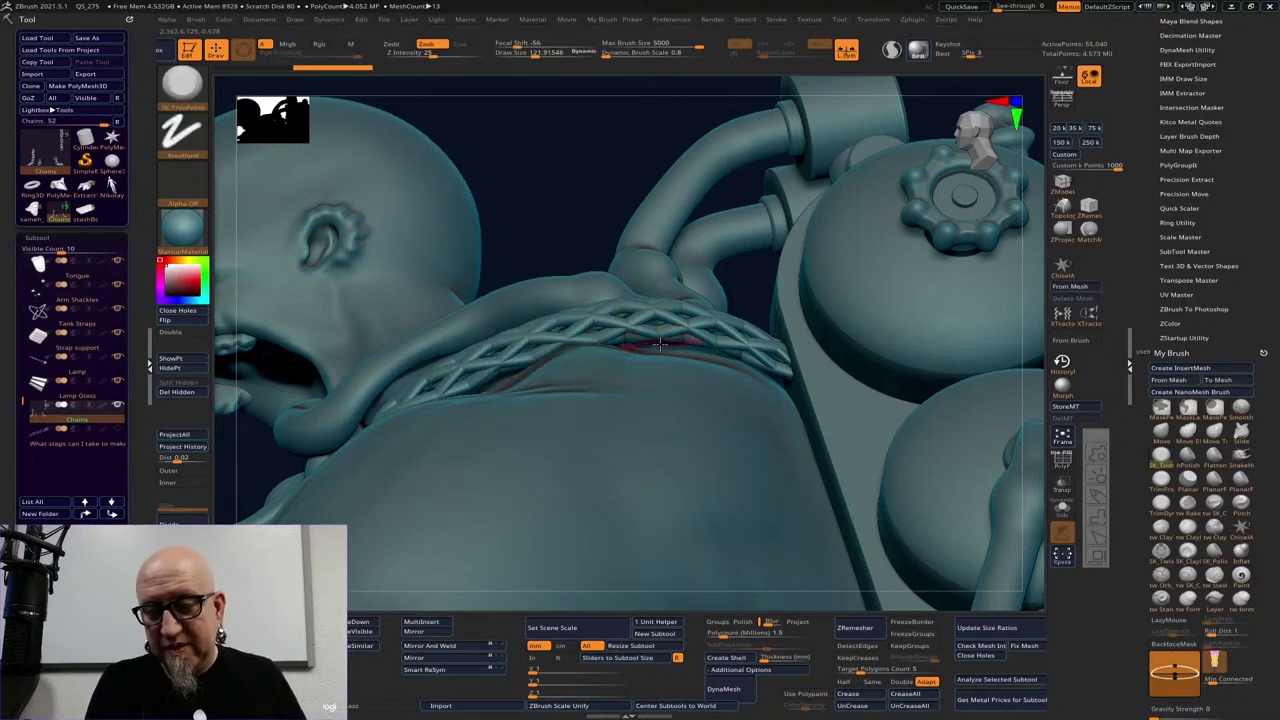
key(ctrl+shift)
alt+click(651, 330)
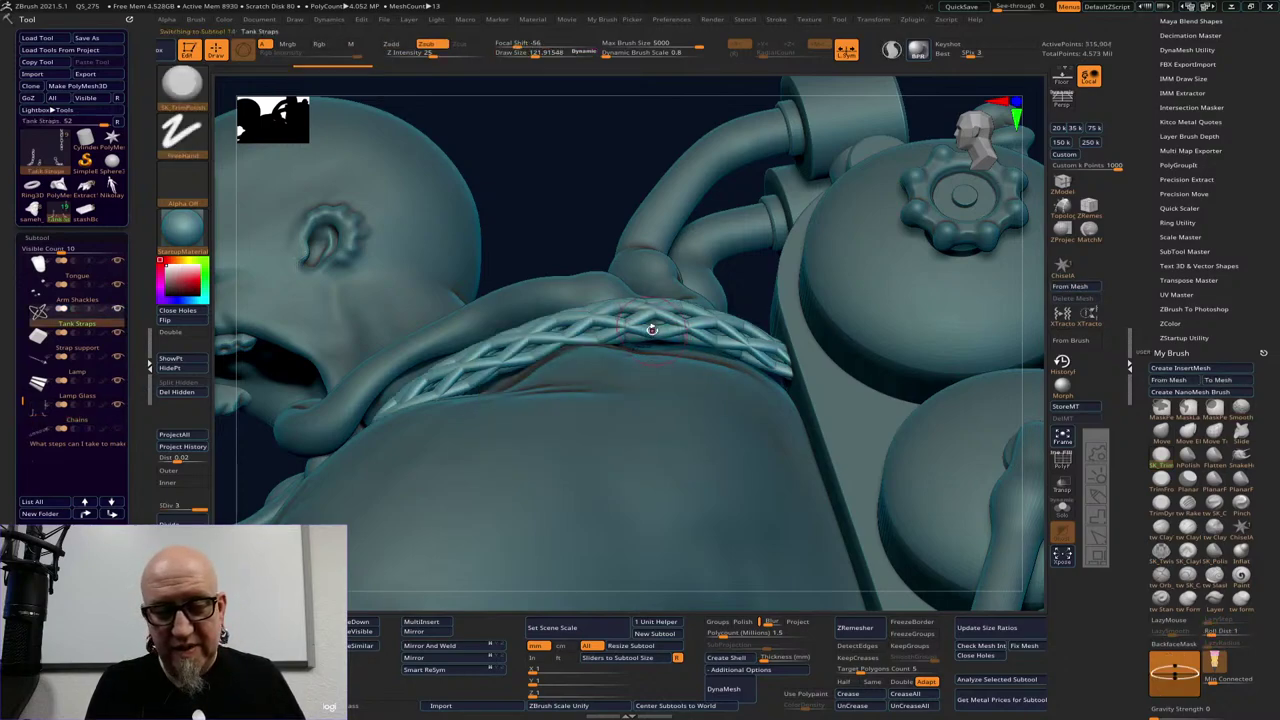
Set the draw size to about 195 and turn on transparency to see the straps through the figure
drag(734, 250, 740, 244)
key(space)
drag(650, 336, 664, 336)
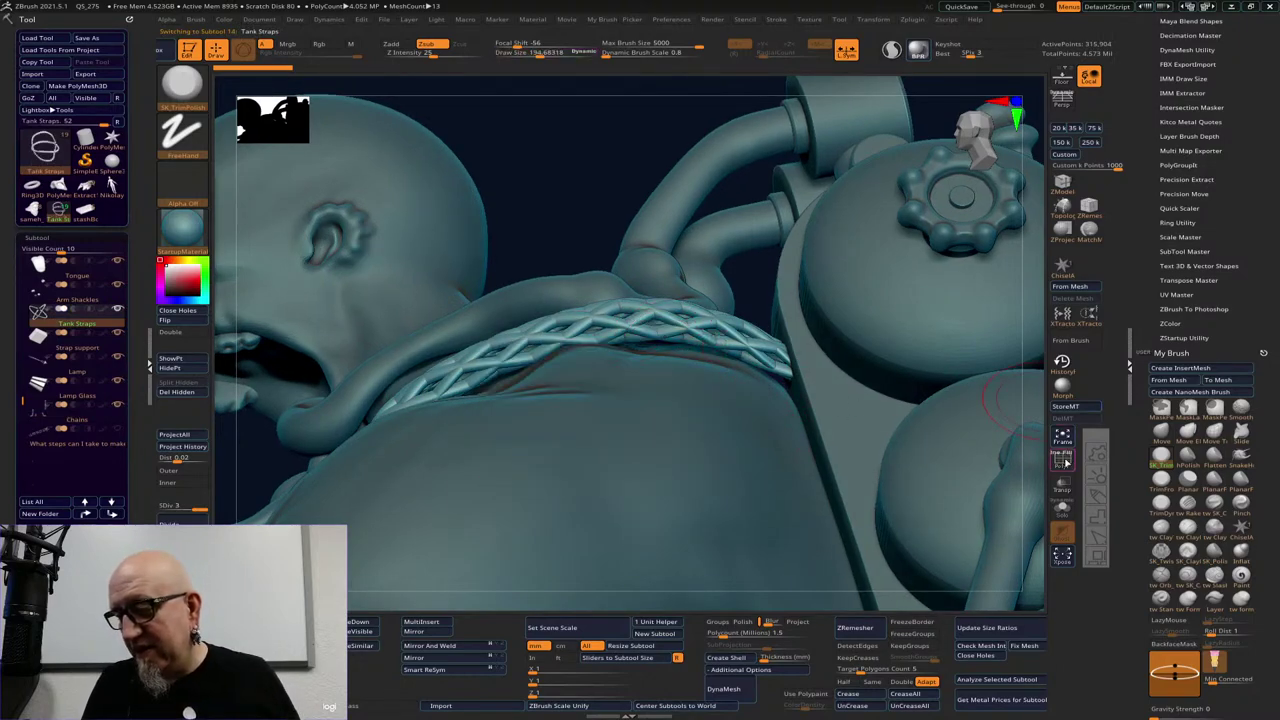
click(1064, 486)
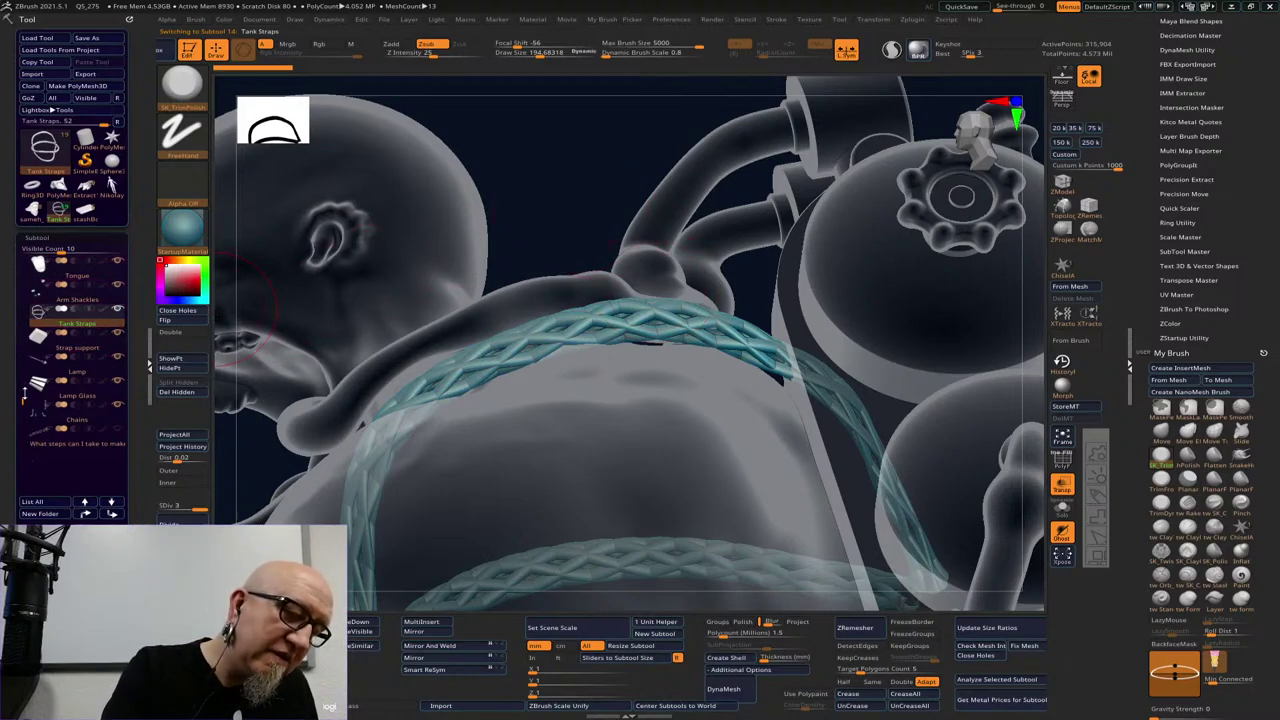
Hide all subtools except the Tank Straps and the figure's body
drag(25, 394, 34, 256)
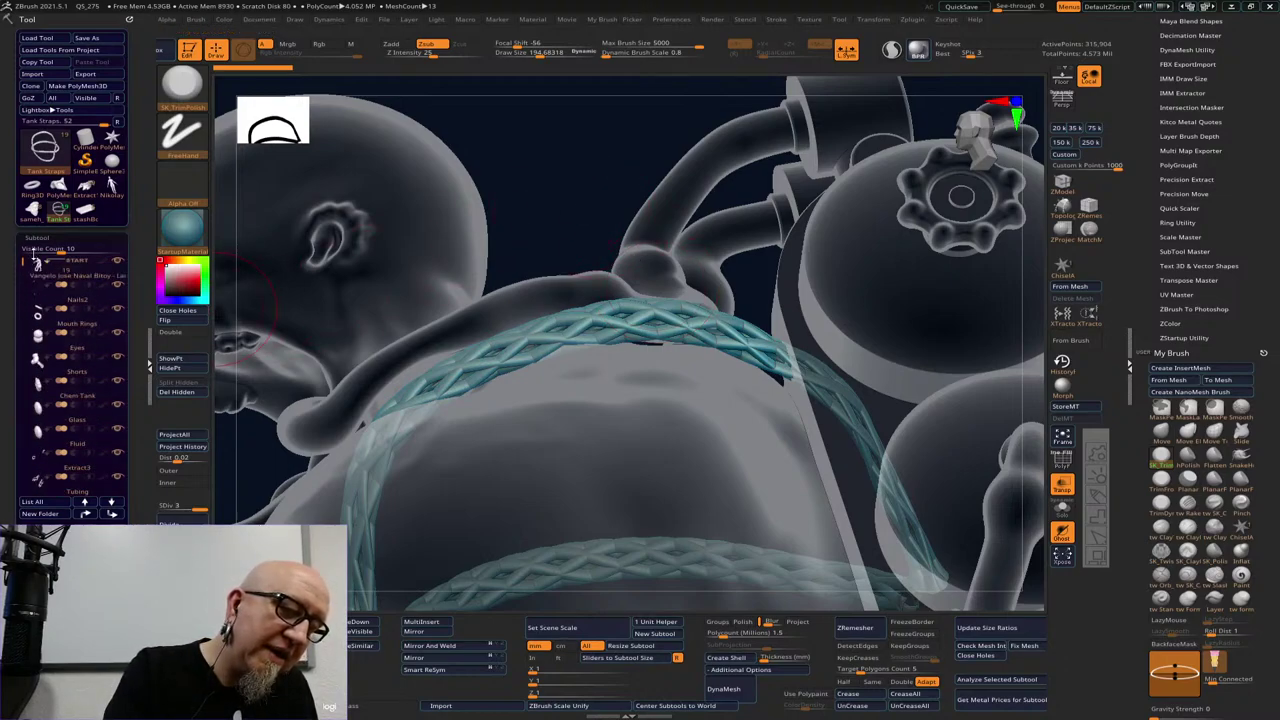
shift+click(118, 262)
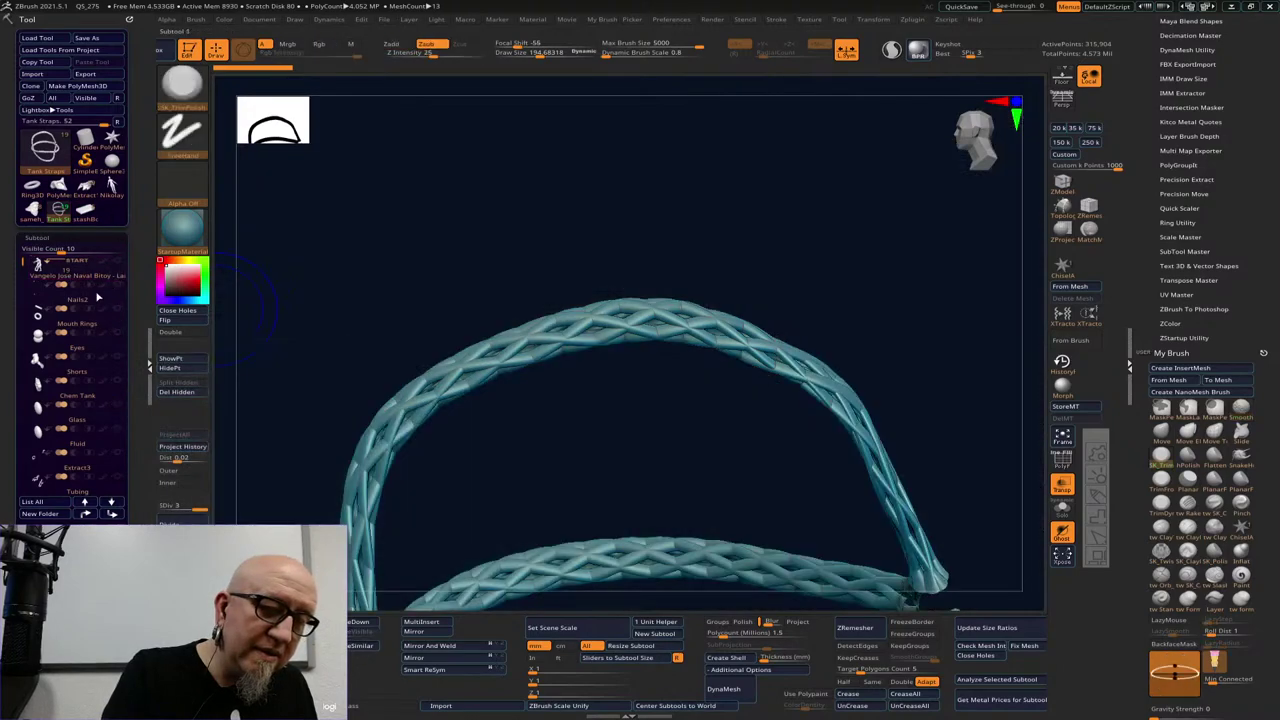
mouse_move(24, 261)
mouse_down()
mouse_move(24, 352)
mouse_move(26, 256)
mouse_up()
shift+click(118, 262)
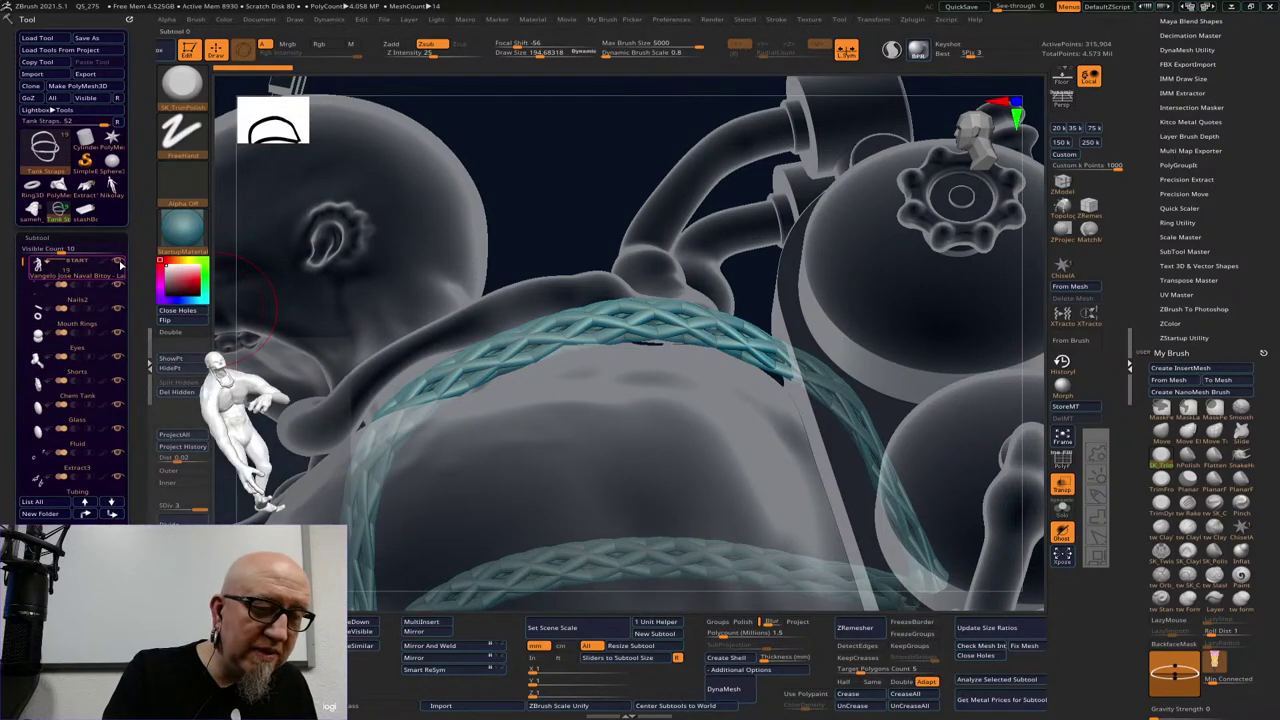
shift+click(118, 264)
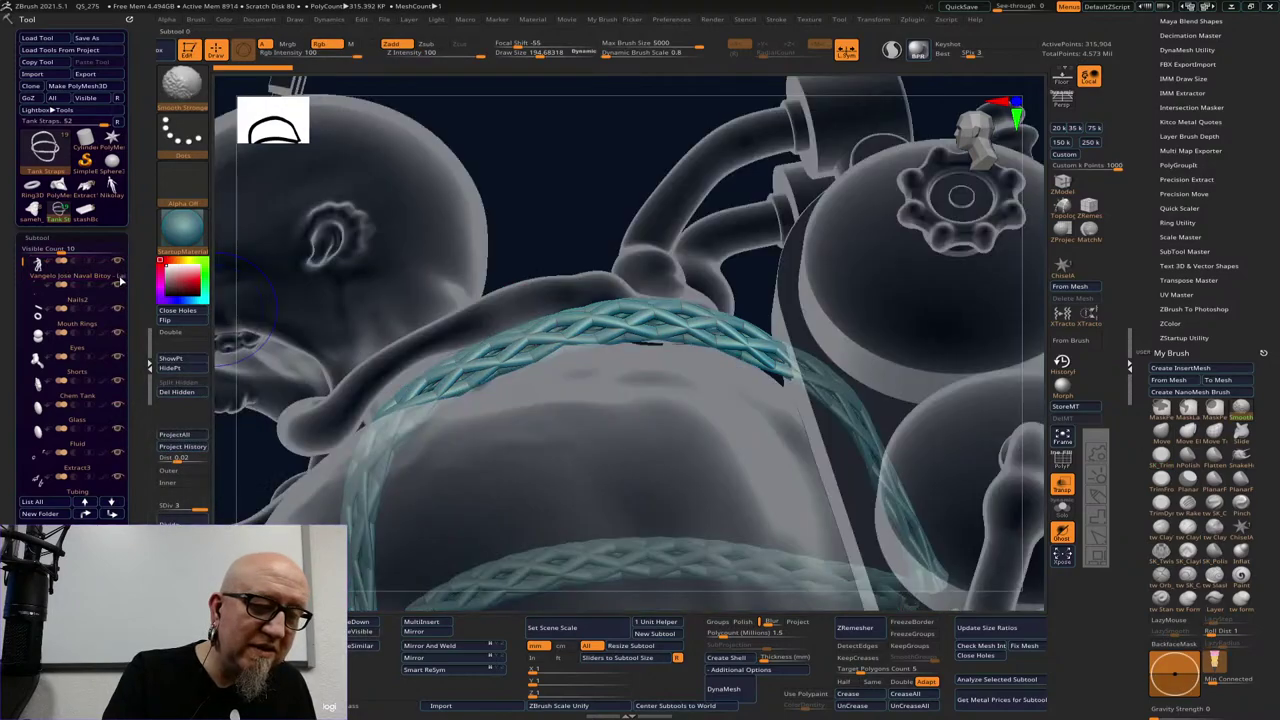
shift+click(118, 264)
key(shift)
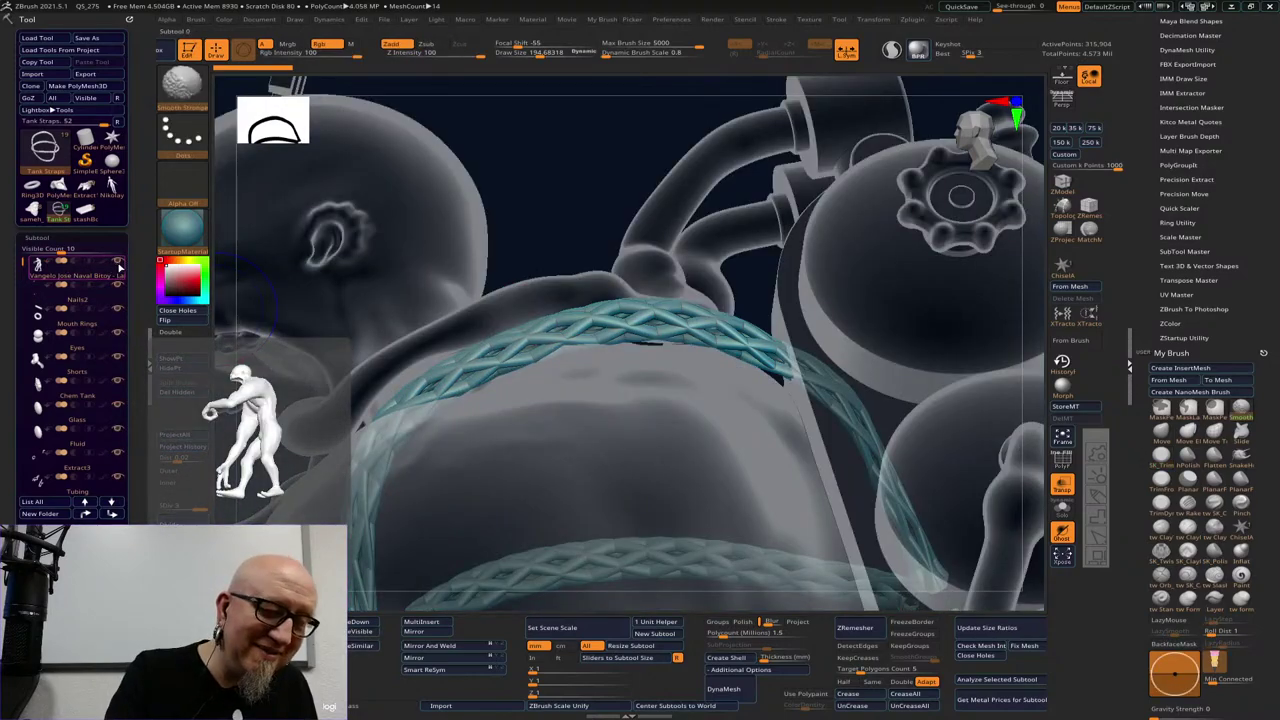
shift+click(118, 266)
click(118, 264)
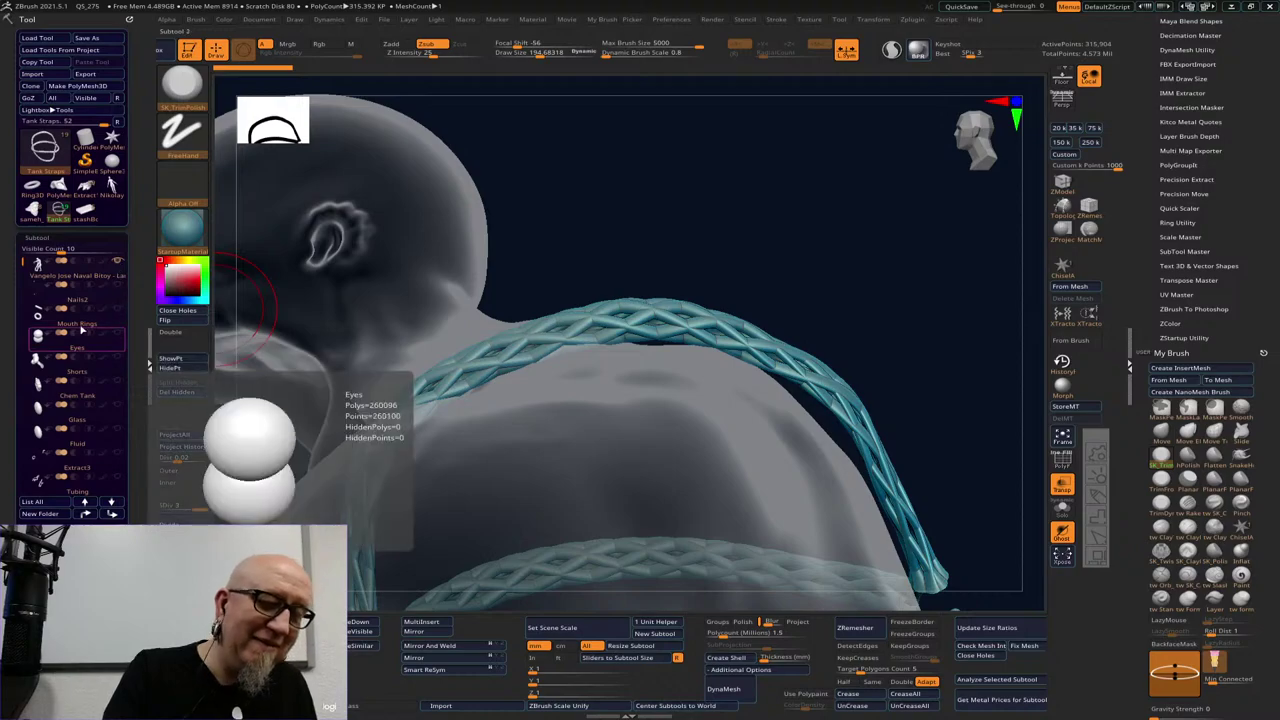
Set the draw size to about 91, mask the strap's strands over the shoulder, and clear the mask again
scroll(81, 329, down, 5)
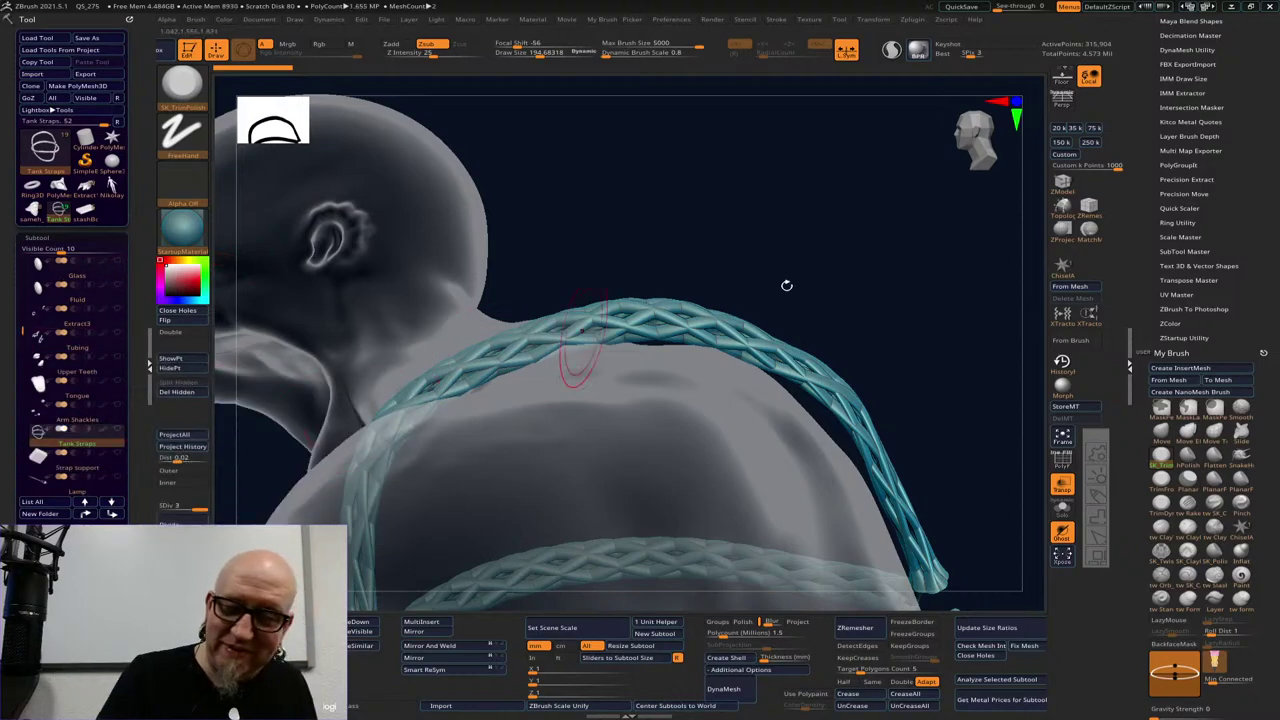
mouse_move(787, 285)
mouse_down()
mouse_move(909, 277)
mouse_move(971, 354)
mouse_move(943, 260)
mouse_move(960, 257)
mouse_move(994, 386)
mouse_move(817, 368)
mouse_move(762, 434)
mouse_up()
key(space)
drag(828, 372, 781, 372)
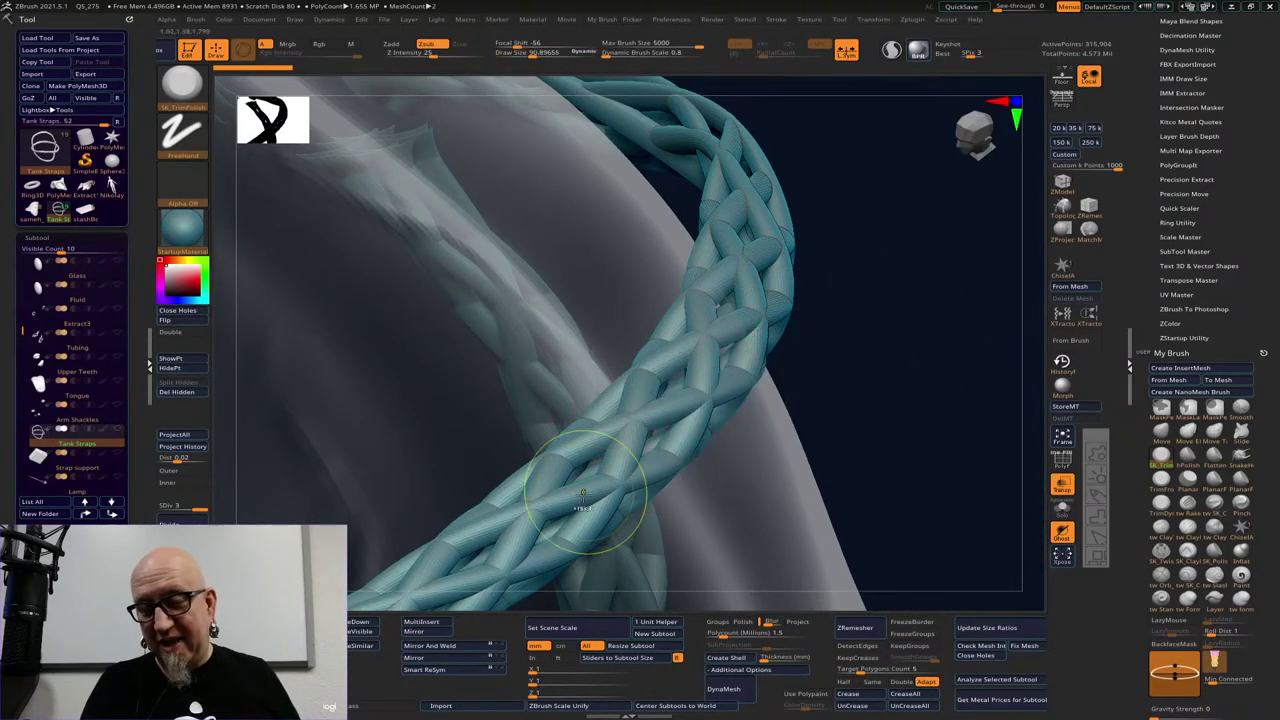
mouse_move(583, 495)
ctrl+mouse_down()
mouse_move(730, 320)
mouse_move(750, 190)
ctrl+mouse_up()
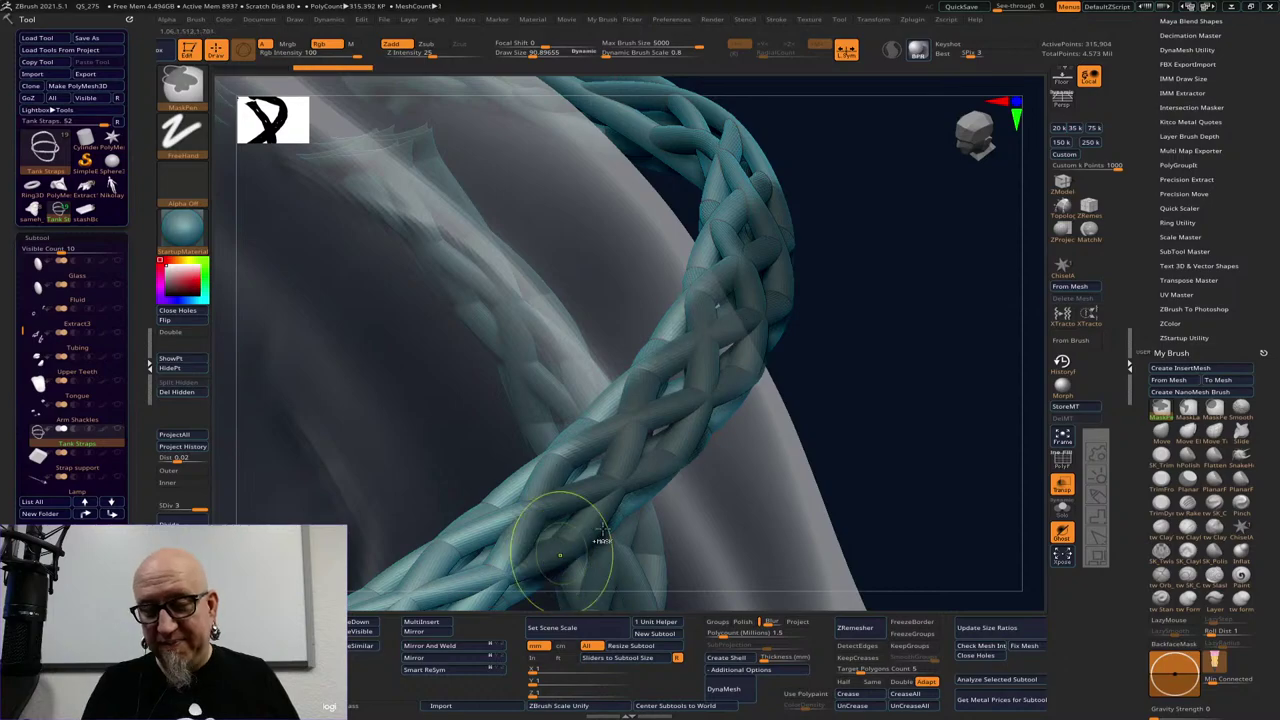
drag(905, 372, 822, 238)
mouse_move(822, 238)
ctrl+mouse_down()
mouse_move(834, 294)
mouse_move(866, 257)
mouse_move(854, 274)
mouse_move(908, 277)
ctrl+mouse_up()
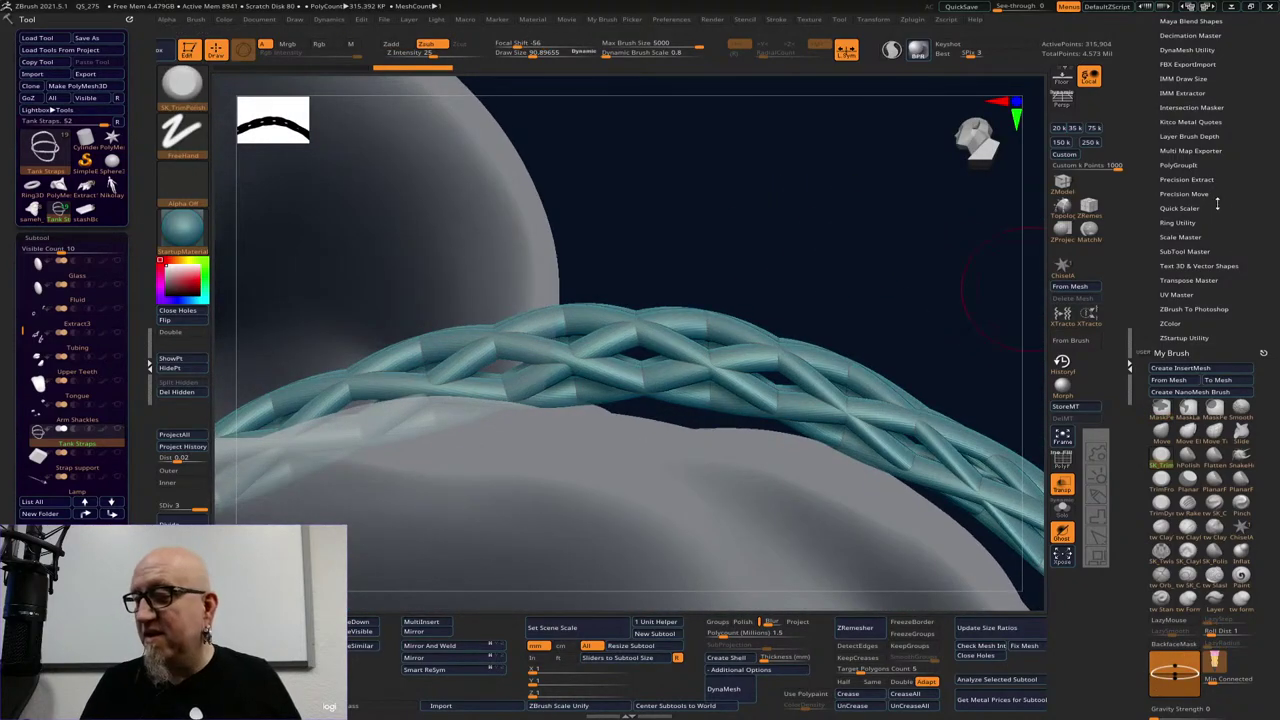
Close the gap between the strap's lower strands and the shoulder using the Move Elastic brush at draw size about 150
click(1188, 430)
key(space)
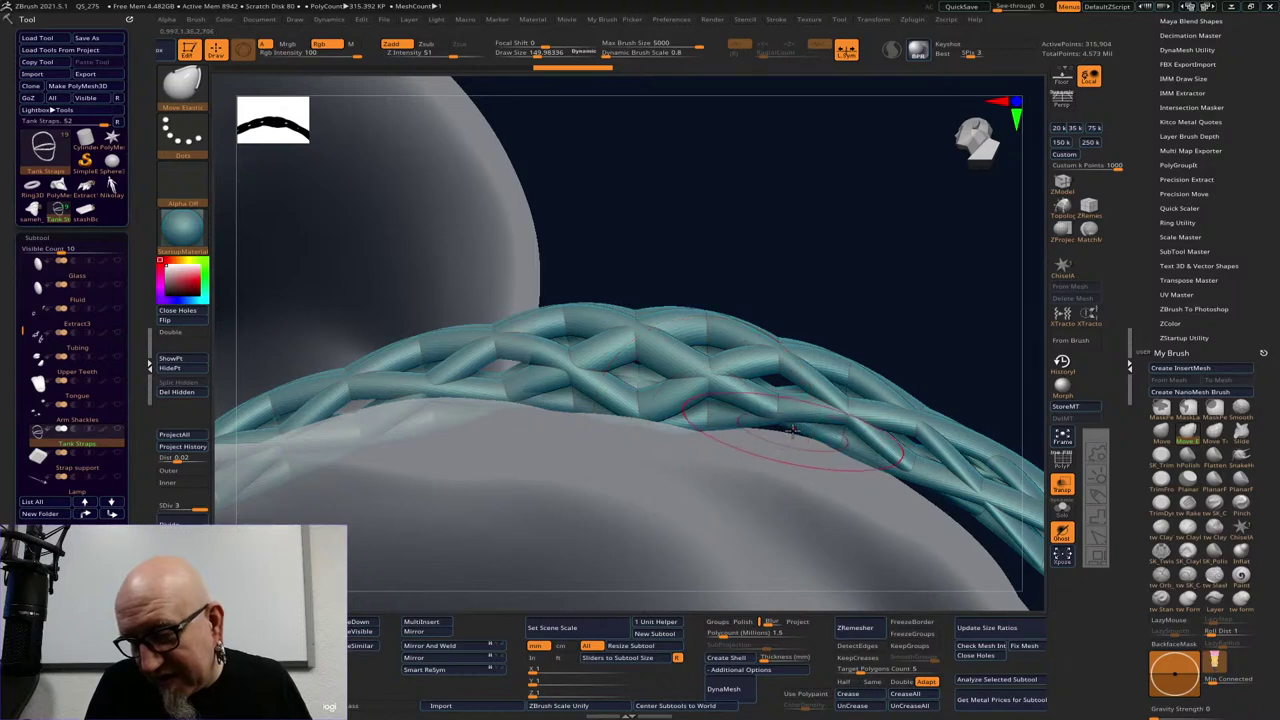
drag(764, 432, 758, 418)
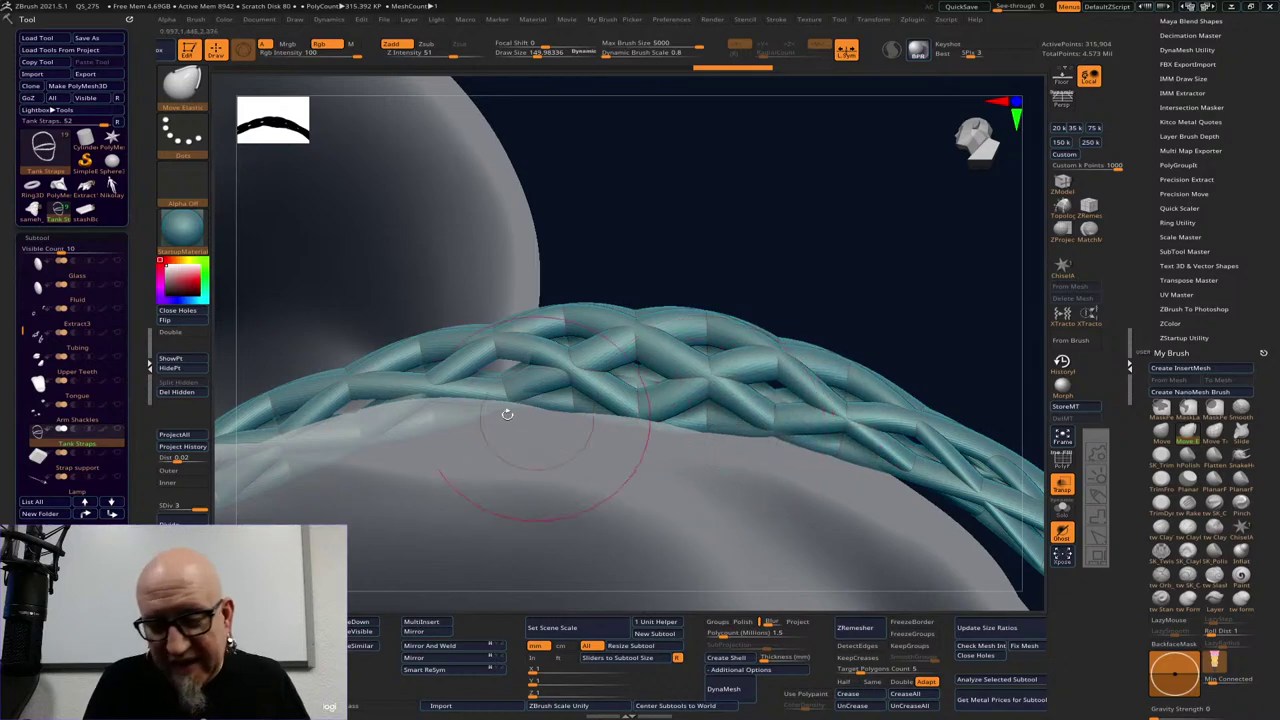
drag(425, 398, 430, 384)
Nudge the strap's inner edge against the body from the underside, fitting the strands where they curve around the shoulder
mouse_move(940, 330)
mouse_down()
mouse_move(980, 389)
mouse_move(966, 466)
mouse_move(928, 470)
mouse_up()
drag(806, 356, 712, 370)
drag(544, 293, 556, 284)
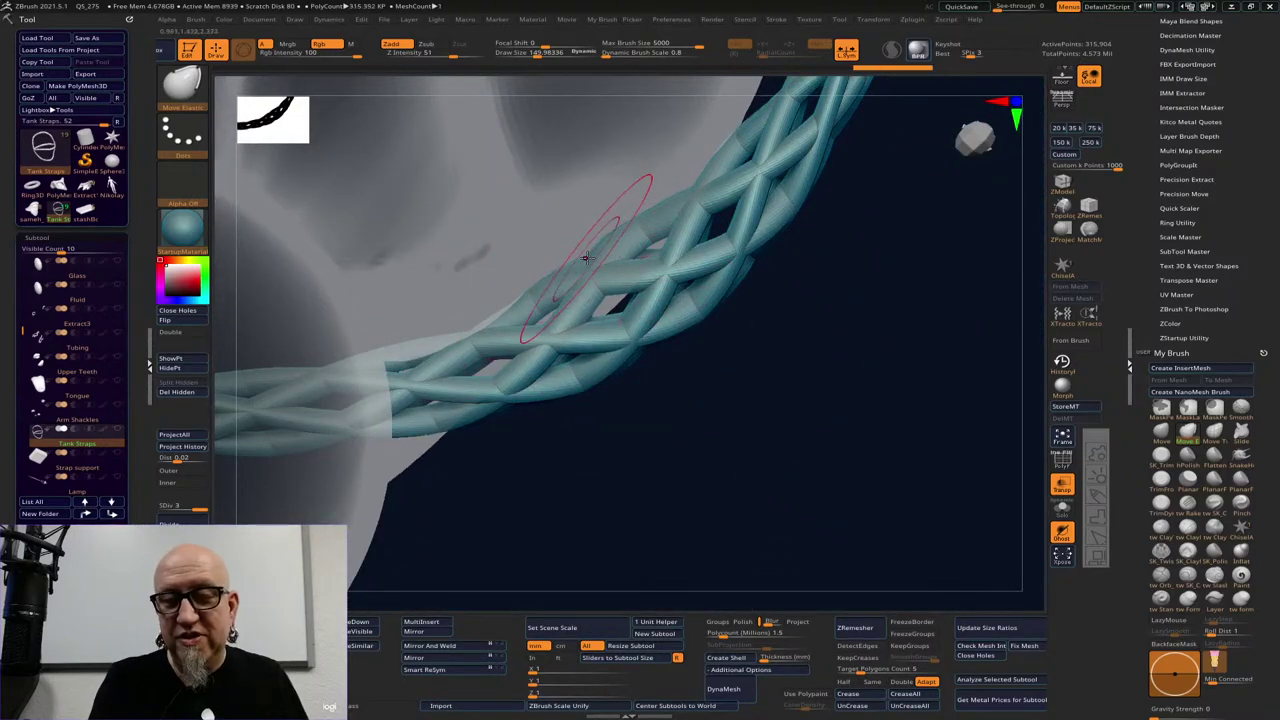
drag(597, 230, 606, 236)
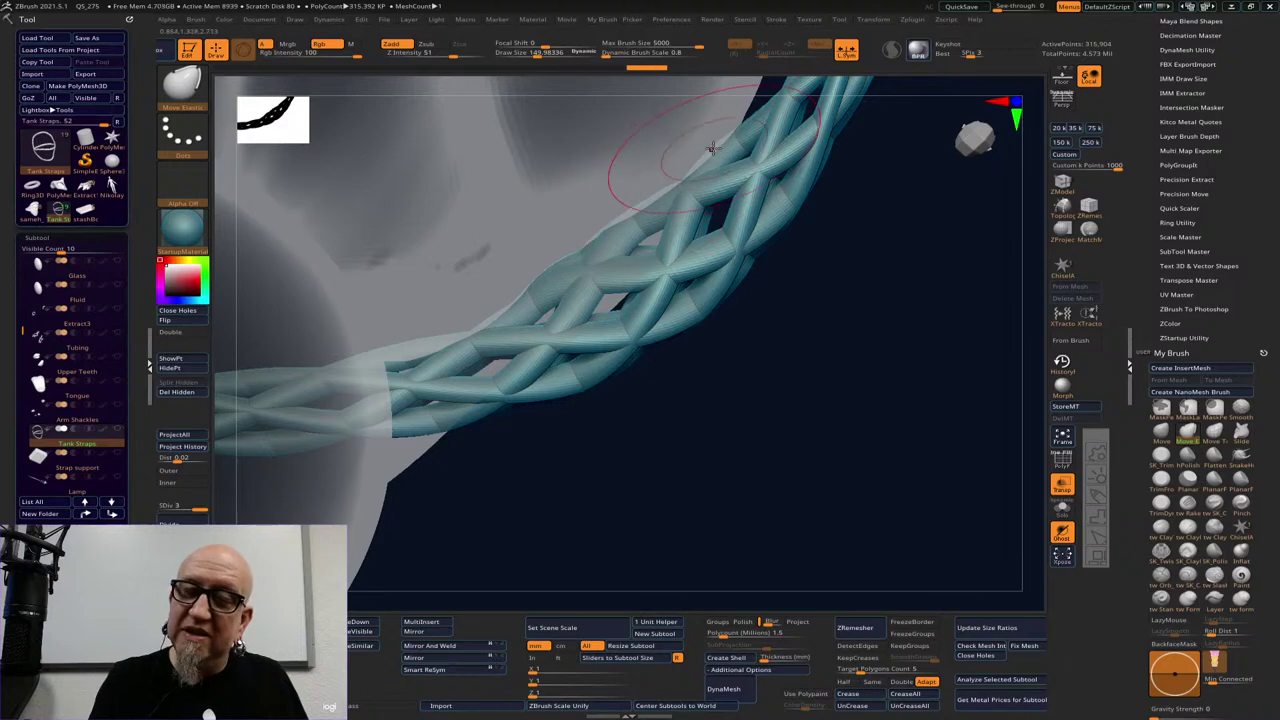
drag(808, 363, 700, 206)
drag(588, 181, 558, 193)
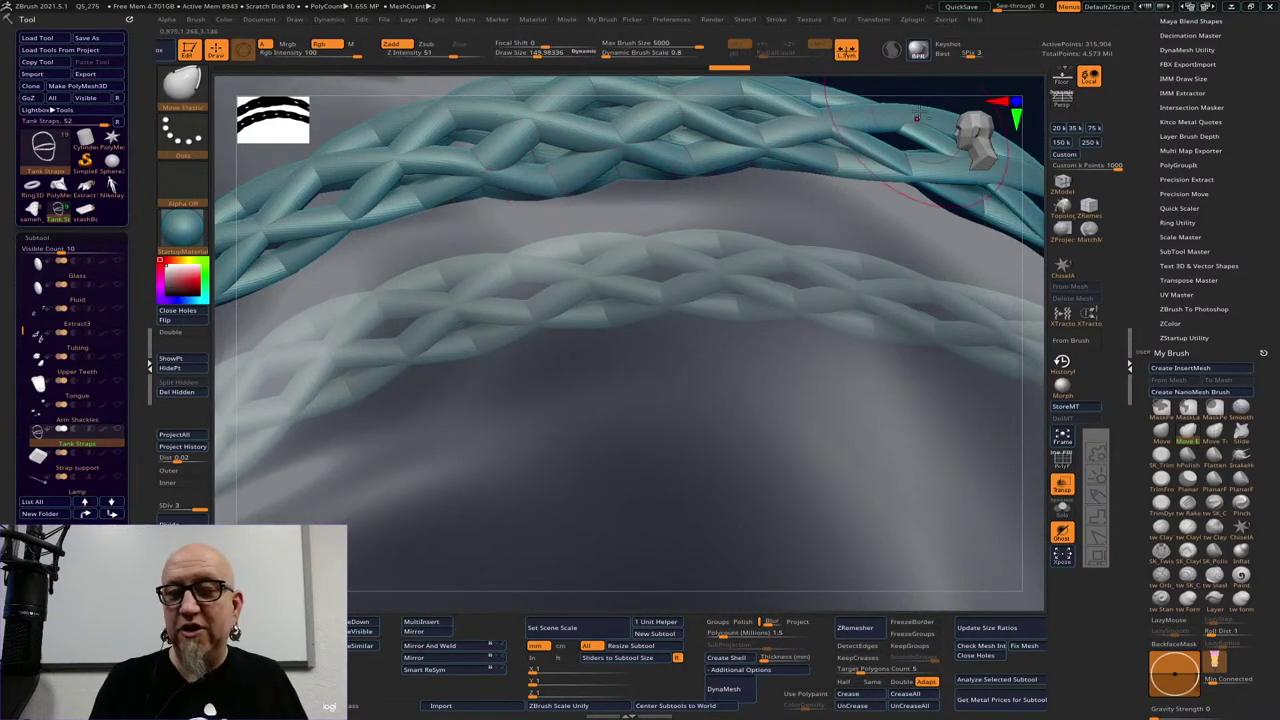
Fit the strap over the shoulder and along to its open end using Move Elastic at draw size about 313
mouse_move(916, 118)
mouse_down()
mouse_move(575, 358)
mouse_move(618, 354)
mouse_up()
key(space)
drag(428, 368, 426, 370)
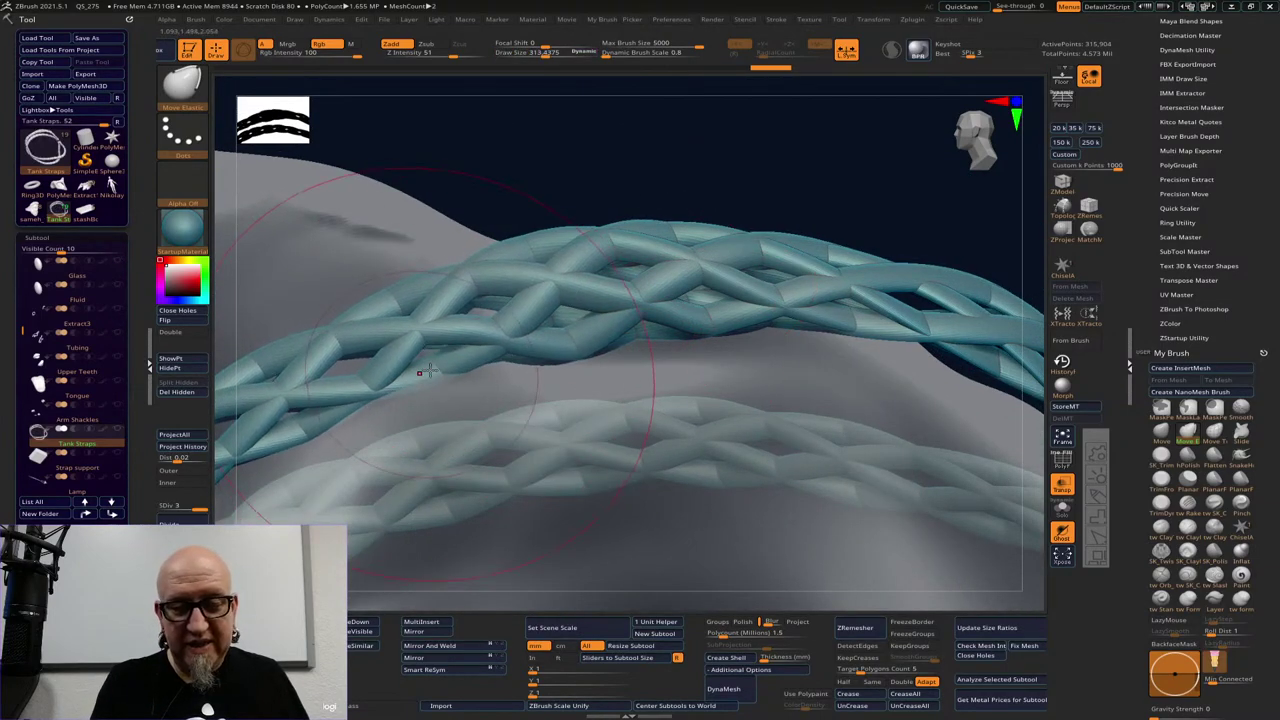
mouse_move(915, 330)
mouse_down()
mouse_move(955, 308)
mouse_move(719, 169)
mouse_up()
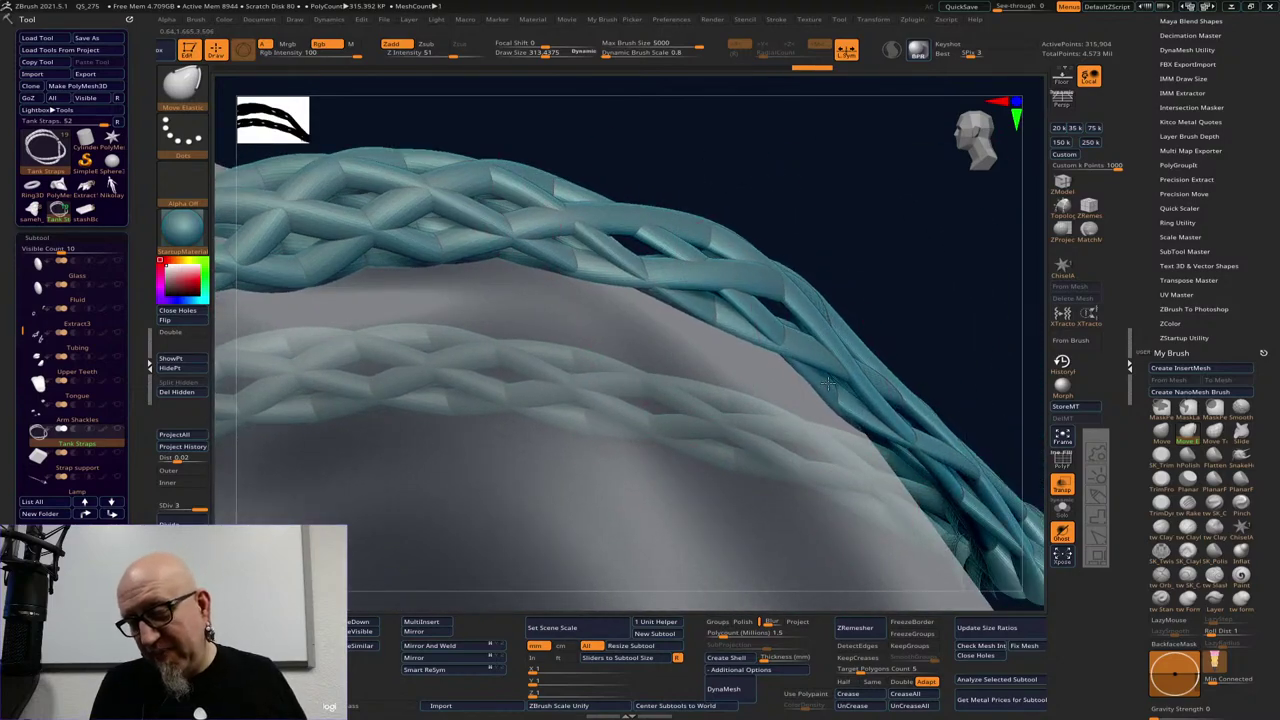
mouse_move(948, 318)
mouse_down()
mouse_move(926, 246)
mouse_move(660, 300)
mouse_move(586, 296)
mouse_up()
mouse_move(683, 232)
mouse_down()
mouse_move(909, 267)
mouse_move(626, 174)
mouse_move(689, 300)
mouse_up()
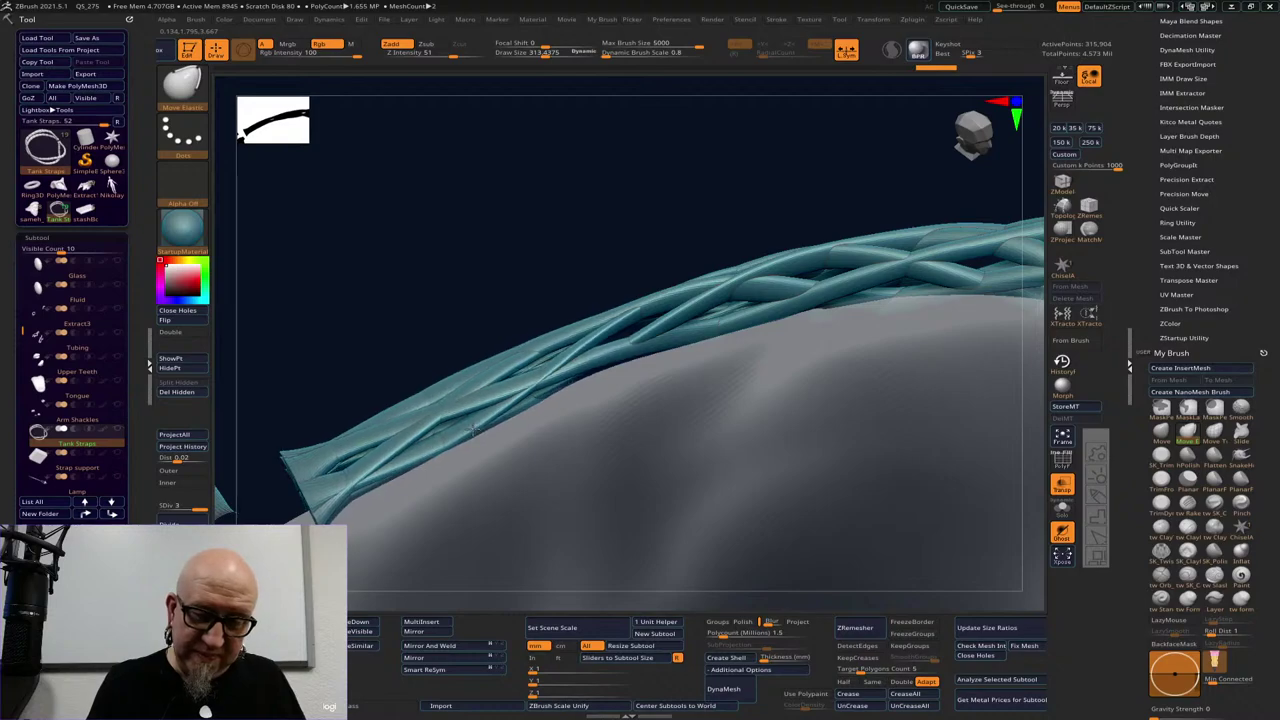
Reshape the whole strap curve beside the neck and over the shoulder using Move Elastic at draw size about 673
drag(655, 229, 908, 369)
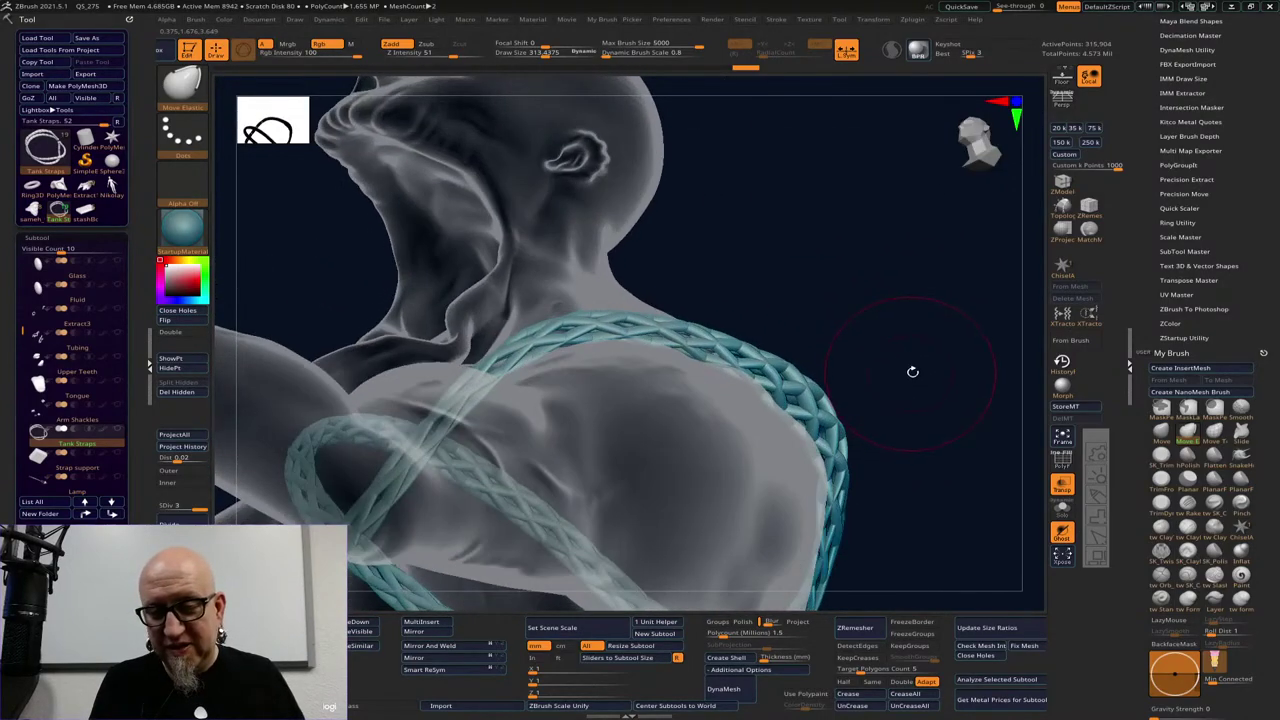
key(space)
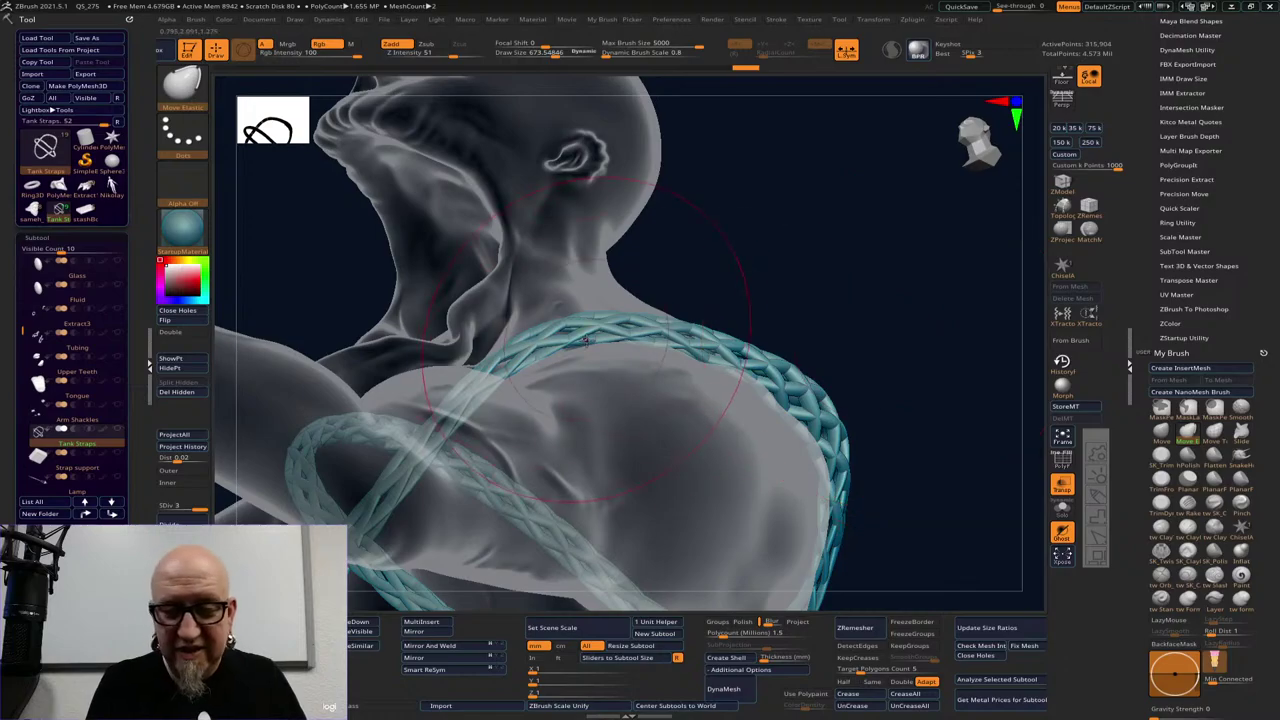
mouse_move(590, 346)
mouse_down()
mouse_move(791, 286)
mouse_move(823, 291)
mouse_move(826, 263)
mouse_move(784, 231)
mouse_move(486, 408)
mouse_move(455, 407)
mouse_up()
Straighten the bulging strand and neighbouring strands along the strap using the Move Topological brush at draw size about 122
key(space)
mouse_move(857, 194)
mouse_down()
mouse_move(906, 183)
mouse_move(900, 174)
mouse_move(924, 203)
mouse_move(468, 329)
mouse_up()
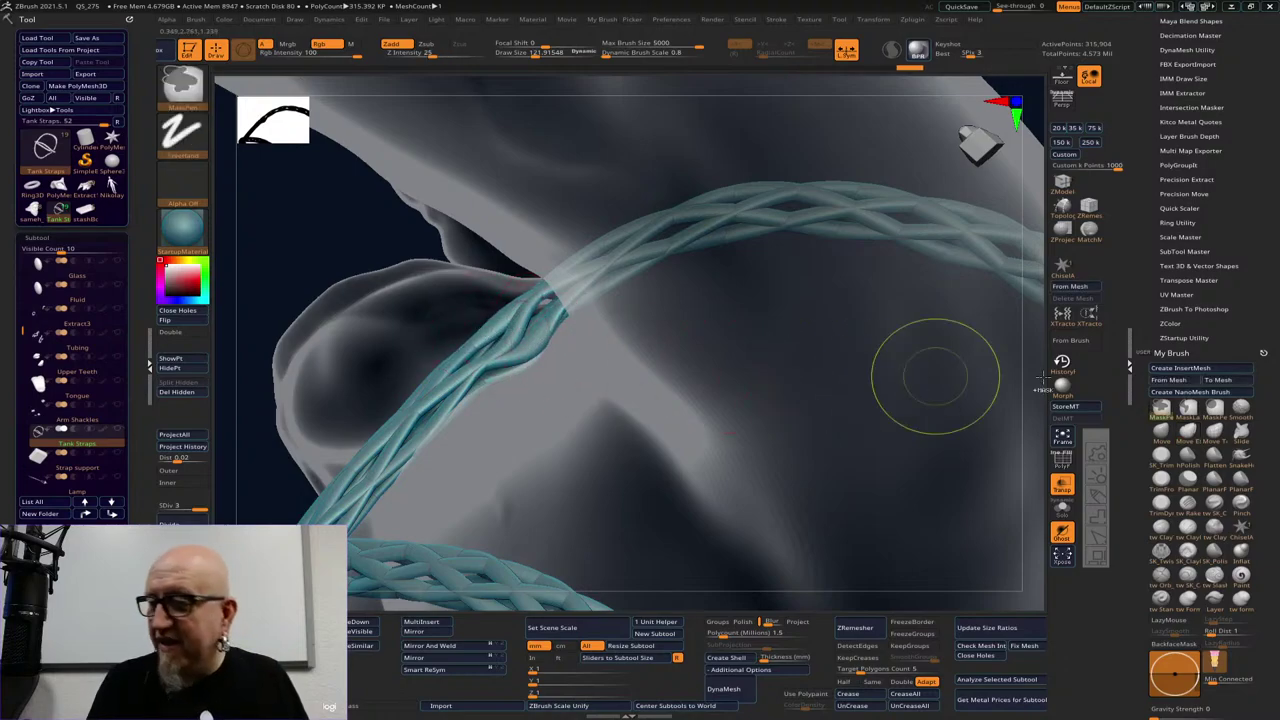
click(1216, 430)
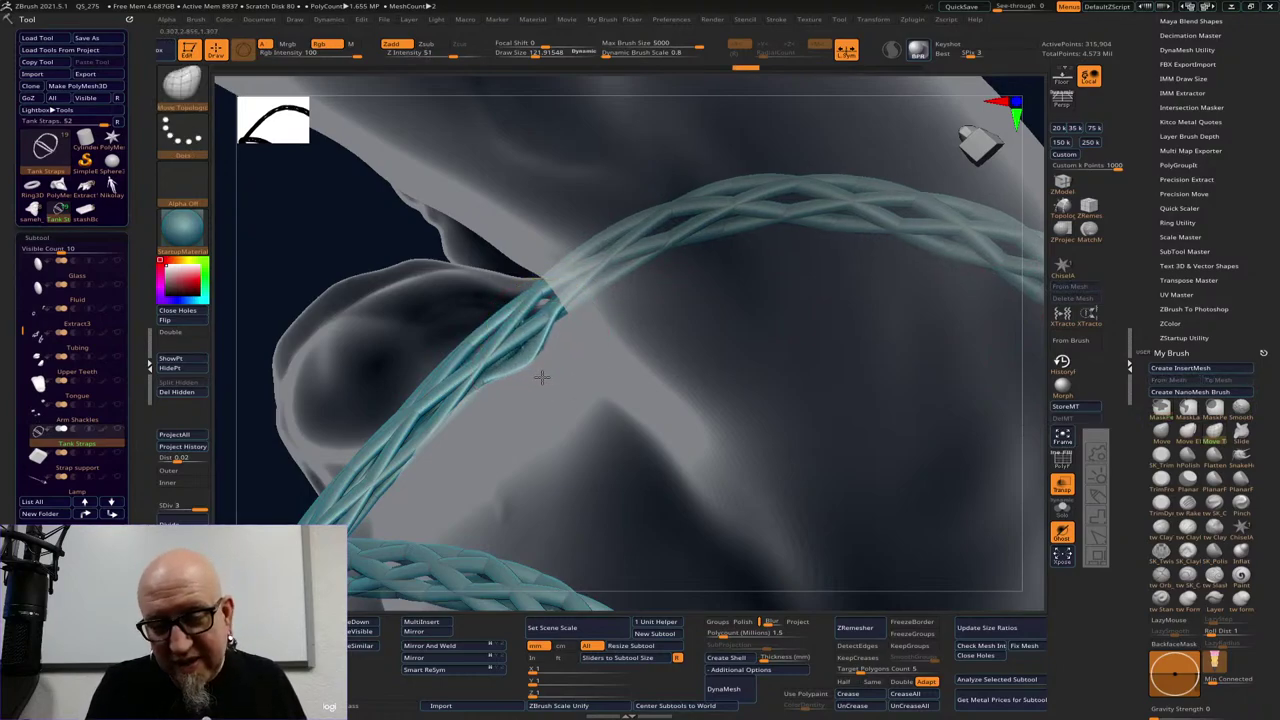
drag(554, 332, 559, 336)
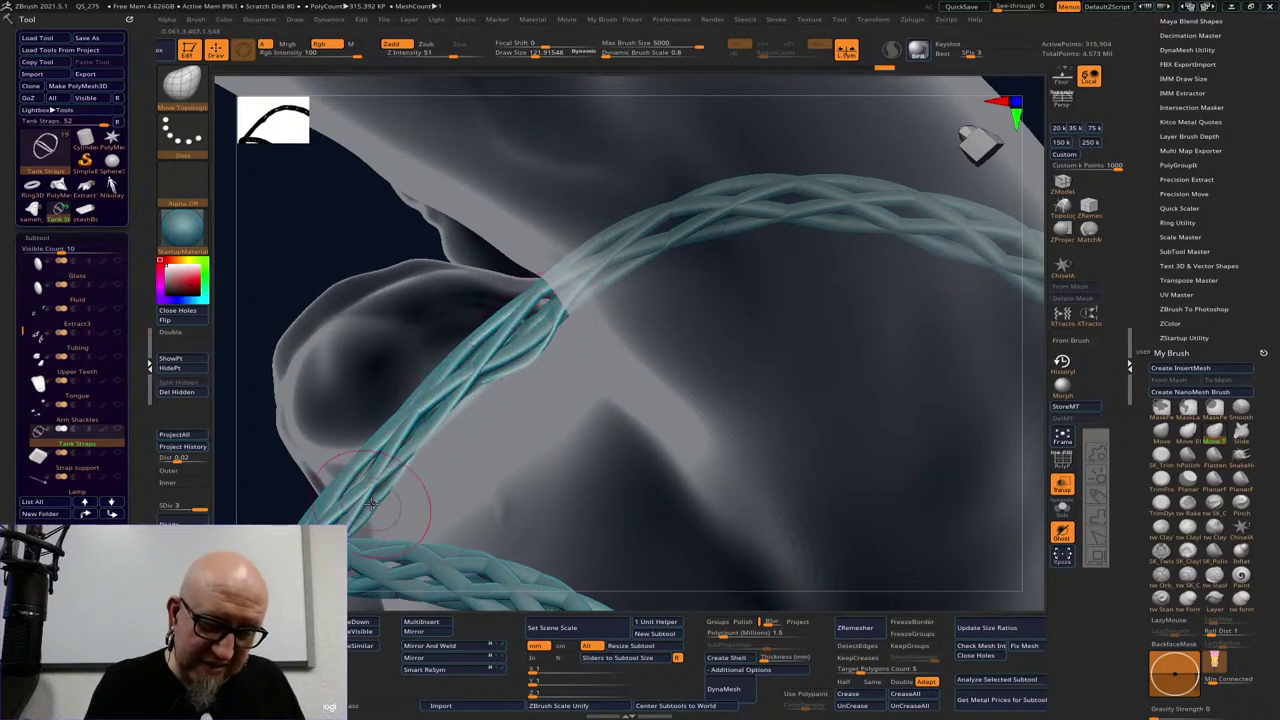
drag(384, 490, 376, 483)
Reposition the strands around the strap crossing using Move Topological at draw size about 183, working from both sides
alt+drag(280, 422, 522, 239)
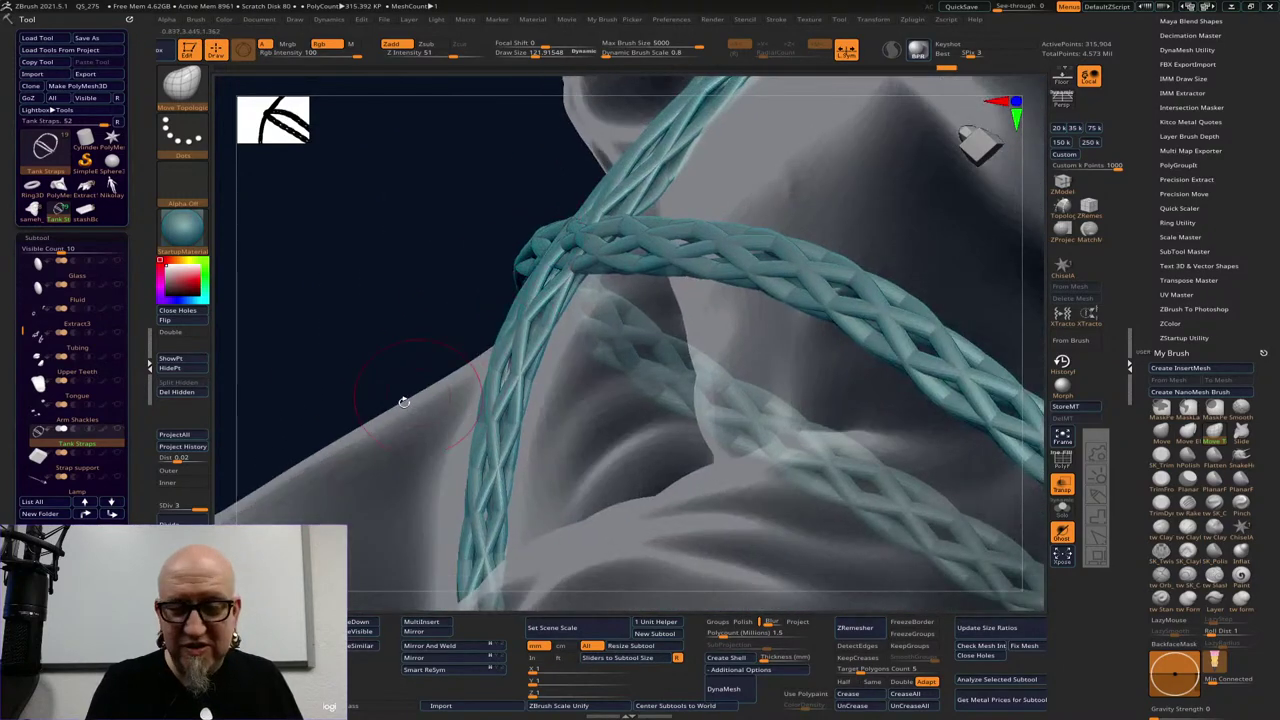
key(space)
mouse_move(400, 357)
mouse_down()
mouse_move(371, 329)
mouse_move(577, 290)
mouse_move(597, 301)
mouse_up()
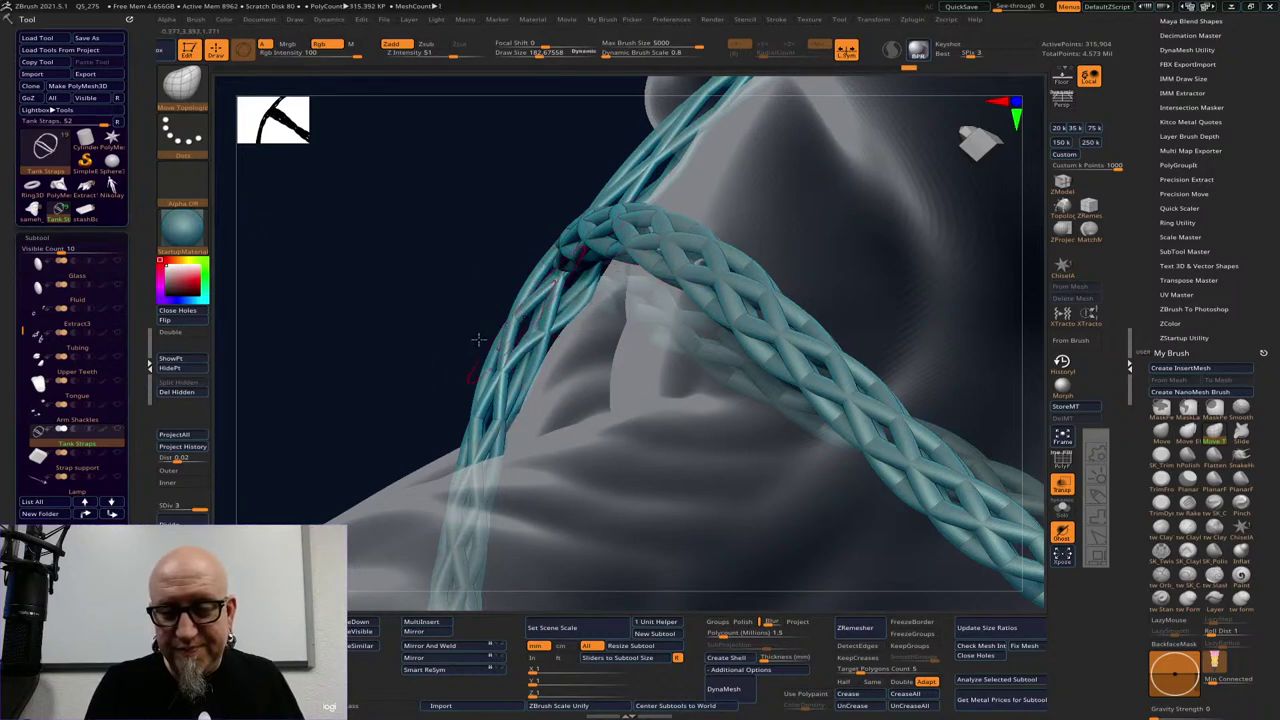
drag(478, 340, 604, 350)
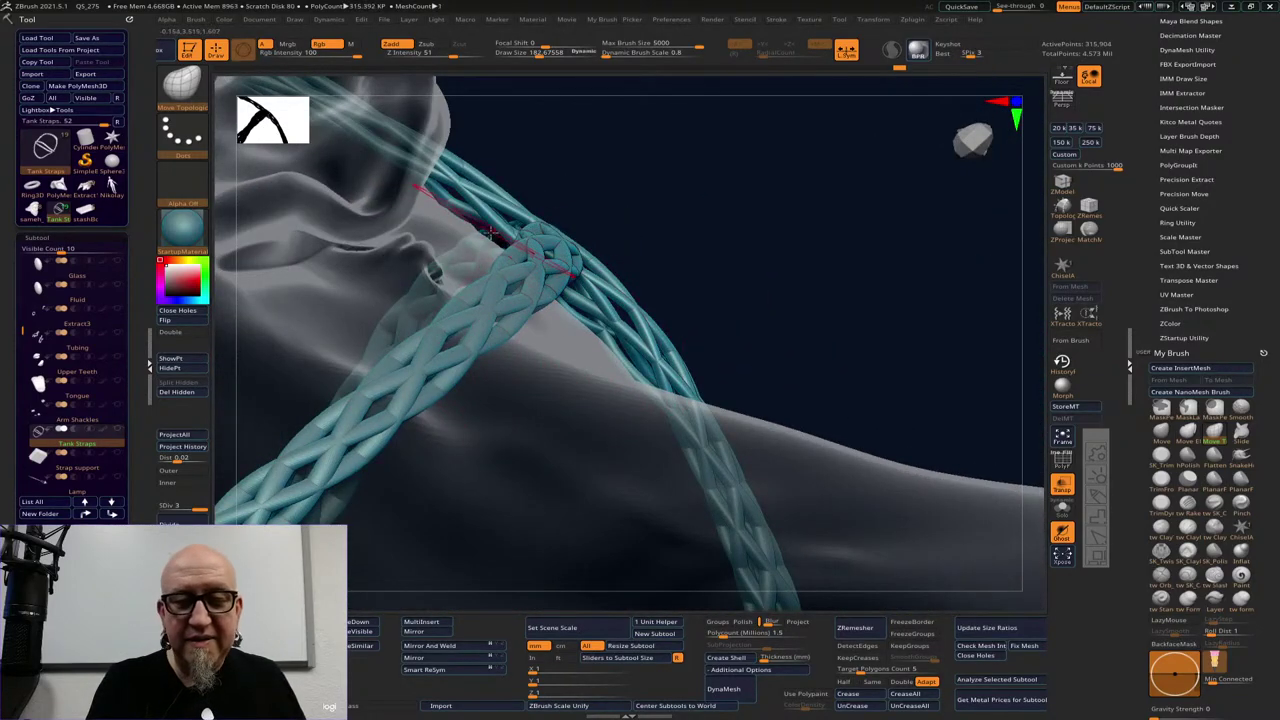
With the figure's body temporarily hidden, thicken the vertical strap's strands at and below the crossing using the Inflat brush at draw size about 98
mouse_move(786, 223)
mouse_down()
mouse_move(839, 195)
mouse_move(725, 216)
mouse_up()
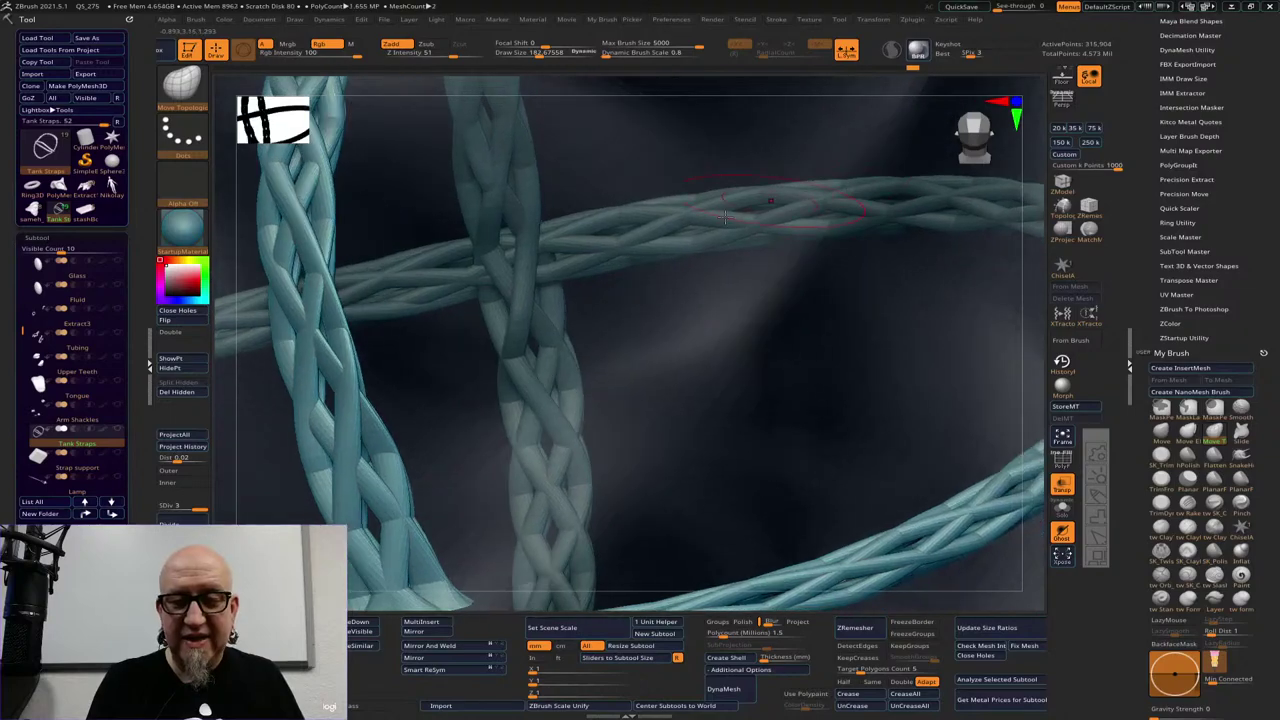
drag(25, 336, 25, 258)
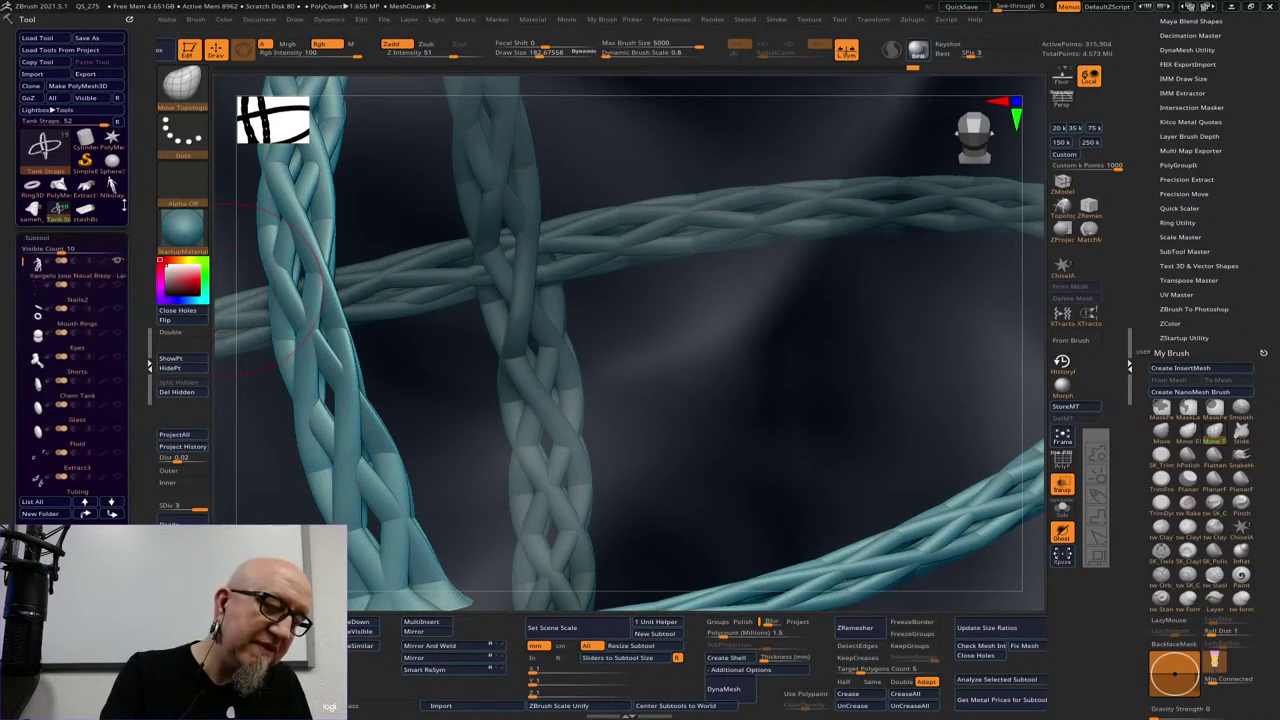
click(117, 256)
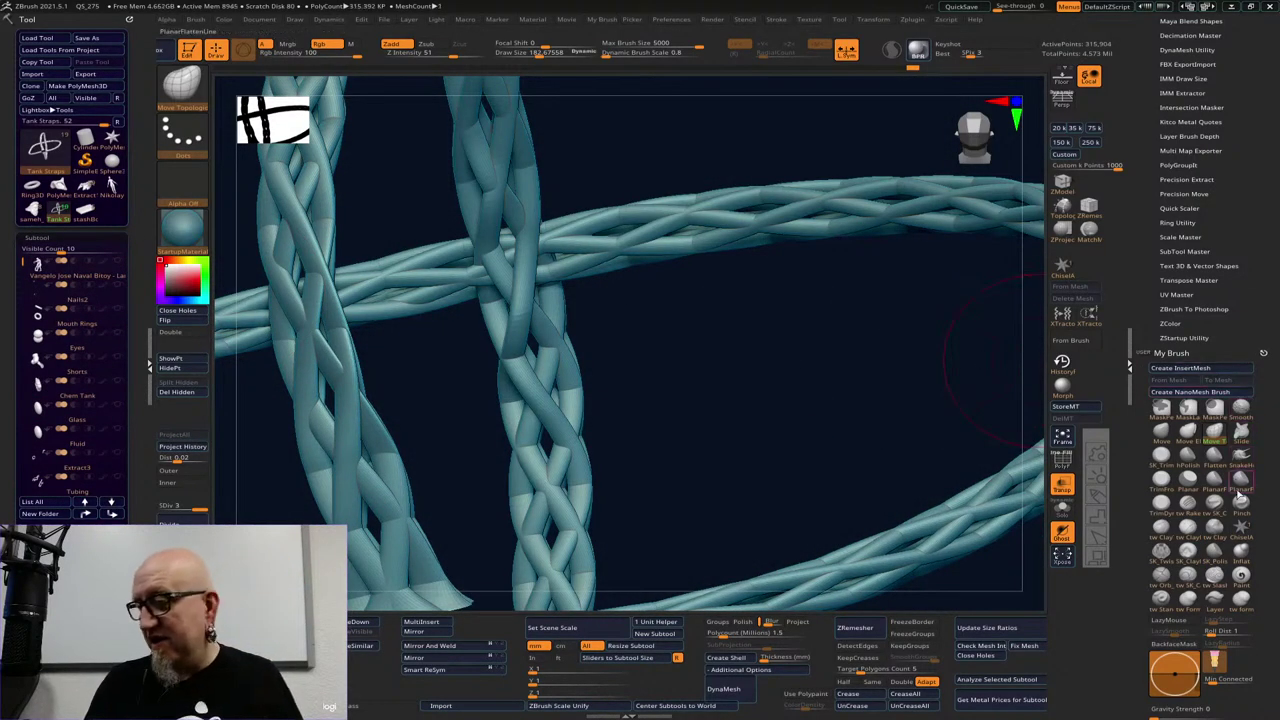
click(1243, 554)
drag(650, 375, 492, 430)
key(space)
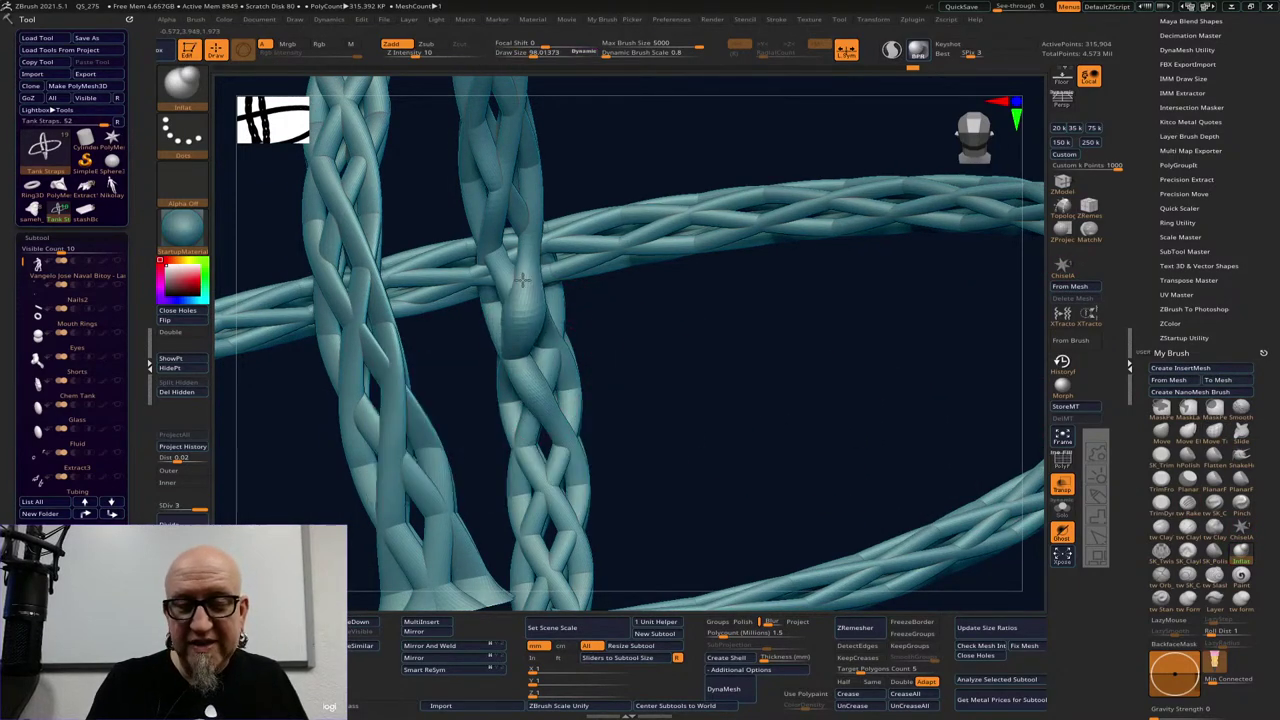
mouse_move(522, 280)
mouse_down()
mouse_move(515, 228)
mouse_move(521, 314)
mouse_up()
drag(537, 430, 548, 535)
drag(750, 425, 374, 392)
click(116, 264)
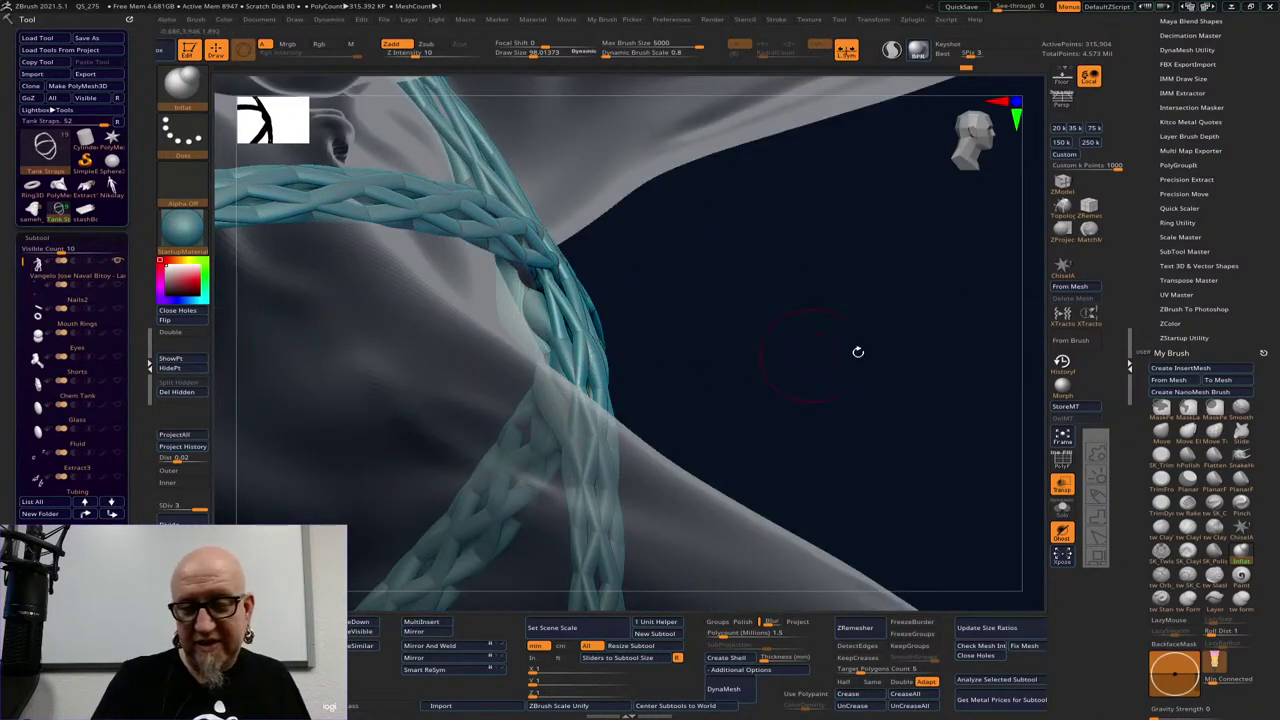
Inflate the thin strands along the straps extending from the crossing around the figure's body
drag(858, 352, 757, 308)
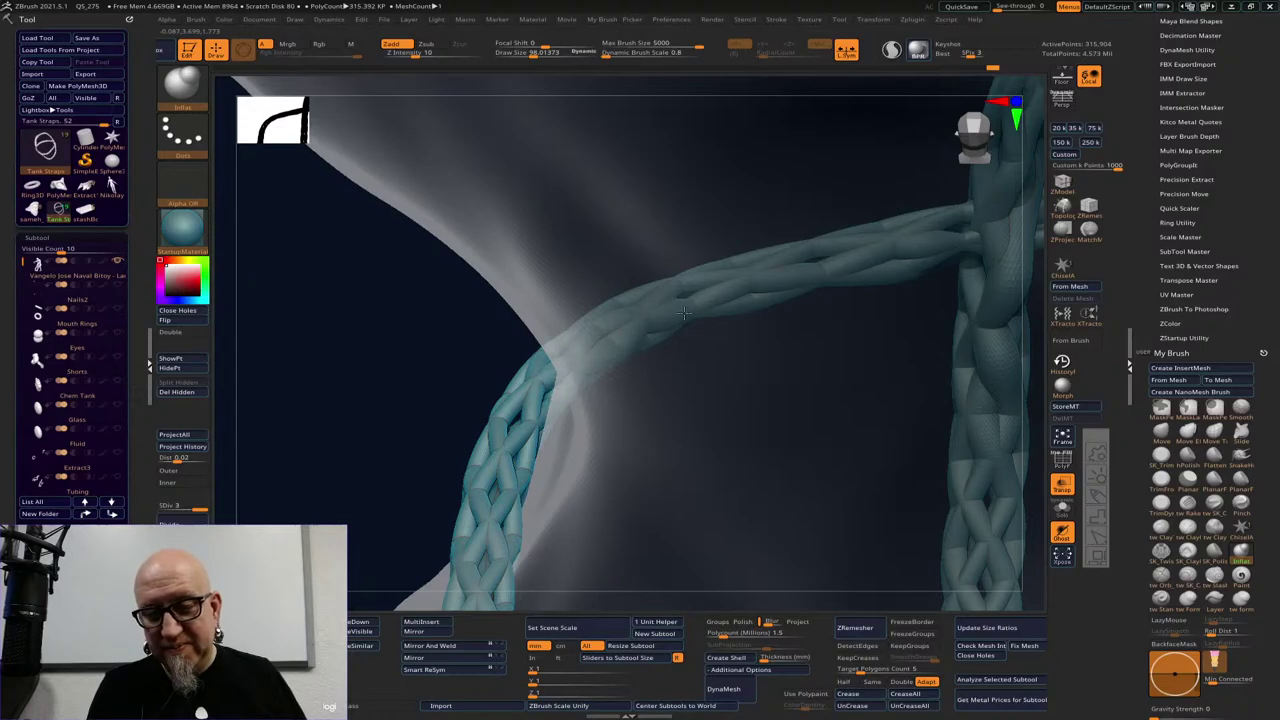
drag(729, 306, 631, 411)
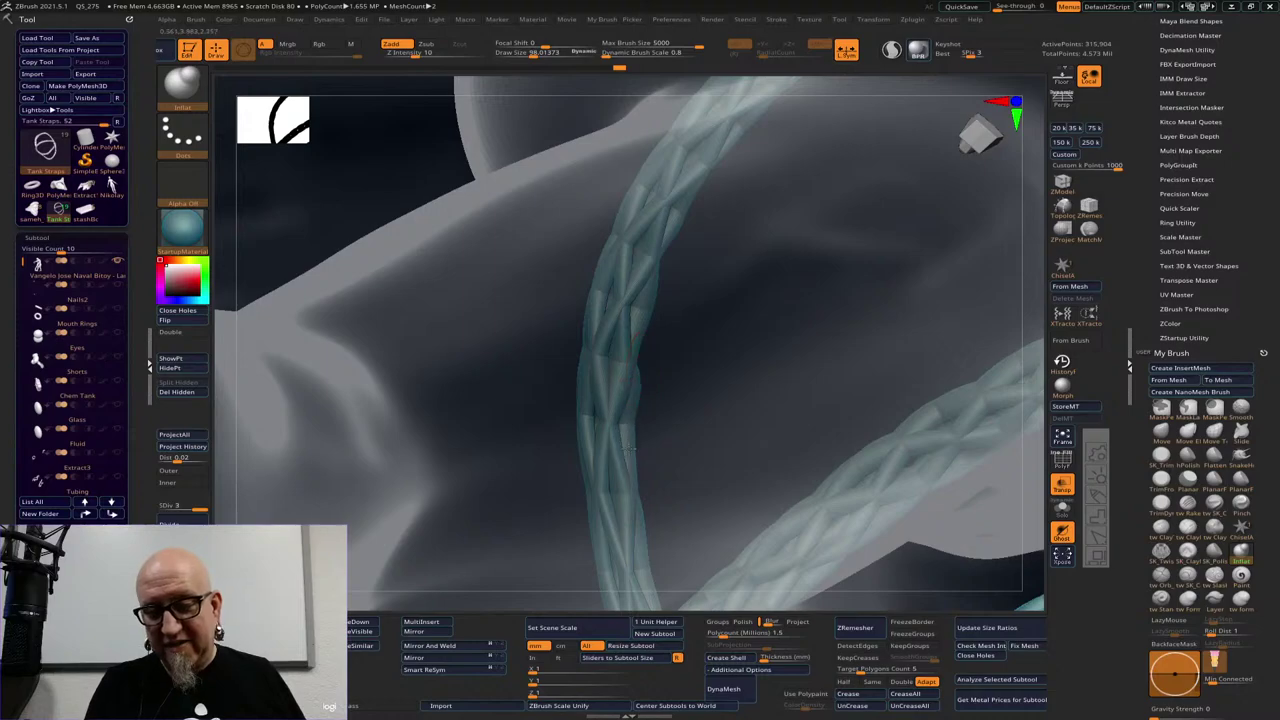
drag(757, 149, 612, 350)
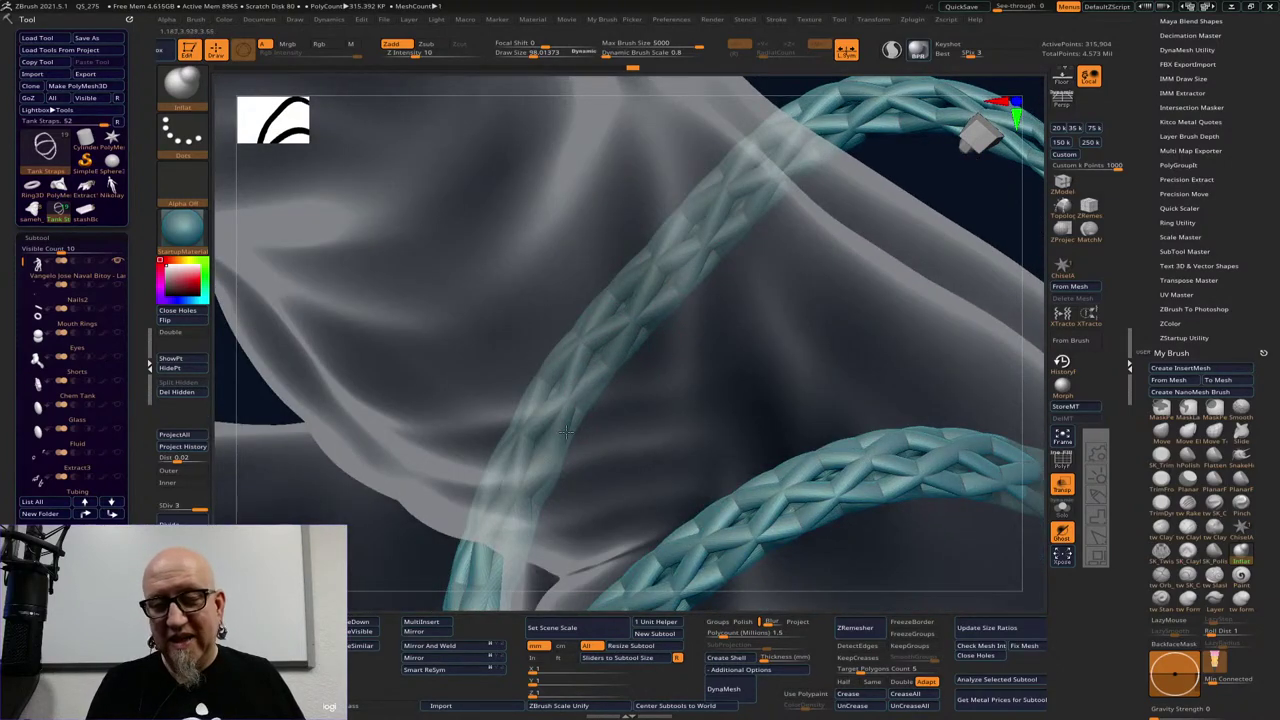
drag(718, 235, 686, 379)
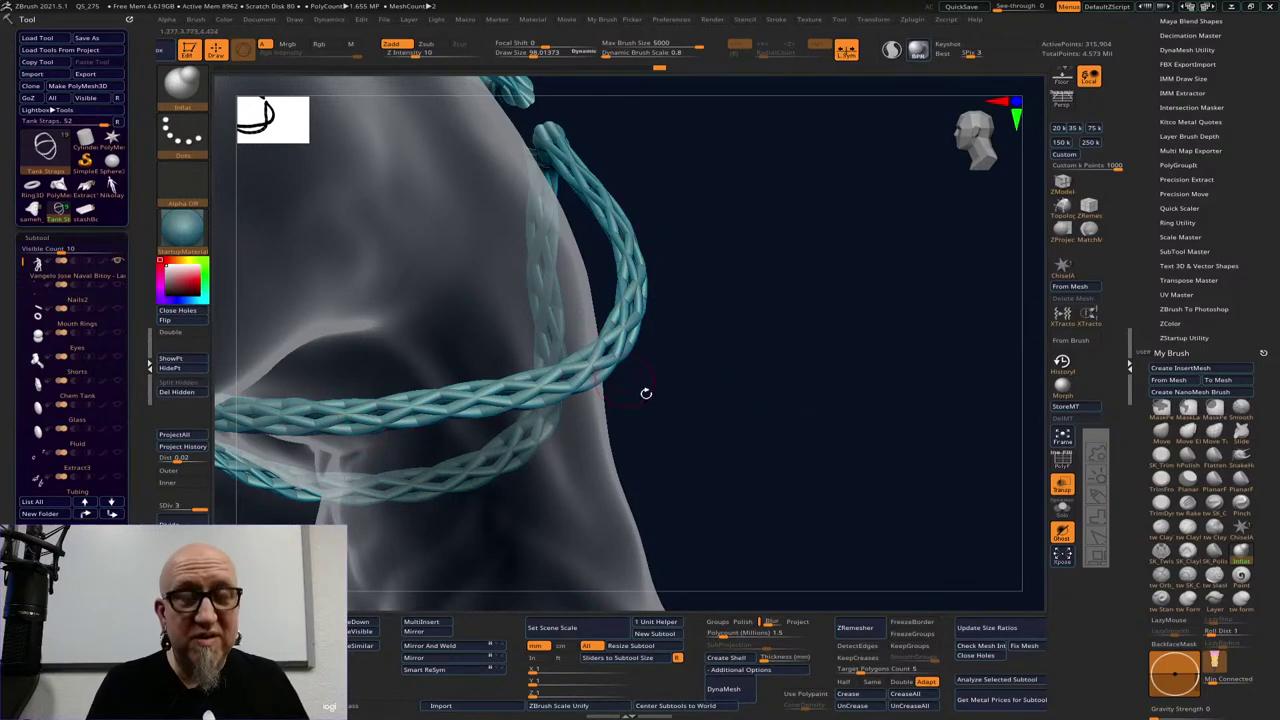
drag(646, 394, 831, 405)
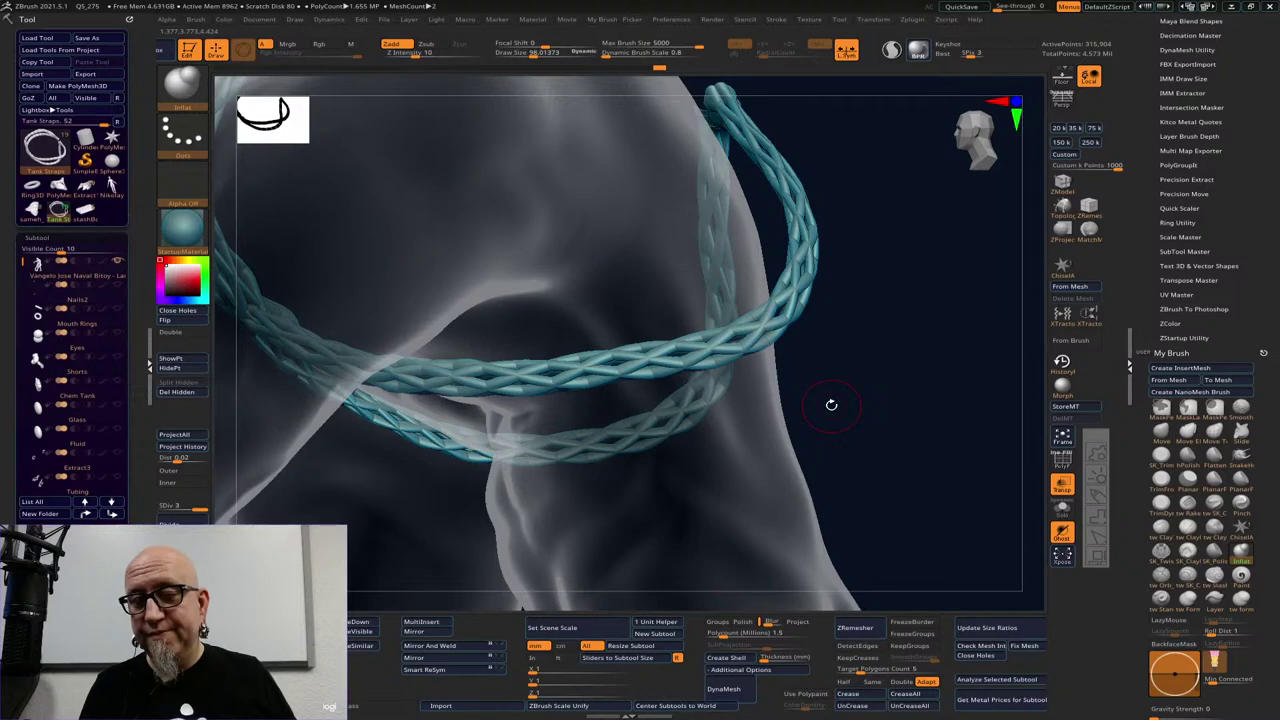
Choose the CurveTube brush and try to draw a tube along the braided strap
drag(831, 405, 686, 545)
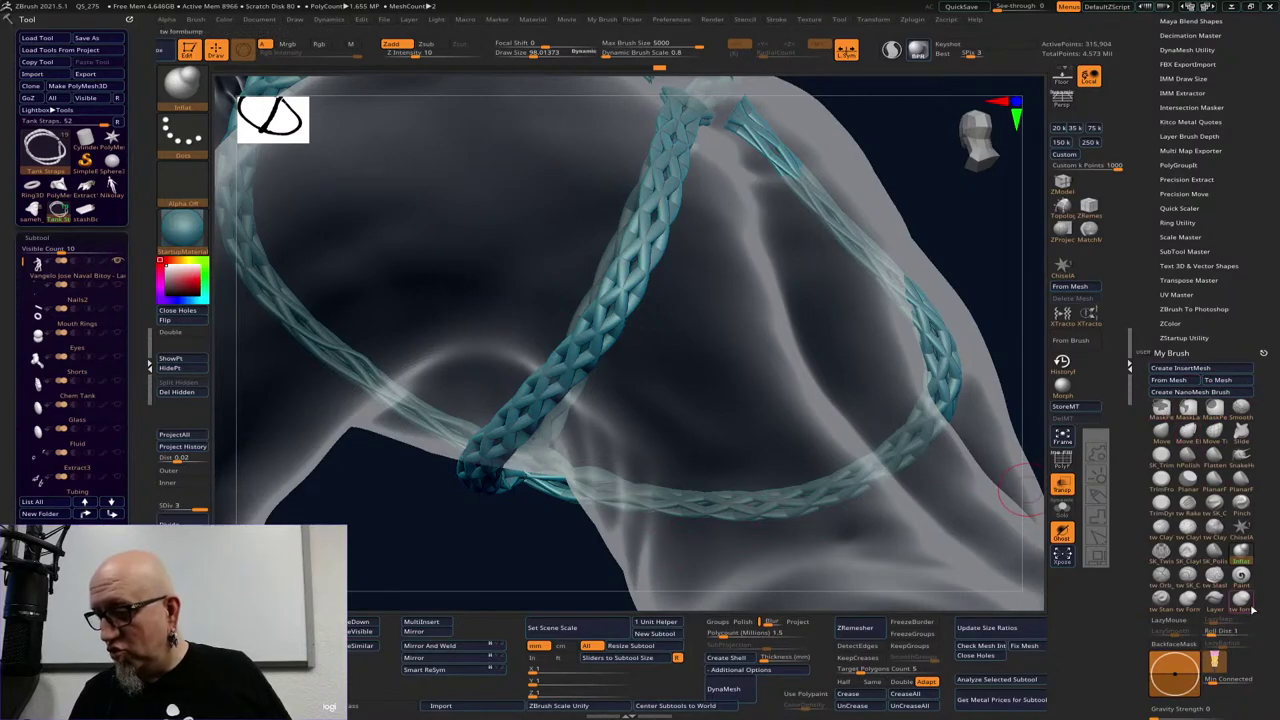
scroll(1240, 428, down, 8)
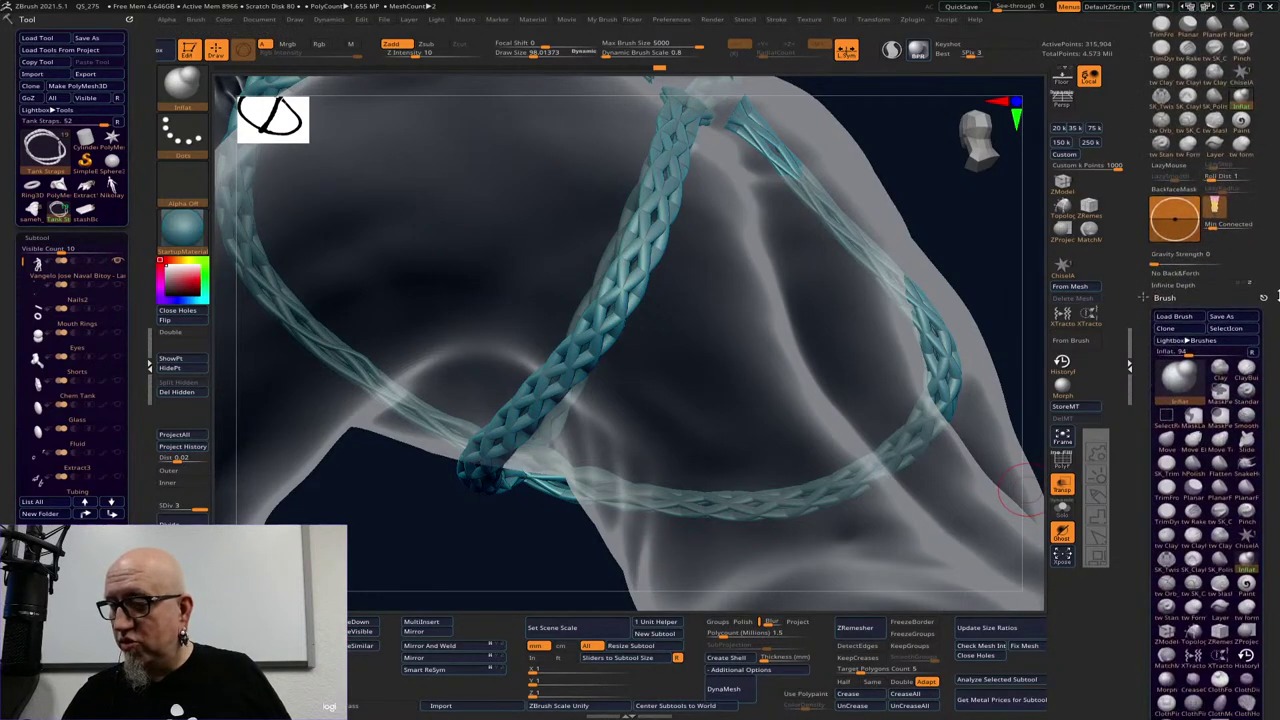
click(1186, 325)
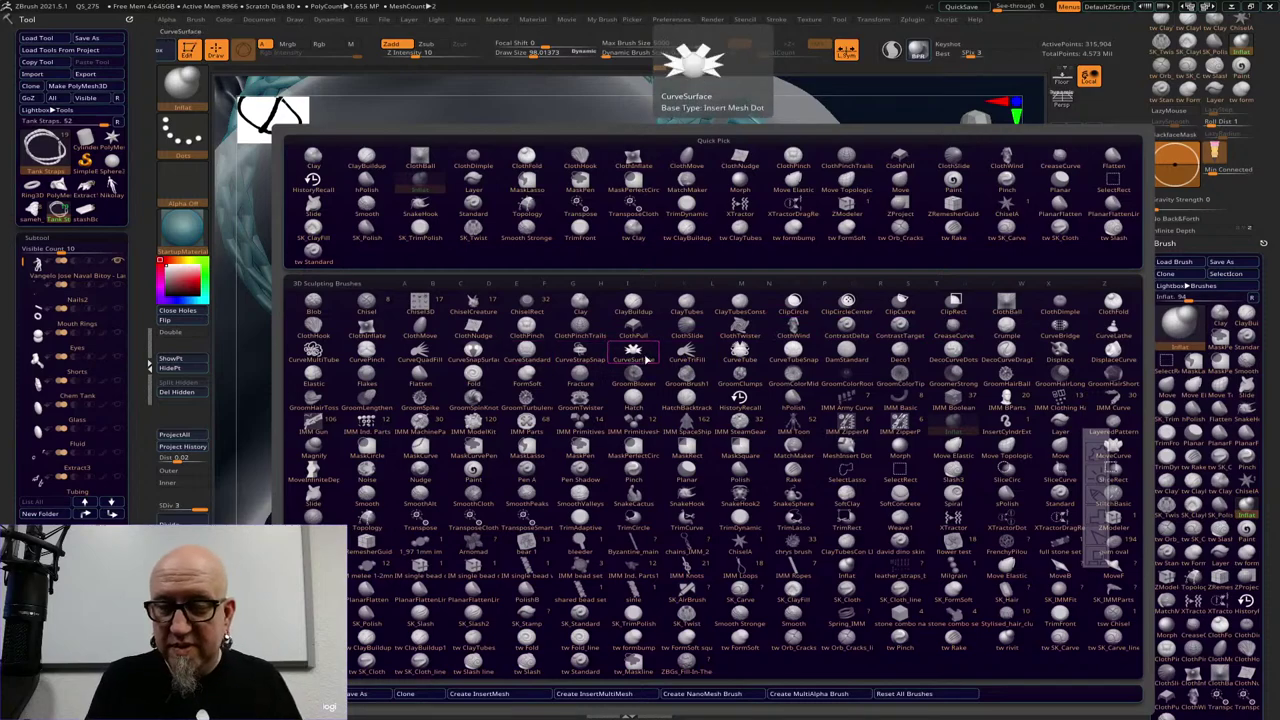
click(740, 352)
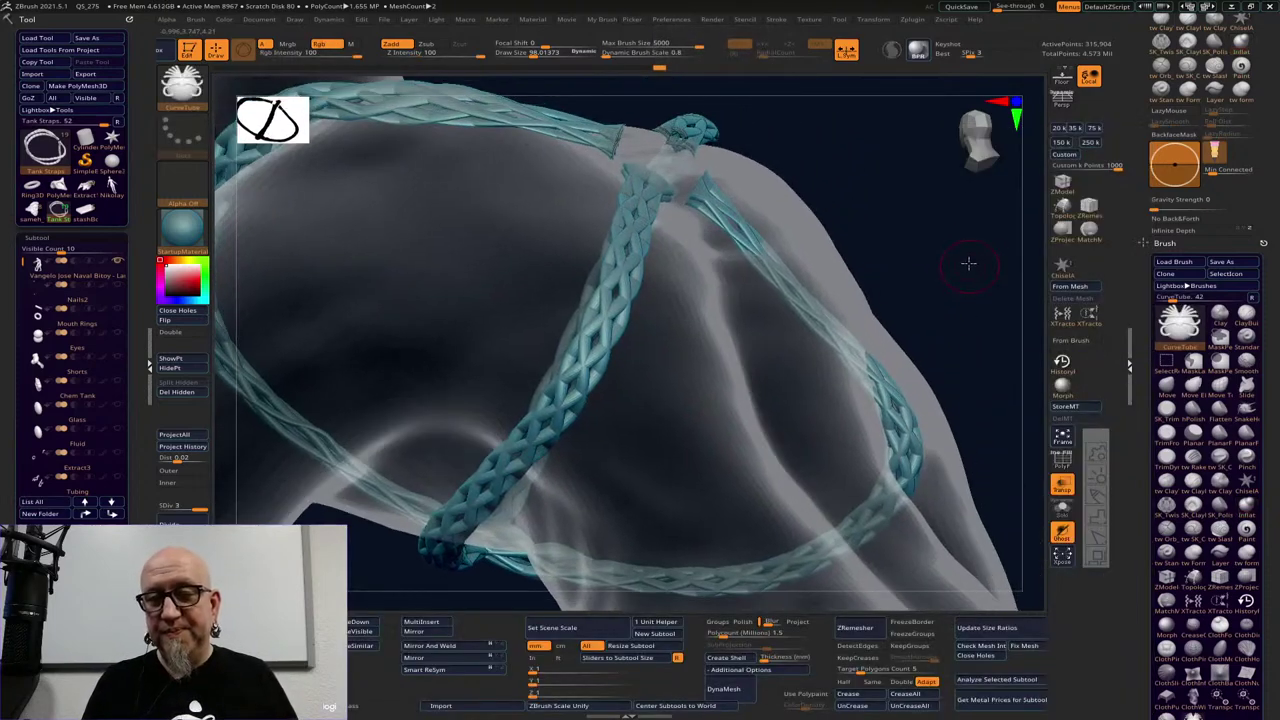
drag(968, 263, 885, 233)
drag(924, 271, 923, 220)
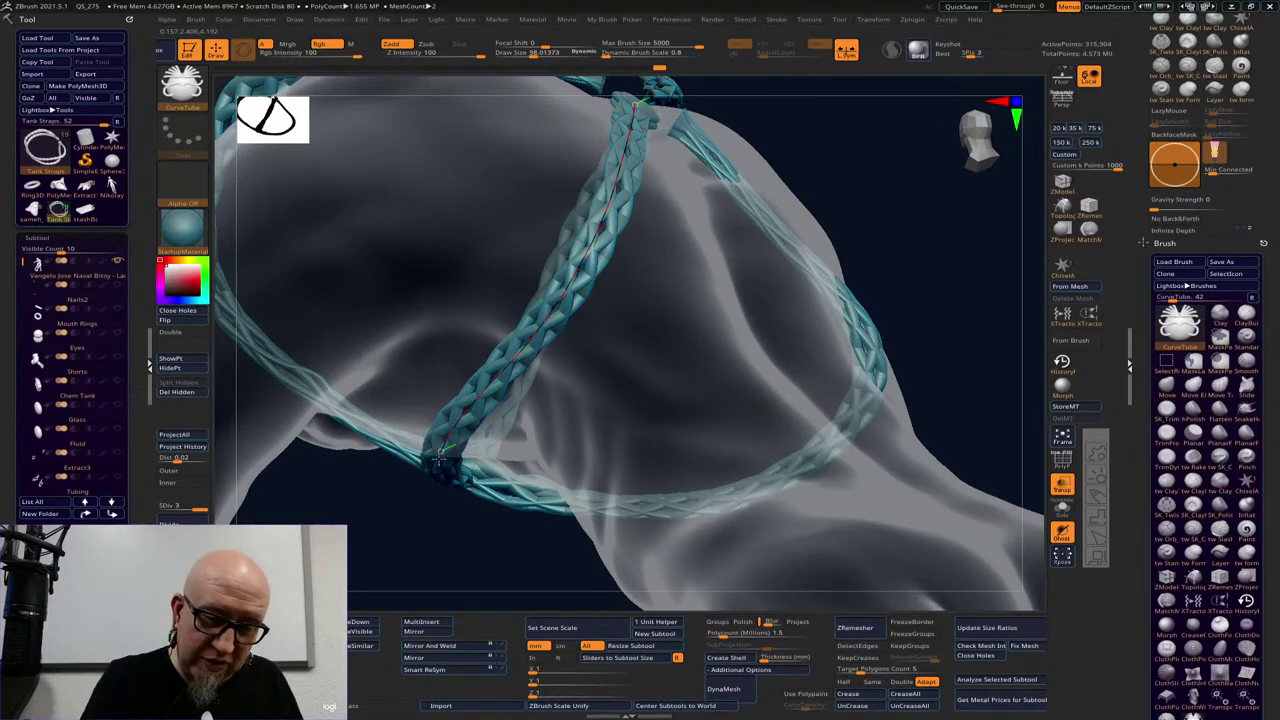
click(485, 567)
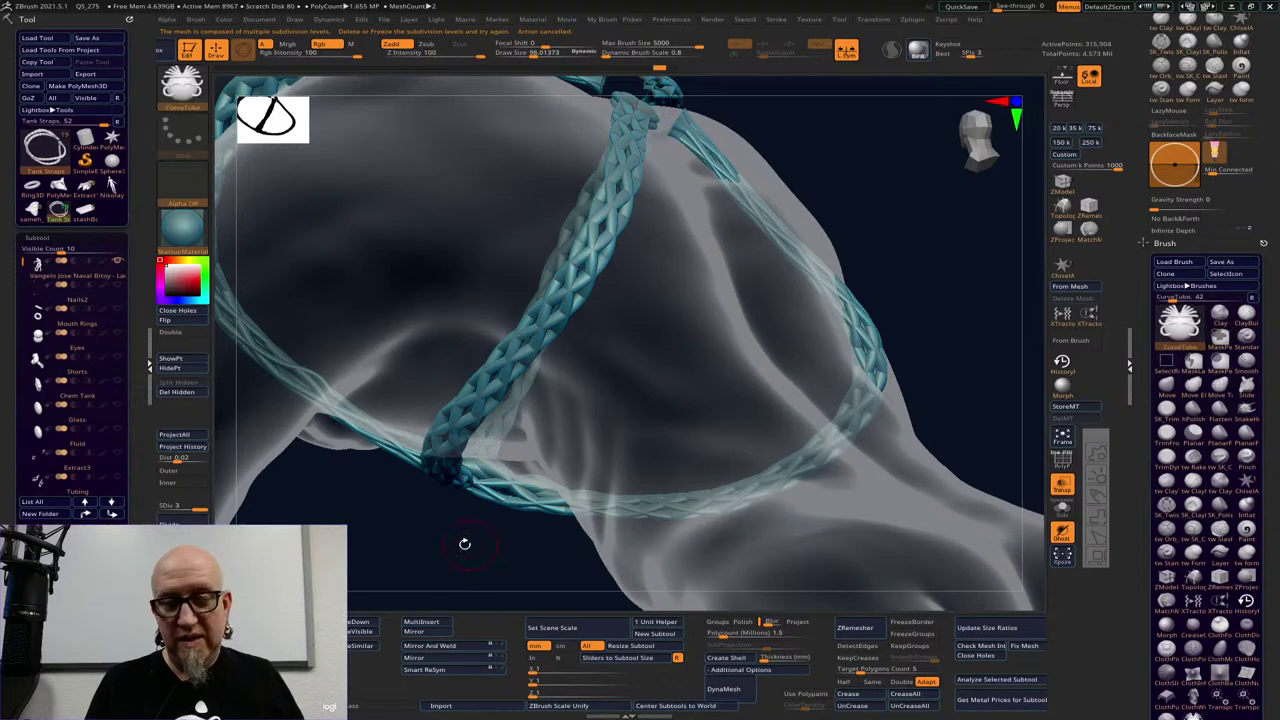
Duplicate the Tank Straps subtool and remove the copy's subdivision levels
drag(23, 264, 24, 332)
key(ctrl+shift+d)
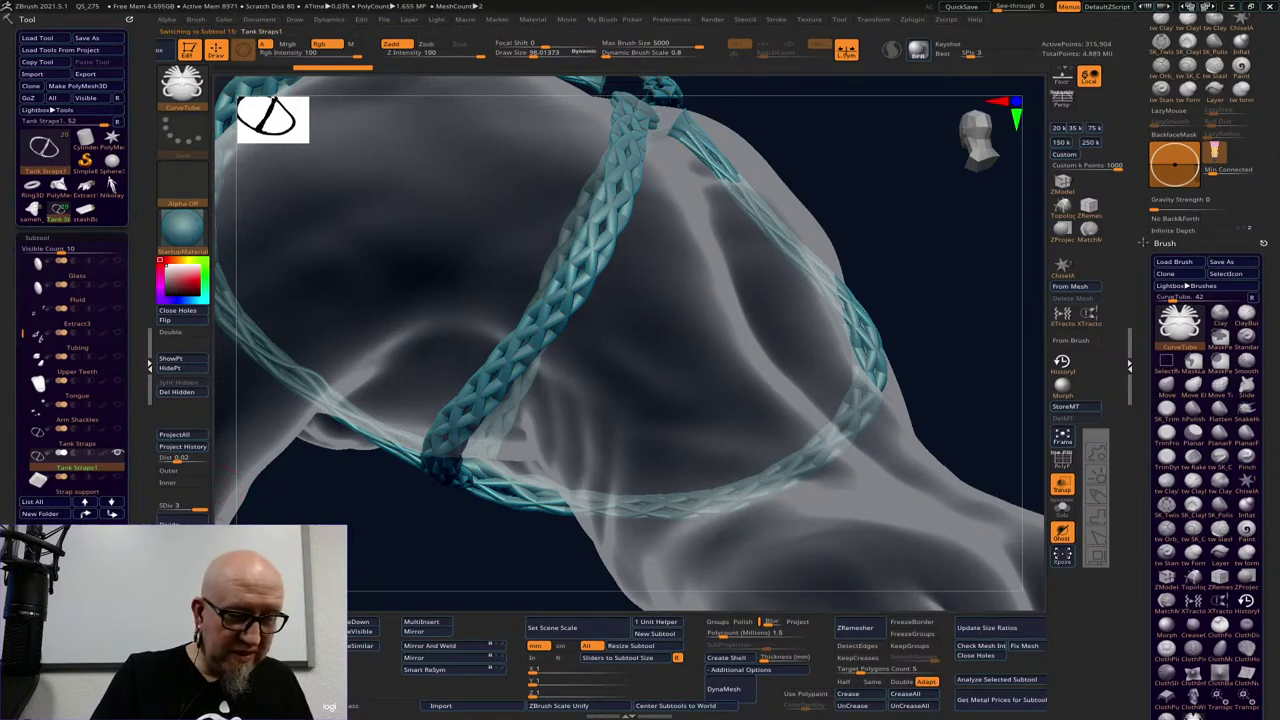
Try to draw a CurveTube along the duplicated strap at the large draw size, and undo it
drag(391, 560, 420, 505)
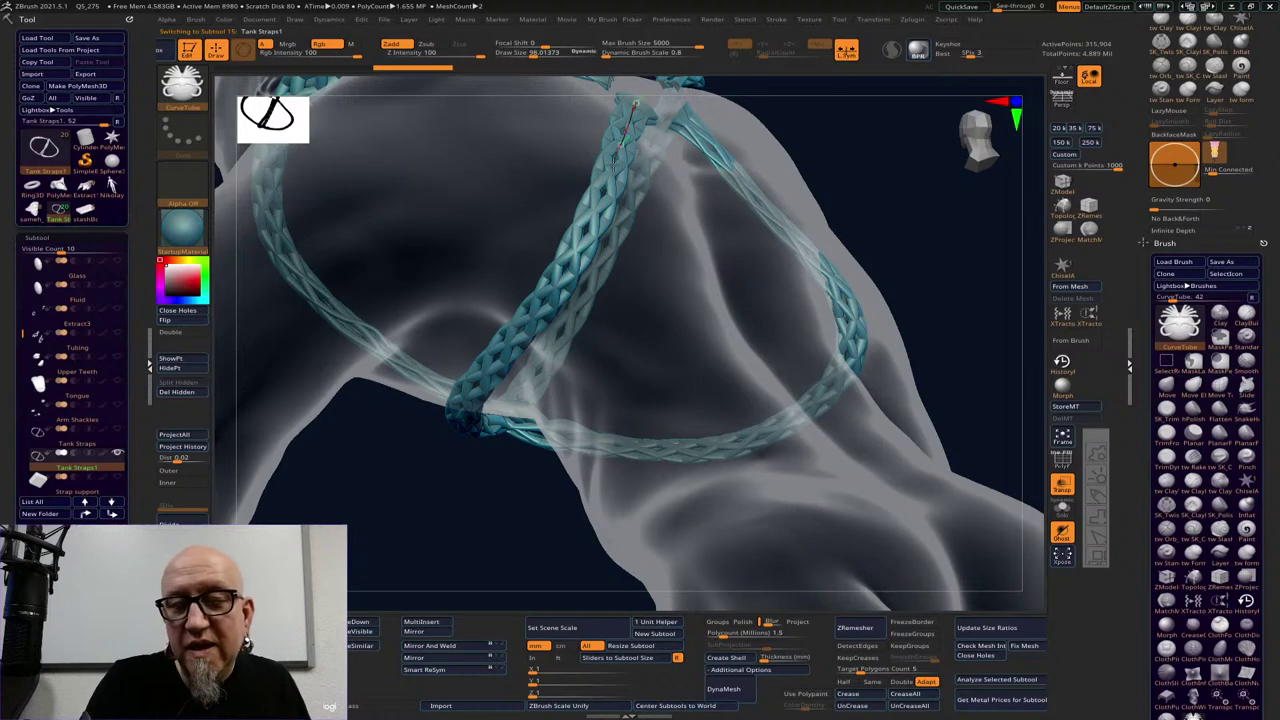
drag(469, 394, 459, 413)
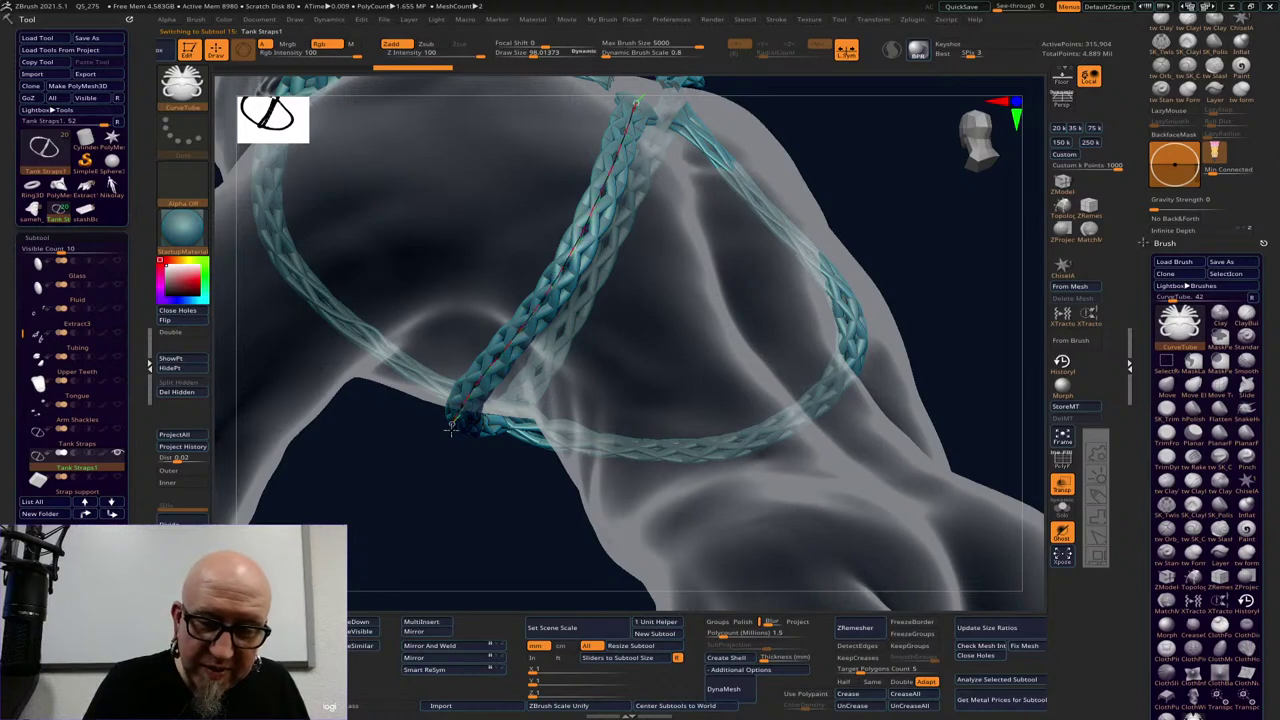
drag(506, 550, 574, 523)
drag(859, 337, 866, 323)
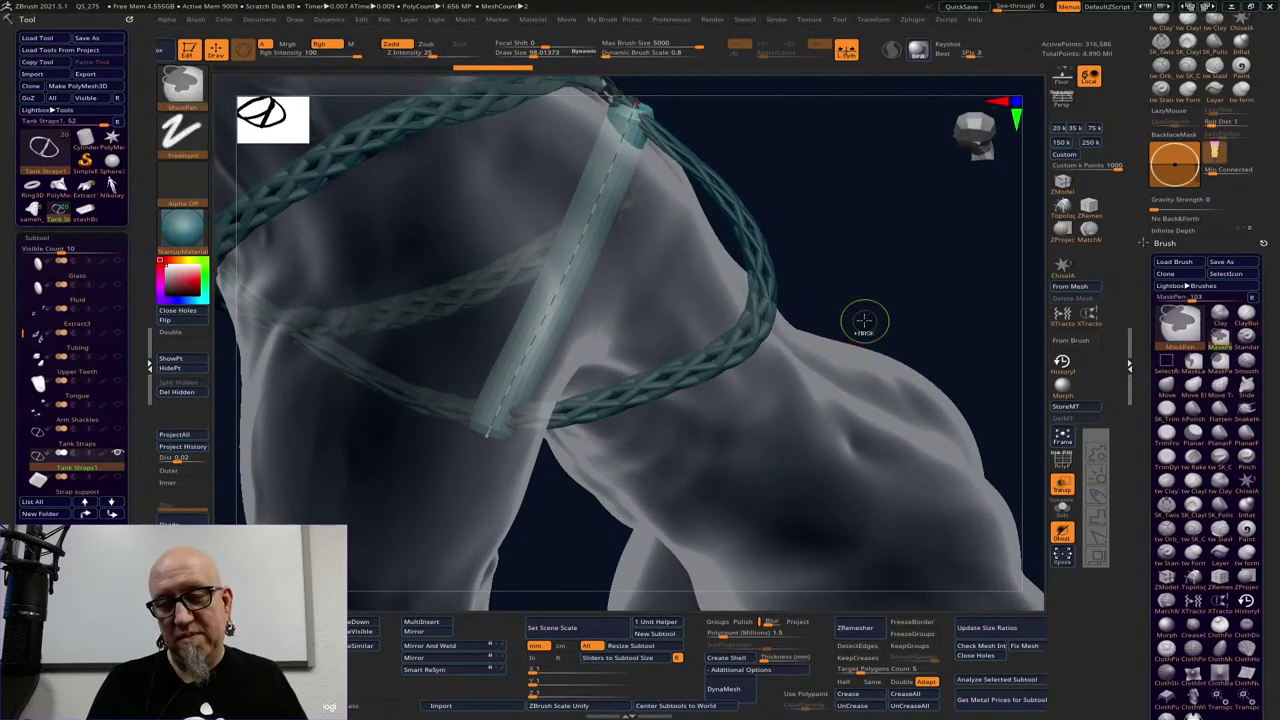
key(ctrl+z)
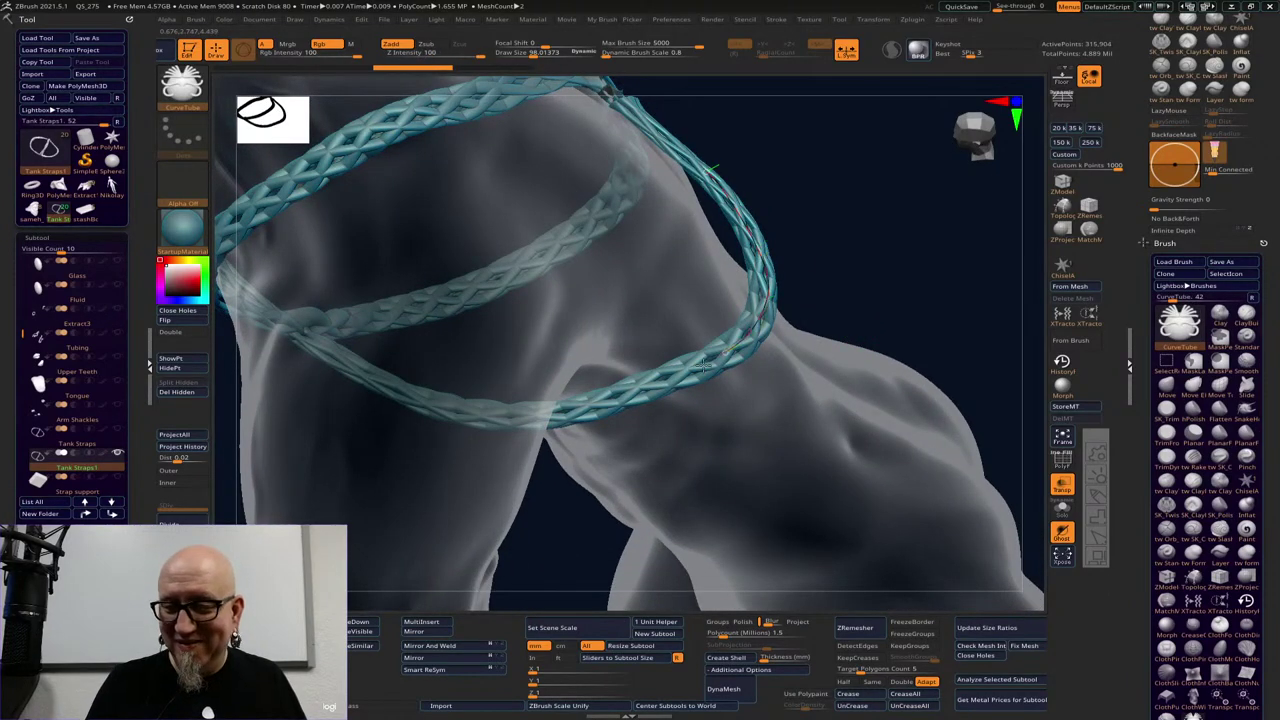
drag(703, 365, 692, 372)
Reduce the CurveTube brush's draw size to about 29
mouse_move(955, 305)
mouse_down()
mouse_move(906, 218)
mouse_move(930, 240)
mouse_move(890, 290)
mouse_up()
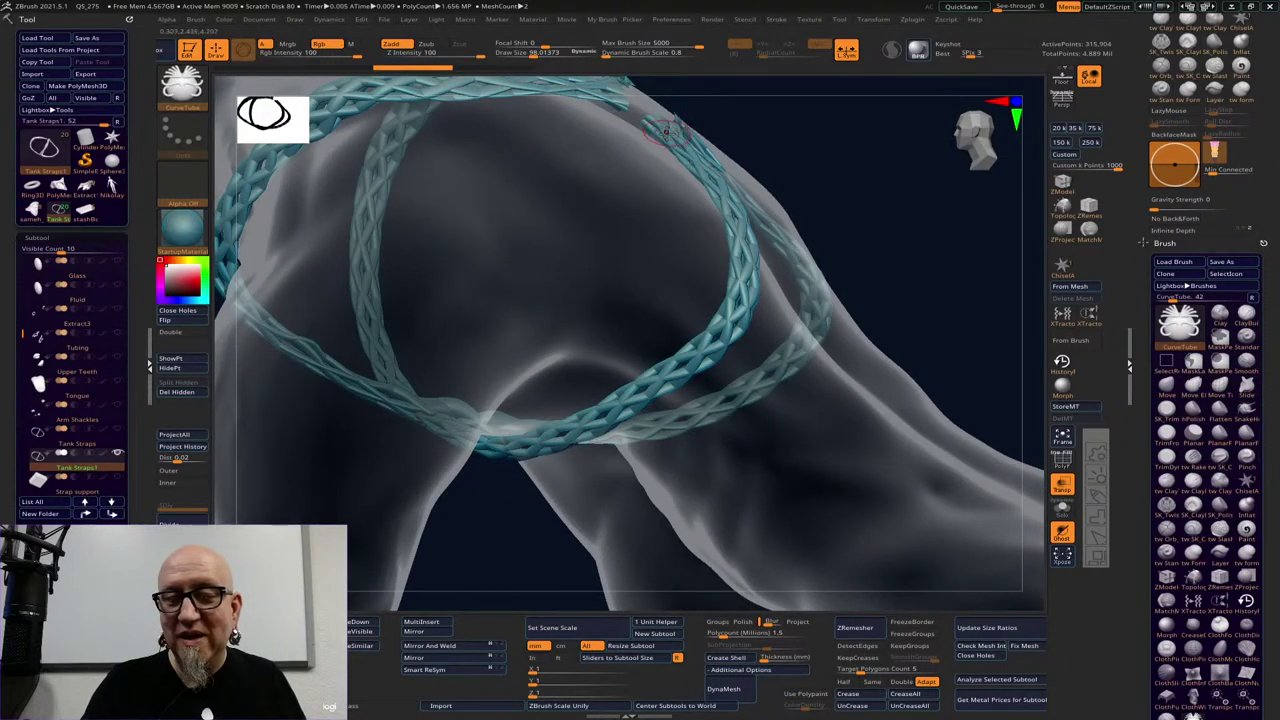
key(space)
drag(660, 133, 650, 130)
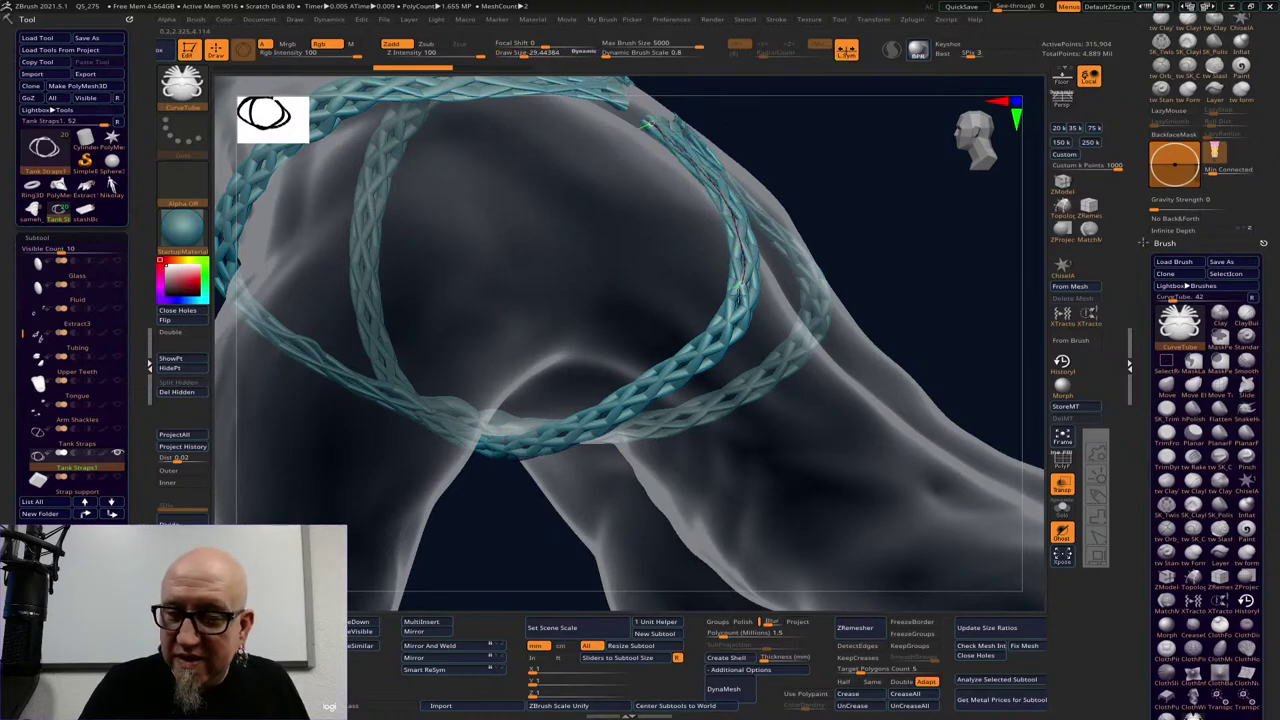
Try to draw a thin tube along the strap loop over the visible body, and undo it
drag(649, 389, 598, 416)
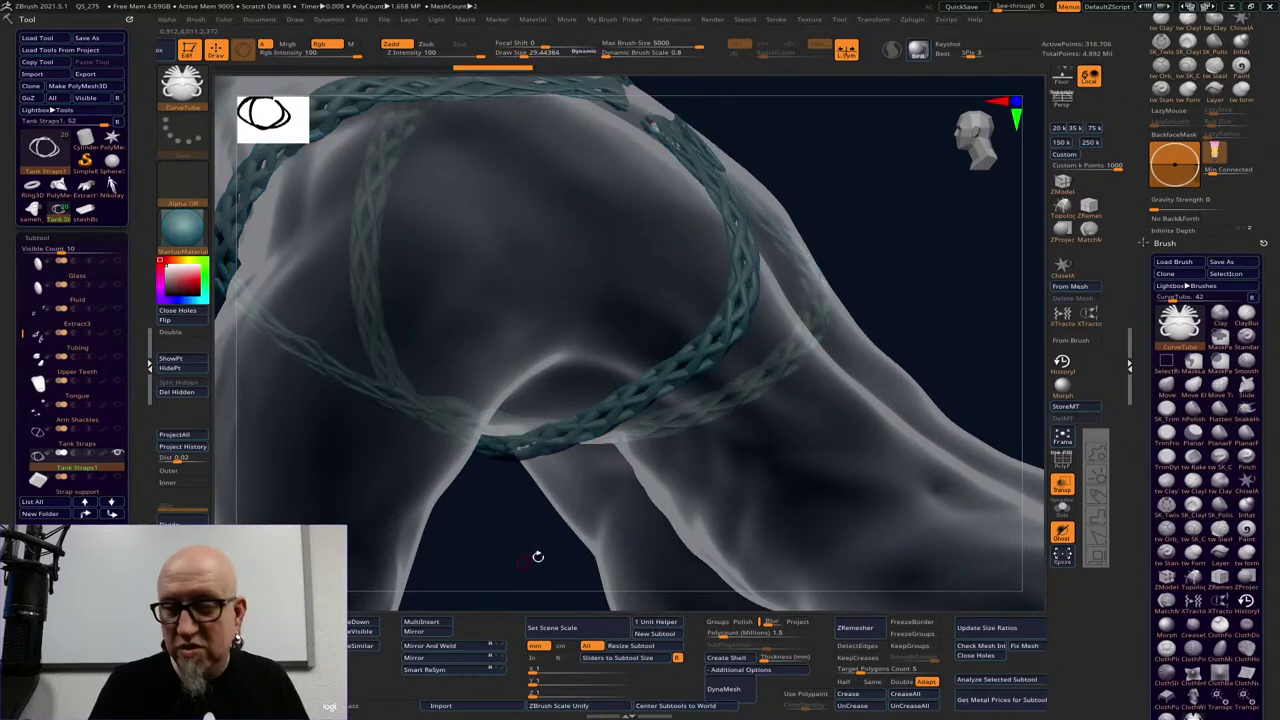
drag(958, 294, 922, 338)
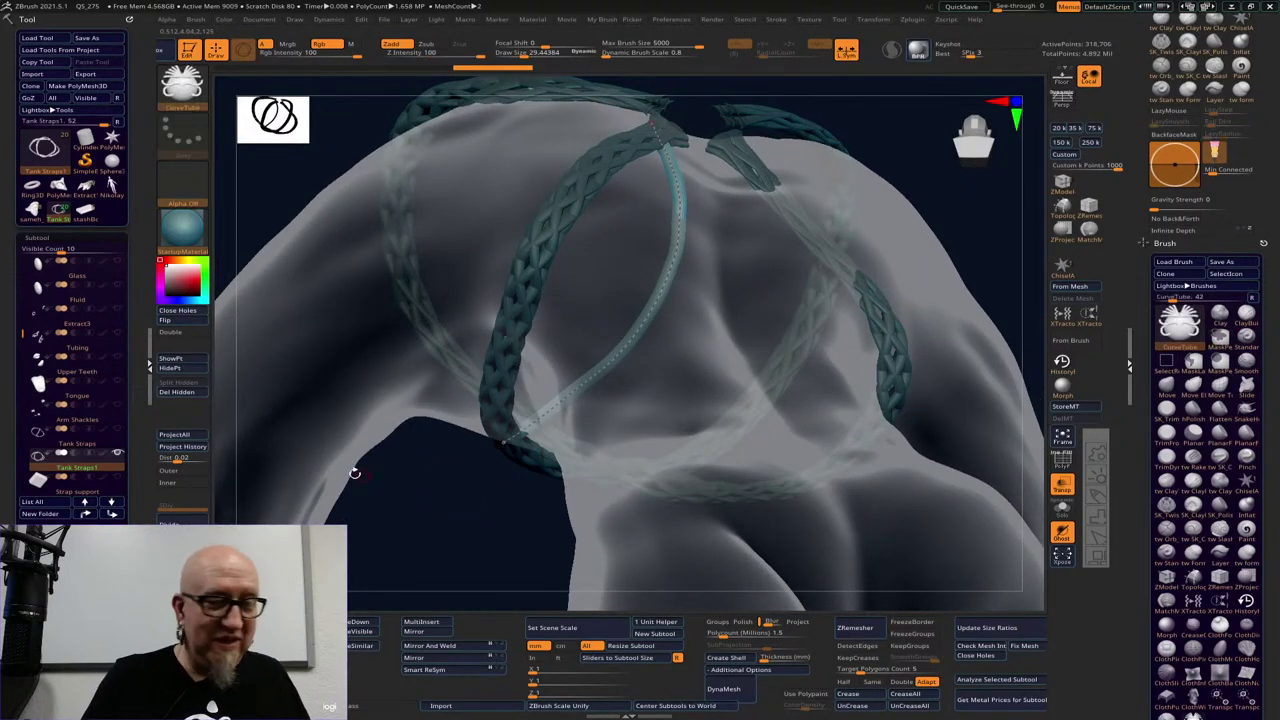
drag(22, 334, 22, 291)
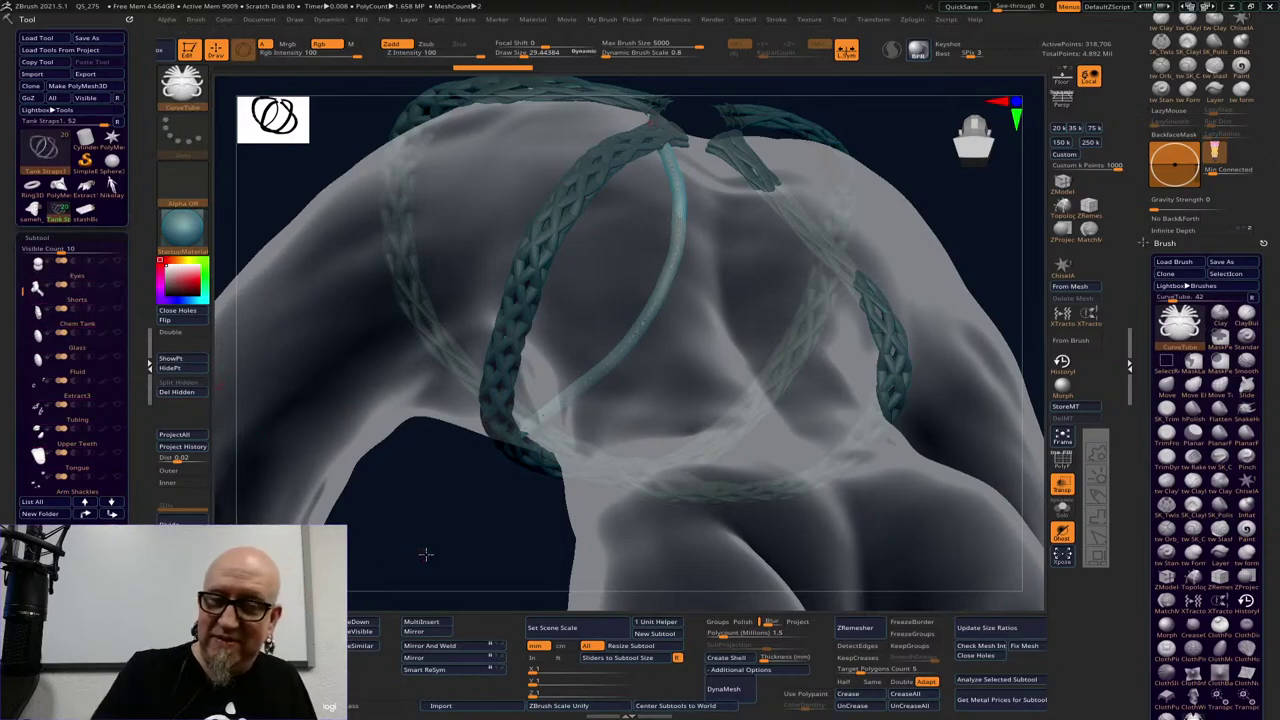
mouse_move(424, 554)
mouse_down()
mouse_move(420, 503)
mouse_move(448, 487)
mouse_move(433, 568)
mouse_move(397, 537)
mouse_up()
key(ctrl)
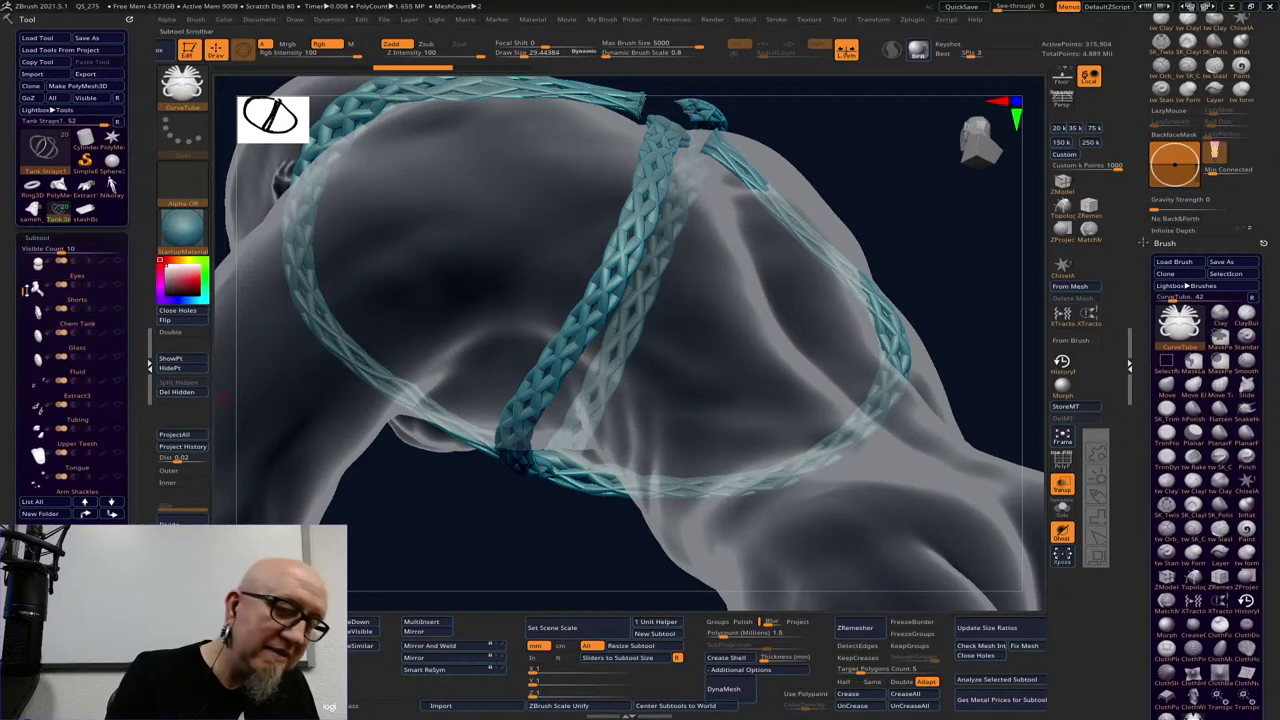
Hide the body so only the duplicated straps show, and draw a thin tube along one strap from its upper end to the underarm
click(116, 262)
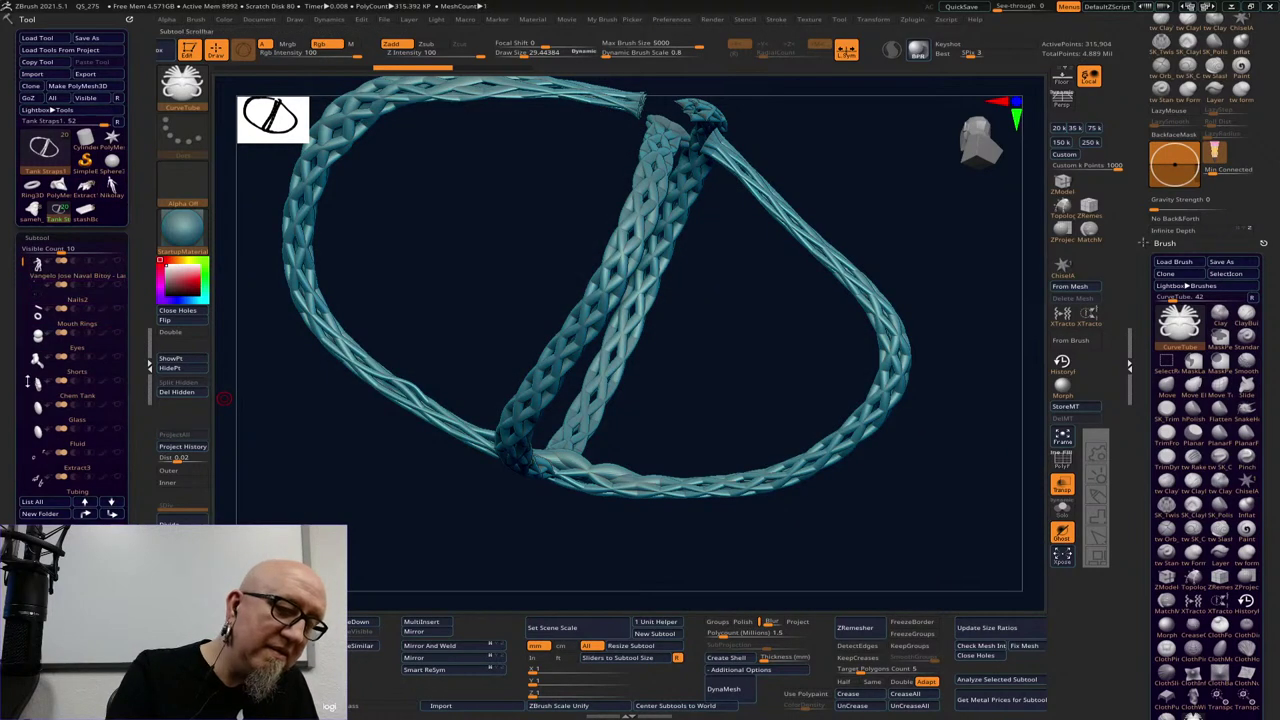
scroll(22, 258, down, 5)
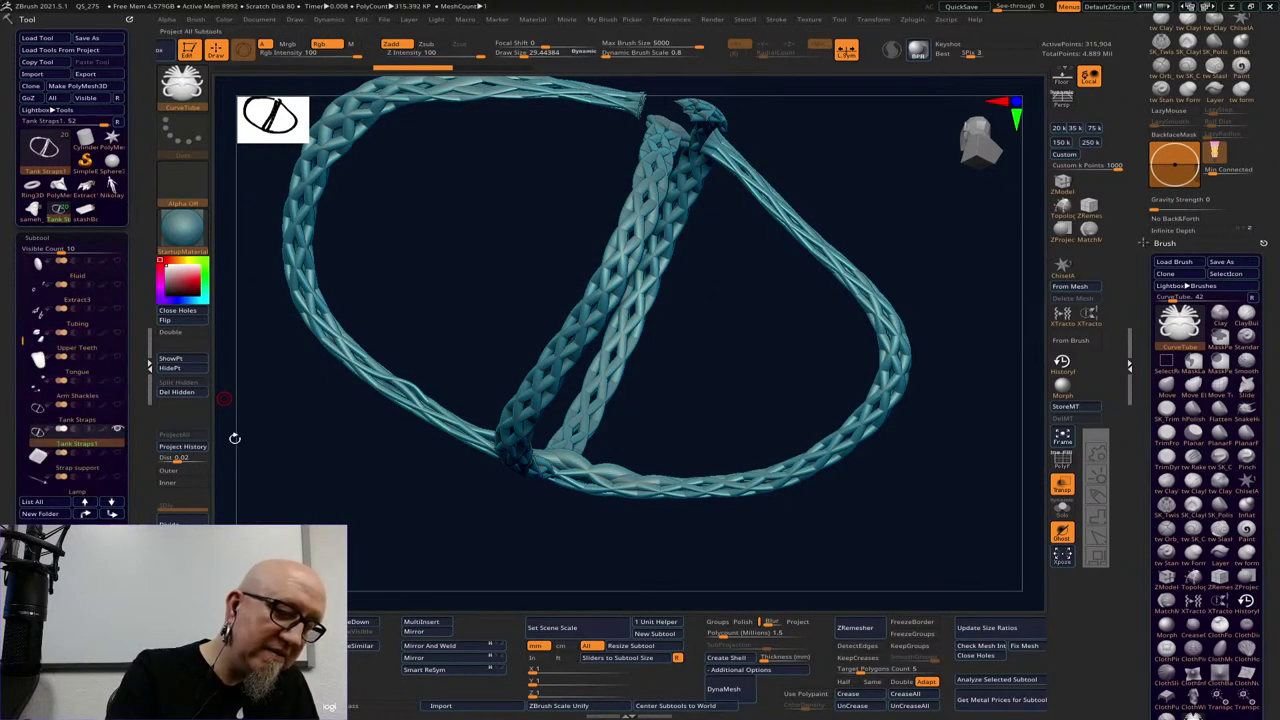
drag(709, 347, 716, 322)
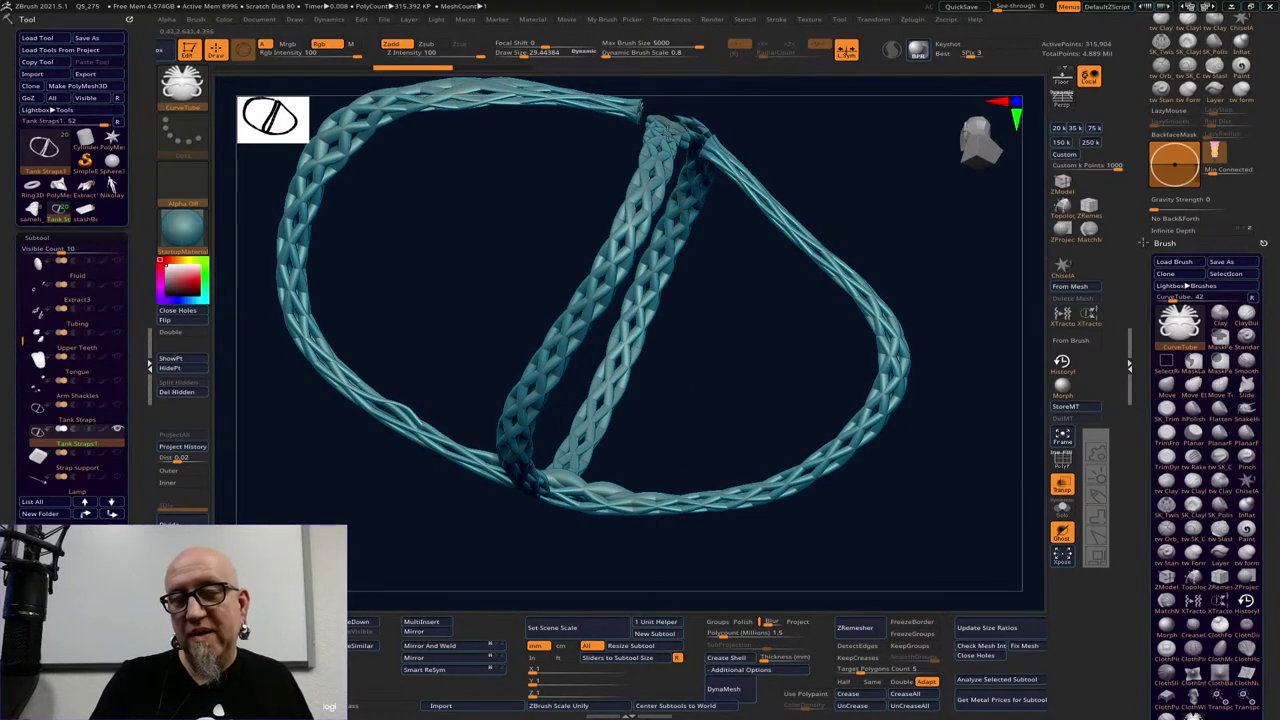
drag(668, 122, 648, 196)
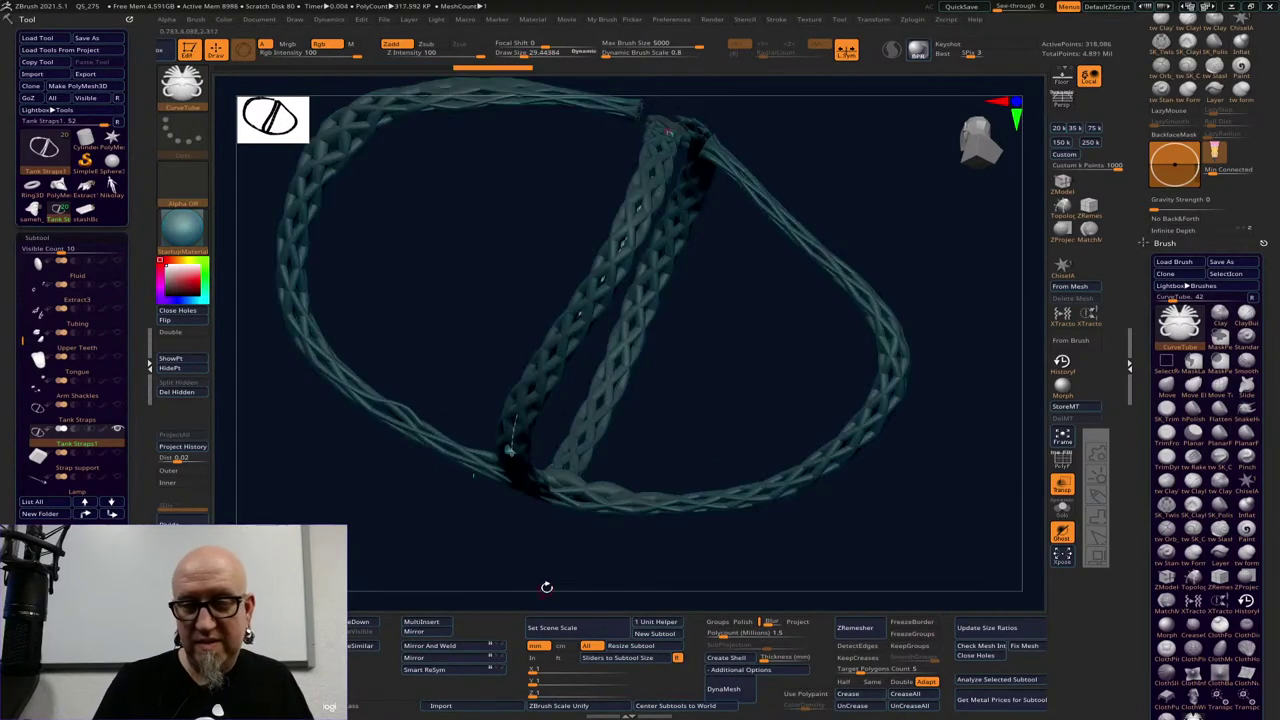
drag(543, 588, 497, 541)
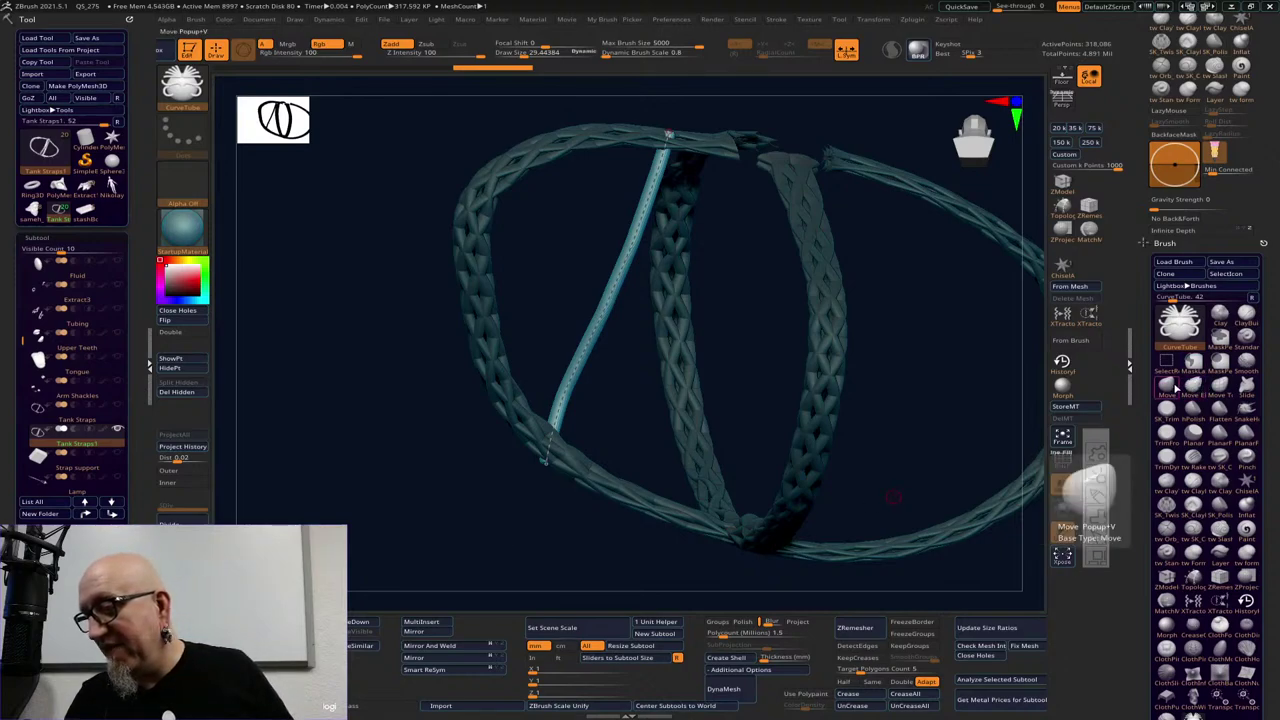
Bend the thin tube toward the strap's curve using the Move Topological brush at a draw size of about 584
click(1219, 388)
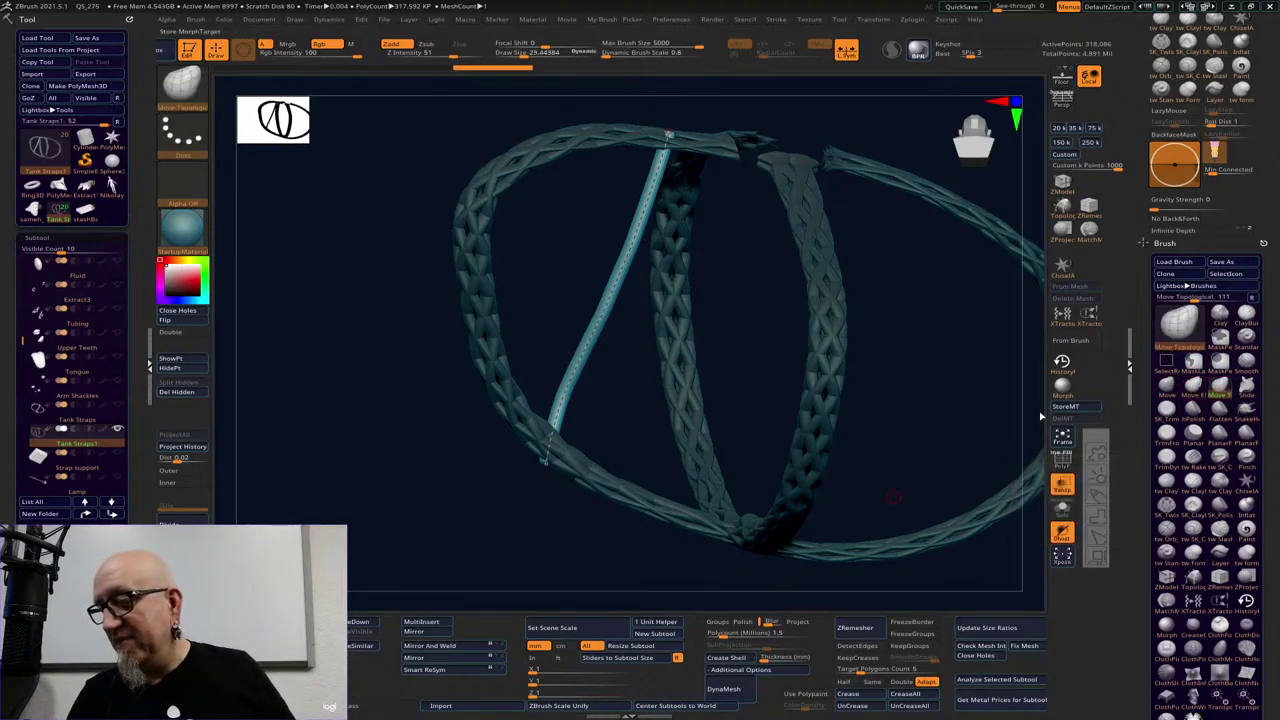
key(space)
mouse_move(614, 304)
mouse_down()
mouse_move(569, 370)
mouse_move(625, 304)
mouse_move(650, 304)
mouse_move(546, 271)
mouse_move(594, 197)
mouse_move(547, 170)
mouse_move(543, 220)
mouse_move(680, 283)
mouse_move(657, 303)
mouse_move(569, 226)
mouse_move(606, 203)
mouse_move(580, 247)
mouse_move(509, 286)
mouse_move(529, 380)
mouse_up()
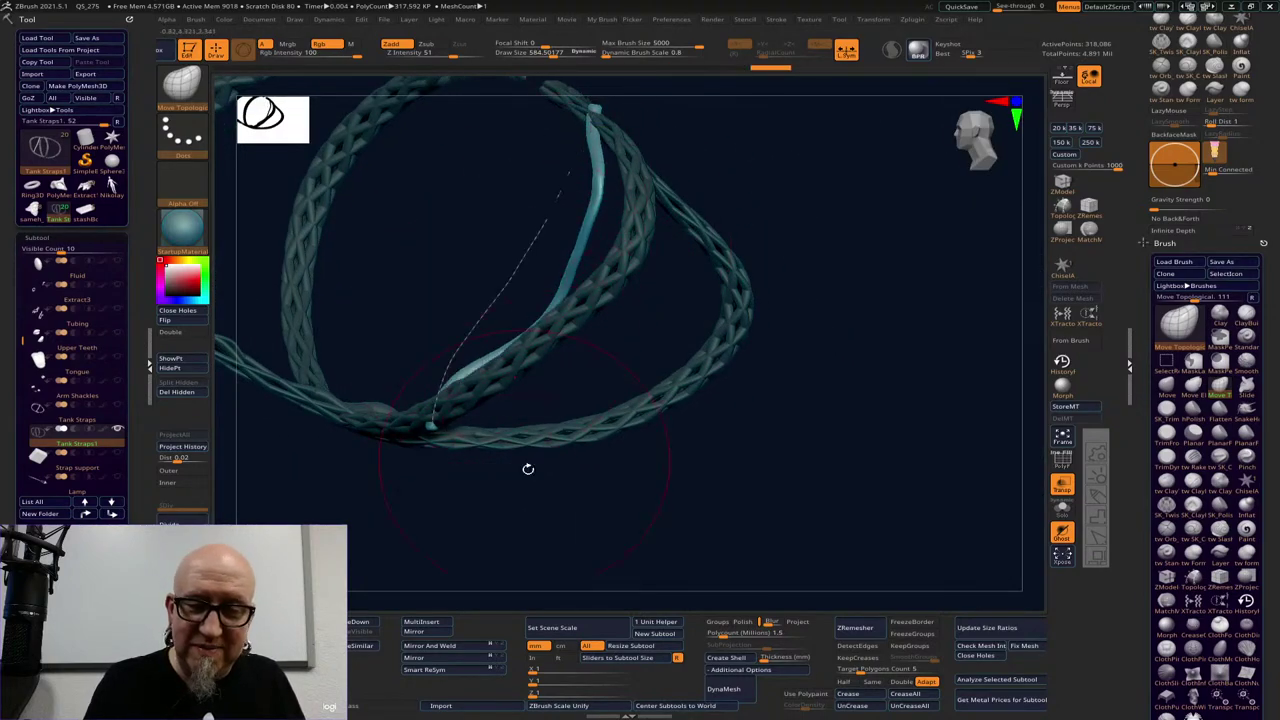
drag(529, 469, 662, 183)
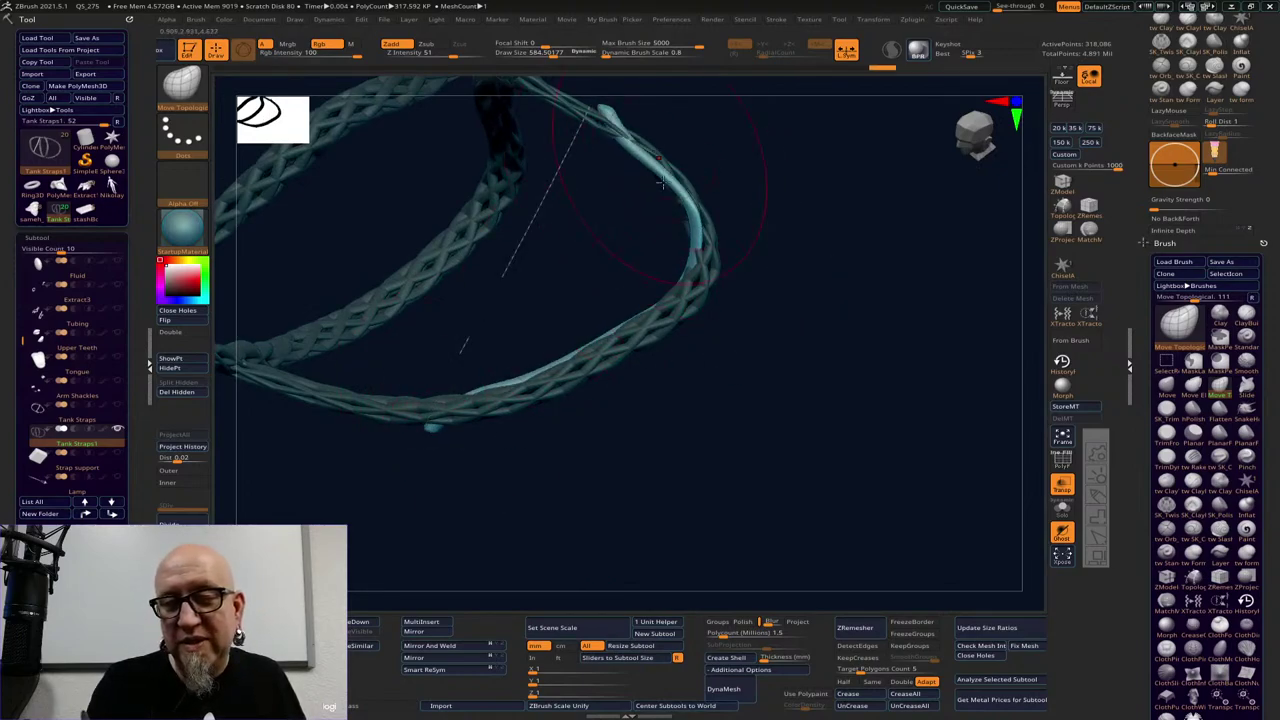
Pull the middle and lower parts of the tube into the braid so it follows the strap's path
drag(647, 321, 766, 351)
drag(592, 293, 547, 347)
mouse_move(763, 326)
mouse_down()
mouse_move(729, 203)
mouse_move(702, 160)
mouse_move(695, 168)
mouse_up()
drag(536, 331, 528, 346)
mouse_move(788, 253)
mouse_down()
mouse_move(774, 191)
mouse_move(586, 286)
mouse_up()
mouse_move(516, 367)
mouse_down()
mouse_move(552, 443)
mouse_move(557, 429)
mouse_up()
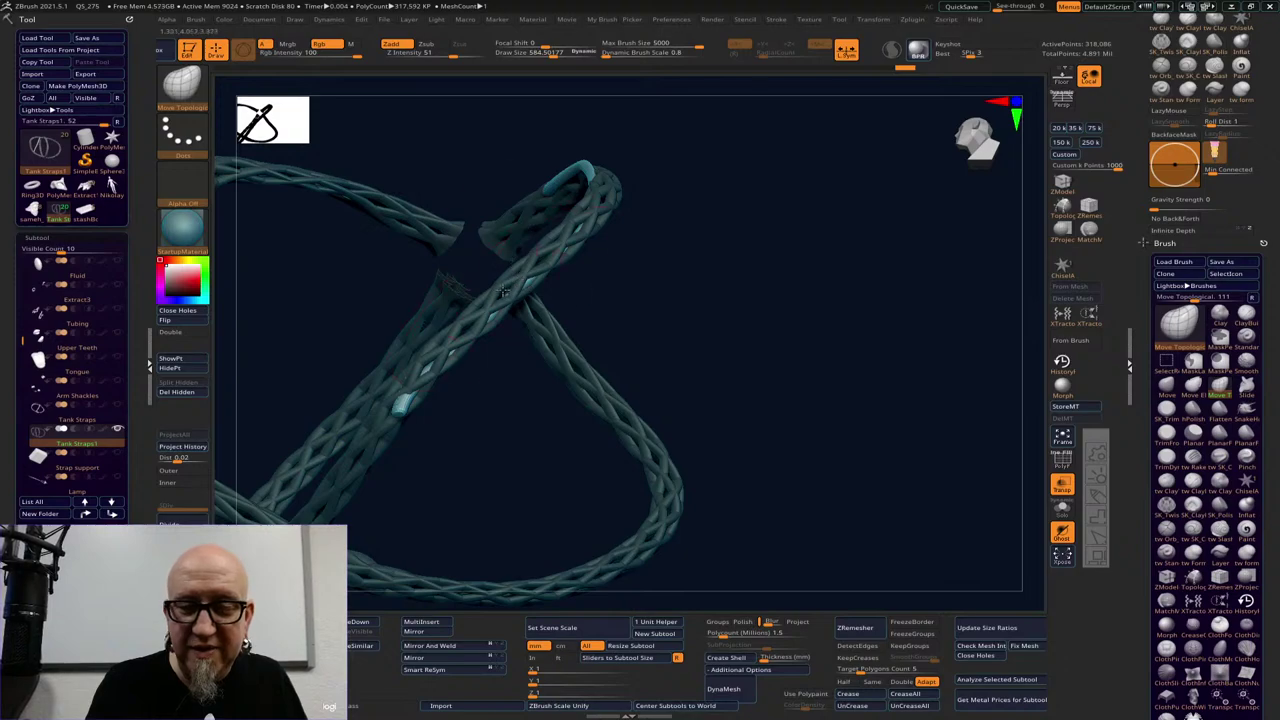
Pull the tube's upper part further into the braid along the strap's bend, checking the fit from several angles
drag(677, 283, 866, 332)
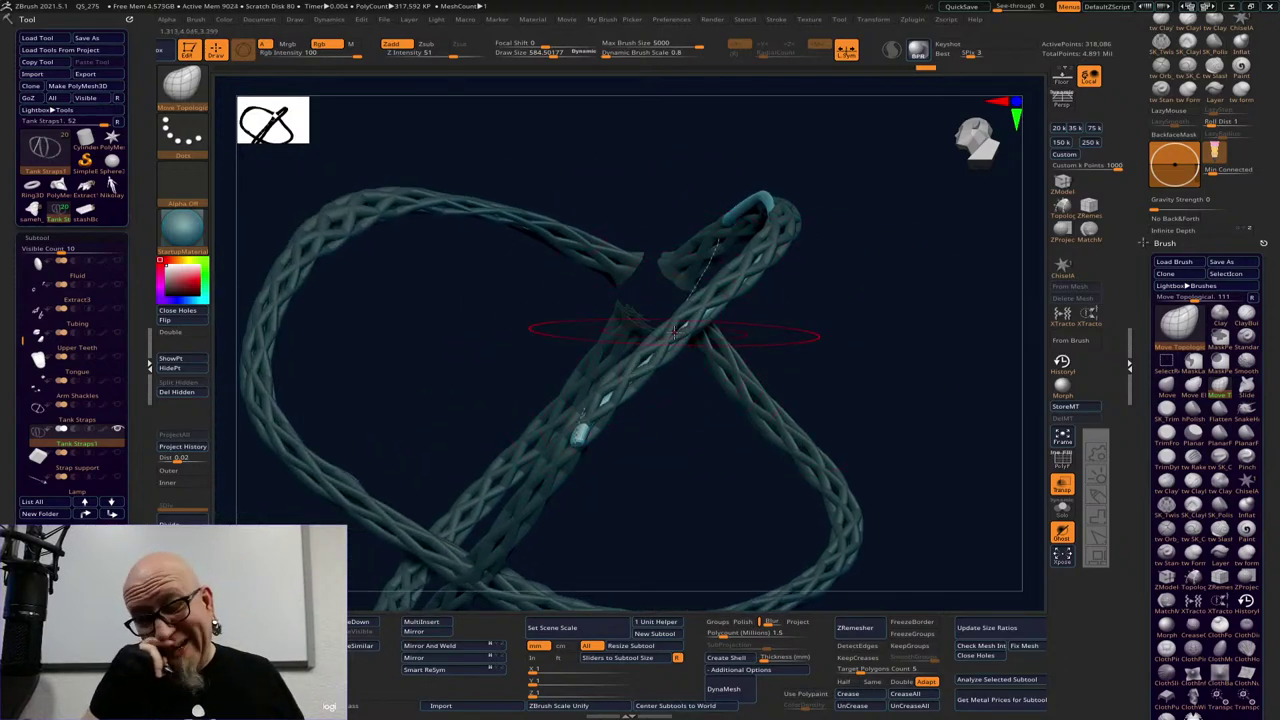
drag(674, 332, 782, 333)
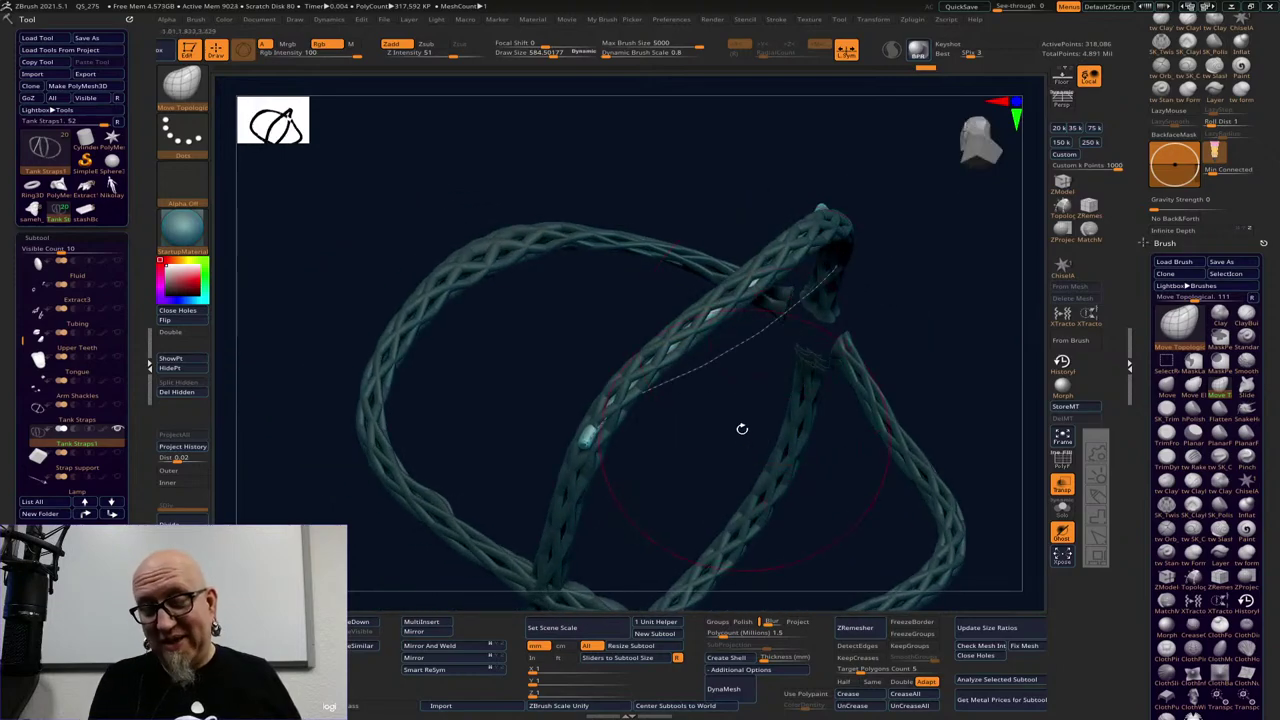
mouse_move(712, 388)
mouse_down()
mouse_move(703, 426)
mouse_move(680, 380)
mouse_move(620, 400)
mouse_move(641, 385)
mouse_up()
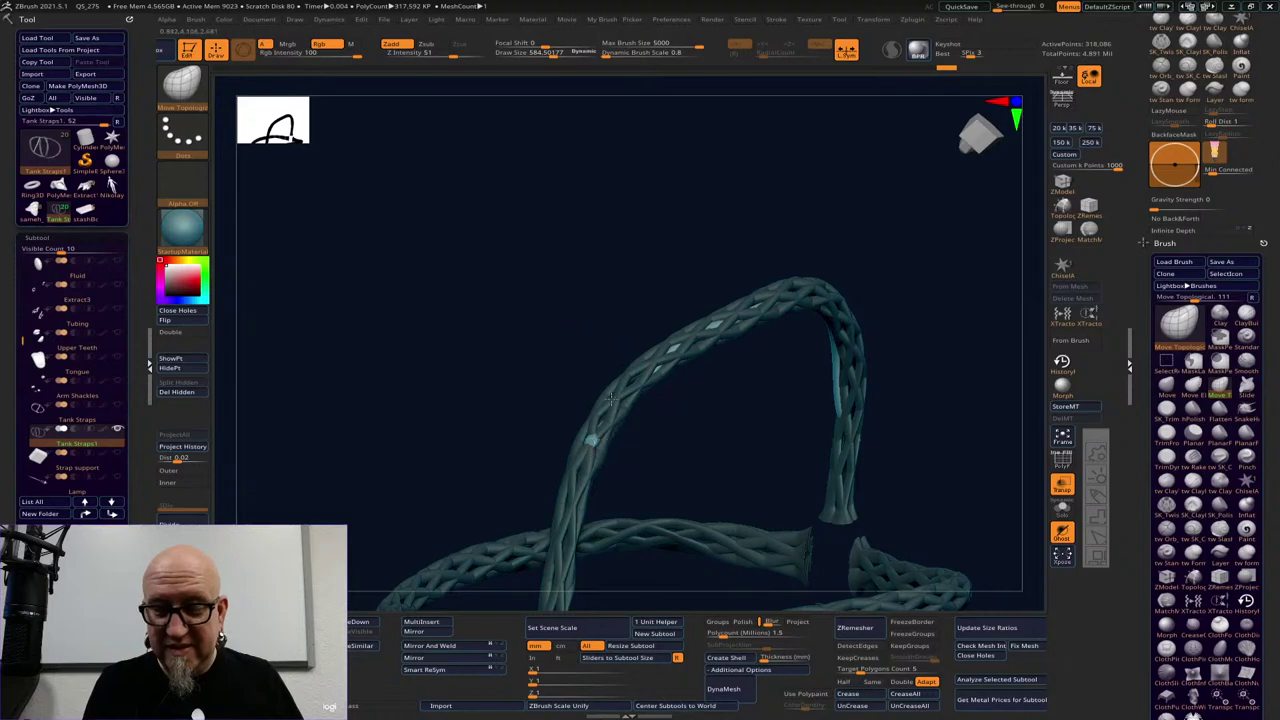
mouse_move(709, 374)
mouse_down()
mouse_move(737, 443)
mouse_move(875, 293)
mouse_move(680, 312)
mouse_up()
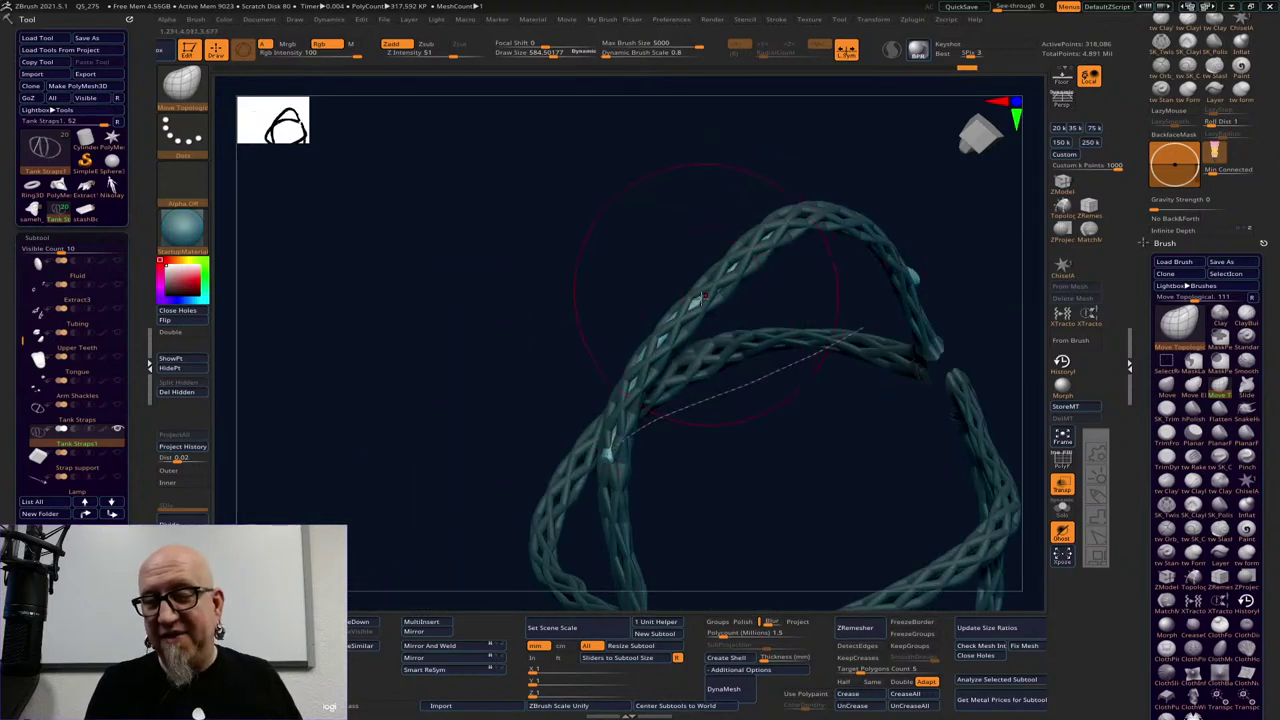
drag(824, 284, 671, 349)
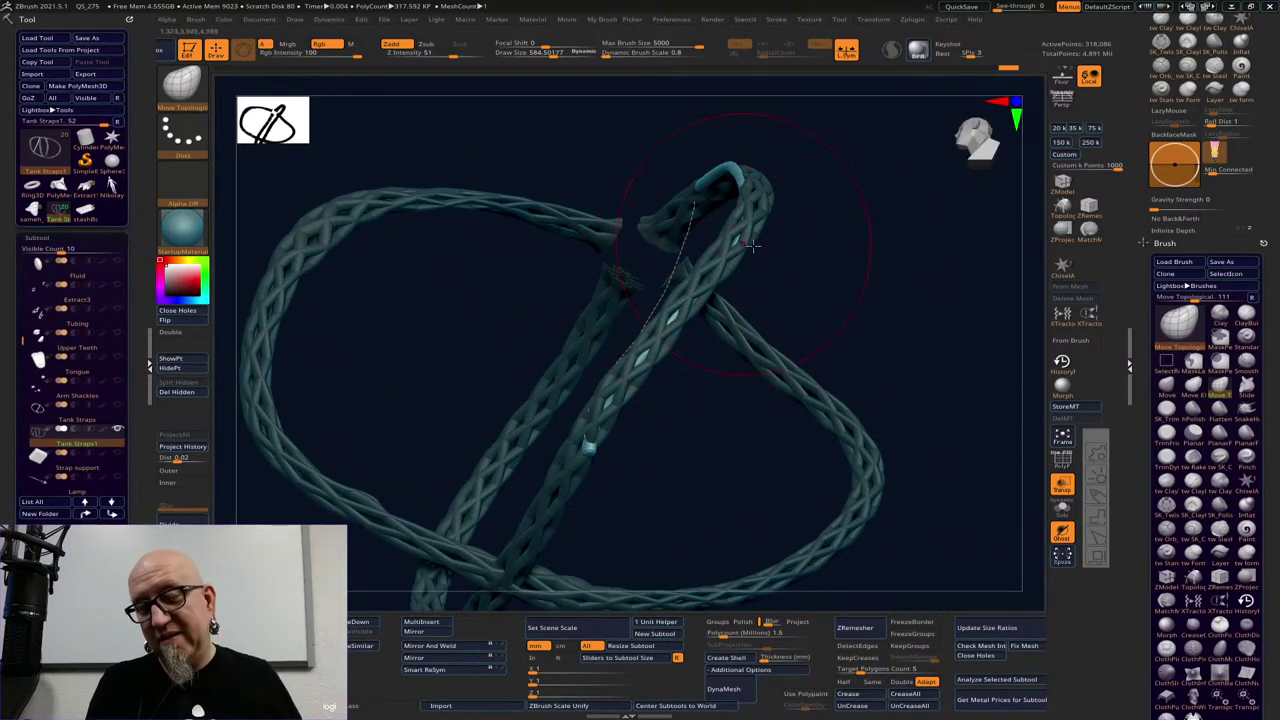
alt+drag(718, 479, 715, 145)
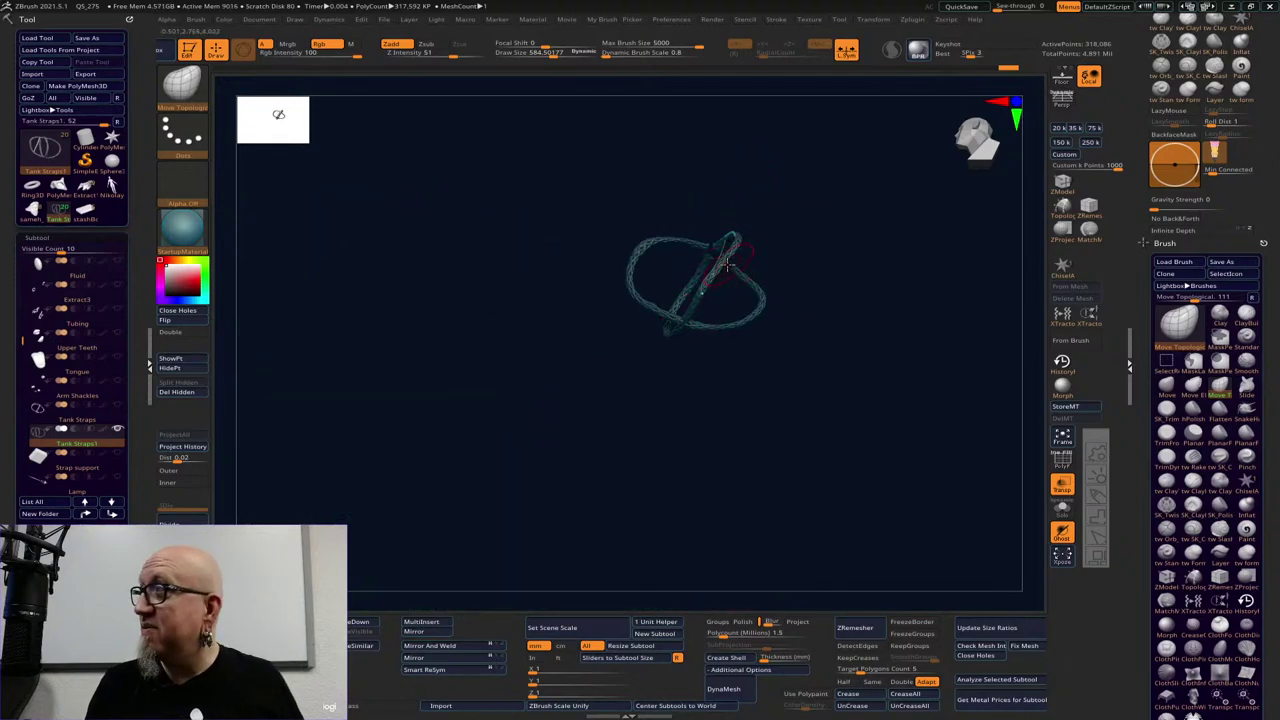
alt+drag(829, 237, 770, 472)
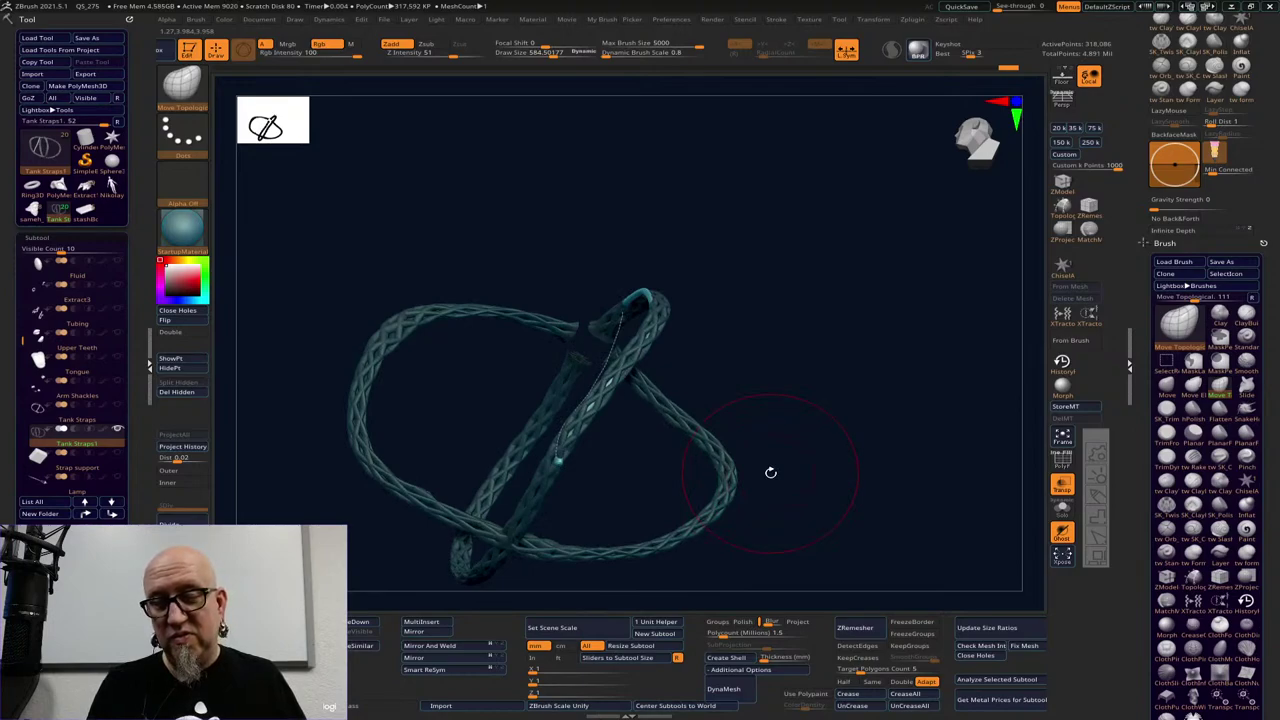
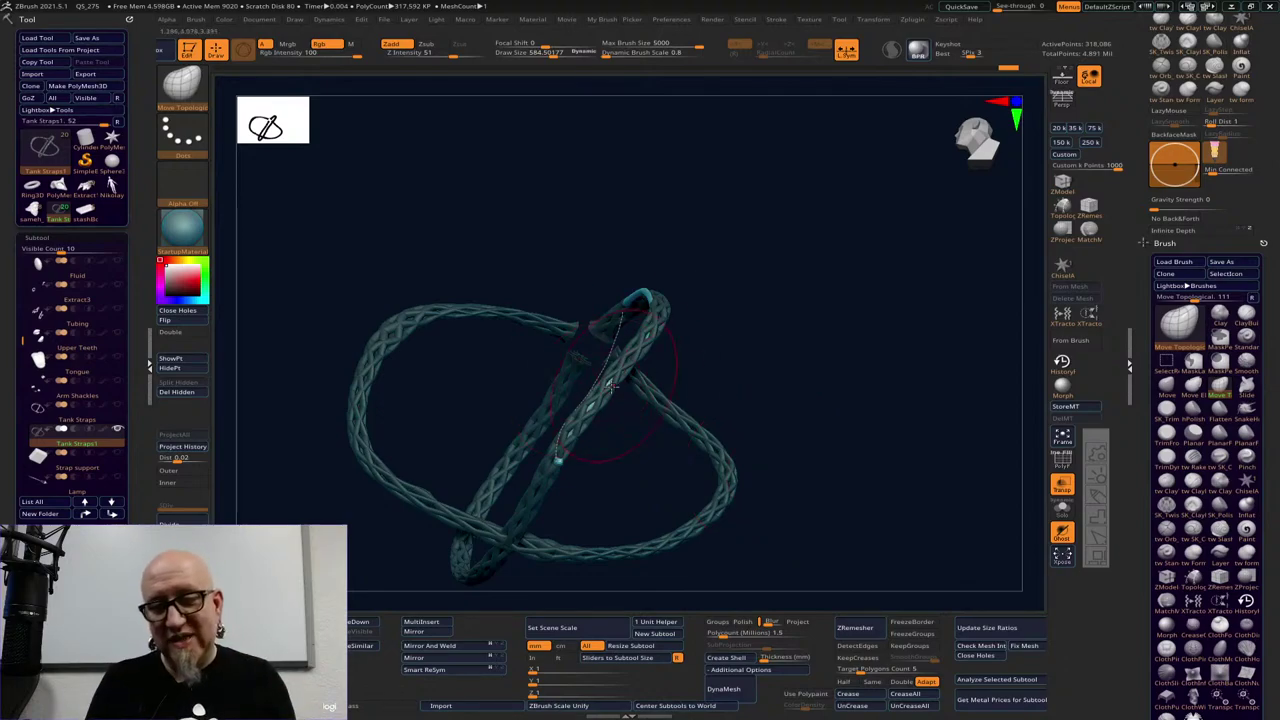
alt+drag(745, 322, 811, 336)
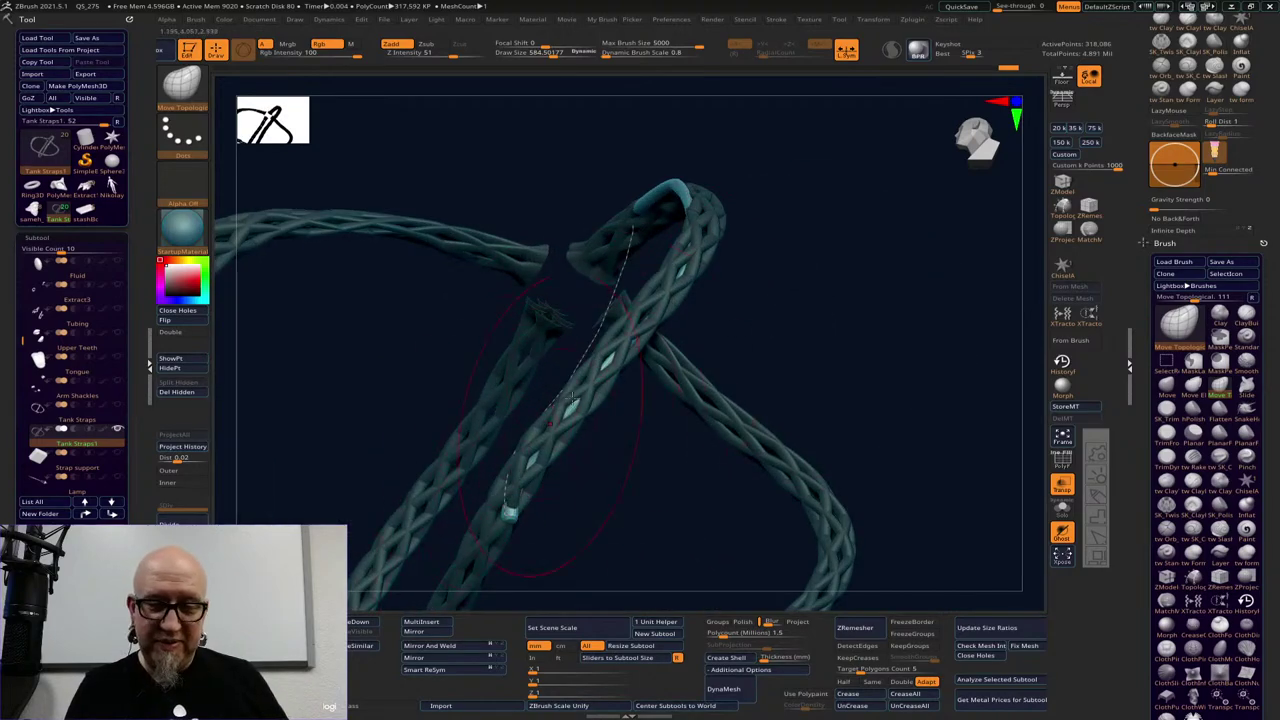
drag(817, 250, 593, 388)
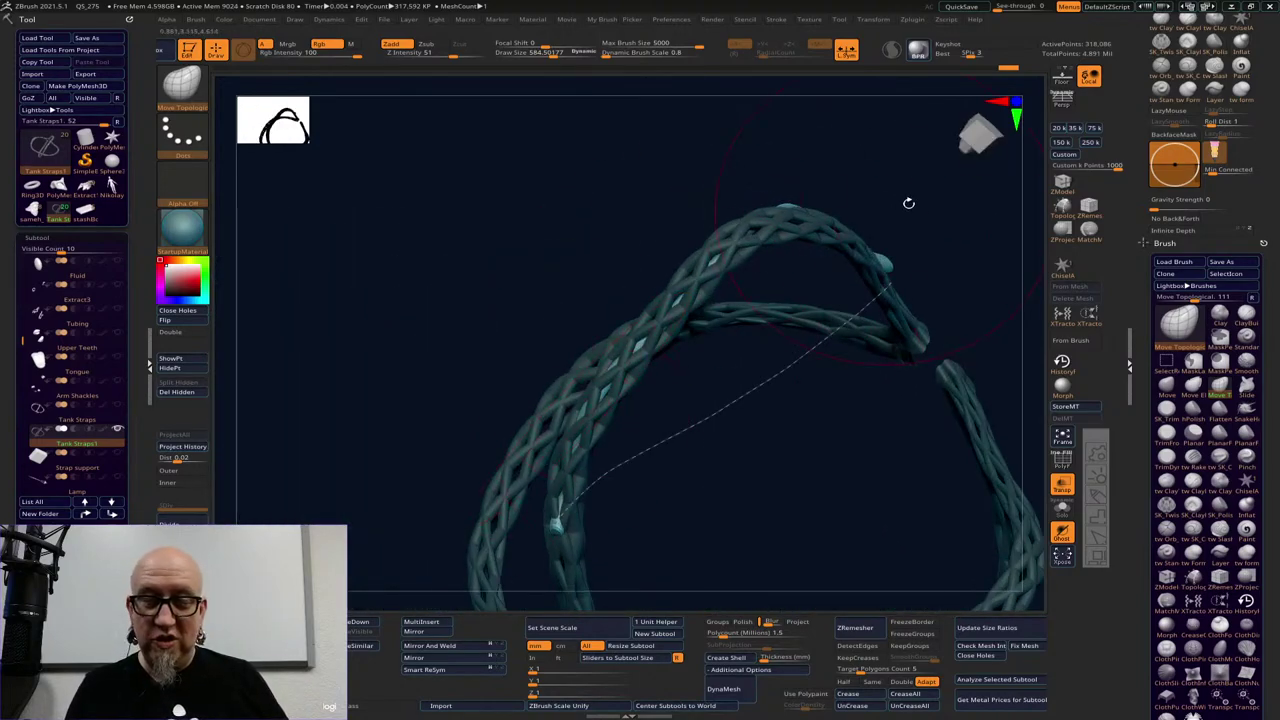
drag(908, 203, 813, 425)
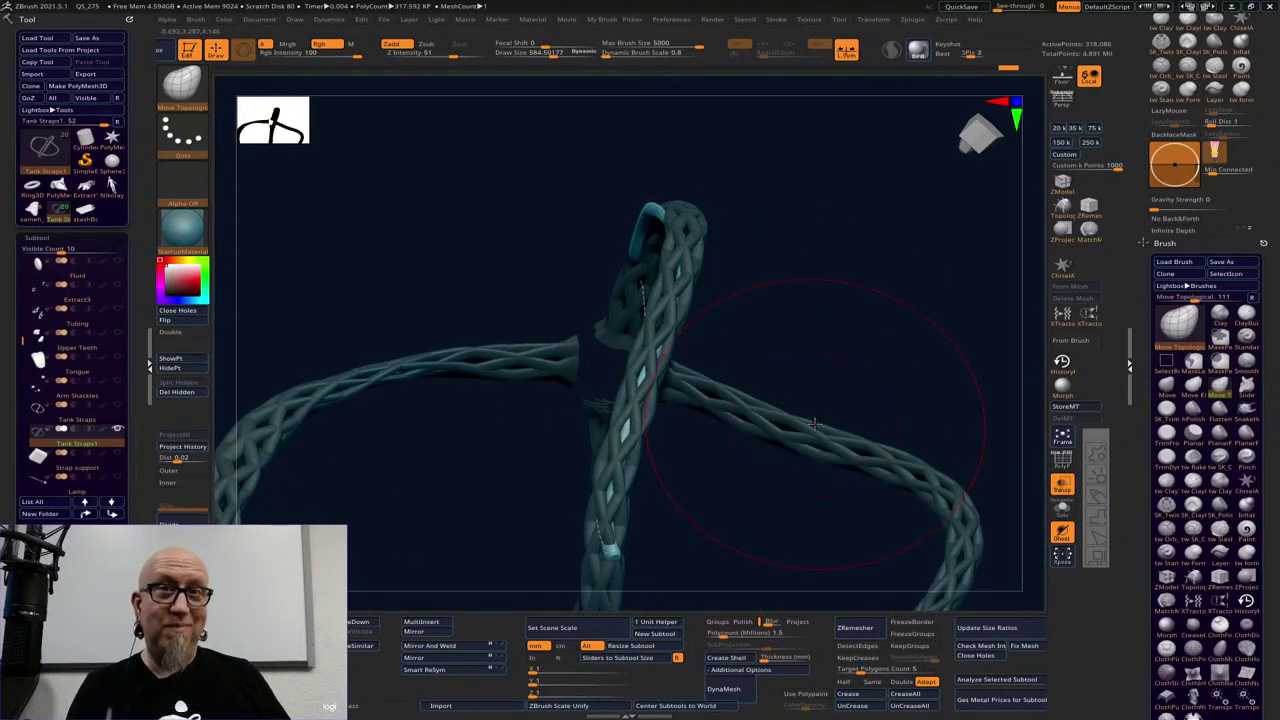
Undo the recent adjustments to the inner tube
mouse_move(766, 457)
mouse_down()
mouse_move(831, 260)
mouse_move(831, 397)
mouse_move(671, 303)
mouse_move(657, 286)
mouse_move(694, 270)
mouse_move(660, 205)
mouse_up()
key(ctrl+z)
key(ctrl+z)
key(ctrl+z)
key(ctrl+z)
key(ctrl+z)
key(ctrl+z)
key(ctrl+z)
key(ctrl+z)
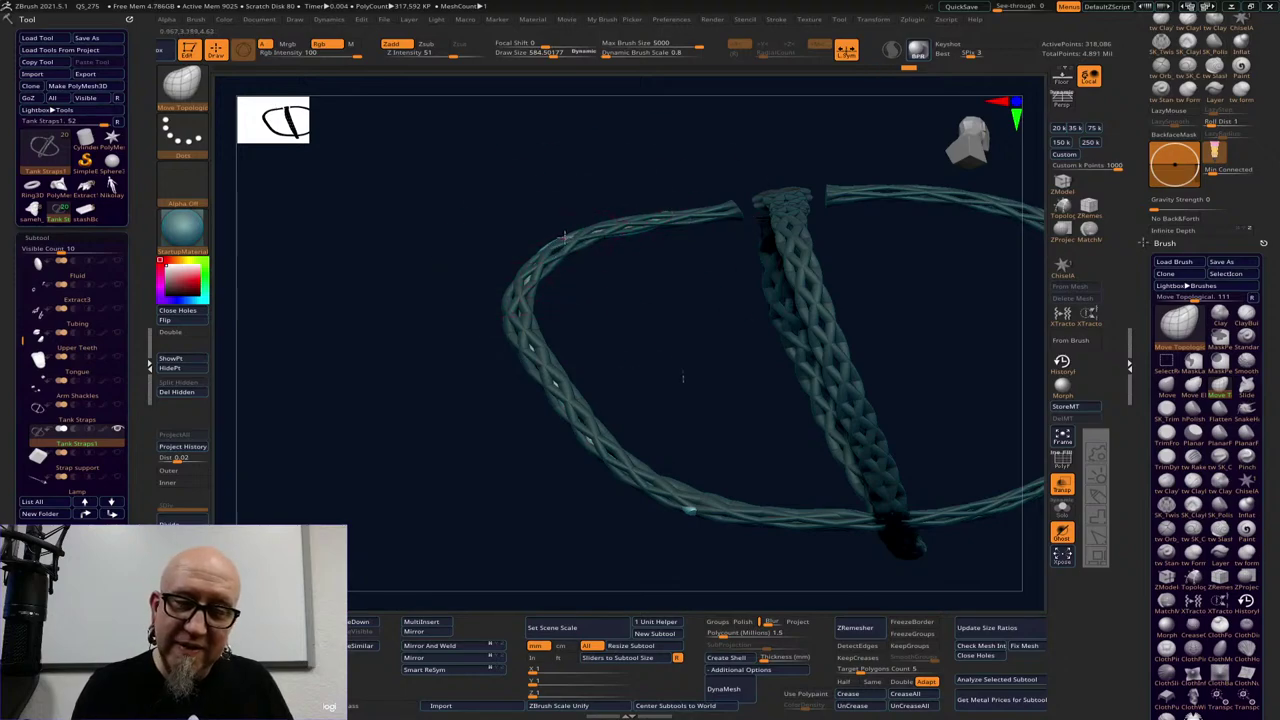
Thicken the inner tube with the Inflat brush so it fills the braid's core
drag(588, 321, 616, 372)
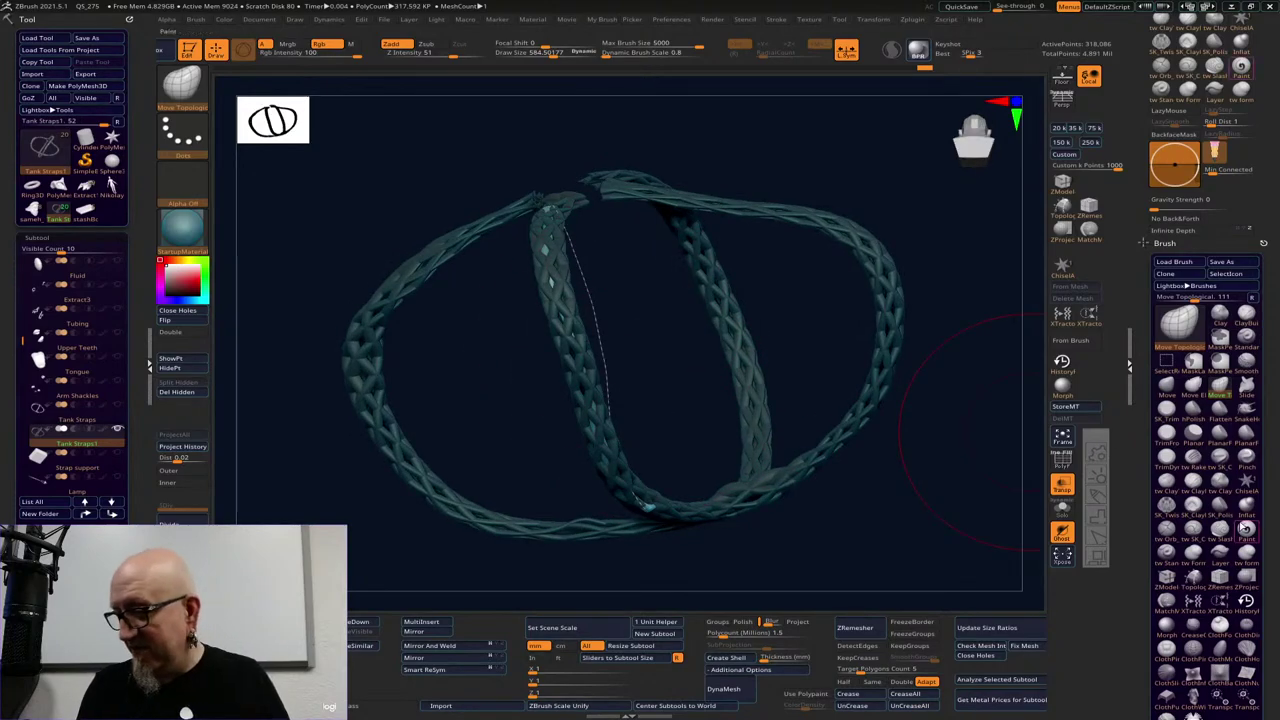
click(1246, 503)
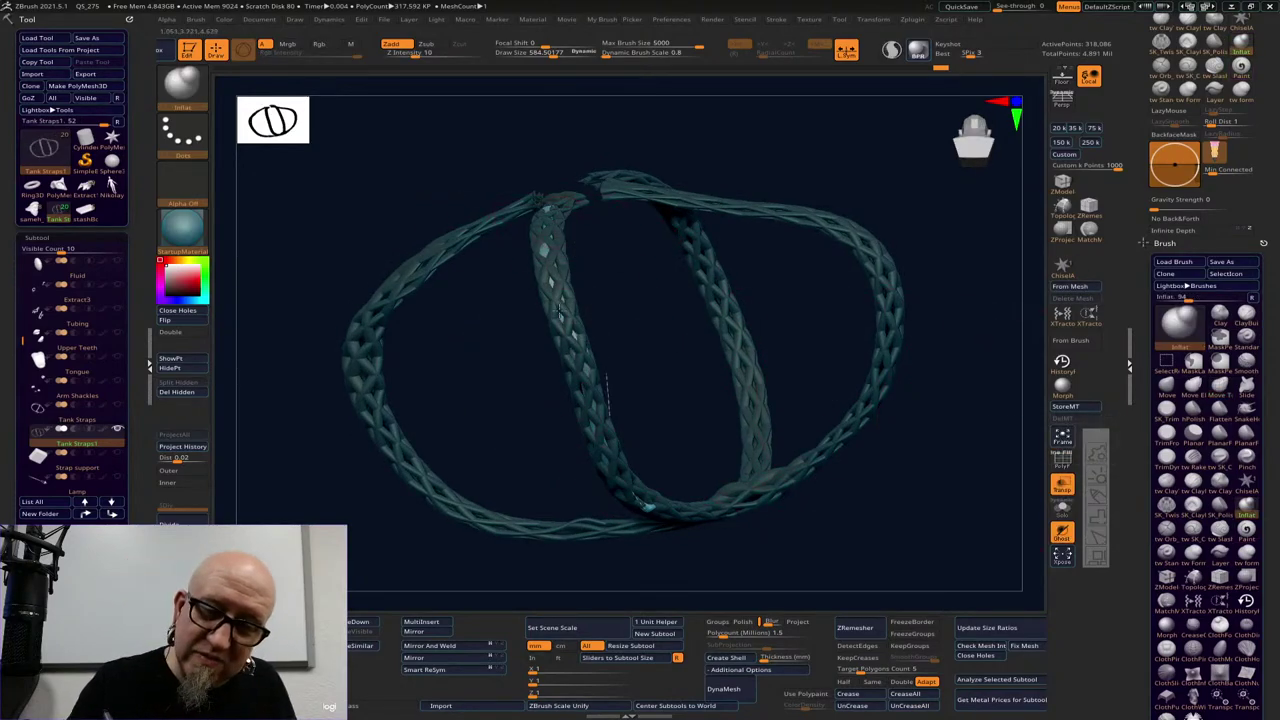
drag(632, 392, 810, 521)
Switch to the Move brush at a draw size of about 160 for refitting the thickened tube's upper part
click(1166, 383)
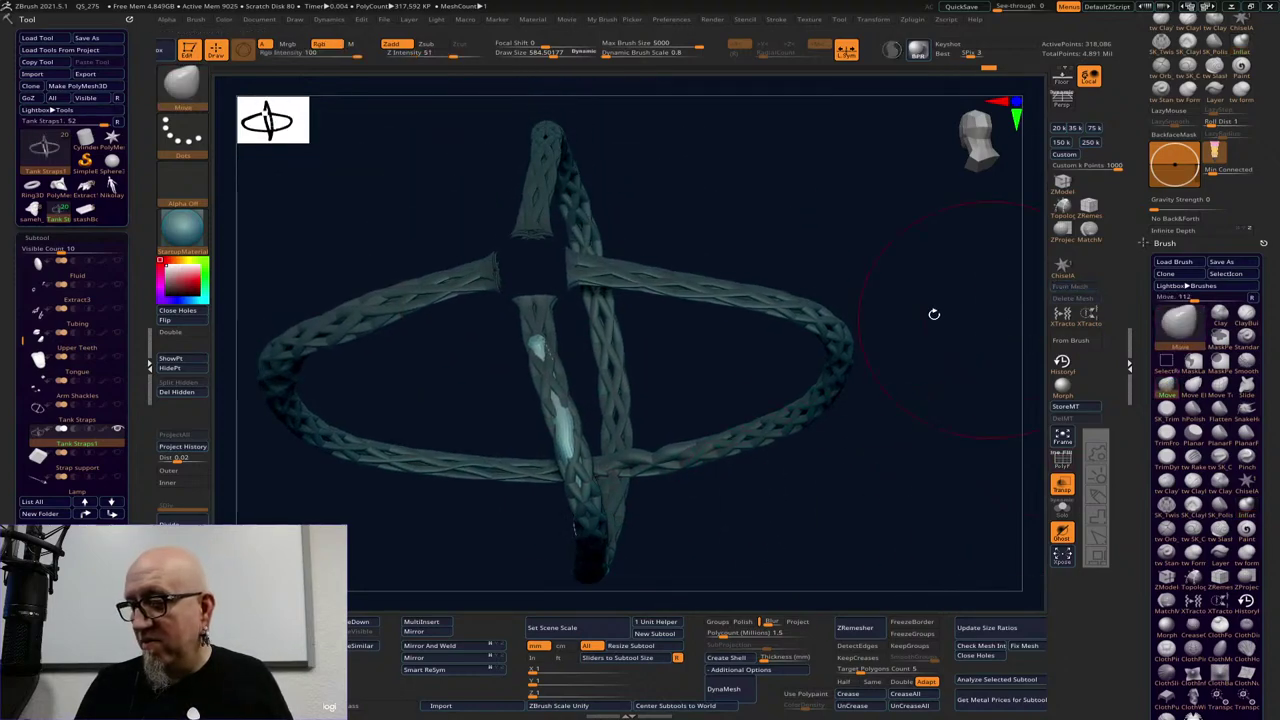
mouse_move(683, 197)
mouse_down()
mouse_move(550, 320)
mouse_move(580, 304)
mouse_up()
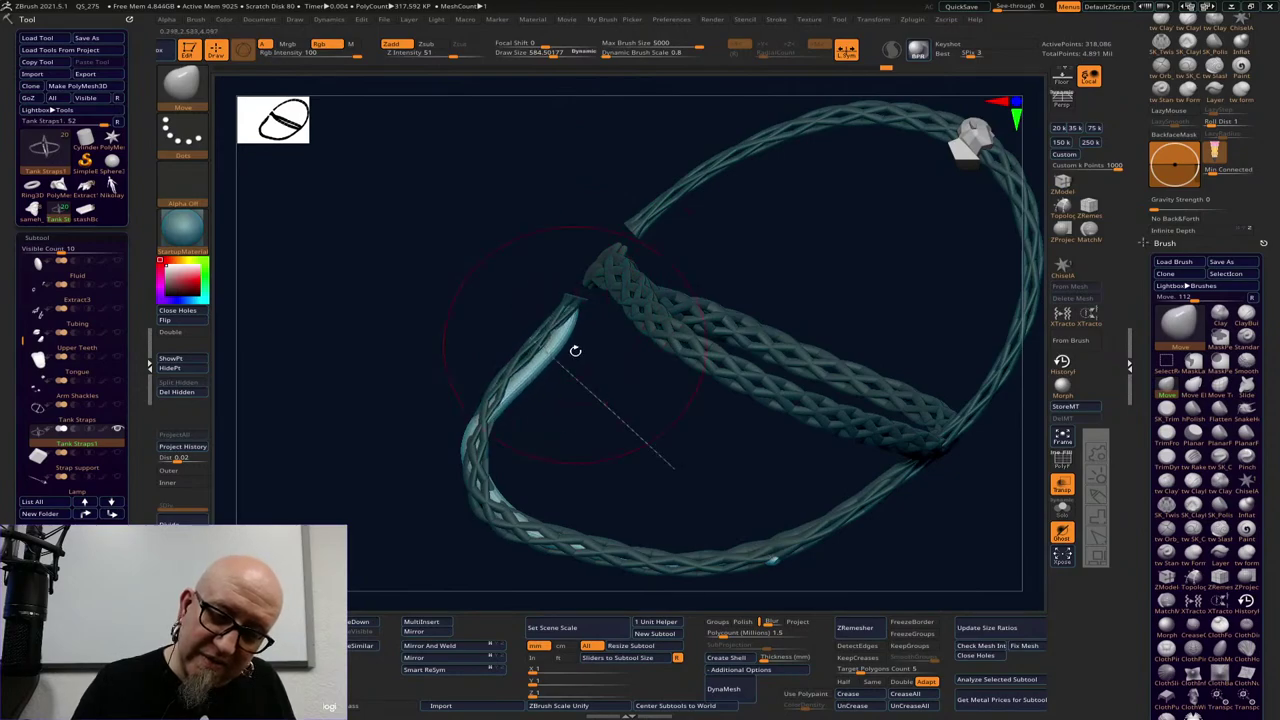
key(space)
drag(578, 357, 541, 355)
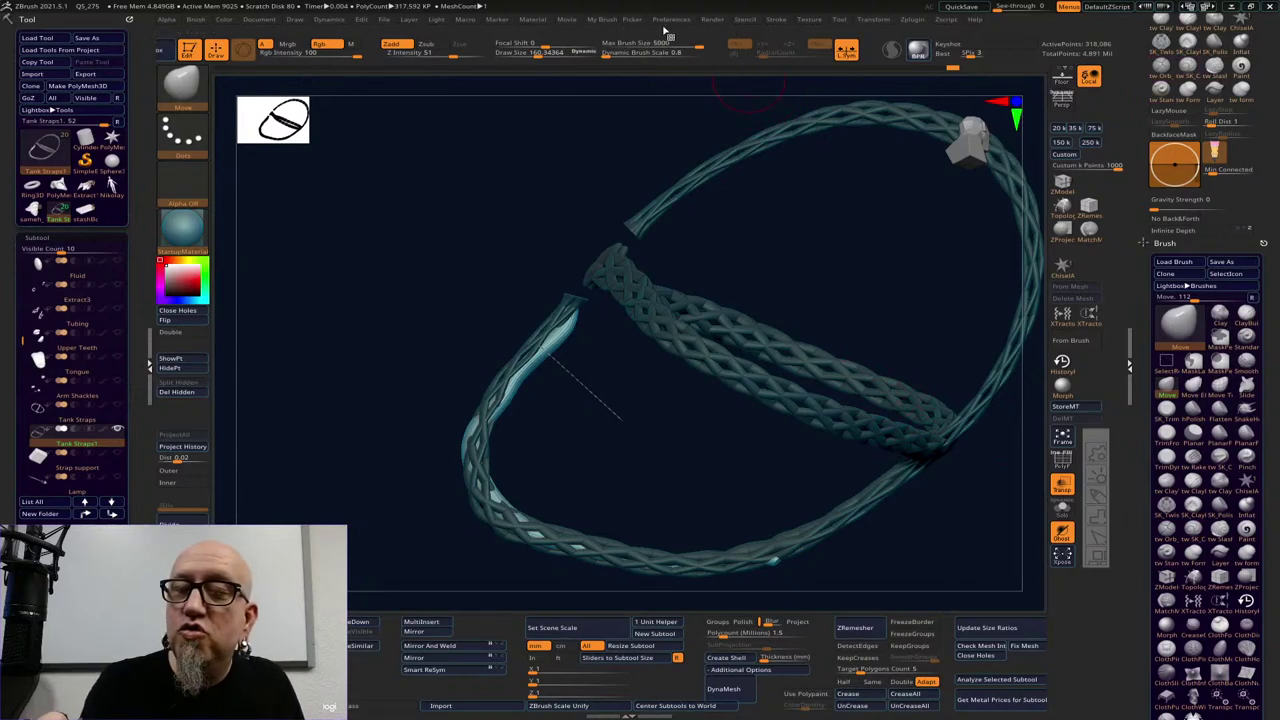
Delete the leftover curve from the inner tube
click(780, 20)
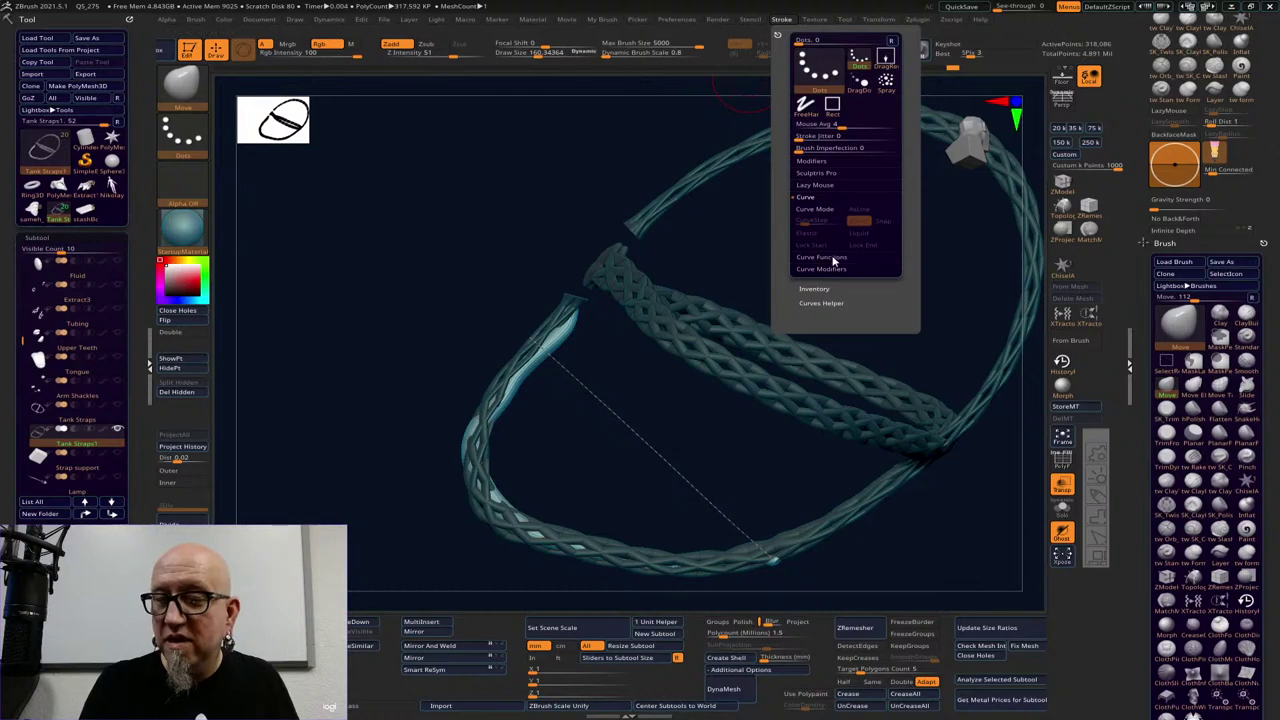
click(833, 257)
click(822, 209)
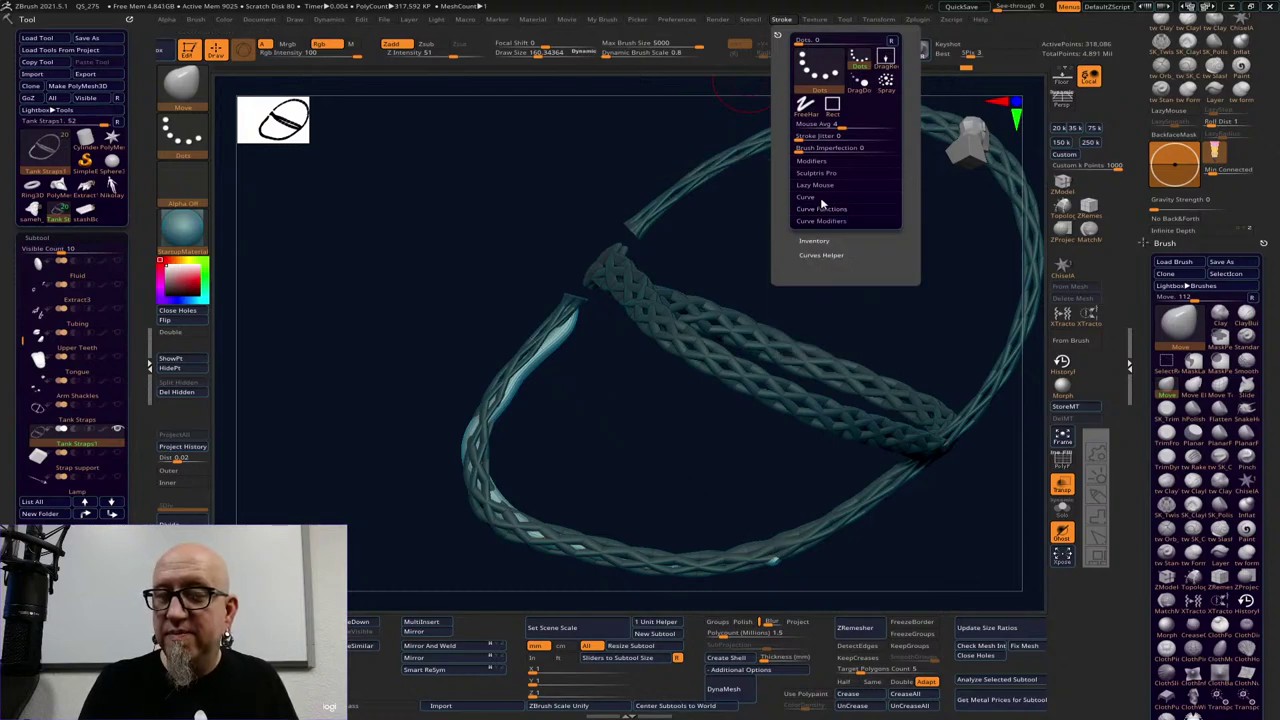
key(ctrl+z)
Push the thickened tube's upper part back into the braid using the Move brush at a draw size of about 195
key(space)
drag(563, 335, 570, 335)
key(ctrl+z)
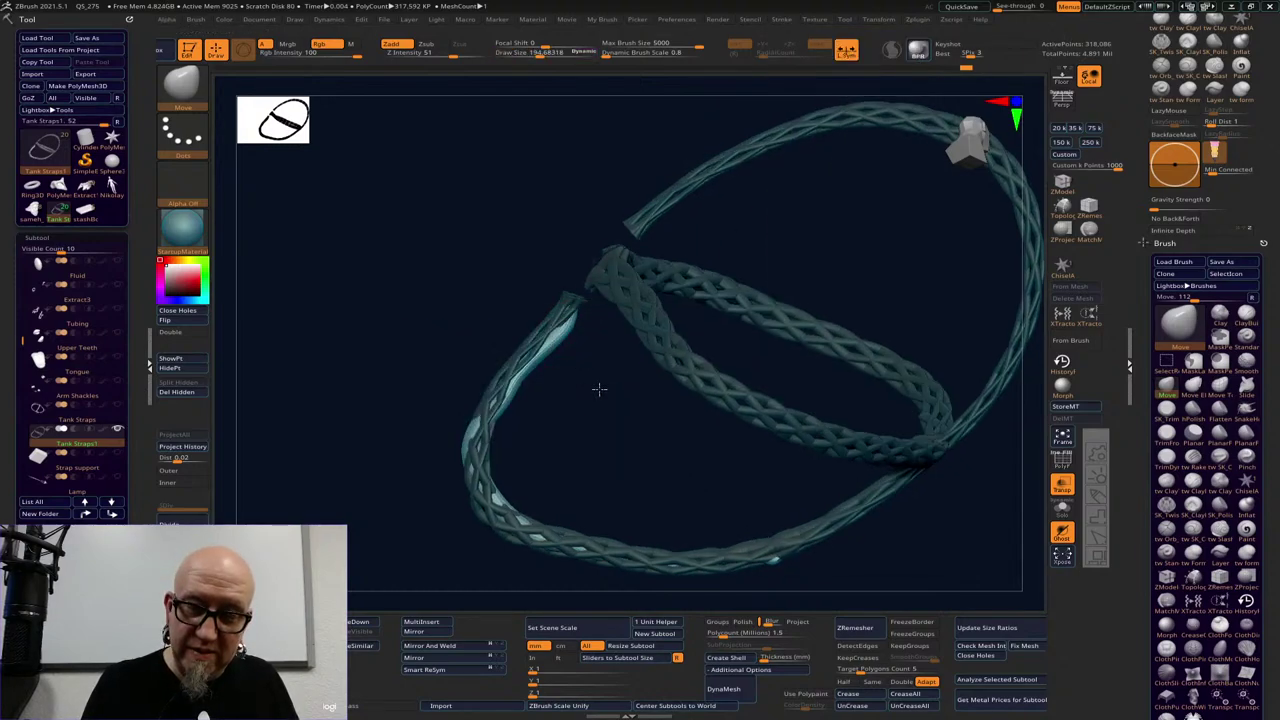
right_drag(510, 395, 545, 465)
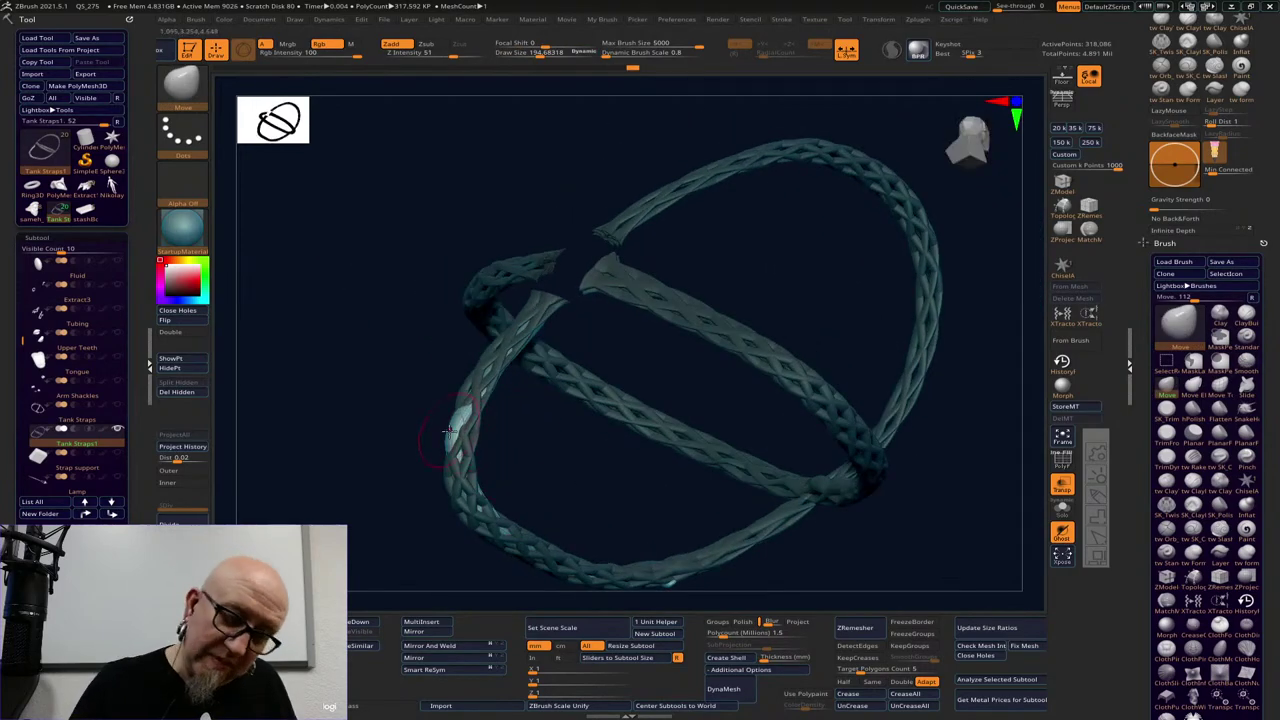
right_drag(466, 470, 477, 500)
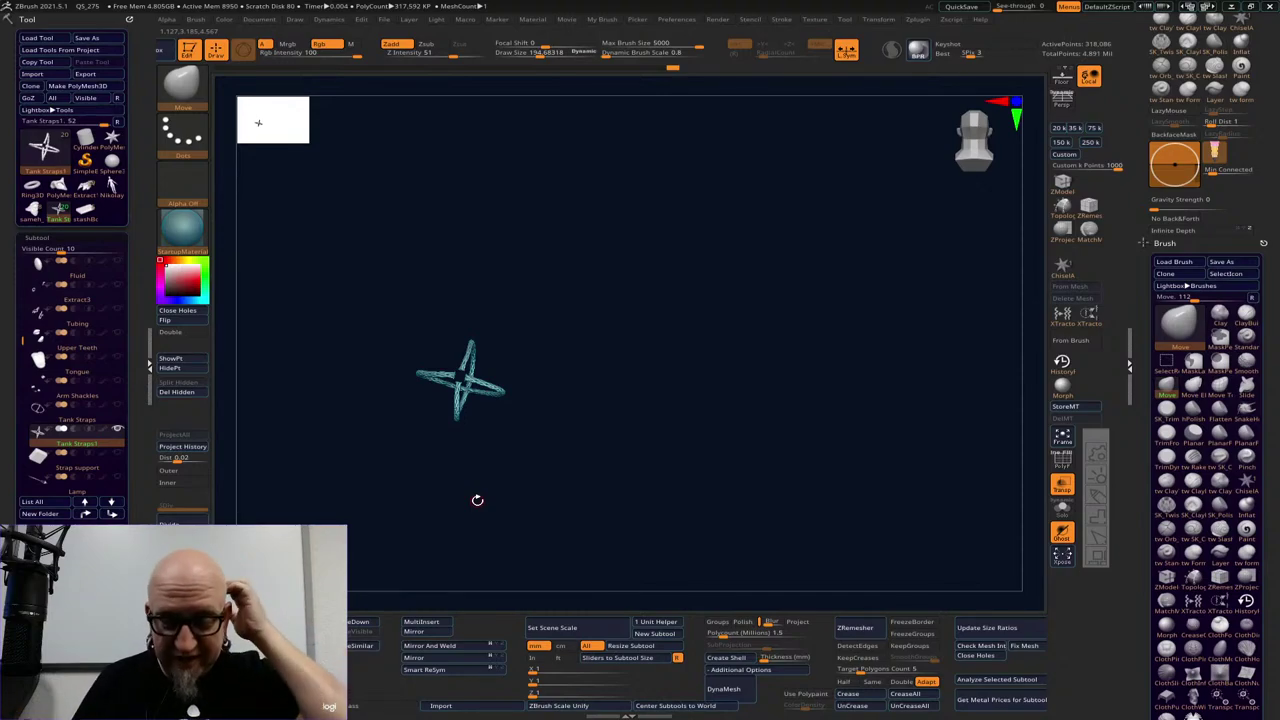
Show all the character's subtools again around the duplicated straps
alt+drag(620, 368, 905, 473)
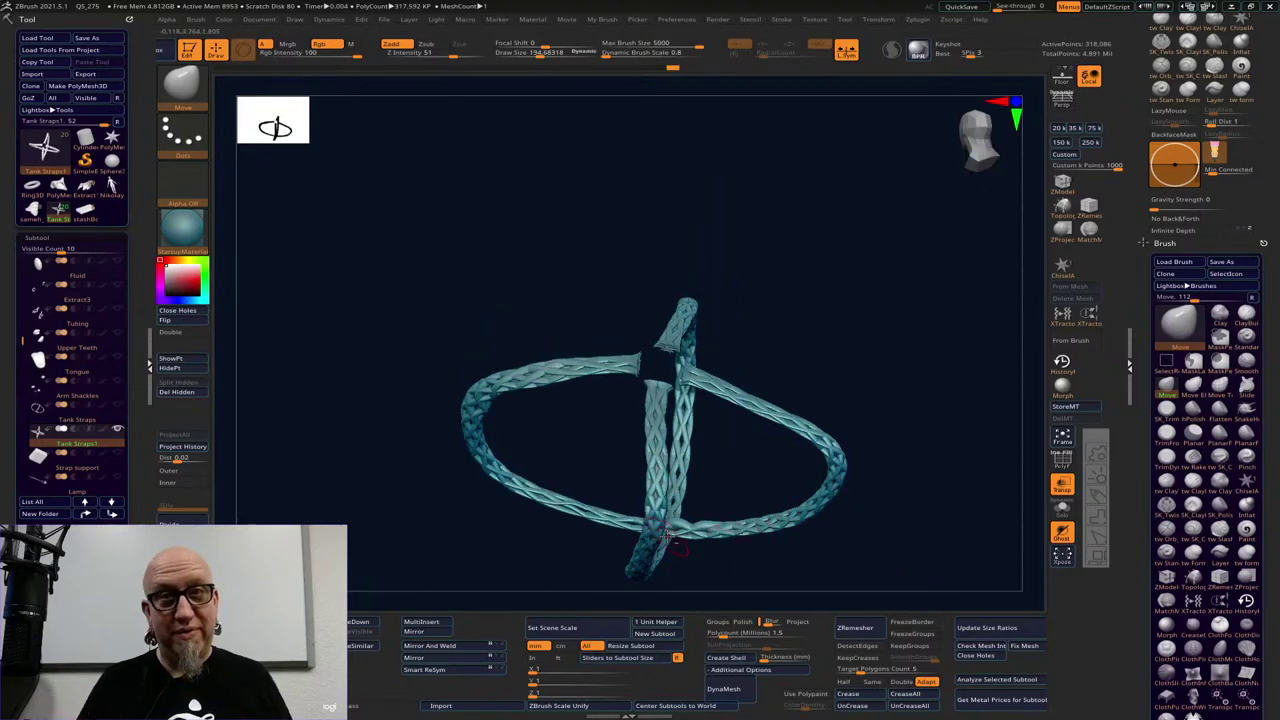
drag(667, 535, 749, 485)
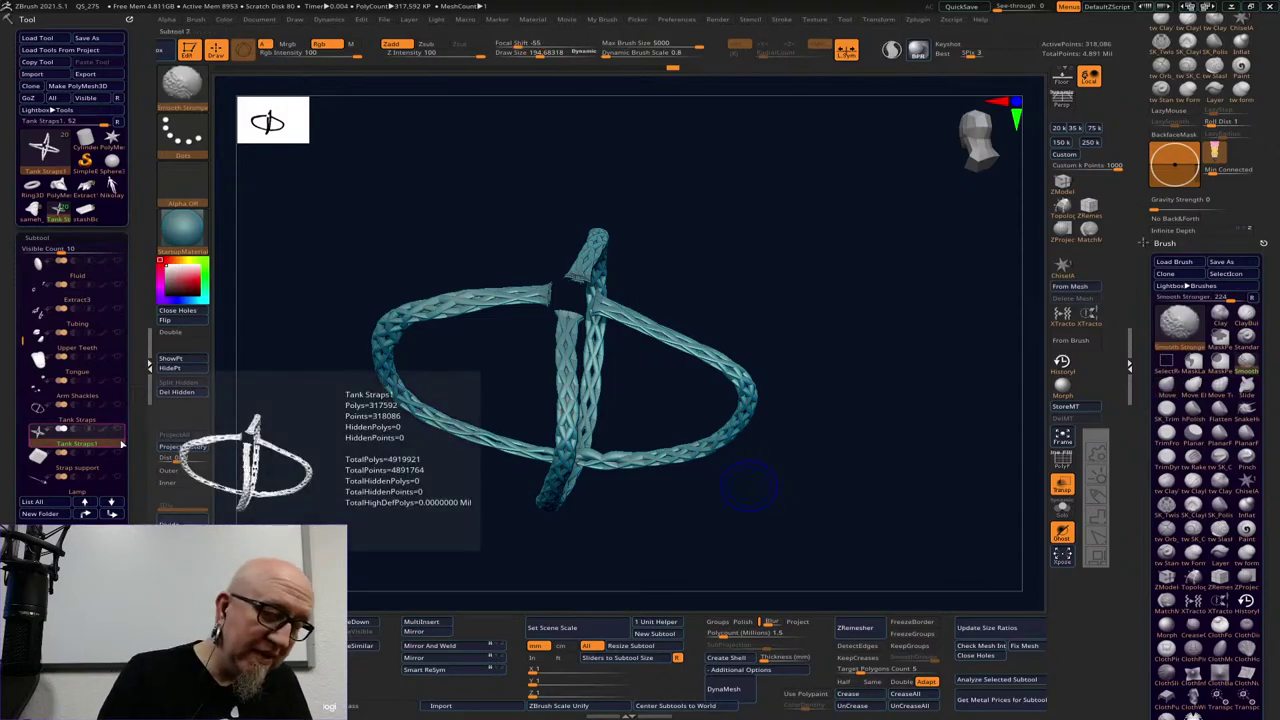
shift+click(117, 430)
Examine the tanks, valves, tubing and braided straps on the character from the front, side and back
mouse_move(466, 551)
mouse_down()
mouse_move(543, 577)
mouse_move(706, 560)
mouse_move(791, 523)
mouse_move(826, 443)
mouse_move(837, 331)
mouse_move(836, 606)
mouse_up()
alt+drag(797, 440, 690, 312)
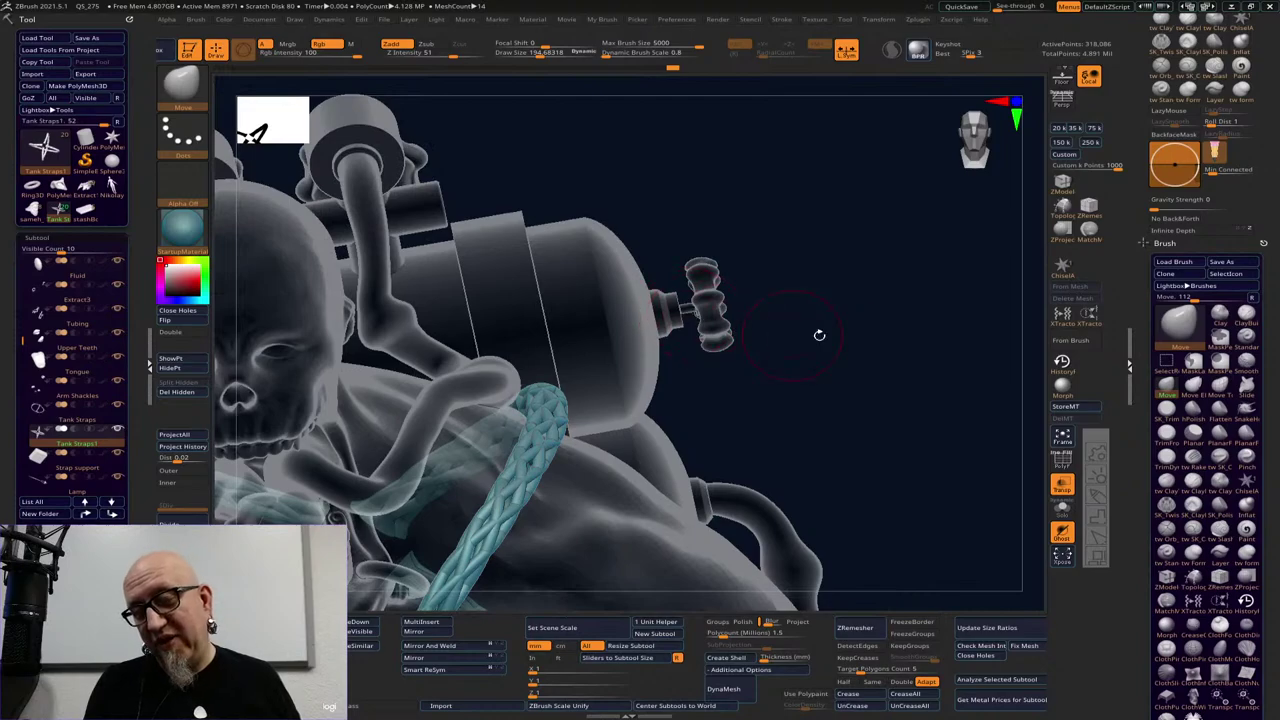
drag(819, 335, 662, 335)
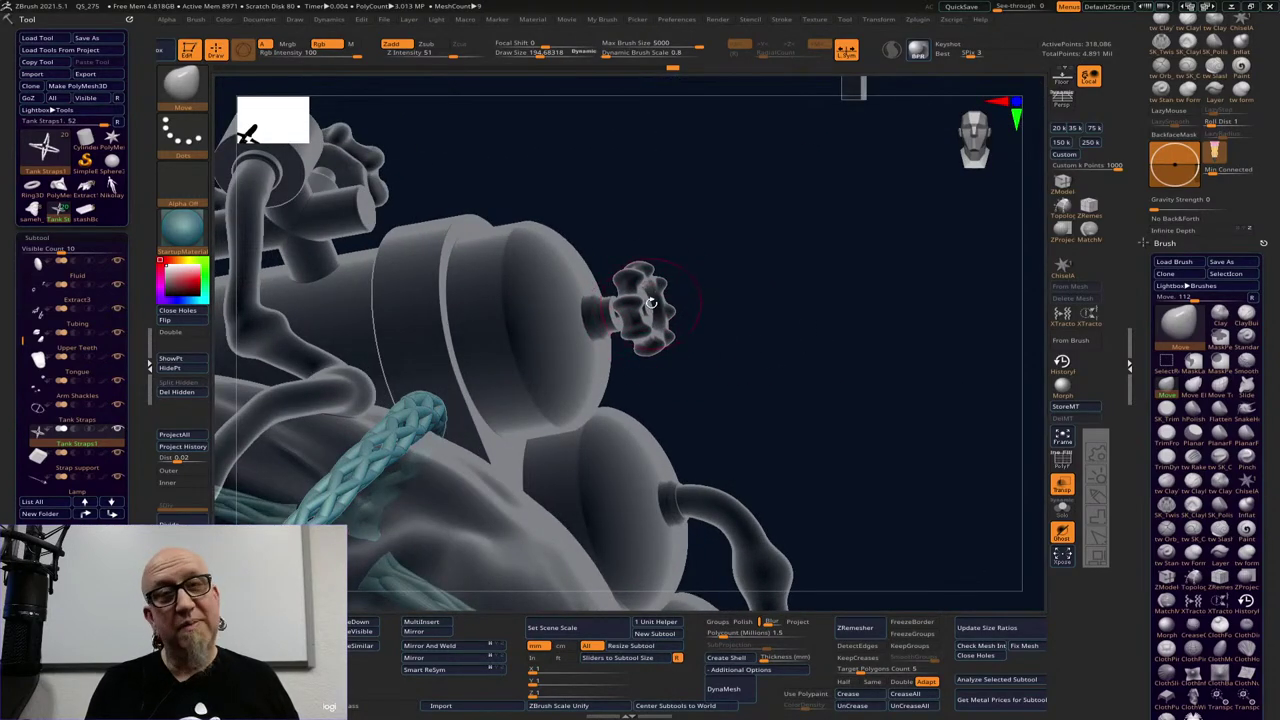
drag(723, 279, 742, 286)
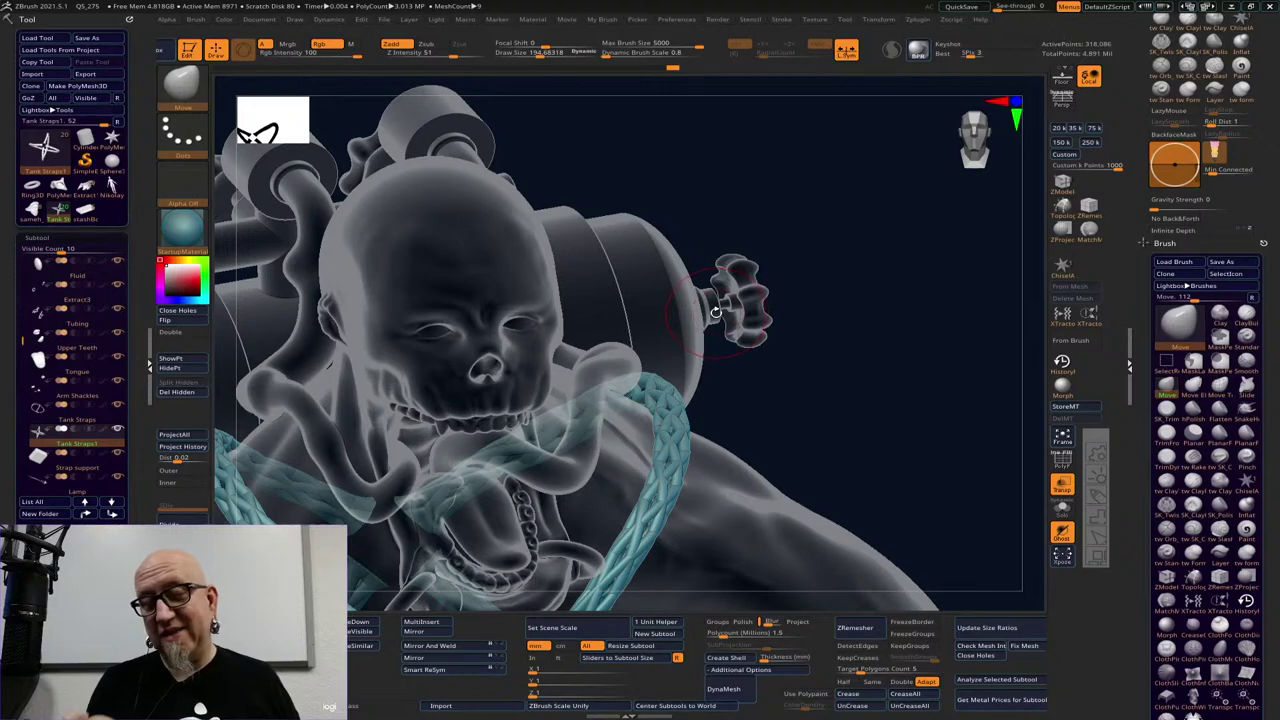
drag(716, 312, 577, 354)
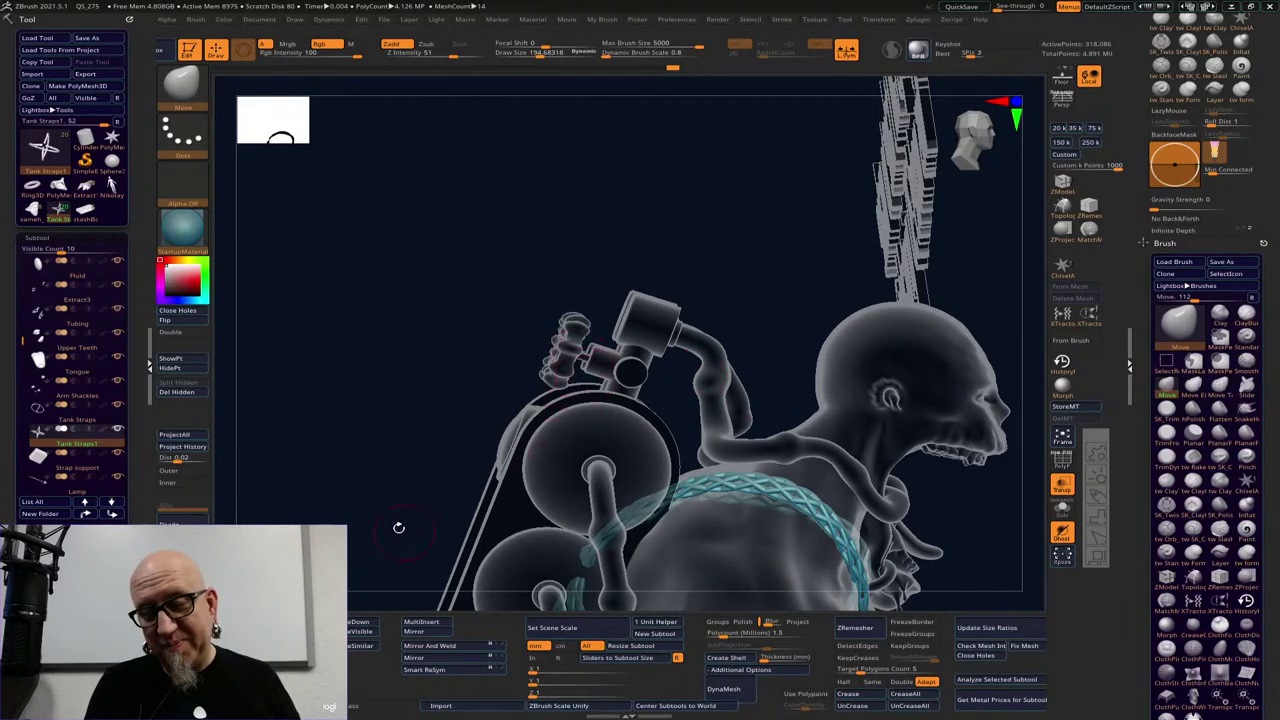
drag(398, 527, 600, 360)
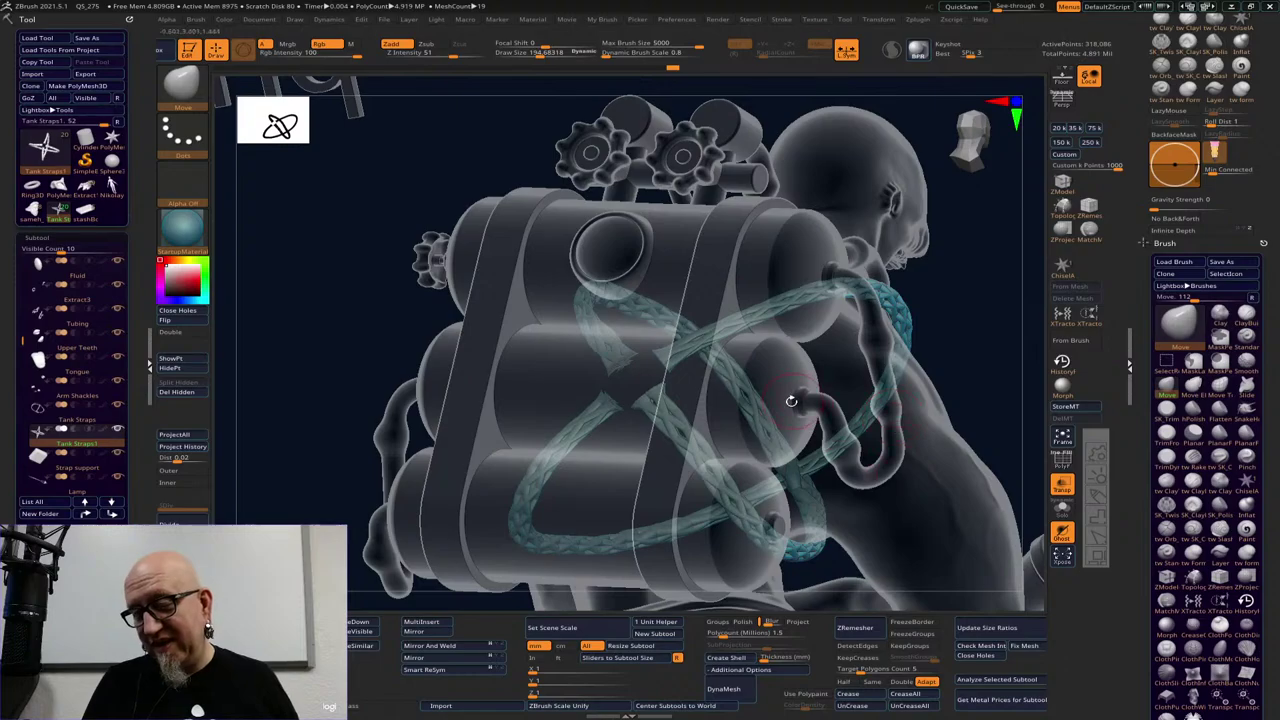
drag(972, 351, 928, 271)
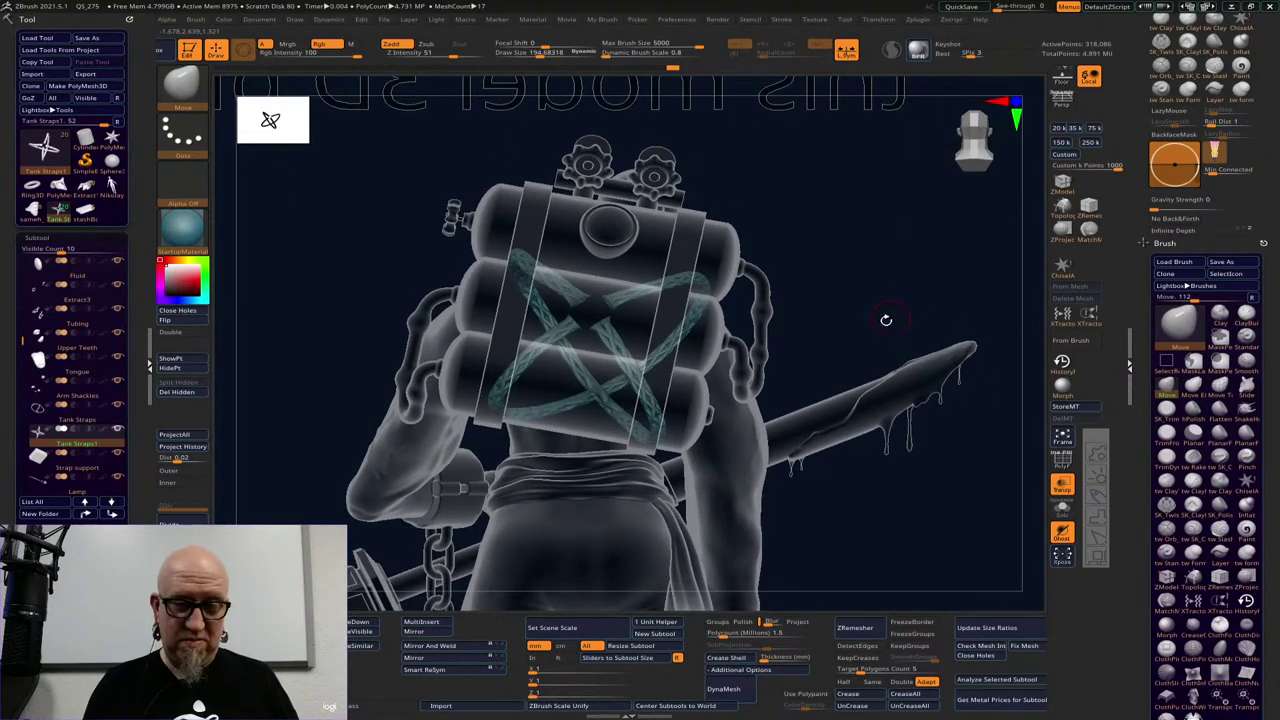
drag(886, 319, 930, 310)
Select the Tubing subtool, mask everything except the lantern-side tank hose, and mask the hose's connection to the tank
alt+click(466, 429)
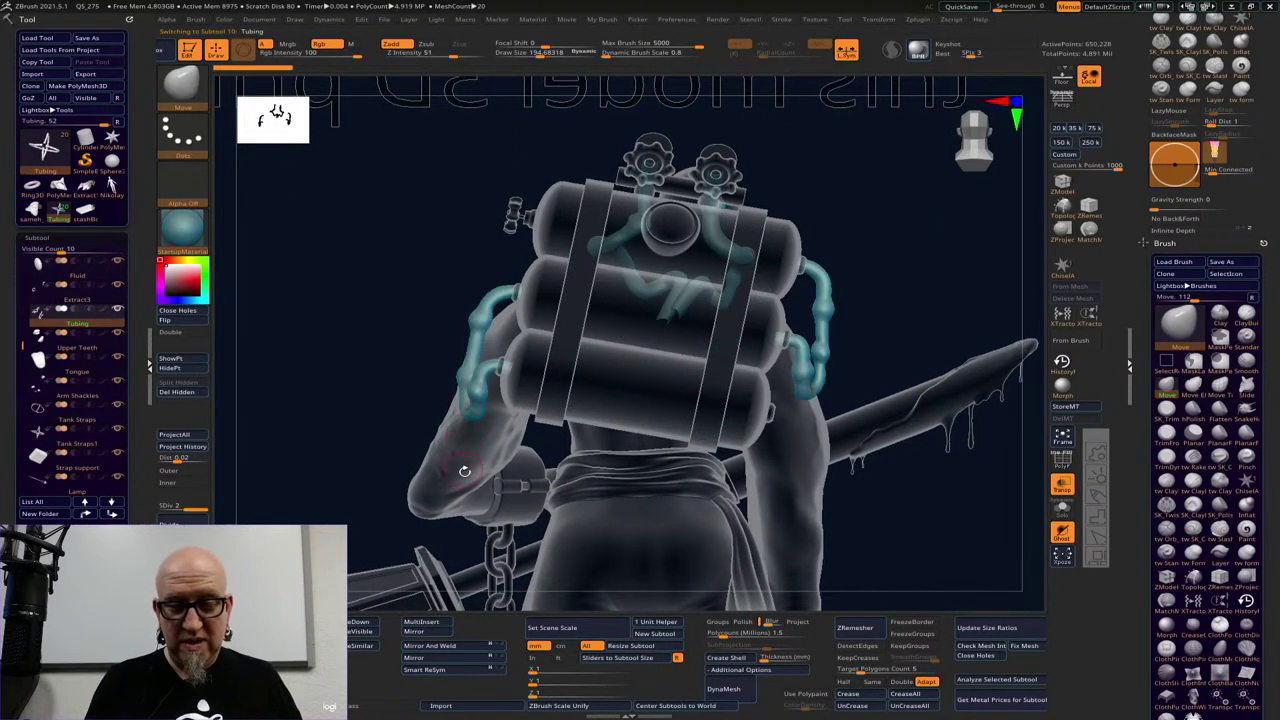
key(ctrl)
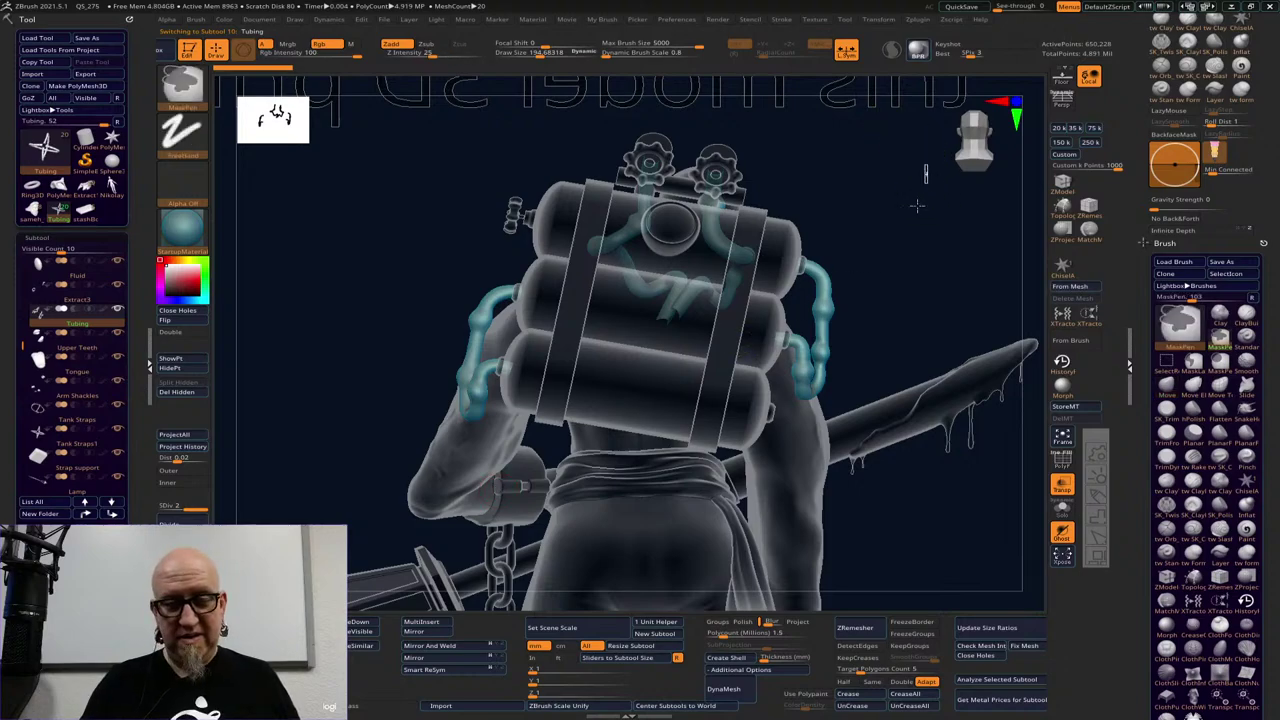
mouse_move(928, 166)
ctrl+mouse_down()
mouse_move(798, 406)
mouse_move(562, 490)
mouse_move(540, 512)
ctrl+mouse_up()
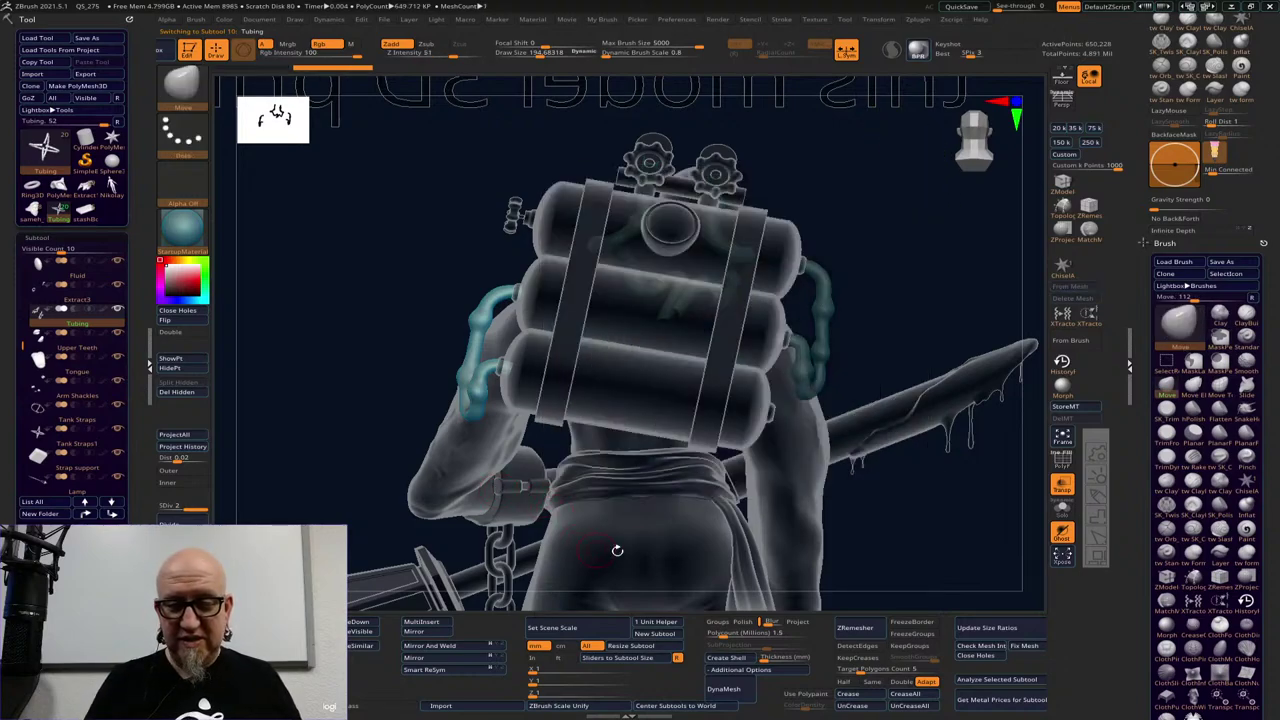
key(w)
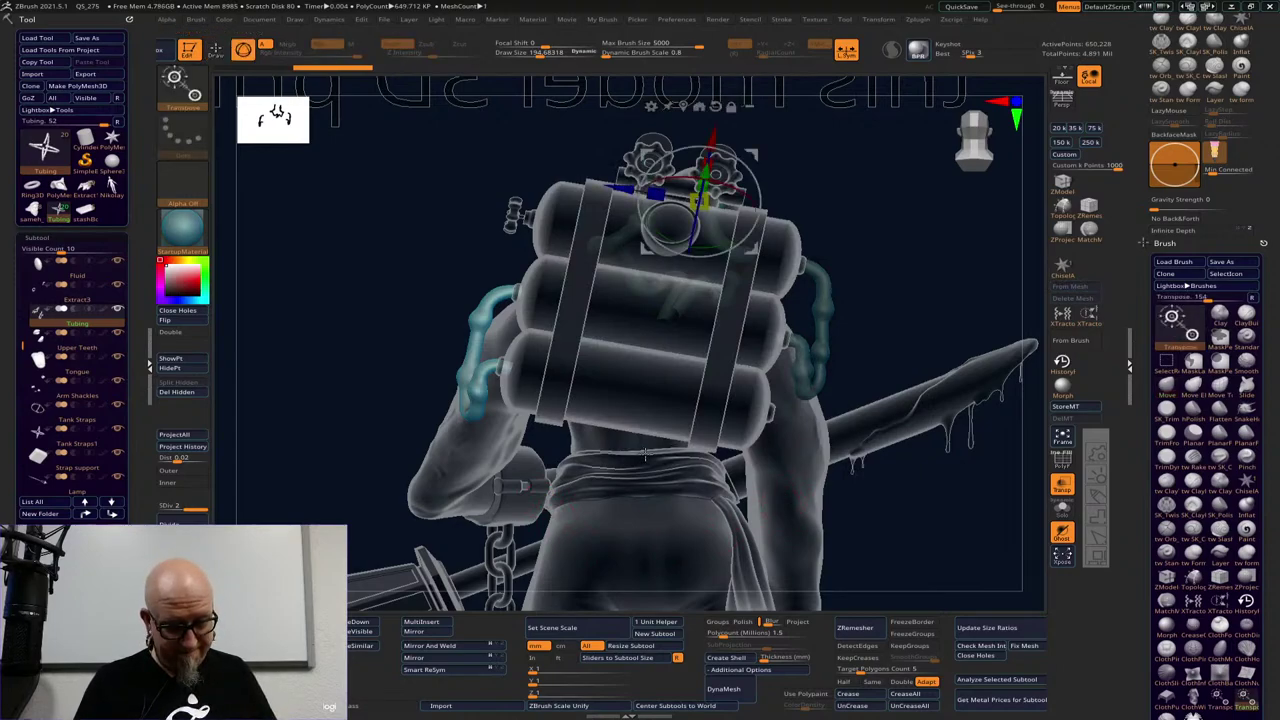
key(y)
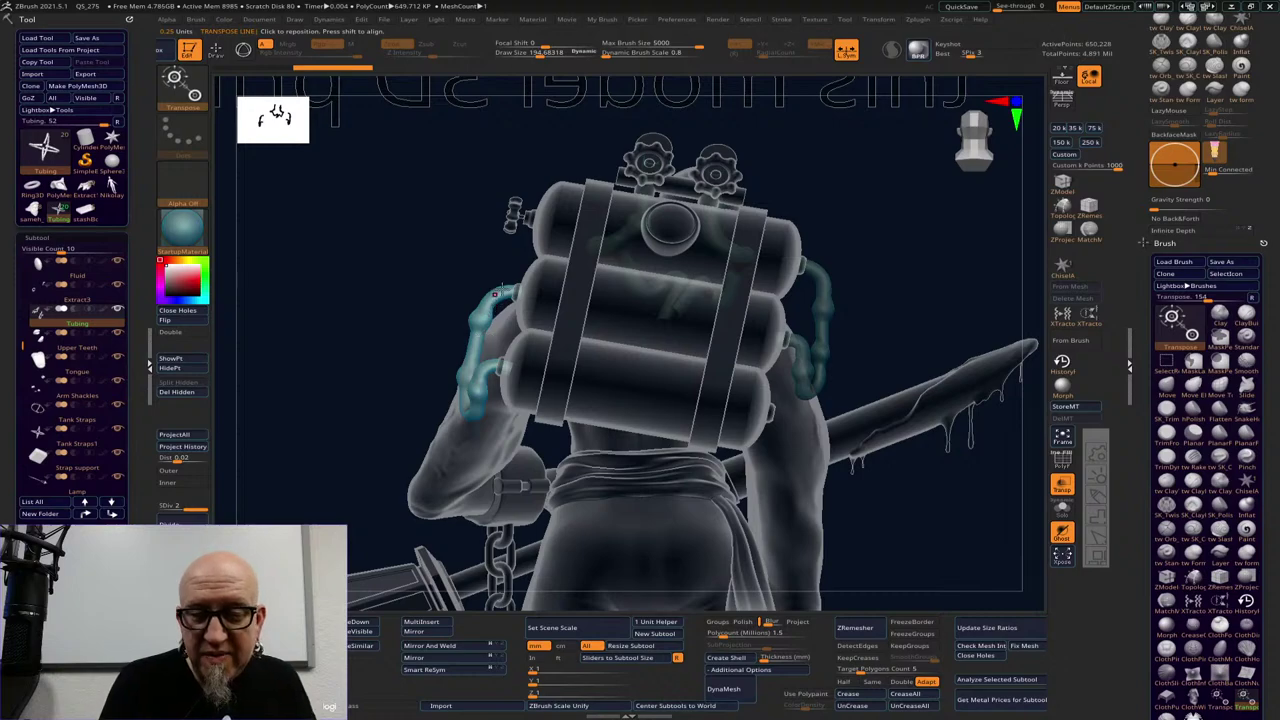
ctrl+drag(612, 144, 492, 410)
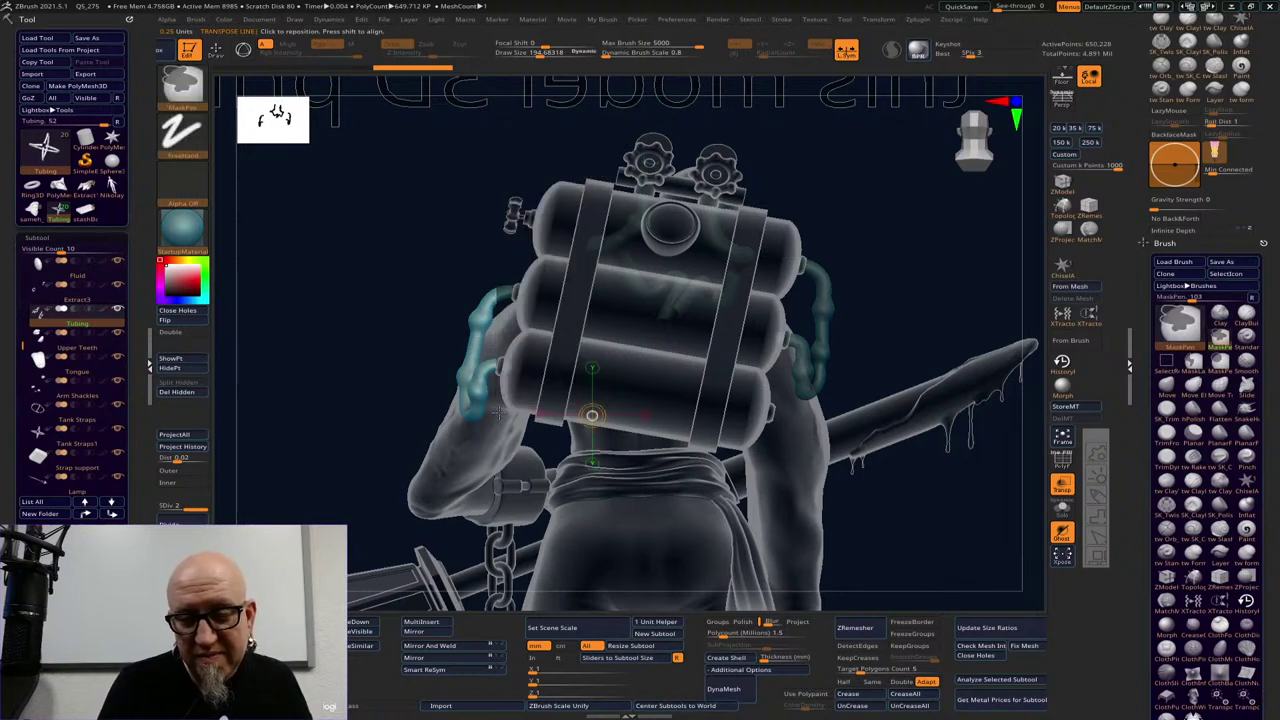
Undo and redo the latest tubing changes repeatedly to compare the hose before and after them
key(ctrl+z)
key(ctrl+z)
key(ctrl+z)
key(ctrl+shift+z)
key(ctrl+shift+z)
key(ctrl+shift+z)
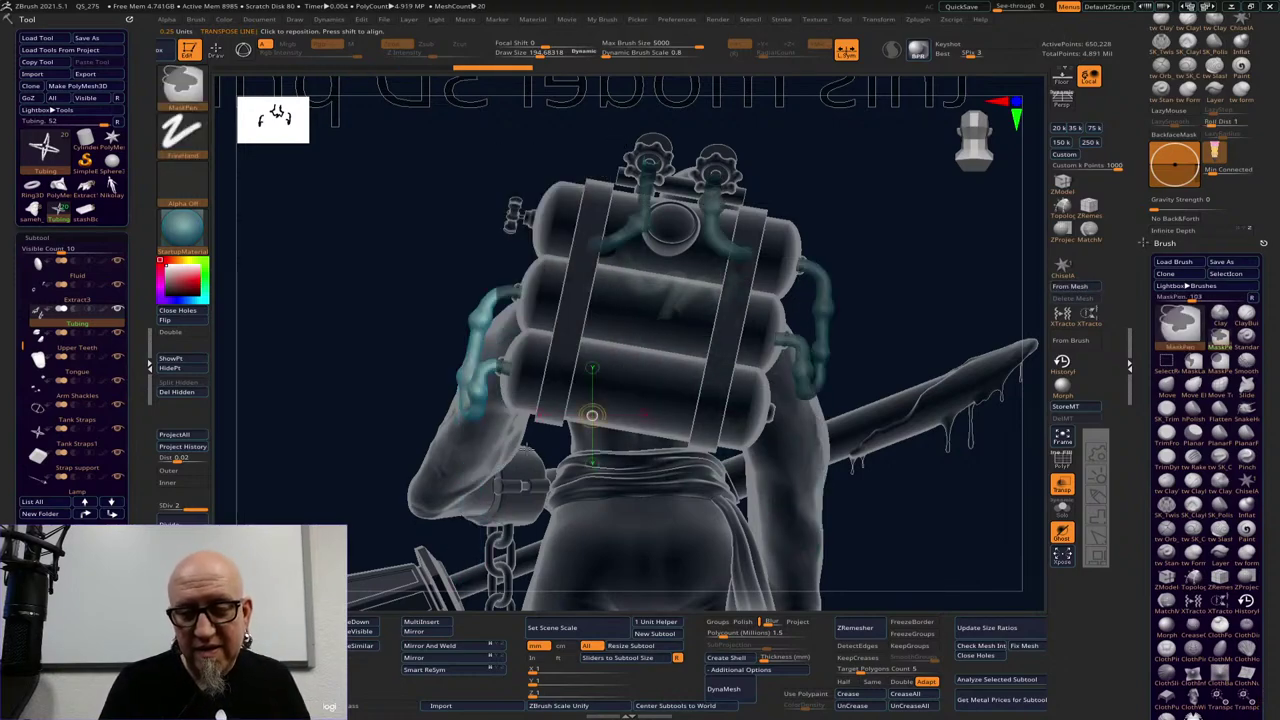
key(ctrl+z)
key(ctrl+z)
key(ctrl+z)
key(ctrl+z)
key(ctrl+shift+z)
key(ctrl+shift+z)
key(ctrl+shift+z)
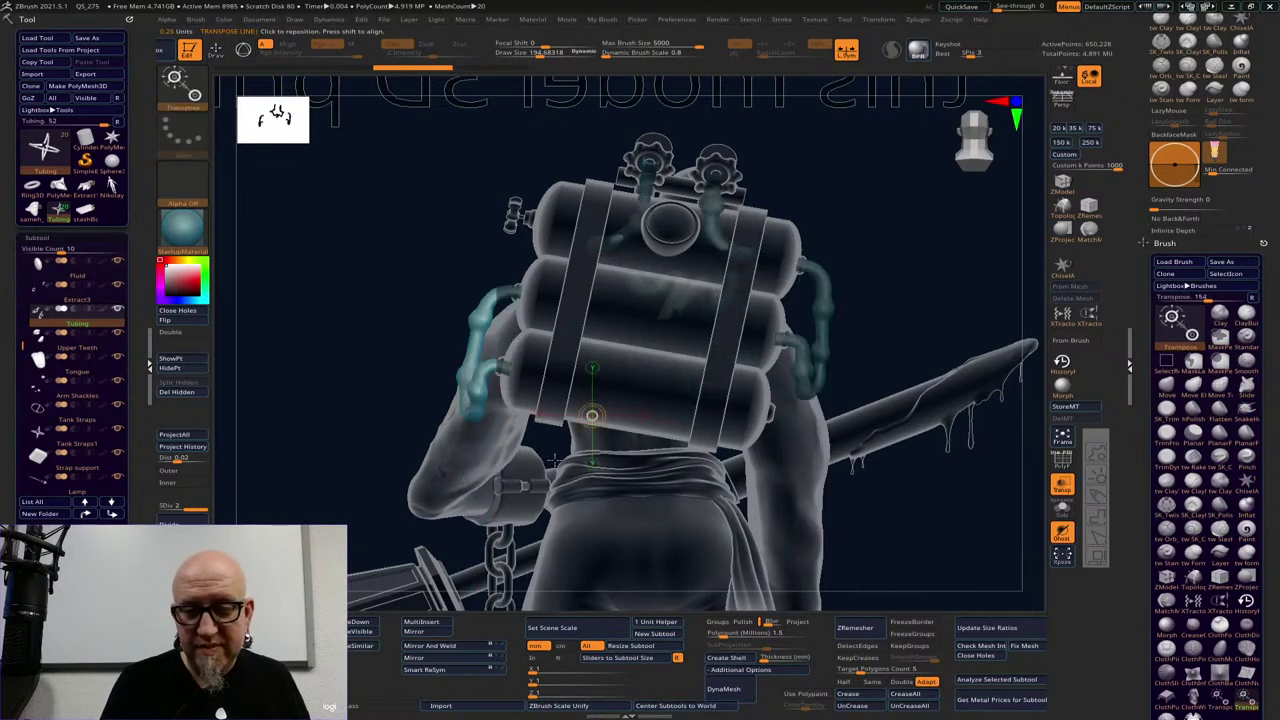
Rotate the lower part of the lantern-side hose slightly inward toward the tanks with a transpose line, and clear the mask
drag(483, 268, 485, 492)
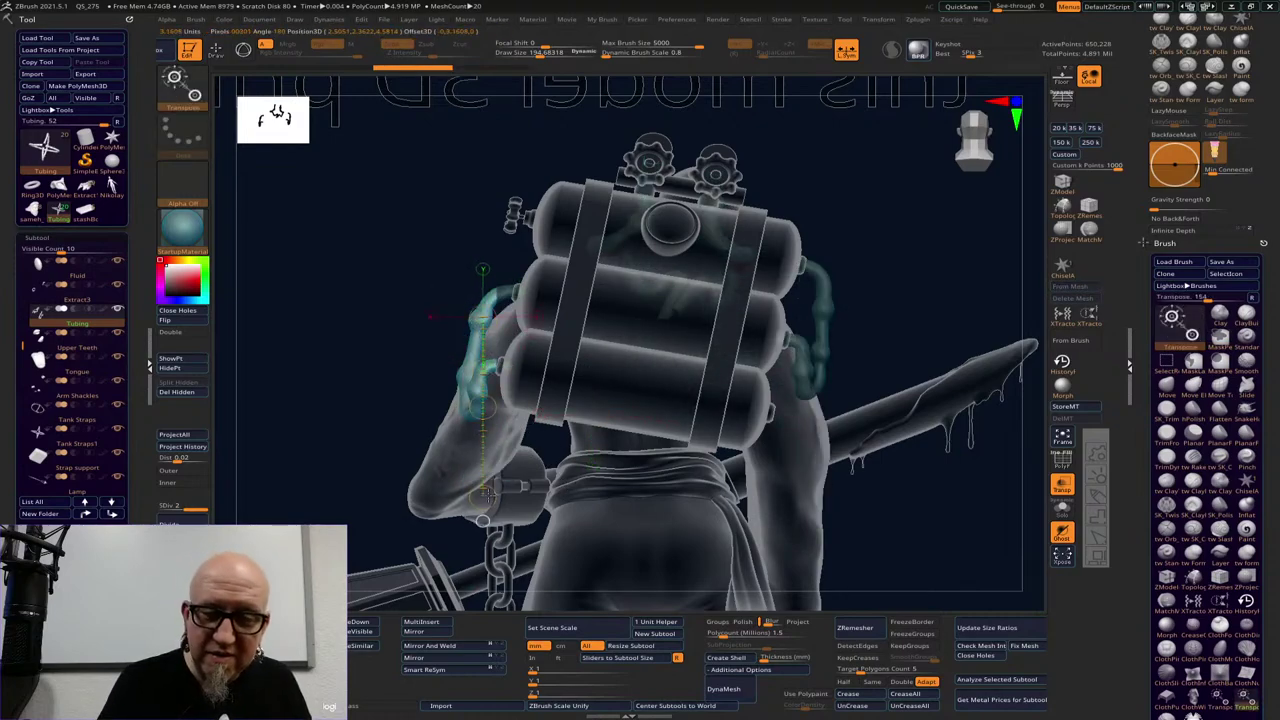
drag(483, 405, 496, 377)
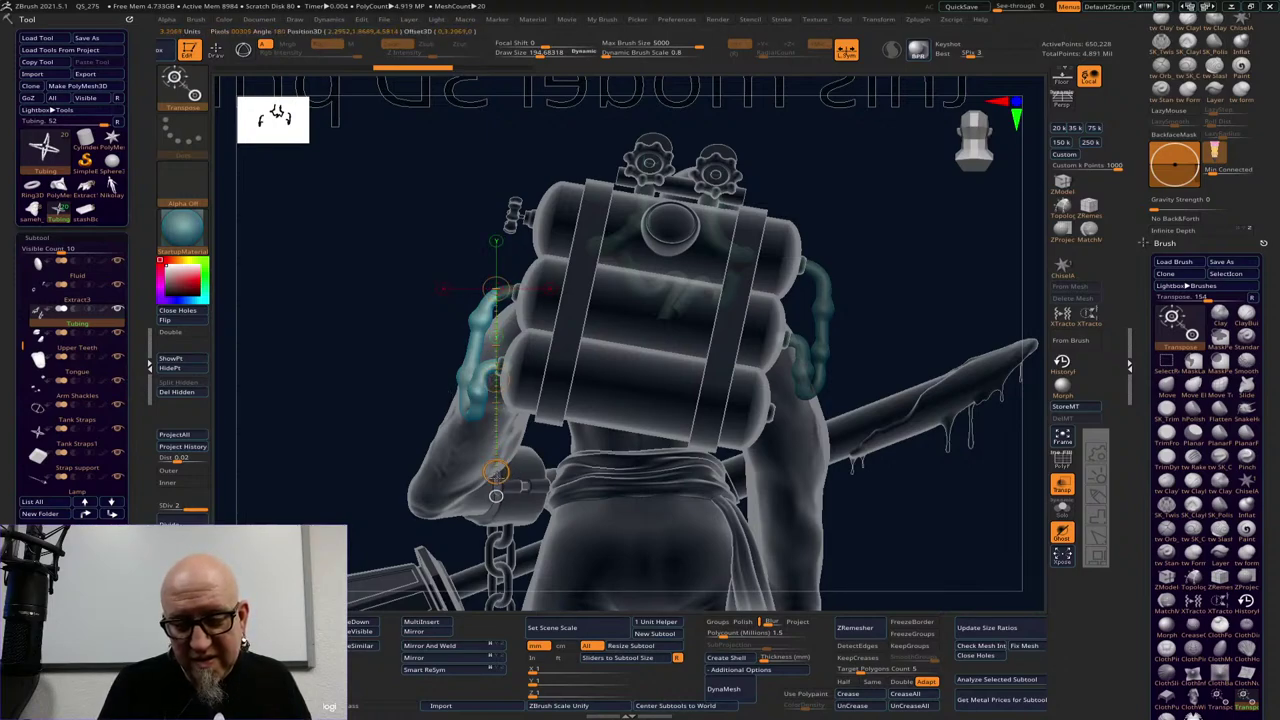
drag(498, 478, 481, 471)
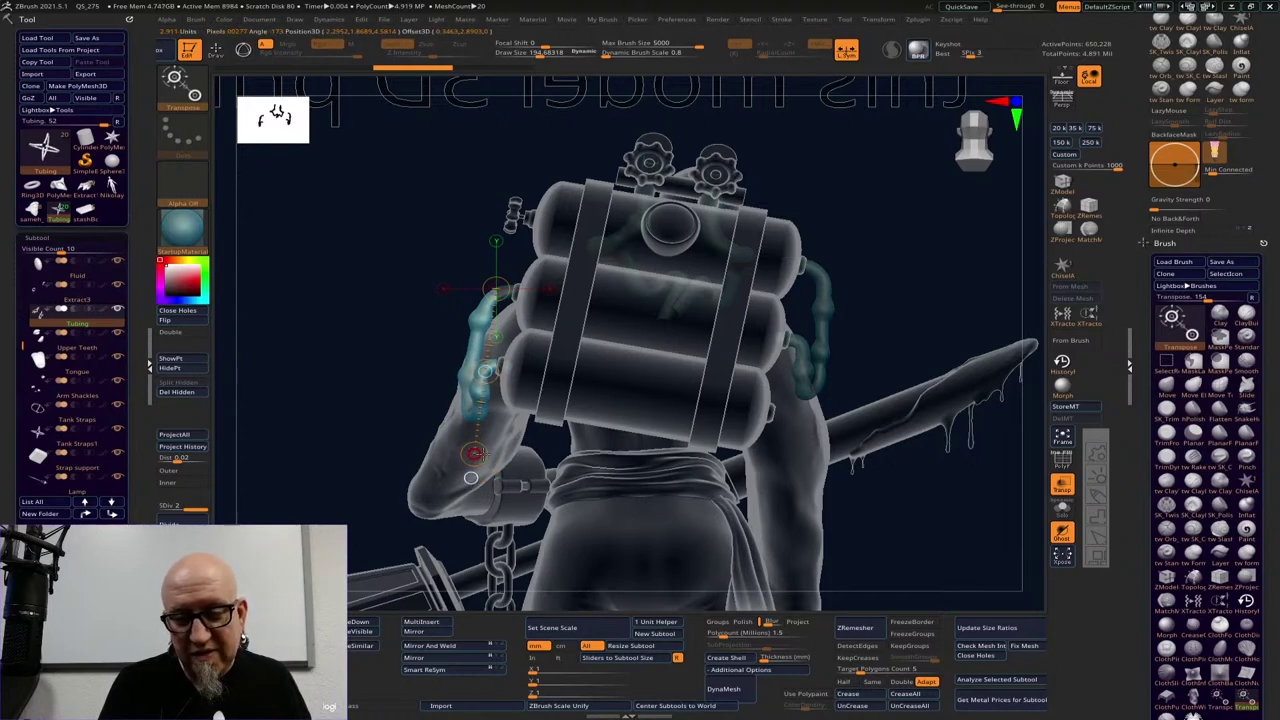
ctrl+drag(500, 365, 499, 341)
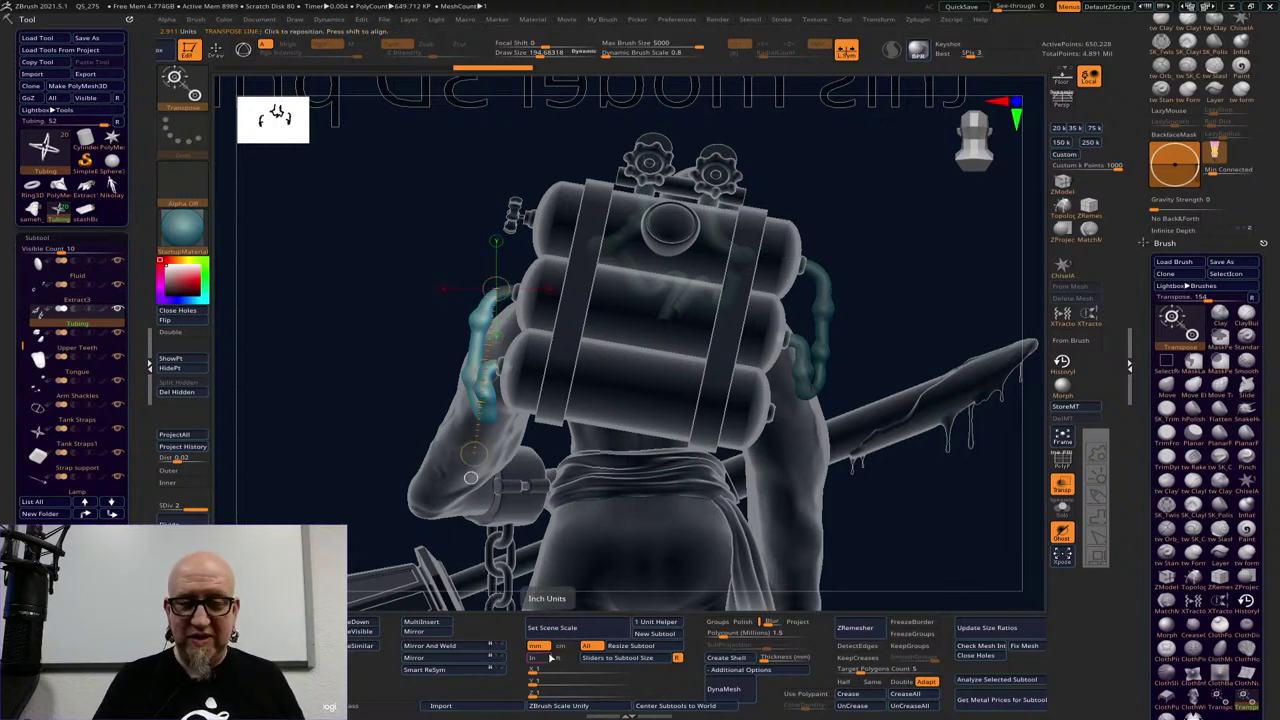
drag(897, 530, 857, 540)
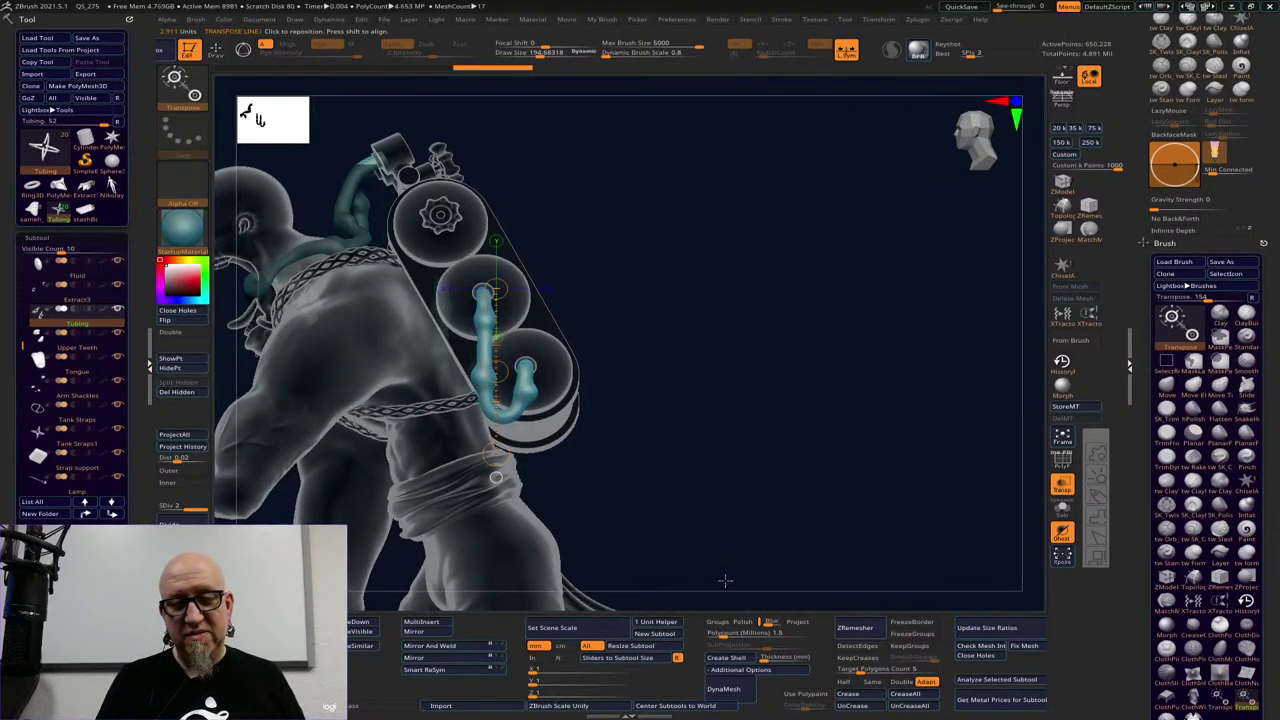
ctrl+drag(758, 404, 800, 472)
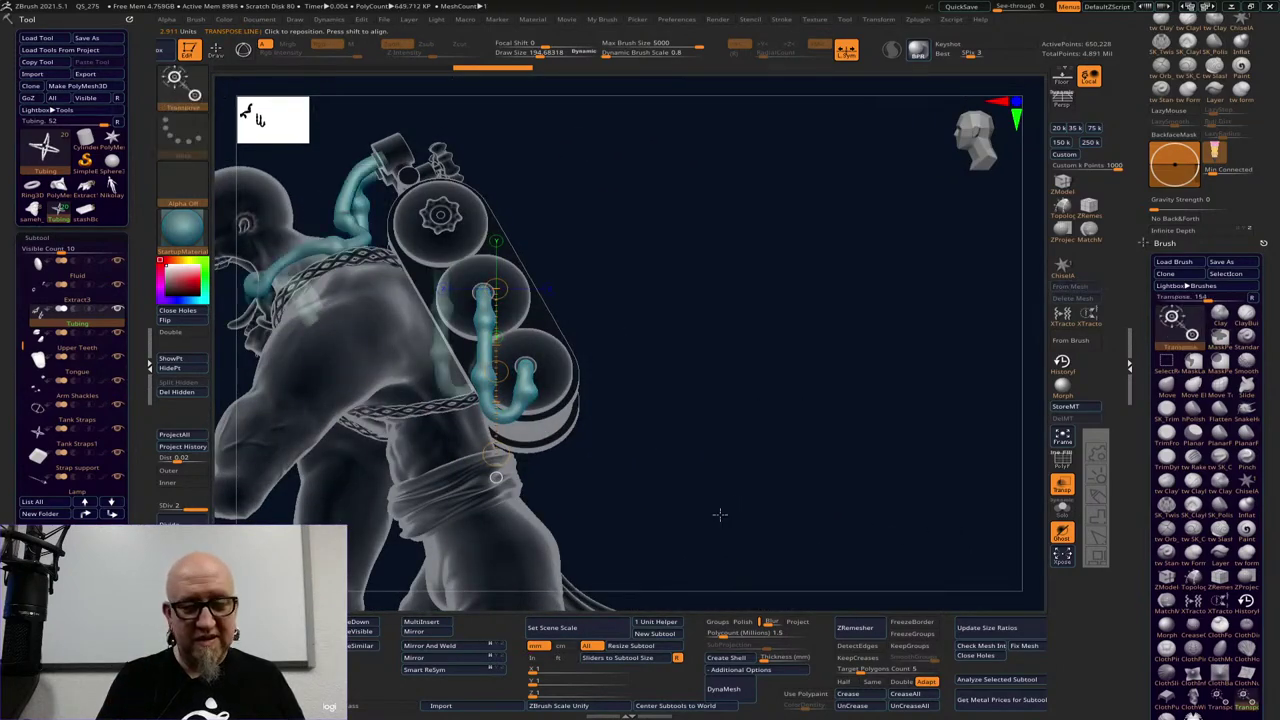
Examine how the shackle sits around the lantern-side forearm from the front and side, and select the Arm Shackles subtool
alt+drag(720, 514, 866, 575)
alt+click(627, 527)
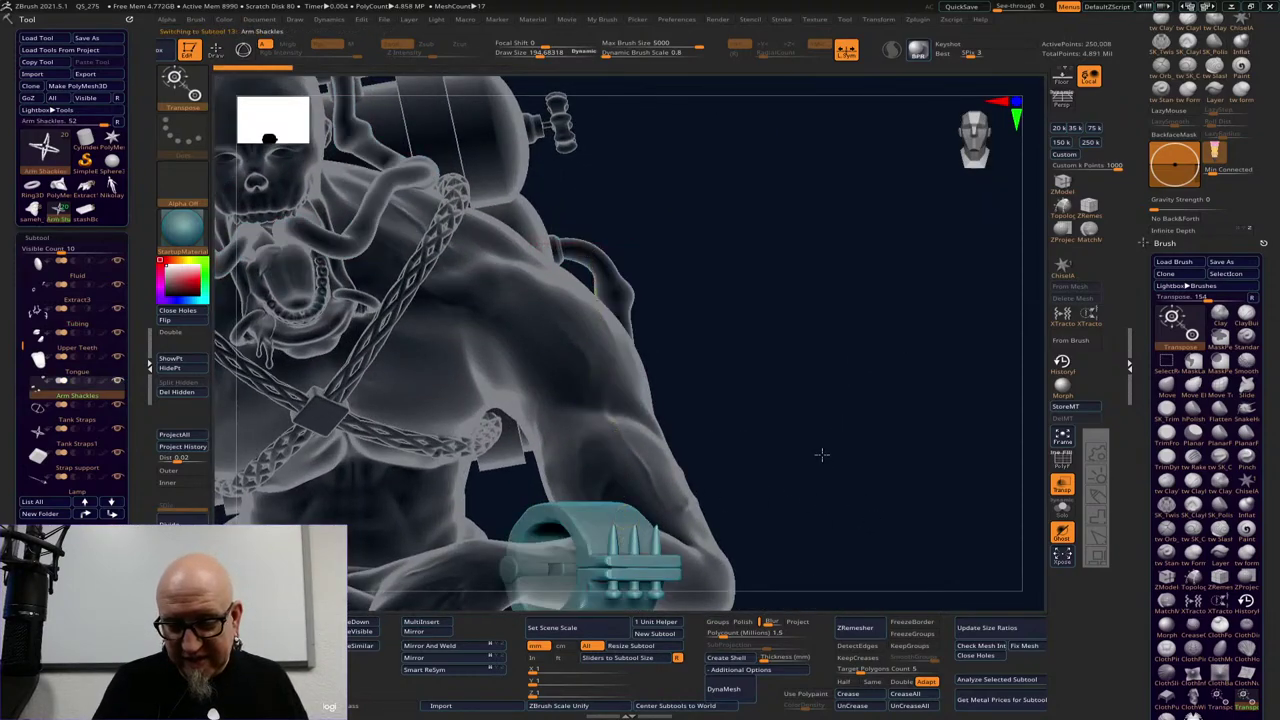
mouse_move(820, 454)
alt+mouse_down()
mouse_move(814, 354)
mouse_move(808, 437)
mouse_move(841, 454)
alt+mouse_up()
alt+click(469, 420)
drag(608, 353, 345, 302)
drag(770, 331, 851, 340)
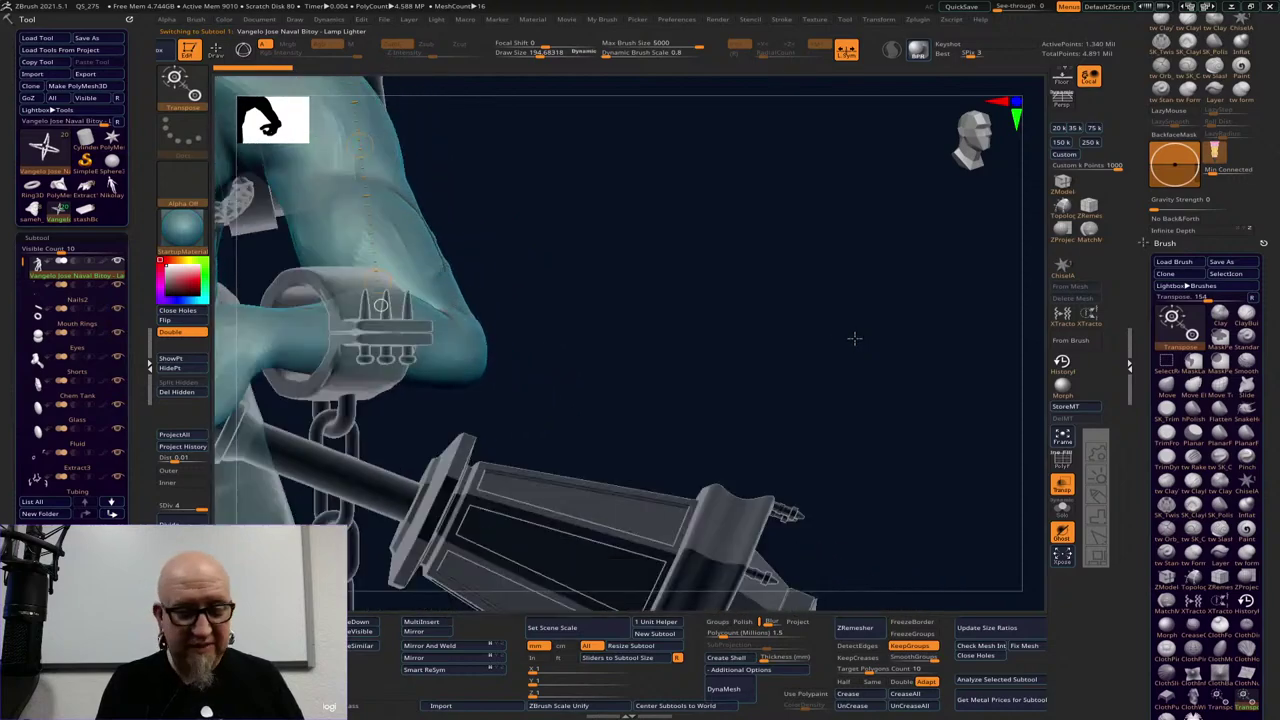
alt+click(418, 406)
alt+drag(418, 406, 833, 334)
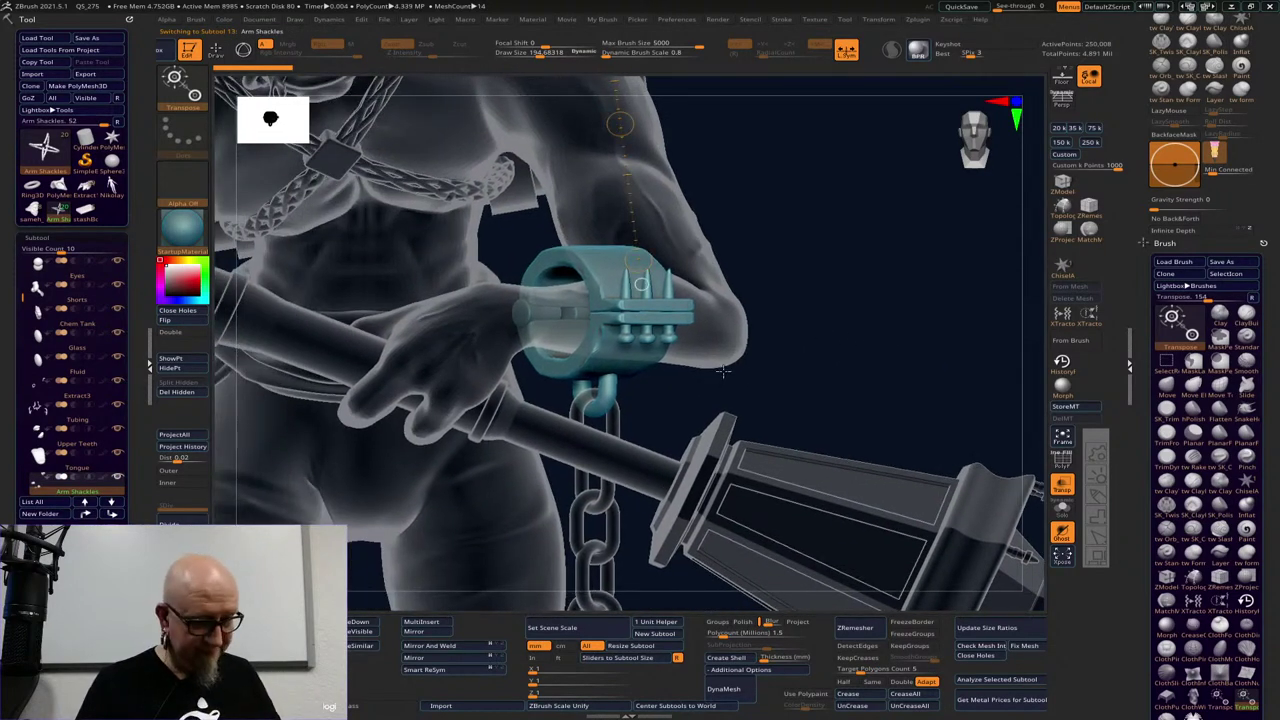
Tilt the lantern-side wrist shackle to follow the forearm and shift the hanging chain to line up with it
key(w)
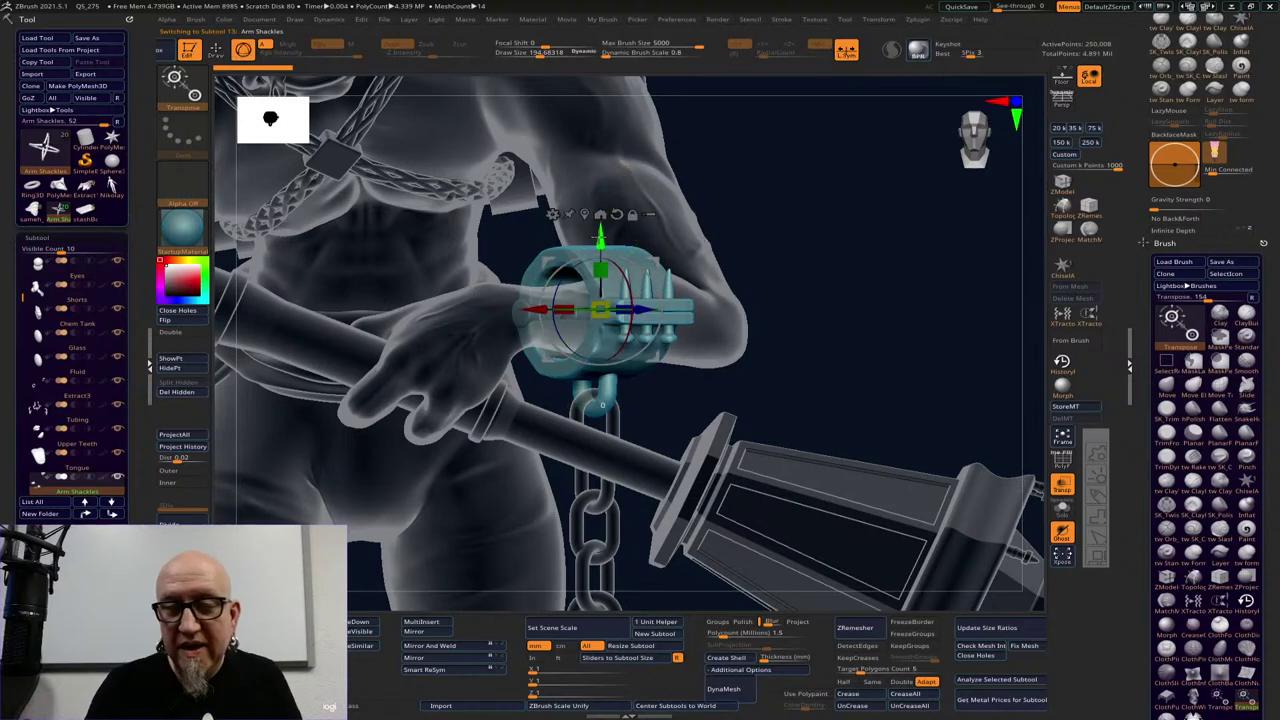
drag(886, 276, 648, 372)
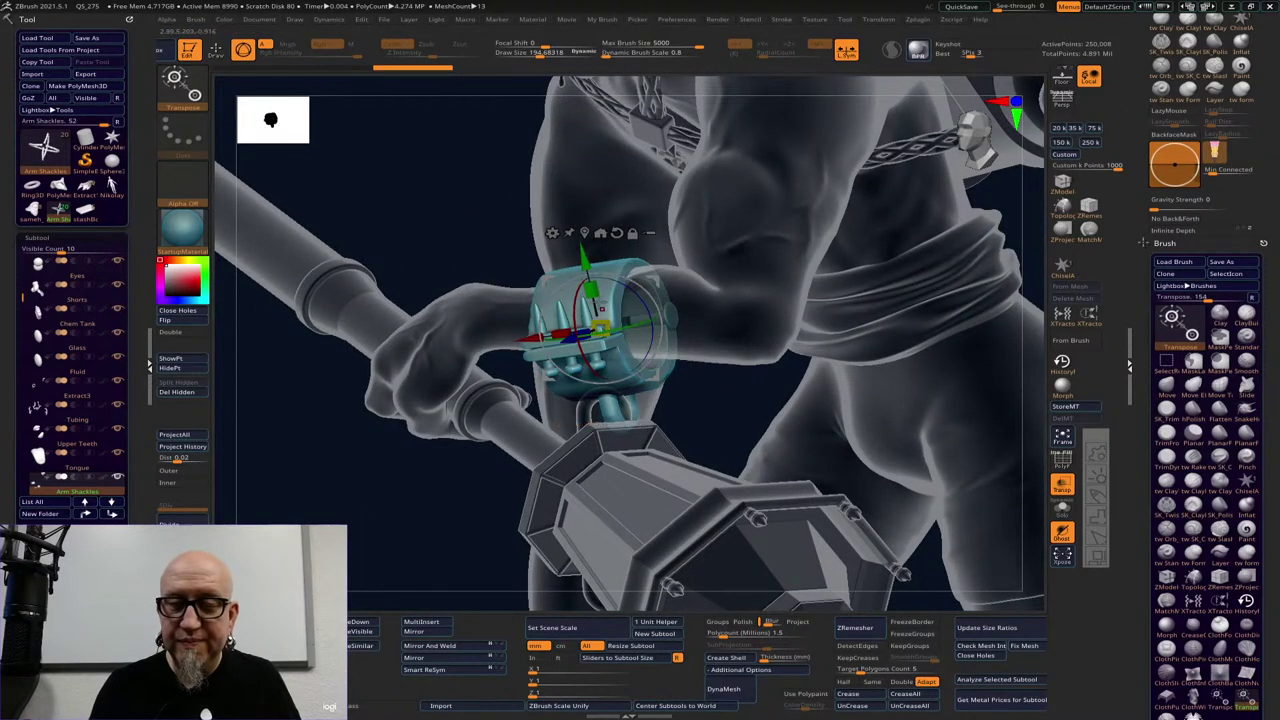
drag(584, 261, 586, 267)
drag(392, 532, 458, 518)
drag(784, 333, 771, 223)
alt+click(604, 447)
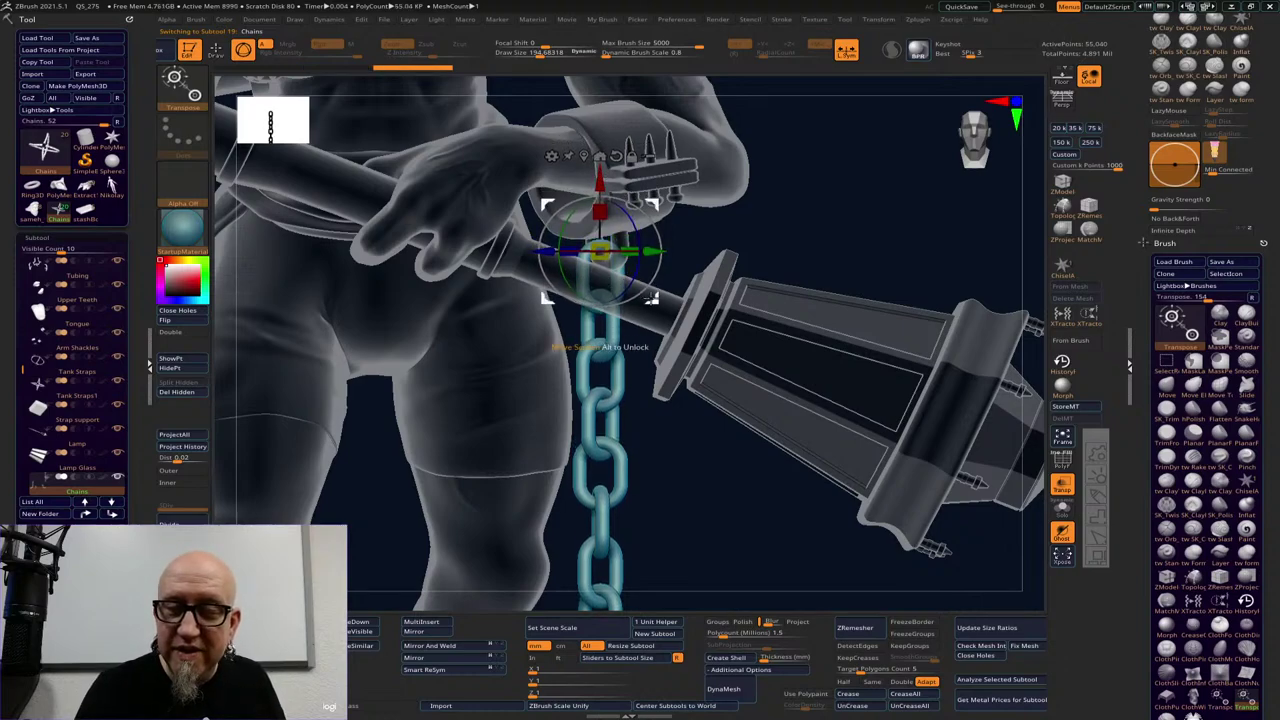
drag(653, 314, 803, 512)
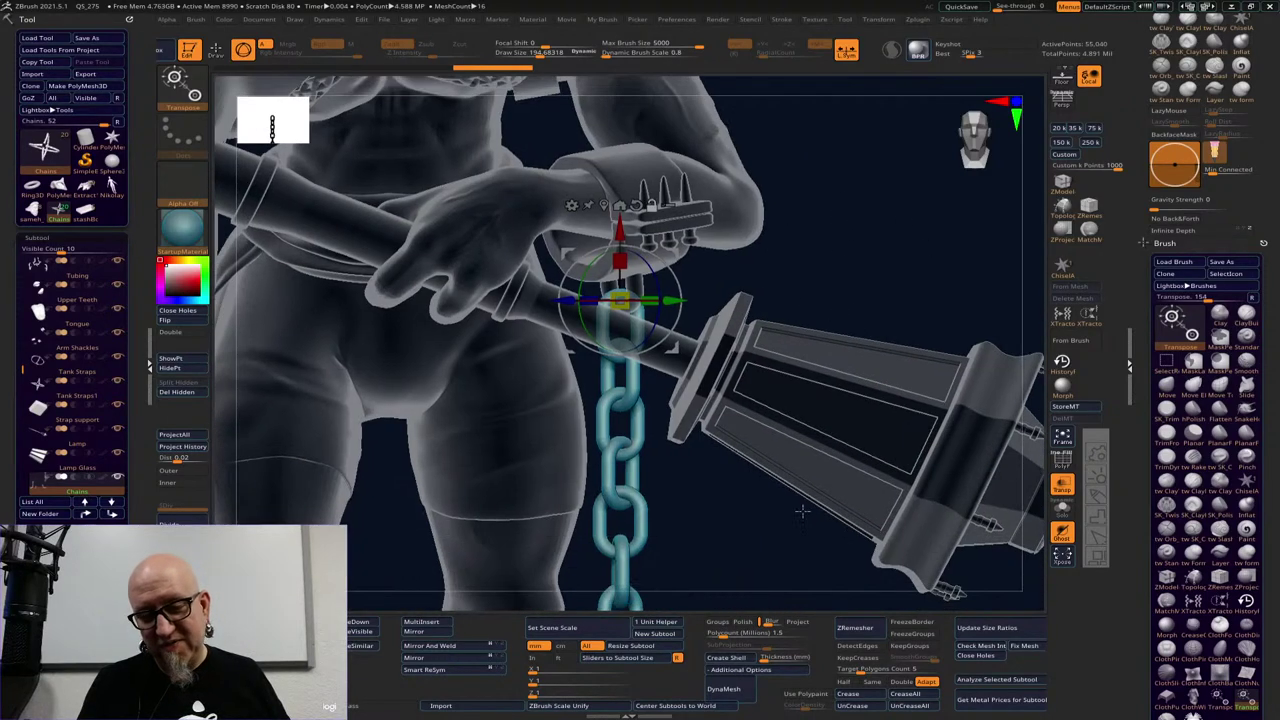
Select the Arm Shackles subtool again and mask the wrist shackle on the lantern-side arm
alt+drag(701, 583, 716, 426)
alt+drag(700, 550, 754, 383)
alt+drag(752, 480, 763, 391)
drag(900, 390, 417, 455)
alt+click(731, 388)
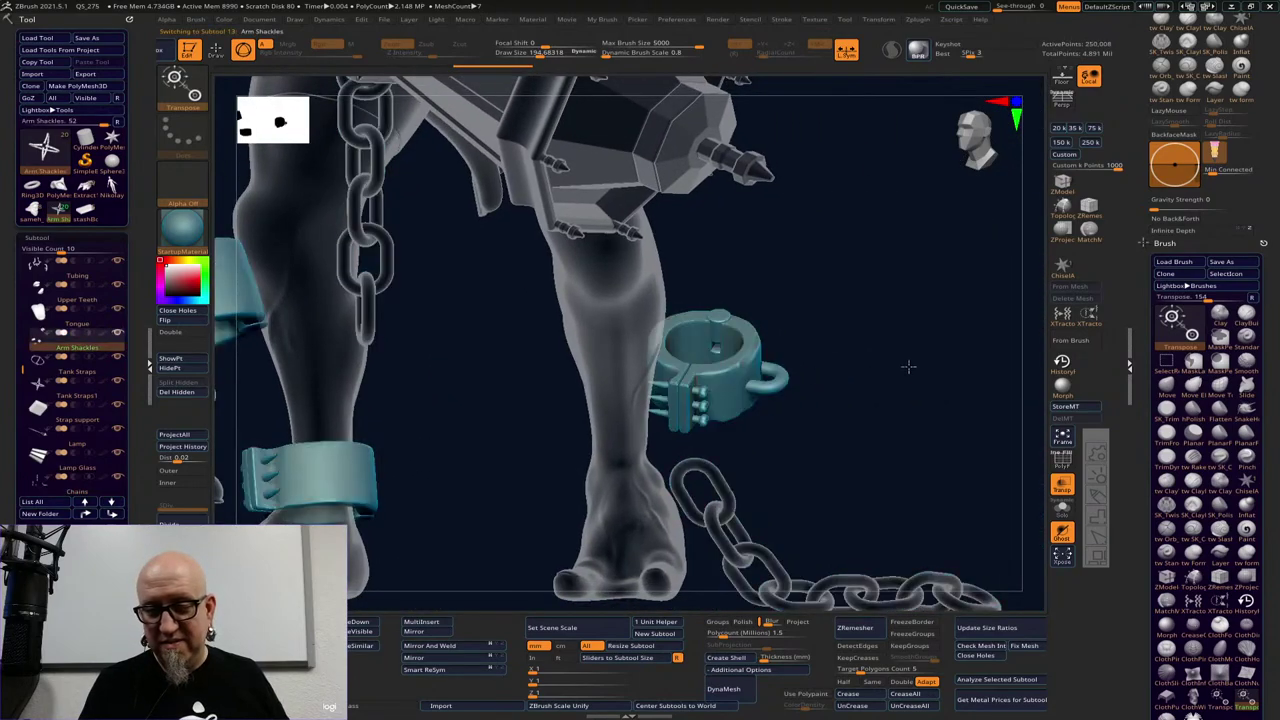
mouse_move(908, 366)
mouse_down()
mouse_move(871, 374)
mouse_move(886, 423)
mouse_move(831, 441)
mouse_move(826, 334)
mouse_move(826, 526)
mouse_move(891, 426)
mouse_move(903, 443)
mouse_move(856, 333)
mouse_up()
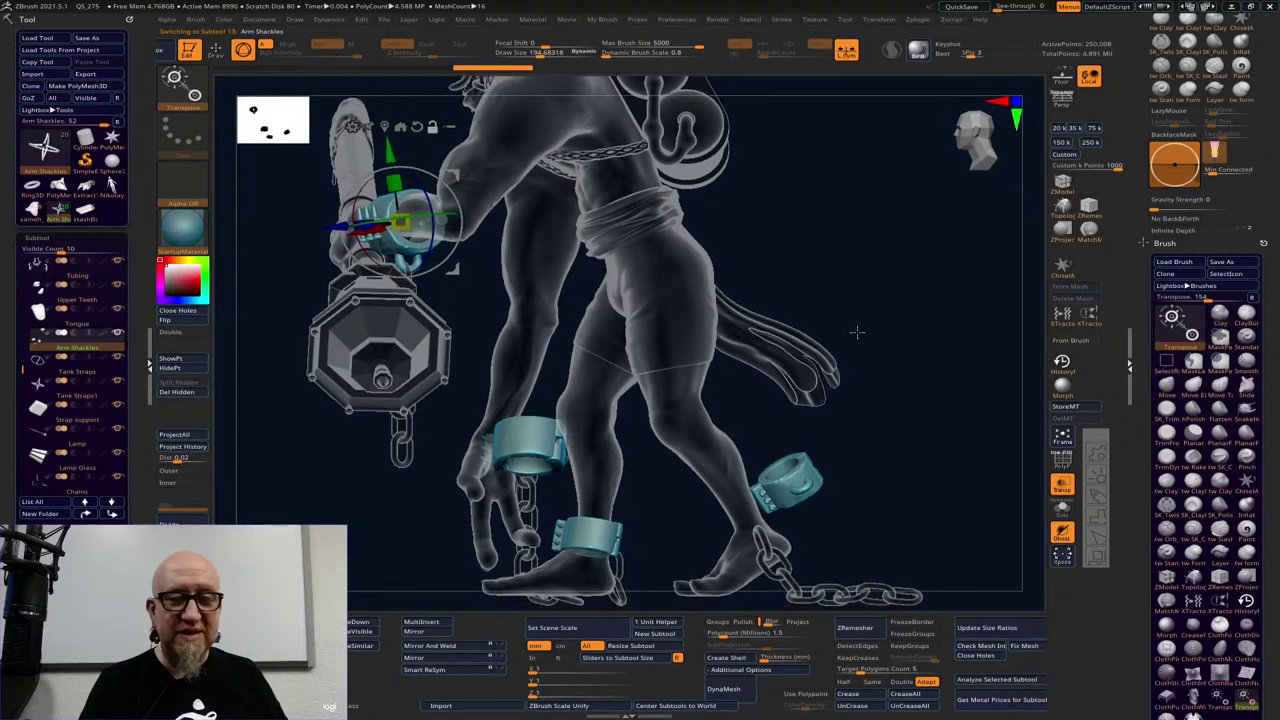
key(ctrl)
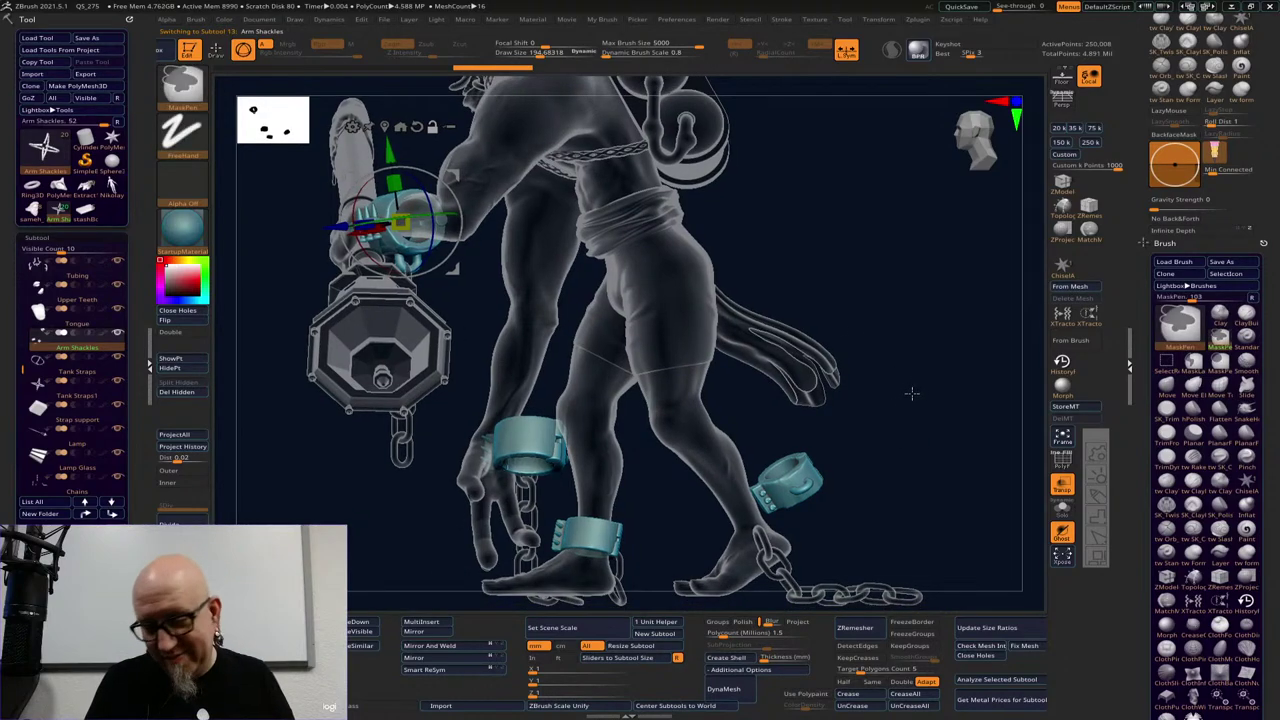
ctrl+drag(258, 153, 582, 310)
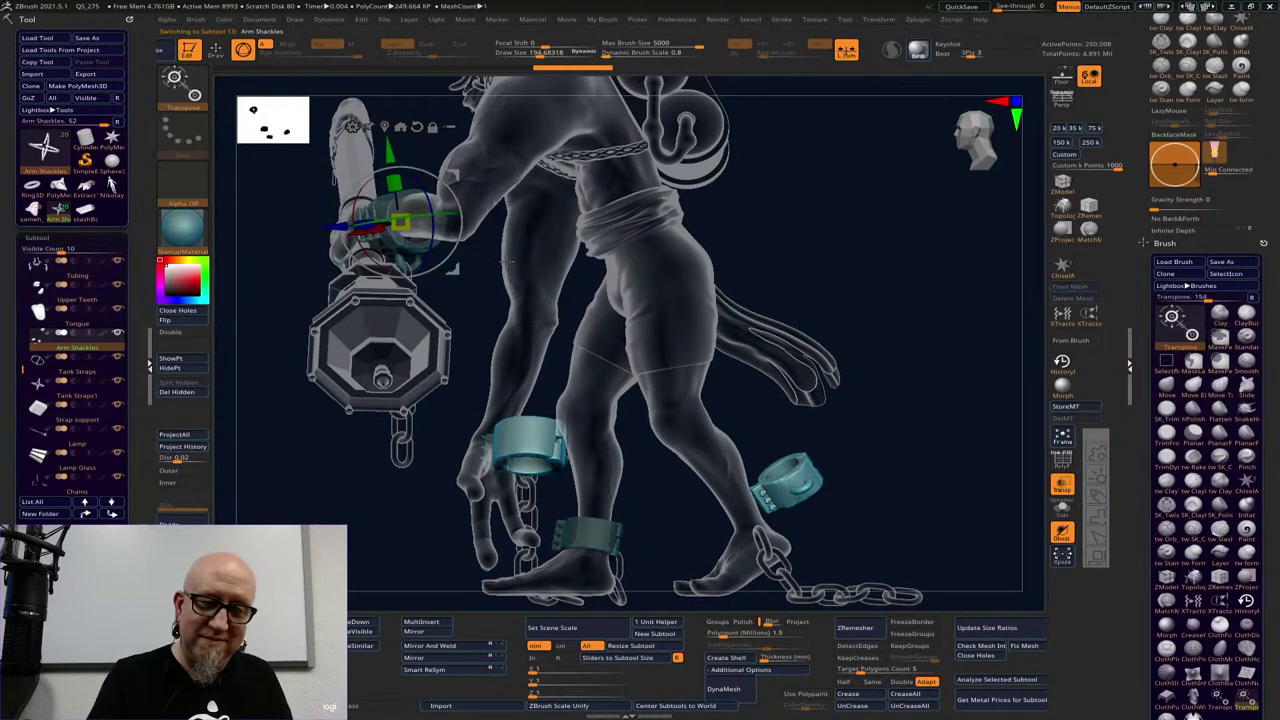
Move the gizmo beside the rear leg between the loose shackles and mask the shackle on the front foot's ankle
mouse_move(452, 270)
alt+mouse_down()
mouse_move(590, 249)
mouse_move(736, 413)
mouse_move(723, 418)
alt+mouse_up()
key(ctrl+z)
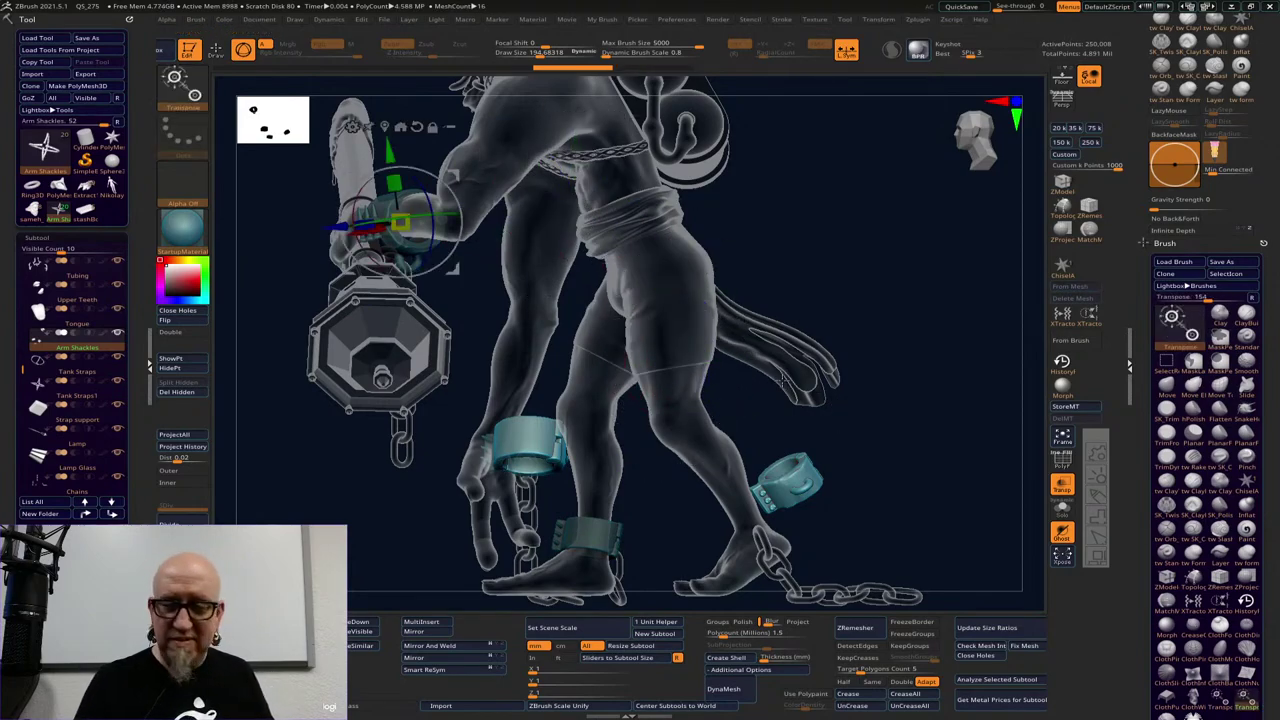
key(ctrl)
ctrl+alt+drag(662, 473, 507, 599)
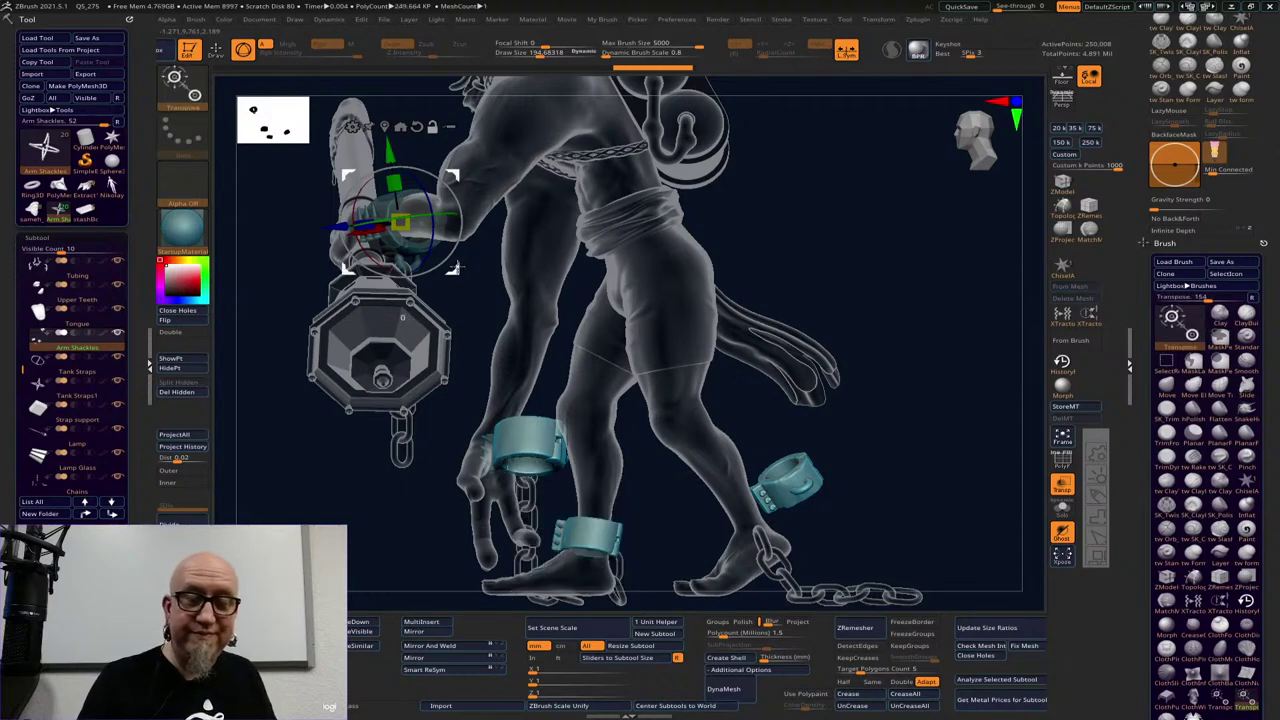
alt+drag(456, 267, 731, 459)
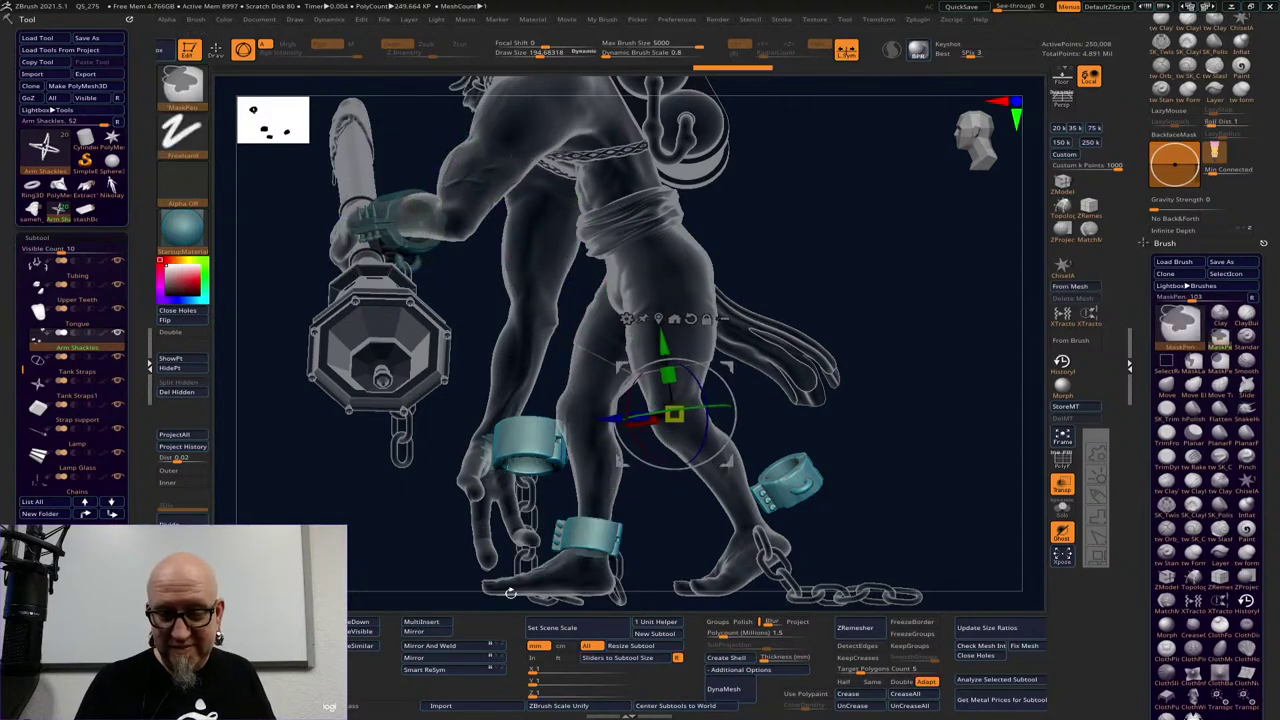
ctrl+drag(510, 593, 686, 484)
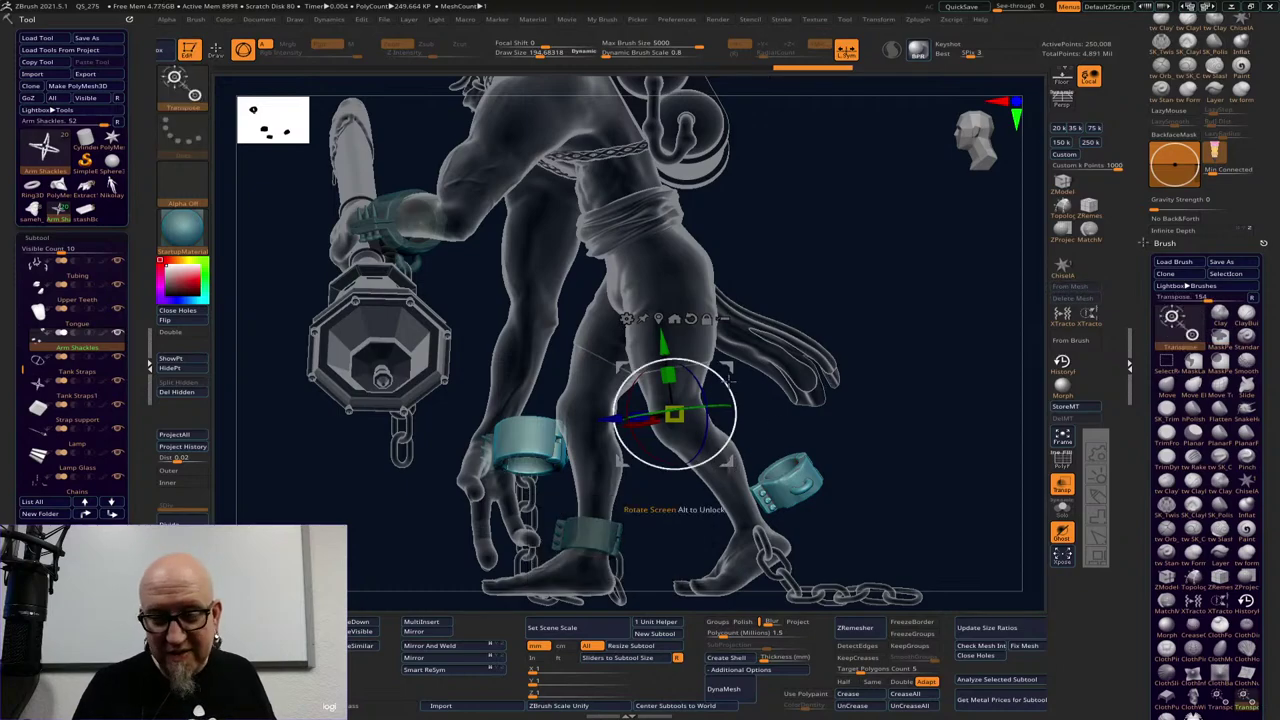
Move the unmasked wrist and rear ankle shackles together until the rear one sits around the rear ankle
drag(662, 342, 662, 305)
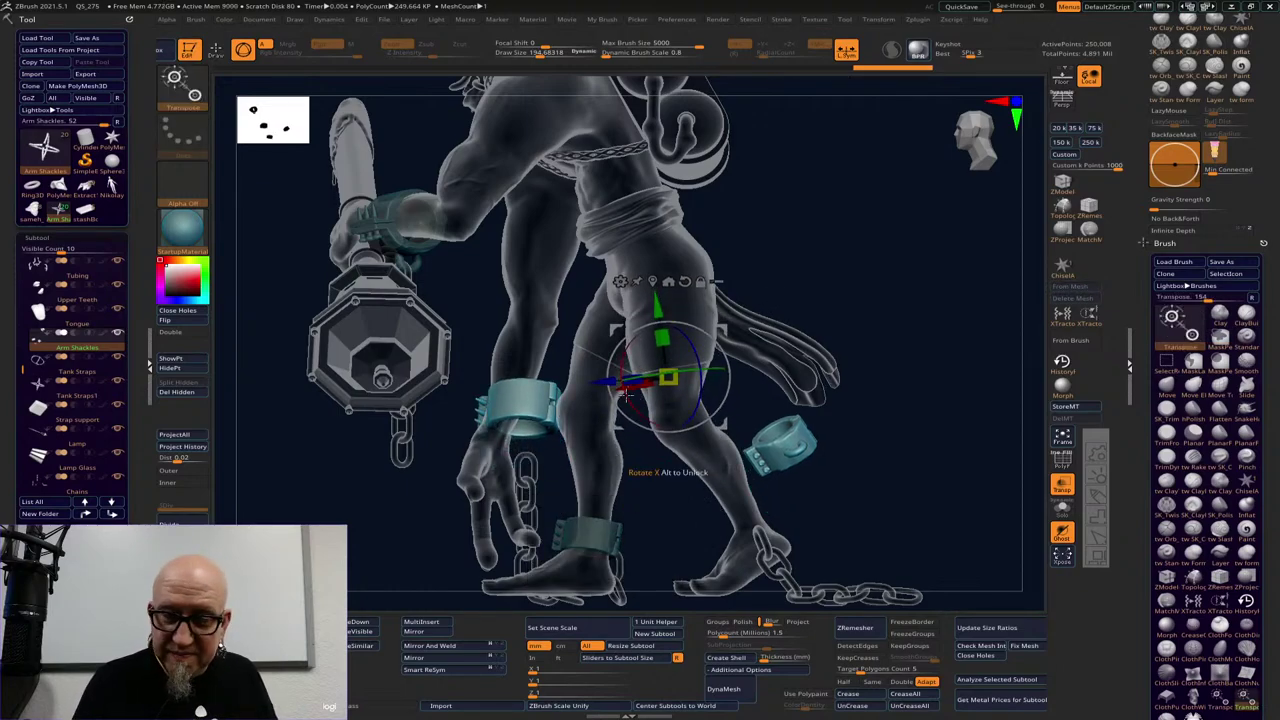
drag(905, 335, 908, 408)
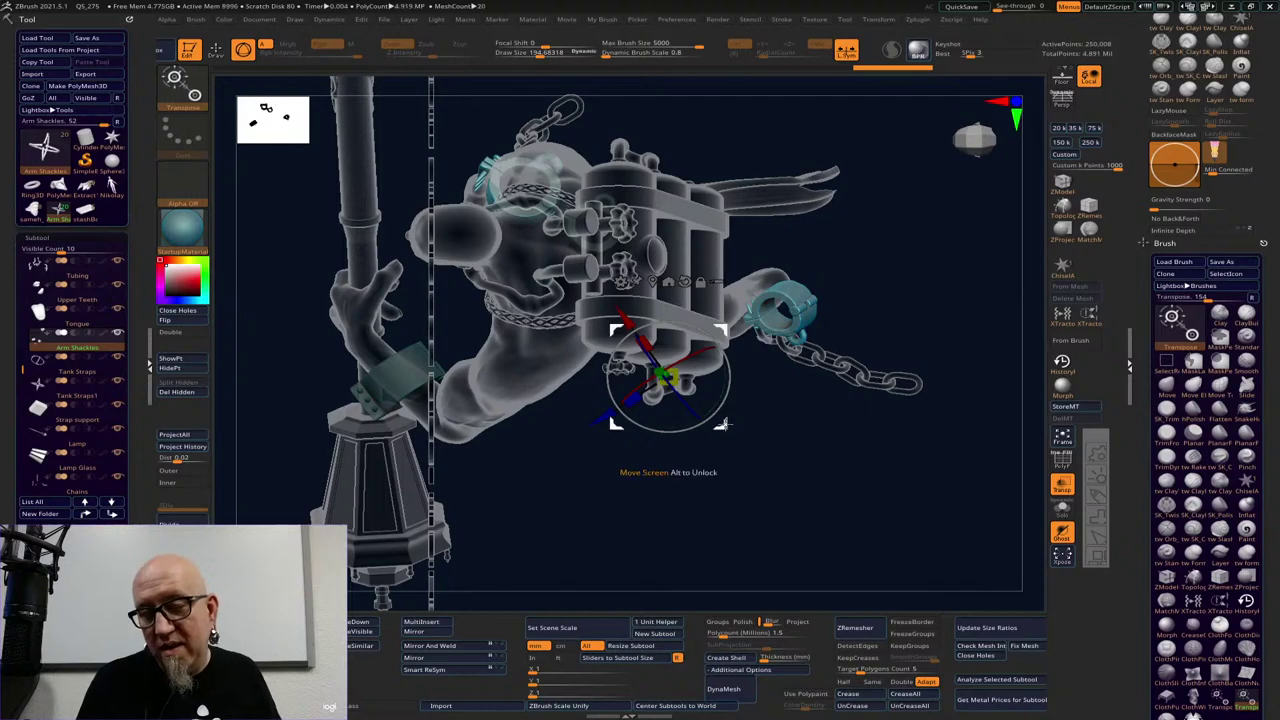
drag(722, 424, 677, 368)
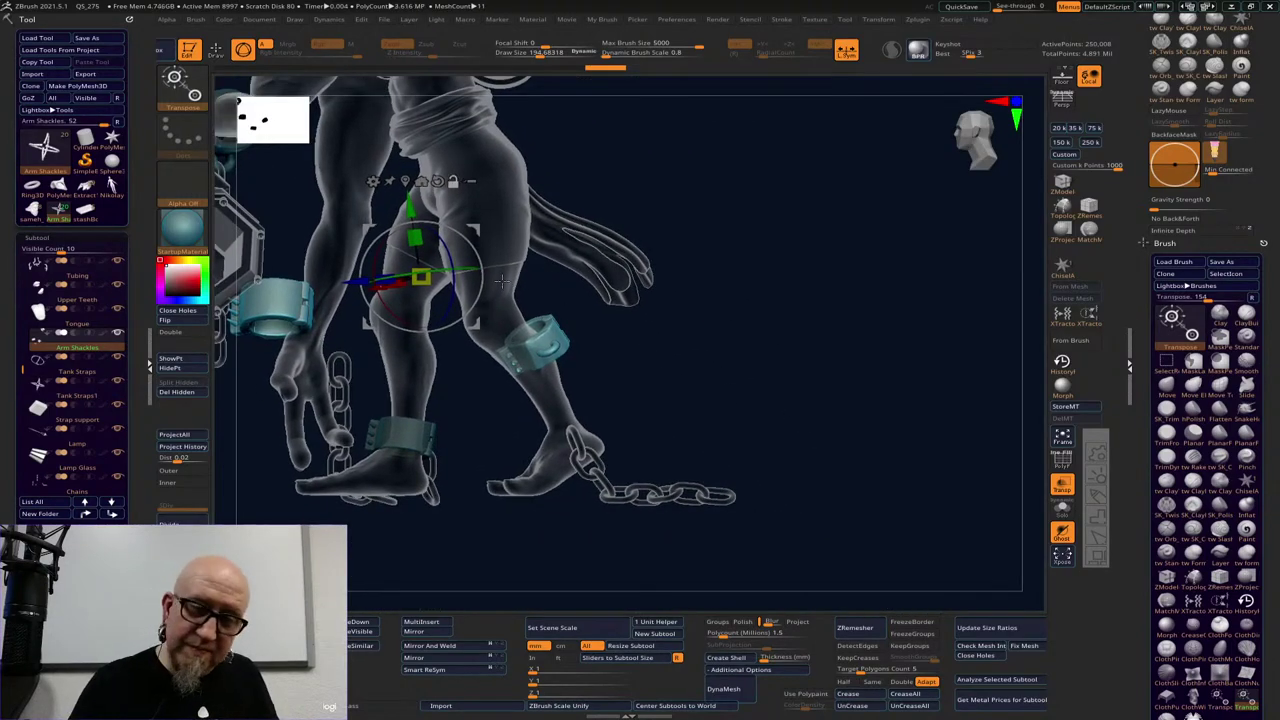
drag(473, 322, 497, 400)
drag(749, 346, 605, 390)
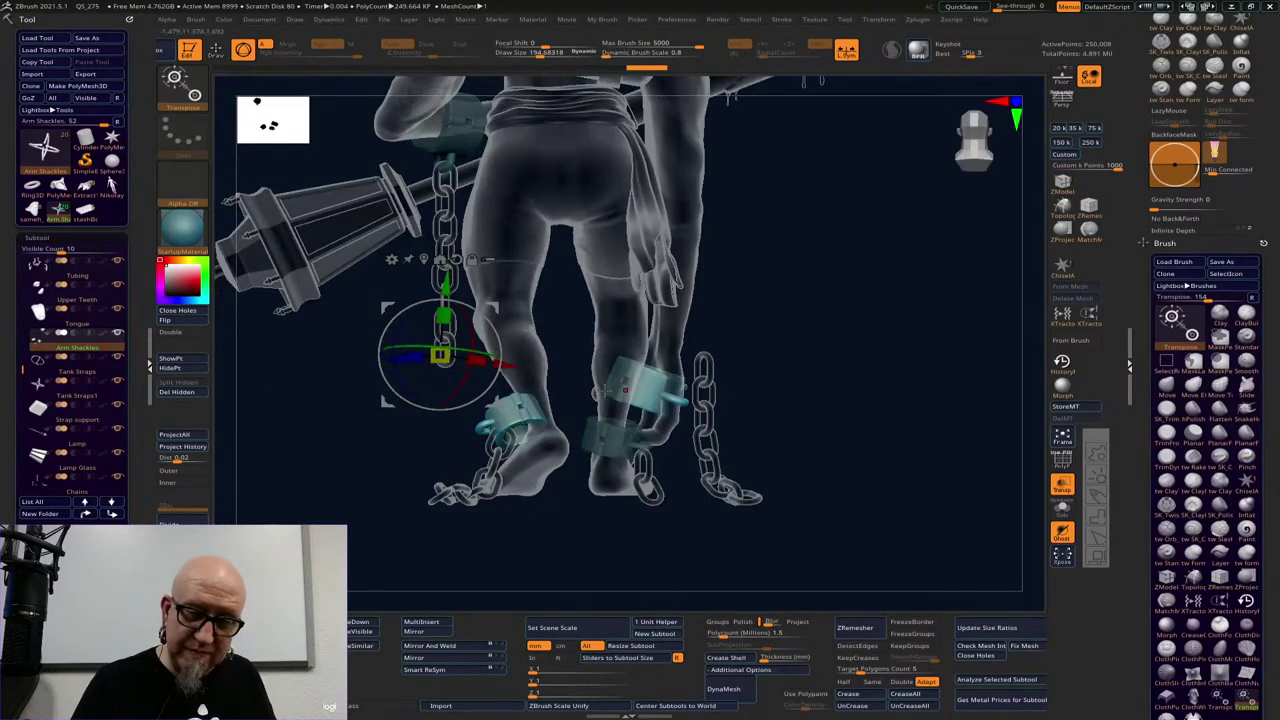
drag(505, 365, 532, 365)
Refine the sideways and vertical position of the unmasked shackles to centre the rear one on the ankle
drag(572, 553, 573, 394)
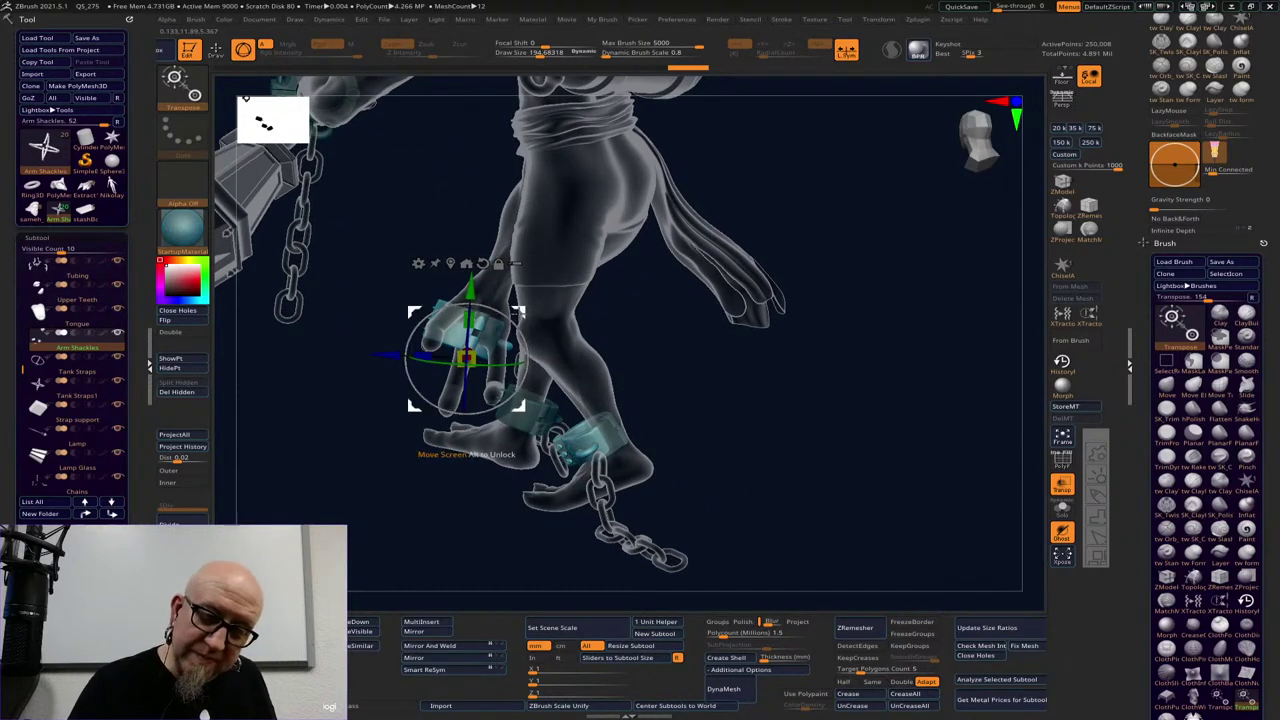
drag(684, 328, 682, 440)
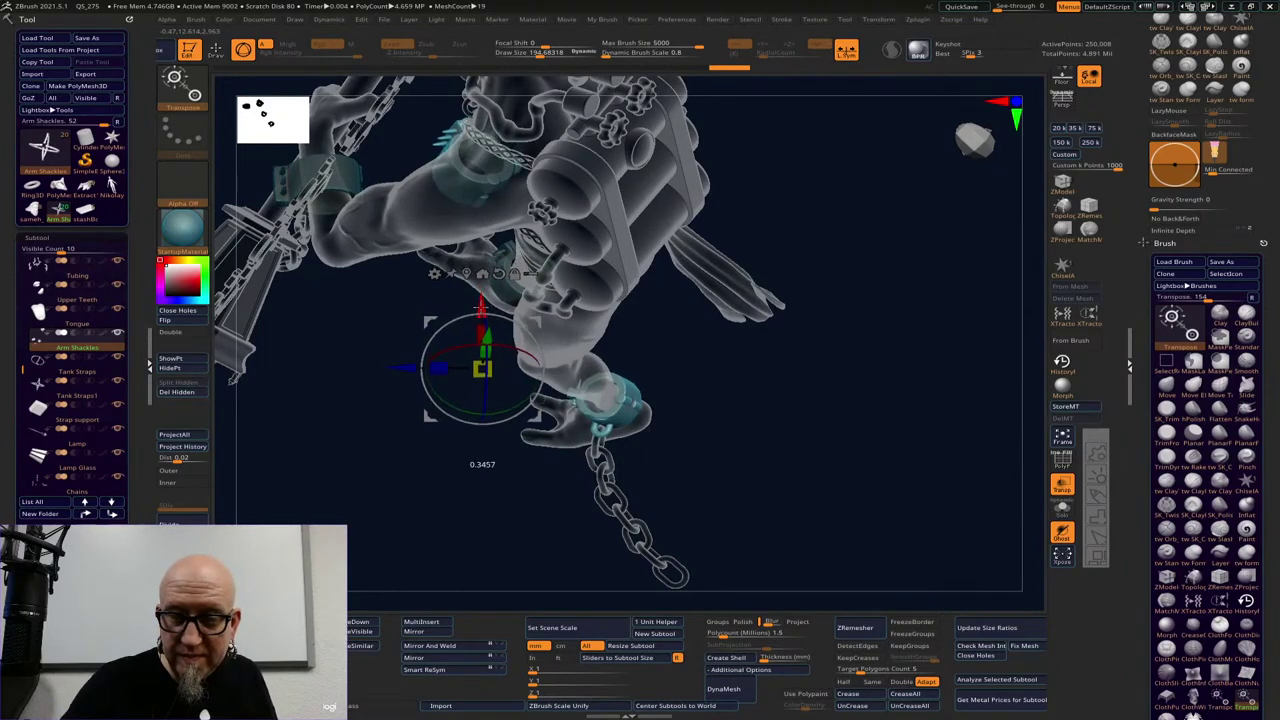
drag(737, 400, 775, 366)
drag(756, 444, 770, 345)
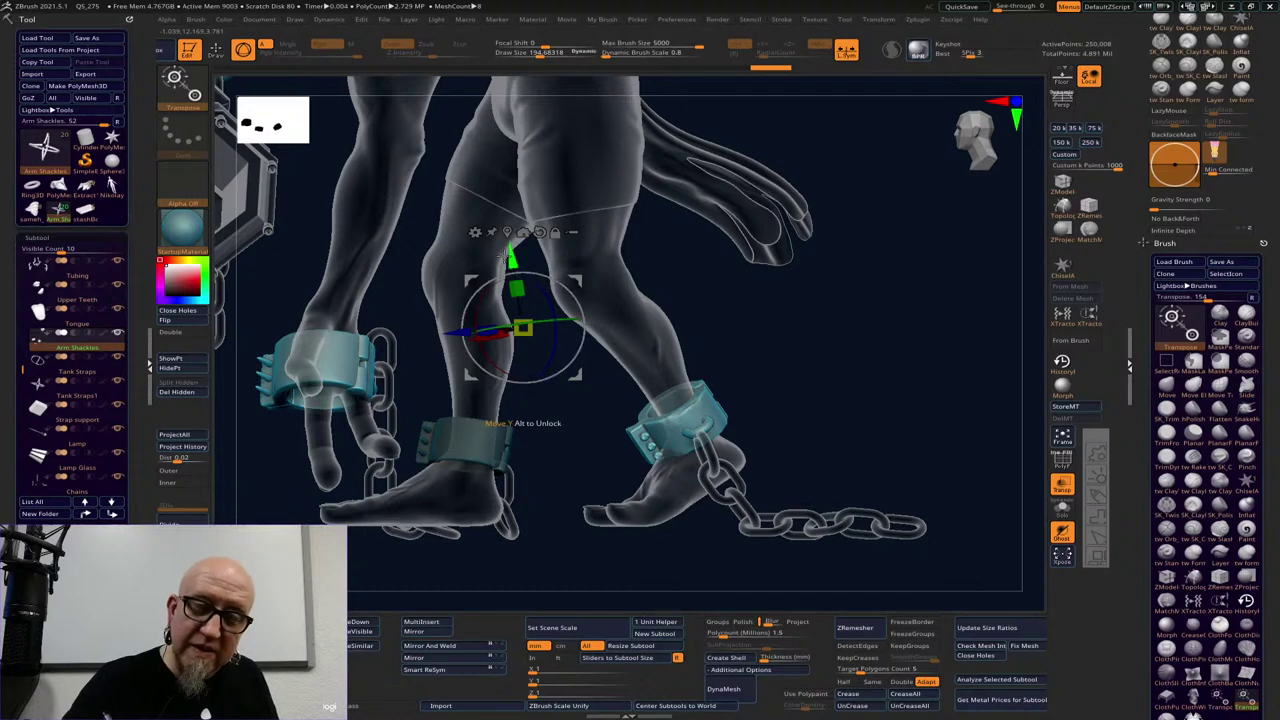
drag(506, 256, 510, 266)
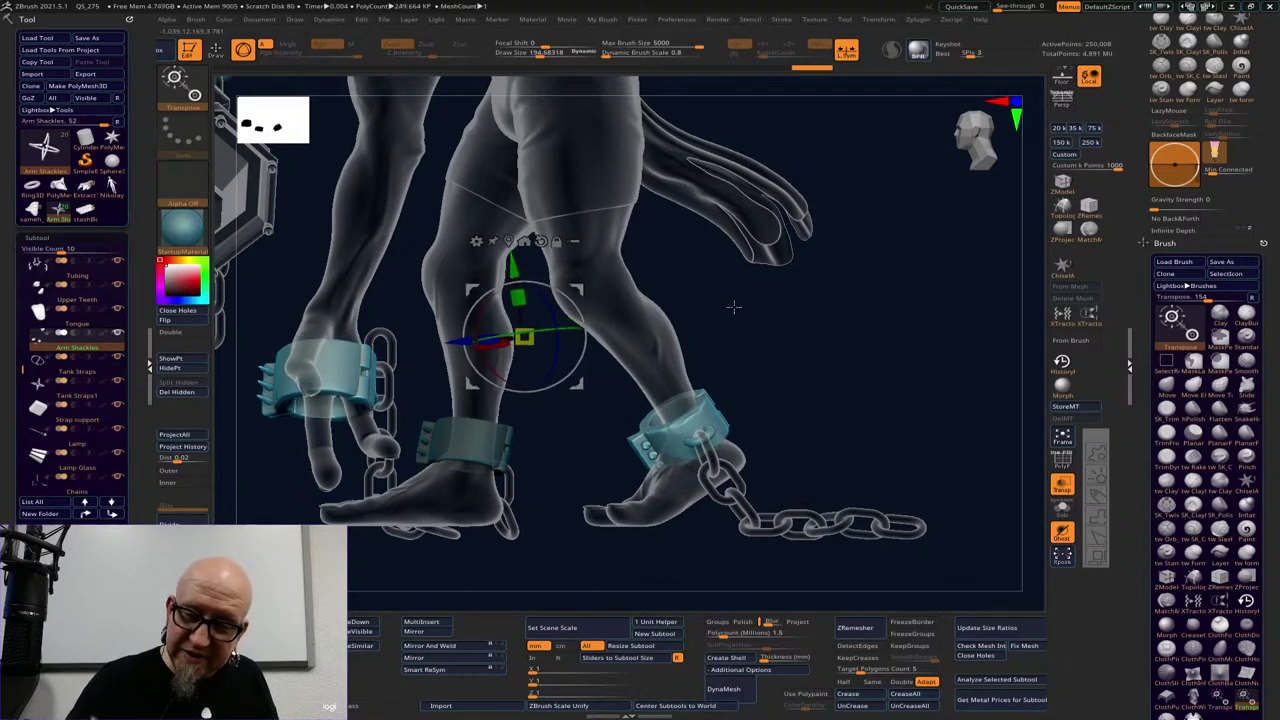
Place the gizmo on the rear ankle shackle and refine its fit around the ankle and chain link
drag(734, 307, 792, 352)
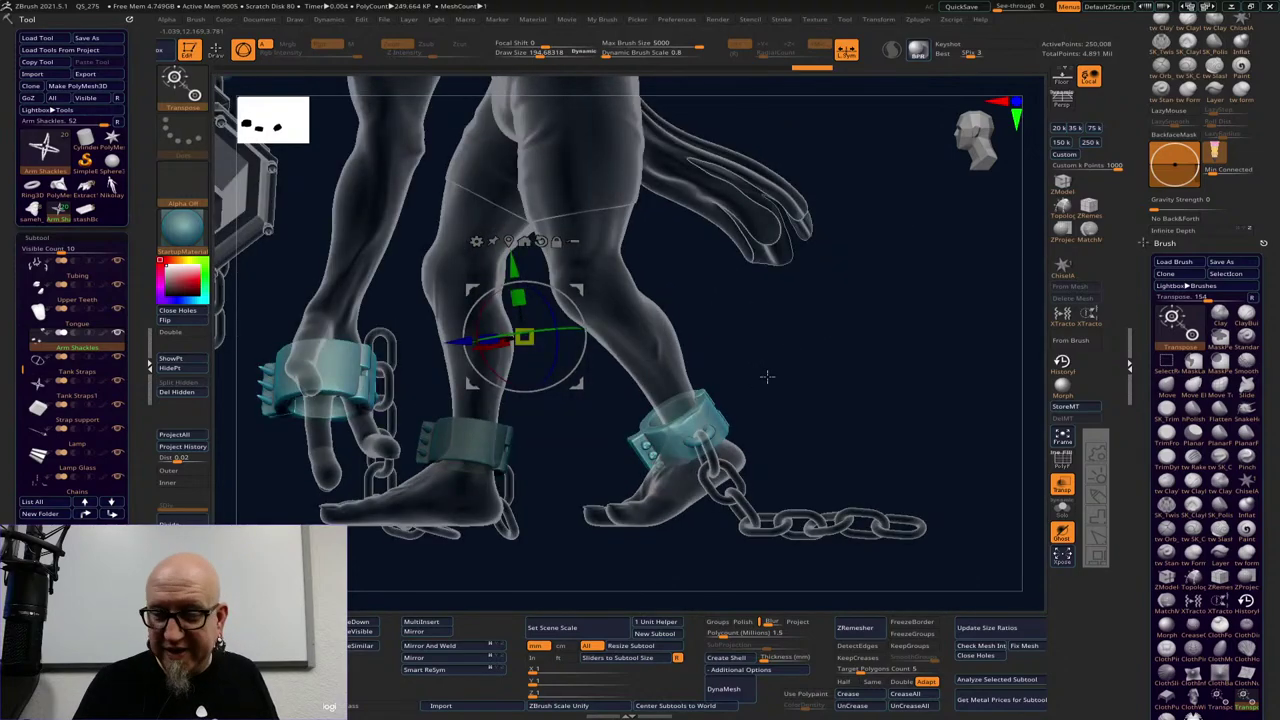
alt+click(716, 440)
drag(768, 408, 775, 415)
drag(880, 386, 846, 440)
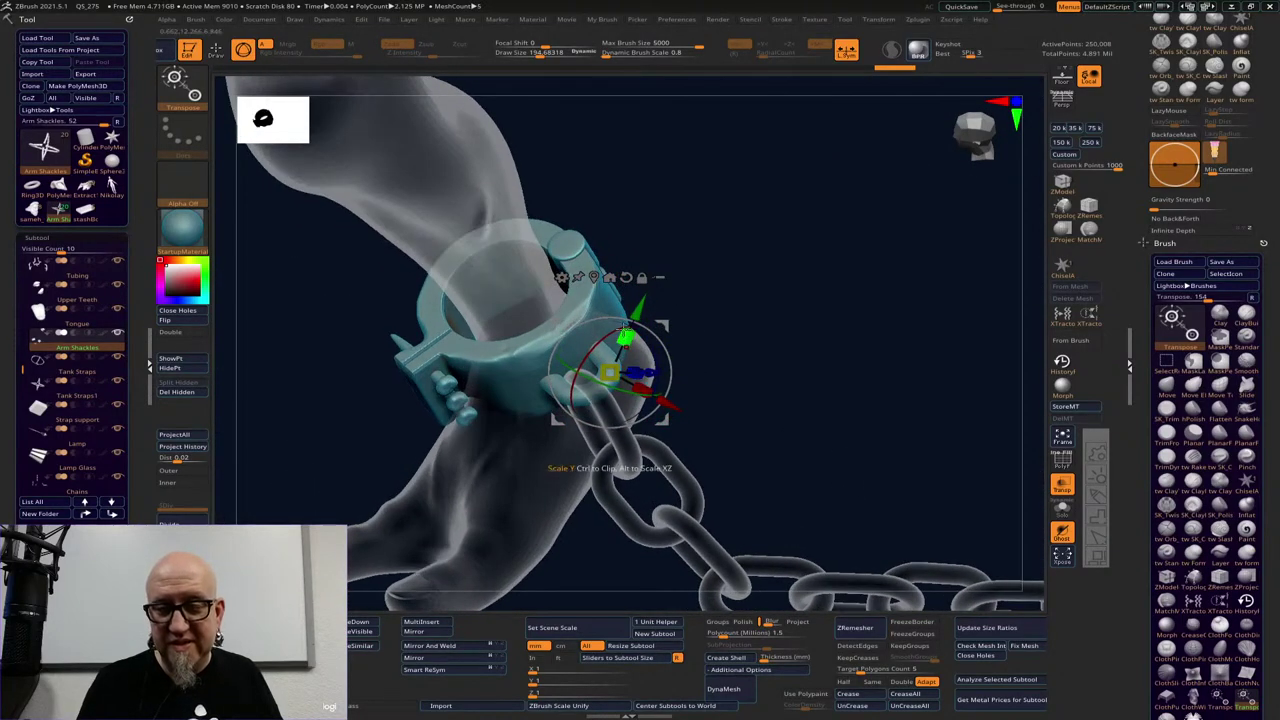
drag(606, 466, 606, 469)
alt+drag(752, 343, 1040, 459)
drag(671, 537, 740, 550)
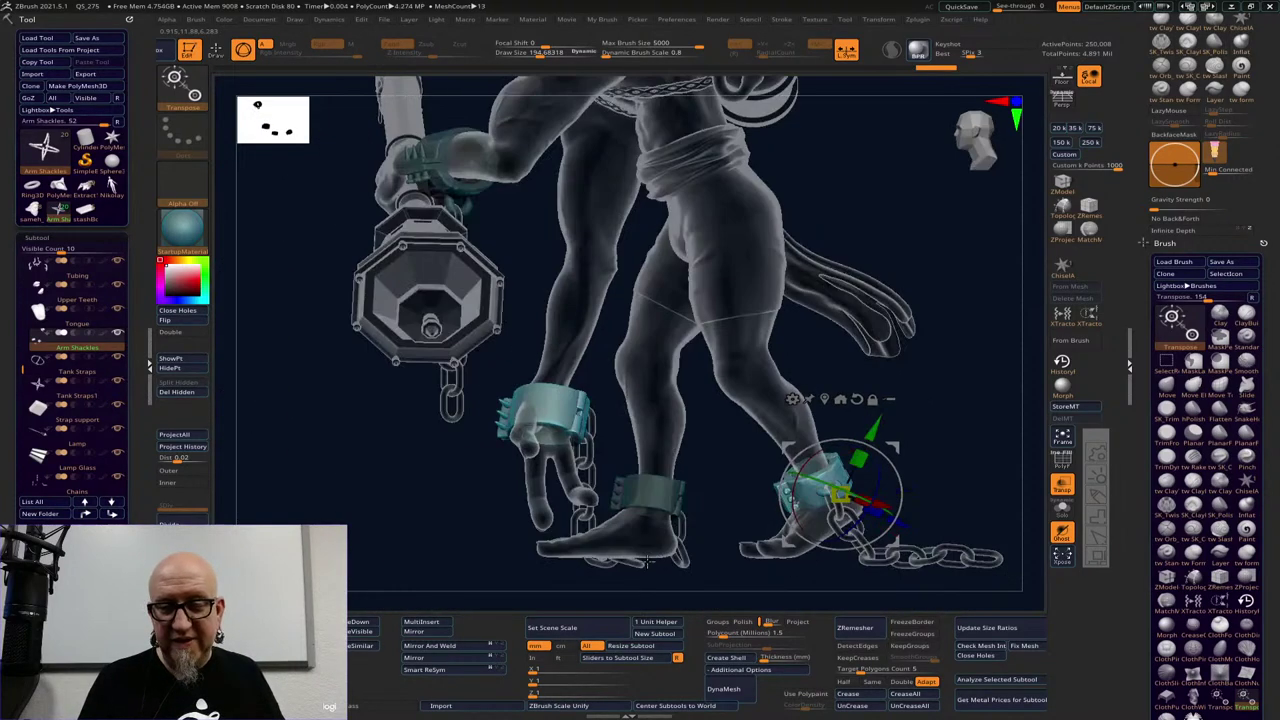
Mask the rear ankle shackle and reposition the remaining wrist shackle around the free arm's wrist
ctrl+drag(1034, 389, 717, 603)
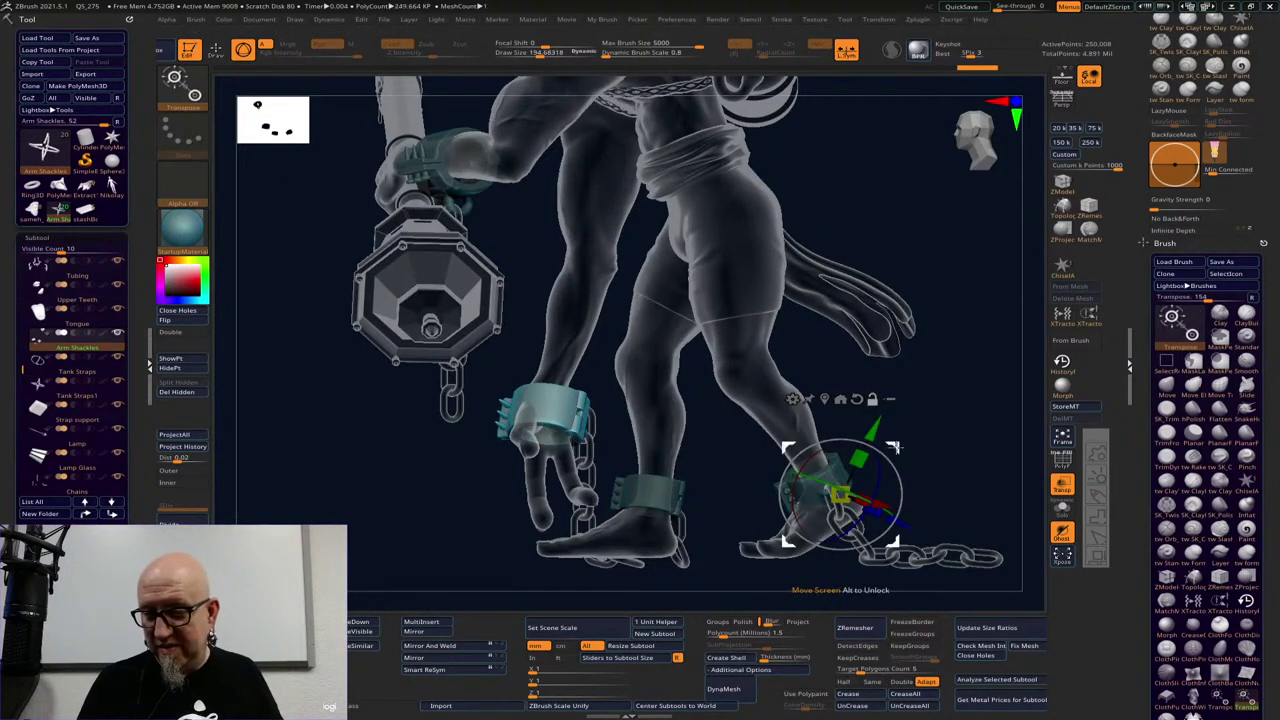
alt+drag(895, 451, 699, 398)
mouse_move(830, 372)
mouse_down()
mouse_move(918, 337)
mouse_move(871, 440)
mouse_move(698, 424)
mouse_move(880, 400)
mouse_move(840, 389)
mouse_up()
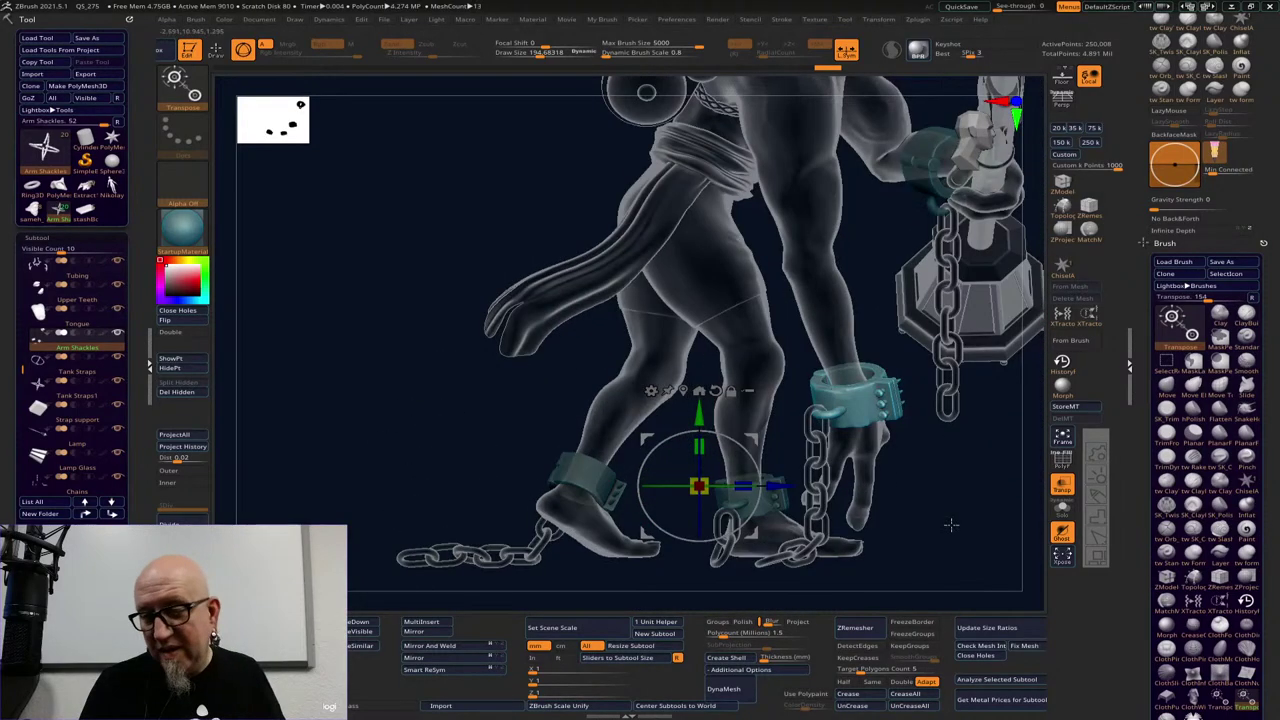
drag(951, 524, 772, 401)
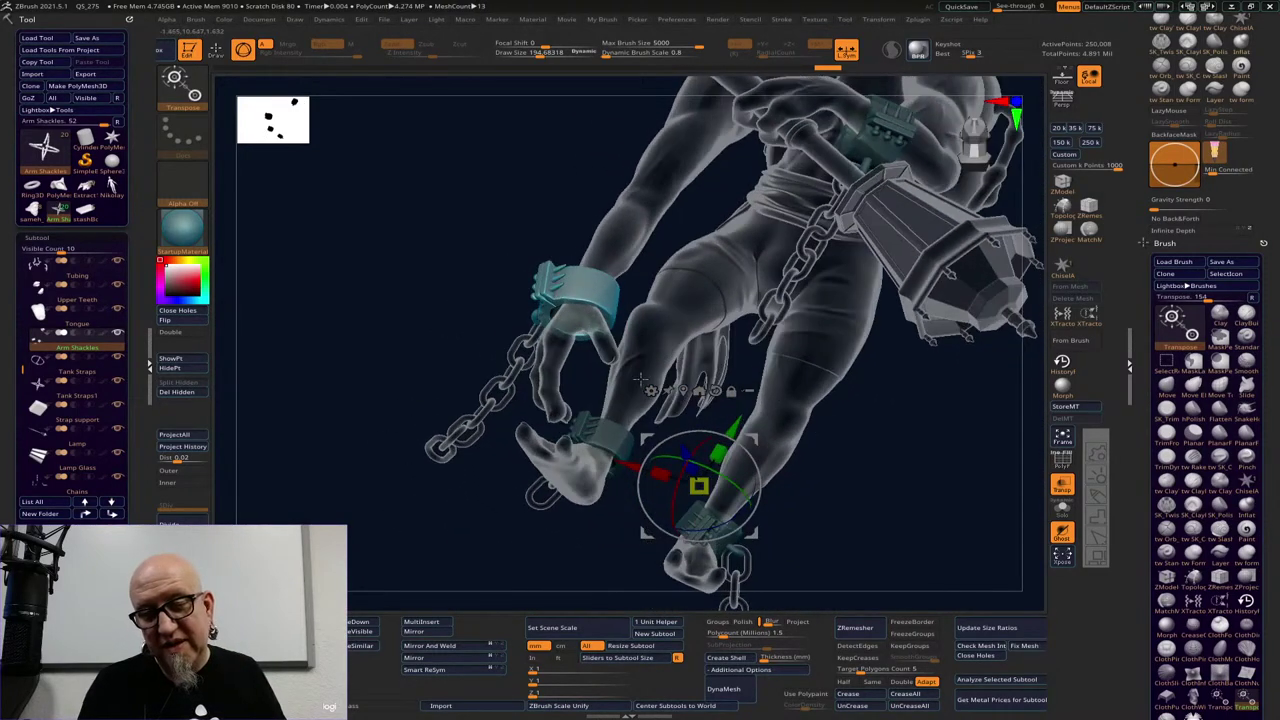
drag(866, 530, 884, 500)
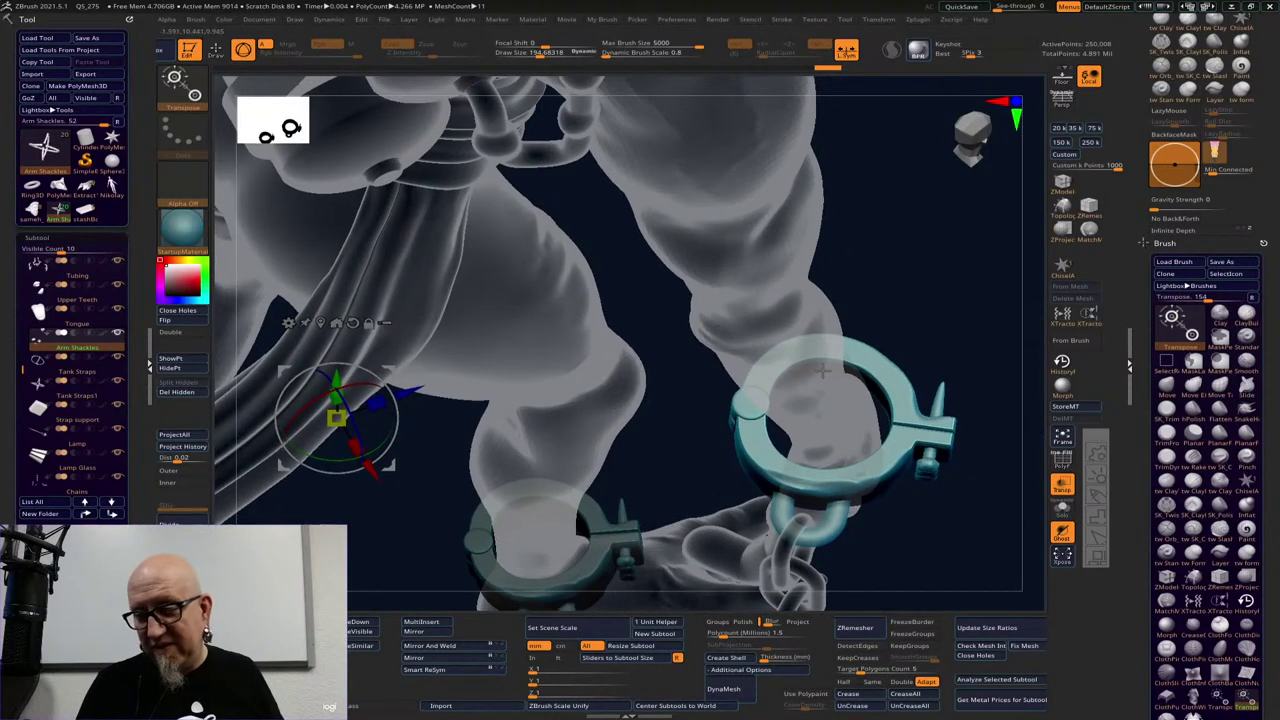
mouse_move(820, 370)
mouse_down()
mouse_move(951, 554)
mouse_move(920, 420)
mouse_move(860, 302)
mouse_move(730, 490)
mouse_move(760, 423)
mouse_move(726, 441)
mouse_move(840, 326)
mouse_move(846, 363)
mouse_move(691, 451)
mouse_move(491, 430)
mouse_up()
drag(443, 552, 503, 509)
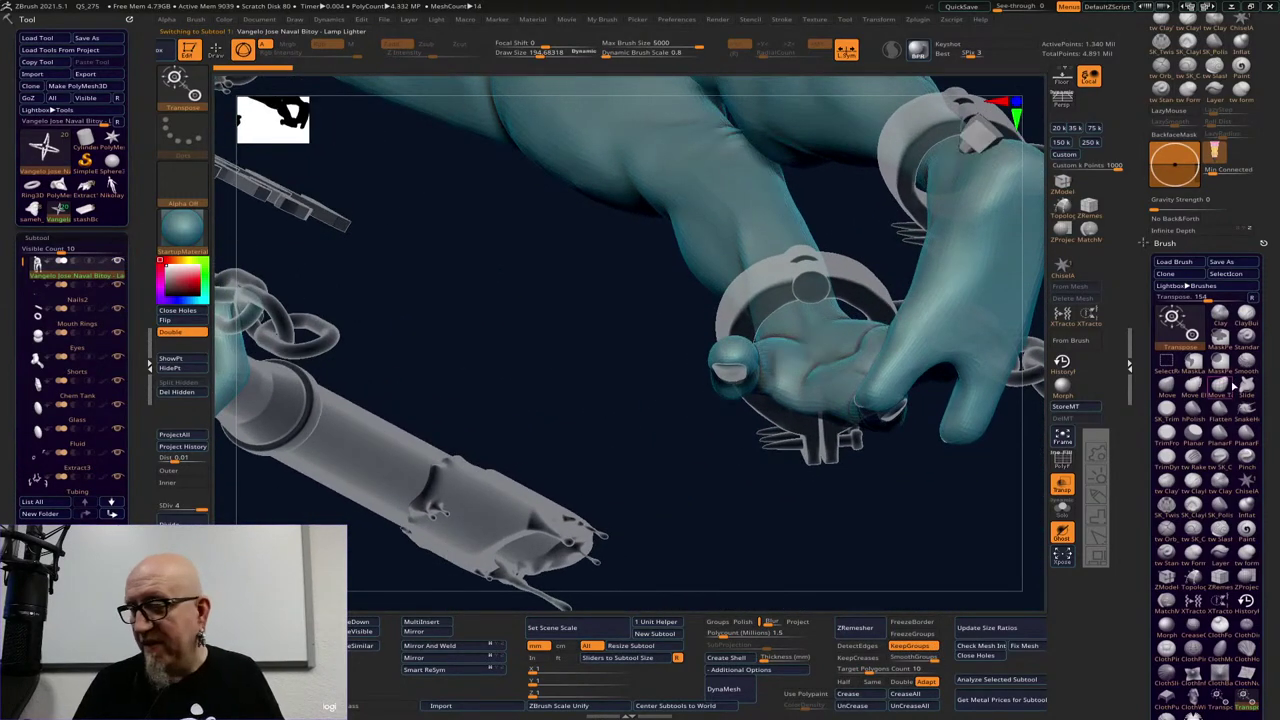
Inflate the body's free wrist inside the shackle using the Inflat brush at a draw size of about 264
click(1250, 510)
right_drag(860, 352, 734, 364)
key(space)
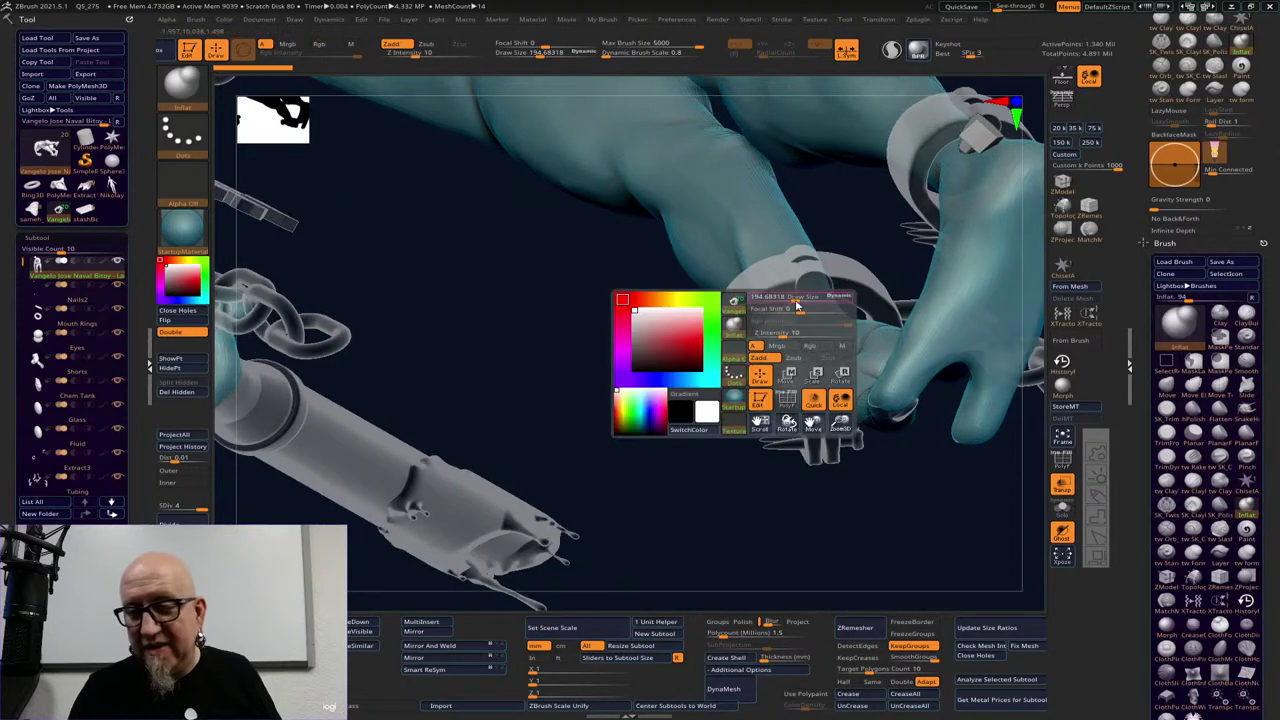
drag(798, 298, 802, 298)
right_drag(806, 290, 852, 192)
drag(851, 191, 783, 285)
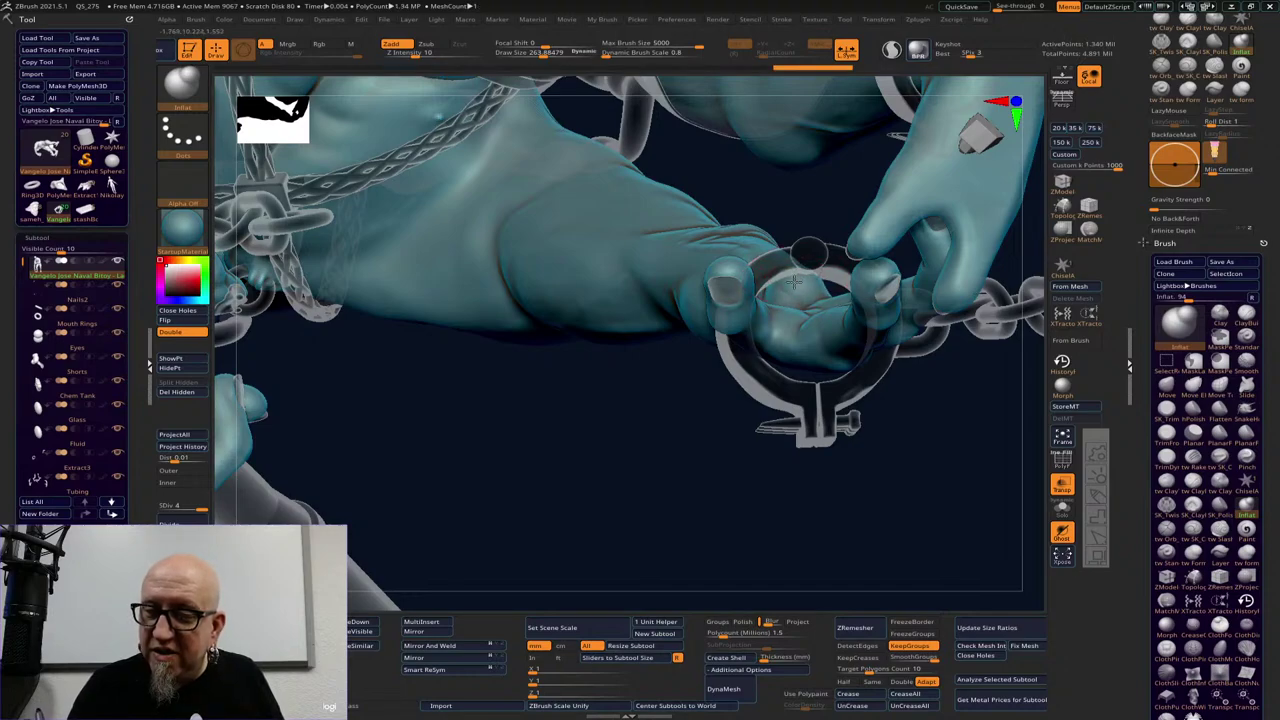
Smooth the inflated wrist area and turn off transparency for the surrounding subtools
mouse_move(840, 509)
mouse_down()
mouse_move(871, 577)
mouse_move(837, 563)
mouse_up()
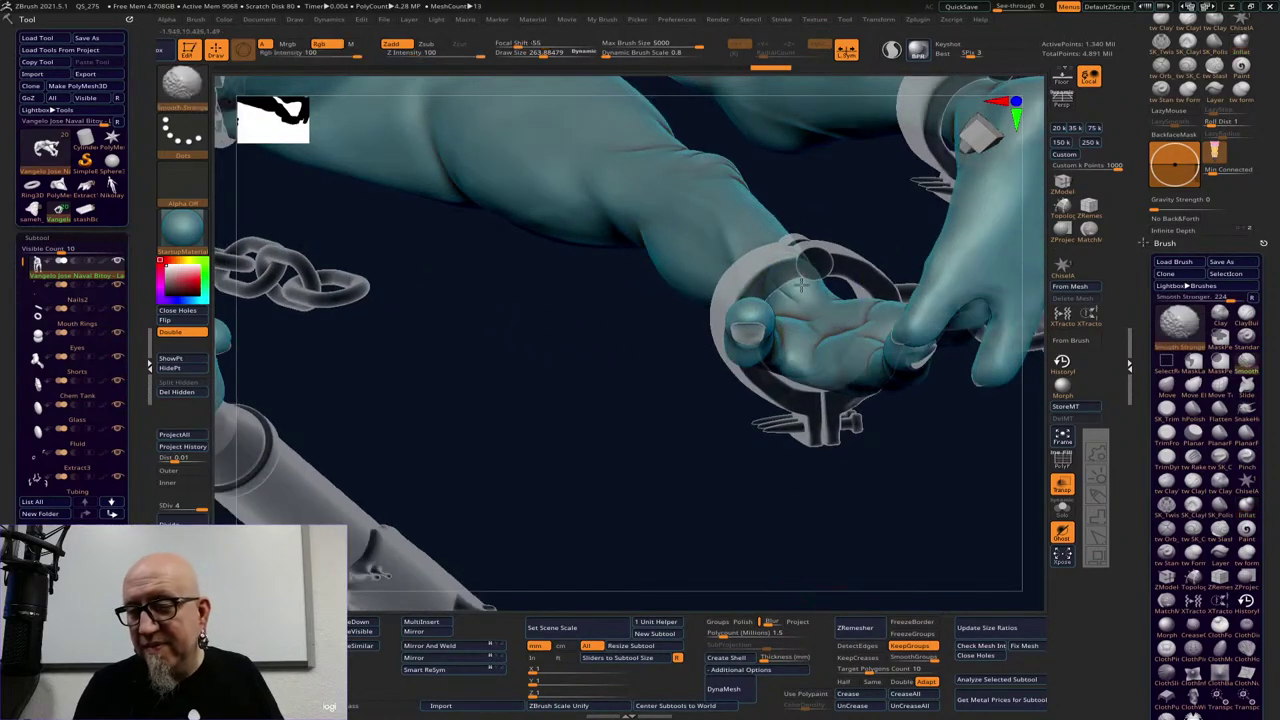
drag(778, 446, 1080, 493)
click(1064, 487)
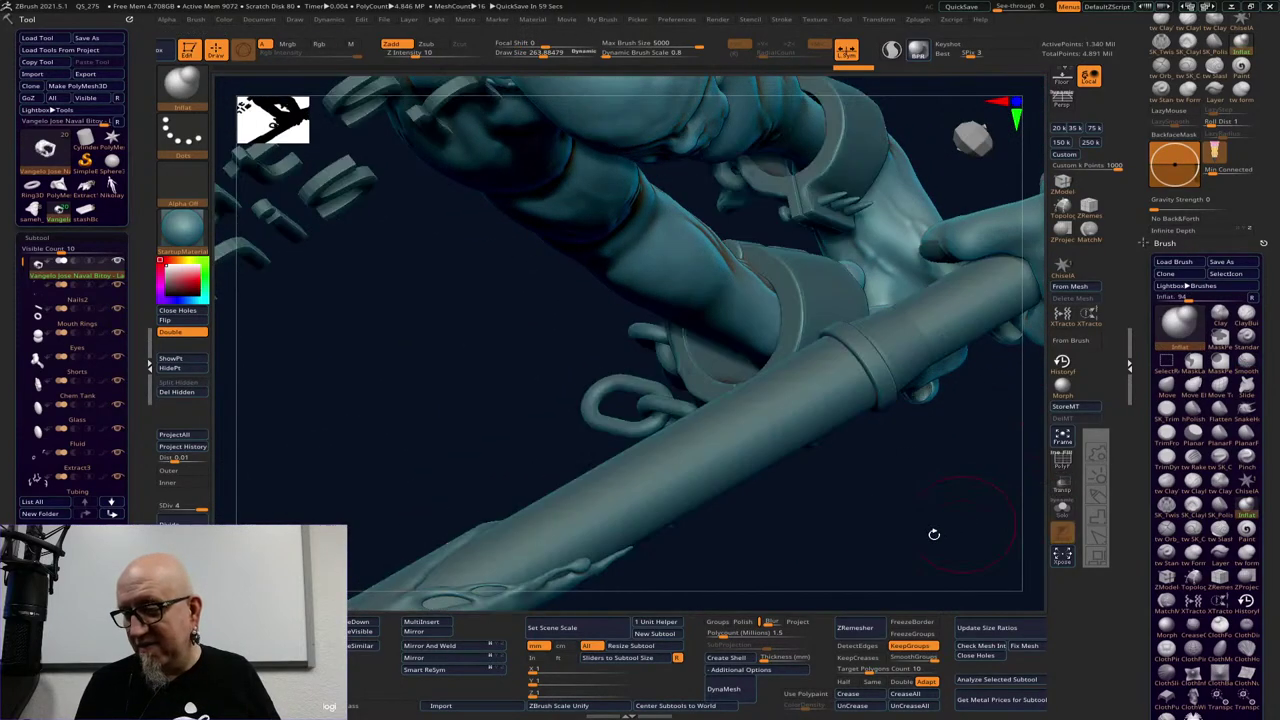
Inflate and smooth the heel of the free hand where it meets the wrist shackle
mouse_move(931, 531)
mouse_down()
mouse_move(890, 536)
mouse_move(922, 531)
mouse_move(937, 557)
mouse_move(920, 523)
mouse_move(780, 466)
mouse_move(862, 446)
mouse_up()
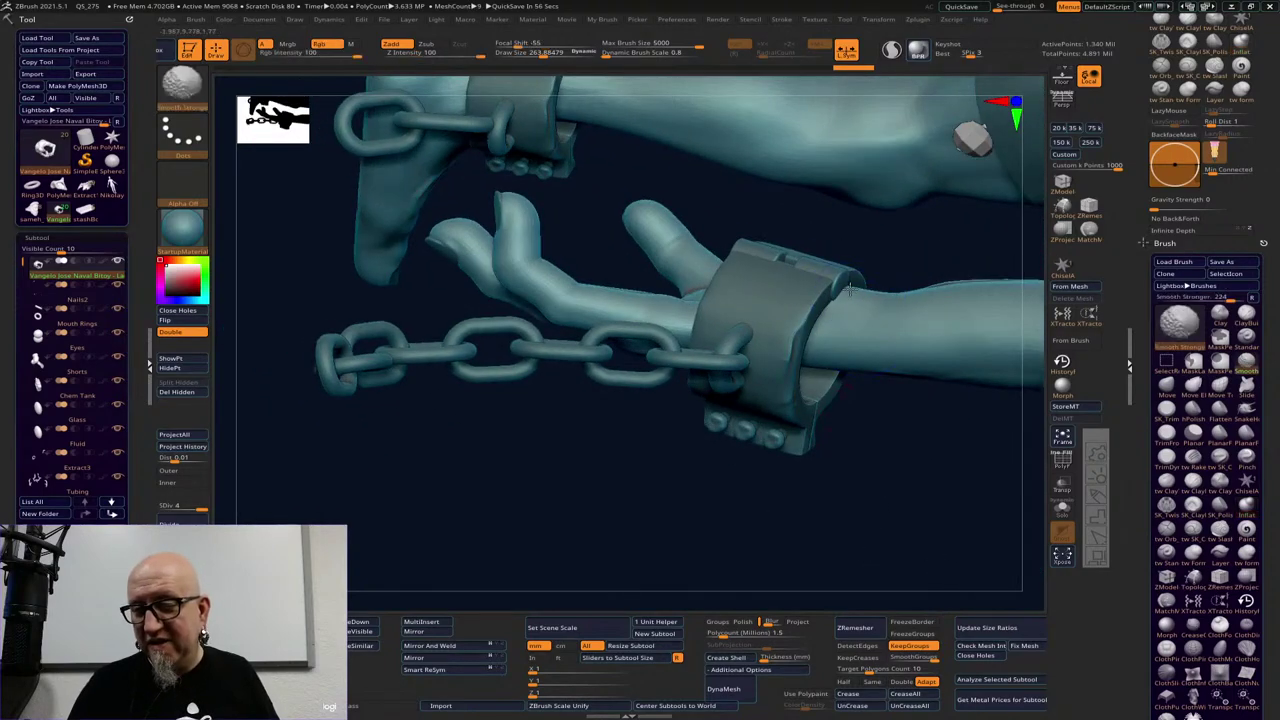
drag(909, 494, 831, 301)
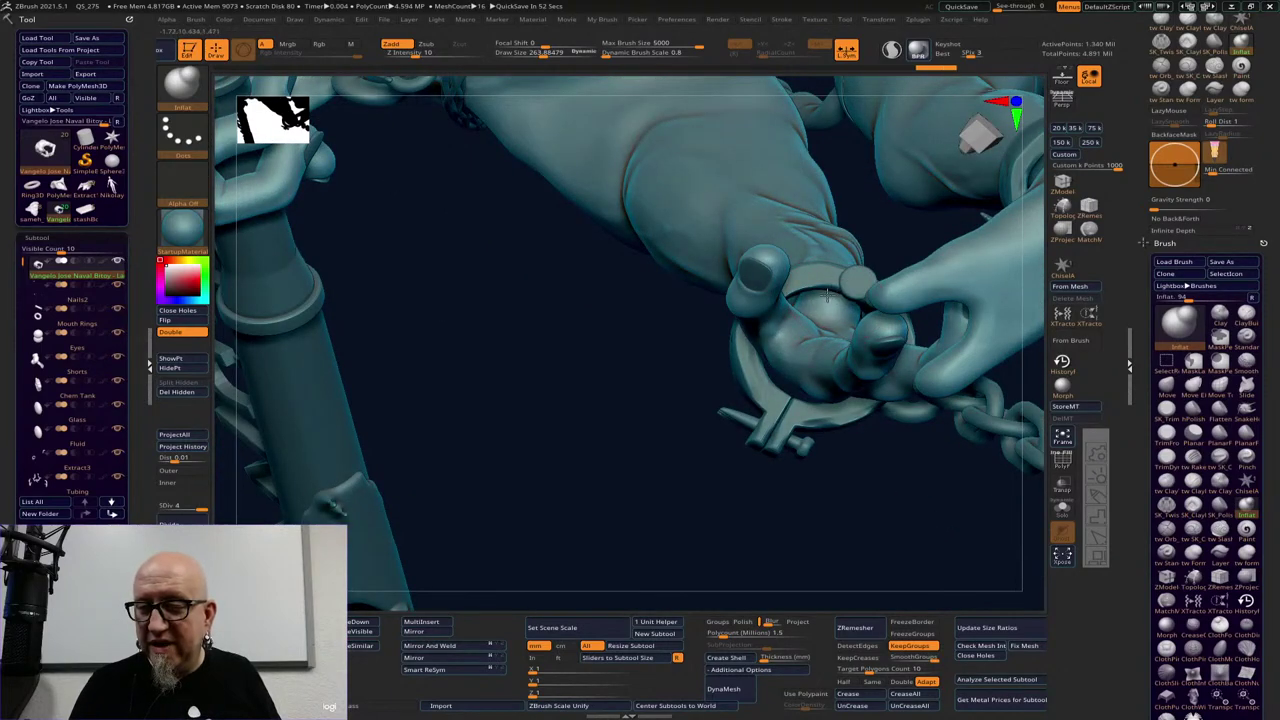
key(shift)
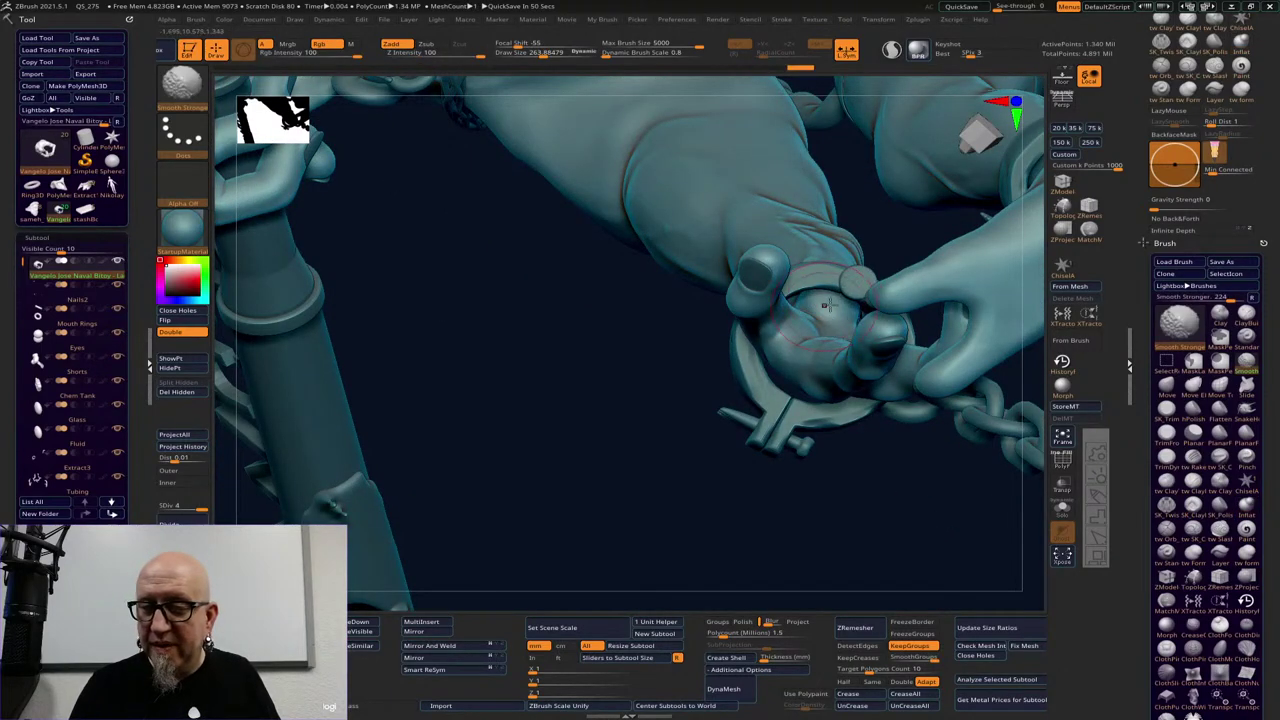
drag(818, 486, 832, 524)
key(shift)
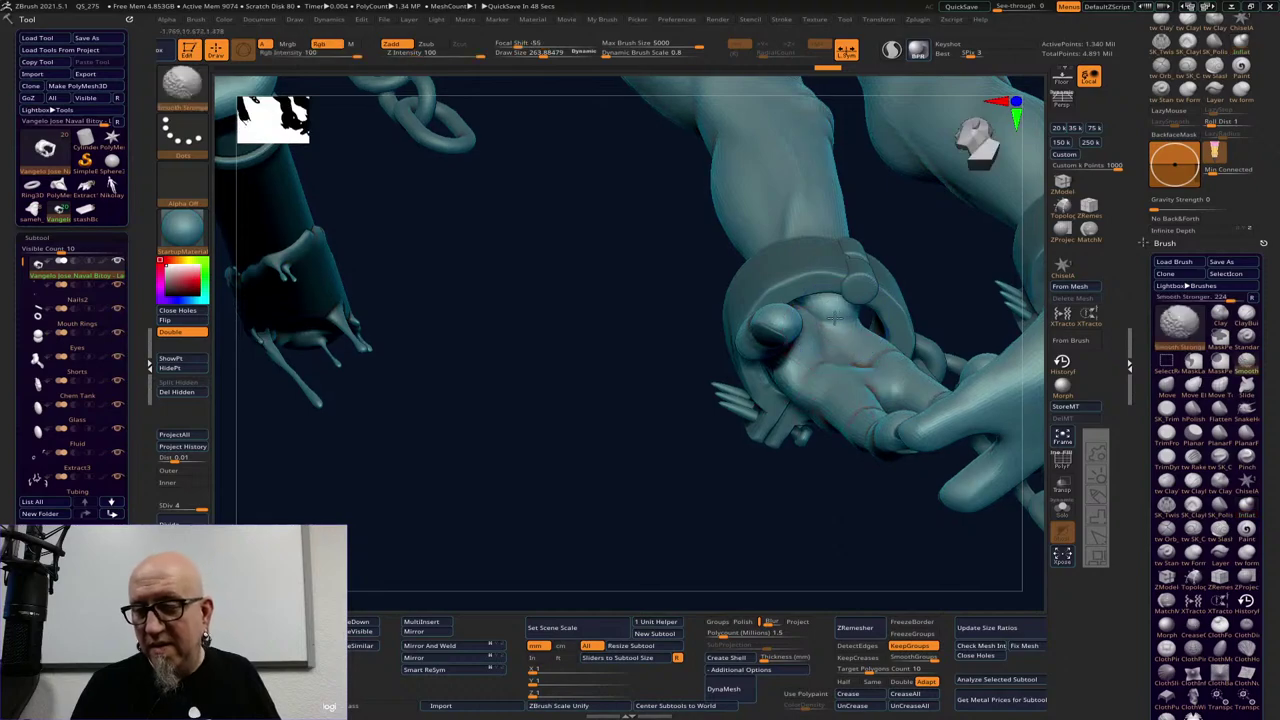
key(shift)
Work on the ankle beneath the foot shackle with the Inflat brush and undo the last change
mouse_move(950, 242)
mouse_down()
mouse_move(686, 569)
mouse_move(676, 437)
mouse_move(822, 289)
mouse_move(734, 537)
mouse_move(740, 607)
mouse_up()
mouse_move(779, 549)
mouse_down()
mouse_move(960, 500)
mouse_move(1000, 420)
mouse_move(1006, 359)
mouse_move(834, 557)
mouse_move(843, 580)
mouse_move(857, 574)
mouse_move(857, 540)
mouse_move(837, 591)
mouse_move(817, 594)
mouse_move(969, 443)
mouse_move(883, 563)
mouse_move(749, 574)
mouse_move(968, 410)
mouse_move(957, 457)
mouse_move(817, 500)
mouse_move(909, 560)
mouse_move(567, 582)
mouse_move(651, 291)
mouse_move(517, 373)
mouse_up()
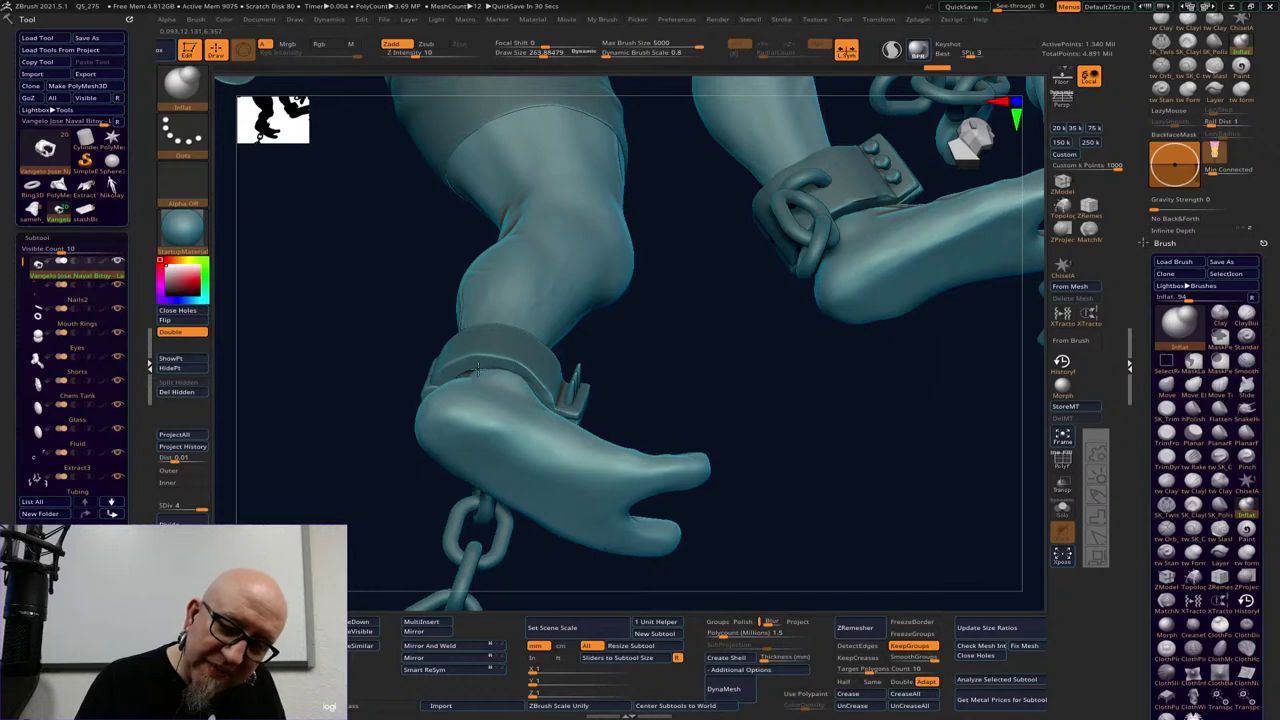
mouse_move(680, 400)
mouse_down()
mouse_move(763, 420)
mouse_move(510, 432)
mouse_up()
key(ctrl+z)
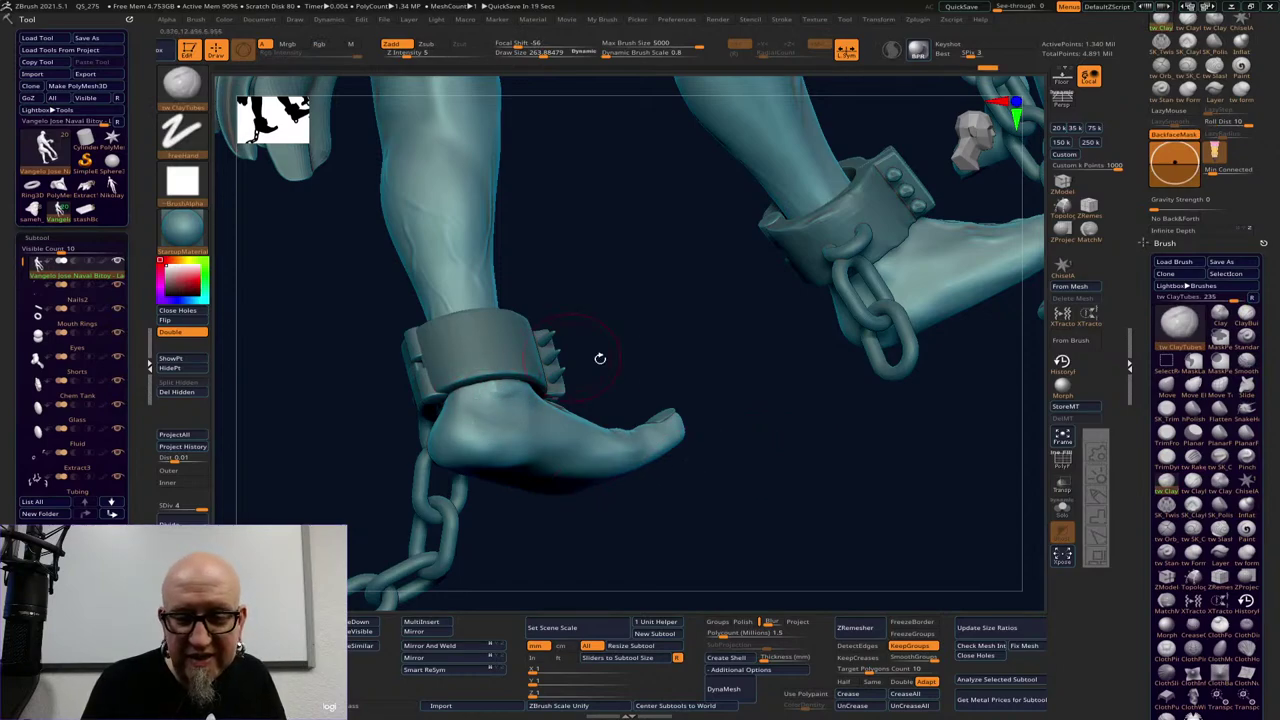
Review the fit of the wrist and ankle shackles and their chains, and the overall pose from the front
drag(706, 389, 626, 318)
mouse_move(586, 408)
mouse_down()
mouse_move(560, 463)
mouse_move(561, 424)
mouse_move(535, 414)
mouse_up()
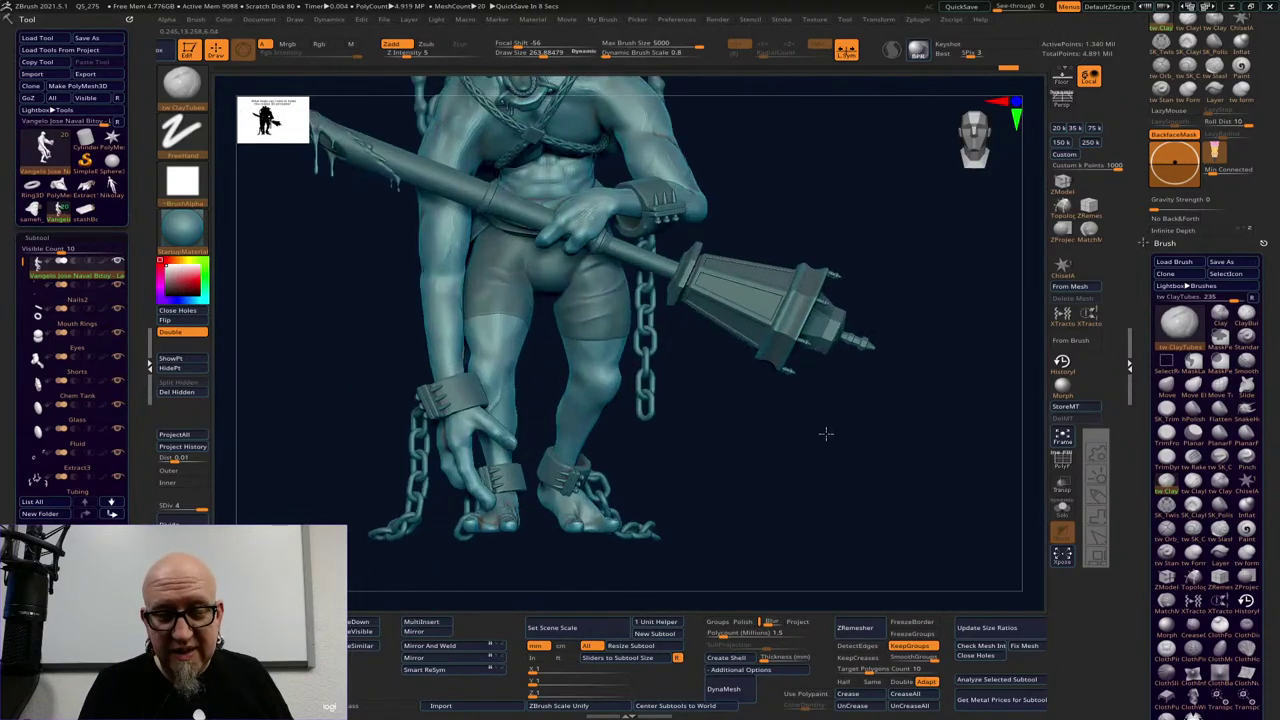
drag(826, 431, 907, 462)
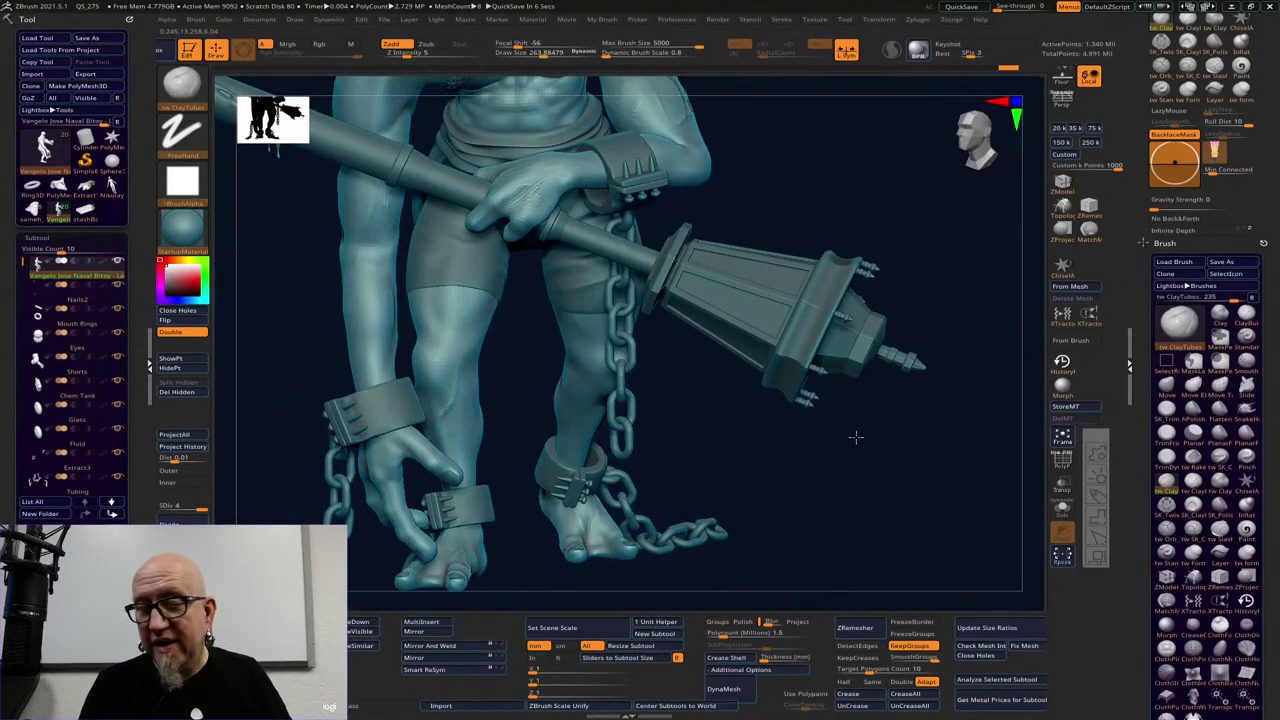
drag(854, 434, 857, 457)
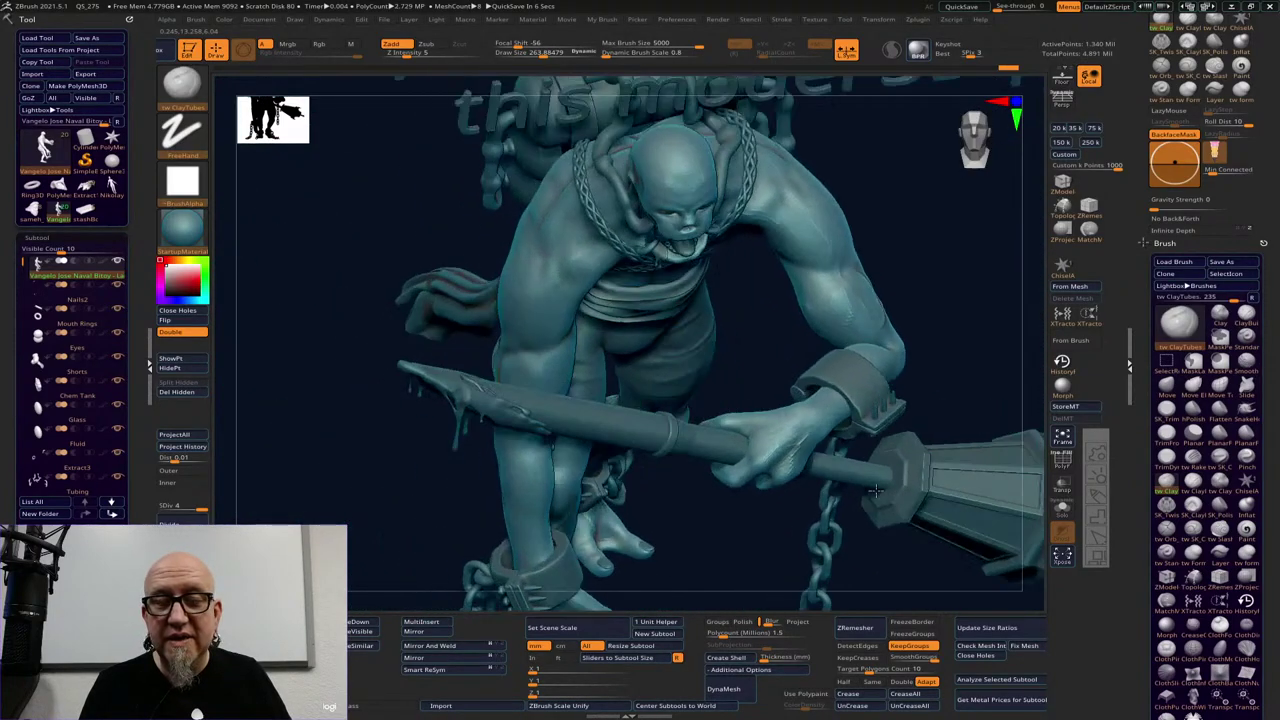
drag(874, 490, 848, 473)
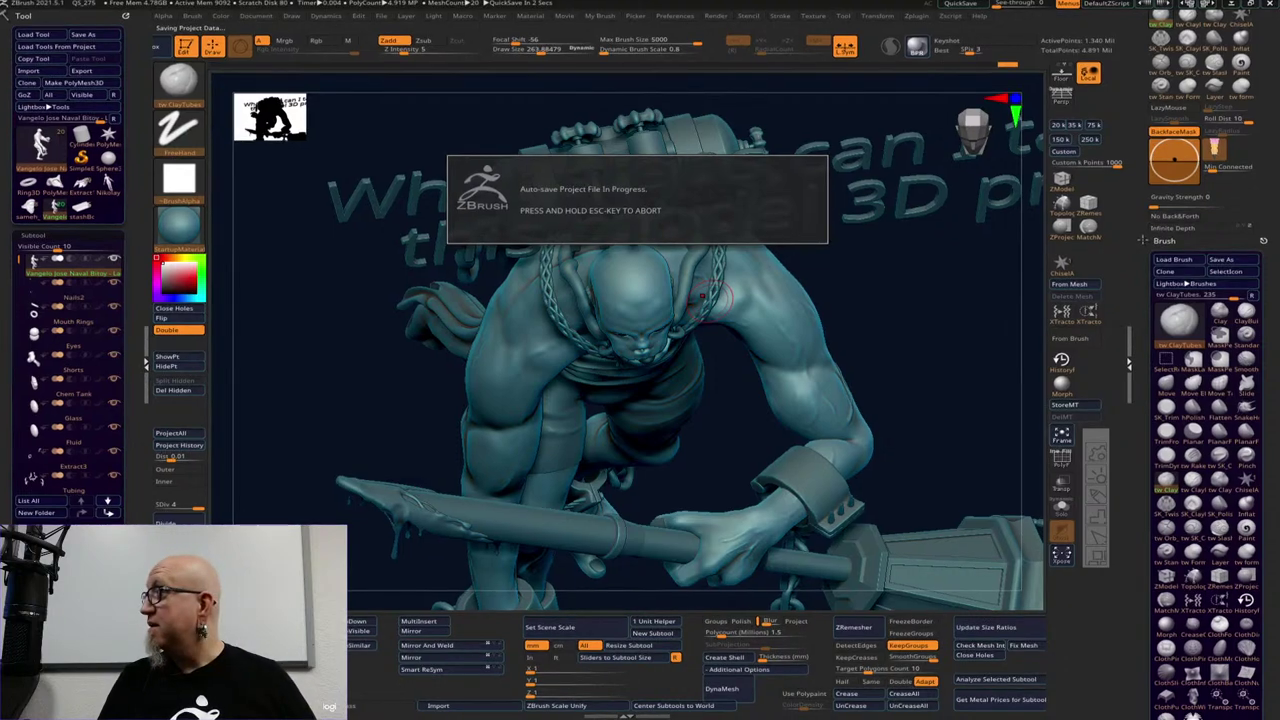
Switch to OBS to check the stream and return to ZBrush
key(alt+Tab)
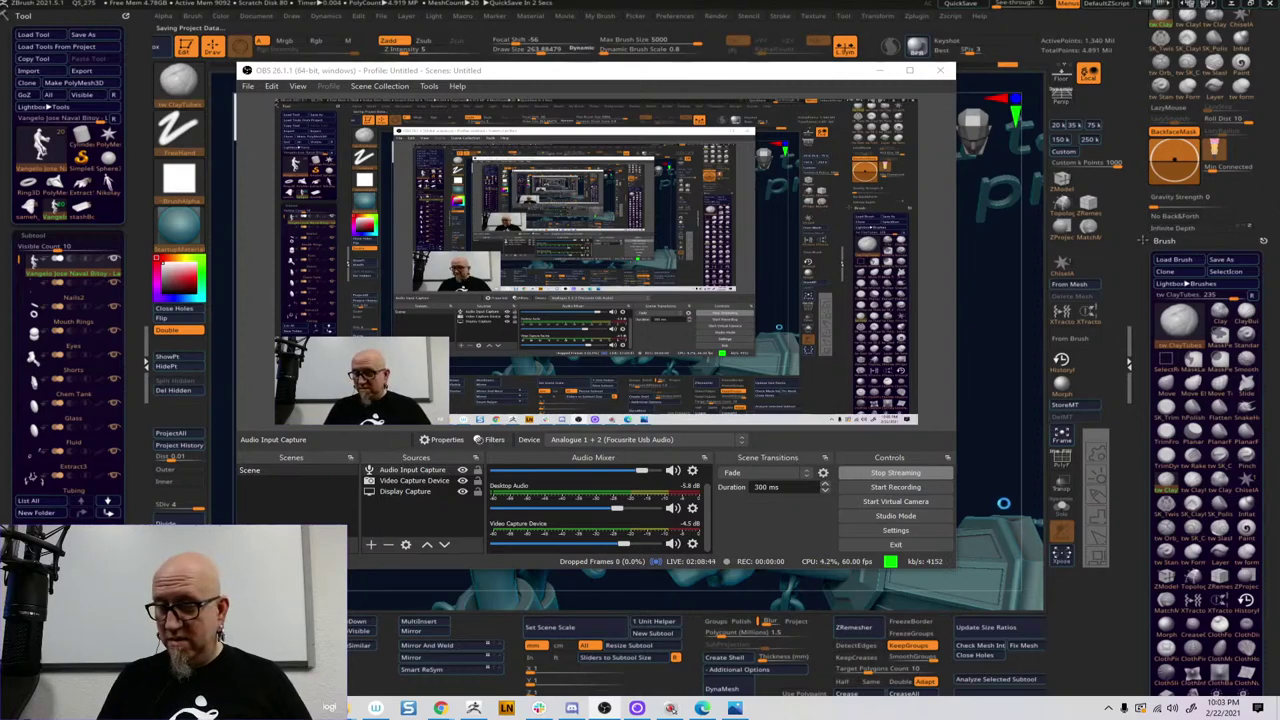
key(alt+Tab)
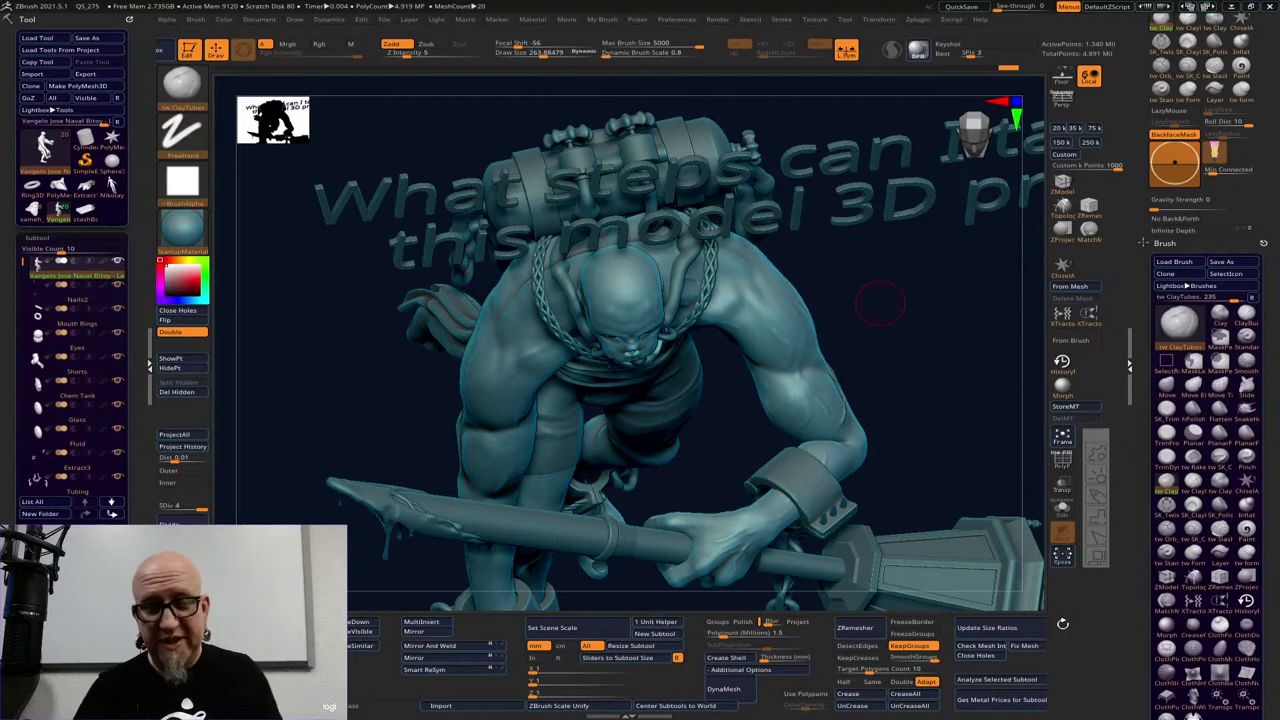
Examine the legs, the upper arms and back beside the tanks, and the head and neck where the tubing crosses the body
drag(909, 373, 909, 337)
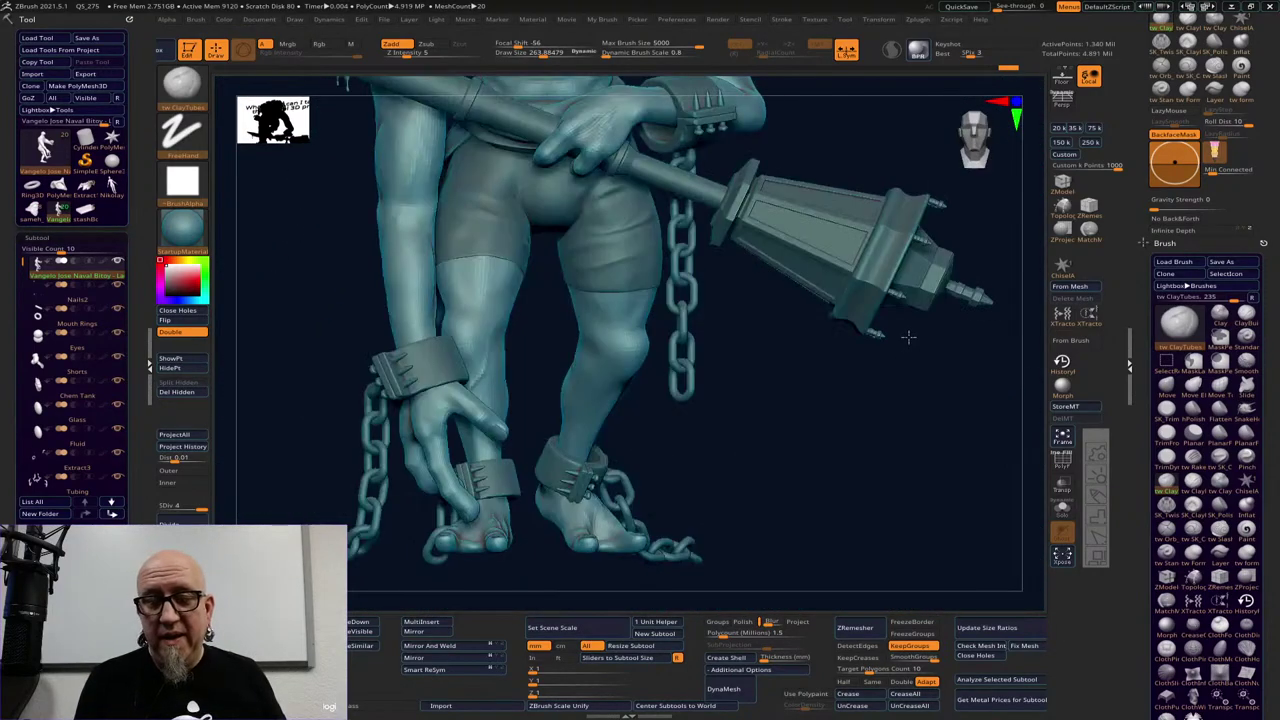
drag(813, 392, 772, 326)
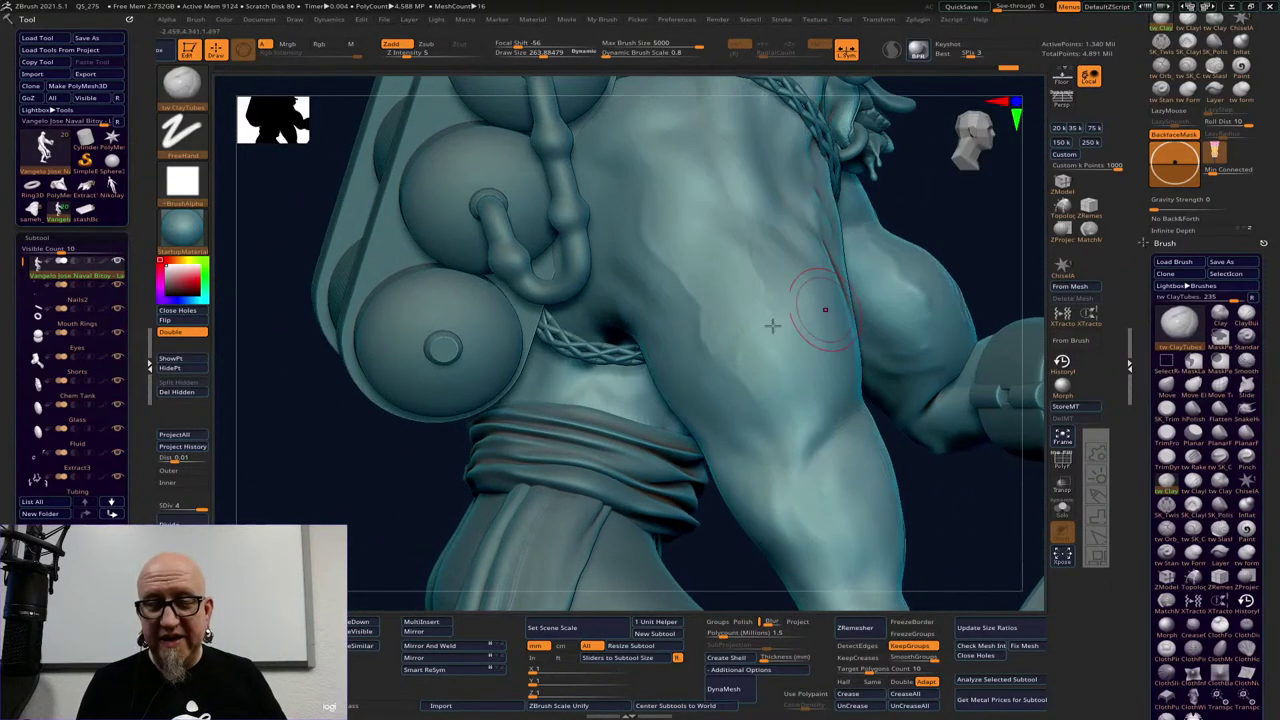
drag(843, 372, 652, 348)
key(space)
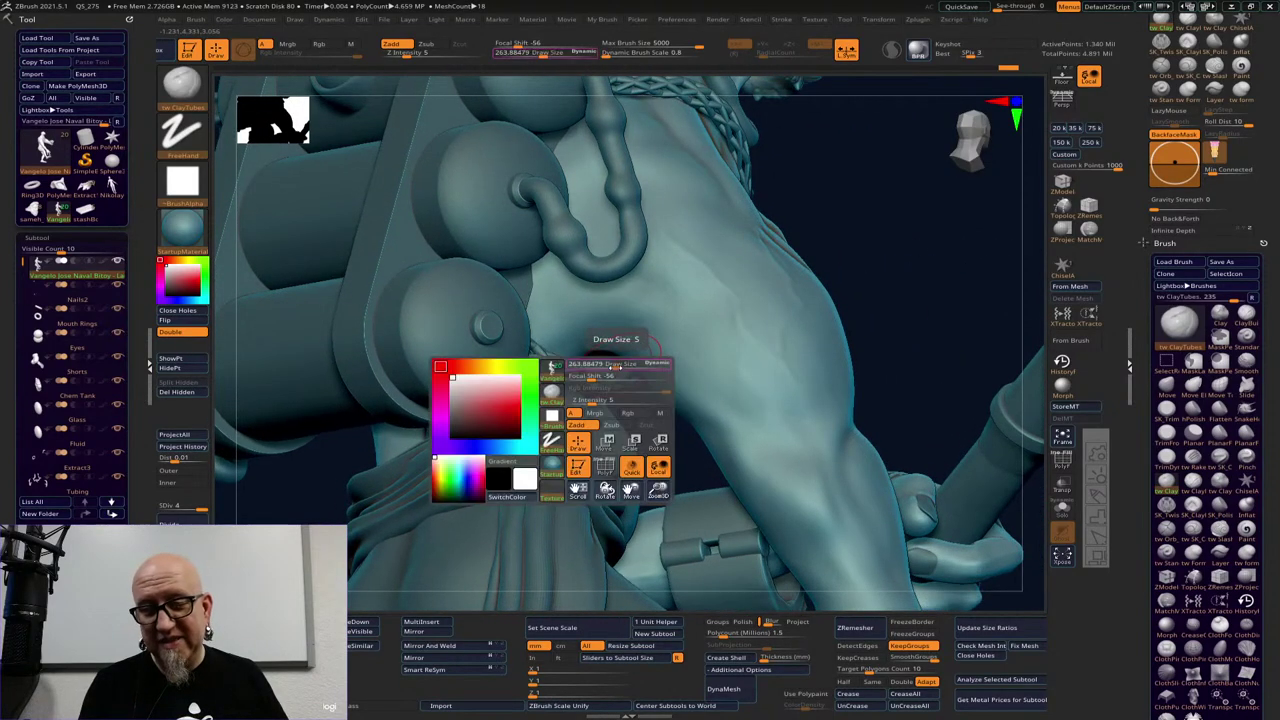
mouse_move(904, 264)
mouse_down()
mouse_move(914, 251)
mouse_move(880, 266)
mouse_move(890, 300)
mouse_move(811, 293)
mouse_up()
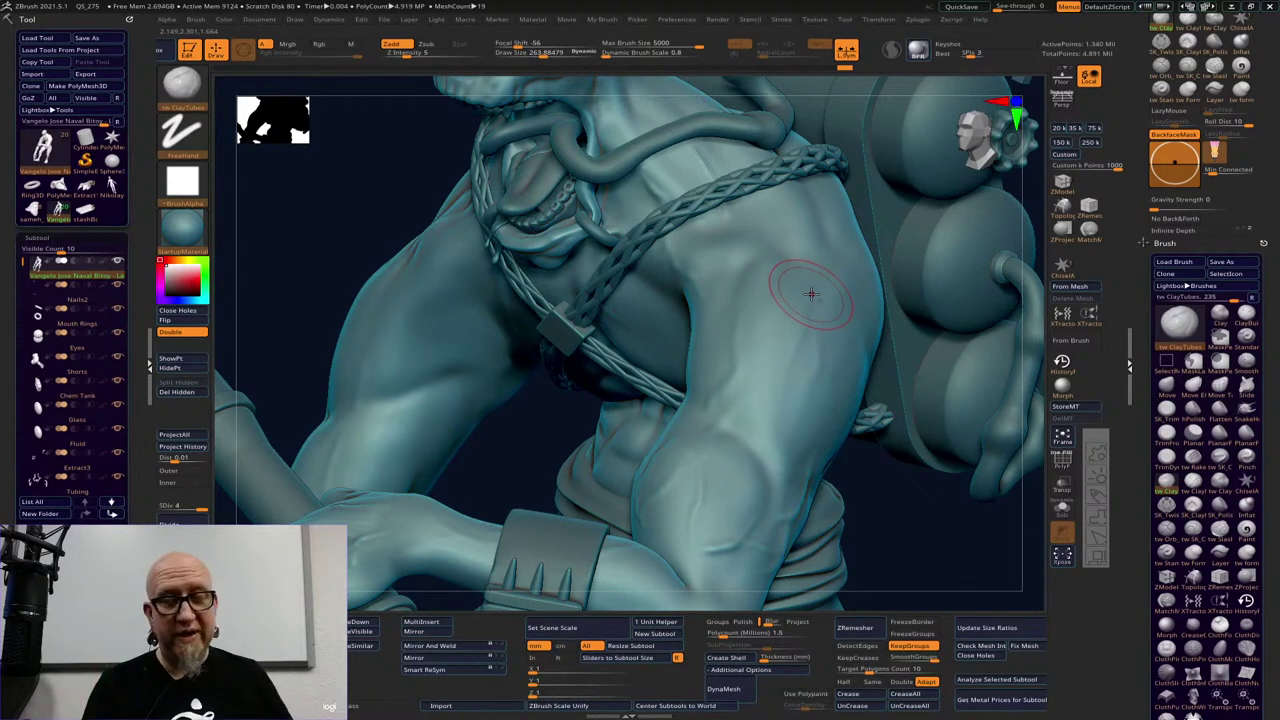
ctrl+right_drag(811, 293, 525, 546)
drag(495, 528, 545, 487)
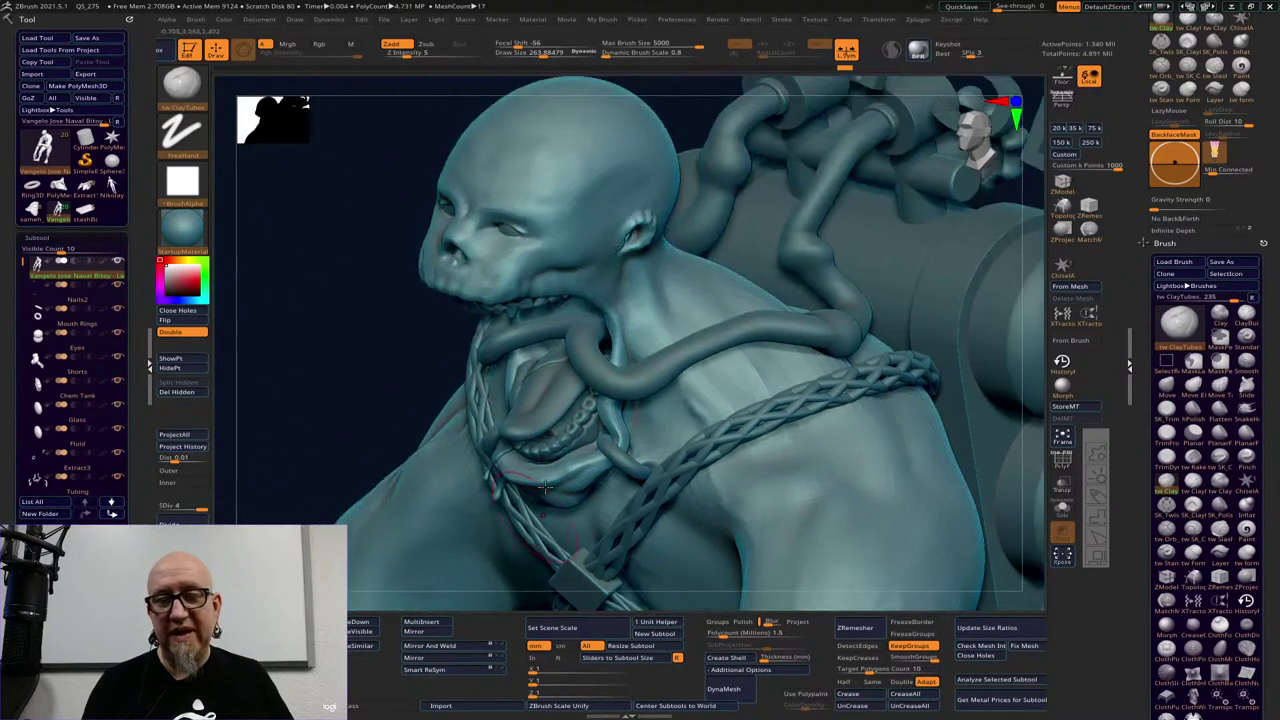
drag(350, 440, 370, 465)
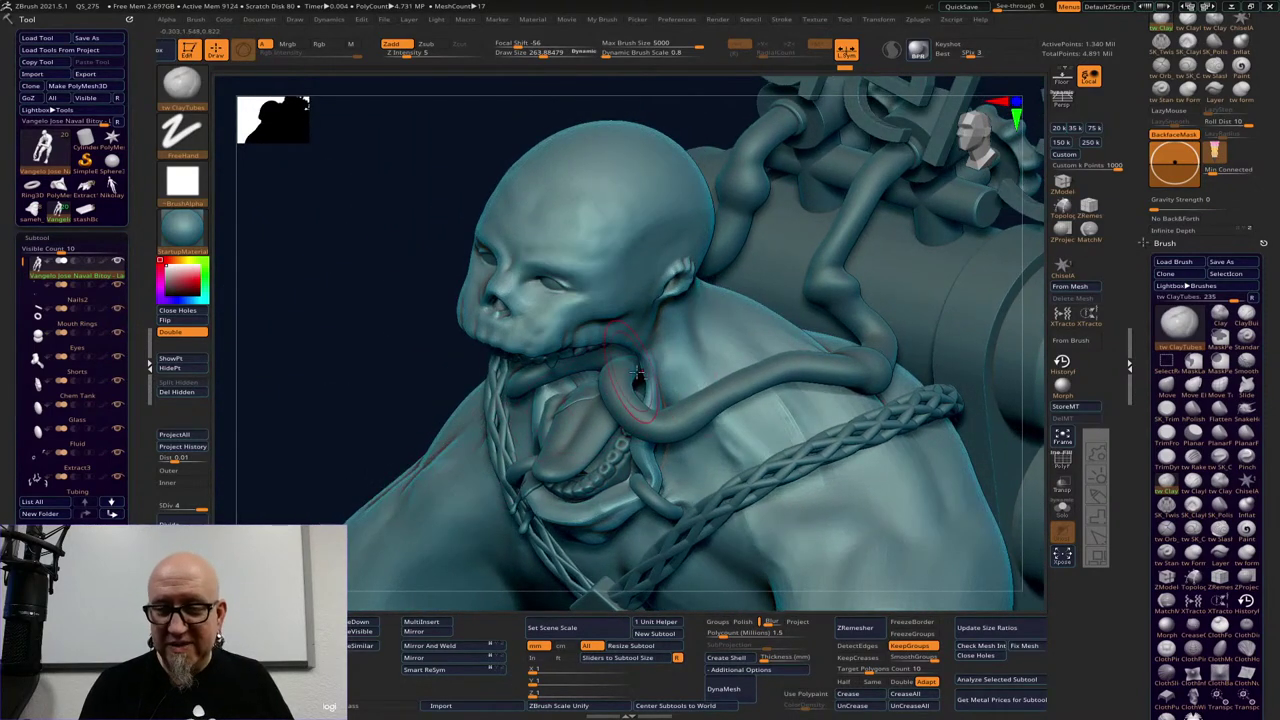
Adjust the neck and shoulder surface beneath the tubing with the Move brush at a draw size of about 220
key(space)
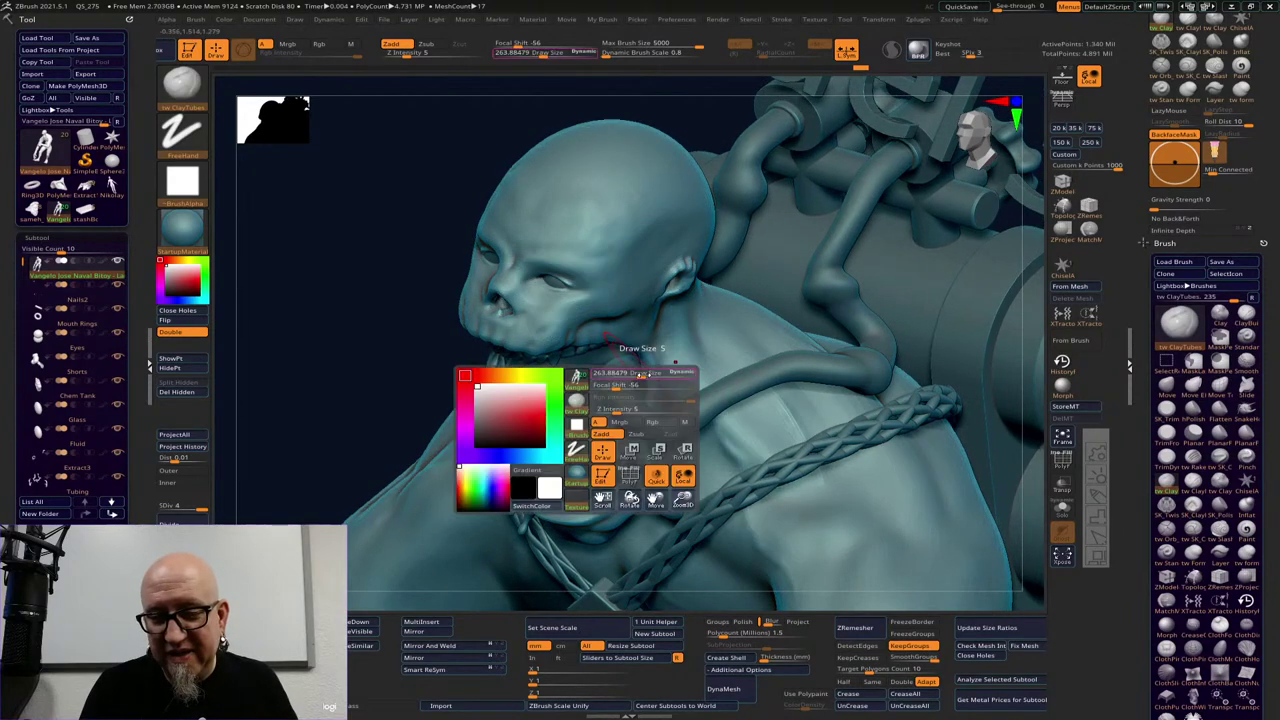
click(1167, 386)
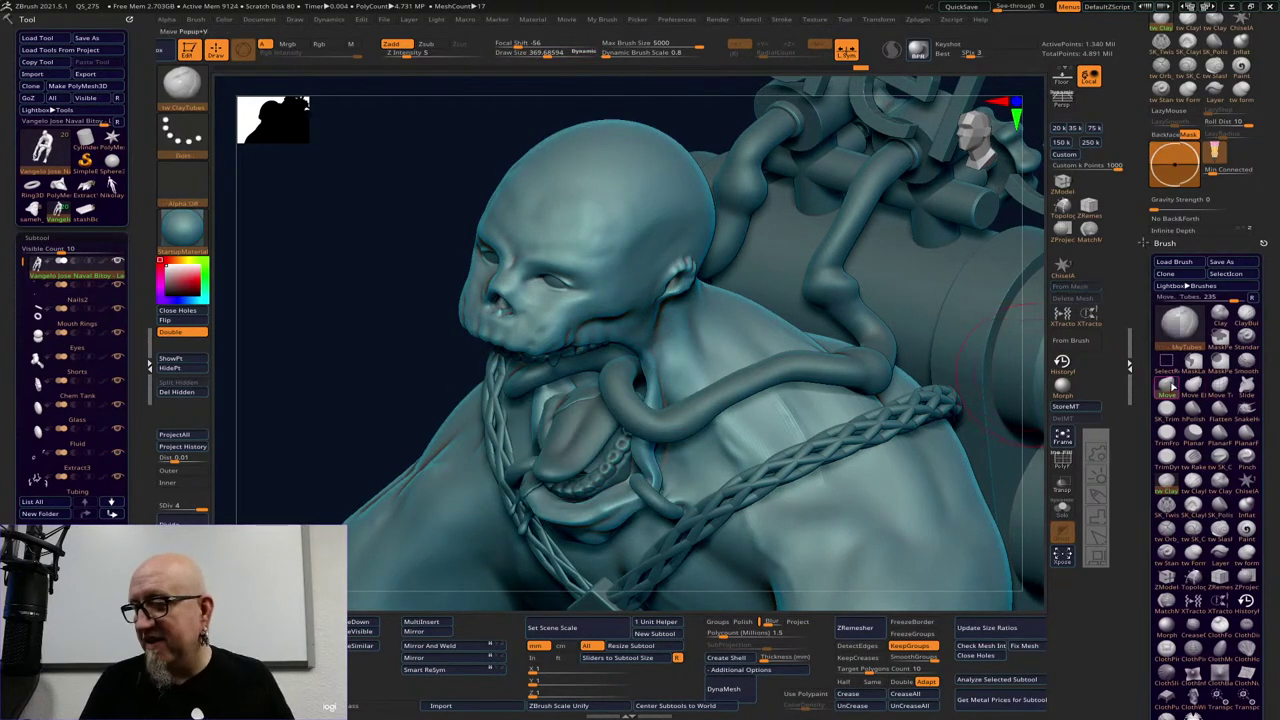
key(space)
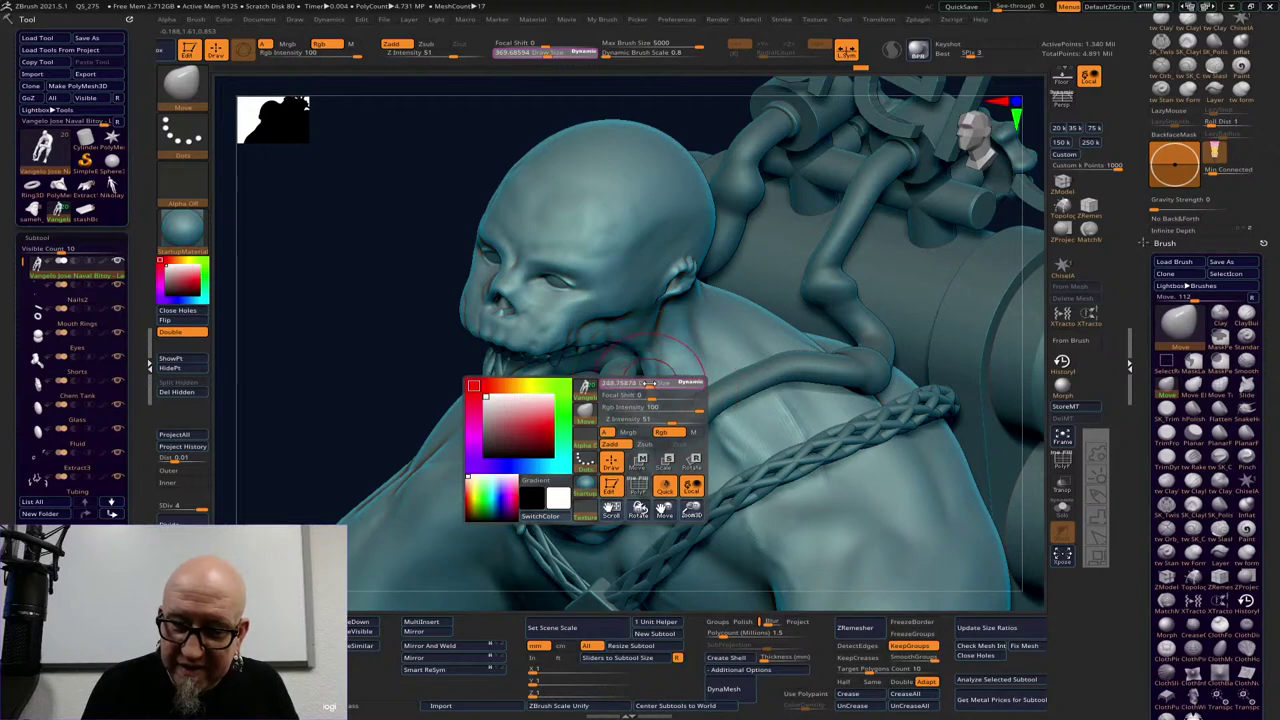
drag(649, 383, 653, 390)
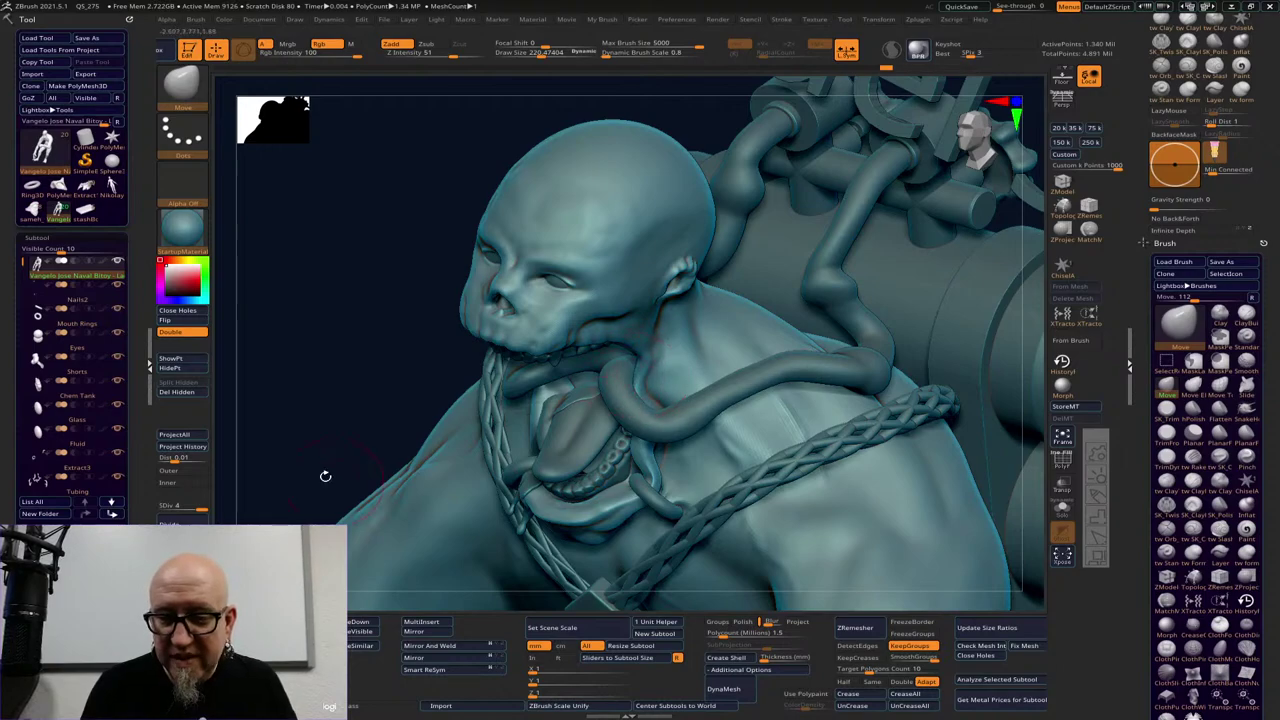
mouse_move(325, 476)
mouse_down()
mouse_move(340, 380)
mouse_move(385, 418)
mouse_move(465, 398)
mouse_up()
Inflate and smooth the flesh below the jaw around the tubing above the chest mouth with the Inflat brush
click(1247, 510)
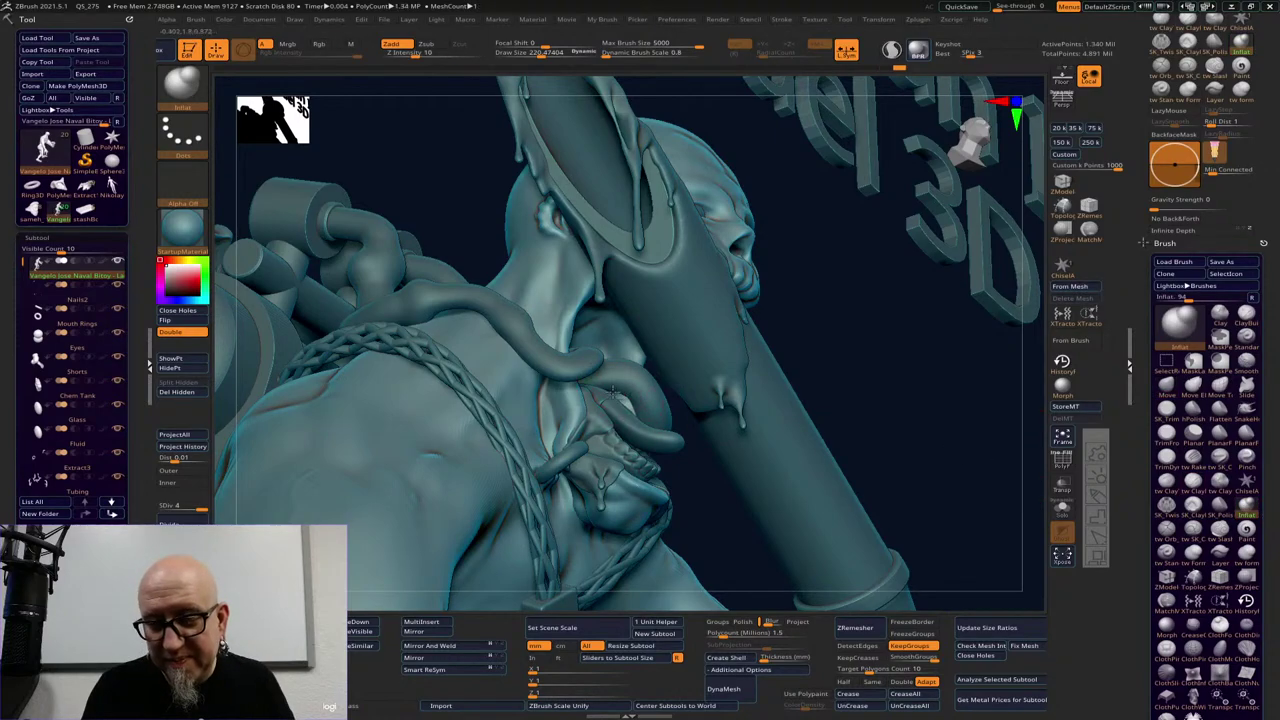
mouse_move(775, 349)
mouse_down()
mouse_move(831, 346)
mouse_move(800, 352)
mouse_up()
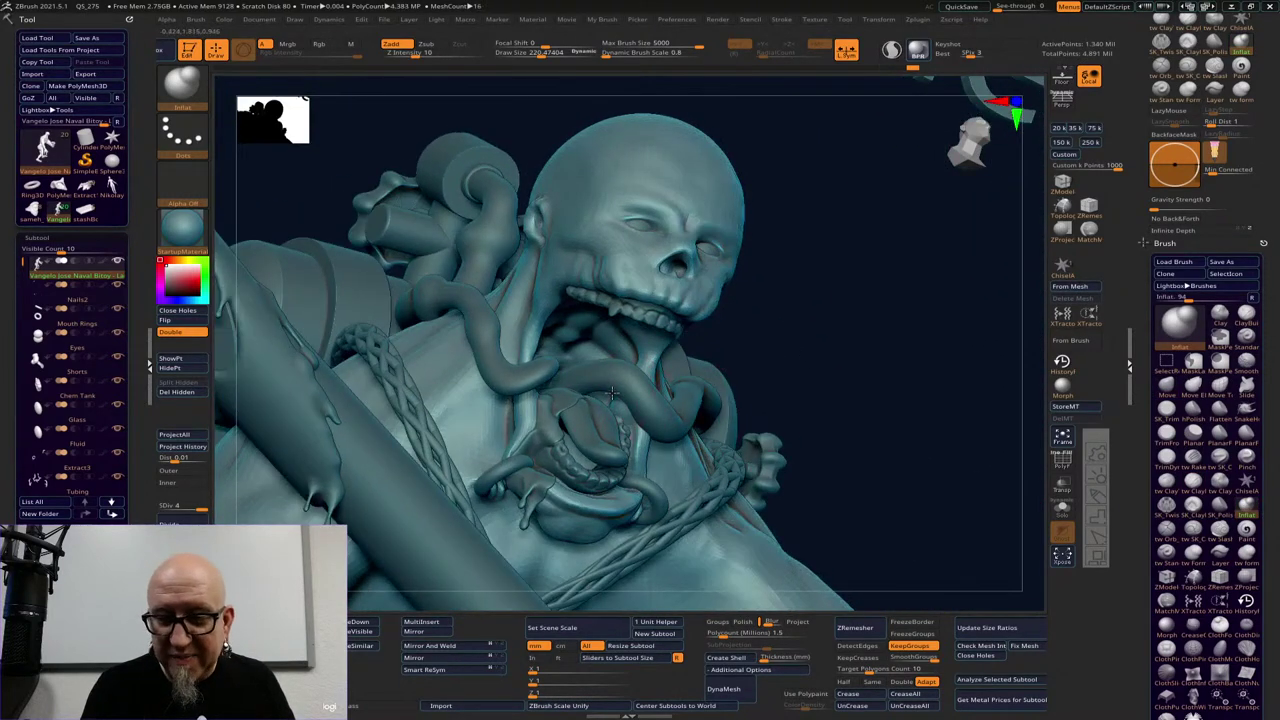
mouse_move(612, 393)
shift+mouse_down()
mouse_move(626, 428)
mouse_move(616, 410)
shift+mouse_up()
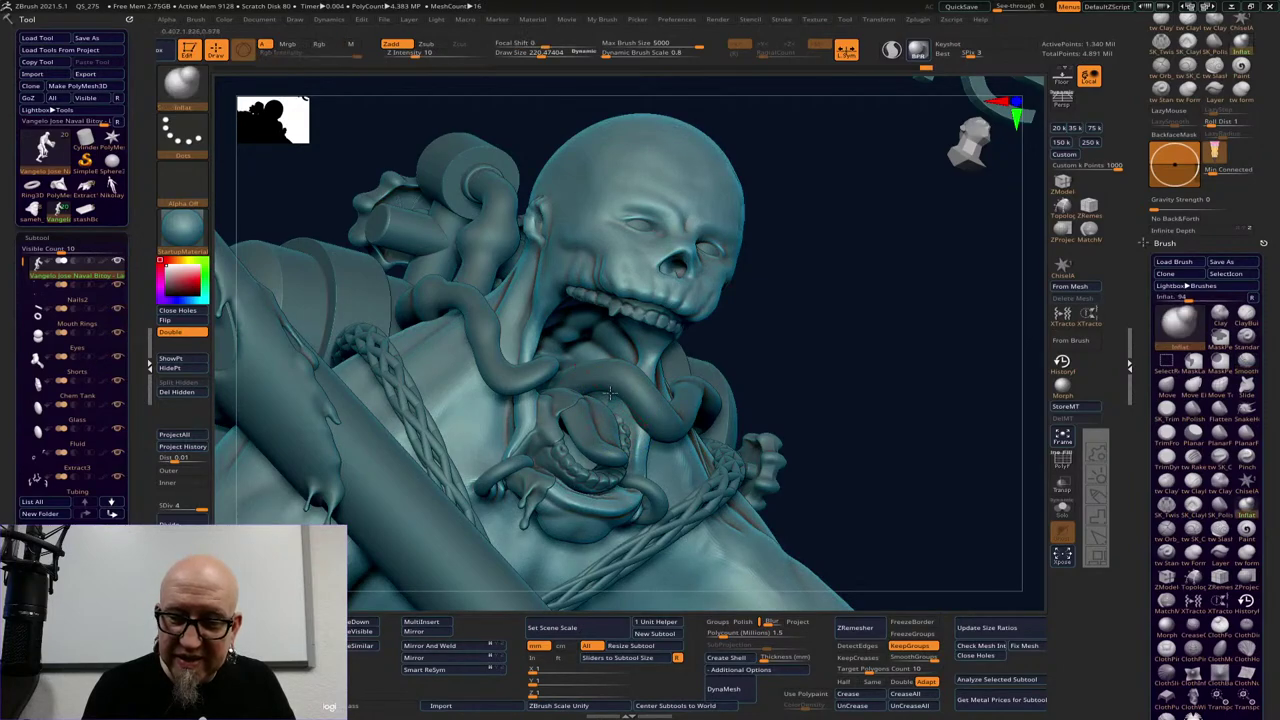
shift+drag(618, 397, 630, 410)
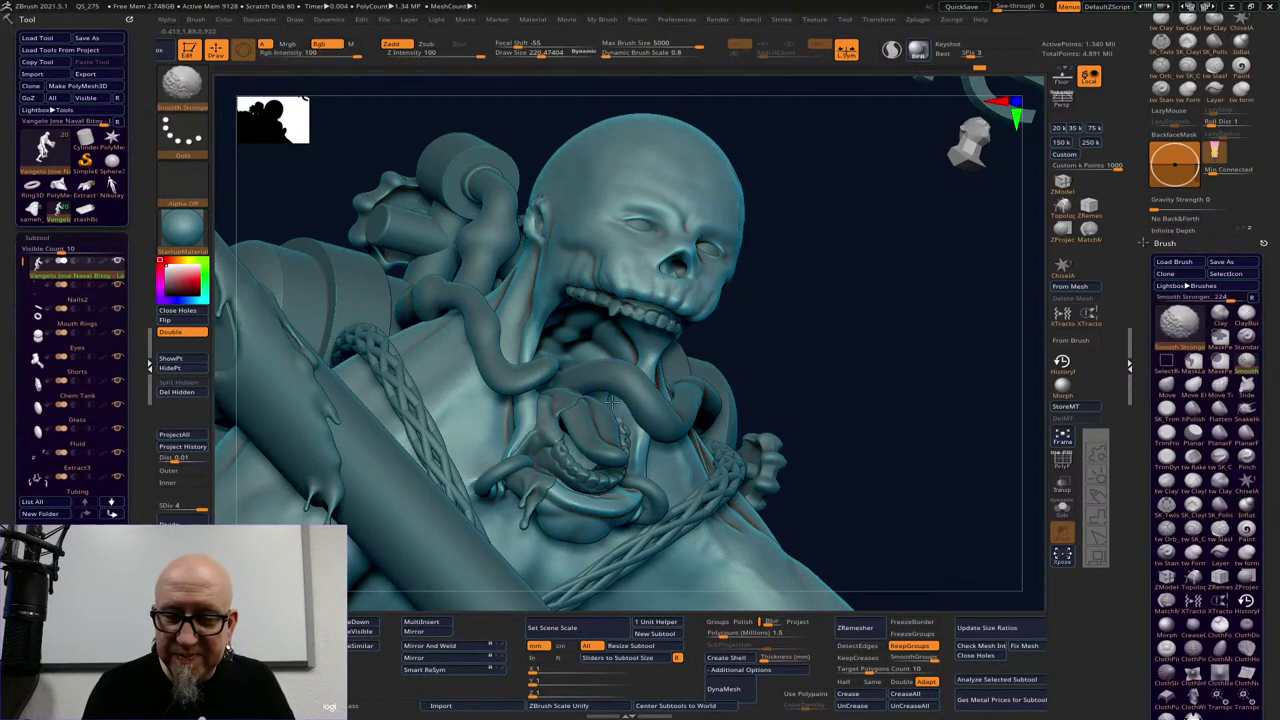
drag(883, 281, 884, 352)
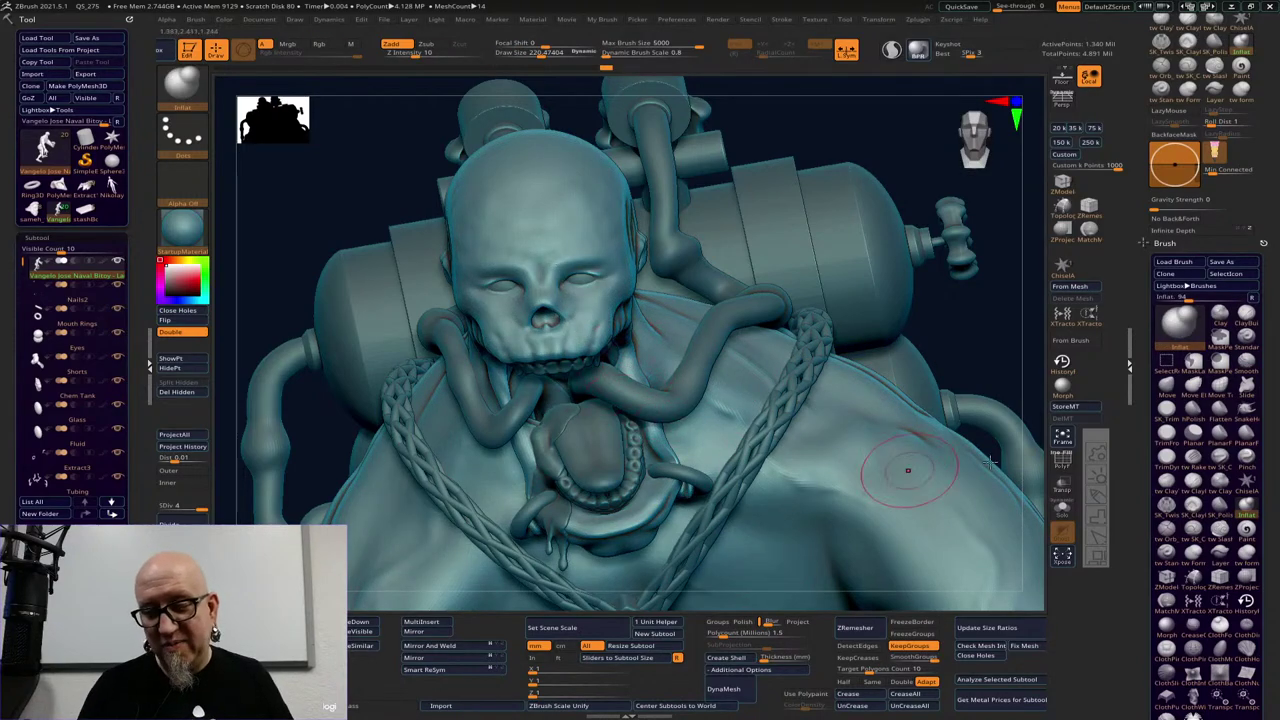
Build up the neck beside the tubing with the tw ClayTubes brush at a draw size of about 72
click(1167, 483)
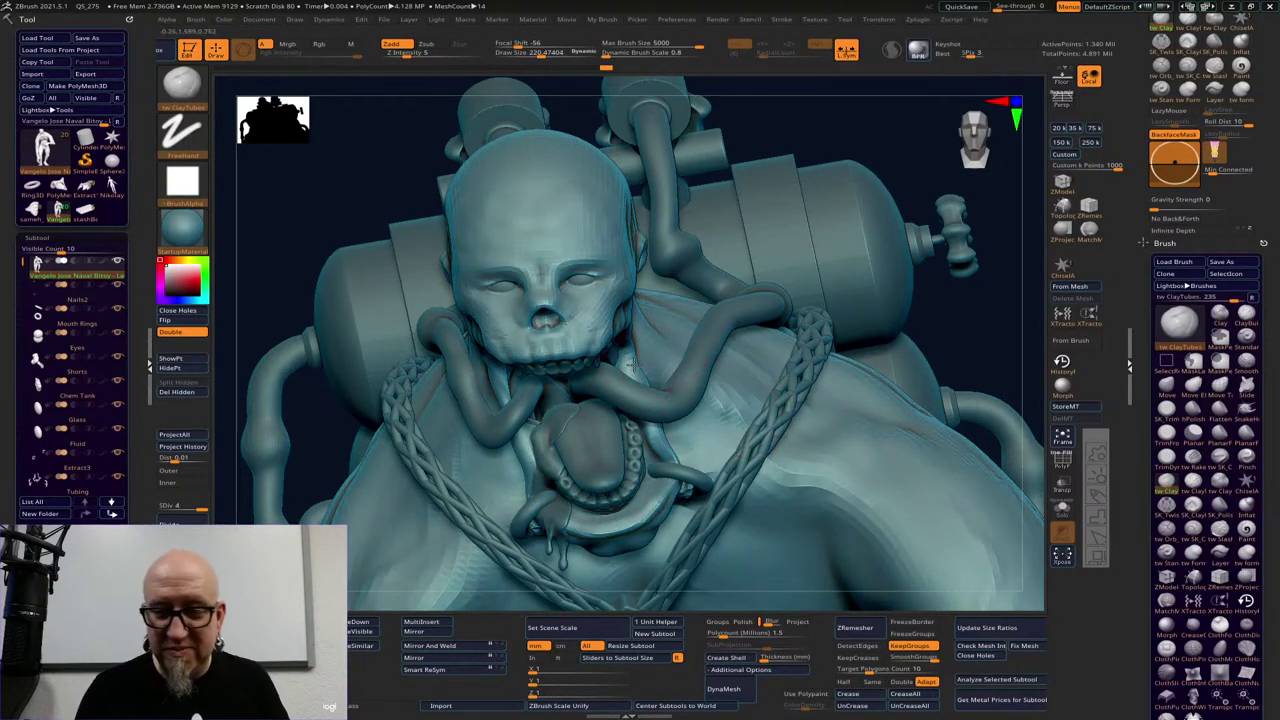
right_drag(709, 403, 590, 426)
key(space)
drag(633, 360, 615, 358)
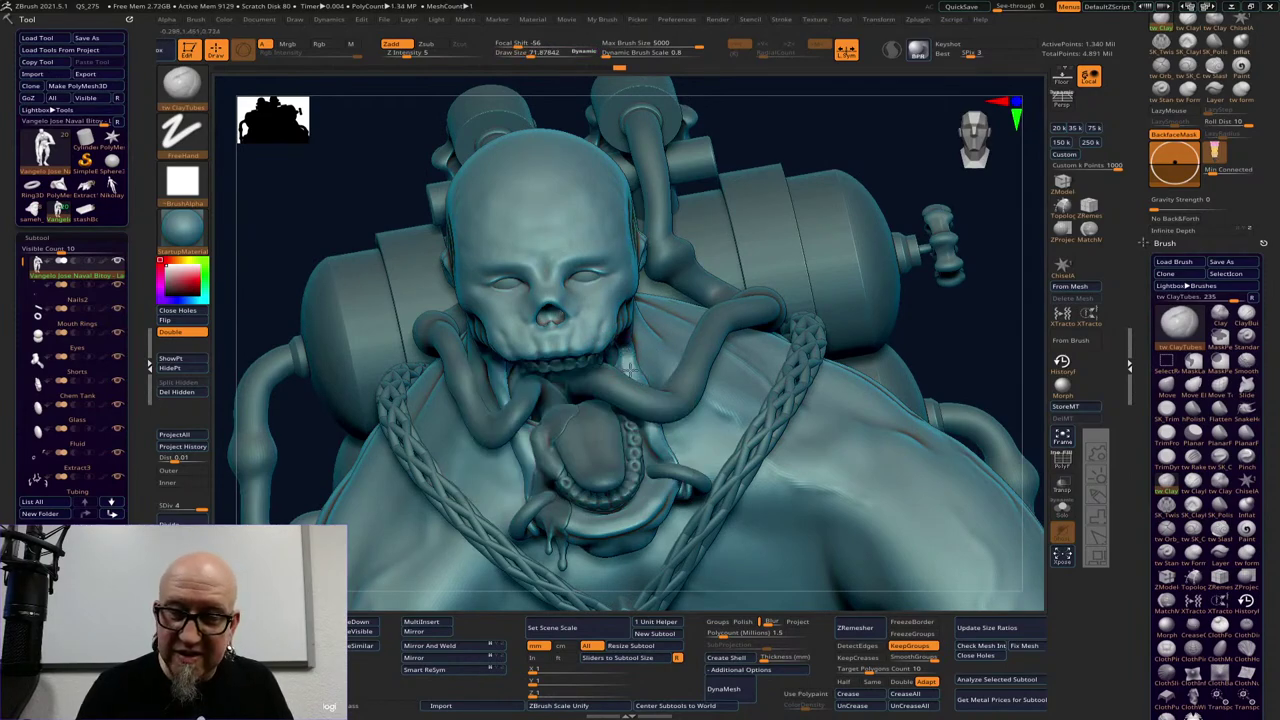
drag(1014, 313, 623, 343)
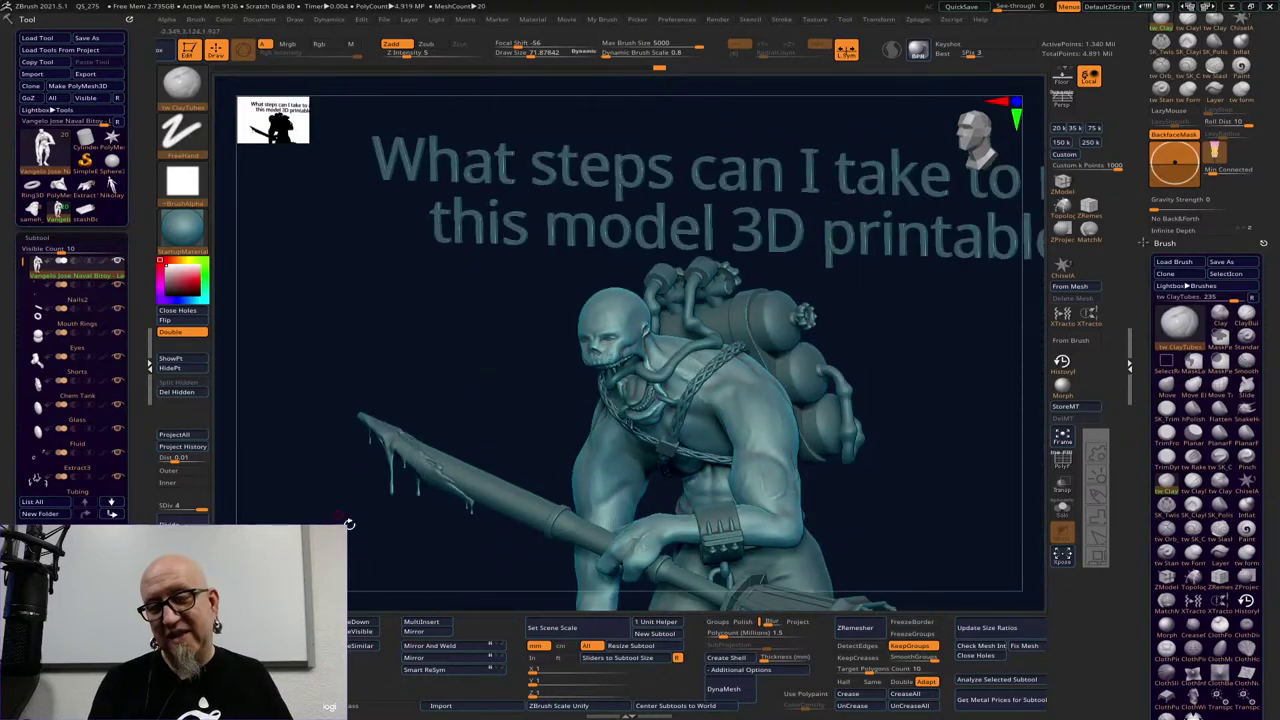
mouse_move(348, 523)
mouse_down()
mouse_move(400, 514)
mouse_move(383, 509)
mouse_move(430, 452)
mouse_move(386, 469)
mouse_move(832, 360)
mouse_move(842, 374)
mouse_move(660, 392)
mouse_up()
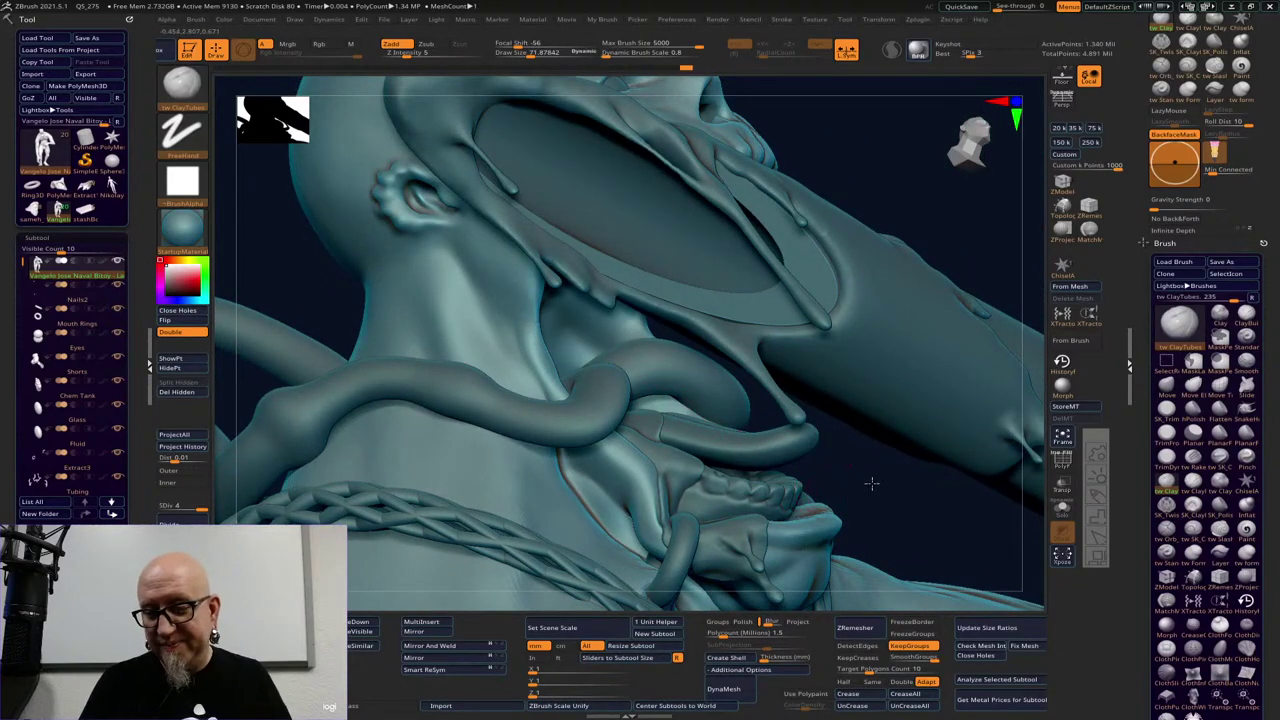
mouse_move(872, 483)
alt+mouse_down()
mouse_move(894, 391)
mouse_move(909, 449)
mouse_move(877, 466)
mouse_move(854, 277)
mouse_move(786, 443)
mouse_move(870, 528)
mouse_move(883, 486)
mouse_move(857, 446)
mouse_move(907, 567)
mouse_move(651, 545)
alt+mouse_up()
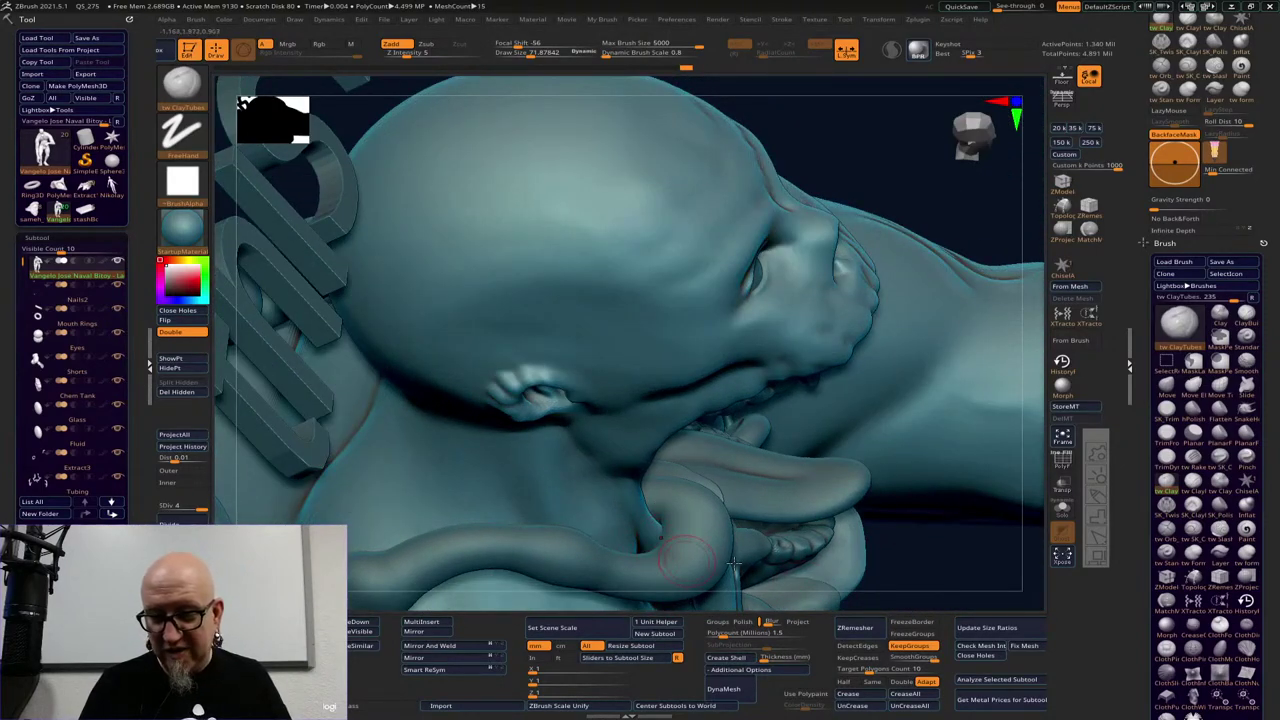
Inflate and smooth the side of the neck and collar where the tube presses against the skin, using the Inflat brush
mouse_move(734, 565)
mouse_down()
mouse_move(920, 543)
mouse_move(894, 417)
mouse_move(880, 418)
mouse_up()
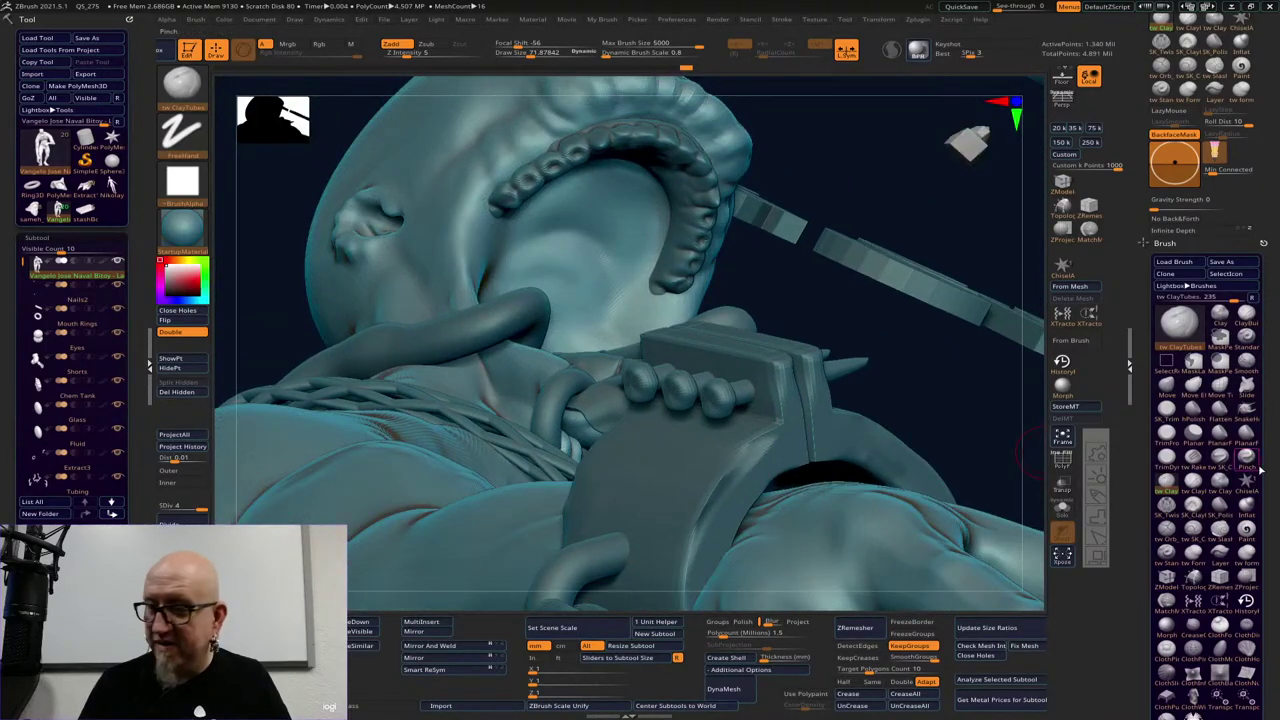
click(1245, 507)
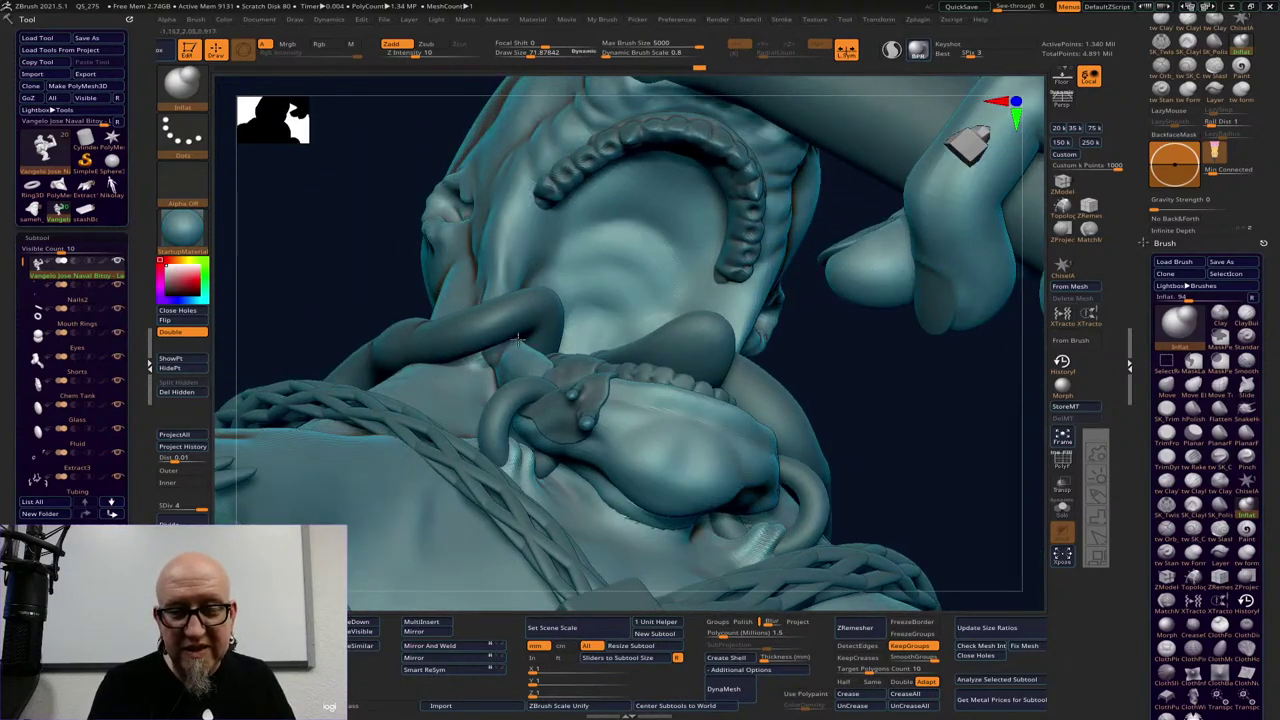
key(shift)
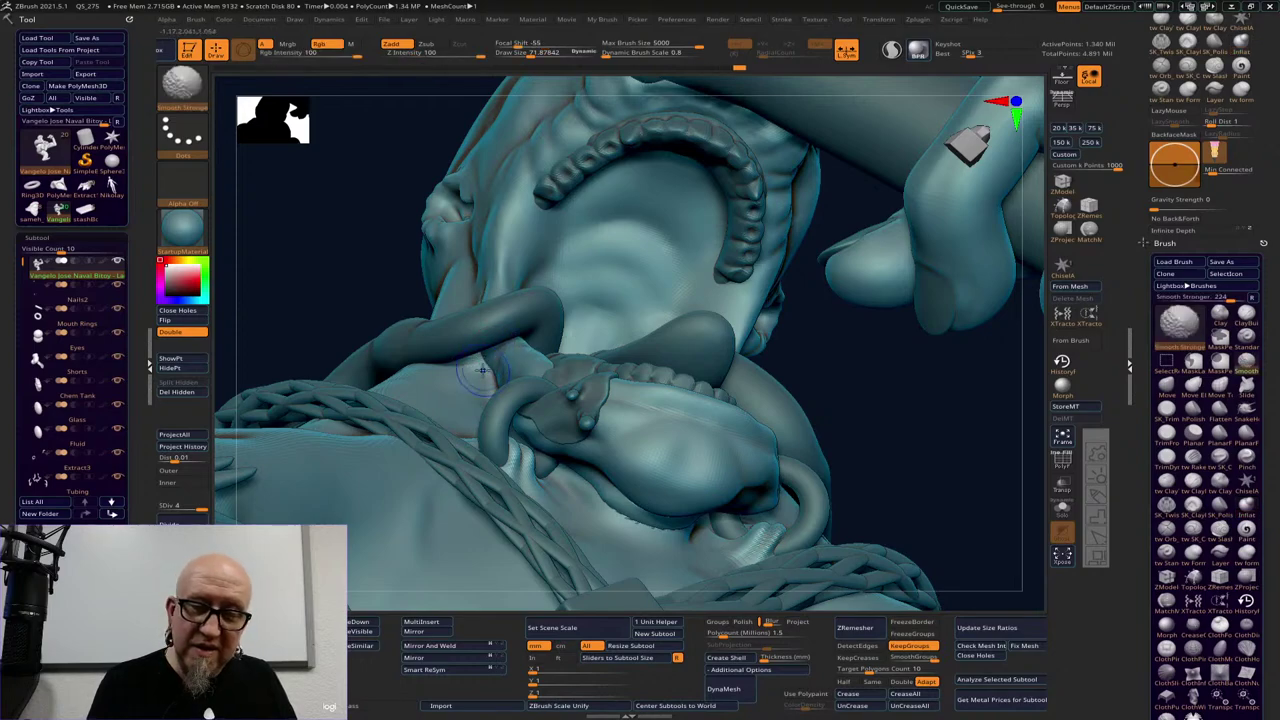
mouse_move(851, 375)
mouse_down()
mouse_move(940, 491)
mouse_move(837, 480)
mouse_move(832, 567)
mouse_move(733, 450)
mouse_up()
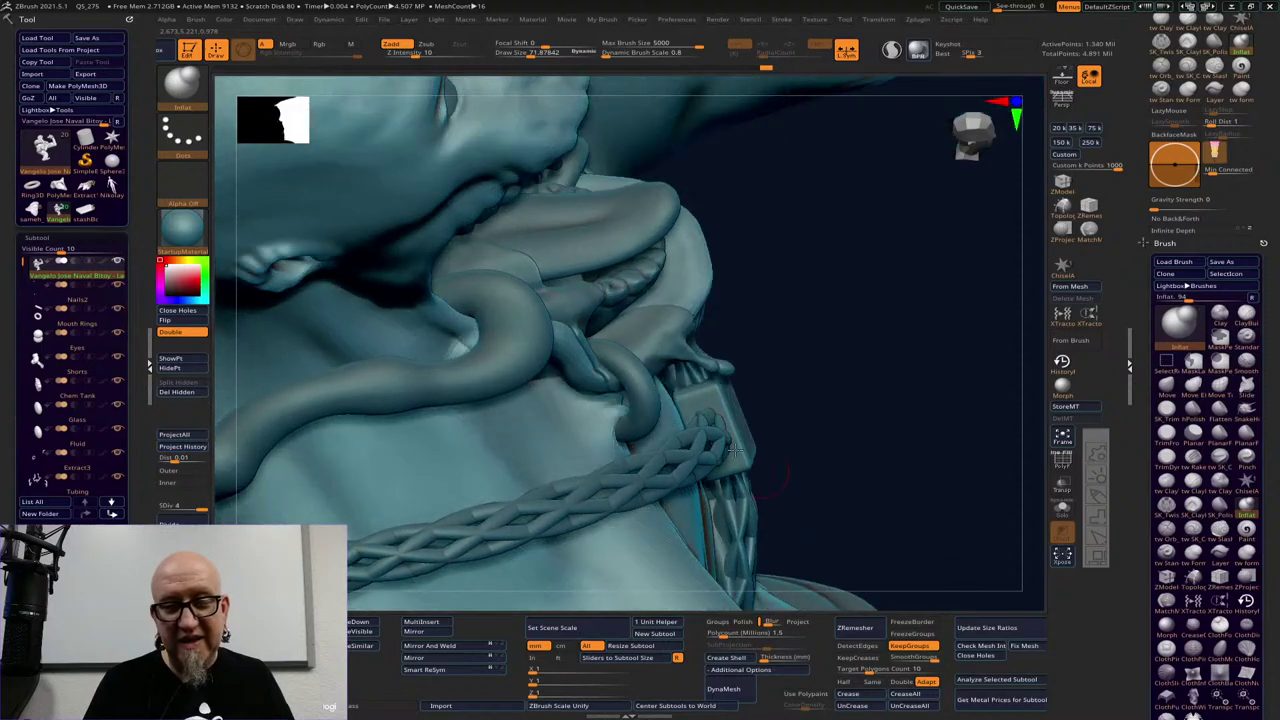
key(shift)
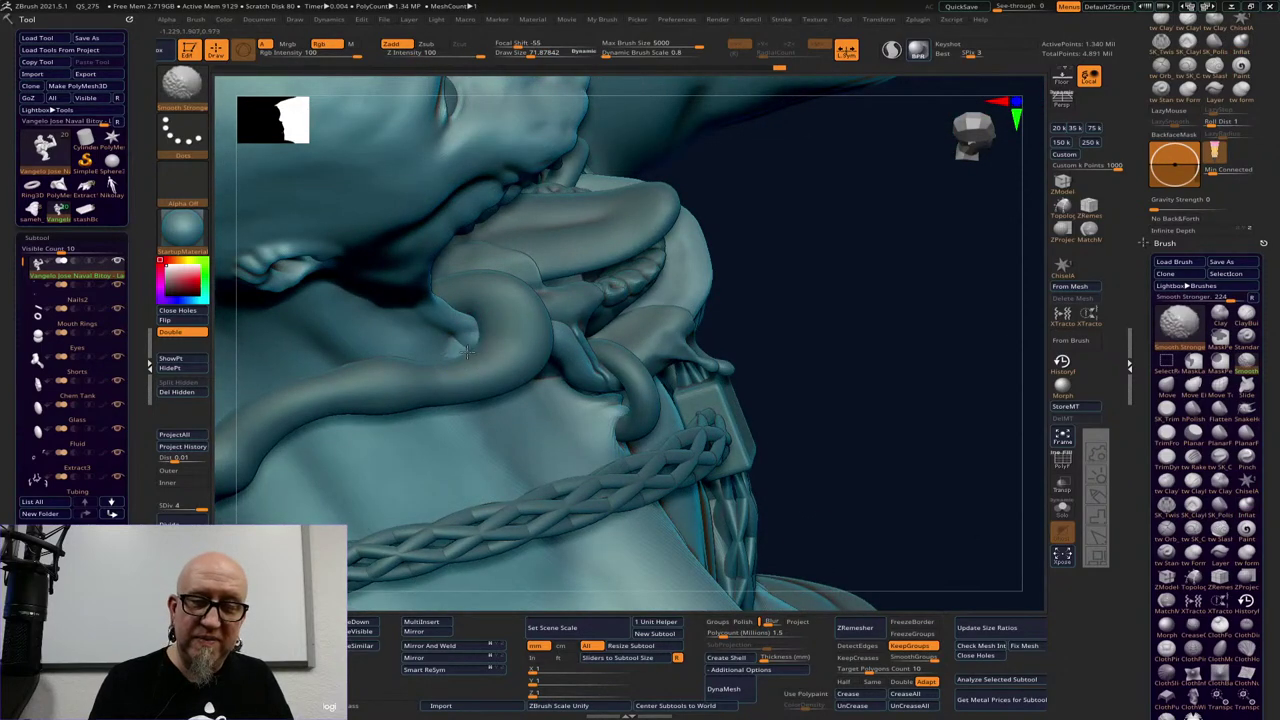
drag(779, 367, 489, 372)
drag(421, 395, 474, 368)
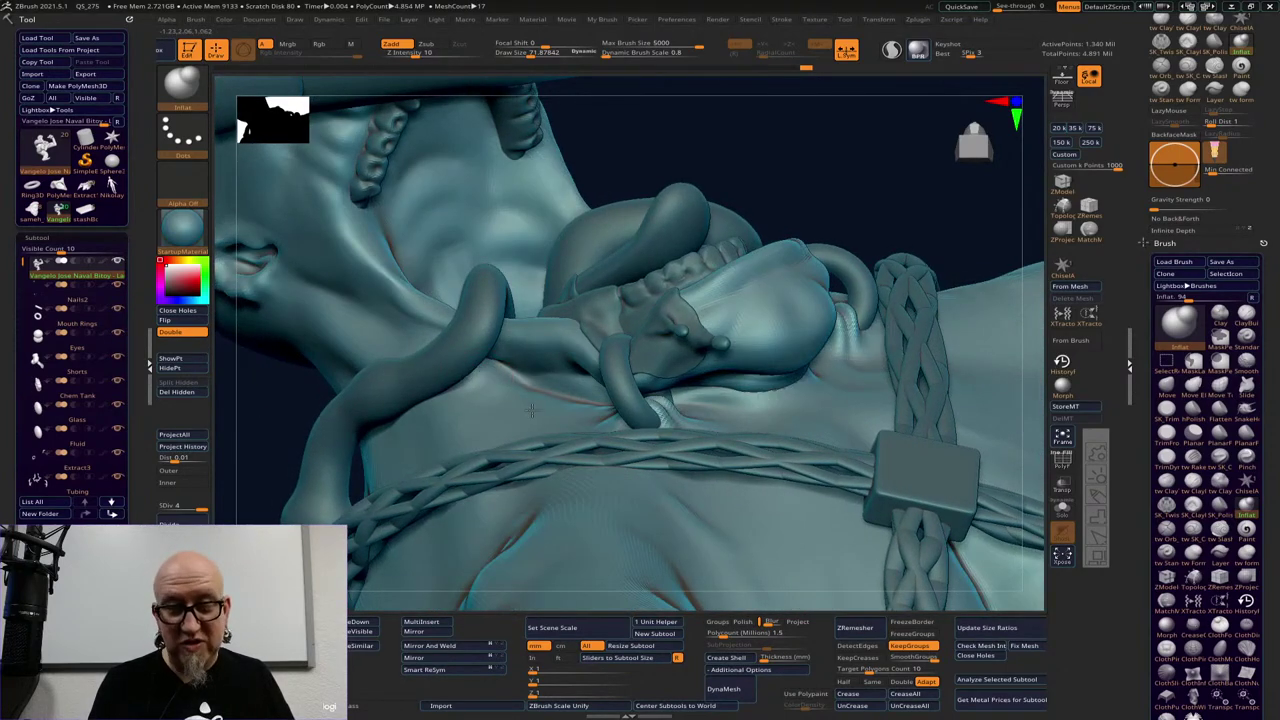
Inflate the skin where the mouth rings pierce the chest on both sides of the lower lip
drag(359, 572, 290, 491)
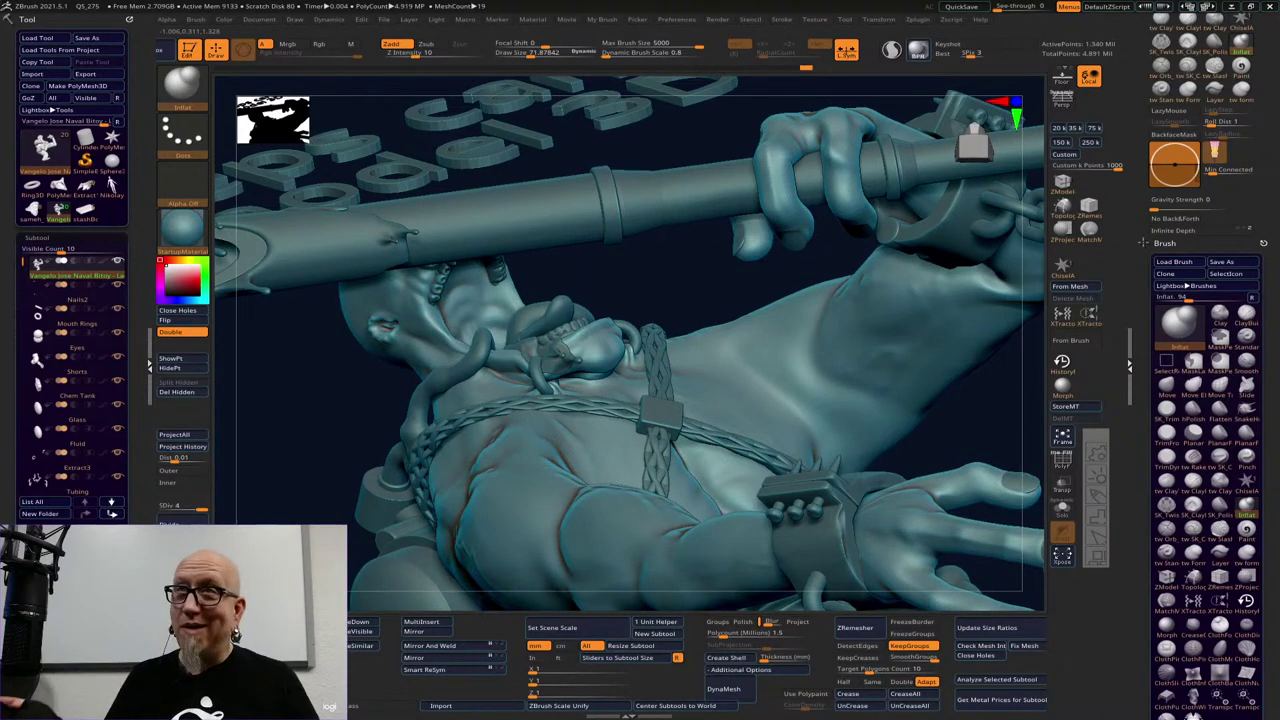
ctrl+right_drag(990, 390, 897, 227)
drag(897, 227, 604, 352)
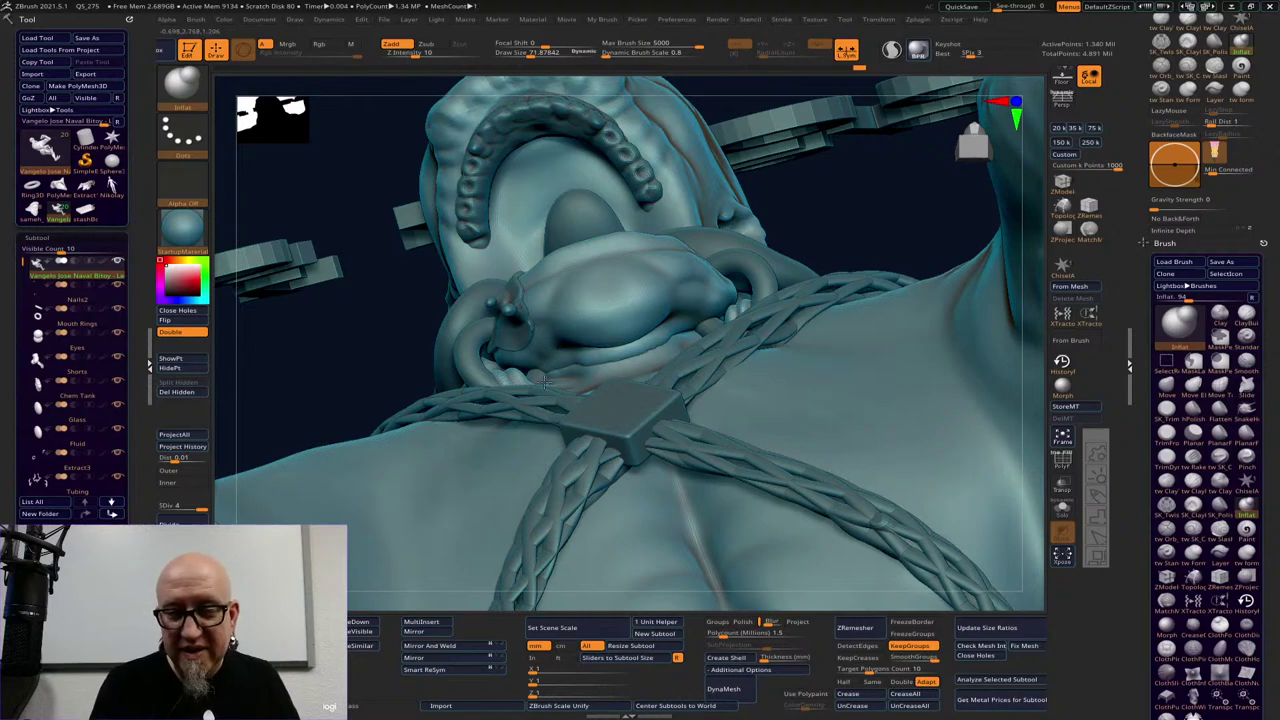
drag(840, 230, 905, 243)
drag(710, 314, 716, 334)
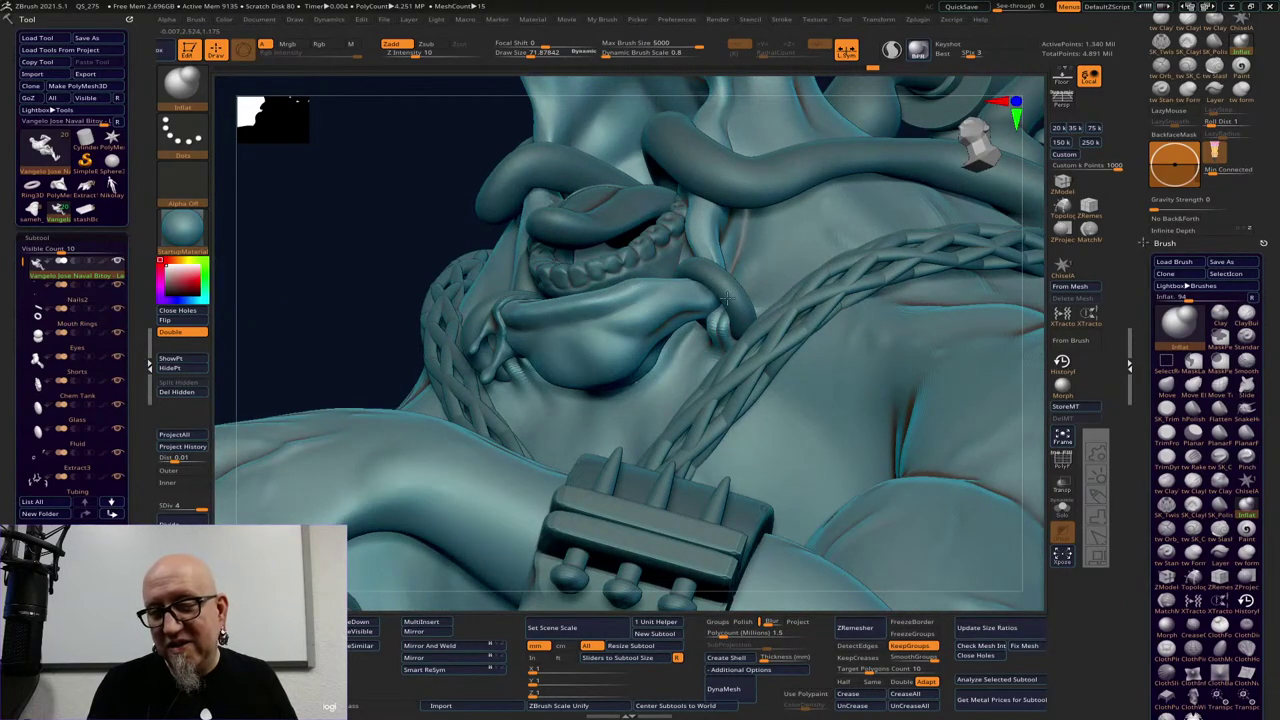
Refine the flesh around the side mouth ring beneath the tubing with the Inflat brush, working from several angles
drag(354, 375, 422, 388)
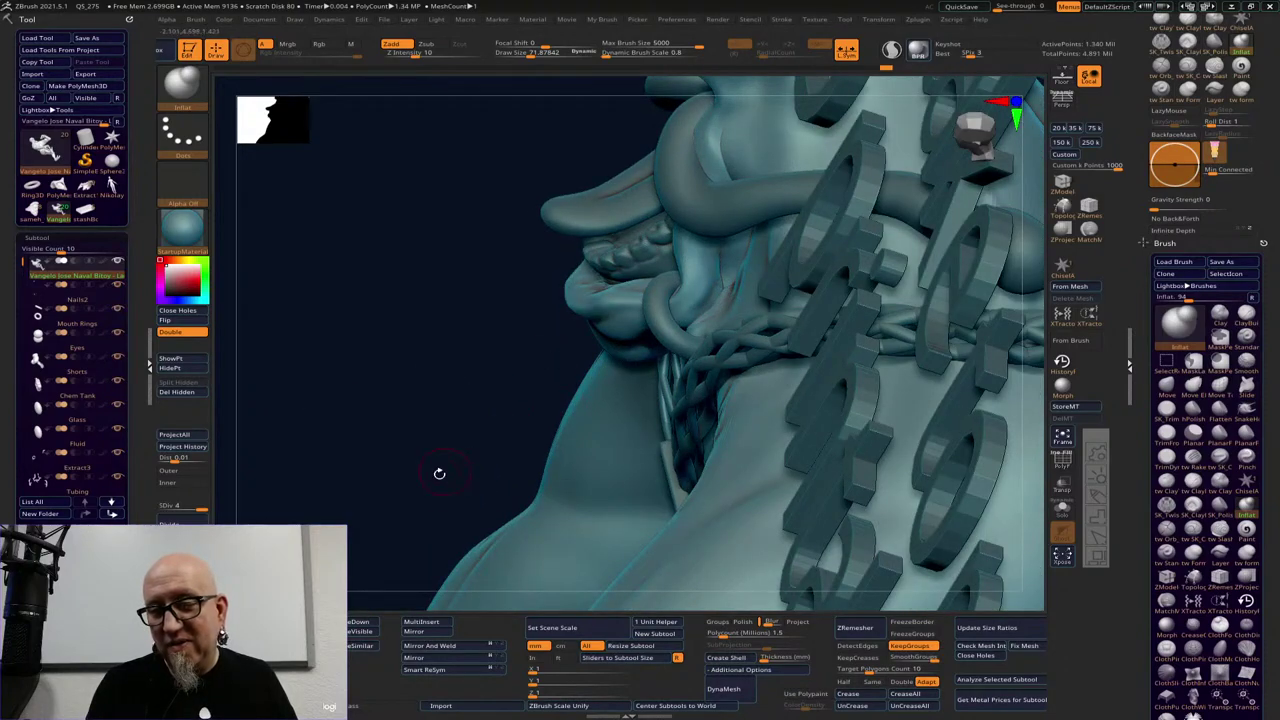
drag(439, 473, 690, 325)
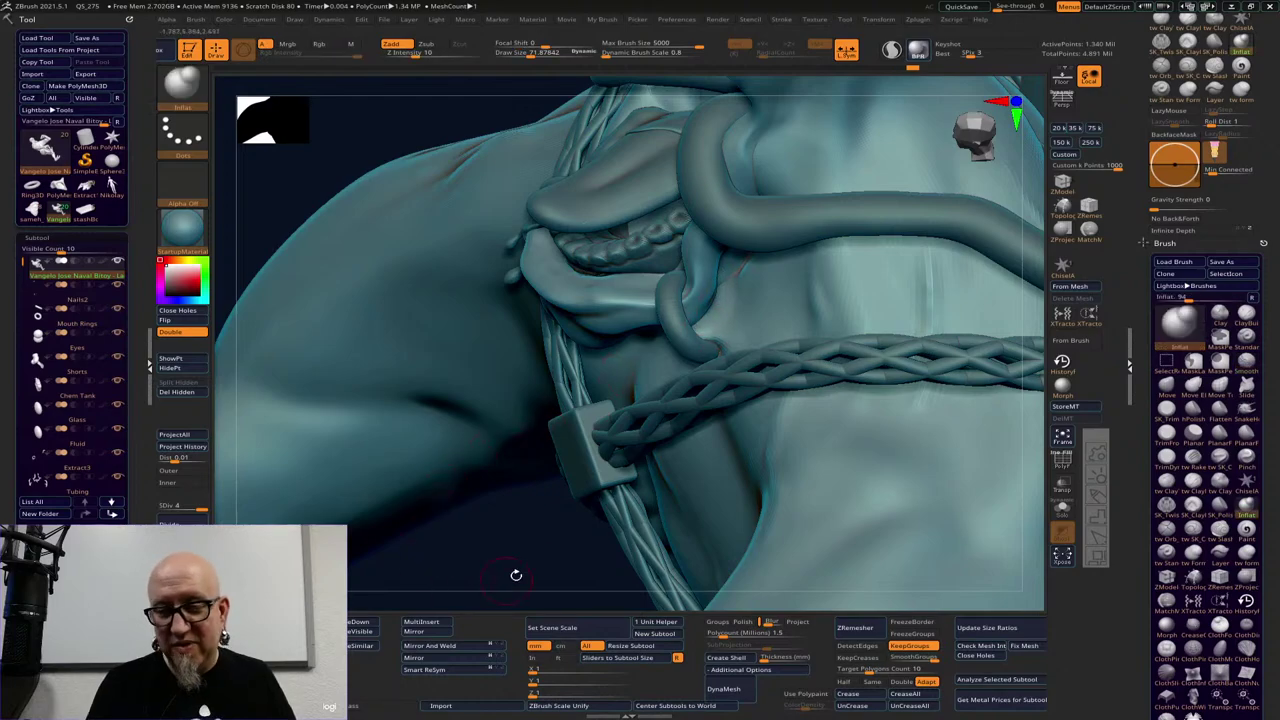
drag(531, 562, 661, 357)
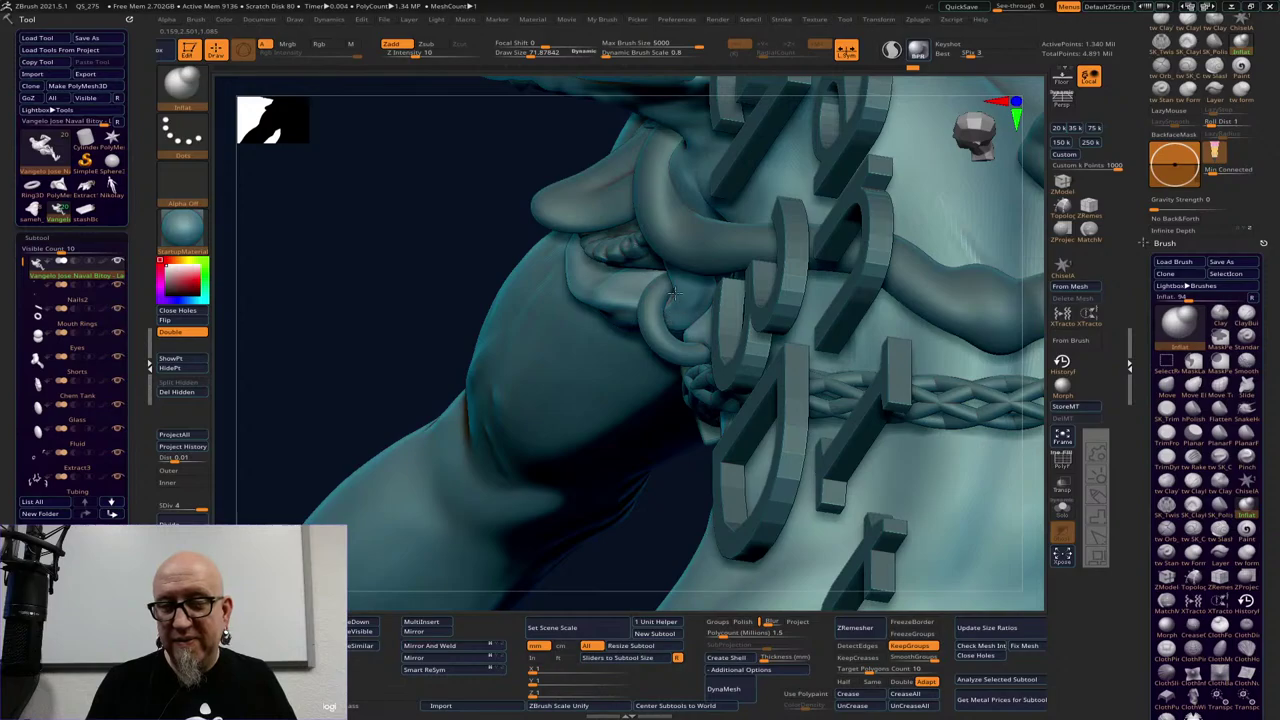
drag(648, 492, 688, 313)
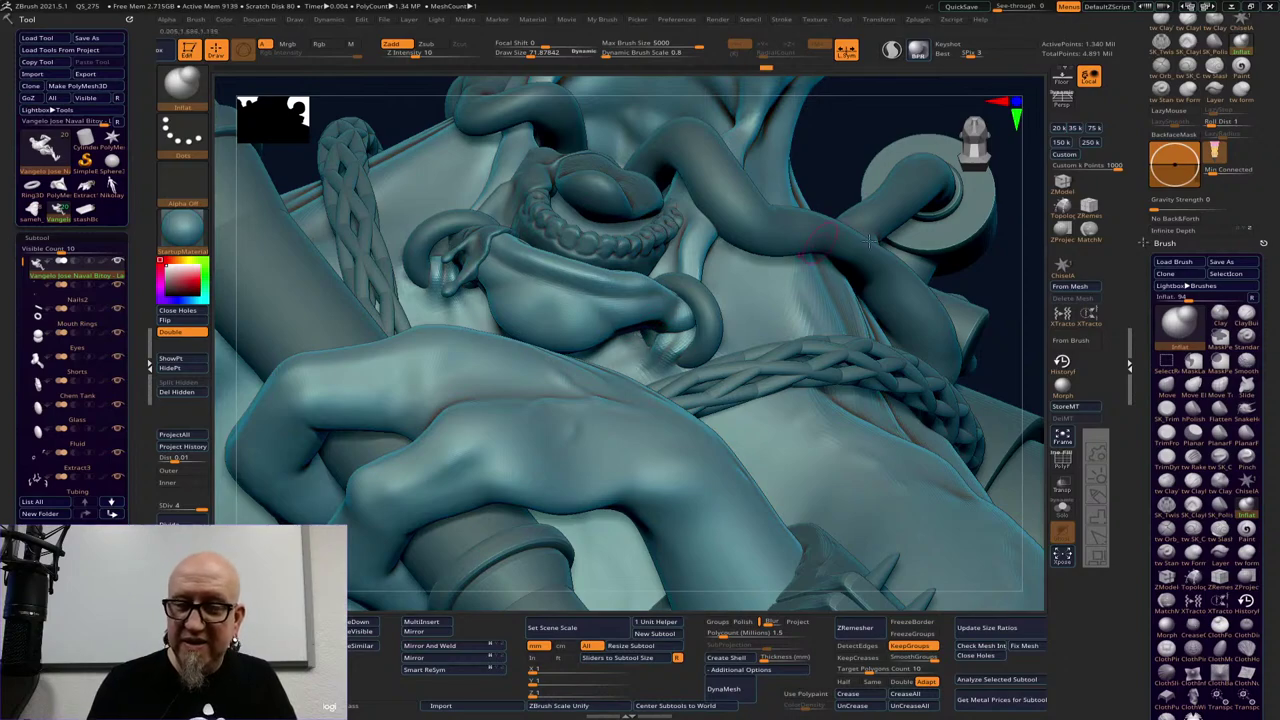
Check the tubing, mouth rings and straps against the chest from the front and smooth the nearby skin
alt+drag(1008, 291, 931, 220)
mouse_move(904, 319)
mouse_down()
mouse_move(872, 389)
mouse_move(929, 526)
mouse_up()
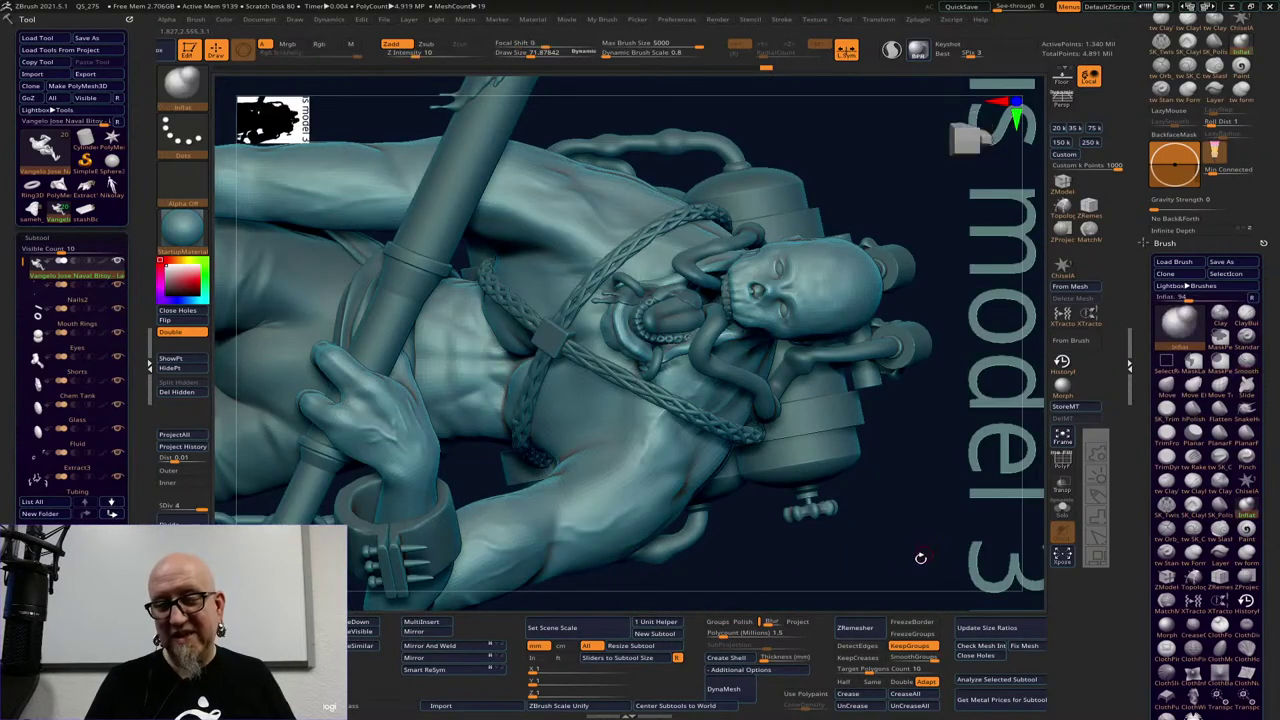
mouse_move(891, 566)
alt+mouse_down()
mouse_move(812, 458)
mouse_move(696, 495)
mouse_move(692, 443)
alt+mouse_up()
key(shift)
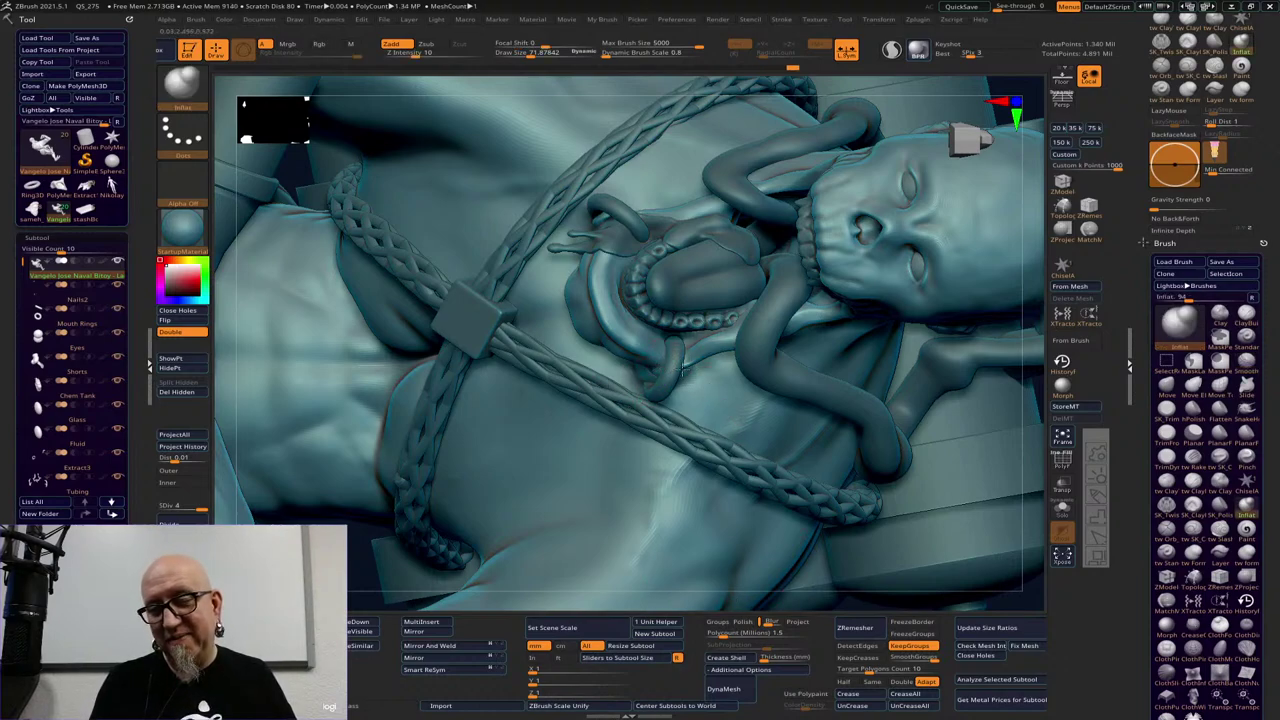
Hide the subtool holding the large 3D question text that overlaps the character
alt+drag(949, 599, 783, 465)
drag(963, 452, 946, 533)
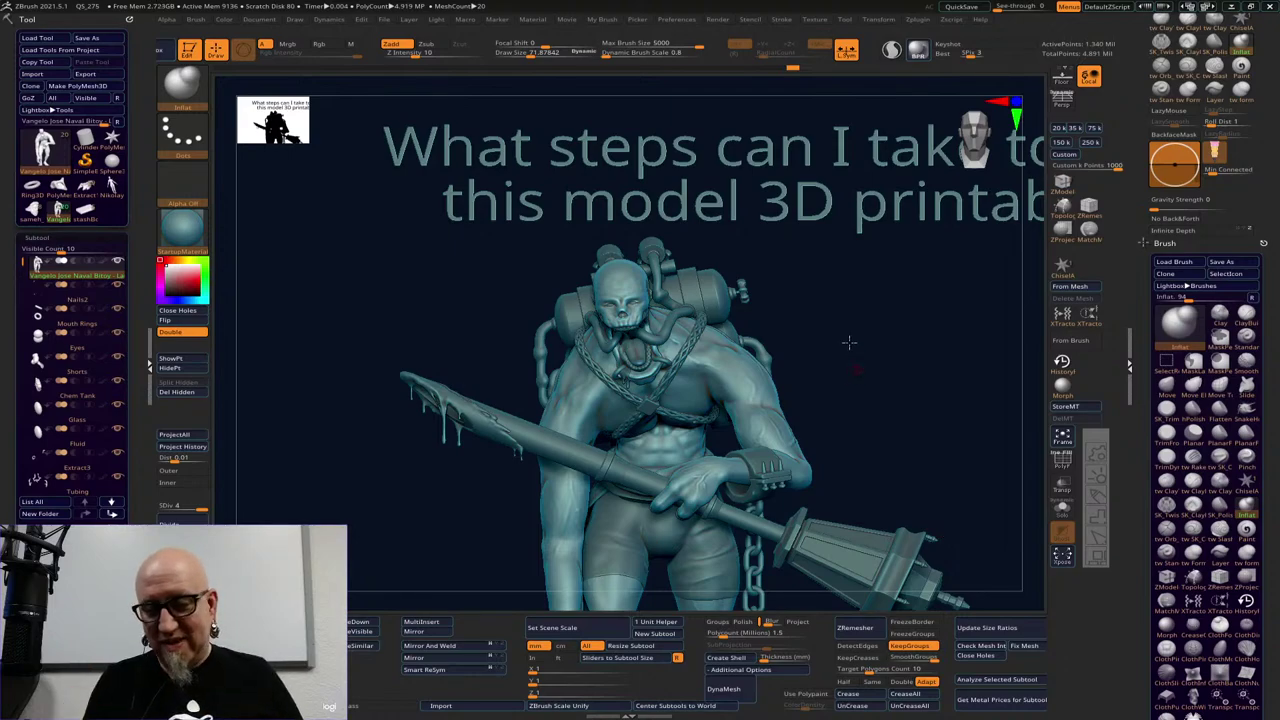
alt+drag(849, 343, 906, 452)
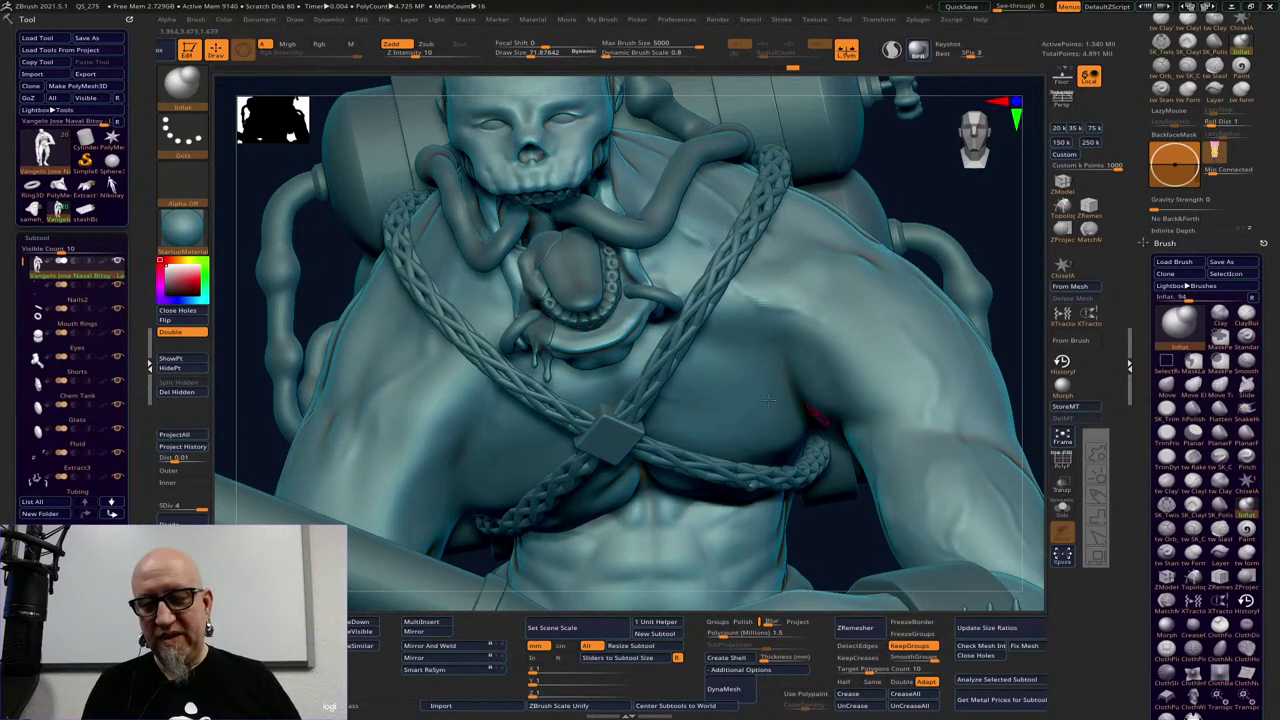
key(shift)
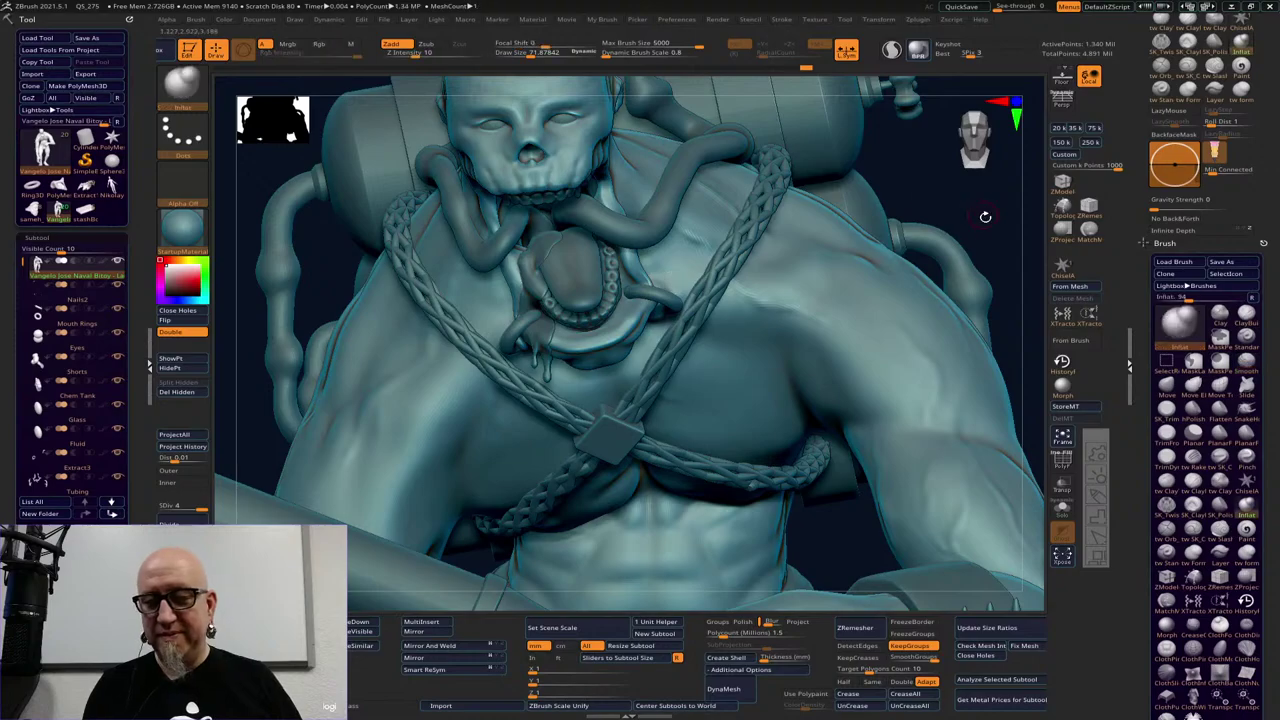
mouse_move(675, 270)
right_down()
mouse_move(909, 480)
mouse_move(943, 363)
mouse_move(918, 377)
mouse_move(968, 430)
mouse_move(1012, 425)
mouse_move(969, 463)
mouse_move(952, 452)
mouse_move(954, 477)
mouse_move(916, 484)
mouse_move(847, 560)
right_up()
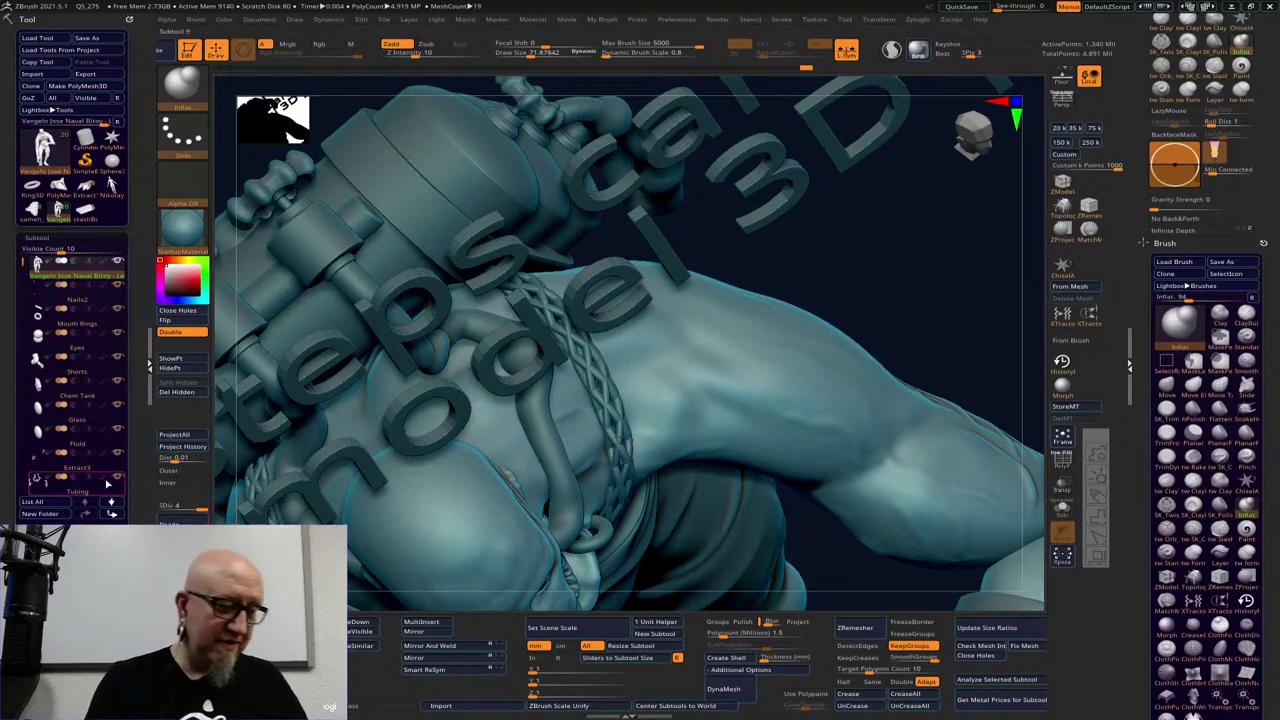
drag(23, 261, 23, 410)
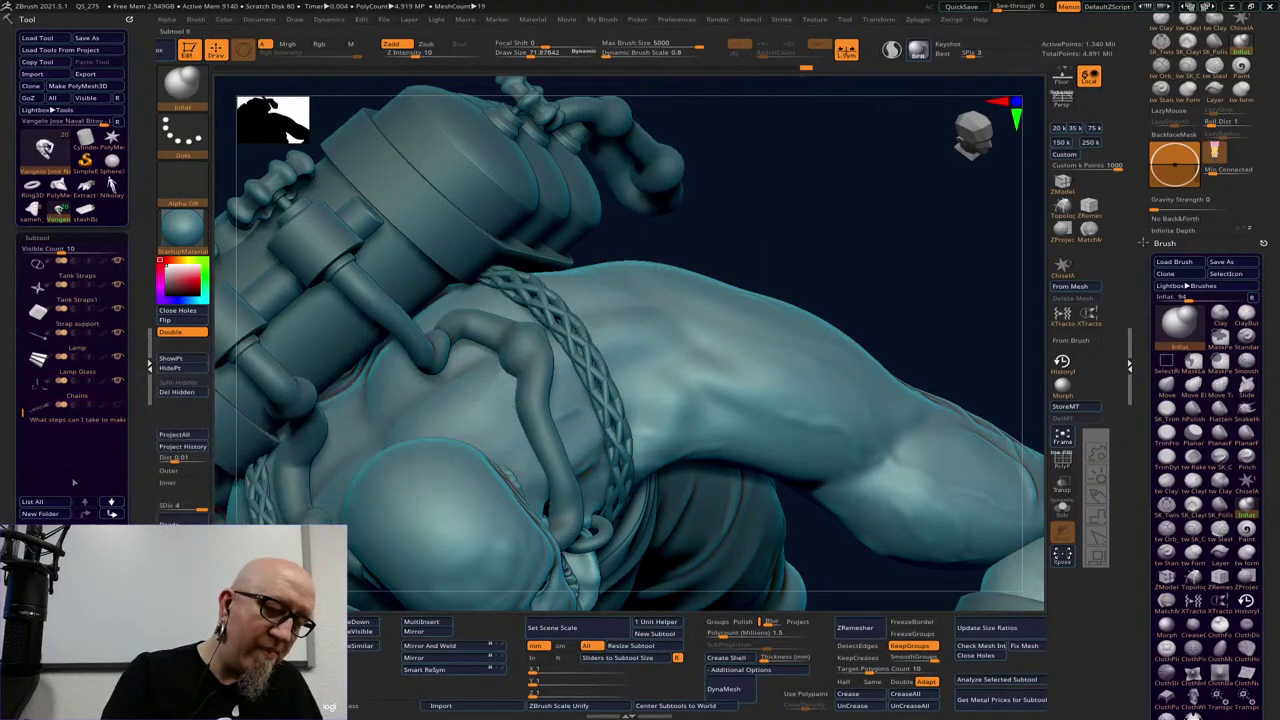
Select the Chem Tank subtool on the character's back and flip its normals to expose the body behind it
mouse_move(762, 242)
mouse_down()
mouse_move(783, 220)
mouse_move(650, 270)
mouse_up()
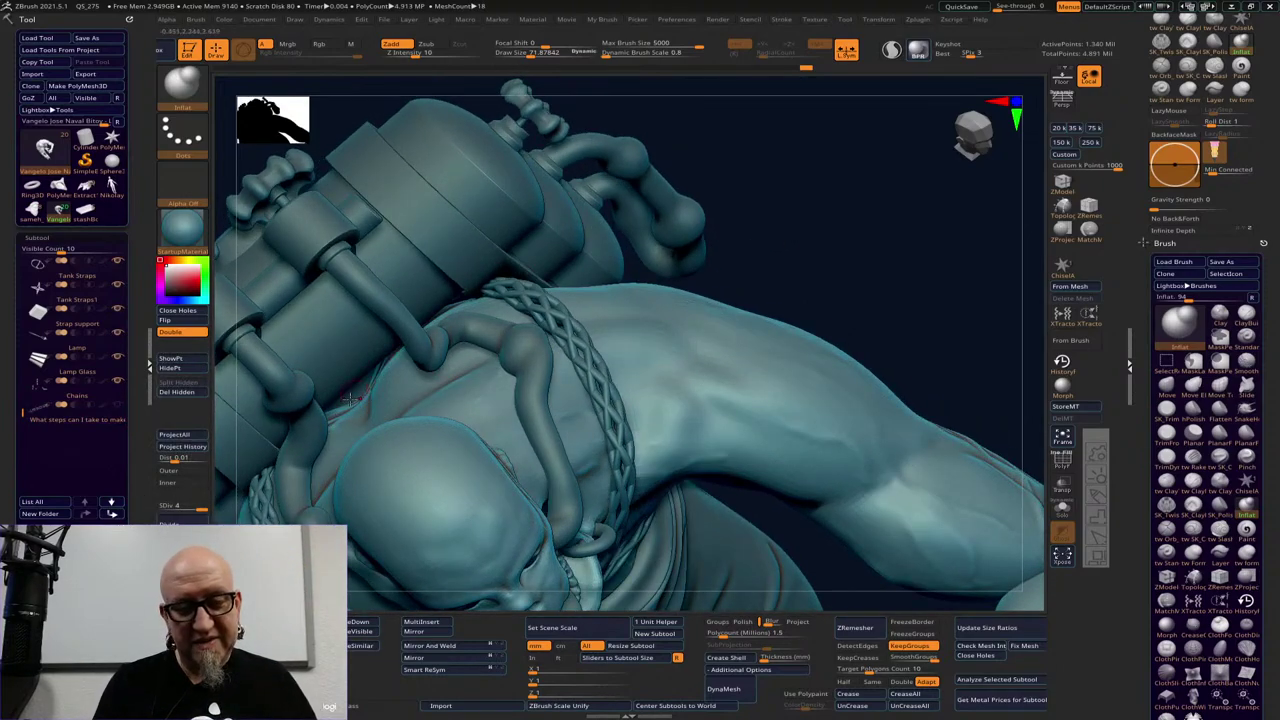
drag(842, 267, 826, 256)
mouse_move(760, 214)
mouse_down()
mouse_move(786, 143)
mouse_move(786, 466)
mouse_move(905, 198)
mouse_move(777, 363)
mouse_move(566, 278)
mouse_up()
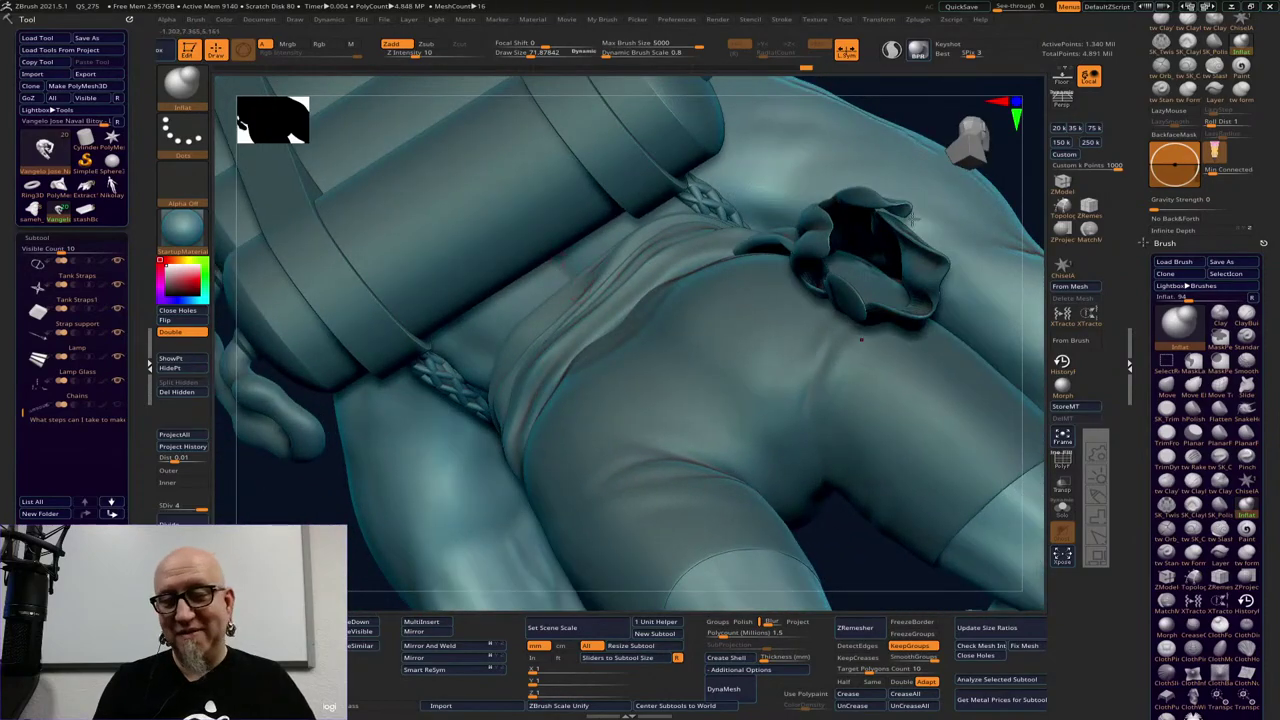
drag(1021, 181, 900, 290)
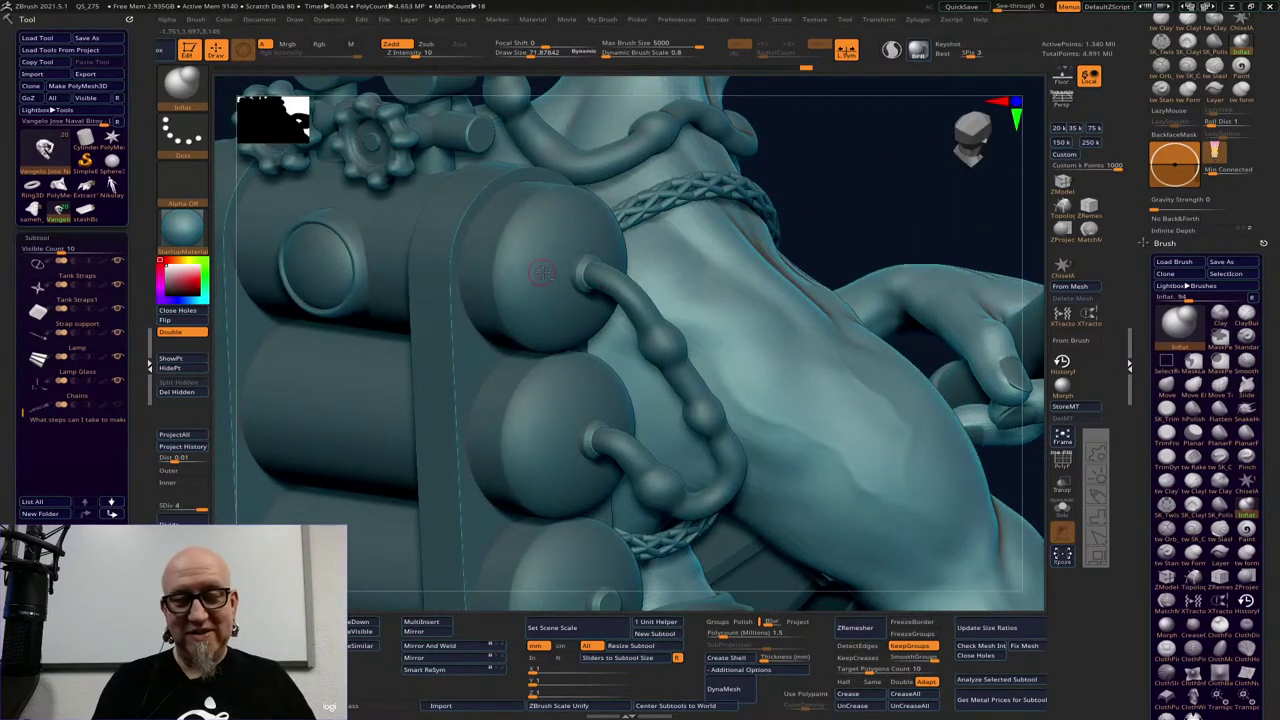
alt+click(599, 269)
drag(789, 231, 514, 277)
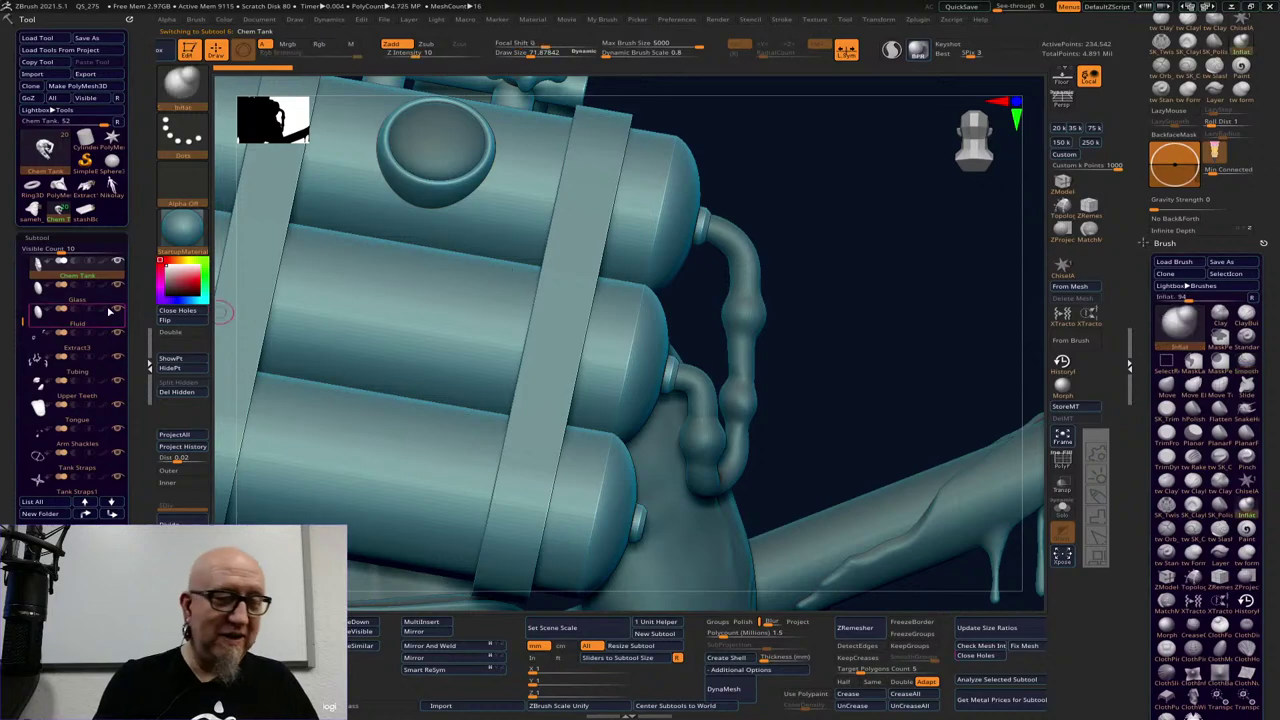
click(195, 323)
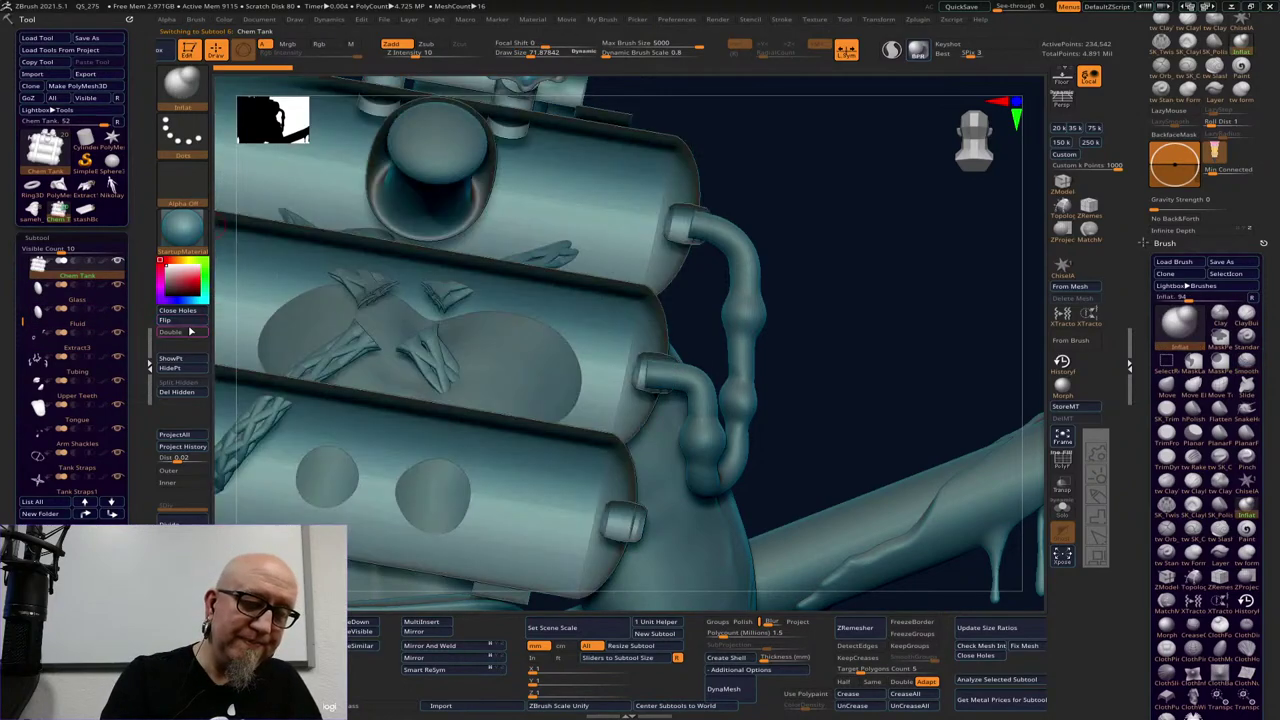
Hide the woven Tank Straps1 subtool crossing the character's back
drag(870, 300, 935, 280)
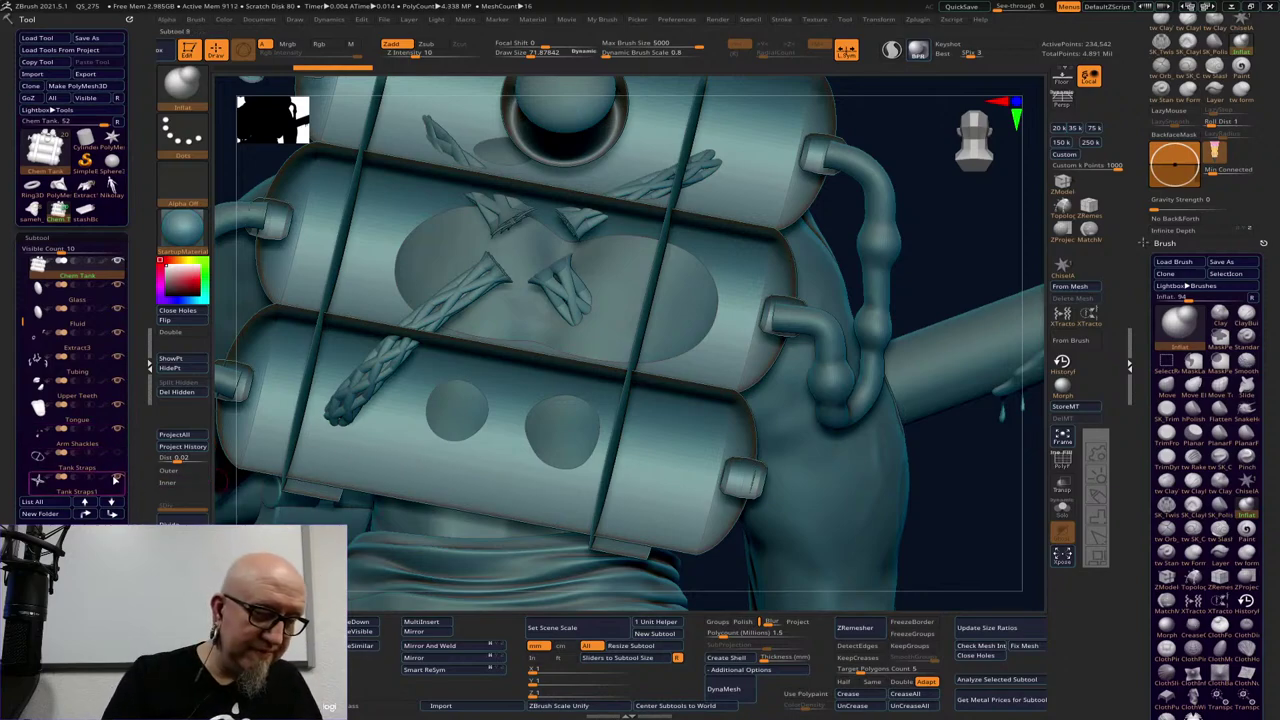
click(117, 477)
drag(930, 470, 911, 420)
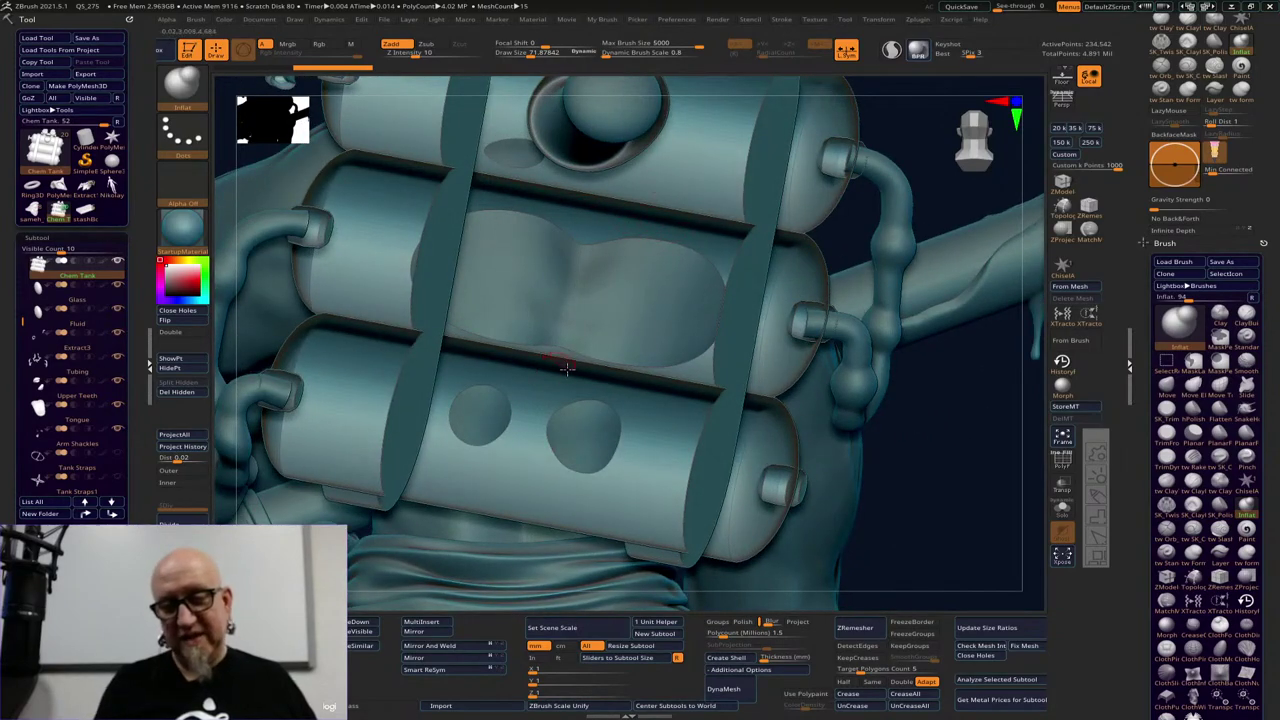
Build up the body's back into the lowest tank using ClayBuildup at draw size about 249, and smooth the added volume
alt+click(585, 432)
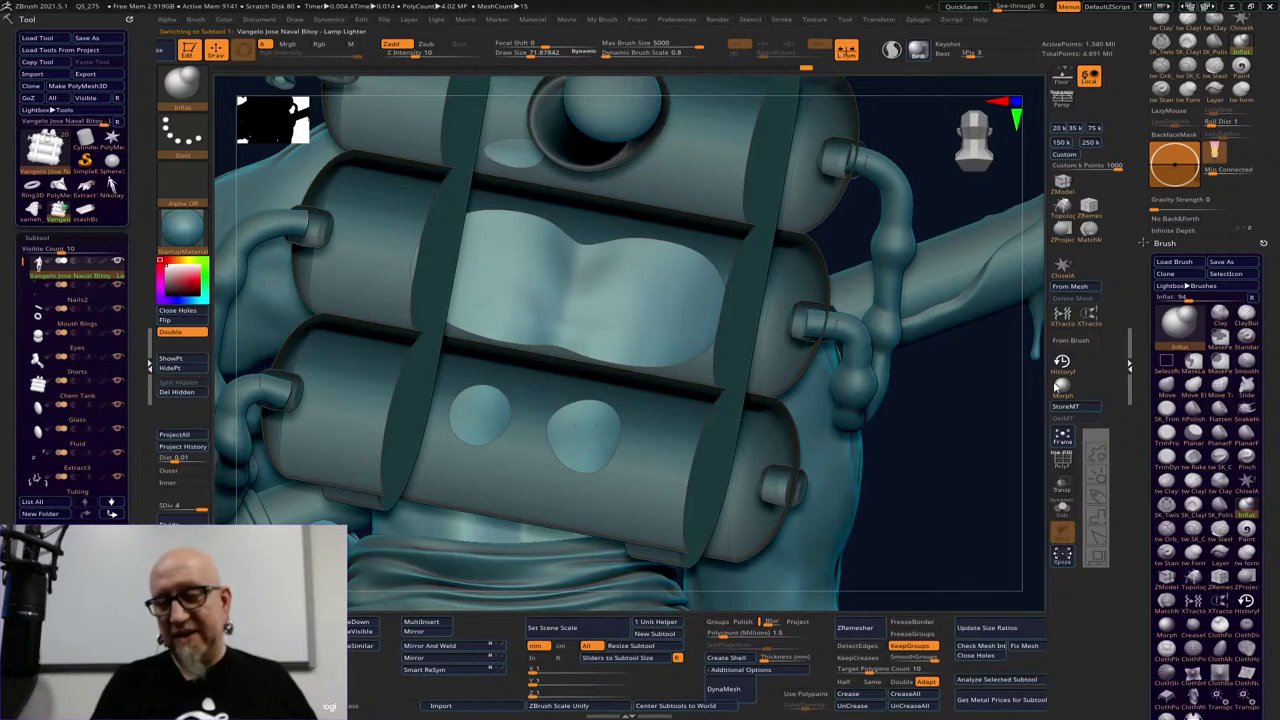
click(1193, 483)
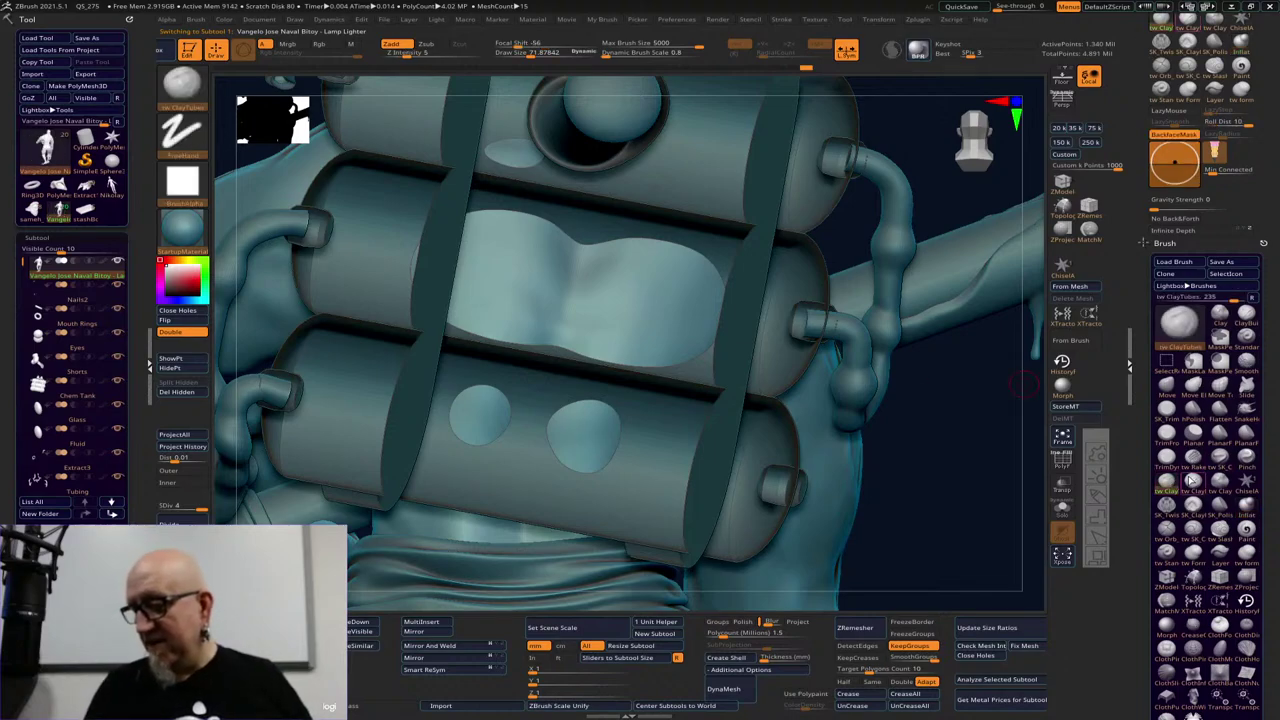
key(space)
drag(585, 257, 597, 257)
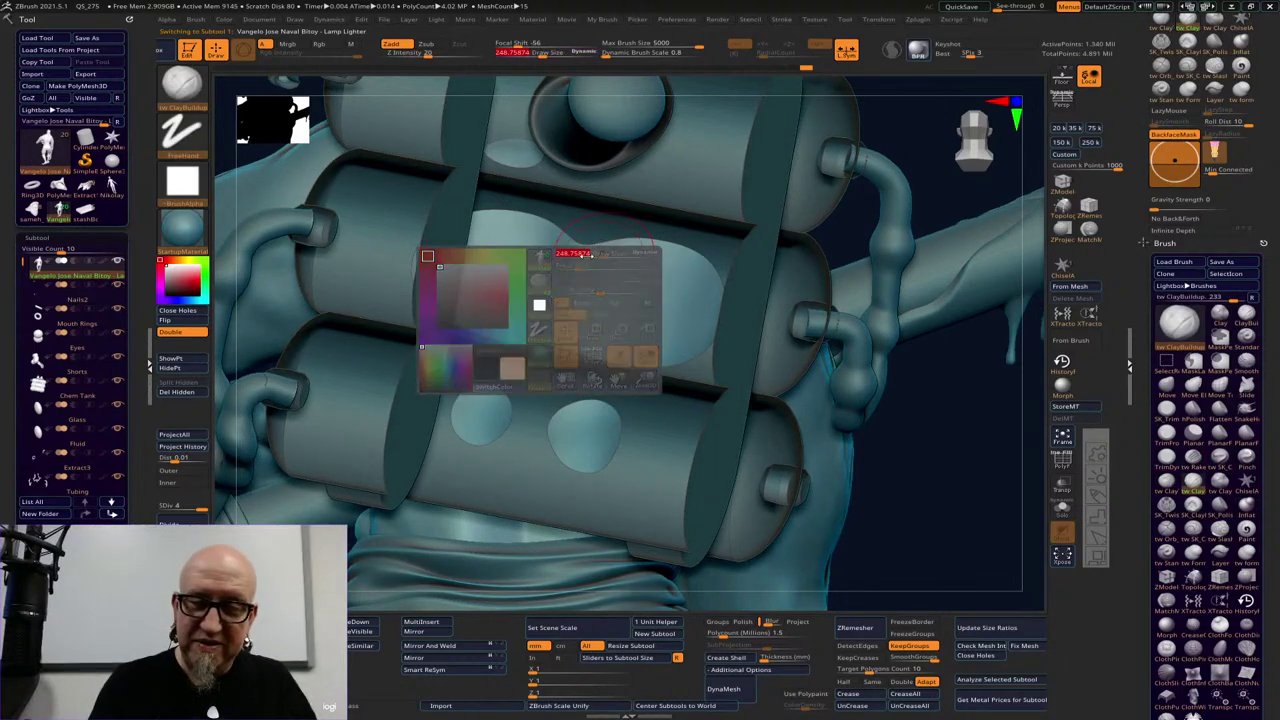
mouse_move(524, 388)
mouse_down()
mouse_move(500, 398)
mouse_move(555, 415)
mouse_move(478, 330)
mouse_move(482, 372)
mouse_move(555, 340)
mouse_move(585, 388)
mouse_move(542, 434)
mouse_up()
drag(503, 444, 590, 436)
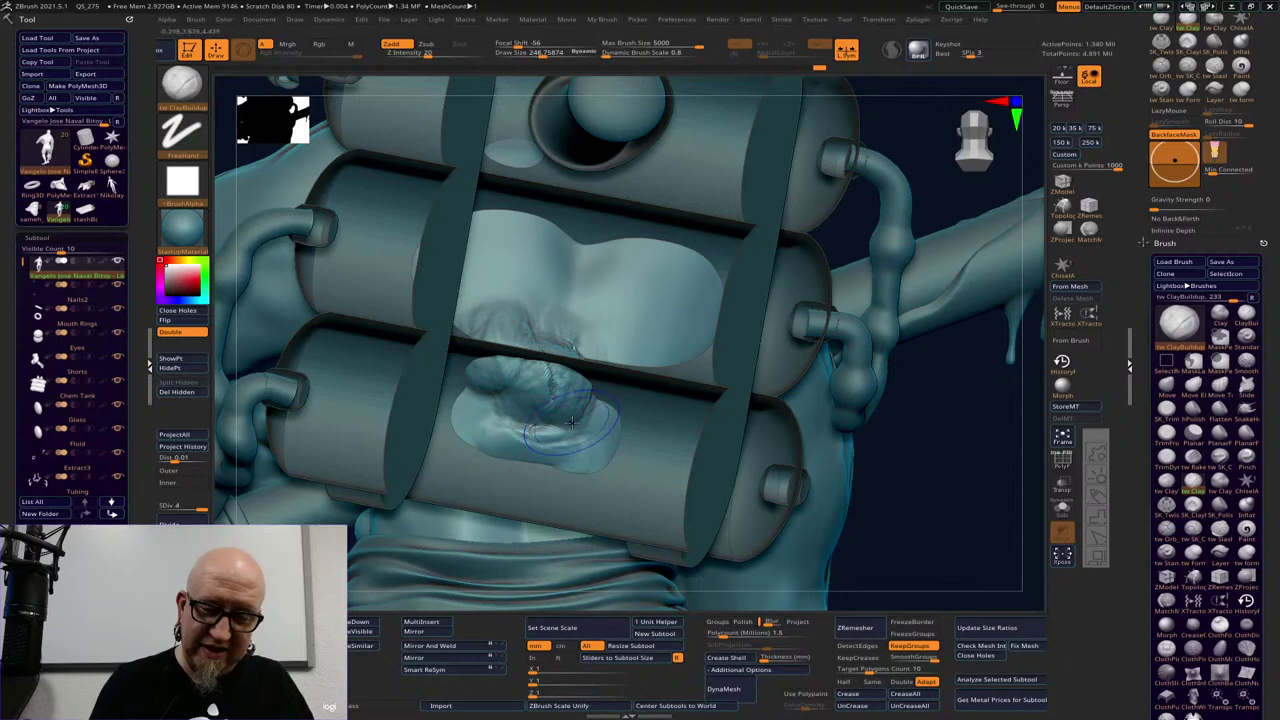
mouse_move(550, 375)
shift+mouse_down()
mouse_move(530, 425)
mouse_move(515, 357)
mouse_move(550, 362)
shift+mouse_up()
mouse_move(941, 476)
mouse_down()
mouse_move(946, 437)
mouse_move(950, 470)
mouse_up()
Extend the clay buildup towards both sides of the lower back so the body fills the gap behind the lowest tank
mouse_move(500, 440)
mouse_down()
mouse_move(556, 456)
mouse_move(522, 470)
mouse_move(552, 434)
mouse_up()
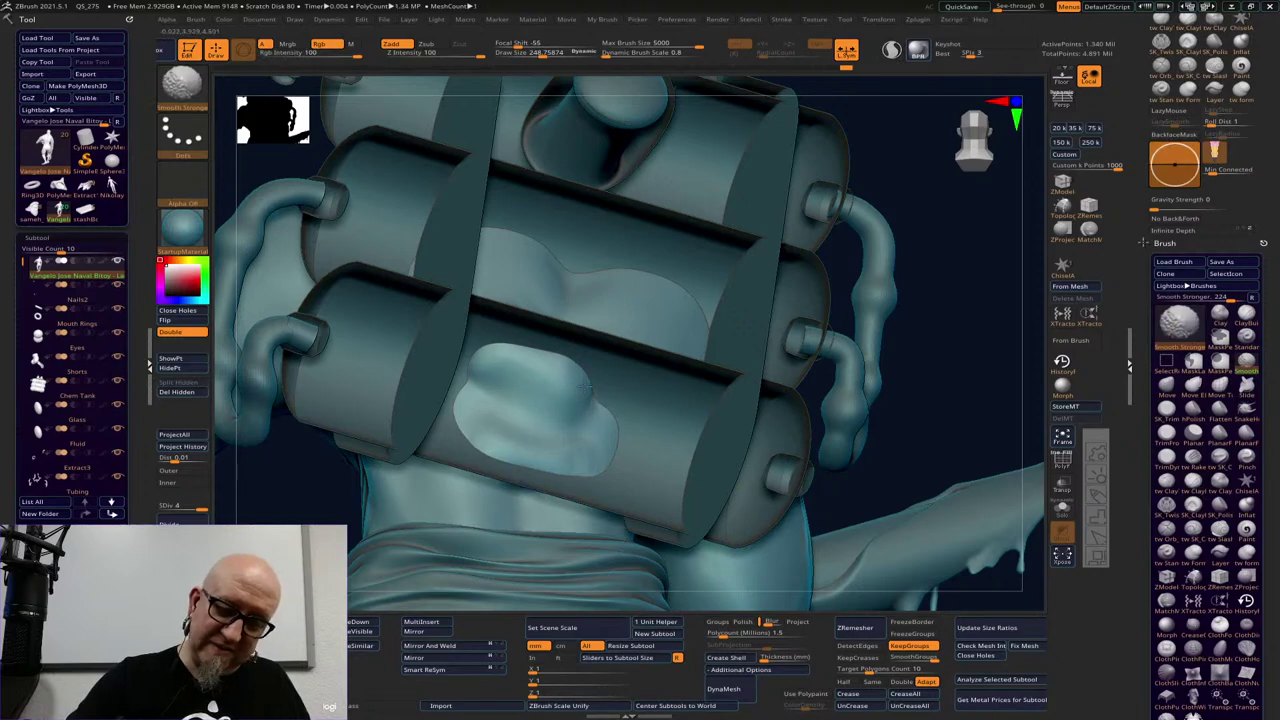
mouse_move(586, 388)
shift+mouse_down()
mouse_move(578, 402)
mouse_move(606, 408)
shift+mouse_up()
drag(572, 364, 604, 388)
mouse_move(598, 320)
mouse_down()
mouse_move(618, 300)
mouse_move(580, 286)
mouse_up()
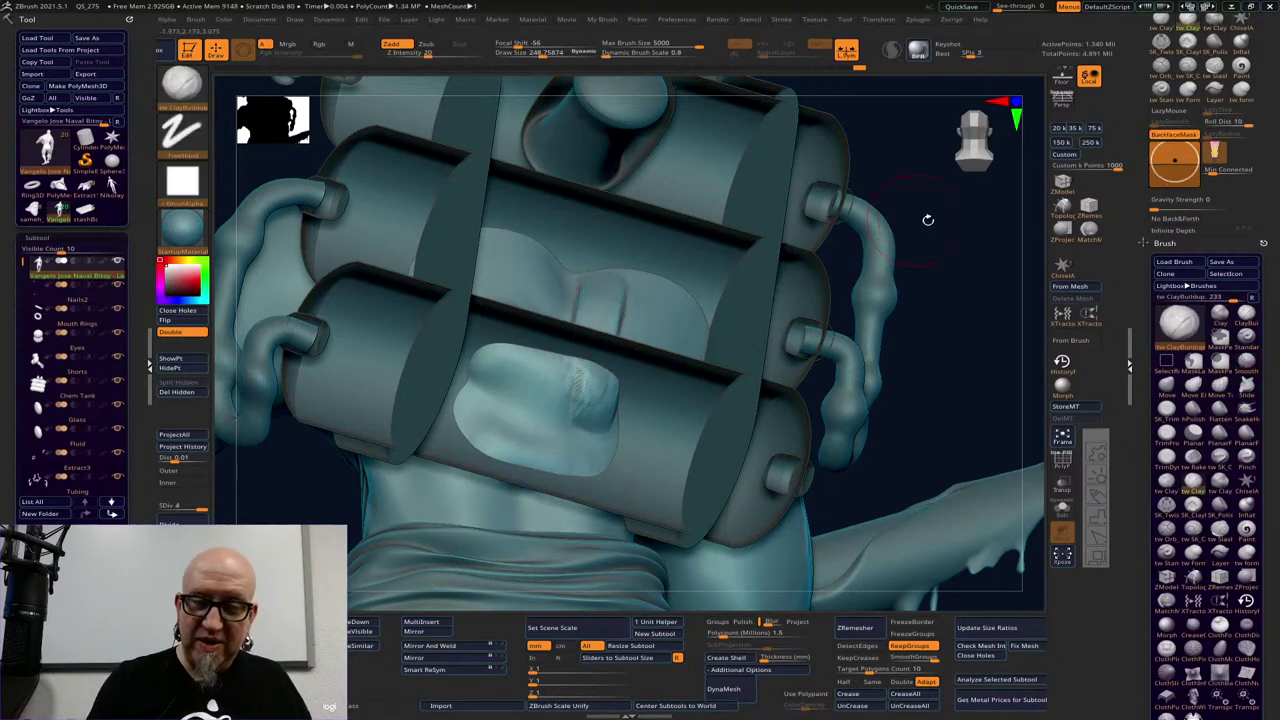
mouse_move(928, 220)
mouse_down()
mouse_move(740, 250)
mouse_move(920, 240)
mouse_up()
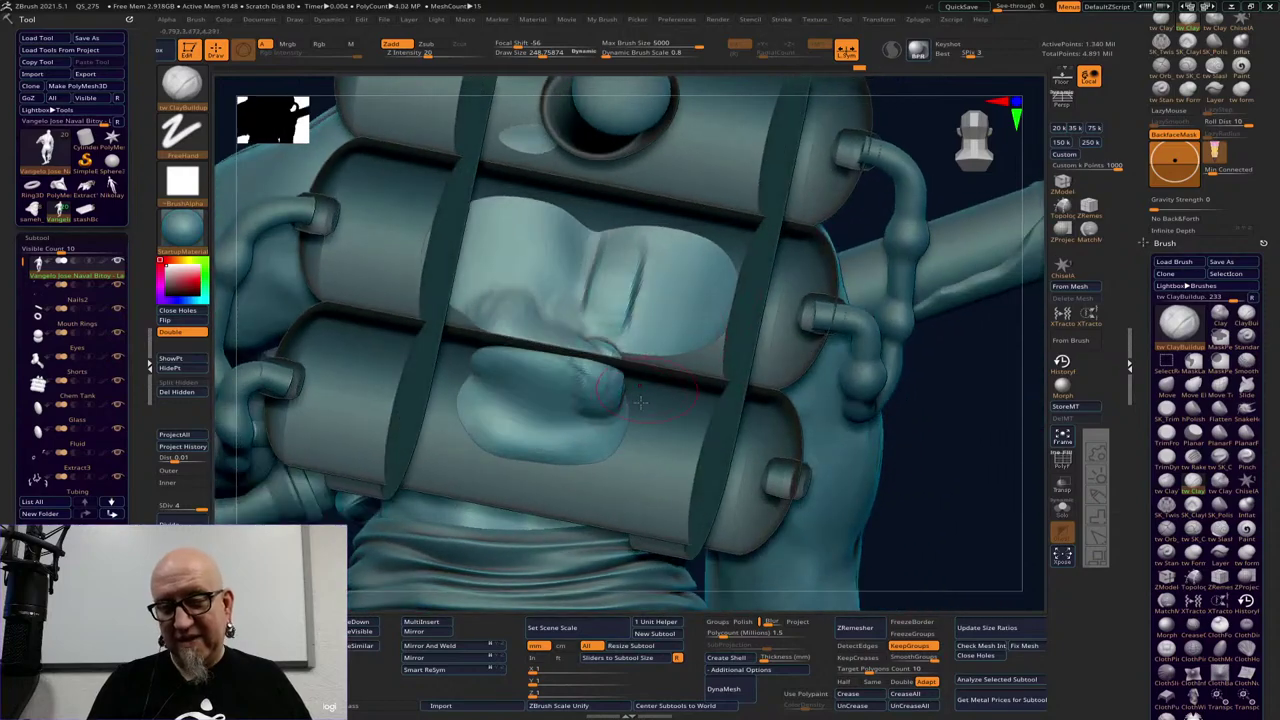
mouse_move(640, 402)
mouse_down()
mouse_move(630, 440)
mouse_move(670, 350)
mouse_move(640, 440)
mouse_move(620, 430)
mouse_up()
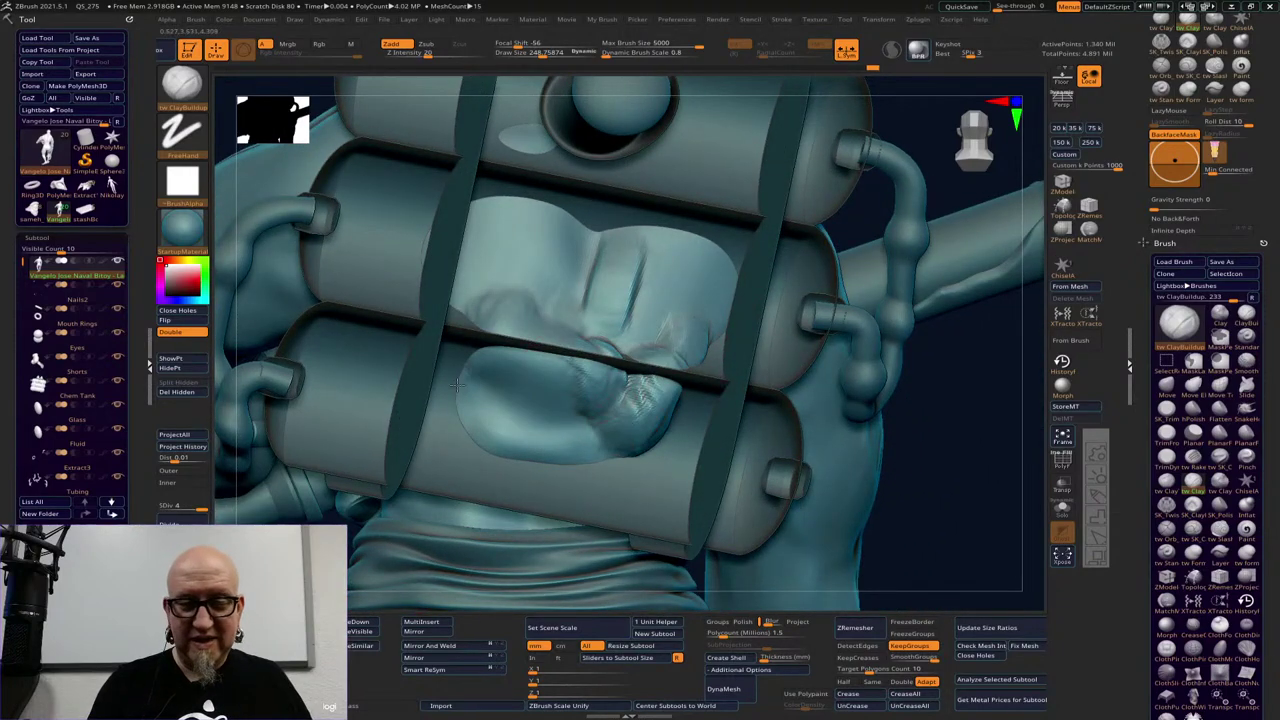
mouse_move(457, 386)
mouse_down()
mouse_move(456, 350)
mouse_move(486, 318)
mouse_move(480, 335)
mouse_move(695, 411)
mouse_up()
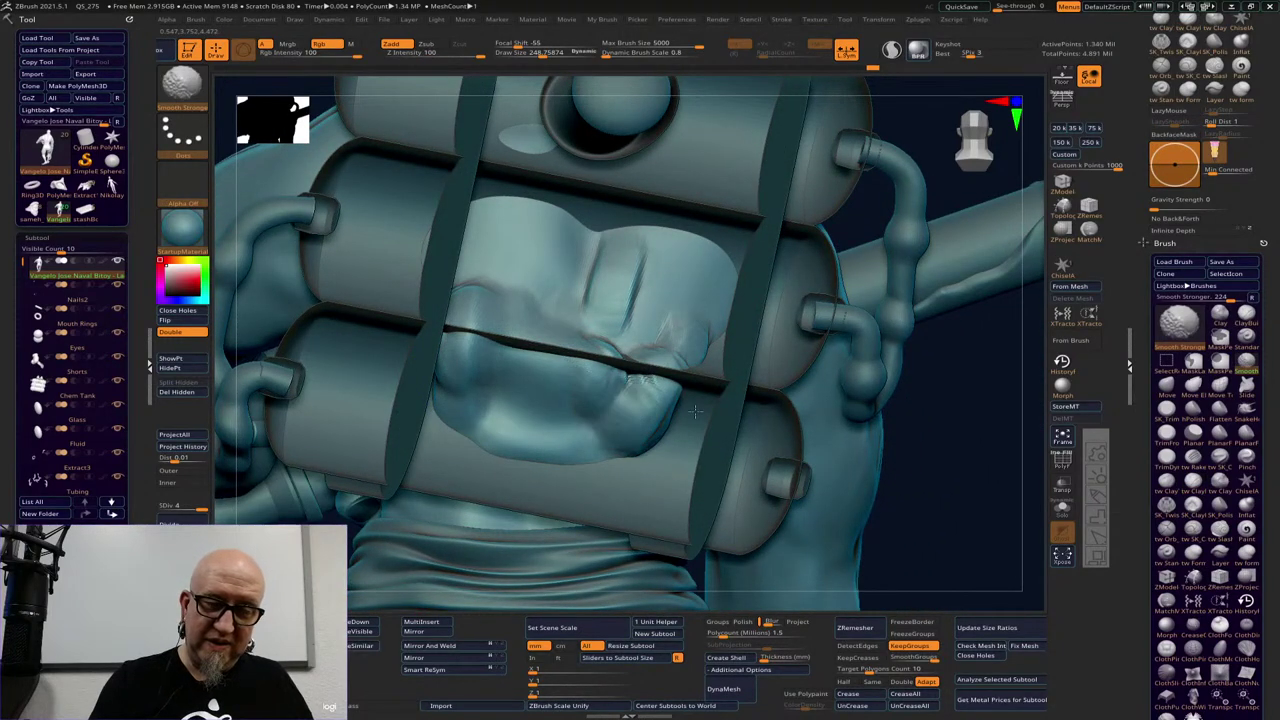
Smooth the built-up flesh at the side of the waist where it meets the tank
mouse_move(905, 460)
mouse_down()
mouse_move(1006, 473)
mouse_move(876, 464)
mouse_move(866, 390)
mouse_up()
mouse_move(828, 341)
mouse_down()
mouse_move(811, 320)
mouse_move(805, 335)
mouse_up()
shift+drag(514, 377, 487, 400)
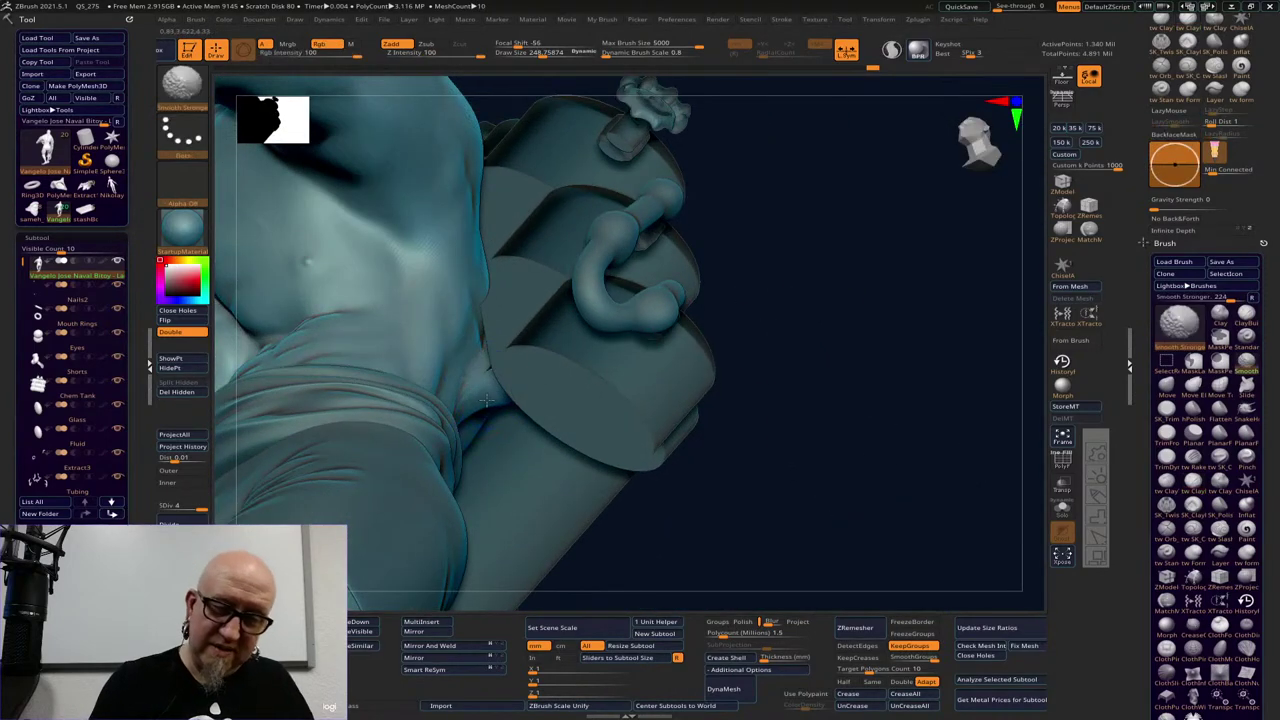
Build up and smooth the upper back between the middle and upper tanks with ClayBuildup
mouse_move(857, 337)
mouse_down()
mouse_move(720, 330)
mouse_move(799, 232)
mouse_move(550, 373)
mouse_move(545, 410)
mouse_up()
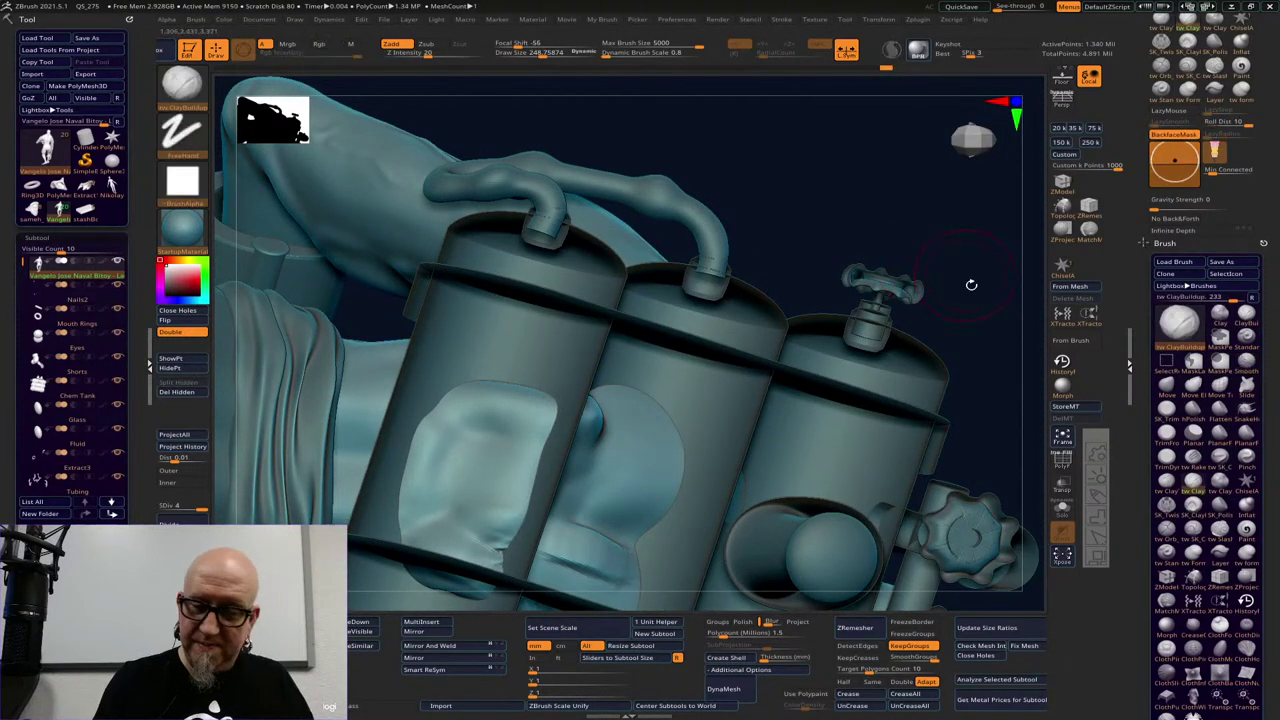
mouse_move(971, 286)
mouse_down()
mouse_move(969, 231)
mouse_move(673, 233)
mouse_move(511, 412)
mouse_move(575, 392)
mouse_move(563, 326)
mouse_up()
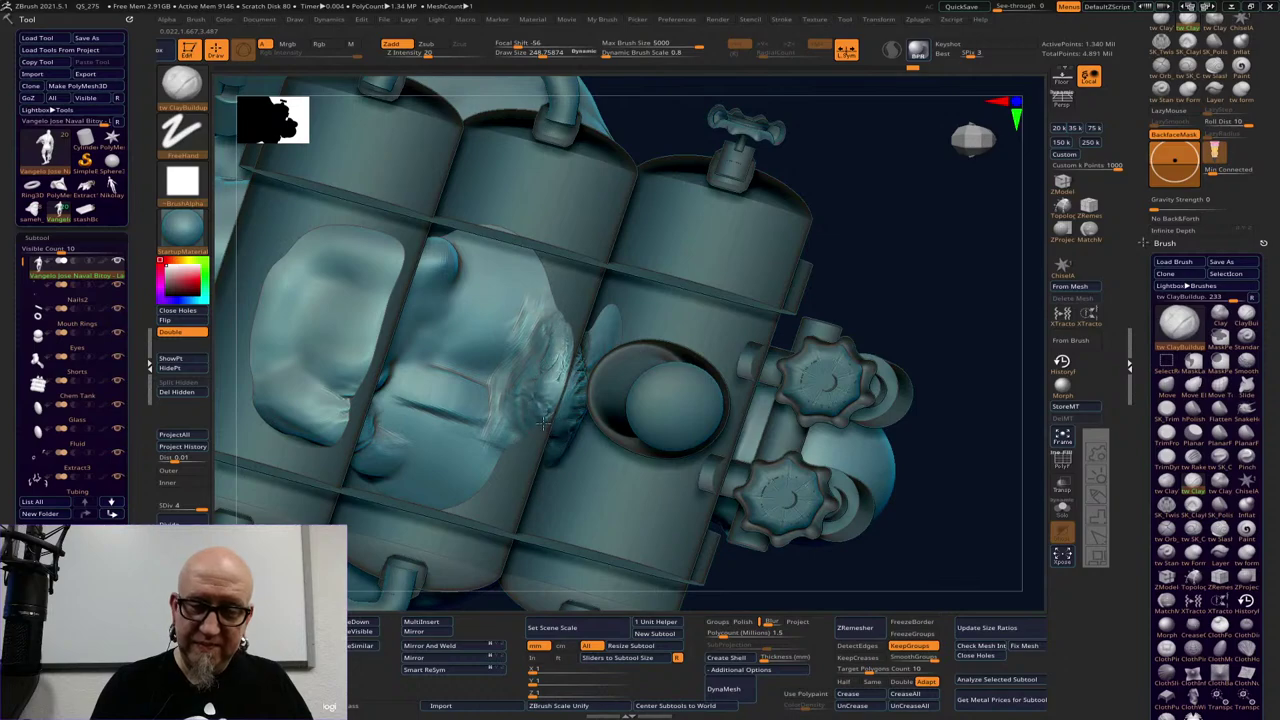
key(shift)
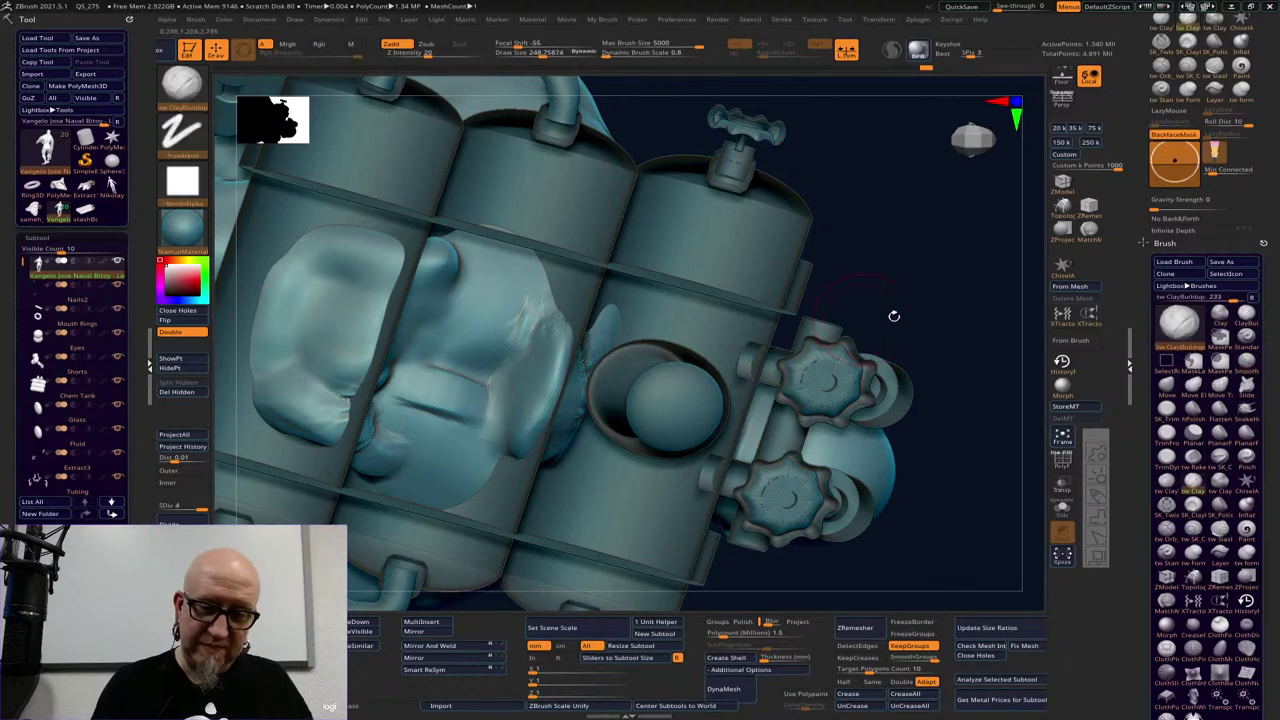
mouse_move(894, 317)
mouse_down()
mouse_move(886, 429)
mouse_move(904, 468)
mouse_move(894, 460)
mouse_move(963, 323)
mouse_move(971, 272)
mouse_move(628, 265)
mouse_up()
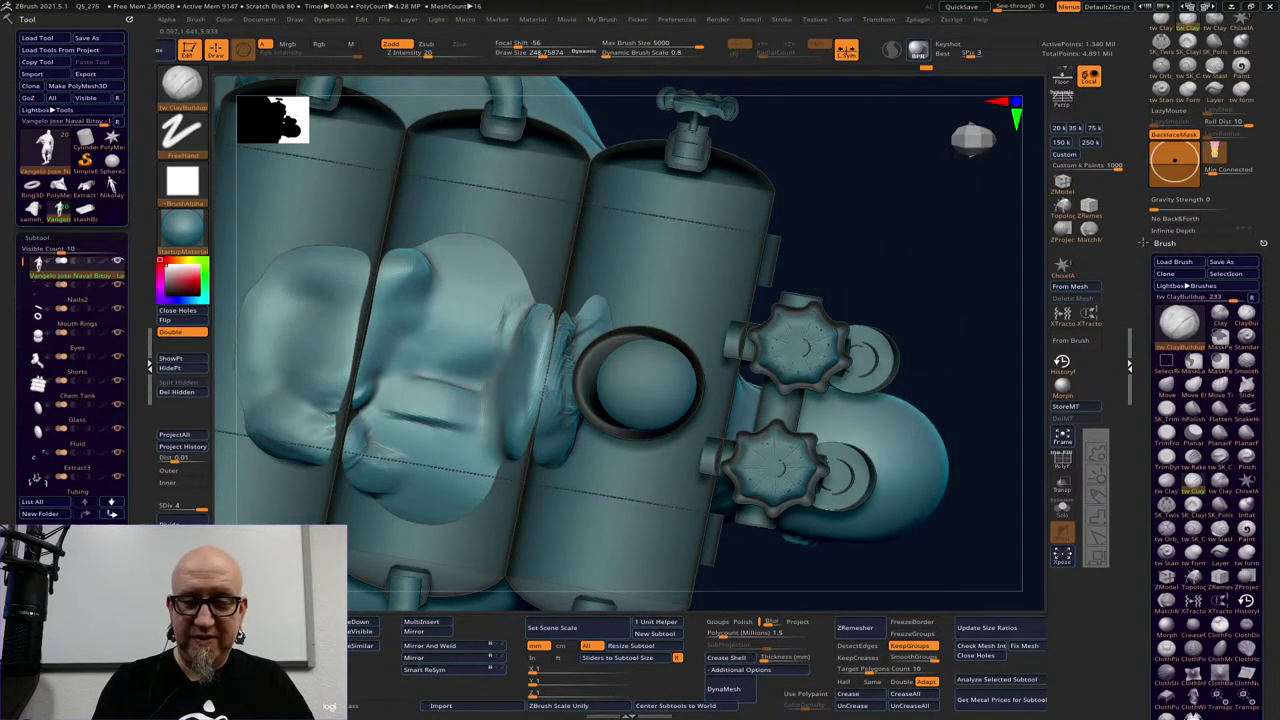
Blend the upper back into the top tank, adding clay and smoothing around the valves and shoulders from several angles
drag(915, 270, 912, 200)
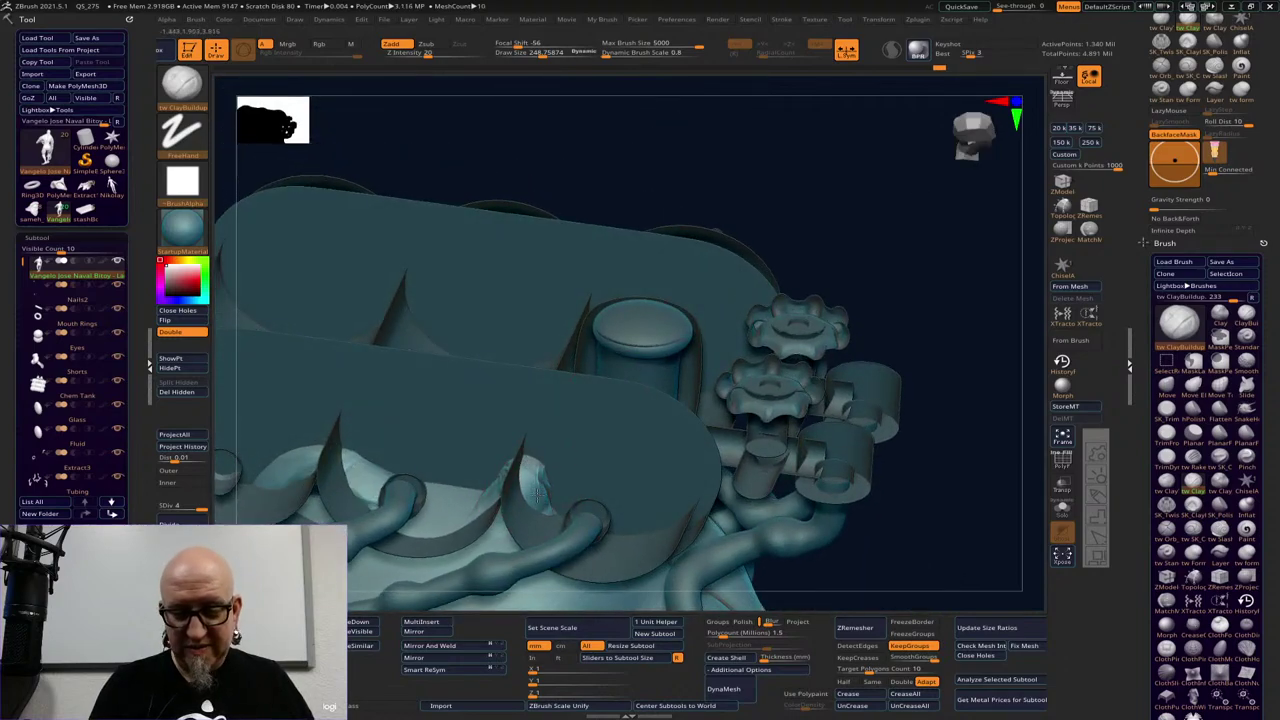
shift+drag(538, 493, 612, 414)
mouse_move(612, 414)
right_down()
mouse_move(590, 440)
mouse_move(562, 430)
right_up()
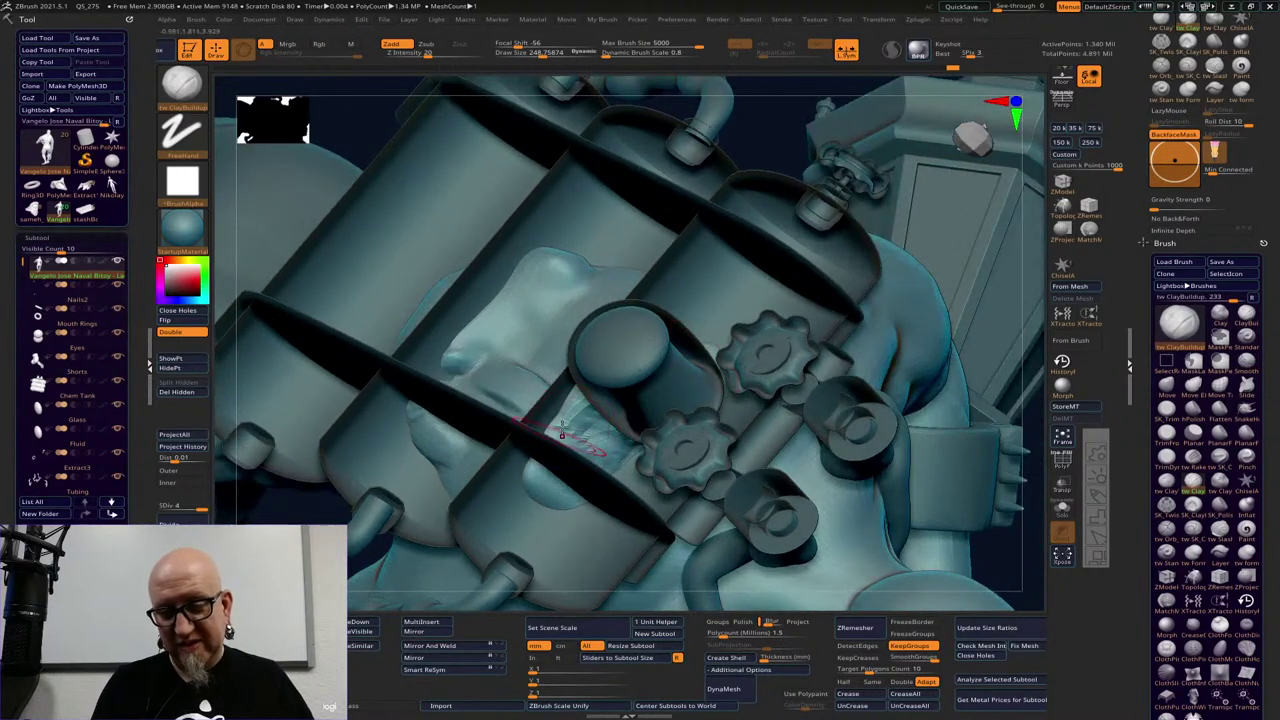
mouse_move(562, 430)
shift+mouse_down()
mouse_move(468, 350)
mouse_move(540, 282)
mouse_move(504, 306)
mouse_move(558, 290)
mouse_move(480, 355)
shift+mouse_up()
mouse_move(1027, 295)
mouse_down()
mouse_move(1046, 338)
mouse_move(1078, 362)
mouse_up()
mouse_move(974, 390)
mouse_down()
mouse_move(952, 399)
mouse_move(909, 289)
mouse_move(993, 232)
mouse_move(1025, 361)
mouse_move(965, 301)
mouse_move(606, 470)
mouse_up()
key(shift)
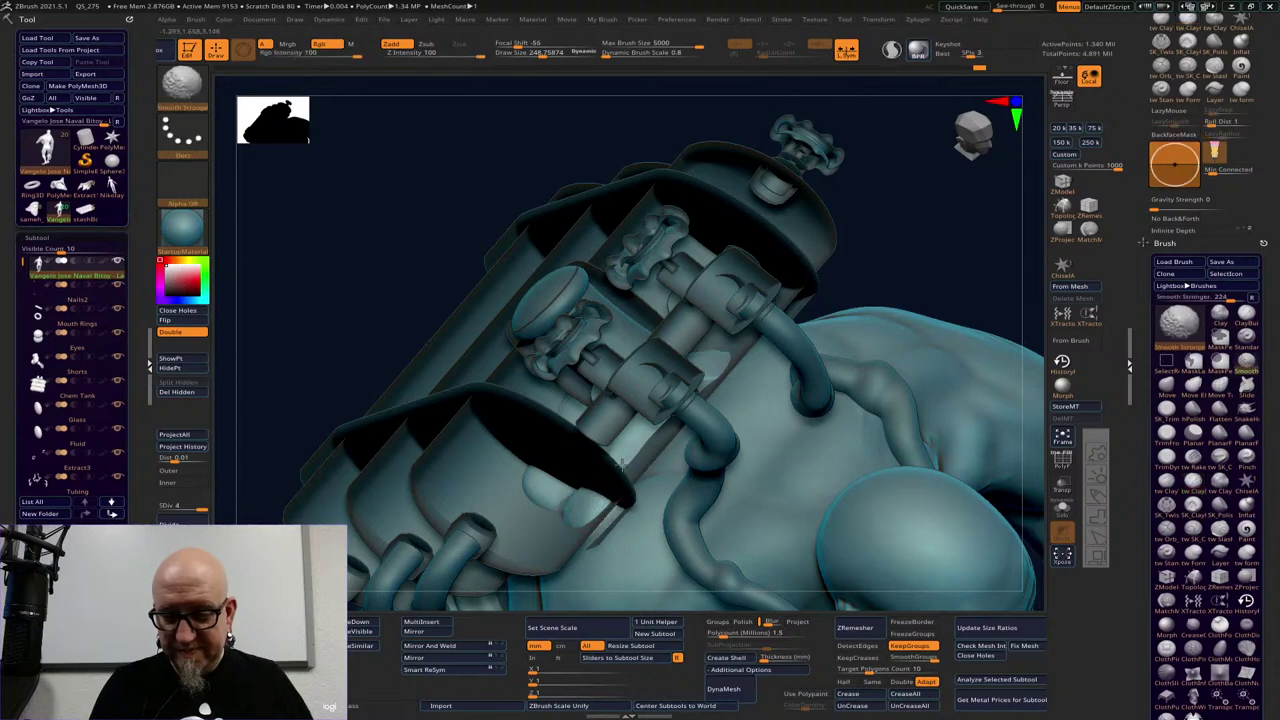
Carve a crease where the shoulder flesh meets the tanks beneath the tubing, using the Orb Cracks brush at draw size about 91
drag(977, 265, 679, 428)
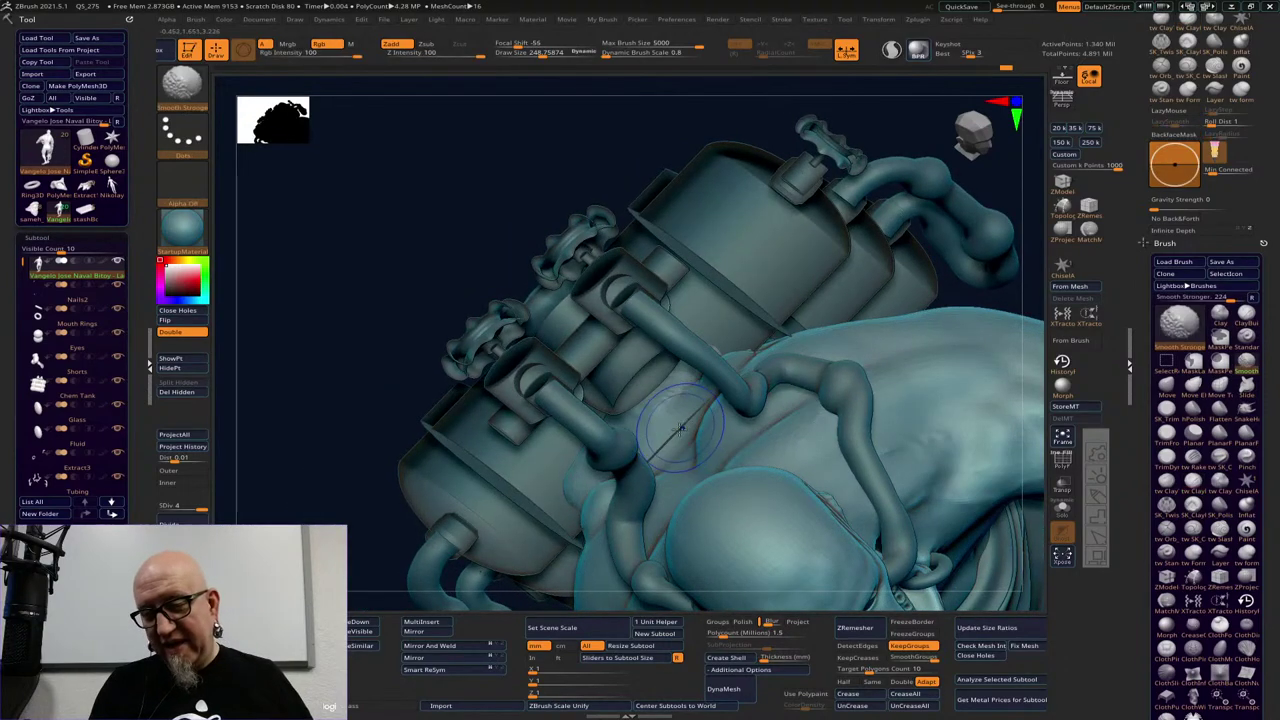
click(1194, 533)
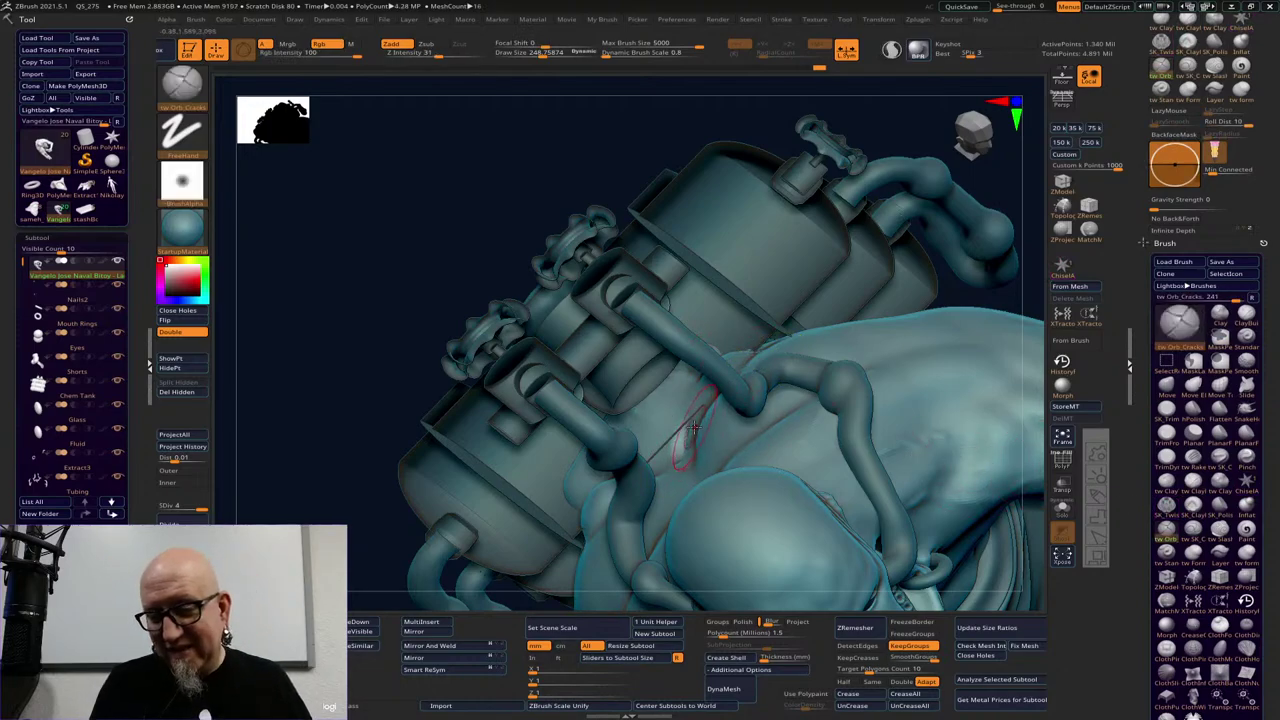
key(space)
key(ctrl)
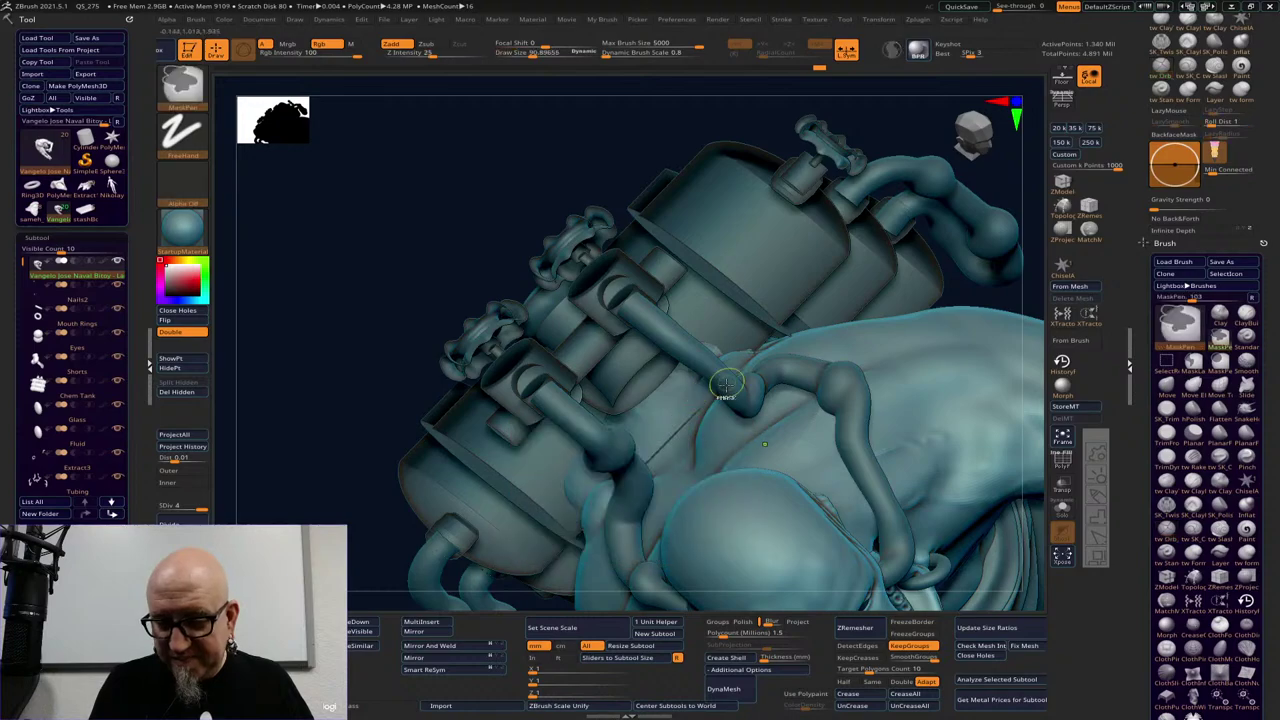
key(ctrl+z)
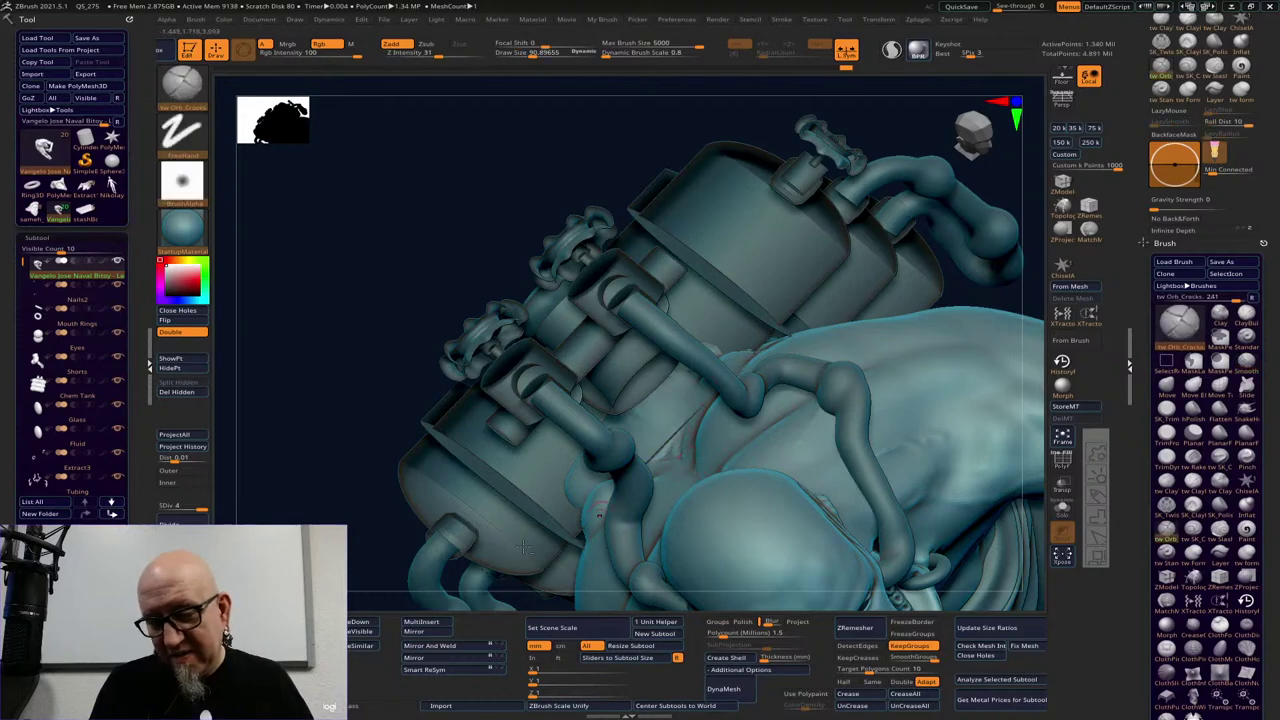
Select the Chem Tank subtool and flip its normals
key(f)
drag(363, 529, 419, 551)
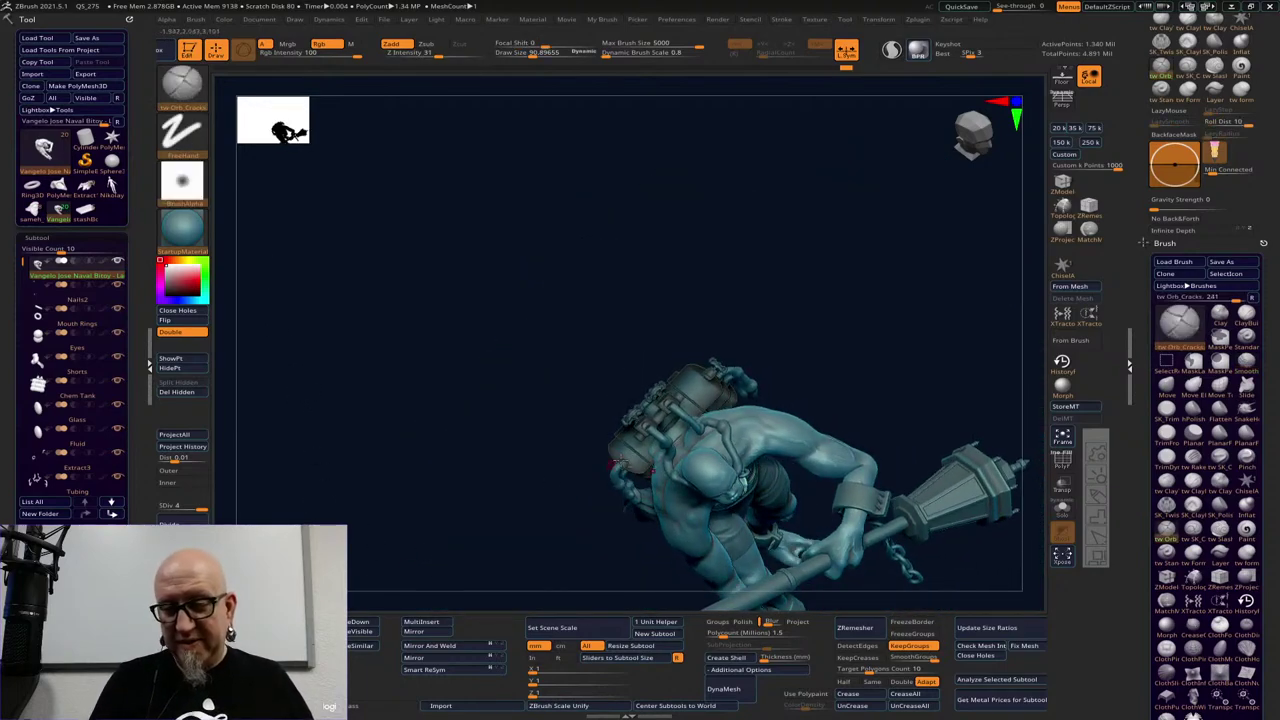
alt+click(601, 483)
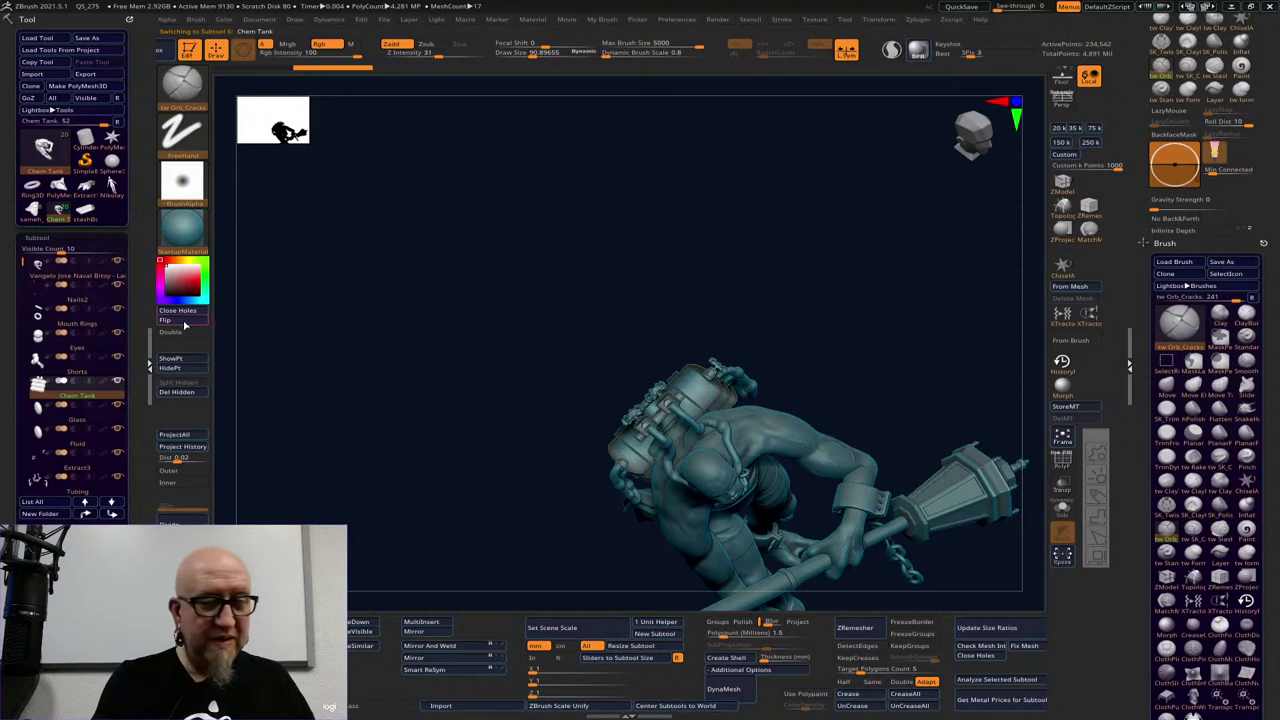
mouse_move(500, 563)
mouse_down()
mouse_move(506, 534)
mouse_move(597, 563)
mouse_move(720, 430)
mouse_up()
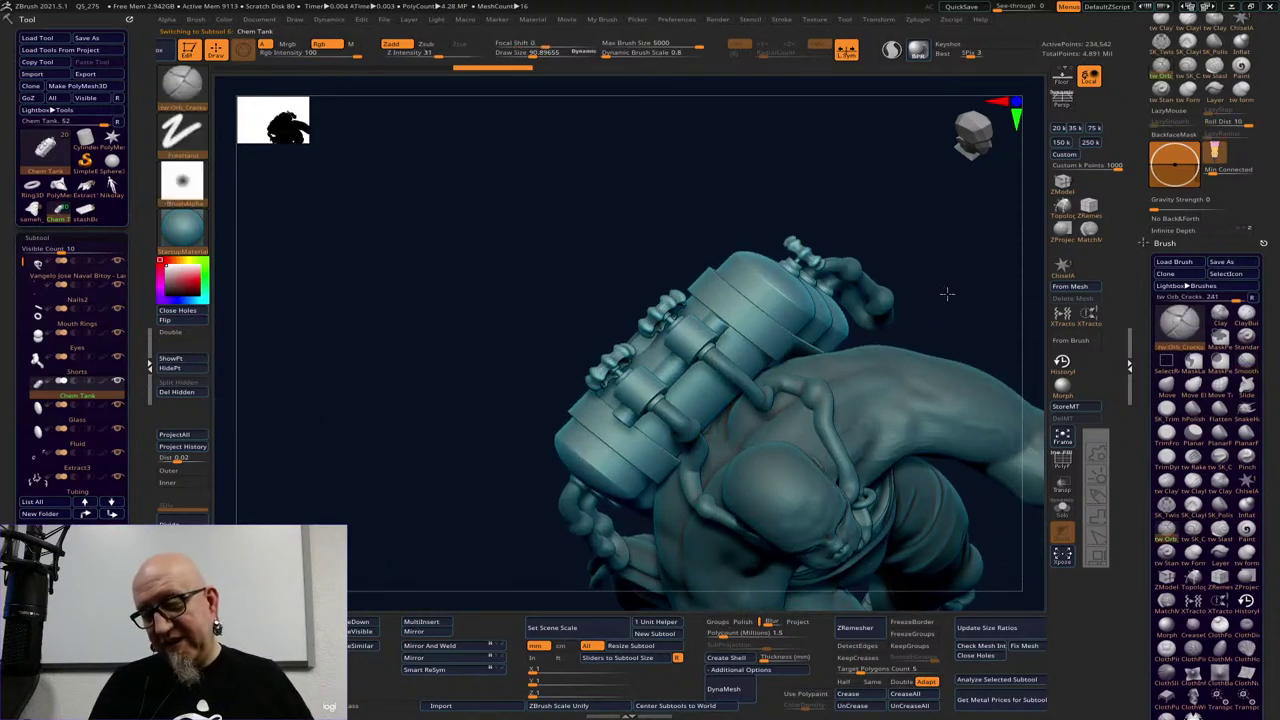
Reselect the body subtool and examine how it meets the tanks from the side and front
drag(946, 293, 793, 363)
drag(893, 451, 724, 360)
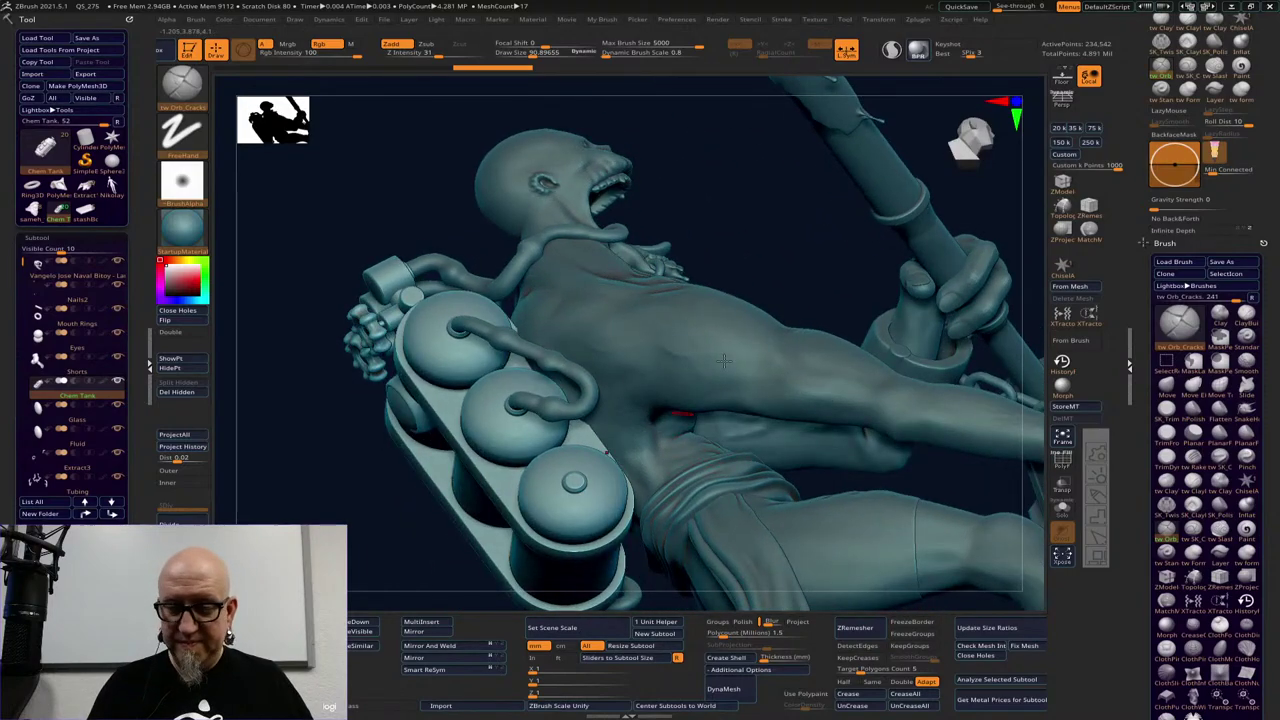
drag(813, 279, 794, 291)
alt+click(690, 384)
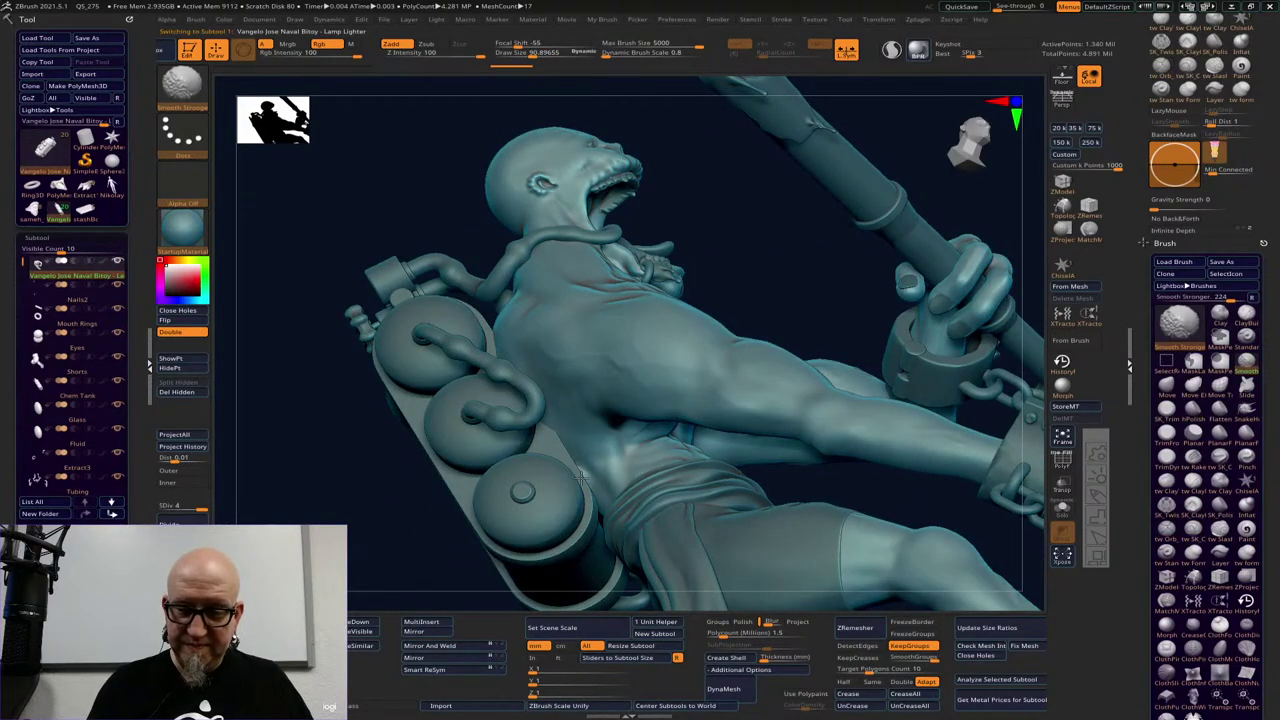
mouse_move(610, 453)
mouse_down()
mouse_move(714, 286)
mouse_move(934, 334)
mouse_move(866, 377)
mouse_move(869, 402)
mouse_move(828, 377)
mouse_up()
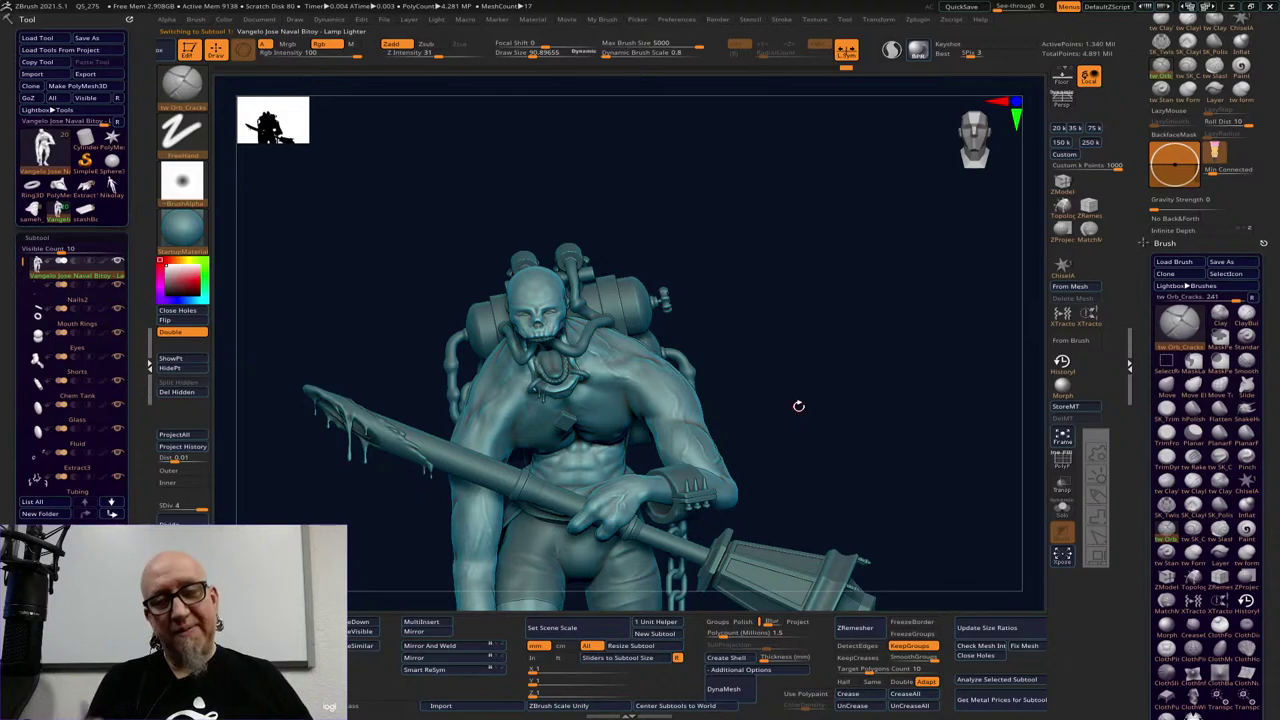
alt+drag(798, 406, 869, 326)
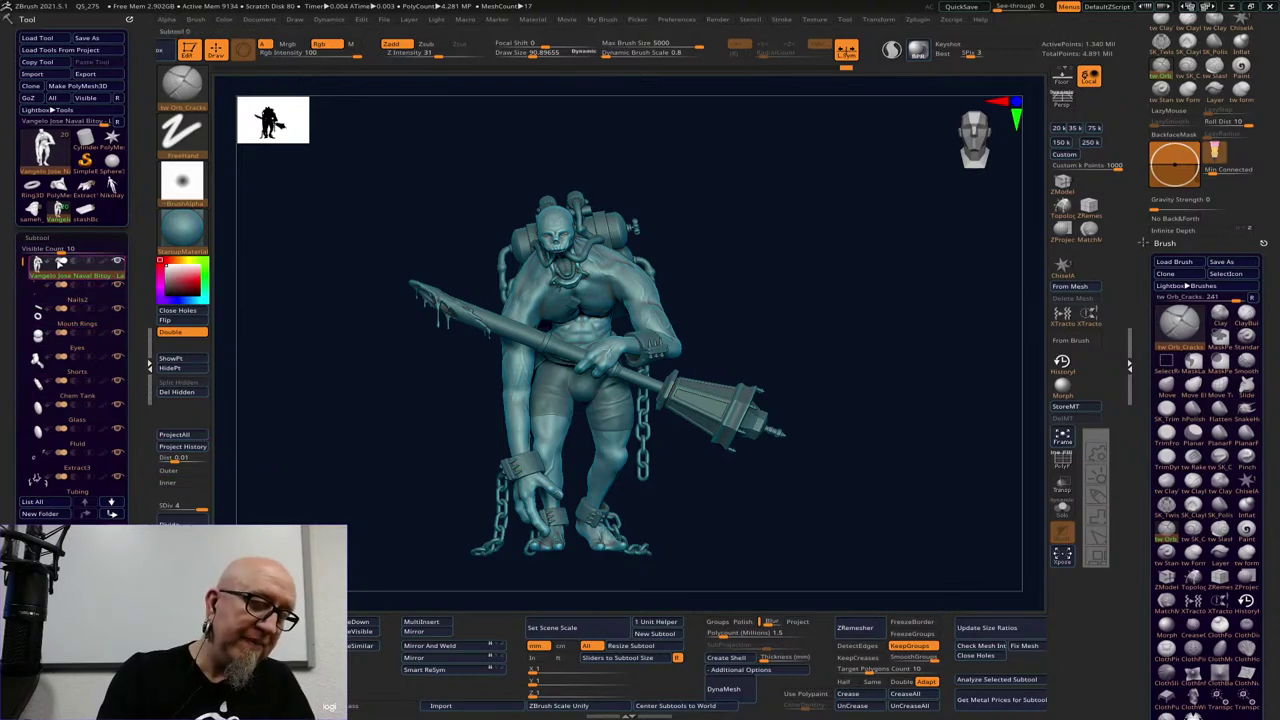
Merge all subtools, including the hidden straps and chest chains, into a single tool and switch to the merged figure
drag(24, 264, 23, 334)
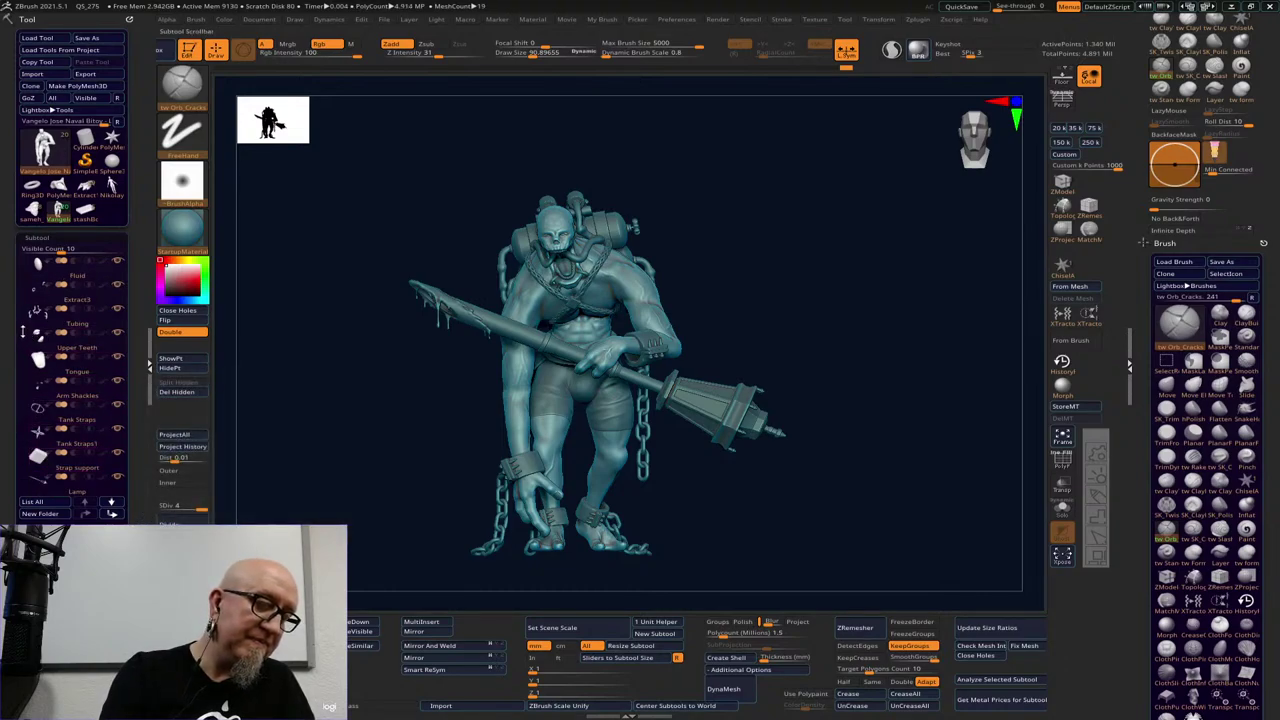
drag(22, 334, 21, 387)
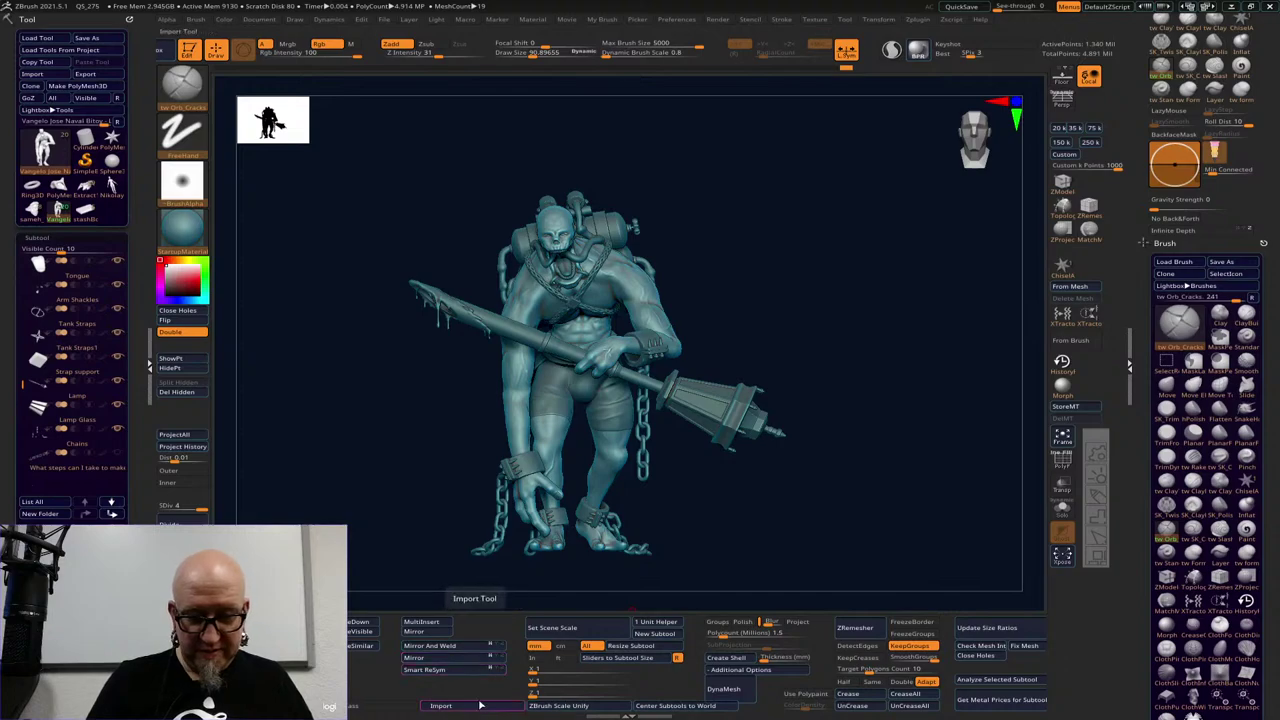
click(360, 631)
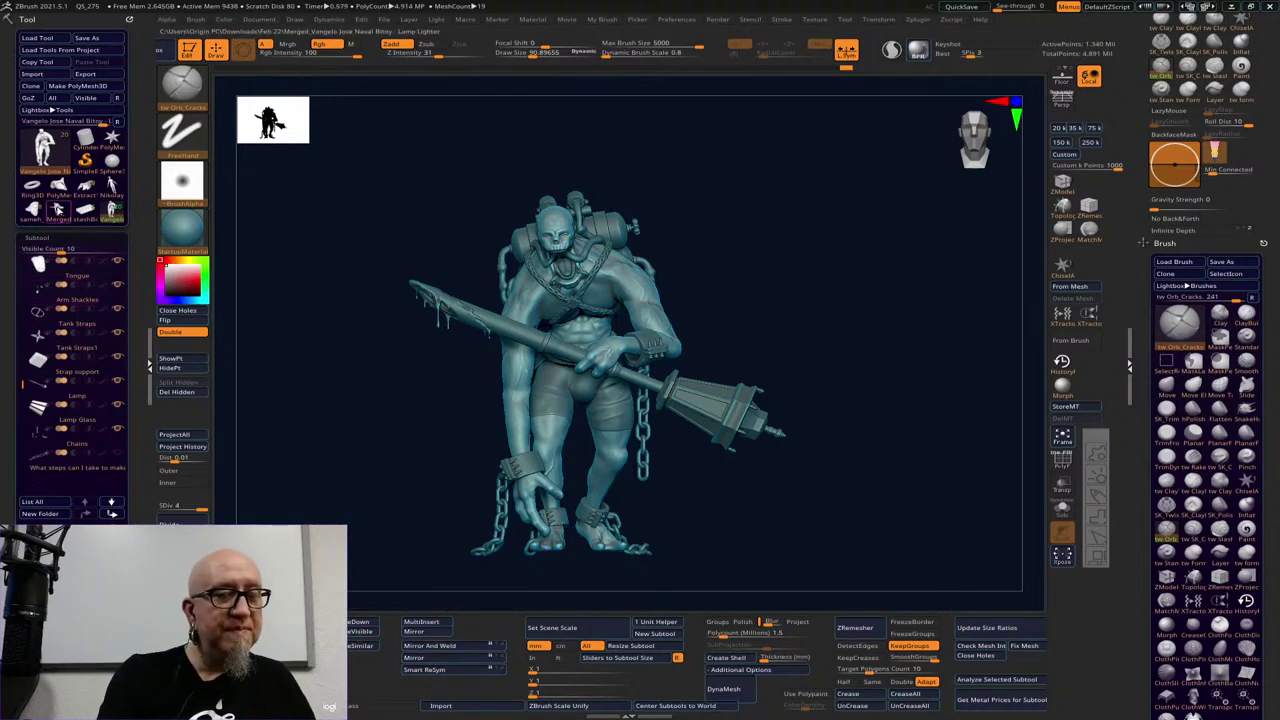
click(58, 210)
mouse_move(888, 459)
mouse_down()
mouse_move(620, 469)
mouse_move(643, 497)
mouse_up()
alt+drag(828, 525, 774, 503)
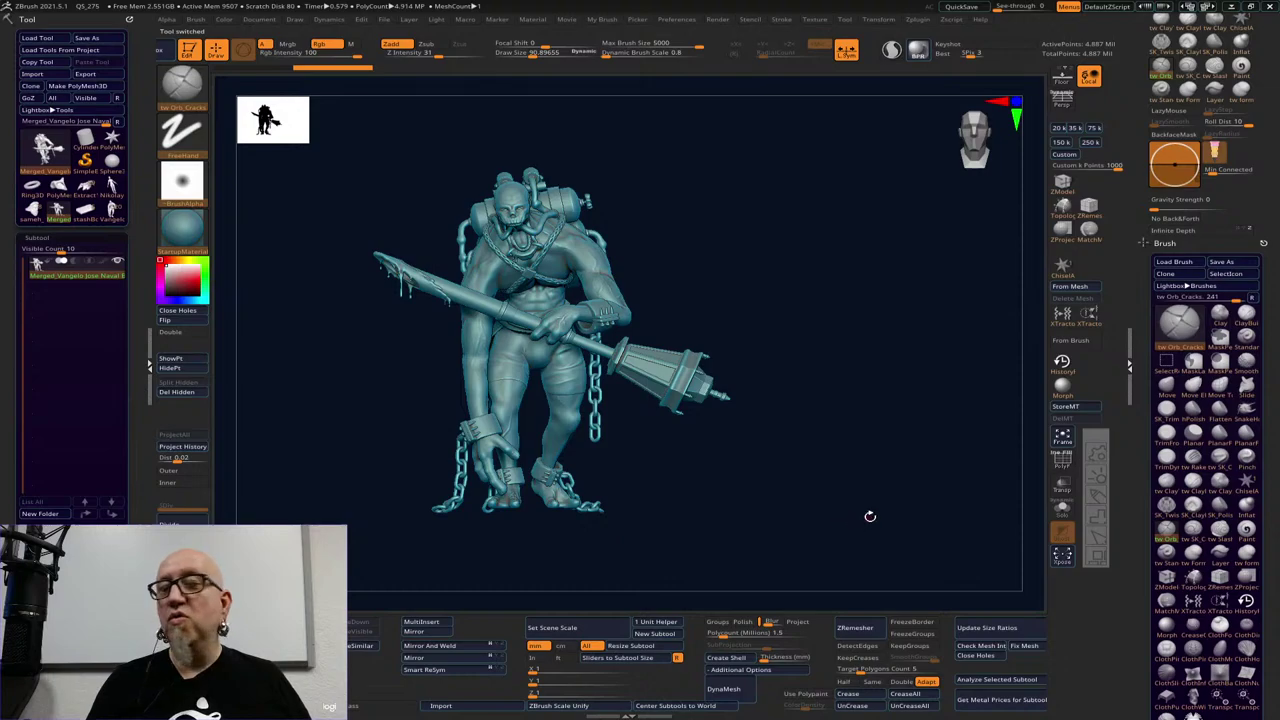
alt+drag(881, 416, 868, 338)
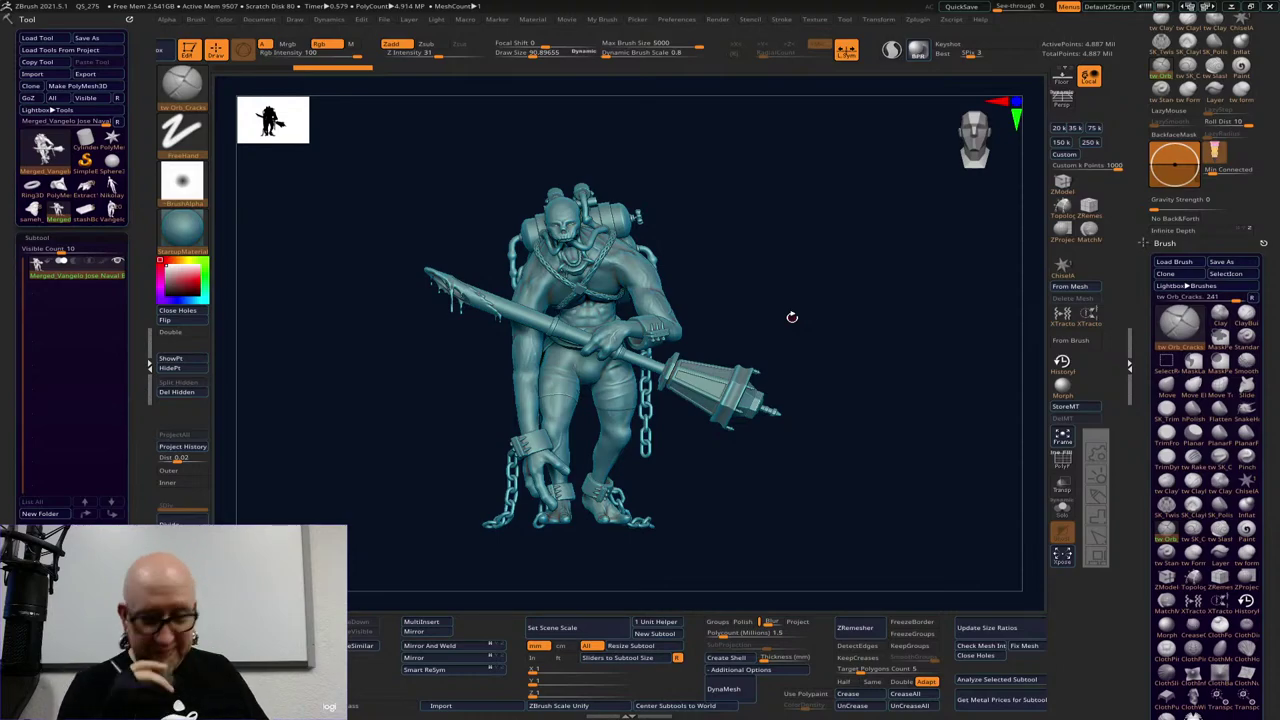
Apply the Remesh By Dynamesh deformer to the merged figure and accept the result
key(w)
click(539, 107)
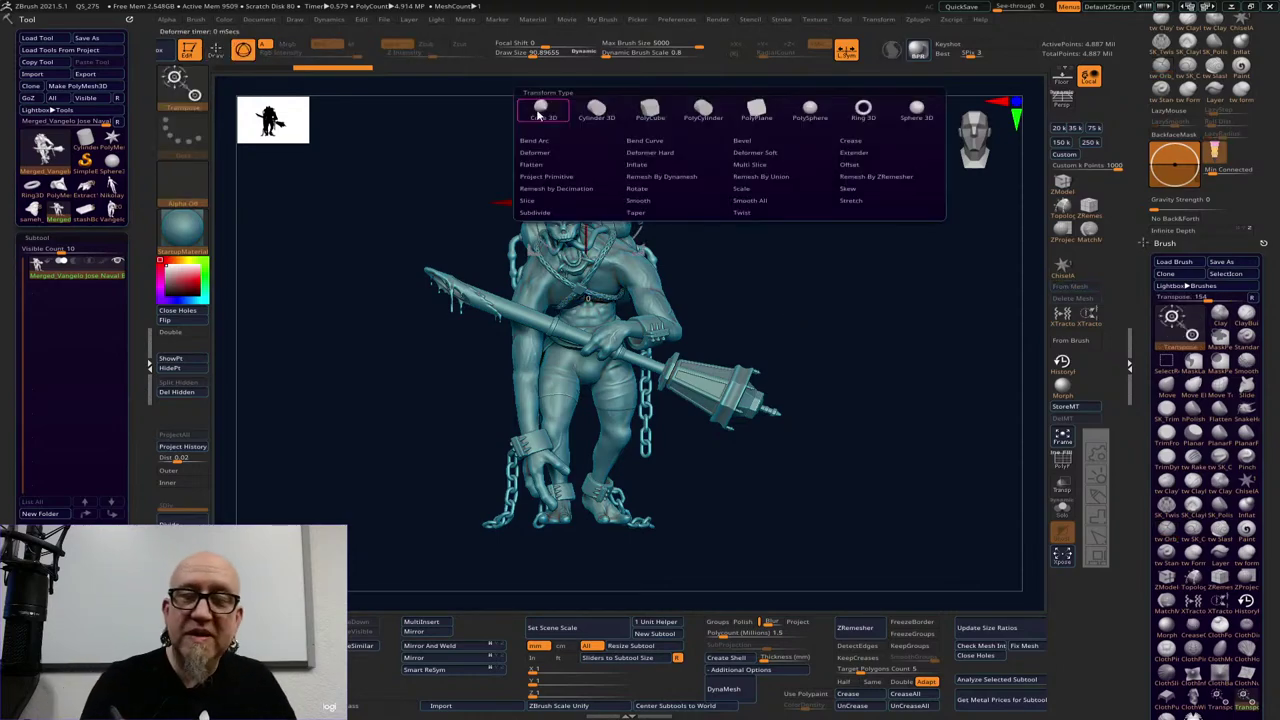
click(677, 178)
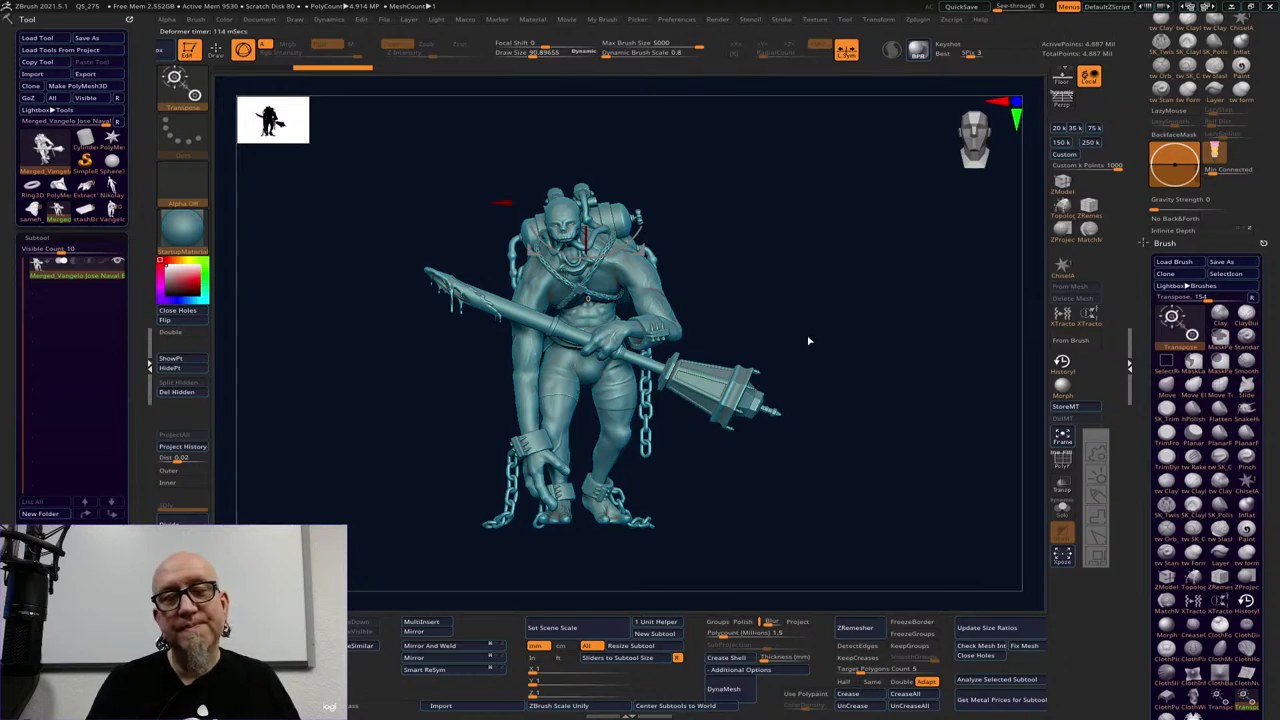
drag(418, 176, 310, 78)
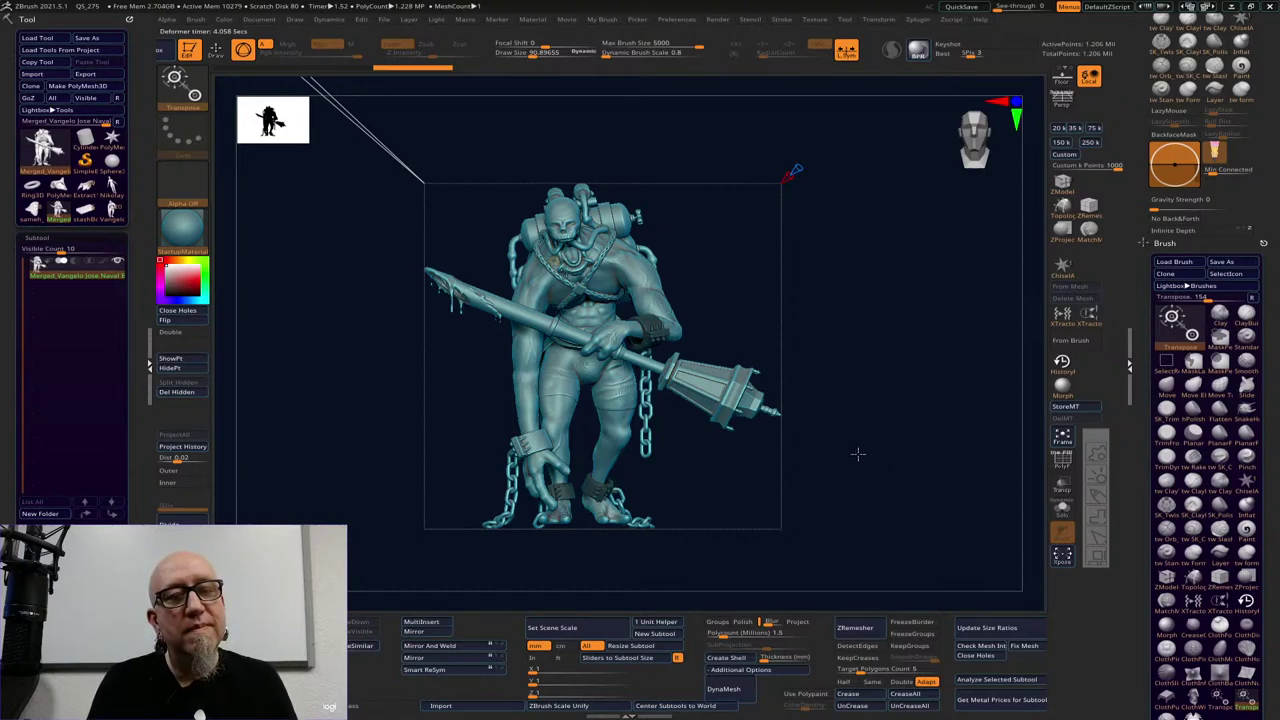
drag(858, 449, 914, 403)
alt+drag(922, 340, 1034, 506)
click(376, 201)
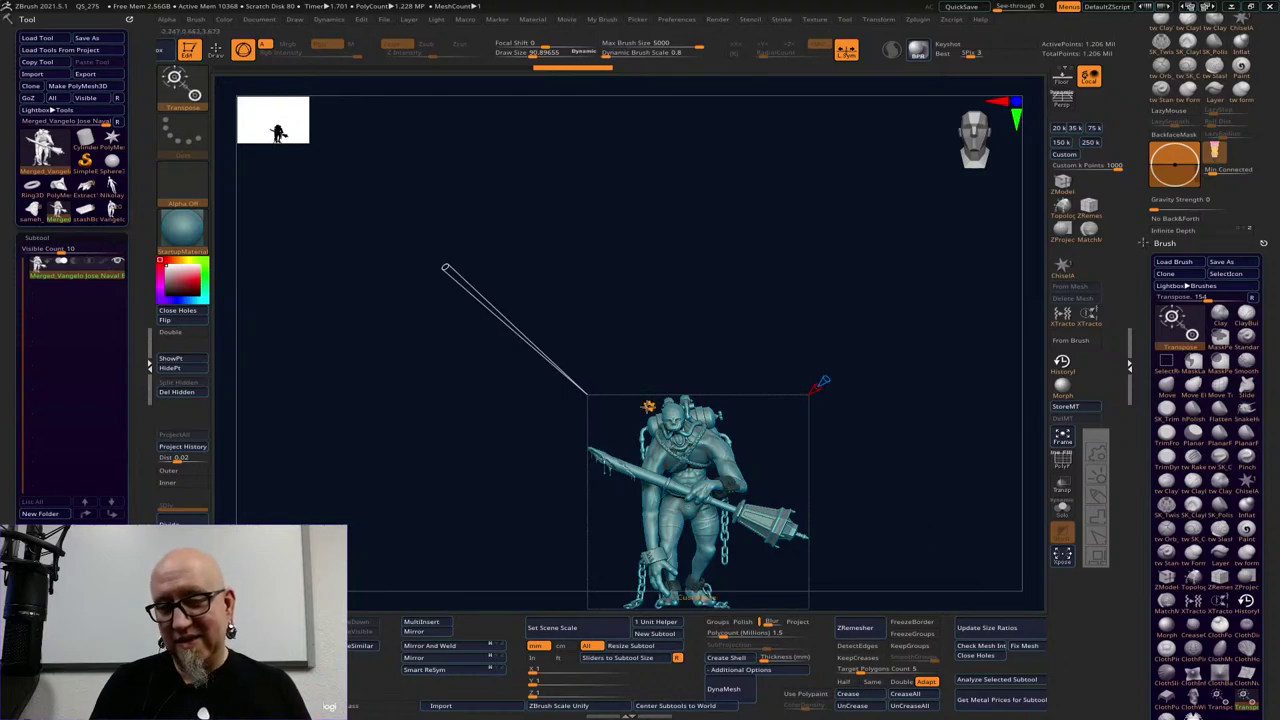
click(648, 407)
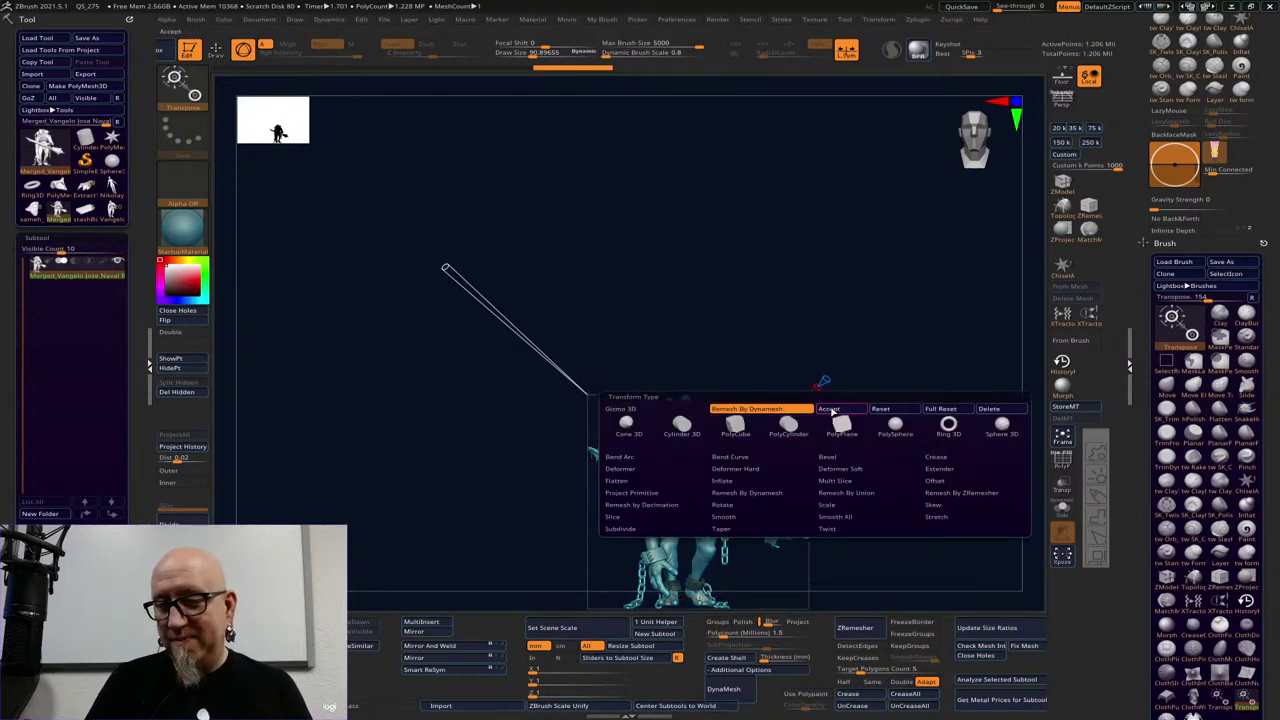
click(832, 411)
Isolate part of the remeshed figure to examine the shackles, chains and feet, and restore full visibility
key(f)
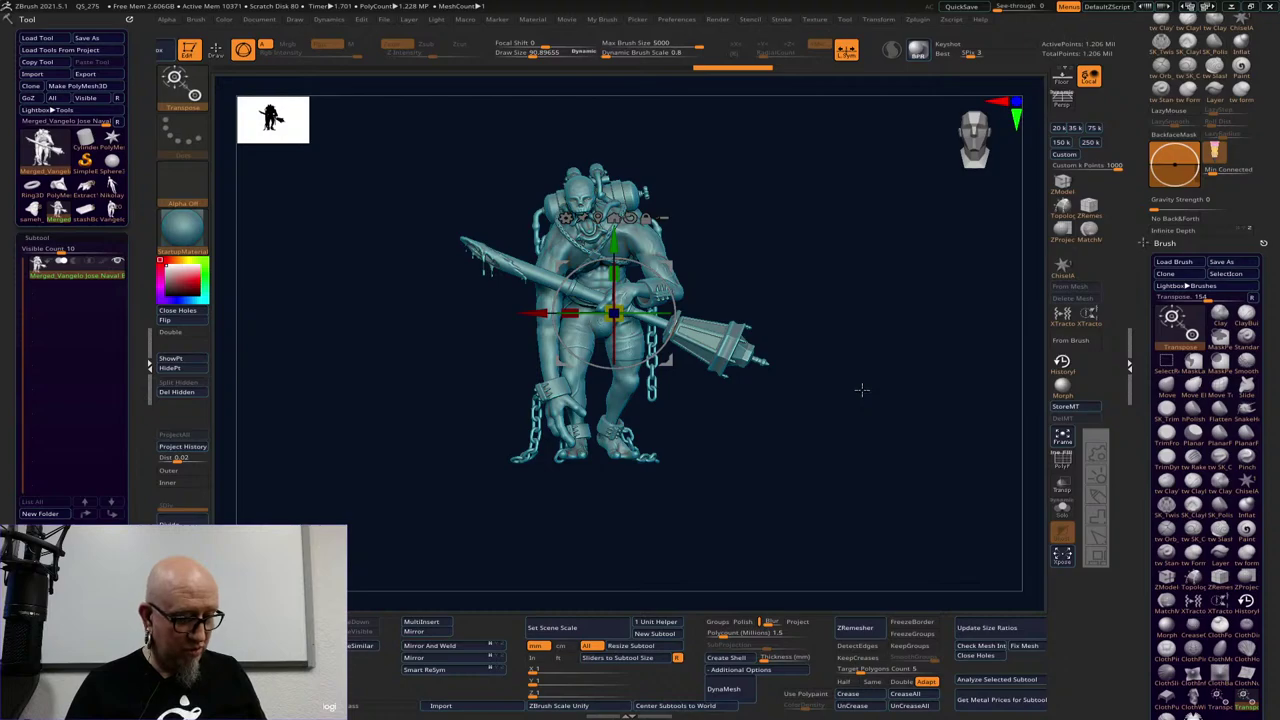
key(q)
ctrl+drag(797, 200, 594, 420)
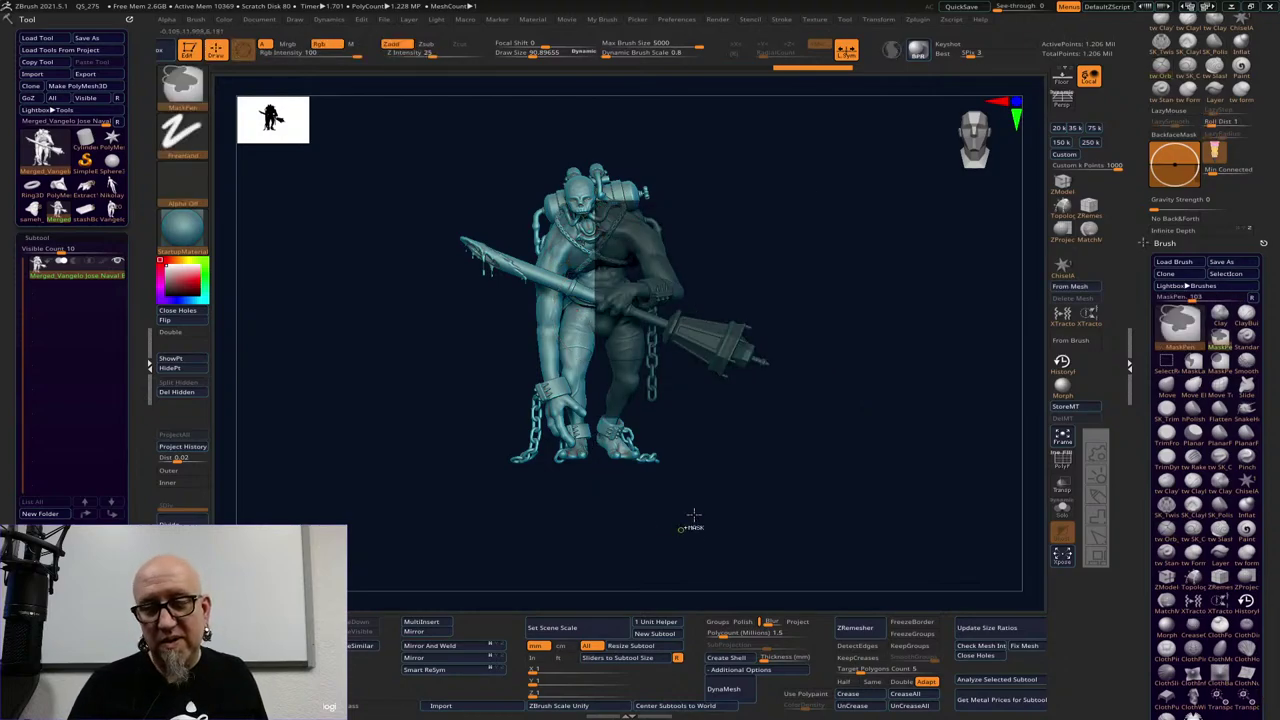
key(ctrl+z)
ctrl+drag(852, 210, 610, 526)
ctrl+shift+drag(878, 176, 760, 283)
mouse_move(737, 351)
mouse_down()
mouse_move(709, 349)
mouse_move(749, 371)
mouse_up()
ctrl+shift+click(757, 443)
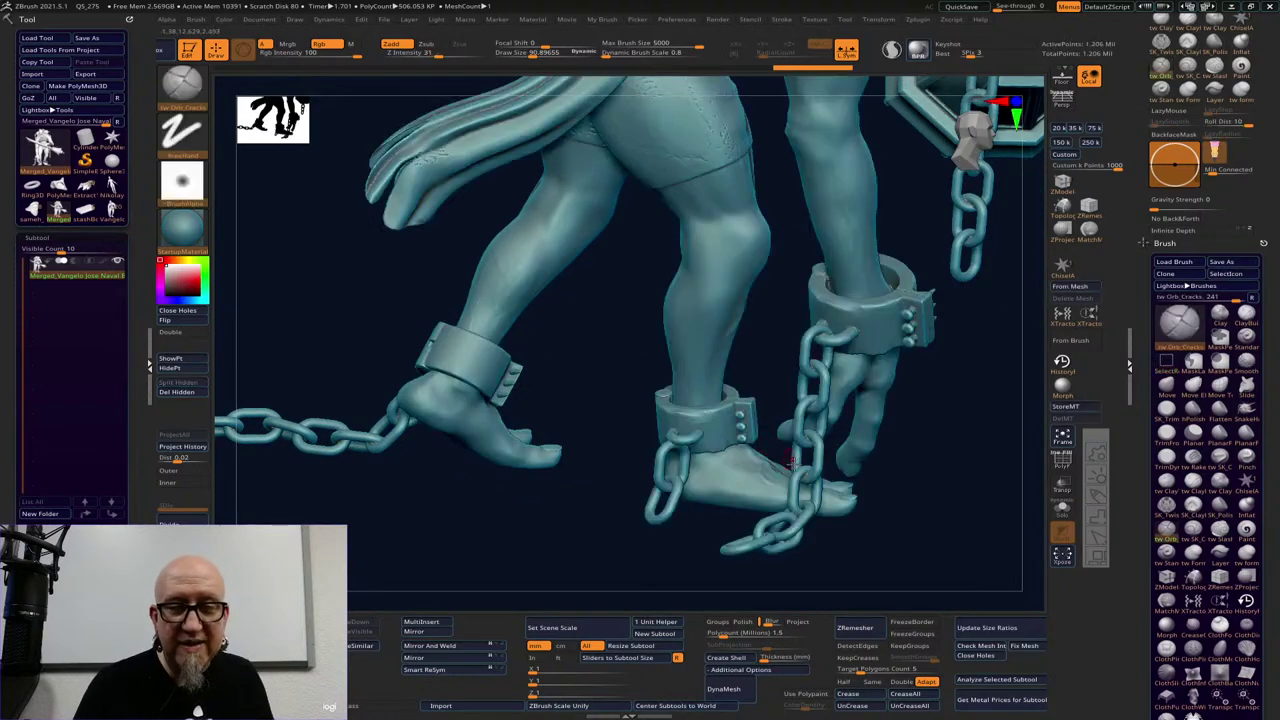
drag(946, 507, 872, 375)
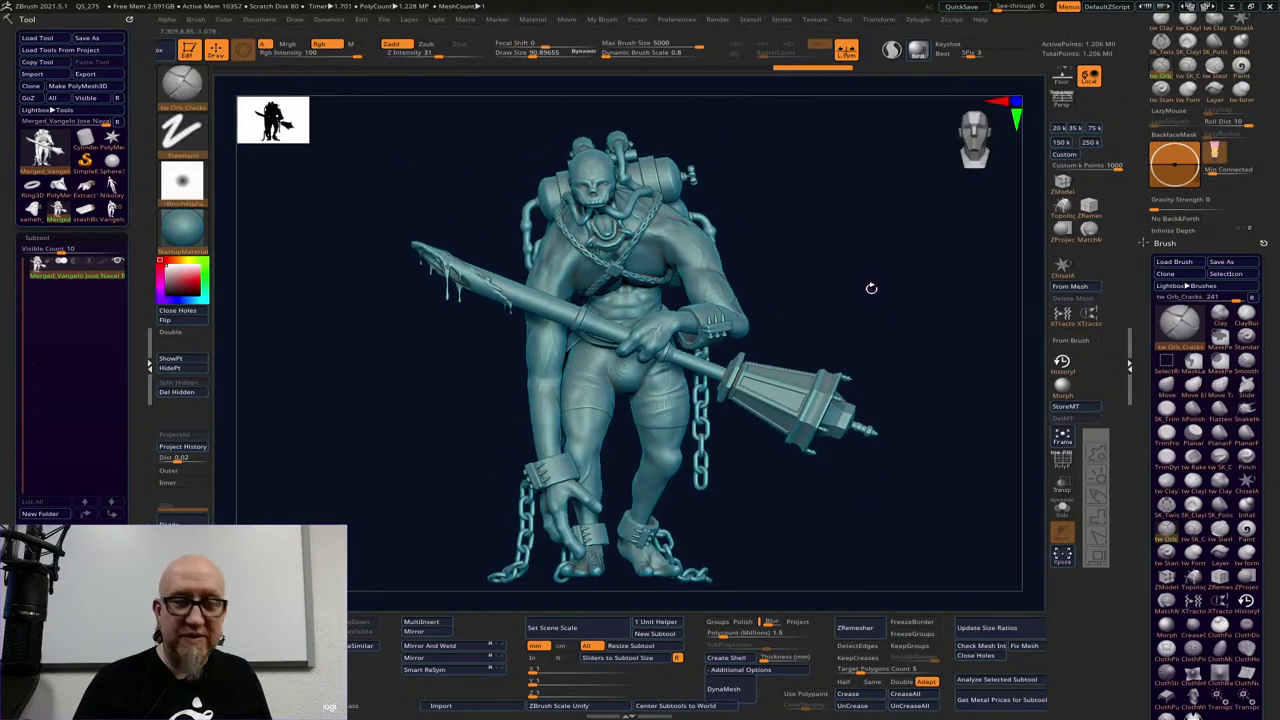
Run Remesh By Dynamesh on the merged figure a second time and accept it
key(w)
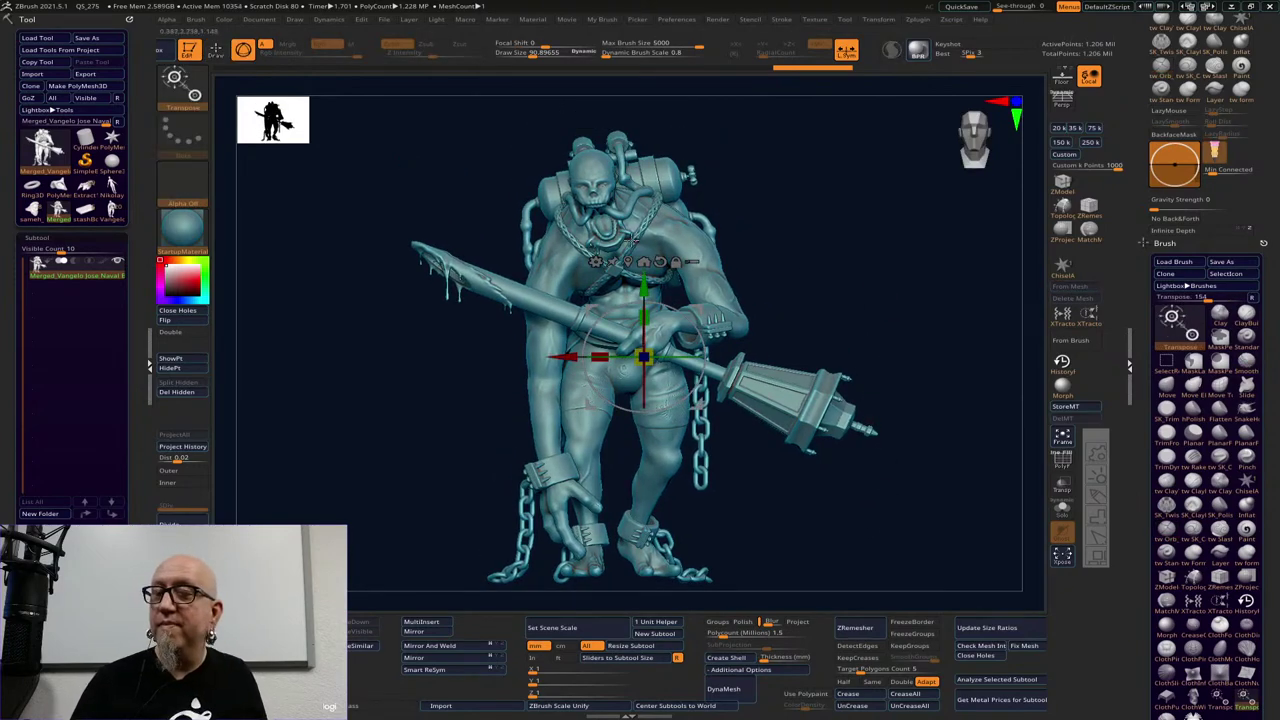
click(596, 264)
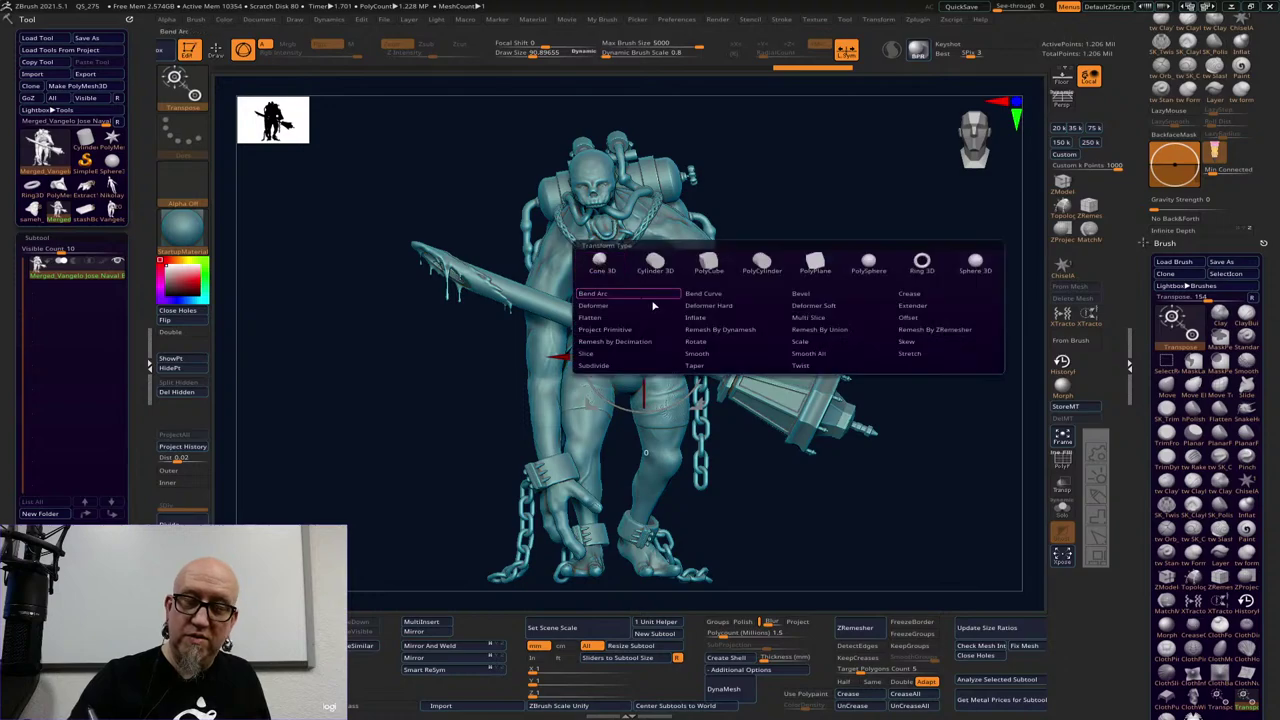
click(749, 330)
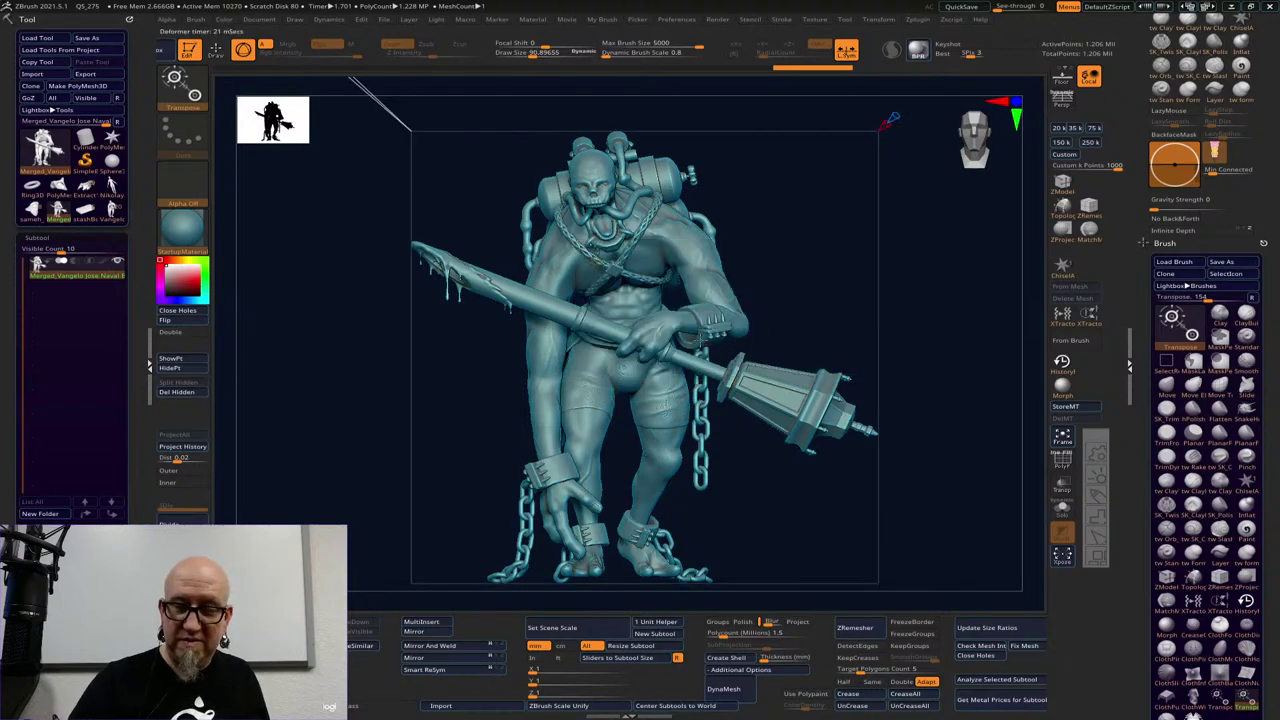
alt+drag(479, 194, 379, 156)
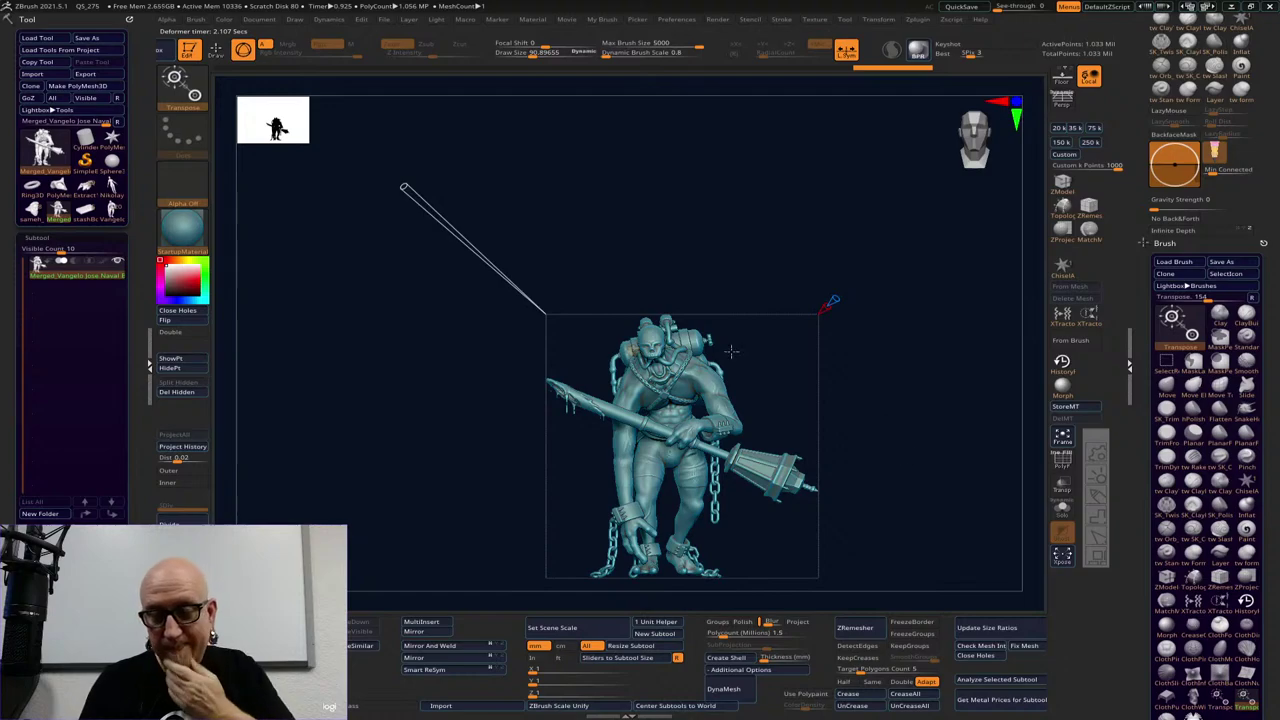
click(631, 352)
click(823, 351)
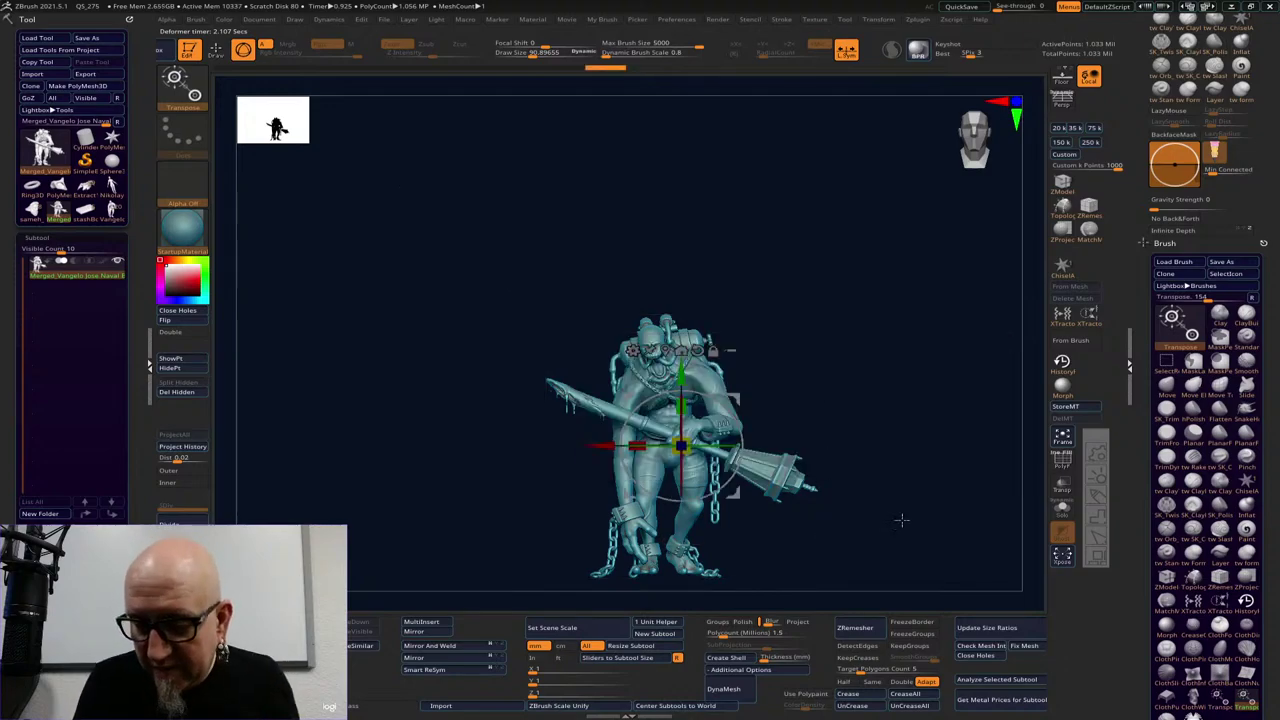
mouse_move(902, 520)
alt+mouse_down()
mouse_move(889, 411)
mouse_move(855, 453)
mouse_move(811, 459)
alt+mouse_up()
key(q)
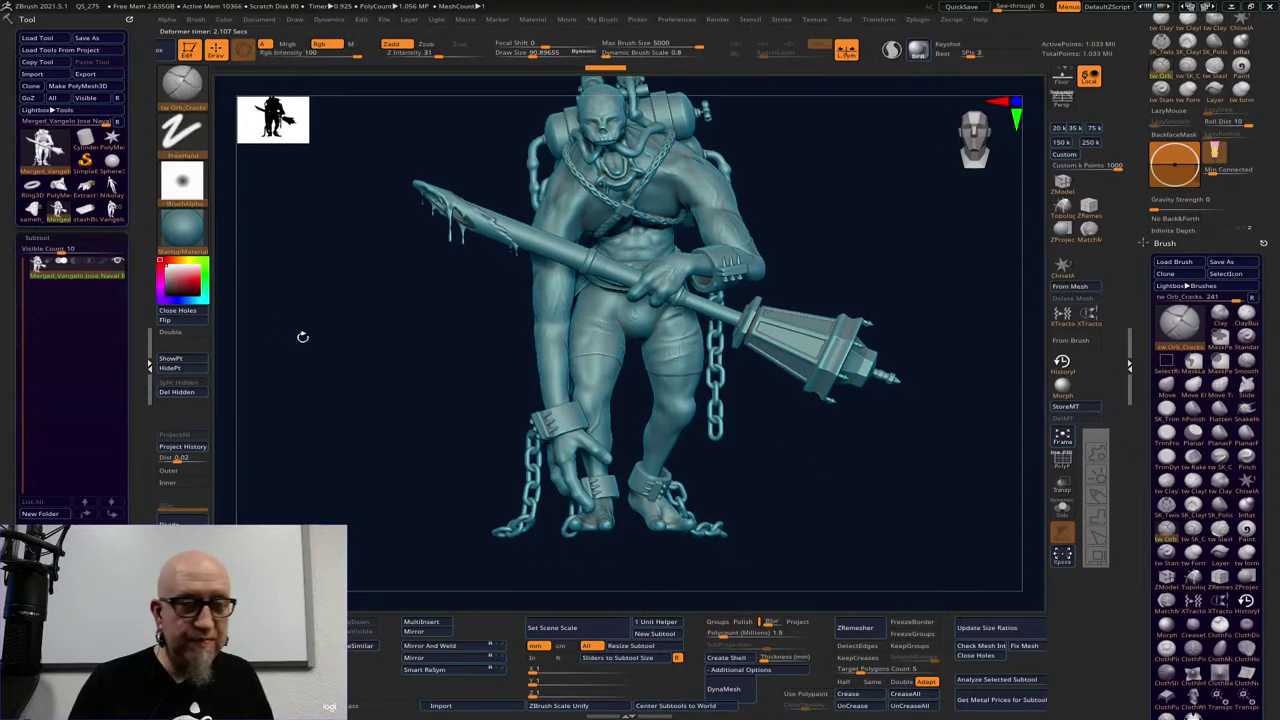
Flip the merged mesh's normals to examine its interior around the chest chains, tanks, ankle shackles and hand
click(185, 320)
drag(941, 436, 829, 543)
alt+drag(783, 356, 769, 535)
drag(895, 272, 675, 329)
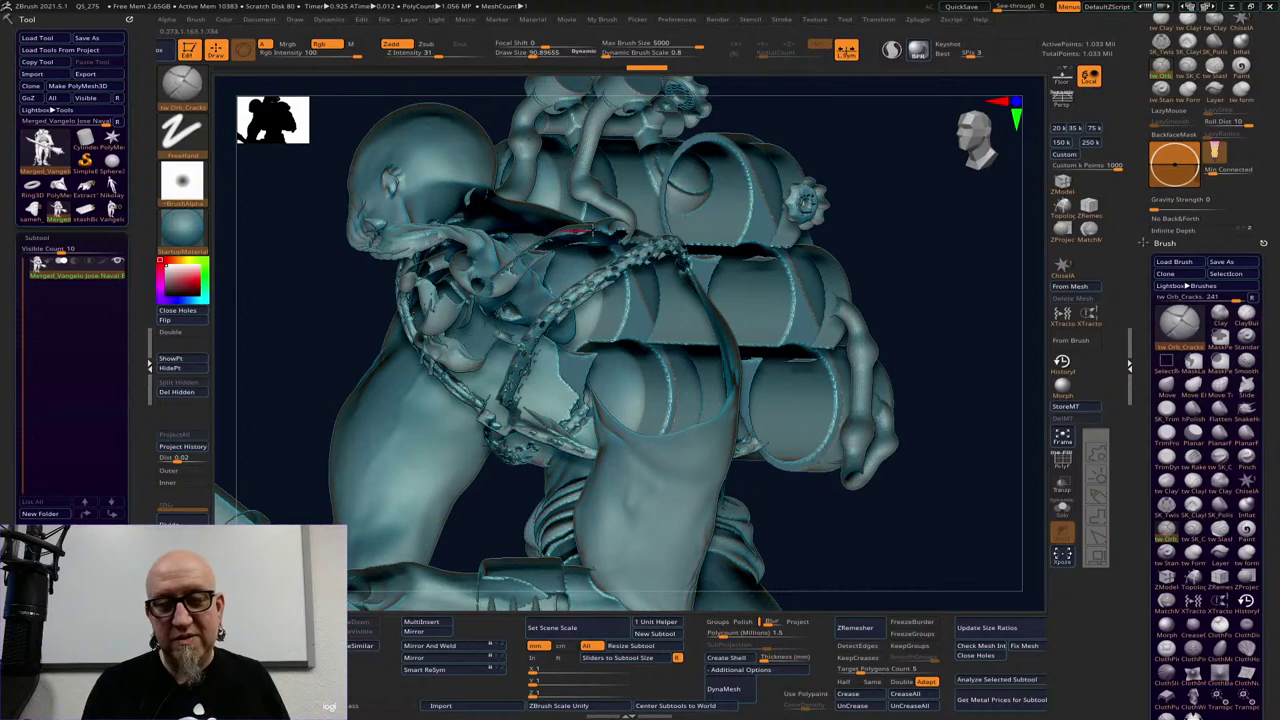
alt+drag(858, 203, 975, 340)
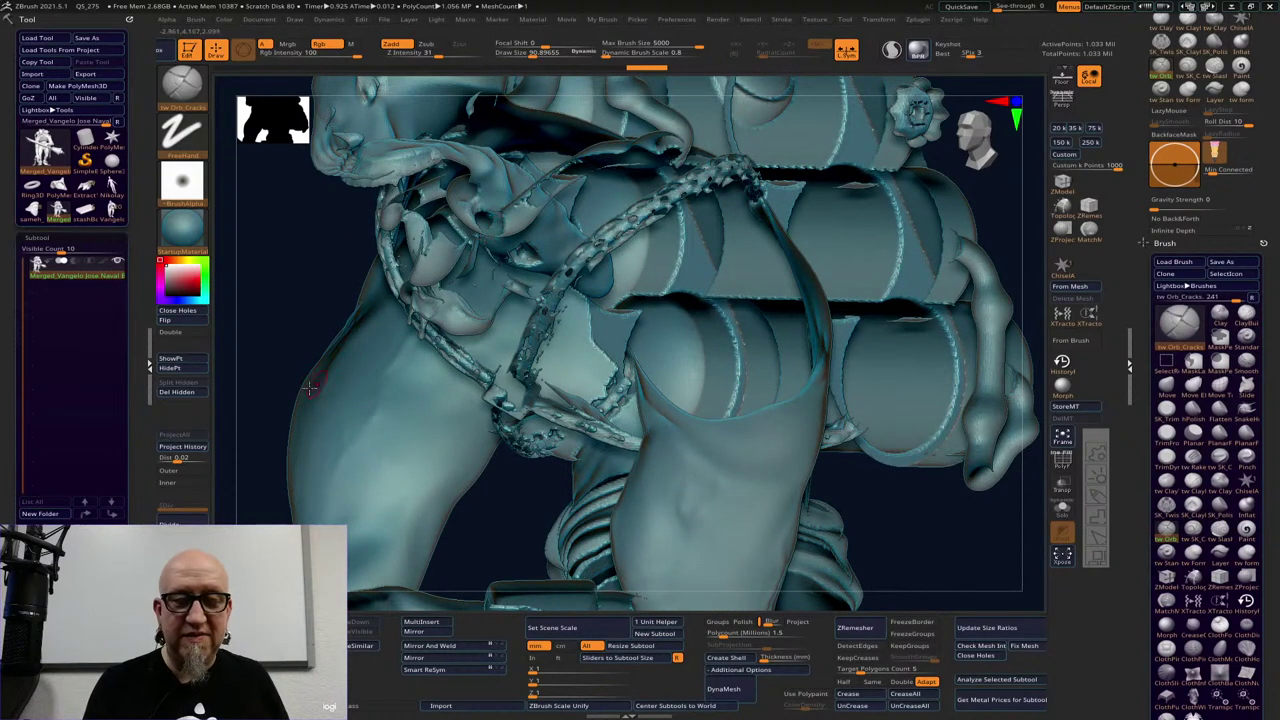
drag(279, 333, 594, 238)
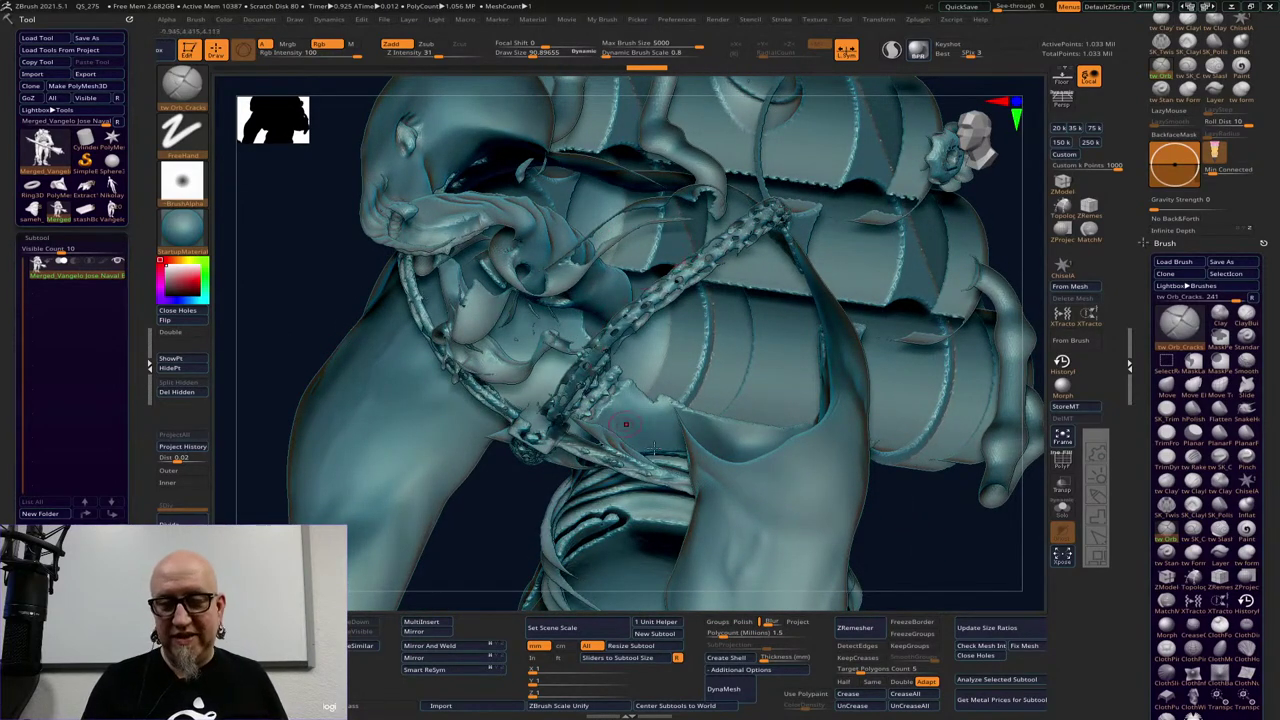
mouse_move(922, 538)
mouse_down()
mouse_move(931, 514)
mouse_move(874, 428)
mouse_move(874, 454)
mouse_move(846, 434)
mouse_move(894, 477)
mouse_move(879, 86)
mouse_up()
drag(887, 535, 800, 318)
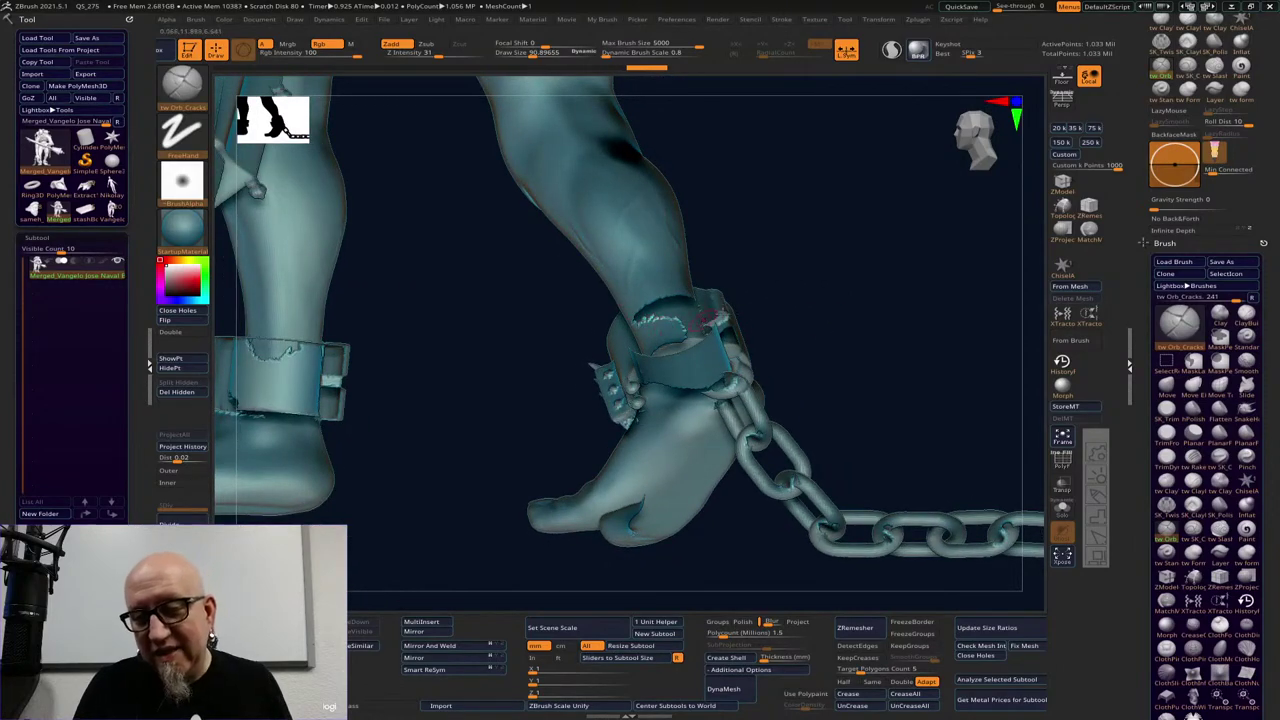
mouse_move(703, 318)
mouse_down()
mouse_move(836, 288)
mouse_move(724, 342)
mouse_move(851, 314)
mouse_move(851, 349)
mouse_move(866, 323)
mouse_move(714, 333)
mouse_up()
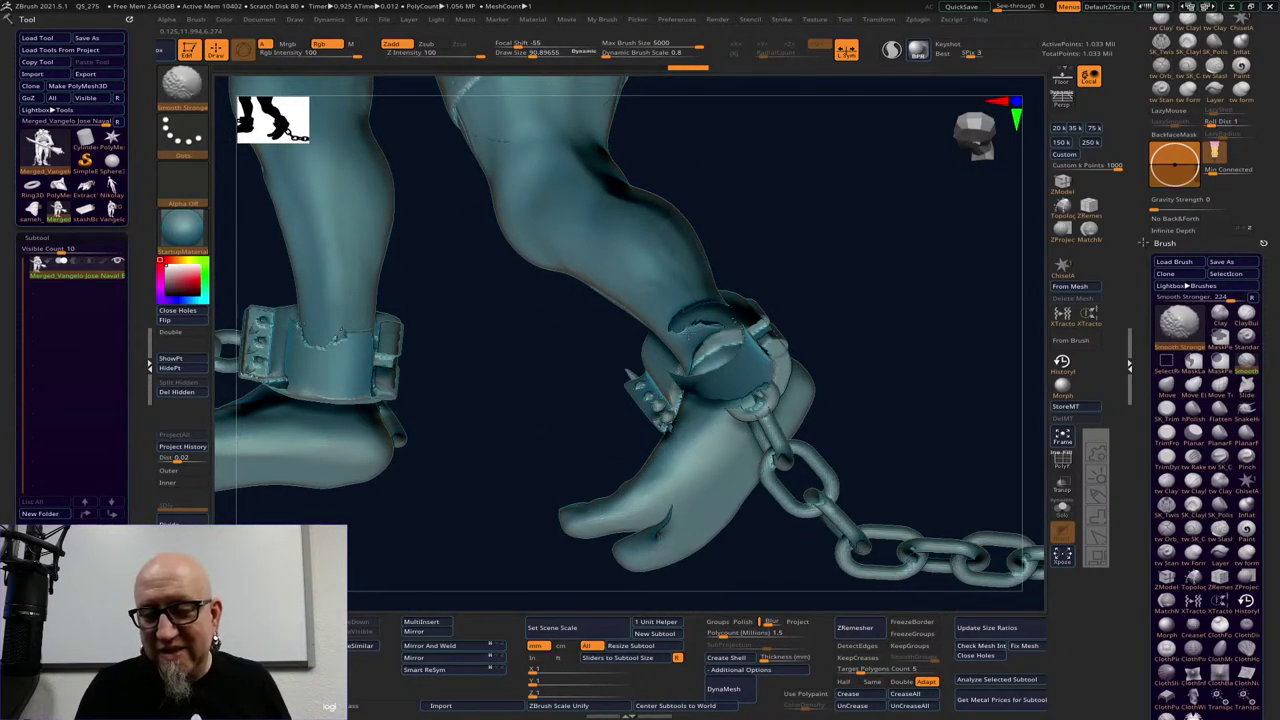
mouse_move(923, 300)
mouse_down()
mouse_move(949, 320)
mouse_move(969, 260)
mouse_move(966, 237)
mouse_move(940, 291)
mouse_move(928, 224)
mouse_up()
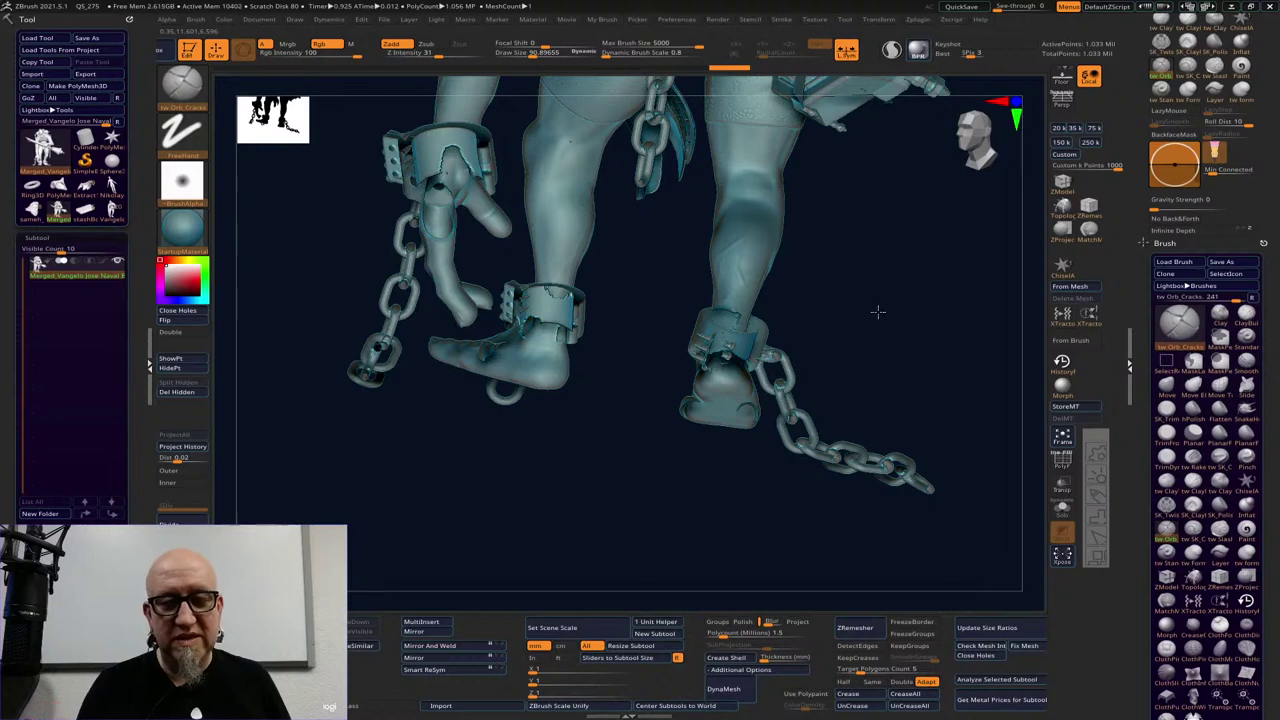
alt+drag(878, 312, 931, 439)
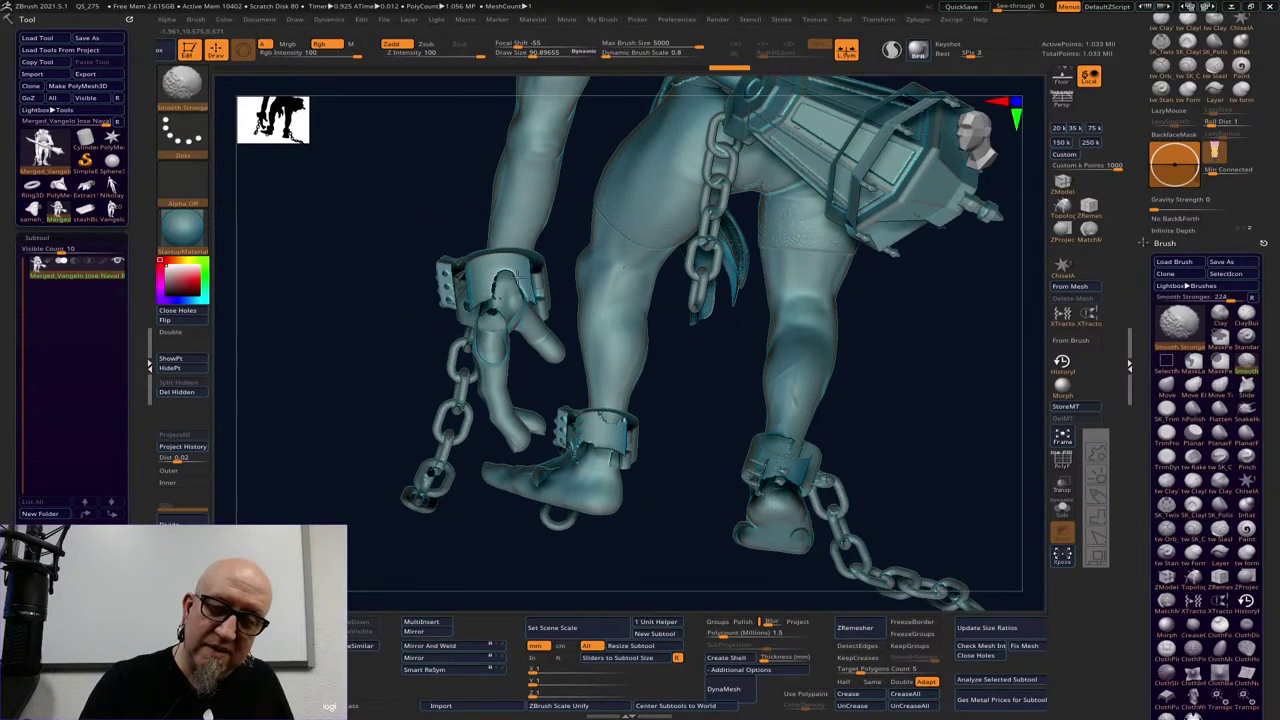
Flip the merged mesh's normals back and examine the outer surface around the head, tongue and chest chains
click(192, 323)
mouse_move(934, 407)
mouse_down()
mouse_move(991, 454)
mouse_move(951, 444)
mouse_move(760, 491)
mouse_move(726, 453)
mouse_move(720, 389)
mouse_move(823, 446)
mouse_move(787, 449)
mouse_move(886, 360)
mouse_move(831, 537)
mouse_move(820, 526)
mouse_move(933, 321)
mouse_move(906, 440)
mouse_up()
drag(828, 403, 872, 349)
alt+drag(801, 426, 749, 674)
alt+drag(979, 213, 860, 320)
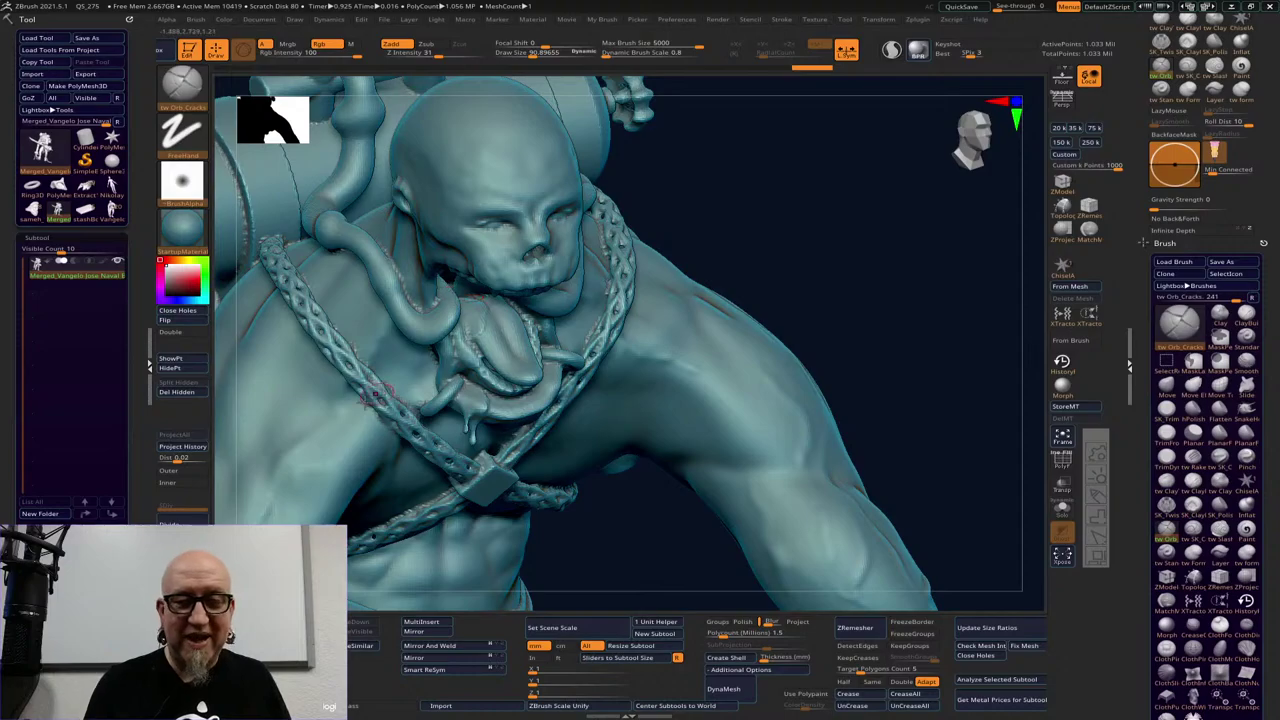
Flip the merged mesh's normals and smooth down the protruding internal forms inside the neck and torso with a draw size of about 350
click(189, 322)
drag(834, 290, 459, 316)
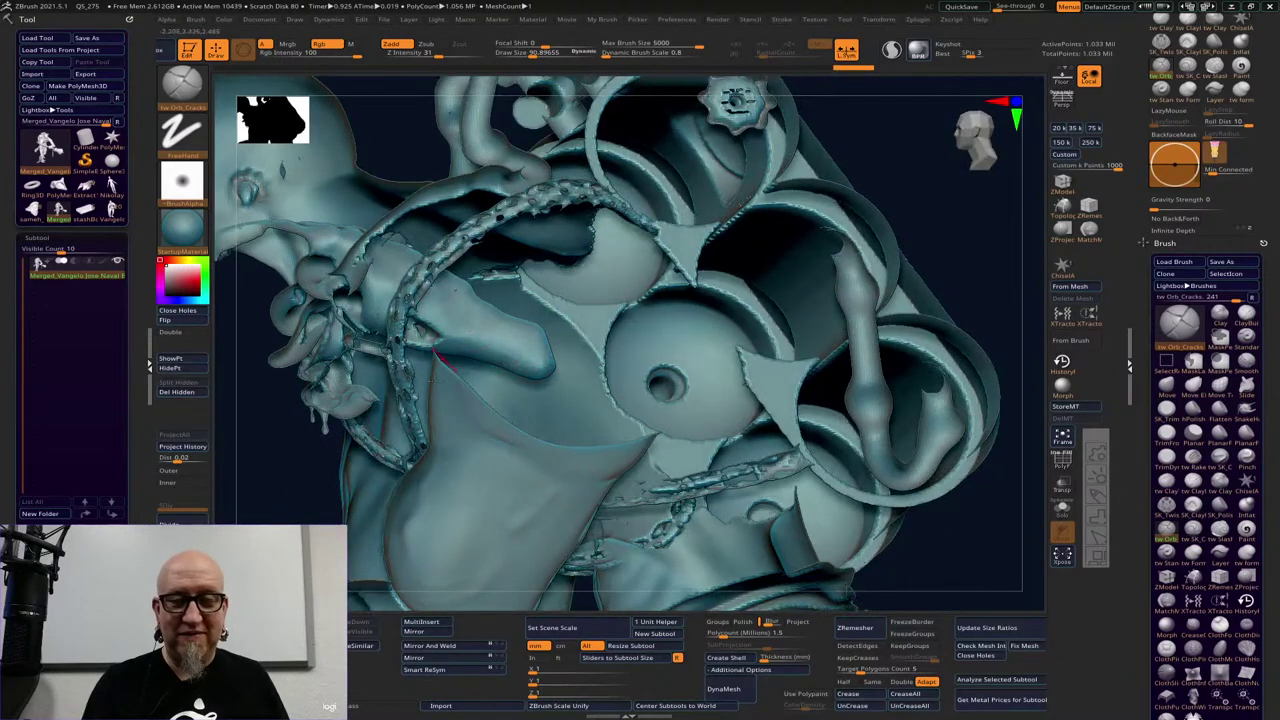
mouse_move(247, 508)
mouse_down()
mouse_move(434, 494)
mouse_move(423, 506)
mouse_move(406, 492)
mouse_move(861, 97)
mouse_up()
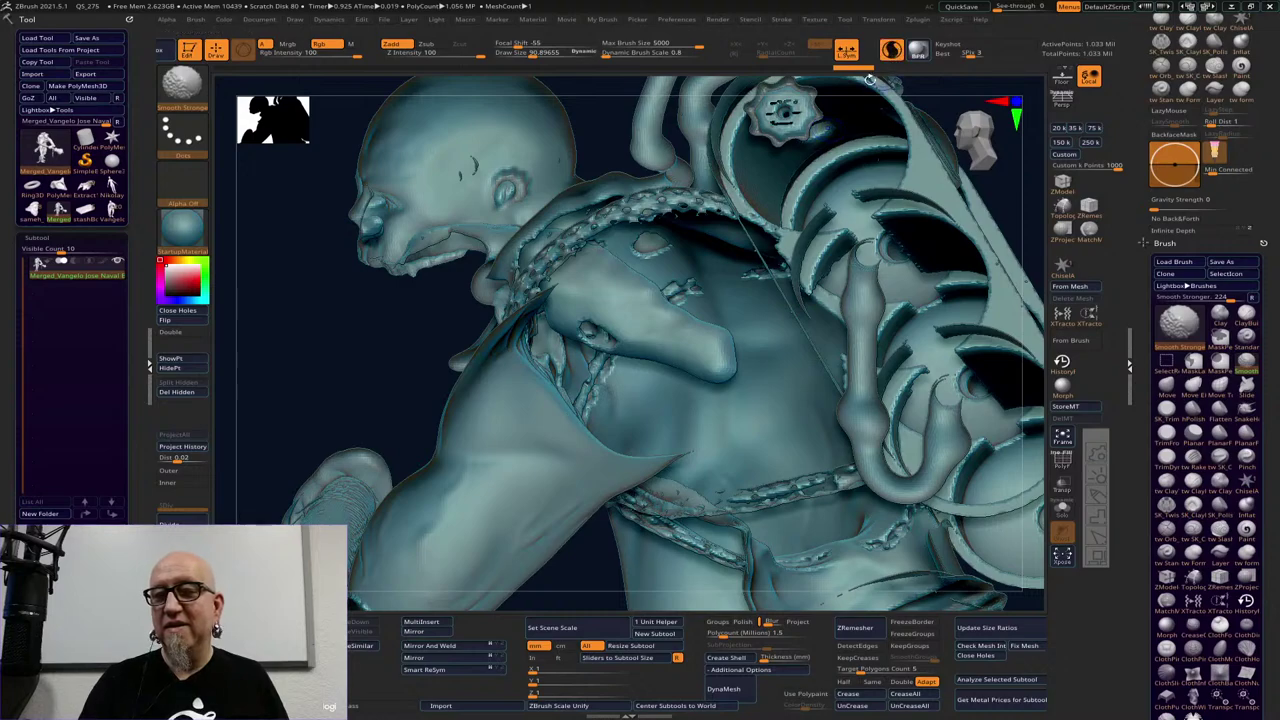
key(space)
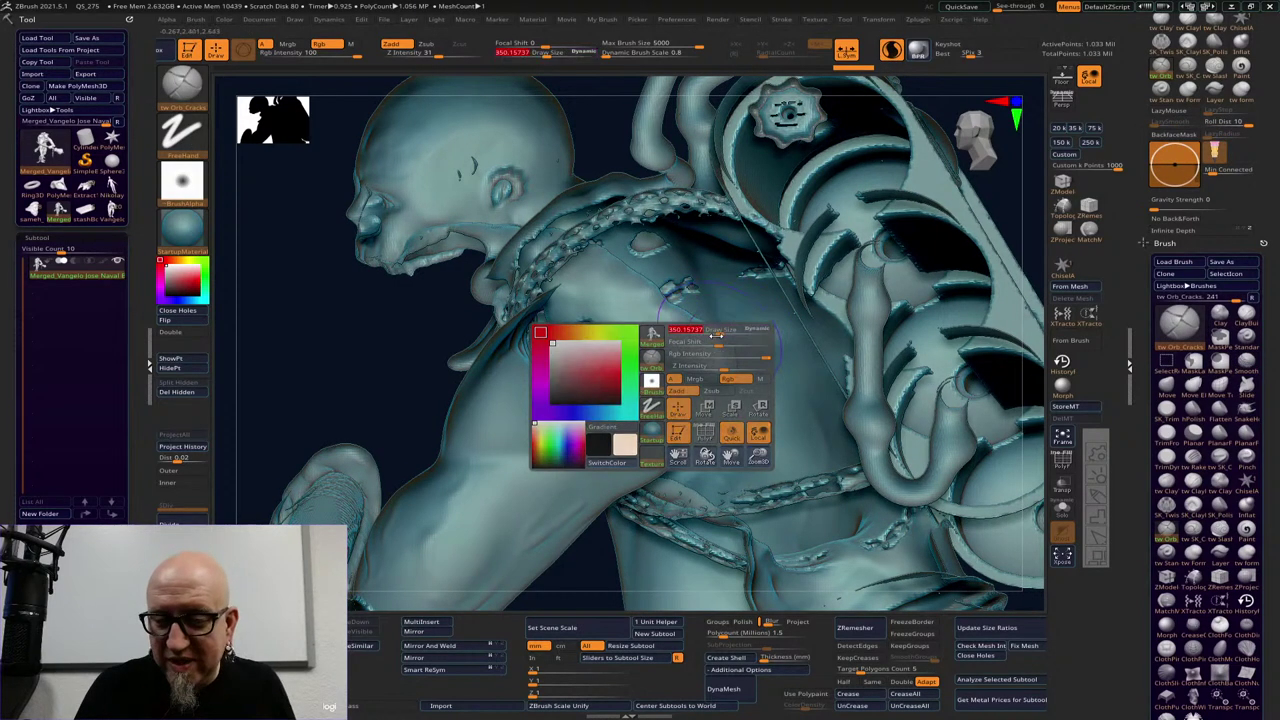
key(shift)
shift+drag(710, 354, 626, 320)
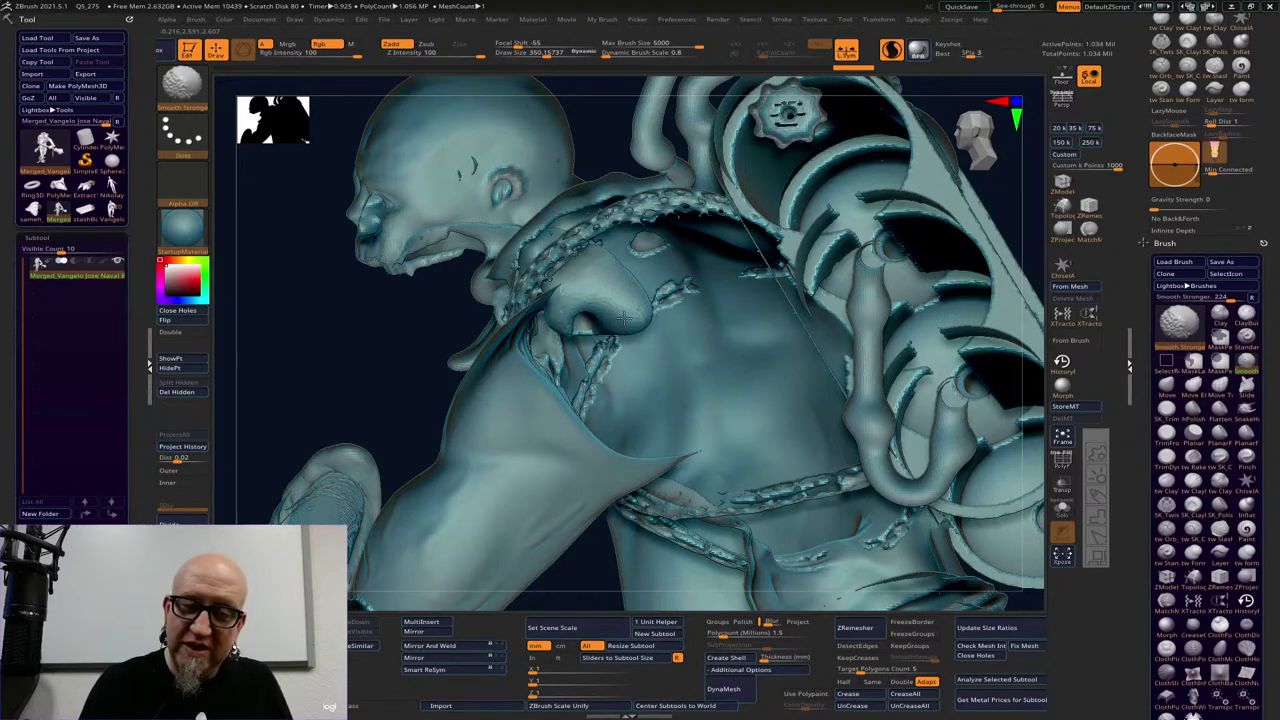
mouse_move(613, 301)
shift+mouse_down()
mouse_move(593, 314)
mouse_move(586, 292)
shift+mouse_up()
mouse_move(380, 417)
mouse_down()
mouse_move(334, 417)
mouse_move(295, 395)
mouse_move(323, 391)
mouse_up()
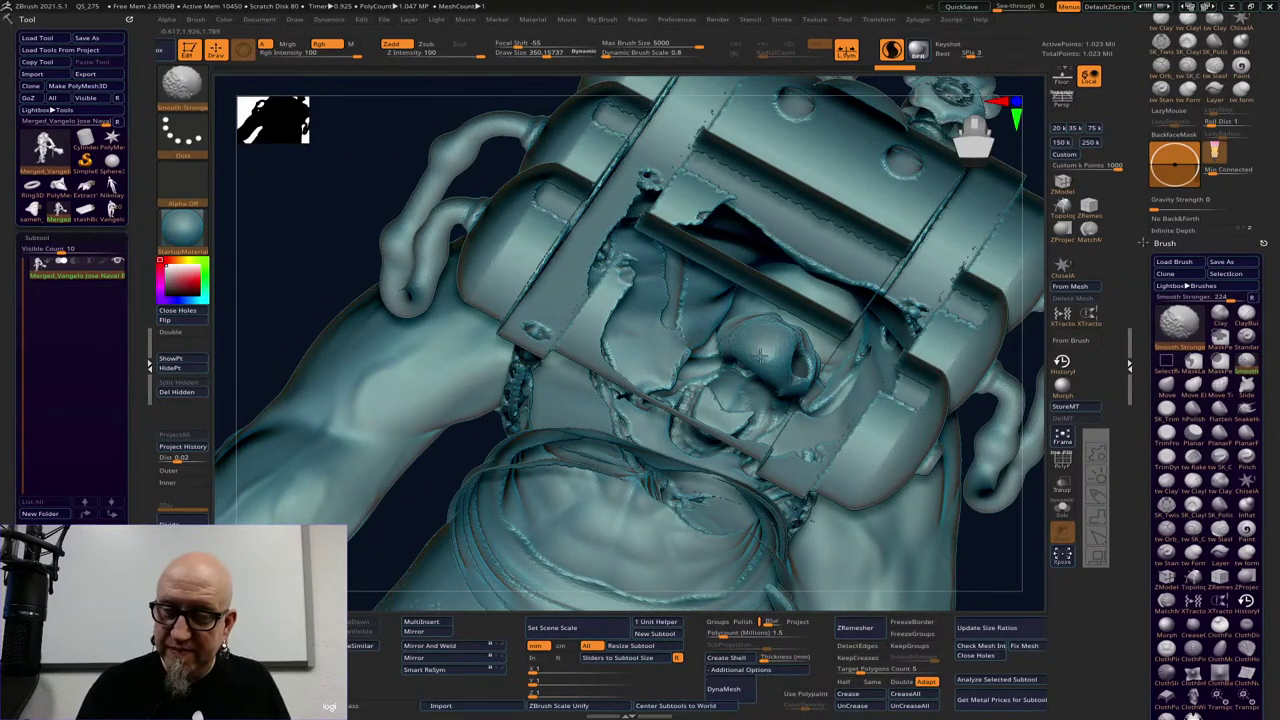
mouse_move(761, 338)
shift+mouse_down()
mouse_move(795, 390)
mouse_move(754, 343)
mouse_move(776, 360)
mouse_move(790, 410)
mouse_move(730, 370)
shift+mouse_up()
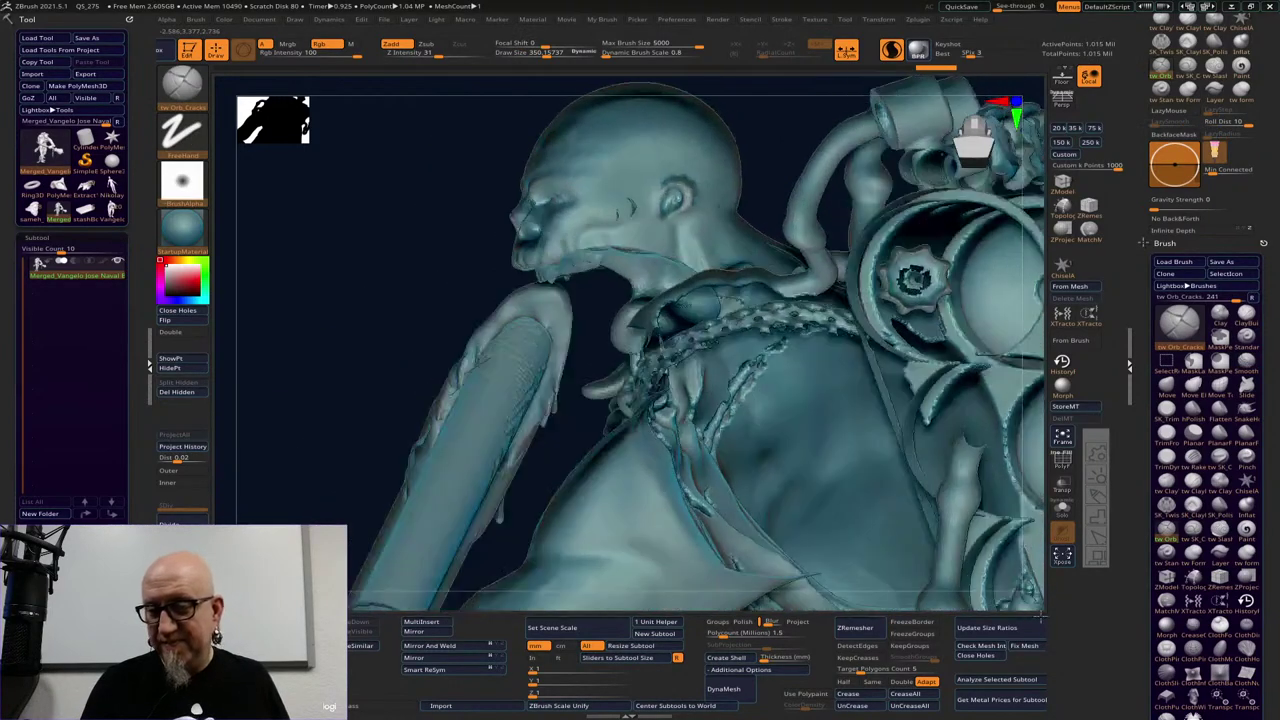
Flip the merged mesh's normals back outward and examine the head, throat and crossed chest chains from the side and front
mouse_move(330, 420)
mouse_down()
mouse_move(533, 563)
mouse_move(400, 403)
mouse_up()
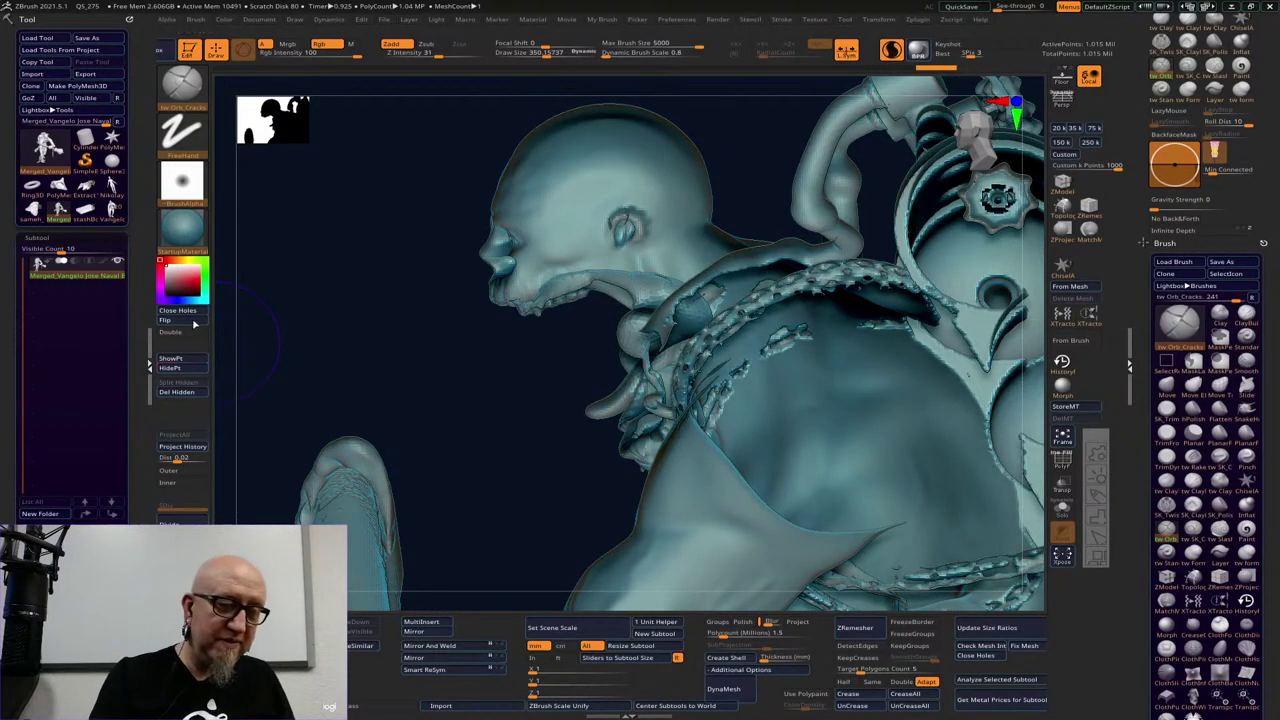
drag(309, 357, 405, 347)
mouse_move(446, 430)
mouse_down()
mouse_move(349, 466)
mouse_move(393, 472)
mouse_up()
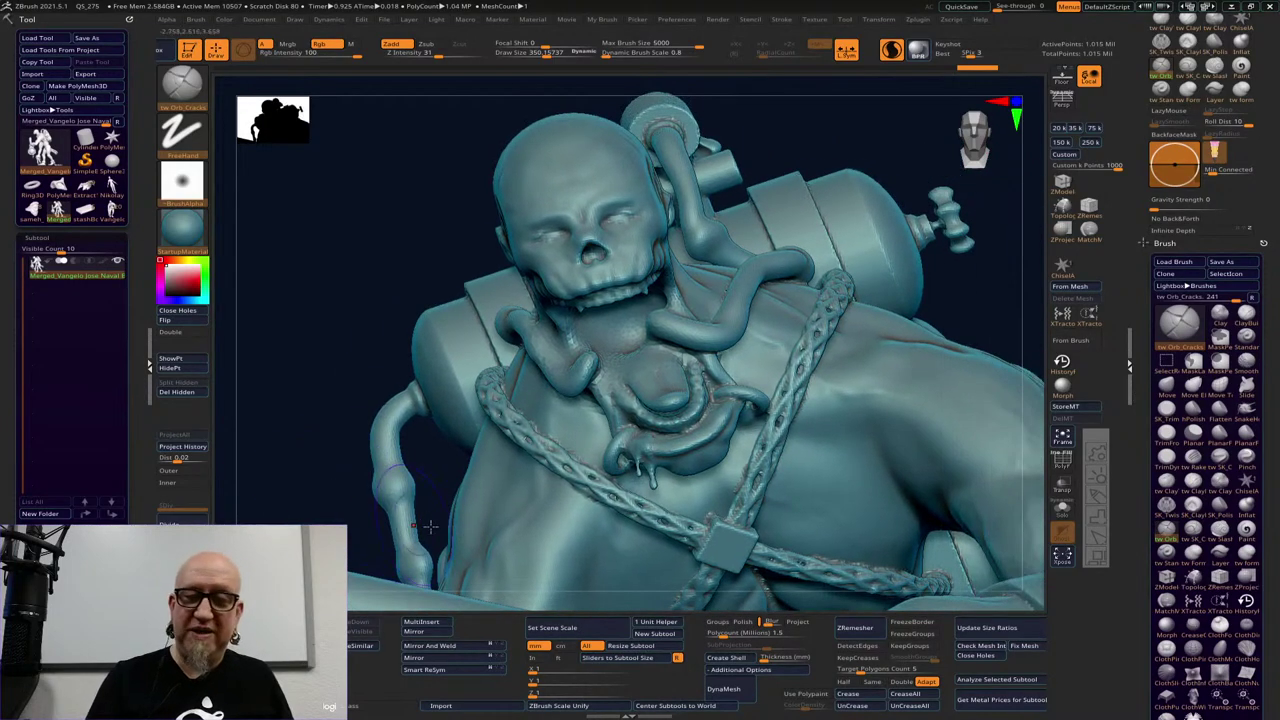
key(ctrl)
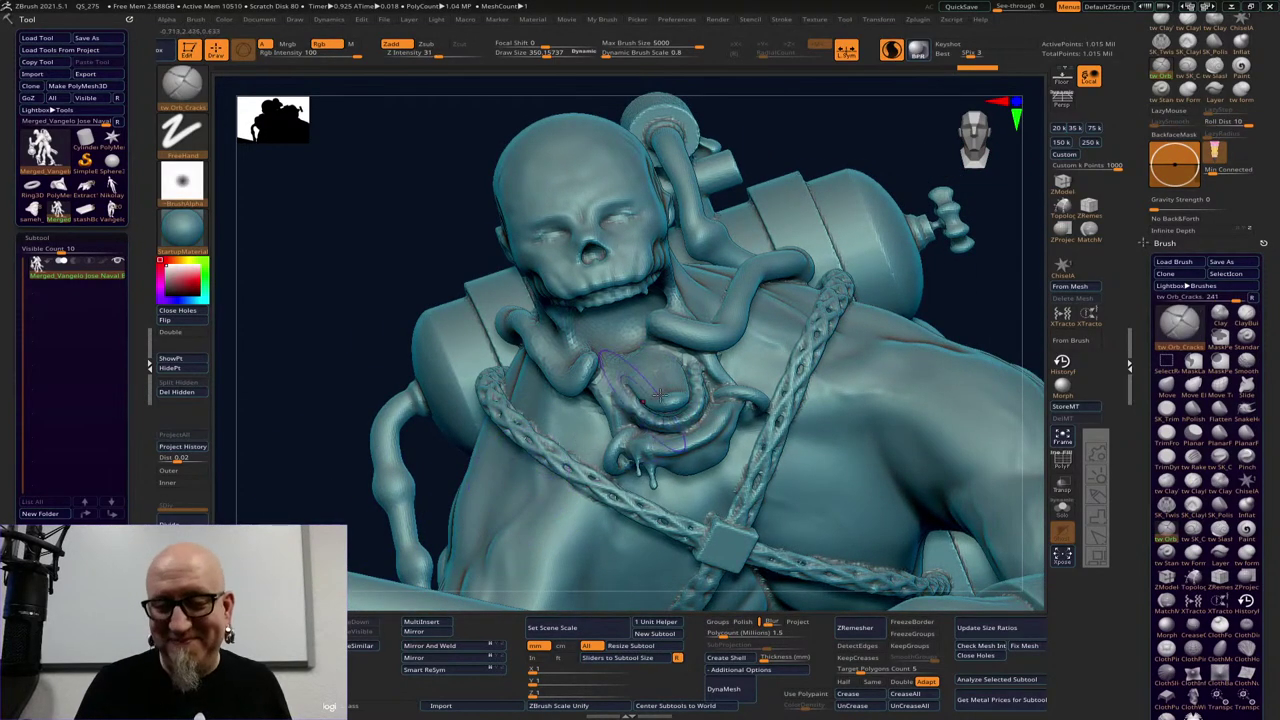
drag(958, 294, 986, 298)
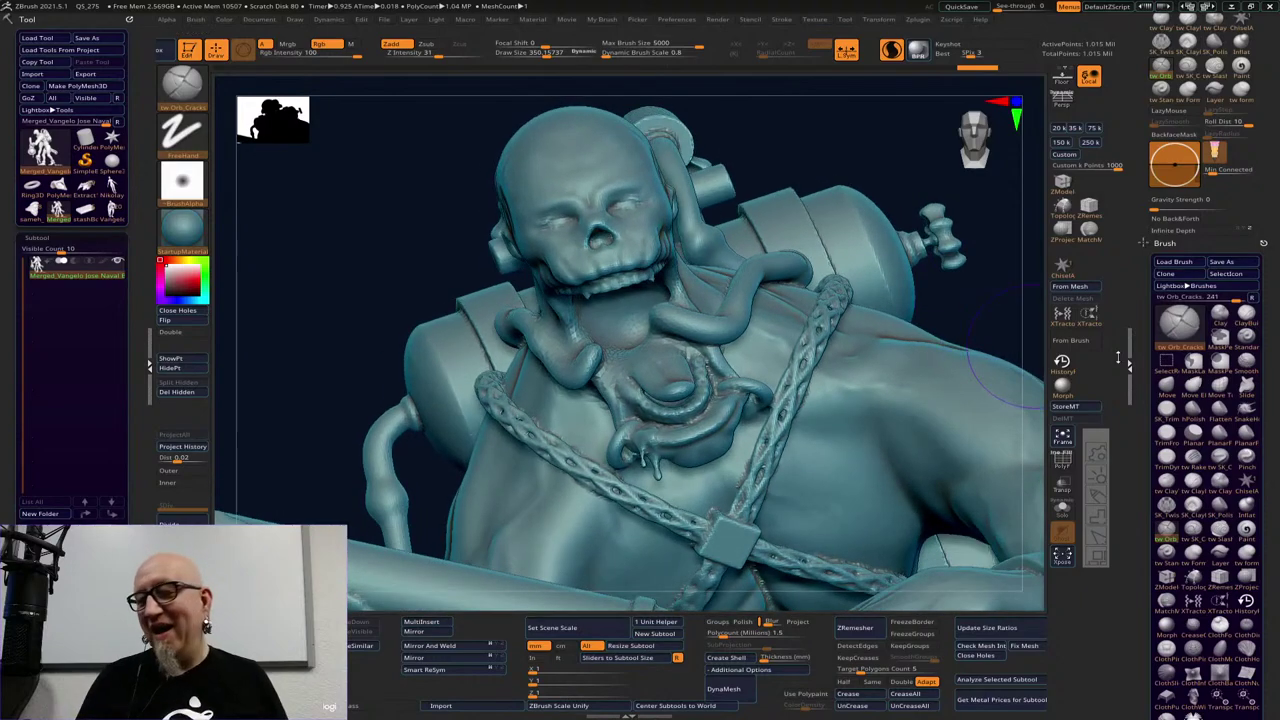
Choose the tw ClayBuildup brush at a draw size of about 131 and build up and smooth the throat below the jaw
click(1192, 480)
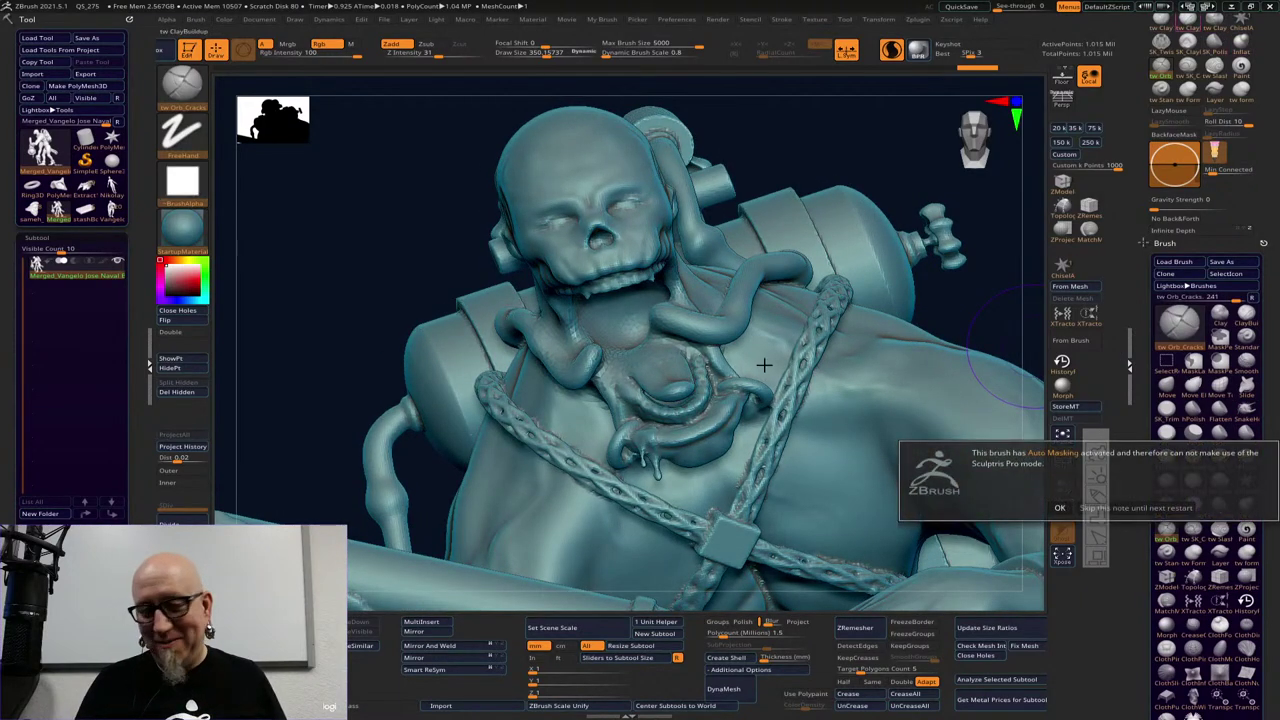
click(1059, 507)
key(space)
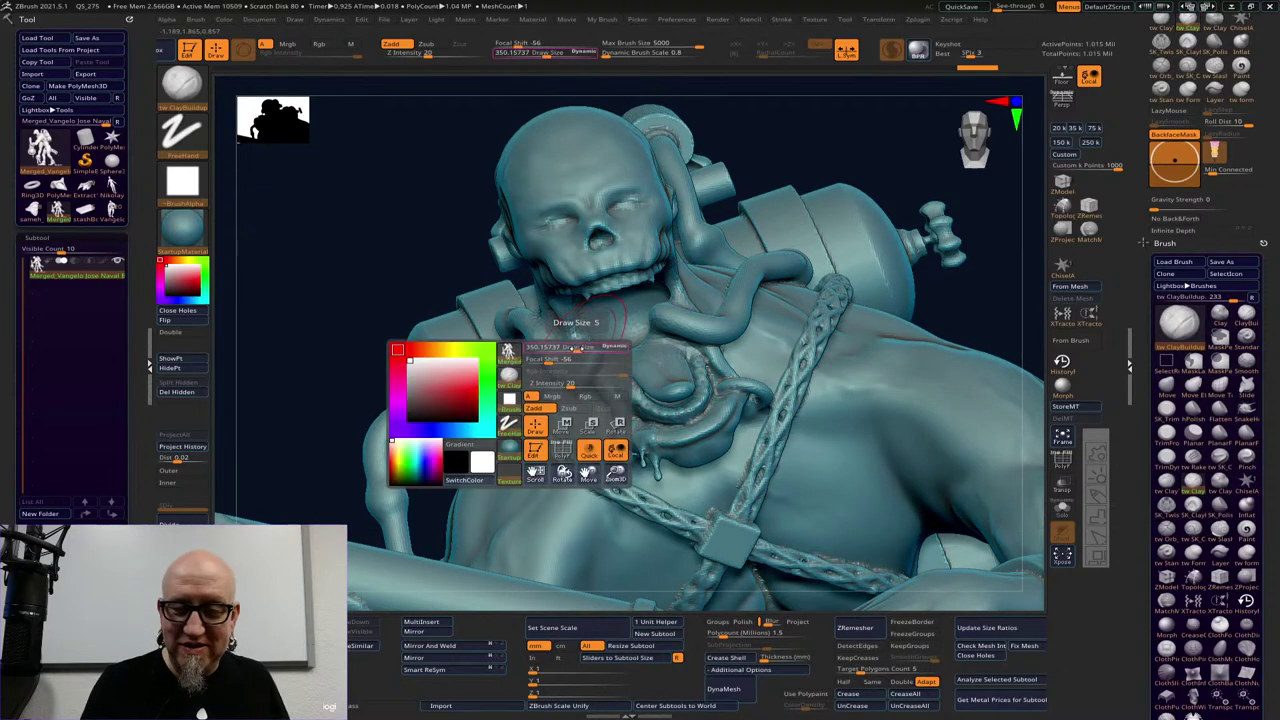
drag(577, 348, 562, 348)
drag(1003, 297, 980, 352)
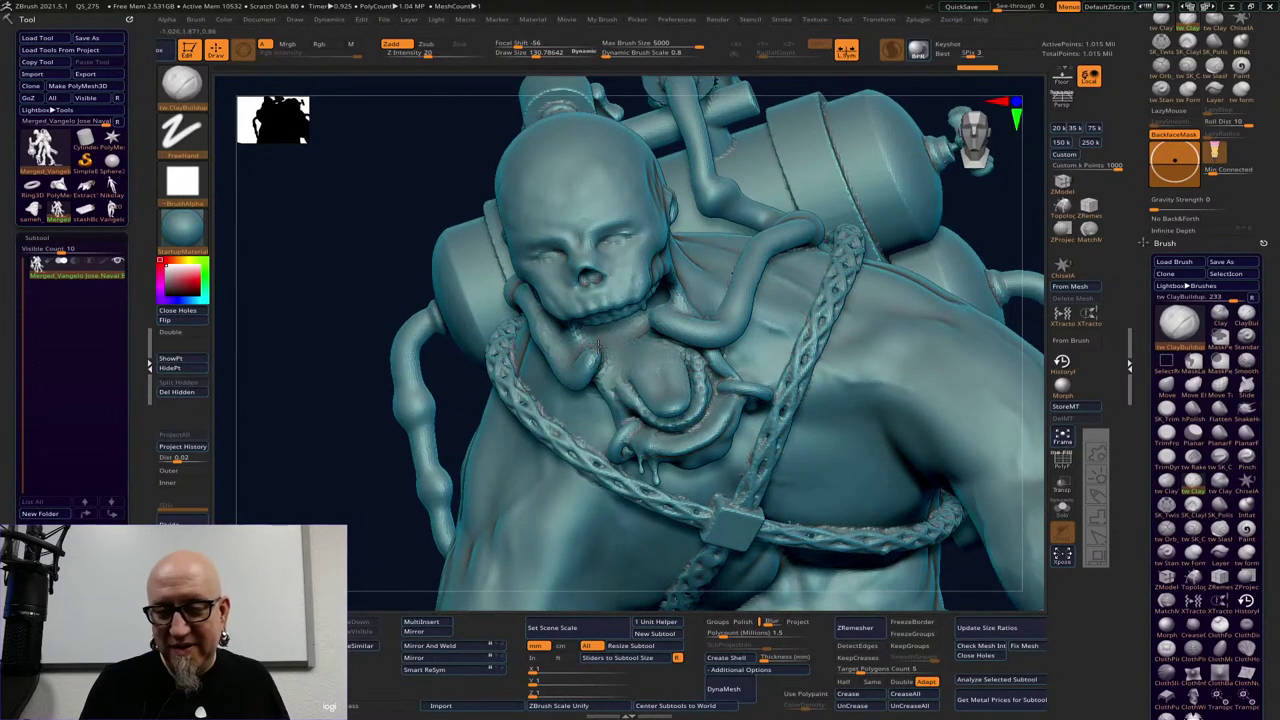
shift+drag(611, 340, 615, 395)
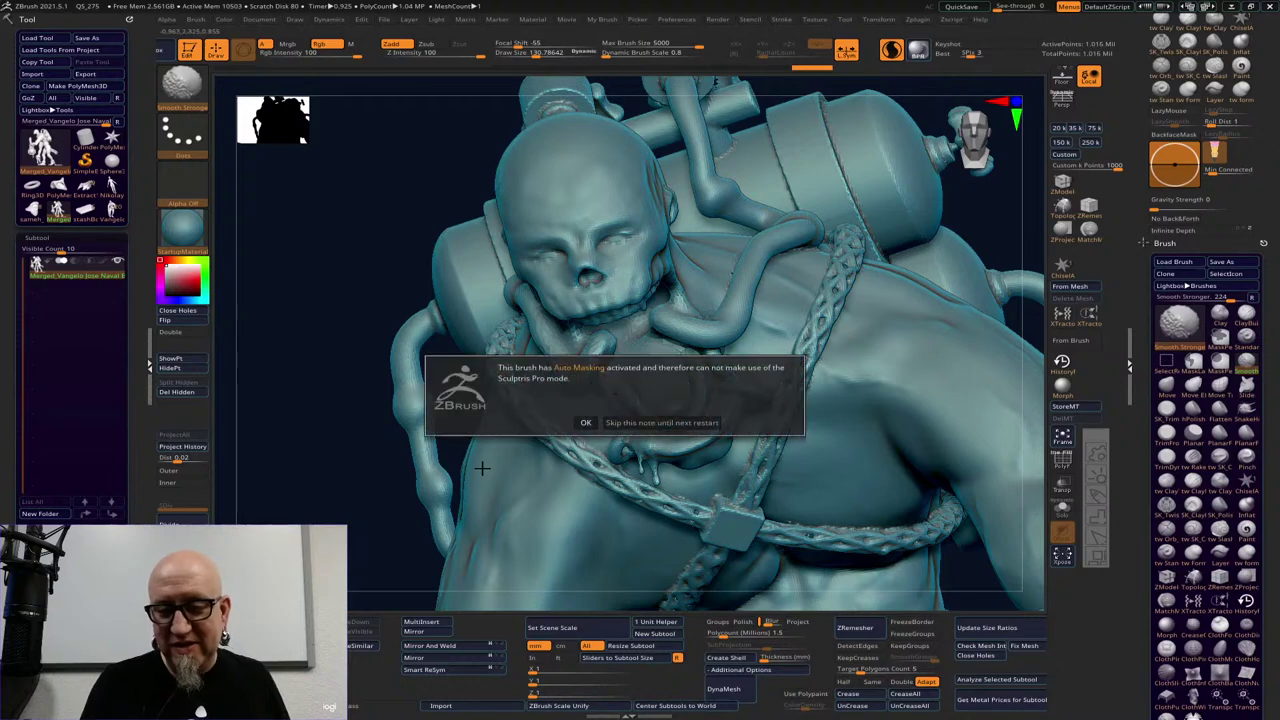
click(586, 422)
Continue building up and smoothing the throat between the jaw, hoses and tongue from both sides of the head
right_drag(500, 430, 595, 358)
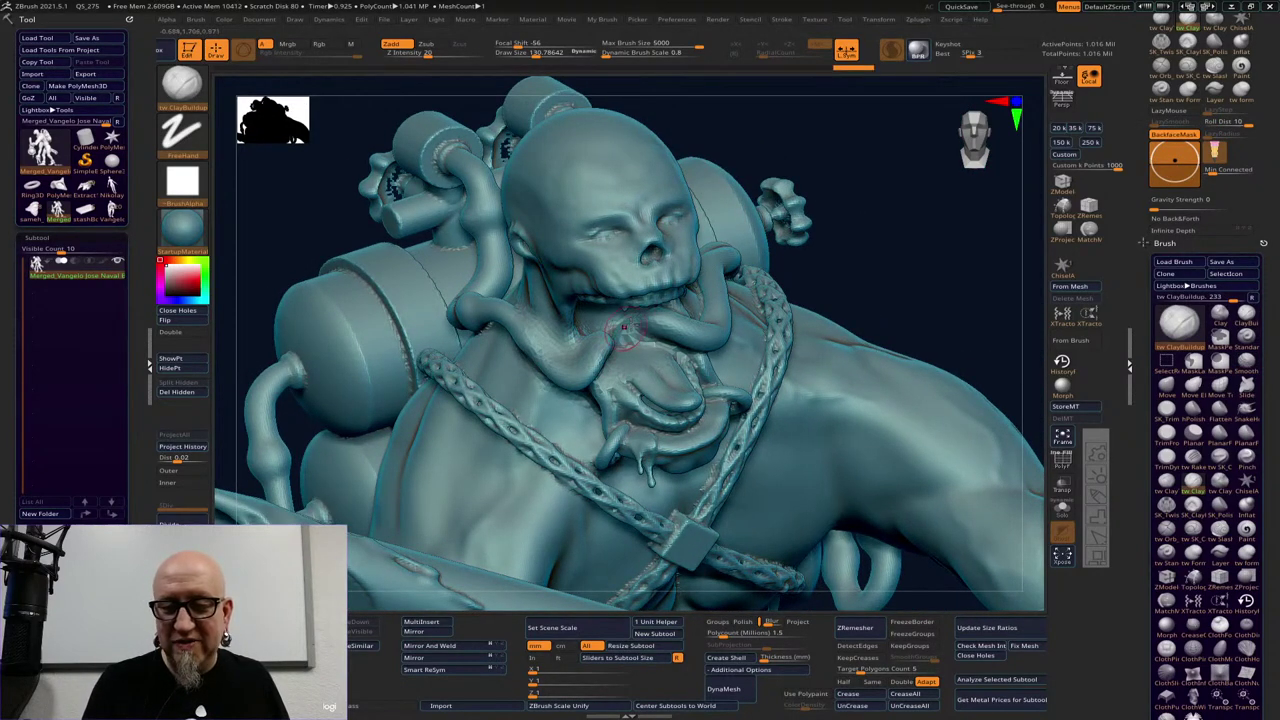
key(shift)
shift+drag(804, 298, 917, 247)
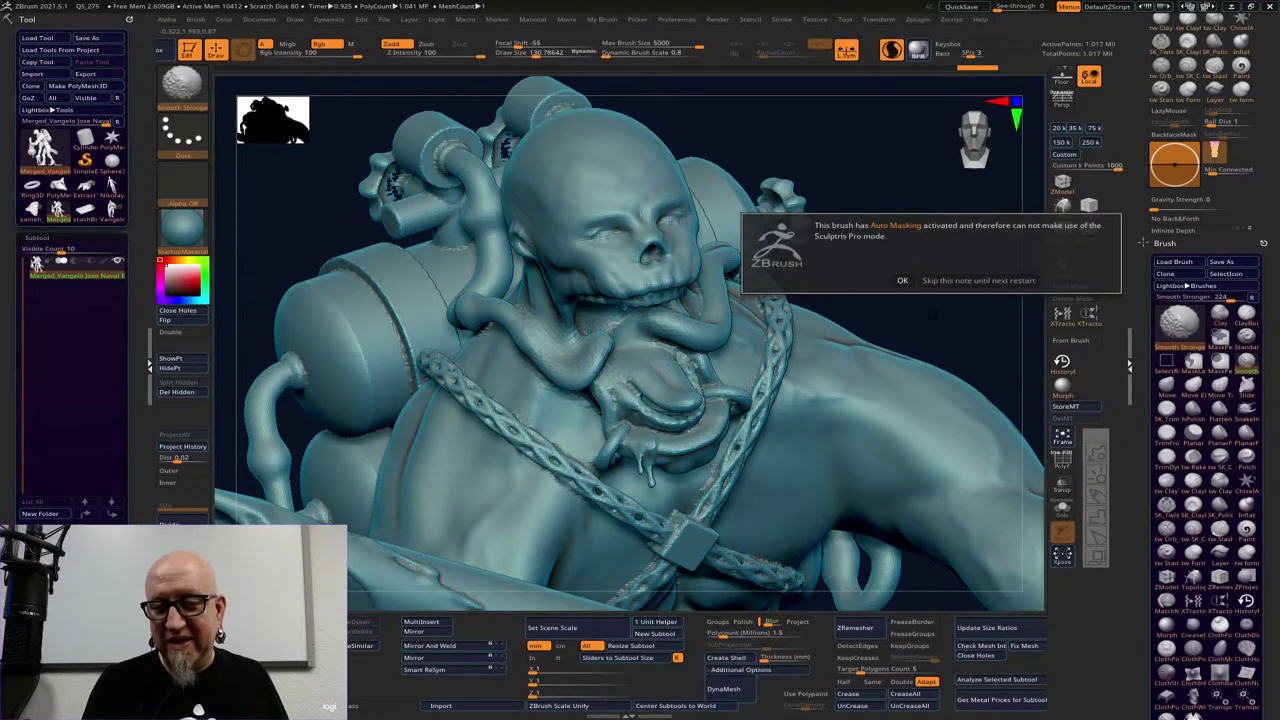
click(903, 280)
mouse_move(975, 322)
mouse_down()
mouse_move(920, 322)
mouse_move(852, 292)
mouse_up()
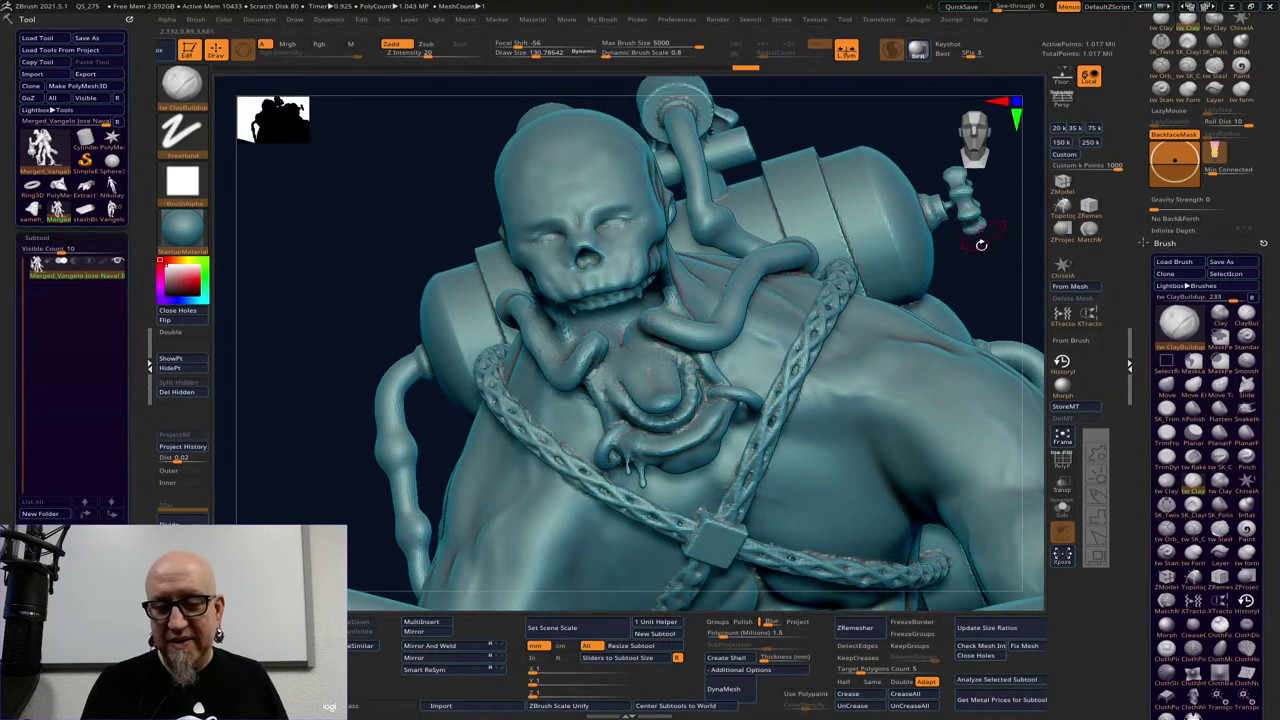
drag(981, 244, 886, 276)
key(shift)
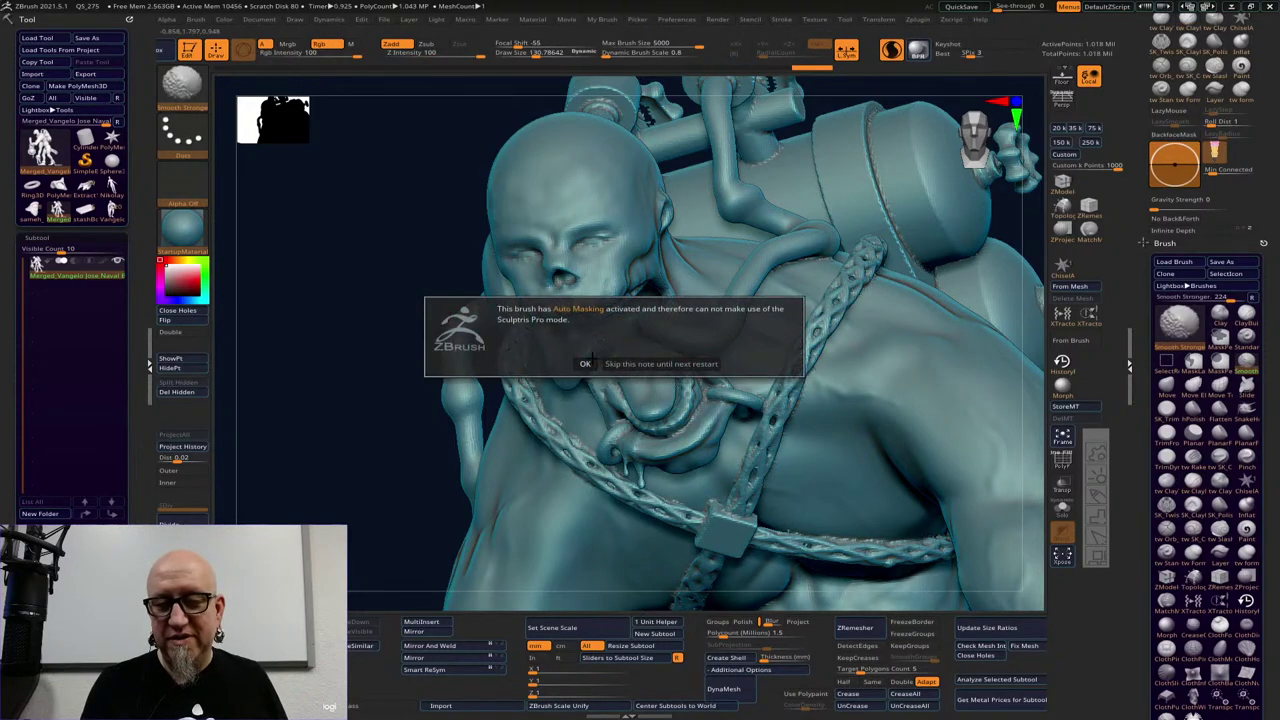
click(651, 362)
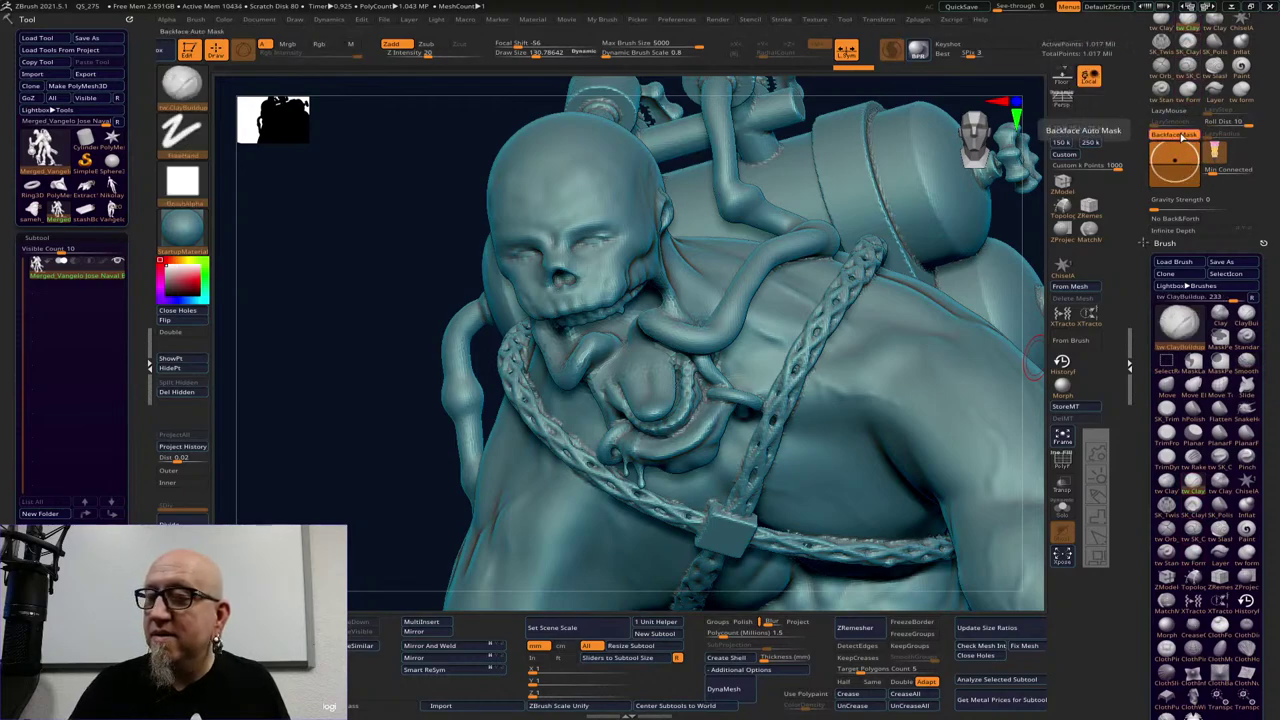
Turn off backface masking for the ClayBuildup brush and fill in more of the throat beside the hoses
click(1180, 135)
drag(364, 551, 560, 368)
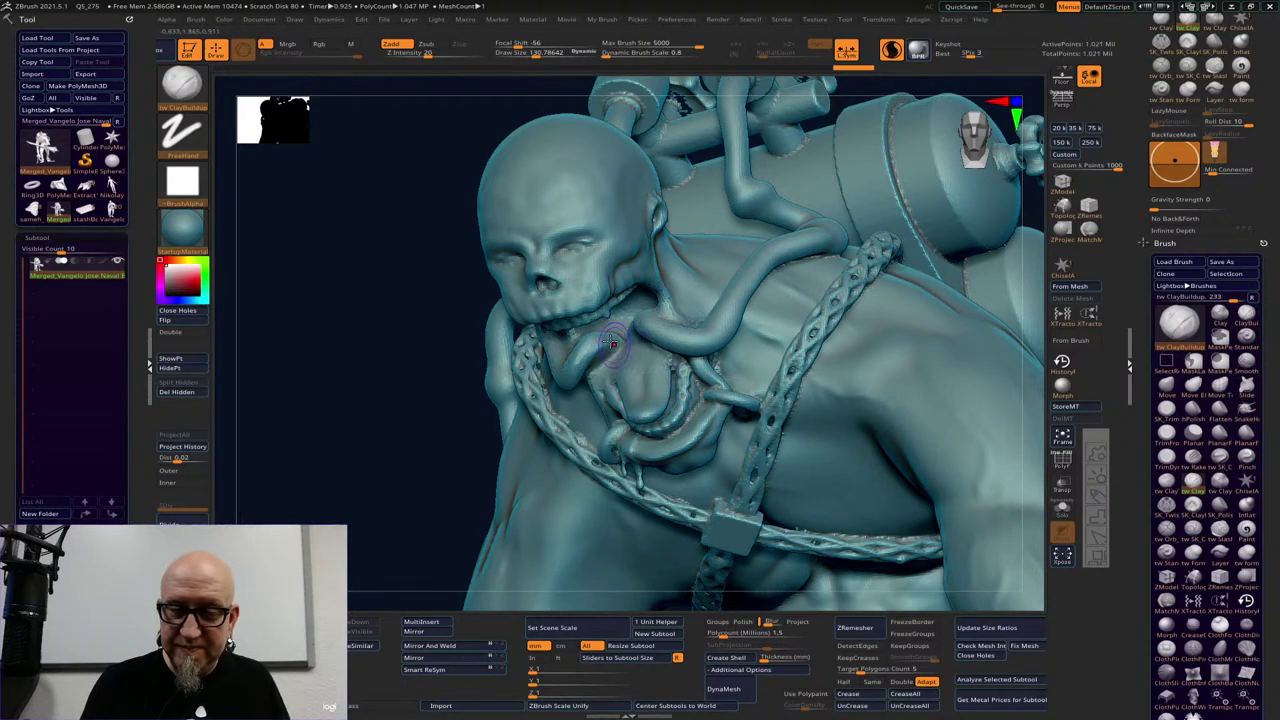
alt+drag(458, 523, 400, 446)
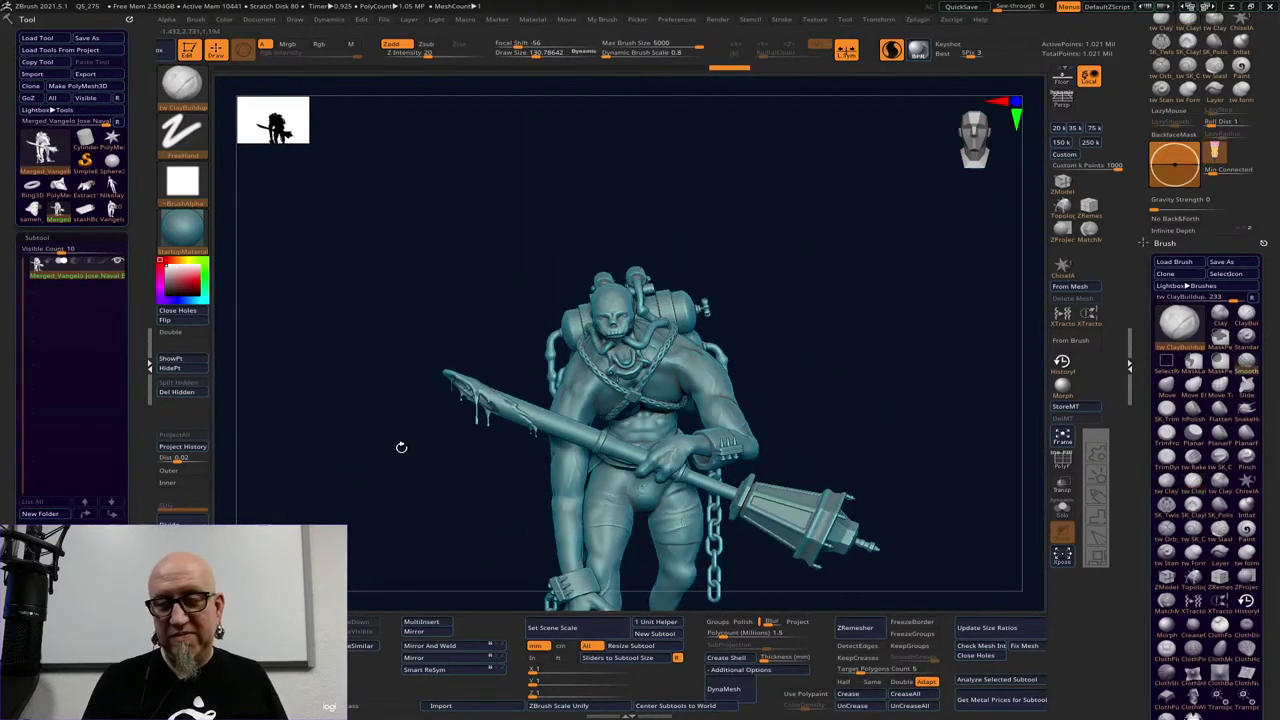
Inflate the chain crossing the front of the shoulder with the Inflat brush to close its openings, and smooth it
mouse_move(922, 387)
mouse_down()
mouse_move(877, 417)
mouse_move(985, 384)
mouse_move(920, 401)
mouse_move(900, 383)
mouse_up()
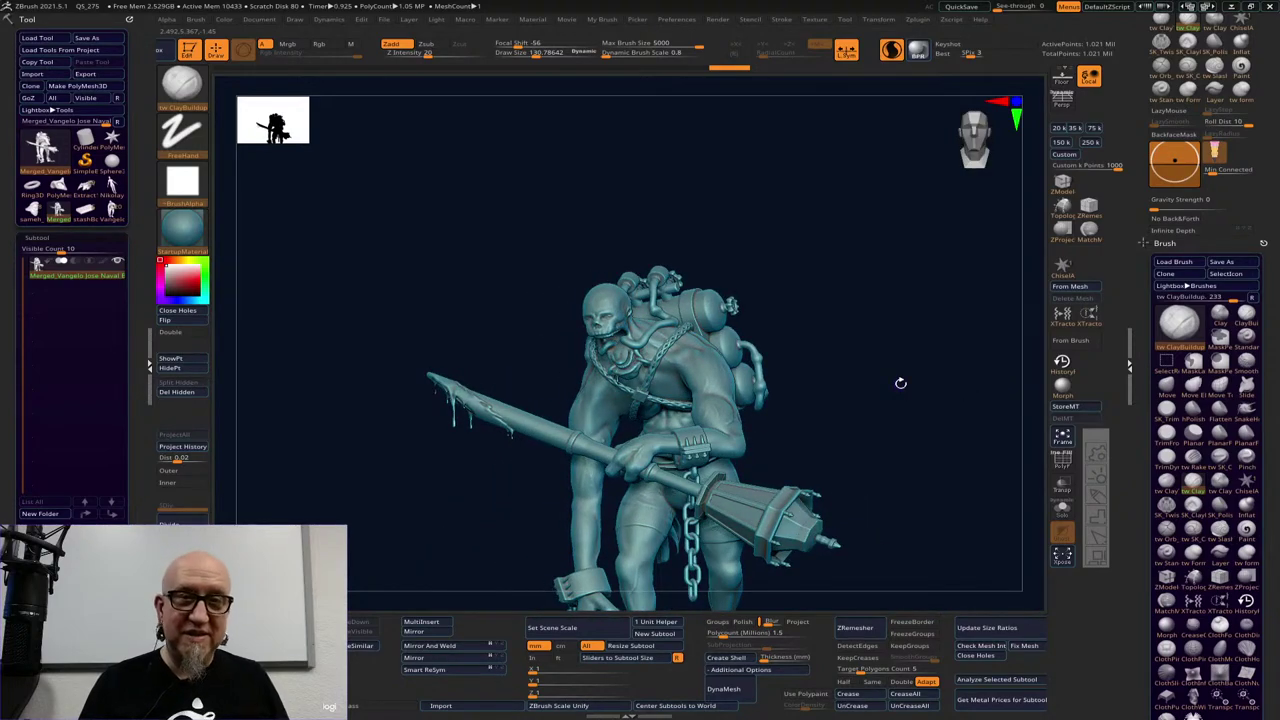
alt+drag(851, 387, 947, 502)
drag(1011, 313, 830, 345)
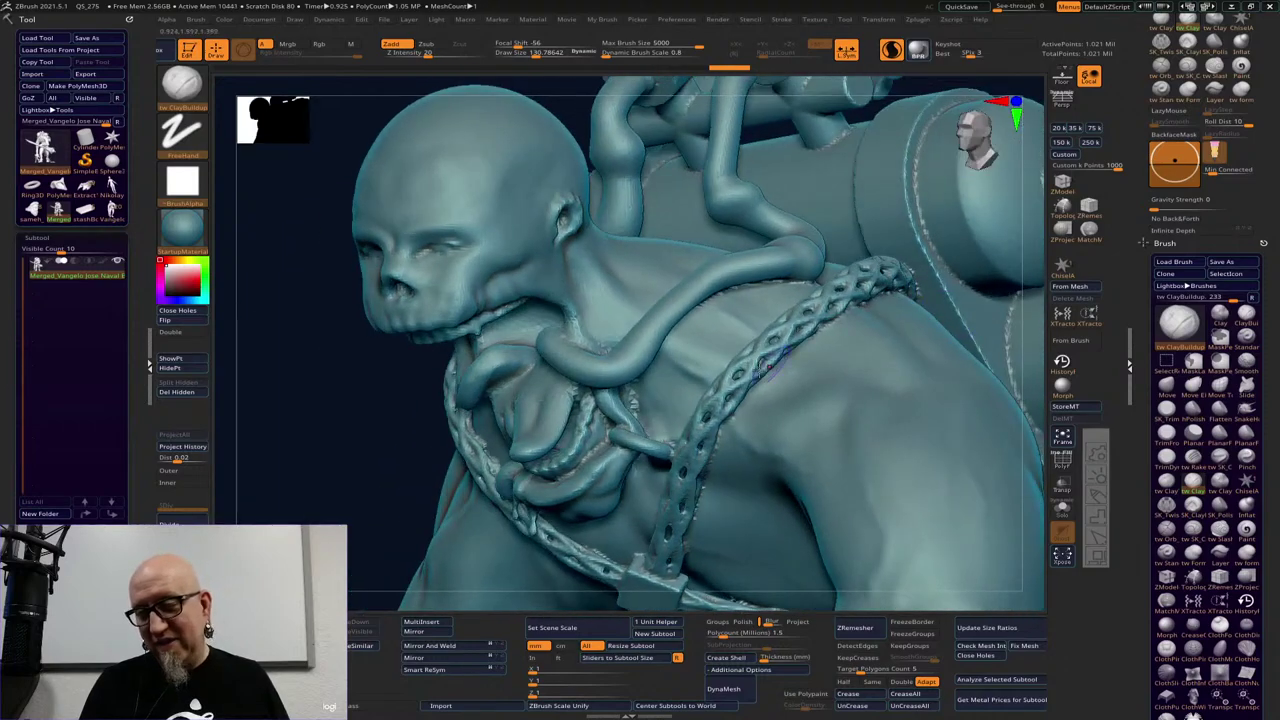
click(1245, 512)
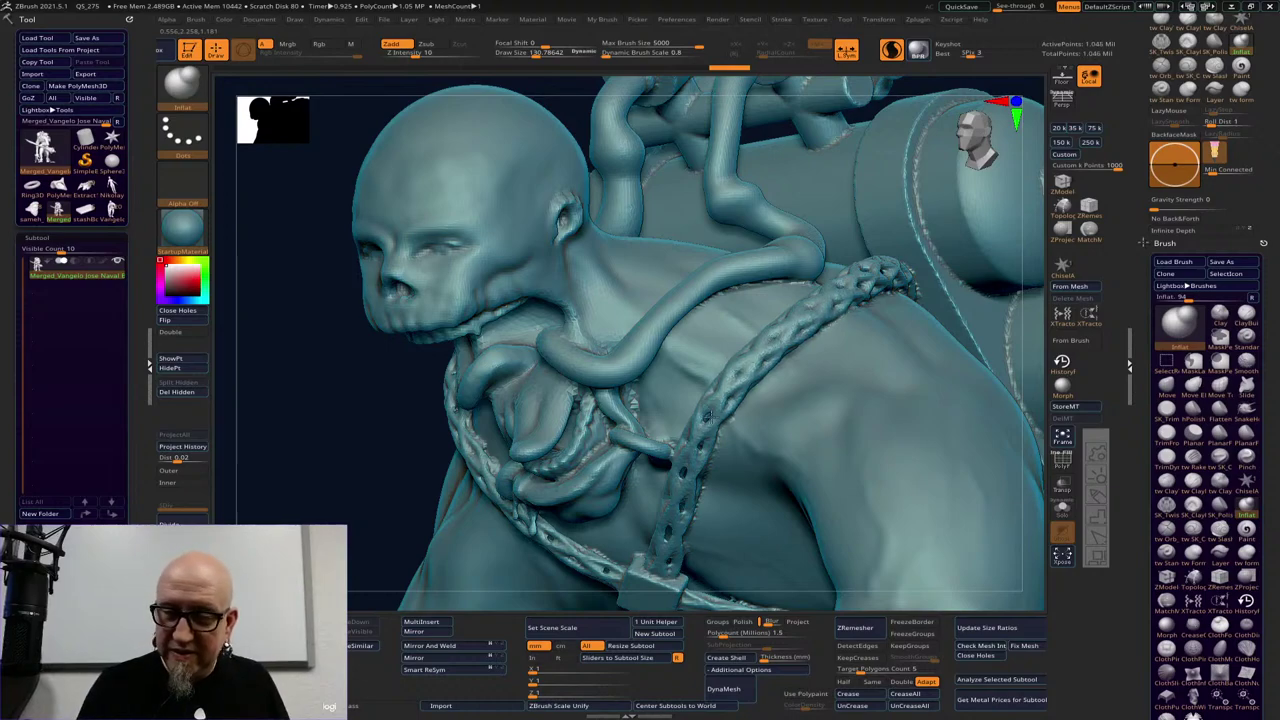
mouse_move(739, 397)
mouse_down()
mouse_move(702, 452)
mouse_move(708, 437)
mouse_up()
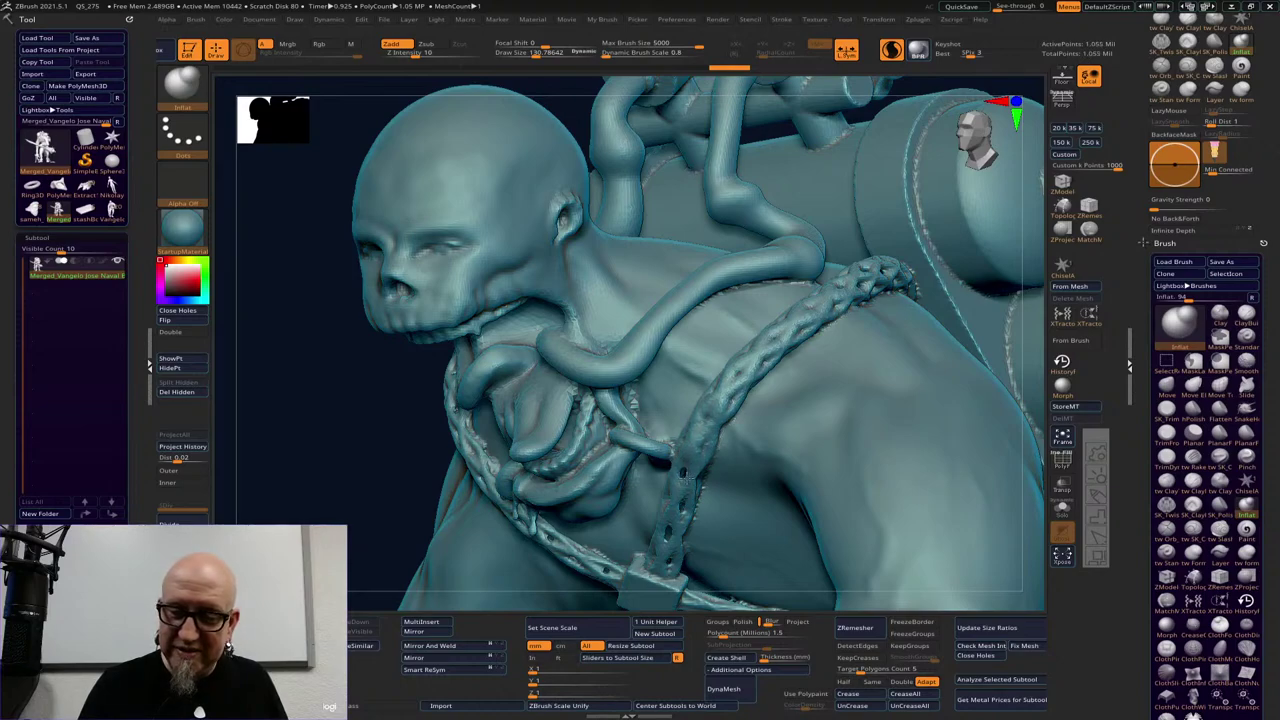
shift+drag(735, 380, 780, 318)
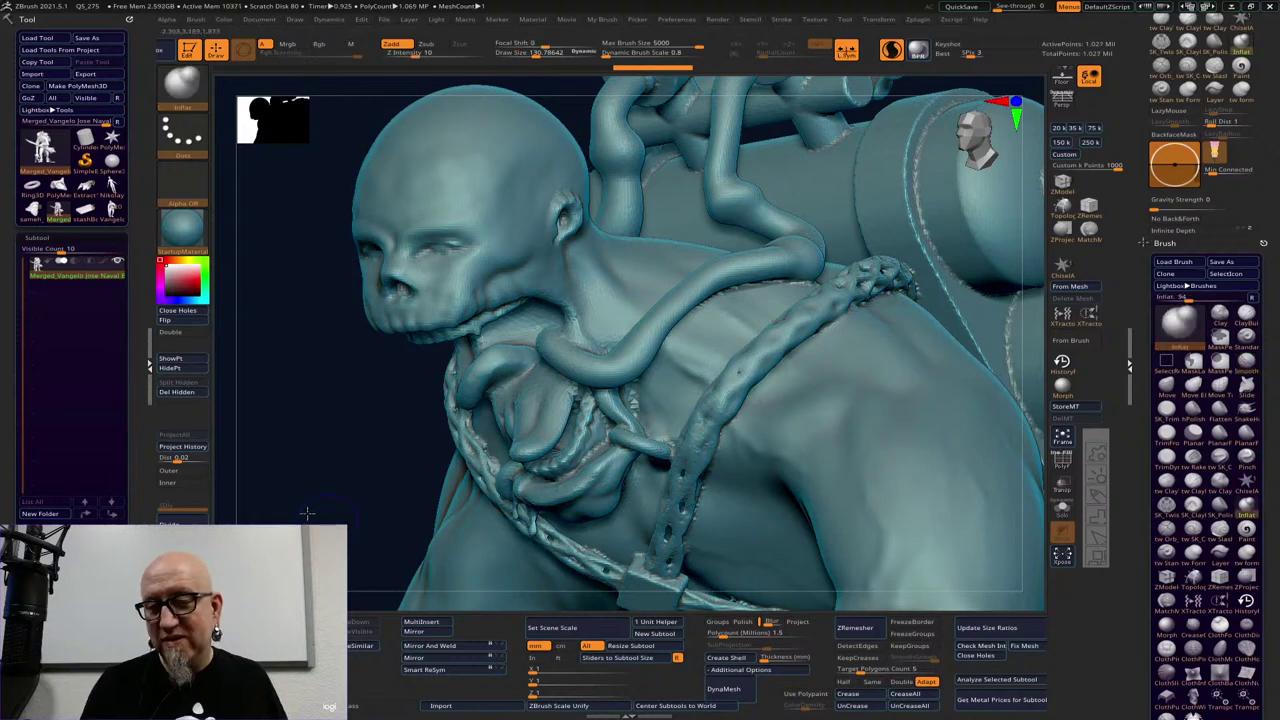
Inflate and smooth the upper part of the shoulder chain running back toward the tanks
drag(307, 514, 230, 510)
drag(890, 290, 900, 298)
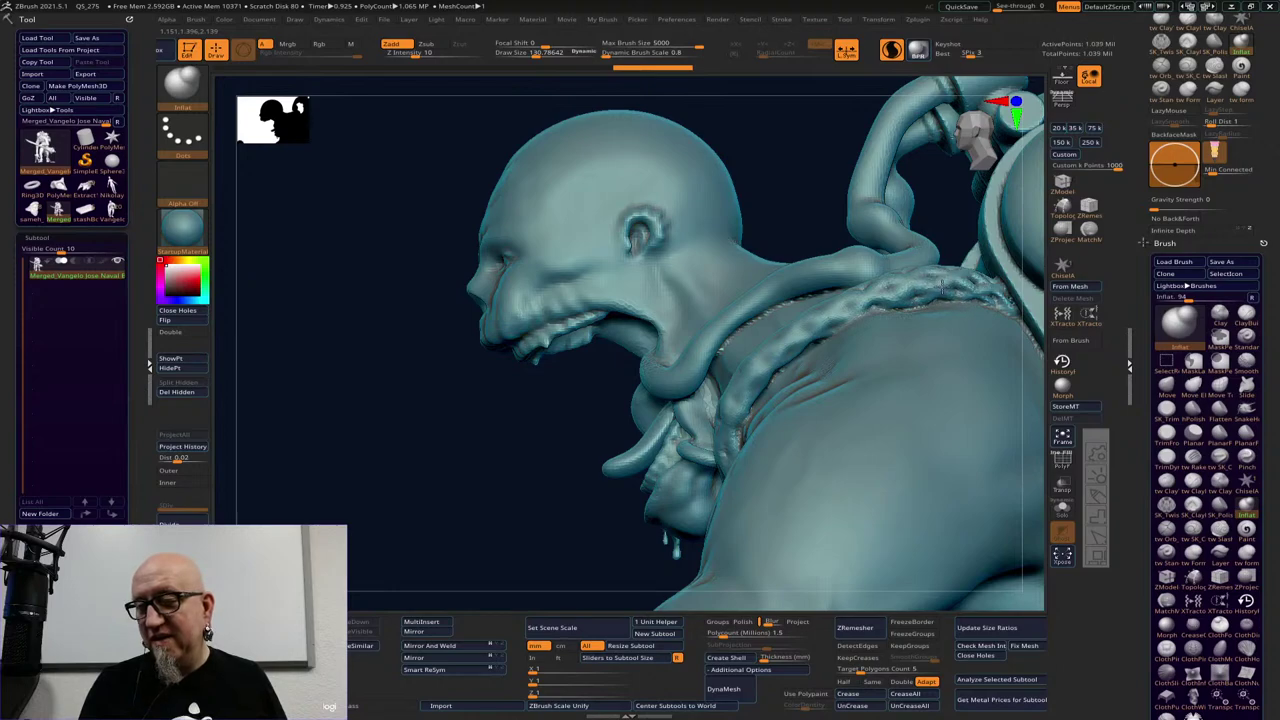
shift+drag(972, 288, 928, 285)
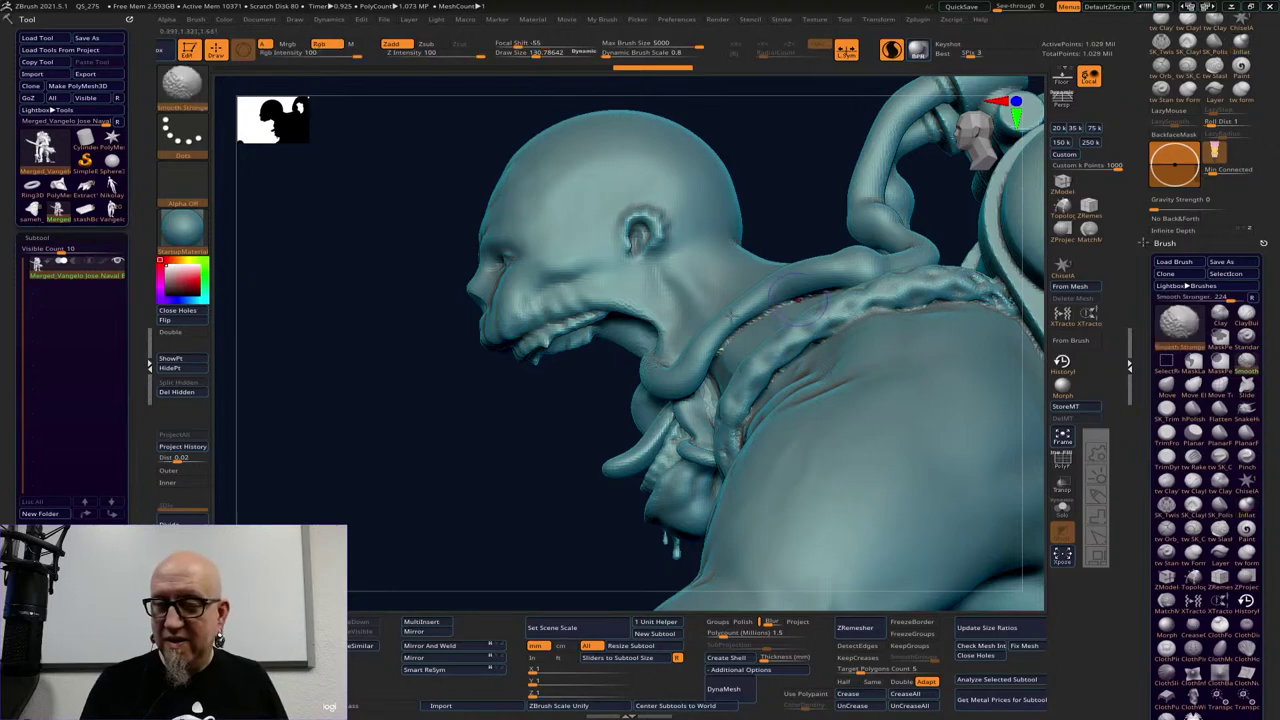
Flip the merged mesh's normals, smooth the internal remnants near the shoulder hose and chain, and flip the normals back
click(185, 321)
mouse_move(440, 496)
mouse_down()
mouse_move(466, 557)
mouse_move(557, 563)
mouse_move(704, 386)
mouse_up()
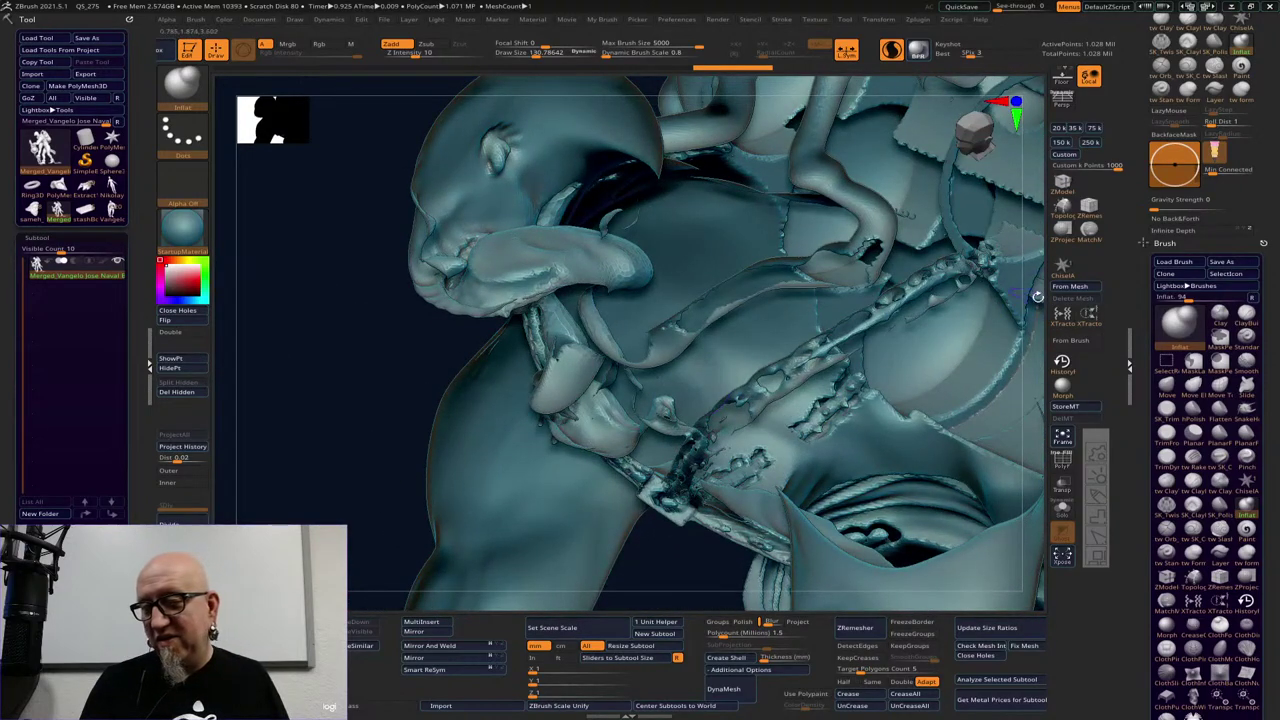
mouse_move(1038, 296)
mouse_down()
mouse_move(1045, 348)
mouse_move(1034, 357)
mouse_up()
mouse_move(612, 392)
shift+mouse_down()
mouse_move(470, 495)
mouse_move(519, 456)
shift+mouse_up()
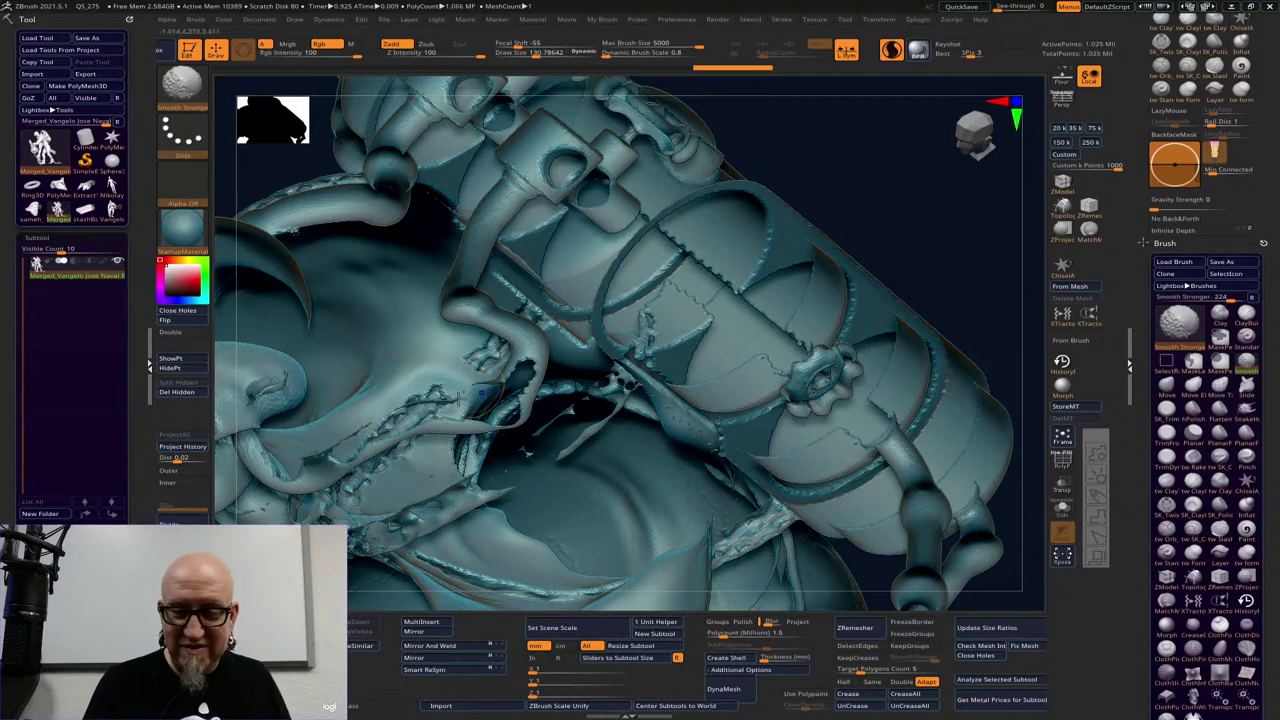
click(182, 321)
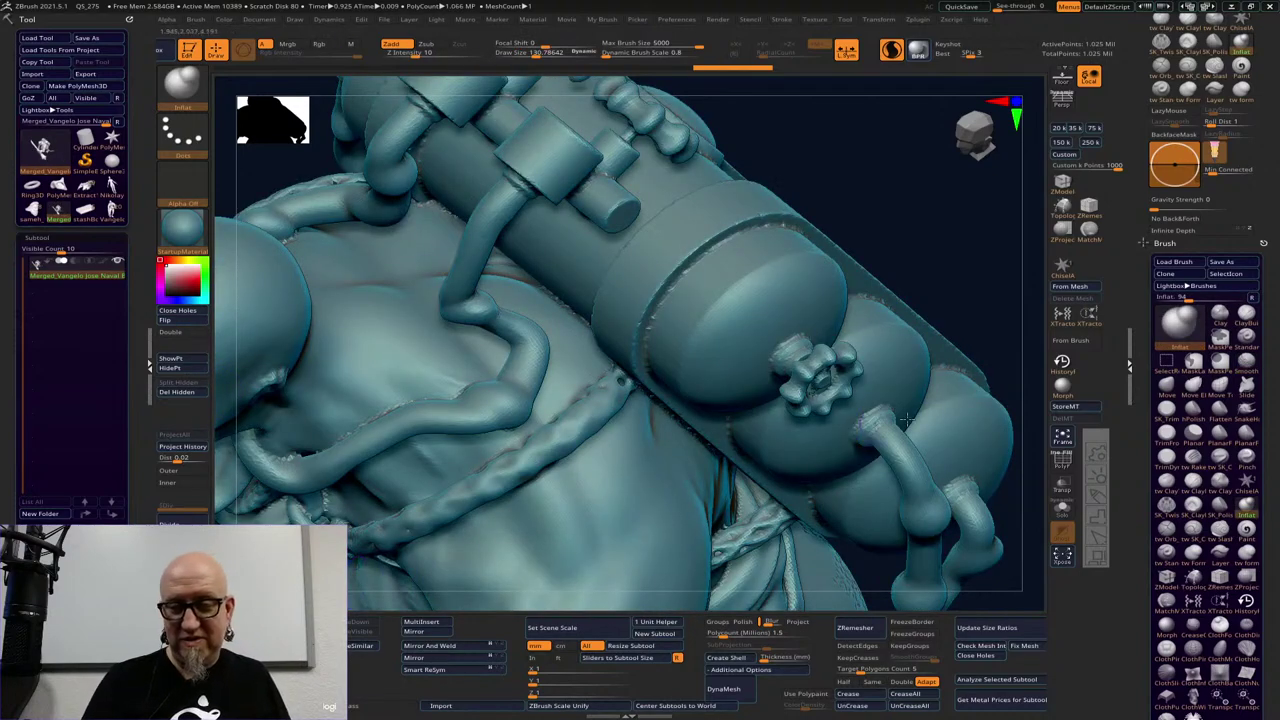
Inflate the shoulder chain's end where it meets the tank holder, and examine the seam and the tank valves up close
drag(977, 277, 802, 275)
key(shift)
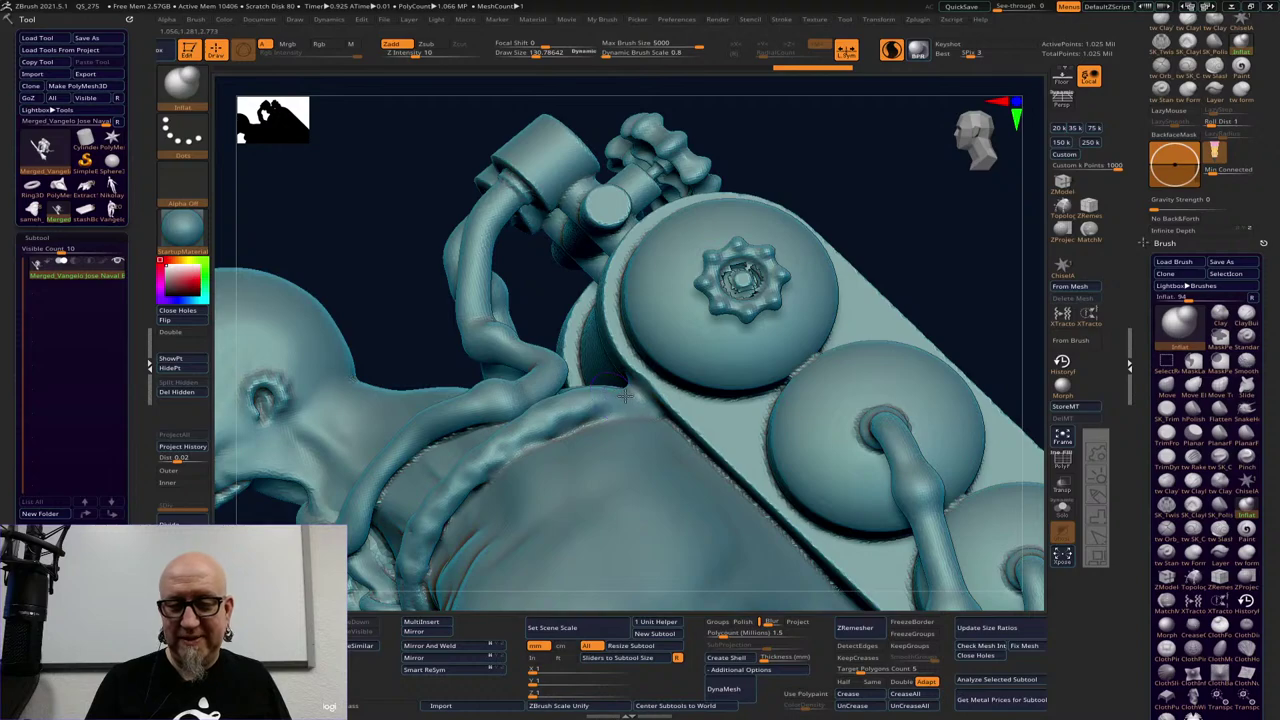
drag(457, 504, 469, 497)
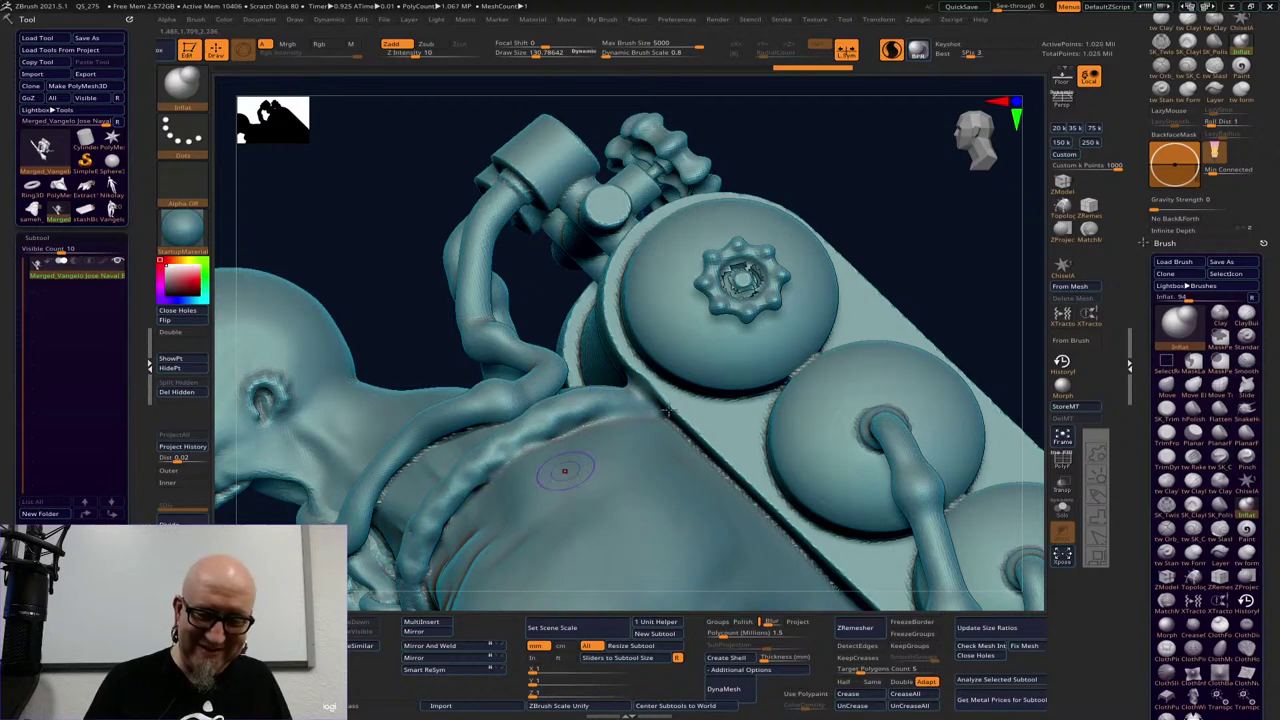
alt+drag(968, 297, 816, 306)
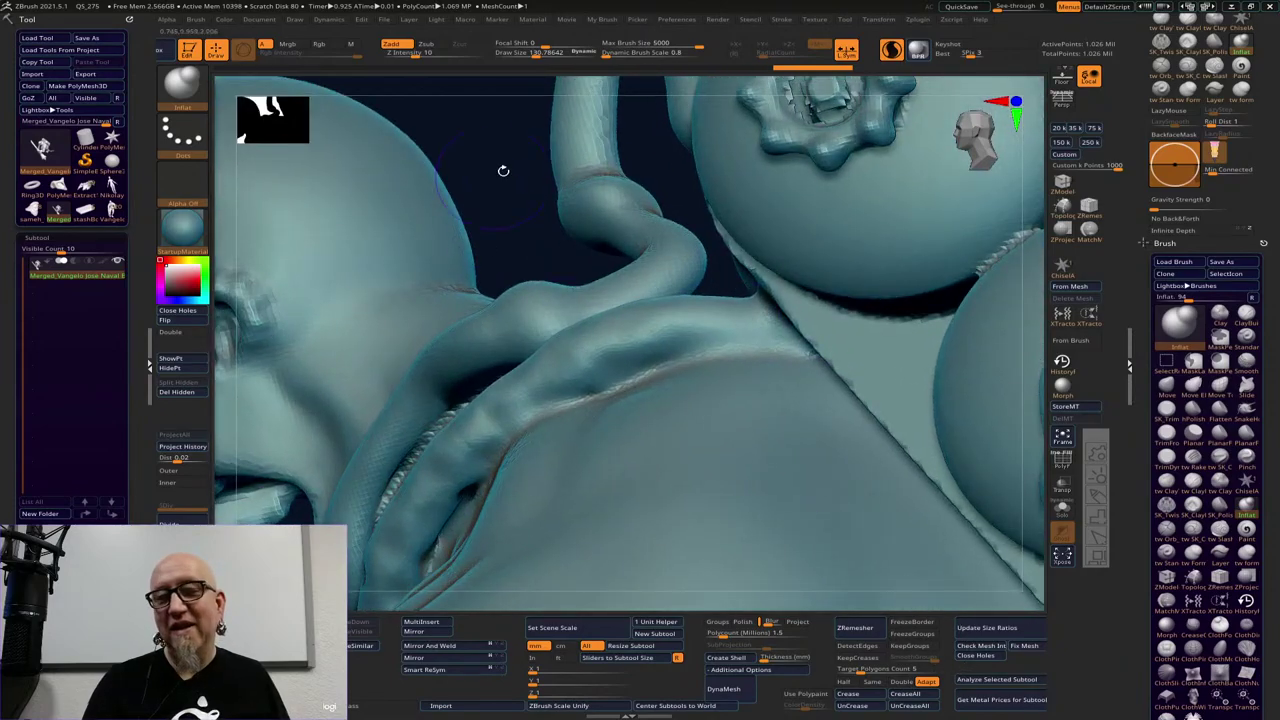
alt+right_drag(503, 171, 289, 537)
drag(1005, 266, 1045, 273)
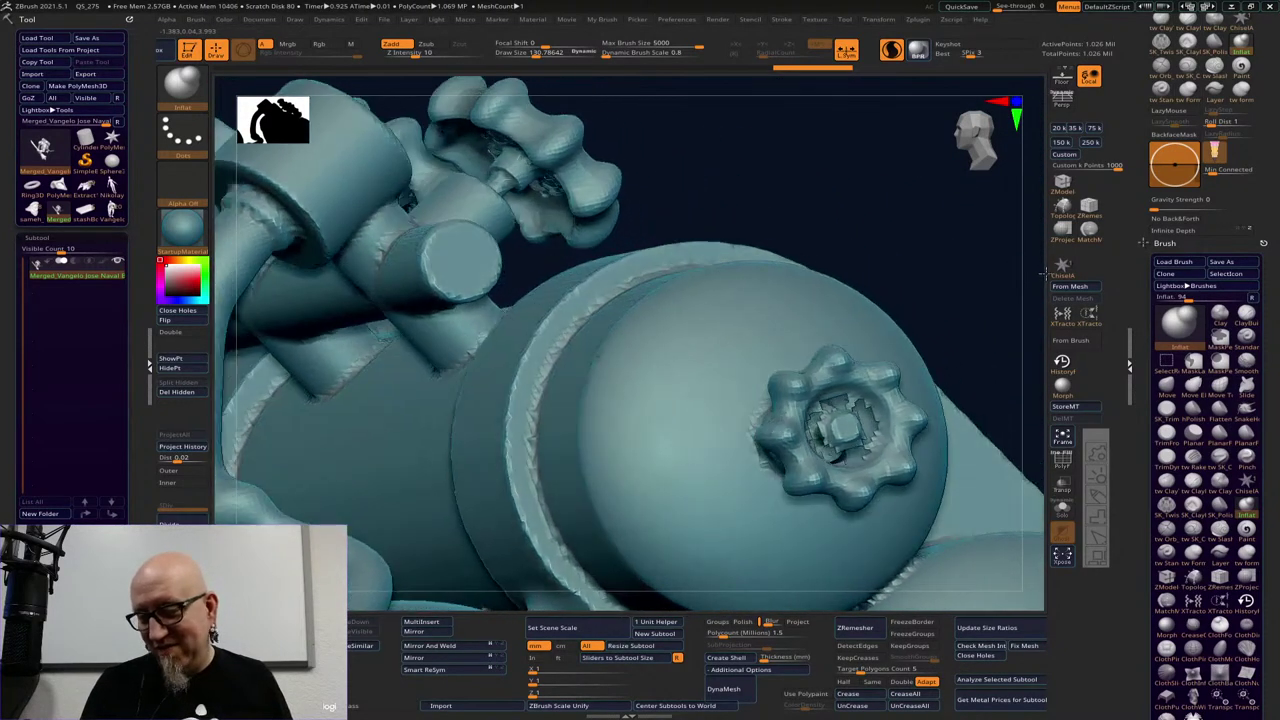
Inflate the recessed centre of the valve wheel at the end of the large tank
right_drag(1042, 272, 855, 420)
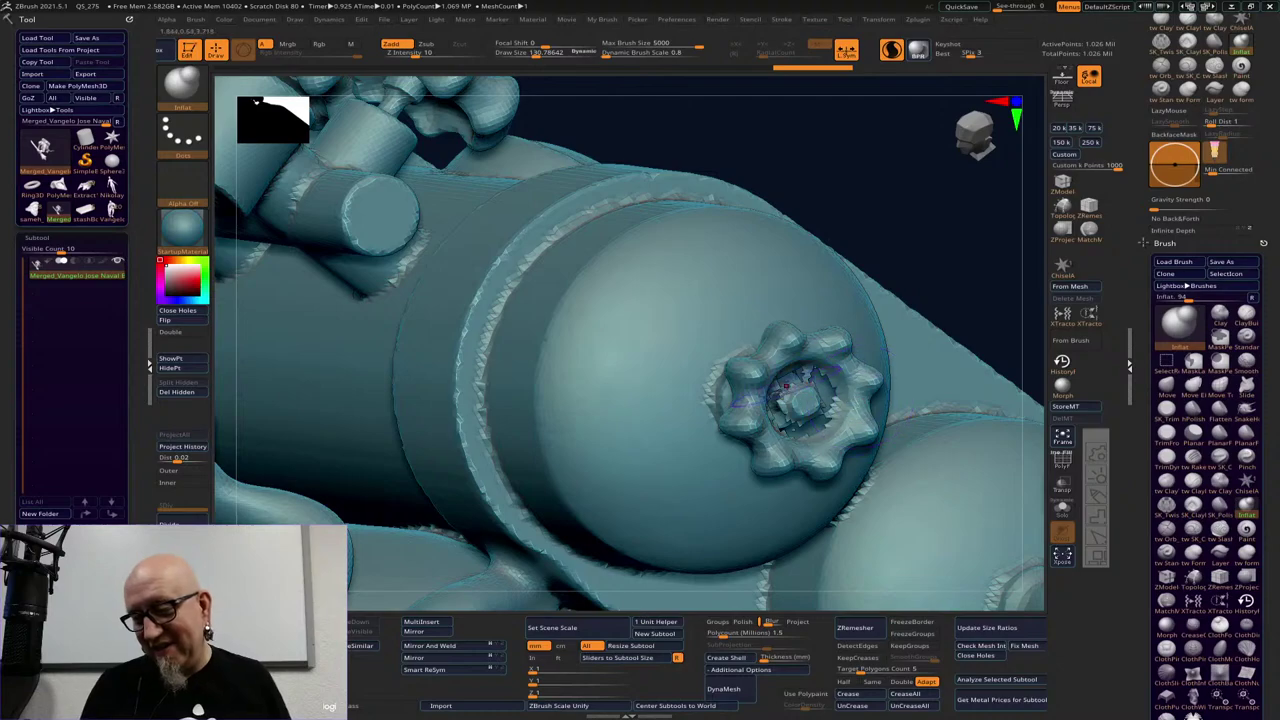
mouse_move(786, 386)
mouse_down()
mouse_move(840, 409)
mouse_move(829, 401)
mouse_up()
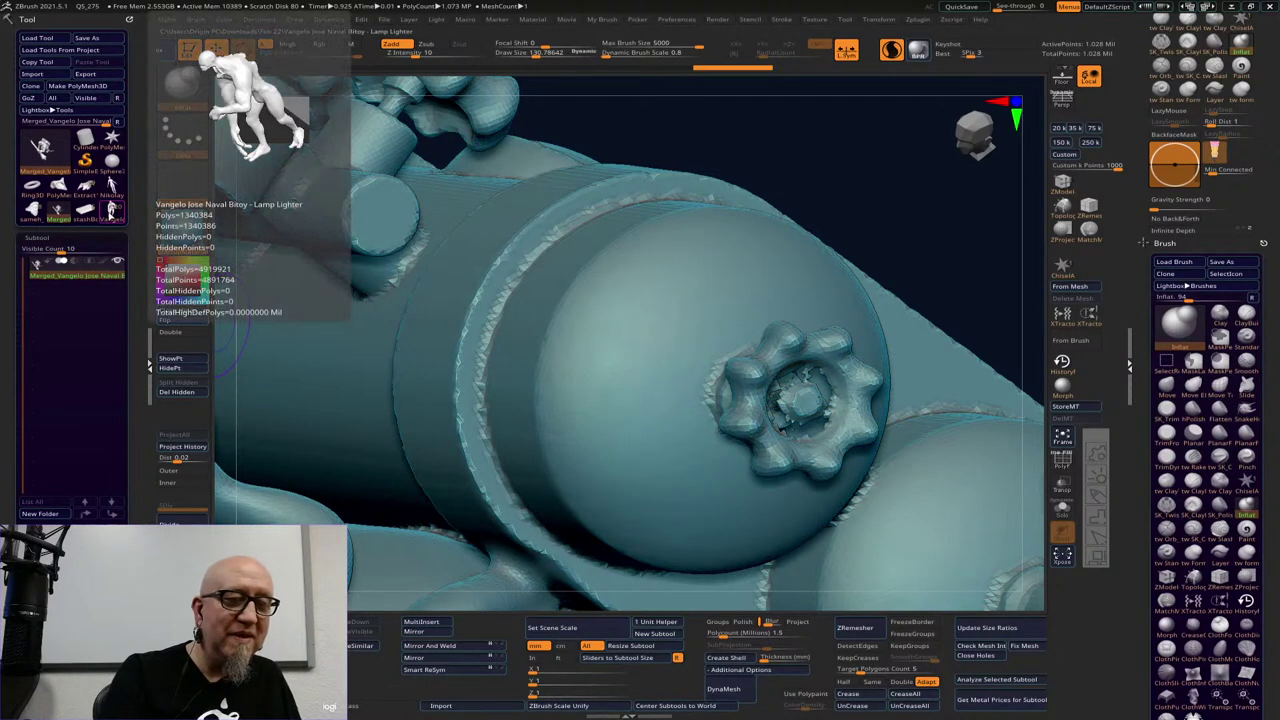
Compare the end valve with the same part on the original unmerged Lamp Lighter figure, and return to the merged mesh
click(111, 213)
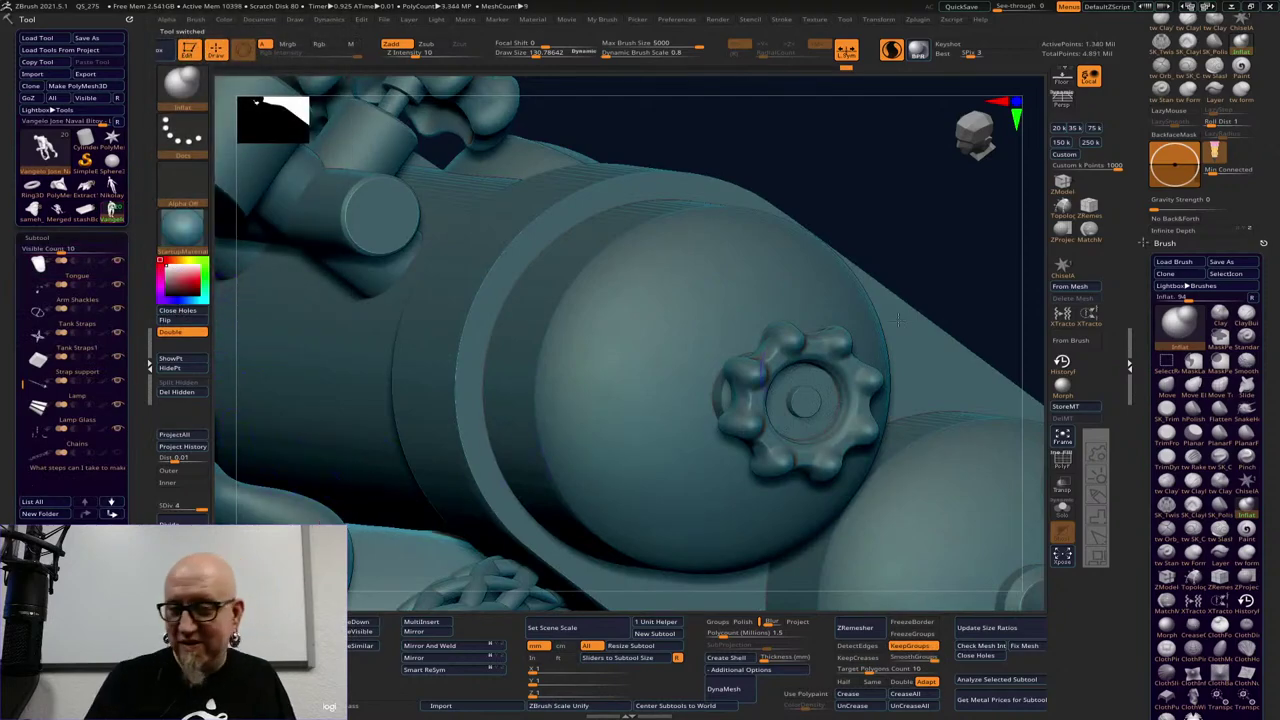
drag(997, 264, 977, 240)
alt+drag(858, 214, 784, 421)
mouse_move(814, 326)
mouse_down()
mouse_move(890, 326)
mouse_move(920, 291)
mouse_move(900, 314)
mouse_up()
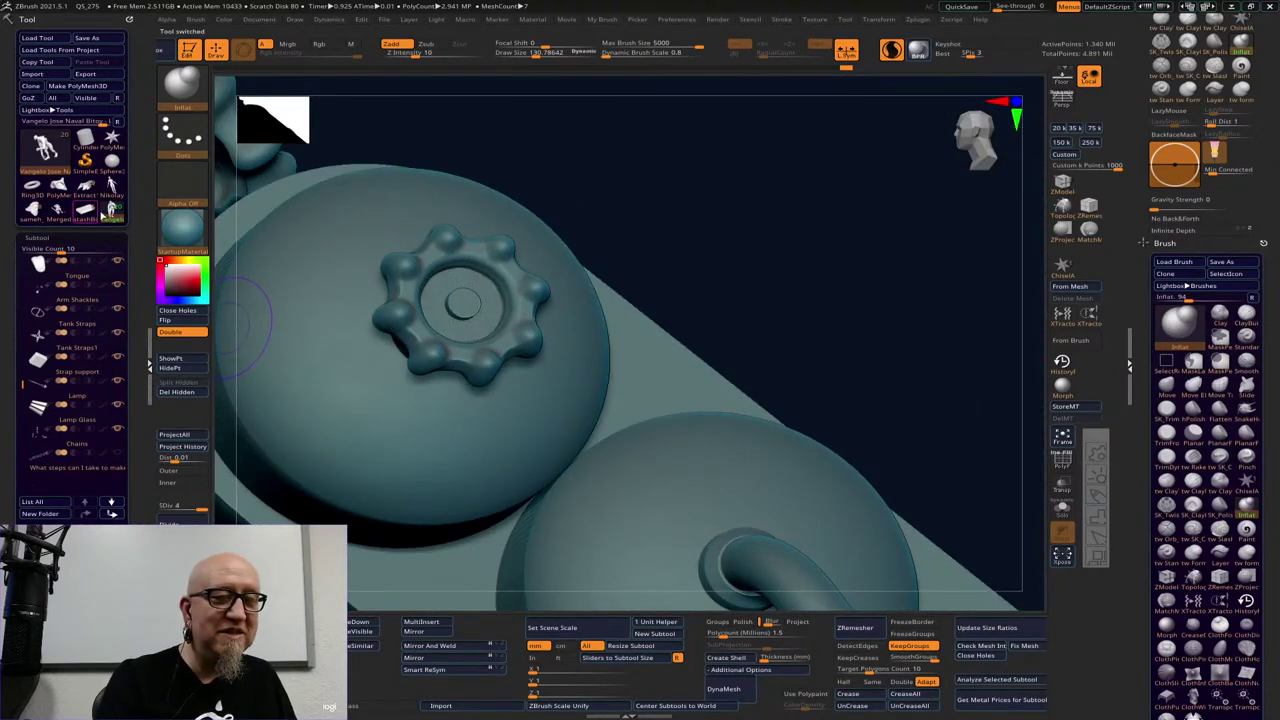
click(106, 212)
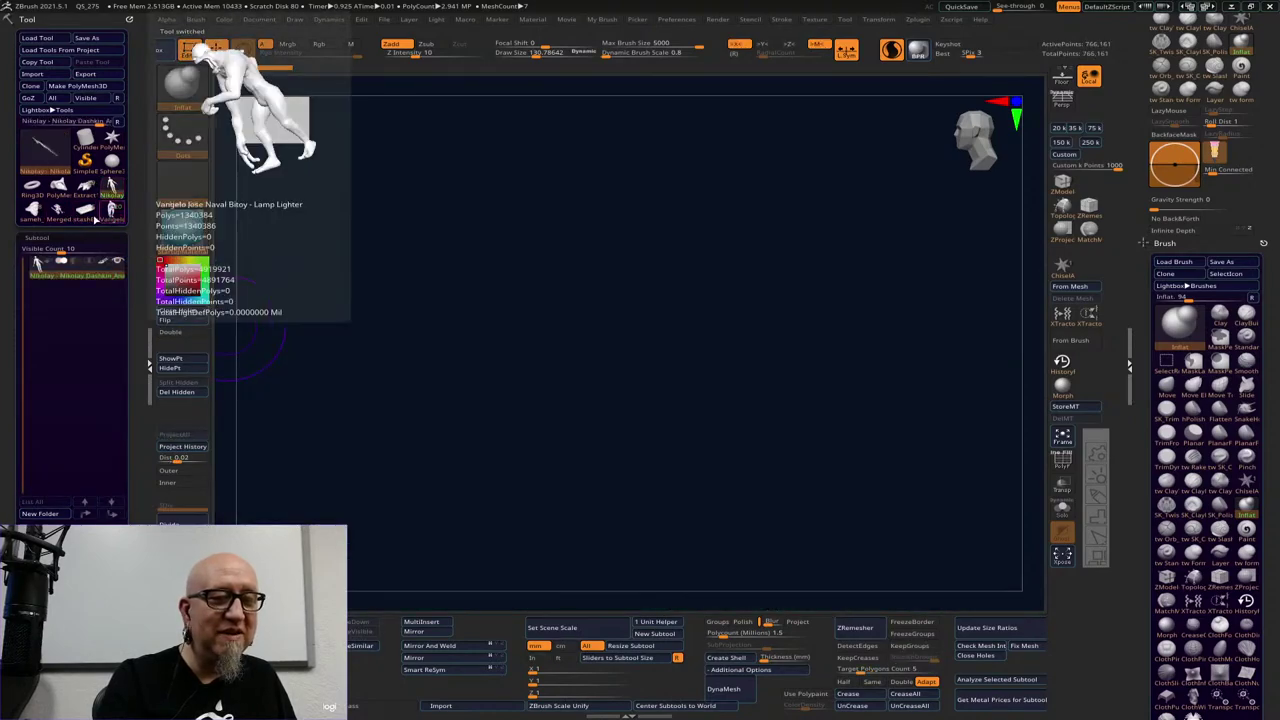
click(83, 215)
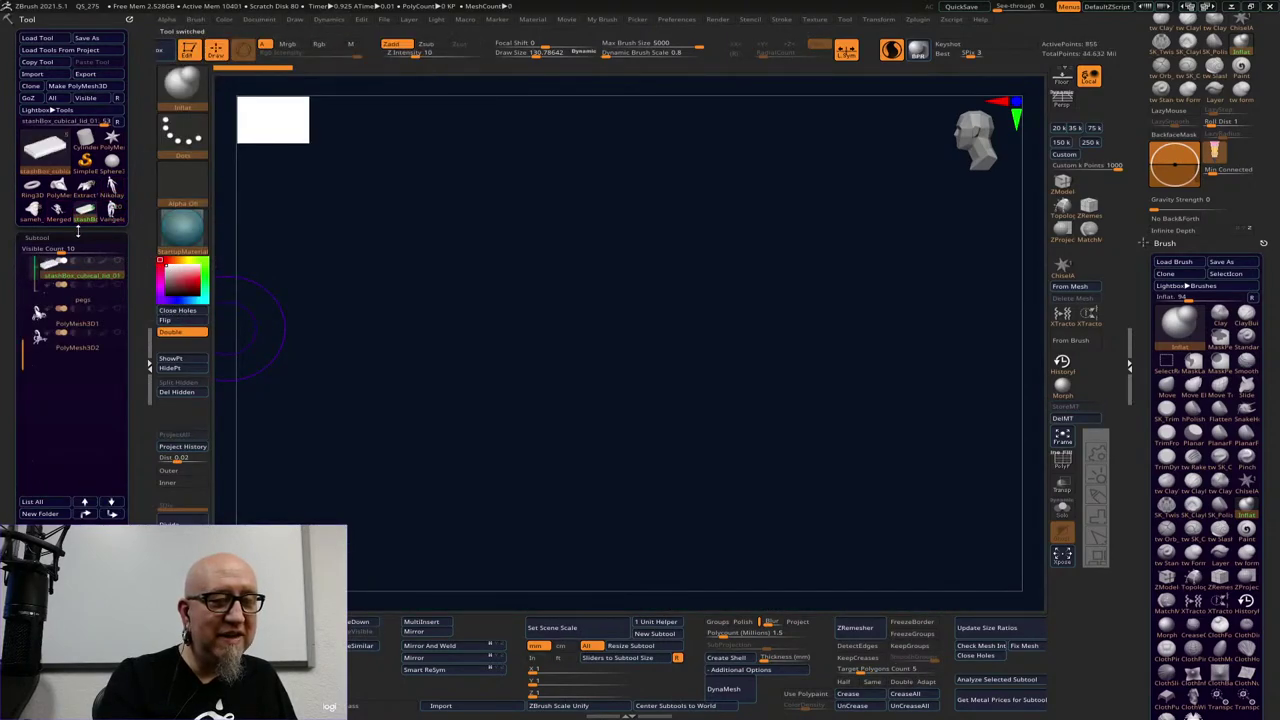
click(60, 214)
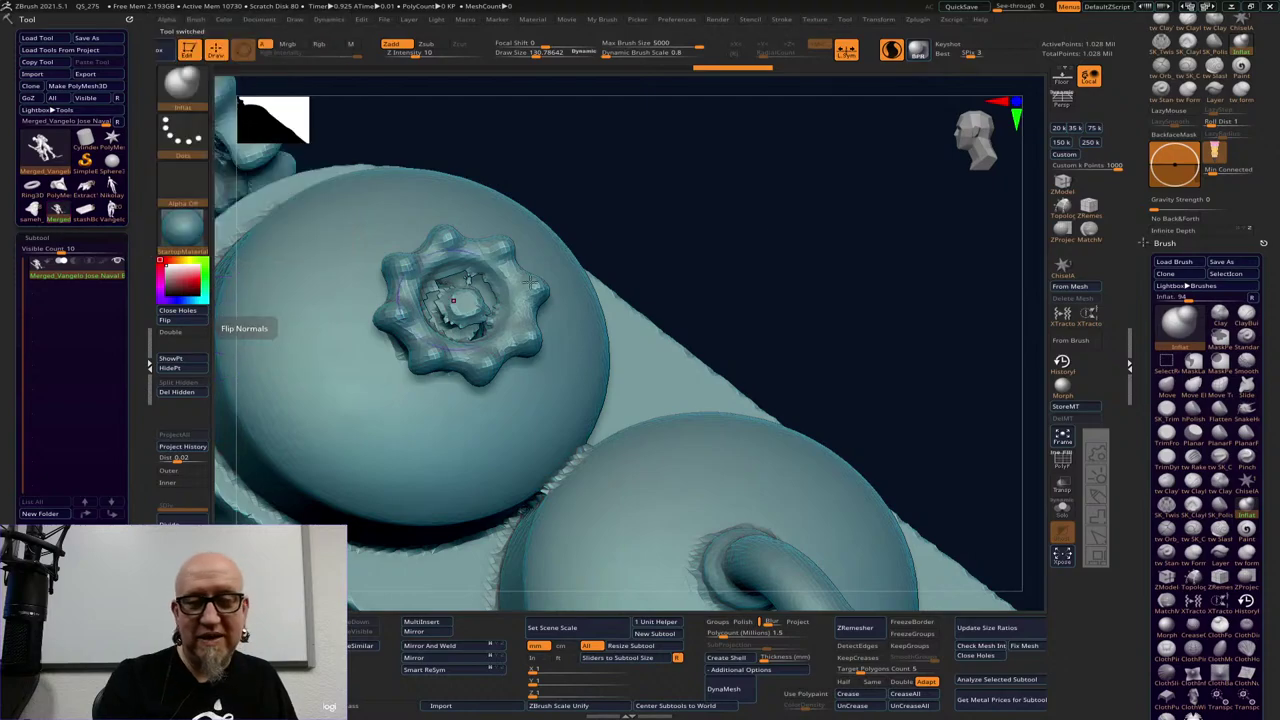
Inflate the knob and inner ring of the end valve to fill the gaps, reducing the draw size to about 51, and smooth them
alt+drag(960, 263, 916, 314)
drag(808, 275, 690, 300)
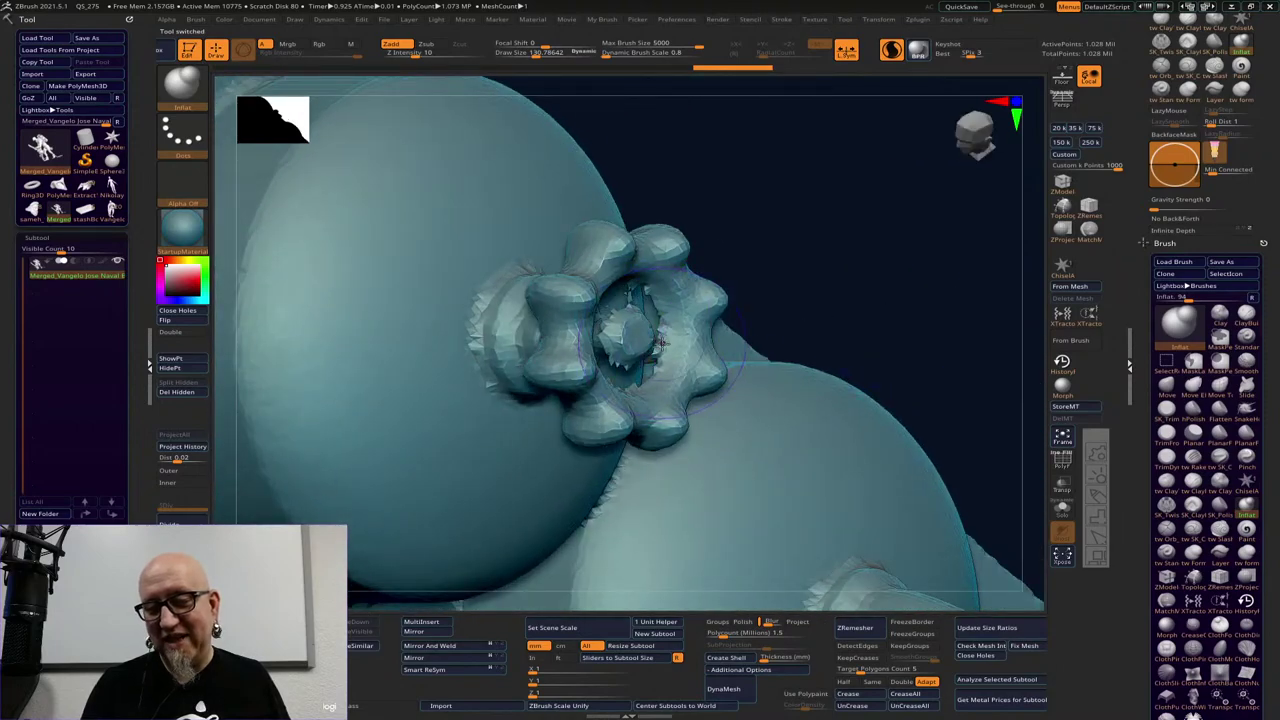
drag(850, 262, 820, 250)
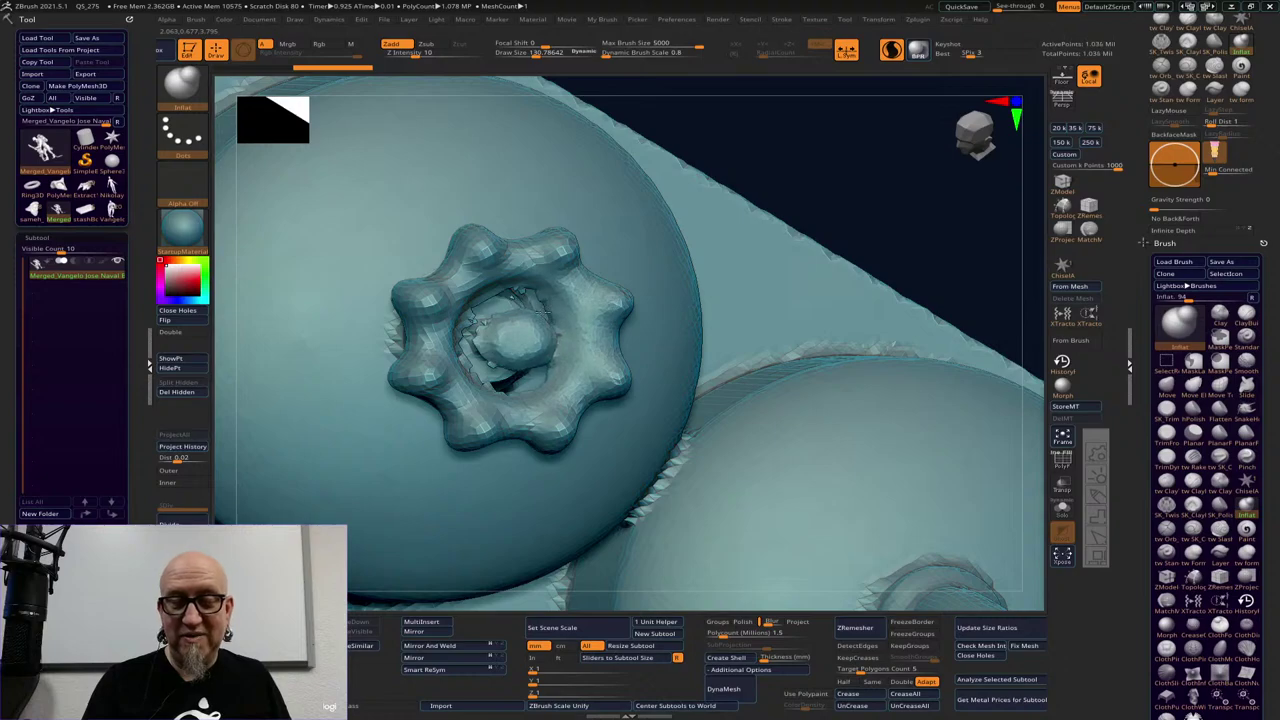
mouse_move(631, 241)
mouse_down()
mouse_move(526, 325)
mouse_move(480, 335)
mouse_move(521, 390)
mouse_up()
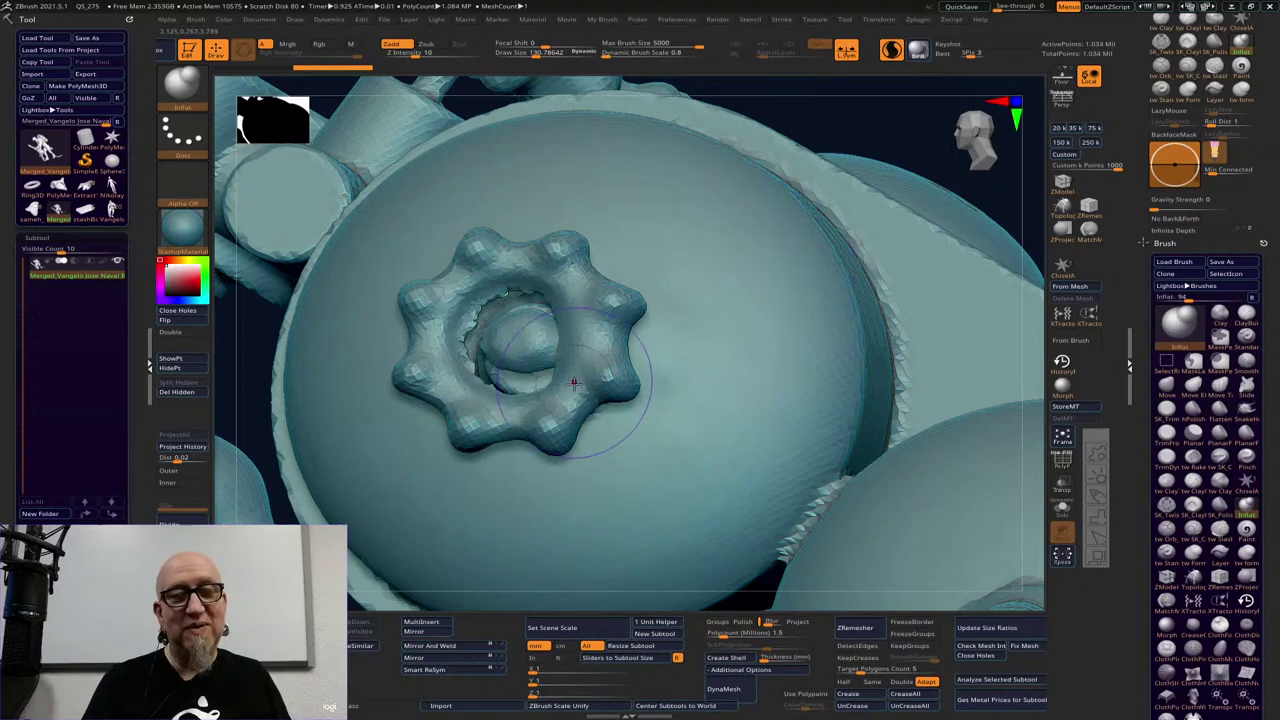
key(space)
drag(575, 381, 564, 381)
mouse_move(833, 200)
right_down()
mouse_move(906, 172)
mouse_move(791, 201)
right_up()
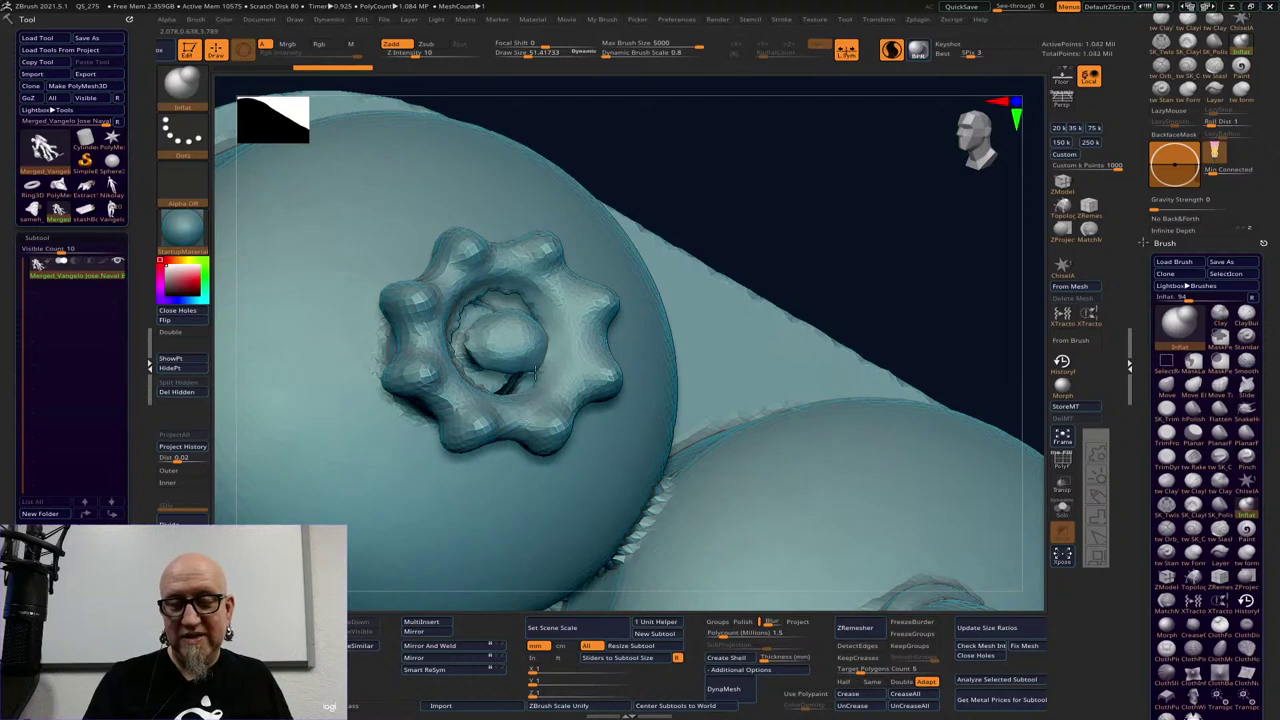
drag(533, 376, 540, 313)
key(shift)
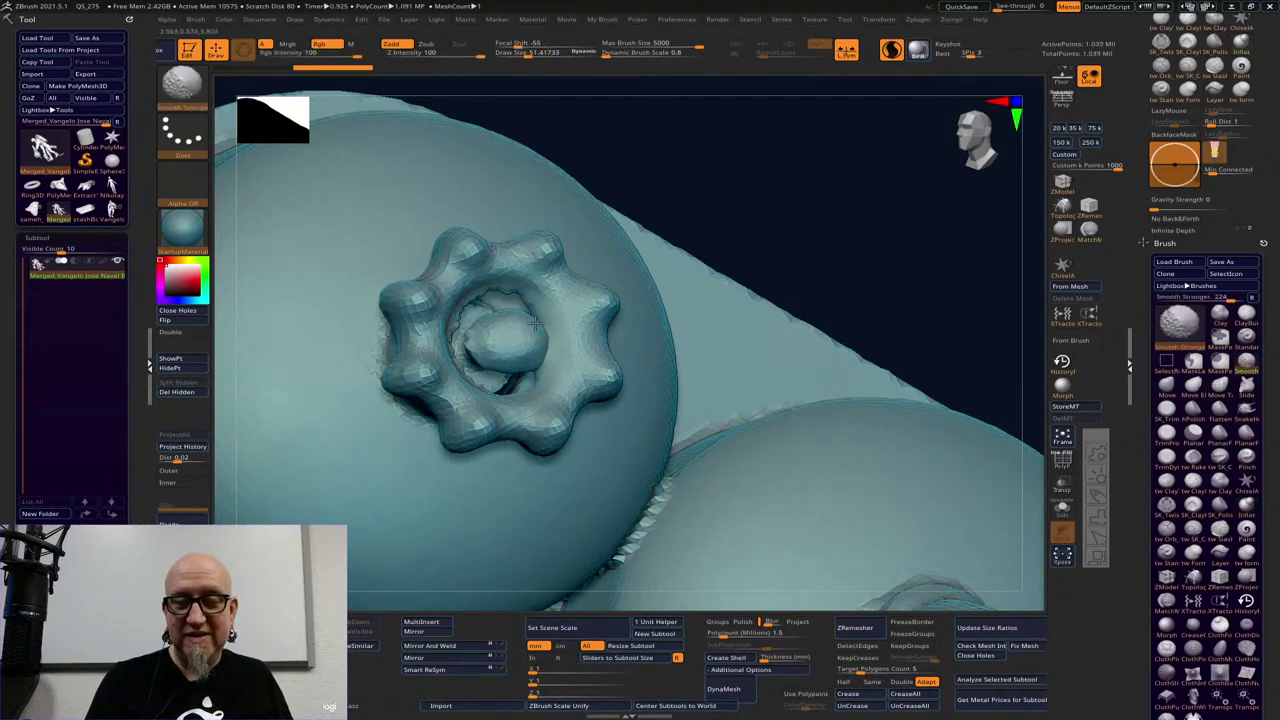
Flip the normals, enlarge the draw size to about 114, smooth the internal remnants around the torso and tanks, and flip the normals back
mouse_move(937, 286)
alt+right_down()
mouse_move(800, 211)
mouse_move(852, 272)
mouse_move(865, 376)
alt+right_up()
drag(865, 376, 733, 369)
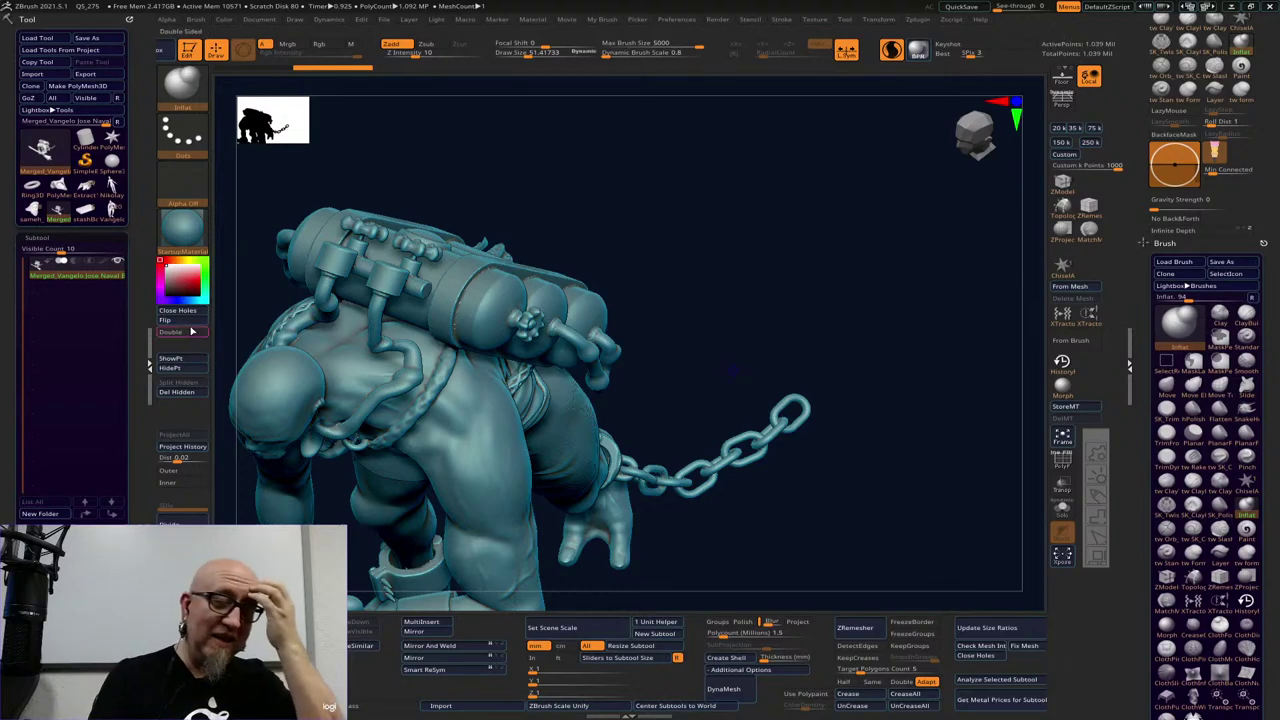
click(183, 320)
mouse_move(800, 540)
mouse_down()
mouse_move(824, 488)
mouse_move(763, 489)
mouse_move(849, 420)
mouse_move(826, 368)
mouse_move(840, 337)
mouse_move(897, 331)
mouse_move(883, 403)
mouse_move(896, 439)
mouse_move(930, 455)
mouse_move(883, 426)
mouse_move(818, 443)
mouse_move(472, 316)
mouse_move(476, 287)
mouse_up()
key(space)
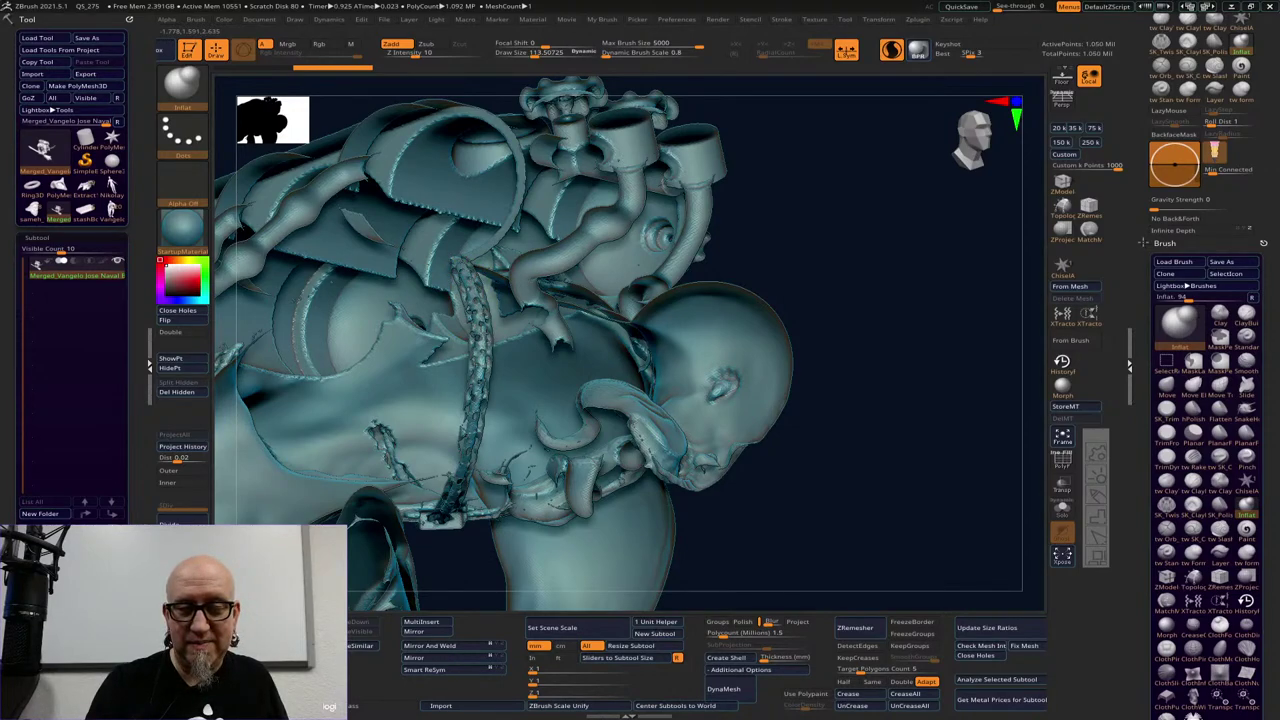
key(shift)
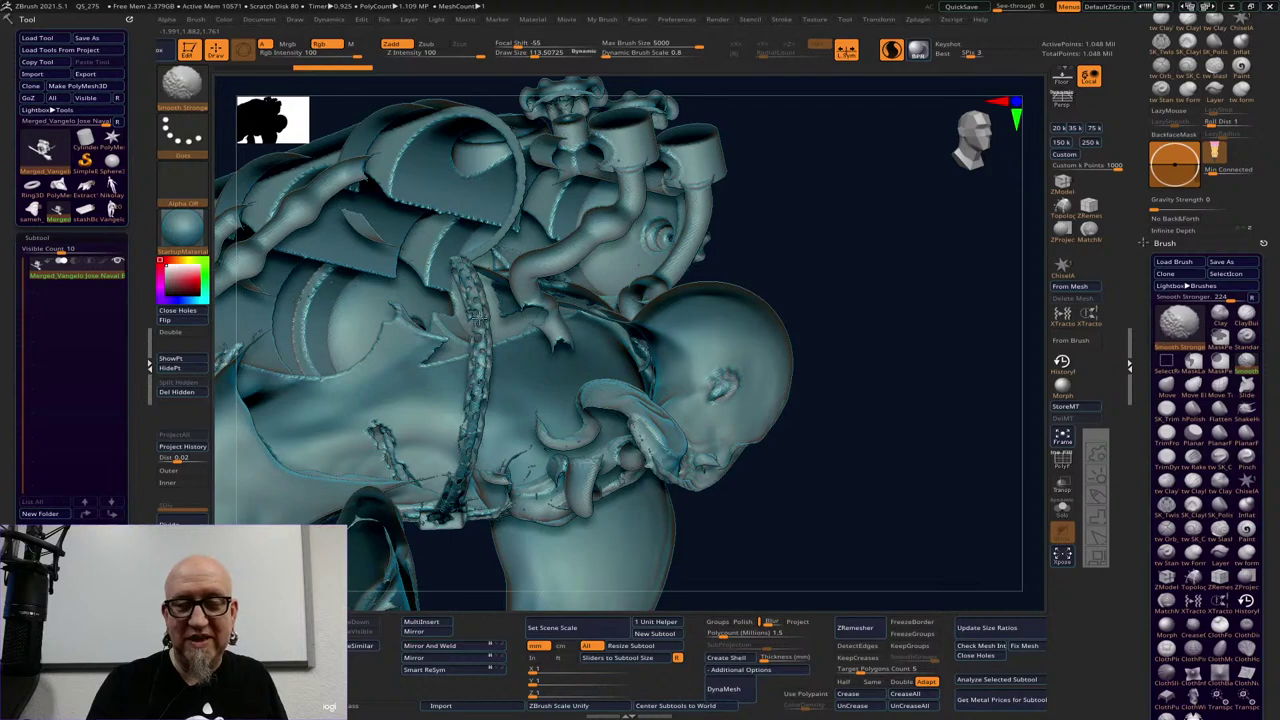
mouse_move(880, 378)
mouse_down()
mouse_move(820, 400)
mouse_move(843, 330)
mouse_up()
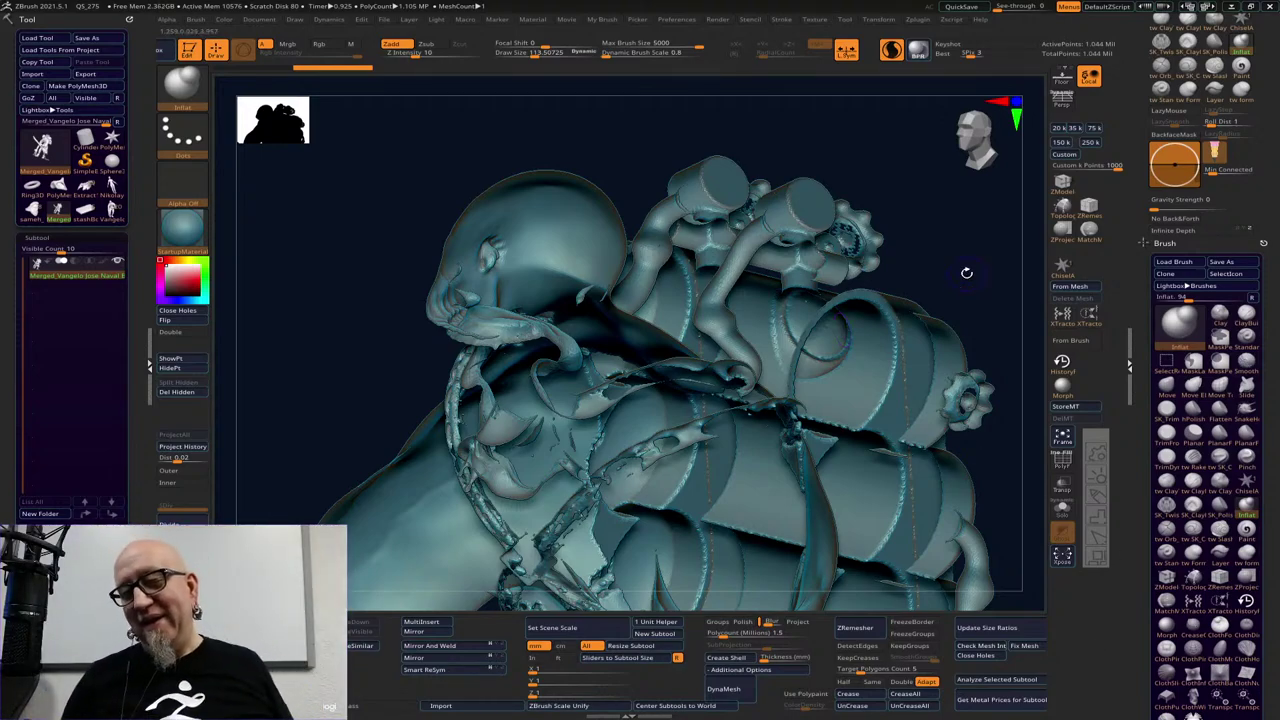
drag(966, 274, 582, 252)
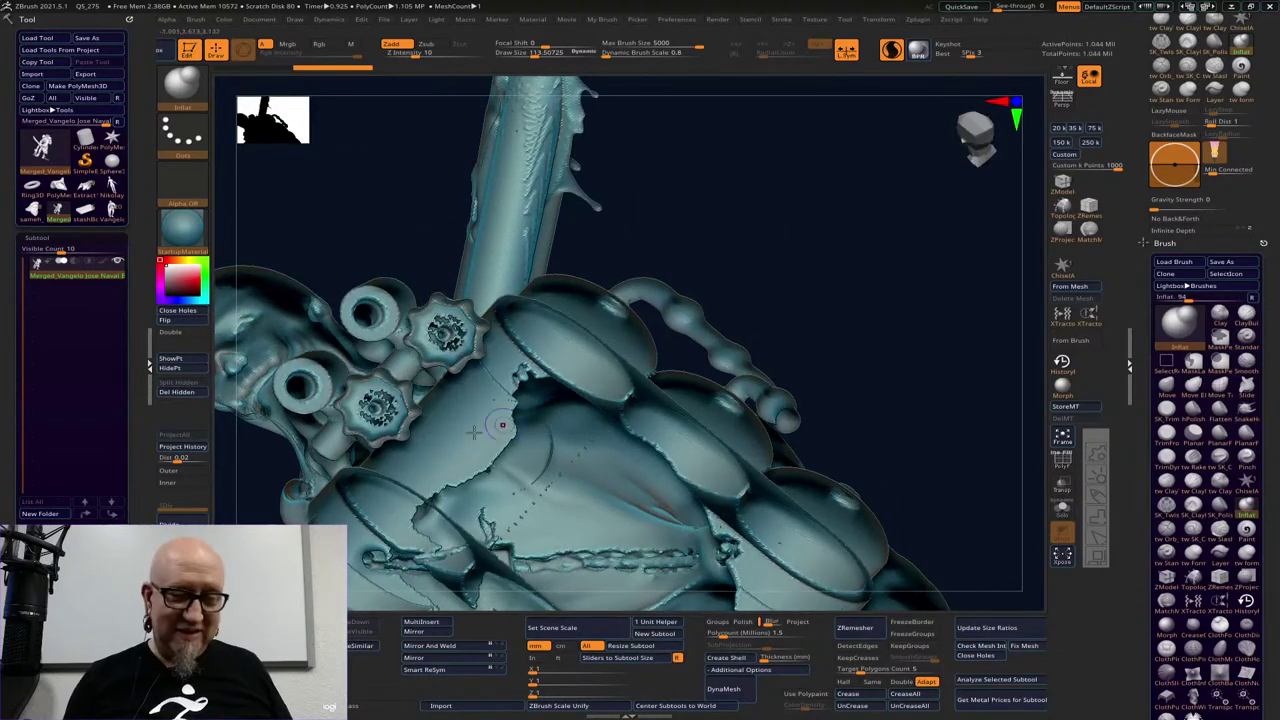
mouse_move(724, 216)
mouse_down()
mouse_move(908, 194)
mouse_move(688, 312)
mouse_move(694, 330)
mouse_up()
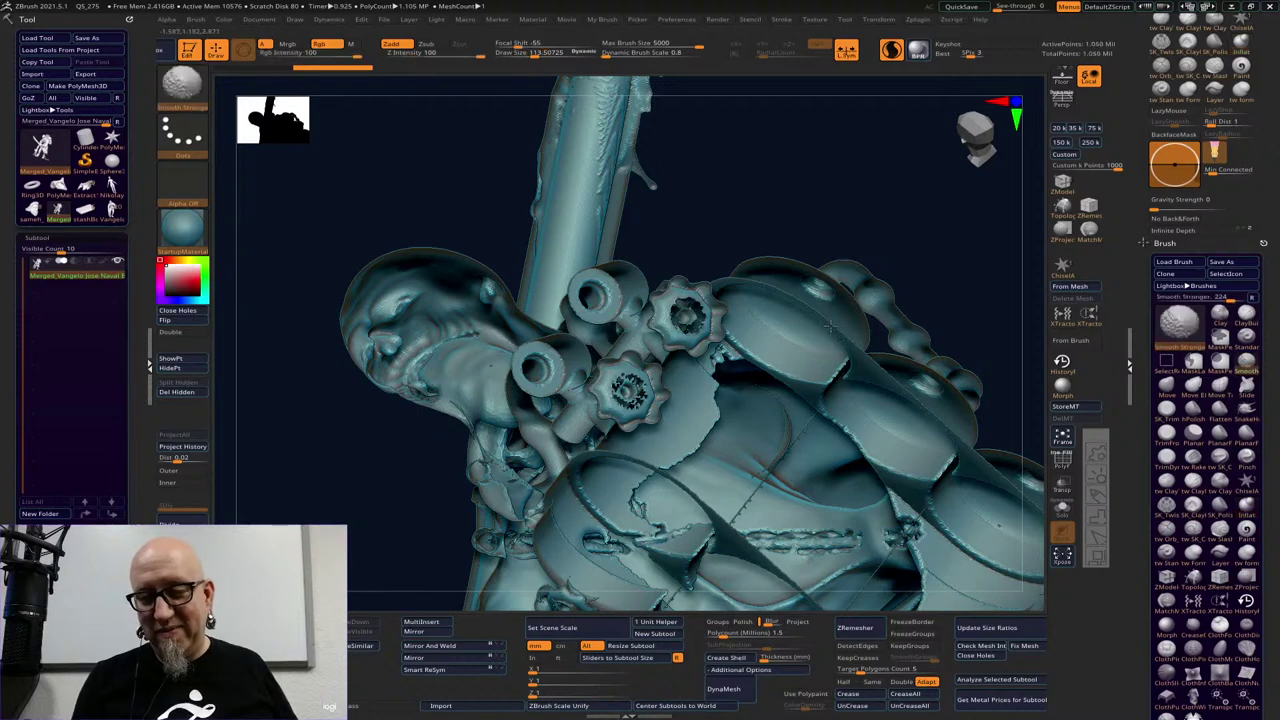
click(195, 321)
Smooth the rough centres of the two valve wheels on top of the tanks
key(shift)
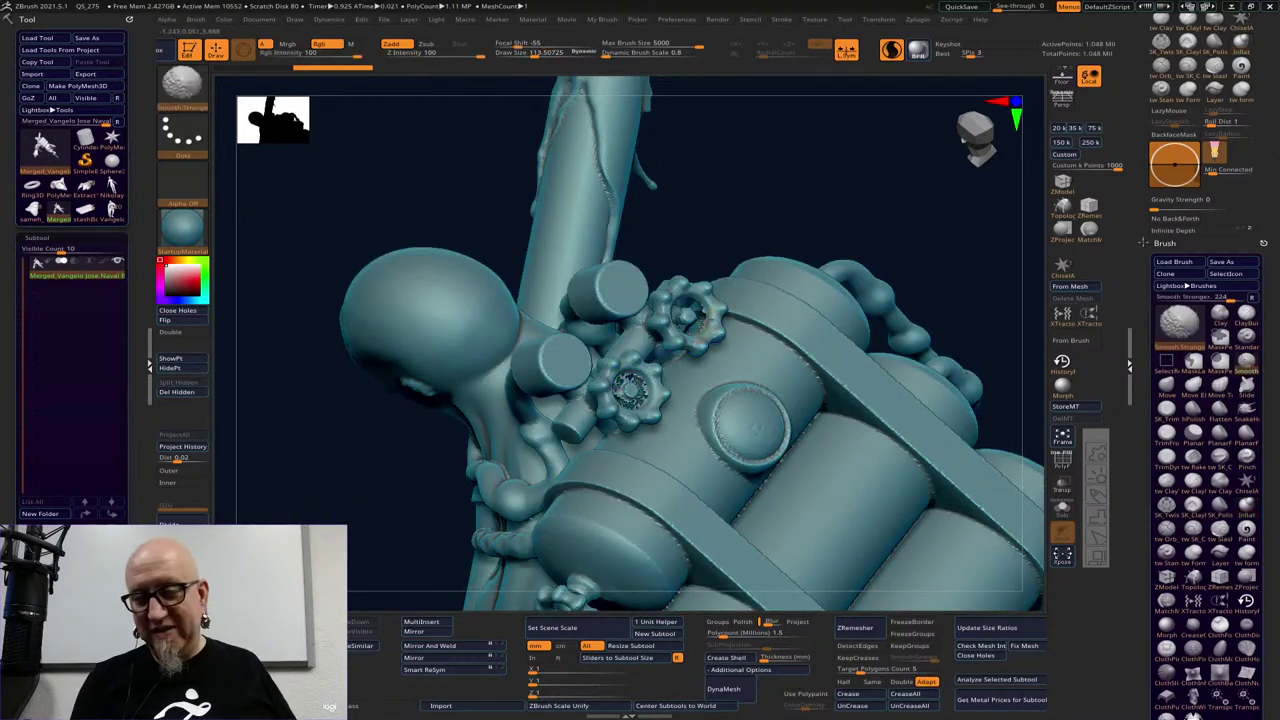
shift+drag(706, 325, 680, 358)
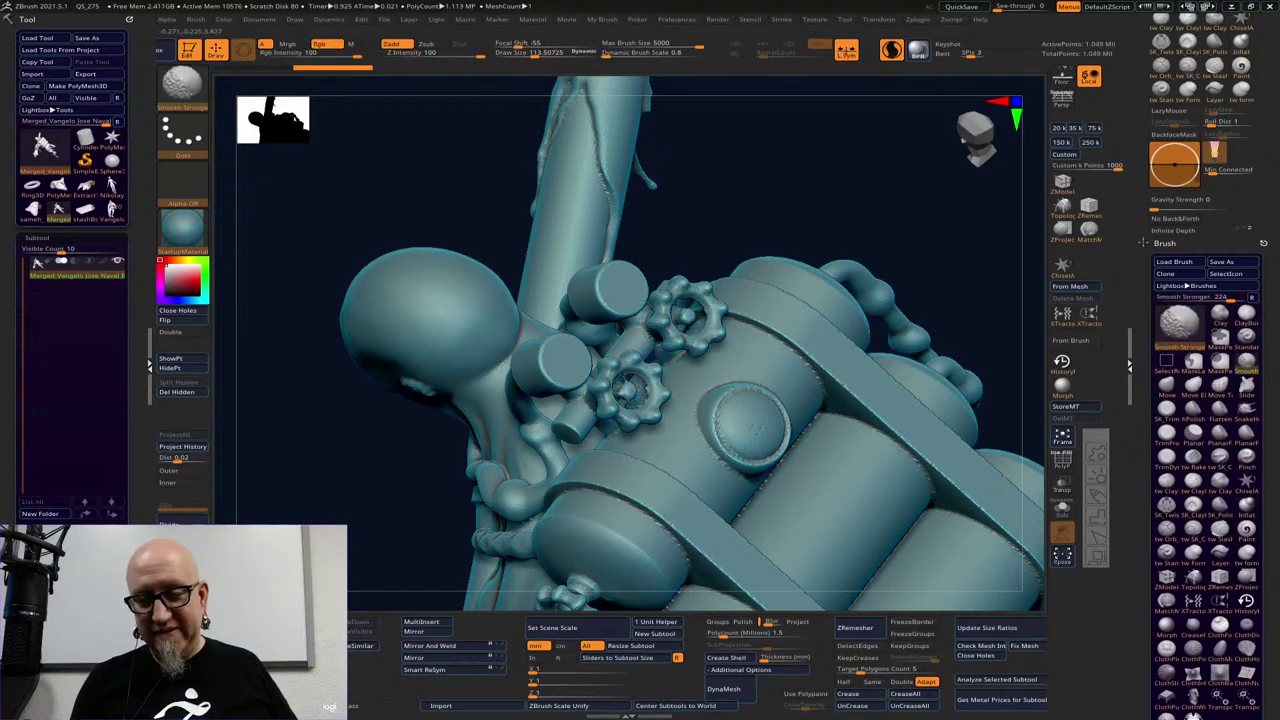
shift+drag(630, 392, 688, 394)
Check the chains around the torso and smooth the one running over the shoulder beside the hose
alt+drag(1000, 323, 615, 348)
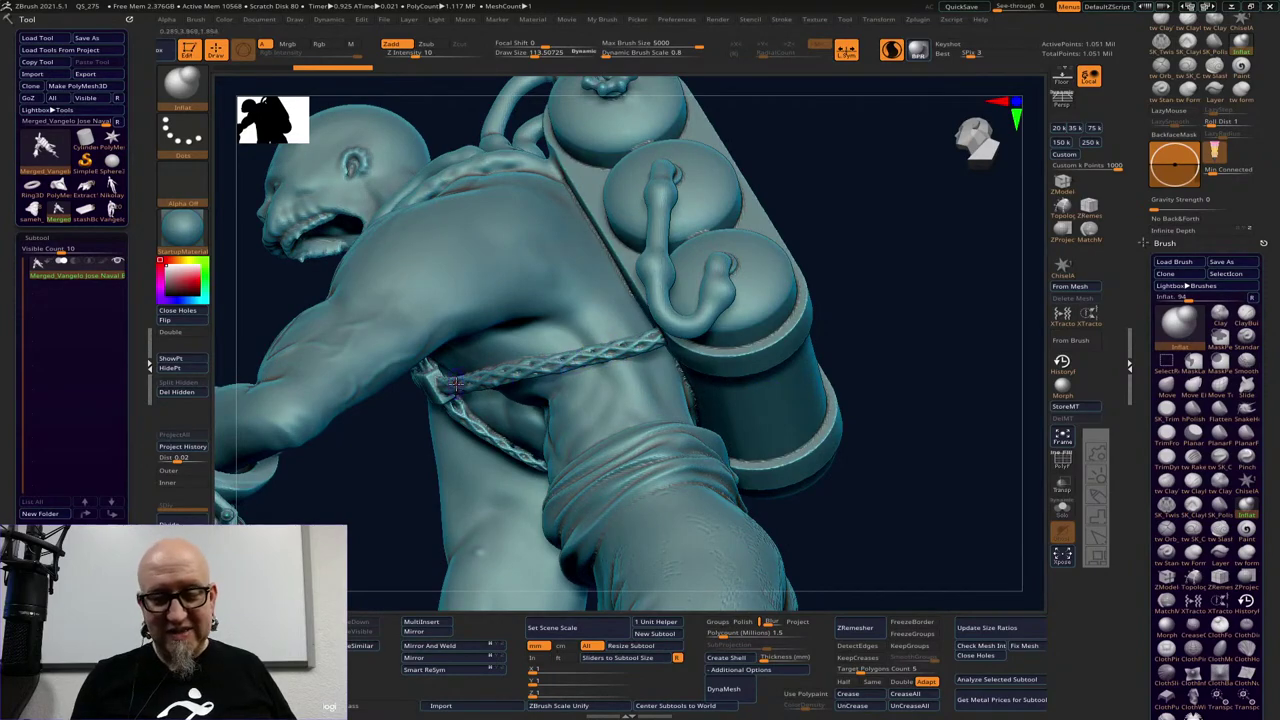
drag(900, 485, 951, 511)
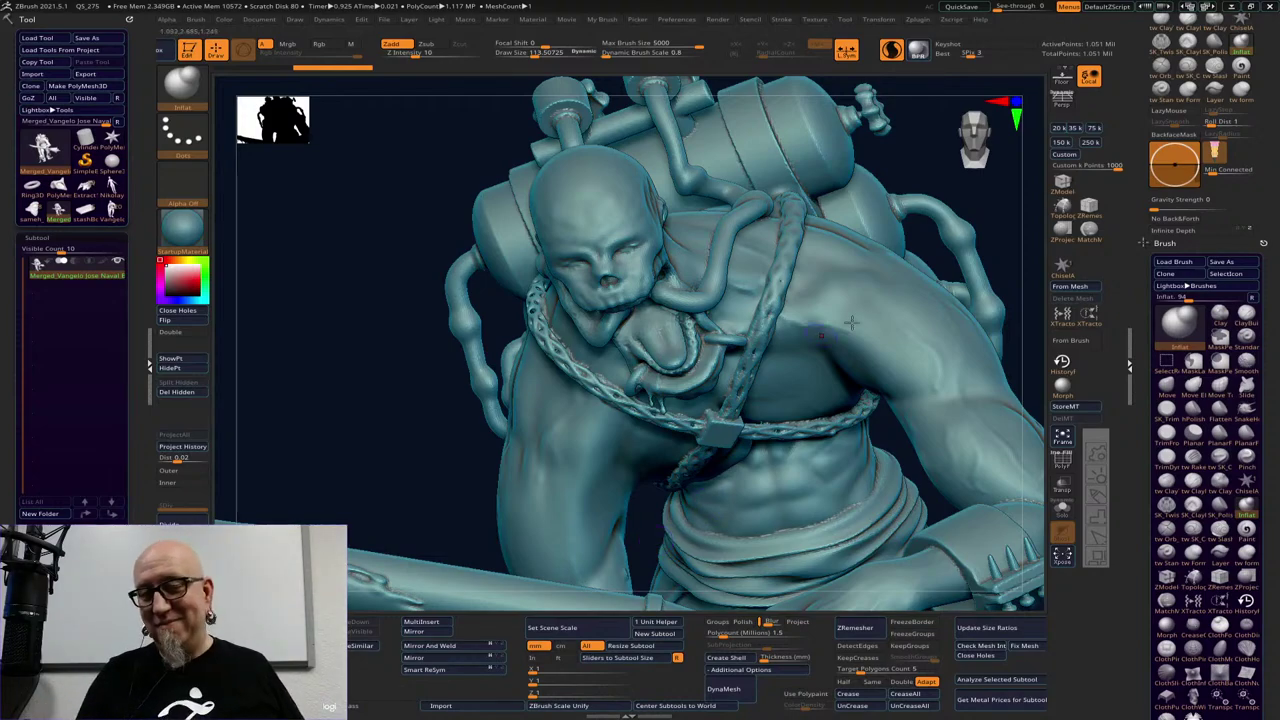
mouse_move(1024, 293)
mouse_down()
mouse_move(891, 334)
mouse_move(920, 329)
mouse_move(952, 378)
mouse_up()
shift+drag(735, 480, 746, 420)
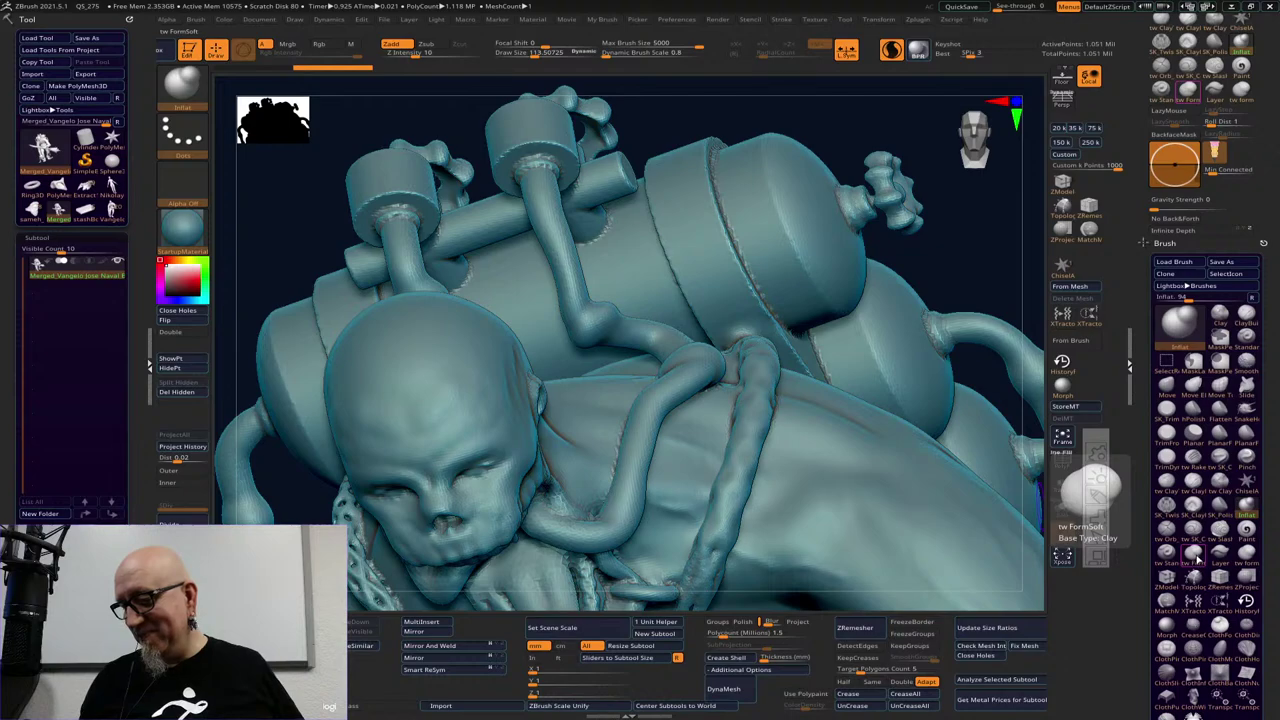
Sculpt a twist into the shoulder chain with the SK_Twist brush at a draw size of about 51
scroll(1257, 577, up, 5)
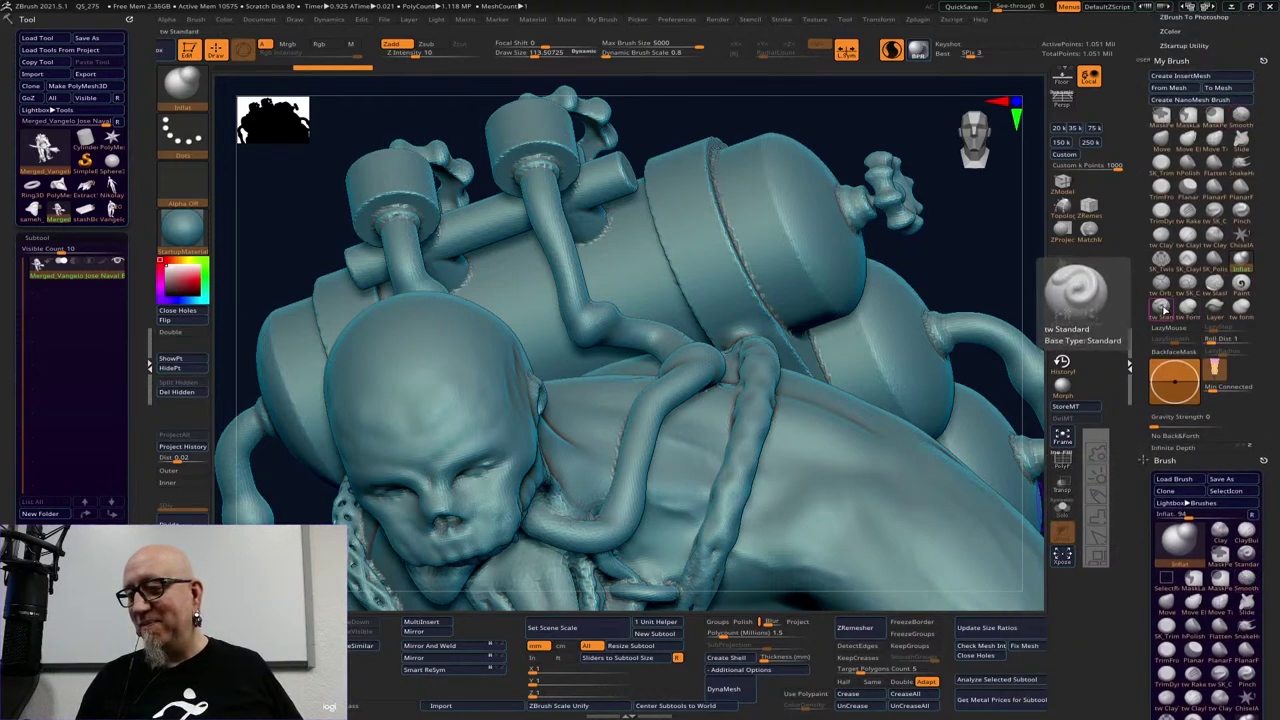
click(1187, 309)
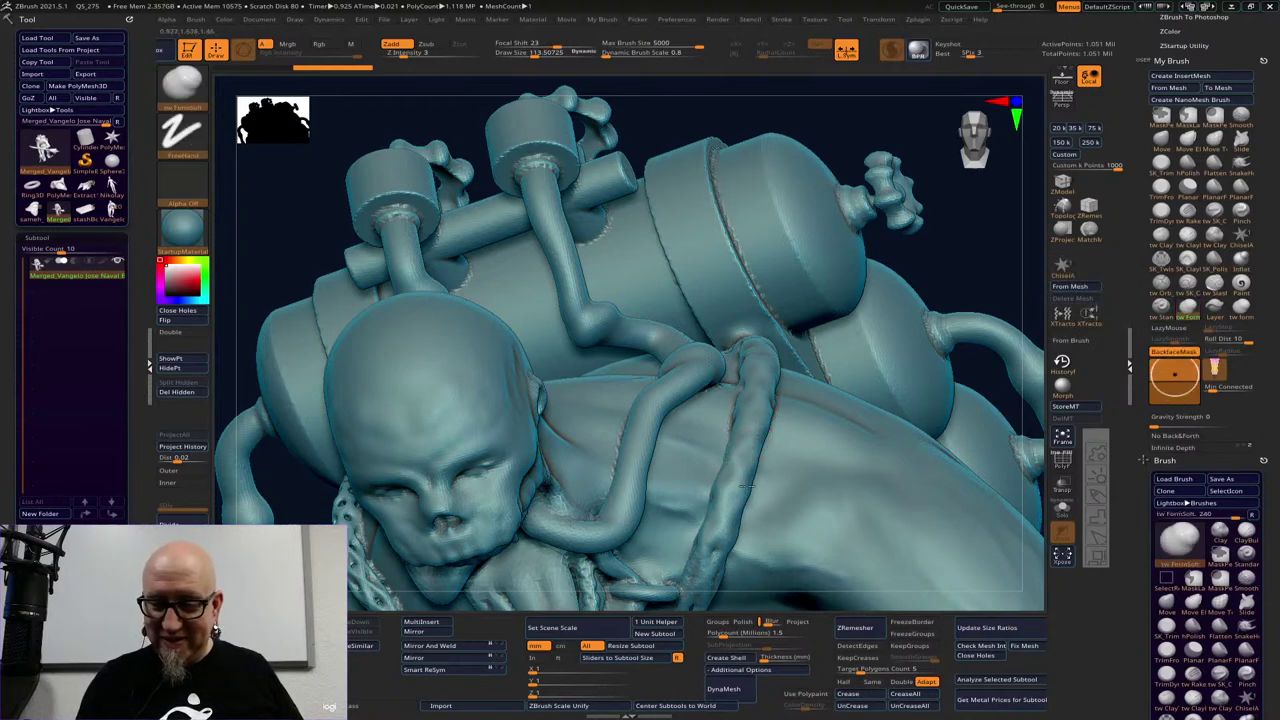
click(1160, 260)
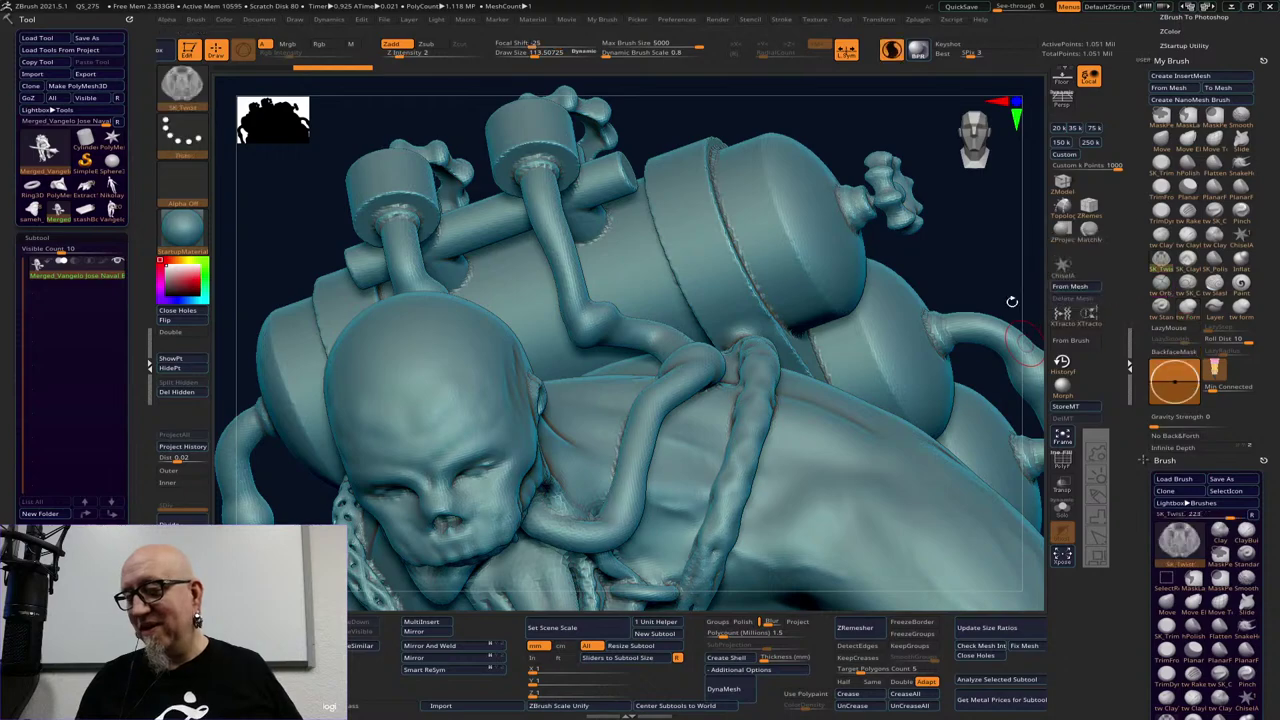
key(space)
drag(758, 448, 746, 449)
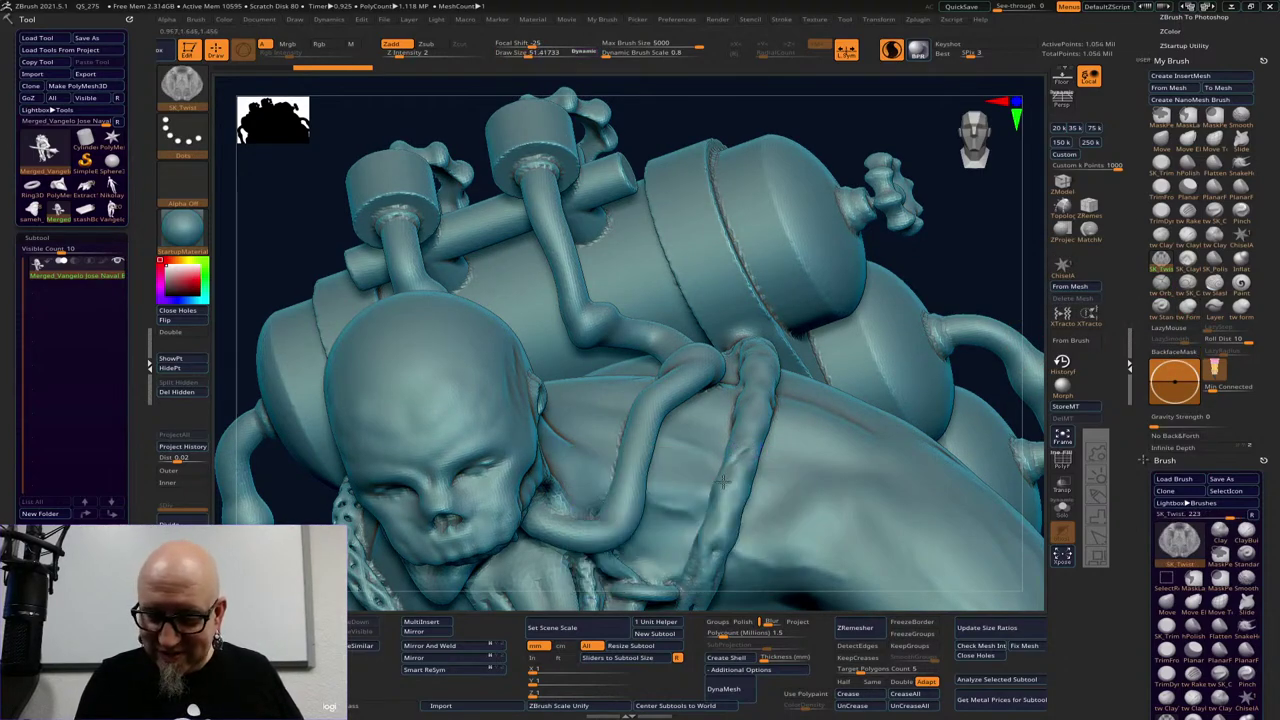
mouse_move(730, 482)
mouse_down()
mouse_move(736, 460)
mouse_move(744, 487)
mouse_move(724, 505)
mouse_up()
Examine the complete merged figure with its tanks, chains and lamp
mouse_move(1001, 267)
alt+mouse_down()
mouse_move(869, 166)
mouse_move(677, 105)
alt+mouse_up()
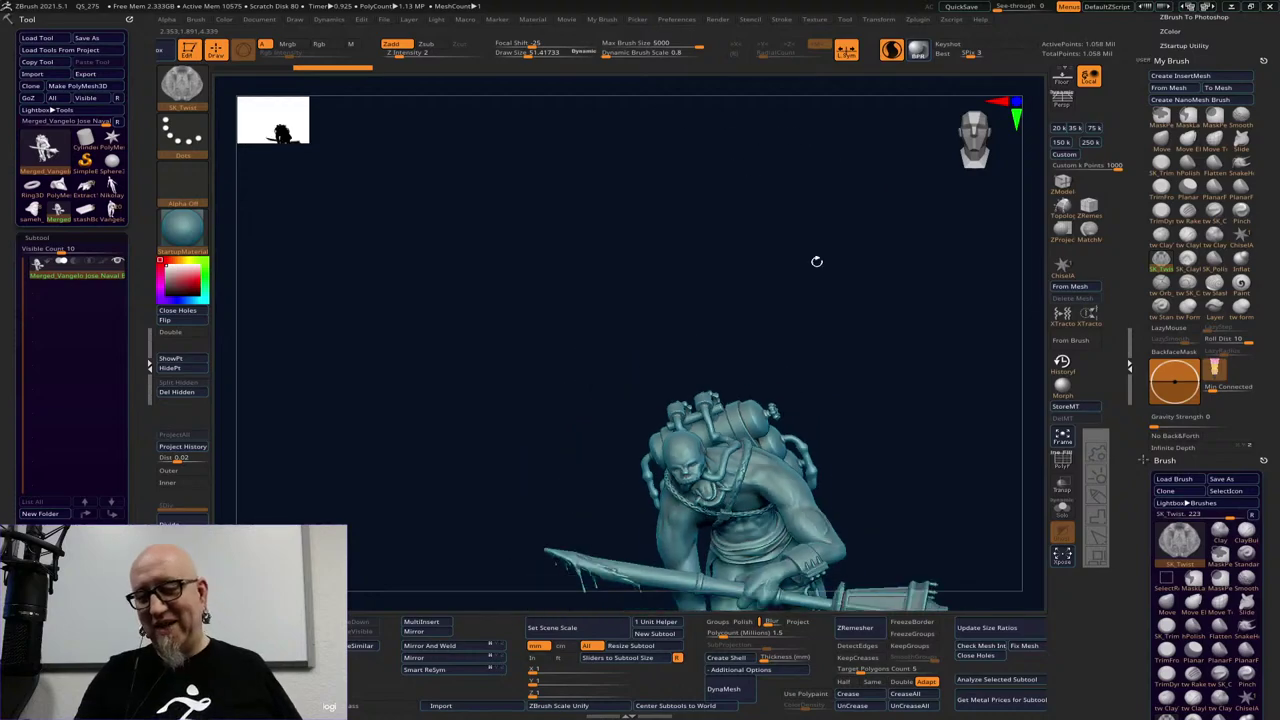
drag(810, 485, 883, 471)
drag(855, 514, 901, 396)
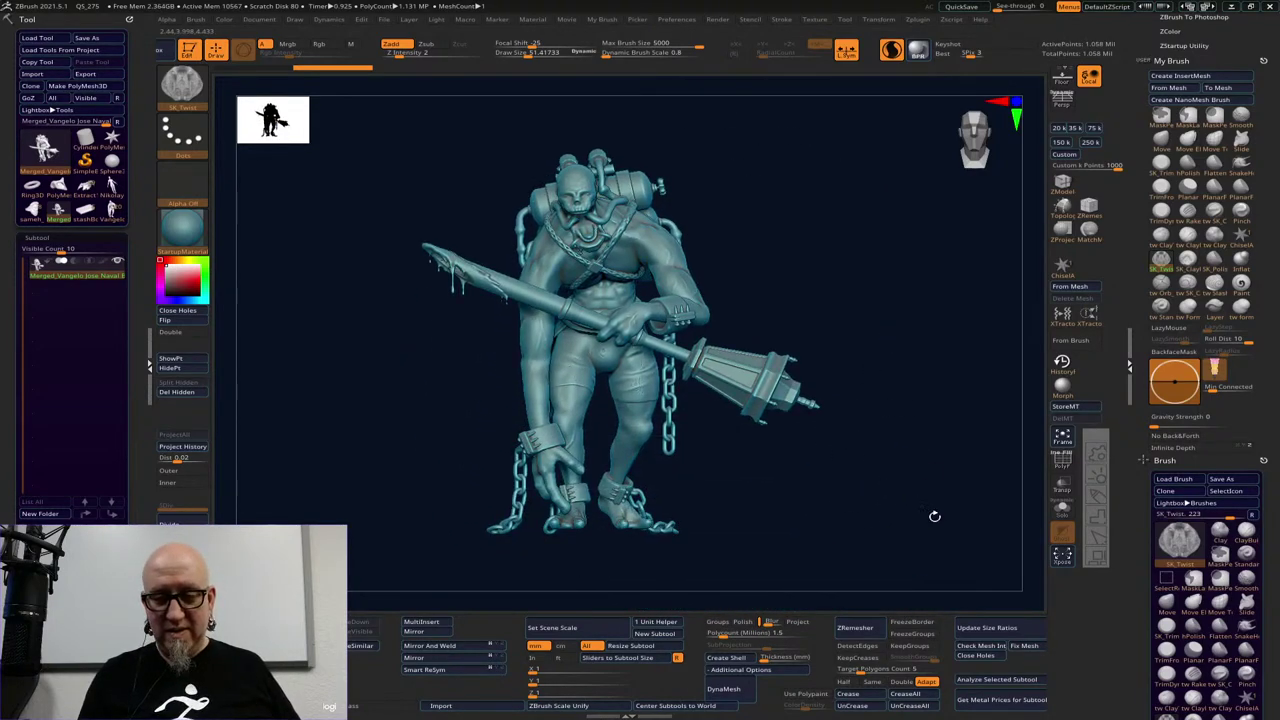
drag(934, 516, 636, 572)
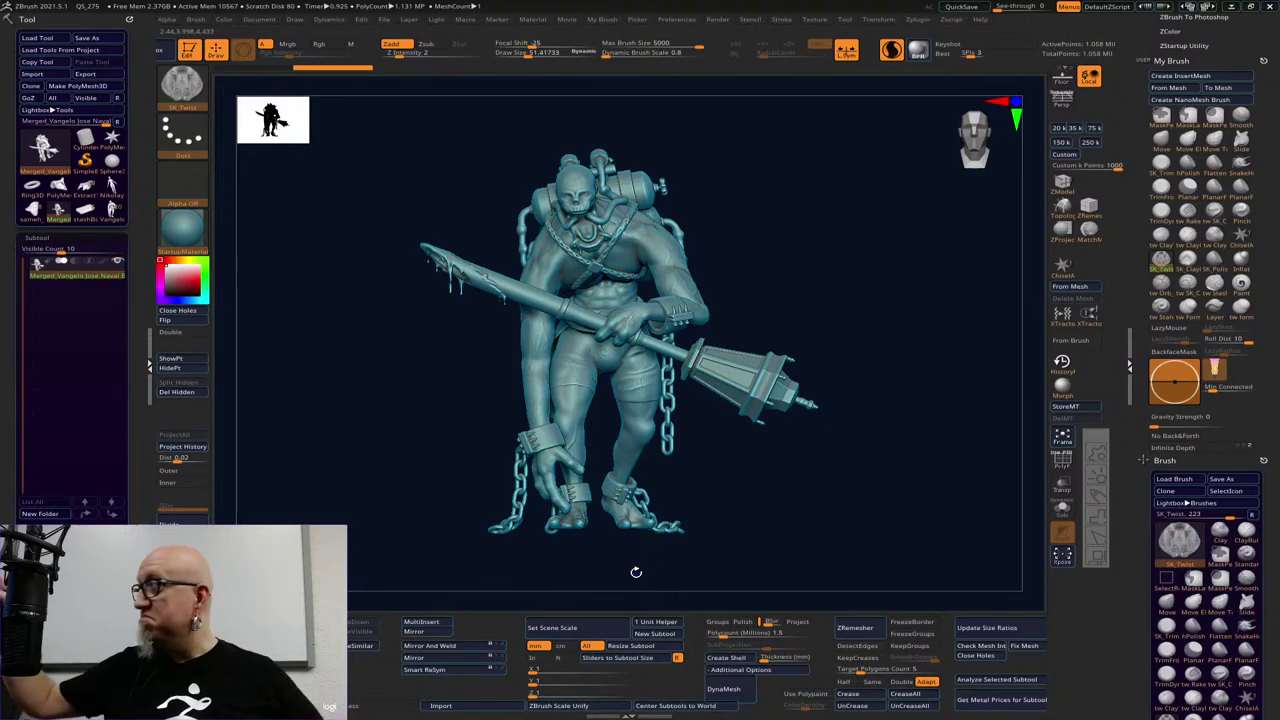
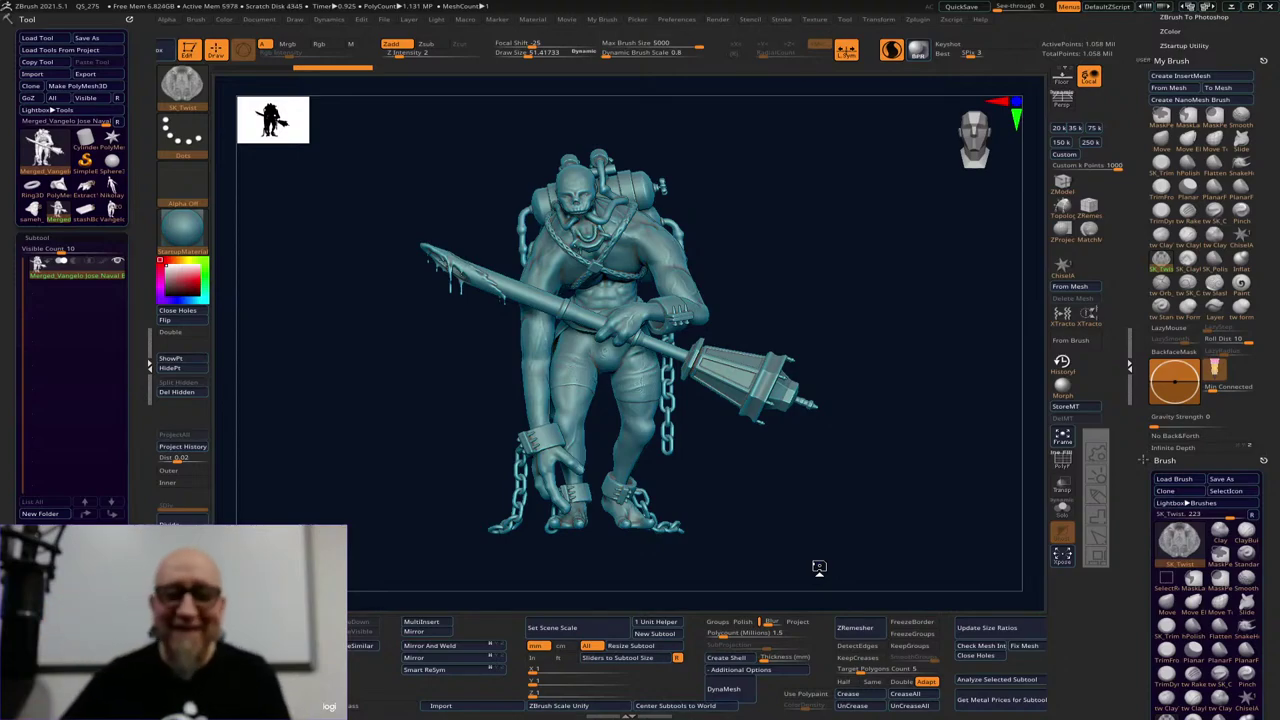
scroll(819, 568, down, 1)
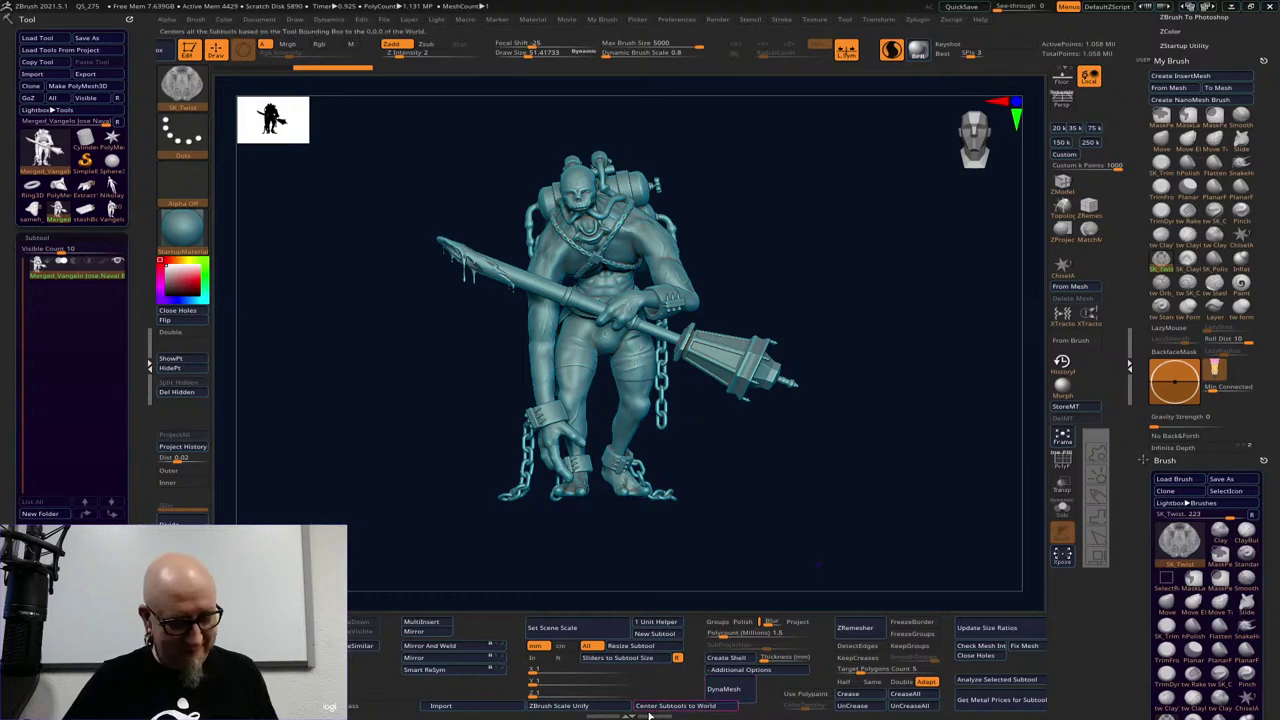
Switch to the Chrome window showing the Anatomy For Sculptors books page
key(super)
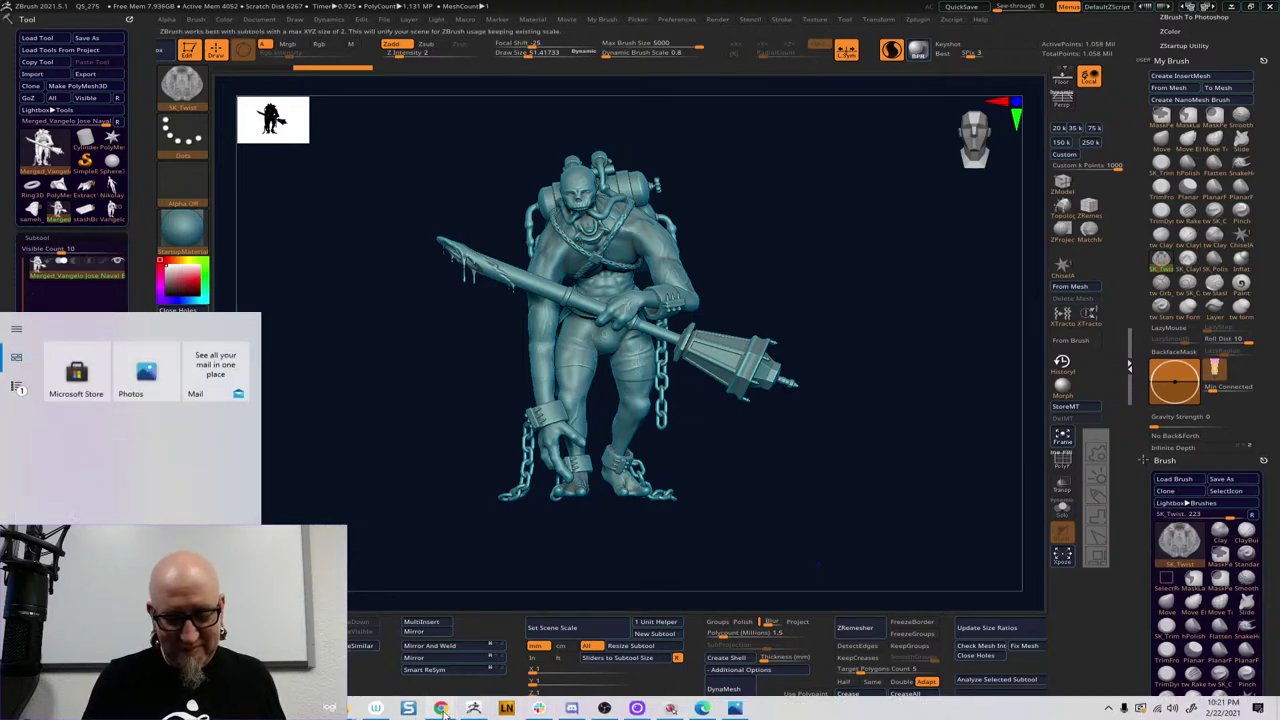
mouse_move(440, 708)
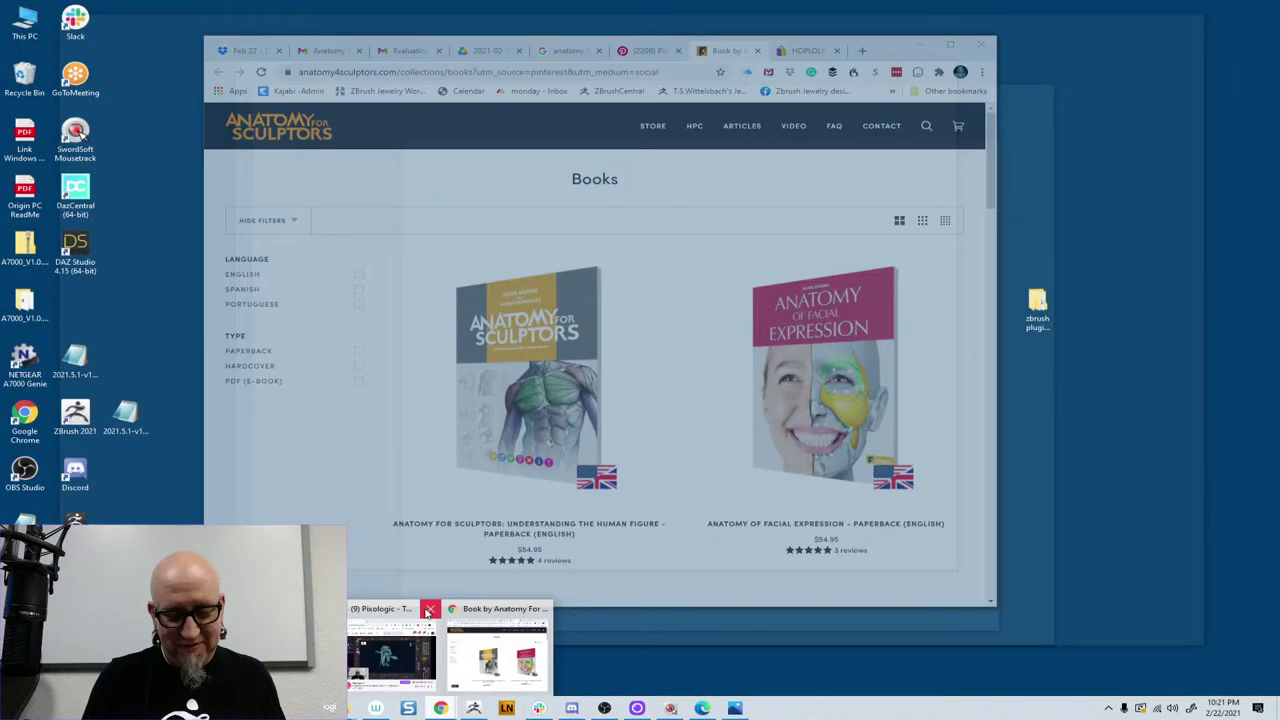
click(491, 665)
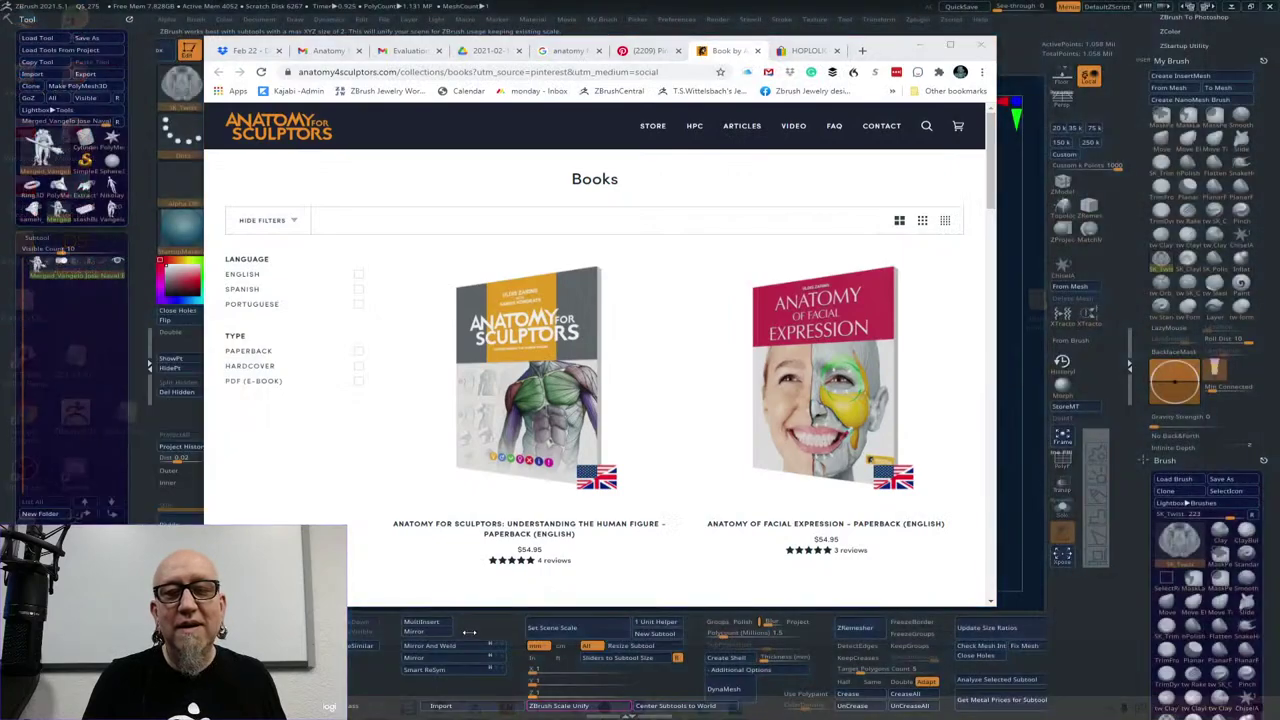
Return to the Chrome window and bring up the Google Drive folder holding the 2021-02-17 Red Millennium computer photos
click(468, 632)
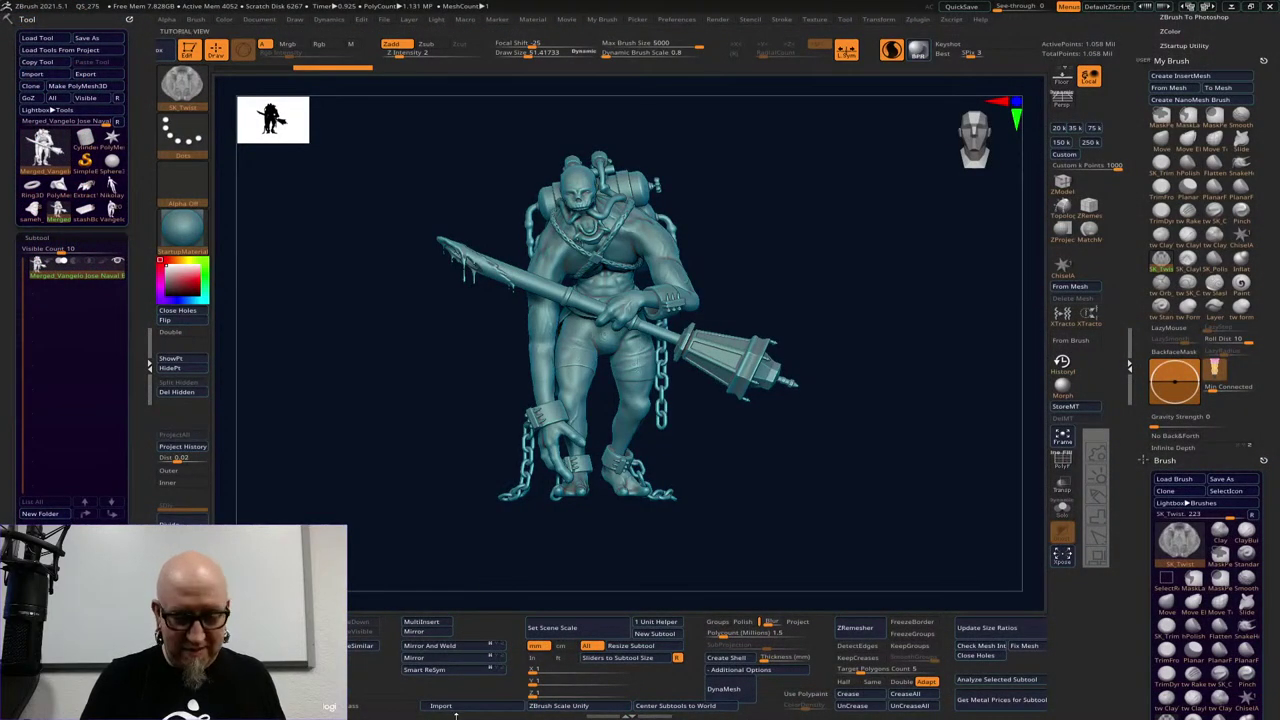
key(super)
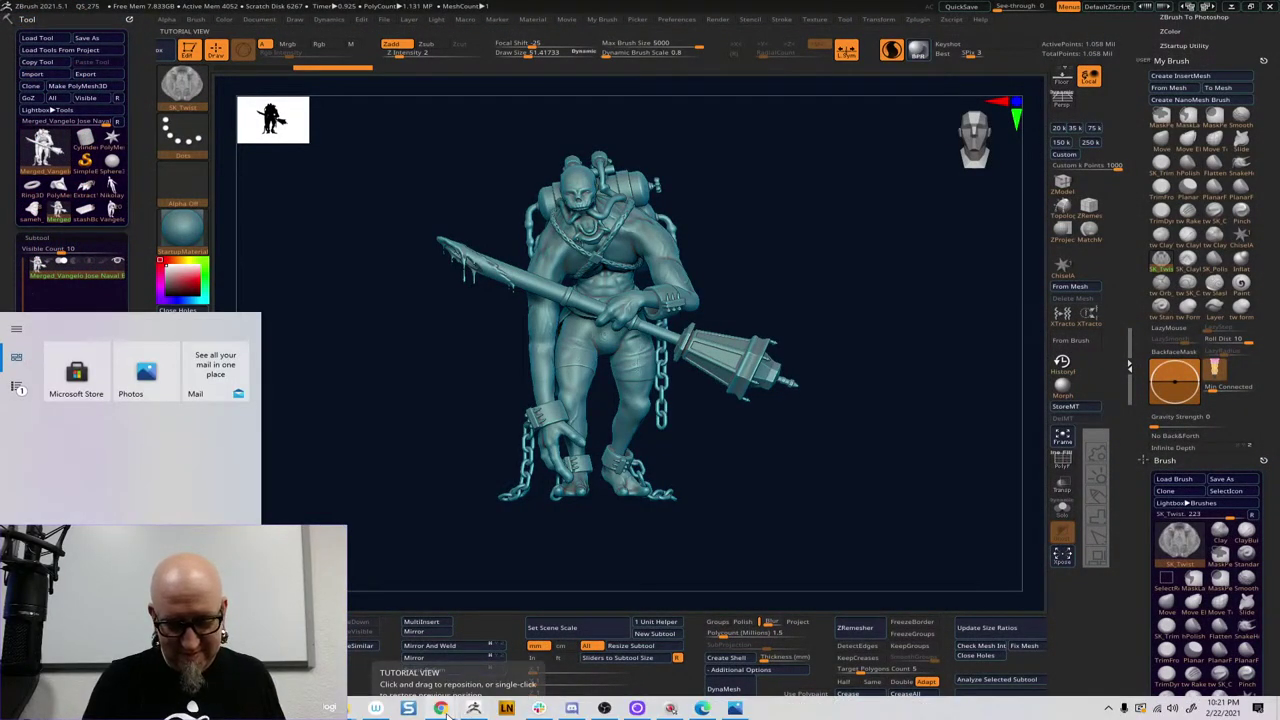
mouse_move(440, 708)
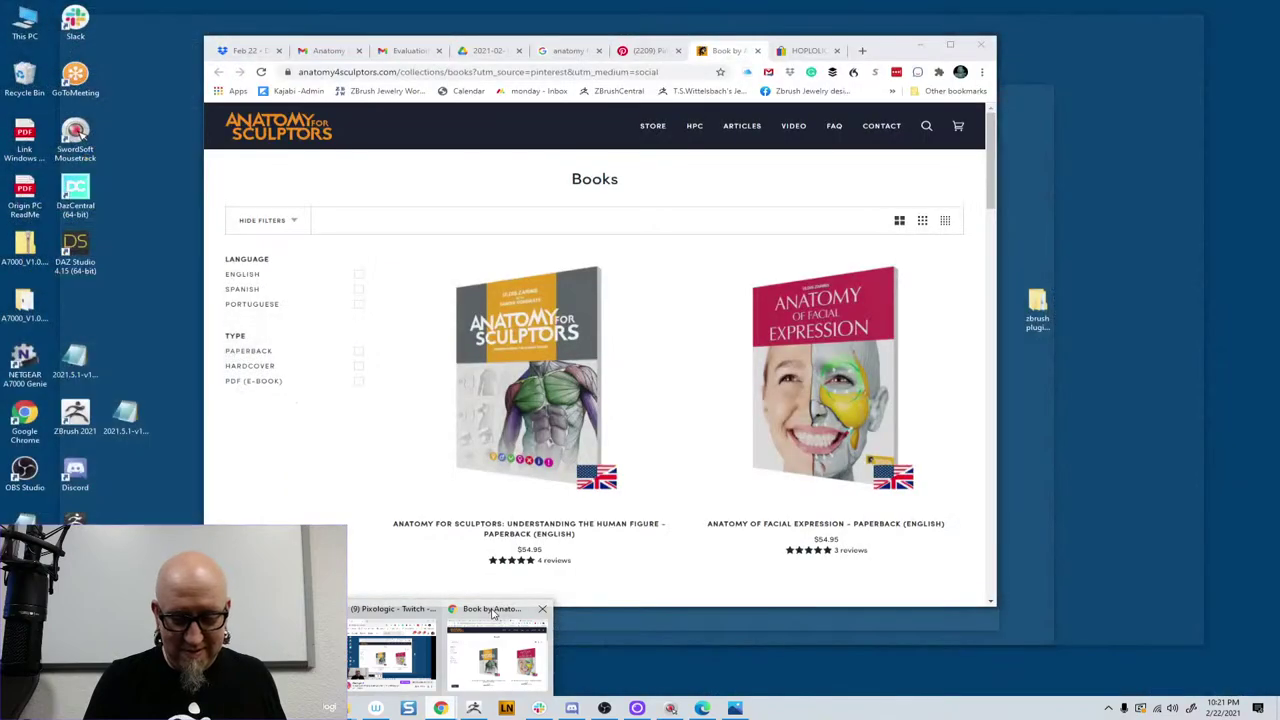
click(495, 655)
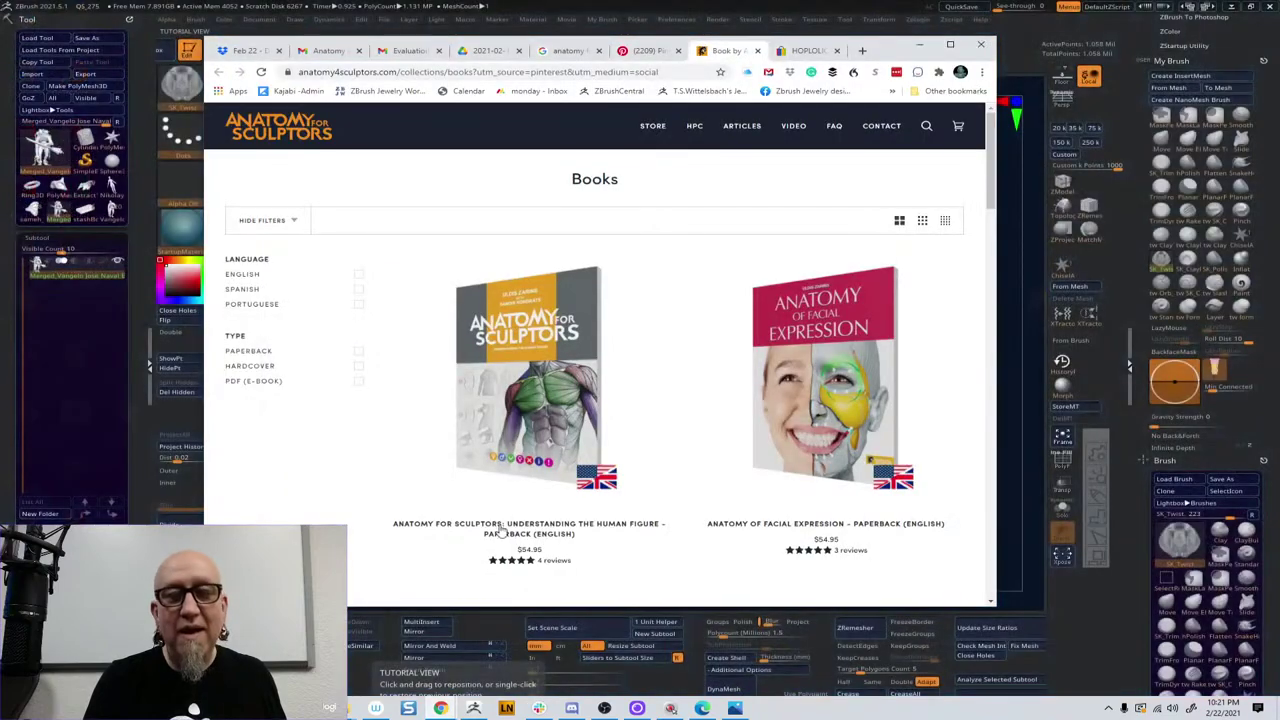
click(405, 51)
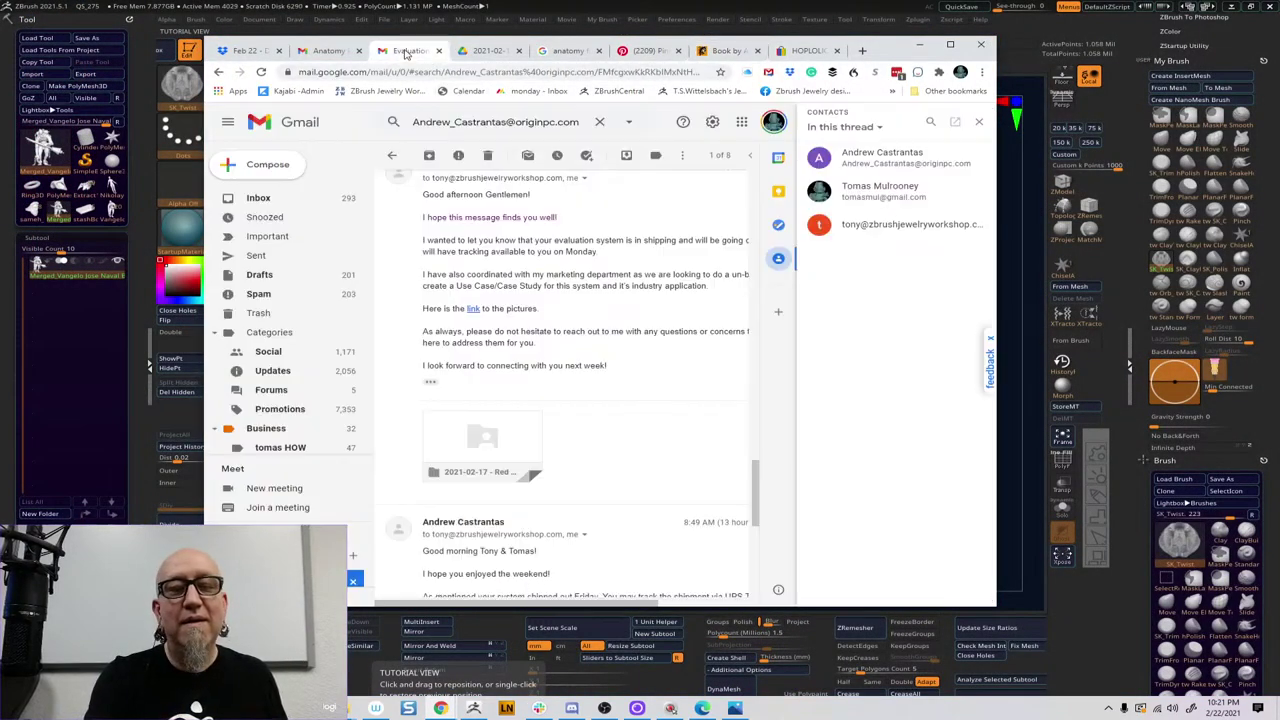
click(487, 51)
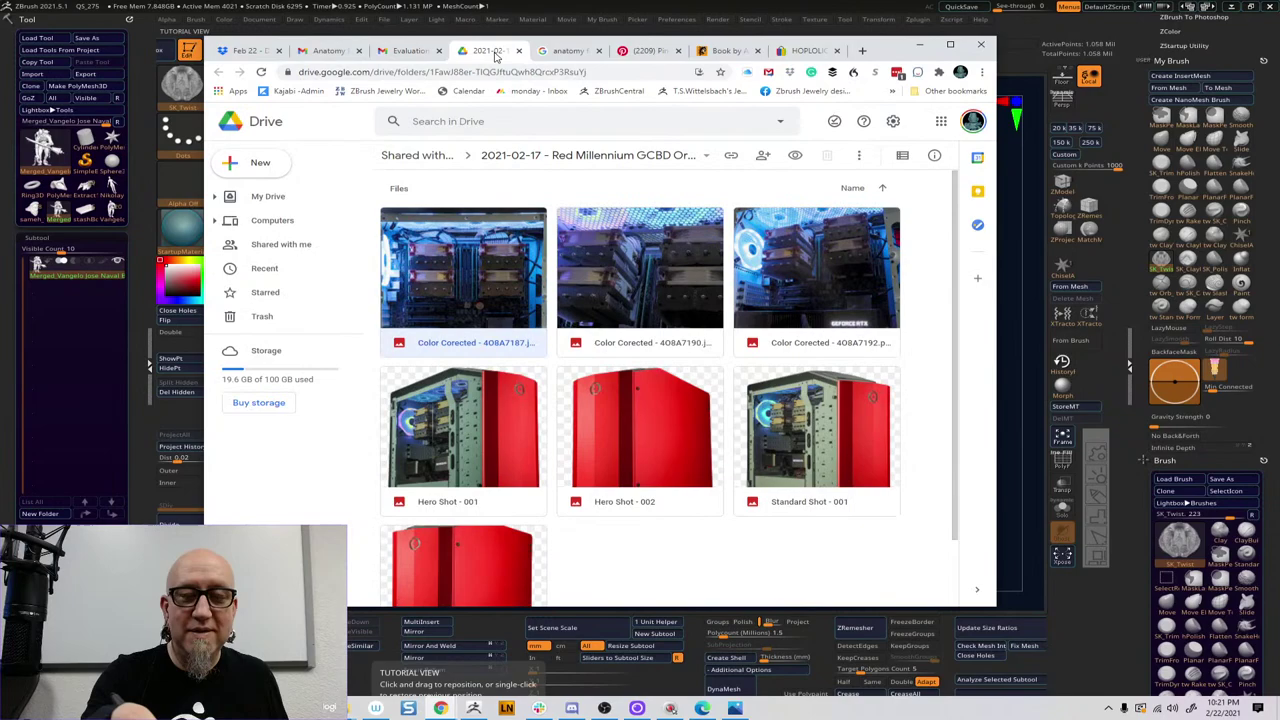
Open the photo Color Corected - 4O8A7187.jpg, examine the computer's interior at higher magnification, and close the preview
double_click(520, 303)
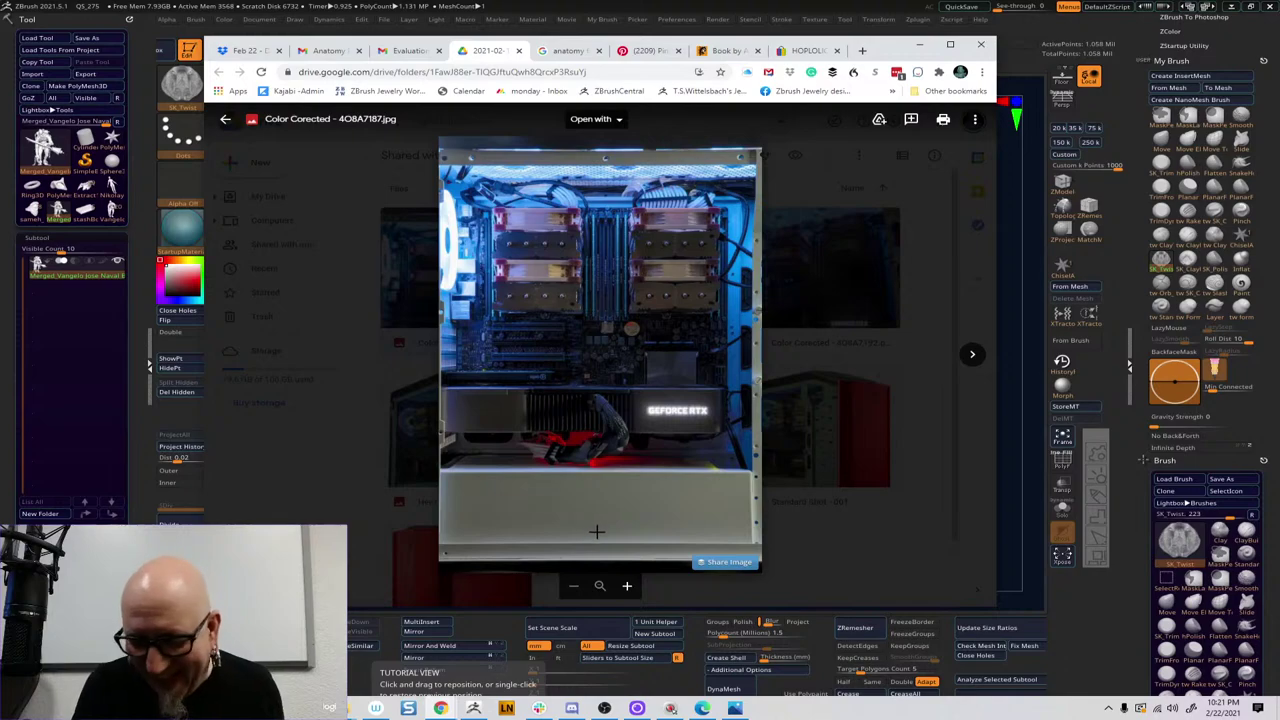
click(624, 587)
click(626, 587)
click(626, 587)
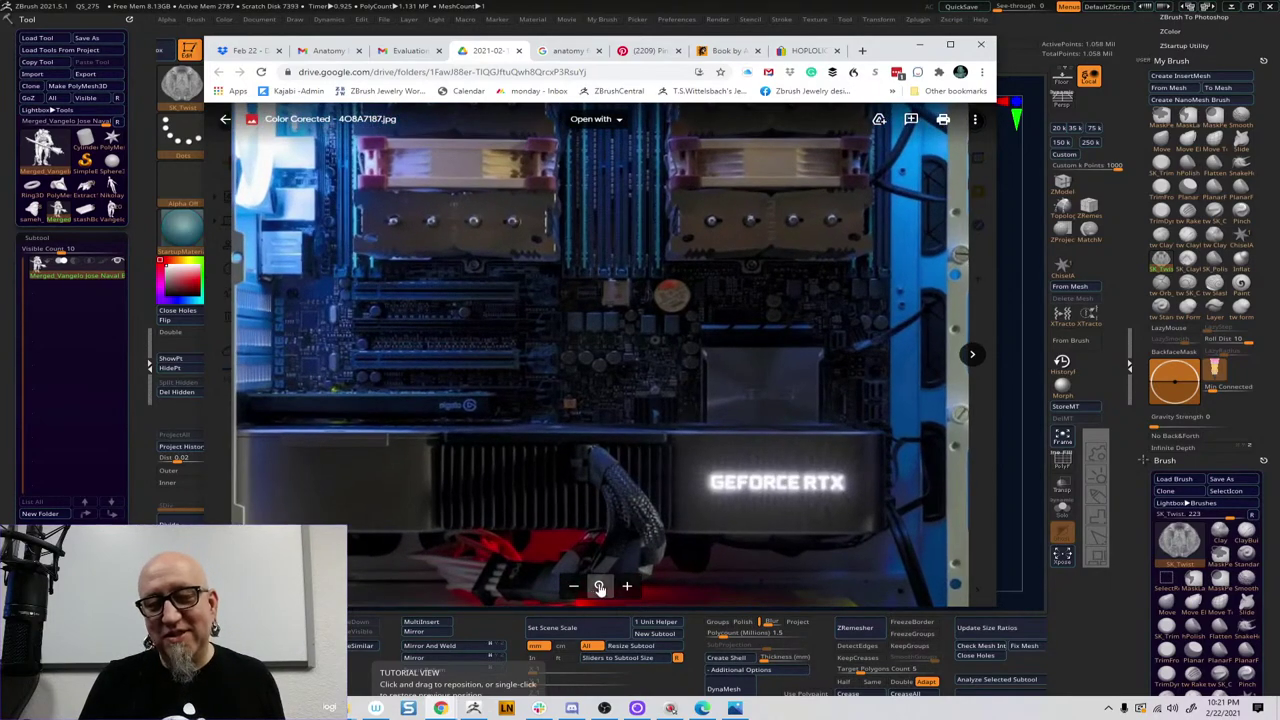
click(599, 587)
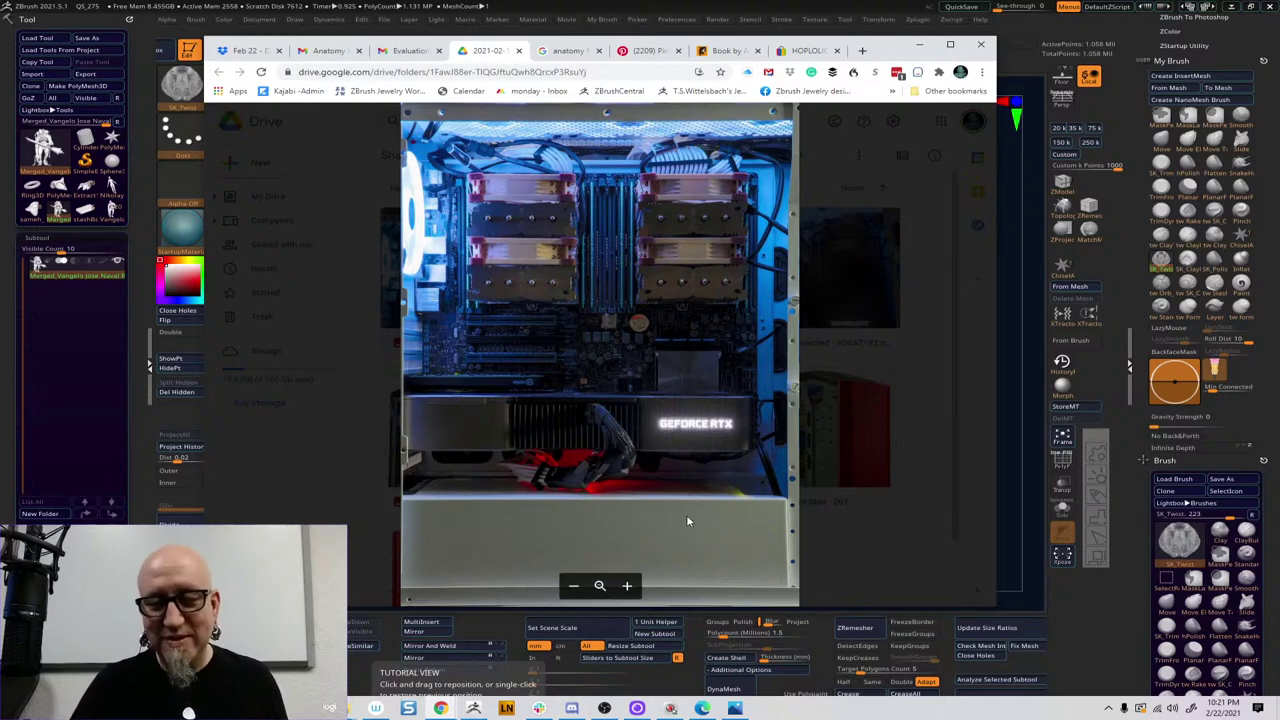
click(628, 588)
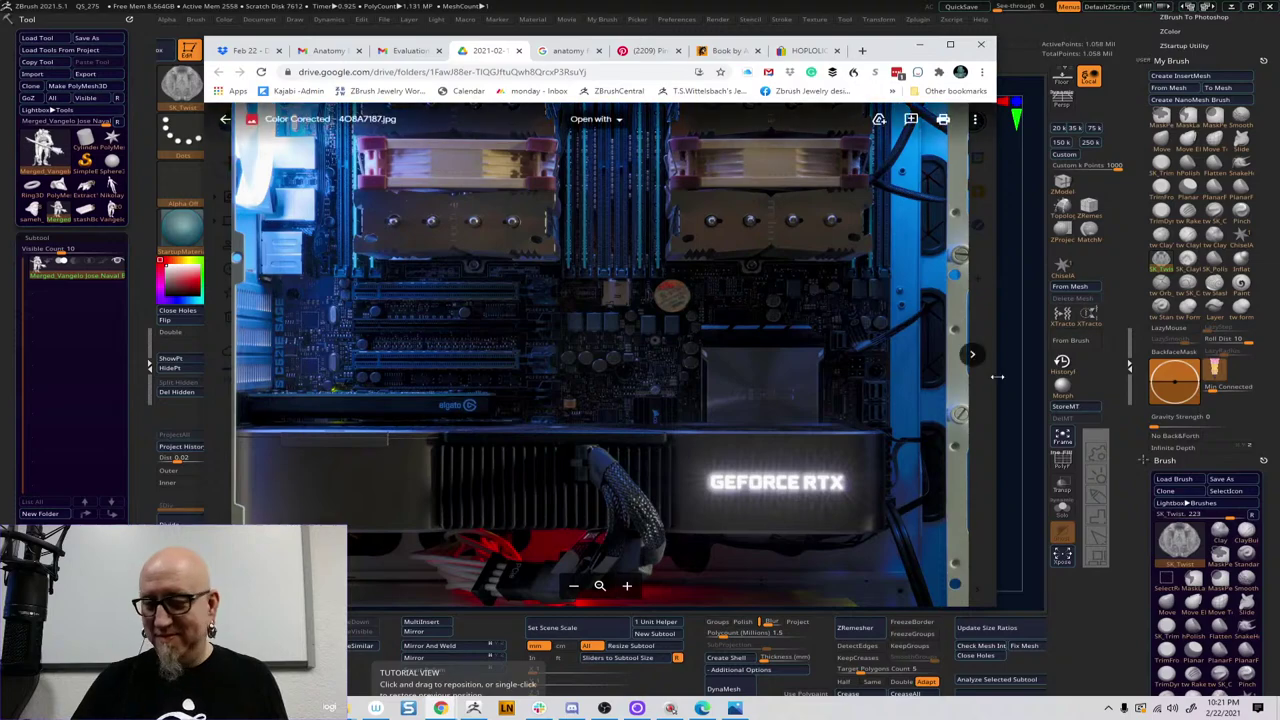
drag(965, 442, 971, 497)
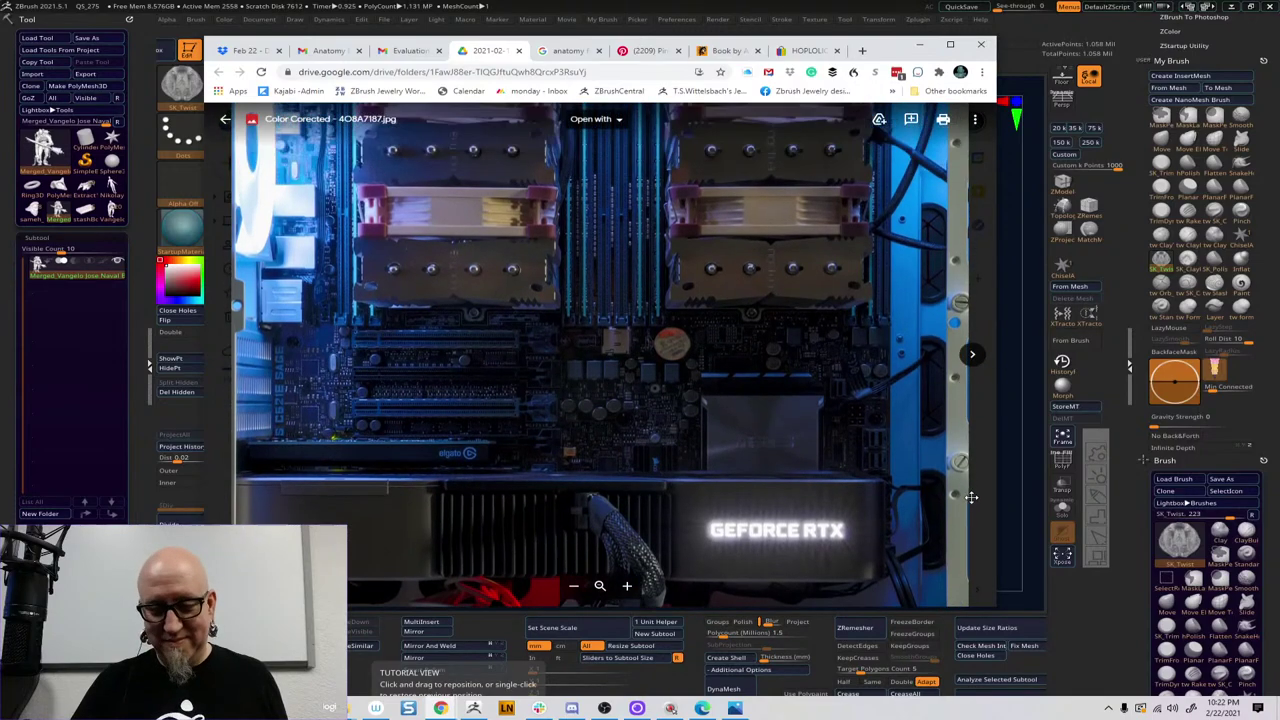
key(Escape)
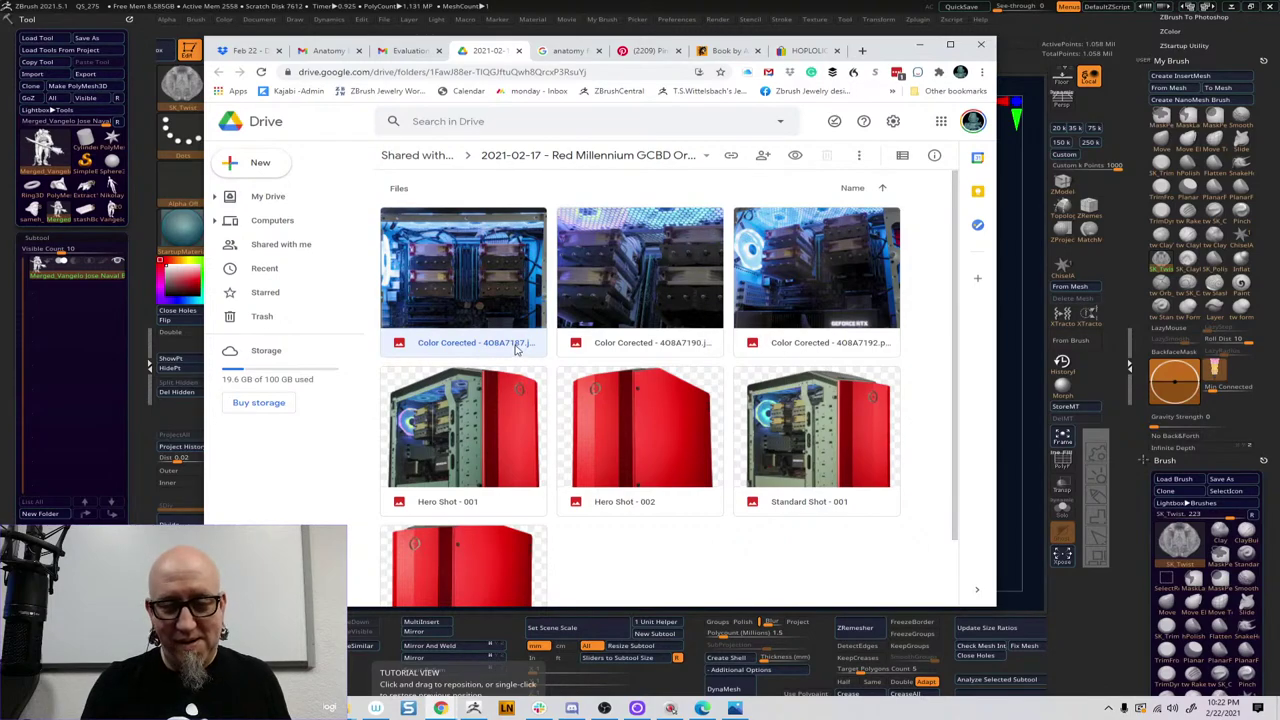
Reopen the photo Color Corected - 4O8A7187.jpg and advance through the previews to Color Corected - 4O8A7192.png
double_click(509, 301)
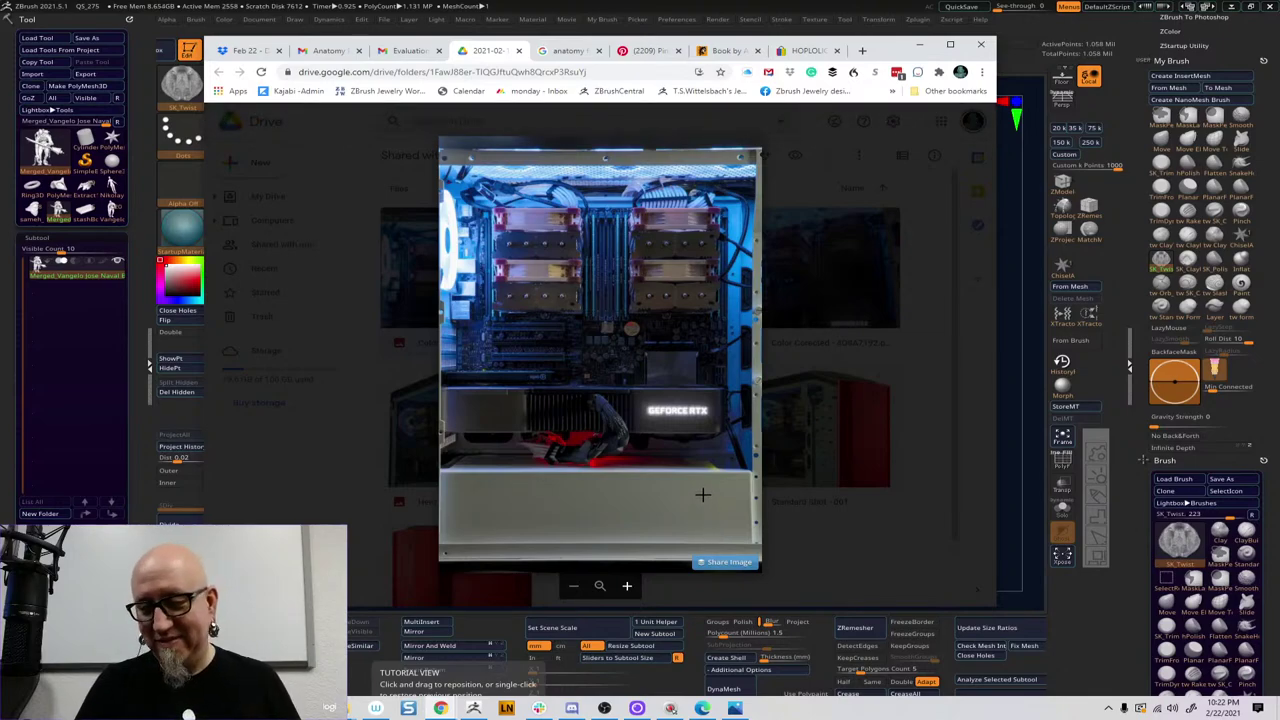
click(975, 356)
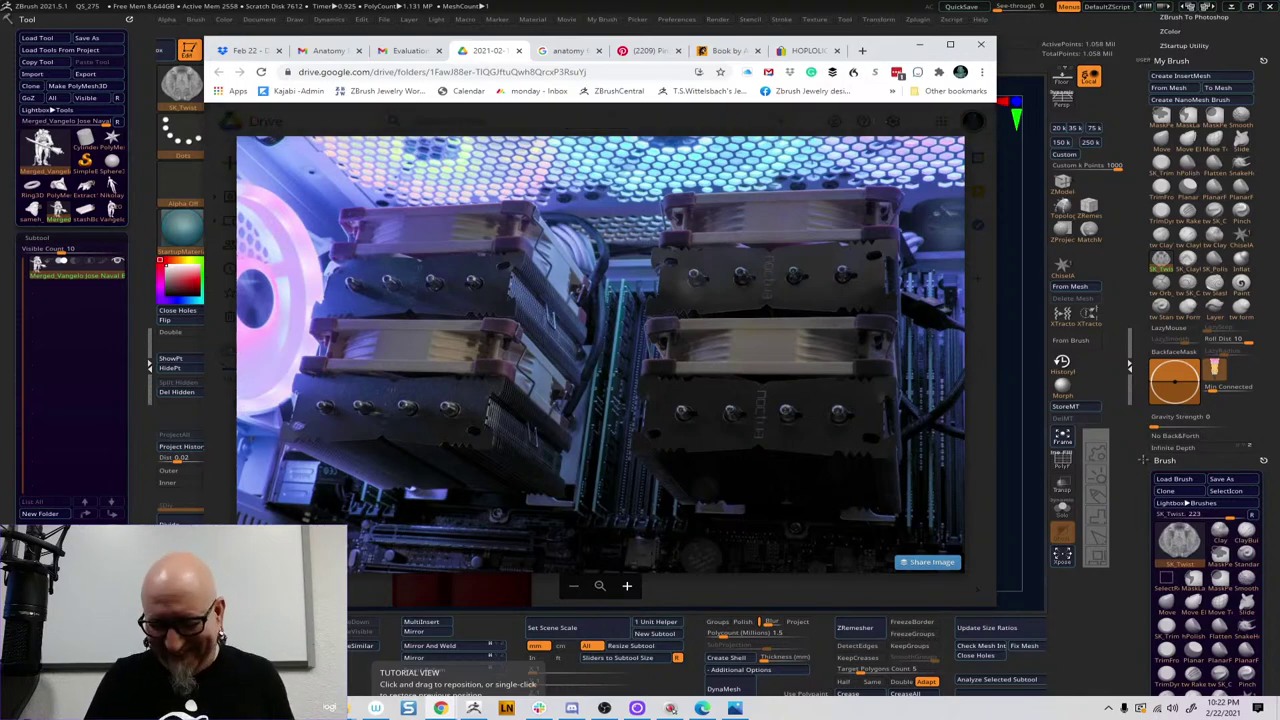
click(972, 357)
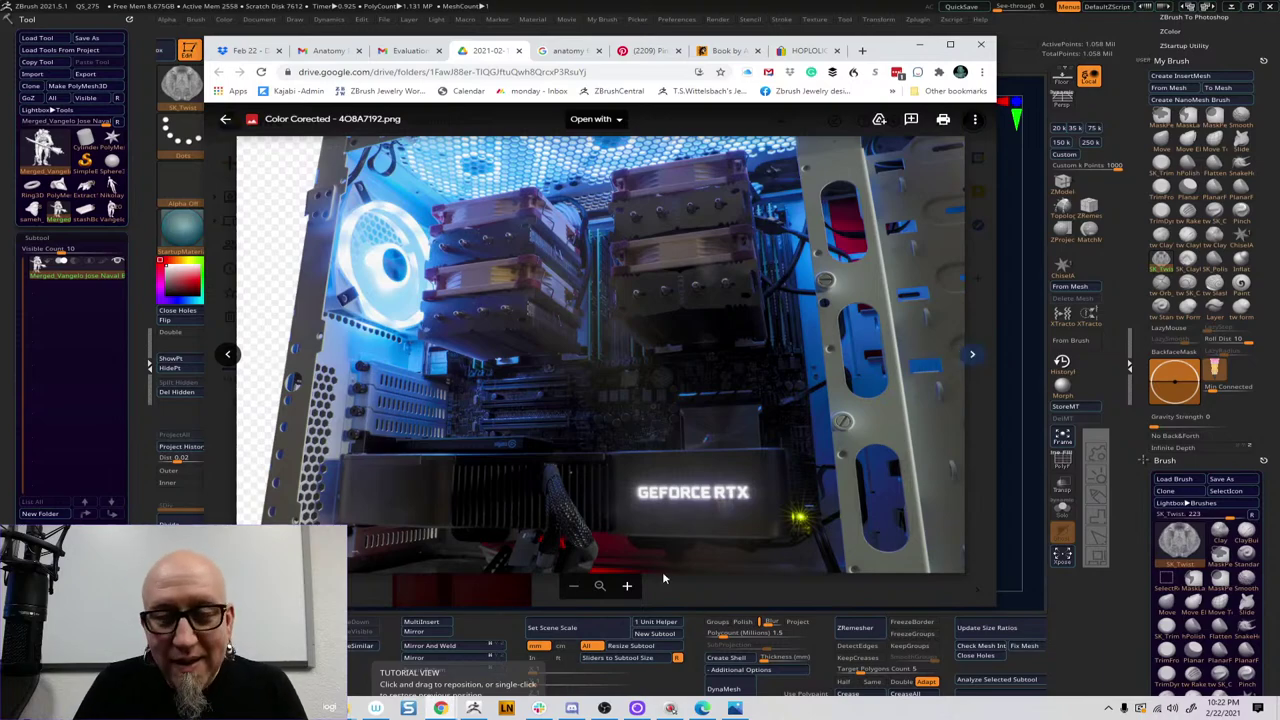
Examine the coolers, expansion slots and elgato card in the 4O8A7192.png photo up close, and return to a wider view
click(627, 586)
click(627, 587)
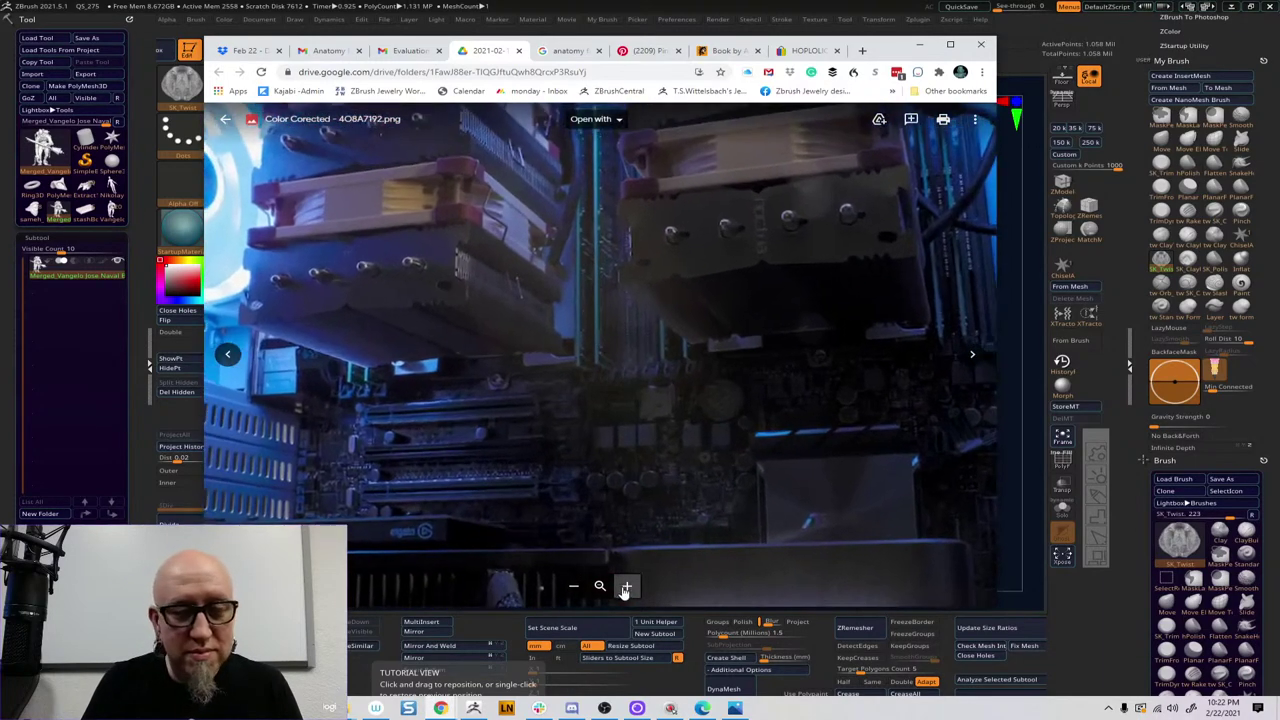
drag(588, 373, 803, 329)
drag(820, 530, 846, 460)
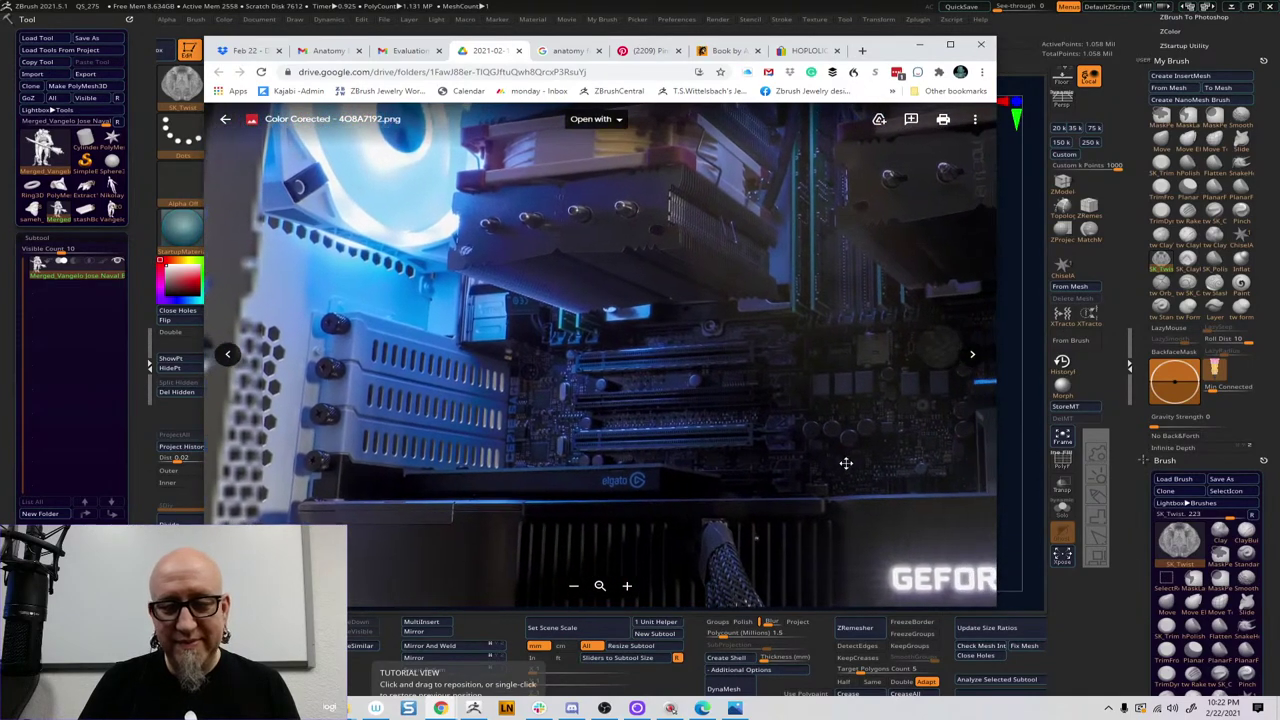
click(572, 589)
click(572, 589)
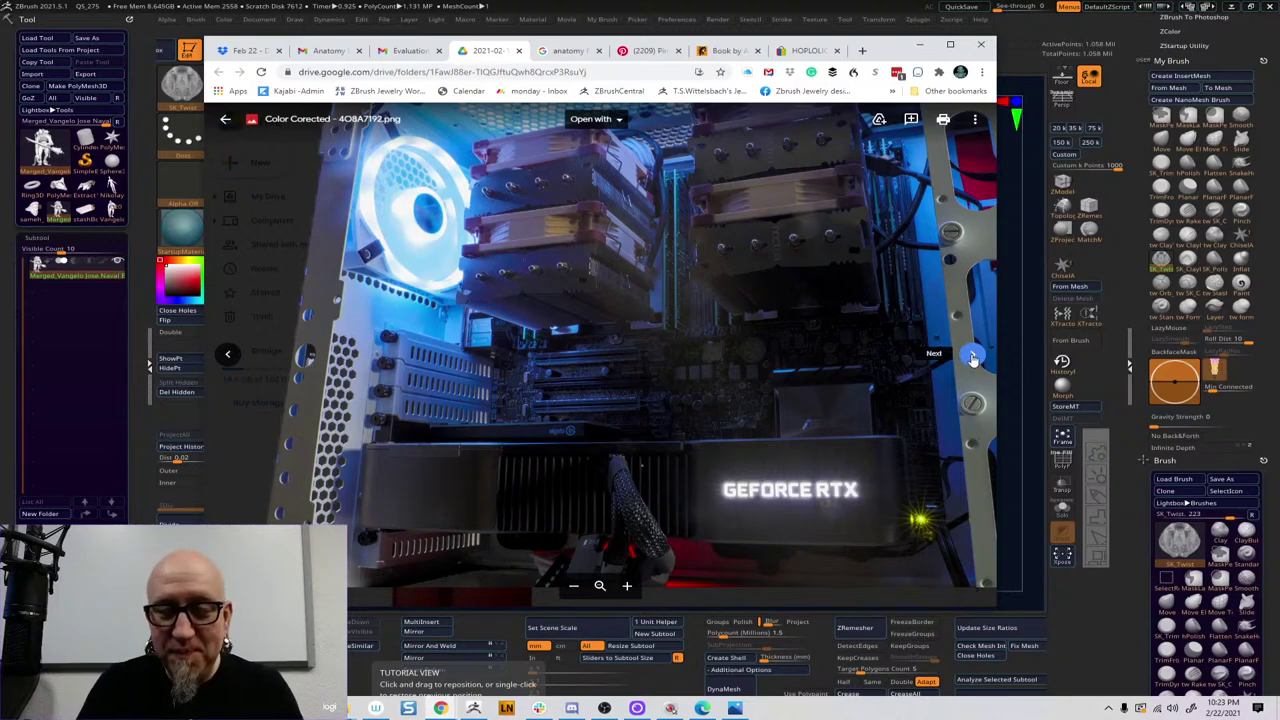
View the exterior photos Hero Shot - 001 and Hero Shot - 002, and go back to Color Corected - 4O8A7192.png
click(973, 357)
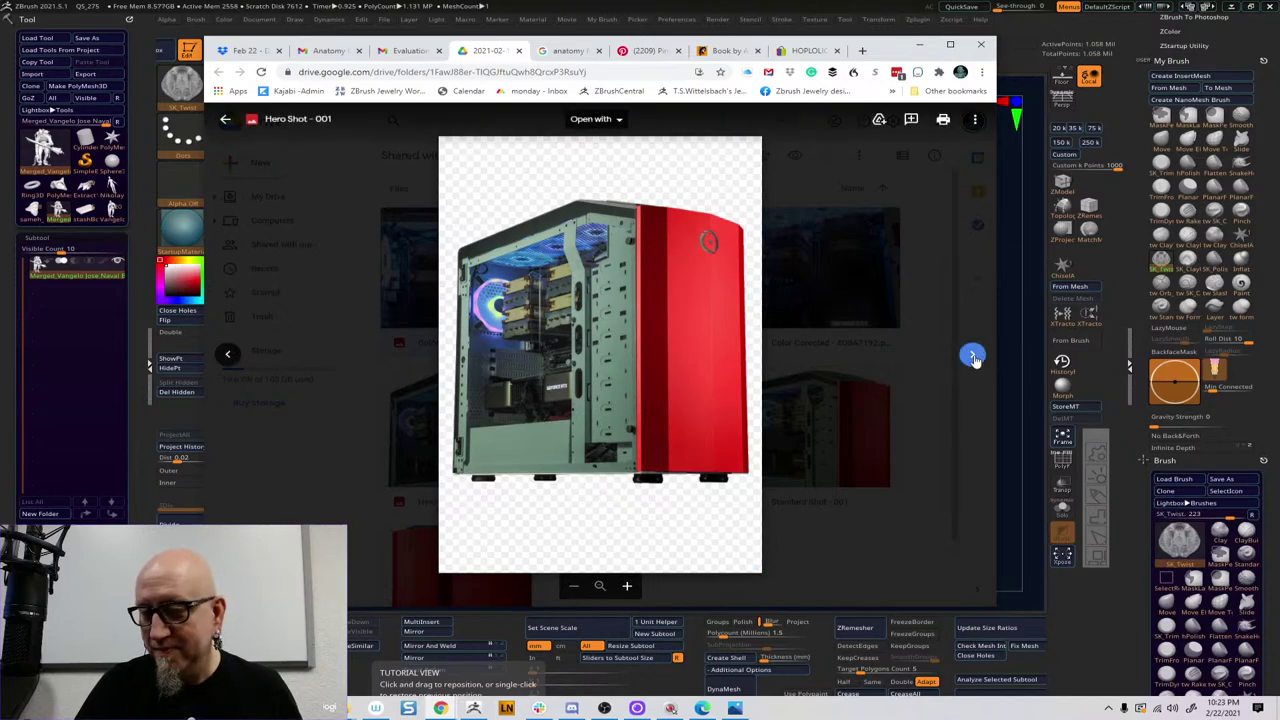
click(972, 355)
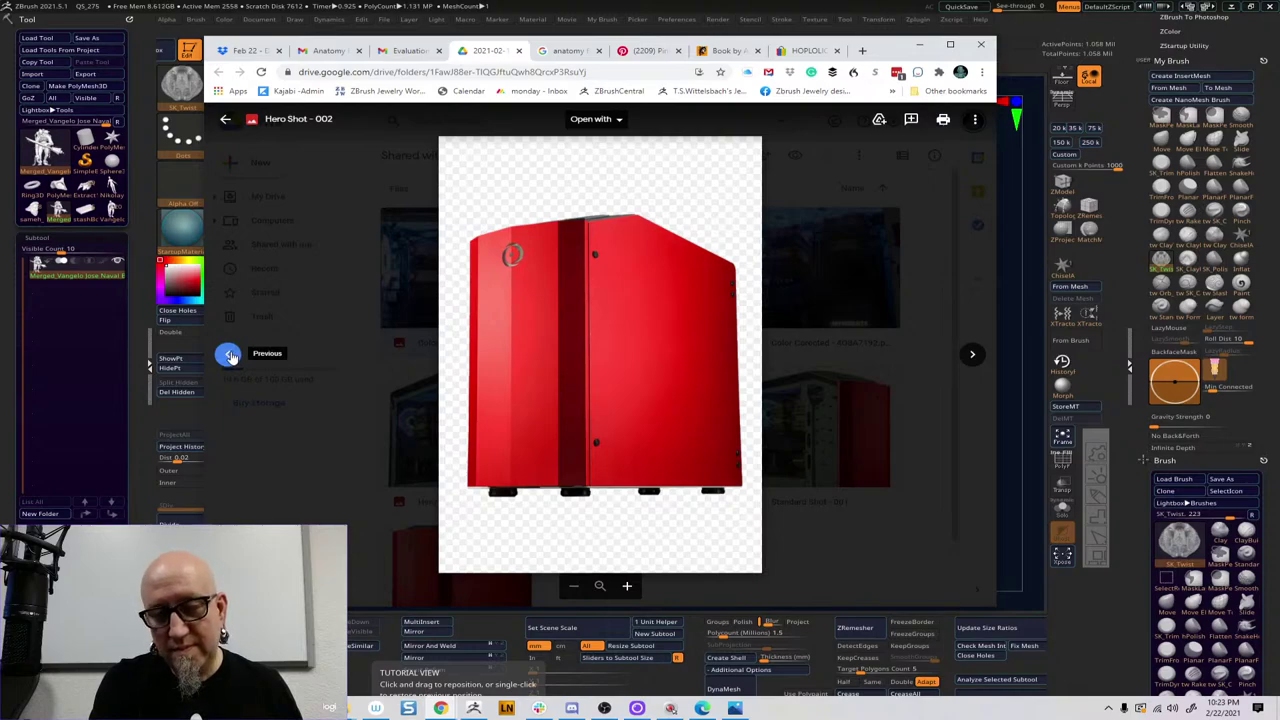
click(229, 355)
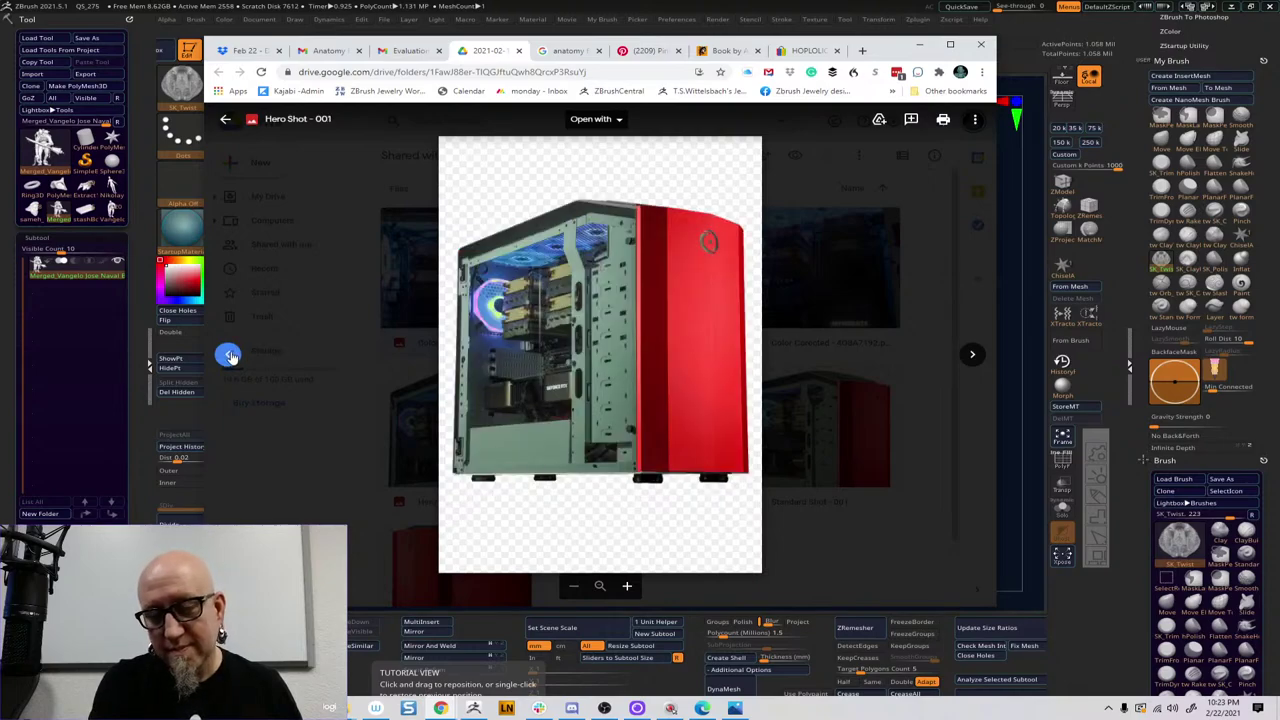
click(229, 355)
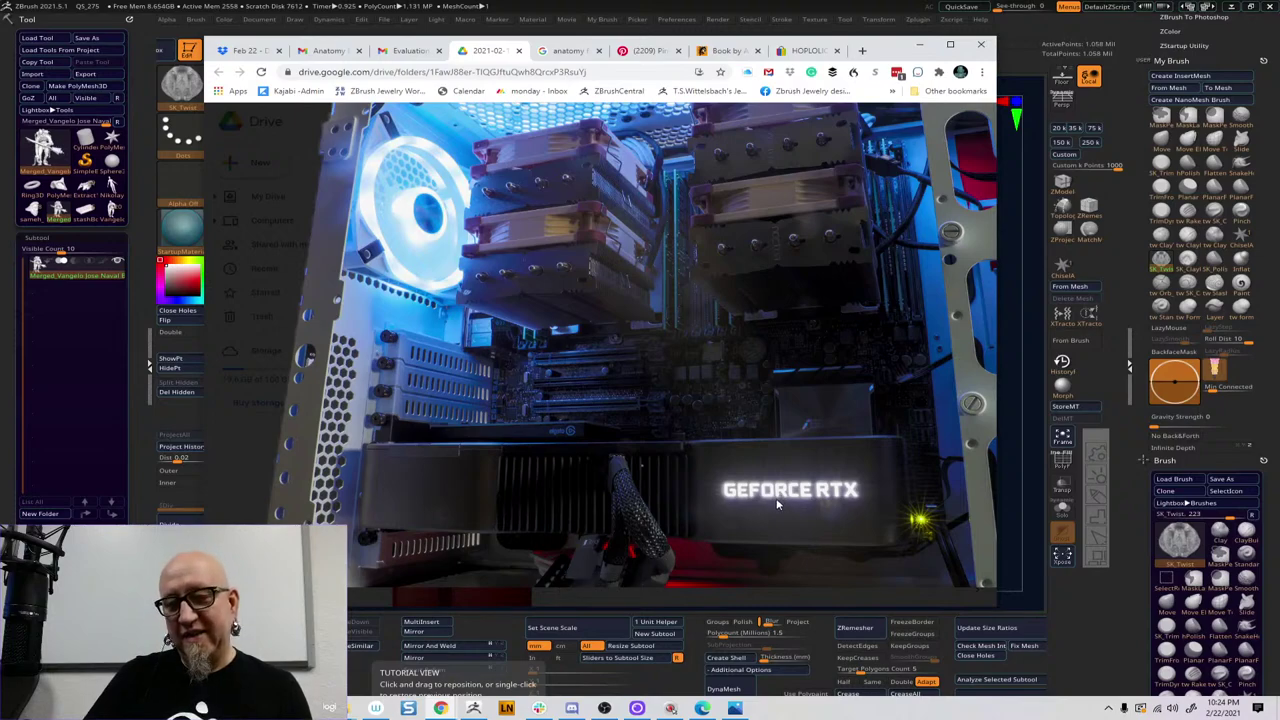
Sketch red freehand lines over the coolers and along the base beneath the graphics card, and clear the markings
click(1095, 496)
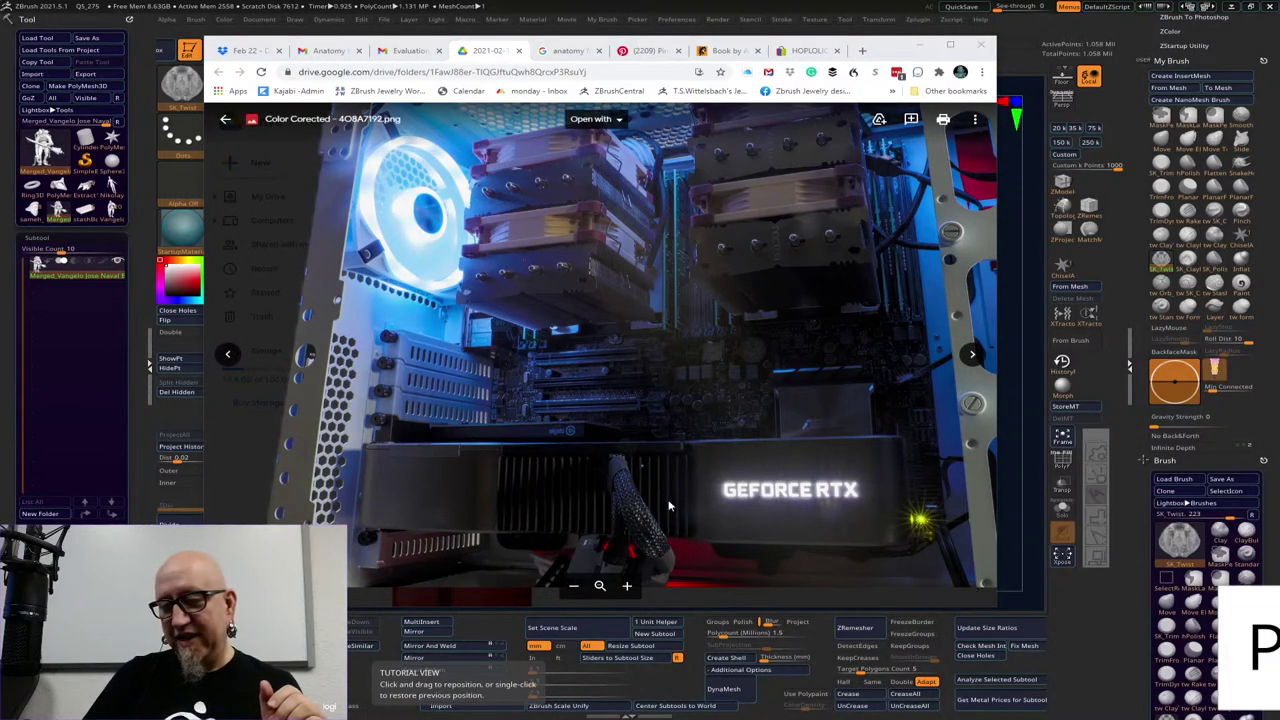
drag(458, 126, 651, 97)
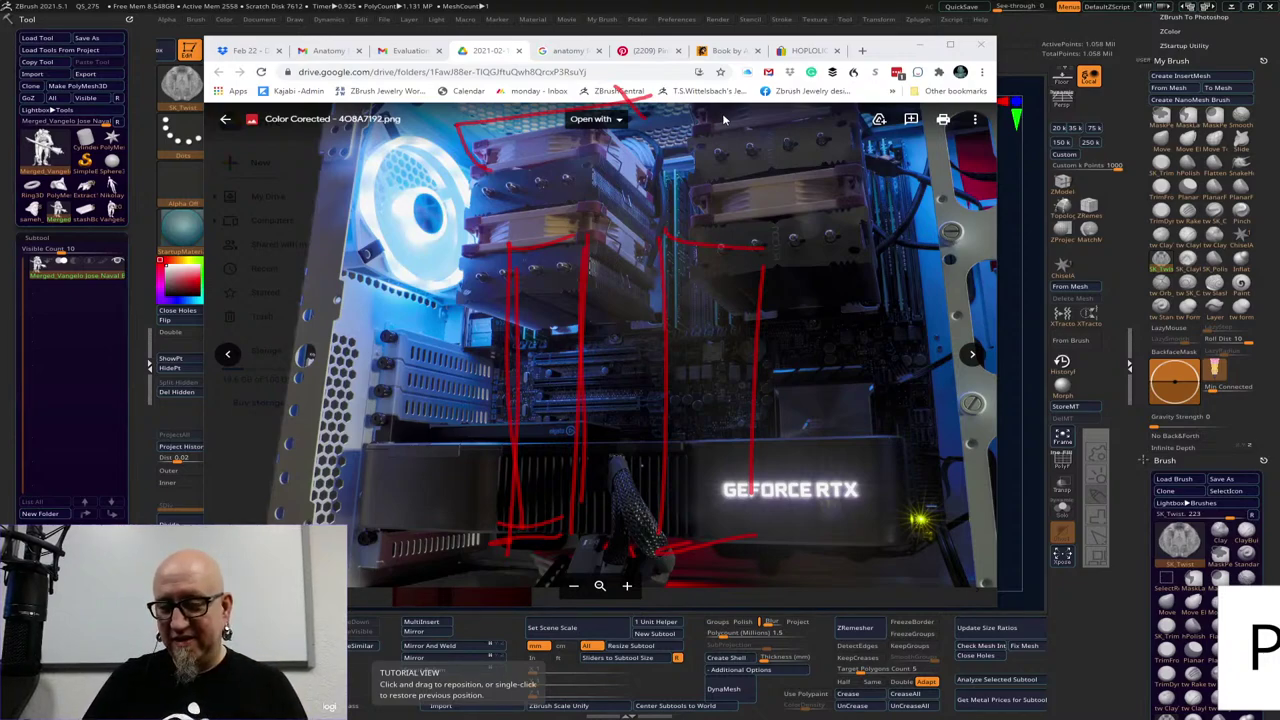
mouse_move(875, 548)
mouse_down()
mouse_move(510, 534)
mouse_move(452, 570)
mouse_move(590, 548)
mouse_move(954, 571)
mouse_up()
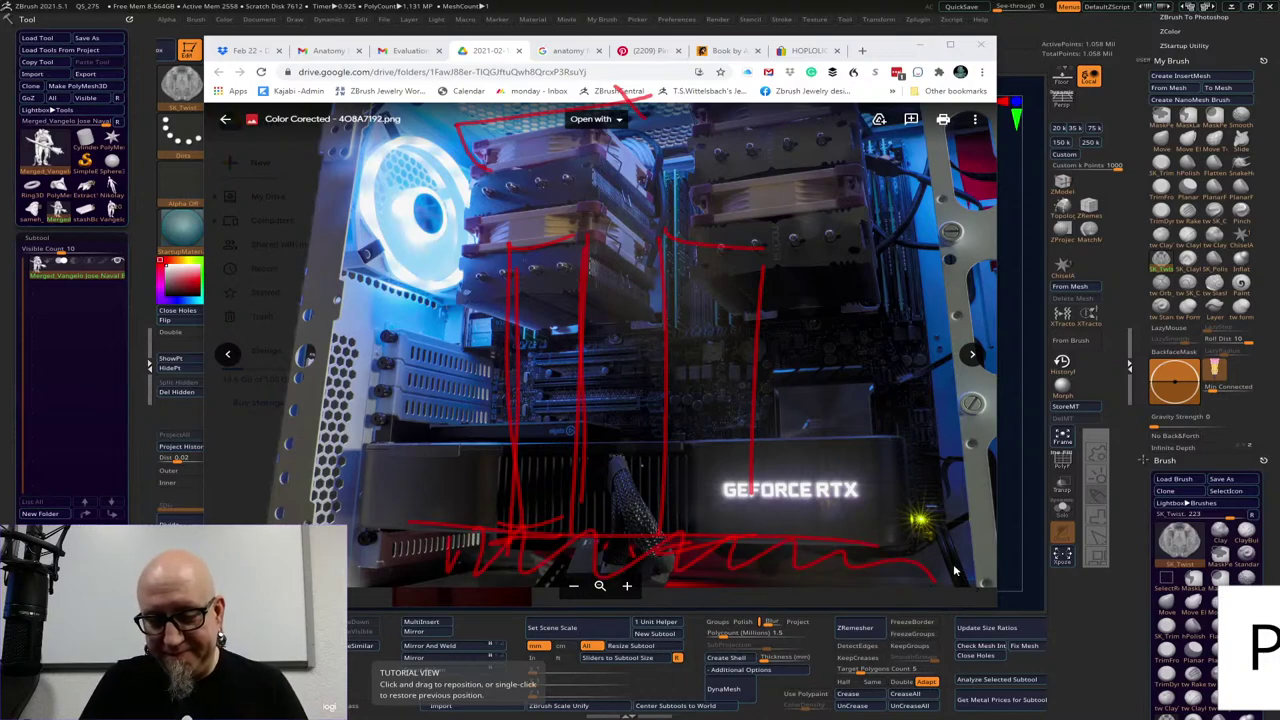
key(Escape)
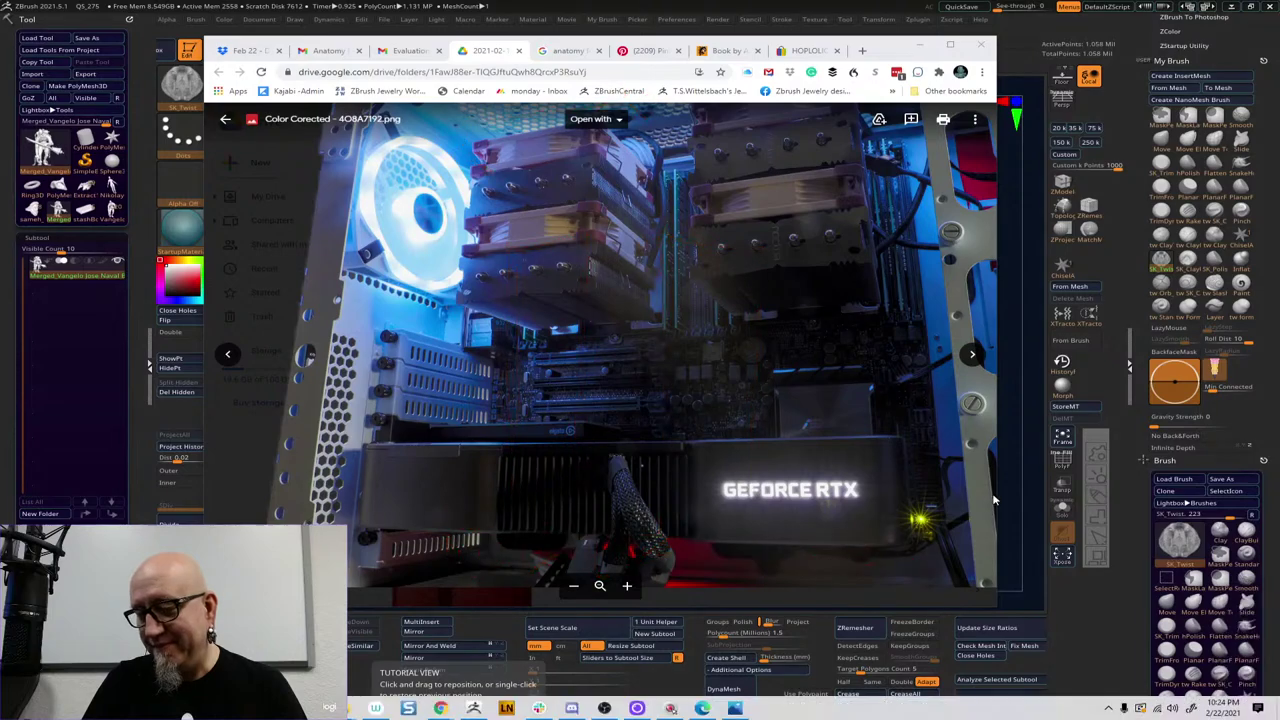
View Hero Shot - 001 once more and go back through the previews to Color Corected - 4O8A7187.jpg
click(968, 357)
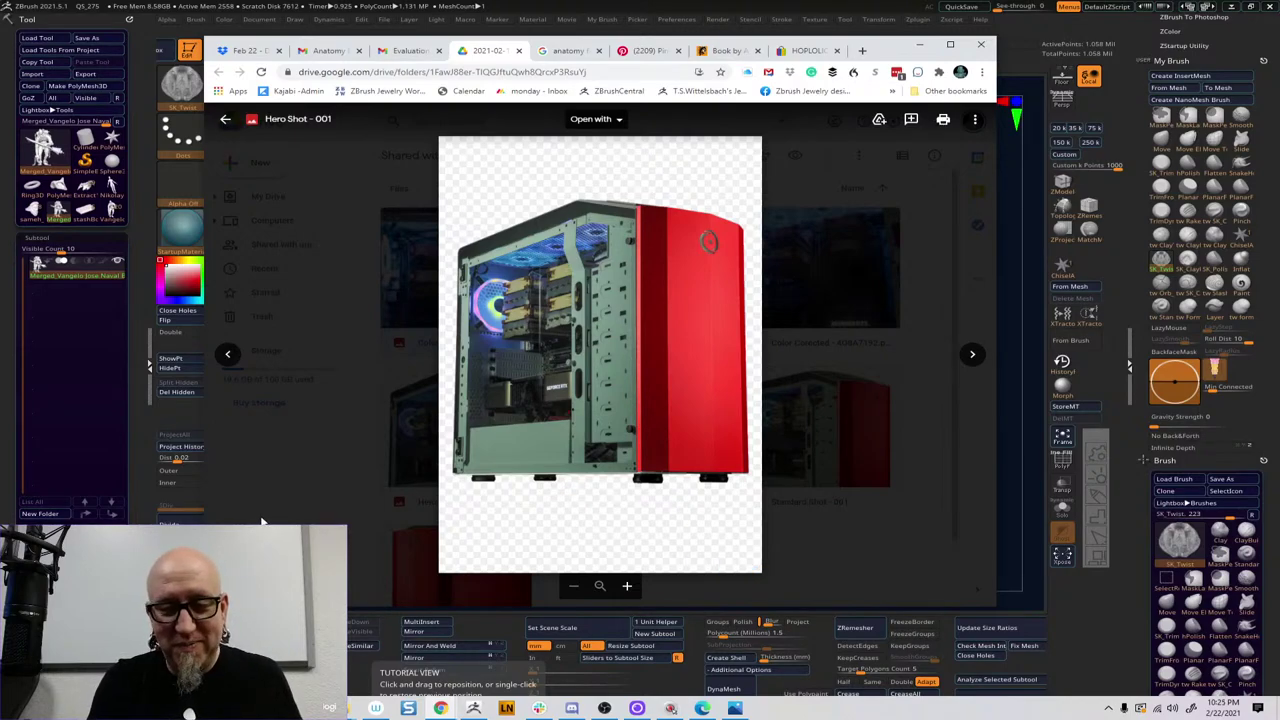
click(228, 356)
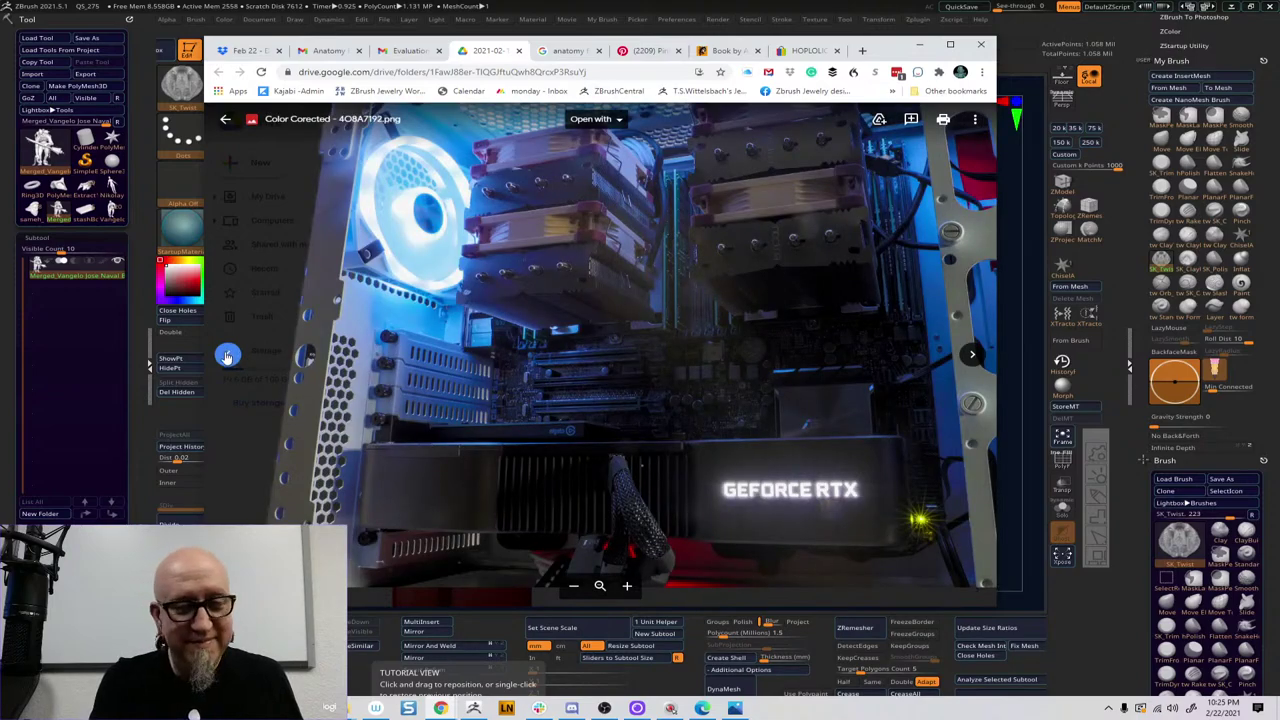
click(228, 356)
click(224, 360)
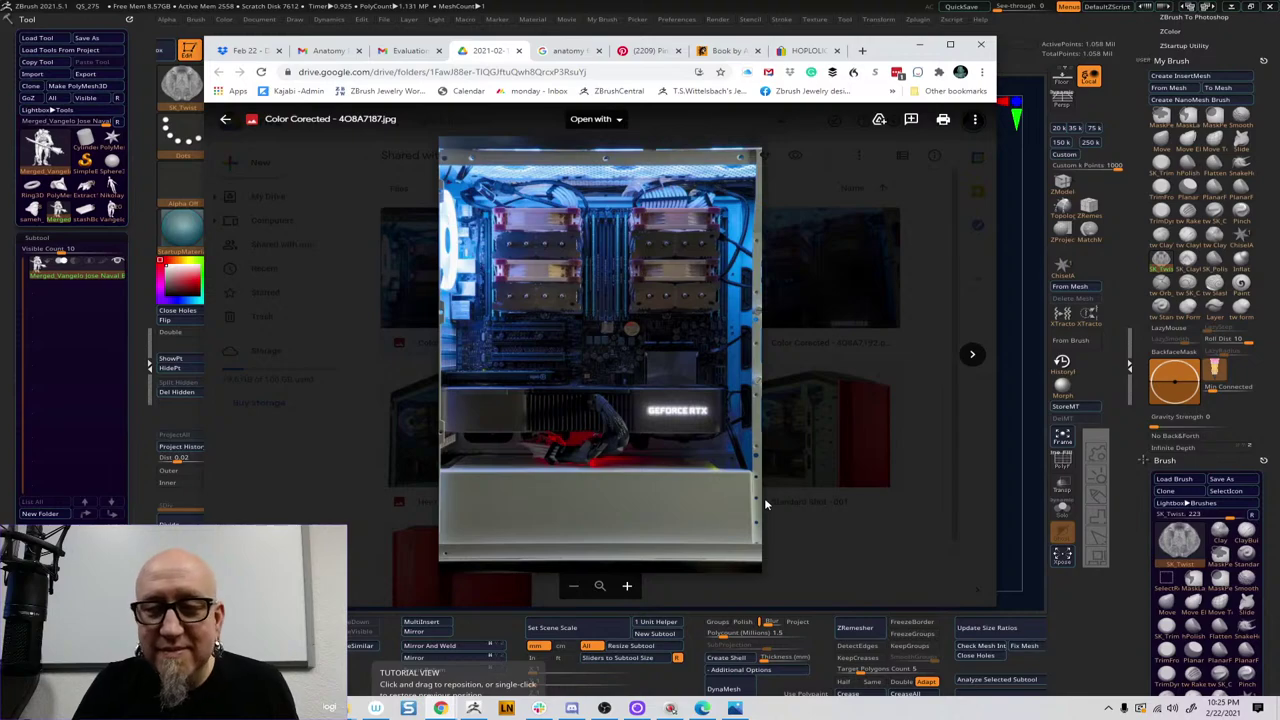
Examine the 4O8A7187.jpg photo in close-up, from the top cabling and cooling fans down to the elgato card and graphics card
click(627, 587)
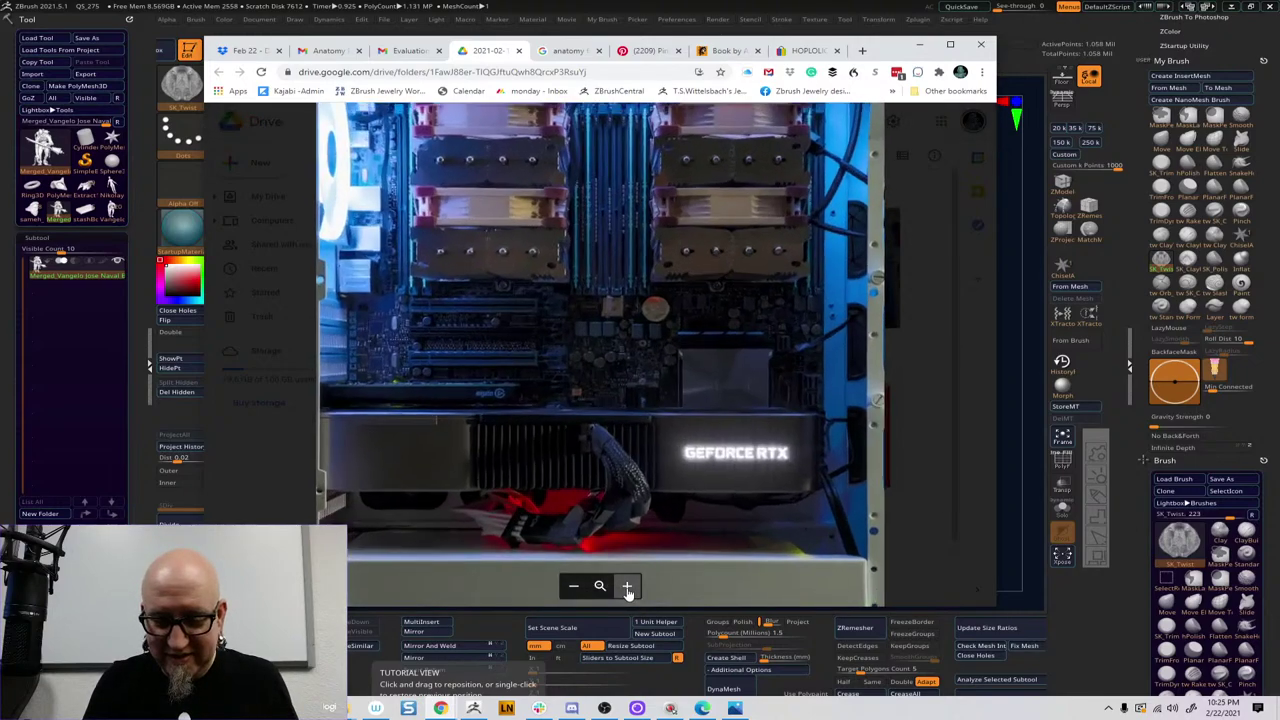
click(627, 587)
click(627, 587)
drag(817, 236, 791, 589)
drag(862, 264, 820, 414)
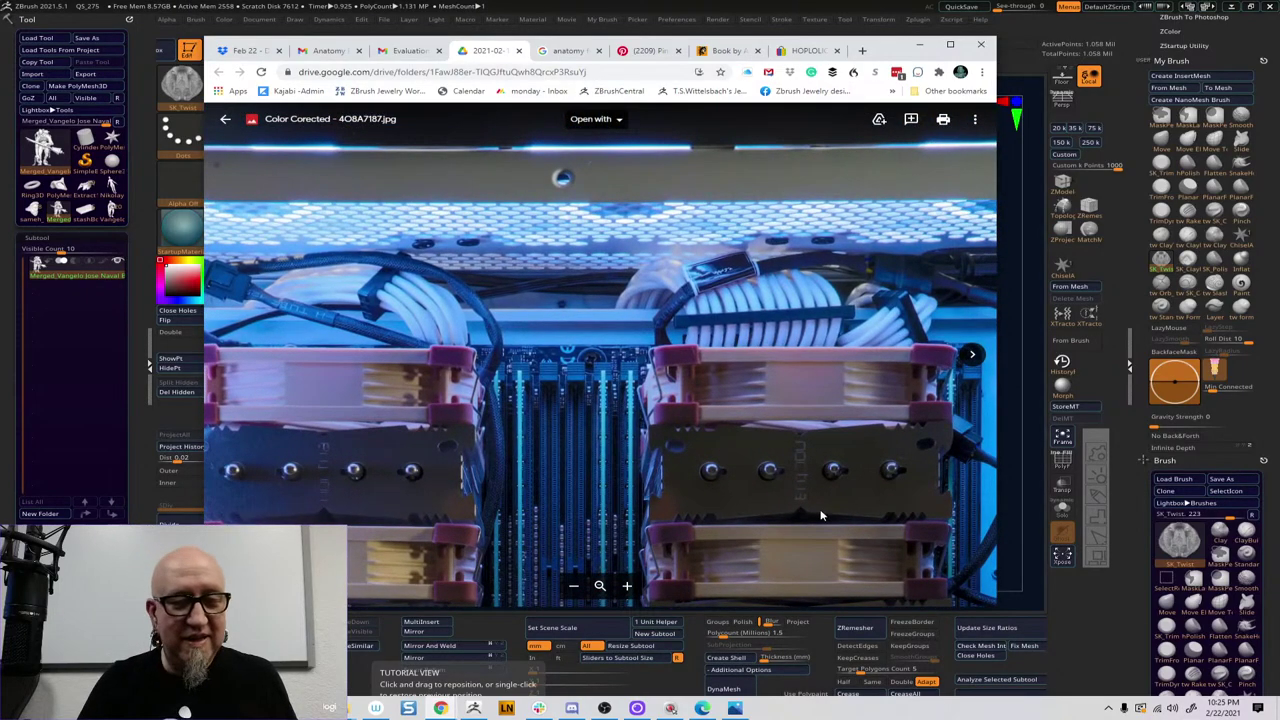
drag(821, 511, 1035, 414)
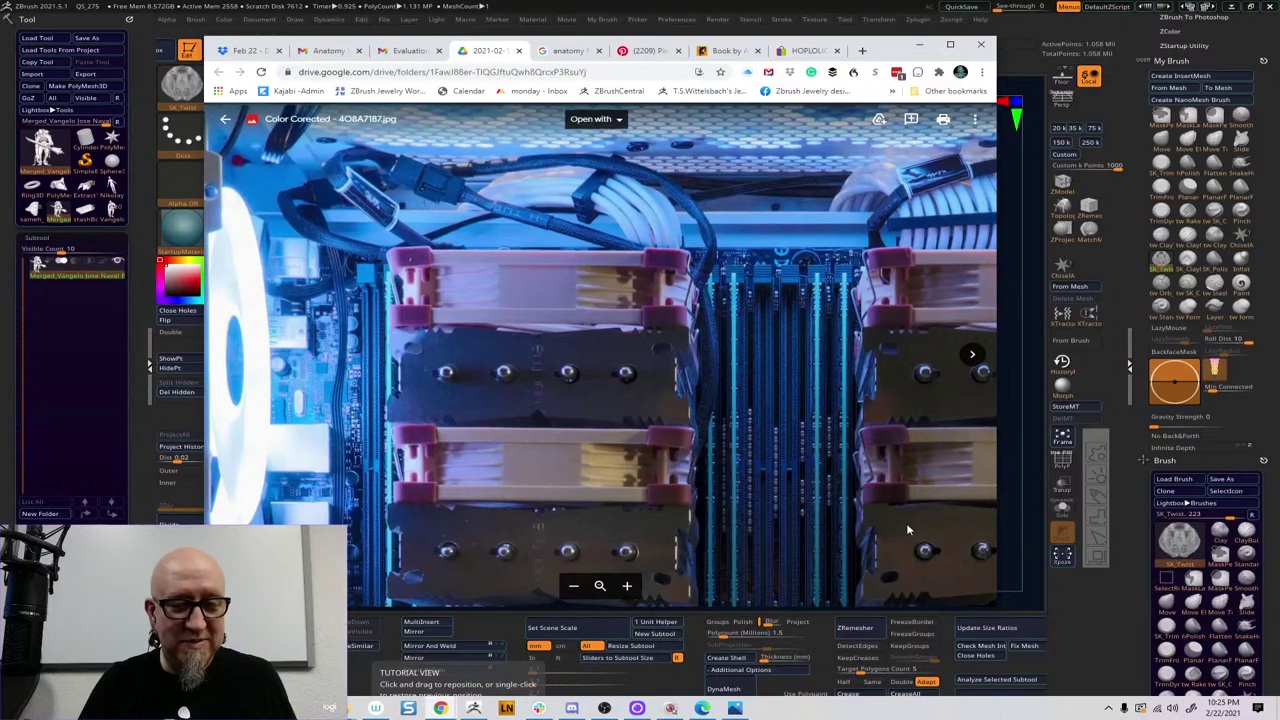
scroll(906, 515, down, 3)
scroll(909, 495, down, 2)
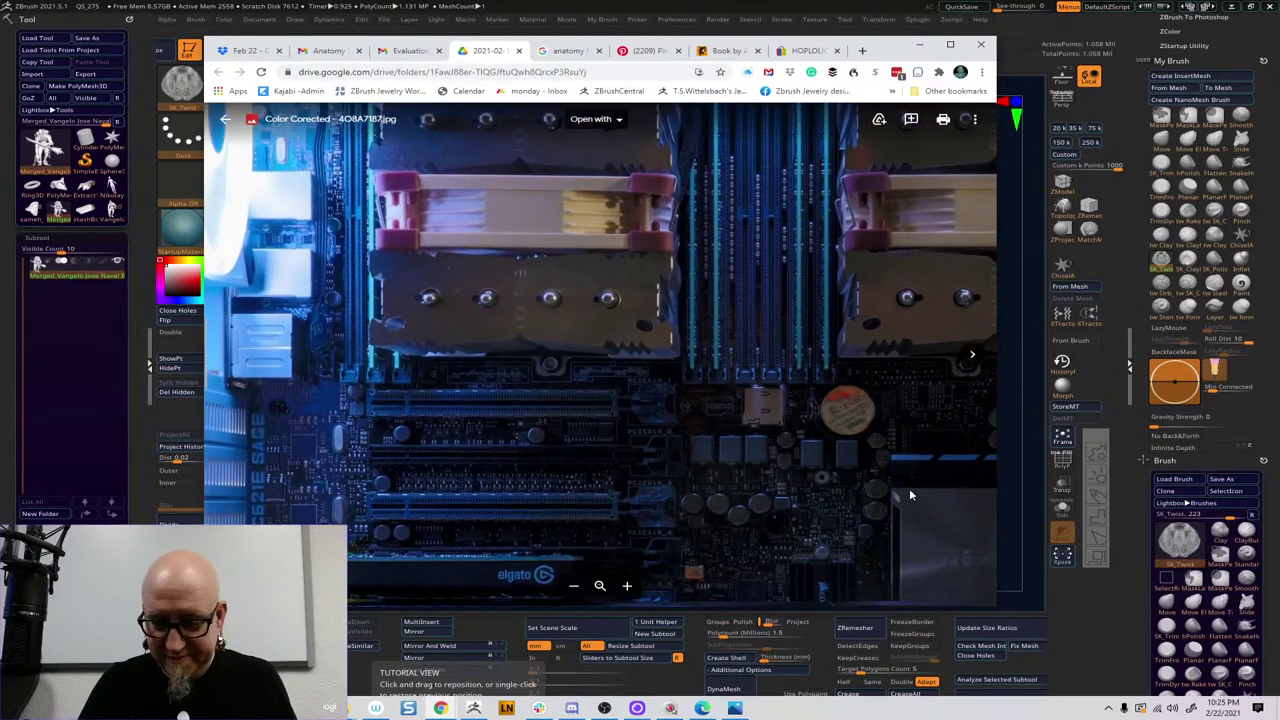
scroll(909, 493, down, 5)
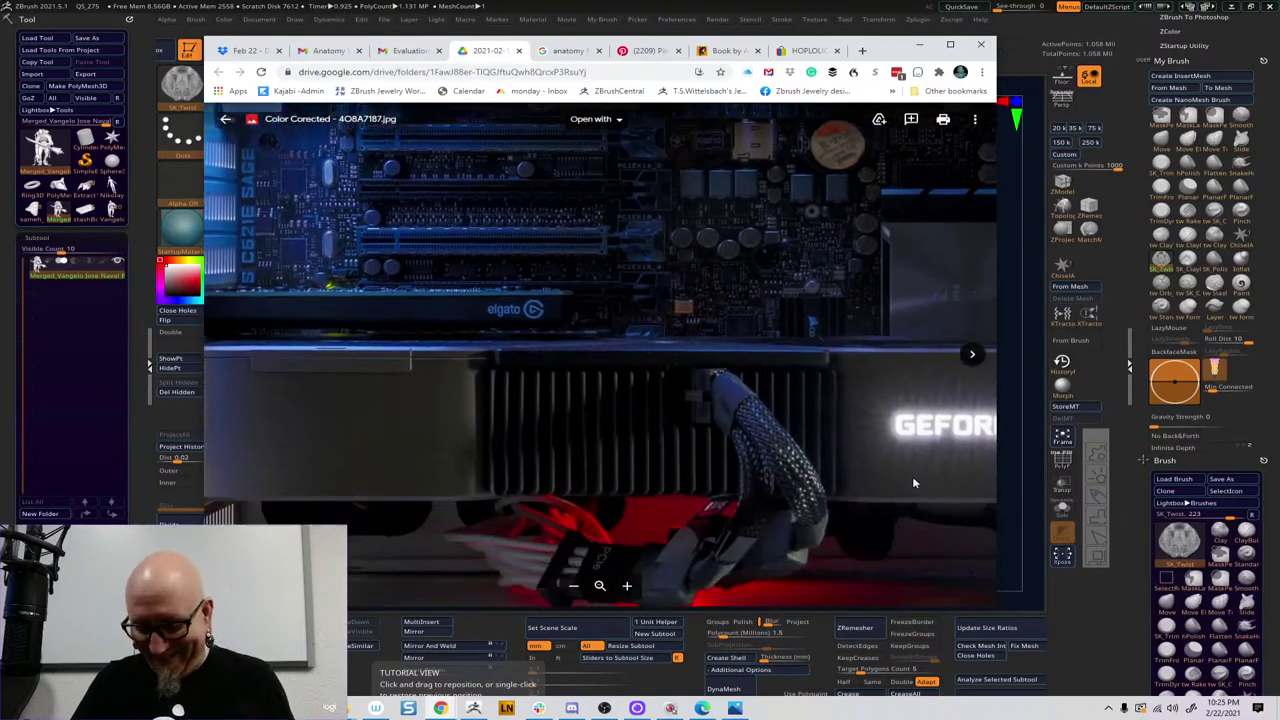
scroll(912, 483, up, 3)
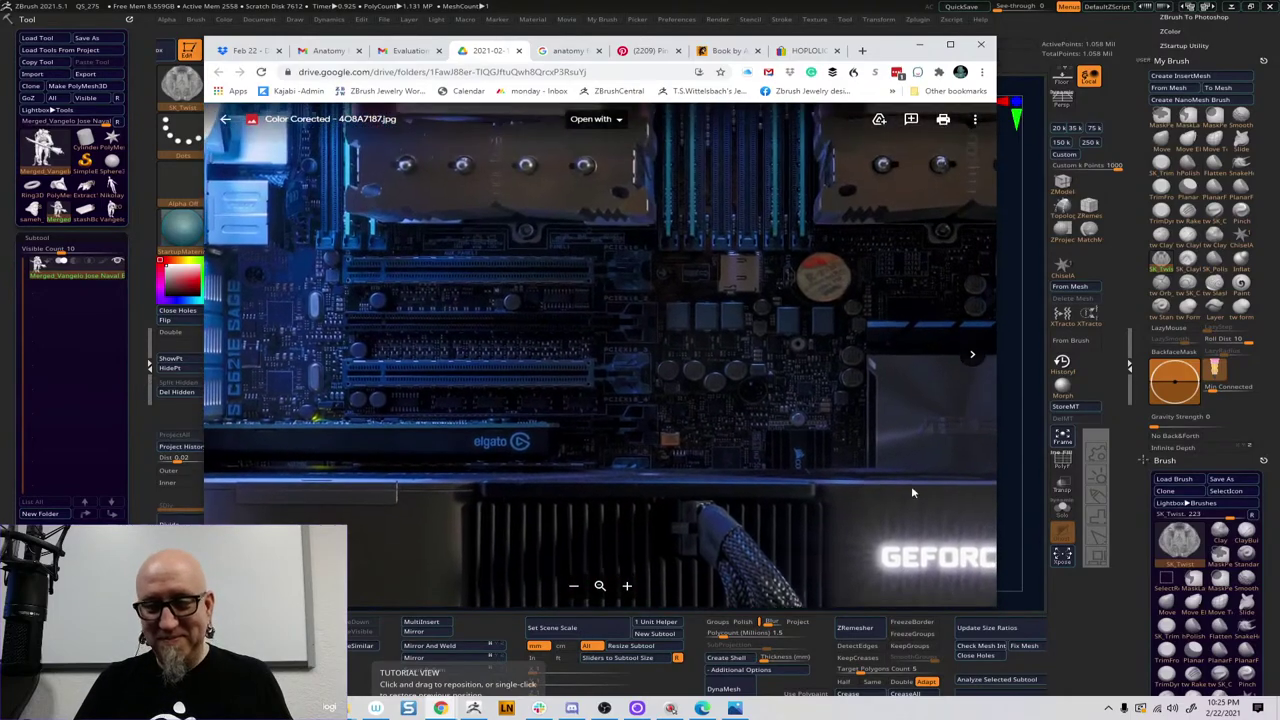
Examine the cooling fans, motherboard and graphics card power cables up close in the 4O8A7187.jpg photo, and zoom back out
scroll(911, 486, up, 8)
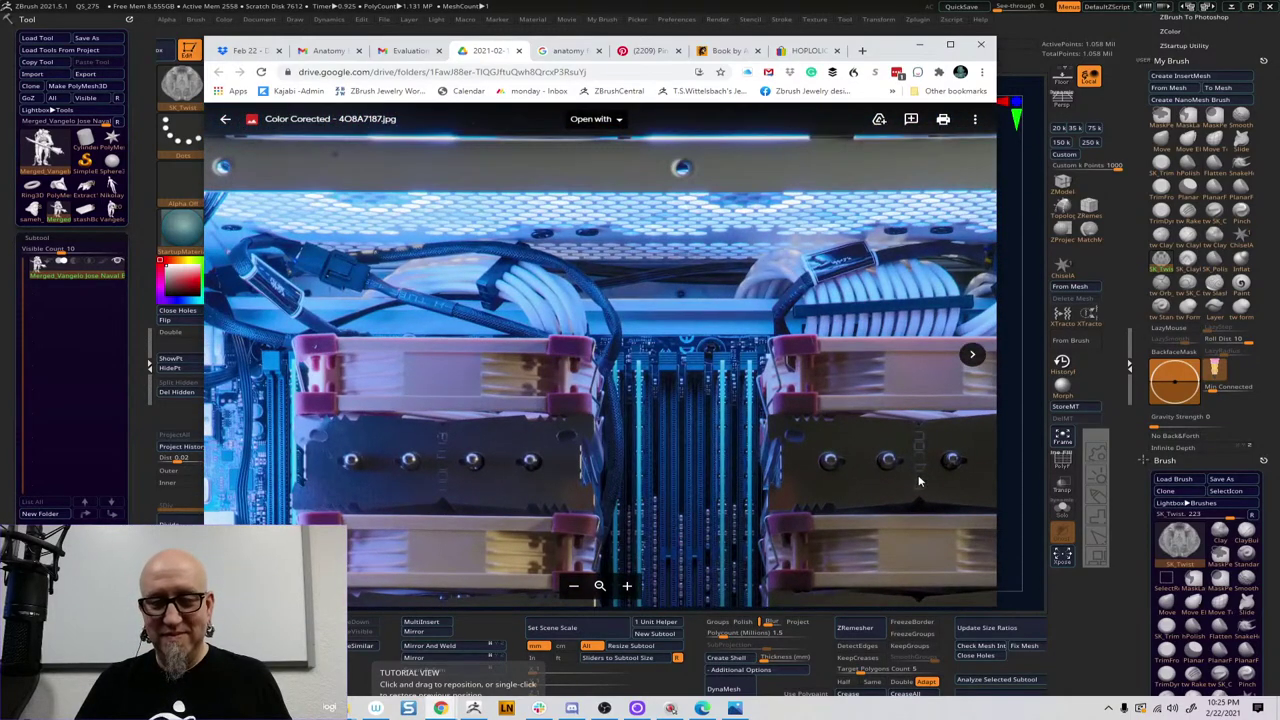
drag(921, 477, 920, 271)
scroll(900, 440, down, 6)
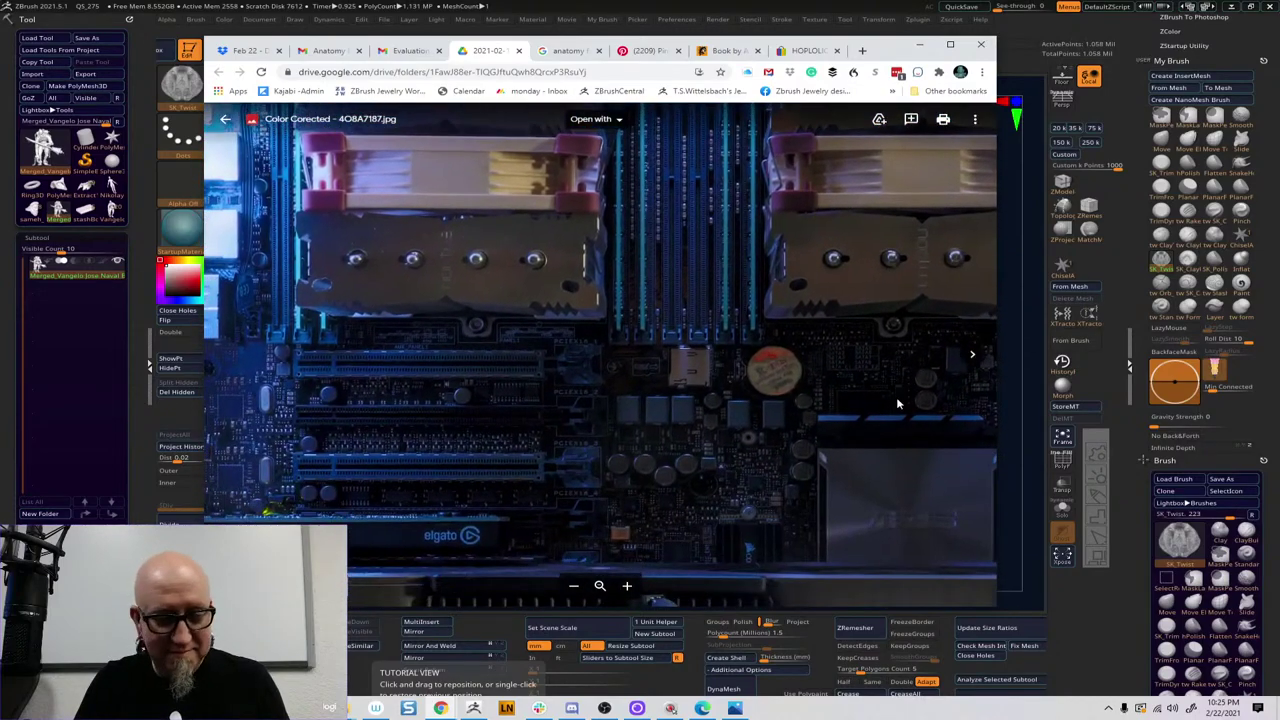
scroll(889, 517, down, 3)
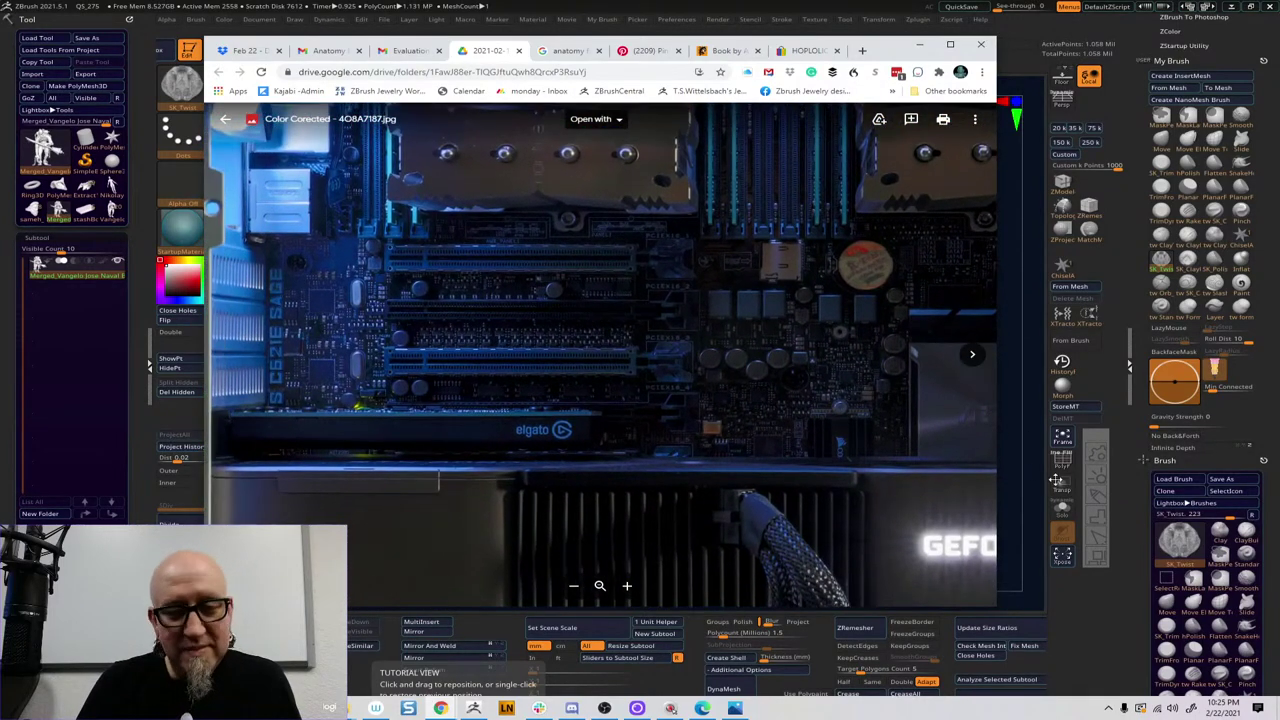
drag(836, 453, 863, 526)
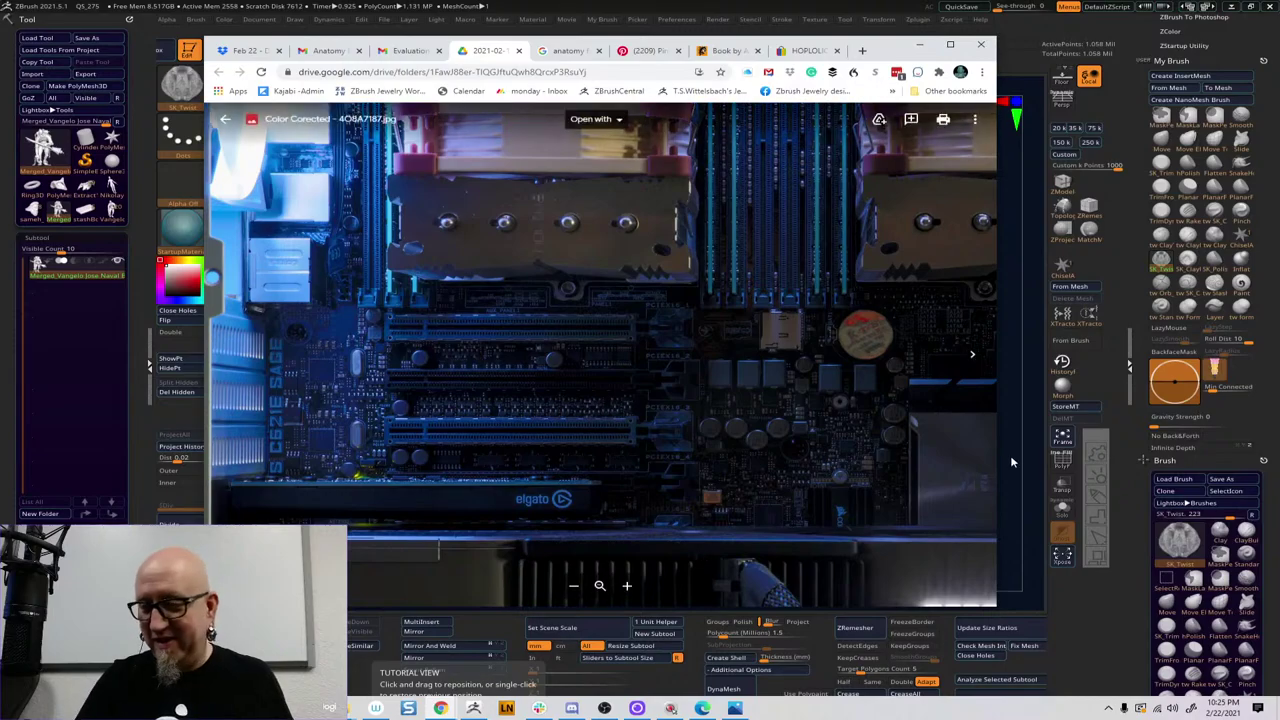
scroll(978, 478, down, 3)
scroll(951, 477, down, 2)
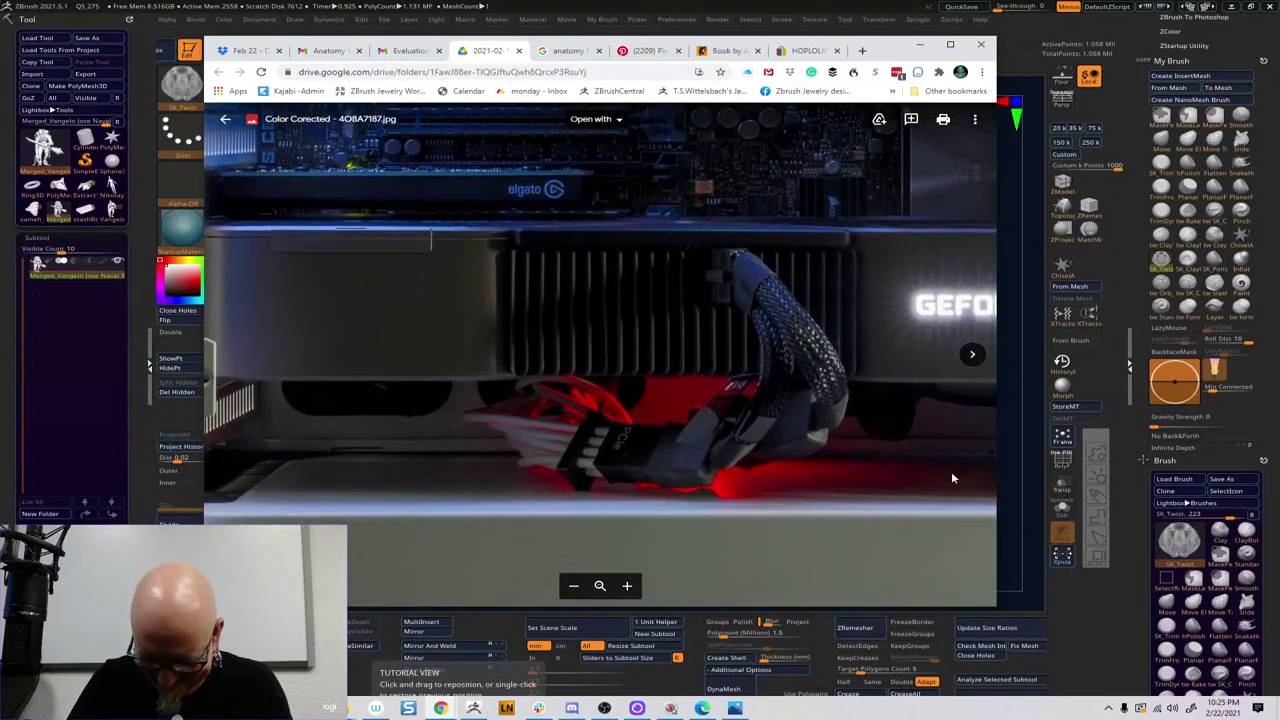
scroll(943, 549, up, 4)
scroll(913, 502, up, 3)
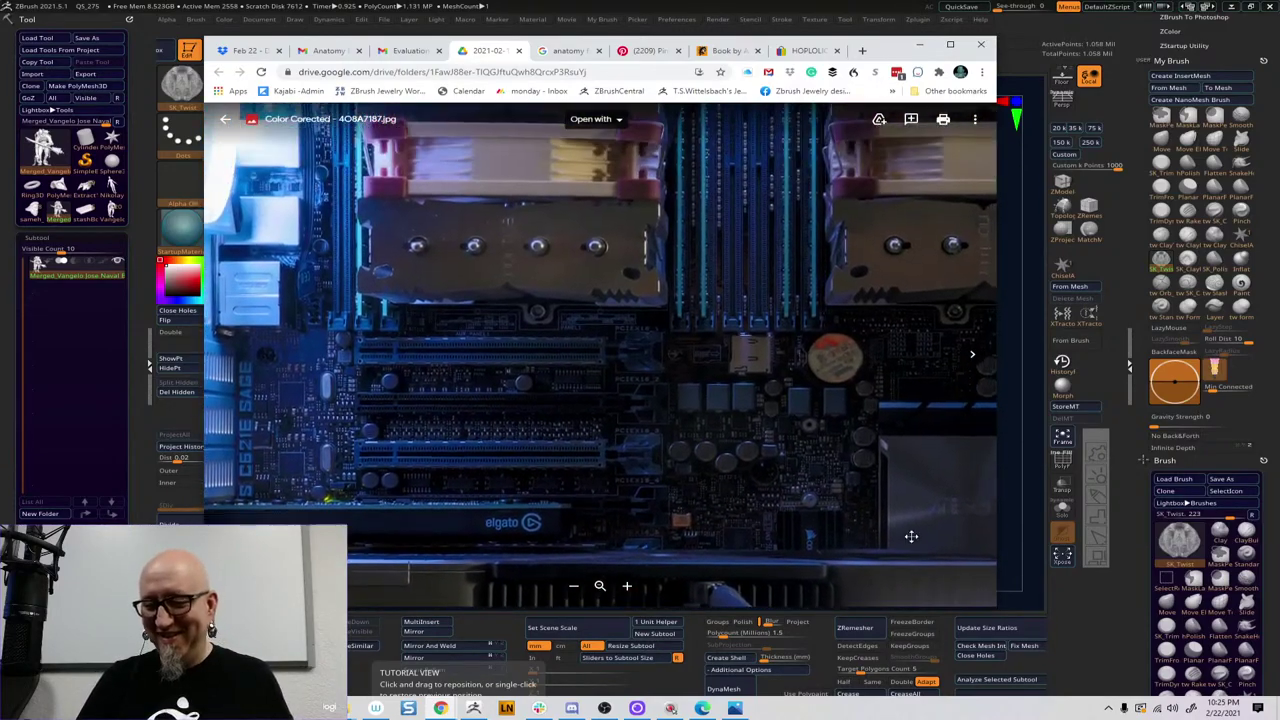
click(573, 588)
click(573, 589)
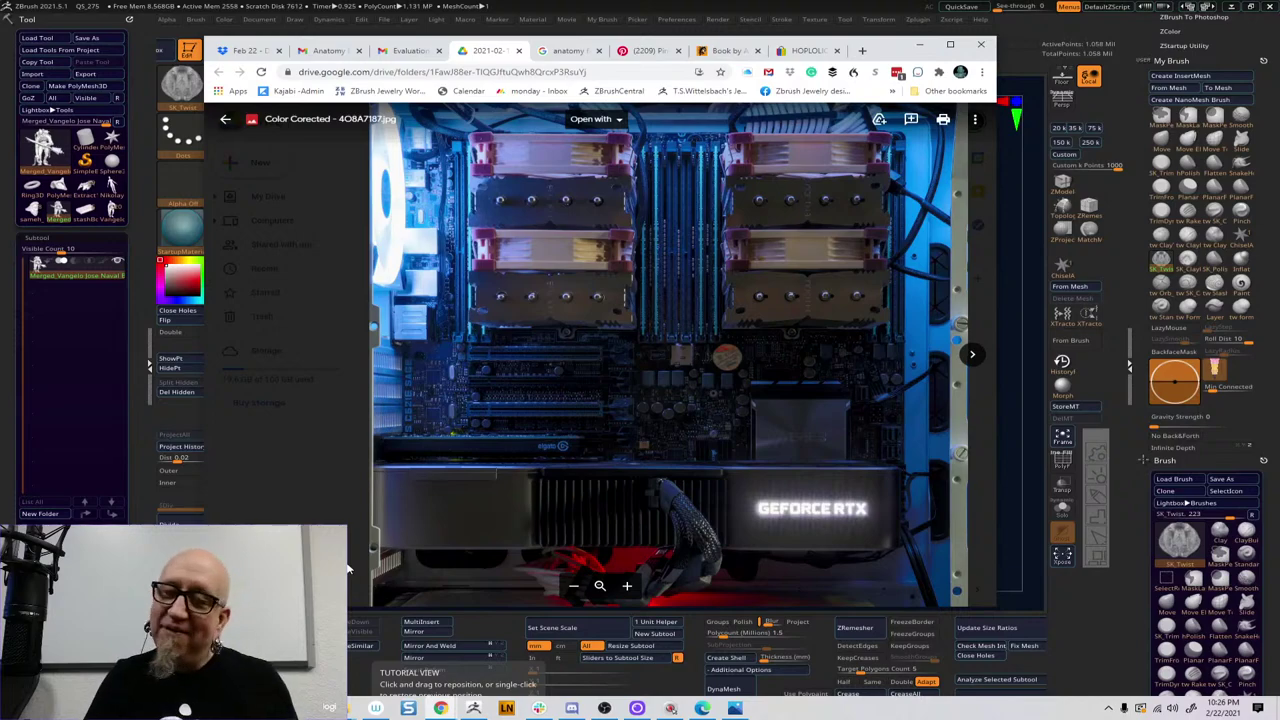
View the remaining workstation photos from 4O8A7190.jpg through 4O8A7192.png and the hero shots to Standard Shot - 001
click(971, 354)
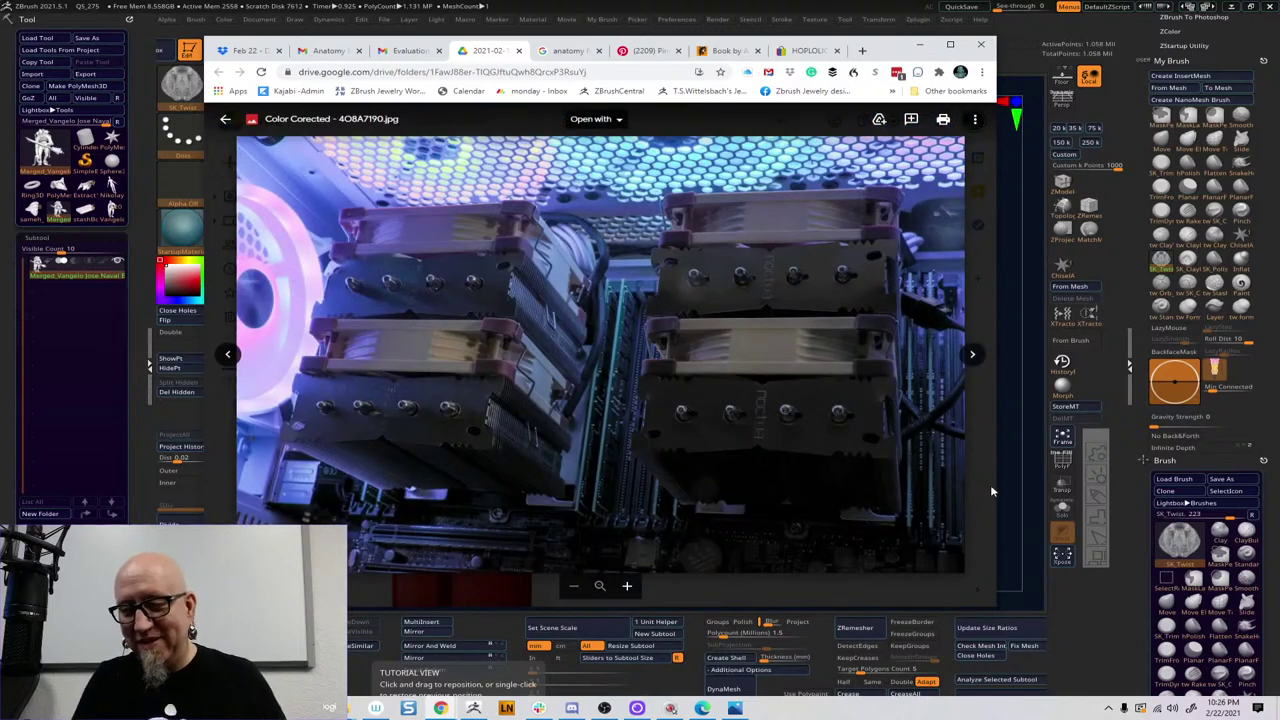
click(971, 354)
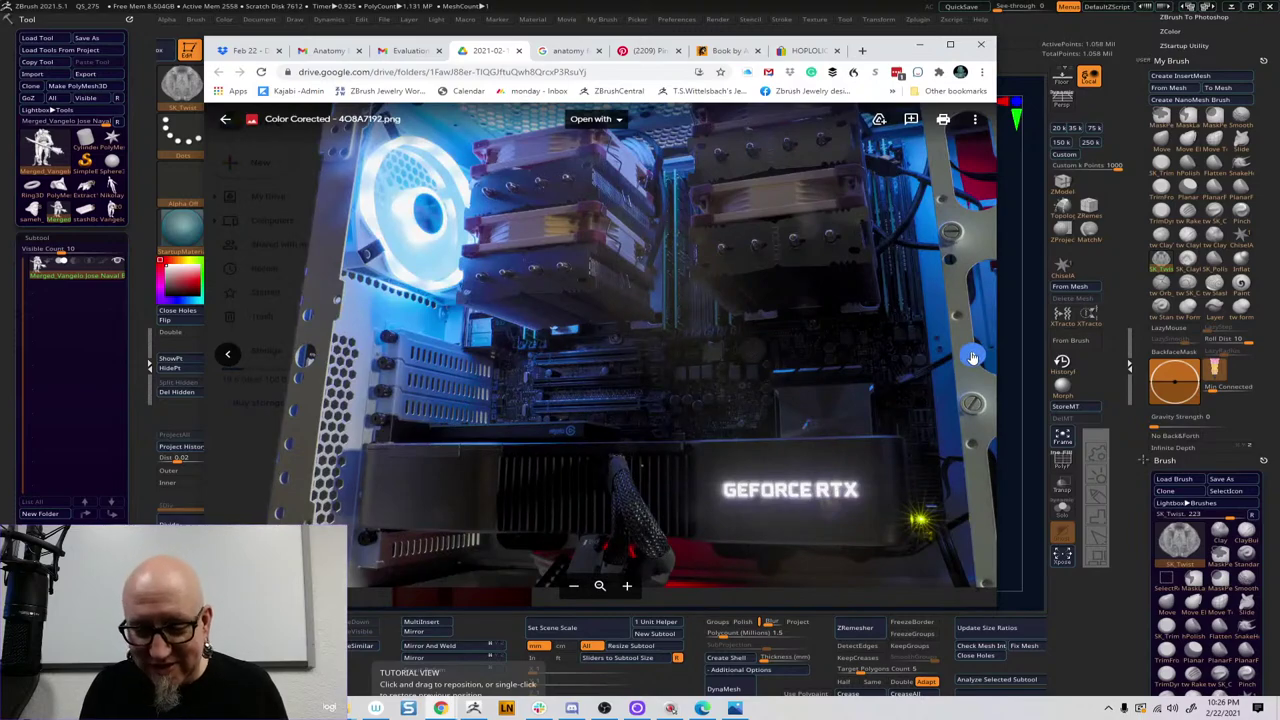
click(971, 355)
click(971, 355)
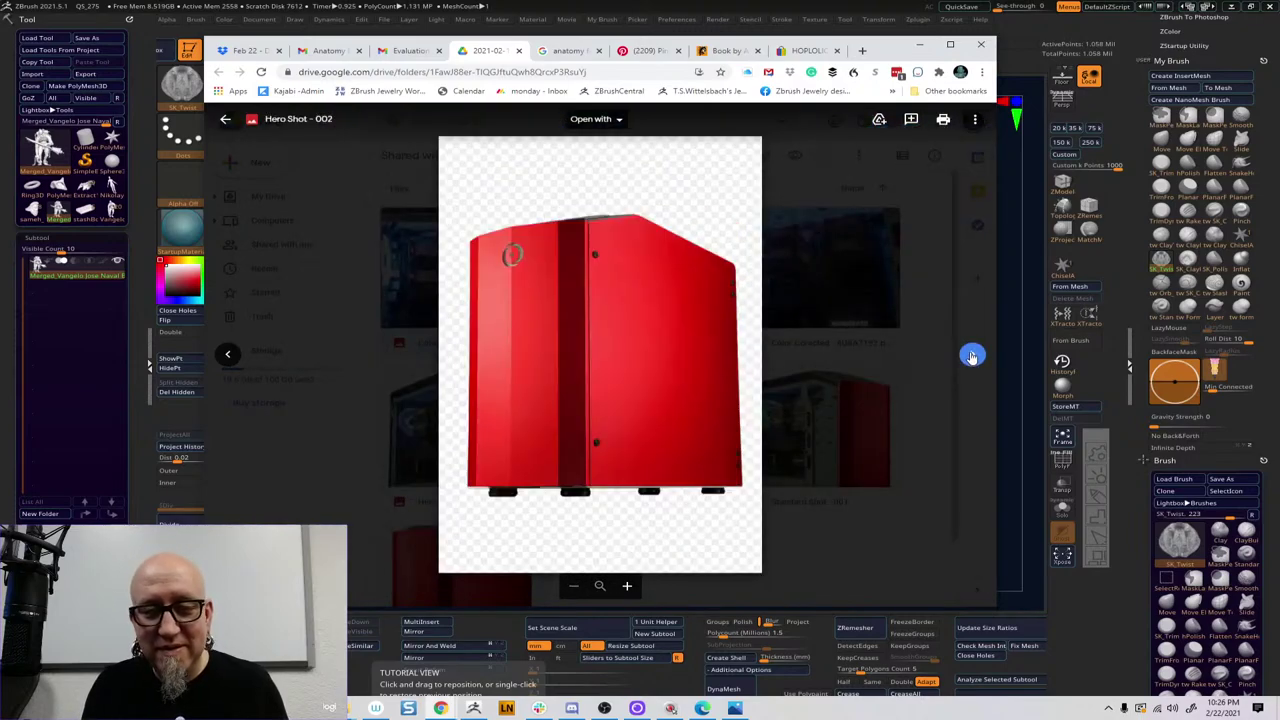
click(971, 356)
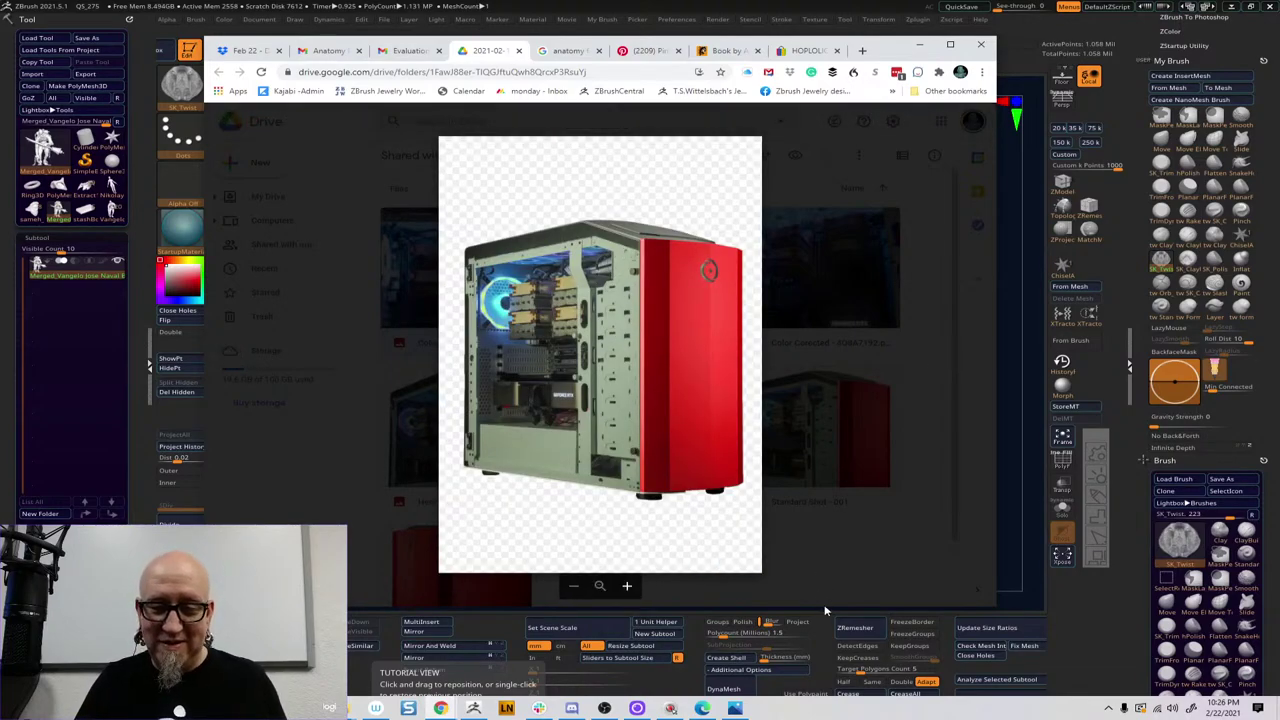
Switch to ZBrush, return briefly to the Standard Shot - 001 photo in Chrome, and minimize the photo window
click(1016, 572)
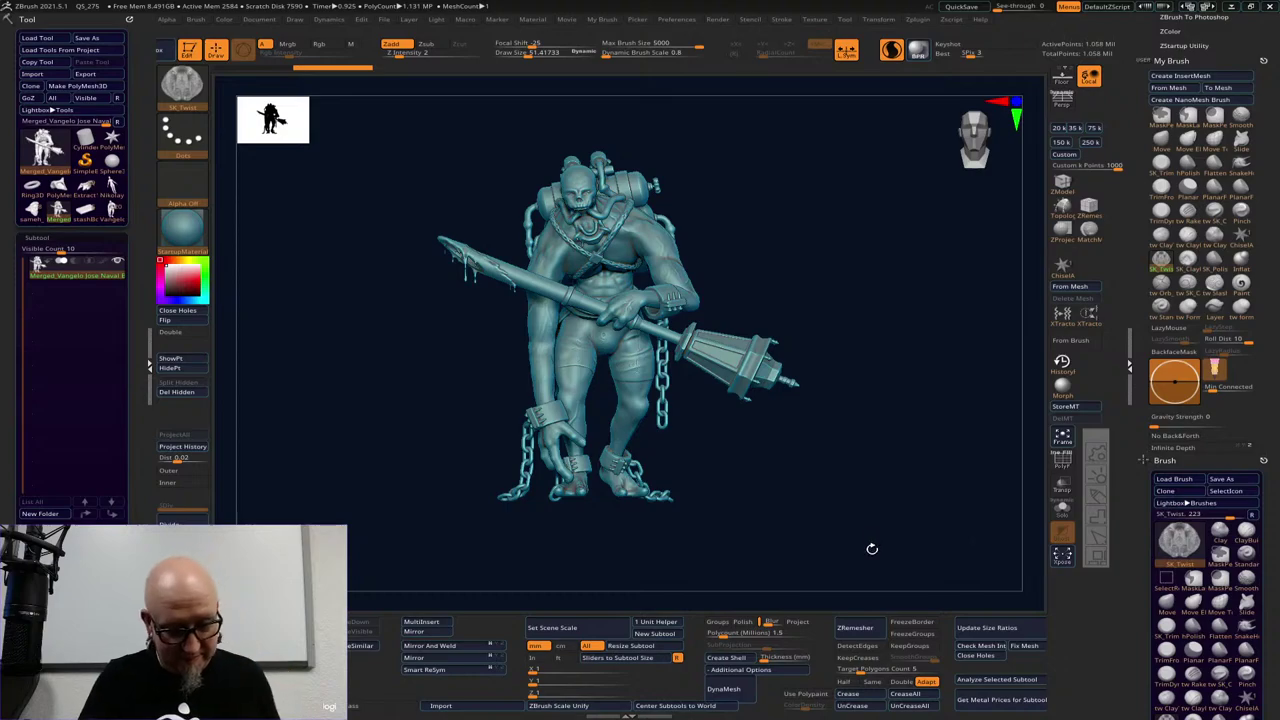
key(super)
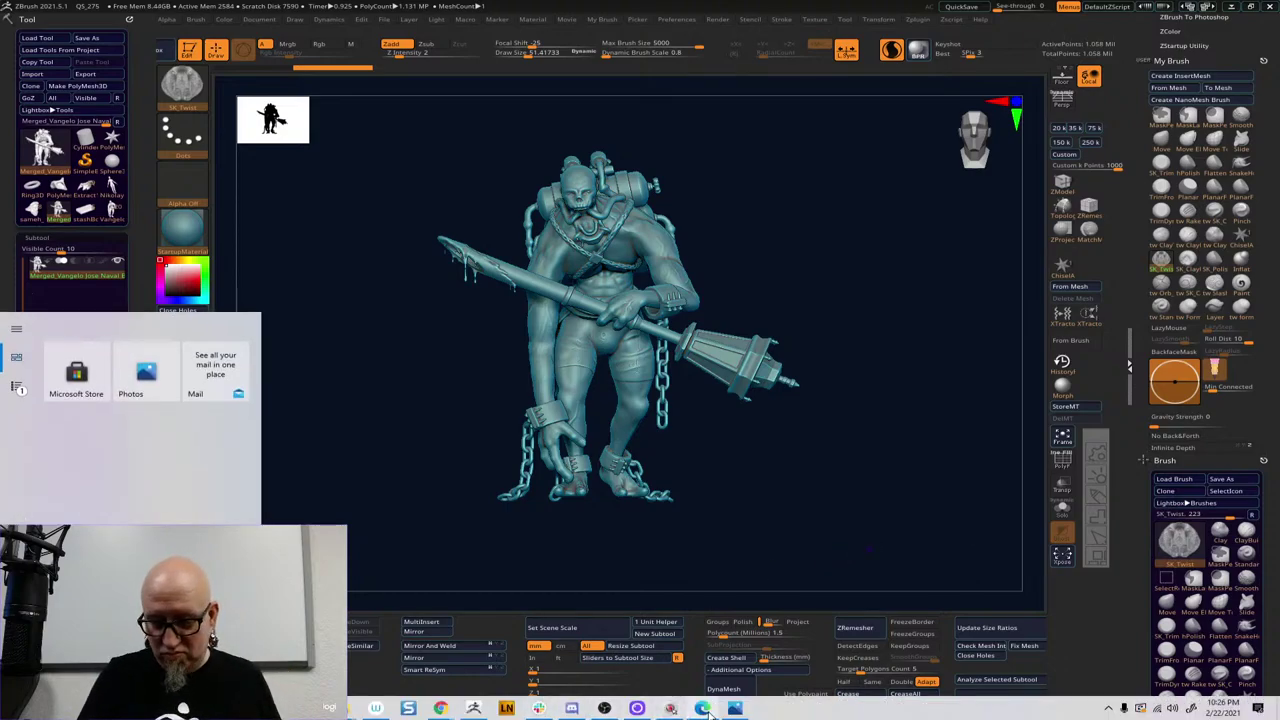
mouse_move(473, 708)
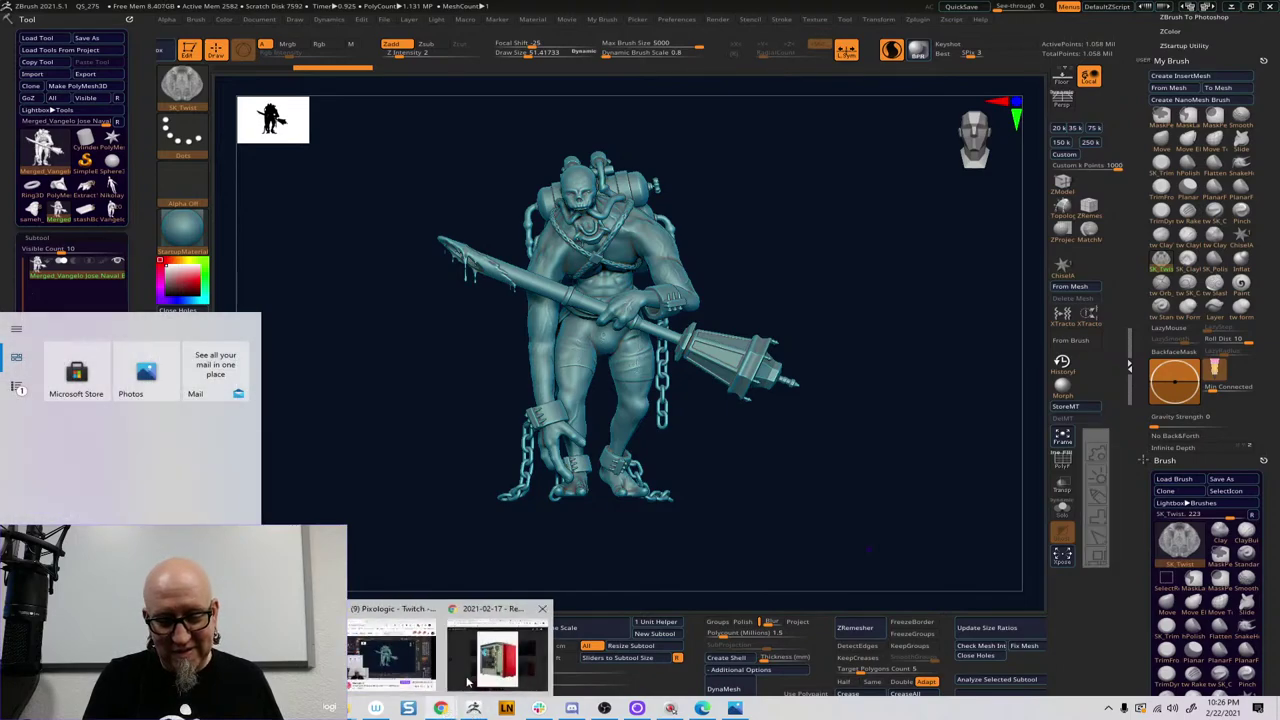
click(473, 670)
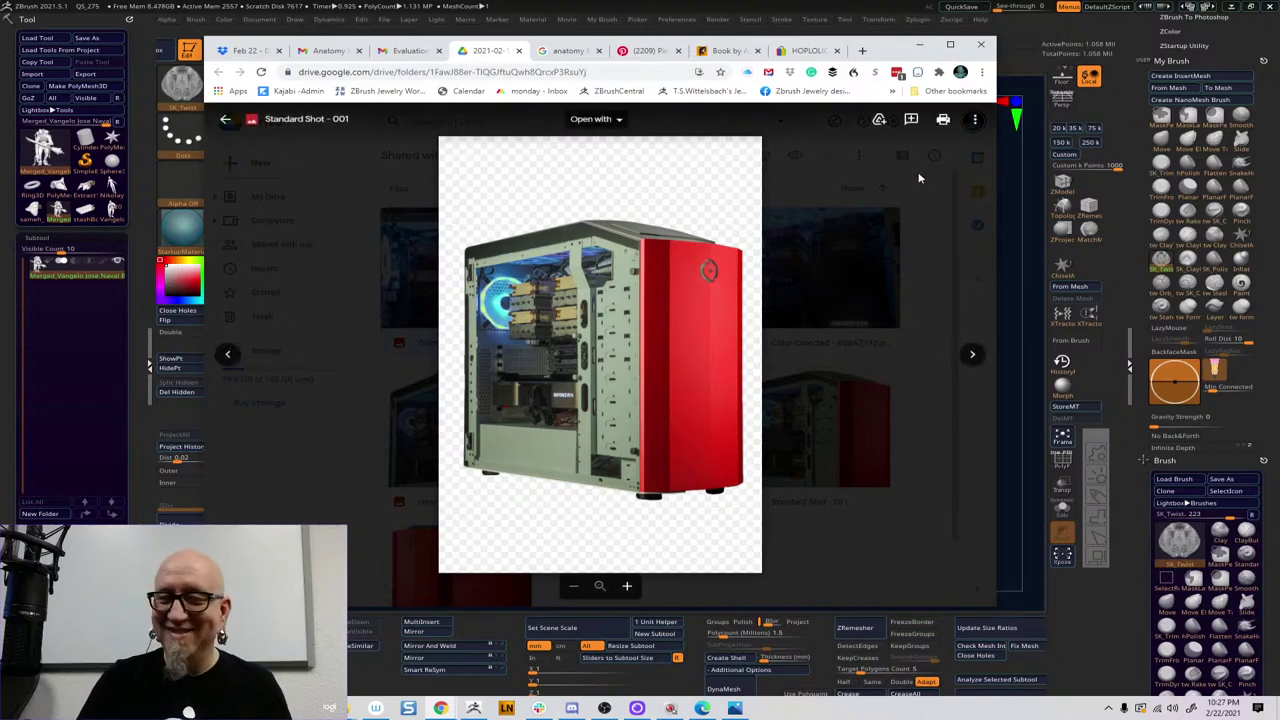
click(923, 47)
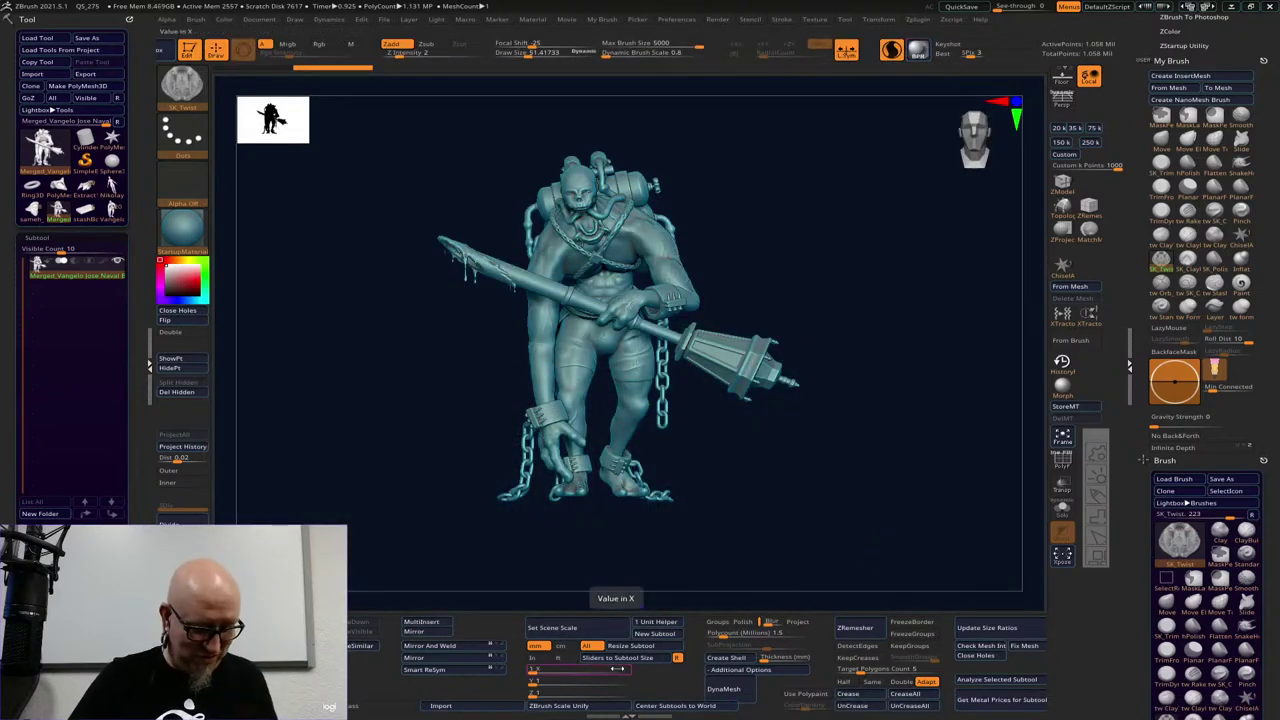
Switch to Chrome and go from the Dropbox Feb 22 folder to its parent folder, Pixologic Crit Files Upload
key(super)
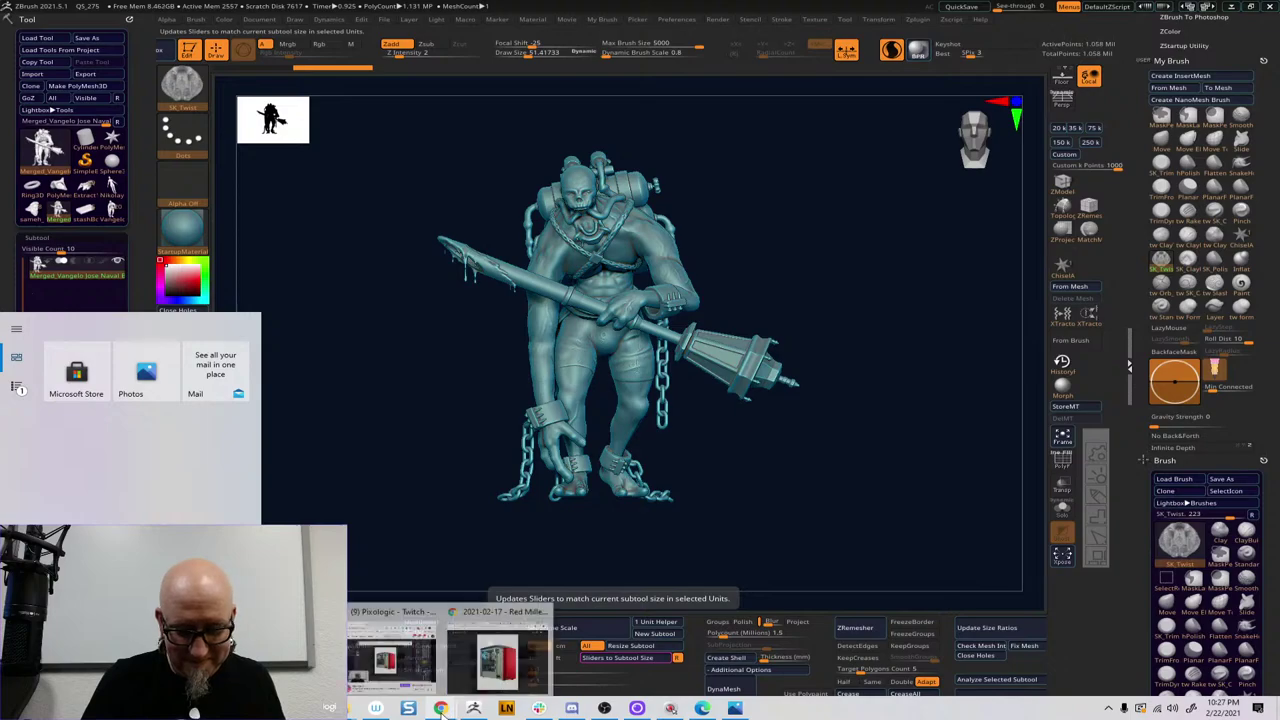
mouse_move(349, 709)
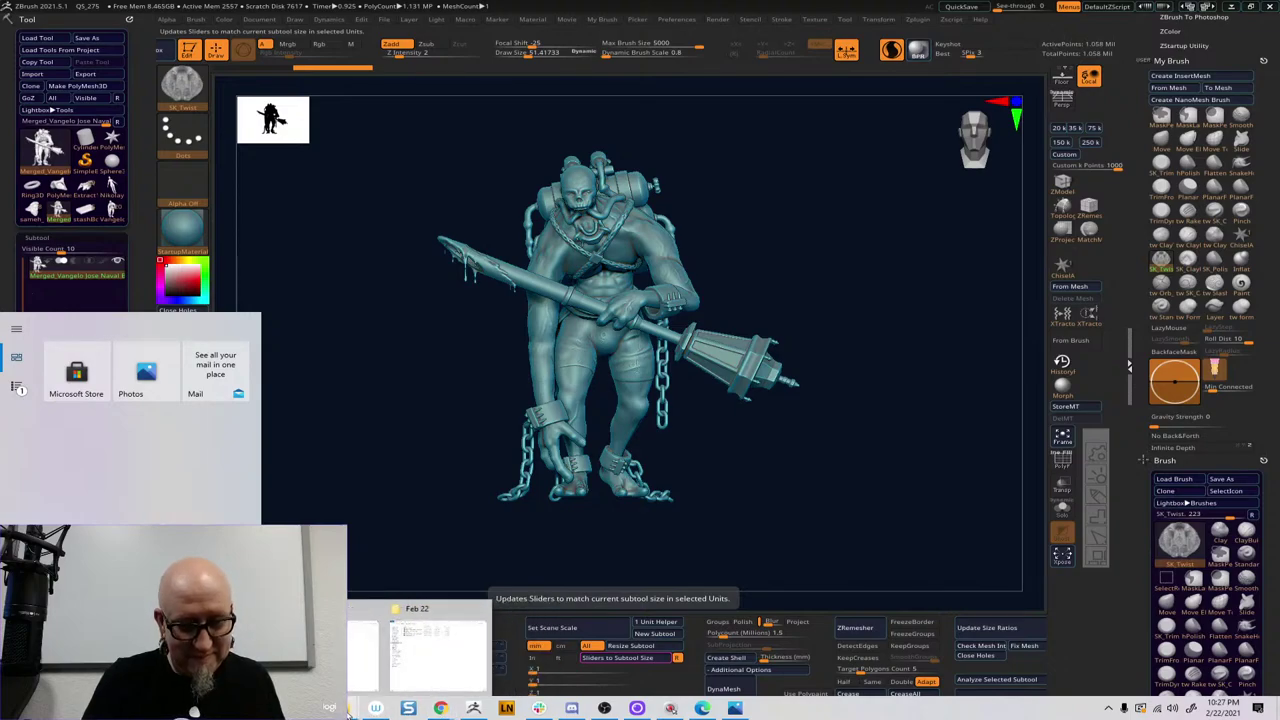
mouse_move(440, 708)
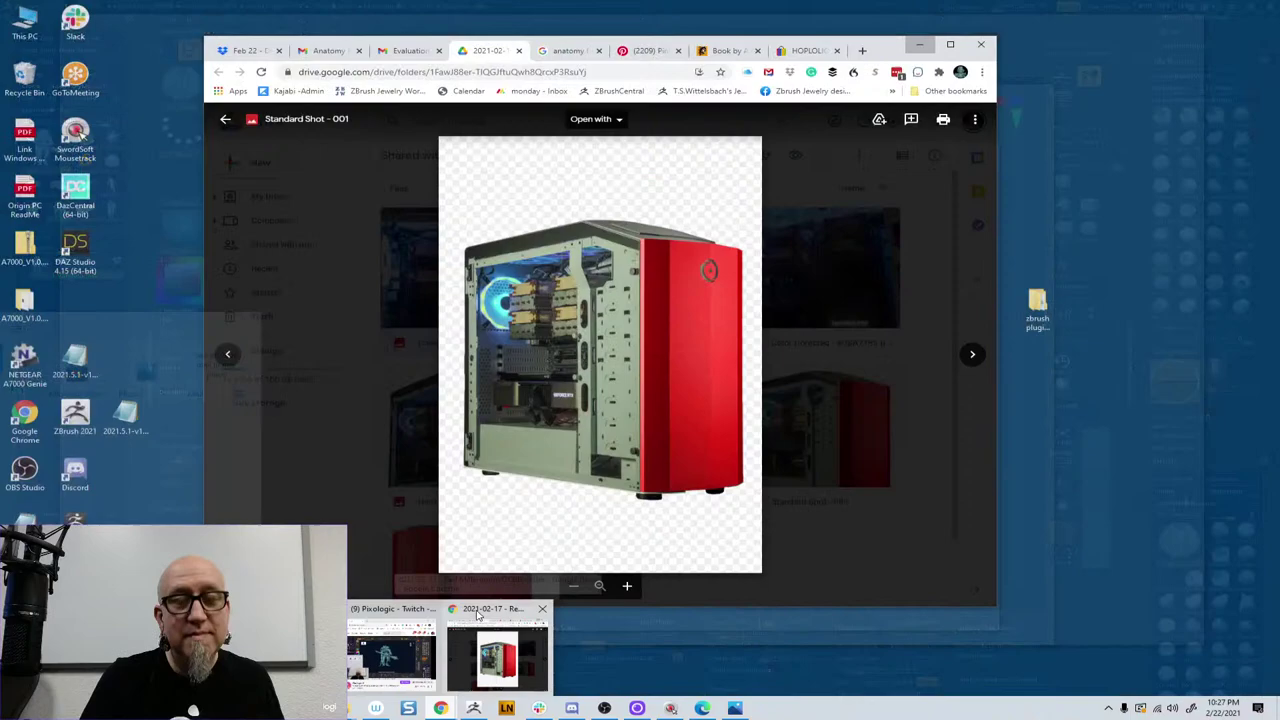
click(475, 612)
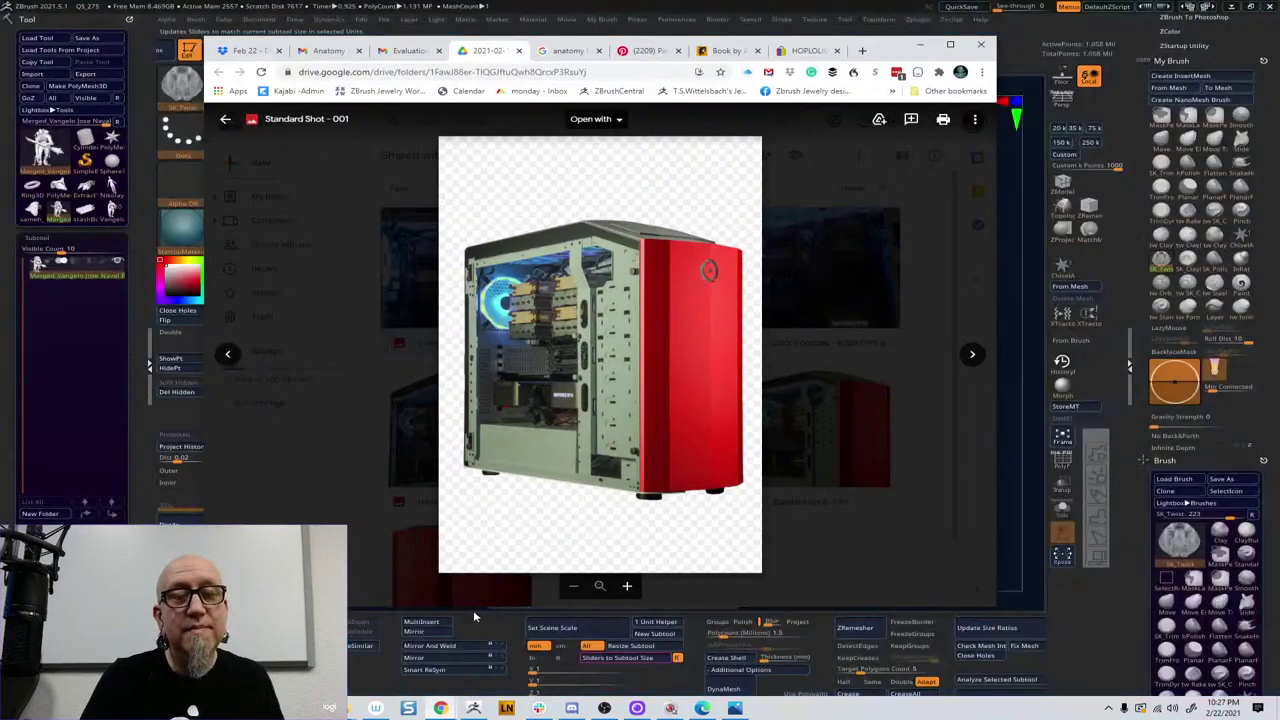
click(248, 52)
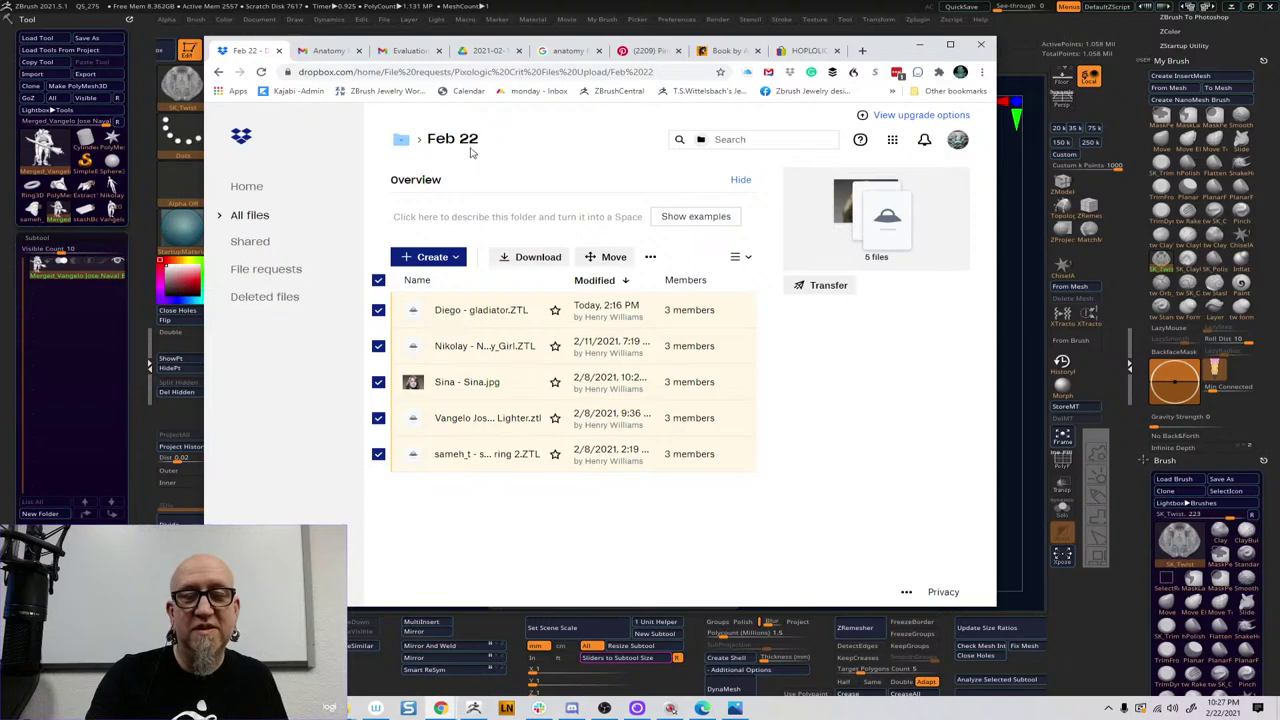
click(222, 73)
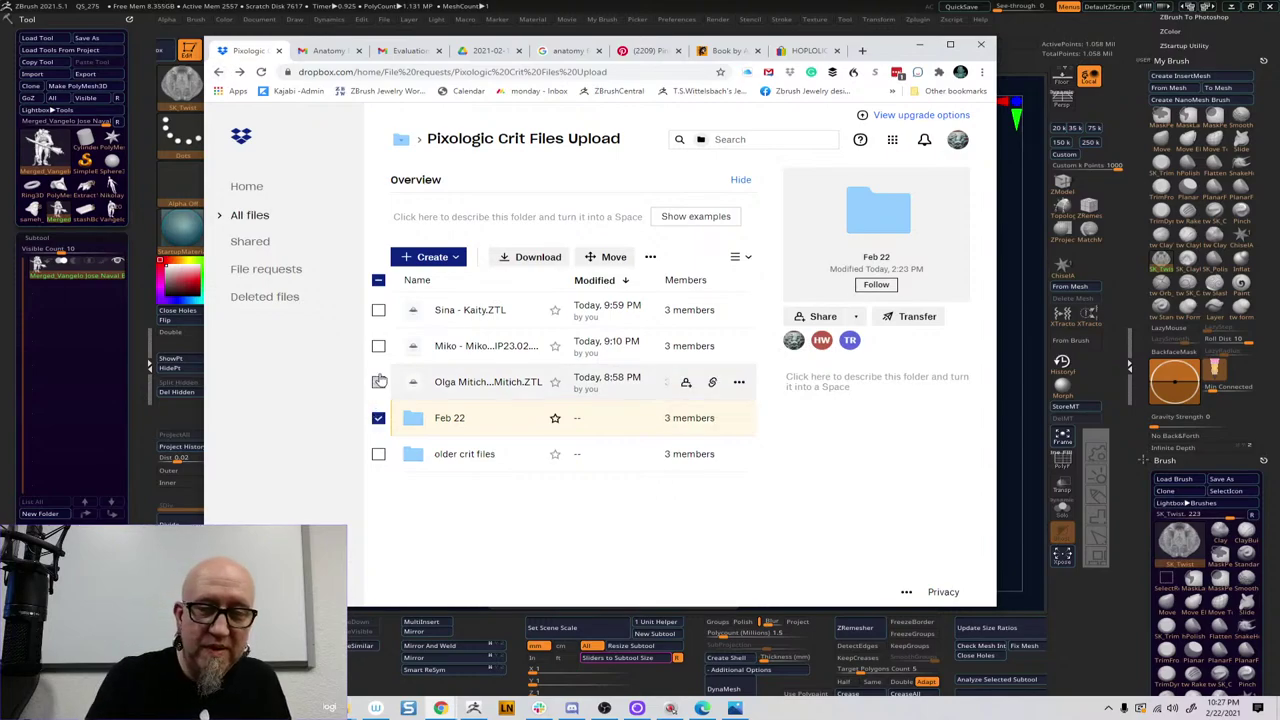
Download only the three ZTL files from Pixologic Crit Files Upload as a zip into Downloads, and show the Downloads folder
click(378, 382)
click(378, 345)
click(378, 310)
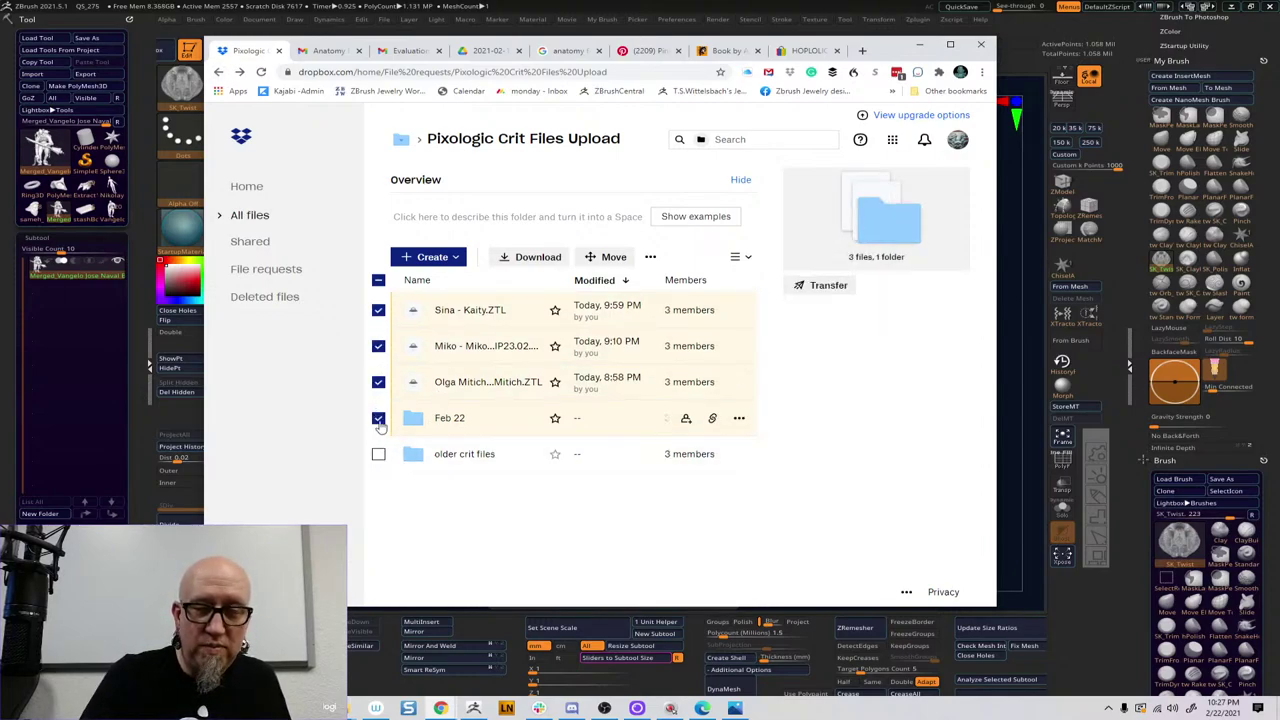
click(378, 418)
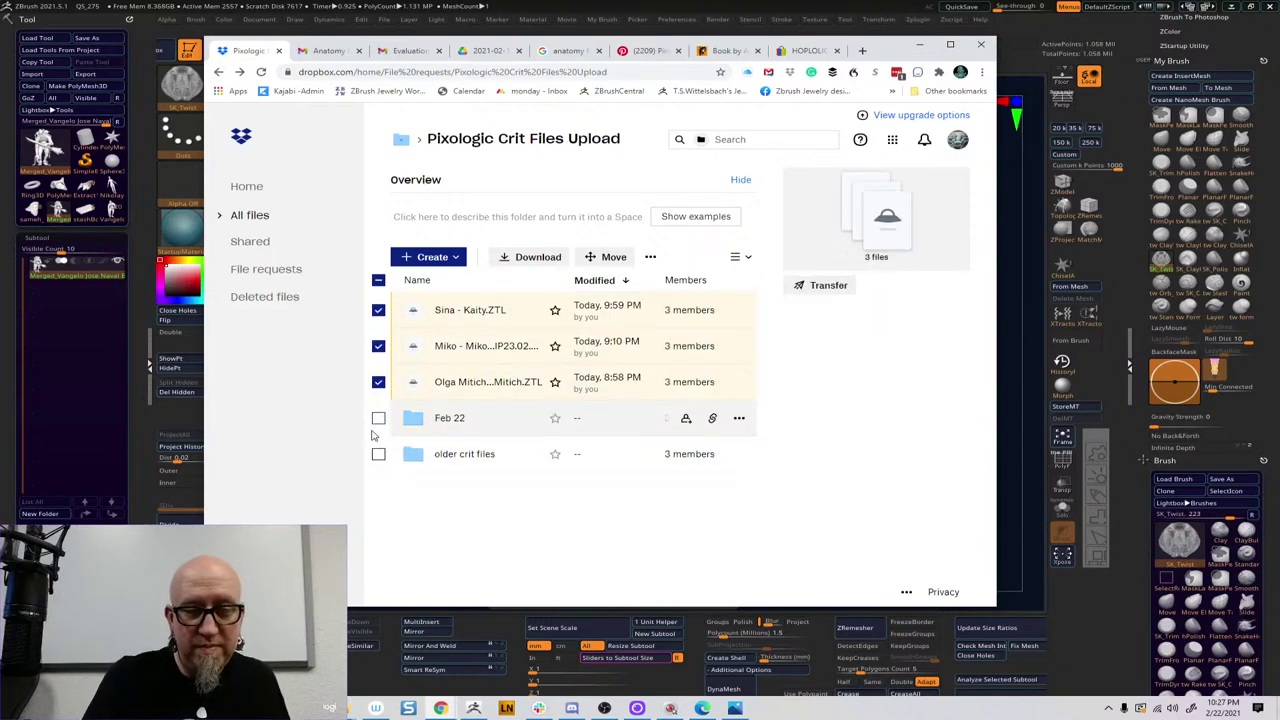
click(538, 257)
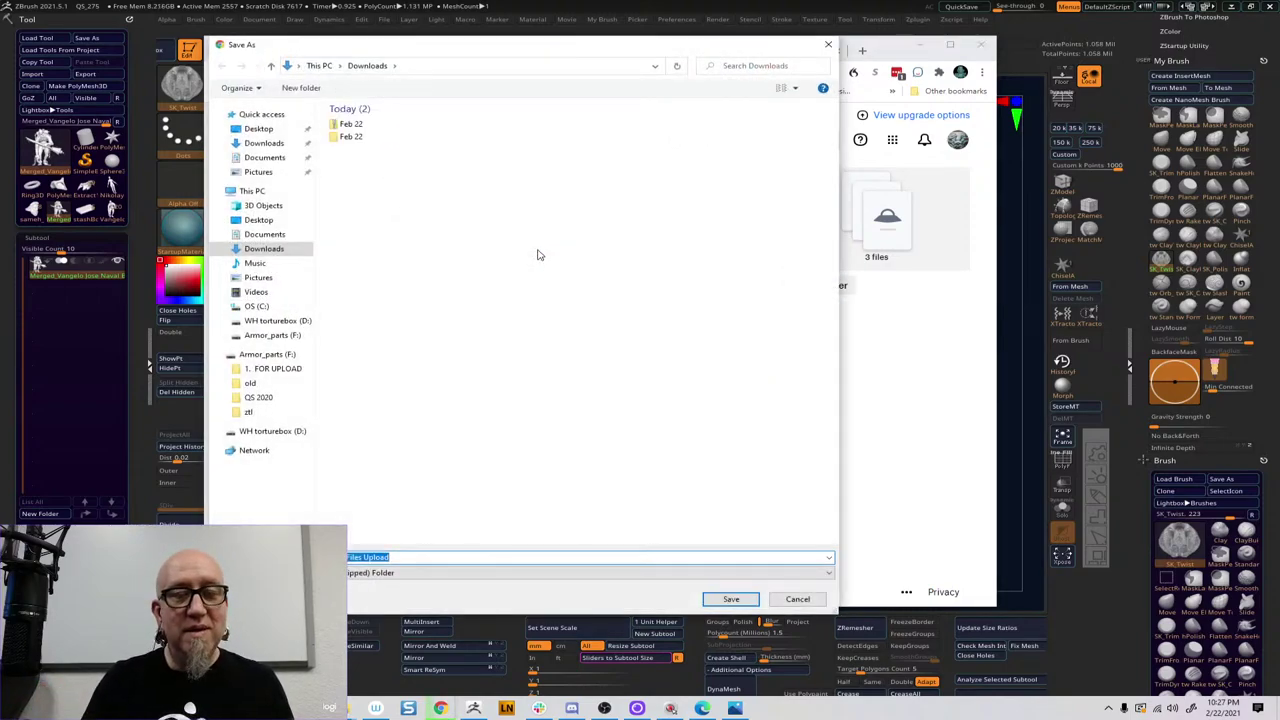
click(731, 600)
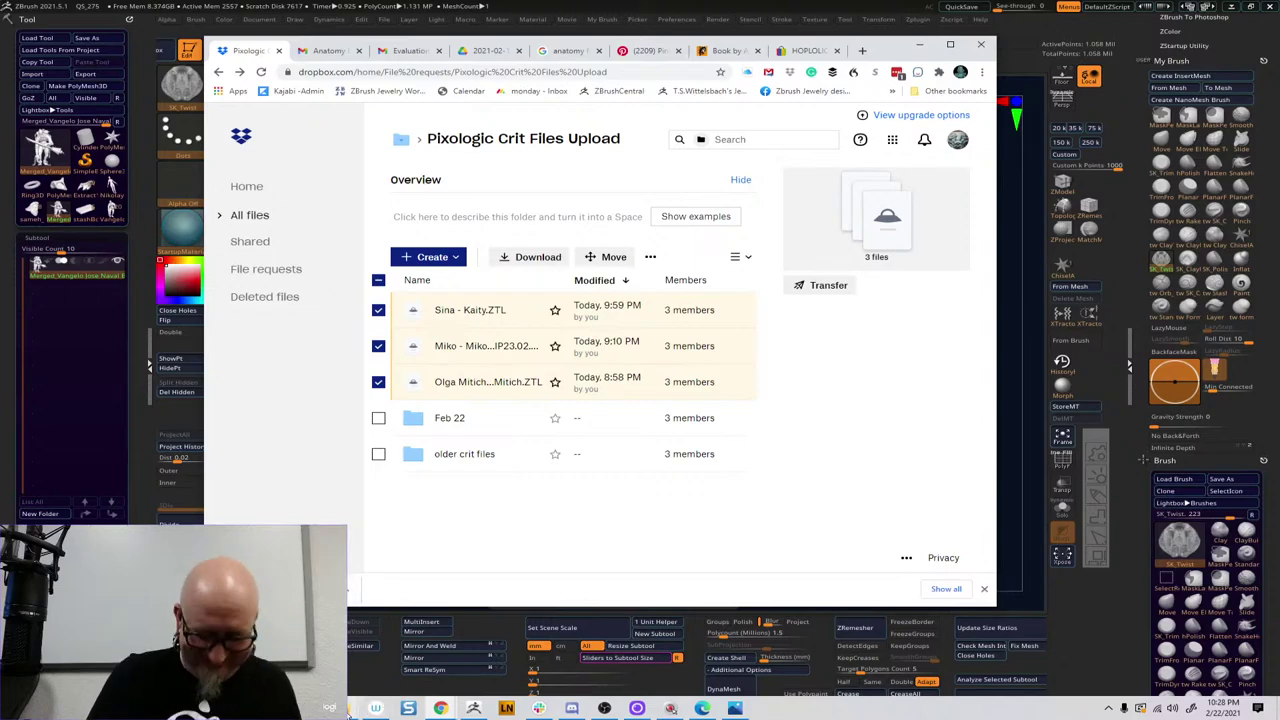
mouse_move(350, 713)
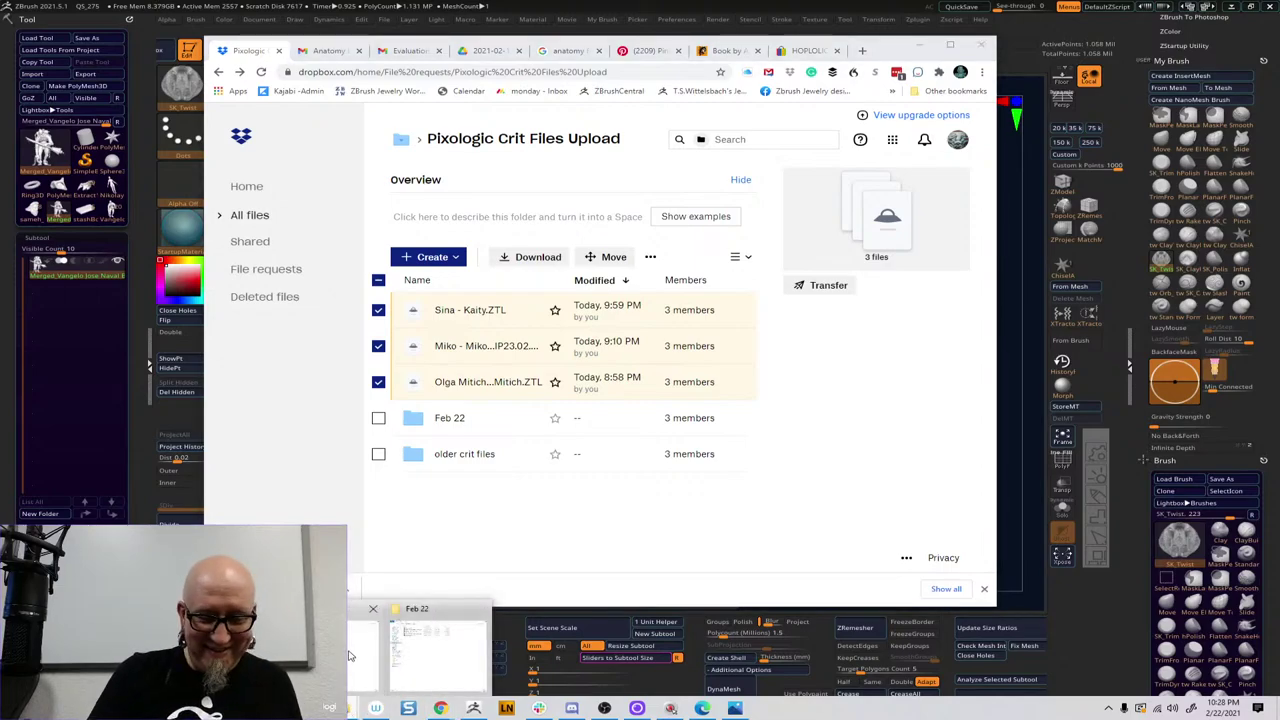
click(350, 657)
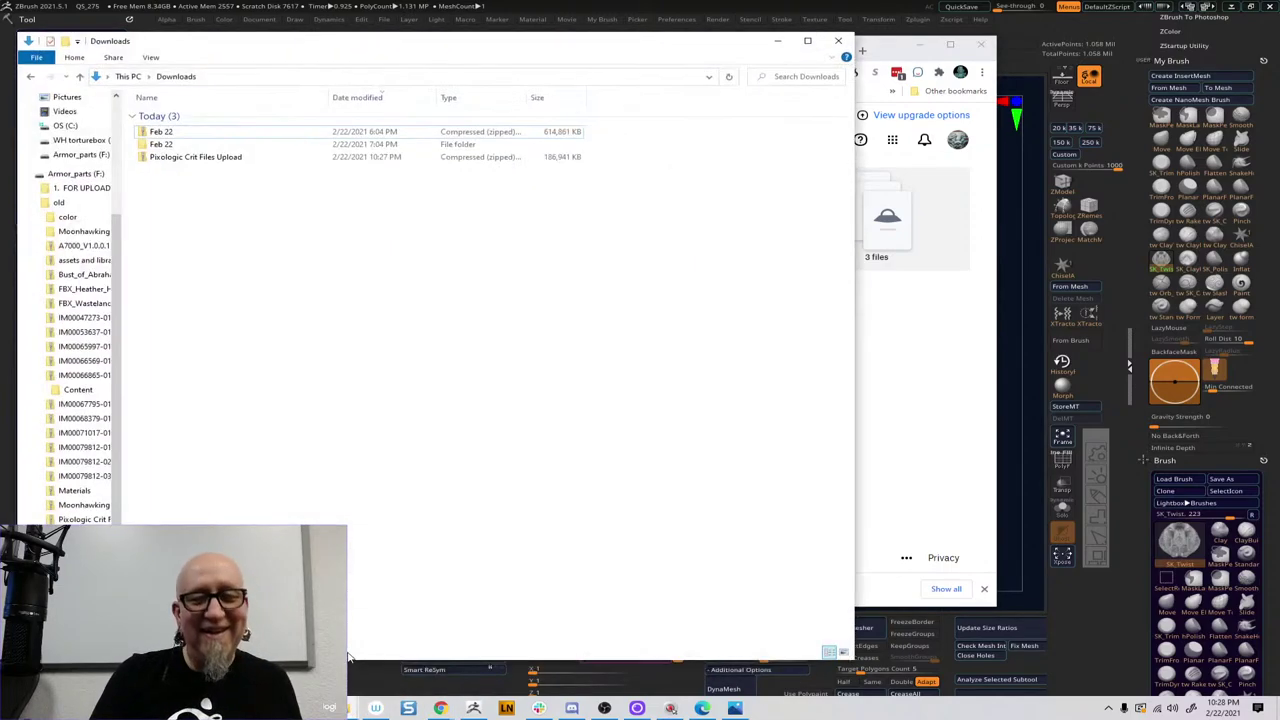
click(226, 158)
right_click(228, 162)
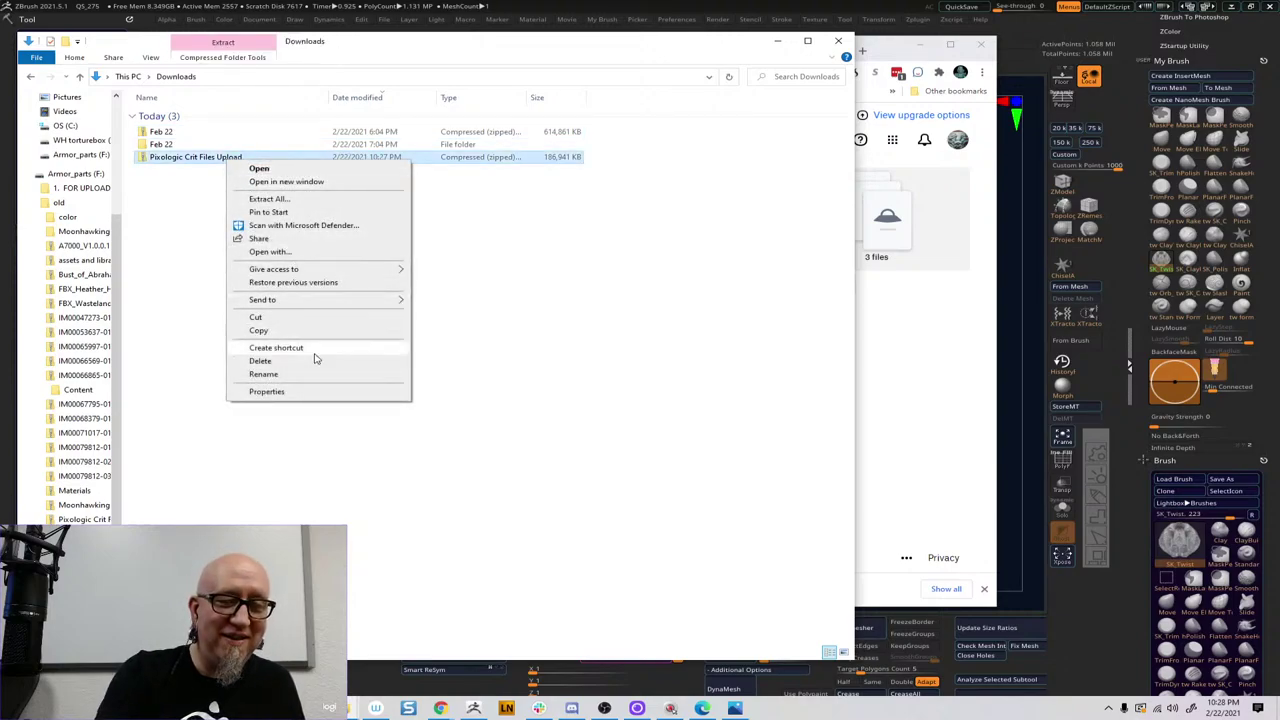
click(350, 199)
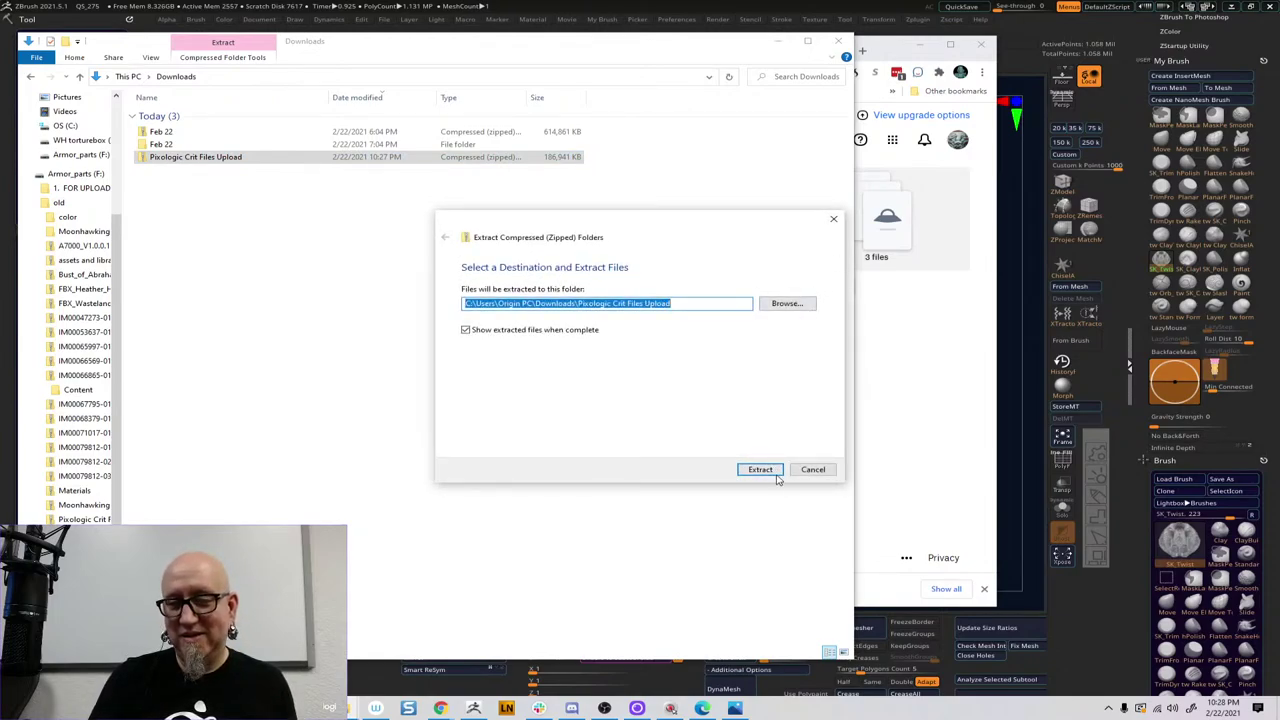
click(833, 218)
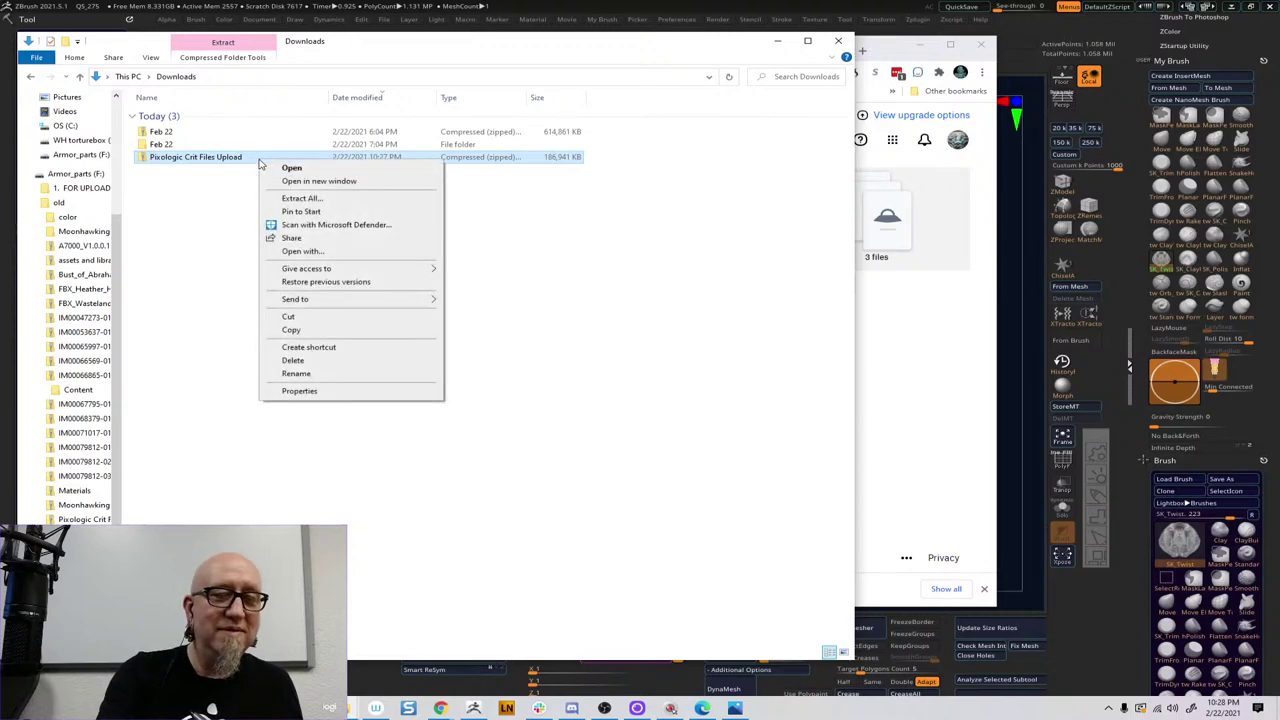
Extract the Pixologic Crit Files Upload zip into a folder of the same name in Downloads
right_click(258, 160)
click(349, 199)
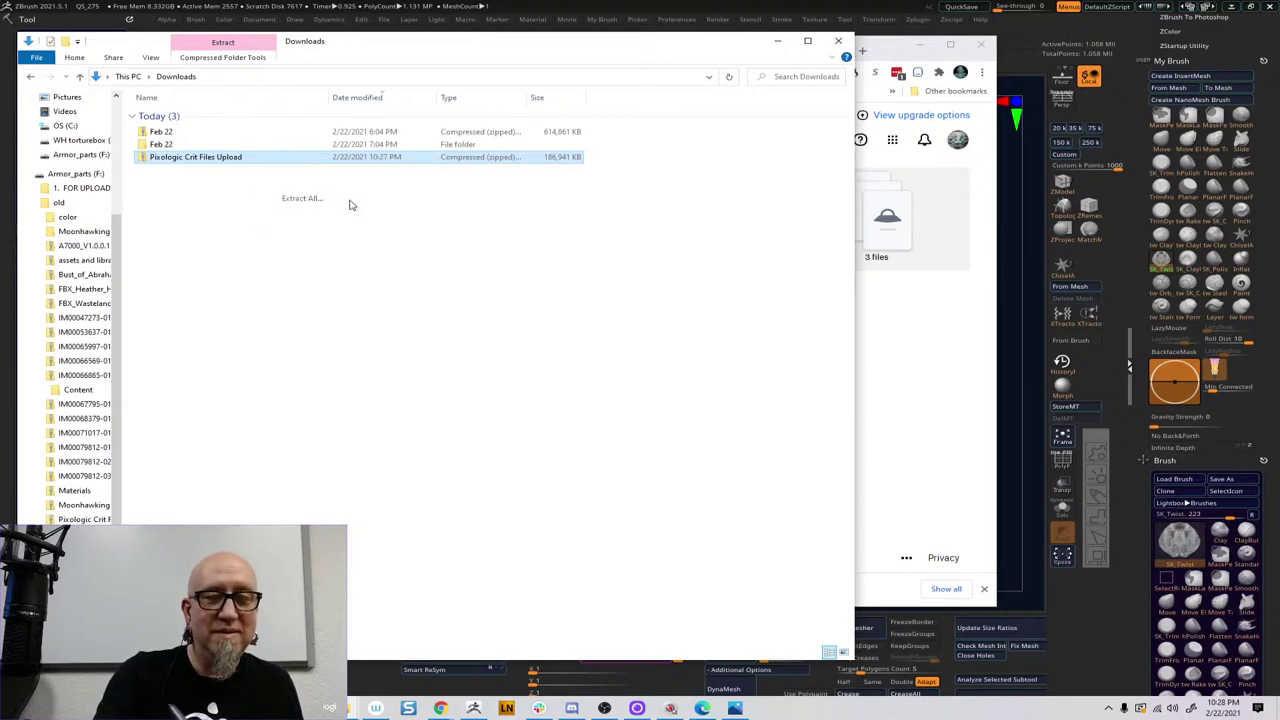
click(770, 473)
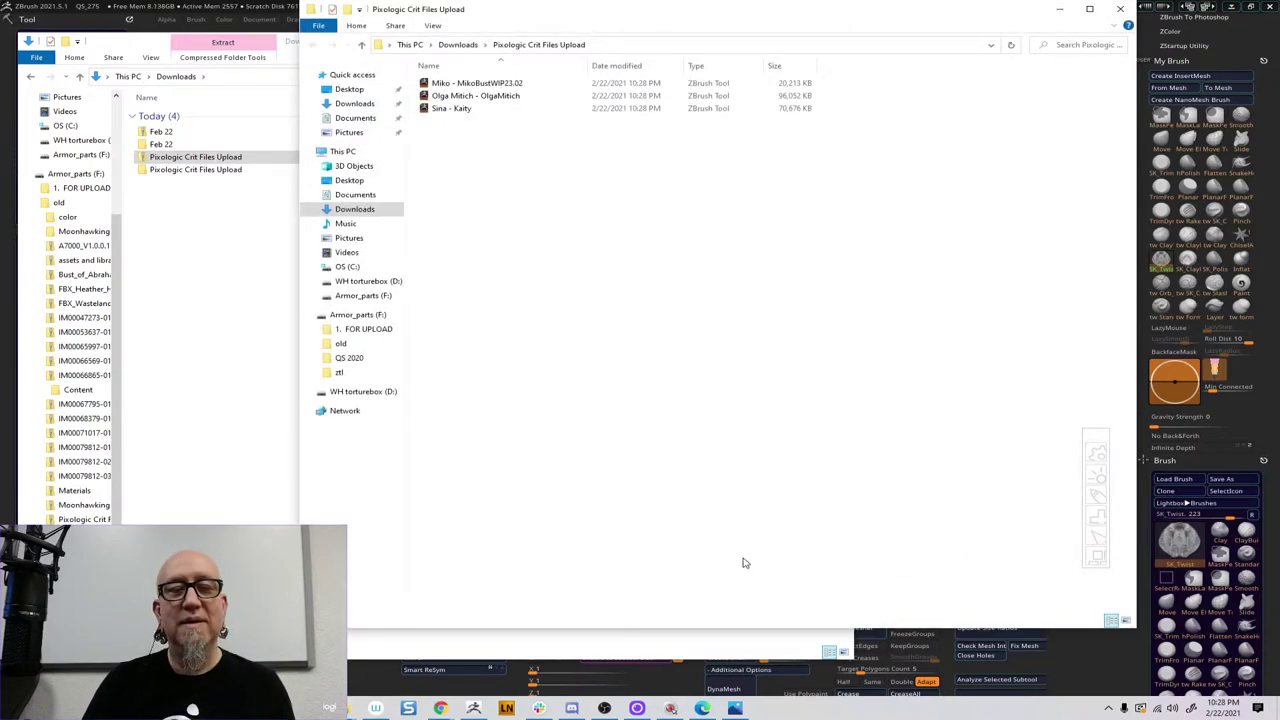
Load the MikoBustWIP23.02 tool from the extracted folder into ZBrush
click(477, 85)
double_click(477, 85)
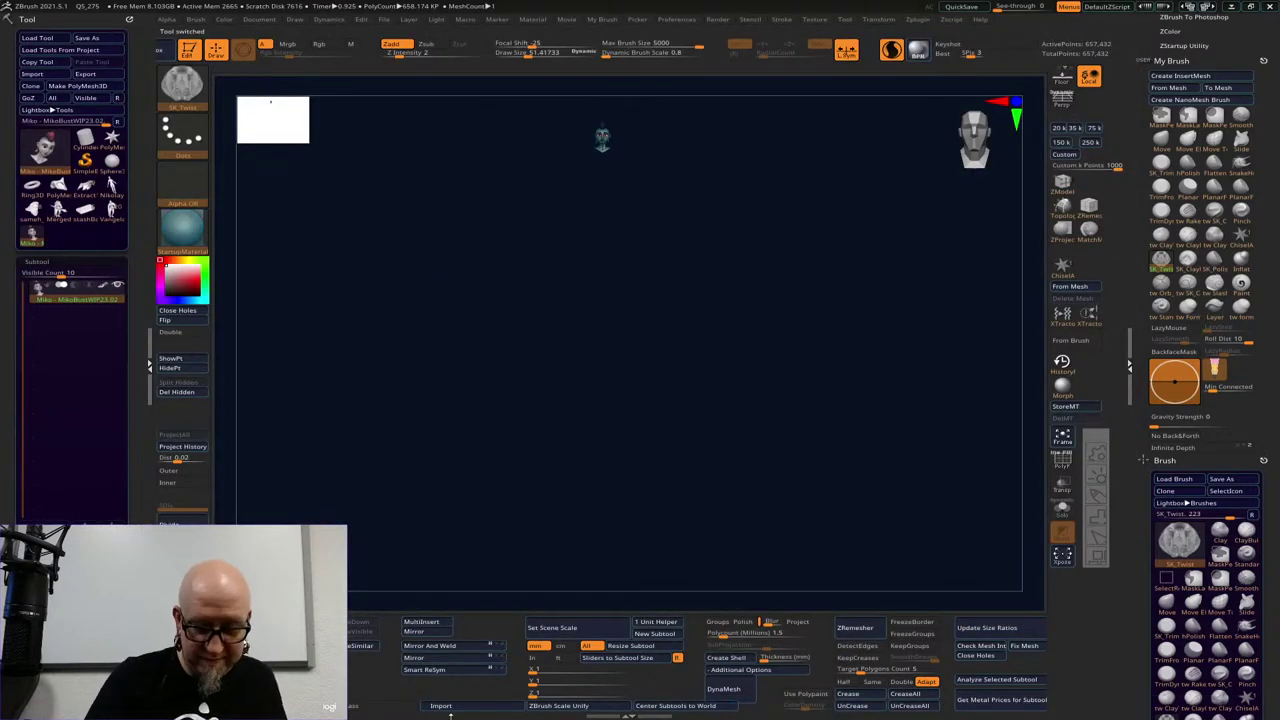
key(super)
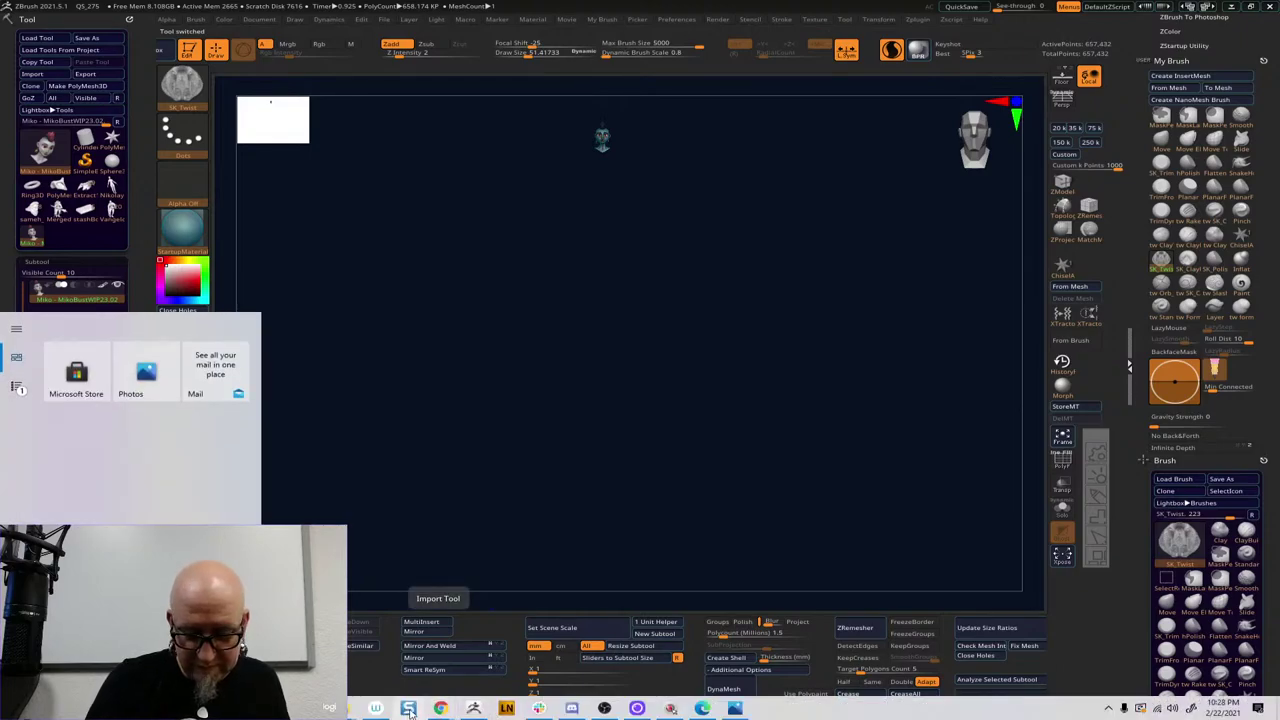
Load the remaining two tools, the middle file and the Kaity file, from the extracted Pixologic Crit Files Upload folder into ZBrush
mouse_move(376, 708)
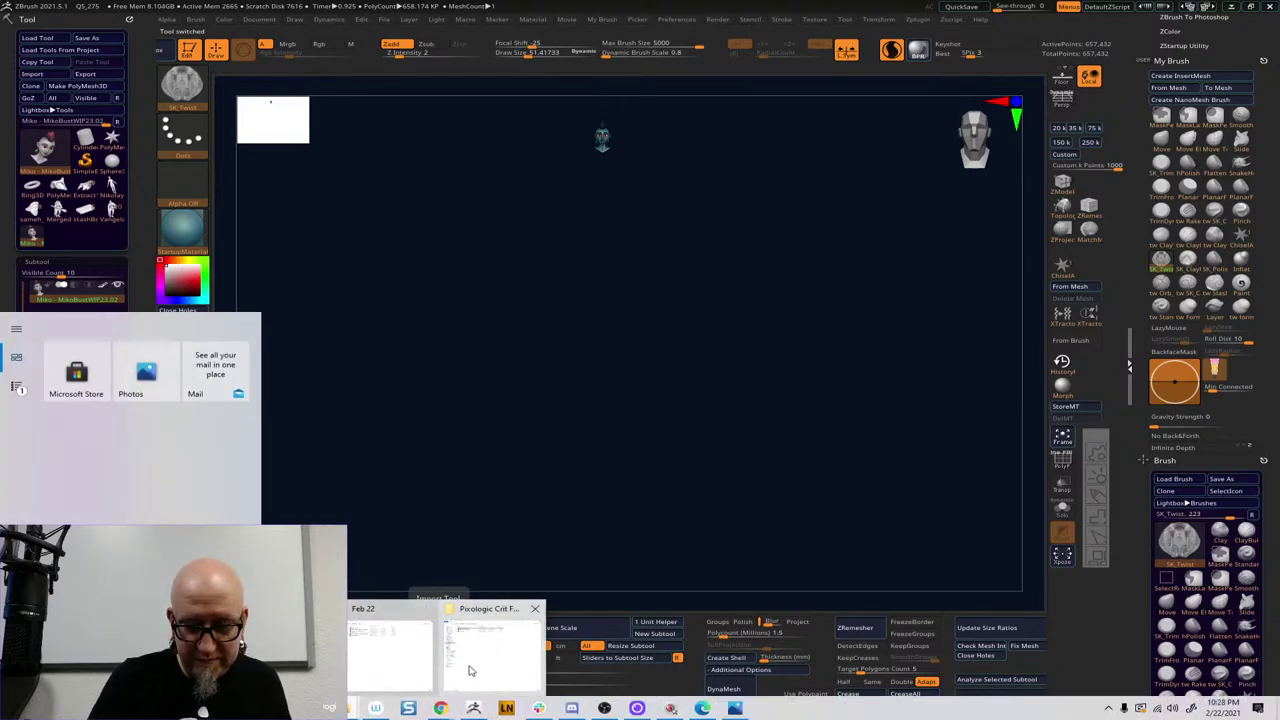
click(470, 670)
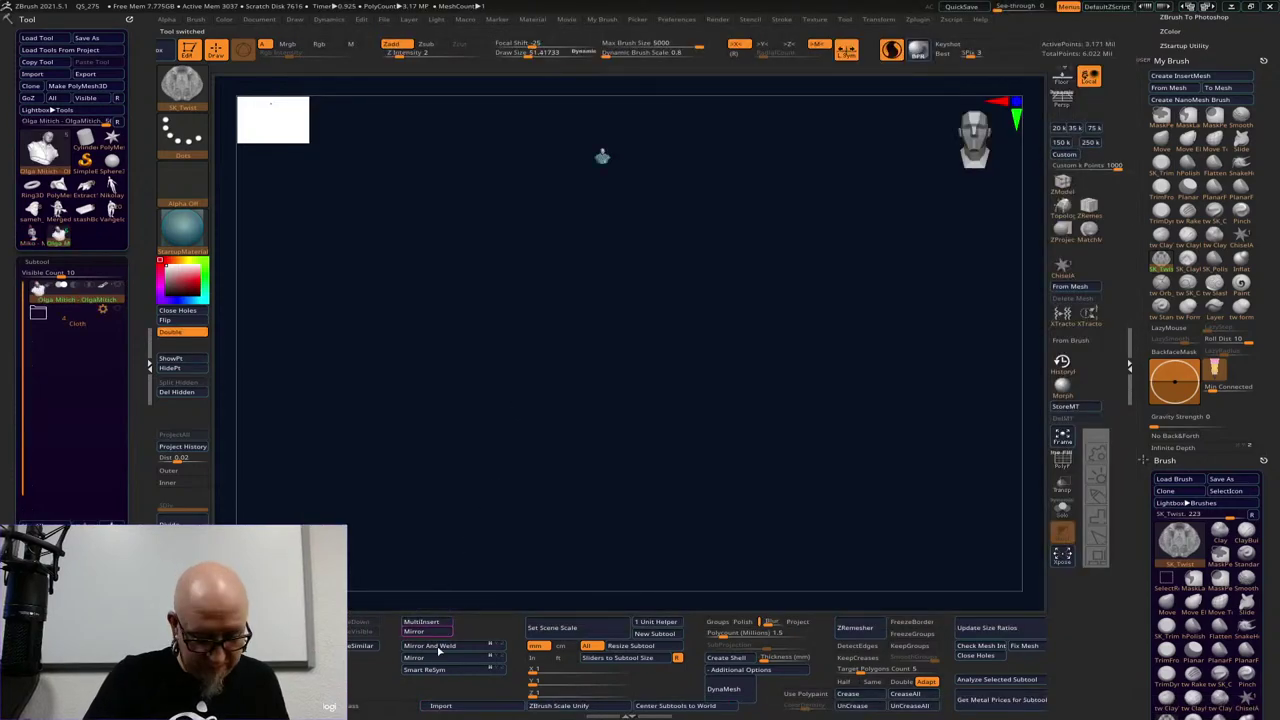
key(super)
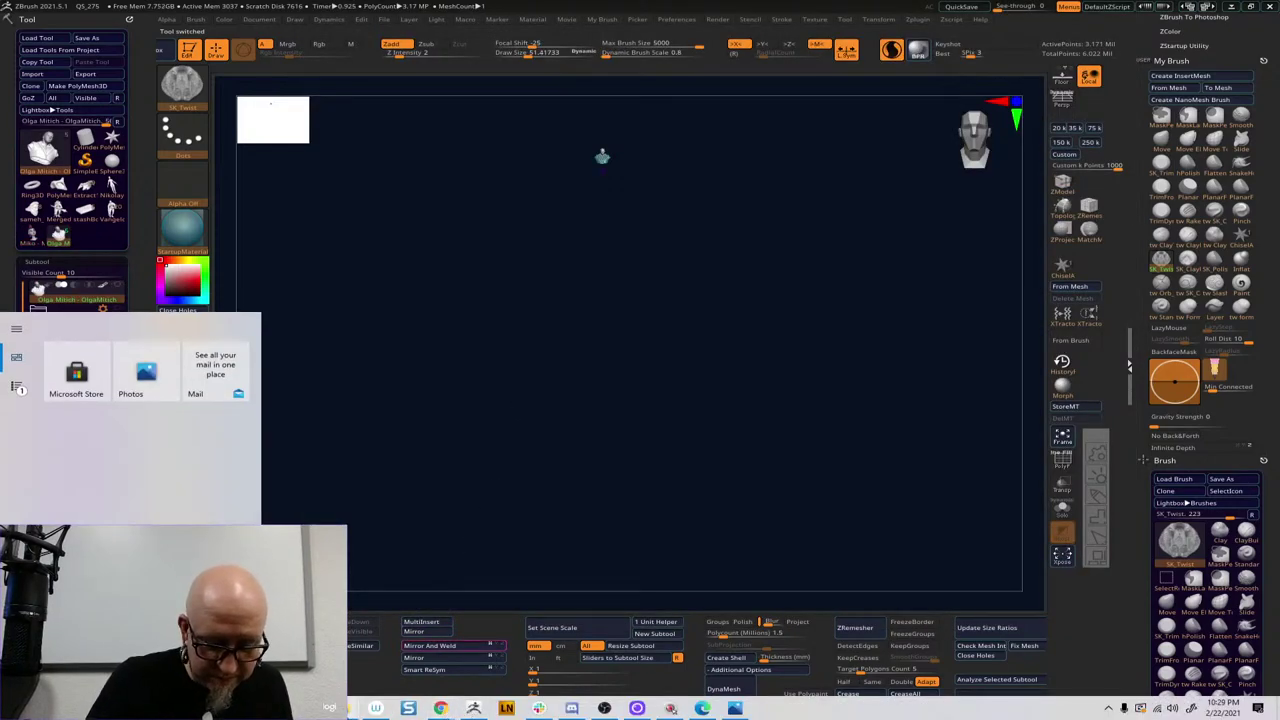
mouse_move(438, 708)
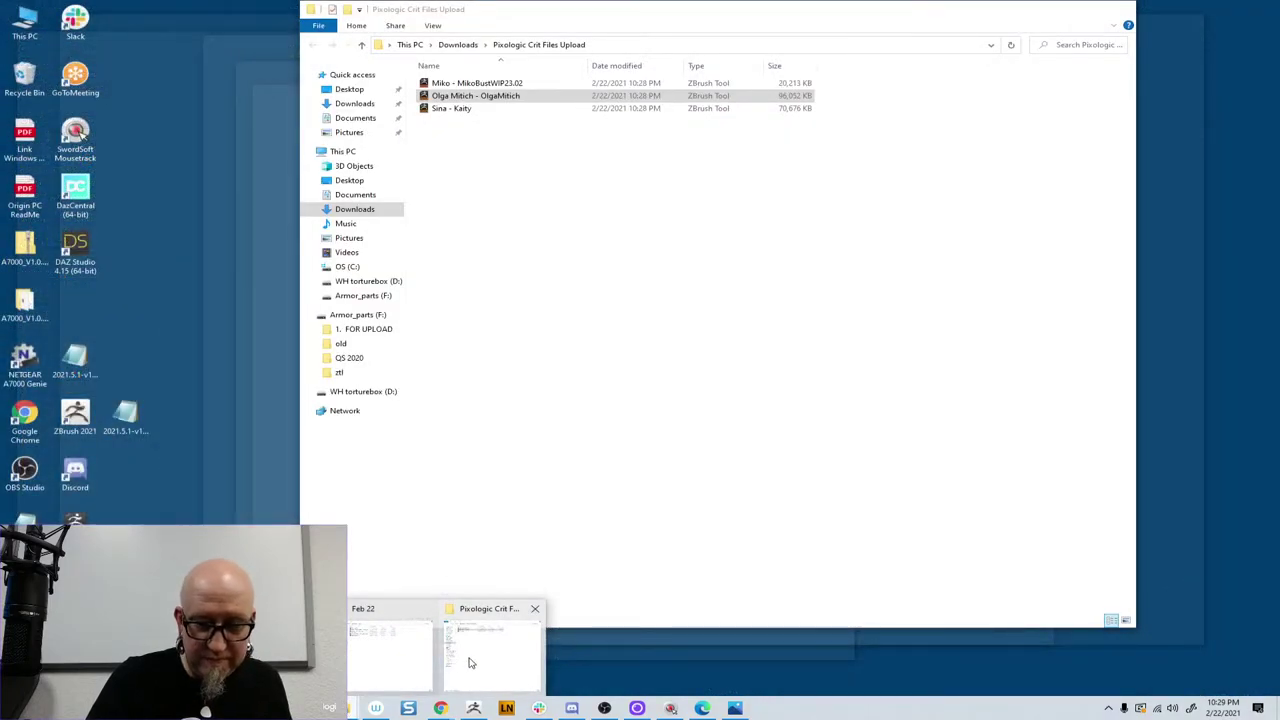
click(472, 662)
click(499, 111)
double_click(501, 110)
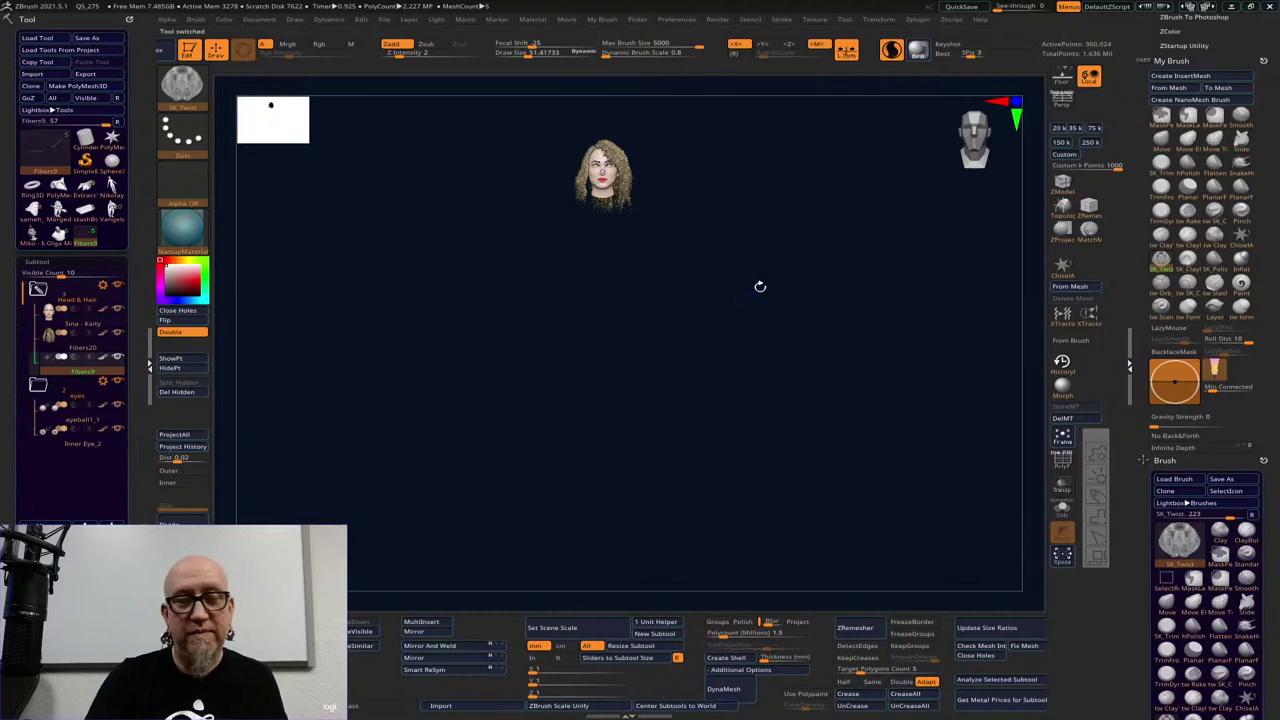
Frame the Kaity head in the viewport and turn it slightly to examine the face and fiber hair
key(super)
drag(830, 387, 851, 331)
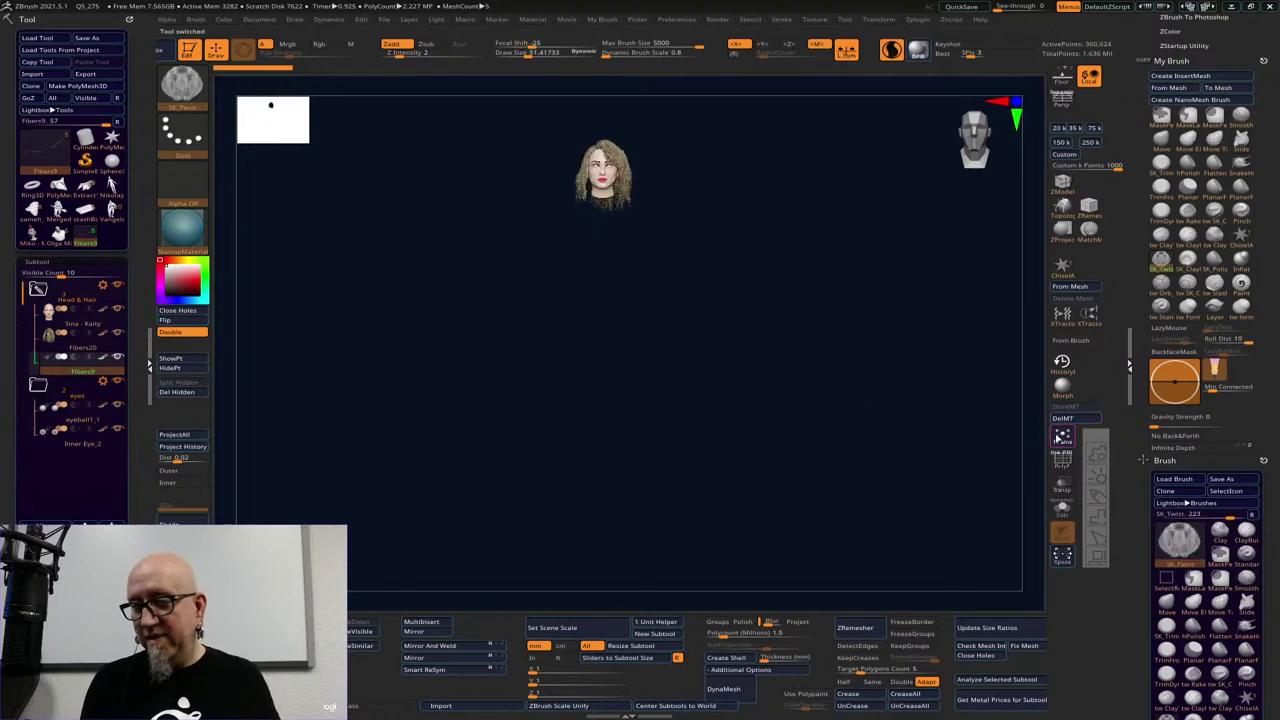
click(1061, 437)
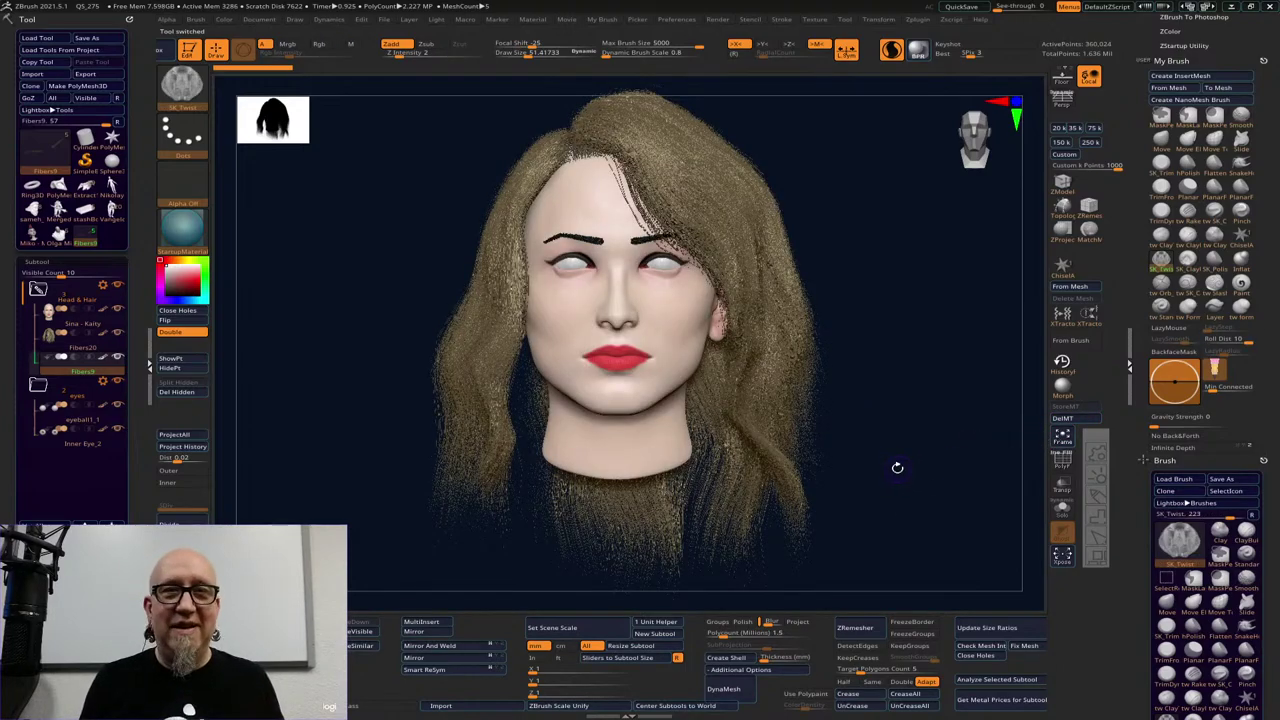
drag(889, 494, 892, 498)
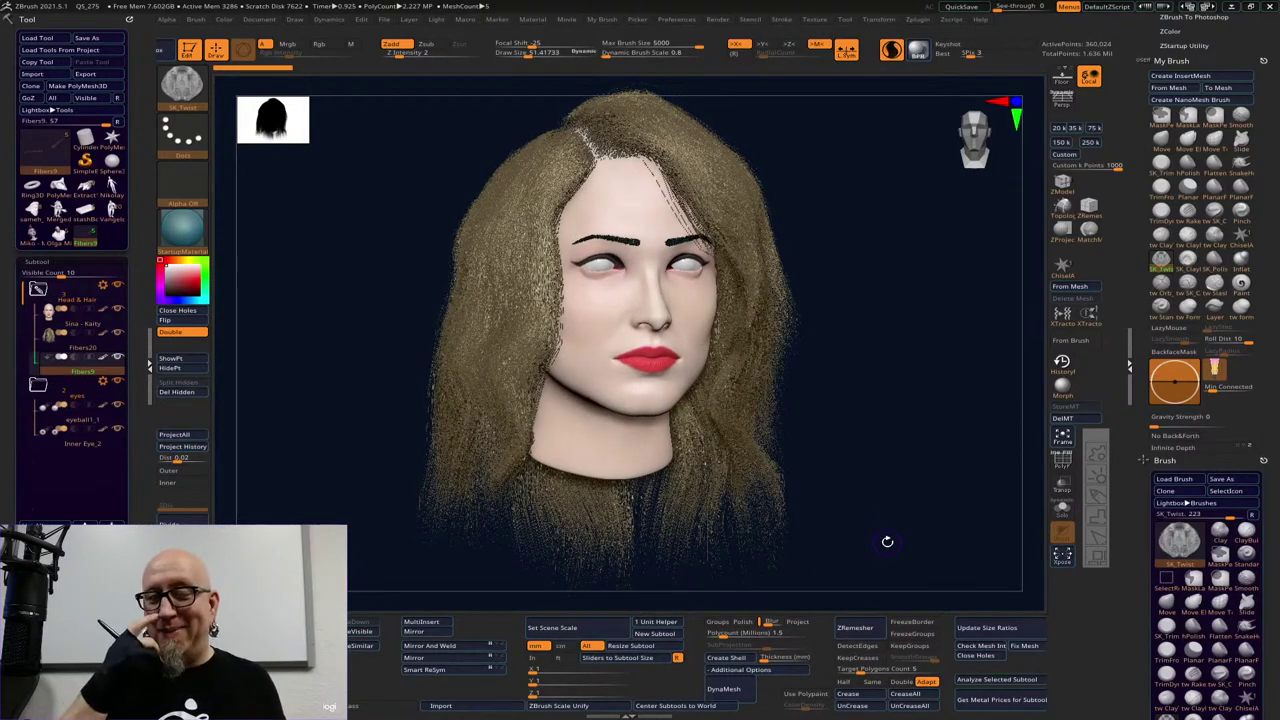
Hide the Fibers20 hair subtool so only the bare head and eyebrows are shown
drag(911, 363, 897, 363)
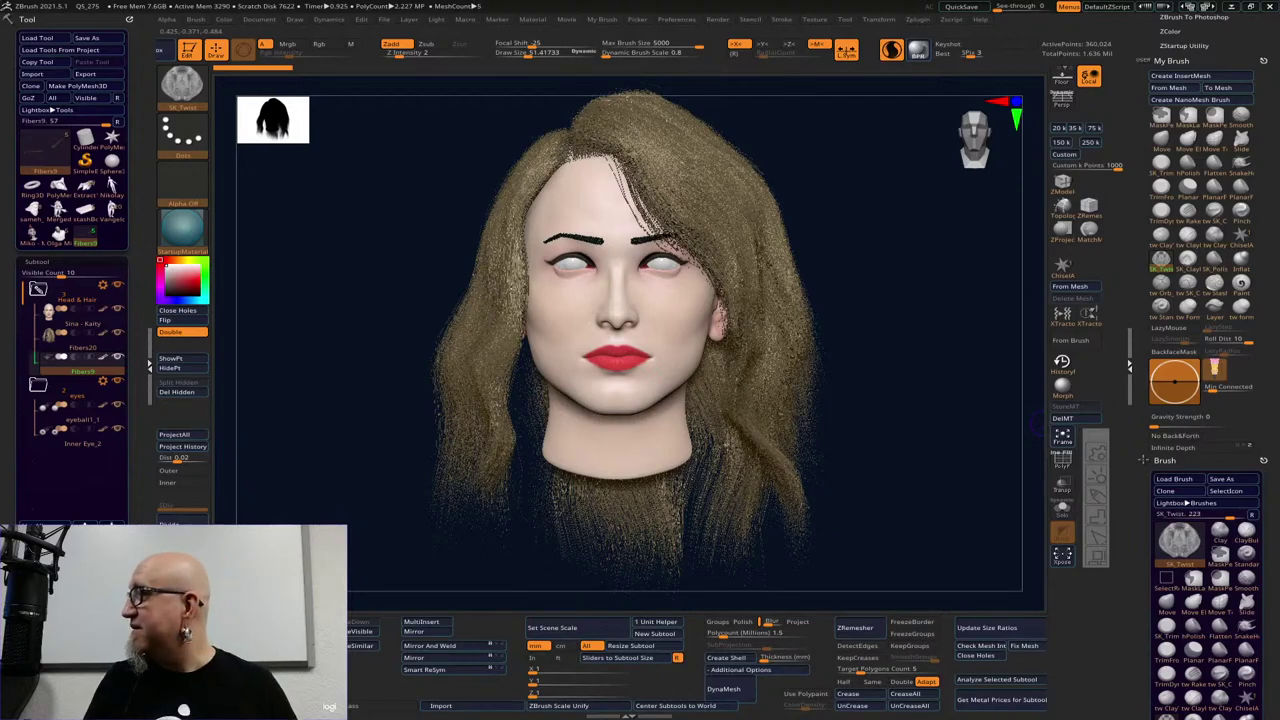
key(alt+Tab)
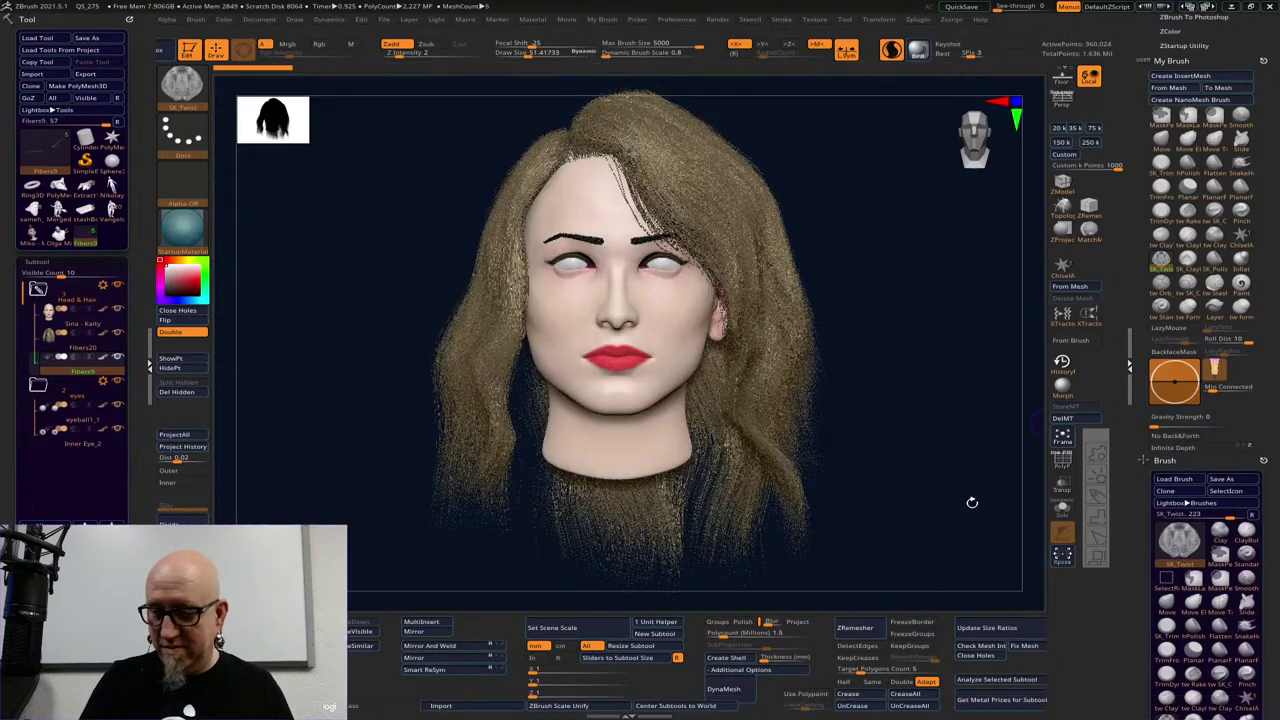
click(960, 498)
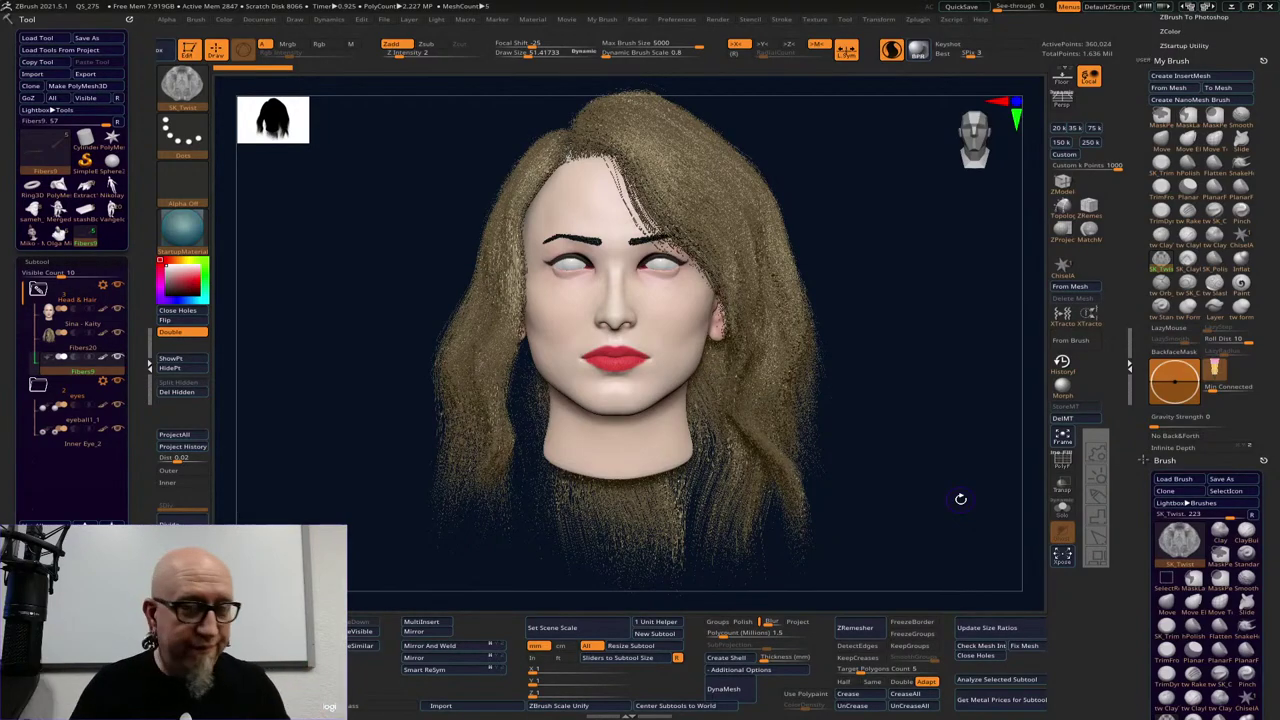
click(118, 335)
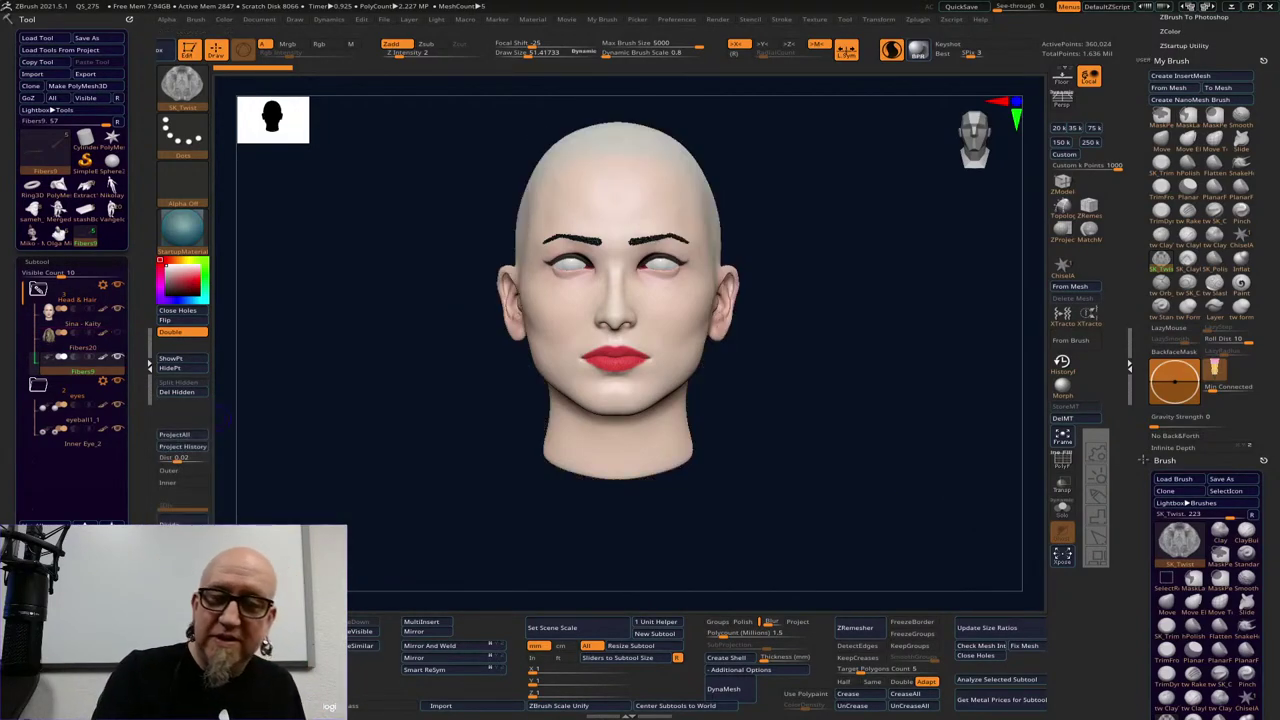
Turn off polypaint display on all subtools and make the head mesh the active subtool
mouse_move(914, 377)
mouse_down()
mouse_move(847, 386)
mouse_move(866, 460)
mouse_move(797, 431)
mouse_up()
key(shift)
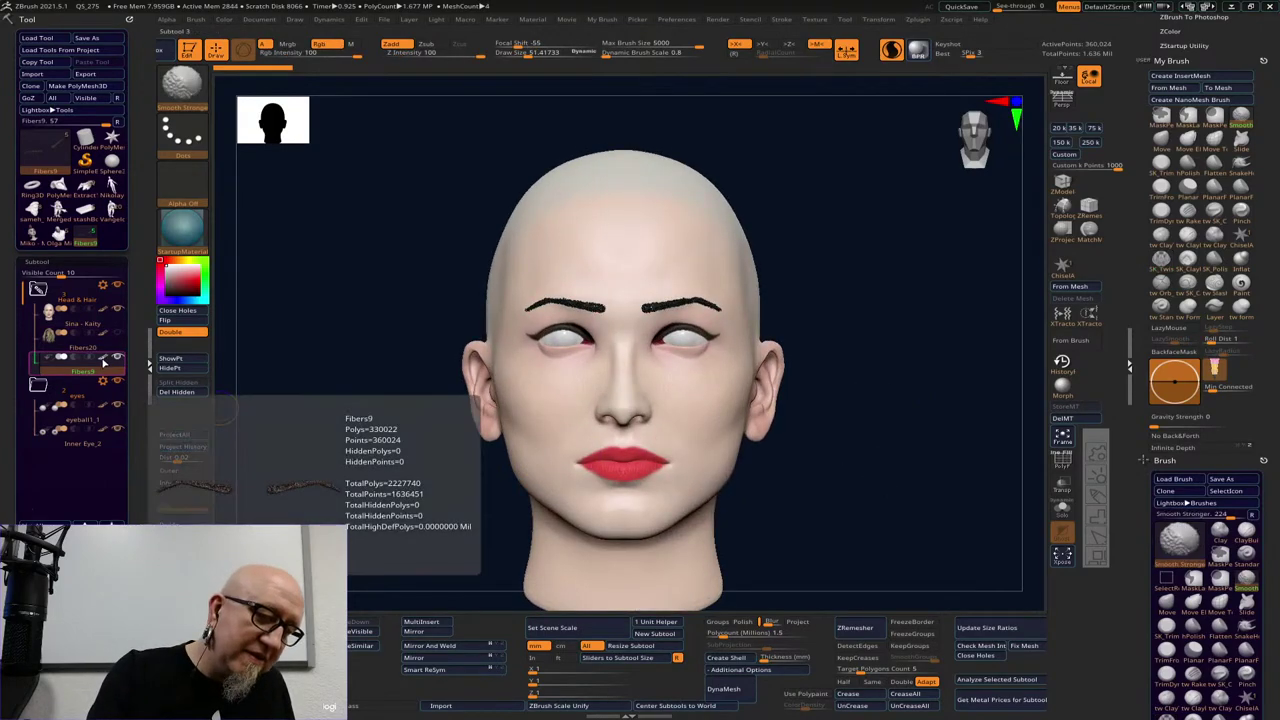
shift+click(105, 359)
alt+drag(885, 468, 686, 457)
alt+click(750, 450)
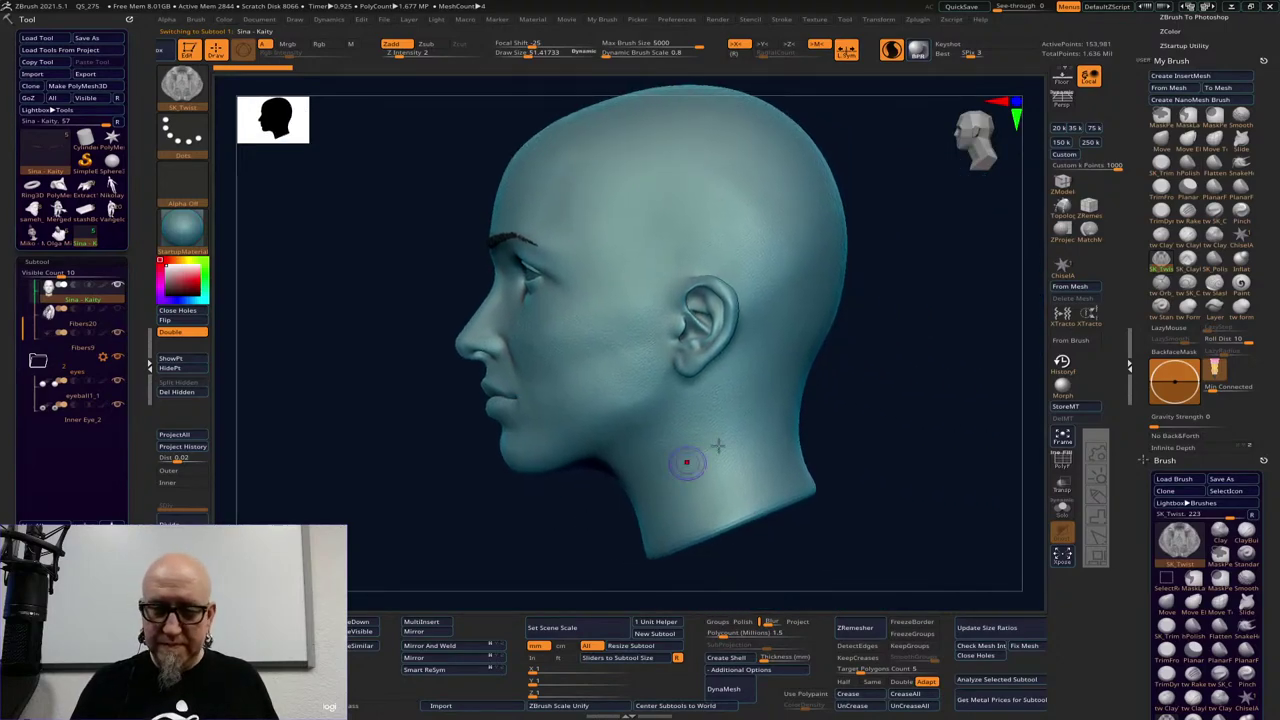
Open the Decimation Master options from the plugin list while the head is active
drag(917, 380, 938, 402)
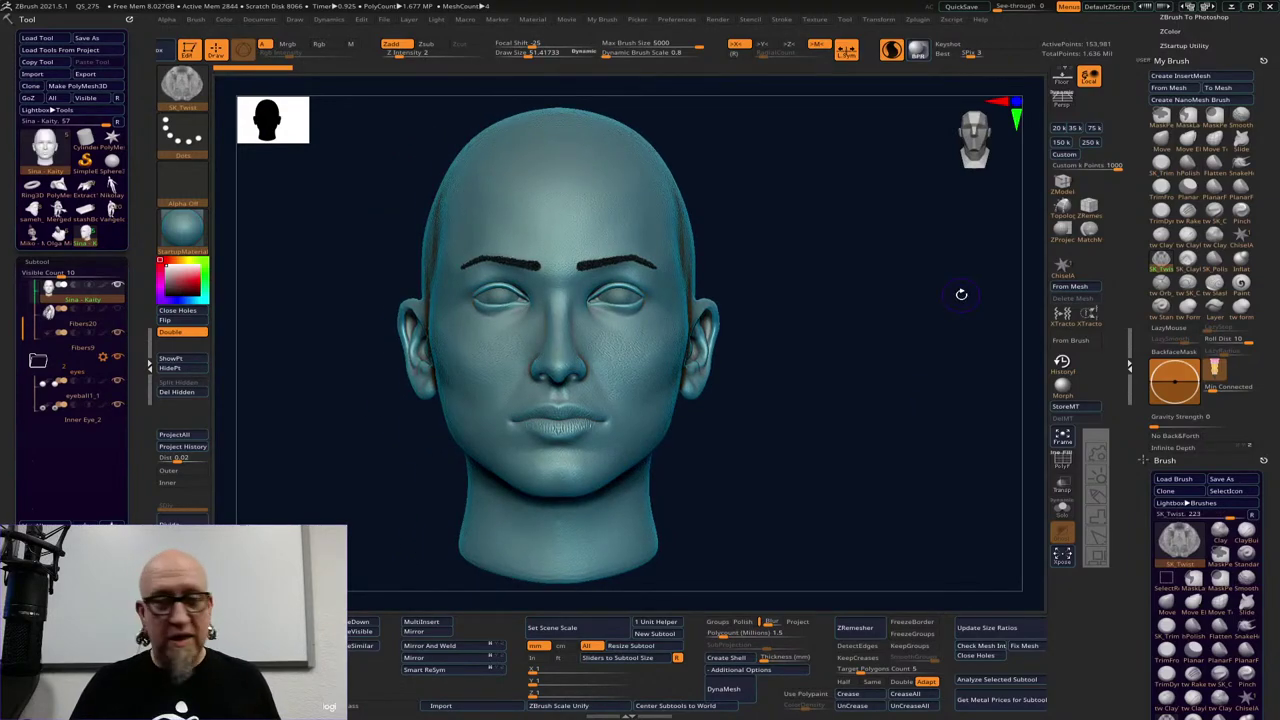
drag(397, 508, 300, 540)
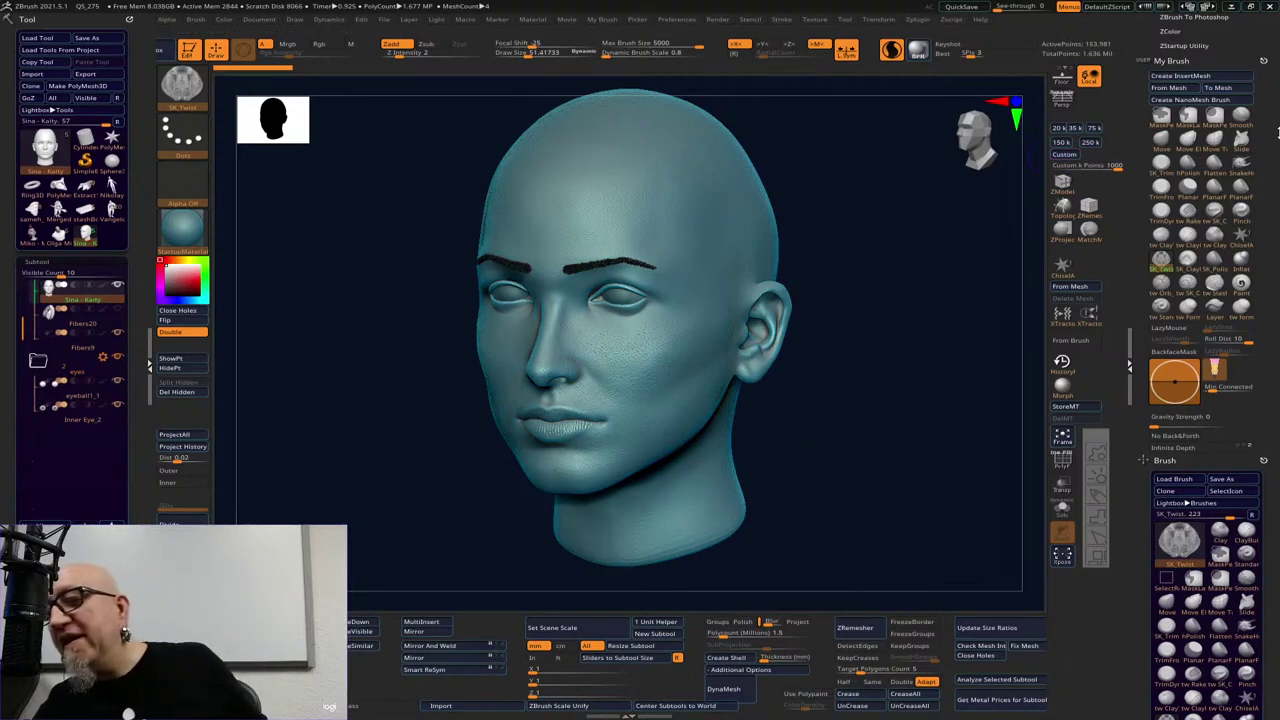
scroll(1277, 210, up, 5)
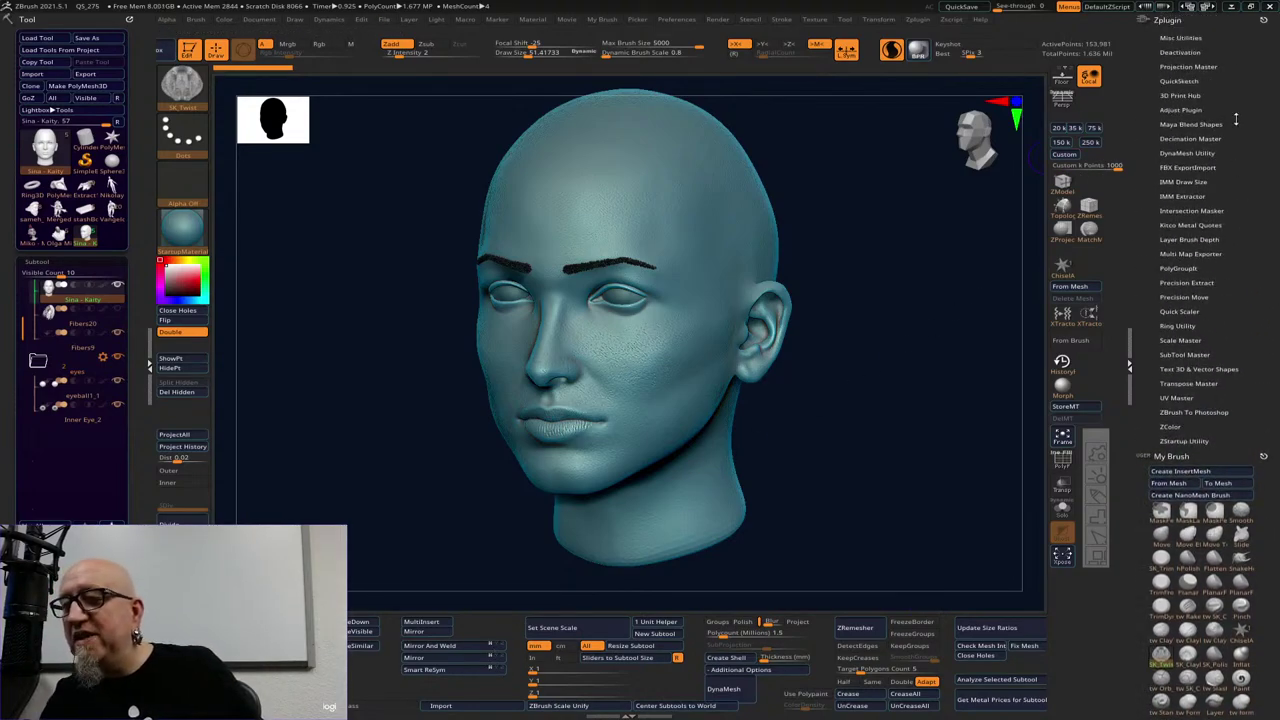
click(1208, 137)
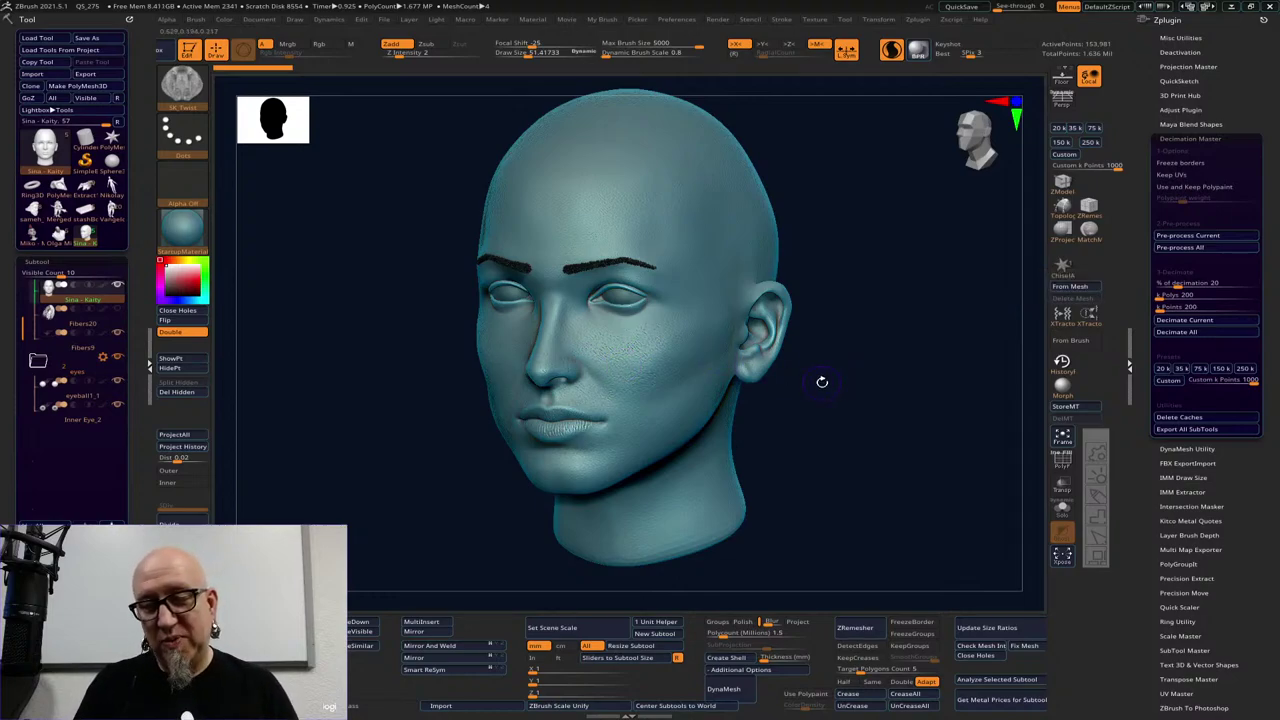
Unify the scale of all the subtools with ZBrush Scale Unify
mouse_move(860, 428)
alt+mouse_down()
mouse_move(851, 481)
mouse_move(958, 488)
mouse_move(957, 389)
mouse_move(960, 414)
mouse_move(834, 480)
mouse_move(934, 426)
mouse_move(872, 435)
alt+mouse_up()
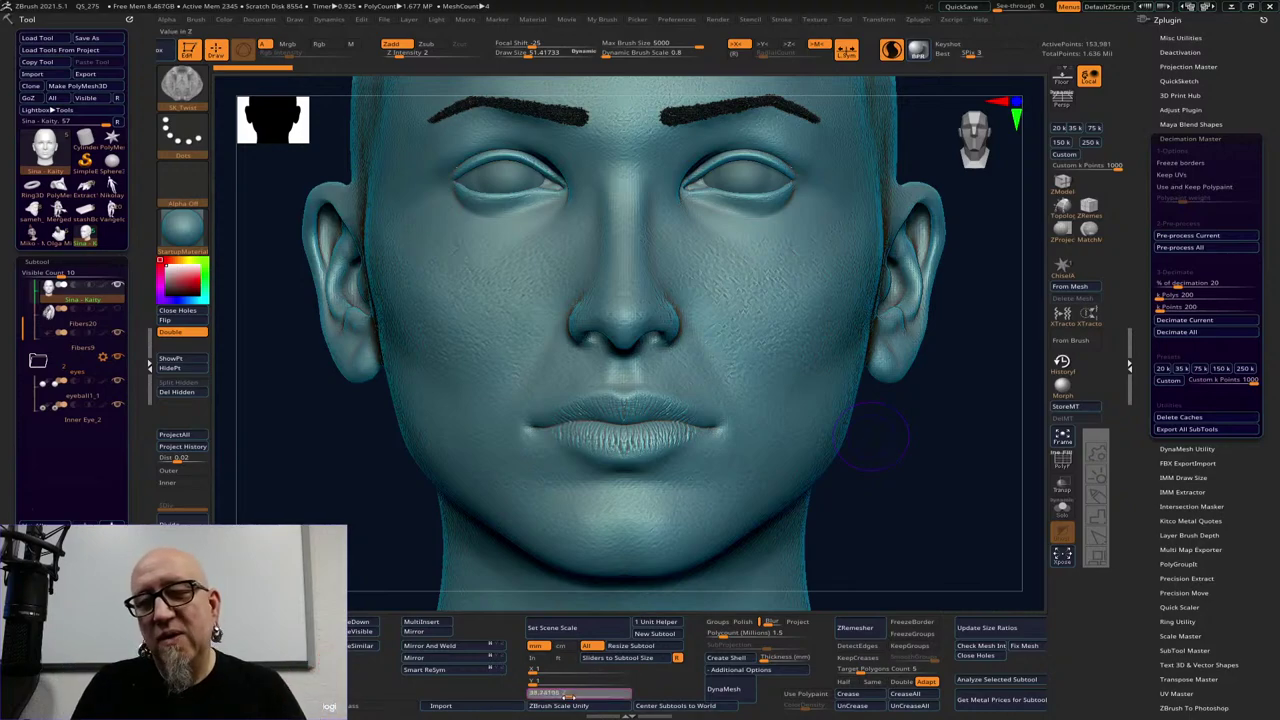
key(Return)
click(568, 704)
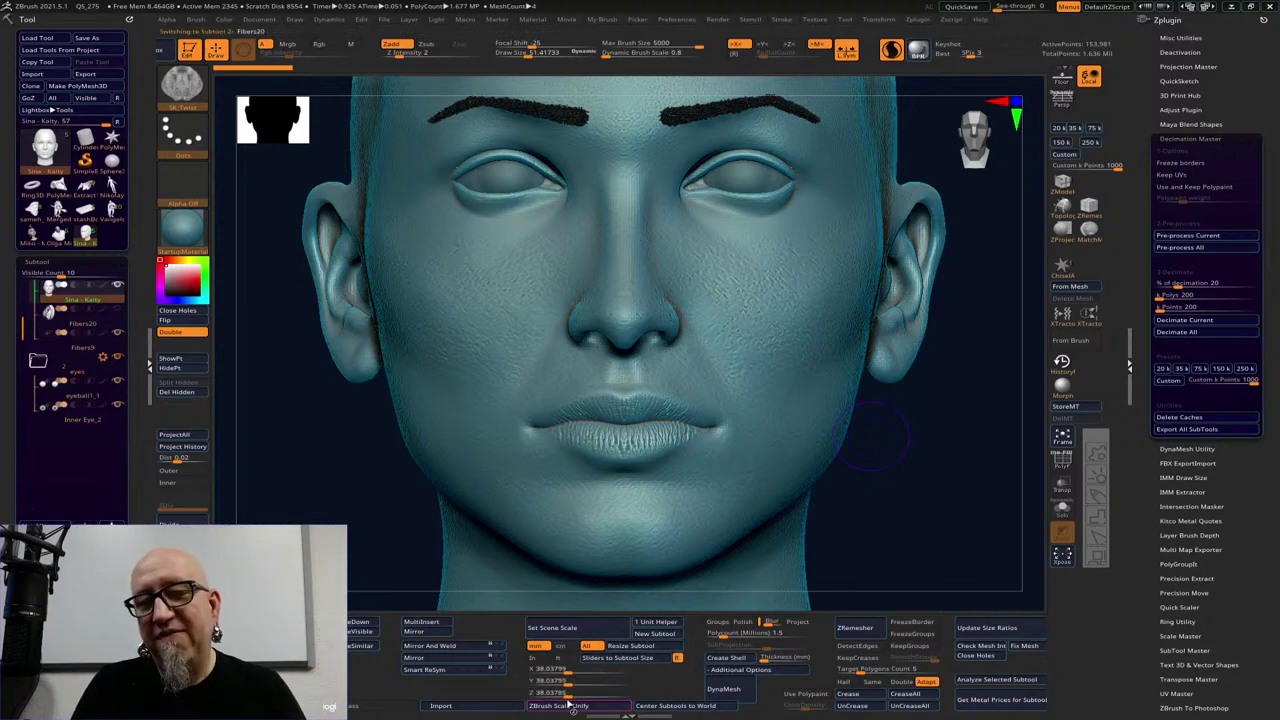
click(572, 706)
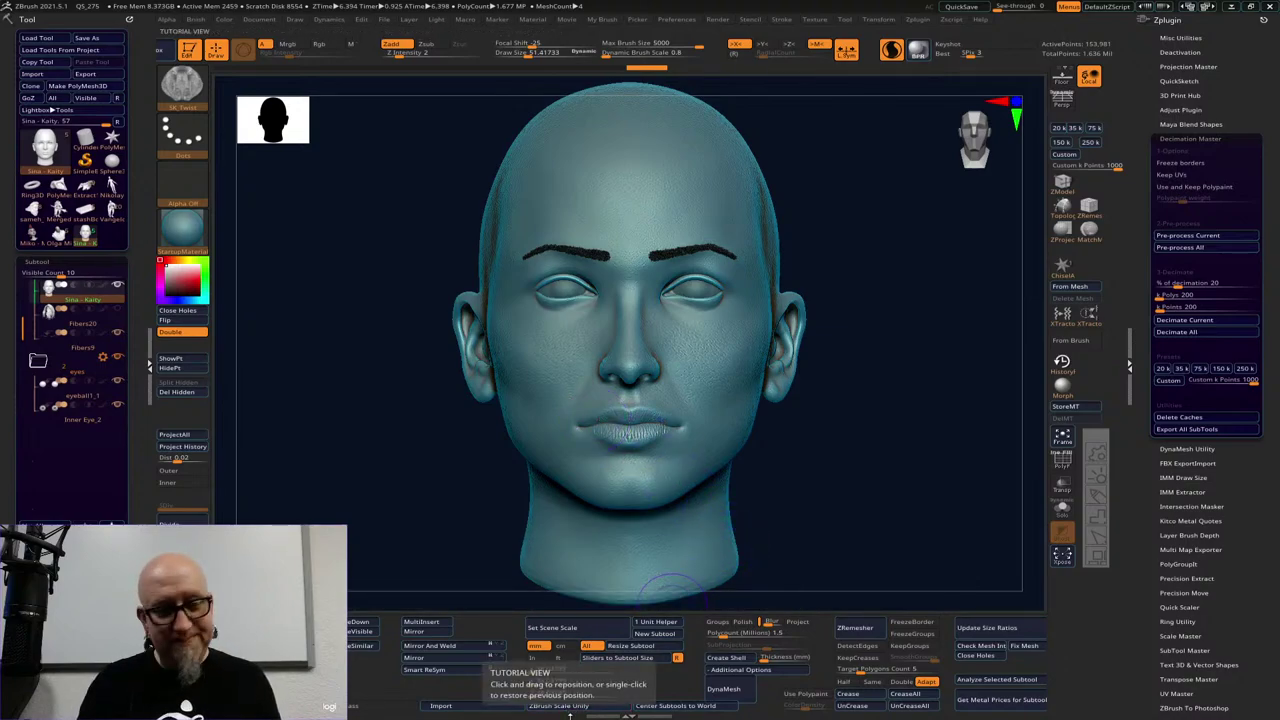
Show the hair subtool again and load the head's dimensions into the scale sliders
drag(414, 491, 457, 494)
mouse_move(880, 442)
mouse_down()
mouse_move(900, 437)
mouse_move(868, 468)
mouse_move(886, 449)
mouse_move(870, 445)
mouse_up()
click(183, 357)
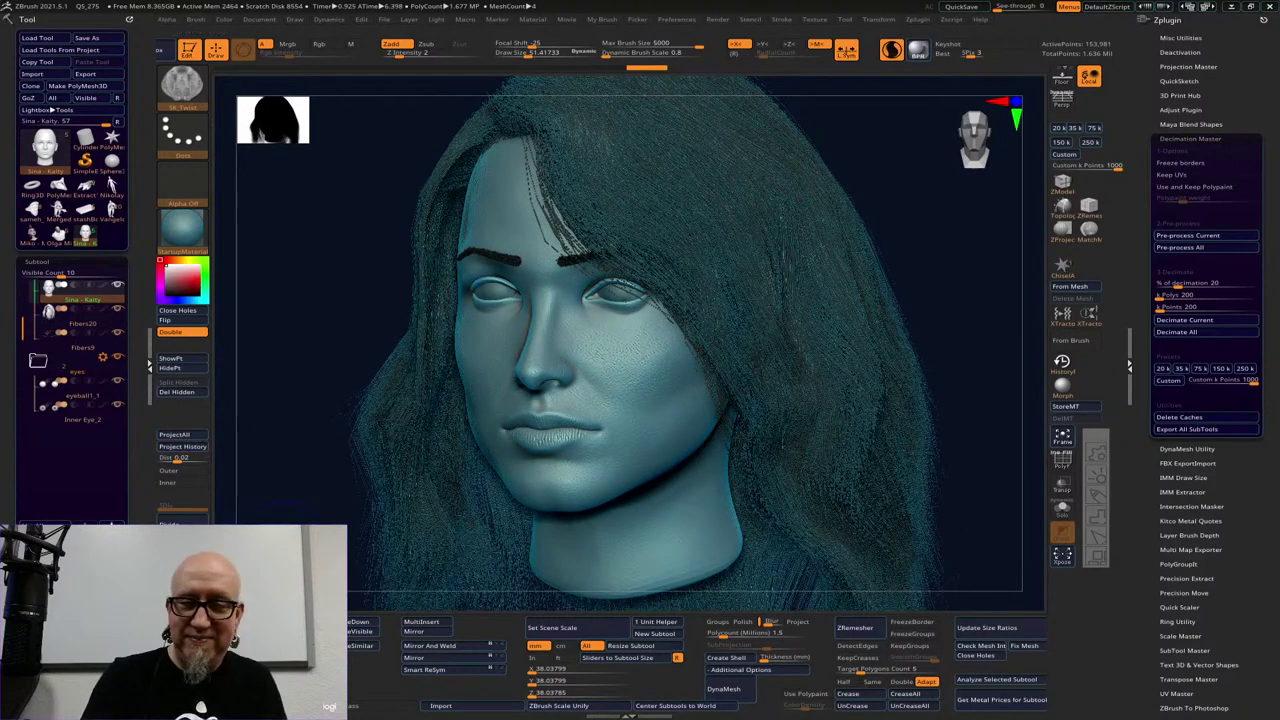
click(640, 658)
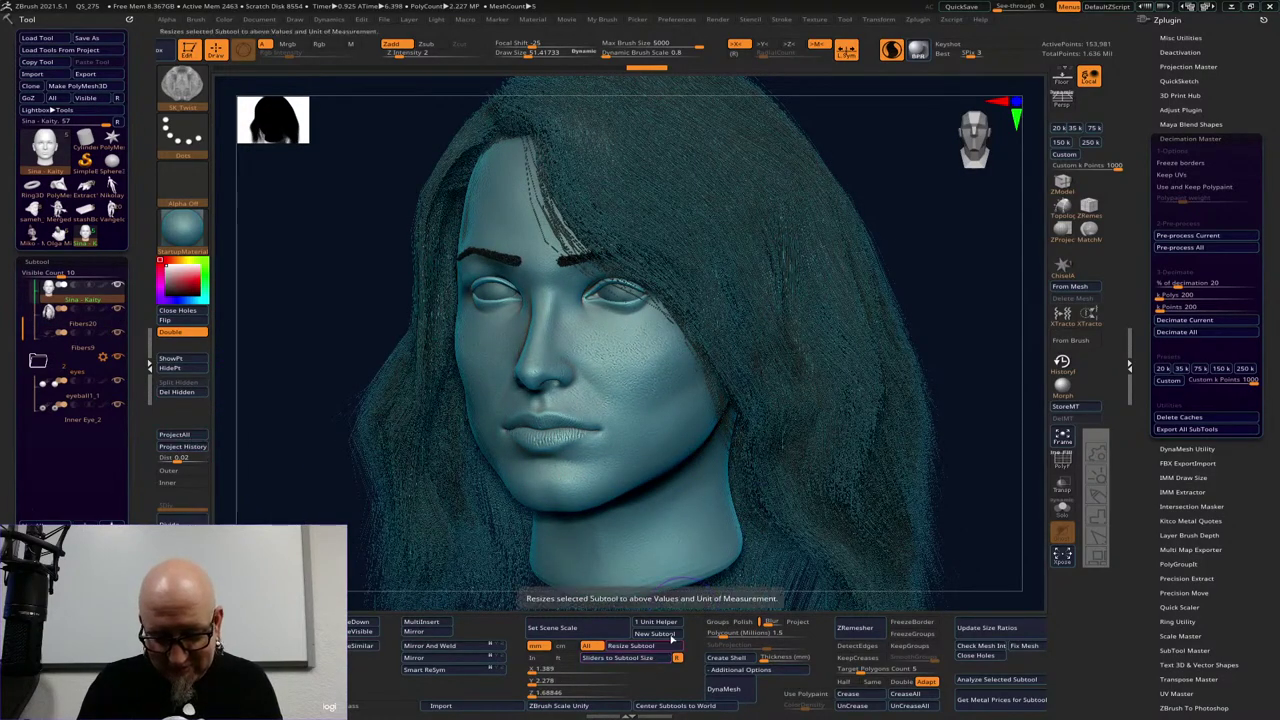
Hide the Fibers20 hair again and view the back of the bare head
mouse_move(958, 379)
mouse_down()
mouse_move(966, 371)
mouse_move(966, 397)
mouse_move(949, 354)
mouse_move(931, 383)
mouse_move(943, 383)
mouse_move(920, 339)
mouse_up()
key(shift)
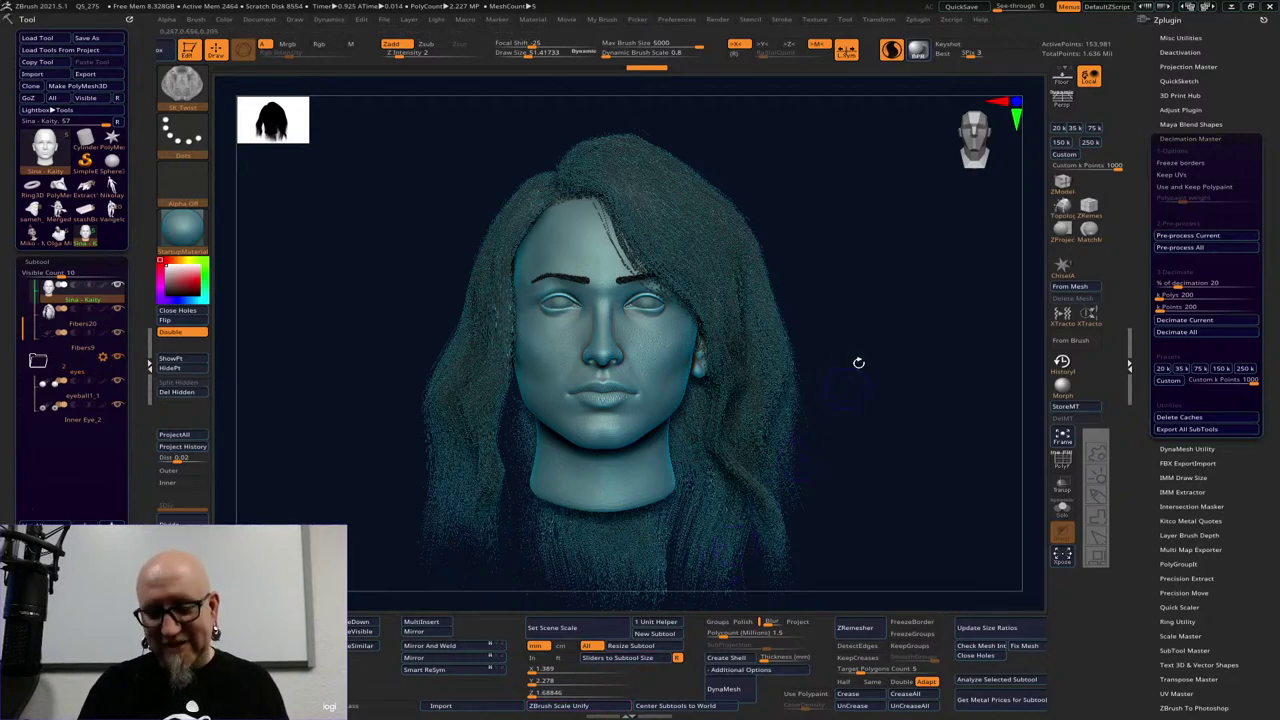
drag(864, 315, 814, 347)
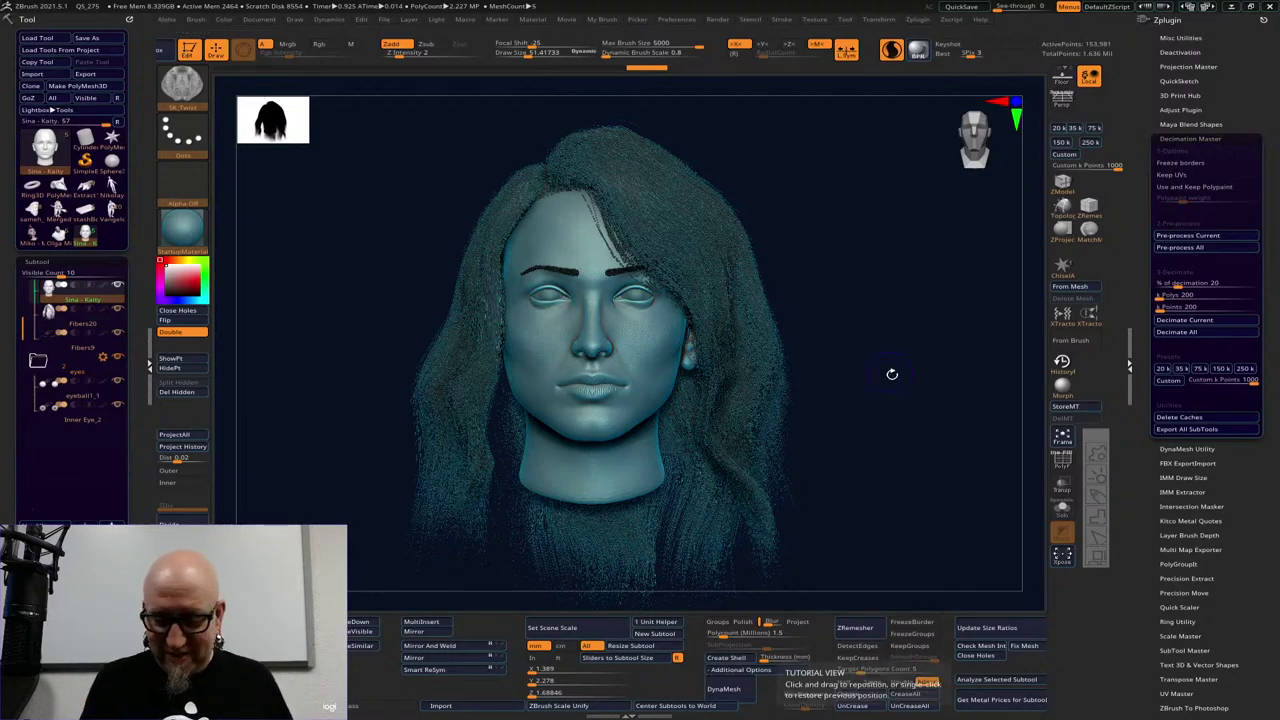
alt+drag(891, 374, 900, 360)
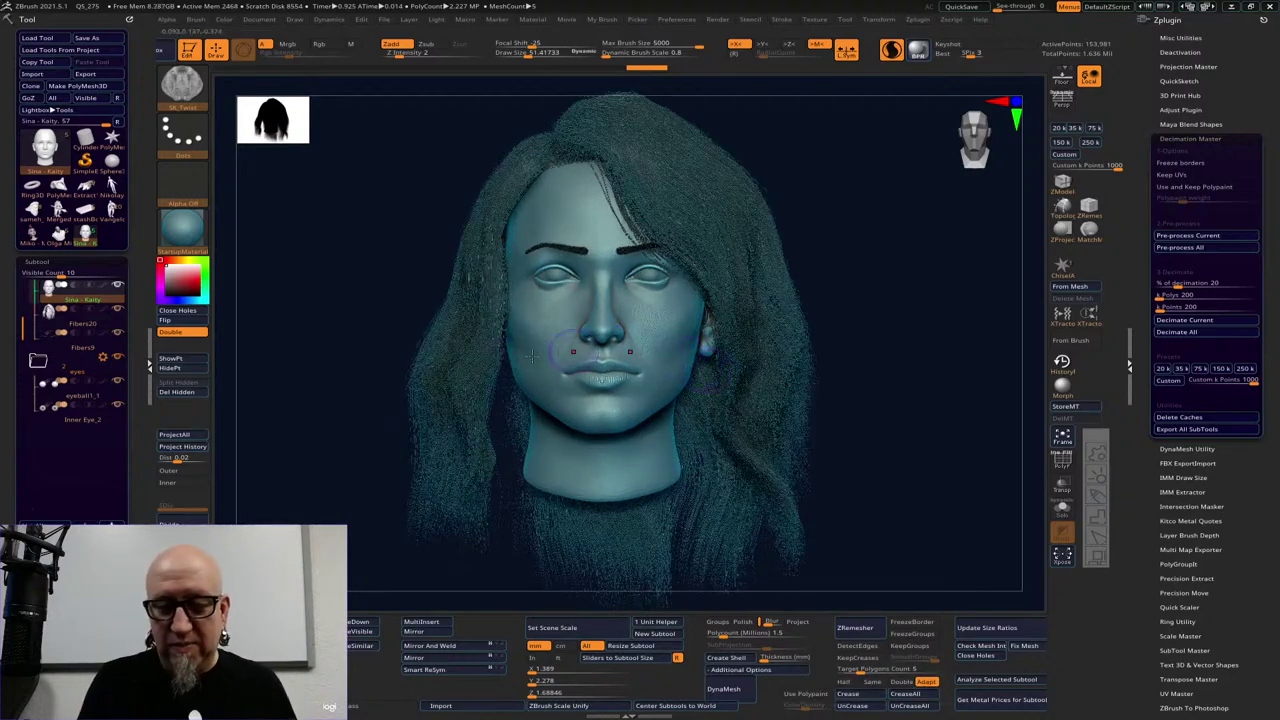
click(118, 331)
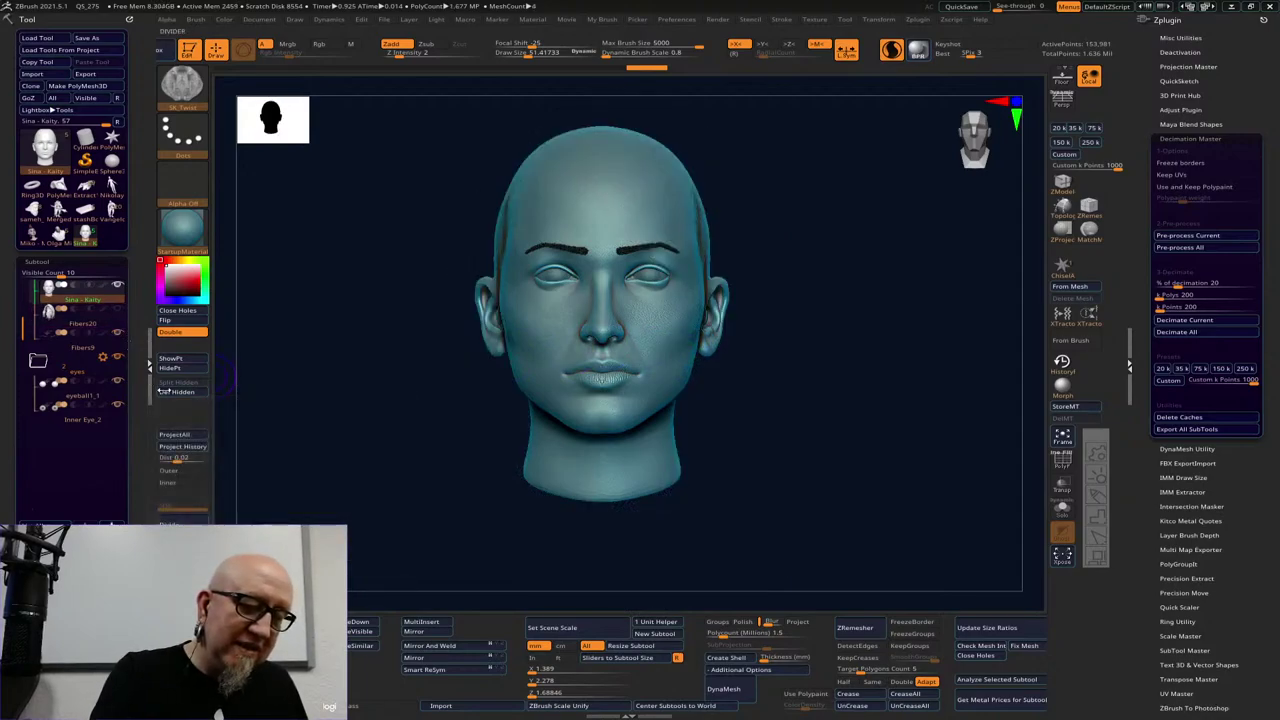
alt+drag(360, 466, 460, 530)
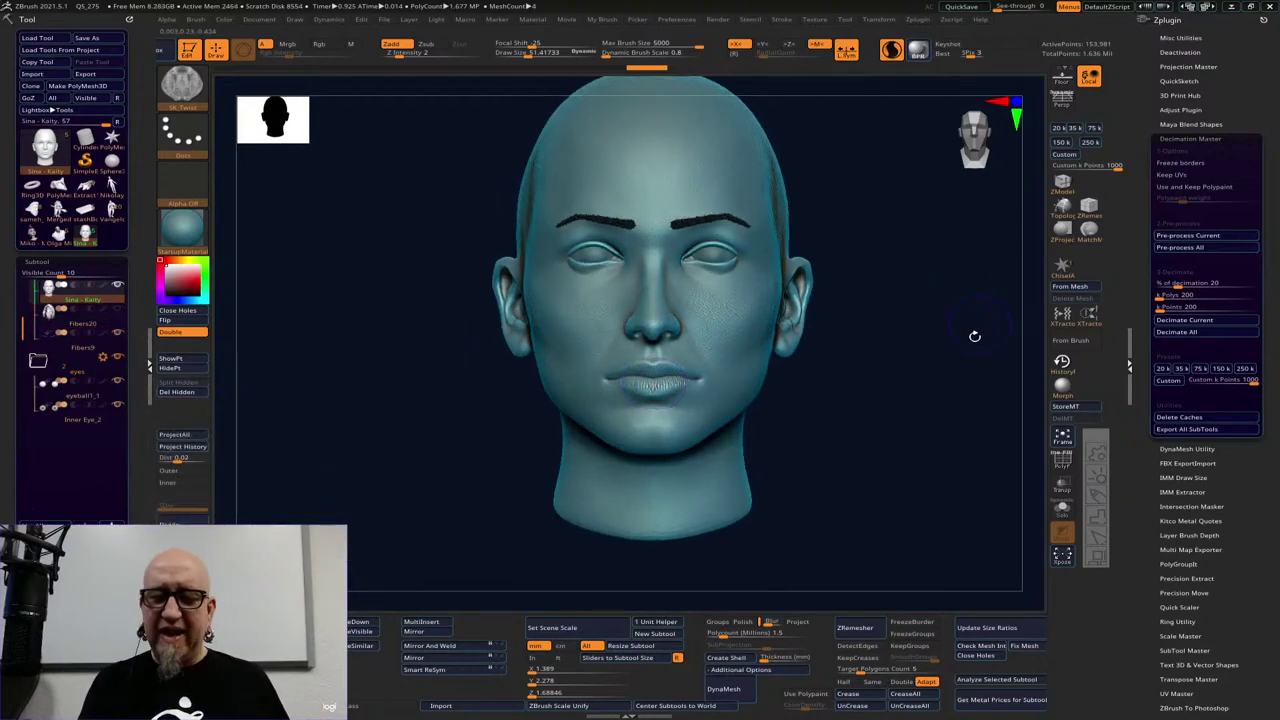
drag(953, 380, 834, 386)
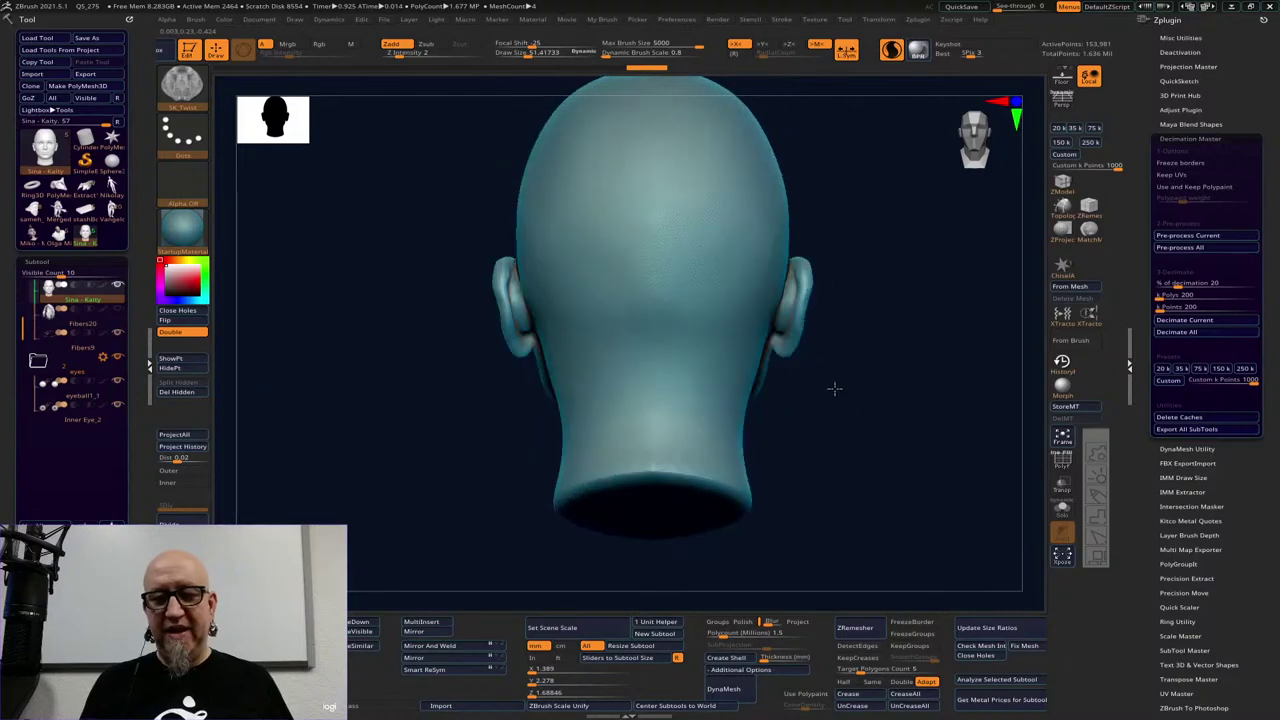
alt+drag(889, 331, 846, 411)
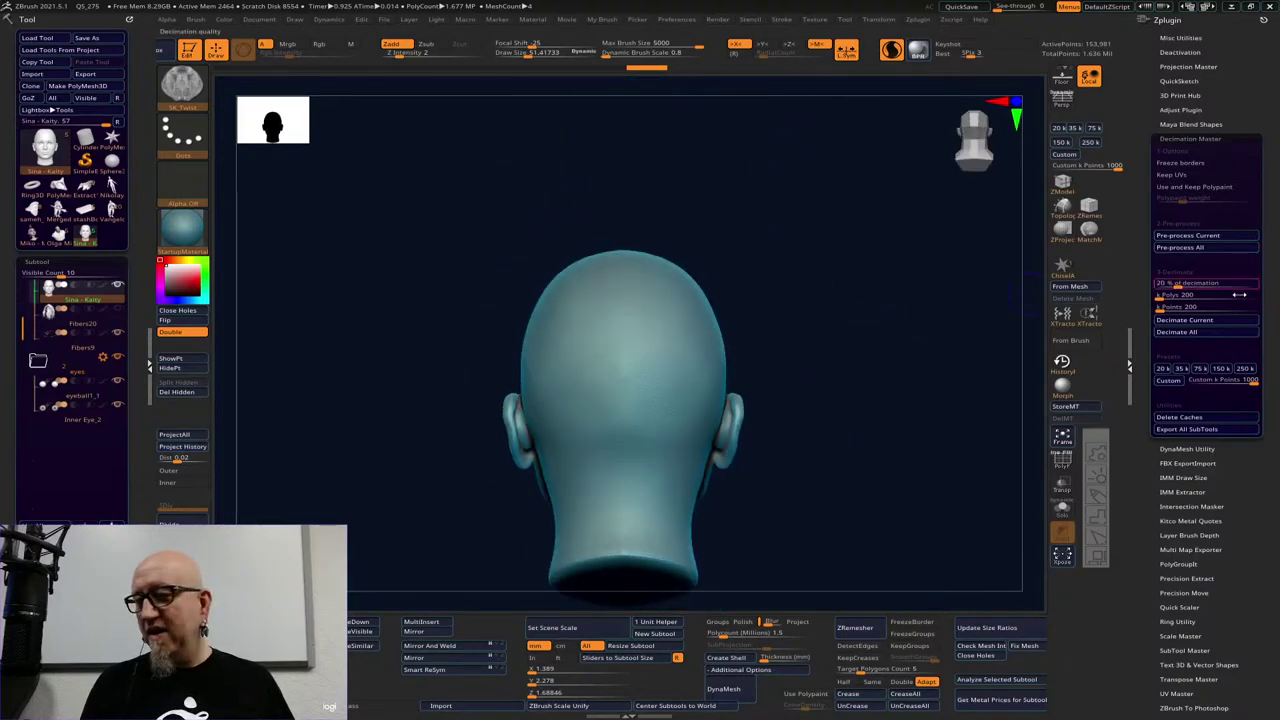
Reshape the back and sides of the cranium symmetrically using the Move brush at a draw size of about 296
mouse_move(1241, 547)
mouse_down()
mouse_move(1260, 487)
mouse_move(1260, 24)
mouse_up()
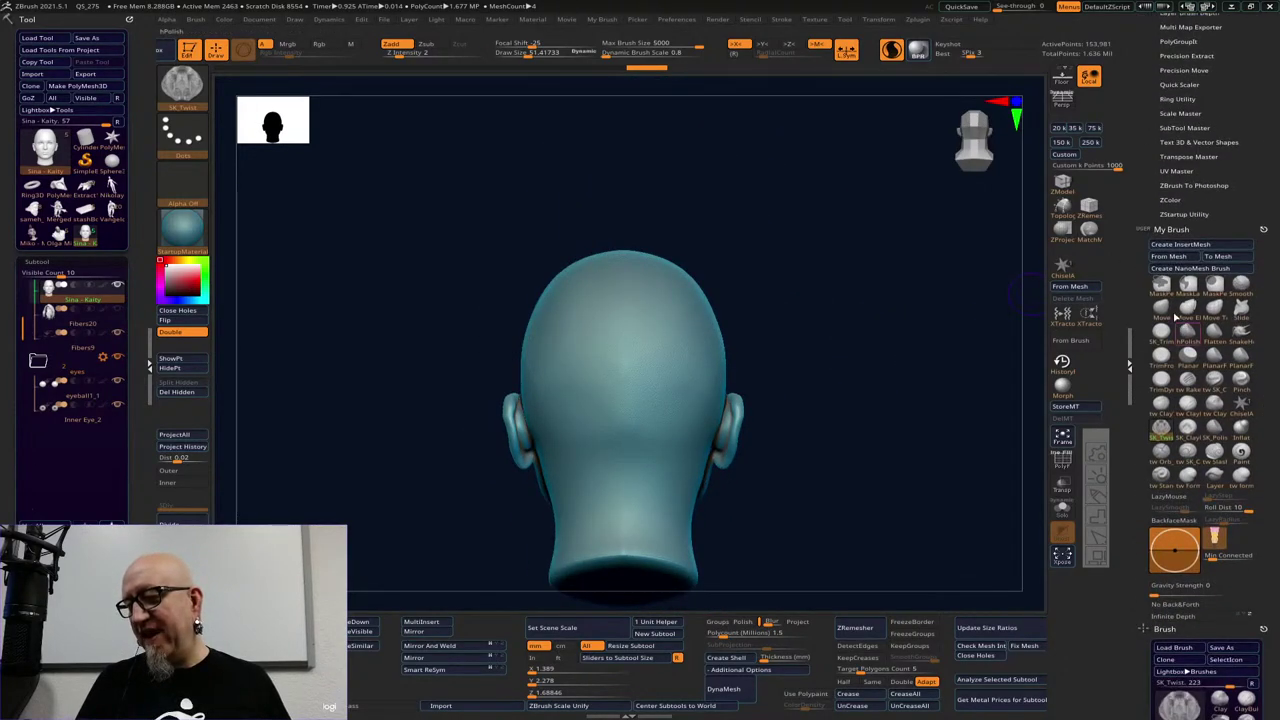
click(1160, 287)
key(space)
drag(798, 305, 832, 305)
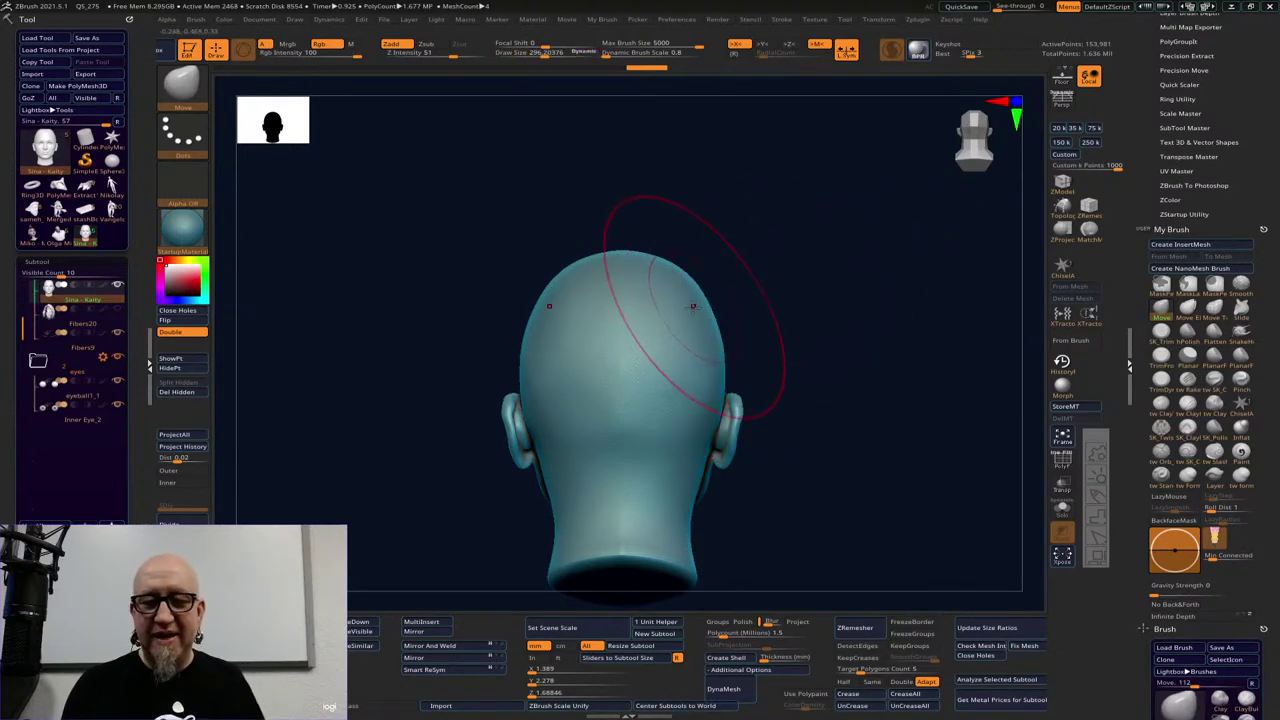
mouse_move(699, 303)
mouse_down()
mouse_move(714, 298)
mouse_move(705, 279)
mouse_move(639, 259)
mouse_up()
drag(698, 342, 708, 339)
mouse_move(703, 370)
mouse_down()
mouse_move(717, 398)
mouse_move(700, 433)
mouse_up()
key(space)
drag(738, 341, 738, 341)
drag(731, 334, 725, 332)
drag(729, 251, 839, 310)
Choose the tw ClayTubes brush for sculpting the side of the head above the ear
alt+drag(892, 368, 851, 343)
drag(941, 355, 805, 357)
key(space)
click(1161, 404)
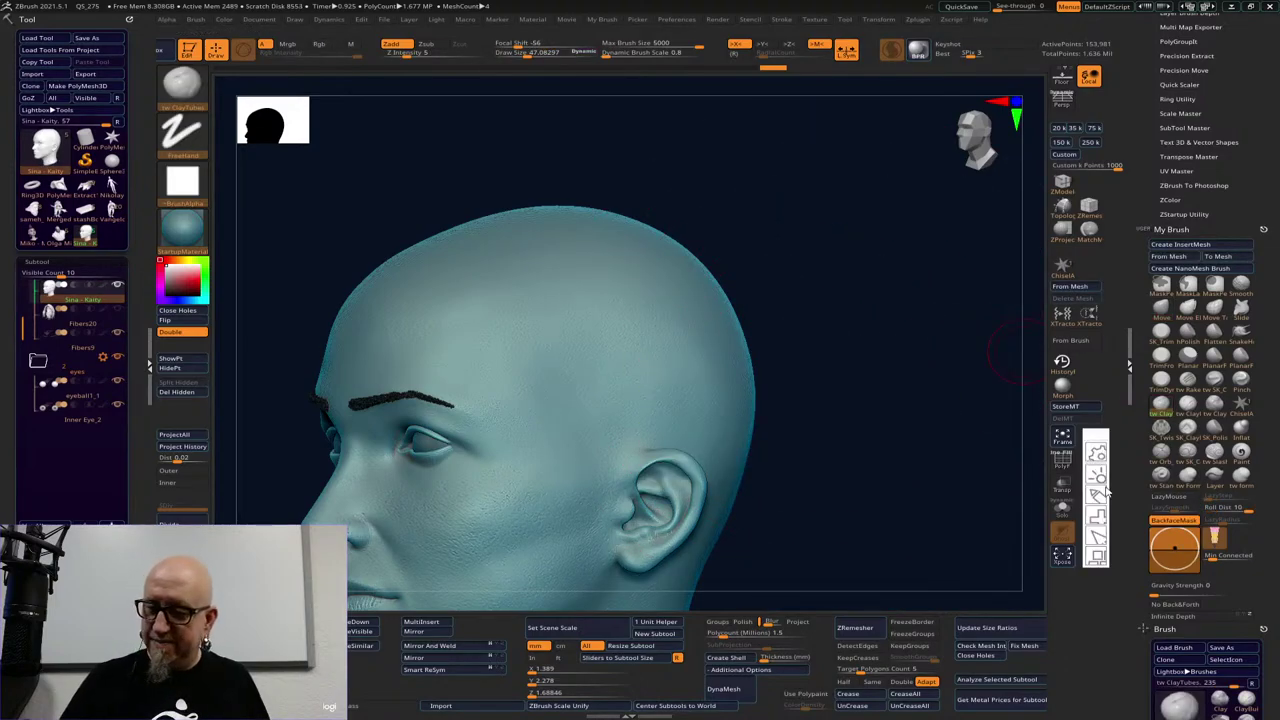
mouse_move(576, 435)
mouse_down()
mouse_move(643, 303)
mouse_move(643, 436)
mouse_up()
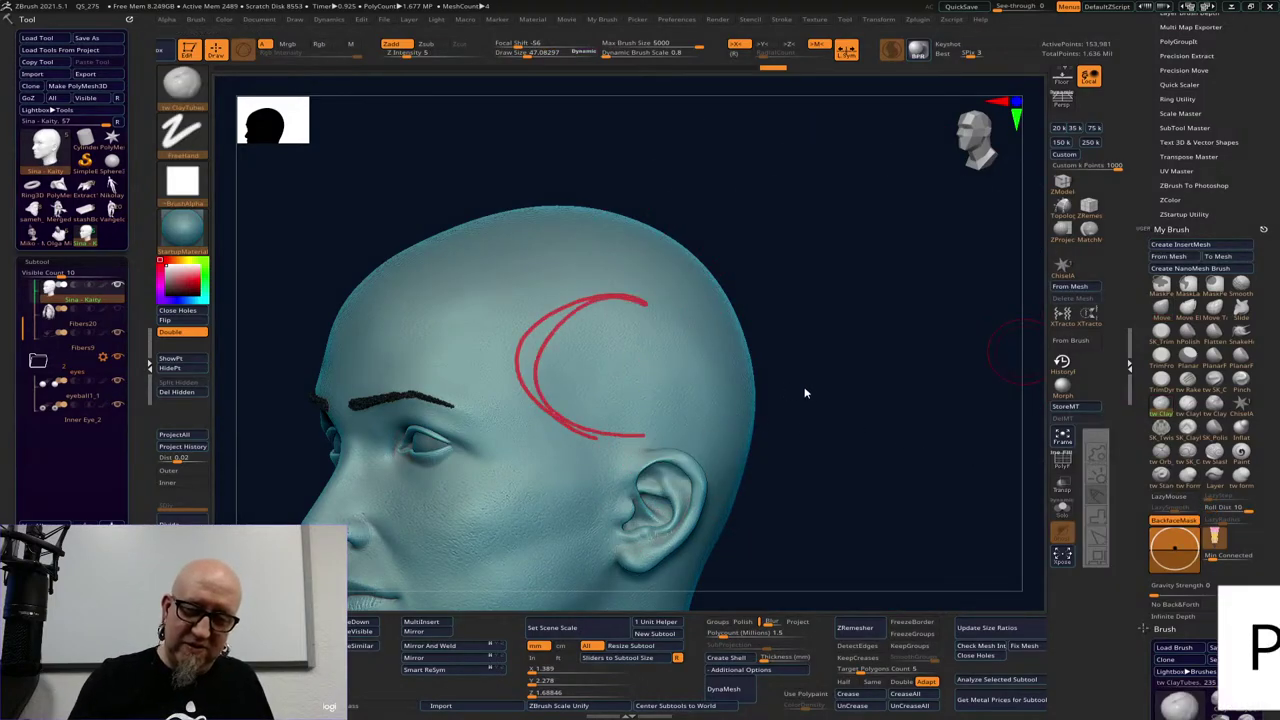
key(Escape)
mouse_move(825, 381)
mouse_down()
mouse_move(897, 363)
mouse_move(814, 343)
mouse_up()
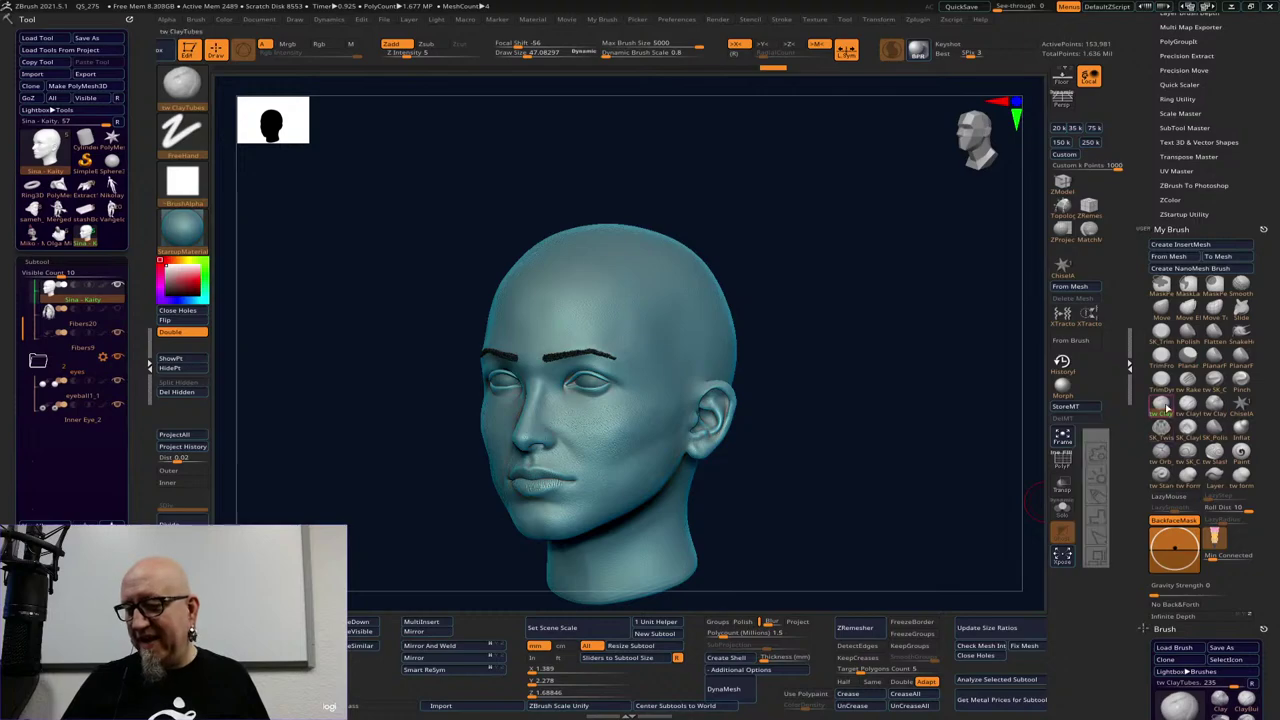
click(1162, 406)
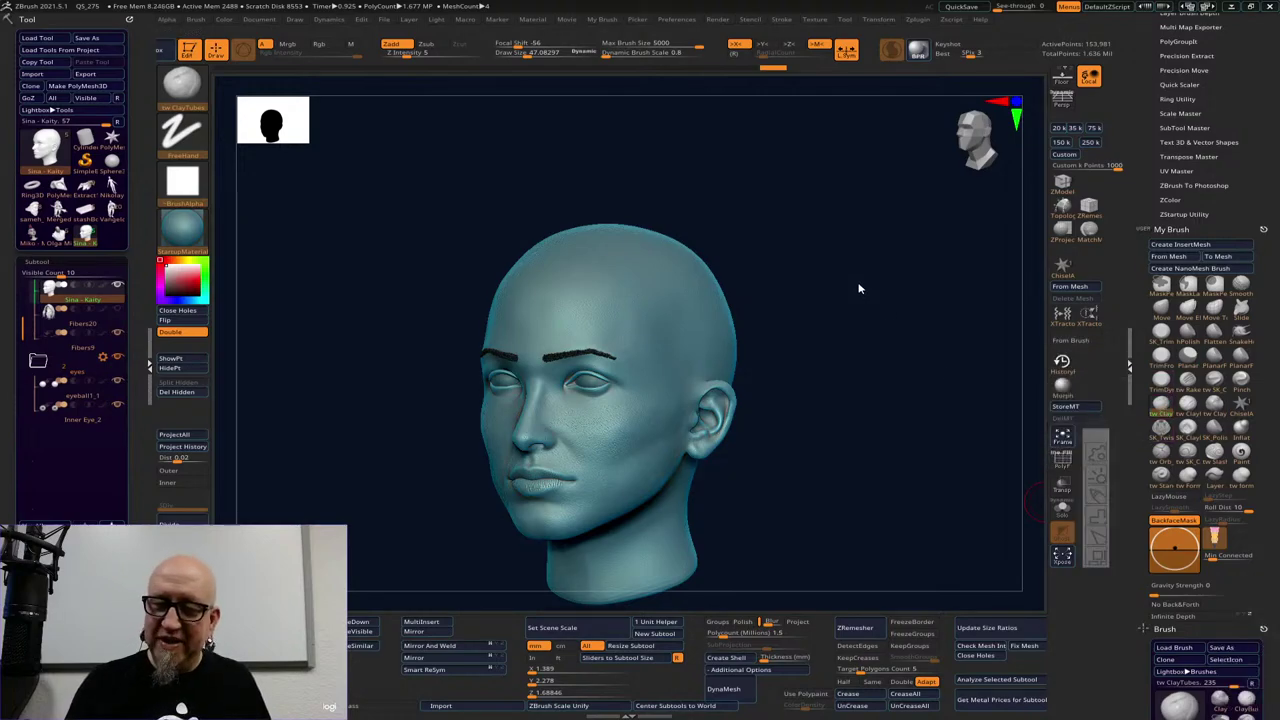
Sketch a temporary red diagram of the cranium circle and face shape beside the head, and clear it
key(space)
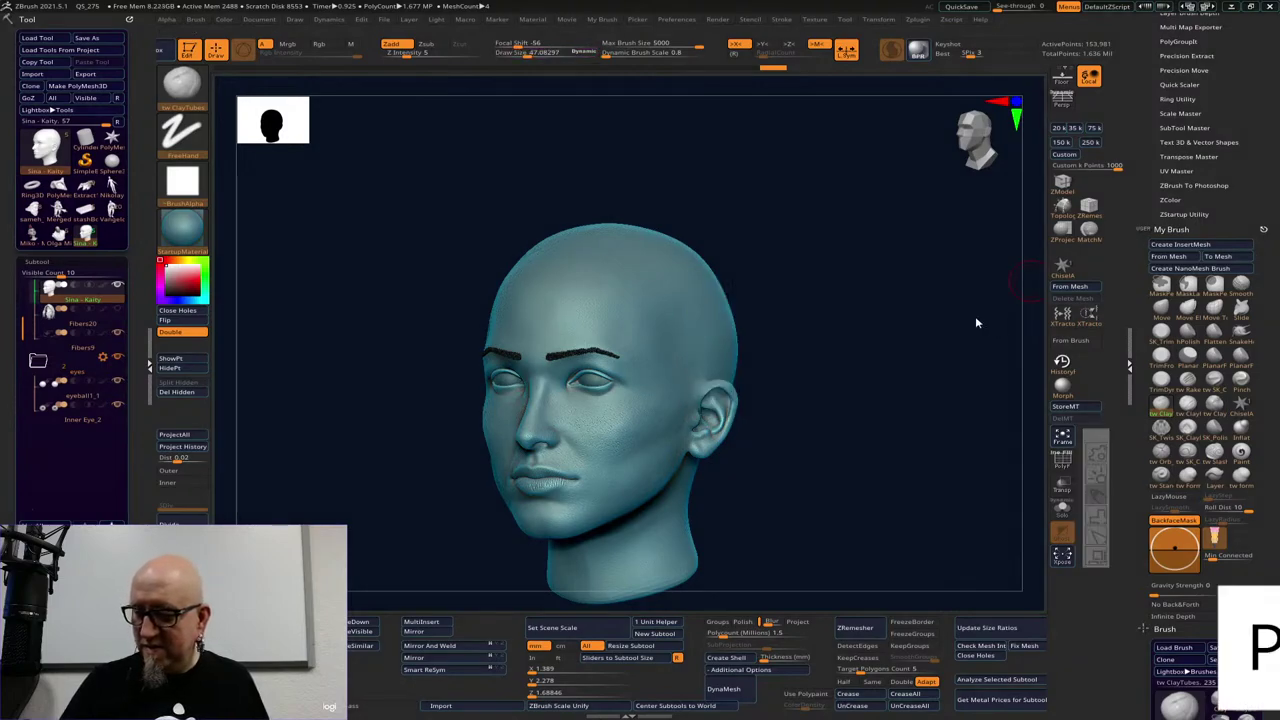
drag(811, 312, 889, 220)
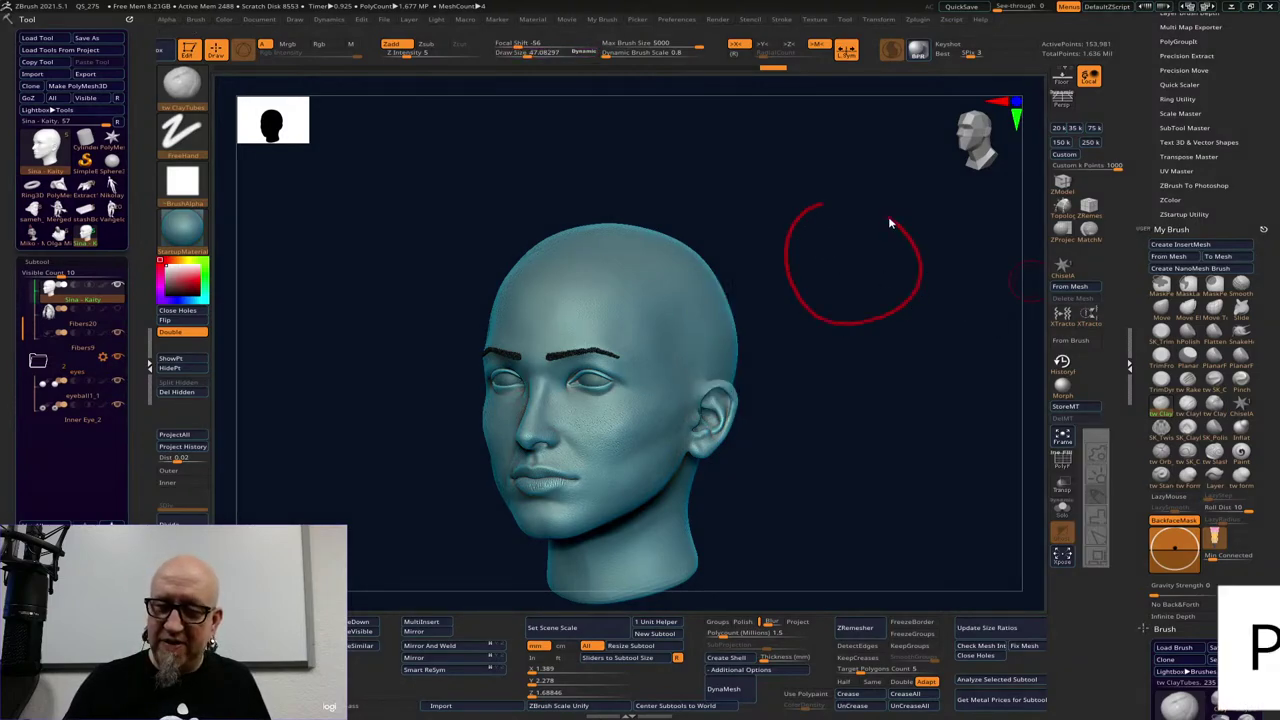
mouse_move(786, 302)
mouse_down()
mouse_move(826, 240)
mouse_move(851, 342)
mouse_up()
drag(784, 280, 822, 377)
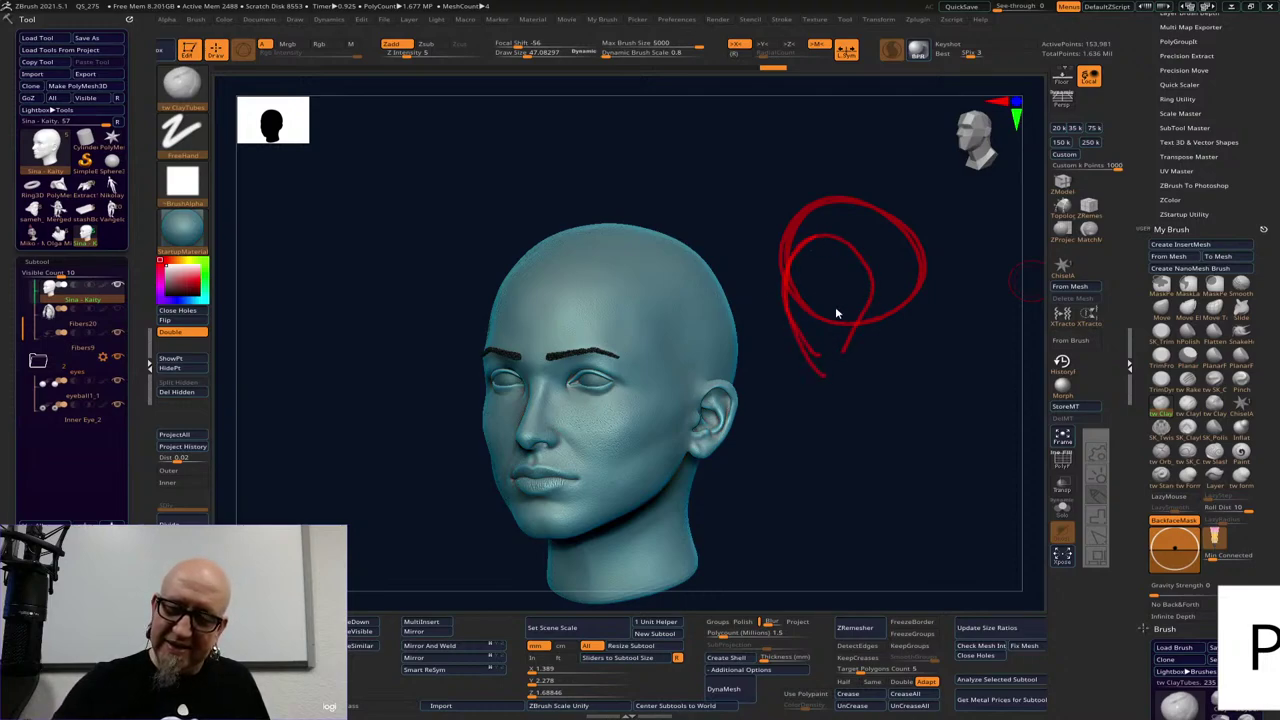
drag(862, 310, 847, 380)
click(796, 381)
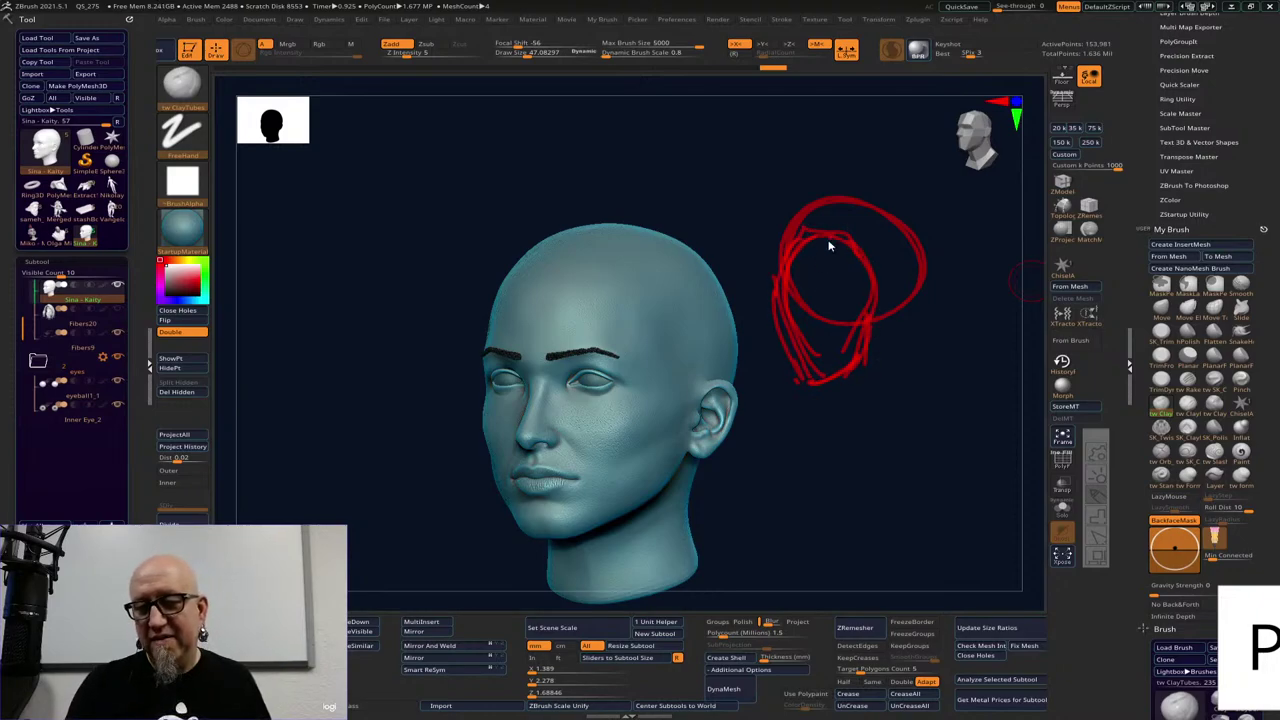
drag(829, 245, 822, 372)
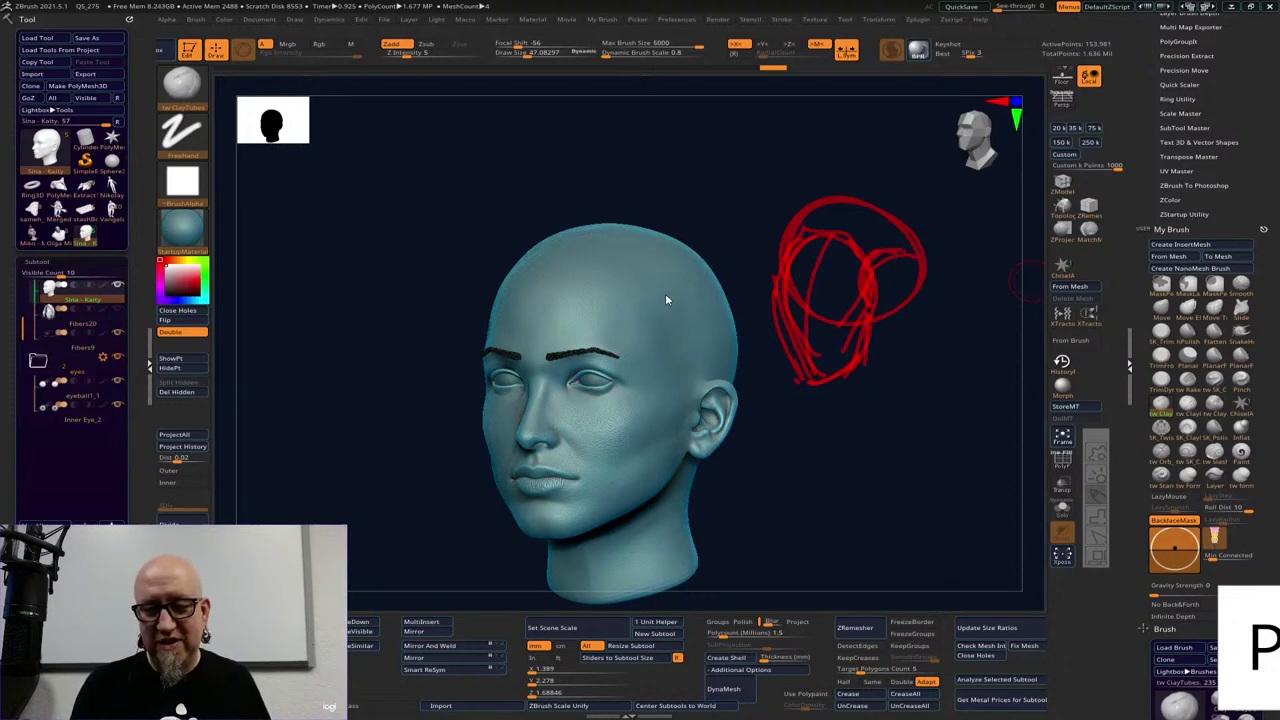
mouse_move(688, 294)
mouse_down()
mouse_move(671, 354)
mouse_move(706, 306)
mouse_up()
key(Escape)
drag(797, 431, 834, 443)
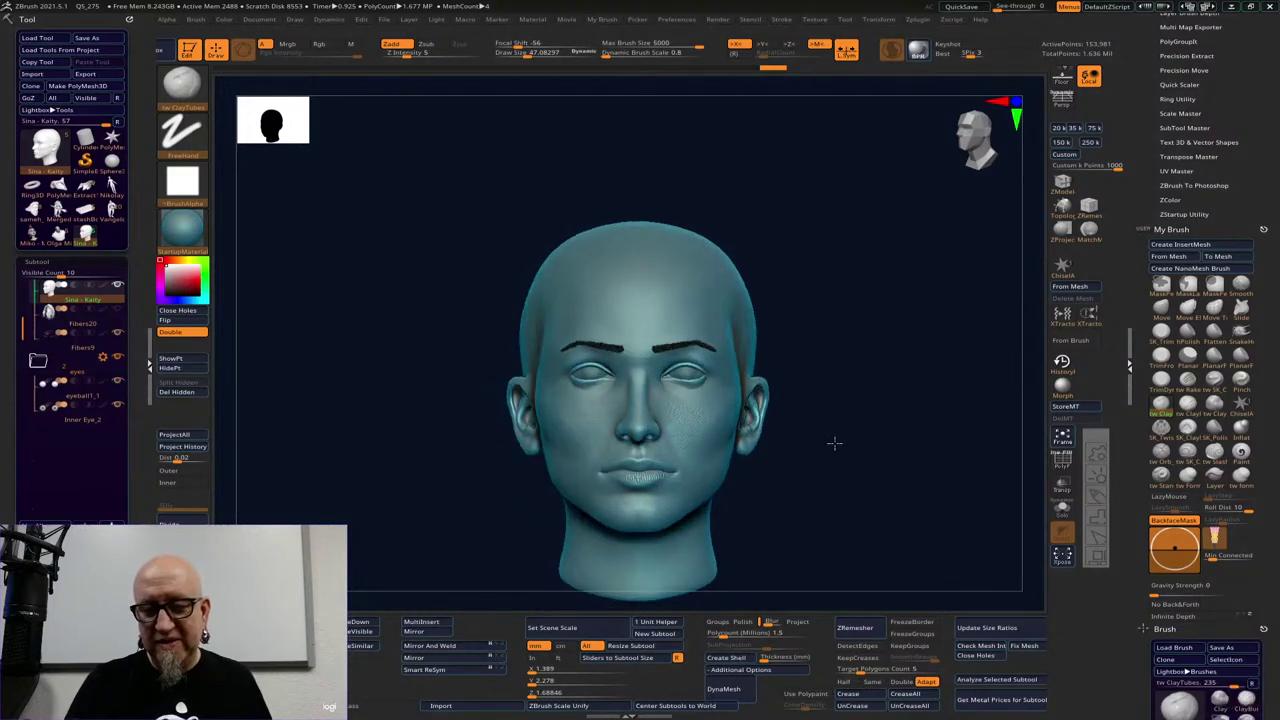
key(ctrl)
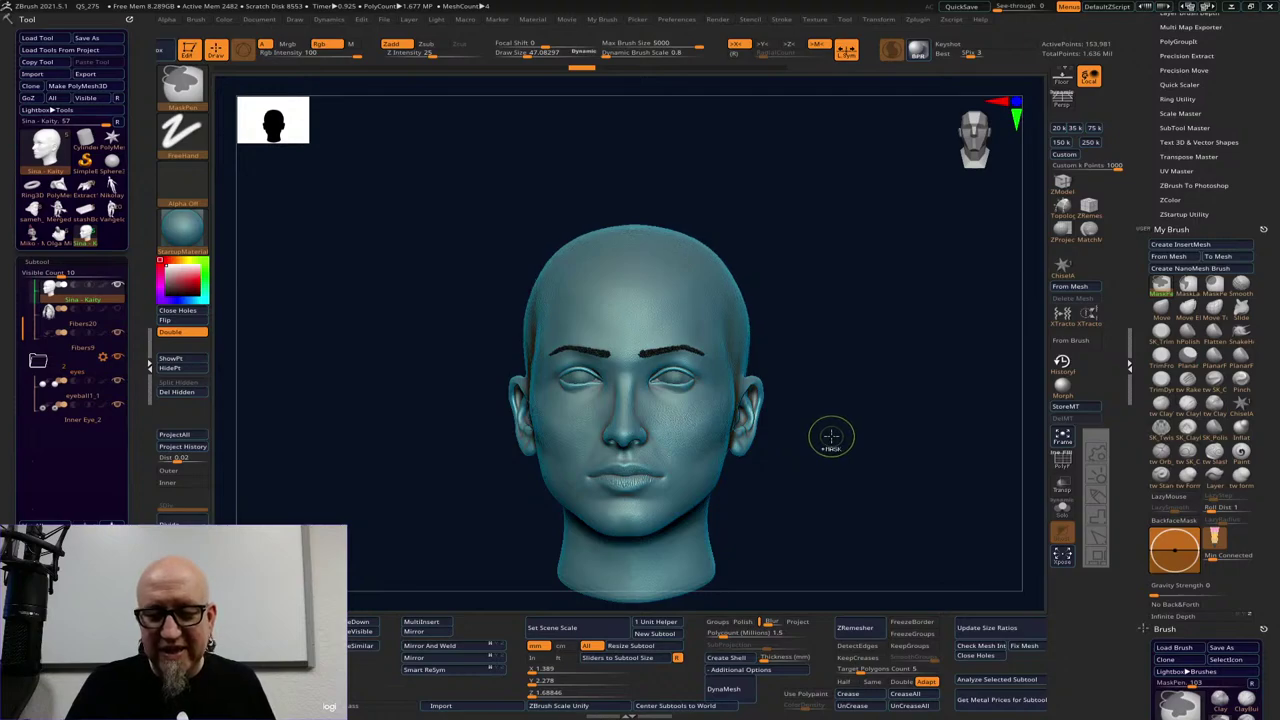
Refine the upper sides of the cranium symmetrically from behind and in front using the Move brush at a draw size of about 220
drag(883, 400, 900, 377)
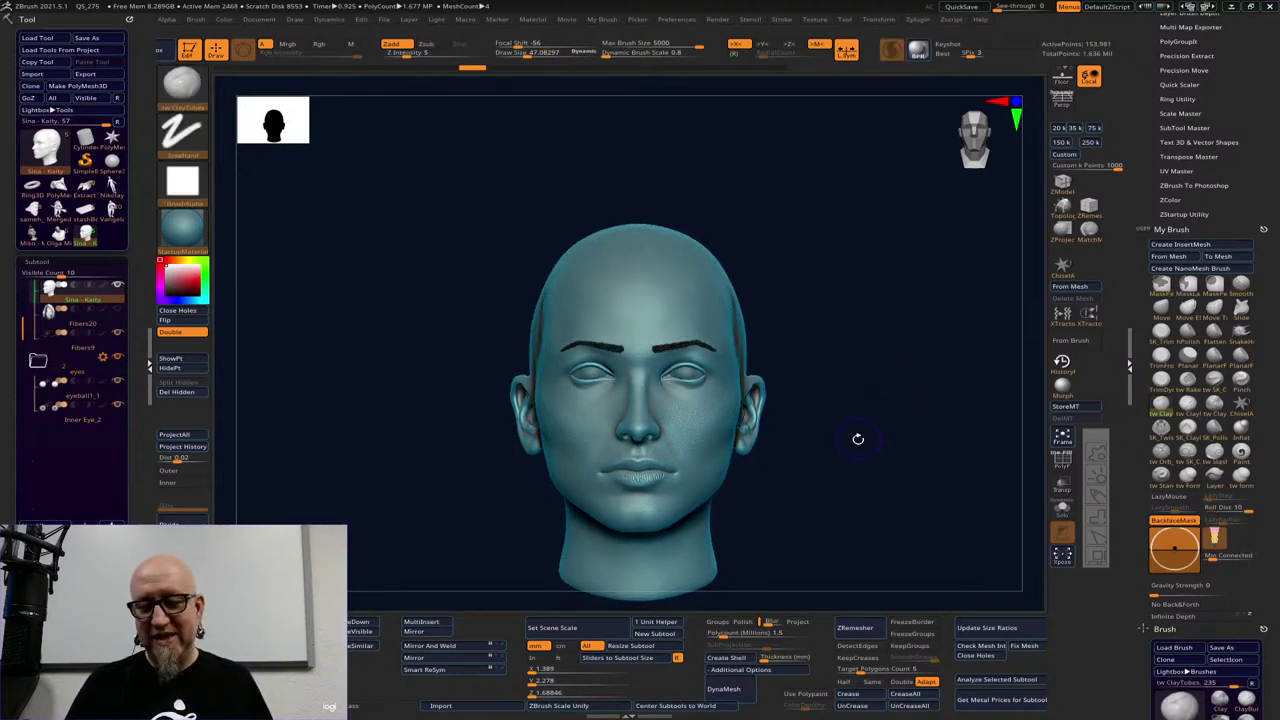
mouse_move(873, 417)
alt+mouse_down()
mouse_move(869, 391)
mouse_move(844, 413)
mouse_move(788, 411)
alt+mouse_up()
click(1160, 307)
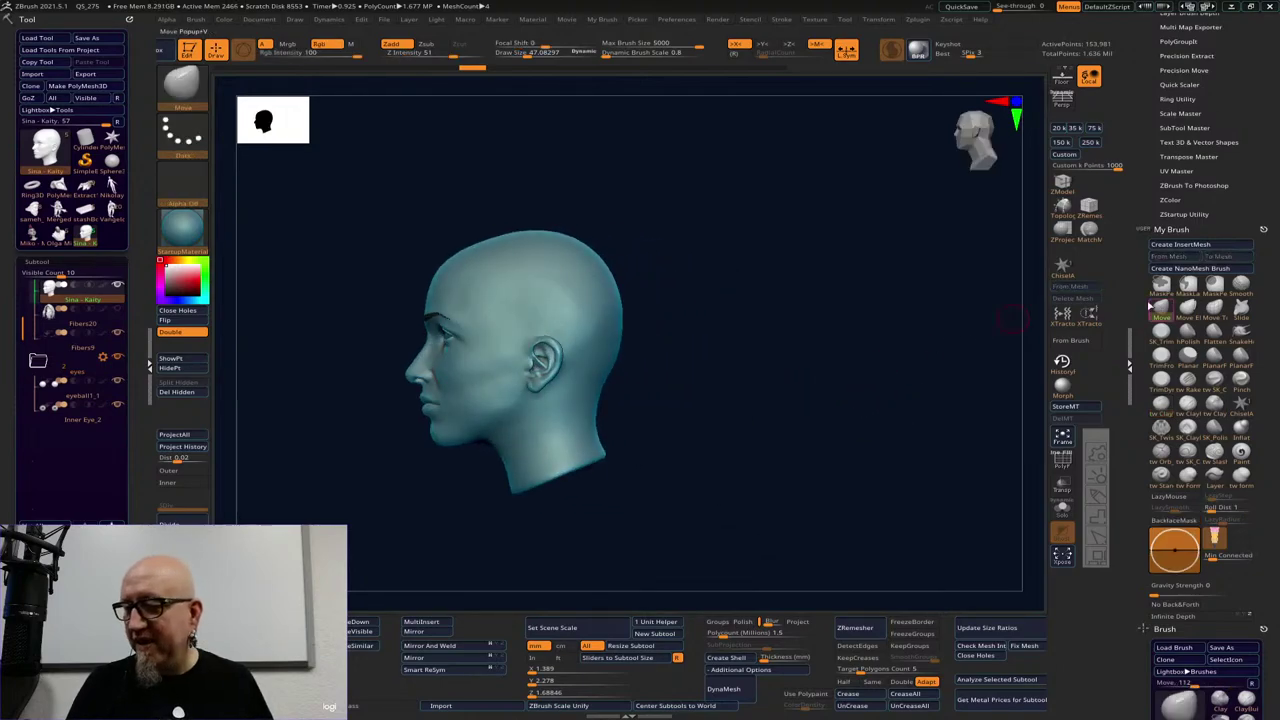
mouse_move(840, 368)
mouse_down()
mouse_move(768, 368)
mouse_move(729, 343)
mouse_move(746, 343)
mouse_up()
key(space)
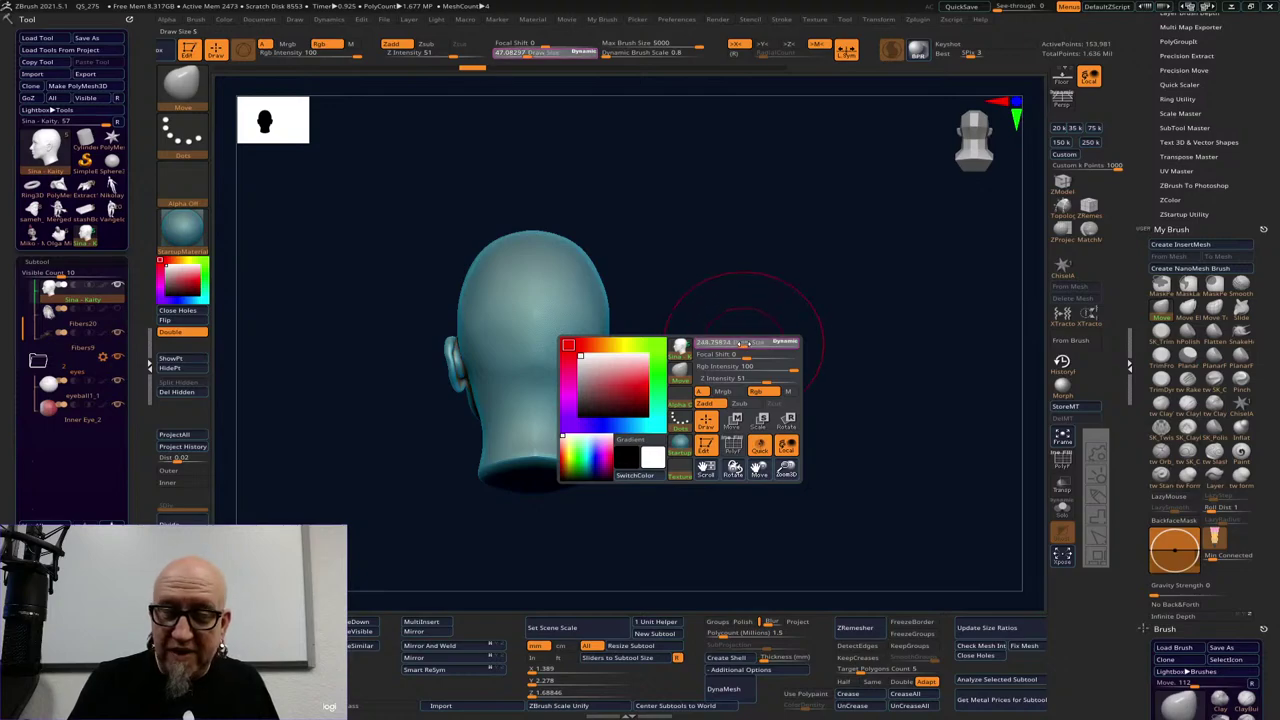
alt+drag(723, 288, 767, 340)
drag(639, 323, 646, 332)
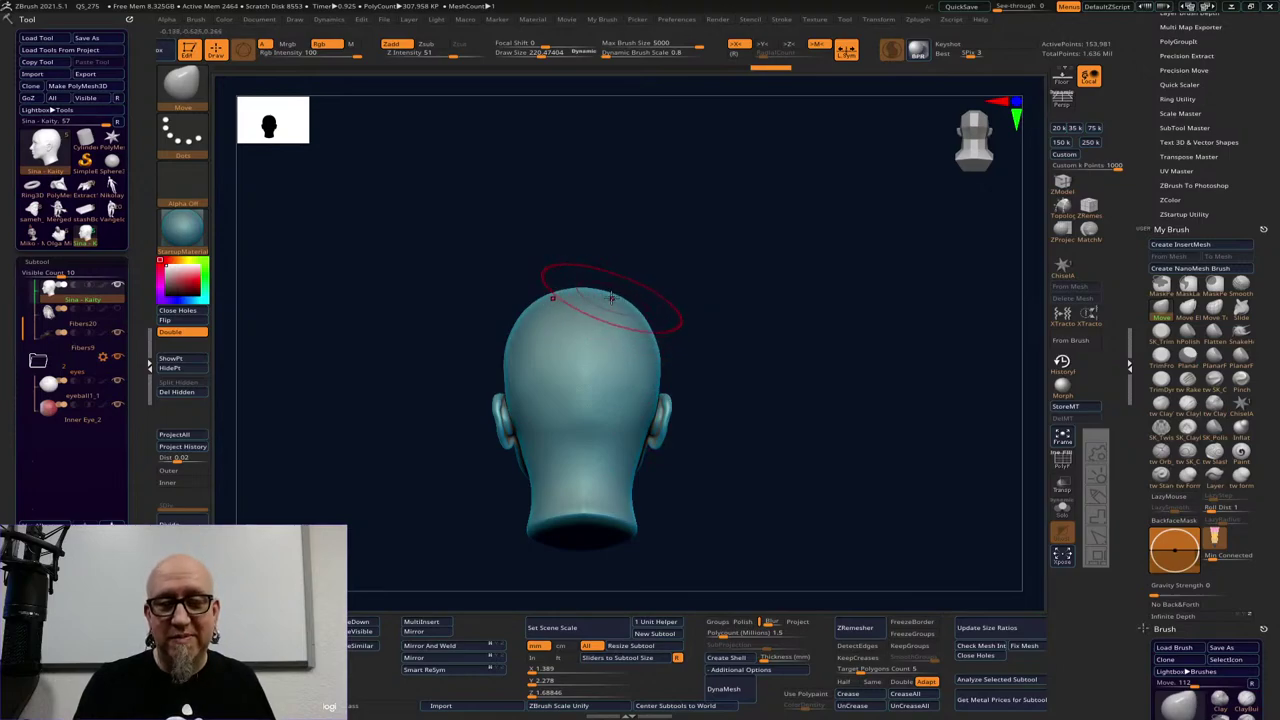
drag(632, 310, 645, 336)
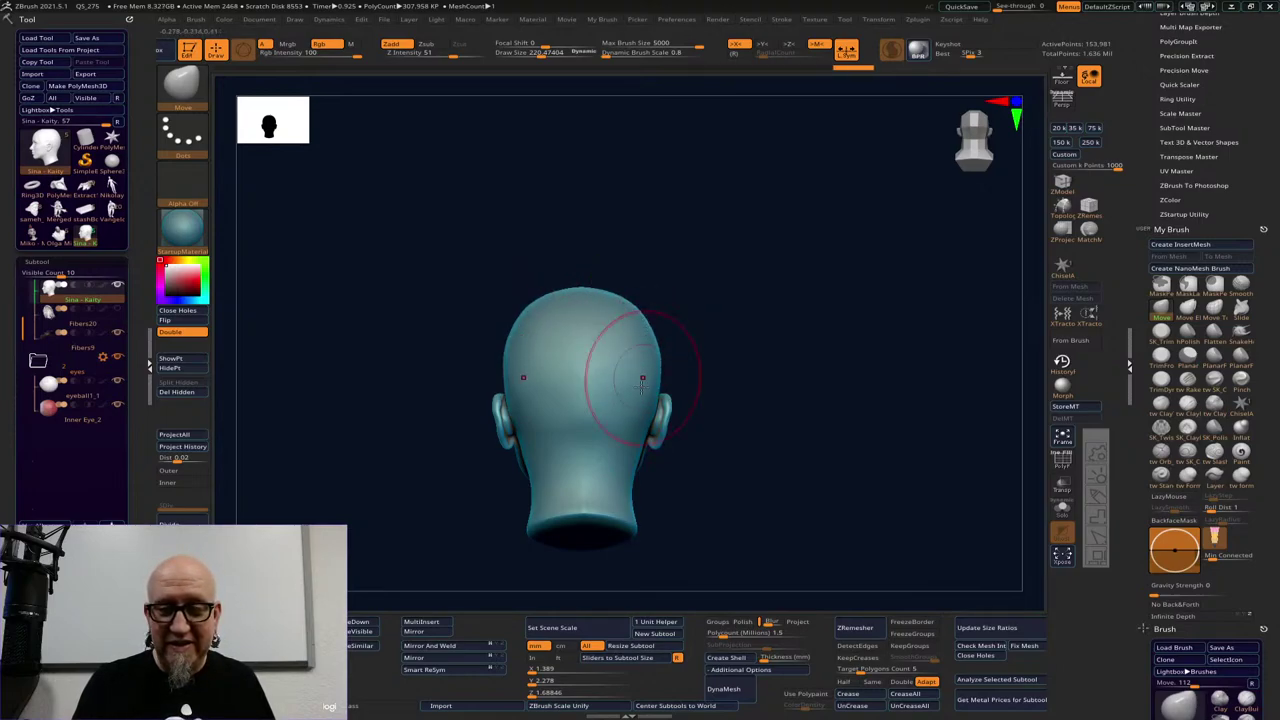
mouse_move(752, 354)
mouse_down()
mouse_move(883, 340)
mouse_move(797, 330)
mouse_up()
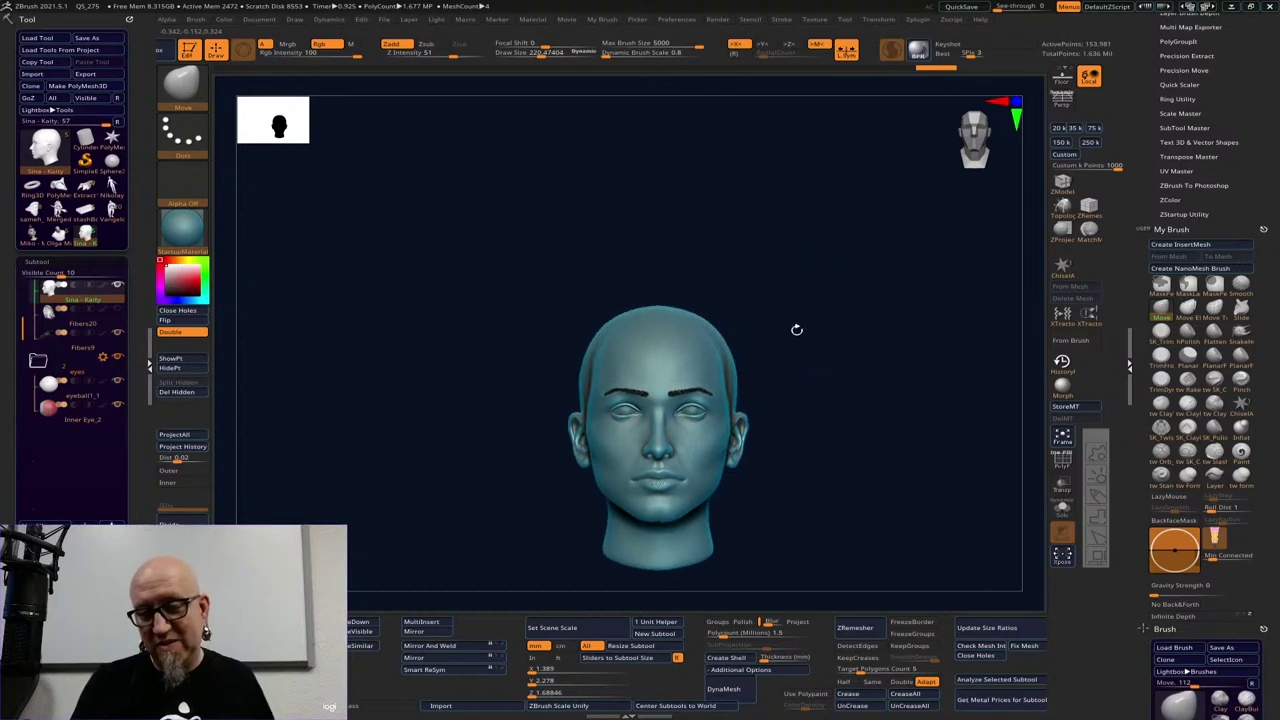
mouse_move(727, 354)
mouse_down()
mouse_move(708, 334)
mouse_move(730, 352)
mouse_up()
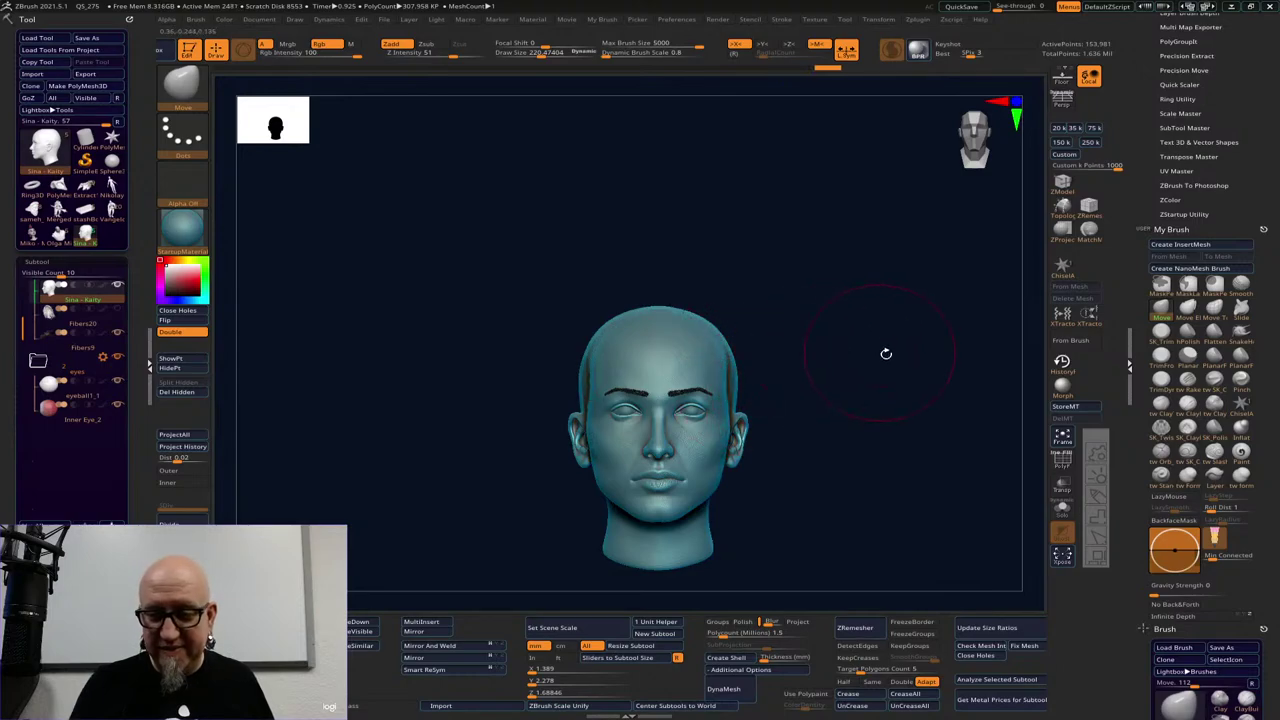
Set the draw size to about 78 and try smoothing the cheek and side of the face
drag(886, 353, 872, 428)
mouse_move(820, 523)
mouse_down()
mouse_move(823, 489)
mouse_move(803, 489)
mouse_move(826, 489)
mouse_move(819, 440)
mouse_move(837, 486)
mouse_move(889, 454)
mouse_move(827, 425)
mouse_up()
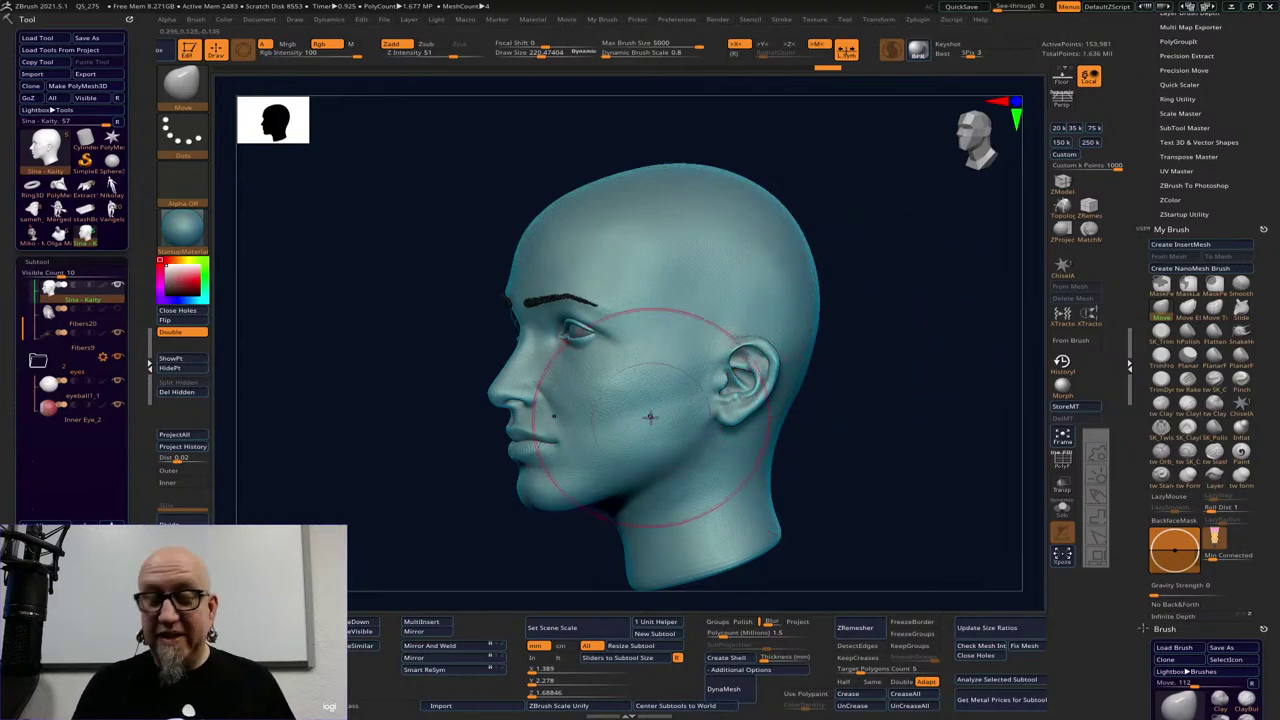
drag(874, 309, 900, 306)
key(space)
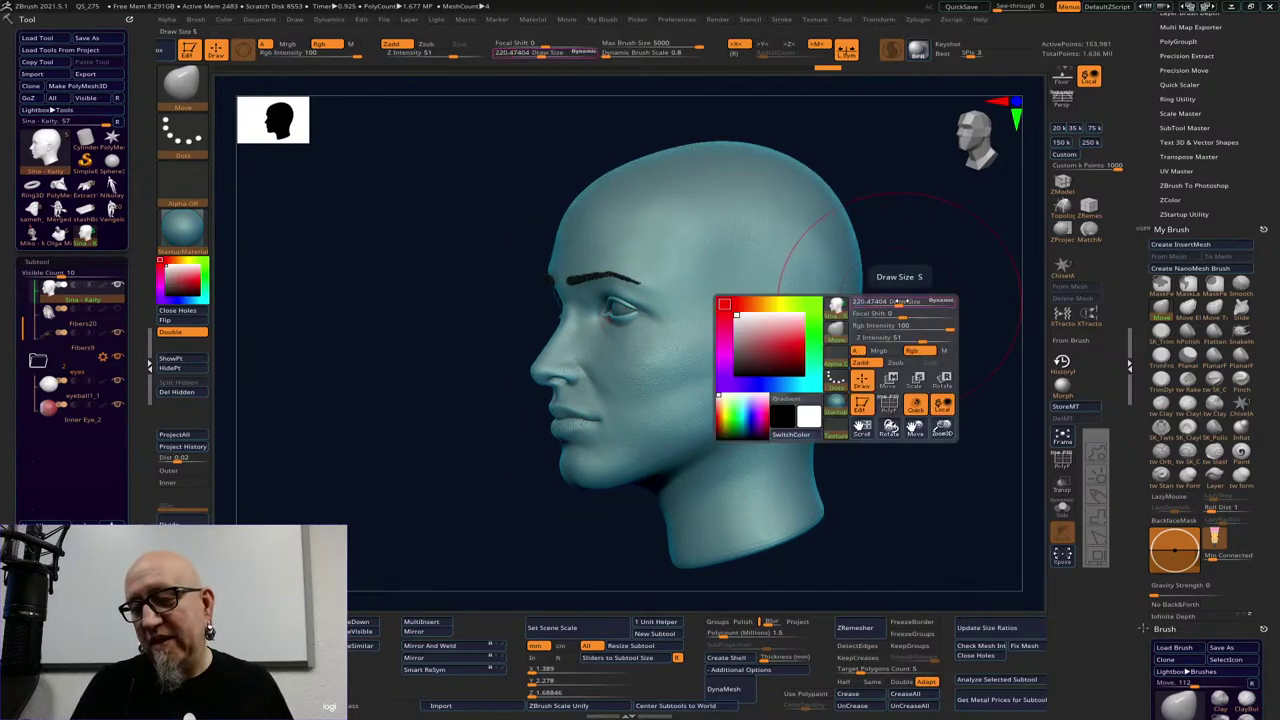
key(shift)
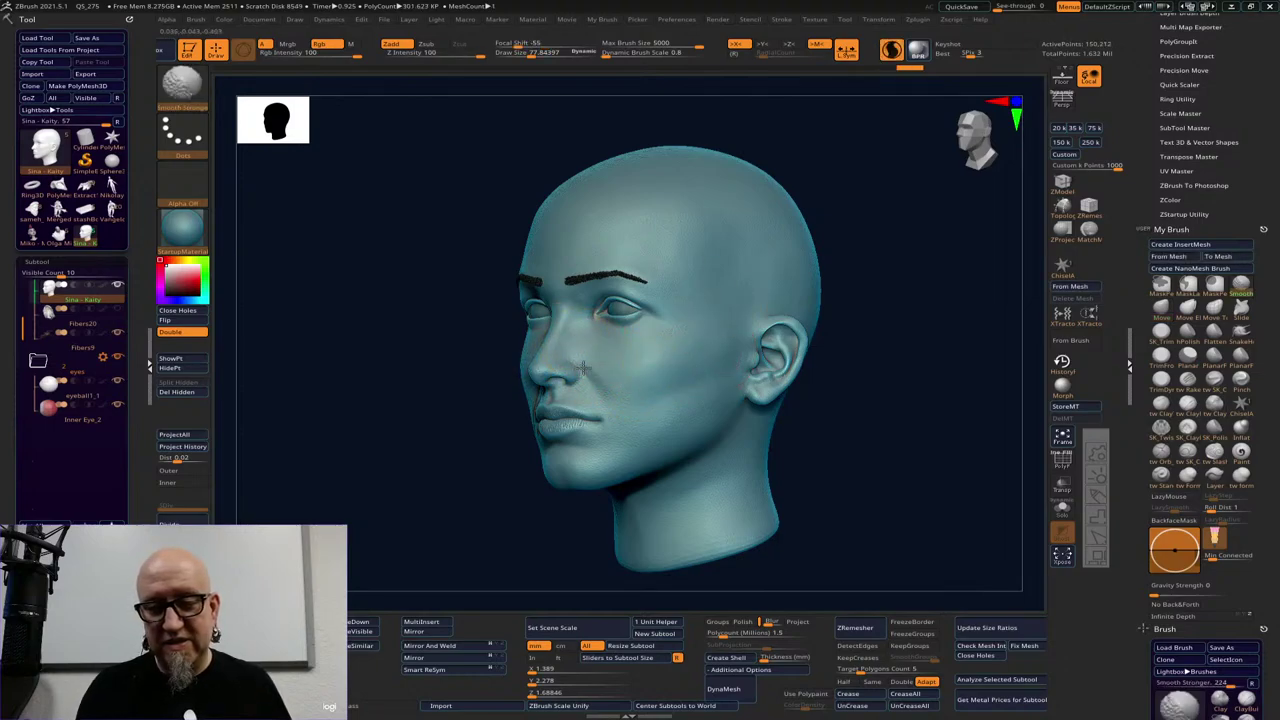
Undo the recent smoothing strokes on the face and turn off Sculptris Pro
key(ctrl)
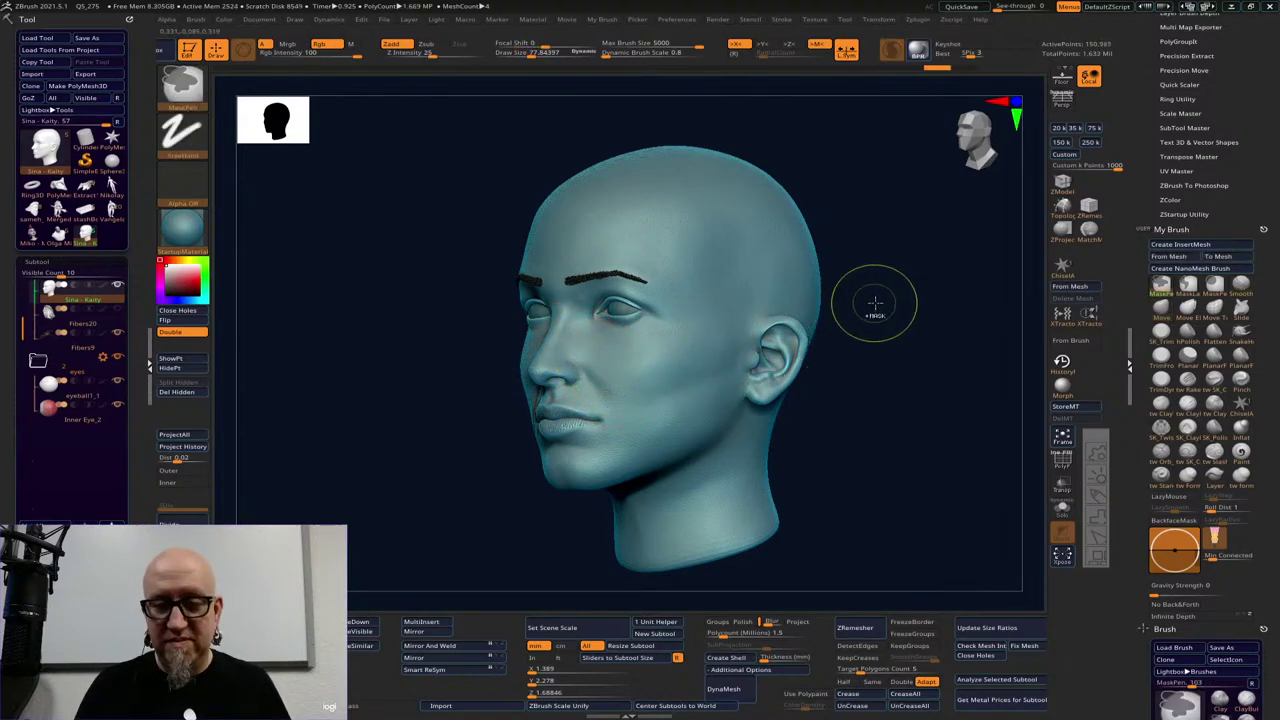
key(ctrl+z)
key(ctrl+z)
key(ctrl+z)
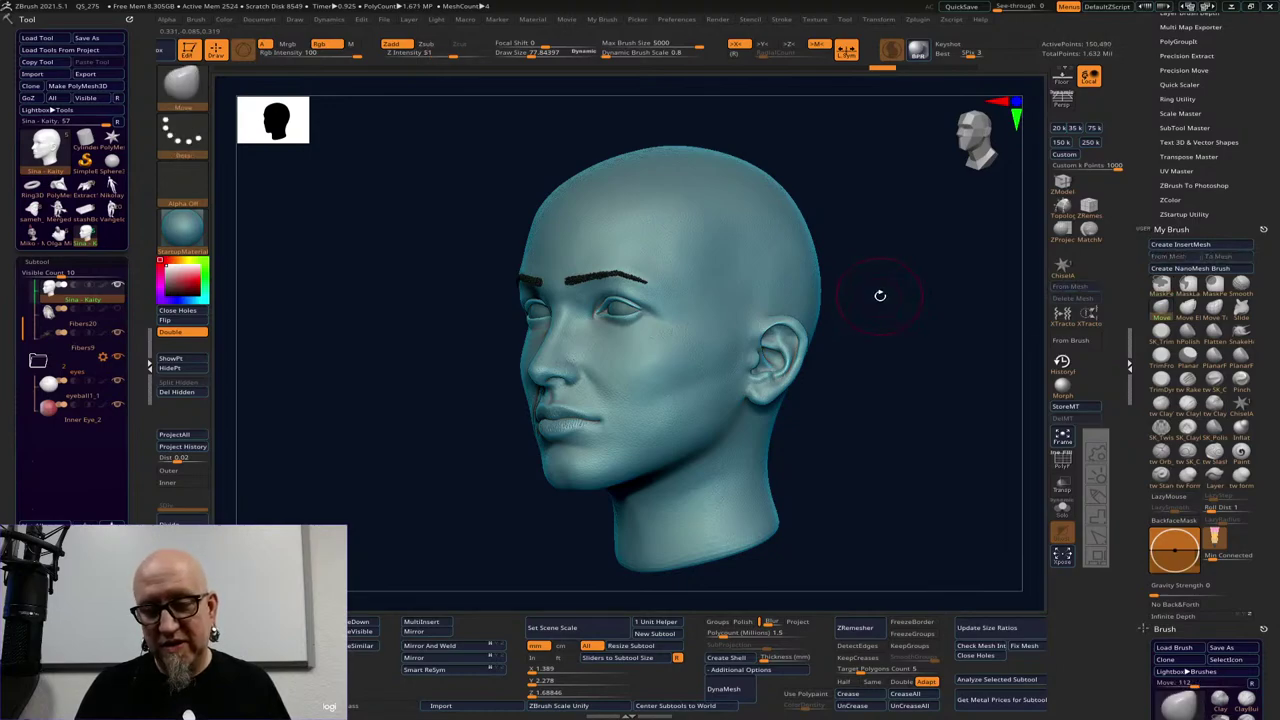
key(ctrl+z)
click(890, 50)
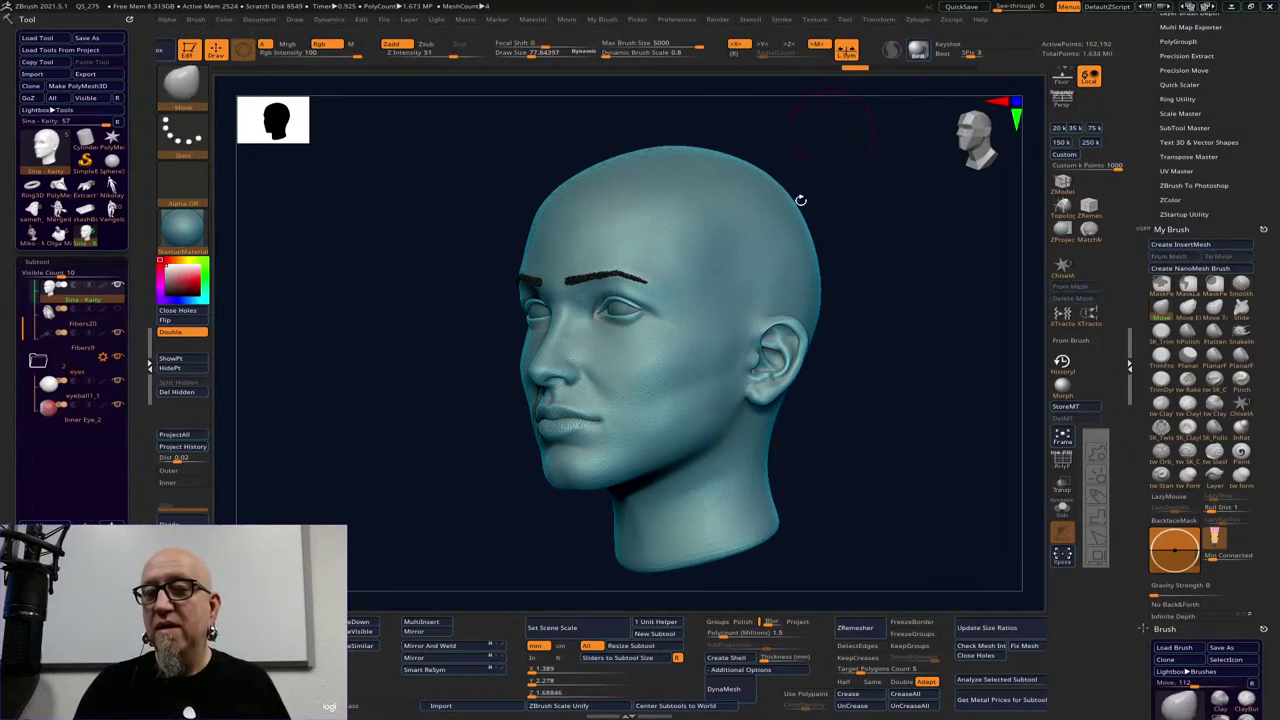
Smooth the cheeks, jaw and chin symmetrically with the Smooth Stronger brush at a draw size of about 78
key(shift)
mouse_move(670, 396)
shift+mouse_down()
mouse_move(635, 392)
mouse_move(625, 454)
shift+mouse_up()
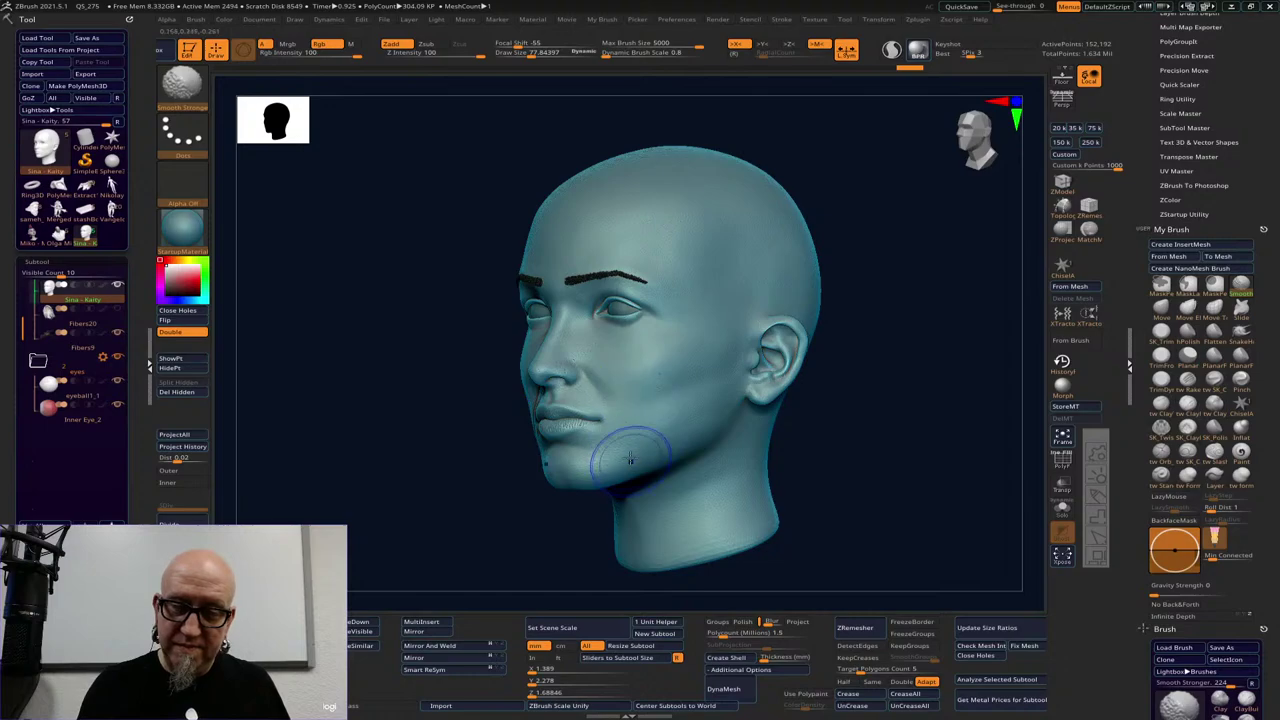
drag(846, 287, 985, 305)
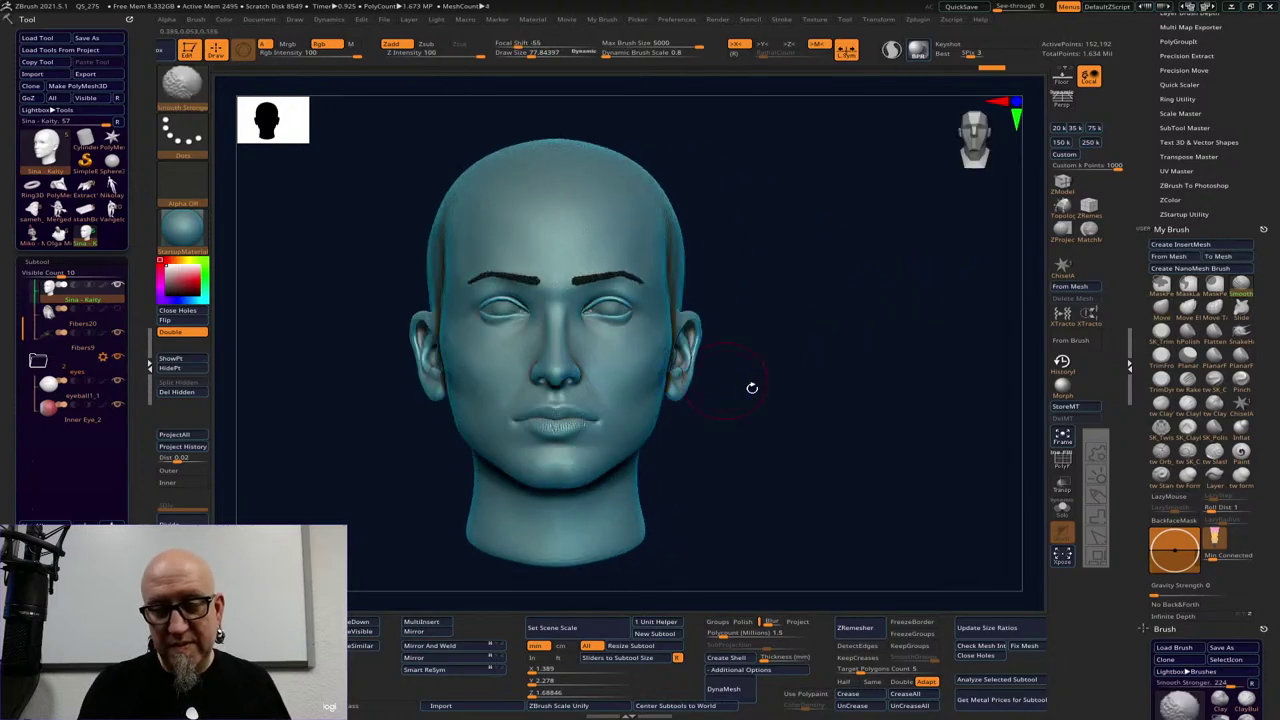
mouse_move(825, 450)
alt+mouse_down()
mouse_move(837, 380)
mouse_move(824, 405)
mouse_move(909, 357)
mouse_move(846, 397)
alt+mouse_up()
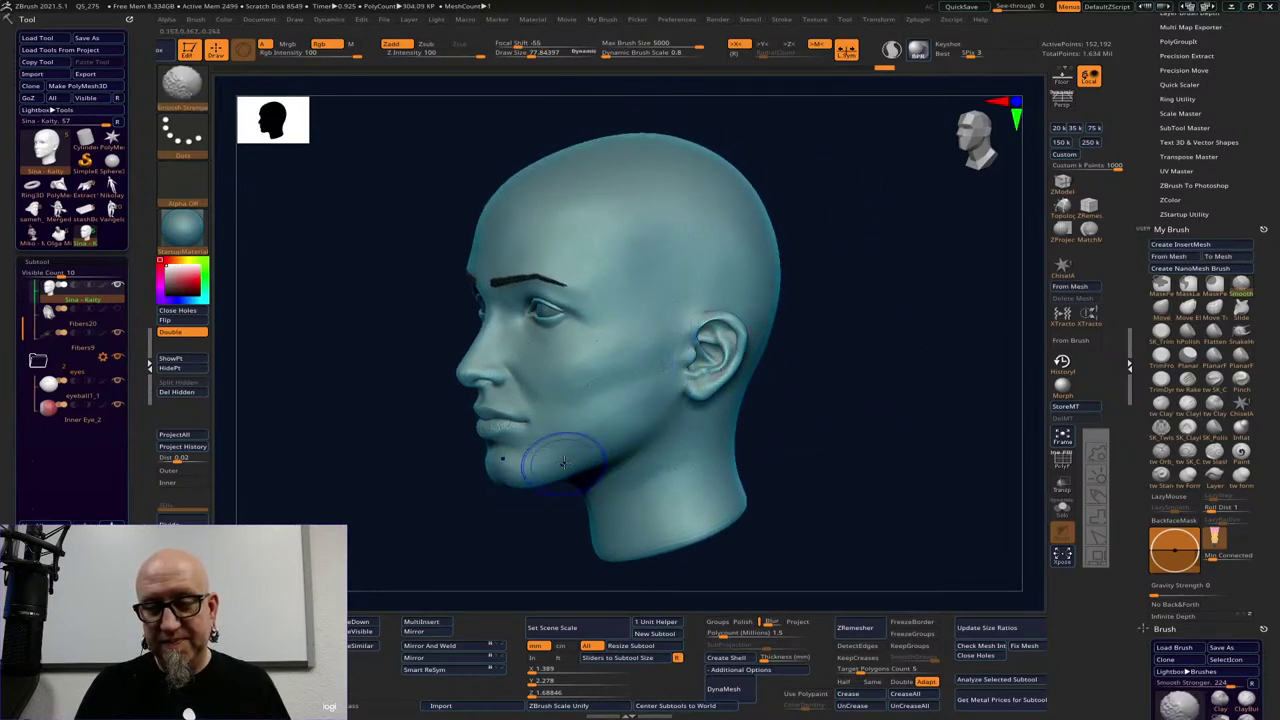
mouse_move(843, 286)
shift+mouse_down()
mouse_move(880, 294)
mouse_move(847, 285)
mouse_move(867, 281)
mouse_move(814, 337)
mouse_move(851, 363)
shift+mouse_up()
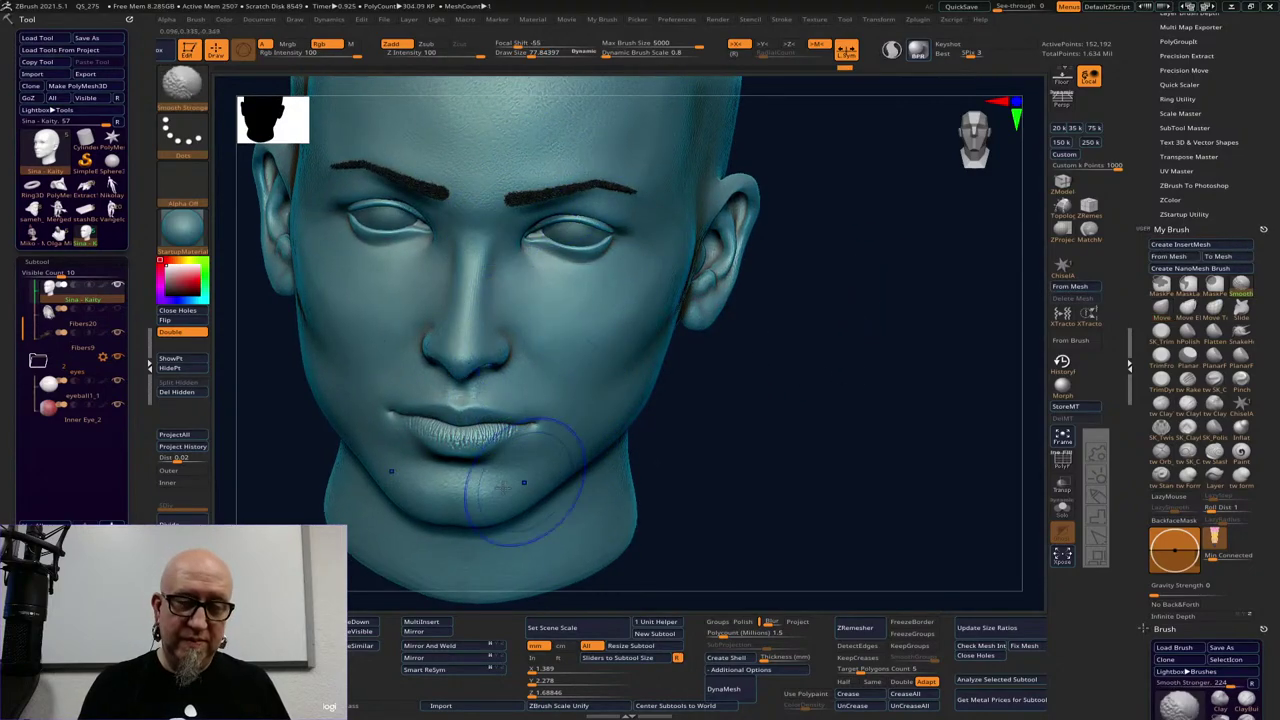
mouse_move(731, 389)
alt+mouse_down()
mouse_move(736, 461)
mouse_move(766, 471)
mouse_move(851, 423)
mouse_move(788, 428)
alt+mouse_up()
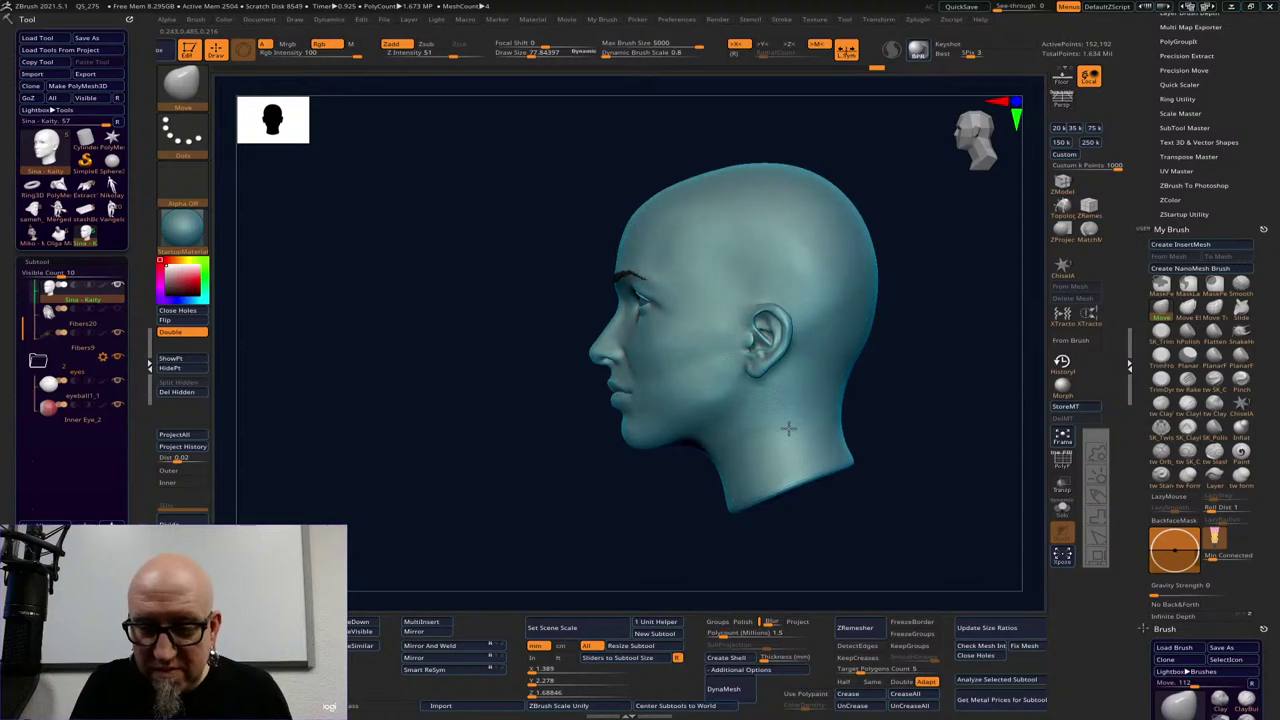
Show the Fibers20 hair and examine the head with it from three-quarter and front views
drag(934, 383, 743, 347)
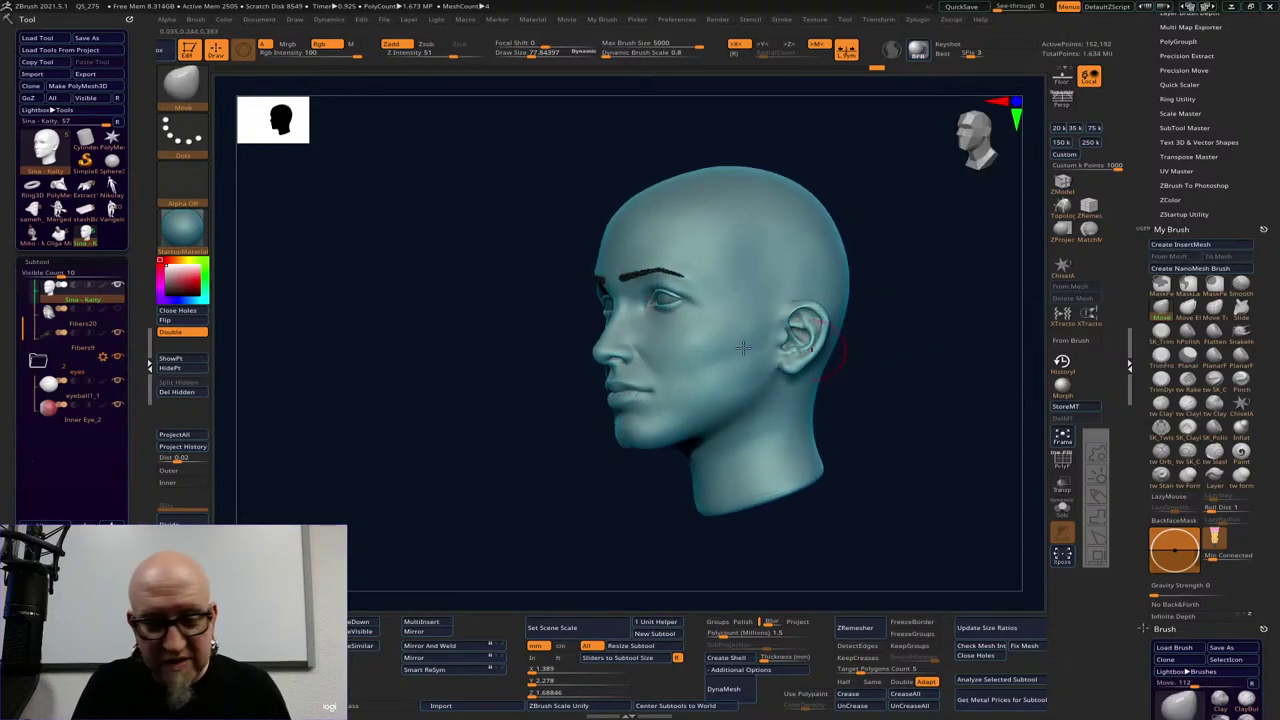
click(121, 311)
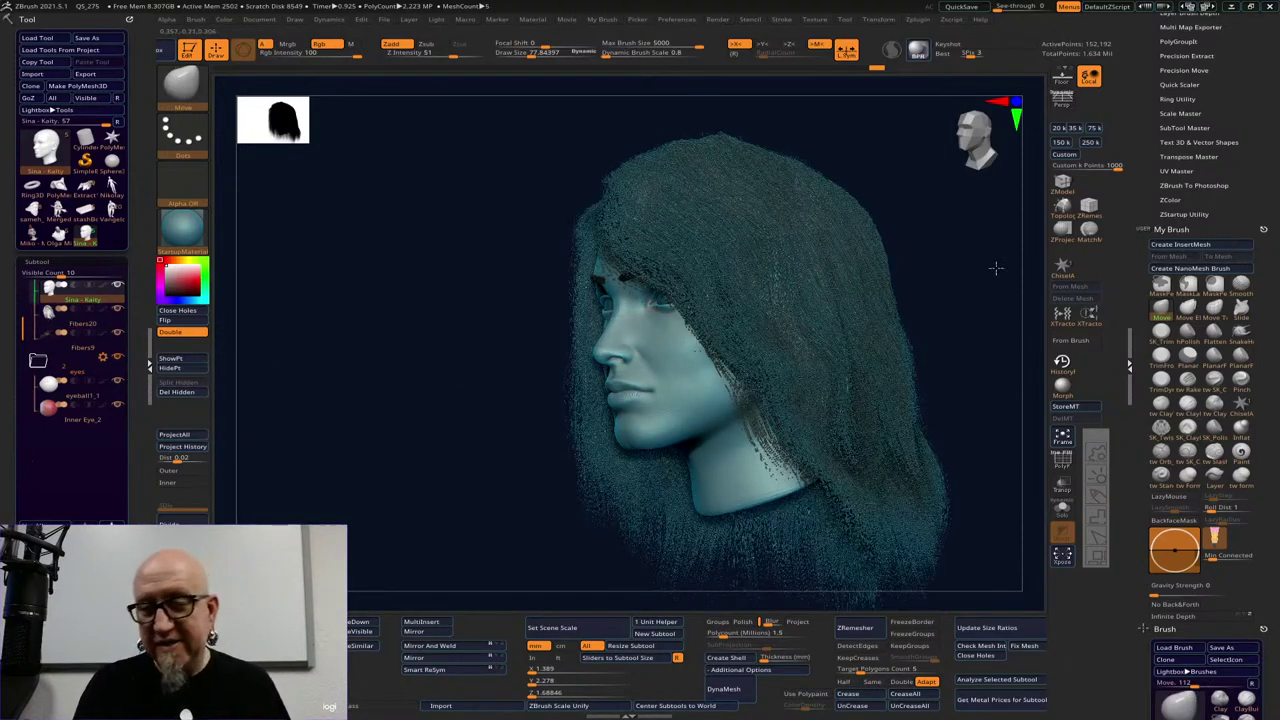
shift+drag(995, 268, 900, 335)
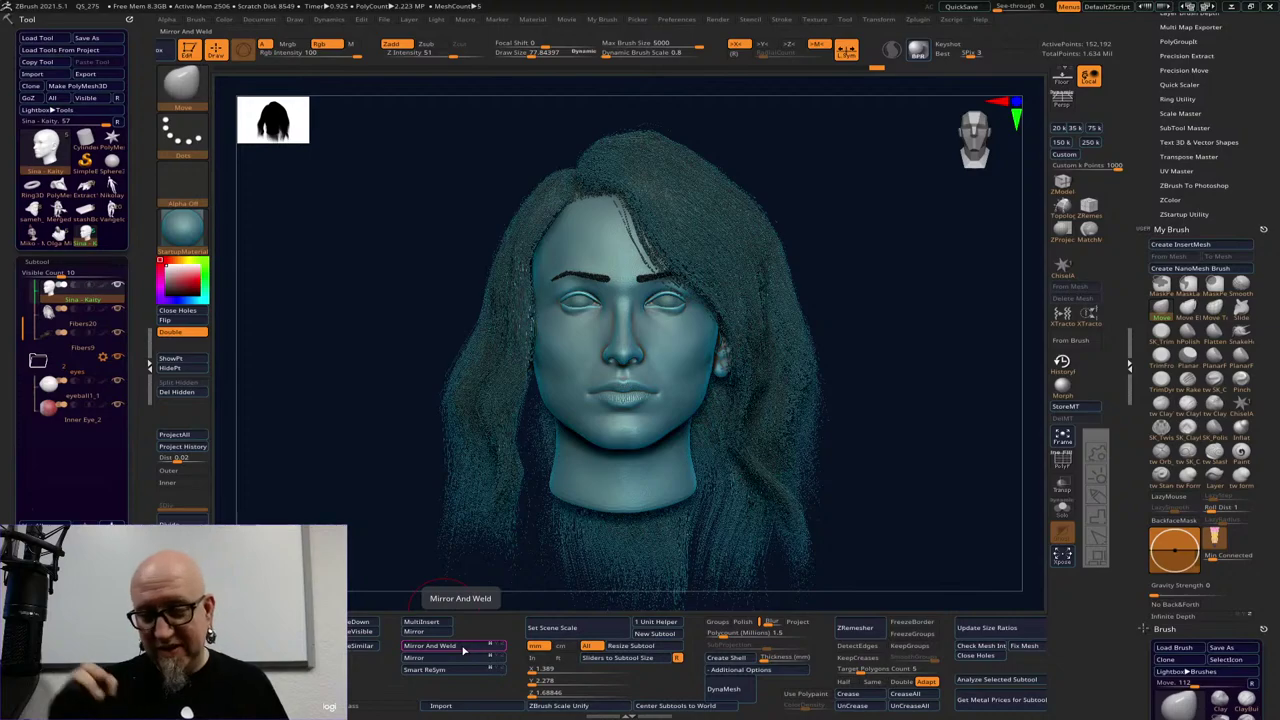
drag(900, 375, 921, 344)
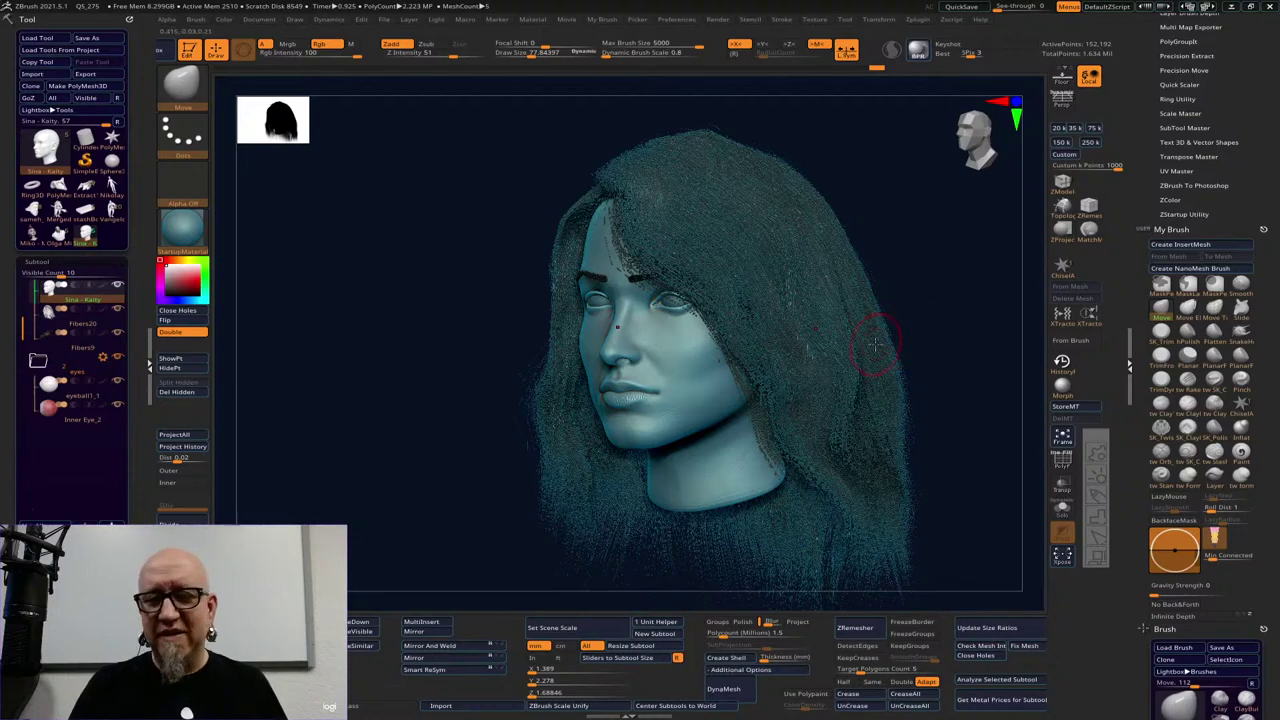
shift+drag(951, 347, 856, 380)
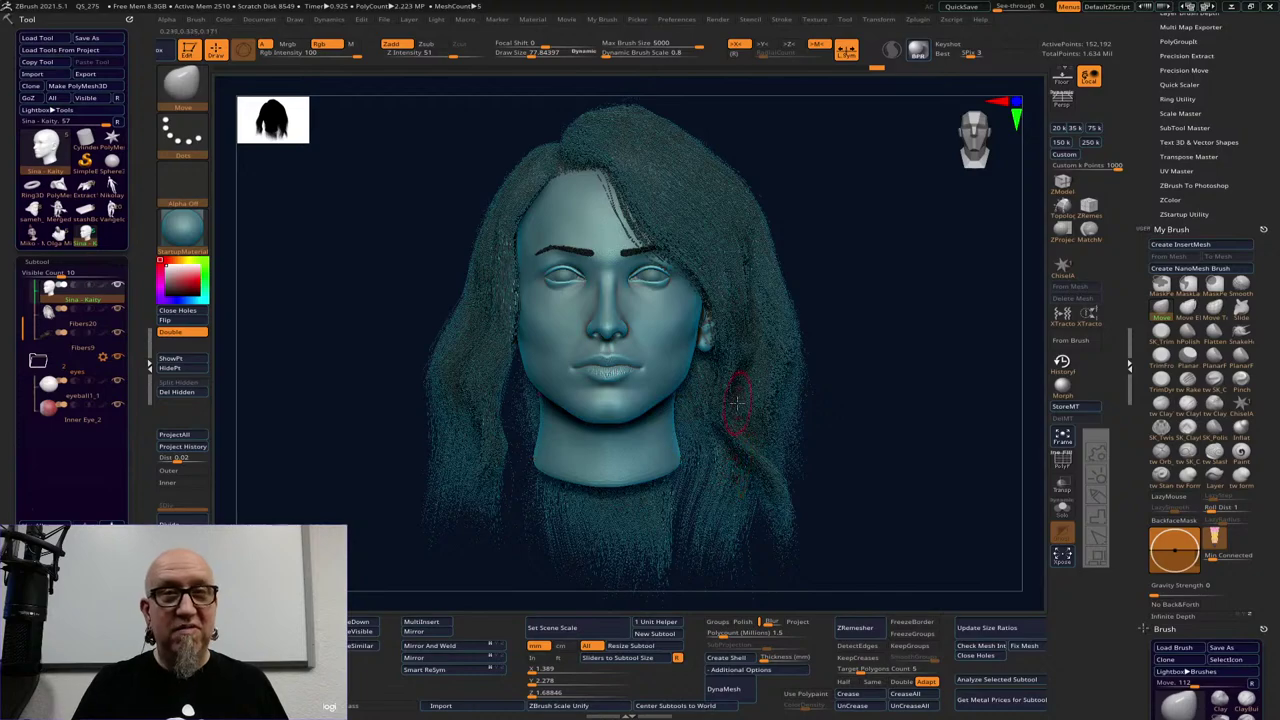
drag(937, 366, 826, 433)
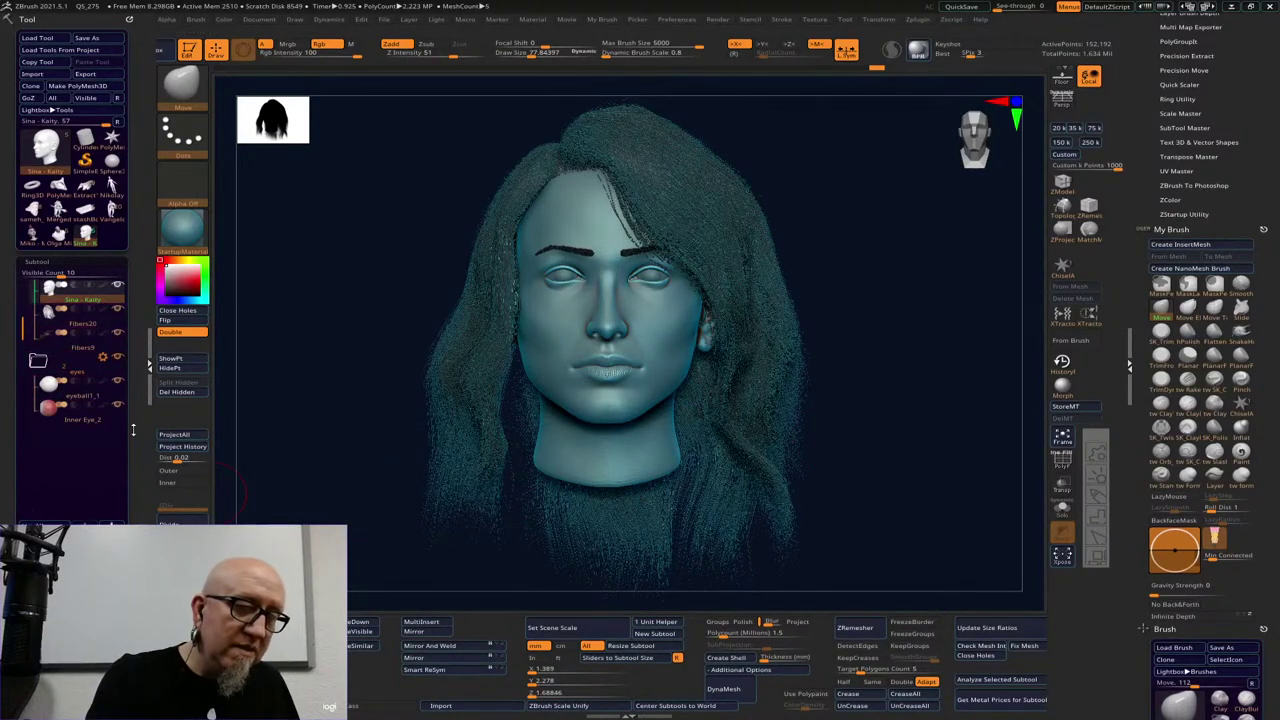
Turn on the painted colours for all subtools and view the face close up
shift+click(103, 286)
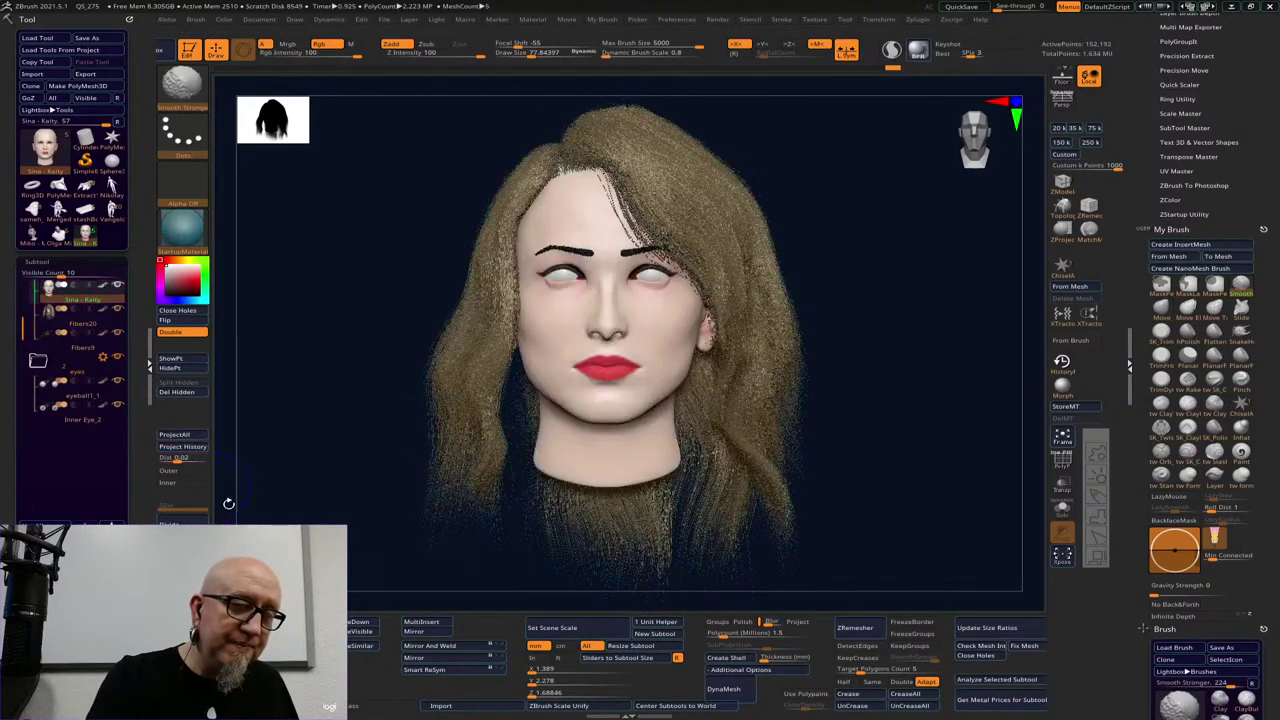
mouse_move(917, 331)
mouse_down()
mouse_move(930, 332)
mouse_move(849, 354)
mouse_move(900, 343)
mouse_move(900, 386)
mouse_move(909, 380)
mouse_move(880, 365)
mouse_up()
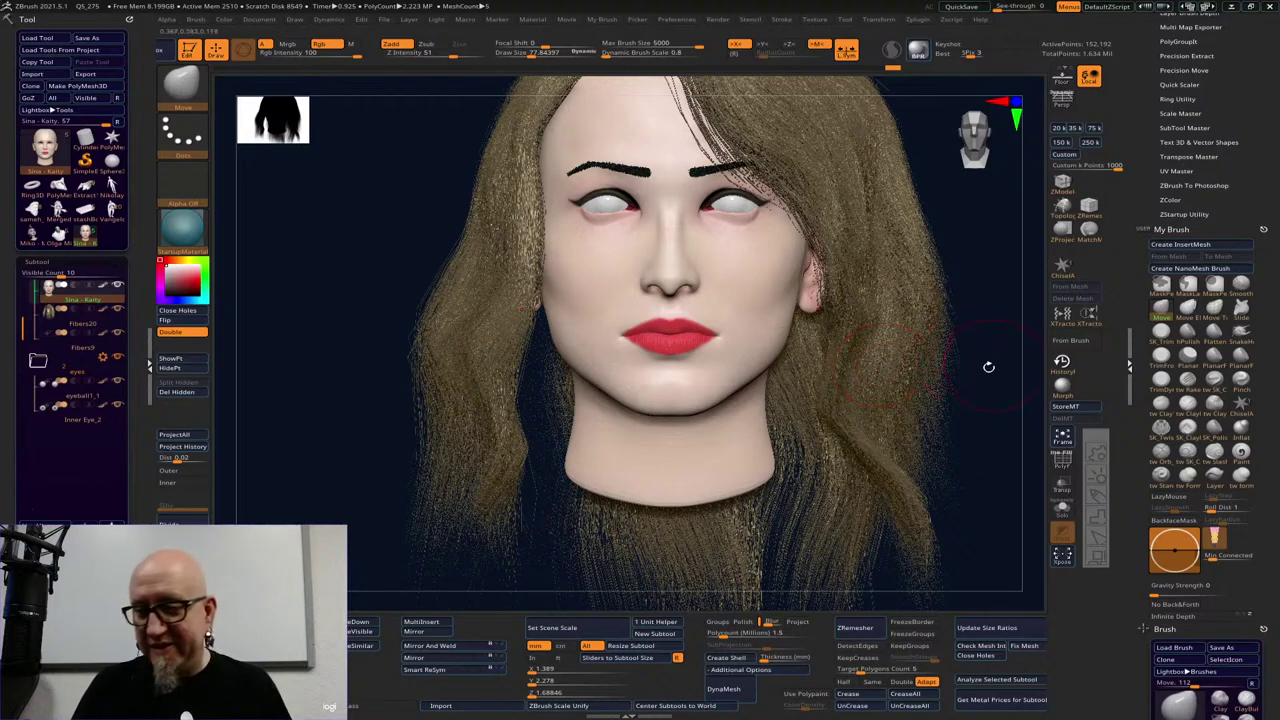
alt+drag(989, 367, 946, 339)
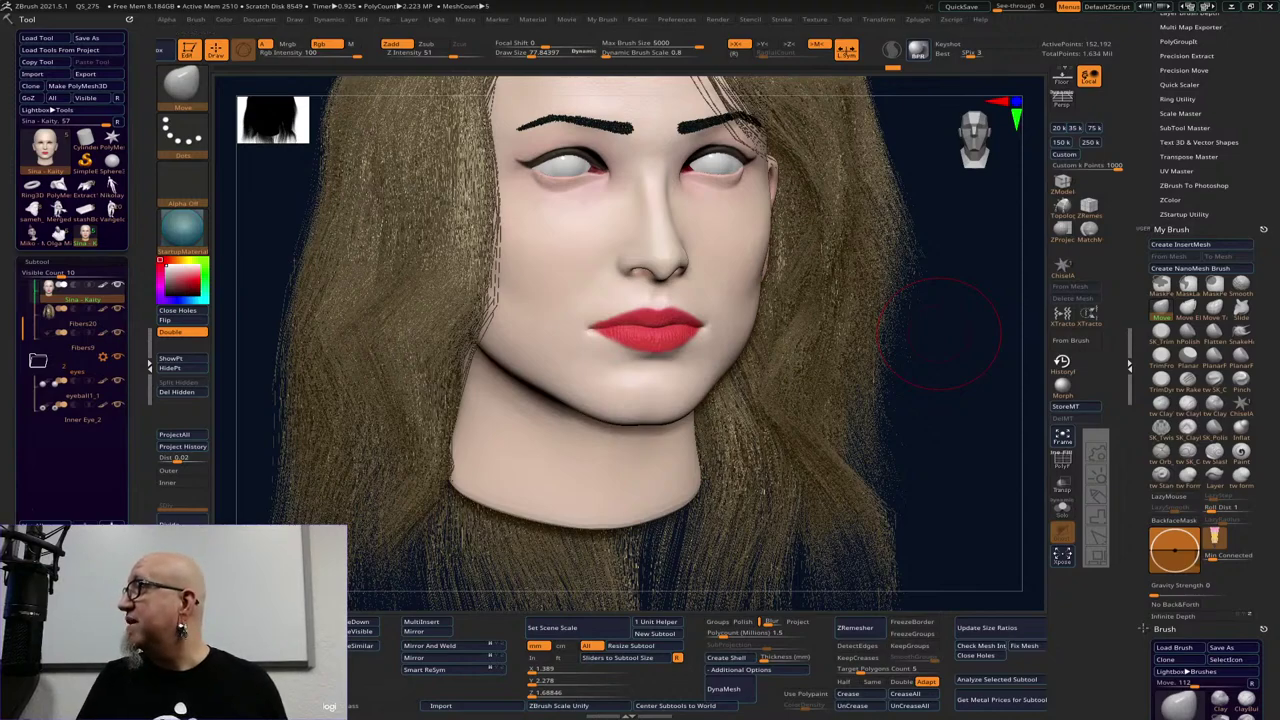
Check the stream in OBS, return to ZBrush and frame the painted head from the front
key(alt+Tab)
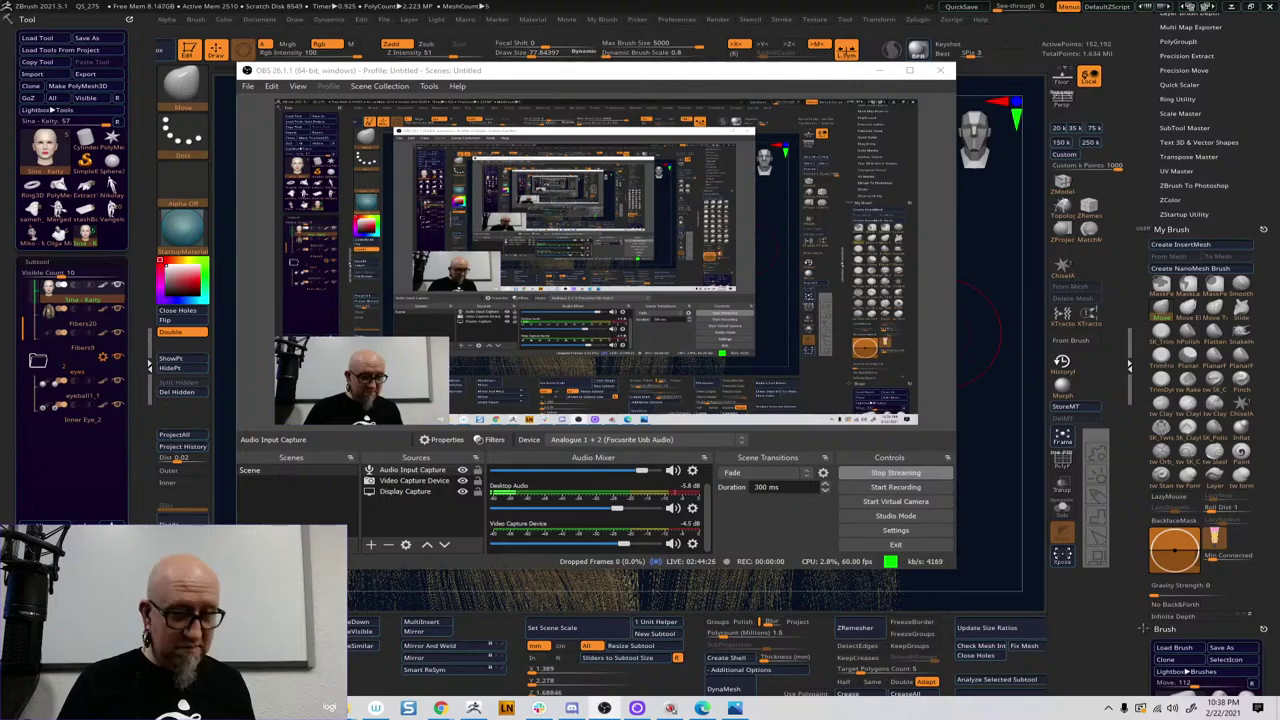
click(981, 440)
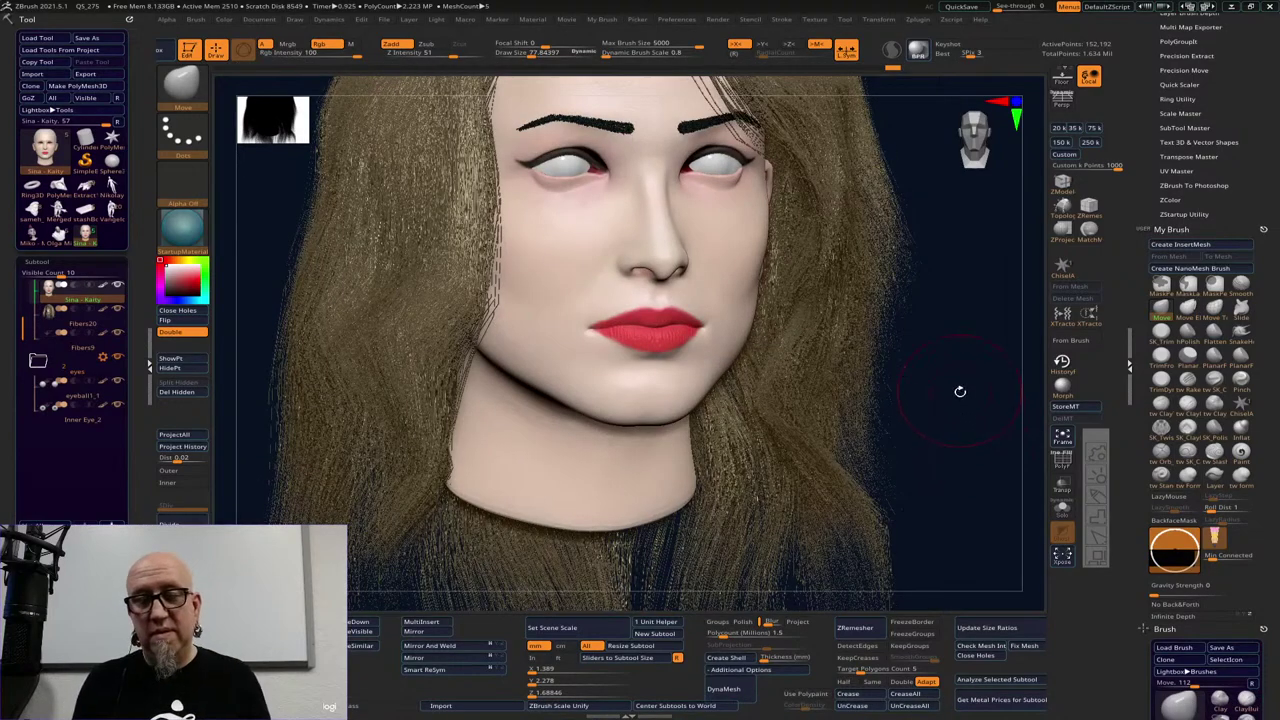
drag(960, 391, 923, 411)
key(f)
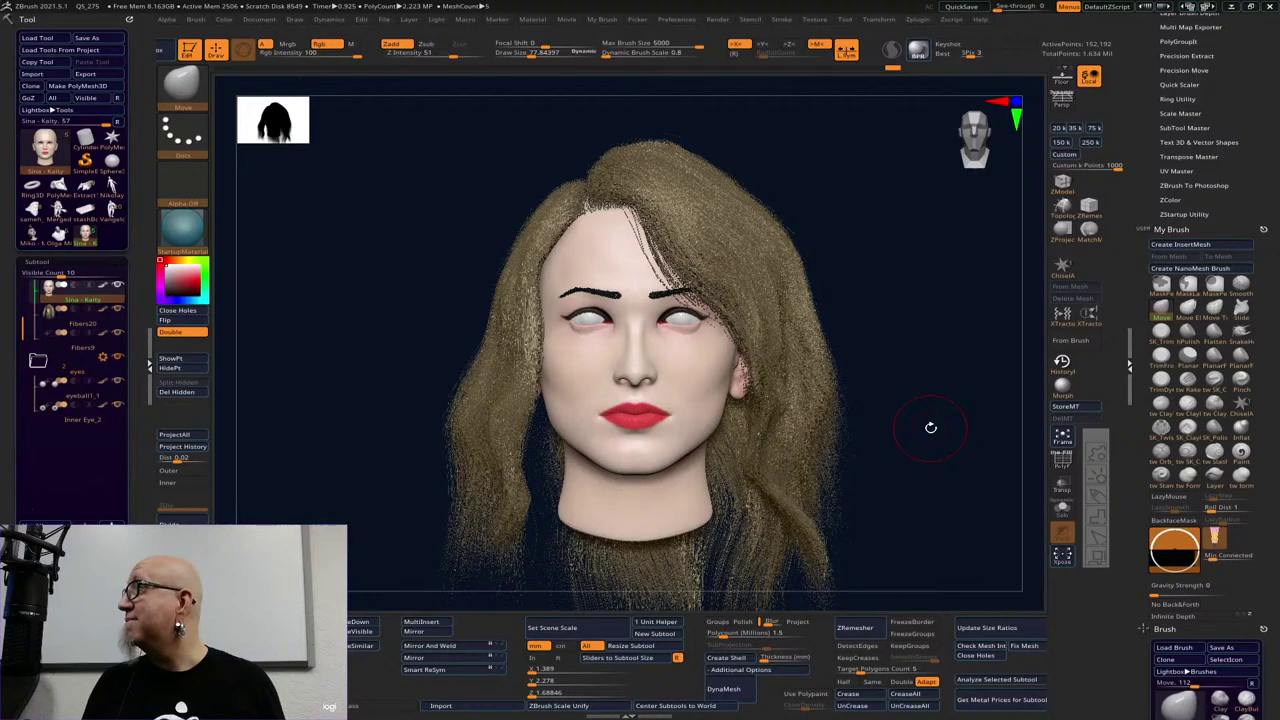
Hide all subtools except the head and turn off the head's painted colours
alt+drag(930, 463, 958, 541)
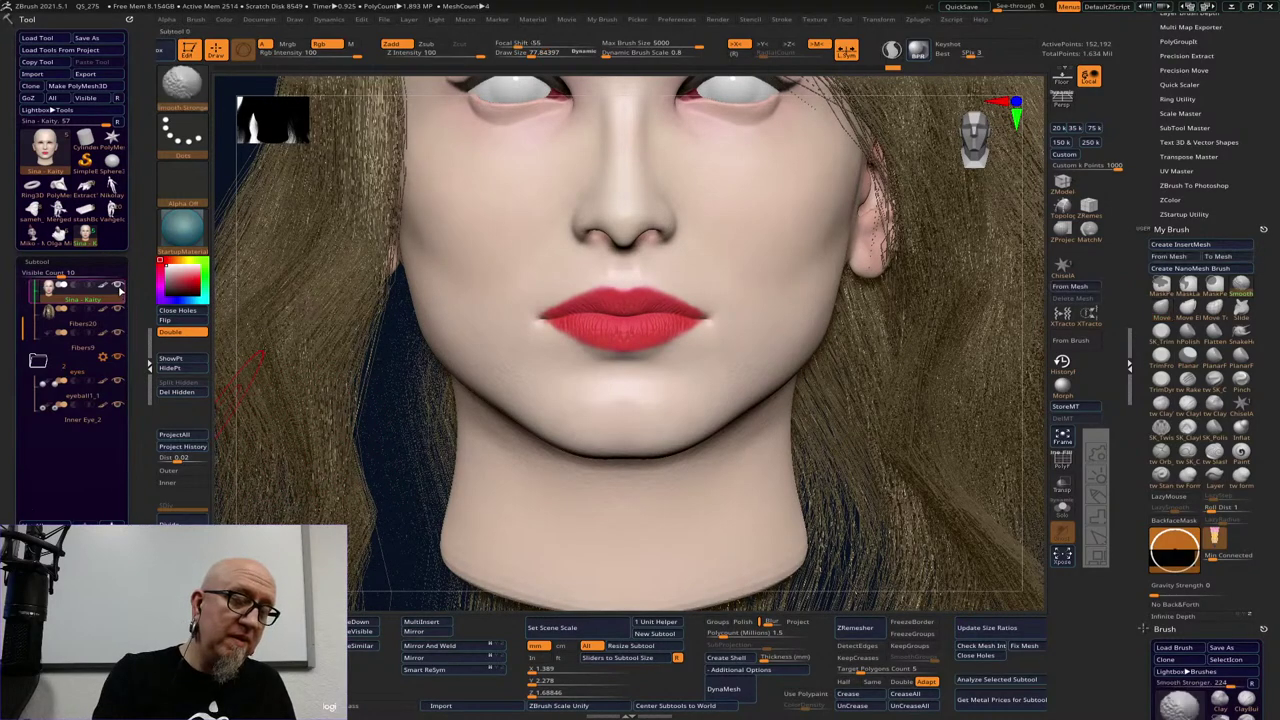
shift+click(117, 285)
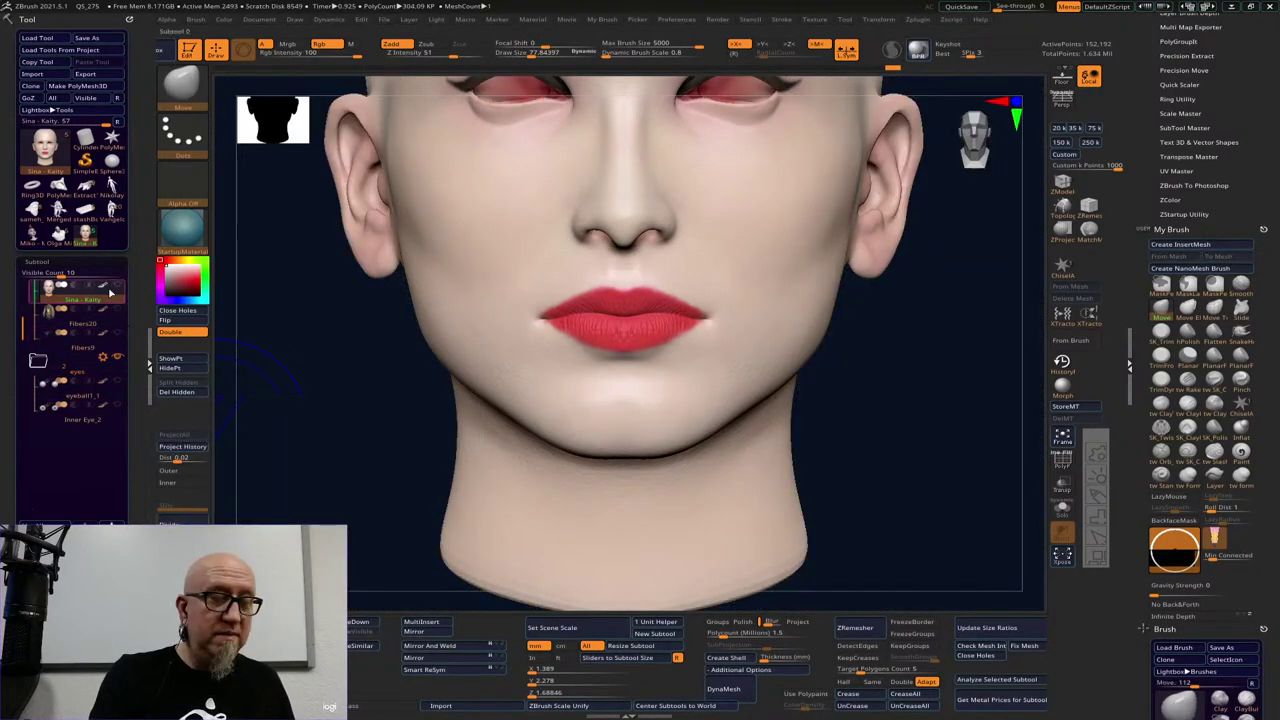
click(103, 288)
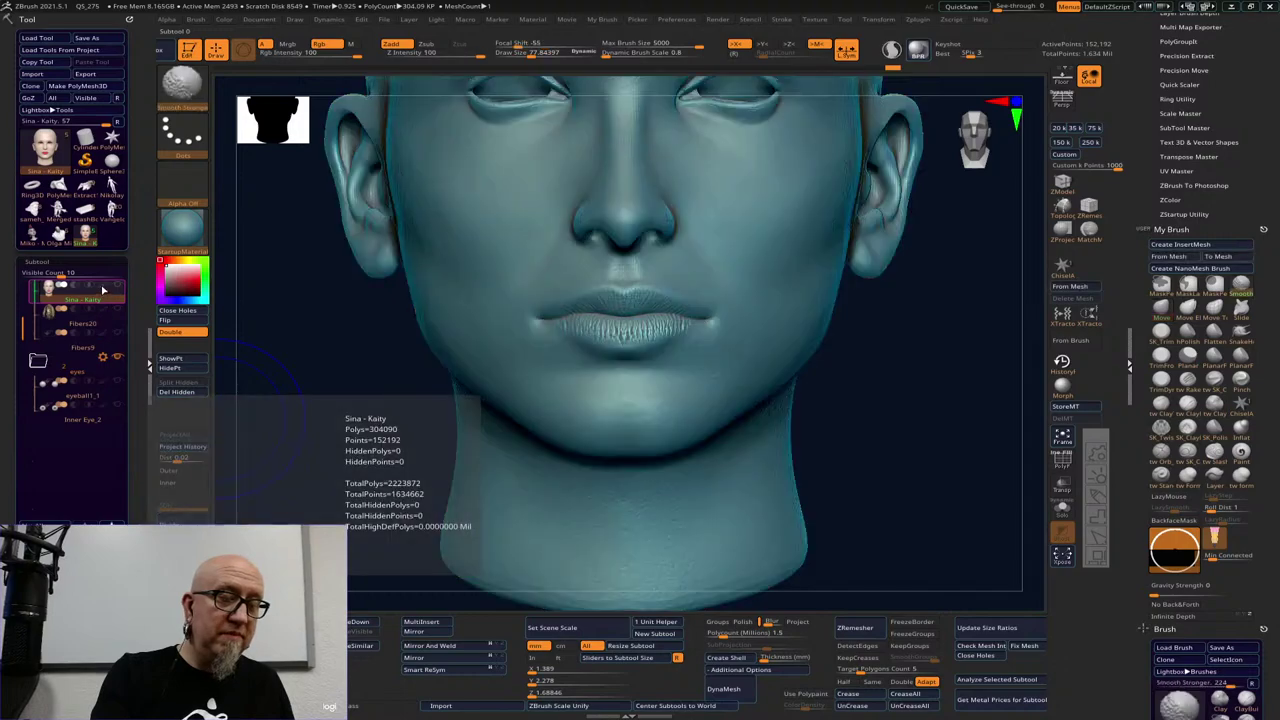
Set the Move brush's draw size to about 24 and lightly smooth across the lips toward the mouth corner
mouse_move(351, 524)
mouse_down()
mouse_move(260, 522)
mouse_move(379, 549)
mouse_move(356, 546)
mouse_up()
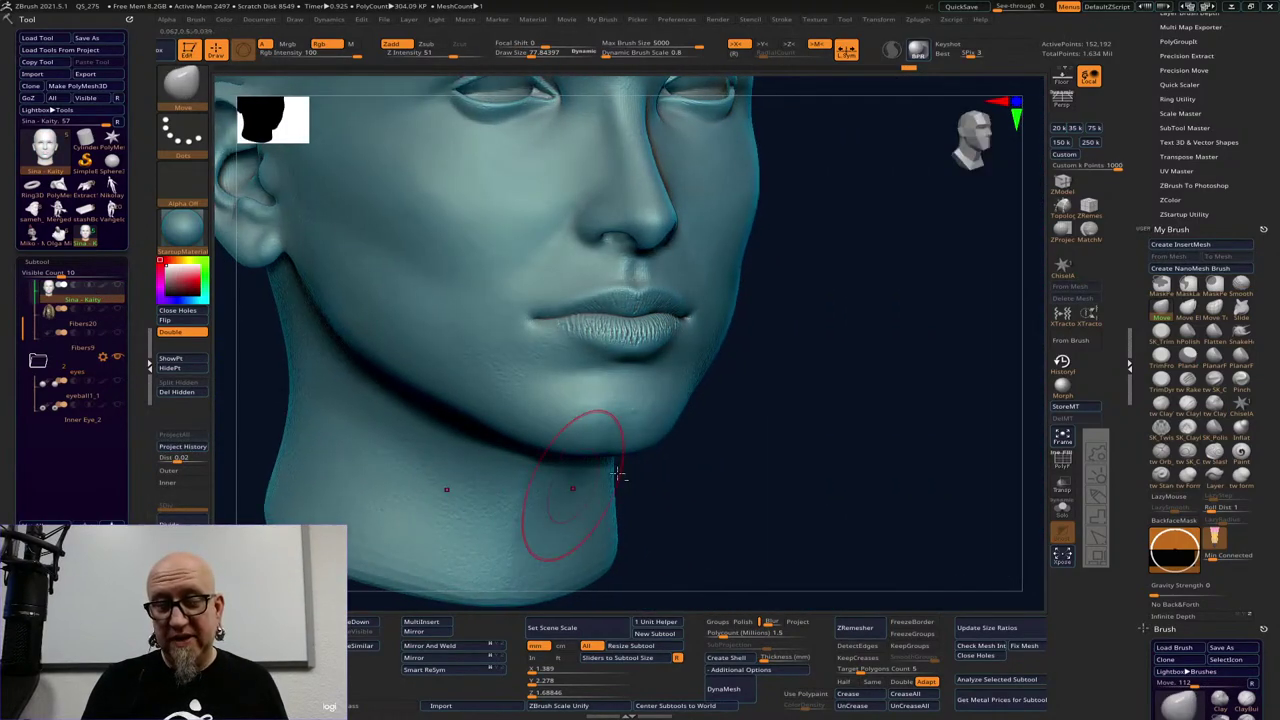
alt+drag(781, 436, 831, 491)
key(space)
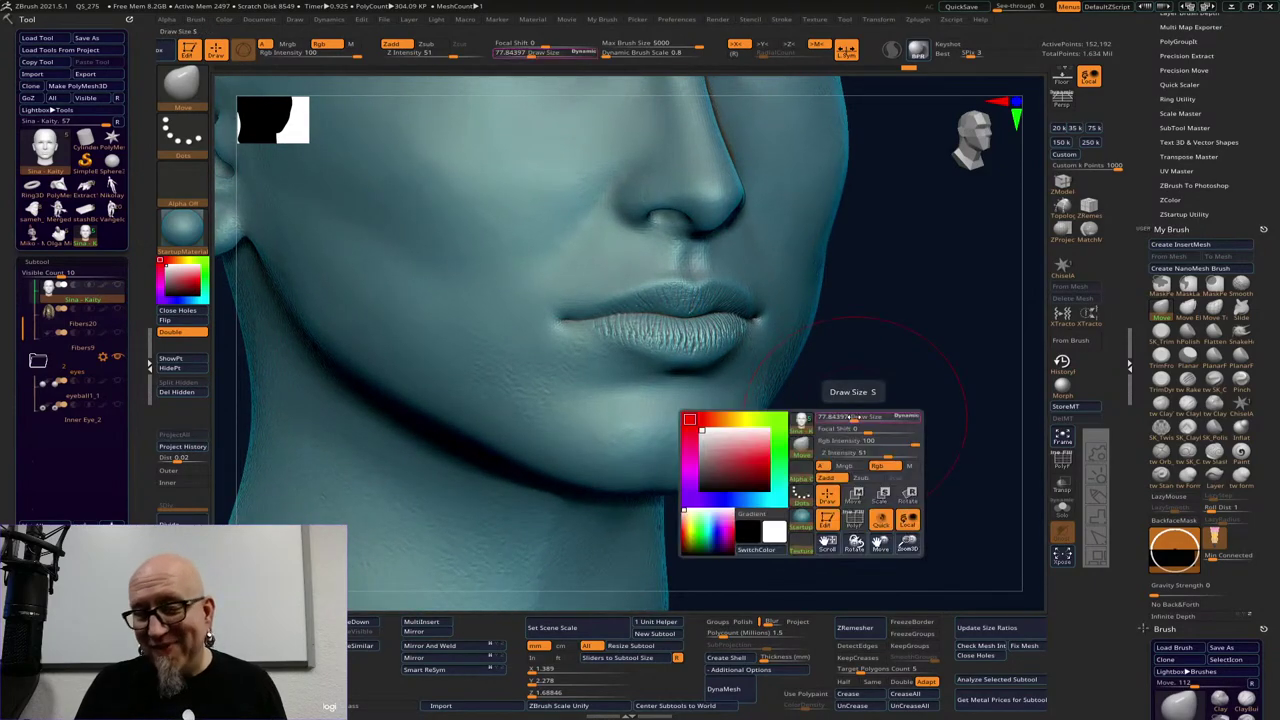
drag(854, 417, 845, 417)
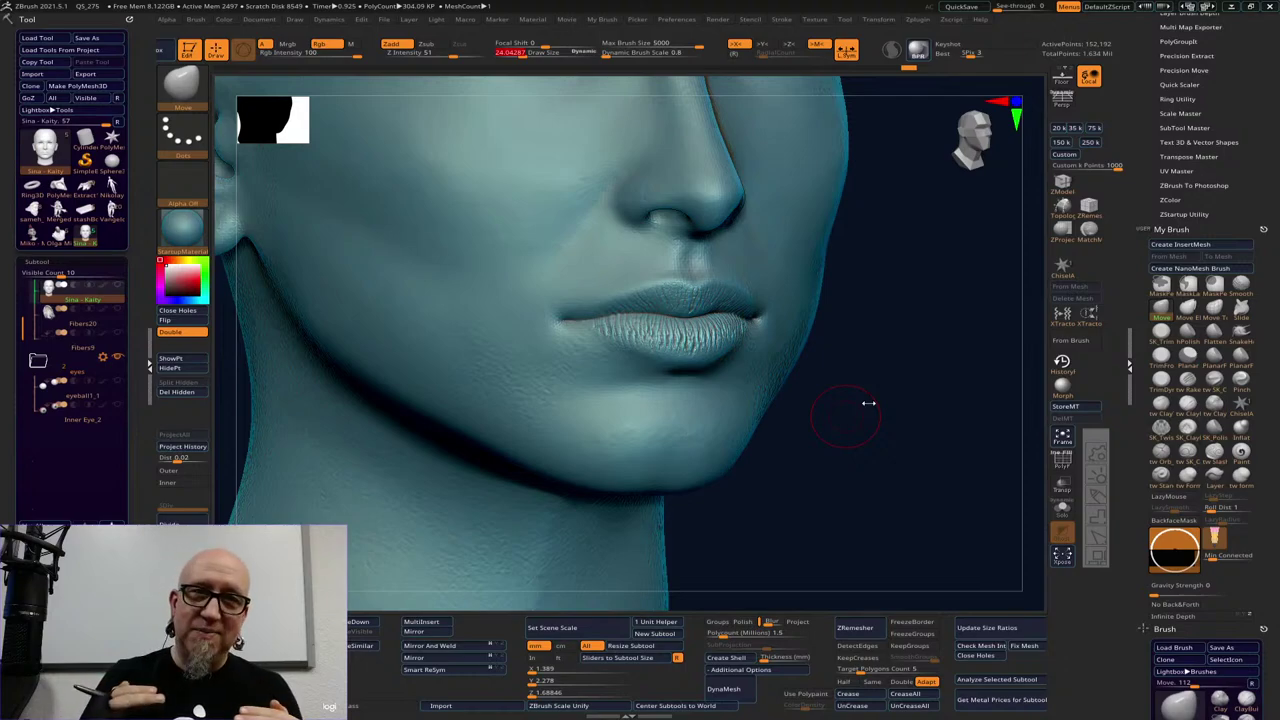
drag(862, 357, 852, 348)
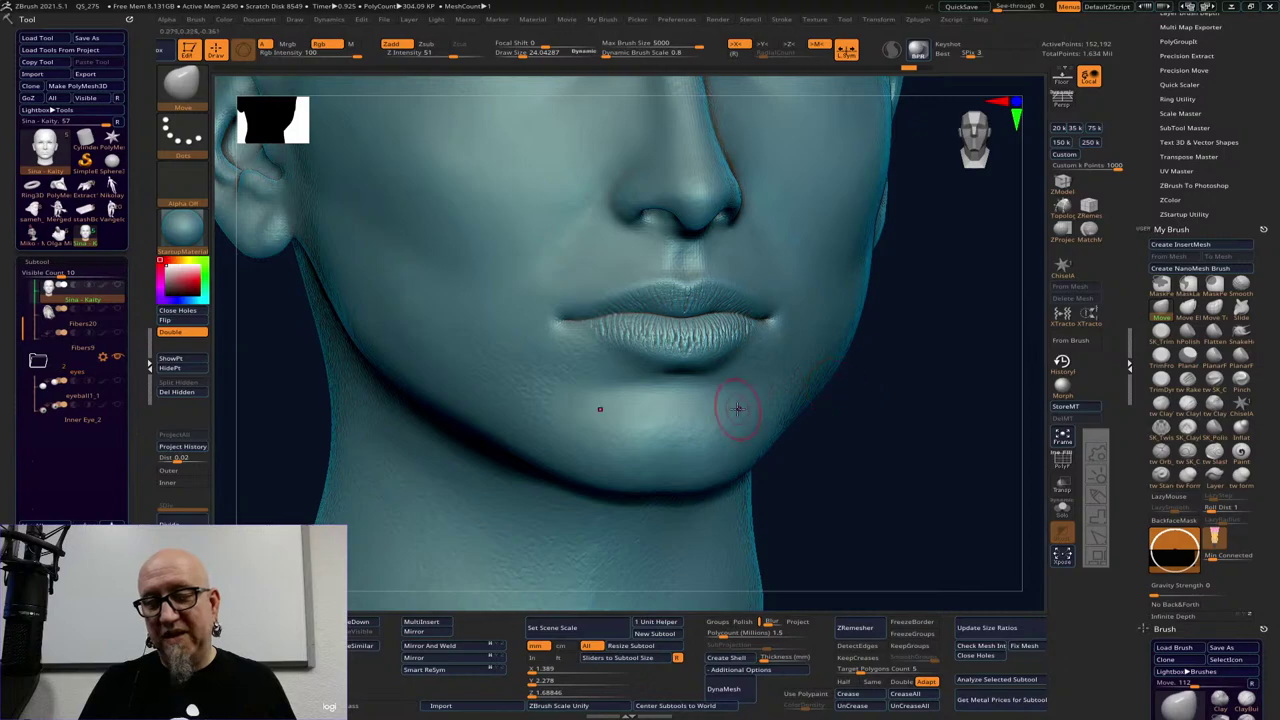
mouse_move(637, 312)
shift+mouse_down()
mouse_move(701, 309)
mouse_move(688, 302)
mouse_move(718, 293)
mouse_move(749, 318)
mouse_move(686, 337)
mouse_move(758, 340)
shift+mouse_up()
alt+drag(951, 371, 891, 432)
Step back through the head's sculpting history and examine the earlier mouth, chin and jaw shapes from the front
key(ctrl+z)
key(ctrl+z)
key(ctrl+z)
key(ctrl+z)
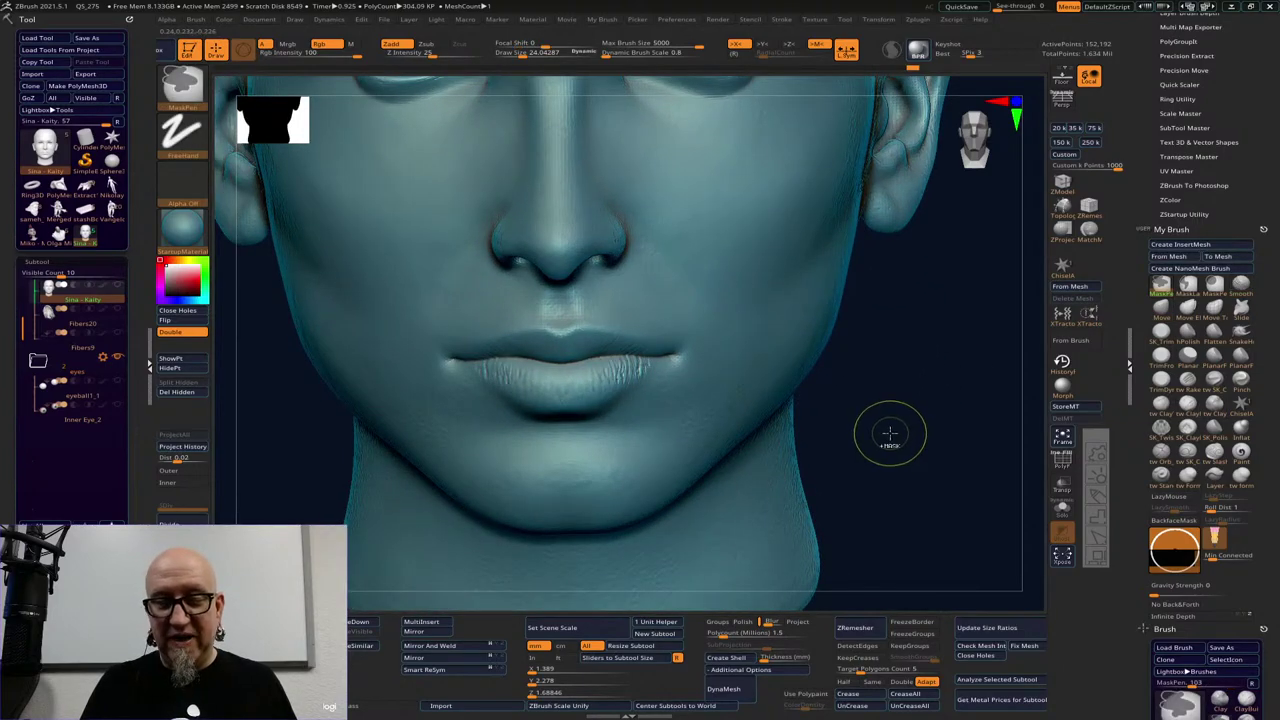
key(ctrl+z)
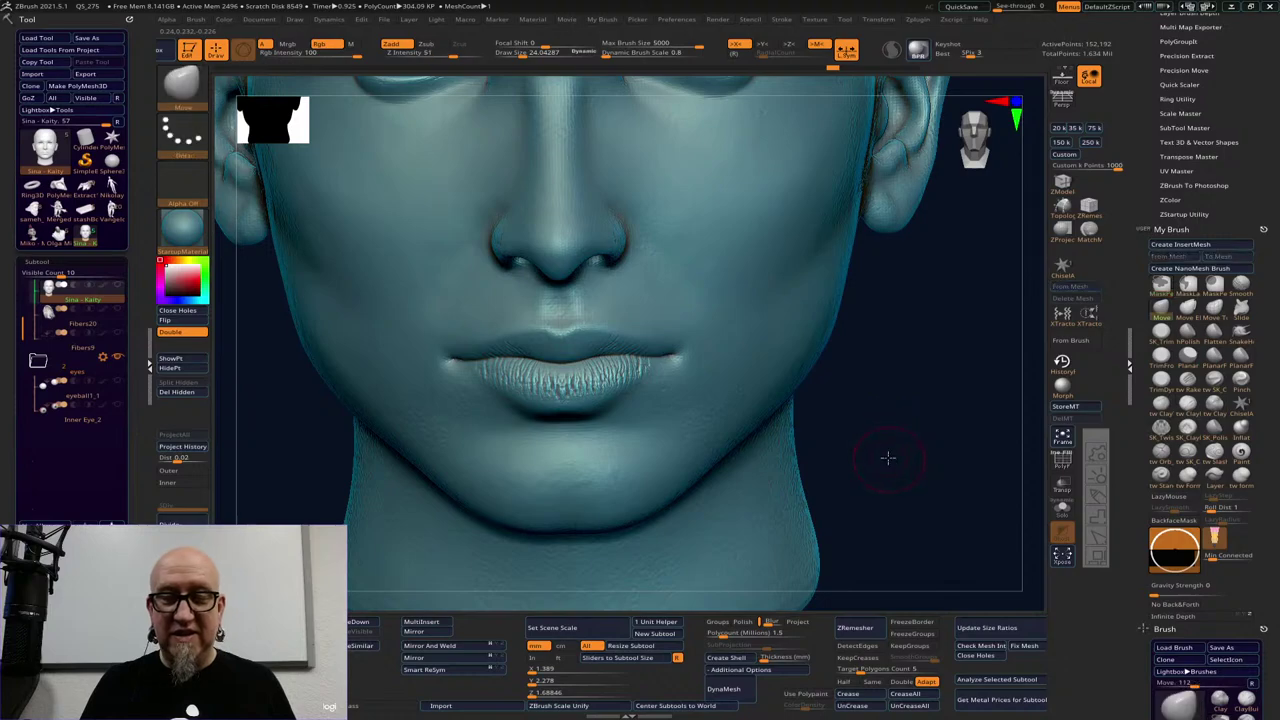
alt+drag(888, 457, 898, 429)
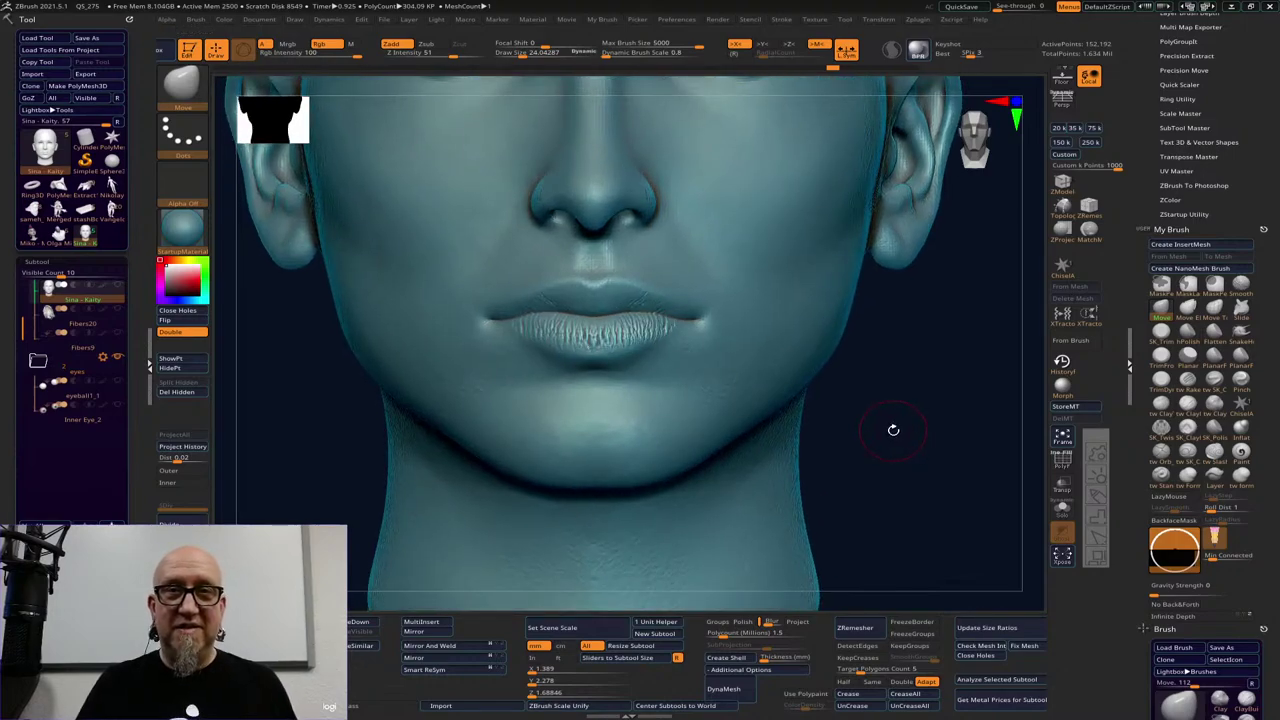
key(ctrl)
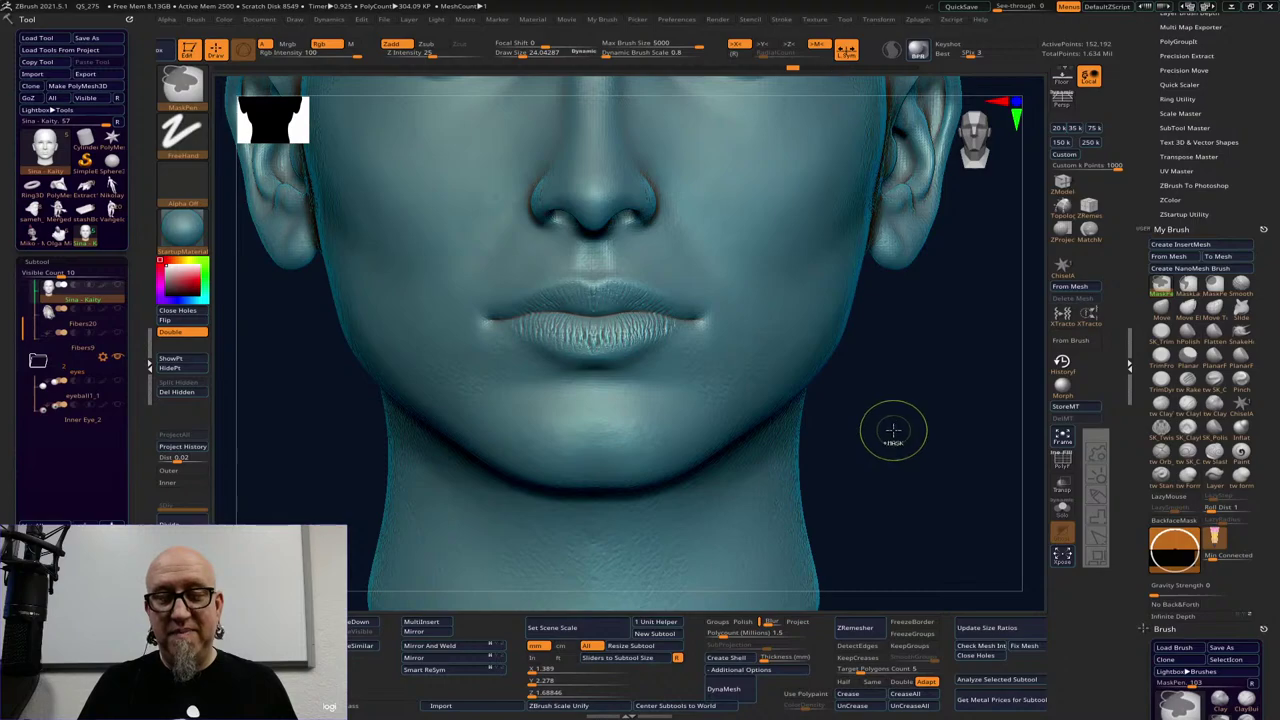
mouse_move(894, 431)
alt+mouse_down()
mouse_move(891, 420)
mouse_move(826, 470)
alt+mouse_up()
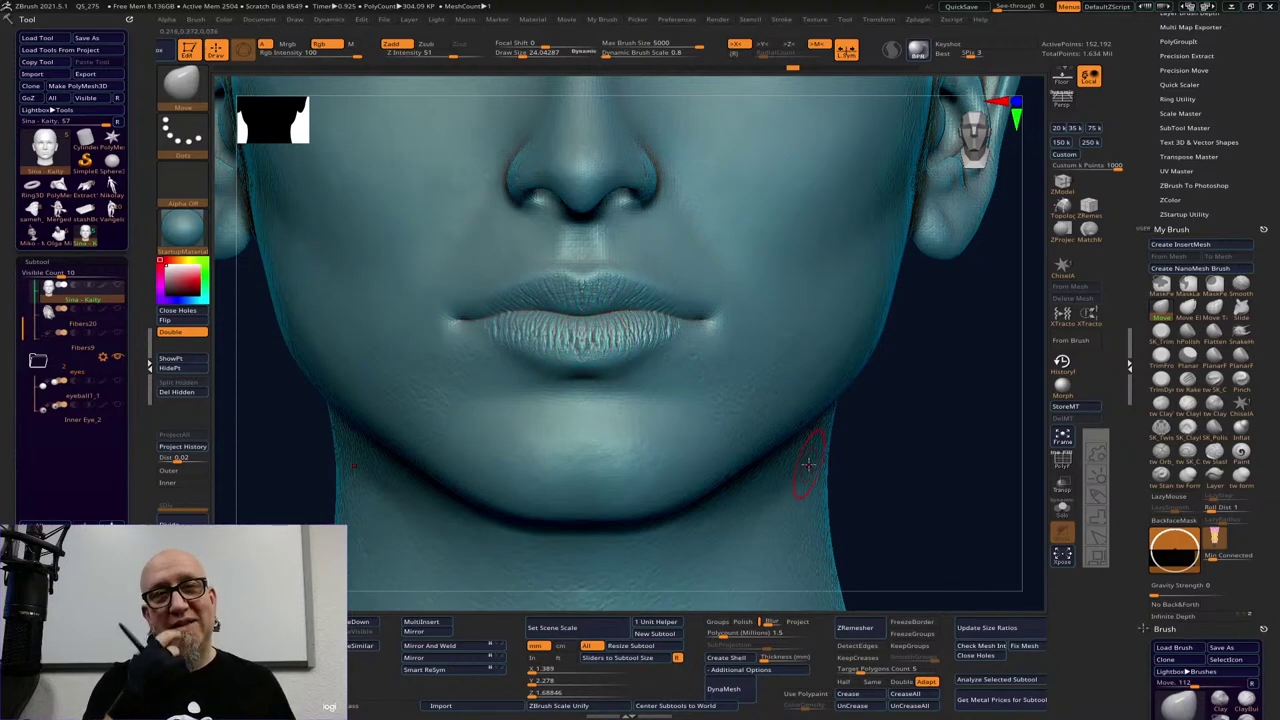
scroll(895, 435, down, 3)
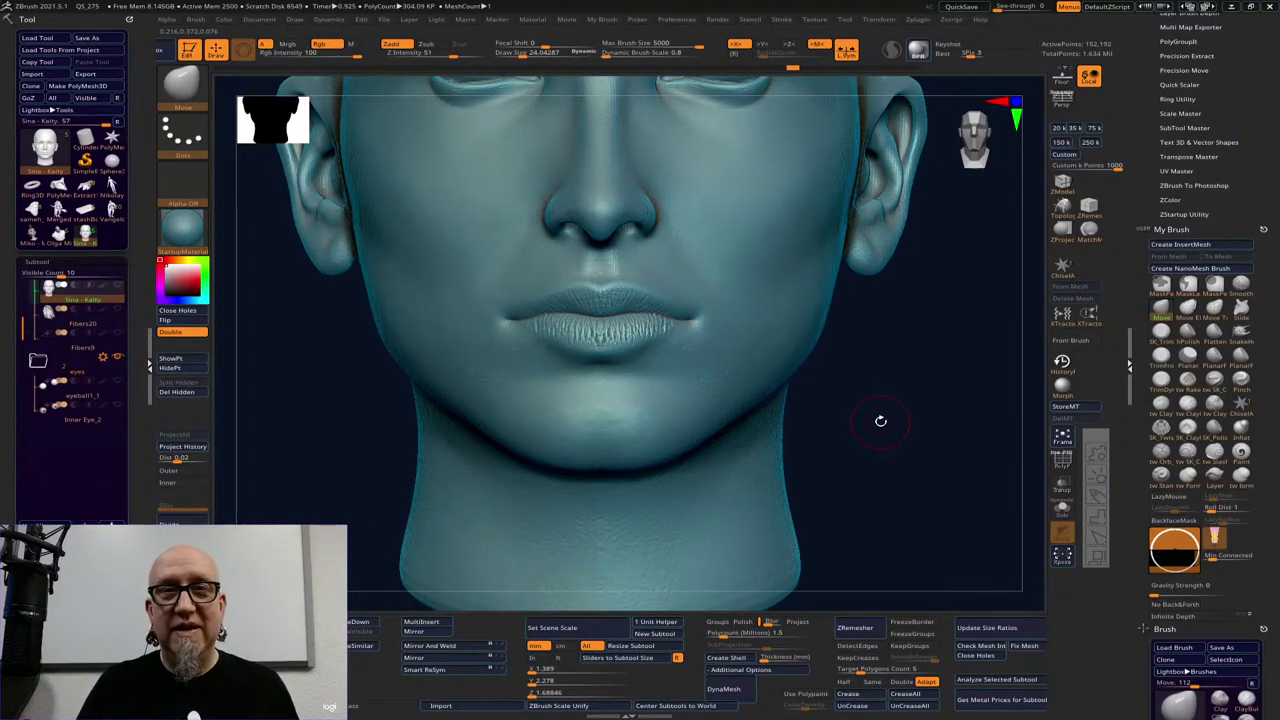
scroll(878, 418, down, 3)
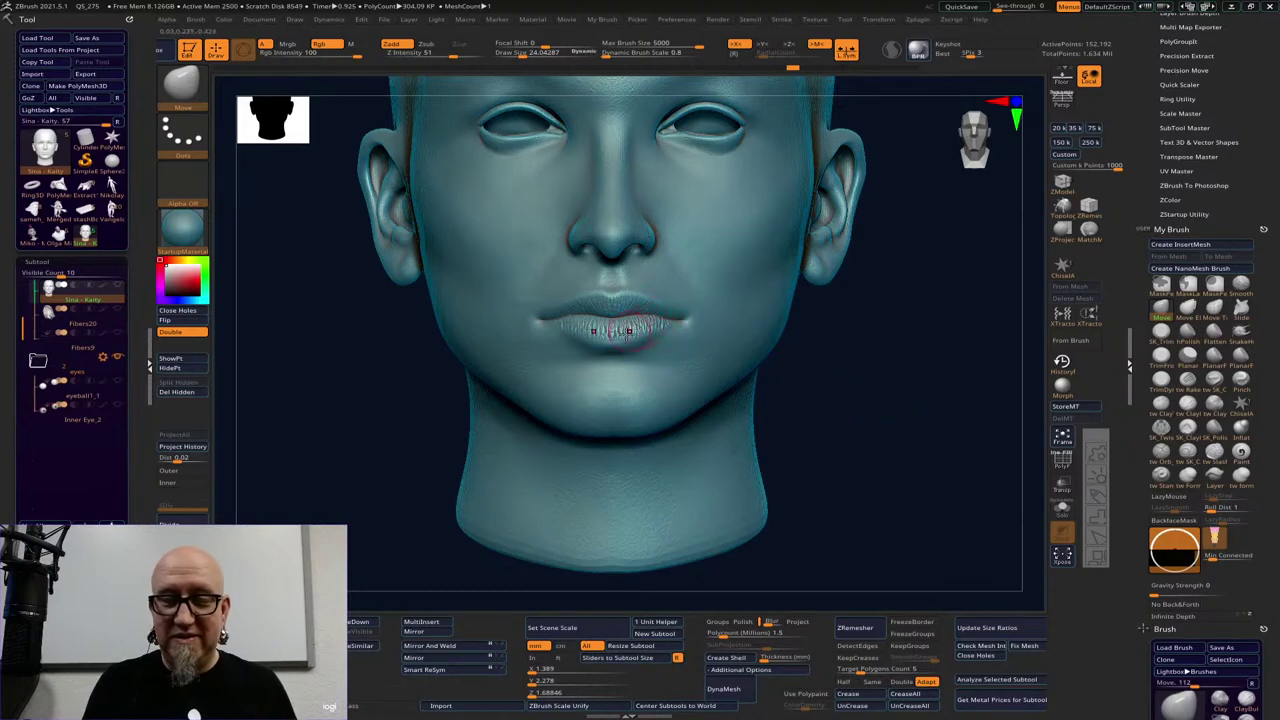
mouse_move(874, 409)
mouse_down()
mouse_move(869, 418)
mouse_move(865, 385)
mouse_up()
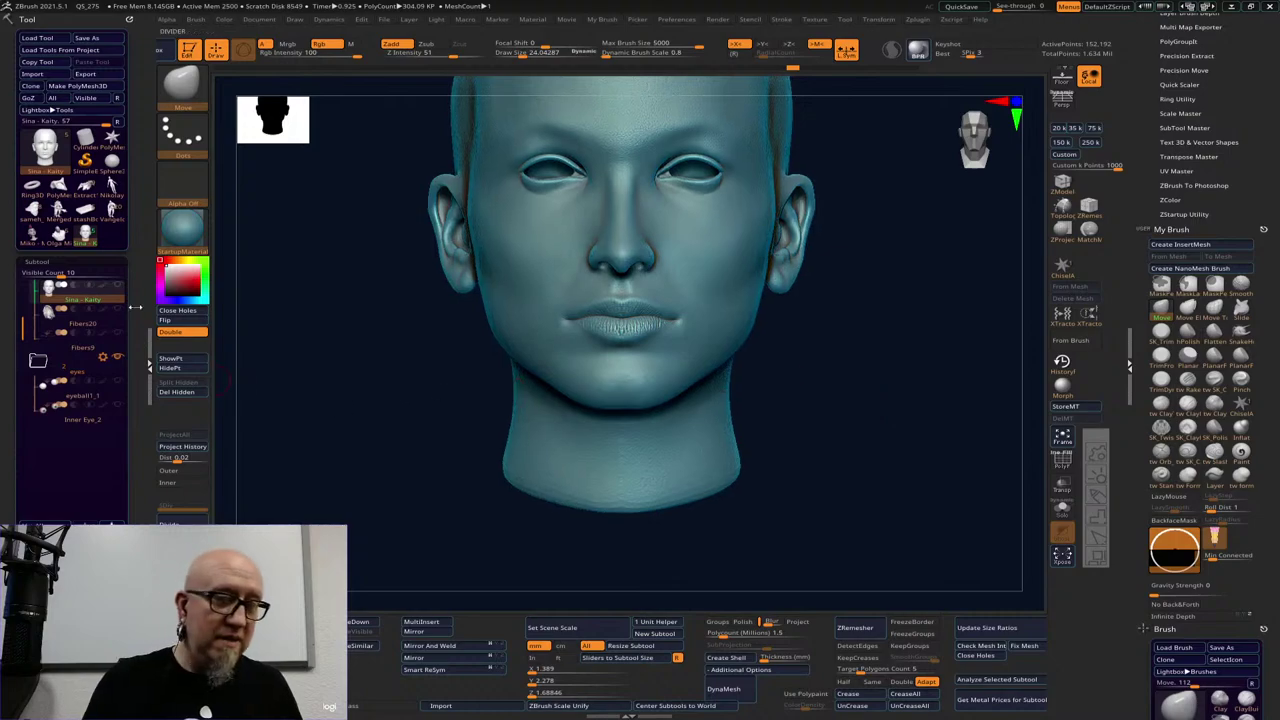
Turn on the head's painted colours, show the Inner Eye_2 and eyeball1_1 subtools, and view the face from three-quarter and front angles
click(103, 287)
alt+drag(908, 335, 909, 429)
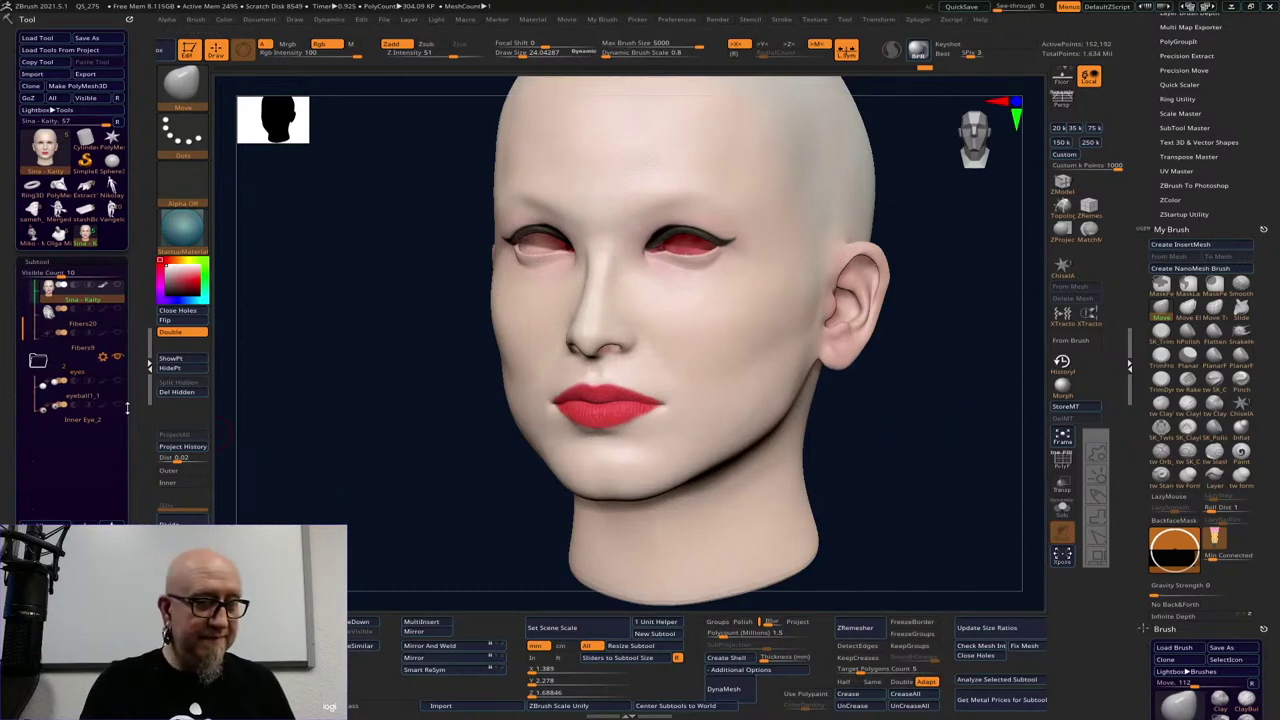
click(119, 409)
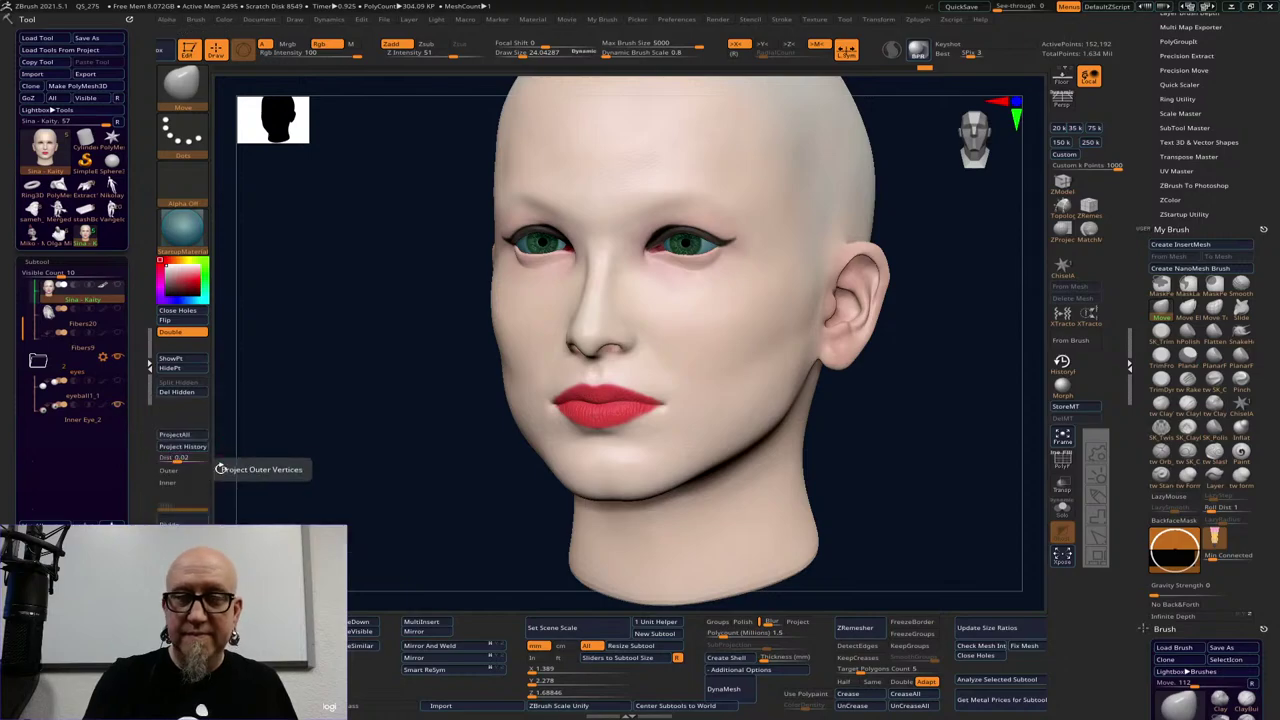
drag(228, 462, 320, 464)
click(118, 386)
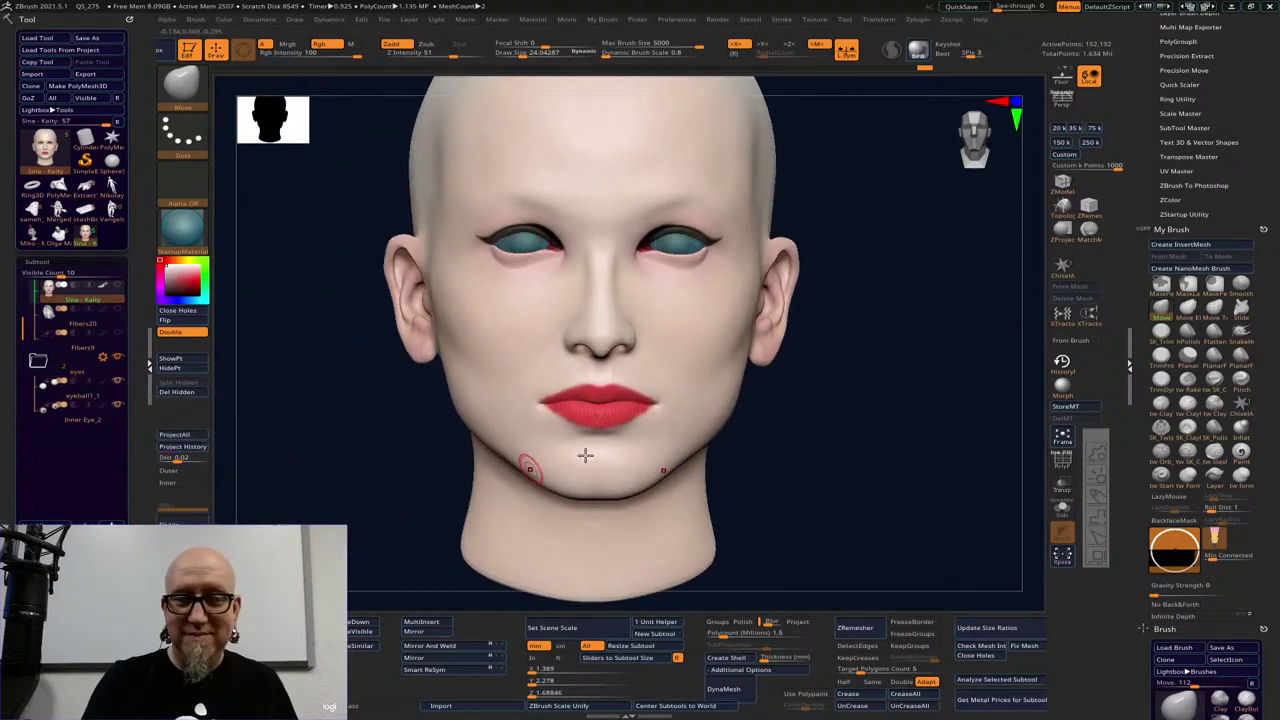
drag(923, 397, 914, 451)
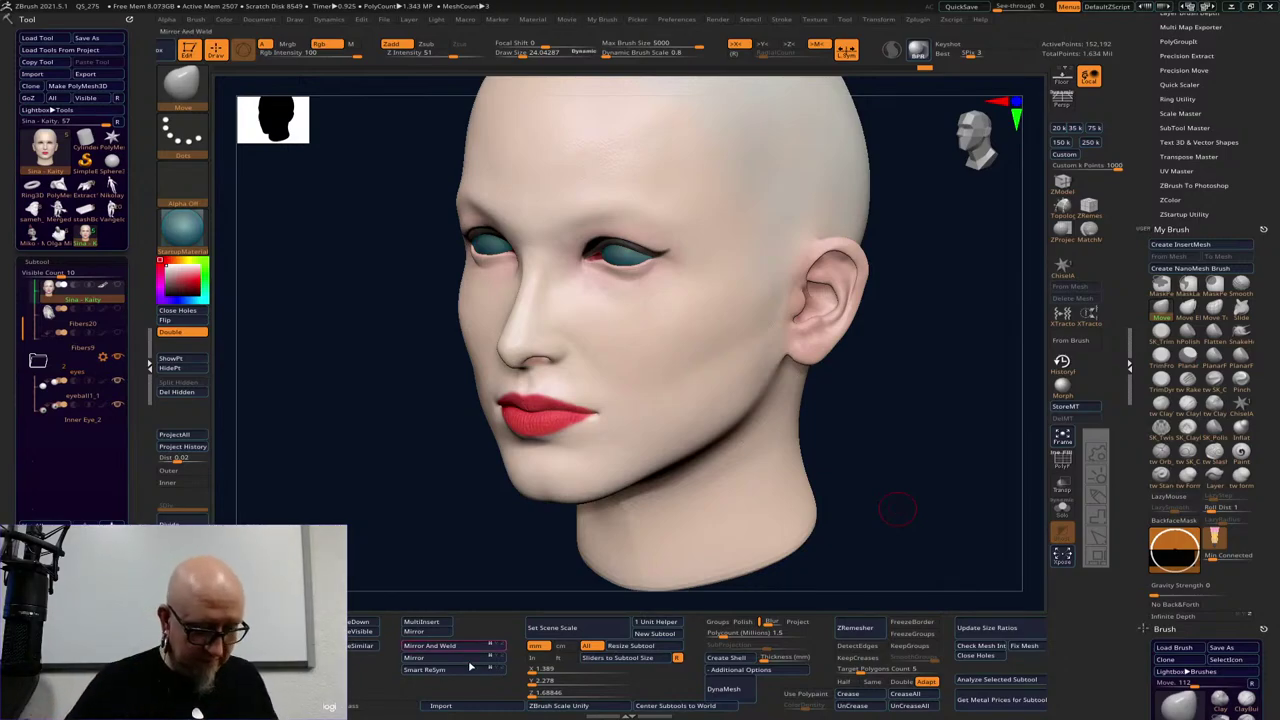
Switch to Chrome and search Google in a new tab for MADALIN SPENCER BOOK ZBRUSH
key(super)
mouse_move(440, 708)
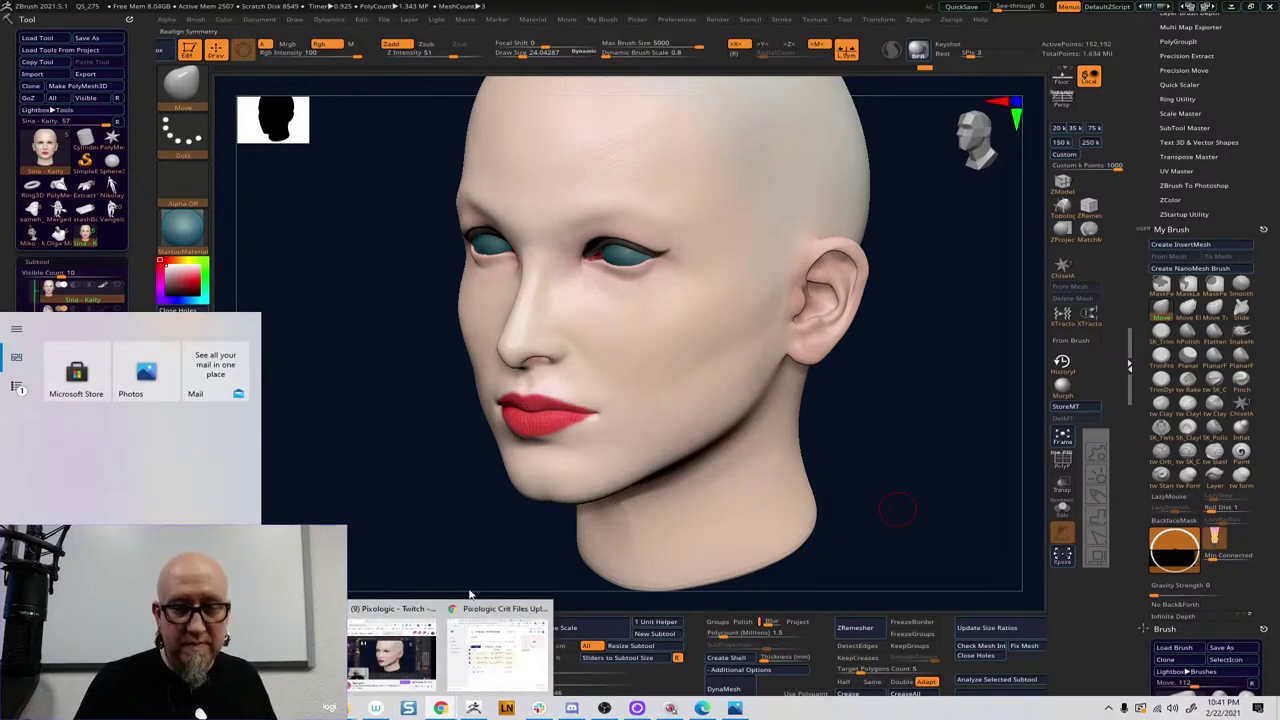
click(500, 640)
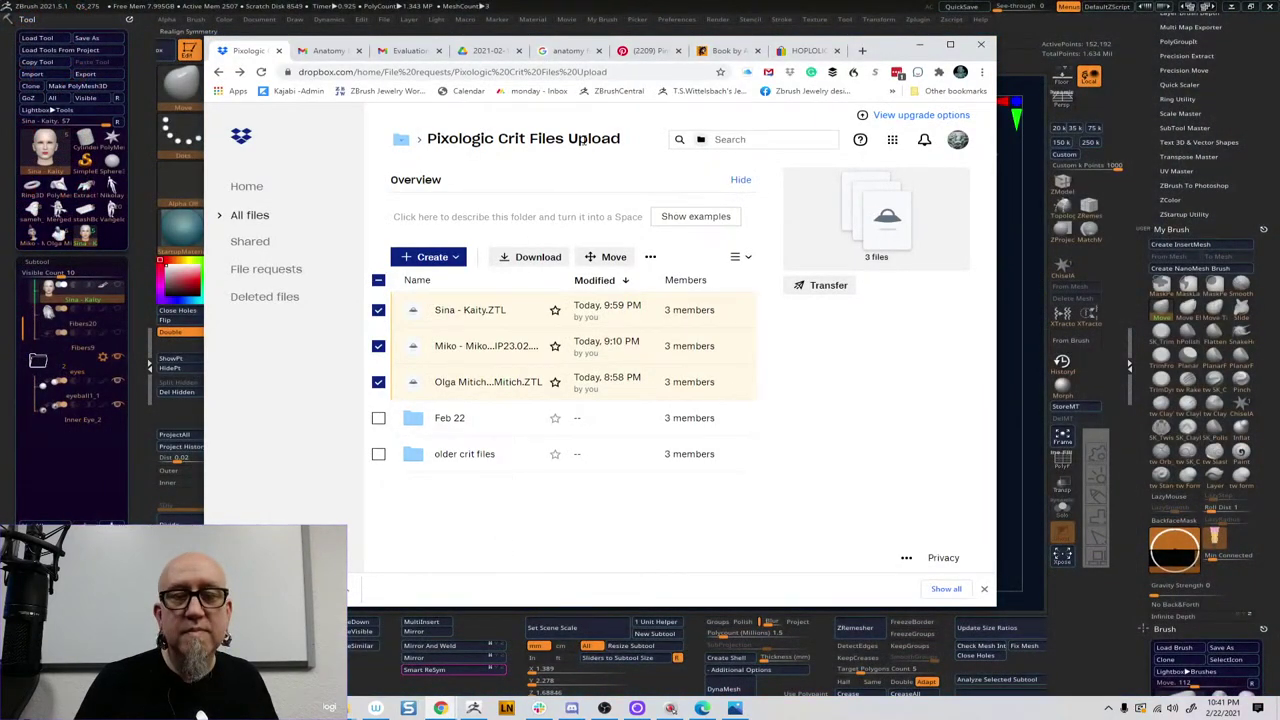
click(862, 50)
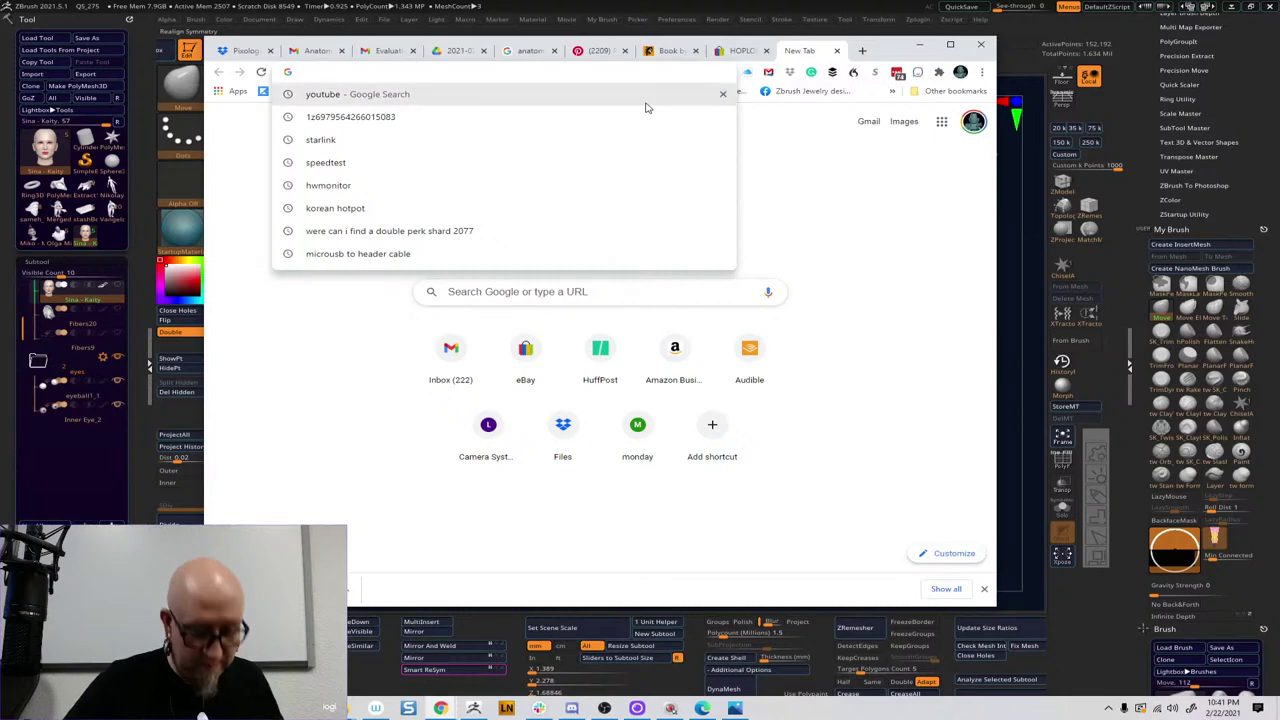
text(MADAL)
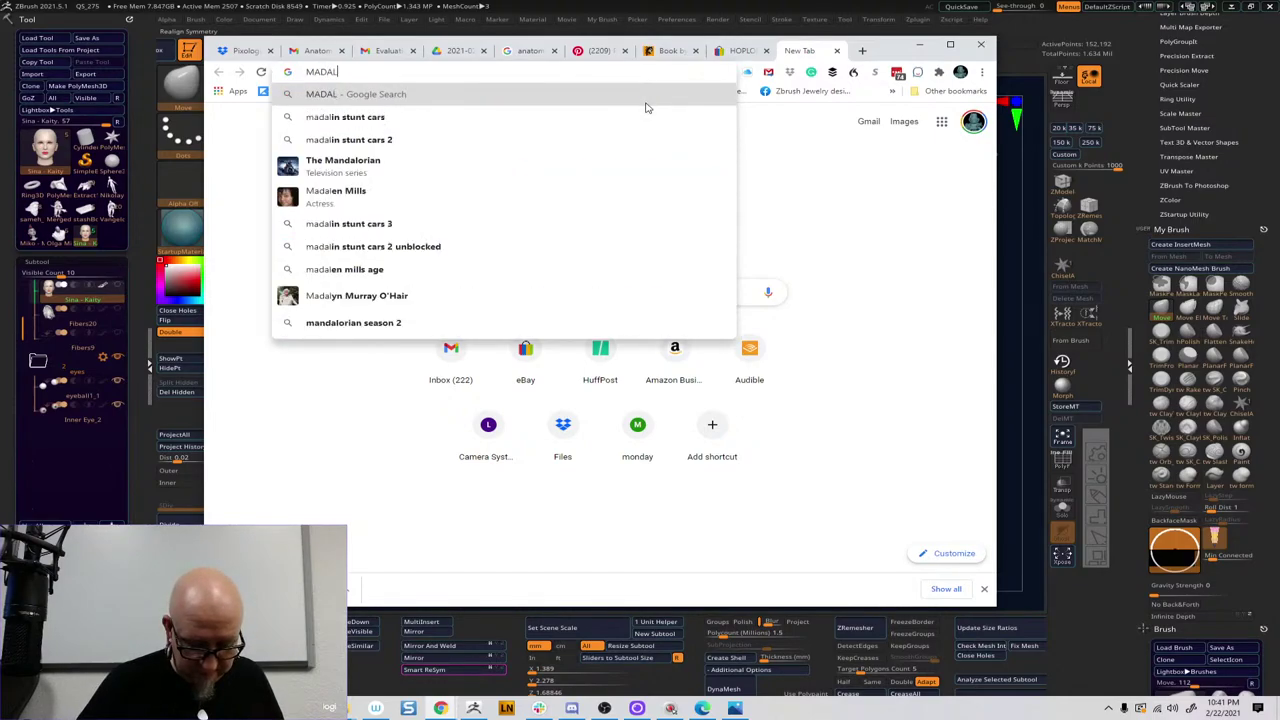
text(IN SPEN)
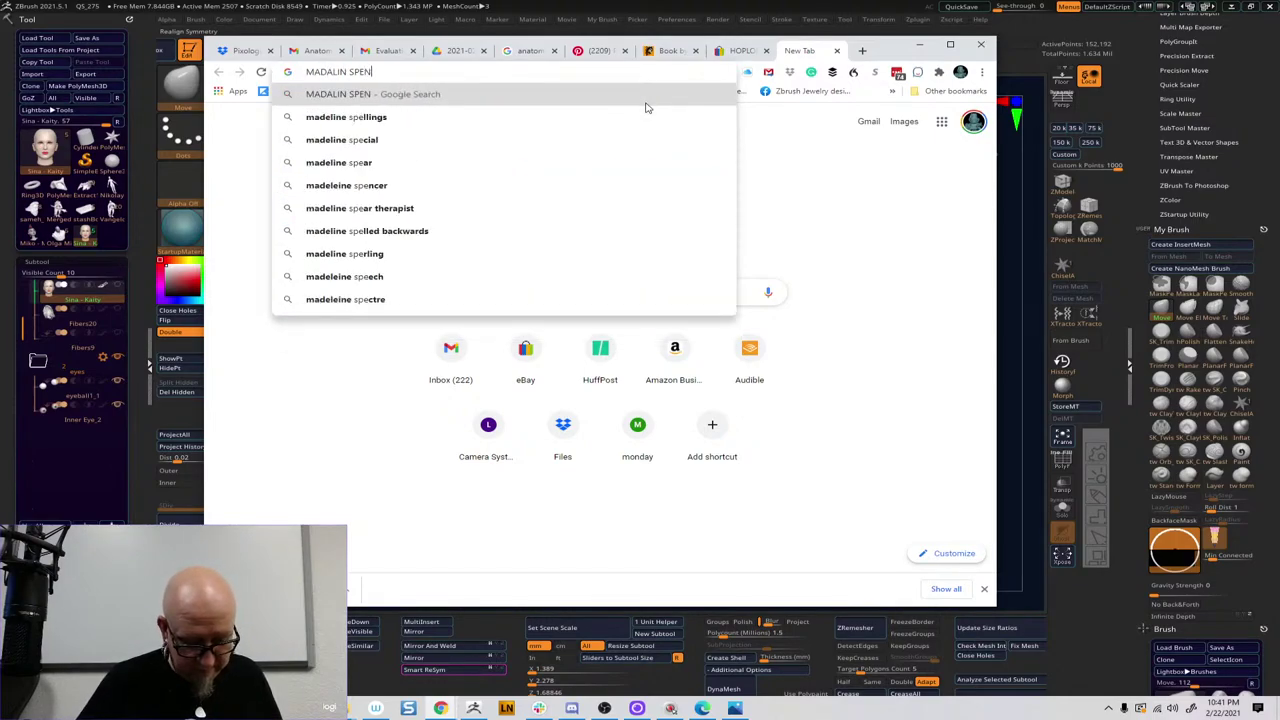
text(CER B)
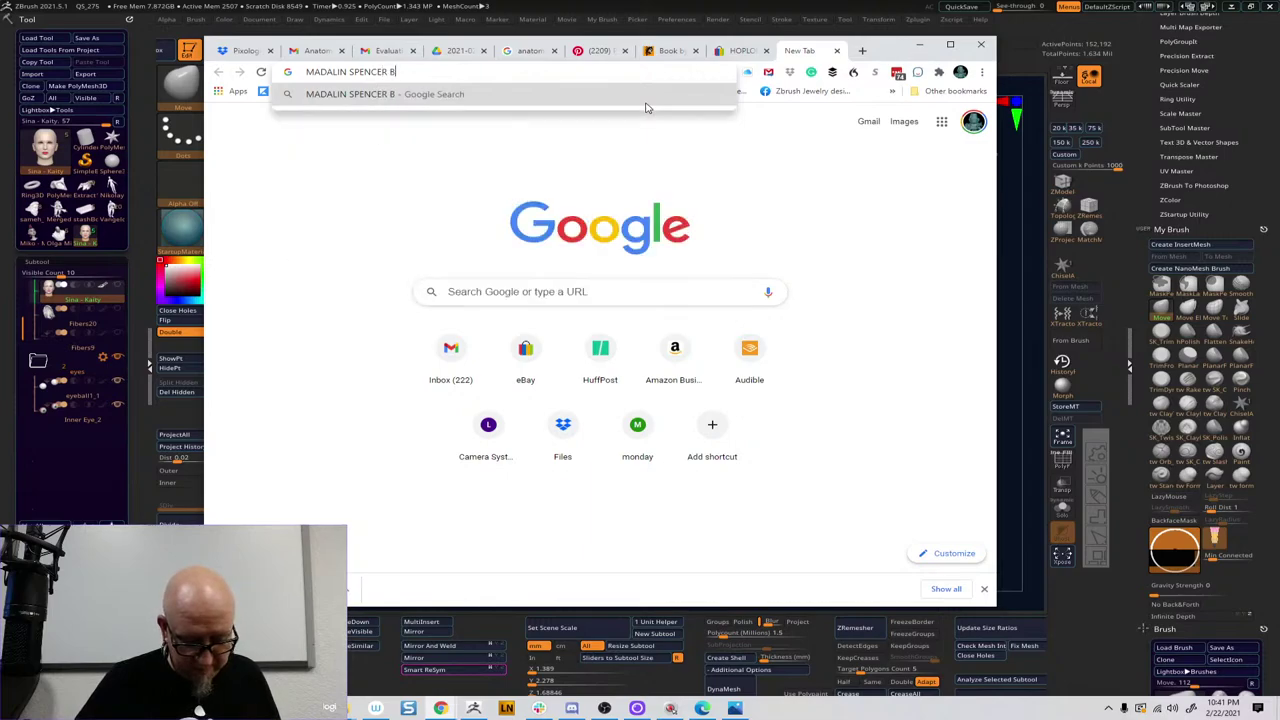
text(OOK )
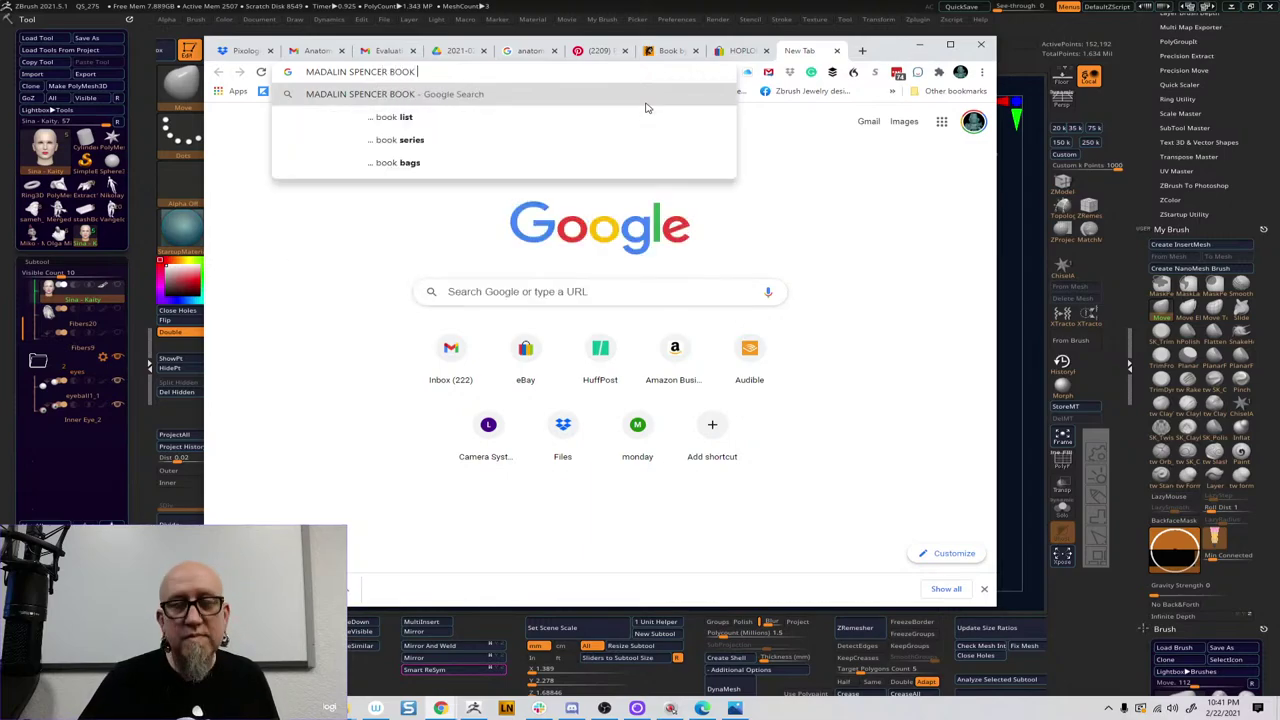
text(ZBR)
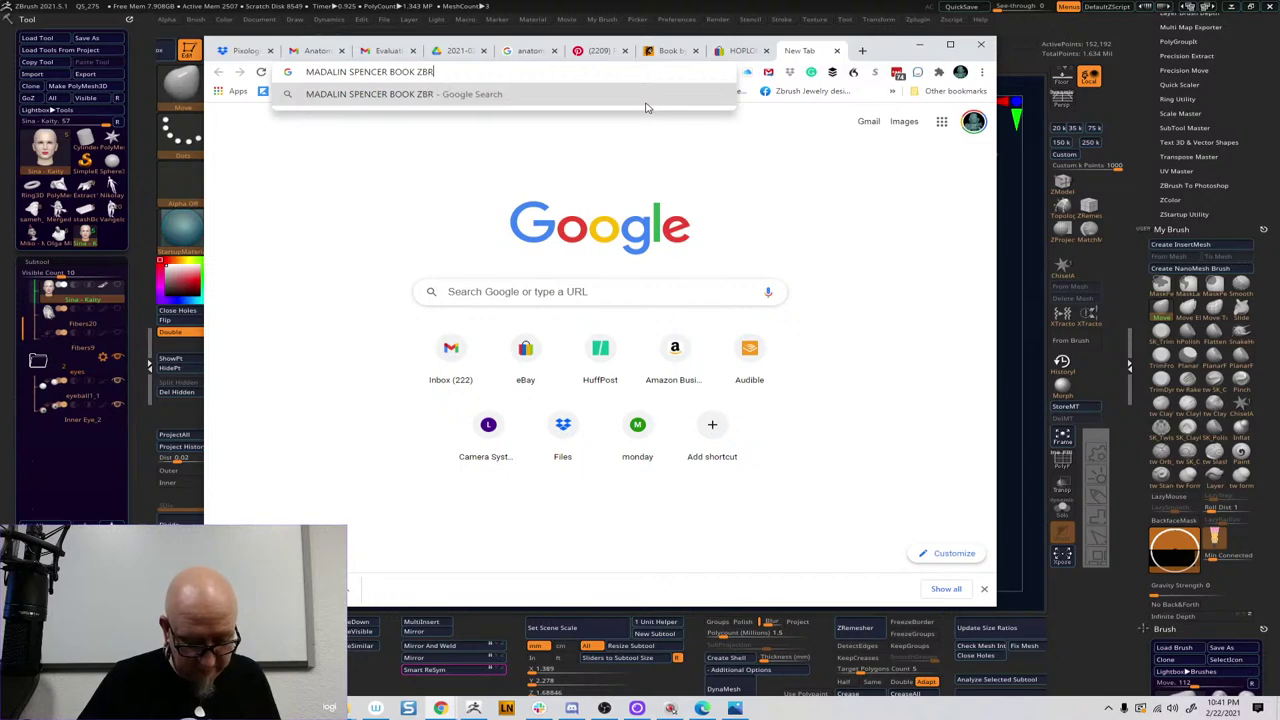
text(USH)
key(Return)
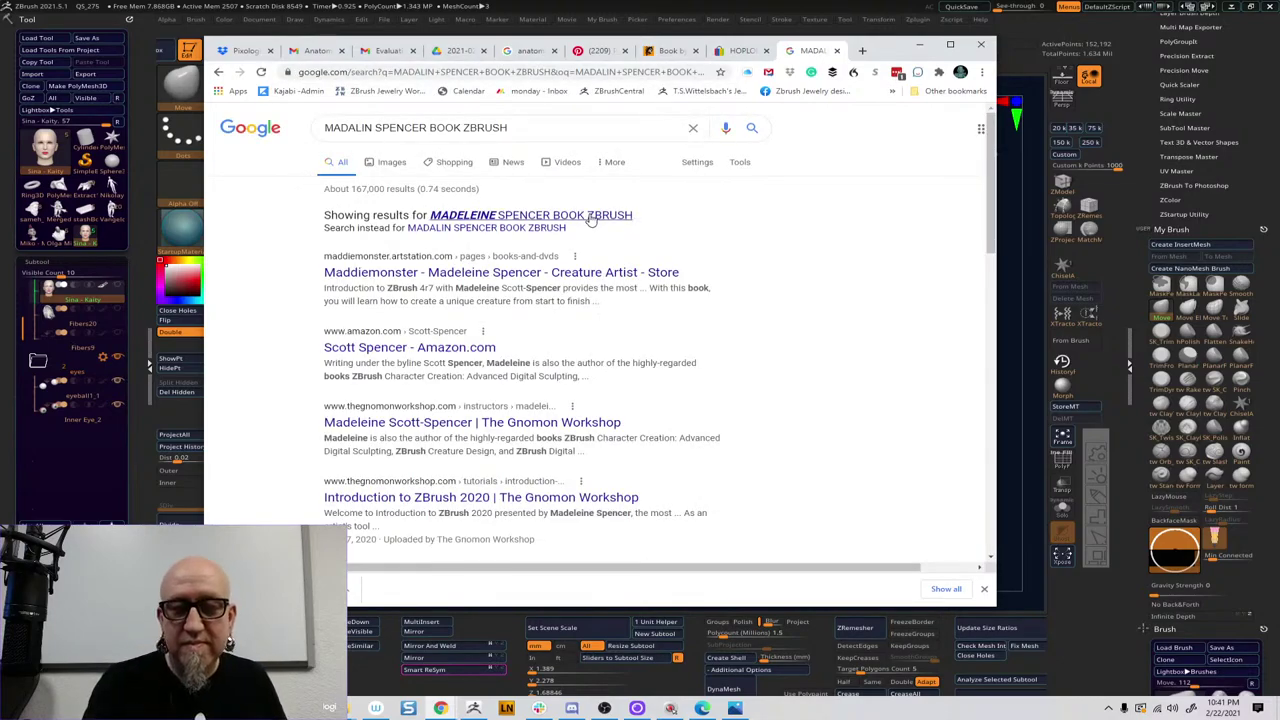
Use the corrected spelling MADELEINE SPENCER BOOK ZBRUSH, browse the image results and open the ArtStation page Revisiting My ZBrush Books
click(589, 214)
click(393, 164)
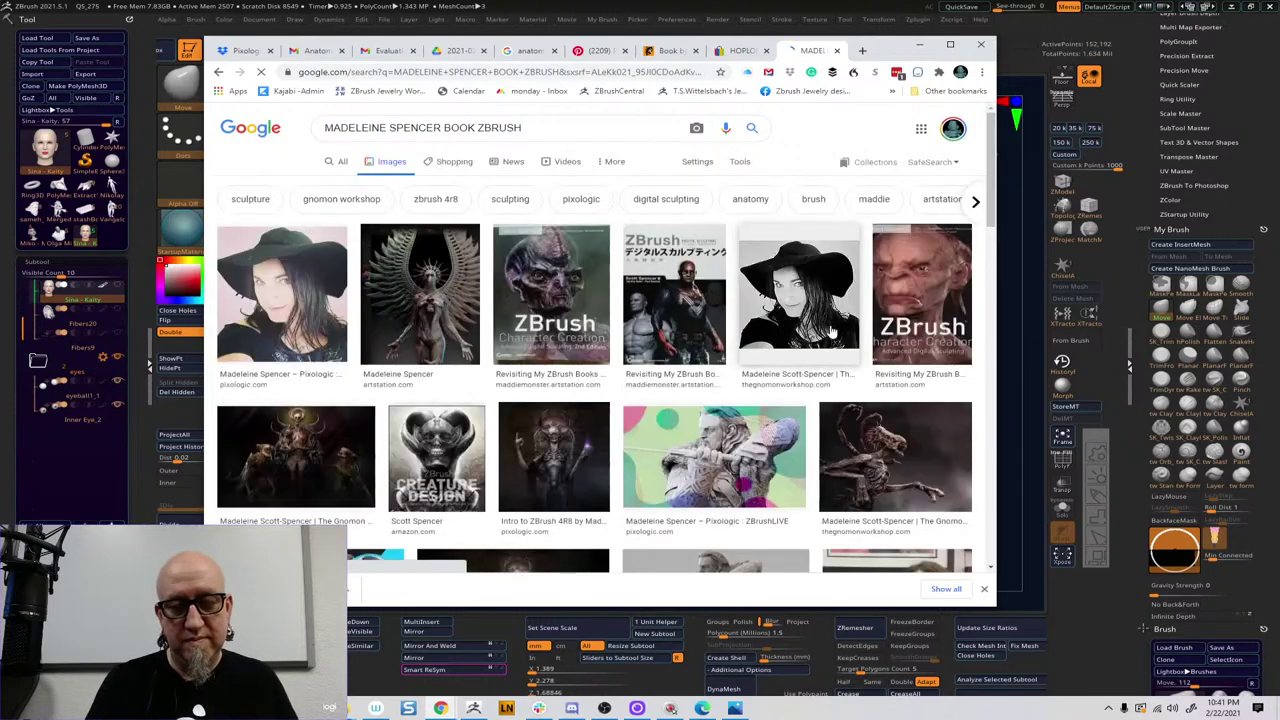
drag(996, 200, 996, 219)
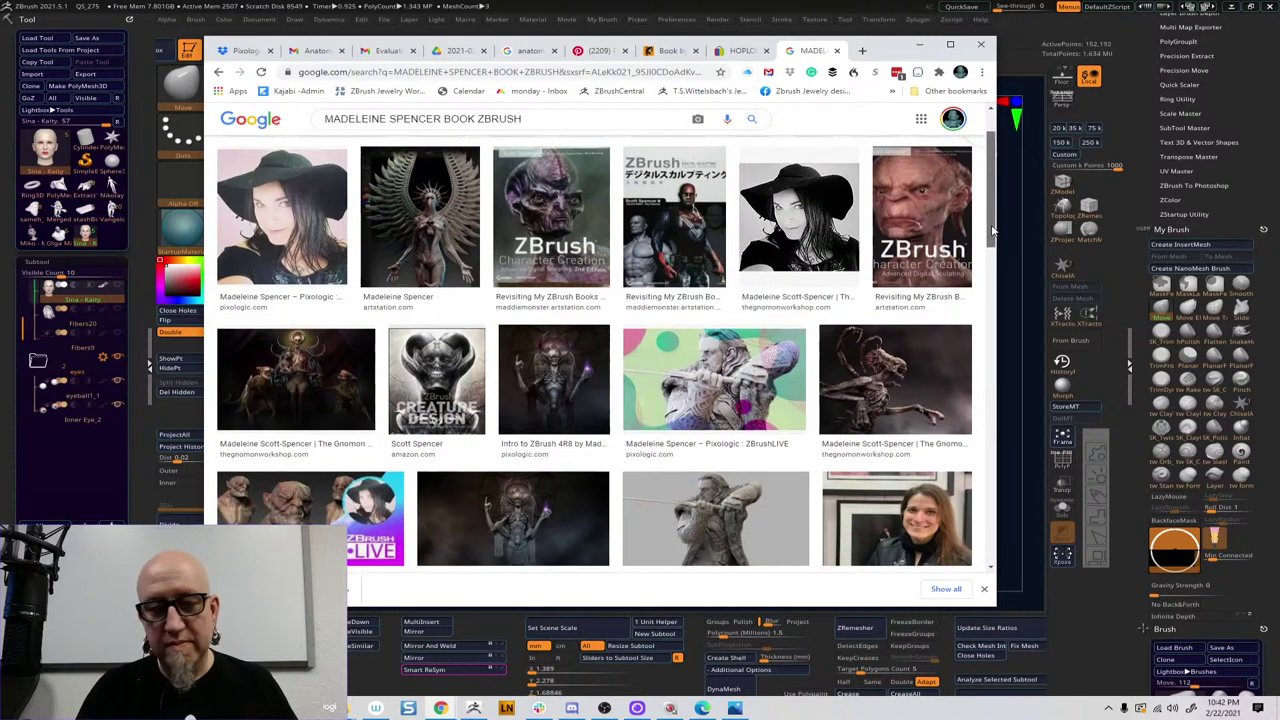
drag(990, 230, 988, 234)
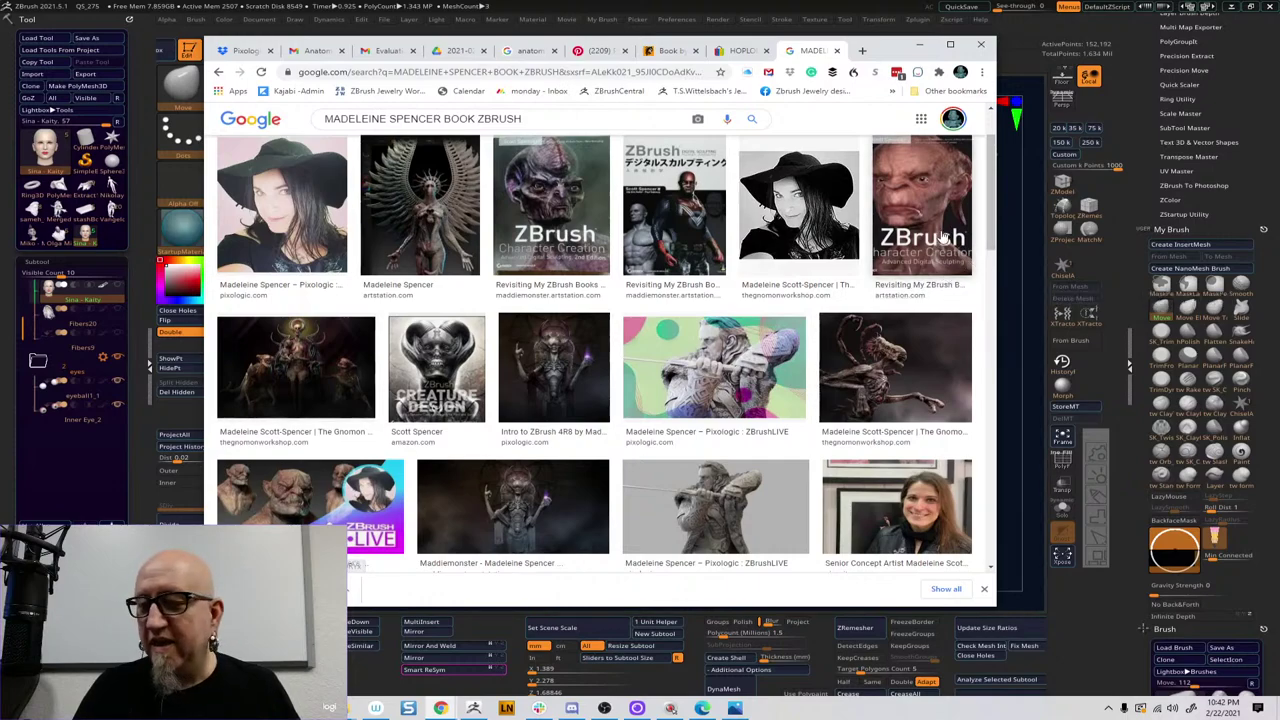
click(939, 287)
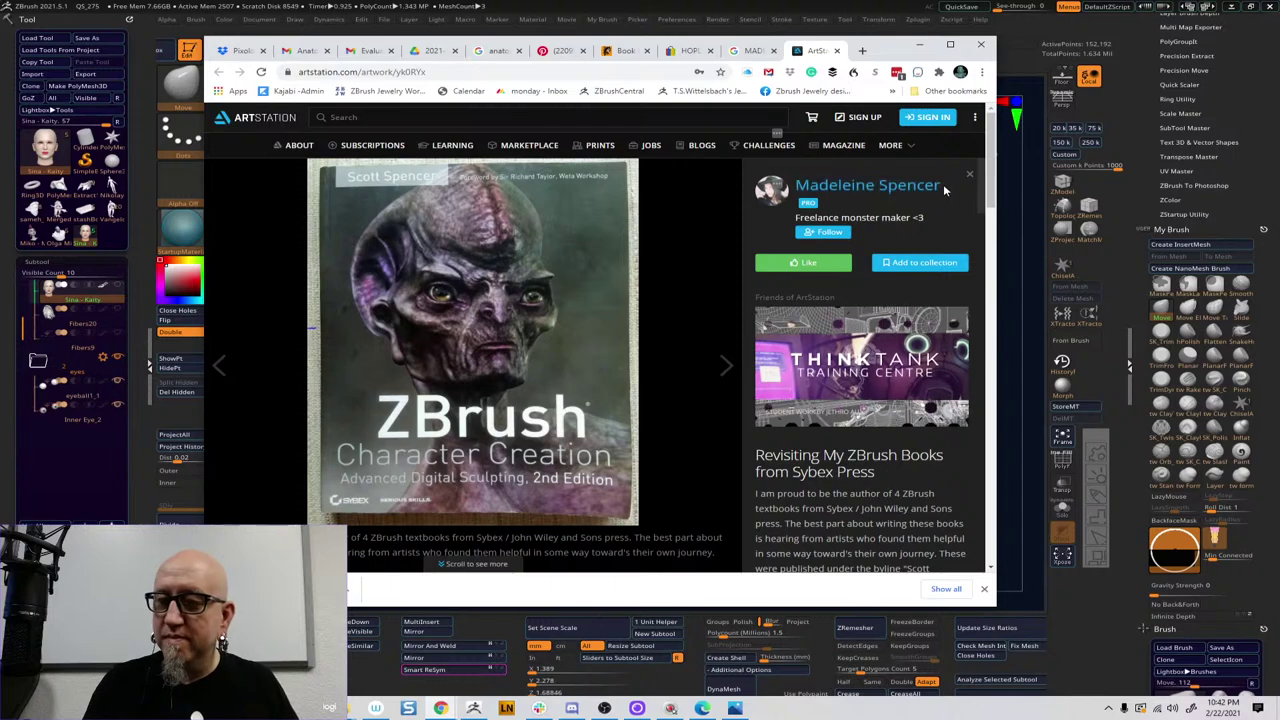
Copy the author's name from the ArtStation page and open amazon.com in the same tab
drag(943, 184, 795, 186)
key(ctrl+c)
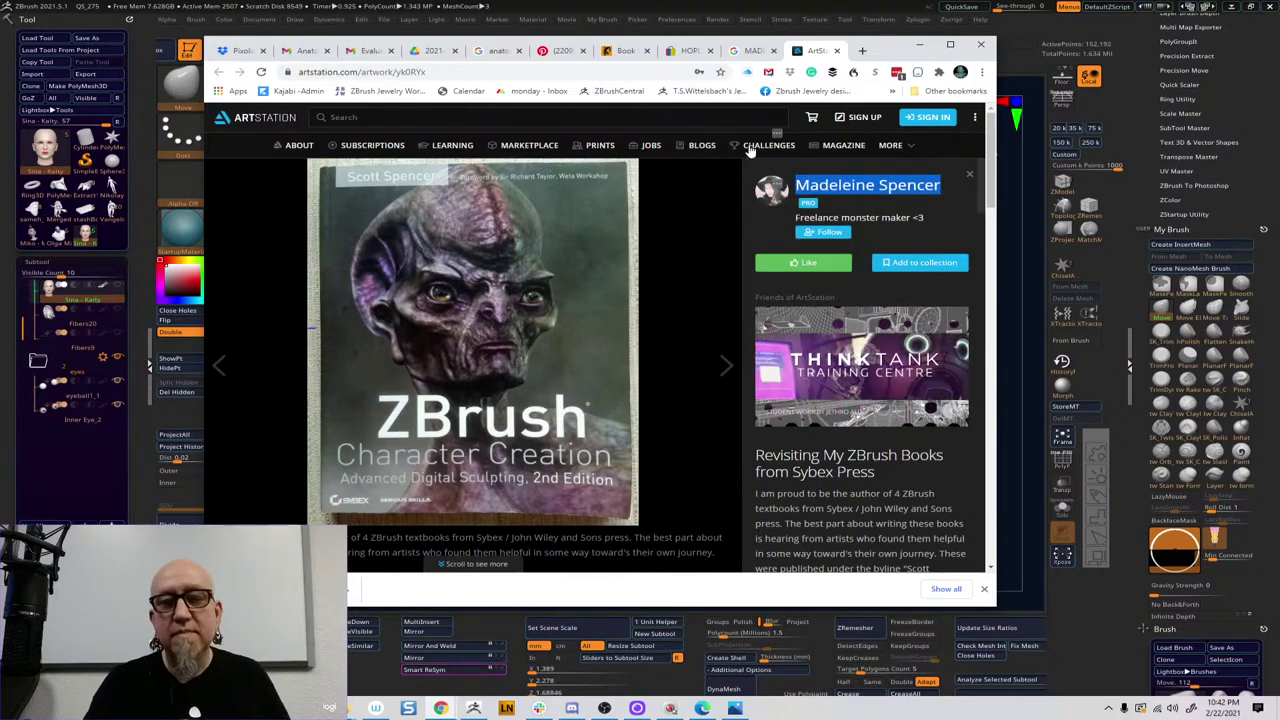
click(563, 73)
text(AMAZON.com)
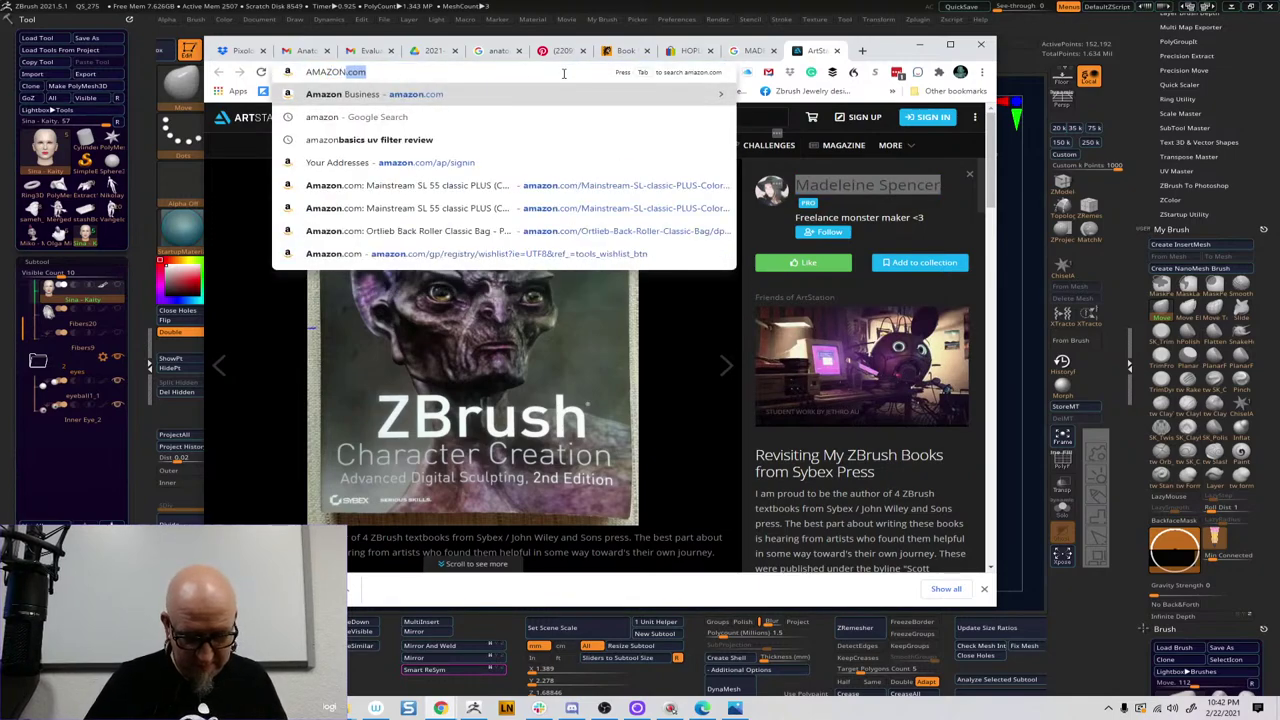
key(Return)
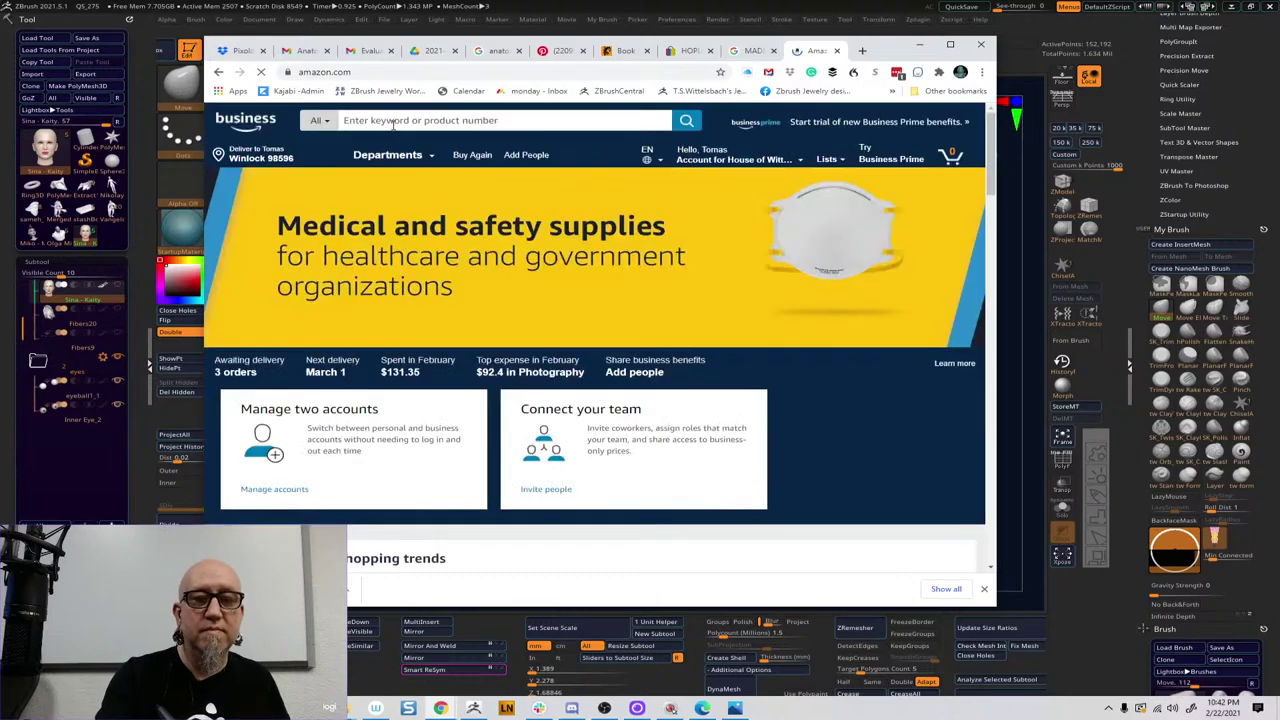
Search Amazon for Madeleine Spencer ZBRUSH, using the copied author name
click(414, 120)
key(ctrl+v)
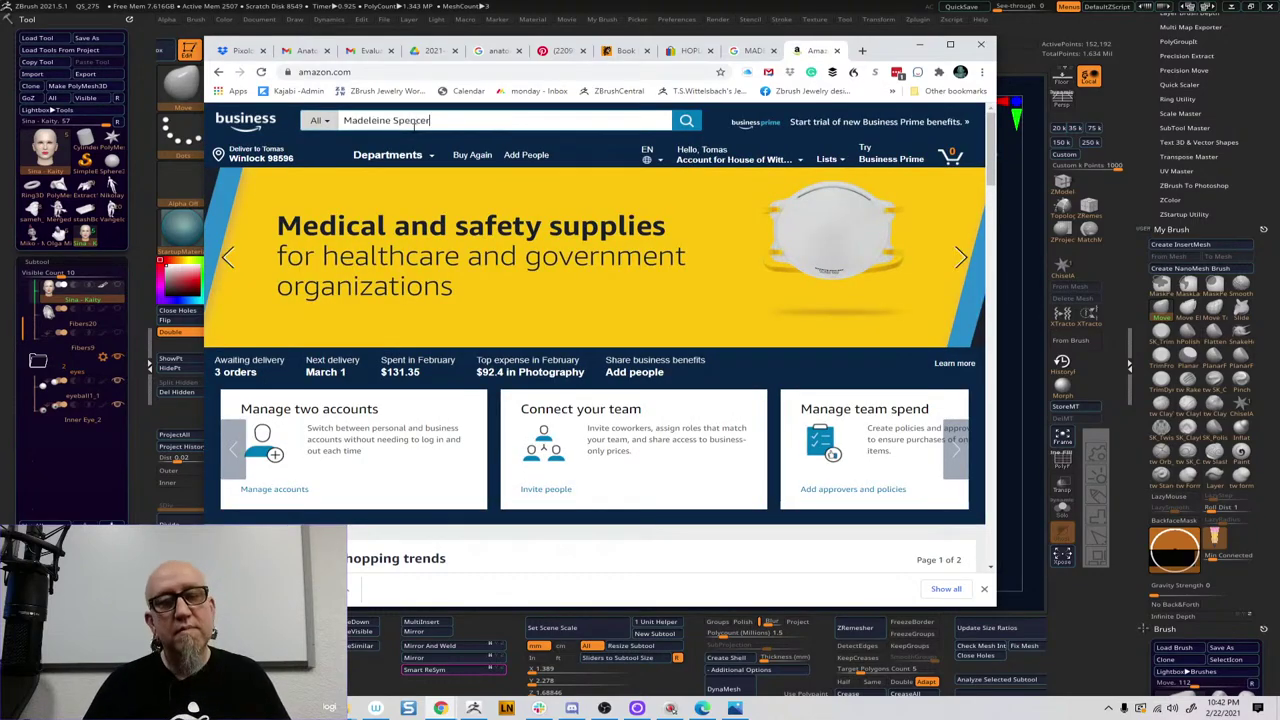
key(Return)
text(ZBRUSH)
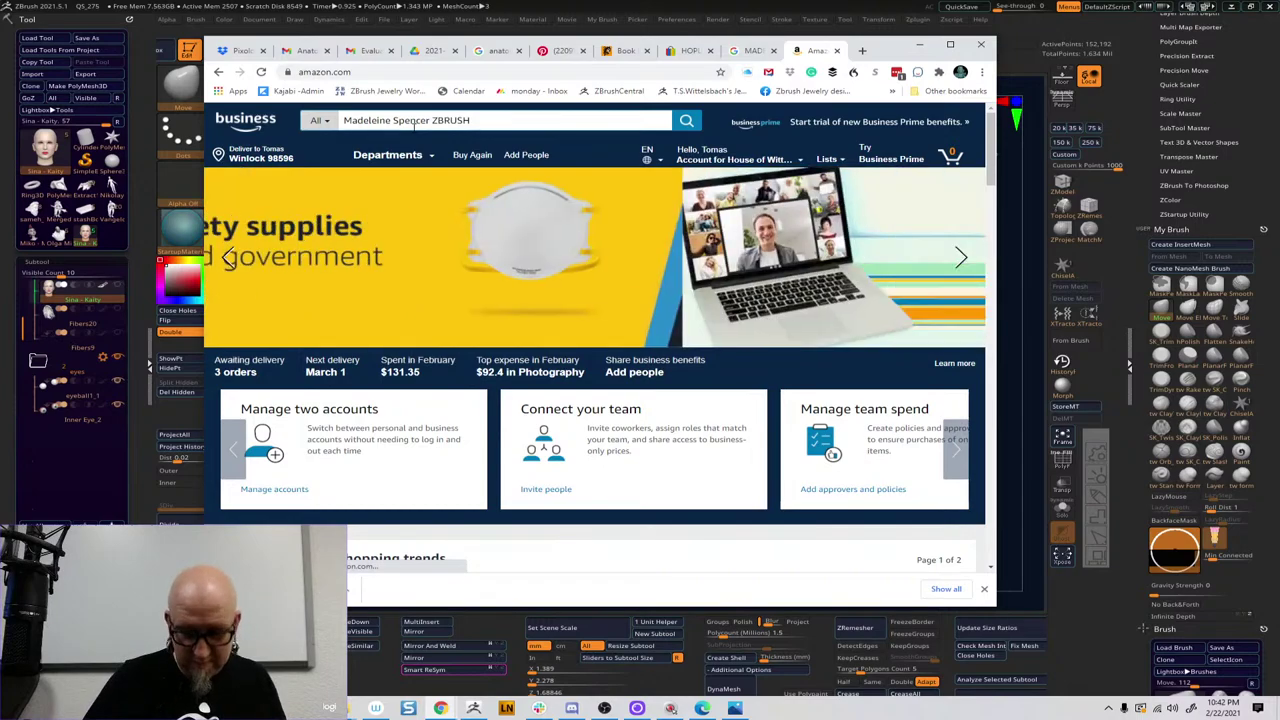
key(Return)
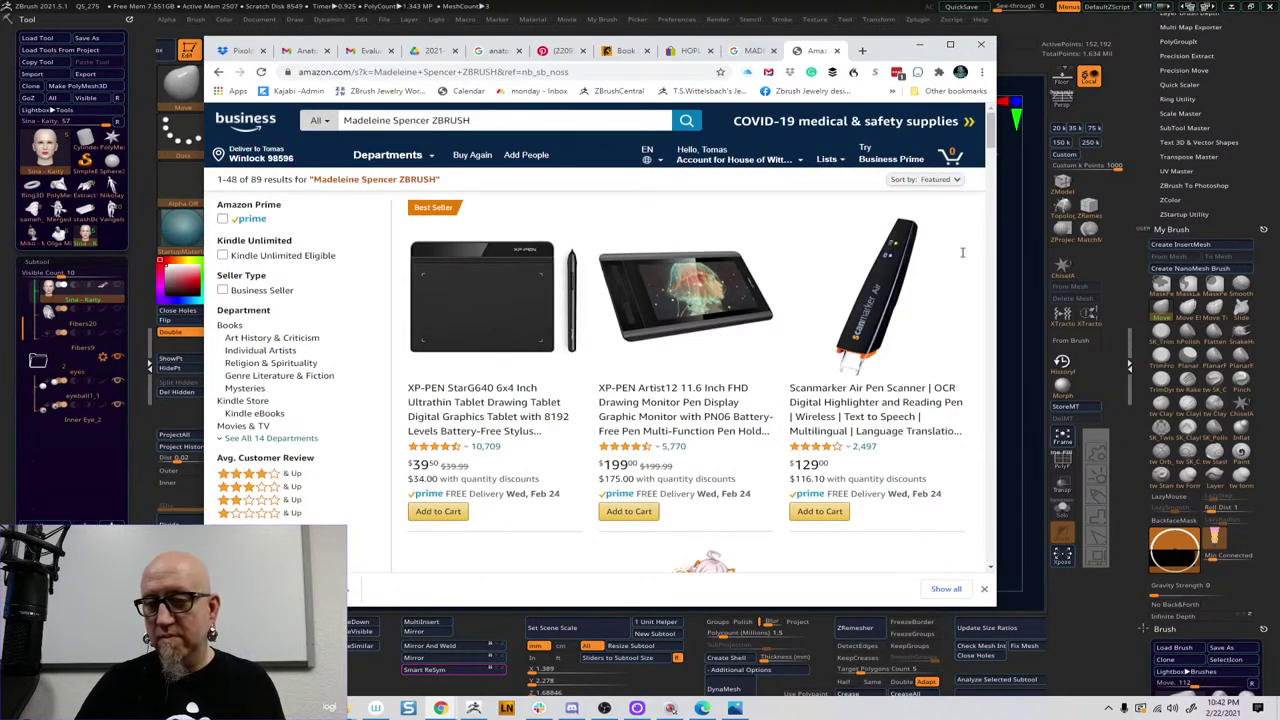
Remove ZBRUSH from the Amazon query, limit the search to Books and search for Madeleine Spencer
mouse_move(990, 135)
mouse_down()
mouse_move(992, 430)
mouse_move(985, 127)
mouse_up()
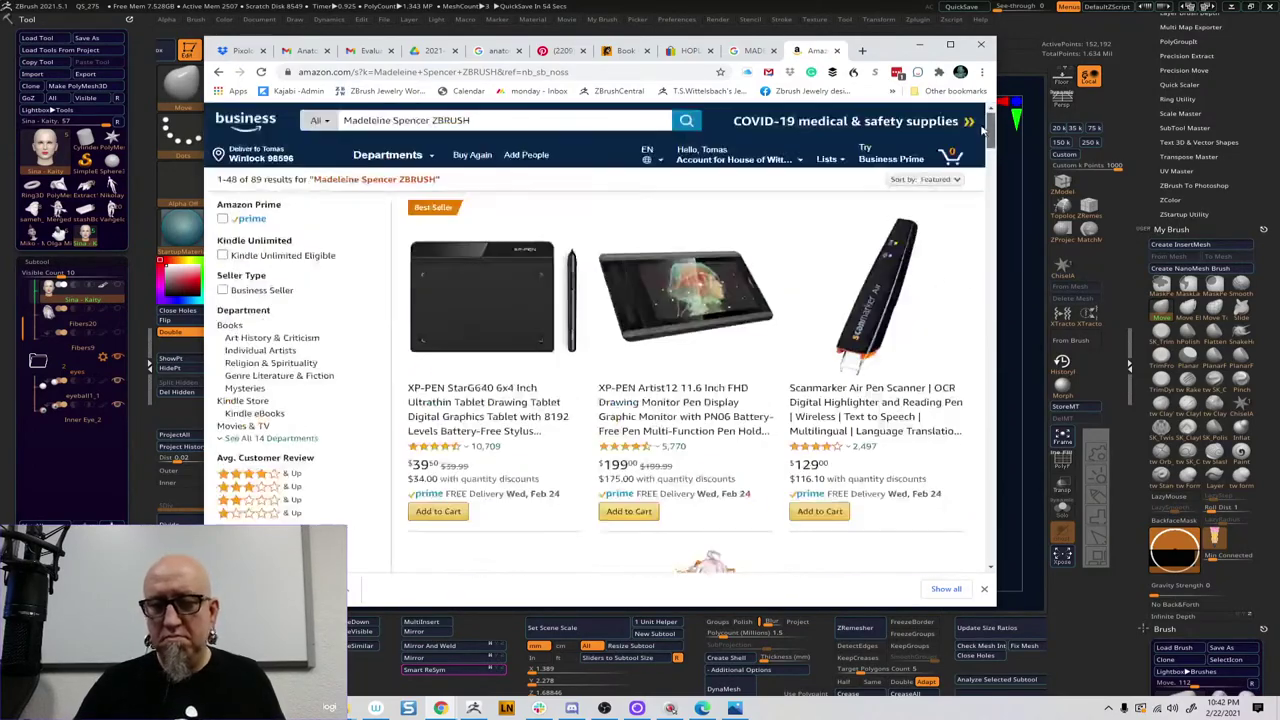
double_click(455, 120)
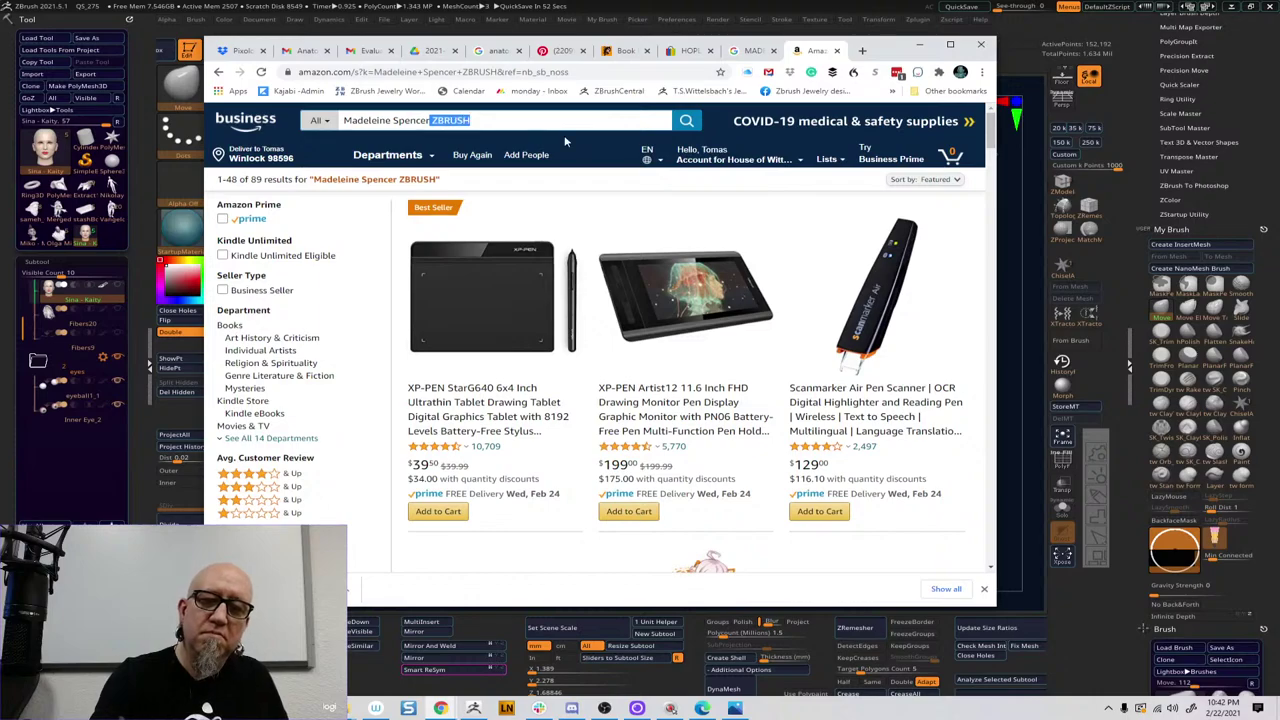
key(BackSpace)
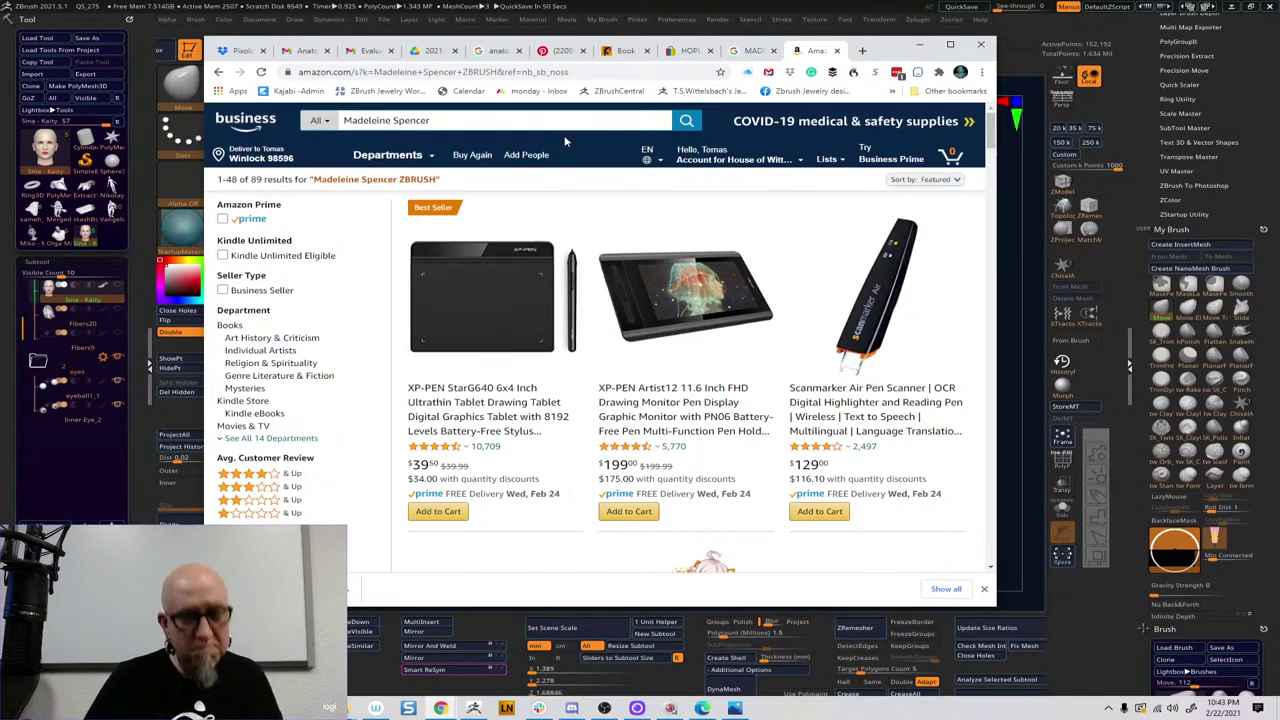
click(318, 121)
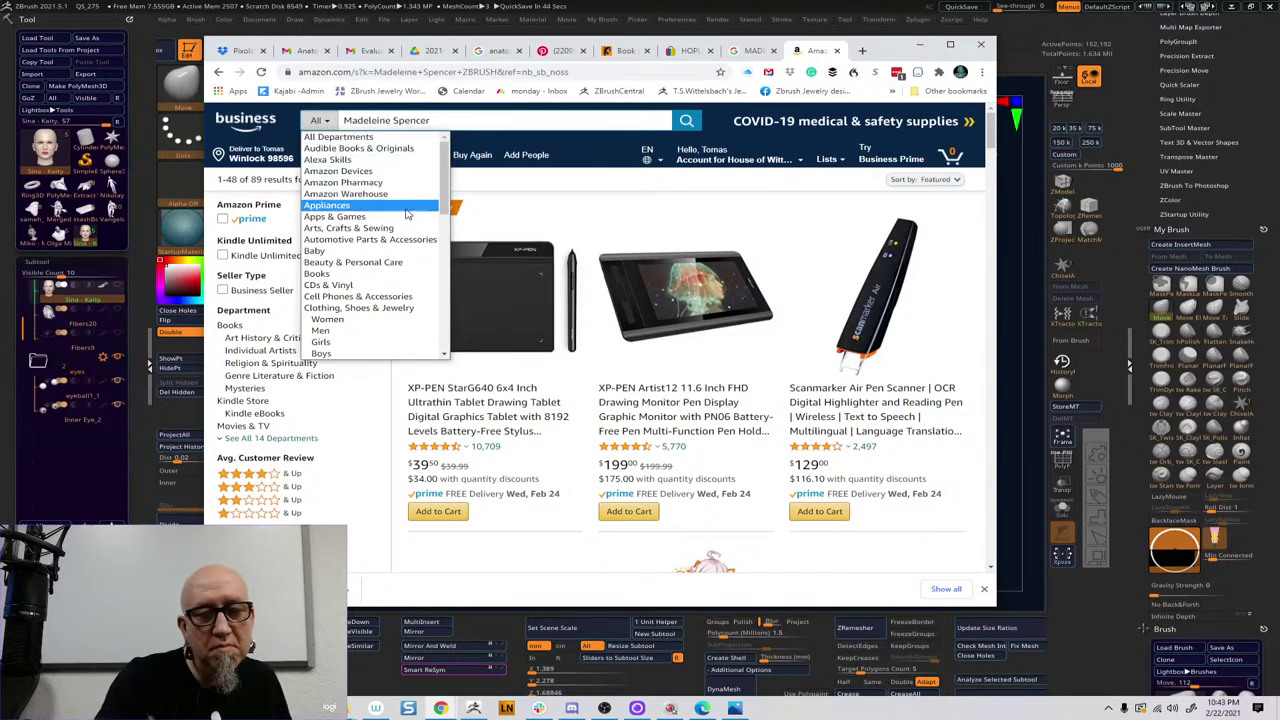
click(400, 274)
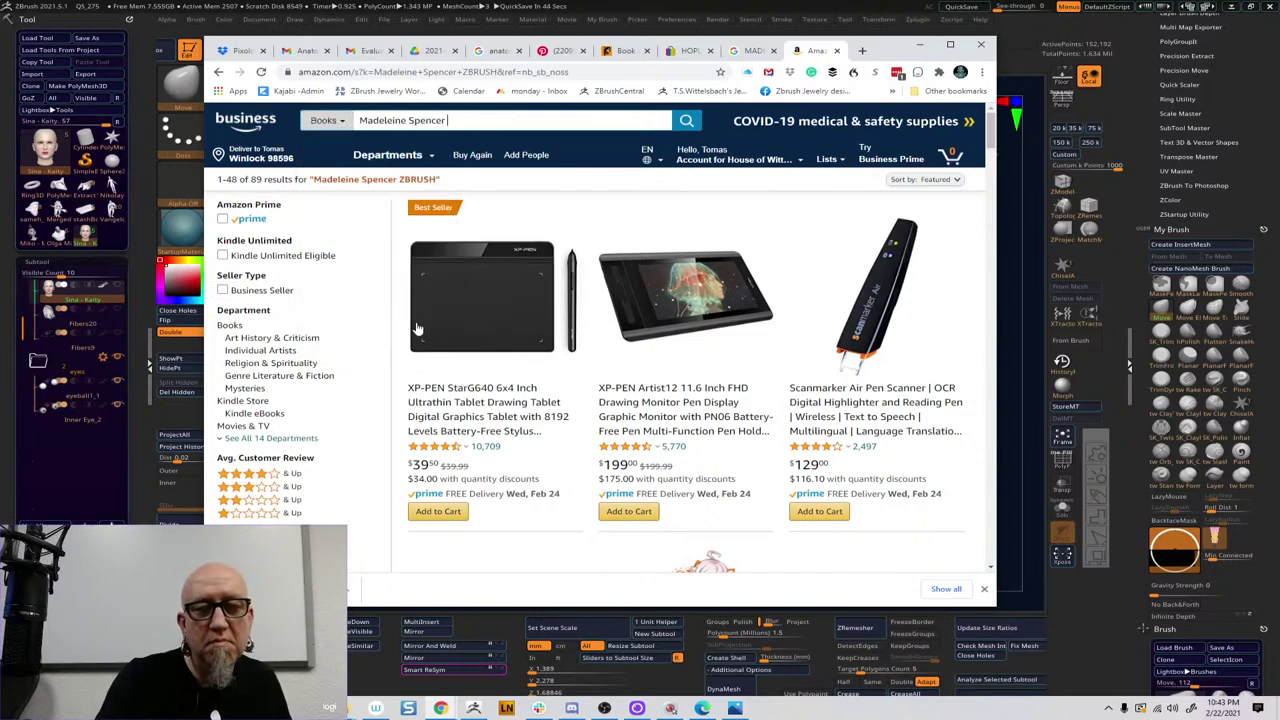
click(687, 122)
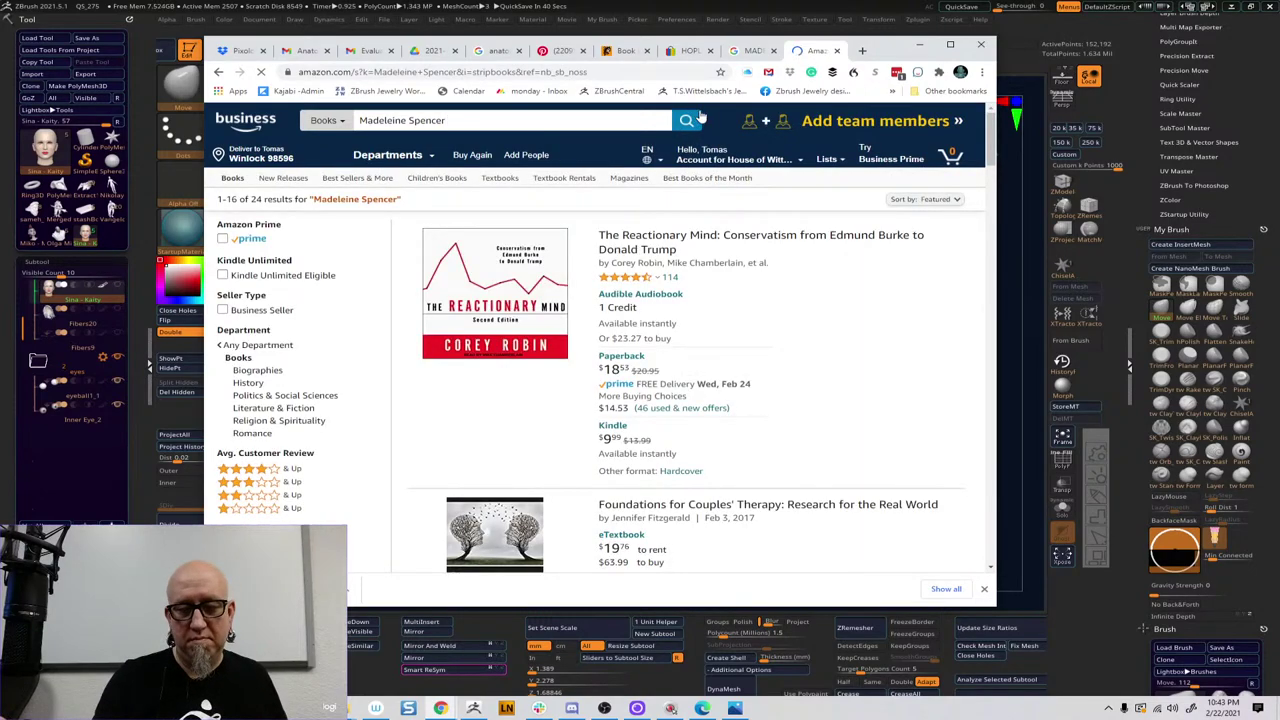
drag(991, 136, 980, 103)
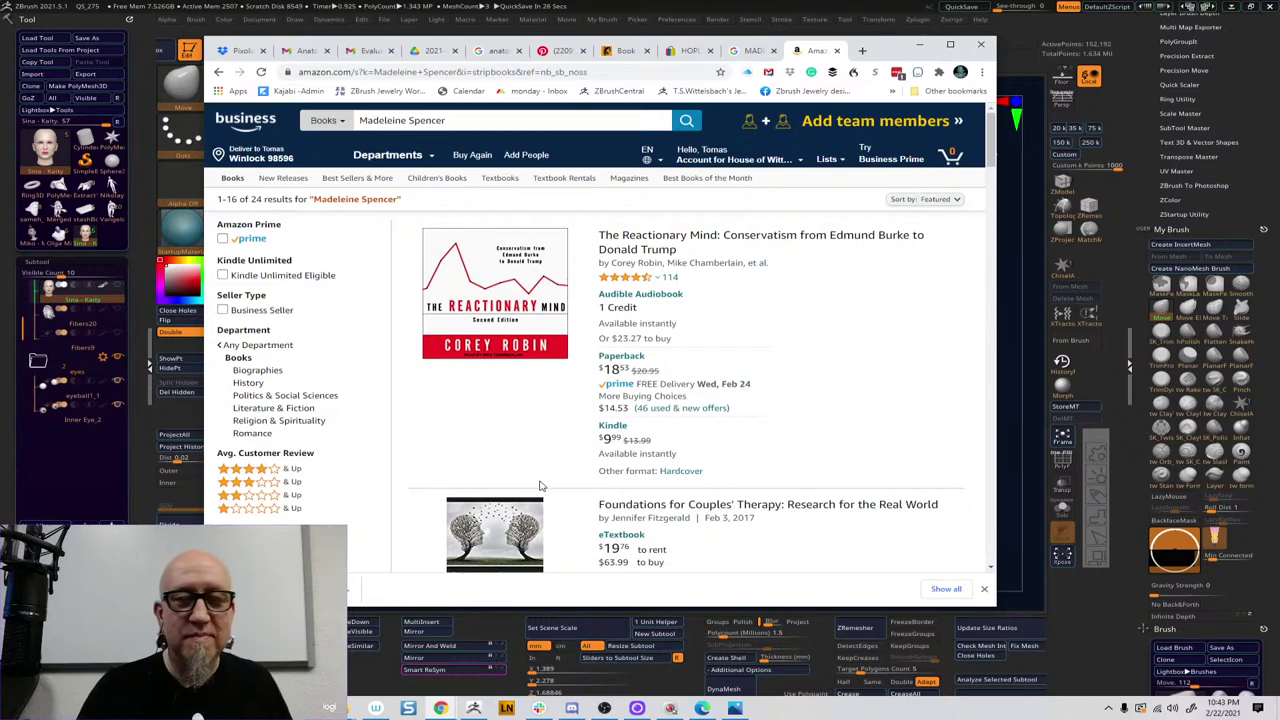
Replace the first name in the query to search Books for SCOTT Spencer, and skim the results
double_click(401, 120)
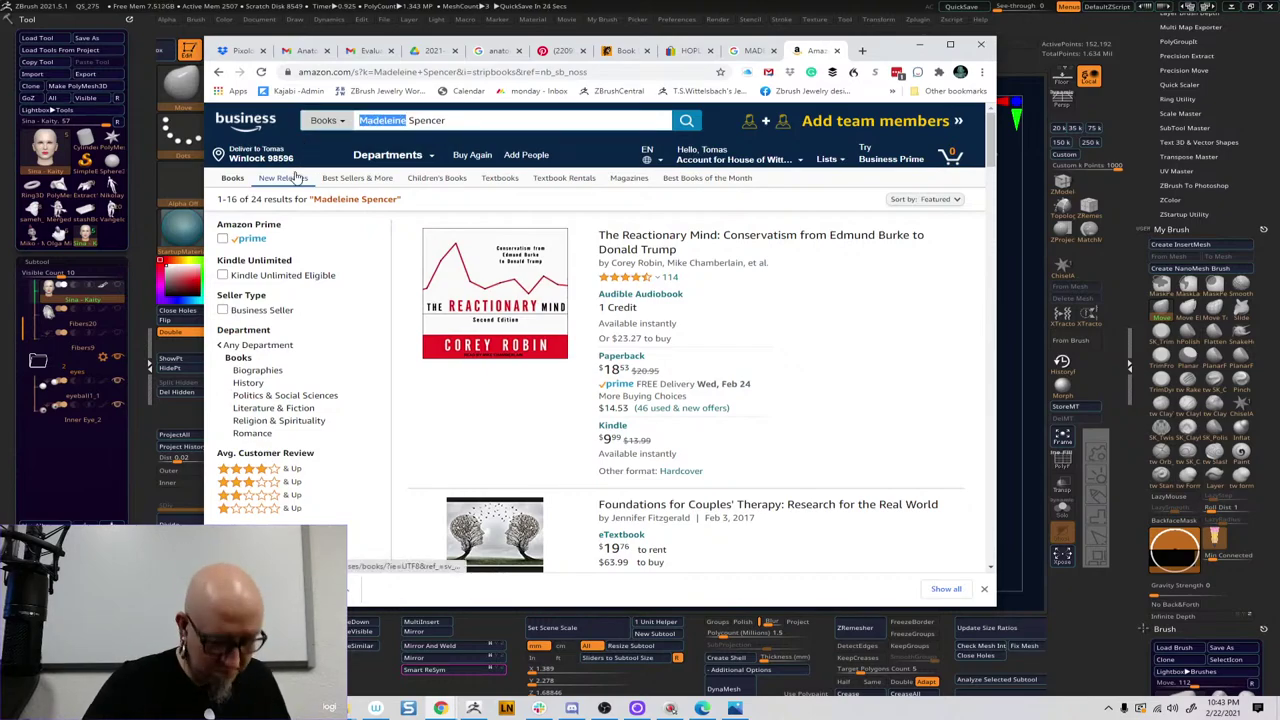
text(SCOTT)
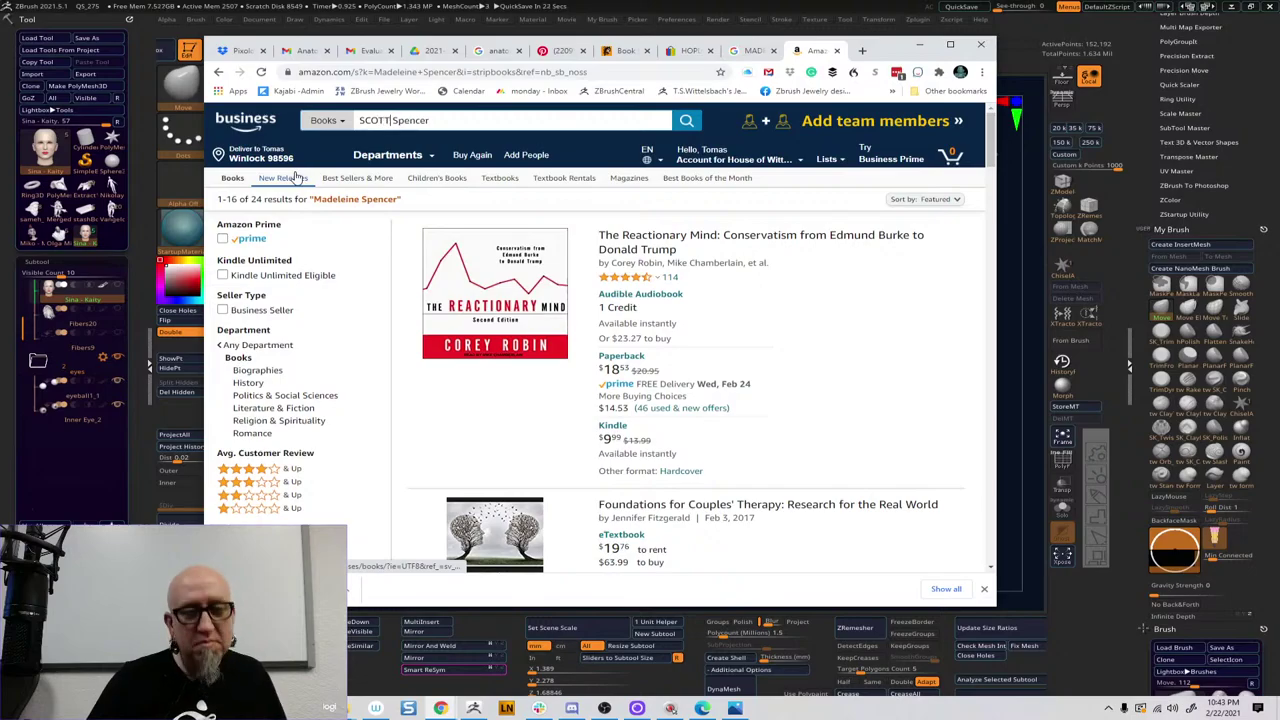
key(Return)
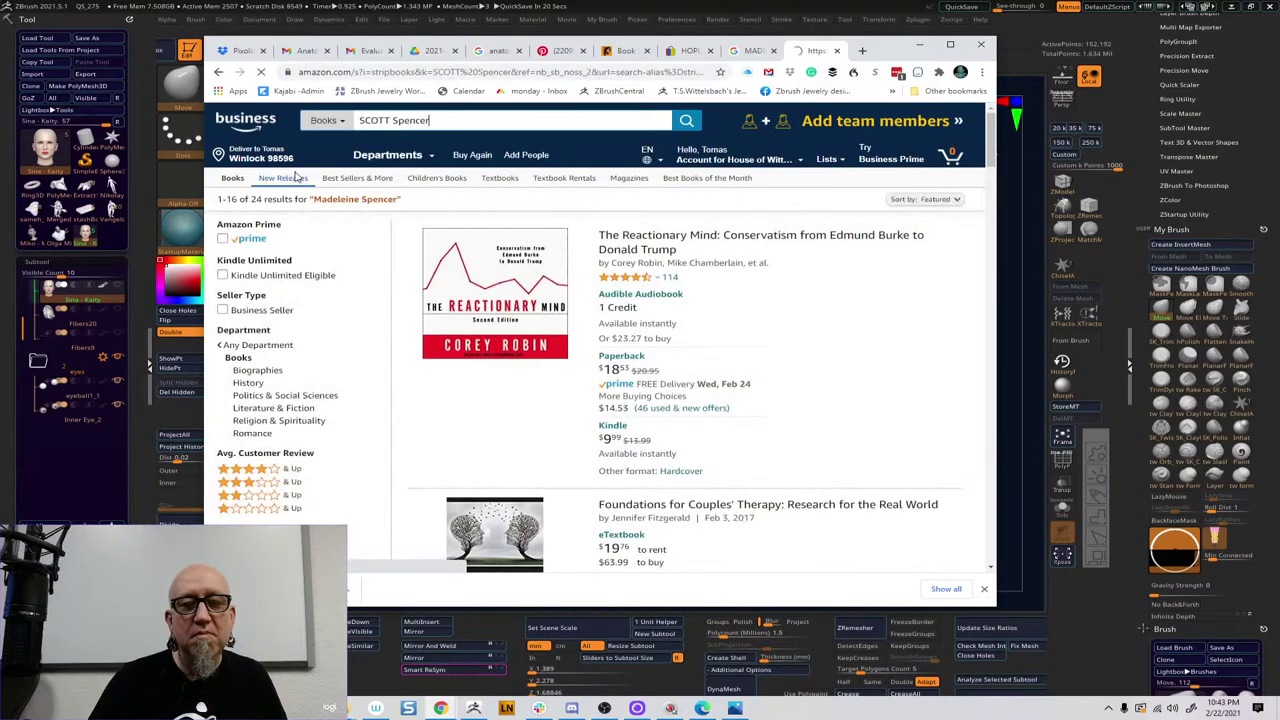
scroll(295, 177, down, 5)
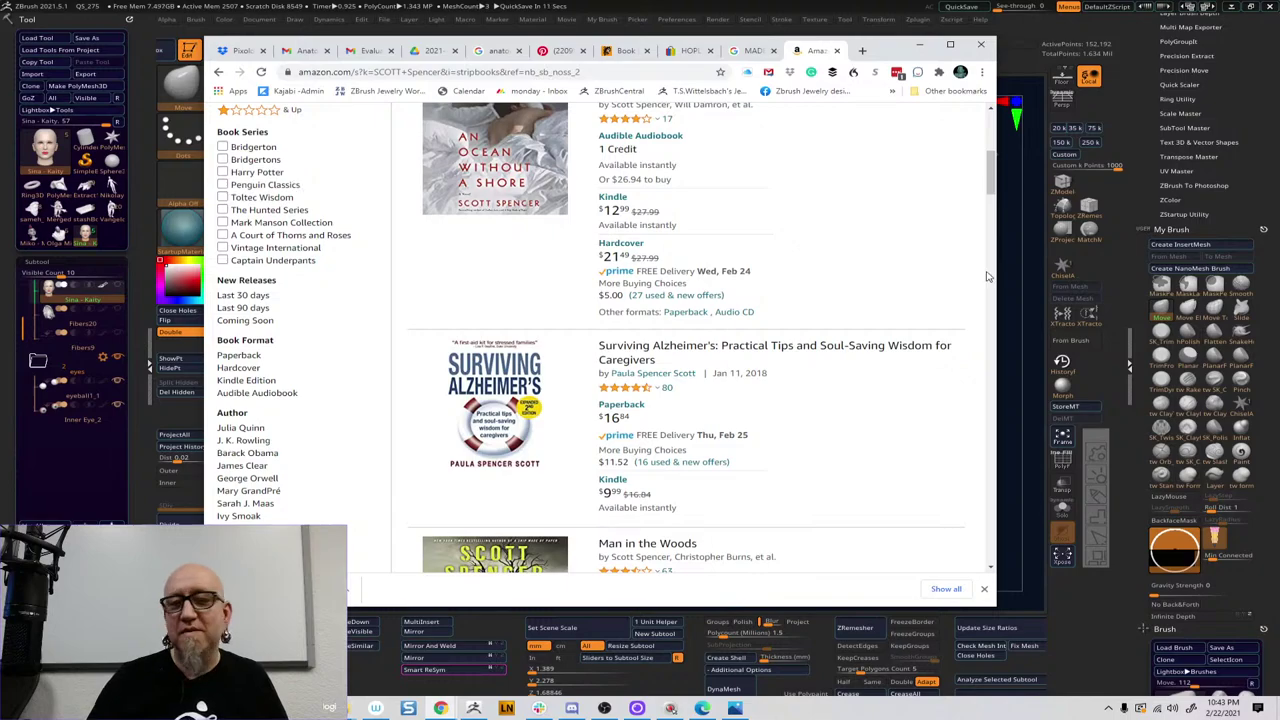
scroll(577, 137, up, 5)
Narrow the Books search by adding ZBRUSH to the query, making it SCOTT Spencer ZBRUSH
click(497, 121)
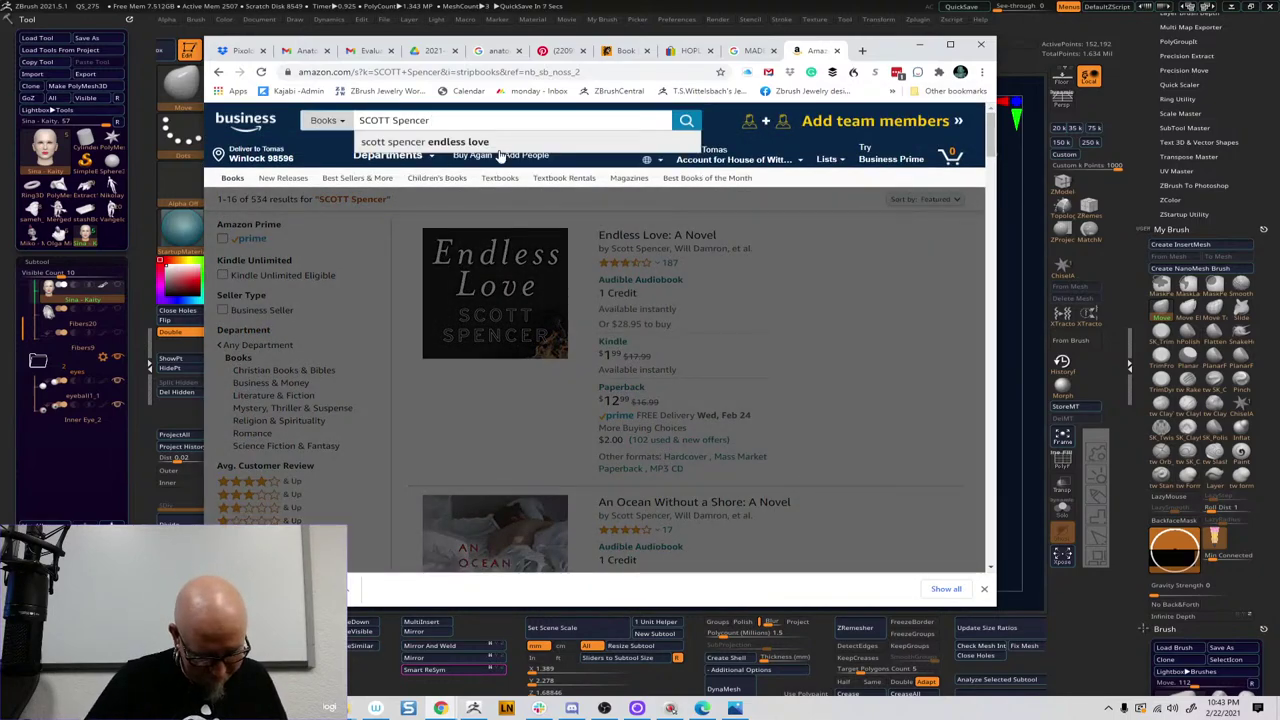
text(ZBRUS)
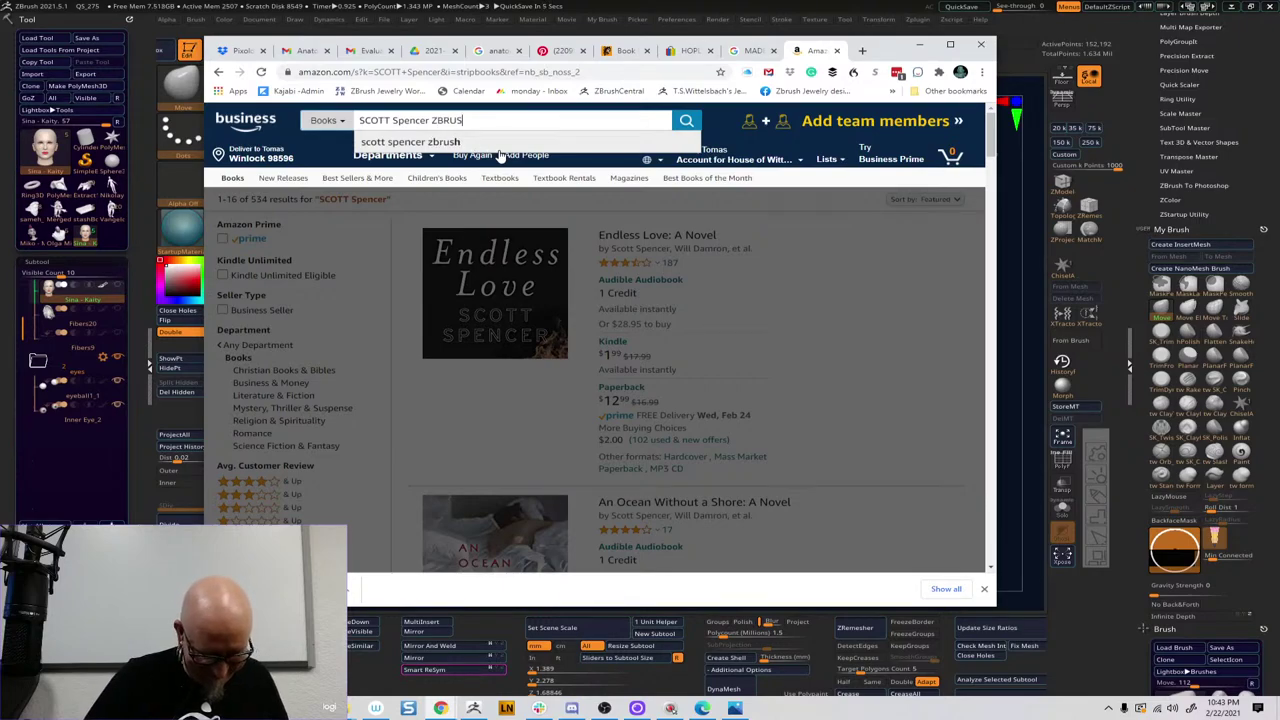
text(H)
key(Return)
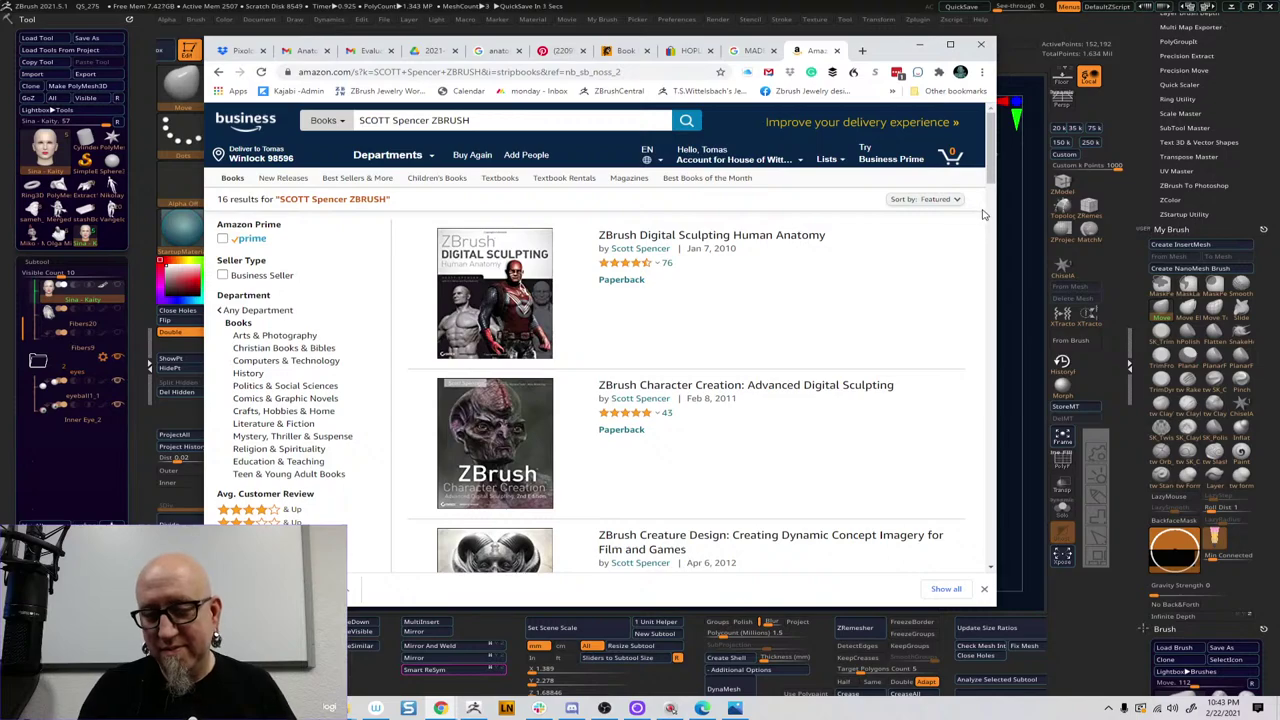
Examine the listed ZBrush books by Scott Spencer, comparing the anatomy, character creation and creature design titles and their prices
scroll(990, 190, down, 1)
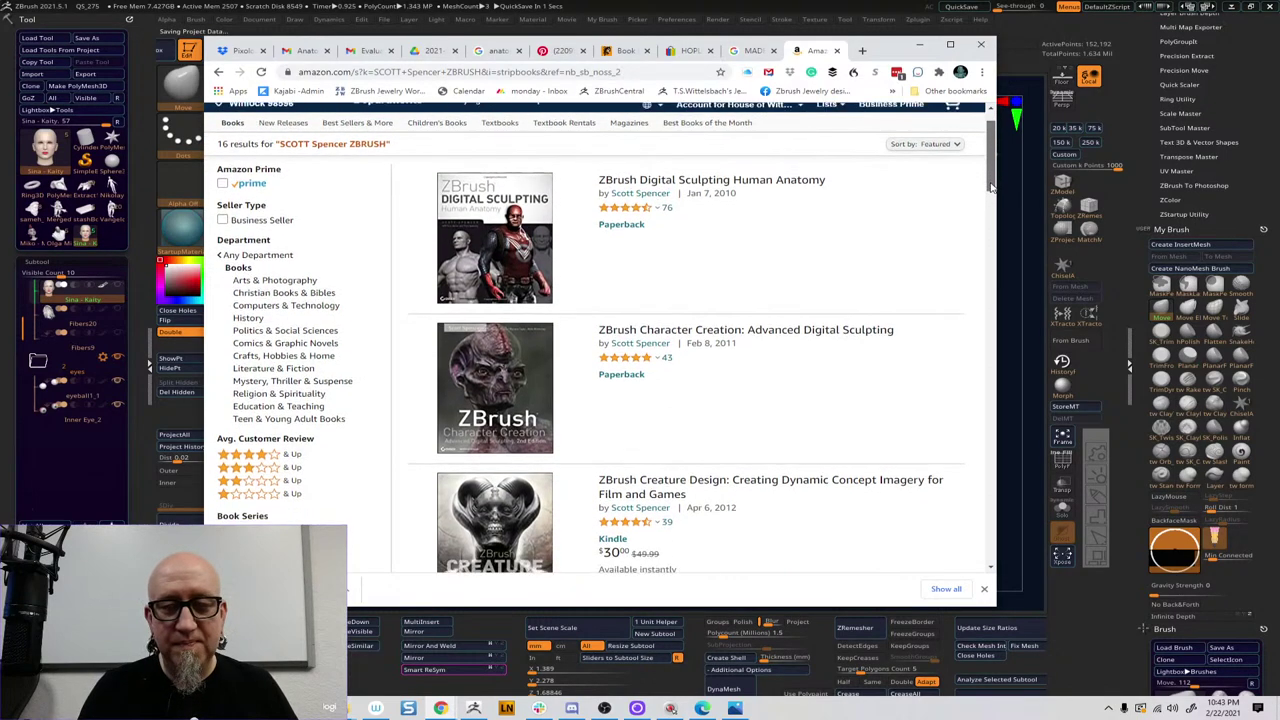
scroll(990, 185, down, 3)
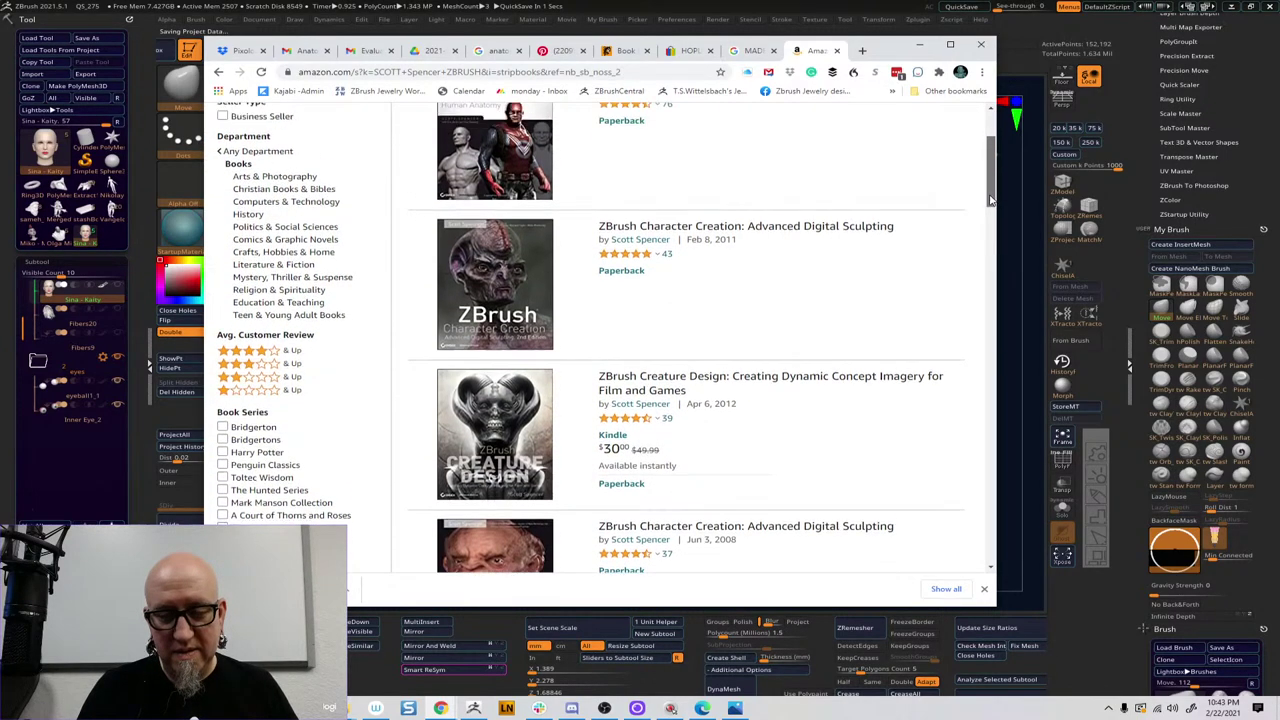
scroll(991, 190, up, 2)
scroll(990, 195, down, 2)
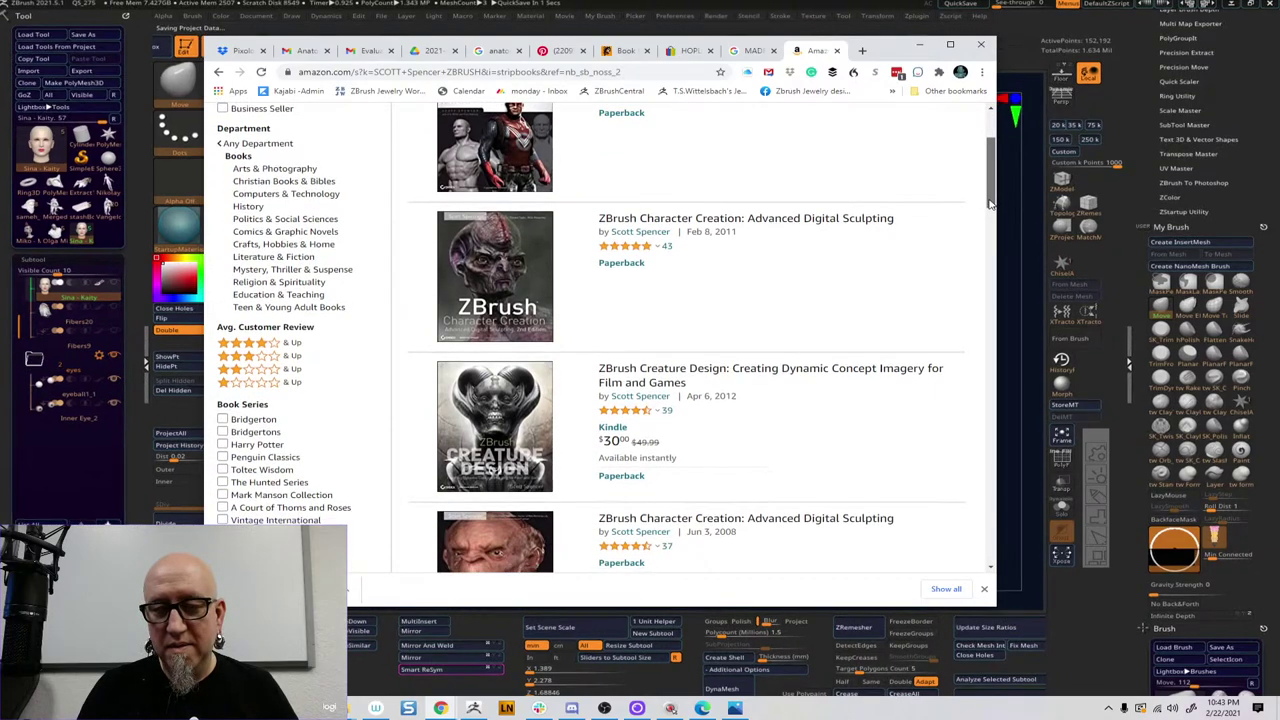
drag(990, 205, 989, 235)
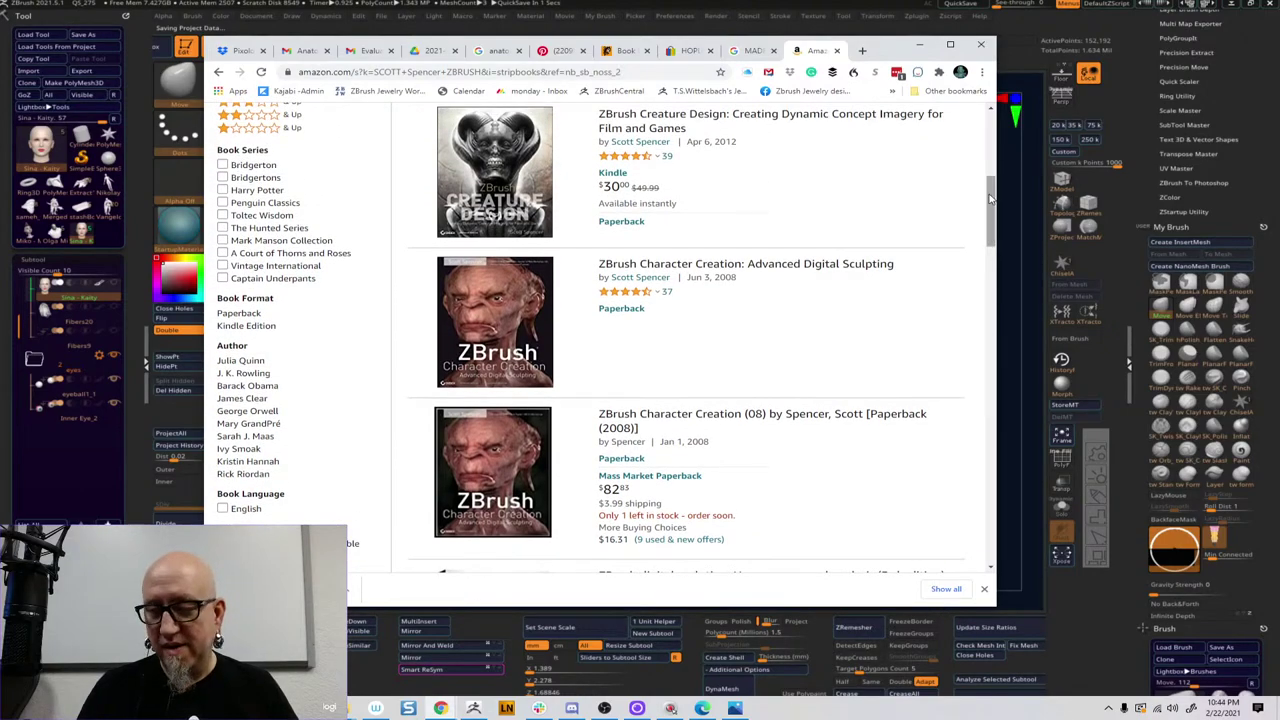
mouse_move(988, 207)
mouse_down()
mouse_move(985, 147)
mouse_move(985, 228)
mouse_up()
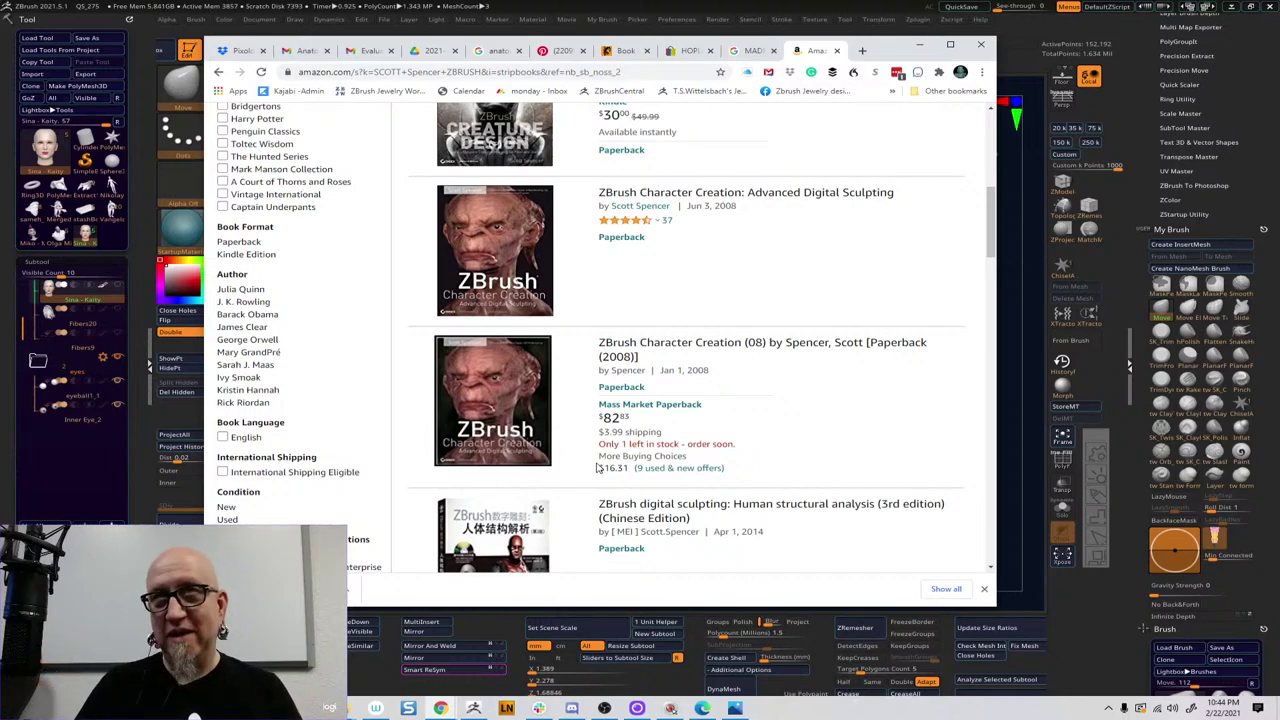
drag(990, 232, 995, 161)
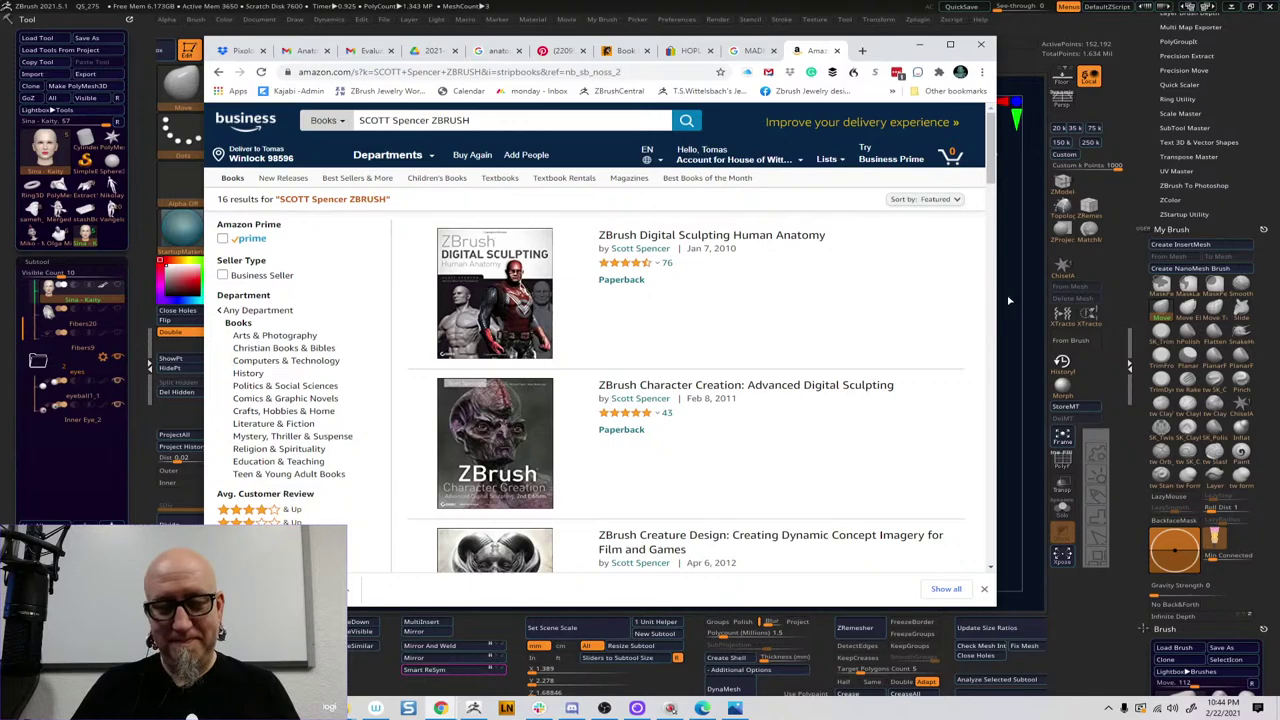
drag(989, 178, 990, 244)
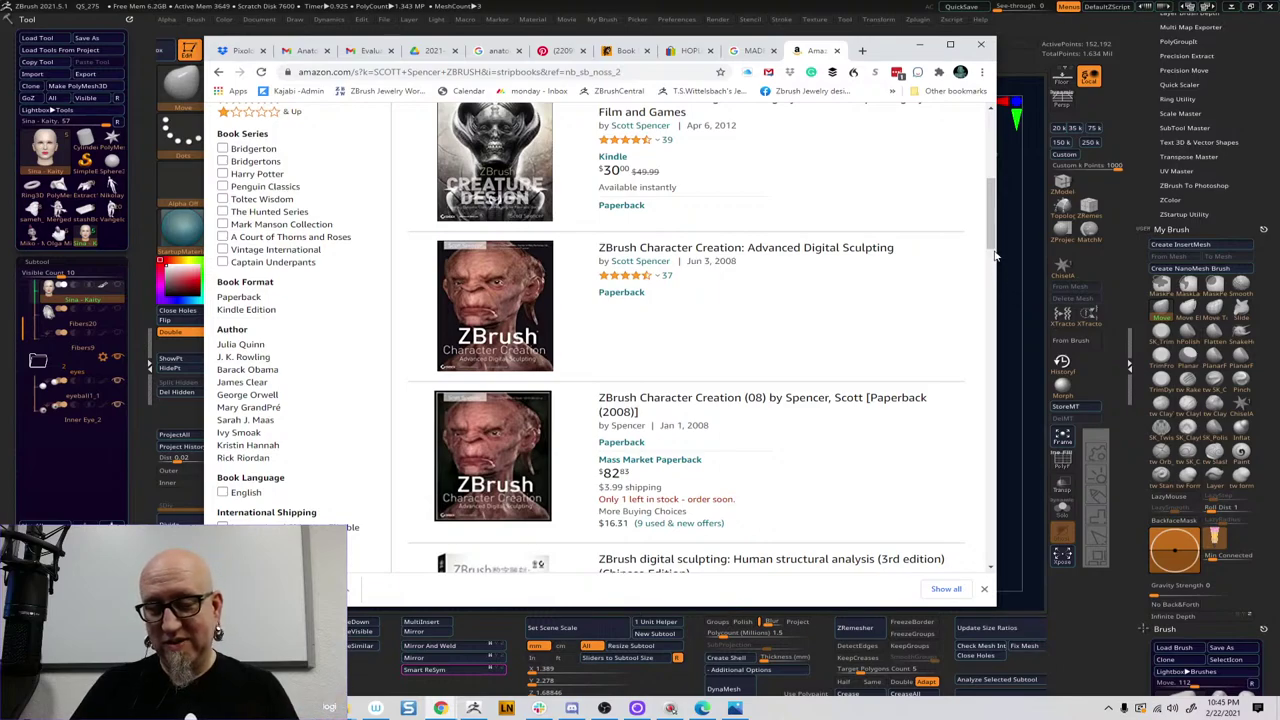
drag(993, 241, 993, 245)
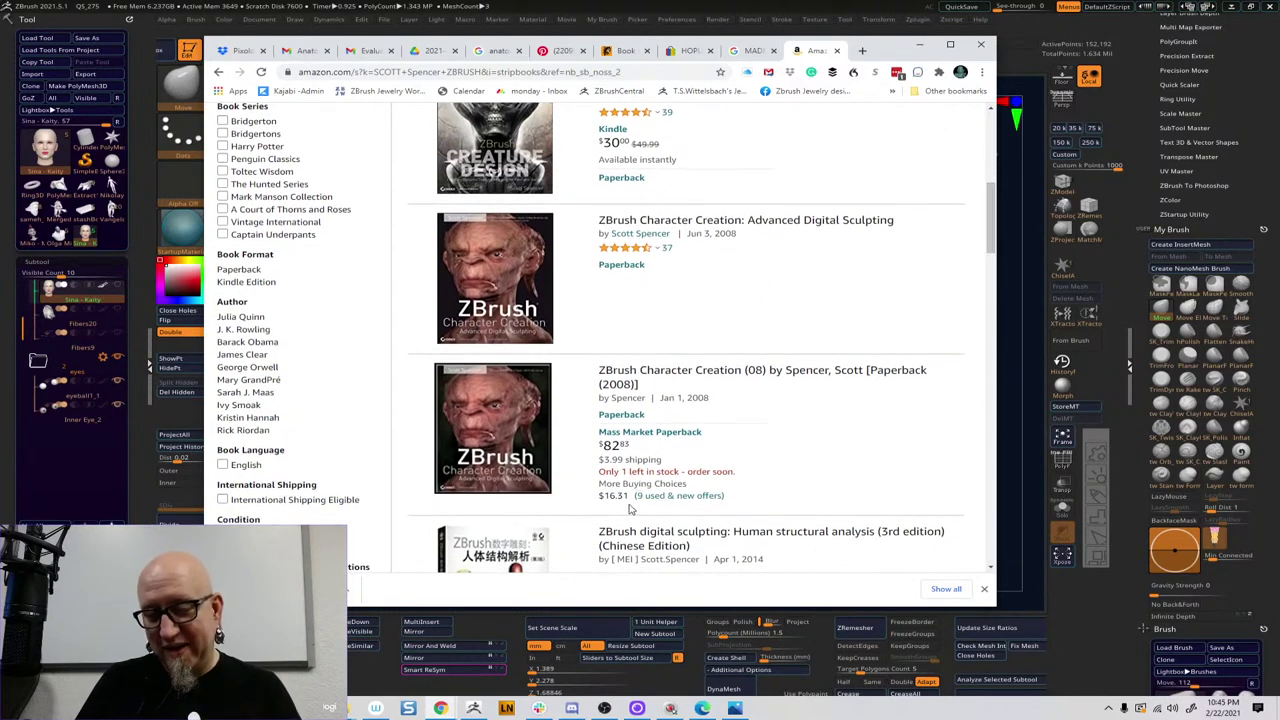
Review the used and new offers for the 2008 ZBrush Character Creation paperback, close them and browse the remaining search results
click(667, 496)
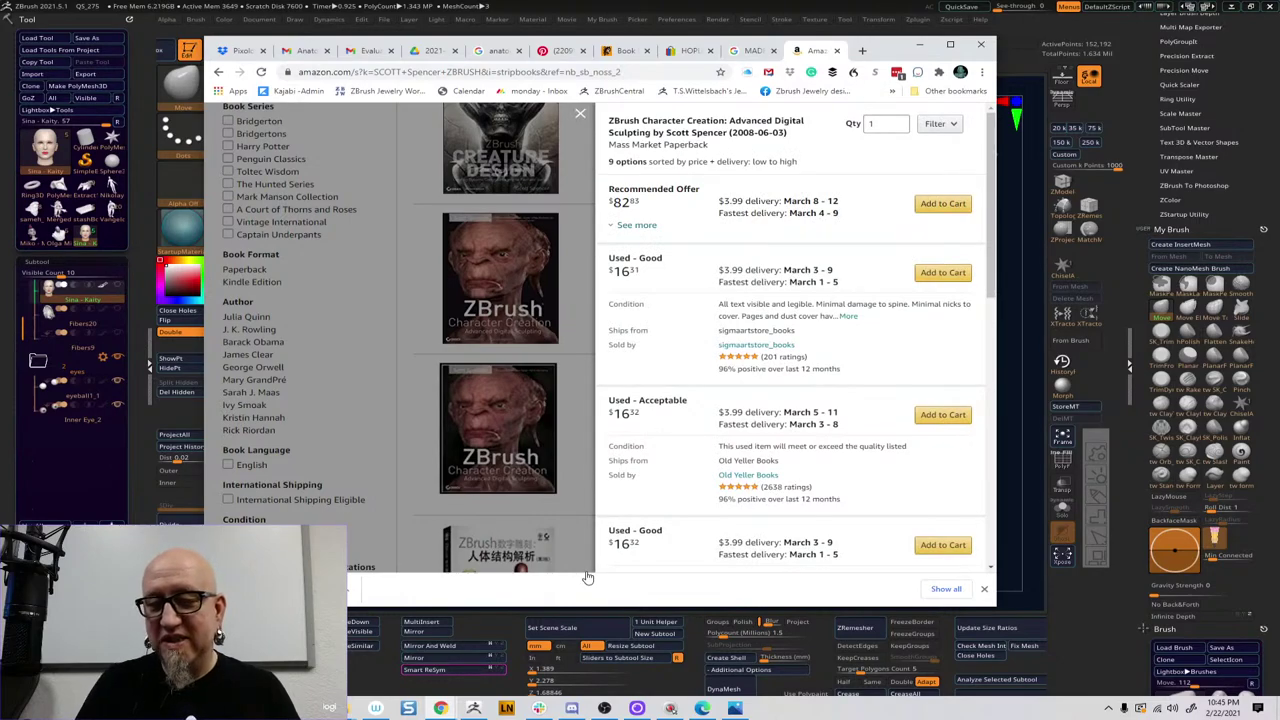
drag(996, 205, 973, 477)
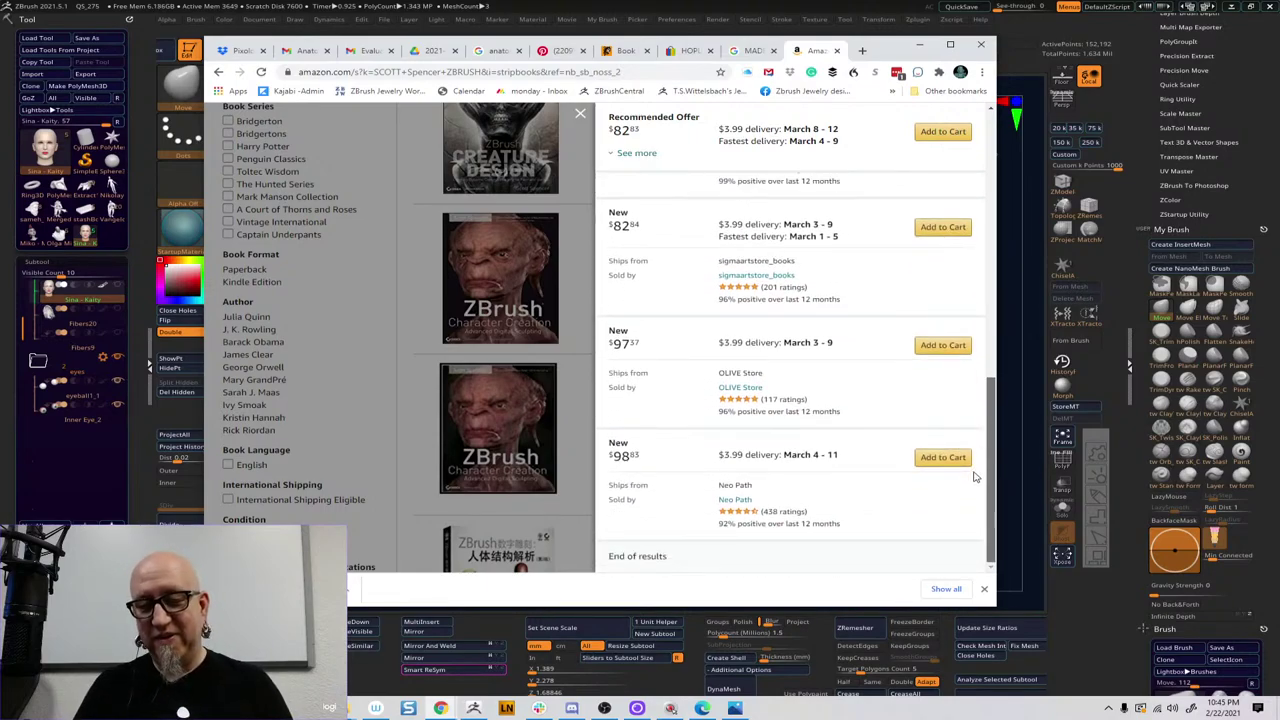
drag(977, 476, 985, 178)
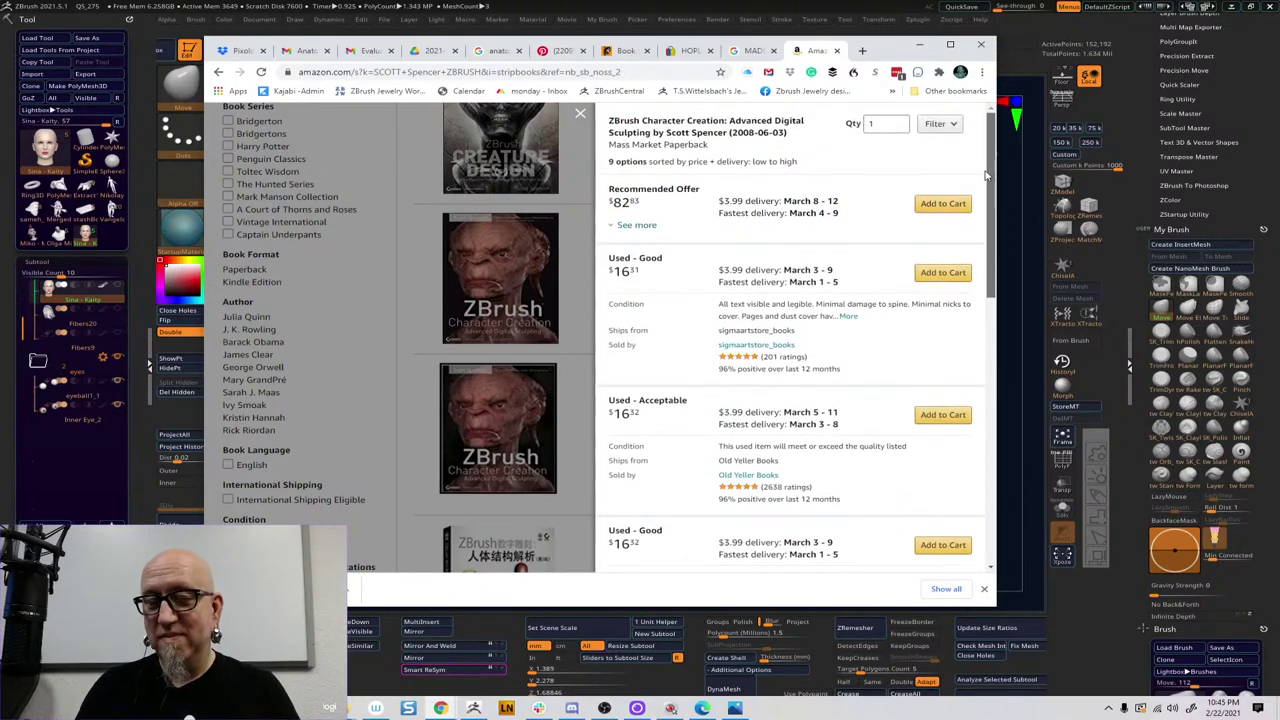
click(576, 513)
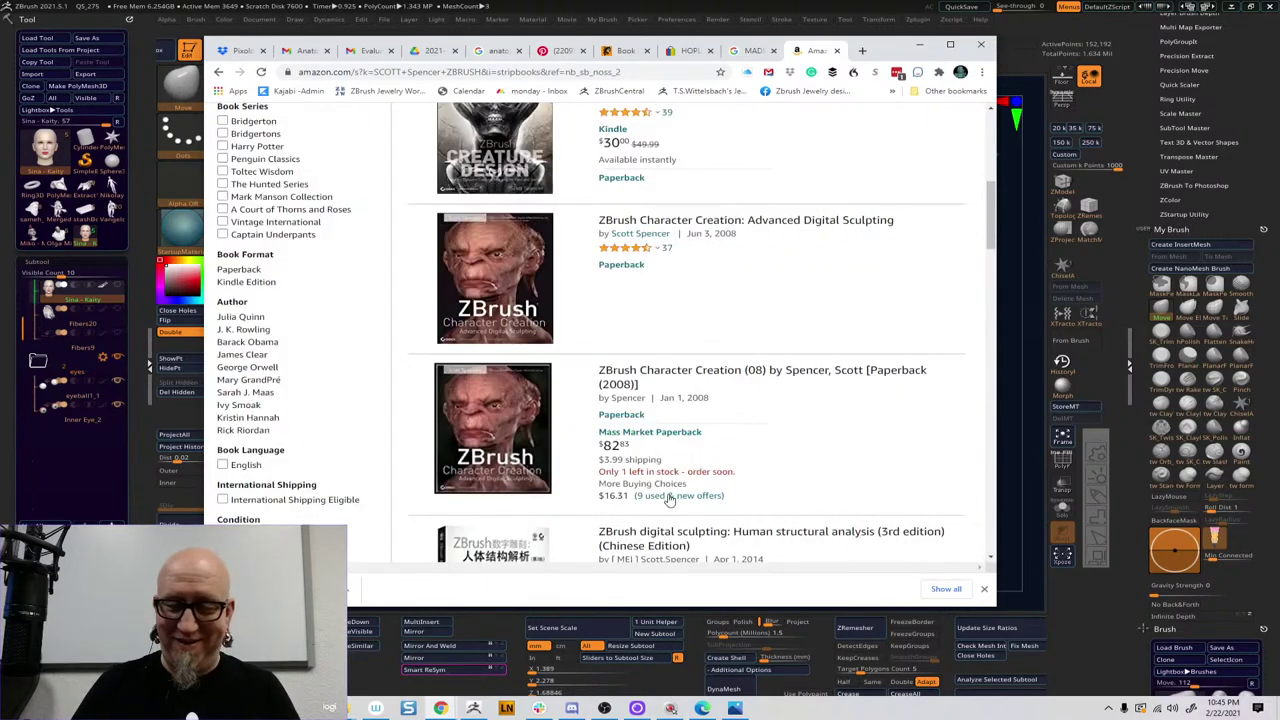
drag(984, 240, 991, 320)
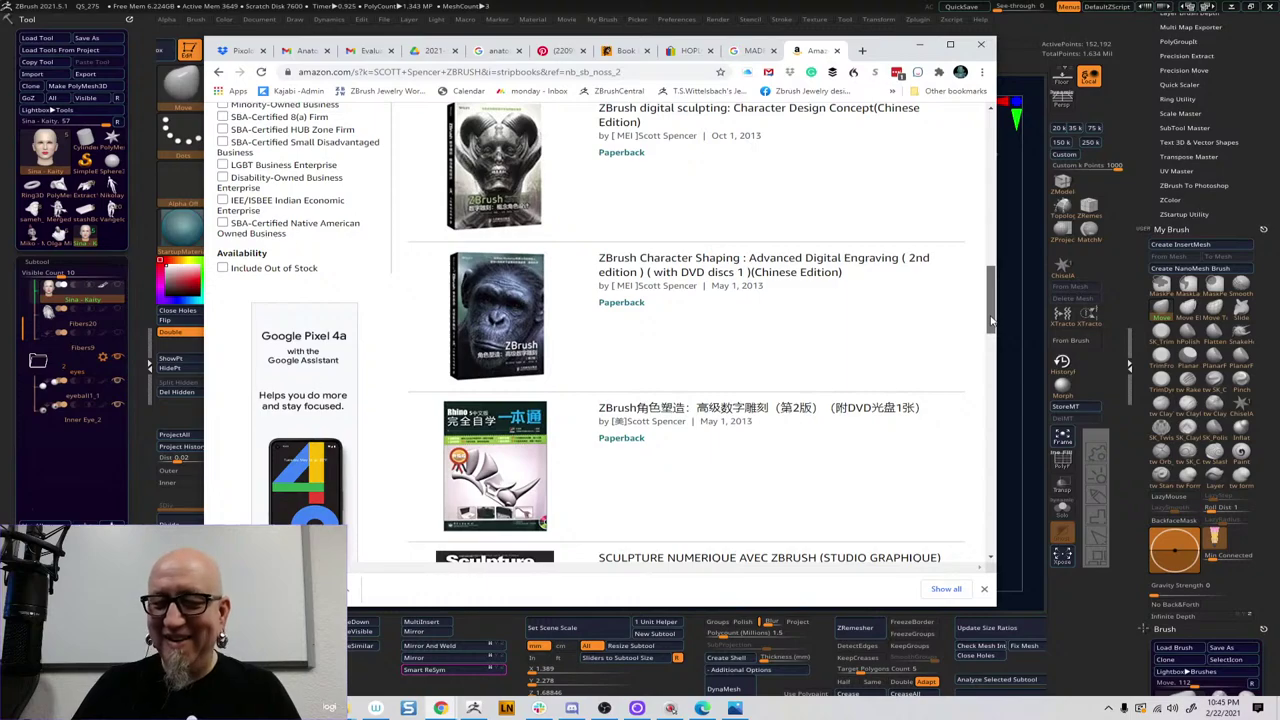
mouse_move(992, 320)
mouse_down()
mouse_move(970, 422)
mouse_move(983, 424)
mouse_move(989, 523)
mouse_move(984, 513)
mouse_up()
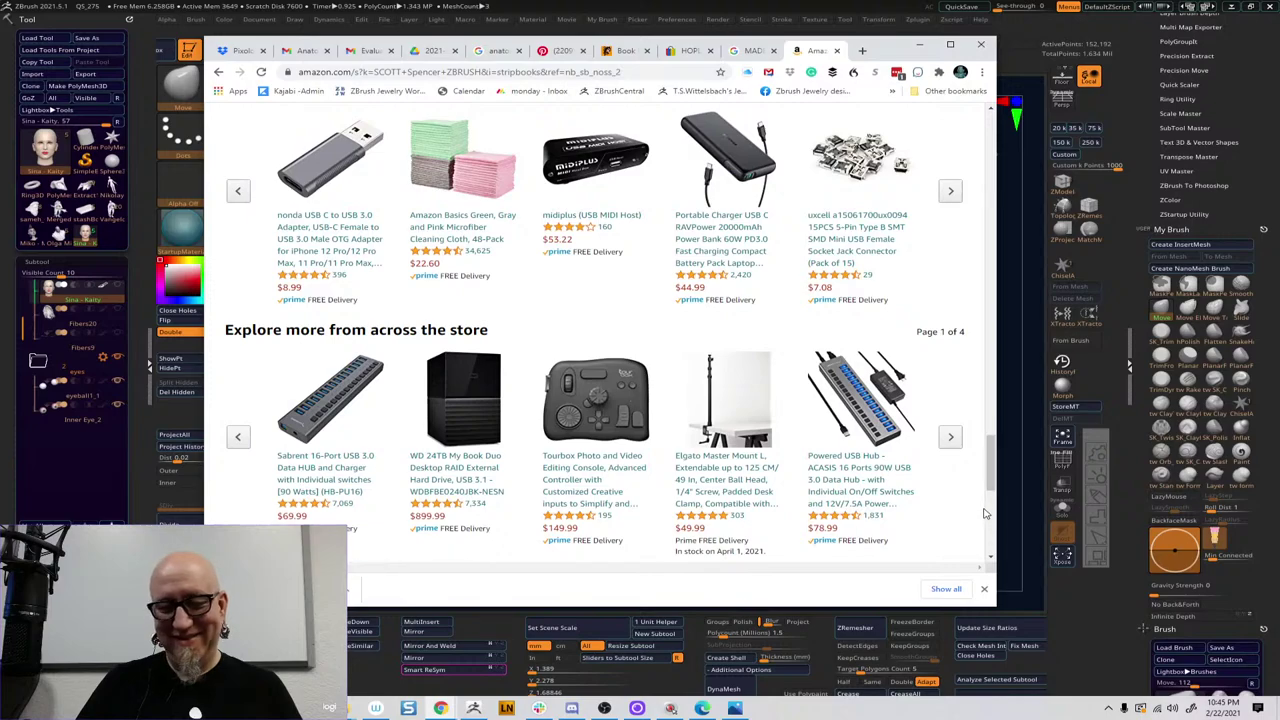
Switch back to ZBrush, turn the head to a front view and hide the paint on the Sina - Kaity subtool
click(1008, 355)
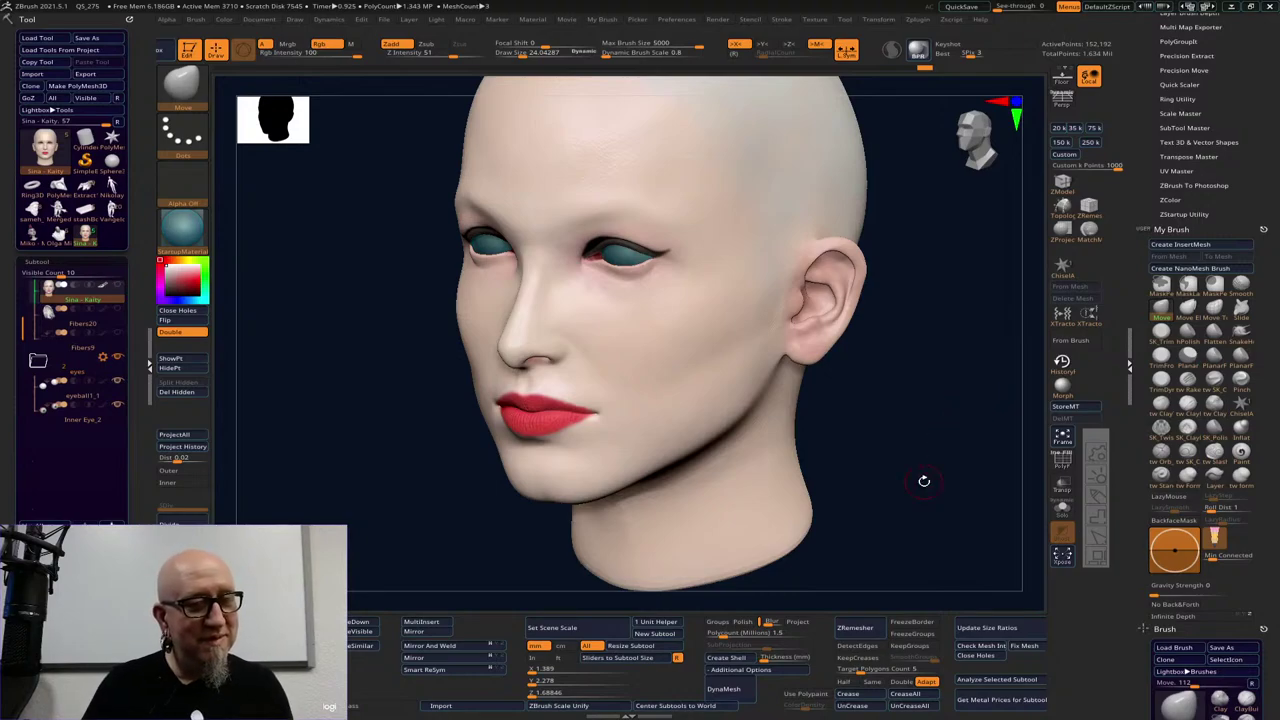
drag(895, 470, 817, 420)
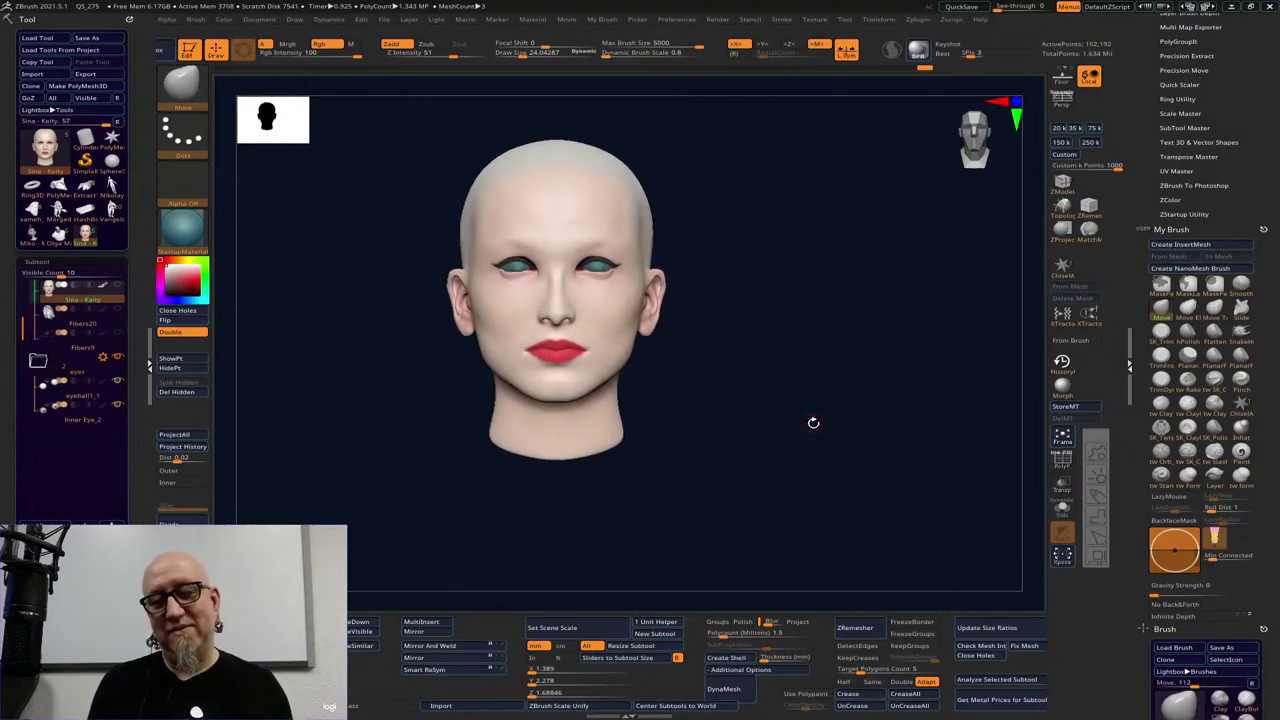
click(103, 285)
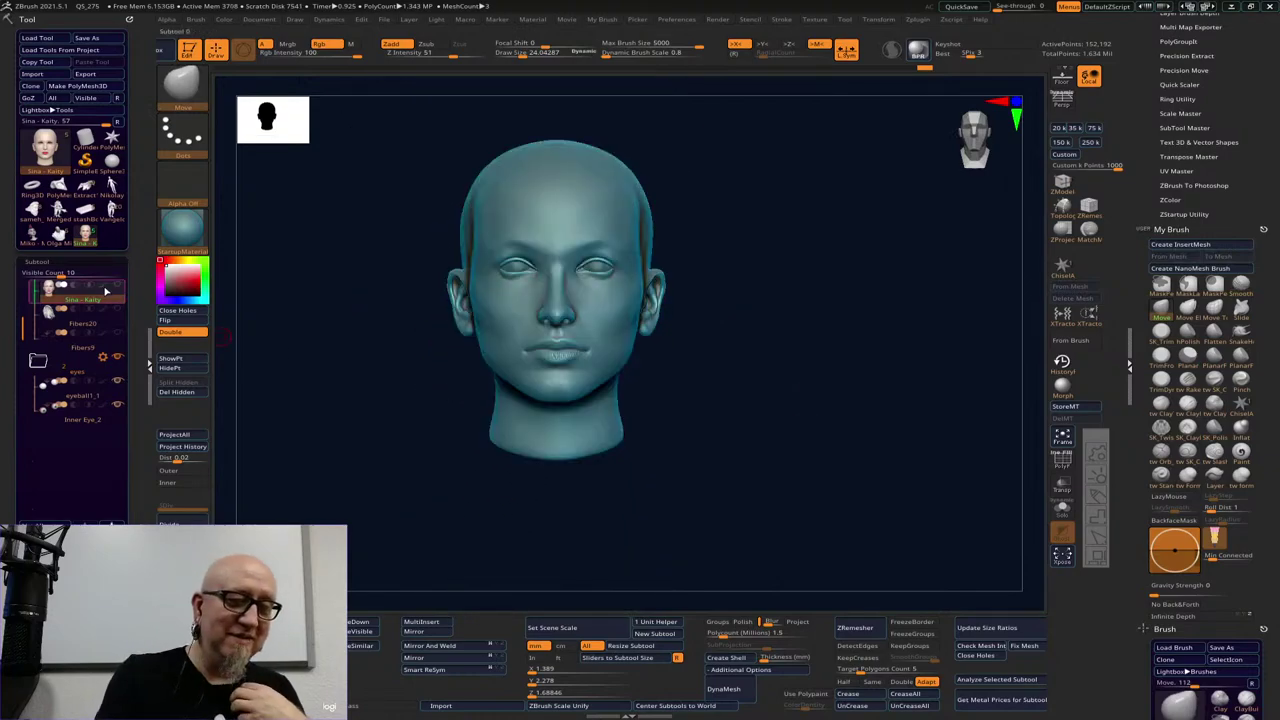
drag(825, 397, 783, 419)
shift+drag(777, 479, 836, 496)
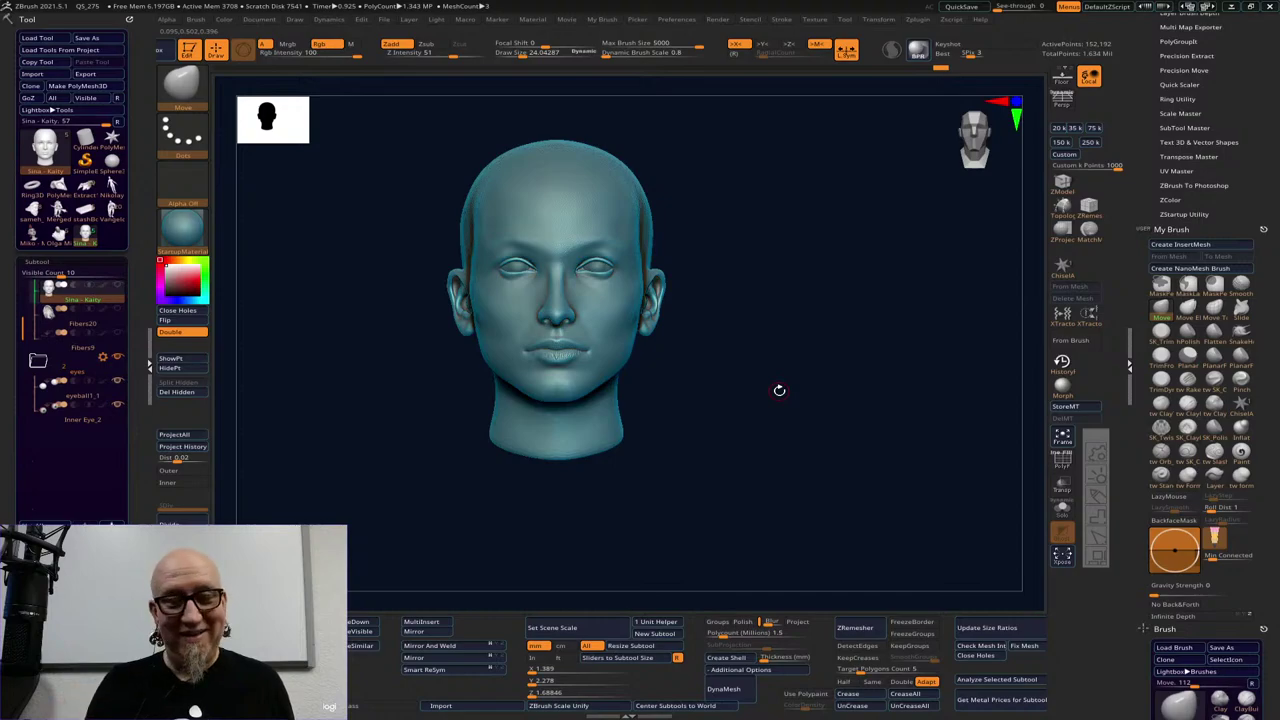
shift+drag(781, 420, 784, 421)
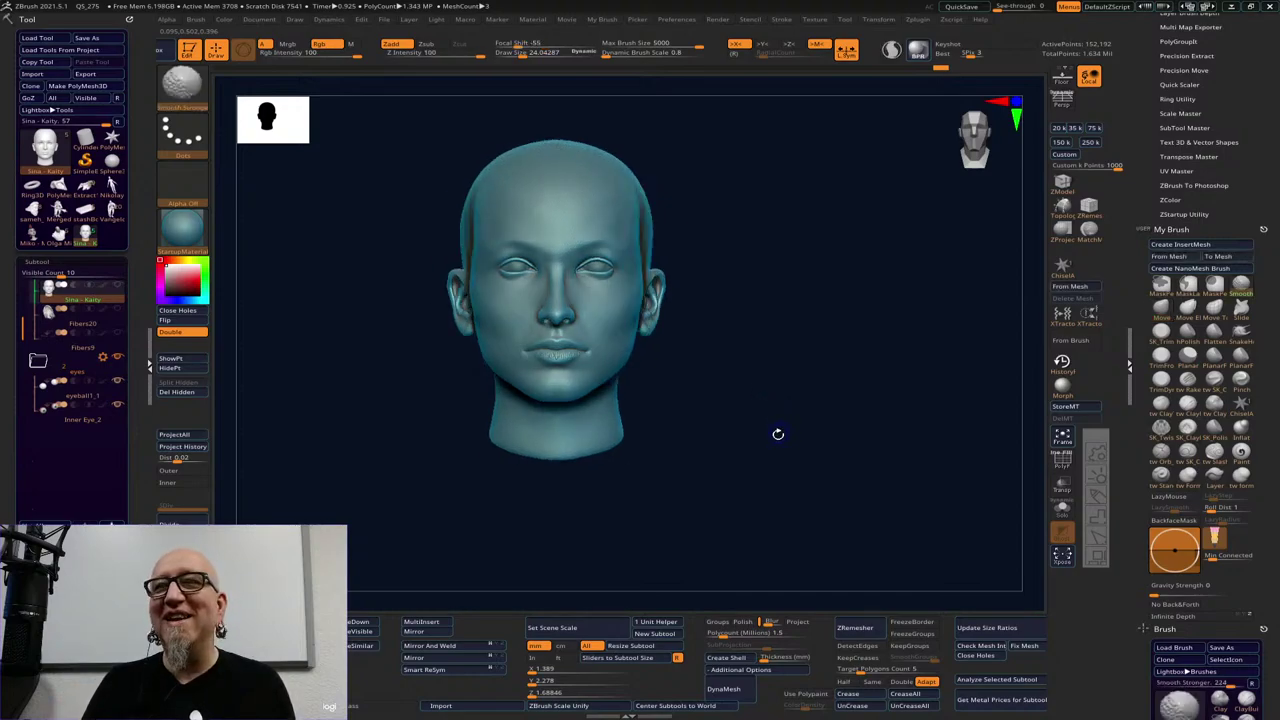
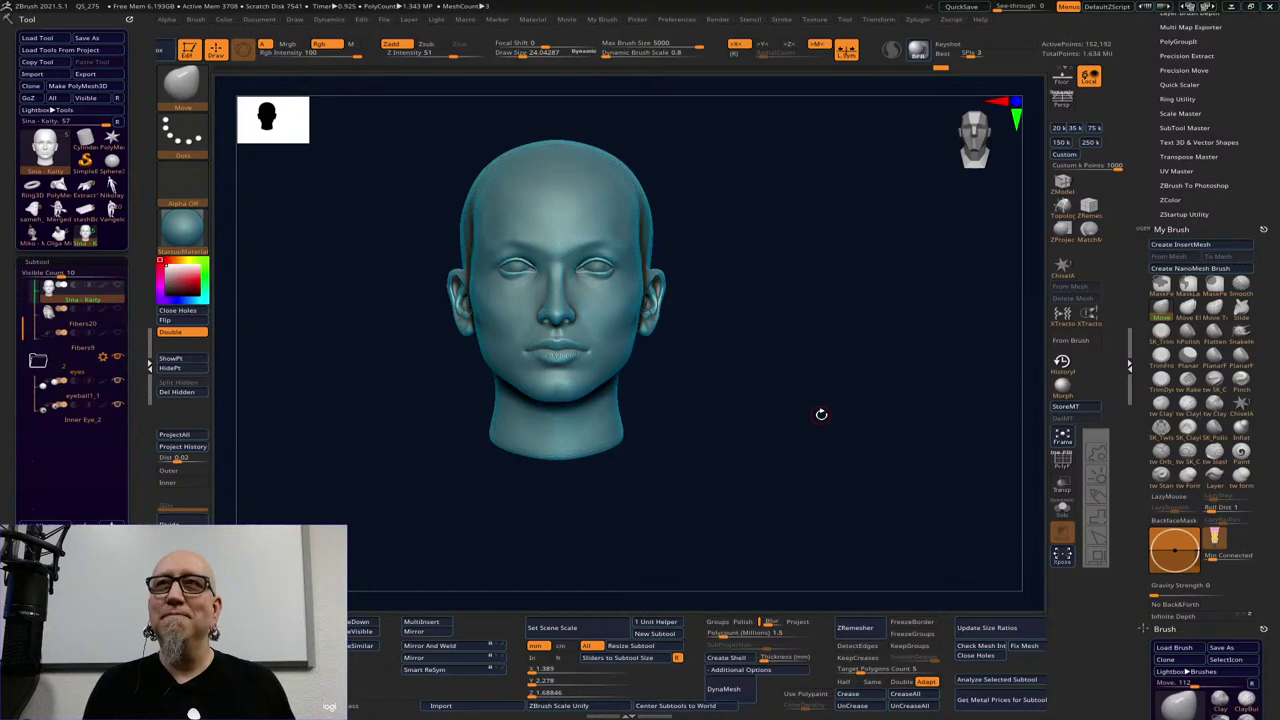
Switch to Chrome and search Google for HOW LONG AGO DID NOTRE DAM BURN DOWN
key(super)
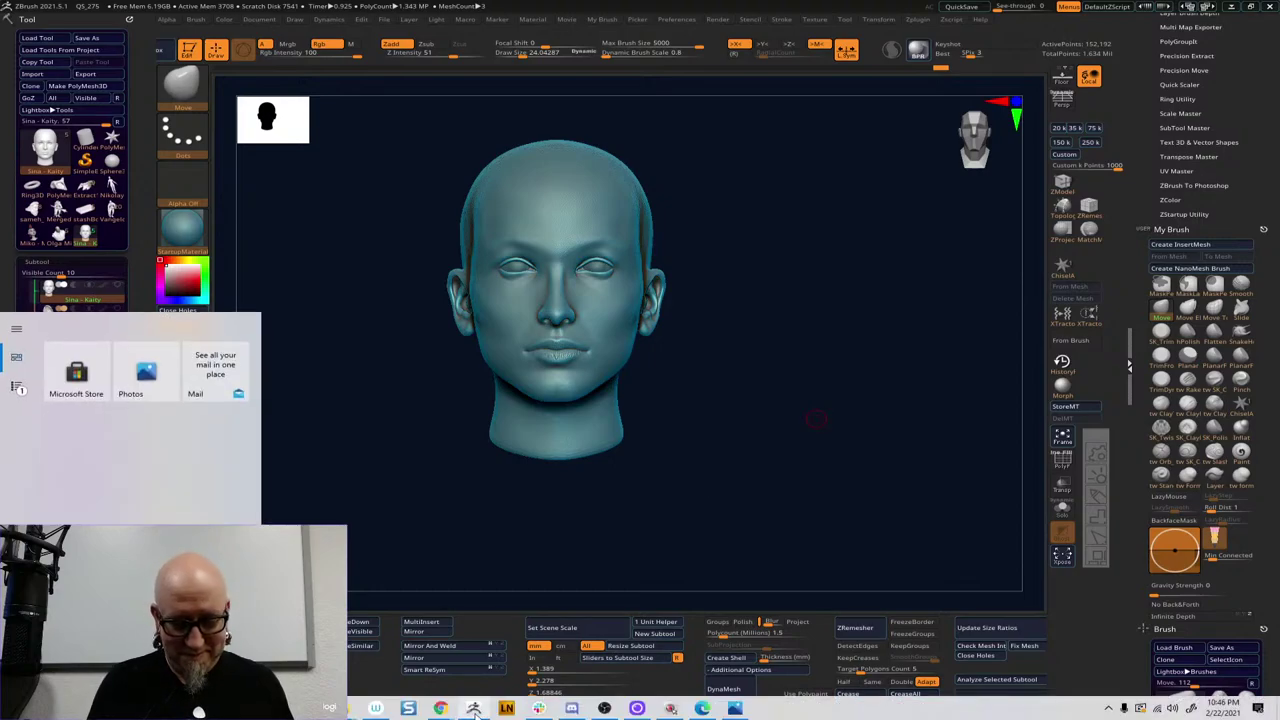
mouse_move(440, 708)
click(497, 650)
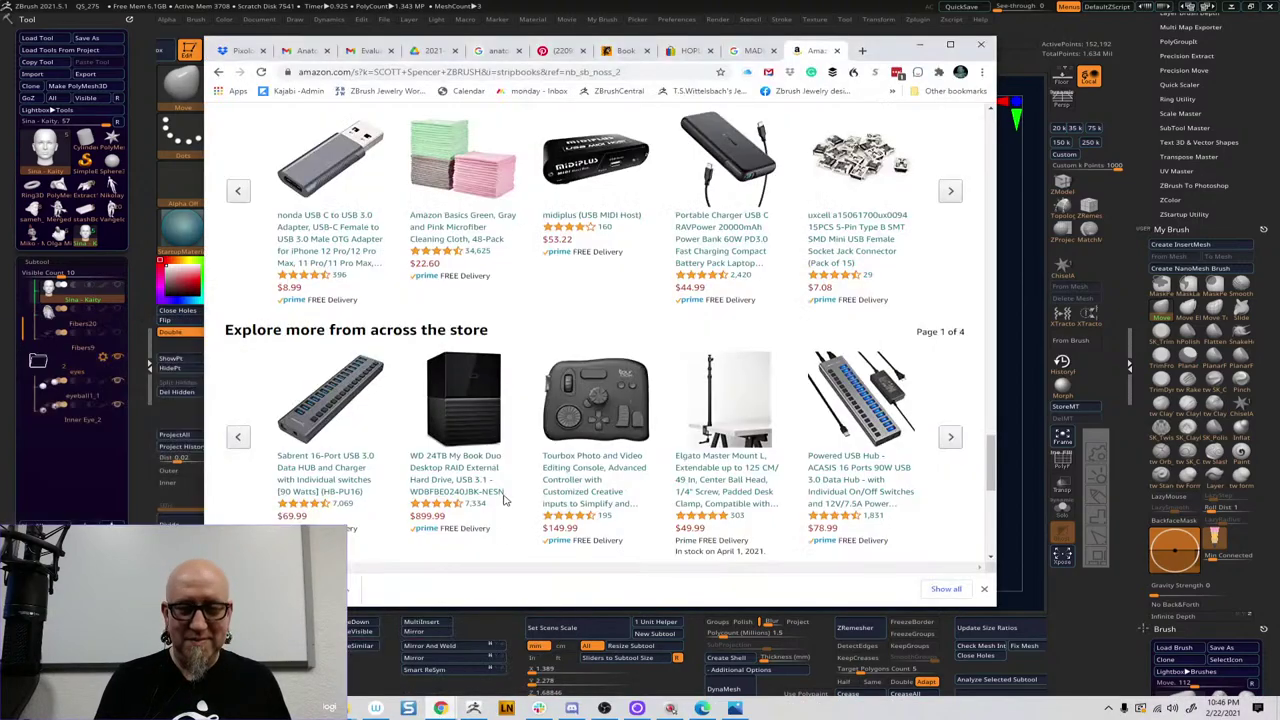
click(514, 74)
text(HO)
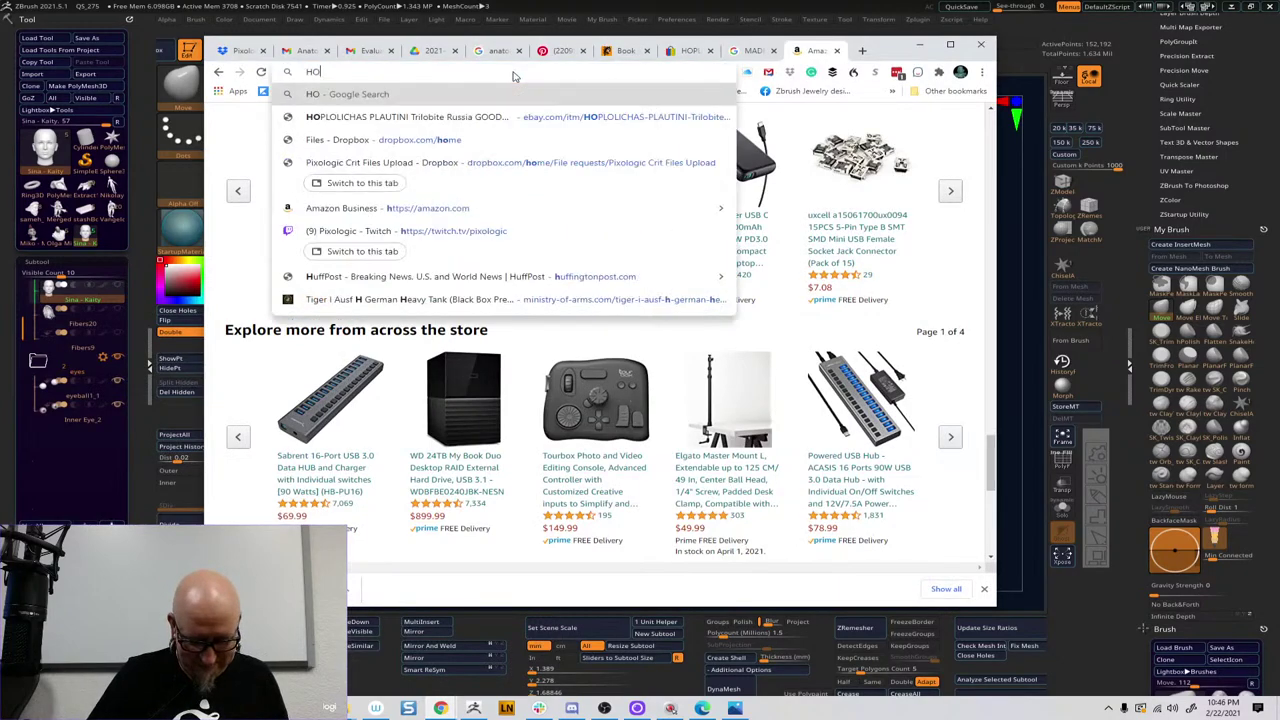
text(W LONG A)
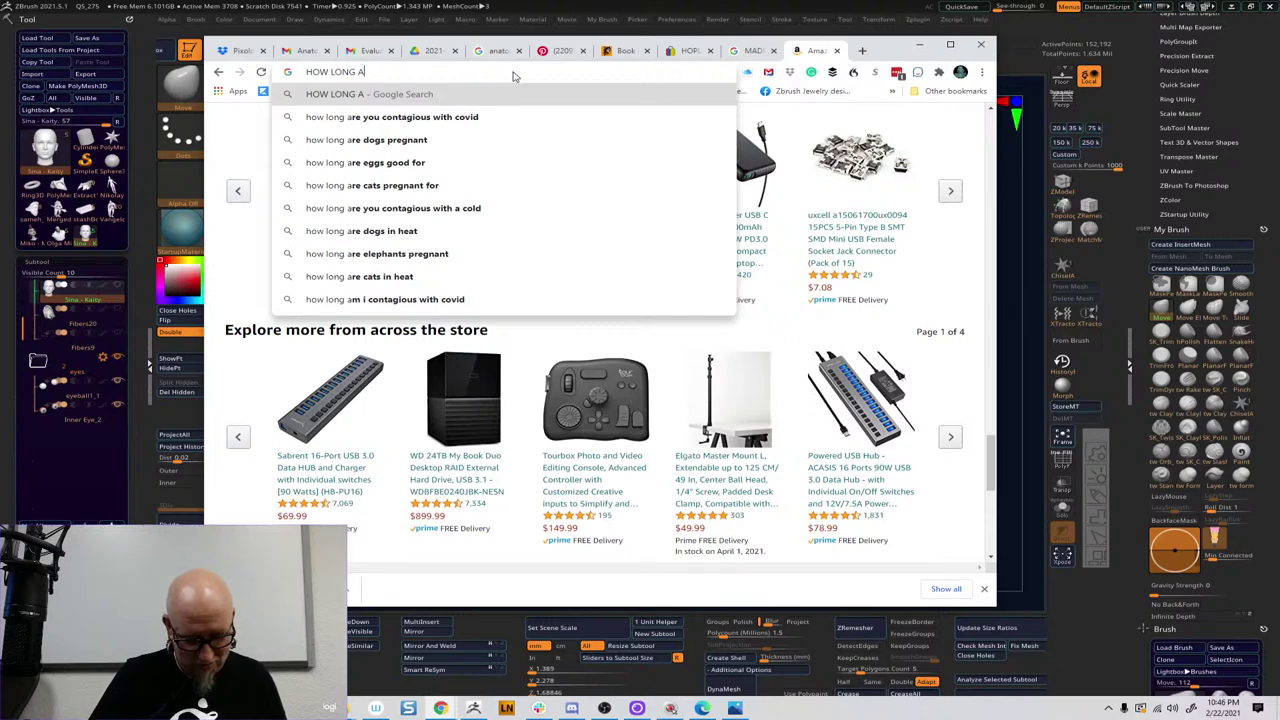
text(GO DID)
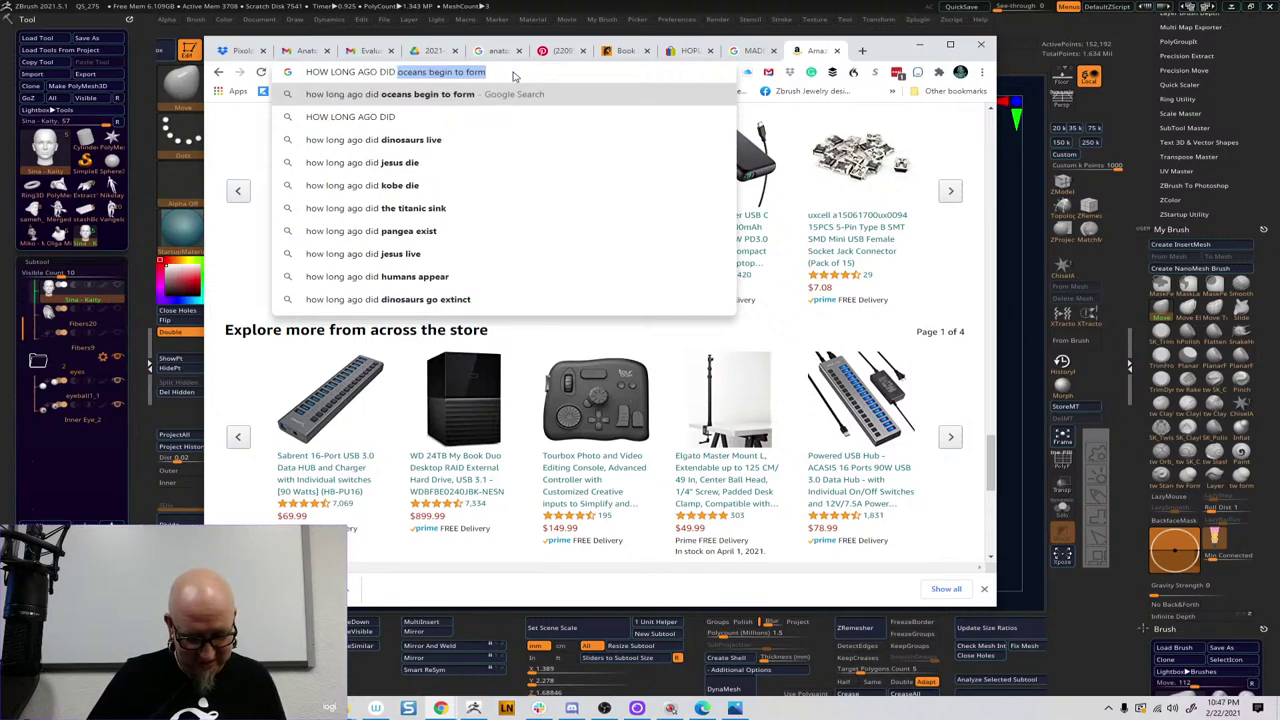
text( NO)
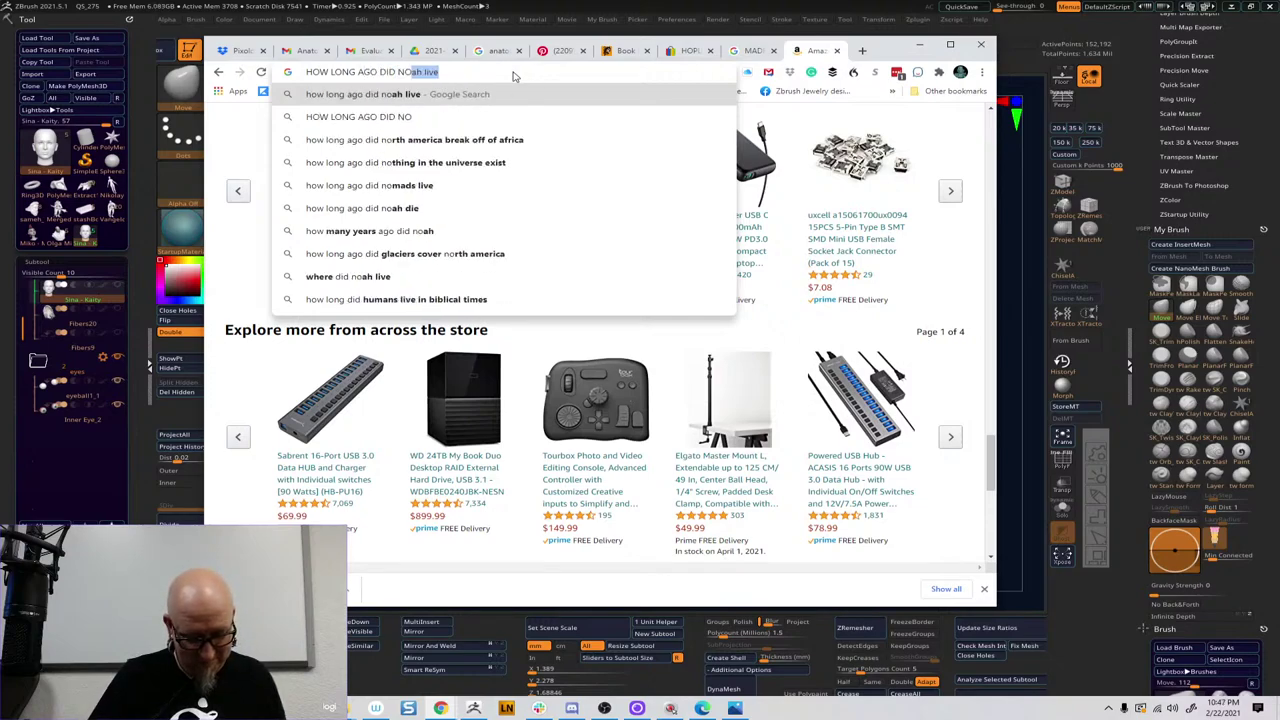
text(TRE DA)
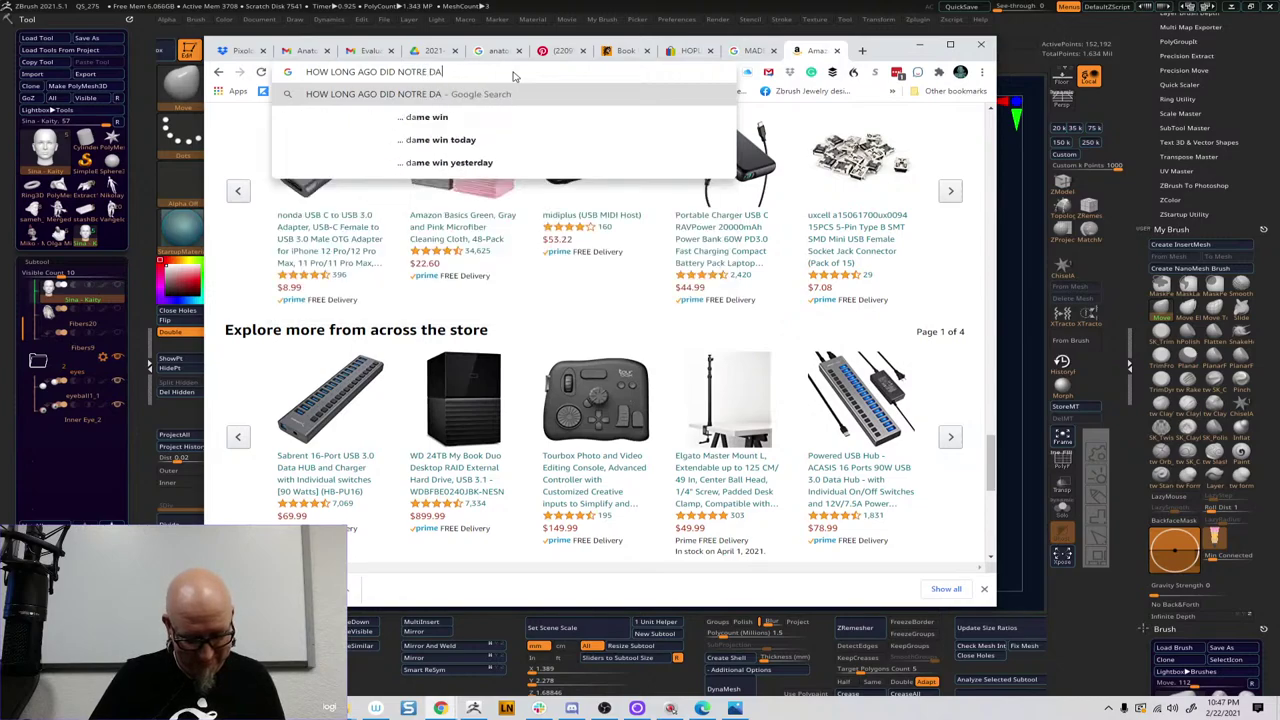
text(M BUR)
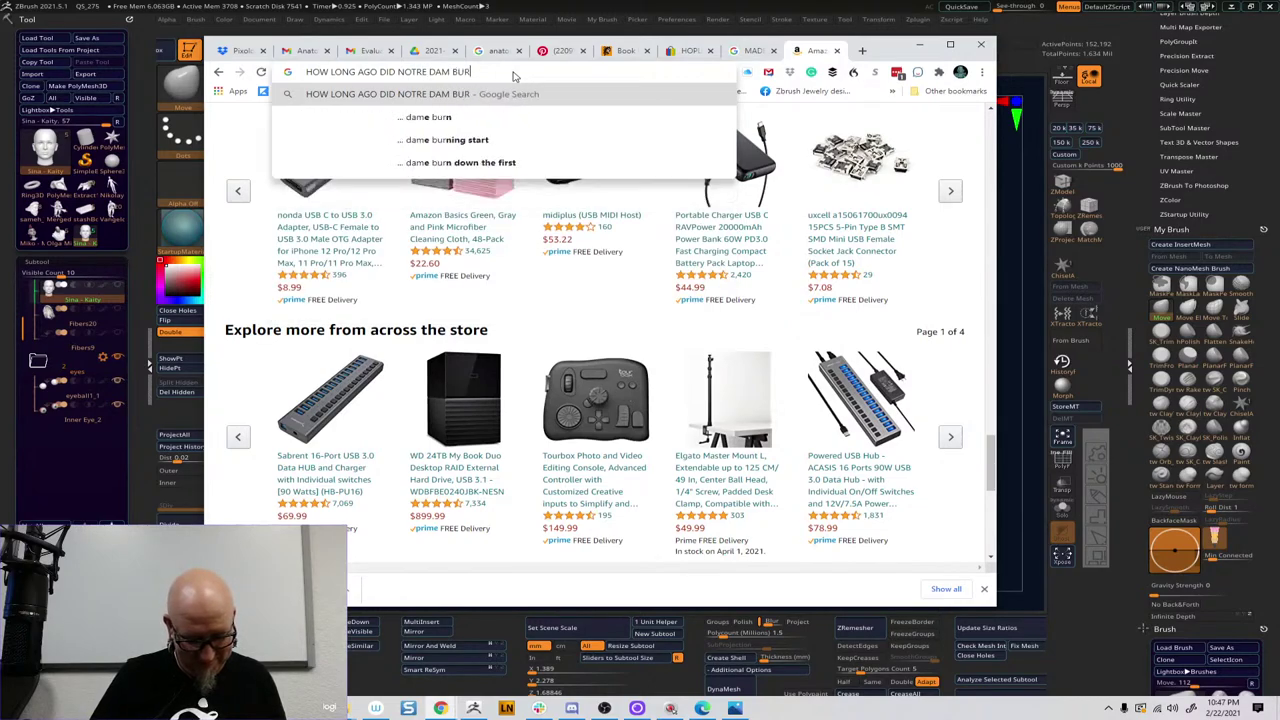
text(N DOWN)
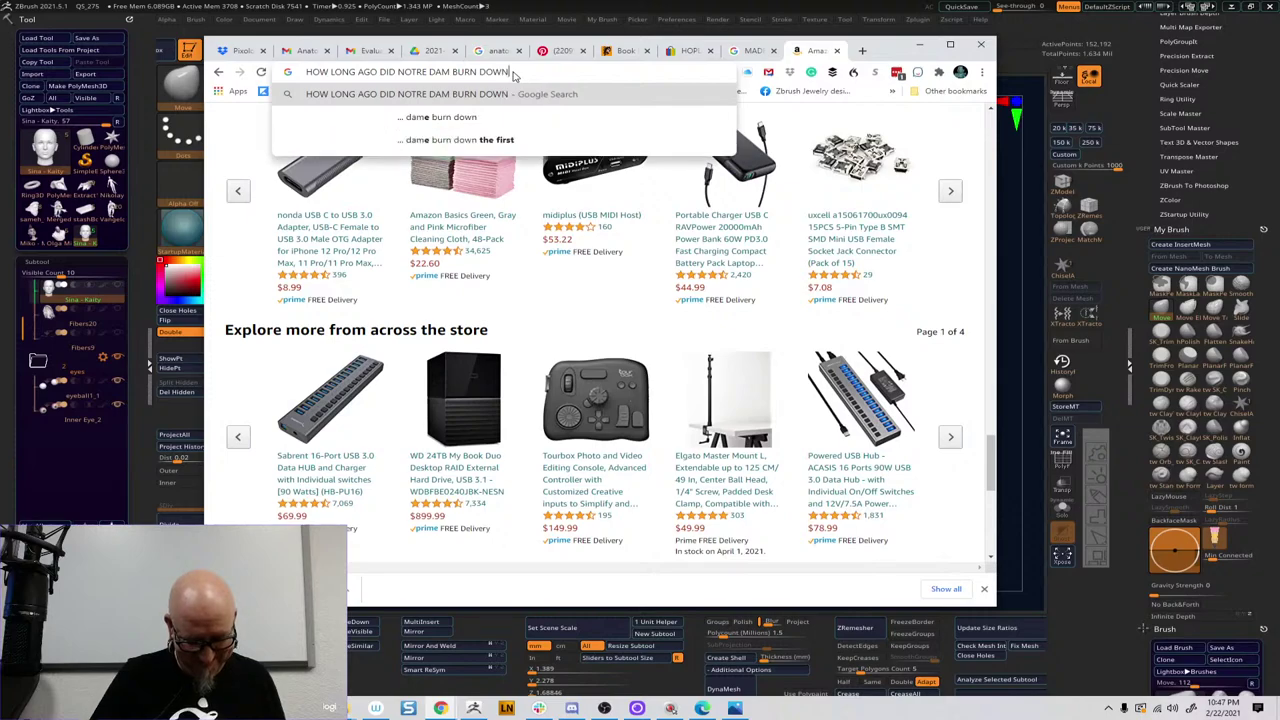
key(Return)
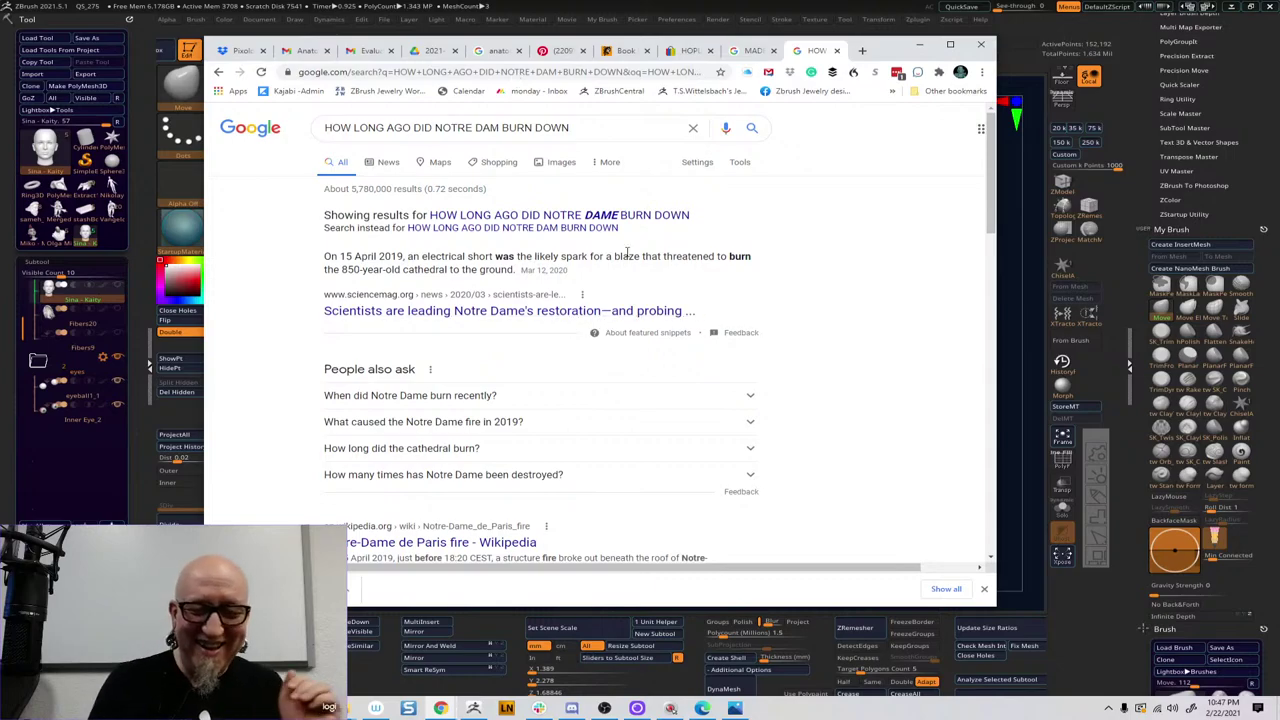
Look through the search results about the Notre-Dame fire and close that browser tab
scroll(975, 195, down, 2)
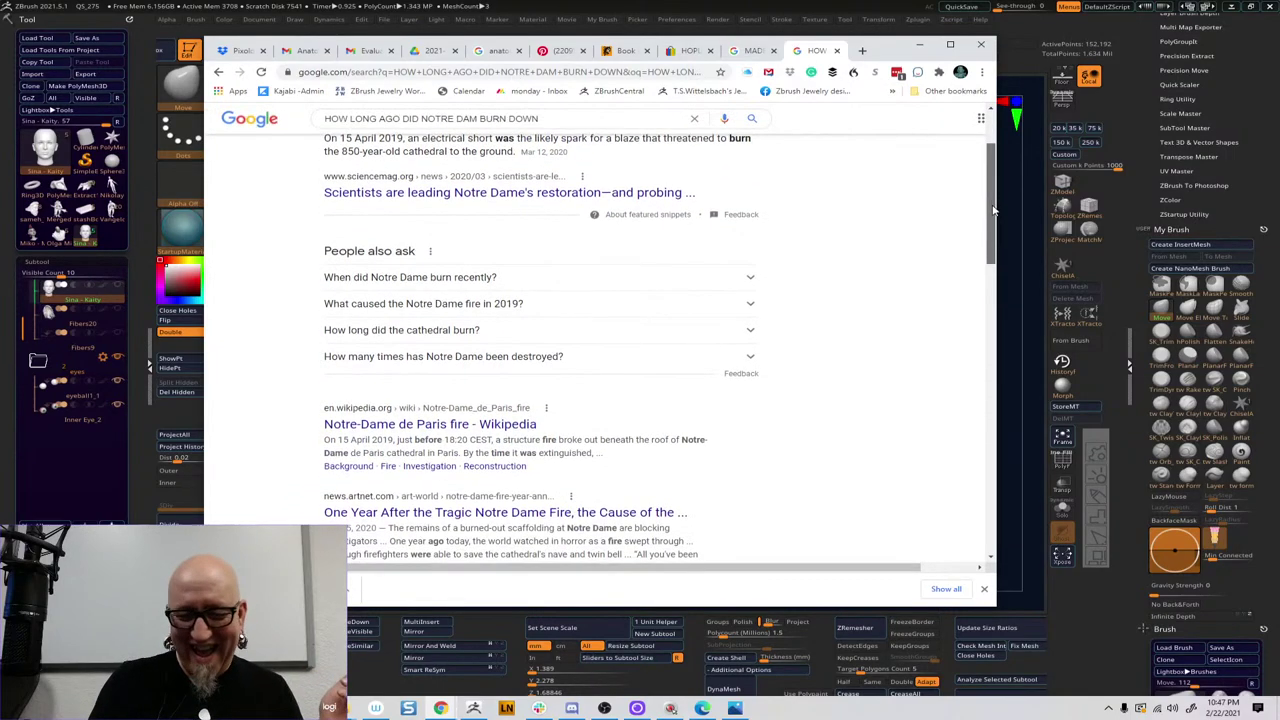
scroll(985, 214, down, 1)
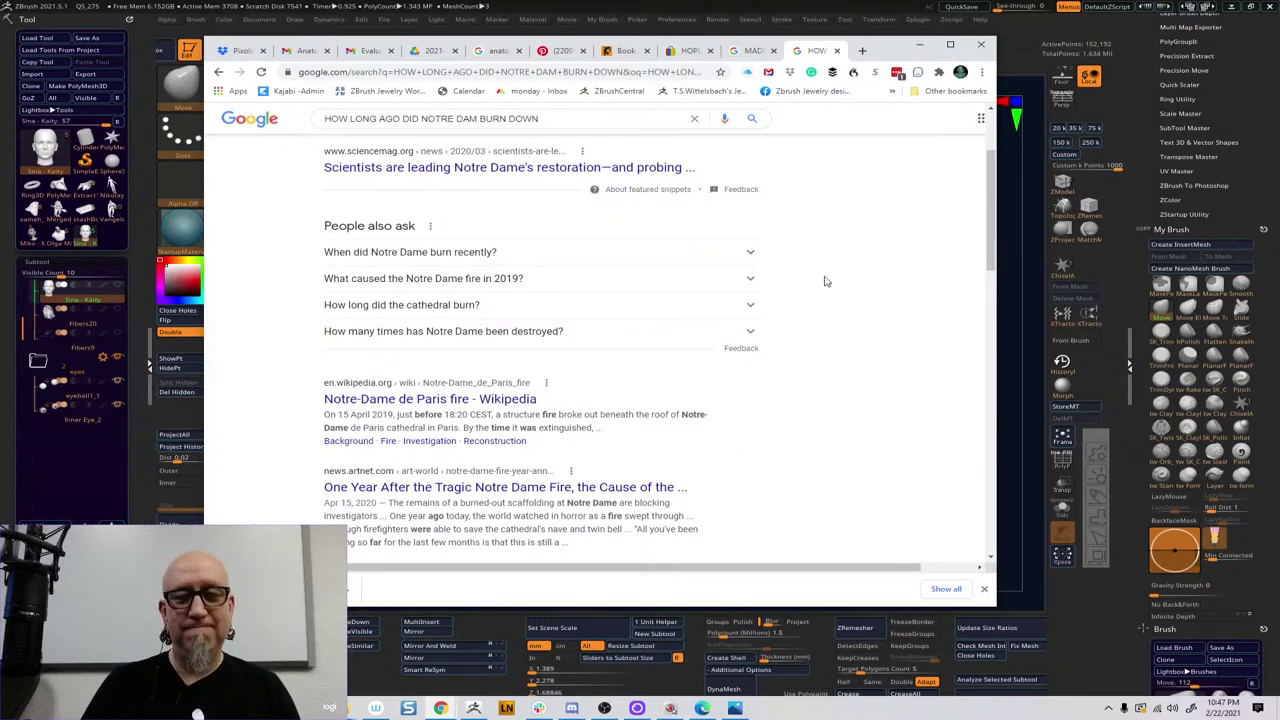
click(837, 51)
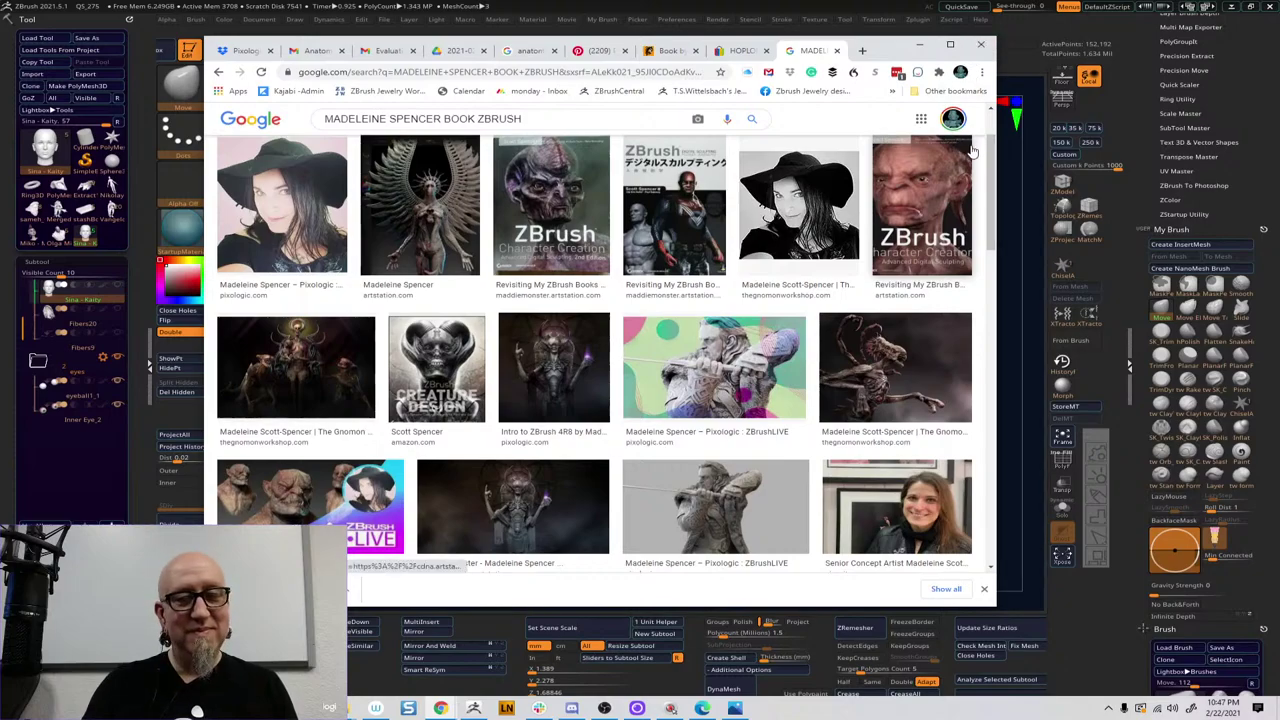
Browse the MADELEINE SPENCER BOOK ZBRUSH image results for book covers and sculpts, and switch back to ZBrush
scroll(997, 190, down, 2)
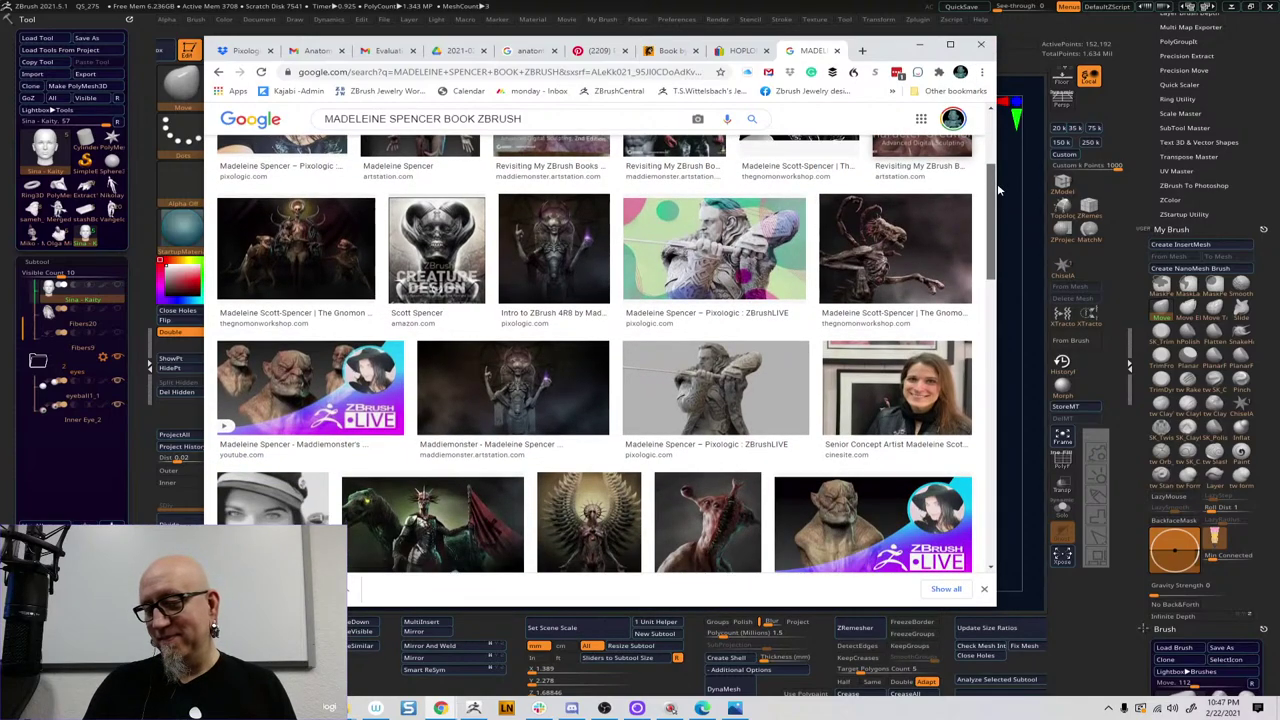
scroll(997, 185, down, 3)
scroll(997, 233, down, 8)
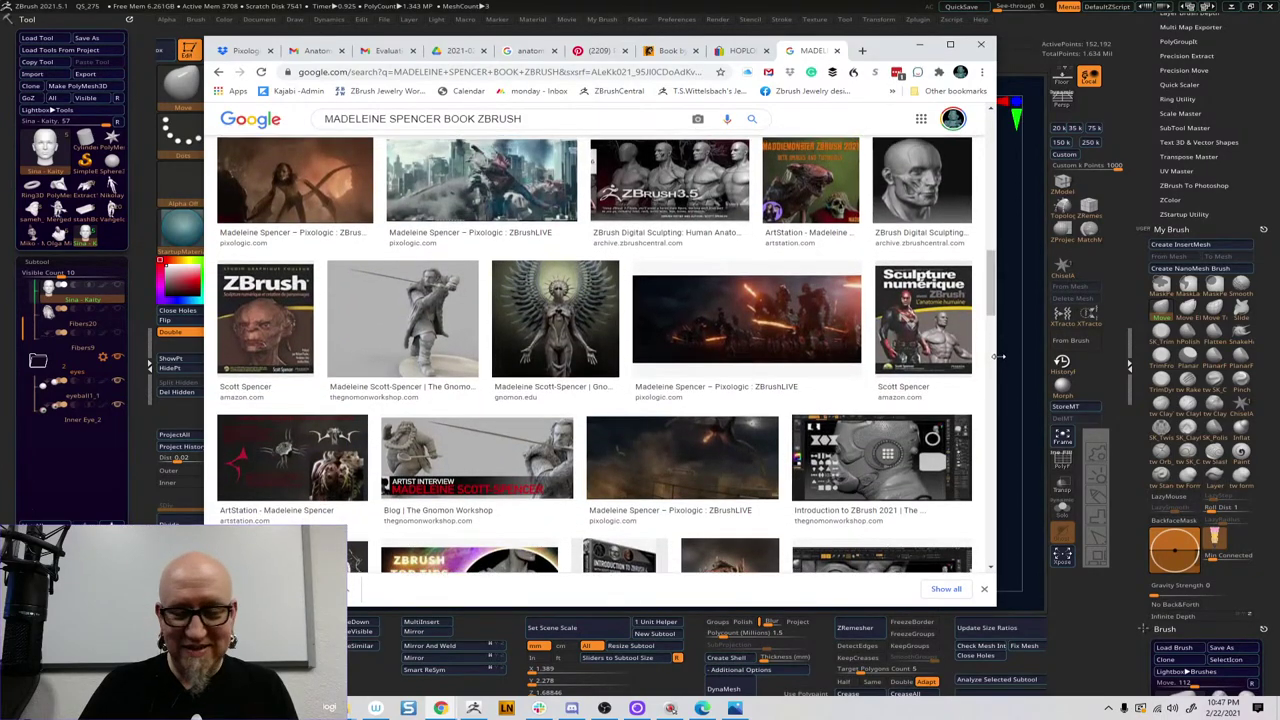
scroll(992, 366, down, 5)
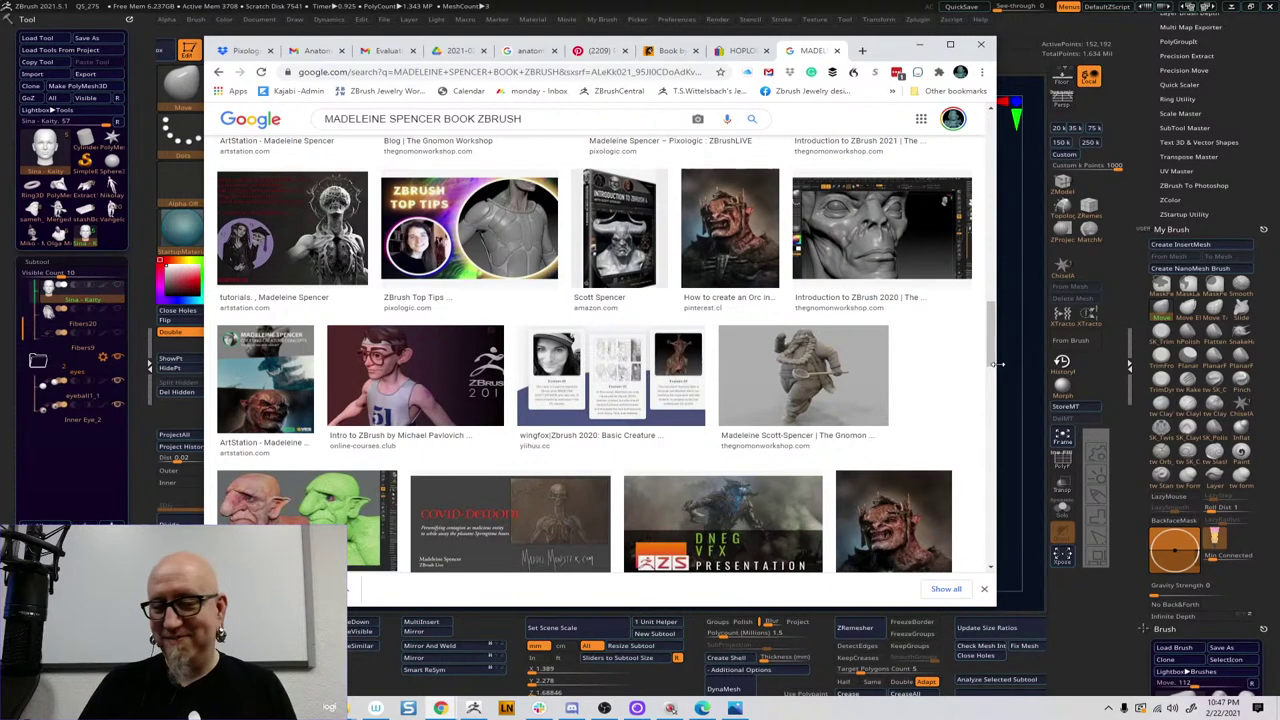
click(1008, 363)
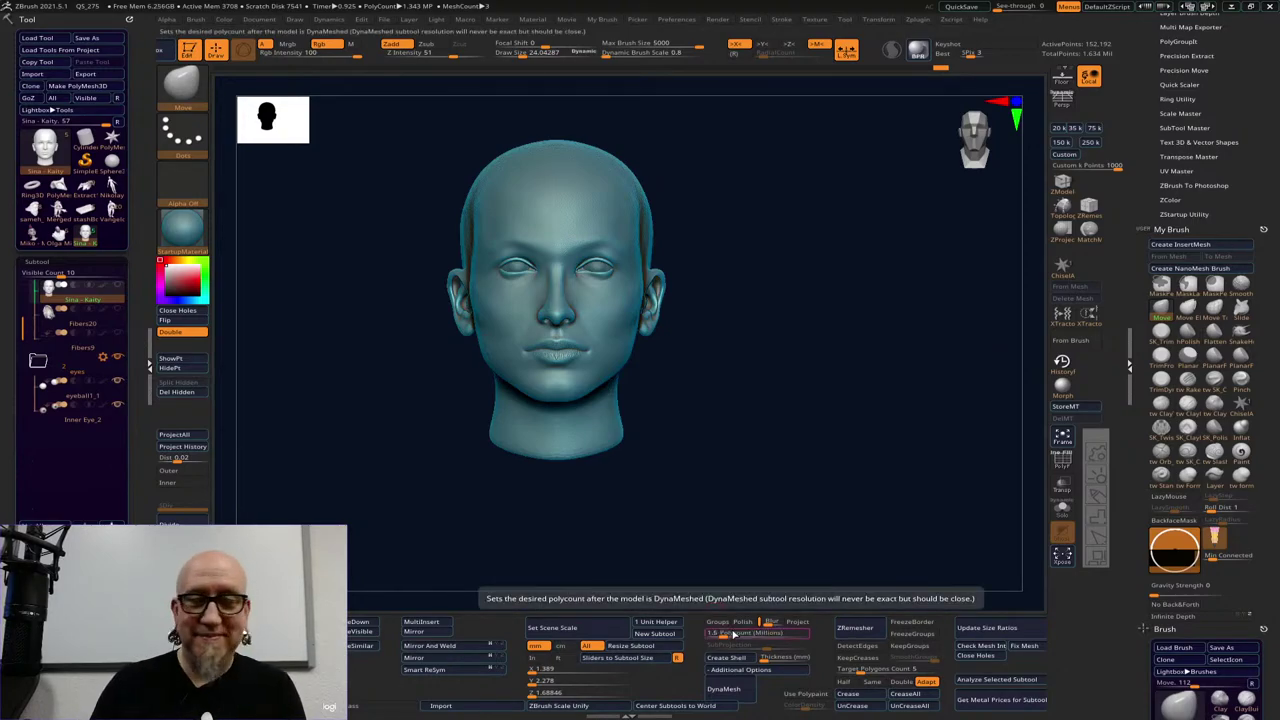
Hide the head above the eyes and turn the model to expose the lower eyelid's rim against the eyeball
mouse_move(843, 420)
mouse_down()
mouse_move(829, 463)
mouse_move(843, 438)
mouse_move(874, 434)
mouse_move(826, 443)
mouse_move(845, 526)
mouse_move(643, 503)
mouse_up()
drag(895, 449, 934, 486)
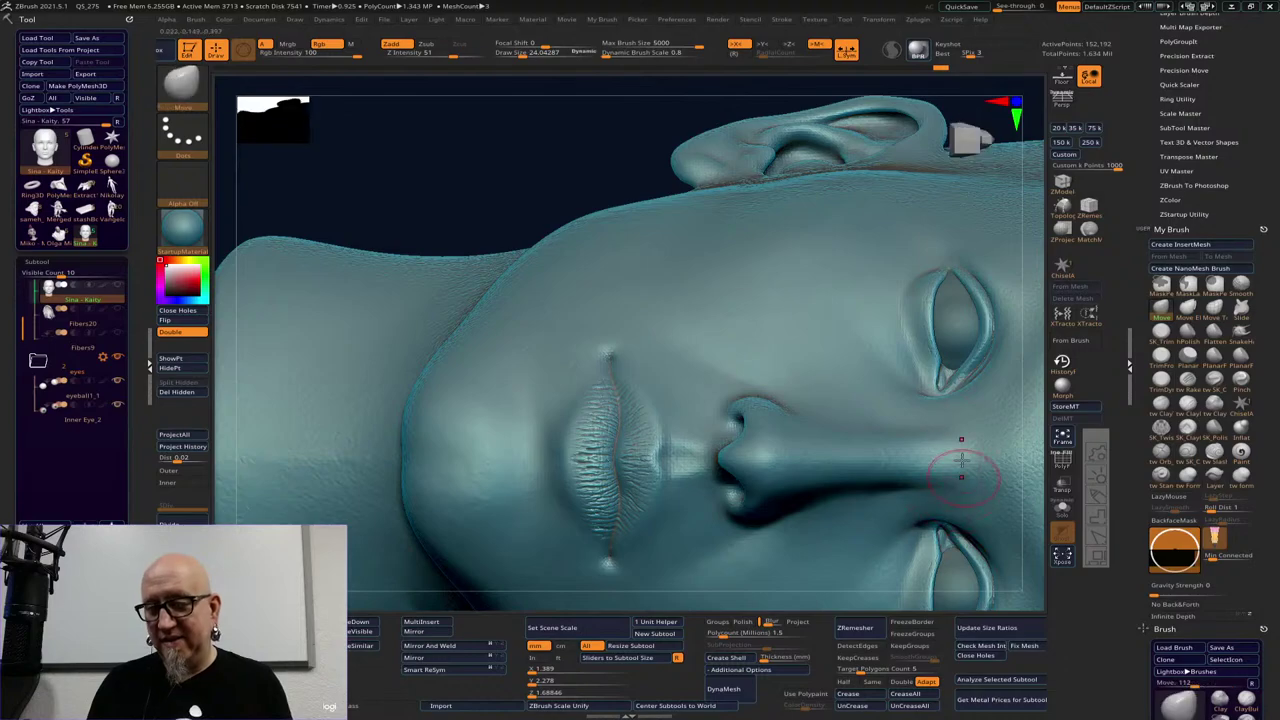
alt+drag(571, 160, 544, 159)
mouse_move(784, 281)
shift+mouse_down()
mouse_move(863, 171)
mouse_move(600, 520)
mouse_move(591, 571)
mouse_move(561, 560)
mouse_move(434, 580)
mouse_move(446, 586)
mouse_move(360, 496)
mouse_move(286, 474)
mouse_move(398, 440)
shift+mouse_up()
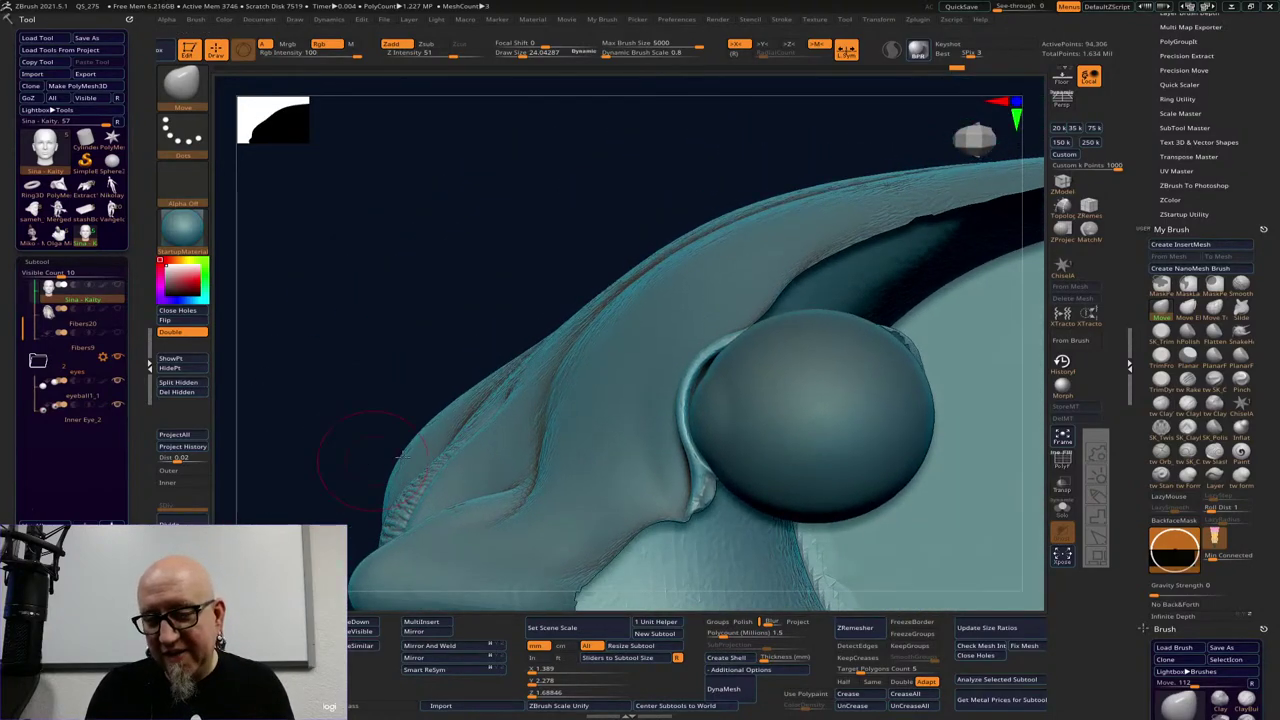
drag(410, 350, 421, 357)
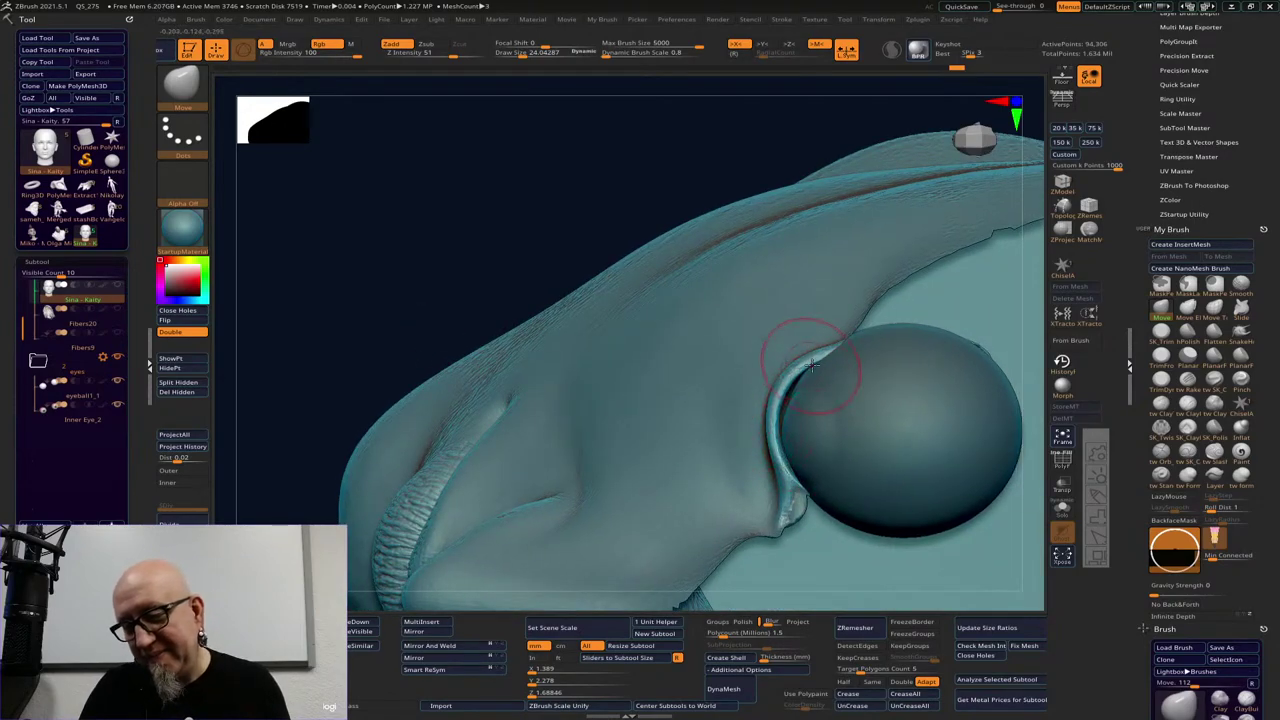
mouse_move(488, 252)
mouse_down()
mouse_move(366, 246)
mouse_move(440, 215)
mouse_move(418, 215)
mouse_up()
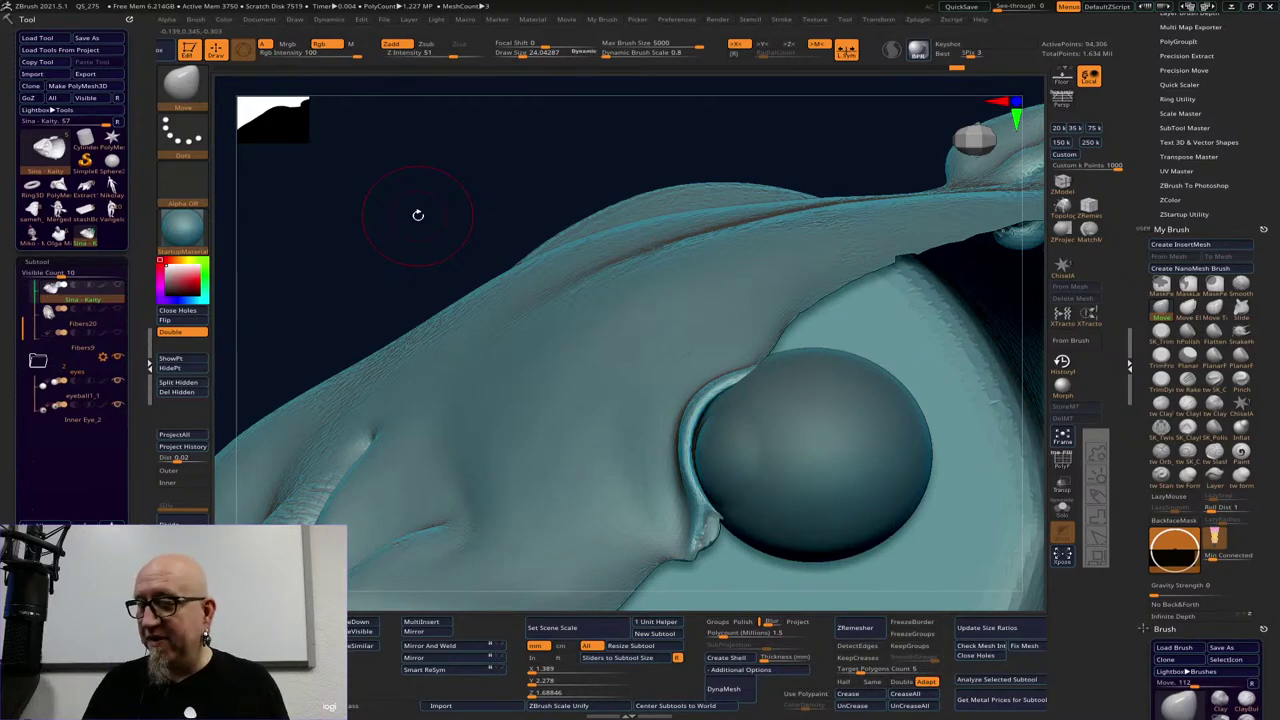
Enlarge the Move brush to a draw size of about 51 and reshape the lower eyelid's rim to follow the eyeball's curve
key(b)
key(m)
key(v)
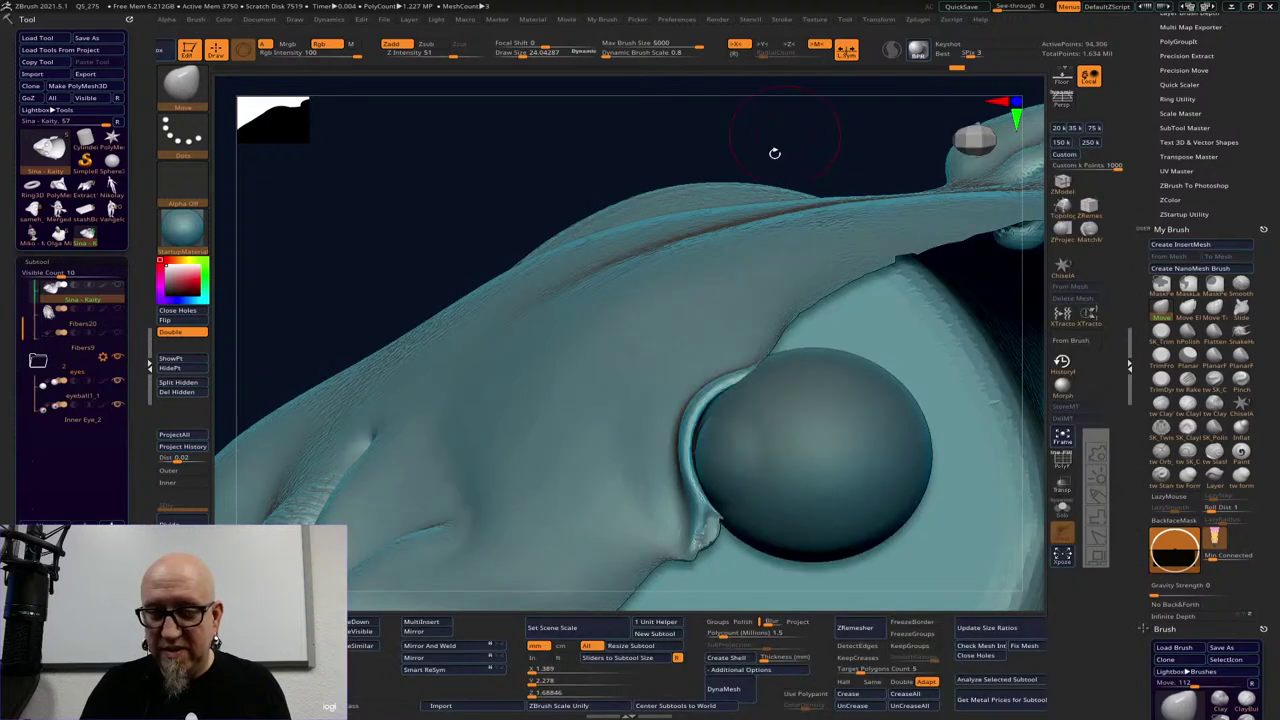
key(space)
drag(719, 389, 745, 390)
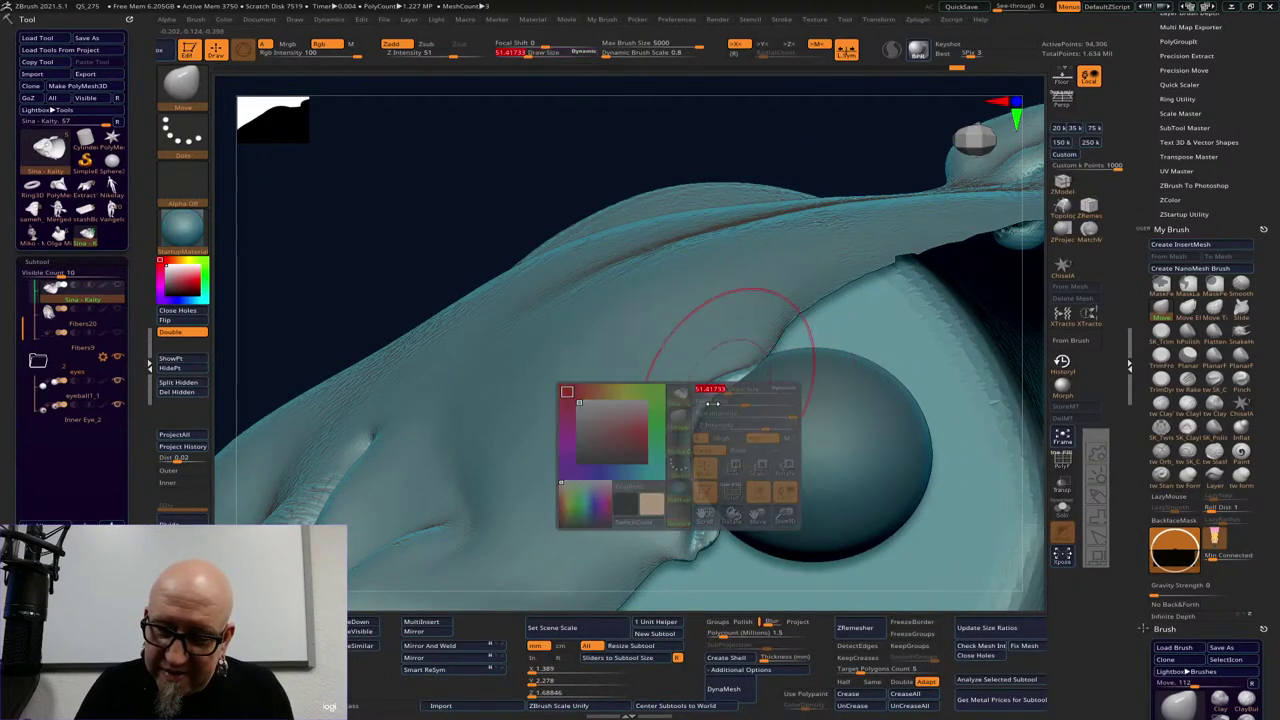
drag(697, 434, 707, 437)
drag(699, 440, 682, 450)
drag(768, 374, 712, 382)
key(space)
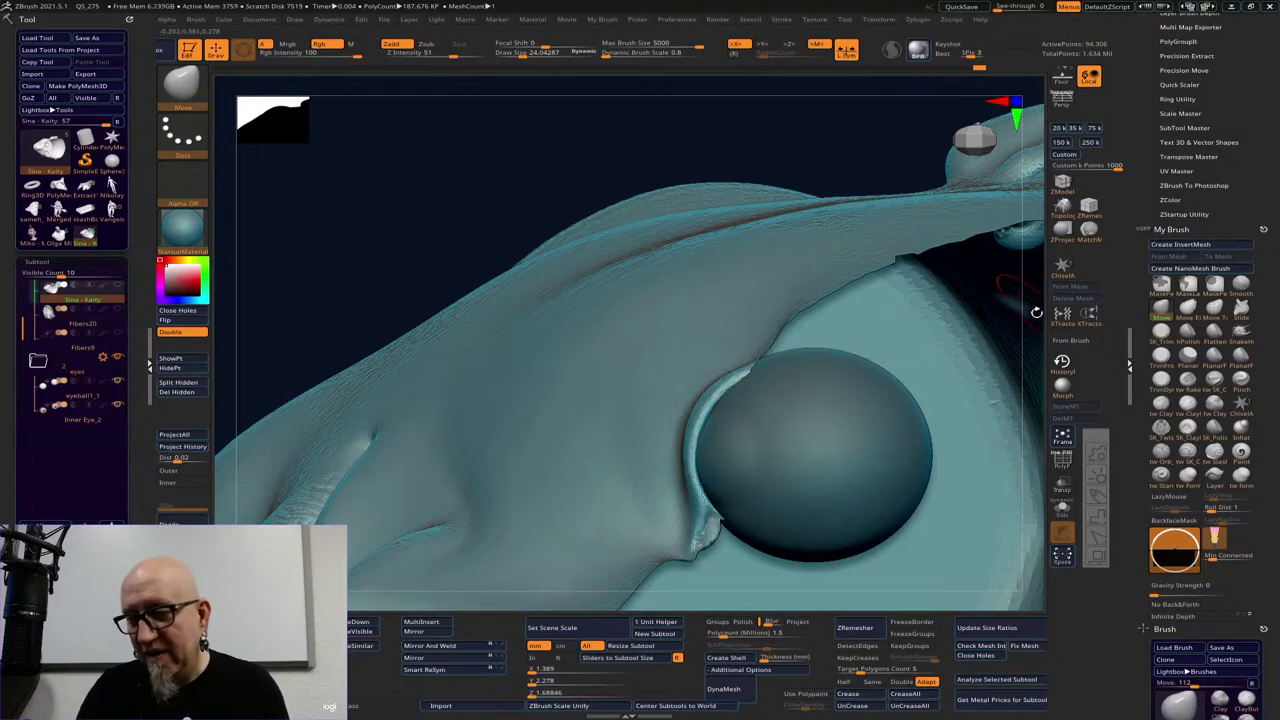
Try moving the lower eyelid's outer corner and rim with the Move brush to wrap them around the eyeball
drag(1037, 312, 142, 242)
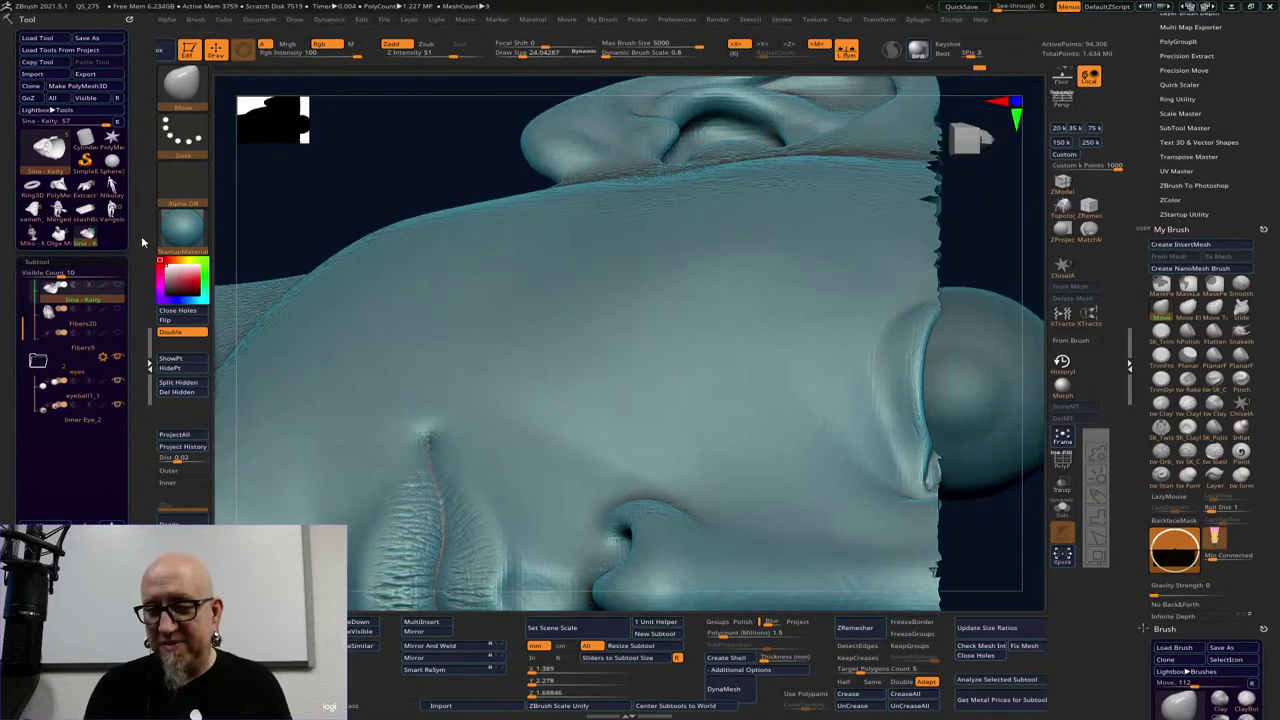
drag(983, 260, 835, 262)
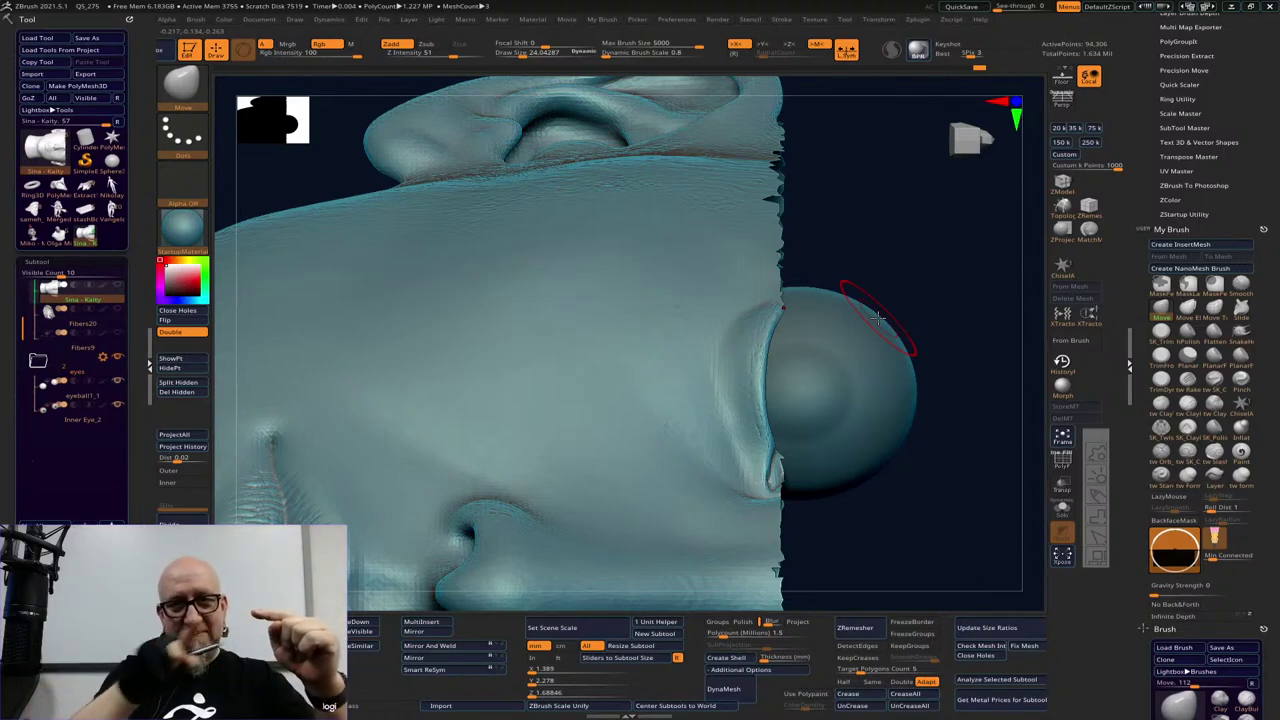
drag(971, 525, 1137, 236)
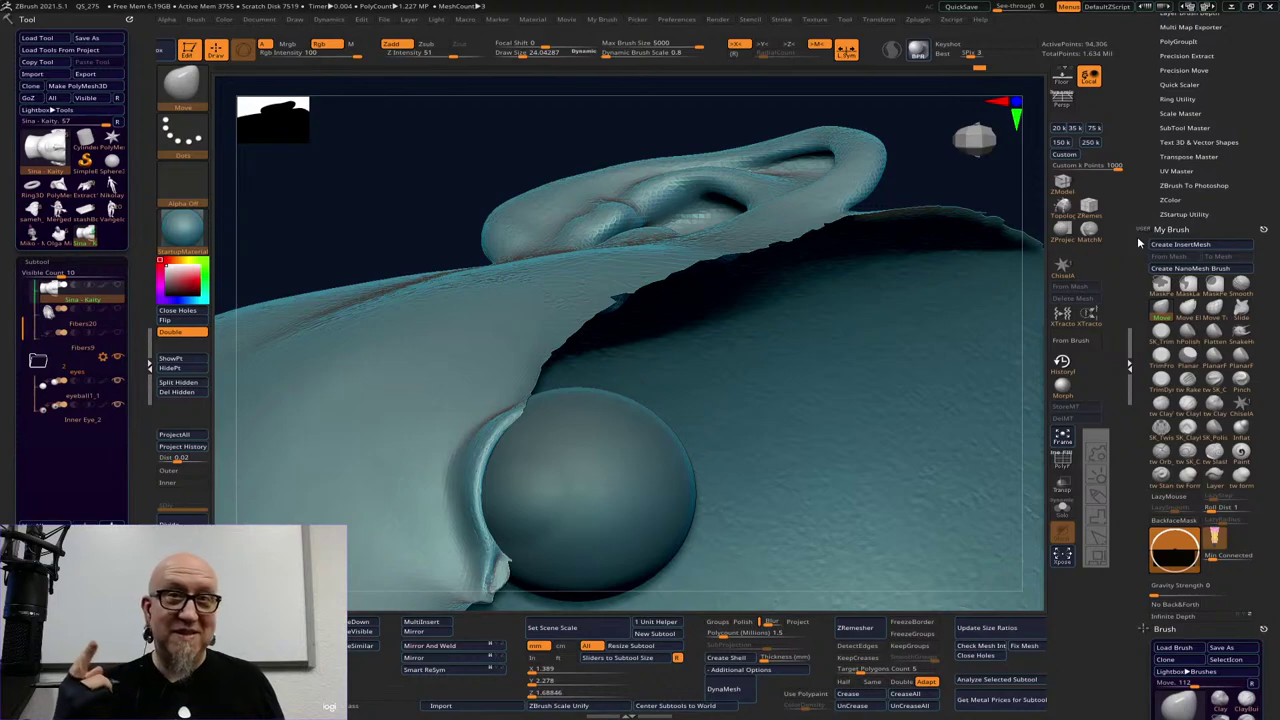
mouse_move(476, 512)
mouse_down()
mouse_move(480, 491)
mouse_move(457, 457)
mouse_move(510, 410)
mouse_up()
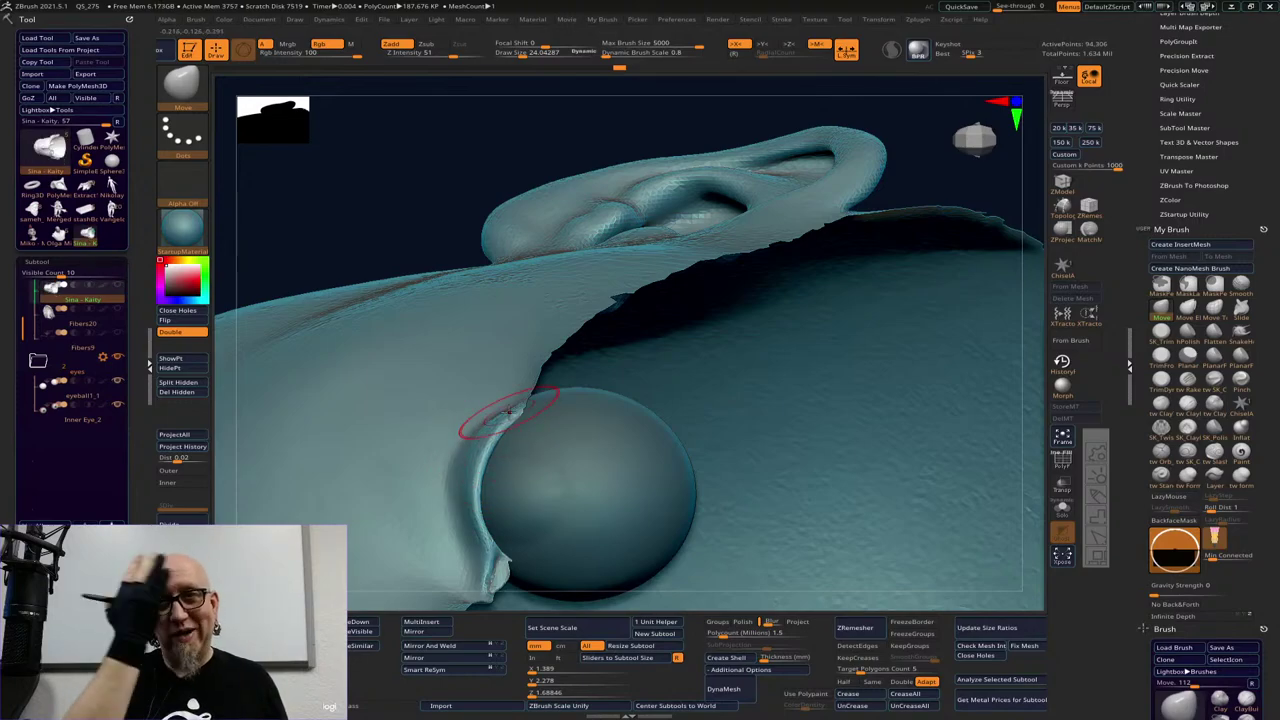
mouse_move(964, 178)
mouse_down()
mouse_move(989, 180)
mouse_move(744, 432)
mouse_move(782, 346)
mouse_move(816, 347)
mouse_move(641, 316)
mouse_up()
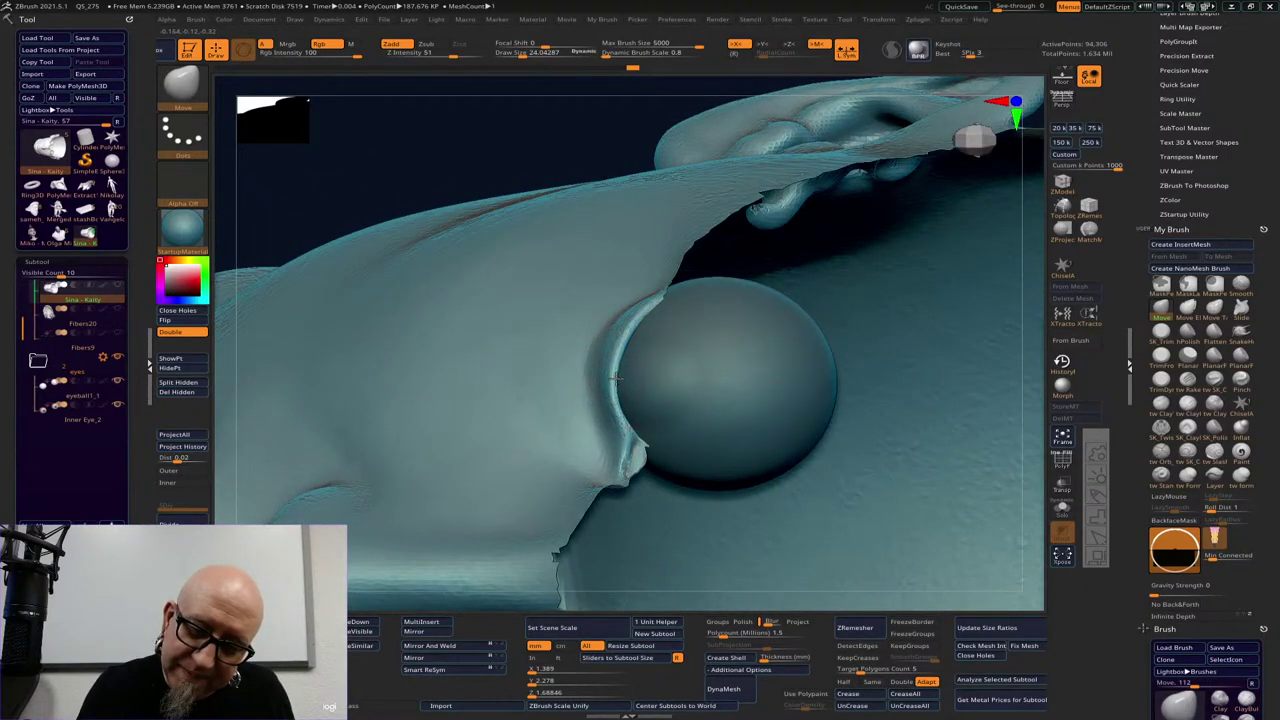
drag(614, 214, 600, 345)
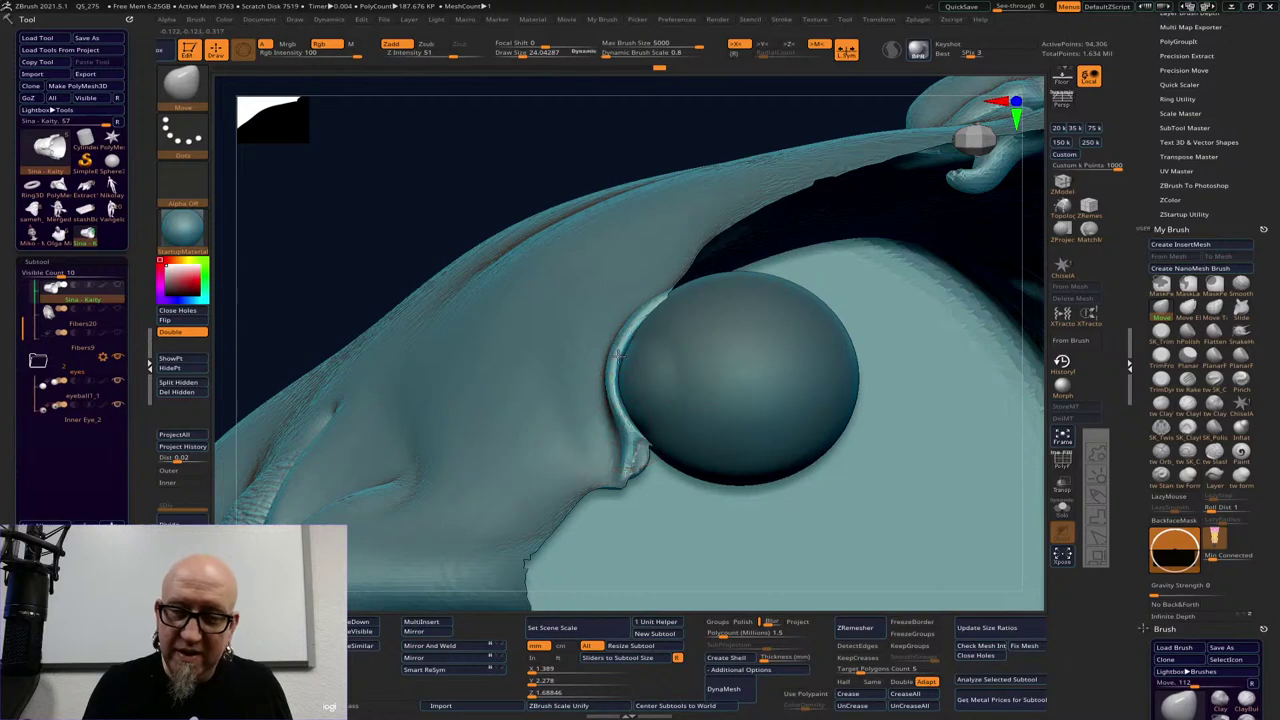
Unhide the upper part of the head and frame the whole face to check both eyelids
drag(563, 131, 657, 135)
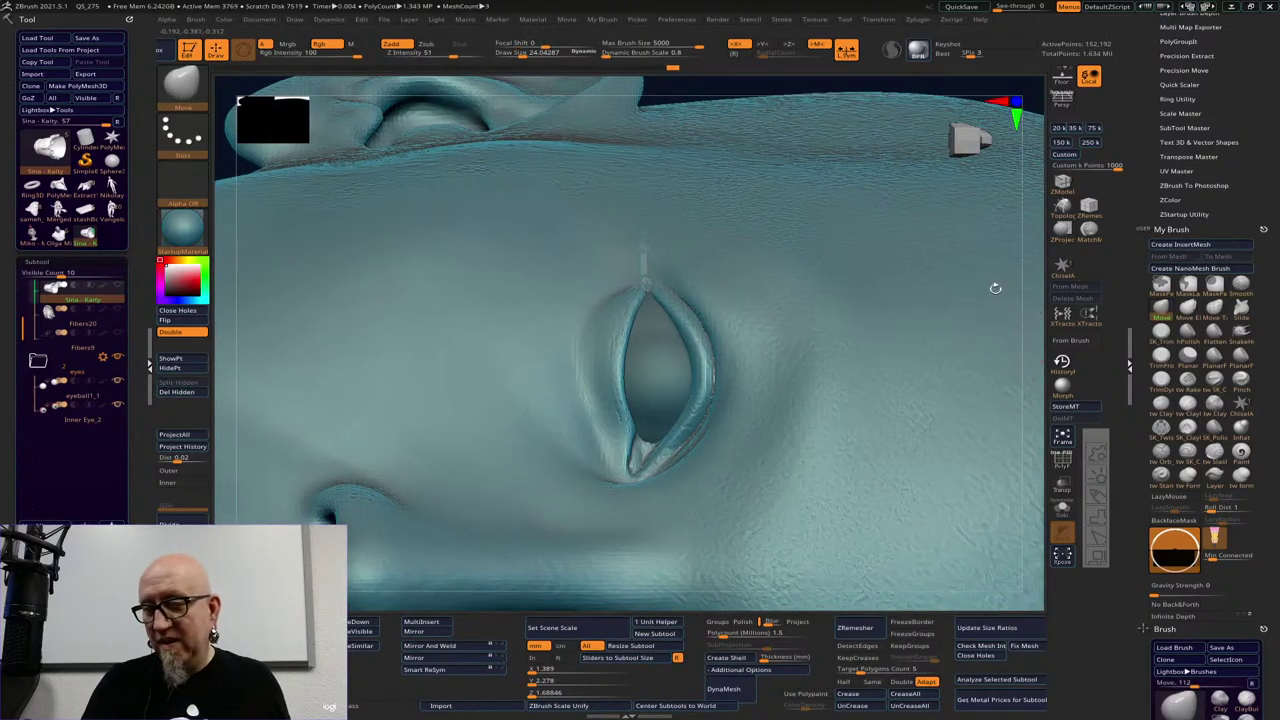
key(f)
alt+drag(820, 454, 862, 568)
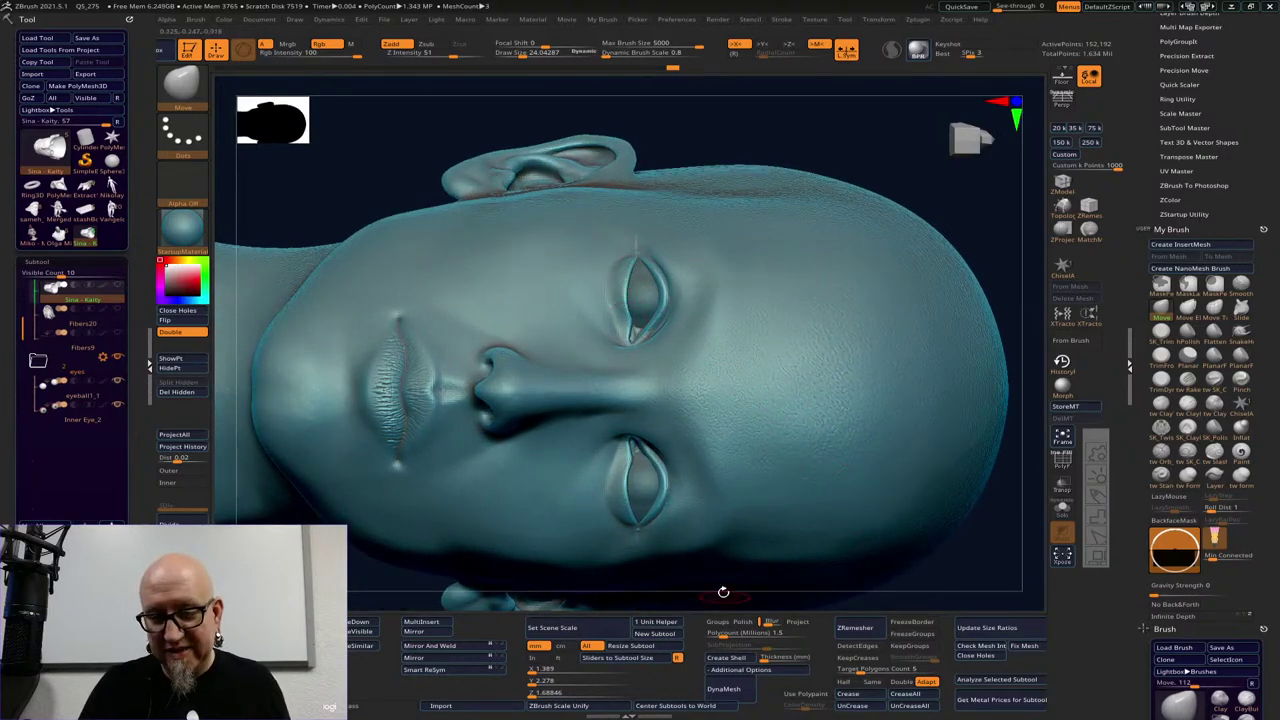
alt+drag(981, 578, 971, 546)
Undo the recent eyelid moves and unhide the full head again
key(ctrl+z)
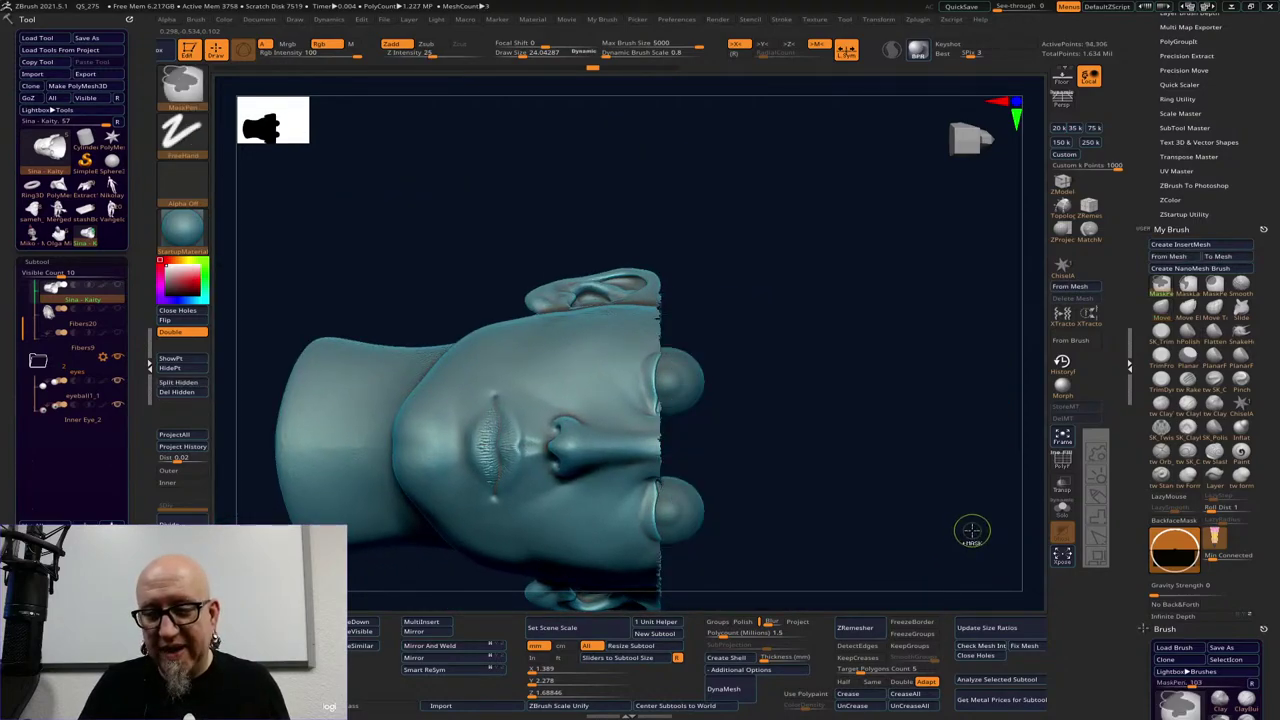
ctrl+shift+click(971, 530)
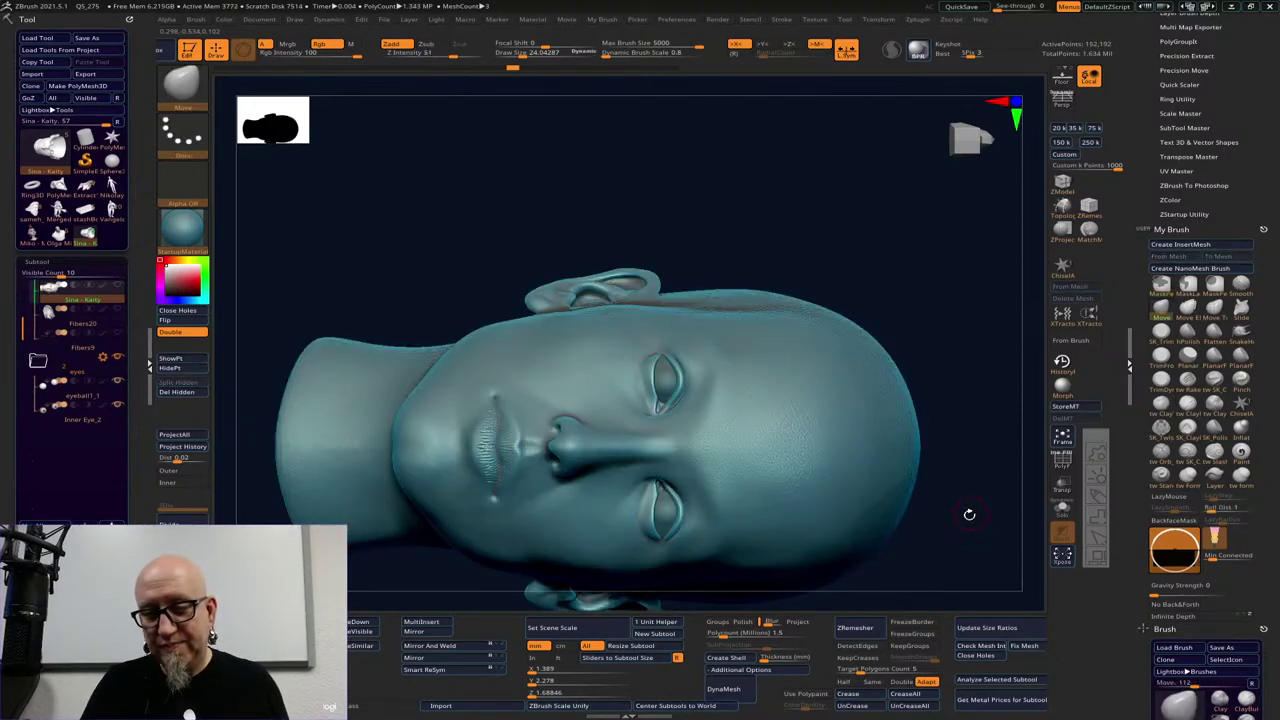
drag(966, 514, 923, 539)
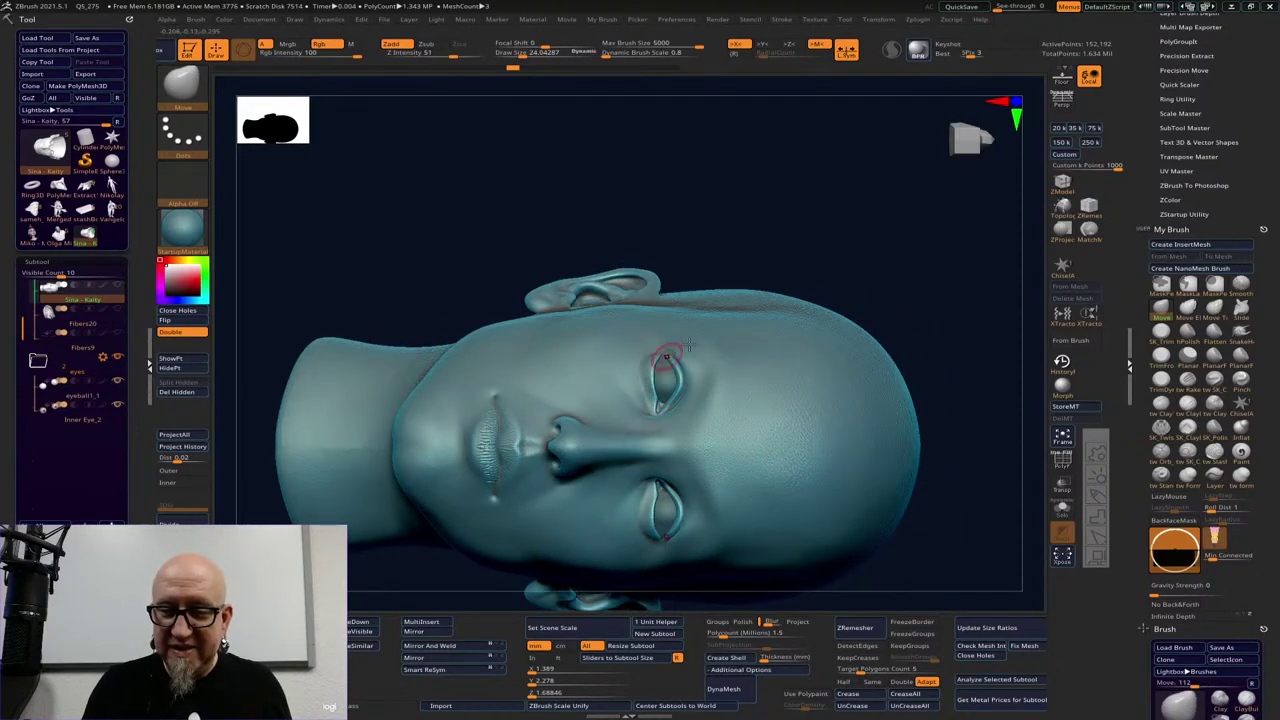
Enlarge the Move brush to a draw size of about 47 and shift the lower eyelid's rim around the eyeball
alt+drag(909, 320, 663, 317)
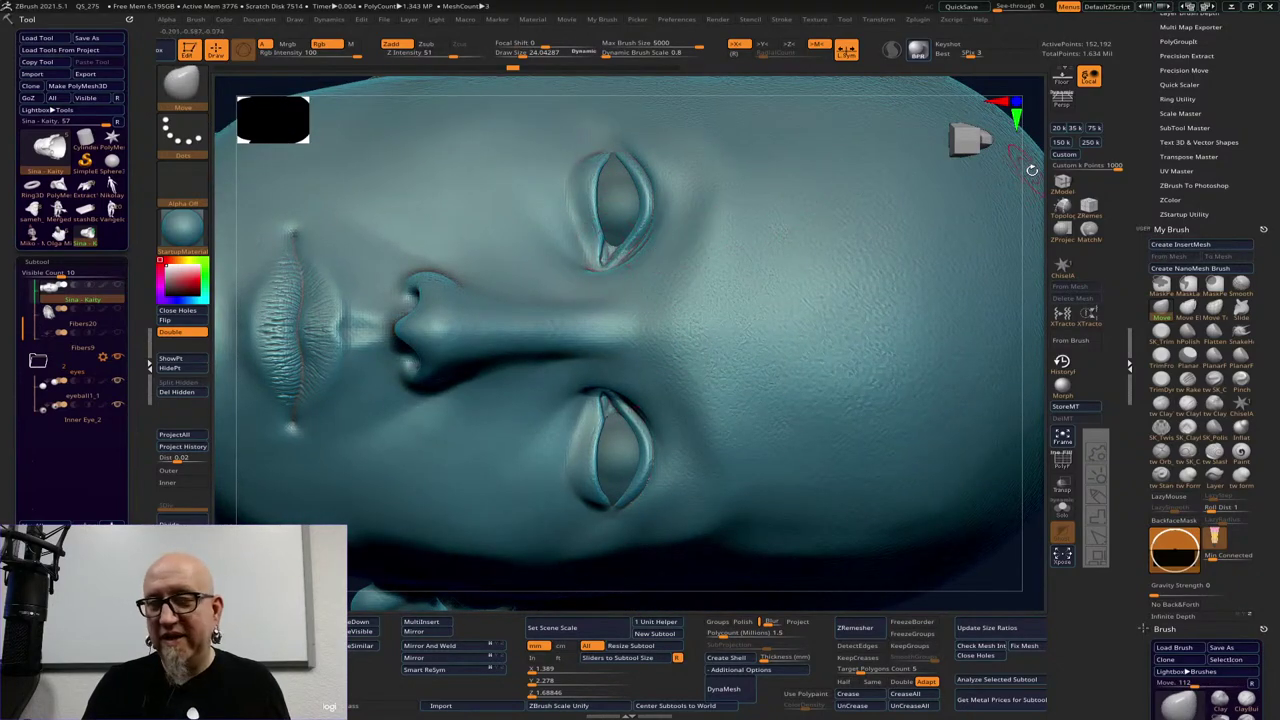
drag(994, 329, 914, 306)
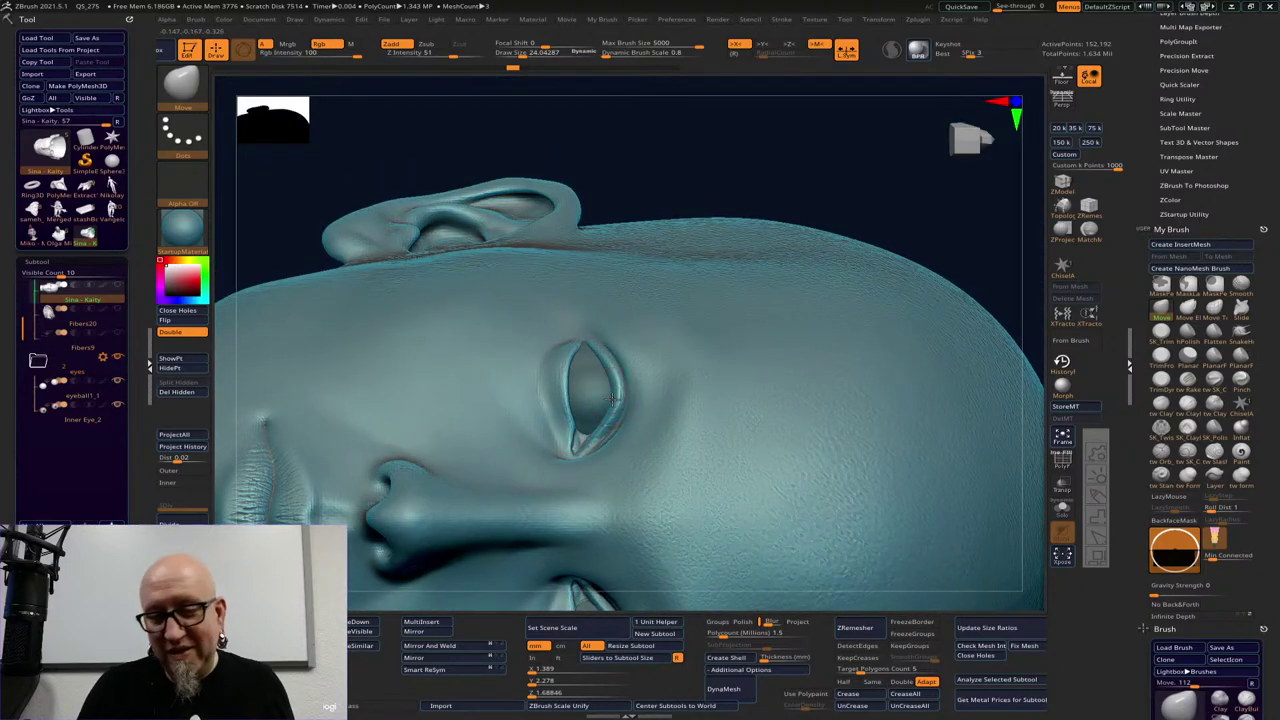
key(space)
drag(592, 371, 606, 370)
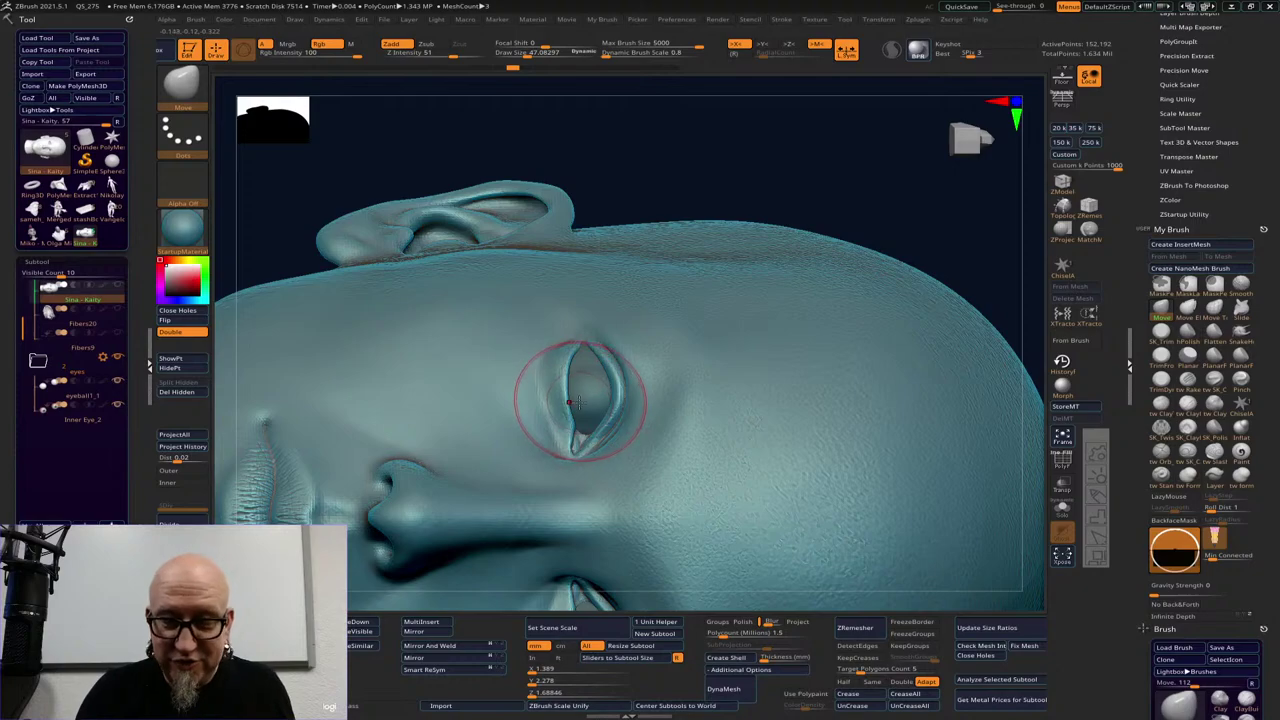
drag(578, 400, 579, 398)
click(582, 436)
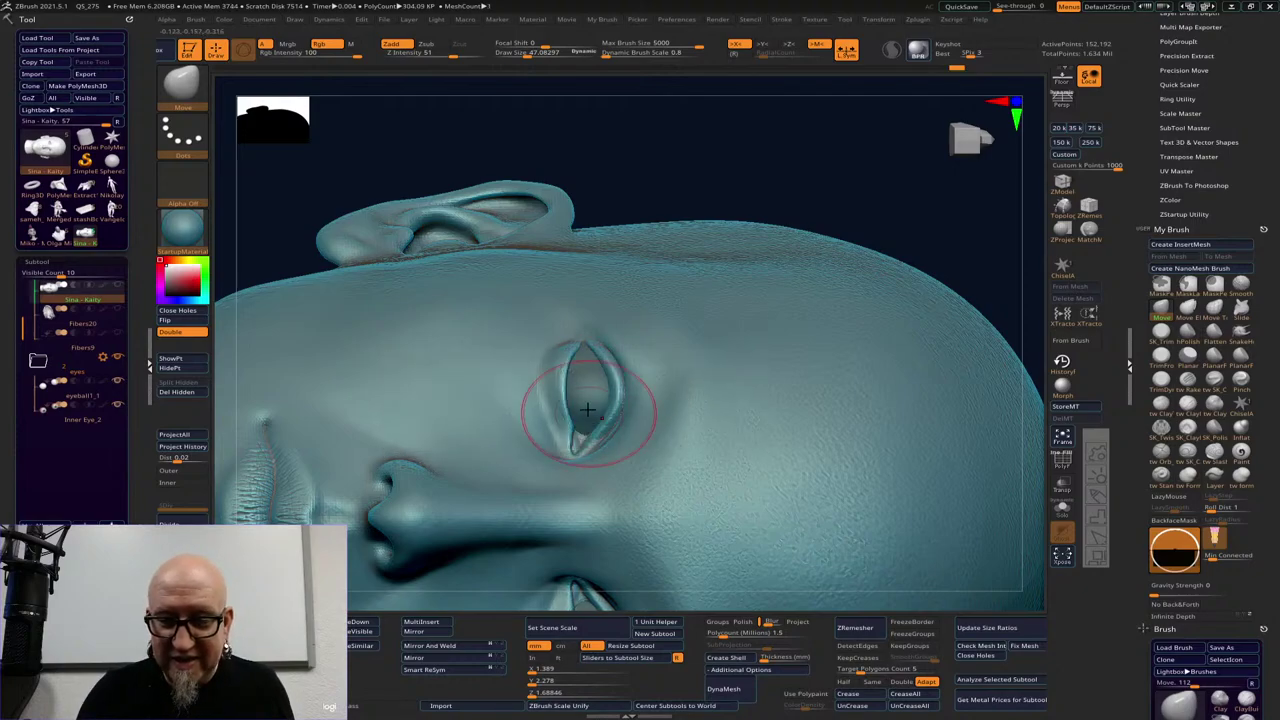
Reduce the Move brush to a draw size of about 24 and refine the lower eyelid's curve between its corners
key(space)
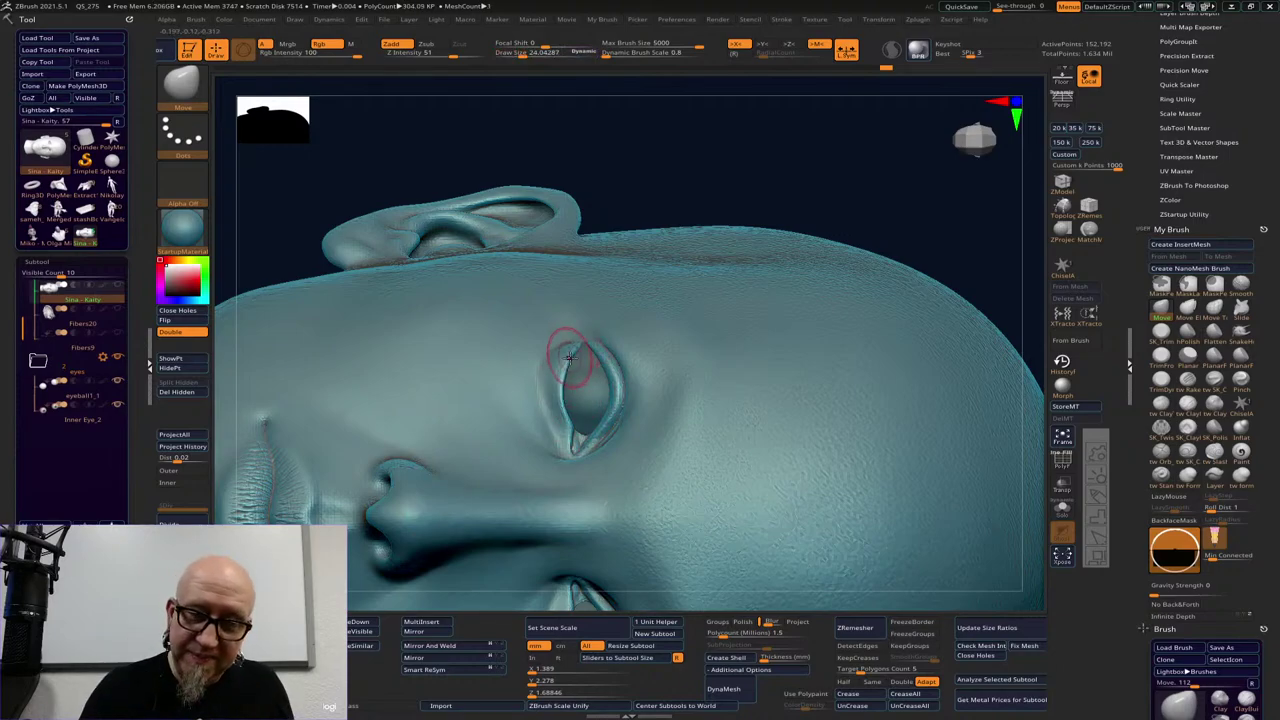
drag(782, 159, 557, 395)
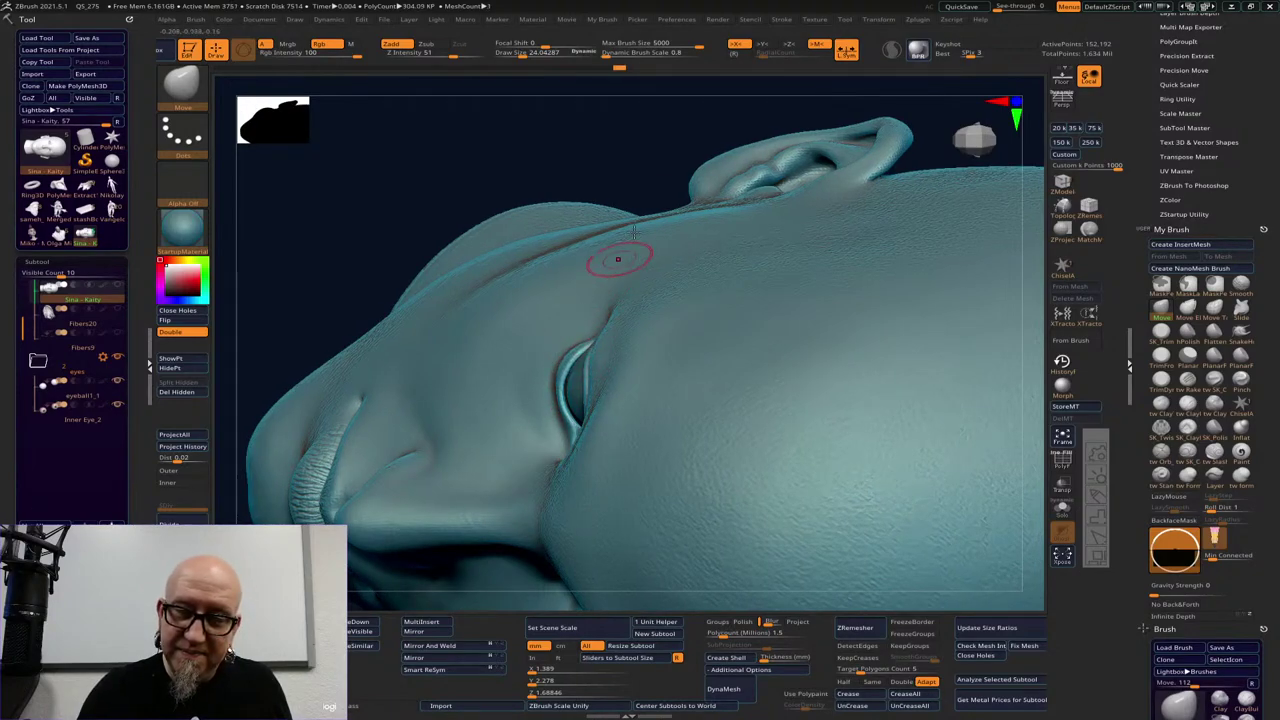
drag(700, 165, 533, 395)
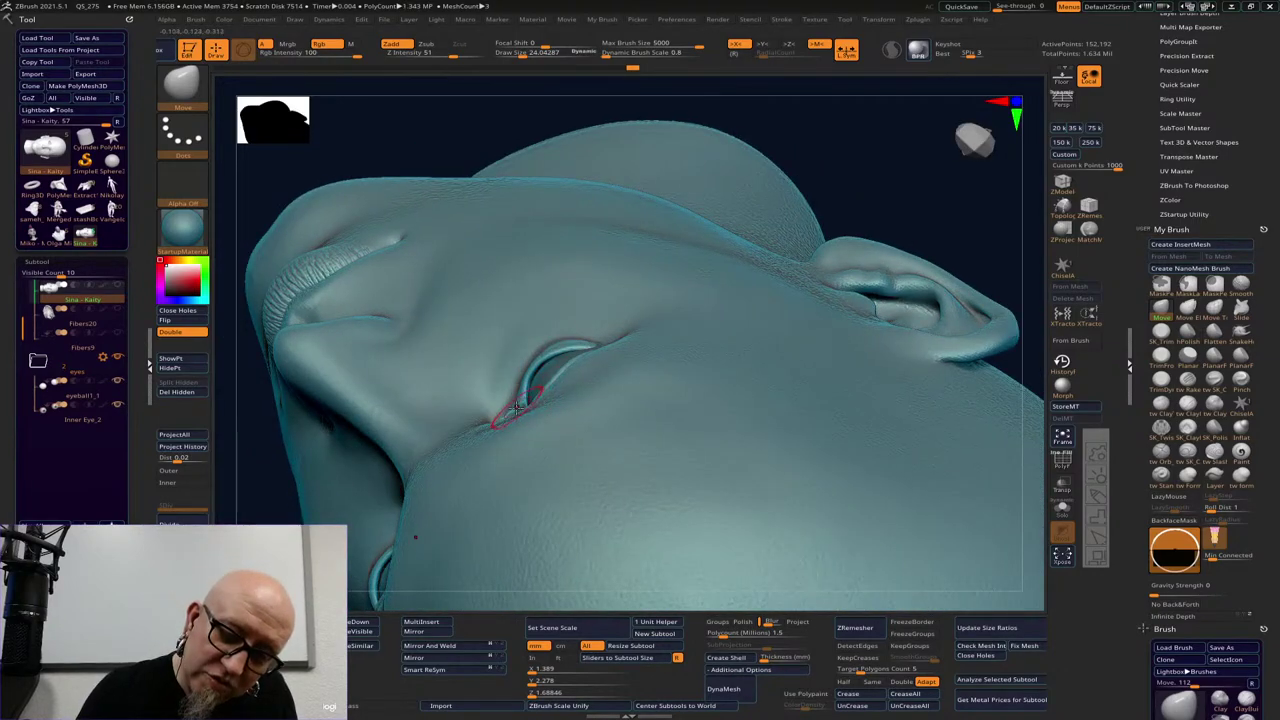
drag(780, 165, 772, 220)
key(shift+f)
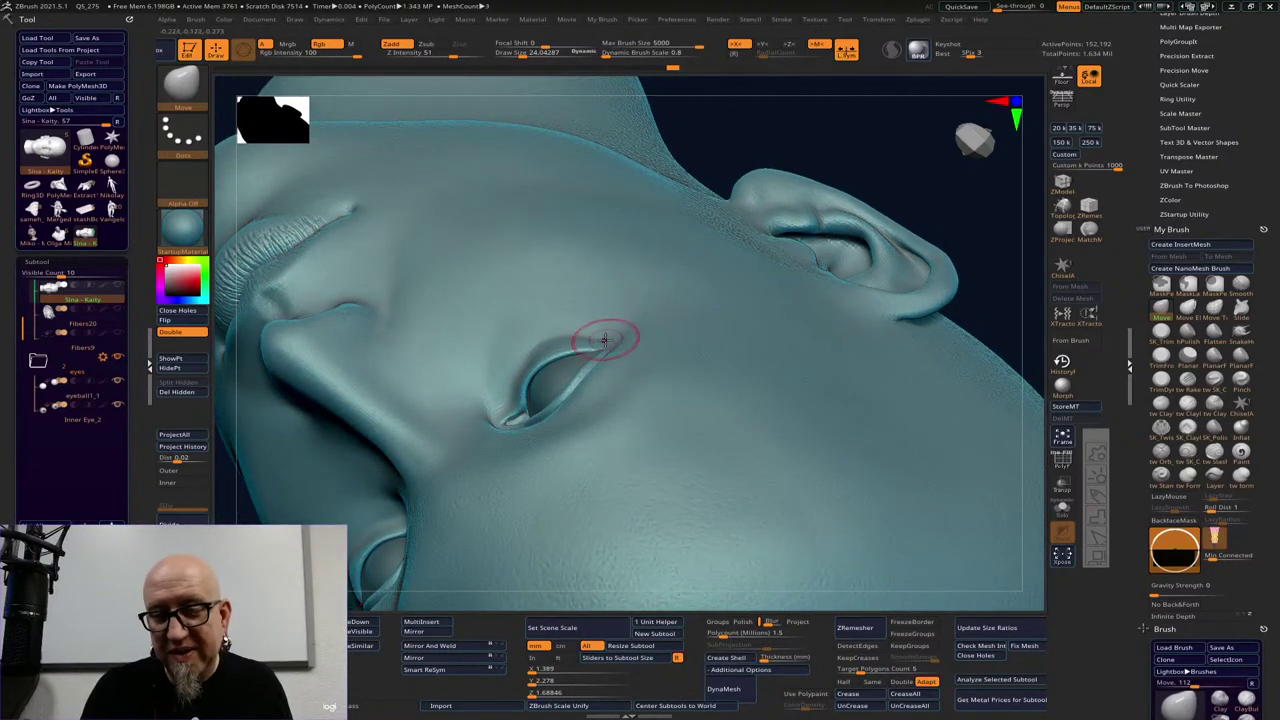
drag(905, 185, 1019, 245)
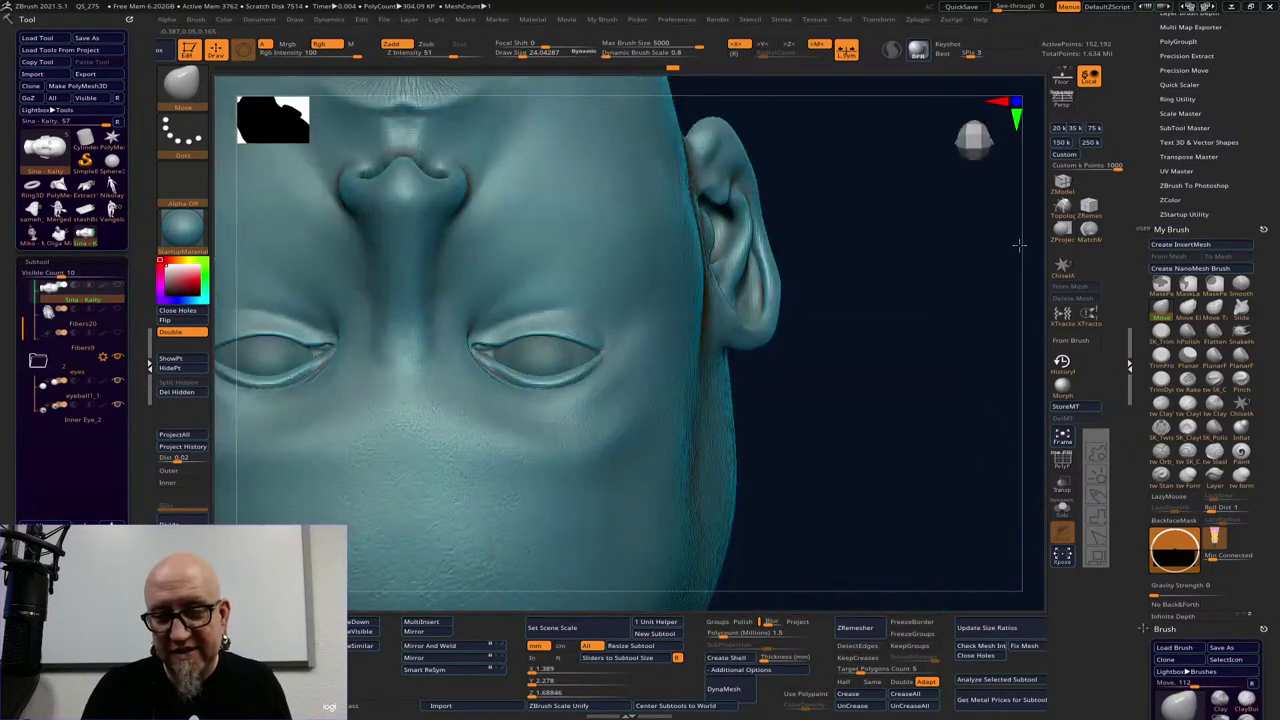
Enlarge the Move brush to a draw size of about 47 and adjust the outer corner of the eye
key(space)
drag(611, 338, 616, 337)
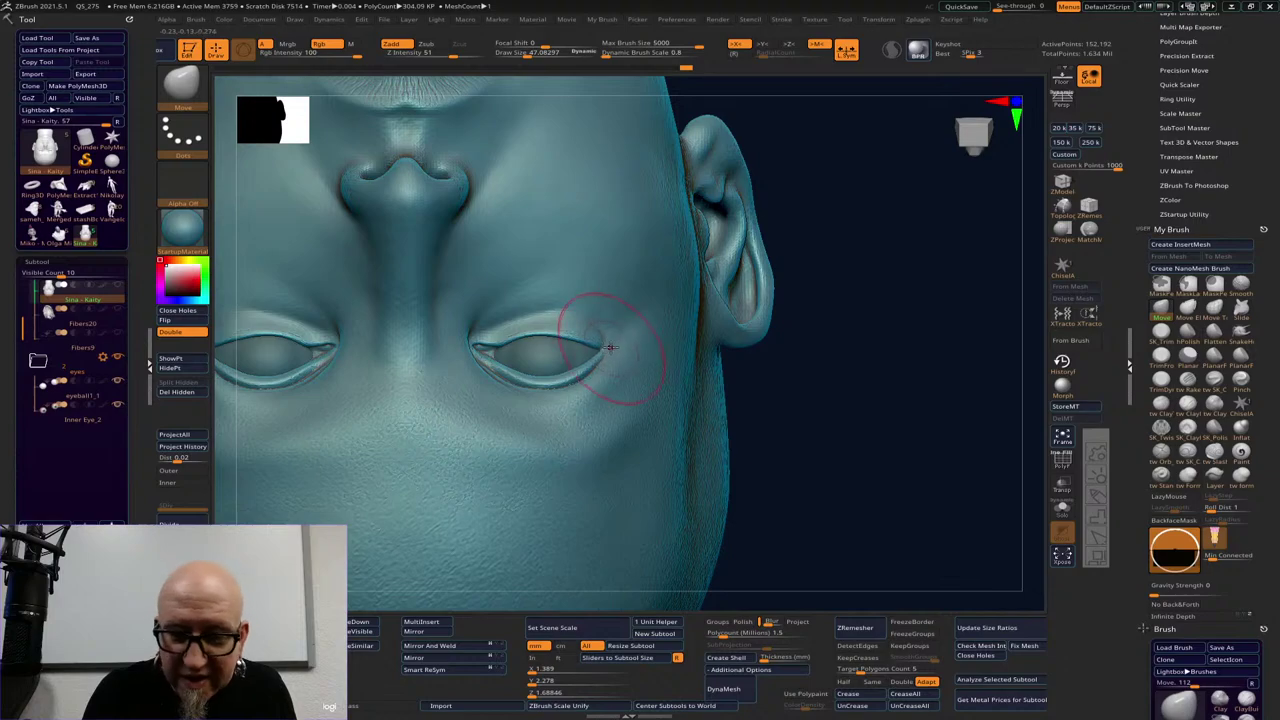
drag(883, 363, 883, 401)
Set the Move brush's draw size to about 22 and fine-tune the lower eyelid and outer eye corner from several angles
key(space)
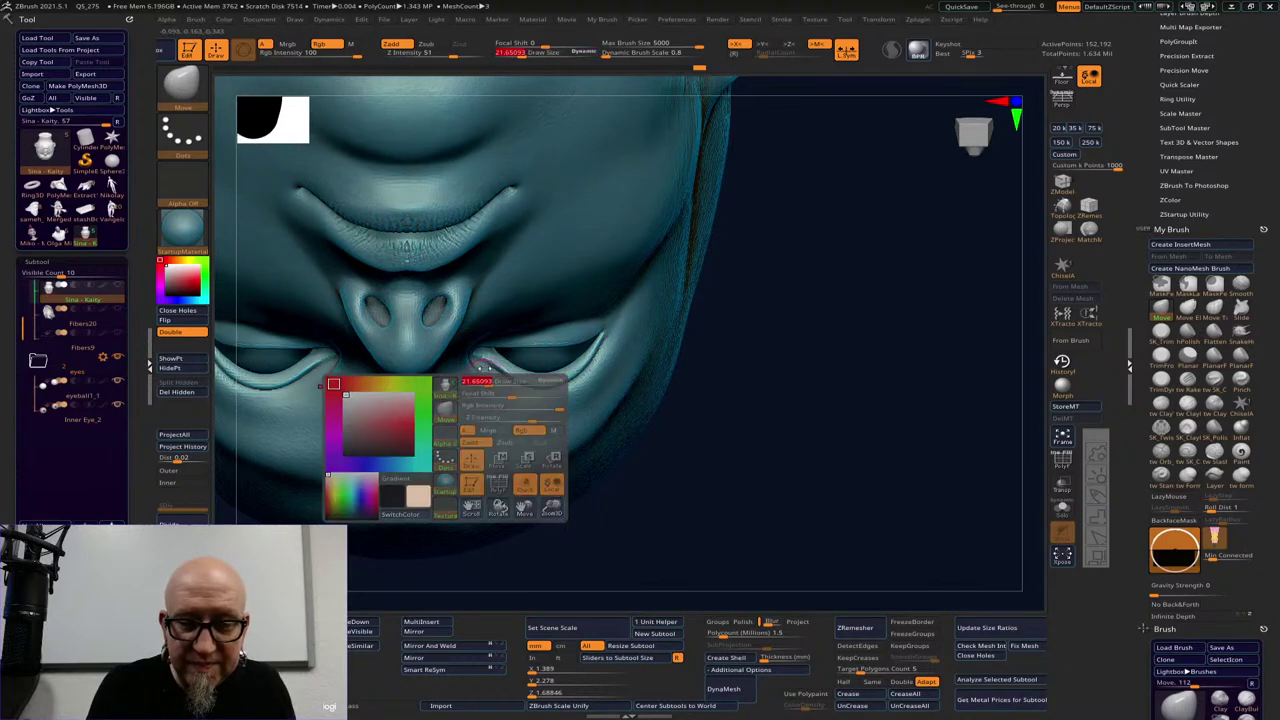
drag(802, 400, 800, 336)
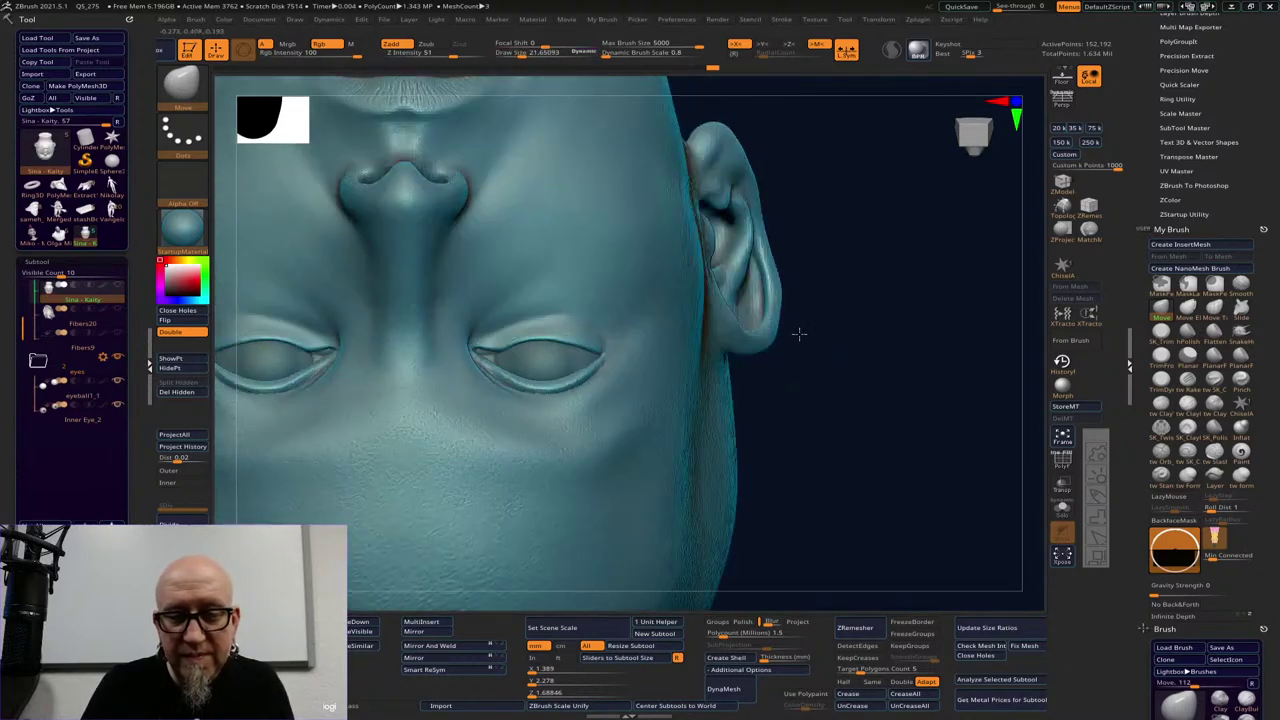
drag(867, 451, 852, 396)
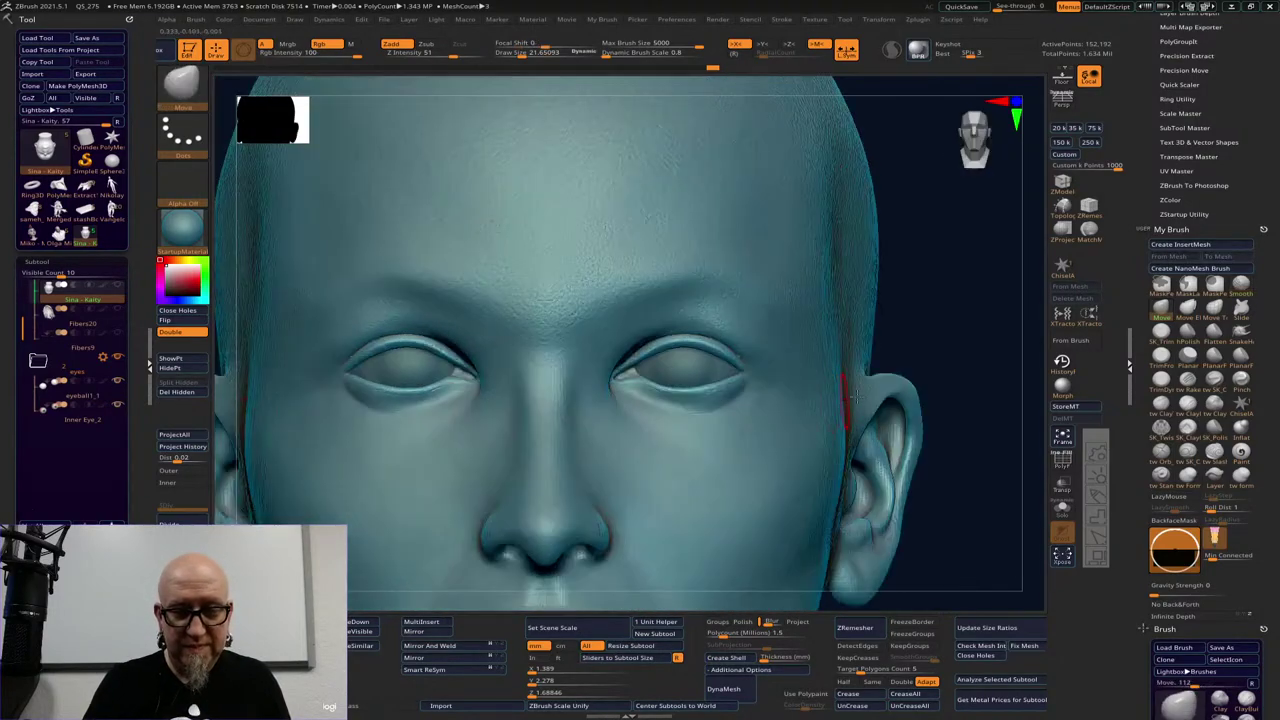
mouse_move(960, 367)
mouse_down()
mouse_move(883, 343)
mouse_move(706, 374)
mouse_up()
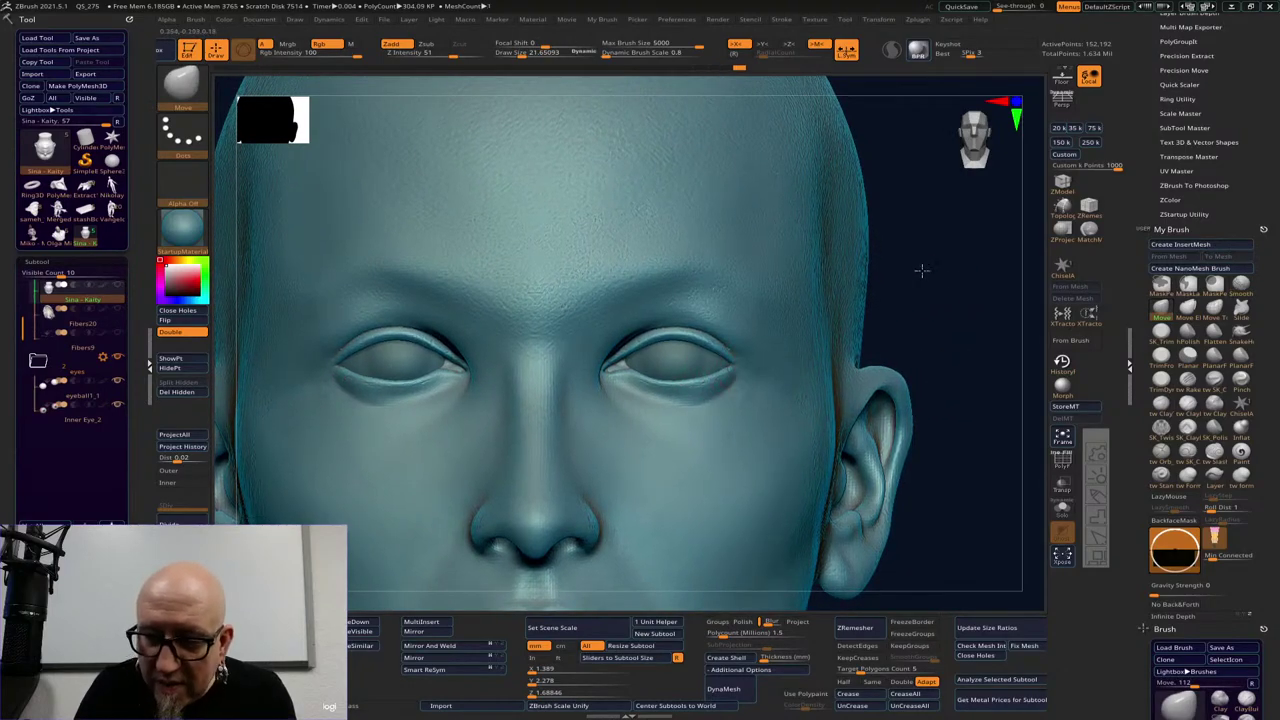
mouse_move(920, 271)
alt+mouse_down()
mouse_move(940, 326)
mouse_move(940, 400)
alt+mouse_up()
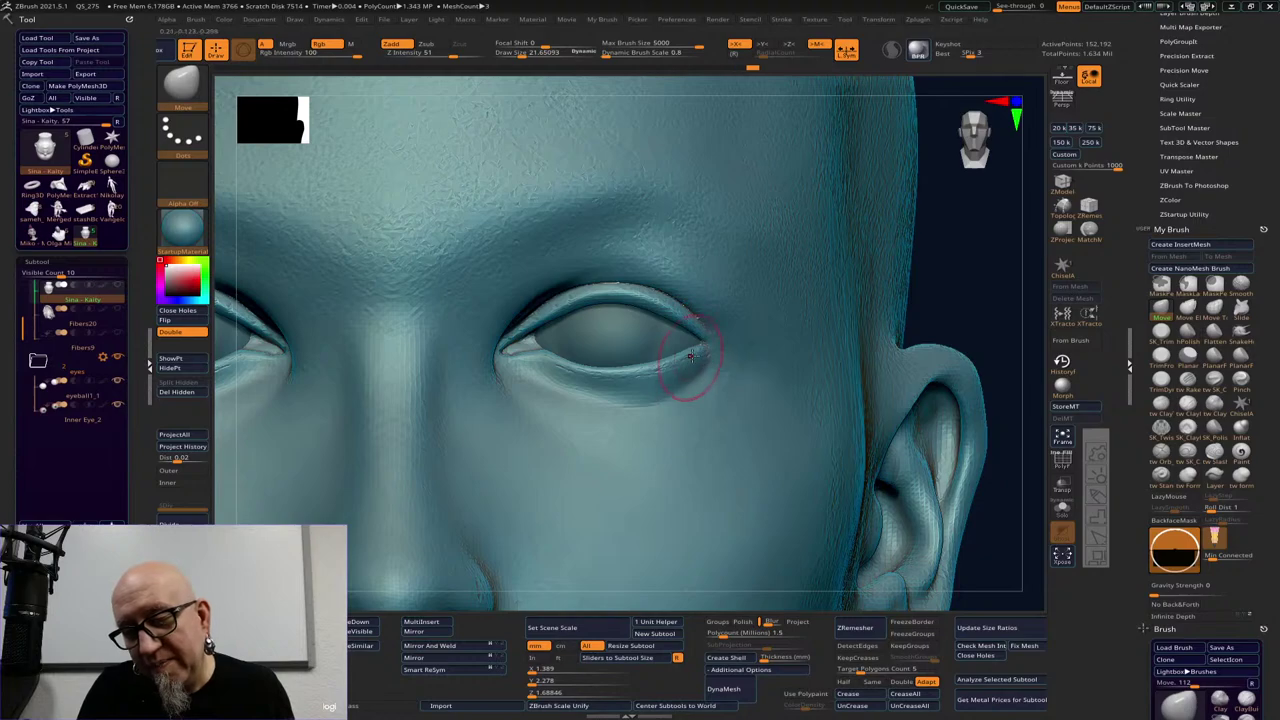
drag(960, 256, 937, 260)
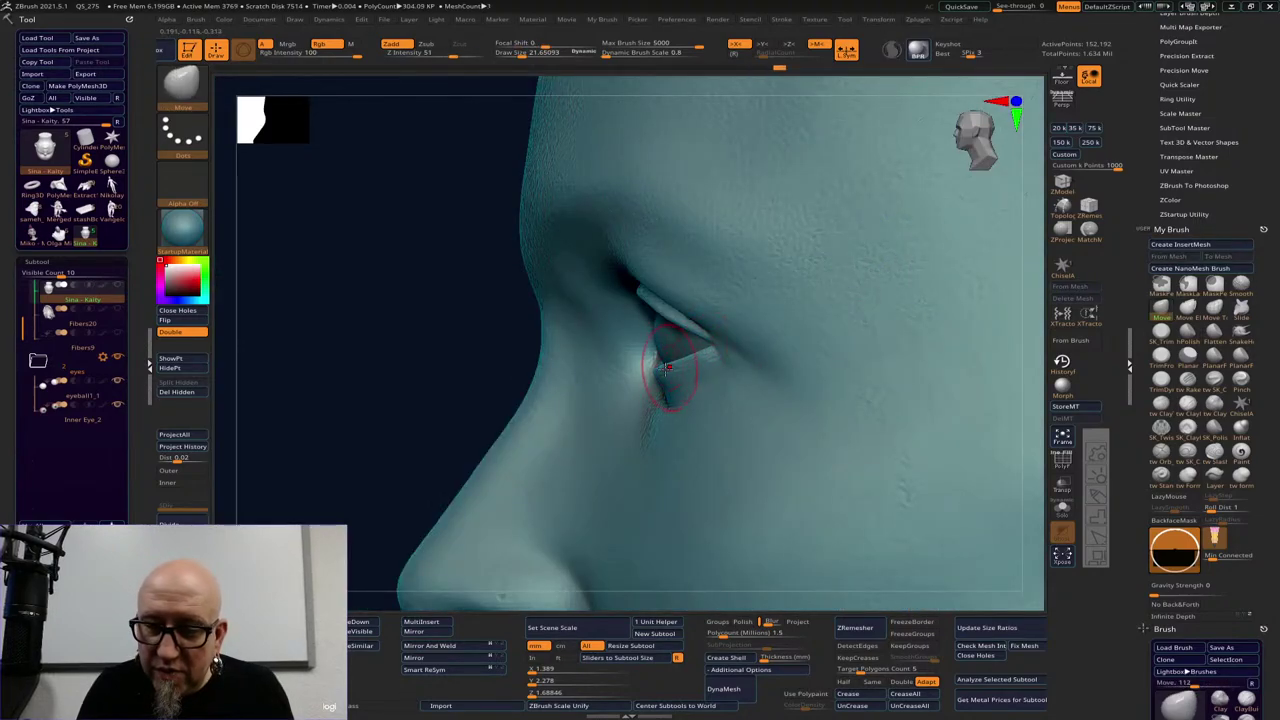
drag(476, 405, 846, 335)
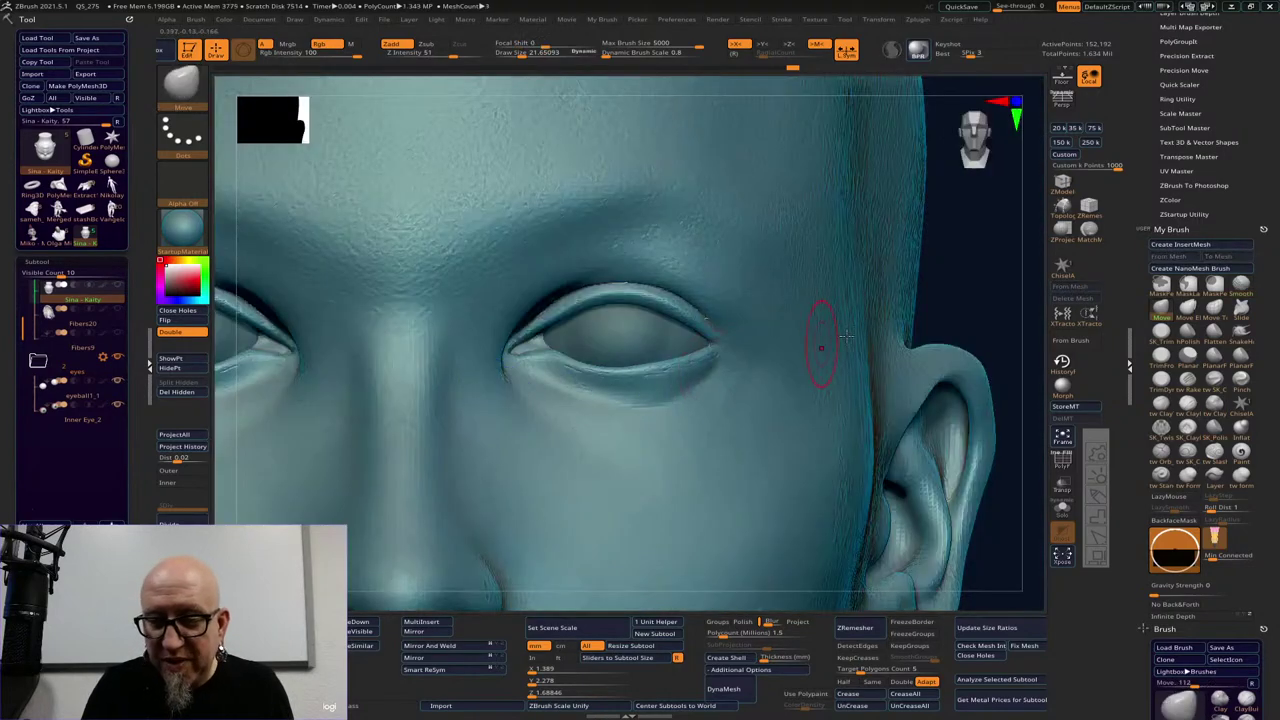
drag(983, 260, 830, 300)
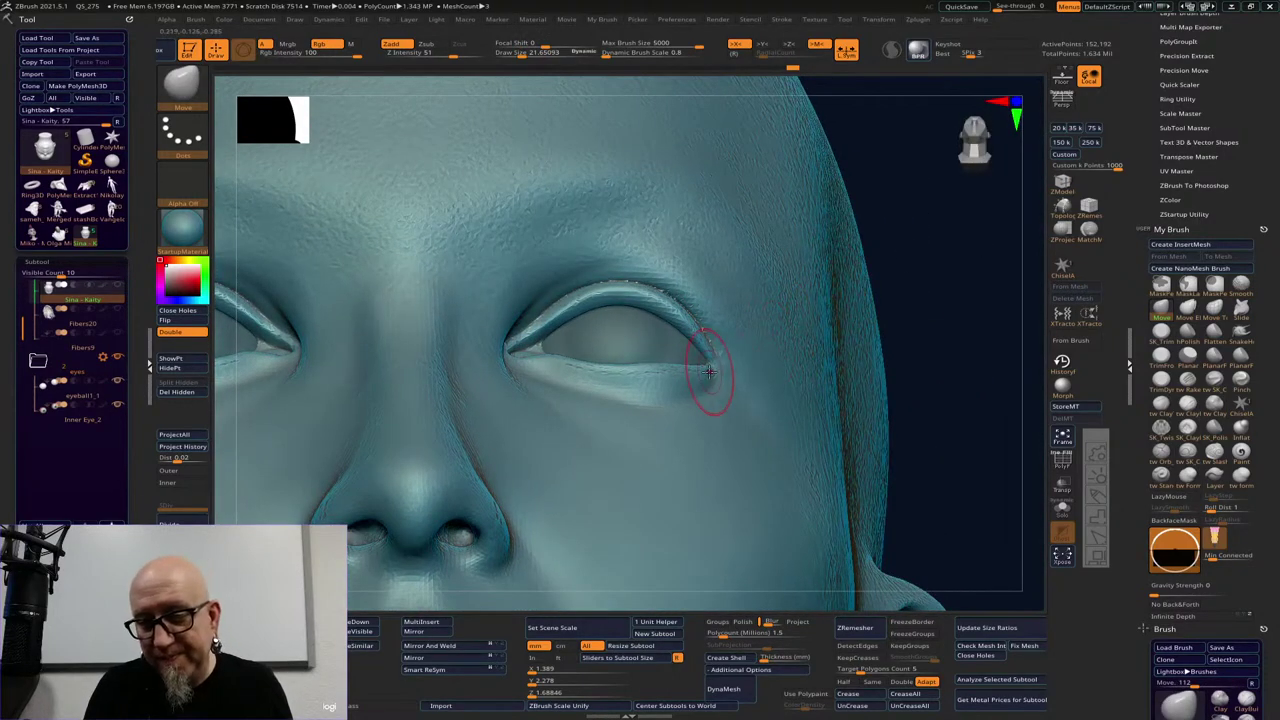
drag(984, 293, 986, 336)
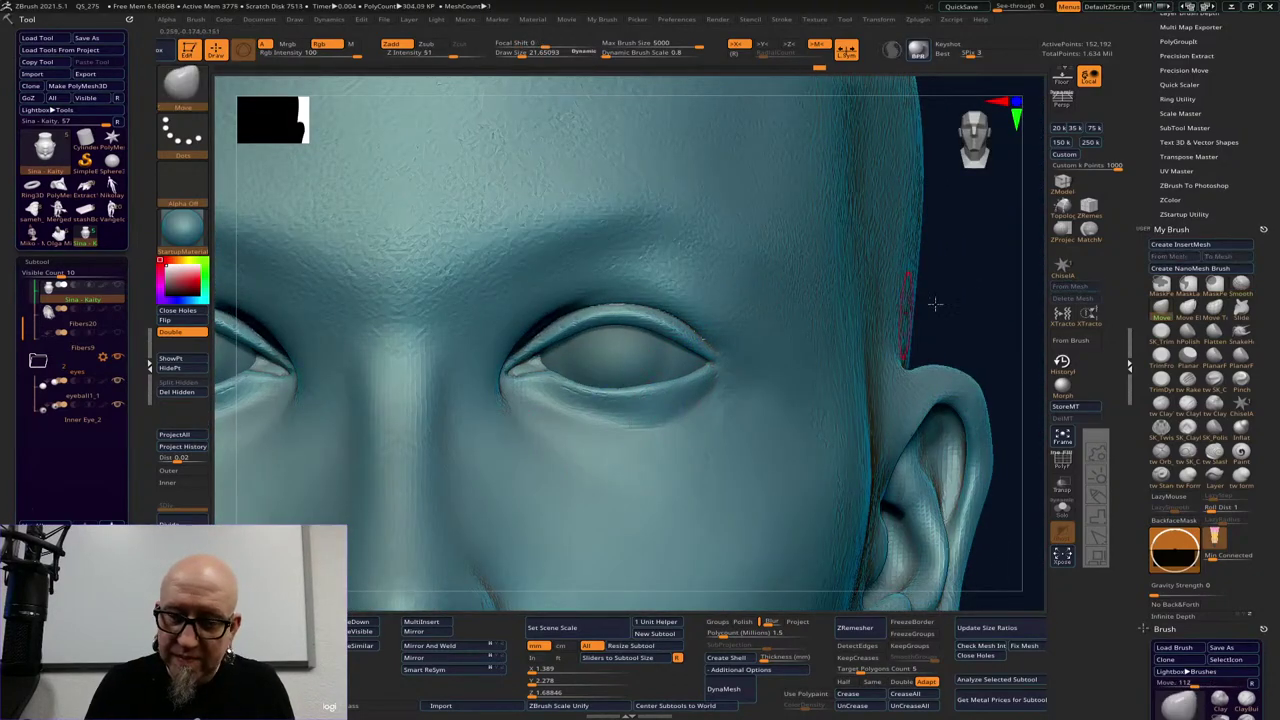
Frame the whole head and compare the eyelids before and after the last change using undo and redo
key(f)
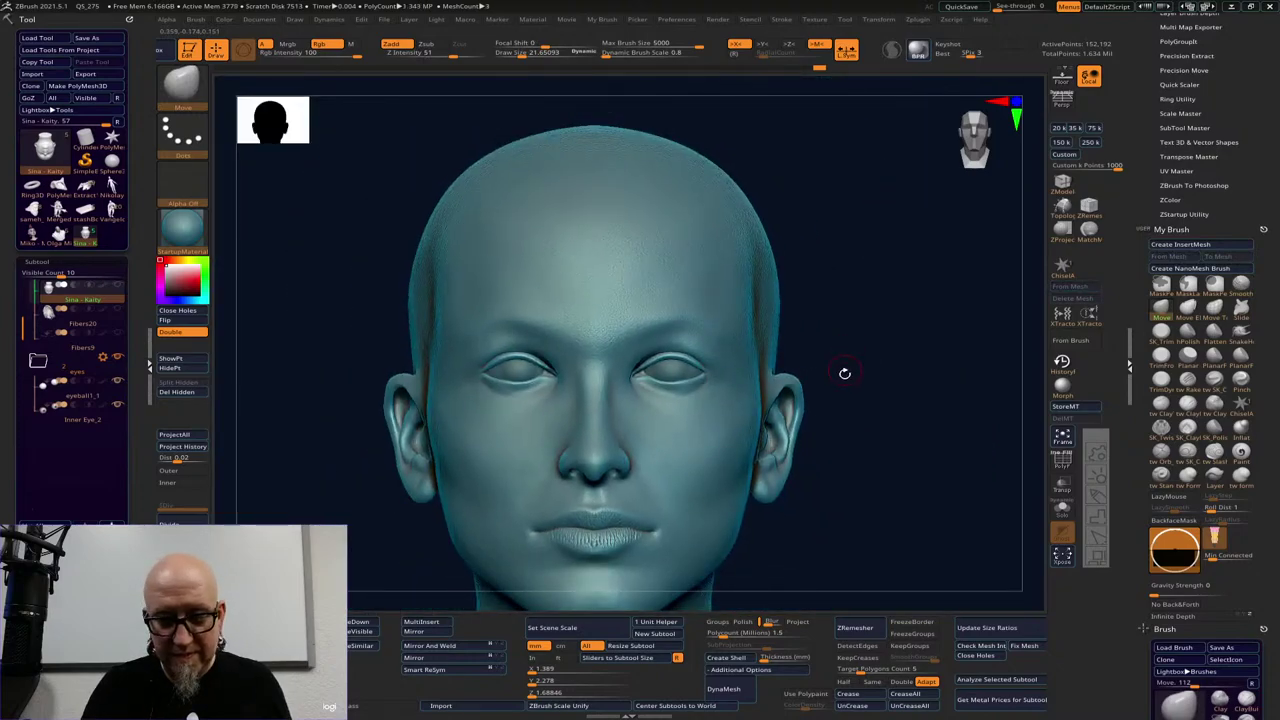
key(ctrl+z)
key(ctrl+shift+z)
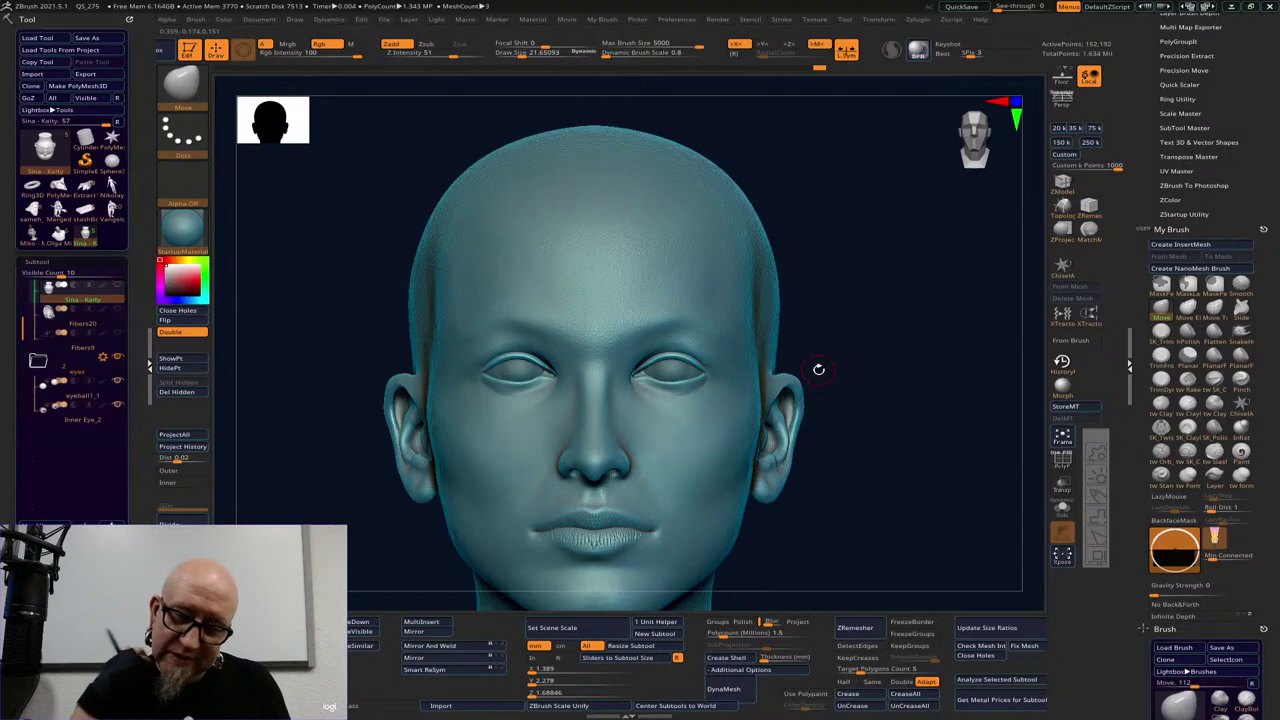
Enlarge the Move brush to a draw size of about 61 and reposition the inner corners of the eyes
alt+drag(871, 329, 918, 475)
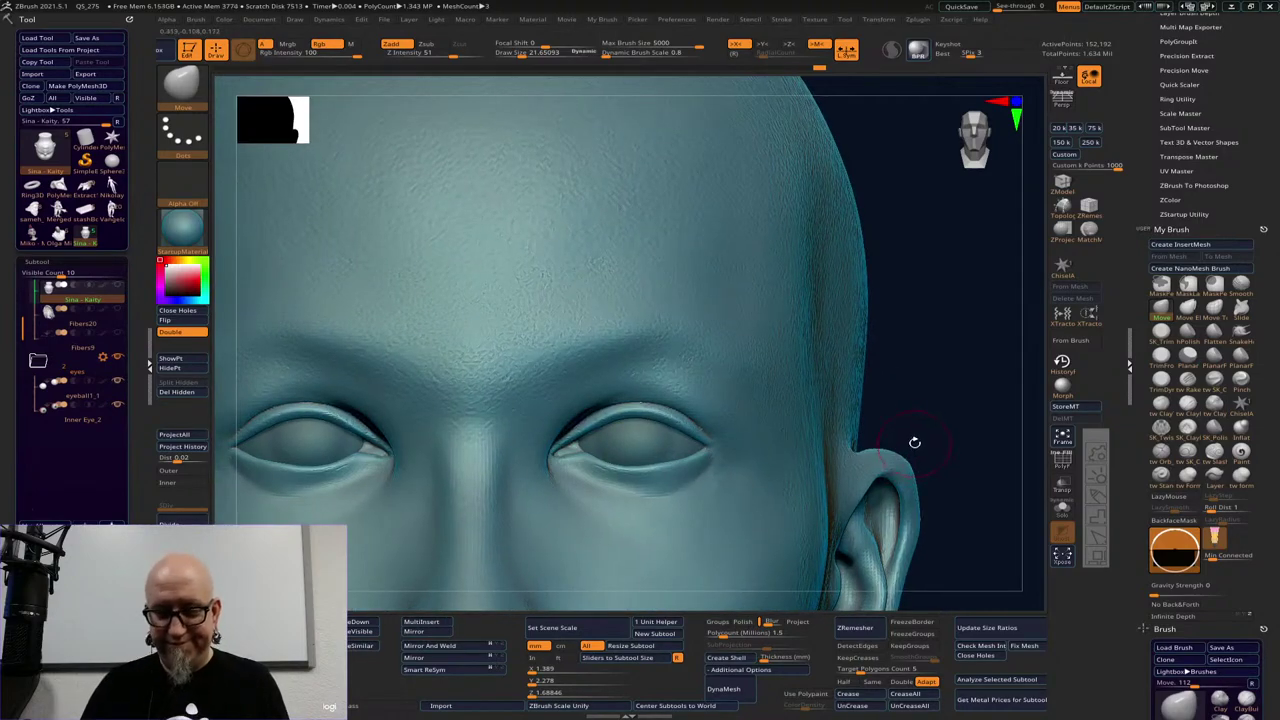
alt+drag(922, 399, 934, 347)
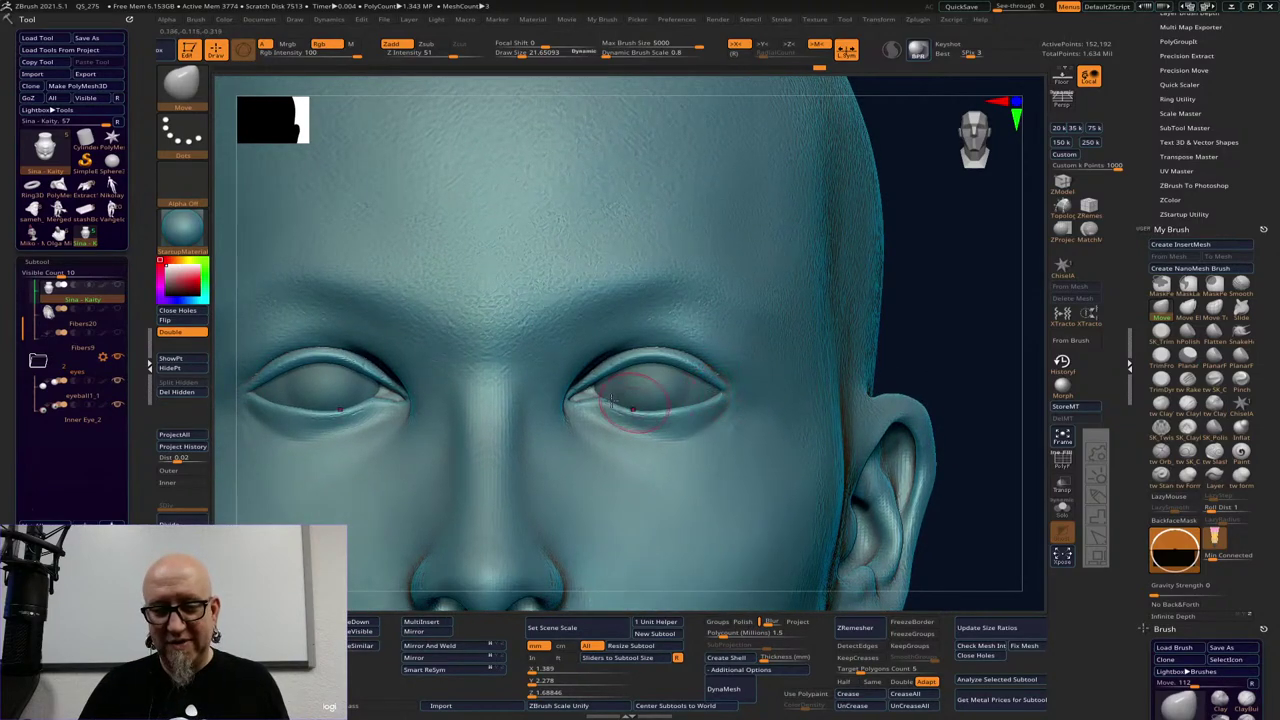
key(space)
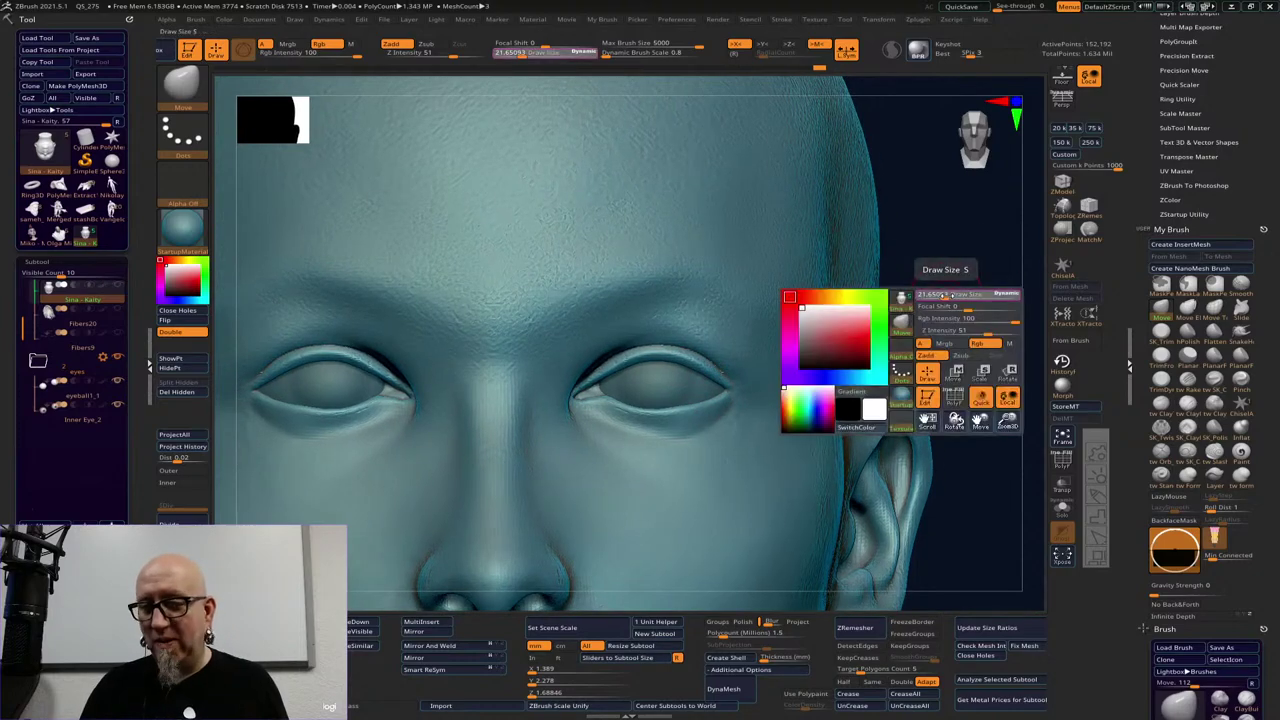
drag(952, 294, 948, 294)
drag(593, 396, 589, 389)
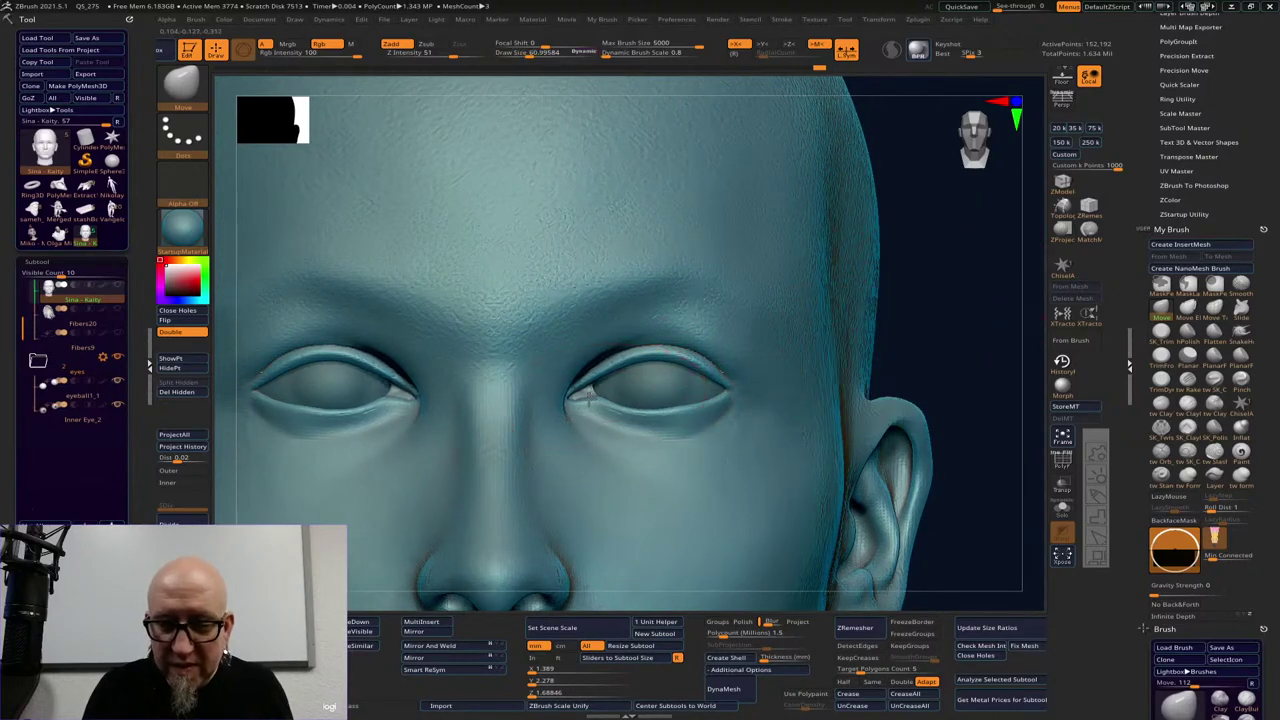
drag(972, 294, 884, 296)
right_drag(884, 296, 594, 408)
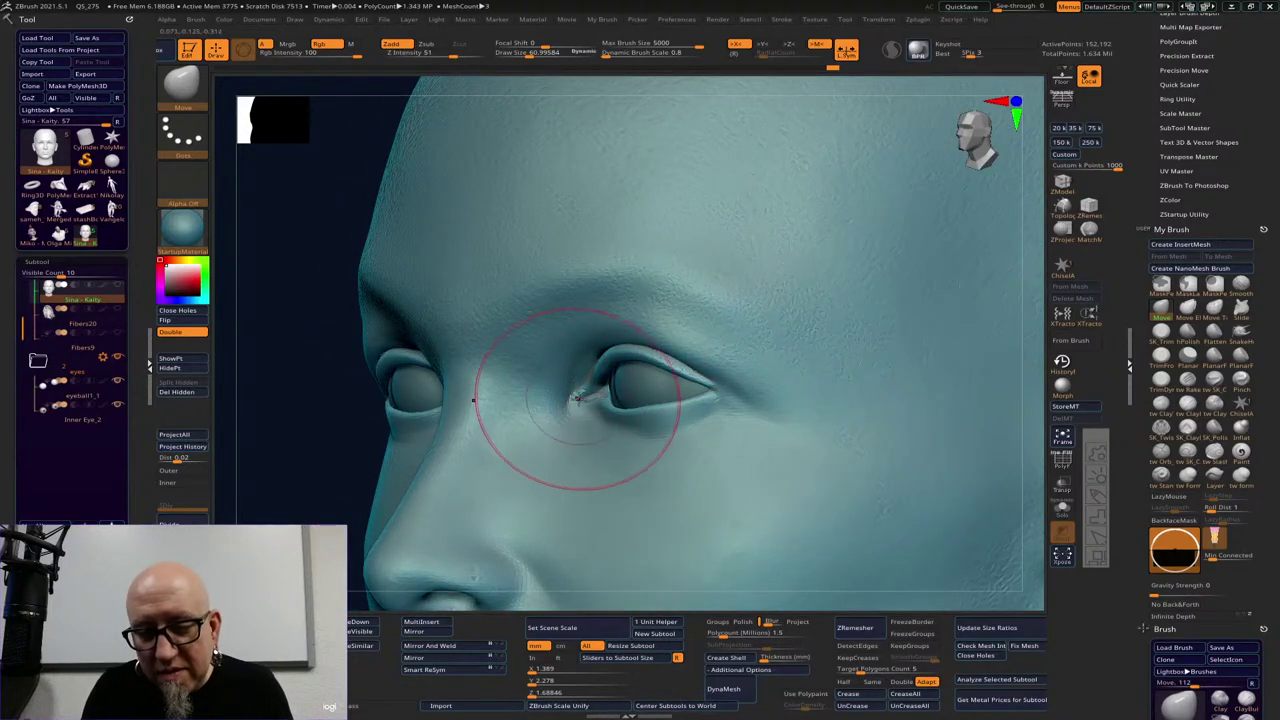
drag(573, 401, 582, 398)
shift+drag(330, 500, 400, 503)
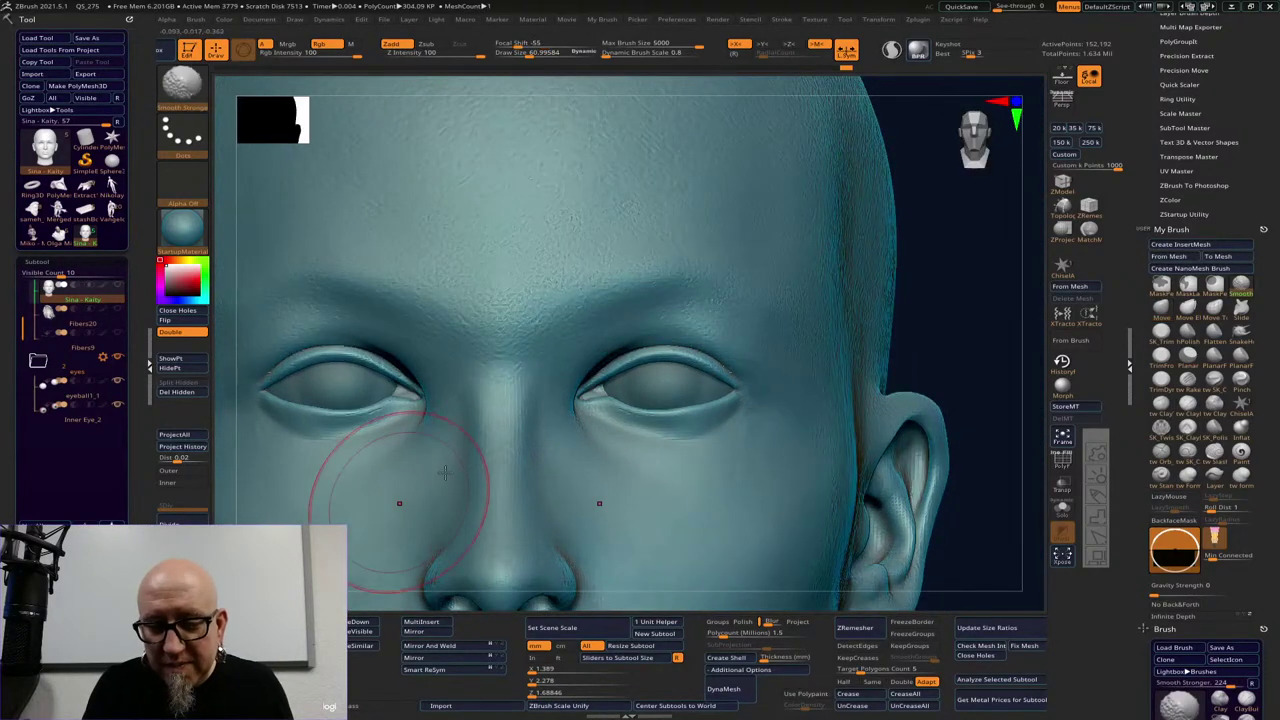
Refine the inner eye corner's placement beside the nose with the Move brush, checking it in three-quarter and side views
drag(610, 394, 604, 386)
drag(909, 289, 822, 293)
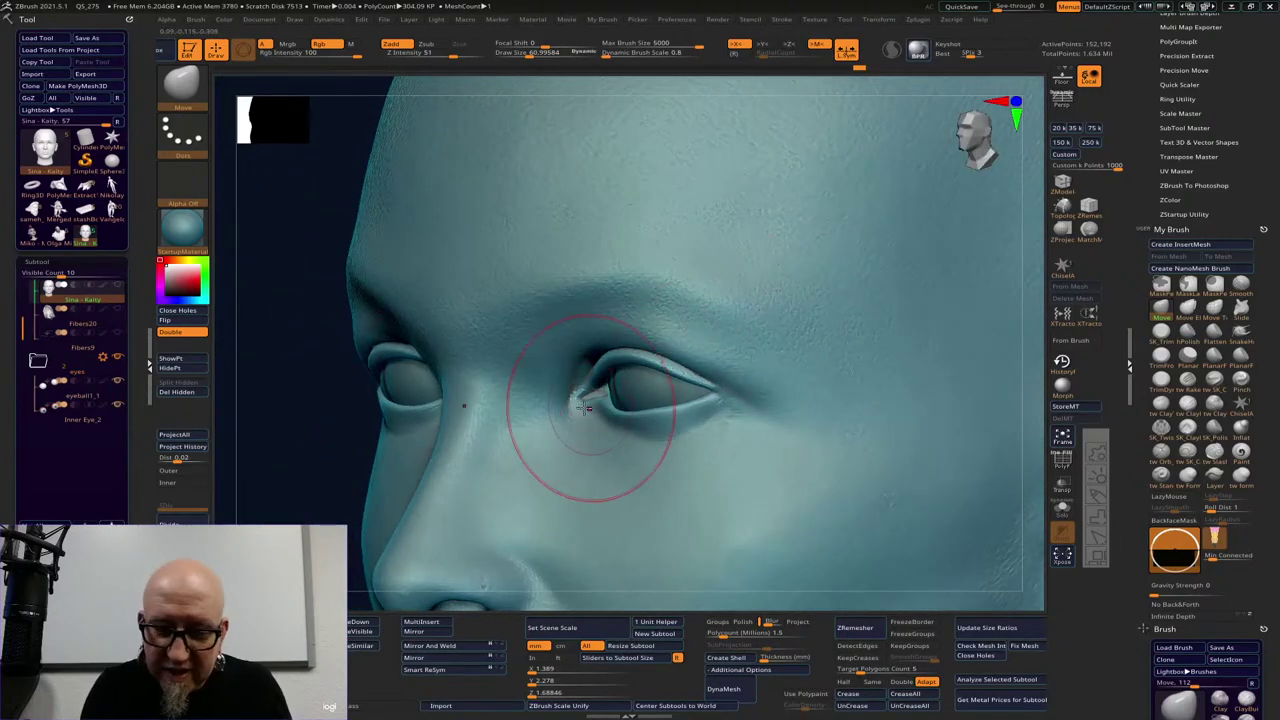
drag(591, 412, 584, 404)
right_drag(1034, 286, 1014, 286)
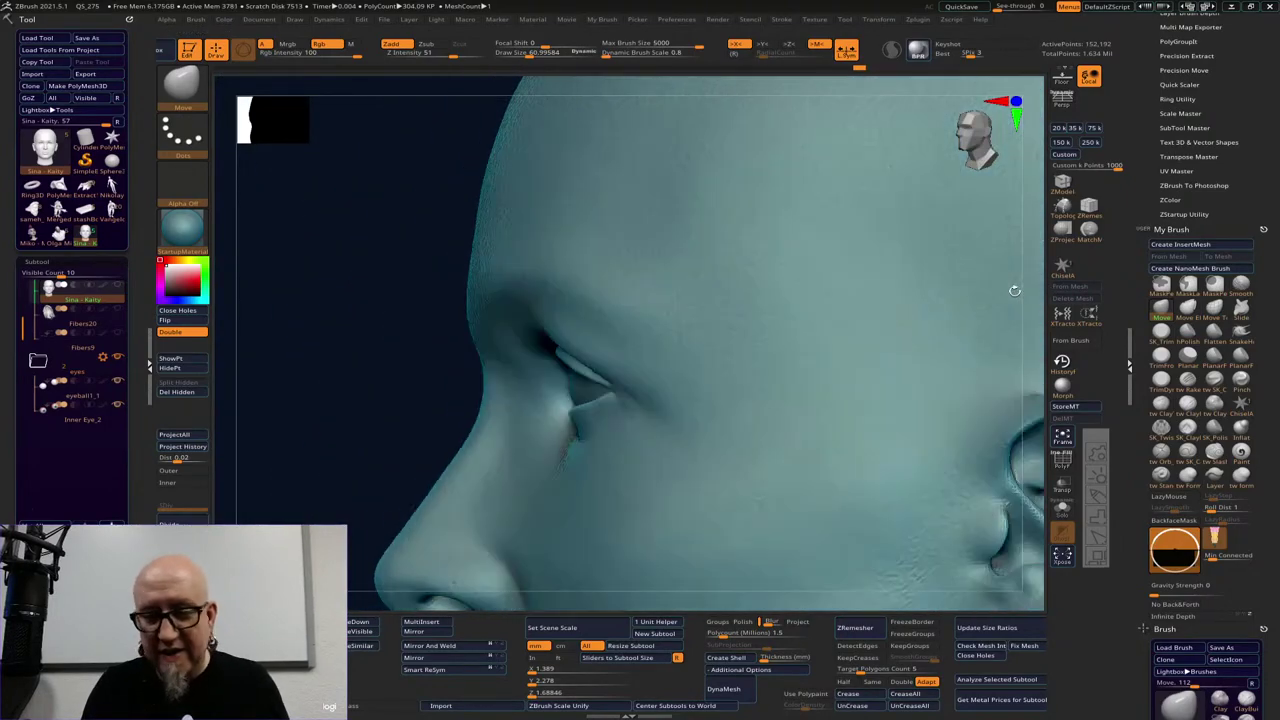
drag(346, 492, 354, 491)
Reshape the inner part of the upper eyelid's rim from below, reducing the Move brush's draw size to about 36
right_drag(353, 490, 385, 395)
drag(600, 380, 602, 370)
right_drag(940, 217, 944, 215)
key(space)
drag(944, 215, 939, 215)
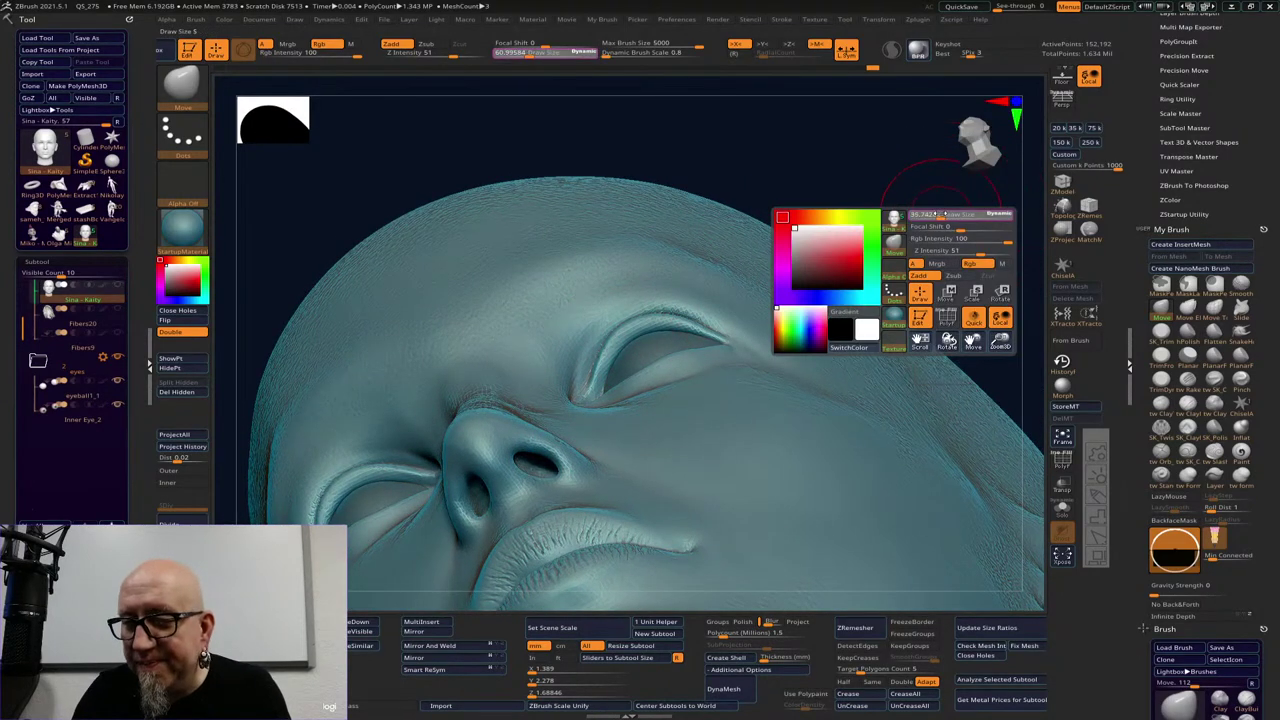
drag(623, 352, 630, 318)
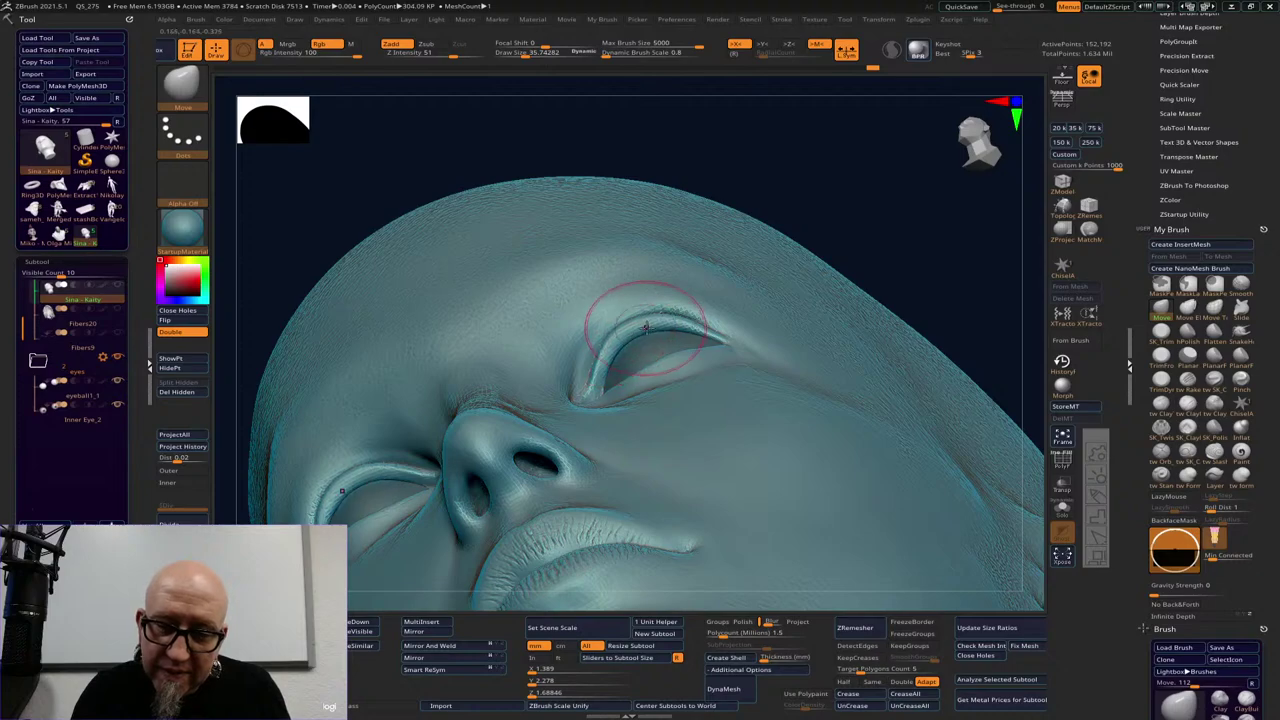
mouse_move(966, 263)
right_down()
mouse_move(976, 284)
mouse_move(880, 251)
right_up()
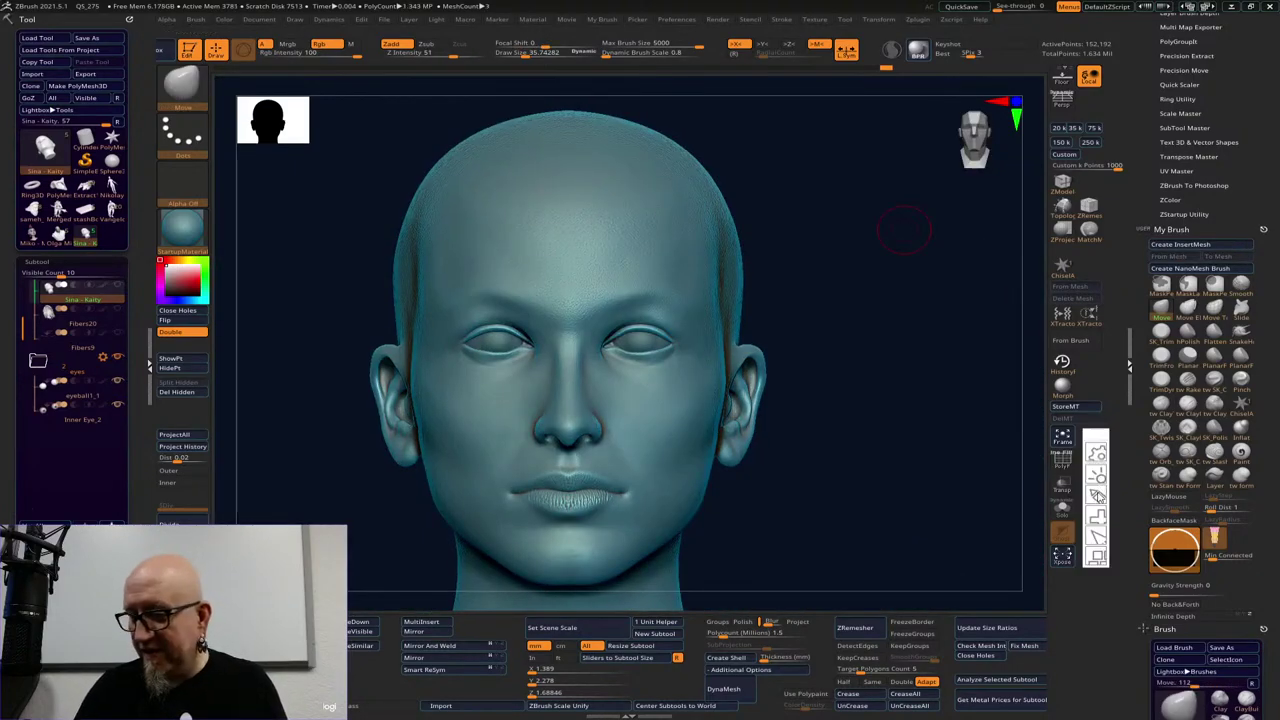
Annotate one eye with red vertical lines at its inner and outer corners and shorter lines between them
drag(673, 358, 672, 386)
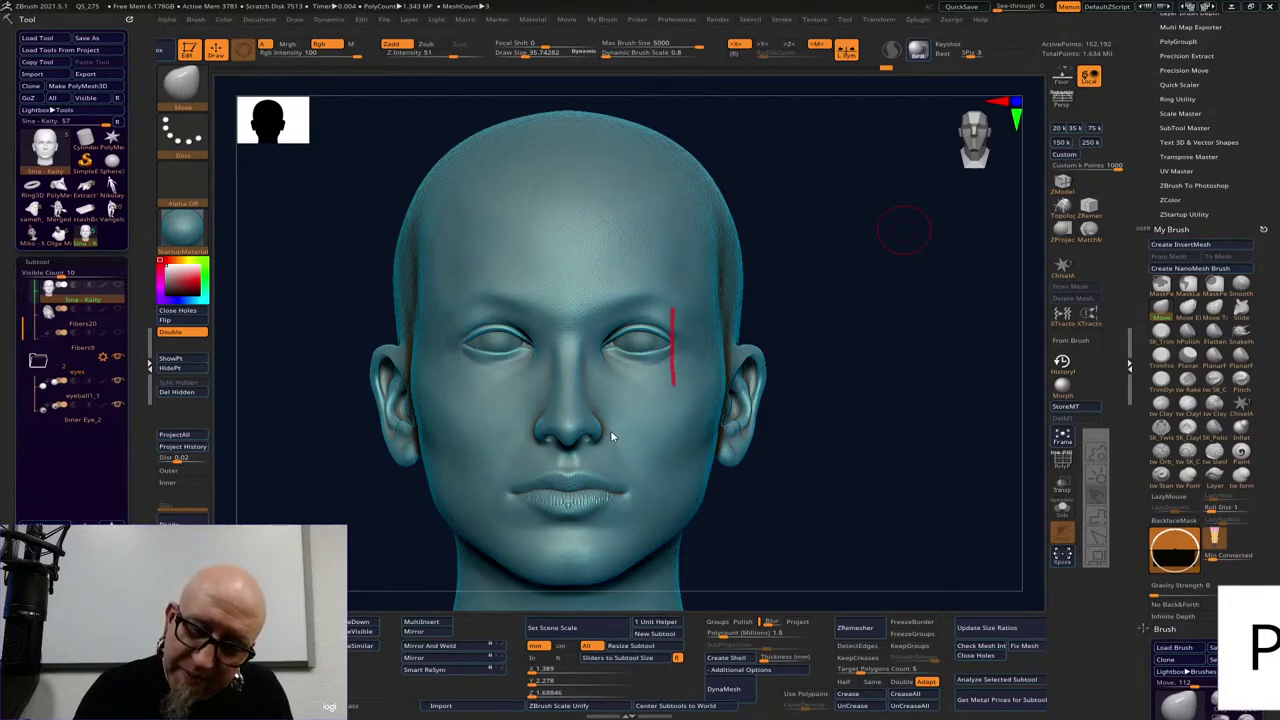
drag(611, 308, 613, 390)
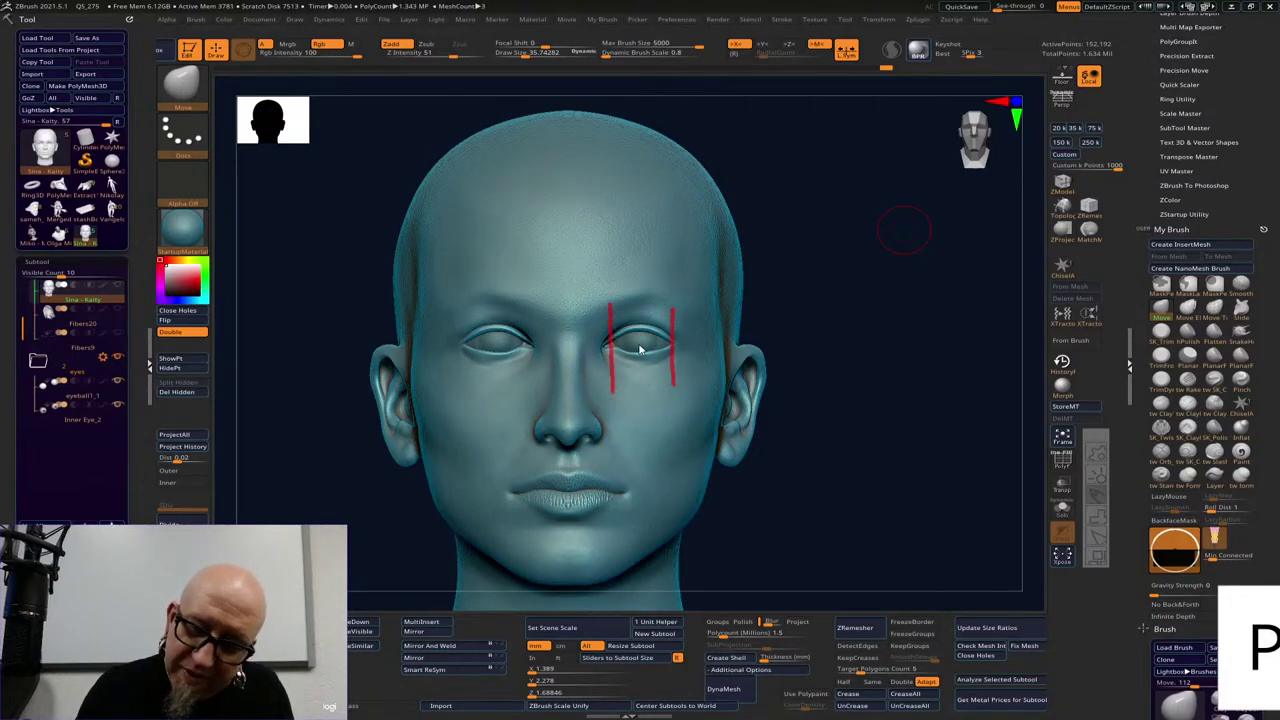
drag(621, 324, 625, 341)
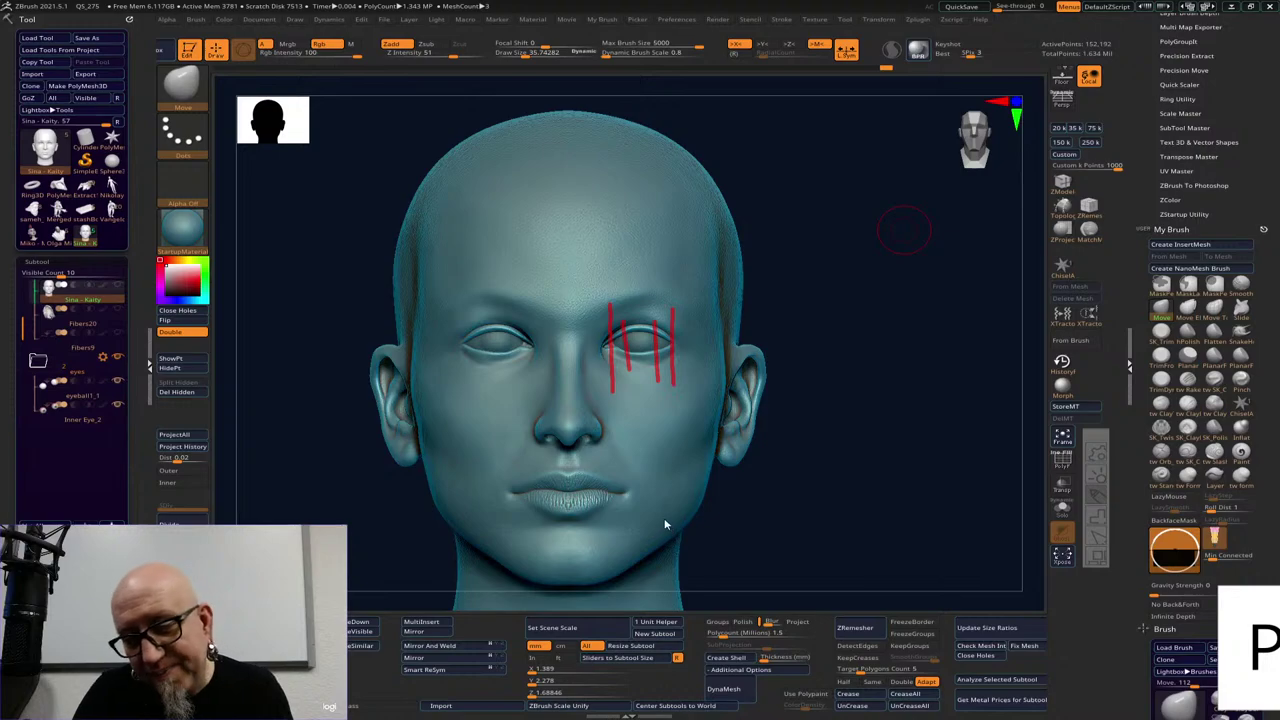
Clear the red marks, make the eyeballs the active subtool and show the head as a transparent ghost around them
mouse_move(812, 323)
mouse_down()
mouse_move(810, 336)
mouse_move(662, 350)
mouse_up()
shift+drag(926, 314, 929, 346)
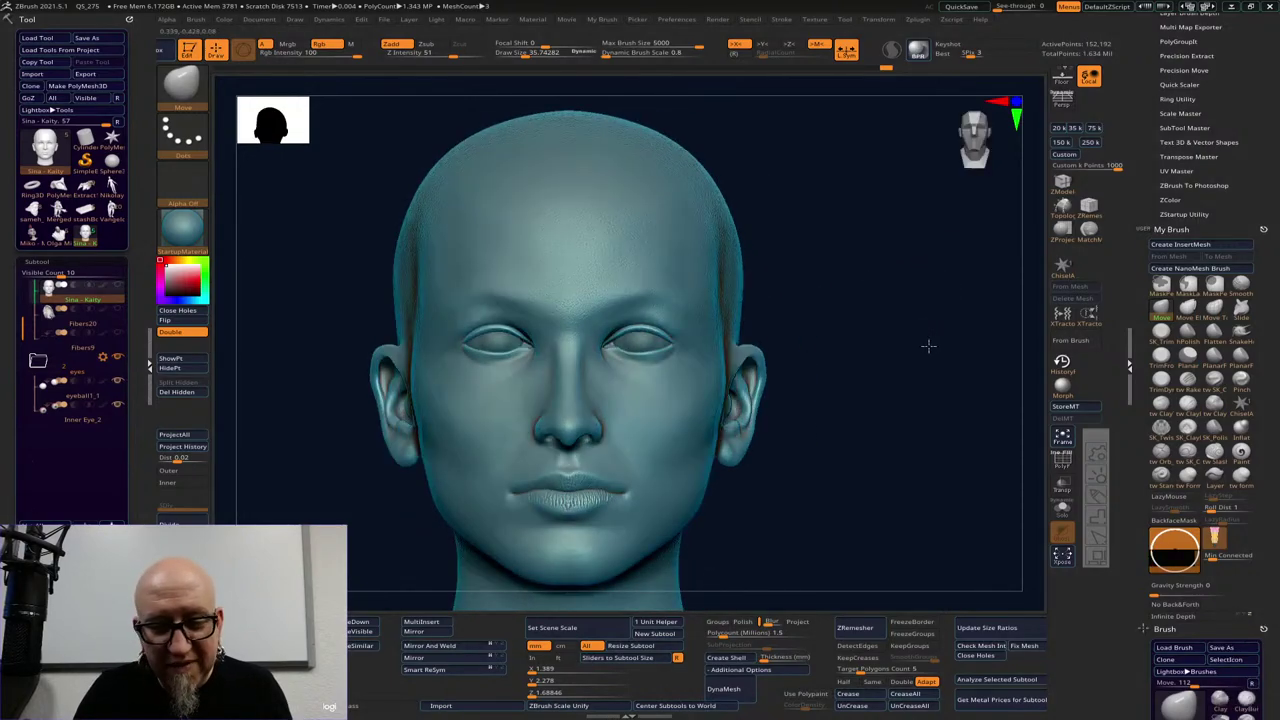
alt+drag(840, 351, 877, 423)
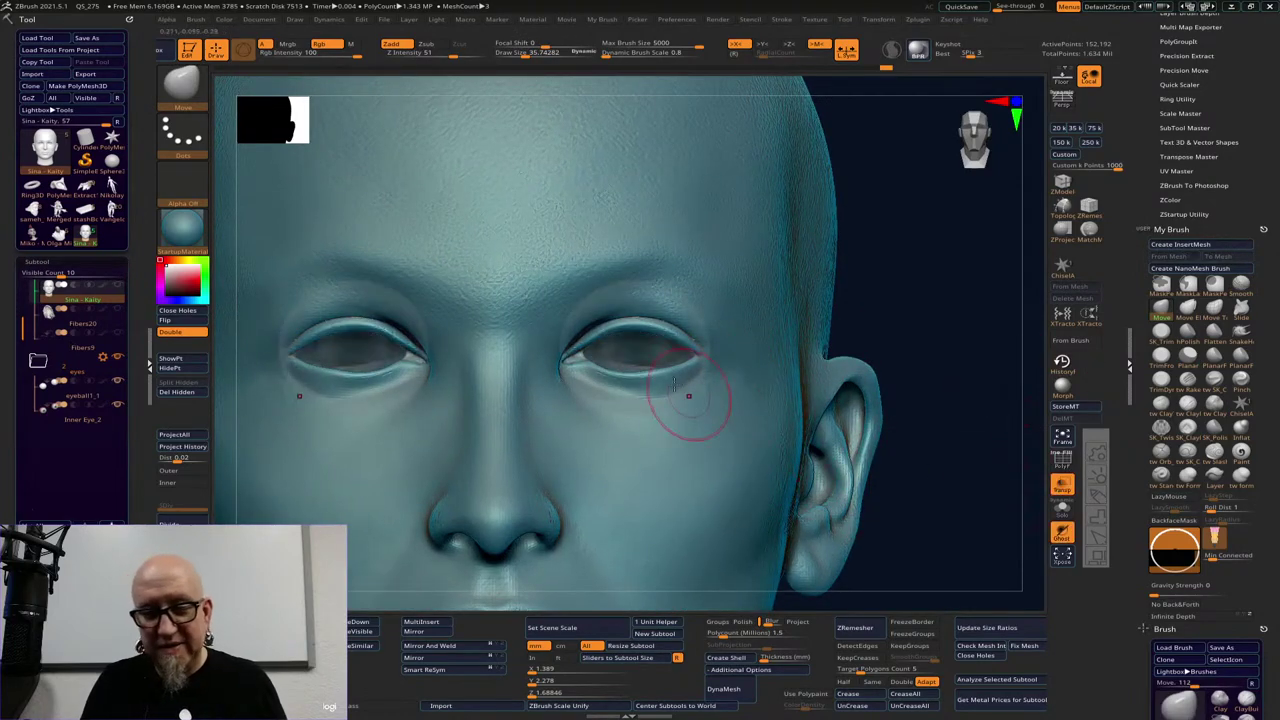
alt+drag(951, 357, 1086, 348)
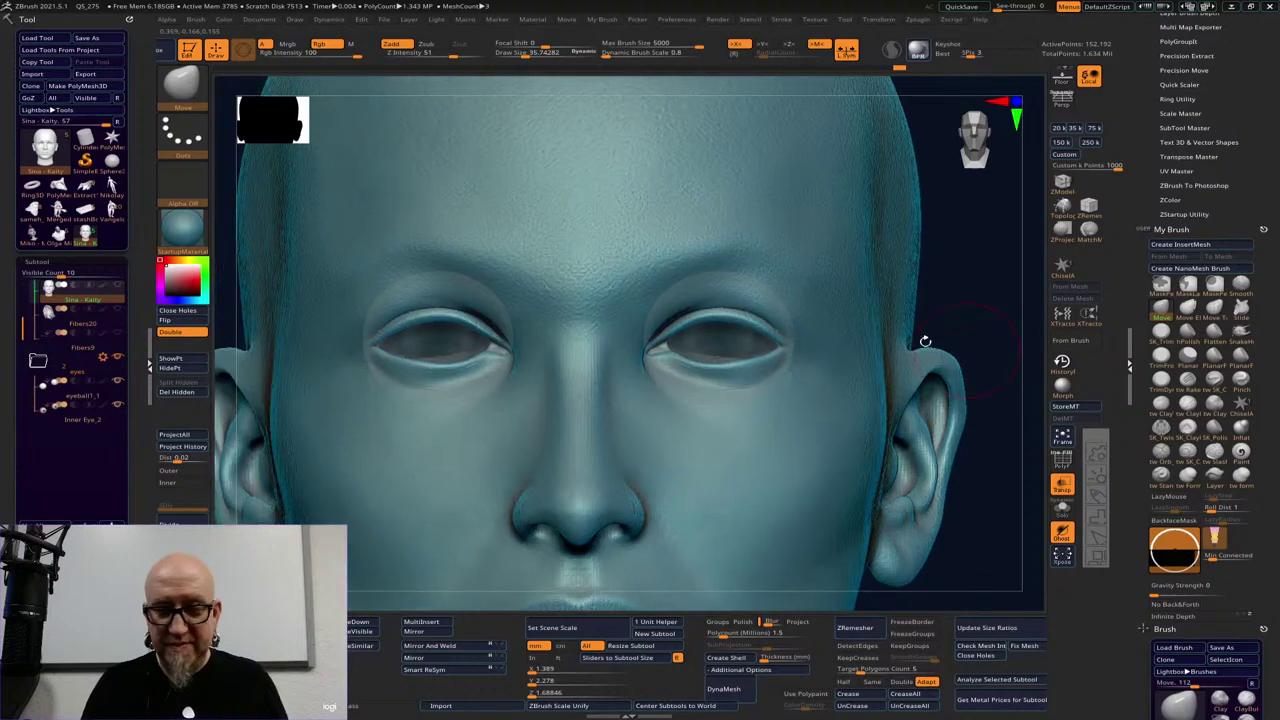
alt+click(725, 338)
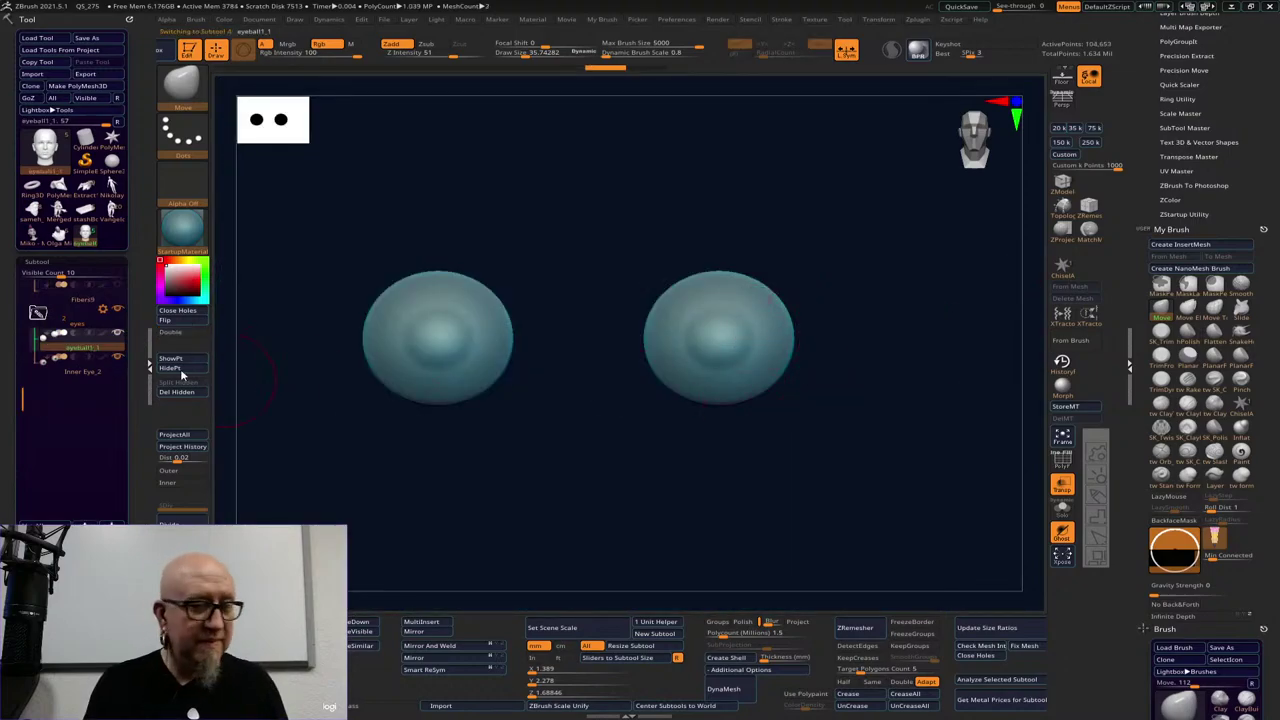
drag(23, 398, 23, 305)
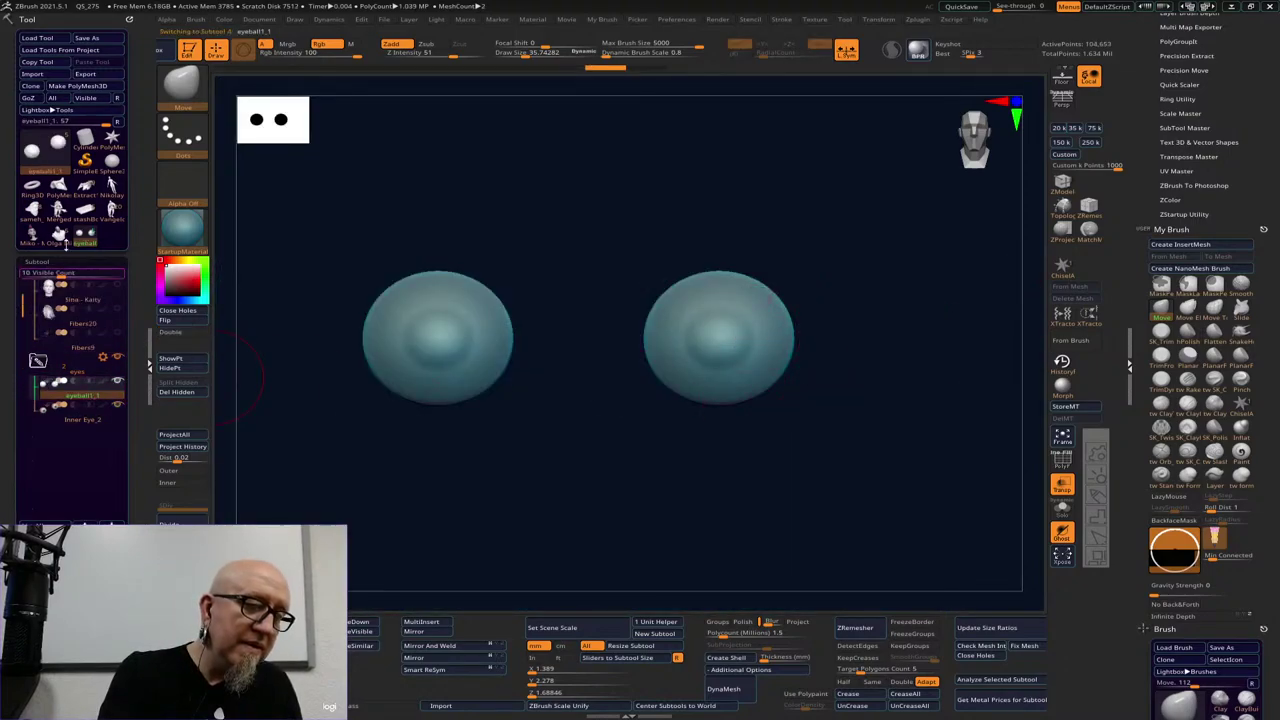
click(118, 285)
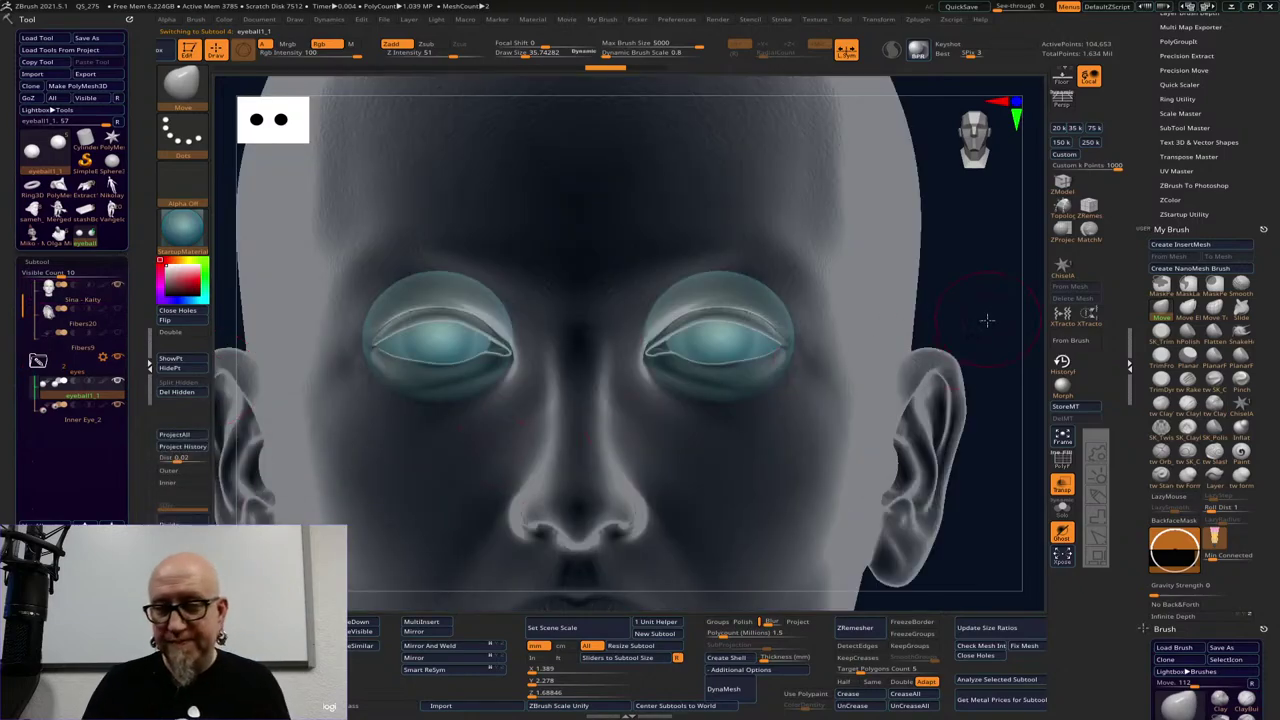
drag(986, 320, 974, 345)
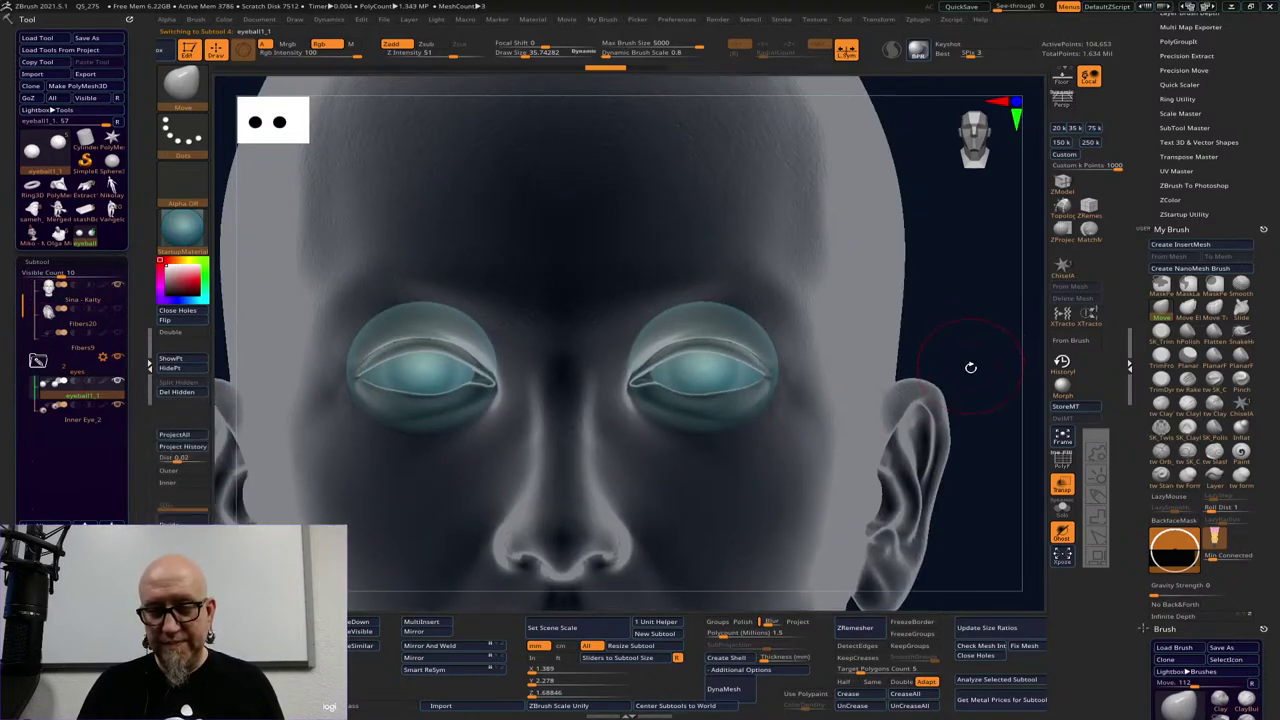
Annotate the face in front view with red vertical lines relating the mouth corners to the eyes, and clear them
key(w)
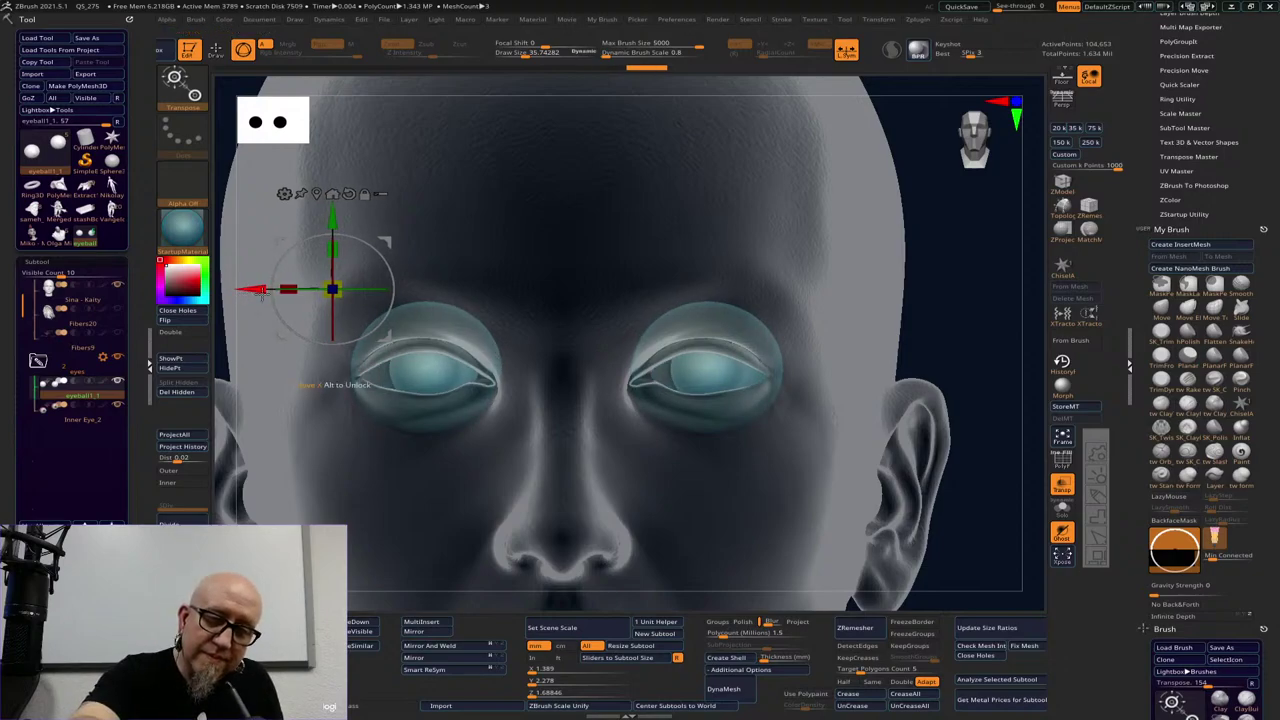
alt+drag(992, 498, 997, 389)
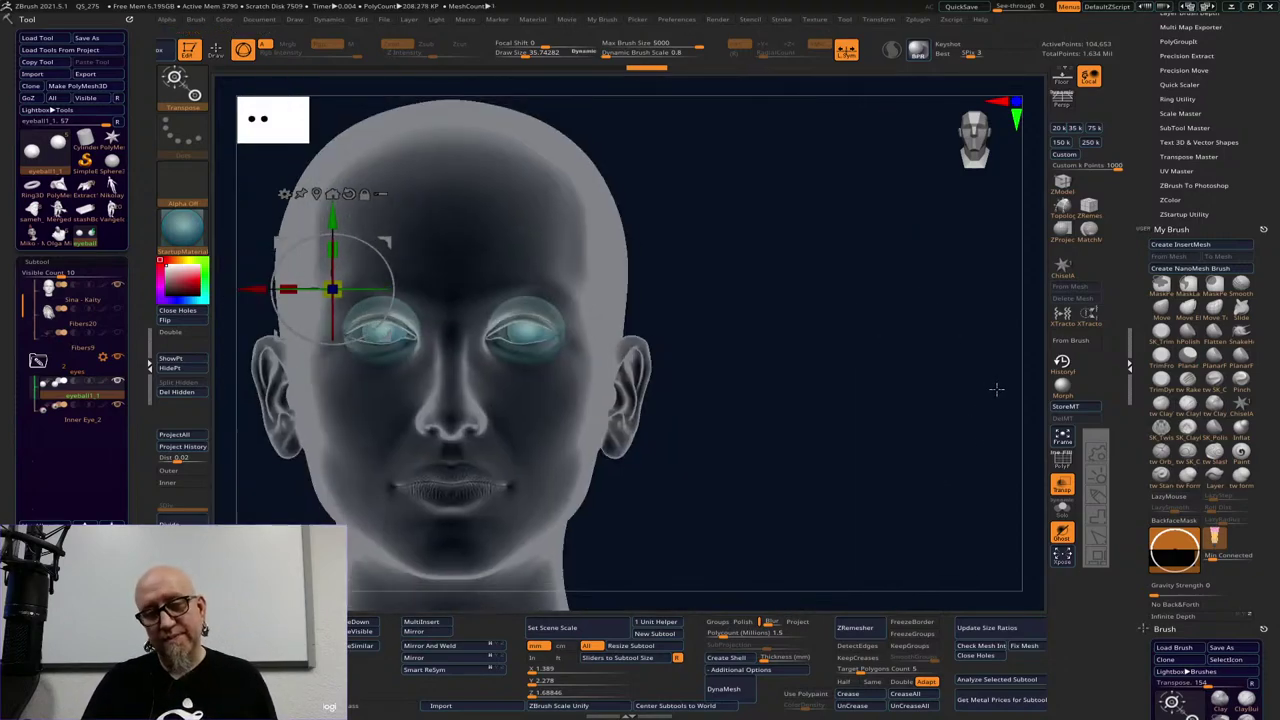
alt+drag(882, 497, 924, 509)
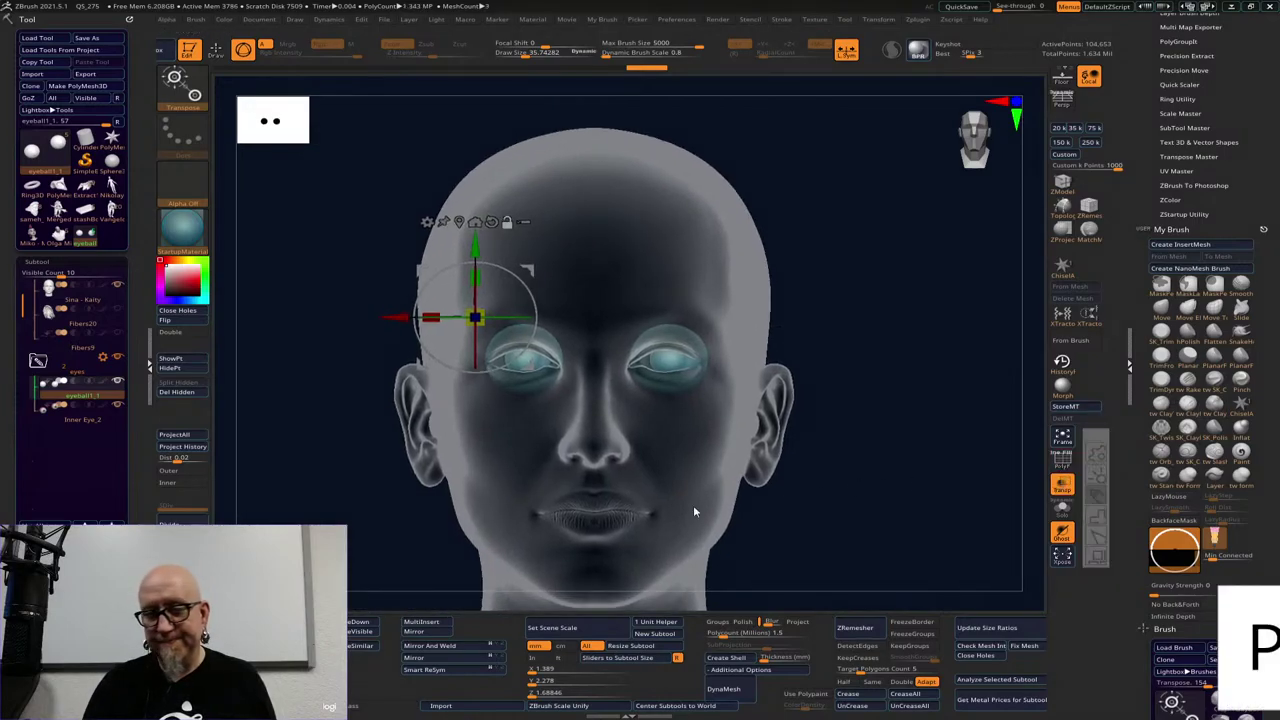
drag(650, 532, 655, 447)
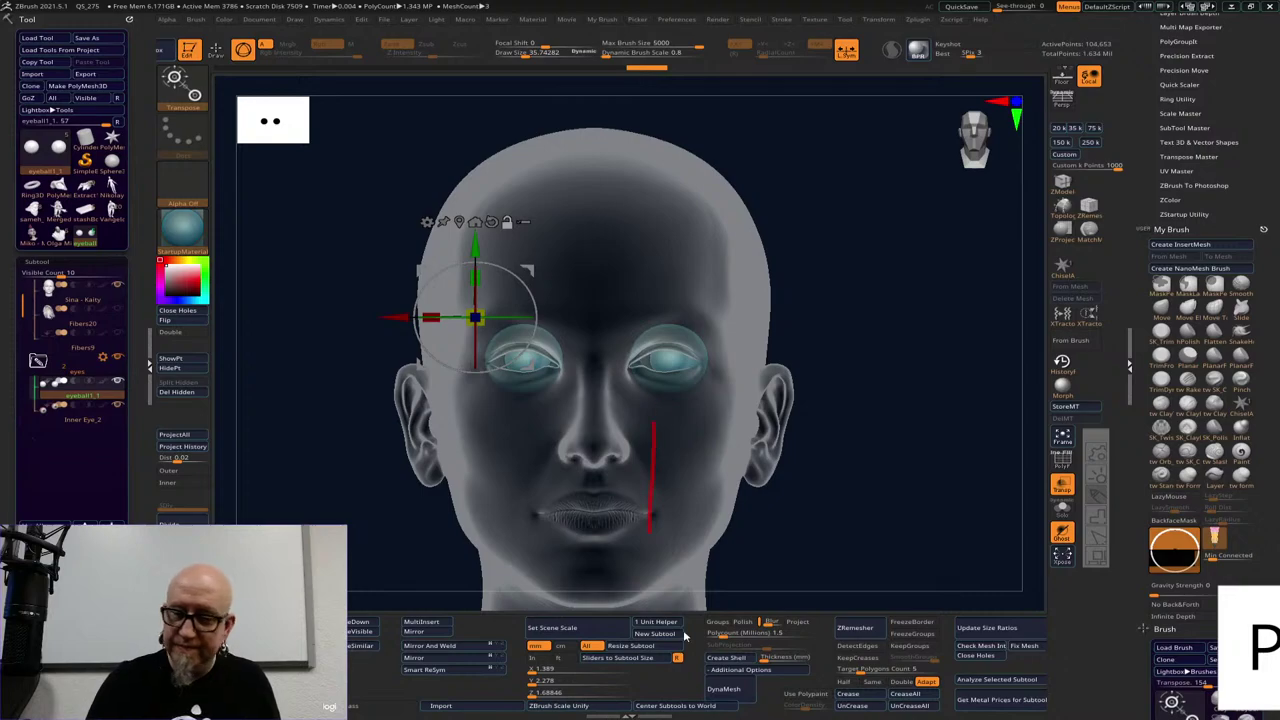
click(1101, 452)
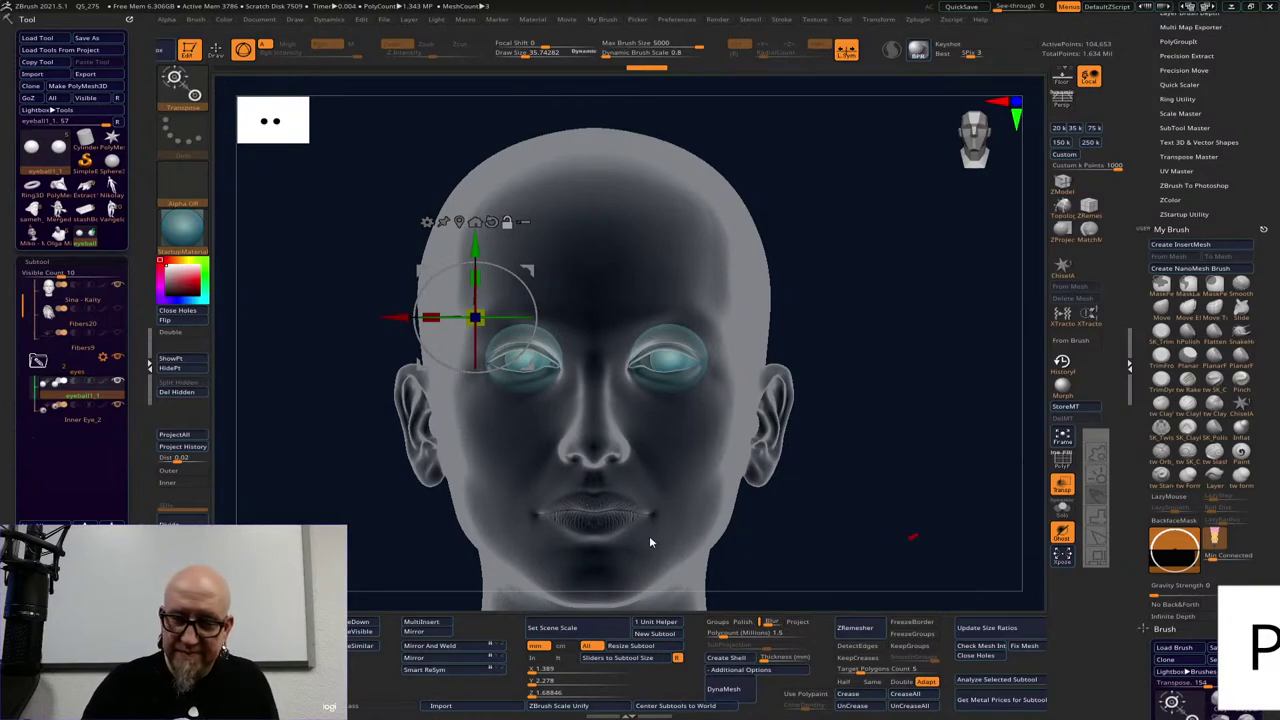
drag(650, 465, 651, 347)
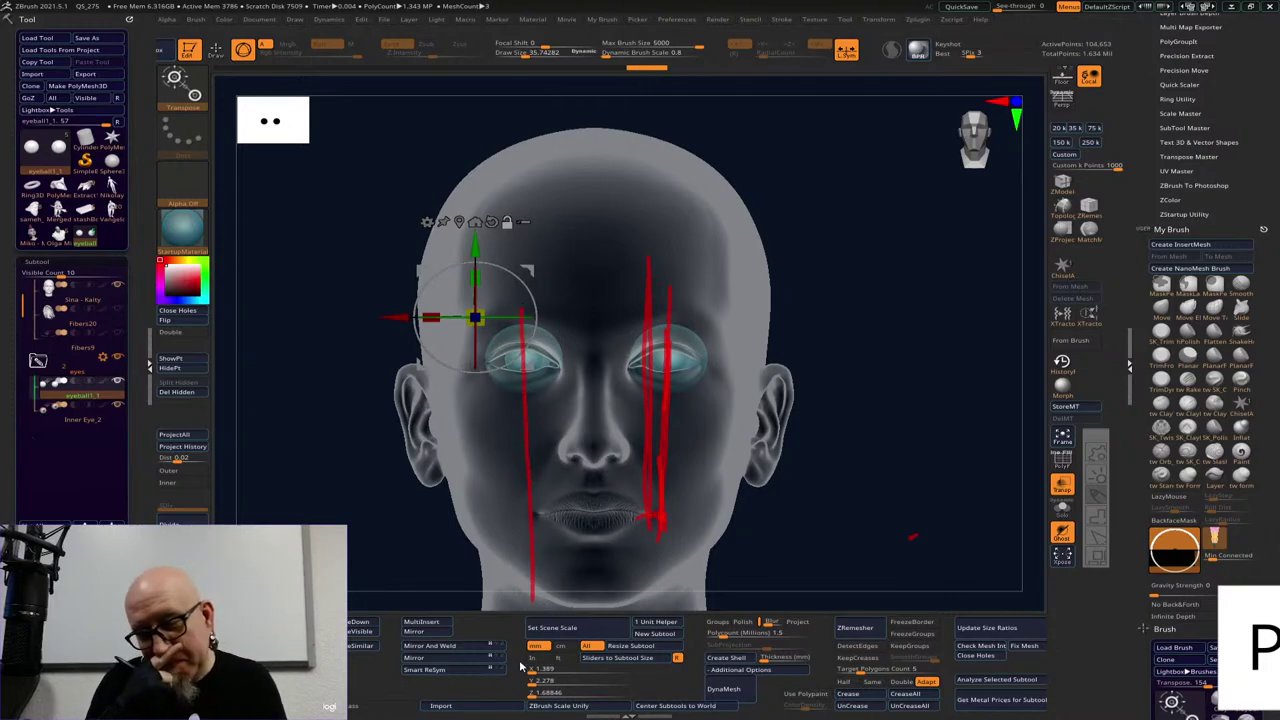
key(Escape)
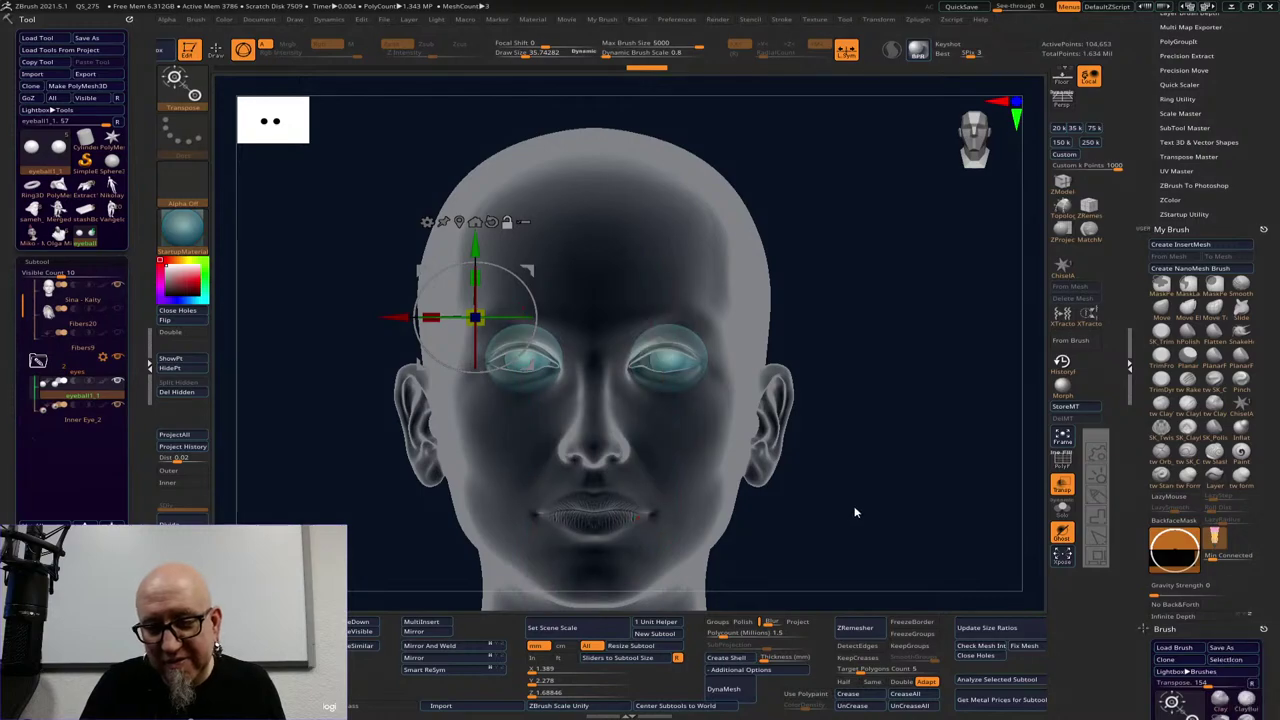
Hide the head and circle in red the outer front curve of one eyeball seen from below
drag(853, 511, 889, 574)
alt+drag(848, 403, 856, 543)
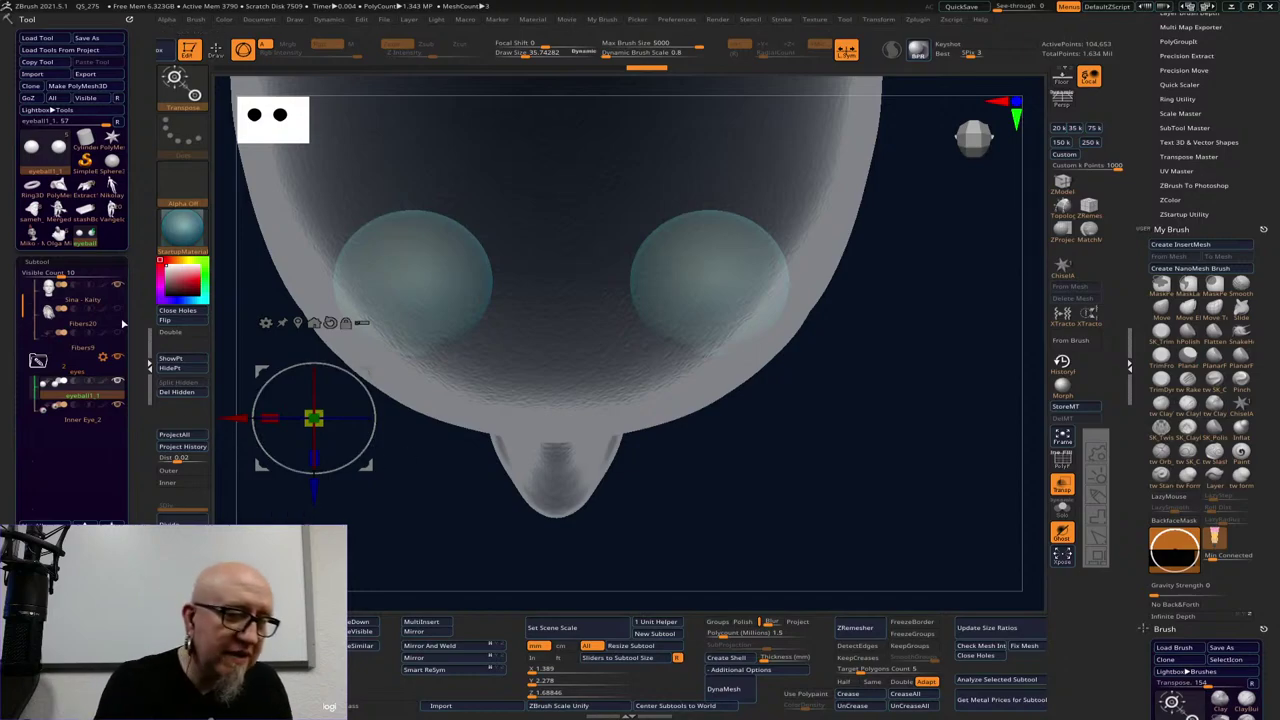
click(117, 286)
mouse_move(746, 435)
alt+mouse_down()
mouse_move(771, 480)
mouse_move(914, 460)
mouse_move(969, 437)
mouse_move(971, 280)
mouse_move(954, 234)
mouse_move(931, 394)
mouse_move(838, 341)
mouse_move(845, 370)
mouse_move(934, 303)
mouse_move(929, 251)
mouse_move(943, 310)
alt+mouse_up()
ctrl+click(914, 460)
key(q)
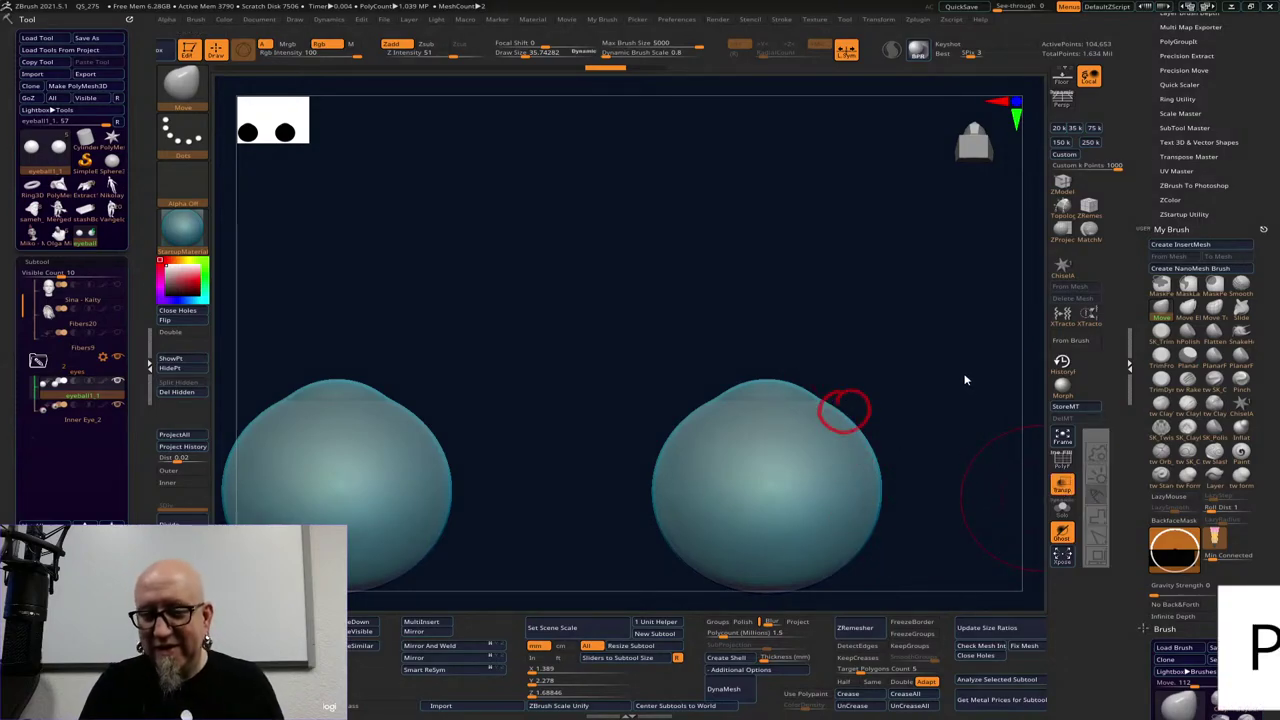
drag(956, 360, 893, 527)
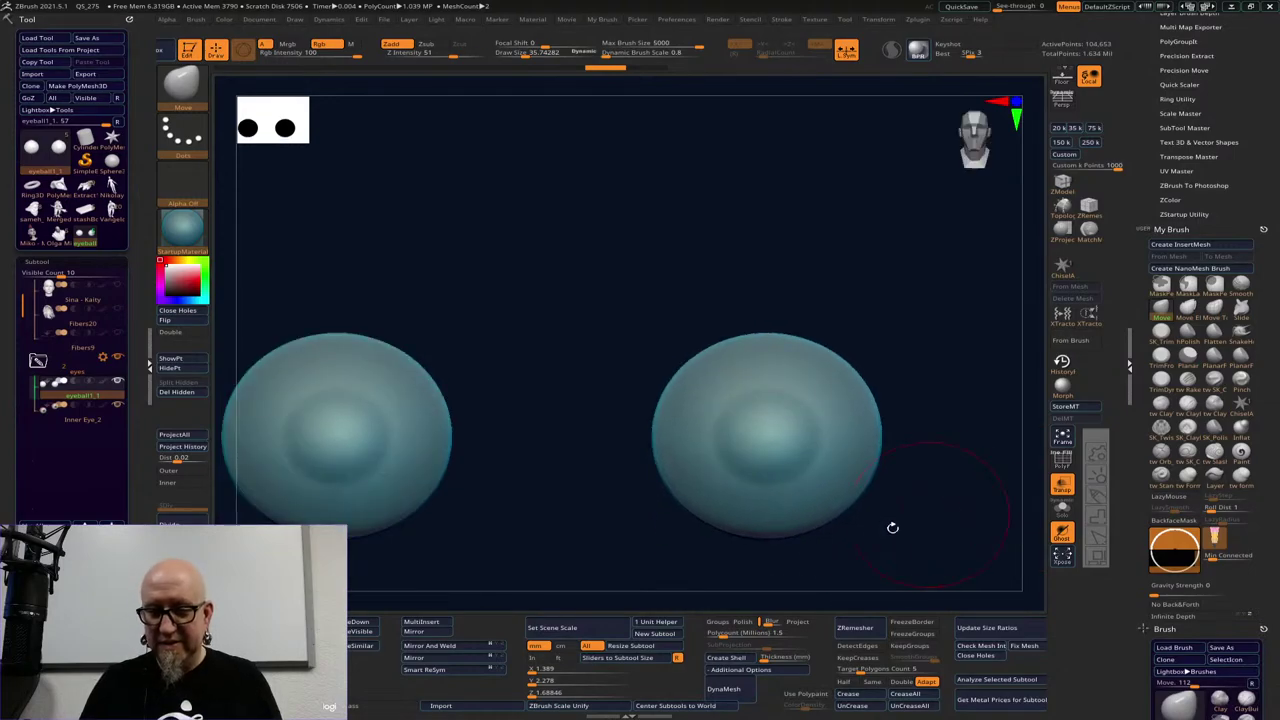
Show the head again and examine from the side and above how the lids wrap around the eyeballs
click(119, 285)
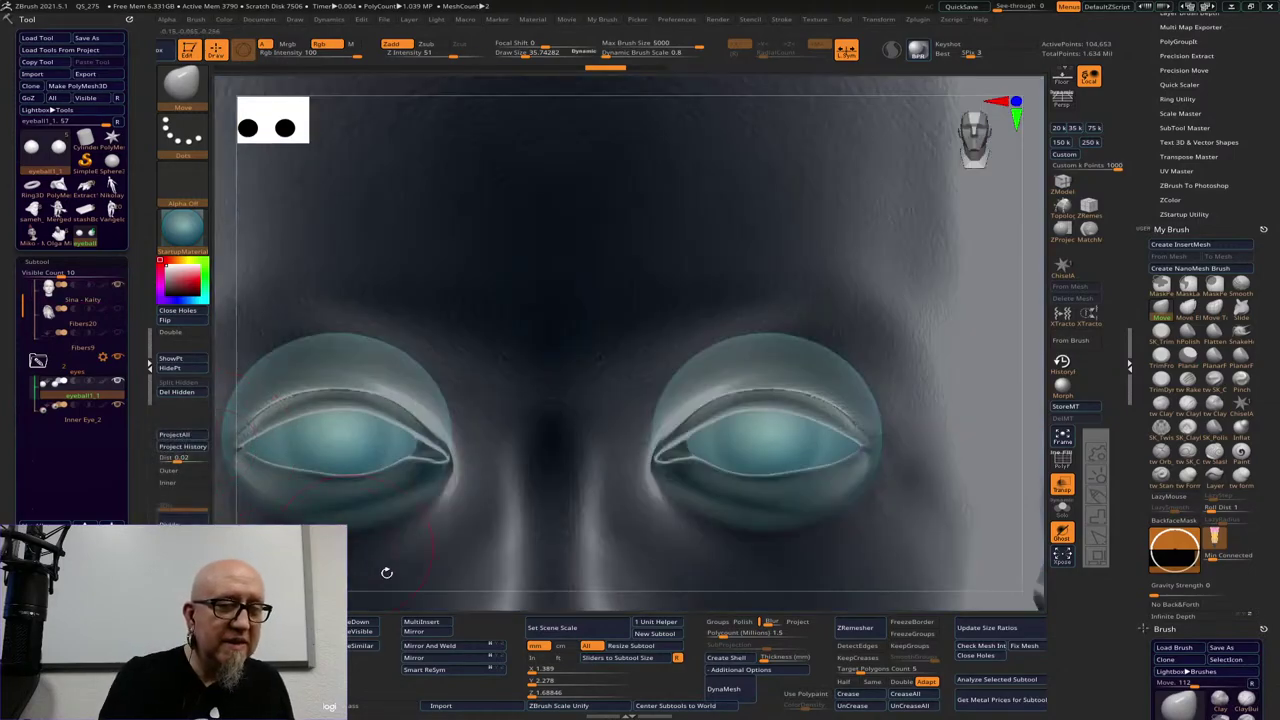
mouse_move(1054, 429)
mouse_down()
mouse_move(1014, 437)
mouse_move(1014, 363)
mouse_move(845, 445)
mouse_up()
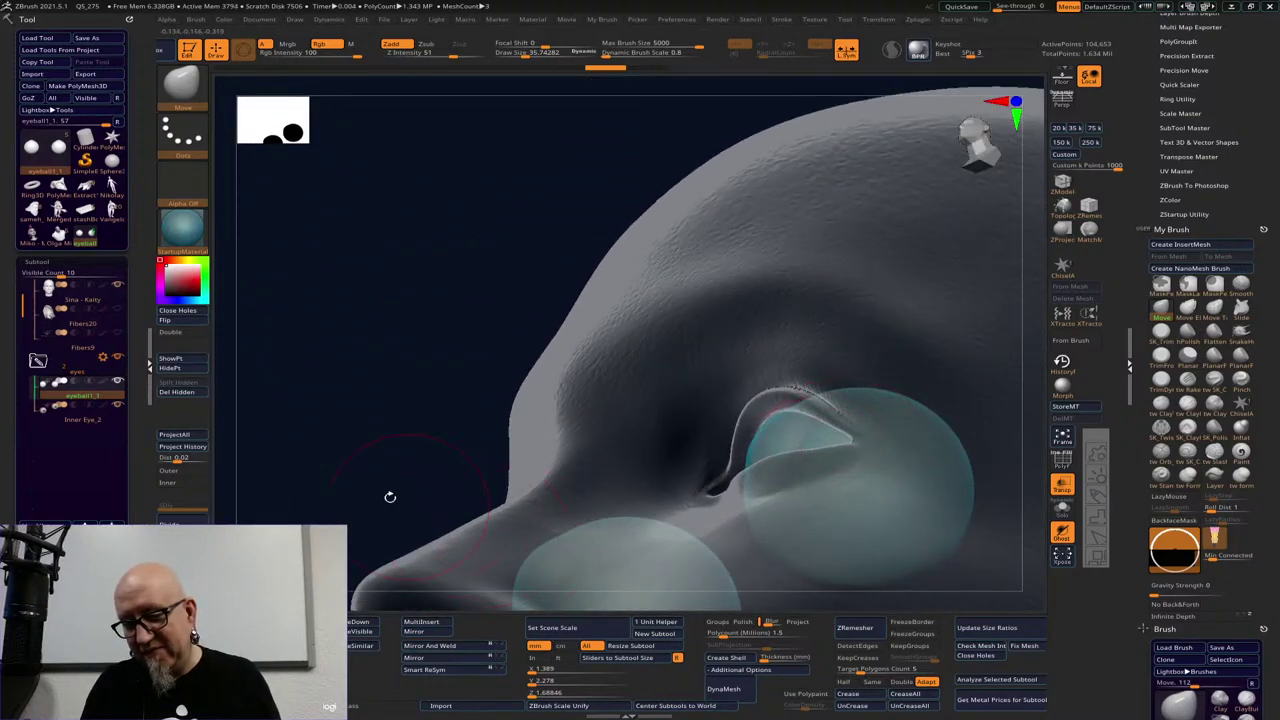
mouse_move(389, 494)
mouse_down()
mouse_move(520, 480)
mouse_move(406, 615)
mouse_move(693, 420)
mouse_up()
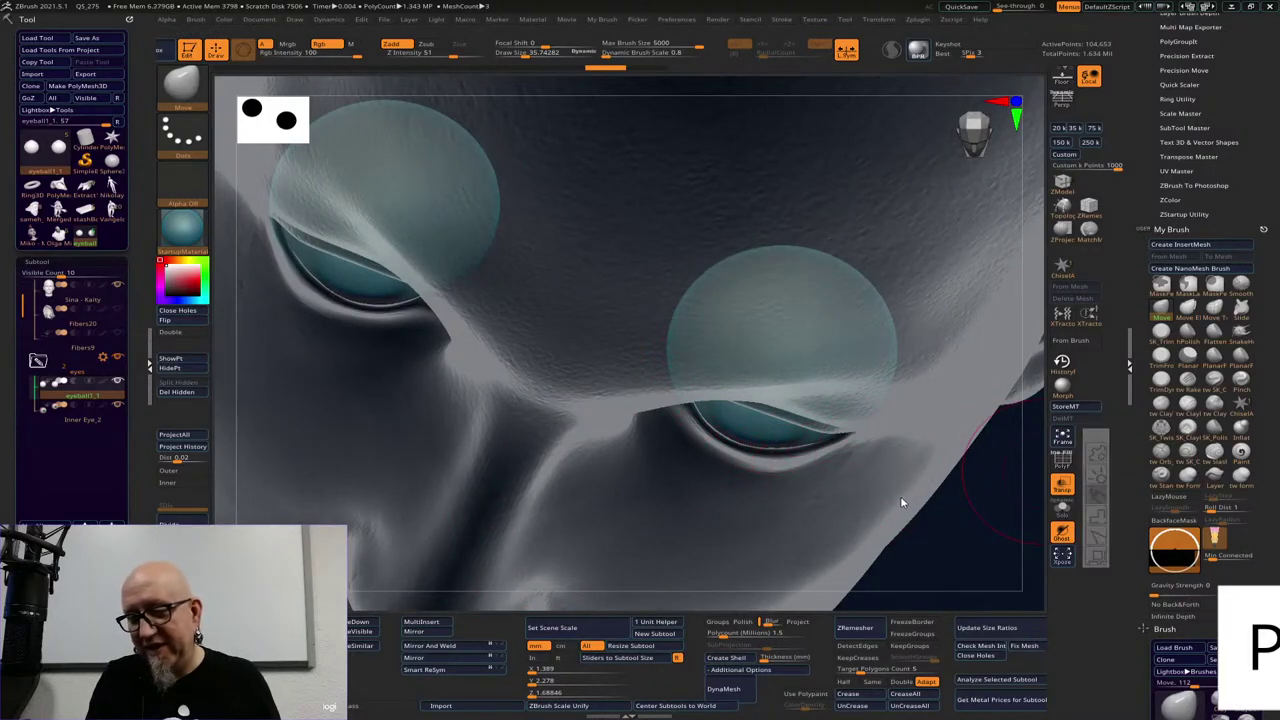
Trace one eye's lower and upper lid rims in red and fill in the outer corner, and clear the marks
drag(964, 530, 988, 505)
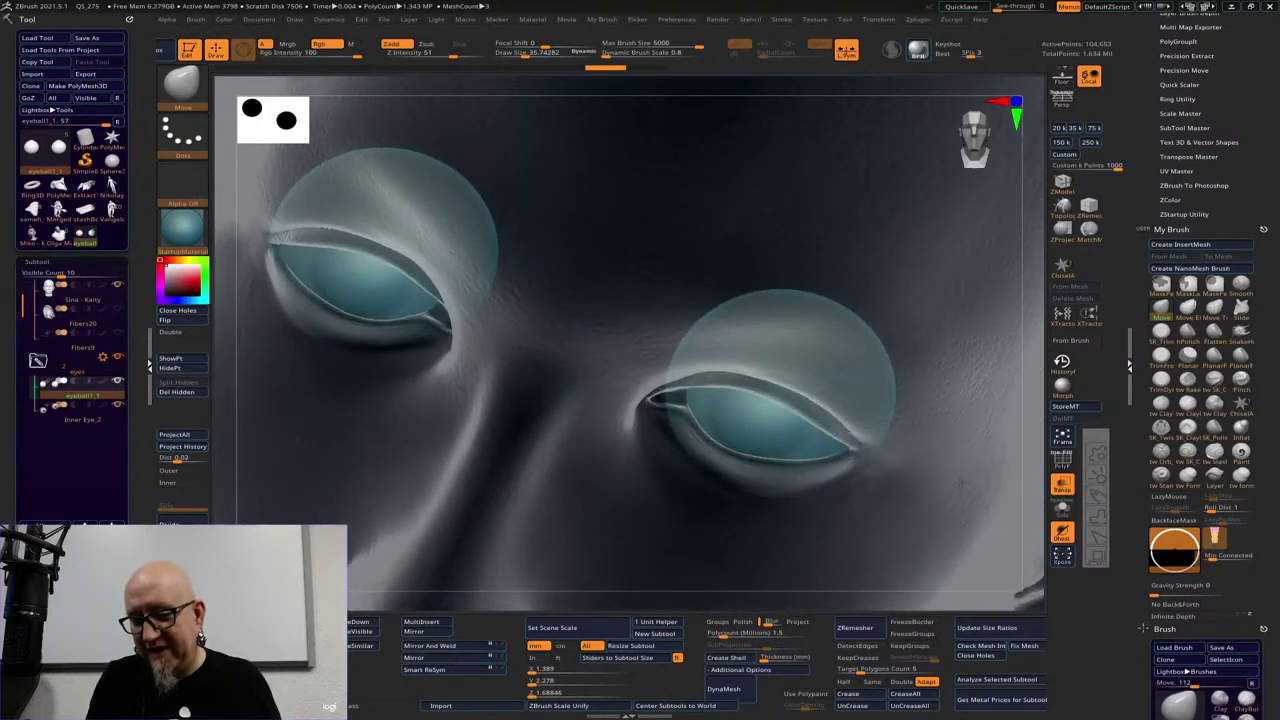
key(p)
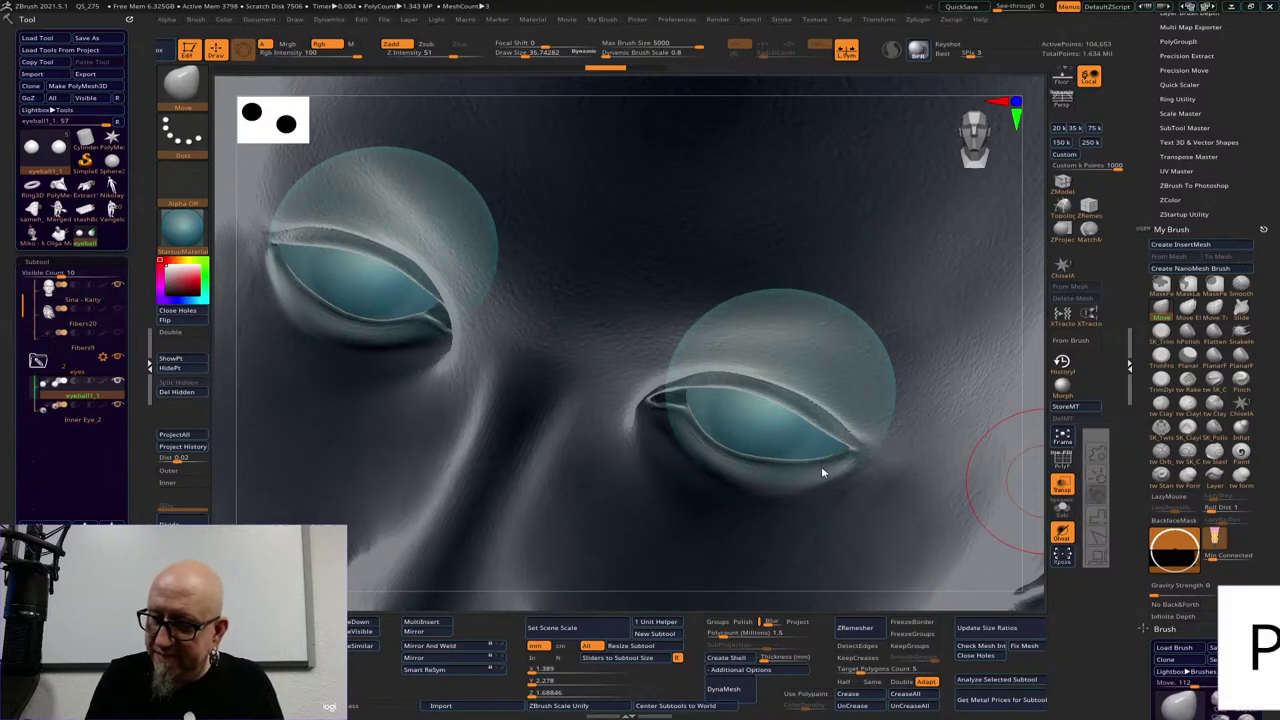
drag(683, 397, 767, 462)
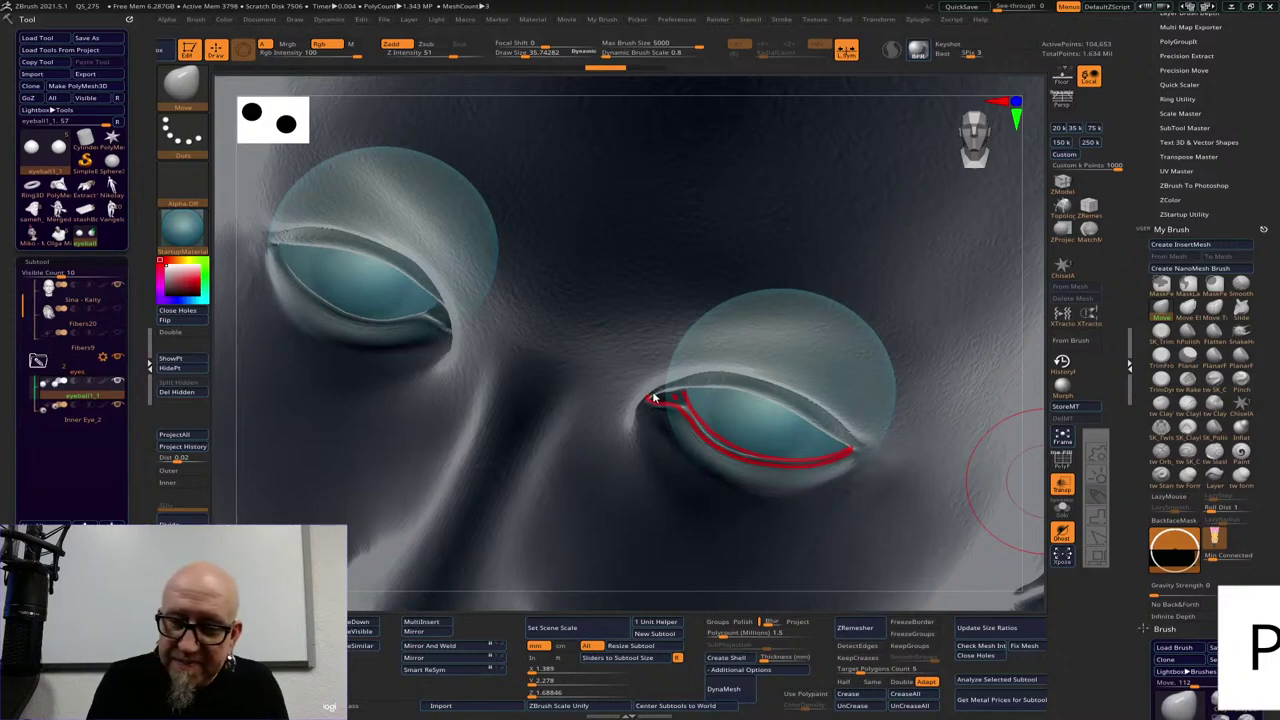
mouse_move(652, 398)
mouse_down()
mouse_move(714, 385)
mouse_move(801, 408)
mouse_move(848, 450)
mouse_up()
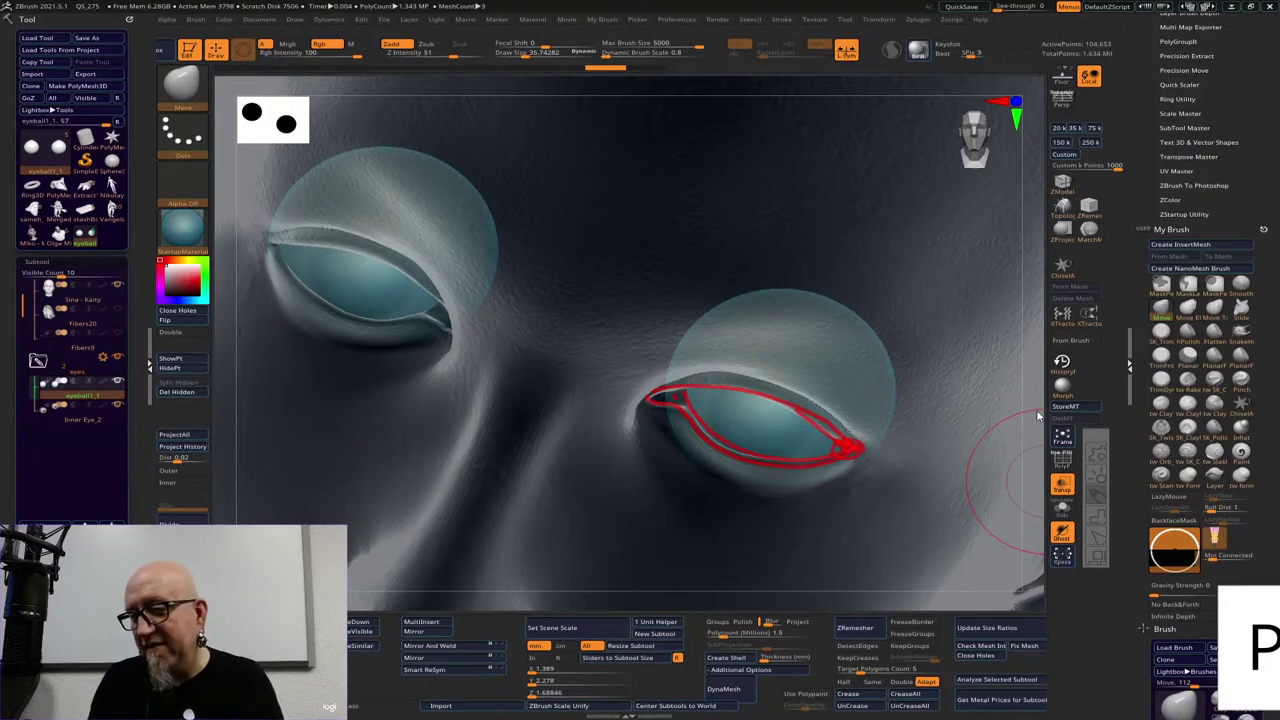
key(Escape)
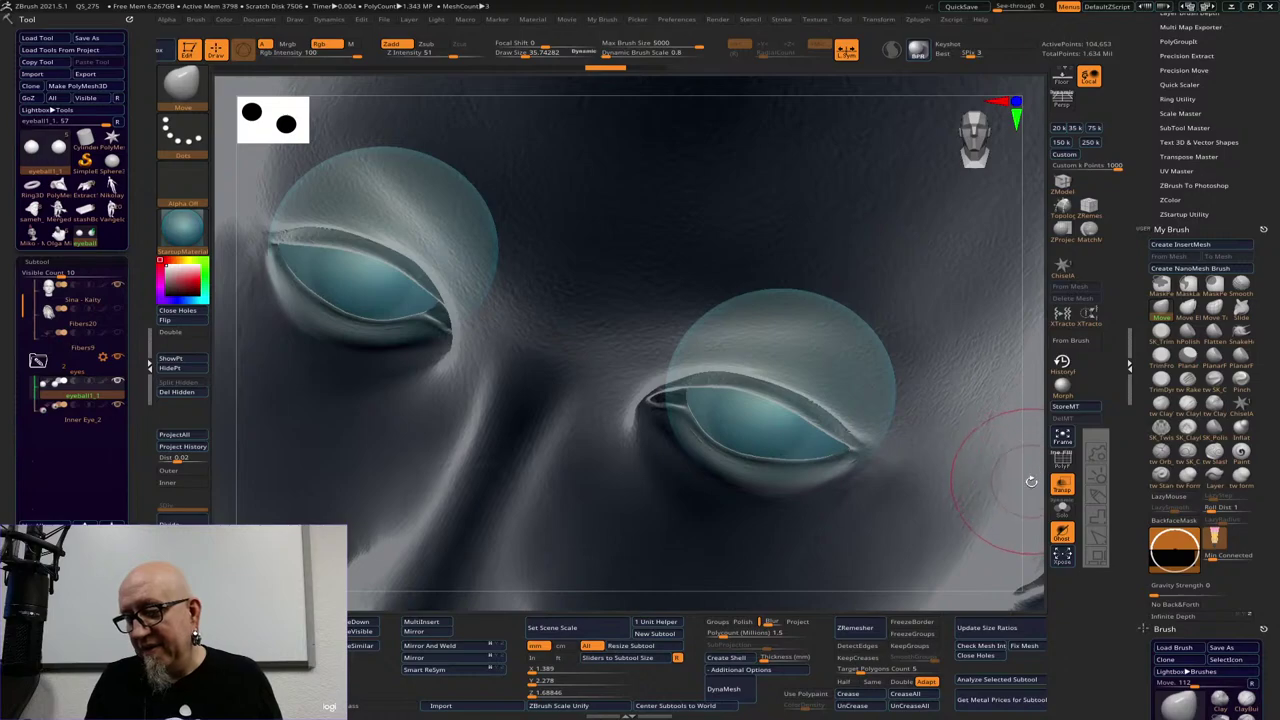
Make the head the active subtool and frame it in front view
drag(1031, 481, 1031, 451)
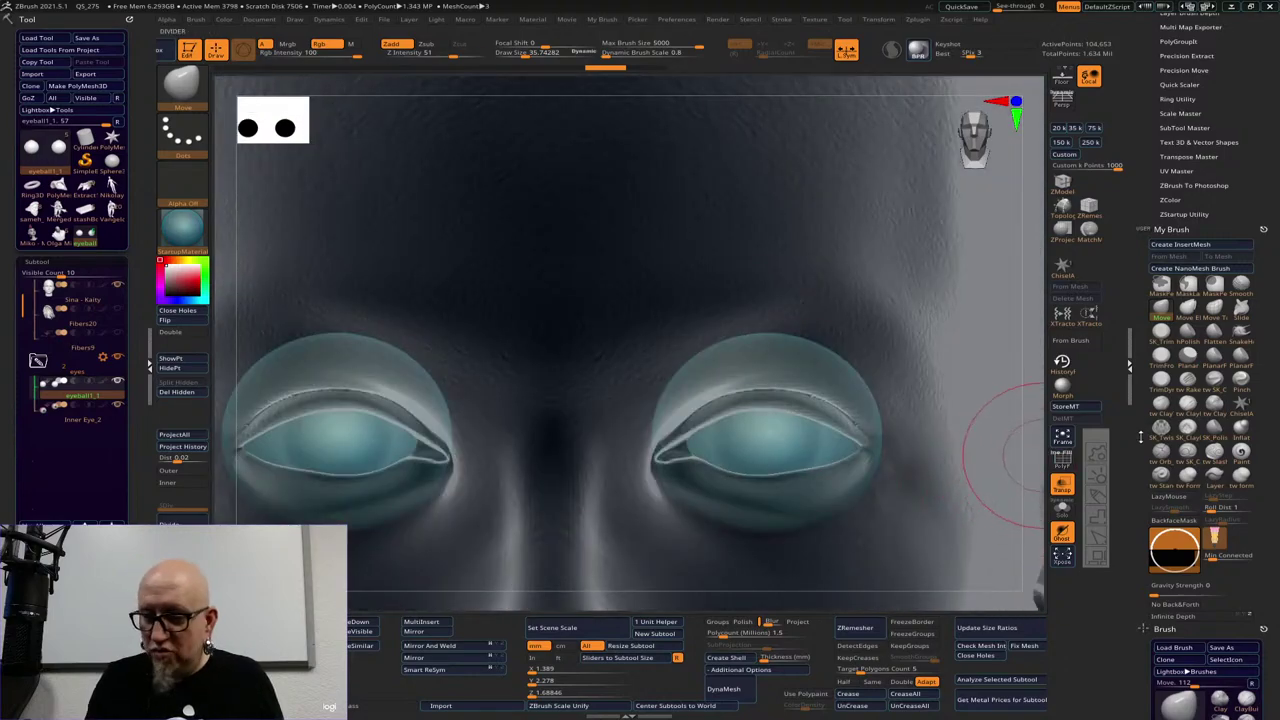
alt+click(981, 530)
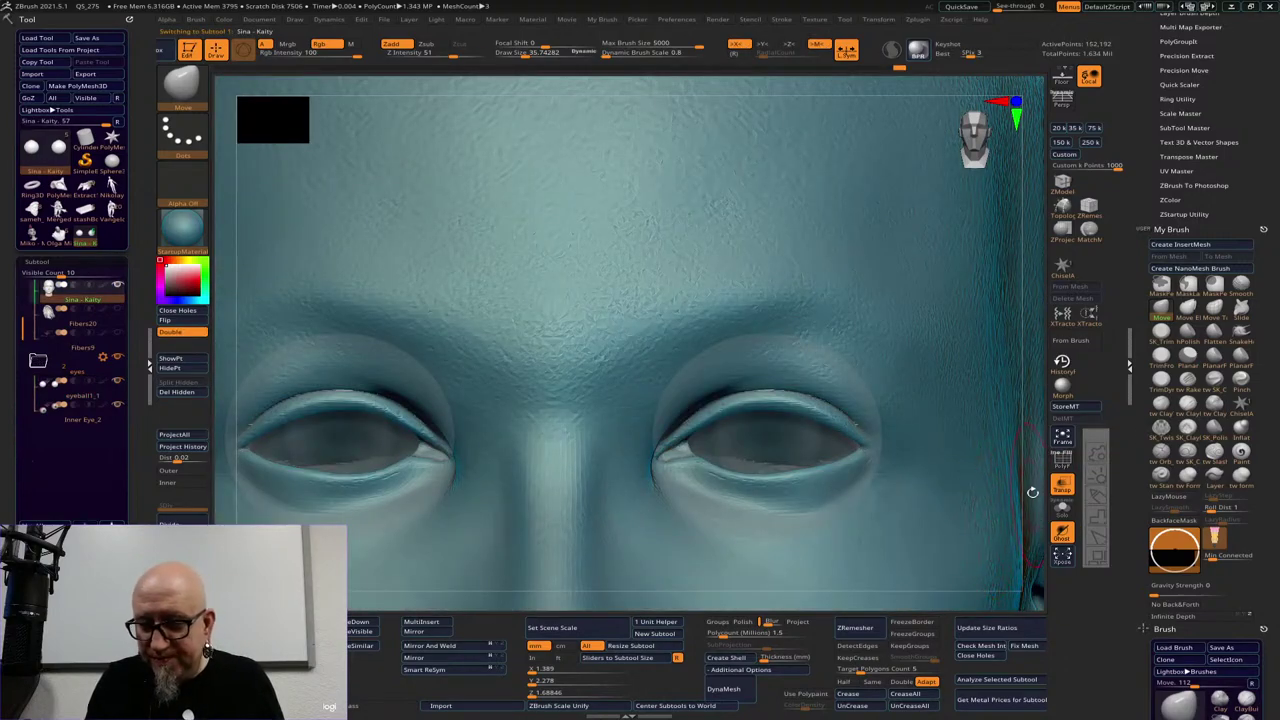
key(f)
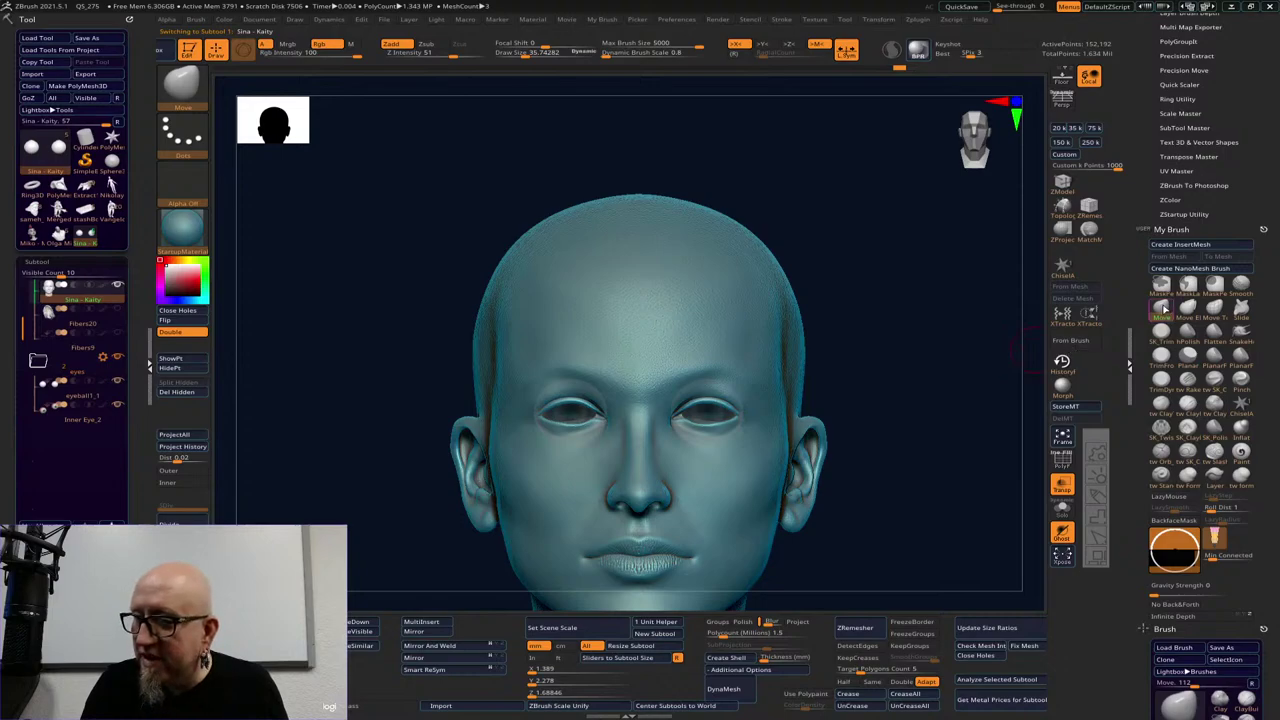
Enlarge the brush's draw size to about 150 and switch from the Move brush to Move Elastic
click(1164, 308)
click(910, 315)
key(space)
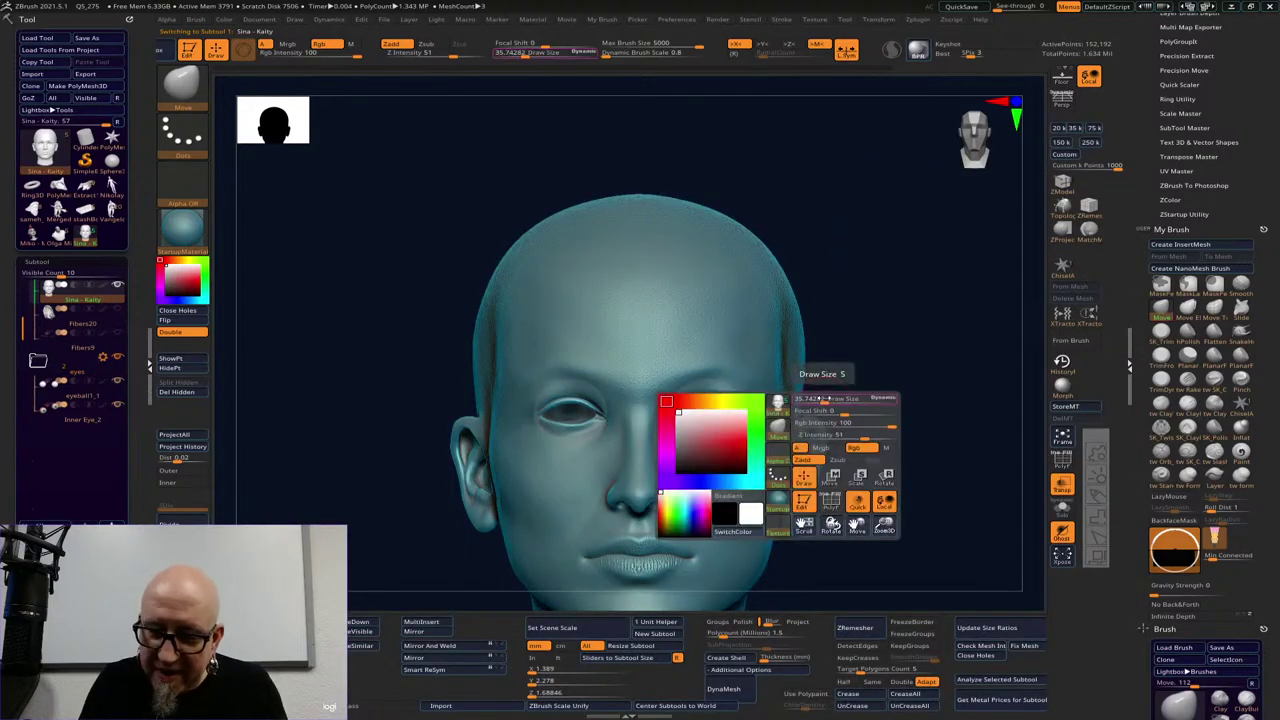
drag(824, 398, 868, 398)
key(shift)
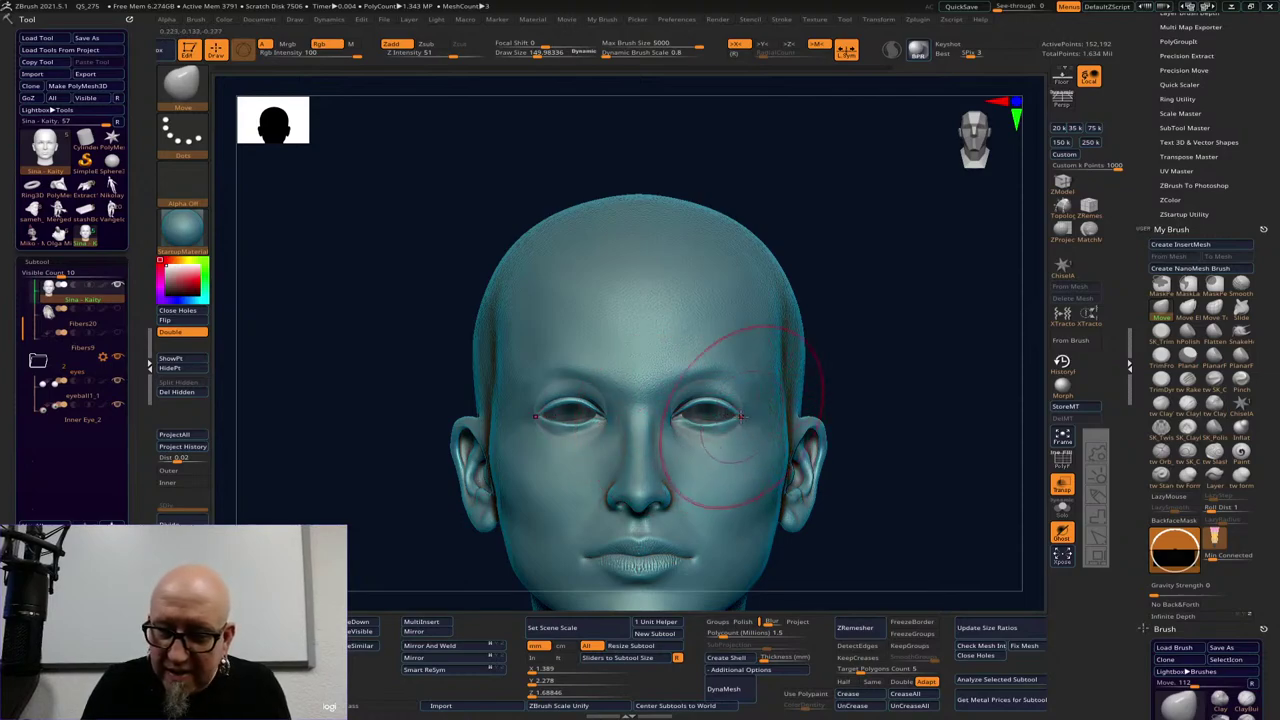
click(1187, 312)
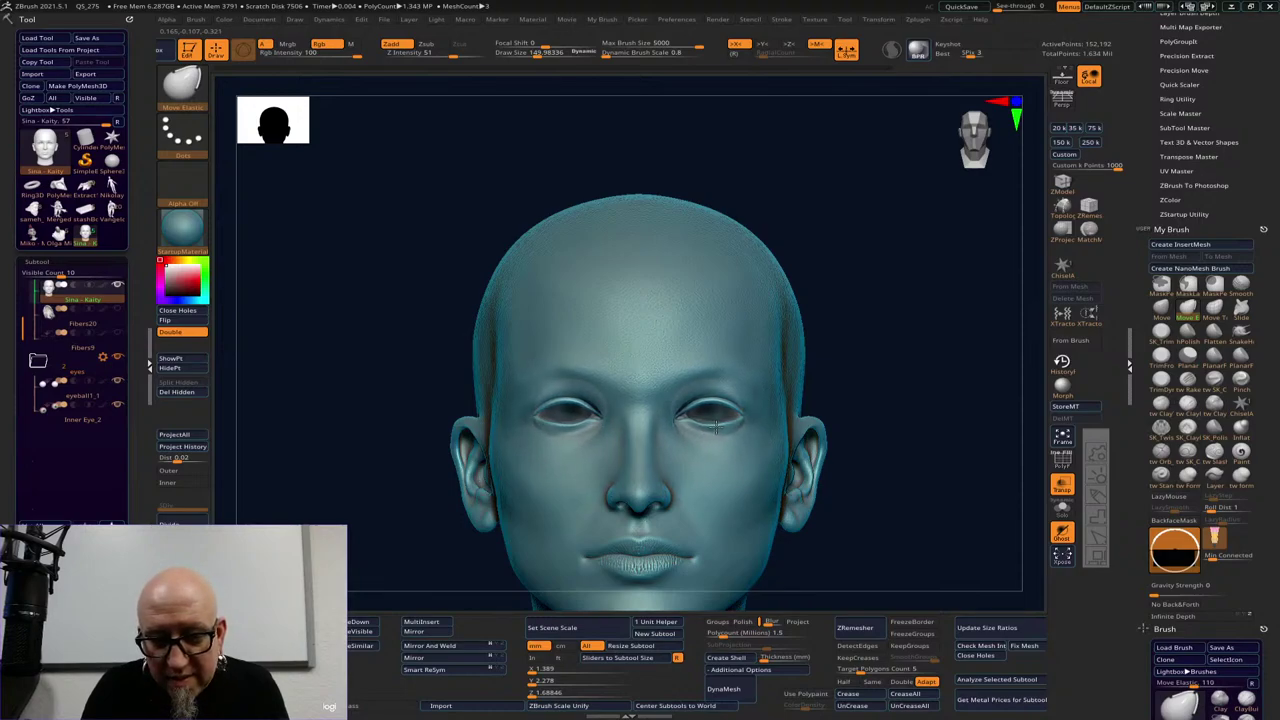
Try pulling the outer eye corner slightly outward with the Move Elastic brush from a low view
mouse_move(837, 363)
mouse_down()
mouse_move(855, 339)
mouse_move(950, 345)
mouse_move(977, 306)
mouse_move(857, 334)
mouse_up()
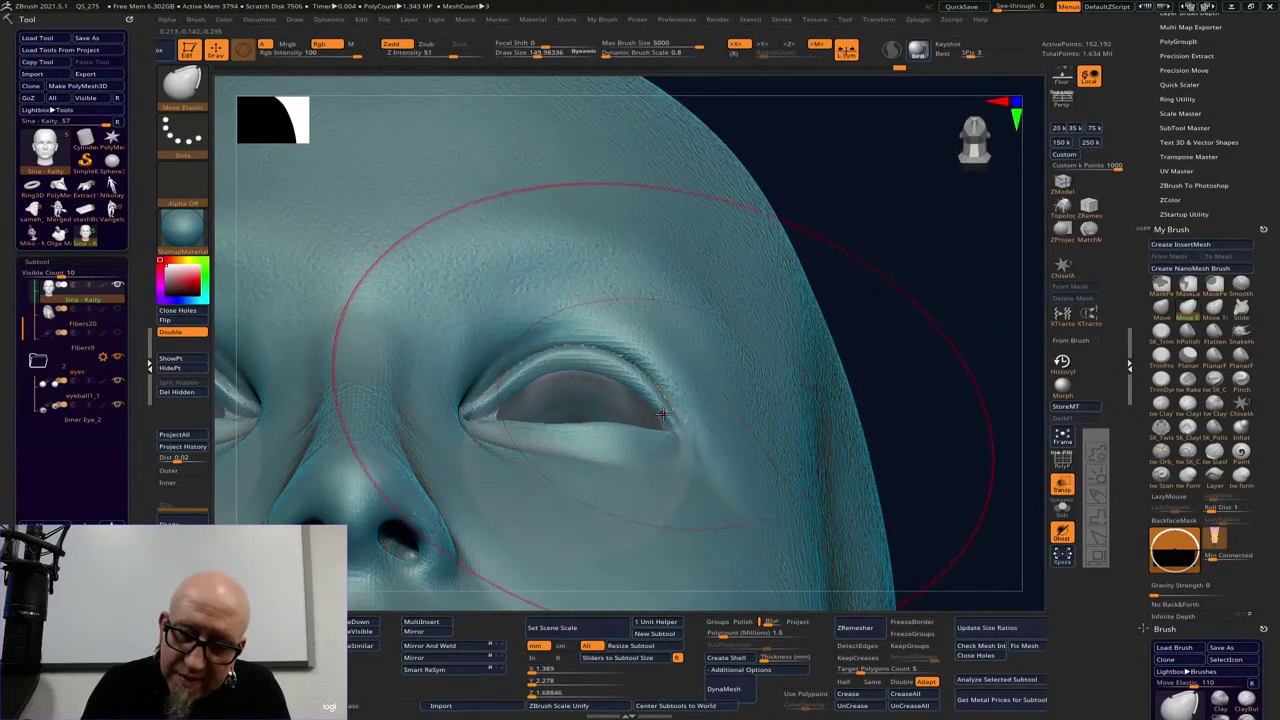
drag(662, 414, 666, 414)
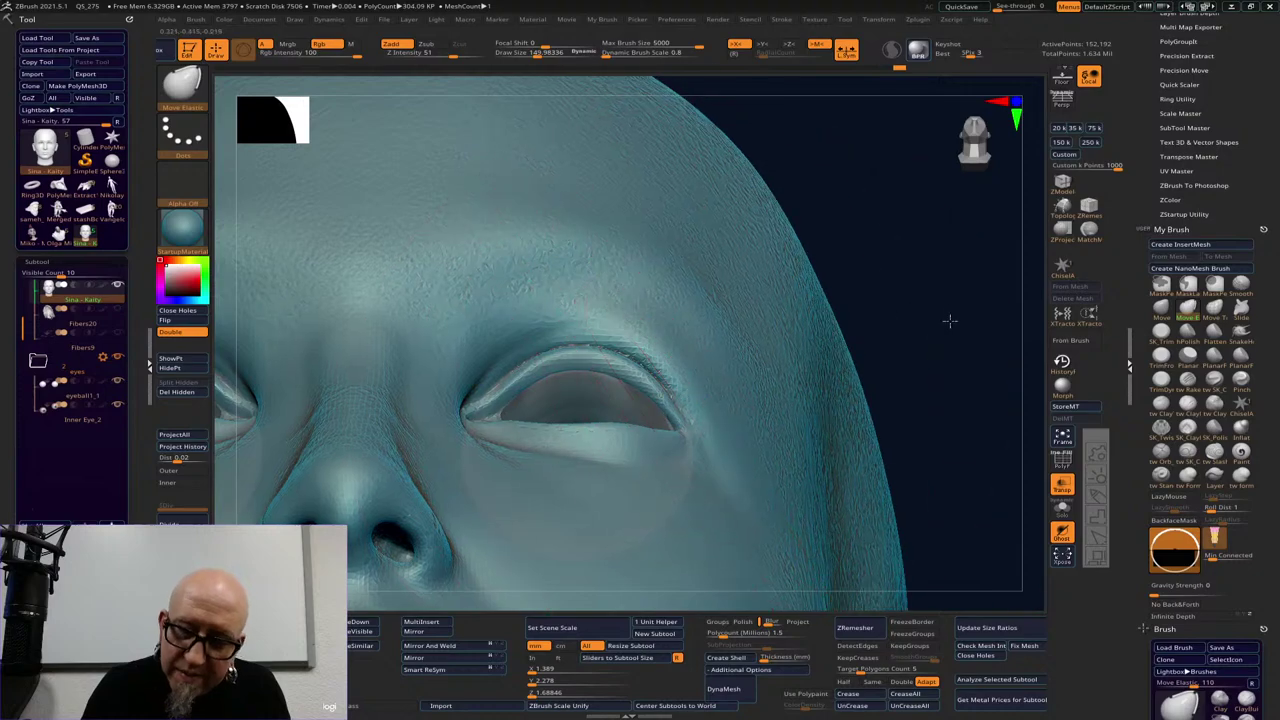
mouse_move(951, 314)
mouse_down()
mouse_move(951, 334)
mouse_move(960, 320)
mouse_up()
key(ctrl+z)
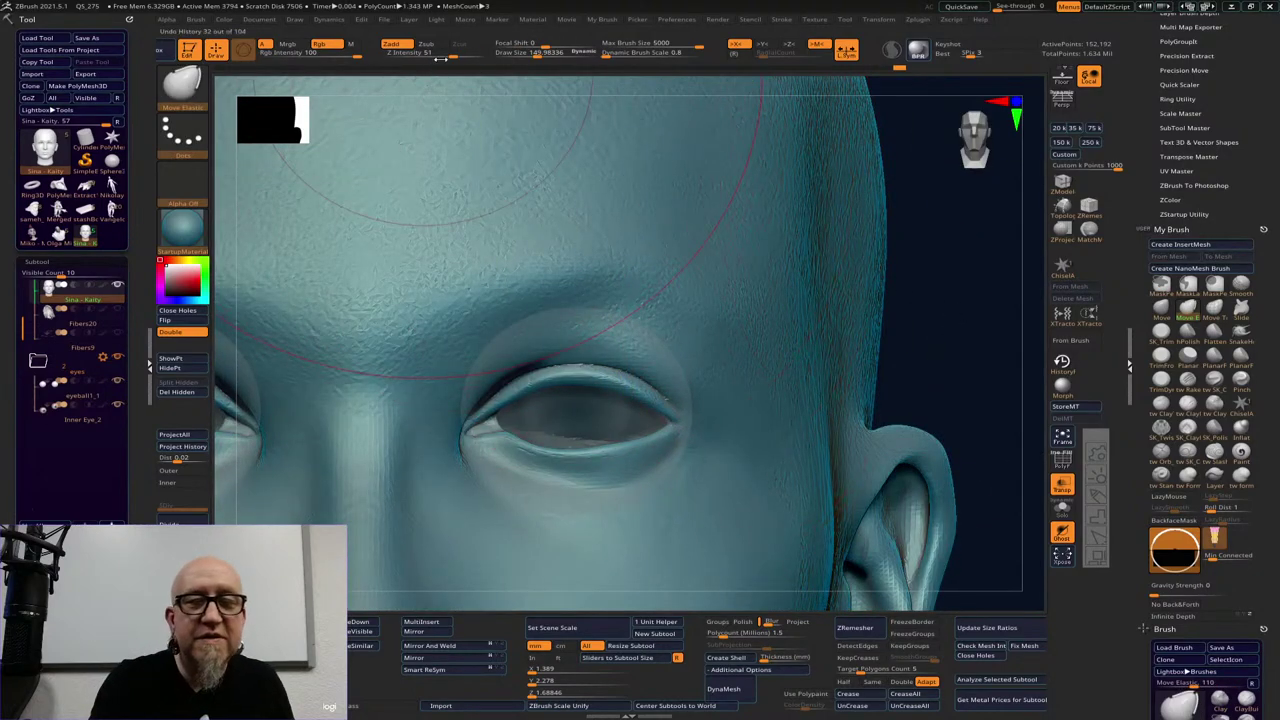
Set the Move Elastic brush's Z intensity to 10 and try nudging the outer eye corner from low and front views
click(431, 57)
text(4)
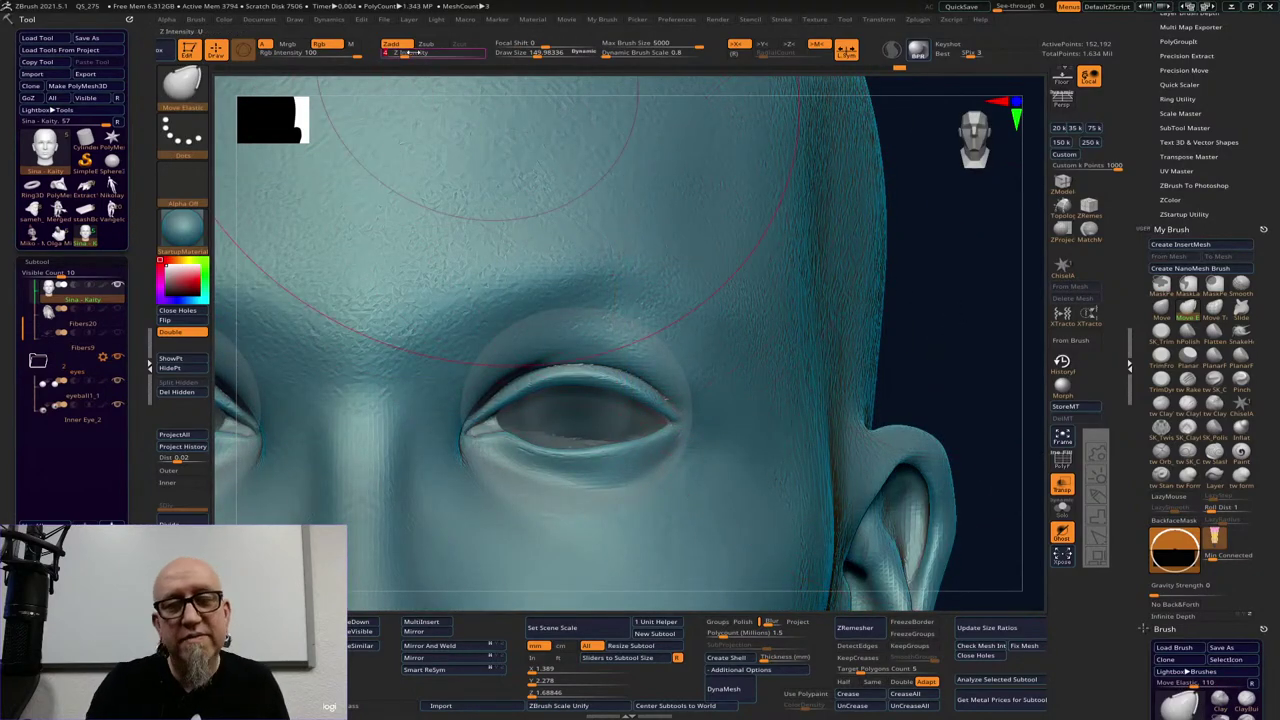
drag(951, 330, 943, 240)
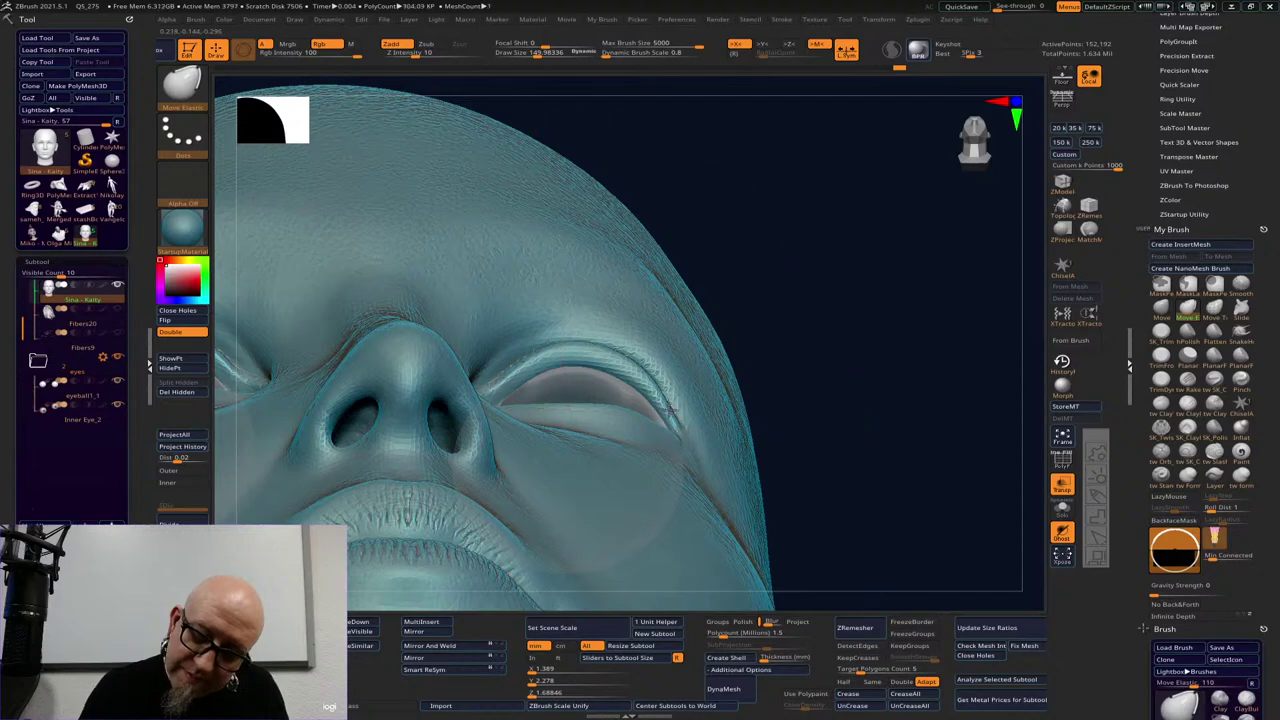
drag(928, 353, 923, 391)
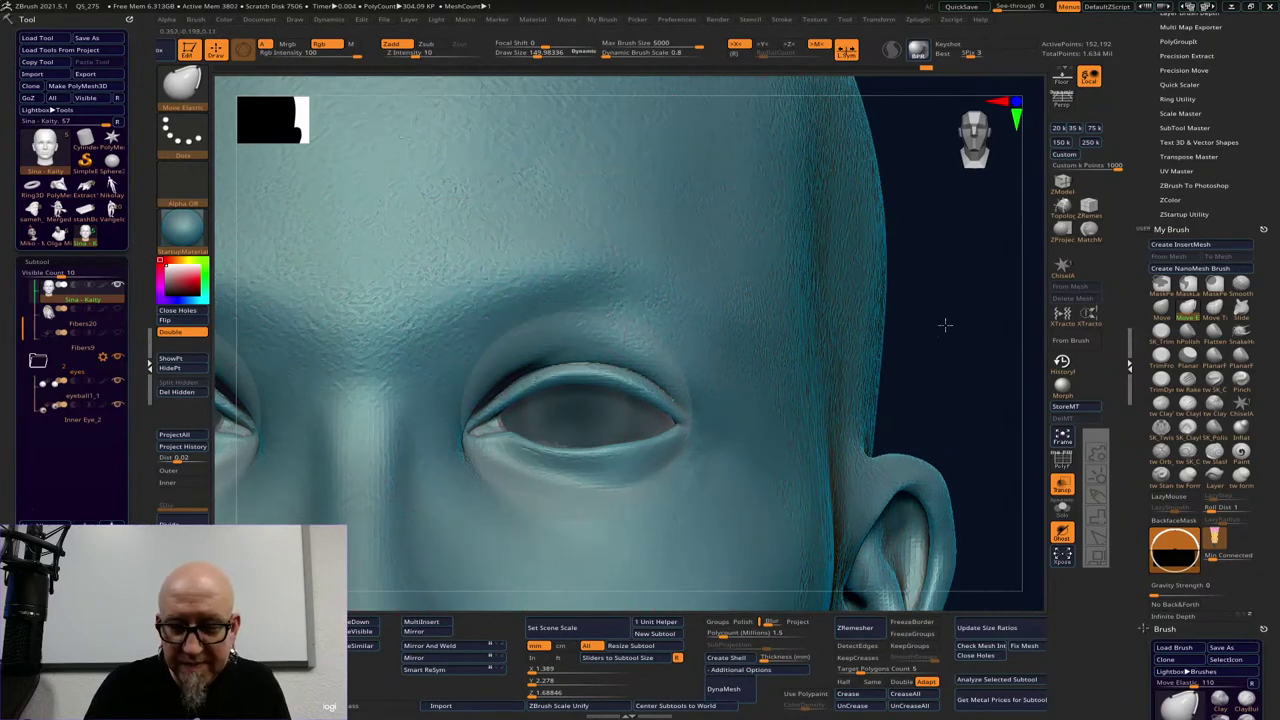
mouse_move(943, 320)
mouse_down()
mouse_move(955, 330)
mouse_move(943, 309)
mouse_move(920, 311)
mouse_move(986, 280)
mouse_up()
Reduce the Move Elastic draw size to about 32 and try reshaping the lids around the outer eye corner
key(space)
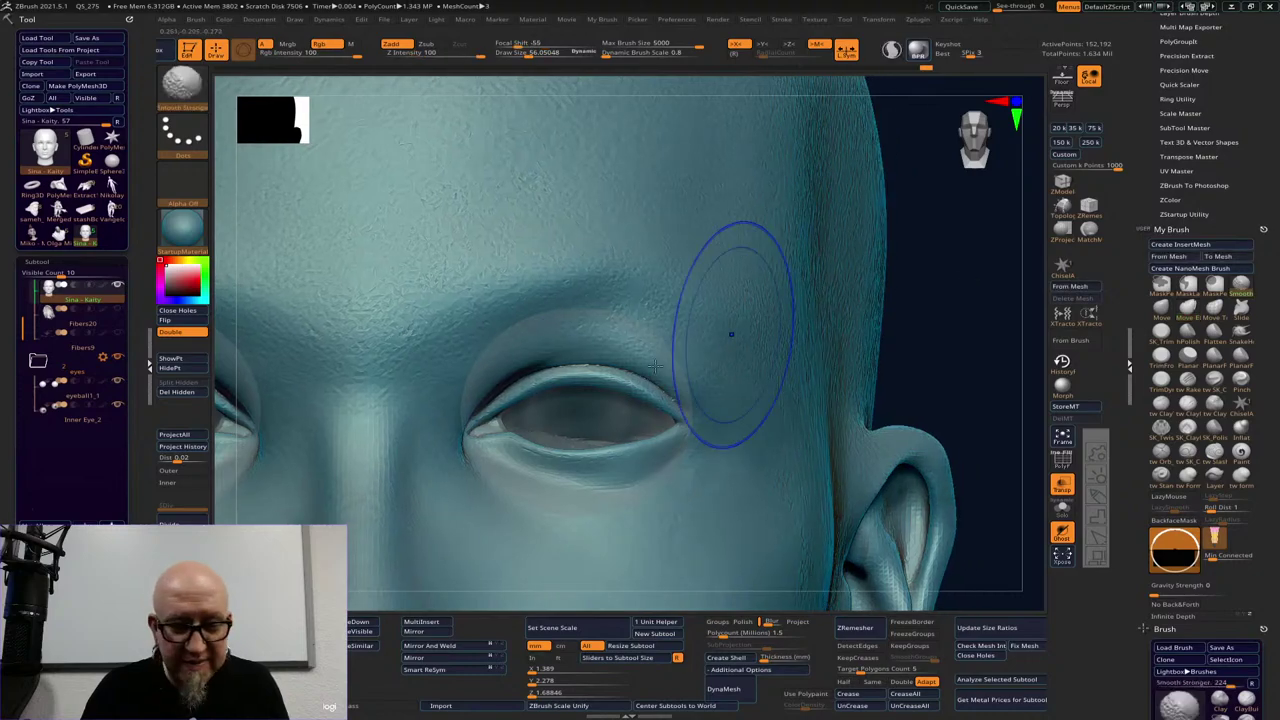
key(space)
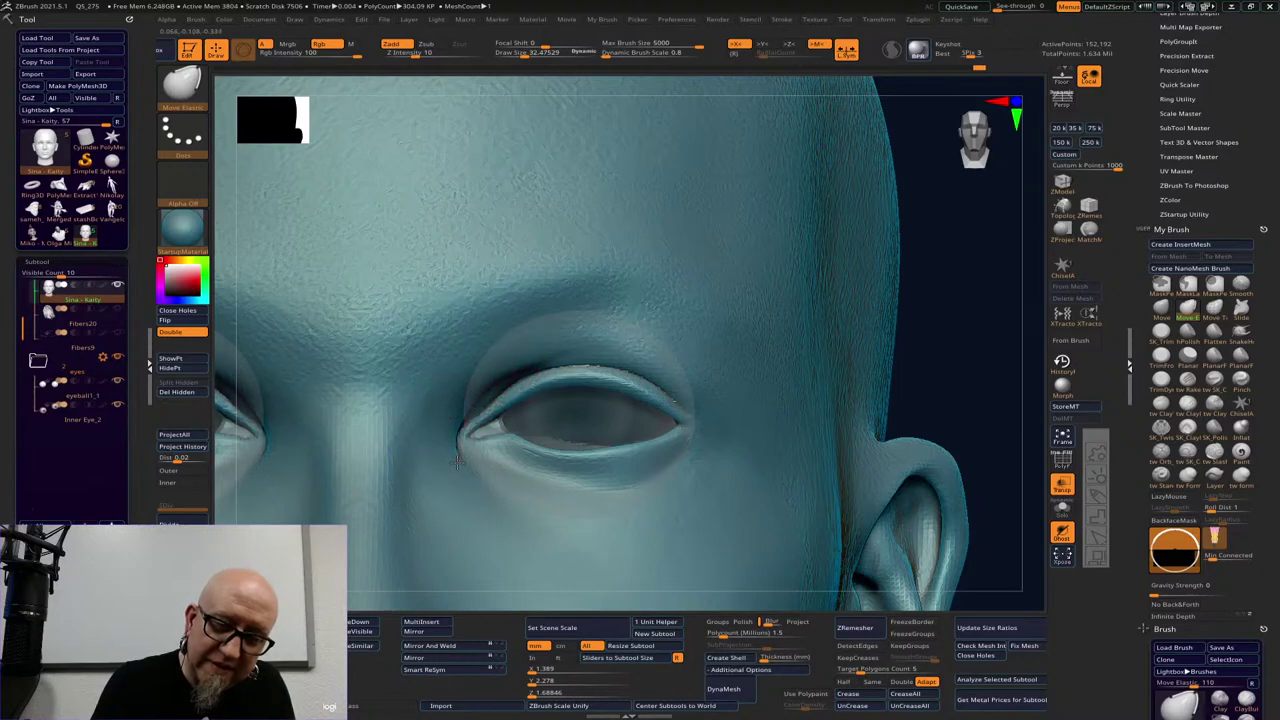
alt+drag(968, 334, 843, 271)
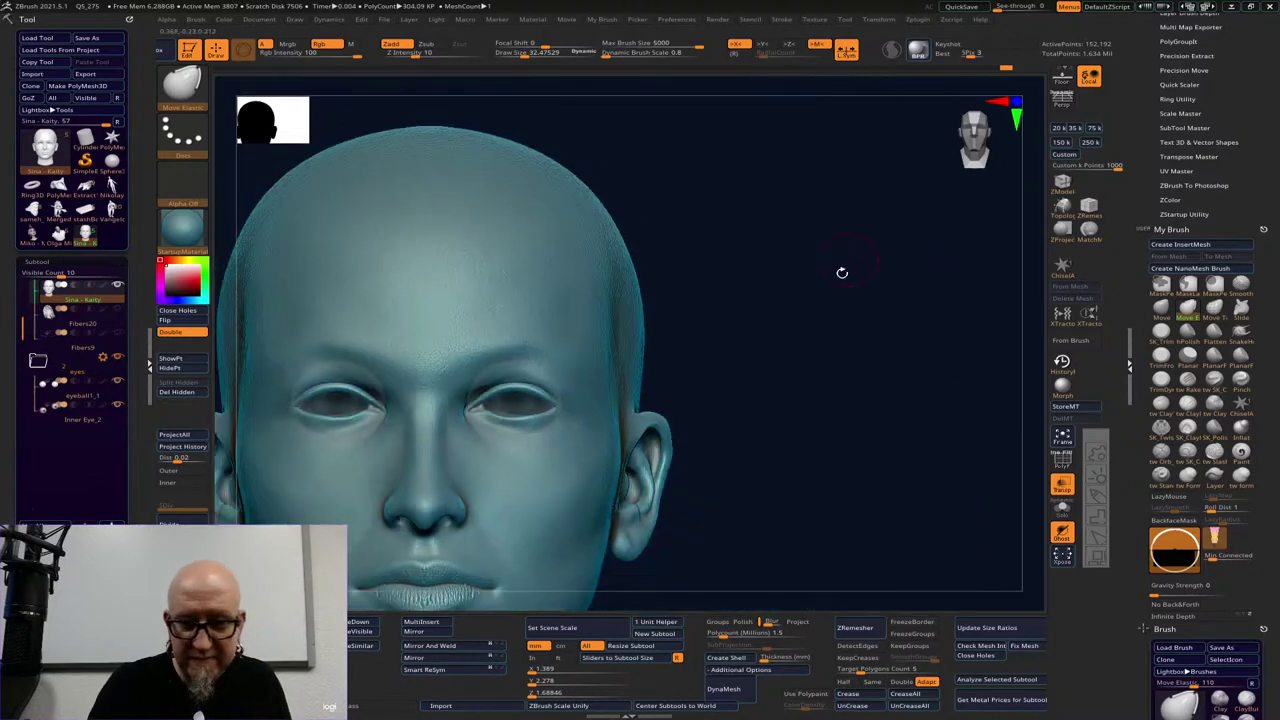
alt+drag(795, 357, 879, 401)
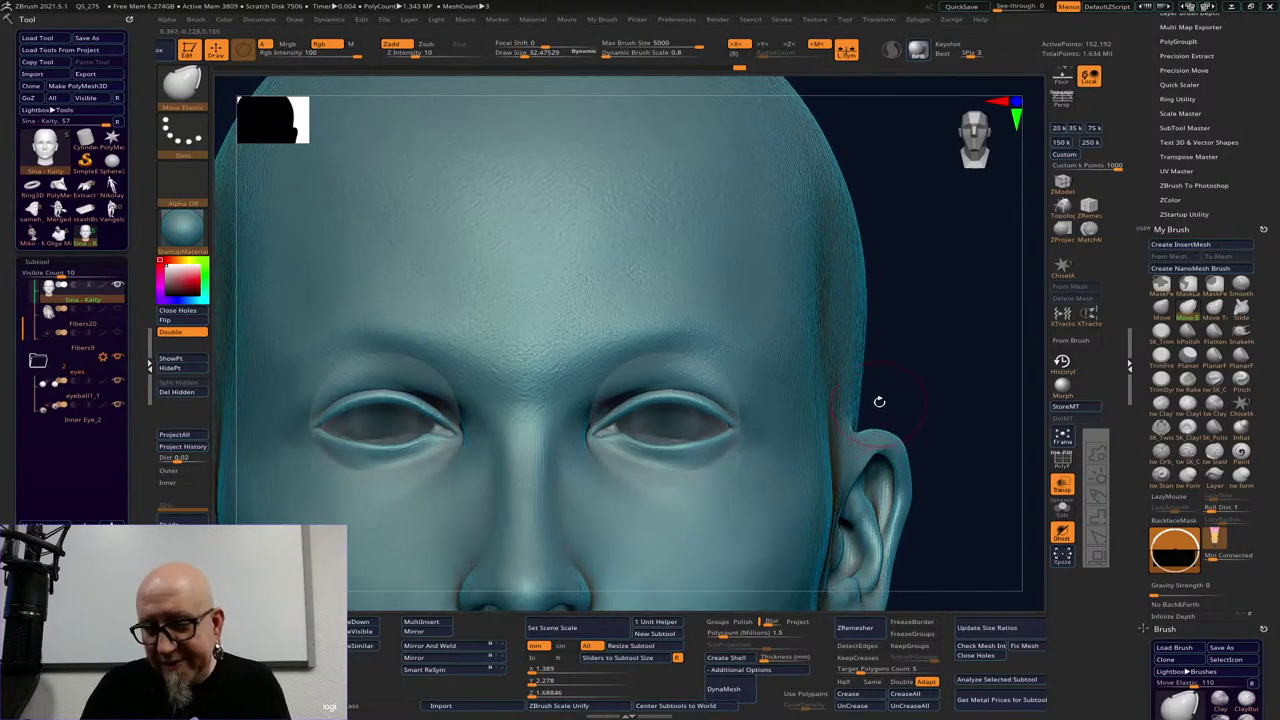
drag(704, 437, 701, 441)
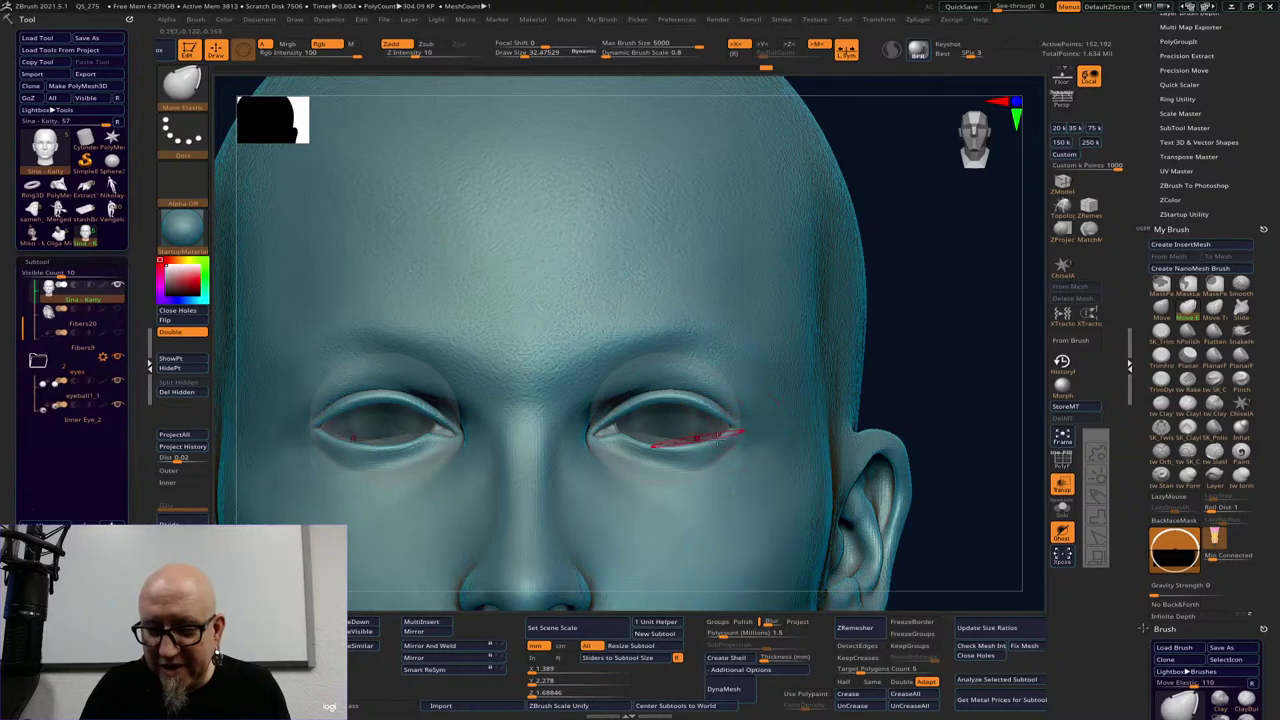
Try refining the outer eye corner with tw ClayTubes at a draw size of about 10 and with tw Orb_Cracks
mouse_move(956, 341)
mouse_down()
mouse_move(900, 366)
mouse_move(923, 351)
mouse_up()
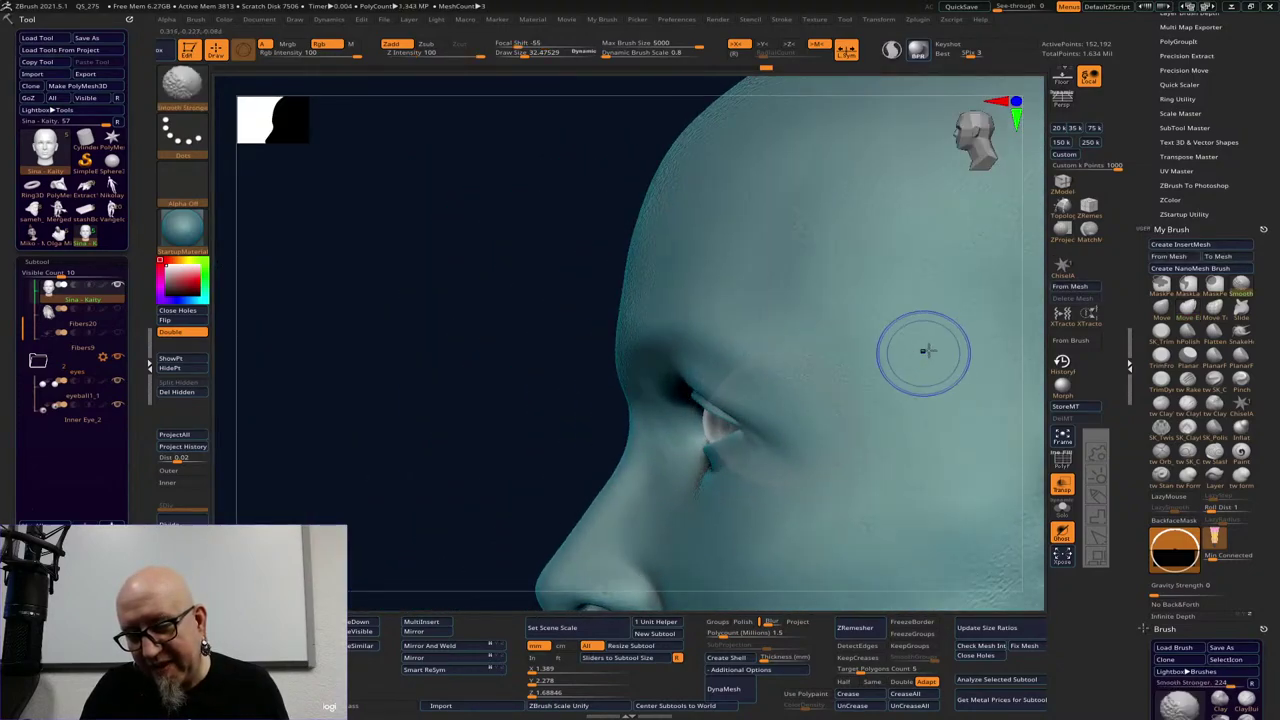
drag(479, 564, 552, 509)
drag(983, 335, 1192, 367)
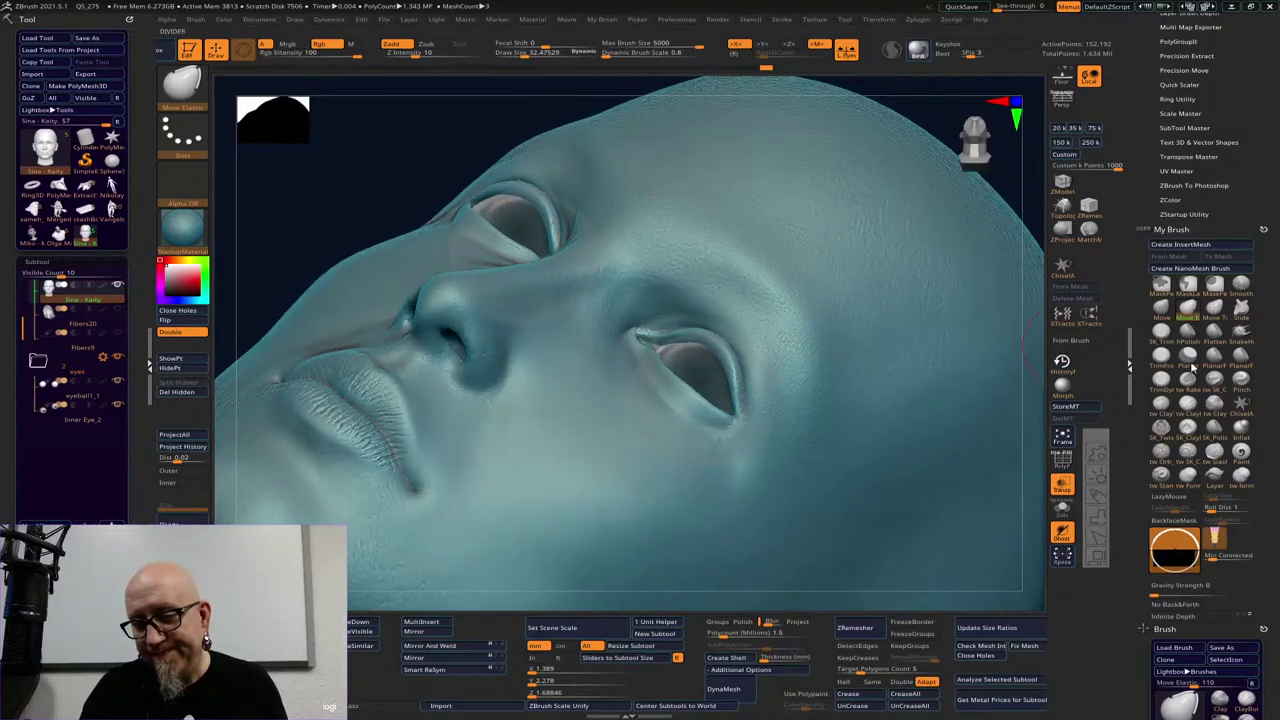
click(1163, 403)
key(space)
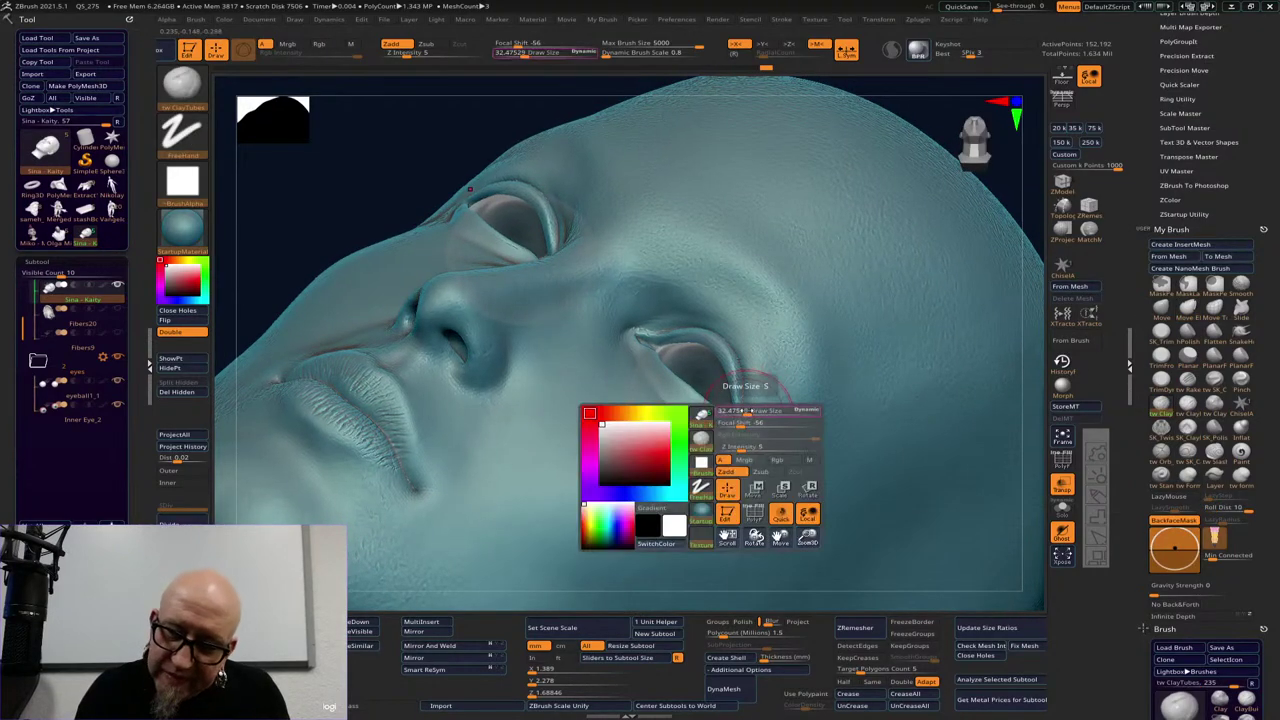
drag(746, 411, 733, 411)
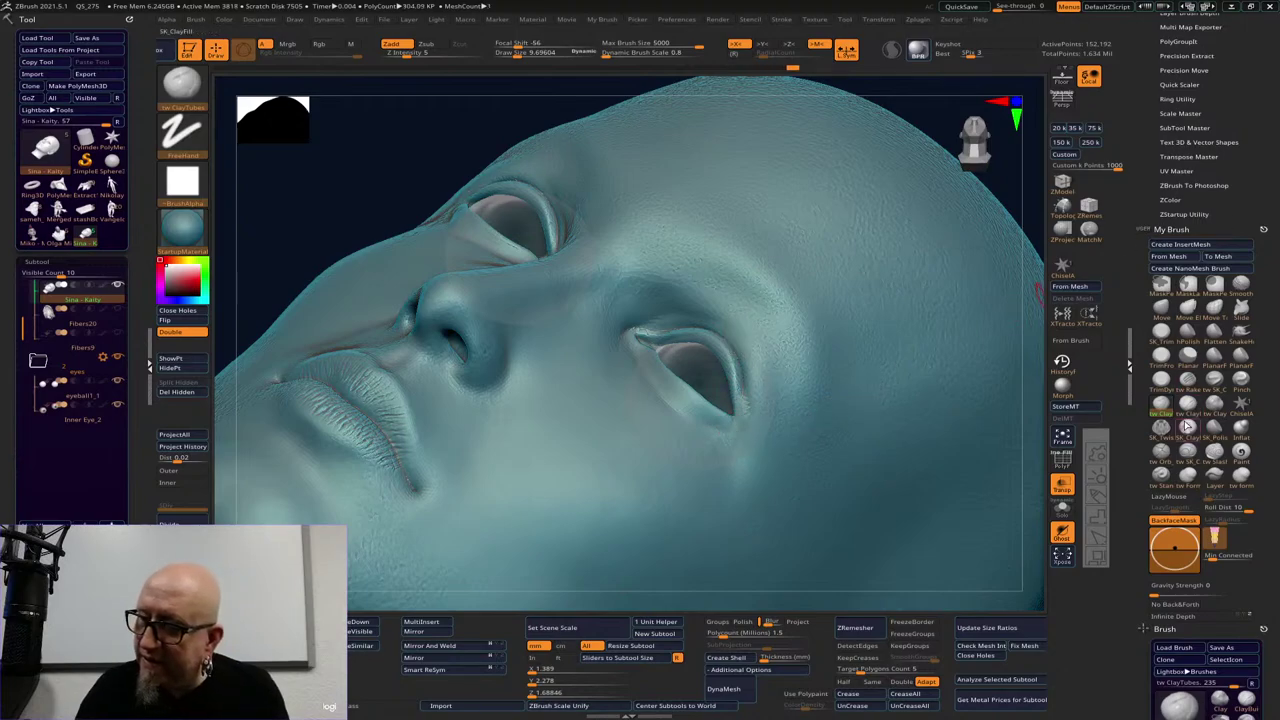
click(1162, 452)
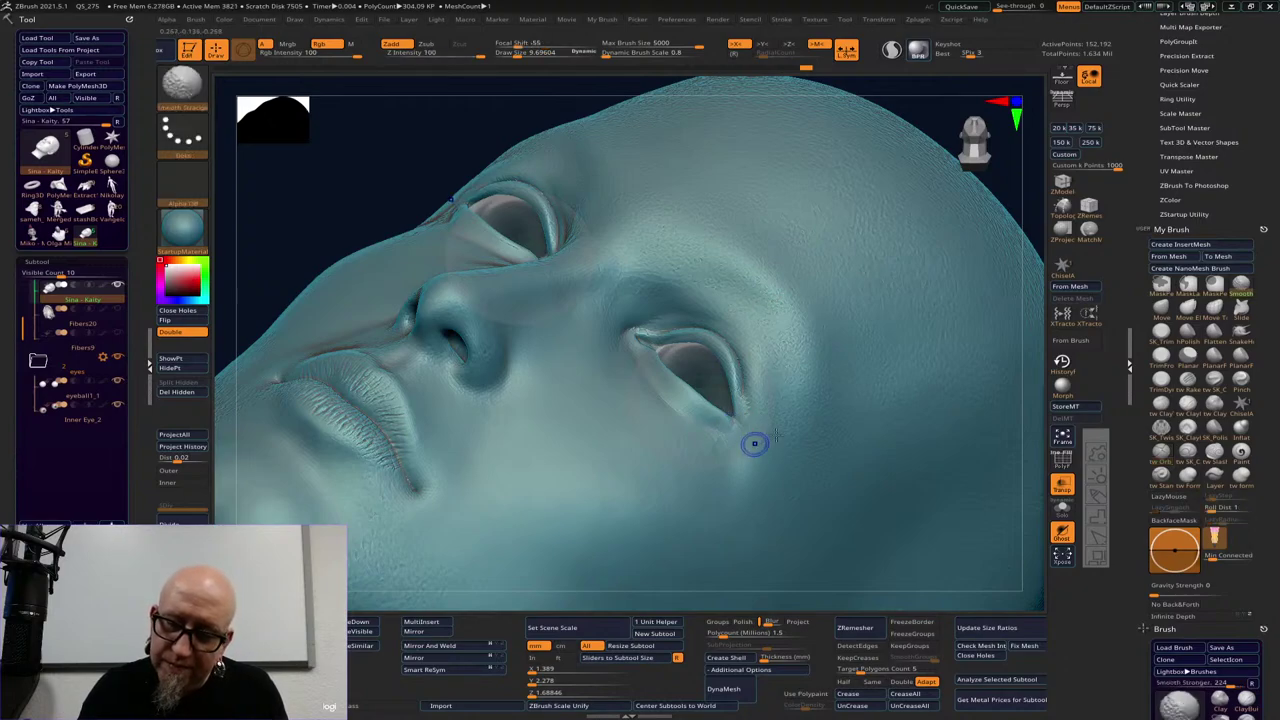
shift+drag(1023, 306, 1029, 318)
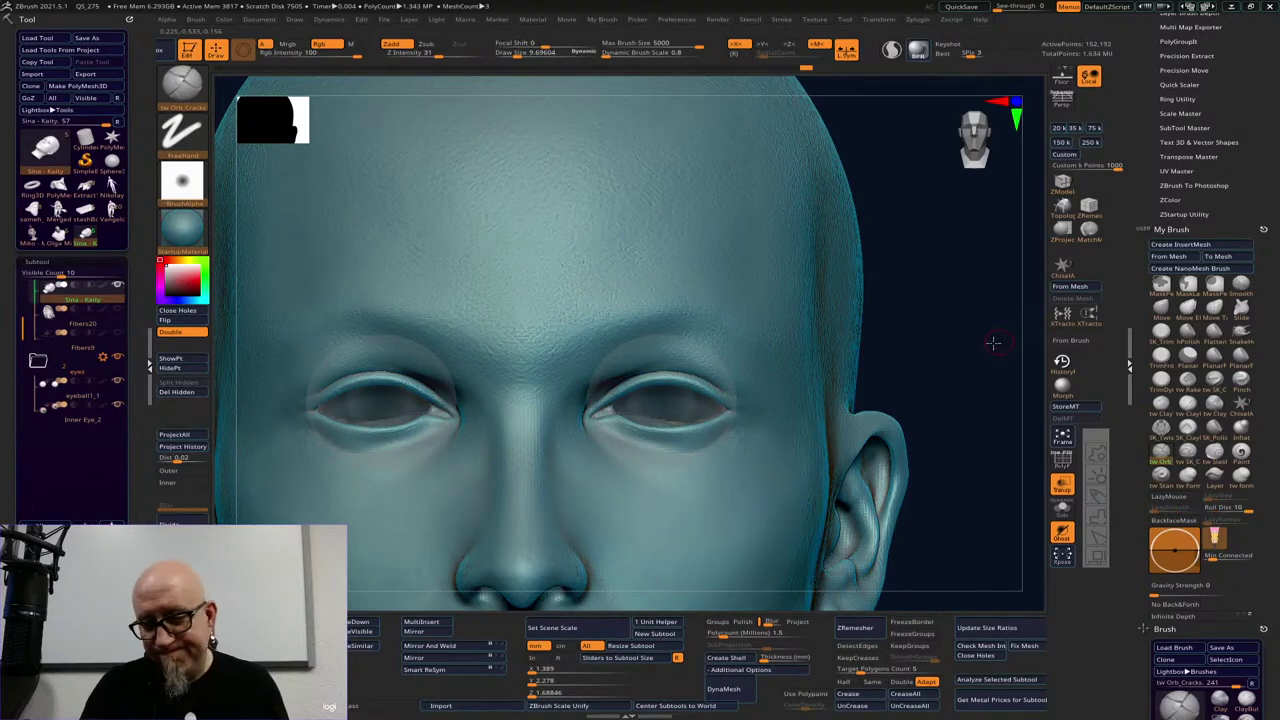
Switch to the Move brush at a draw size of about 43 and try adjusting the outer eye corner
mouse_move(994, 343)
mouse_down()
mouse_move(960, 340)
mouse_move(1014, 334)
mouse_move(997, 343)
mouse_move(1013, 335)
mouse_move(979, 326)
mouse_up()
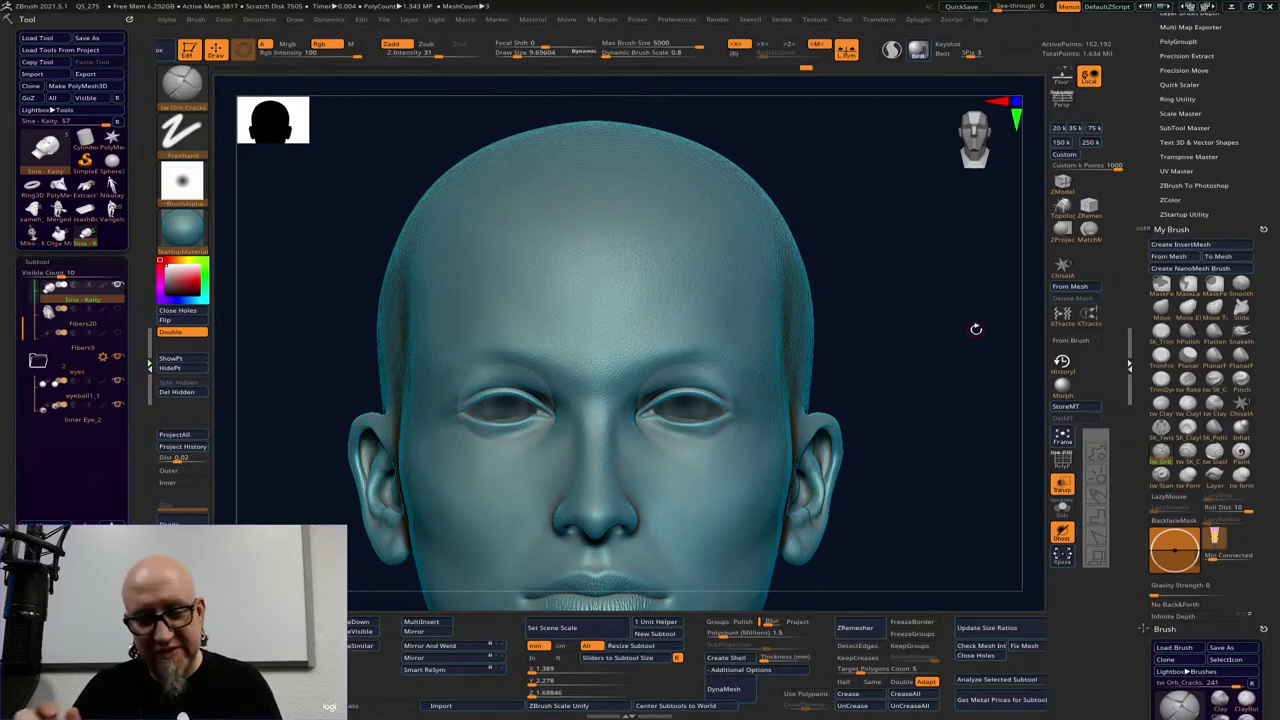
mouse_move(918, 305)
shift+mouse_down()
mouse_move(889, 300)
mouse_move(951, 303)
mouse_move(914, 298)
shift+mouse_up()
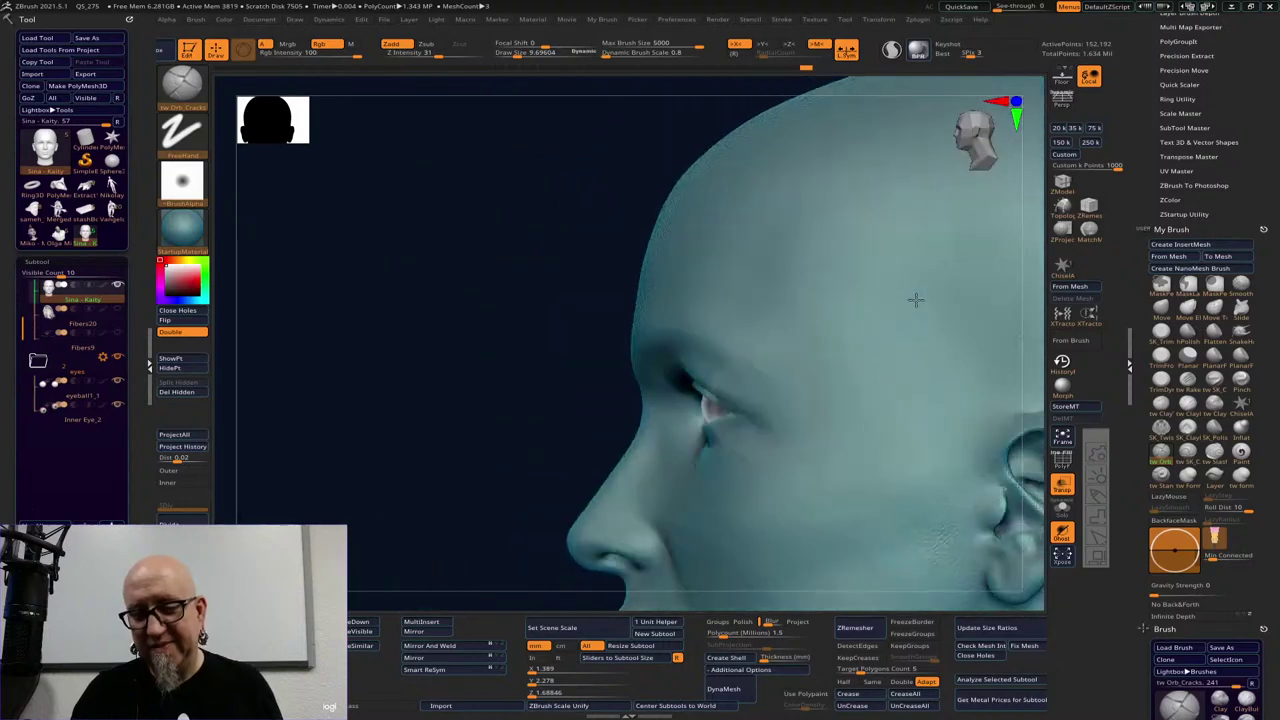
shift+drag(520, 514, 568, 507)
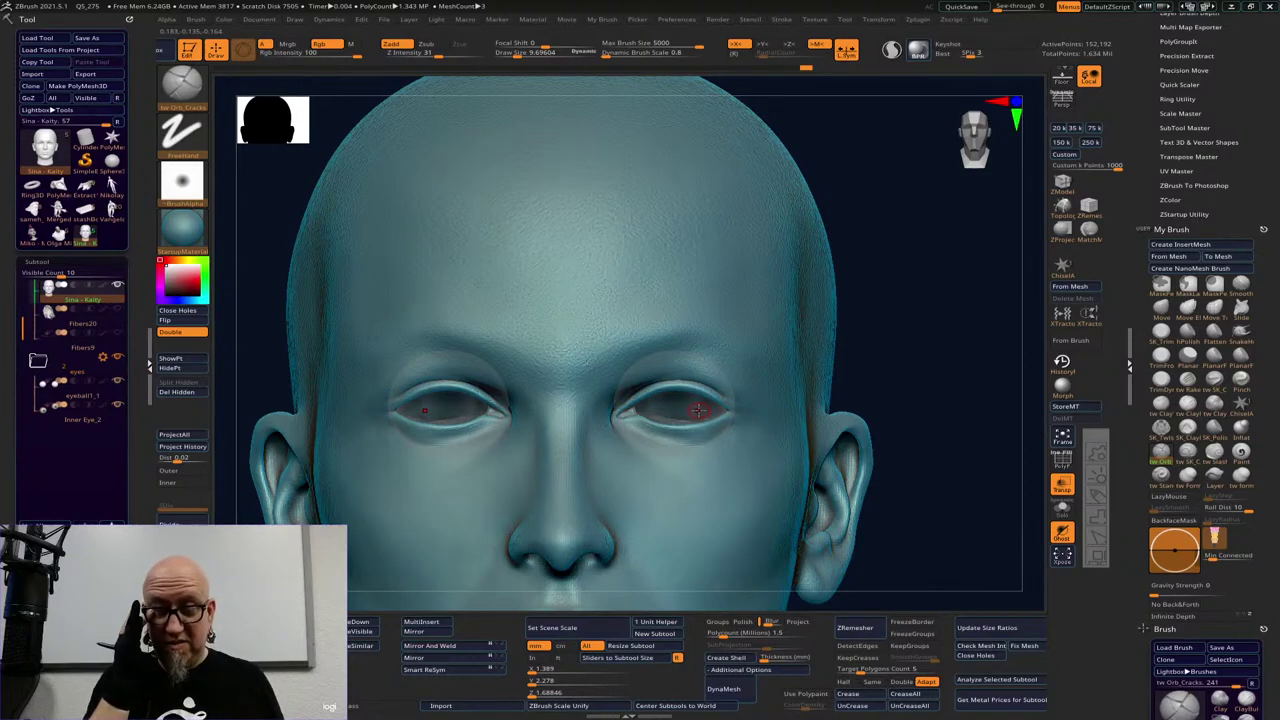
mouse_move(931, 405)
alt+mouse_down()
mouse_move(917, 361)
mouse_move(932, 426)
alt+mouse_up()
click(1172, 312)
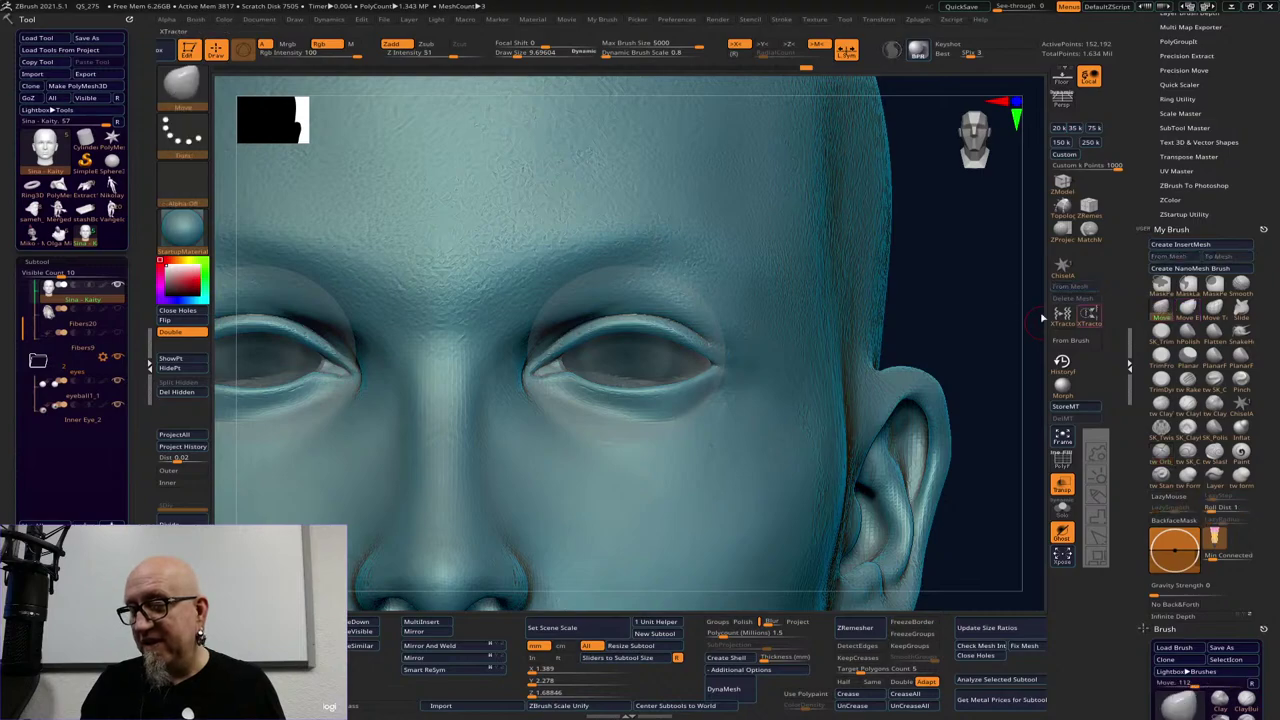
key(space)
drag(908, 347, 916, 347)
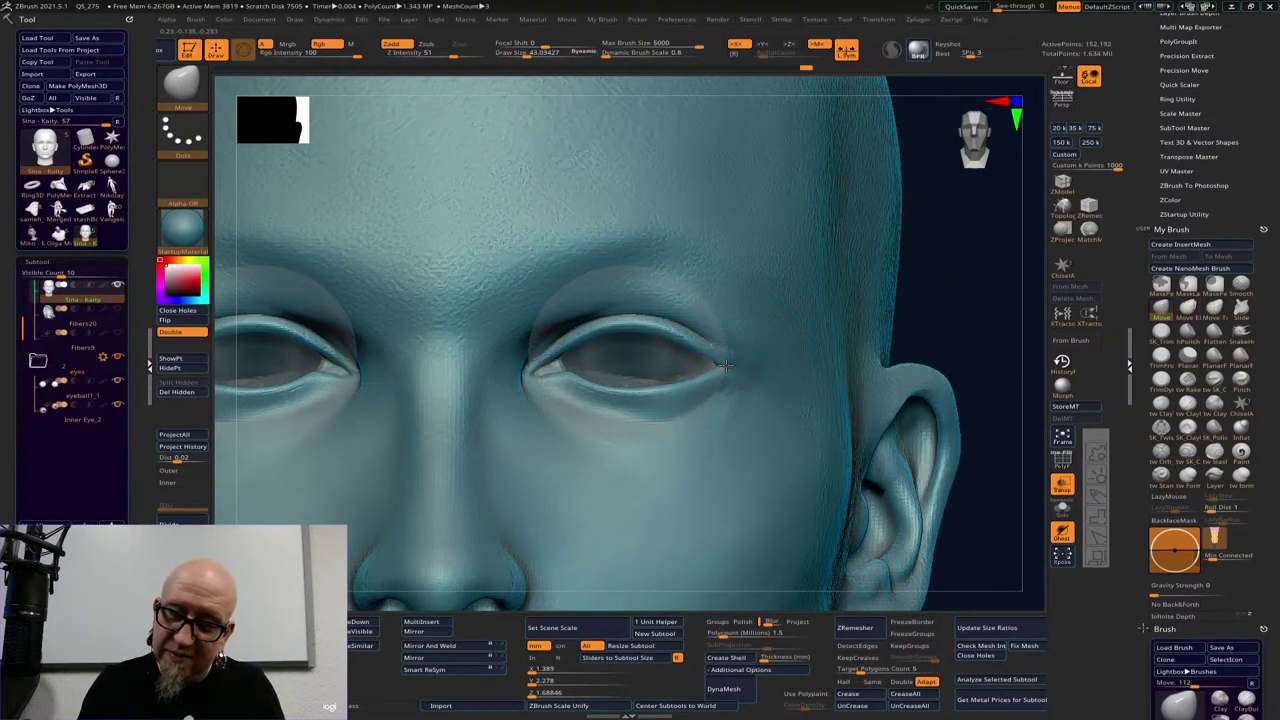
drag(908, 292, 983, 277)
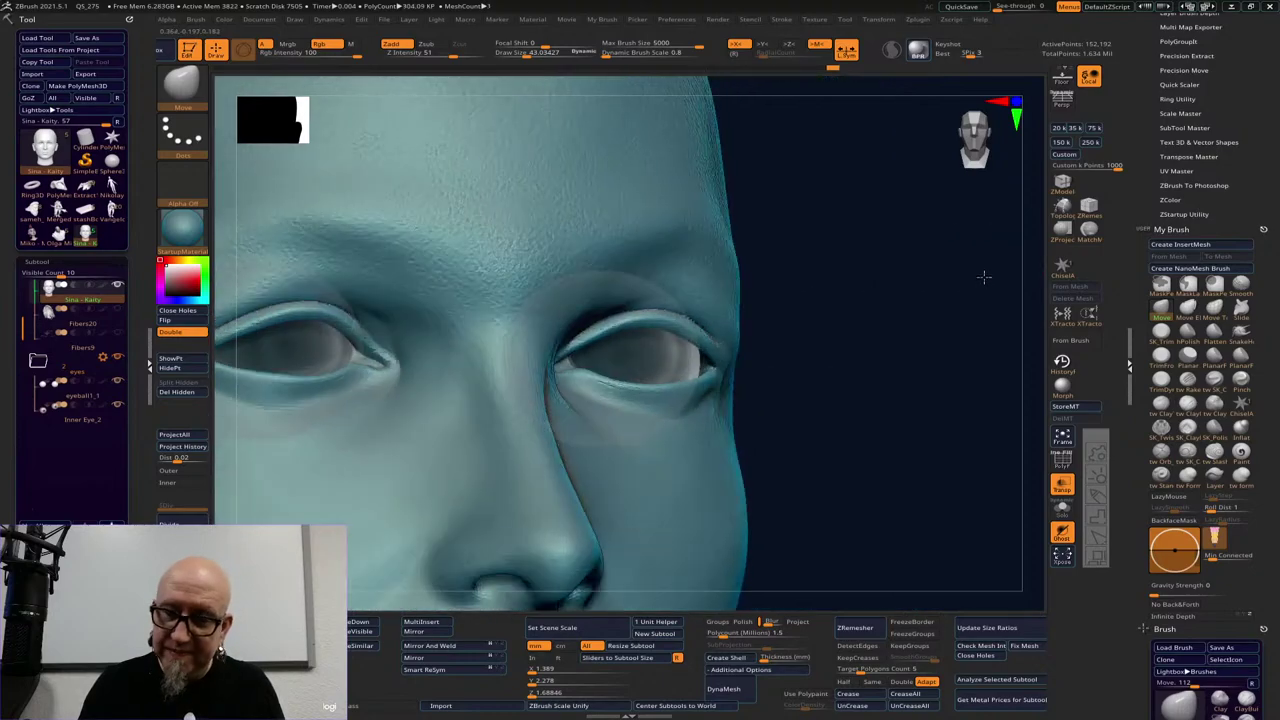
Reduce the Move brush's draw size to about 16 and try reshaping and smoothing where the lids meet at the outer corner
alt+drag(940, 326, 913, 326)
key(space)
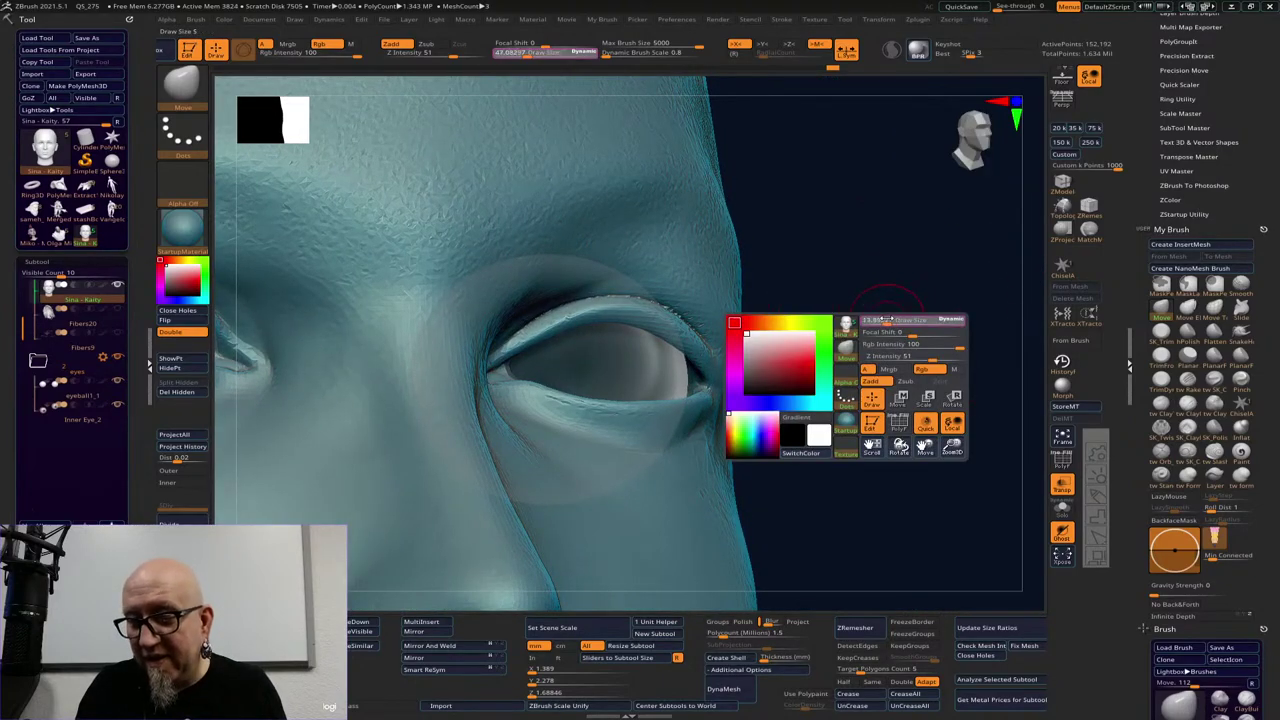
mouse_move(914, 289)
right_down()
mouse_move(909, 251)
mouse_move(712, 374)
right_up()
key(space)
drag(709, 368, 719, 368)
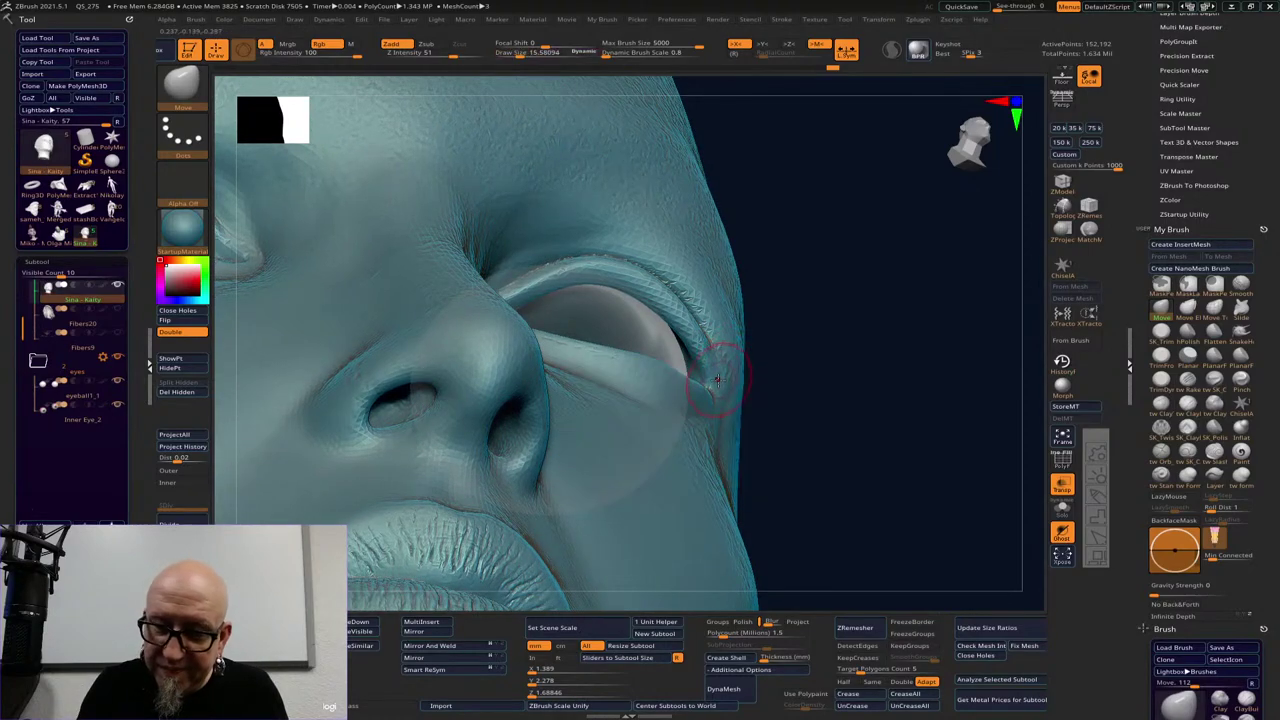
mouse_move(695, 414)
mouse_down()
mouse_move(704, 392)
mouse_move(678, 366)
mouse_up()
mouse_move(928, 294)
right_down()
mouse_move(903, 266)
mouse_move(905, 300)
right_up()
mouse_move(709, 377)
shift+mouse_down()
mouse_move(694, 360)
mouse_move(649, 369)
shift+mouse_up()
right_drag(998, 225, 820, 286)
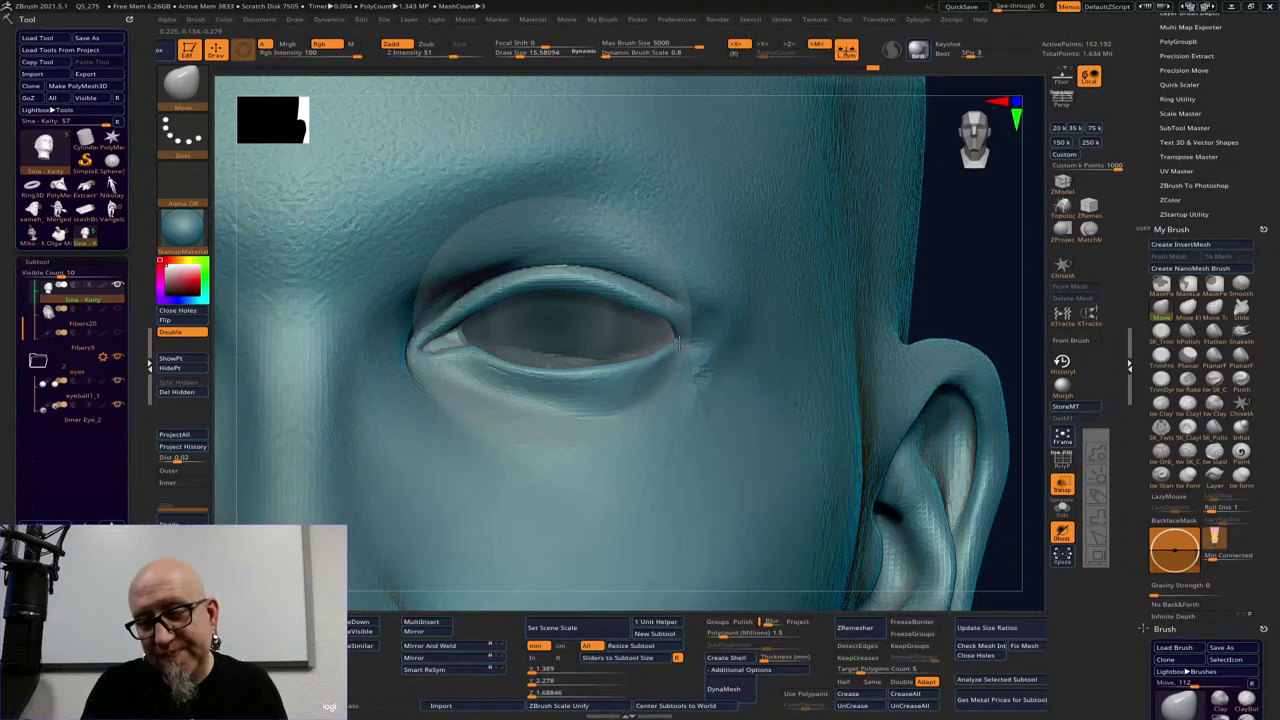
drag(680, 342, 592, 366)
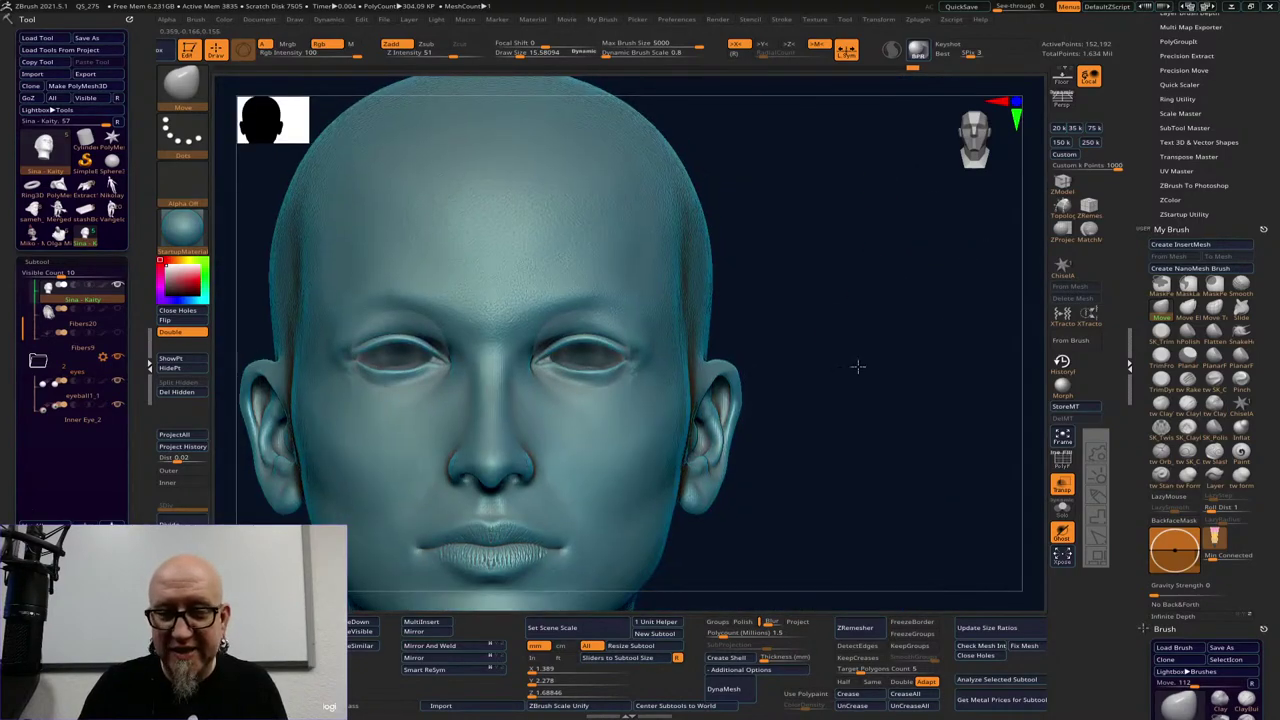
Build up the area beside the outer eye corner with tw ClayTubes at a draw size of about 47, accepting the undo history removal
drag(857, 366, 900, 363)
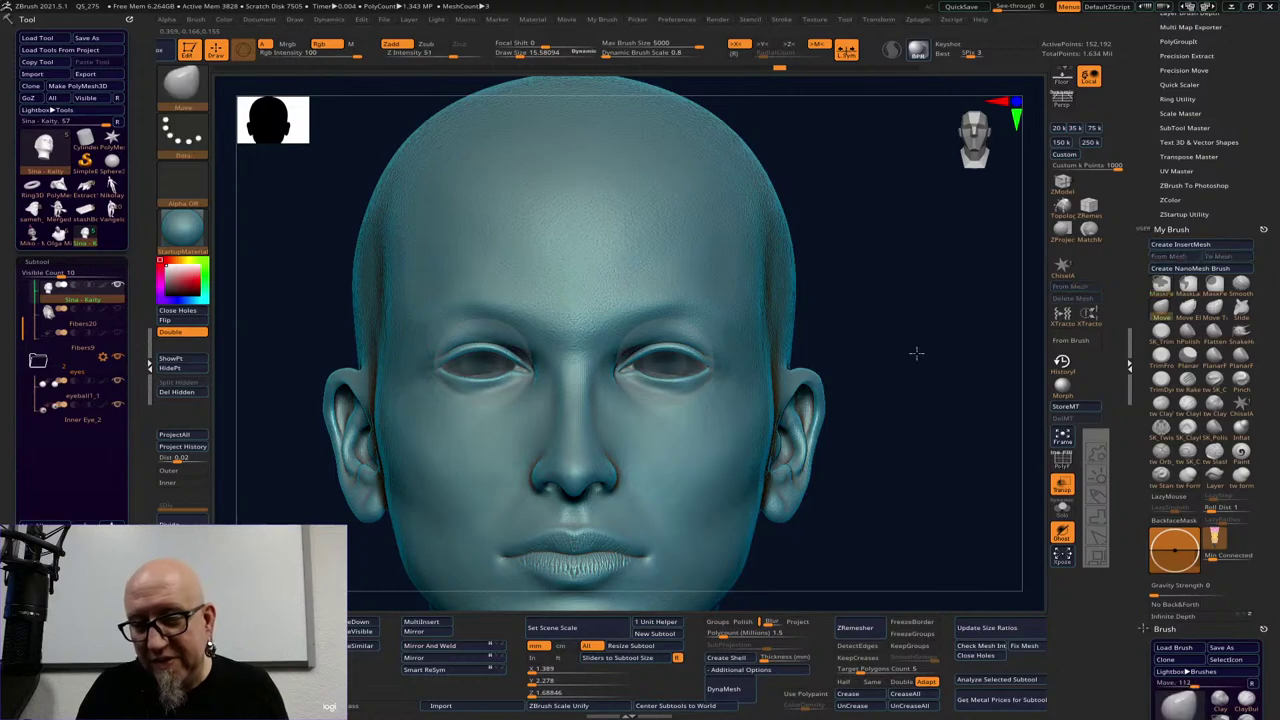
mouse_move(914, 354)
mouse_down()
mouse_move(860, 330)
mouse_move(902, 322)
mouse_up()
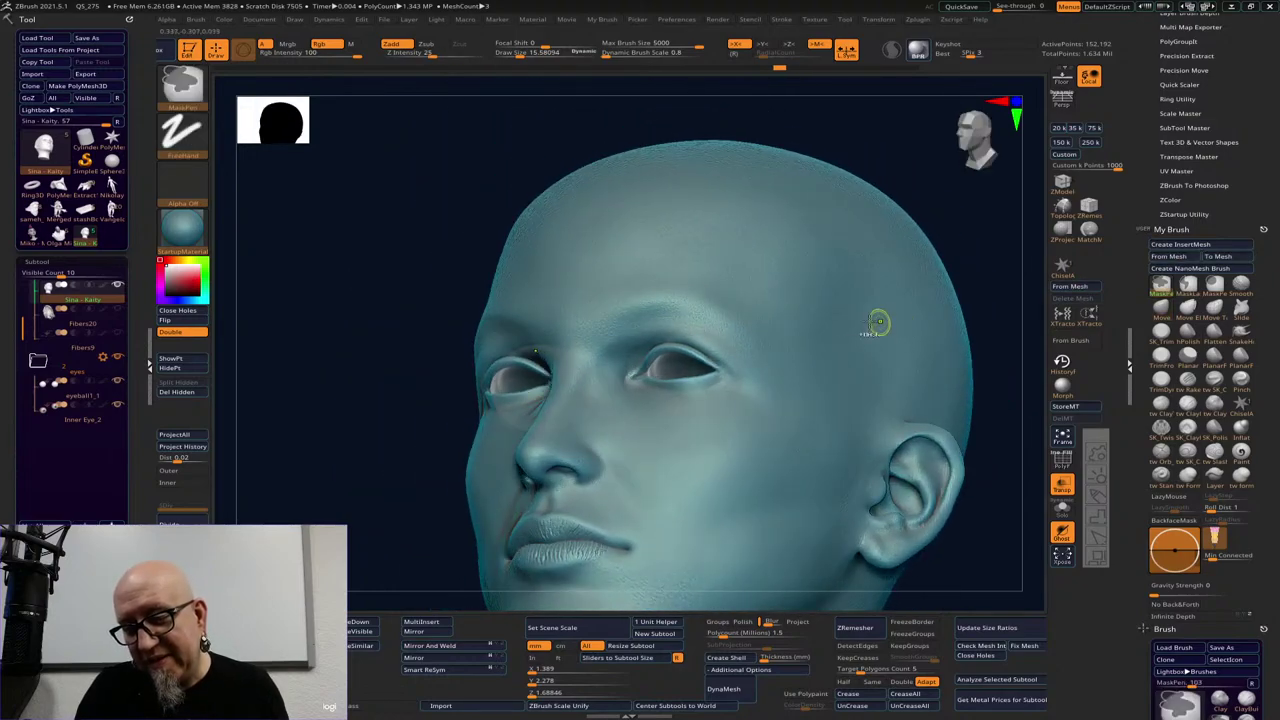
key(ctrl)
shift+drag(1018, 270, 991, 281)
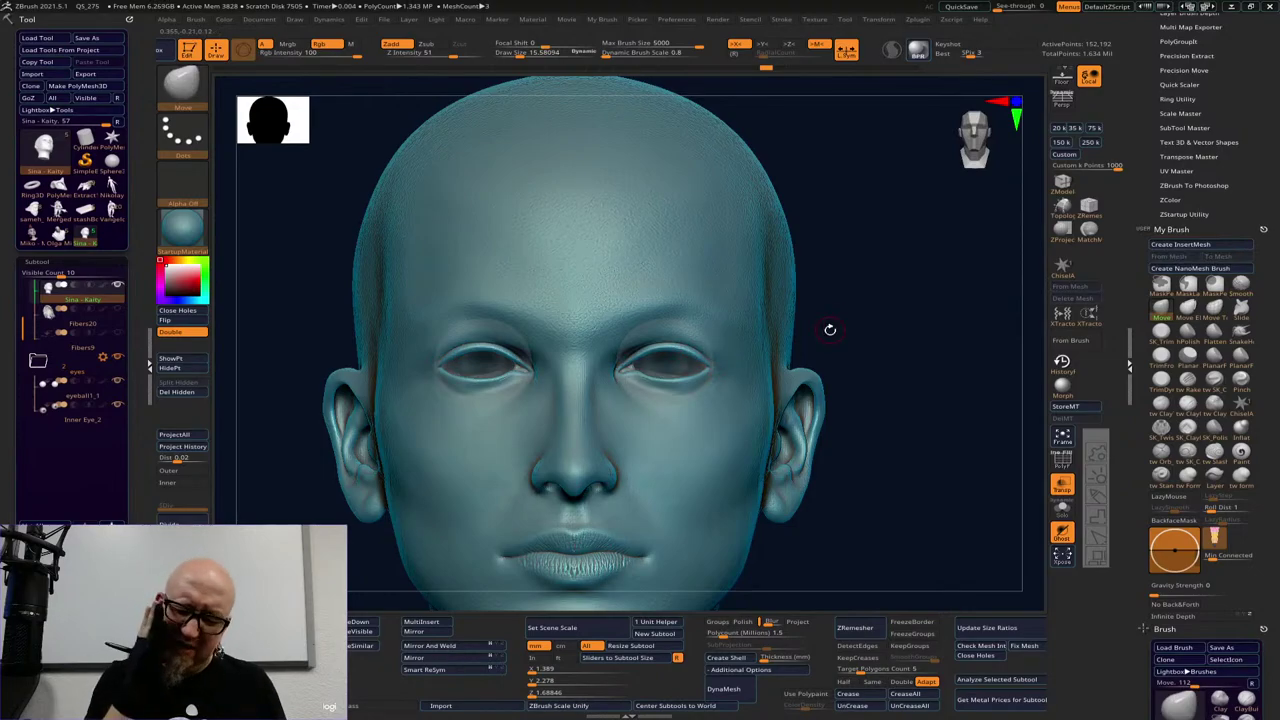
click(1161, 403)
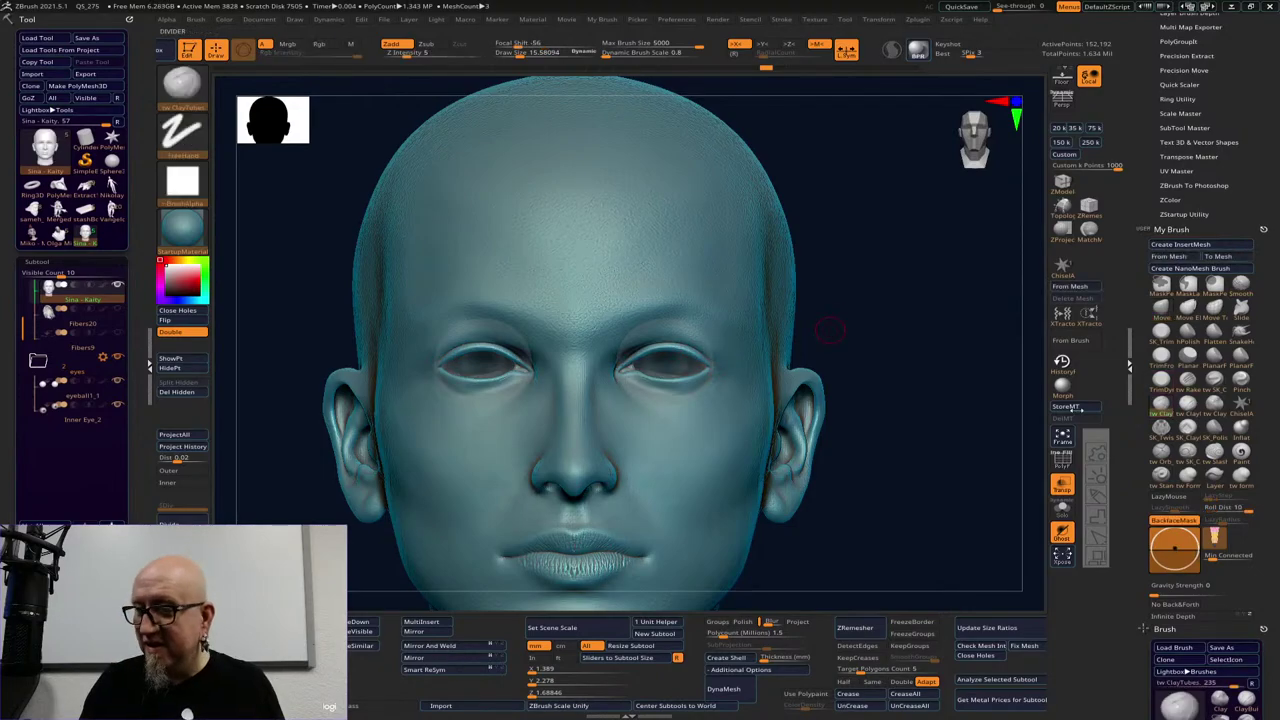
drag(1010, 402, 880, 388)
key(space)
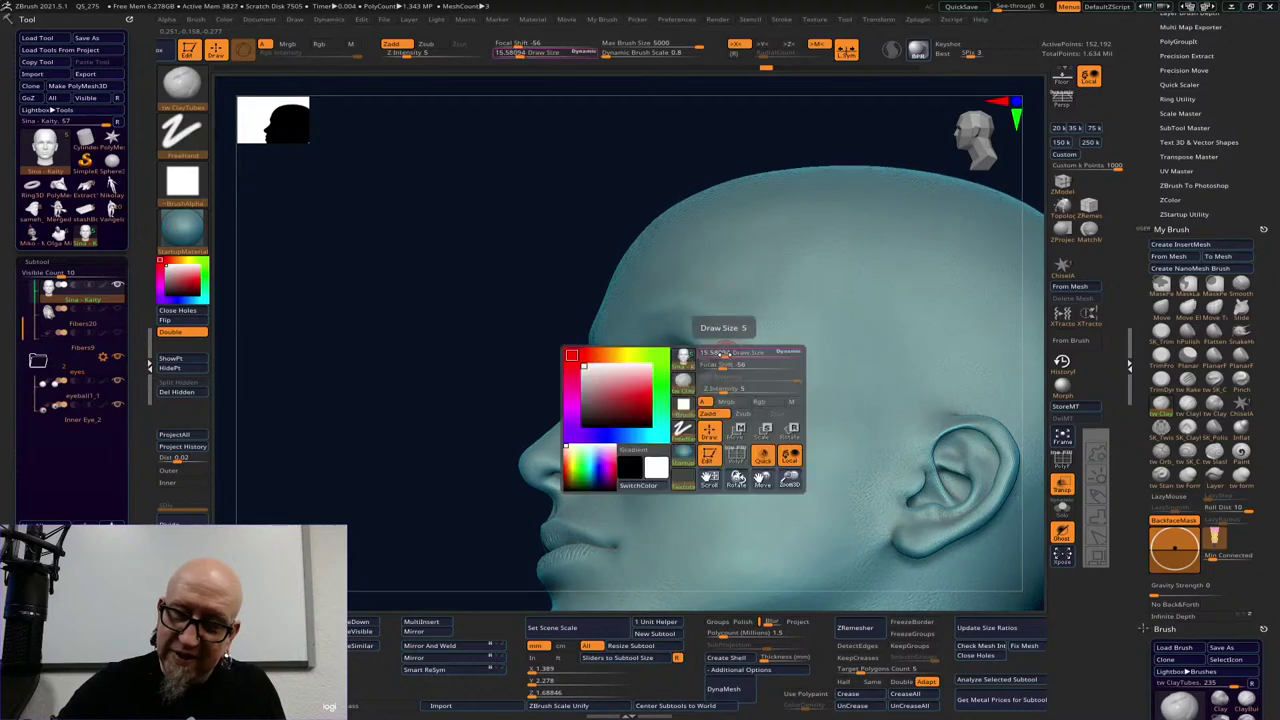
drag(726, 355, 732, 353)
click(739, 357)
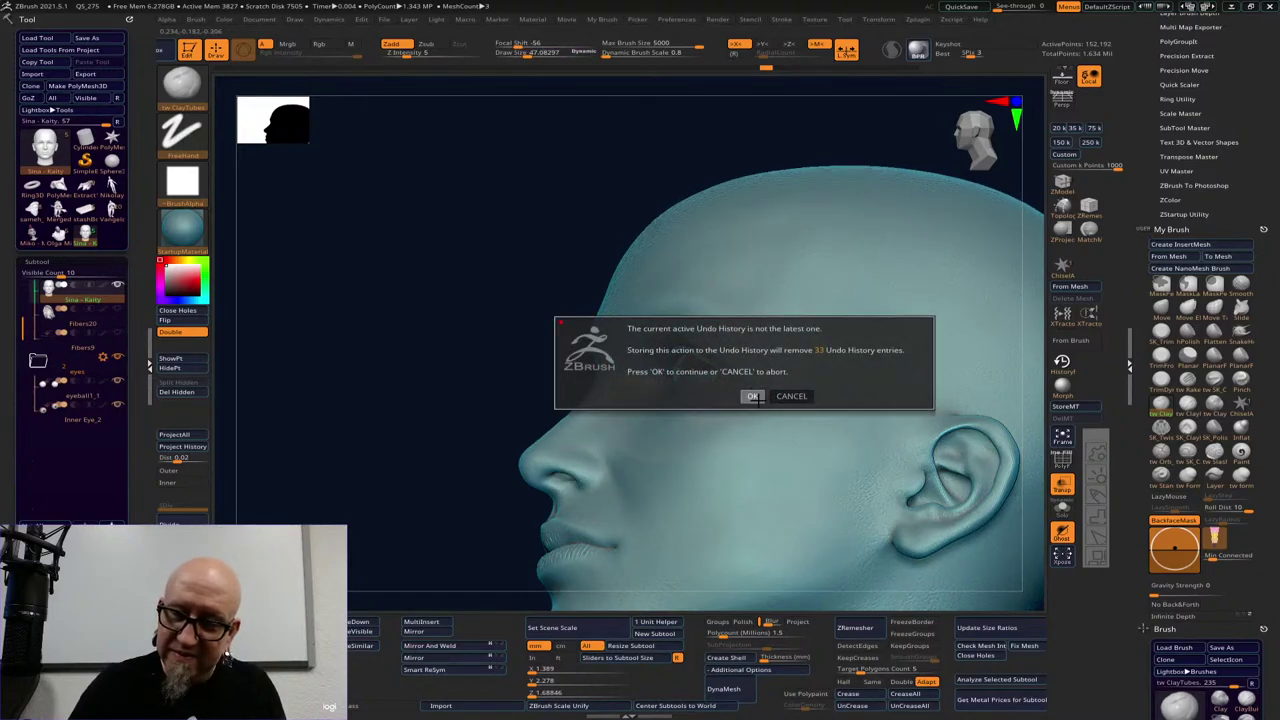
click(752, 396)
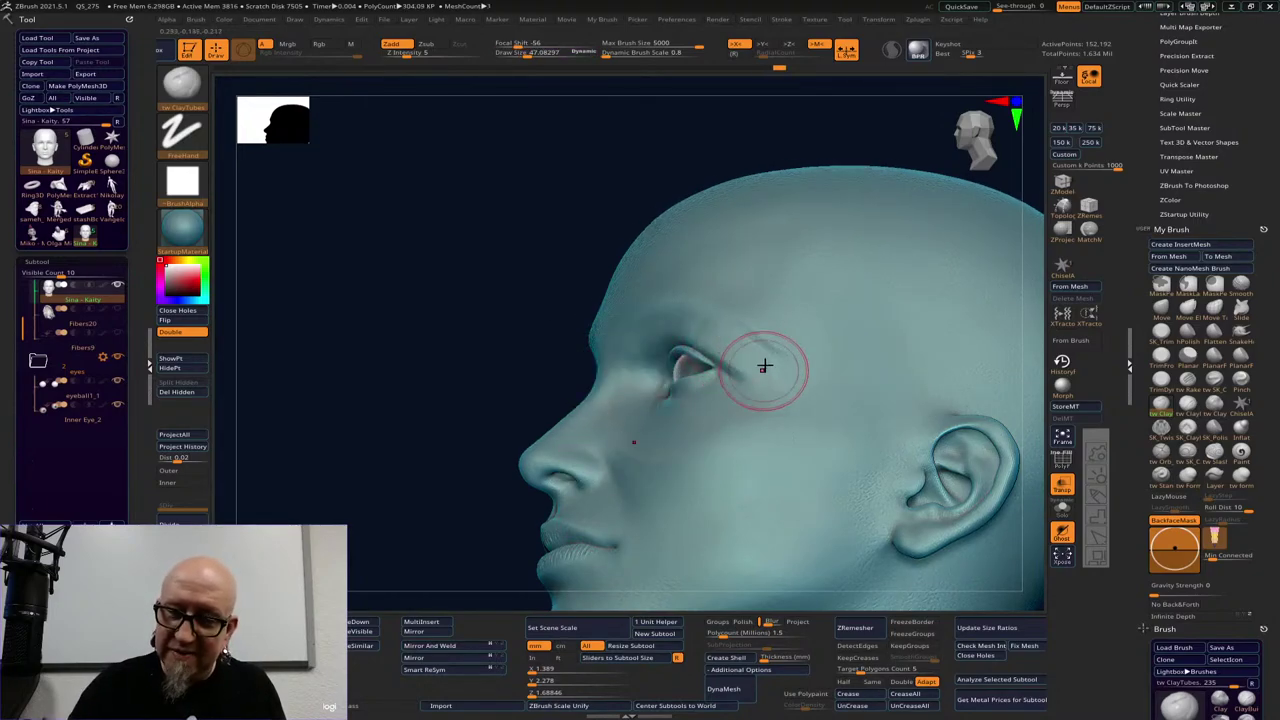
Reduce the tw ClayTubes draw size to about 16 and refine and smooth the form just beside the outer eye corner
drag(443, 451, 584, 395)
key(space)
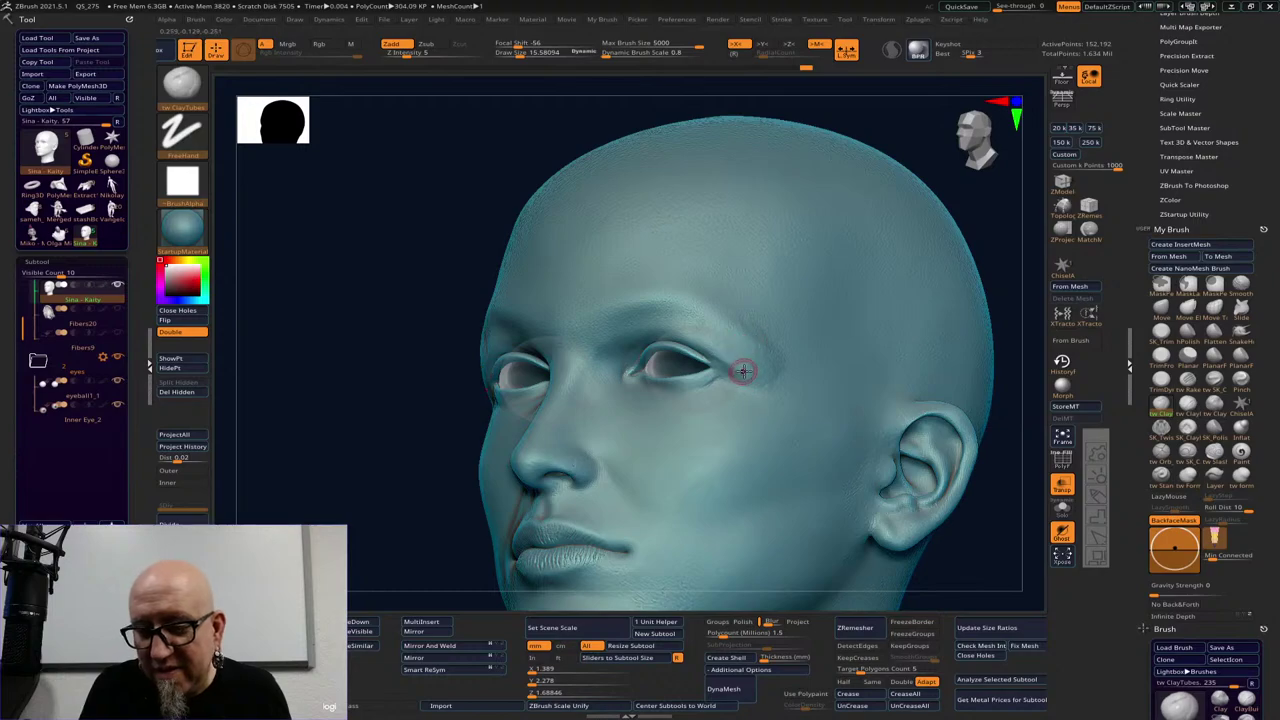
key(shift)
key(shift)
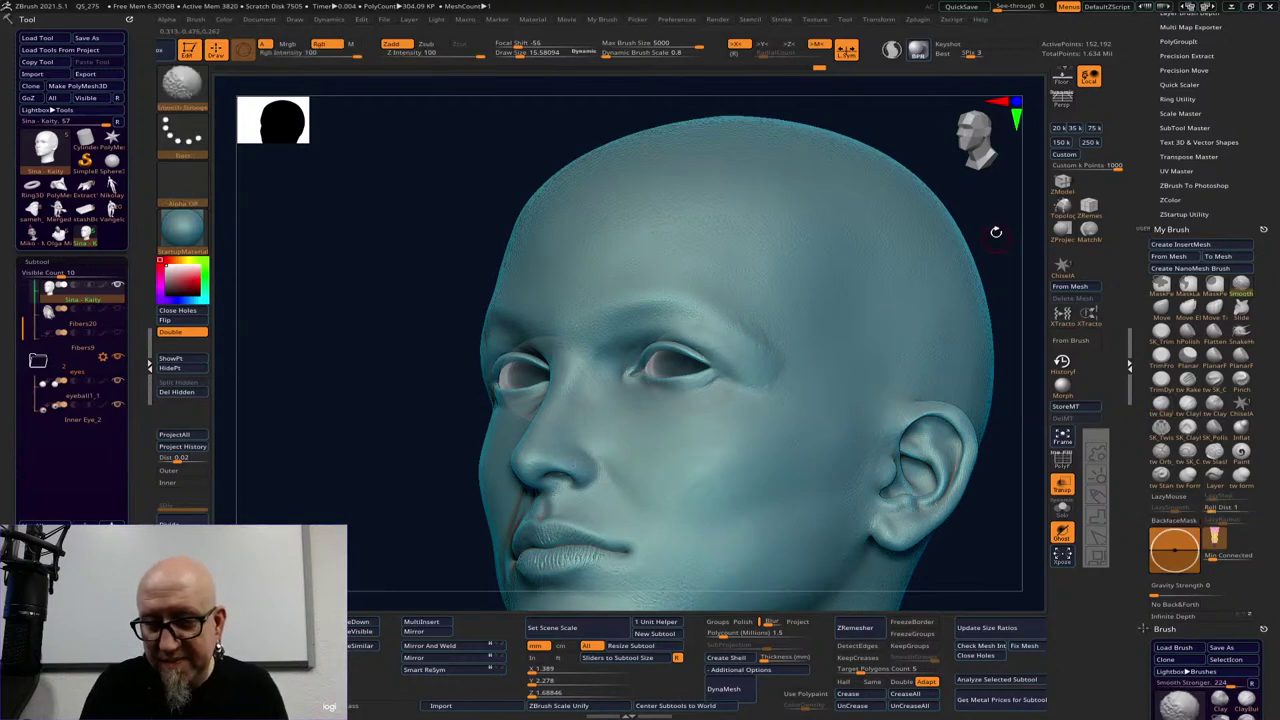
Enlarge the draw size to about 29 and smooth the built-up area between the eye and temple
mouse_move(996, 232)
mouse_down()
mouse_move(1014, 274)
mouse_move(801, 208)
mouse_up()
drag(891, 303, 868, 305)
key(space)
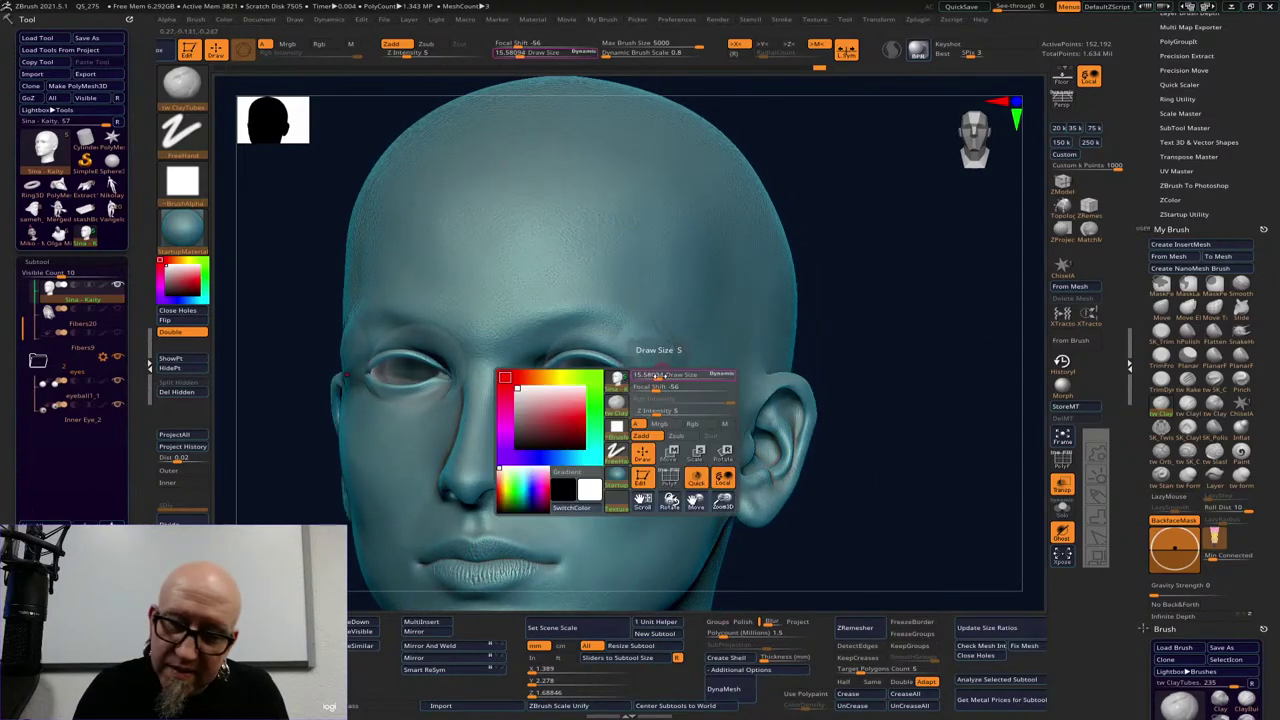
drag(659, 376, 652, 380)
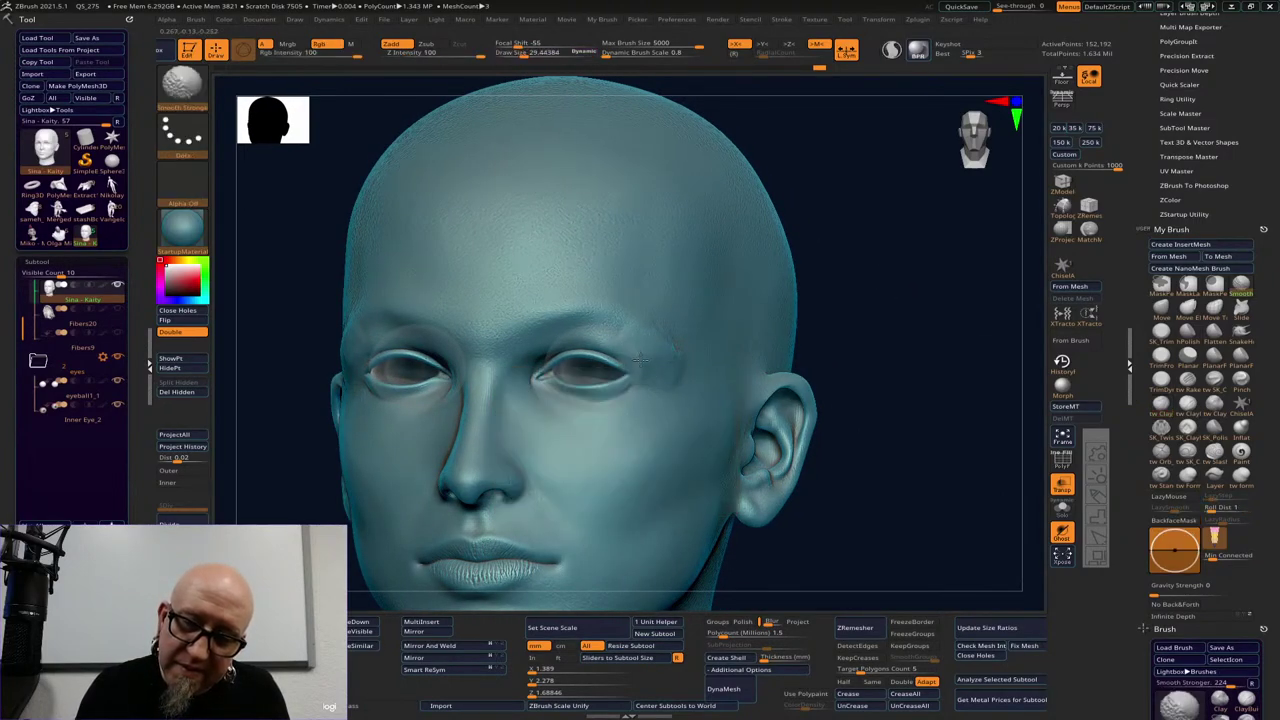
Mark the outer corners of both eyes in front view with a red circle and an arrow, and clear the annotations
shift+drag(920, 300, 934, 292)
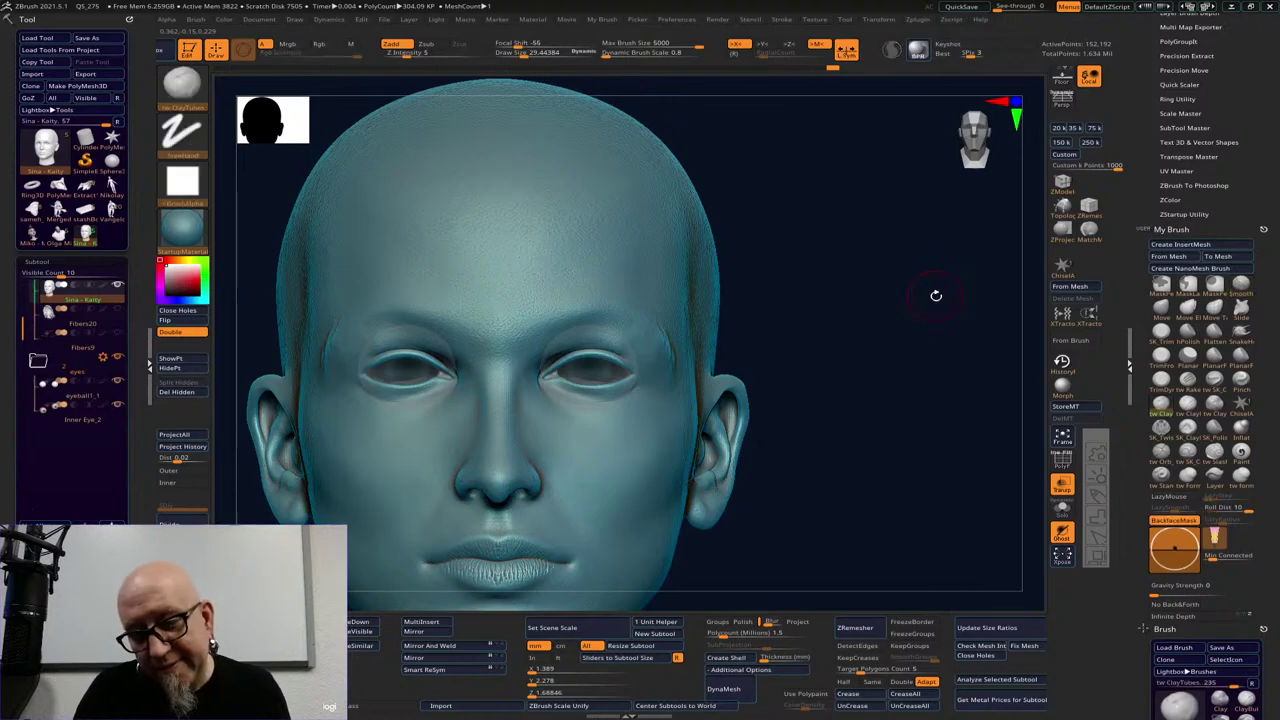
key(ctrl)
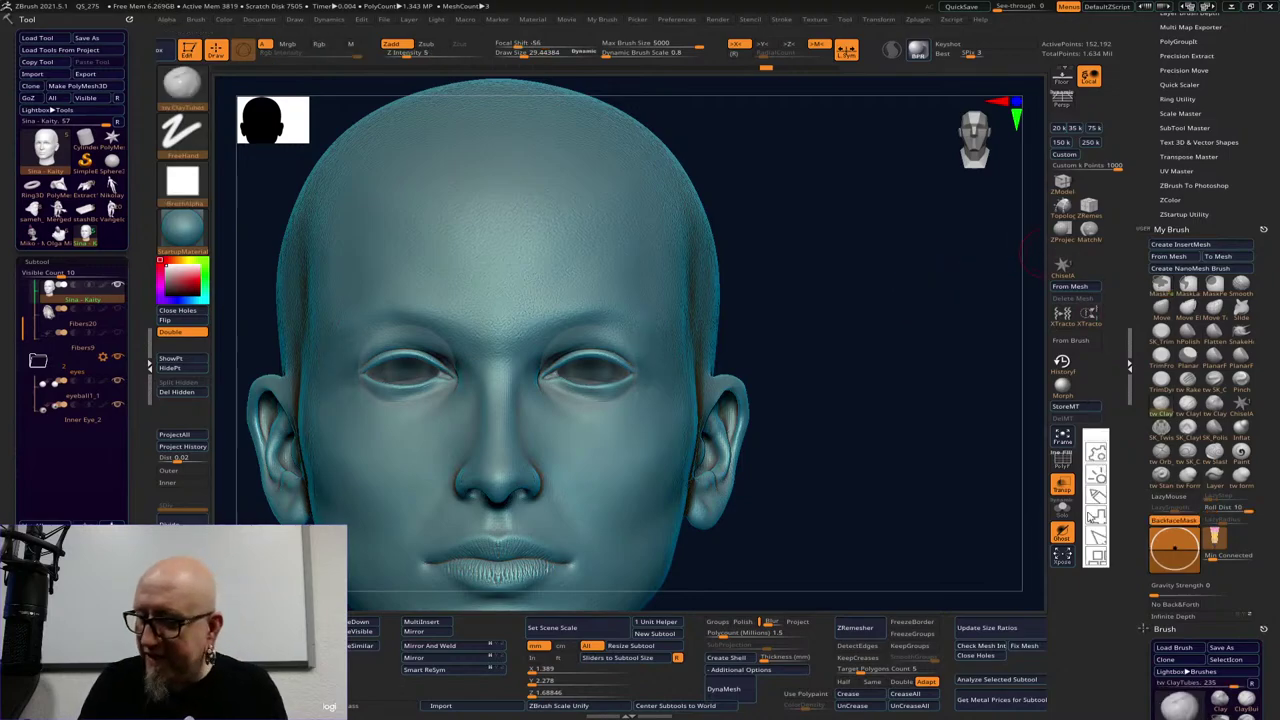
click(1103, 500)
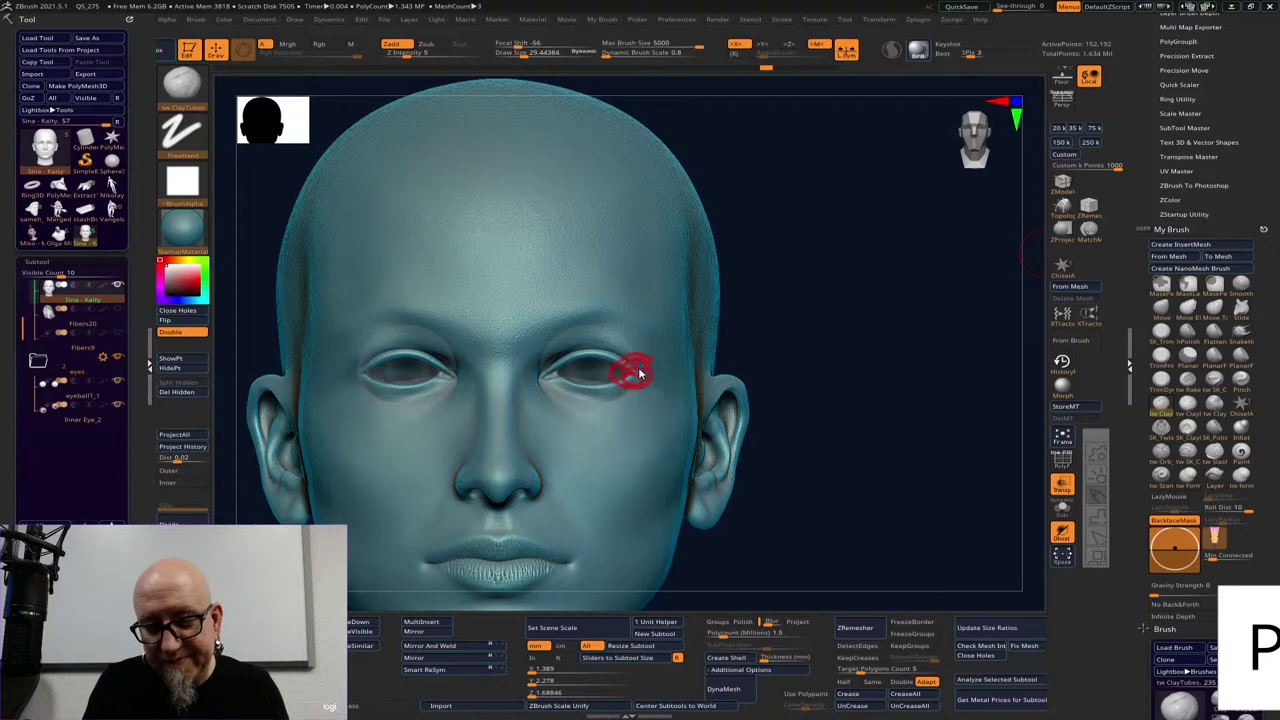
mouse_move(297, 374)
mouse_down()
mouse_move(353, 377)
mouse_move(342, 378)
mouse_up()
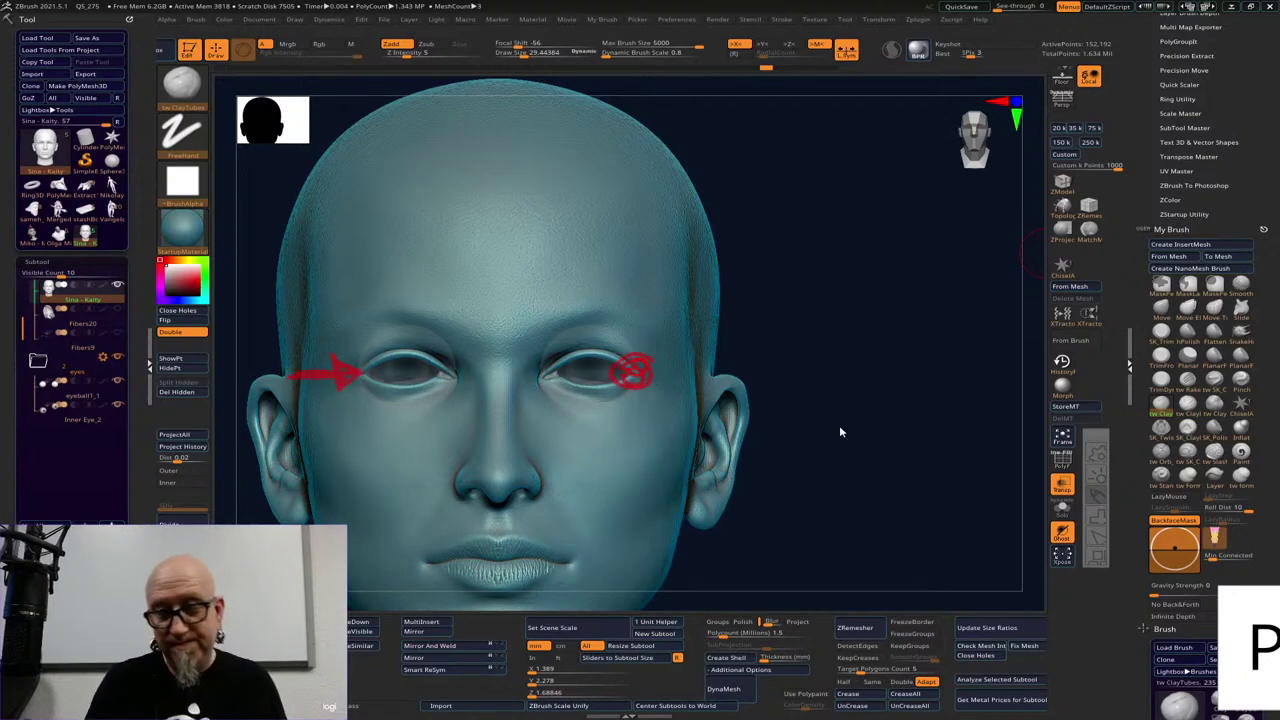
key(Escape)
Check the head's polyframe in profile, hide it again, and turn off transparency
mouse_move(863, 454)
mouse_down()
mouse_move(906, 426)
mouse_move(882, 477)
mouse_move(840, 500)
mouse_move(886, 477)
mouse_move(914, 491)
mouse_move(902, 499)
mouse_move(889, 480)
mouse_move(952, 486)
mouse_move(941, 485)
mouse_up()
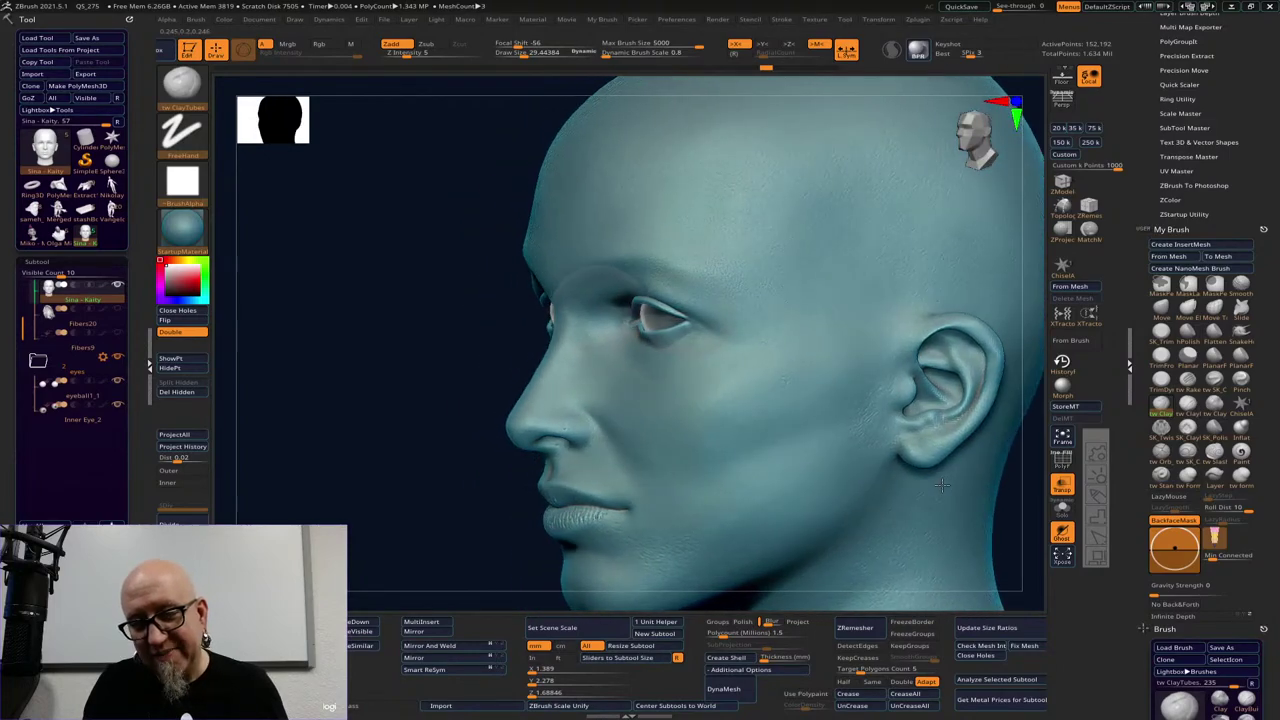
drag(503, 551, 603, 490)
alt+drag(952, 305, 891, 406)
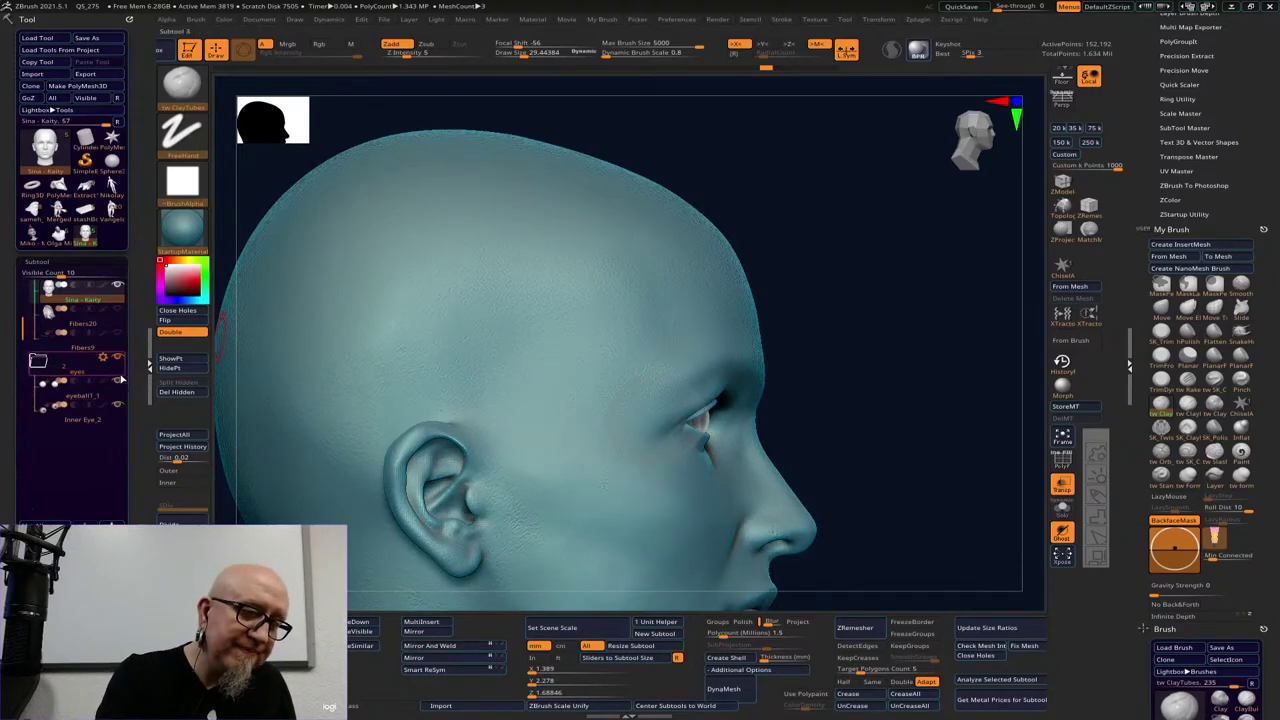
click(1062, 458)
key(f)
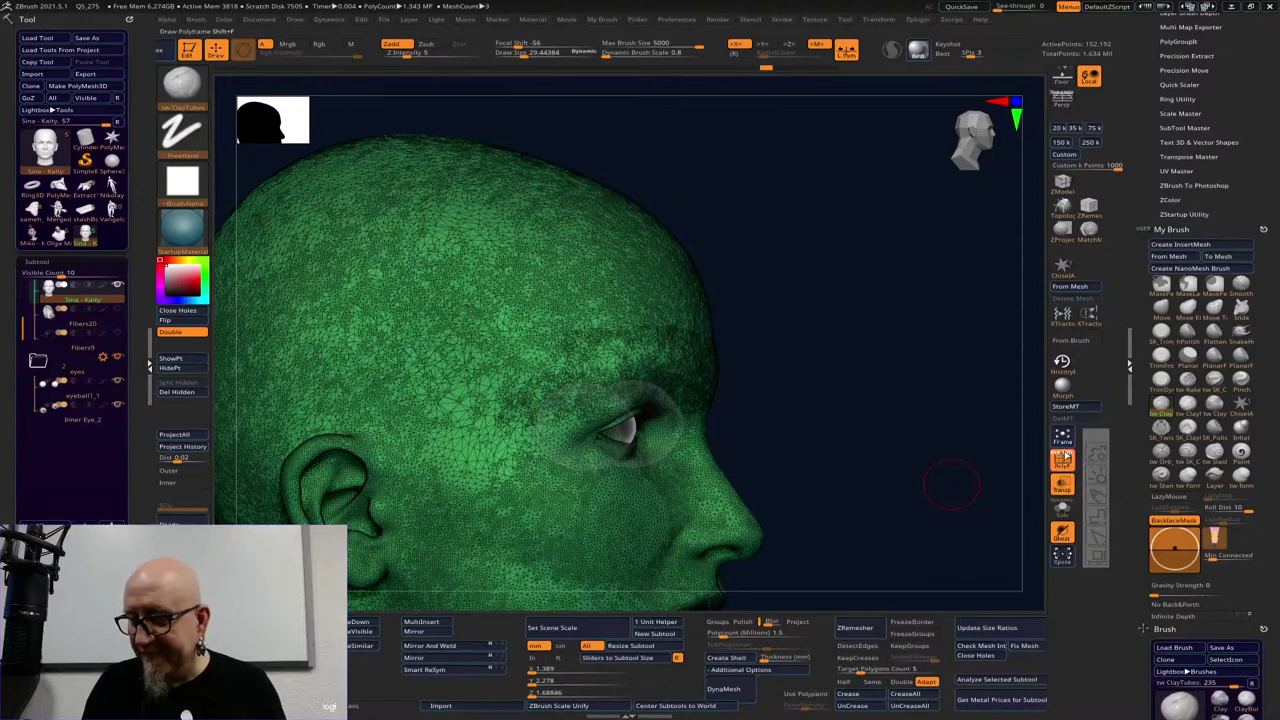
key(f)
click(1062, 458)
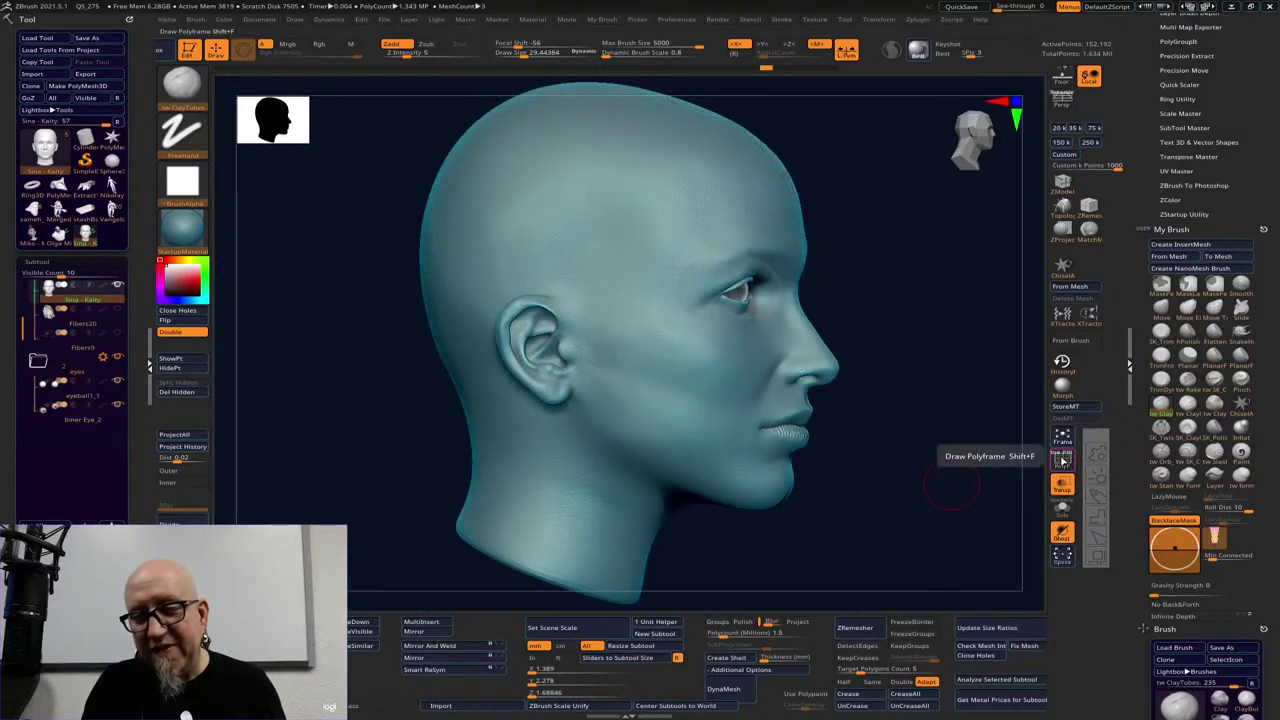
click(1052, 489)
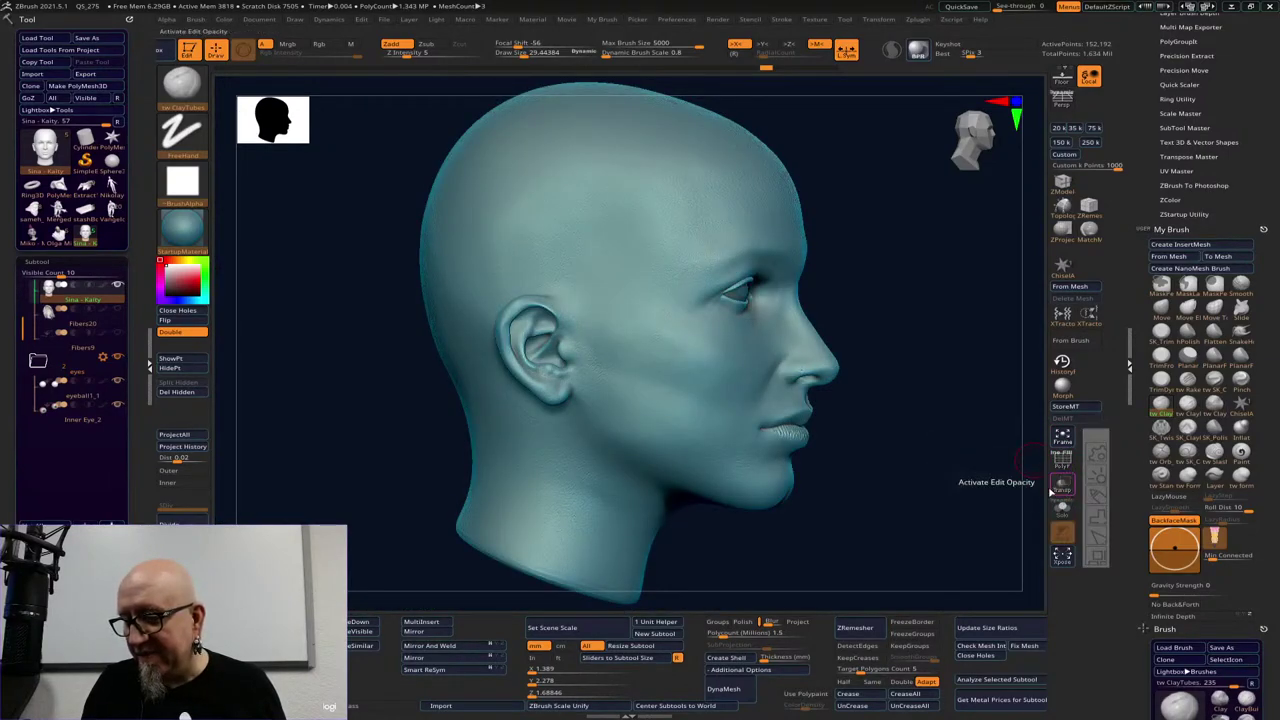
Draw a red line across one eye from its inner to its outer corner, emphasise the outer corner, and clear the annotations
drag(1035, 500, 889, 514)
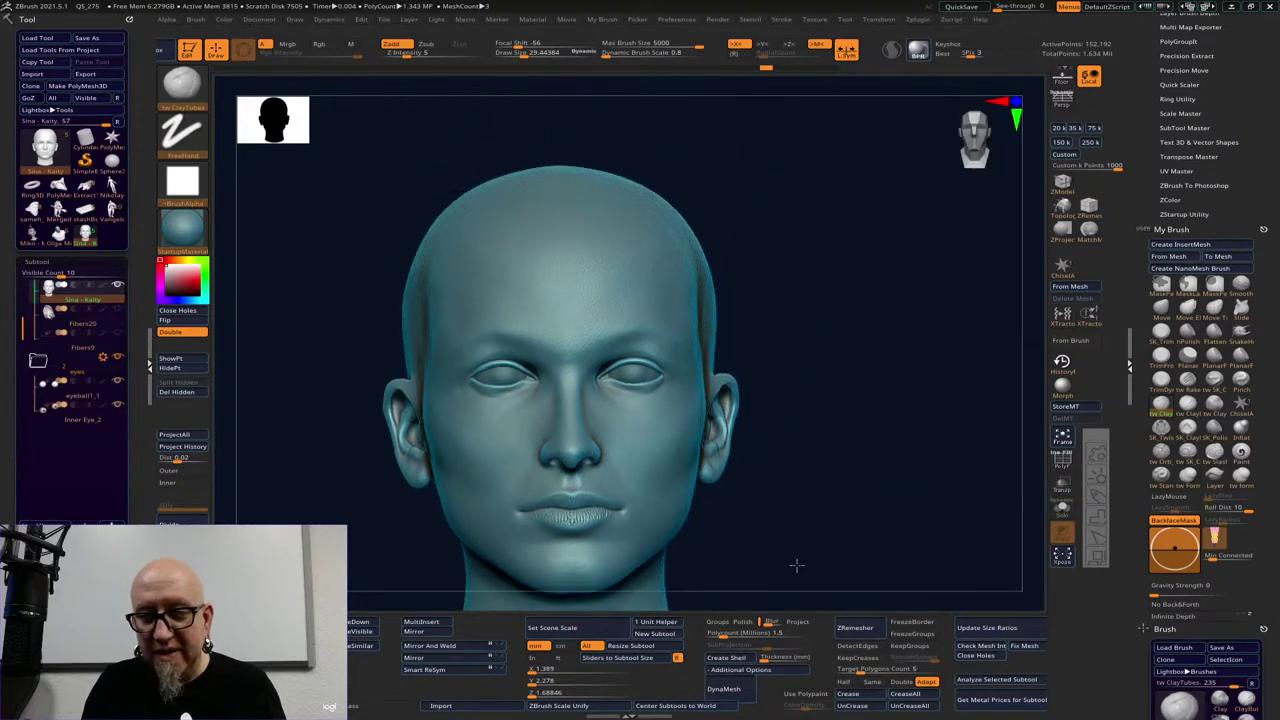
mouse_move(796, 565)
alt+mouse_down()
mouse_move(837, 597)
mouse_move(851, 480)
mouse_move(814, 460)
mouse_move(948, 453)
mouse_move(914, 443)
mouse_move(875, 456)
alt+mouse_up()
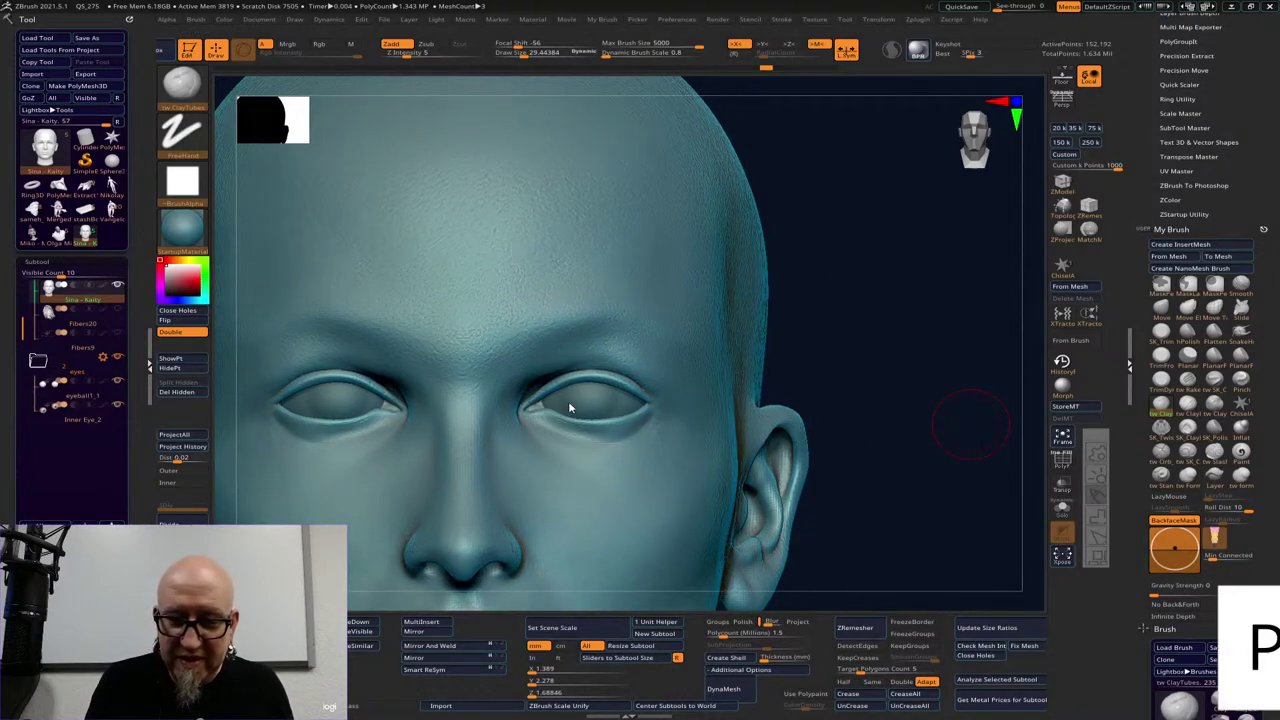
drag(601, 404, 523, 426)
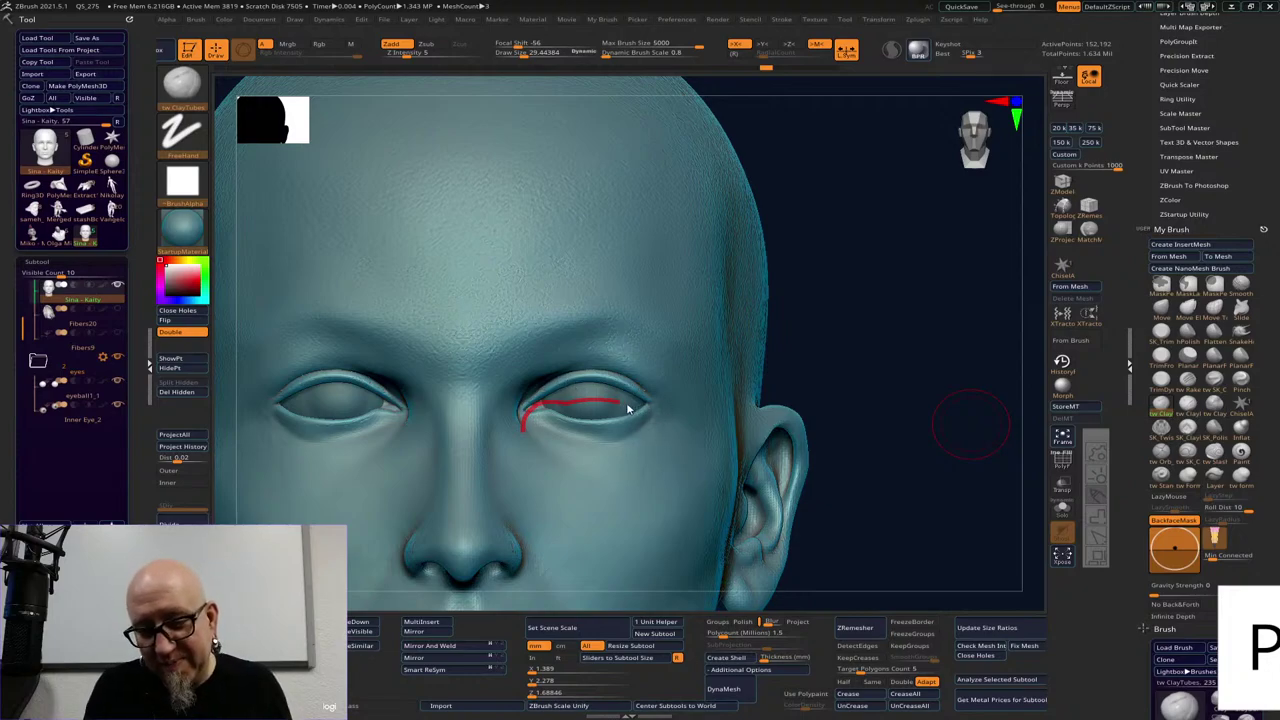
drag(648, 408, 673, 407)
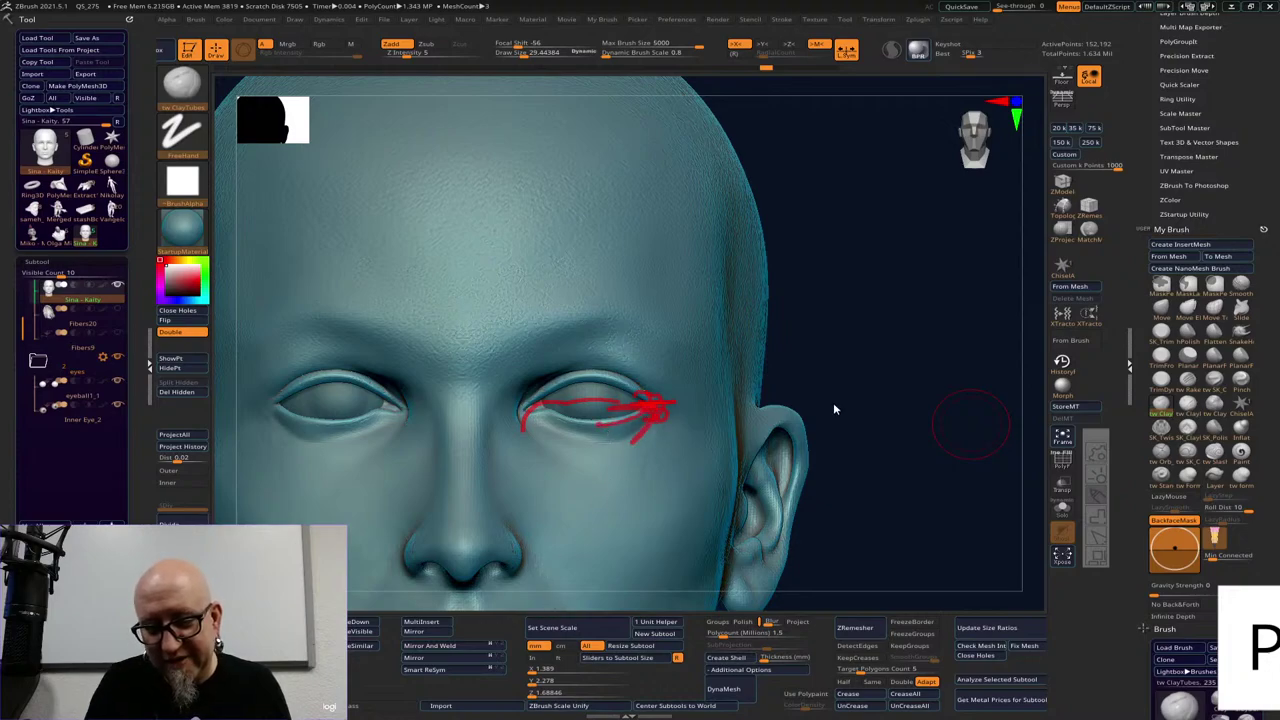
key(Escape)
Select the eyeball1_1 subtool and centre the transform gizmo on one eyeball with X symmetry enabled
drag(838, 398, 883, 381)
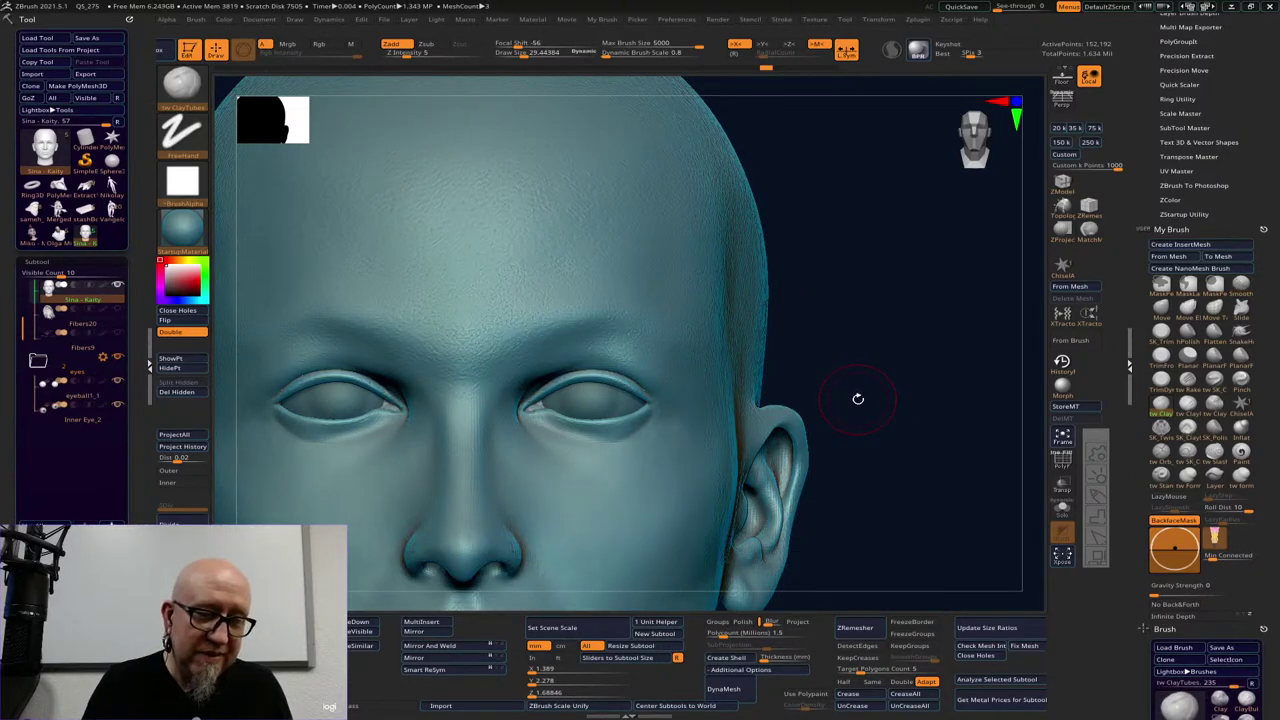
alt+drag(879, 431, 875, 372)
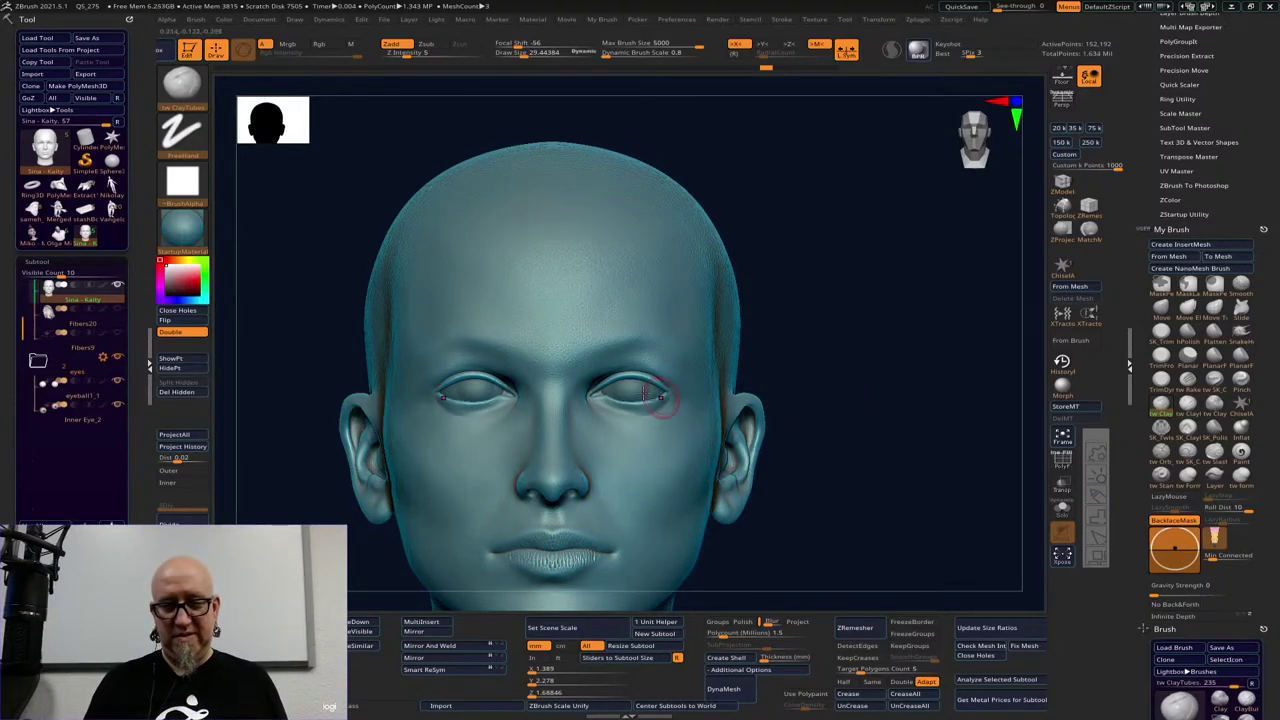
drag(827, 342, 802, 371)
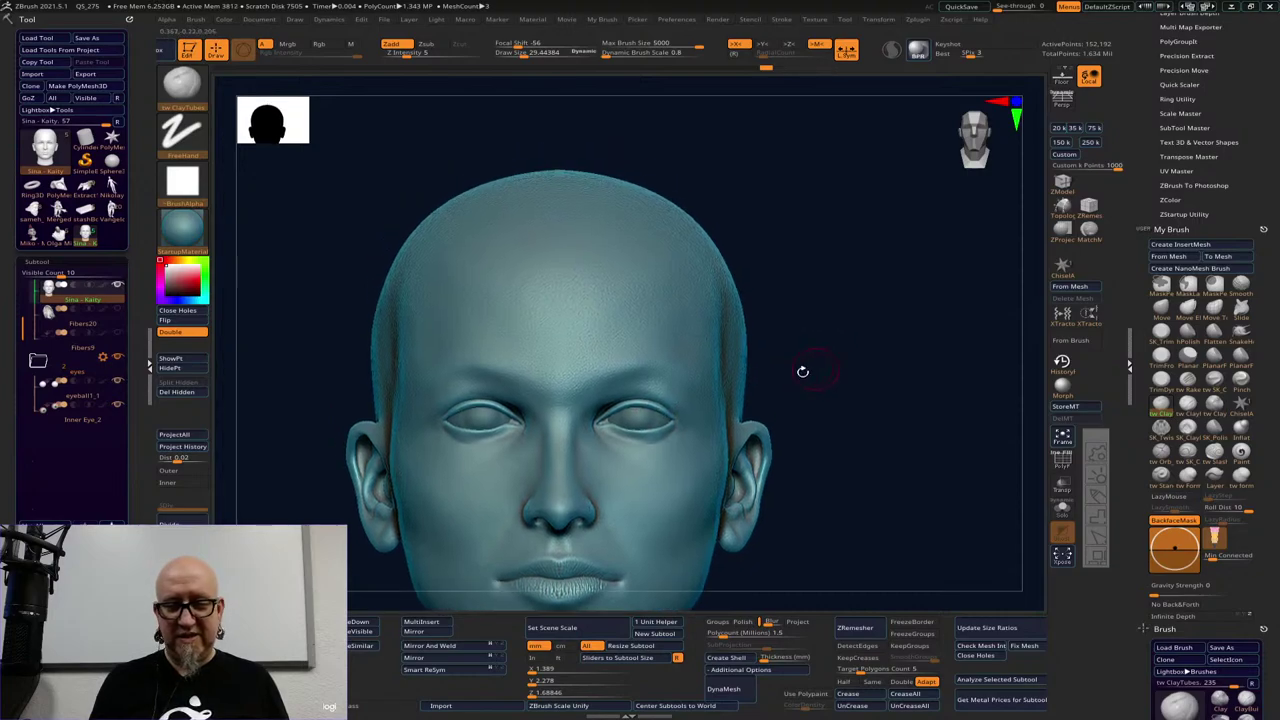
alt+click(640, 418)
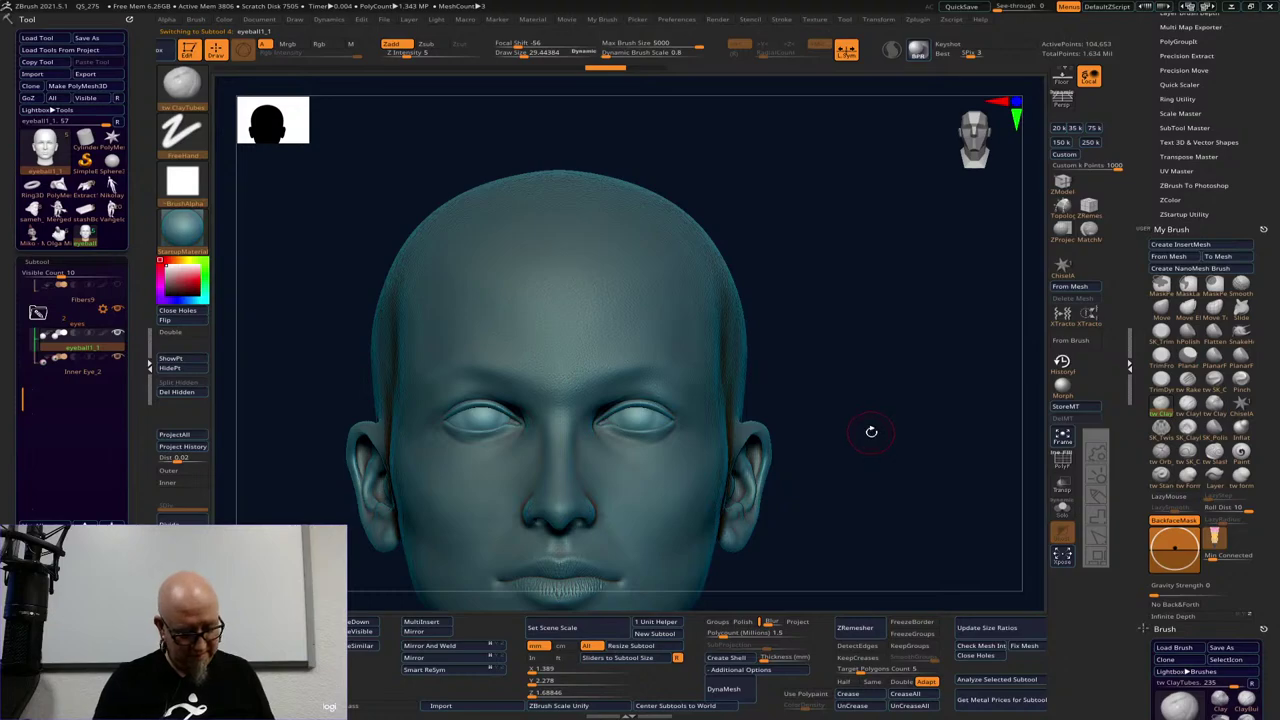
key(w)
alt+drag(810, 398, 813, 362)
click(417, 240)
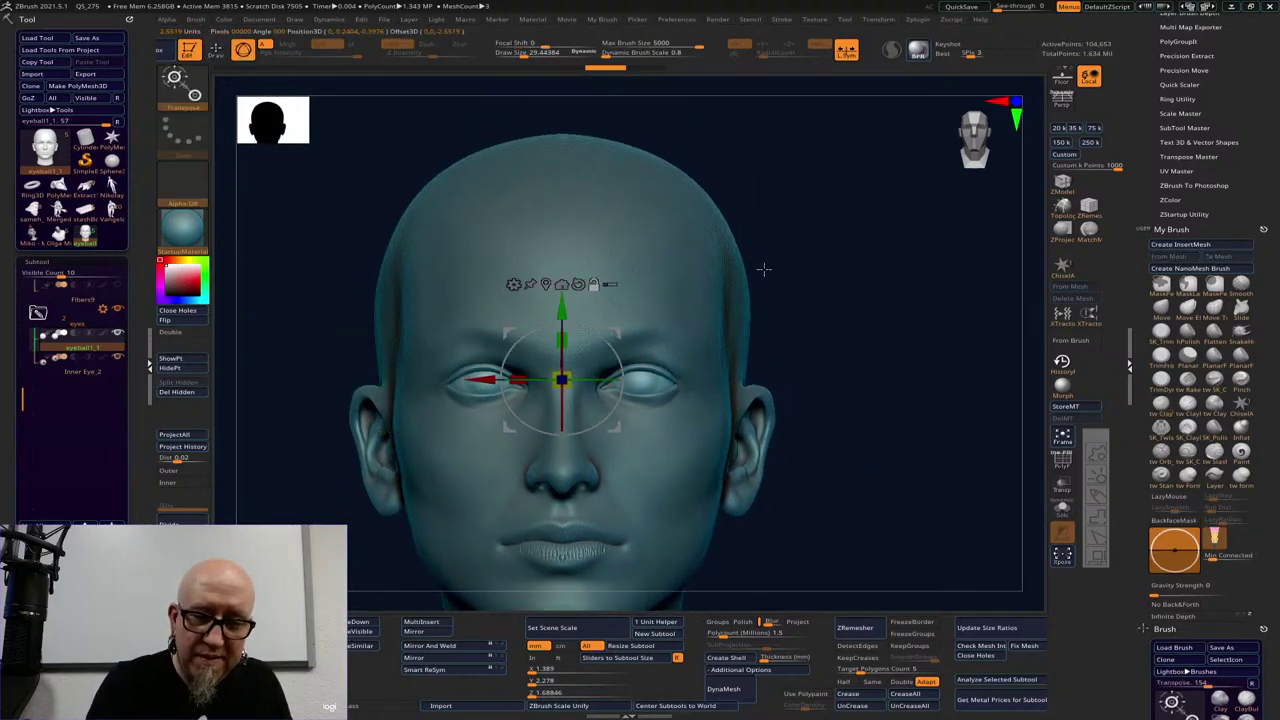
key(x)
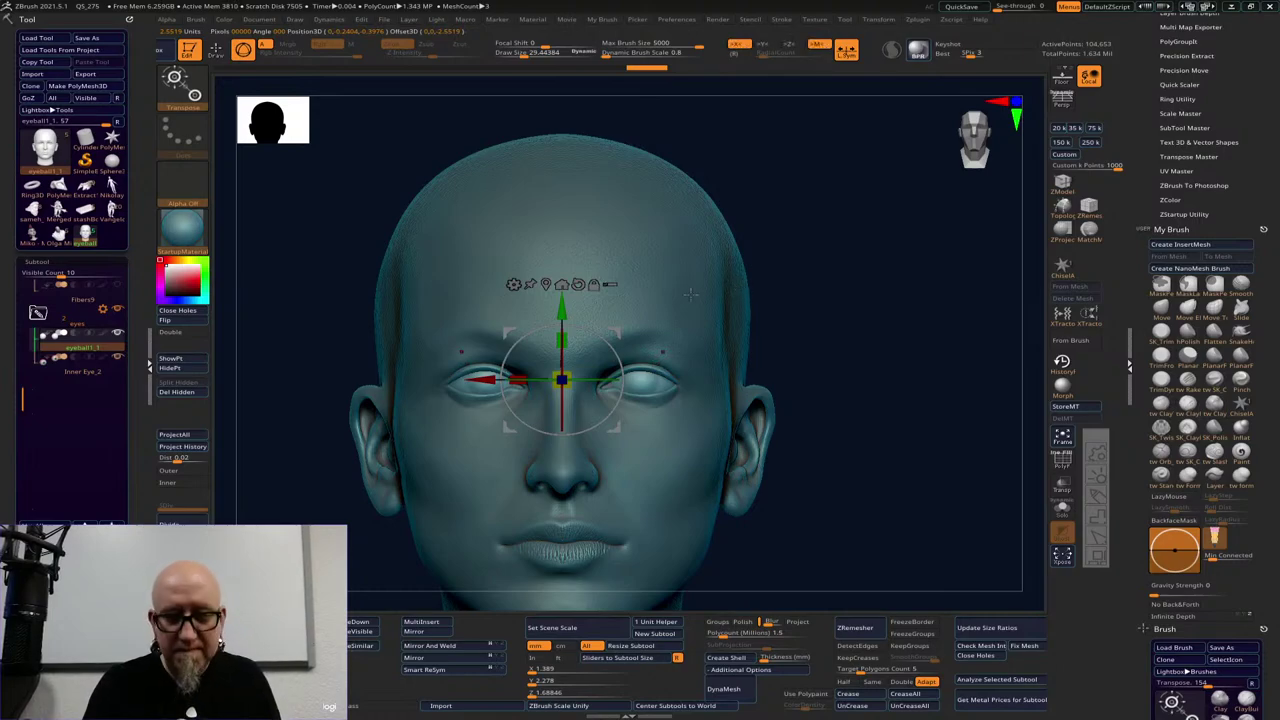
click(515, 284)
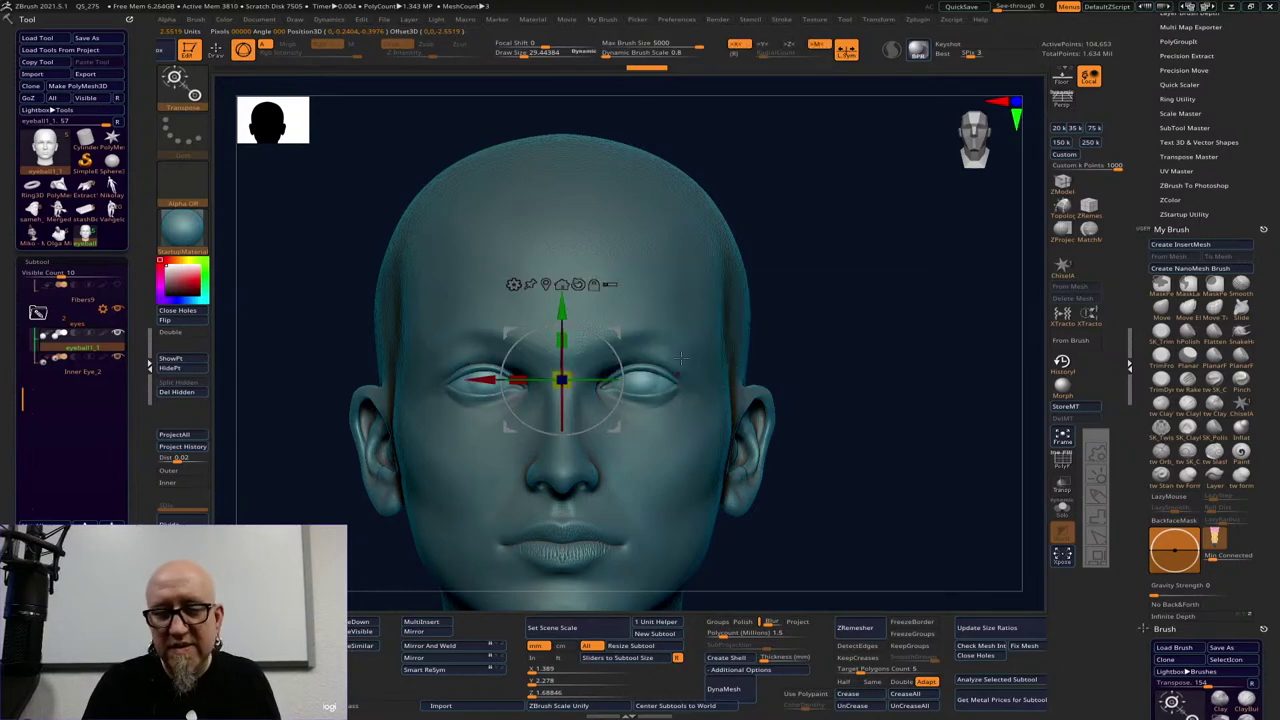
click(638, 380)
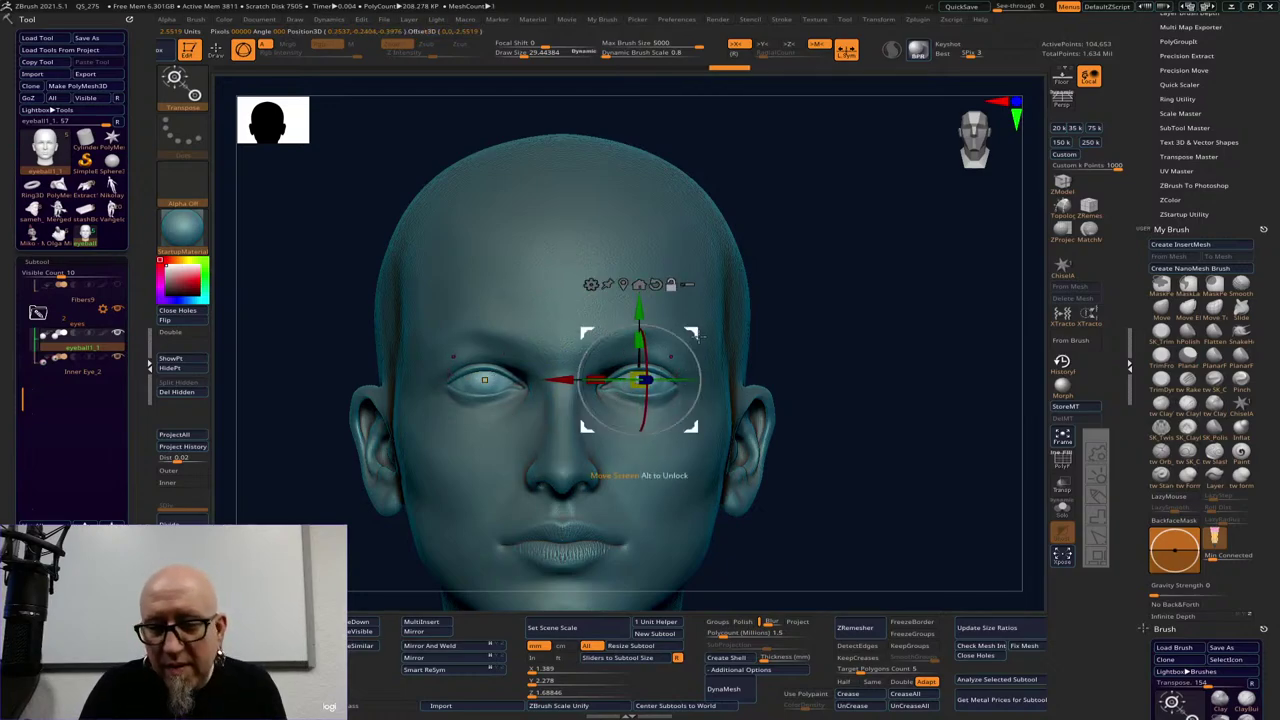
Rotate both eyeballs slightly outward about the vertical axis and return to draw mode
mouse_move(694, 334)
alt+mouse_down()
mouse_move(956, 280)
mouse_move(768, 330)
mouse_move(818, 321)
mouse_move(695, 331)
alt+mouse_up()
drag(679, 378, 671, 378)
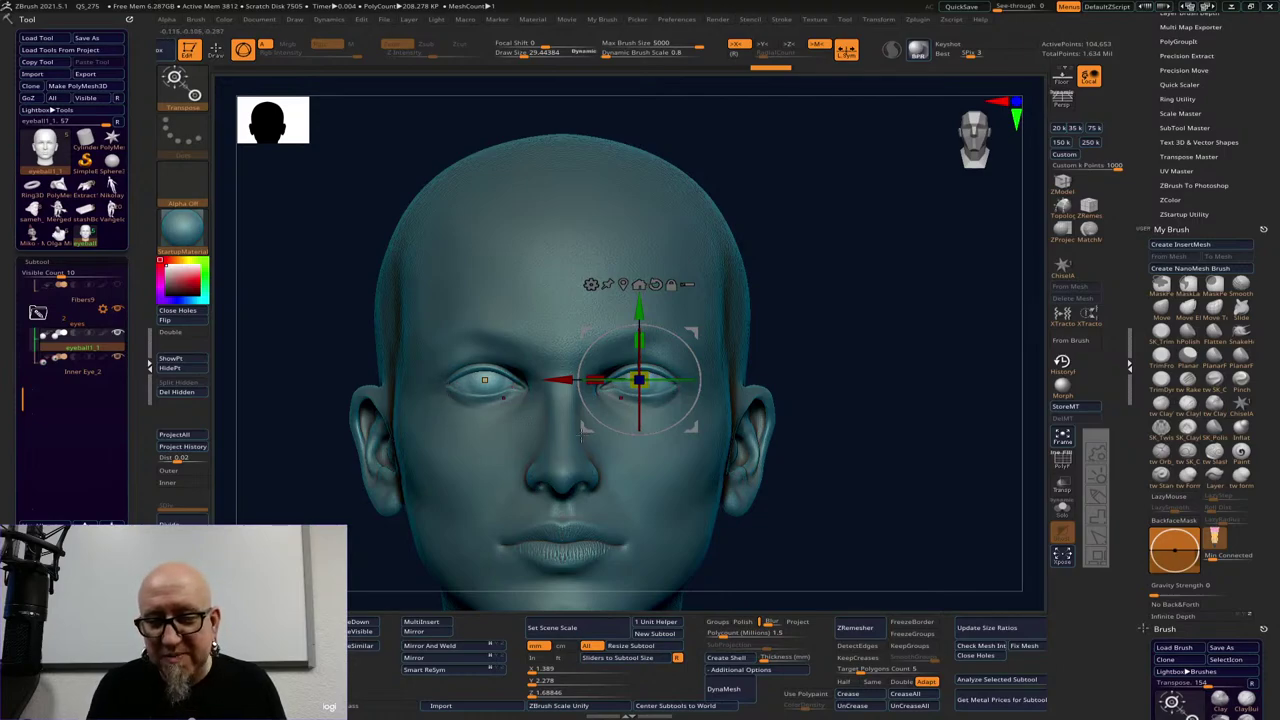
drag(684, 379, 688, 377)
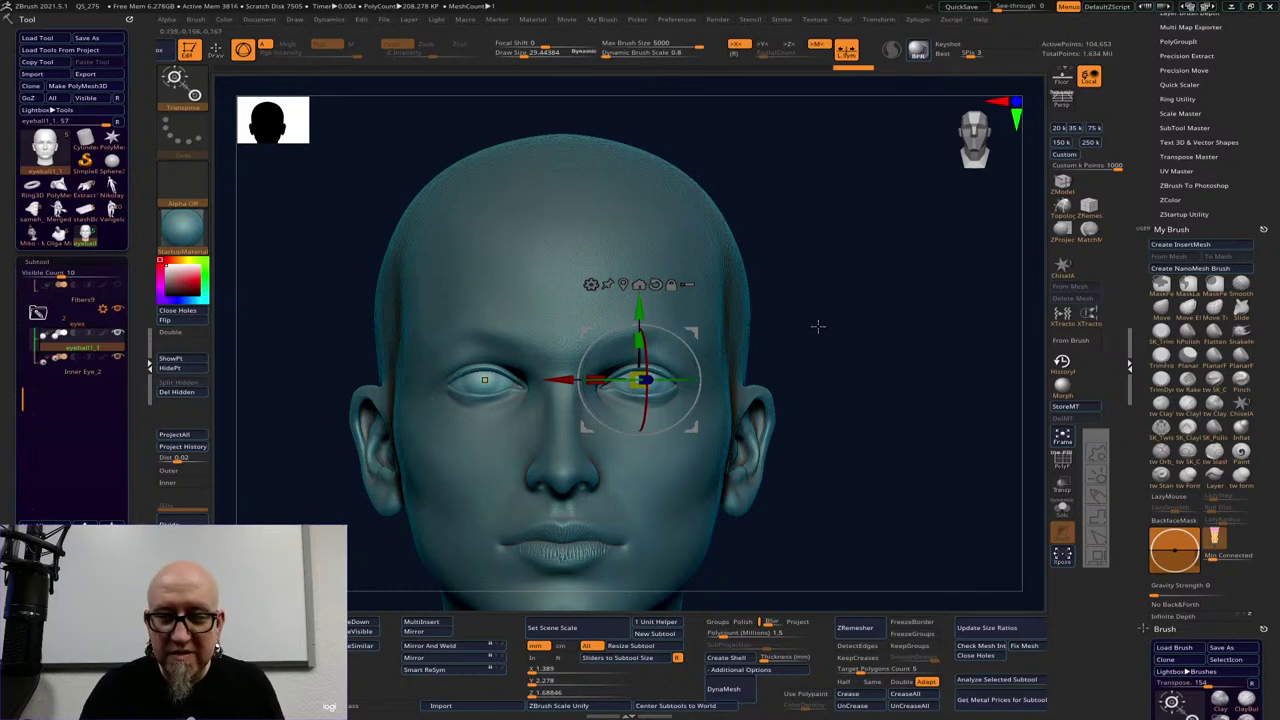
key(q)
ctrl+right_drag(880, 404, 869, 346)
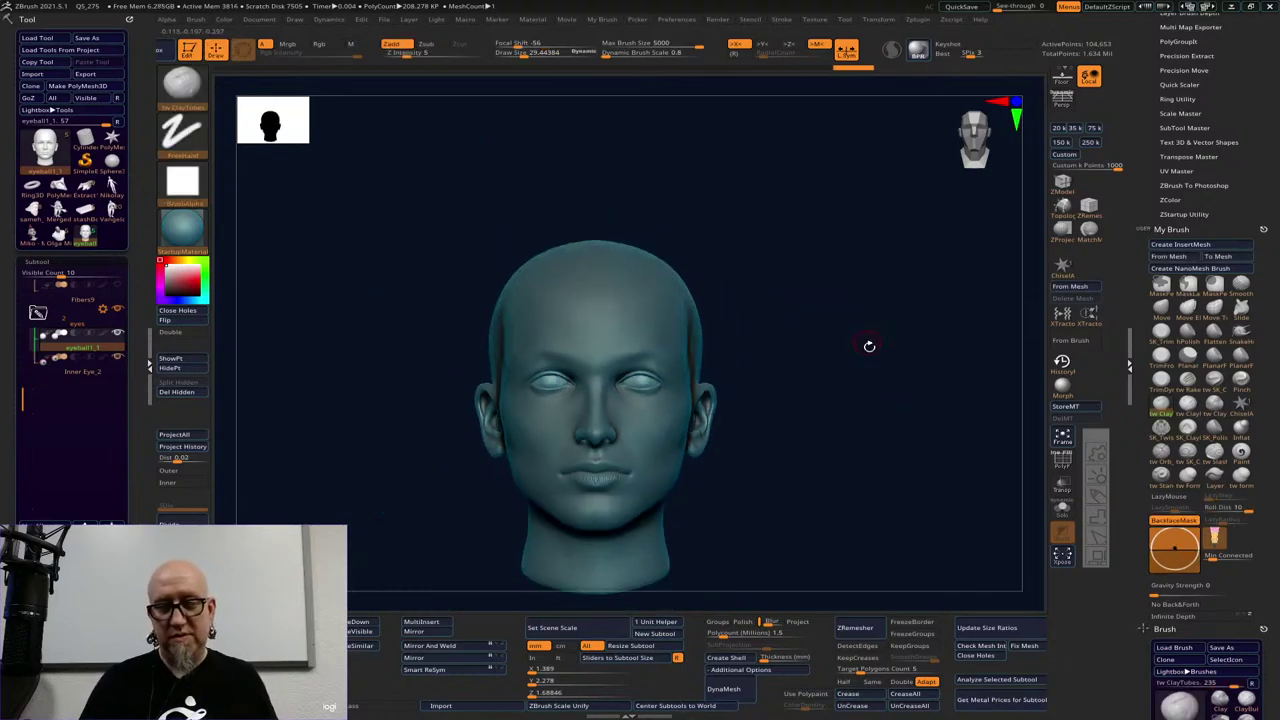
alt+drag(863, 372, 865, 390)
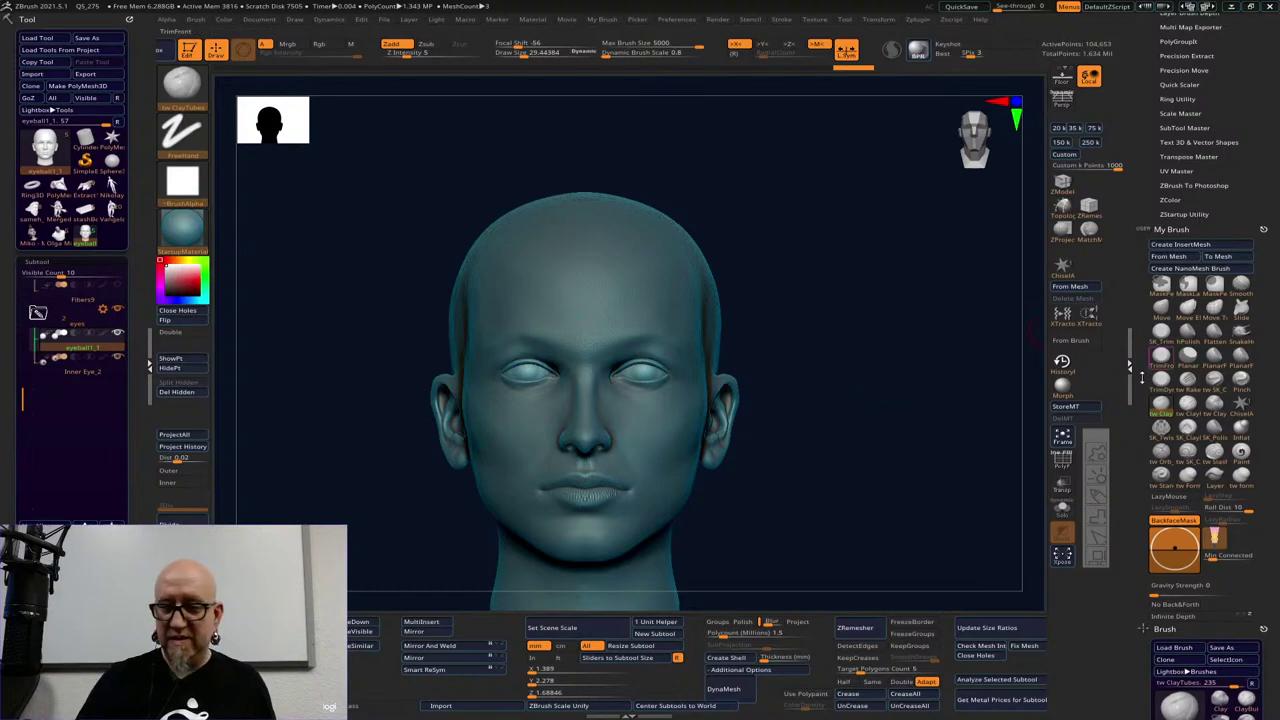
Open Lazy Nezumi Pro and download version 21.02.15.1942 from its update page, dismissing the update notice
key(super)
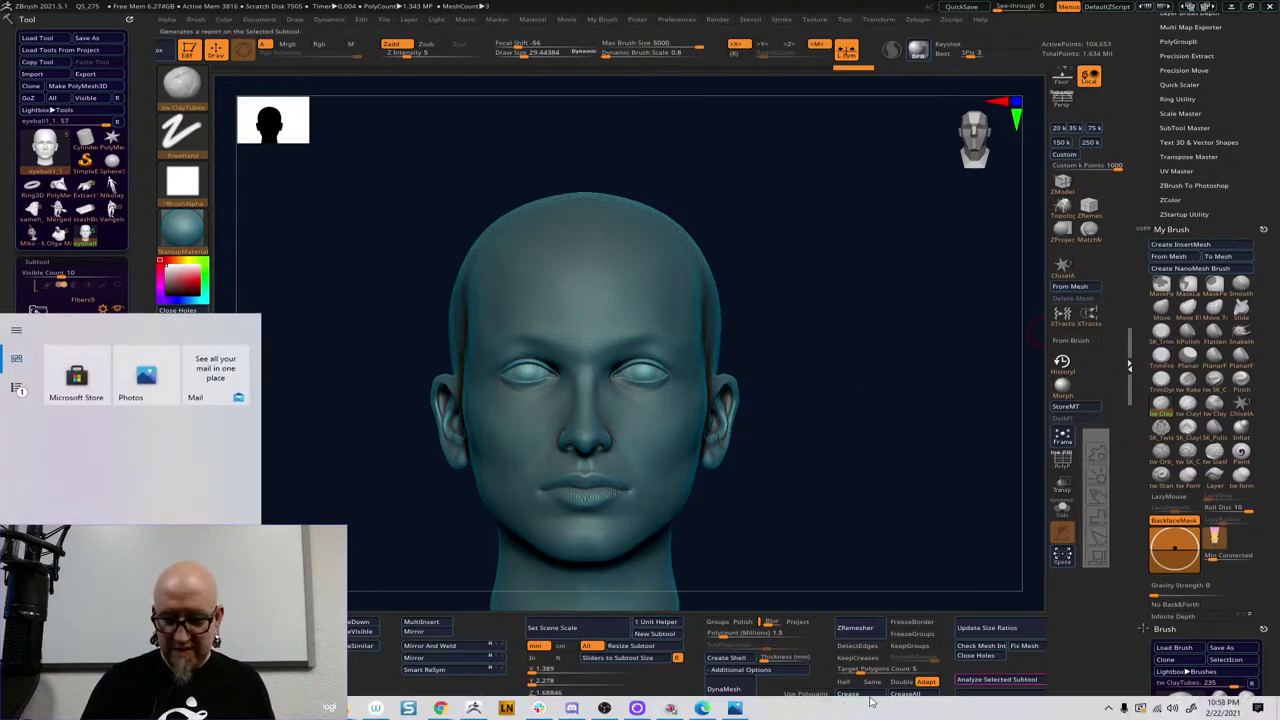
click(508, 712)
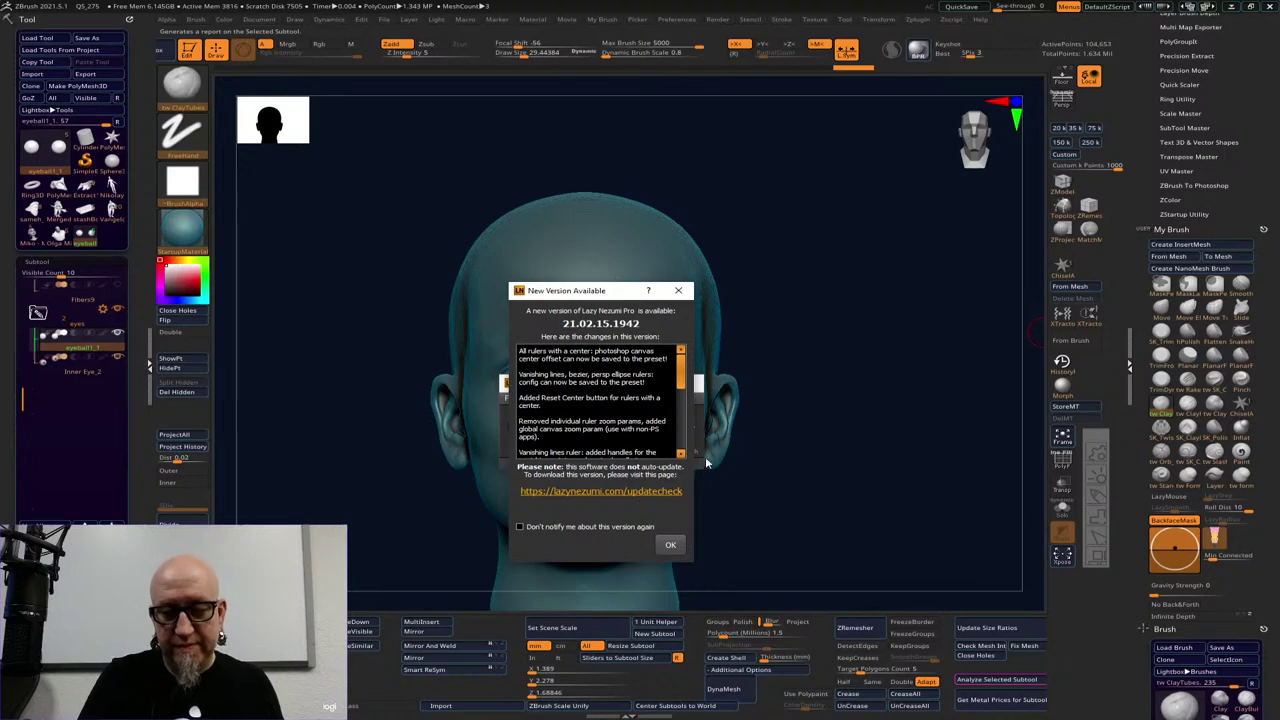
click(663, 492)
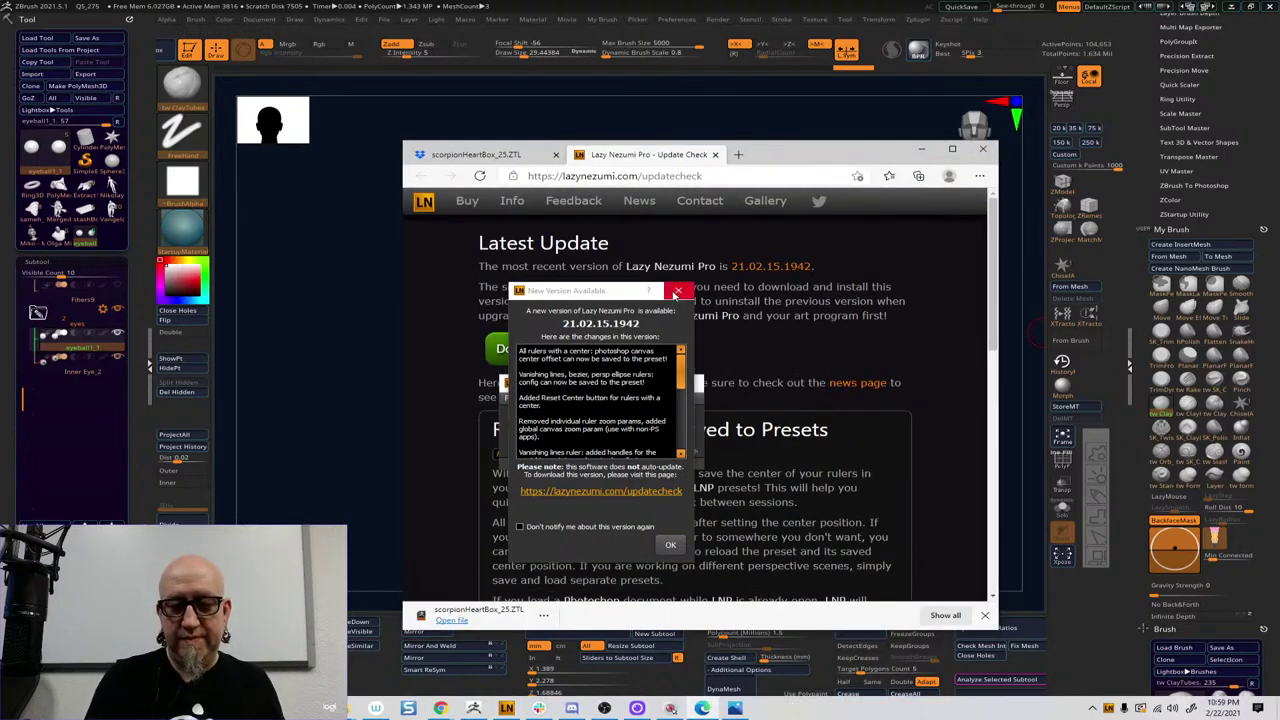
click(678, 292)
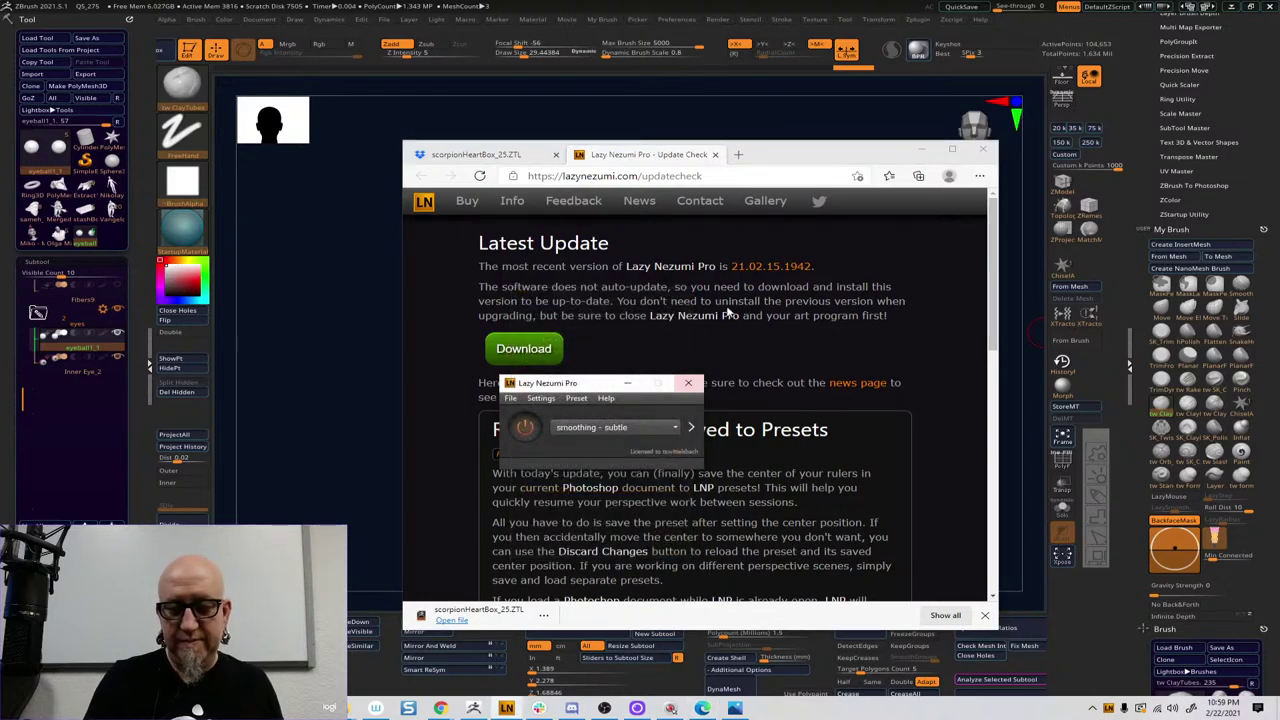
click(543, 349)
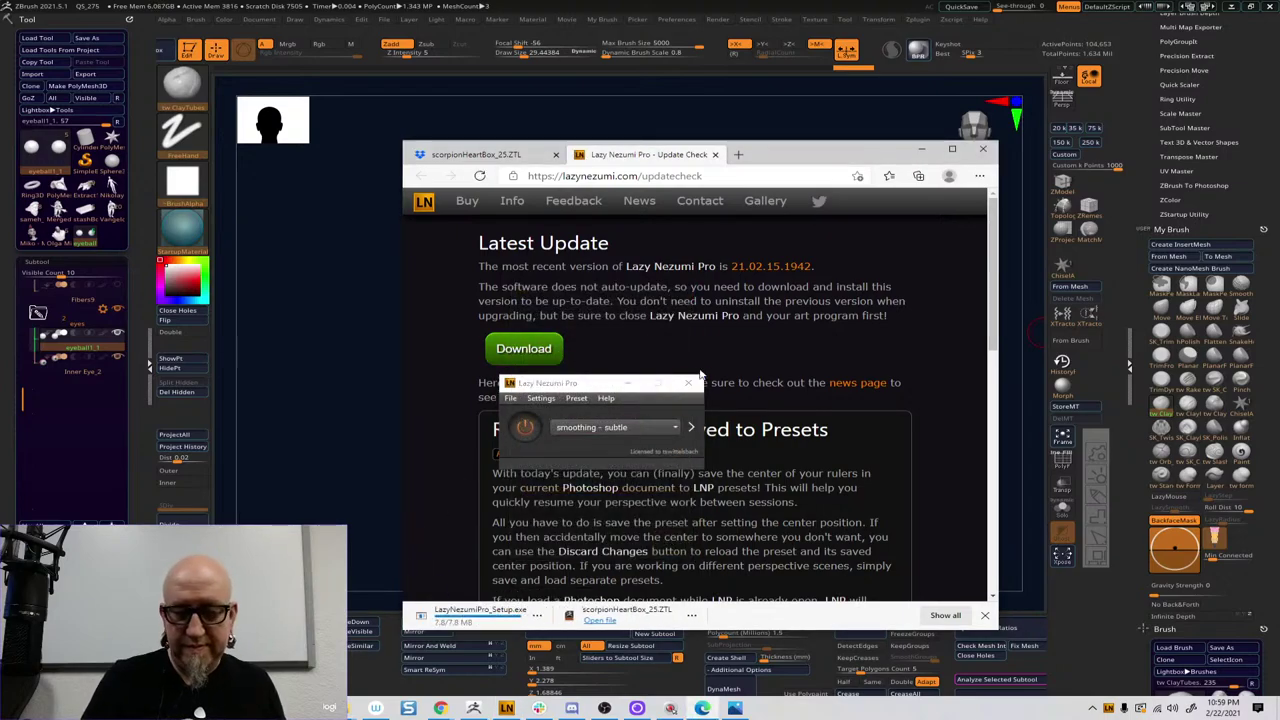
Display Lazy Nezumi Pro's floating toolbar in two columns and place it beside the brush settings in ZBrush
click(511, 398)
click(538, 422)
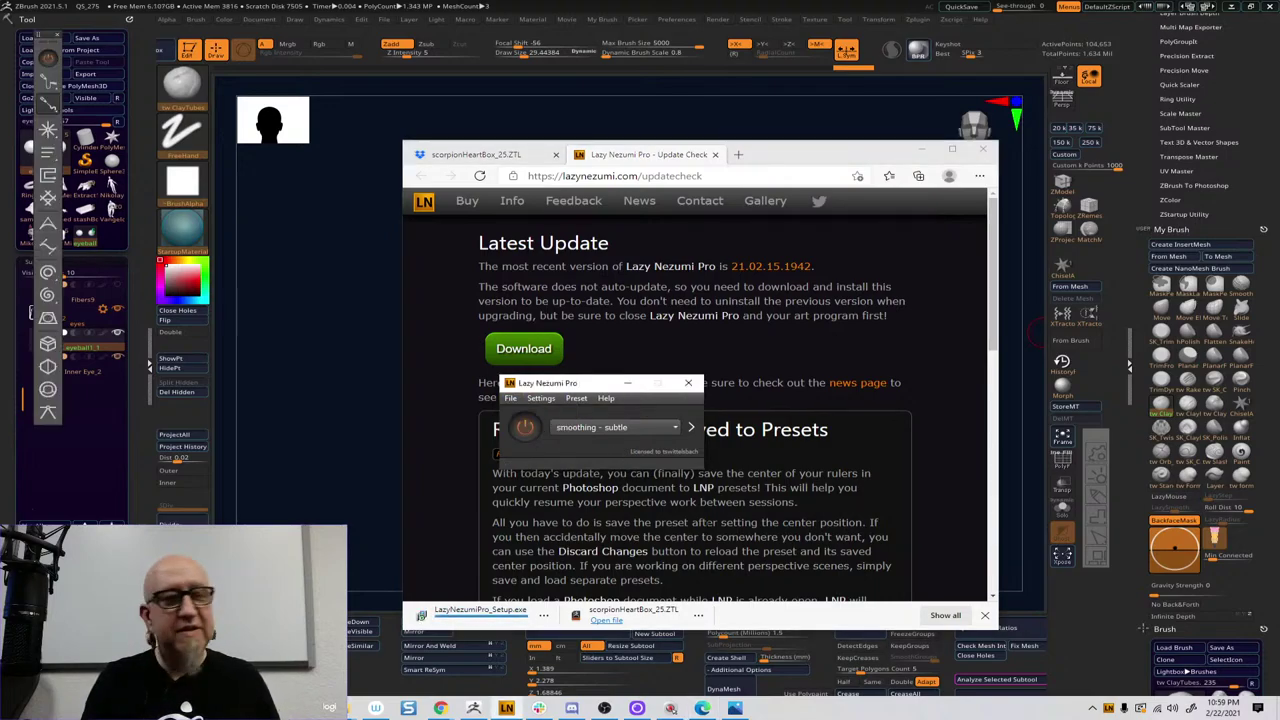
click(40, 38)
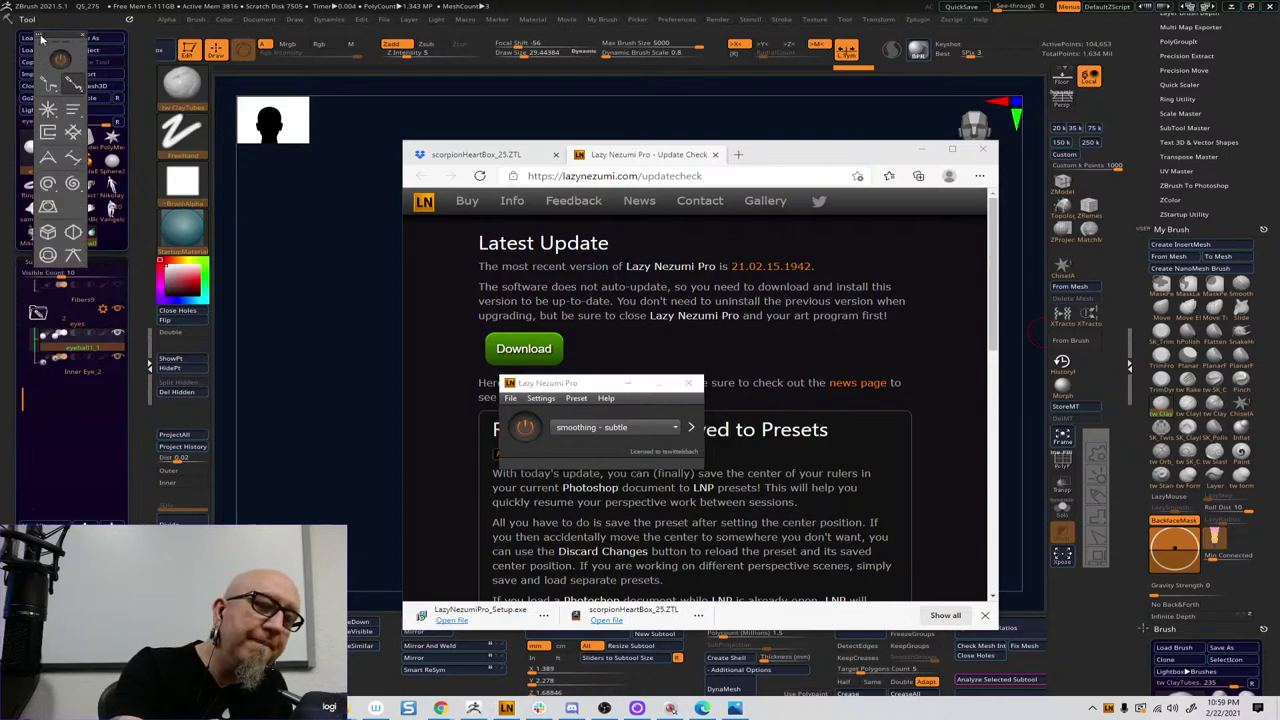
drag(40, 38, 1110, 463)
Minimise the browser and the Lazy Nezumi Pro window to return to the head in ZBrush
click(921, 148)
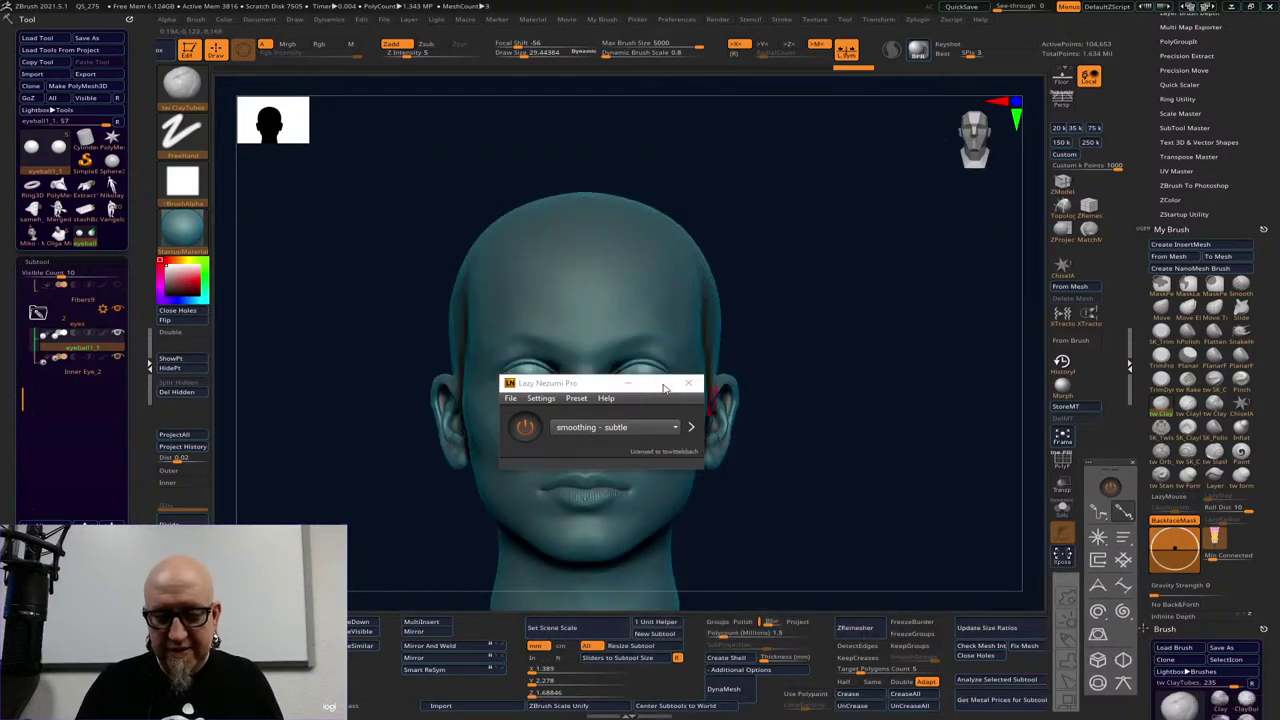
click(628, 383)
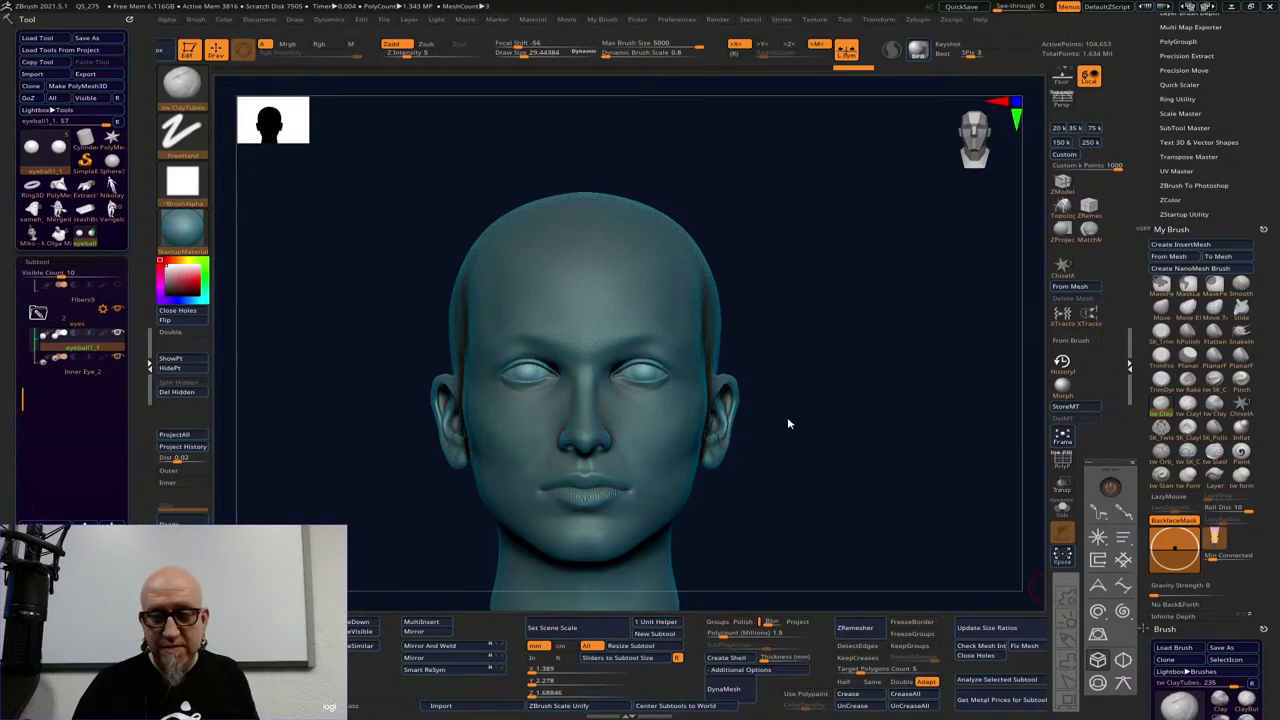
drag(797, 440, 800, 440)
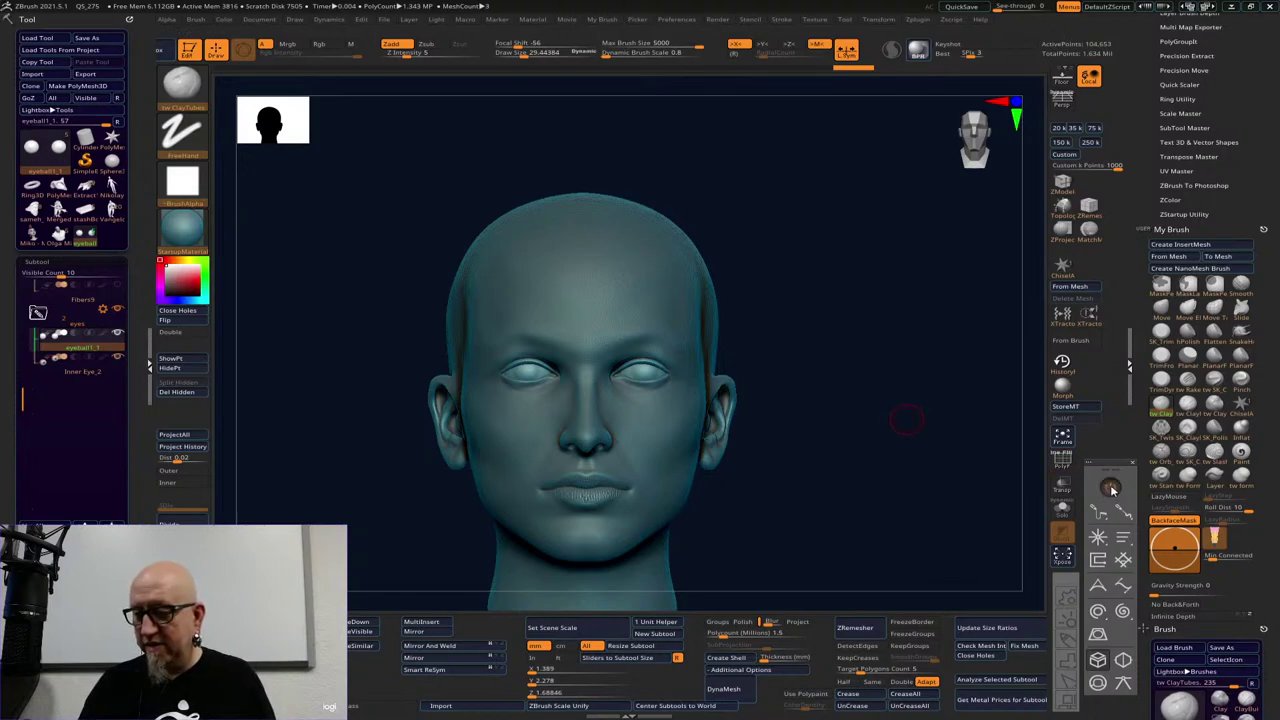
Switch to Lazy Nezumi Pro's main window
drag(900, 420, 817, 497)
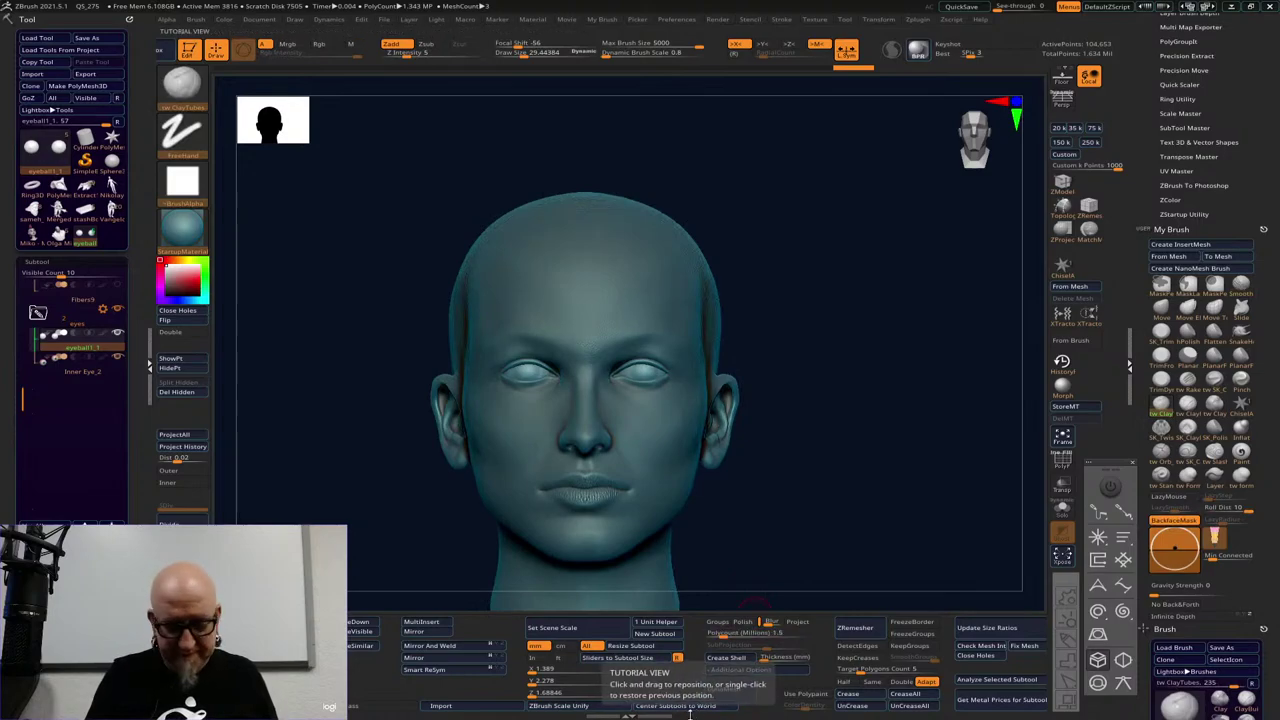
key(super)
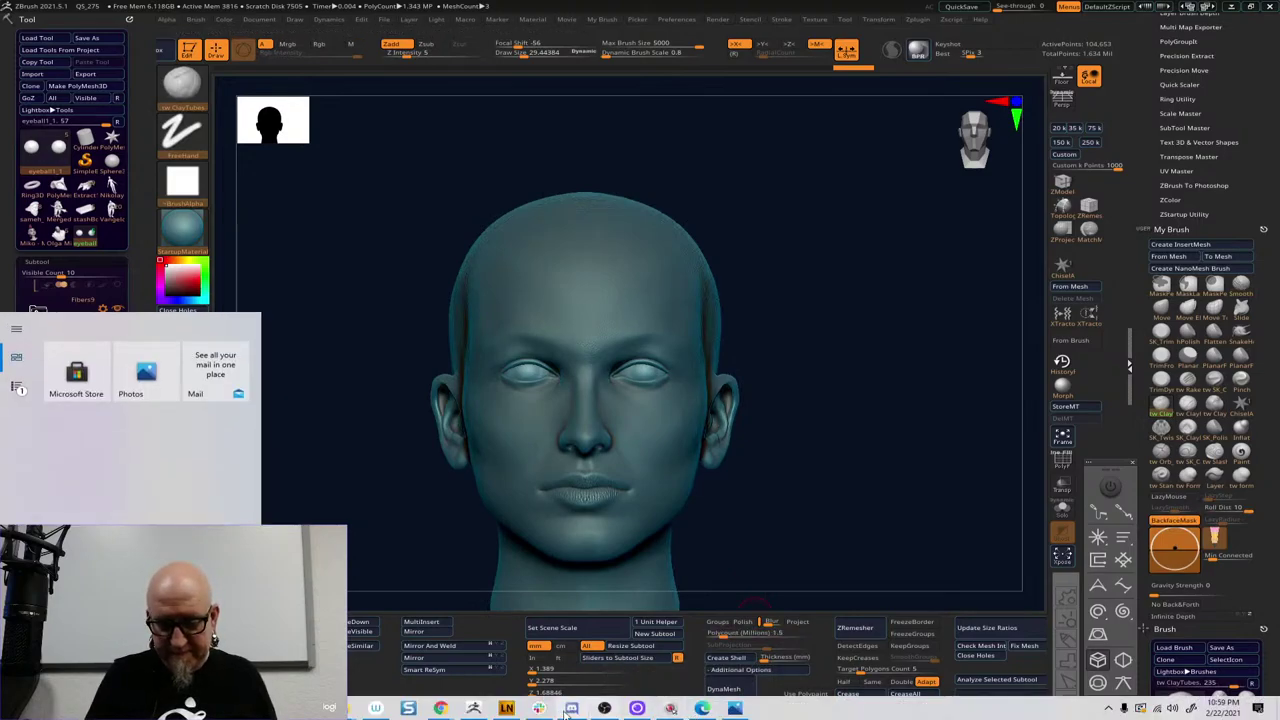
click(506, 710)
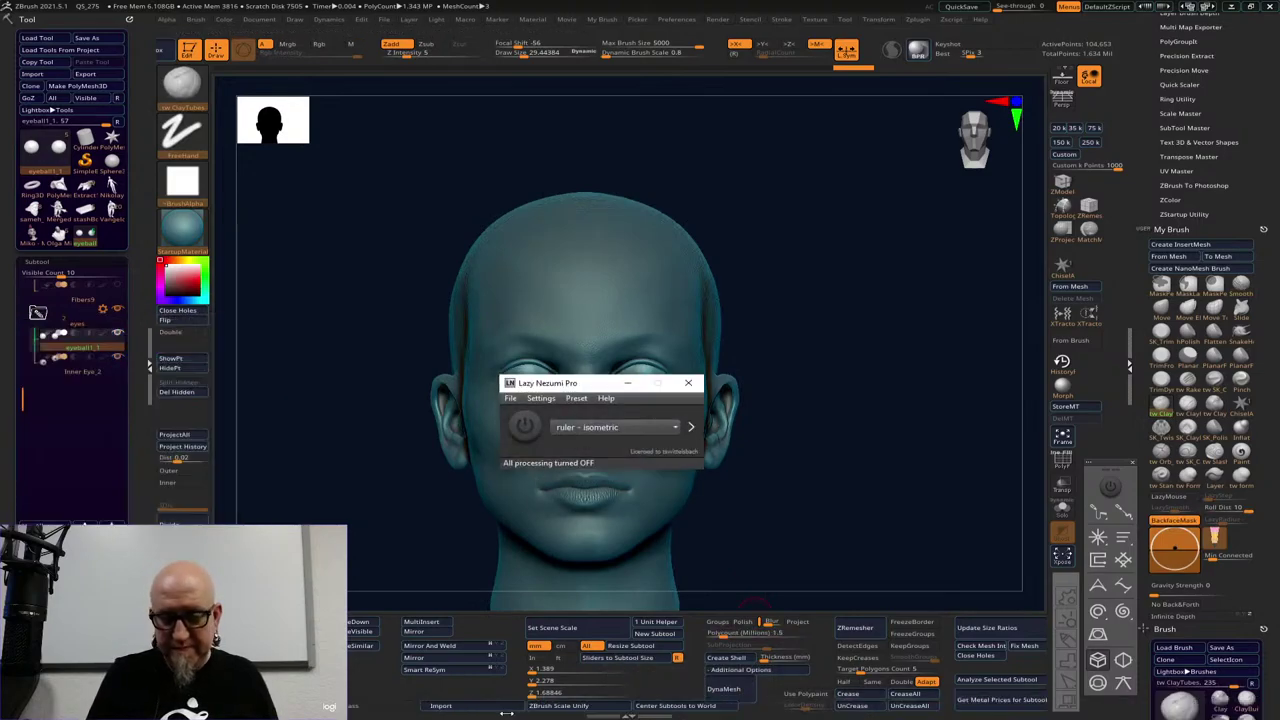
Try to hook the ZBrush window with Lazy Nezumi Pro's Hook Window command and dismiss the notice
click(510, 398)
click(608, 416)
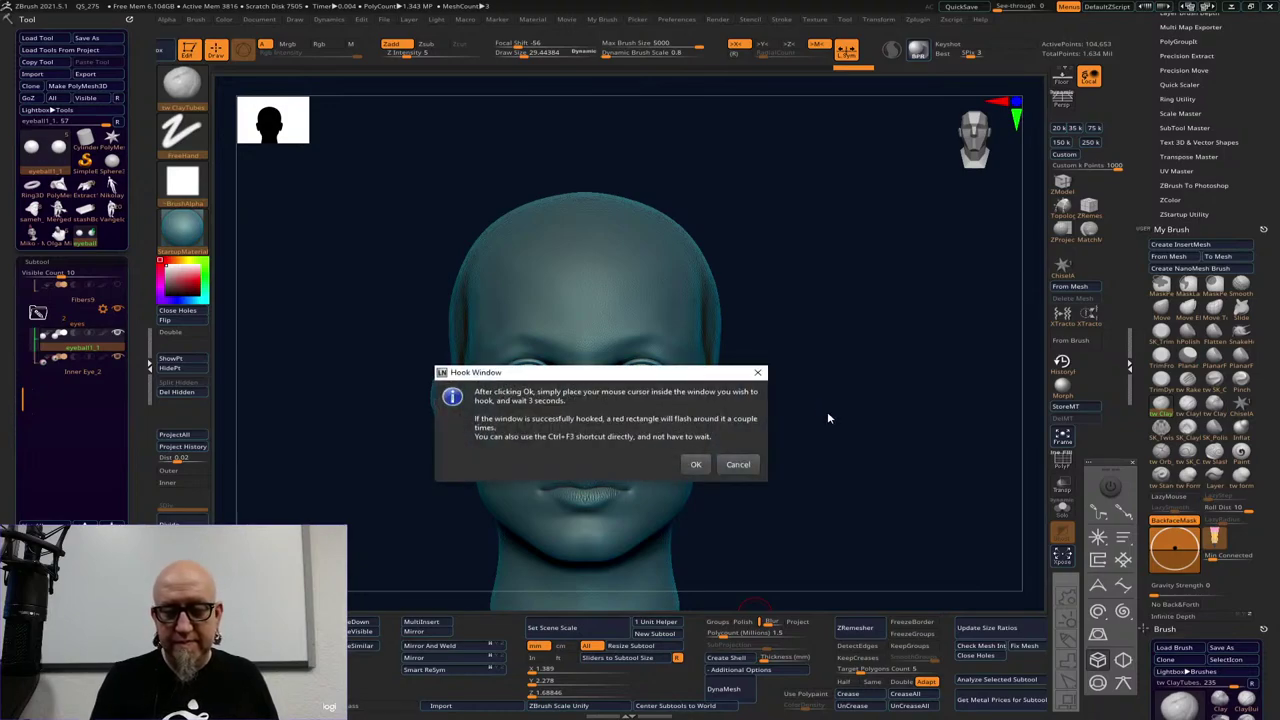
click(697, 465)
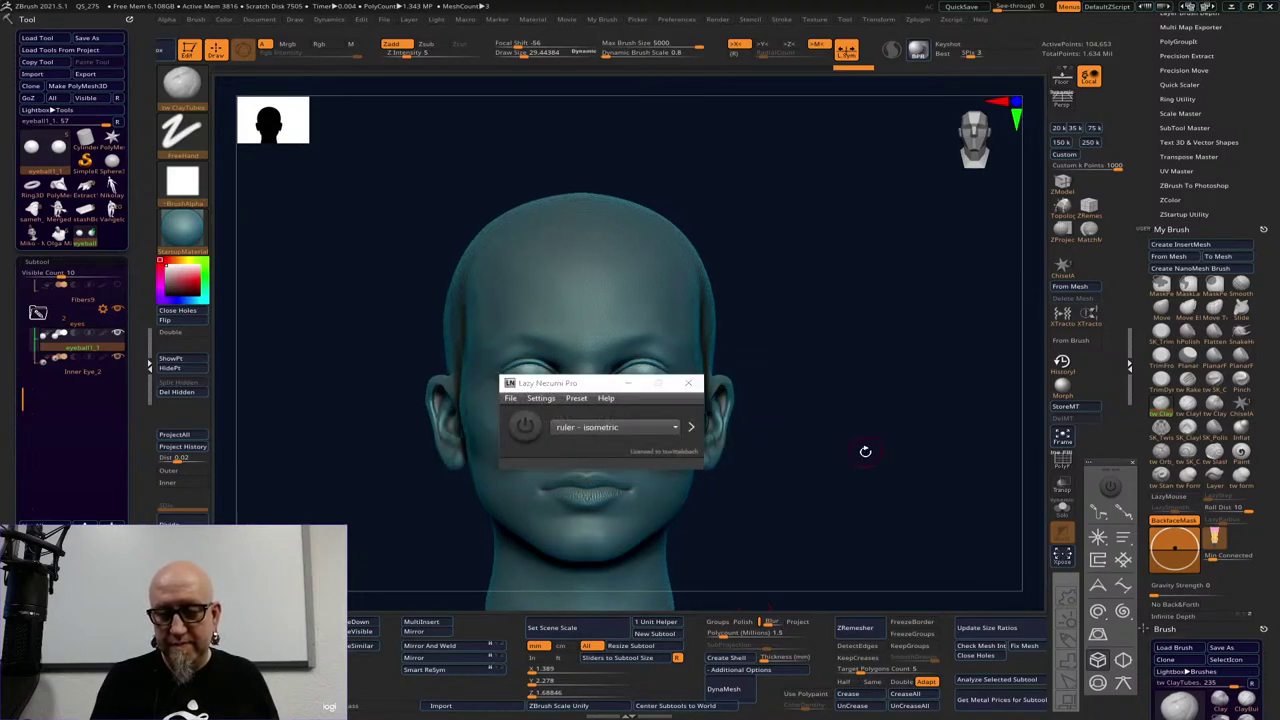
click(515, 410)
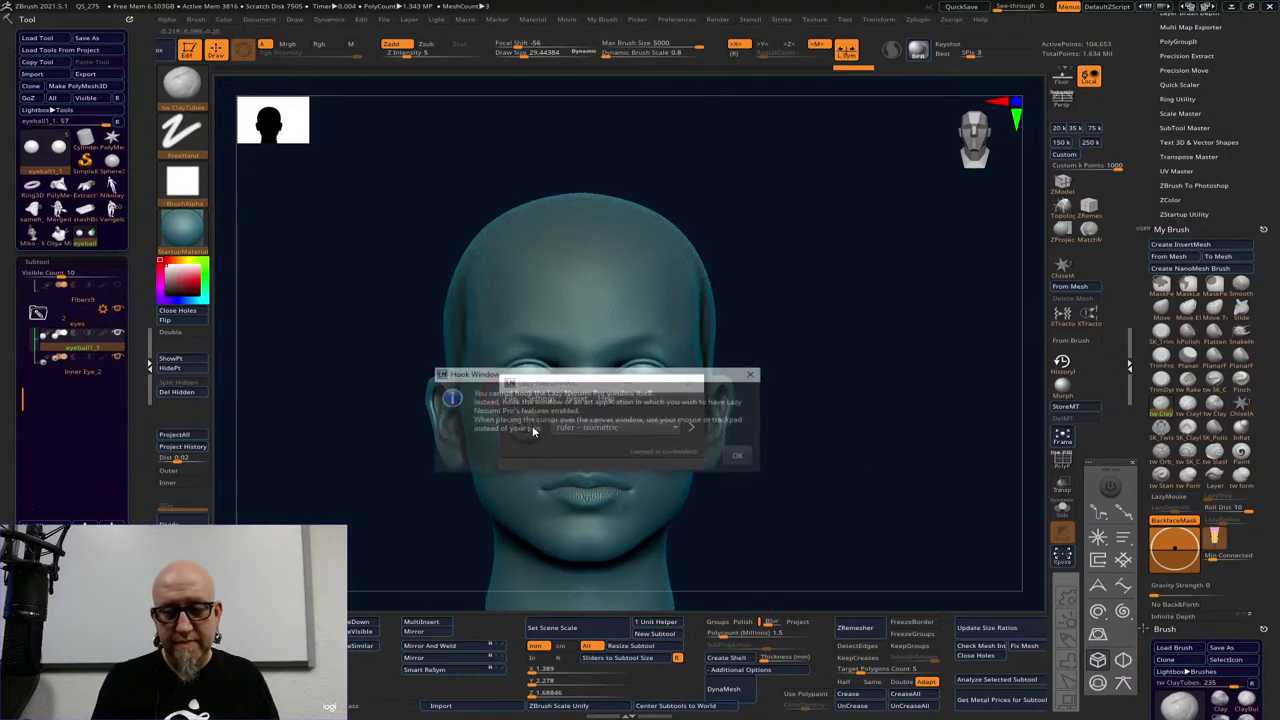
click(741, 457)
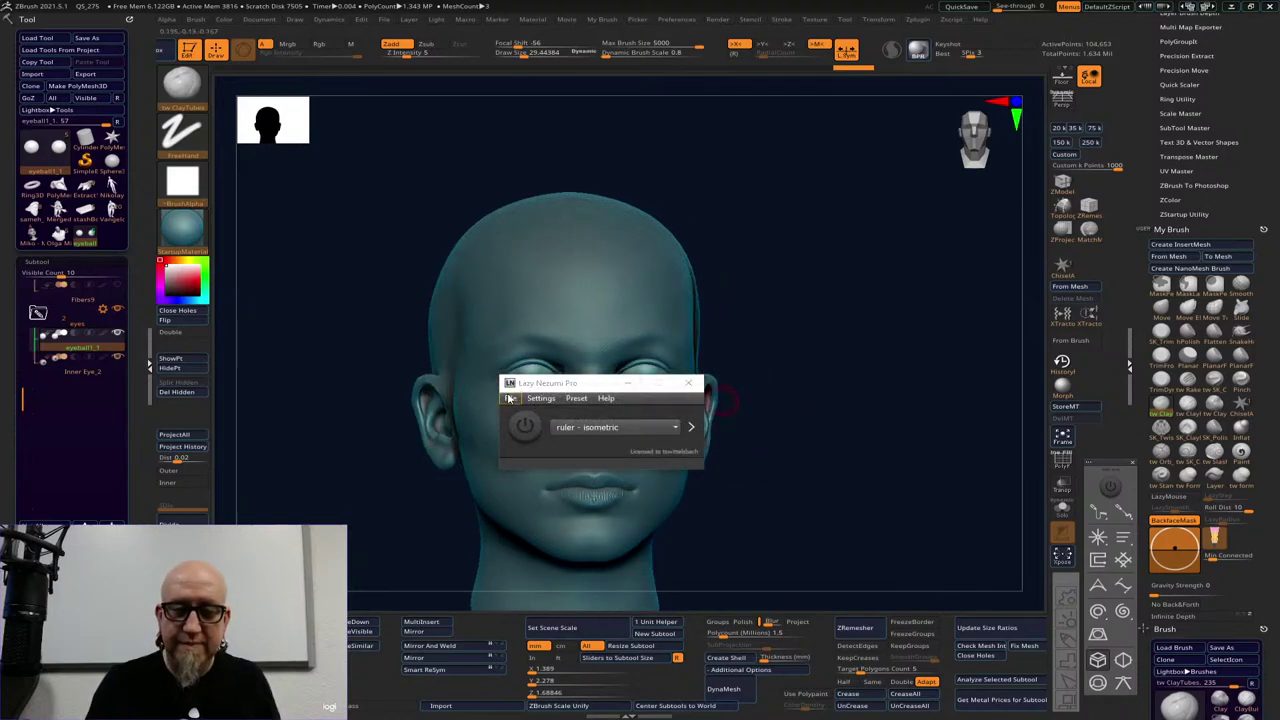
Hook the ZBrush window in Lazy Nezumi Pro, minimise its window, and snap the head to the front view
click(510, 398)
click(525, 408)
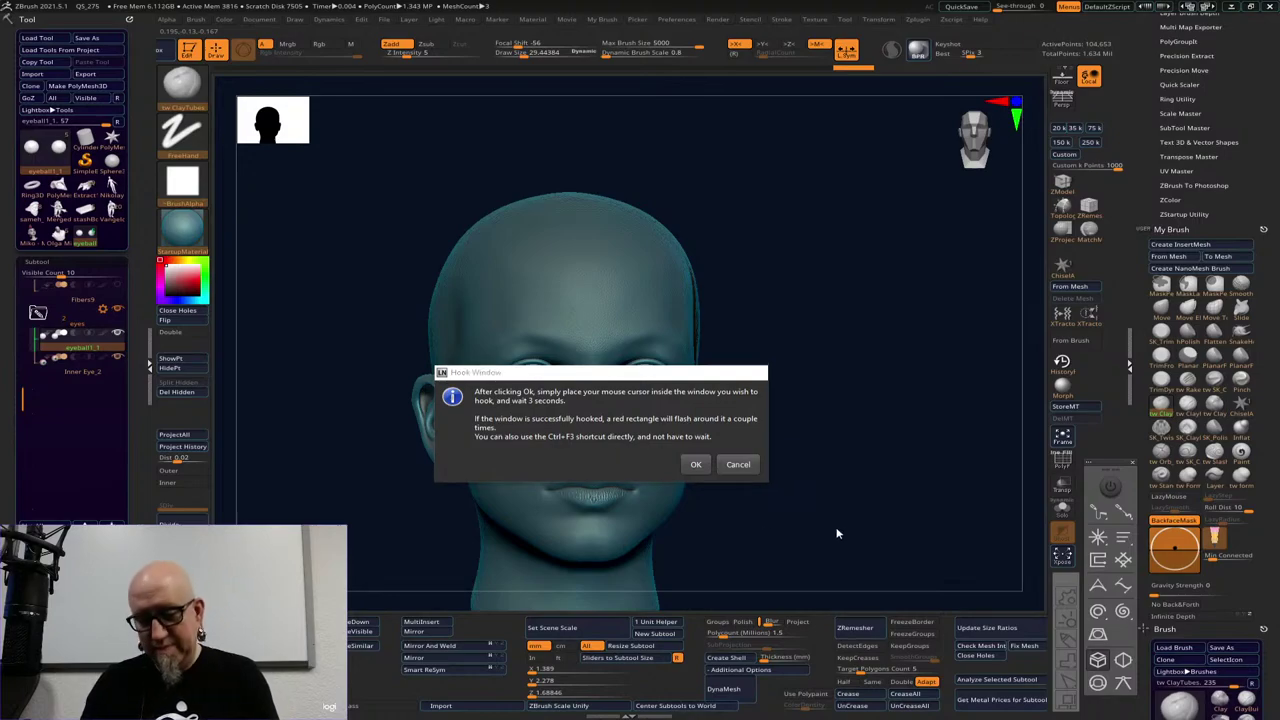
key(Return)
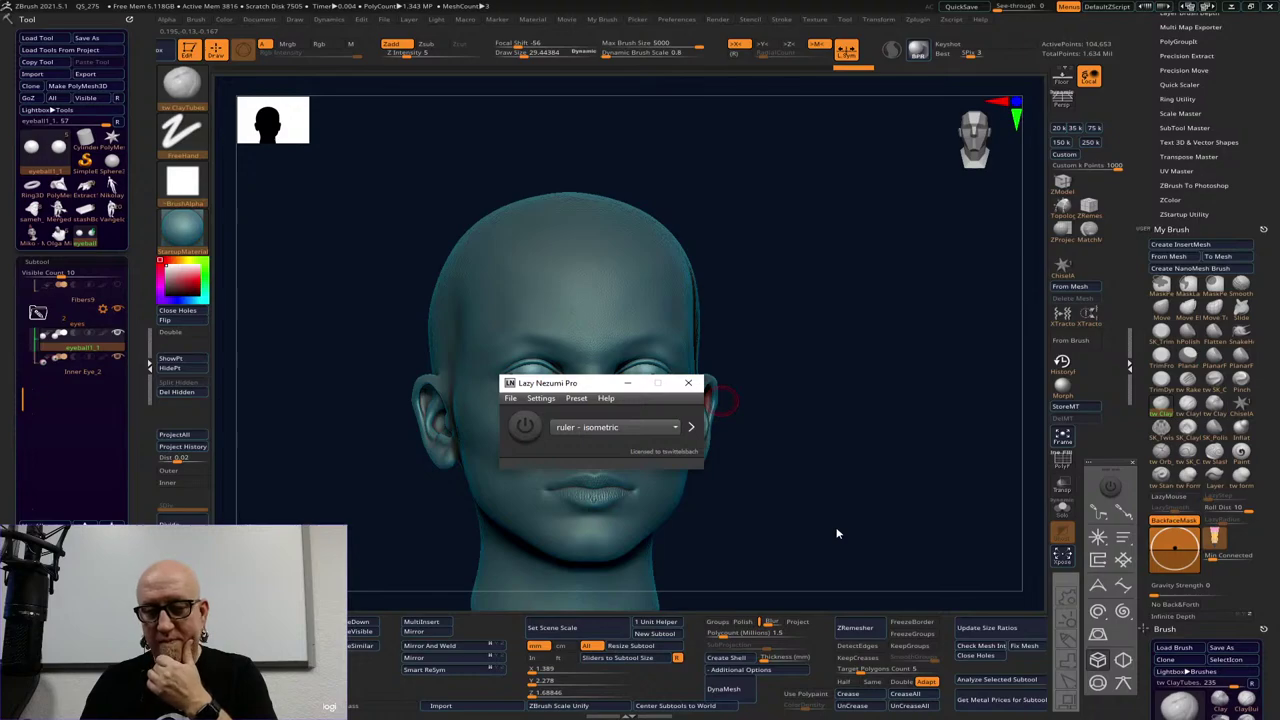
click(836, 451)
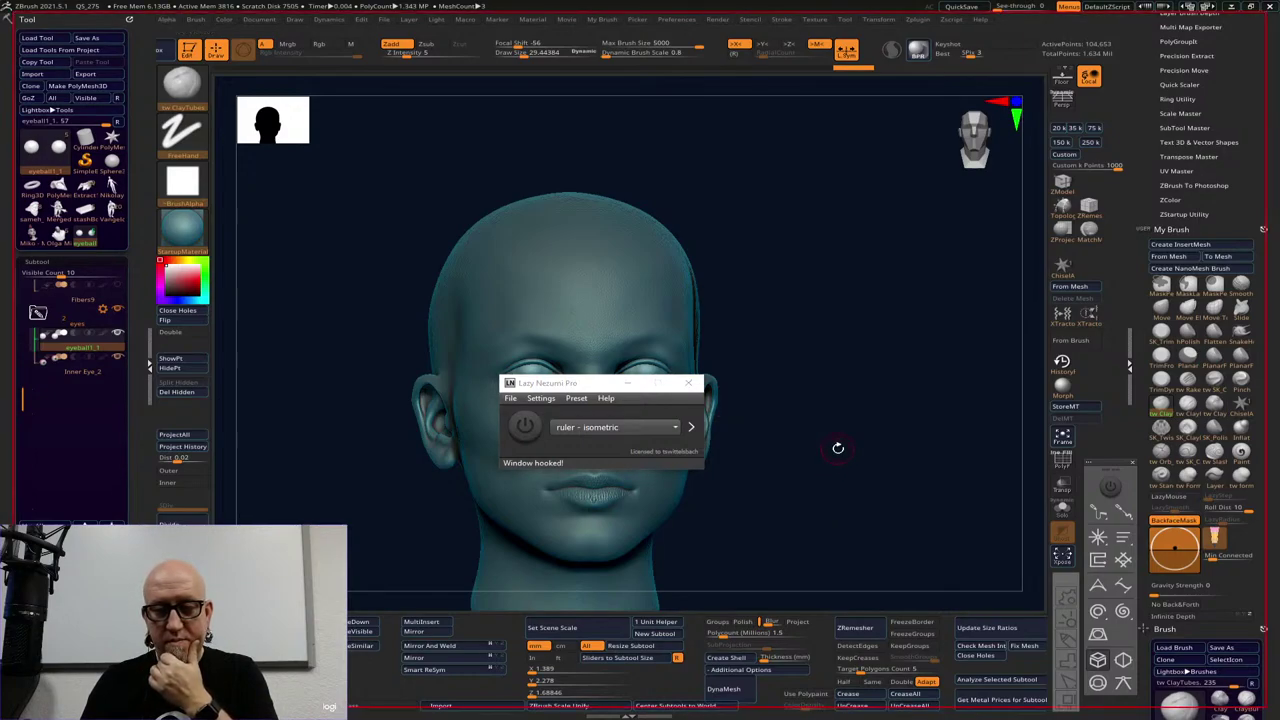
click(627, 383)
shift+drag(836, 502, 854, 519)
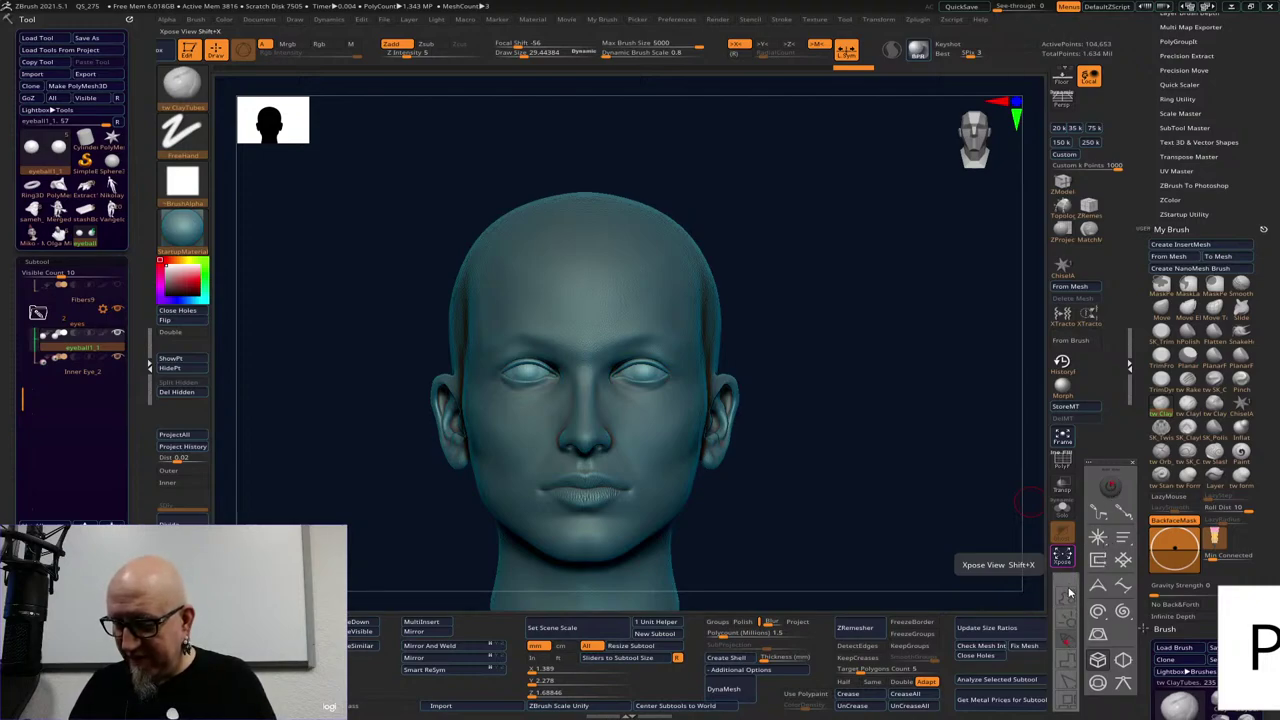
Demonstrate Lazy Nezumi Pro's isometric guides over the eye, clearing the stray annotation strokes and switching the guides off again
drag(1113, 463, 1114, 463)
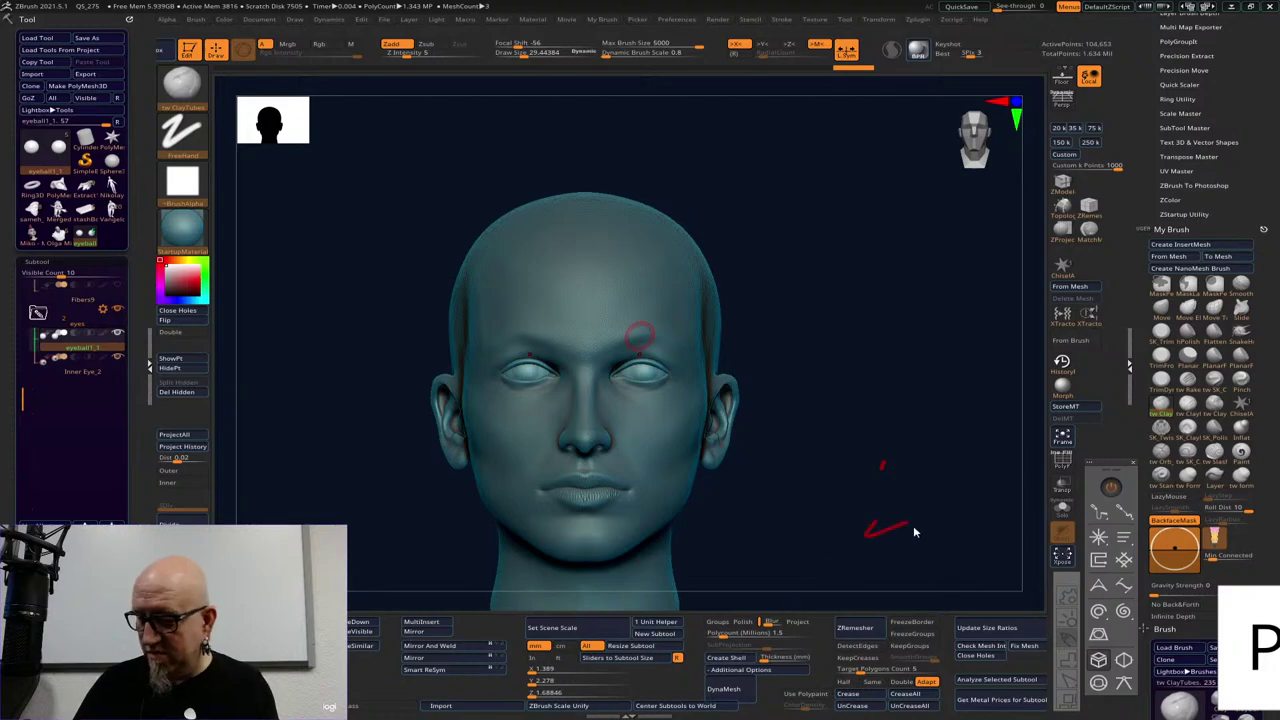
key(Escape)
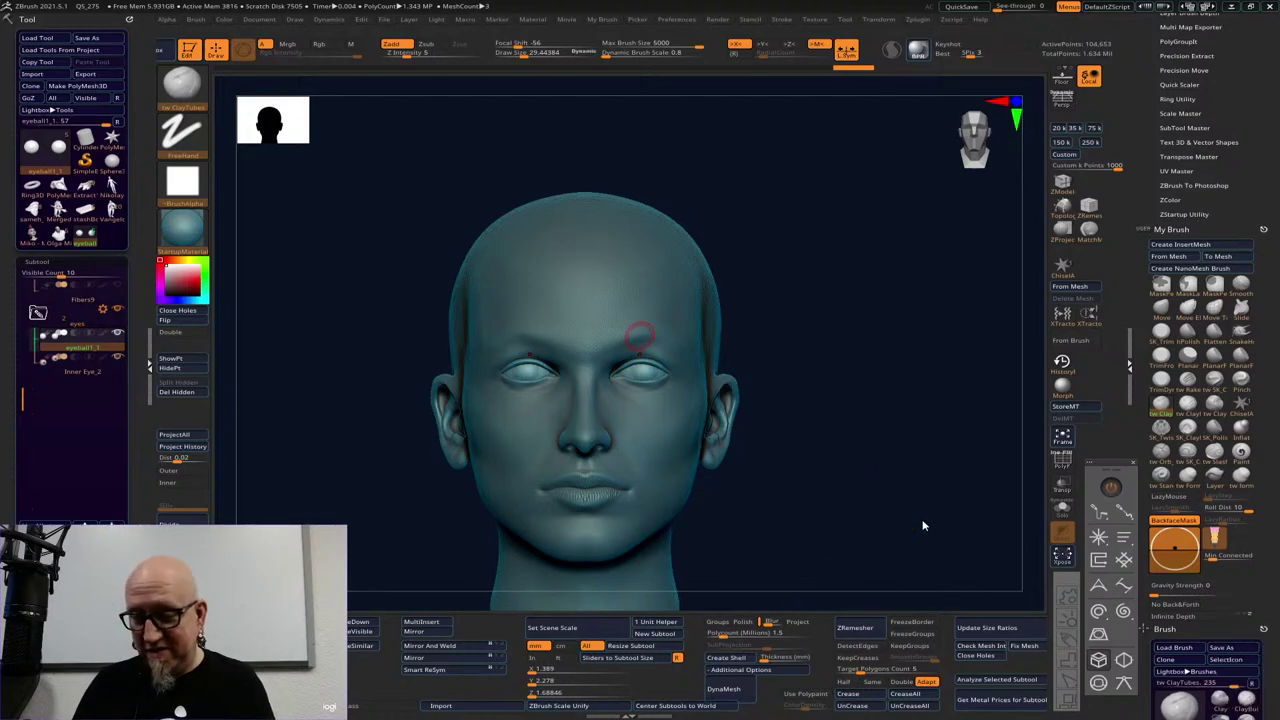
click(1111, 487)
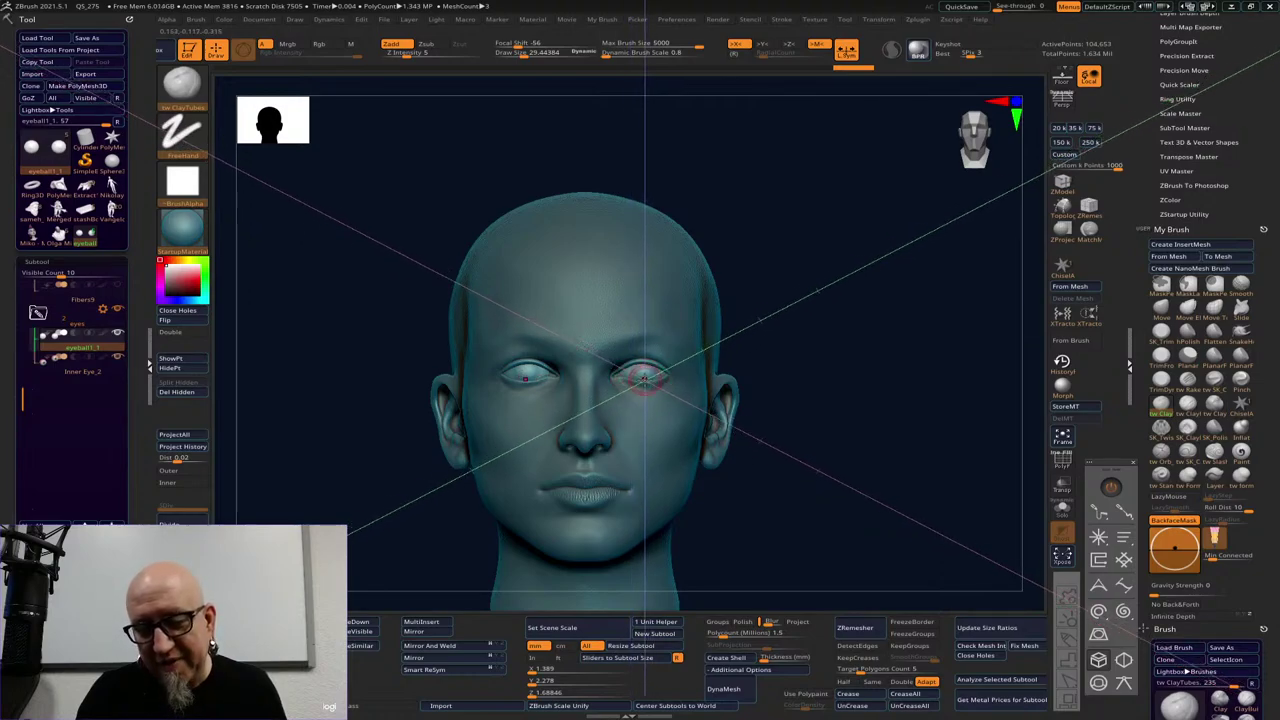
drag(642, 377, 652, 540)
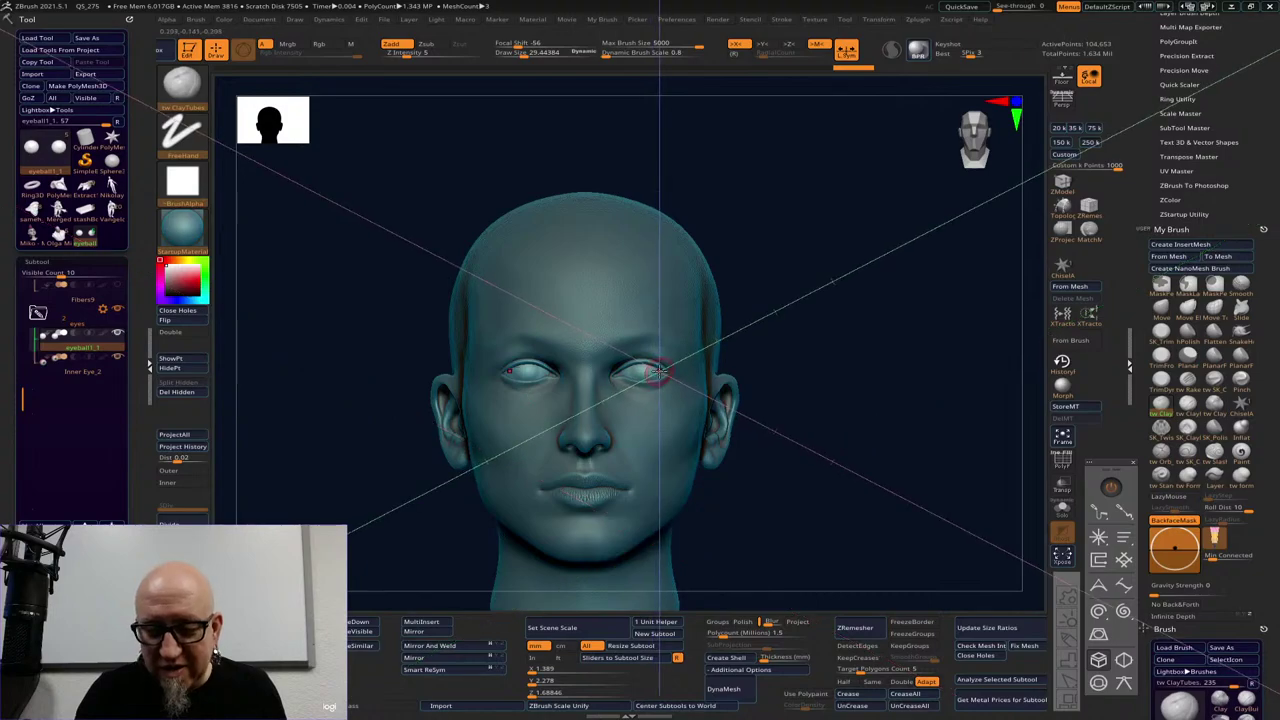
click(1110, 487)
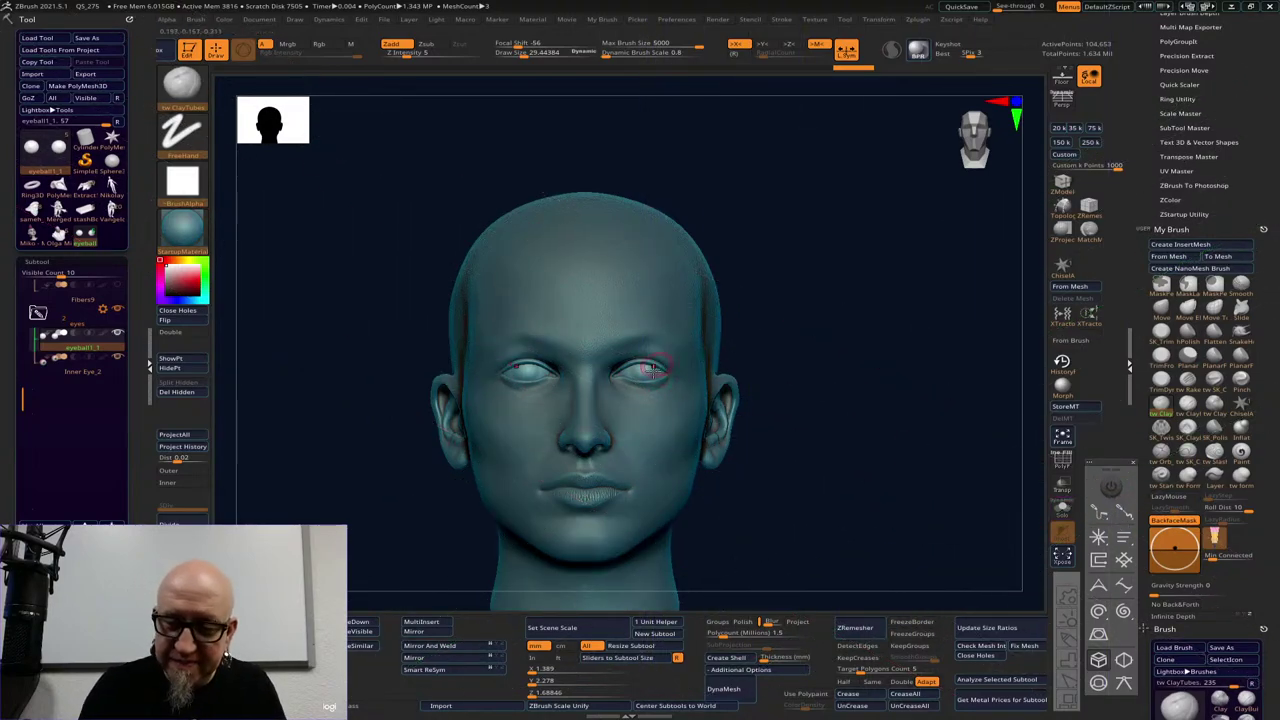
Mark both corners of one eye with red screen annotations and clear them
key(p)
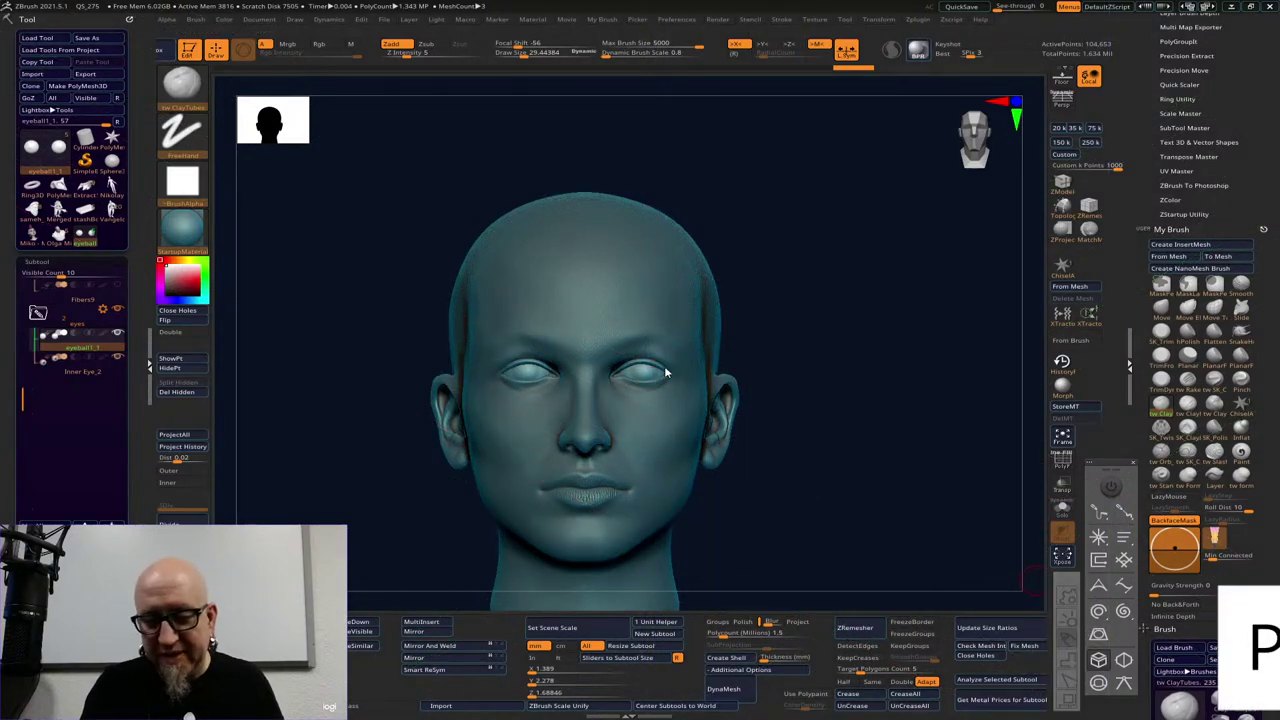
click(660, 392)
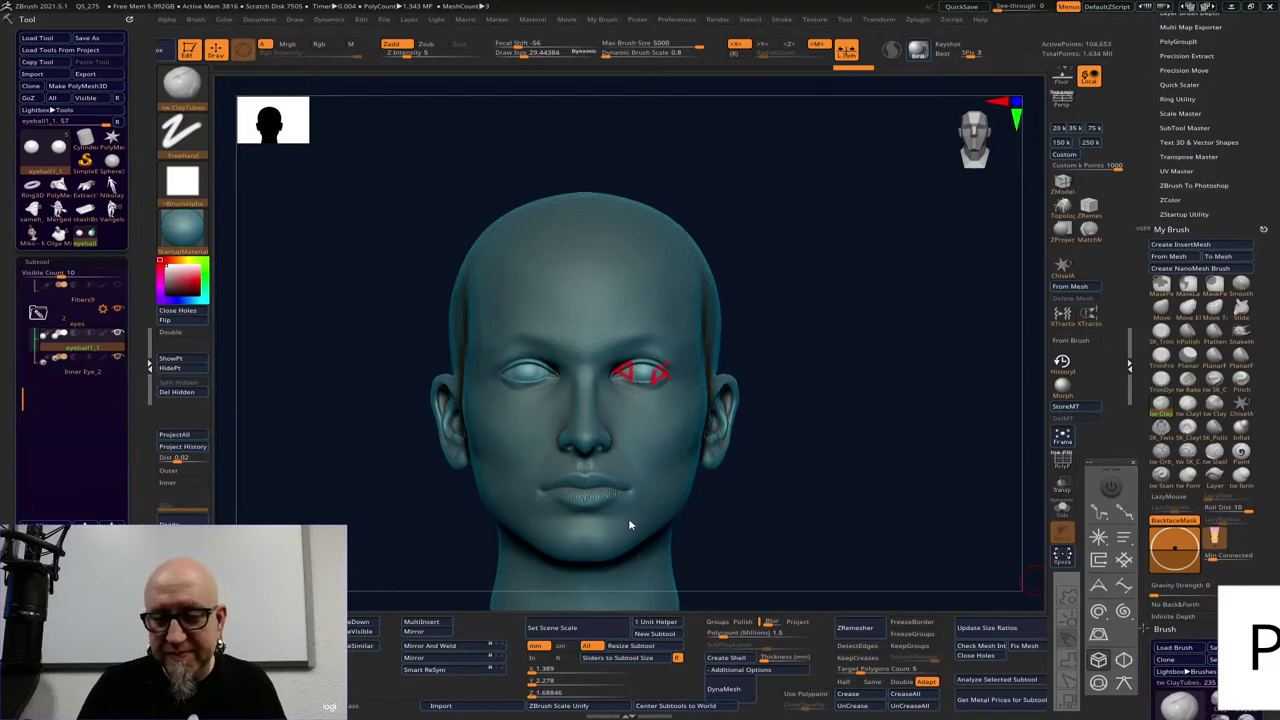
key(Escape)
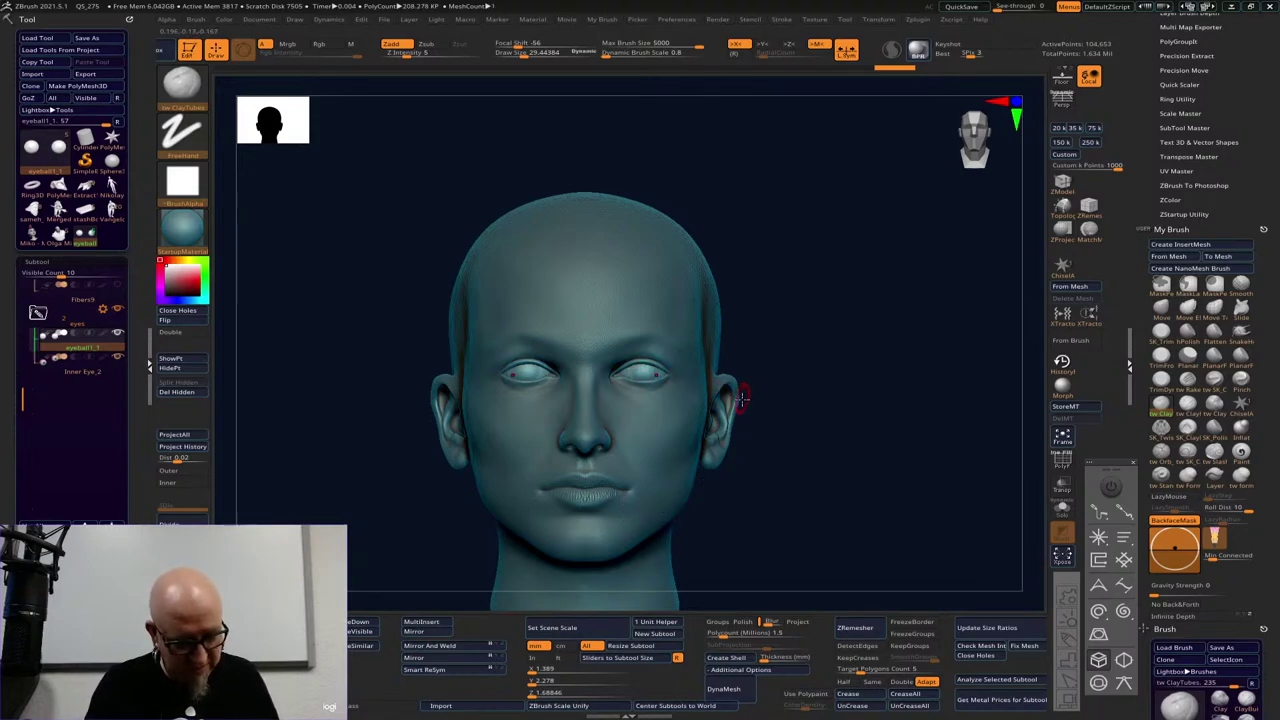
Shift the eyeballs along the X axis with the transform gizmo and return to draw mode
key(w)
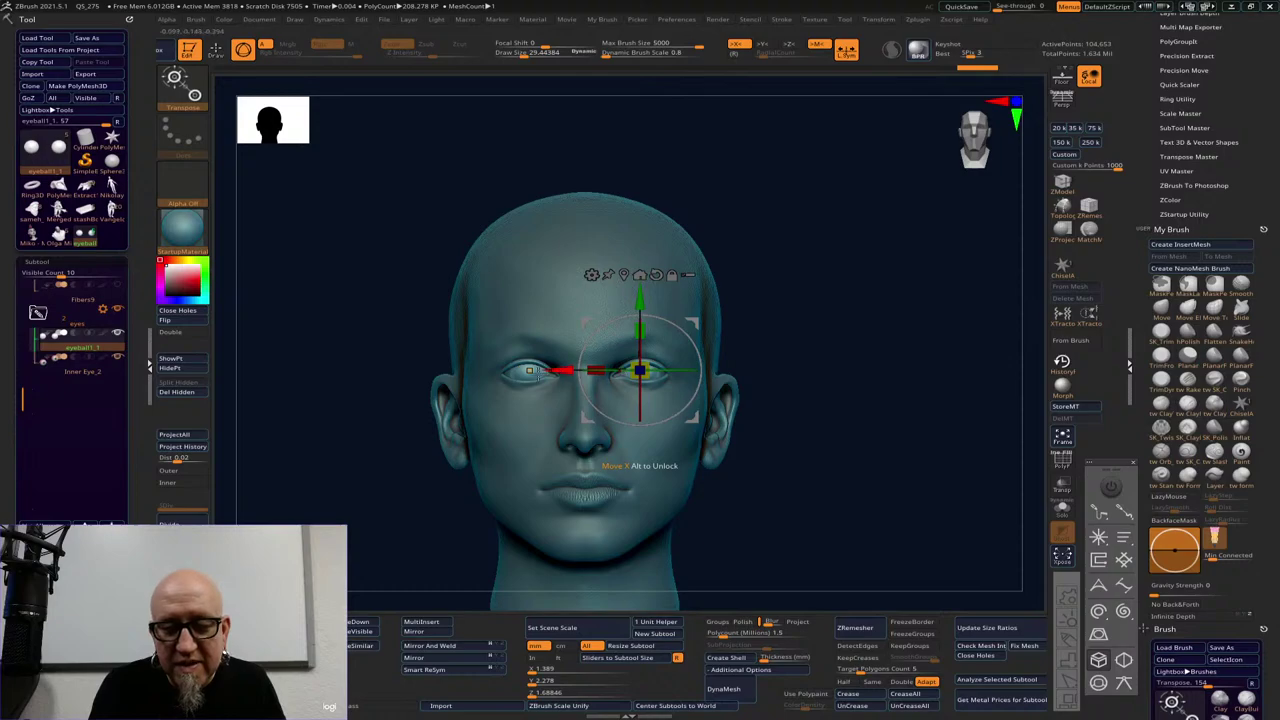
drag(590, 371, 480, 371)
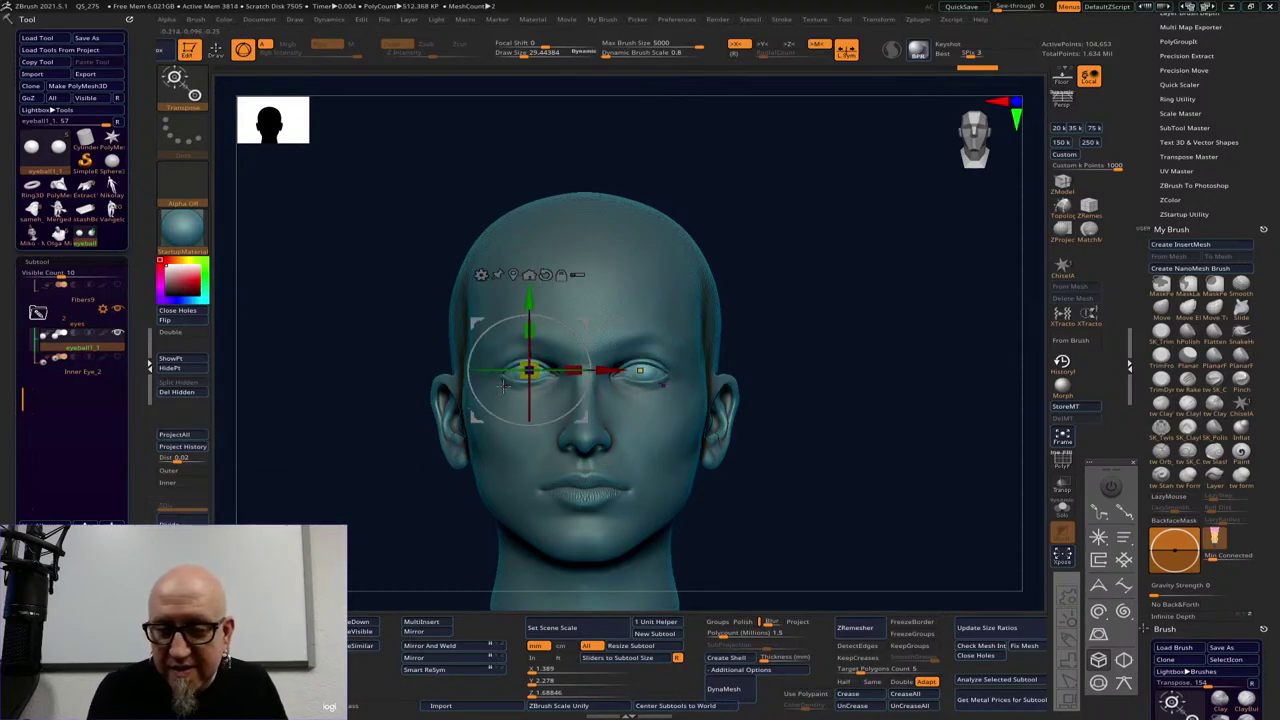
drag(606, 371, 609, 371)
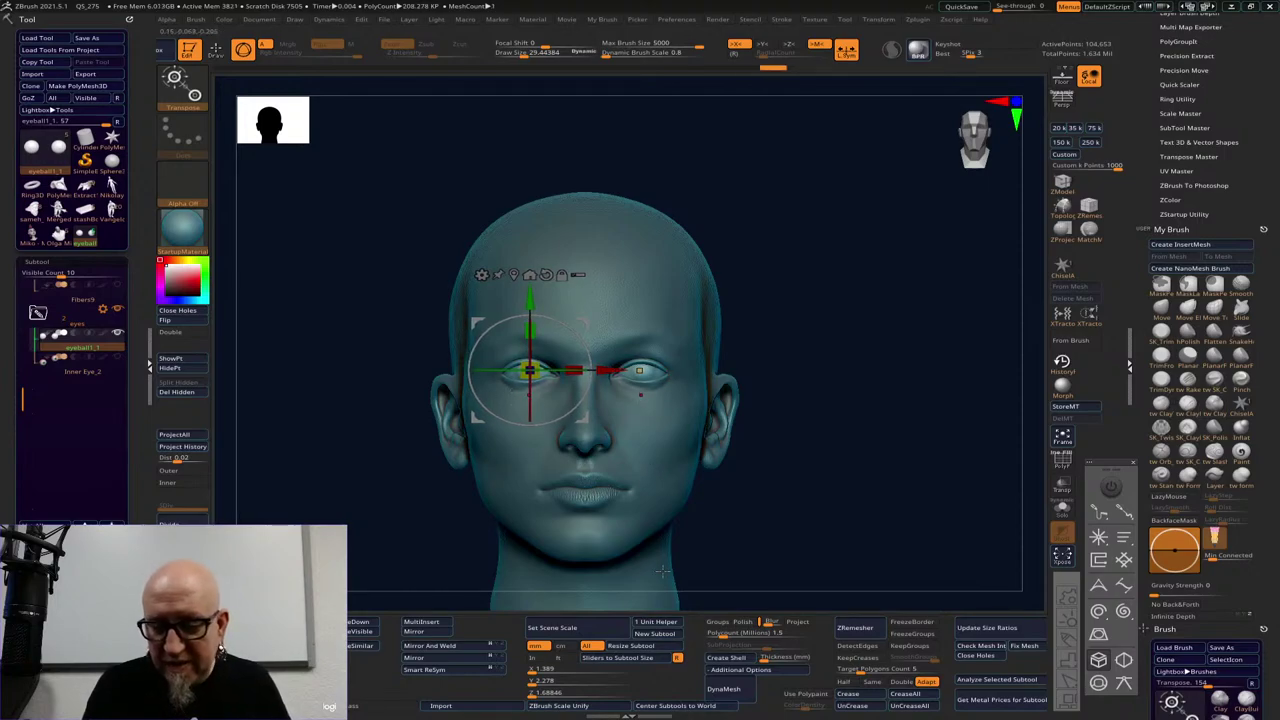
click(1112, 487)
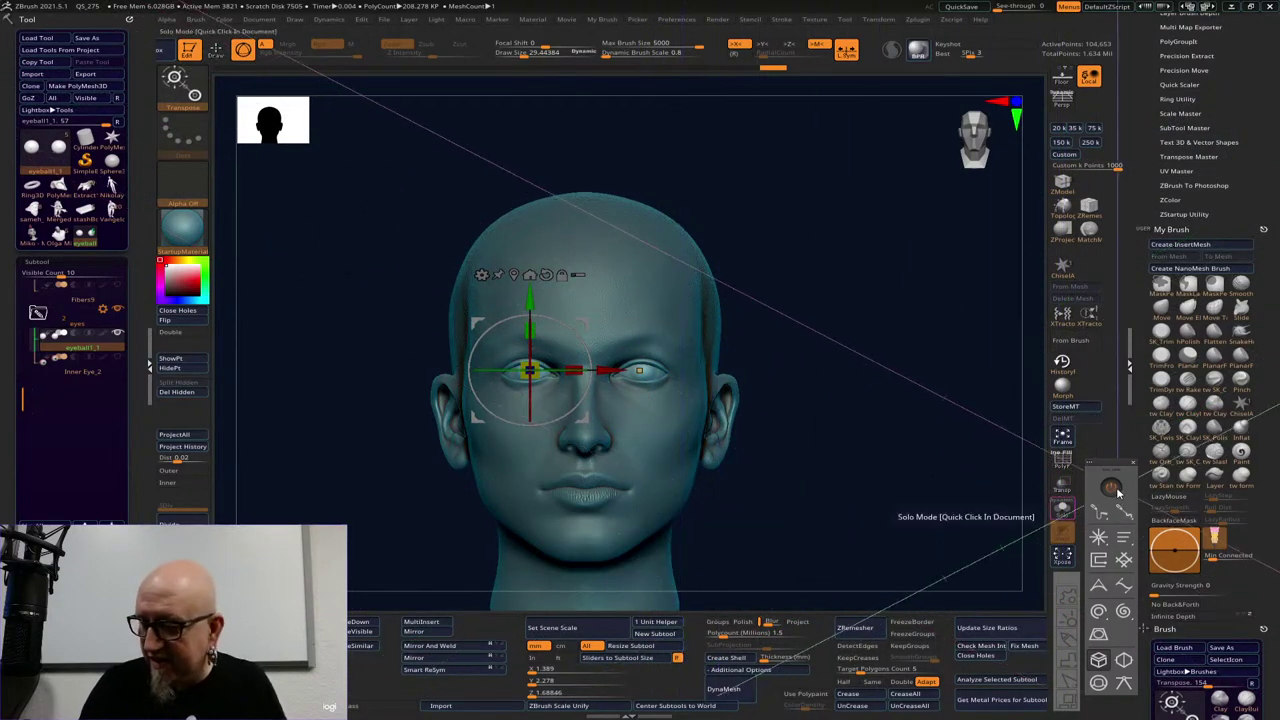
click(1114, 489)
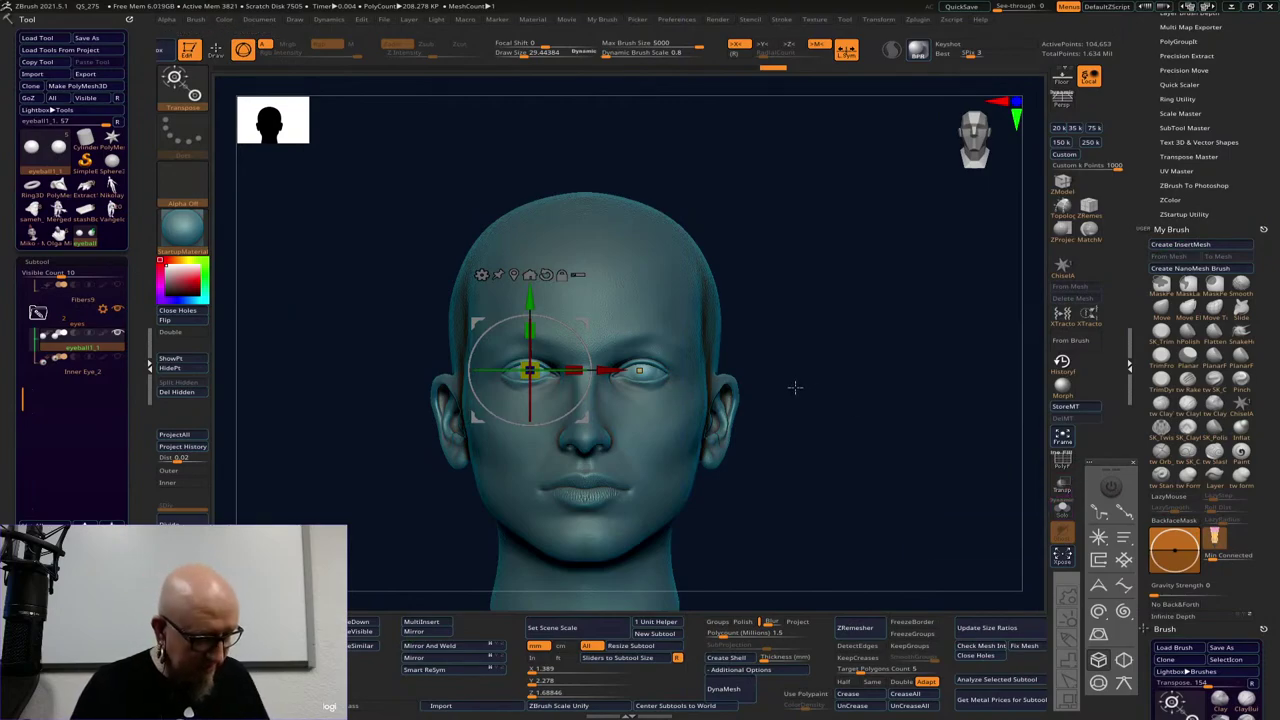
key(q)
key(w)
key(q)
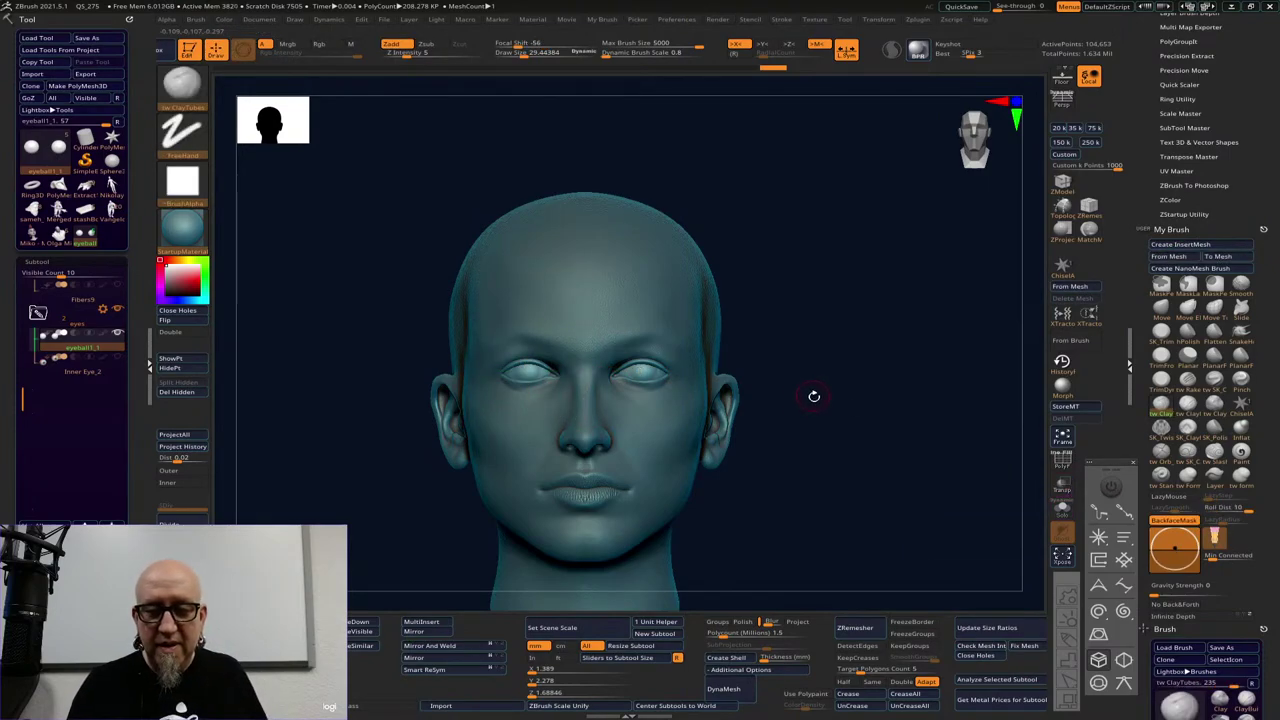
Make the head the active subtool and frame its face close up in the front view
alt+drag(822, 414, 751, 306)
alt+drag(749, 417, 830, 452)
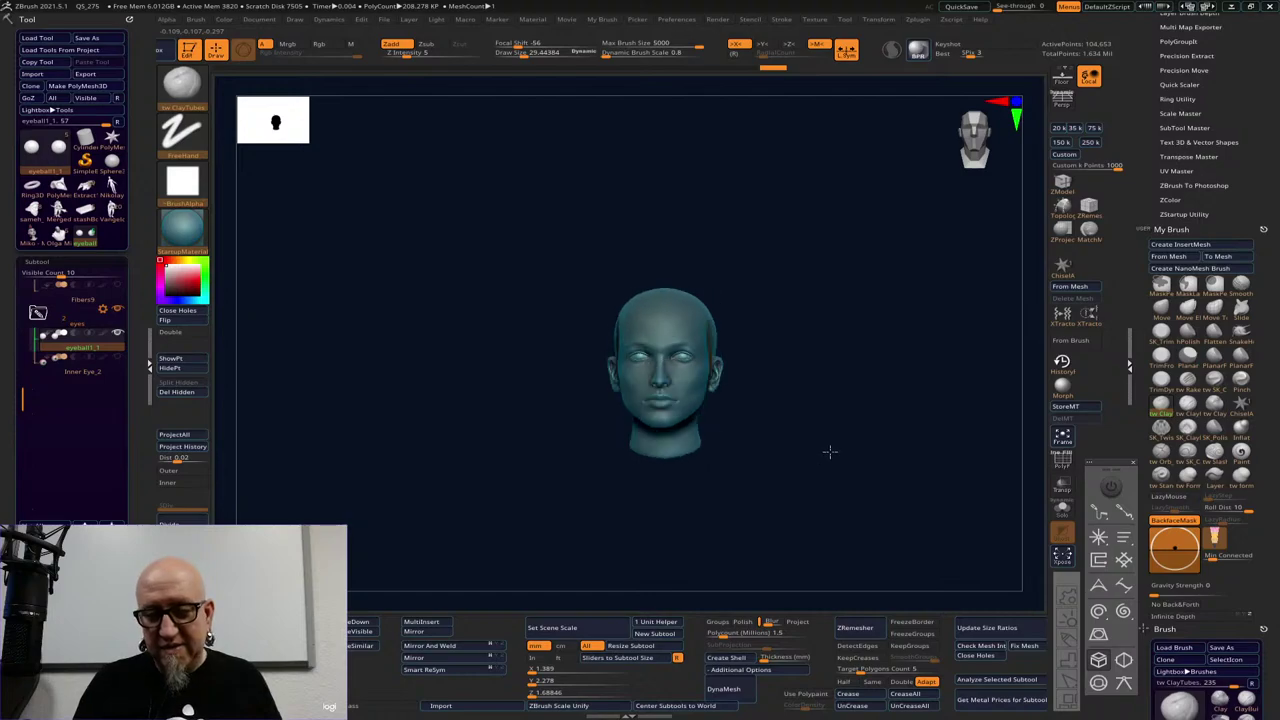
alt+click(715, 432)
key(f)
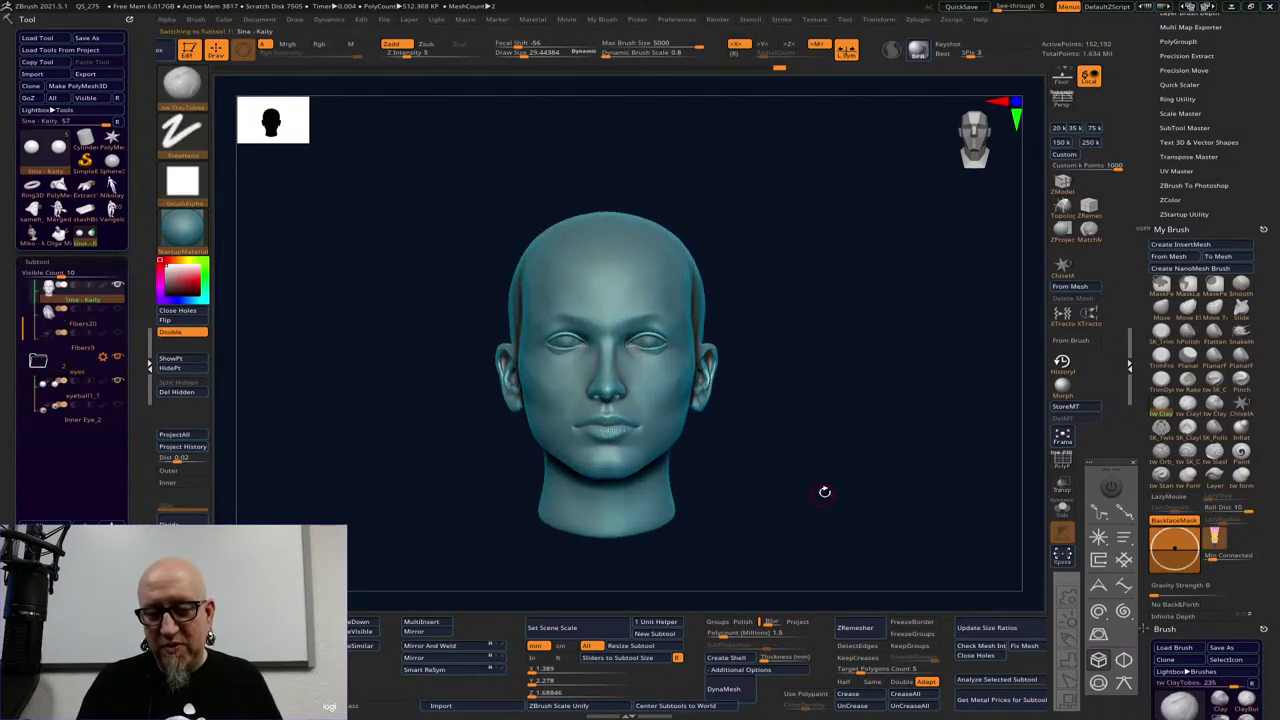
drag(828, 489, 765, 497)
shift+drag(763, 551, 823, 563)
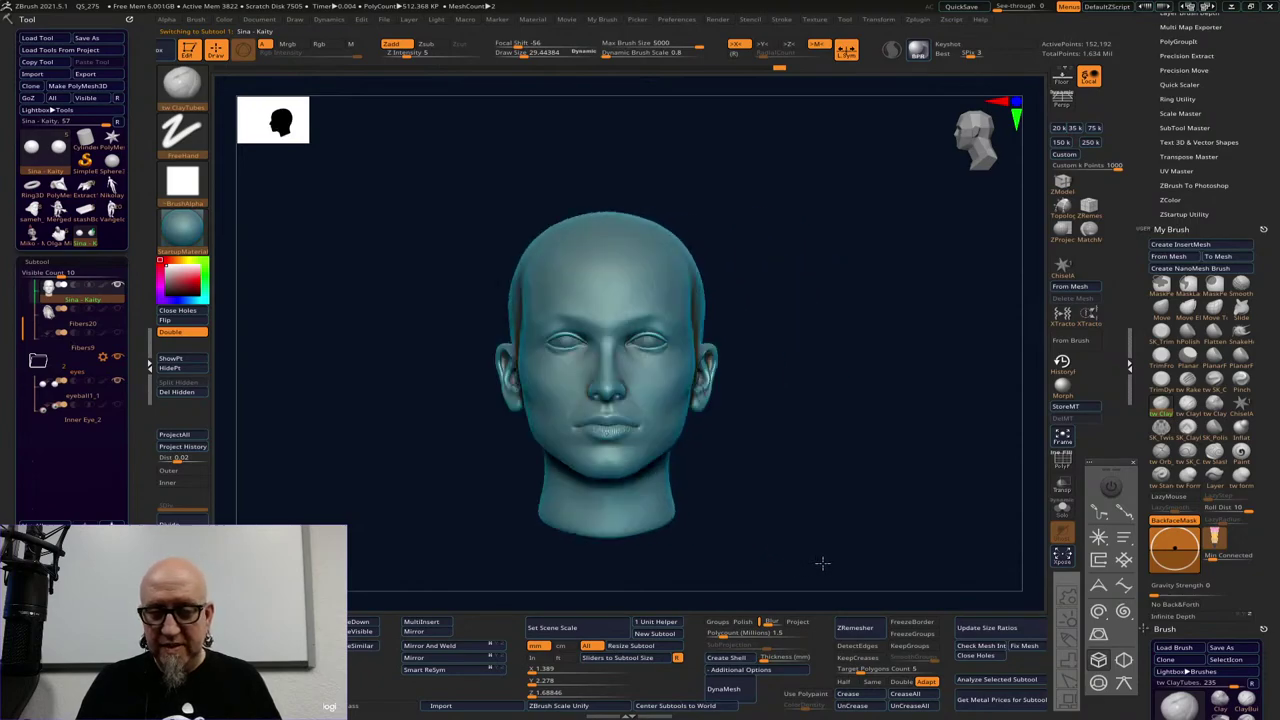
key(f)
ctrl+right_drag(834, 573, 717, 345)
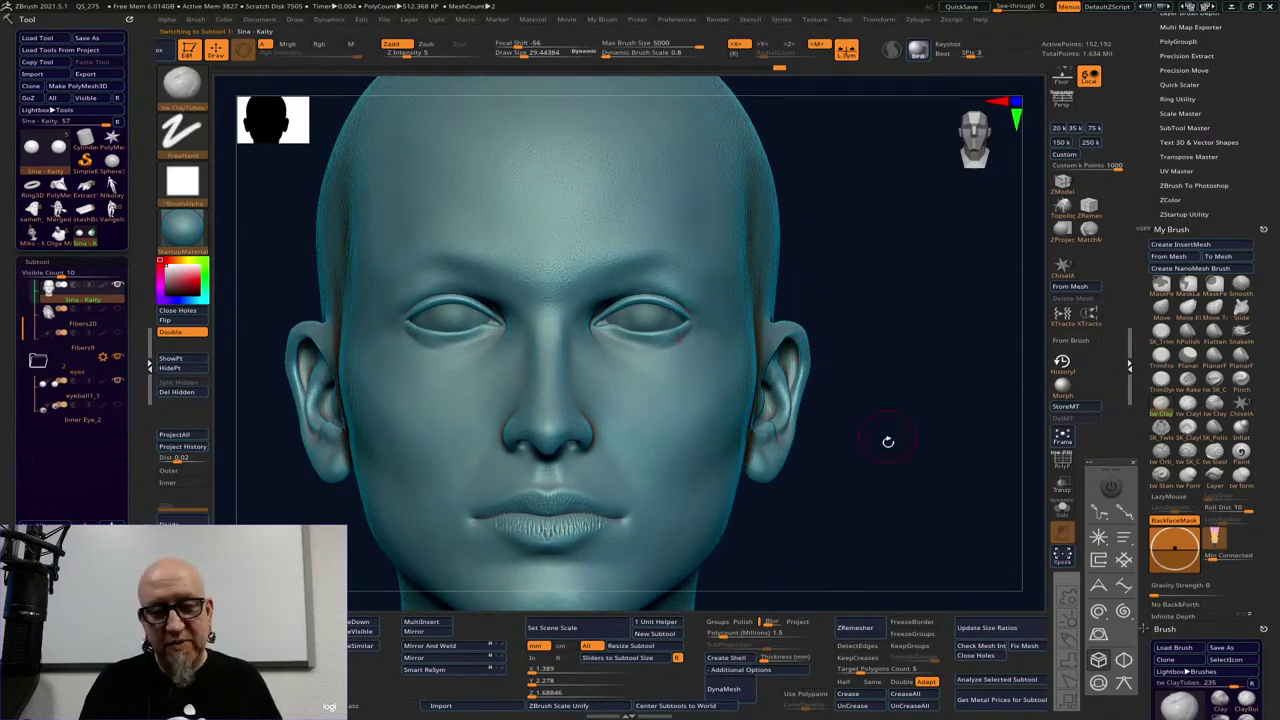
ctrl+right_drag(878, 461, 875, 438)
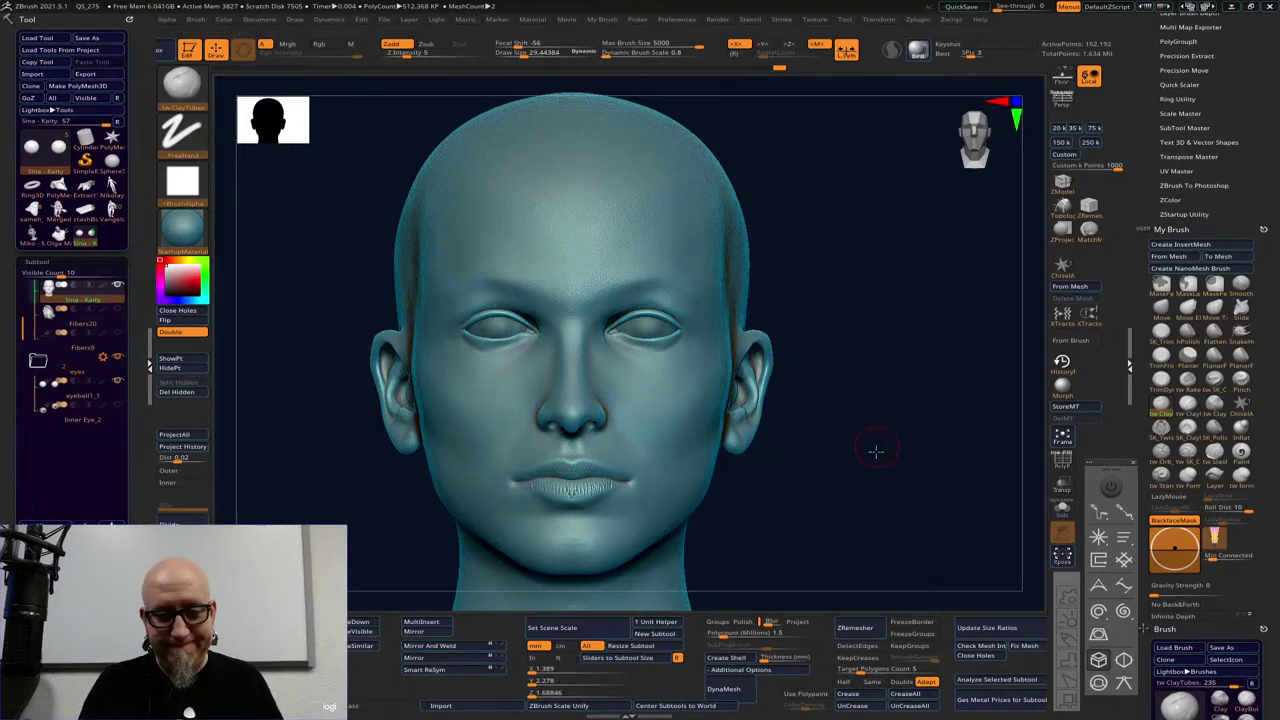
drag(871, 454, 874, 471)
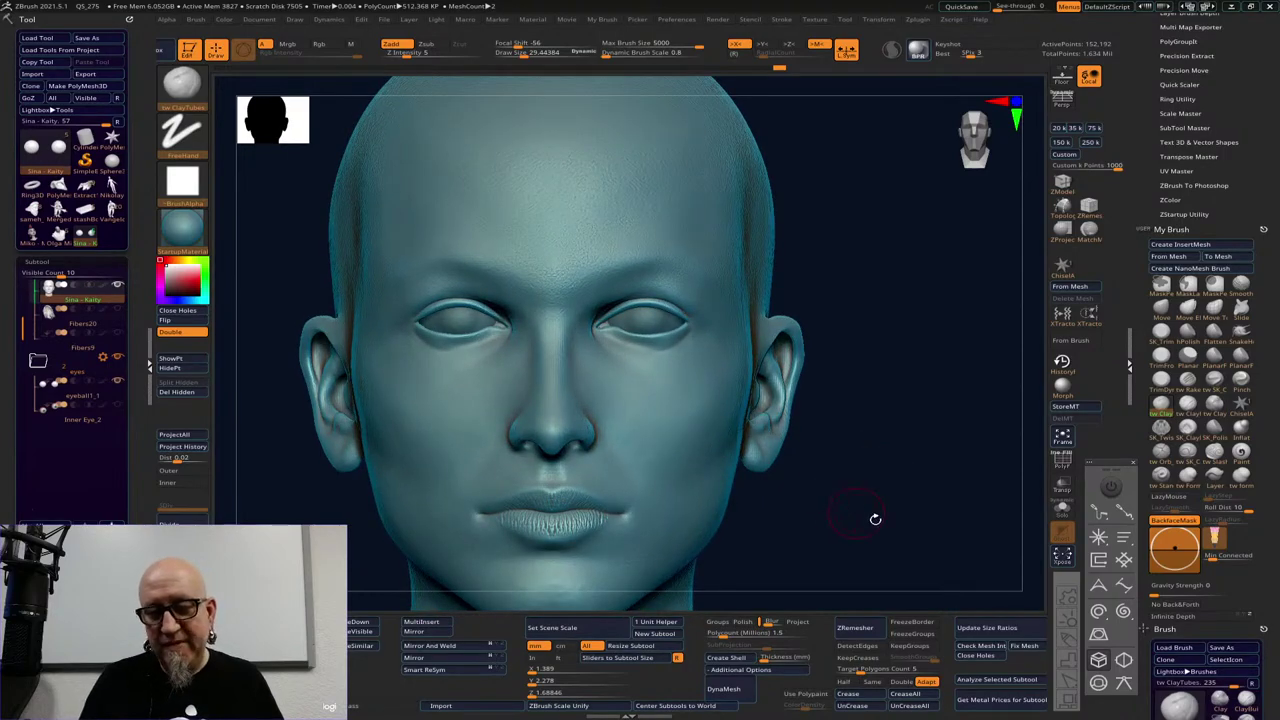
key(b)
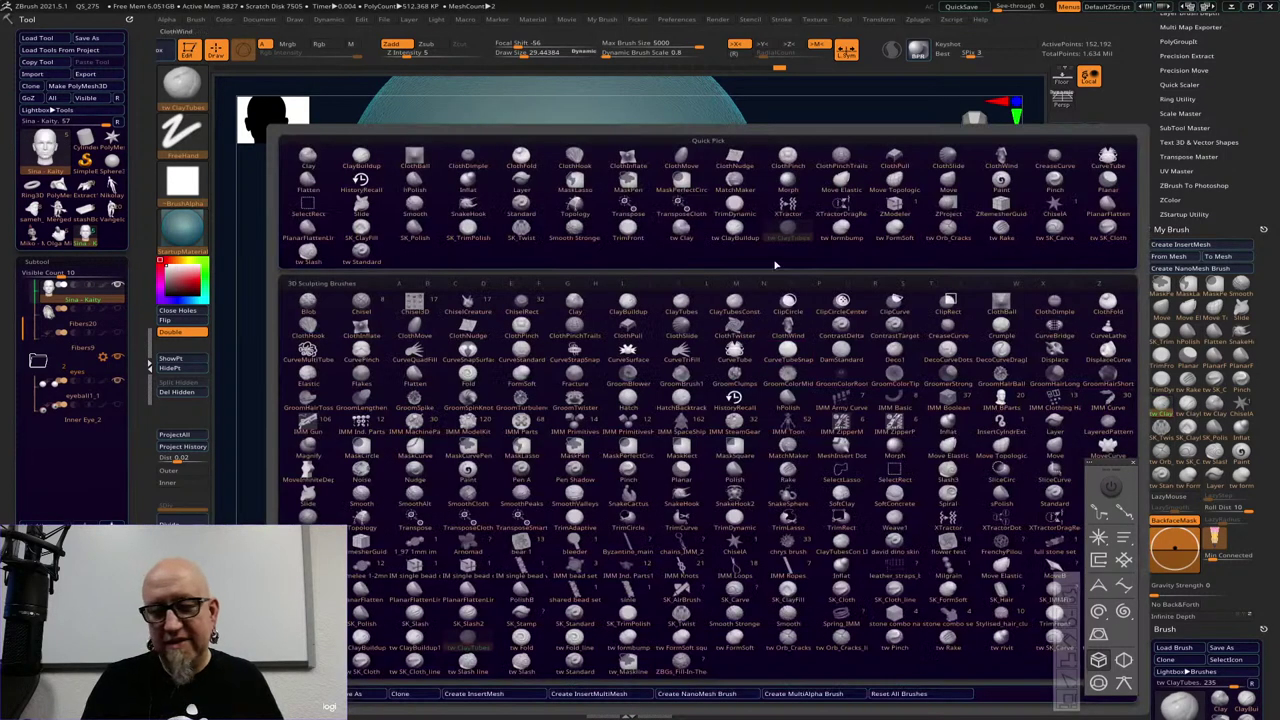
key(Escape)
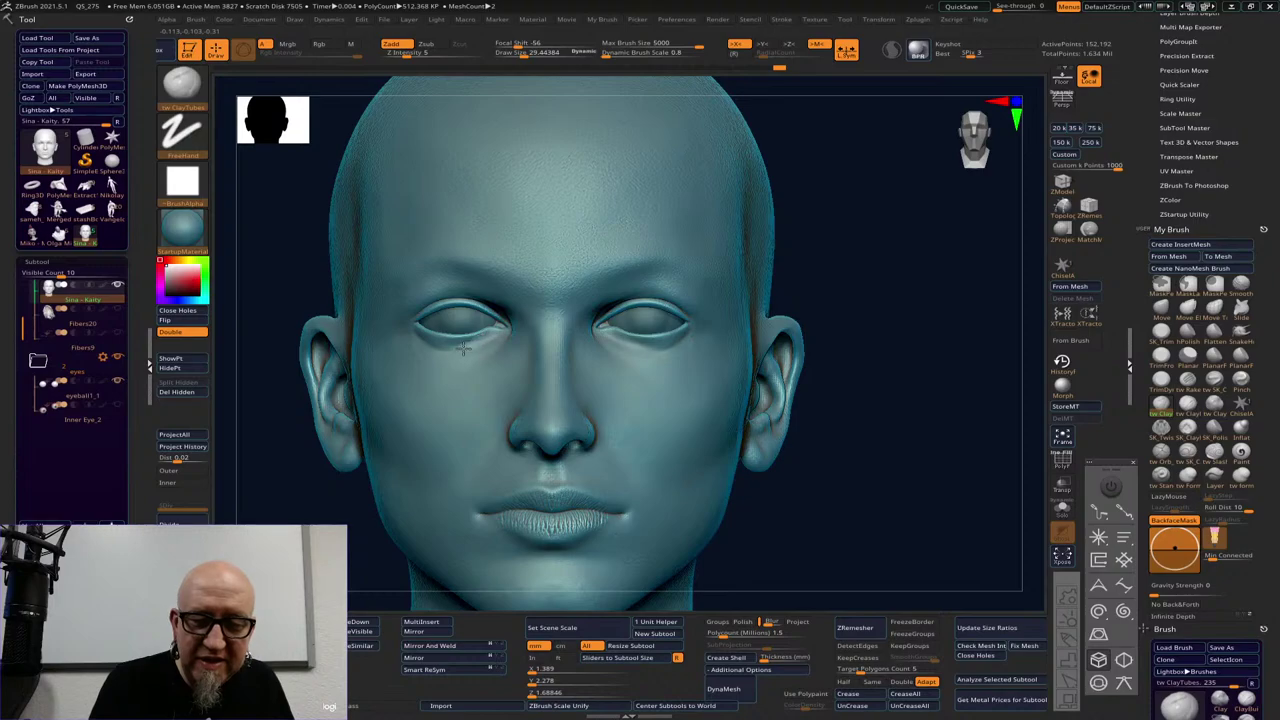
drag(837, 281, 553, 346)
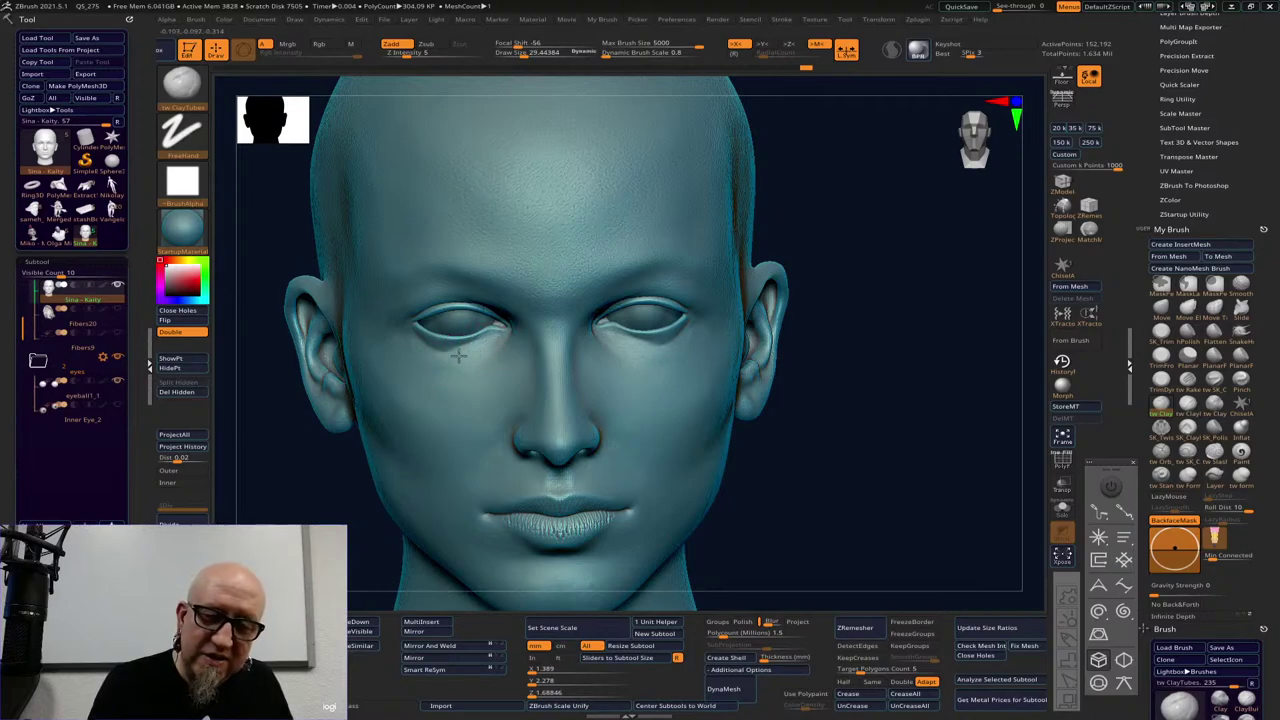
key(shift)
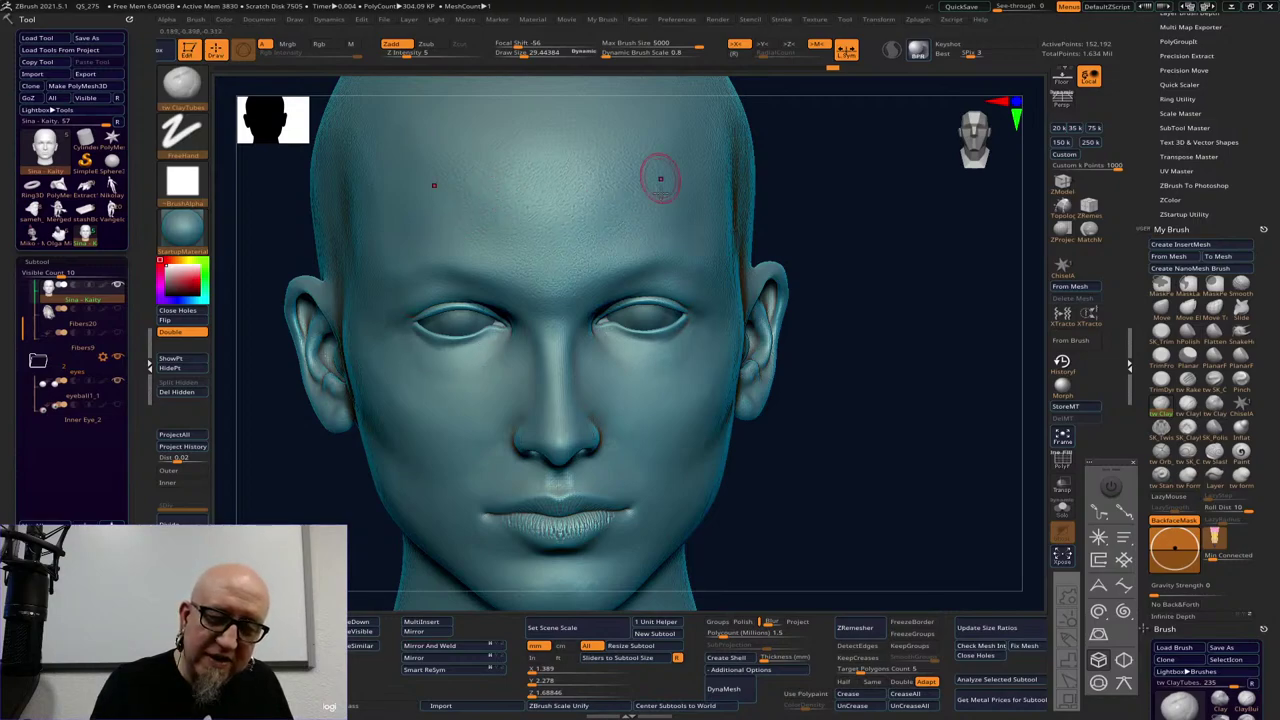
Smooth the skin below the inner eye corner and sculpt along the lower eyelid with ClayTubes at a draw size of about 16
key(shift)
shift+drag(466, 360, 531, 346)
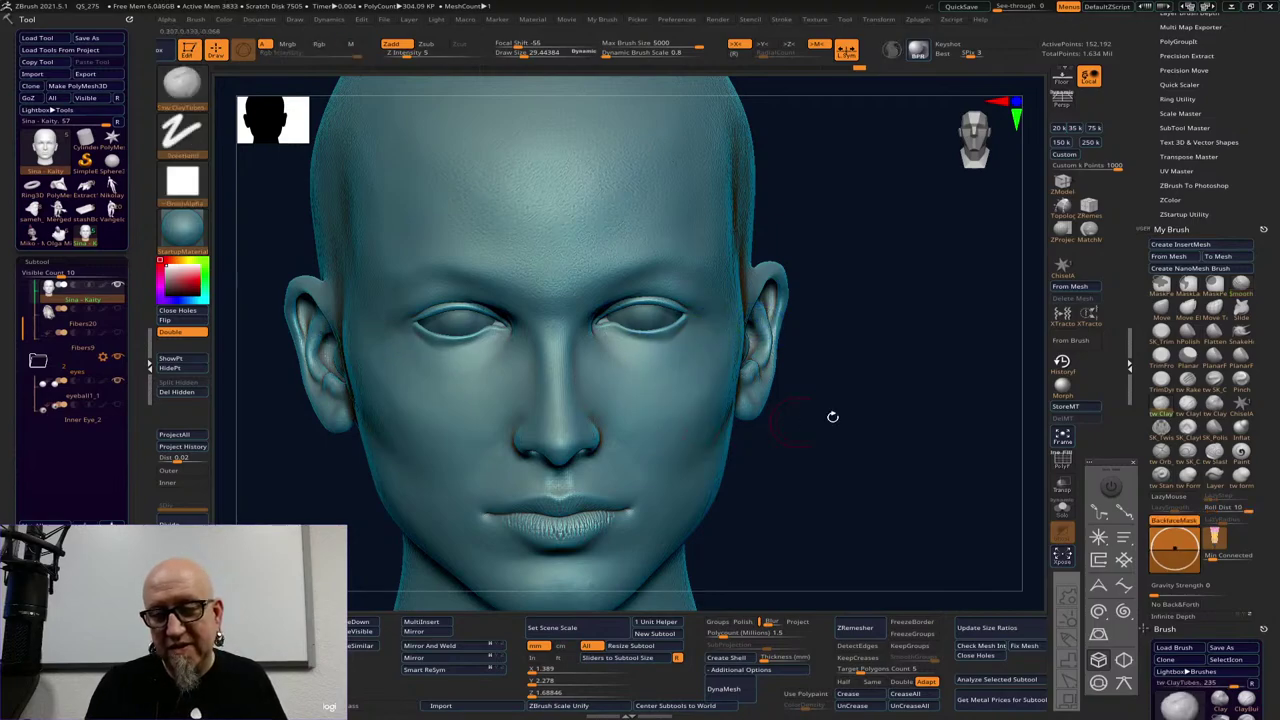
shift+drag(831, 414, 880, 457)
mouse_move(872, 400)
mouse_down()
mouse_move(857, 357)
mouse_move(556, 345)
mouse_up()
key(space)
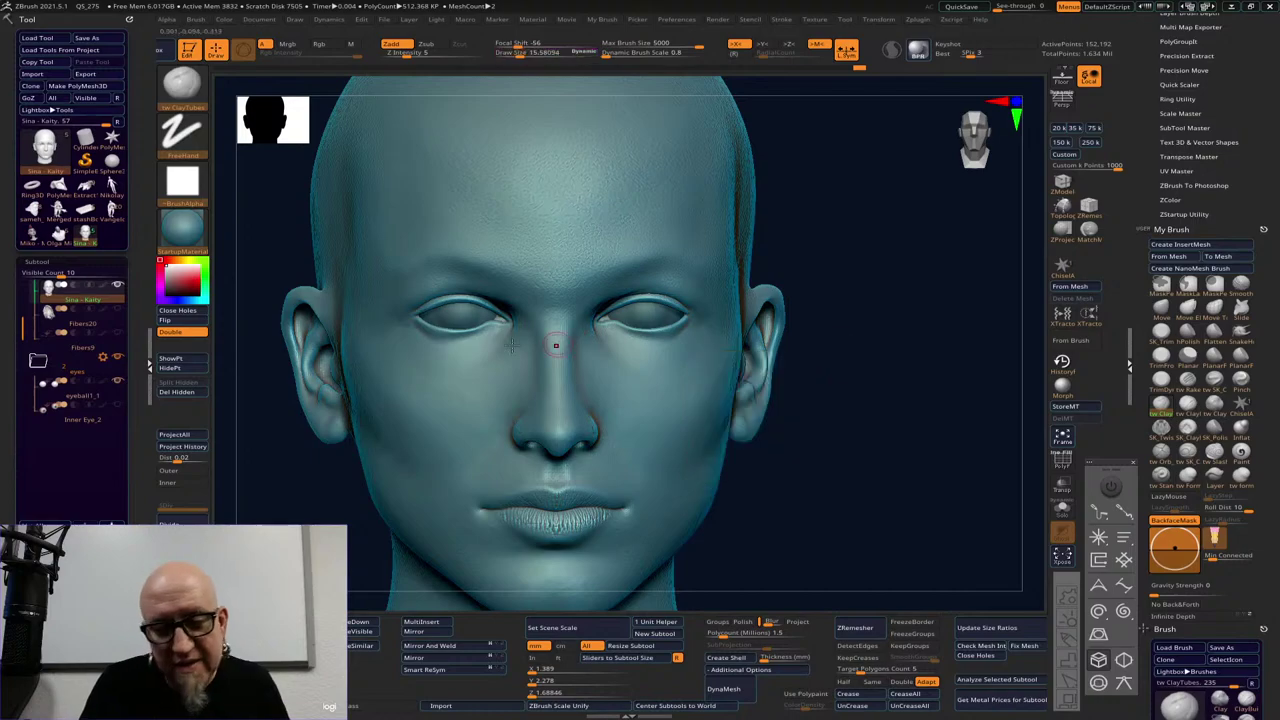
drag(489, 323, 450, 336)
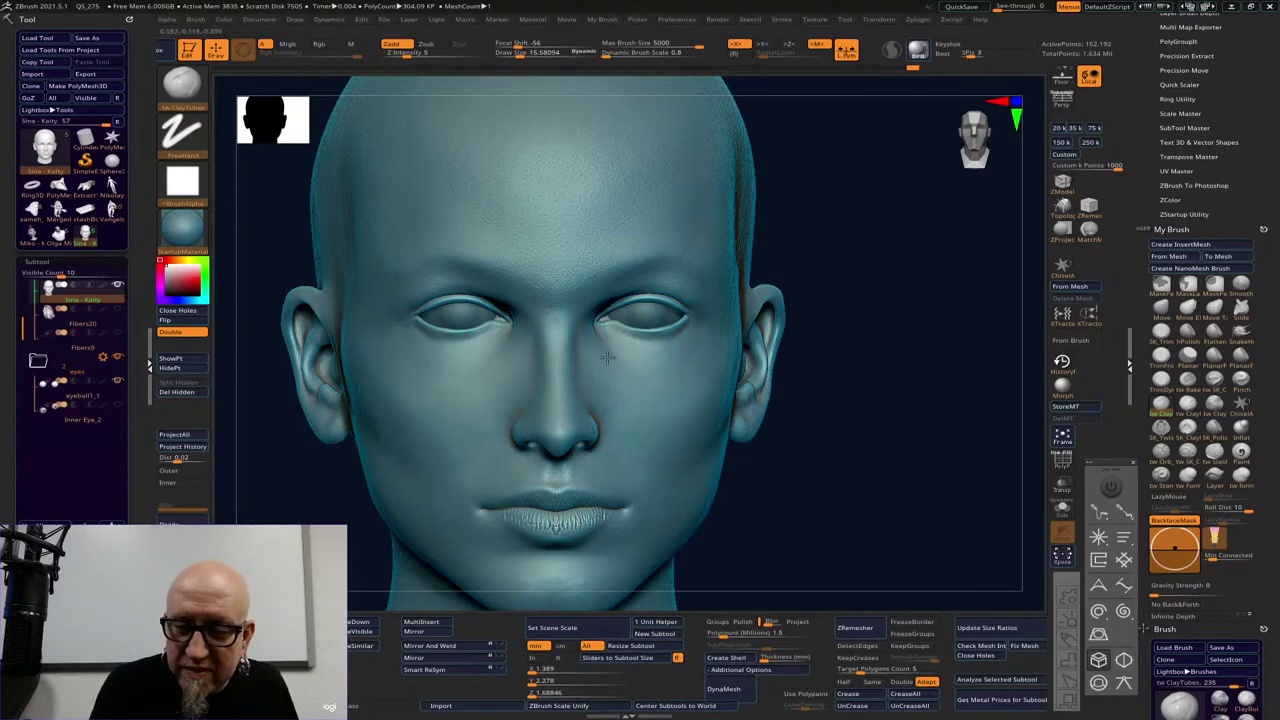
drag(782, 392, 832, 387)
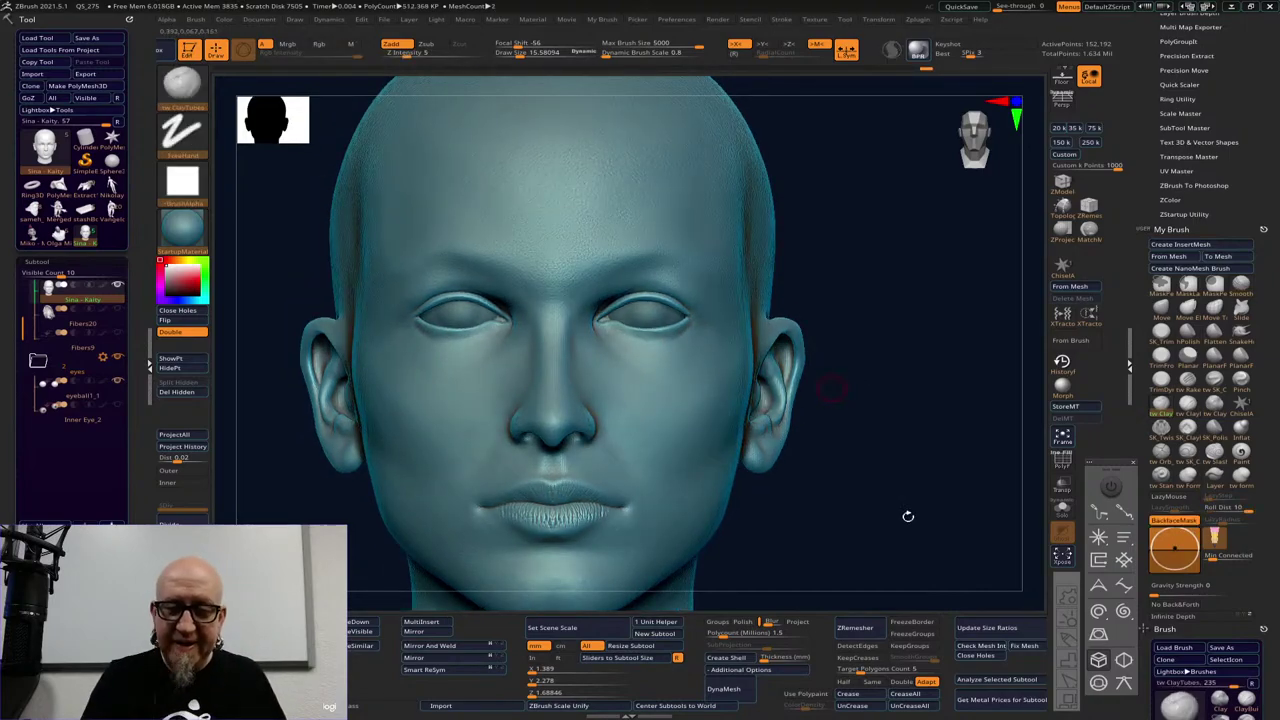
Reshape the inner eye corner and lower eyelid with the Move brush at a draw size of about 24
alt+drag(907, 516, 882, 561)
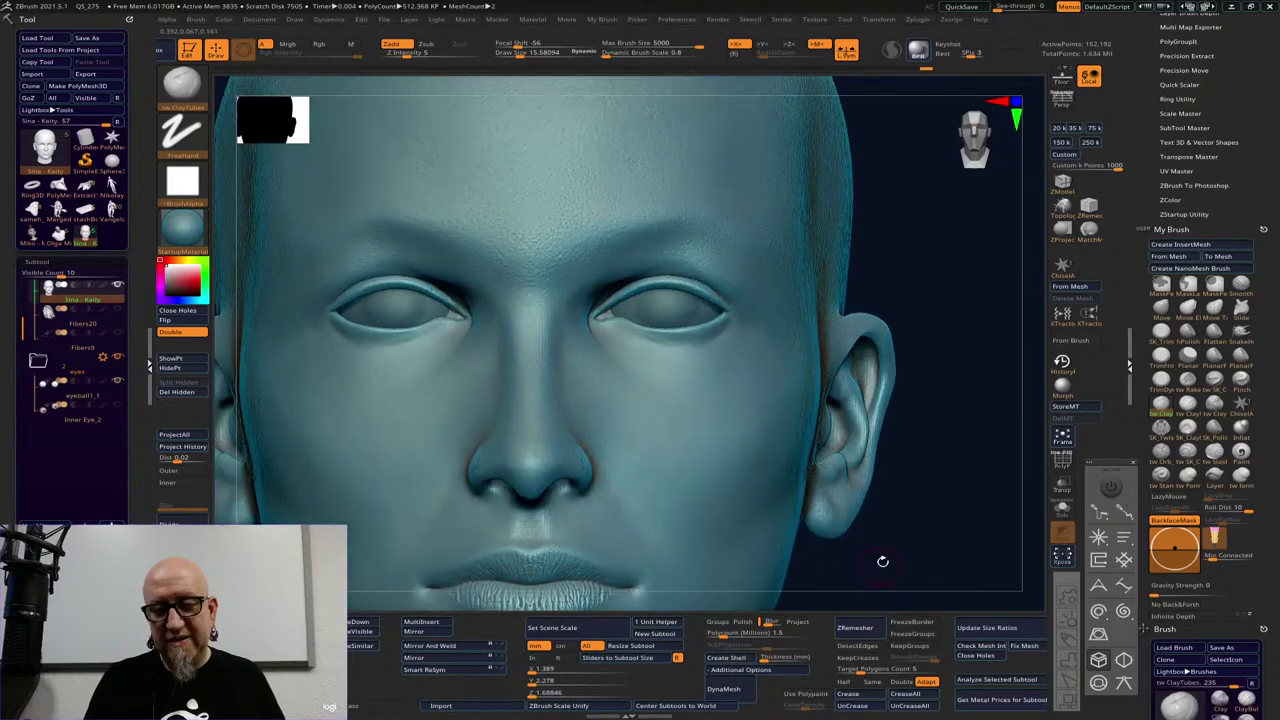
click(1160, 306)
right_drag(630, 320, 642, 320)
key(space)
drag(617, 313, 628, 316)
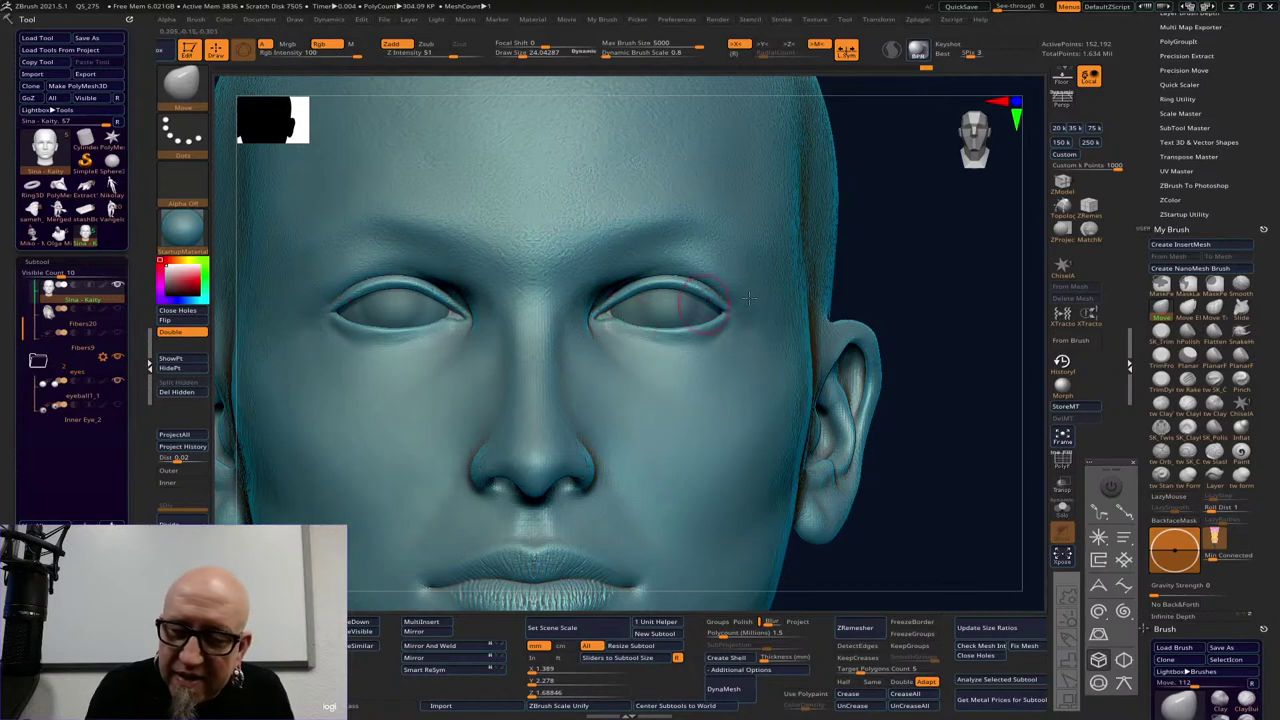
drag(976, 265, 940, 257)
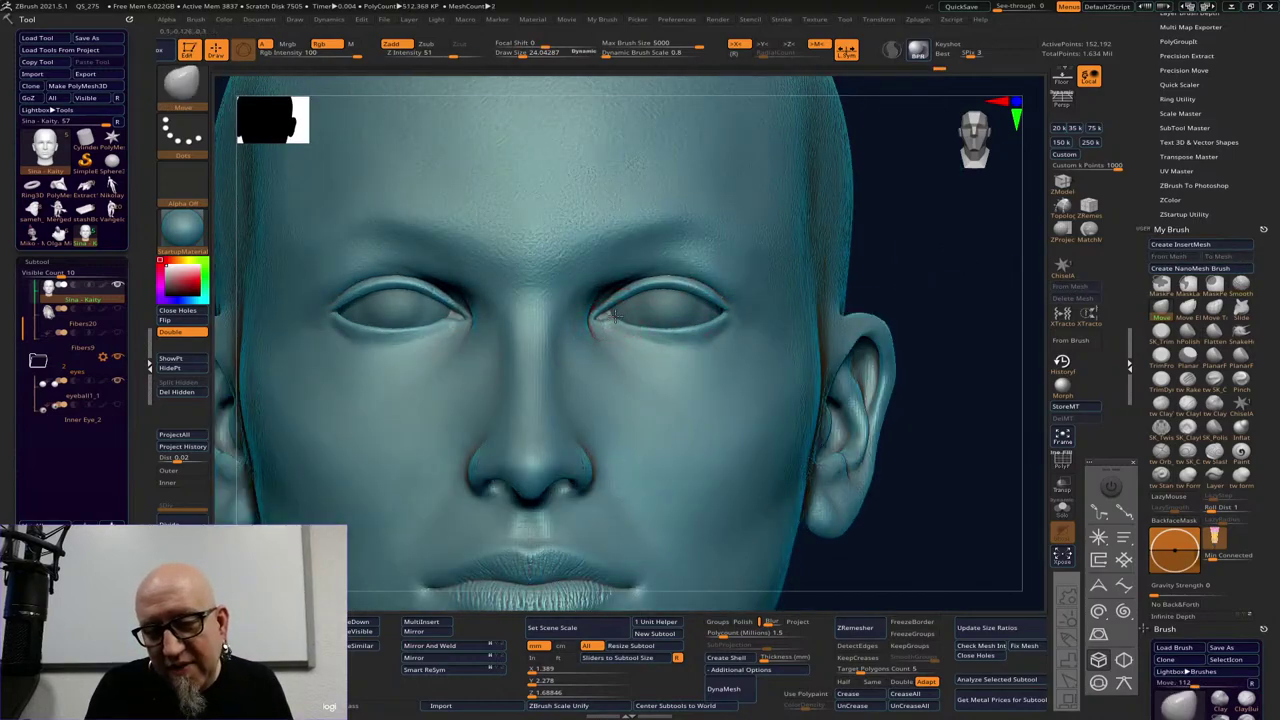
drag(625, 320, 632, 330)
mouse_move(625, 328)
right_down()
mouse_move(929, 294)
mouse_move(768, 313)
right_up()
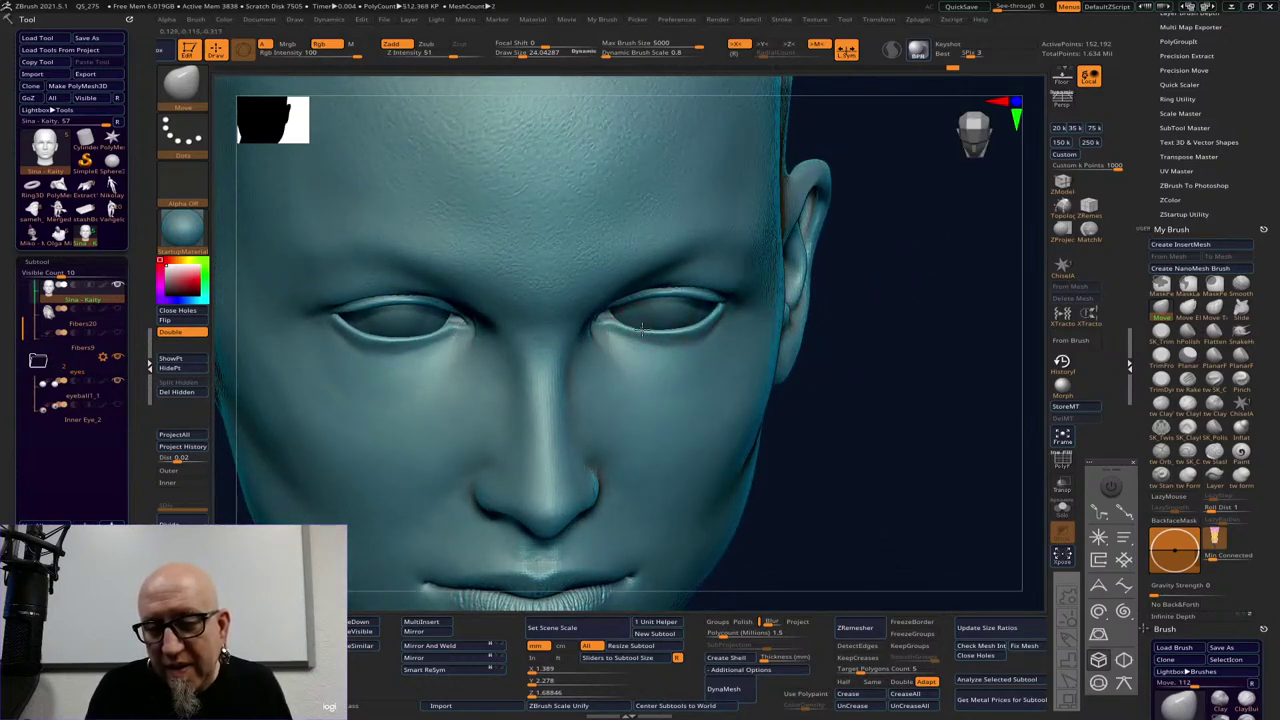
mouse_move(645, 337)
right_down()
mouse_move(920, 286)
mouse_move(651, 354)
right_up()
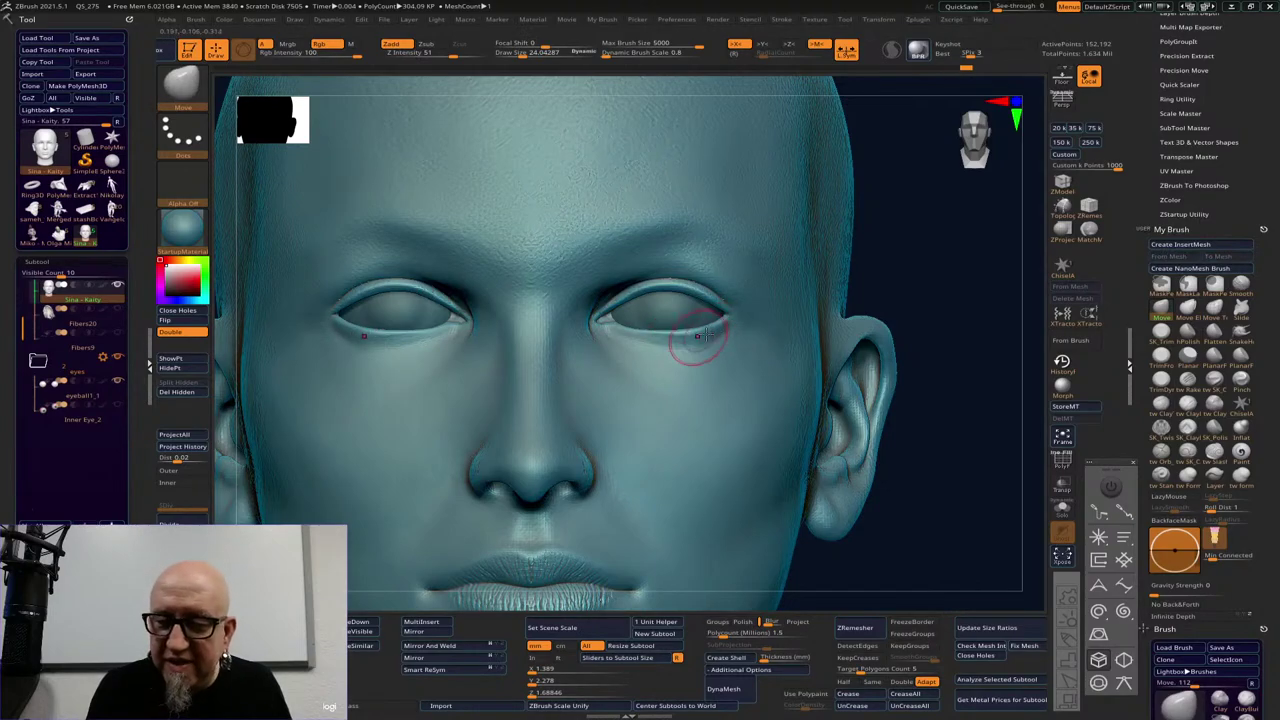
Examine the eyelids and outer eye corner from the front, profile and three-quarter views
mouse_move(979, 322)
right_down()
mouse_move(983, 277)
mouse_move(974, 346)
right_up()
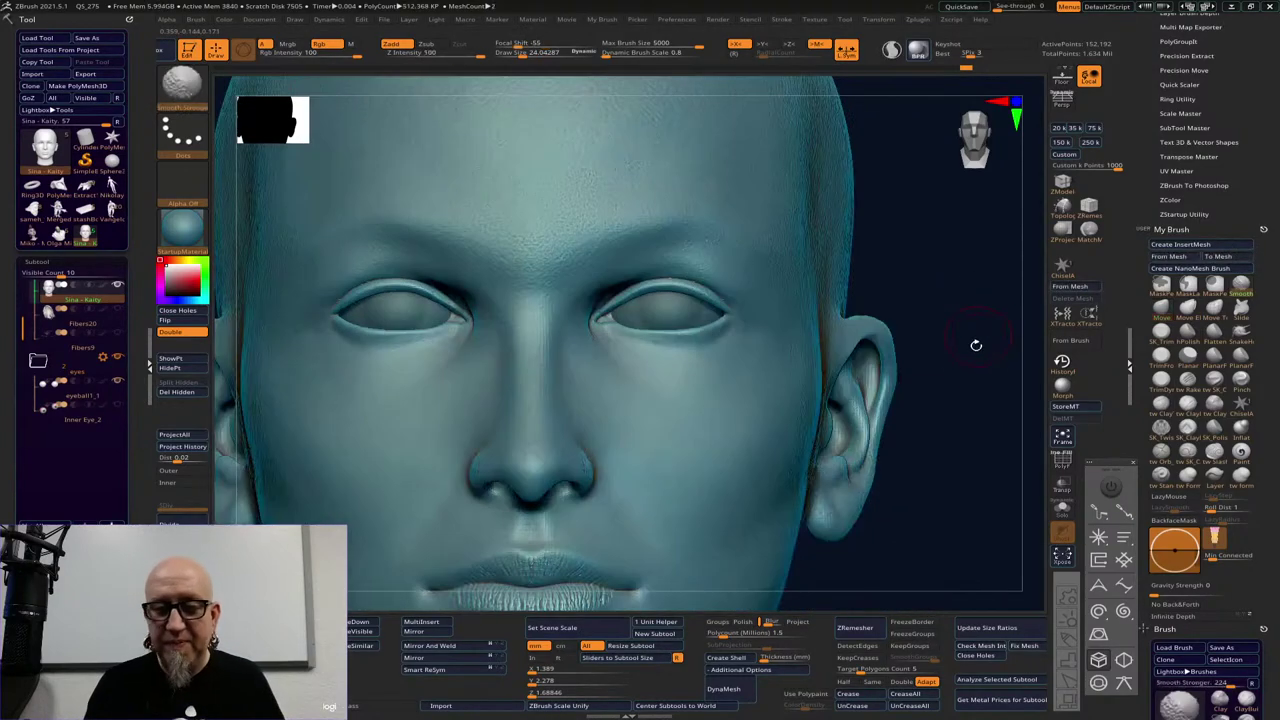
key(f)
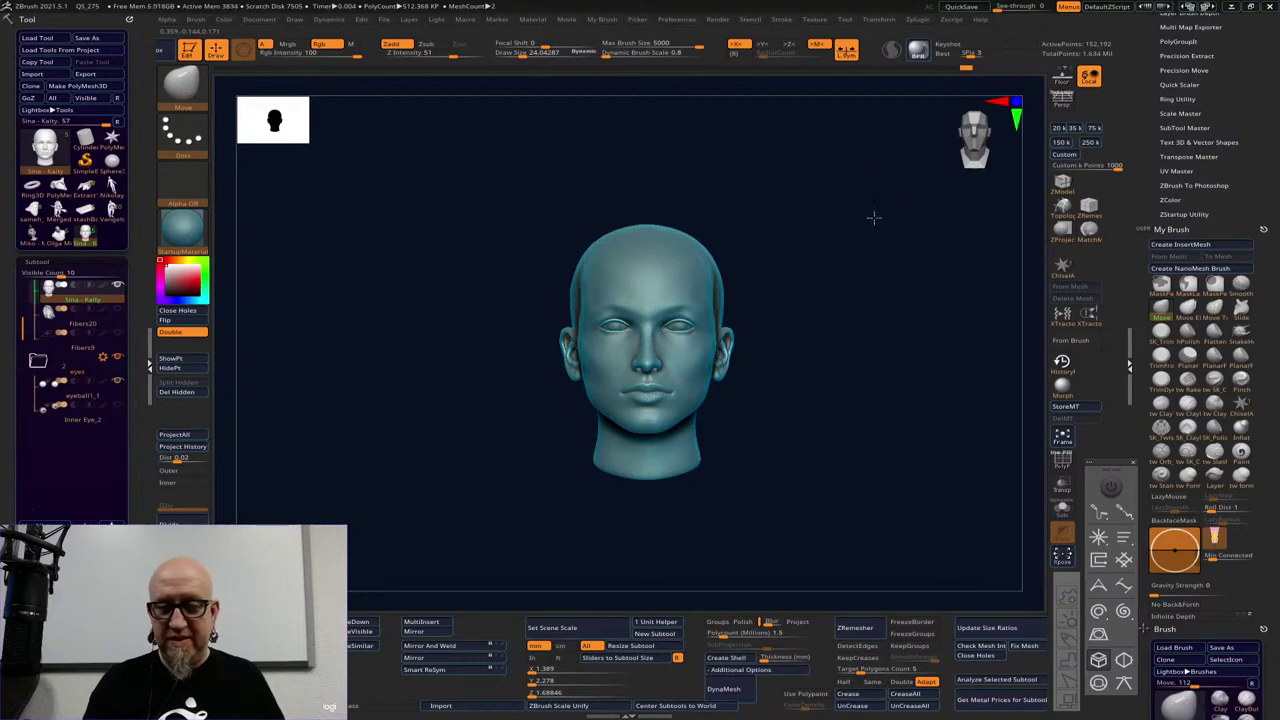
mouse_move(874, 218)
shift+right_down()
mouse_move(846, 218)
mouse_move(983, 560)
shift+right_up()
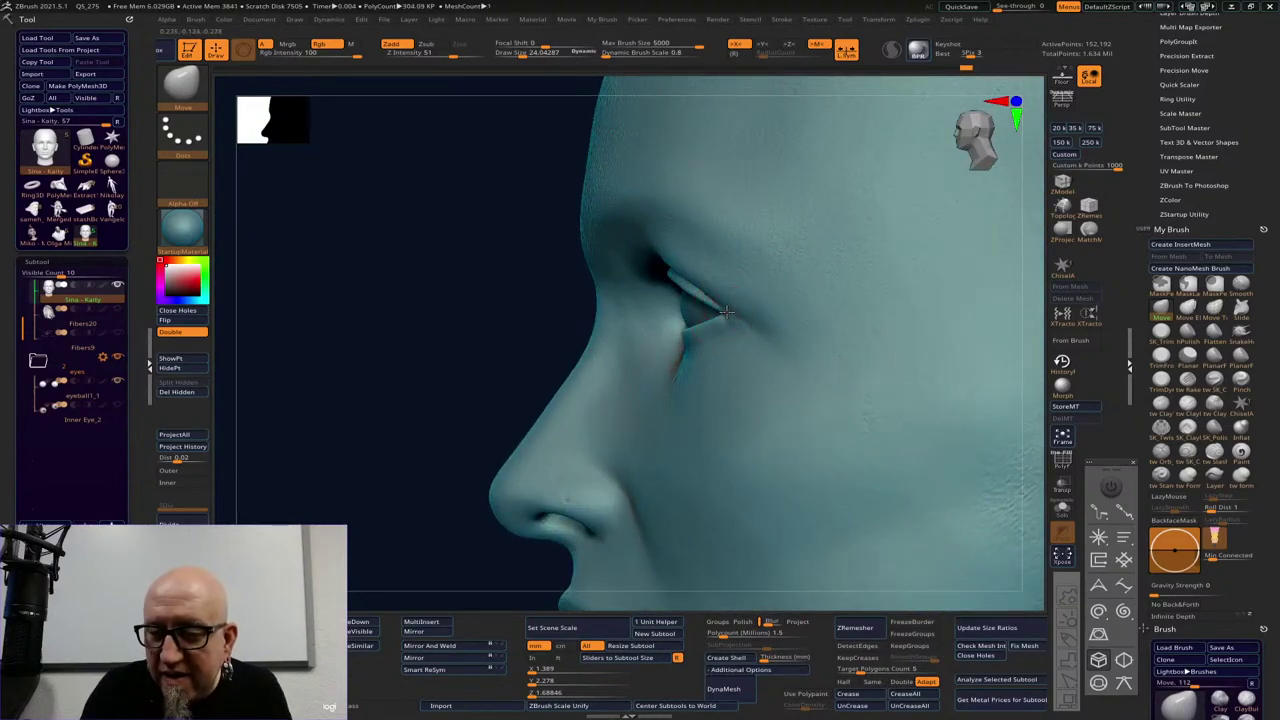
right_drag(668, 353, 680, 322)
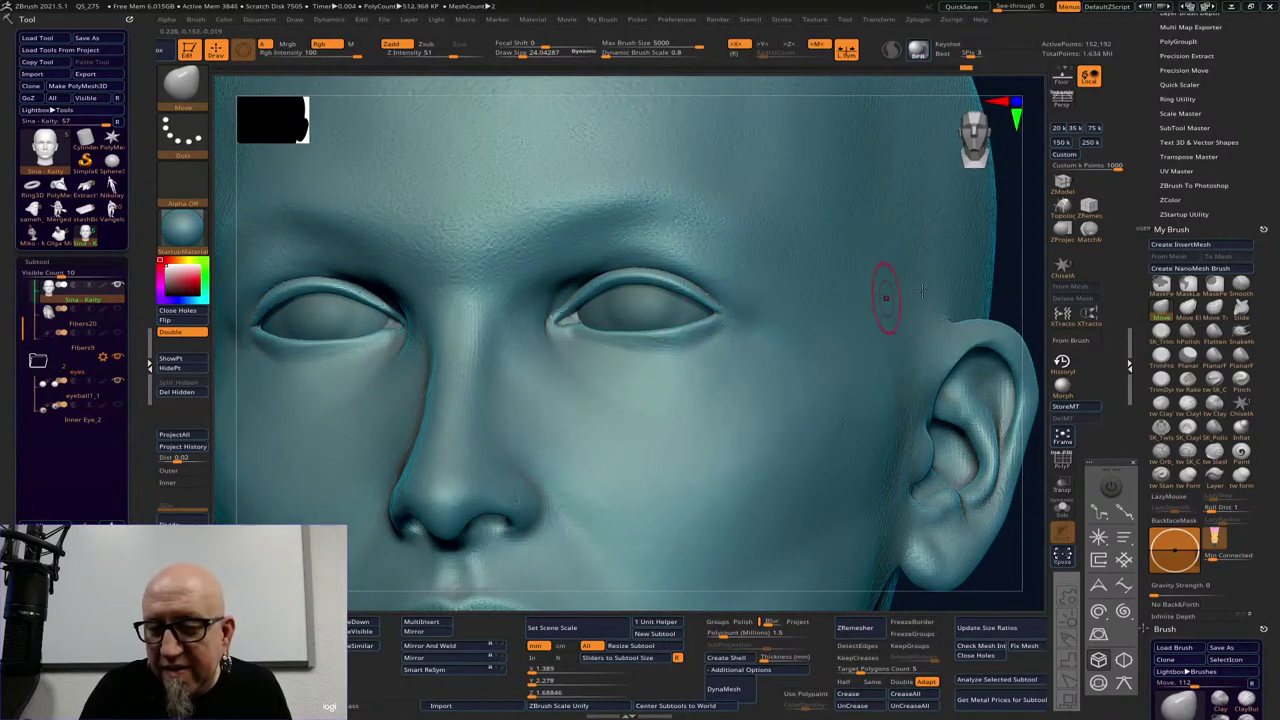
right_drag(1017, 284, 715, 320)
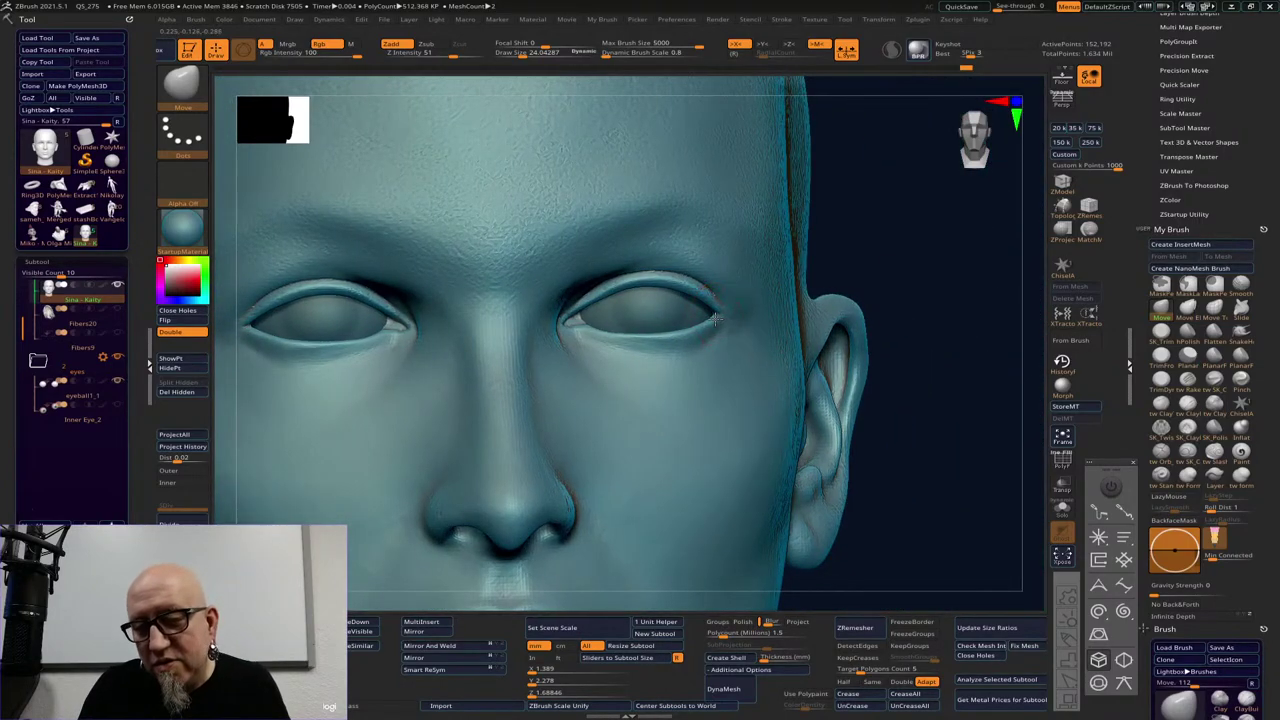
right_drag(975, 233, 909, 257)
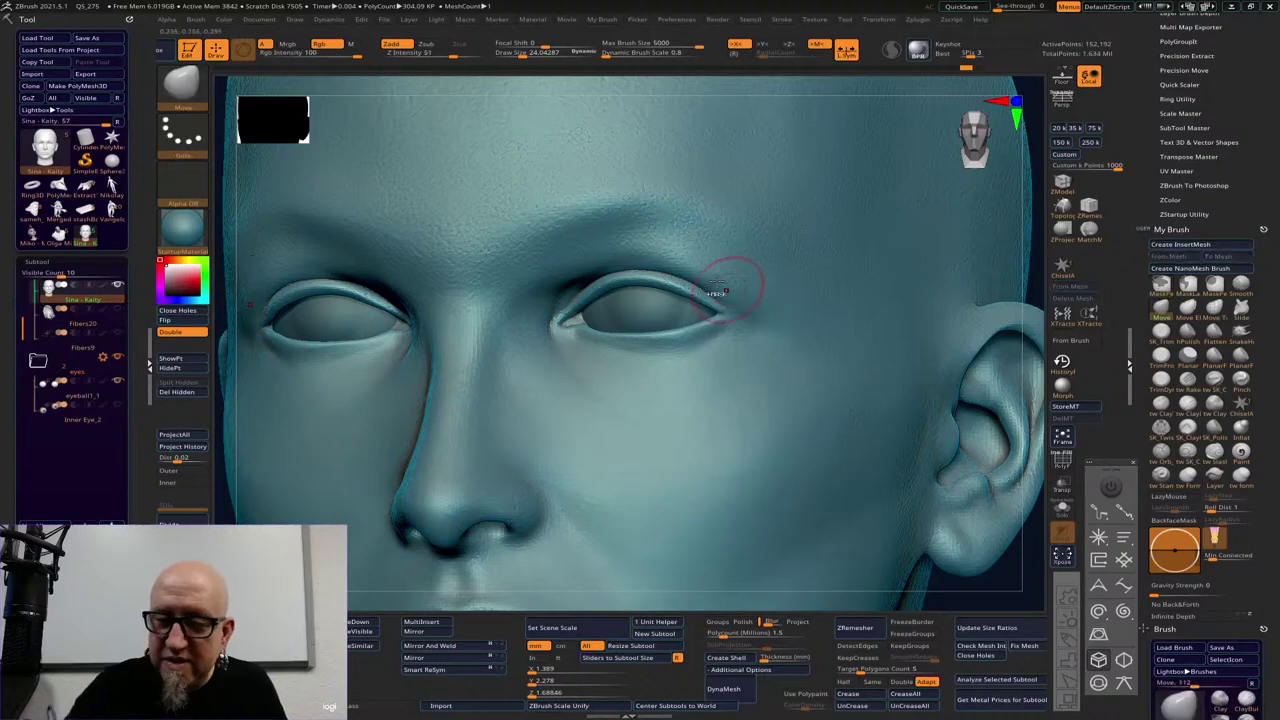
Mask the skin above the outer eye corner to isolate the lower lid for the Move brush at draw size about 32, and clear the mask
ctrl+drag(686, 252, 808, 306)
right_drag(990, 268, 1200, 275)
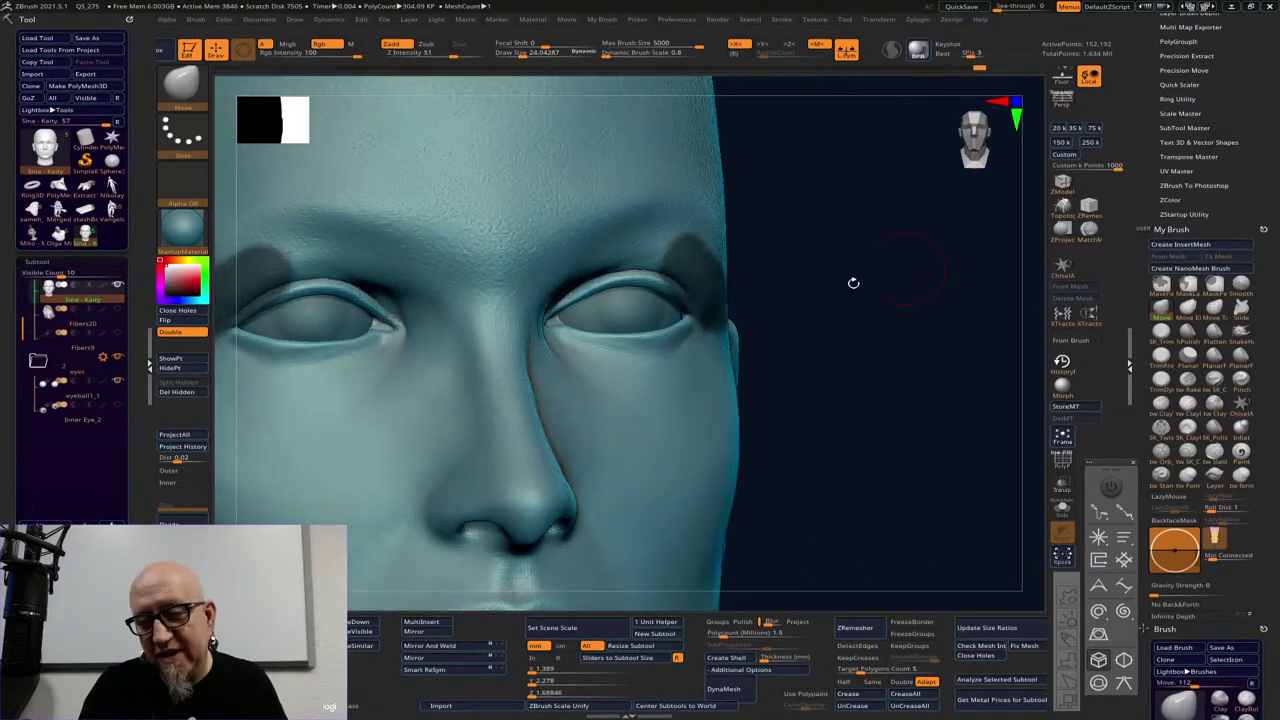
key(space)
drag(681, 322, 686, 323)
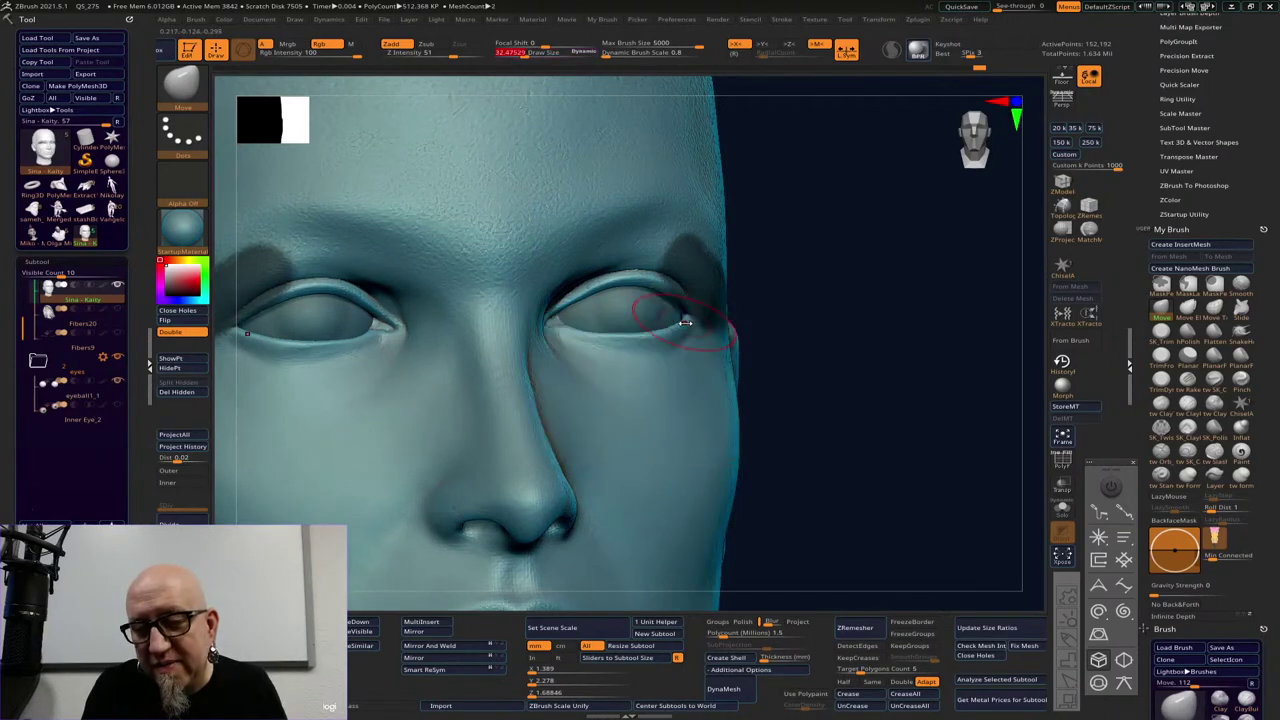
right_drag(876, 289, 712, 340)
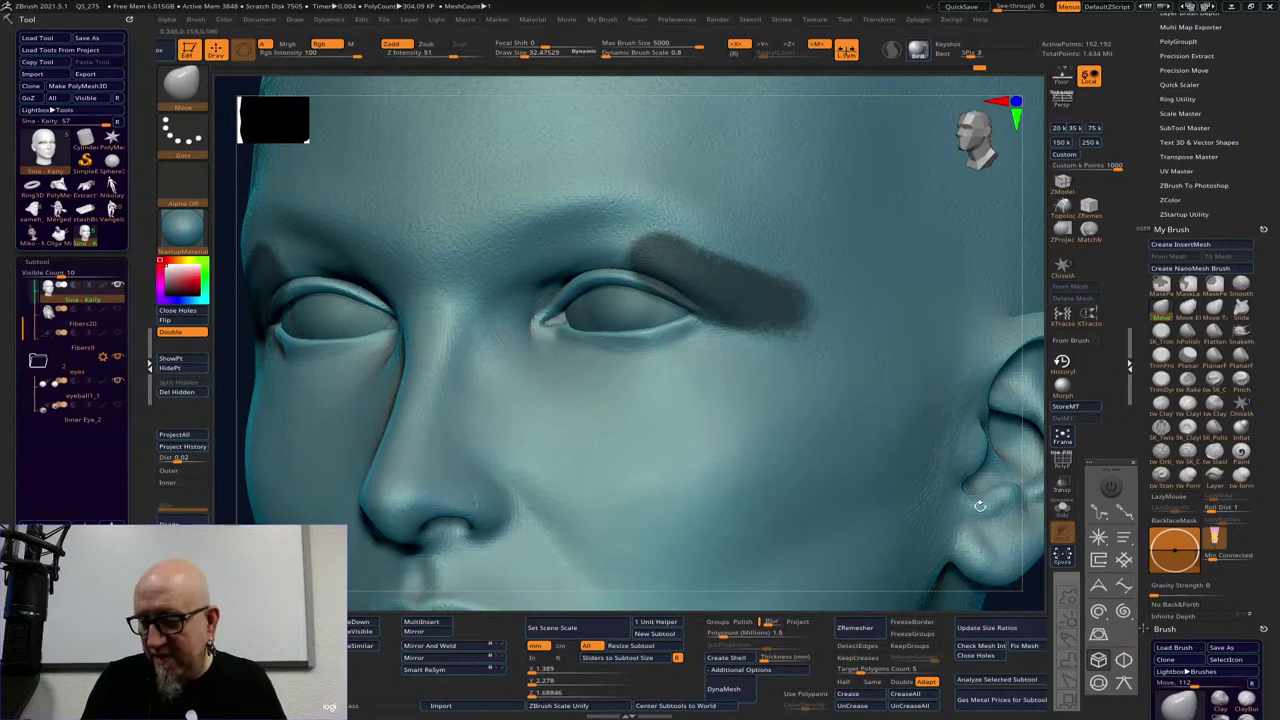
ctrl+right_drag(1016, 601, 914, 411)
ctrl+drag(914, 411, 855, 485)
shift+right_drag(855, 485, 893, 448)
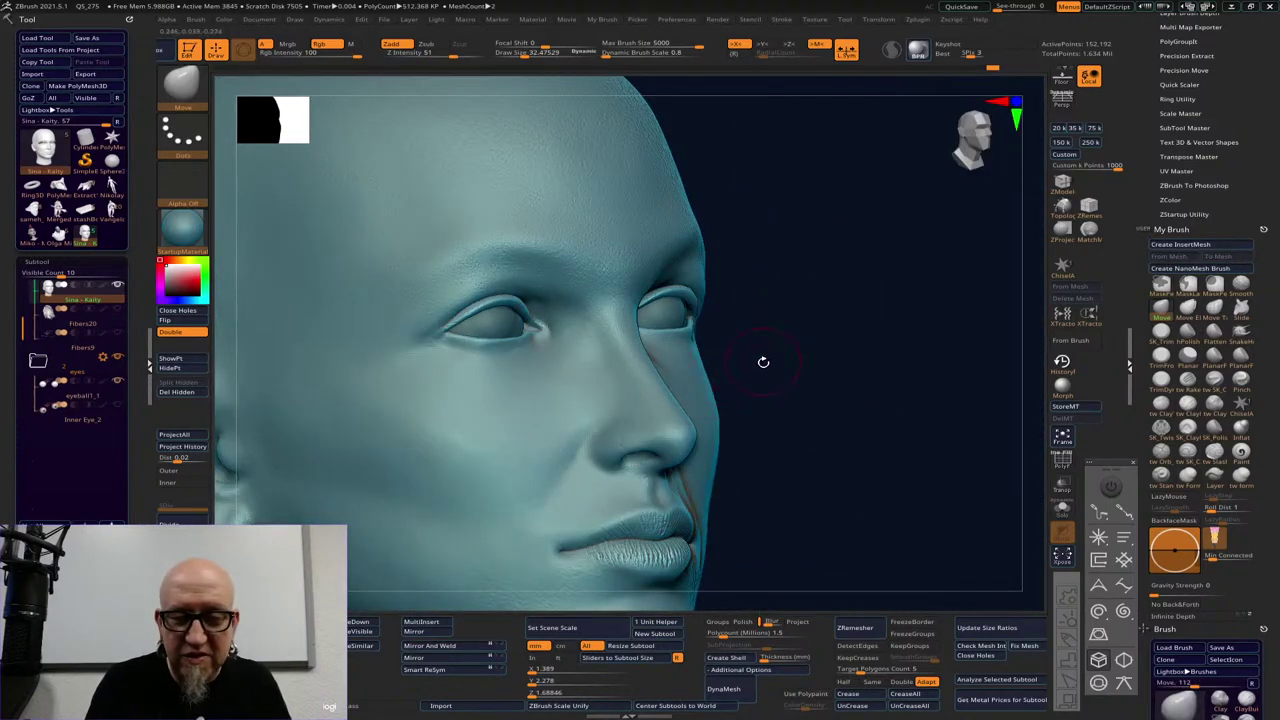
Smooth the area around the outer eye corner and set up the tw ClayTubes brush with a draw size of about 11
key(space)
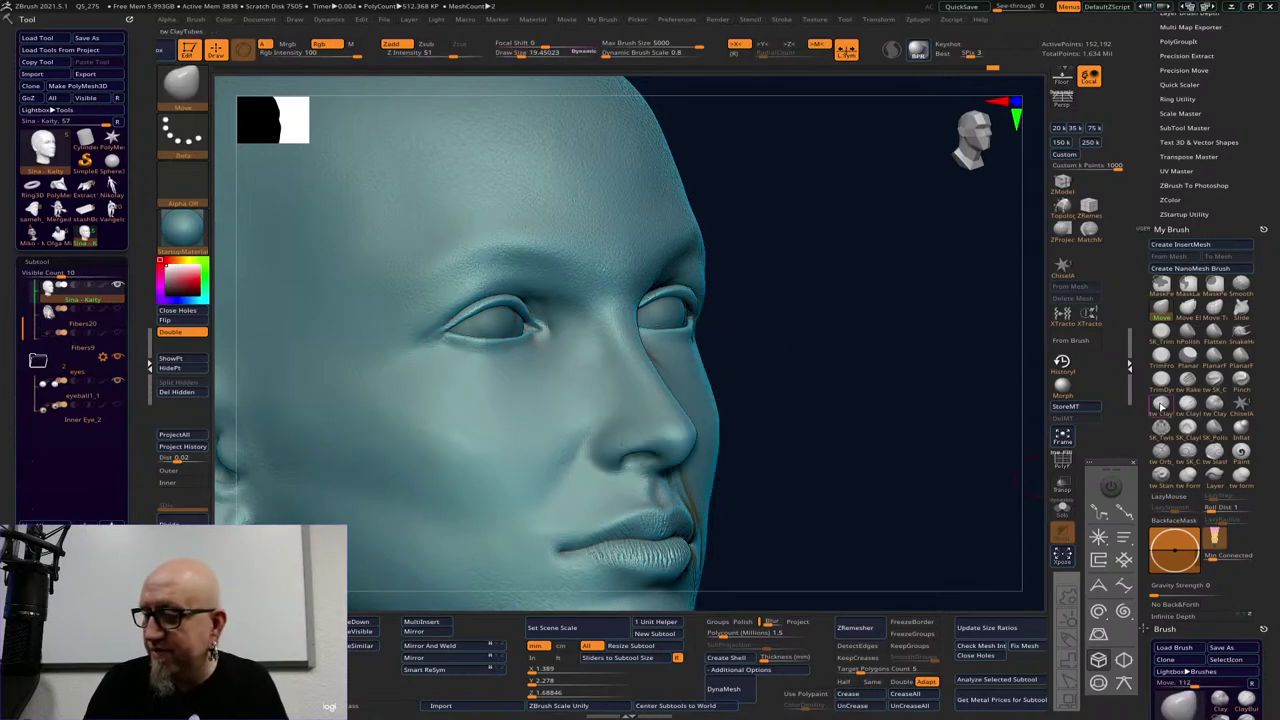
click(1160, 405)
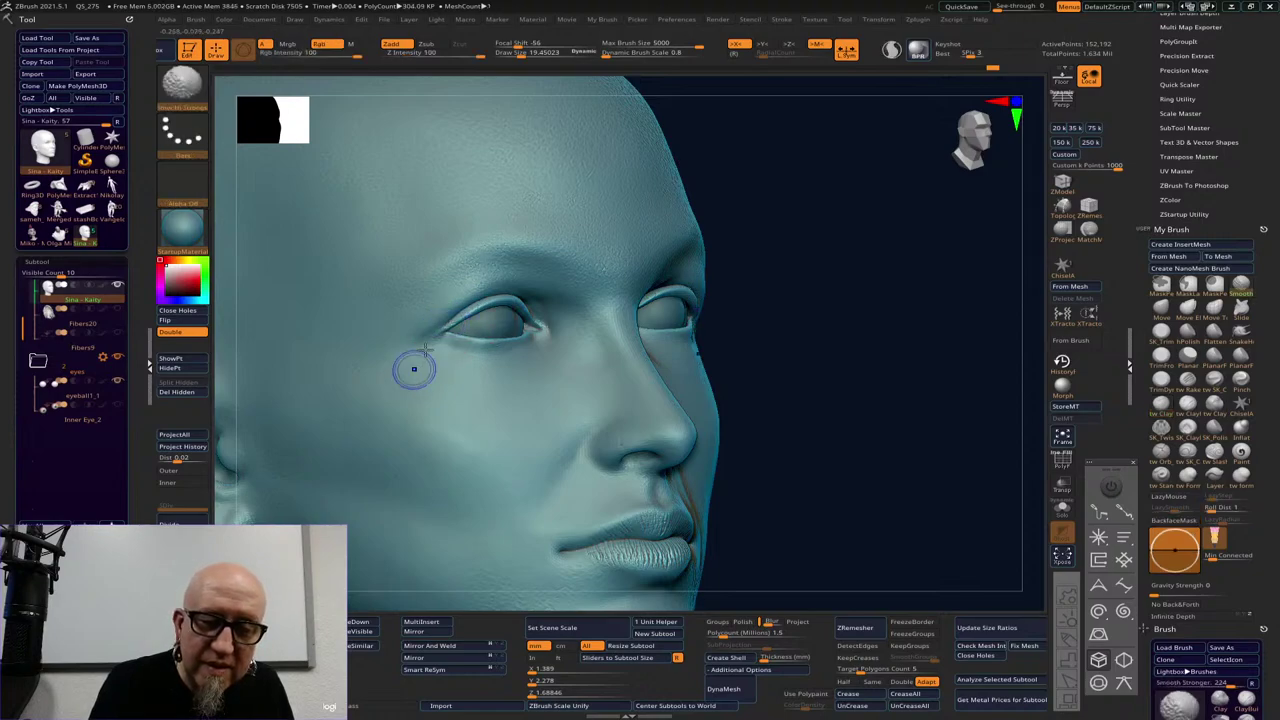
drag(869, 320, 940, 329)
key(space)
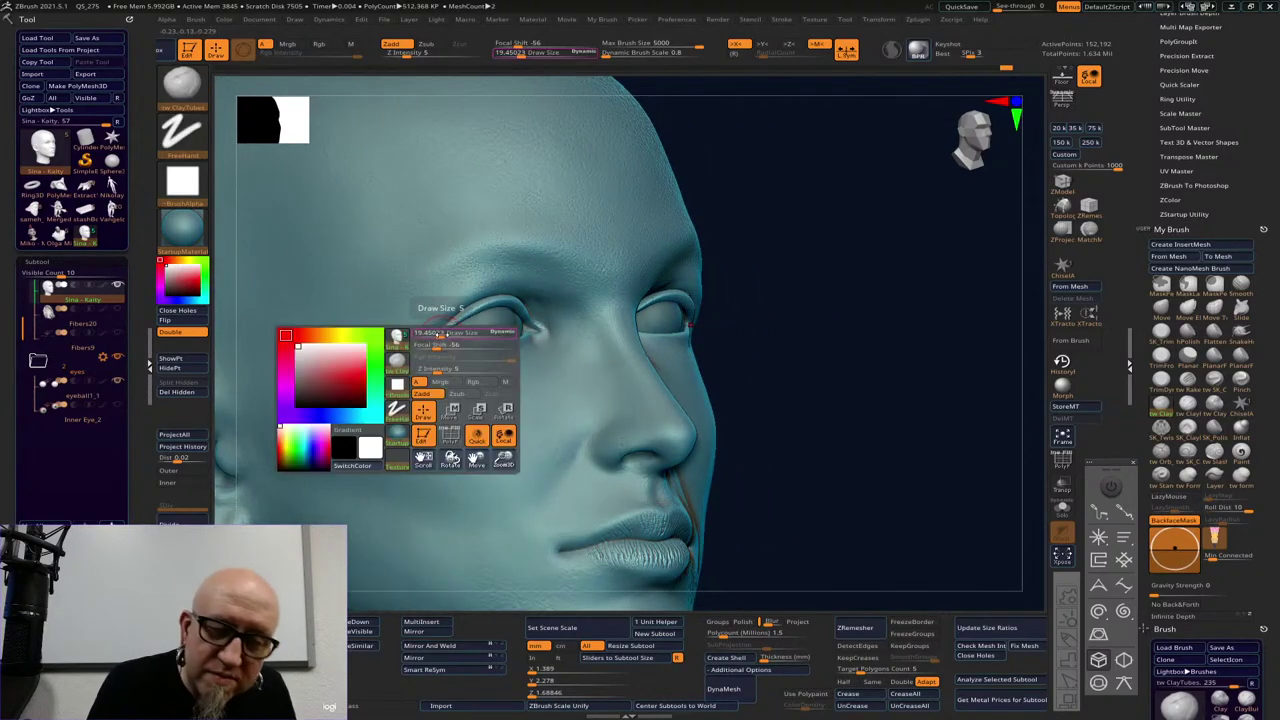
drag(446, 334, 432, 334)
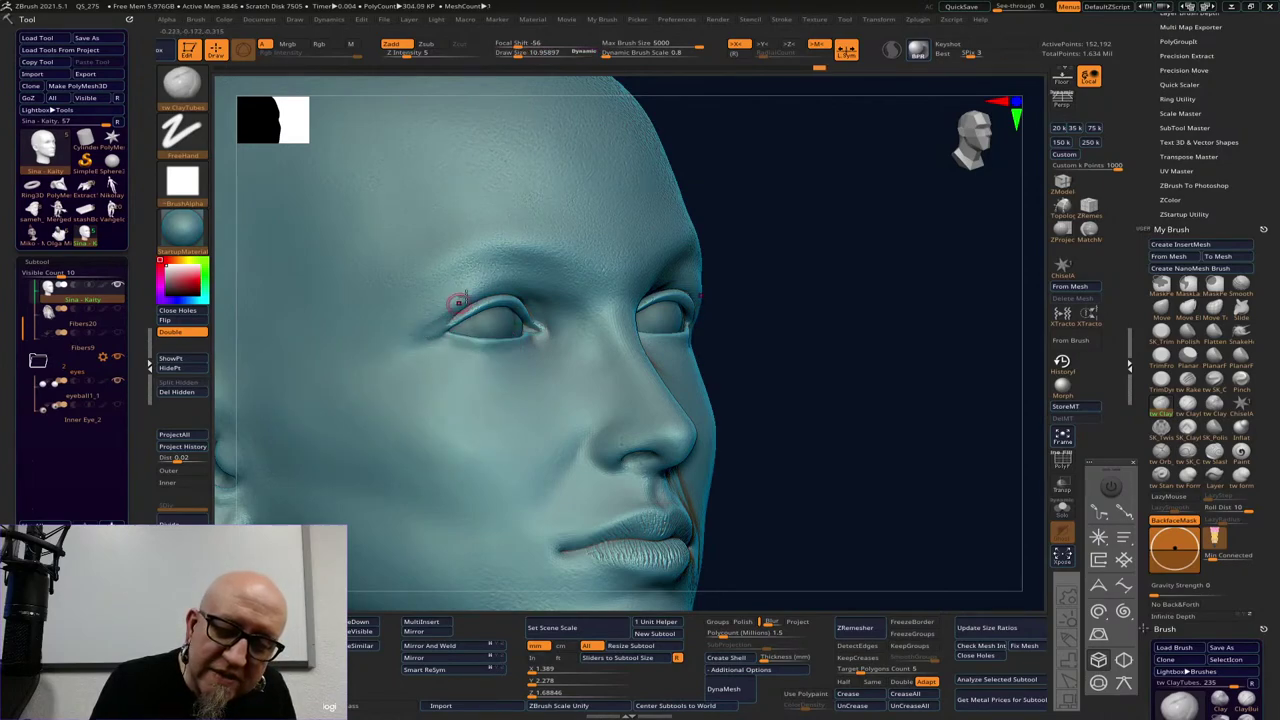
Smooth the skin at the outer corner of the eye and check the head from the other side and in full
shift+drag(449, 317, 411, 354)
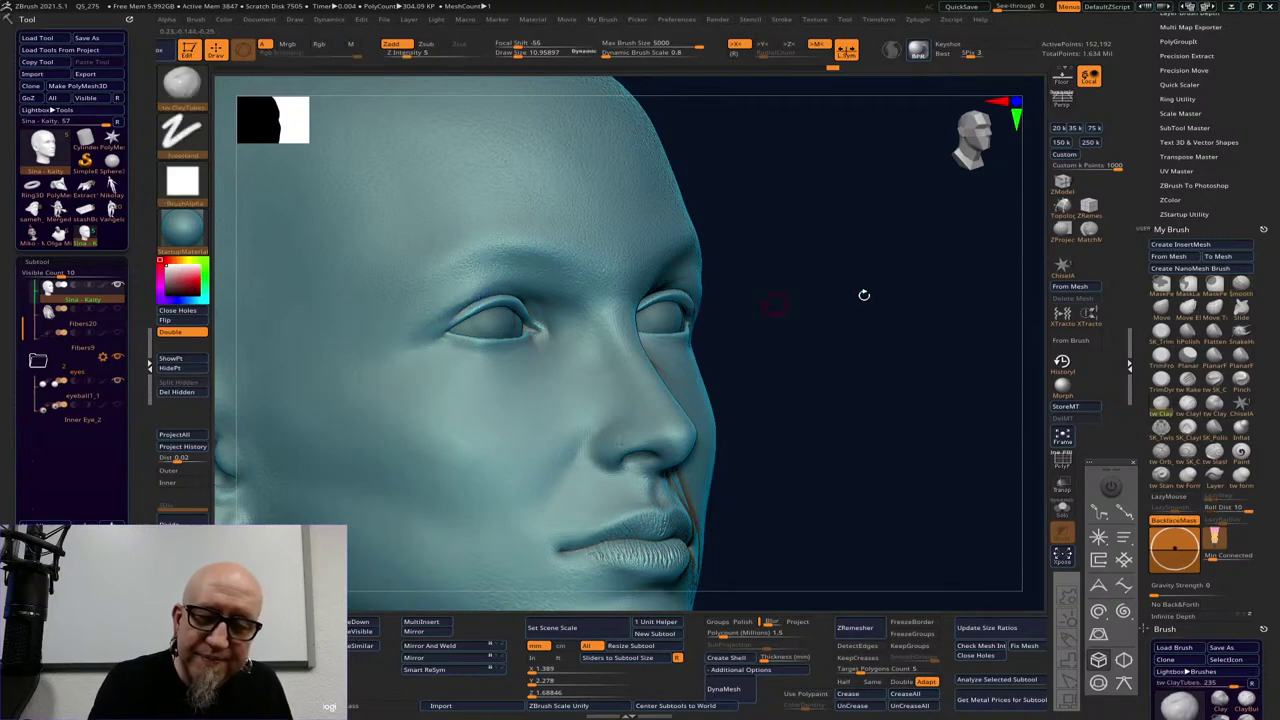
shift+drag(863, 294, 776, 300)
drag(953, 330, 967, 330)
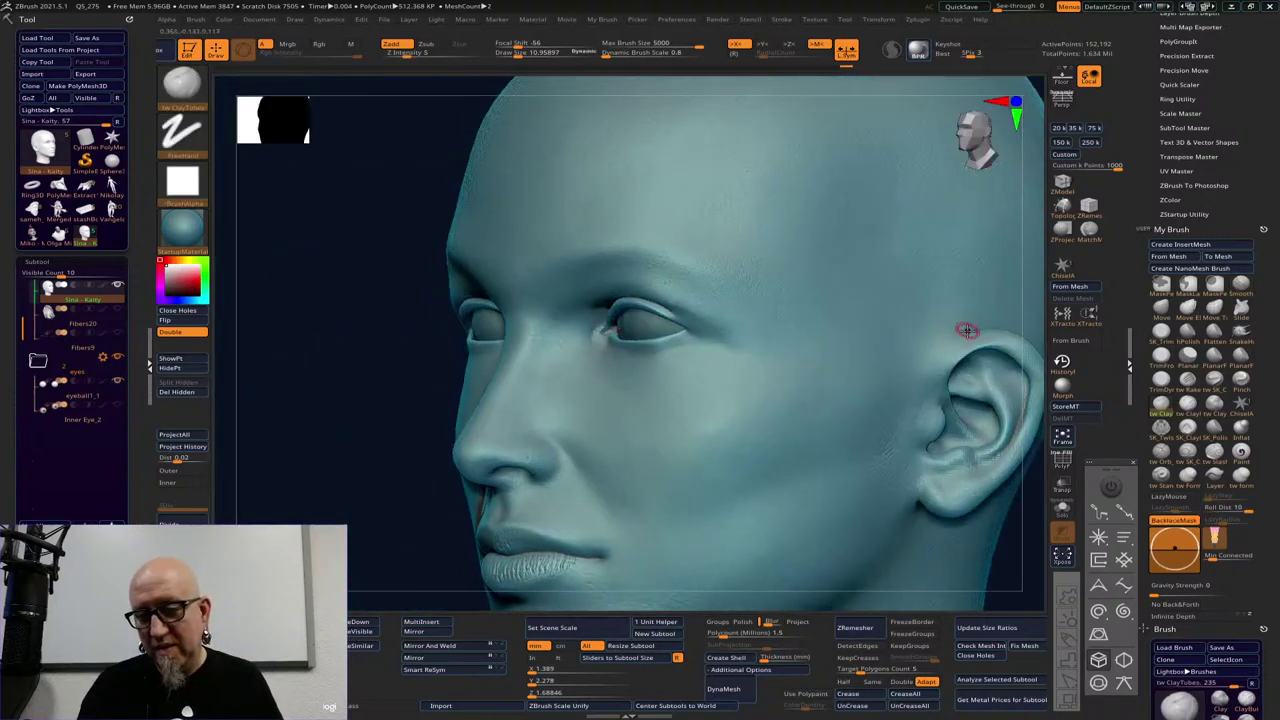
key(ctrl)
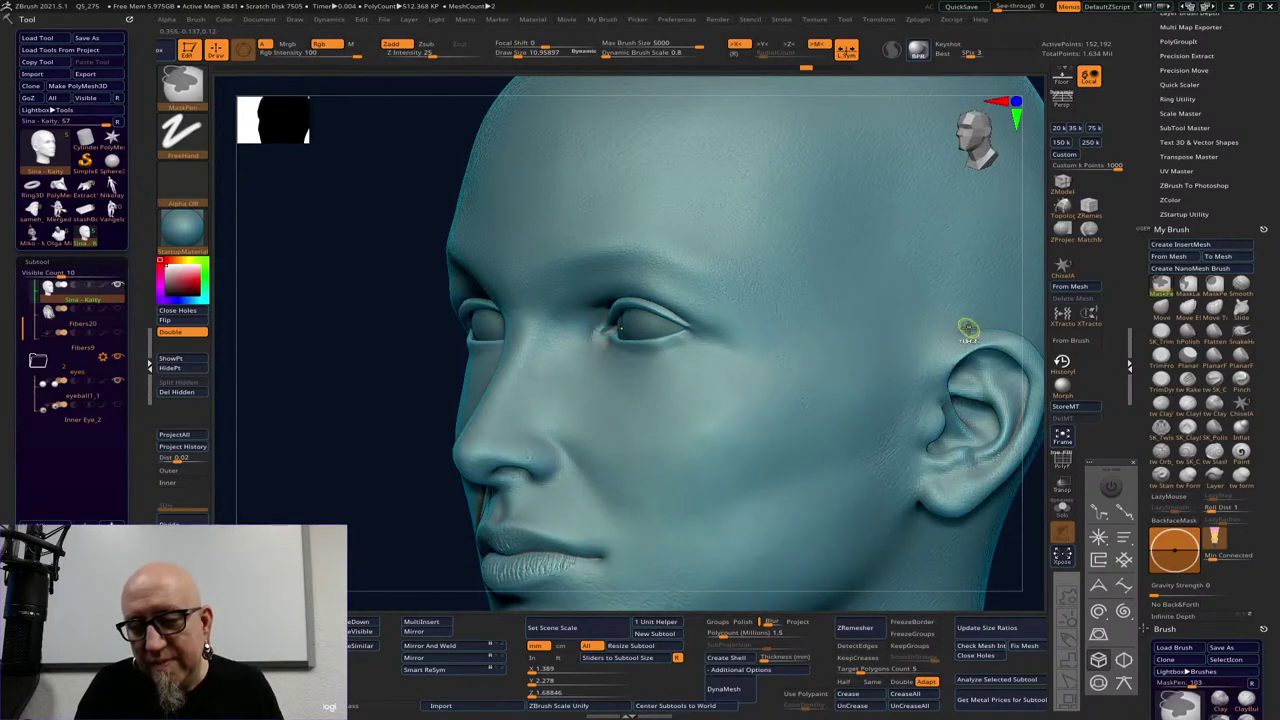
key(shift)
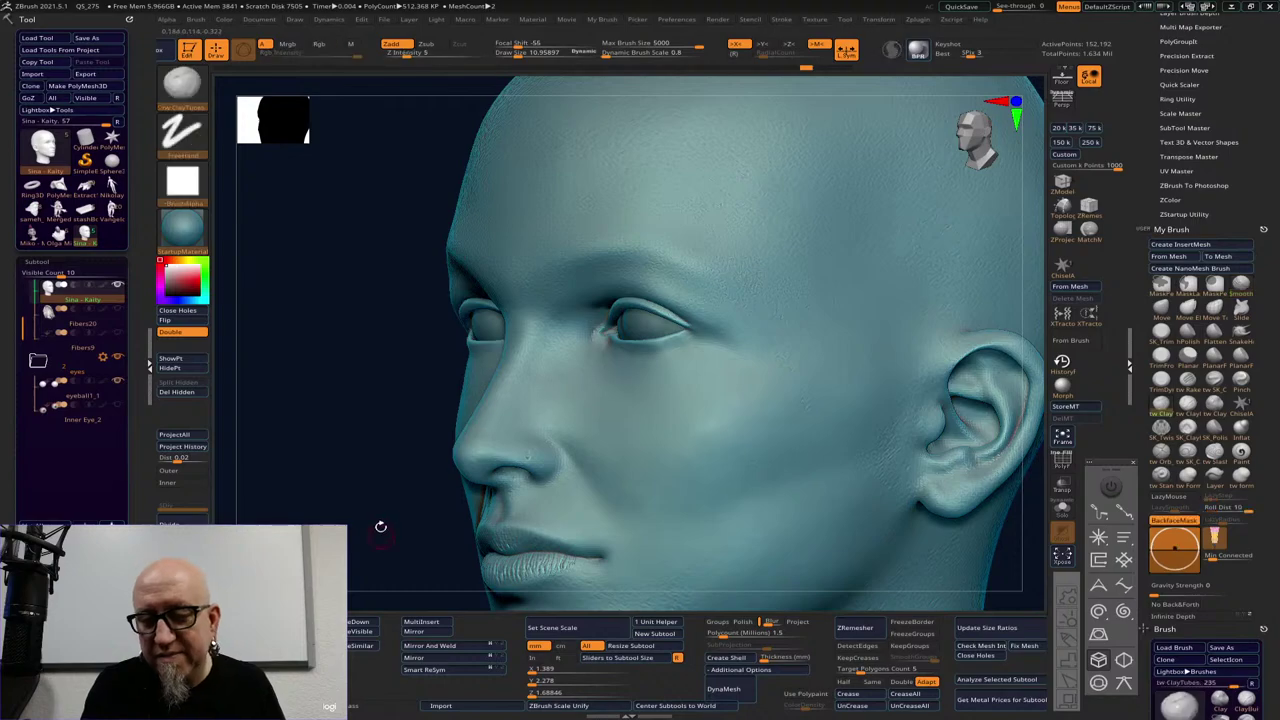
key(f)
shift+drag(349, 429, 374, 470)
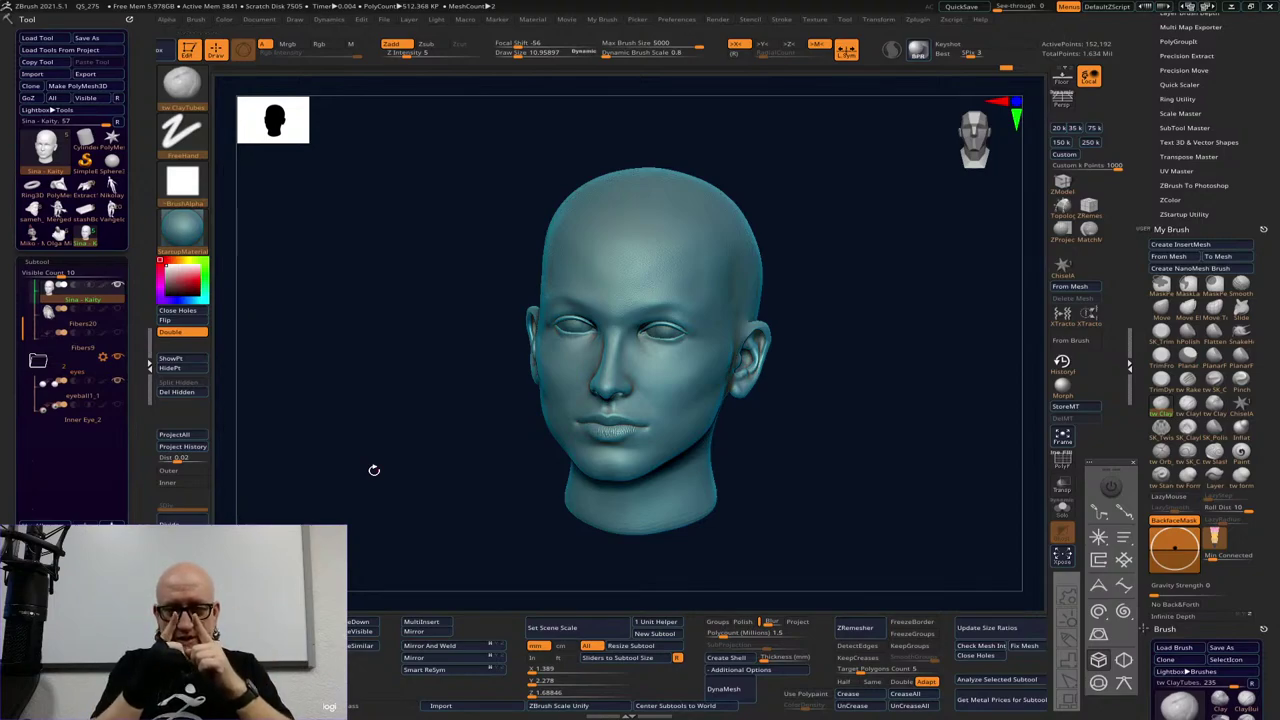
Adjust the outer part of the lower eyelid with the Move brush at a draw size of about 36
drag(805, 470, 880, 514)
click(1160, 305)
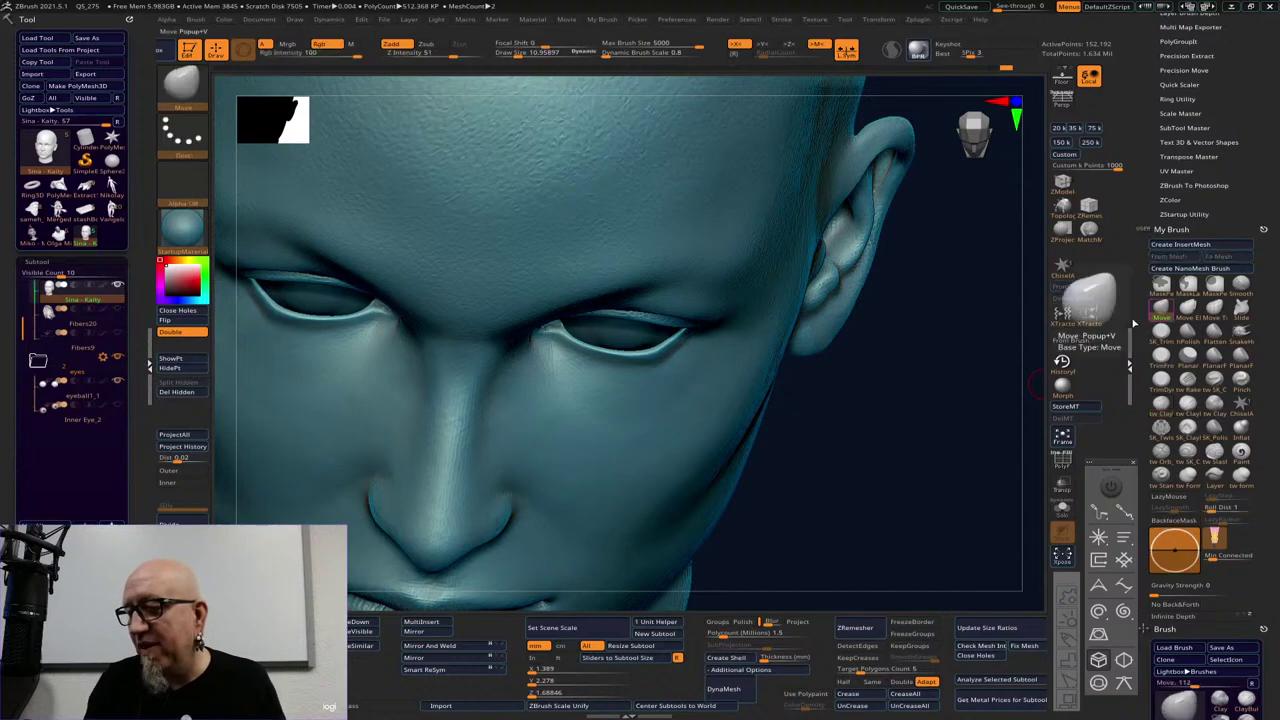
key(space)
drag(909, 391, 914, 391)
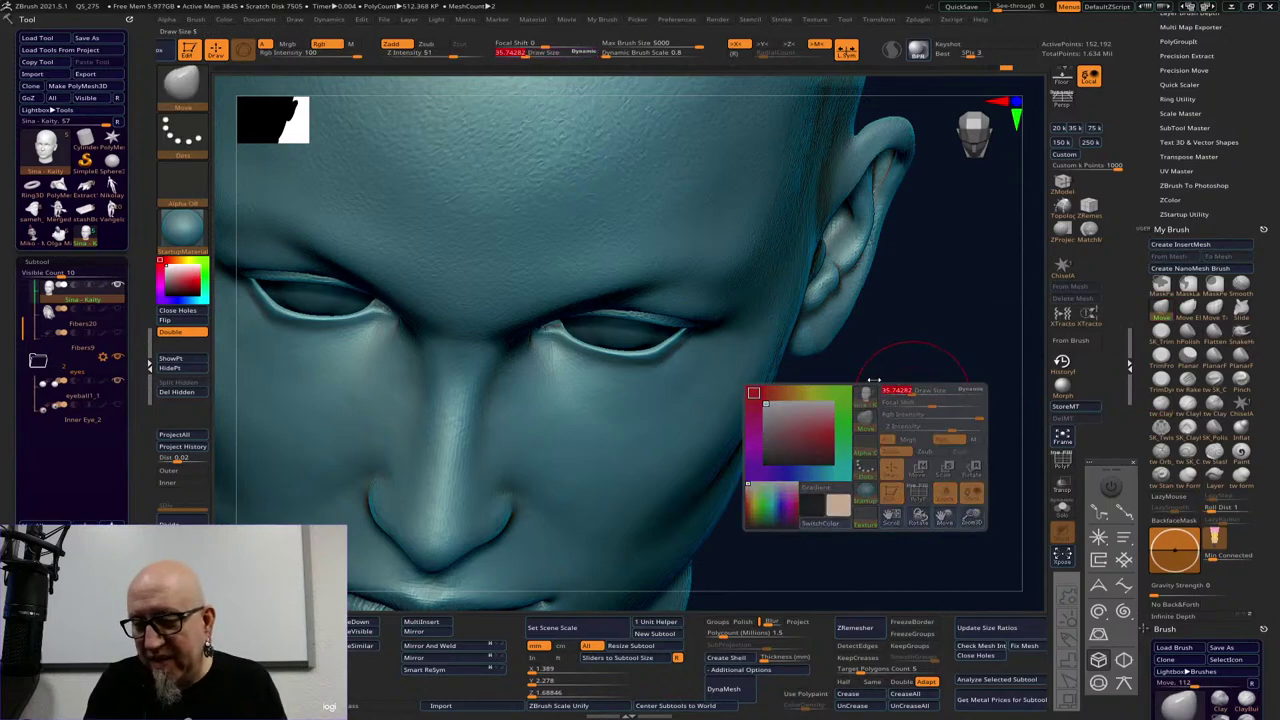
drag(651, 353, 654, 348)
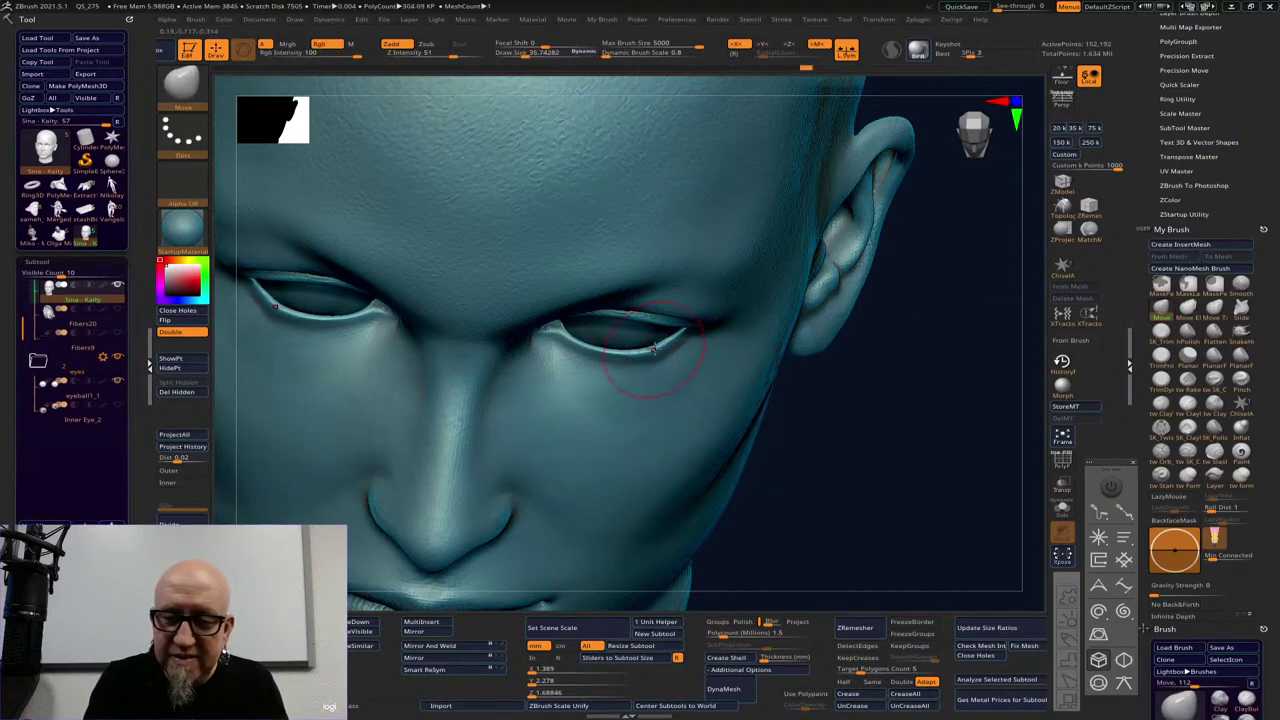
drag(951, 380, 909, 321)
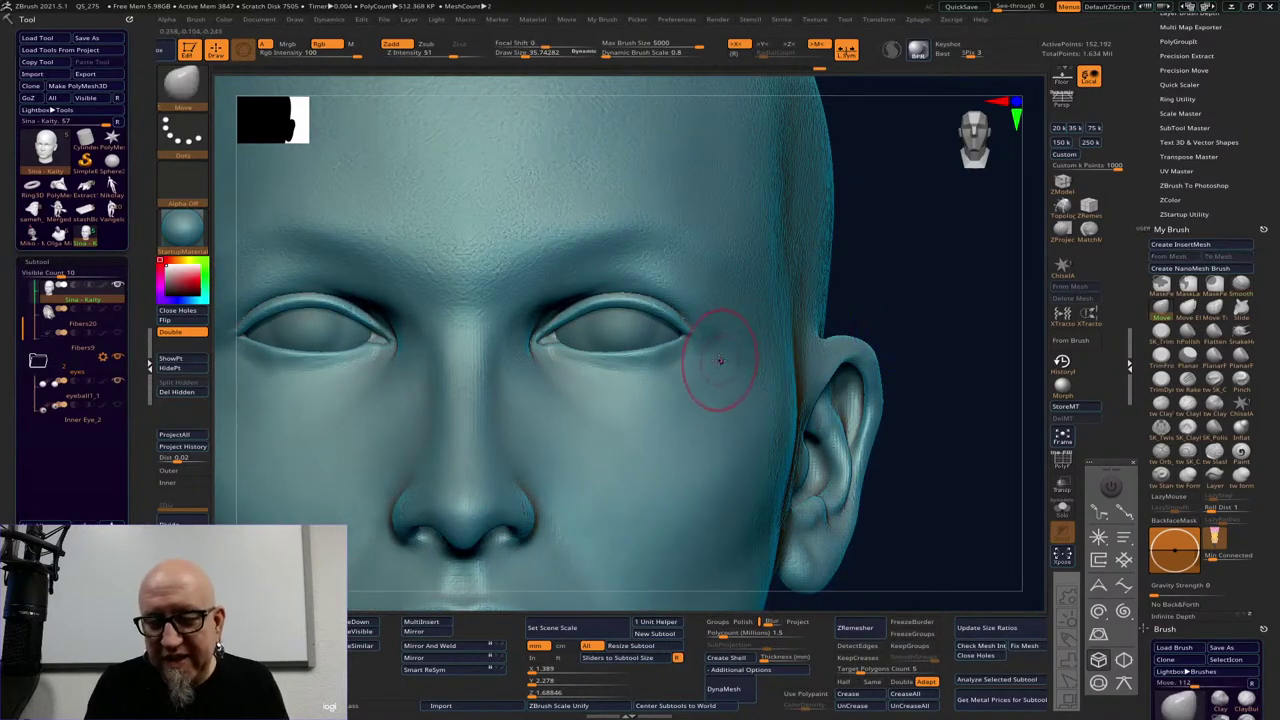
Mask the outer part of the upper eyelid down past the eye's outer corner
key(space)
drag(722, 355, 708, 355)
drag(845, 287, 792, 289)
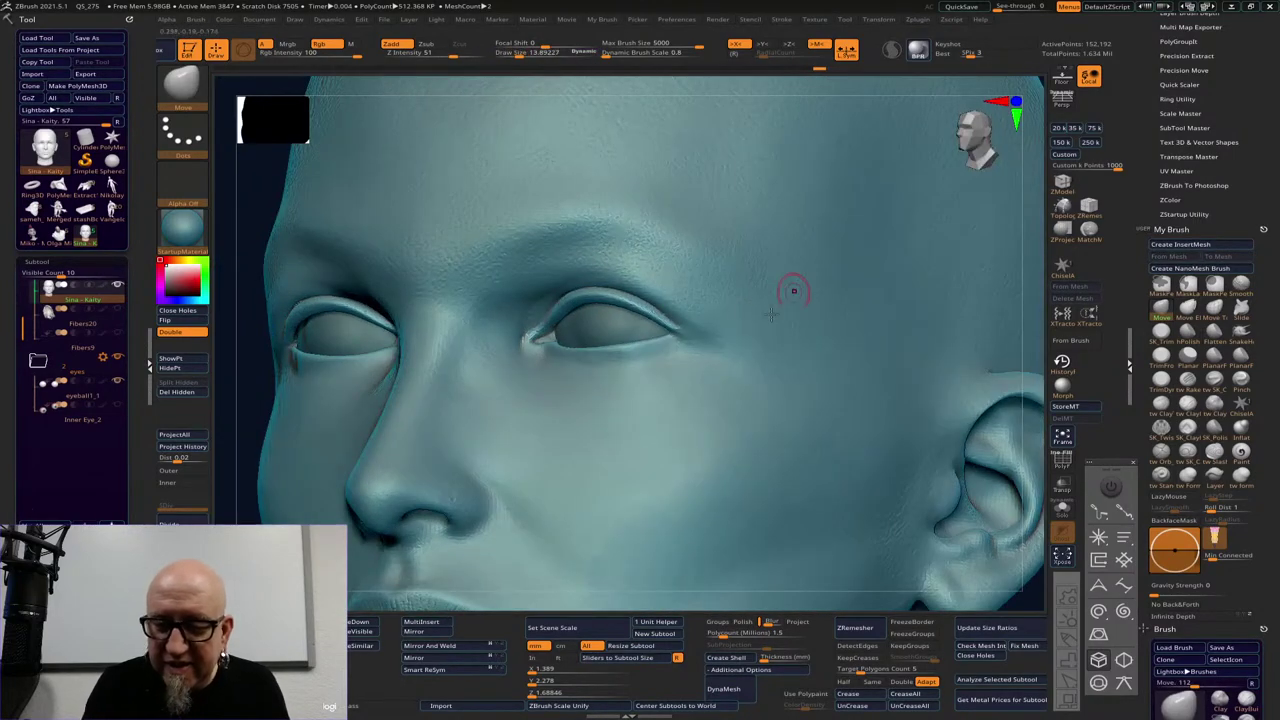
mouse_move(656, 292)
ctrl+mouse_down()
mouse_move(729, 350)
mouse_move(714, 354)
ctrl+mouse_up()
Reshape the lower eyelid beside the masked area with a Move brush draw size of about 19 and clear the mask
key(space)
drag(1025, 330, 1085, 336)
drag(682, 341, 673, 363)
mouse_move(894, 311)
mouse_down()
mouse_move(934, 323)
mouse_move(860, 328)
mouse_up()
key(shift)
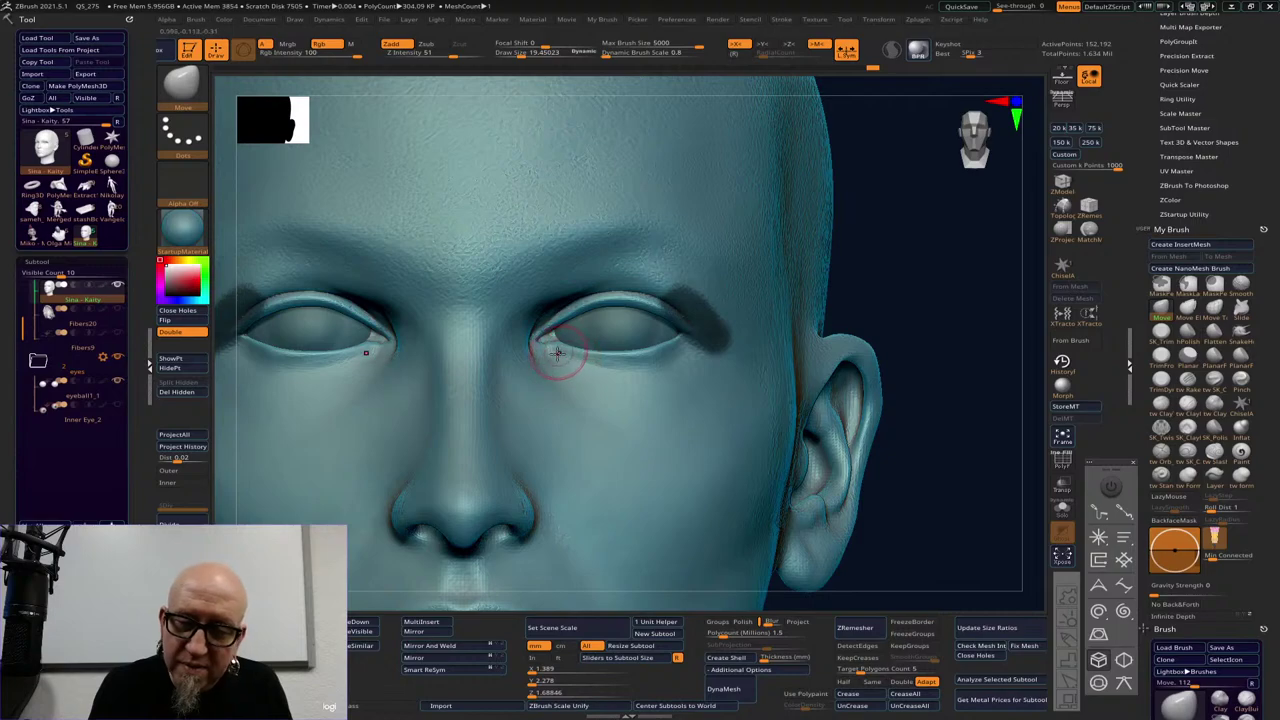
key(shift)
mouse_move(946, 460)
mouse_down()
mouse_move(720, 400)
mouse_move(649, 351)
mouse_up()
drag(300, 430, 485, 538)
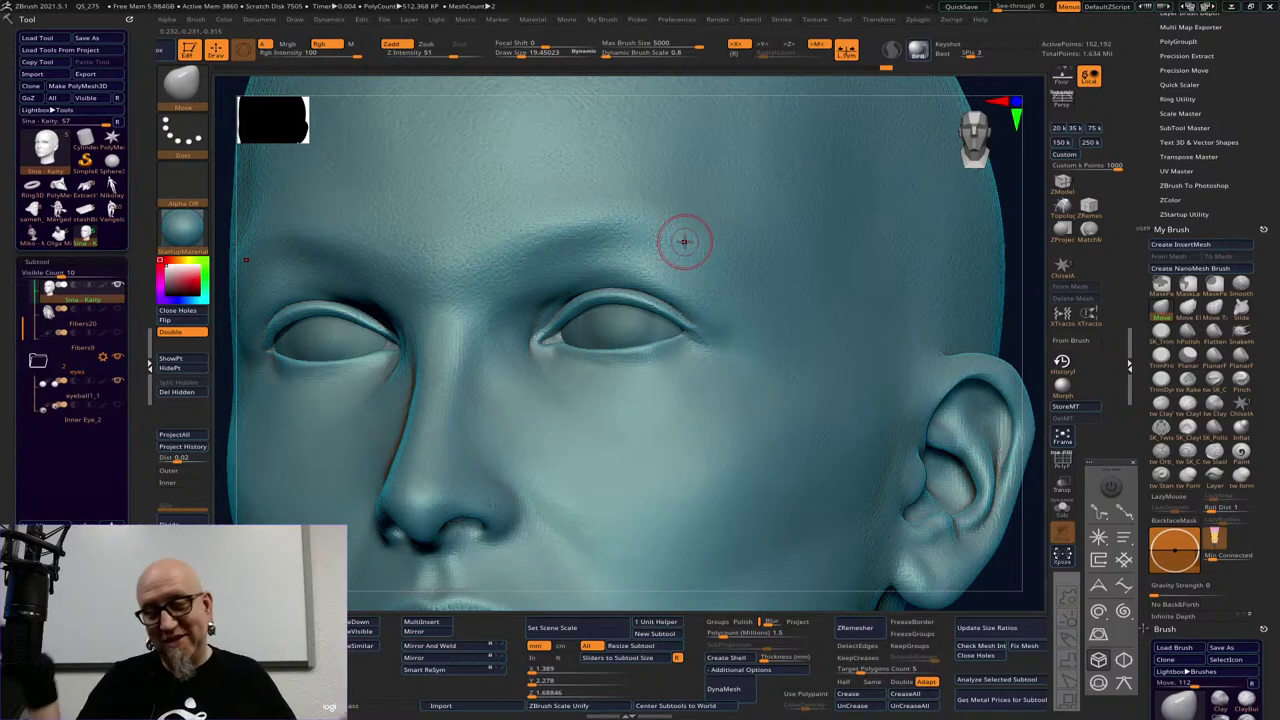
Isolate the eye region of the head mesh and hide the eyeball subtool
key(f)
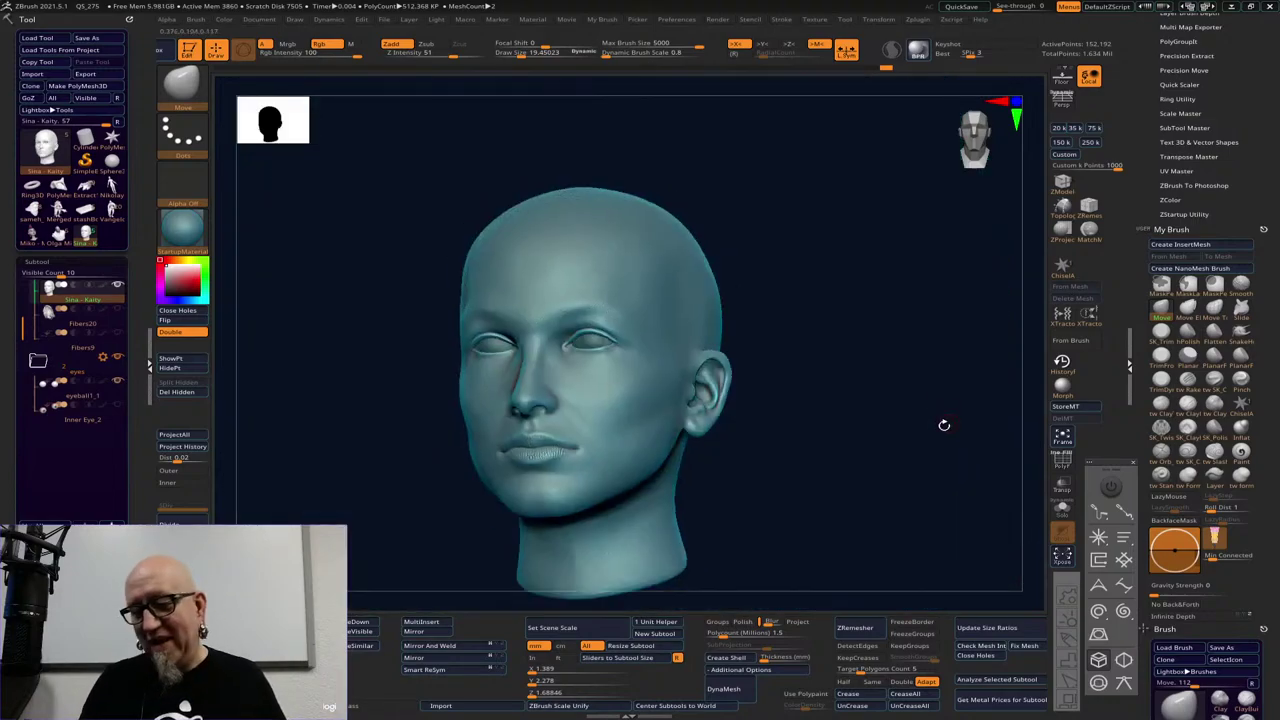
ctrl+right_drag(856, 516, 925, 610)
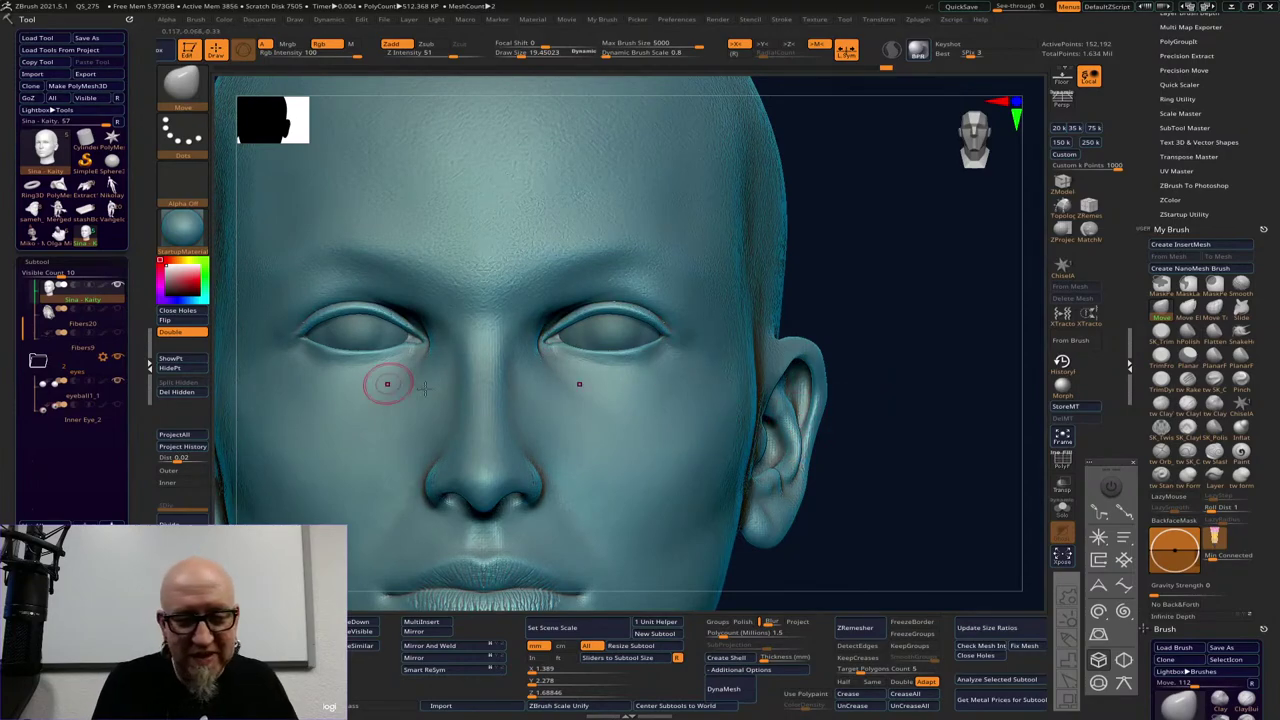
drag(950, 455, 895, 290)
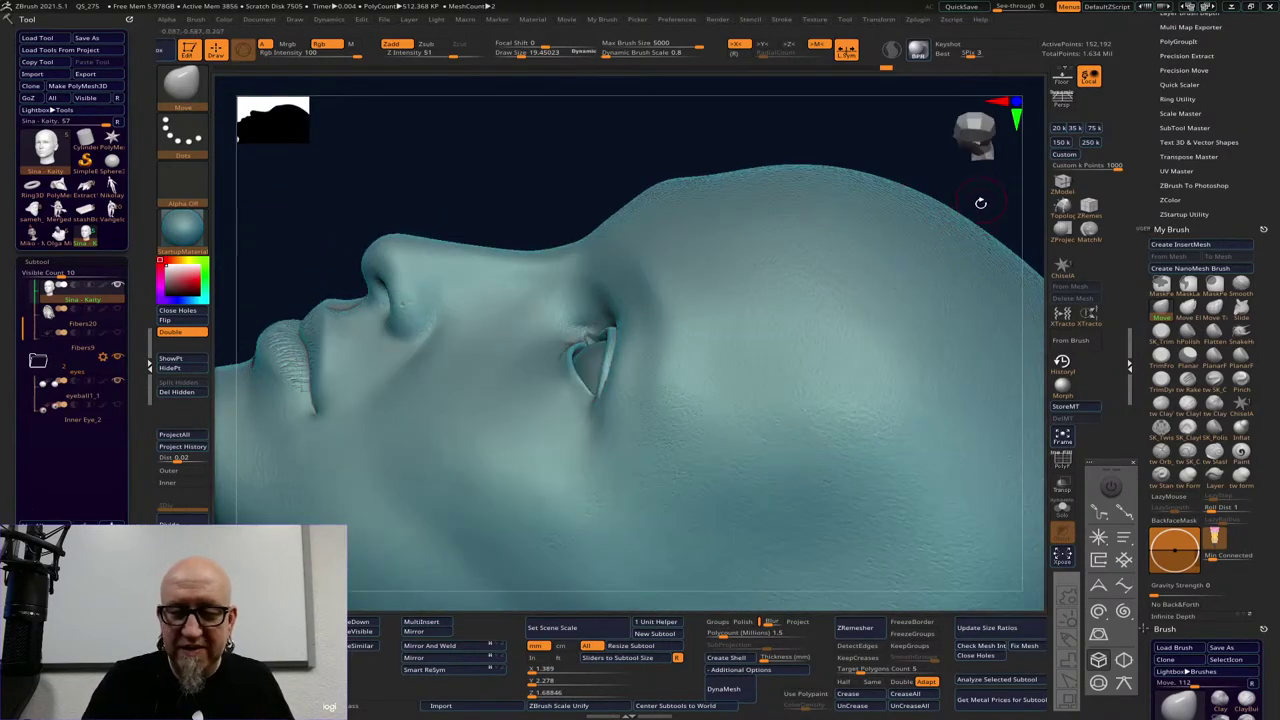
mouse_move(980, 204)
mouse_down()
mouse_move(966, 257)
mouse_move(943, 263)
mouse_up()
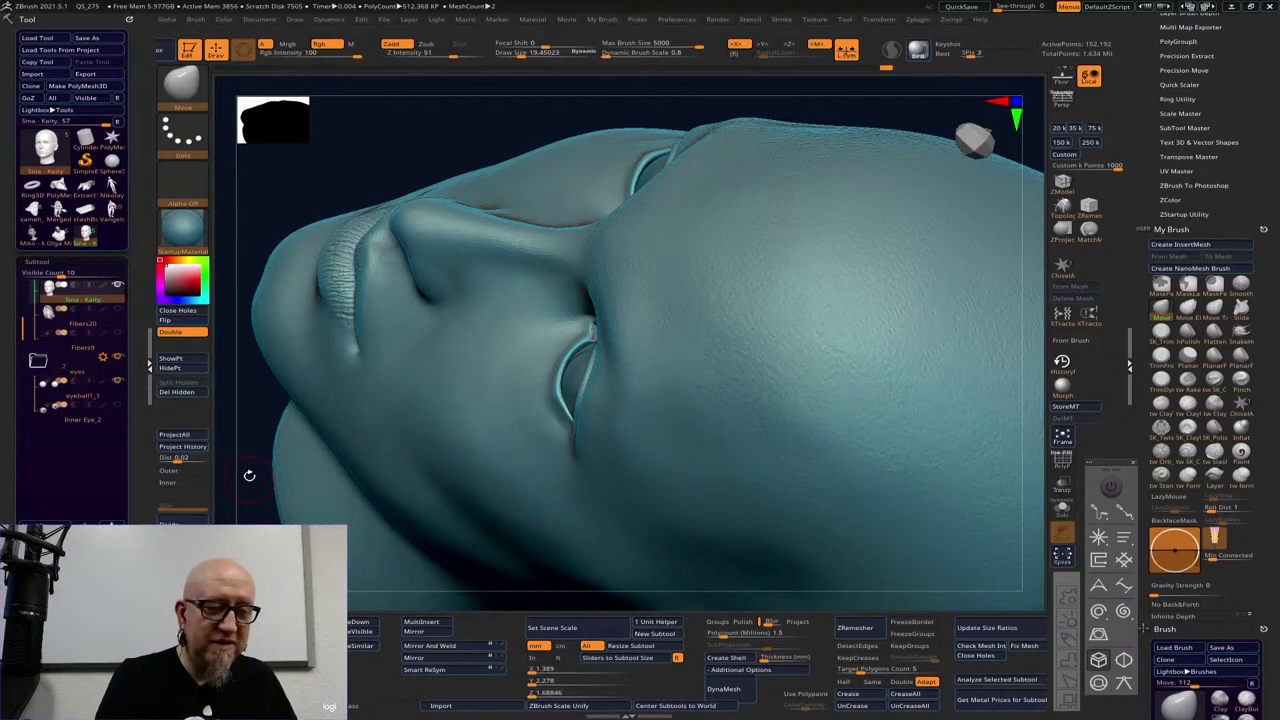
drag(261, 524, 251, 483)
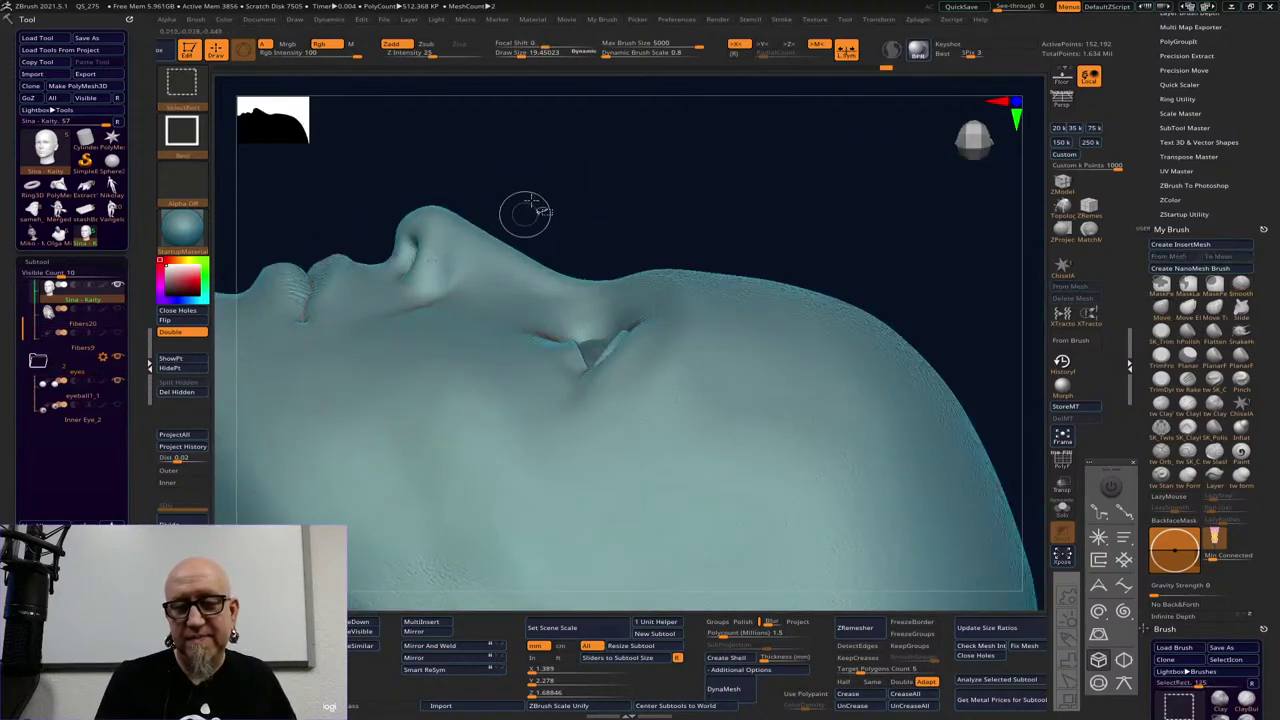
ctrl+shift+drag(536, 199, 673, 392)
drag(894, 397, 634, 531)
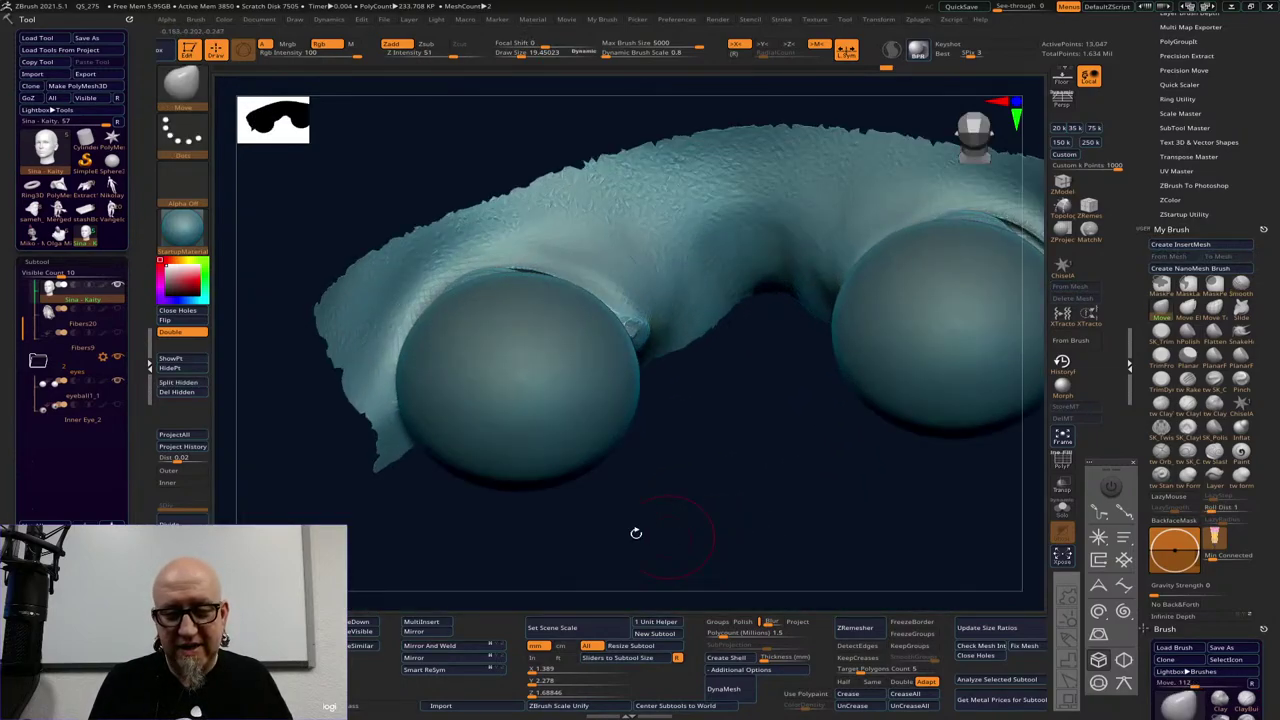
click(117, 384)
mouse_move(330, 495)
mouse_down()
mouse_move(392, 533)
mouse_move(511, 534)
mouse_move(494, 514)
mouse_move(452, 541)
mouse_move(640, 500)
mouse_move(757, 437)
mouse_move(737, 442)
mouse_up()
Build up the inner side of the lower eyelid with the tw ClayBuildup brush at a draw size of about 5.8
key(space)
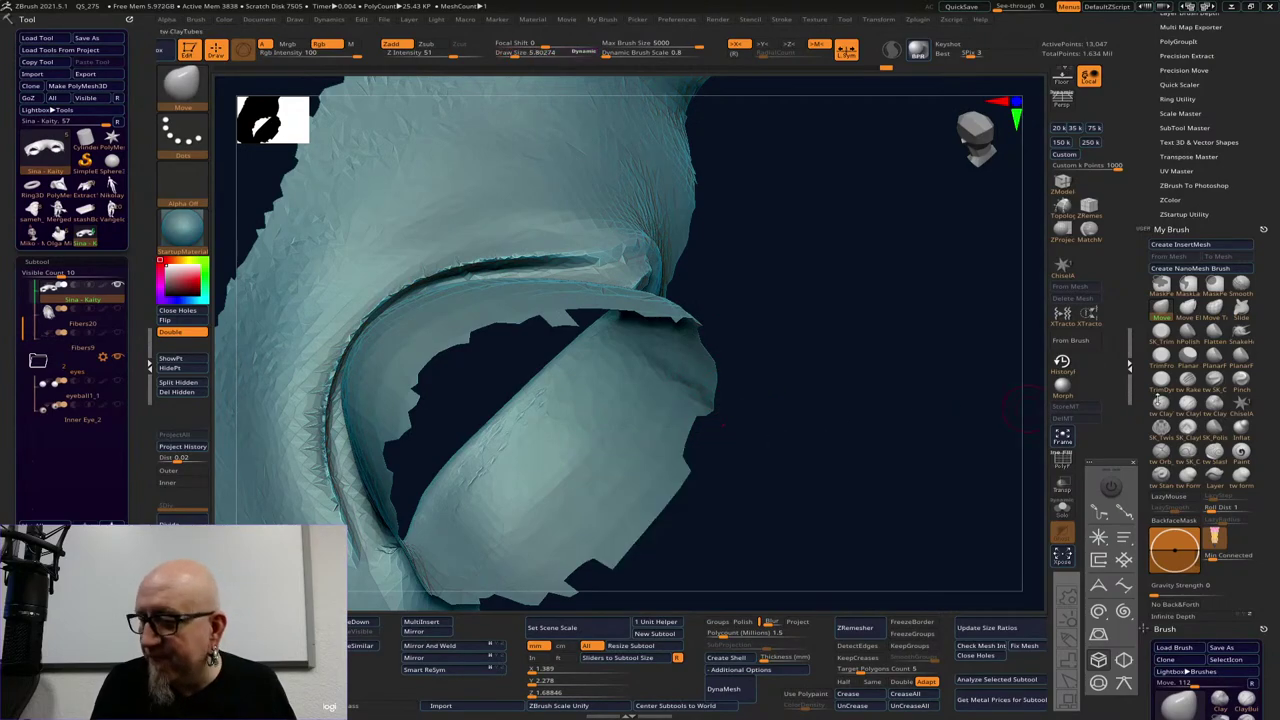
click(1190, 403)
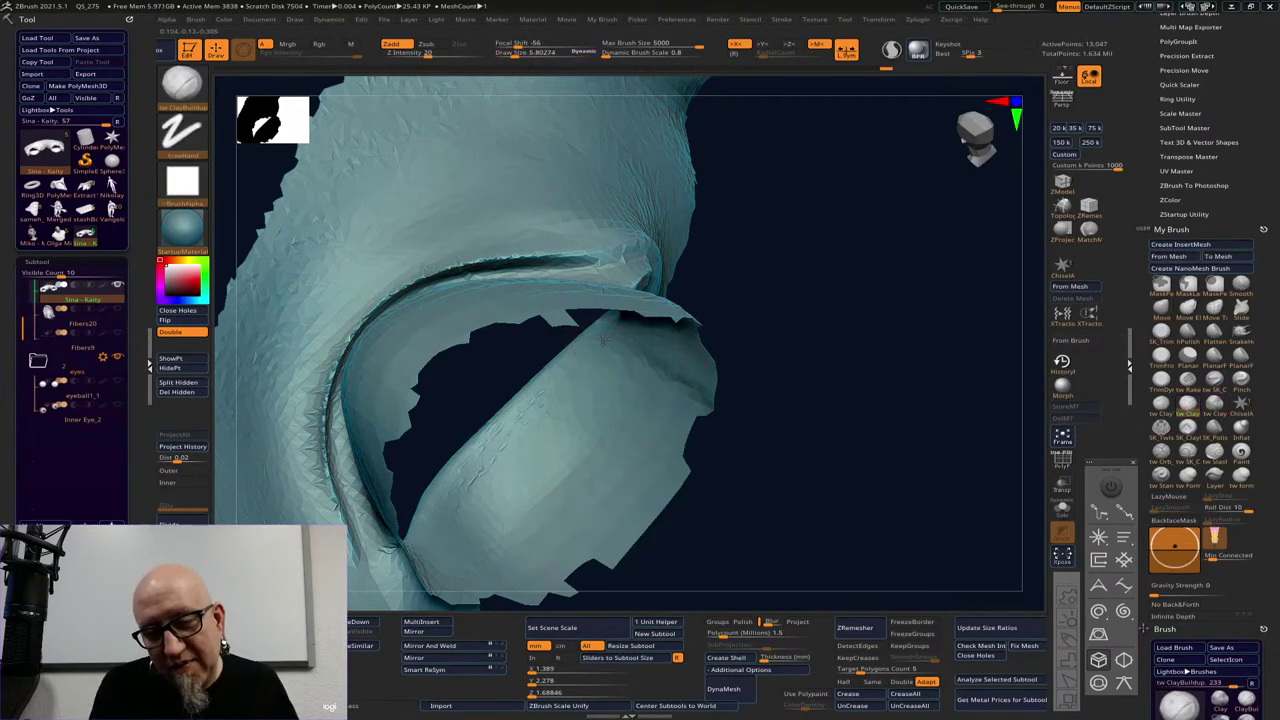
mouse_move(603, 338)
mouse_down()
mouse_move(452, 498)
mouse_move(430, 545)
mouse_up()
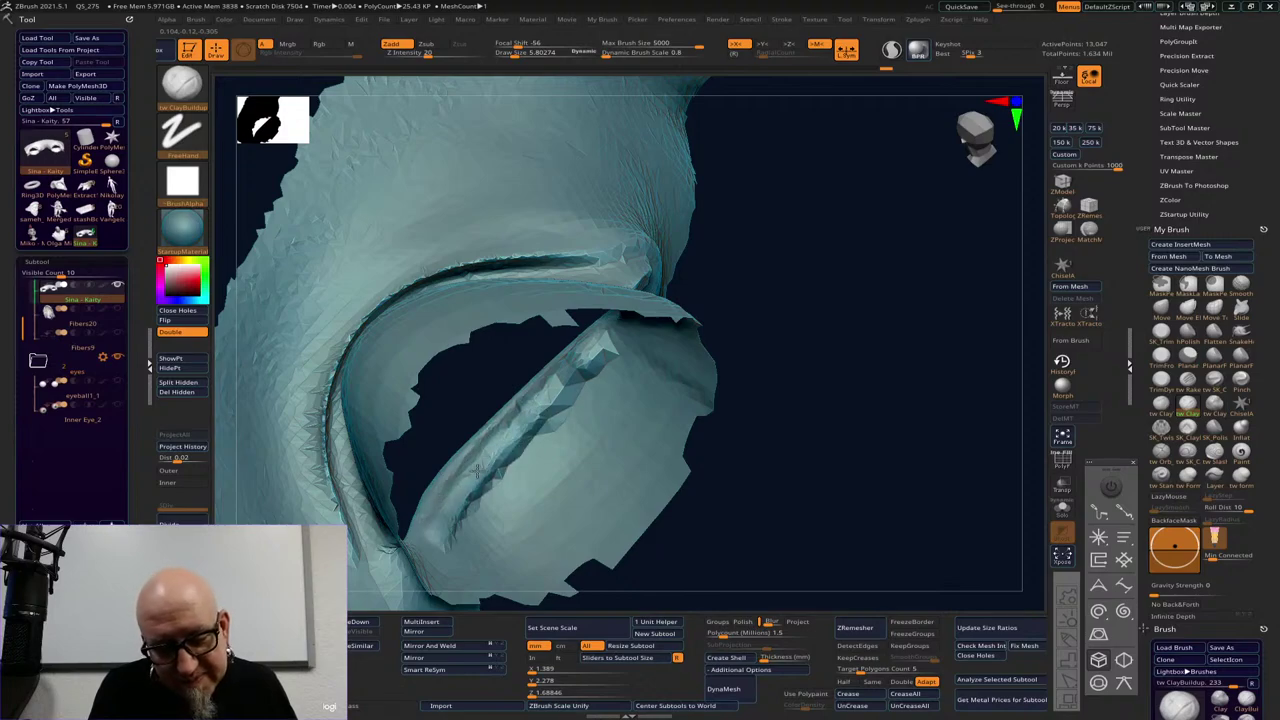
Smooth the built-up inner edge of the lower eyelid and refine its outer end
mouse_move(771, 317)
mouse_down()
mouse_move(806, 323)
mouse_move(857, 410)
mouse_move(820, 432)
mouse_up()
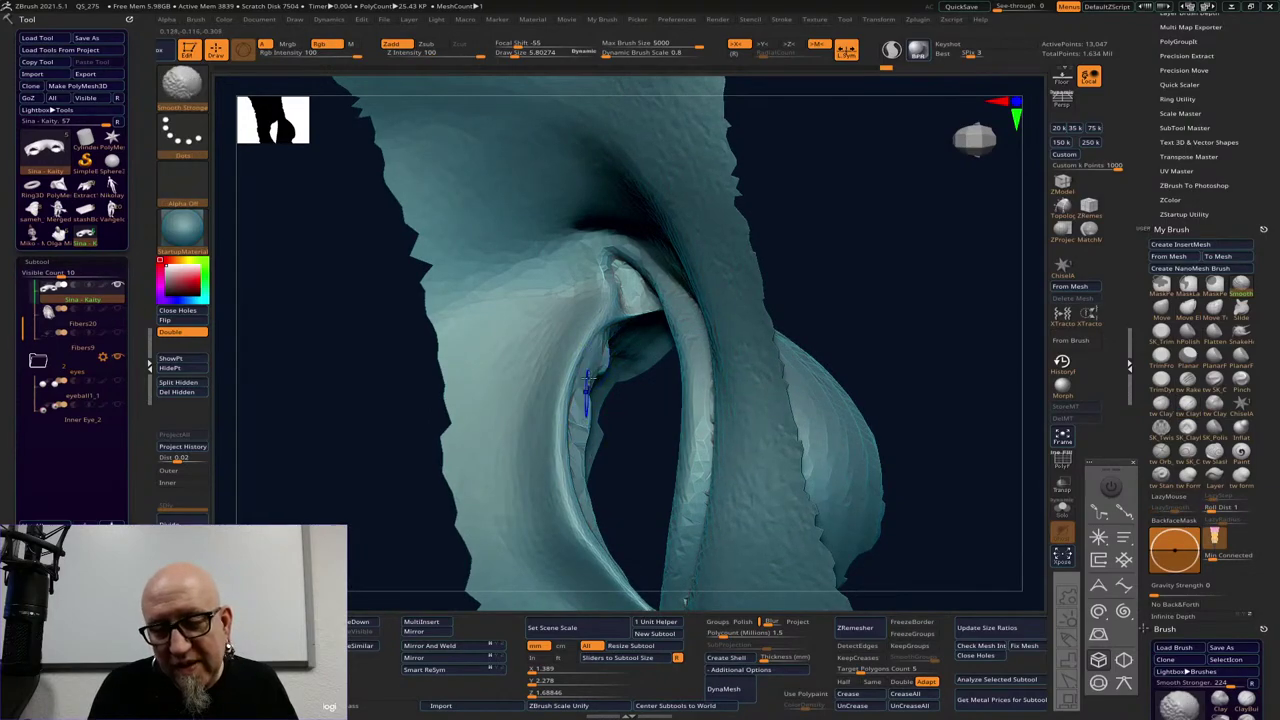
mouse_move(588, 378)
shift+mouse_down()
mouse_move(580, 470)
mouse_move(606, 354)
mouse_move(589, 400)
shift+mouse_up()
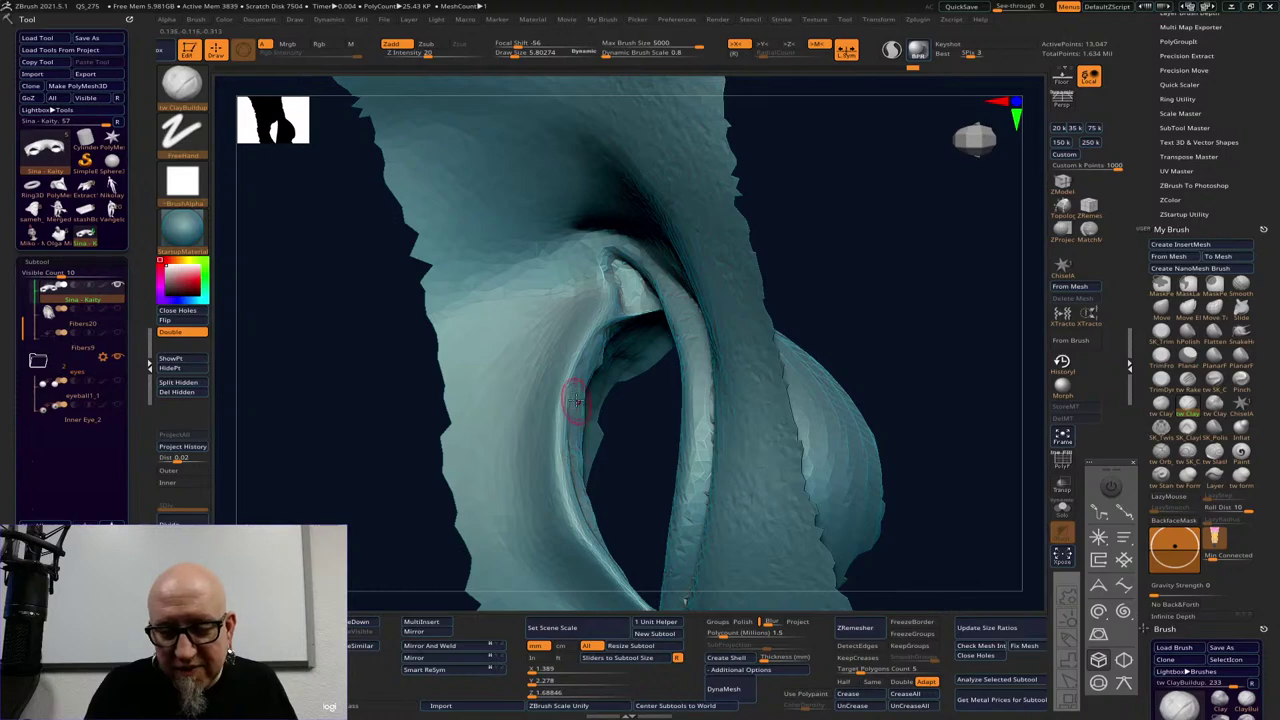
drag(912, 286, 749, 313)
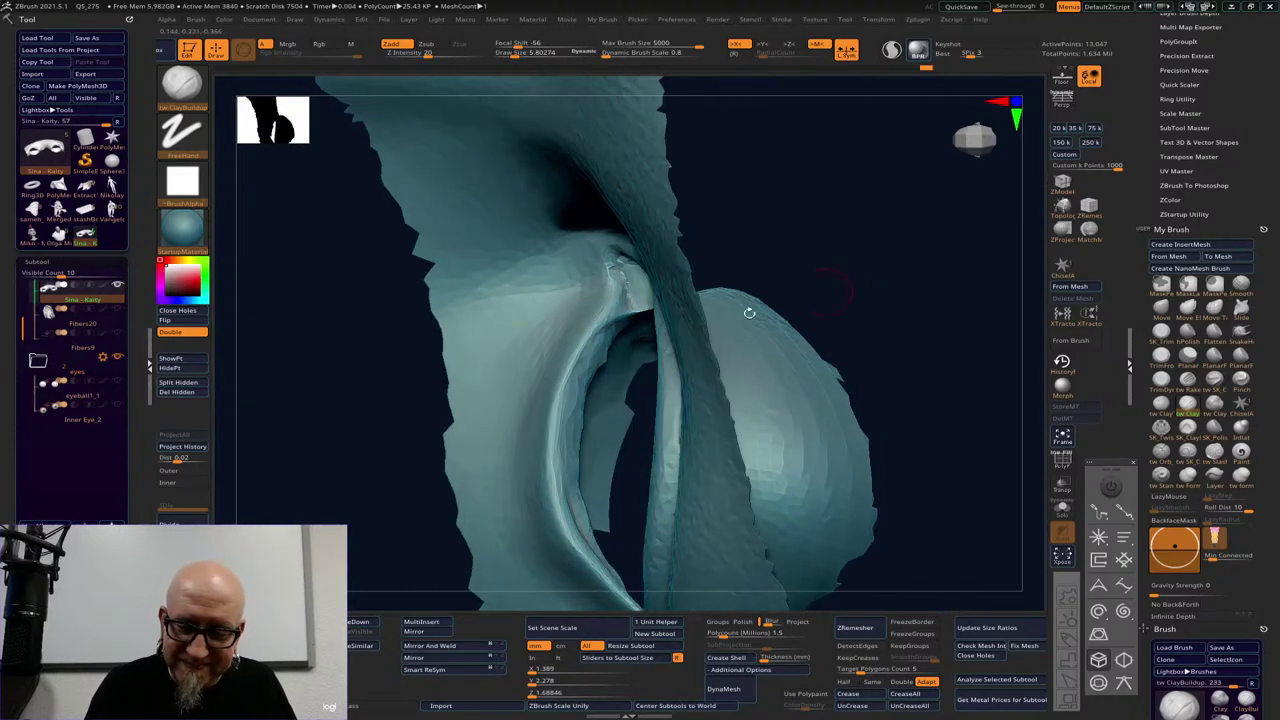
drag(574, 486, 594, 543)
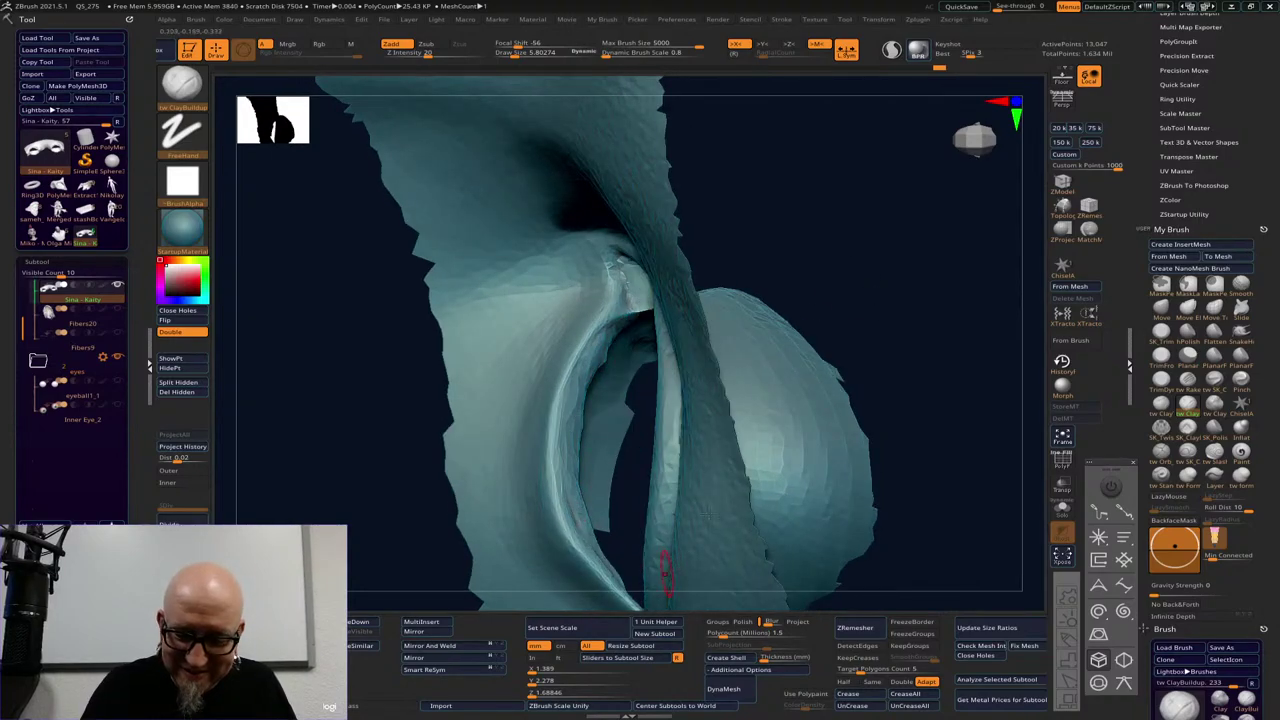
mouse_move(890, 332)
mouse_down()
mouse_move(808, 385)
mouse_move(931, 343)
mouse_up()
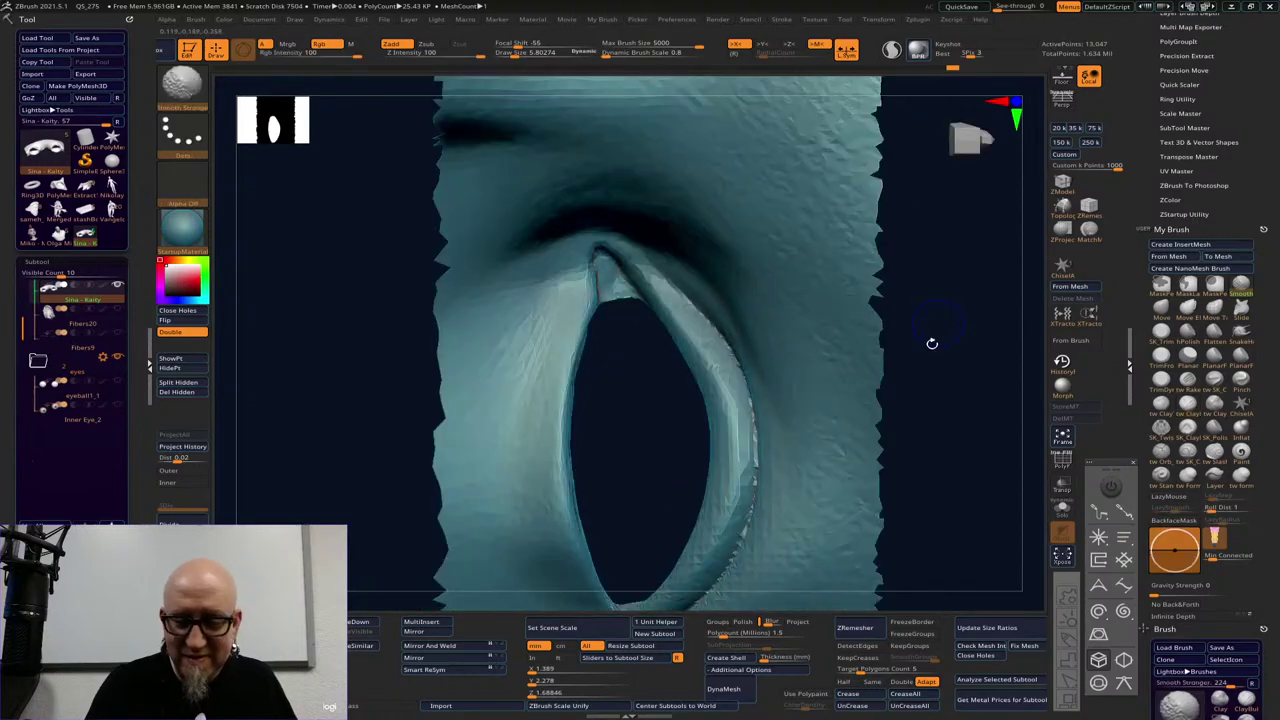
Unhide the whole head and the eyeballs and smooth the lower eyelid's rim against the eyeball
ctrl+shift+click(941, 357)
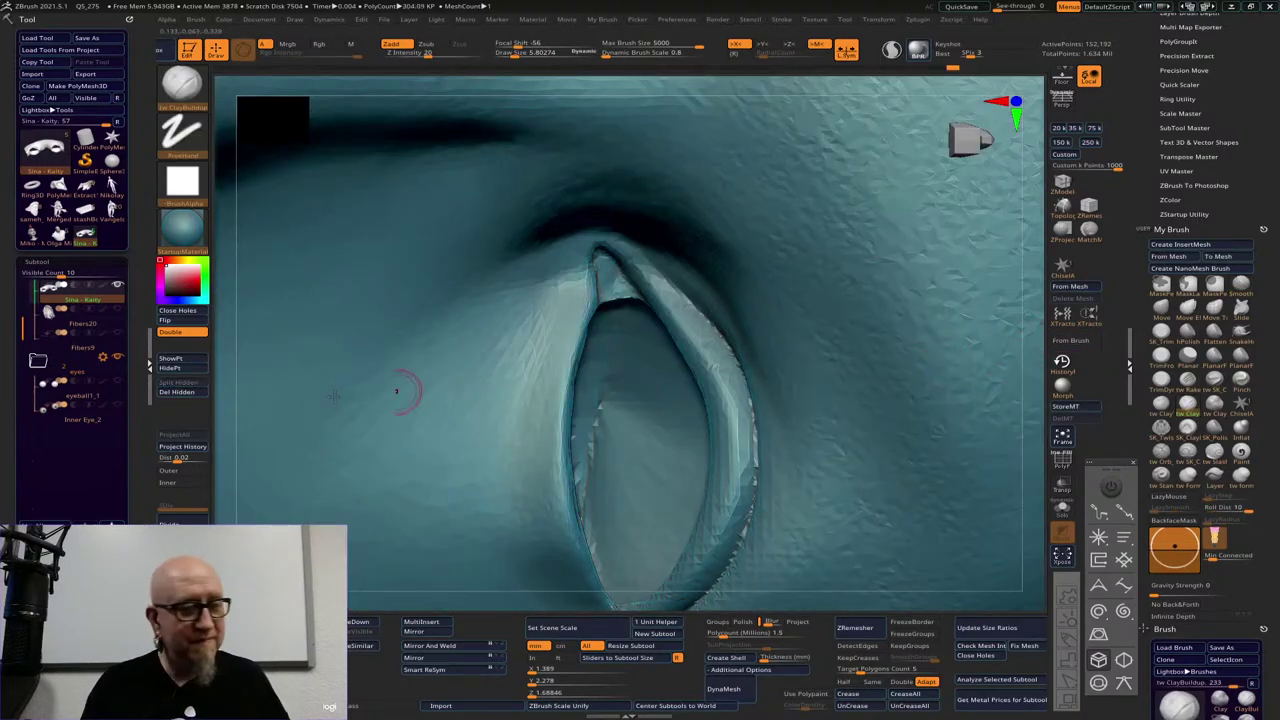
click(117, 384)
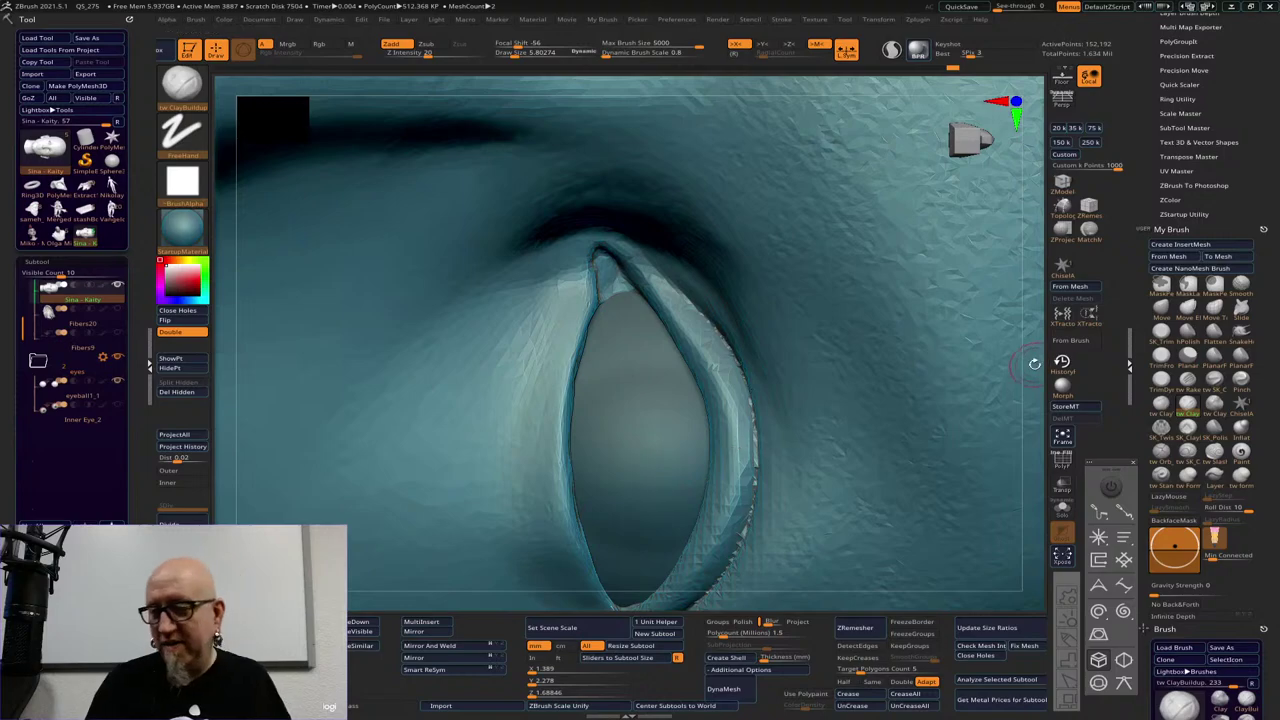
drag(1034, 363, 1000, 323)
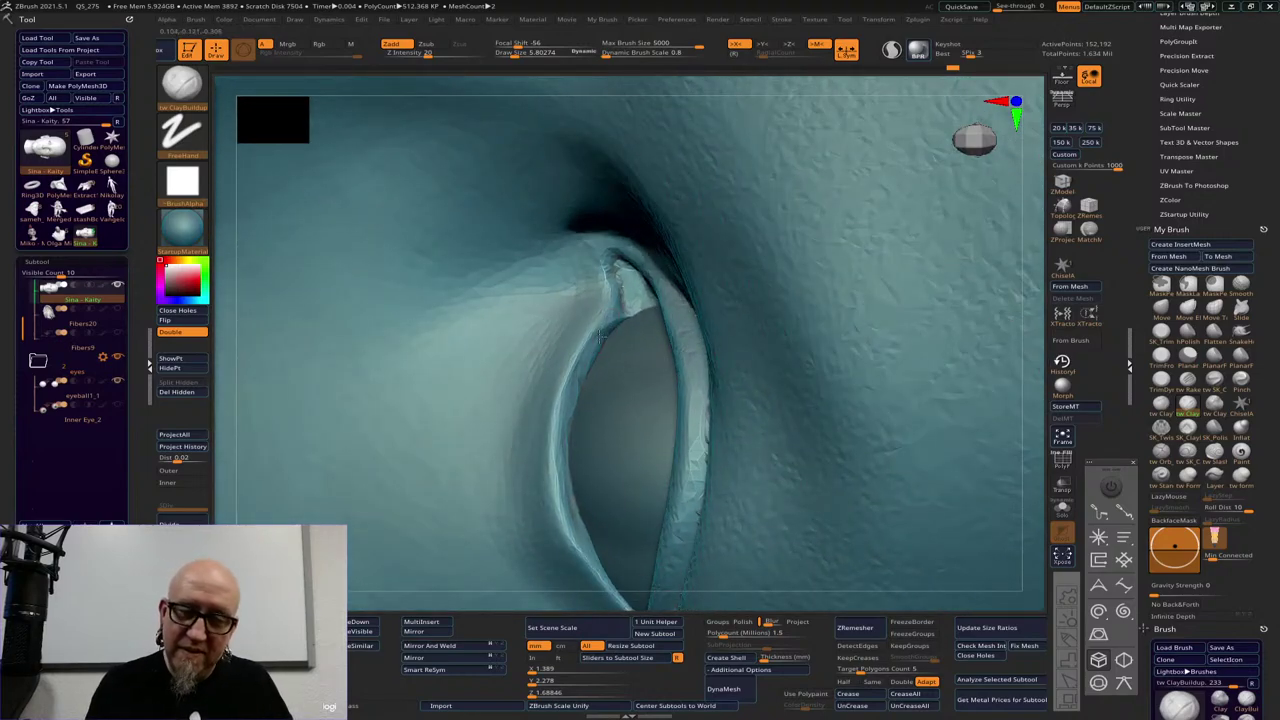
mouse_move(612, 330)
shift+mouse_down()
mouse_move(567, 476)
mouse_move(596, 556)
shift+mouse_up()
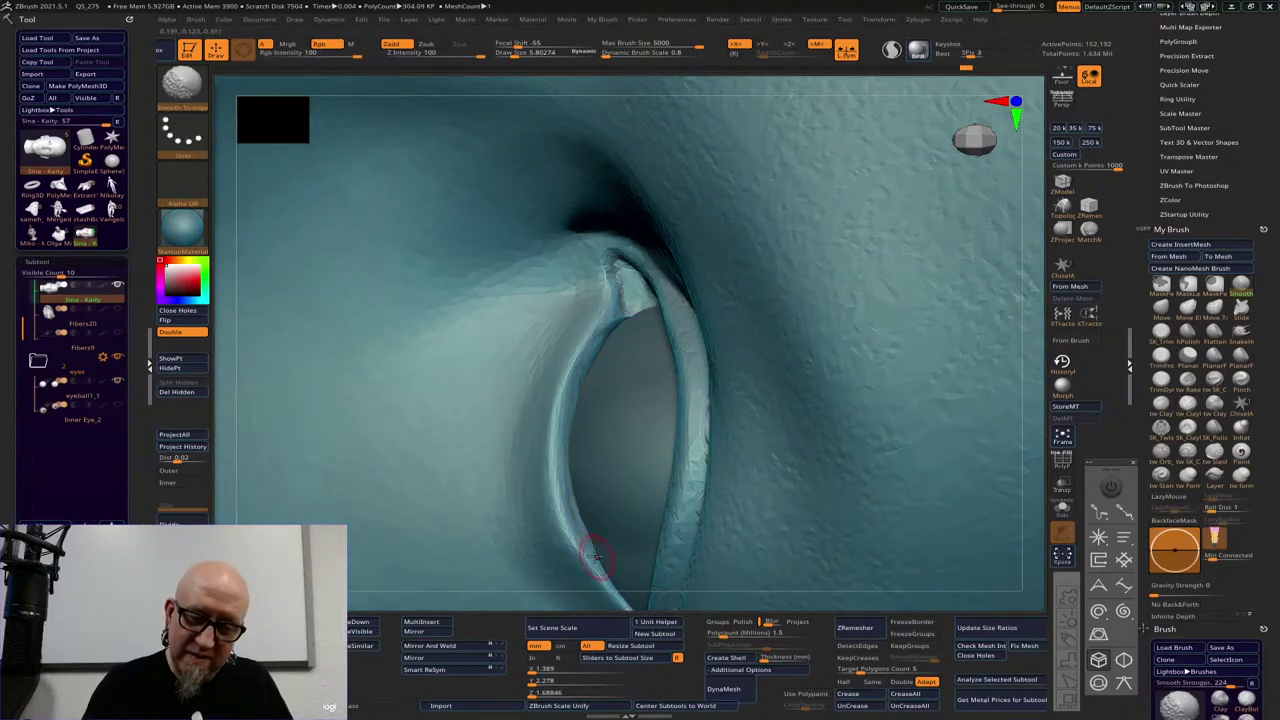
shift+drag(546, 509, 582, 568)
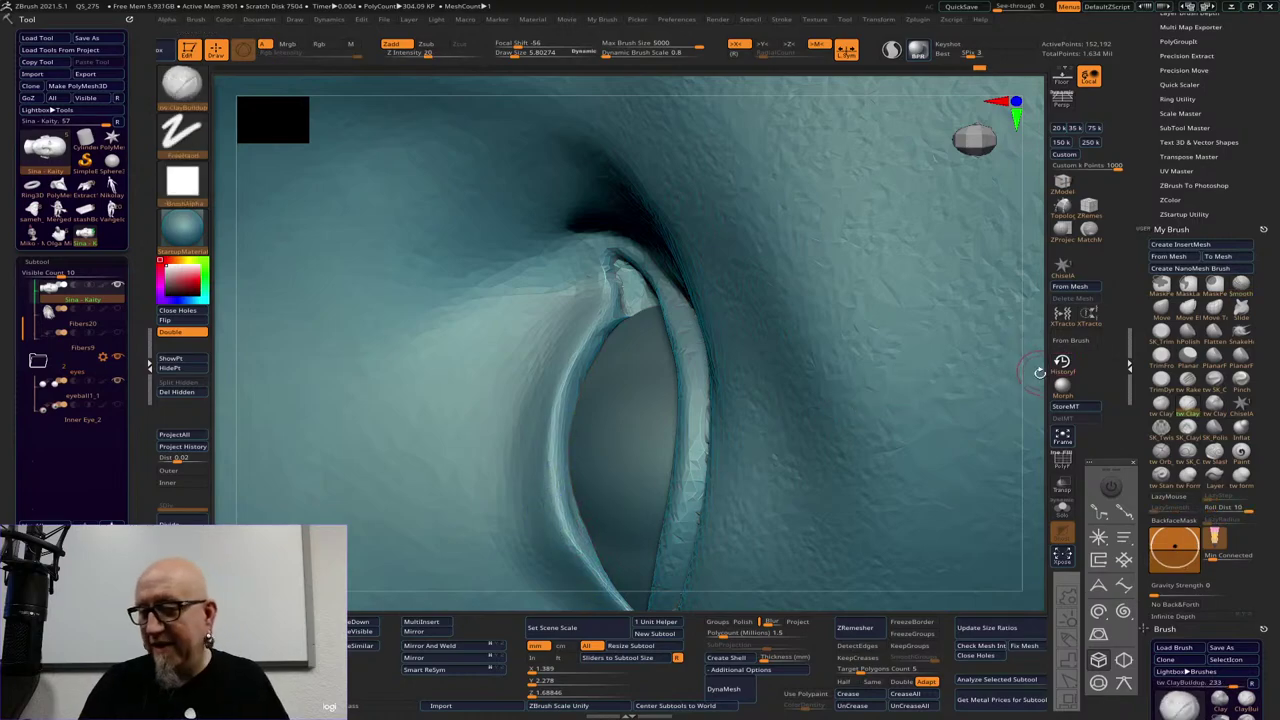
Reshape the lower eyelid's edge along the eyeball with the Move brush at a draw size of about 19
drag(1040, 372, 1031, 363)
click(1161, 307)
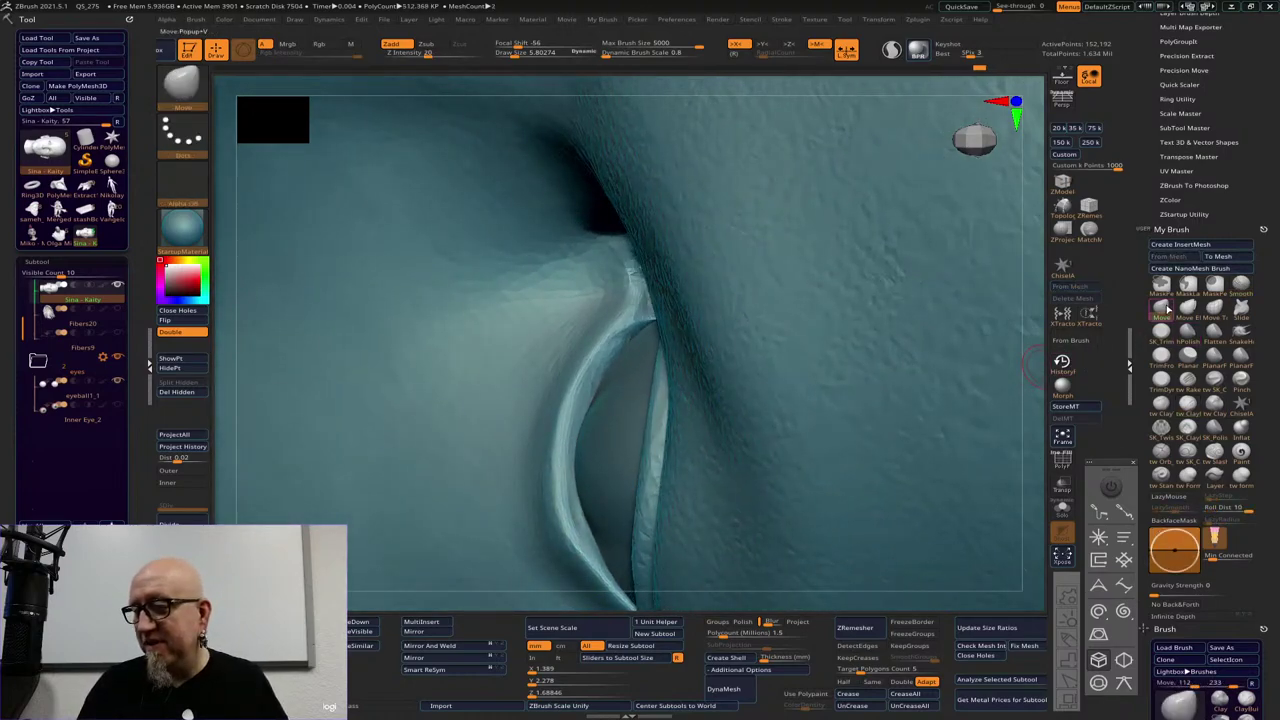
key(space)
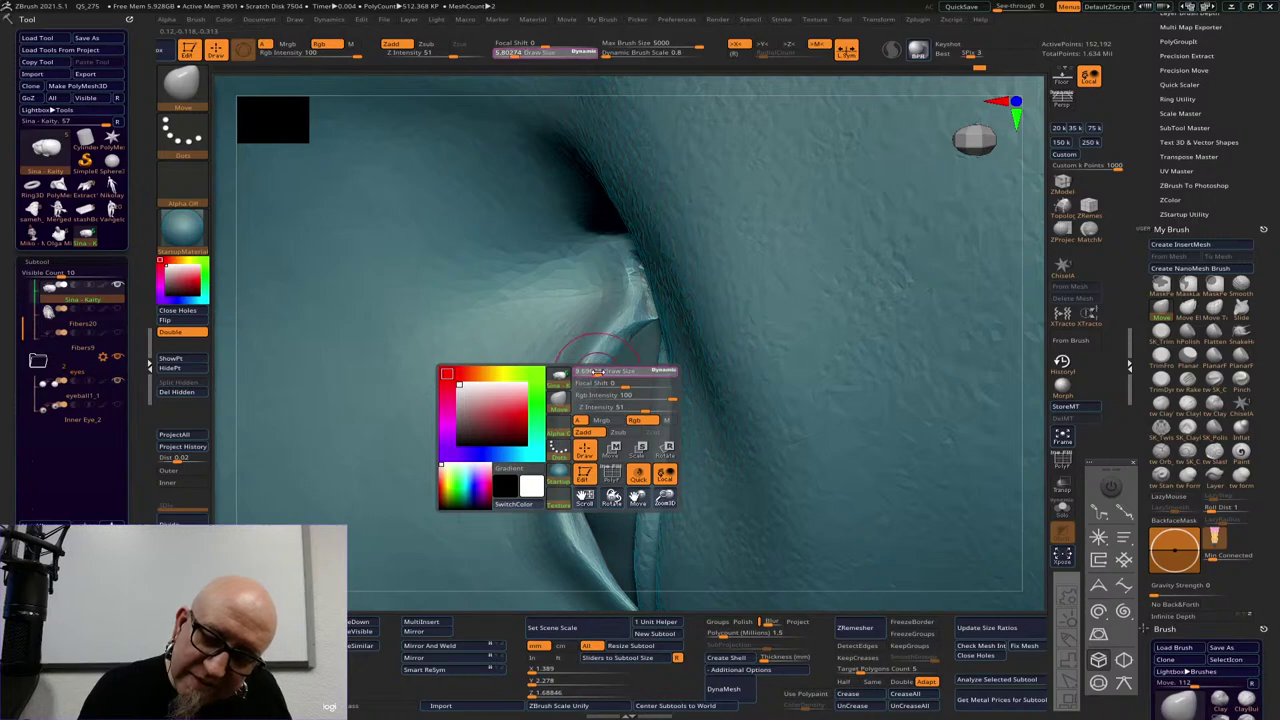
mouse_move(597, 371)
mouse_down()
mouse_move(590, 354)
mouse_move(610, 339)
mouse_up()
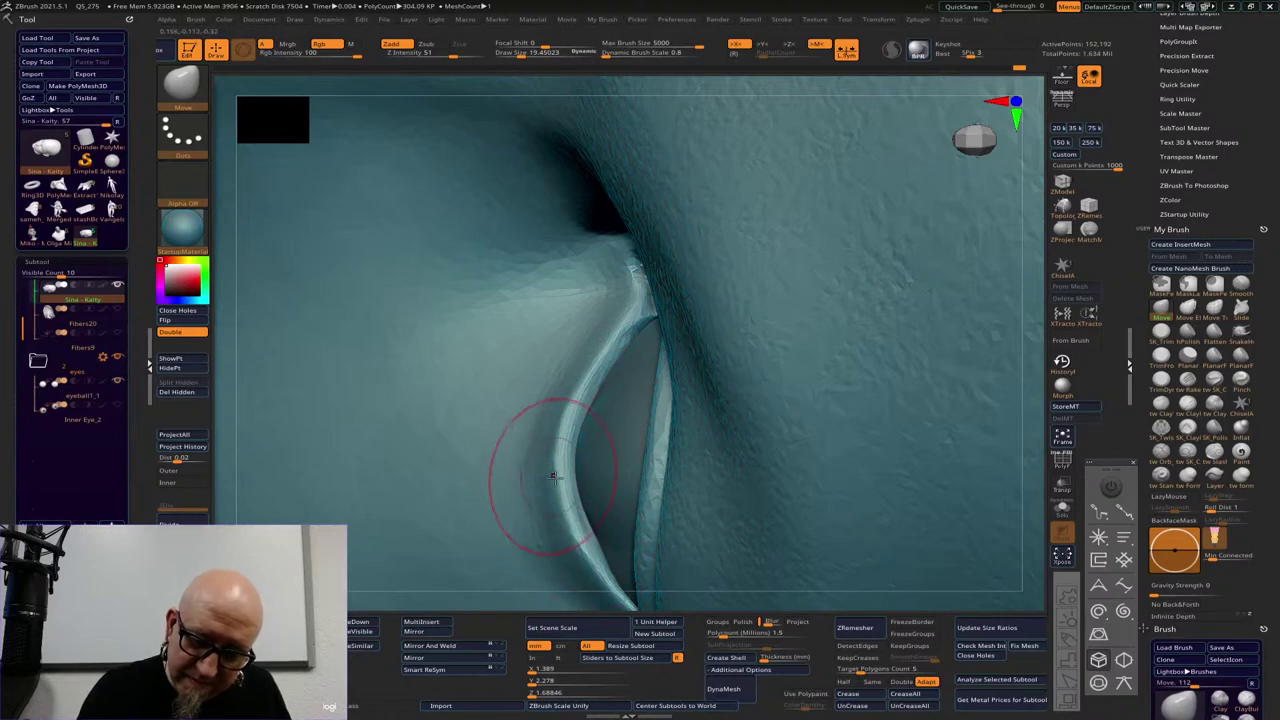
drag(645, 600, 604, 588)
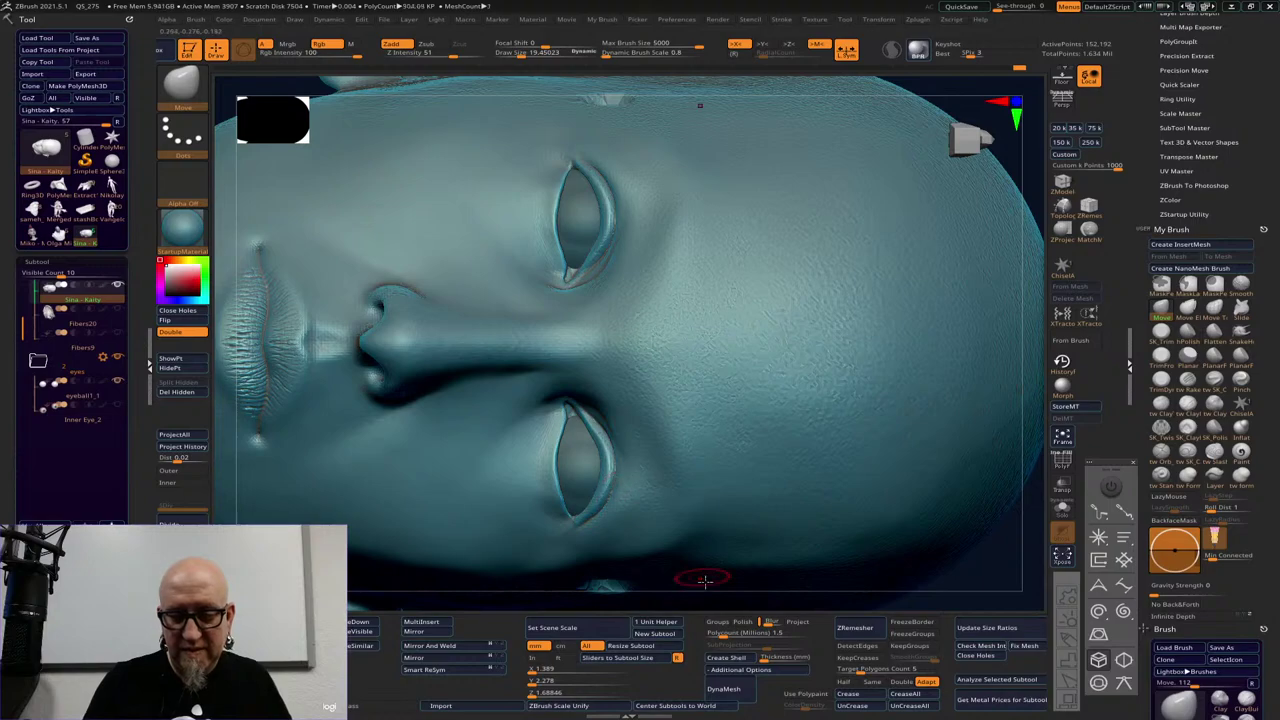
Refine the outer corner where the upper and lower eyelids meet with the Move brush at a draw size of about 9.7
drag(731, 603, 734, 471)
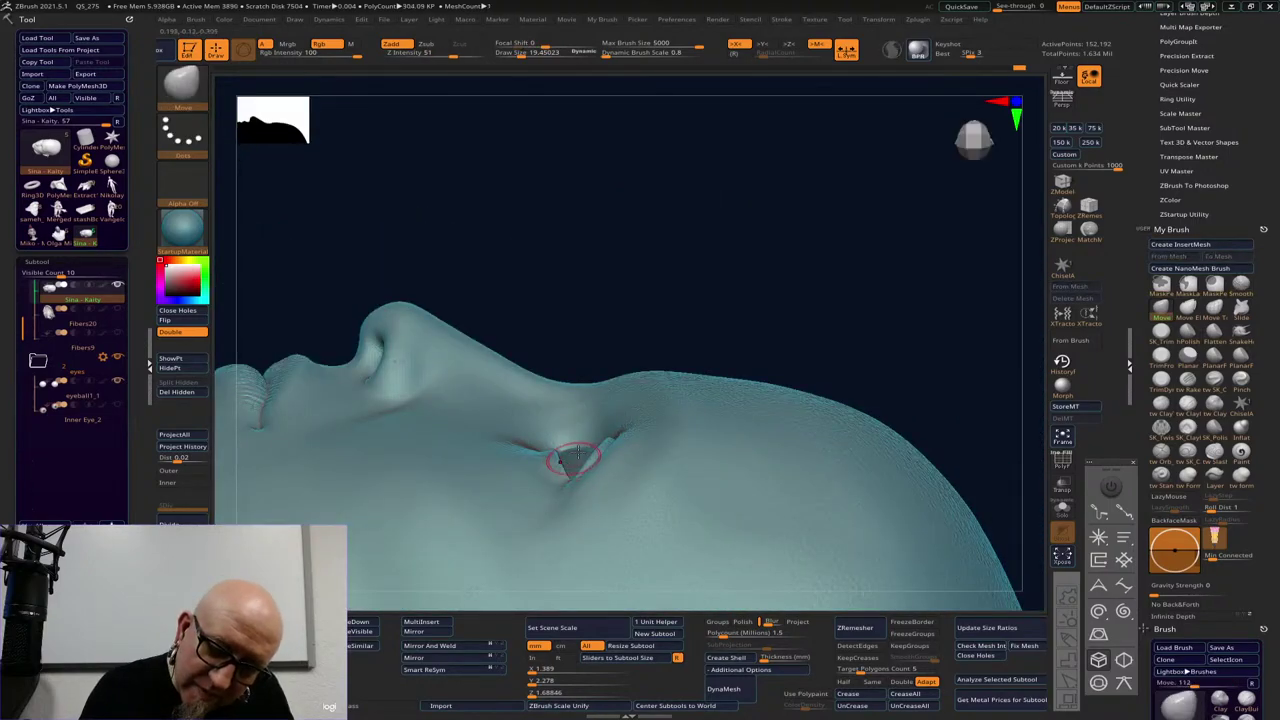
drag(768, 284, 903, 346)
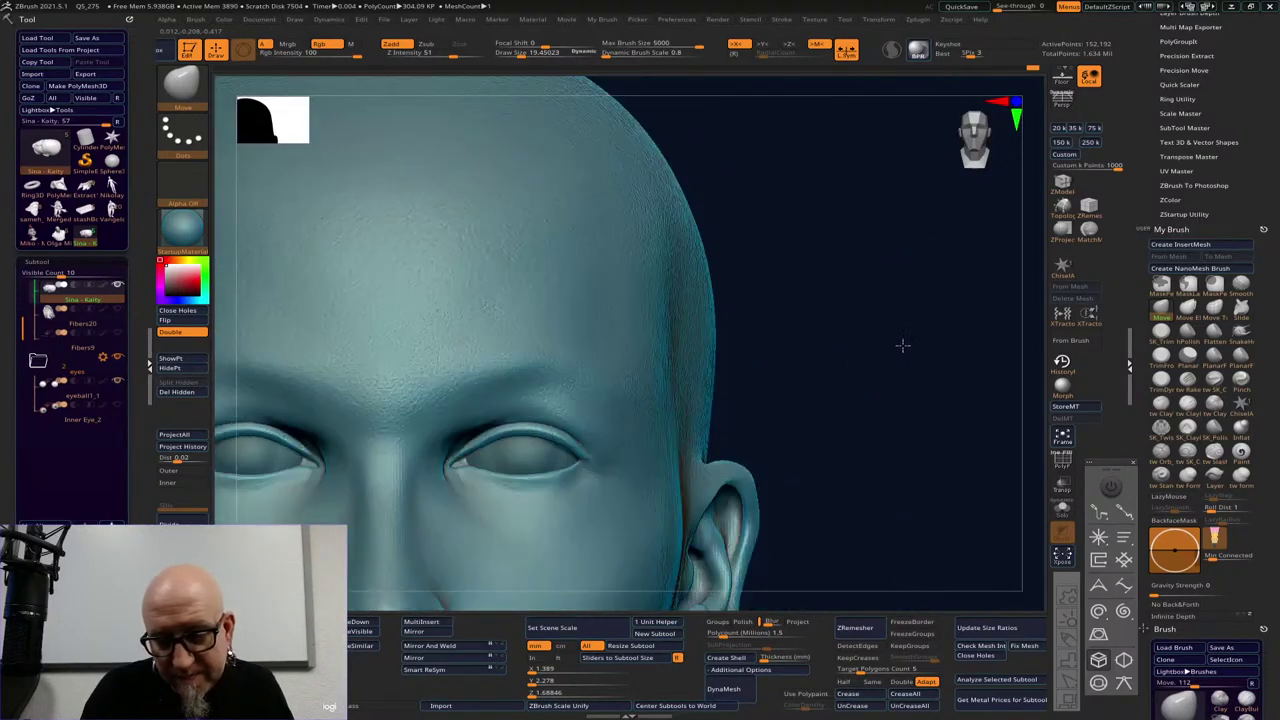
mouse_move(740, 389)
mouse_down()
mouse_move(849, 415)
mouse_move(831, 414)
mouse_move(946, 518)
mouse_up()
key(space)
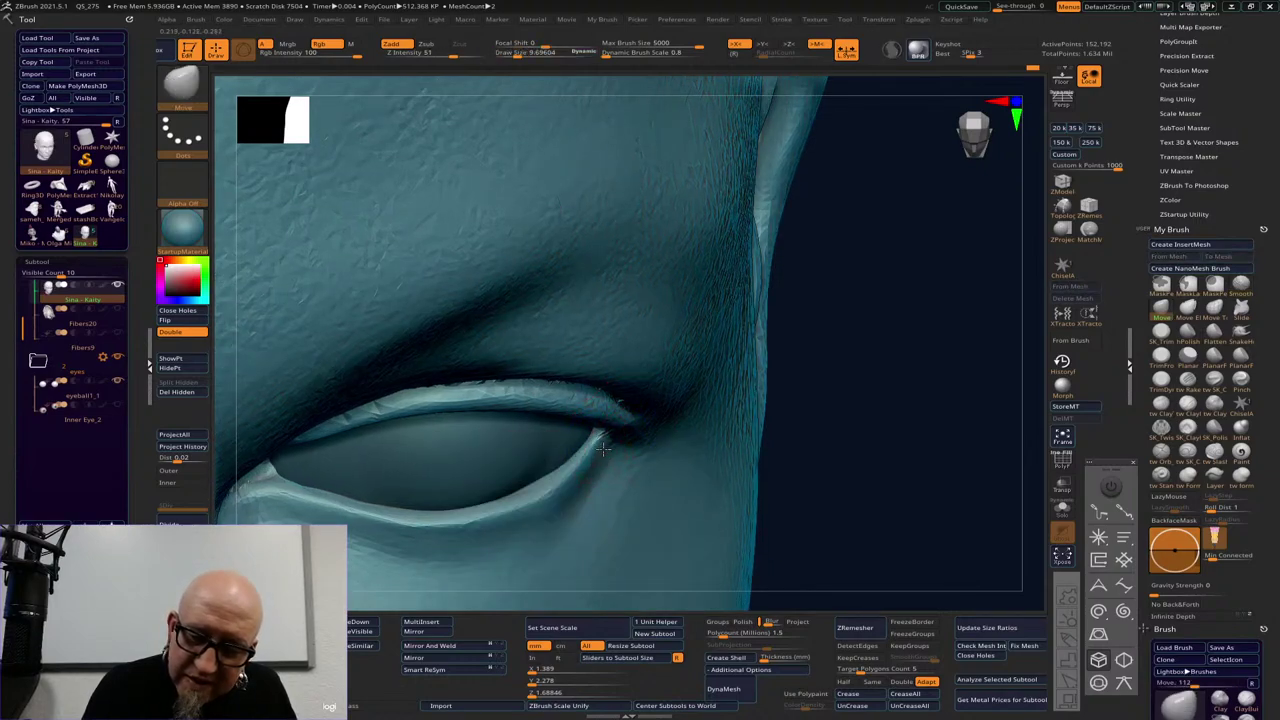
mouse_move(790, 330)
mouse_down()
mouse_move(881, 284)
mouse_move(708, 356)
mouse_up()
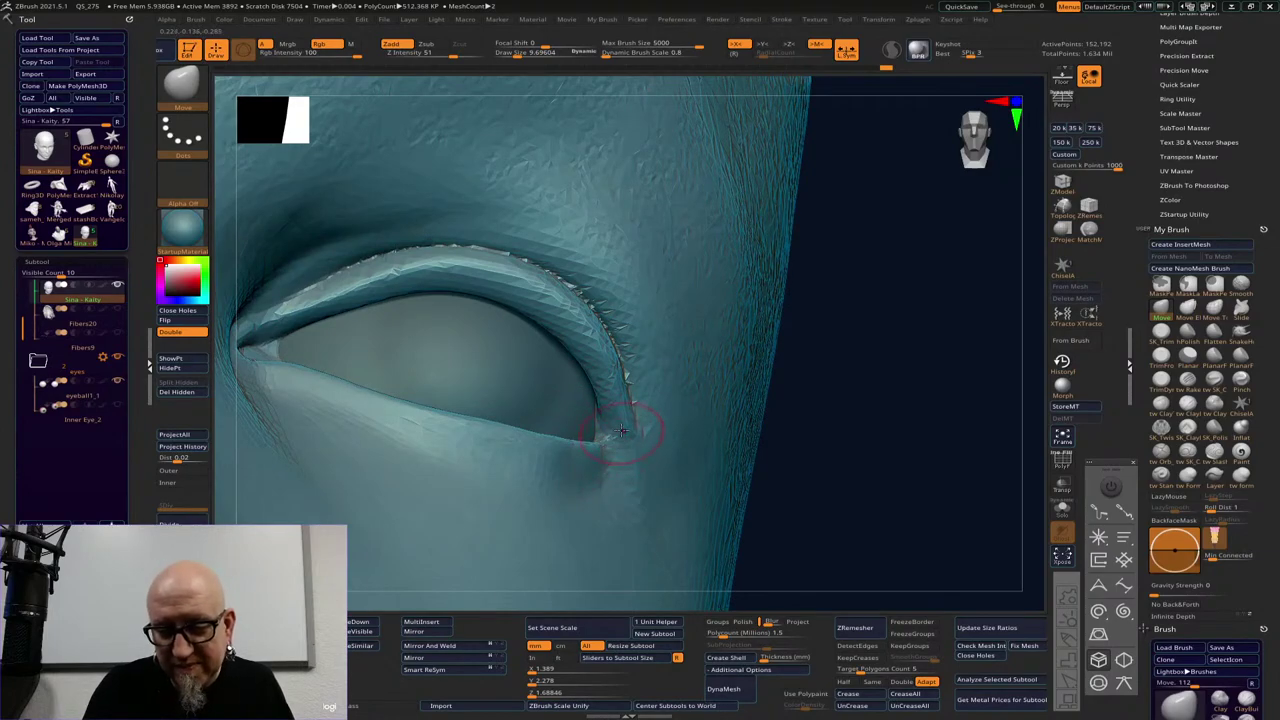
drag(927, 336, 820, 420)
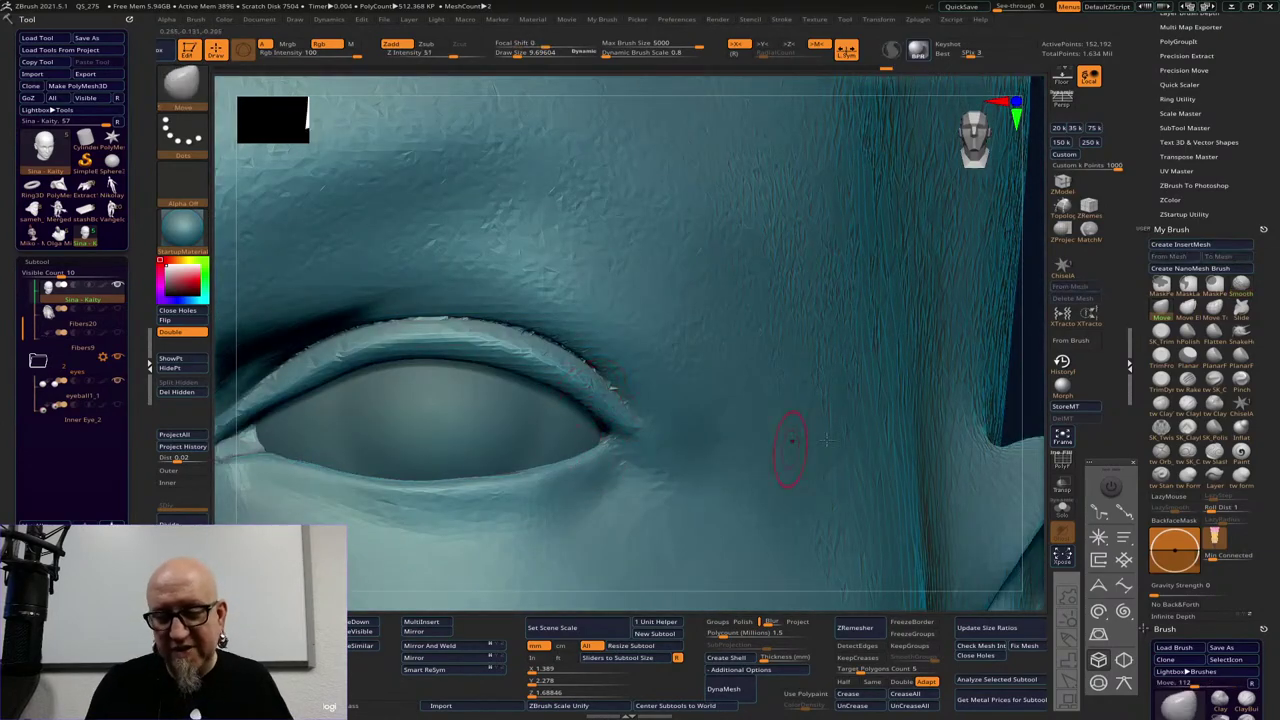
key(f)
drag(863, 486, 829, 353)
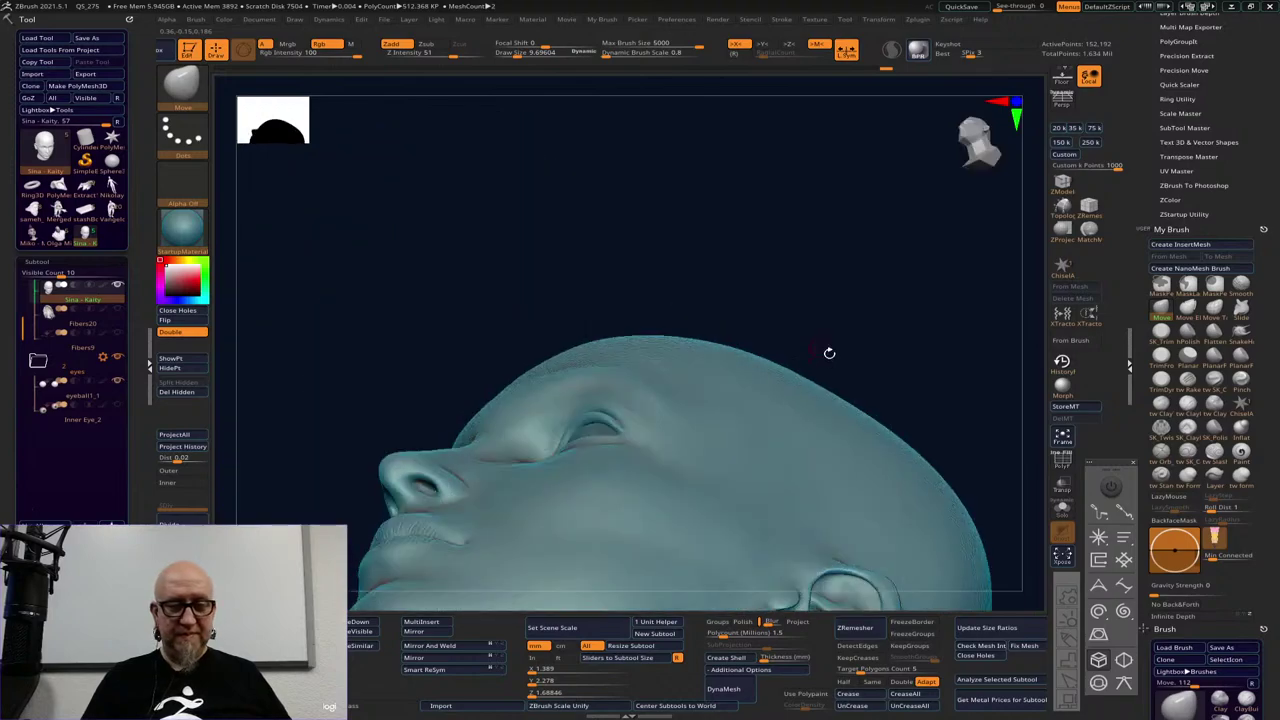
shift+drag(918, 329, 963, 417)
alt+drag(923, 523, 821, 311)
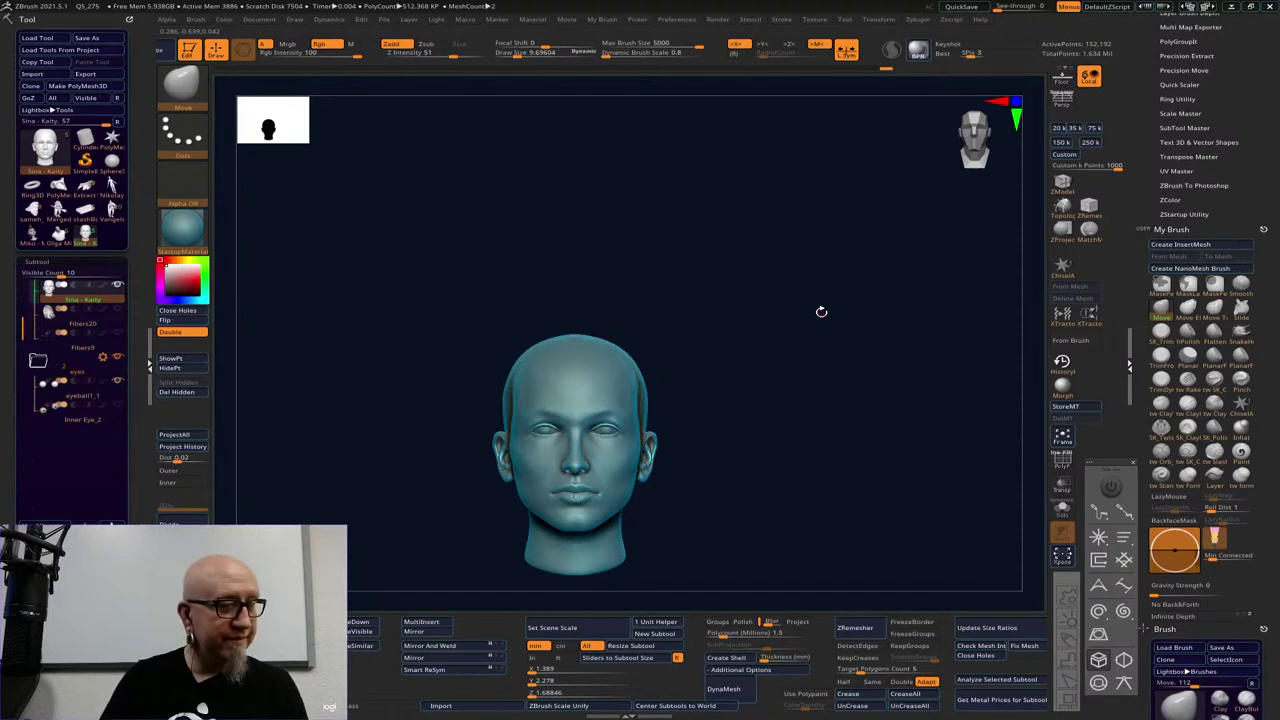
key(alt+Tab)
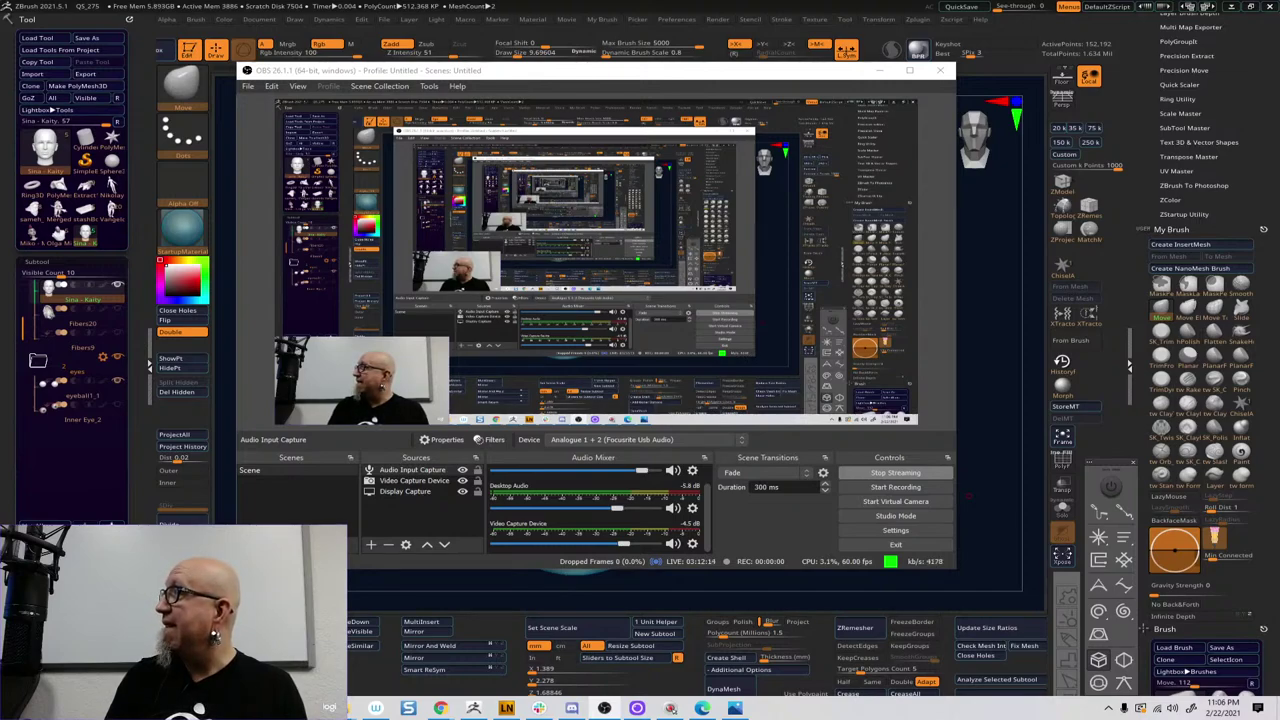
click(1088, 594)
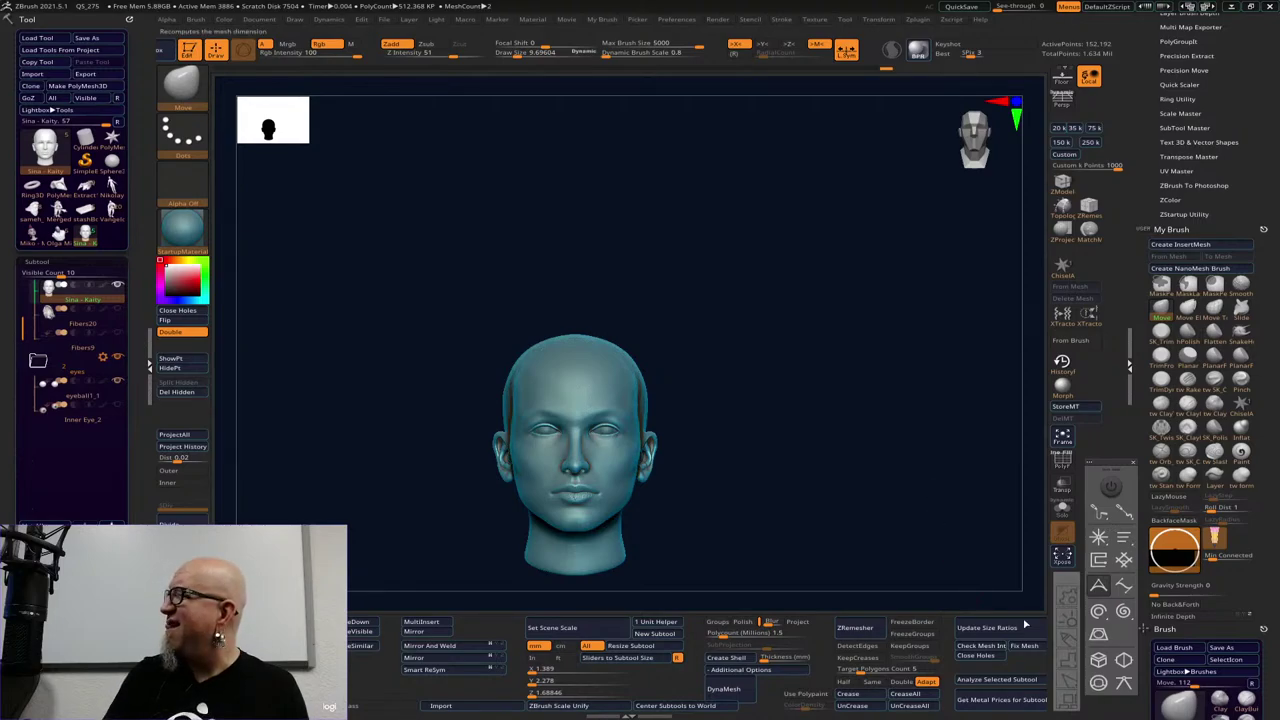
drag(951, 531, 962, 530)
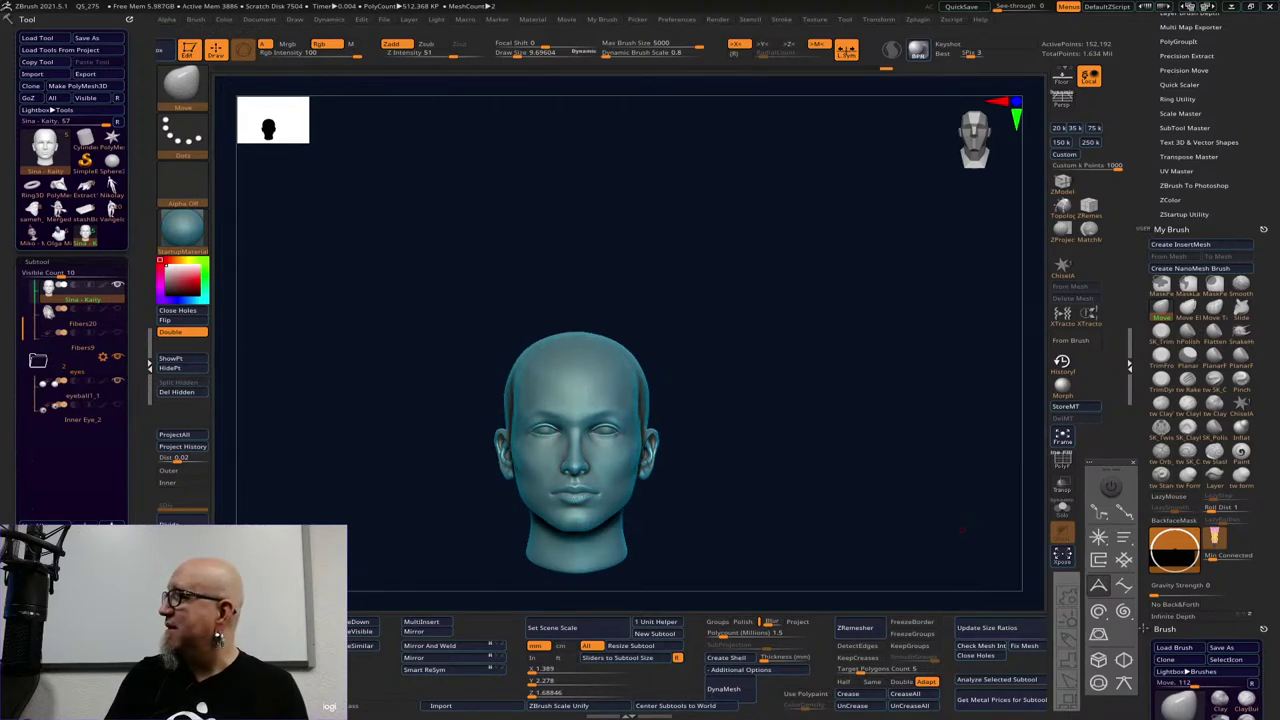
key(alt+Tab)
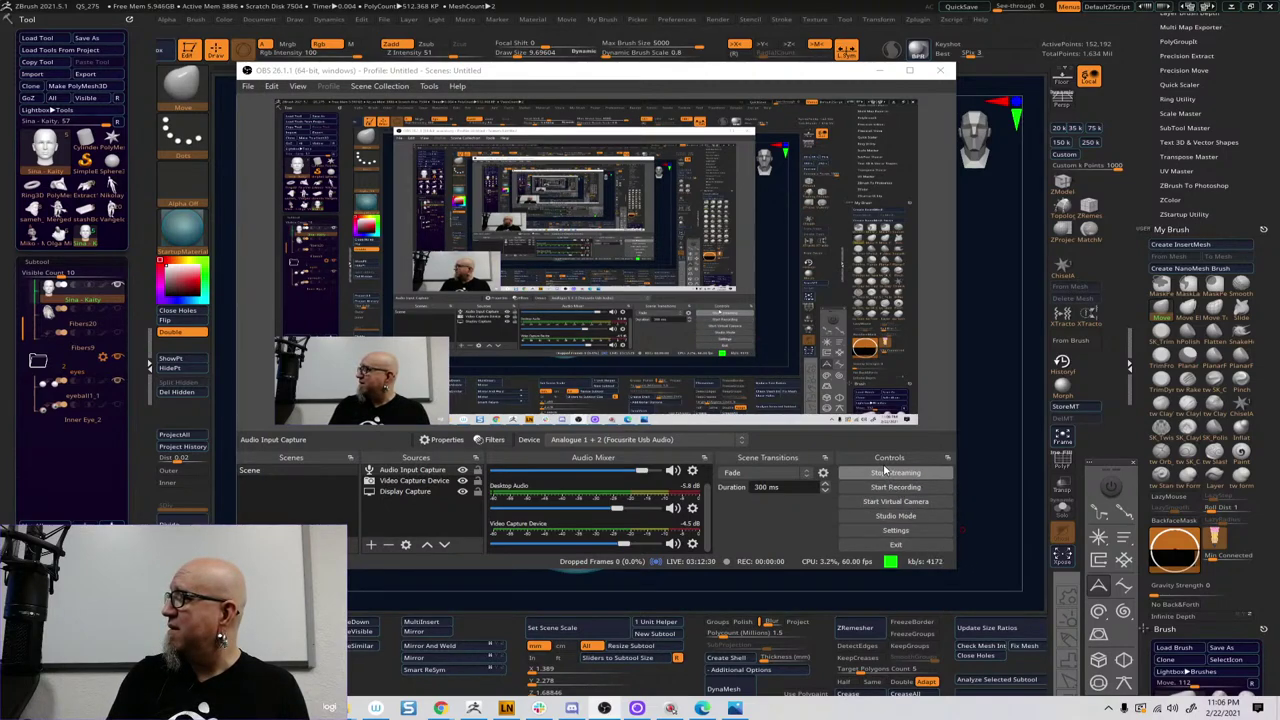
click(986, 381)
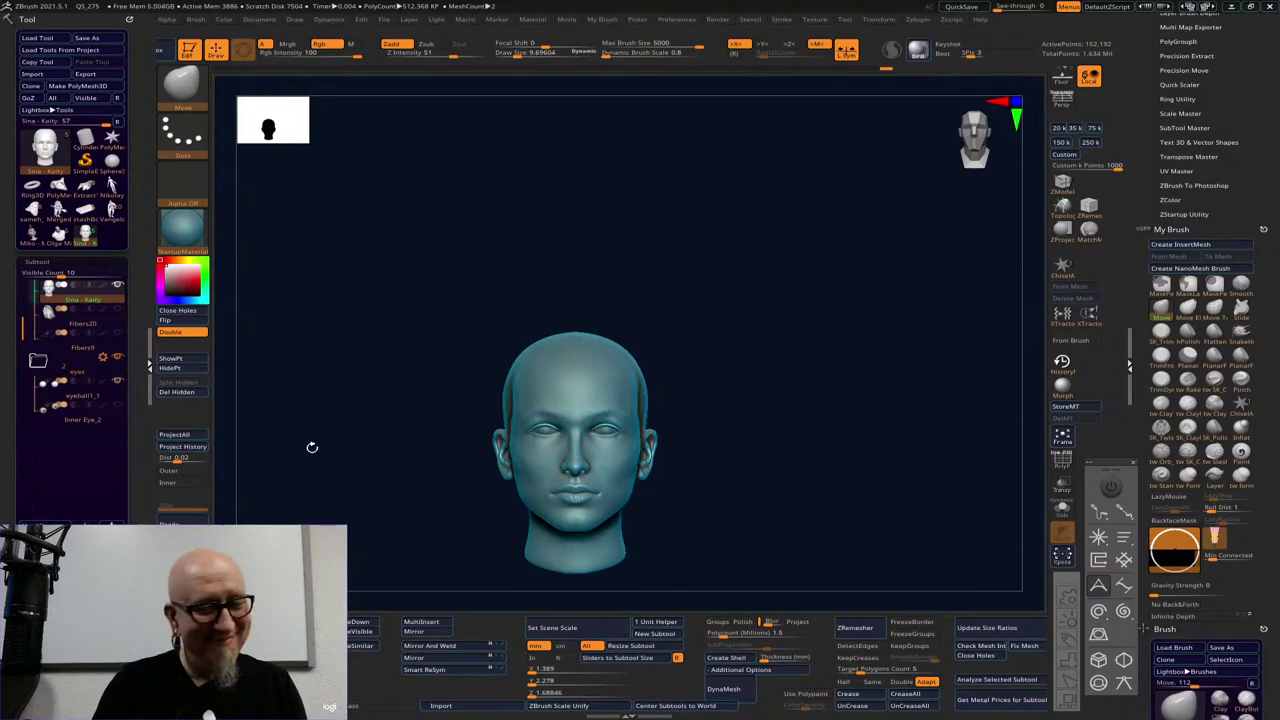
Show the Fibers20 hair on the head, and switch to the full-body Anatomy_Girl tool, framed in the viewport
click(117, 309)
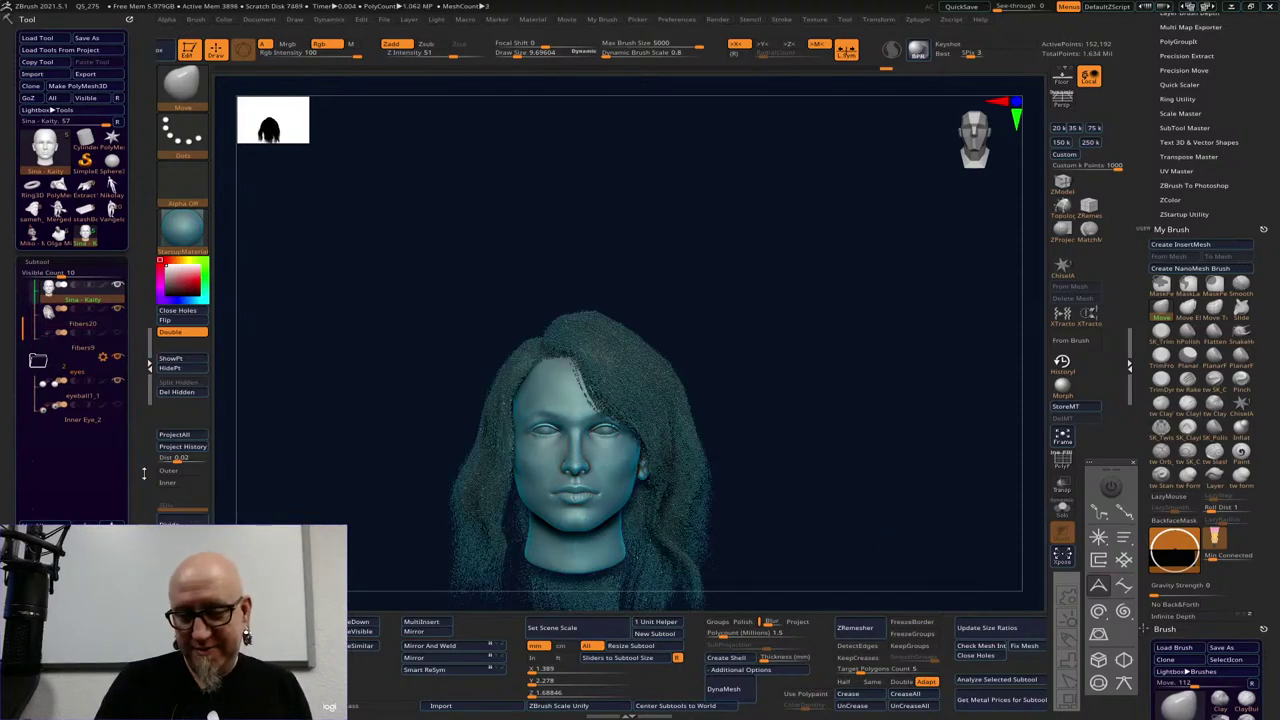
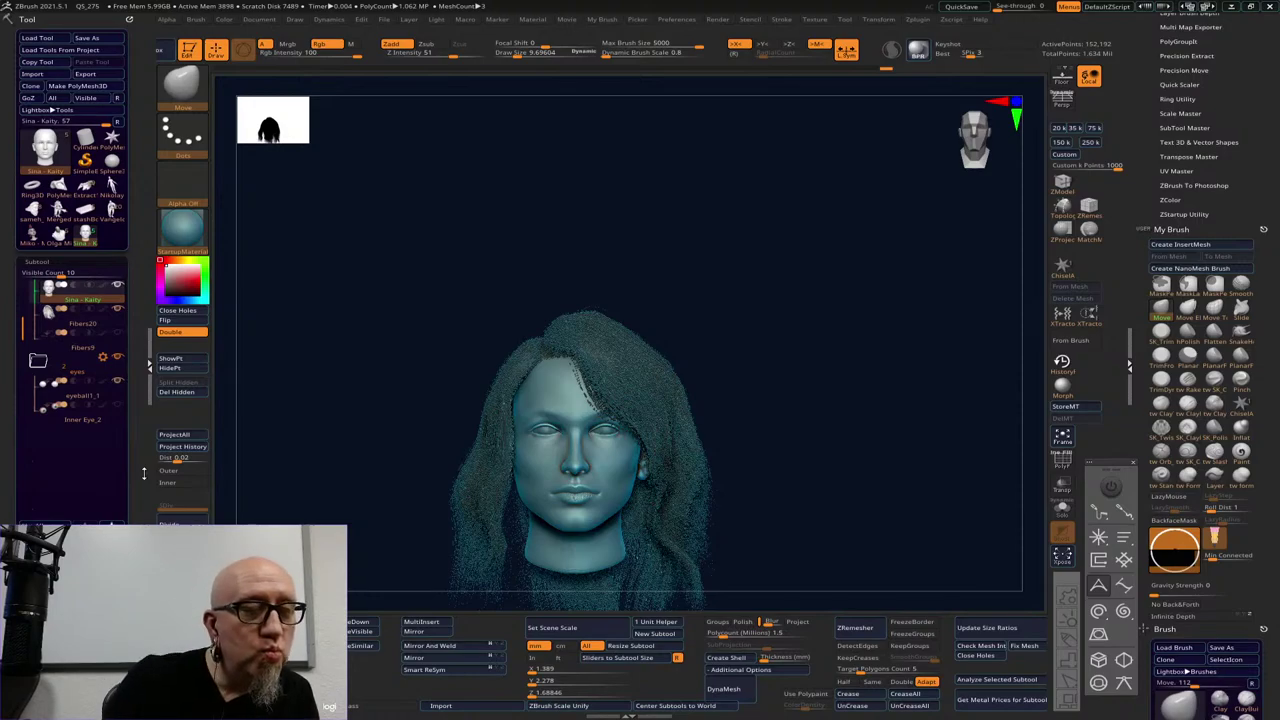
mouse_move(62, 243)
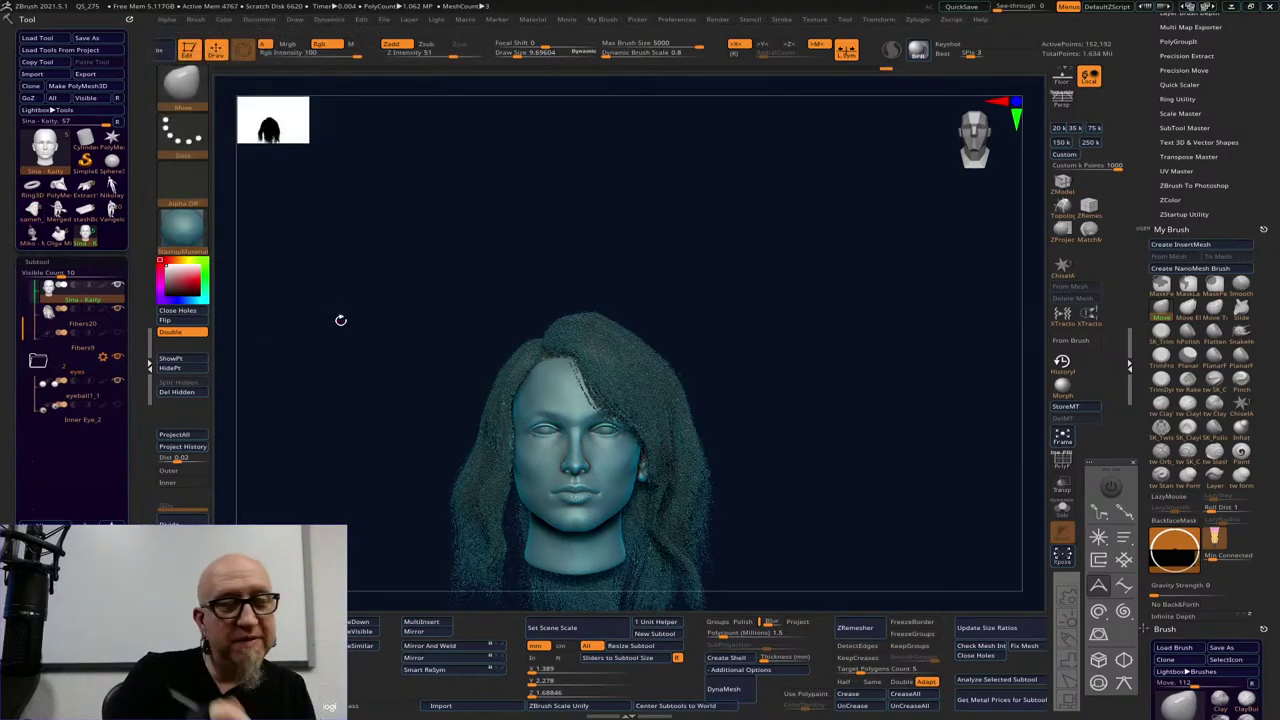
click(116, 186)
mouse_move(124, 185)
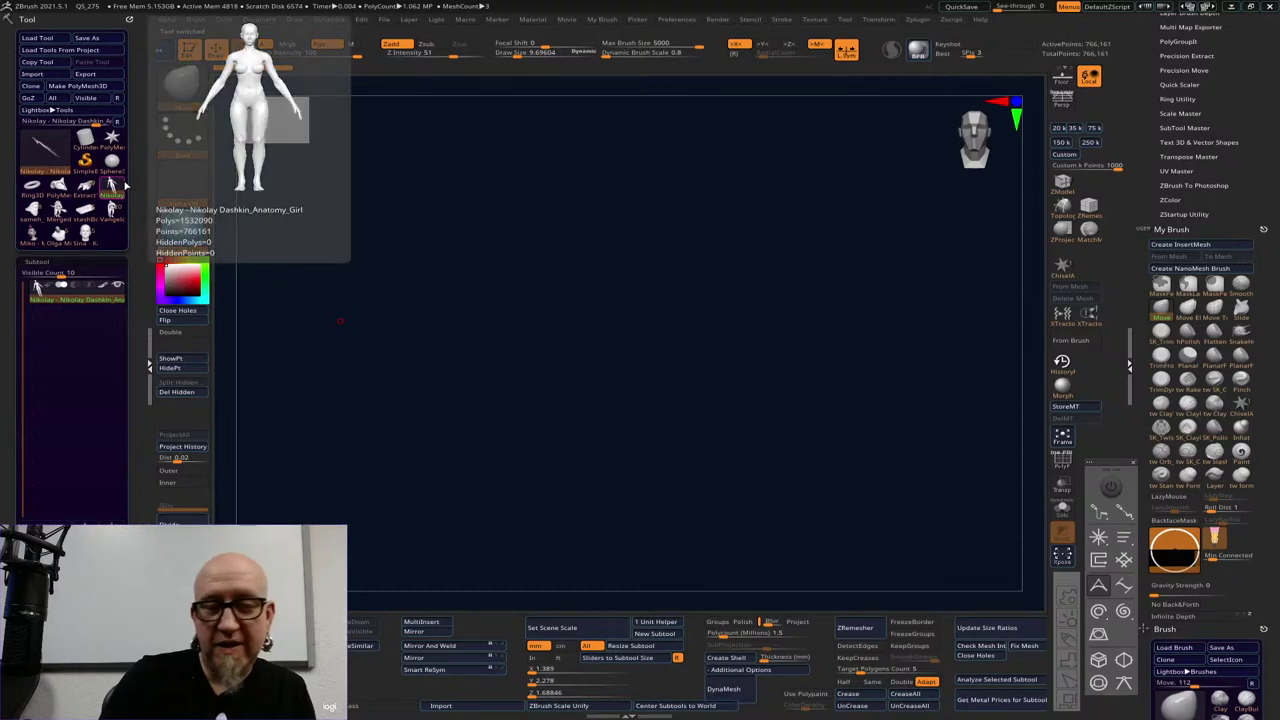
click(1062, 438)
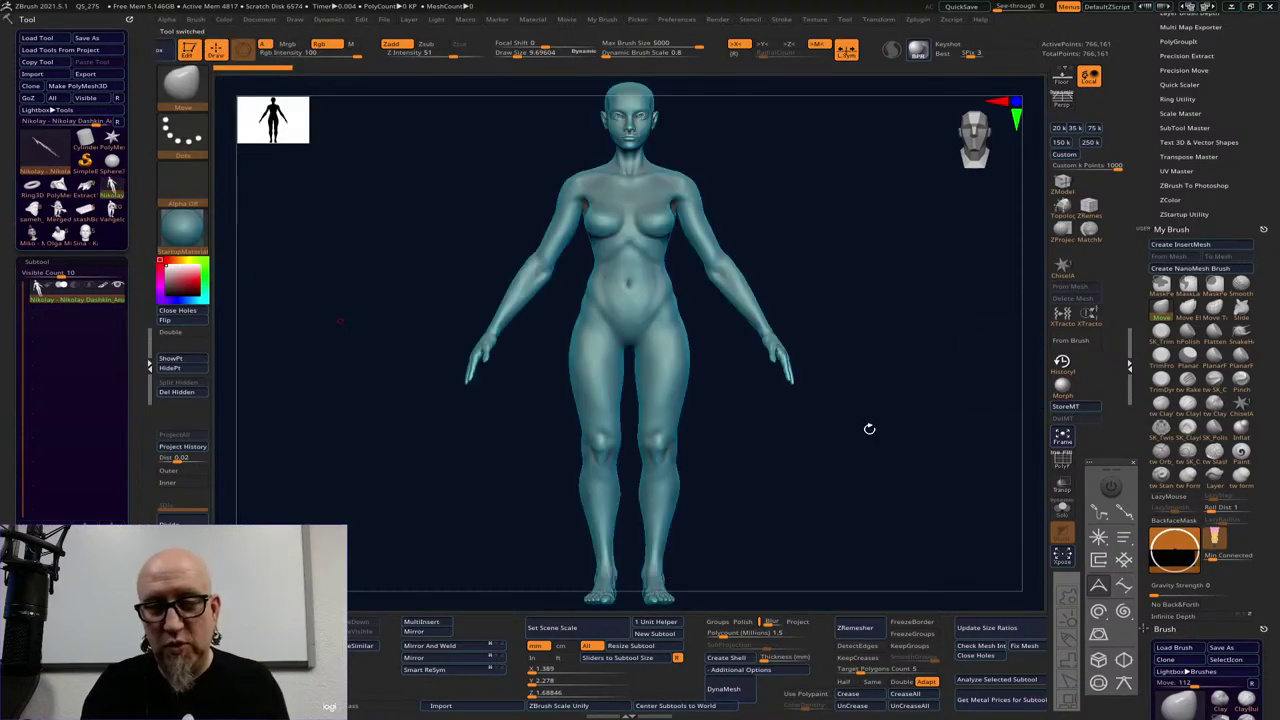
Examine the female figure's legs, hips and torso in front, side and three-quarter views
alt+drag(877, 337, 883, 454)
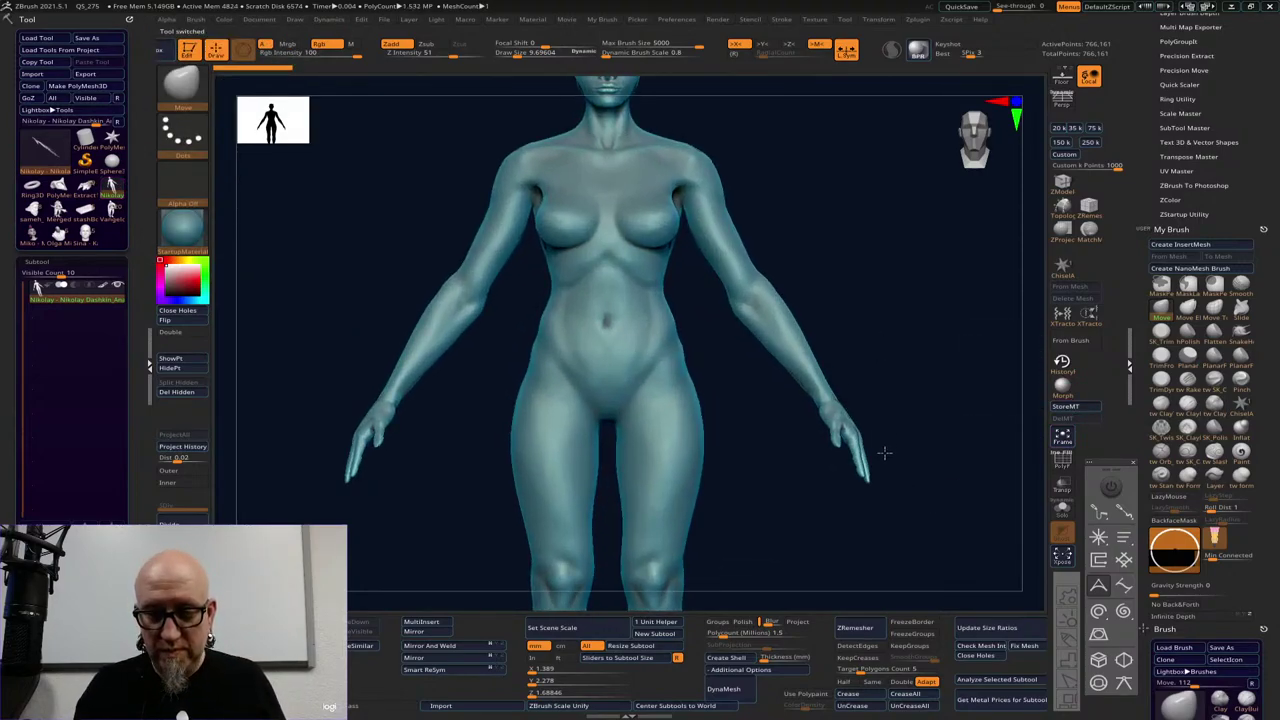
scroll(952, 424, down, 5)
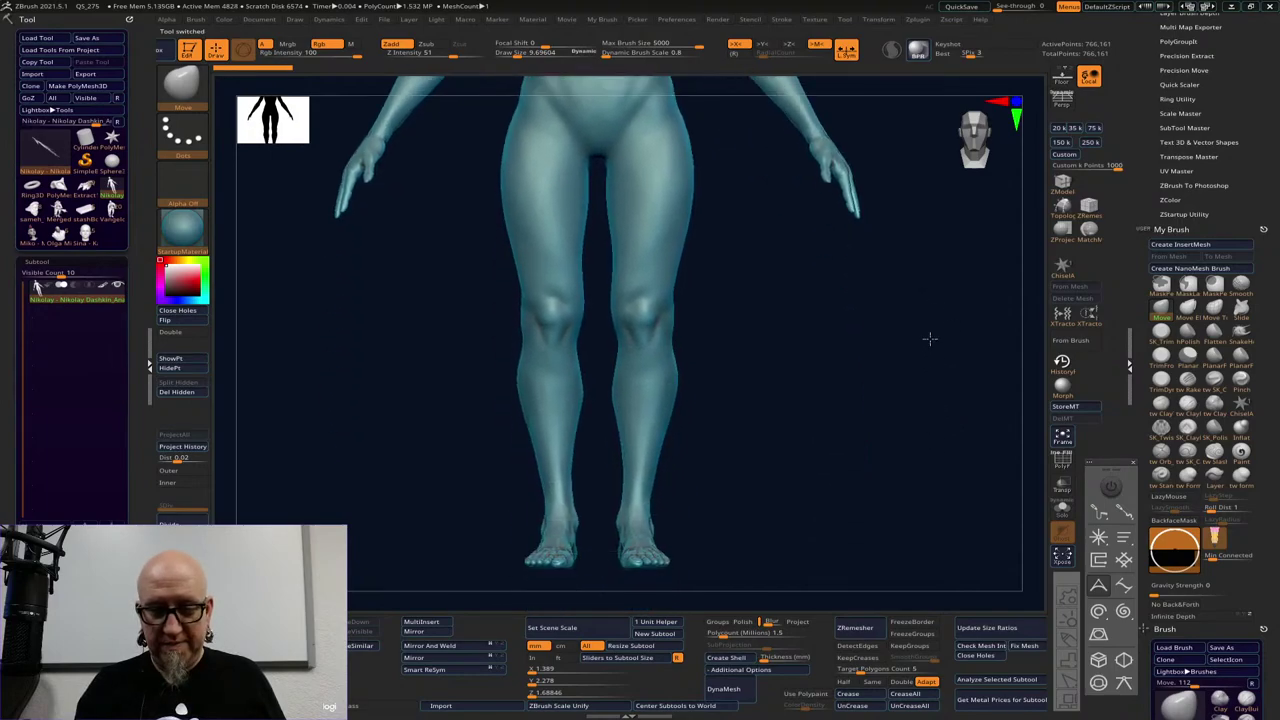
mouse_move(931, 425)
mouse_down()
mouse_move(786, 441)
mouse_move(791, 500)
mouse_move(738, 461)
mouse_up()
key(shift)
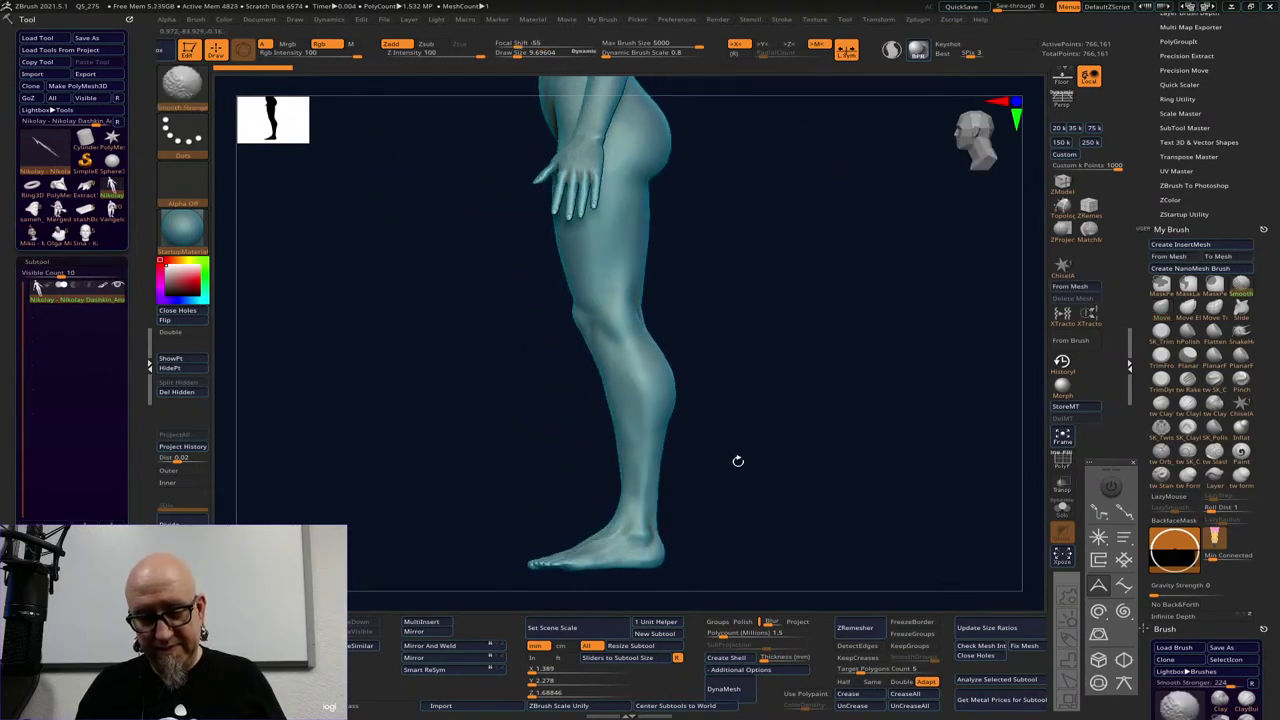
alt+drag(801, 386, 862, 511)
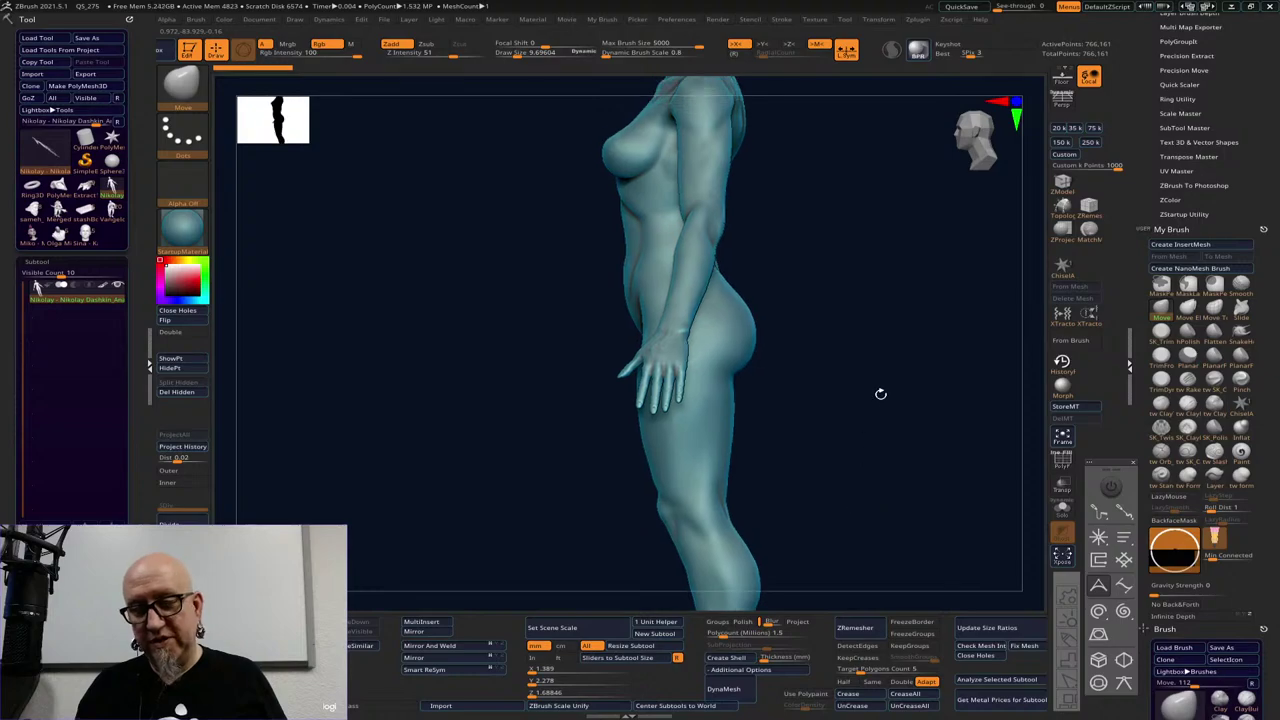
drag(880, 394, 806, 344)
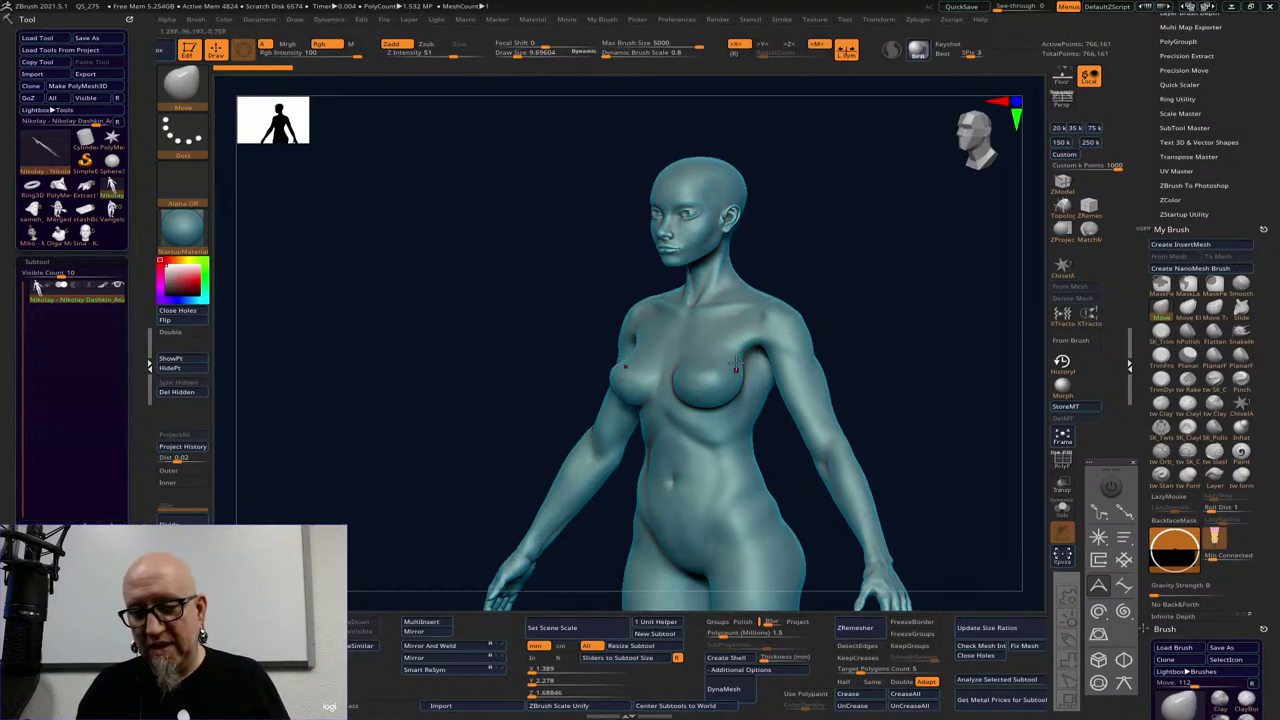
drag(850, 358, 767, 352)
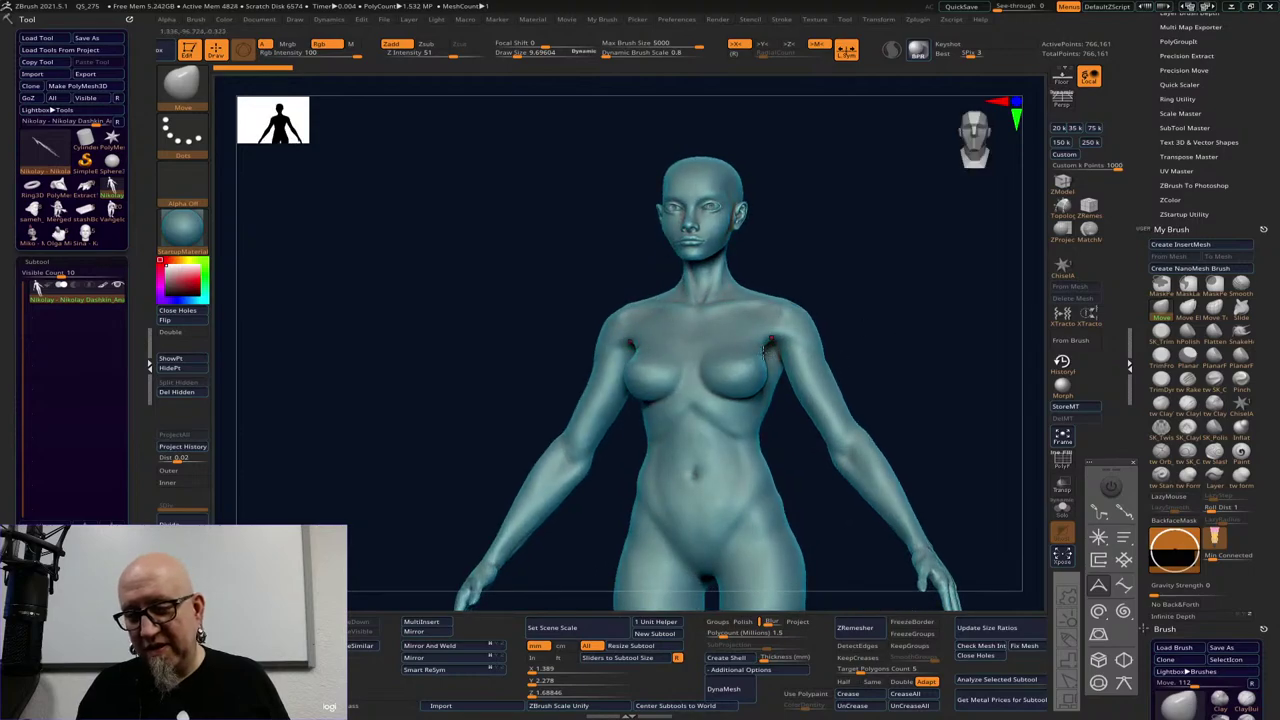
drag(899, 316, 899, 344)
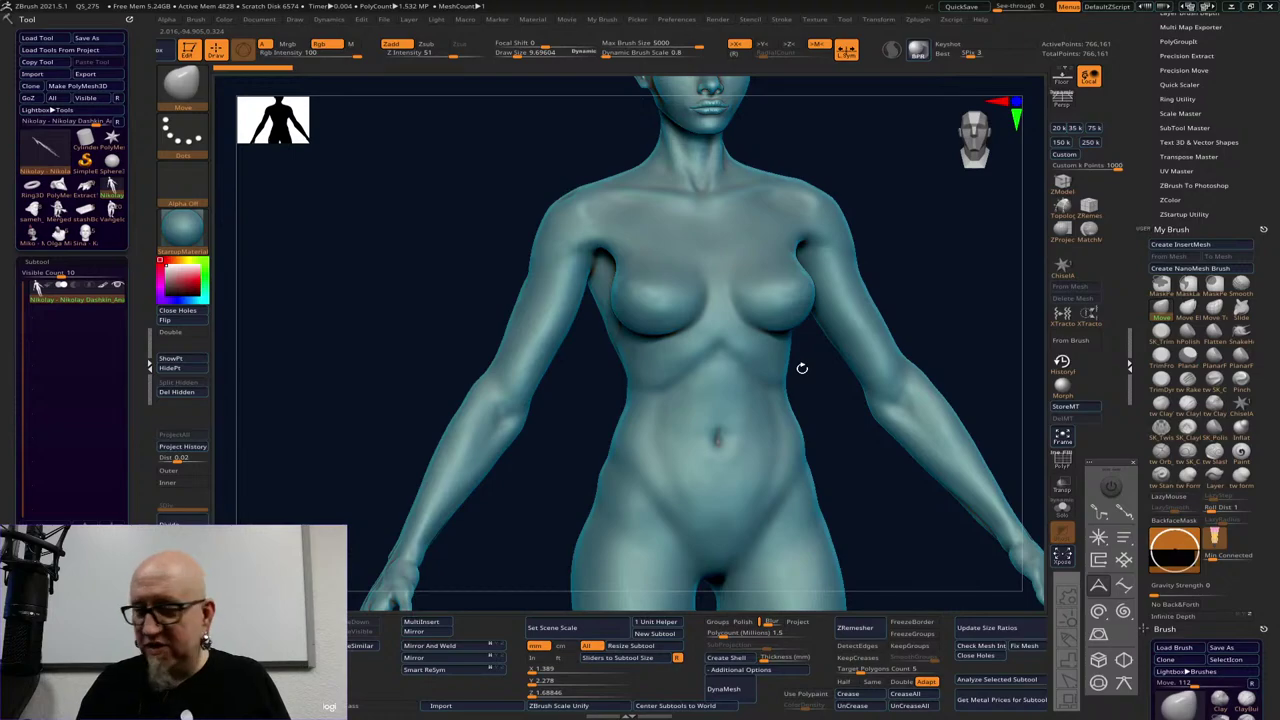
Sculpt the armpit and outer chest transition with the tw ClayTubes brush at draw sizes of about 114 and 171
click(1161, 404)
key(space)
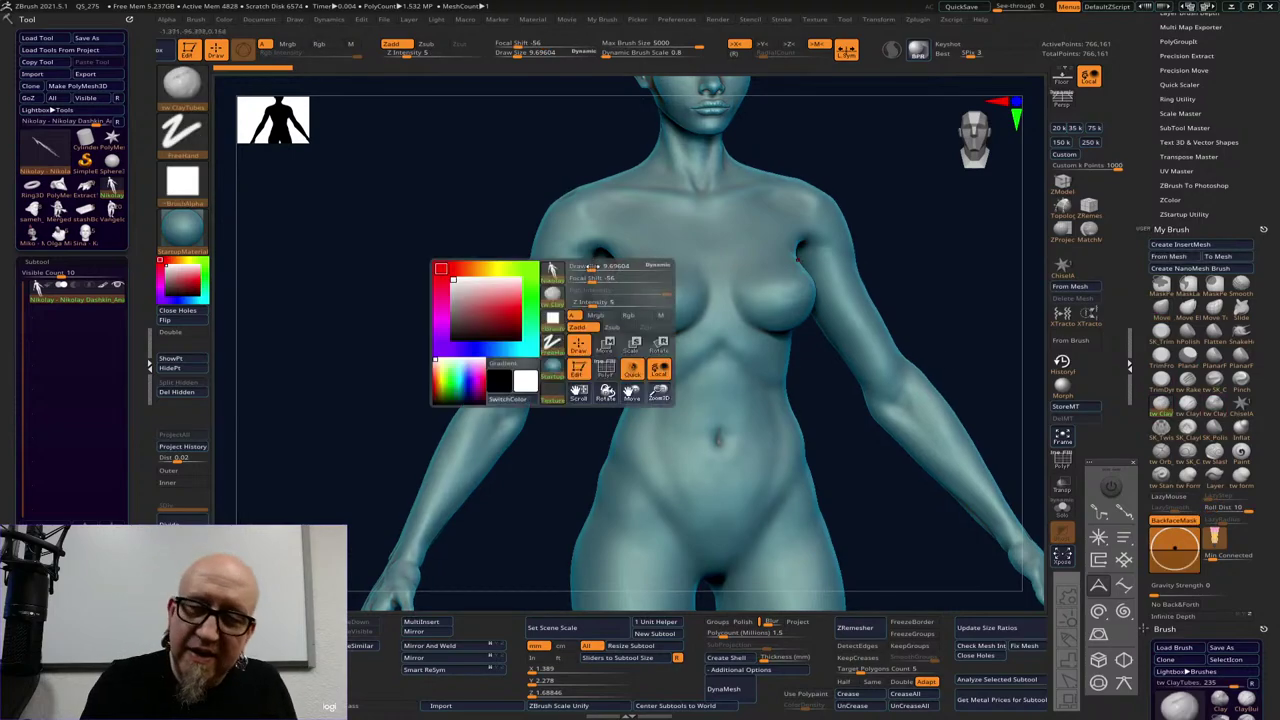
mouse_move(608, 265)
mouse_down()
mouse_move(592, 268)
mouse_move(596, 255)
mouse_up()
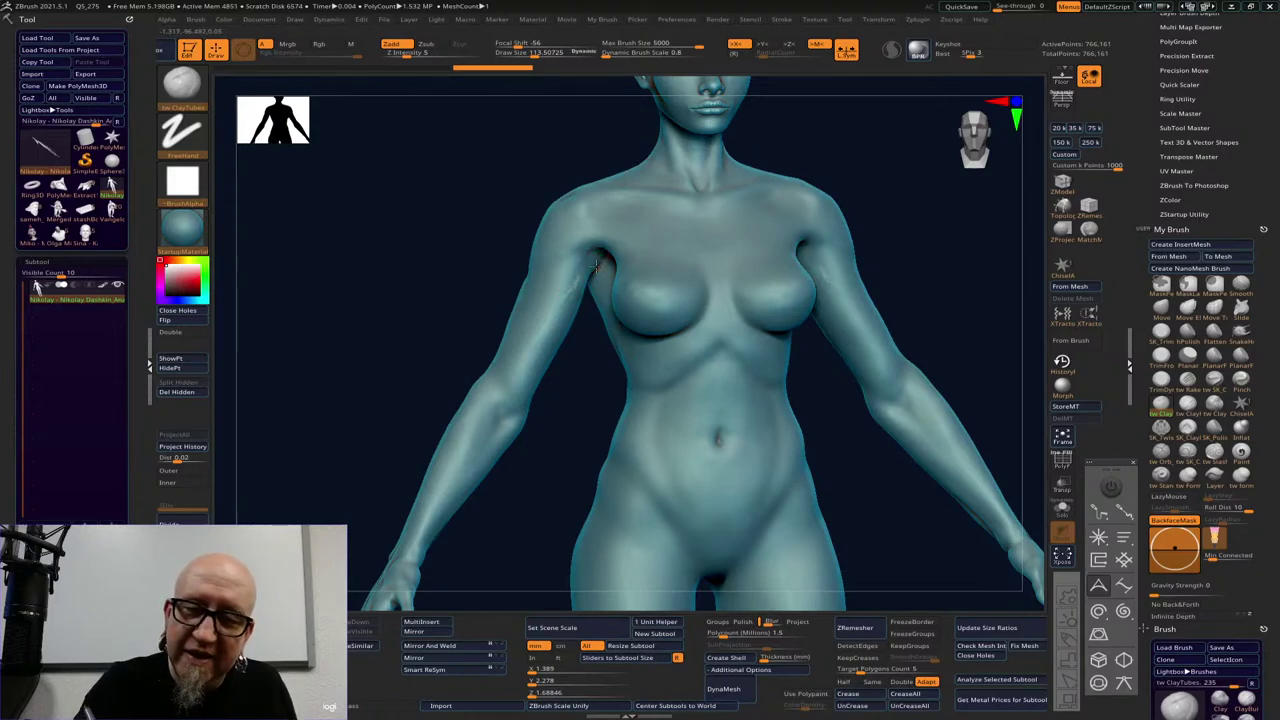
right_drag(565, 310, 798, 224)
key(space)
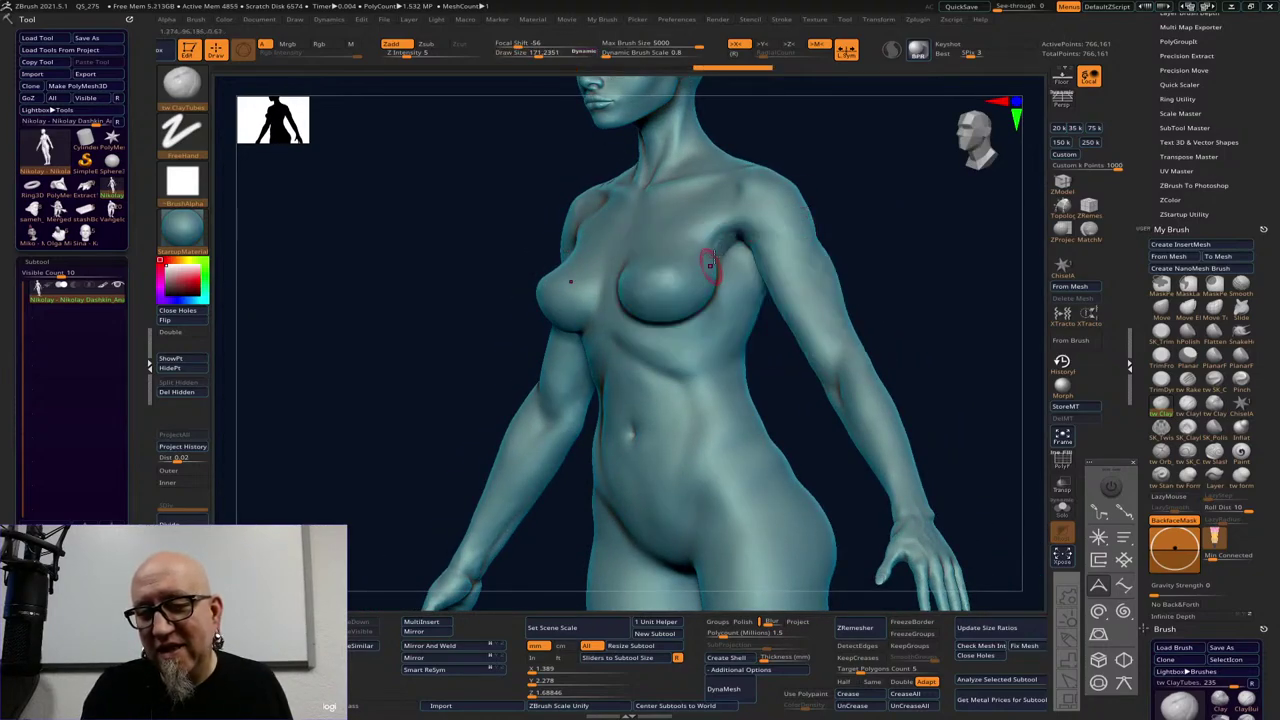
mouse_move(894, 206)
shift+right_down()
mouse_move(908, 206)
mouse_move(894, 217)
shift+right_up()
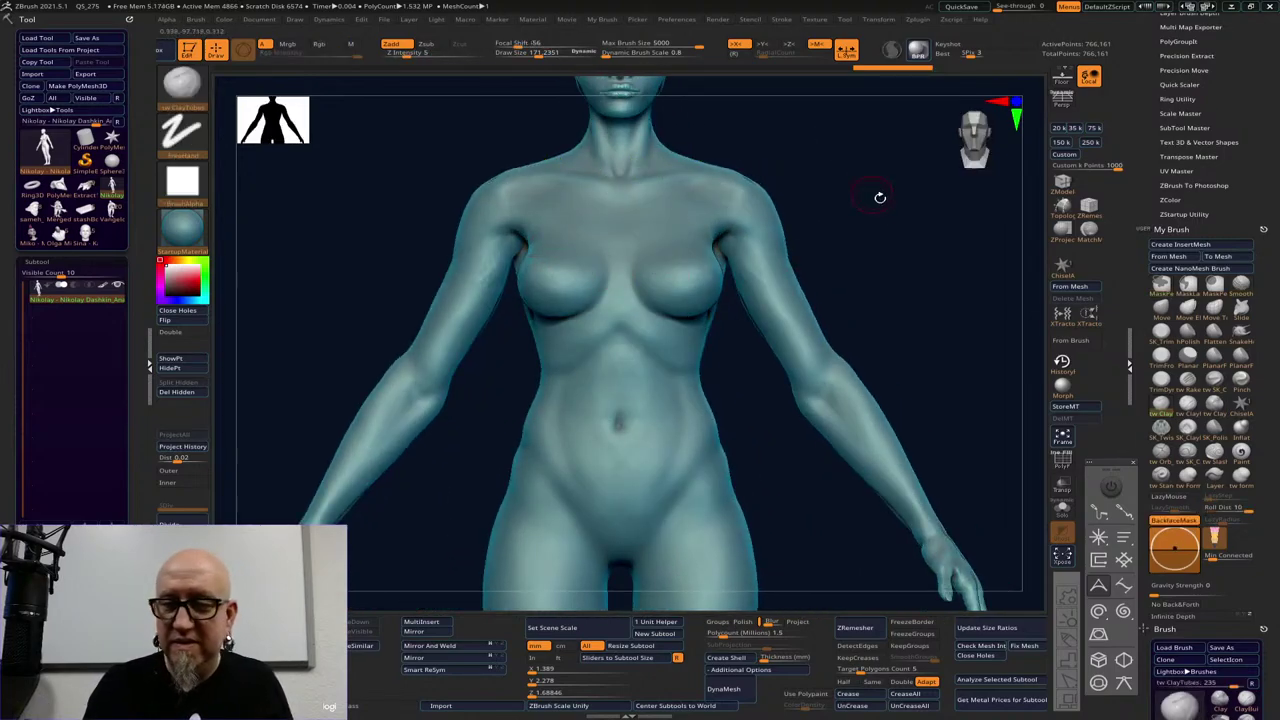
mouse_move(877, 197)
mouse_down()
mouse_move(863, 211)
mouse_move(731, 233)
mouse_move(730, 222)
mouse_move(706, 251)
mouse_move(749, 191)
mouse_up()
right_drag(751, 195, 801, 207)
drag(801, 207, 722, 207)
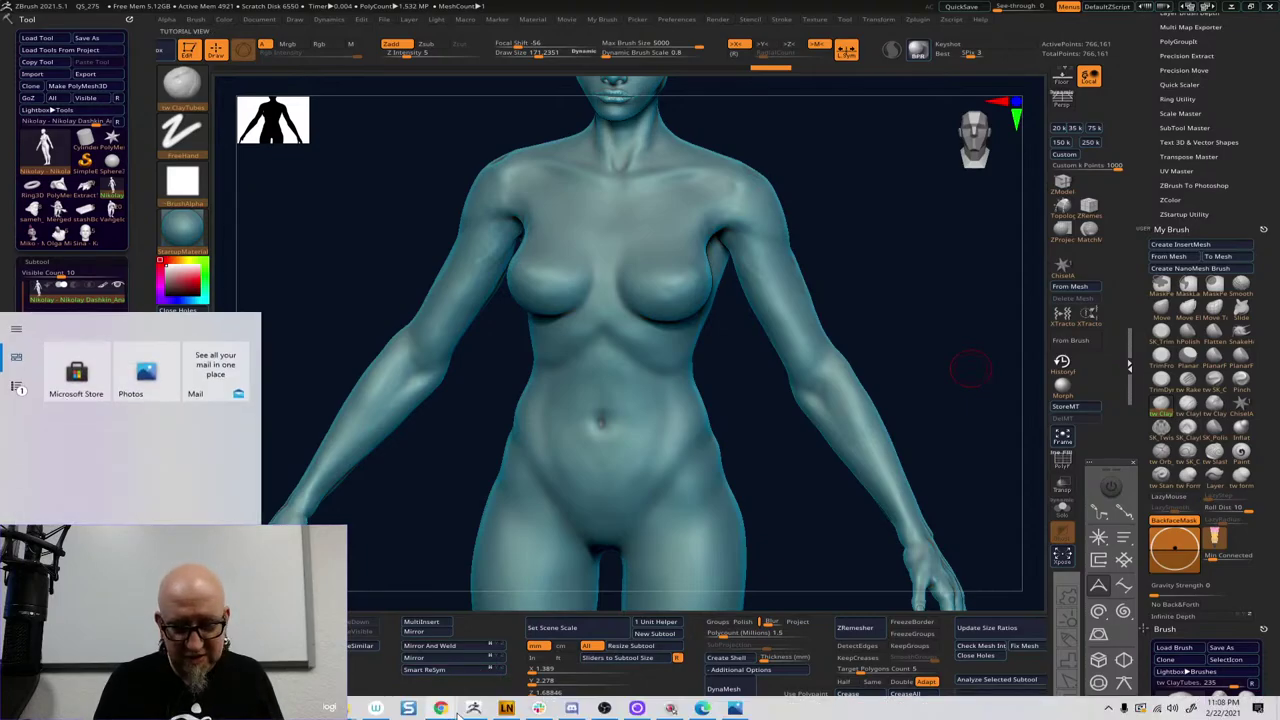
Switch to the Chrome window and search Google Images for "anatomy for sculptors"
mouse_move(440, 708)
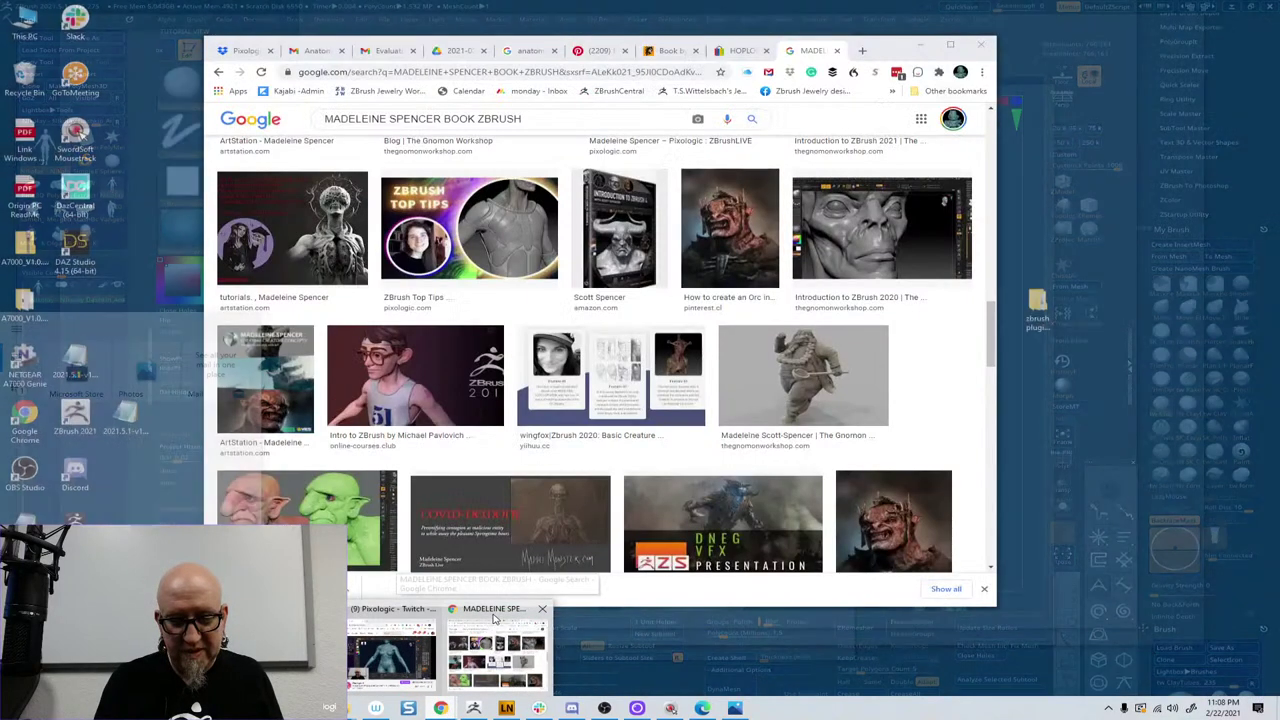
click(493, 625)
triple_click(542, 117)
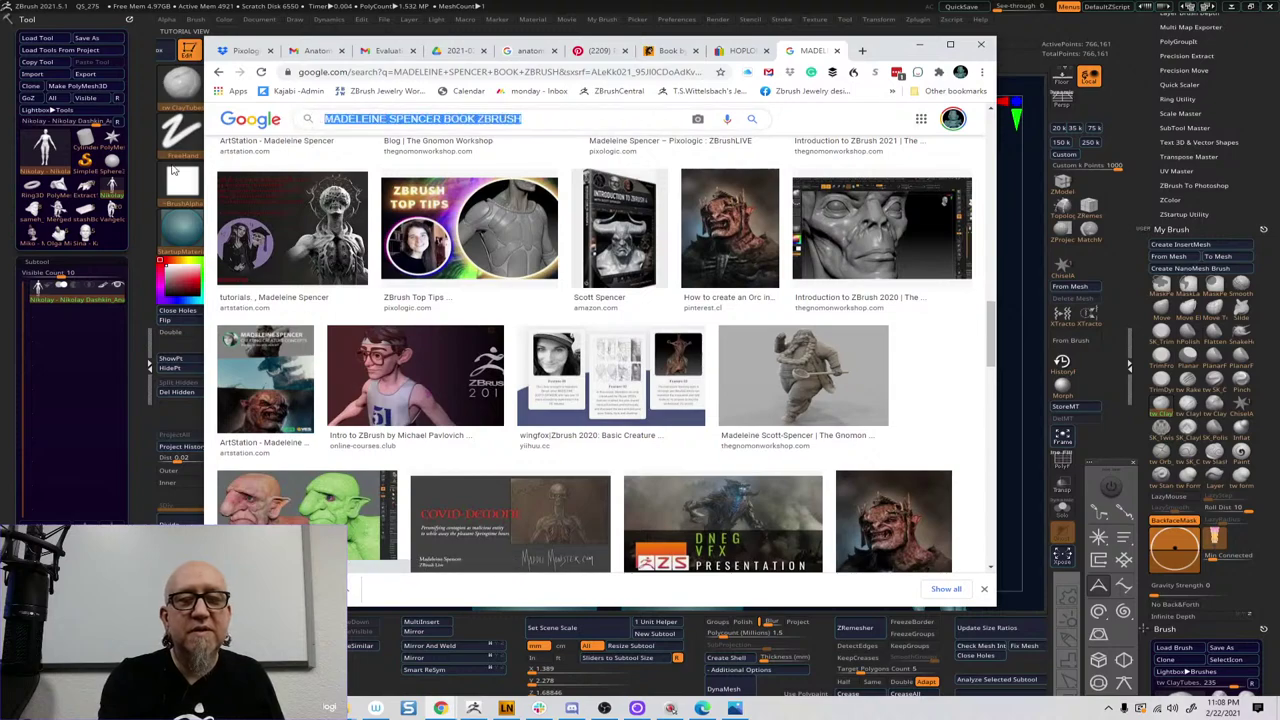
text(anat)
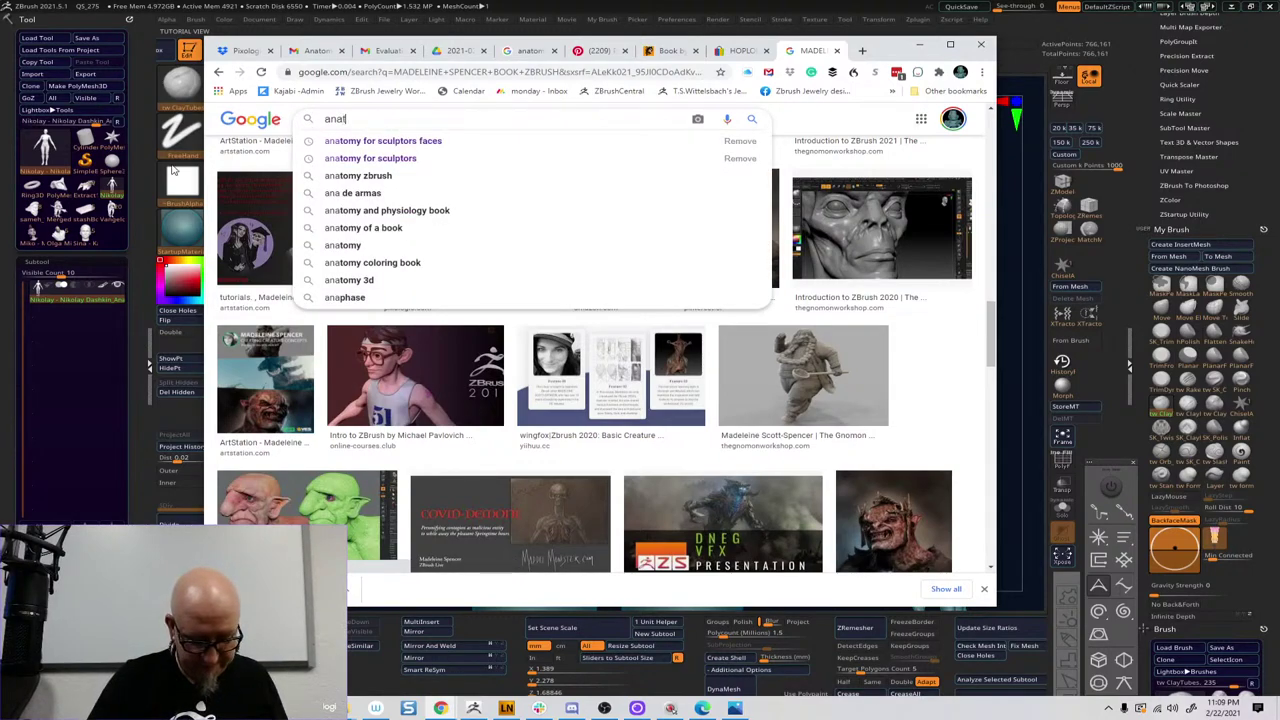
text(omy )
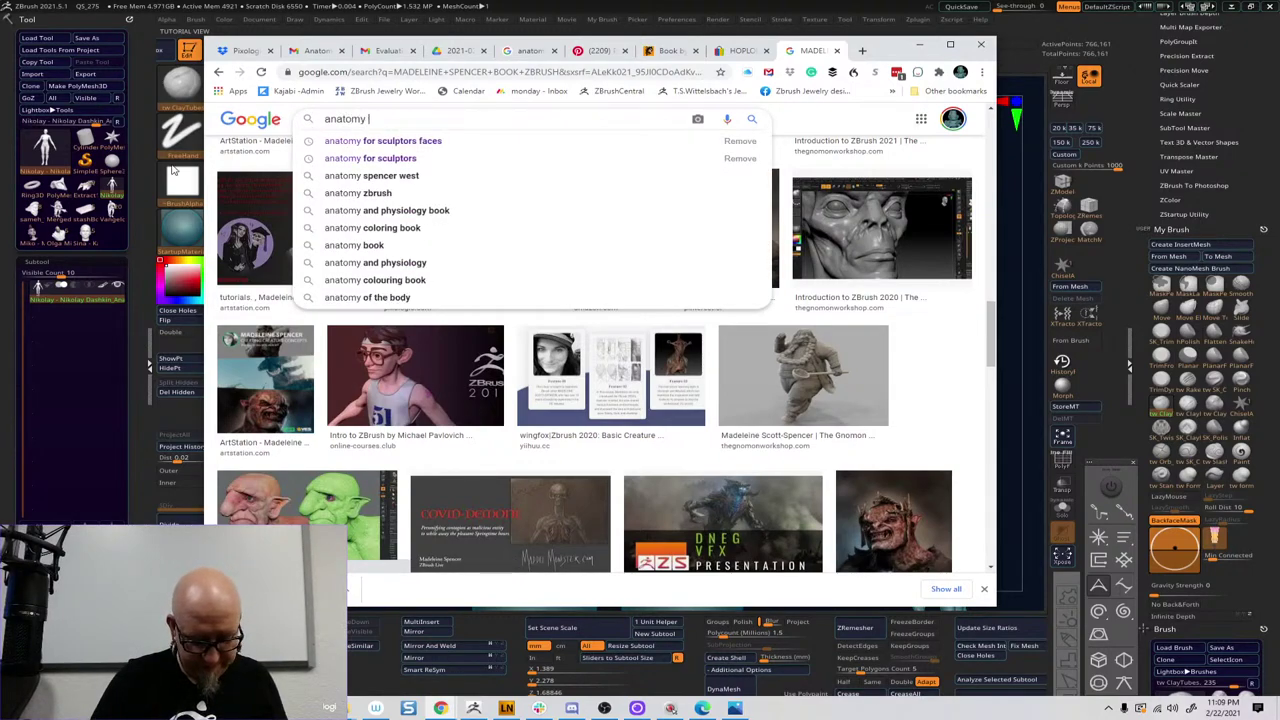
text(for sc)
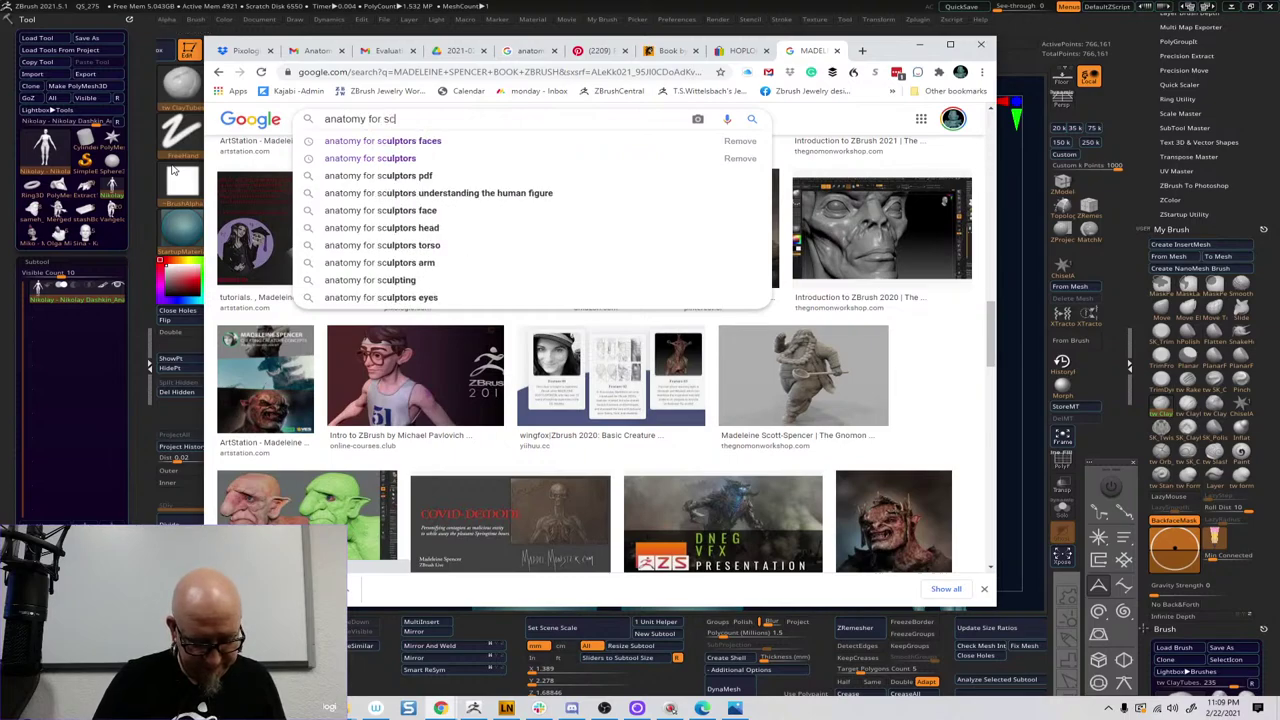
text(ulptor)
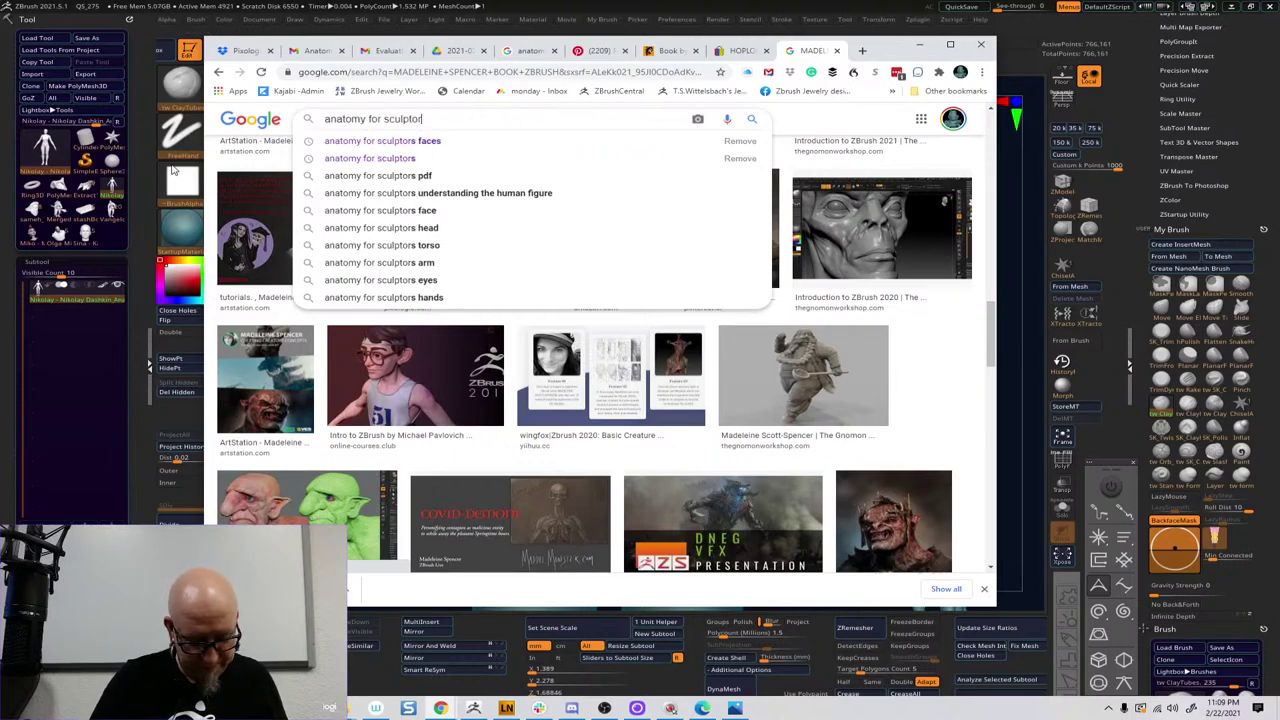
text(s)
key(Return)
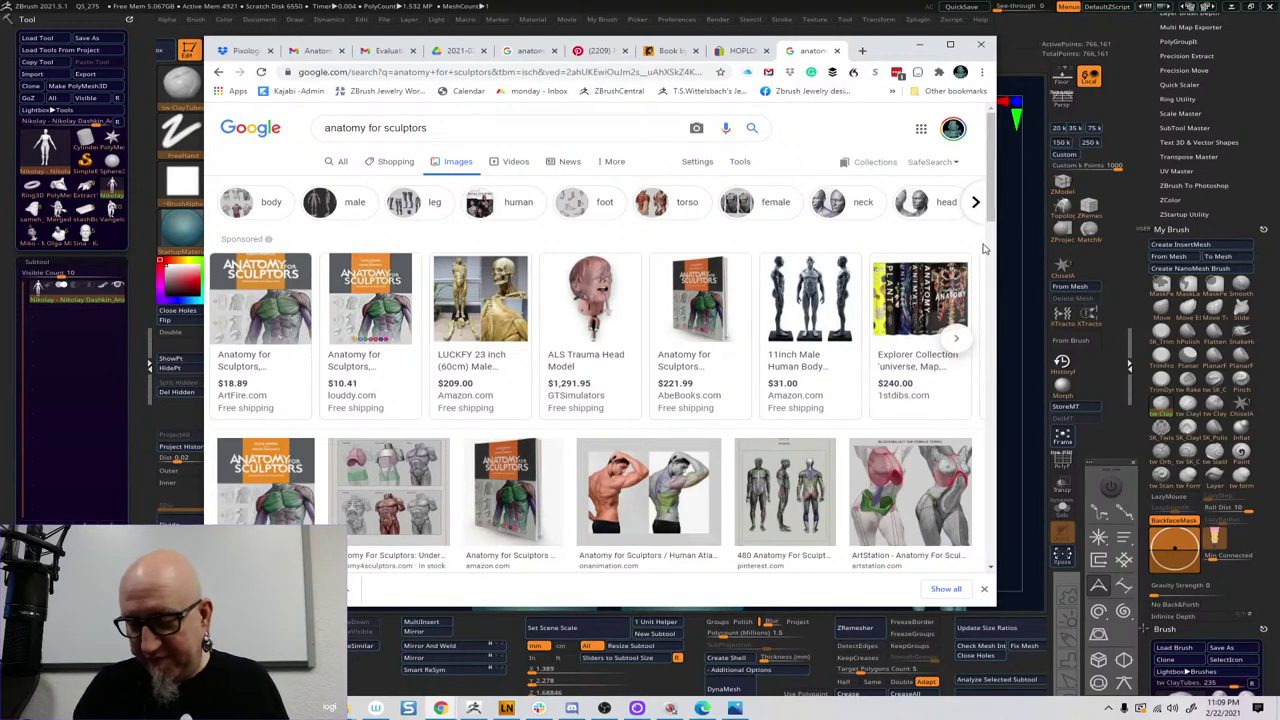
Browse the image results, study the enlarged "Anatomy for Sculptors 27" arm study on DeviantArt, and close its page
drag(991, 194, 981, 477)
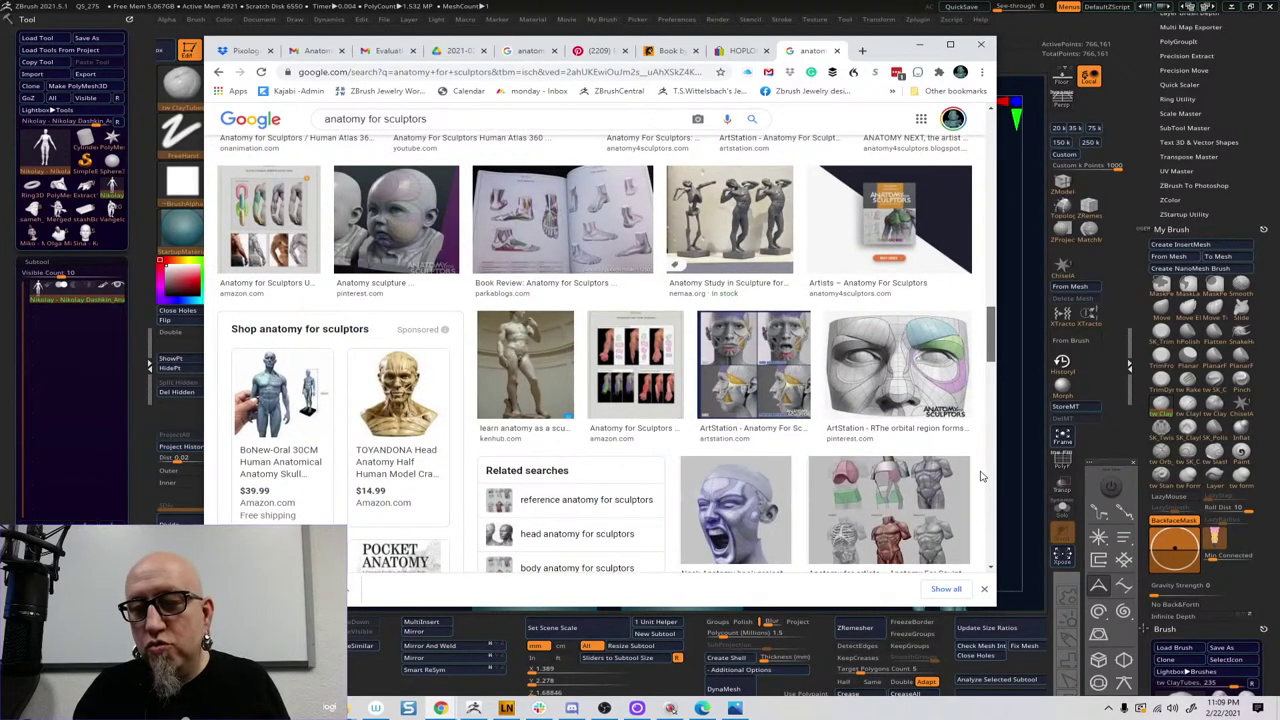
scroll(980, 460, up, 2)
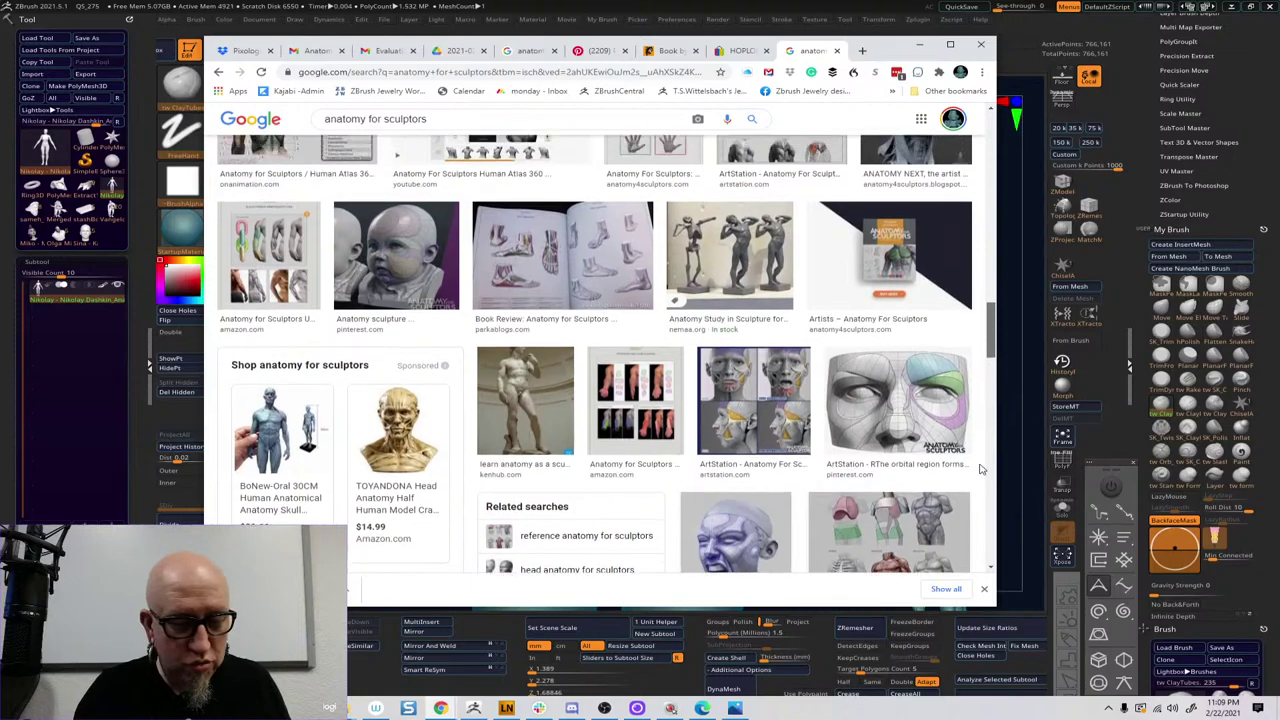
scroll(980, 453, up, 6)
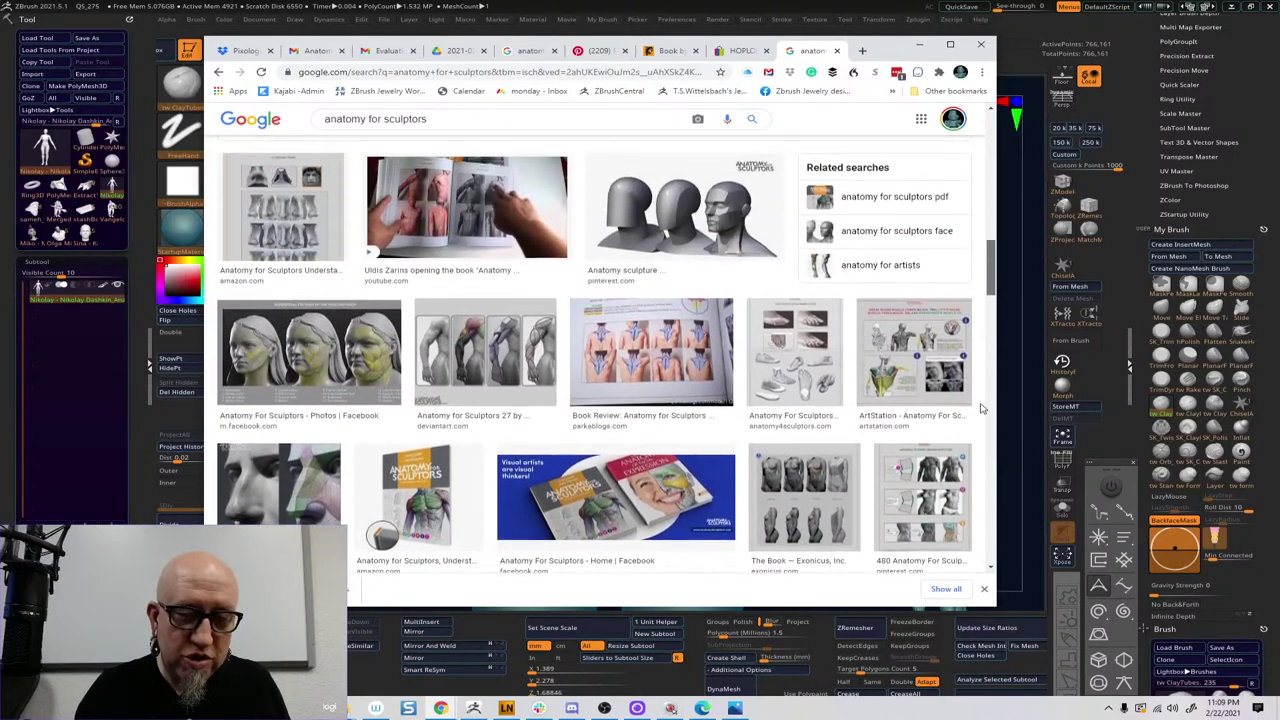
click(540, 408)
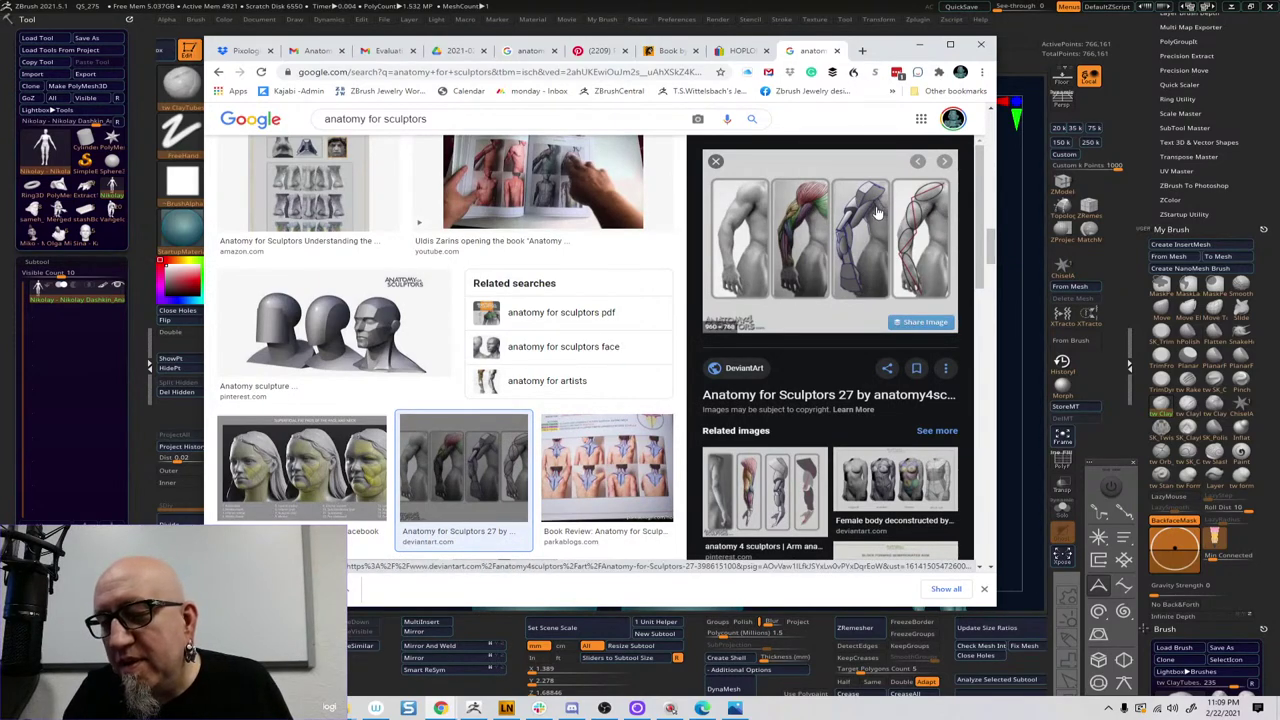
click(880, 212)
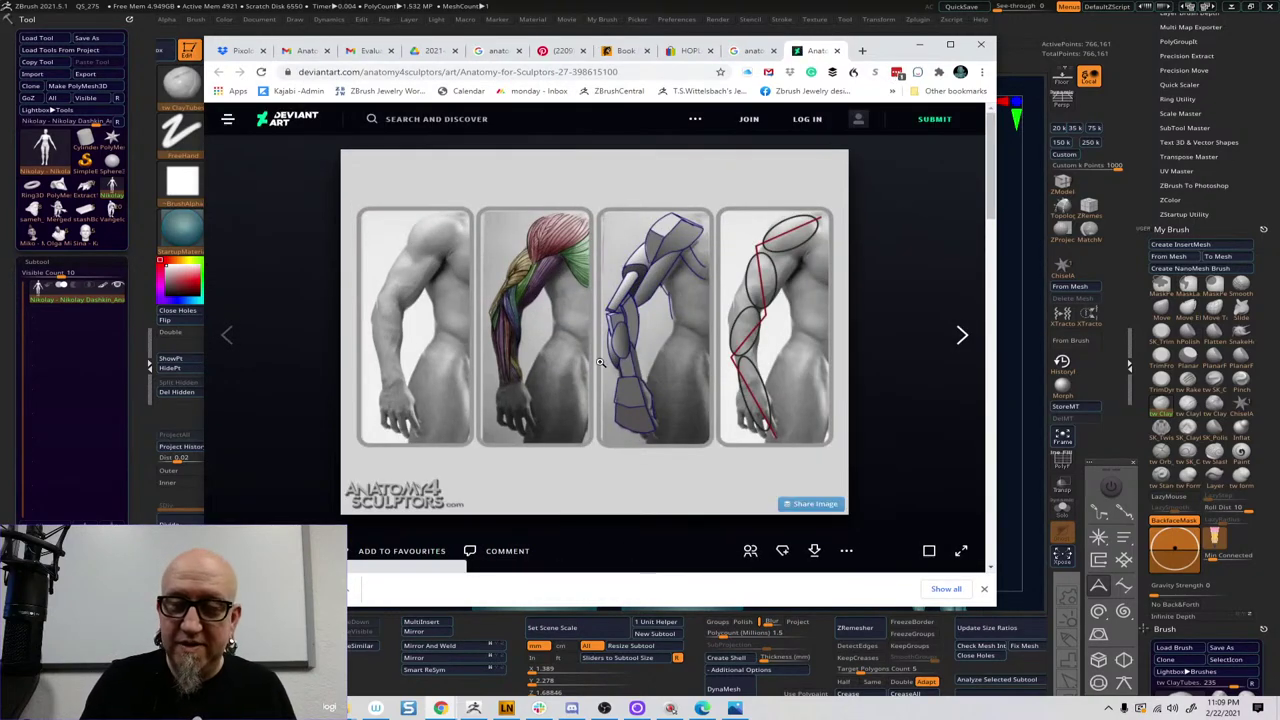
click(452, 264)
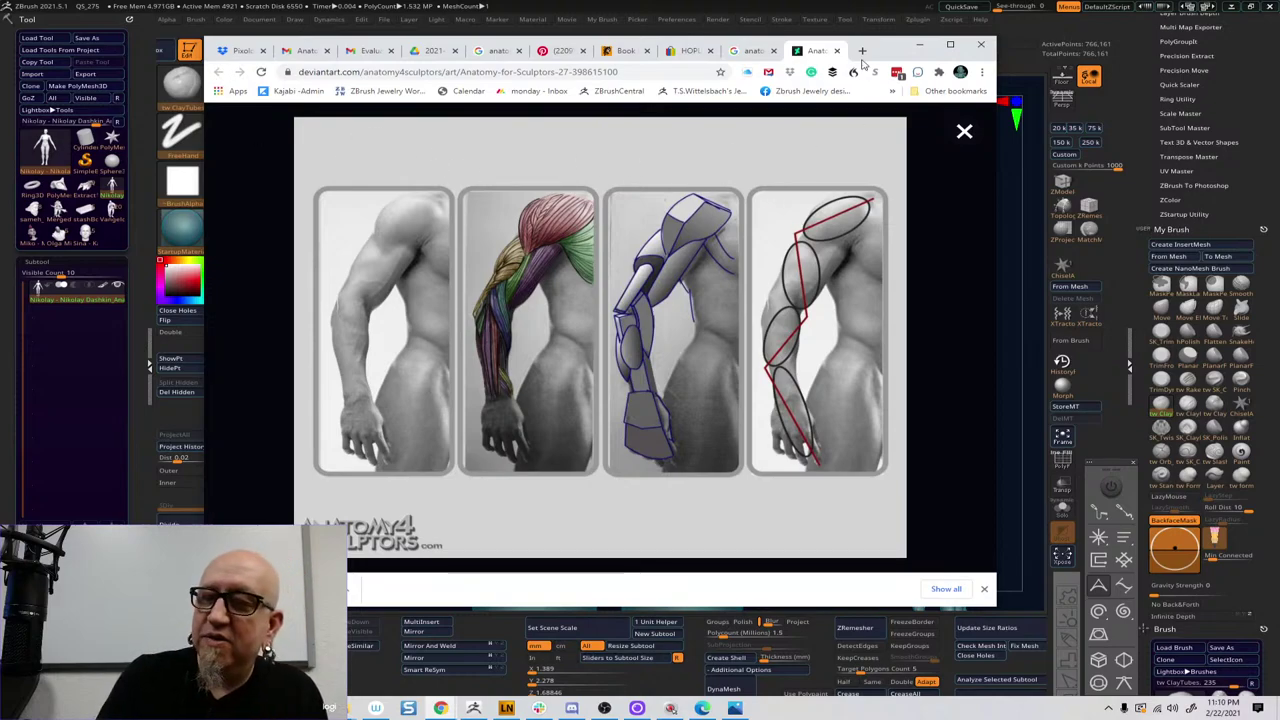
click(964, 132)
mouse_move(964, 132)
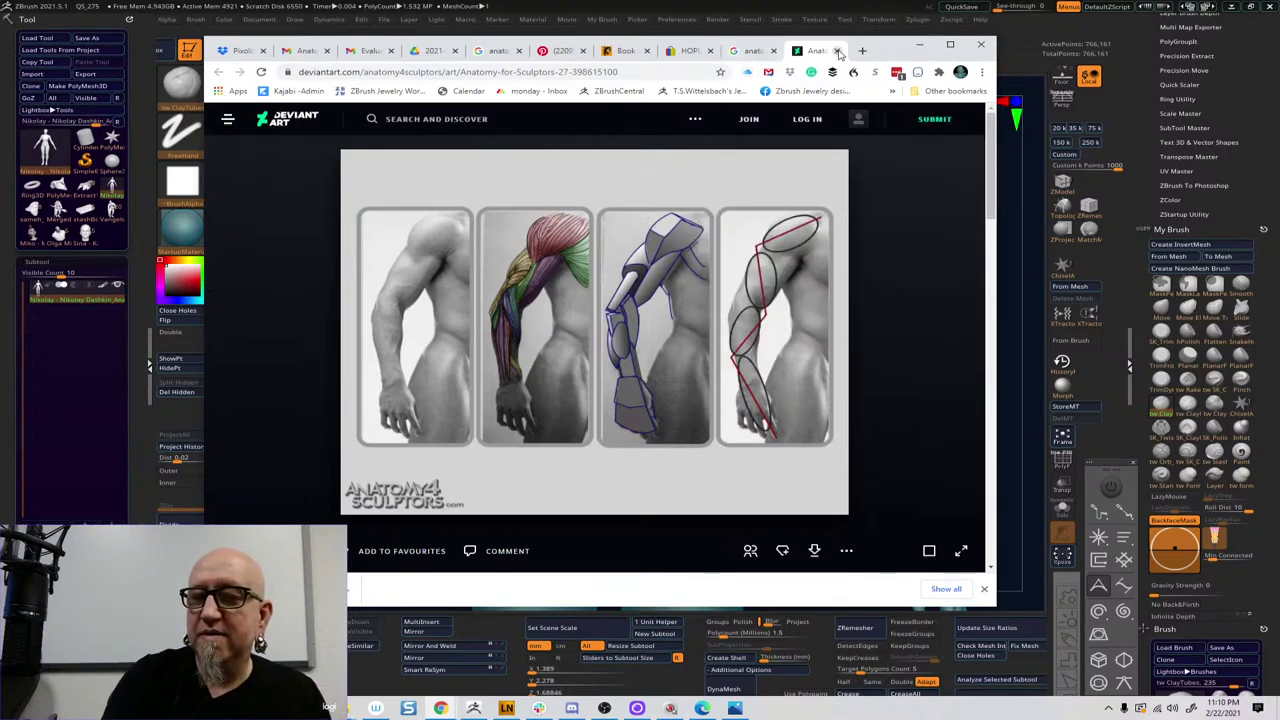
click(838, 51)
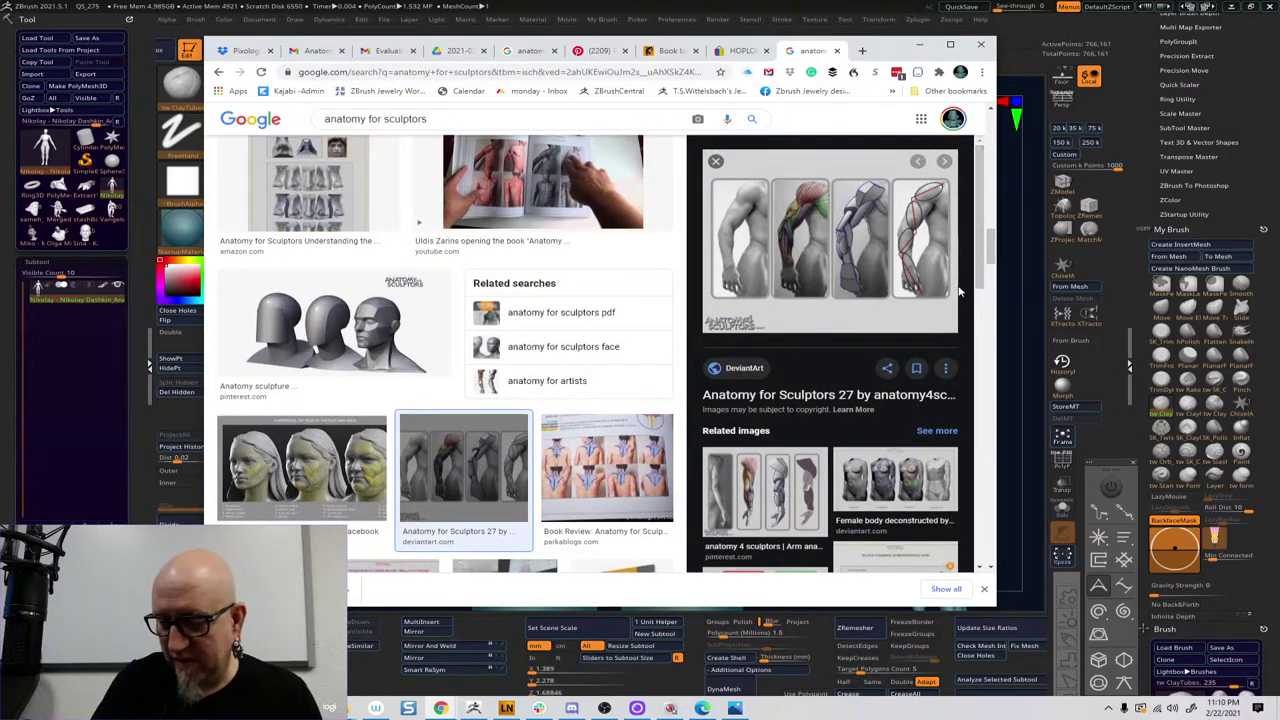
Study the "Female body deconstructed" torso reference on DeviantArt, and switch back to ZBrush
click(920, 479)
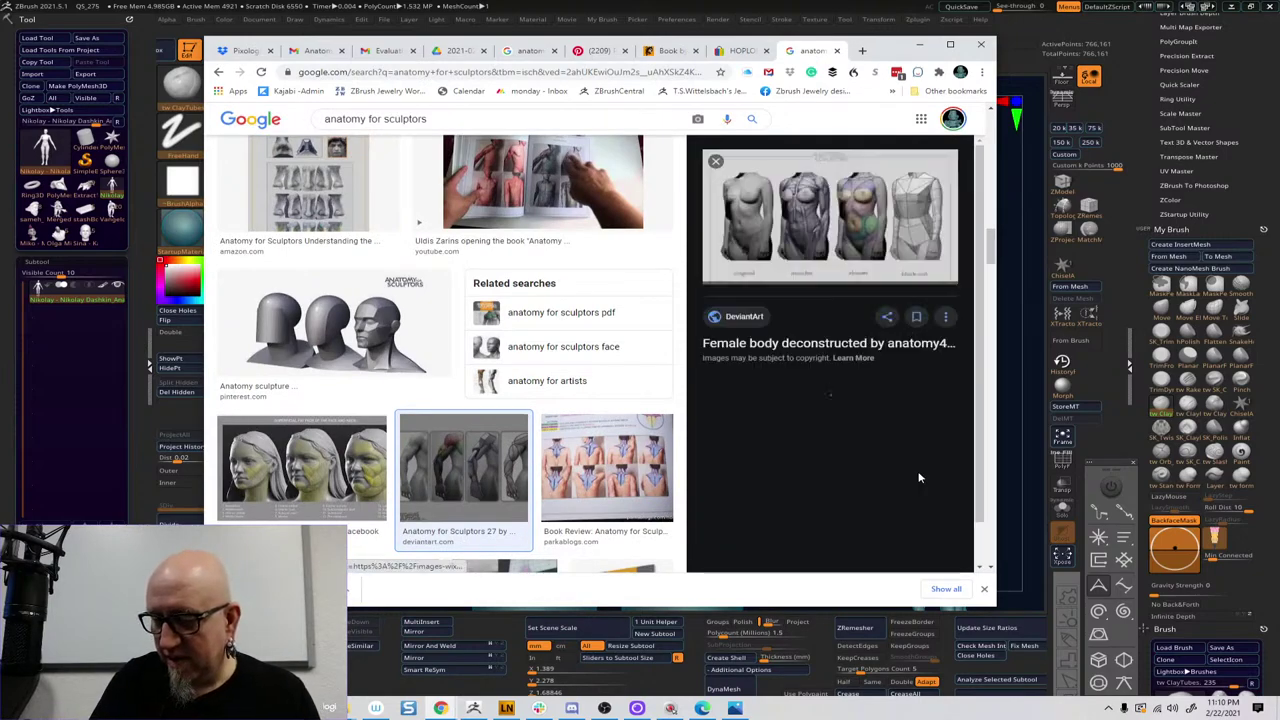
click(853, 215)
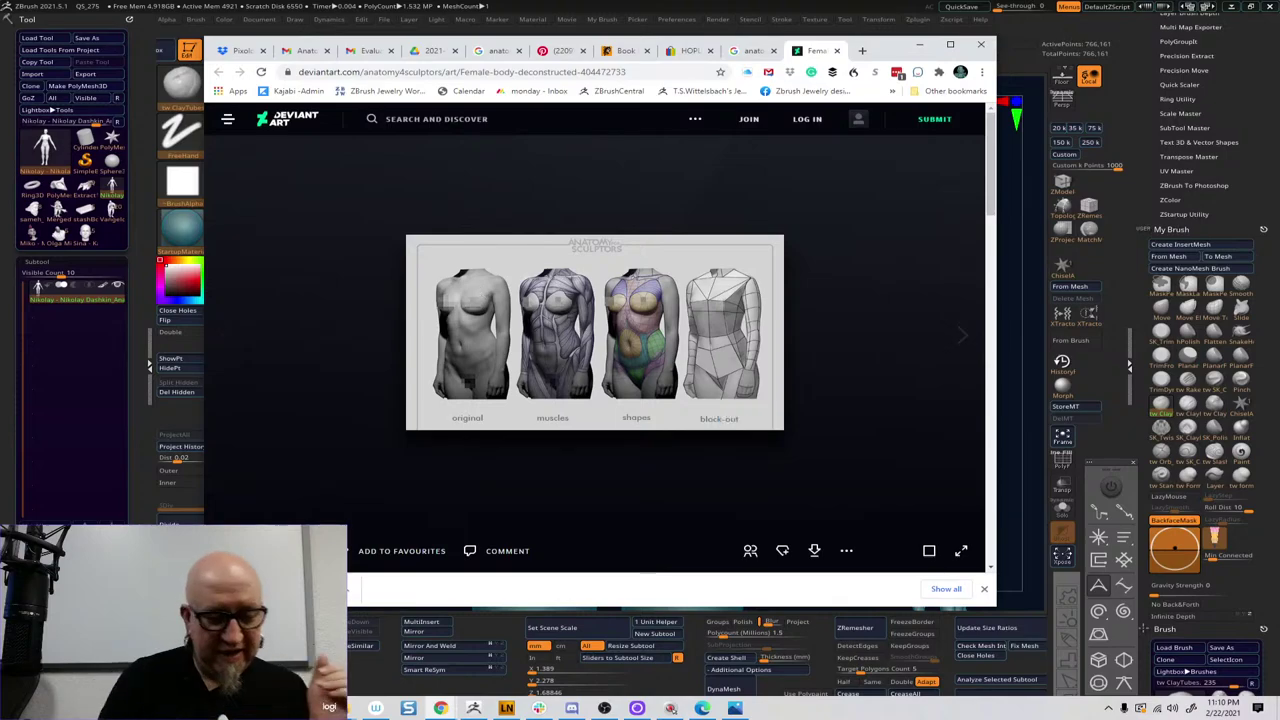
click(1016, 368)
Sculpt the transition from the upper chest into the armpit with the tw ClayTubes brush at draw sizes of about 350 and 122
mouse_move(889, 232)
mouse_down()
mouse_move(917, 237)
mouse_move(934, 206)
mouse_move(909, 240)
mouse_move(932, 340)
mouse_move(892, 371)
mouse_move(907, 348)
mouse_move(972, 340)
mouse_up()
key(space)
mouse_move(572, 336)
alt+mouse_down()
mouse_move(563, 325)
mouse_move(599, 371)
mouse_move(586, 368)
alt+mouse_up()
drag(840, 322, 930, 328)
drag(704, 382, 723, 369)
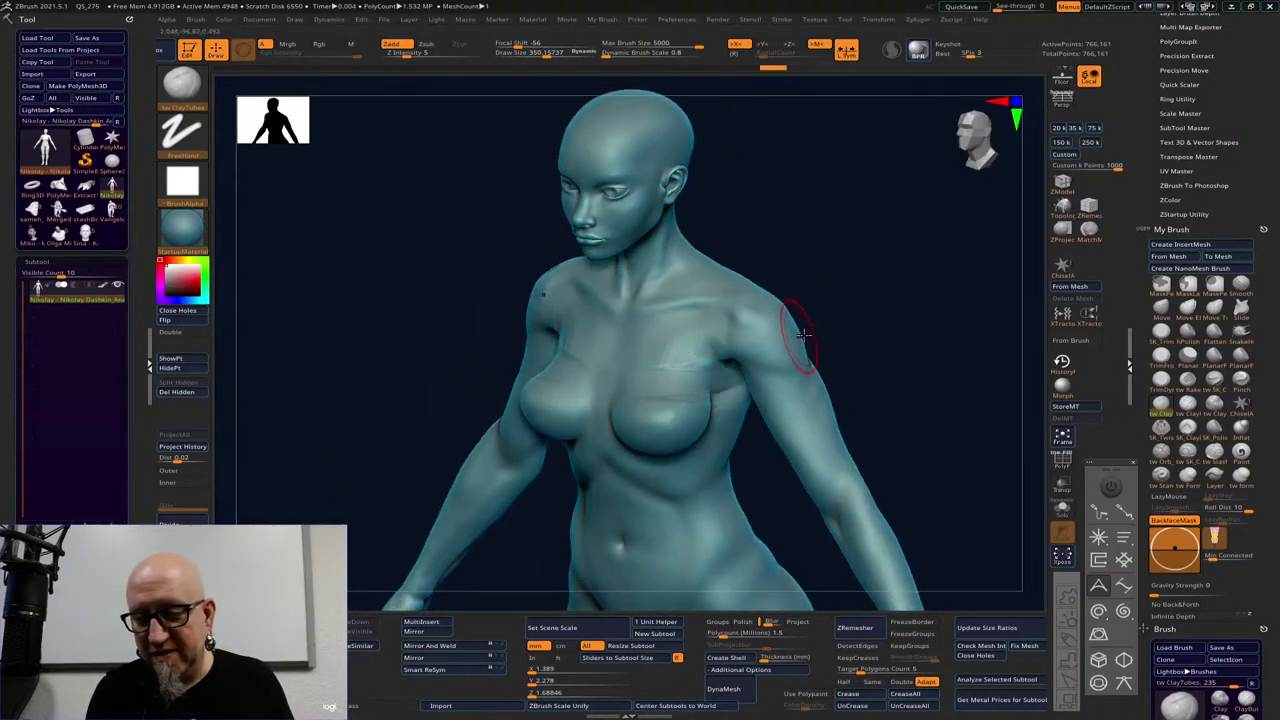
key(space)
drag(795, 331, 787, 331)
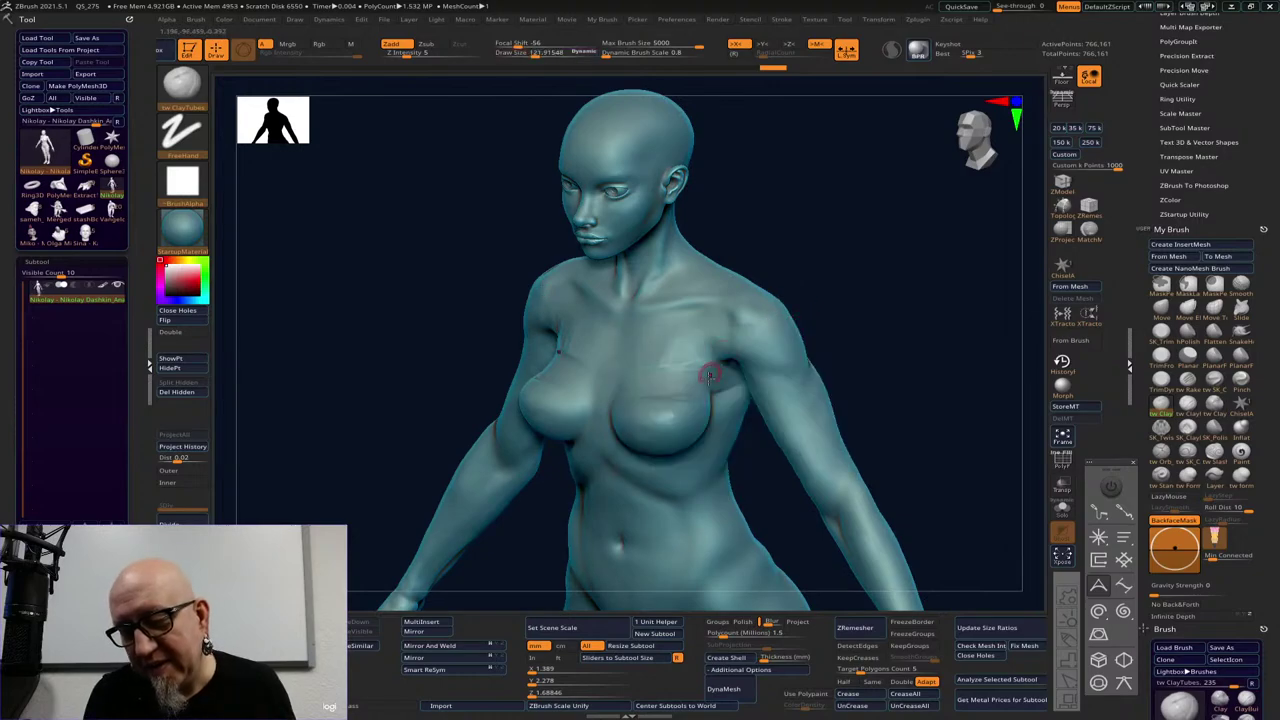
drag(710, 376, 706, 380)
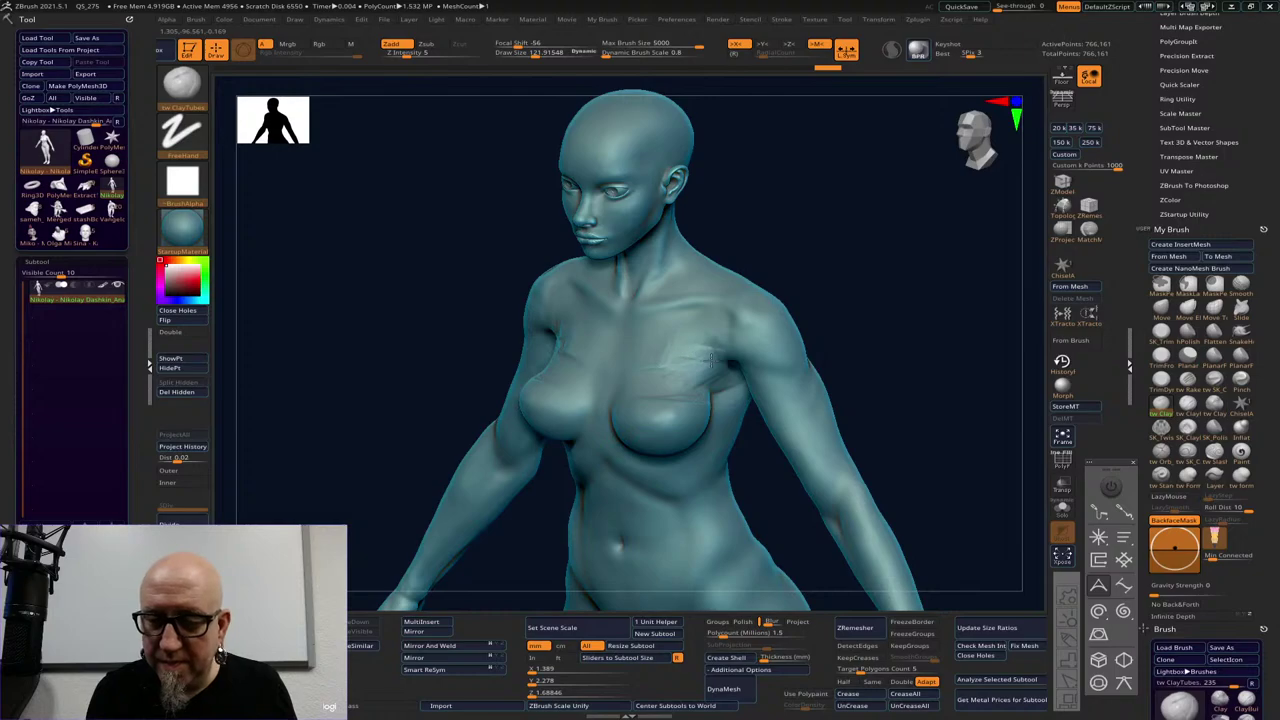
mouse_move(850, 309)
mouse_down()
mouse_move(929, 309)
mouse_move(820, 315)
mouse_up()
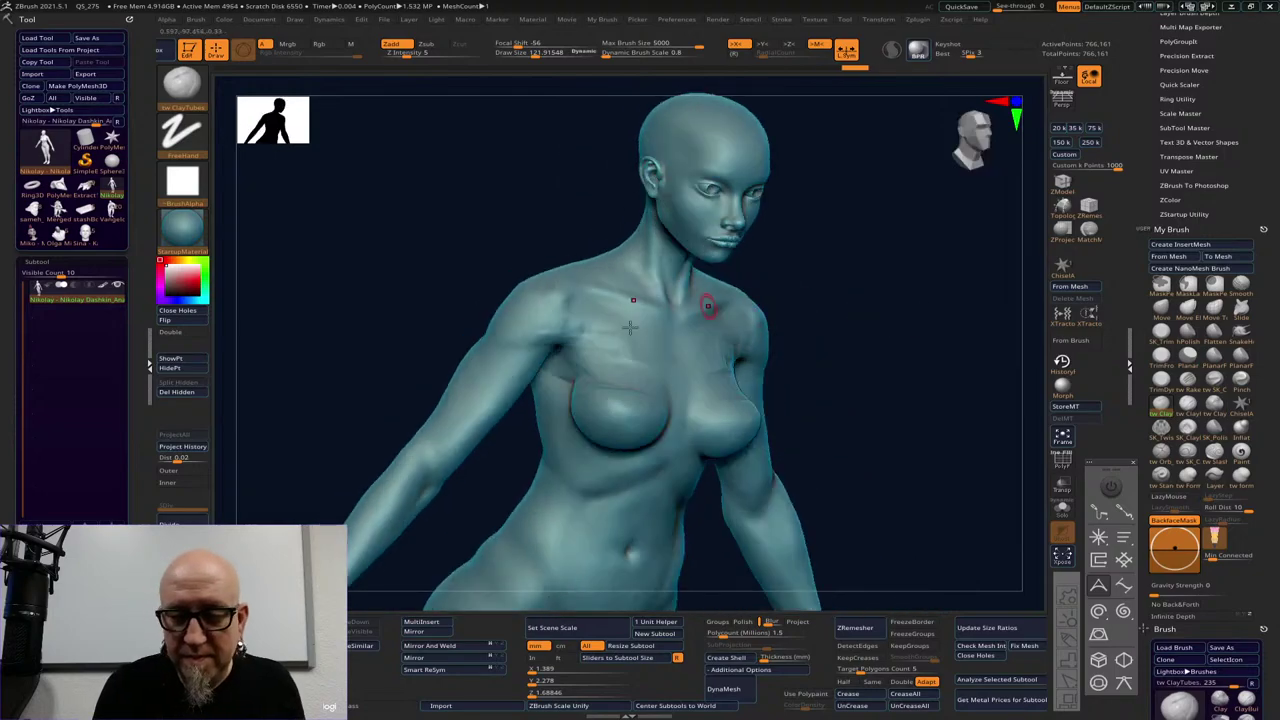
mouse_move(574, 340)
mouse_down()
mouse_move(643, 344)
mouse_move(543, 342)
mouse_move(576, 325)
mouse_move(606, 352)
mouse_move(587, 350)
mouse_up()
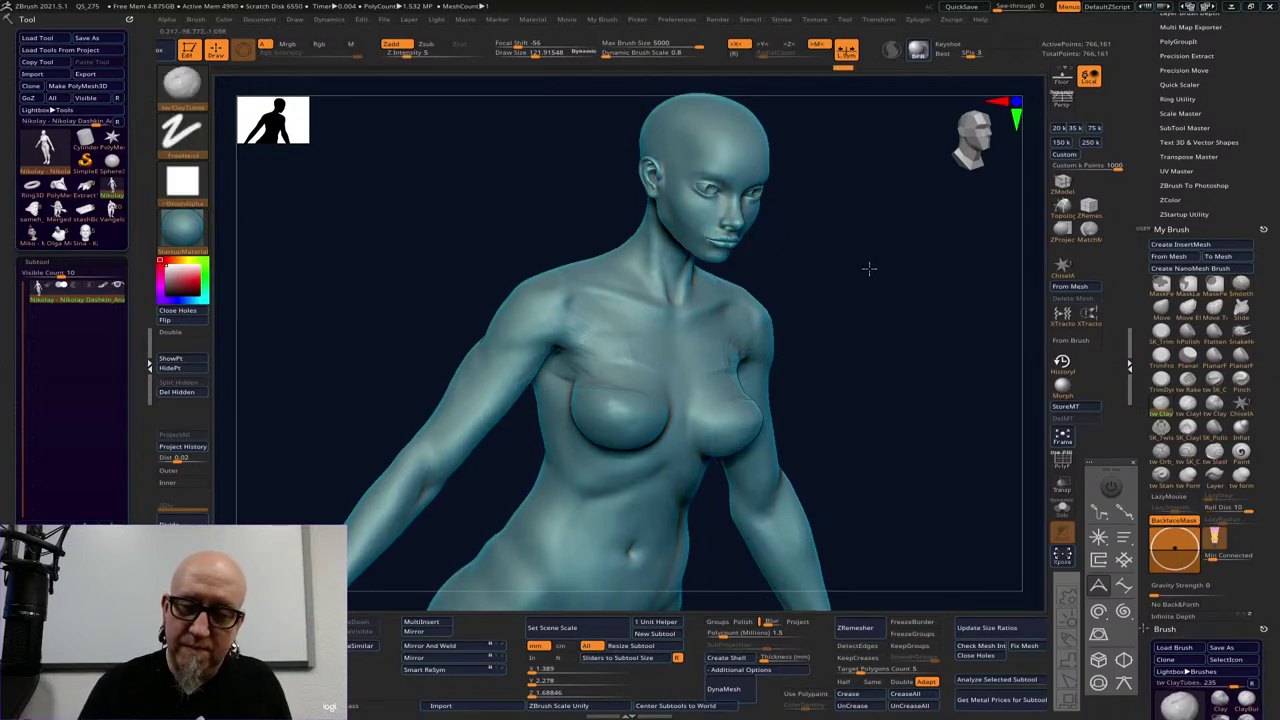
Snap the figure to the front view and enlarge the silhouette thumbnail to a size of about 180
shift+drag(866, 269, 865, 310)
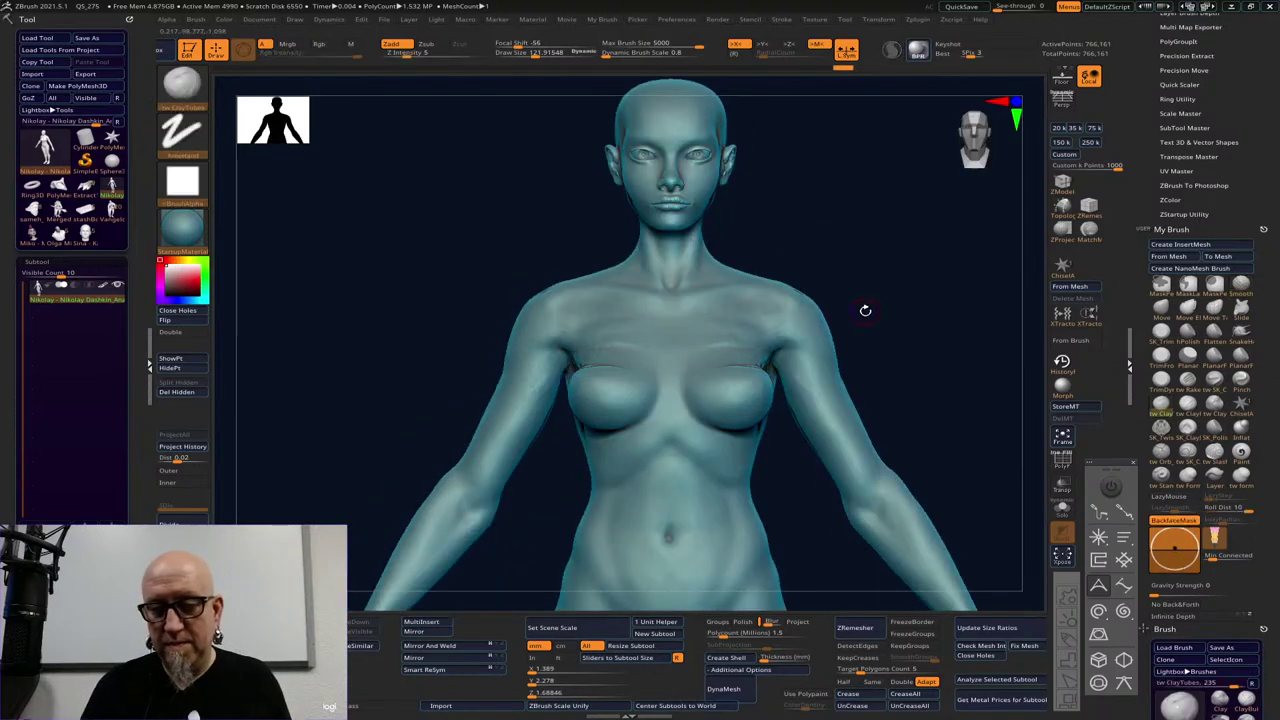
click(297, 121)
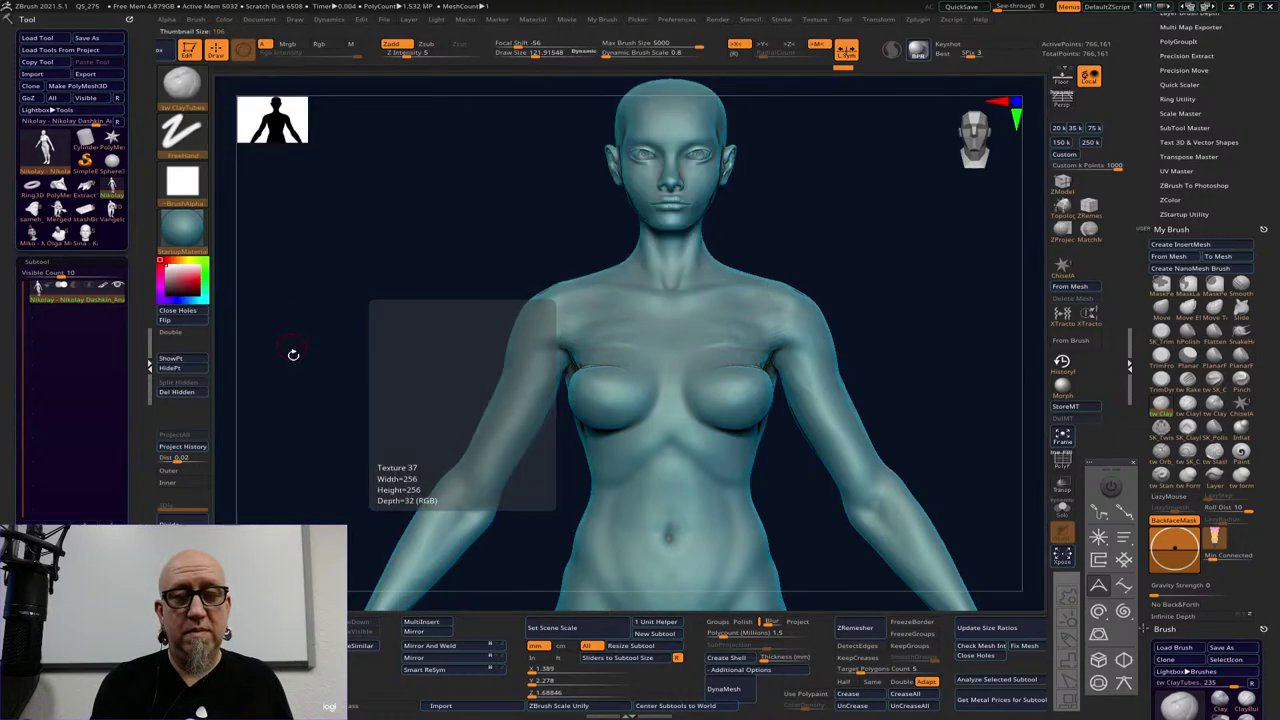
drag(304, 132, 446, 274)
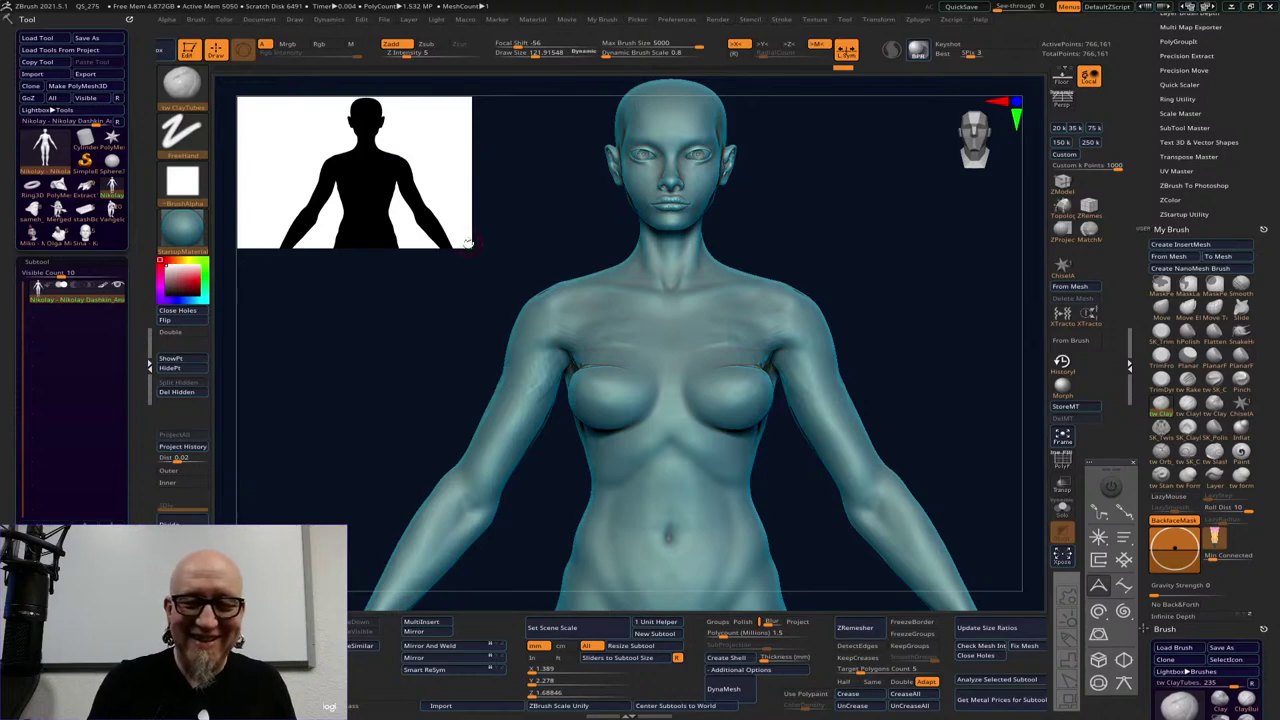
drag(468, 243, 360, 150)
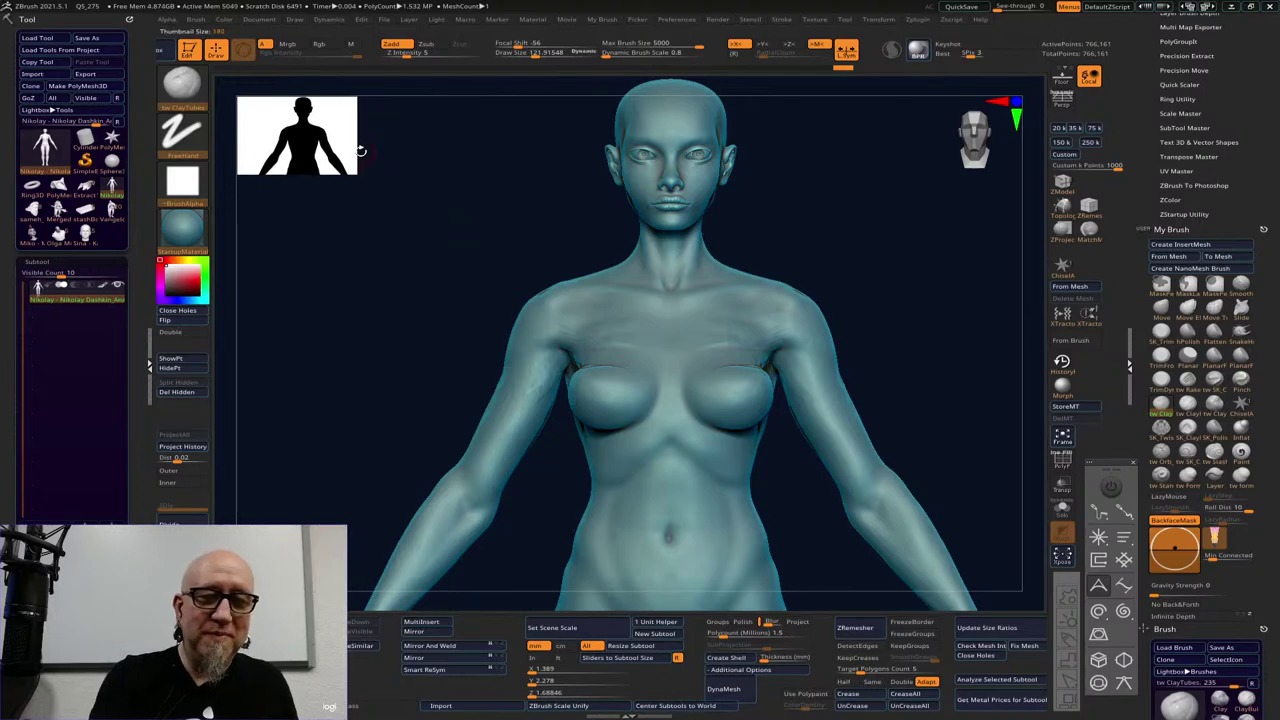
Add tw ClayTubes strokes across the chest above the breasts at a draw size of about 122, and smooth the armpit area
mouse_move(906, 320)
mouse_down()
mouse_move(897, 314)
mouse_move(926, 337)
mouse_move(978, 316)
mouse_move(822, 386)
mouse_move(820, 346)
mouse_up()
drag(971, 350, 754, 360)
mouse_move(669, 342)
mouse_down()
mouse_move(622, 353)
mouse_move(643, 322)
mouse_up()
mouse_move(986, 266)
shift+mouse_down()
mouse_move(1018, 266)
mouse_move(758, 264)
shift+mouse_up()
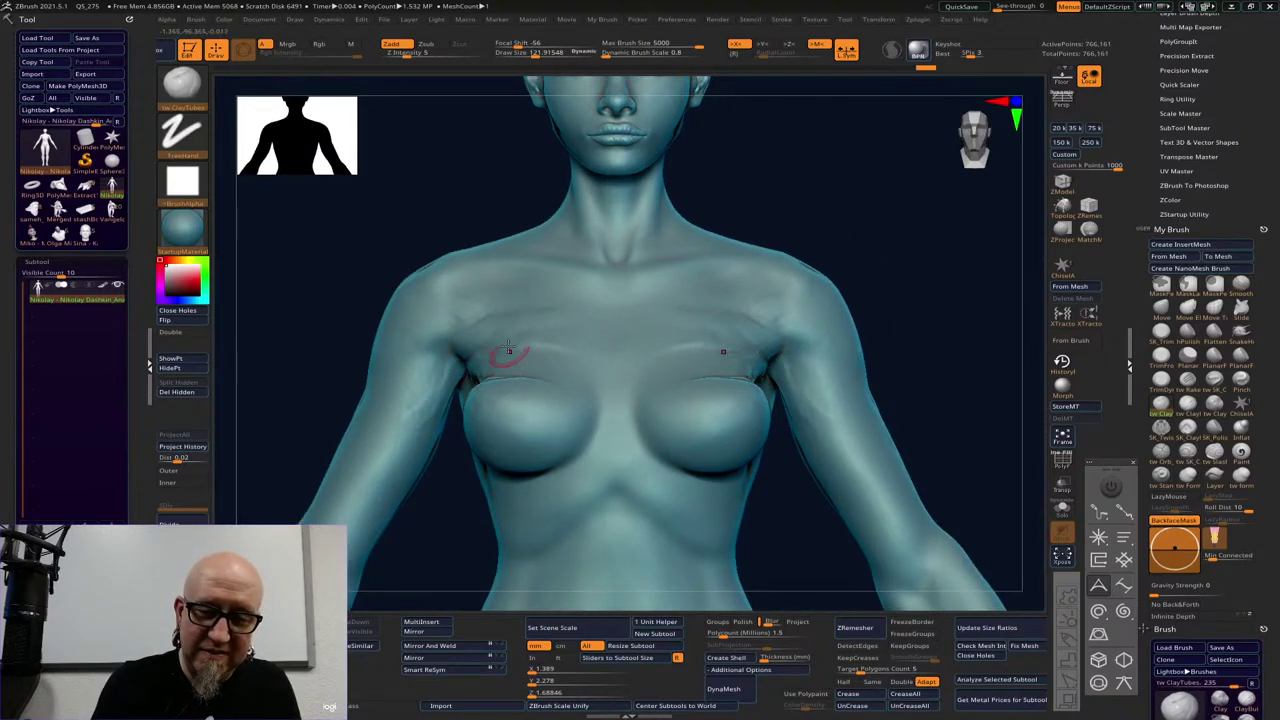
key(shift)
shift+drag(461, 318, 464, 364)
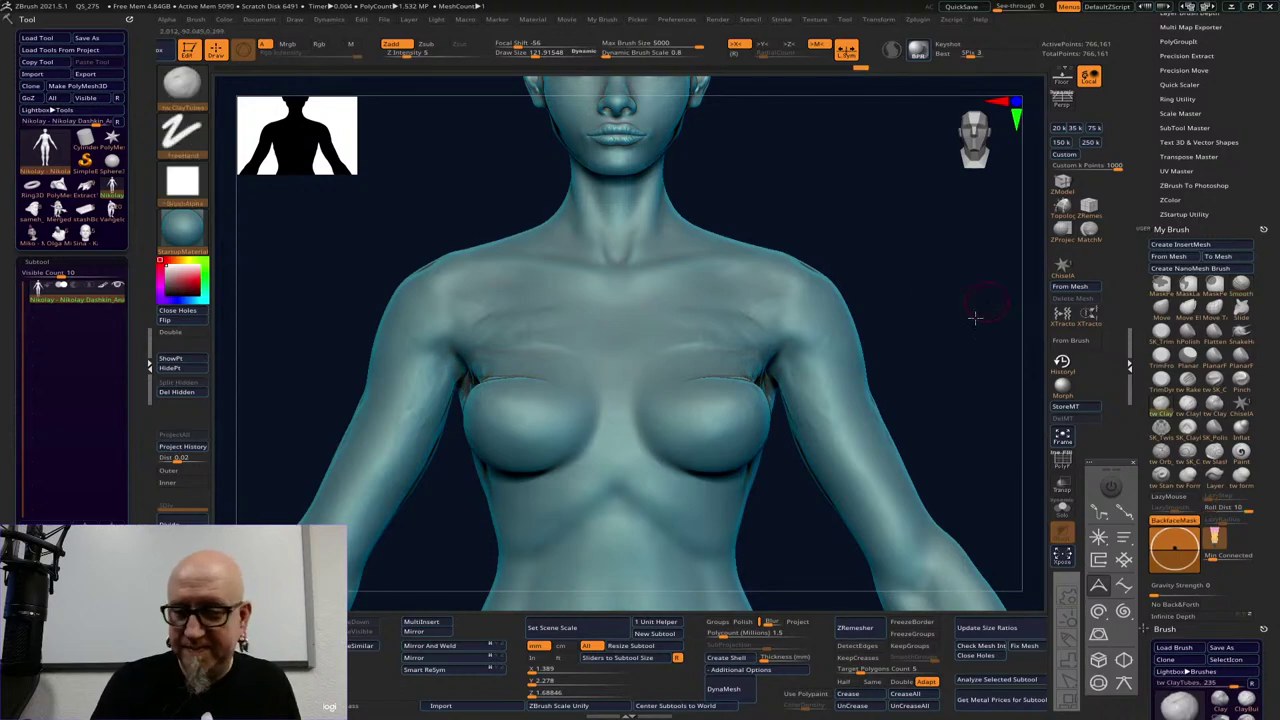
Build up the upper chest with tw ClayTubes at a draw size of about 264, and smooth the strokes
mouse_move(971, 320)
mouse_down()
mouse_move(951, 297)
mouse_move(963, 304)
mouse_move(929, 354)
mouse_move(880, 375)
mouse_up()
key(space)
mouse_move(697, 415)
mouse_down()
mouse_move(669, 420)
mouse_move(700, 394)
mouse_move(640, 382)
mouse_up()
drag(730, 362, 656, 345)
drag(921, 322, 866, 312)
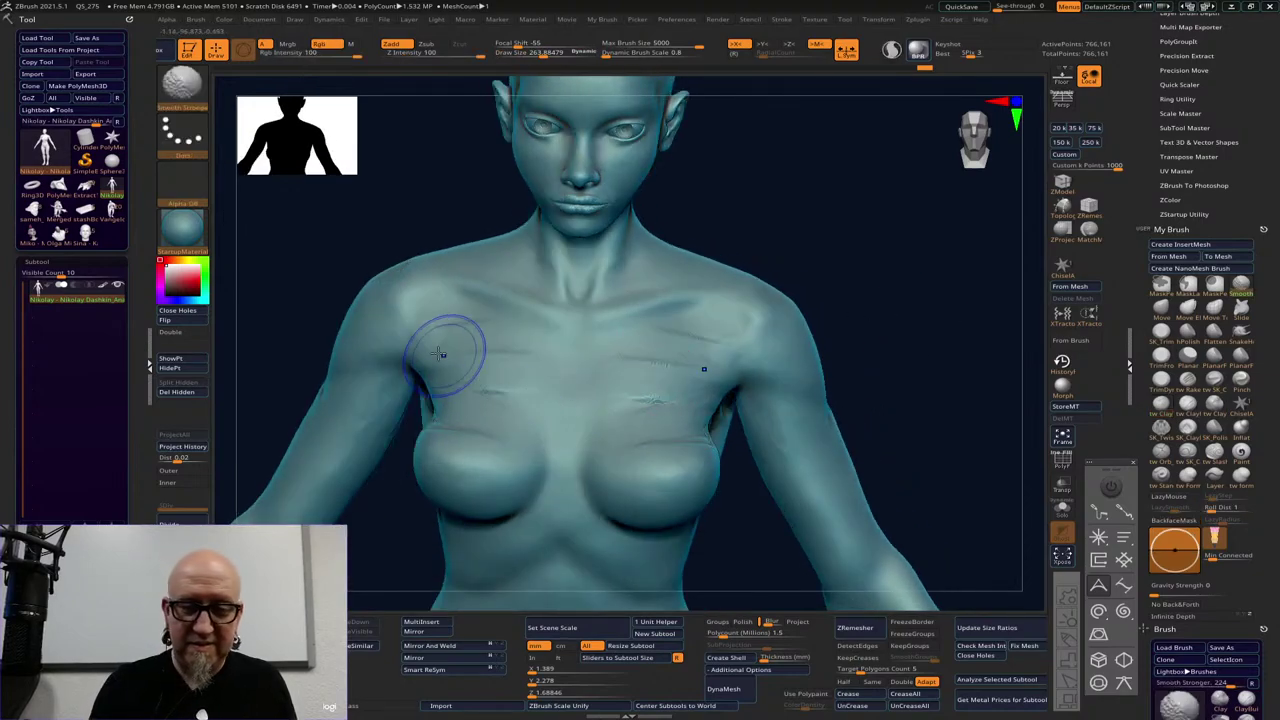
shift+drag(488, 350, 540, 417)
mouse_move(884, 385)
alt+mouse_down()
mouse_move(874, 317)
mouse_move(860, 317)
alt+mouse_up()
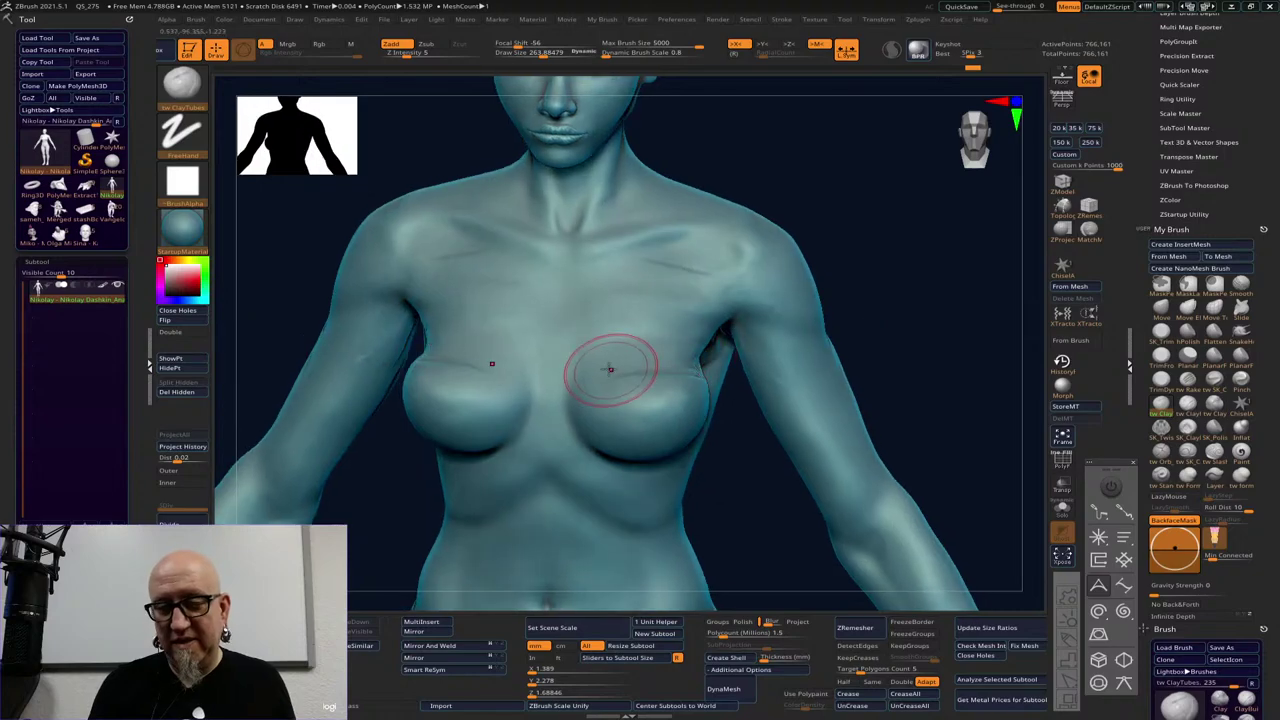
Fill out the upper breasts toward the armpits with tw ClayTubes at a draw size of about 264, and smooth their surface
mouse_move(676, 369)
mouse_down()
mouse_move(650, 351)
mouse_move(625, 360)
mouse_up()
drag(695, 383, 643, 353)
drag(907, 331, 770, 342)
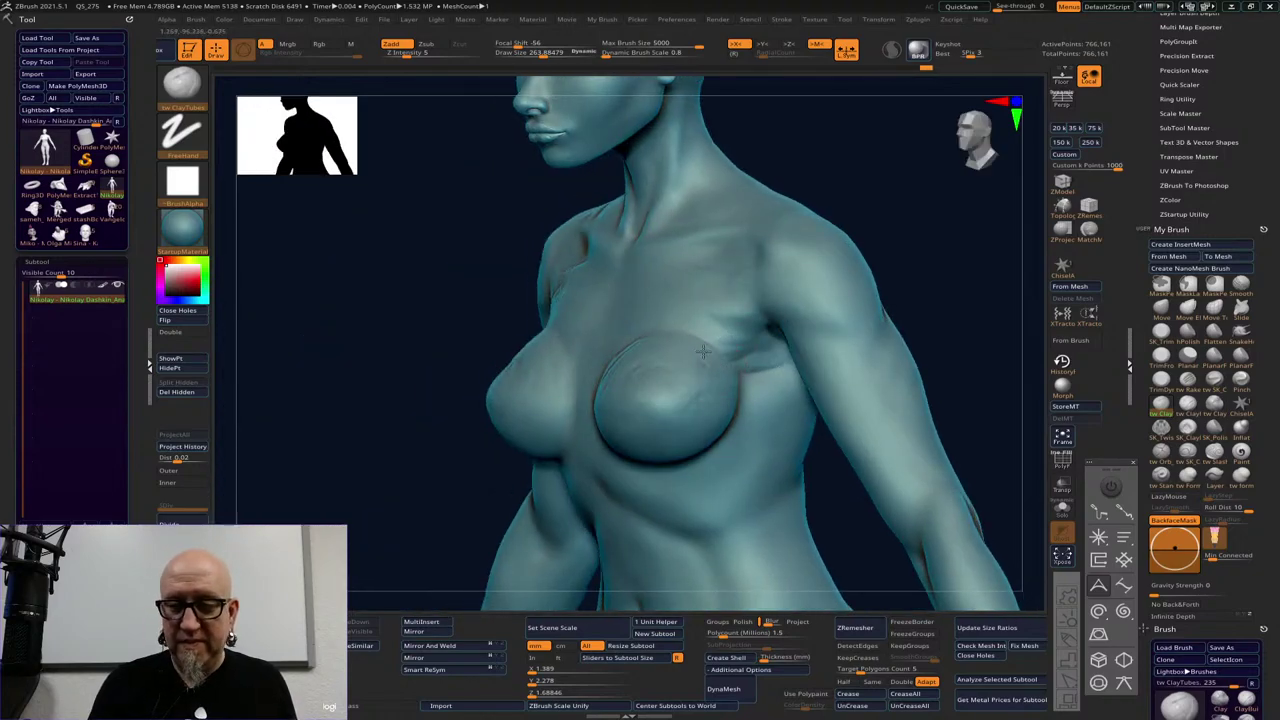
drag(680, 393, 664, 361)
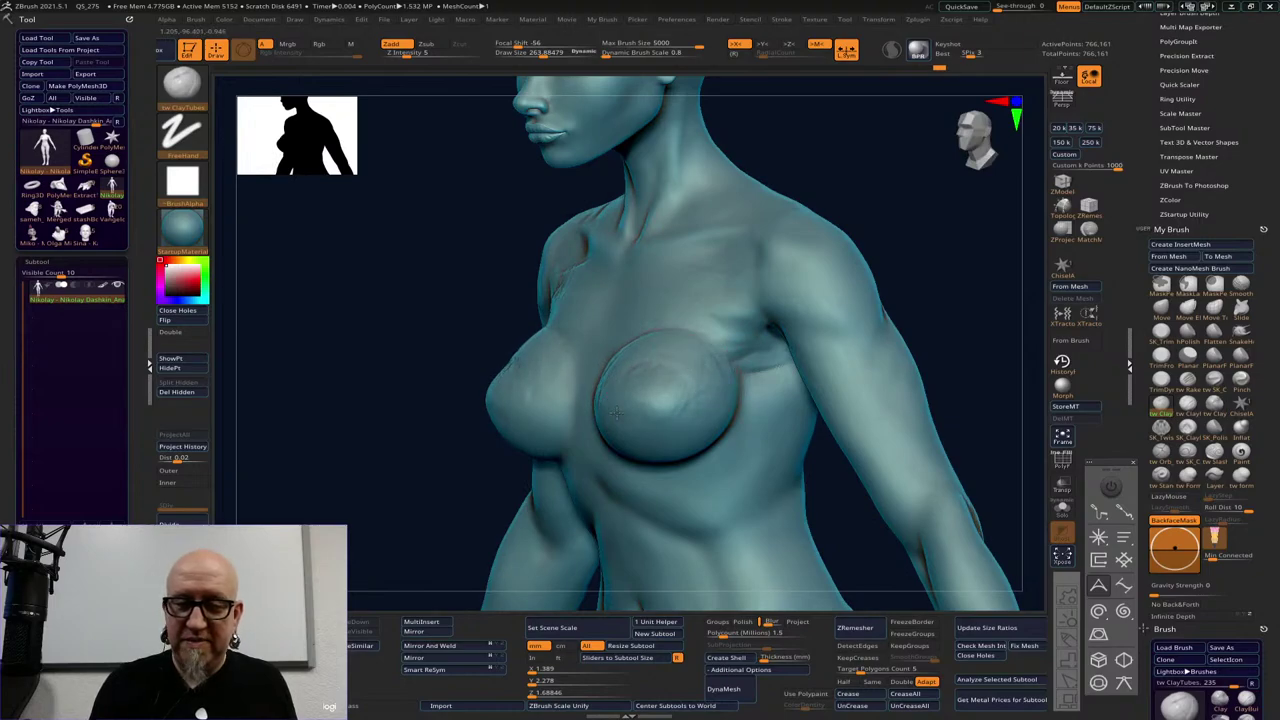
drag(884, 267, 985, 274)
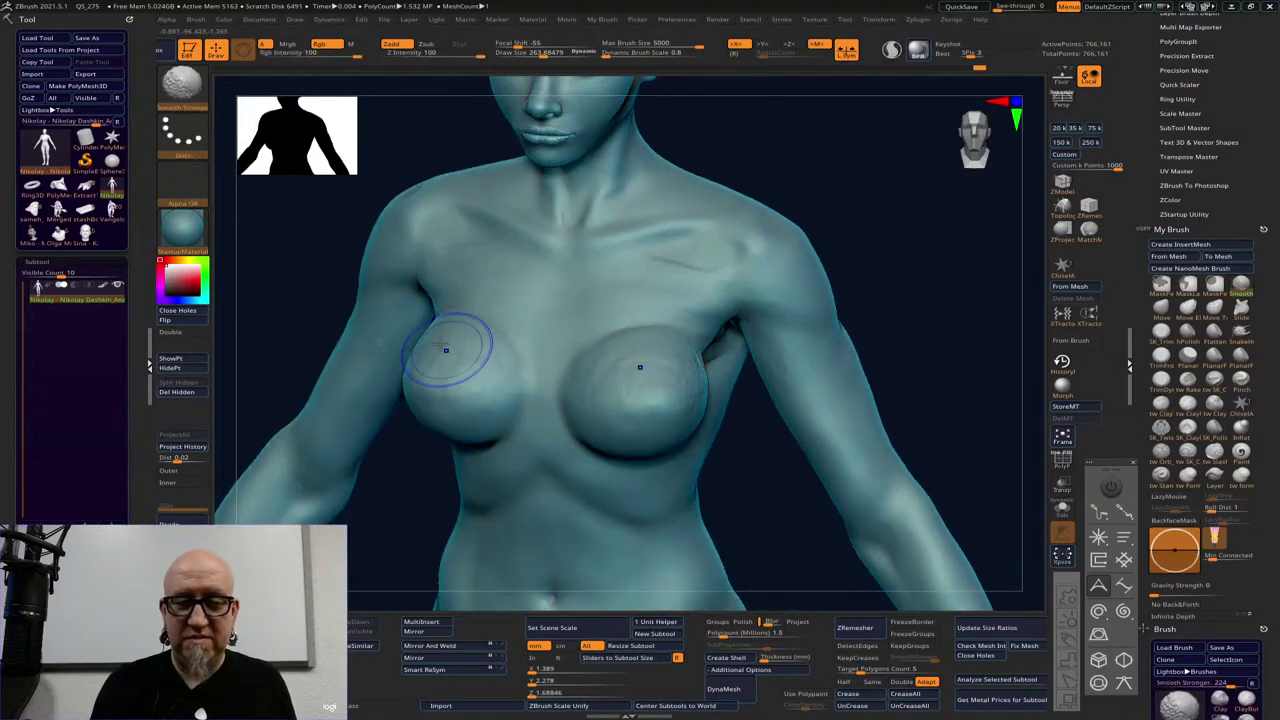
shift+drag(446, 351, 434, 363)
drag(872, 237, 895, 237)
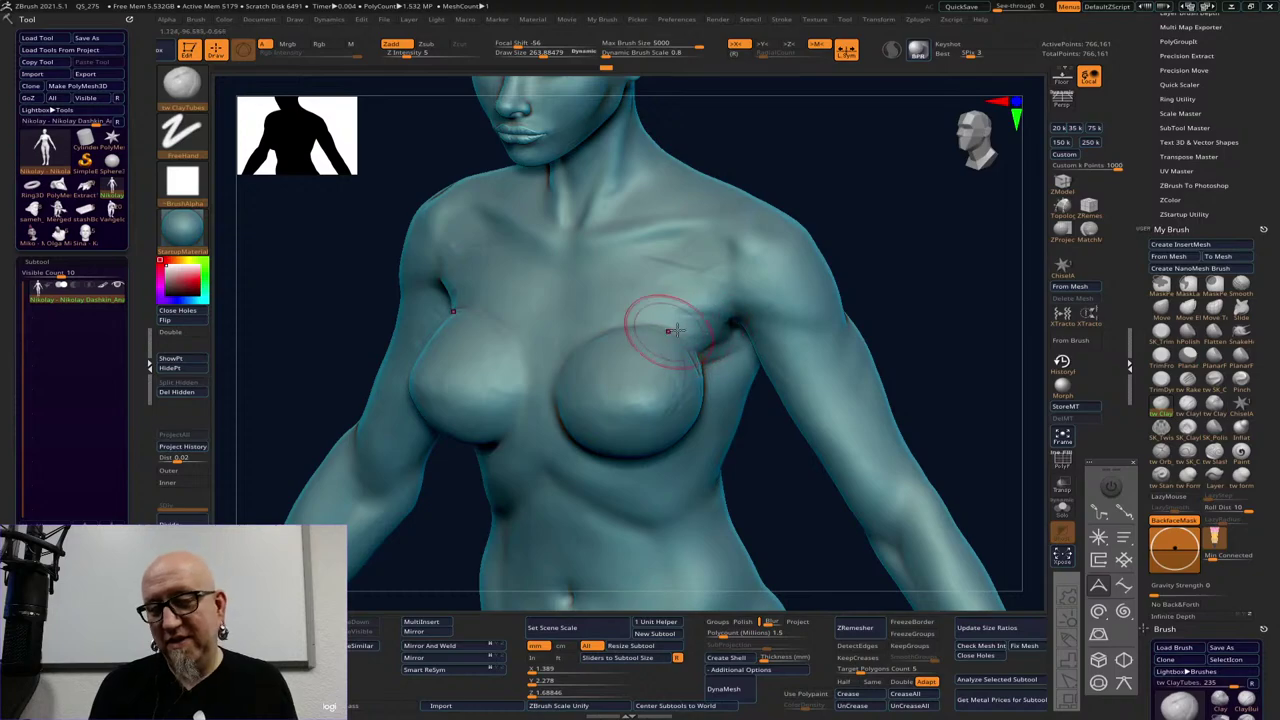
drag(934, 273, 980, 266)
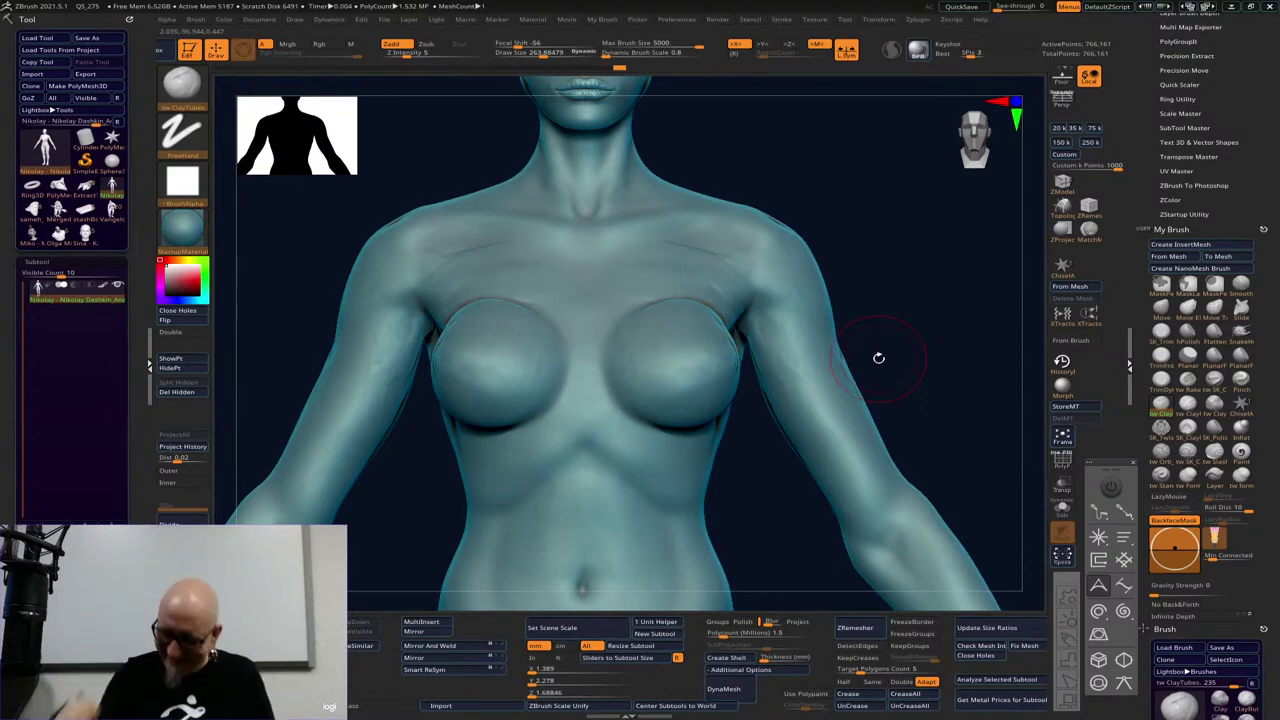
Build up the outer upper breasts beside the armpits with tw ClayTubes at a draw size of about 264, and smooth them
mouse_move(878, 357)
mouse_down()
mouse_move(897, 329)
mouse_move(886, 349)
mouse_move(906, 357)
mouse_move(895, 312)
mouse_move(870, 330)
mouse_up()
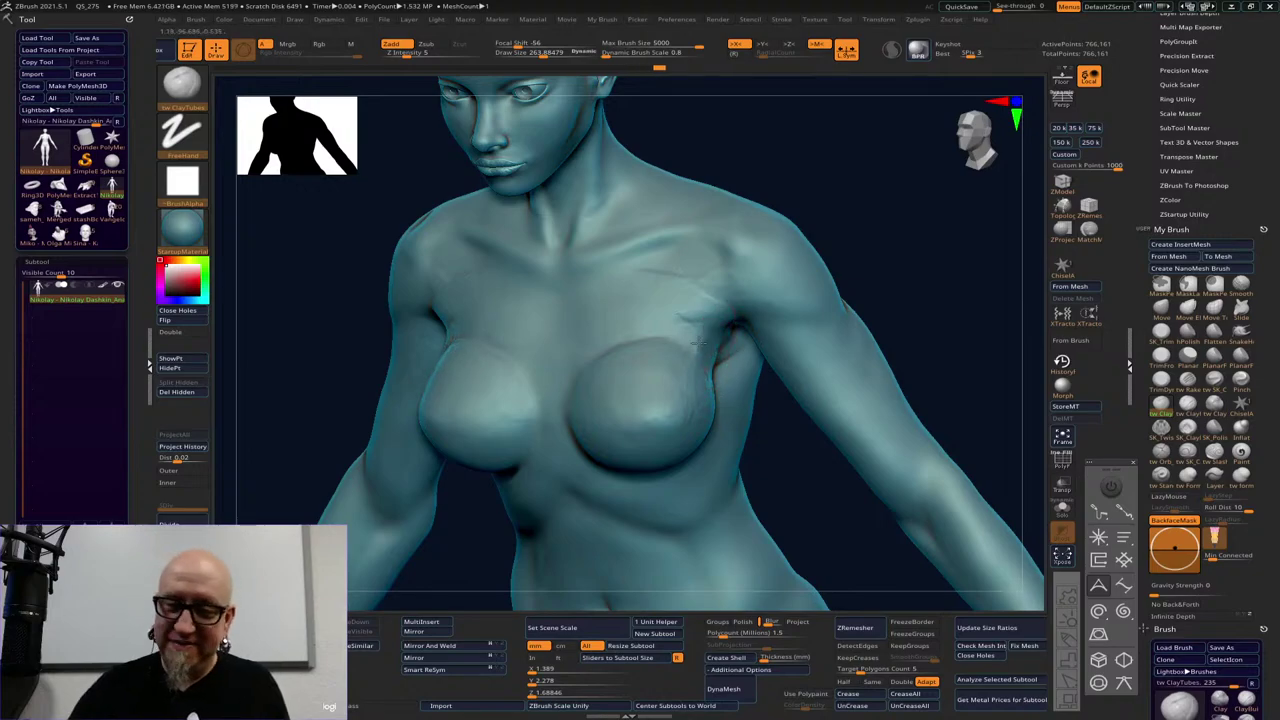
mouse_move(830, 246)
mouse_down()
mouse_move(877, 206)
mouse_move(780, 285)
mouse_up()
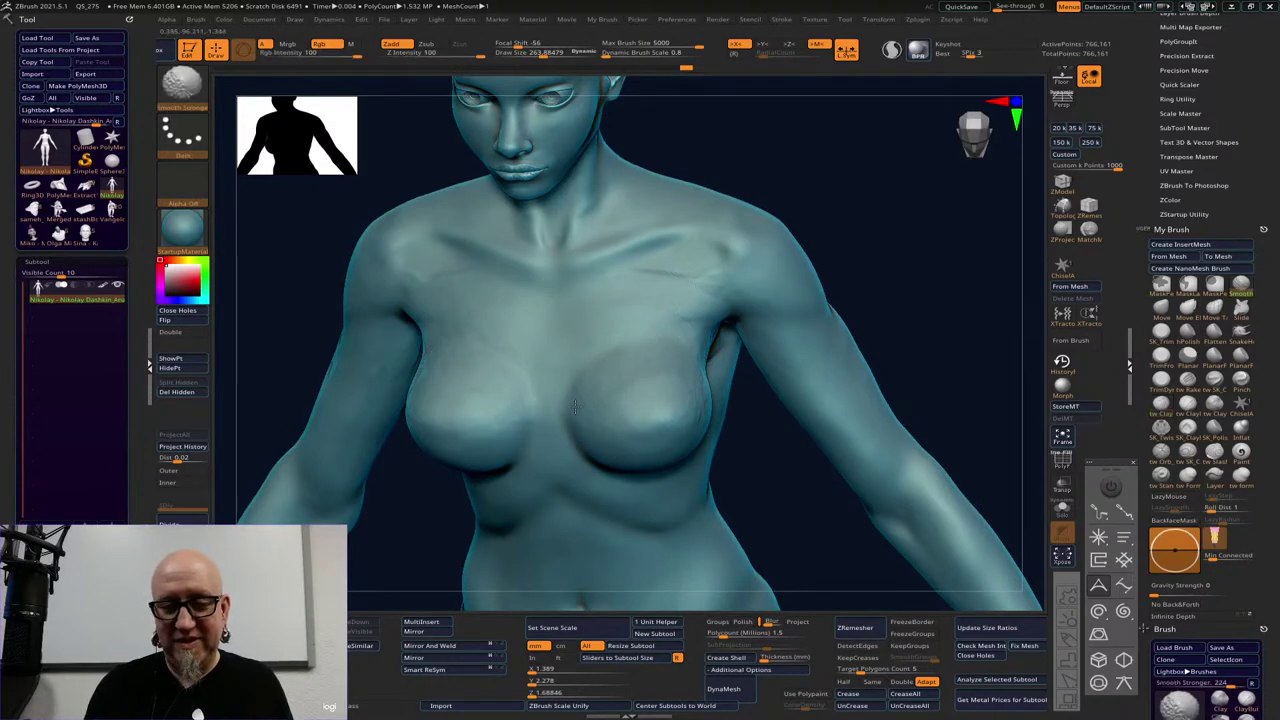
drag(920, 284, 782, 350)
Reduce the draw size to about 195, then sculpt and smooth the fold running from the armpit onto the outer breast
mouse_move(860, 337)
right_down()
mouse_move(977, 271)
mouse_move(955, 282)
right_up()
key(space)
drag(779, 349, 756, 348)
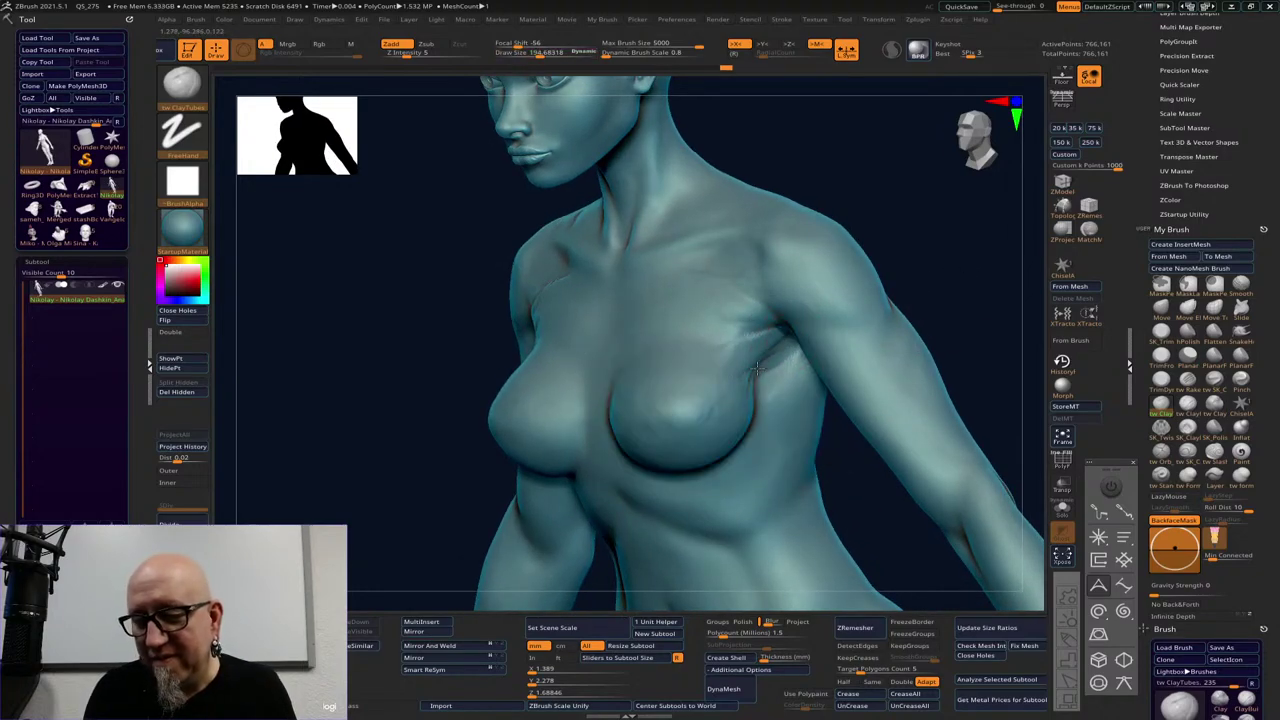
shift+drag(791, 361, 770, 398)
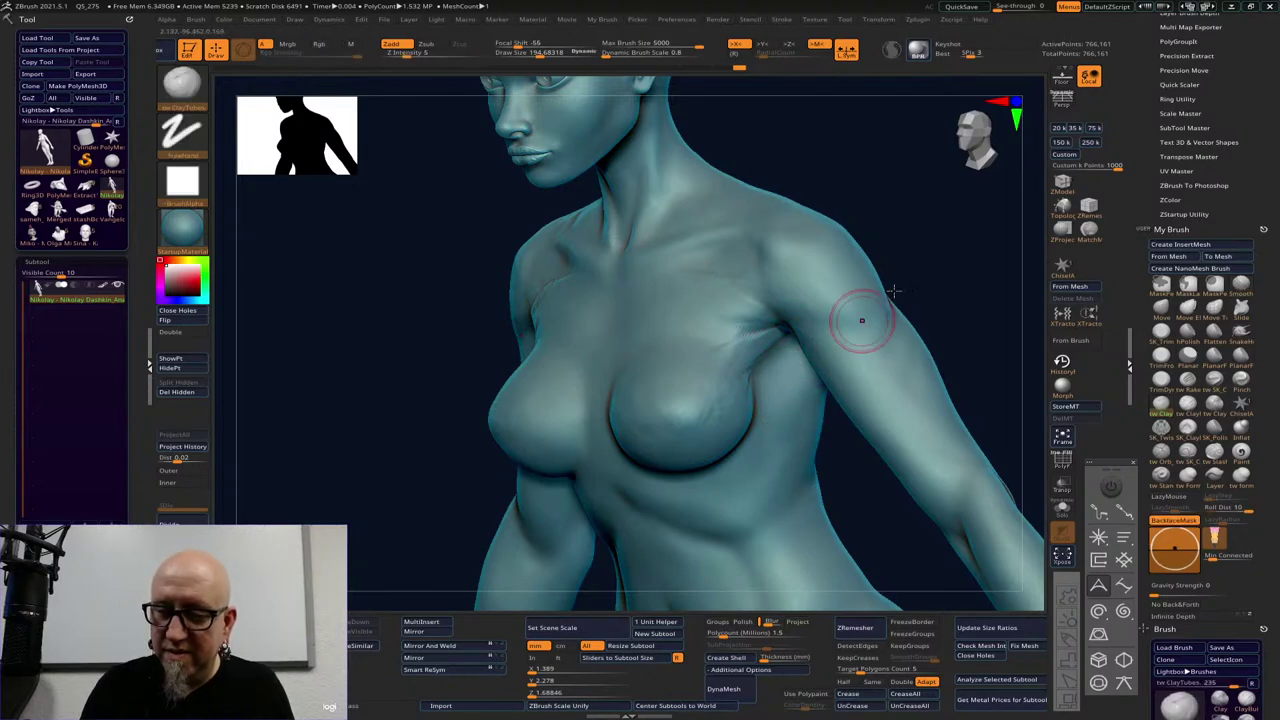
right_drag(863, 320, 940, 300)
shift+drag(749, 357, 760, 375)
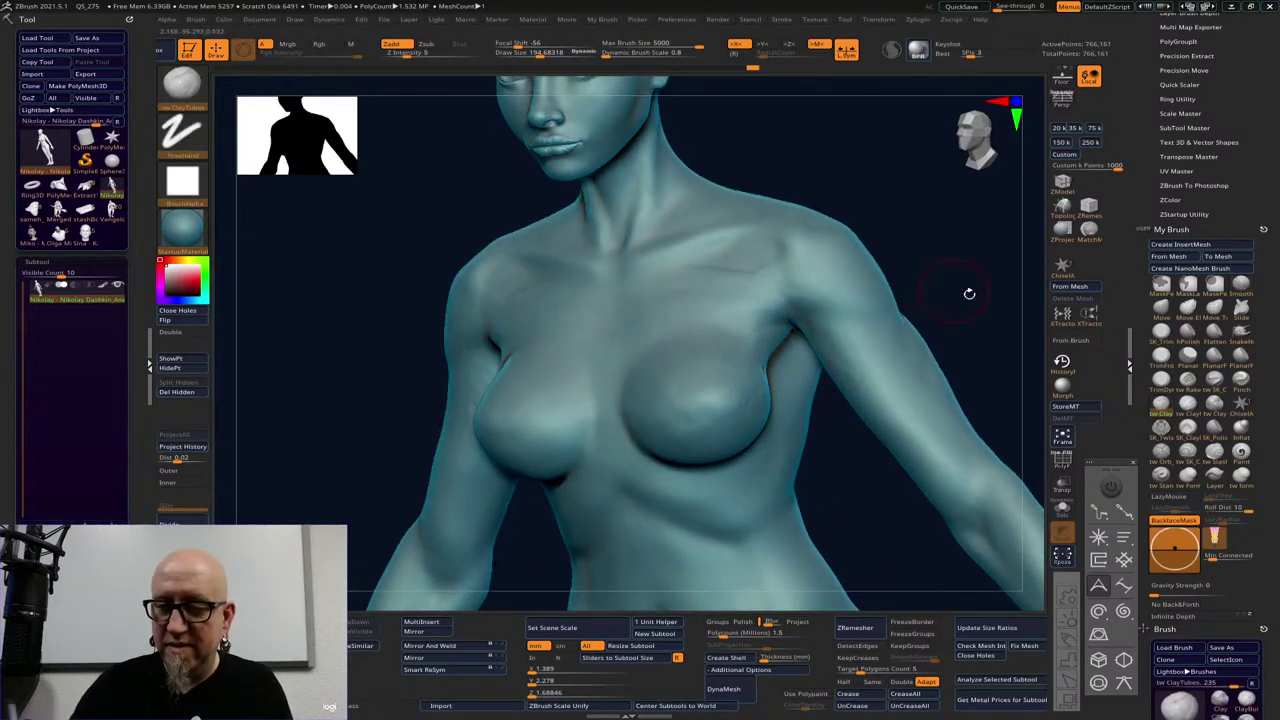
shift+drag(969, 289, 954, 309)
ctrl+right_drag(960, 350, 828, 286)
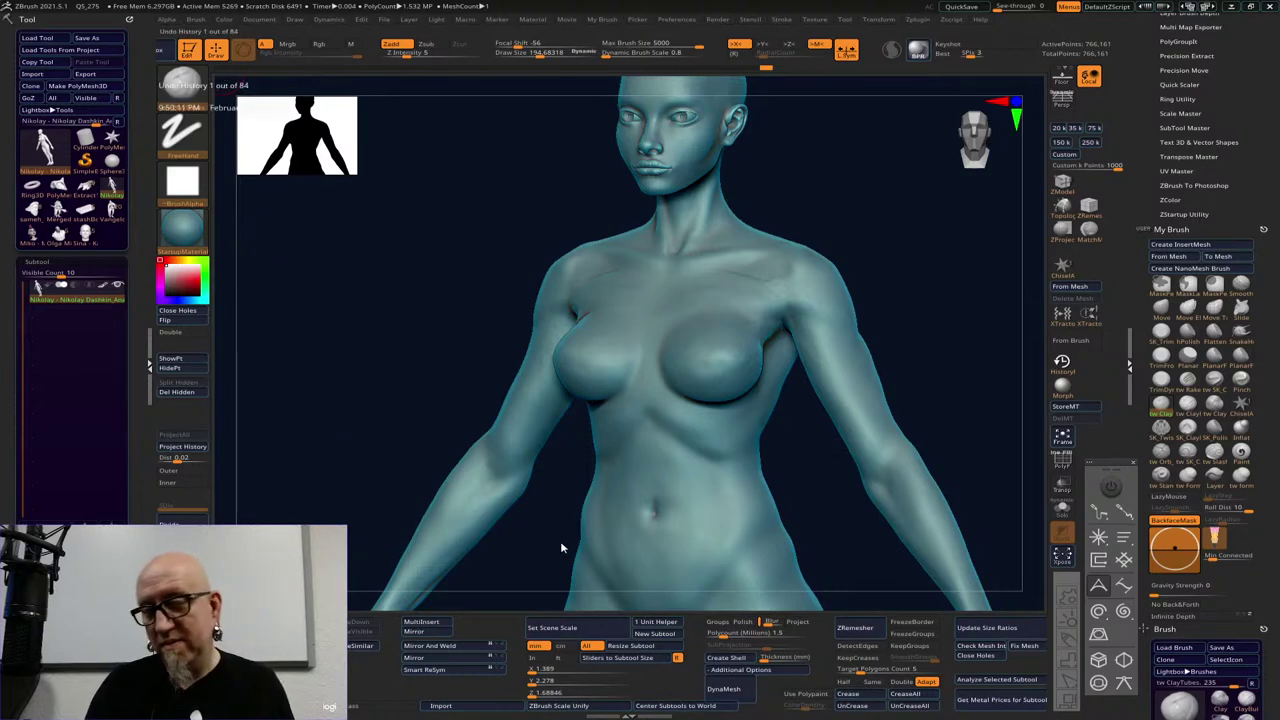
Undo the chest sculpting back to the first undo history state, and accept removal of the 83 newer history entries
key(ctrl+z)
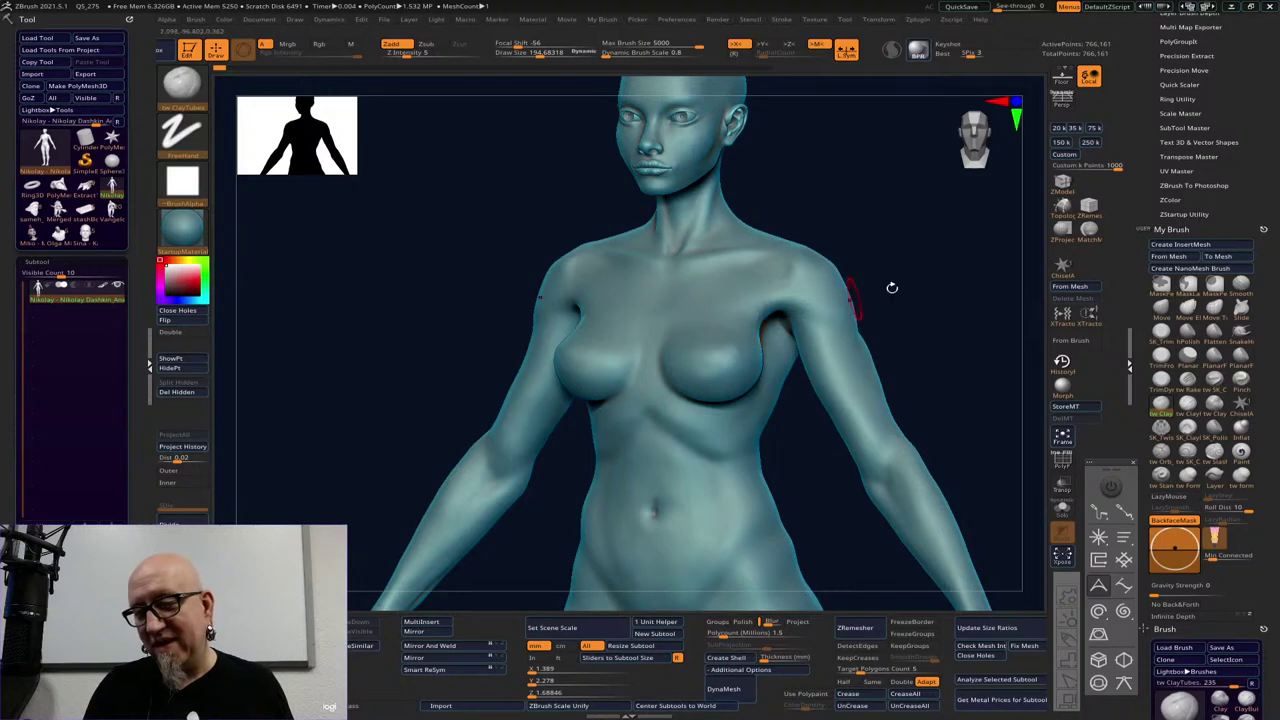
mouse_move(962, 284)
alt+mouse_down()
mouse_move(888, 275)
mouse_move(863, 300)
mouse_move(940, 257)
mouse_move(914, 257)
alt+mouse_up()
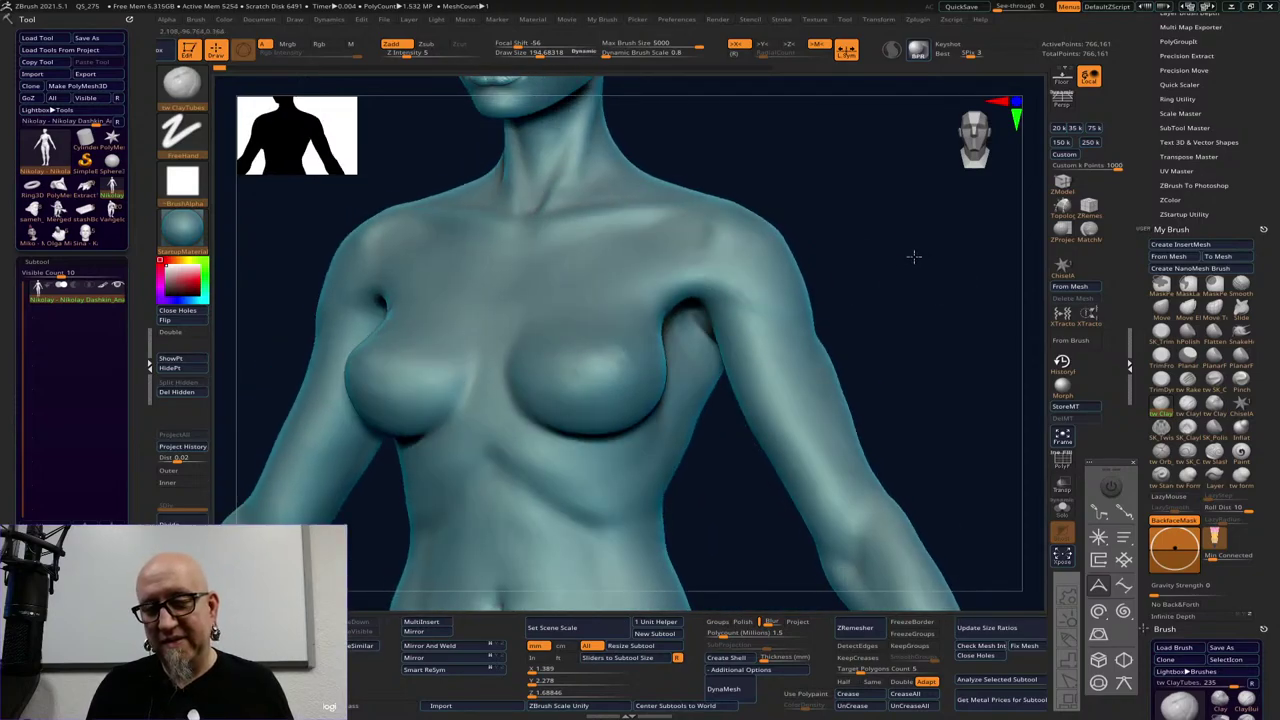
click(721, 270)
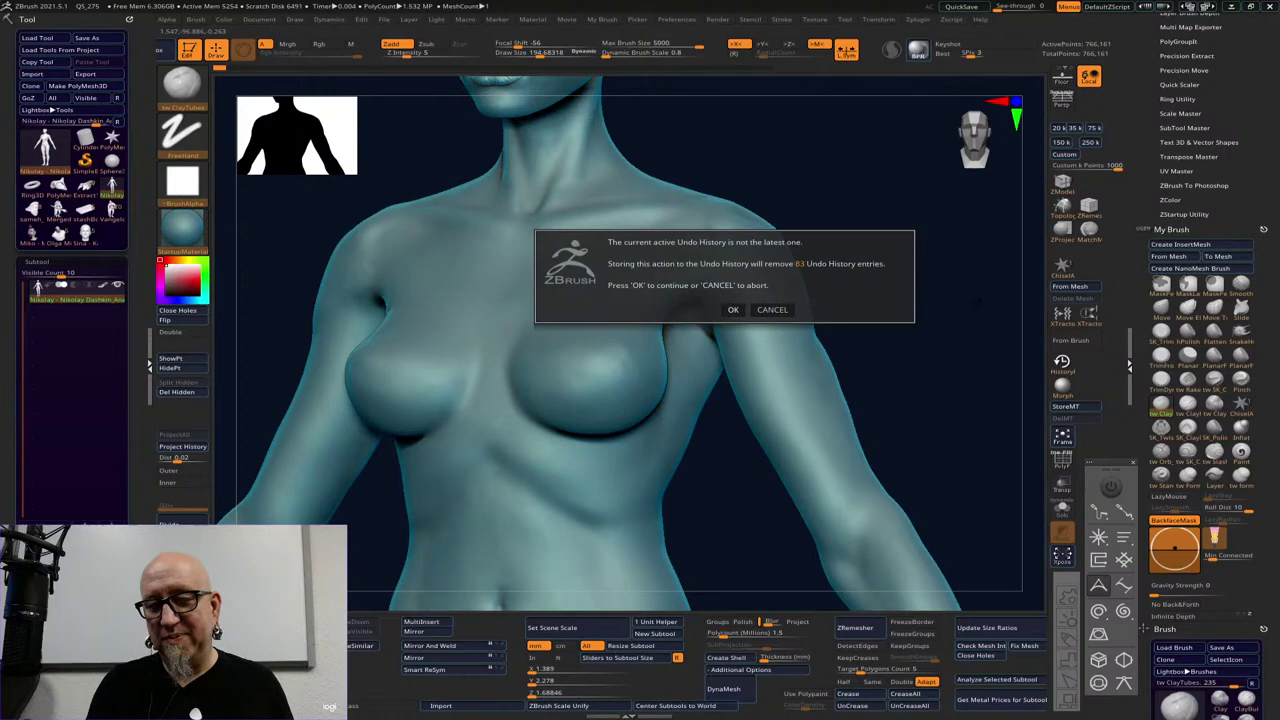
click(732, 309)
key(ctrl)
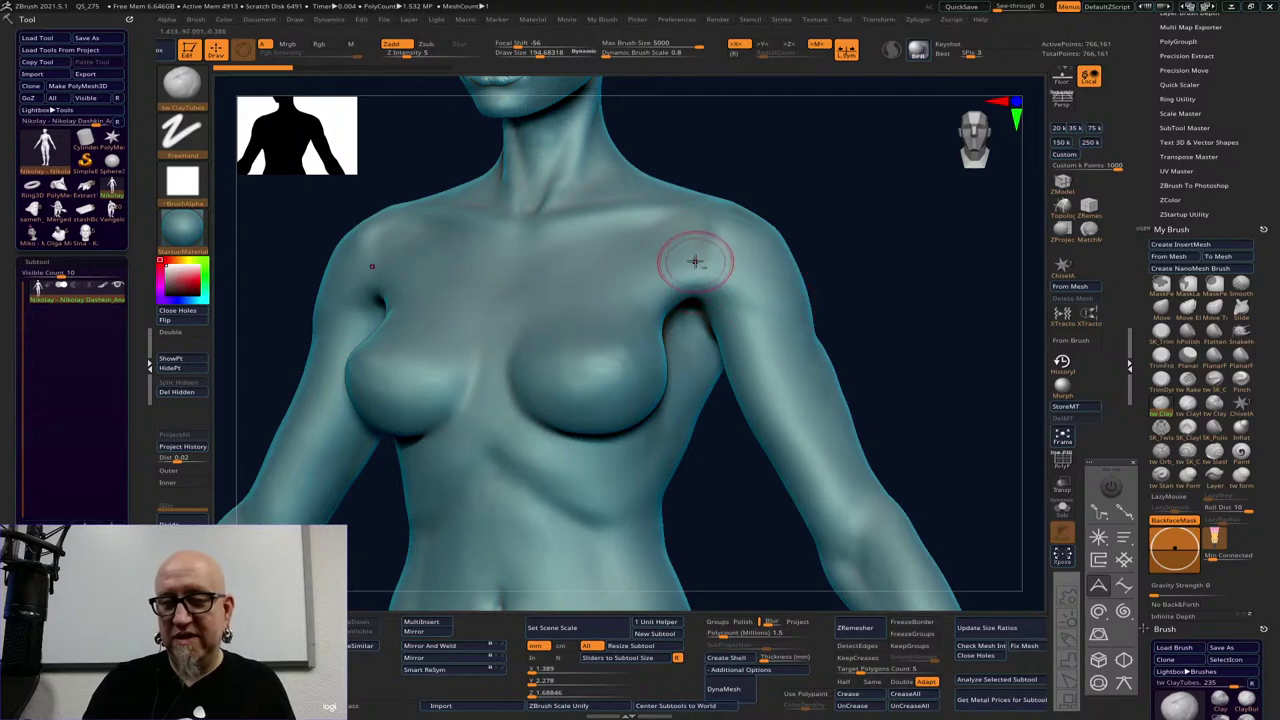
Build the pectoral mass from the front of the shoulder over the armpit with tw ClayTubes at a draw size of about 195
mouse_move(689, 308)
mouse_down()
mouse_move(660, 286)
mouse_move(652, 312)
mouse_up()
mouse_move(714, 234)
mouse_down()
mouse_move(712, 278)
mouse_move(649, 306)
mouse_move(694, 251)
mouse_move(688, 276)
mouse_up()
mouse_move(677, 251)
mouse_down()
mouse_move(674, 282)
mouse_move(638, 268)
mouse_up()
mouse_move(734, 242)
mouse_down()
mouse_move(731, 277)
mouse_move(699, 219)
mouse_up()
mouse_move(914, 271)
mouse_down()
mouse_move(693, 327)
mouse_move(672, 310)
mouse_up()
drag(920, 270, 883, 264)
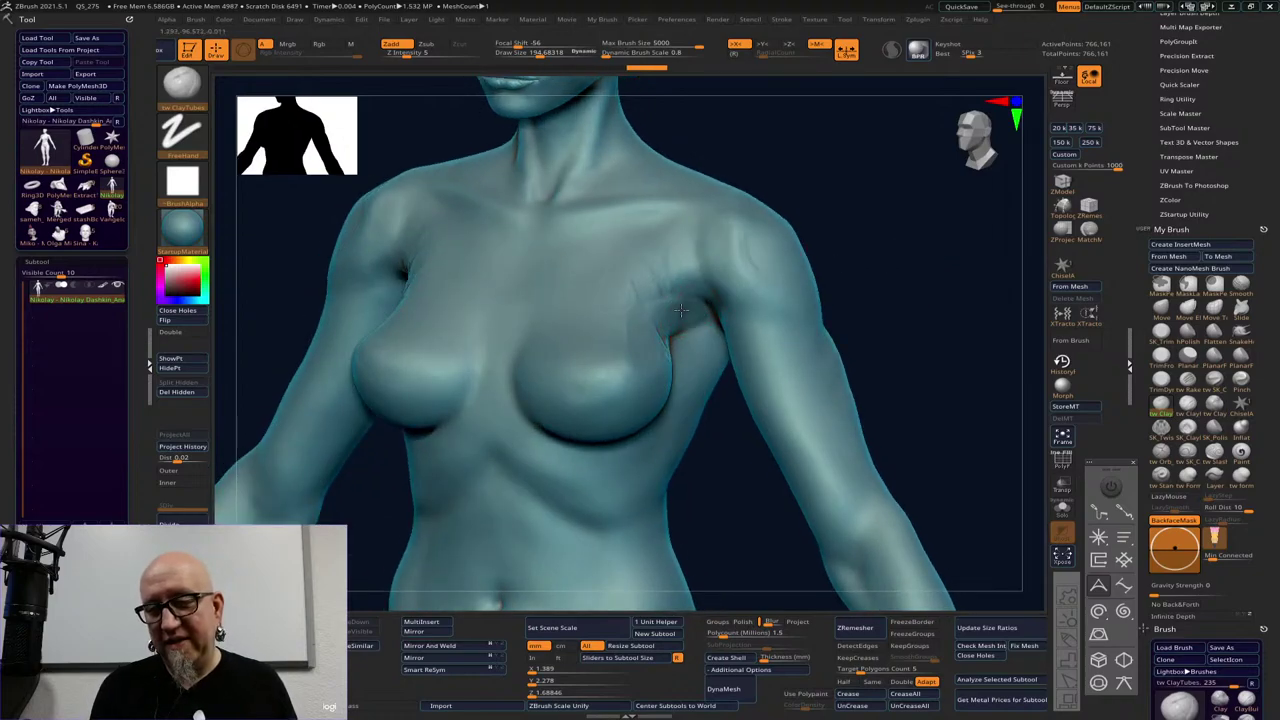
mouse_move(690, 306)
mouse_down()
mouse_move(686, 334)
mouse_move(629, 340)
mouse_move(694, 327)
mouse_move(686, 334)
mouse_move(706, 316)
mouse_move(672, 276)
mouse_up()
mouse_move(926, 317)
mouse_down()
mouse_move(885, 282)
mouse_move(830, 272)
mouse_up()
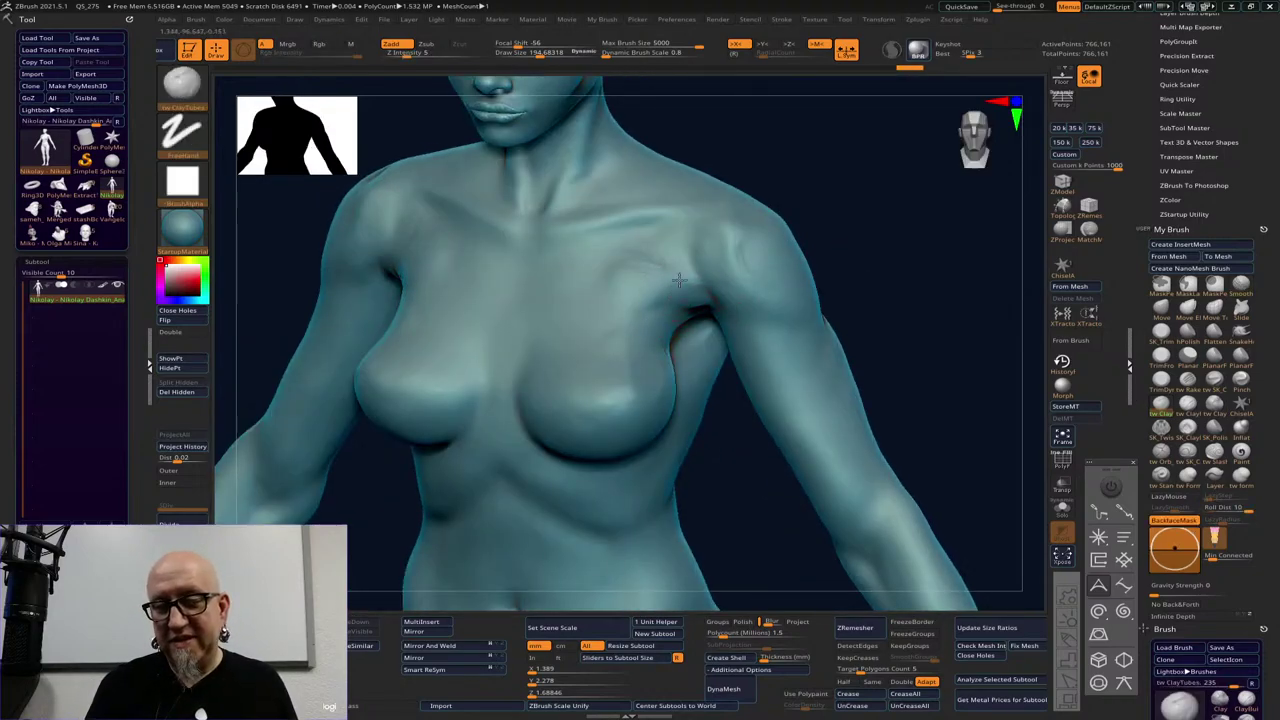
Fill the transition from the pectoral fold into the outer upper breast with tw ClayTubes, and smooth the shoulder area
drag(679, 280, 640, 345)
drag(890, 271, 858, 256)
drag(688, 330, 697, 320)
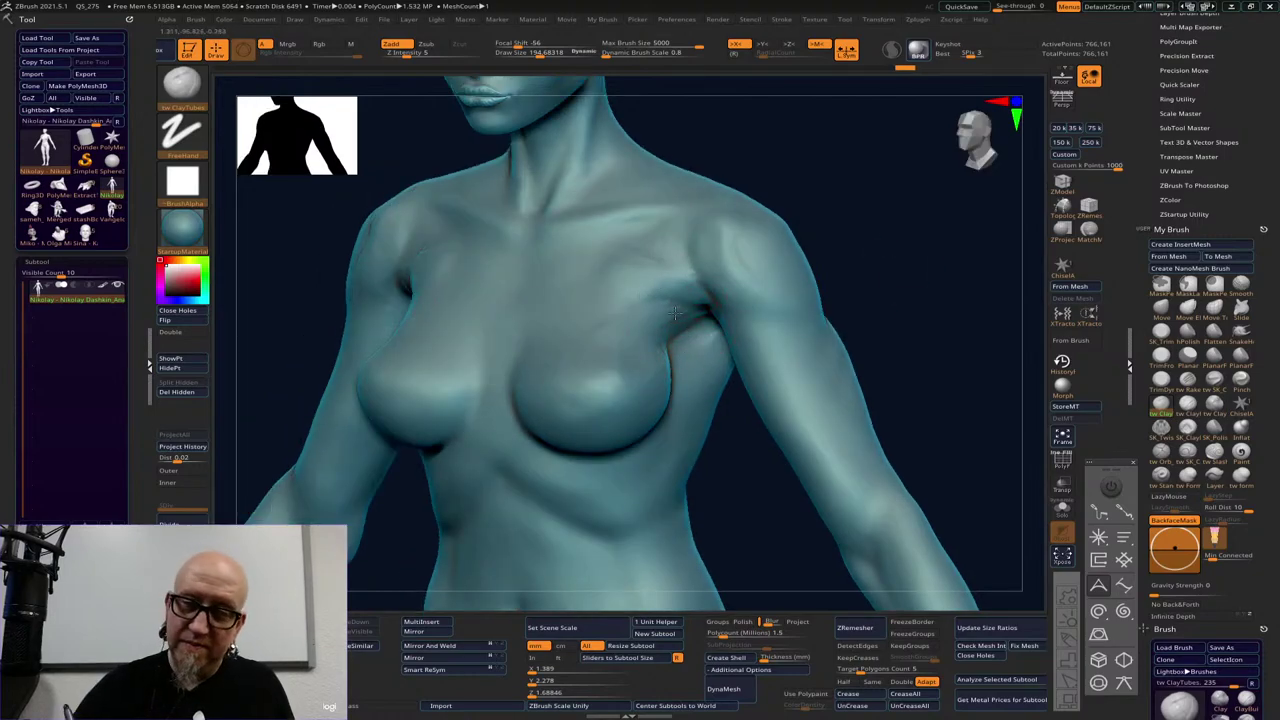
key(ctrl+shift+z)
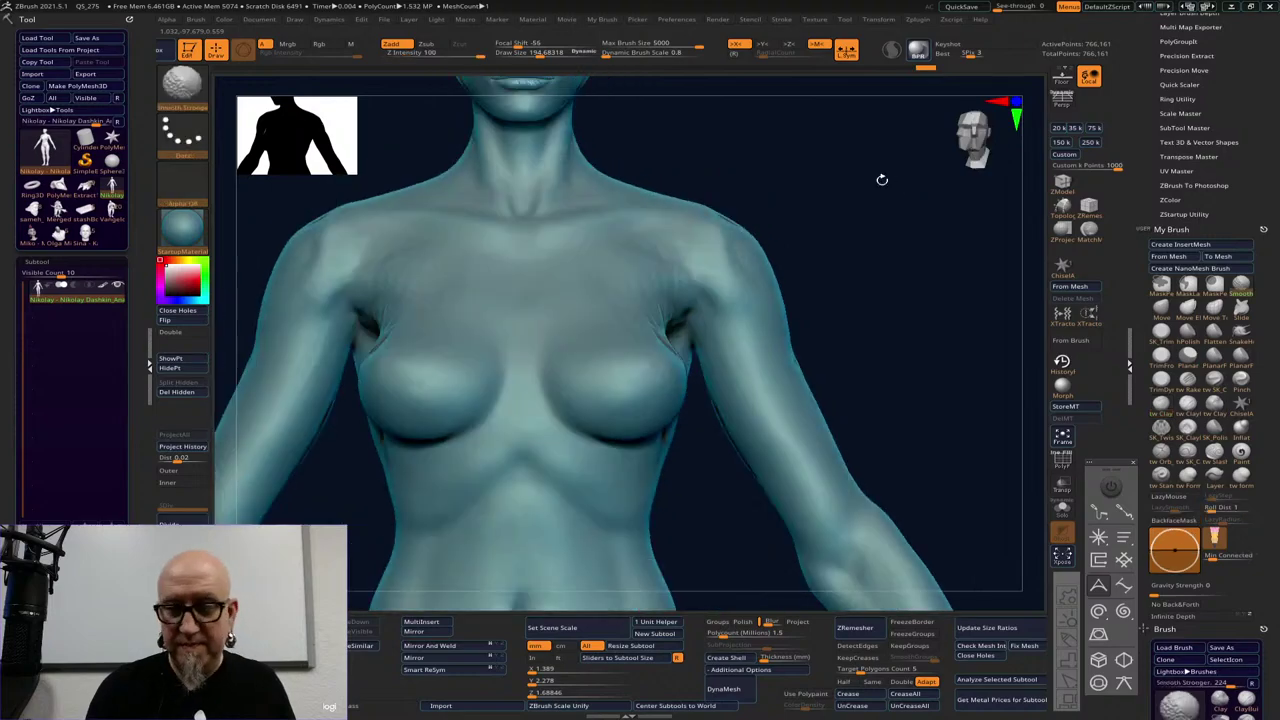
key(ctrl+shift+z)
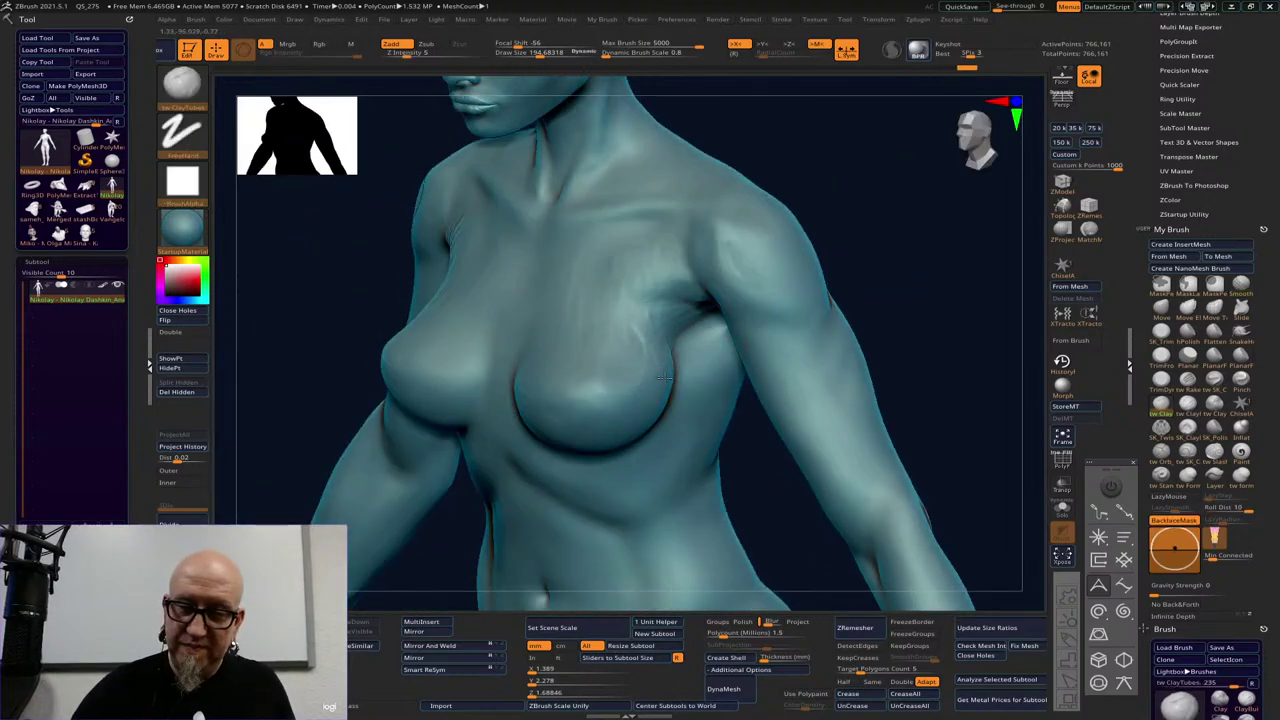
key(ctrl+z)
key(ctrl+z)
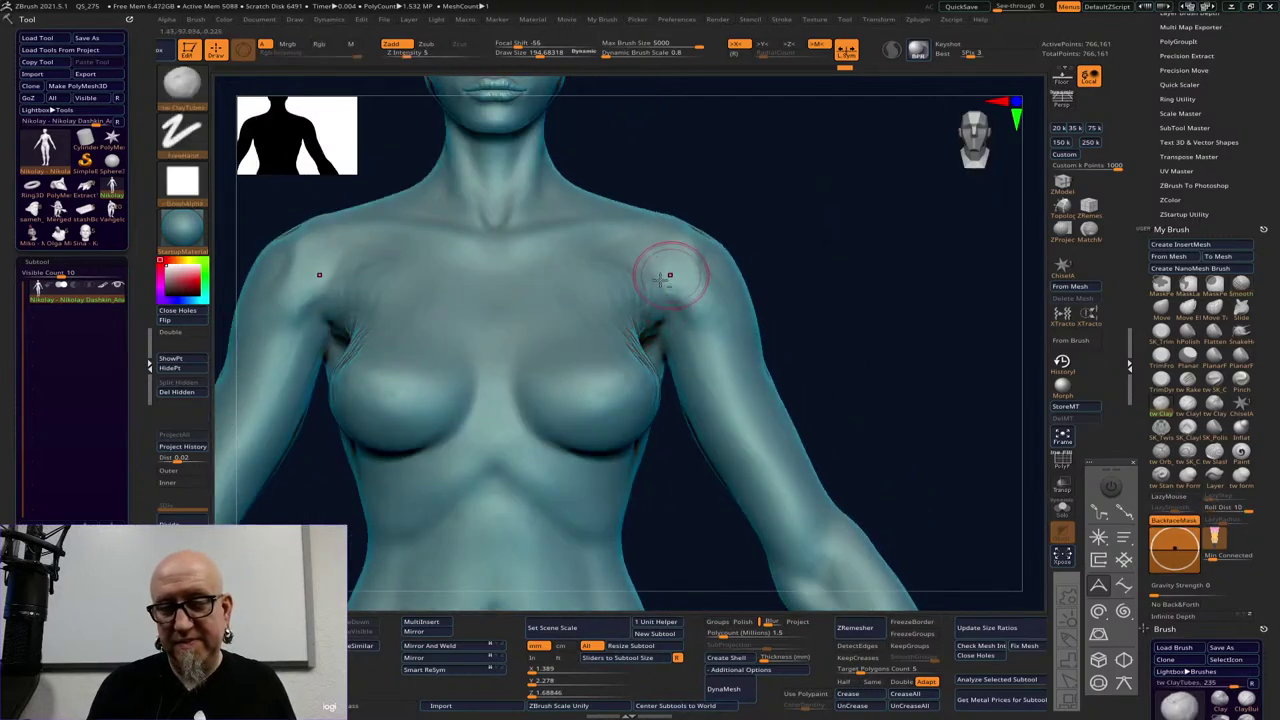
Add tw ClayTubes strokes around the front of the armpits and along the breasts' upper outer edge
key(ctrl+shift+z)
key(ctrl+shift+z)
mouse_move(350, 318)
mouse_down()
mouse_move(338, 336)
mouse_move(328, 328)
mouse_up()
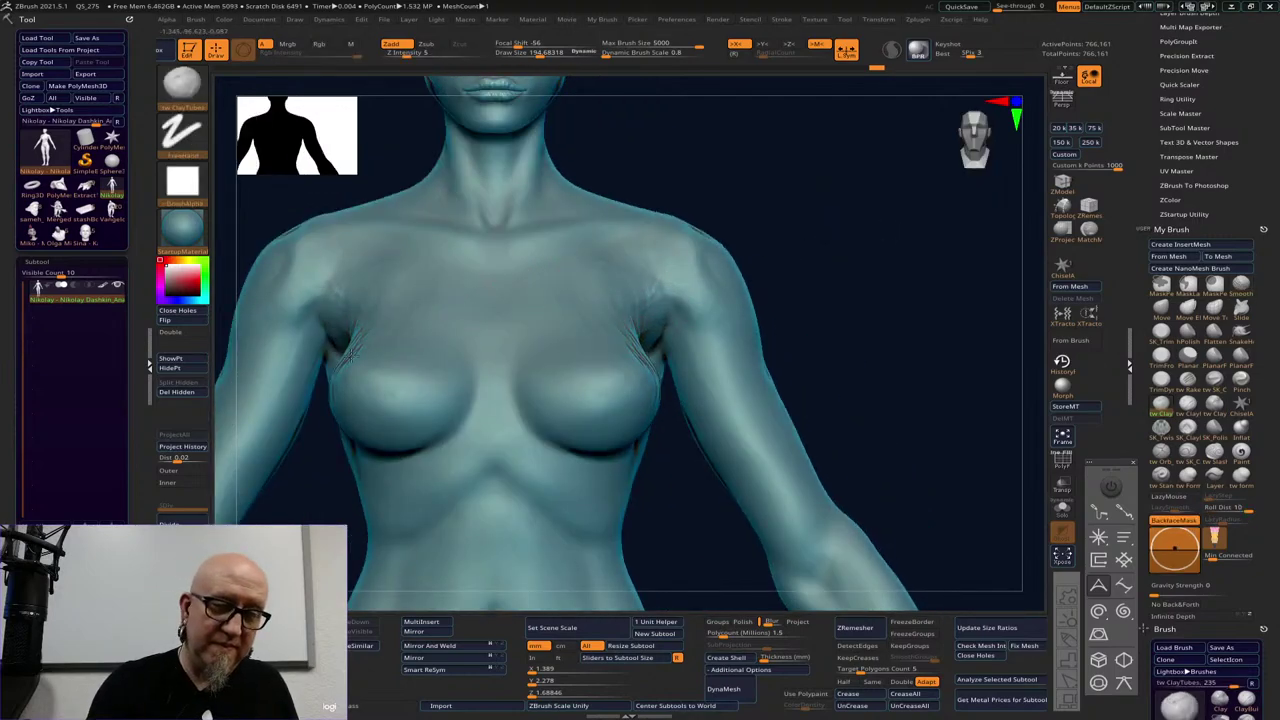
key(ctrl+shift+z)
key(ctrl+shift+z)
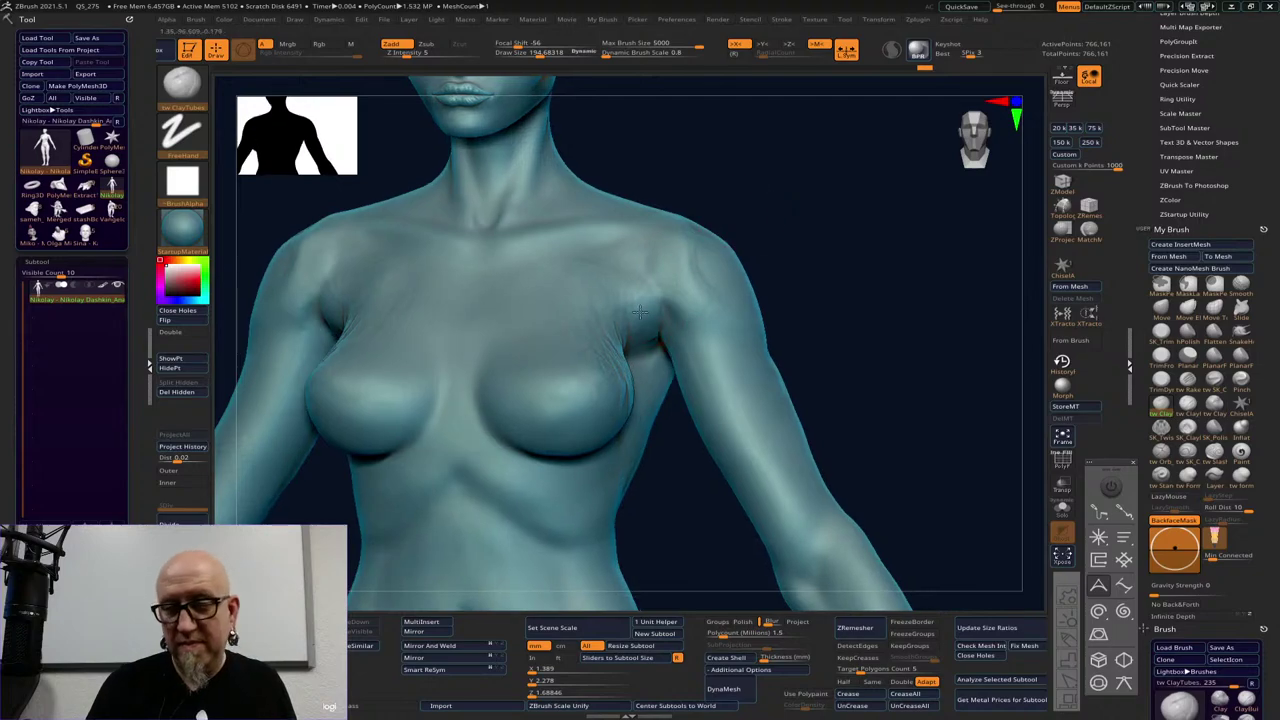
key(ctrl+shift+z)
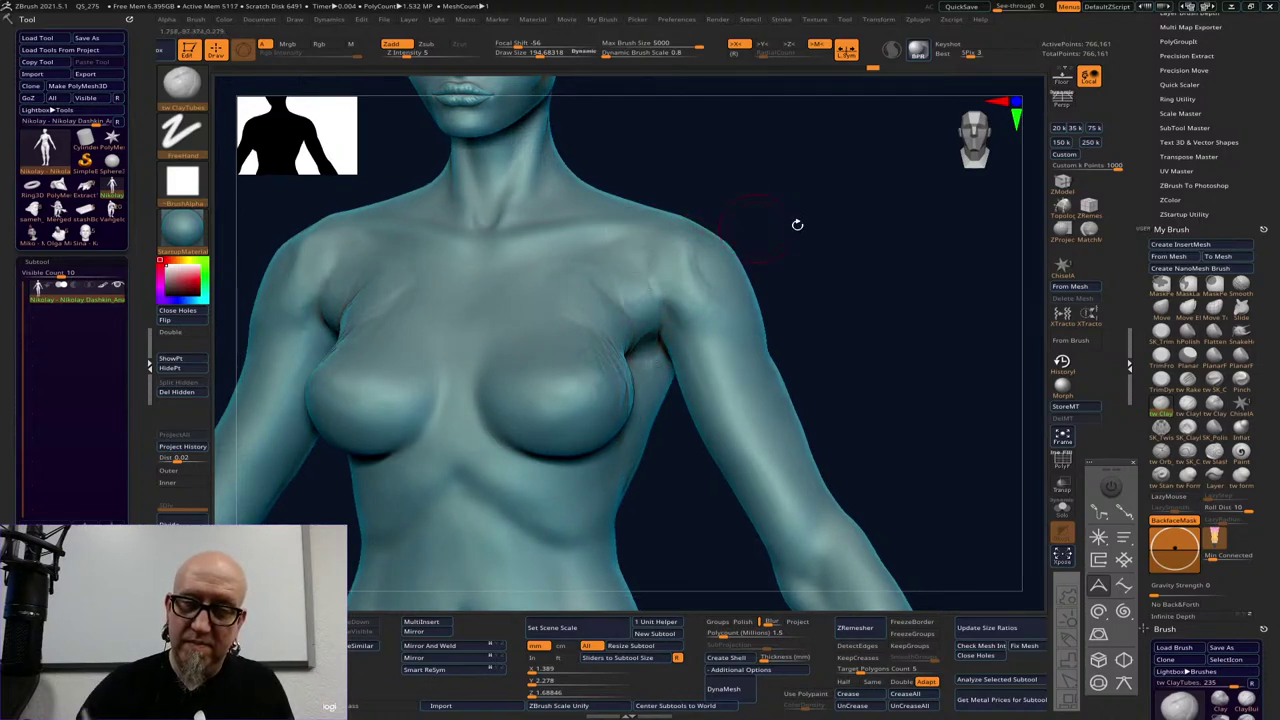
Clean up the armpit creases and smooth the upper chest and outer breasts into one continuous form
key(ctrl+z)
key(ctrl+z)
key(ctrl+shift+z)
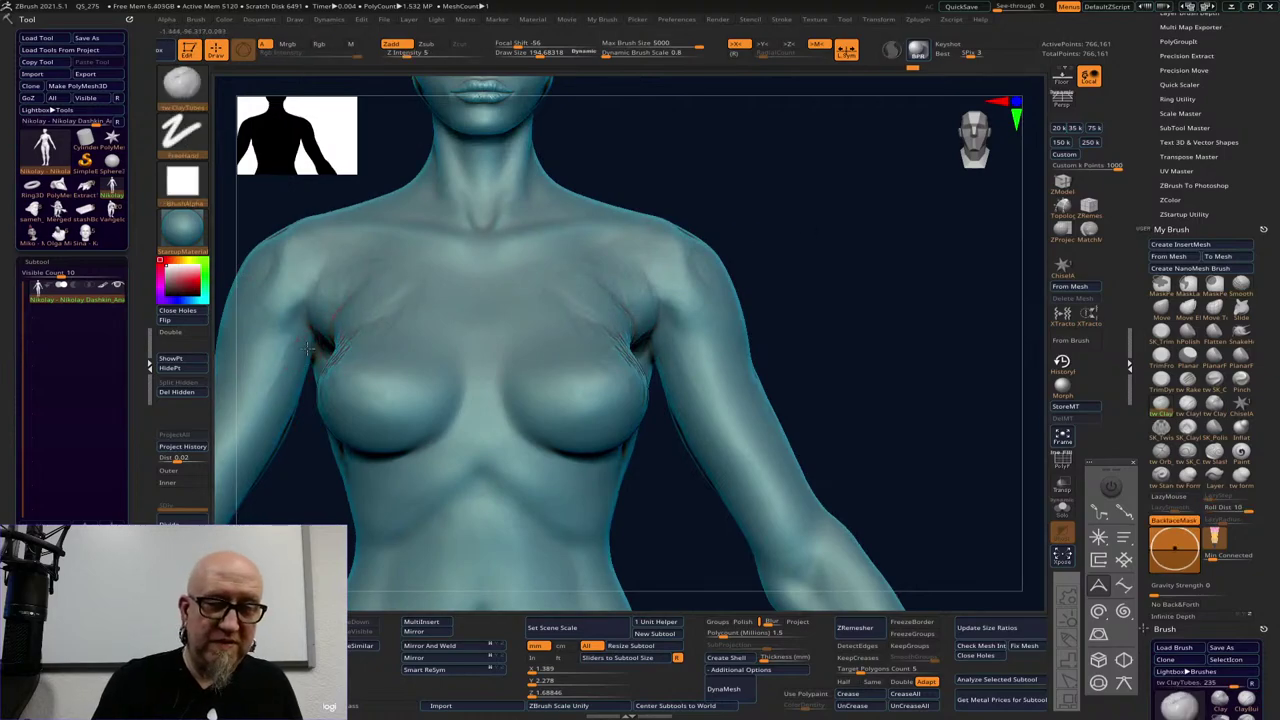
key(ctrl+shift+z)
key(ctrl+shift+z)
key(ctrl+shift+z)
key(ctrl+shift+z)
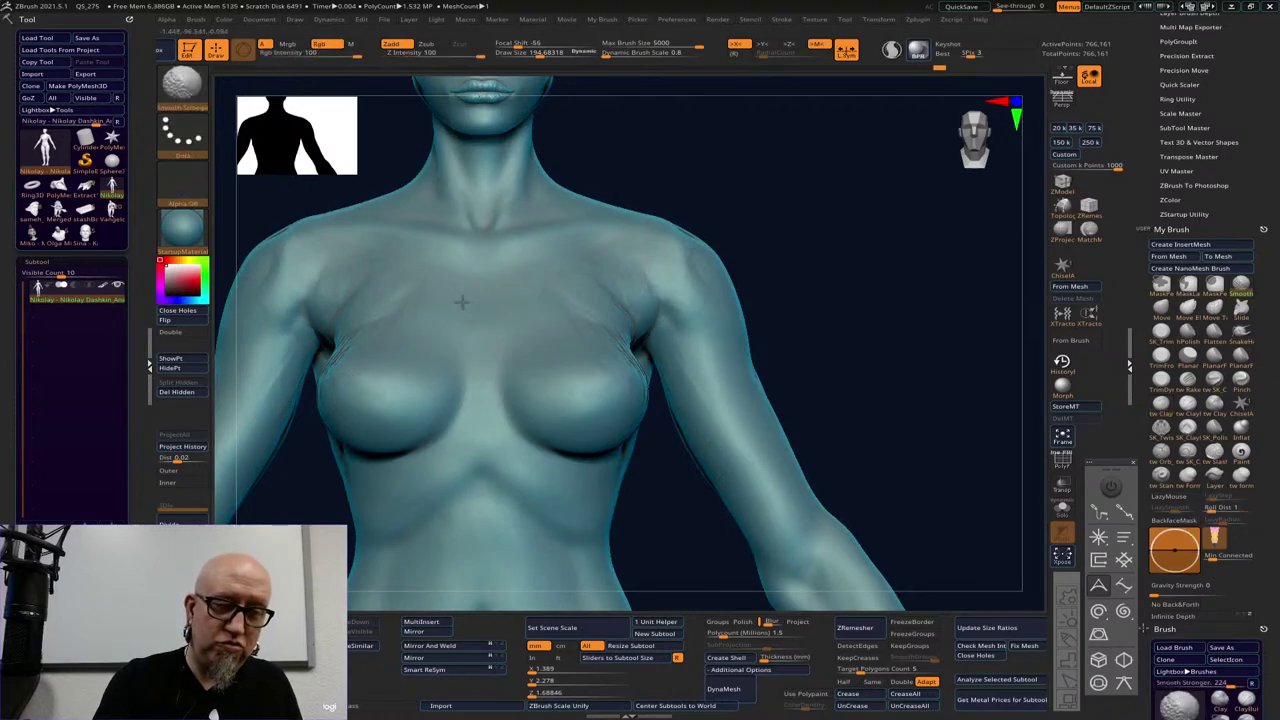
key(ctrl+shift+z)
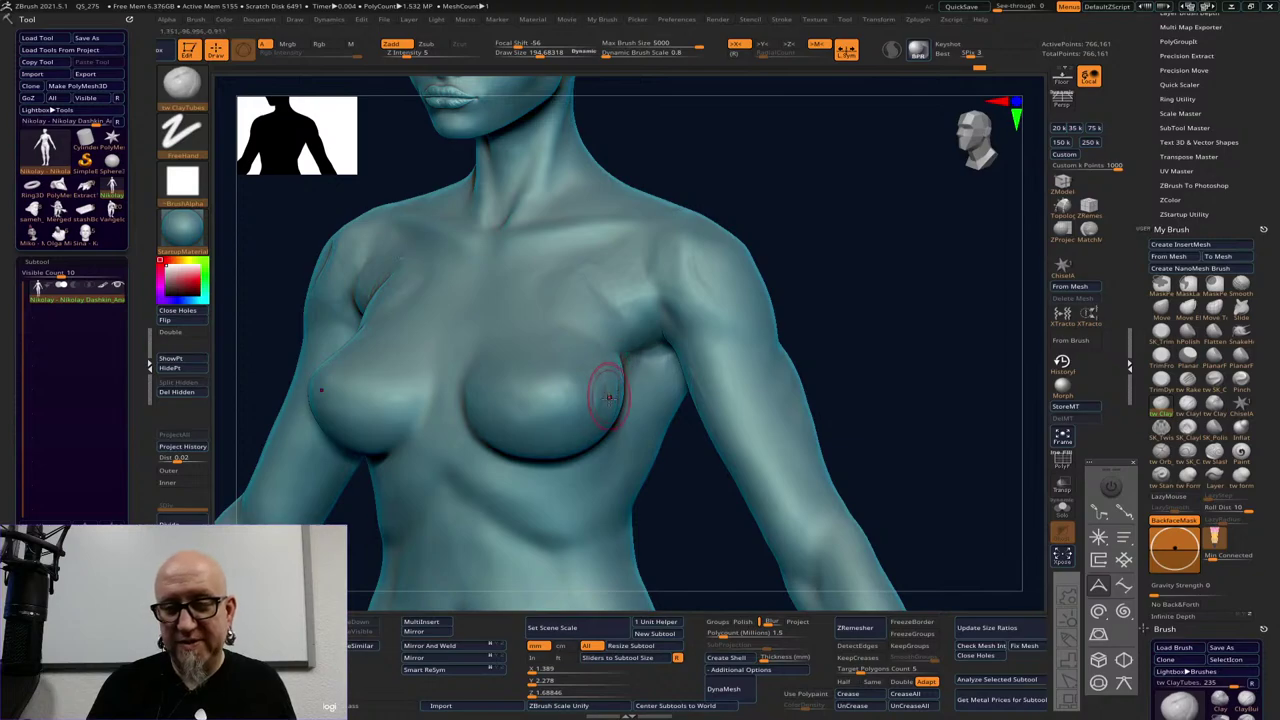
key(ctrl+shift+z)
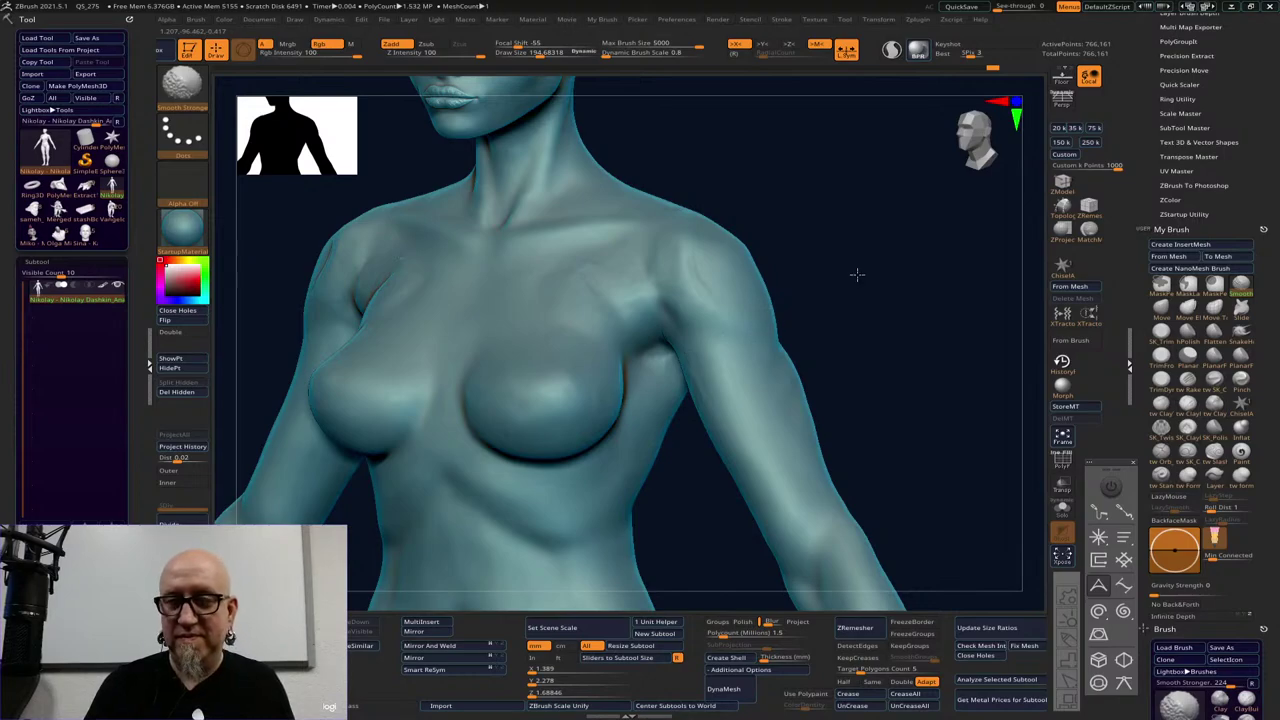
Examine the breast shape and armpit transition from the side and from the front
key(ctrl+z)
key(ctrl+shift+z)
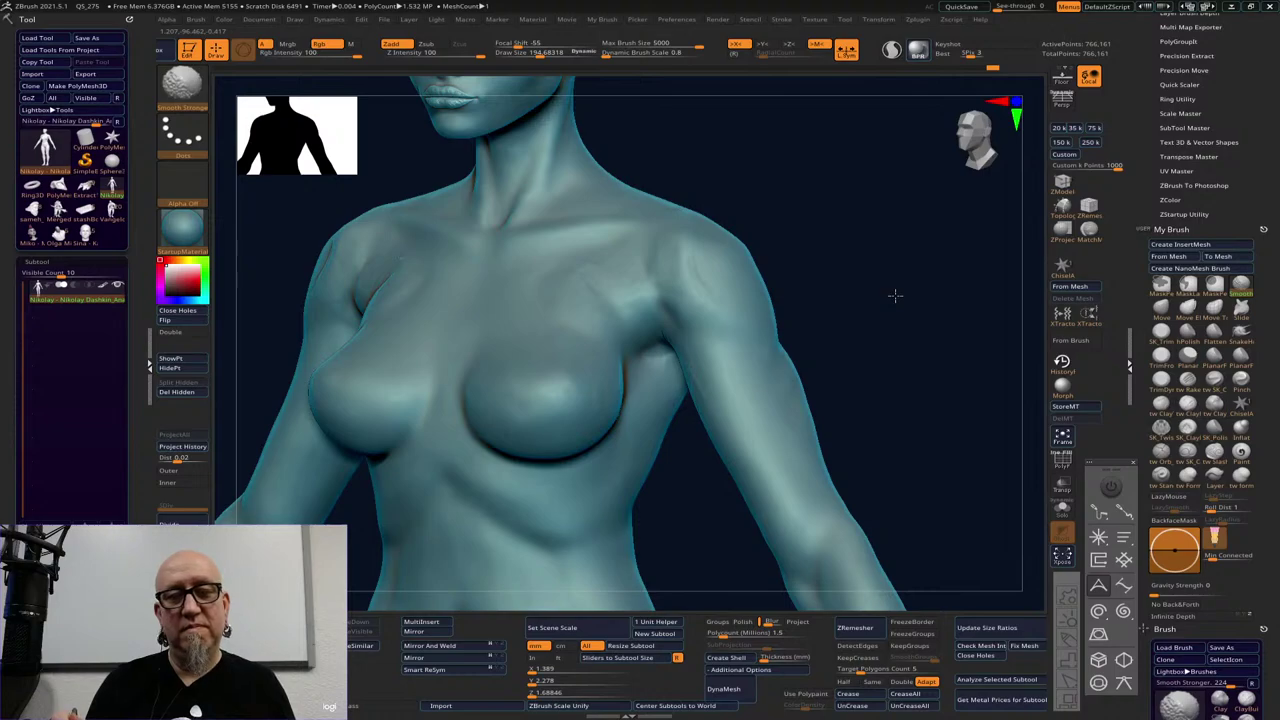
key(ctrl+z)
key(ctrl+z)
key(ctrl+z)
key(ctrl+z)
key(ctrl+z)
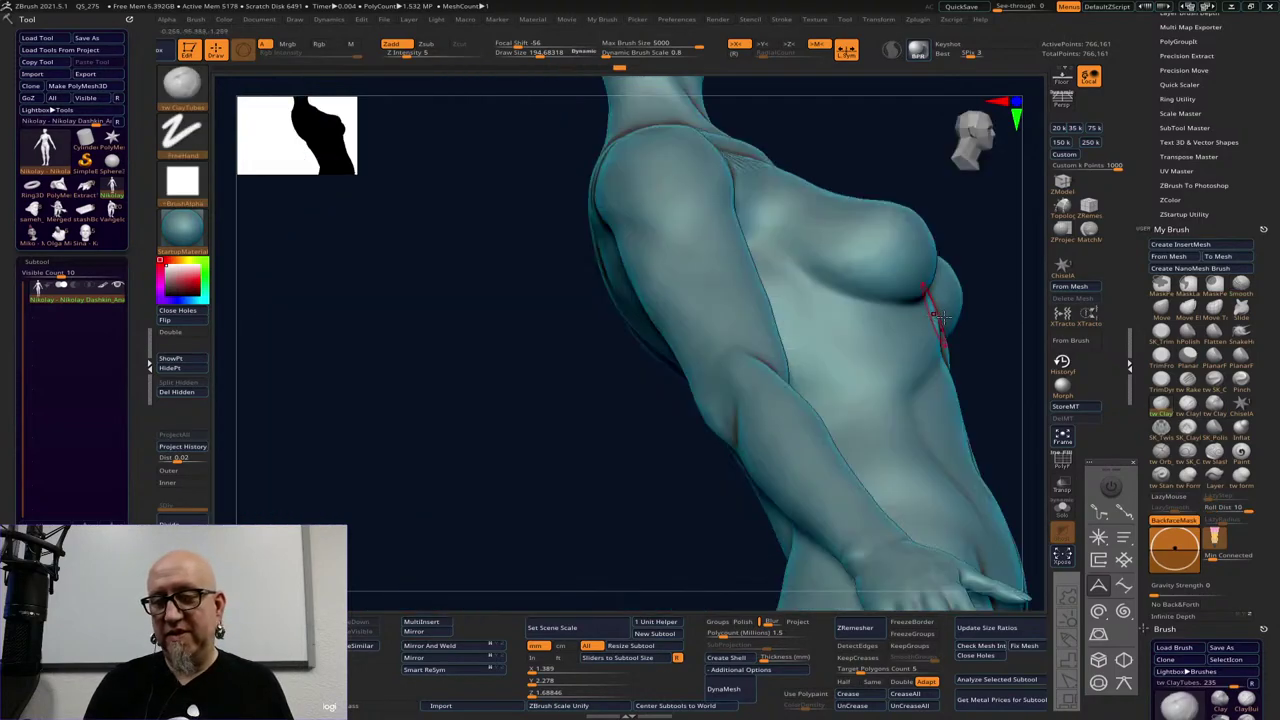
key(ctrl+shift+z)
alt+drag(743, 449, 233, 565)
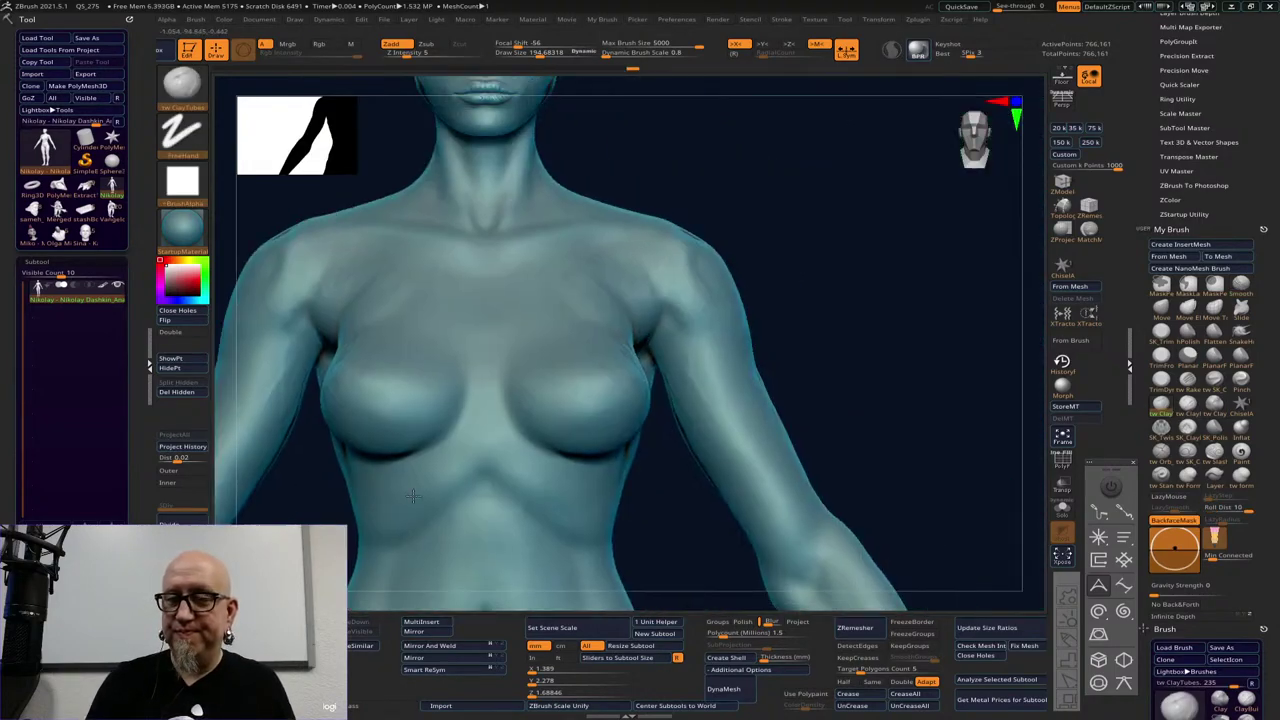
Lay tw ClayTubes strokes from the armpit fold across the top of the breast at a draw size of about 195
drag(860, 340, 671, 323)
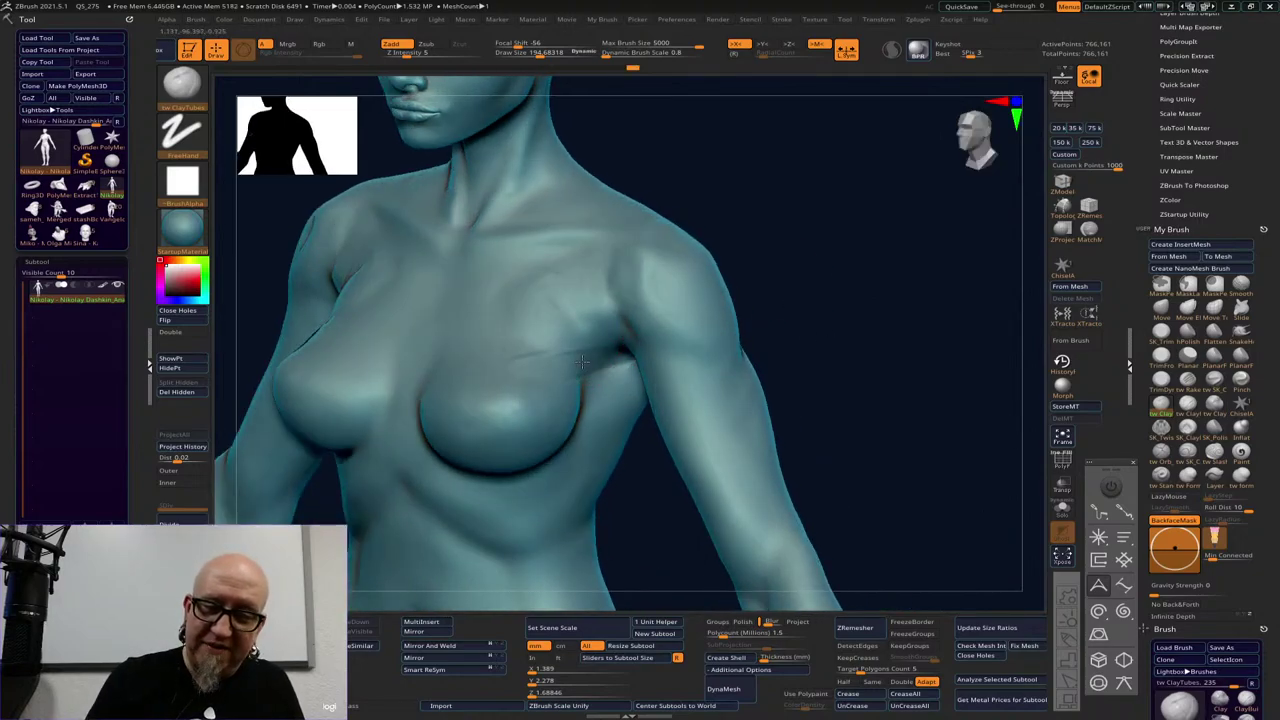
mouse_move(582, 362)
mouse_down()
mouse_move(528, 355)
mouse_move(569, 372)
mouse_up()
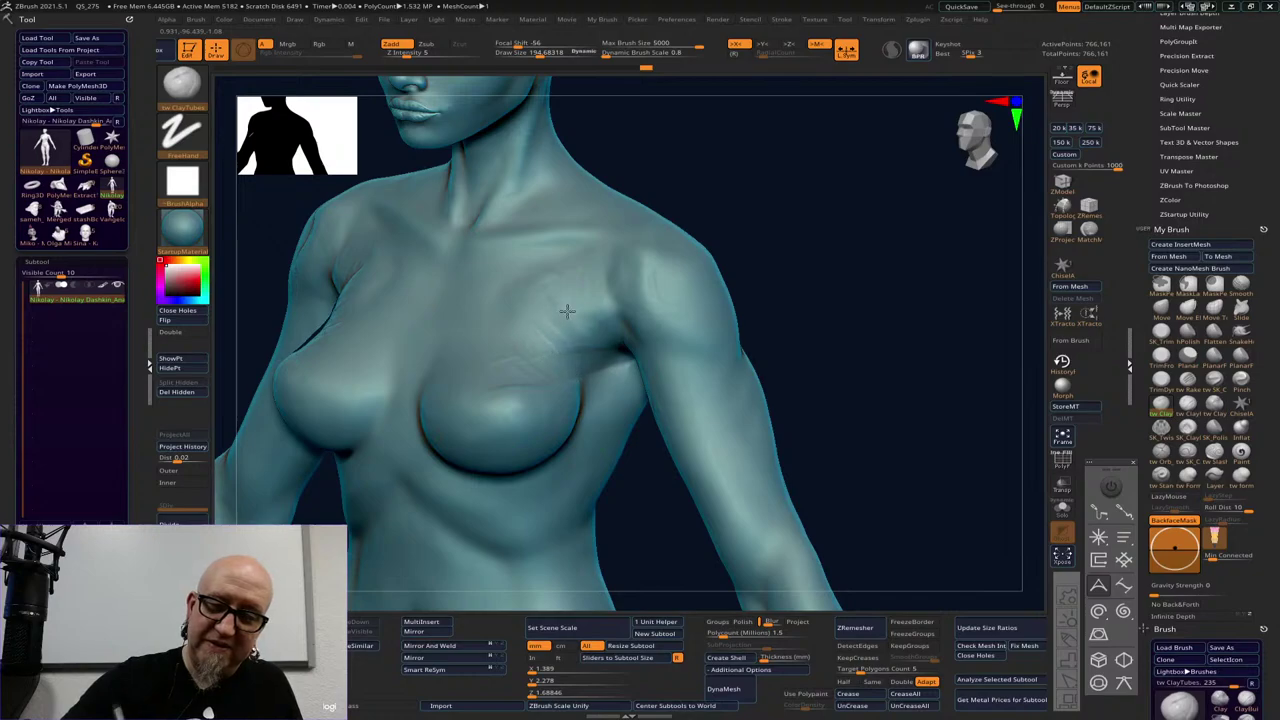
drag(851, 203, 824, 261)
drag(579, 318, 535, 341)
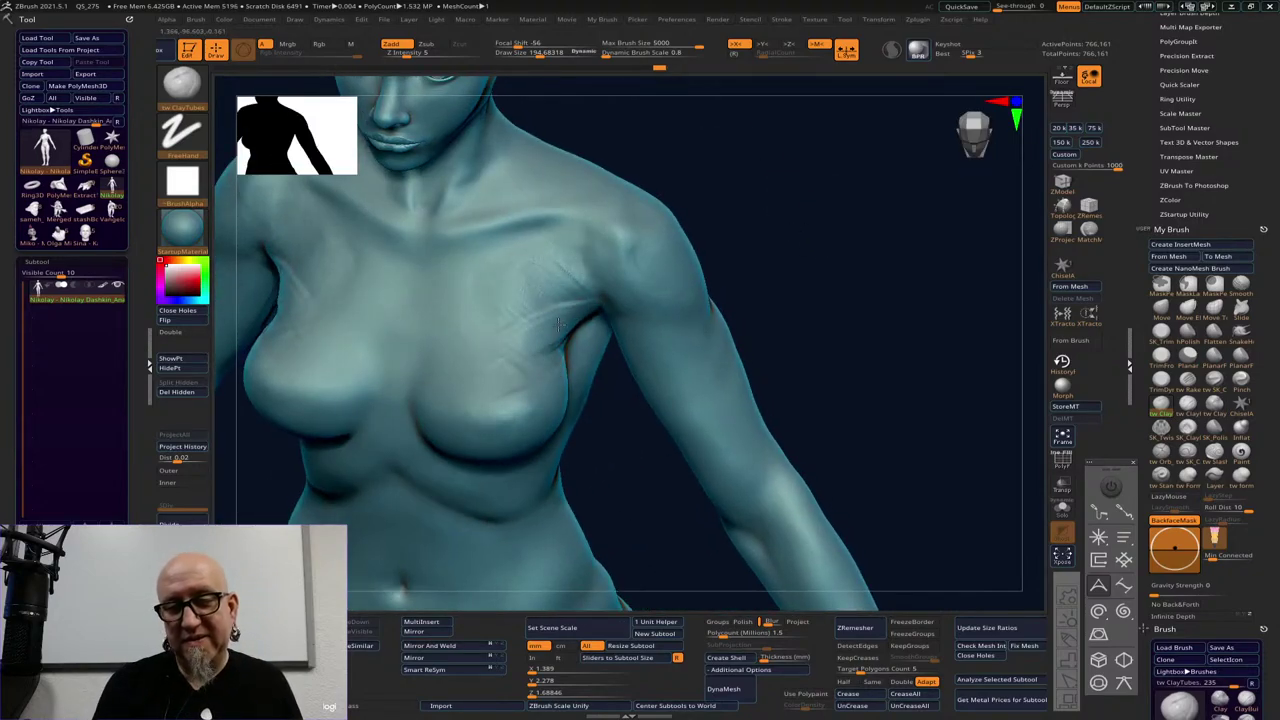
Add further tw ClayTubes strokes fanning from the shoulder and armpit across the upper chest
key(ctrl+shift+z)
key(ctrl+shift+z)
key(ctrl+shift+z)
key(ctrl+shift+z)
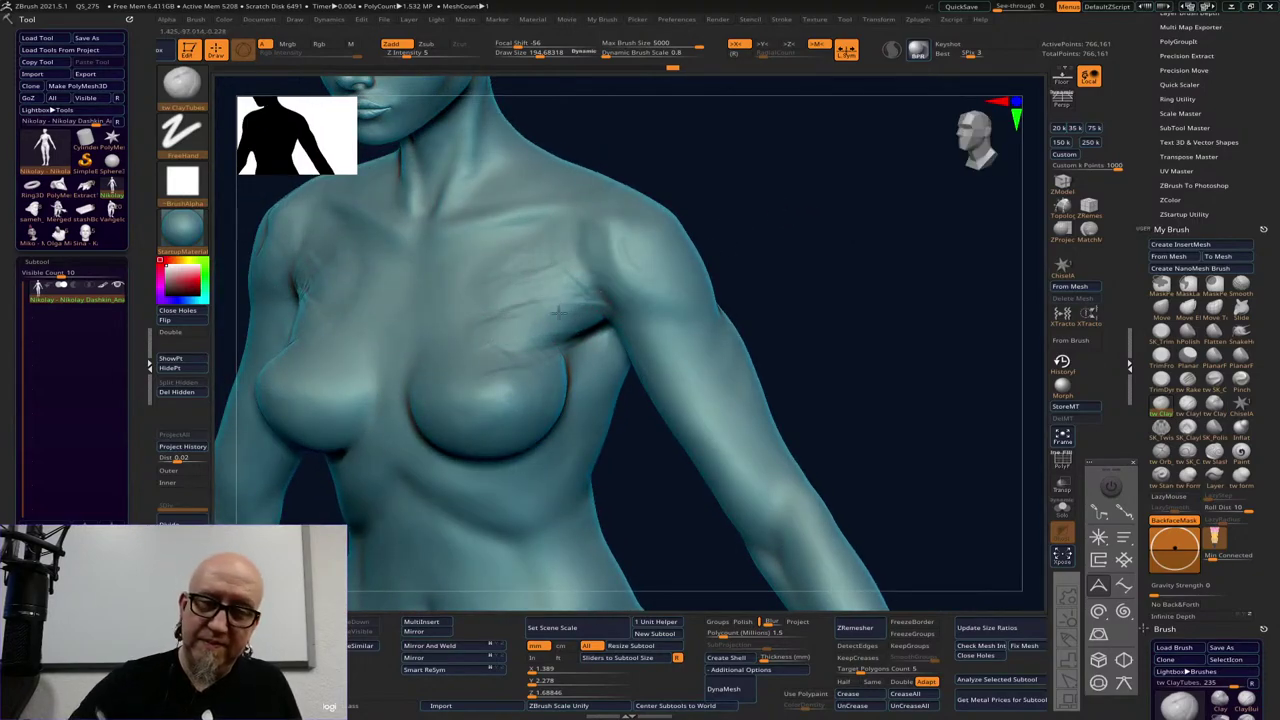
key(ctrl+shift+z)
key(ctrl+shift+z)
key(ctrl+shift+z)
key(ctrl+shift+z)
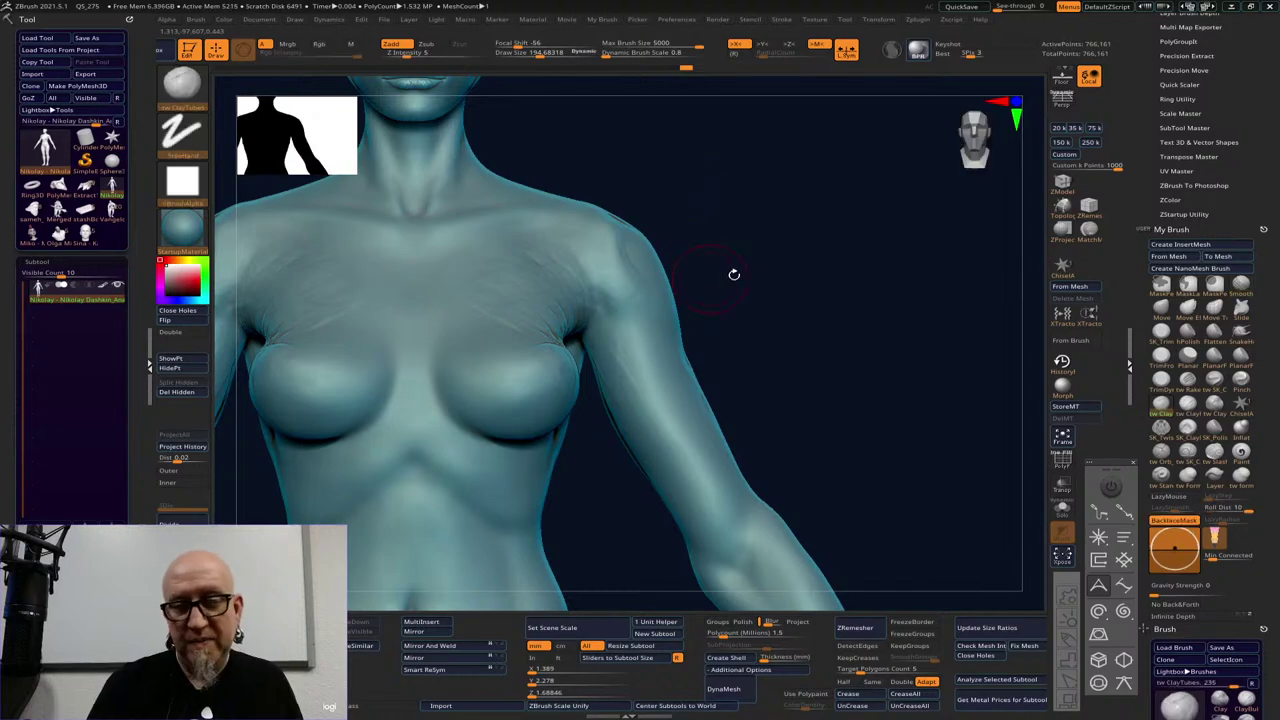
Smooth the stroke marks across the upper chest and the tops of the breasts
key(shift)
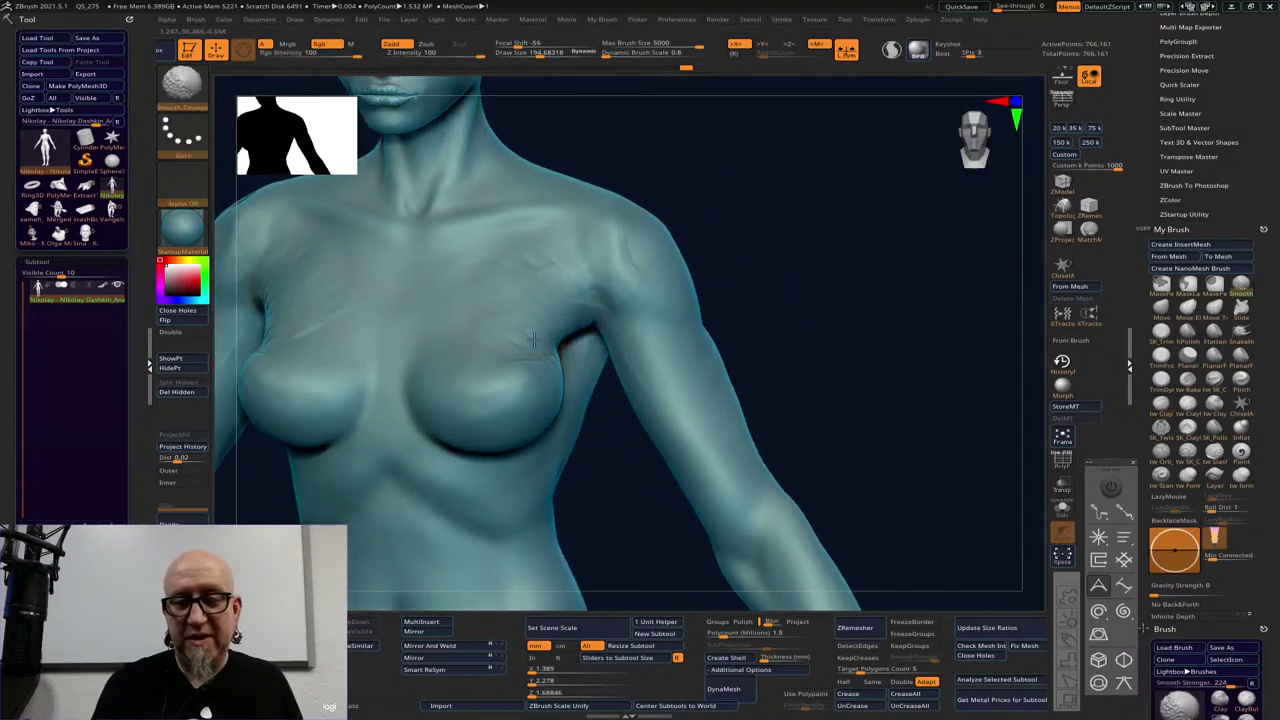
key(ctrl+shift+z)
key(ctrl+shift+z)
key(ctrl+shift+z)
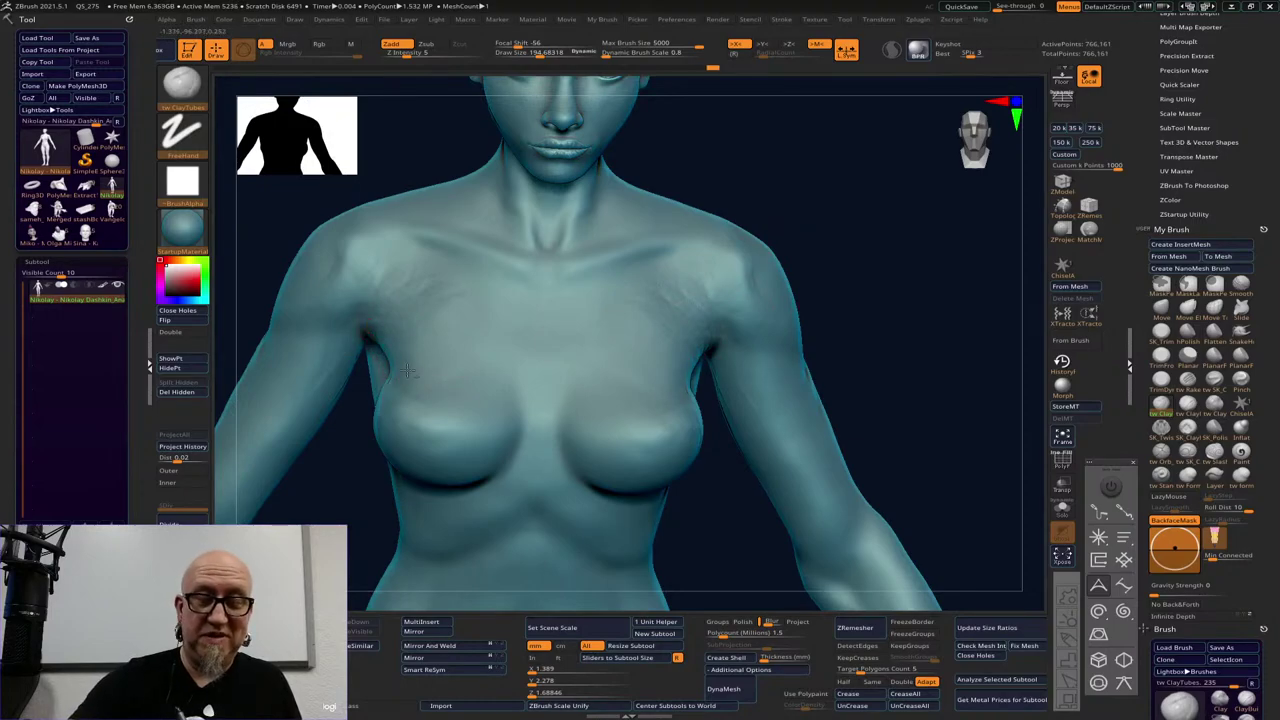
Refine the armpit edge and the upper outer breast with more tw ClayTubes strokes
drag(407, 370, 418, 357)
drag(866, 227, 764, 291)
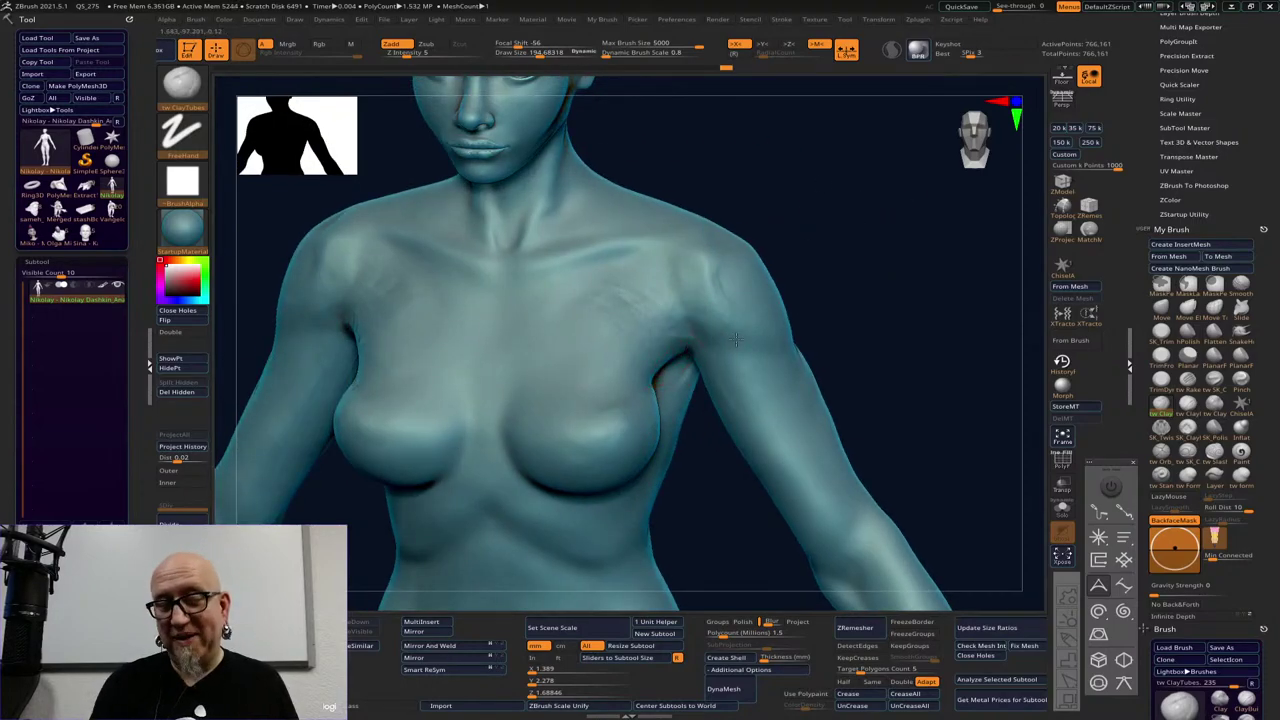
key(ctrl+shift+z)
key(ctrl+z)
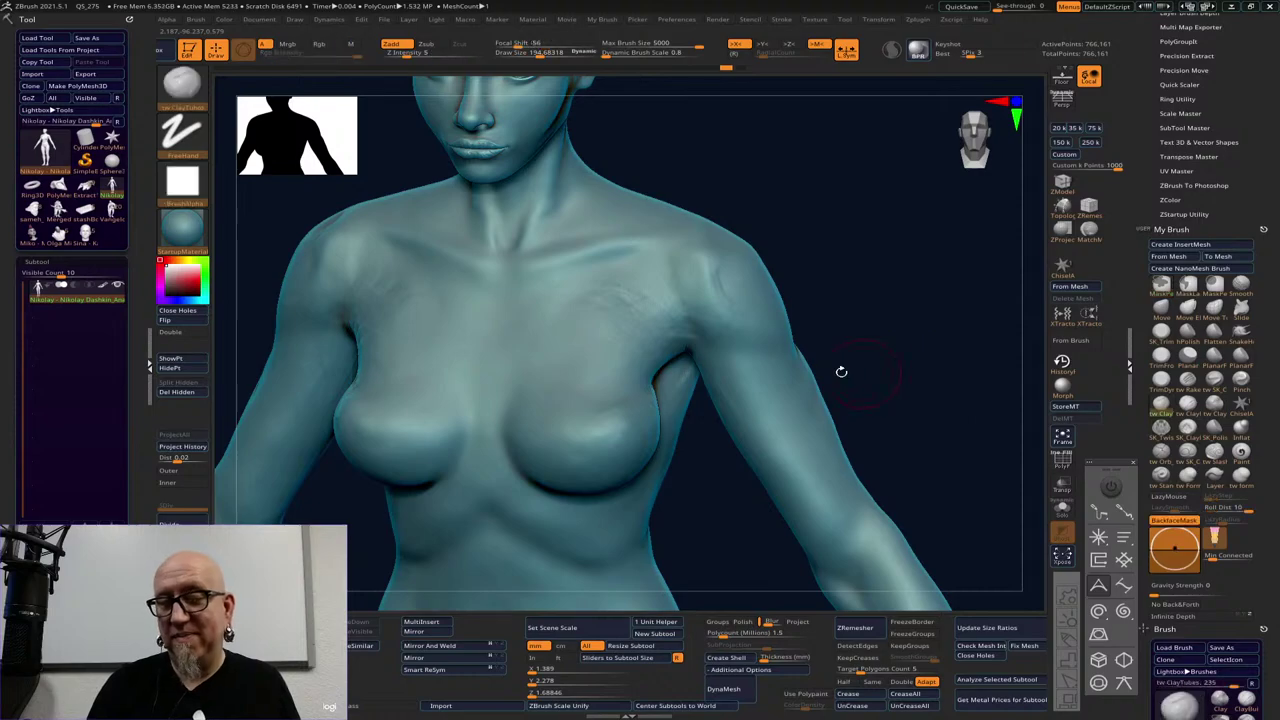
Smooth the stroke marks around the armpits and the outer upper chest
mouse_move(636, 358)
shift+mouse_down()
mouse_move(672, 354)
mouse_move(623, 360)
shift+mouse_up()
drag(852, 283, 836, 262)
shift+drag(404, 341, 375, 324)
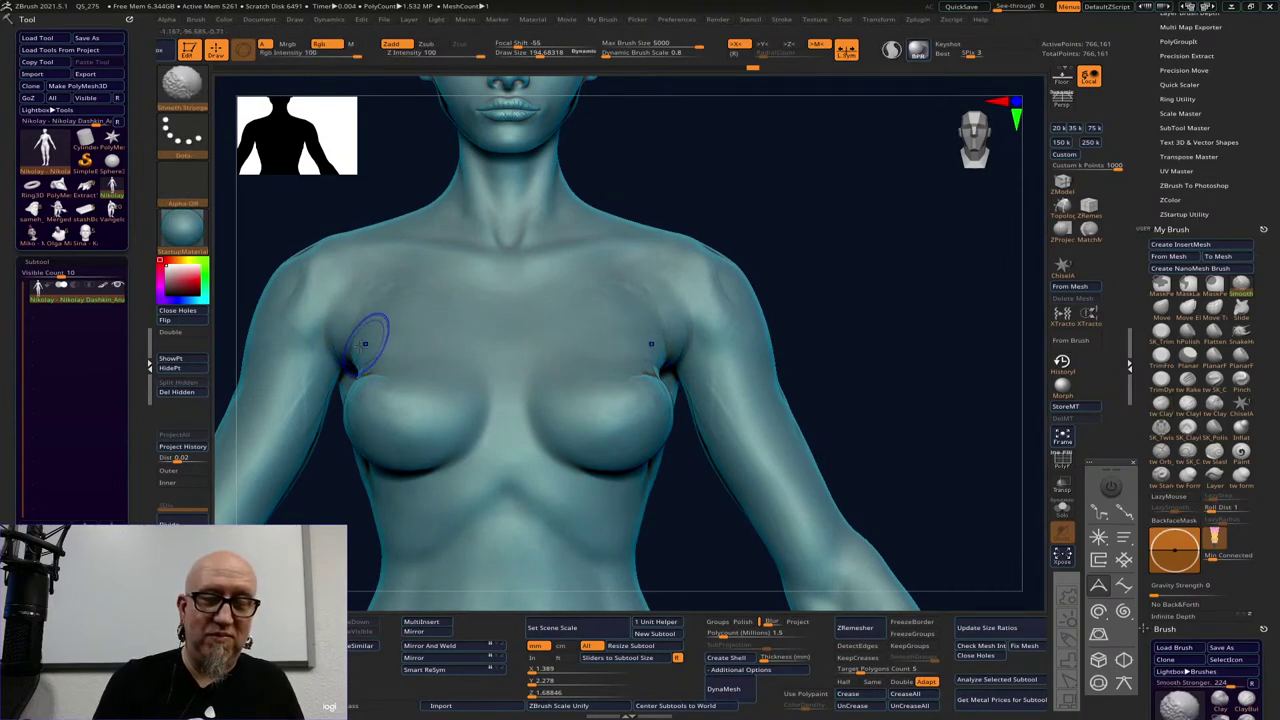
key(ctrl+shift+z)
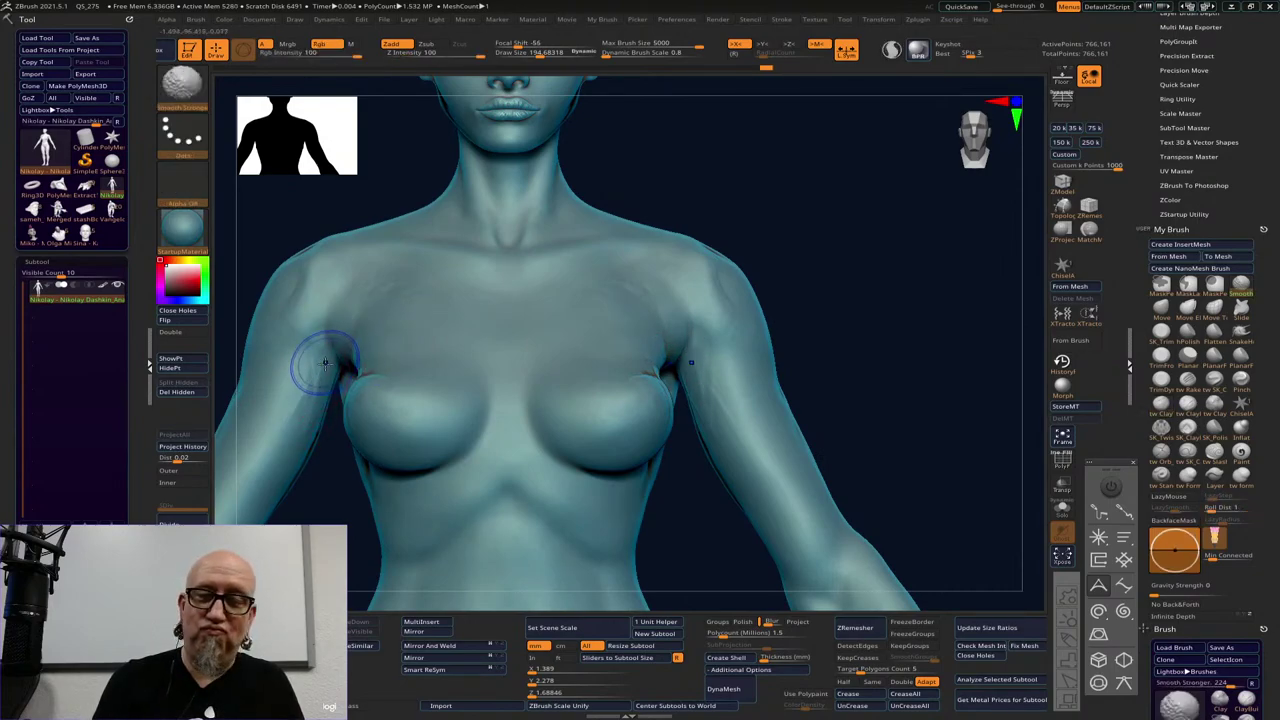
key(ctrl+shift+z)
key(ctrl+shift+z)
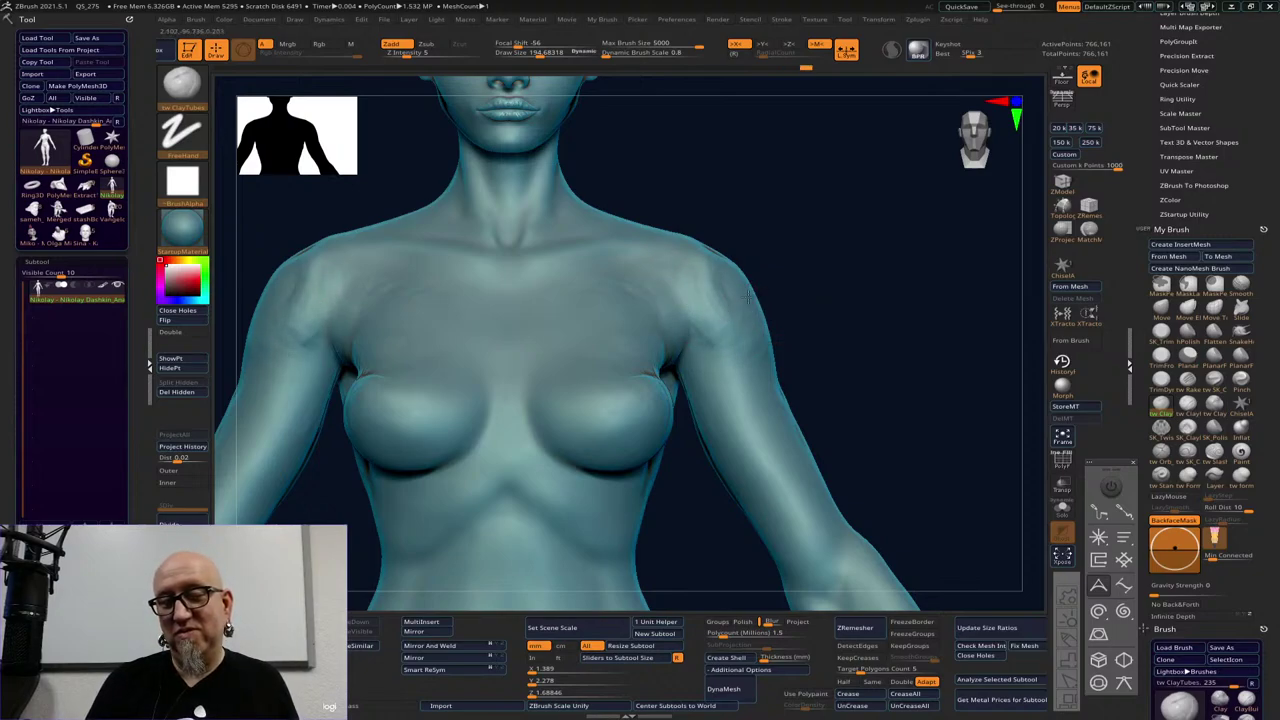
Lay tw ClayTubes strokes from the armpit fold down the outer breast and smooth the breast form
drag(816, 309, 731, 333)
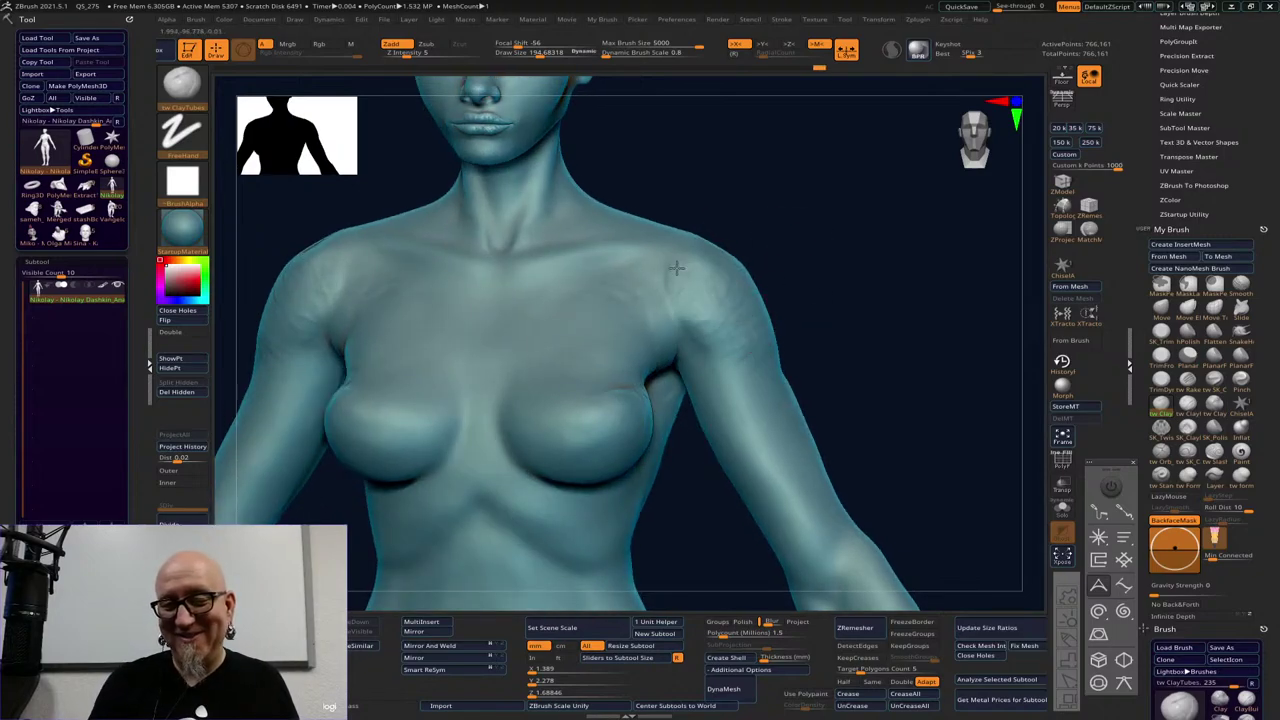
drag(879, 231, 740, 295)
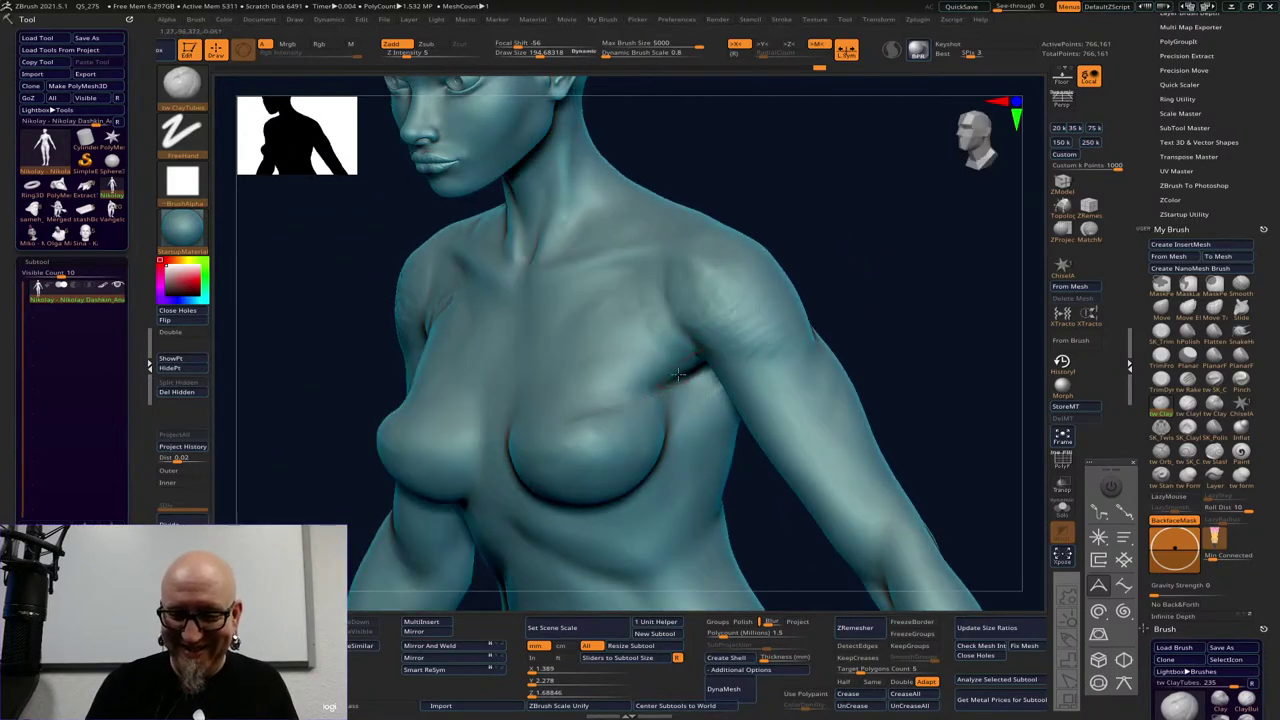
drag(658, 392, 648, 426)
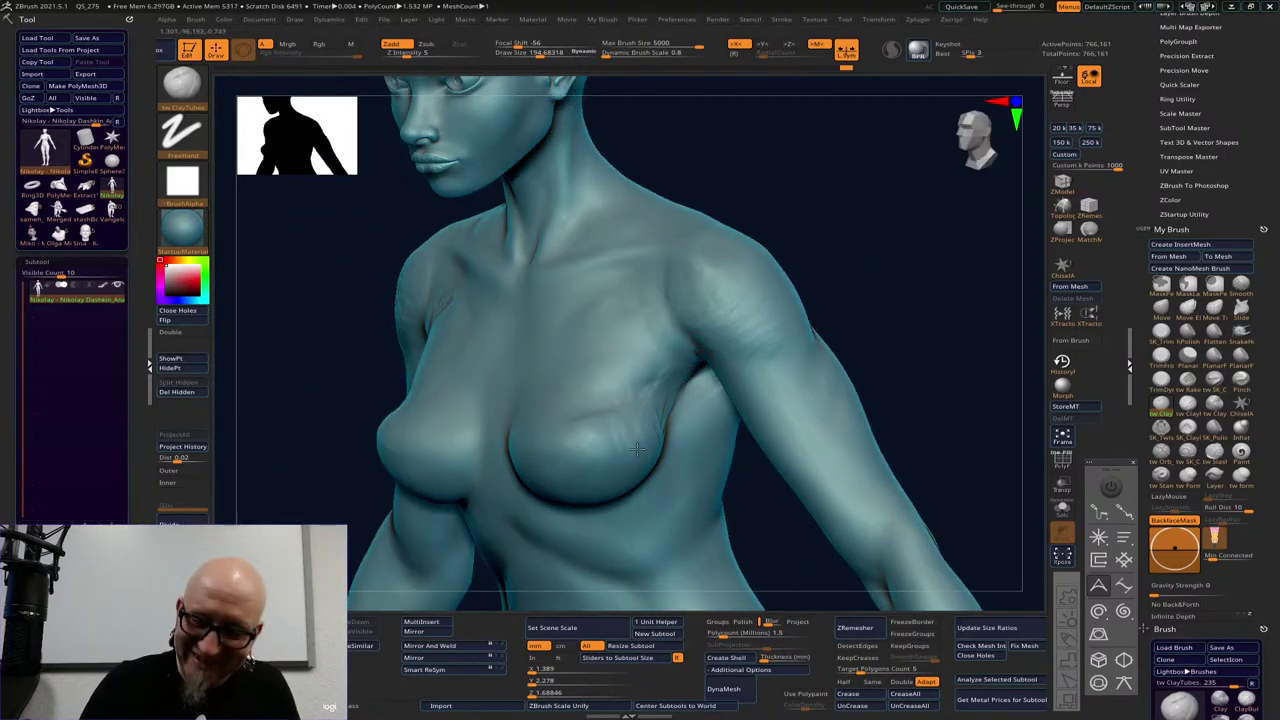
mouse_move(880, 251)
shift+mouse_down()
mouse_move(909, 263)
mouse_move(926, 329)
mouse_move(865, 341)
mouse_move(840, 377)
mouse_move(903, 400)
mouse_move(894, 386)
mouse_move(786, 371)
mouse_move(857, 354)
mouse_move(614, 417)
mouse_move(632, 438)
mouse_move(628, 421)
mouse_move(606, 456)
mouse_move(628, 446)
mouse_move(597, 430)
mouse_move(590, 398)
mouse_move(584, 443)
mouse_move(602, 400)
mouse_move(641, 387)
mouse_move(594, 445)
mouse_move(569, 408)
mouse_move(574, 451)
shift+mouse_up()
Rework the breasts and upper chest with broad tw ClayTubes strokes at a draw size of about 370, smoothing the outer breast edges
key(space)
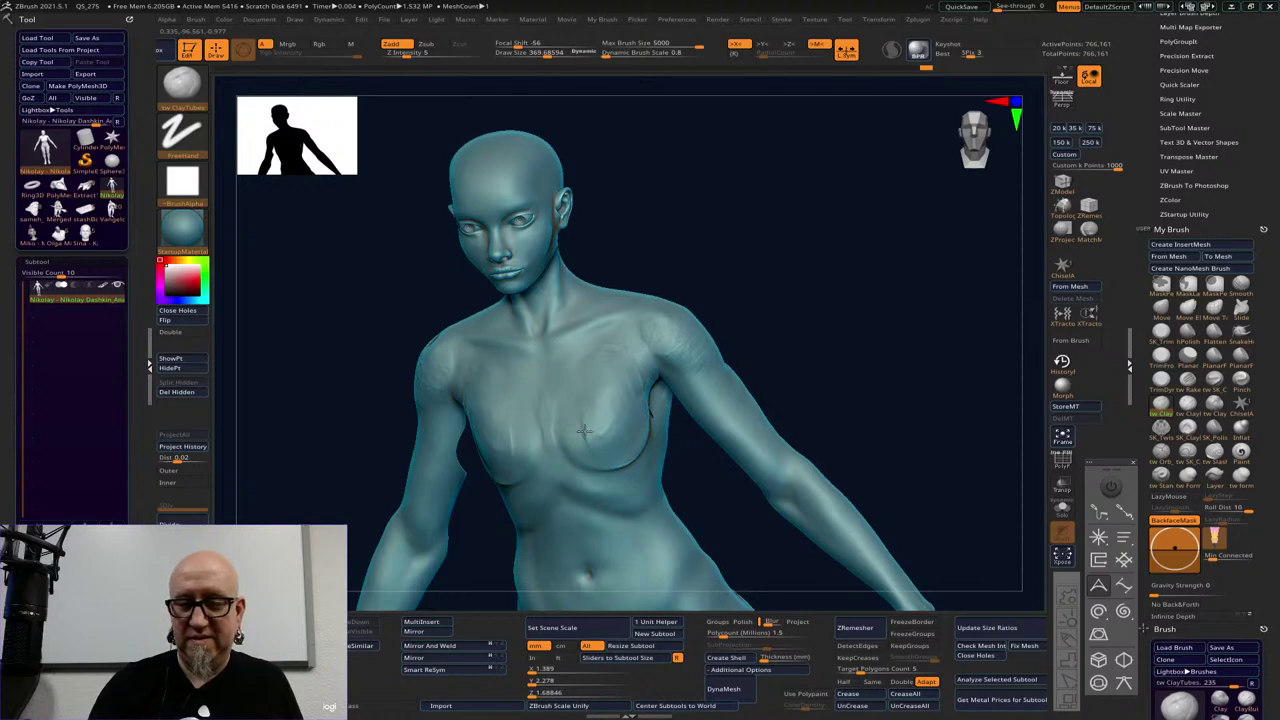
mouse_move(642, 410)
mouse_down()
mouse_move(664, 368)
mouse_move(629, 400)
mouse_up()
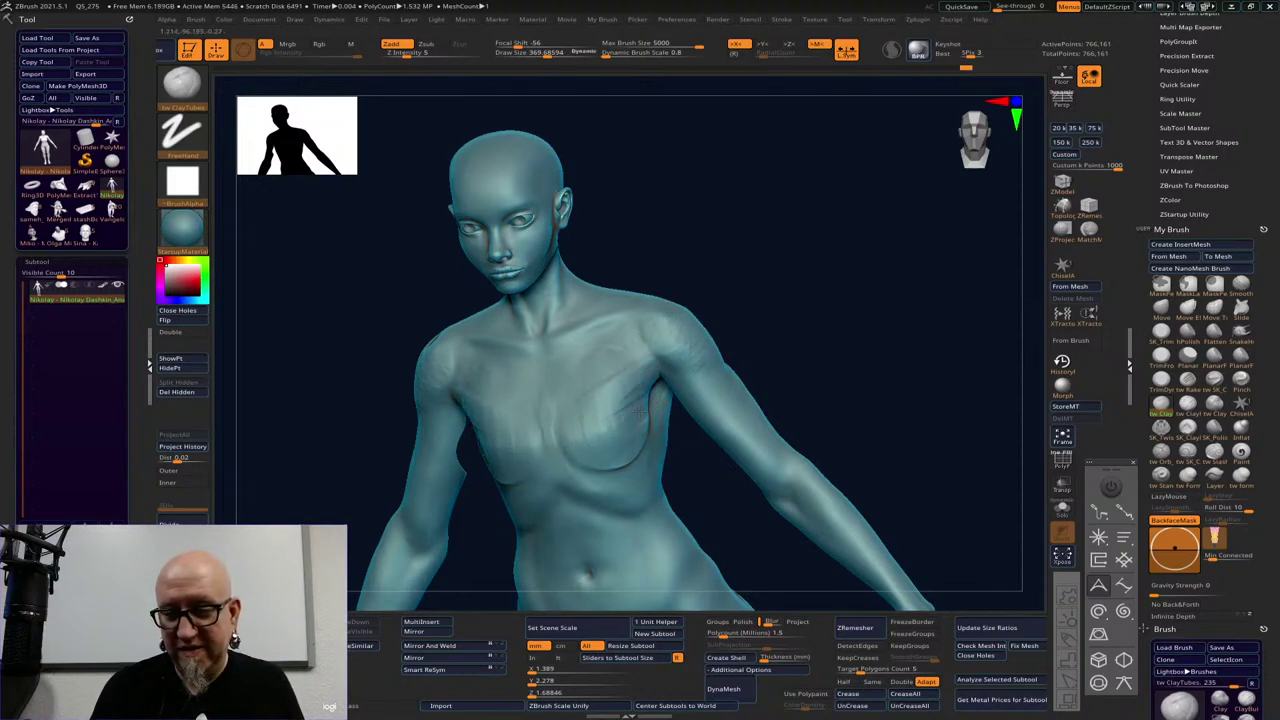
drag(750, 365, 862, 331)
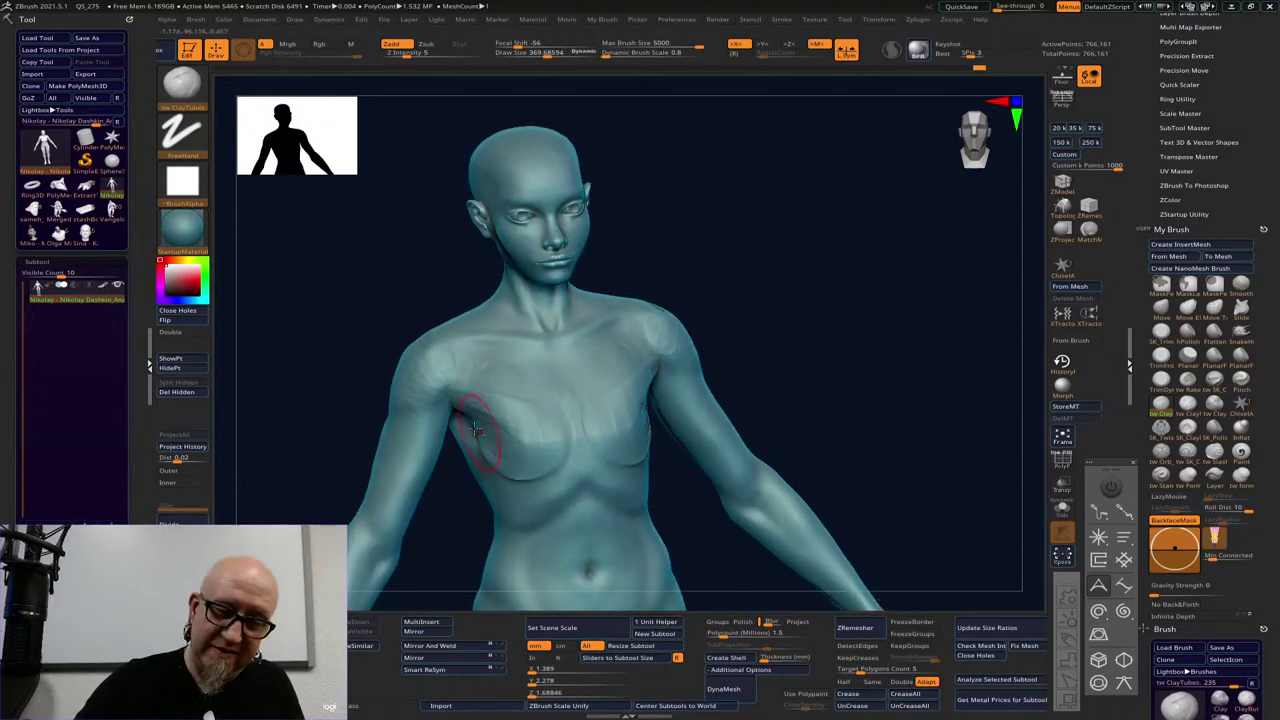
mouse_move(484, 422)
mouse_down()
mouse_move(476, 401)
mouse_move(553, 437)
mouse_up()
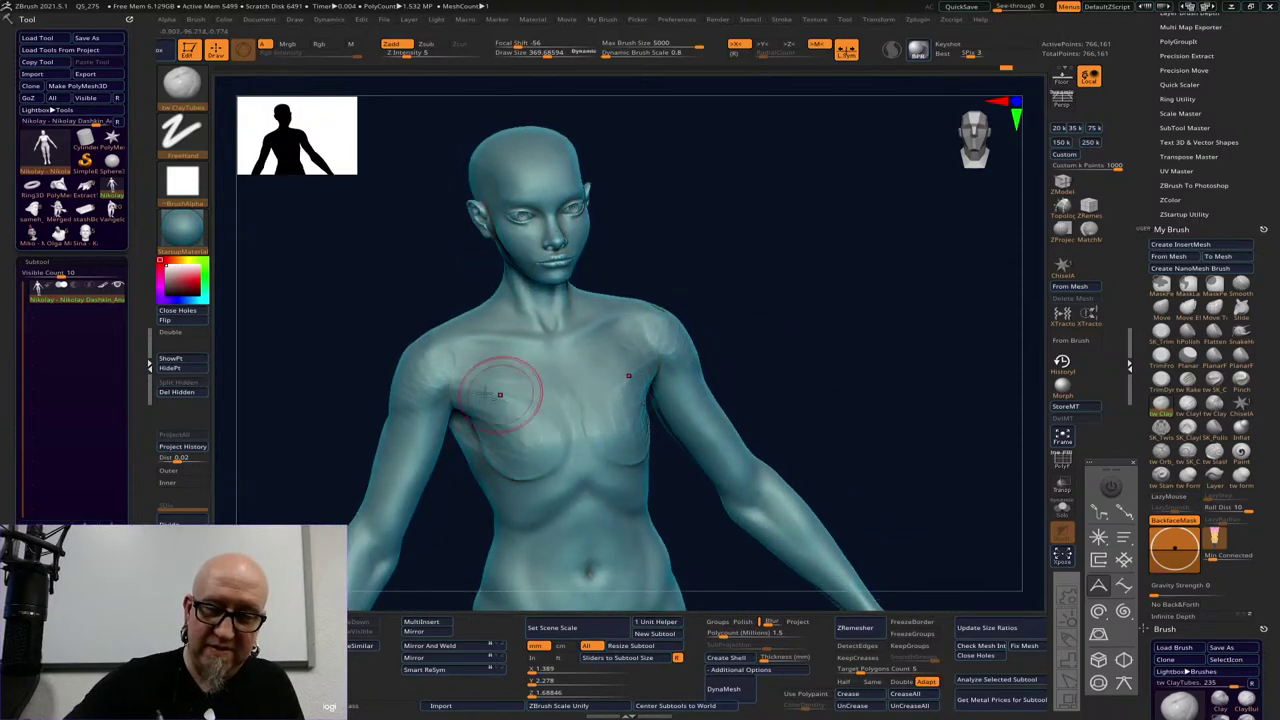
drag(807, 338, 730, 340)
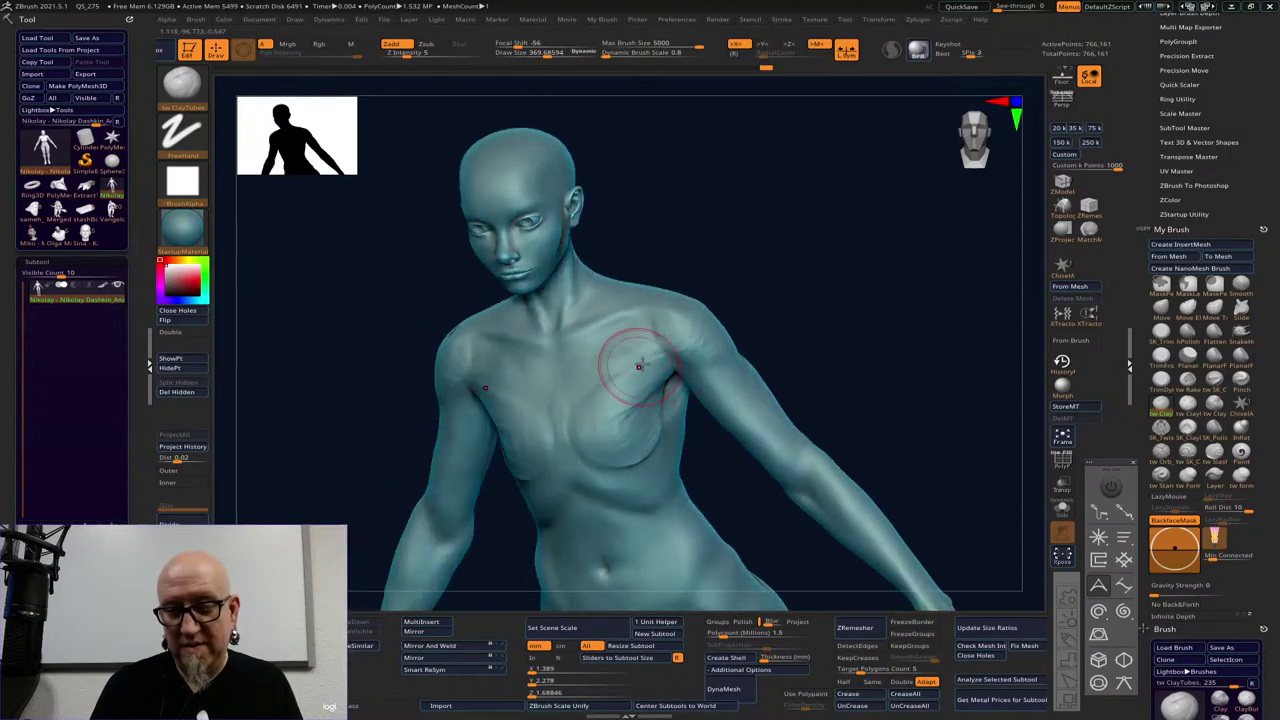
mouse_move(637, 366)
mouse_down()
mouse_move(643, 351)
mouse_move(629, 342)
mouse_up()
mouse_move(820, 300)
mouse_down()
mouse_move(861, 290)
mouse_move(795, 308)
mouse_up()
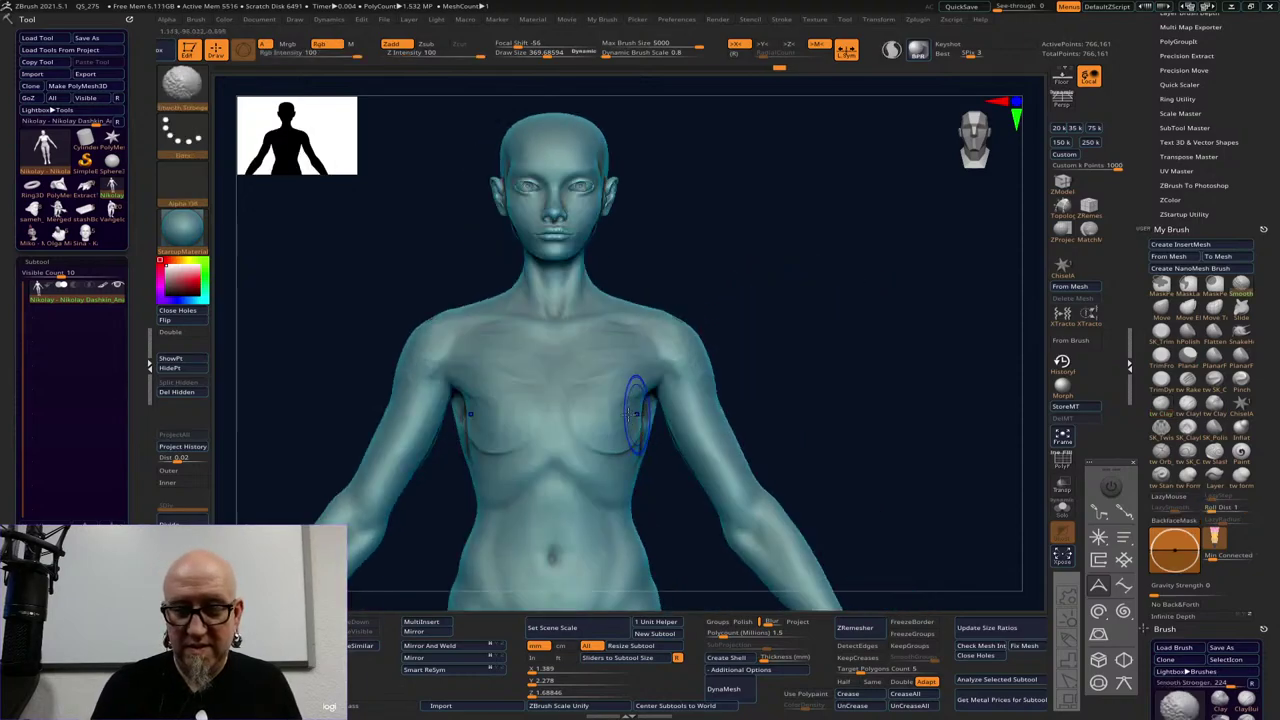
shift+drag(635, 417, 590, 416)
Refine the armpit fold and the side of the chest with tw ClayTubes at a draw size of about 207
drag(750, 418, 631, 420)
right_drag(631, 420, 689, 401)
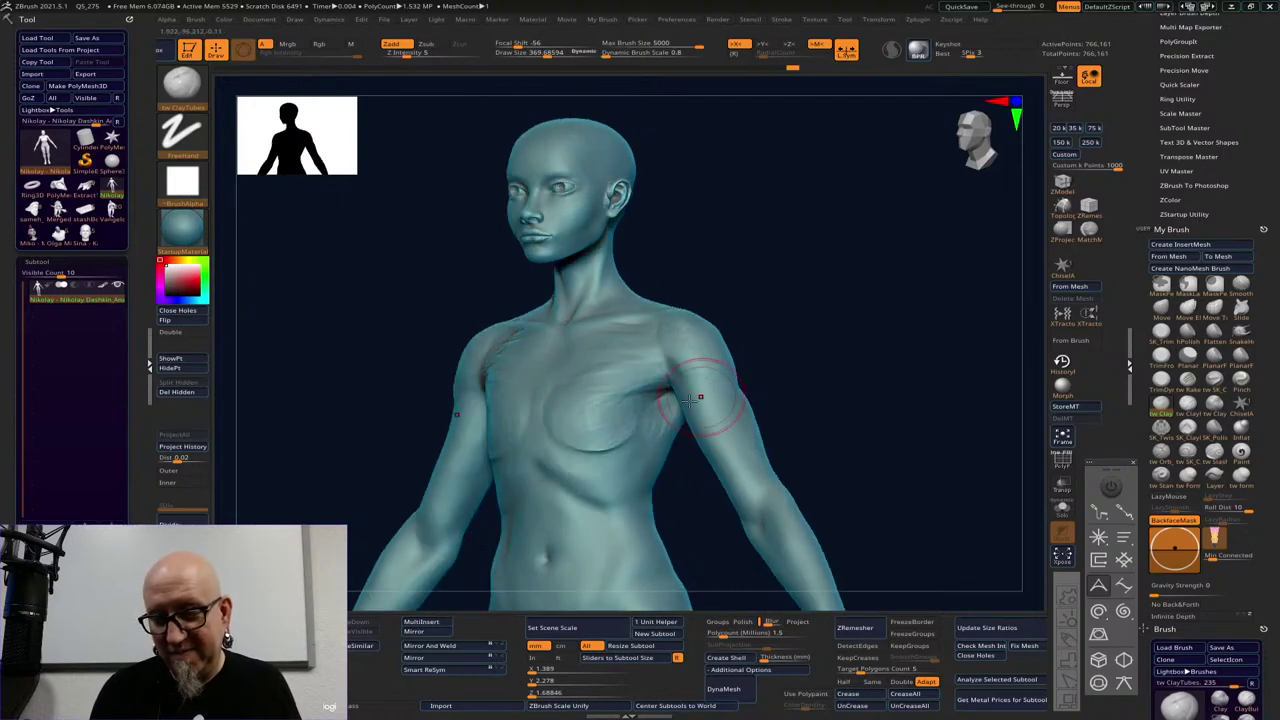
key(space)
drag(662, 399, 655, 398)
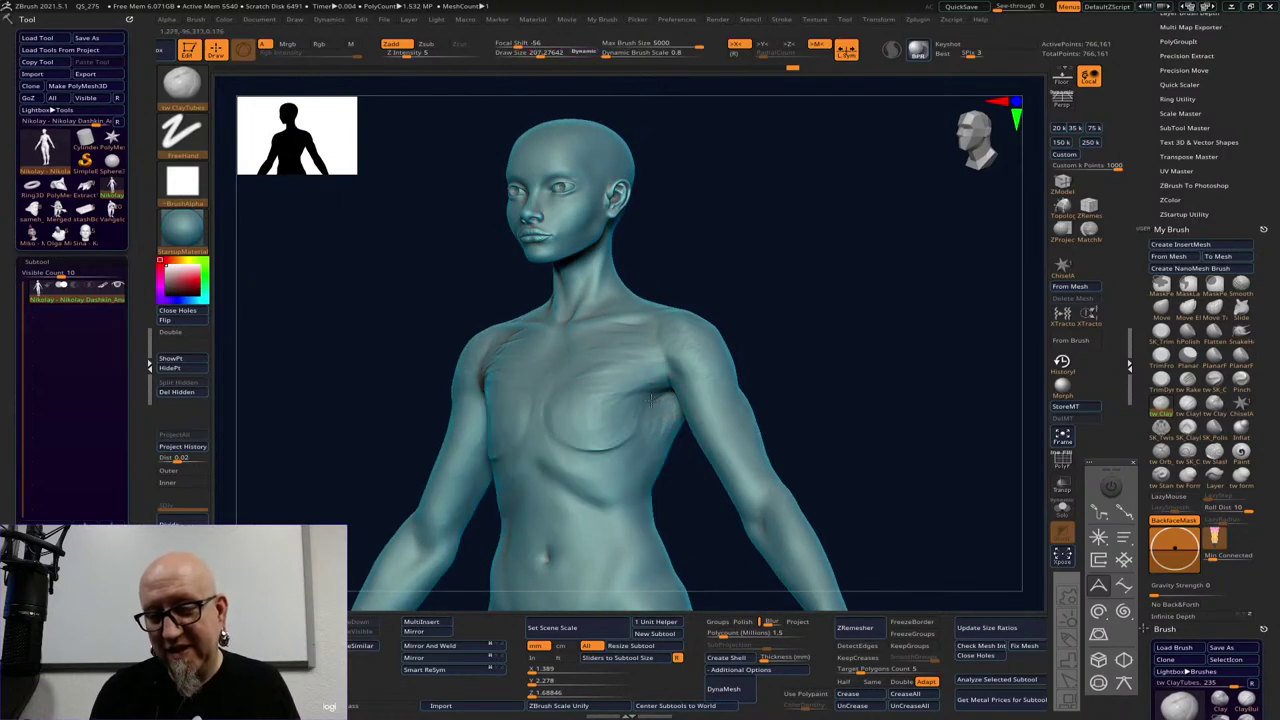
right_drag(637, 429, 694, 377)
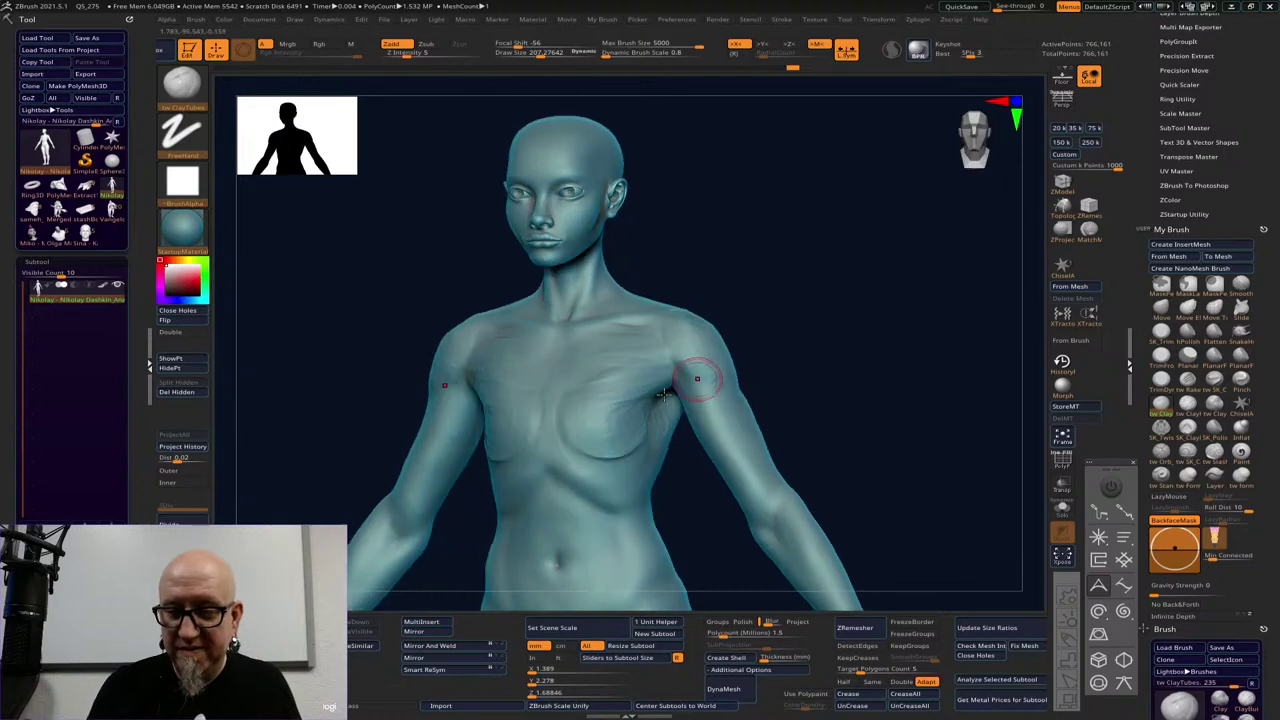
mouse_move(676, 385)
shift+mouse_down()
mouse_move(662, 400)
mouse_move(672, 382)
shift+mouse_up()
right_drag(800, 292, 781, 410)
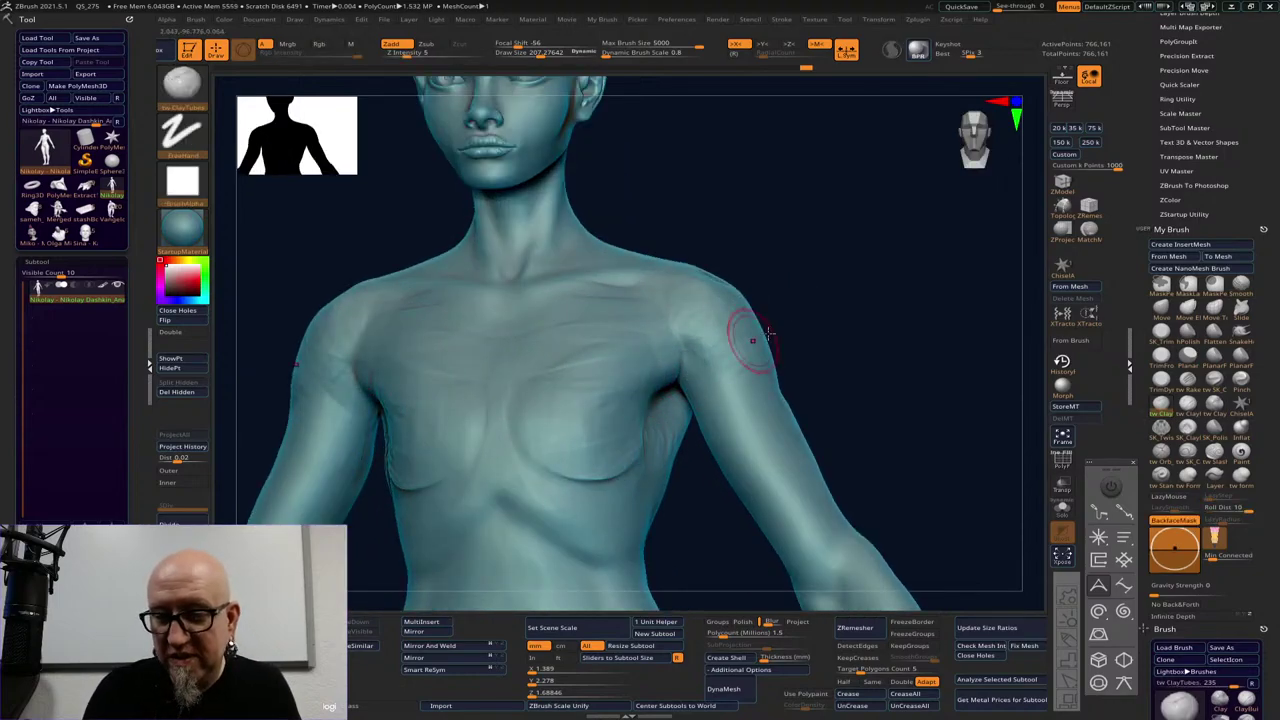
Build up the breast volume with tw ClayTubes strokes, checking the shape in three-quarter, side and front views
right_drag(854, 334, 895, 307)
mouse_move(895, 307)
mouse_down()
mouse_move(650, 390)
mouse_move(613, 432)
mouse_up()
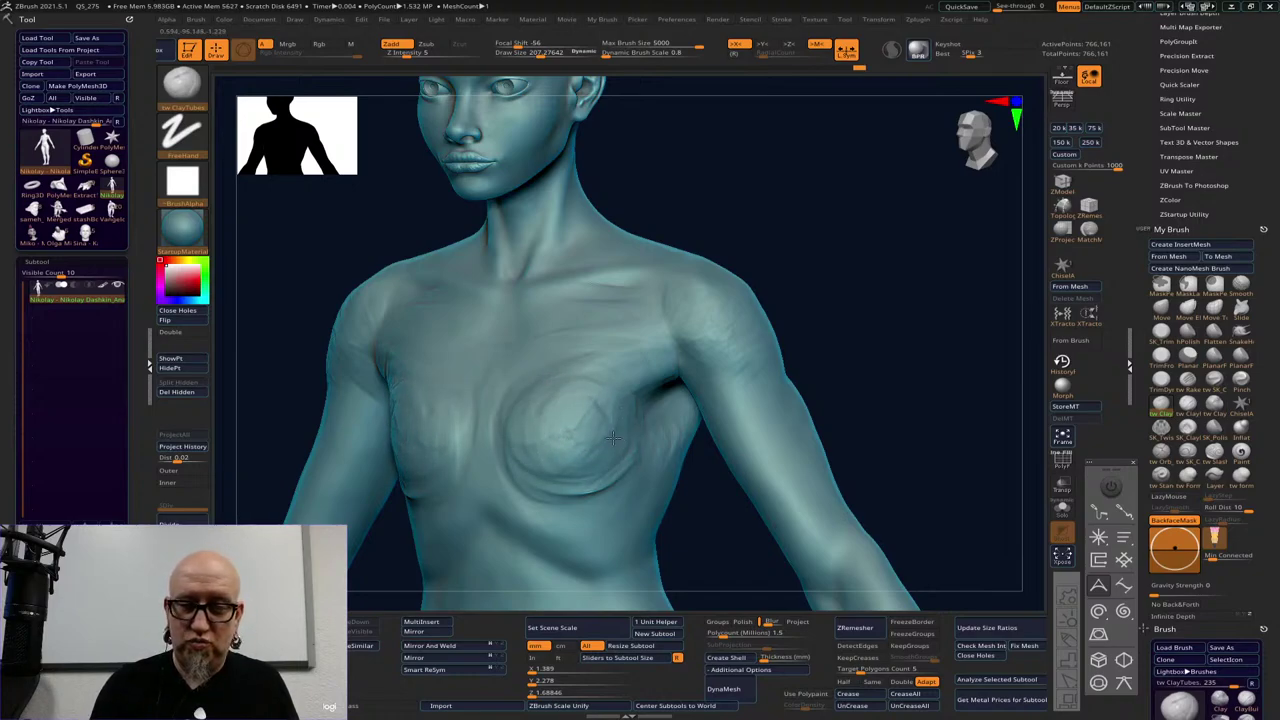
drag(857, 387, 600, 437)
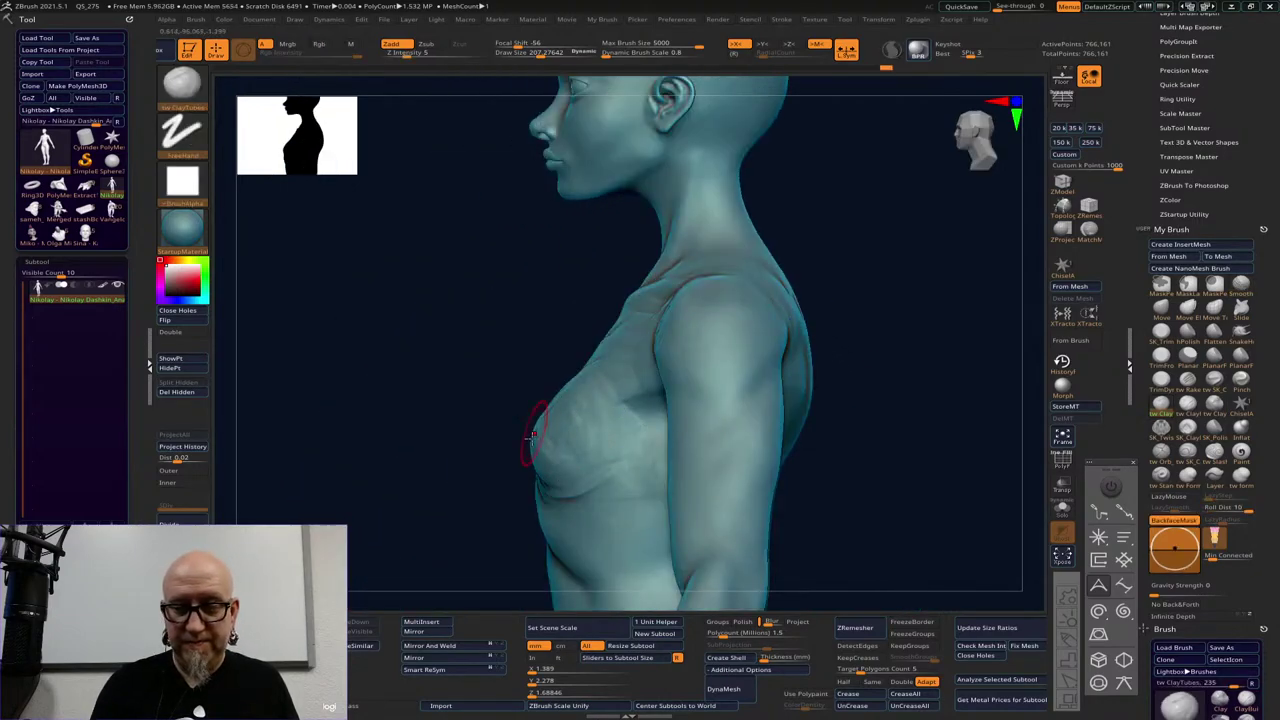
drag(783, 282, 830, 294)
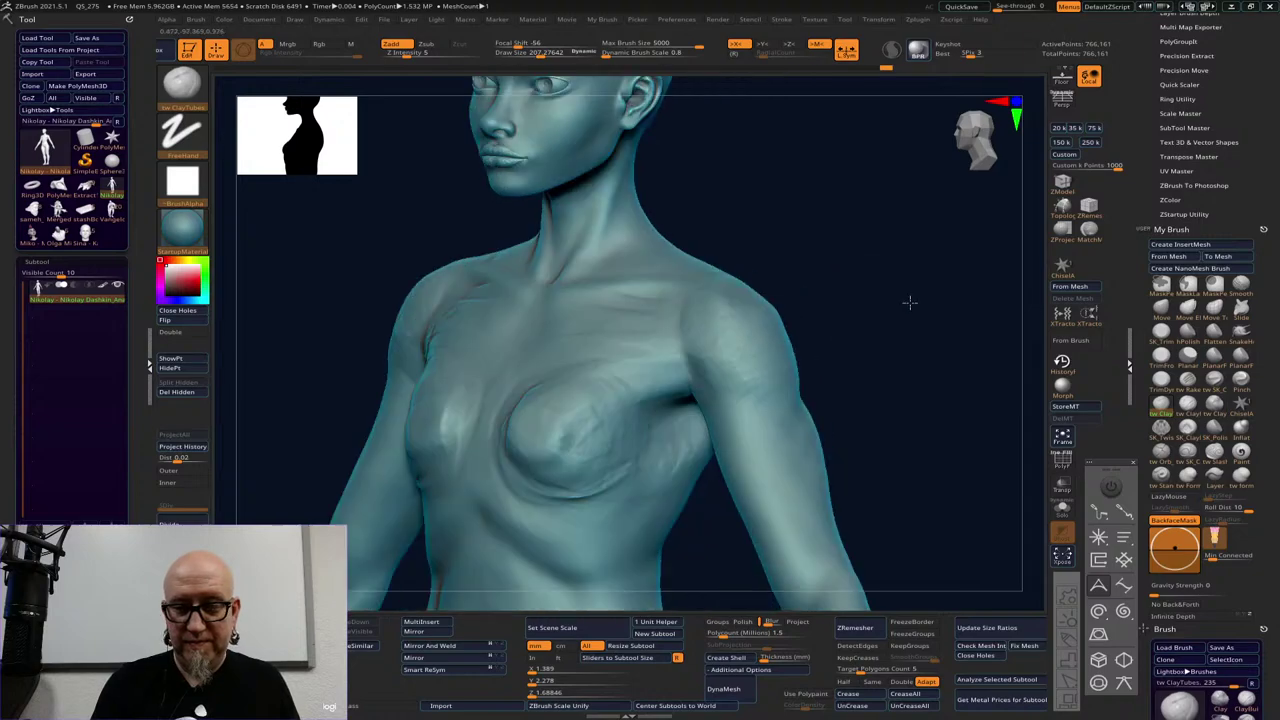
mouse_move(740, 292)
mouse_down()
mouse_move(865, 275)
mouse_move(726, 298)
mouse_up()
drag(560, 402, 532, 442)
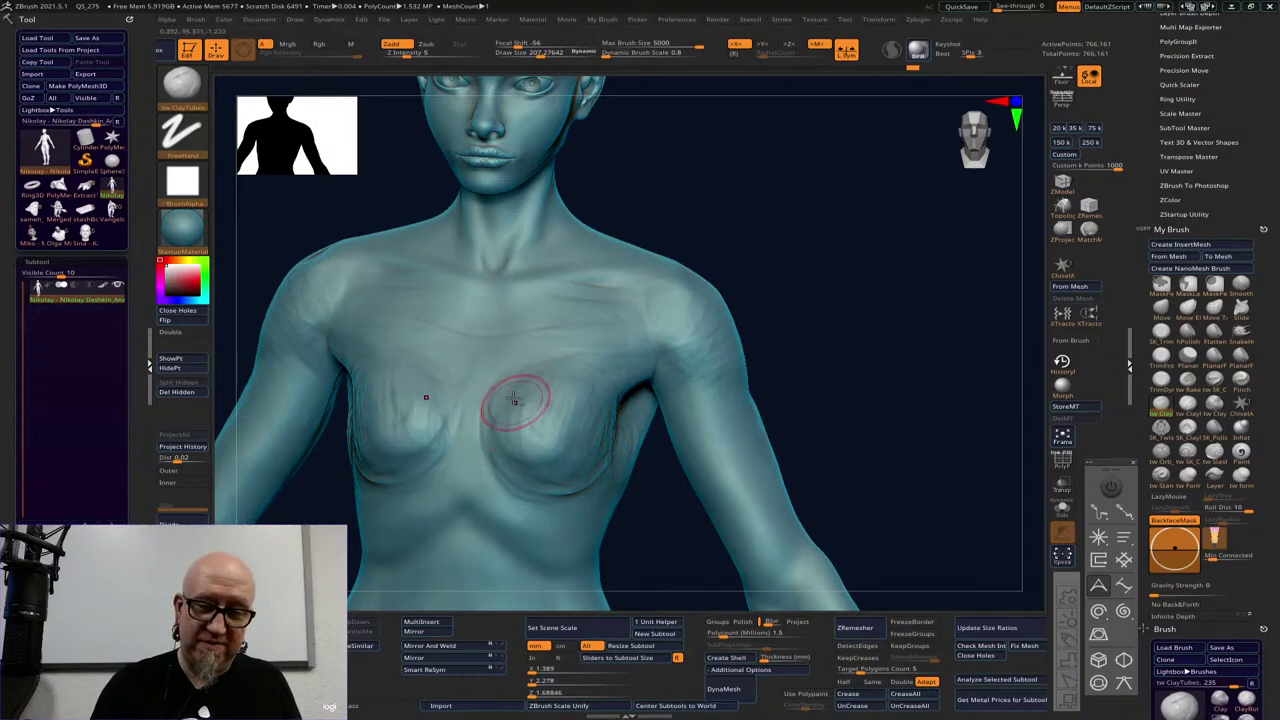
Smooth the clay strokes over the breasts and the area between them
key(shift)
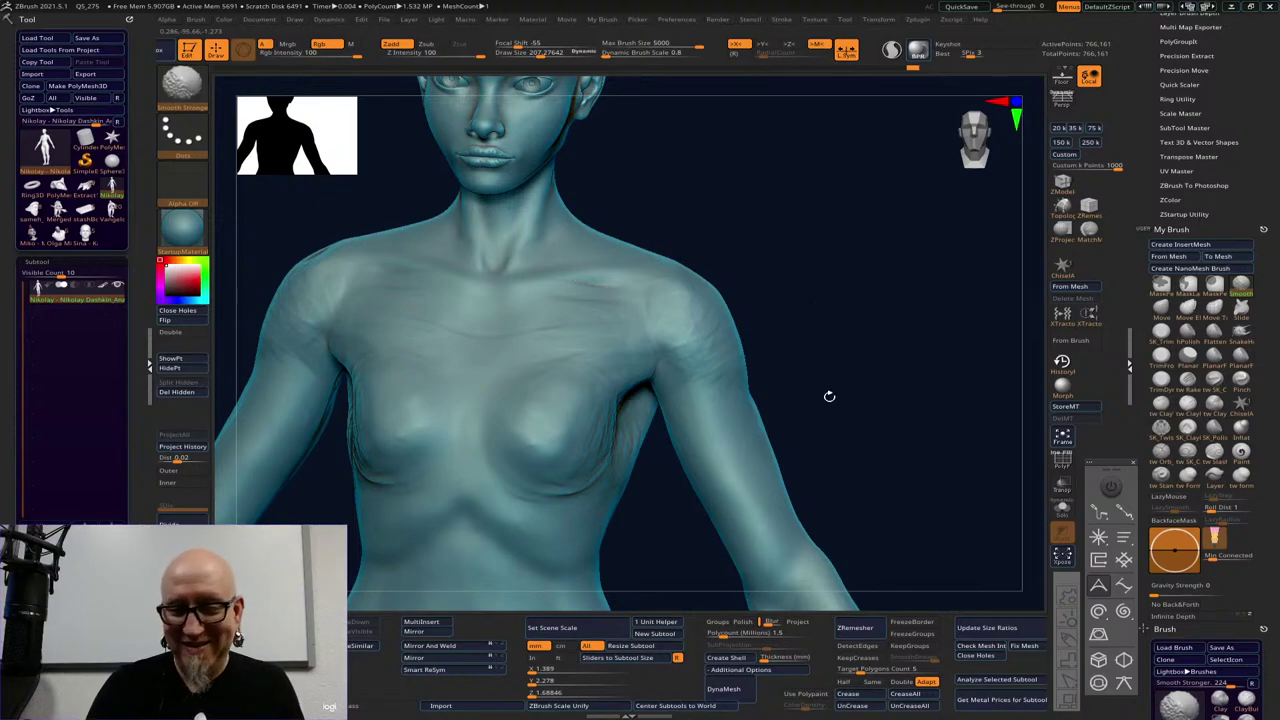
mouse_move(866, 389)
mouse_down()
mouse_move(891, 371)
mouse_move(746, 371)
mouse_up()
mouse_move(860, 330)
mouse_down()
mouse_move(871, 363)
mouse_move(850, 362)
mouse_up()
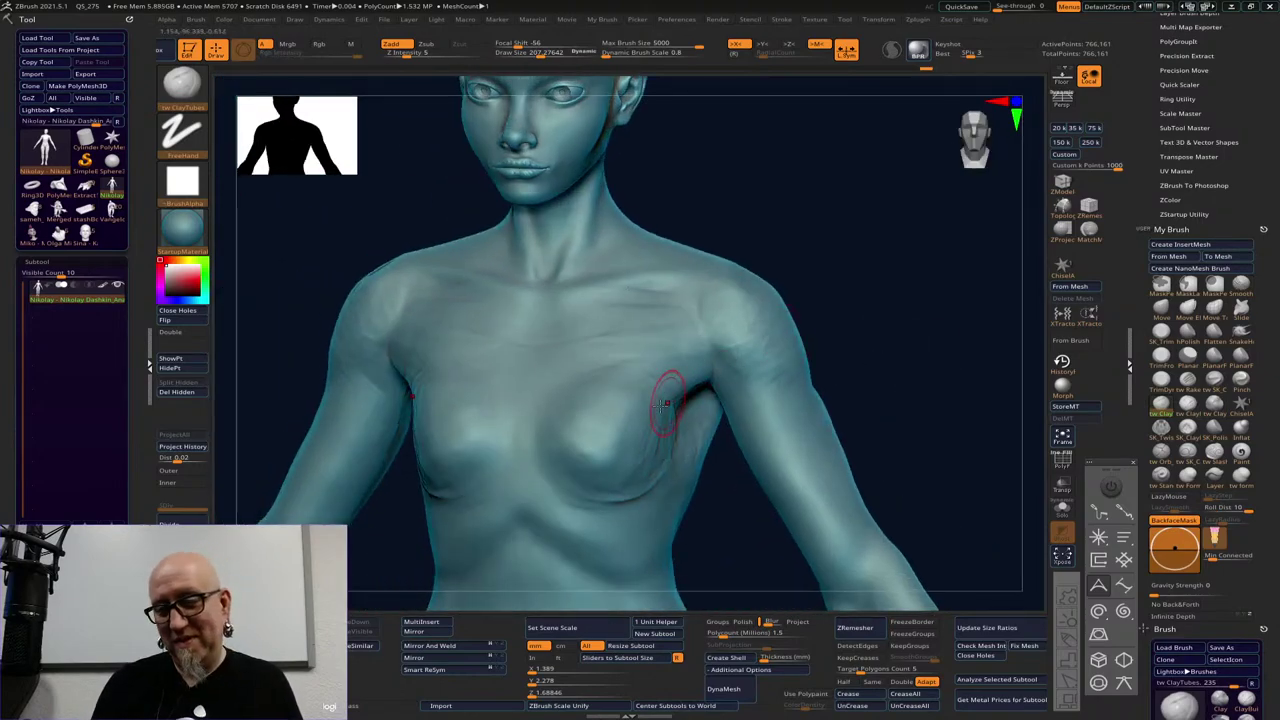
Fill out the lower and outer breast up to the armpit with tw ClayTubes strokes
drag(906, 323, 628, 488)
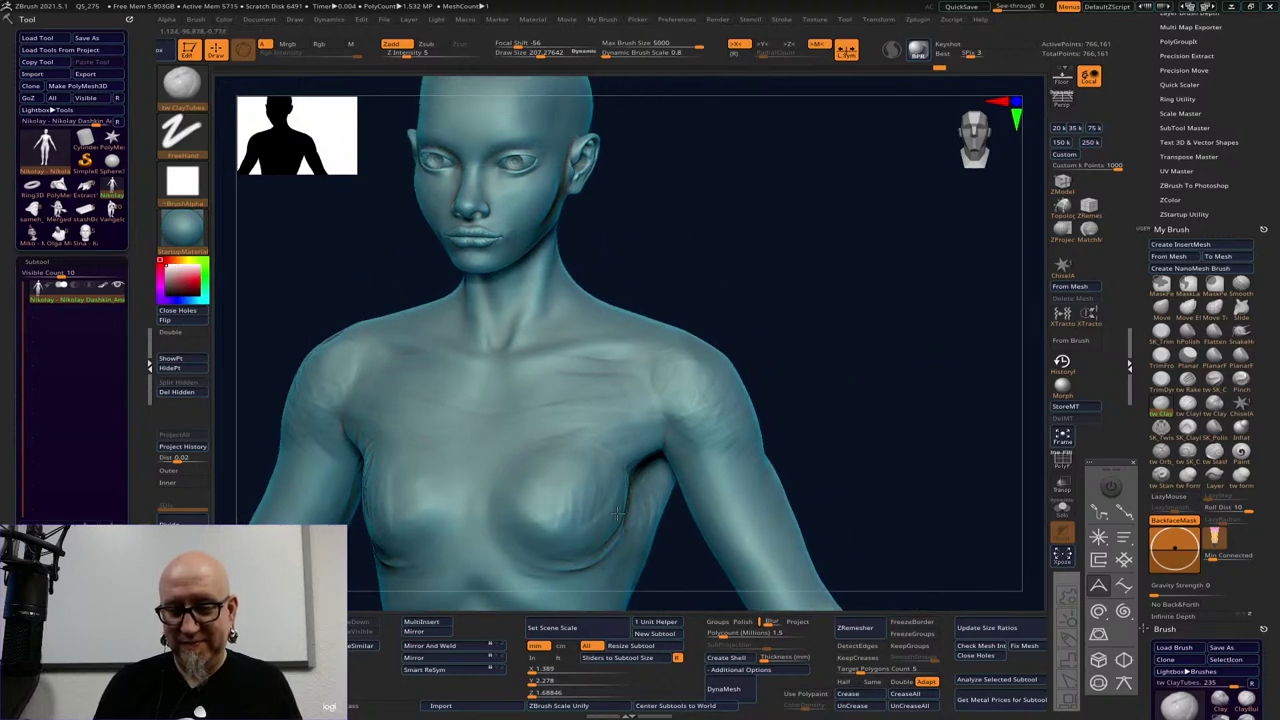
mouse_move(564, 518)
mouse_down()
mouse_move(536, 518)
mouse_move(500, 488)
mouse_up()
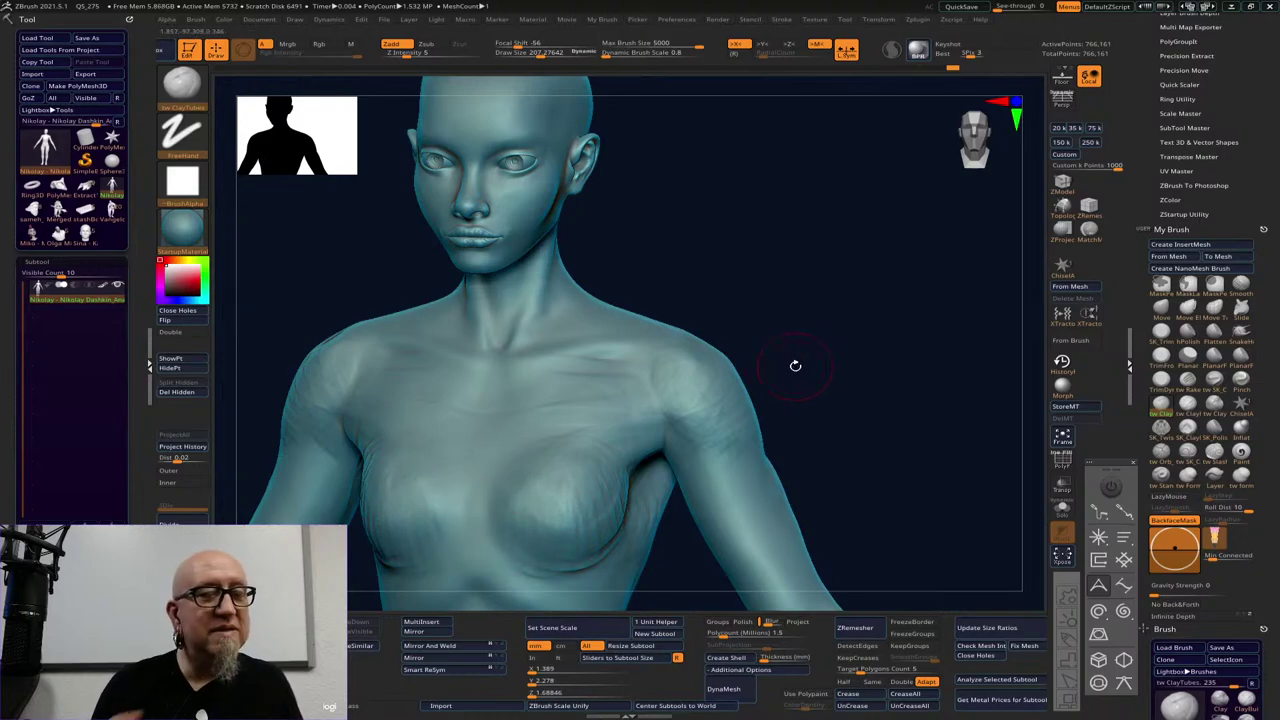
mouse_move(795, 366)
mouse_down()
mouse_move(851, 346)
mouse_move(894, 371)
mouse_move(760, 400)
mouse_up()
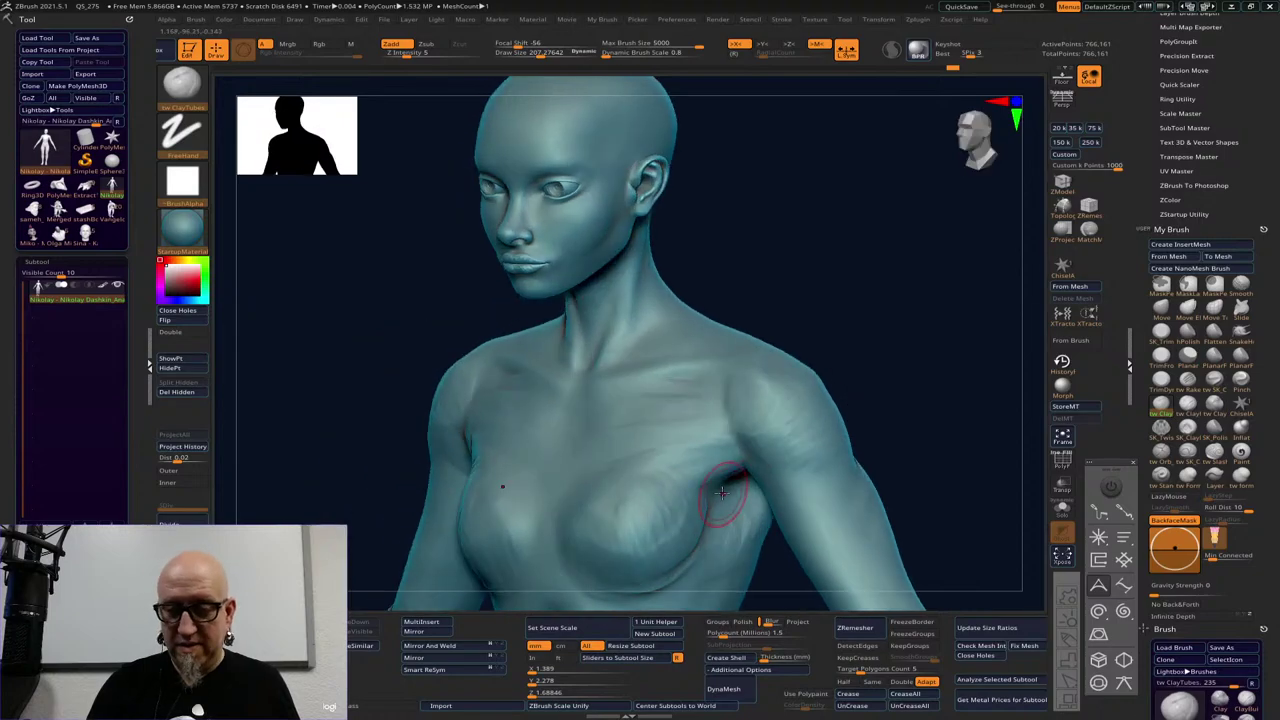
drag(726, 508, 704, 474)
Adjust the corners of the mouth with the Move brush, checking the face from the front, side and below
mouse_move(923, 354)
shift+mouse_down()
mouse_move(847, 303)
mouse_move(831, 411)
mouse_move(852, 433)
mouse_move(823, 394)
mouse_move(837, 423)
shift+mouse_up()
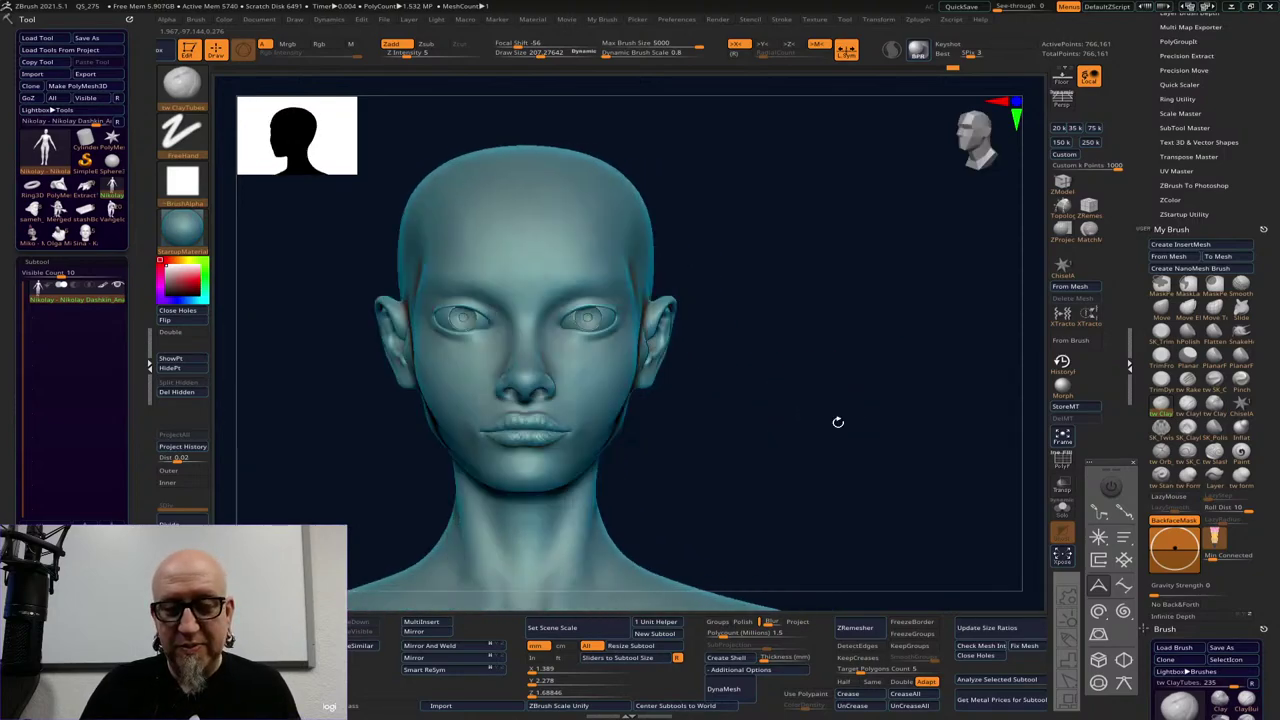
alt+drag(803, 463, 841, 452)
alt+drag(834, 348, 846, 471)
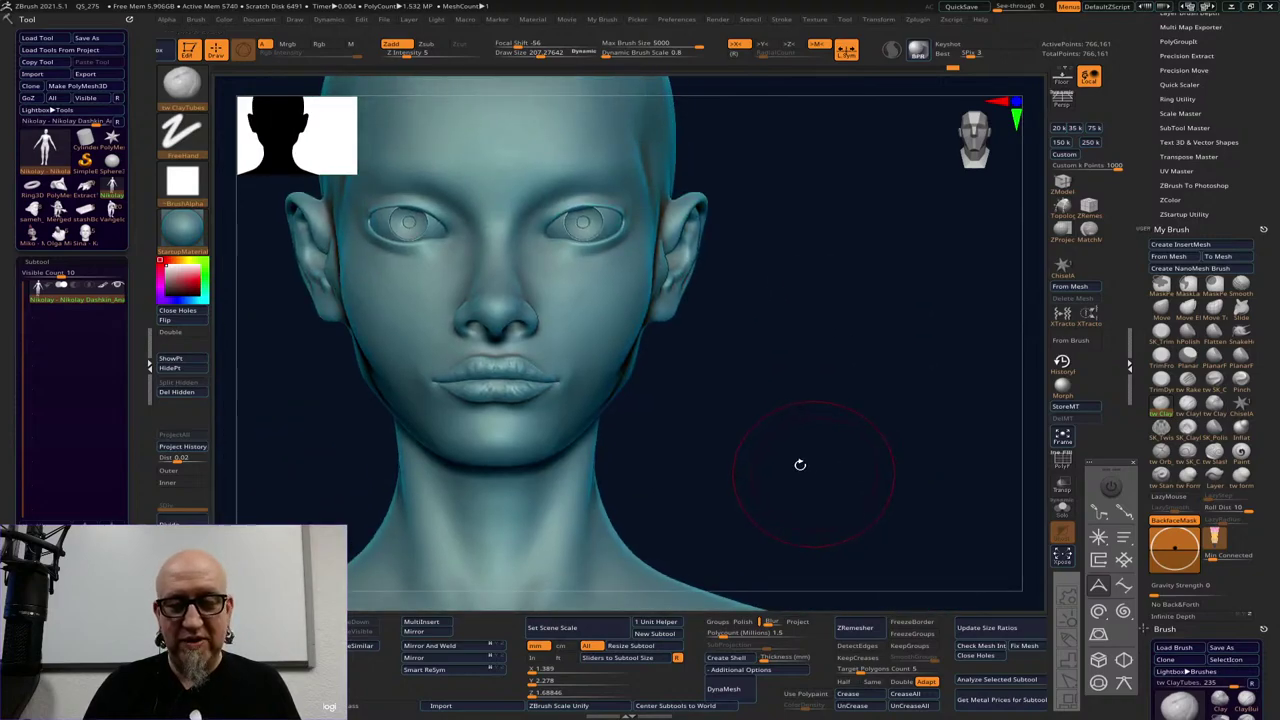
drag(783, 360, 730, 398)
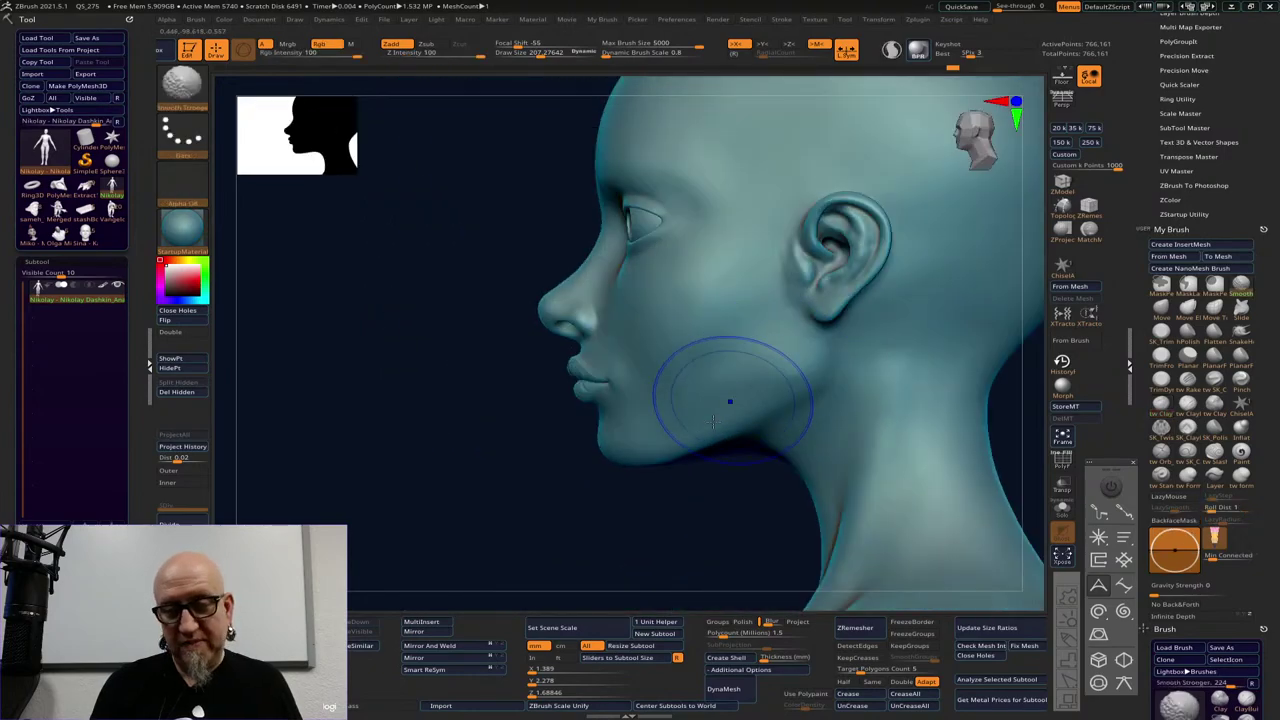
mouse_move(639, 515)
mouse_down()
mouse_move(709, 509)
mouse_move(686, 485)
mouse_move(719, 483)
mouse_up()
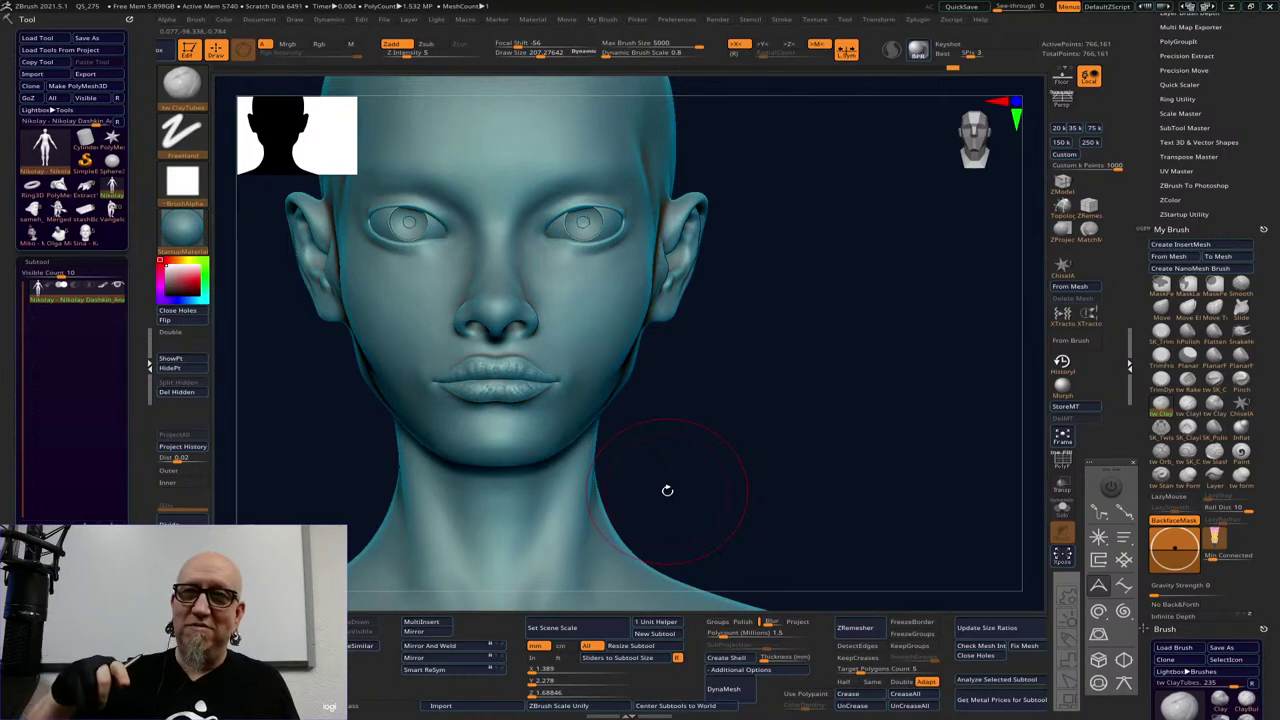
drag(667, 490, 708, 359)
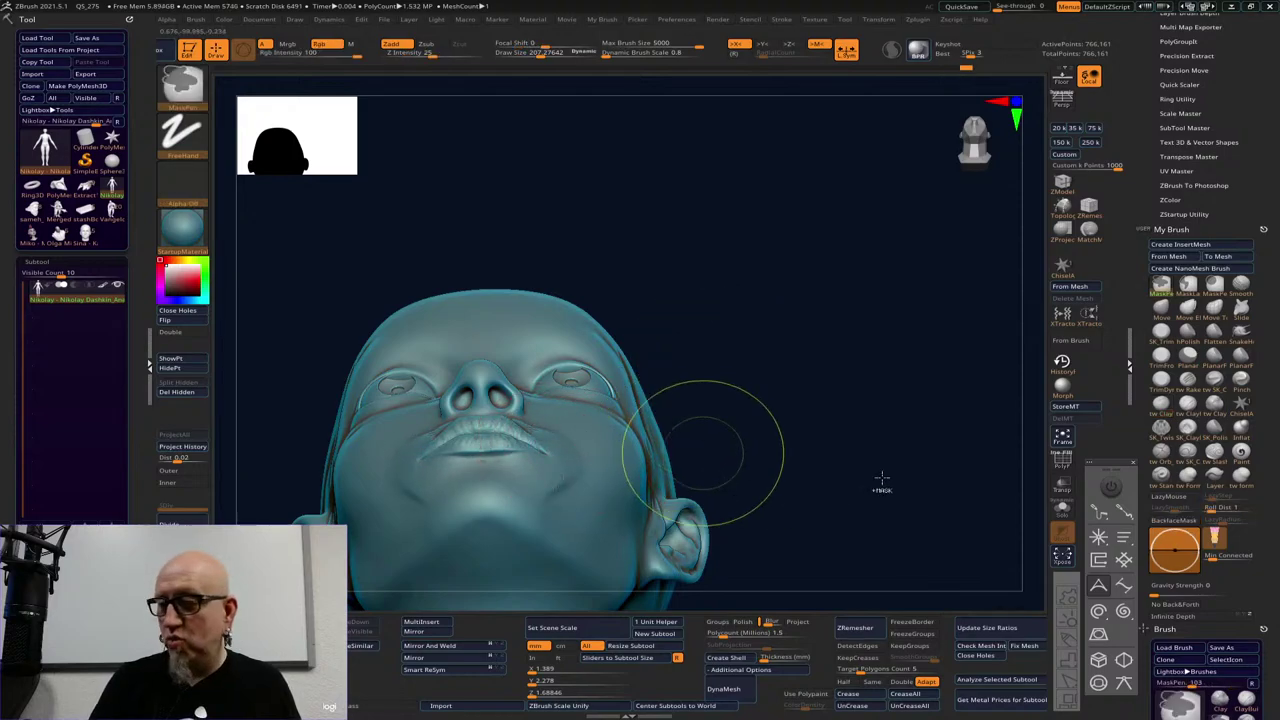
click(1161, 309)
mouse_move(554, 450)
mouse_down()
mouse_move(542, 456)
mouse_move(559, 463)
mouse_up()
mouse_move(729, 384)
mouse_down()
mouse_move(706, 480)
mouse_move(540, 472)
mouse_move(709, 417)
mouse_move(843, 249)
mouse_move(624, 424)
mouse_up()
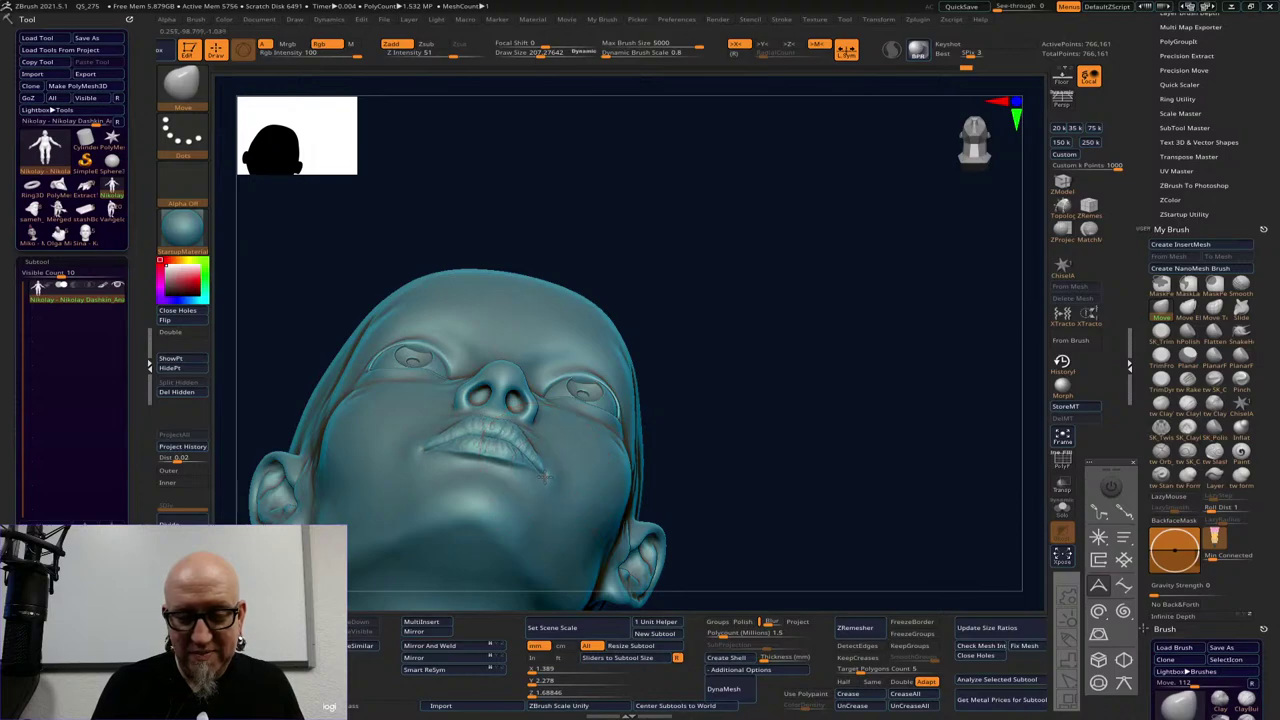
drag(818, 411, 671, 471)
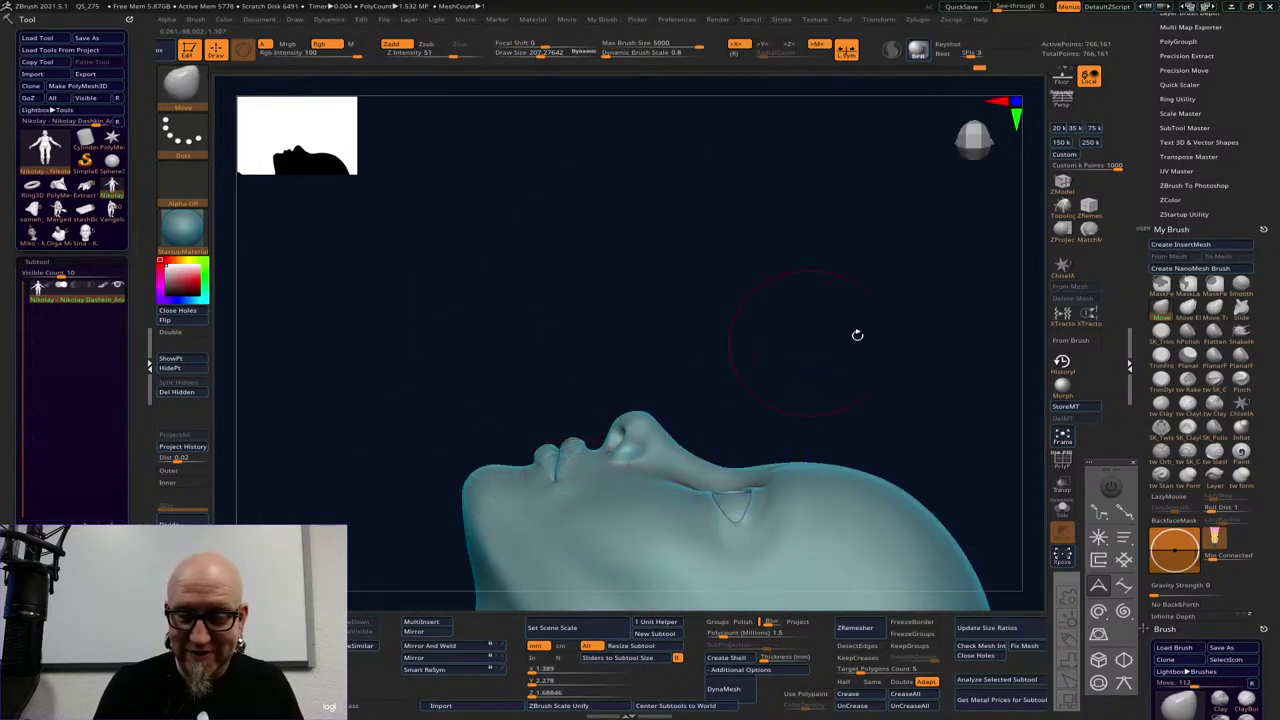
mouse_move(857, 335)
mouse_down()
mouse_move(909, 317)
mouse_move(886, 463)
mouse_move(800, 491)
mouse_move(865, 476)
mouse_up()
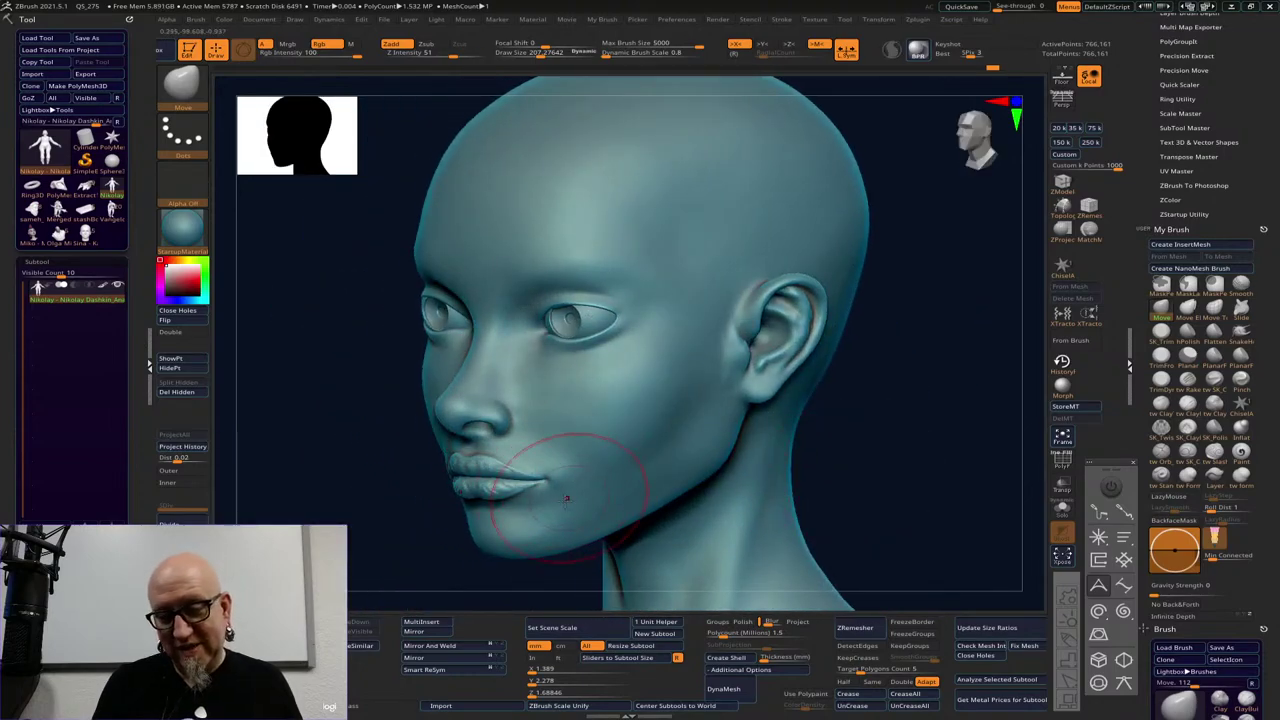
Fill the area around the mouth corner with tw ClayTubes strokes and smooth it, checking the face from the front
key(b)
key(c)
key(t)
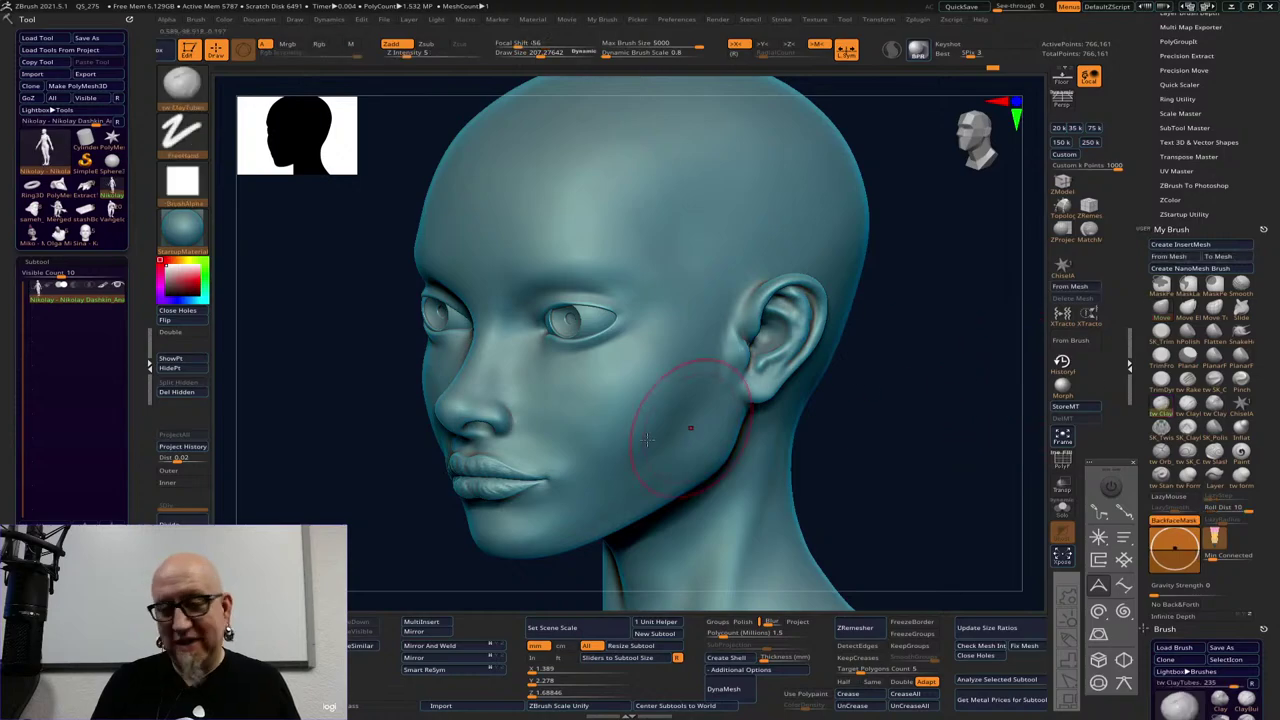
right_drag(564, 445, 543, 447)
drag(543, 447, 508, 449)
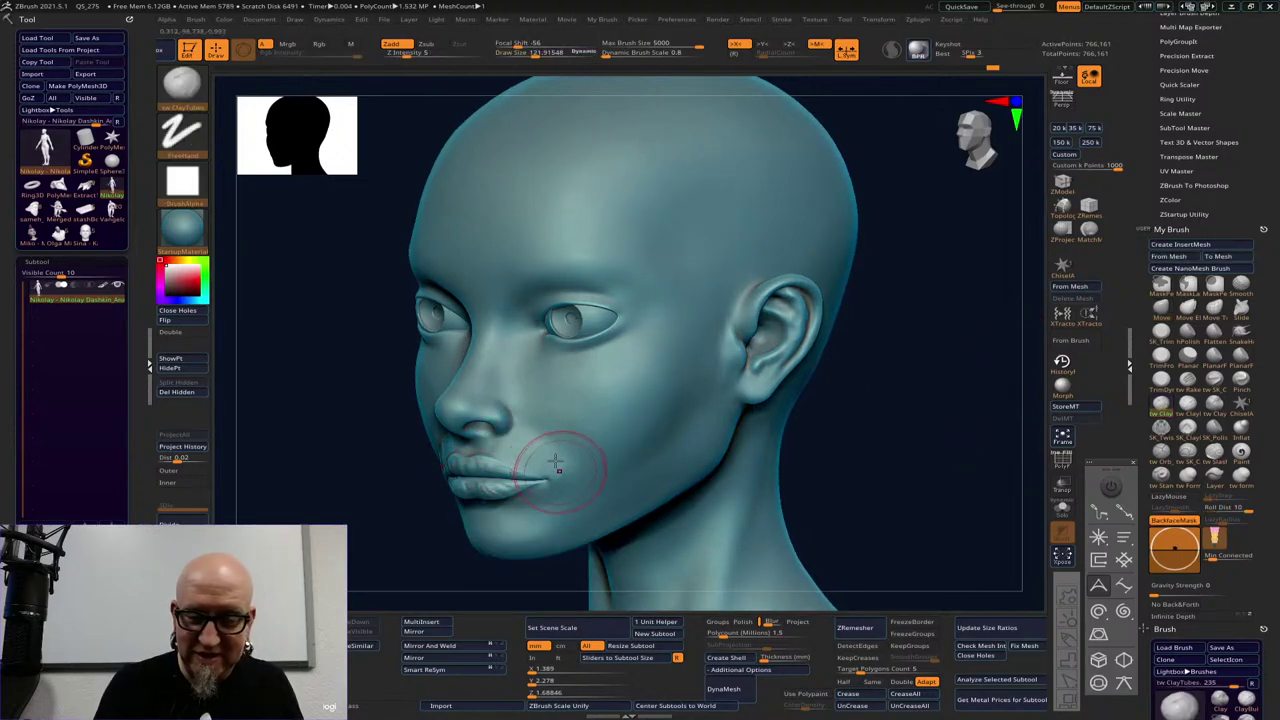
key(shift)
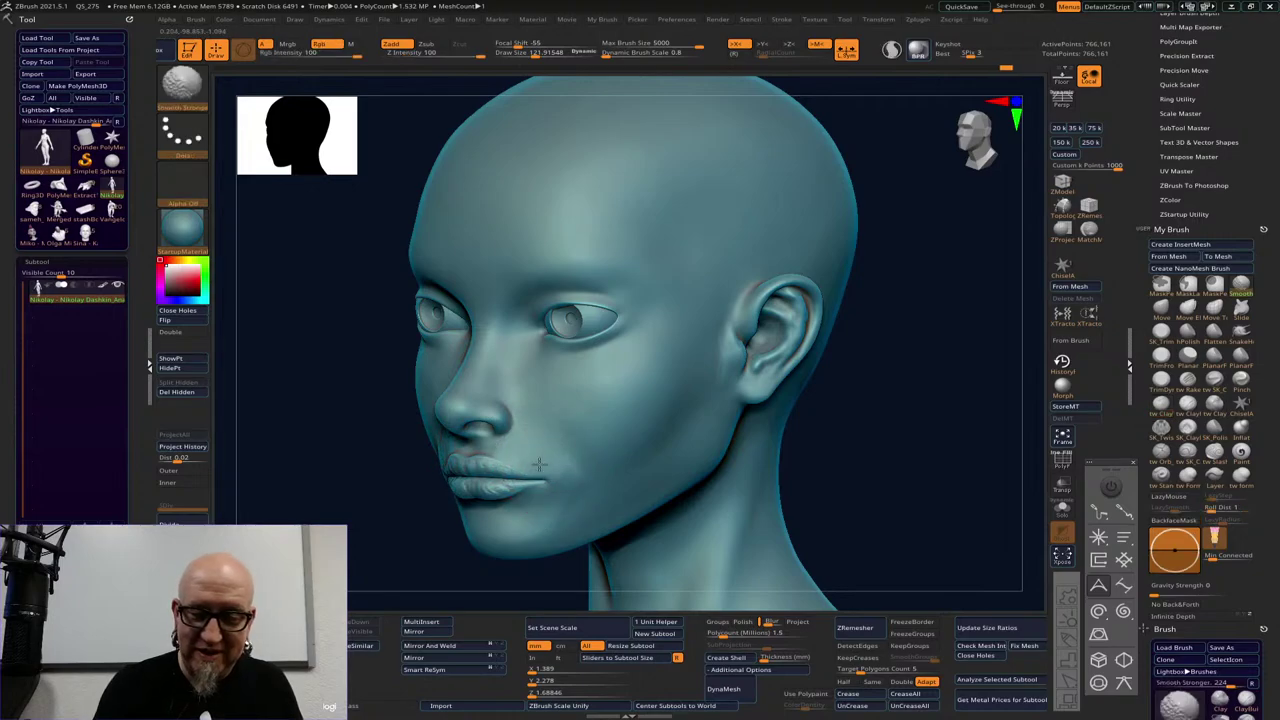
shift+drag(903, 420, 691, 466)
key(ctrl)
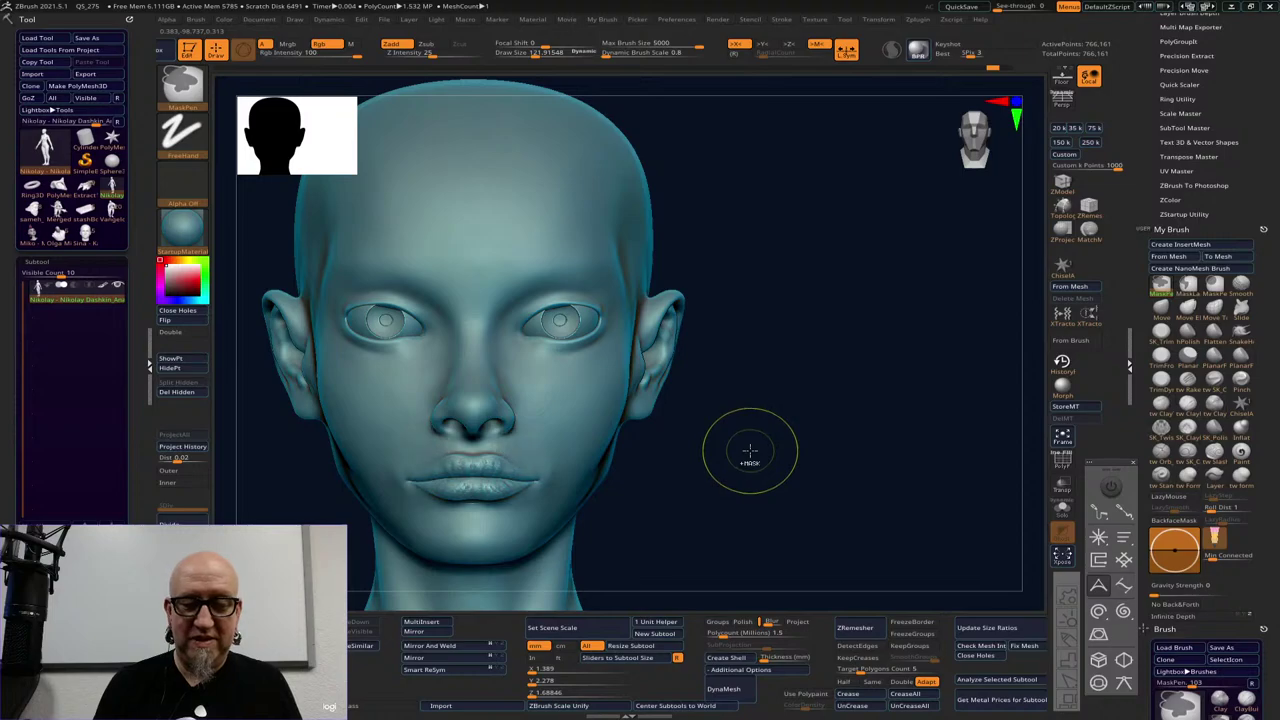
Build up the upper chest and front of the shoulders with tw ClayTubes strokes, checking front and three-quarter views
mouse_move(729, 471)
alt+mouse_down()
mouse_move(837, 414)
mouse_move(803, 400)
mouse_move(791, 376)
alt+mouse_up()
mouse_move(883, 424)
mouse_down()
mouse_move(831, 391)
mouse_move(766, 393)
mouse_move(657, 517)
mouse_move(606, 386)
mouse_move(851, 369)
mouse_move(887, 394)
mouse_move(834, 411)
mouse_up()
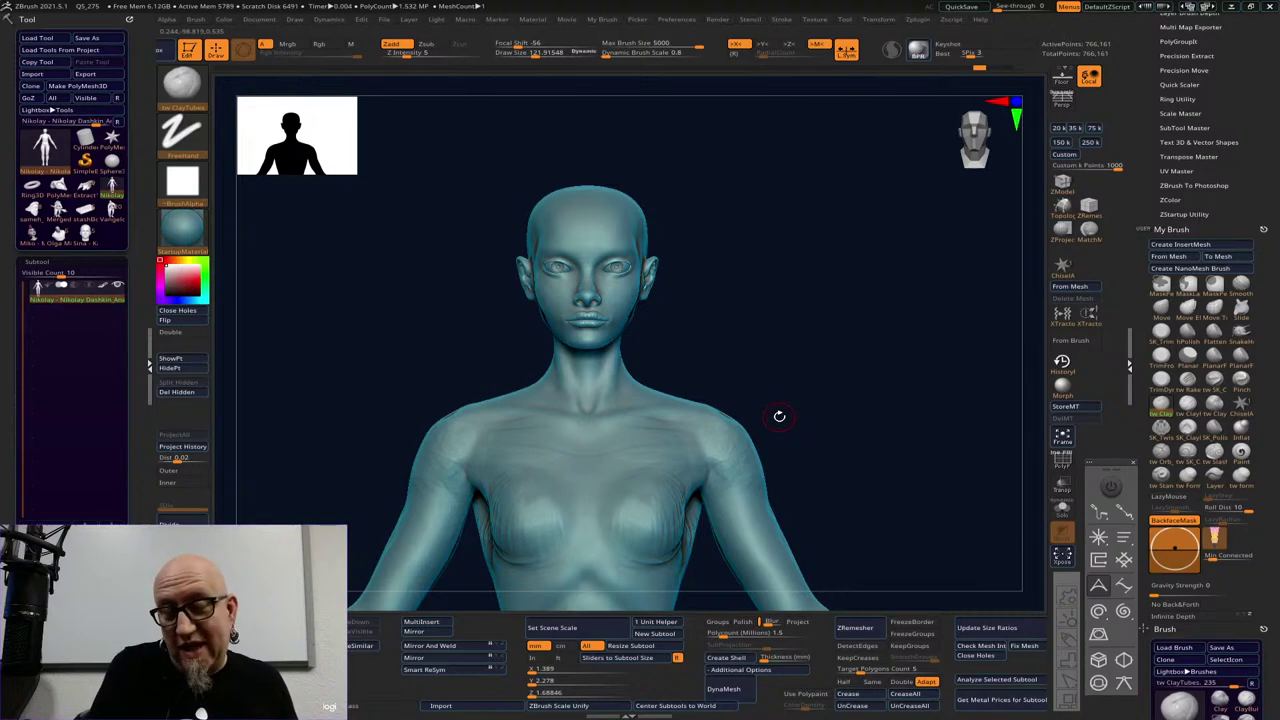
alt+drag(779, 416, 716, 312)
drag(822, 300, 894, 294)
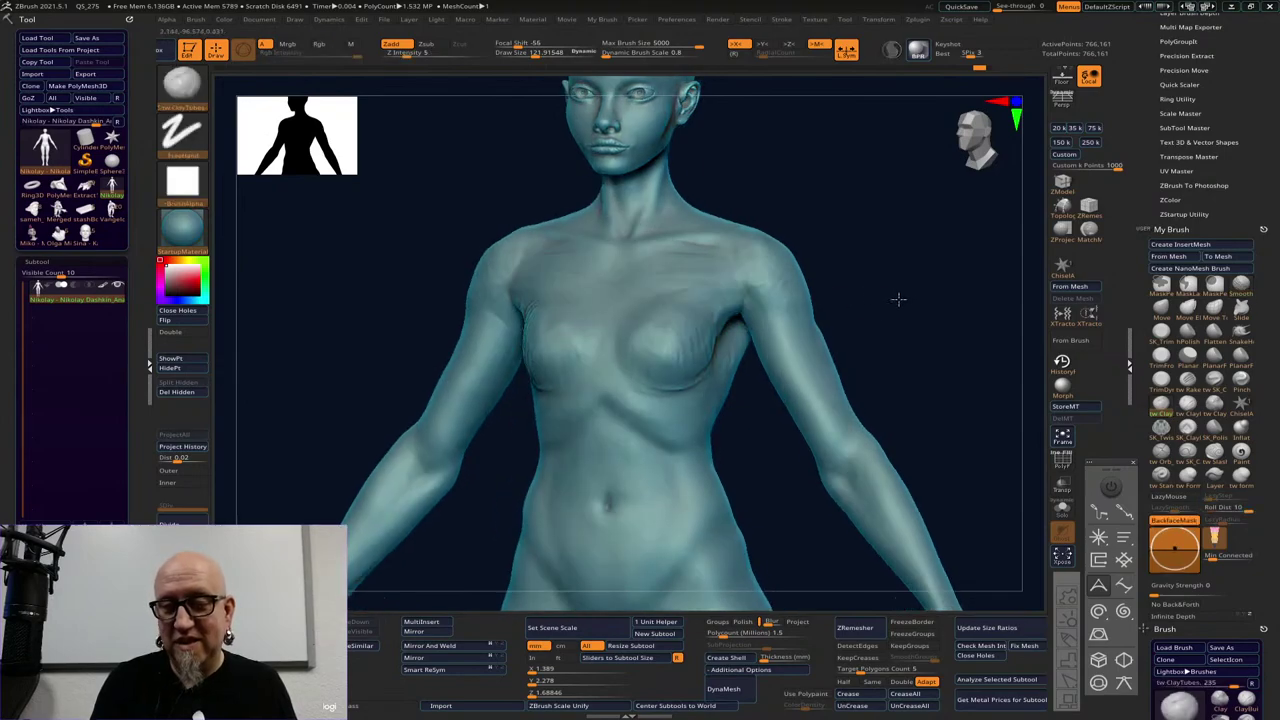
drag(811, 271, 829, 240)
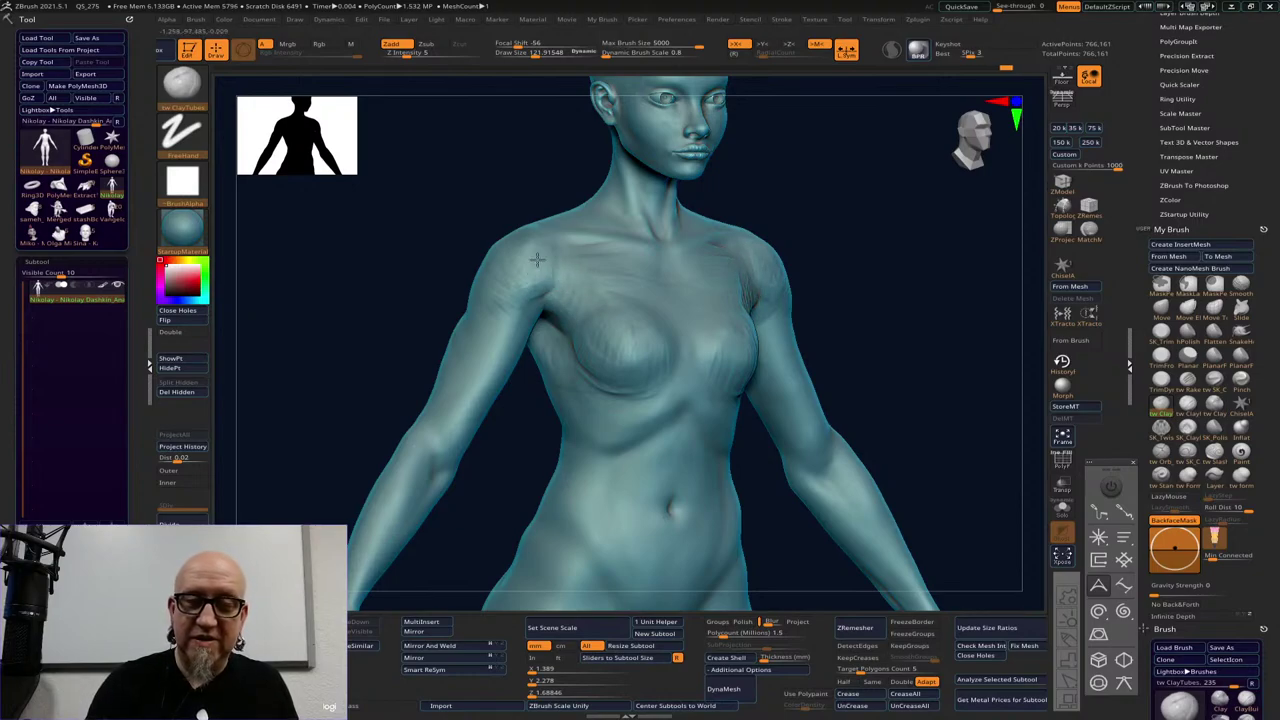
shift+drag(762, 170, 851, 174)
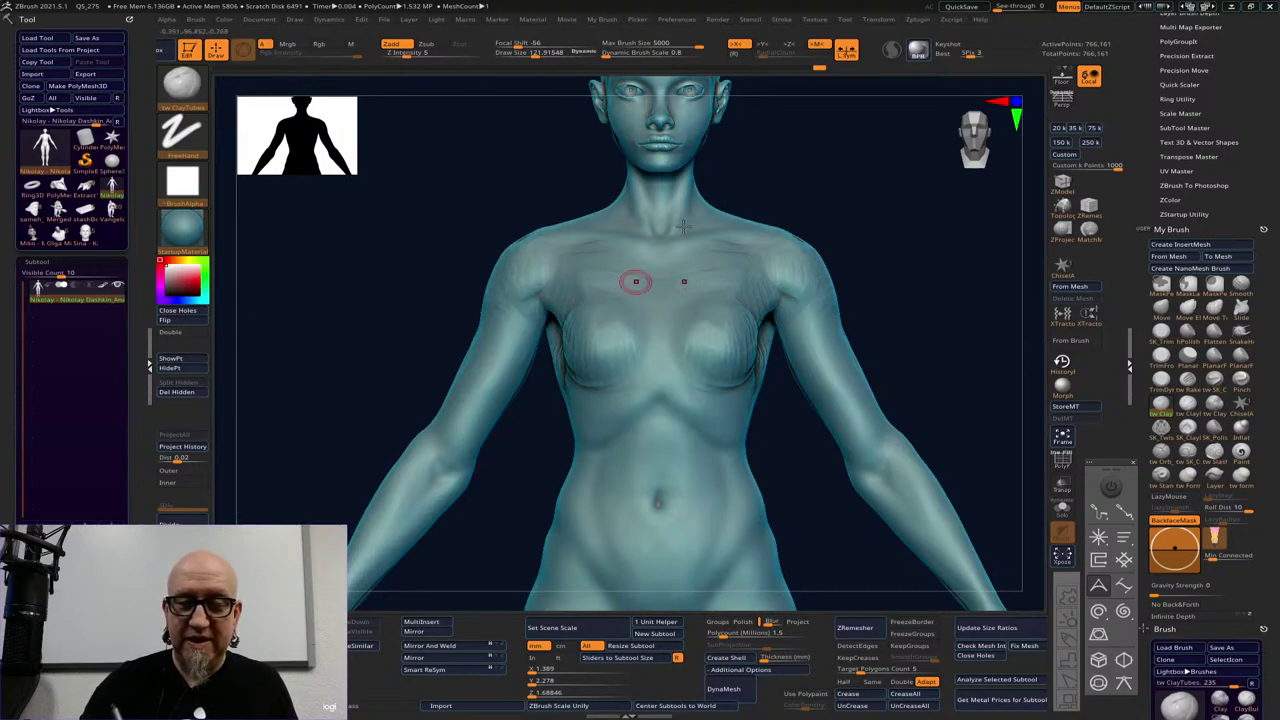
mouse_move(790, 168)
mouse_down()
mouse_move(845, 163)
mouse_move(722, 317)
mouse_up()
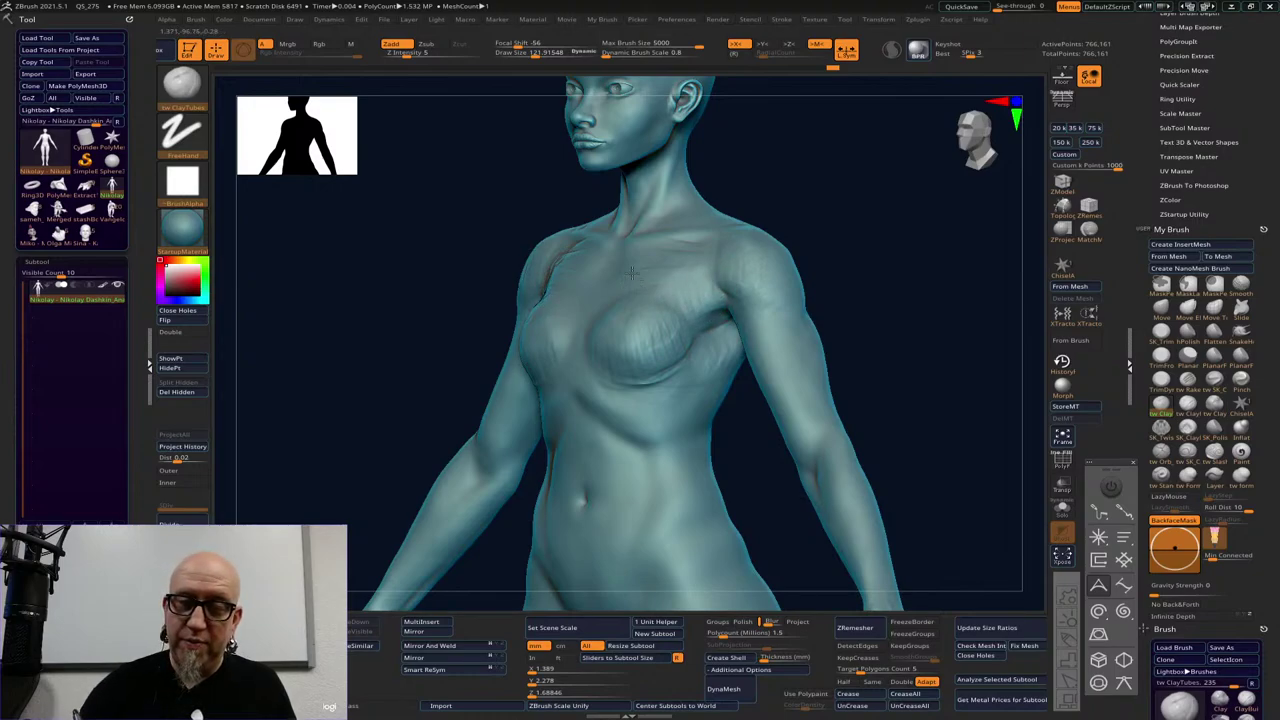
drag(844, 213, 882, 222)
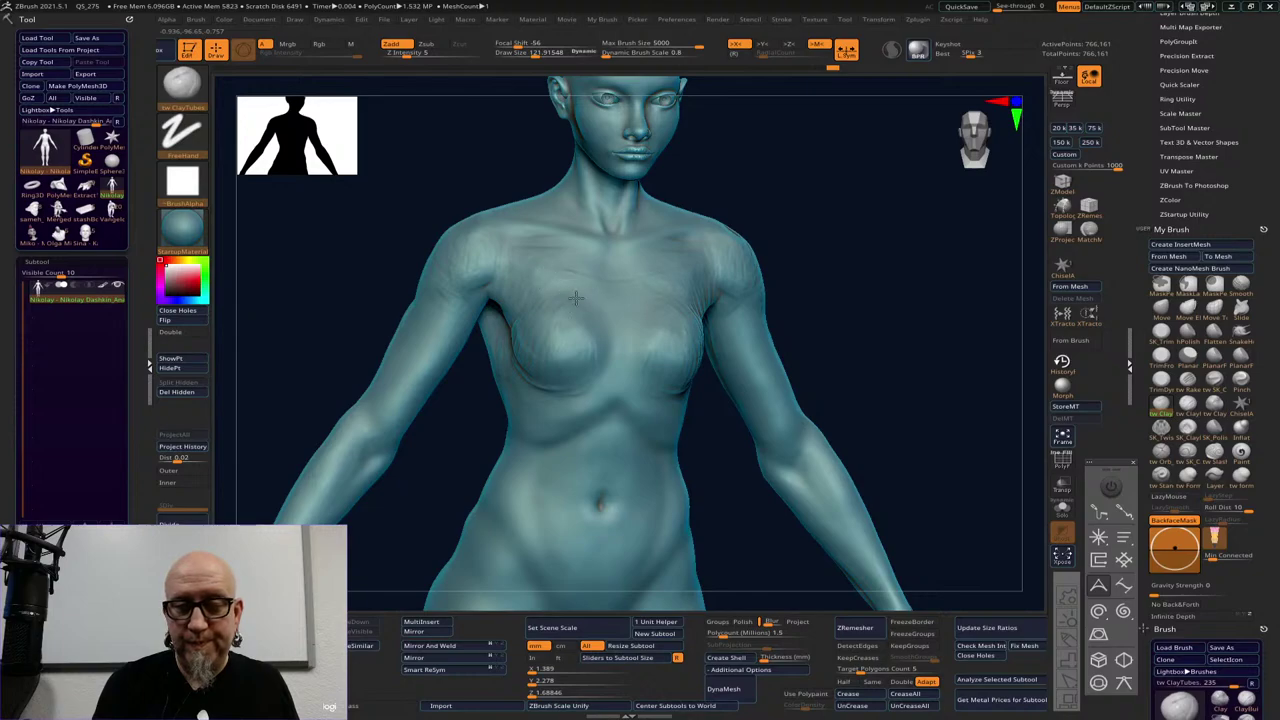
alt+drag(931, 343, 831, 317)
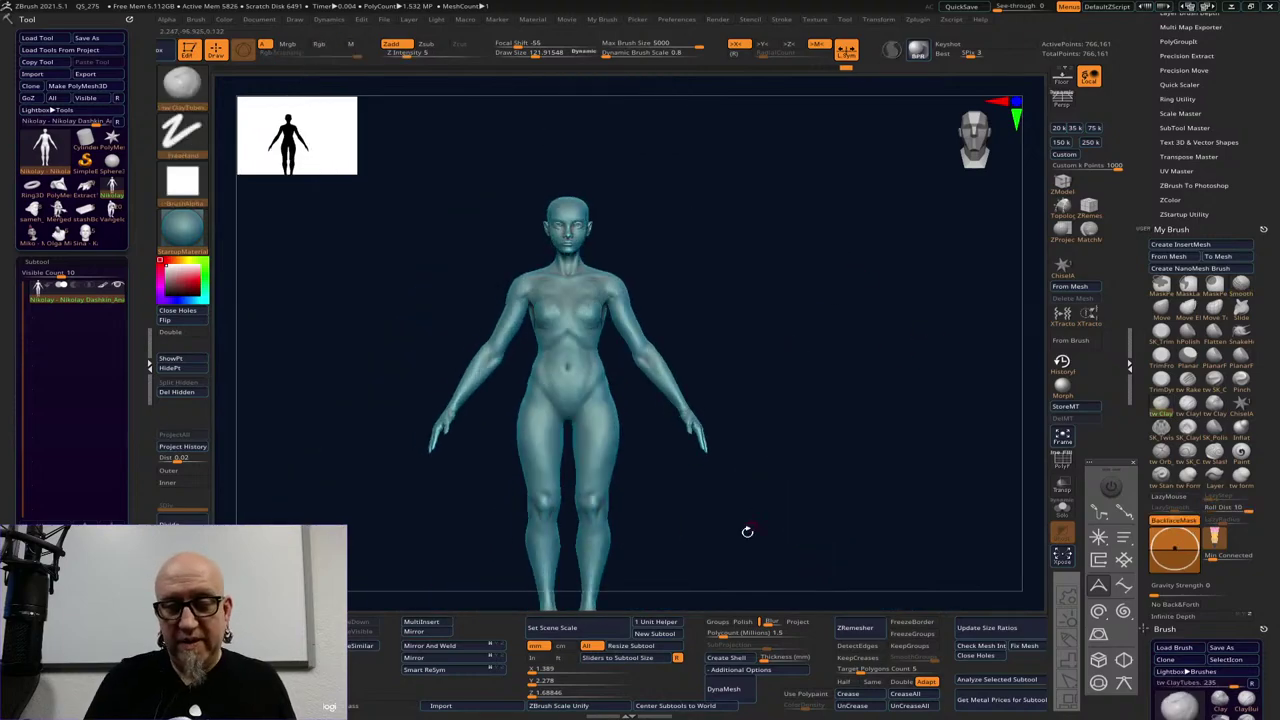
Switch to Chrome to study the deconstructed female torso reference on DeviantArt, and return to ZBrush
key(super)
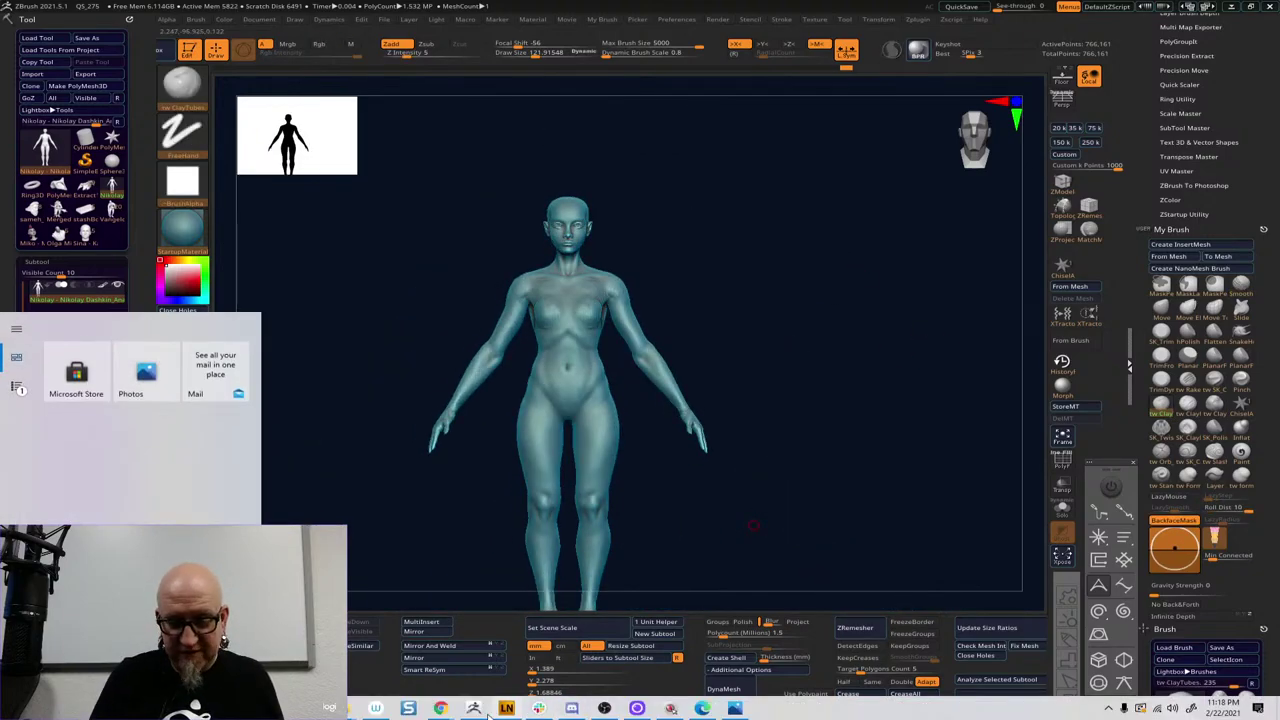
mouse_move(440, 708)
click(495, 655)
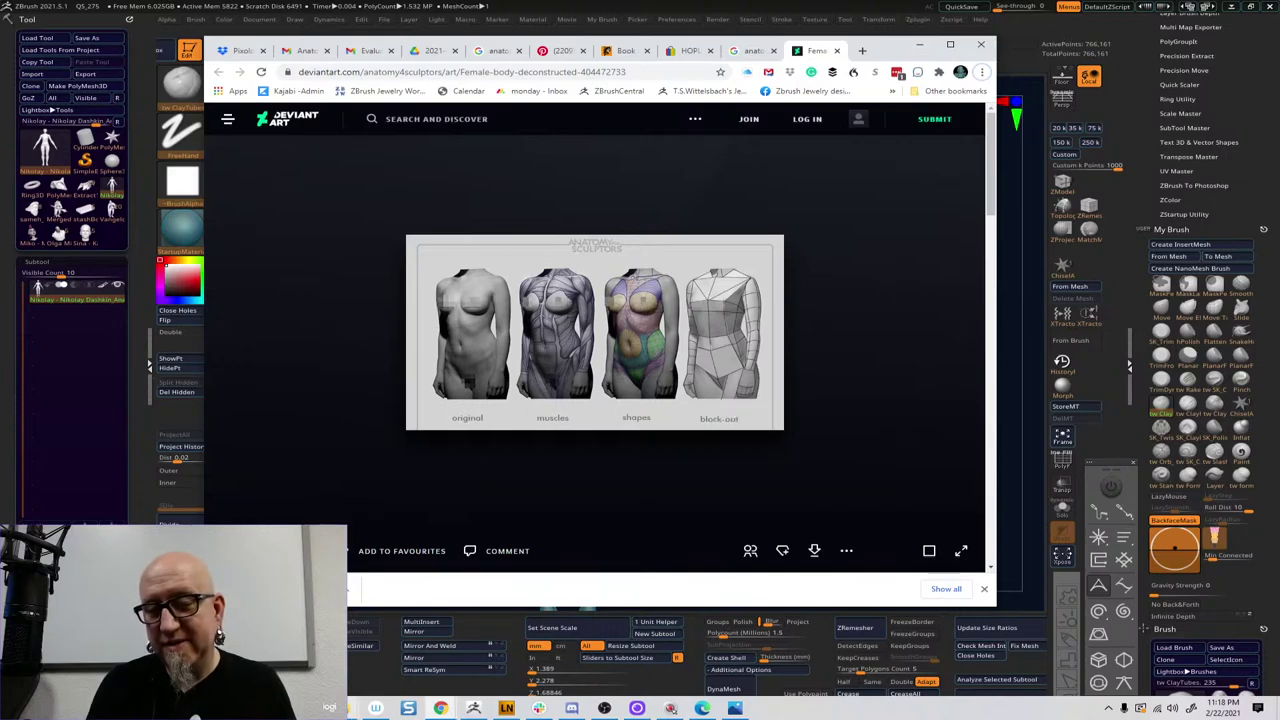
mouse_move(350, 708)
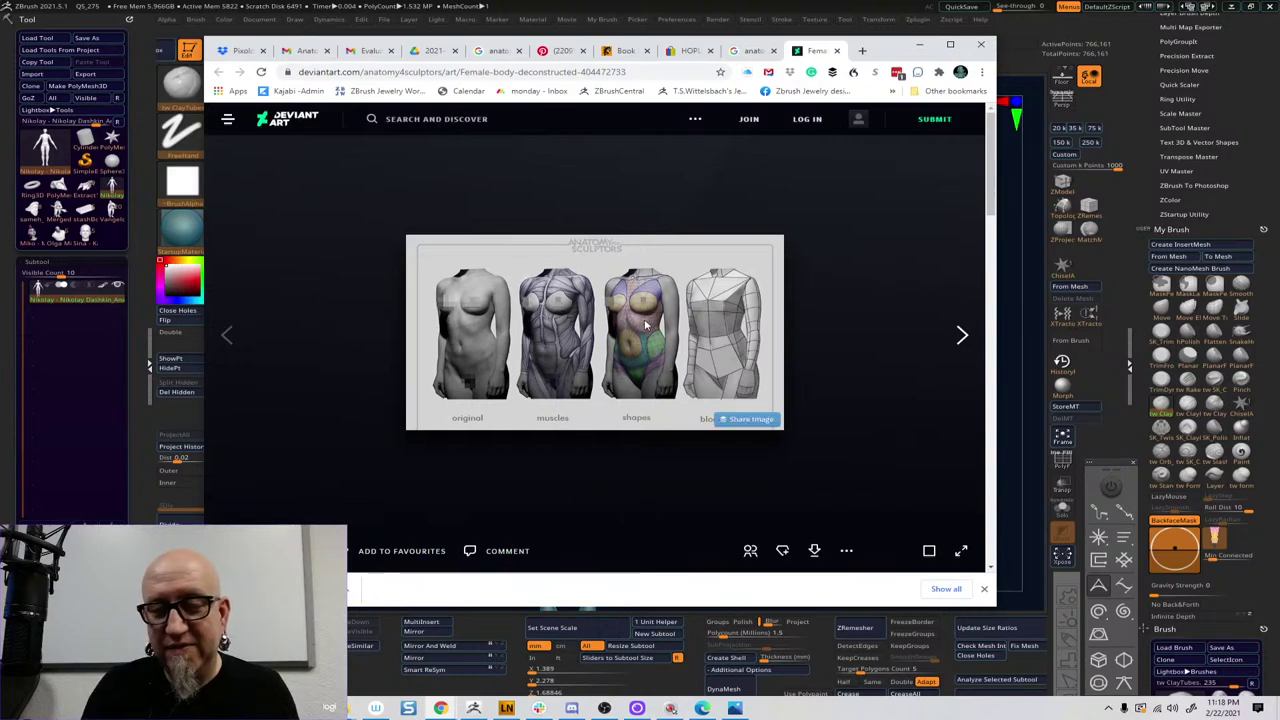
key(alt+Tab)
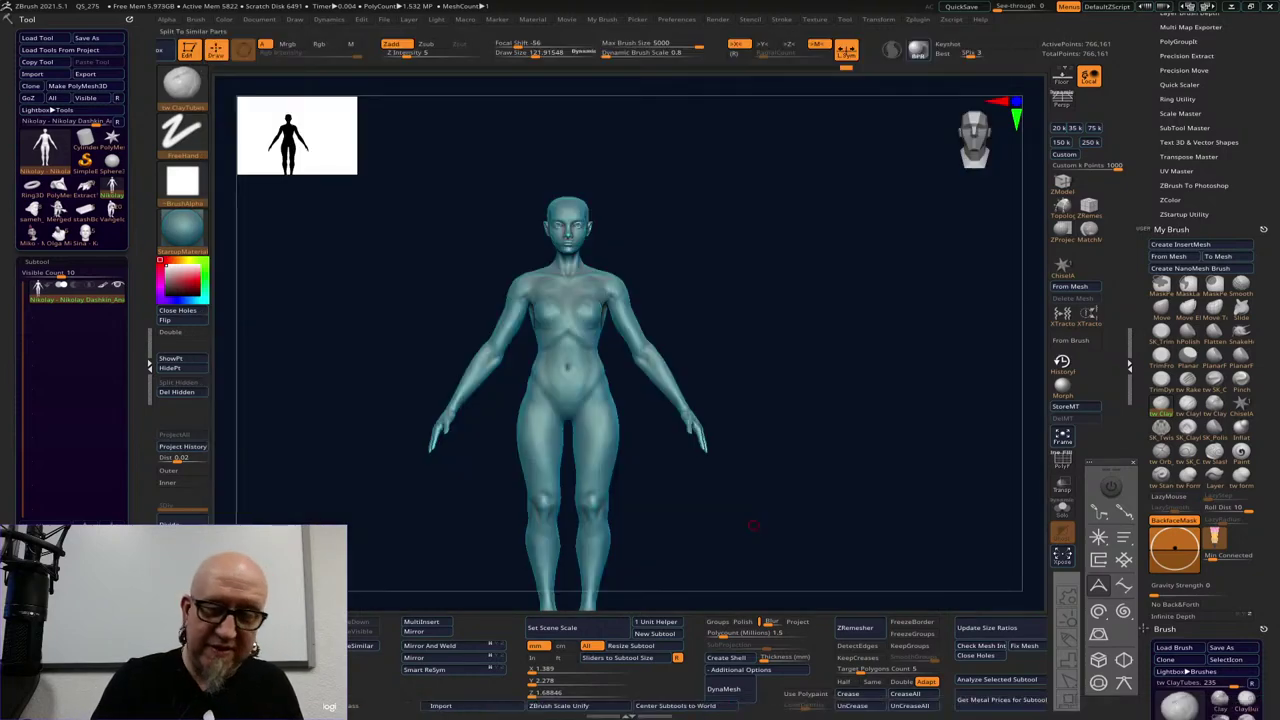
Enlarge tw ClayTubes to a draw size of about 150 and build up the lower rib cage beneath the breasts
drag(743, 446, 770, 448)
ctrl+right_drag(764, 478, 840, 405)
drag(849, 394, 663, 380)
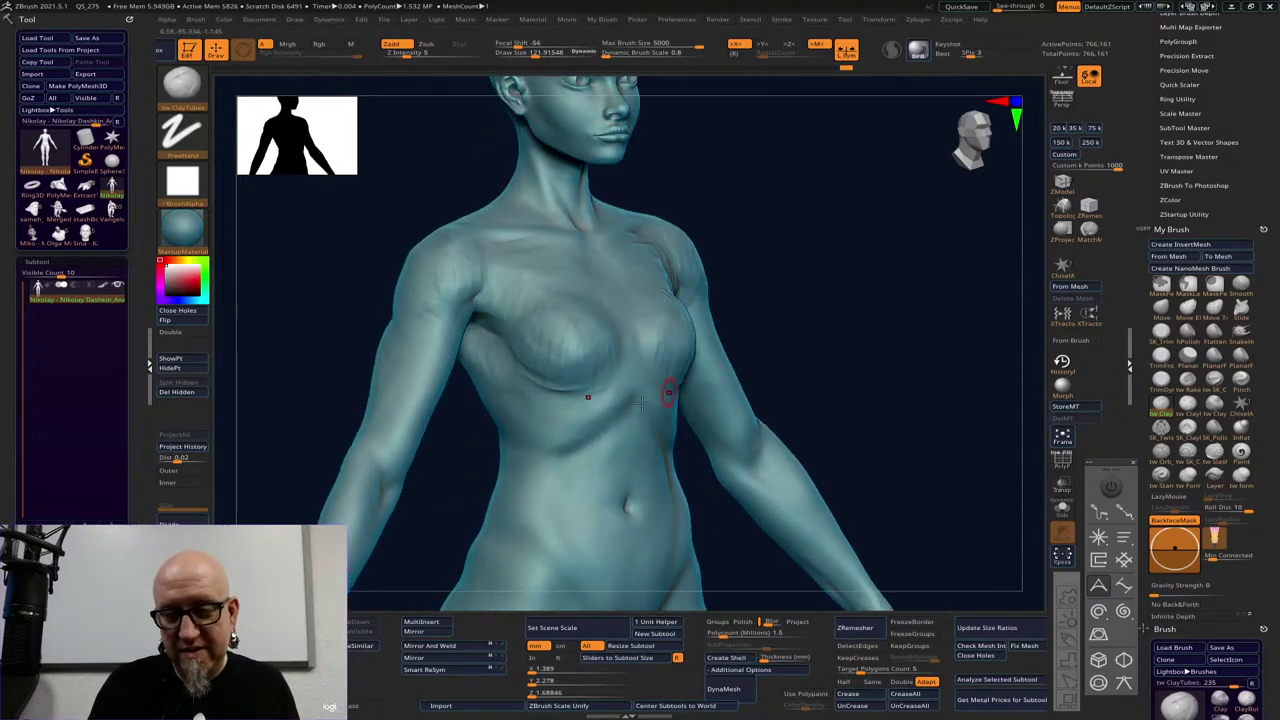
key(space)
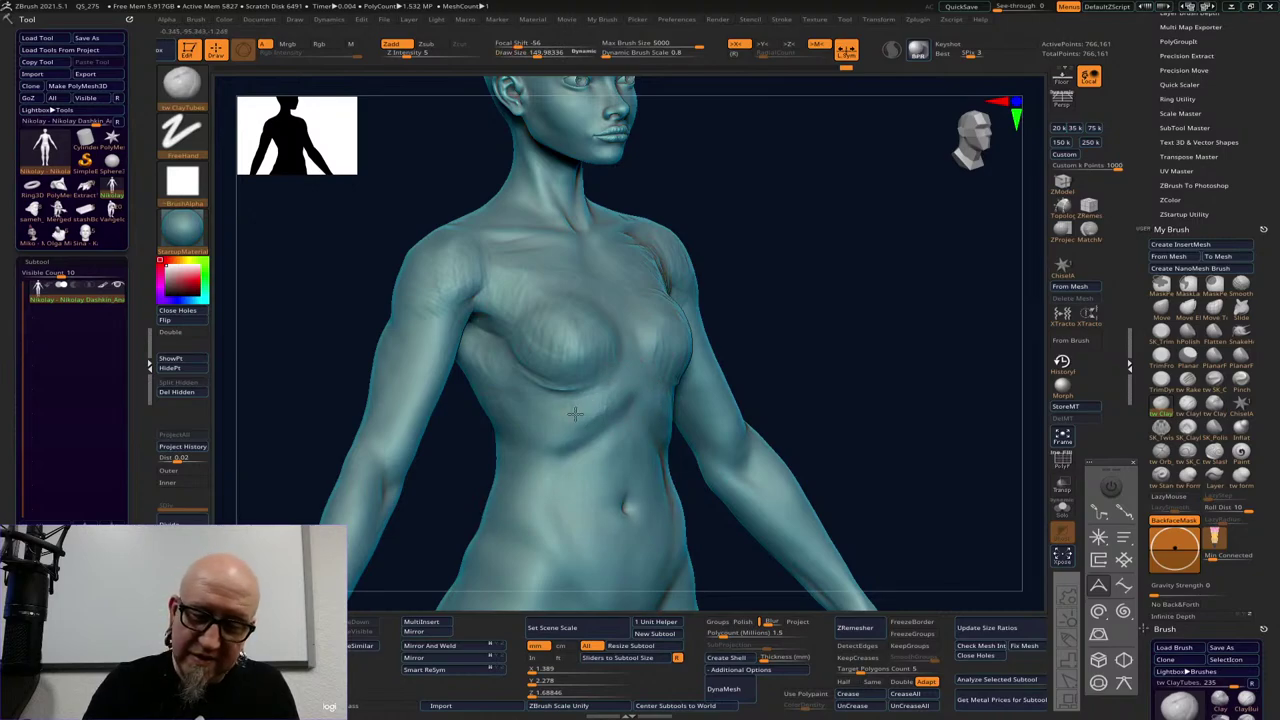
drag(840, 237, 823, 237)
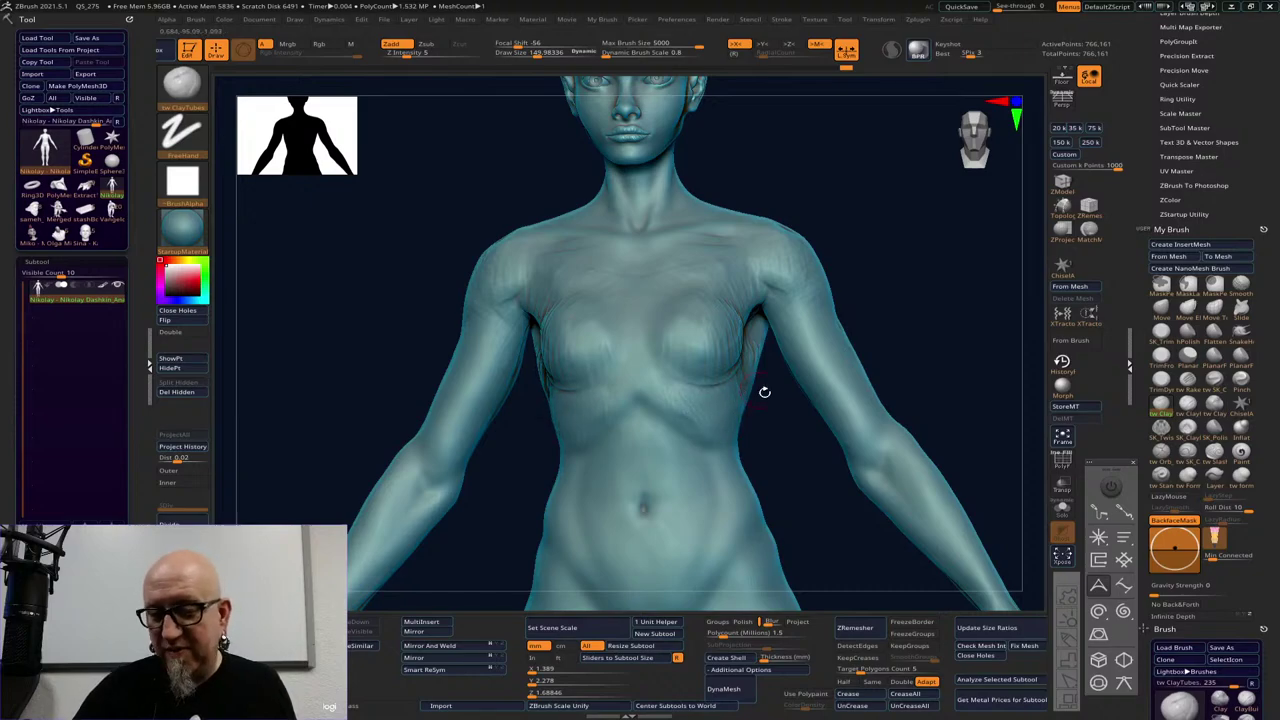
drag(764, 392, 691, 400)
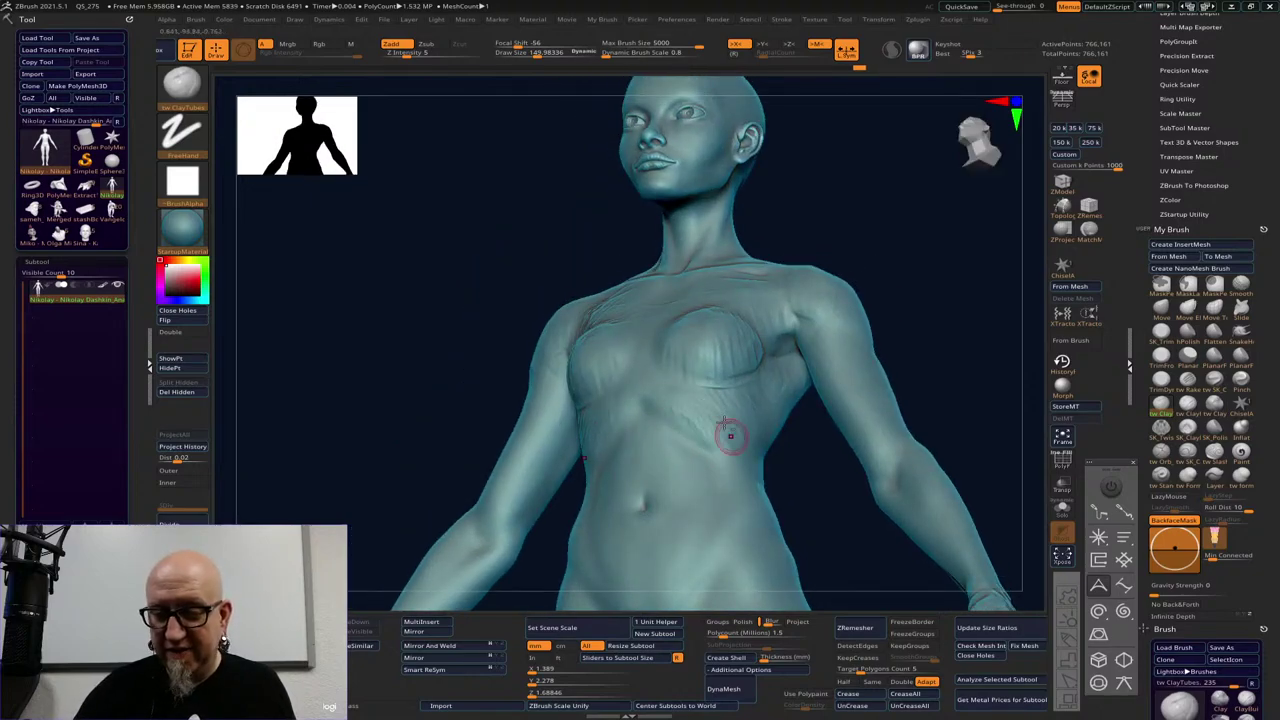
shift+drag(934, 288, 929, 317)
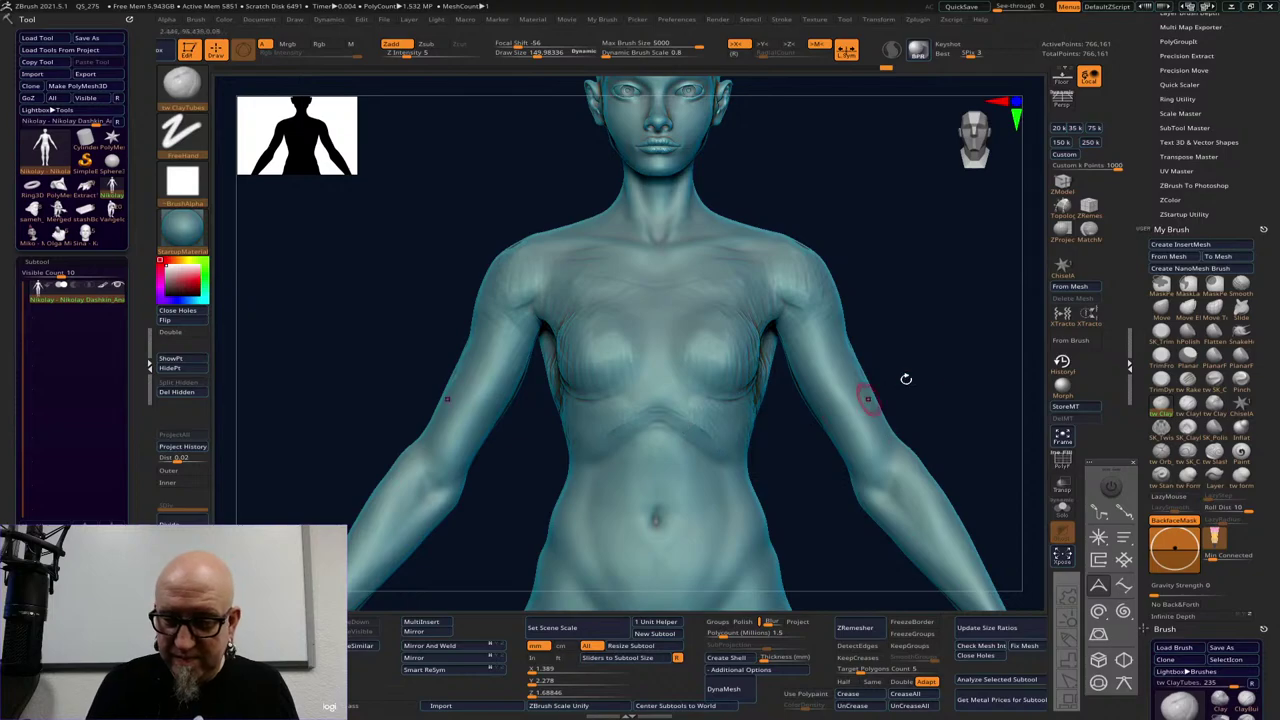
Refine the arch of the rib cage above the abdomen with tw ClayTubes strokes from low, three-quarter and front views
drag(906, 379, 686, 408)
drag(831, 353, 621, 425)
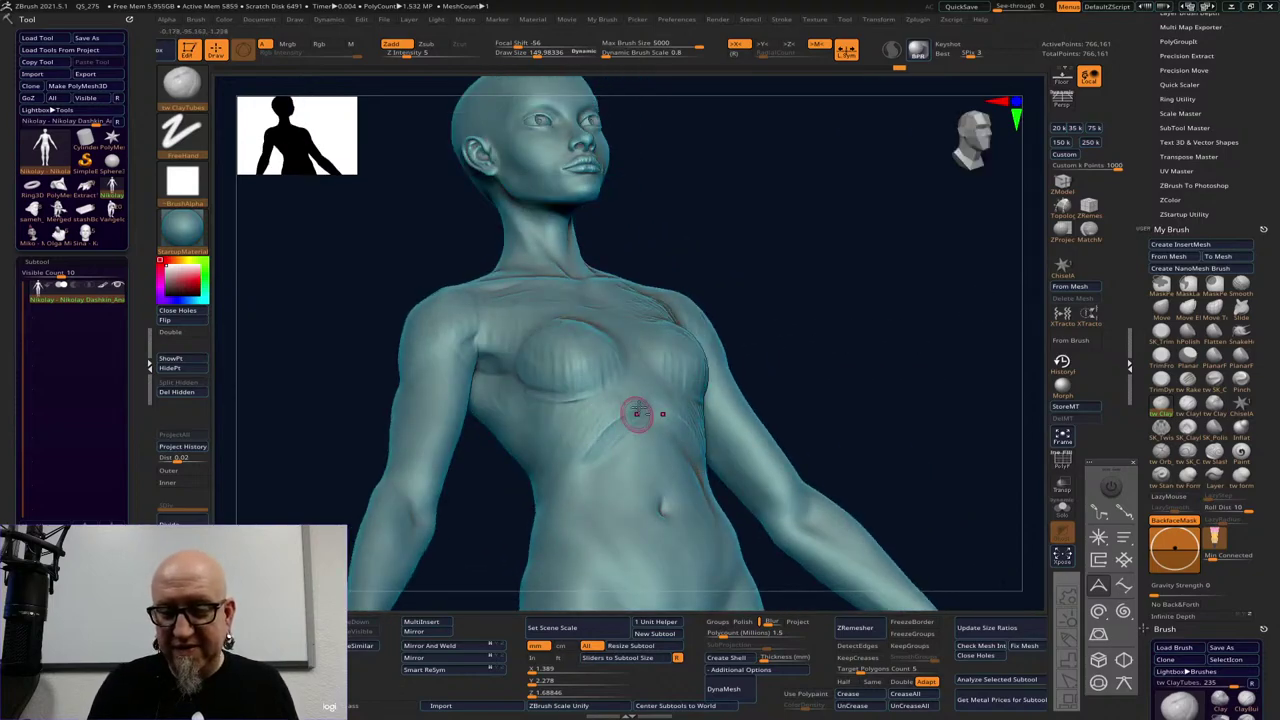
drag(831, 311, 667, 392)
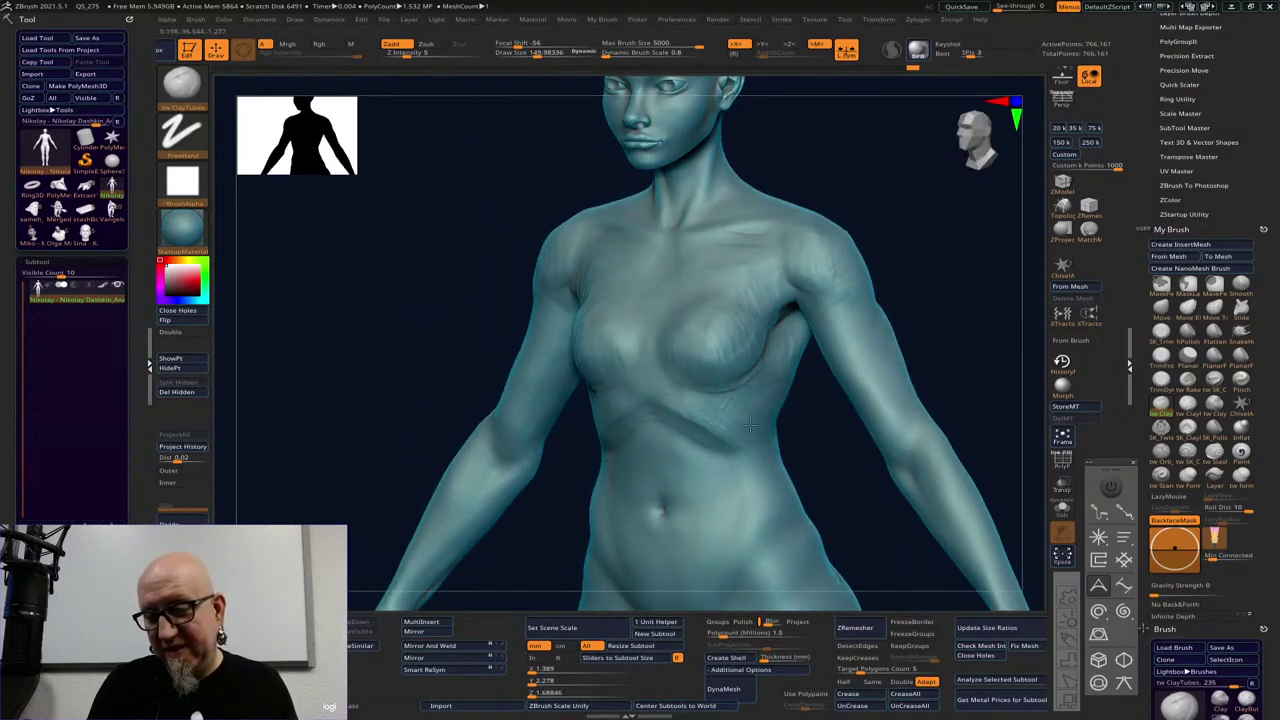
drag(943, 240, 680, 437)
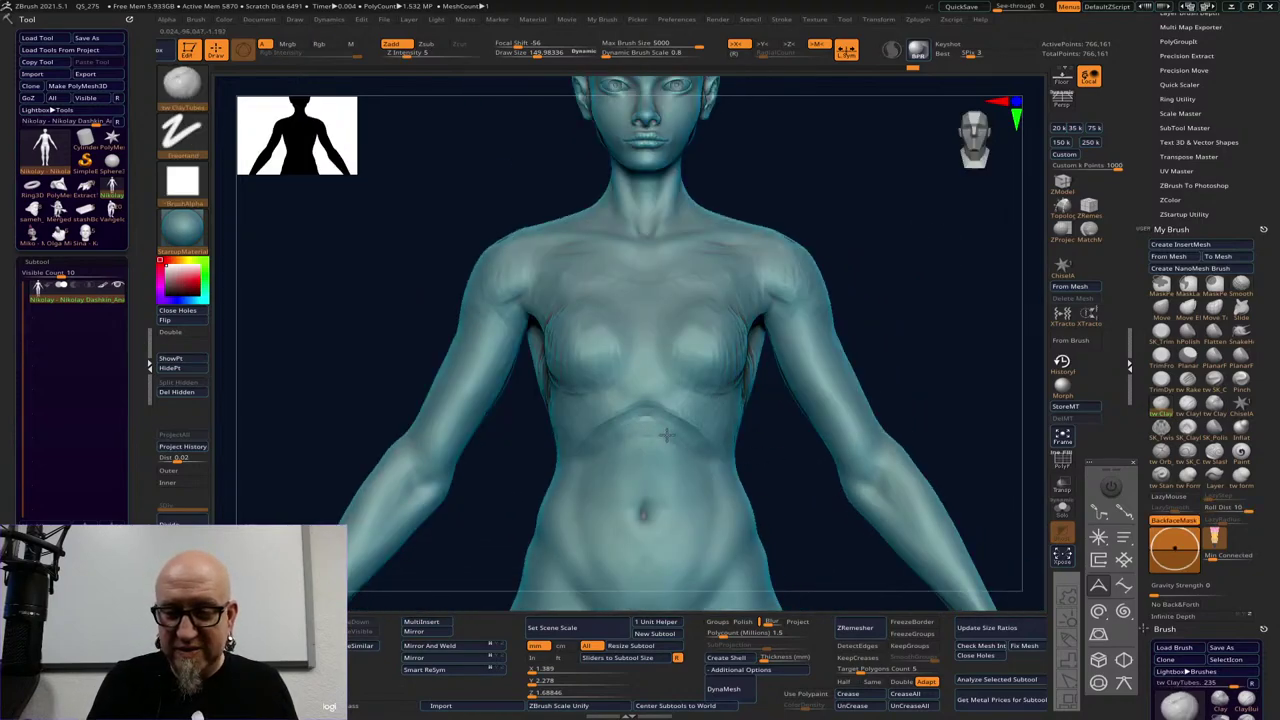
mouse_move(944, 354)
mouse_down()
mouse_move(638, 398)
mouse_move(718, 440)
mouse_up()
shift+drag(937, 311, 891, 329)
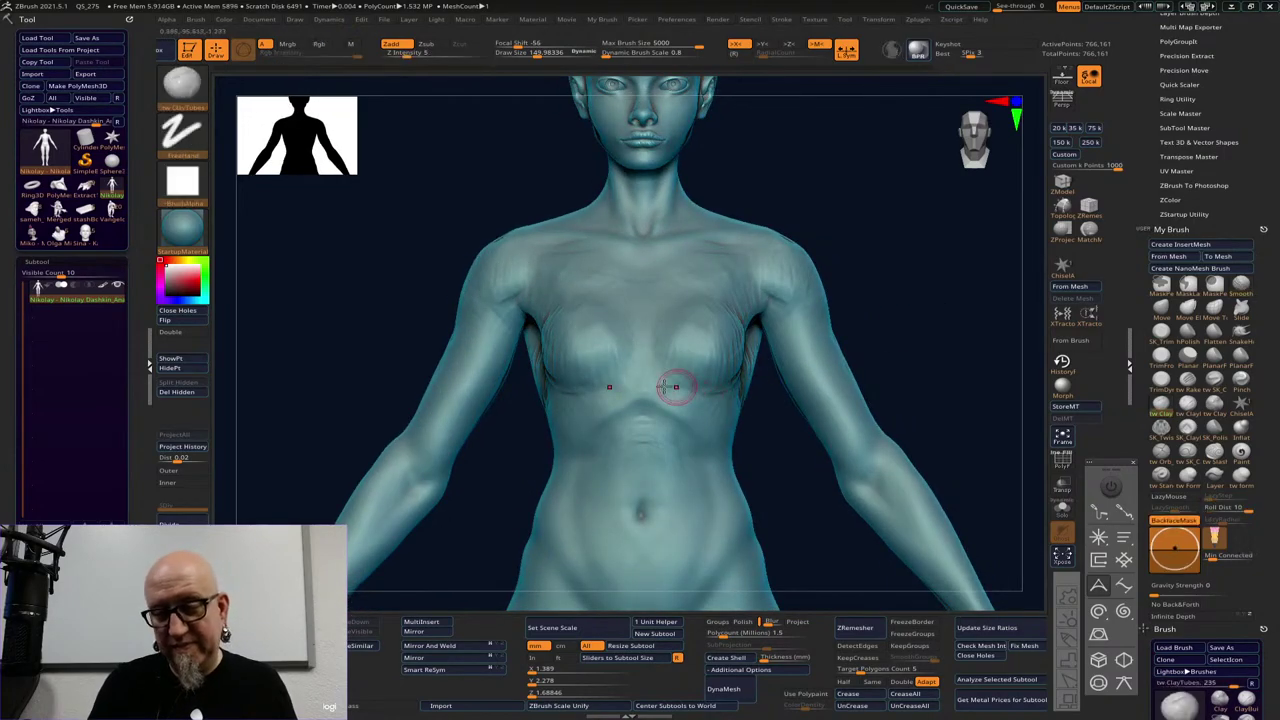
Examine the torso's proportions from three-quarter and back views, from the shoulders down to the hips
alt+drag(886, 280, 853, 360)
alt+drag(845, 412, 854, 446)
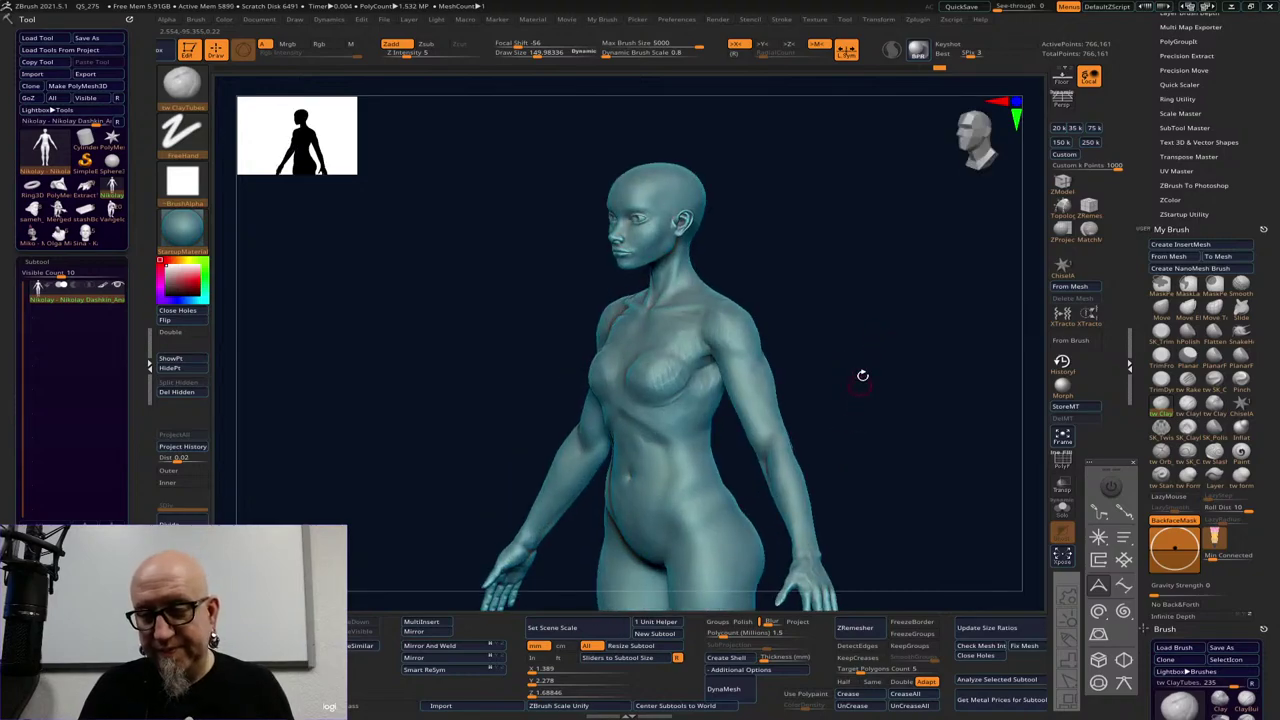
alt+drag(863, 377, 869, 451)
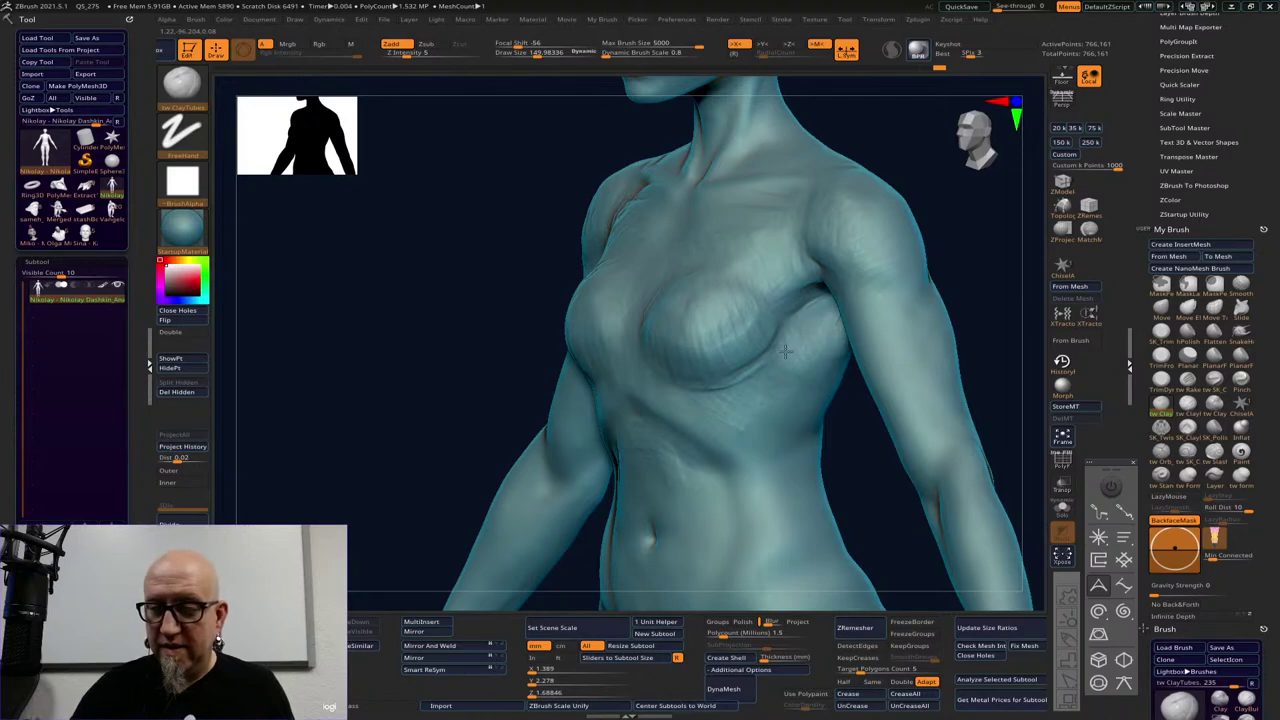
mouse_move(945, 270)
mouse_down()
mouse_move(1031, 246)
mouse_move(960, 257)
mouse_move(1000, 297)
mouse_up()
alt+drag(933, 195, 854, 314)
drag(964, 299, 815, 337)
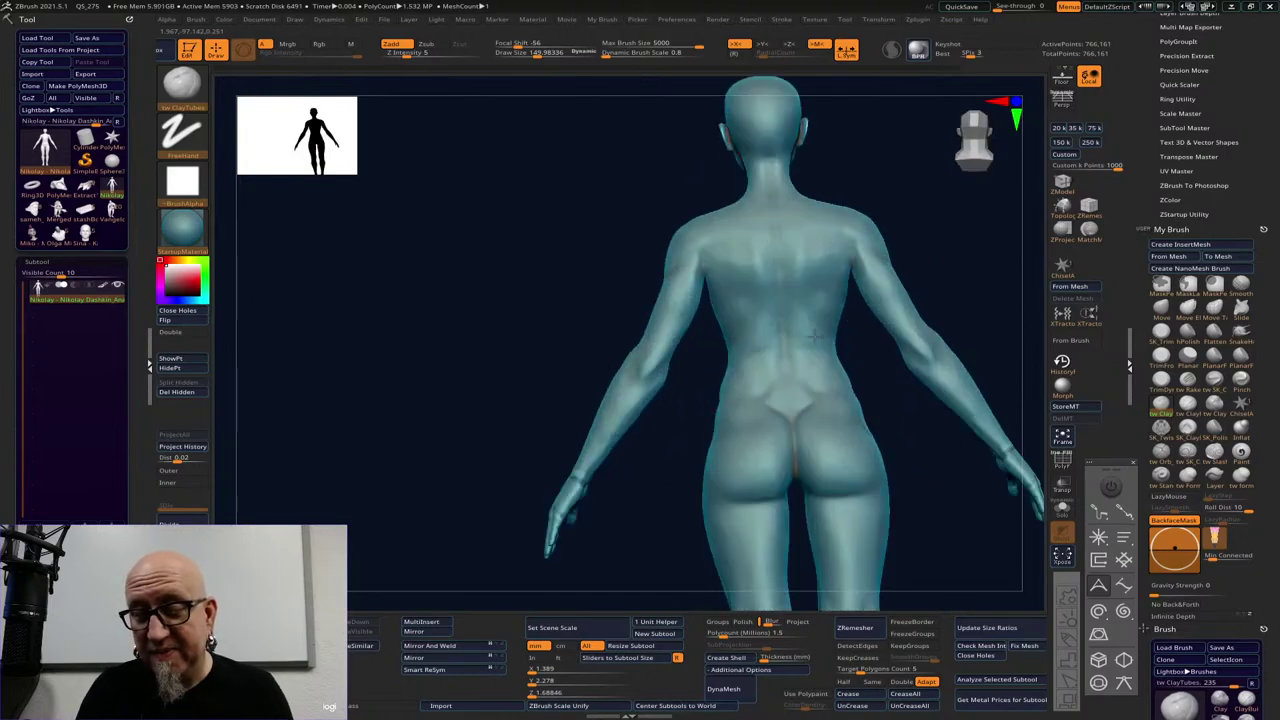
alt+drag(957, 177, 746, 346)
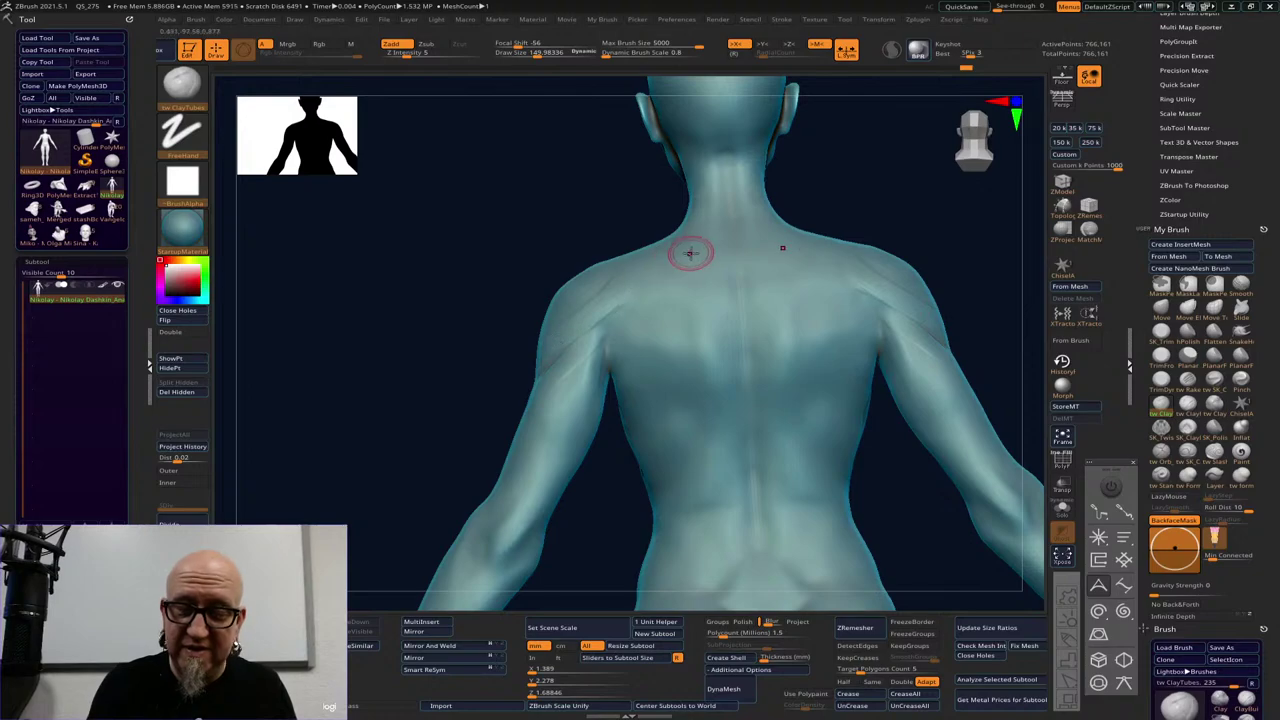
alt+drag(581, 446, 597, 250)
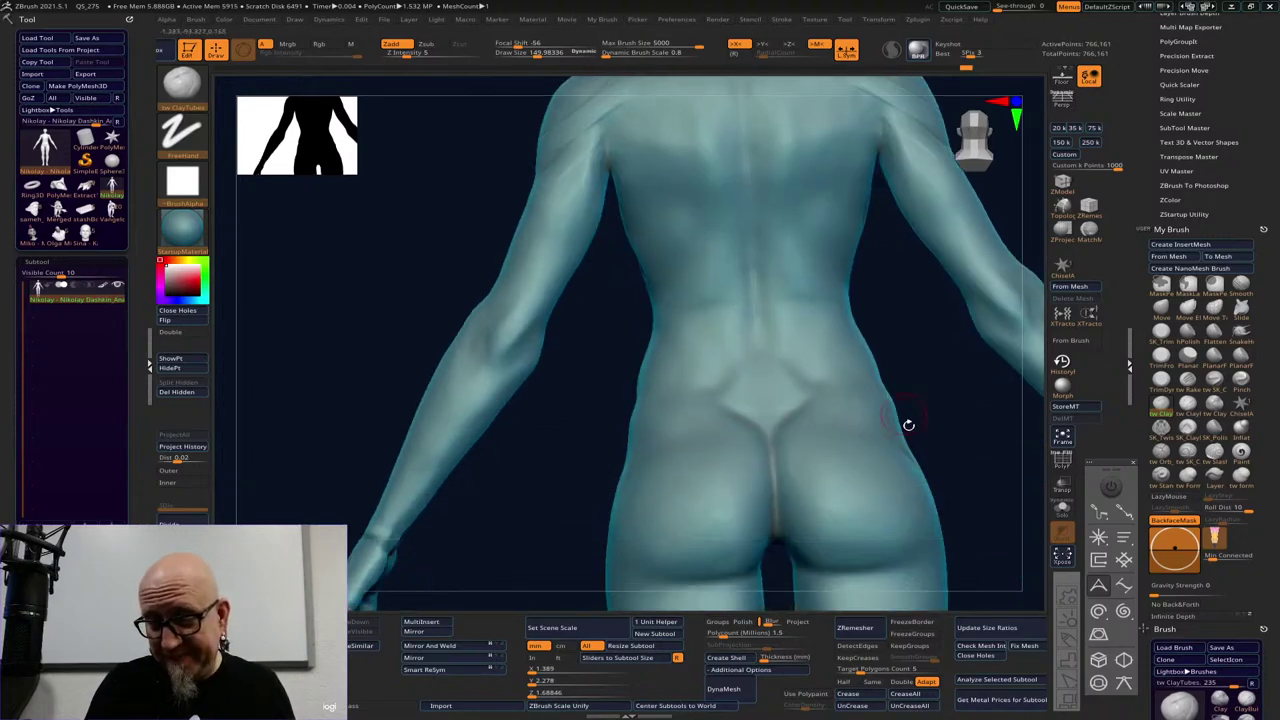
Build up the lower inner buttocks just above the gluteal folds with tw ClayTubes strokes from low back views
mouse_move(899, 409)
alt+mouse_down()
mouse_move(907, 336)
mouse_move(908, 349)
mouse_move(766, 423)
mouse_move(783, 376)
mouse_move(906, 377)
mouse_move(731, 423)
mouse_move(669, 399)
alt+mouse_up()
mouse_move(760, 443)
alt+mouse_down()
mouse_move(986, 452)
mouse_move(974, 457)
mouse_move(871, 272)
mouse_move(895, 395)
mouse_move(894, 371)
mouse_move(911, 405)
mouse_move(697, 434)
alt+mouse_up()
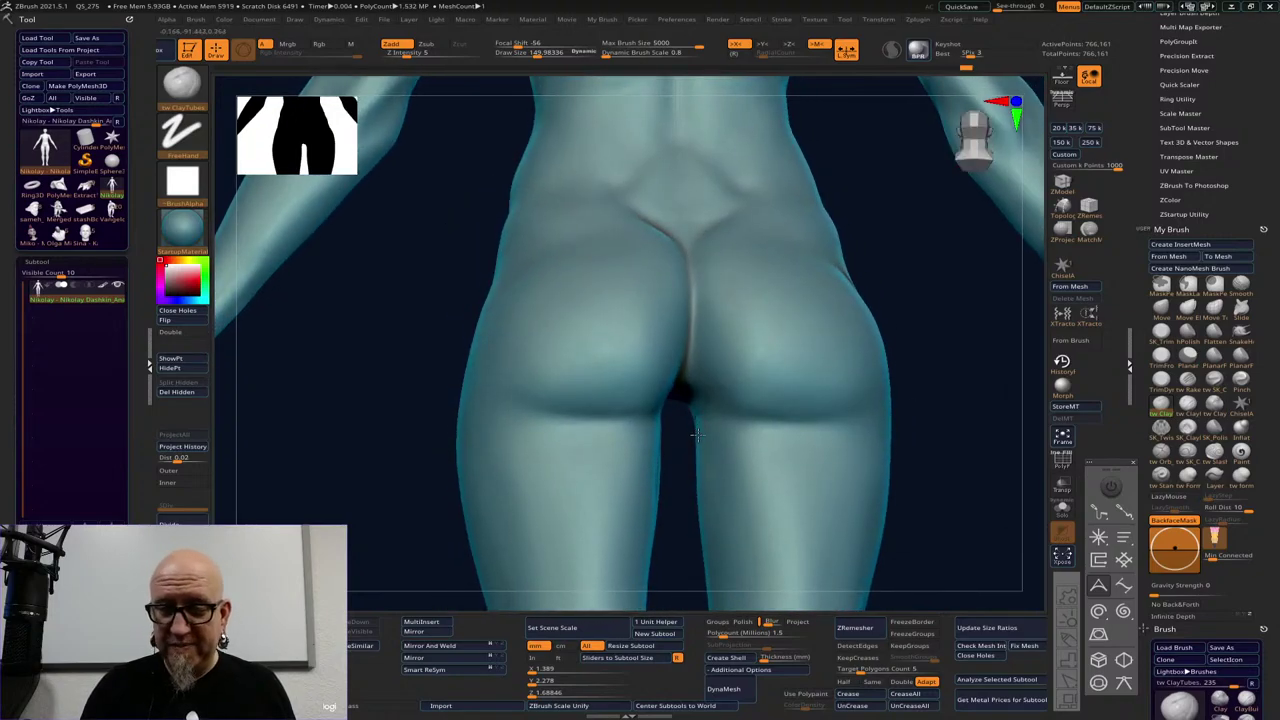
drag(927, 376, 923, 323)
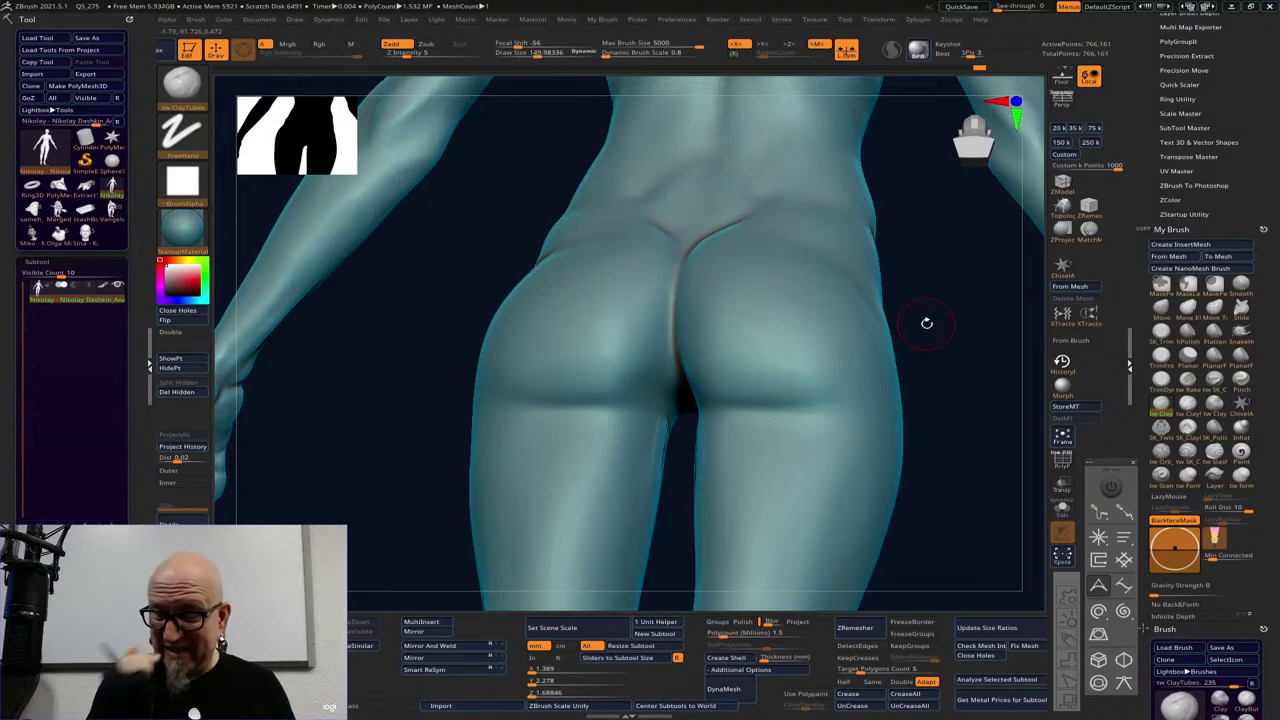
mouse_move(927, 323)
mouse_down()
mouse_move(934, 363)
mouse_move(874, 340)
mouse_up()
mouse_move(947, 359)
mouse_down()
mouse_move(954, 377)
mouse_move(816, 432)
mouse_move(786, 423)
mouse_move(820, 443)
mouse_move(934, 376)
mouse_move(623, 531)
mouse_move(669, 543)
mouse_move(824, 396)
mouse_move(903, 380)
mouse_move(897, 391)
mouse_move(899, 376)
mouse_move(837, 366)
mouse_move(900, 358)
mouse_move(908, 370)
mouse_move(632, 430)
mouse_up()
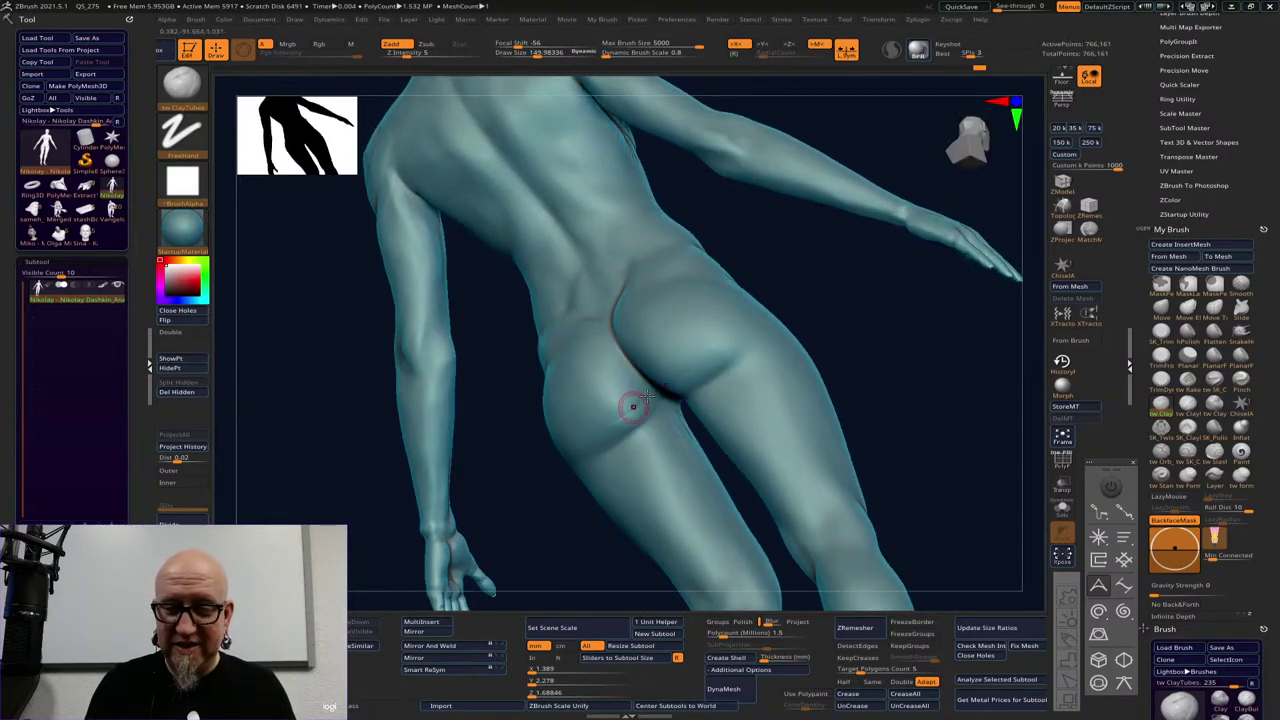
drag(831, 308, 727, 366)
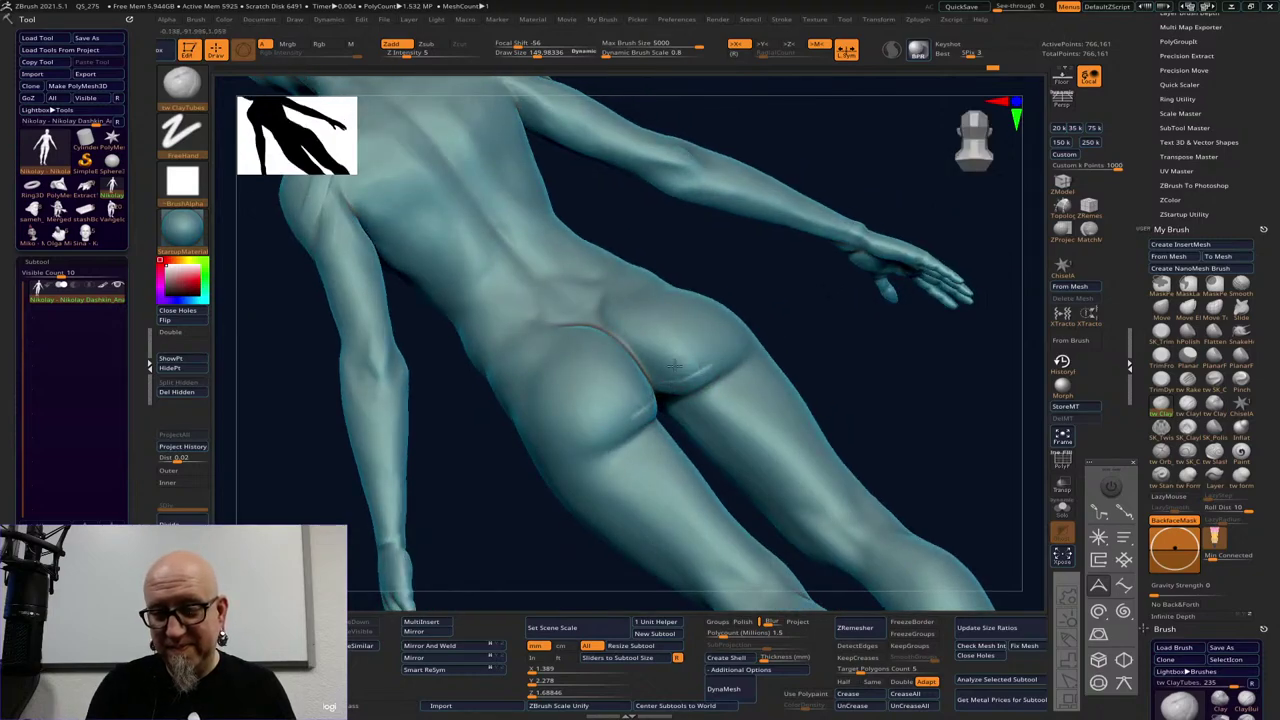
drag(865, 329, 805, 345)
Enlarge tw ClayTubes to a draw size of about 249, smooth the lower buttocks and add volume to them
key(space)
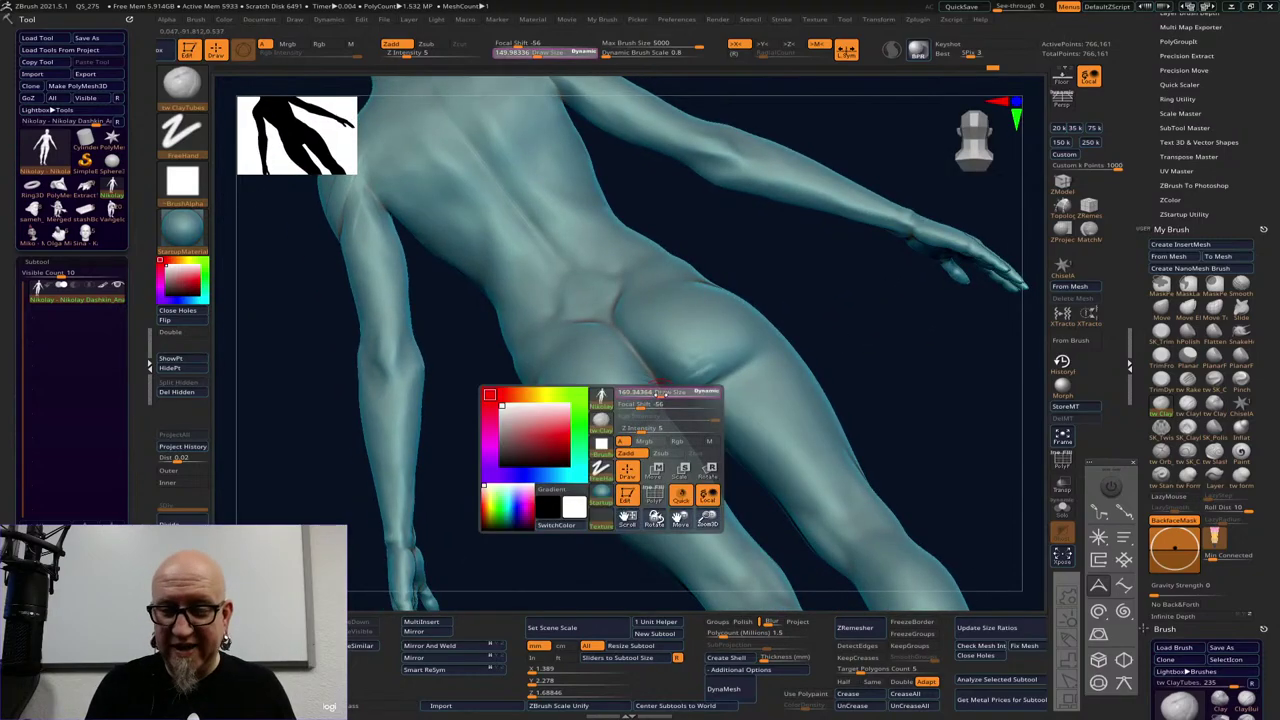
drag(652, 389, 662, 387)
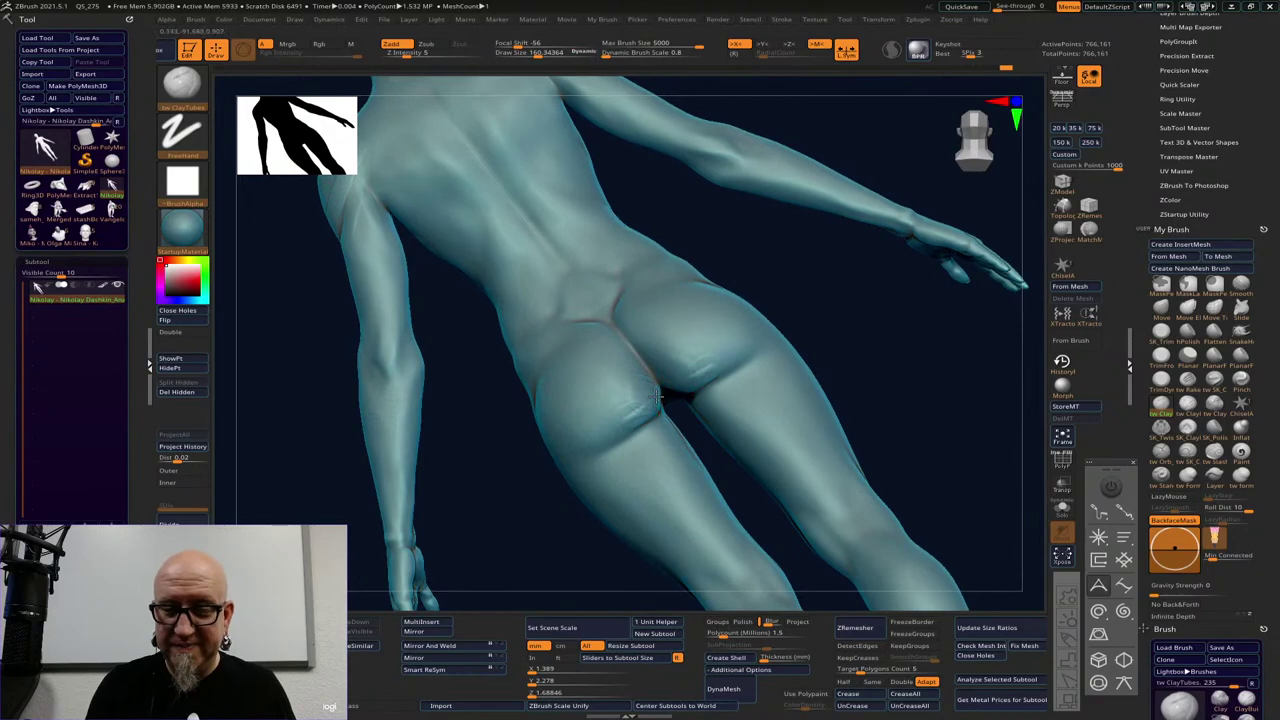
key(space)
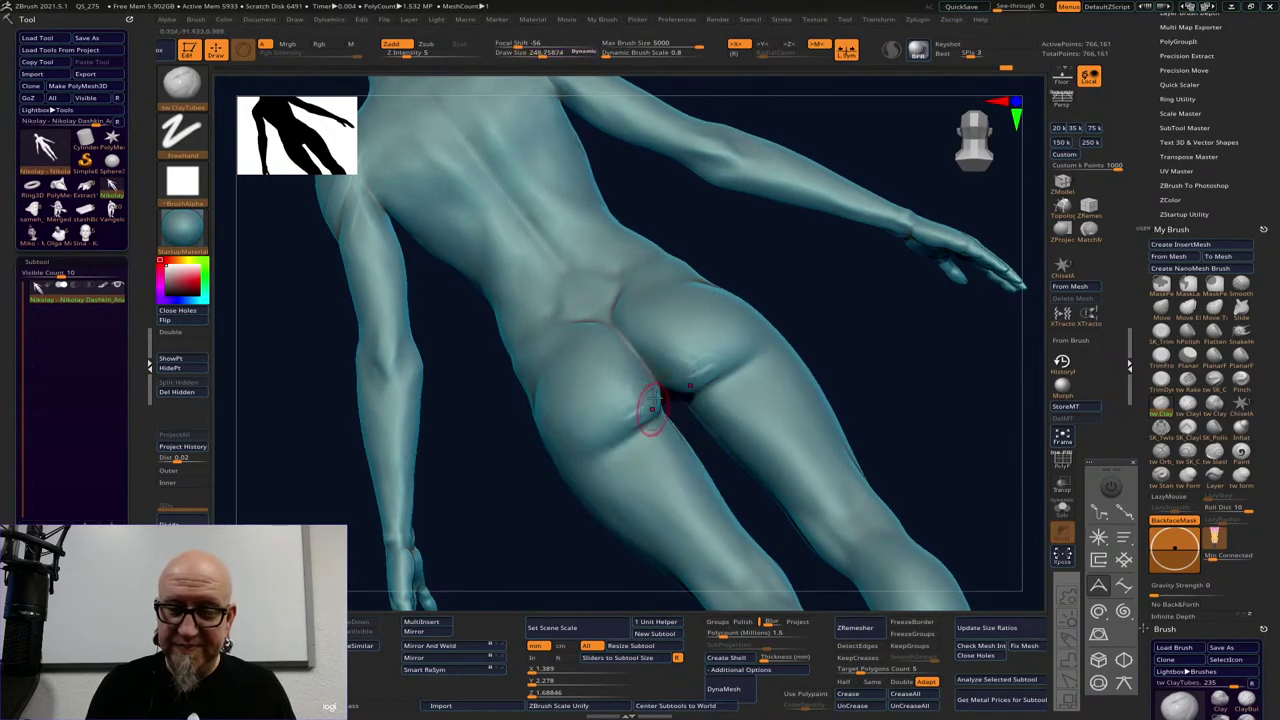
key(shift)
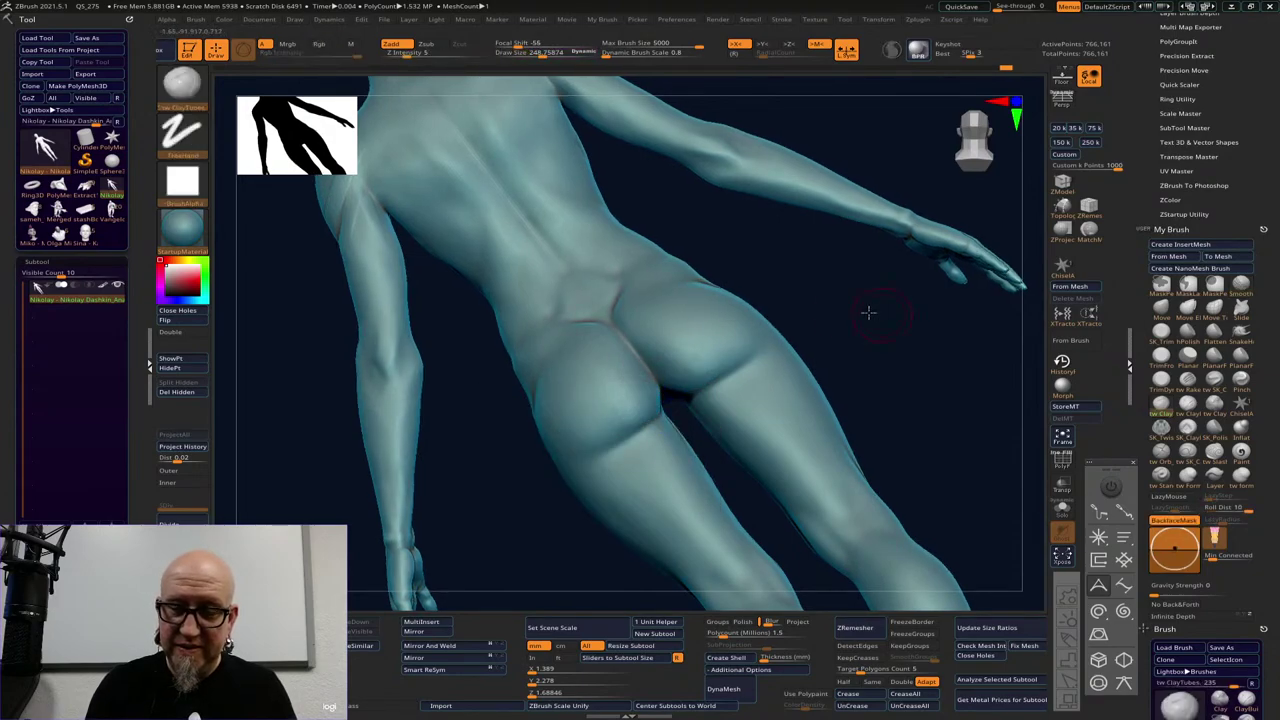
drag(868, 311, 785, 338)
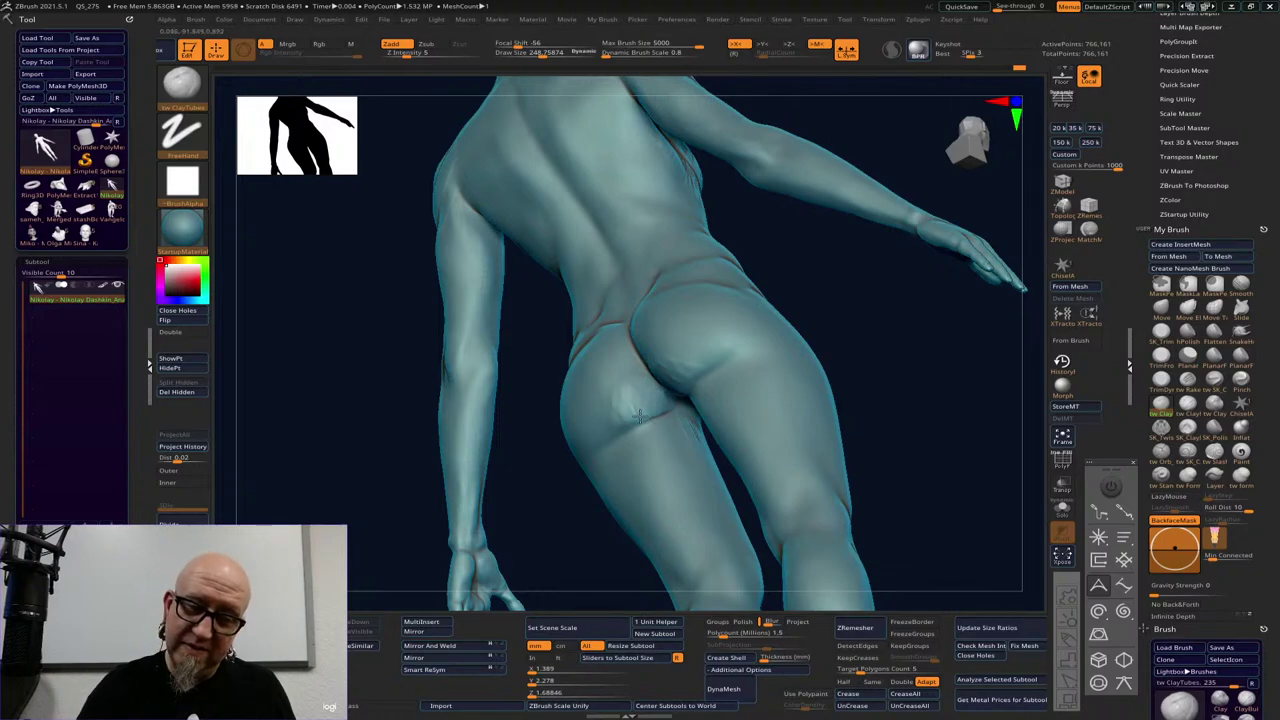
drag(640, 416, 606, 430)
Refine the buttocks beside the cleft and at the gluteal folds with tw ClayTubes, then smooth the strokes
mouse_move(887, 349)
mouse_down()
mouse_move(920, 388)
mouse_move(818, 430)
mouse_up()
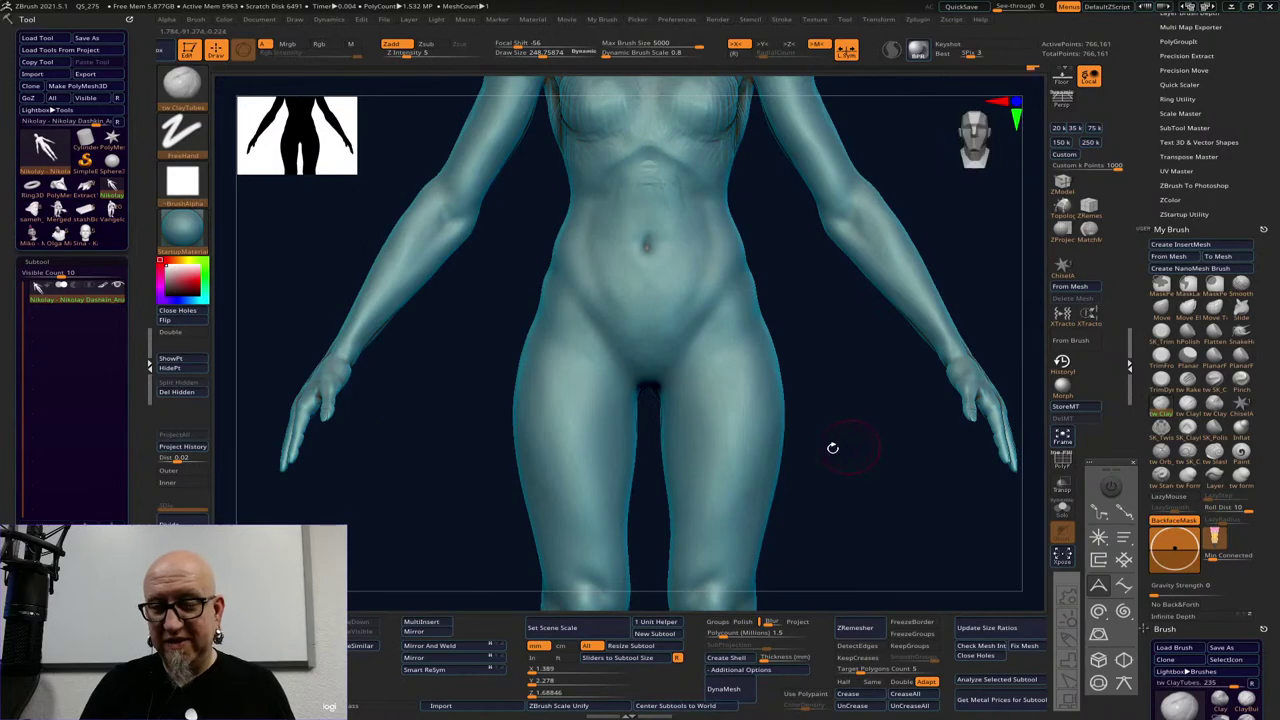
drag(831, 443, 681, 371)
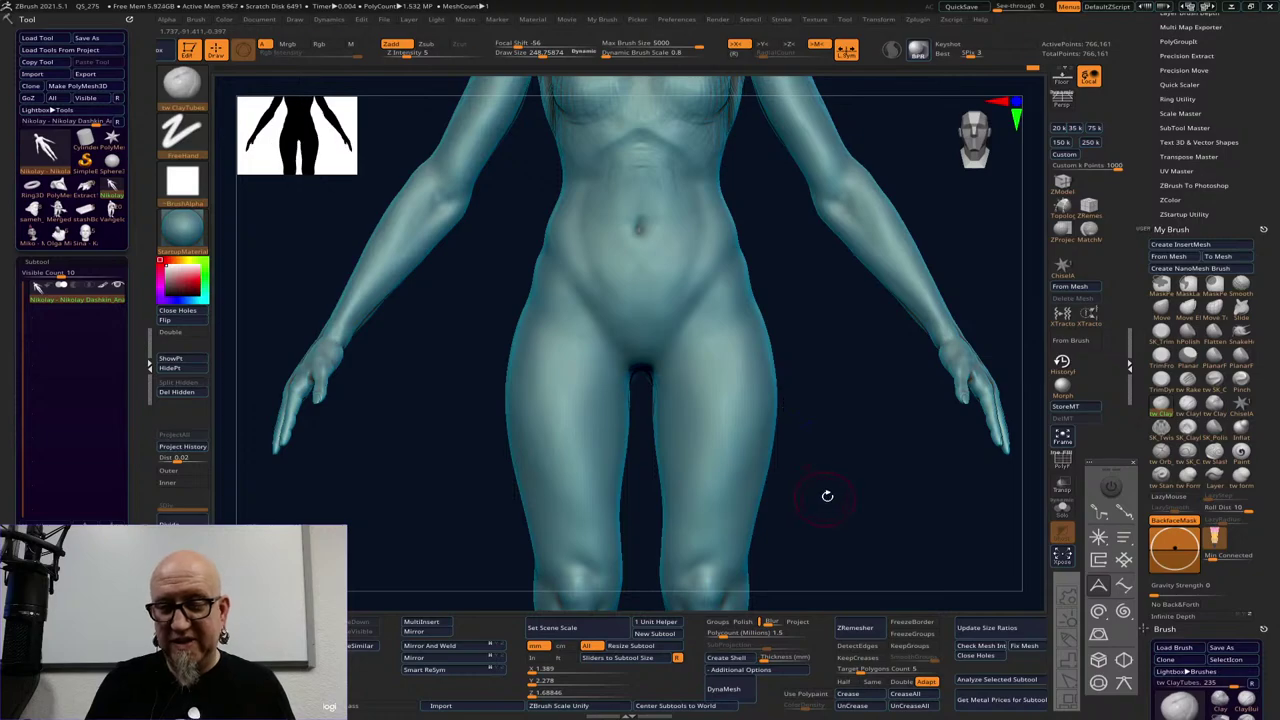
drag(790, 387, 621, 301)
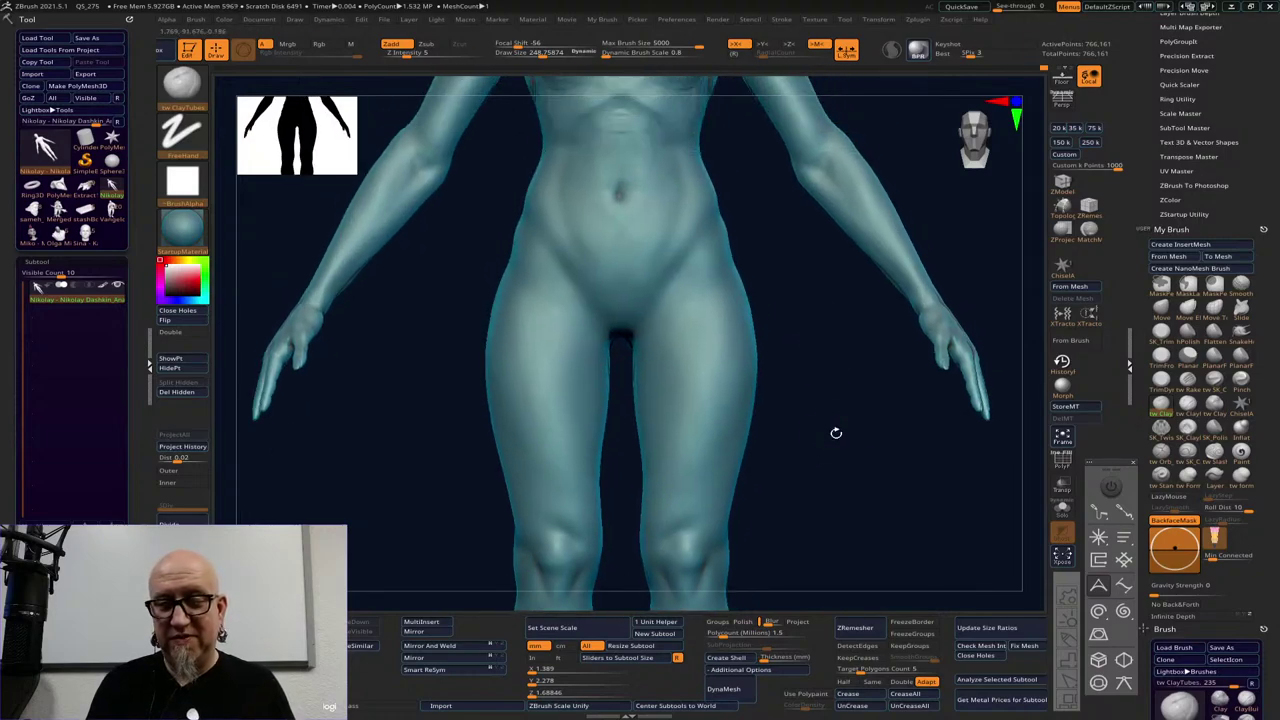
drag(823, 437, 734, 443)
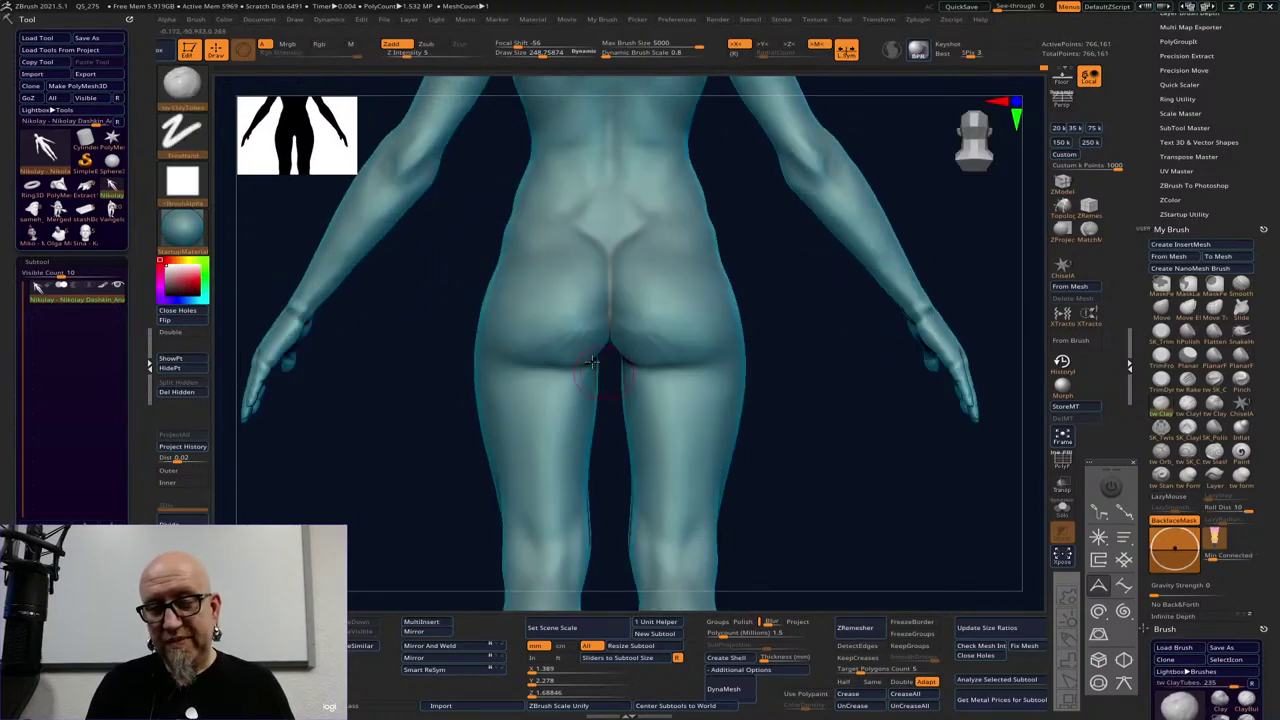
drag(766, 354, 587, 352)
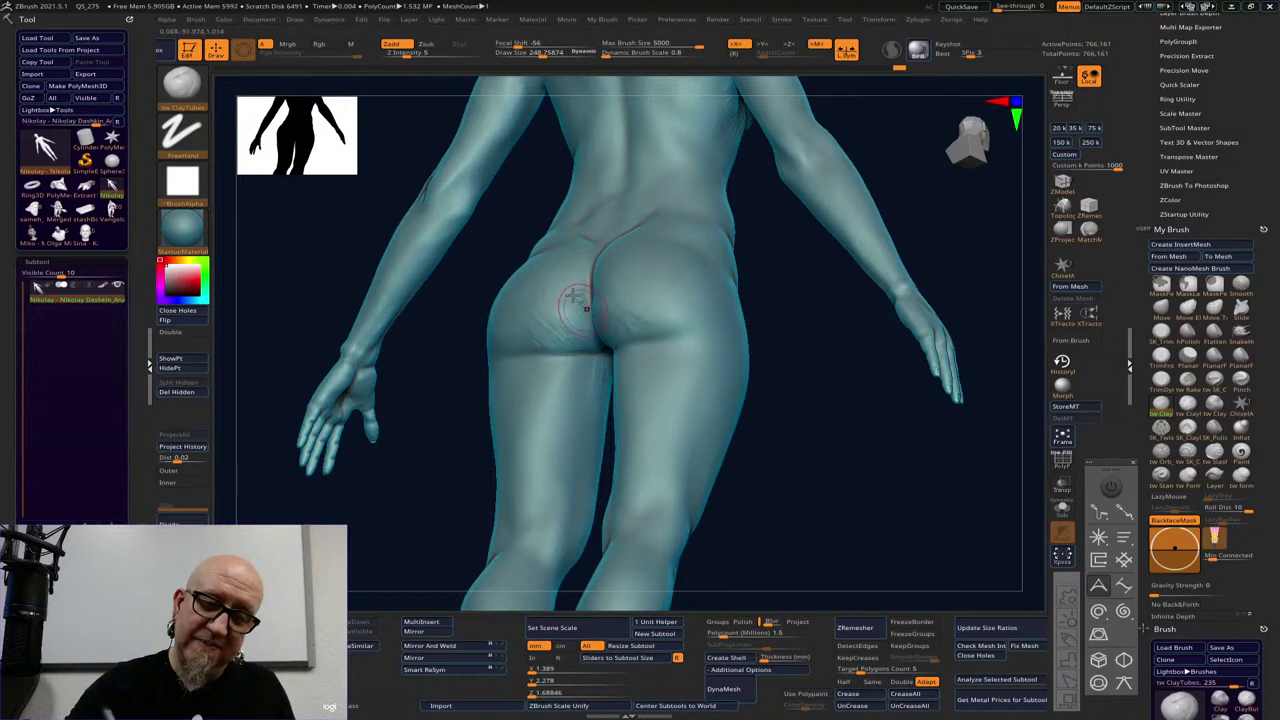
key(shift)
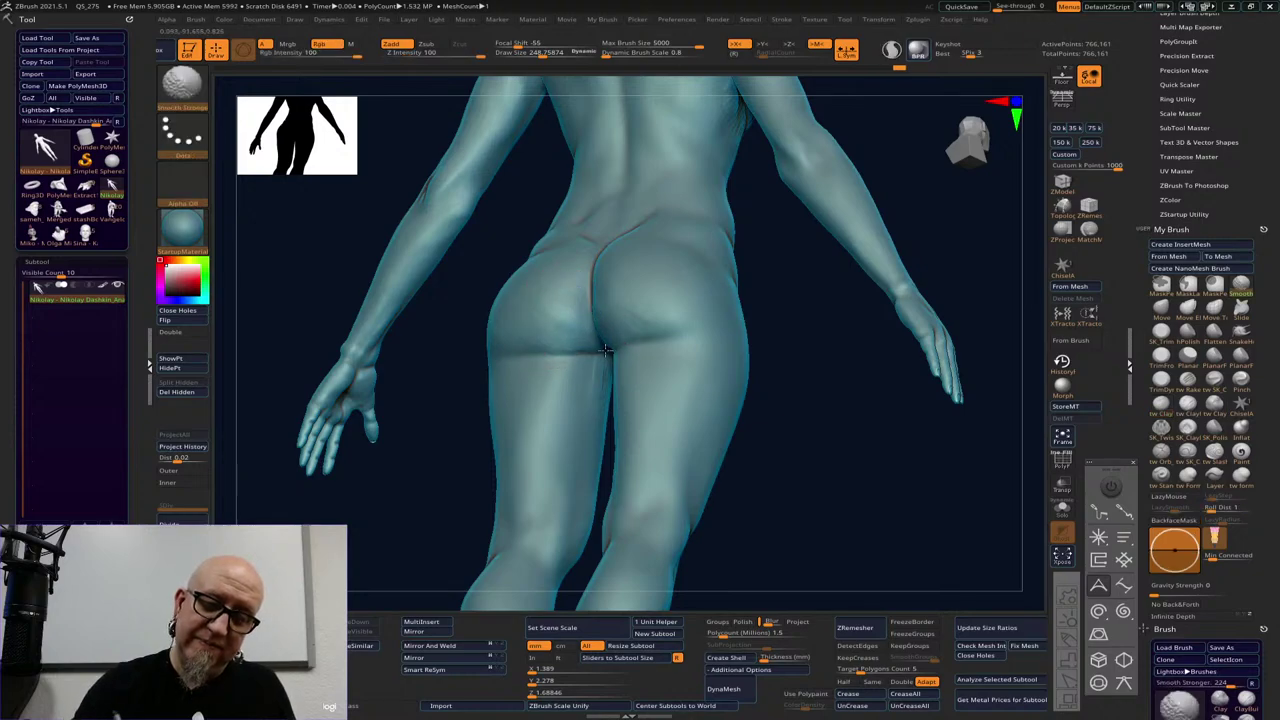
Examine the full figure's proportions from the back and front, from head to feet
mouse_move(605, 350)
right_down()
mouse_move(811, 489)
mouse_move(817, 537)
right_up()
ctrl+right_drag(774, 460, 788, 332)
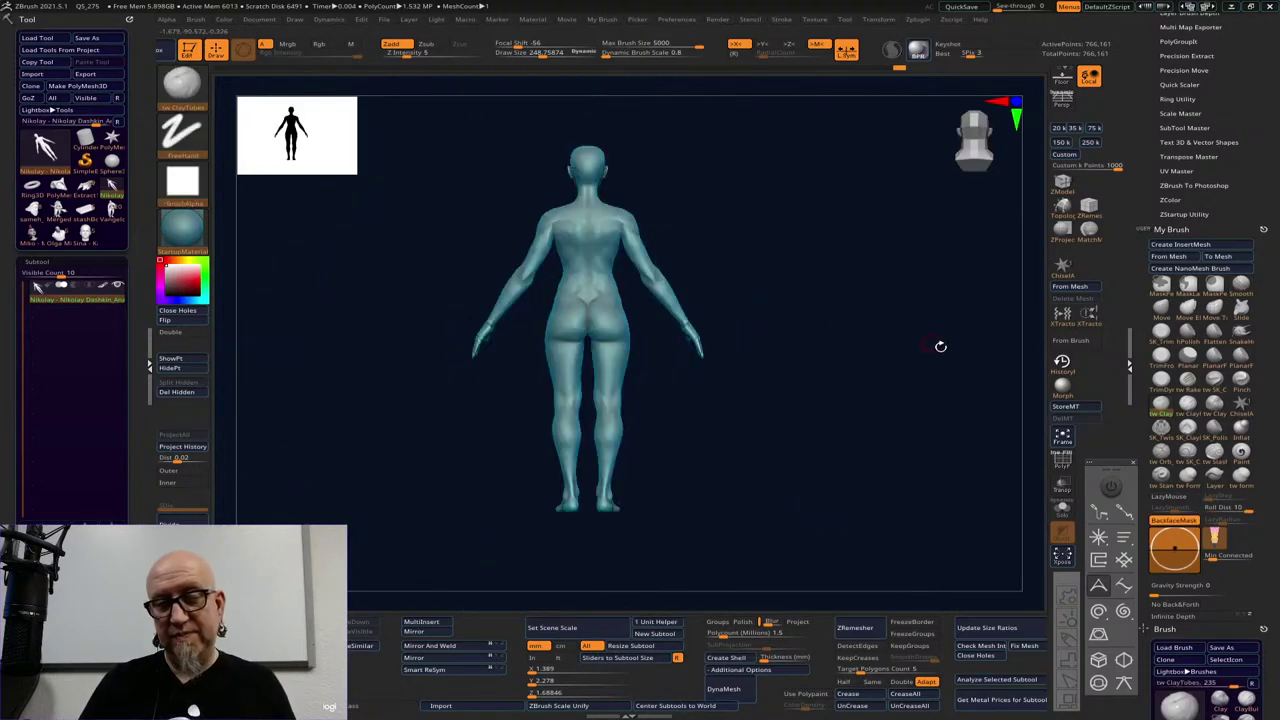
drag(940, 346, 816, 467)
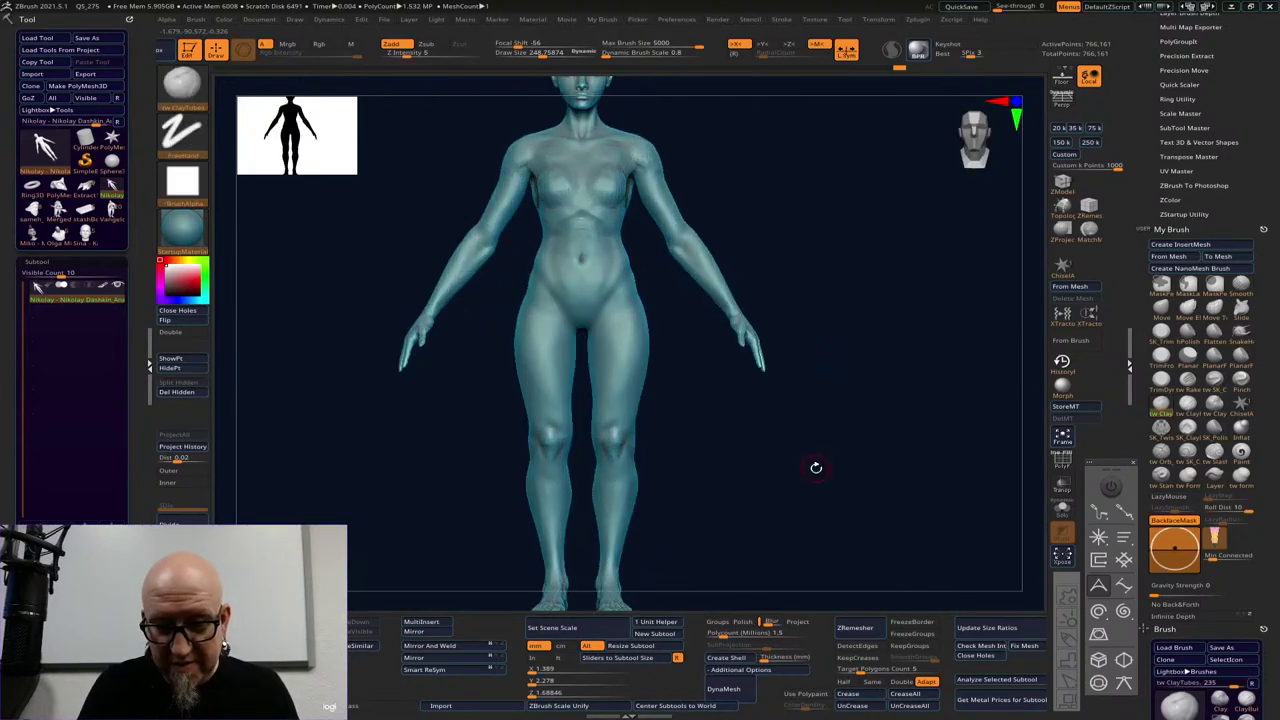
drag(851, 403, 770, 396)
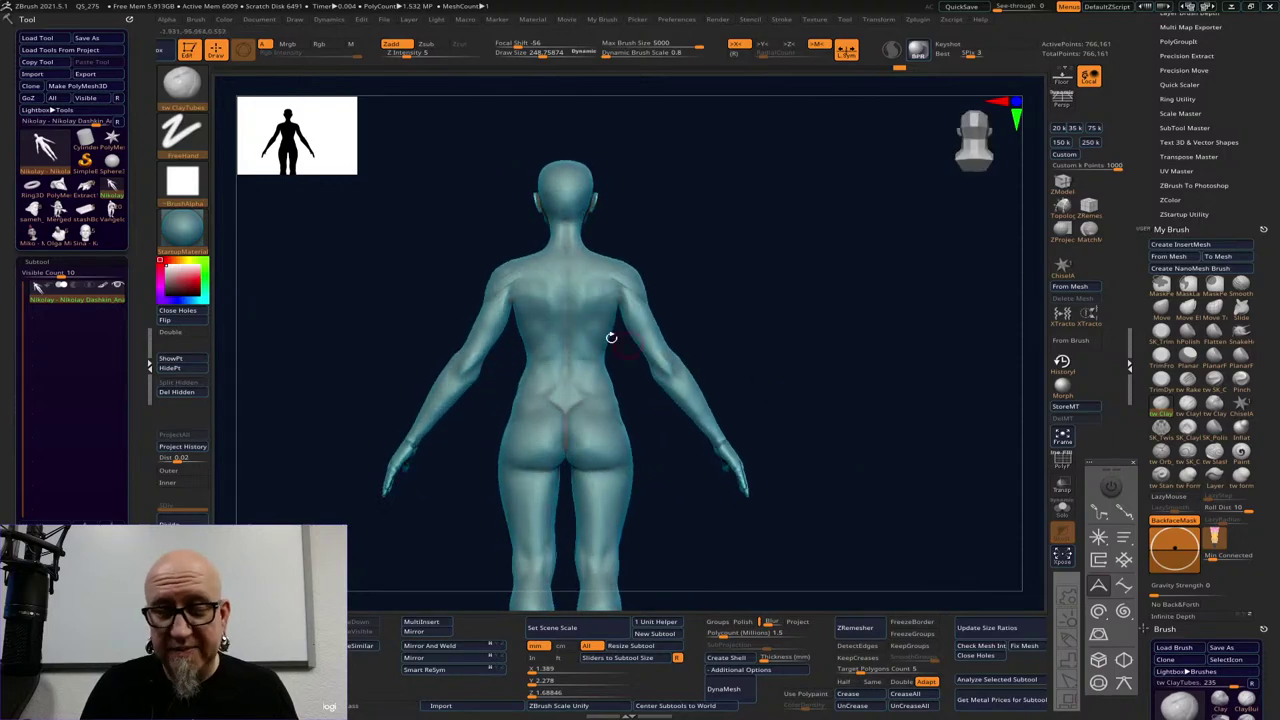
key(shift)
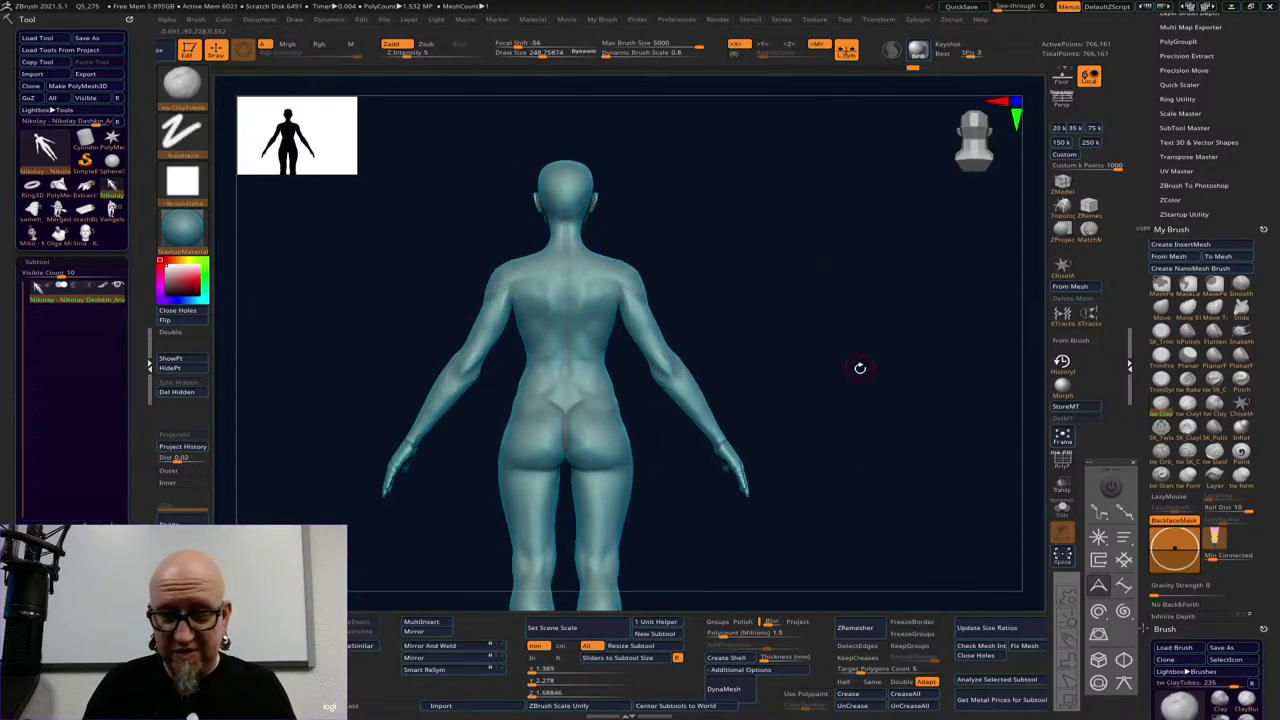
alt+drag(848, 407, 843, 362)
drag(841, 440, 800, 410)
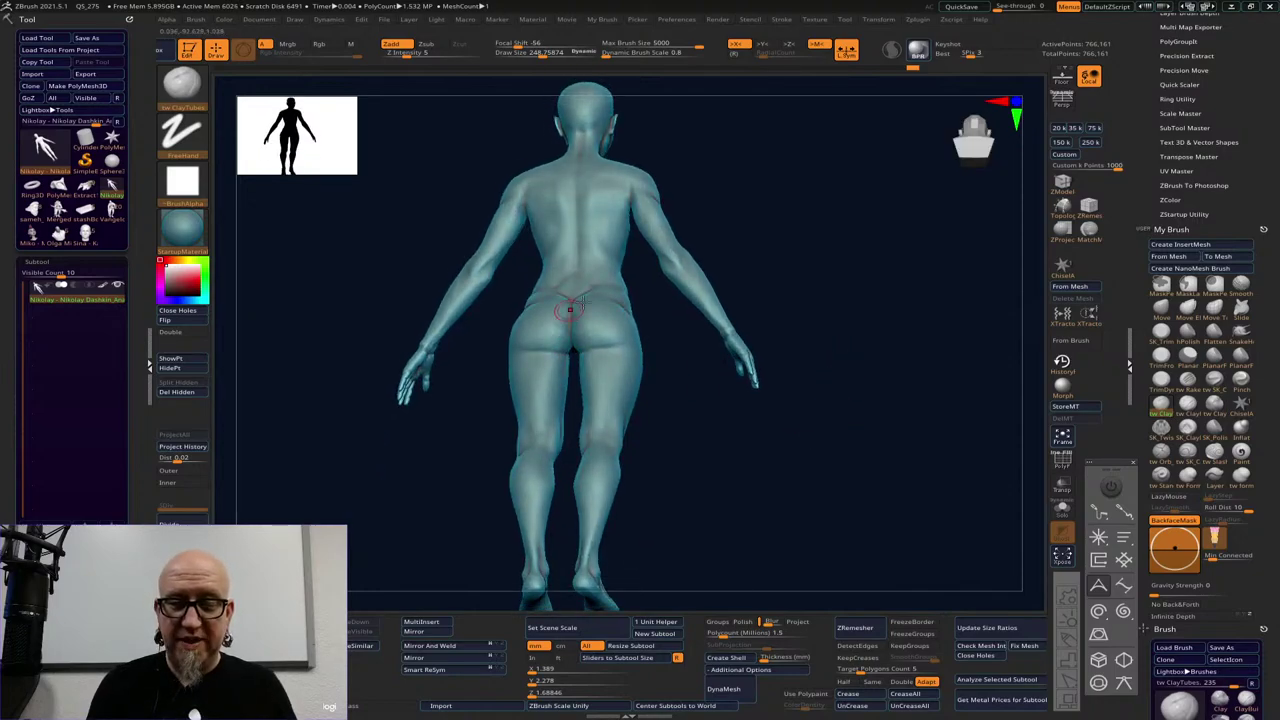
drag(837, 348, 803, 410)
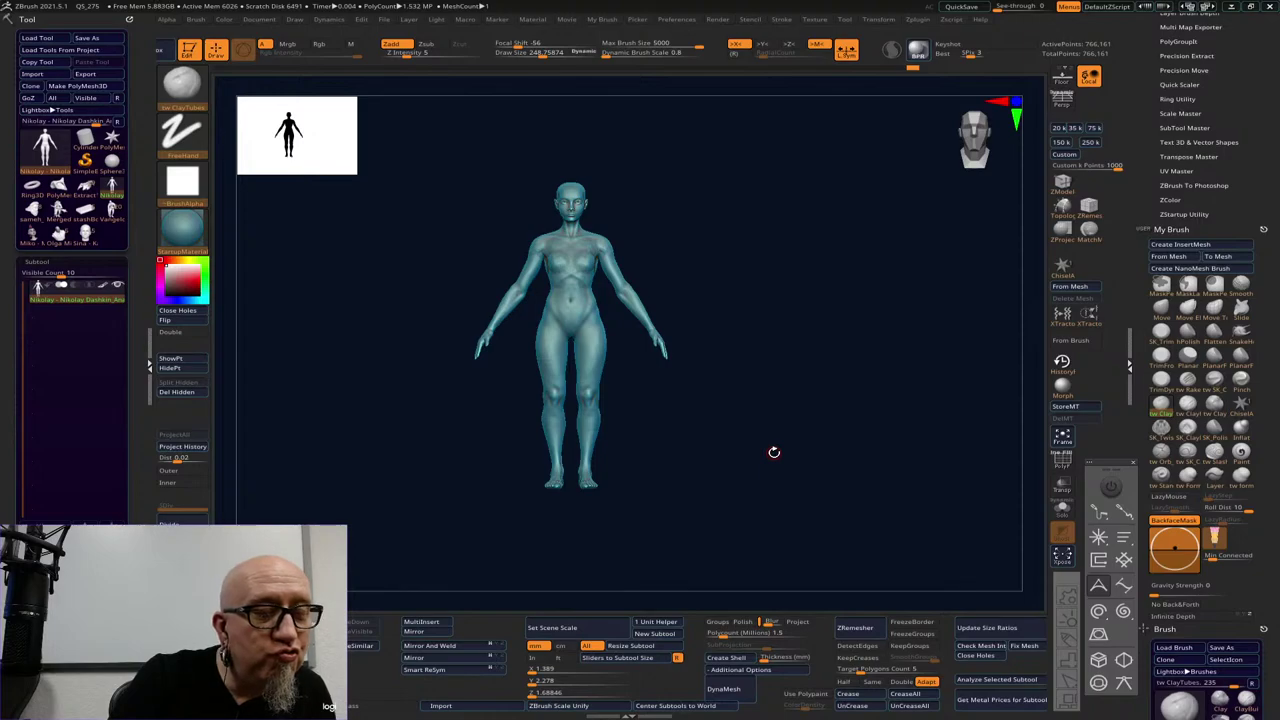
Switch to the Extract14 gladiator tool, frame the whole model and show the start of its subtool list
mouse_move(86, 228)
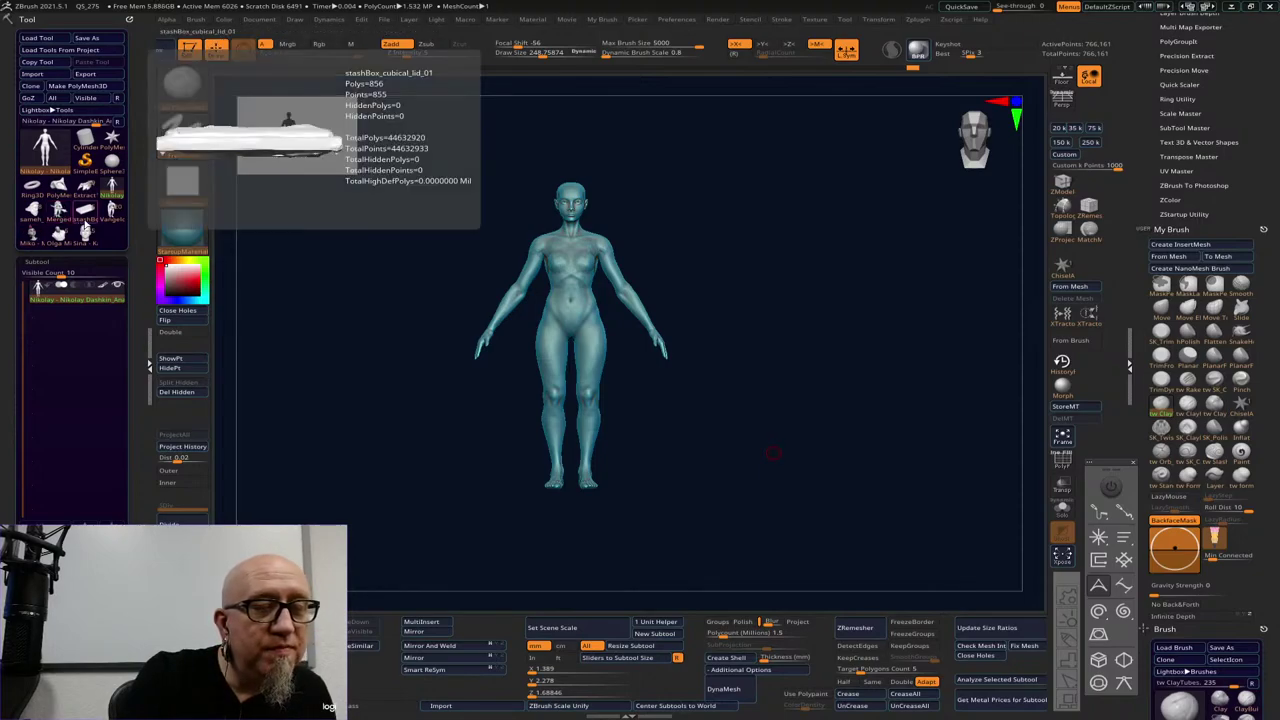
mouse_move(86, 190)
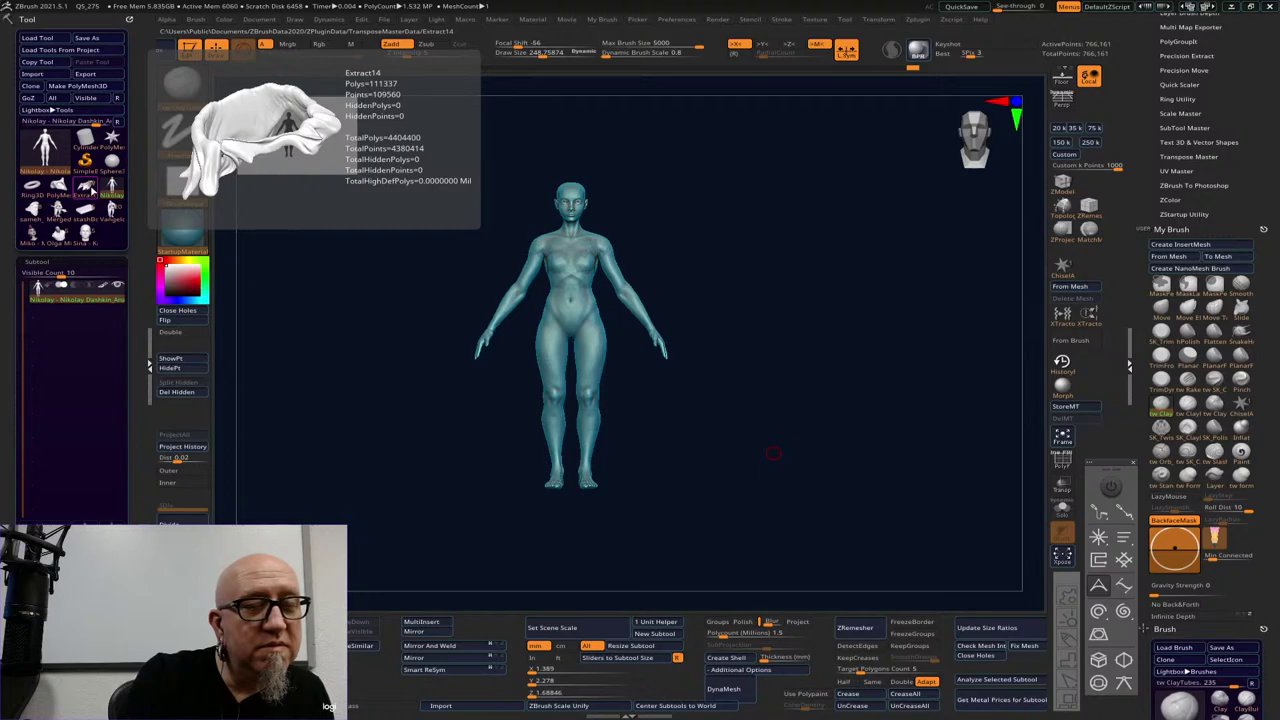
click(86, 192)
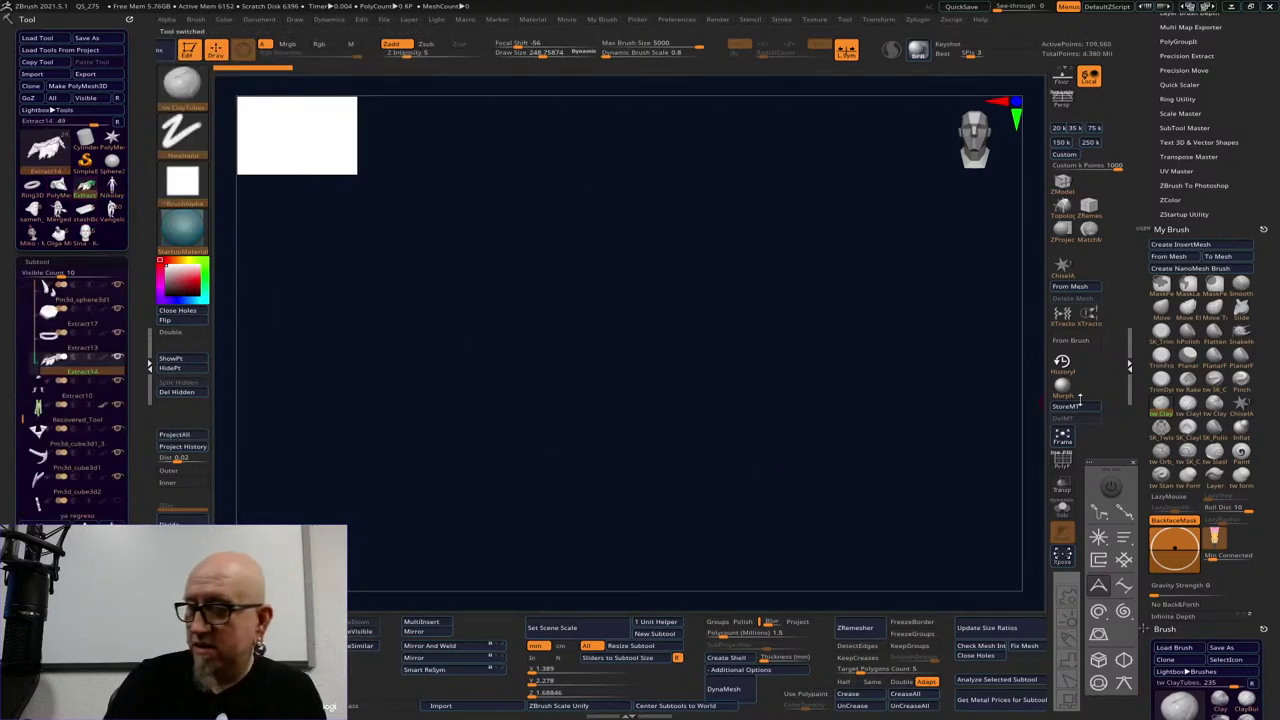
click(1063, 438)
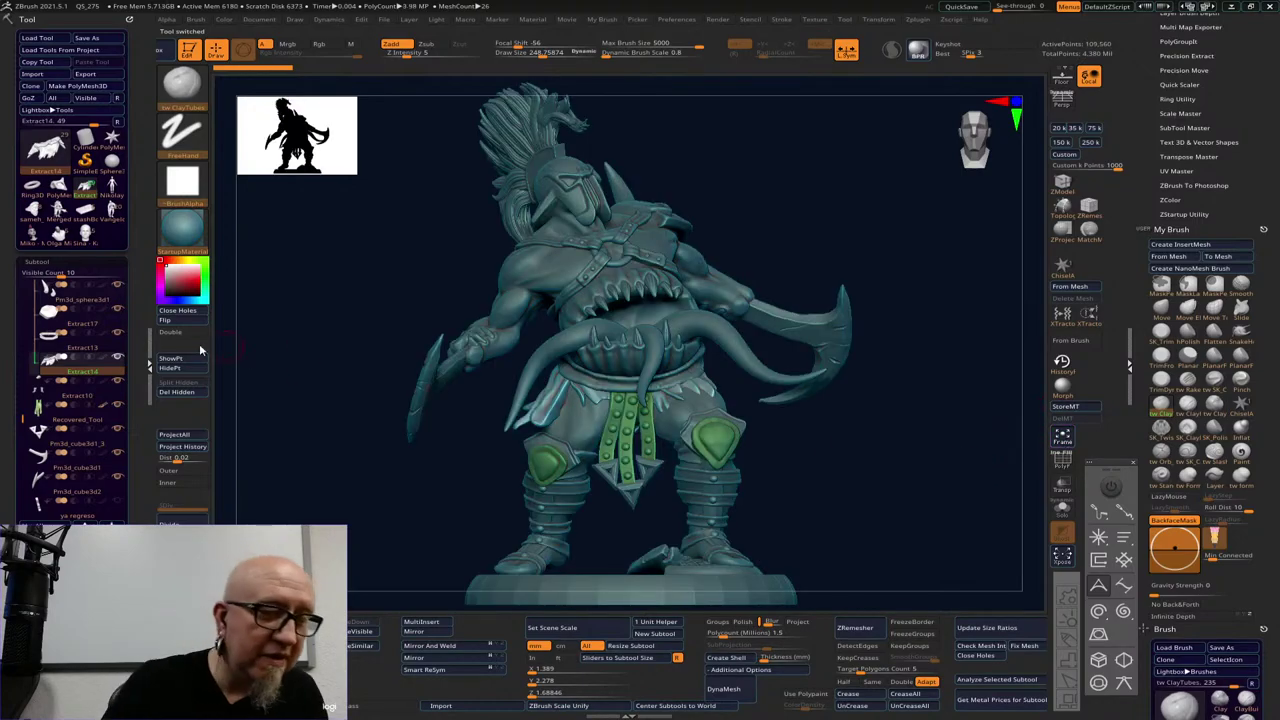
drag(25, 420, 30, 272)
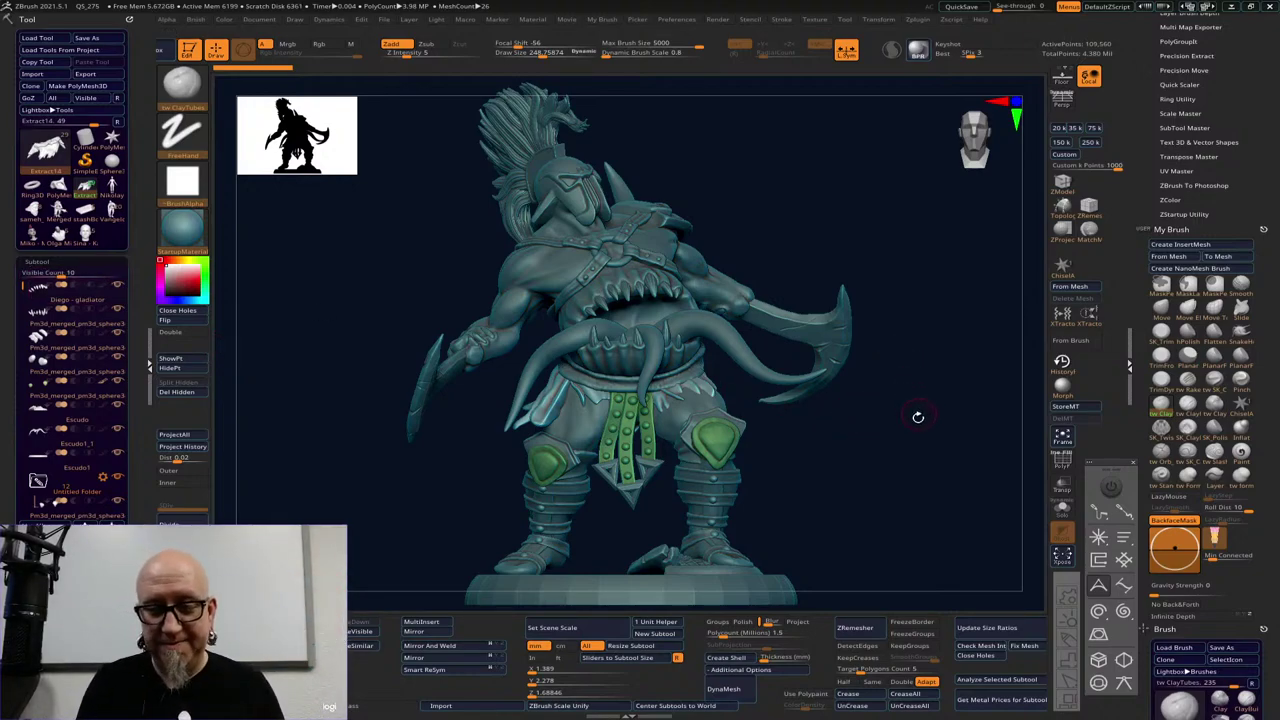
Examine the gladiator's helmet and hair crest up close from the front, sides and back
drag(917, 416, 850, 495)
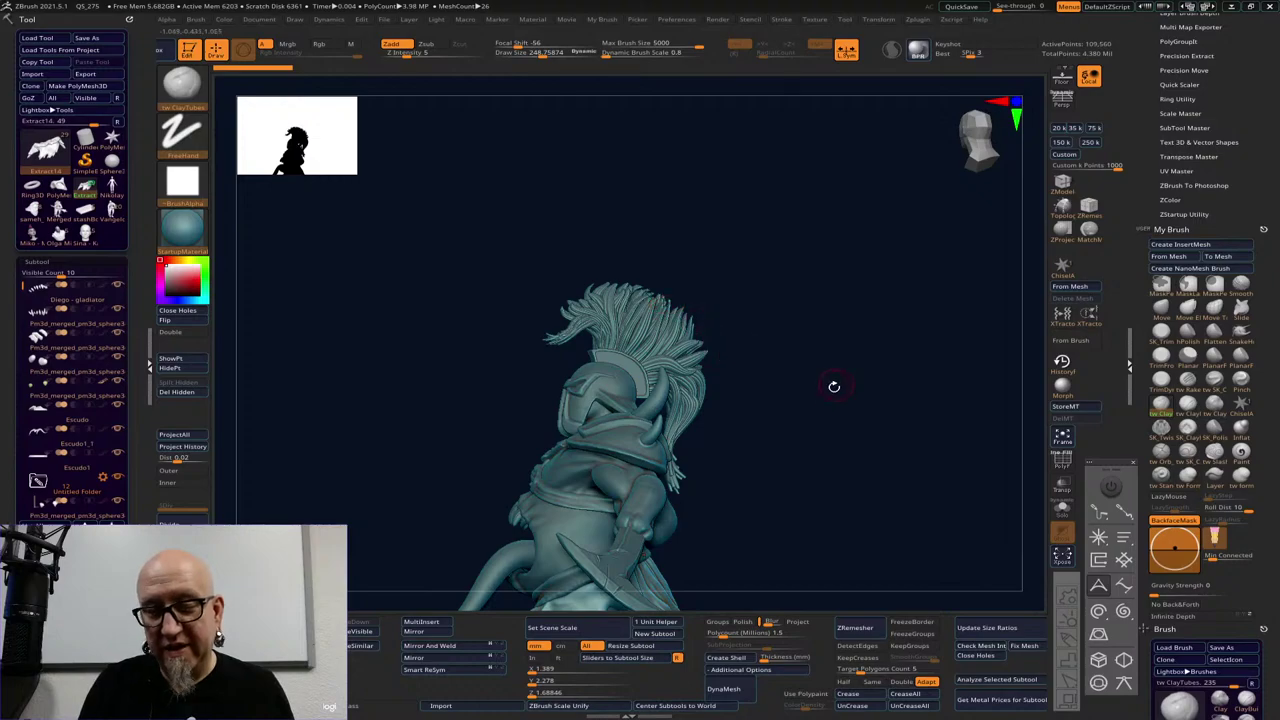
drag(834, 386, 851, 479)
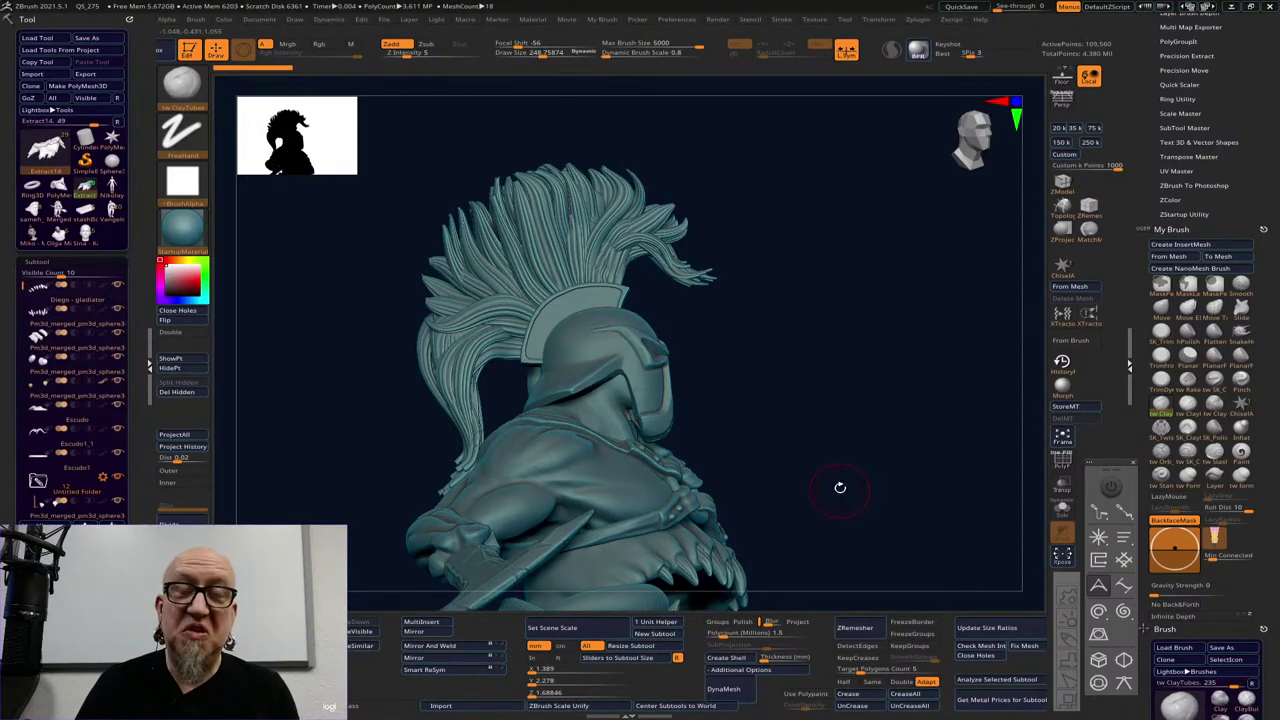
drag(834, 462, 810, 487)
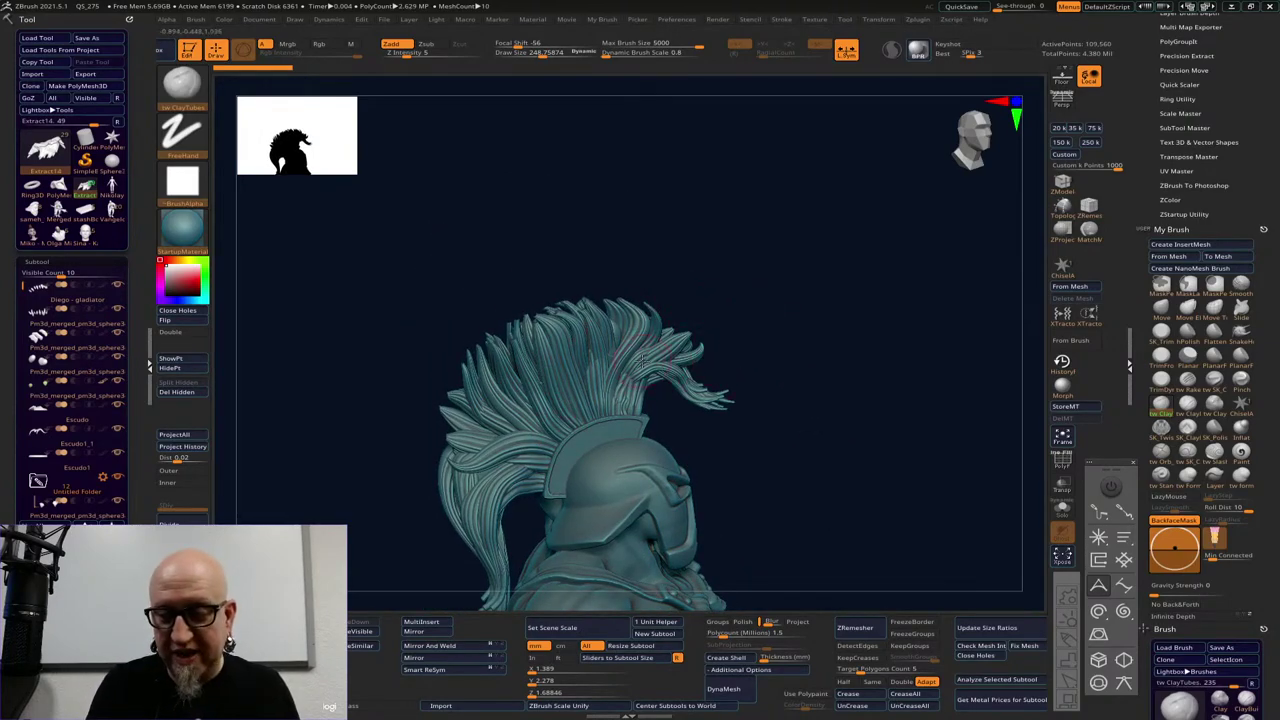
drag(782, 416, 790, 390)
mouse_move(810, 465)
mouse_down()
mouse_move(846, 243)
mouse_move(845, 490)
mouse_up()
drag(854, 426, 817, 428)
drag(307, 459, 429, 431)
Select the helmet crest's hair subtool and reshape its rear strands with Move Topological at a draw size of about 350
alt+click(655, 415)
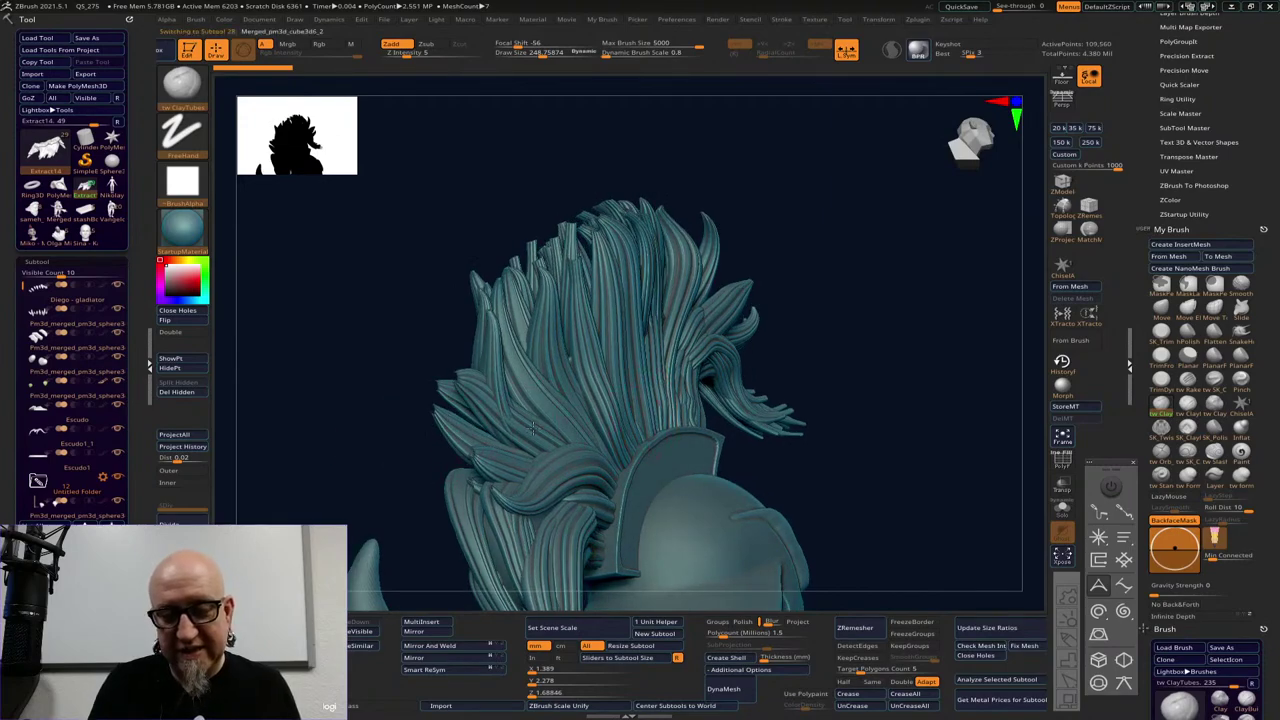
click(1206, 309)
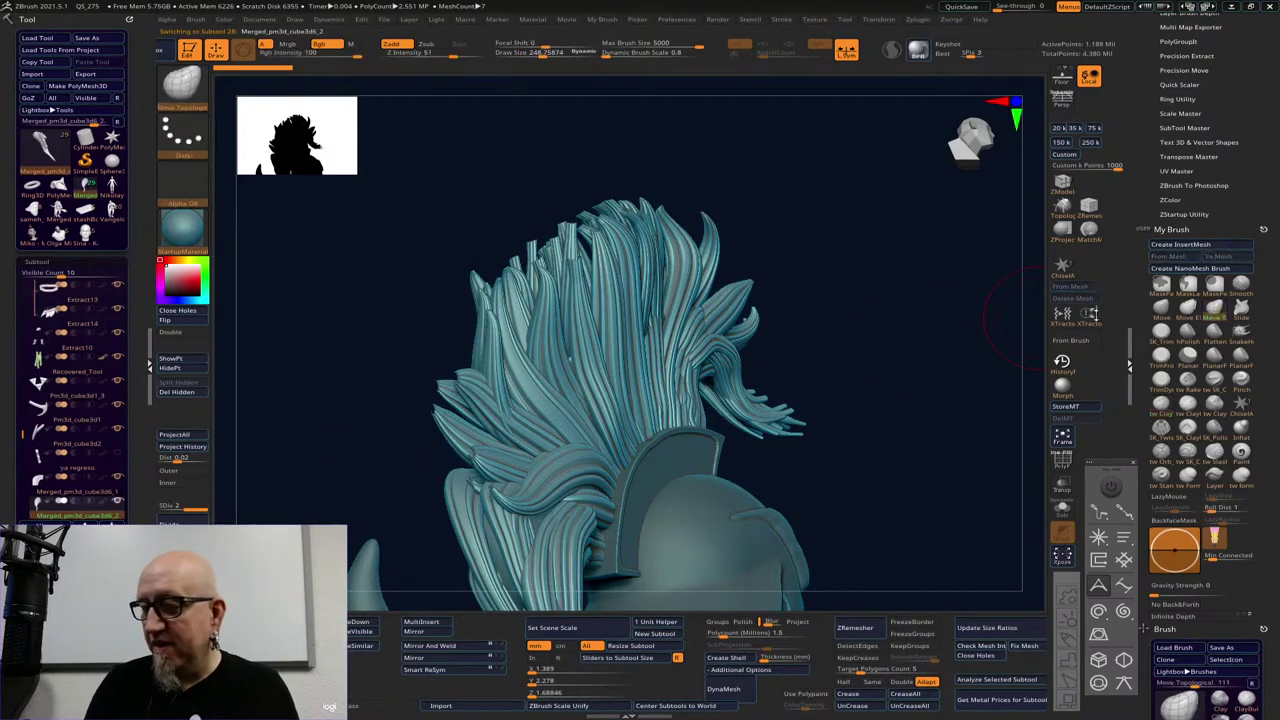
key(space)
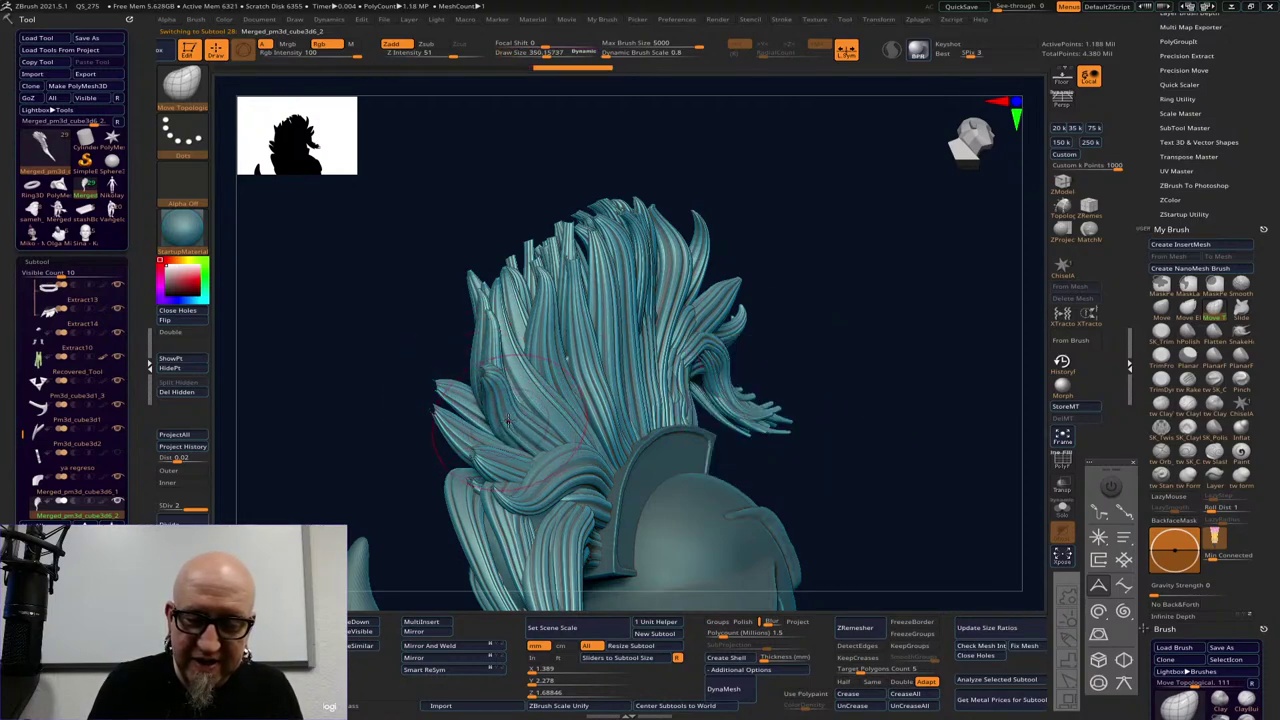
drag(501, 421, 500, 430)
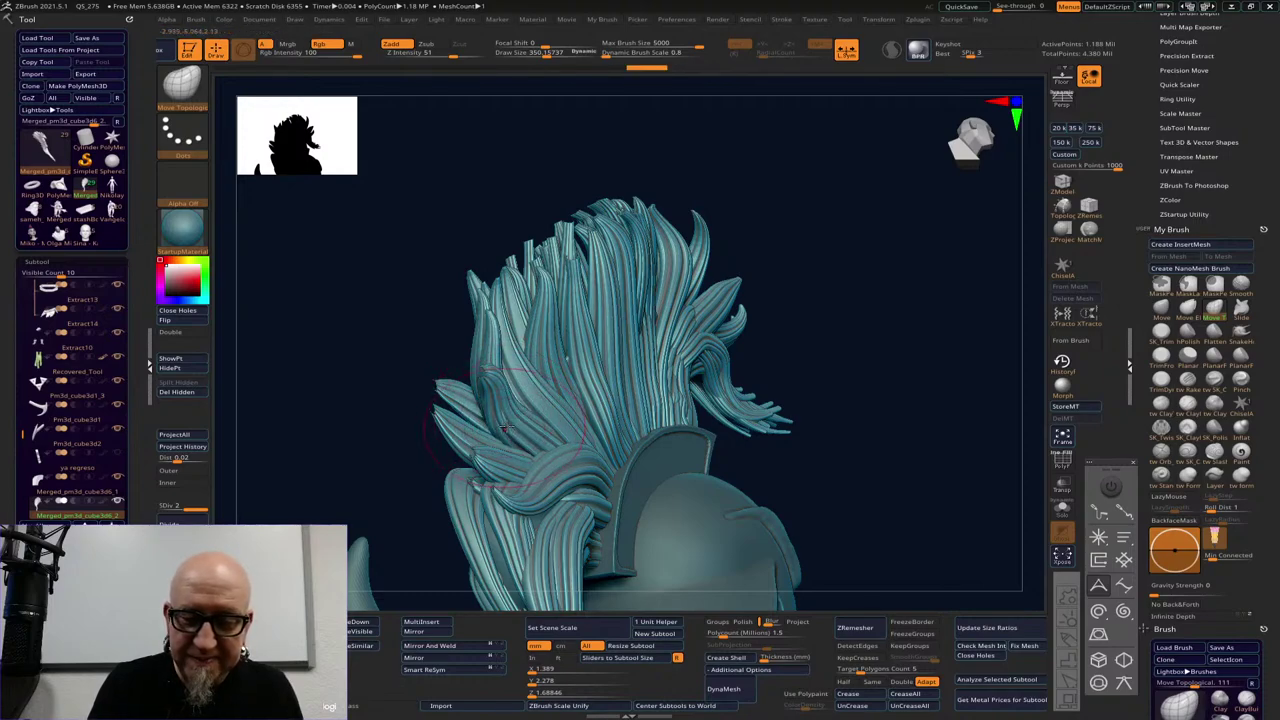
drag(906, 317, 880, 317)
drag(490, 420, 490, 397)
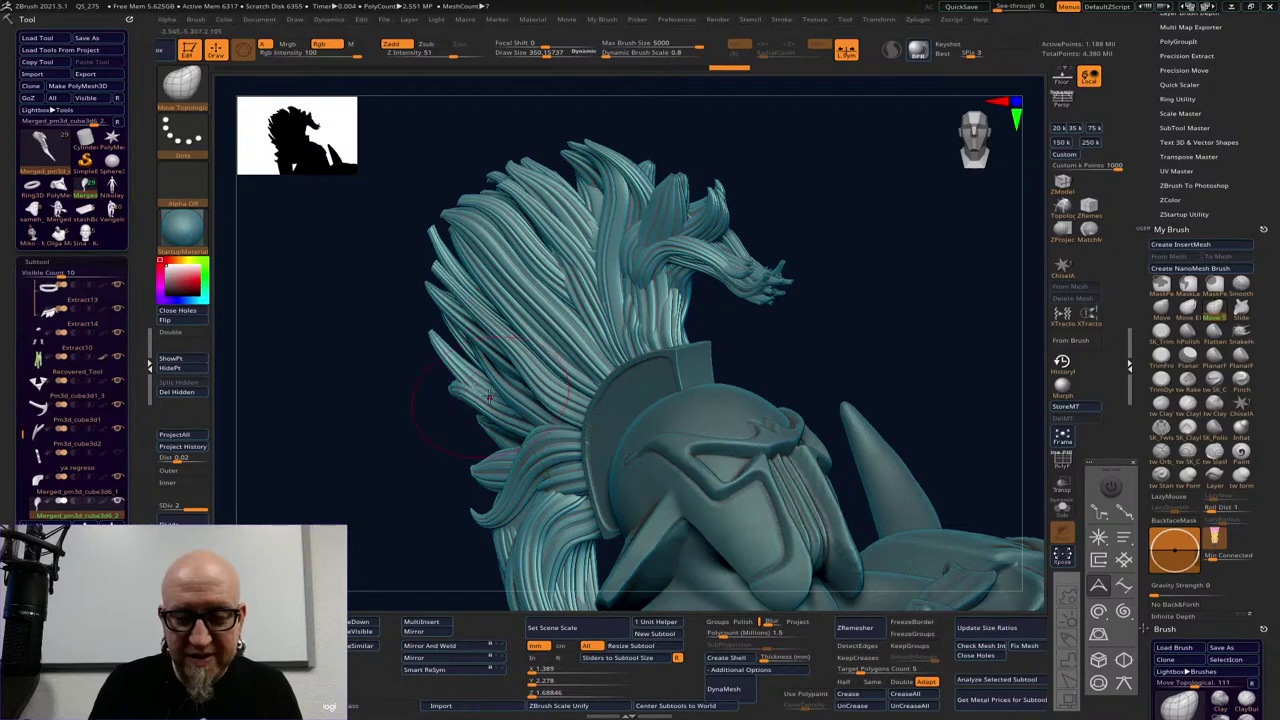
drag(394, 485, 425, 398)
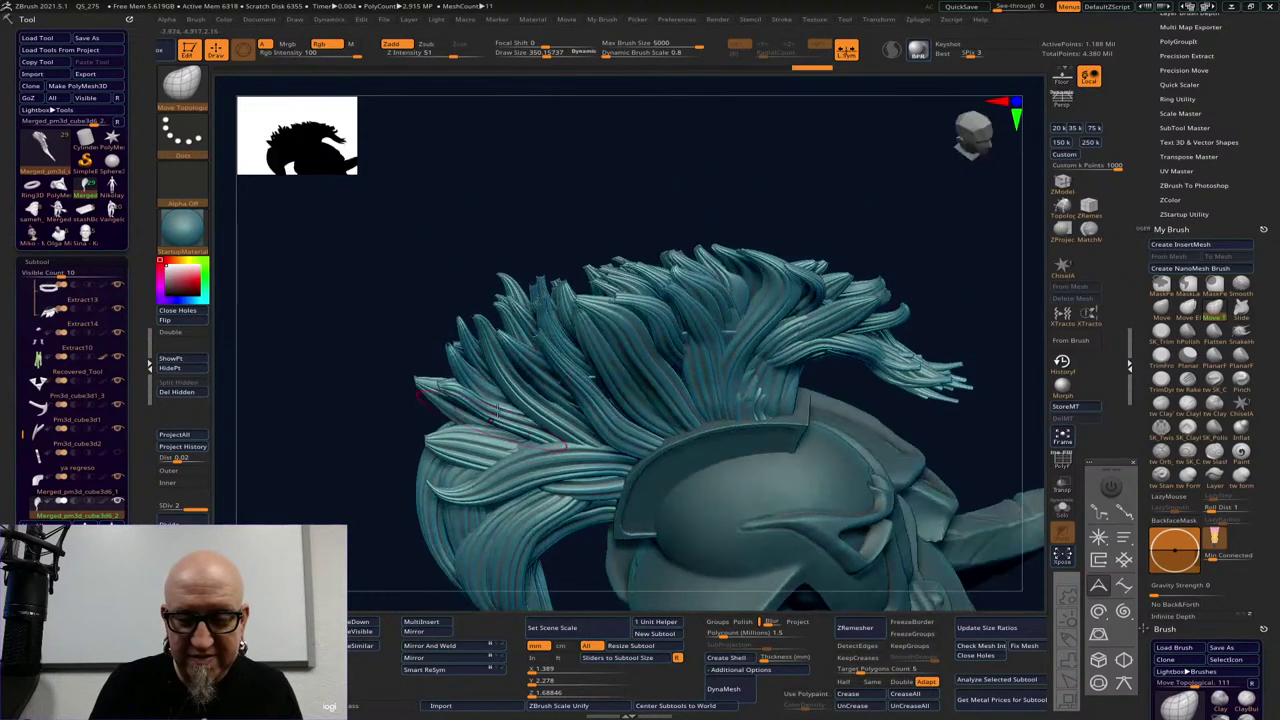
Redo the undone crest hair edits and continue shaping the front strands with Move Topological at a draw size of about 350
key(ctrl+shift+z)
key(ctrl+shift+z)
key(ctrl+shift+z)
mouse_move(915, 560)
mouse_down()
mouse_move(940, 460)
mouse_move(931, 391)
mouse_move(980, 354)
mouse_move(815, 337)
mouse_move(826, 354)
mouse_move(777, 380)
mouse_move(803, 380)
mouse_move(742, 385)
mouse_up()
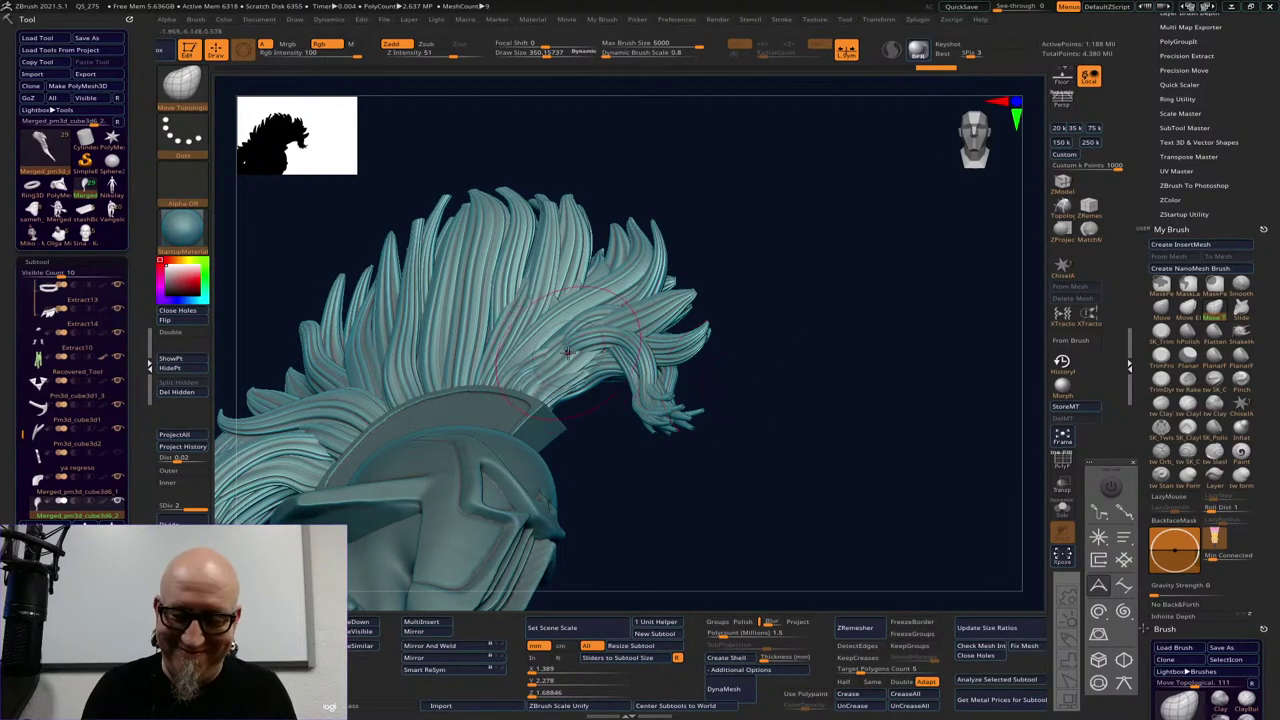
key(ctrl+shift+z)
drag(592, 452, 583, 420)
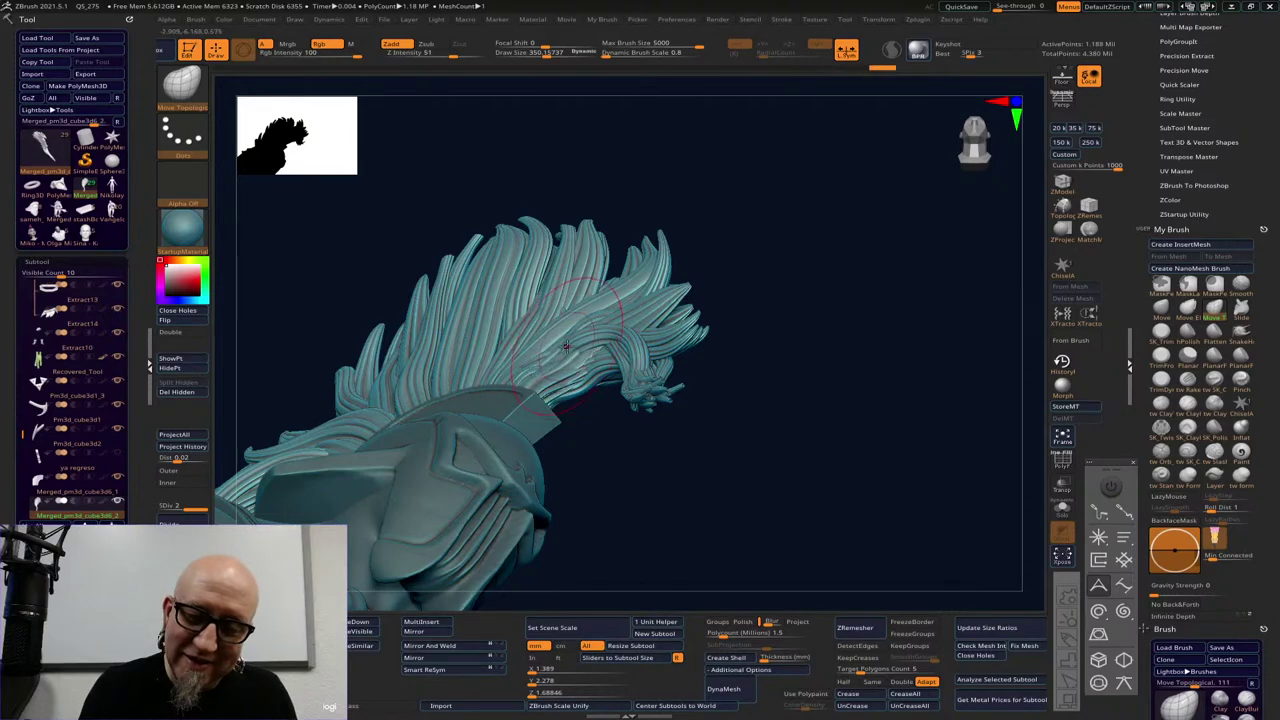
Reduce the draw size to about 234 and reshape the crest's upper front strands with Move Topological
right_drag(558, 347, 705, 309)
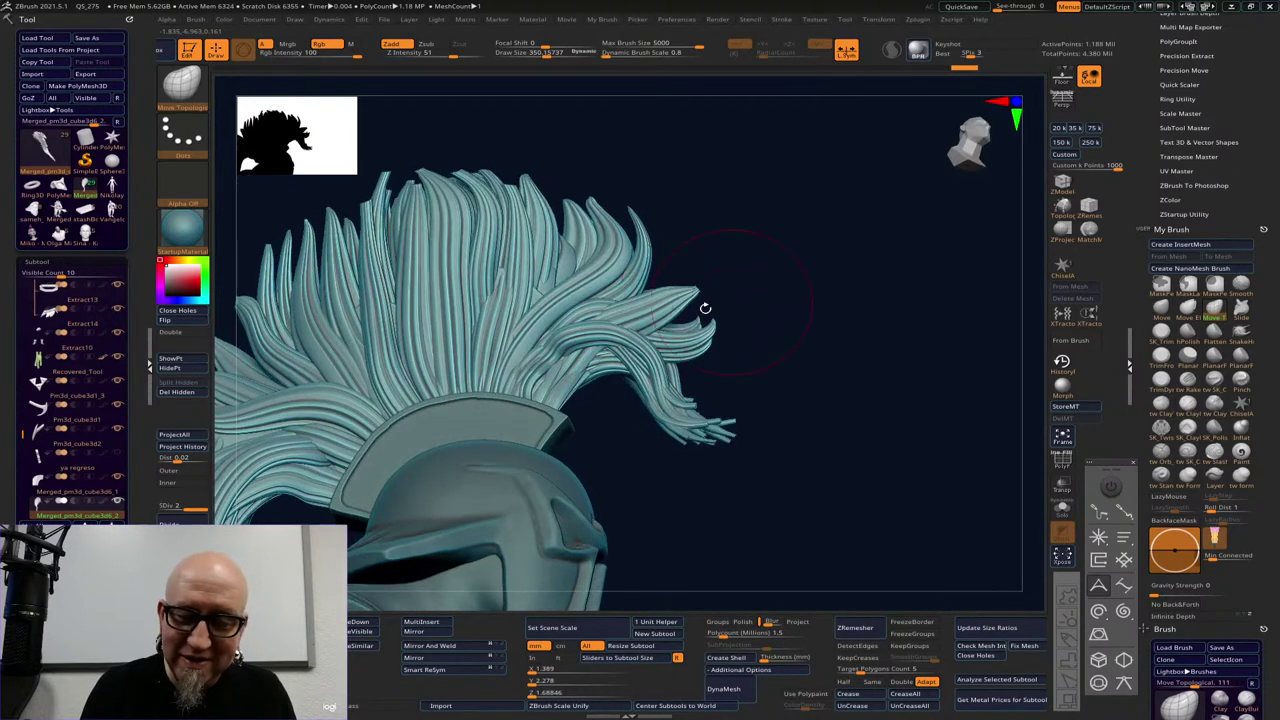
key(space)
drag(557, 358, 524, 356)
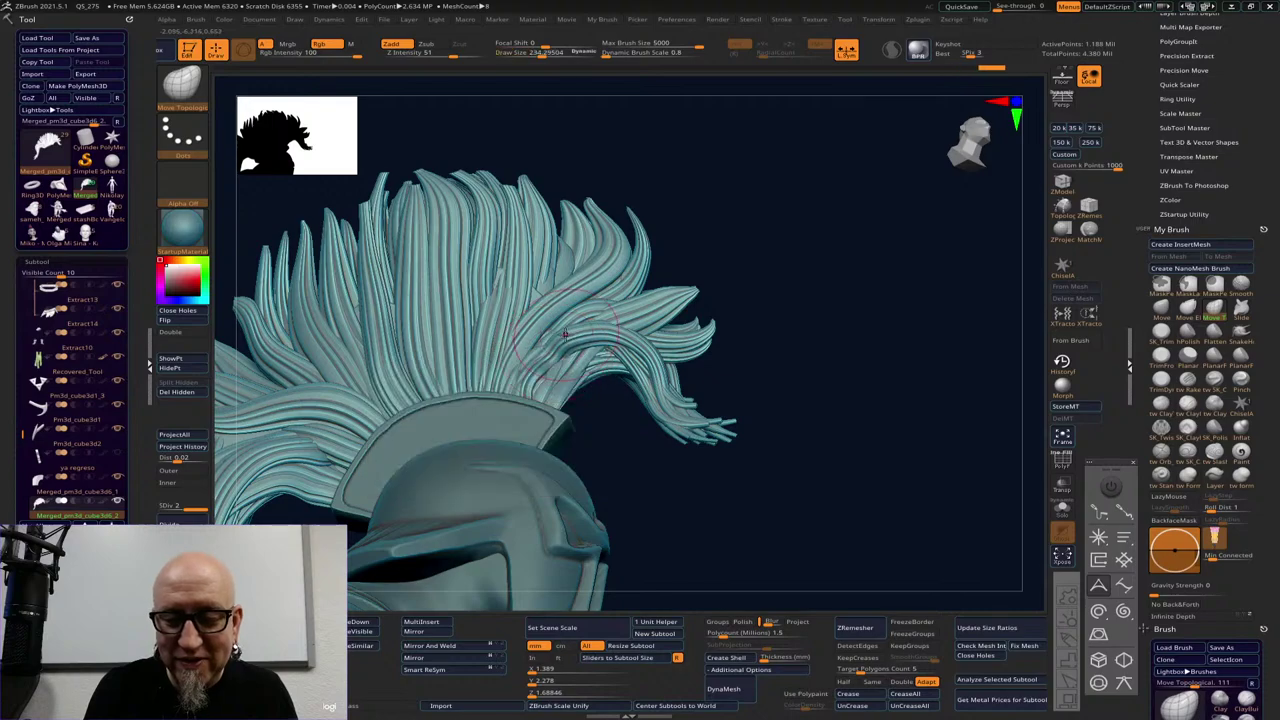
mouse_move(613, 390)
right_down()
mouse_move(626, 457)
mouse_move(614, 460)
mouse_move(620, 425)
mouse_move(601, 390)
right_up()
right_drag(700, 236, 740, 234)
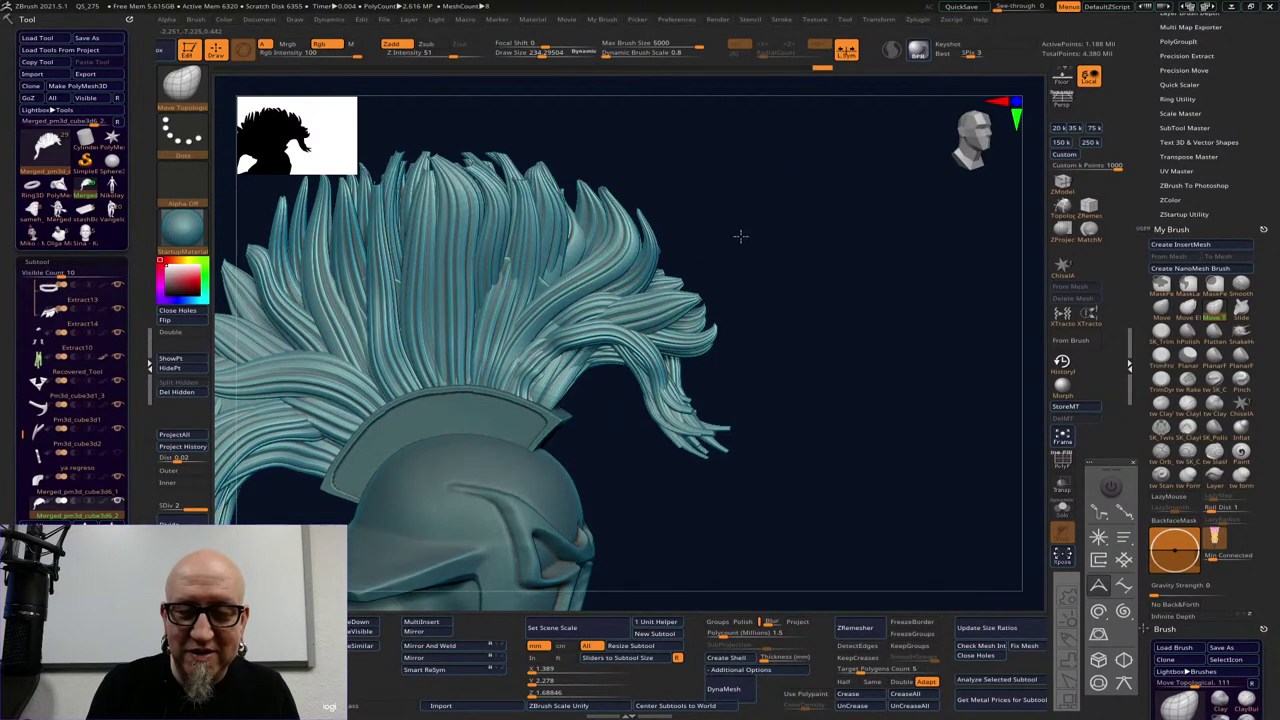
mouse_move(488, 291)
mouse_down()
mouse_move(500, 262)
mouse_move(492, 284)
mouse_up()
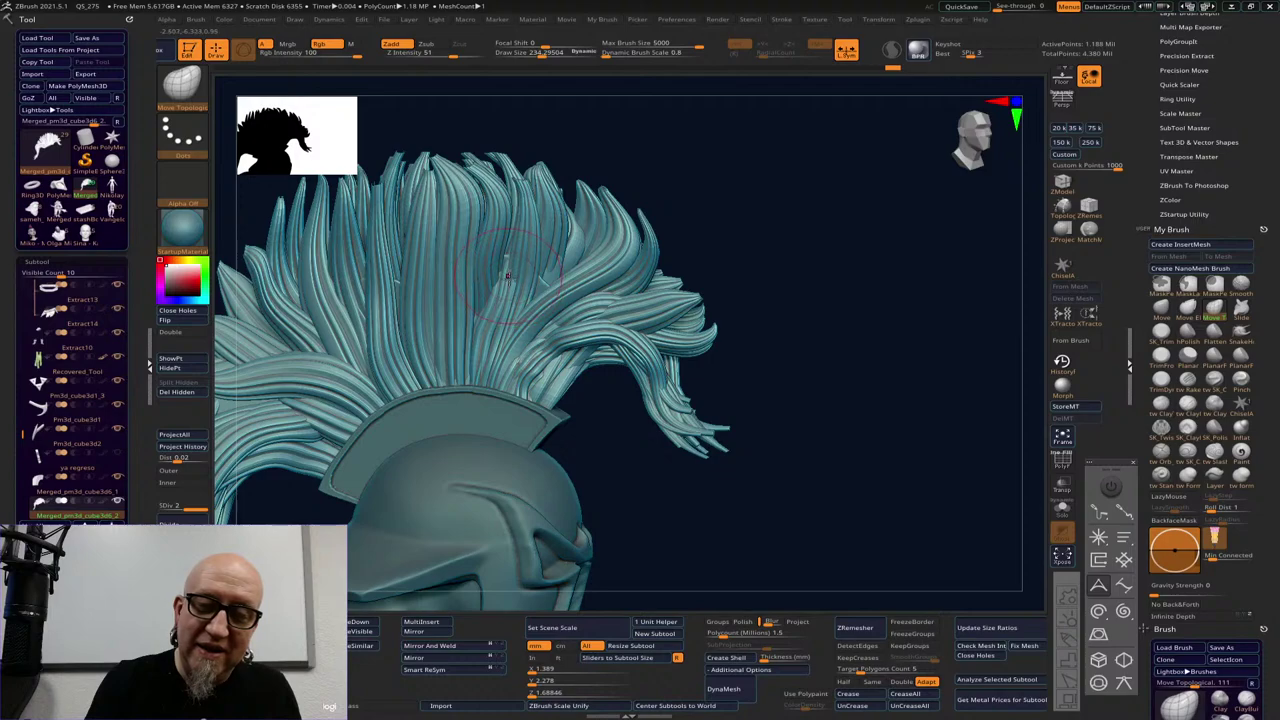
drag(679, 172, 583, 211)
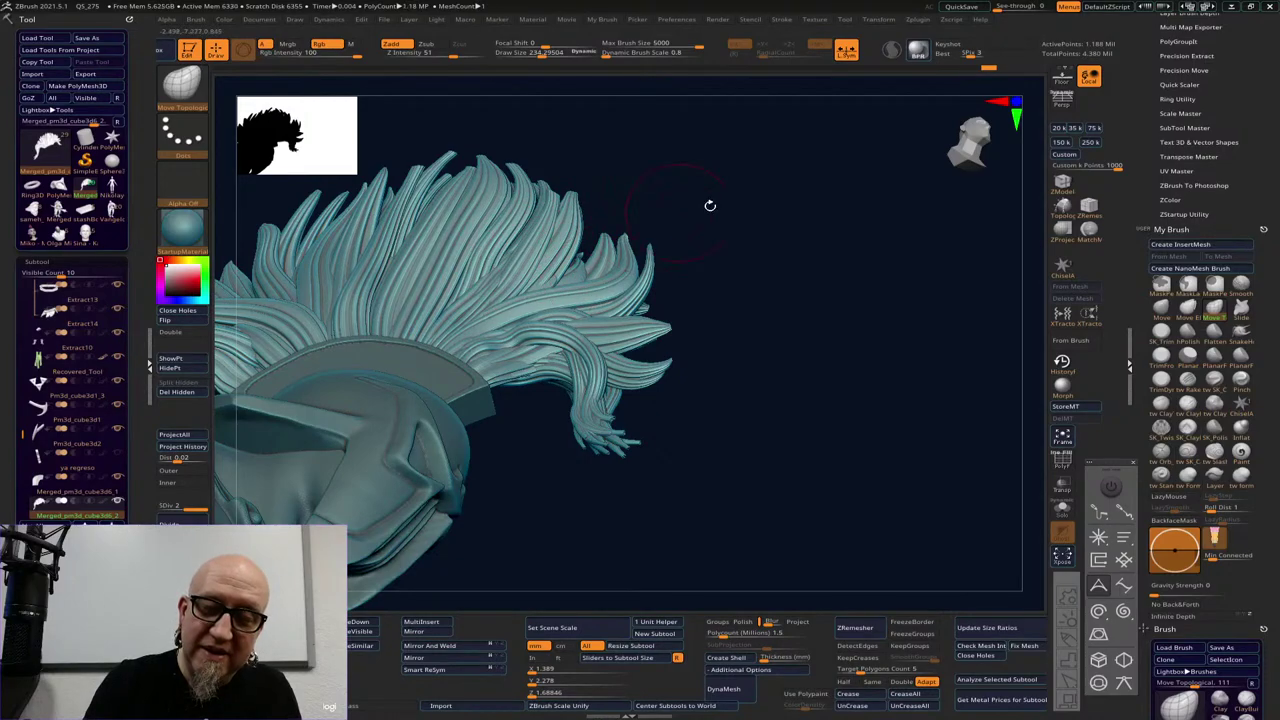
Bend the strands on the crest's front curve, above the drooping forelock, checking them from several angles
drag(709, 206, 690, 245)
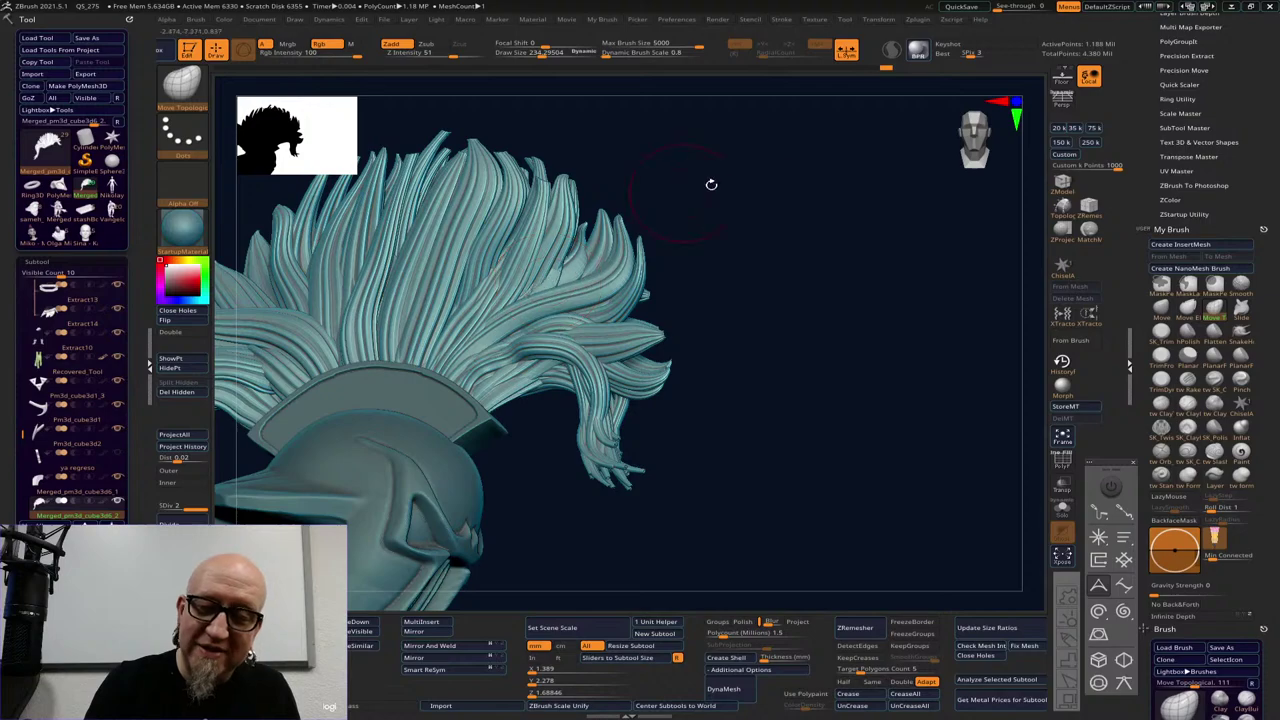
drag(711, 184, 589, 285)
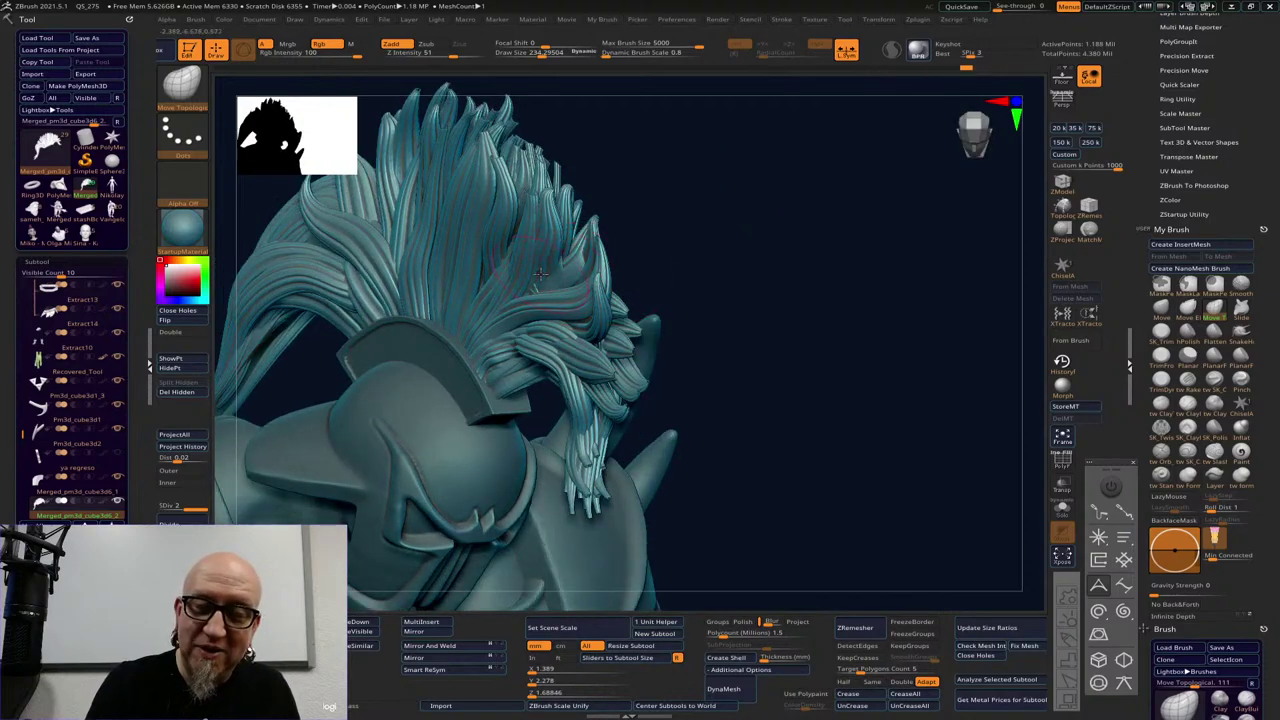
drag(649, 220, 527, 285)
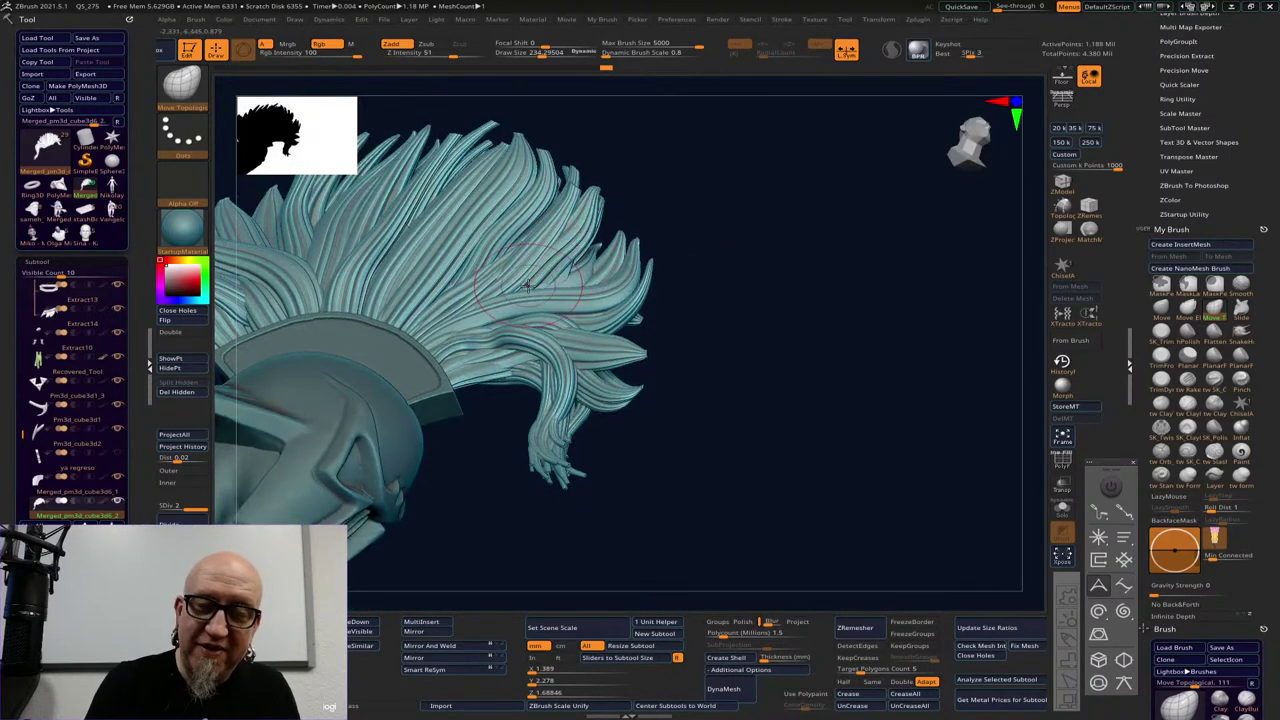
drag(680, 240, 560, 278)
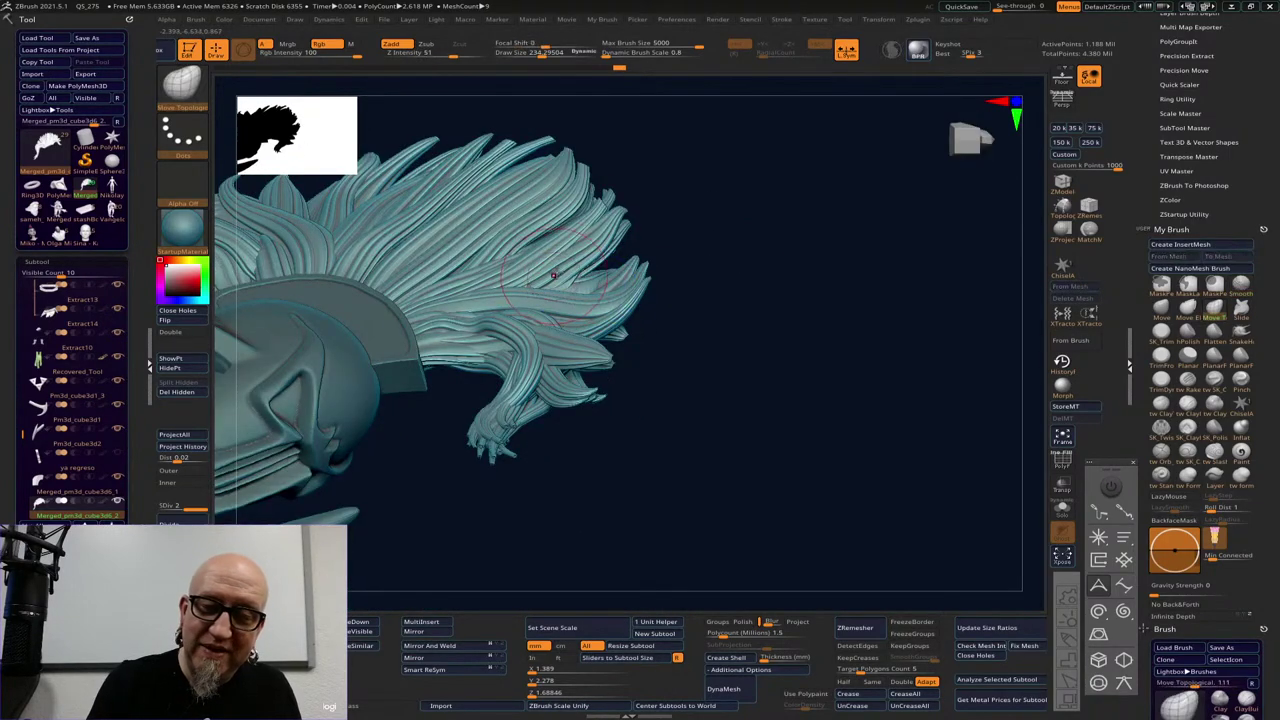
drag(722, 219, 702, 286)
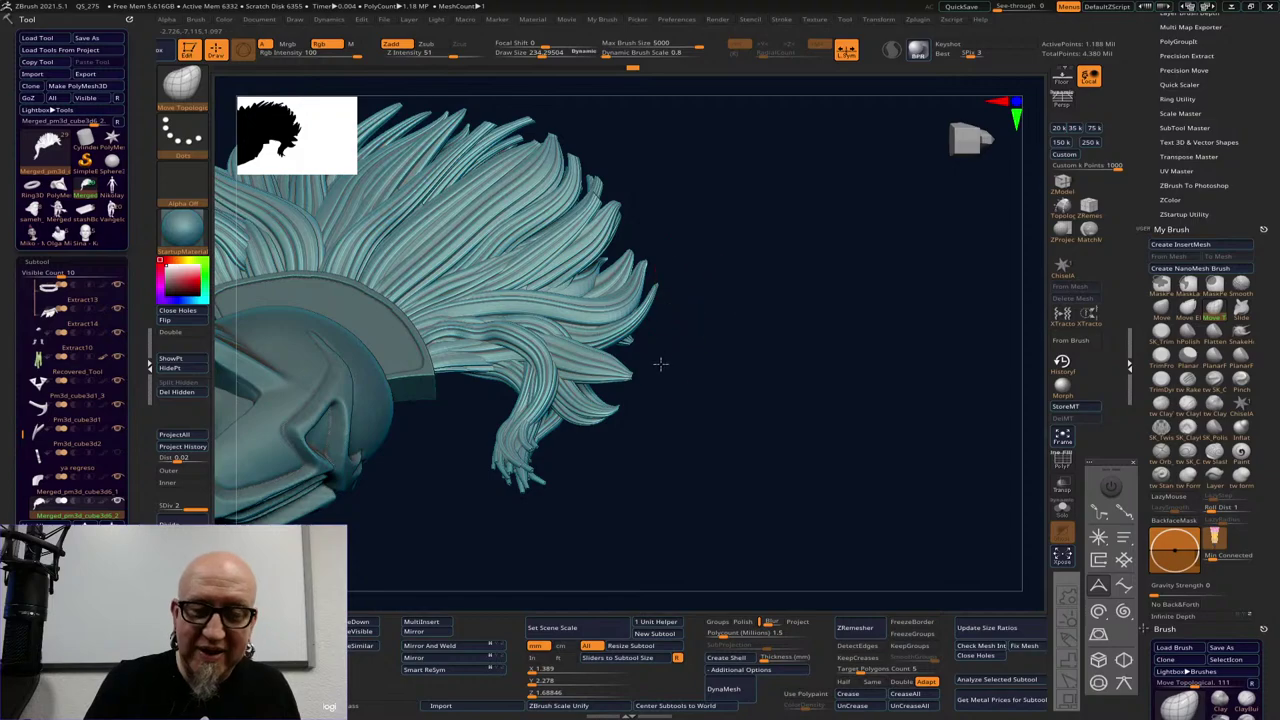
Reshape the strand roots between the front end of the crest plate and the drooping forelock
drag(660, 364, 540, 345)
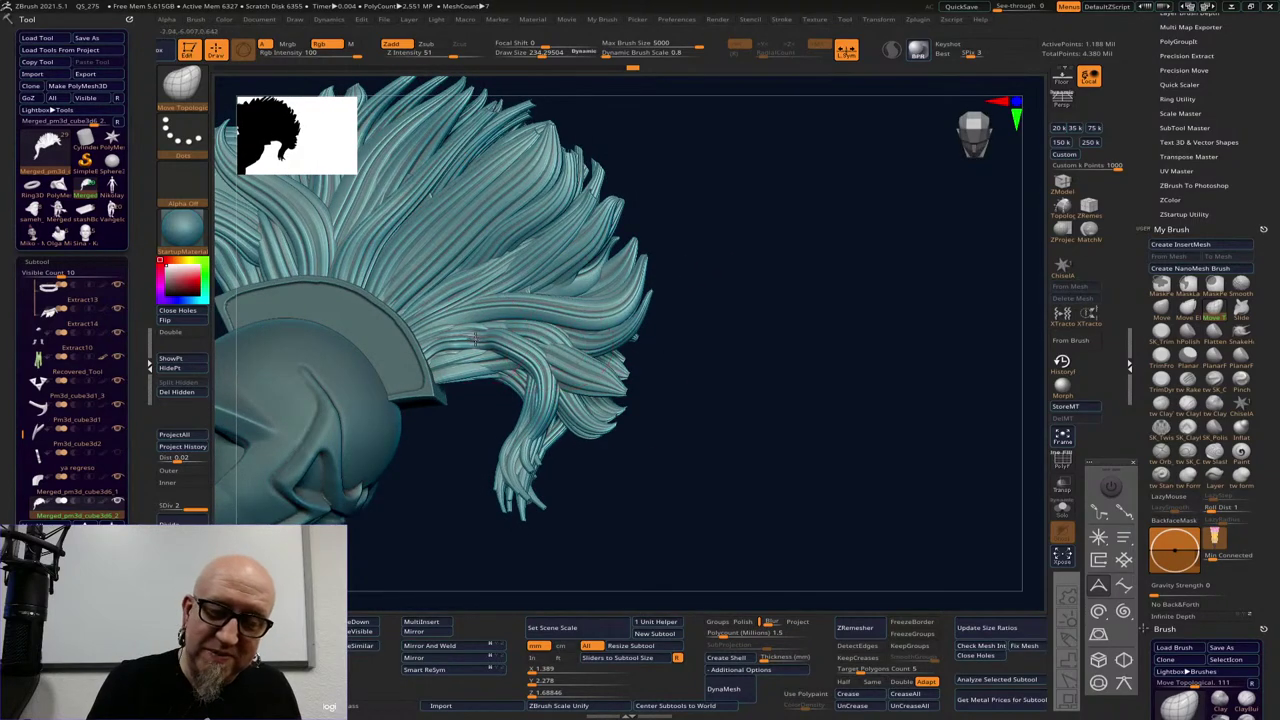
drag(454, 449, 513, 333)
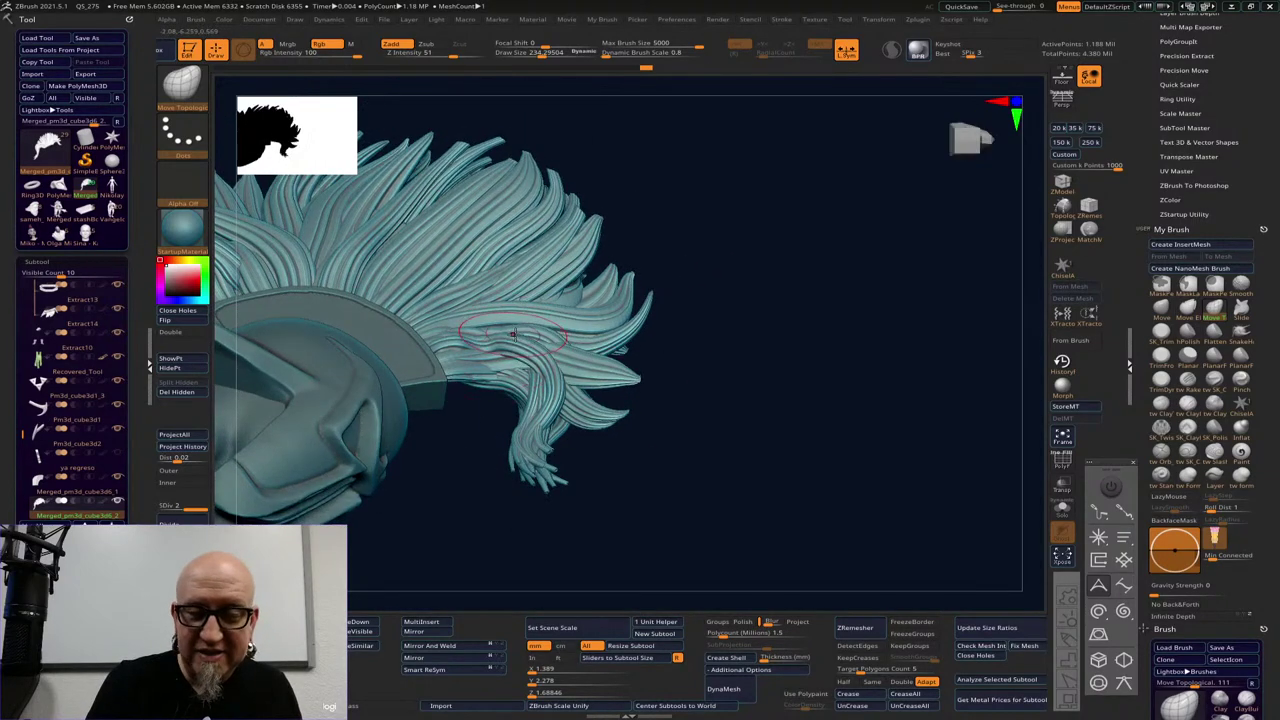
drag(480, 427, 481, 348)
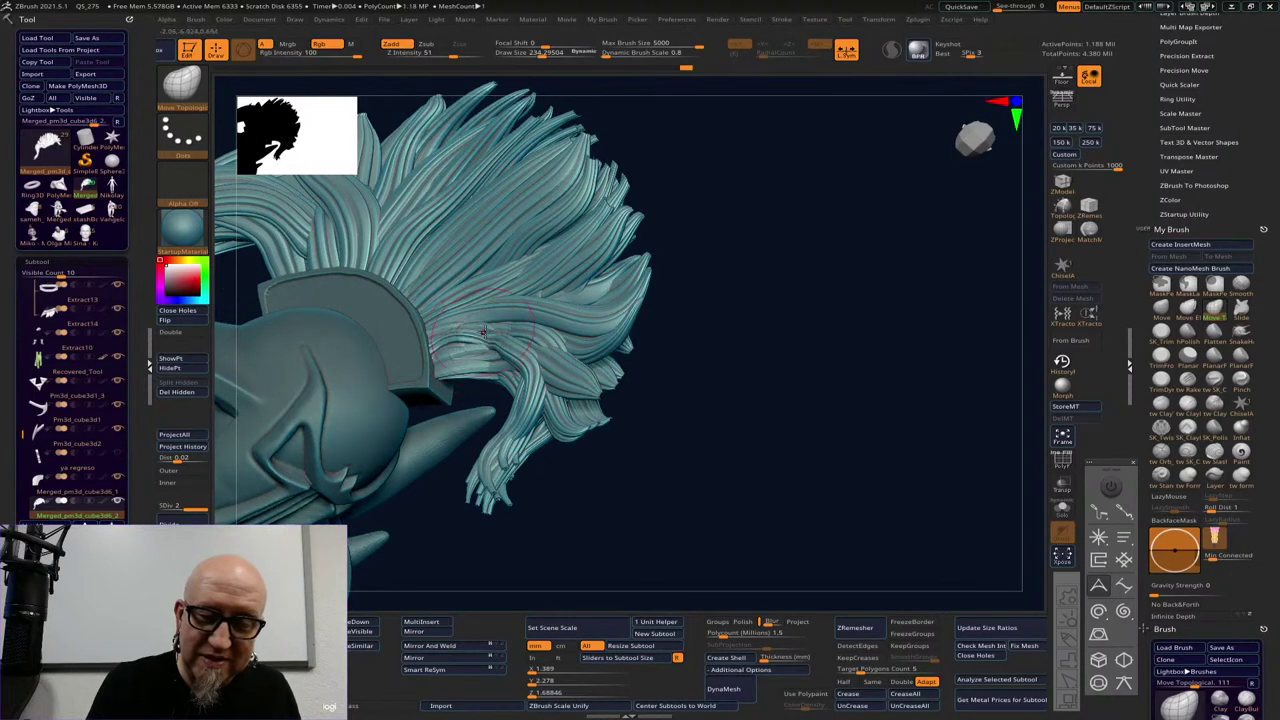
drag(700, 294, 478, 350)
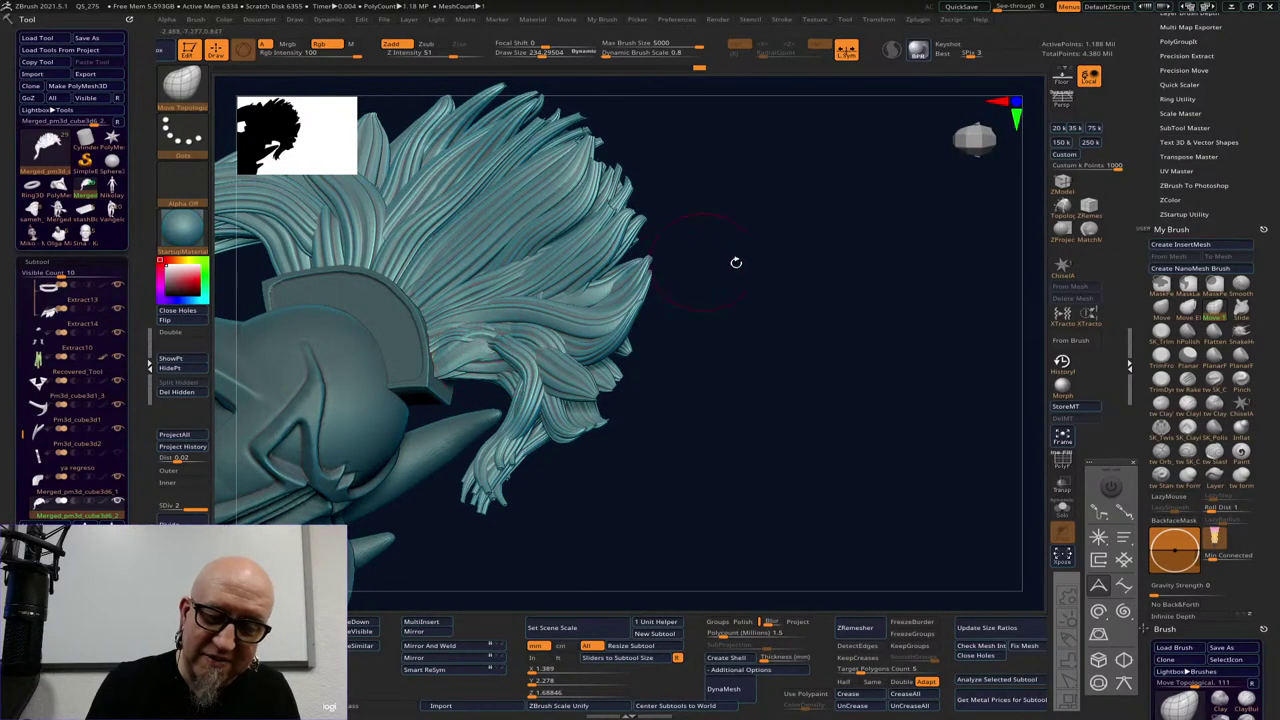
drag(737, 263, 518, 343)
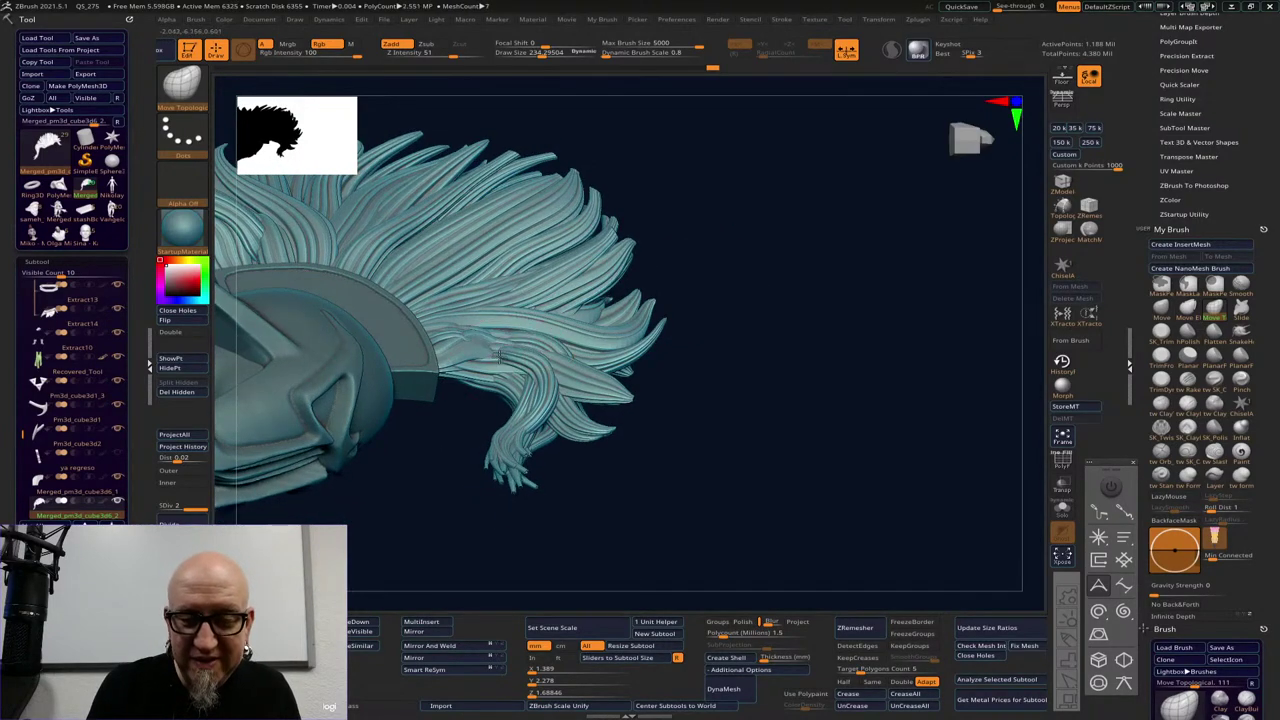
drag(684, 305, 595, 380)
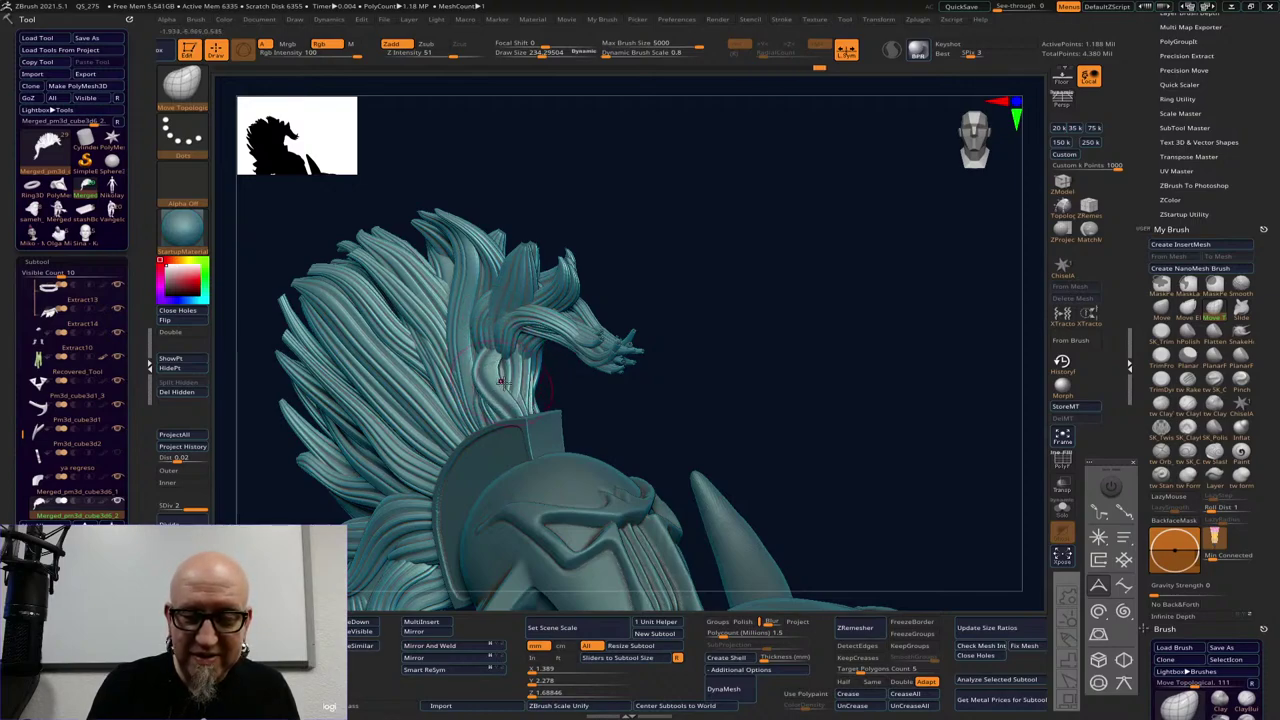
Move the short strand at the crest's front base toward the underside of the forelock
drag(686, 346, 514, 363)
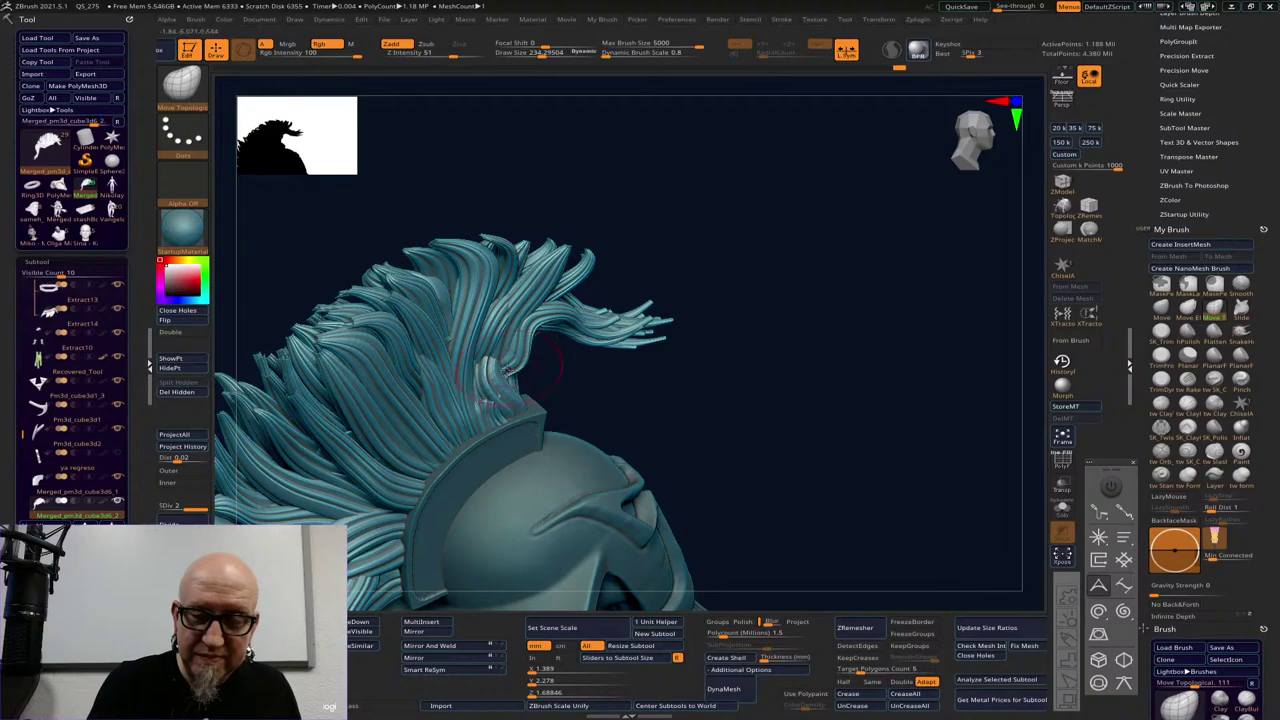
drag(648, 337, 548, 340)
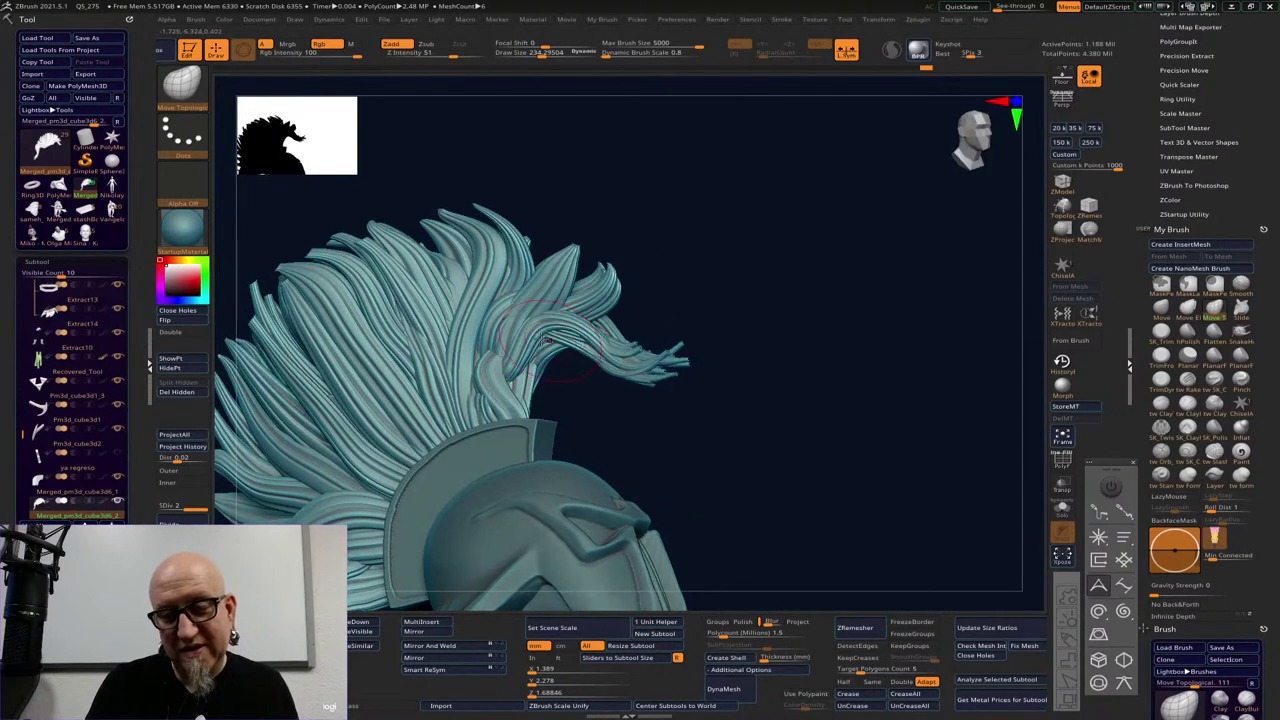
mouse_move(700, 294)
mouse_down()
mouse_move(546, 318)
mouse_move(714, 200)
mouse_move(758, 272)
mouse_move(776, 258)
mouse_move(840, 280)
mouse_move(851, 466)
mouse_move(515, 509)
mouse_move(560, 430)
mouse_move(612, 377)
mouse_up()
Raise the draw size to about 296, reshape the strands at the plate's front end, and undo the last stroke
key(space)
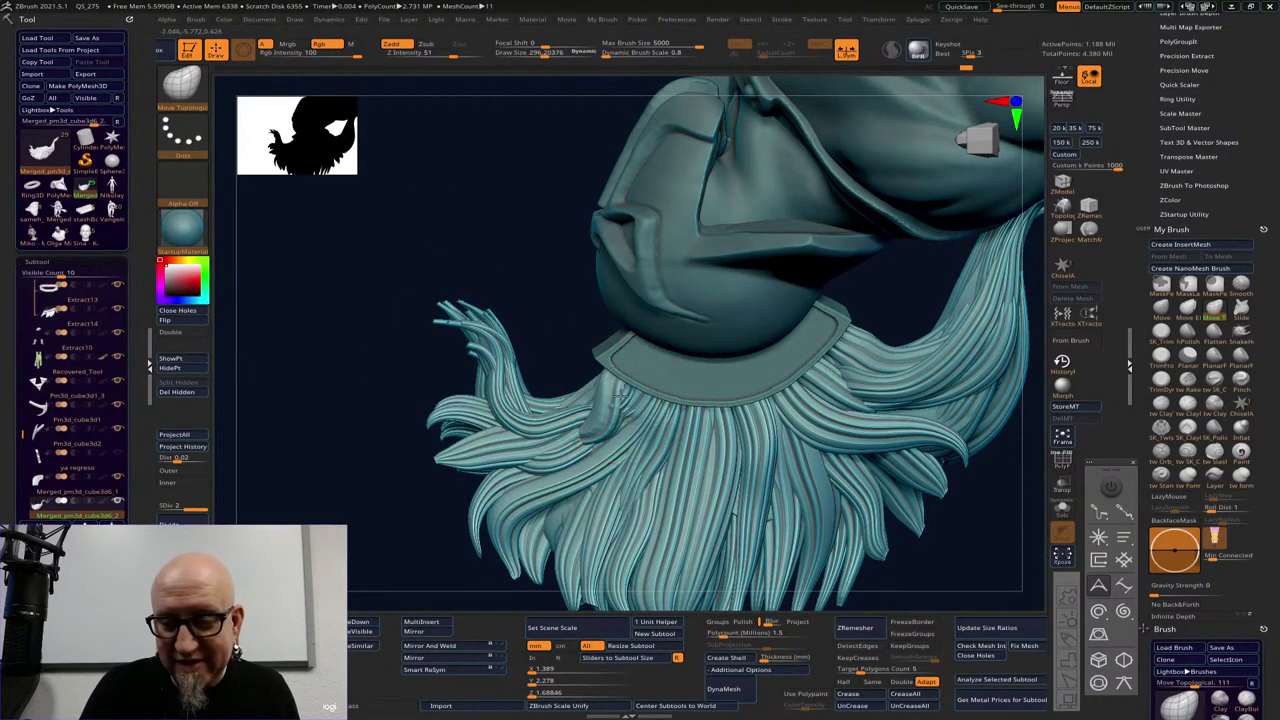
drag(588, 442, 618, 388)
drag(457, 571, 626, 396)
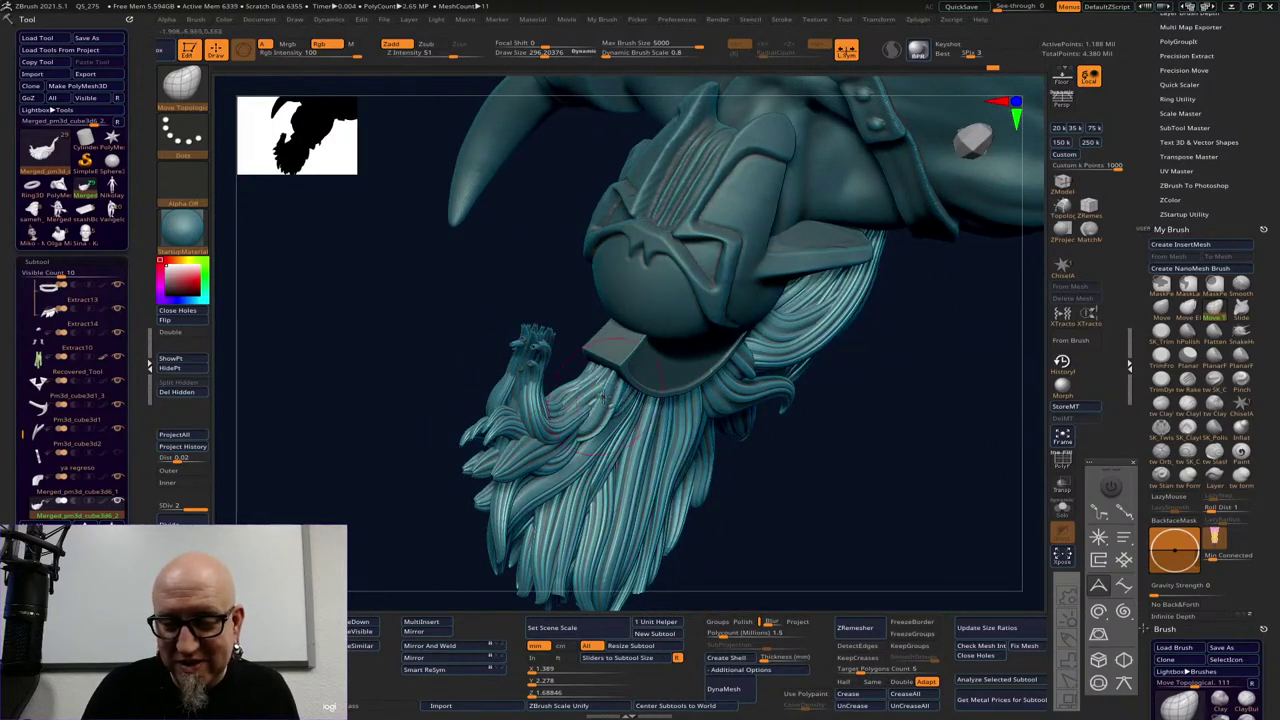
key(ctrl+z)
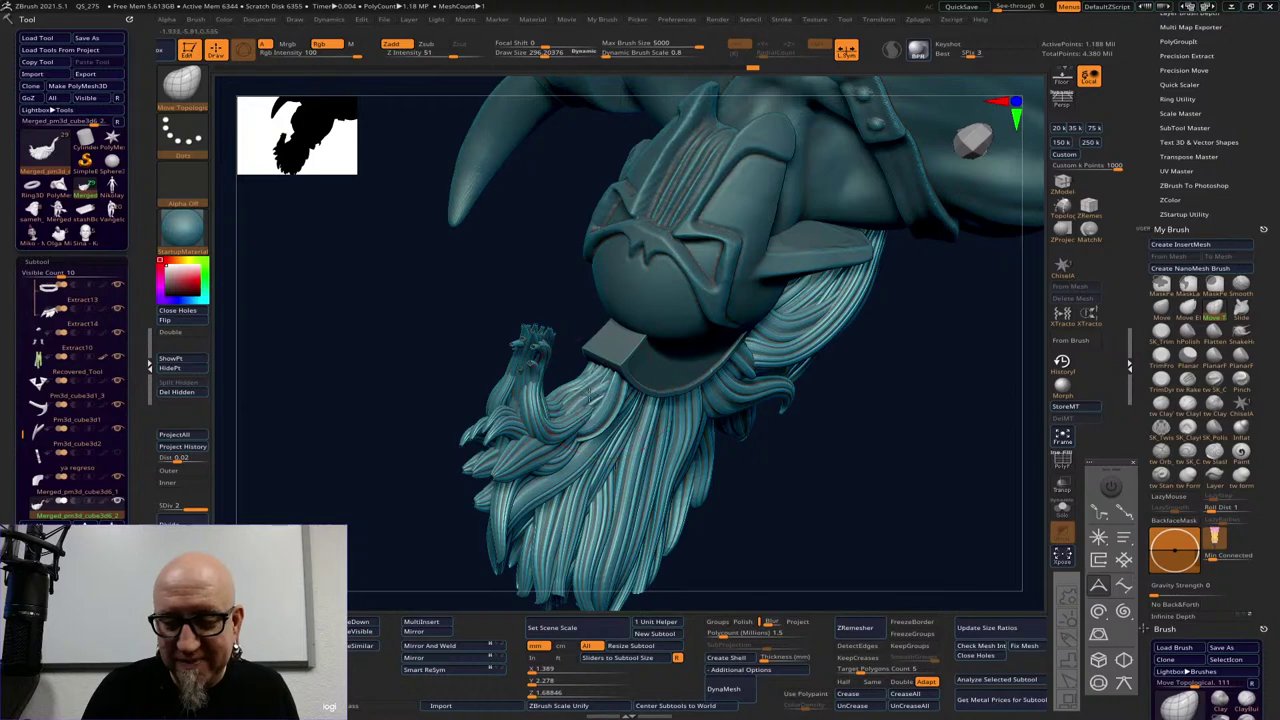
Reshape the rear strands where the long tail leaves the back end of the crest plate
right_drag(736, 389, 890, 398)
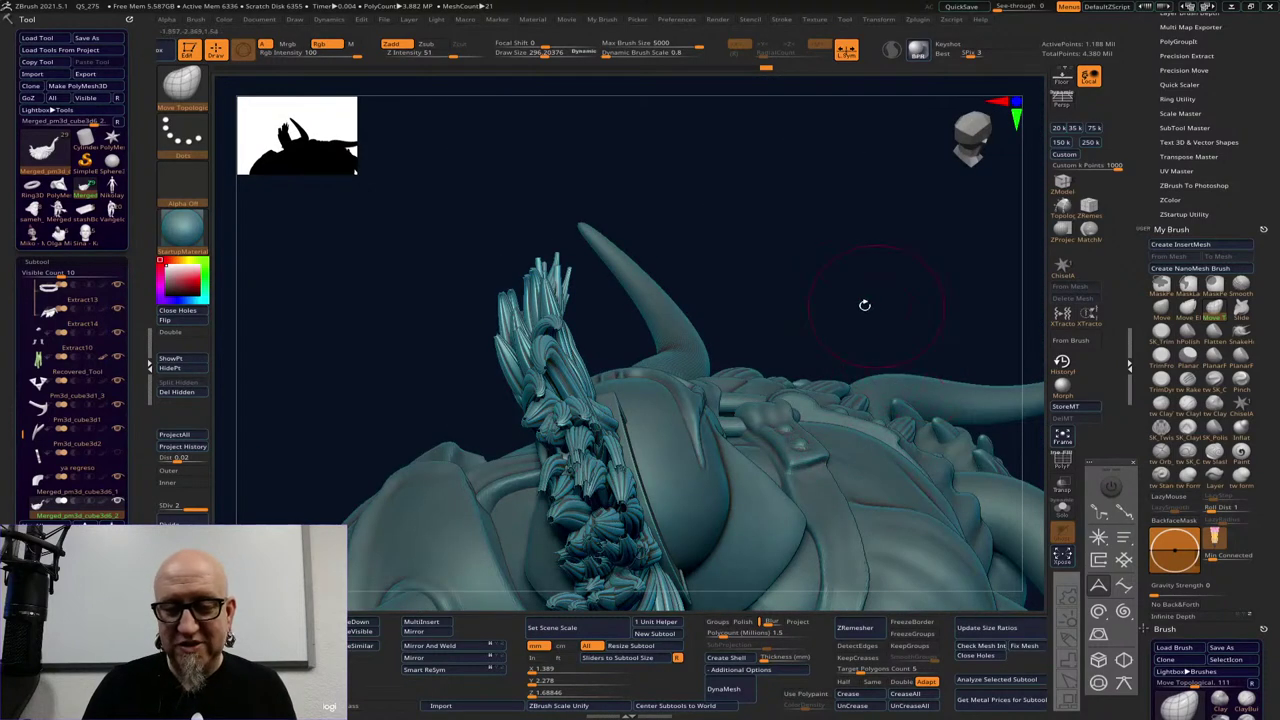
right_drag(864, 304, 815, 370)
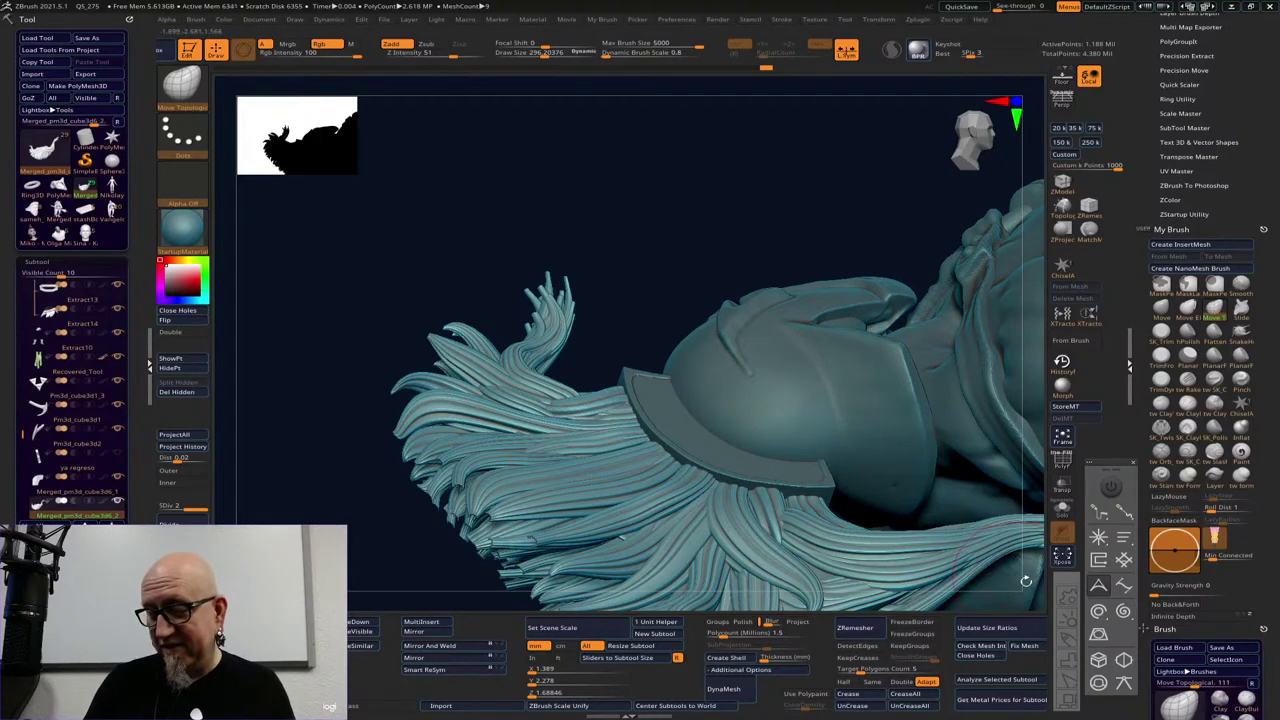
alt+right_drag(1026, 581, 575, 400)
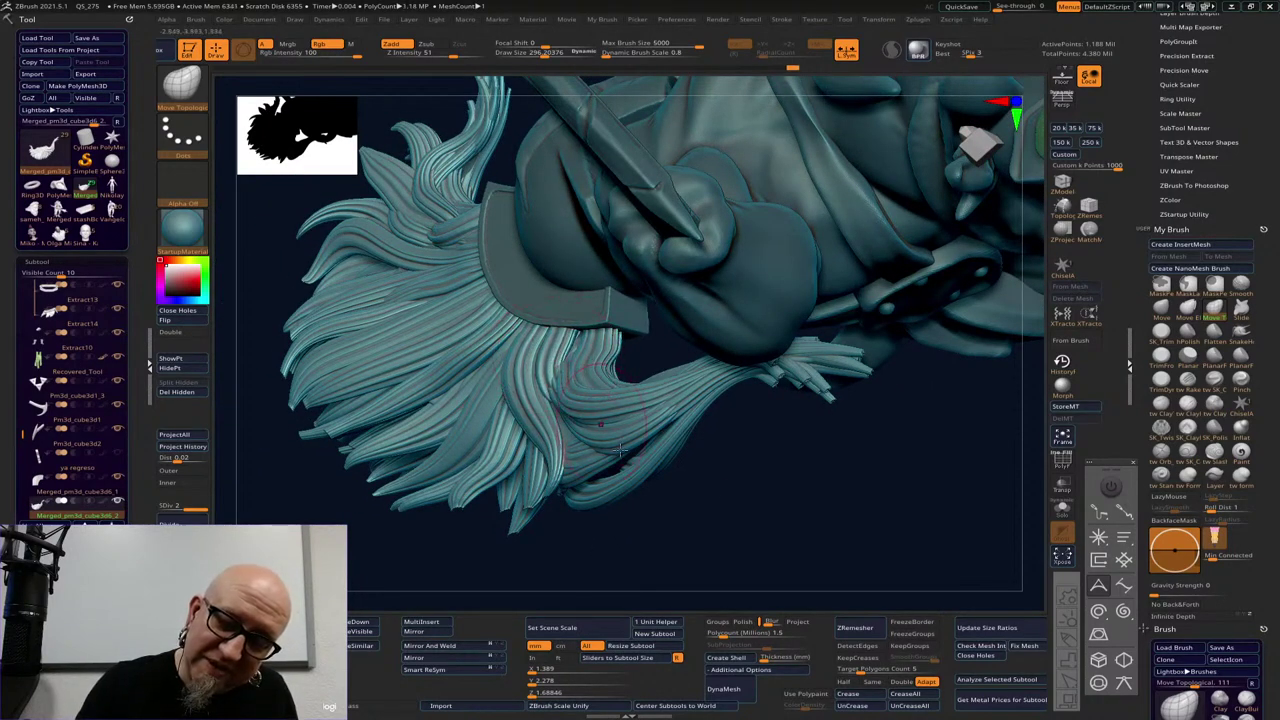
right_drag(559, 356, 577, 399)
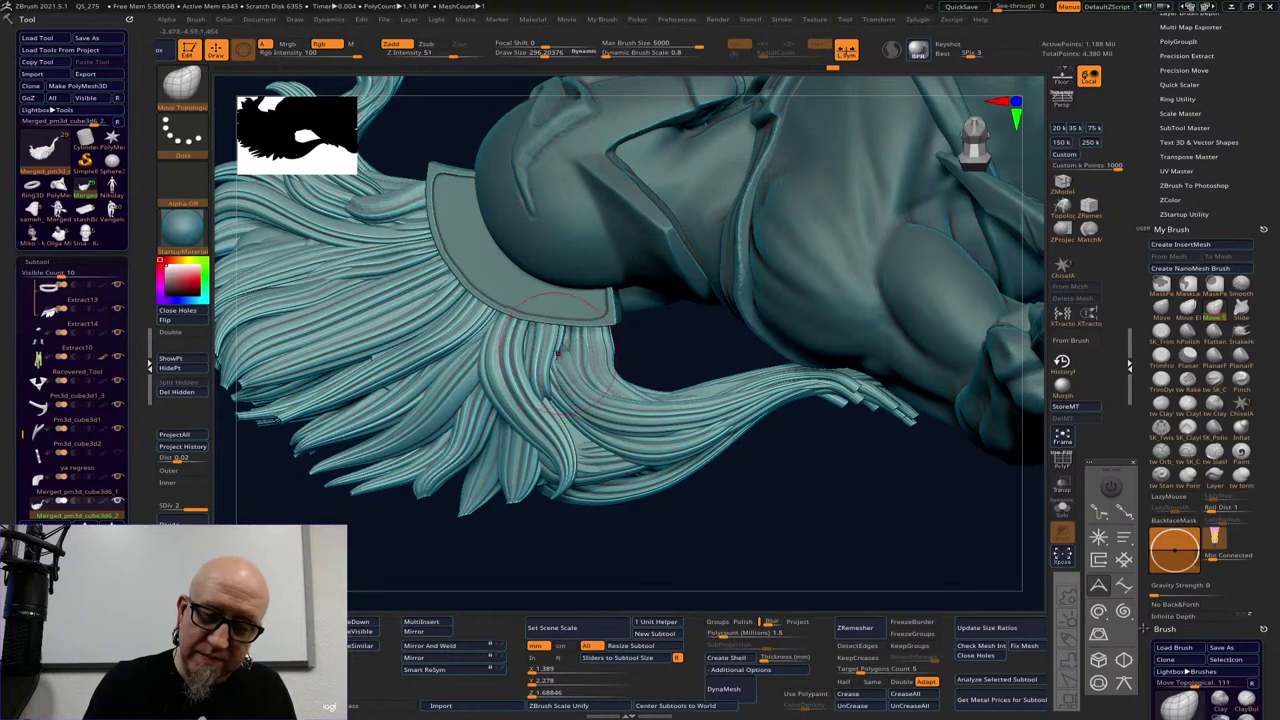
drag(822, 524, 809, 309)
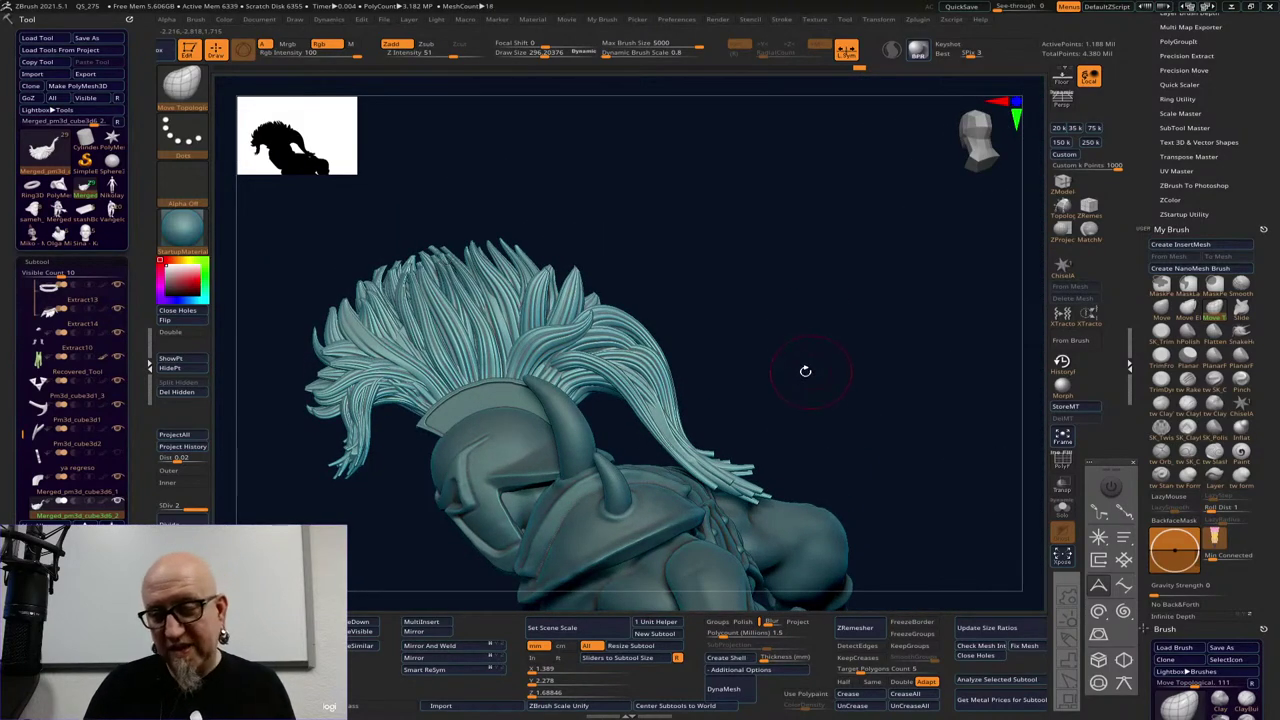
drag(805, 371, 902, 337)
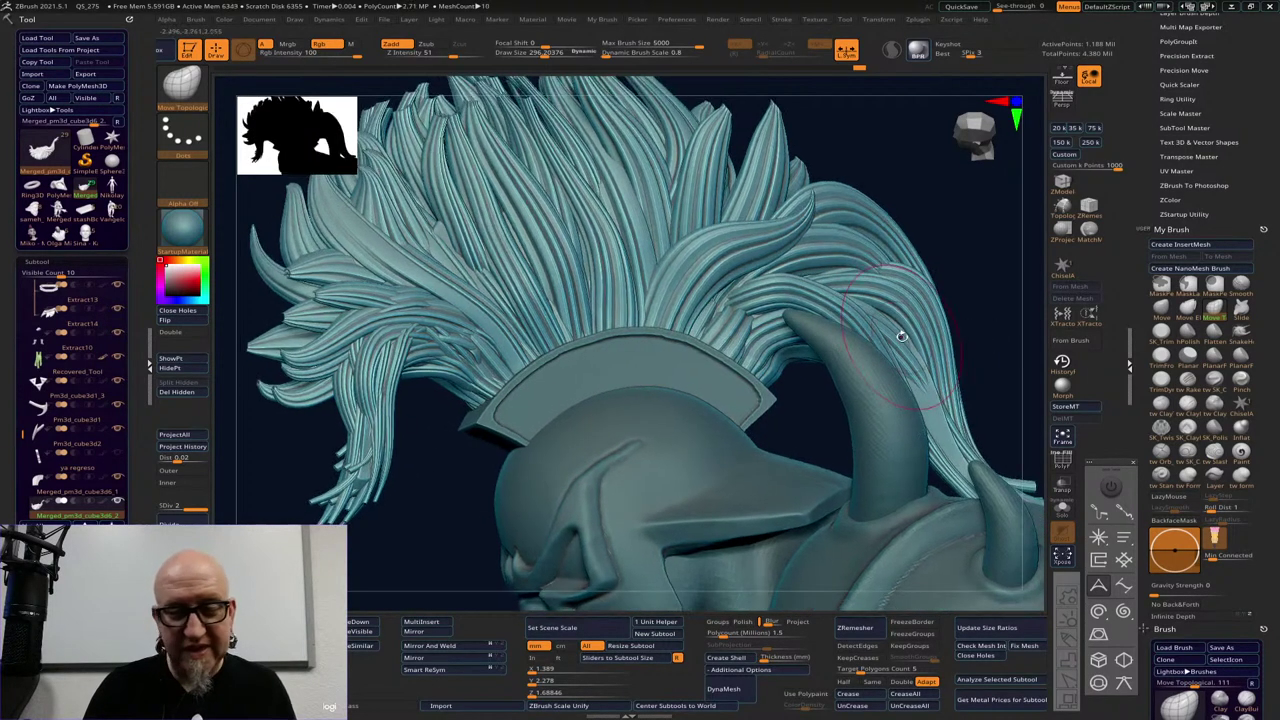
alt+drag(408, 569, 664, 497)
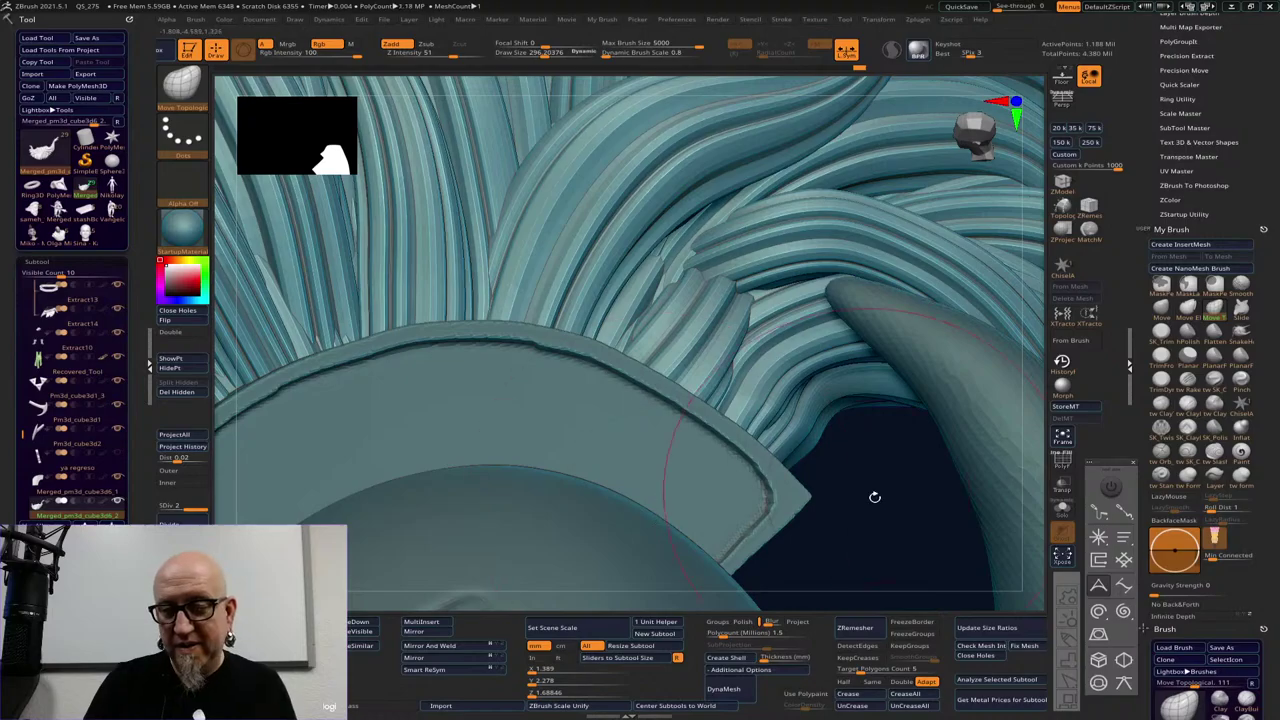
Rearrange the overlapping lower front strands beside the forelock close up, and review the crest from farther away
mouse_move(875, 497)
alt+mouse_down()
mouse_move(803, 346)
mouse_move(823, 360)
mouse_move(914, 225)
mouse_move(497, 514)
mouse_move(483, 569)
mouse_move(566, 514)
mouse_move(634, 551)
mouse_move(460, 511)
mouse_move(712, 531)
mouse_move(703, 477)
mouse_move(694, 526)
mouse_move(620, 450)
alt+mouse_up()
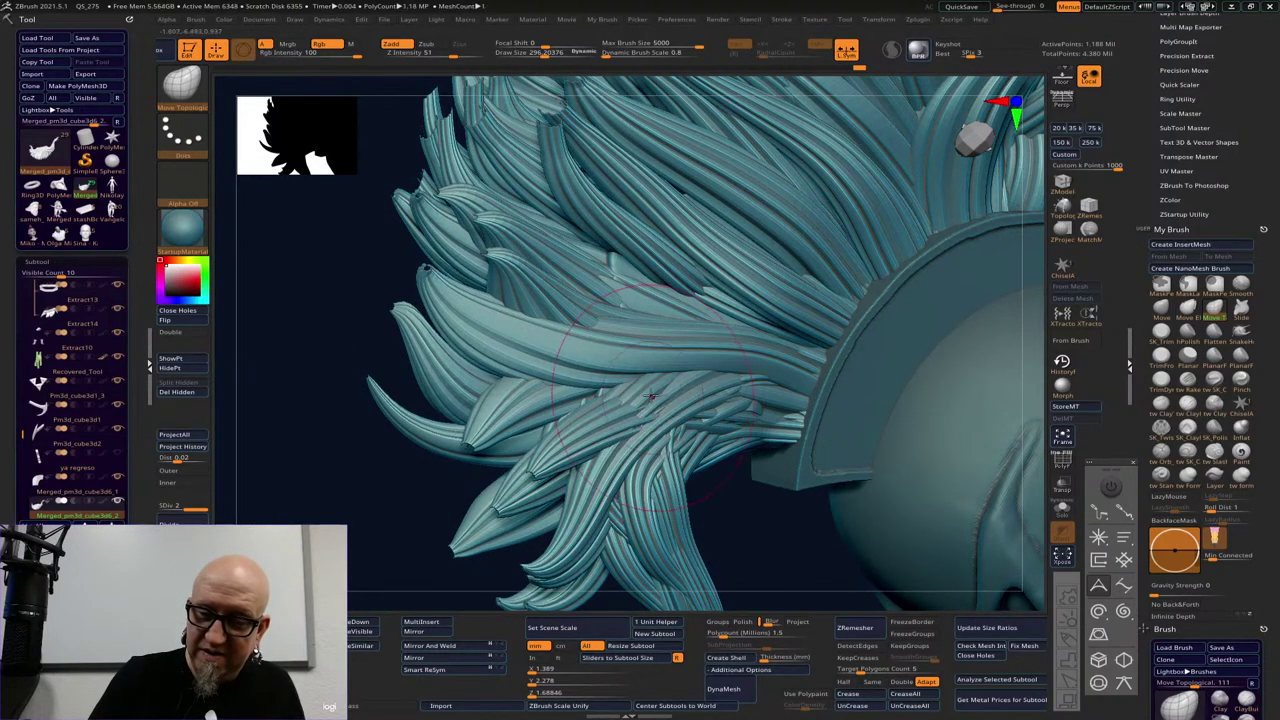
drag(754, 530, 648, 400)
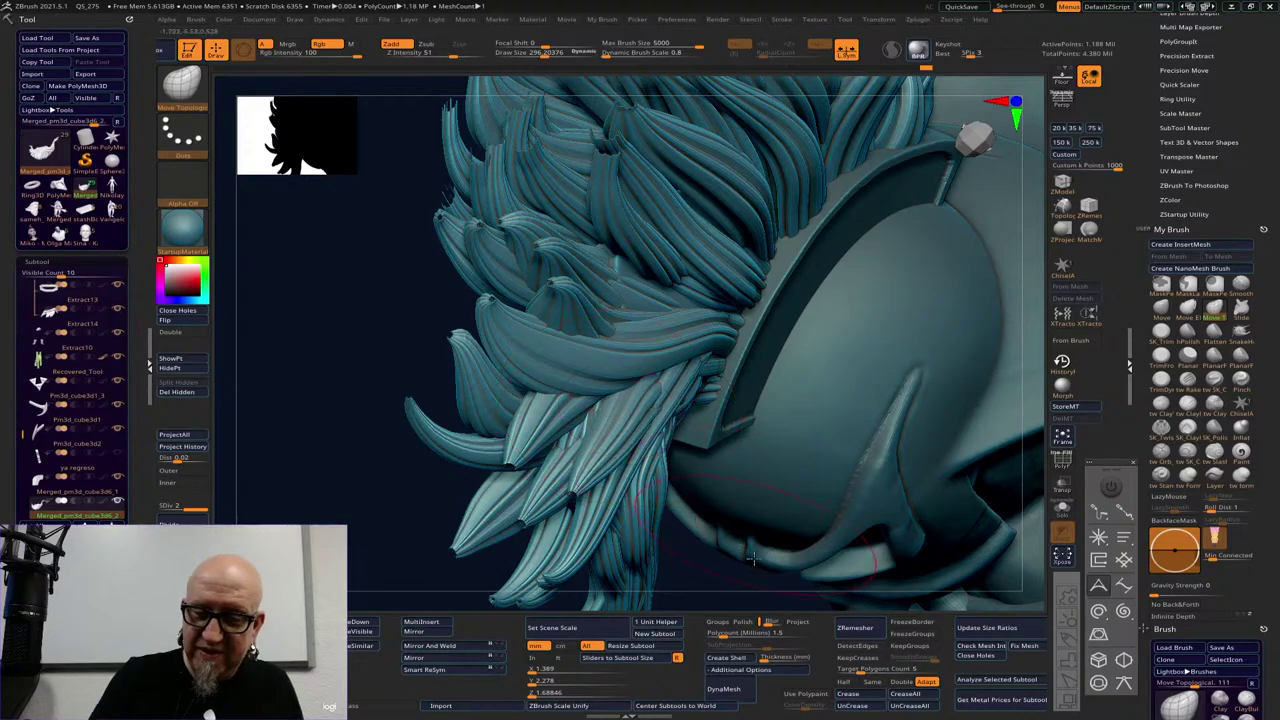
drag(715, 579, 696, 561)
alt+drag(434, 543, 437, 581)
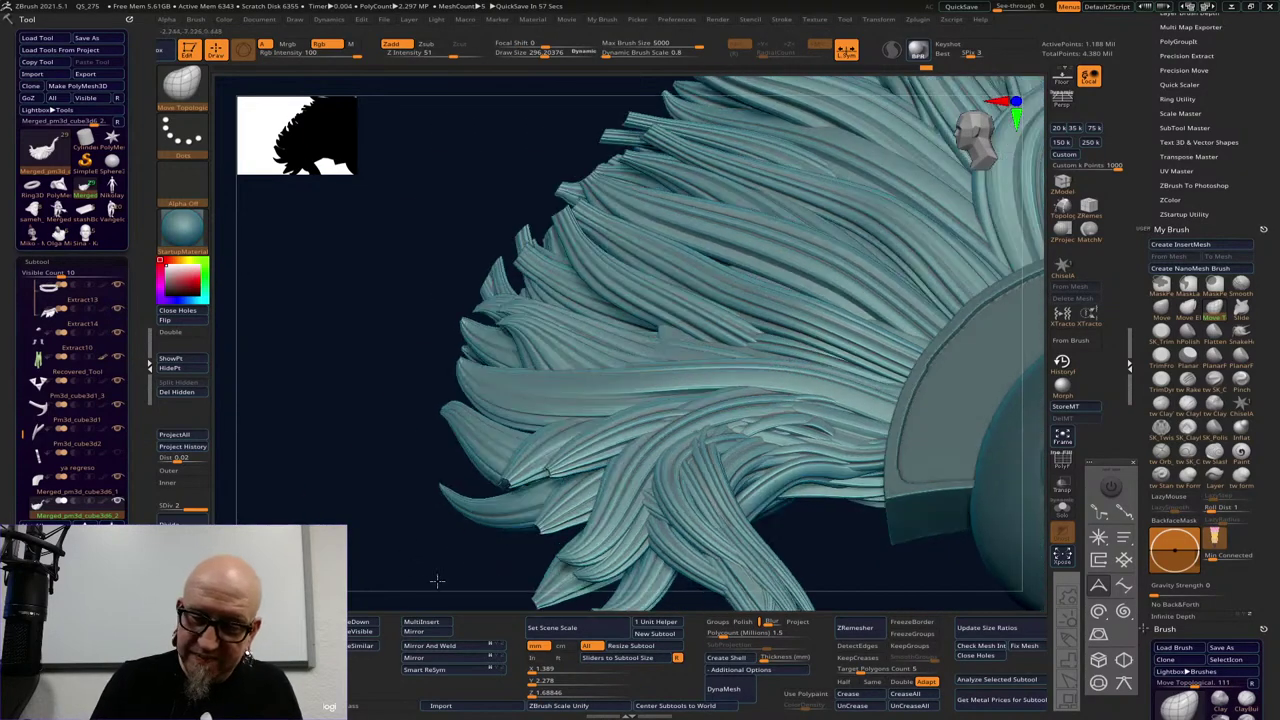
drag(830, 560, 690, 440)
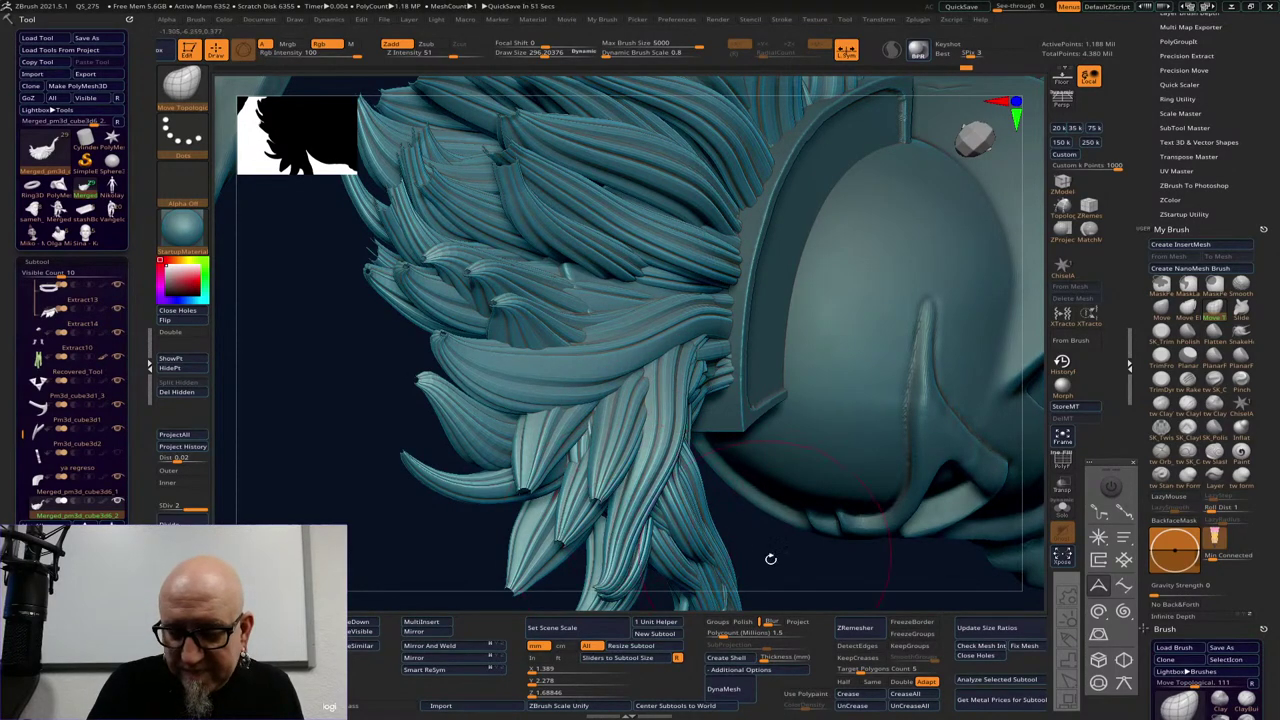
drag(771, 557, 737, 271)
right_drag(737, 271, 507, 252)
drag(507, 252, 526, 280)
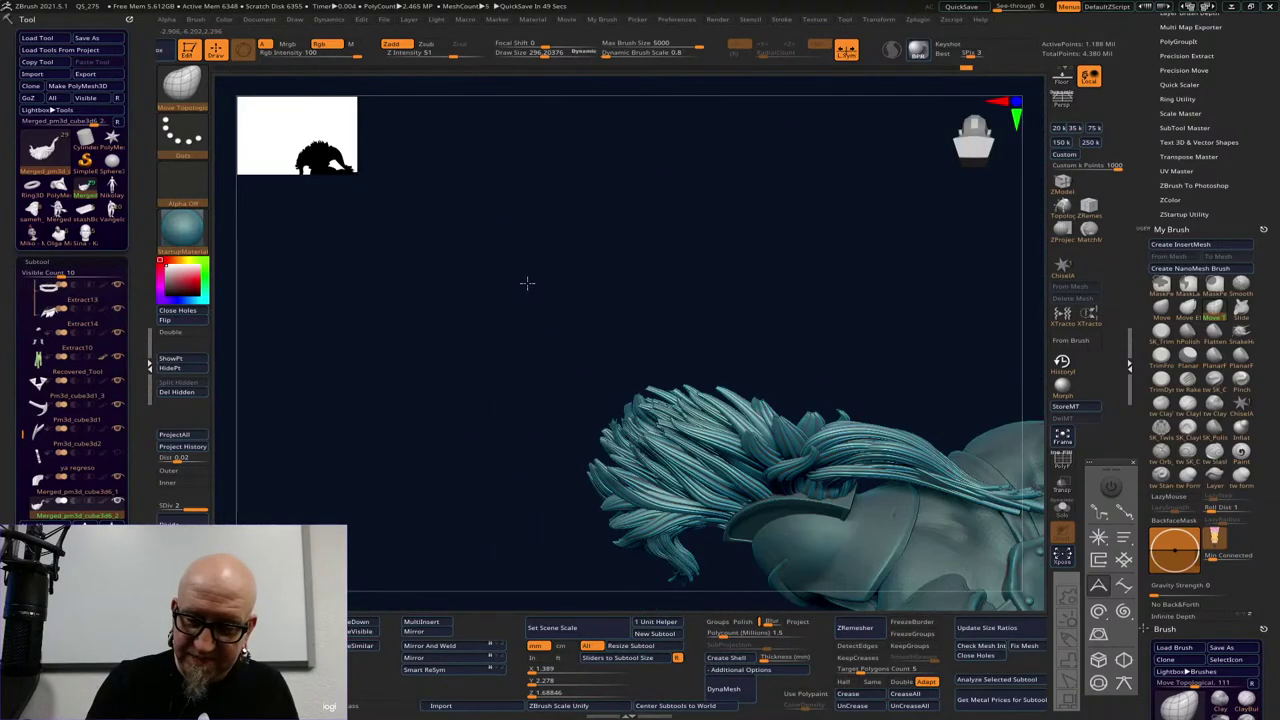
Reshape the lower front strands where the forelock's root meets the front end of the crest plate
drag(843, 331, 689, 563)
ctrl+right_drag(689, 563, 709, 543)
drag(709, 543, 690, 409)
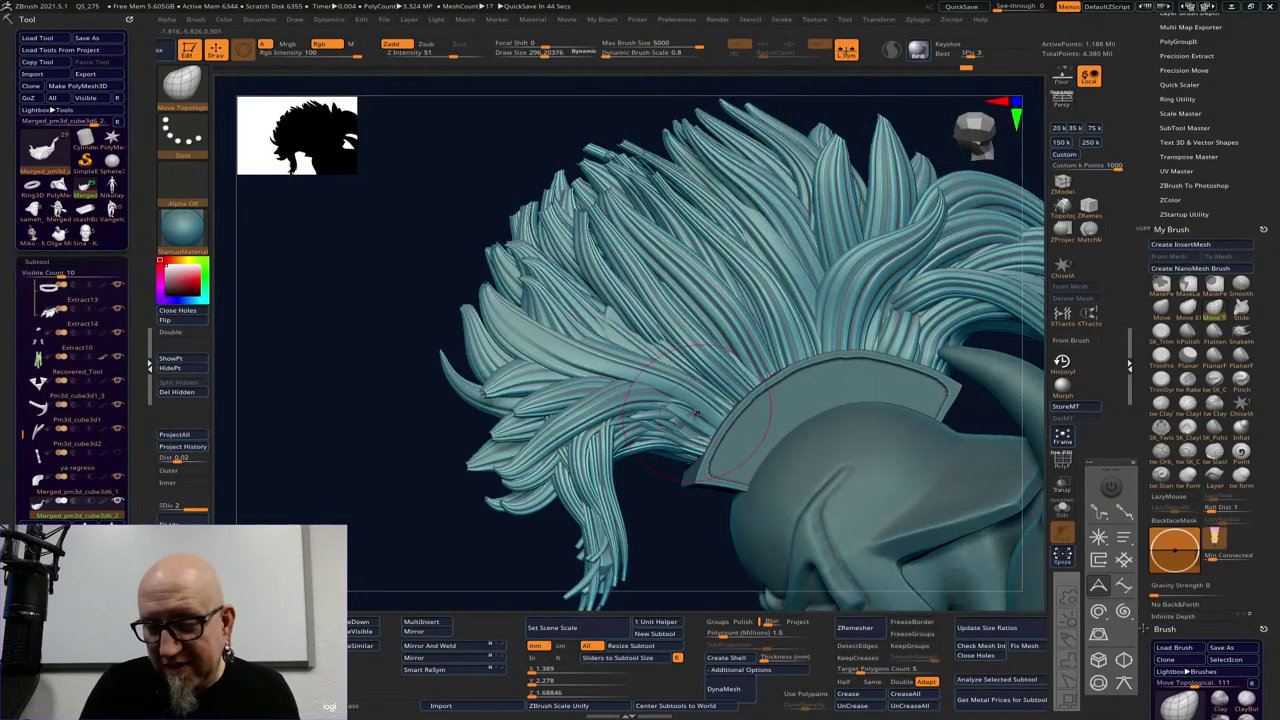
right_drag(683, 426, 678, 424)
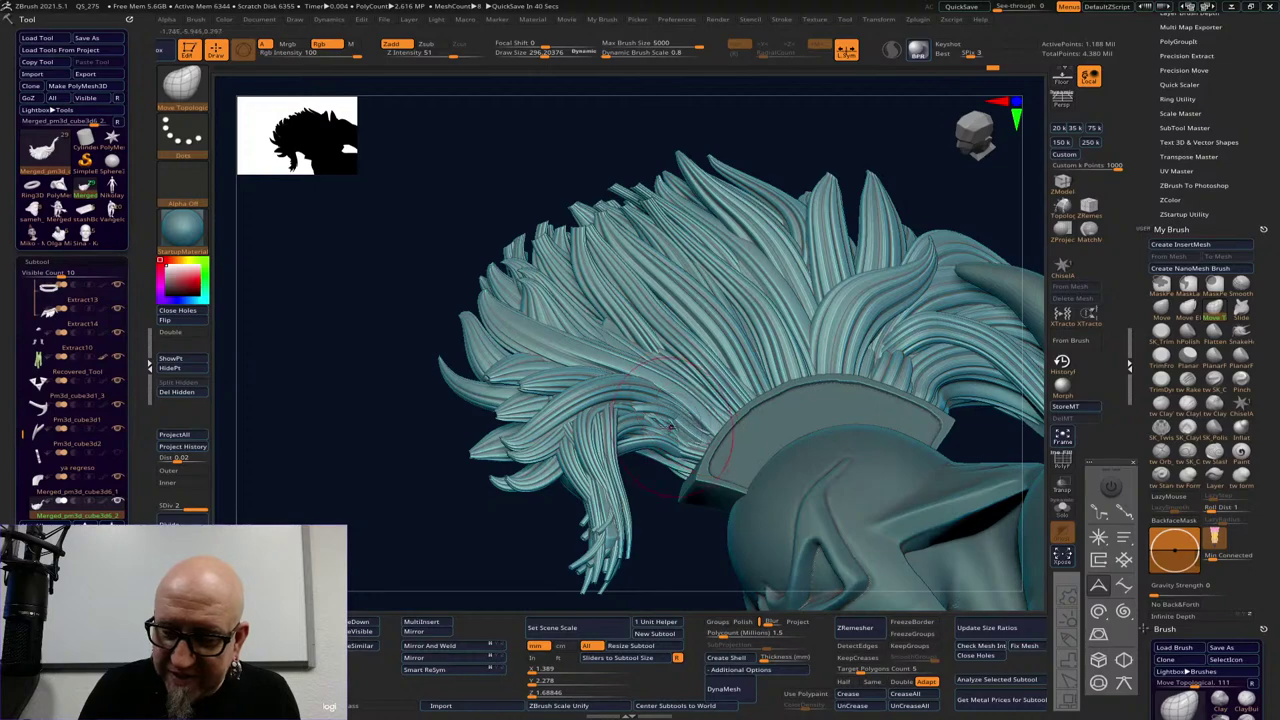
drag(656, 512, 669, 403)
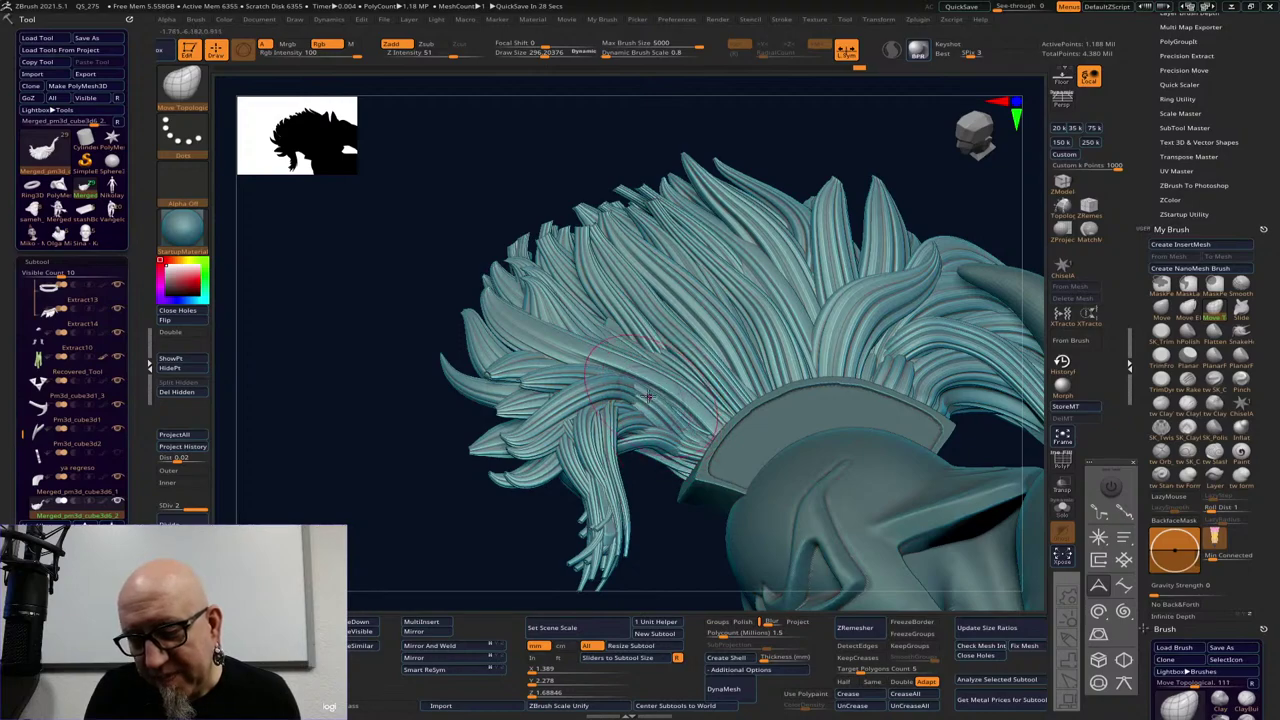
ctrl+right_drag(682, 450, 708, 431)
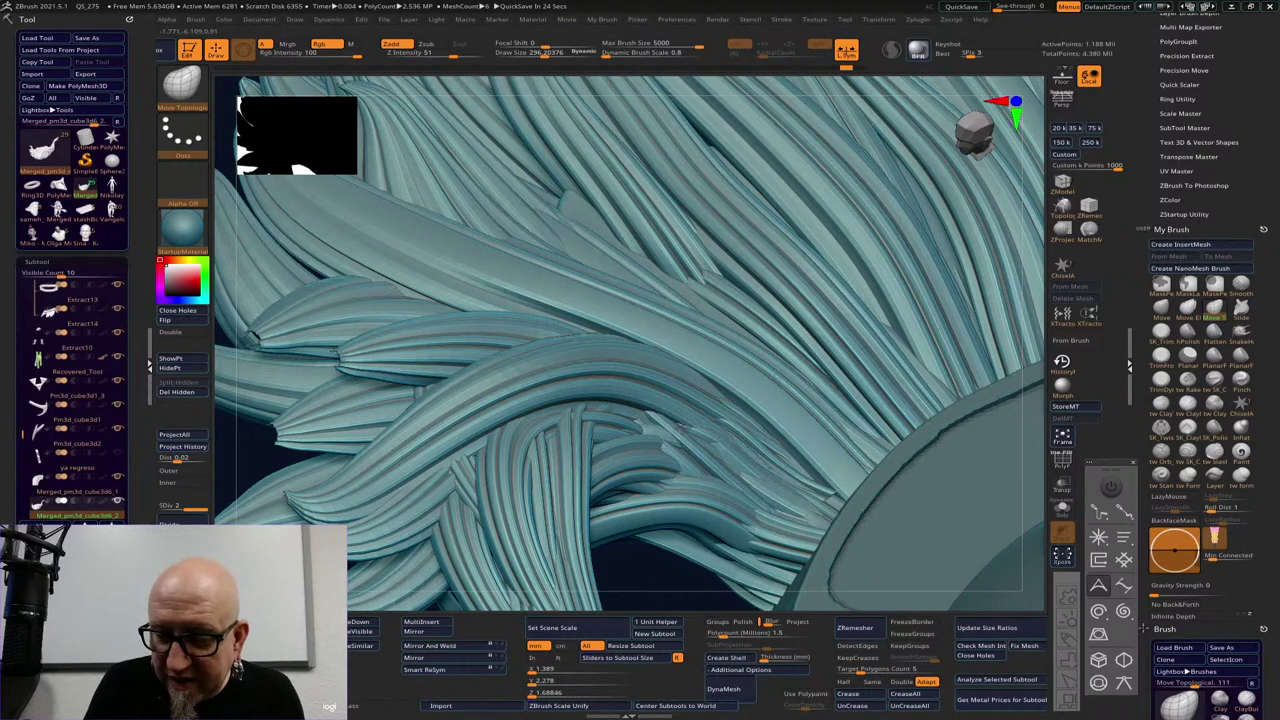
mouse_move(654, 426)
right_down()
mouse_move(691, 583)
mouse_move(759, 464)
right_up()
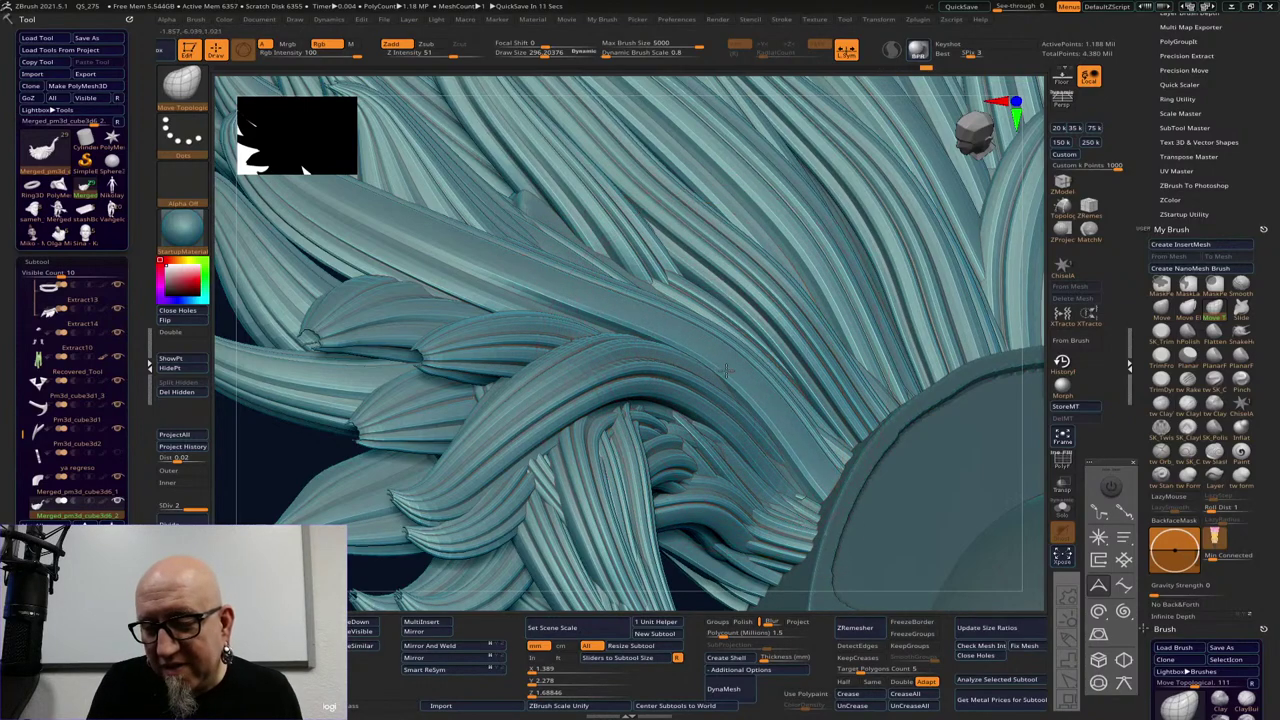
Abort the project auto-save and rearrange the short strands curling over the forelock's root, checking them from several angles
mouse_move(706, 598)
mouse_down()
mouse_move(686, 607)
mouse_move(603, 560)
mouse_move(609, 591)
mouse_move(617, 574)
mouse_move(668, 574)
mouse_move(565, 465)
mouse_up()
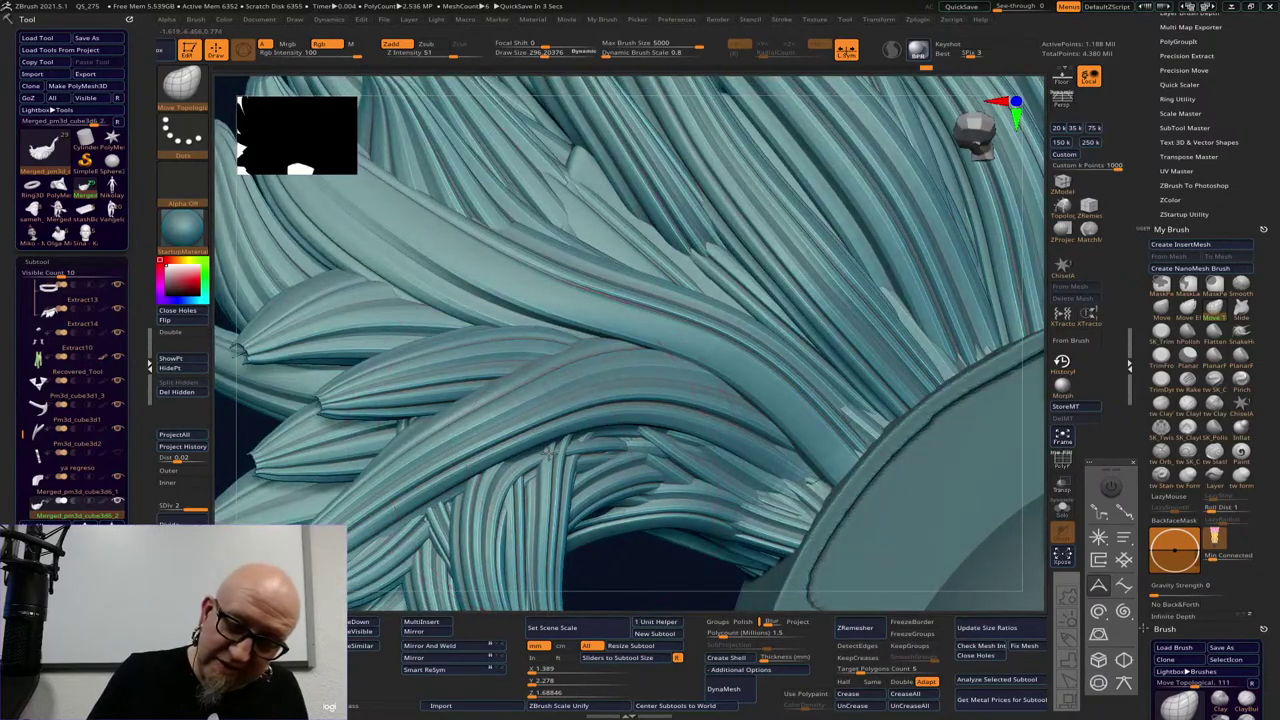
drag(634, 570, 558, 460)
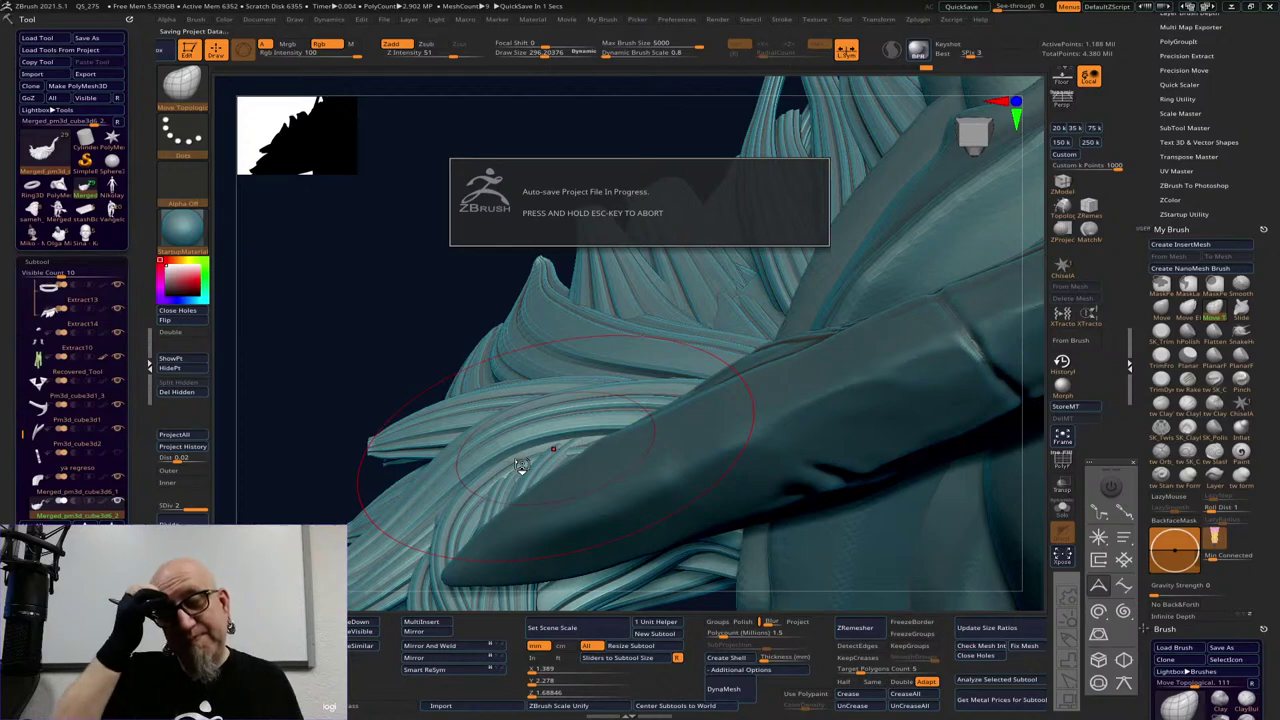
key(Escape)
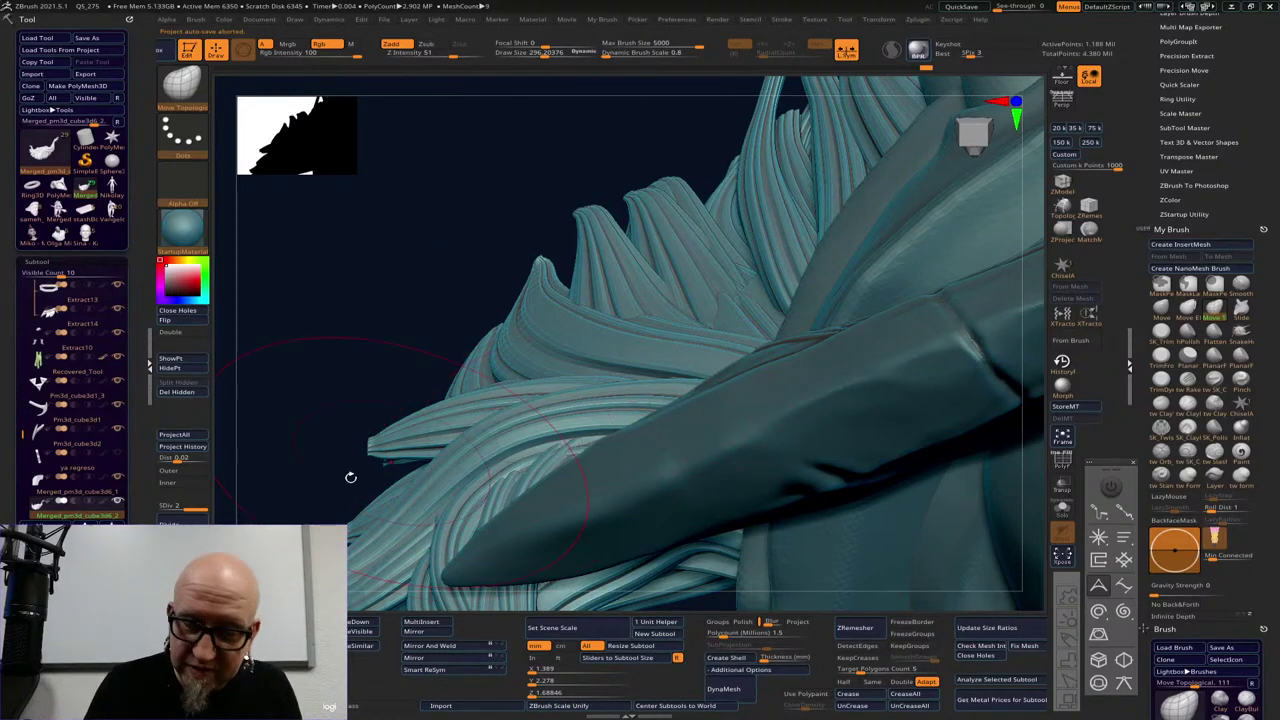
drag(350, 477, 545, 456)
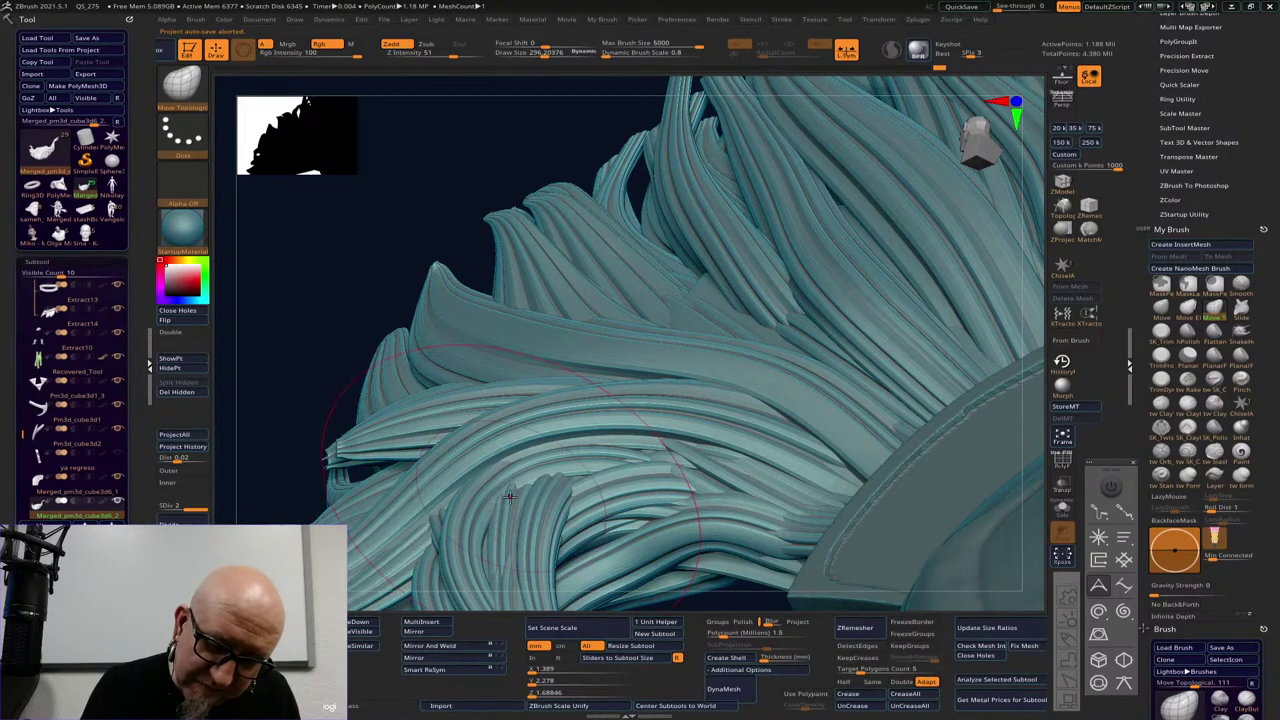
mouse_move(547, 496)
mouse_down()
mouse_move(548, 485)
mouse_move(613, 498)
mouse_up()
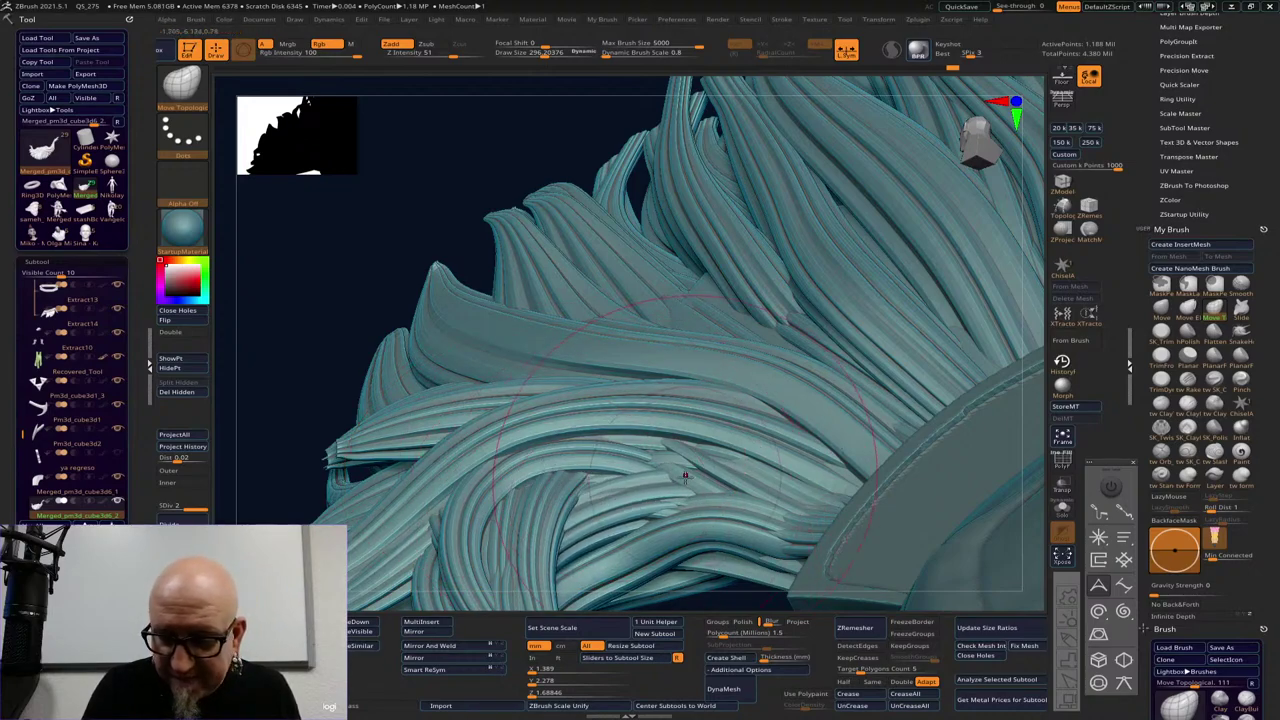
drag(686, 478, 675, 461)
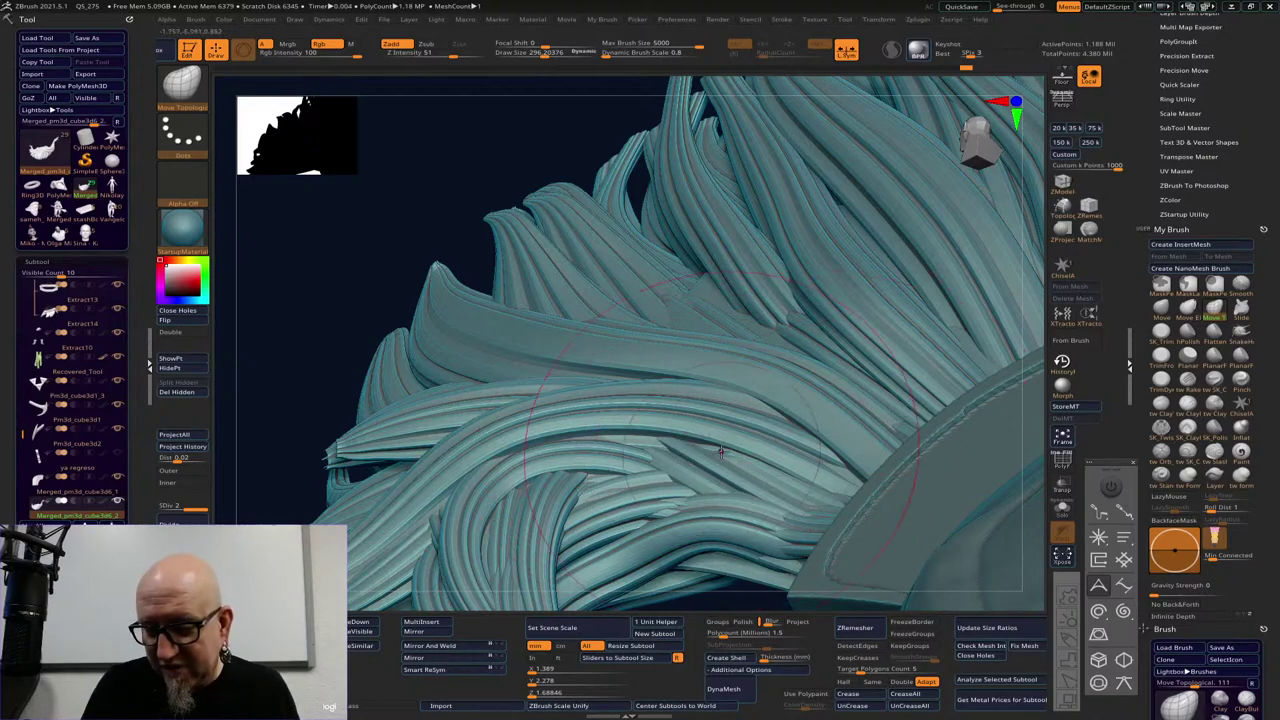
drag(1028, 382, 960, 450)
mouse_move(740, 576)
mouse_down()
mouse_move(776, 544)
mouse_move(820, 534)
mouse_up()
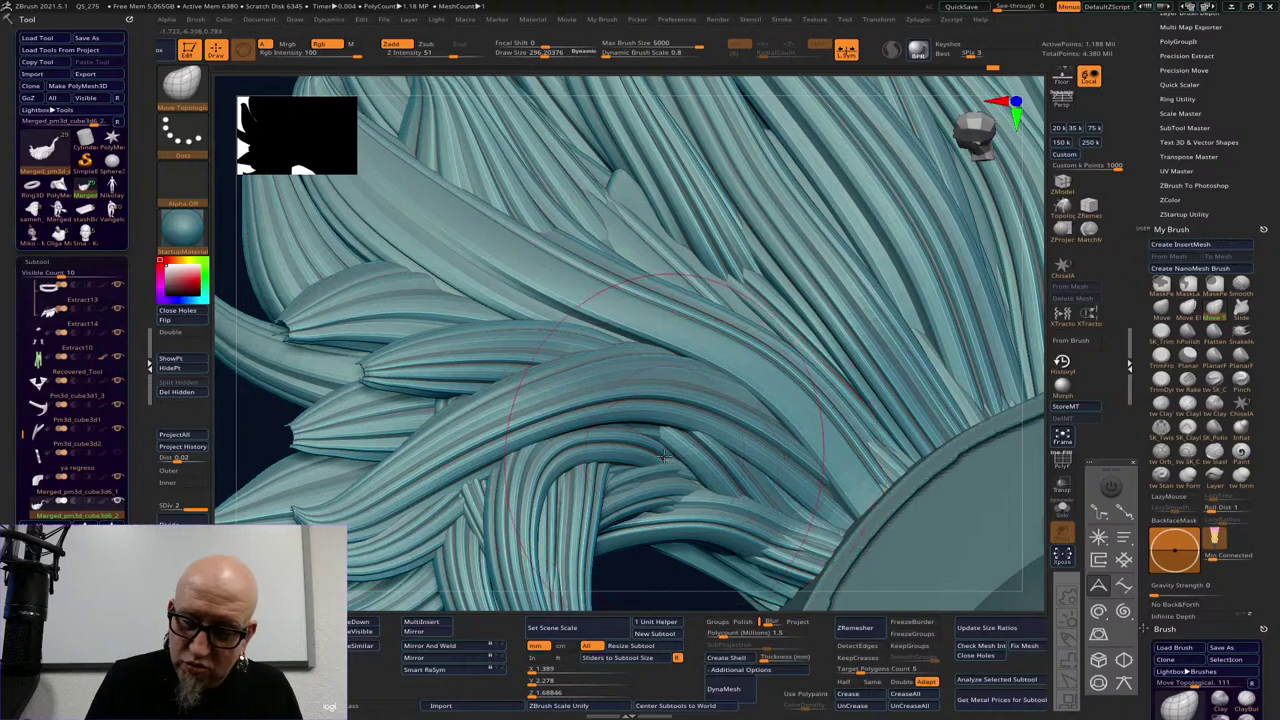
mouse_move(644, 573)
mouse_down()
mouse_move(626, 343)
mouse_move(986, 334)
mouse_move(940, 380)
mouse_up()
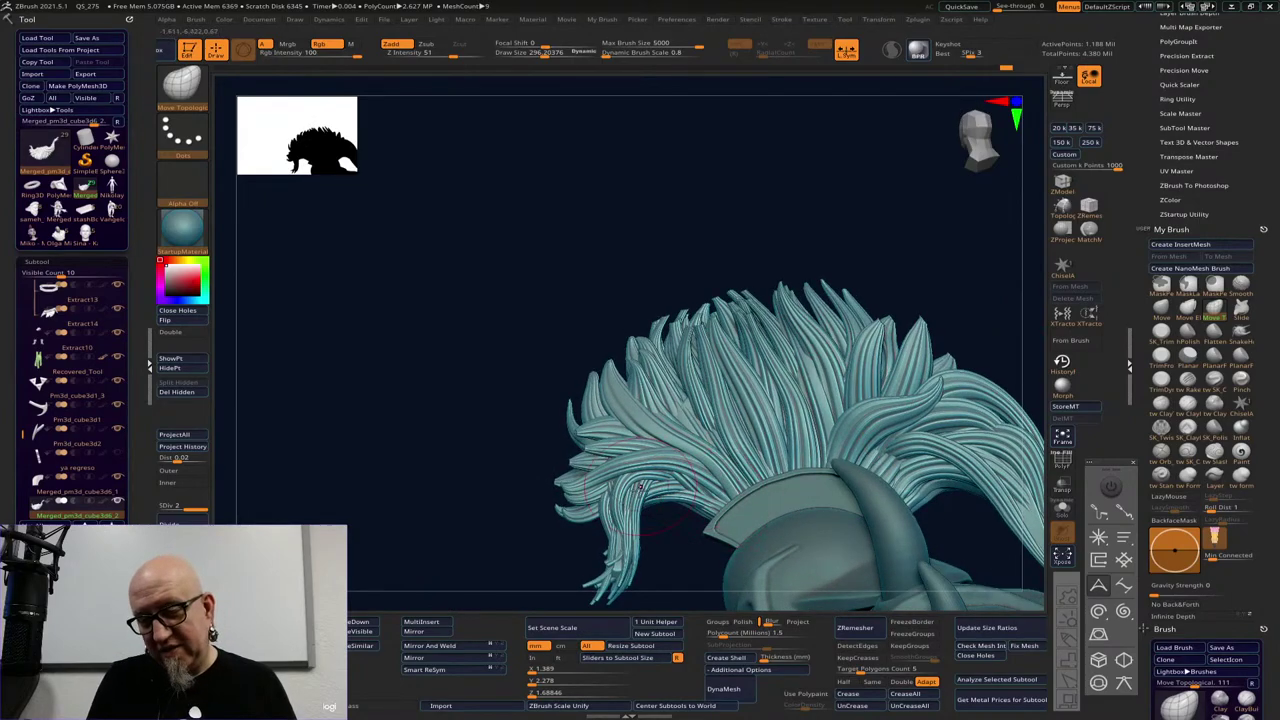
mouse_move(660, 578)
mouse_down()
mouse_move(664, 590)
mouse_move(668, 480)
mouse_up()
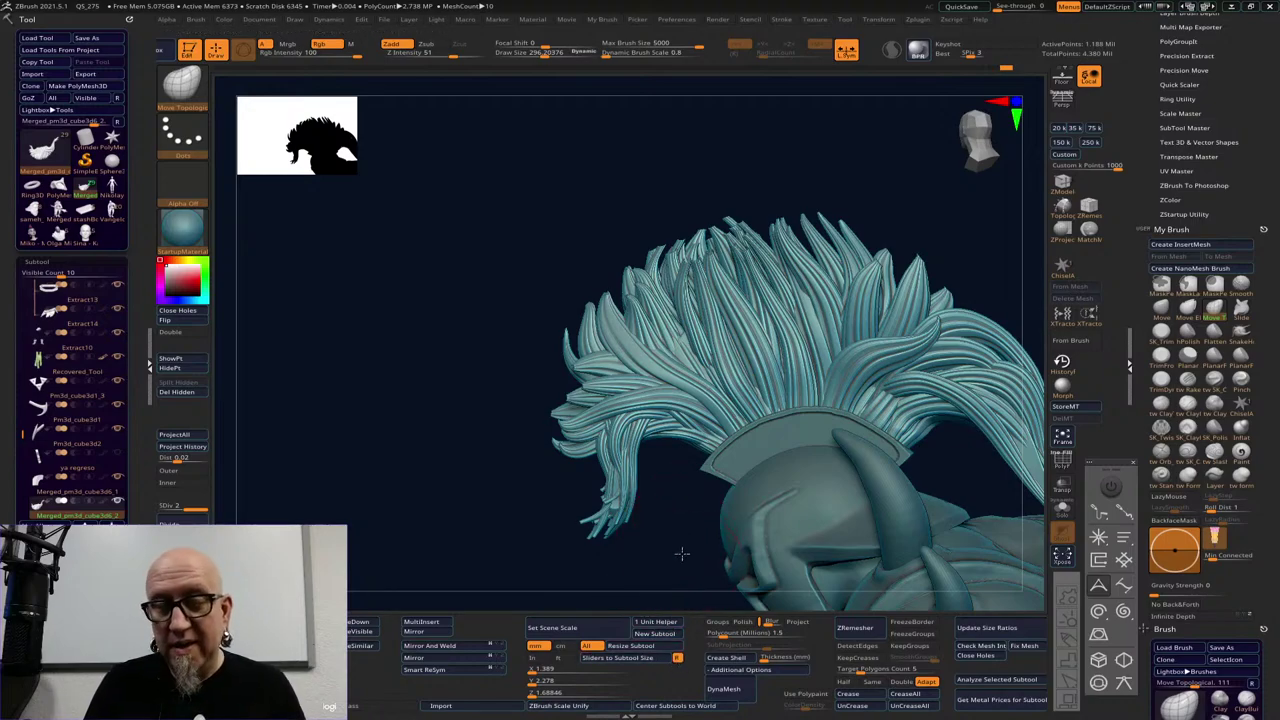
Select the body subtool and smooth the seam beneath the stitches on the blade-arm stump with a draw size of about 195
drag(681, 553, 857, 468)
drag(747, 554, 872, 422)
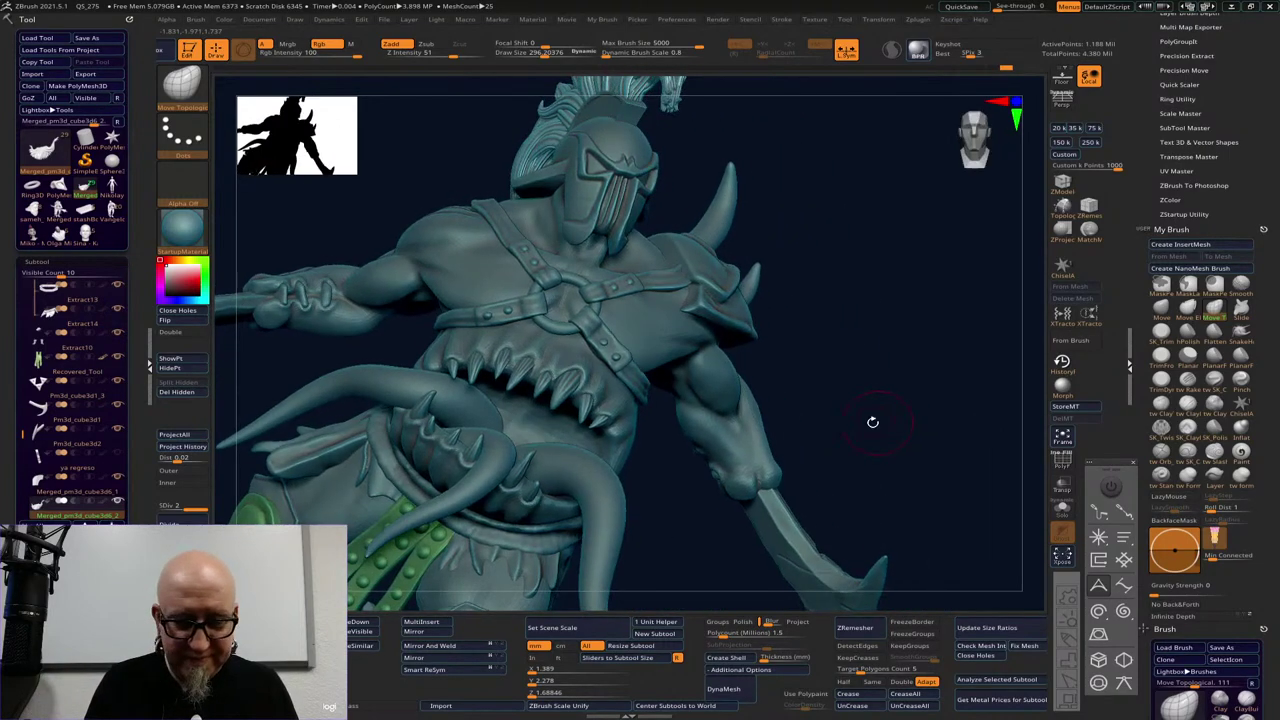
drag(697, 577, 590, 582)
alt+click(594, 566)
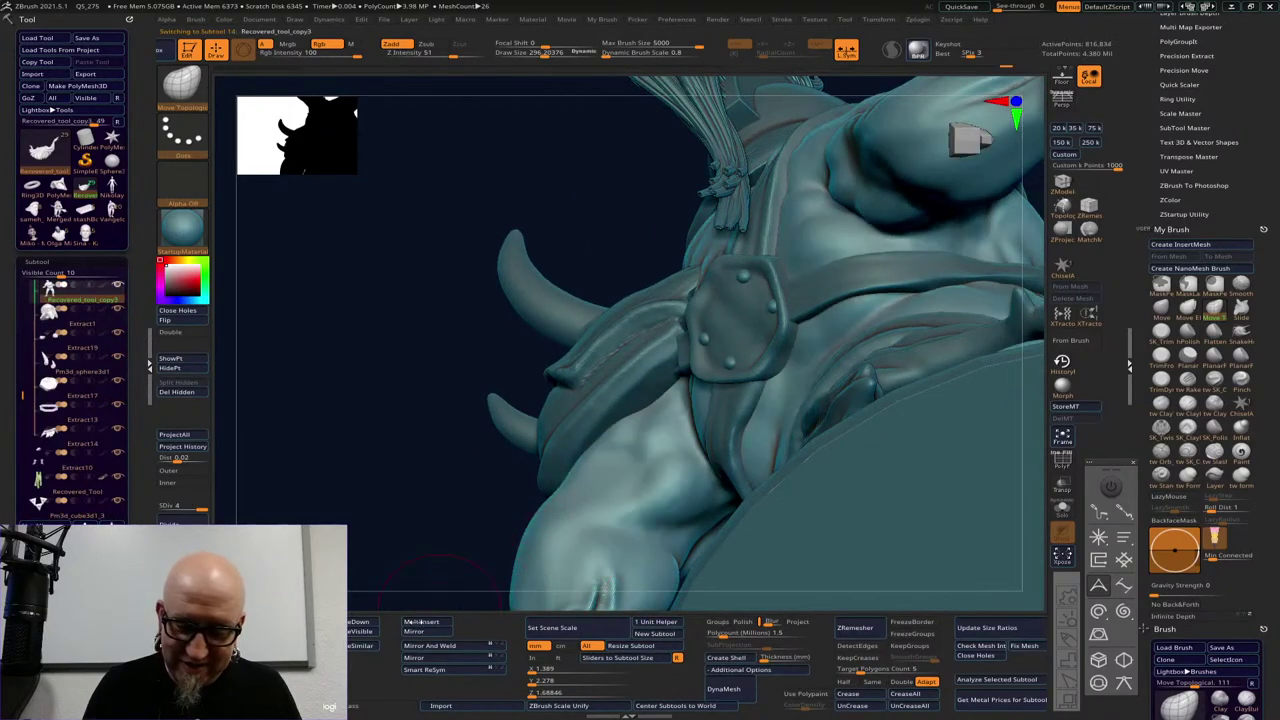
alt+drag(424, 533, 532, 240)
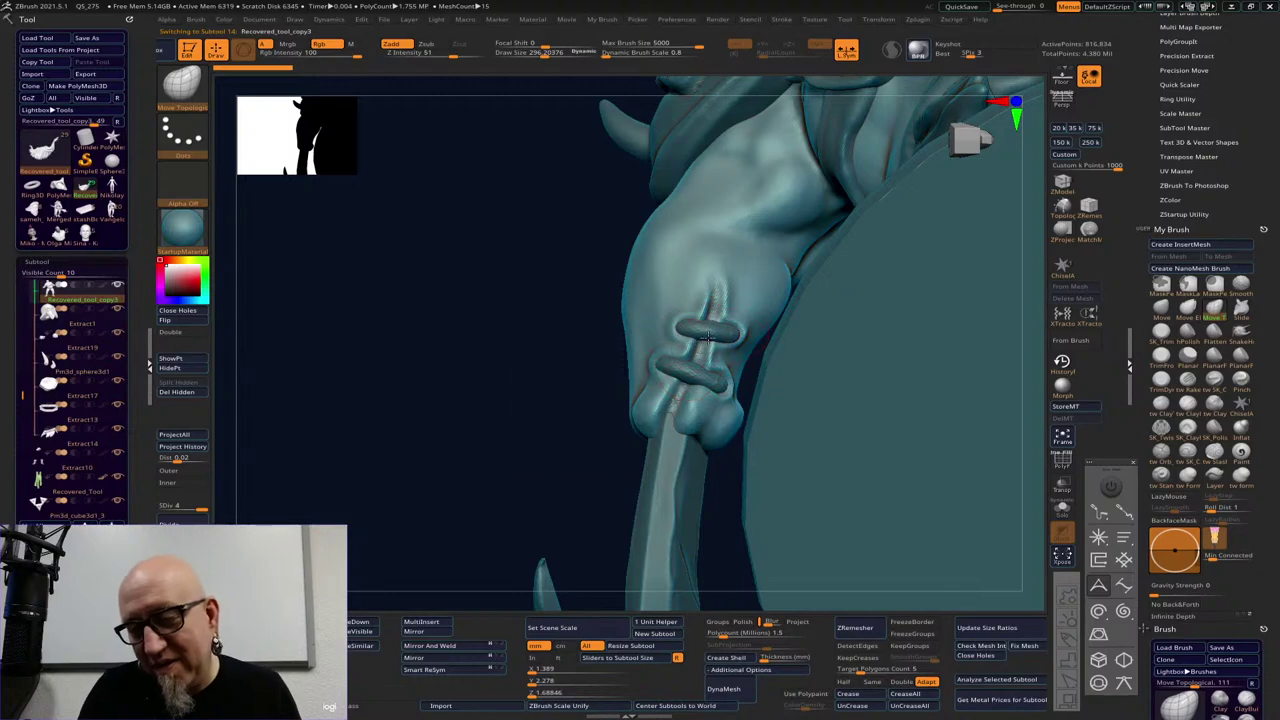
key(space)
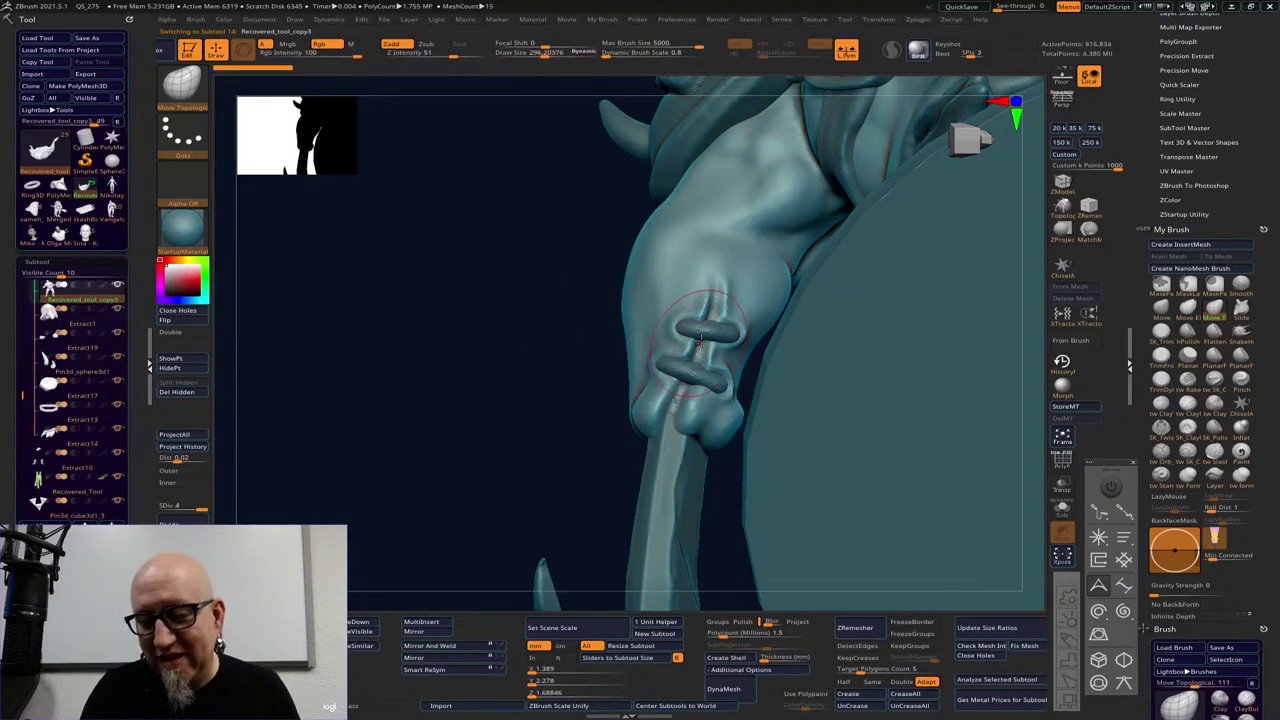
right_drag(700, 341, 708, 341)
key(space)
drag(704, 340, 694, 340)
key(shift)
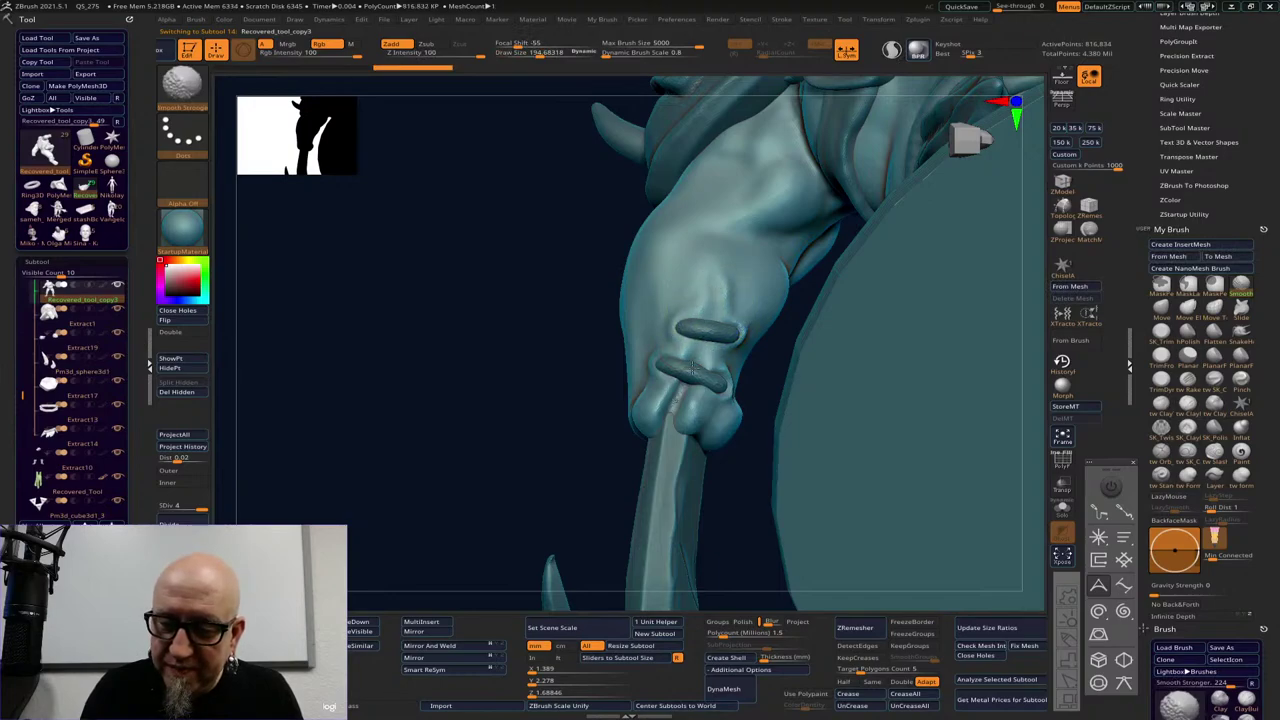
mouse_move(692, 368)
shift+mouse_down()
mouse_move(681, 389)
mouse_move(715, 261)
shift+mouse_up()
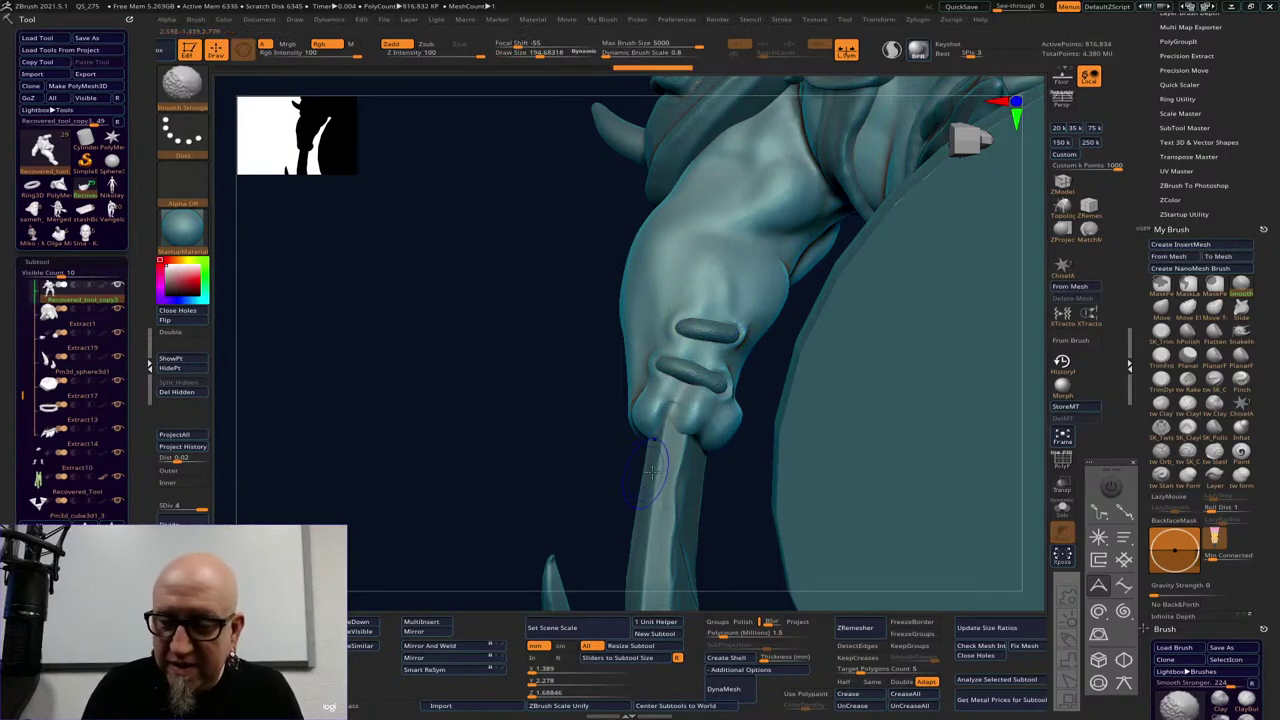
drag(687, 417, 728, 428)
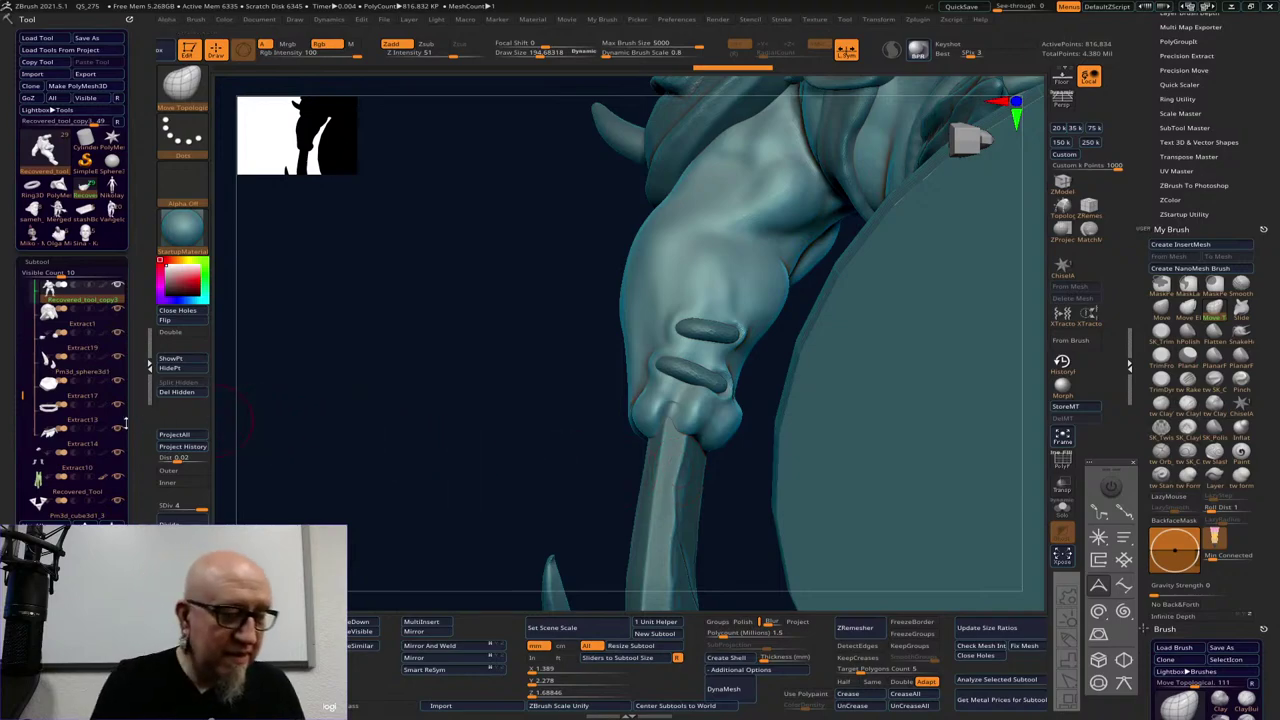
Hide the stitches subtool on the stump and make the body subtool active again
alt+click(714, 332)
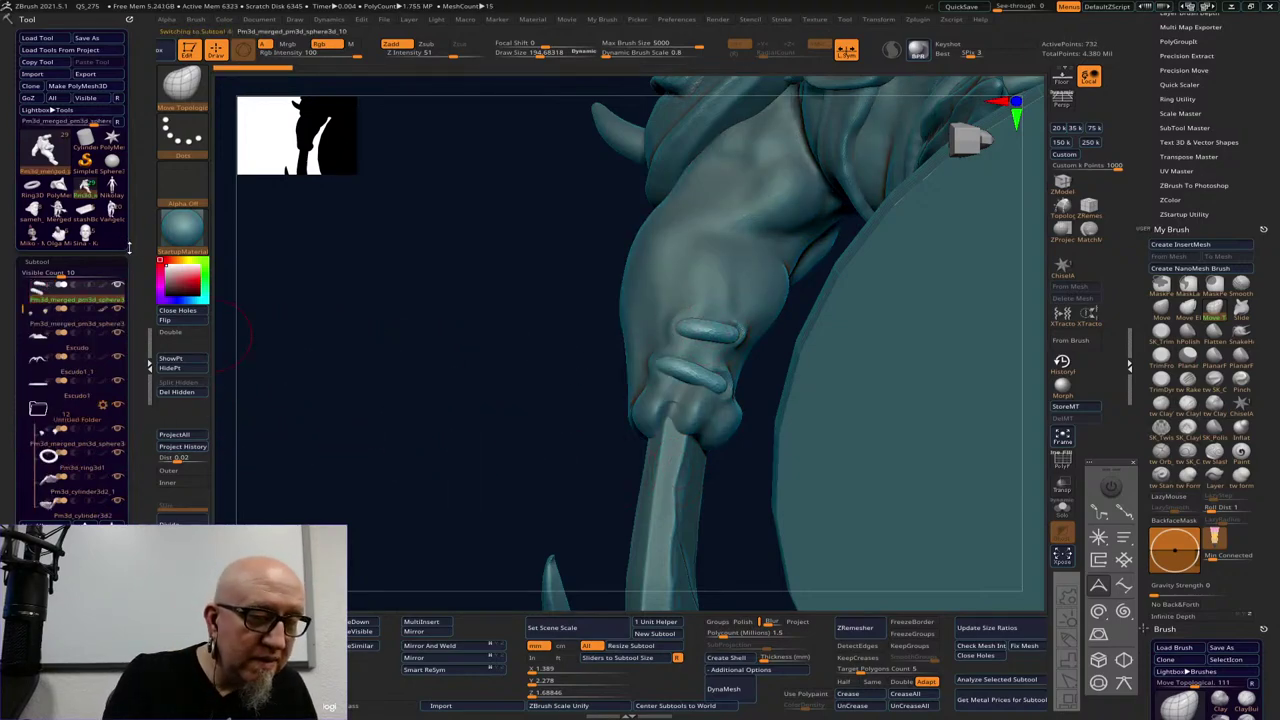
mouse_move(119, 288)
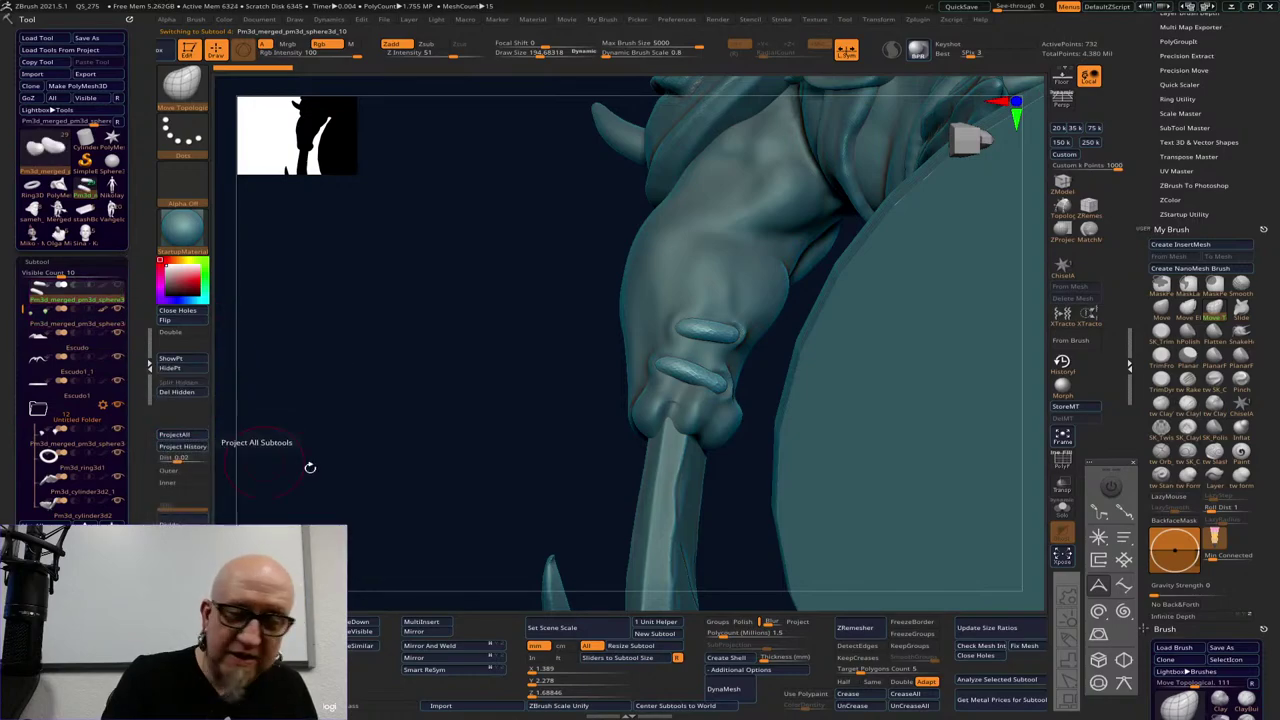
alt+click(745, 279)
alt+drag(505, 504, 391, 530)
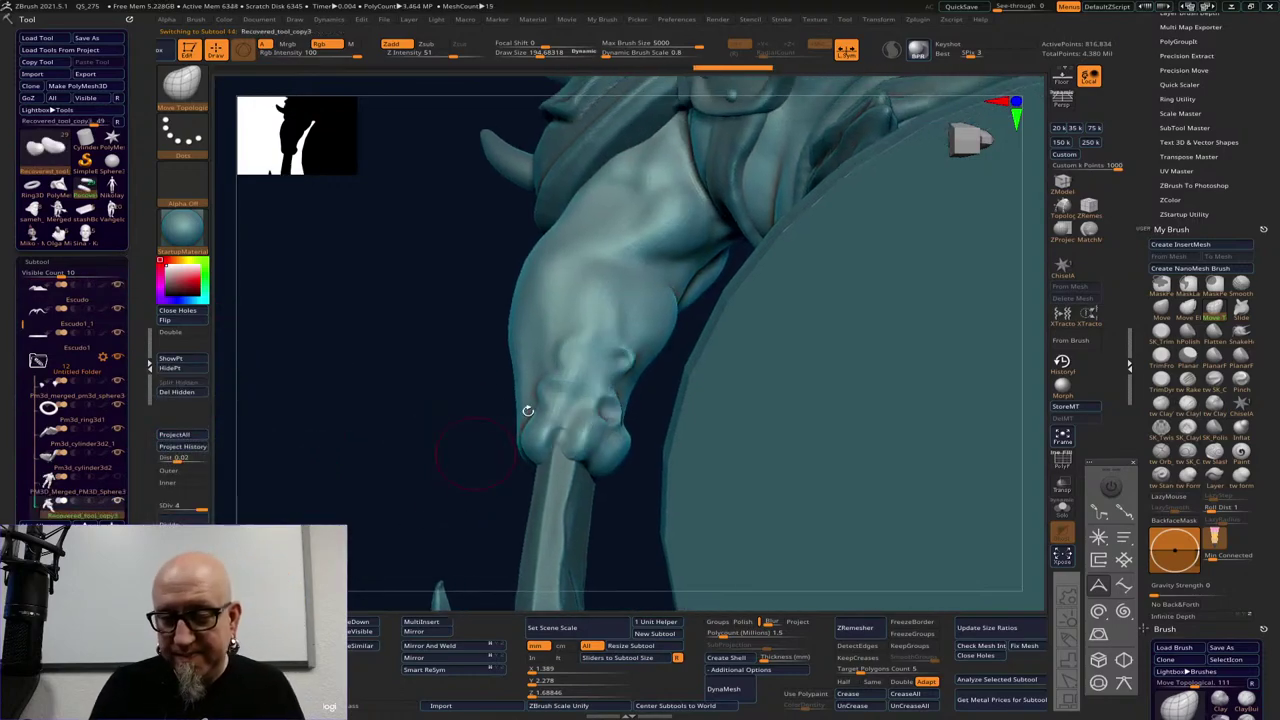
Smooth away the stitch dents and old seam on the lower part of the blade-arm stump
shift+drag(617, 350, 568, 445)
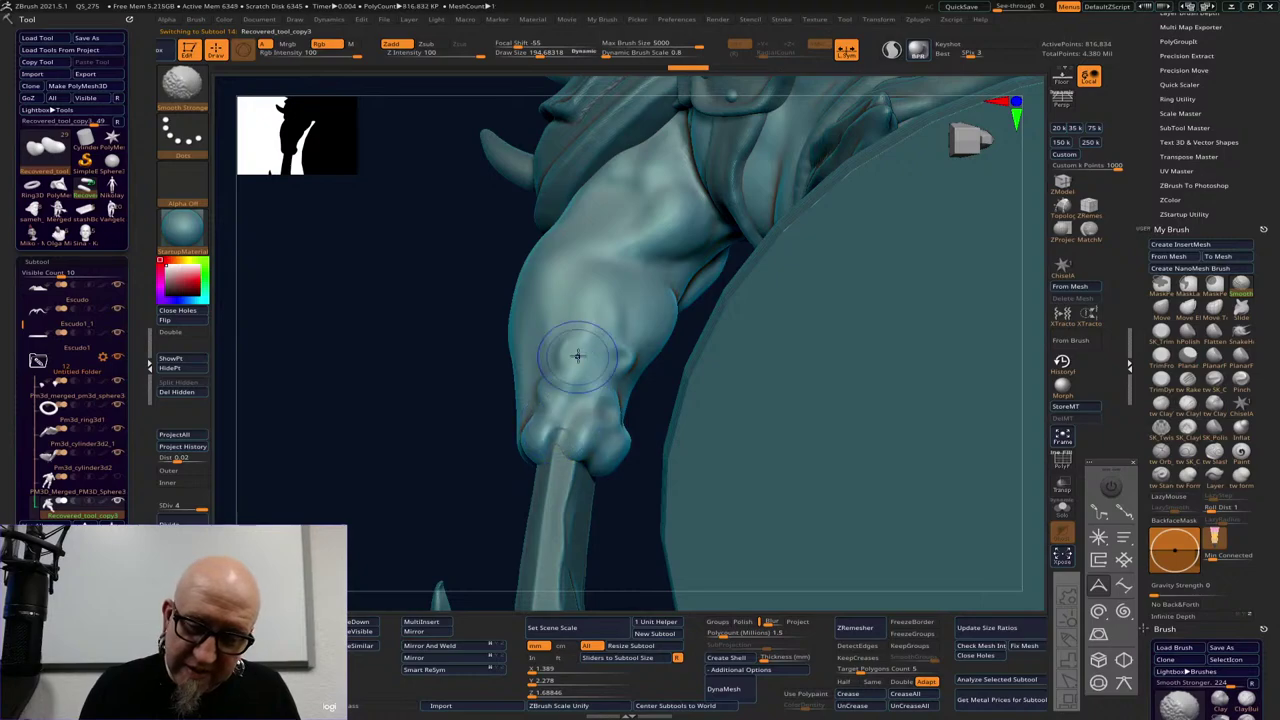
shift+drag(577, 356, 570, 466)
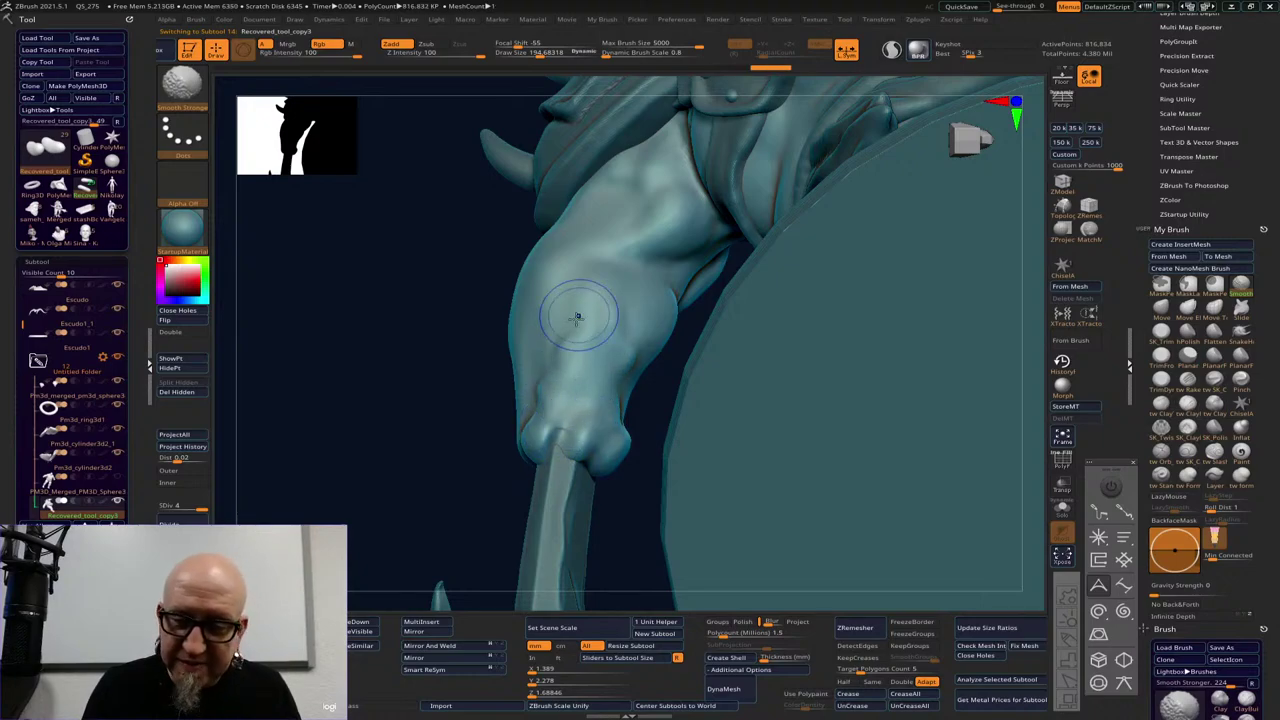
shift+drag(577, 317, 594, 304)
Carve a deep curved cut with the tw Slash brush from mid-forearm down to where the blade emerges
click(1213, 458)
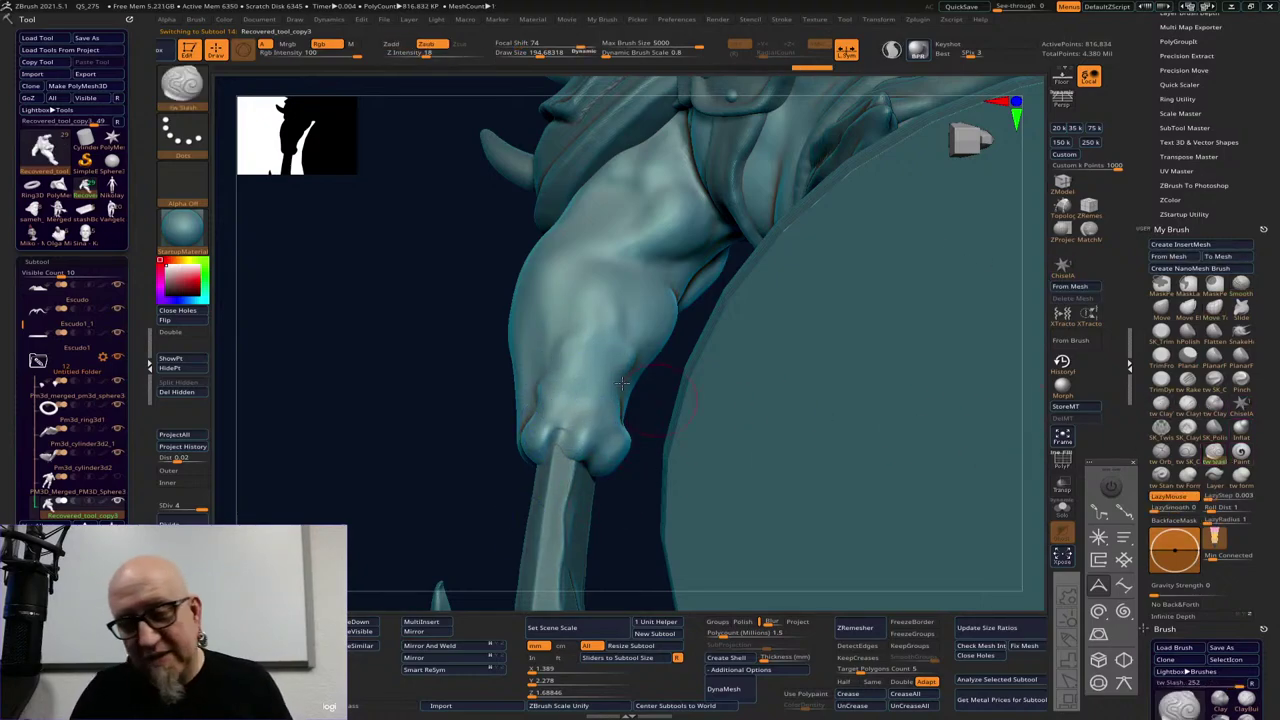
mouse_move(598, 303)
mouse_down()
mouse_move(590, 395)
mouse_move(548, 455)
mouse_up()
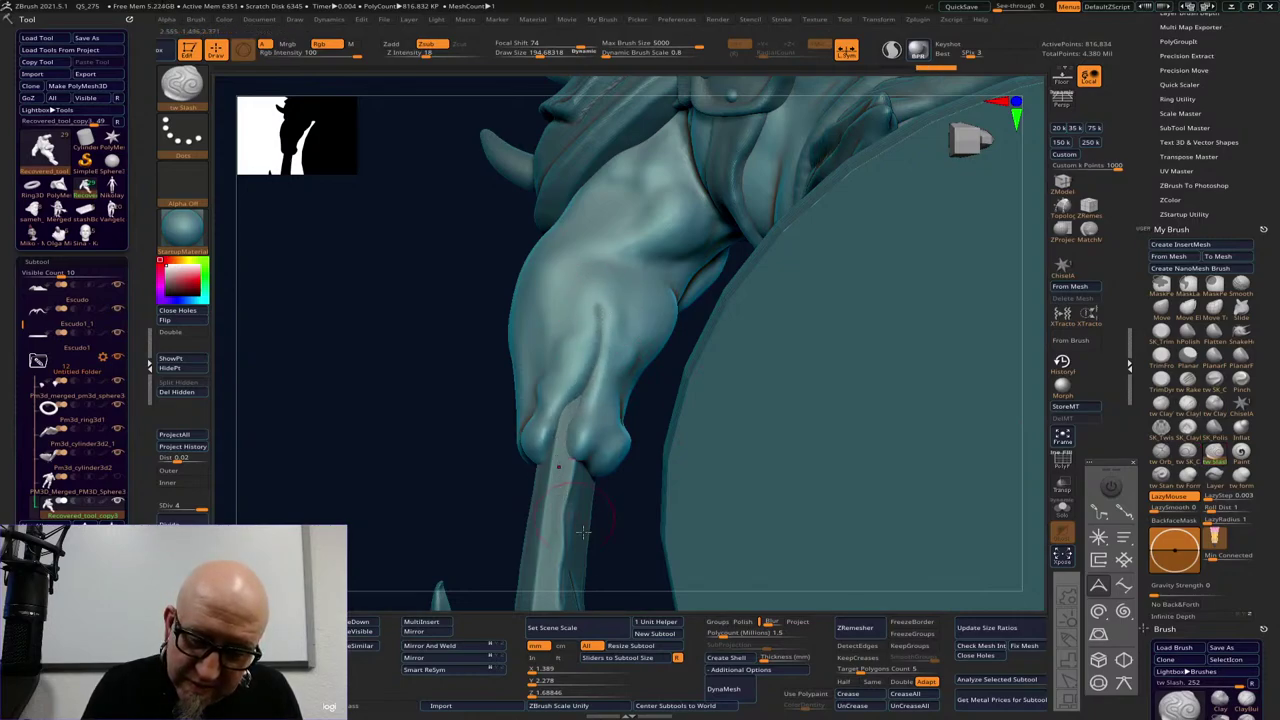
drag(609, 543, 605, 555)
Reshape the stump's flesh beside the carved cut using the Move brush at a draw size of about 171
click(1186, 314)
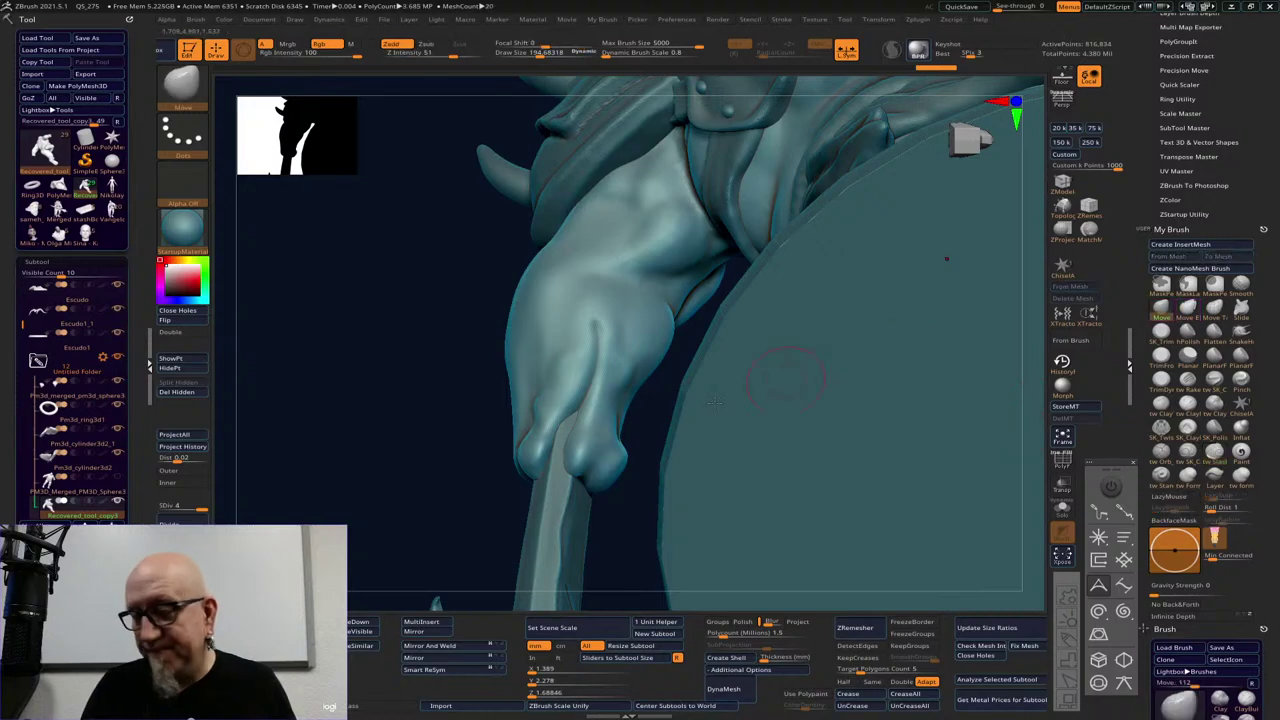
right_drag(584, 429, 586, 424)
key(space)
drag(586, 424, 561, 421)
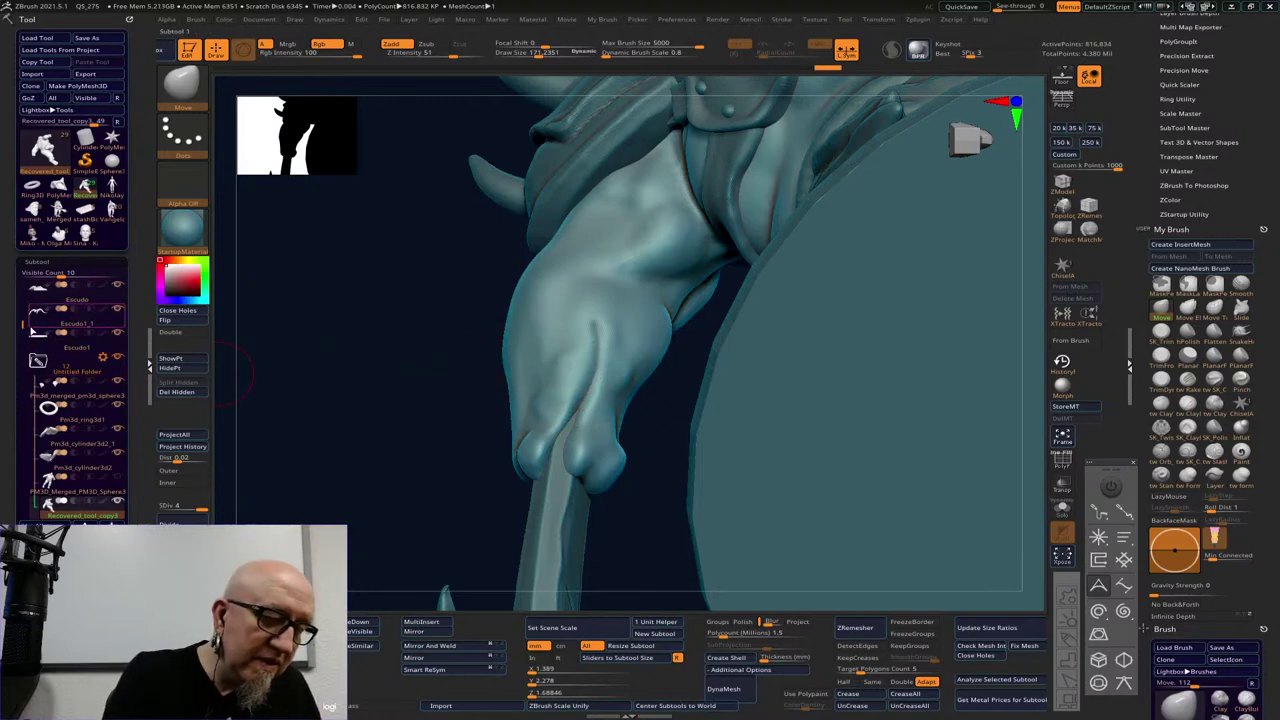
Show the hidden stitches subtool again over the carved cut on the stump
drag(27, 321, 49, 256)
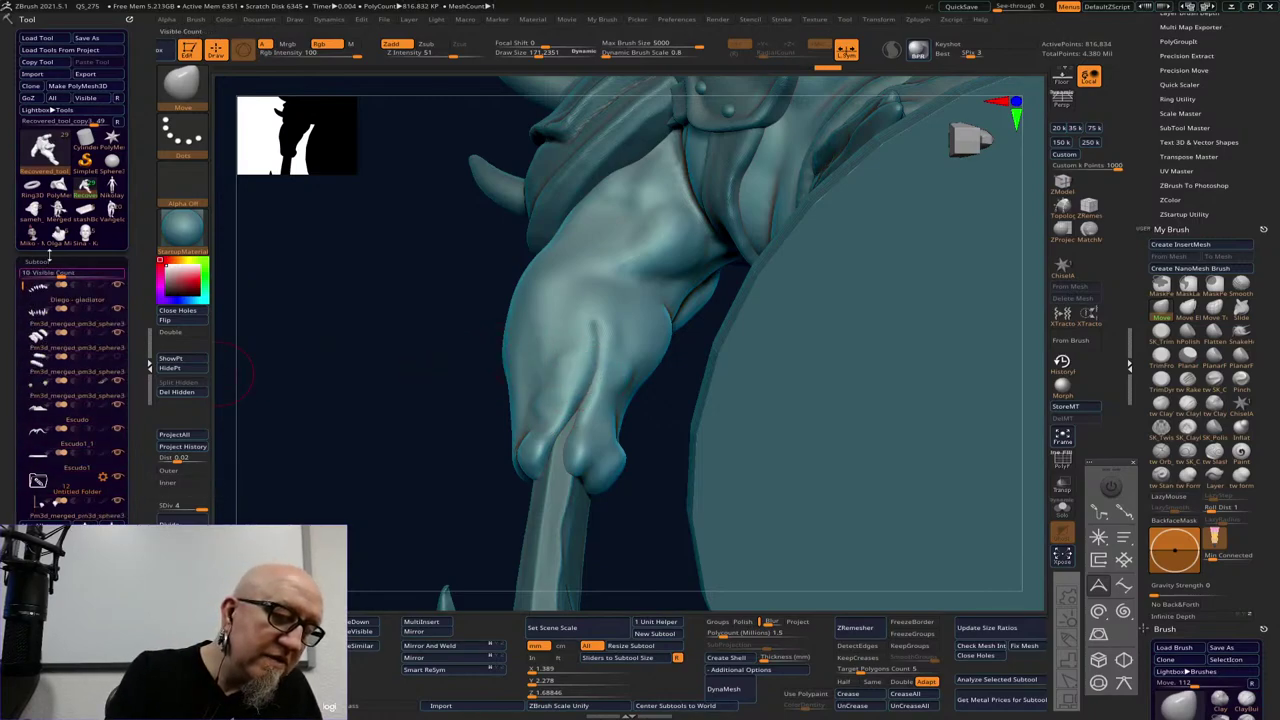
click(119, 357)
mouse_move(394, 509)
mouse_down()
mouse_move(399, 528)
mouse_move(423, 517)
mouse_move(460, 549)
mouse_move(360, 552)
mouse_move(368, 528)
mouse_up()
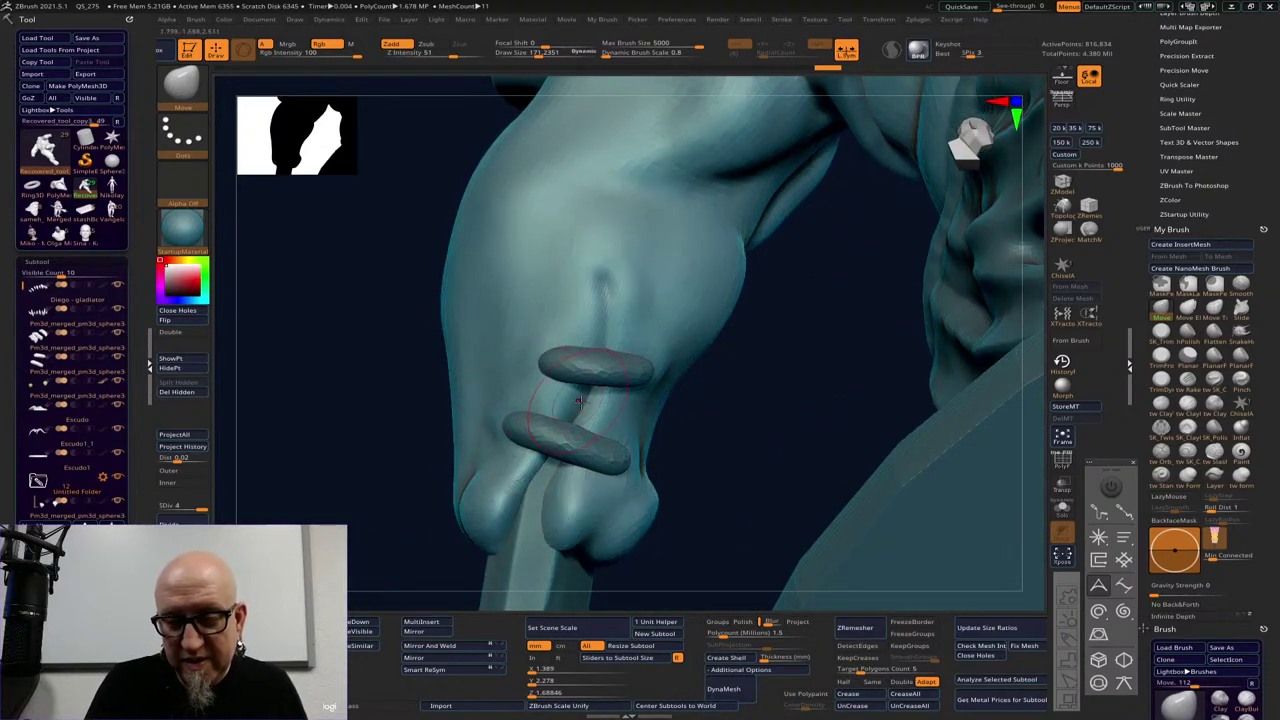
Reduce the draw size to about 131 and pull the edges of the cut together above and between the stitches
key(space)
drag(590, 398, 578, 398)
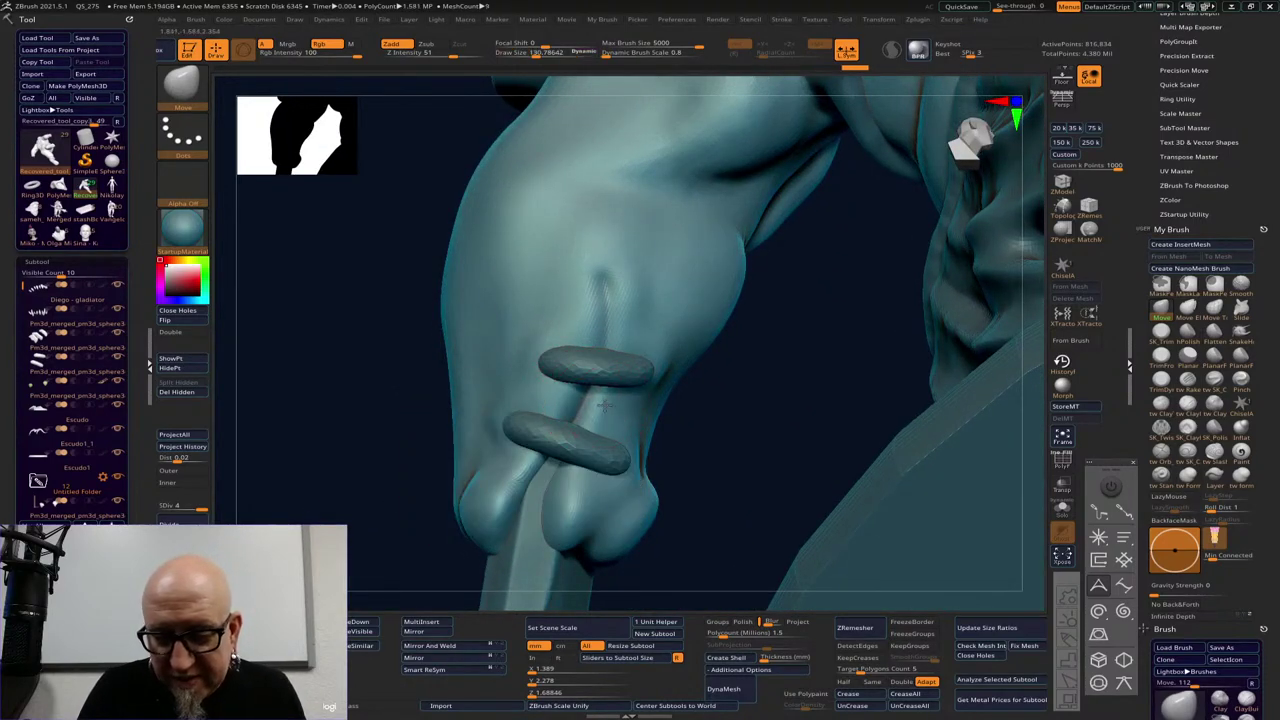
drag(590, 325, 608, 300)
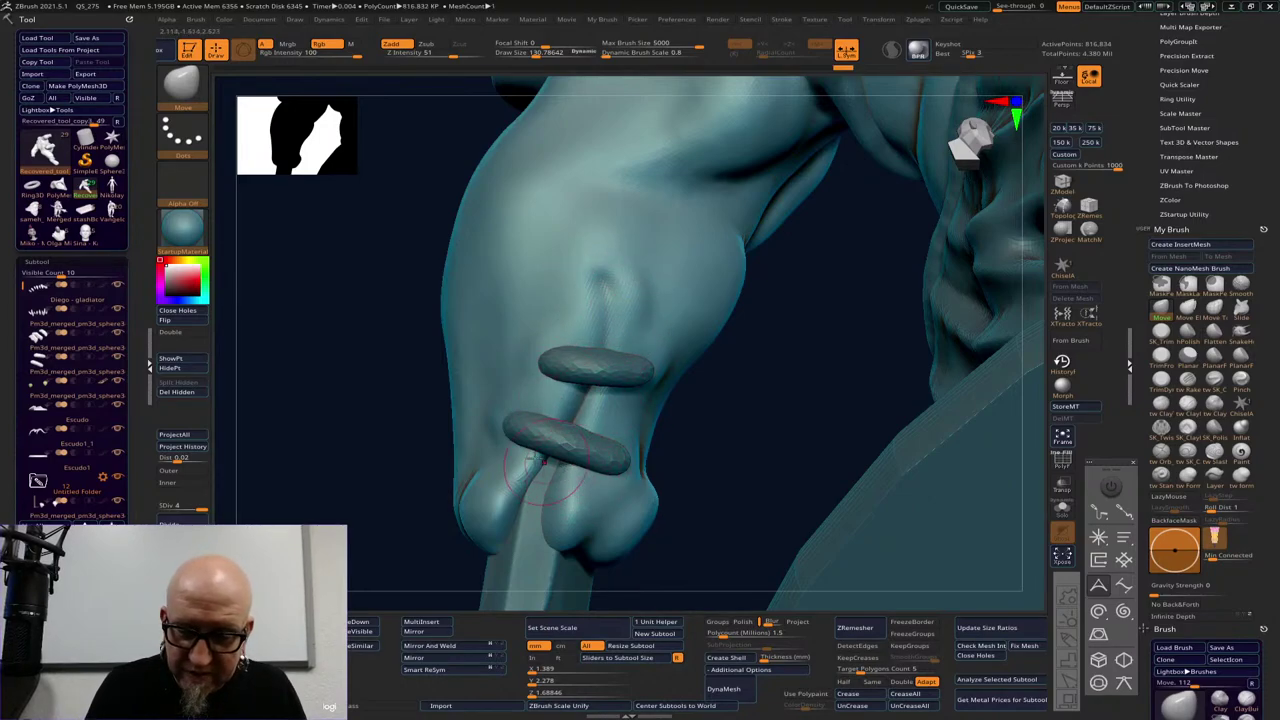
drag(593, 401, 565, 407)
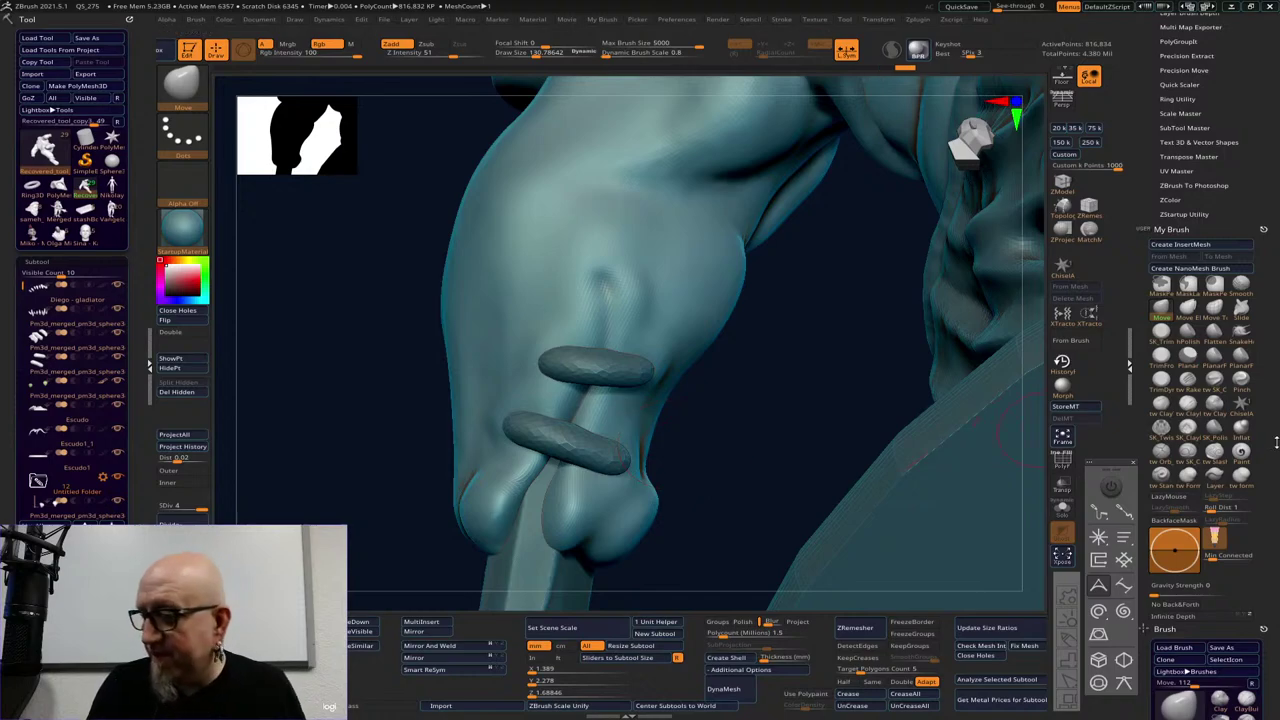
Deepen the stump's cut with the tw Slash brush at a draw size of about 131, from above the upper stitch down to the blade
click(1214, 452)
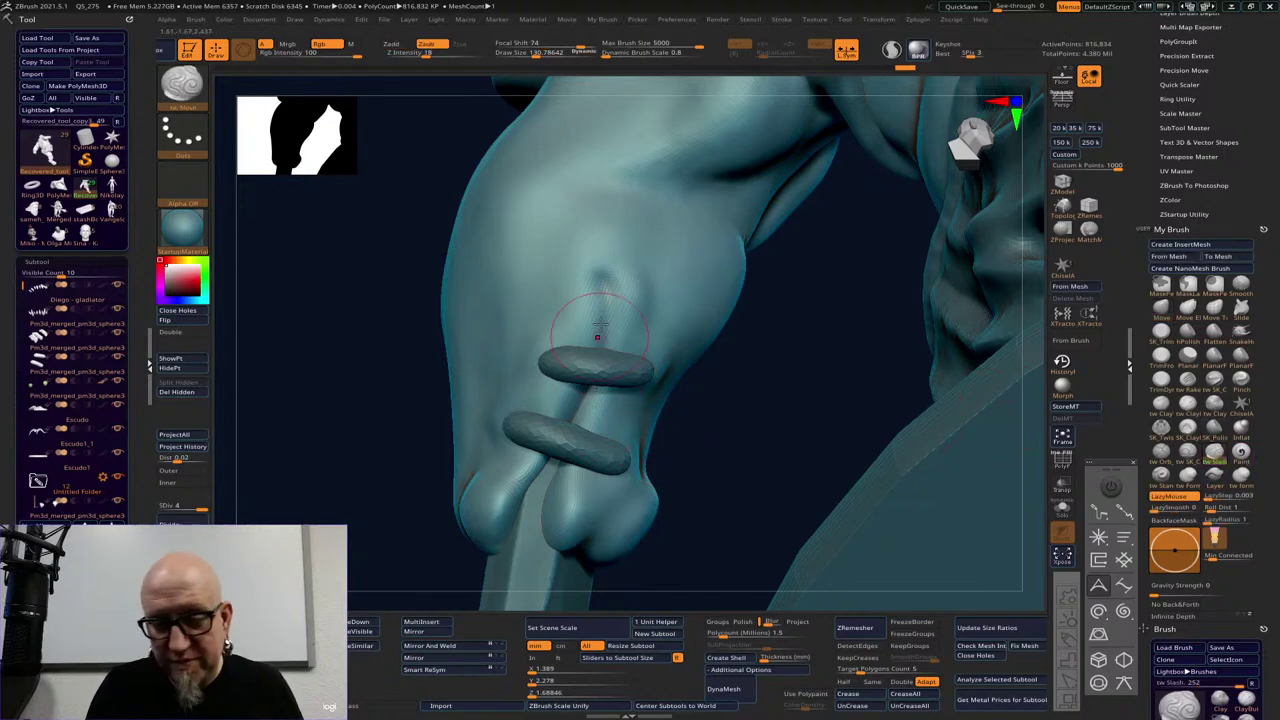
drag(605, 342, 600, 263)
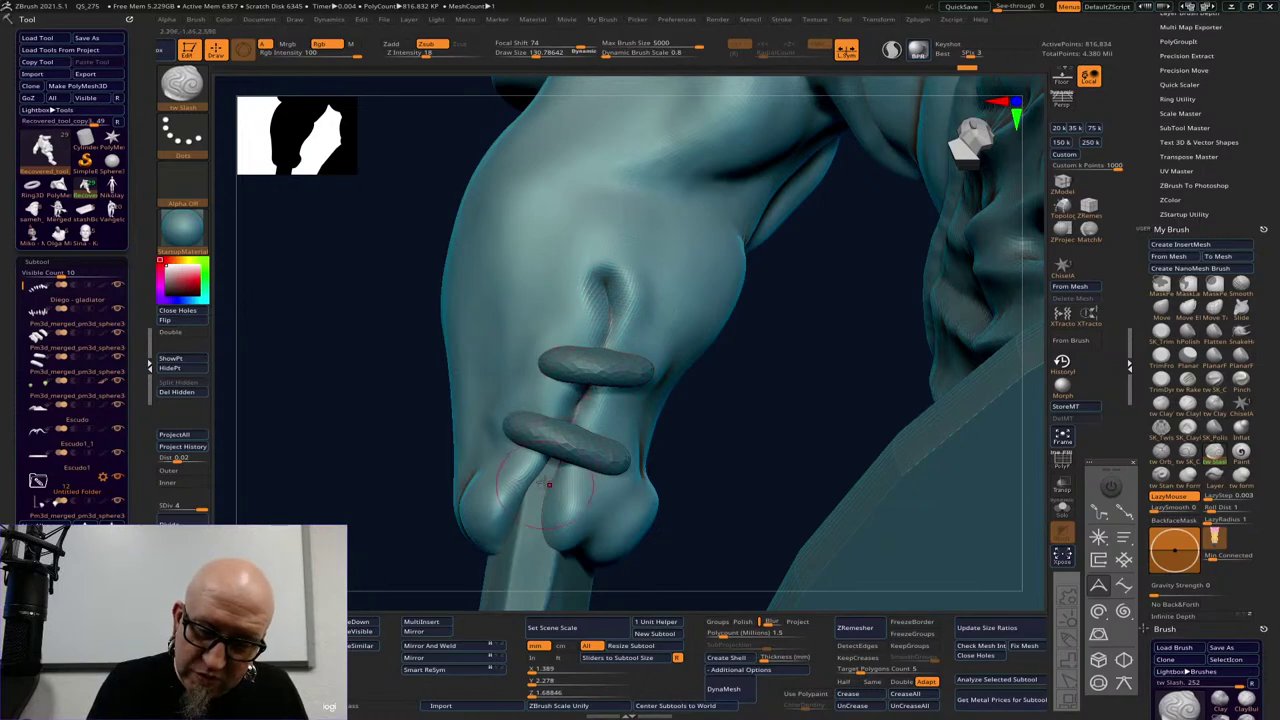
drag(528, 495, 540, 568)
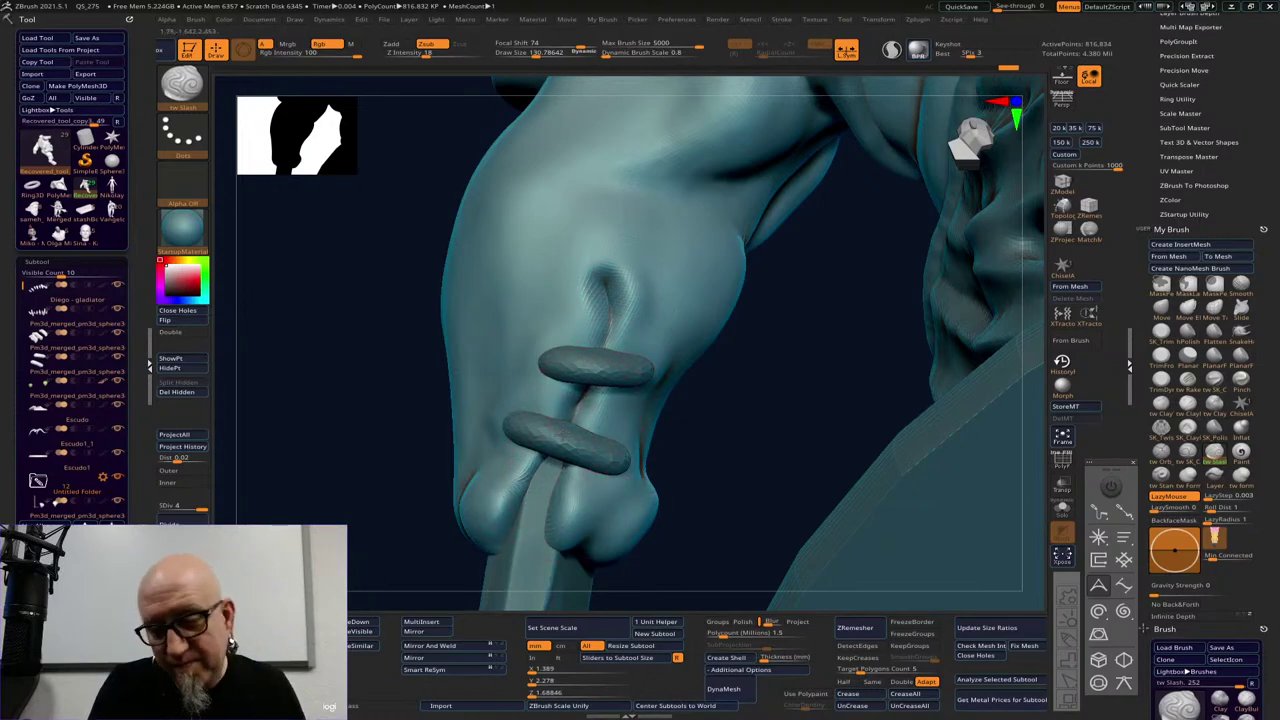
mouse_move(704, 448)
mouse_down()
mouse_move(751, 443)
mouse_move(620, 390)
mouse_up()
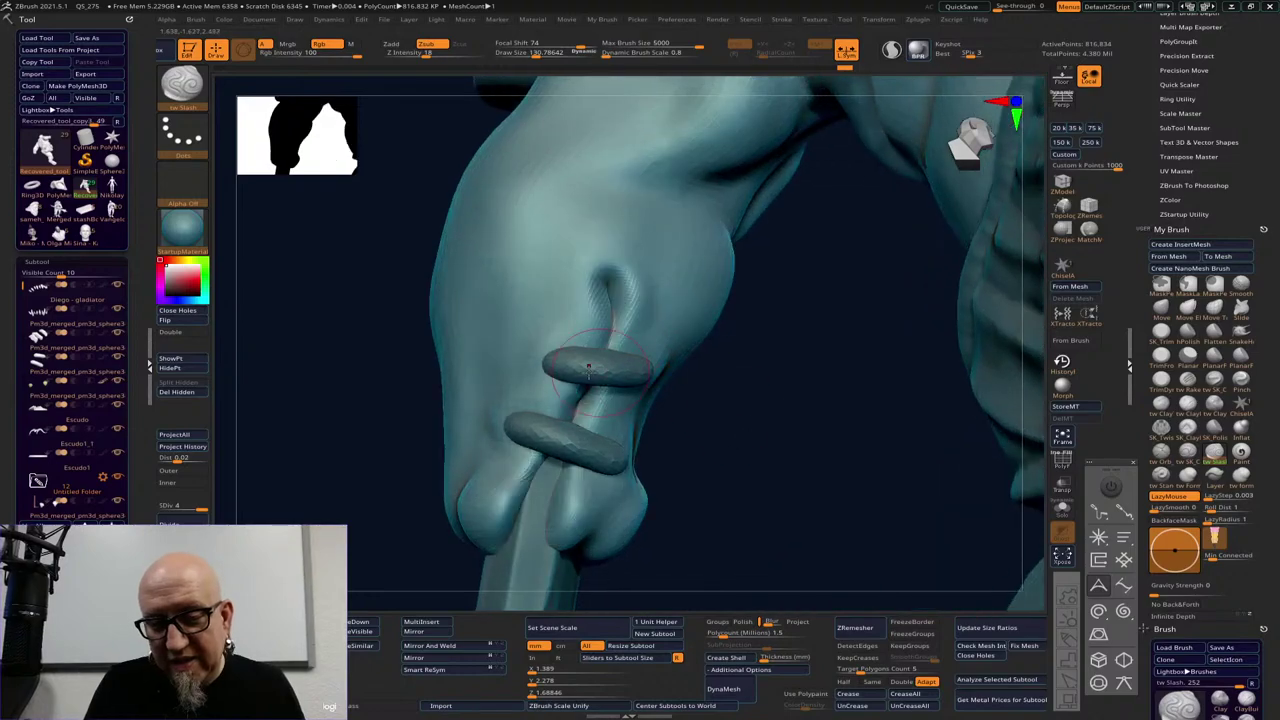
Reduce the draw size to about 72 and carve dents into the flesh around the ends of both stitches
key(space)
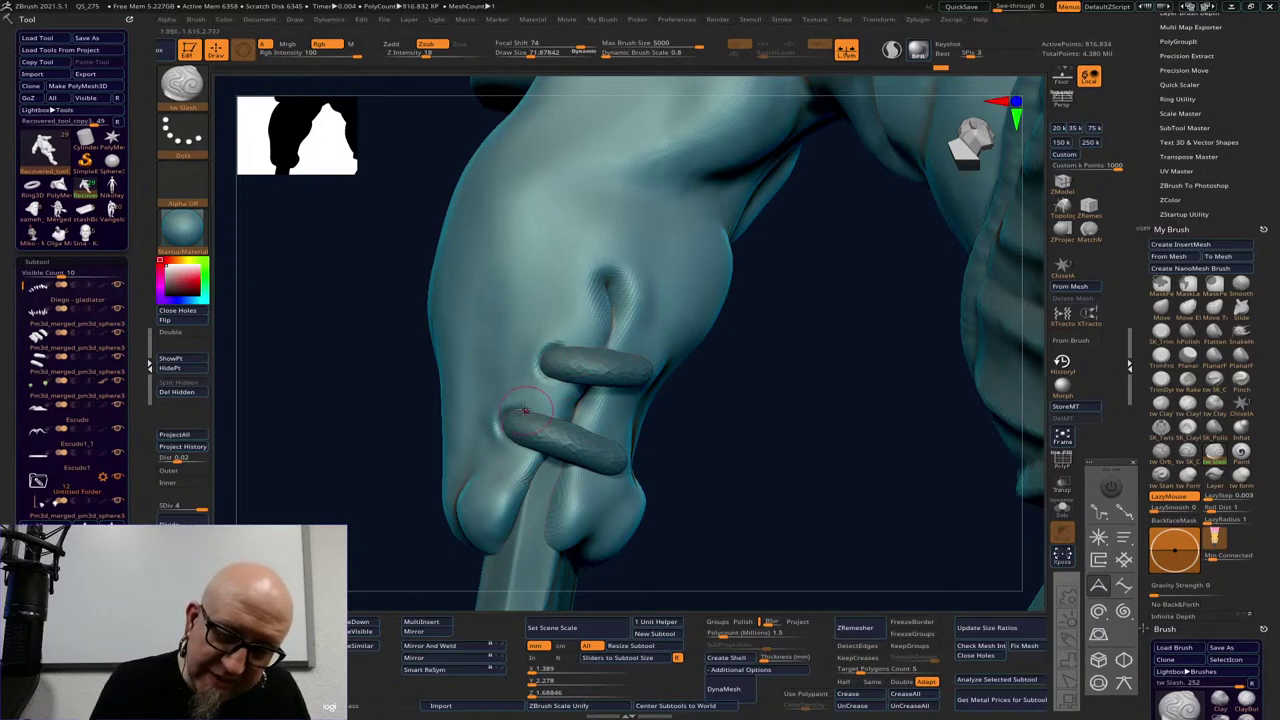
mouse_move(777, 430)
mouse_down()
mouse_move(757, 429)
mouse_move(749, 369)
mouse_move(770, 367)
mouse_move(683, 376)
mouse_up()
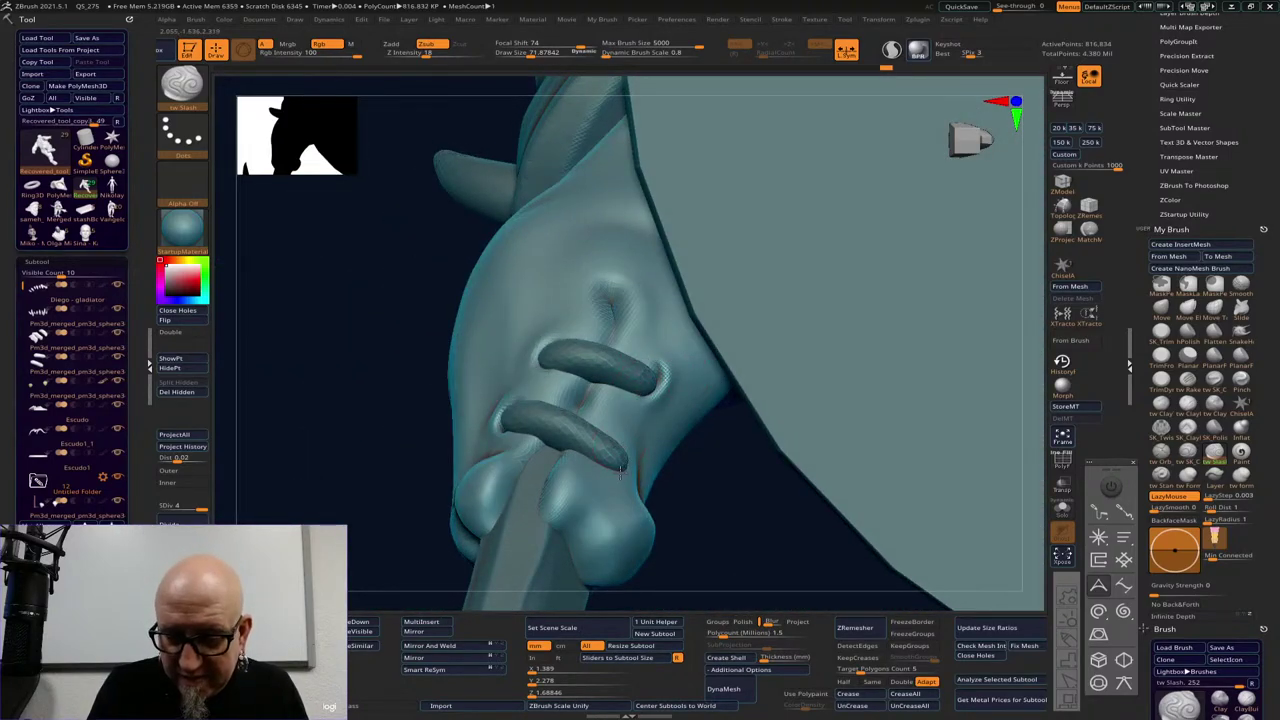
mouse_move(683, 506)
mouse_down()
mouse_move(706, 580)
mouse_move(737, 471)
mouse_move(757, 491)
mouse_move(730, 483)
mouse_up()
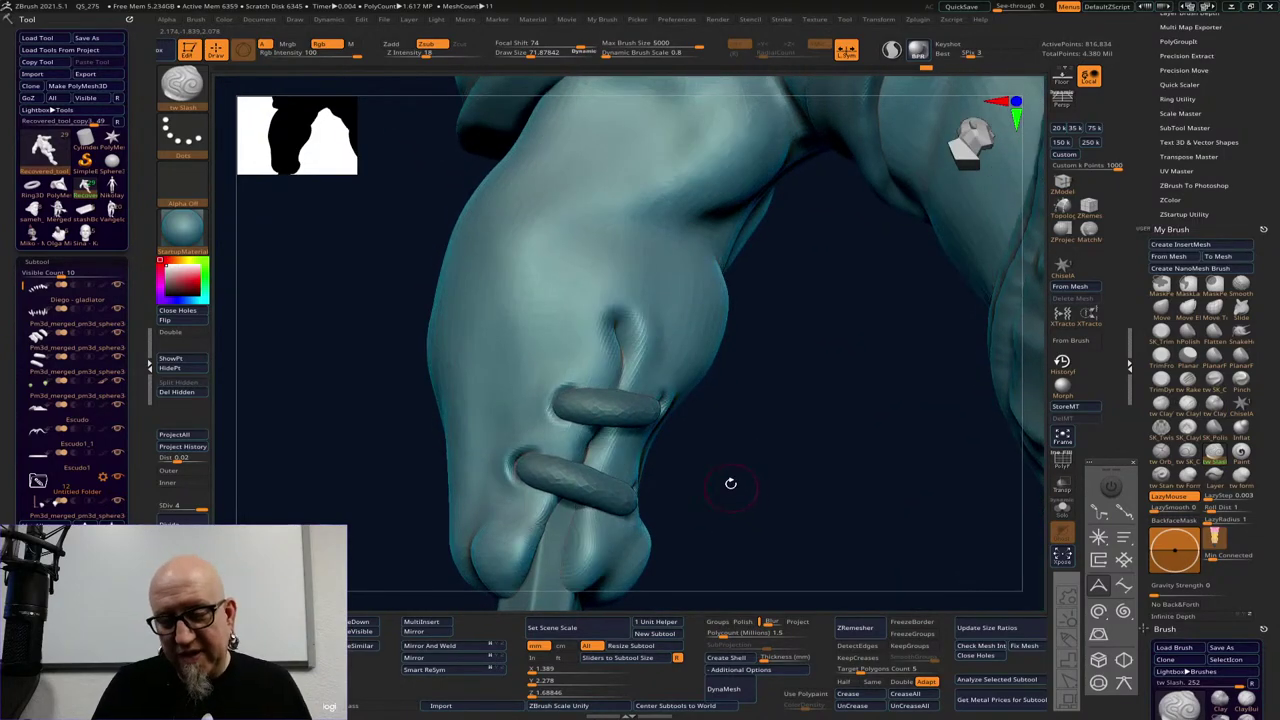
Sculpt the skin around the stitch ends with the tw SK_Cloth brush so the stitches press into the flesh
click(1216, 380)
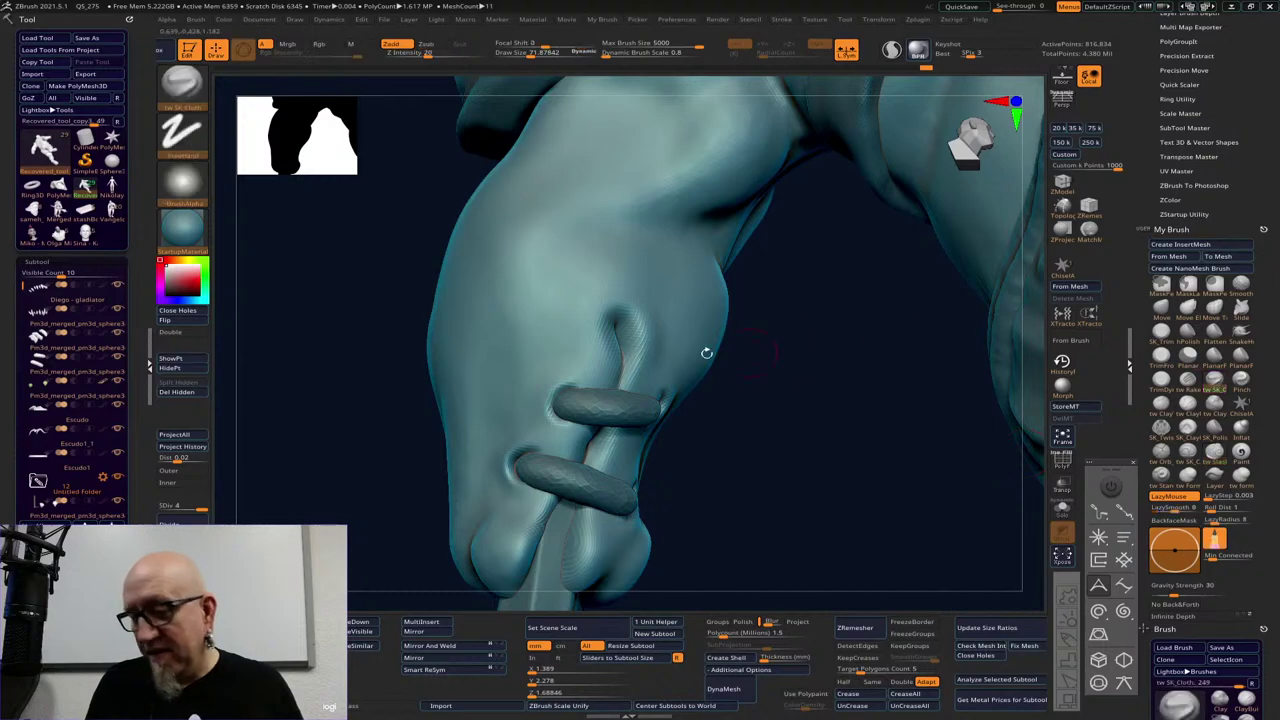
drag(551, 391, 560, 424)
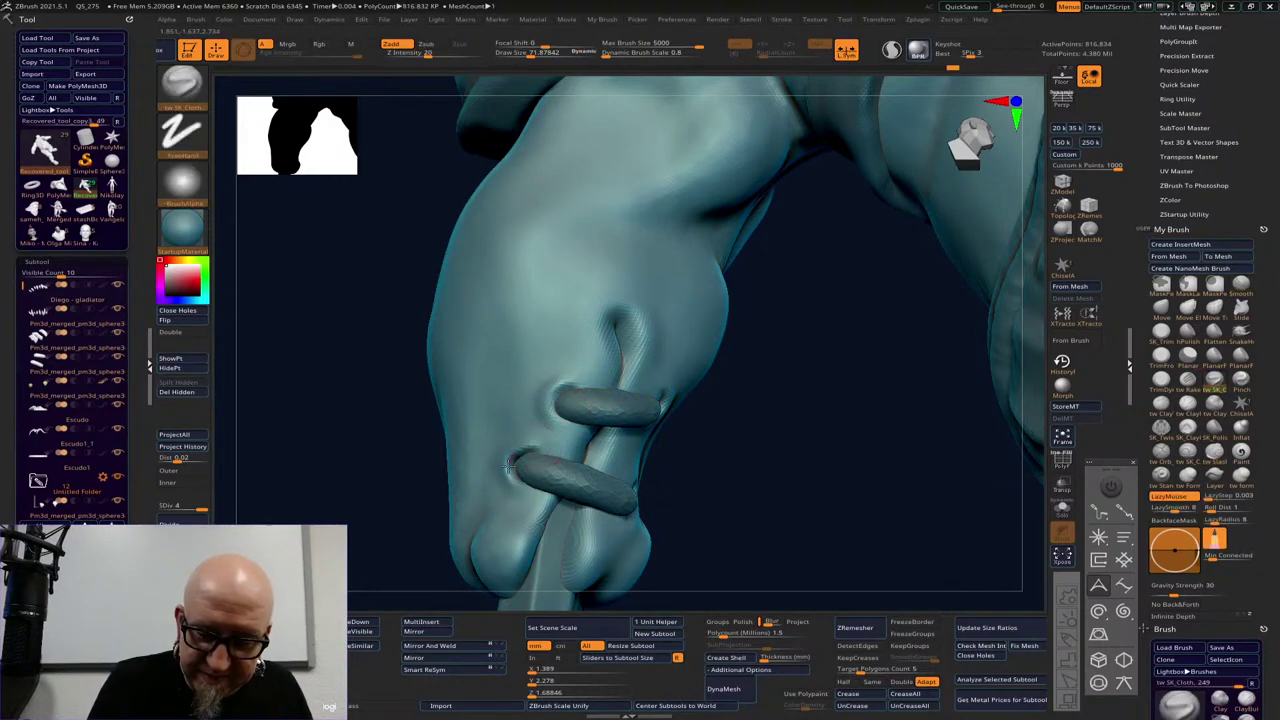
drag(714, 428, 791, 393)
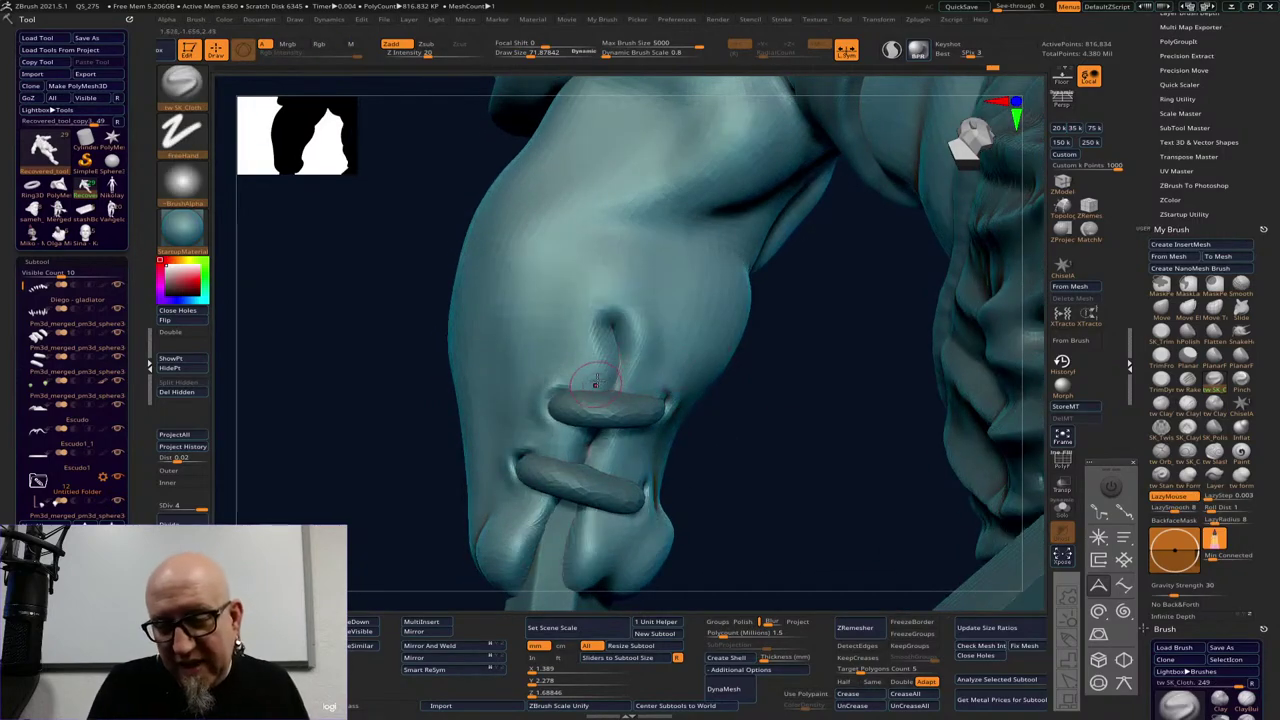
Turn on transparency and shape small skin folds along the cut beneath both stitches, smoothing the flesh between them
click(1064, 486)
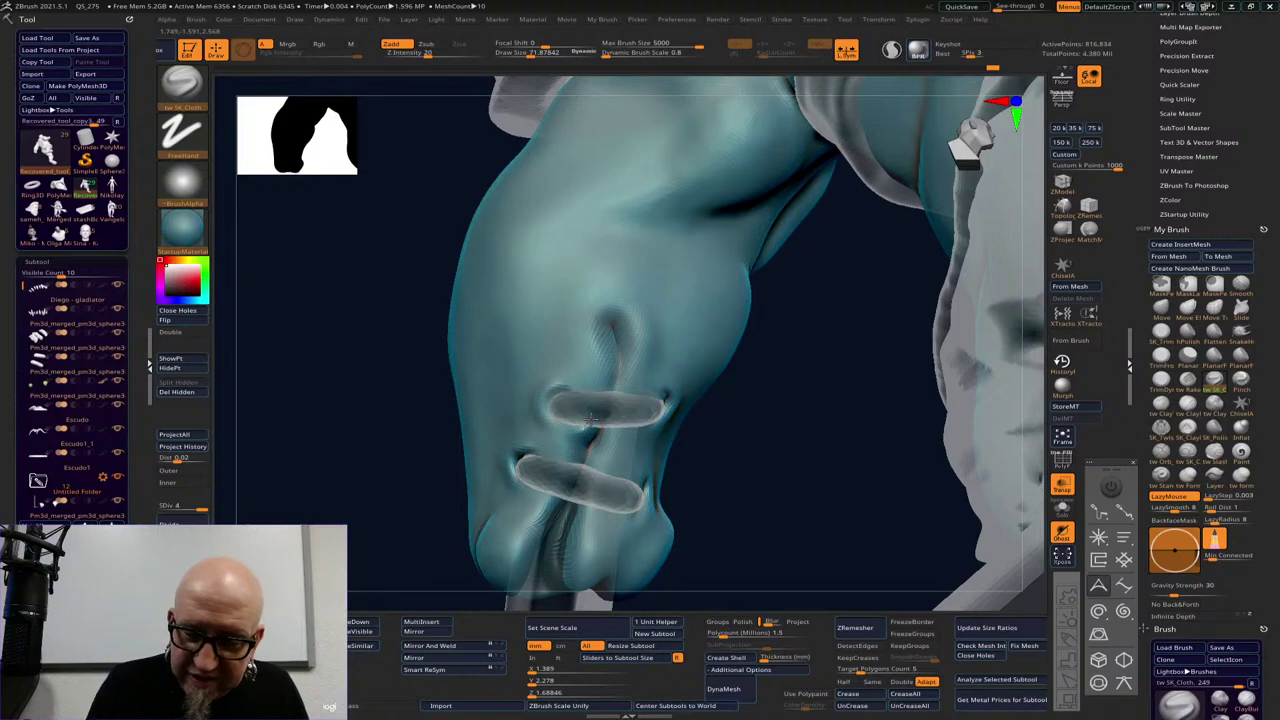
key(shift)
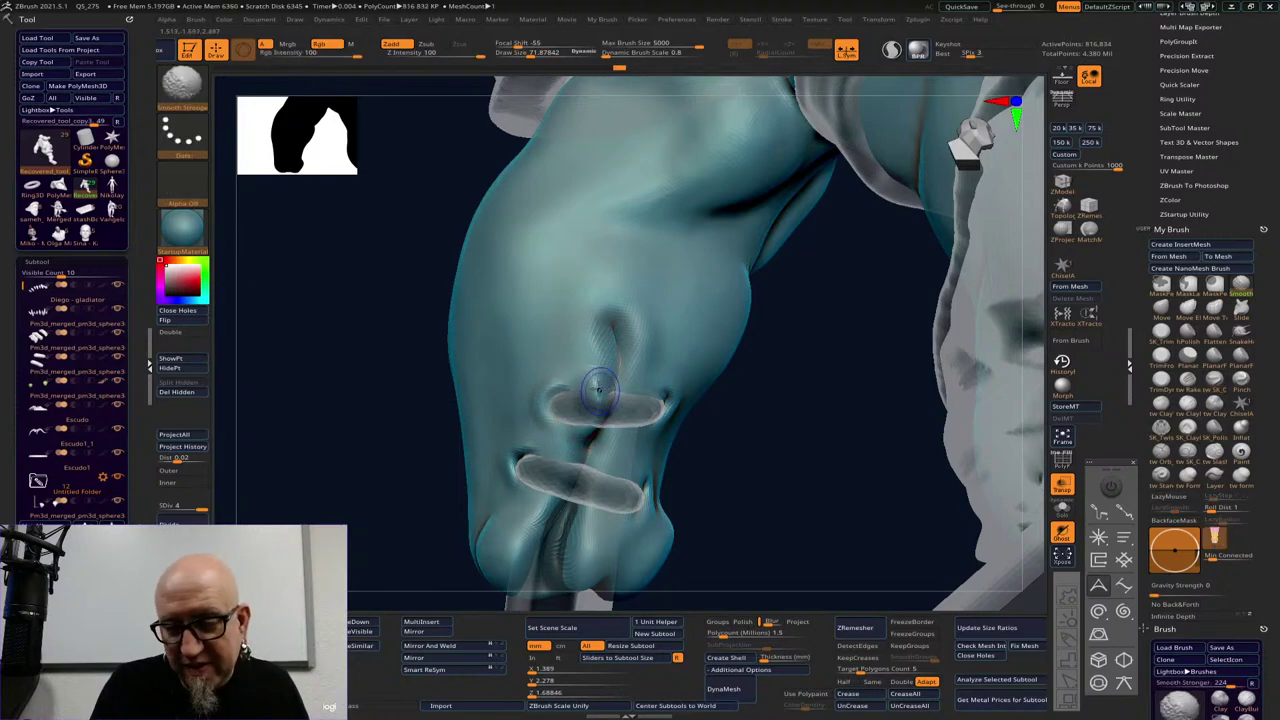
shift+drag(600, 390, 598, 354)
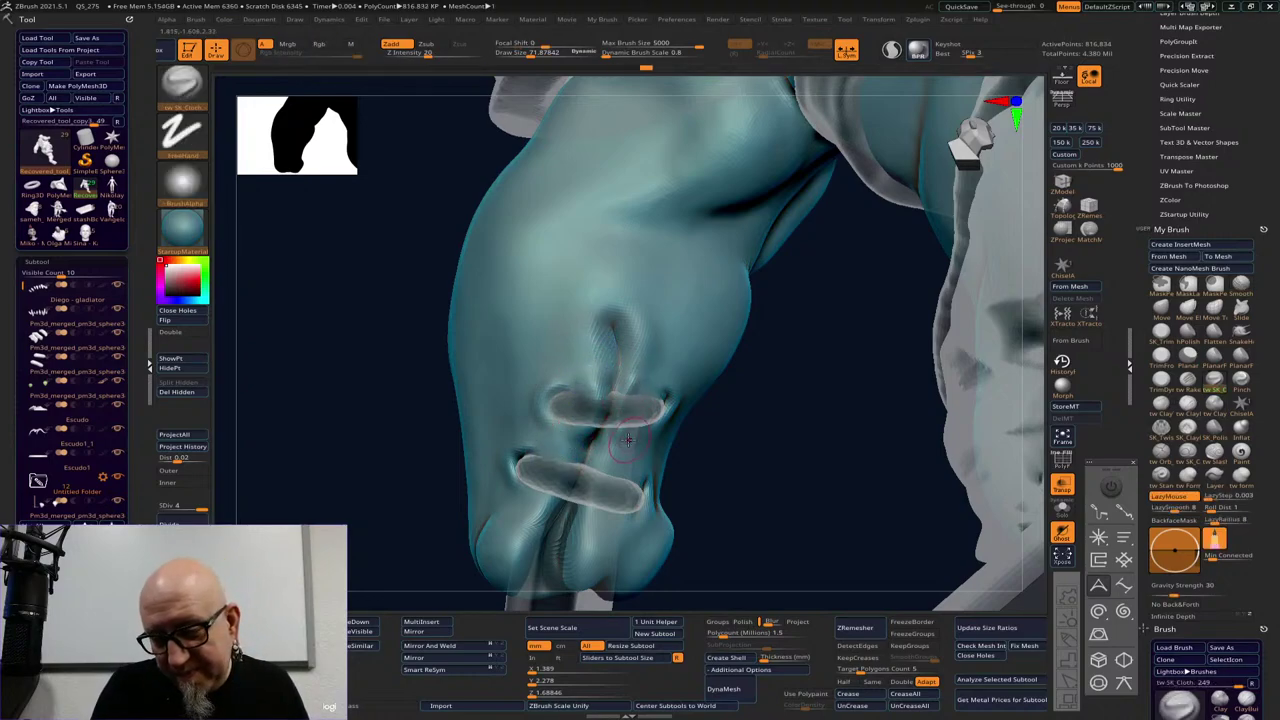
key(shift)
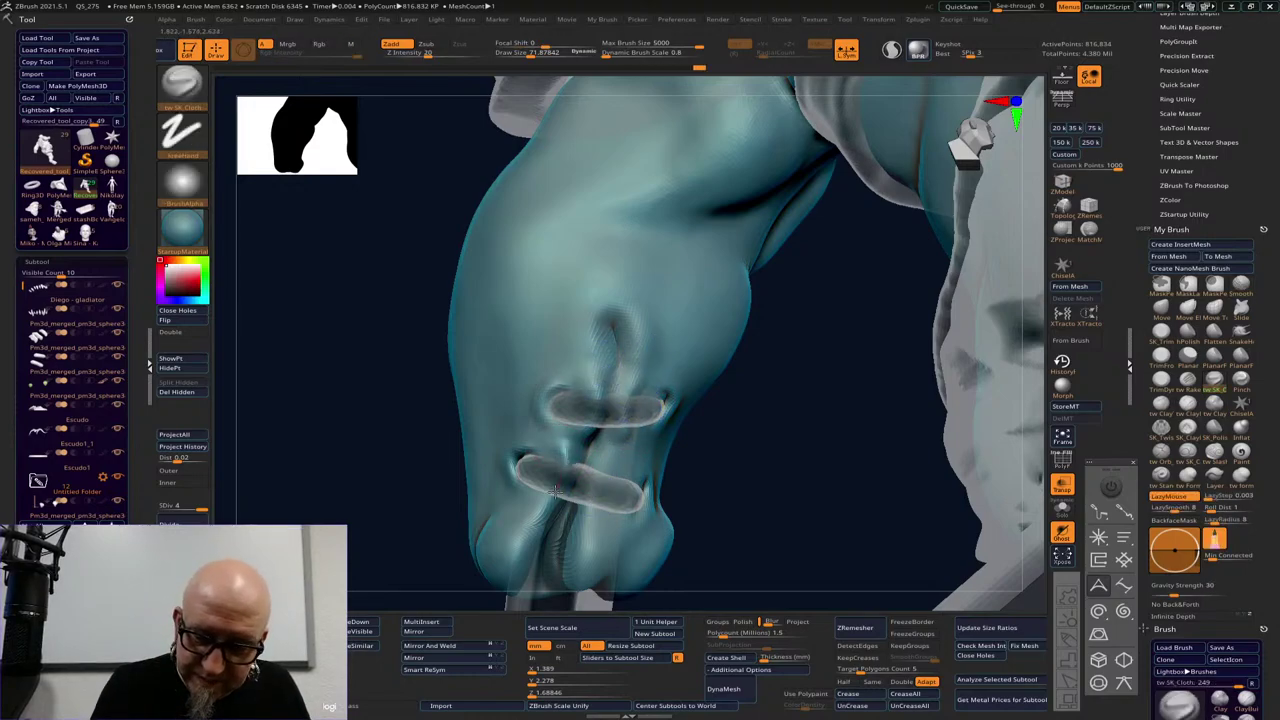
mouse_move(563, 473)
shift+mouse_down()
mouse_move(528, 506)
mouse_move(590, 470)
shift+mouse_up()
key(shift)
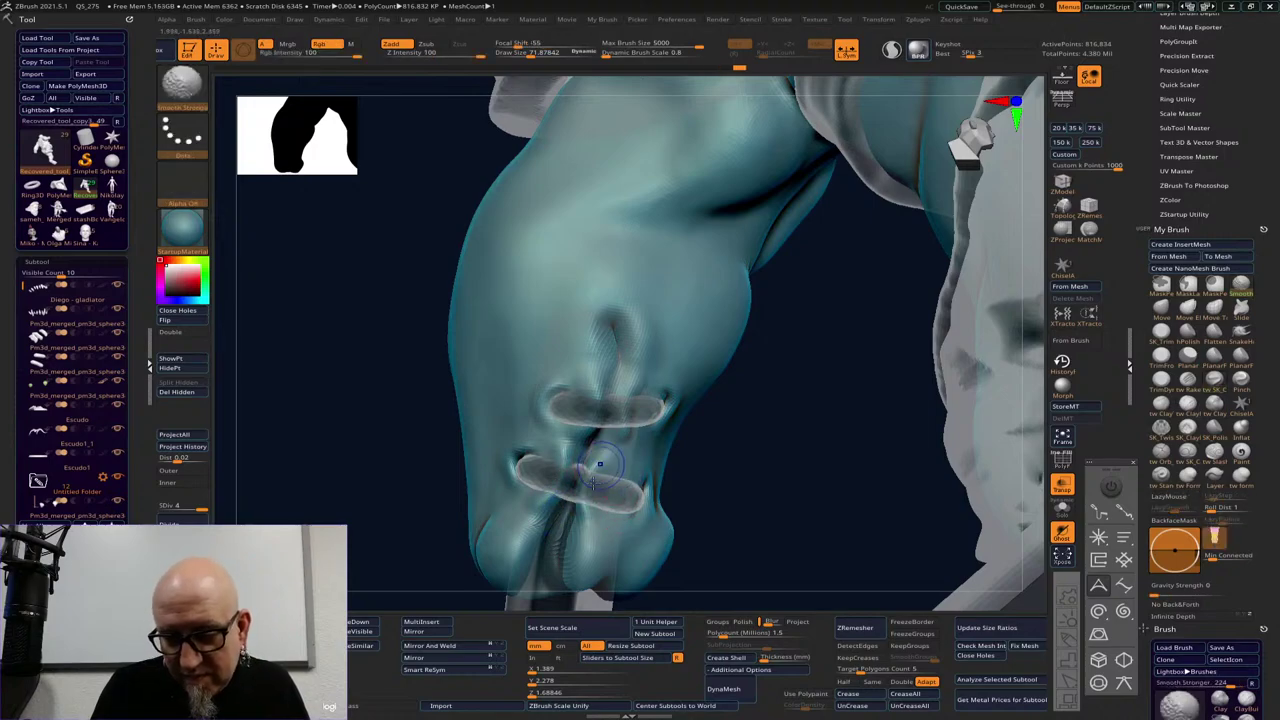
Refine and smooth the skin folds around the lower stitch's ends and the adjoining flesh with the tw SK_Cloth and Smooth Stronger brushes
mouse_move(731, 485)
mouse_down()
mouse_move(619, 496)
mouse_move(650, 525)
mouse_up()
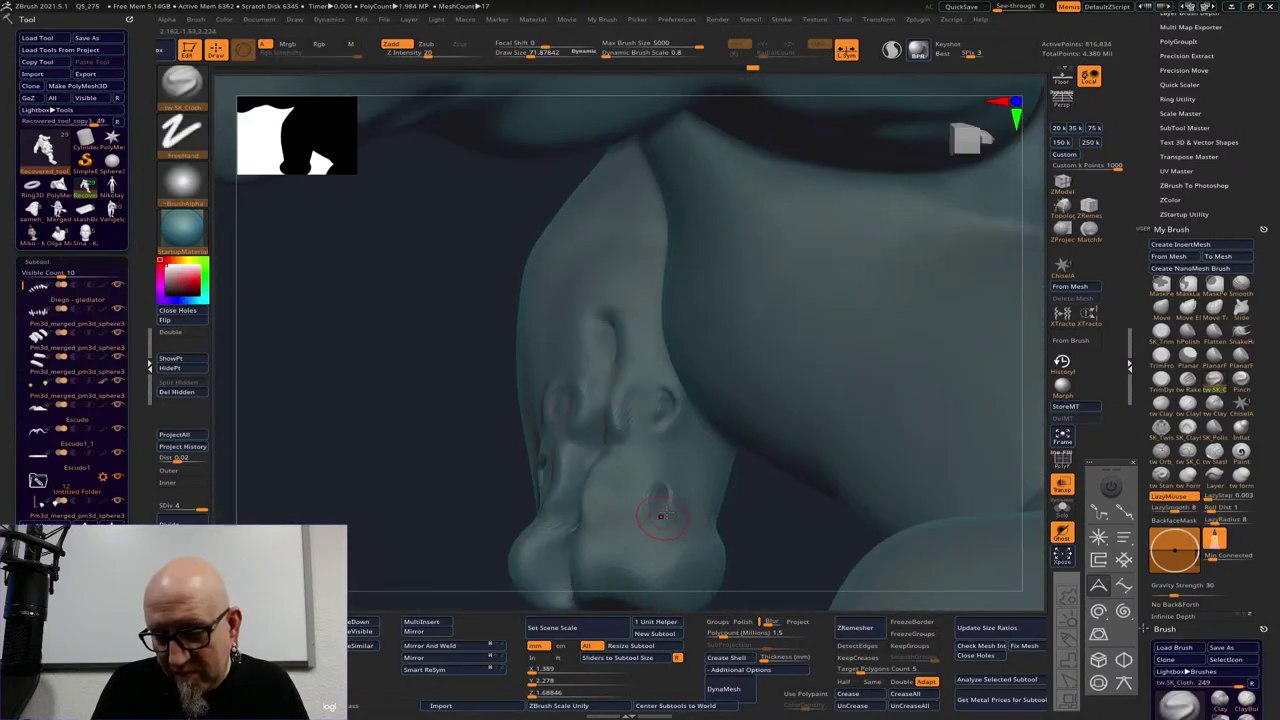
drag(506, 510, 545, 551)
key(shift)
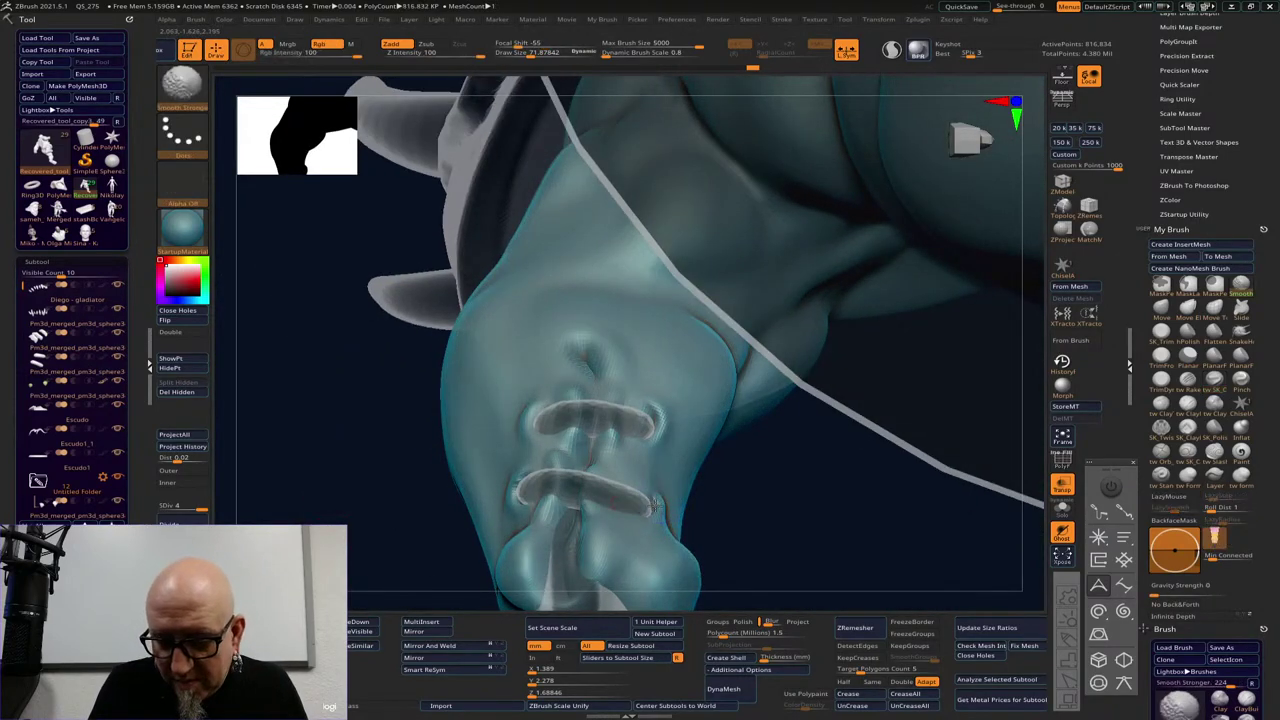
drag(797, 531, 649, 549)
key(shift)
shift+drag(534, 505, 560, 483)
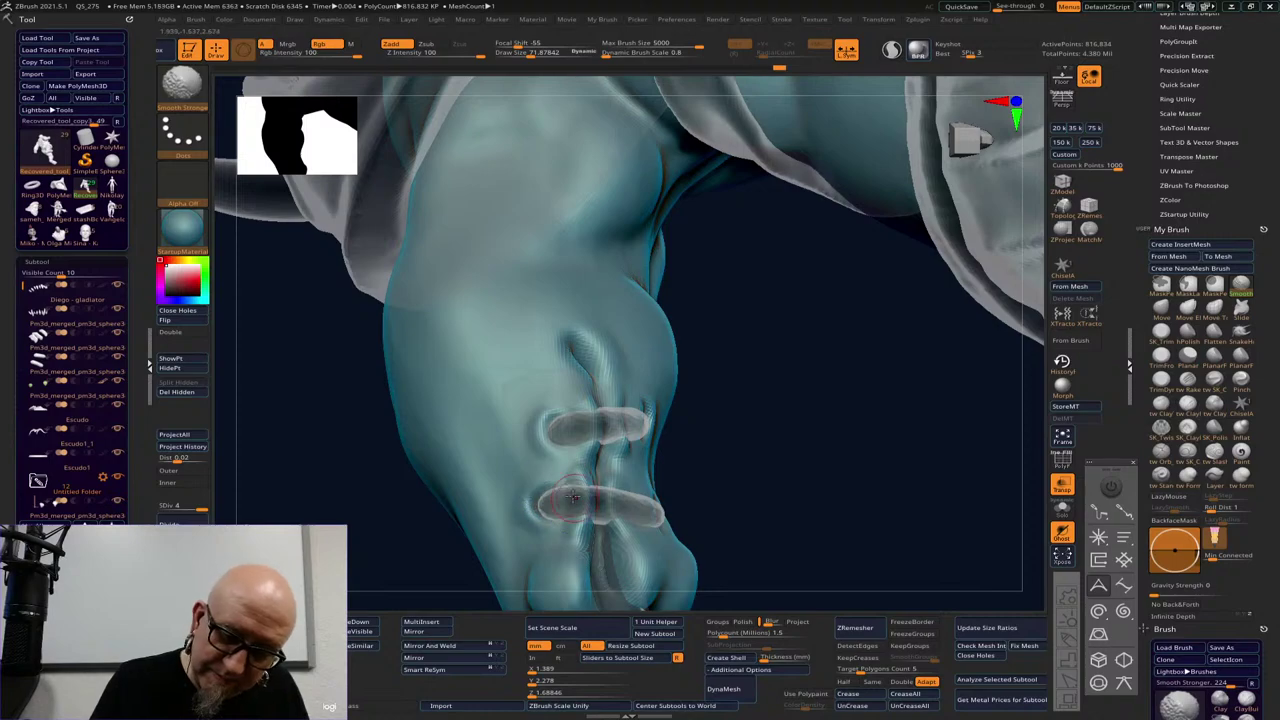
key(shift)
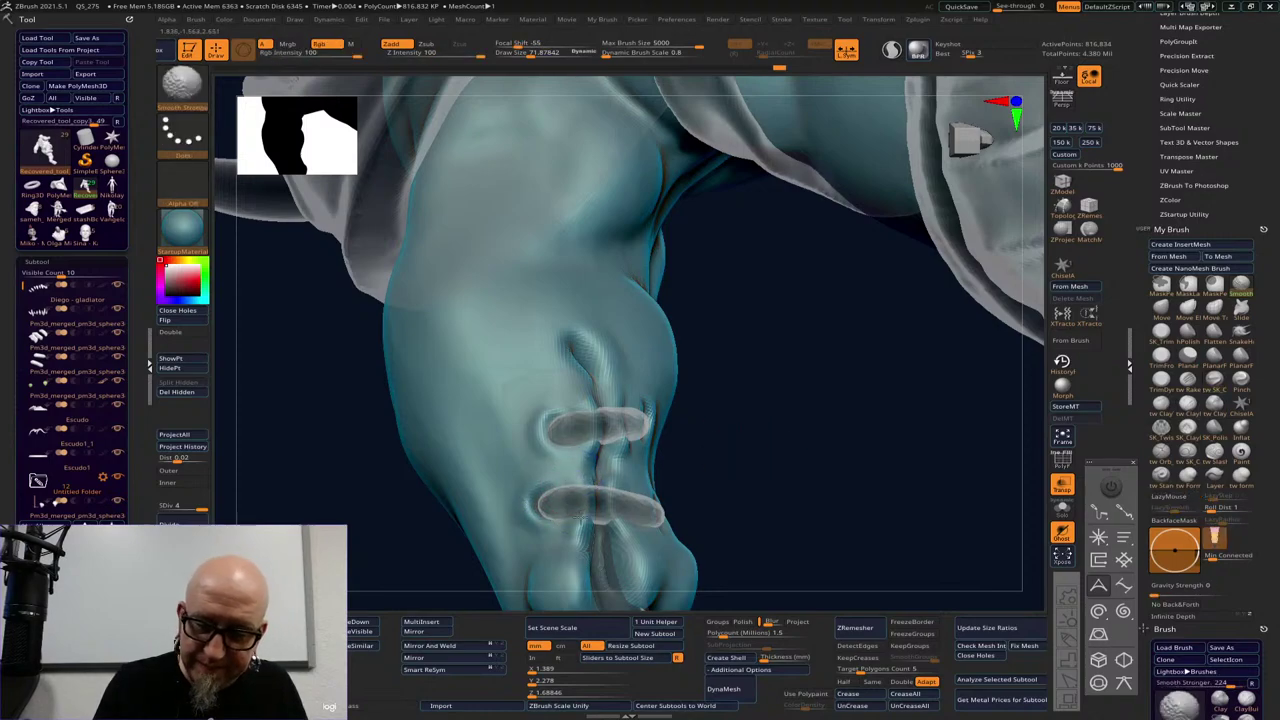
mouse_move(706, 377)
mouse_down()
mouse_move(764, 368)
mouse_move(657, 549)
mouse_move(650, 484)
mouse_move(726, 546)
mouse_move(674, 464)
mouse_up()
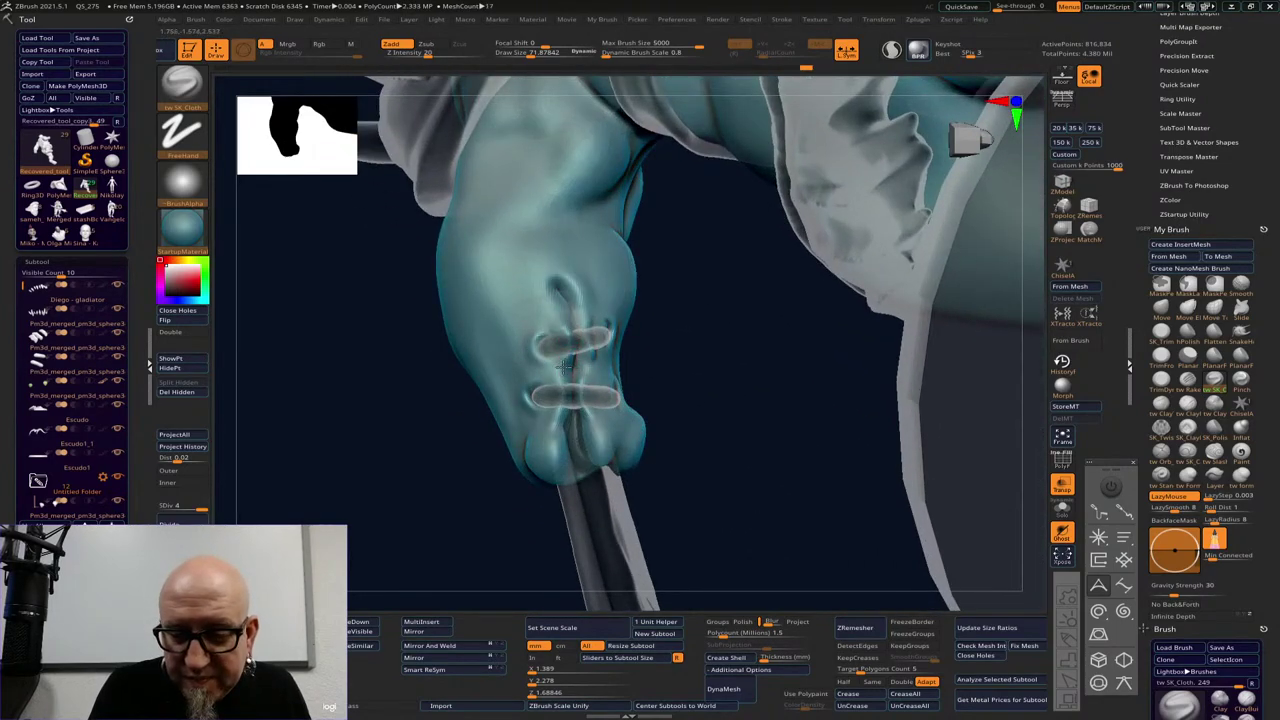
drag(553, 399, 547, 402)
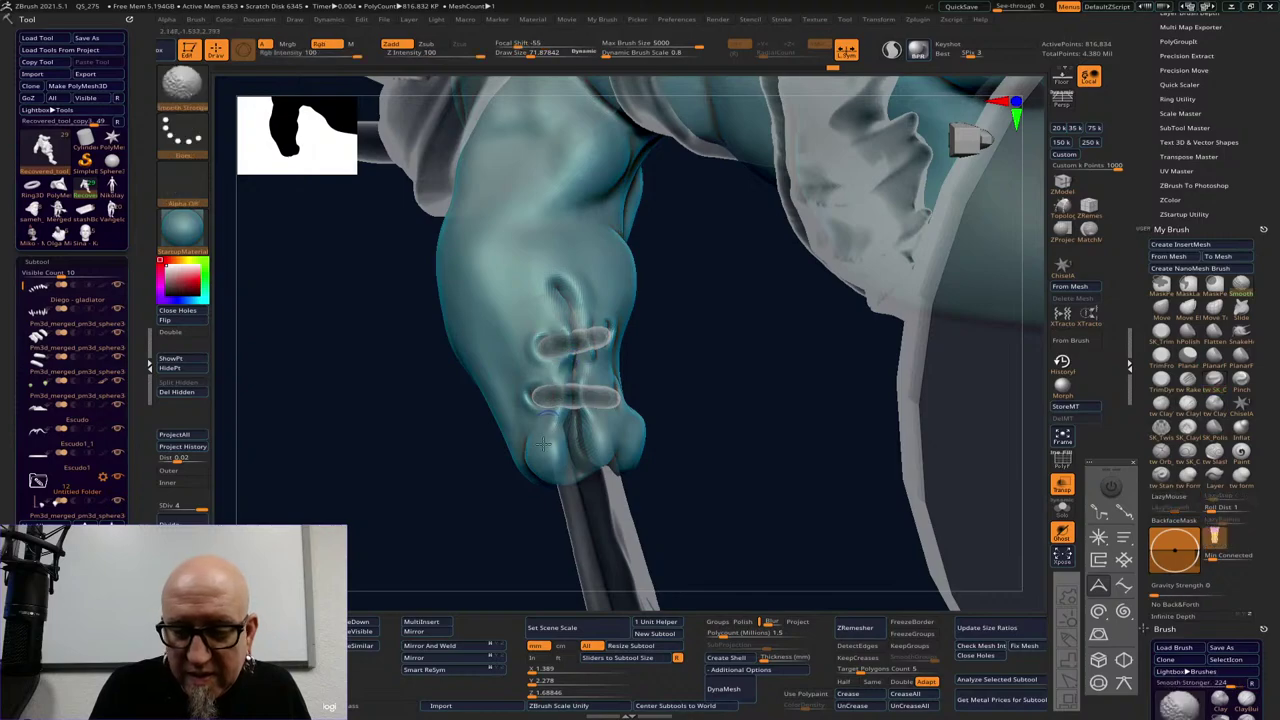
Build up the flesh beside the stitch ends with the tw ClayTubes brush at intensity 5
click(1161, 405)
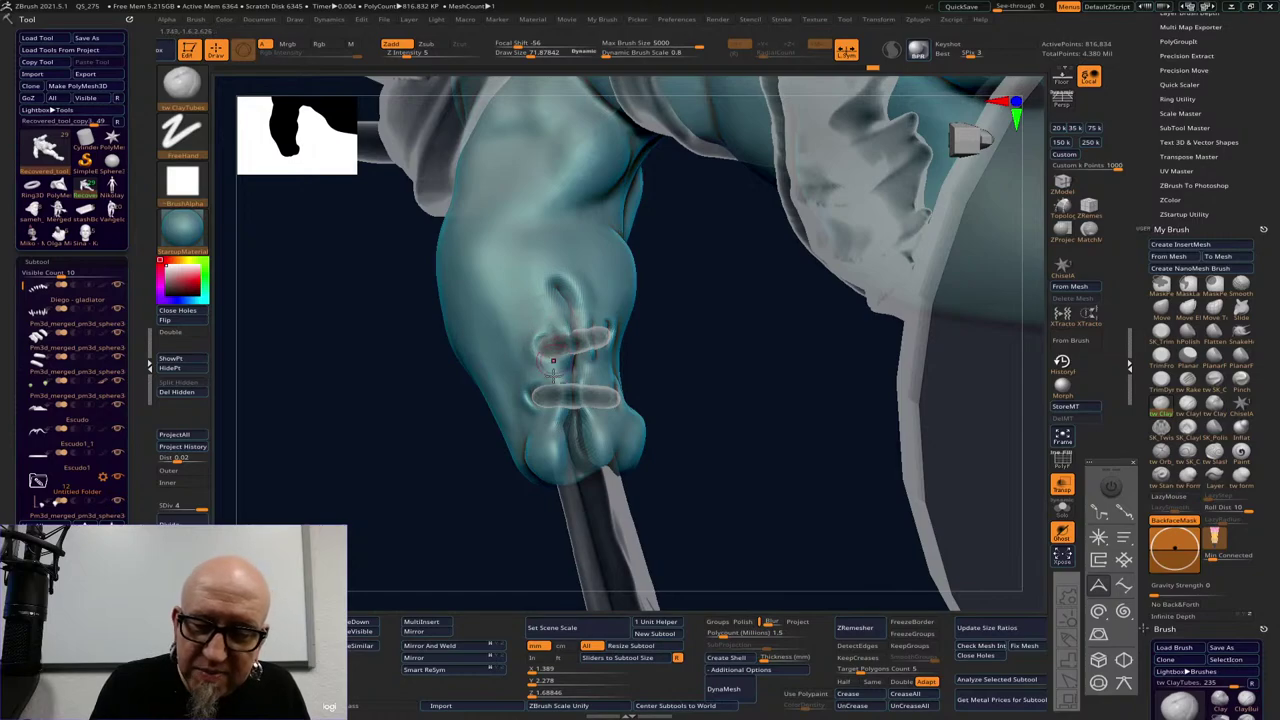
drag(447, 535, 560, 415)
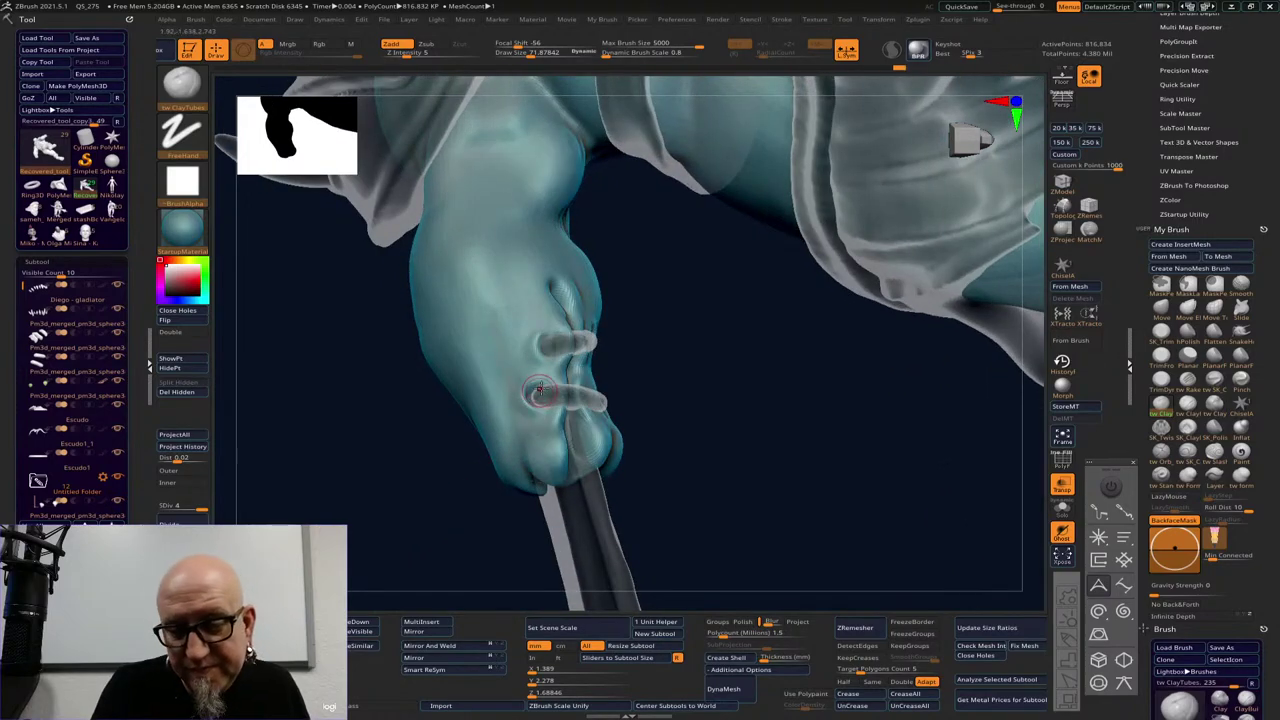
mouse_move(640, 412)
mouse_down()
mouse_move(697, 409)
mouse_move(714, 426)
mouse_move(709, 443)
mouse_up()
Adjust the flesh around the stitches with the Move brush, using draw sizes of about 150 and then about 66
click(1161, 310)
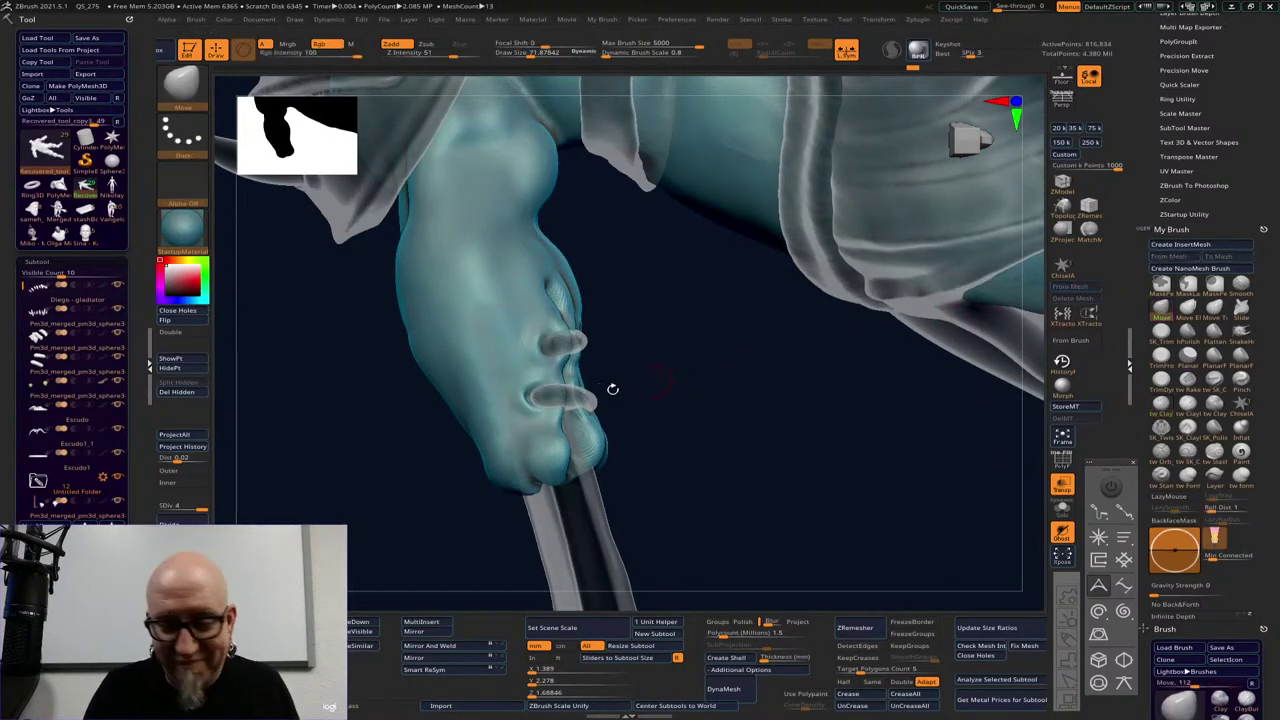
key(space)
mouse_move(555, 393)
mouse_down()
mouse_move(568, 393)
mouse_move(530, 387)
mouse_move(544, 384)
mouse_up()
mouse_move(654, 357)
mouse_down()
mouse_move(668, 385)
mouse_move(683, 366)
mouse_up()
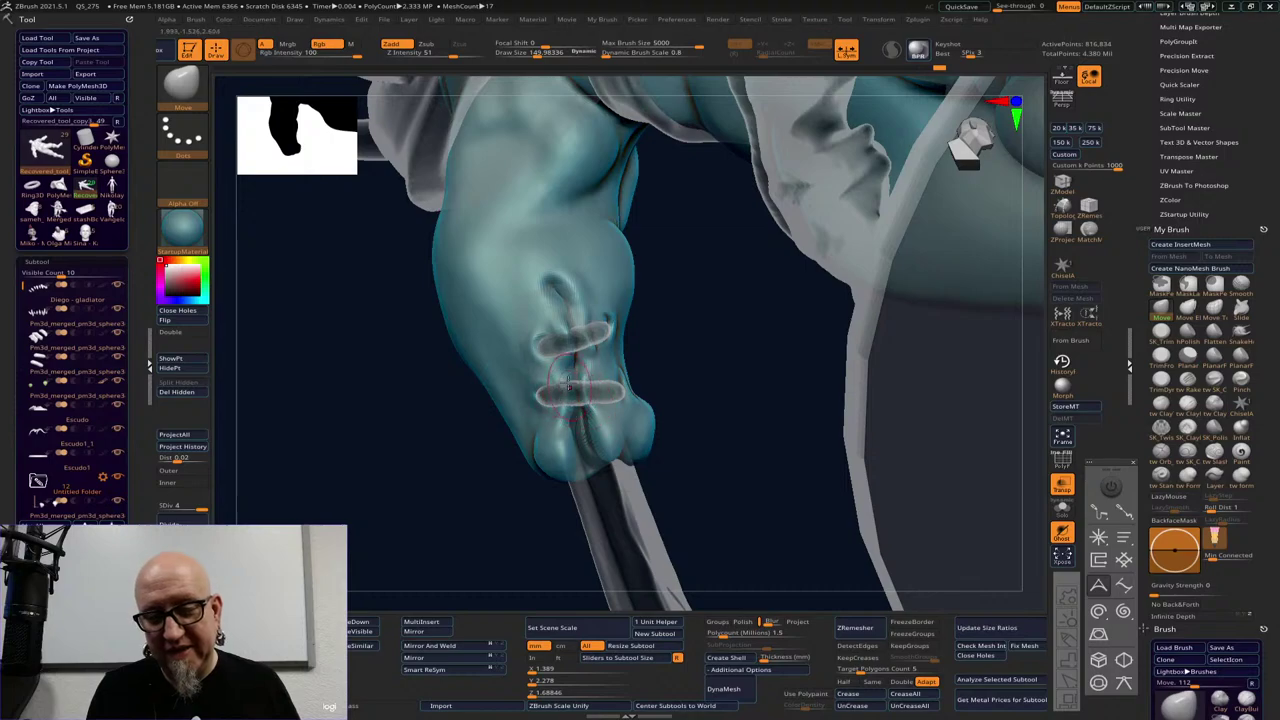
drag(437, 473, 521, 377)
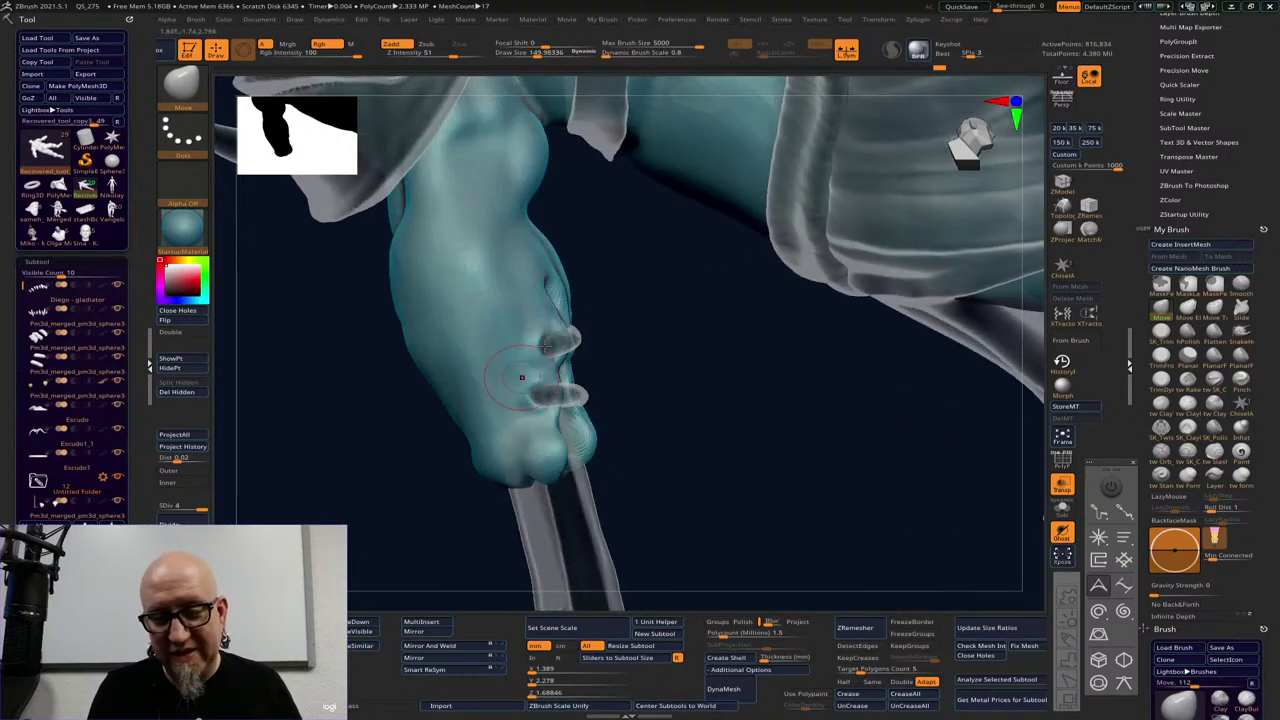
key(space)
drag(610, 371, 594, 366)
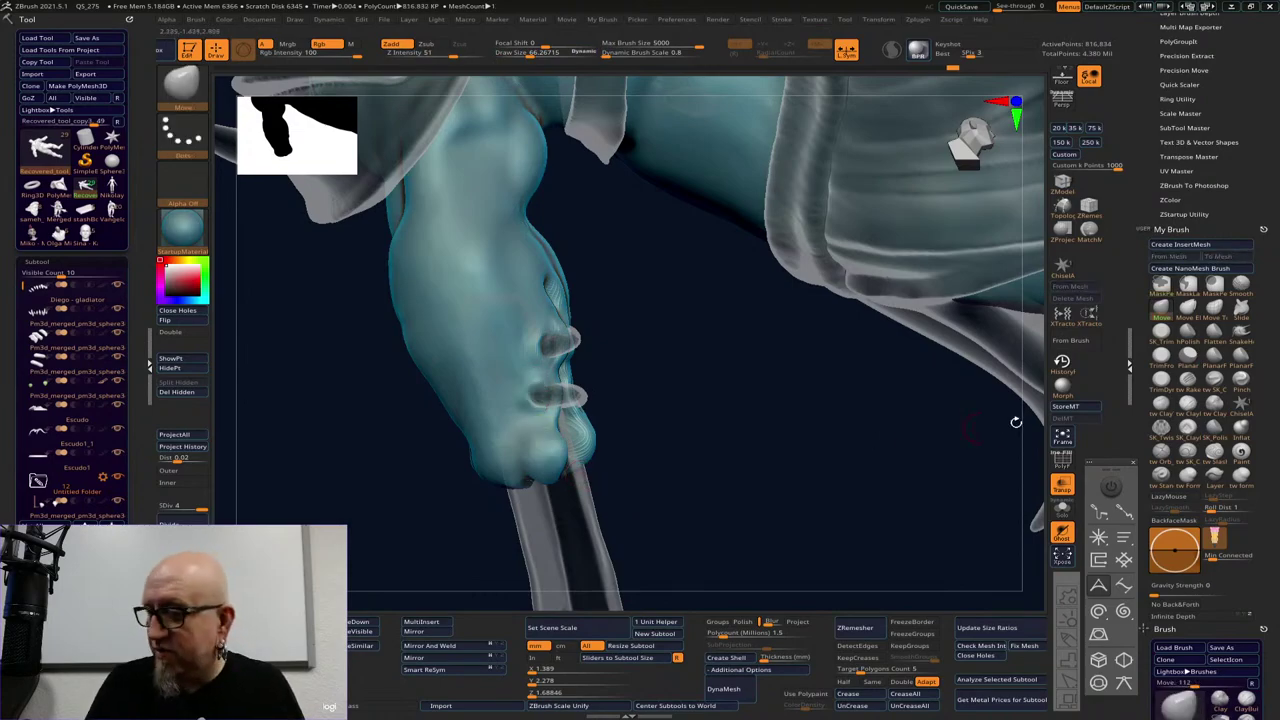
Add flesh around the lower stitch's outer end with the tw ClayTubes brush, then turn transparency off
click(1161, 405)
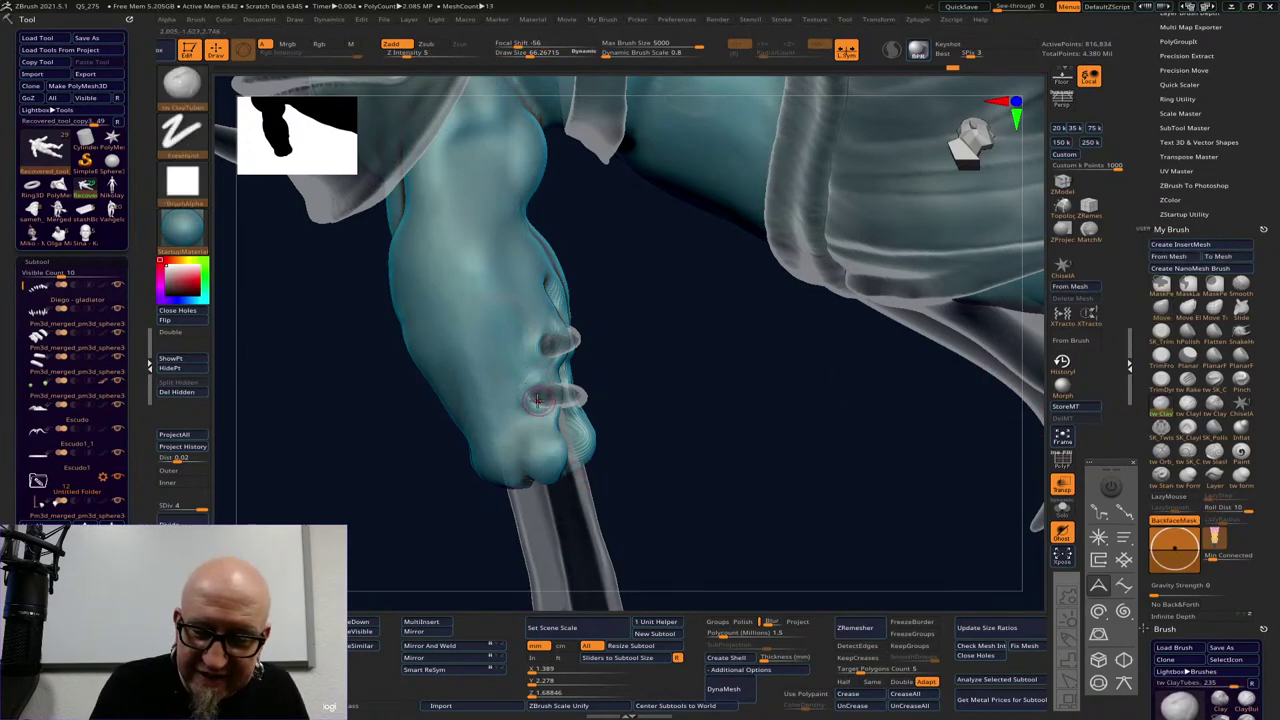
drag(533, 401, 550, 416)
key(f)
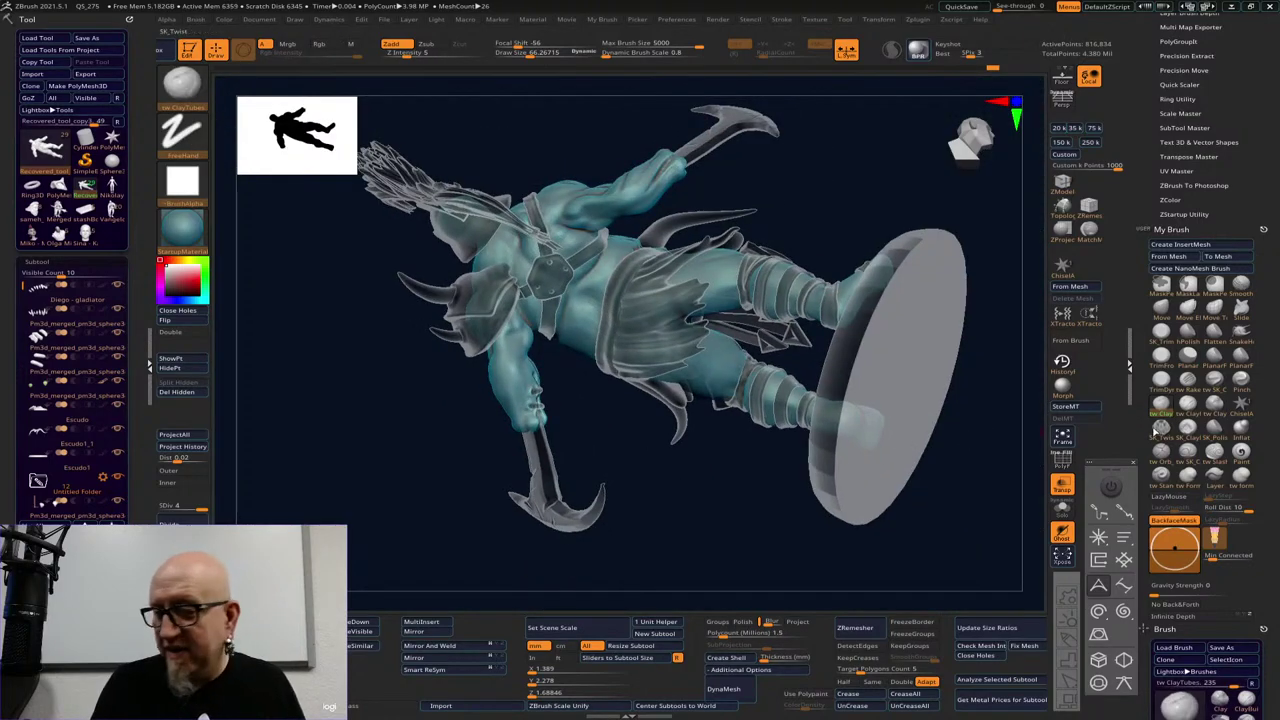
click(1064, 484)
drag(917, 537, 849, 557)
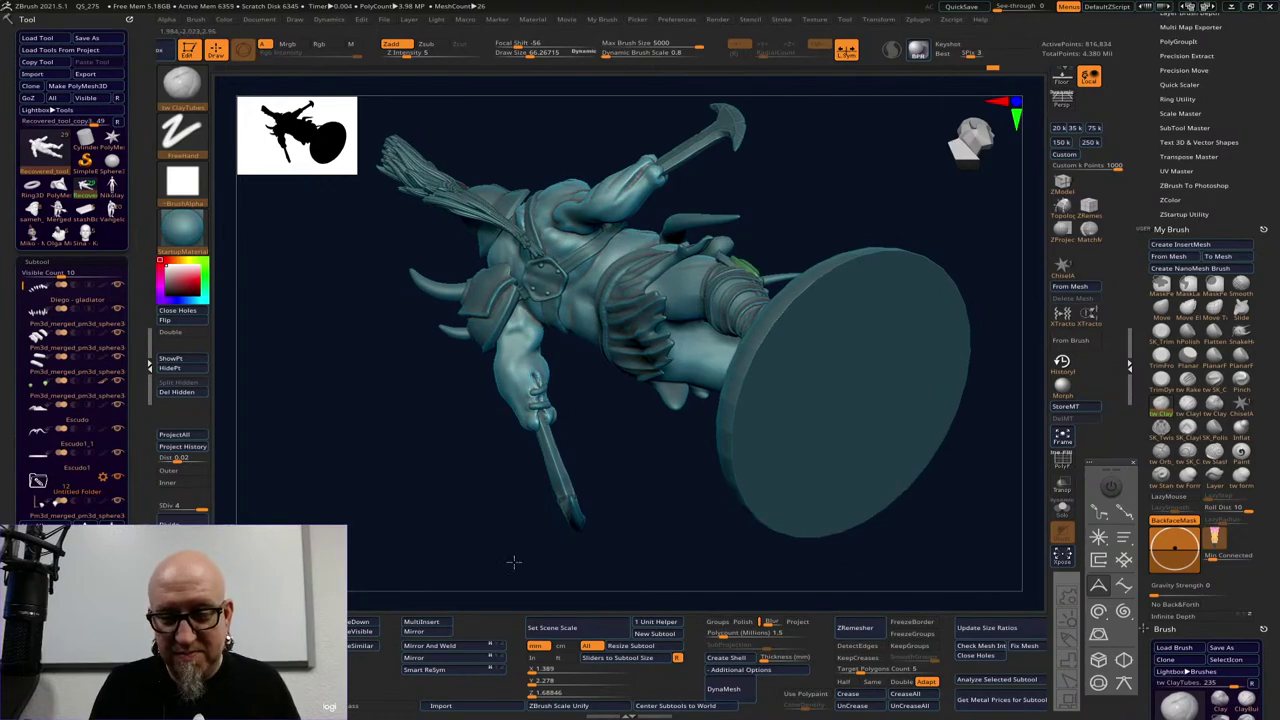
alt+drag(514, 563, 567, 376)
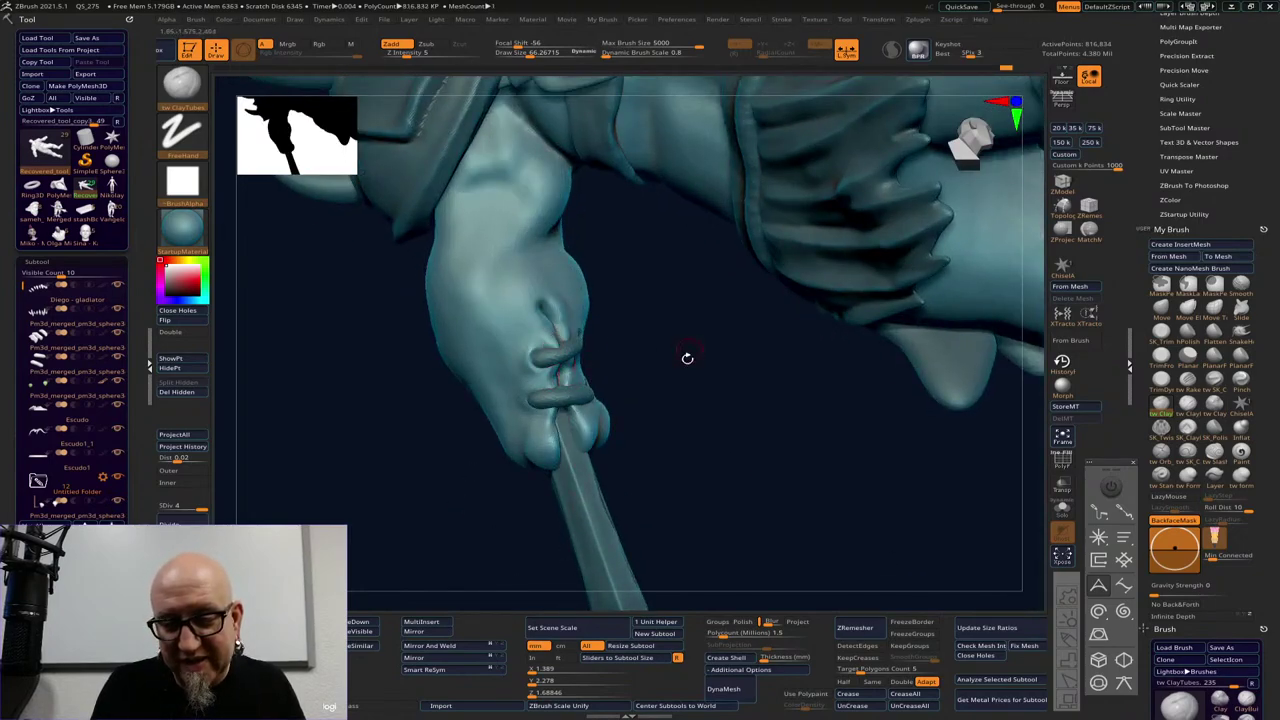
drag(687, 358, 563, 340)
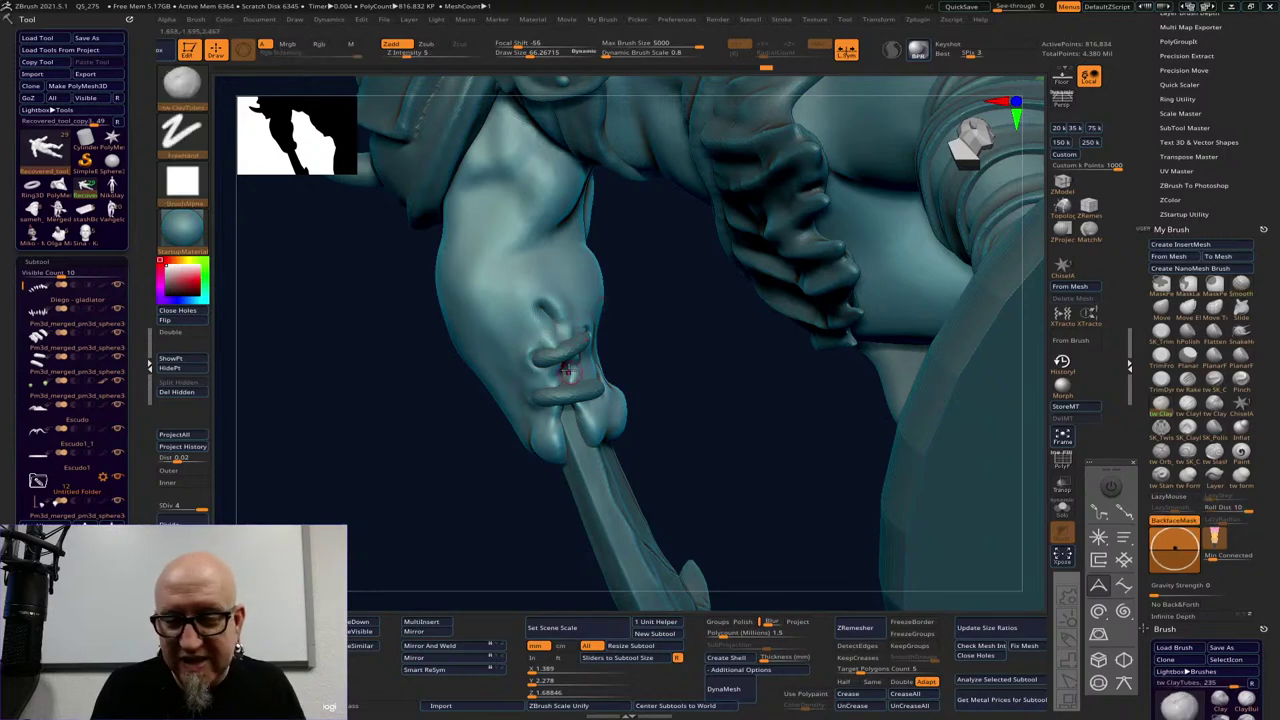
Carve the cut deeper between and below the stitches with the tw Slash brush at a draw size of about 66
click(1214, 452)
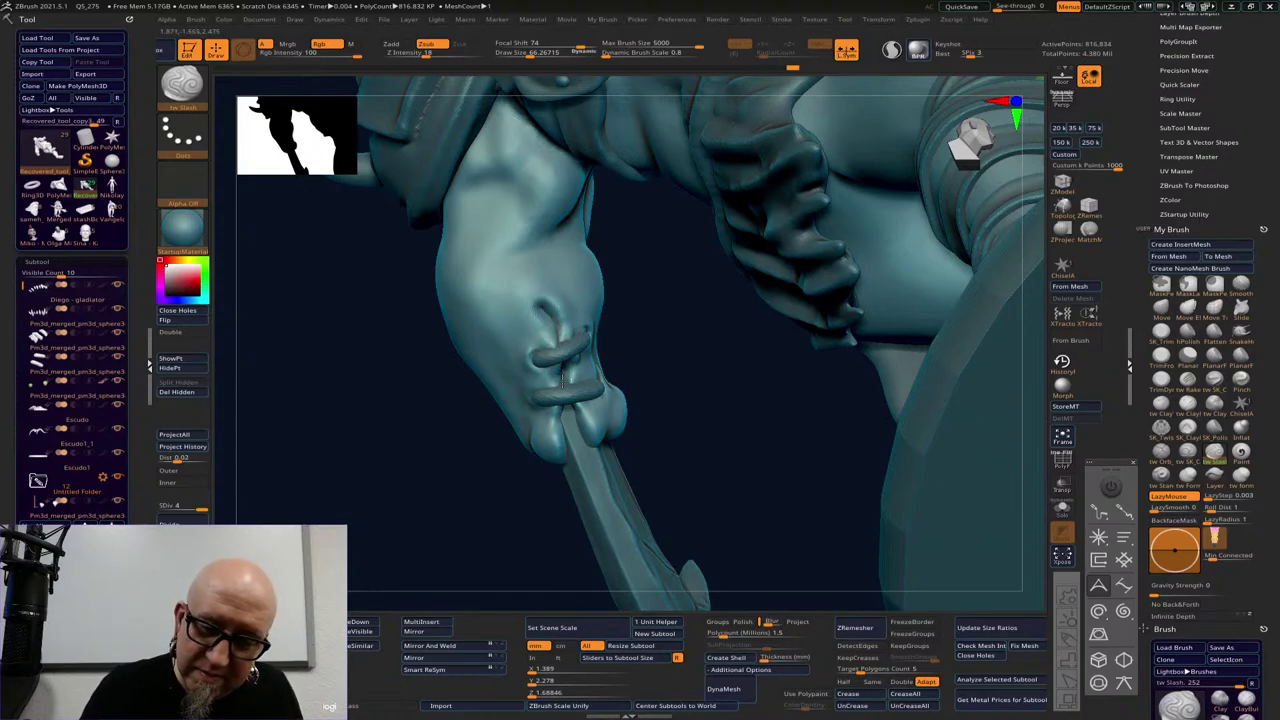
drag(678, 493, 615, 433)
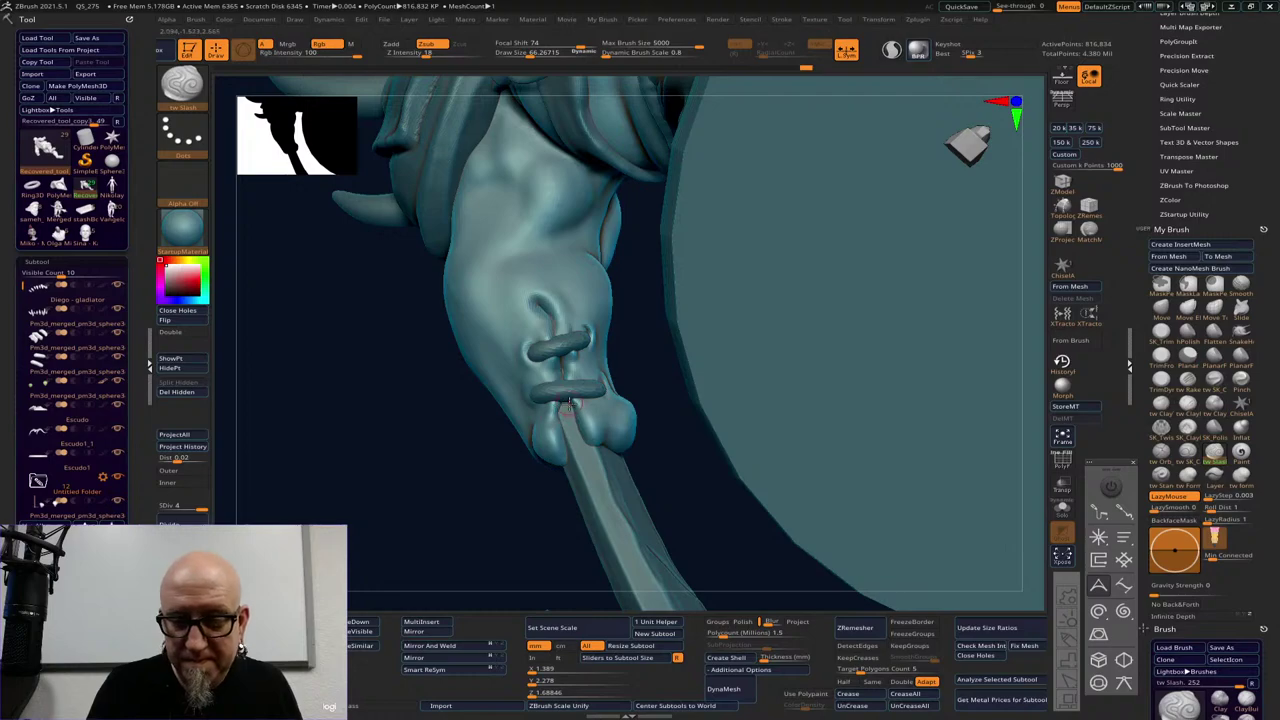
ctrl+right_drag(673, 502, 594, 361)
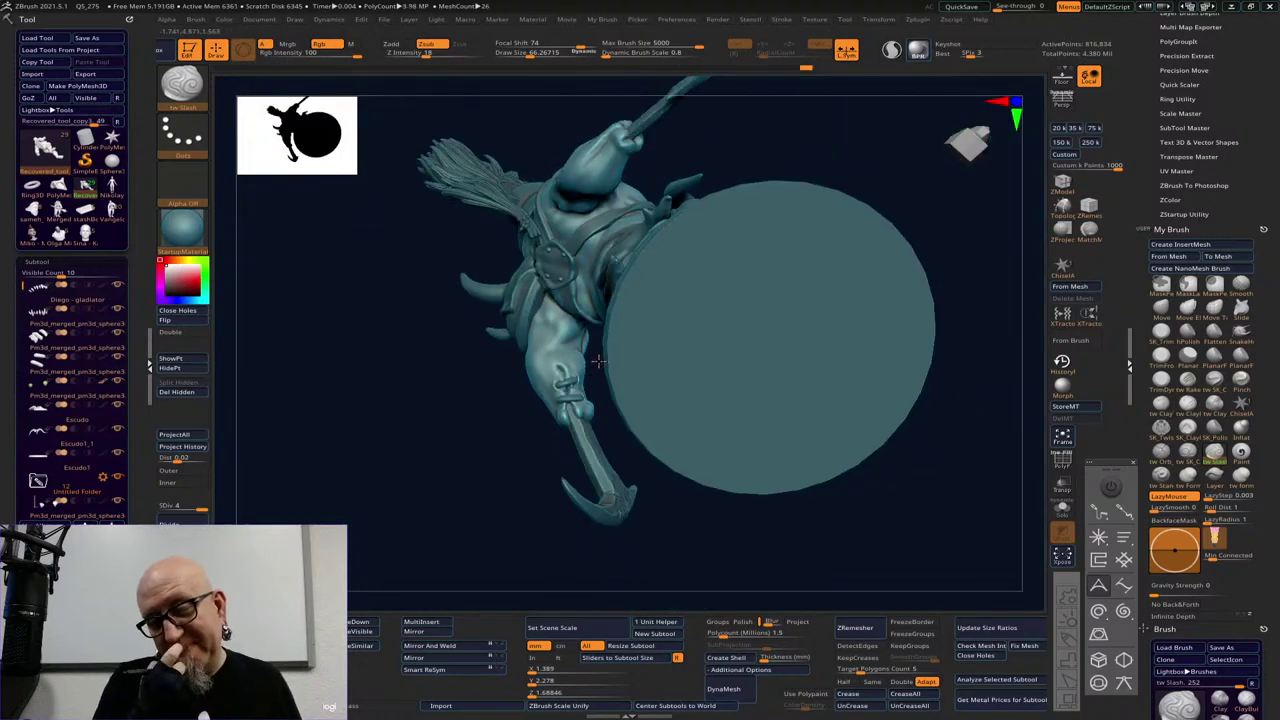
Refine the flesh around the belly mouth's teeth with the SK_Twist brush at intensity 2 and a draw size of about 43
drag(634, 543, 815, 490)
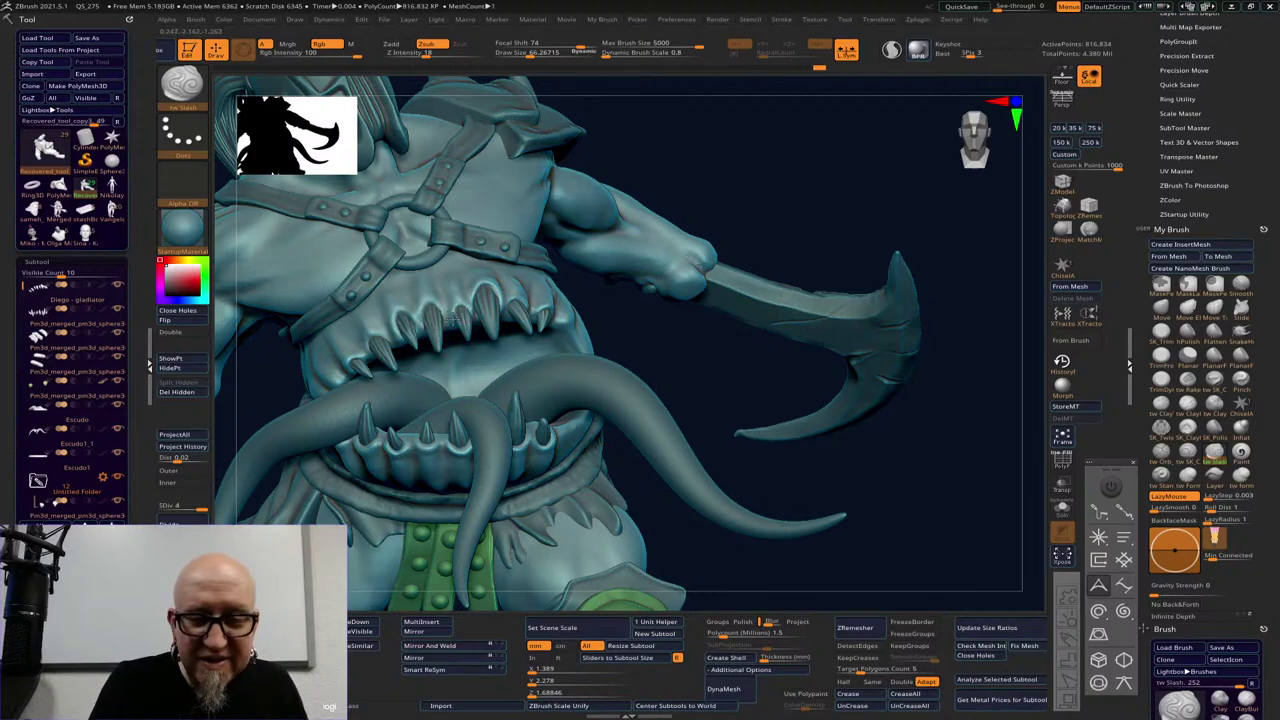
drag(848, 458, 925, 495)
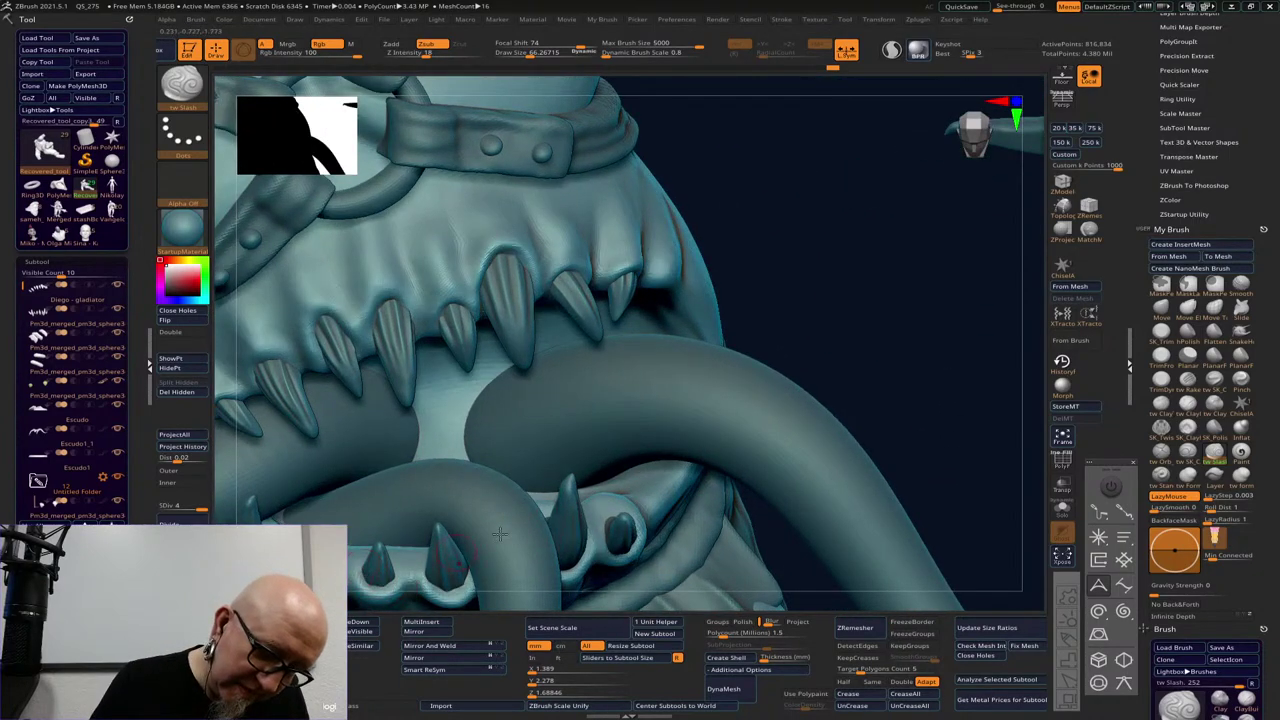
alt+drag(874, 377, 918, 268)
click(1186, 406)
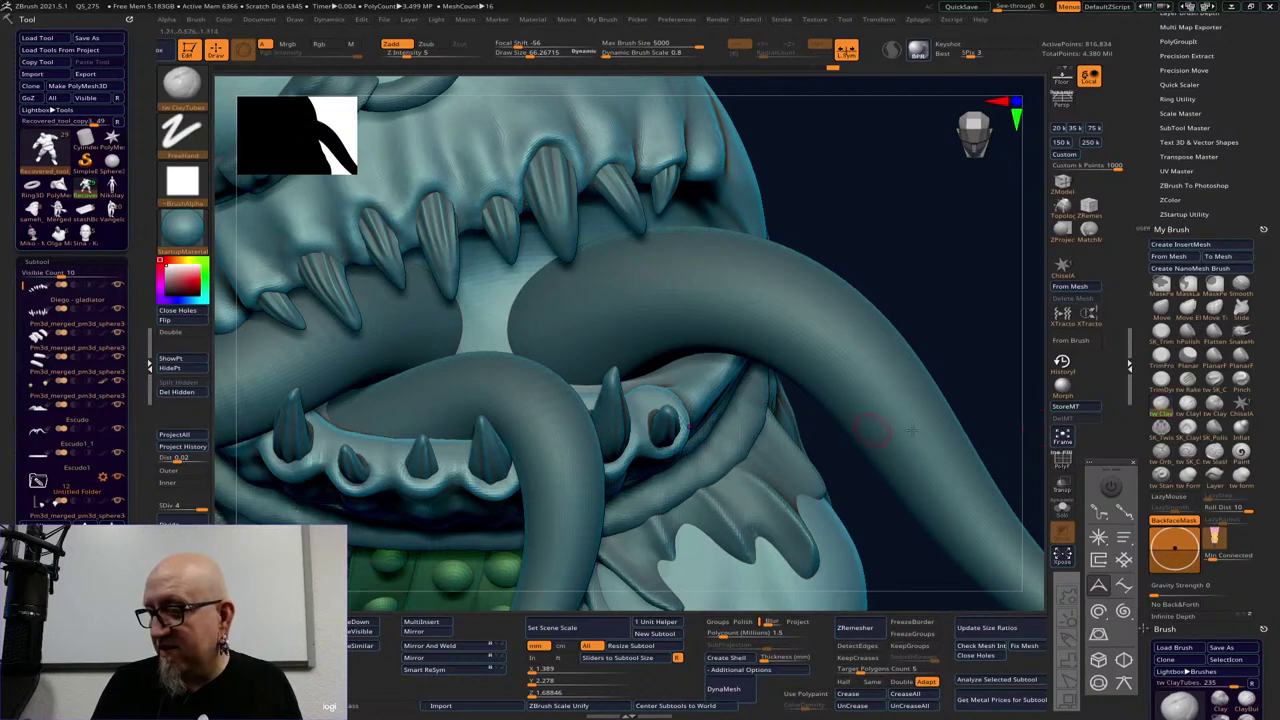
click(1161, 429)
key(space)
drag(472, 472, 465, 473)
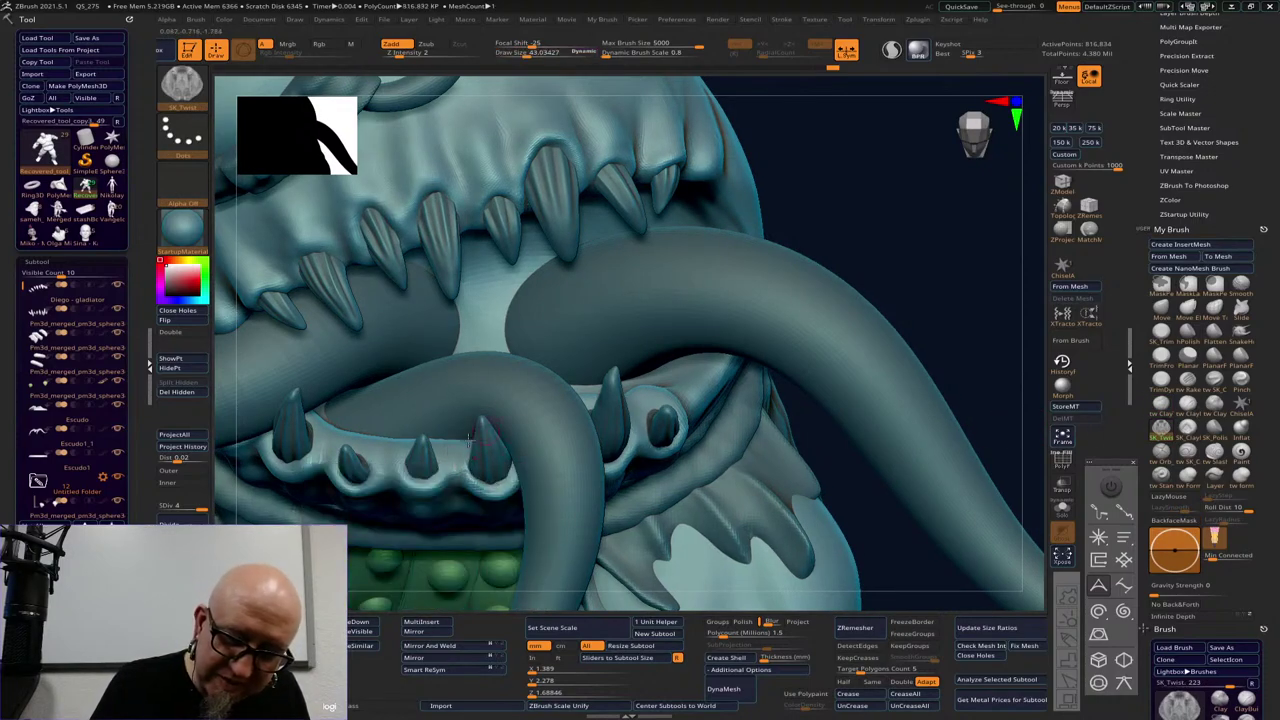
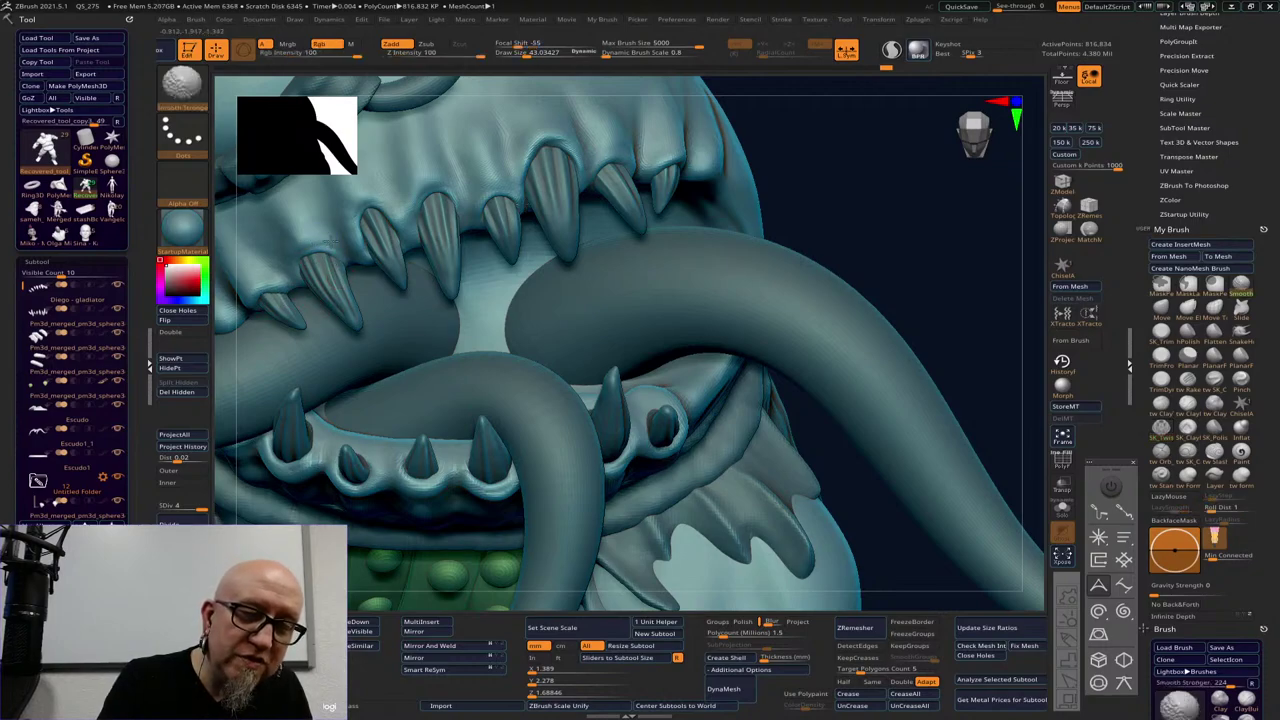
Review the whole gladiator down to the legs and base, and select the tw ClayTubes brush at a draw size of about 220
alt+drag(914, 234, 749, 134)
drag(727, 412, 846, 403)
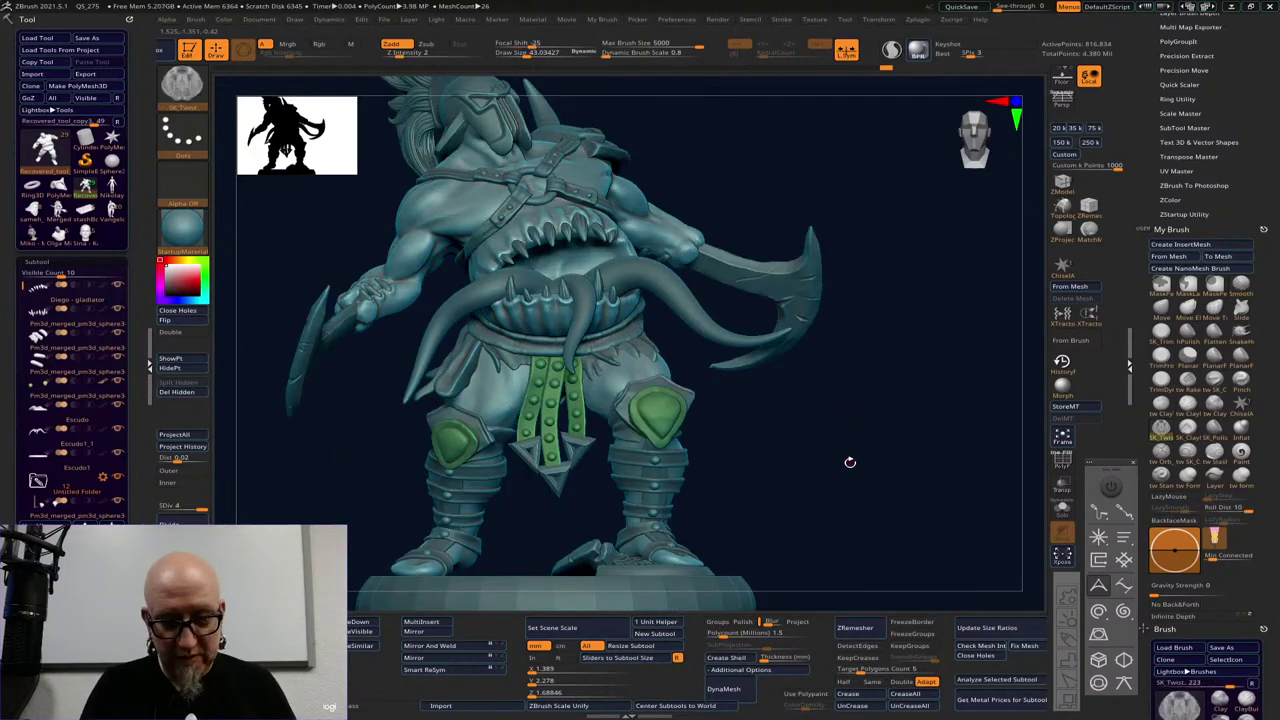
mouse_move(850, 462)
mouse_down()
mouse_move(814, 480)
mouse_move(776, 465)
mouse_move(774, 477)
mouse_move(783, 491)
mouse_move(829, 420)
mouse_move(868, 434)
mouse_move(880, 523)
mouse_move(951, 371)
mouse_move(948, 424)
mouse_move(825, 438)
mouse_move(837, 466)
mouse_move(851, 388)
mouse_move(894, 369)
mouse_move(871, 337)
mouse_move(891, 380)
mouse_move(840, 445)
mouse_move(780, 474)
mouse_move(894, 451)
mouse_up()
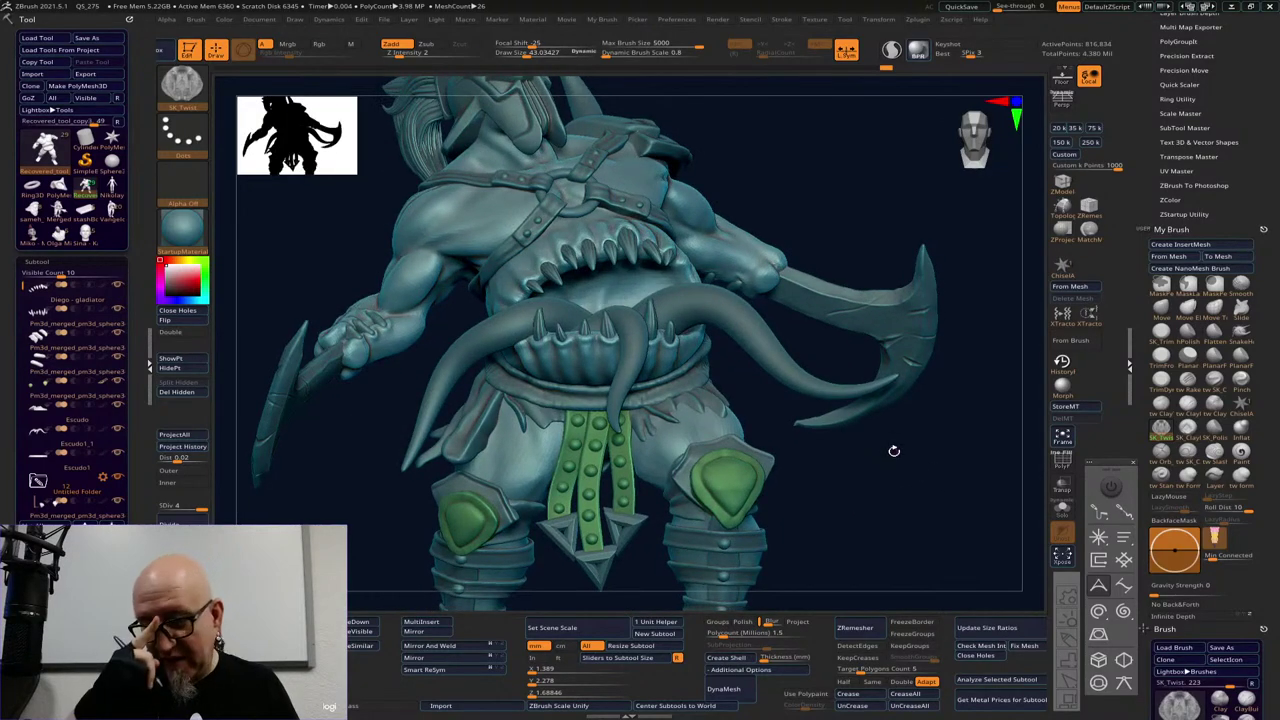
alt+drag(892, 545, 869, 303)
drag(874, 371, 835, 411)
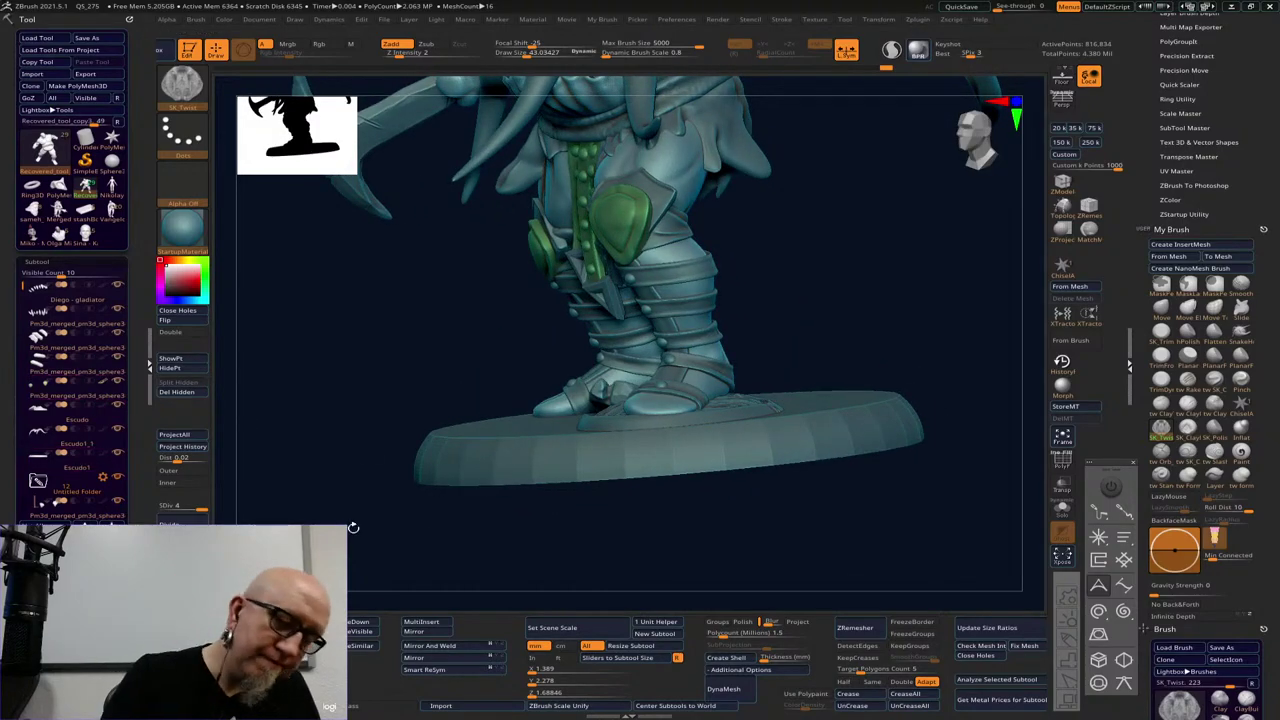
mouse_move(354, 529)
mouse_down()
mouse_move(469, 590)
mouse_move(605, 413)
mouse_up()
key(space)
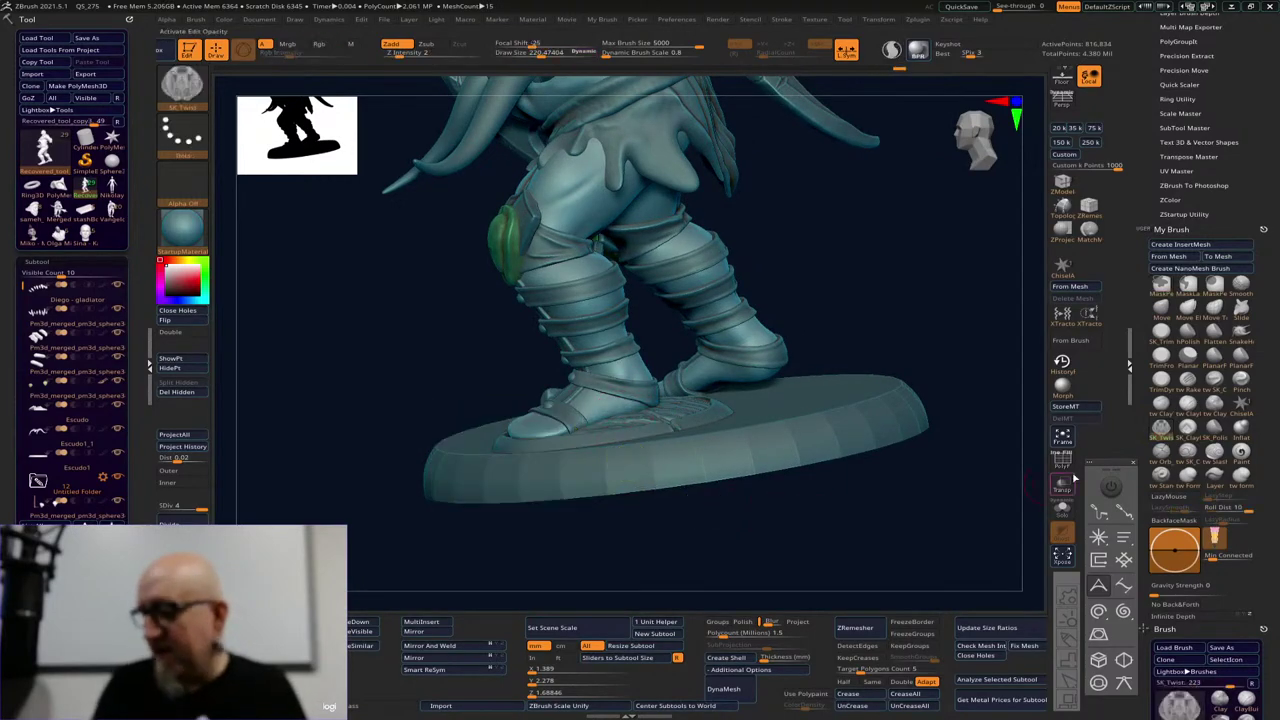
click(1161, 406)
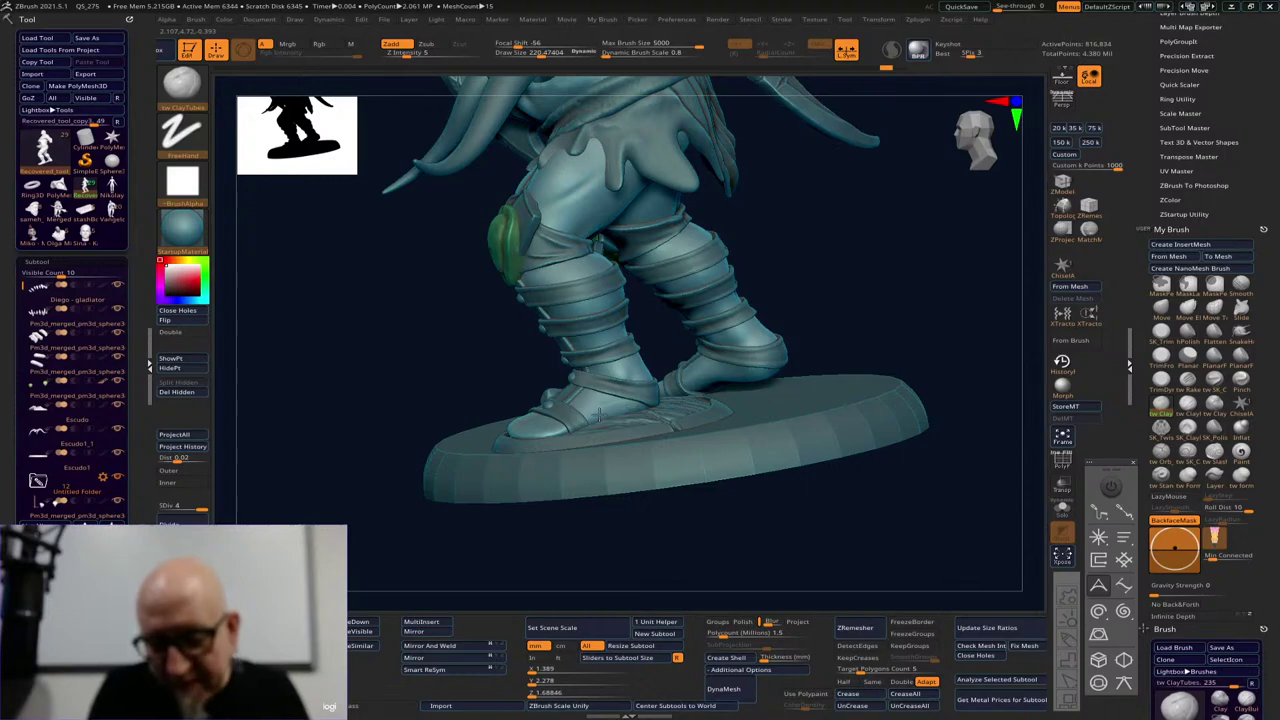
Examine how both sandalled feet rest on the round base and the debris, from the sides, front and above
drag(500, 521, 545, 437)
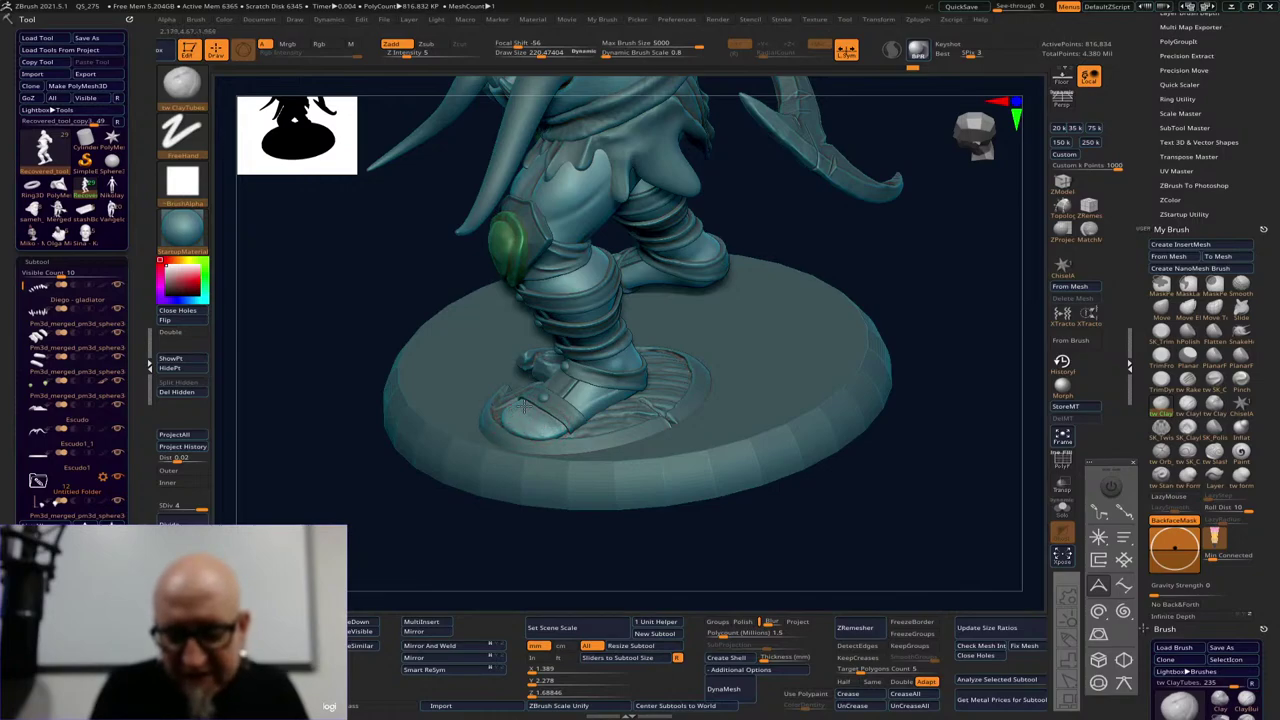
right_drag(543, 431, 594, 401)
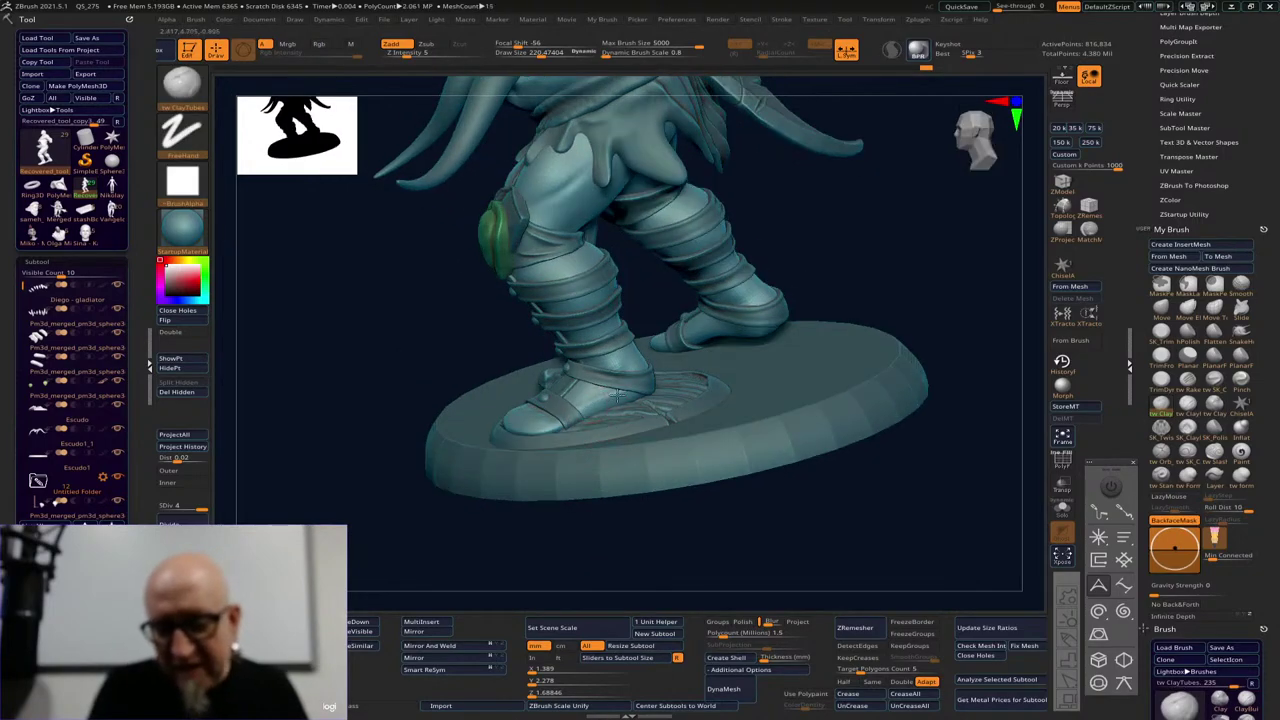
drag(873, 340, 746, 365)
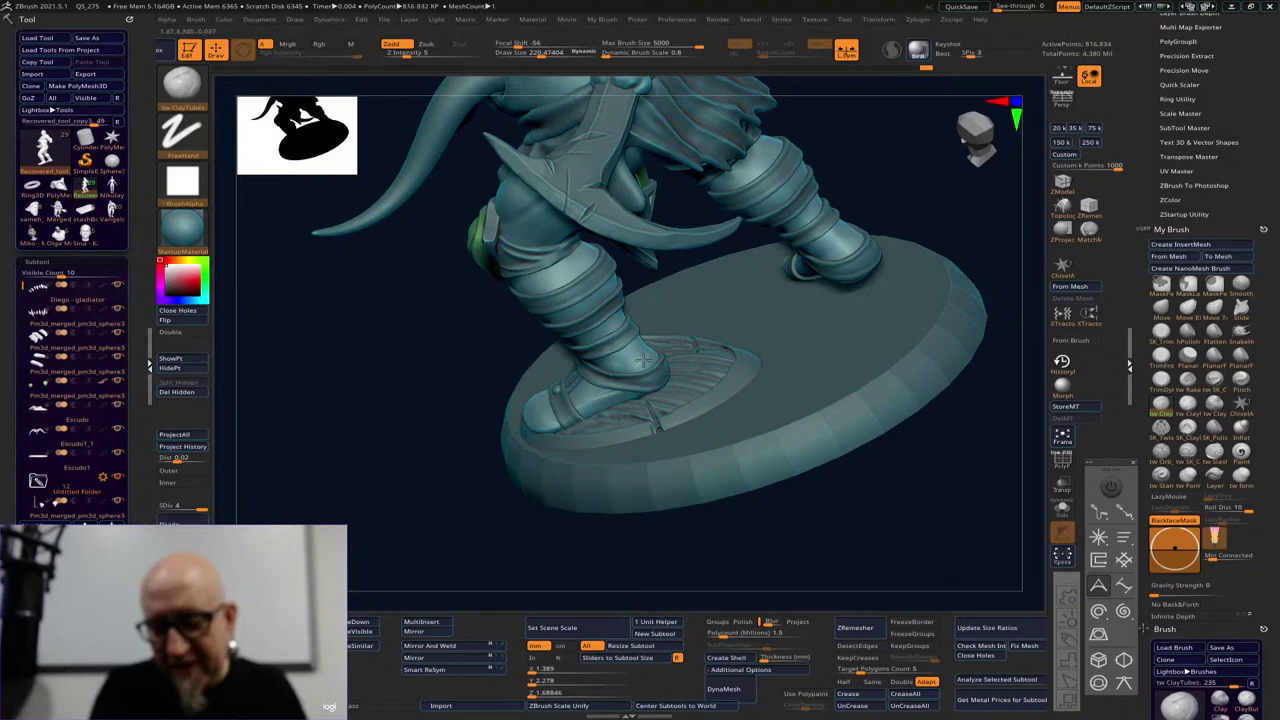
drag(584, 567, 634, 508)
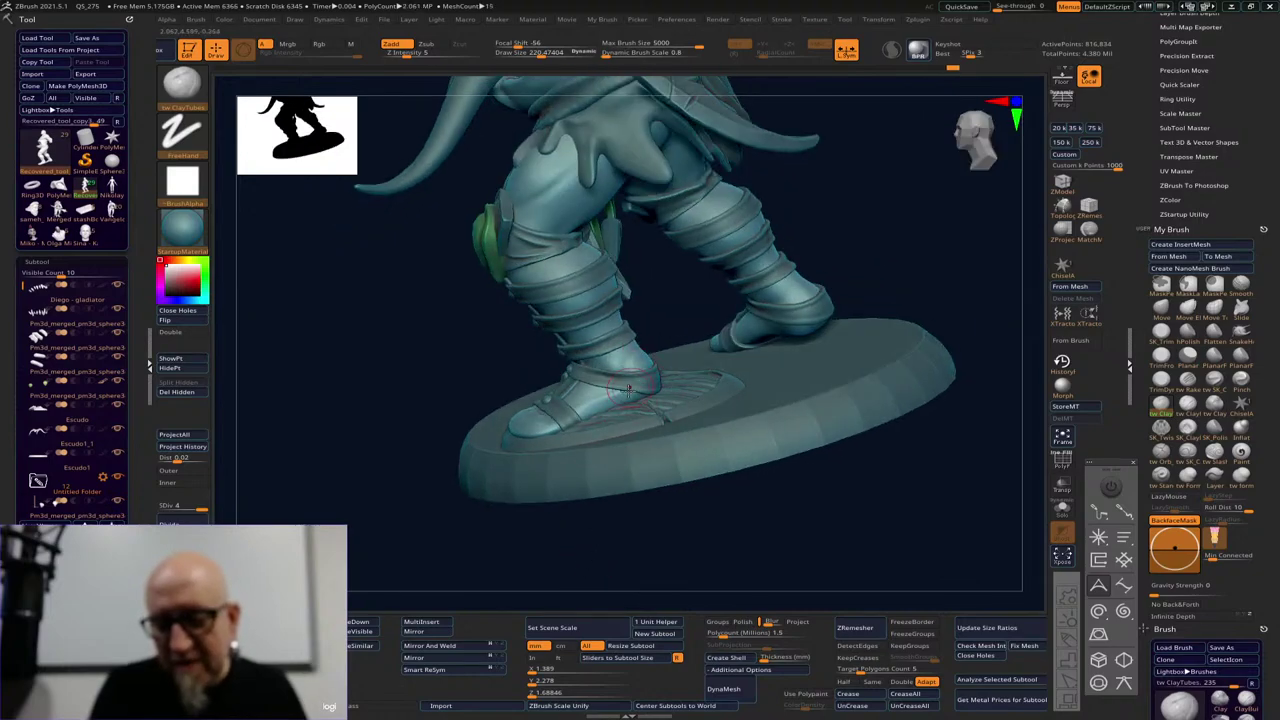
drag(437, 518, 572, 350)
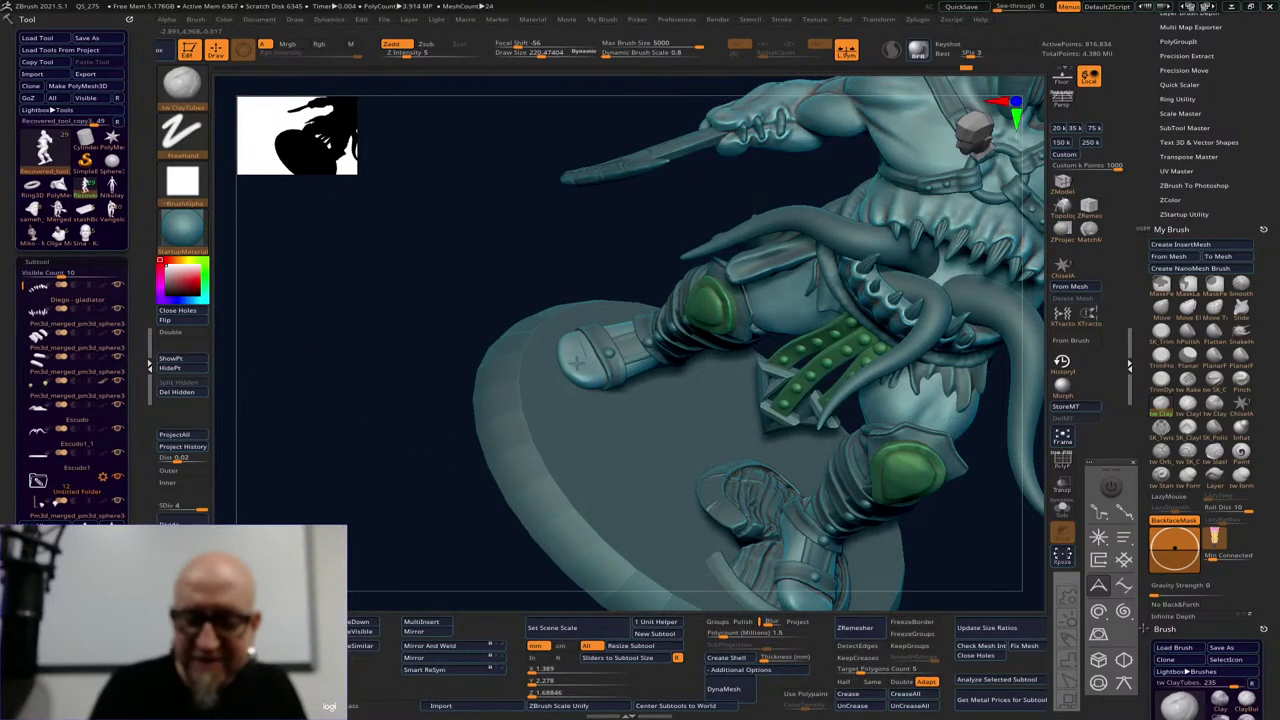
drag(484, 557, 571, 362)
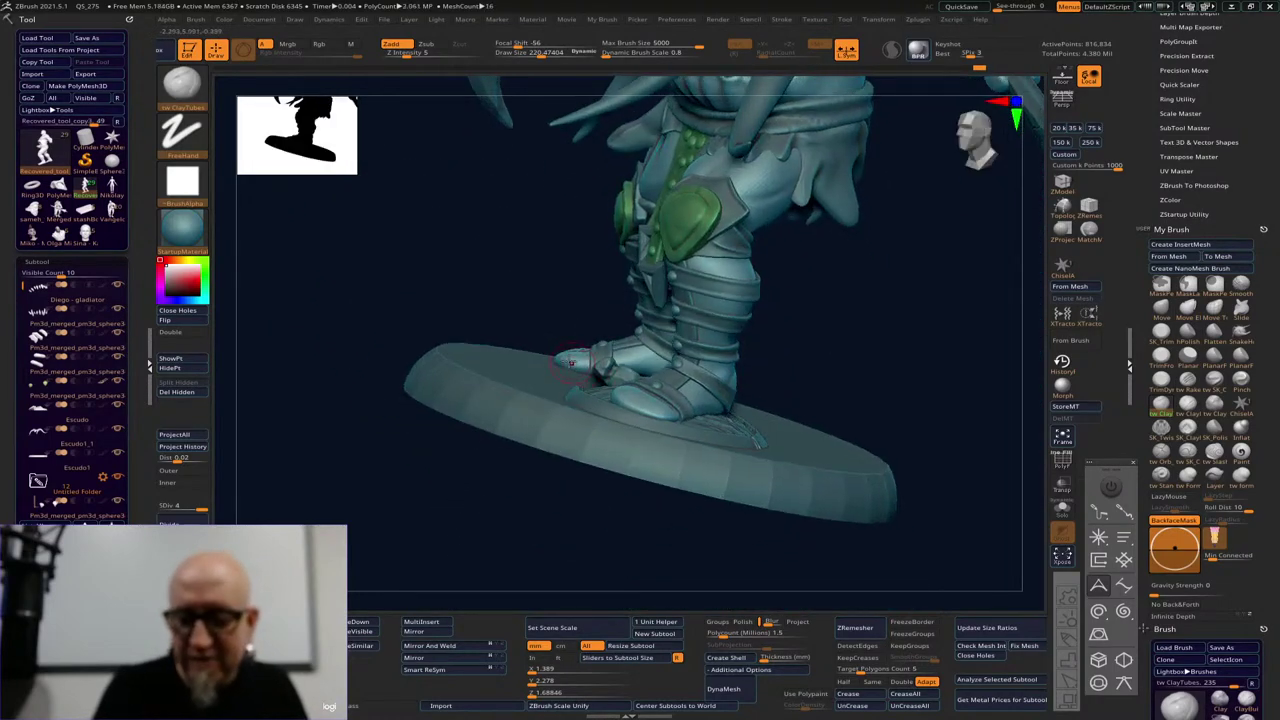
drag(812, 344, 607, 367)
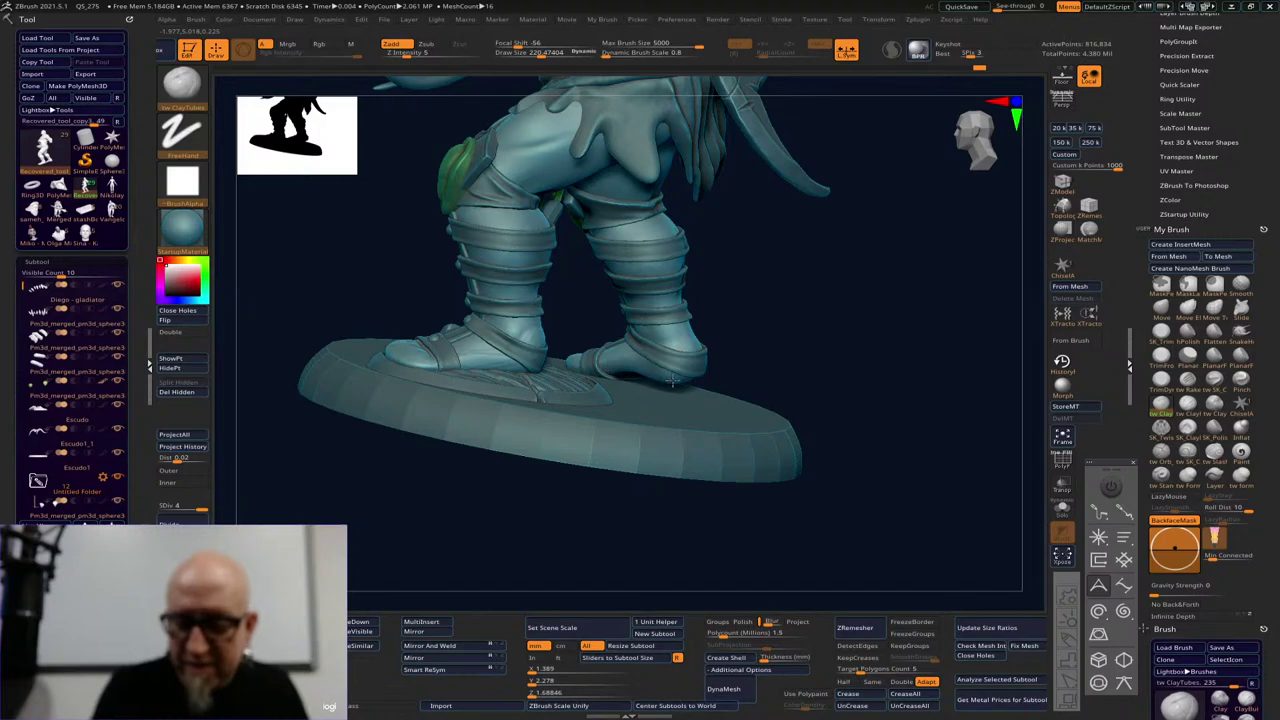
drag(766, 346, 812, 340)
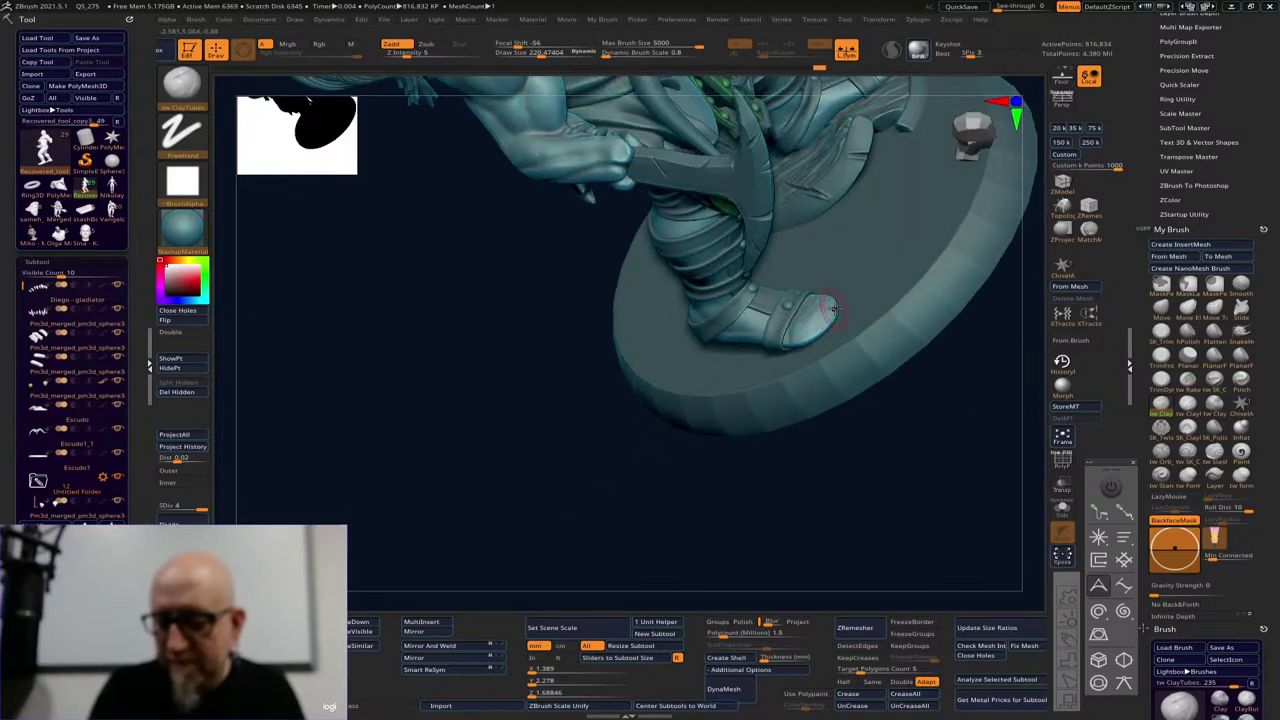
drag(784, 415, 830, 310)
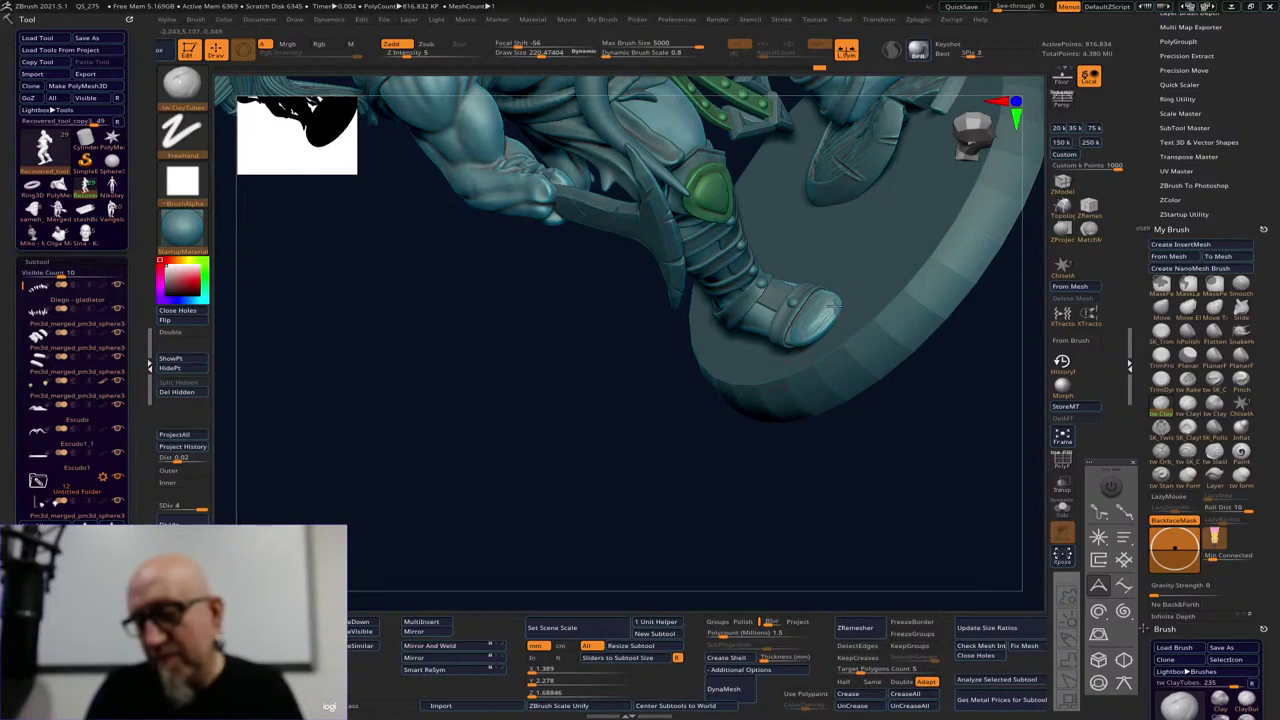
drag(788, 352, 814, 323)
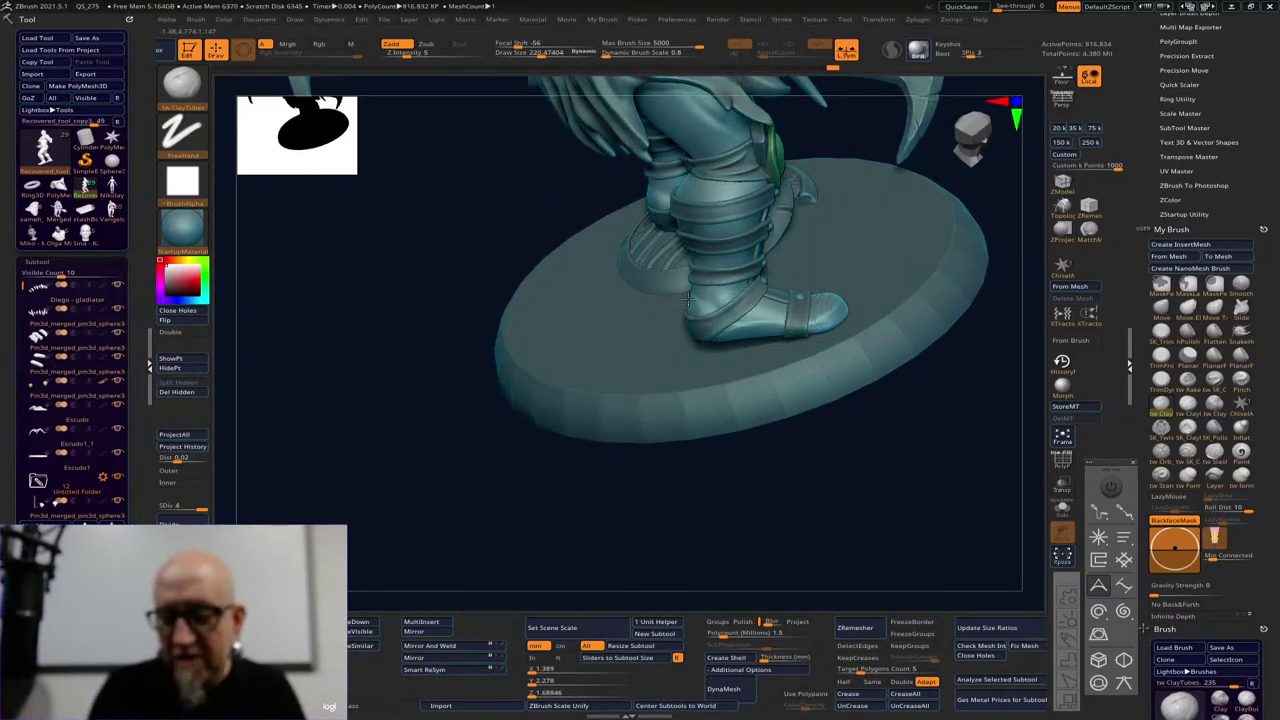
drag(626, 506, 709, 404)
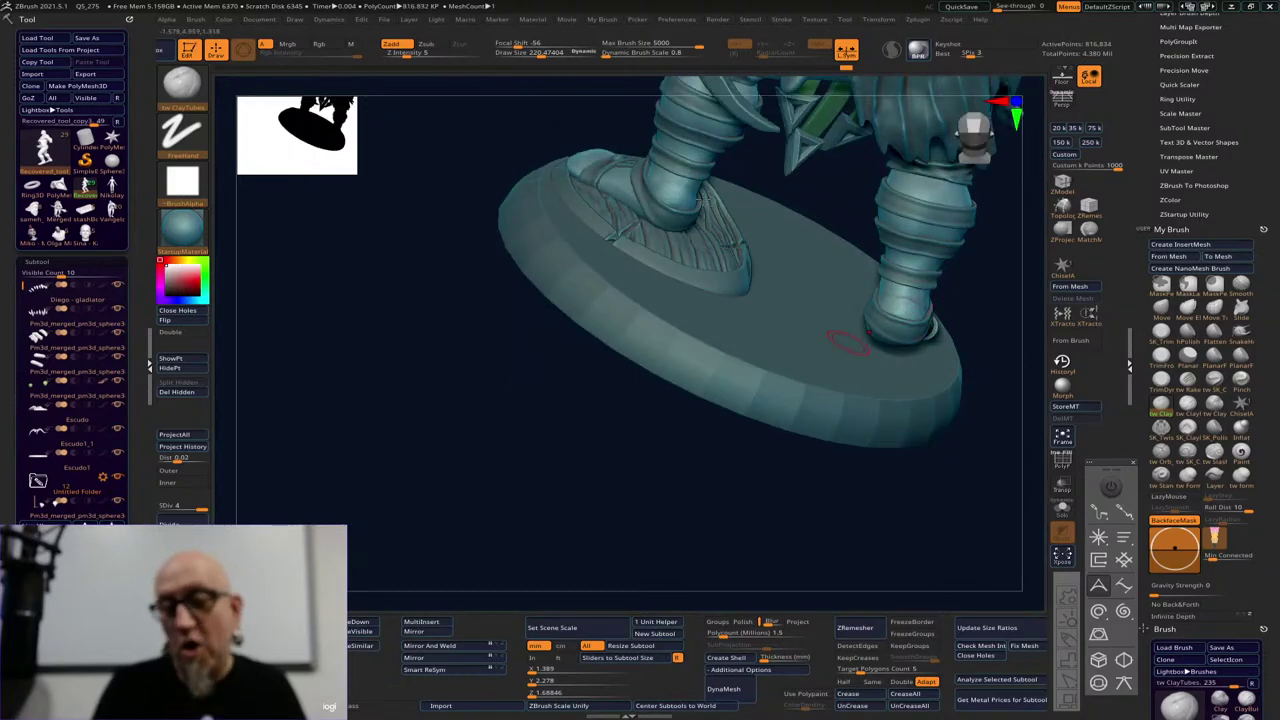
drag(667, 487, 840, 480)
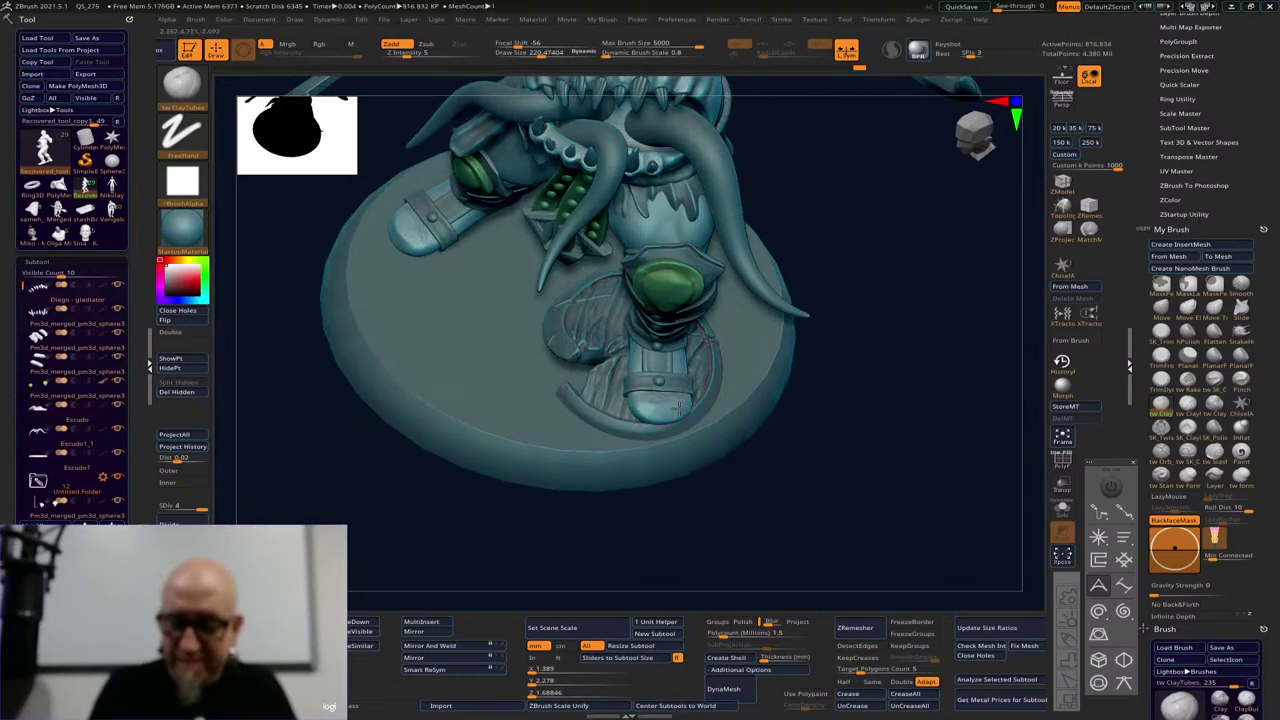
right_drag(663, 409, 648, 414)
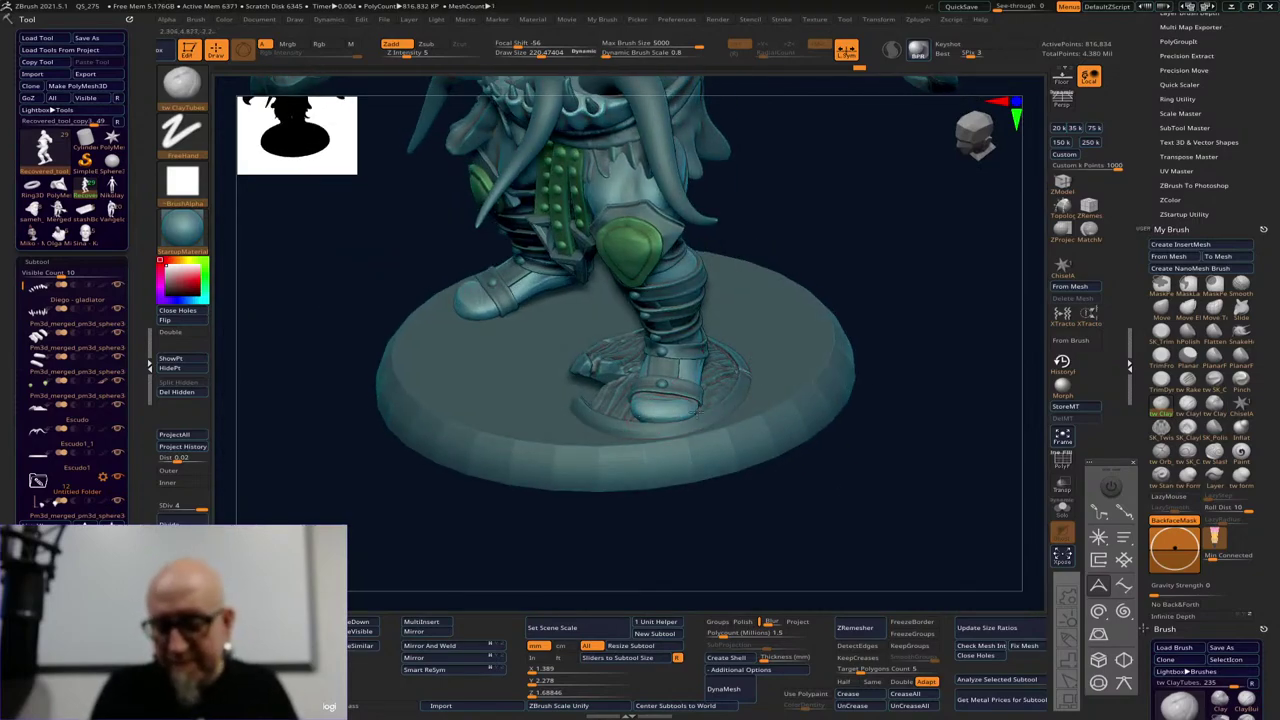
drag(911, 423, 632, 410)
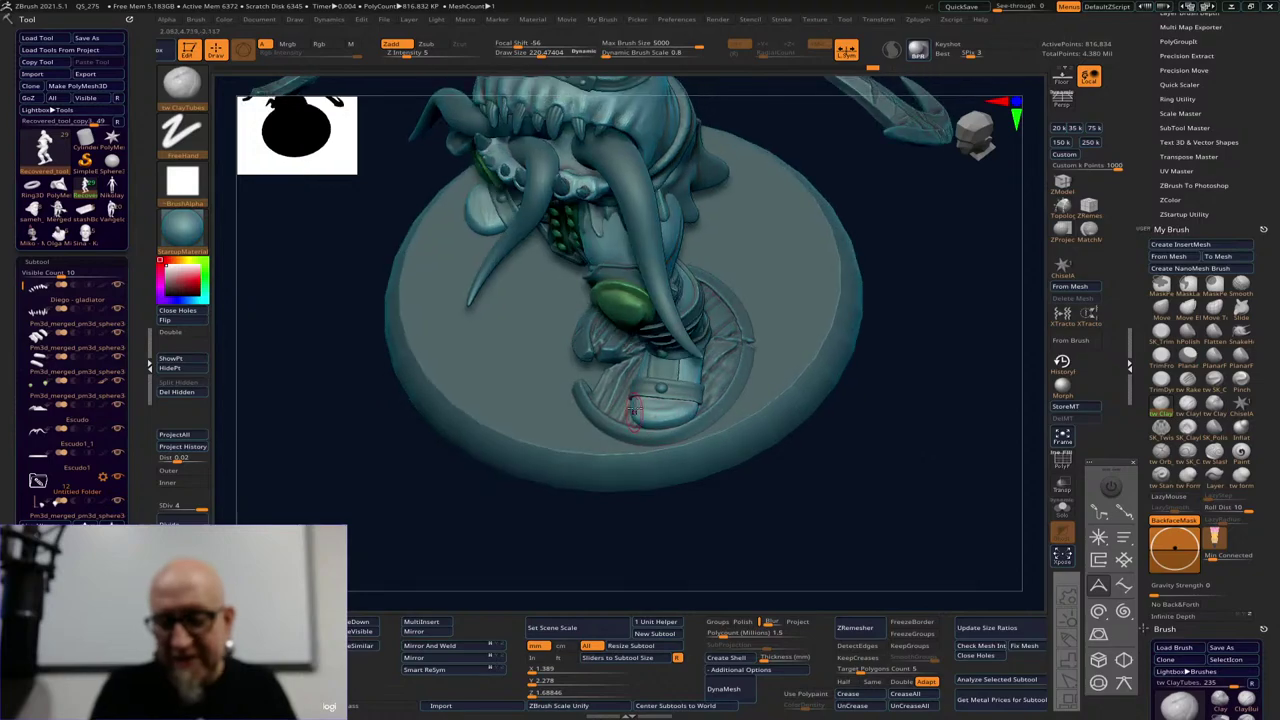
mouse_move(880, 390)
mouse_down()
mouse_move(937, 309)
mouse_move(871, 371)
mouse_up()
alt+drag(714, 426, 743, 338)
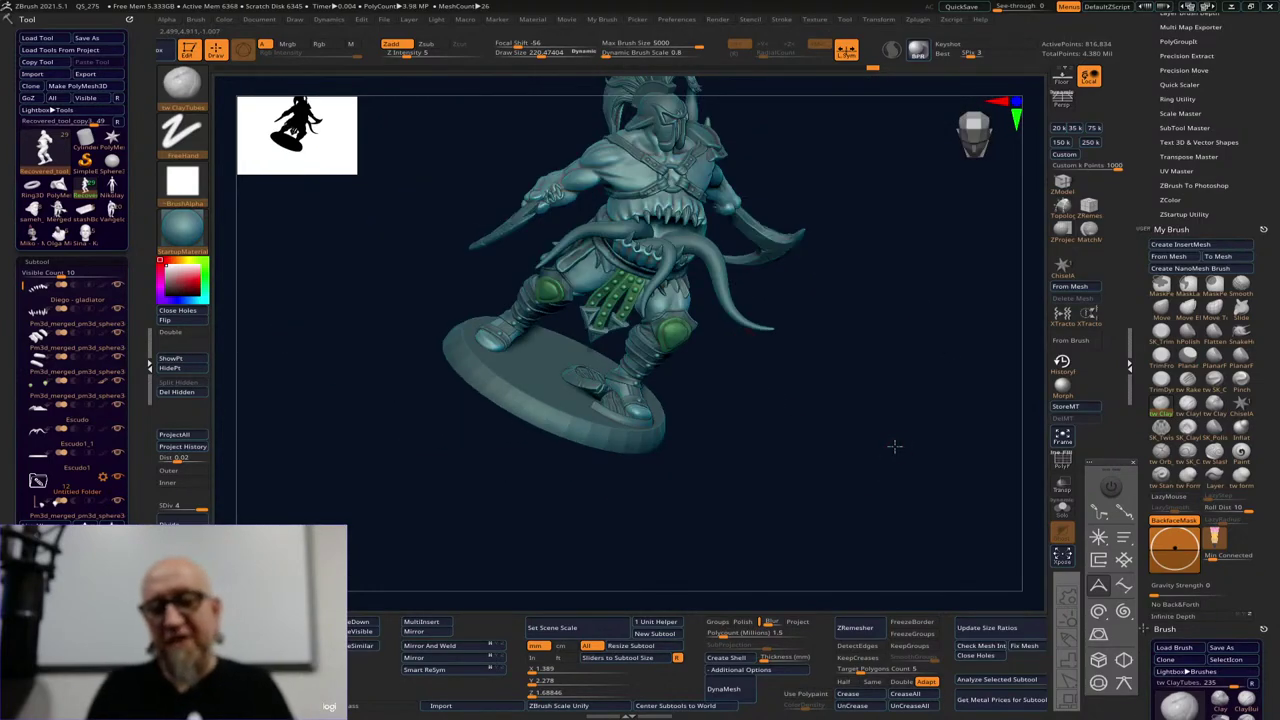
Activate the helmet subtool and examine its face mask, crest base and side flaps from the front and side
drag(895, 447, 781, 343)
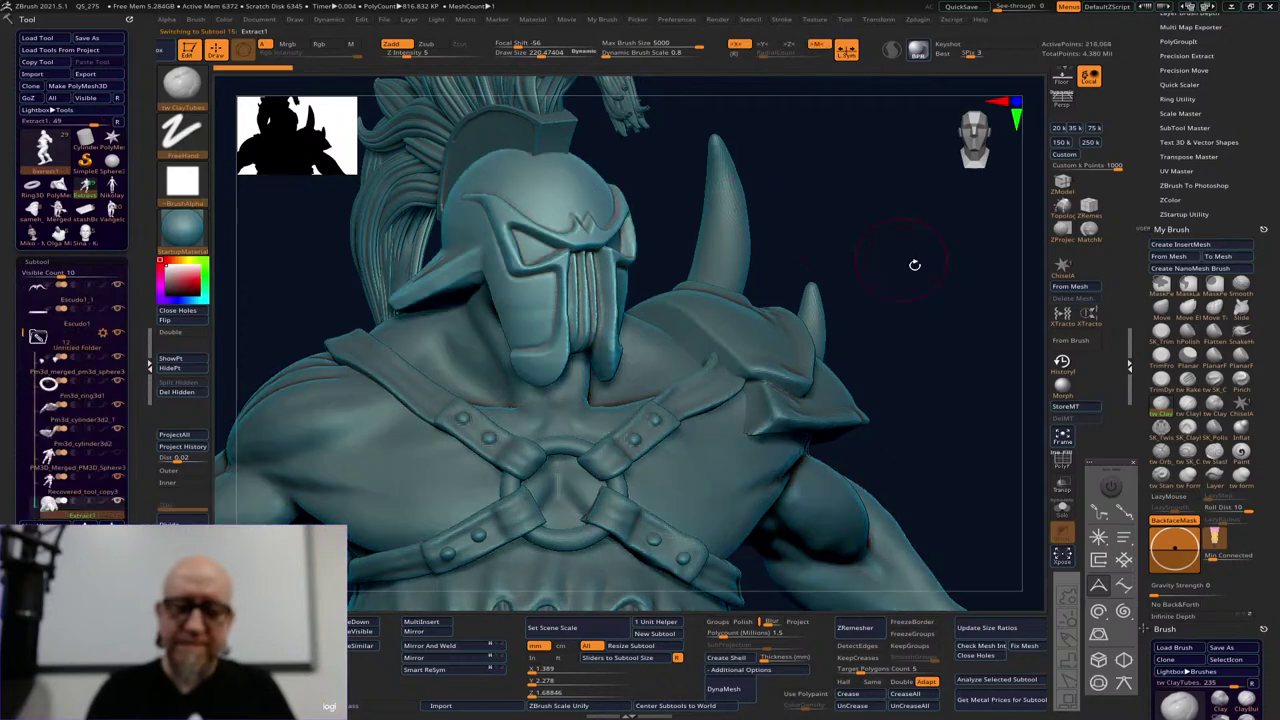
mouse_move(914, 263)
mouse_down()
mouse_move(880, 275)
mouse_move(917, 286)
mouse_move(768, 312)
mouse_up()
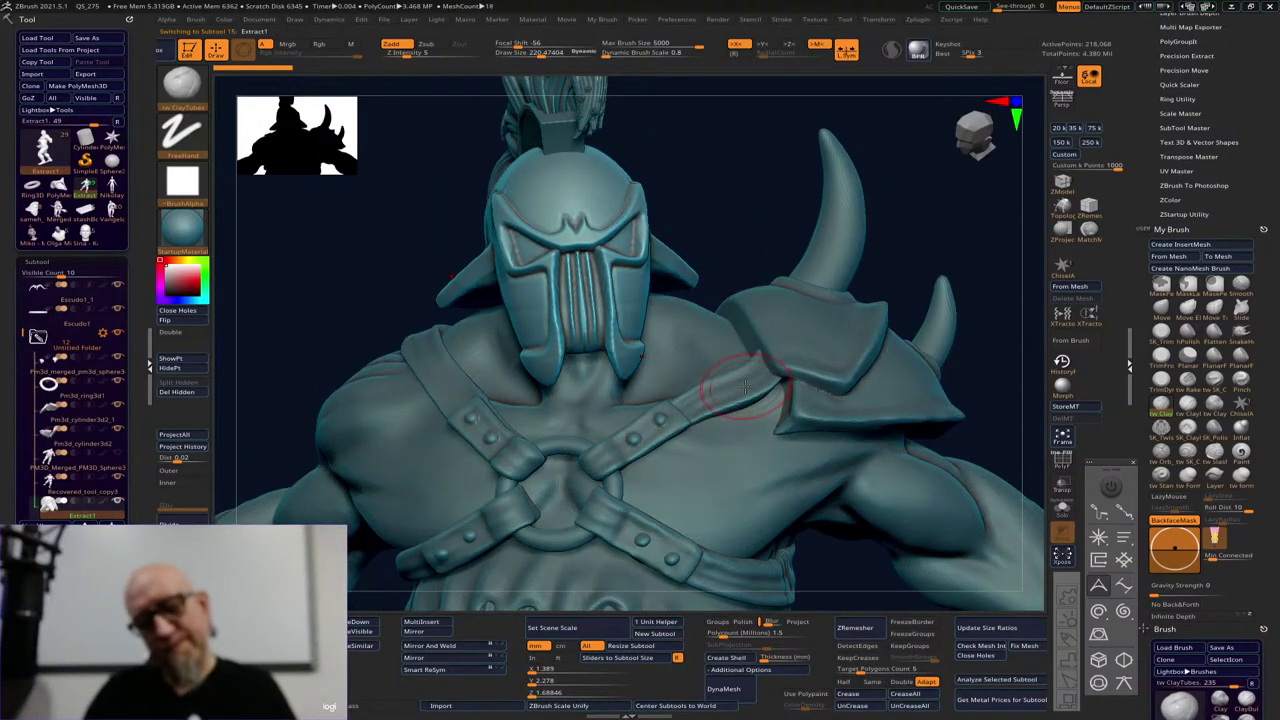
drag(939, 241, 802, 225)
drag(788, 287, 754, 294)
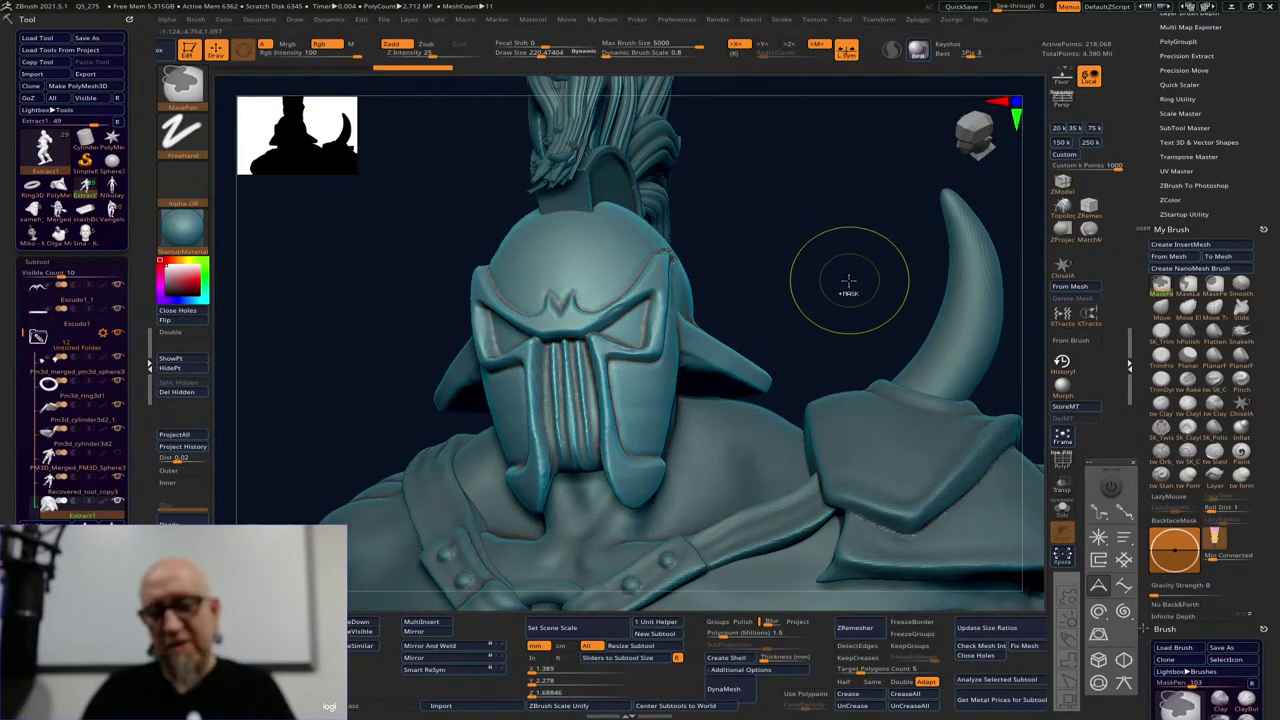
drag(857, 297, 803, 279)
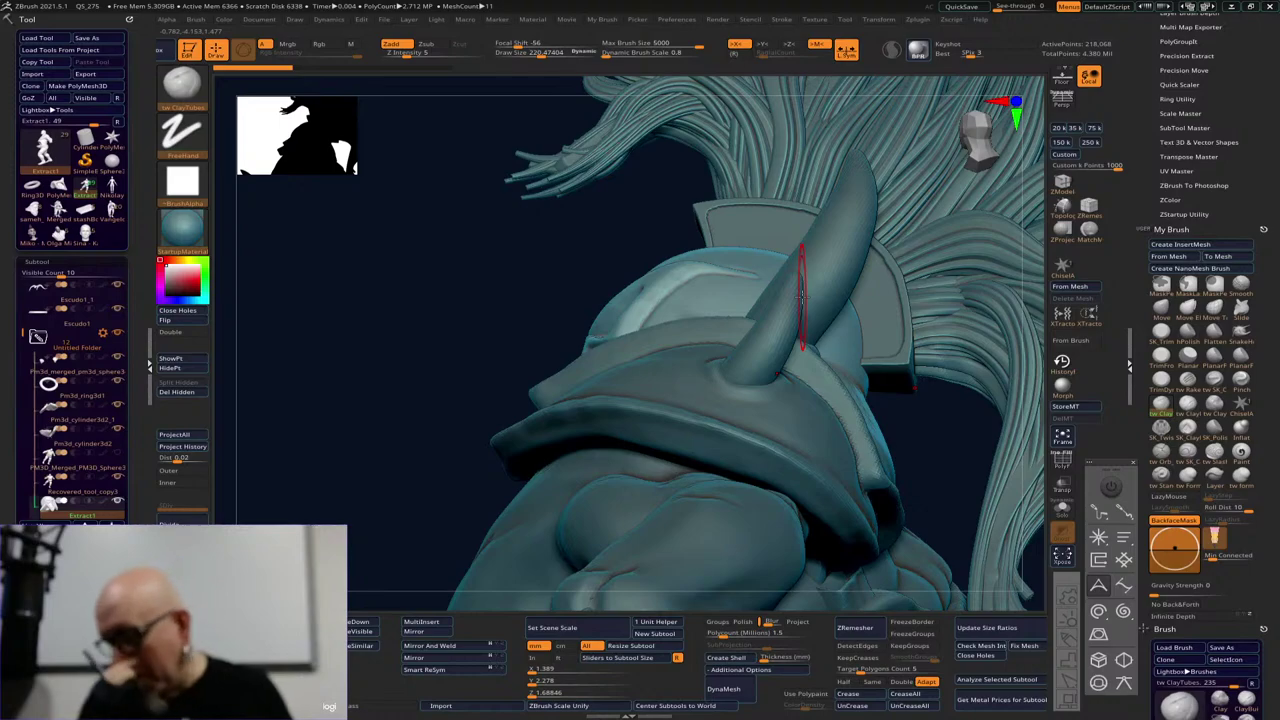
drag(398, 427, 575, 324)
alt+drag(831, 288, 1020, 296)
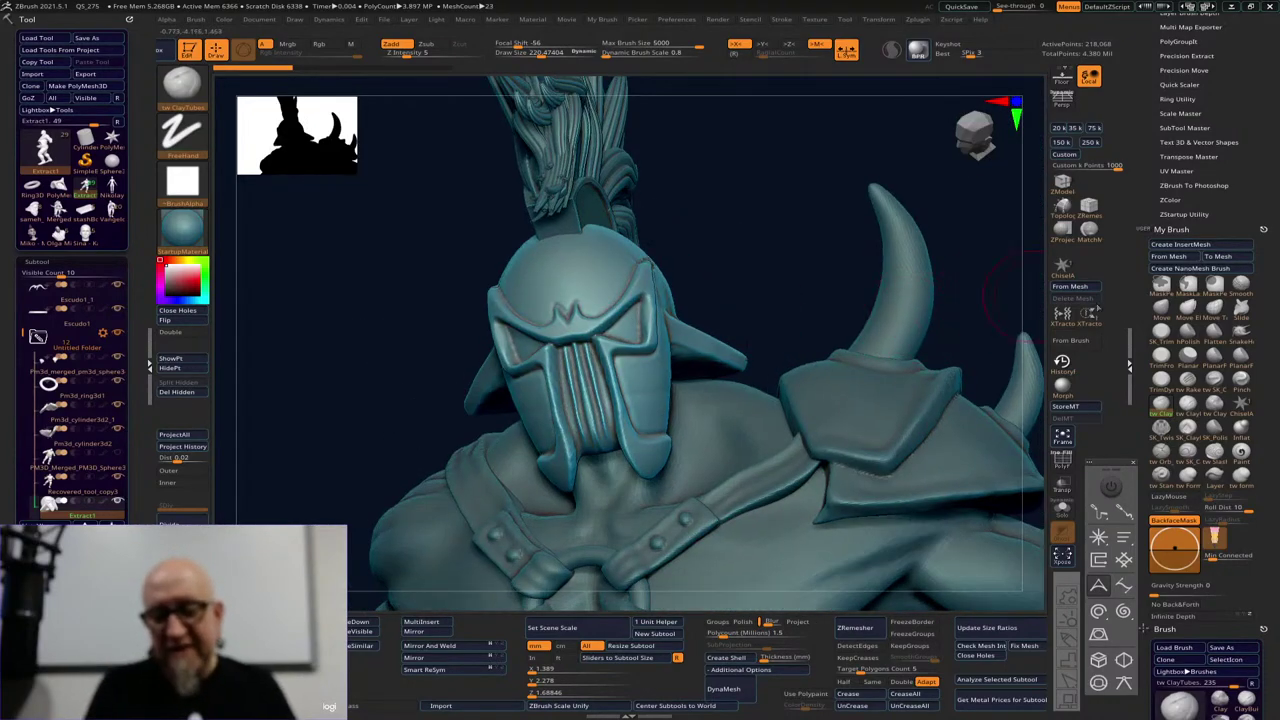
alt+drag(985, 345, 786, 355)
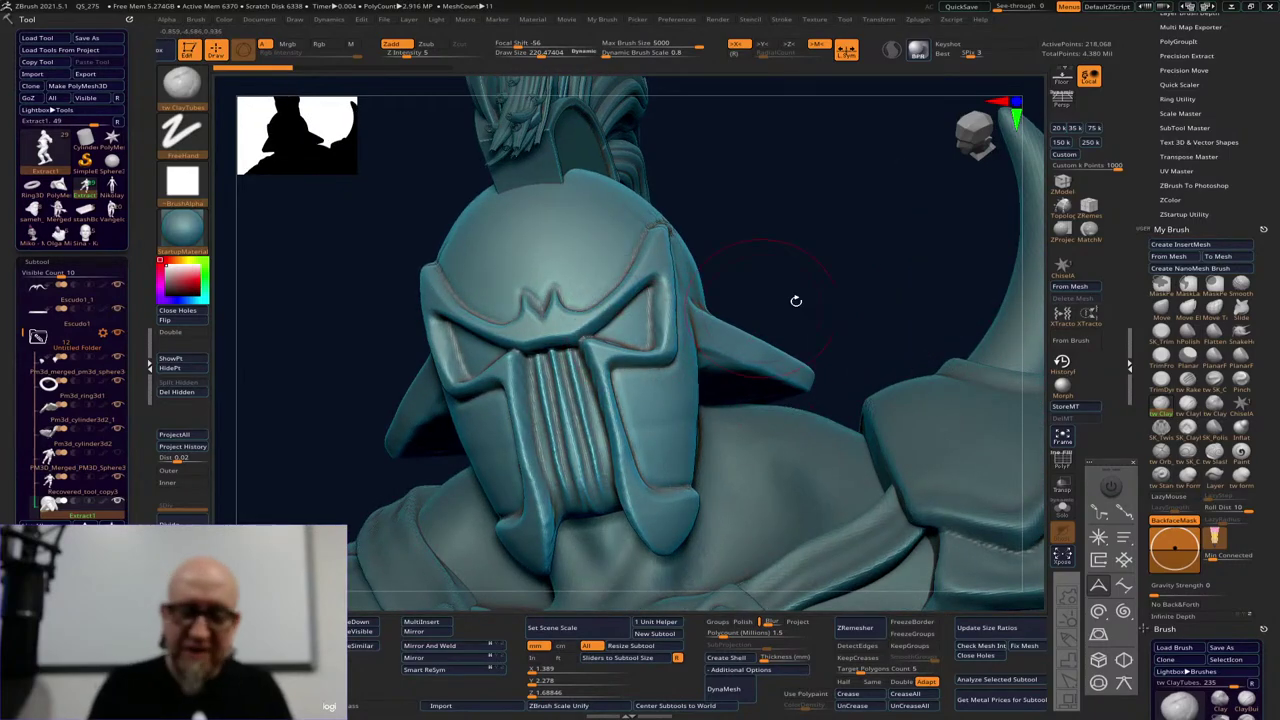
drag(797, 300, 840, 298)
drag(775, 265, 752, 244)
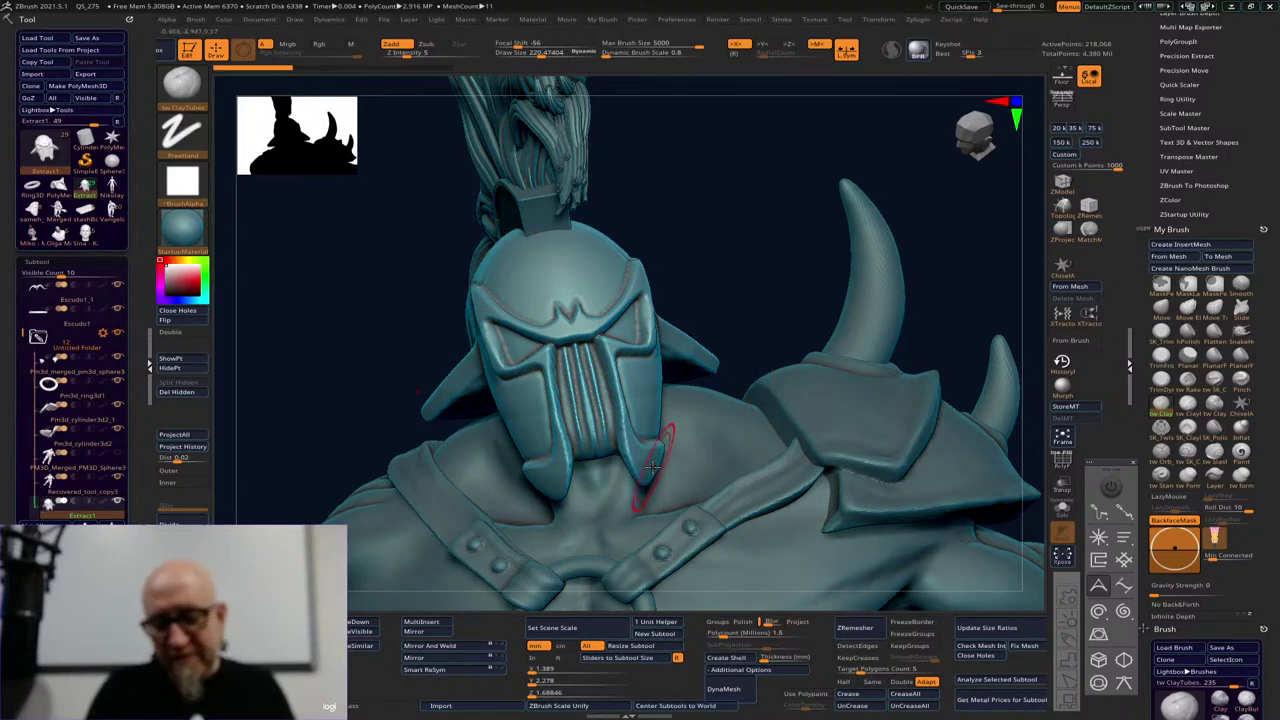
alt+drag(755, 315, 728, 260)
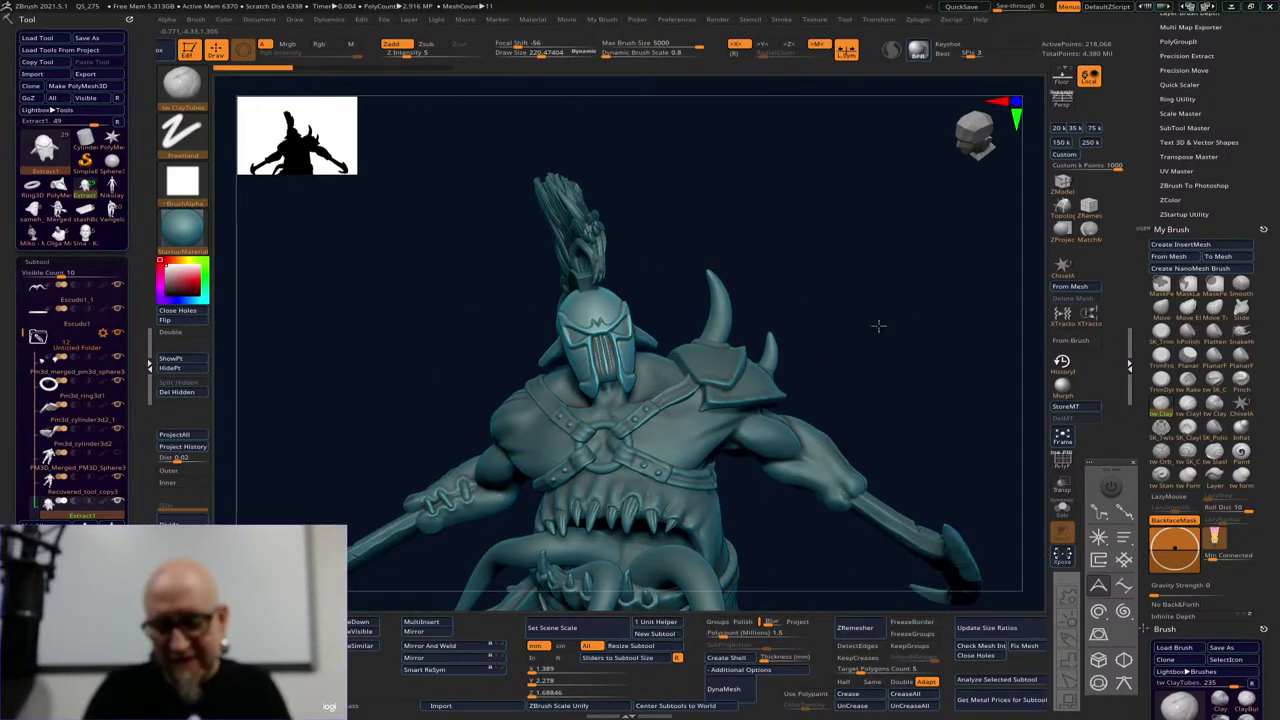
alt+drag(877, 326, 777, 198)
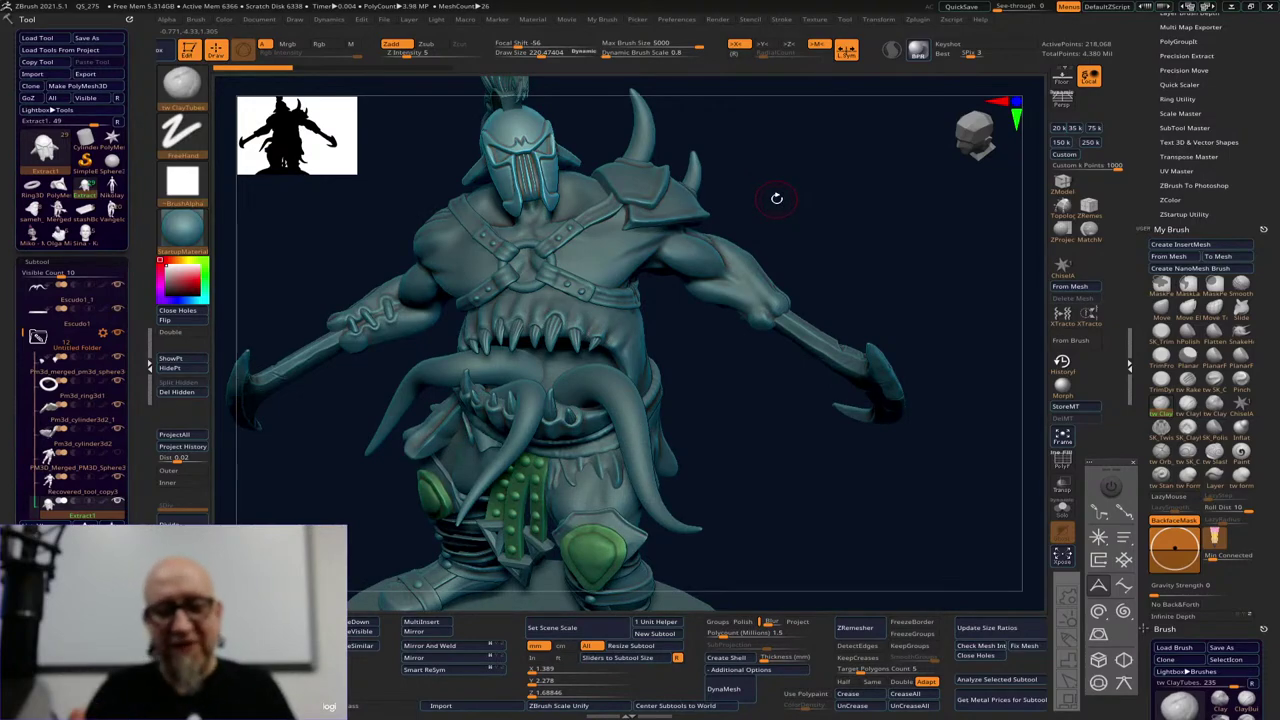
drag(776, 198, 879, 303)
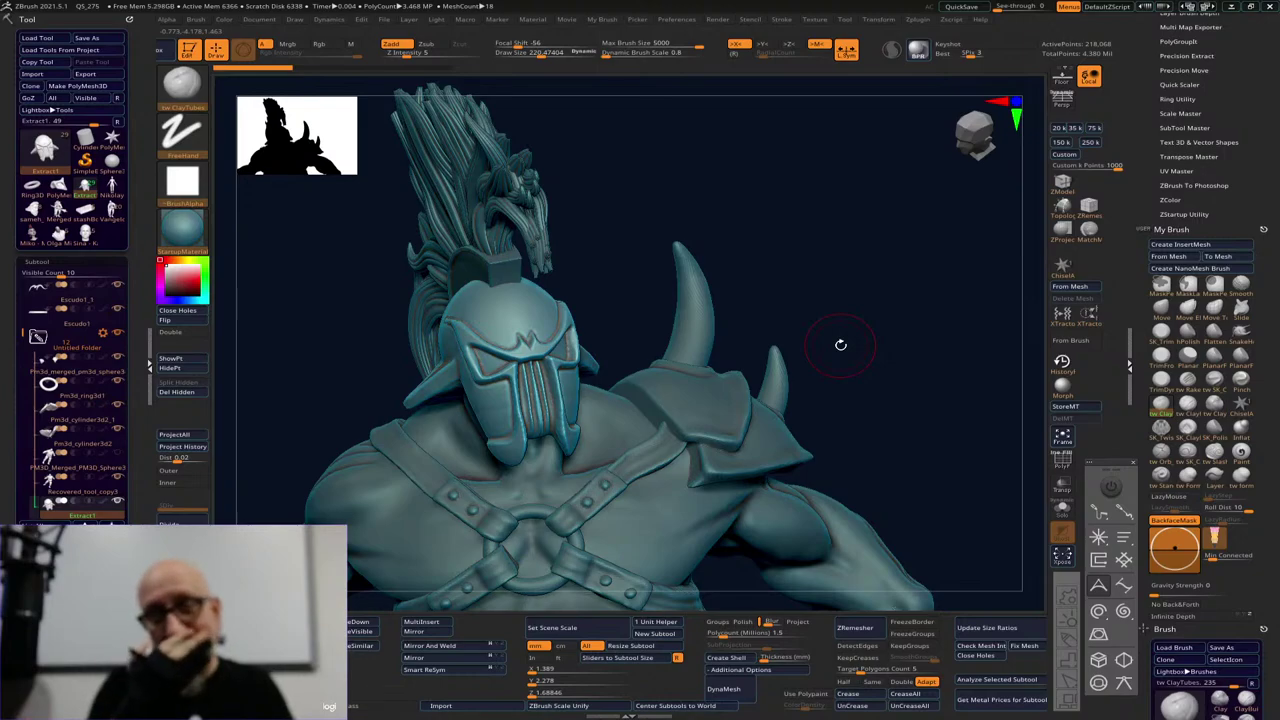
mouse_move(840, 344)
mouse_down()
mouse_move(851, 303)
mouse_move(853, 362)
mouse_up()
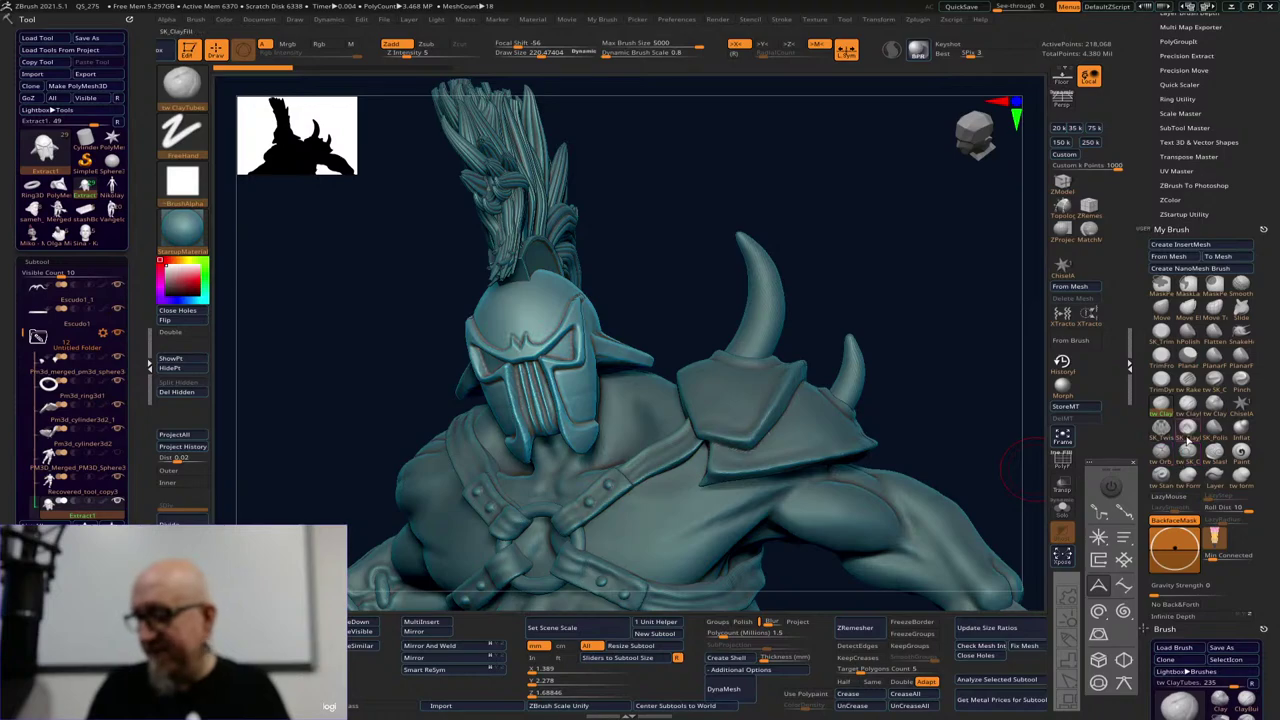
Pick the Orb_Cracks brush and set the draw size to about 98 for work on the Recovered_tool_copy3 body subtool
click(1163, 454)
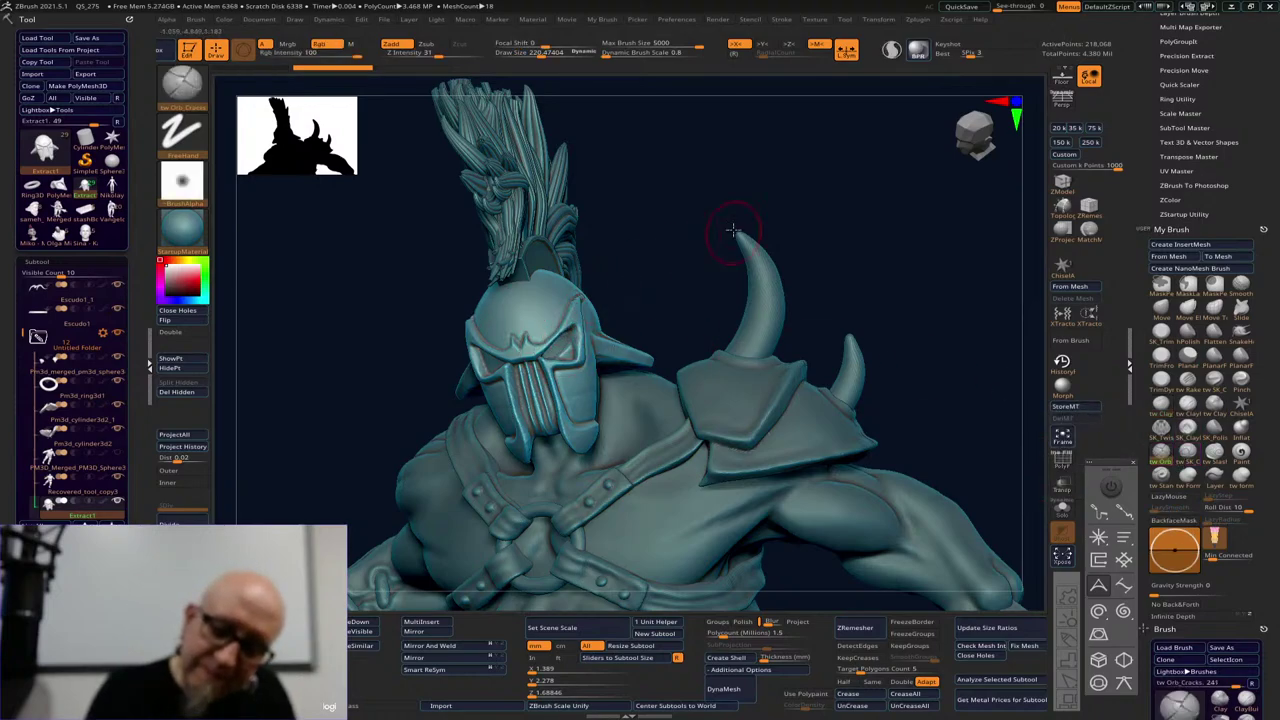
alt+drag(678, 242, 640, 383)
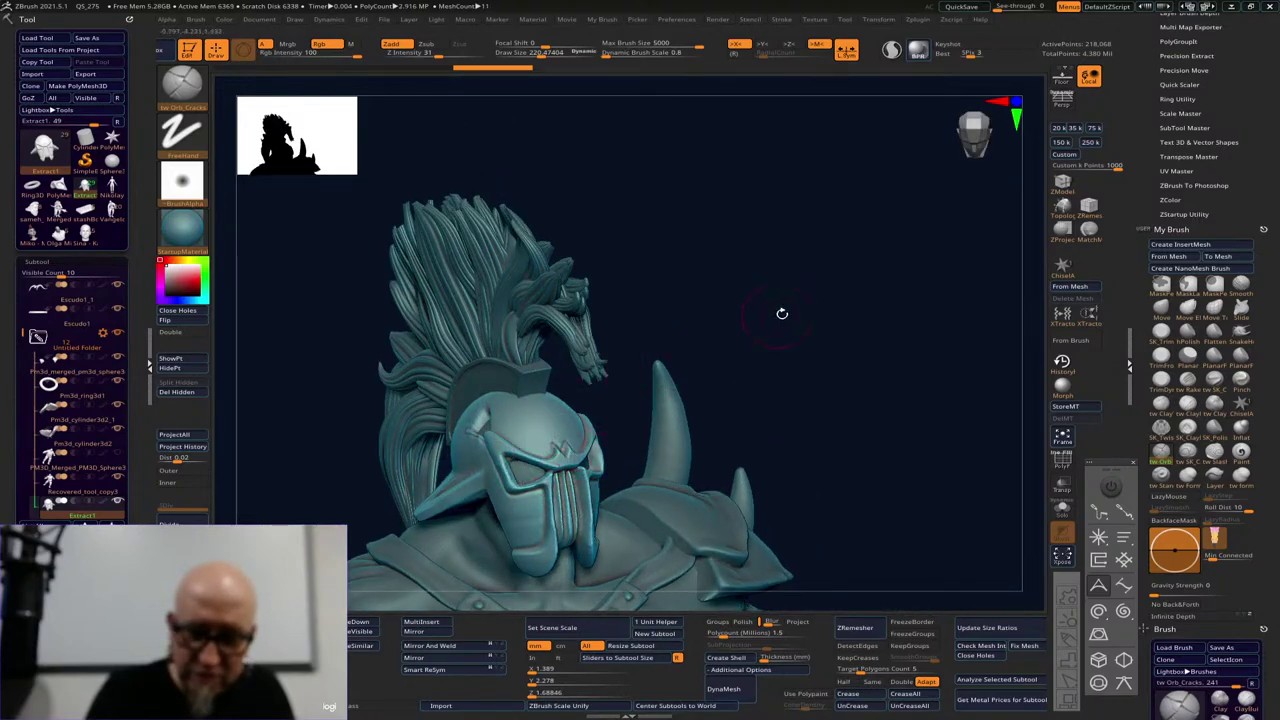
drag(780, 311, 644, 395)
drag(880, 331, 820, 400)
key(space)
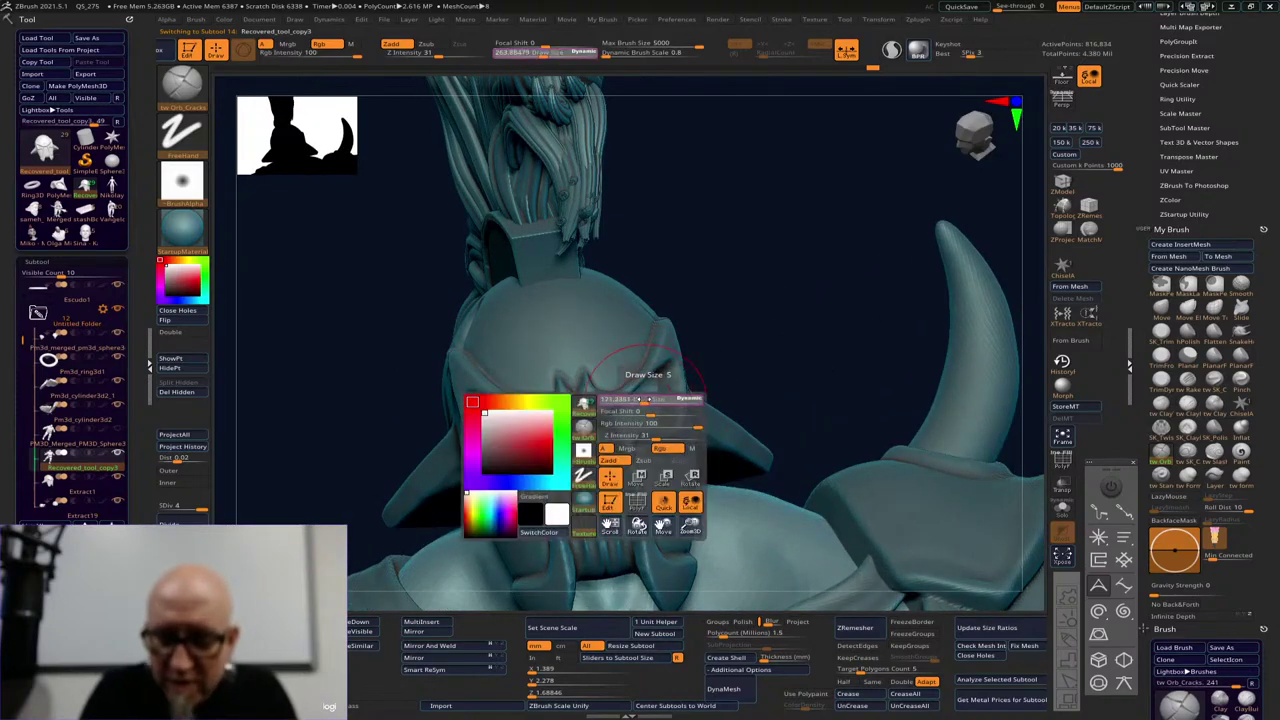
mouse_move(750, 321)
mouse_down()
mouse_move(629, 407)
mouse_move(649, 409)
mouse_up()
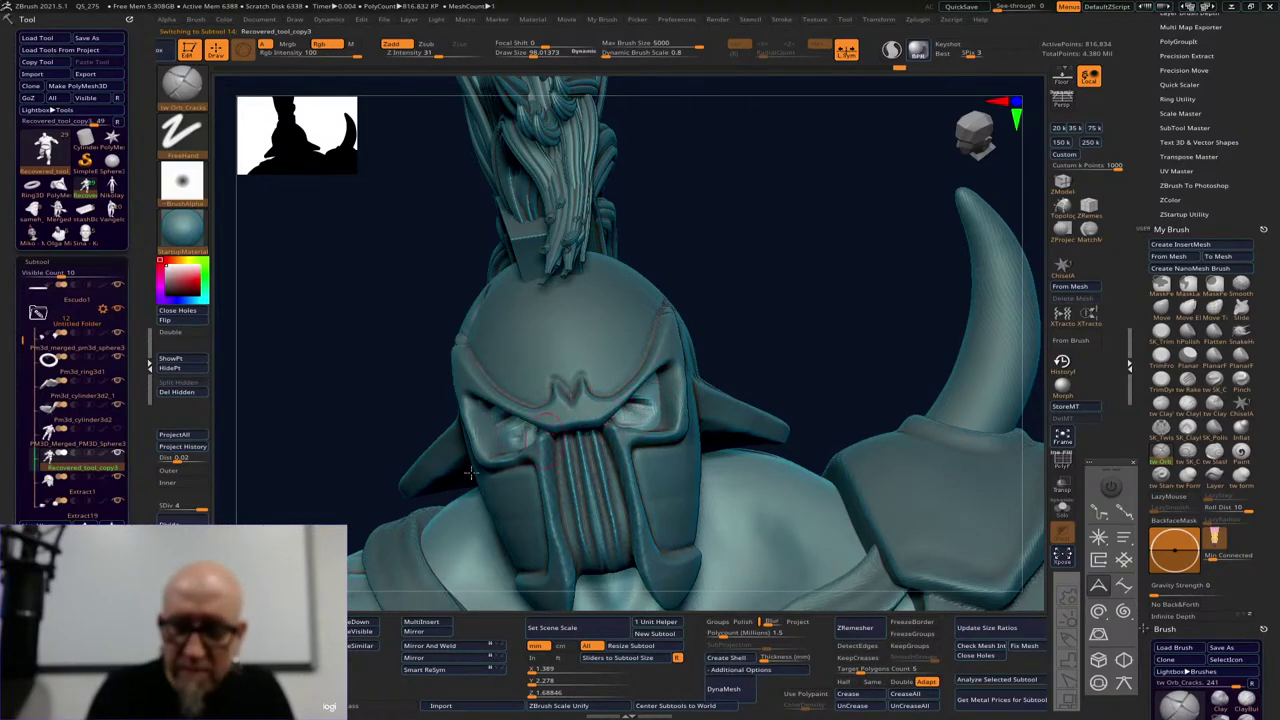
Show only the Recovered_tool_copy3 body subtool and smooth away the old detail of the character's left eye
key(shift)
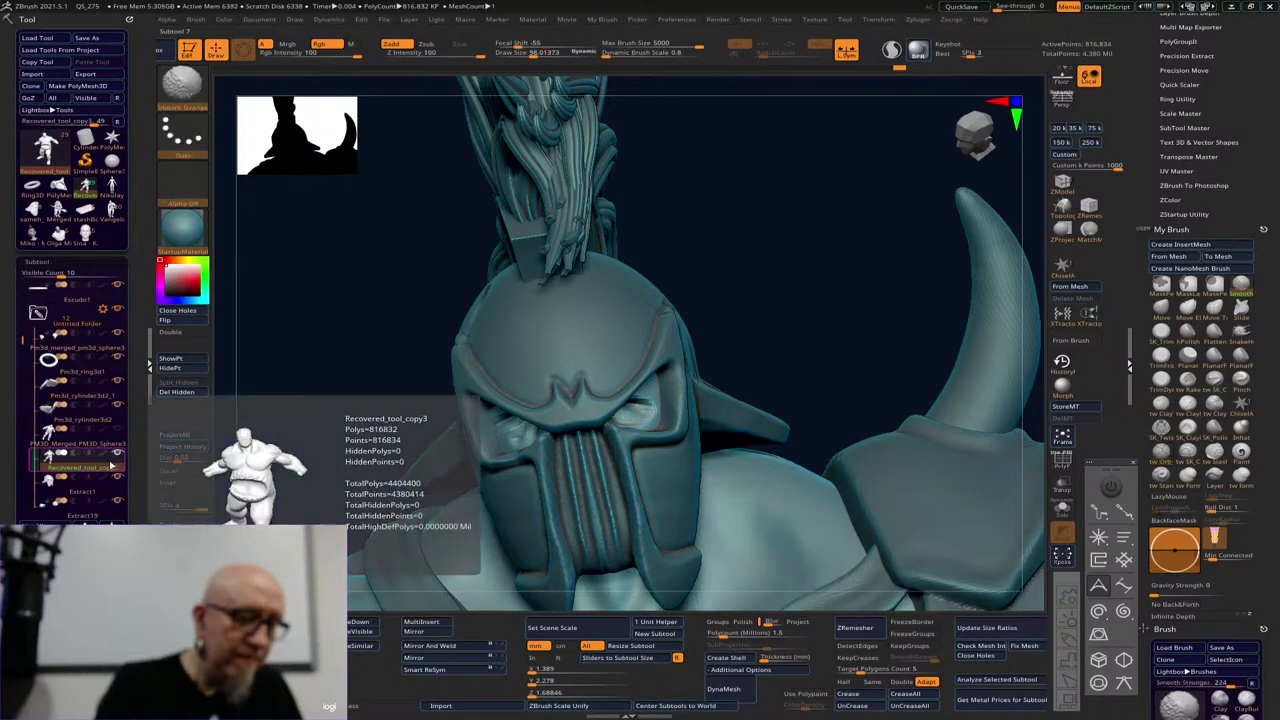
click(113, 466)
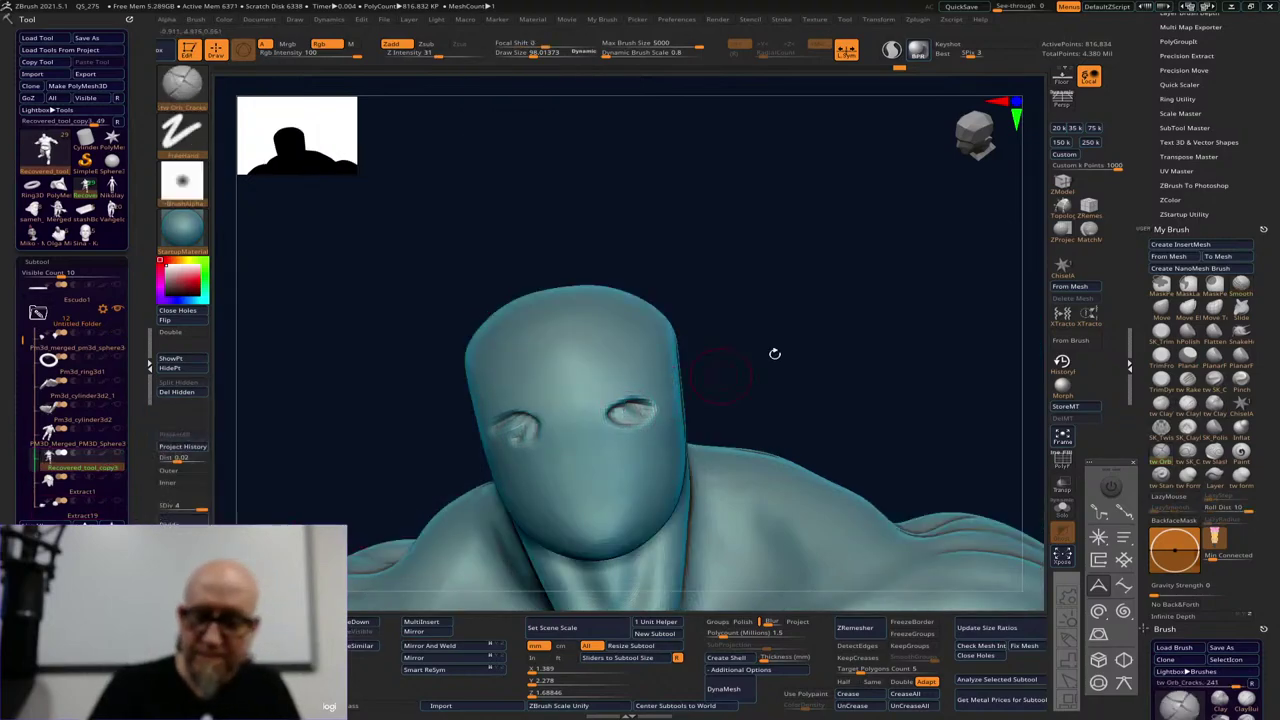
key(shift)
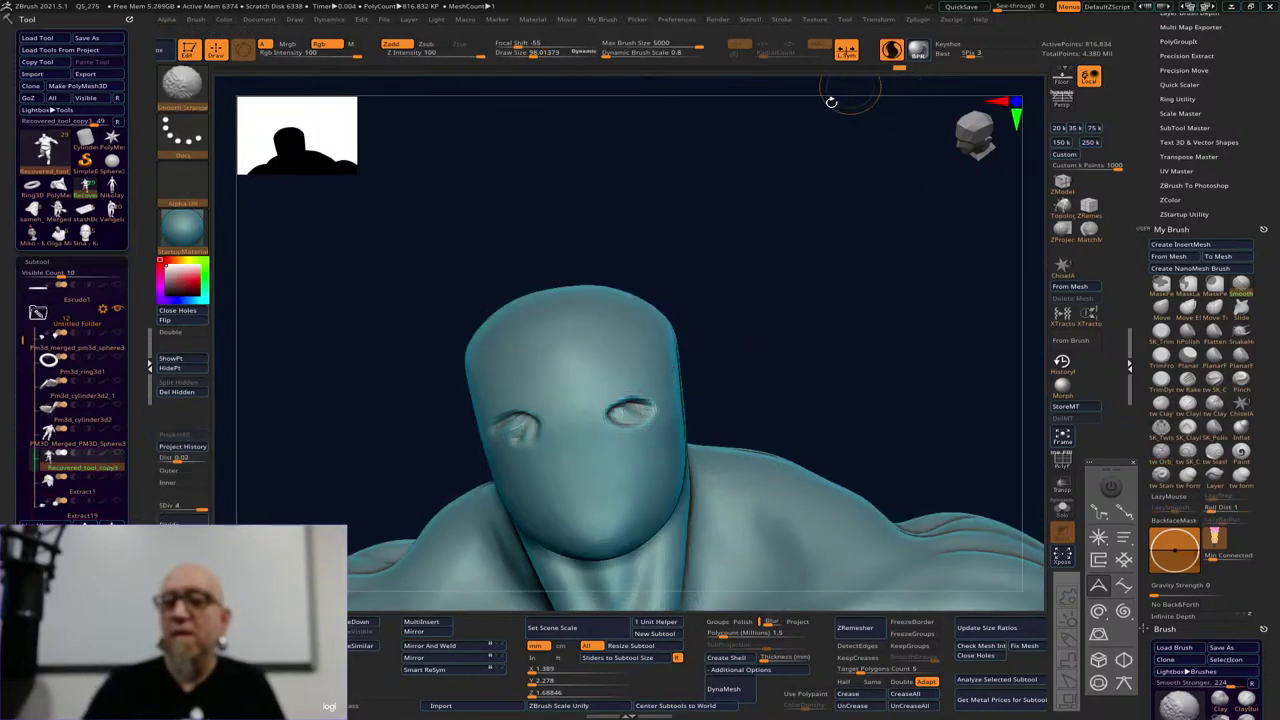
shift+drag(618, 410, 624, 414)
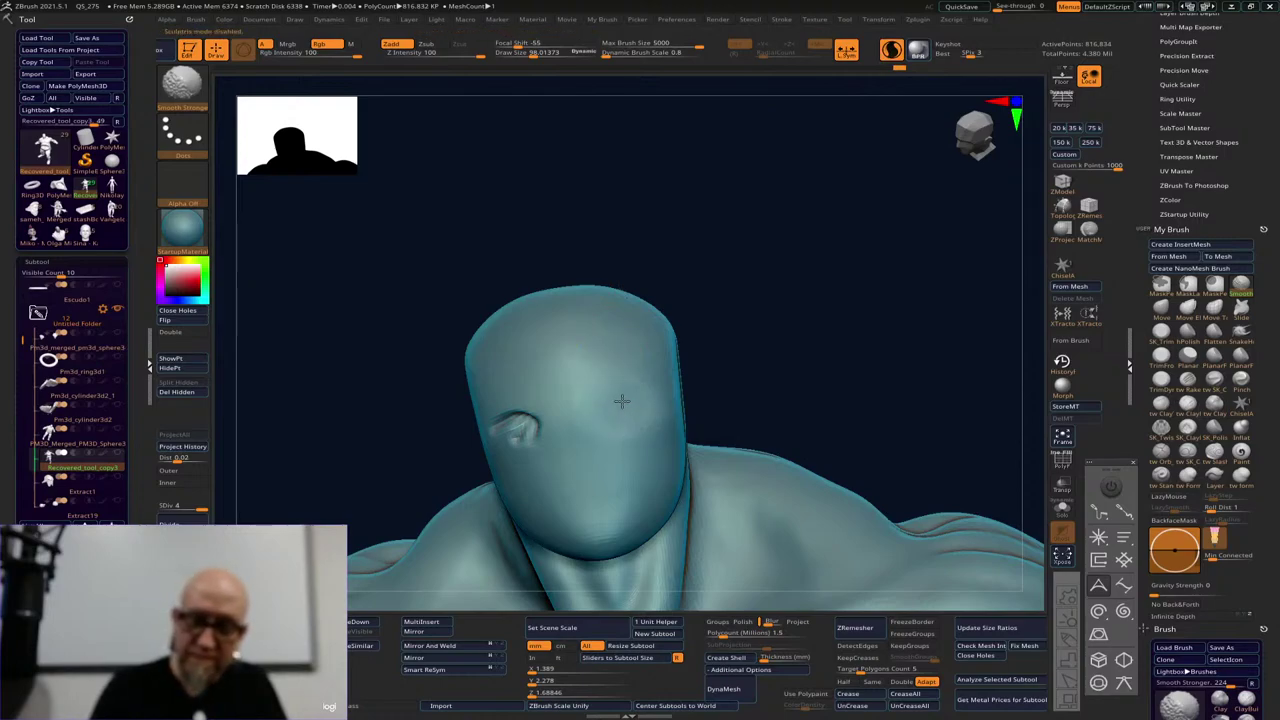
key(shift)
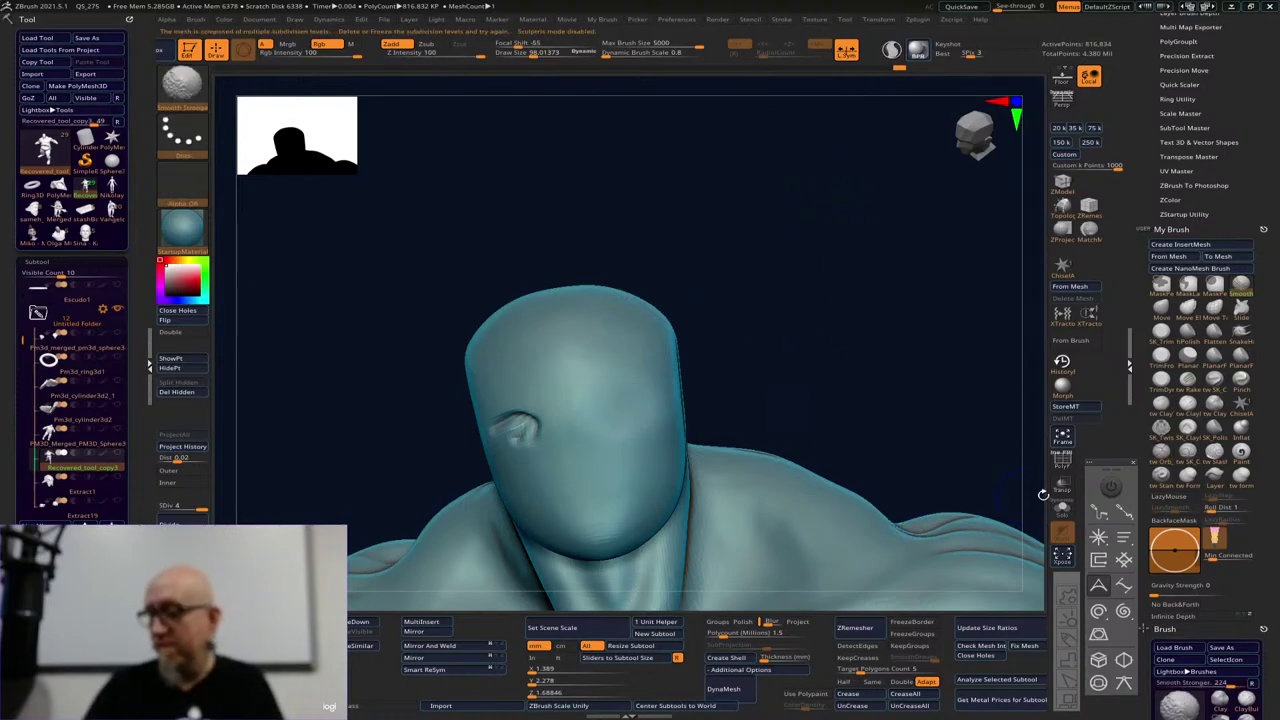
Enable Sculptris Pro, display the body's wireframe and smooth the eye areas with dynamic tessellation
click(891, 49)
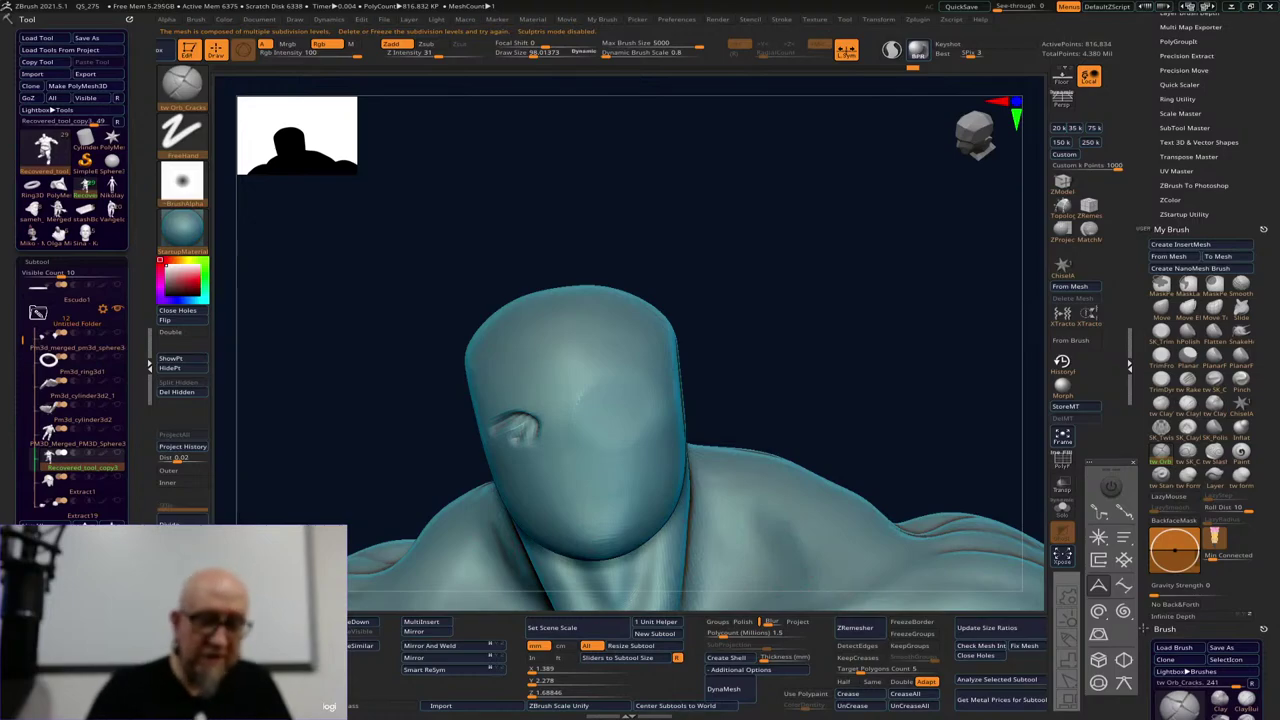
click(1062, 458)
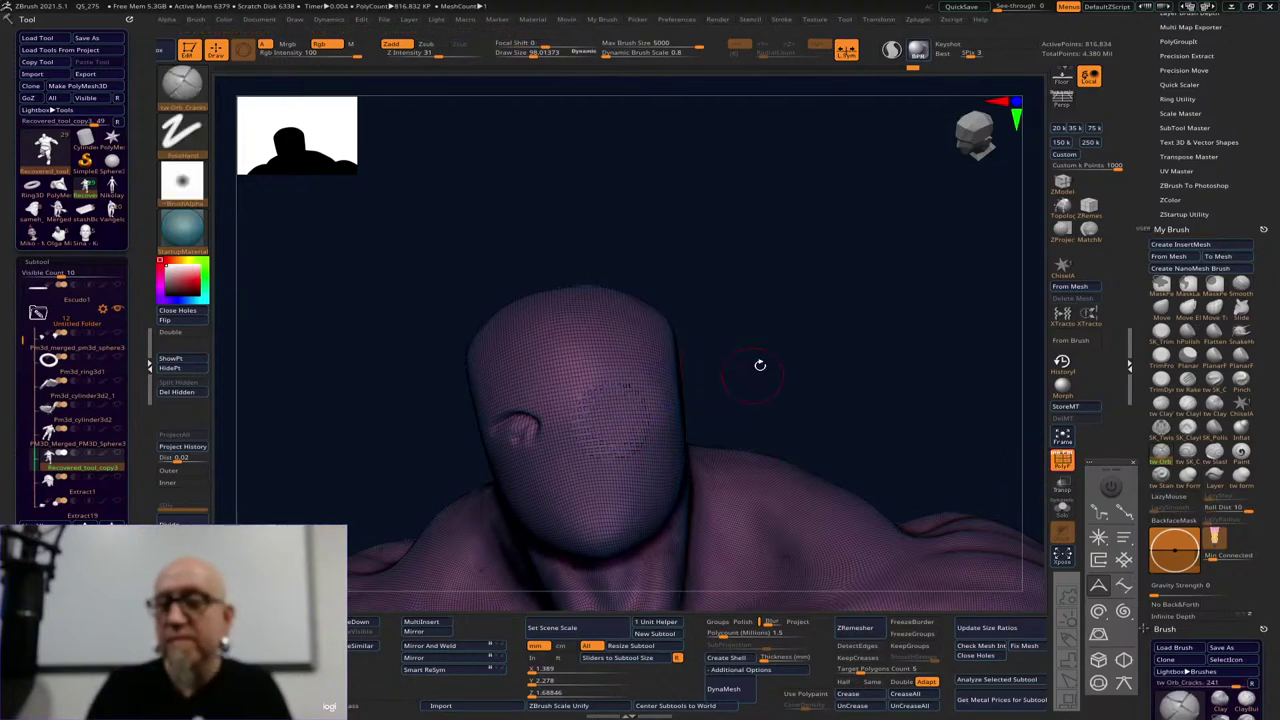
drag(593, 418, 612, 416)
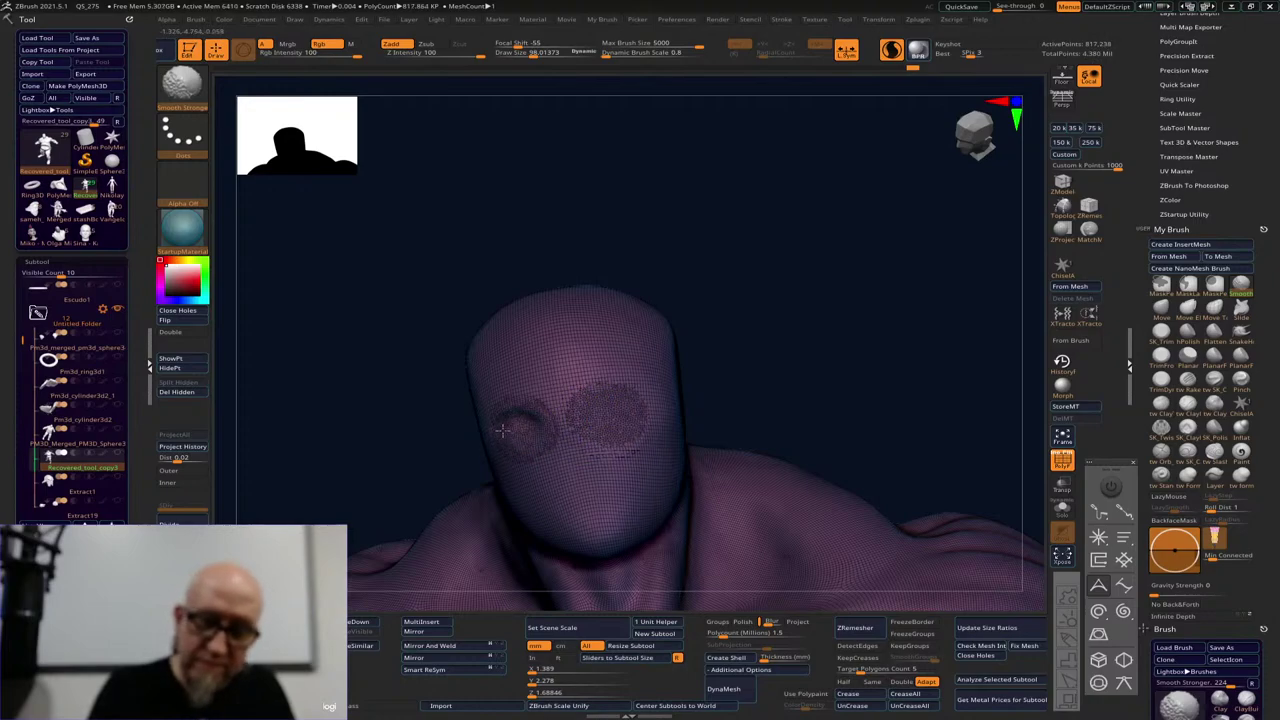
Smooth and refine the mesh over both eye areas, reducing the draw size to about 56 and finally 51
key(space)
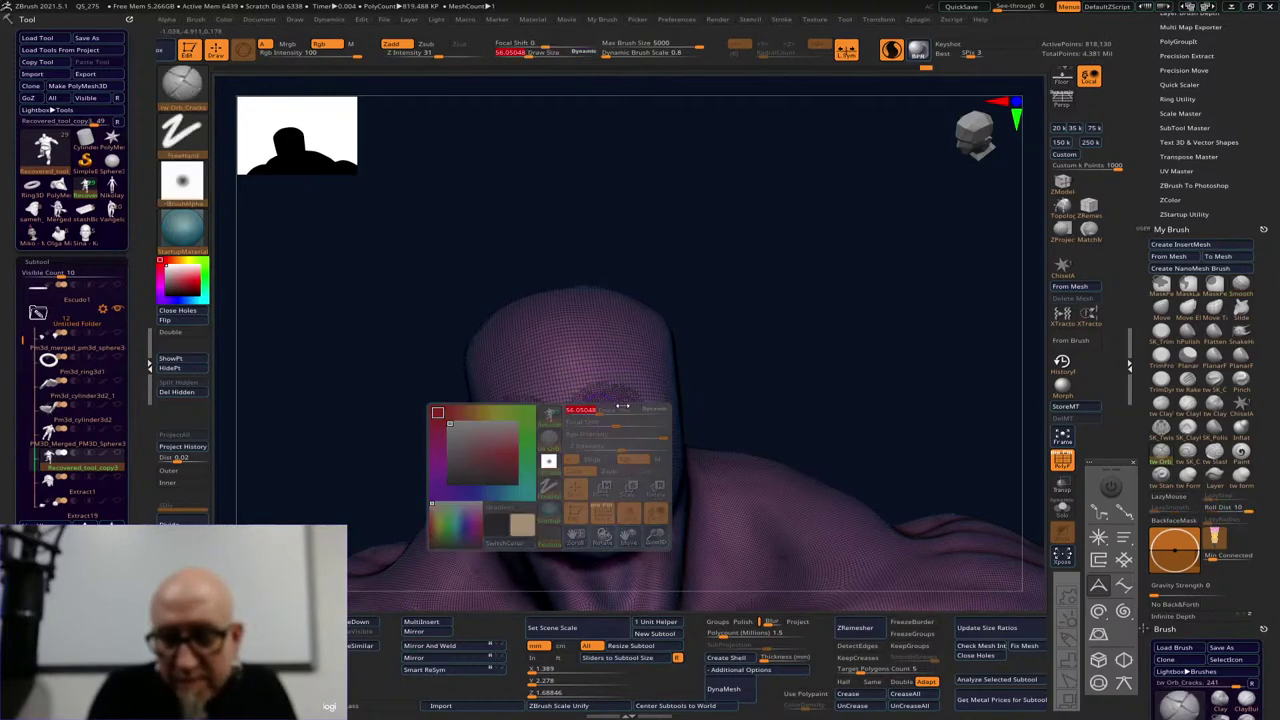
shift+drag(623, 406, 603, 415)
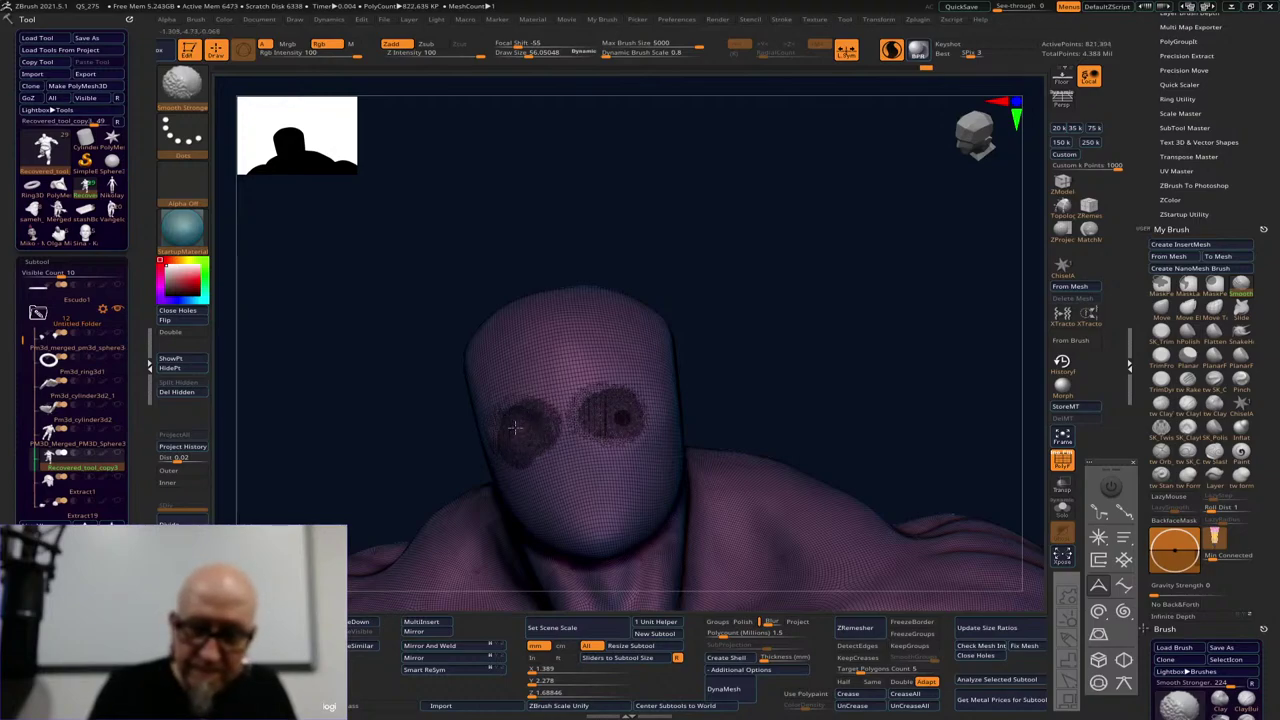
mouse_move(577, 425)
shift+mouse_down()
mouse_move(615, 410)
mouse_move(603, 430)
shift+mouse_up()
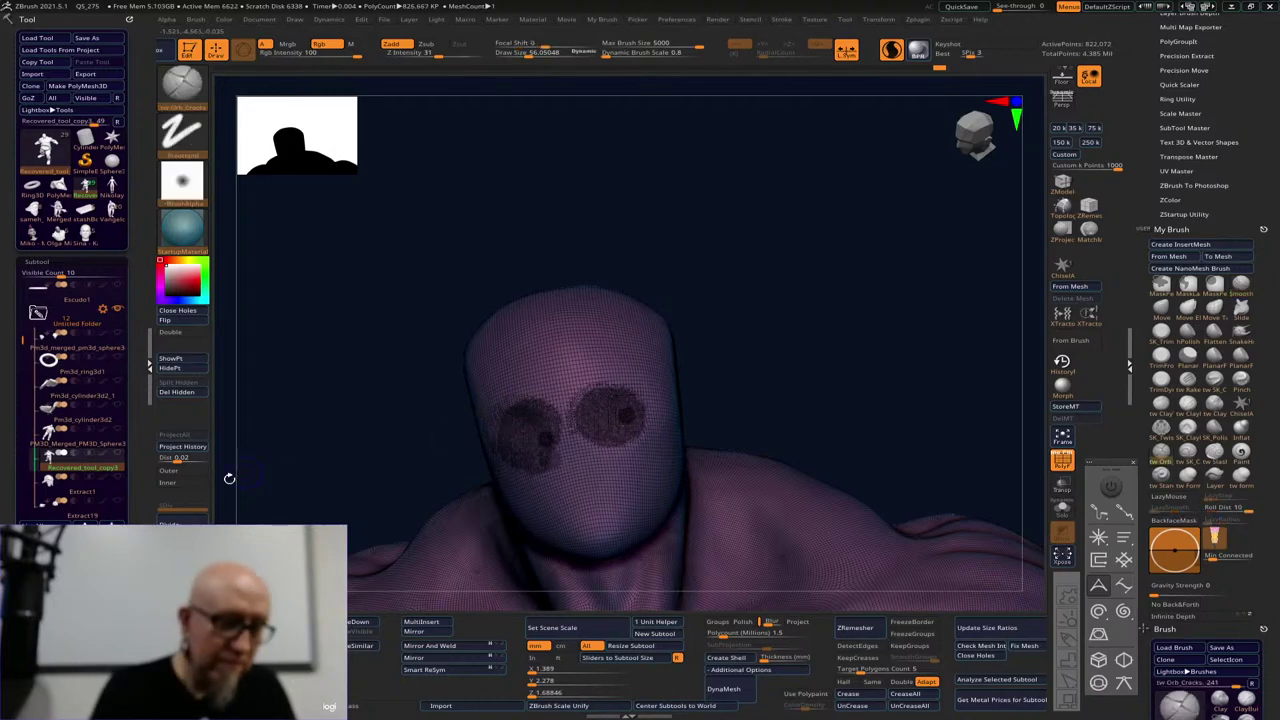
key(space)
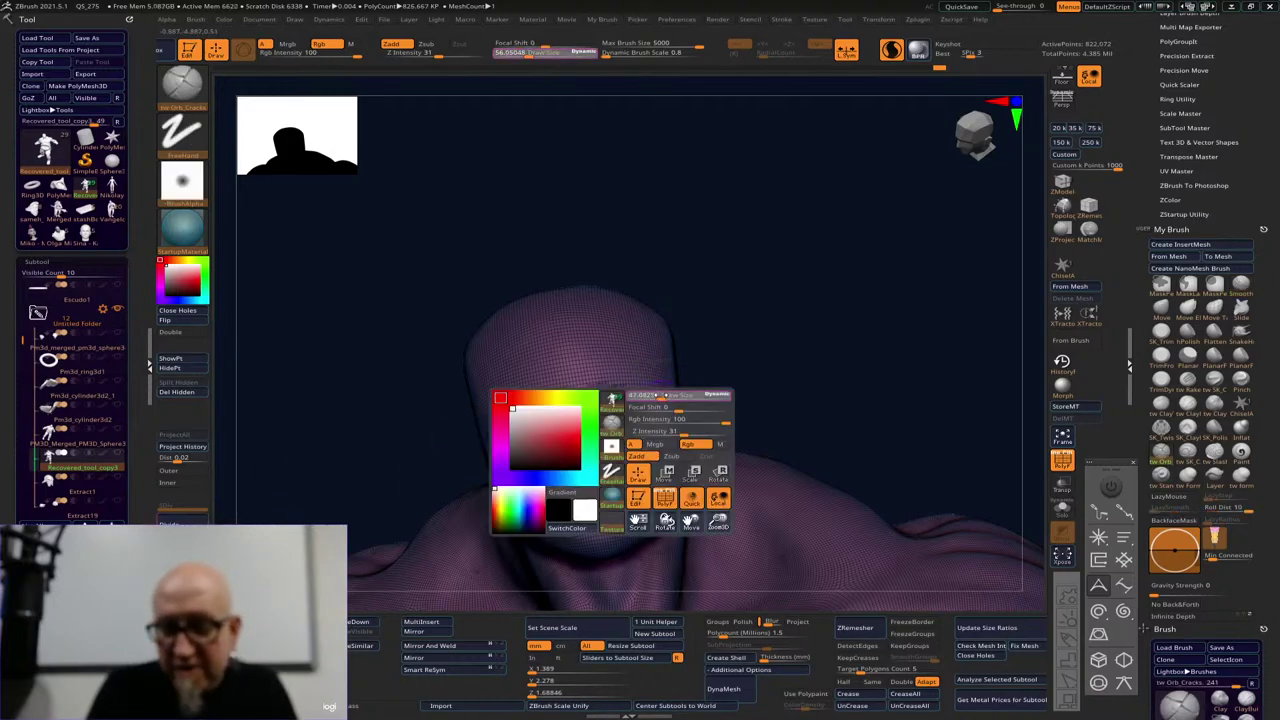
key(shift)
shift+drag(617, 398, 626, 415)
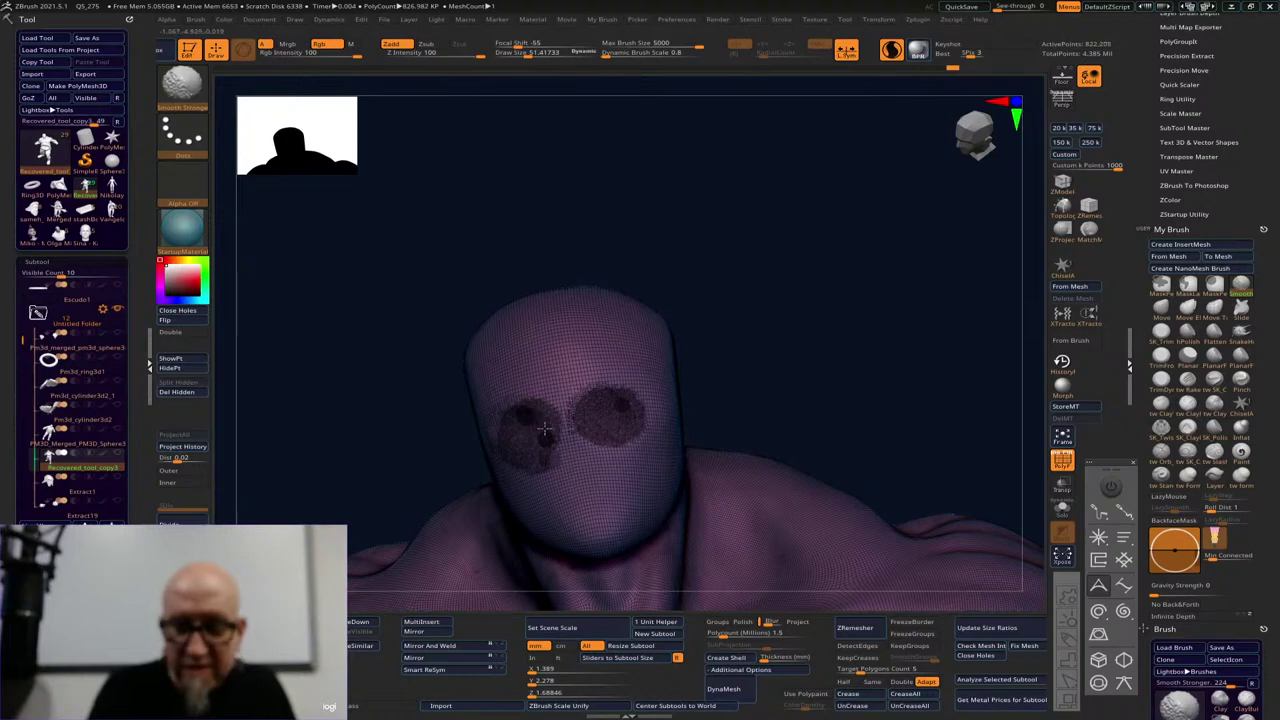
Hide the wireframe and start sculpting the character's left eye socket with the ClayTubes brush
alt+drag(750, 325, 814, 423)
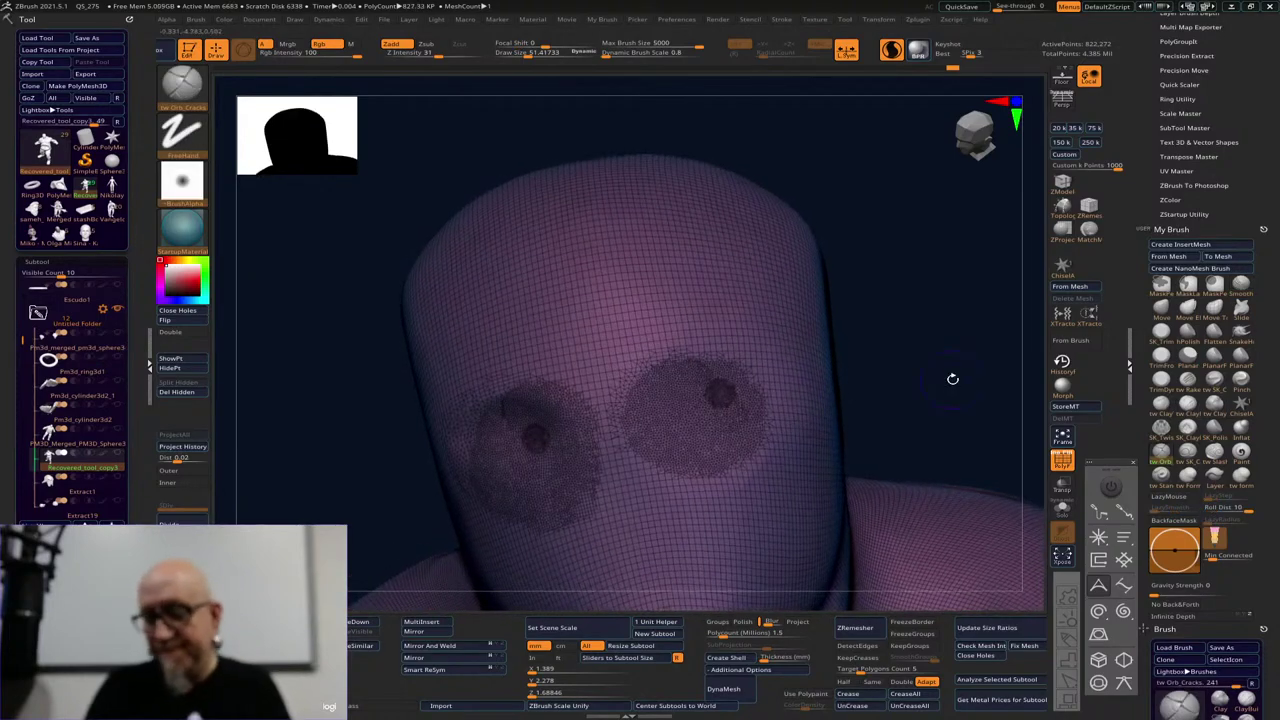
click(1062, 459)
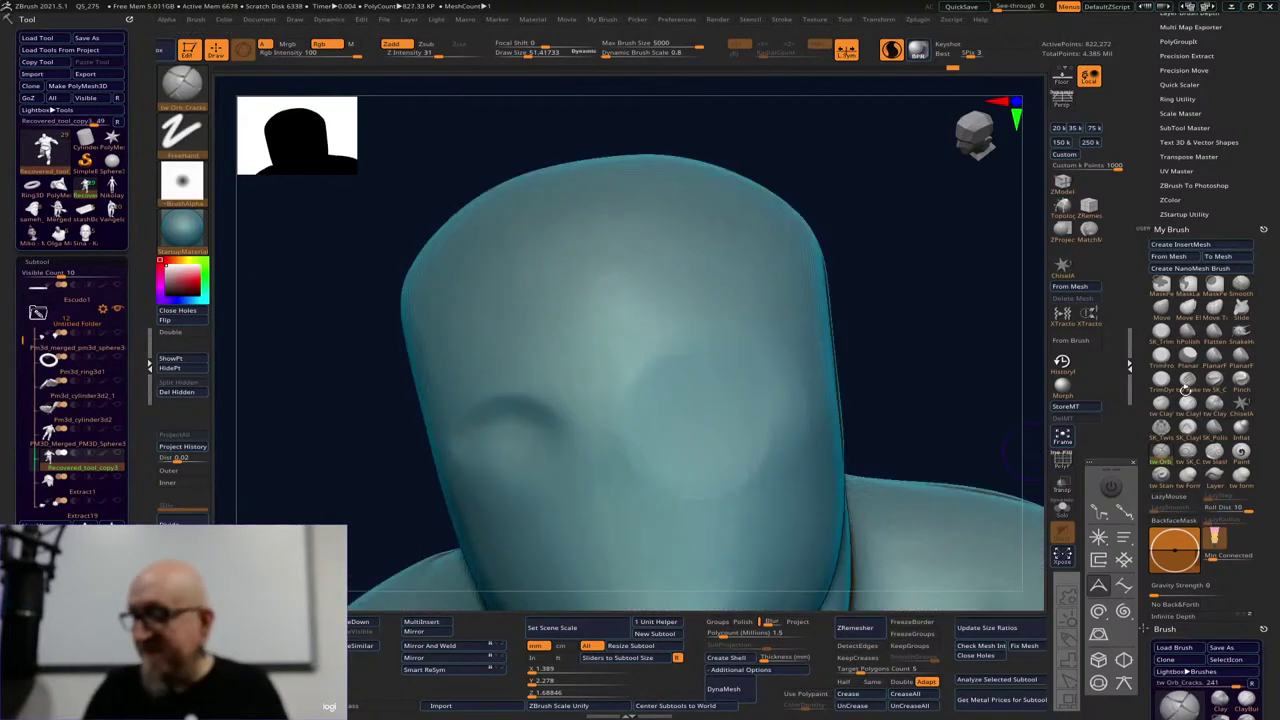
click(1161, 405)
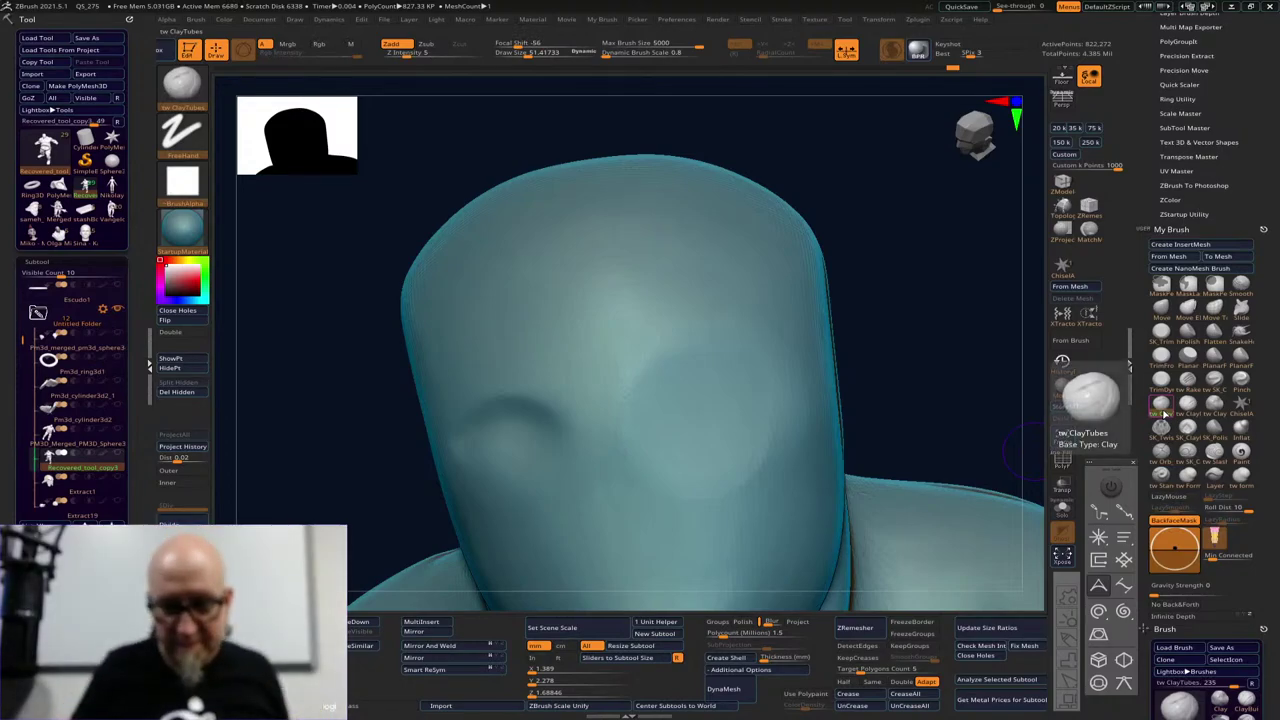
drag(877, 334, 850, 362)
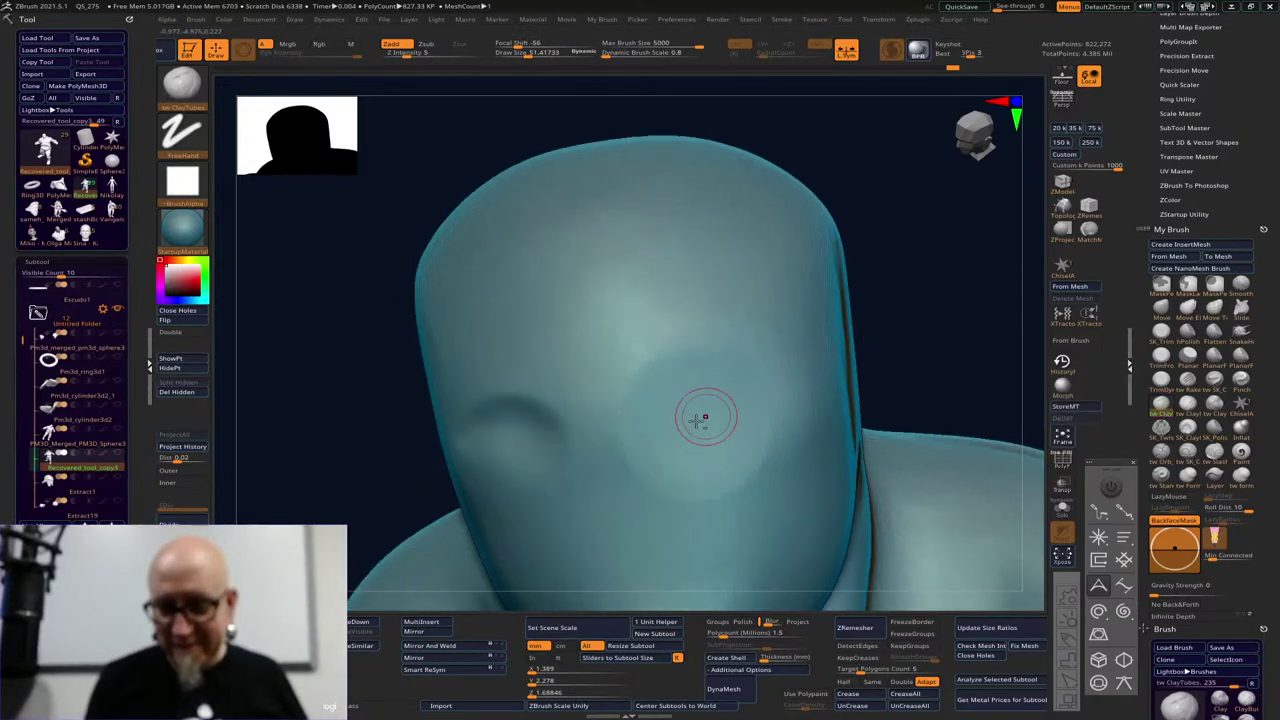
mouse_move(669, 420)
mouse_down()
mouse_move(714, 409)
mouse_move(680, 442)
mouse_move(724, 404)
mouse_up()
Carve rough sockets for both eyes with the ClayBuildup brush
click(1188, 405)
drag(992, 262, 900, 276)
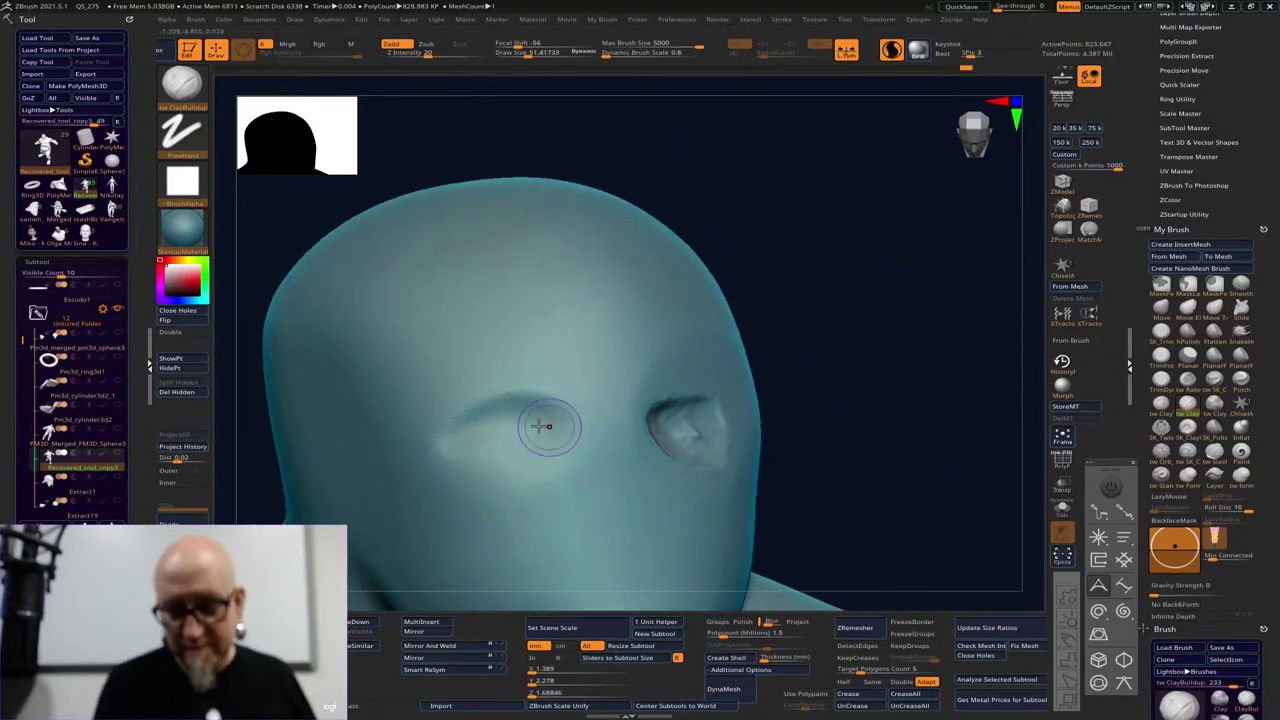
mouse_move(540, 426)
mouse_down()
mouse_move(482, 434)
mouse_move(576, 420)
mouse_move(548, 468)
mouse_move(514, 450)
mouse_move(530, 440)
mouse_up()
mouse_move(871, 371)
mouse_down()
mouse_move(857, 380)
mouse_move(888, 365)
mouse_up()
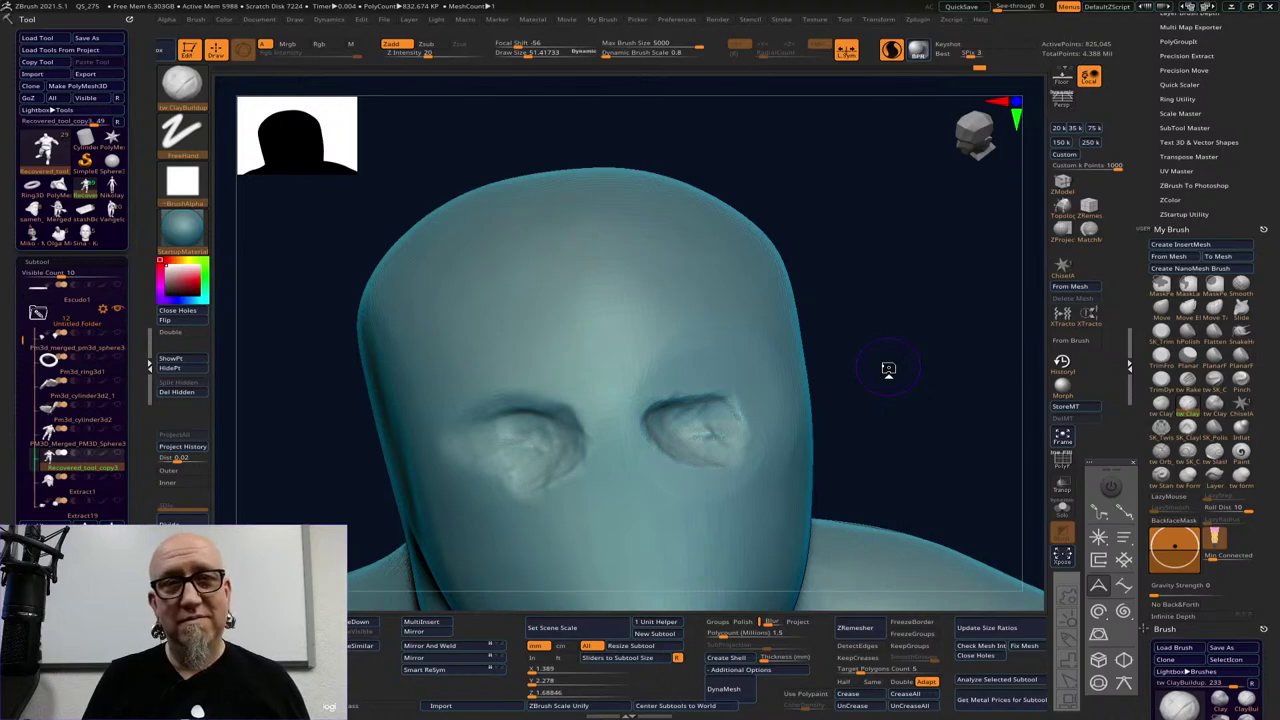
Build up rounded eyeball volumes inside both sockets and smooth the rough clay strokes
drag(888, 369, 846, 331)
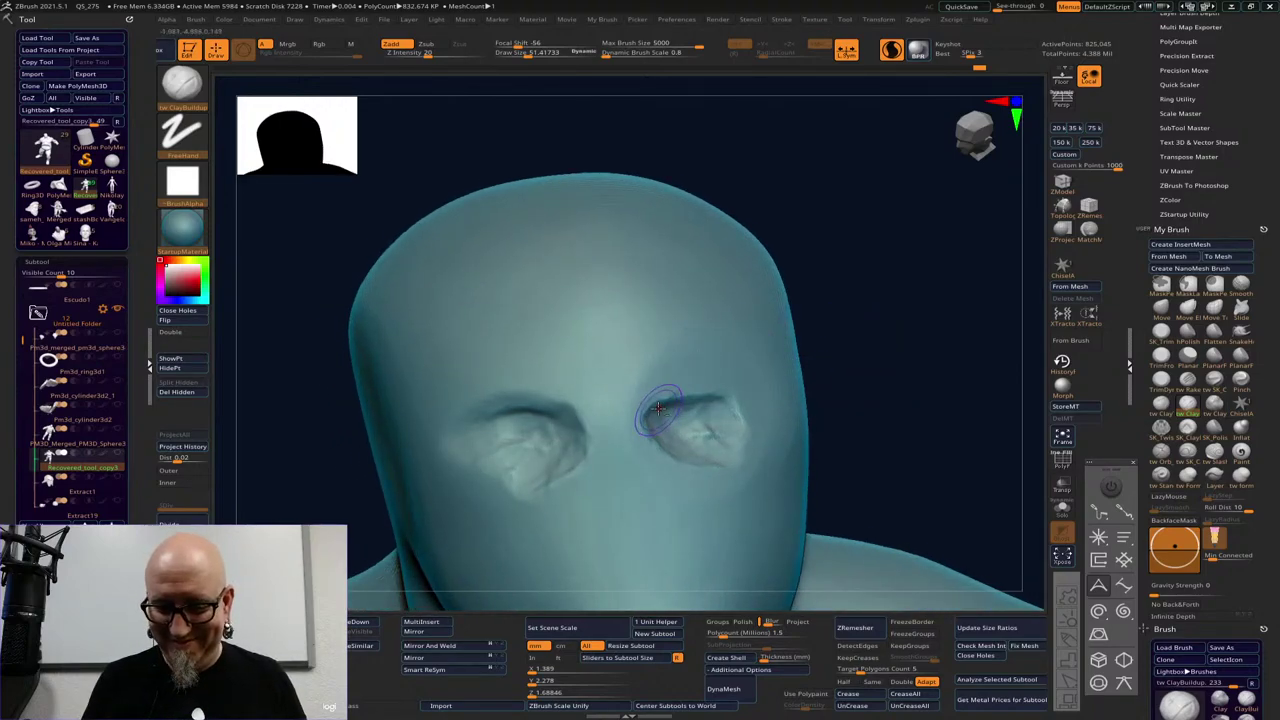
mouse_move(689, 393)
mouse_down()
mouse_move(668, 420)
mouse_move(672, 455)
mouse_move(725, 450)
mouse_move(713, 430)
mouse_move(685, 428)
mouse_up()
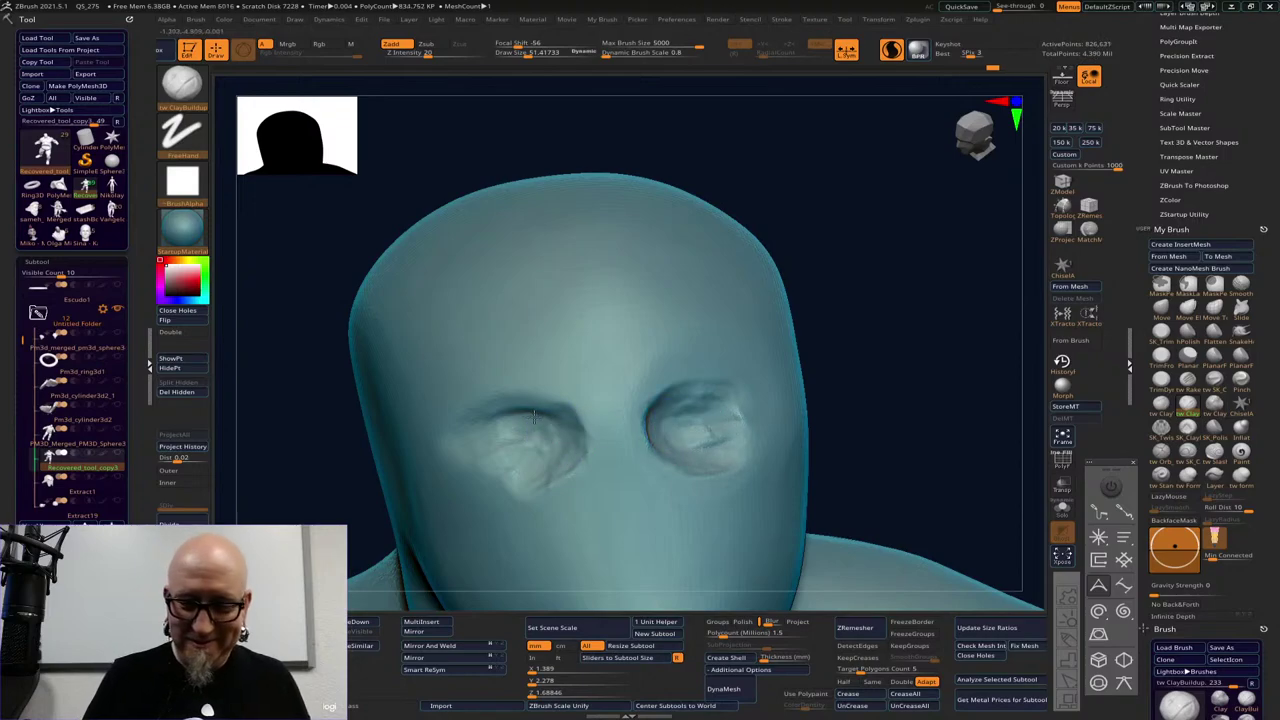
mouse_move(493, 460)
mouse_down()
mouse_move(549, 424)
mouse_move(643, 423)
mouse_up()
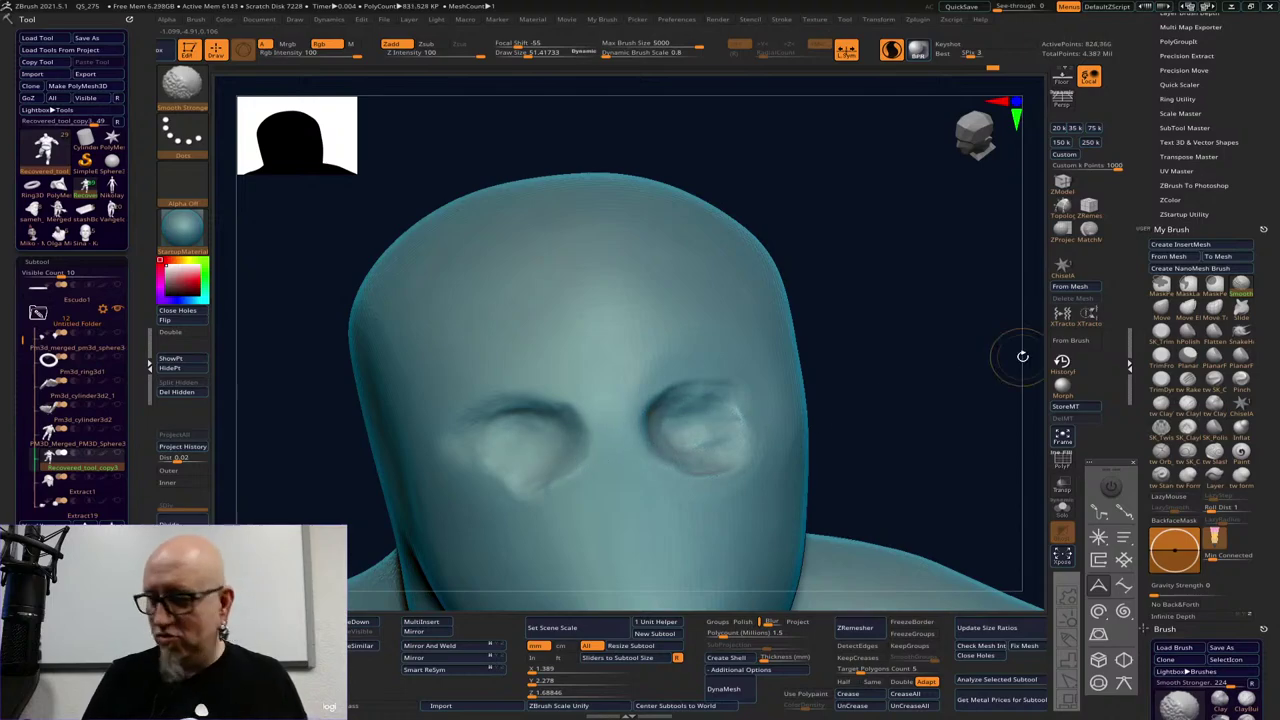
key(shift)
Shape the upper and lower eyelids and the openings between them on both eyes with the ClayBuildup brush
mouse_move(670, 415)
mouse_down()
mouse_move(703, 406)
mouse_move(690, 417)
mouse_up()
mouse_move(572, 430)
mouse_down()
mouse_move(501, 430)
mouse_move(523, 425)
mouse_move(531, 449)
mouse_move(535, 437)
mouse_up()
mouse_move(668, 422)
mouse_down()
mouse_move(704, 430)
mouse_move(690, 416)
mouse_move(703, 409)
mouse_up()
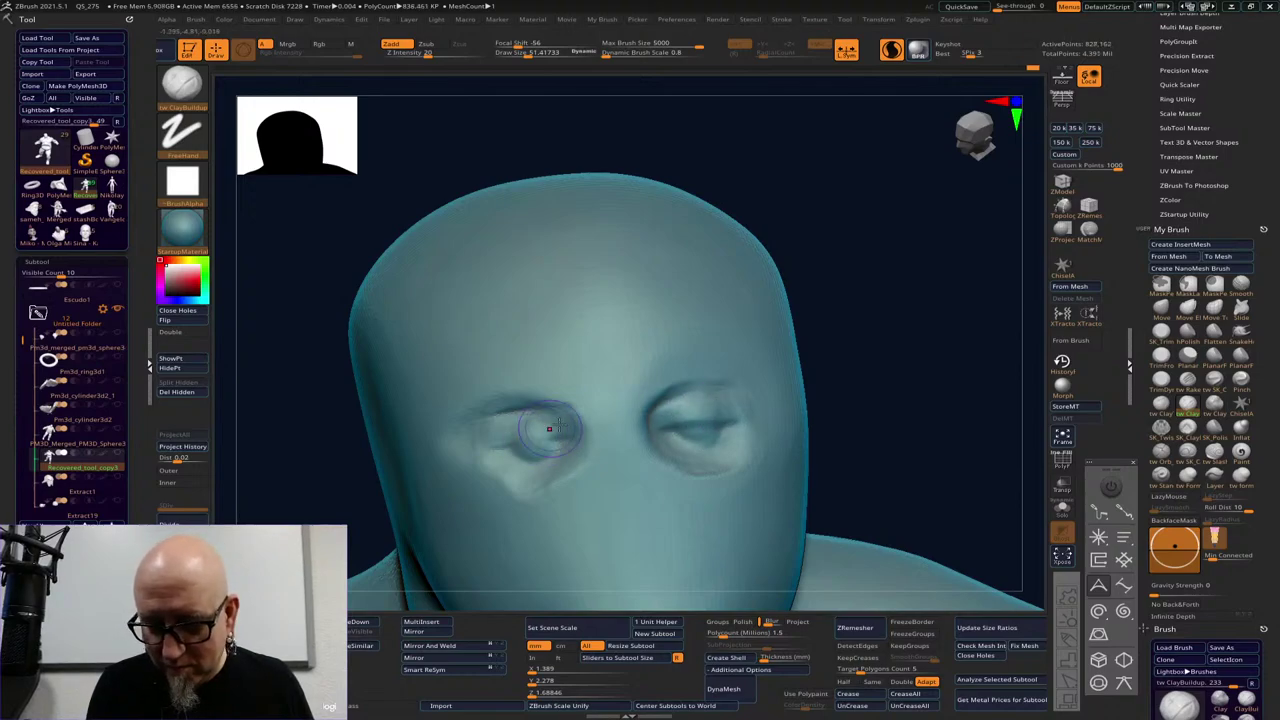
mouse_move(549, 428)
mouse_down()
mouse_move(512, 428)
mouse_move(520, 456)
mouse_move(560, 448)
mouse_up()
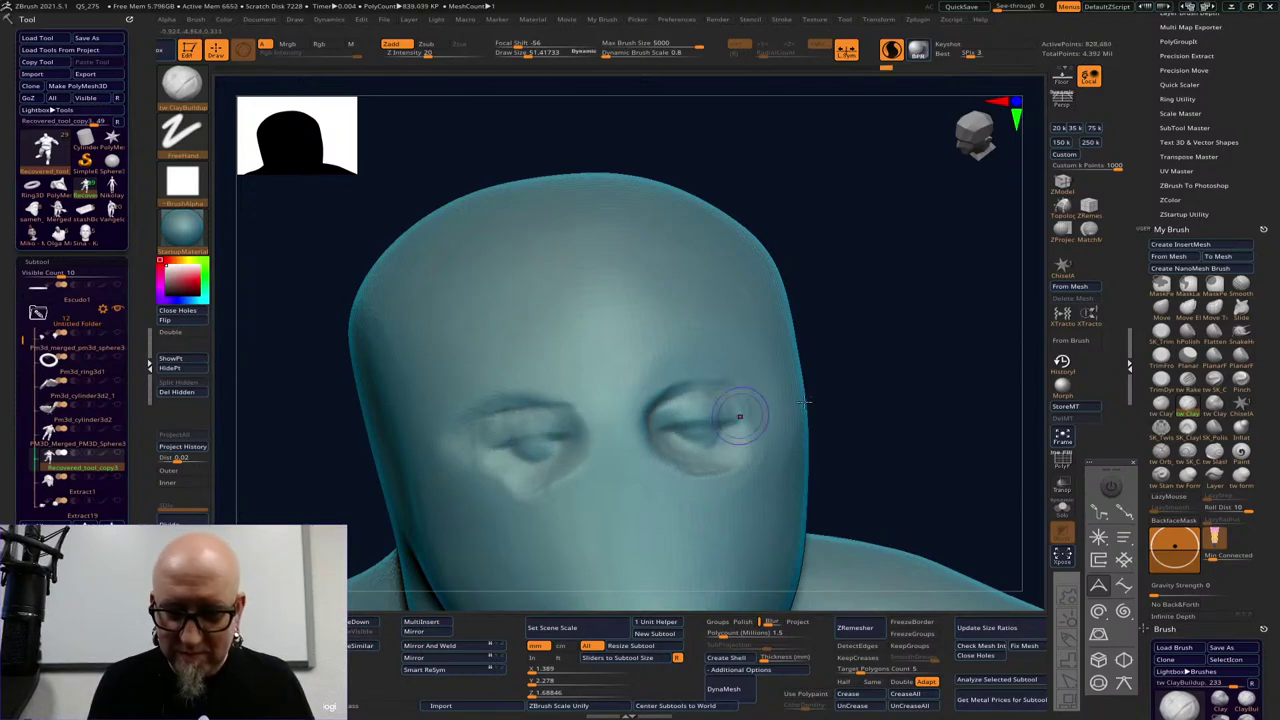
Carve fine eyelid creases and iris detail into both eyes with the SK_Carve brush
click(1188, 452)
key(space)
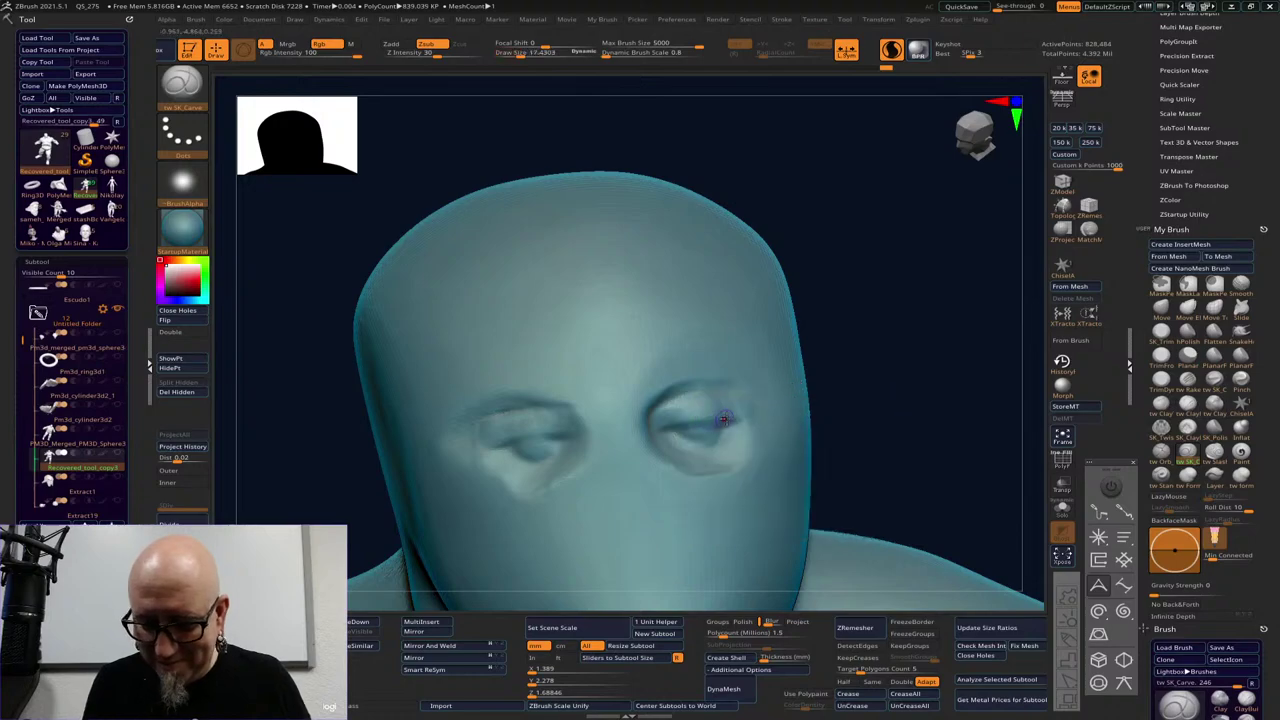
mouse_move(668, 435)
mouse_down()
mouse_move(716, 431)
mouse_move(691, 390)
mouse_up()
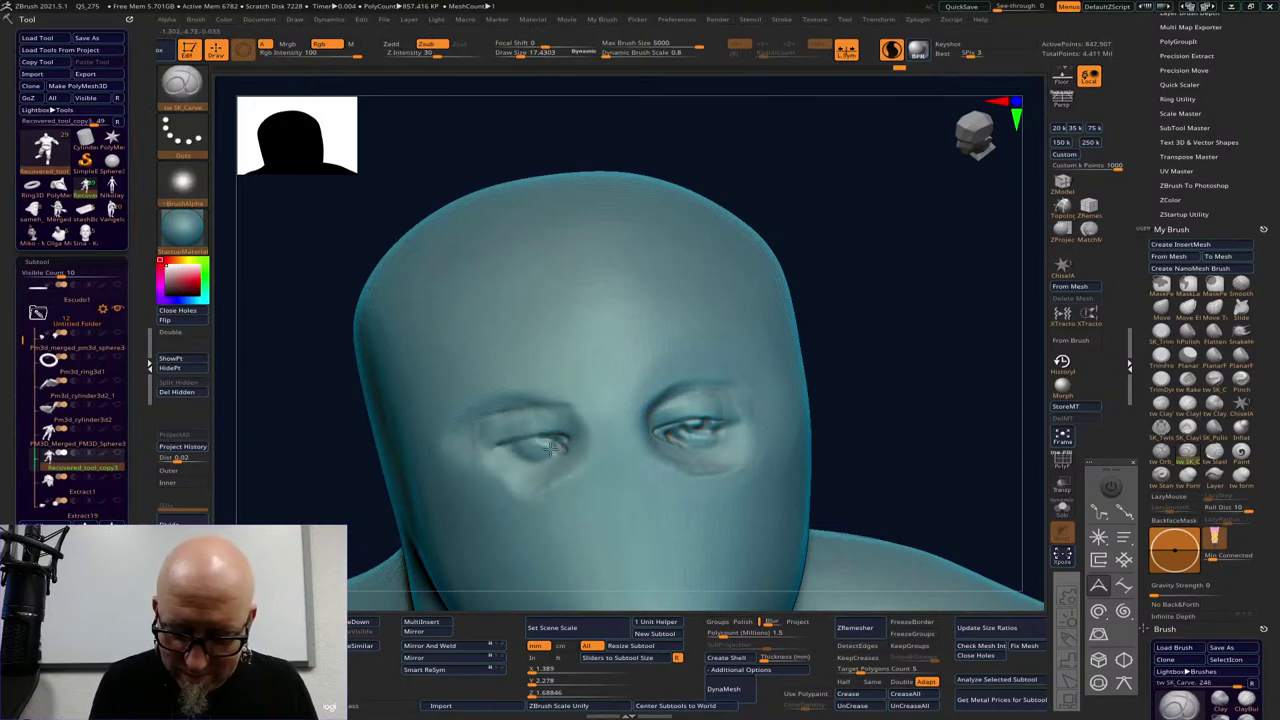
drag(550, 448, 537, 446)
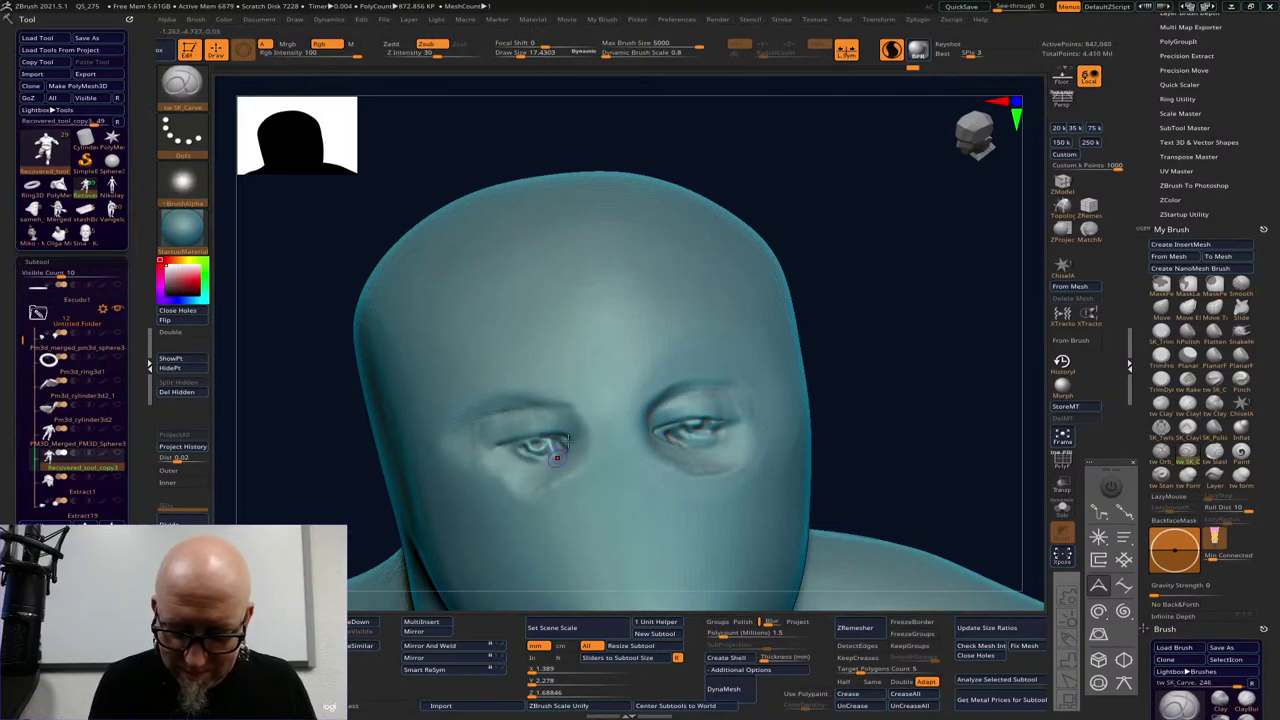
Show the helmet again over the body's head to judge the eyes through its openings
alt+drag(833, 421, 823, 222)
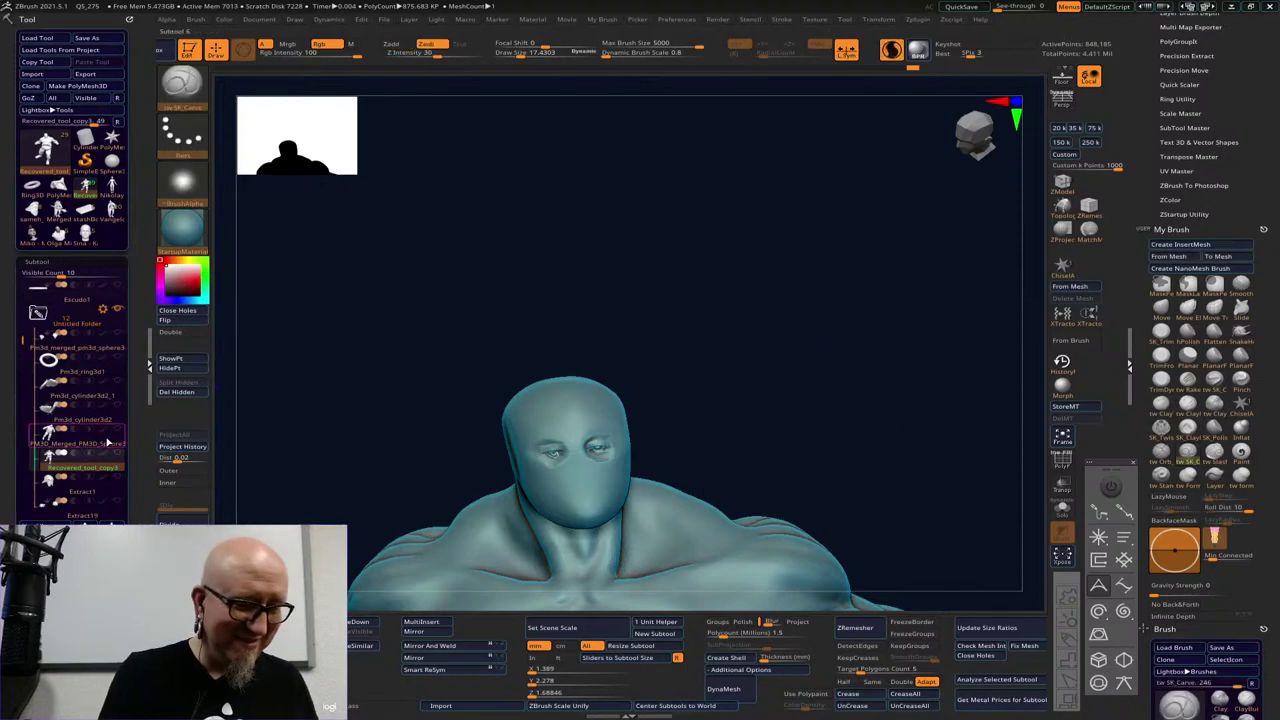
click(118, 481)
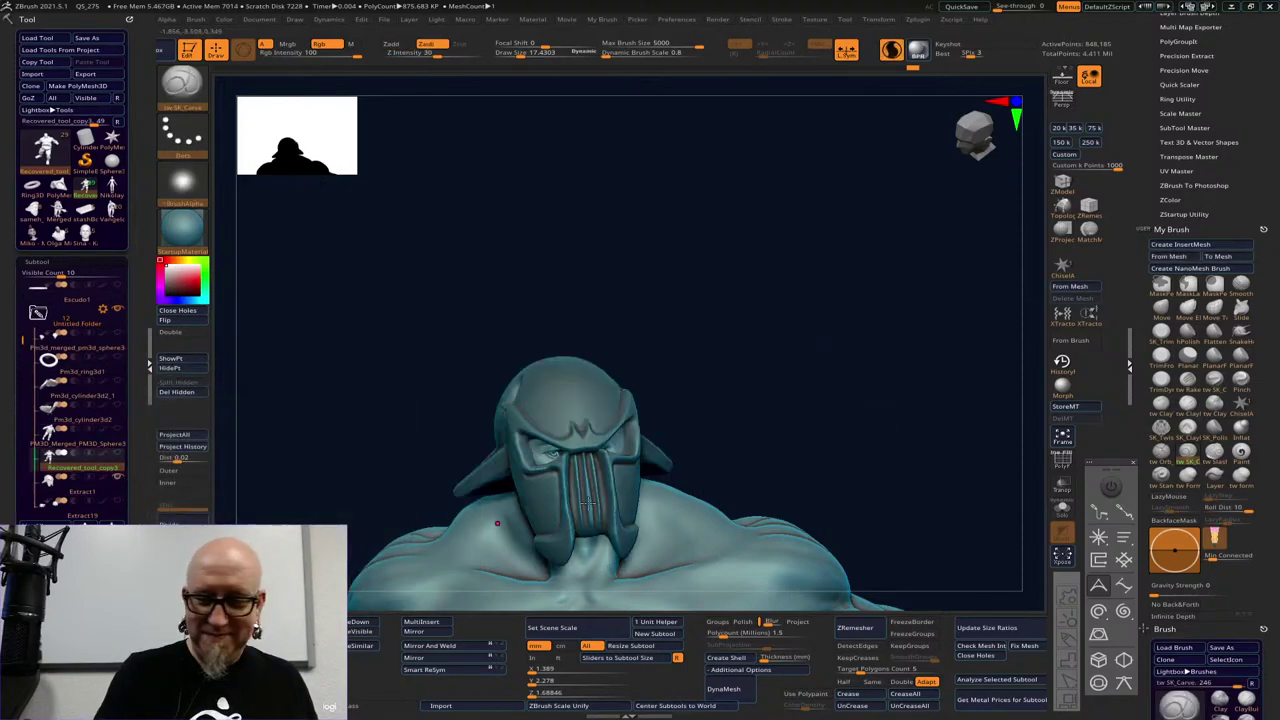
mouse_move(894, 426)
mouse_down()
mouse_move(829, 329)
mouse_move(791, 391)
mouse_move(785, 433)
mouse_move(908, 449)
mouse_move(943, 373)
mouse_move(886, 294)
mouse_move(903, 429)
mouse_move(938, 421)
mouse_move(906, 431)
mouse_move(874, 386)
mouse_move(869, 416)
mouse_up()
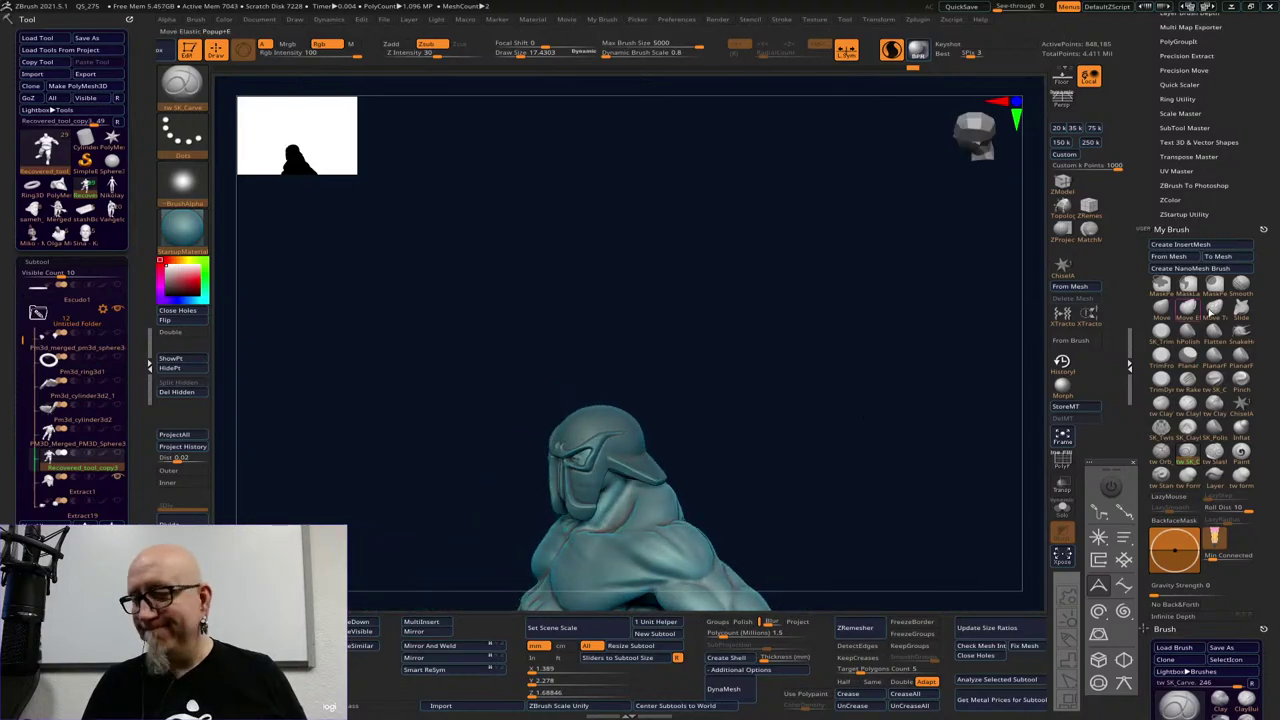
Adjust the face behind the helmet's eye openings with the Move brush, using draw sizes of about 433 and 140
click(1161, 306)
key(space)
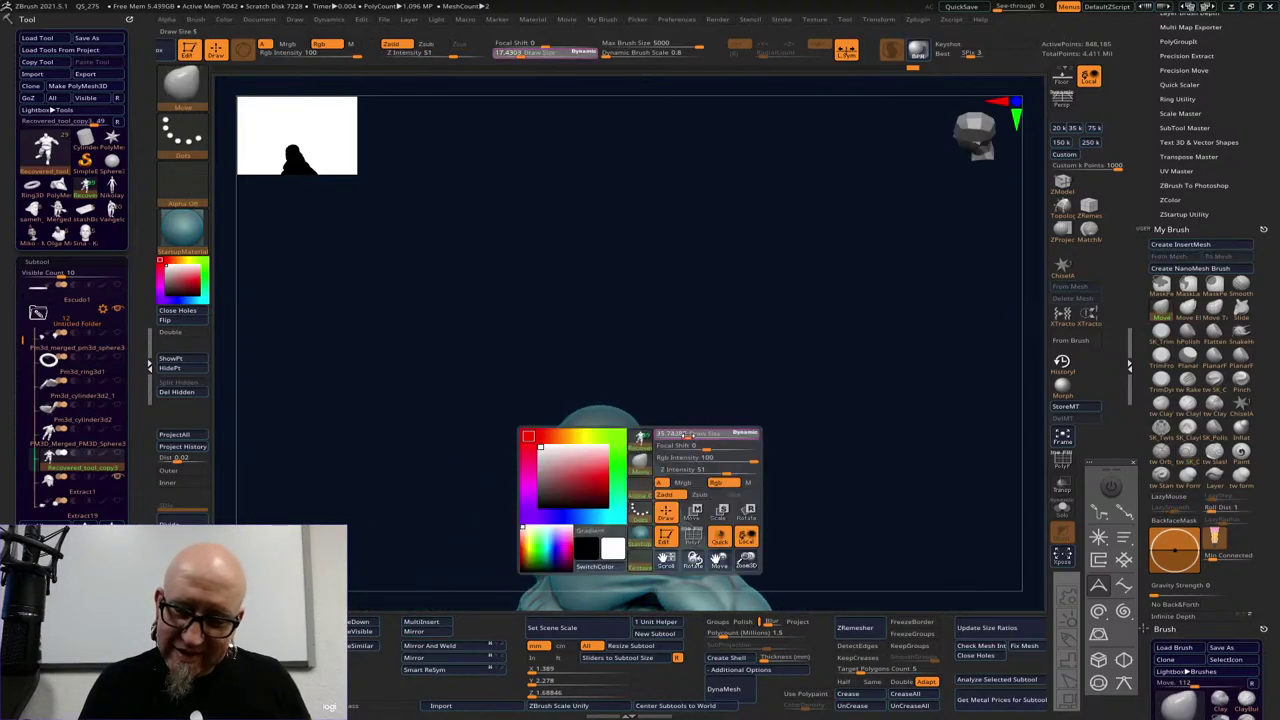
key(space)
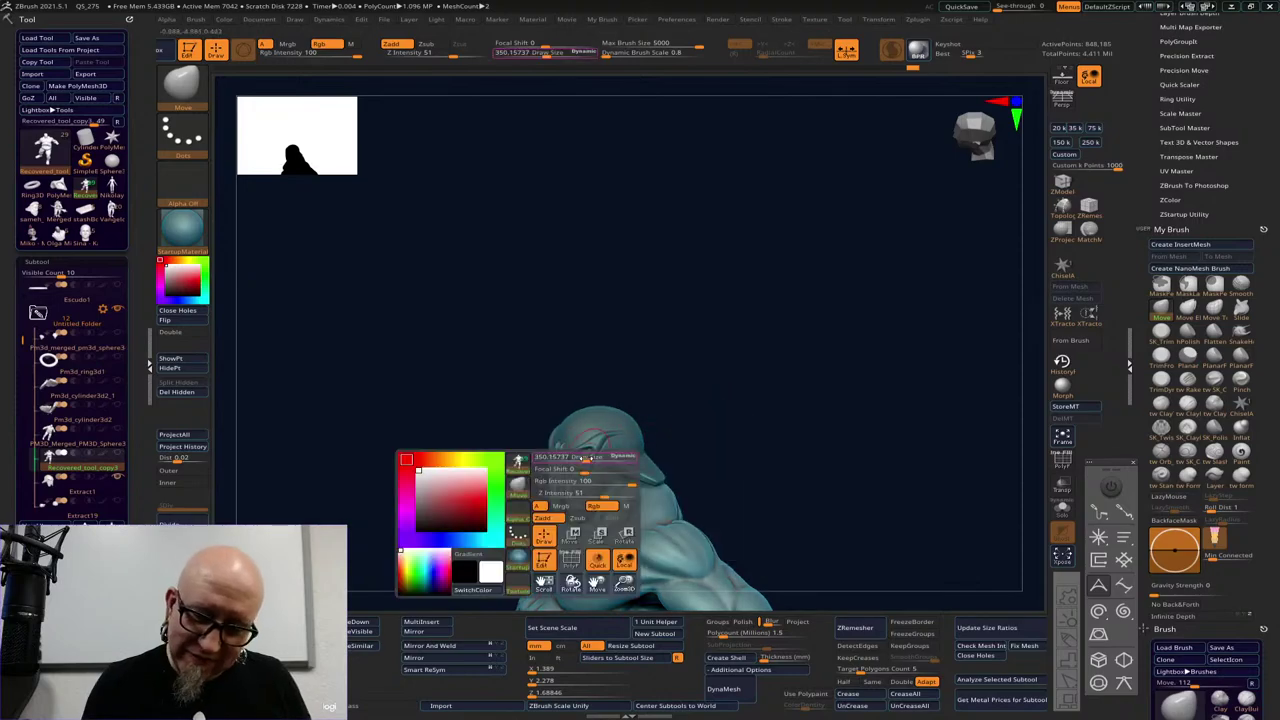
drag(720, 370, 628, 448)
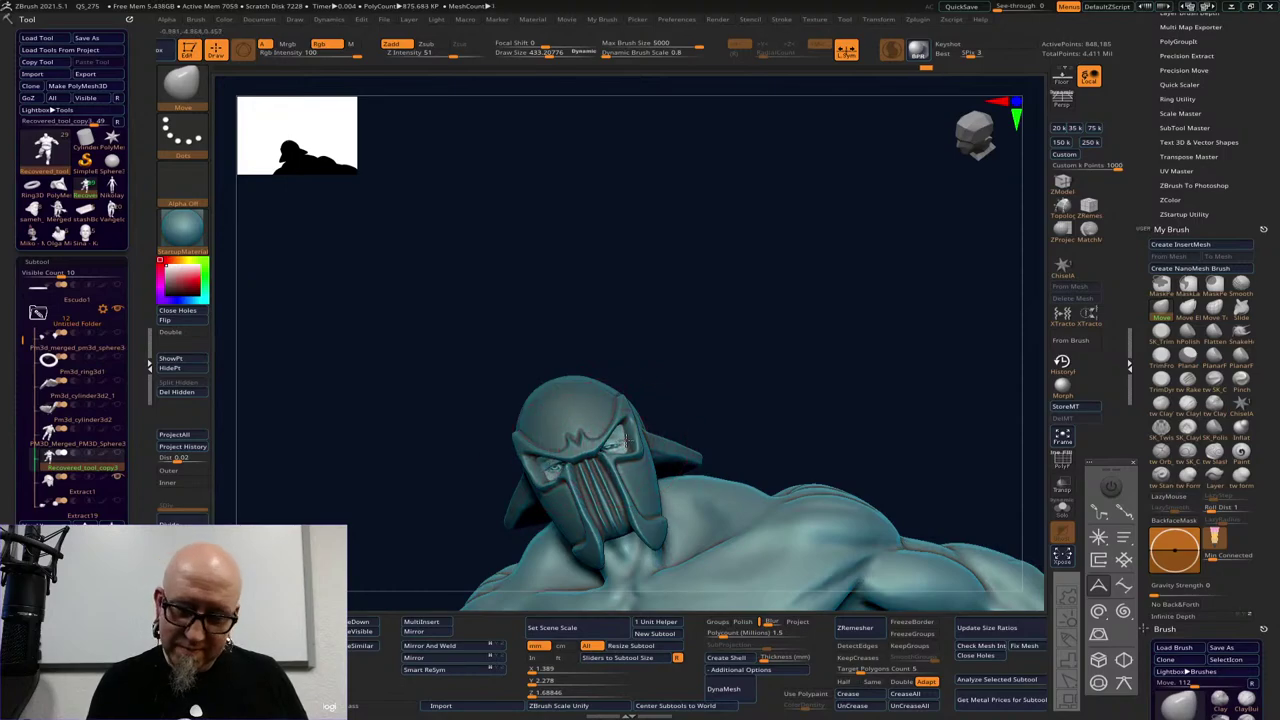
key(space)
drag(714, 380, 700, 378)
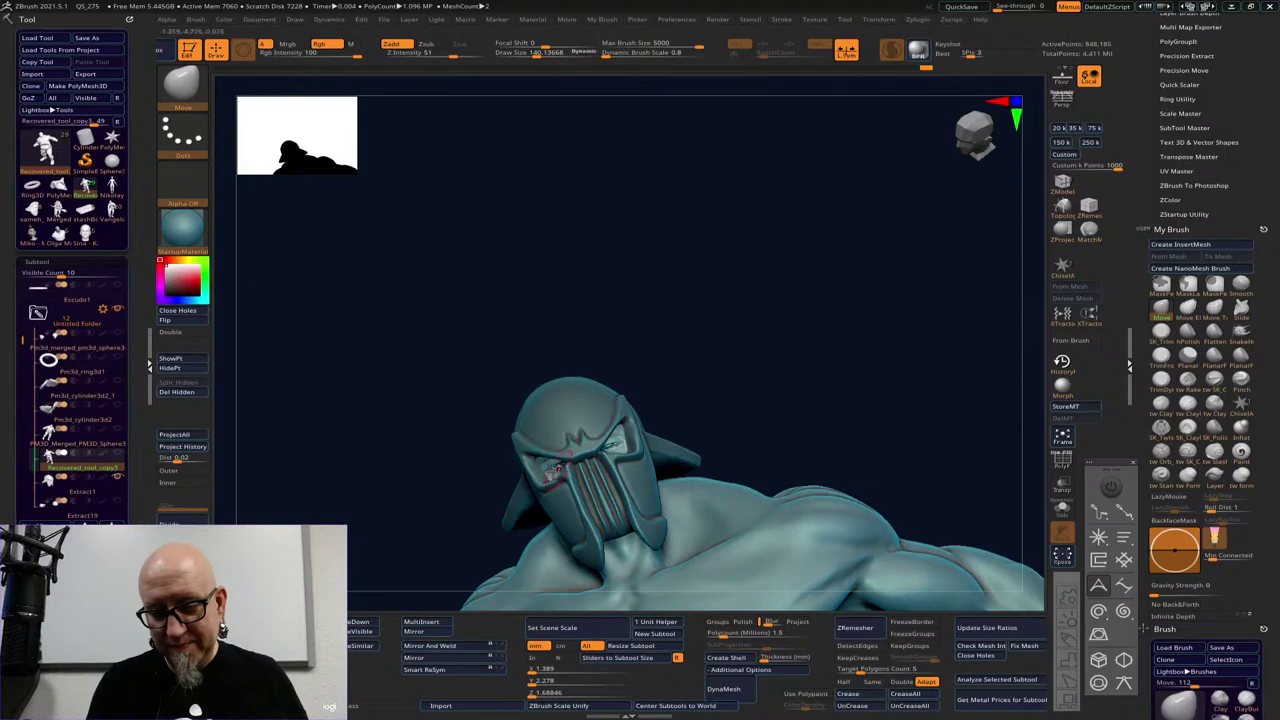
Show all of the warrior's subtools, including the armour, weapons and plume
drag(833, 406, 857, 470)
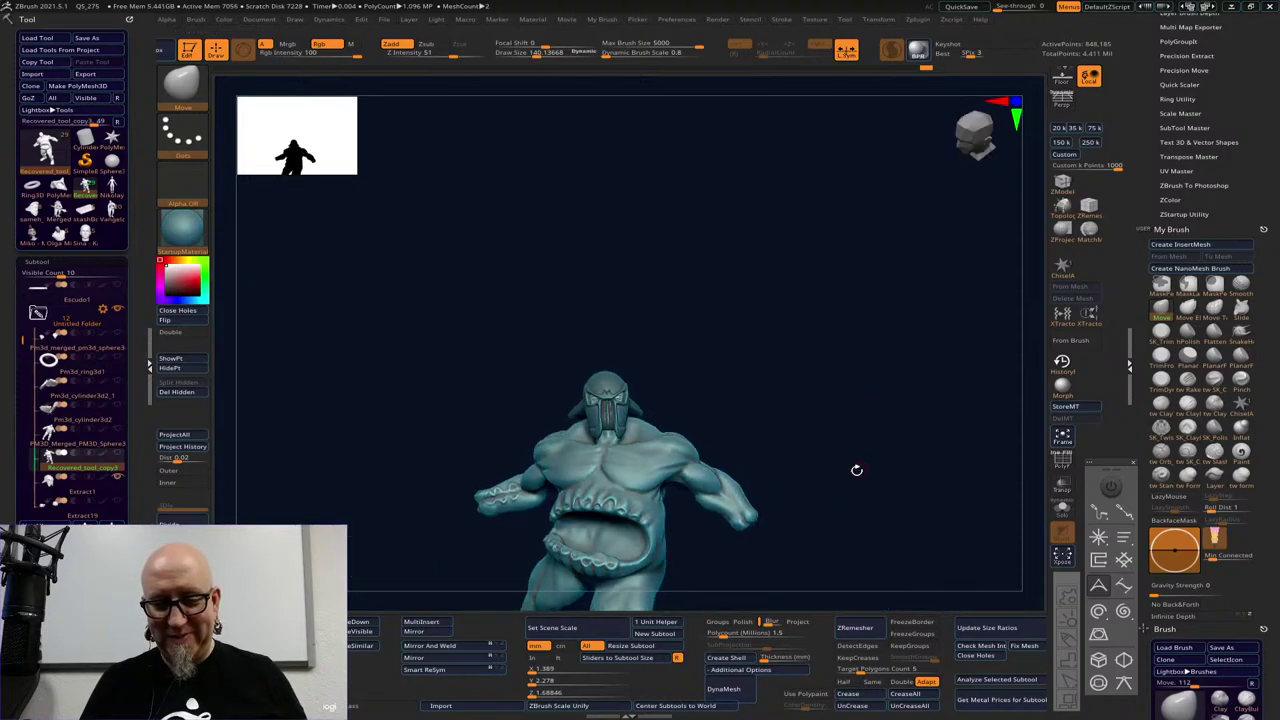
click(118, 457)
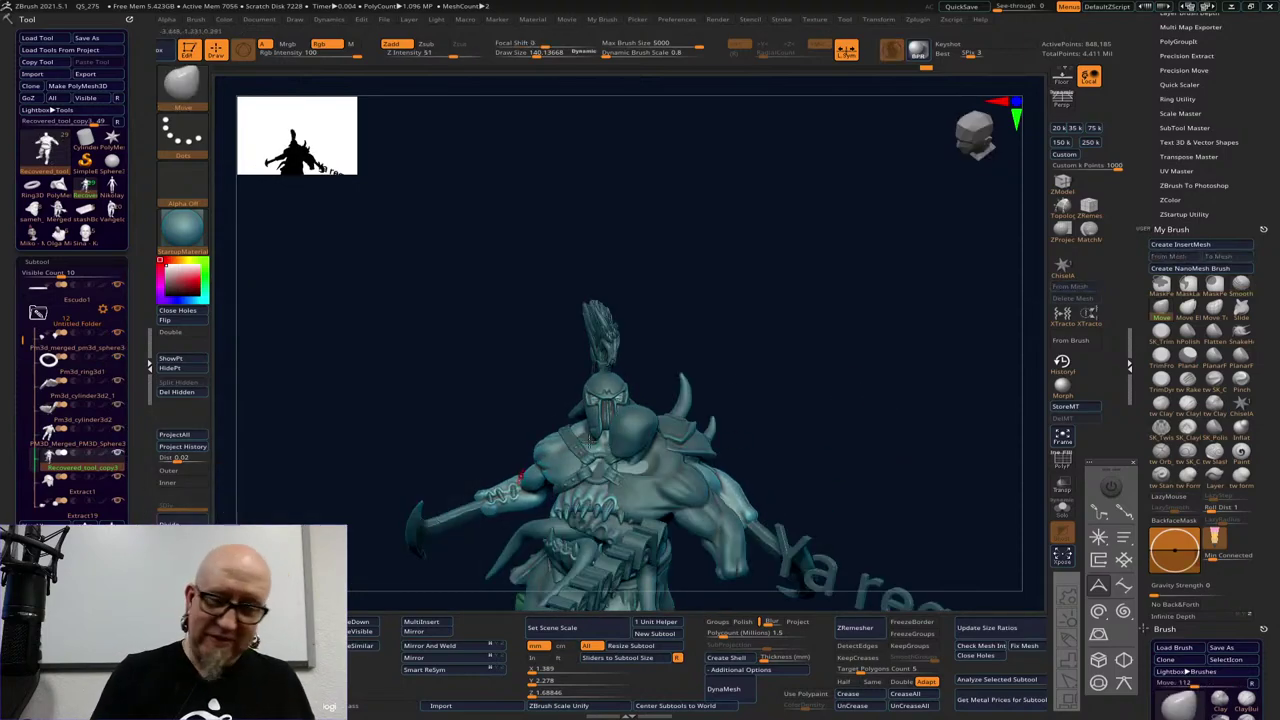
drag(861, 354, 821, 255)
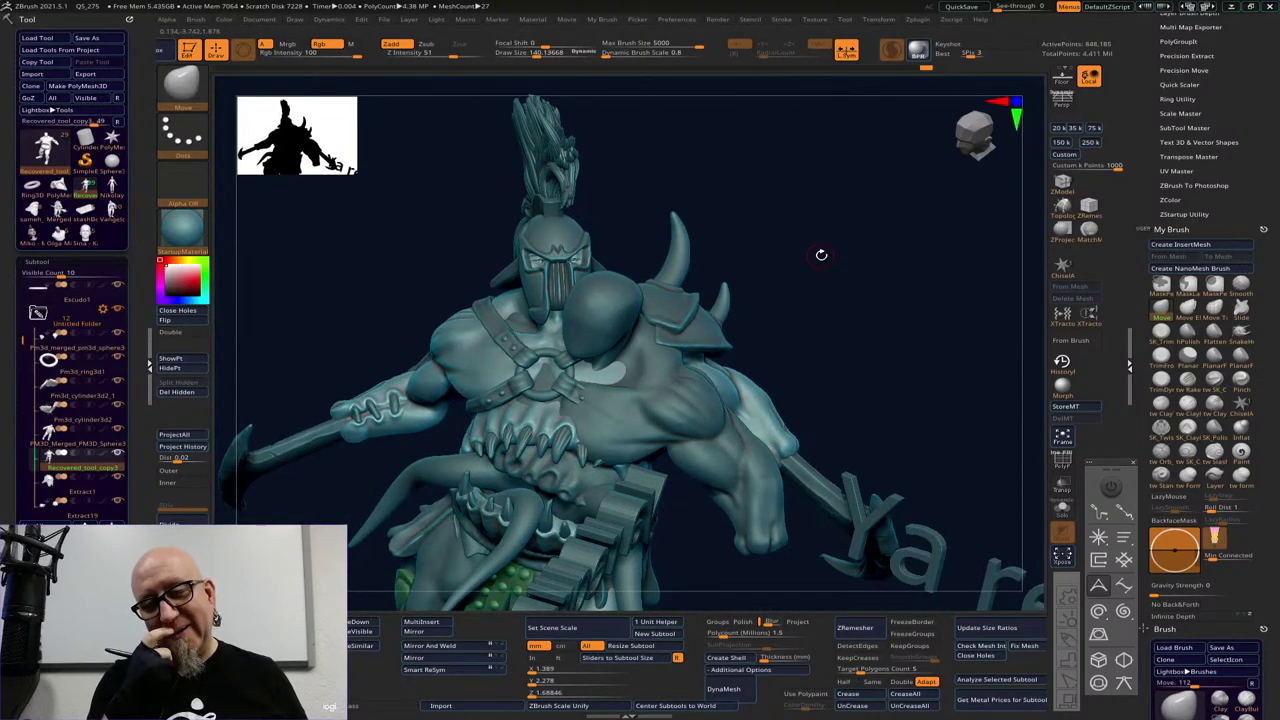
Hide the duplicate body subtool PM3D_Merged_PM3D_Sphere3D_12 and make Recovered_tool_copy3 the active subtool
alt+click(608, 318)
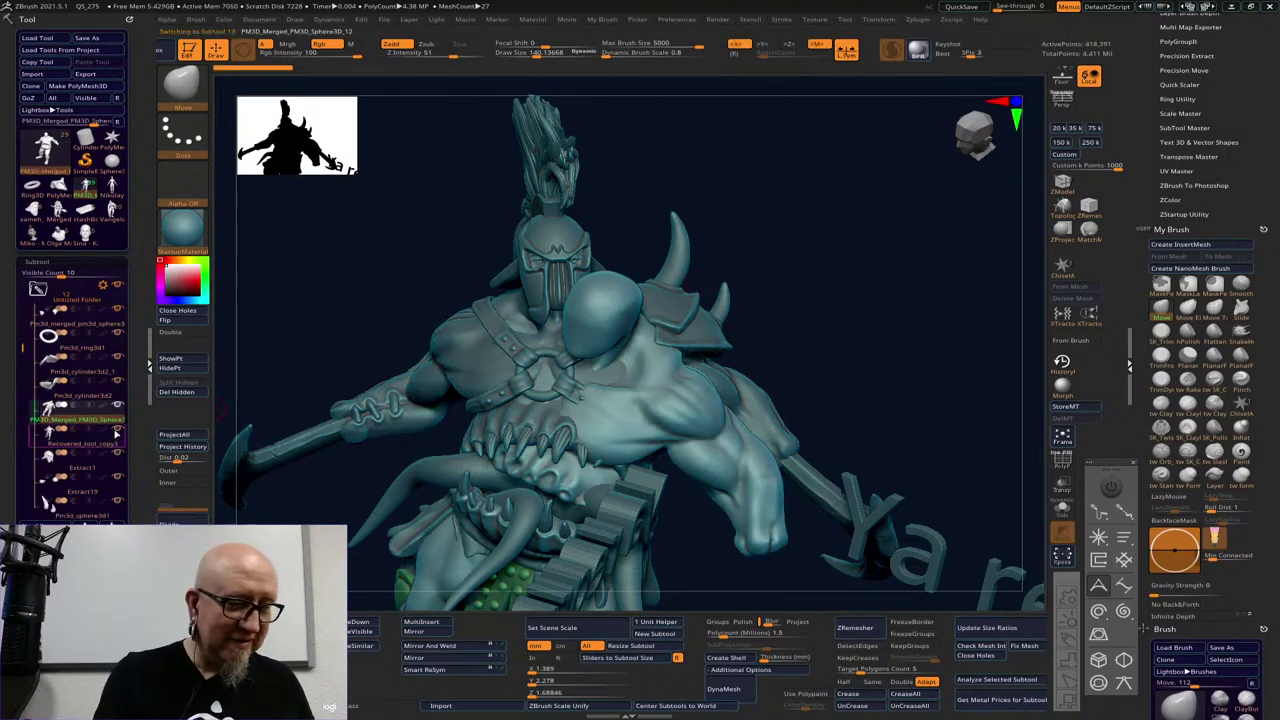
mouse_move(118, 431)
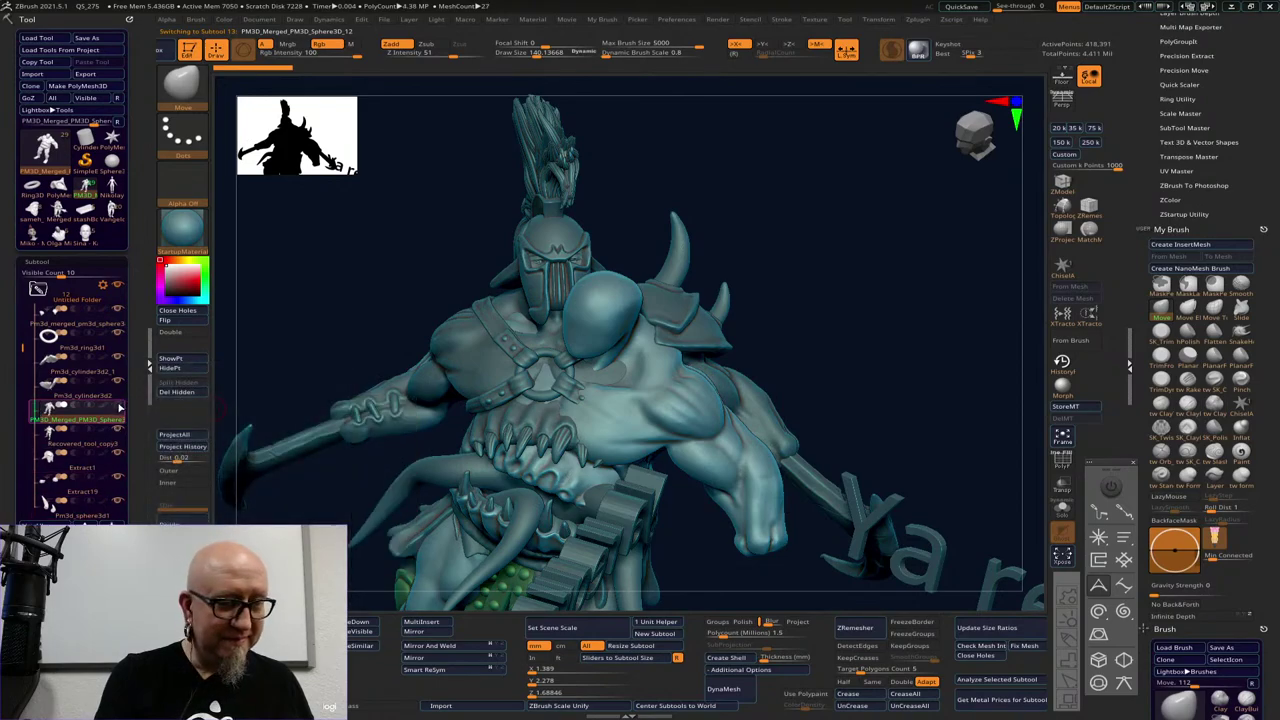
mouse_move(118, 454)
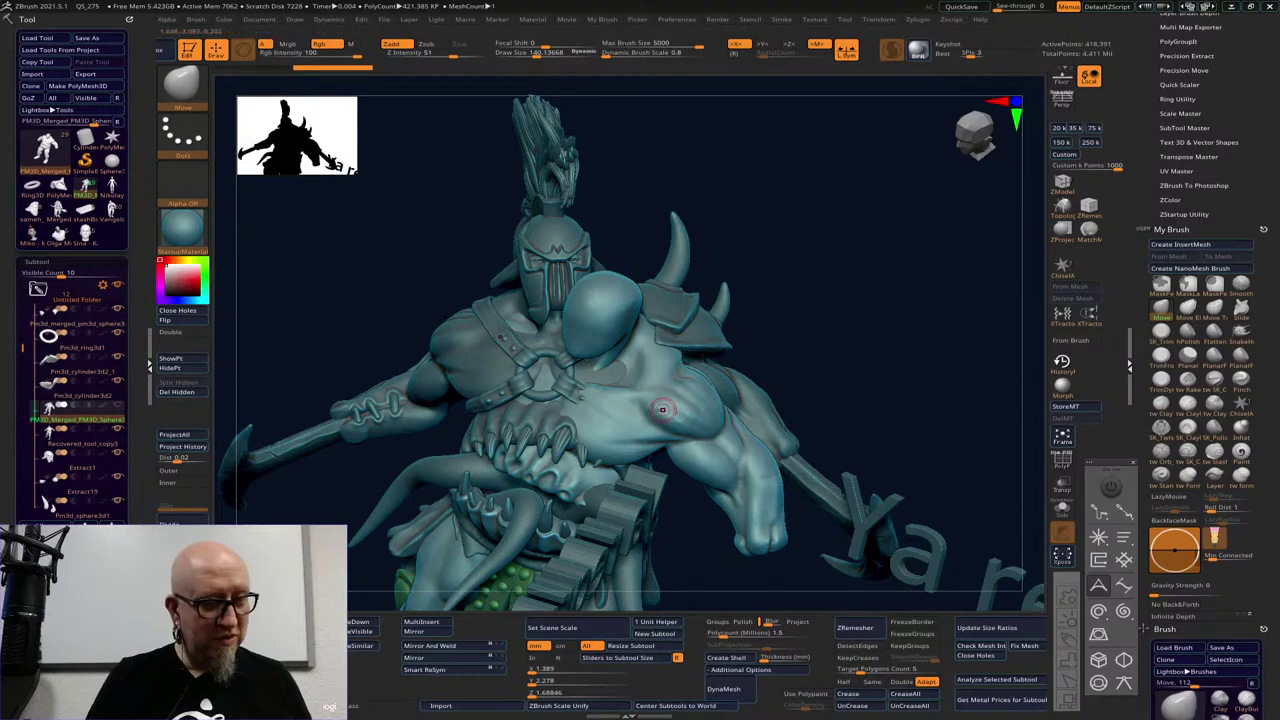
click(82, 439)
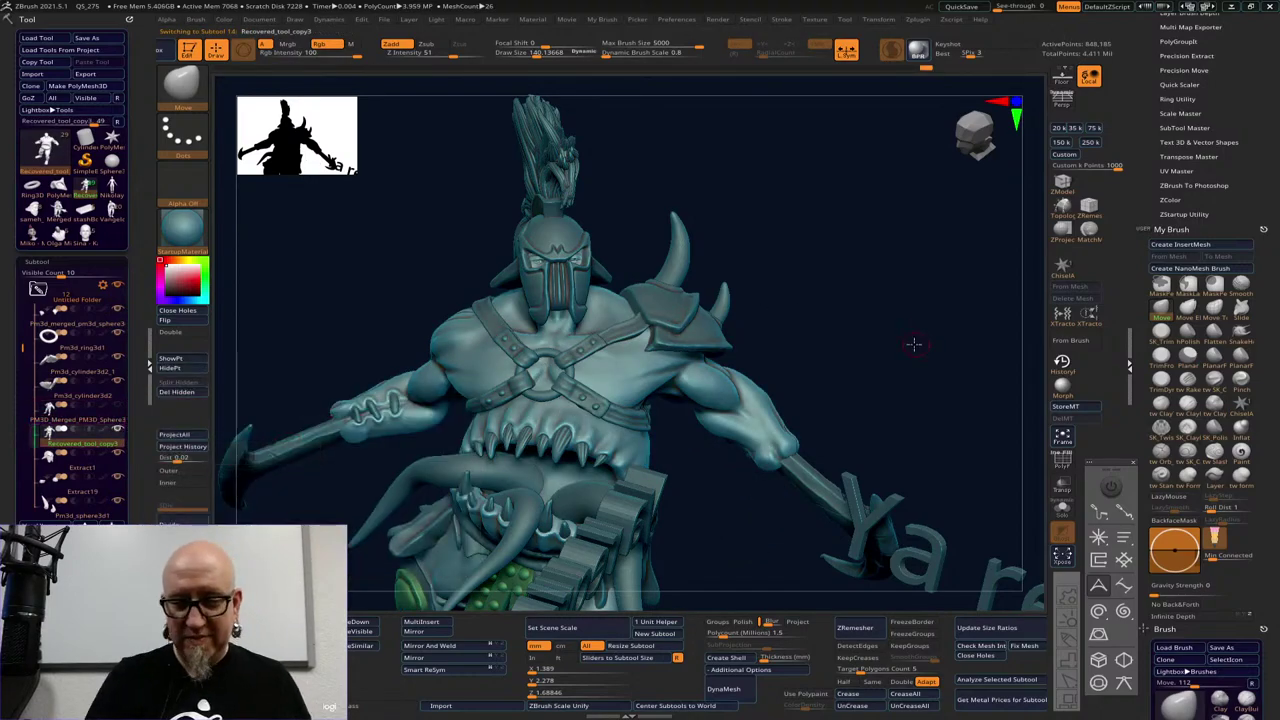
Hide both 3D text subtools, "Ya regreso!" and "ya regreso", beside the warrior
mouse_move(914, 343)
mouse_down()
mouse_move(925, 342)
mouse_move(900, 297)
mouse_move(886, 314)
mouse_move(938, 317)
mouse_move(640, 220)
mouse_move(843, 189)
mouse_up()
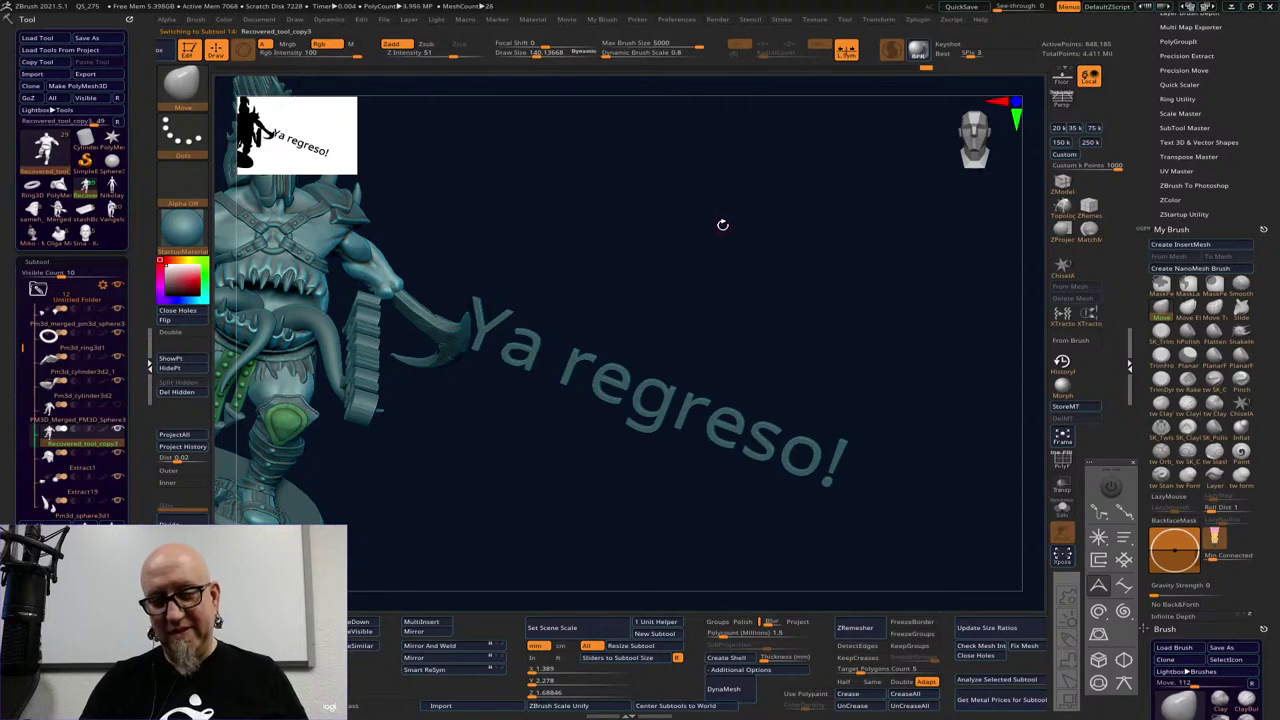
drag(649, 213, 904, 320)
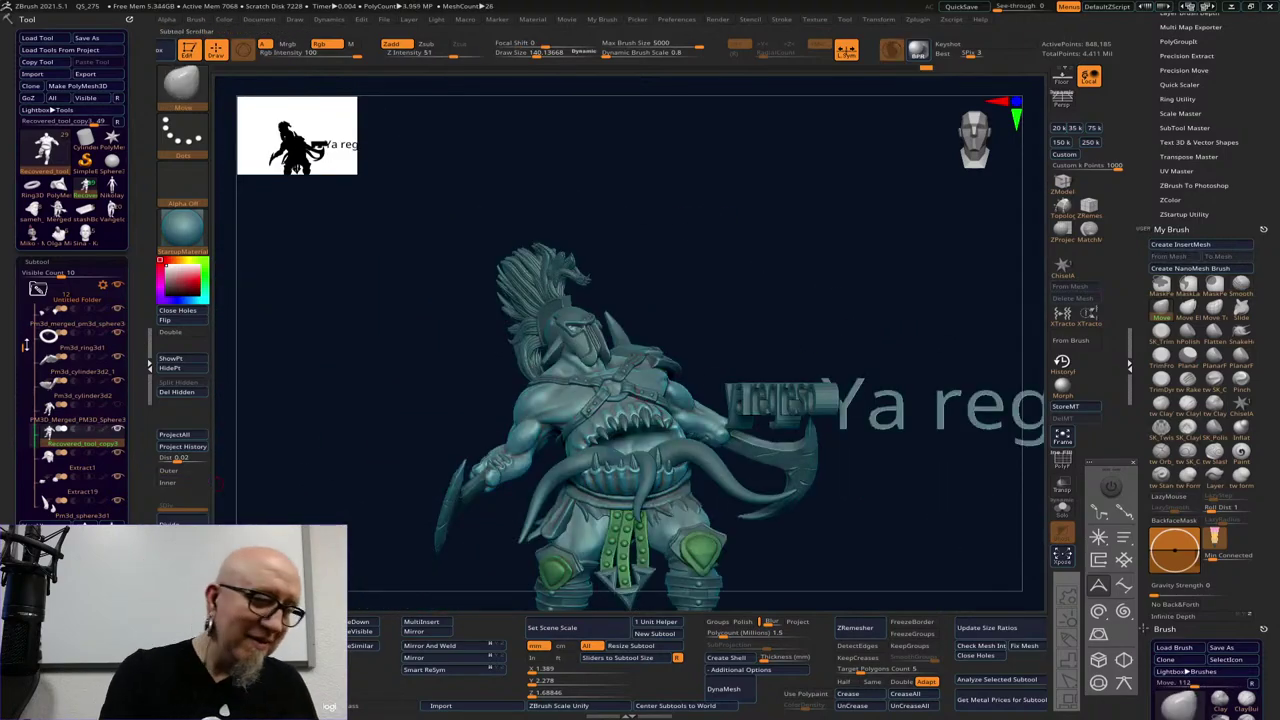
drag(22, 346, 22, 464)
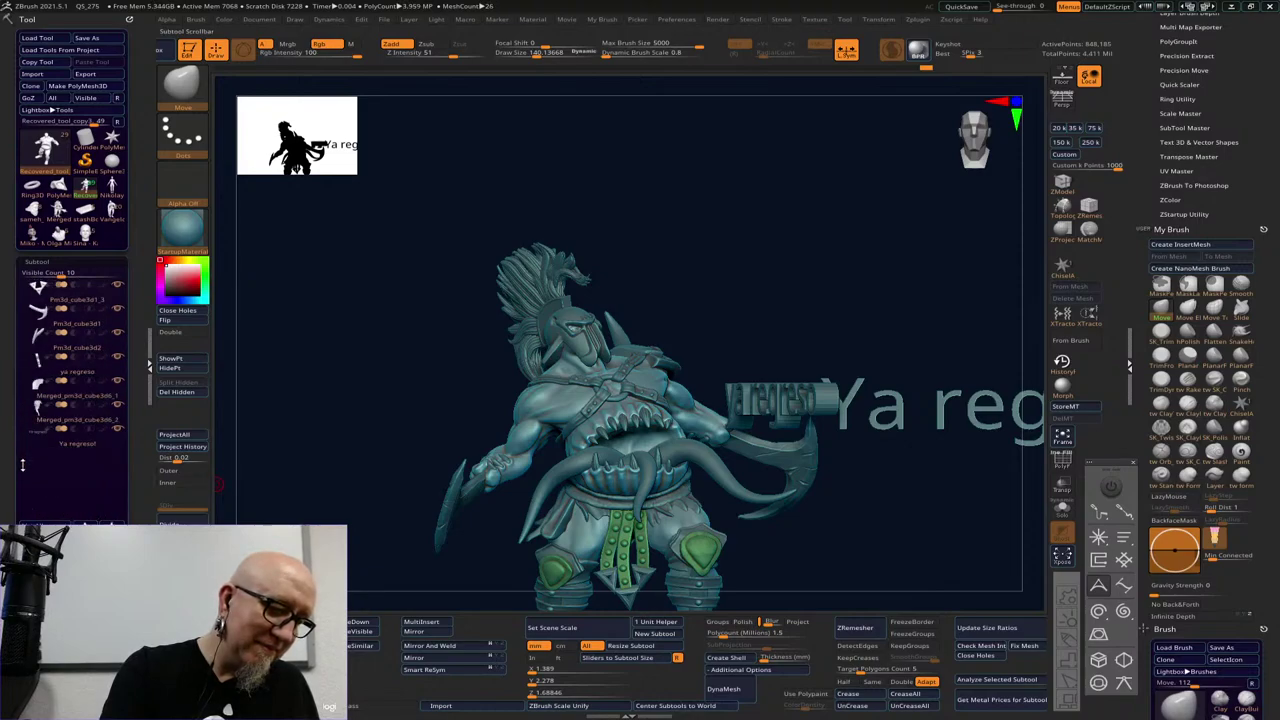
click(118, 429)
mouse_move(780, 520)
mouse_down()
mouse_move(869, 526)
mouse_move(894, 543)
mouse_move(749, 522)
mouse_up()
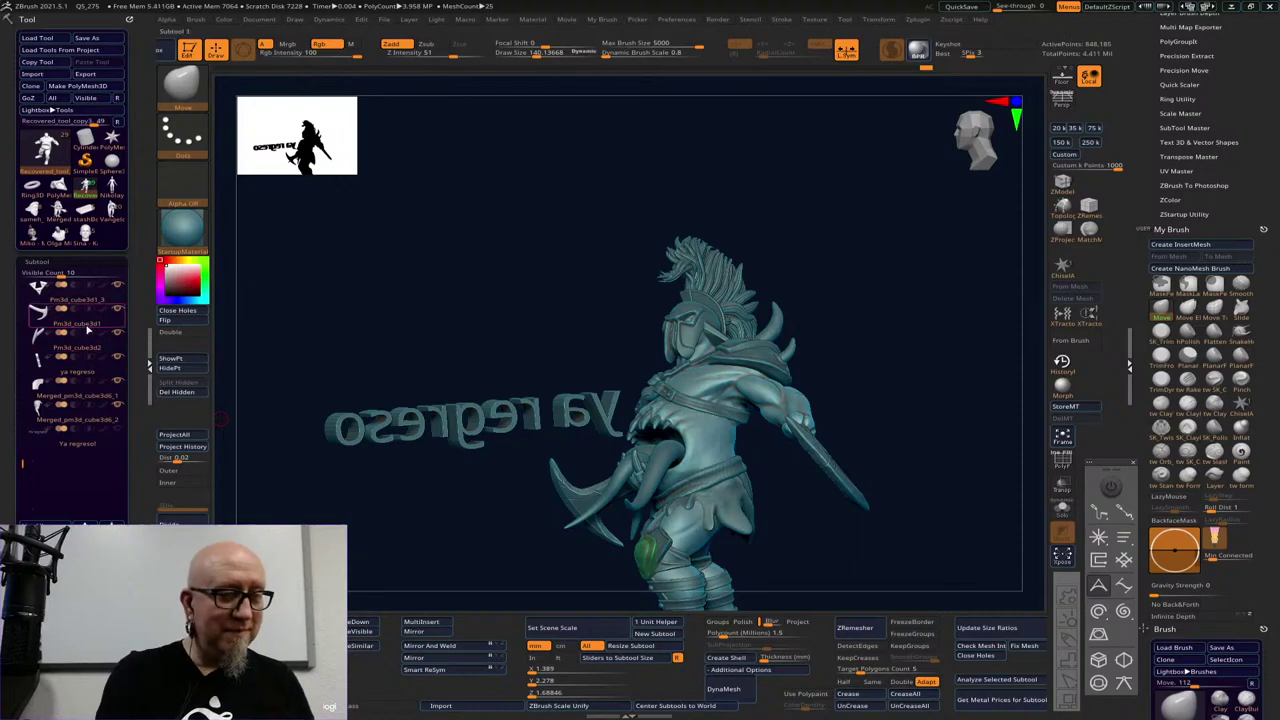
click(121, 366)
click(120, 363)
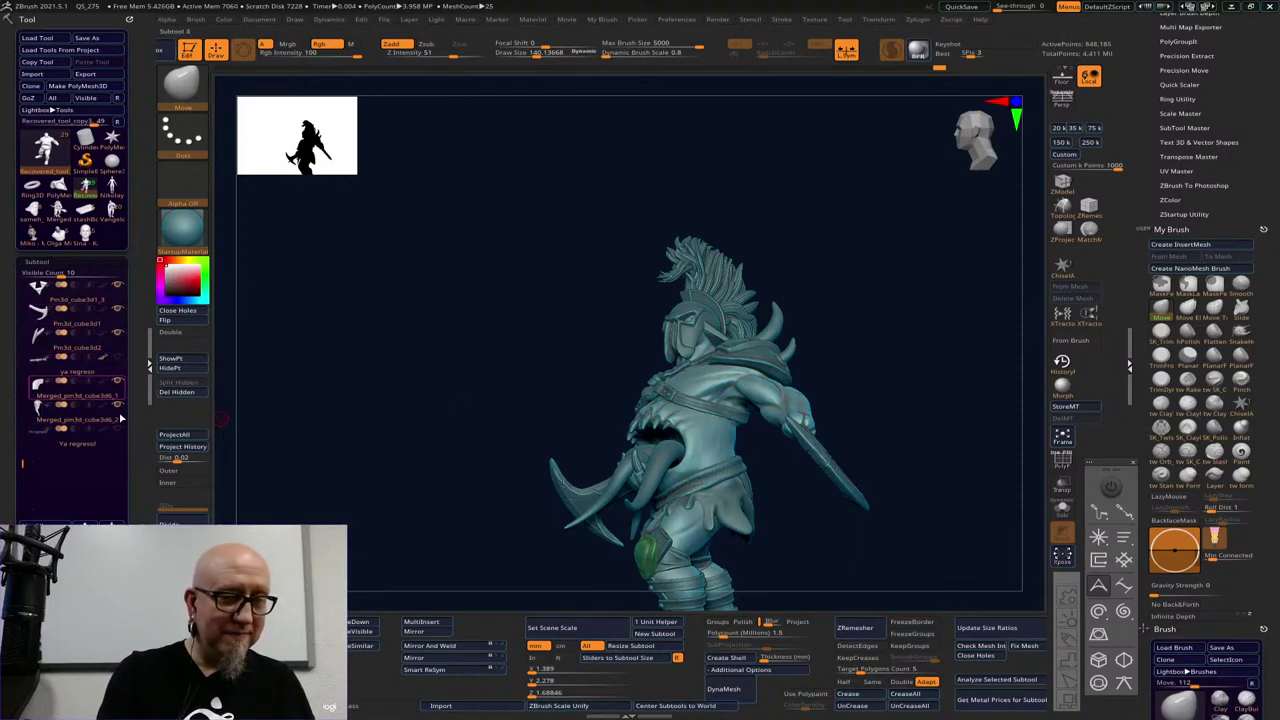
Switch to the ClayTubes brush and smooth the body mesh around the eye visible through the helmet
mouse_move(266, 520)
mouse_down()
mouse_move(403, 540)
mouse_move(751, 399)
mouse_up()
alt+drag(940, 369, 924, 493)
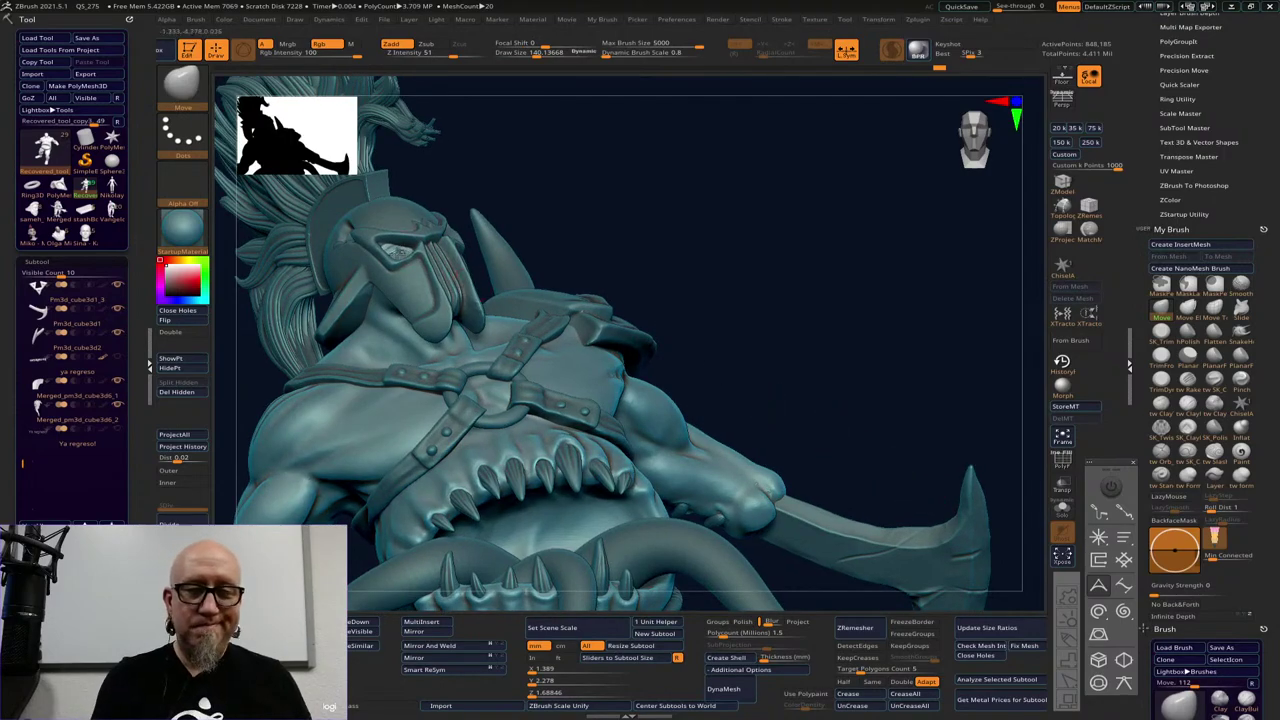
key(b)
key(c)
key(t)
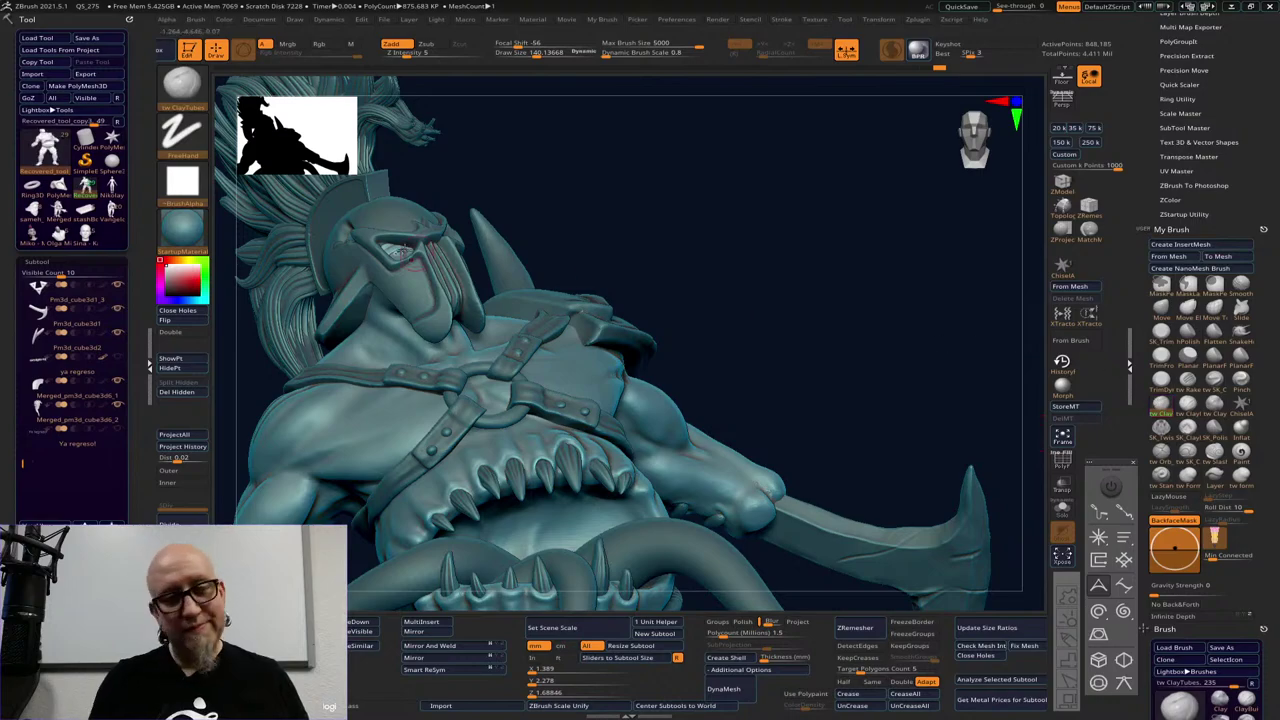
key(shift)
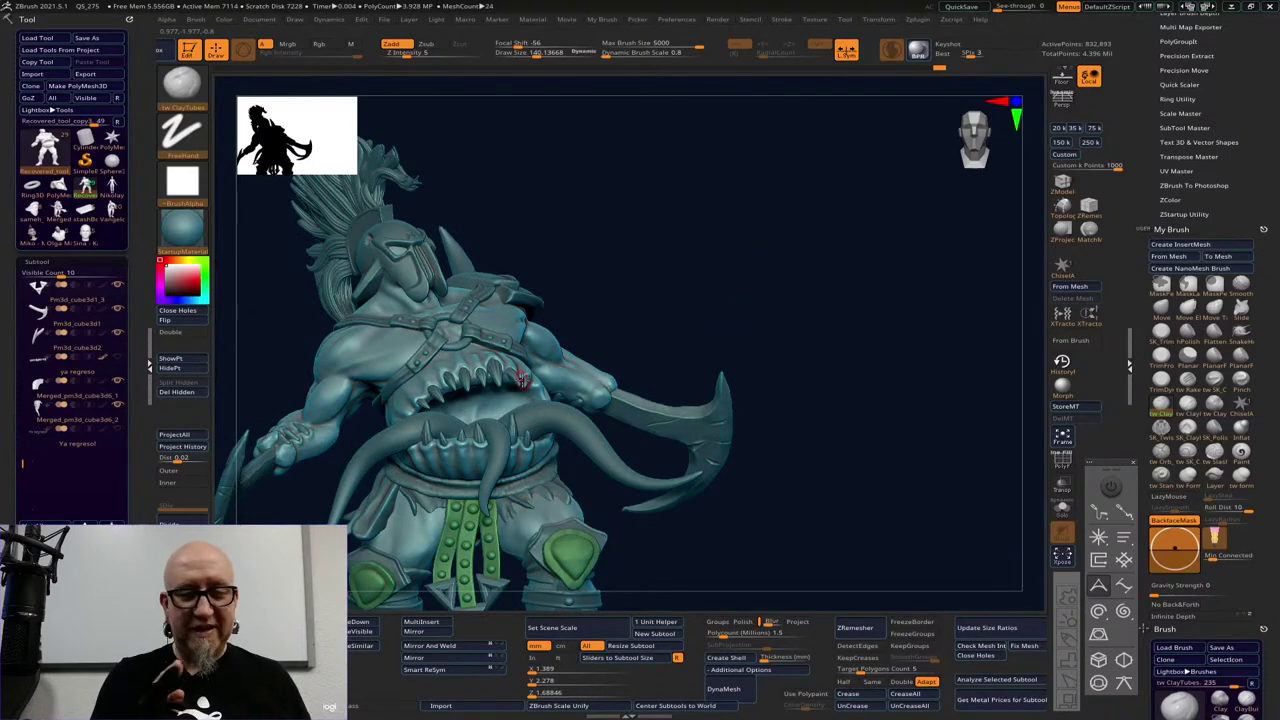
Examine the complete warrior figure from the front, sides, above and behind
drag(823, 366, 793, 390)
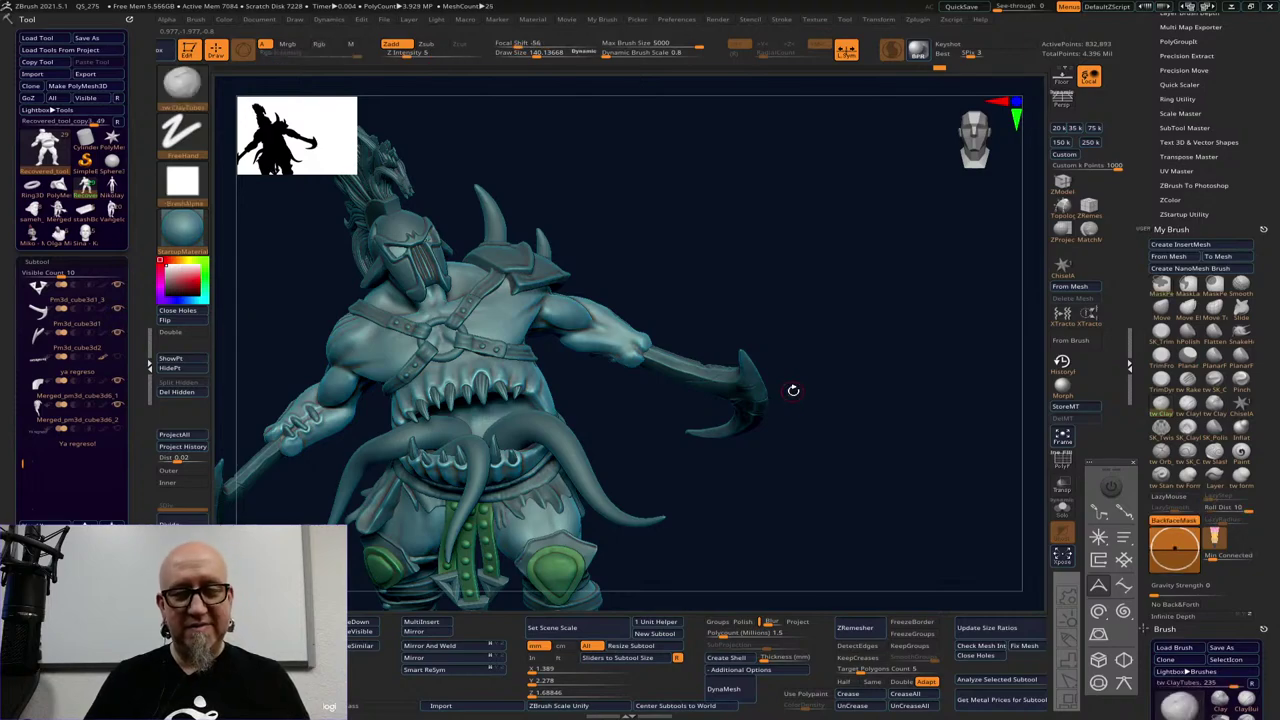
mouse_move(791, 390)
mouse_down()
mouse_move(815, 548)
mouse_move(829, 517)
mouse_move(794, 537)
mouse_move(757, 511)
mouse_move(696, 560)
mouse_move(746, 543)
mouse_move(751, 517)
mouse_up()
key(shift)
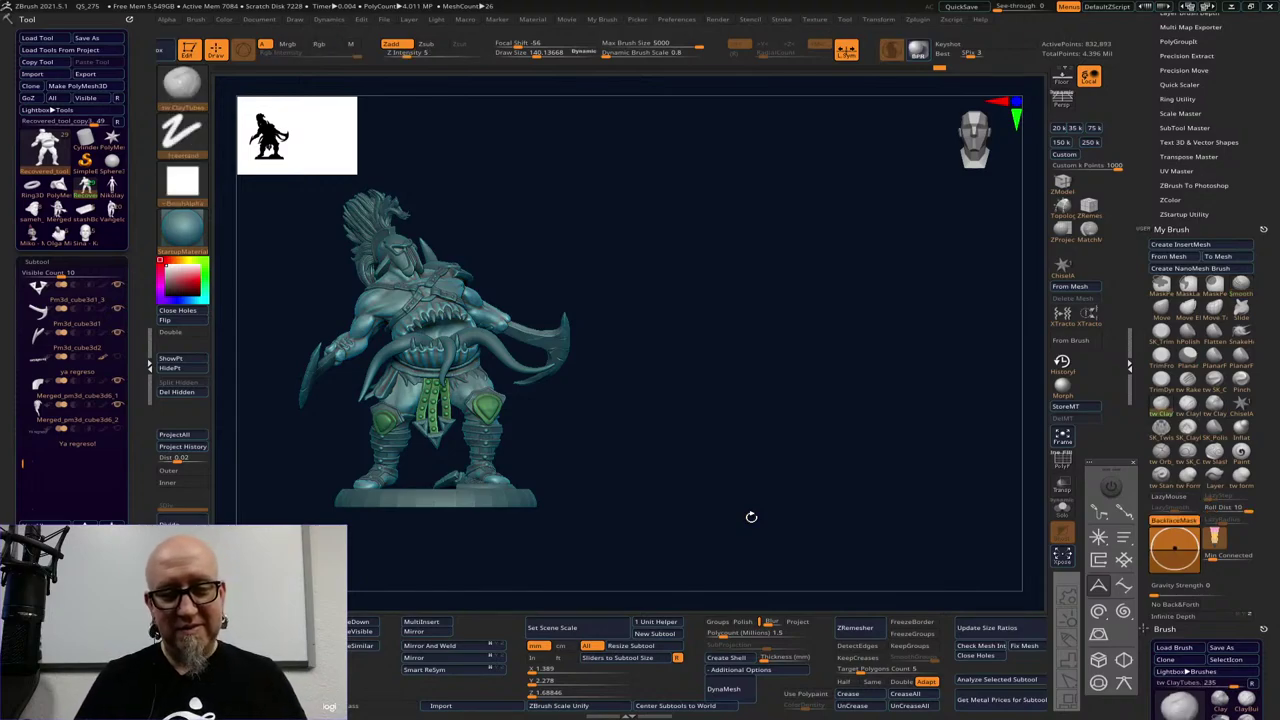
mouse_move(751, 517)
mouse_down()
mouse_move(773, 474)
mouse_move(774, 523)
mouse_move(666, 534)
mouse_move(810, 483)
mouse_move(700, 509)
mouse_move(700, 561)
mouse_move(631, 537)
mouse_move(600, 563)
mouse_move(803, 546)
mouse_move(817, 514)
mouse_move(820, 543)
mouse_move(469, 408)
mouse_up()
drag(367, 521, 392, 522)
mouse_move(814, 349)
mouse_down()
mouse_move(899, 347)
mouse_move(937, 331)
mouse_up()
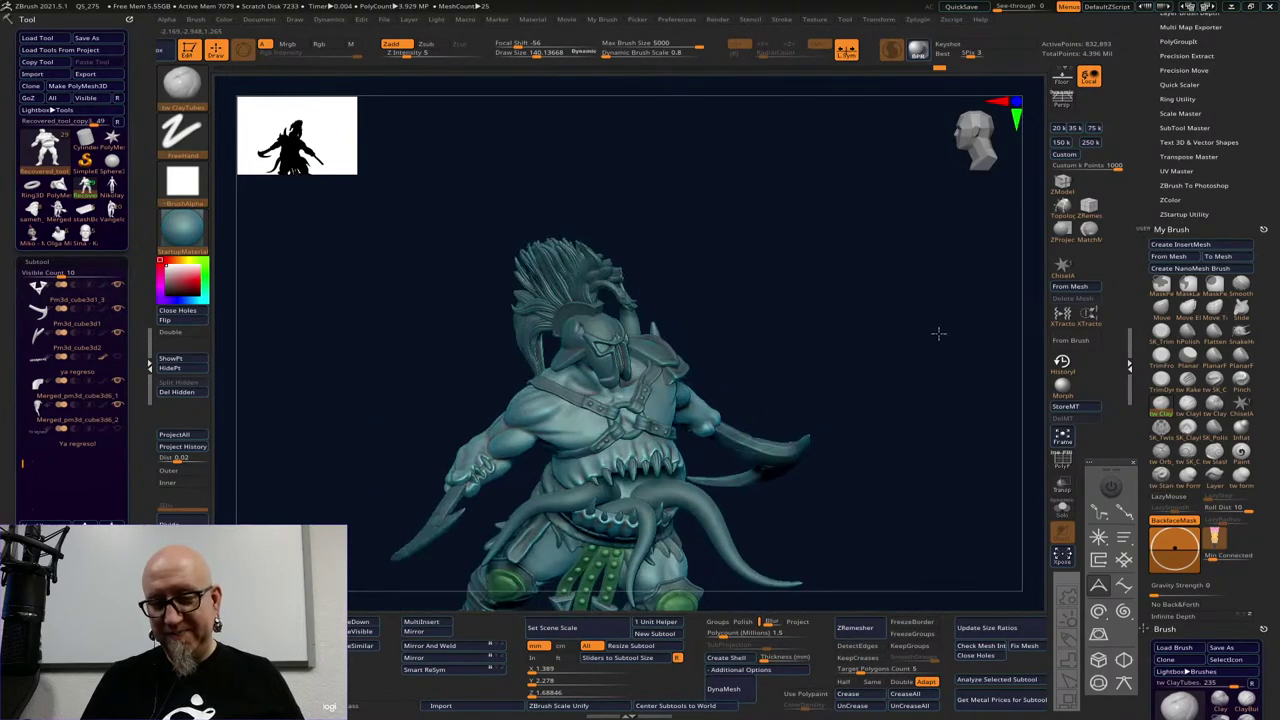
mouse_move(849, 477)
mouse_down()
mouse_move(883, 437)
mouse_move(670, 416)
mouse_up()
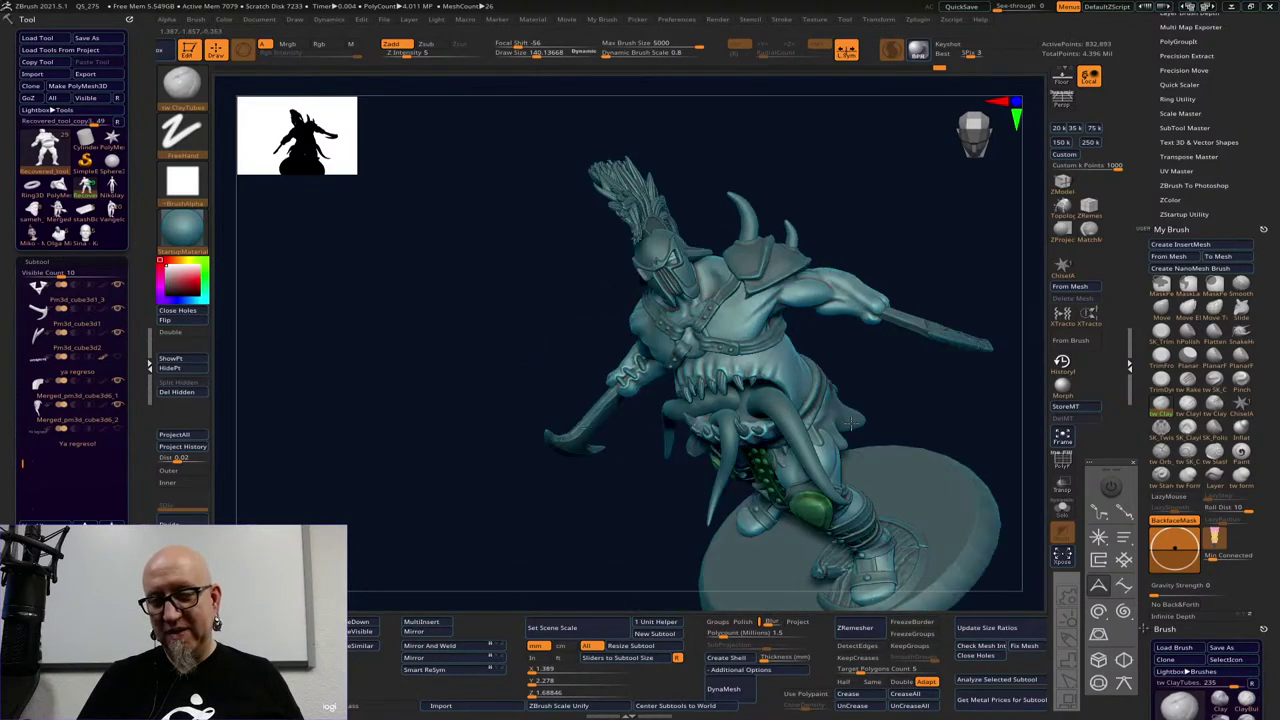
drag(904, 408, 603, 404)
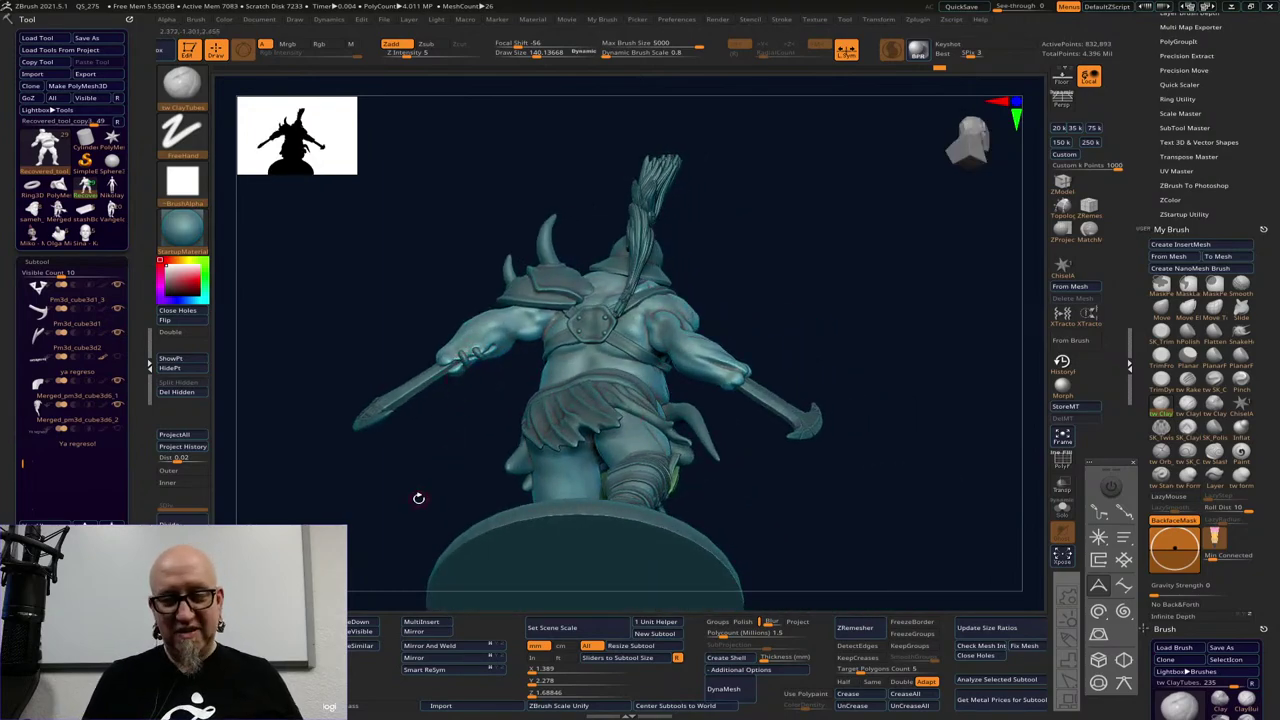
mouse_move(406, 495)
mouse_down()
mouse_move(423, 560)
mouse_move(400, 572)
mouse_move(497, 553)
mouse_move(486, 557)
mouse_up()
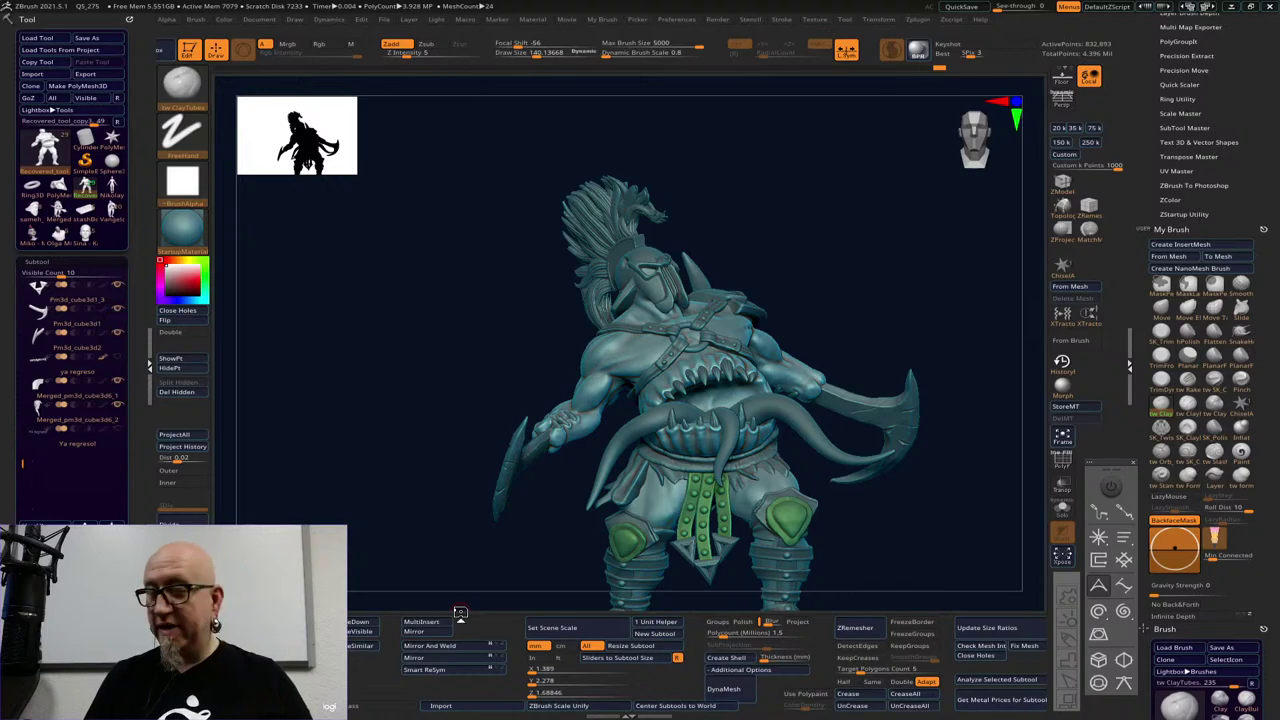
Check the stream in OBS and return to ZBrush
key(alt+Tab)
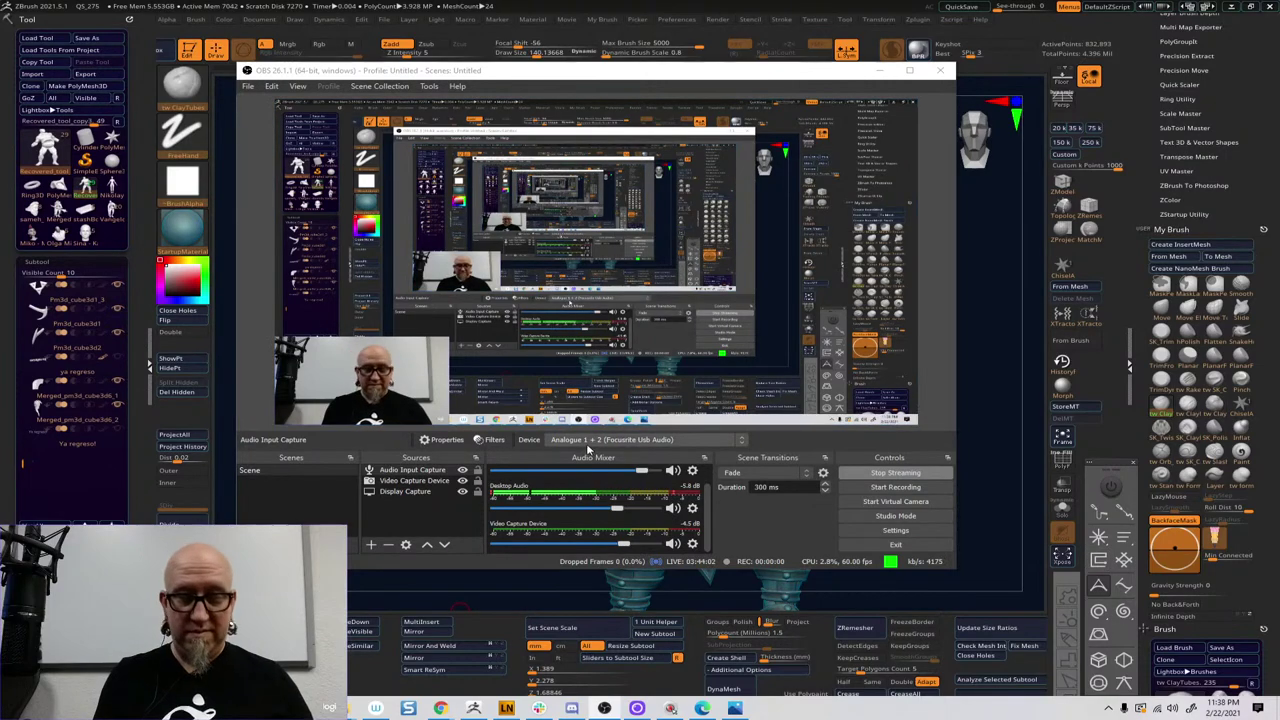
key(alt+Tab)
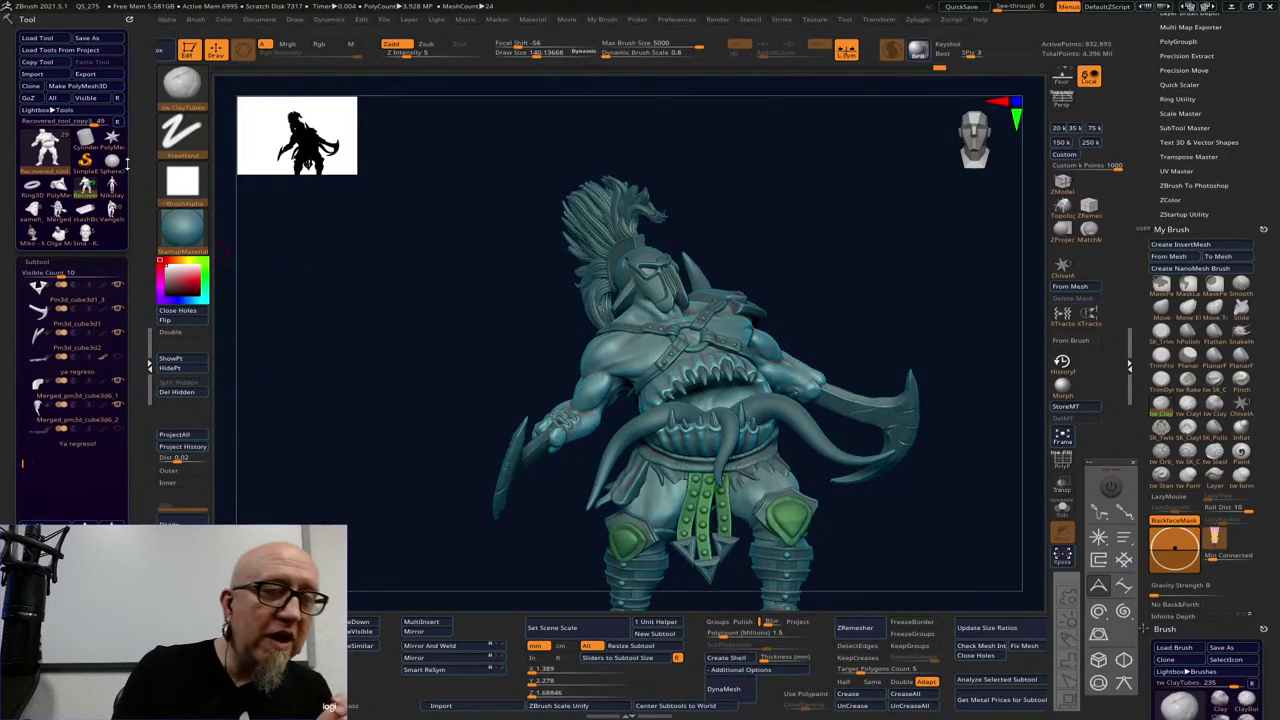
Make the bust sculpt with the Cloth folder the active tool
mouse_move(113, 189)
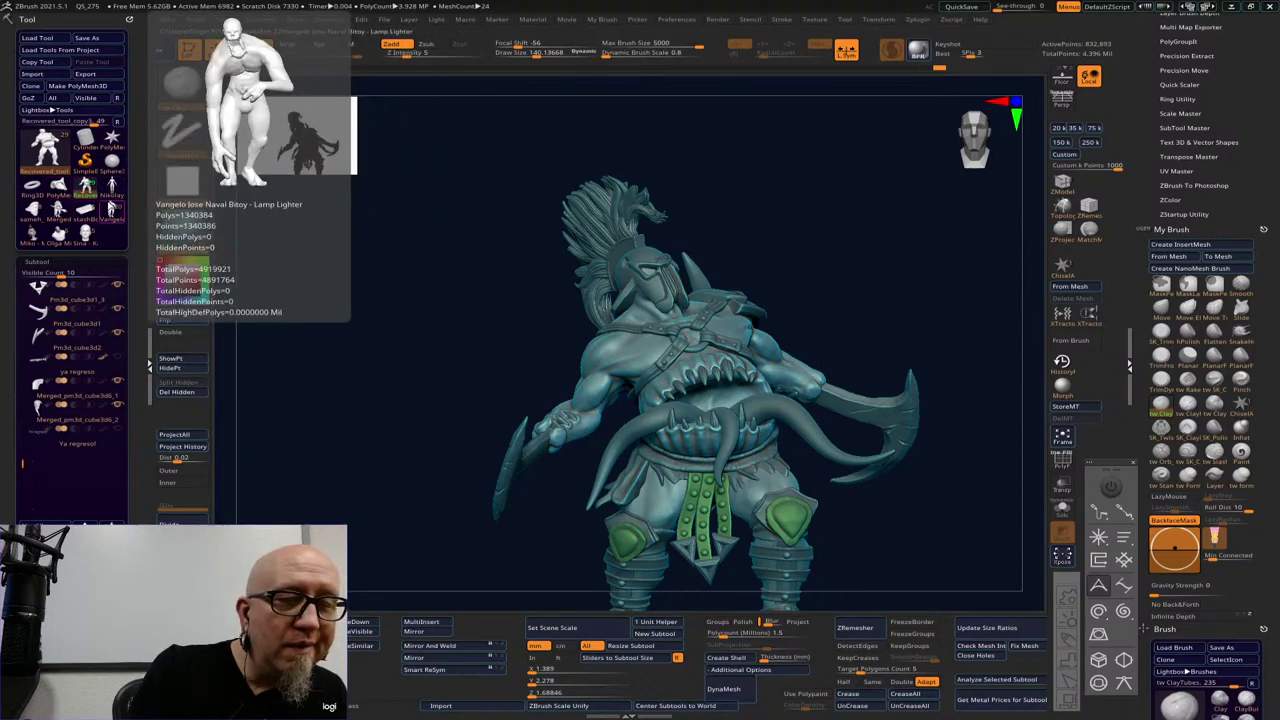
click(58, 234)
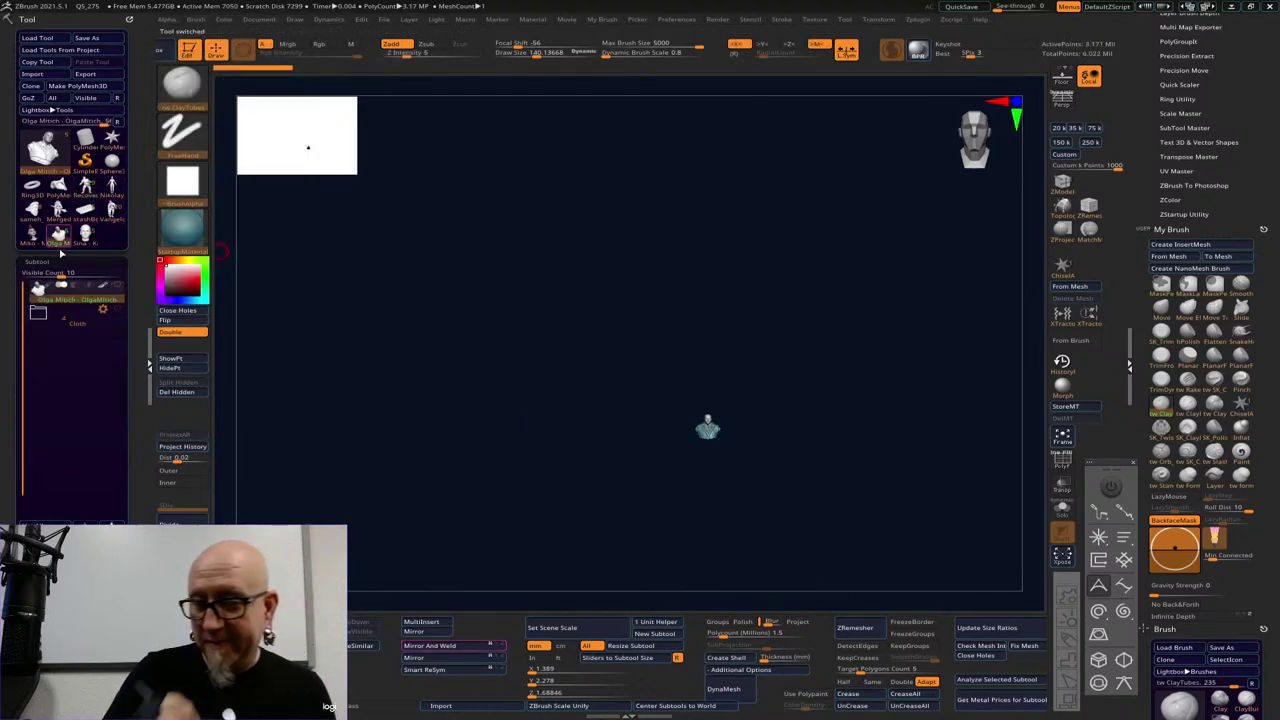
Frame the bust in the viewport and isolate the sleeveless outer vest
click(1063, 442)
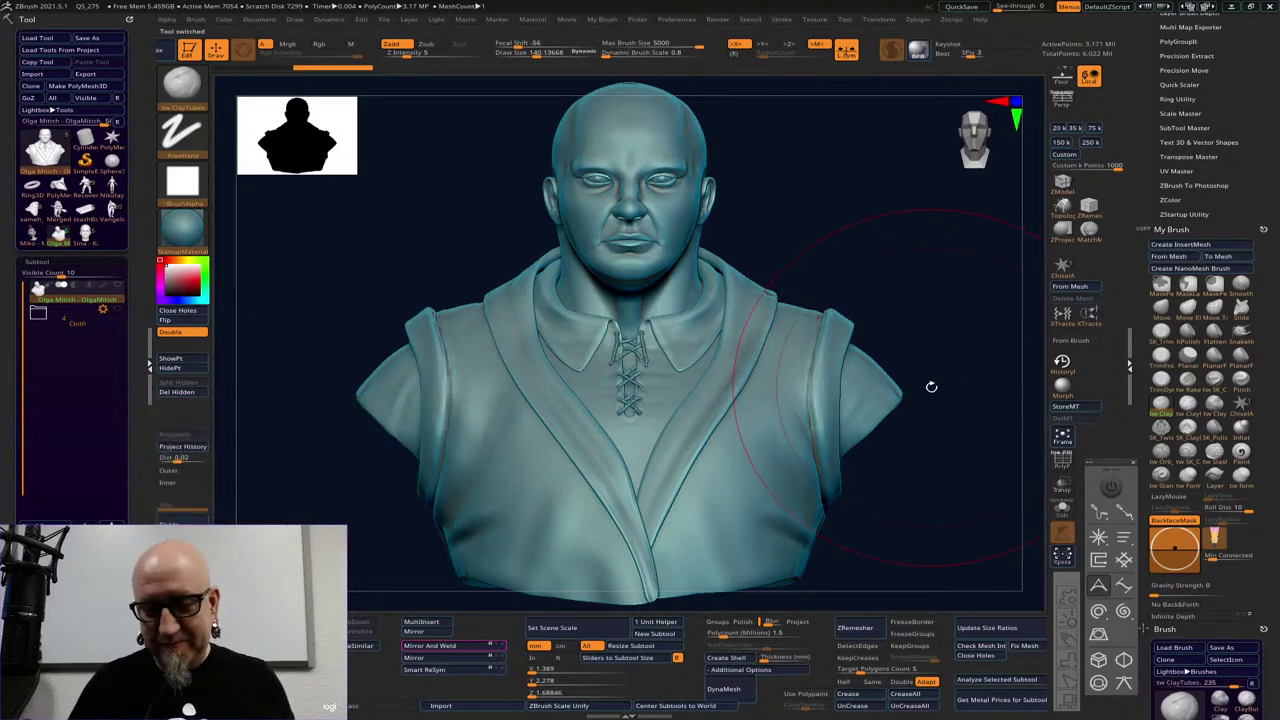
drag(906, 251, 833, 306)
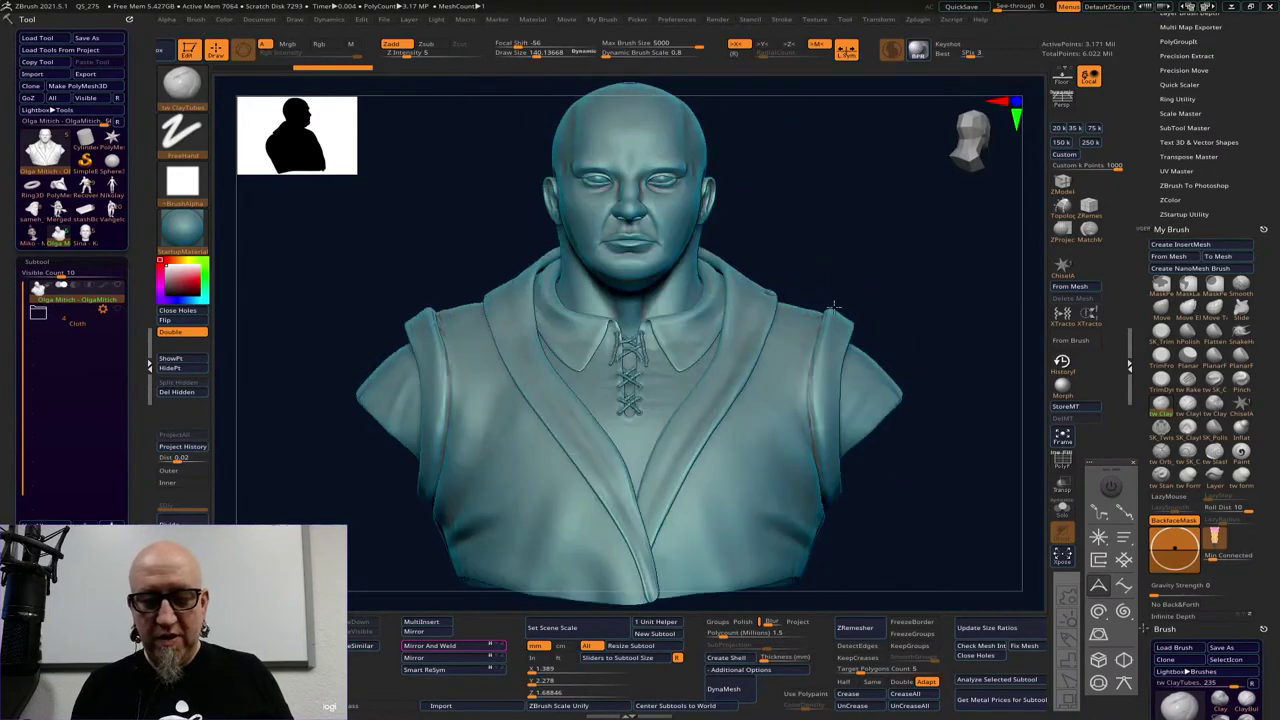
ctrl+shift+click(800, 352)
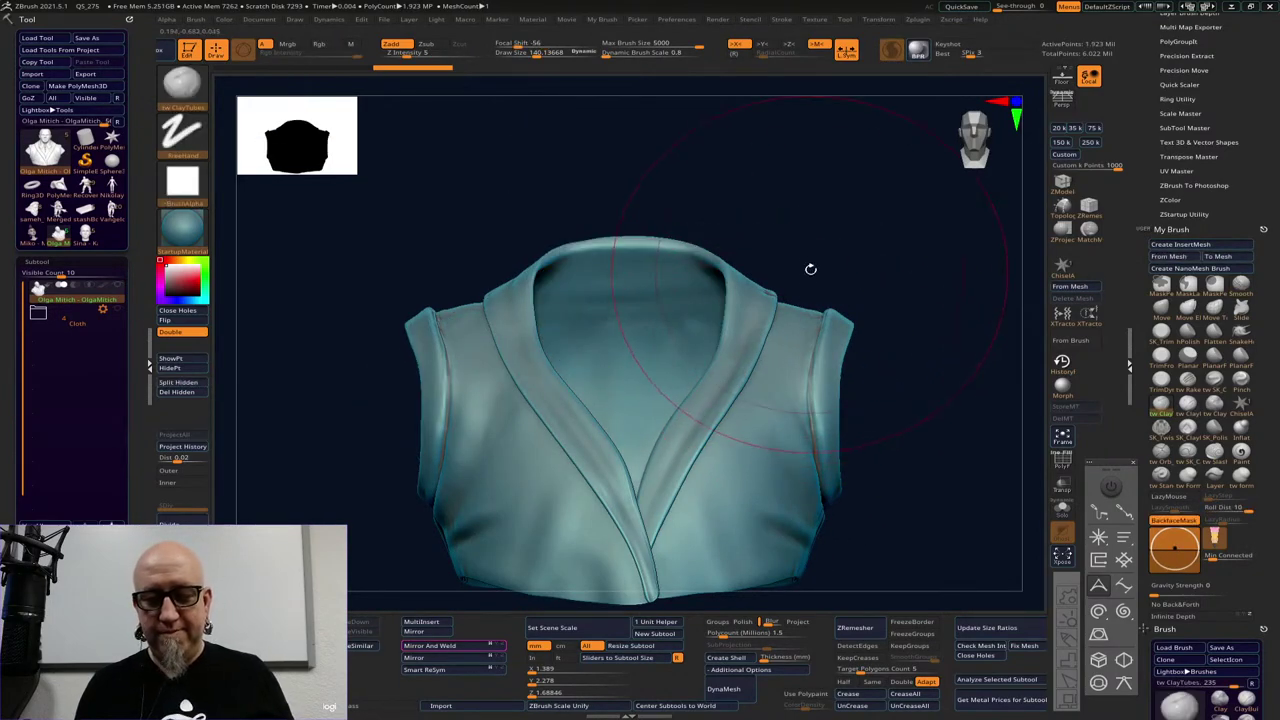
Reshape the vest's collar around the neck opening with the Move brush at draw size about 122, and unhide the whole bust
key(space)
drag(812, 248, 798, 248)
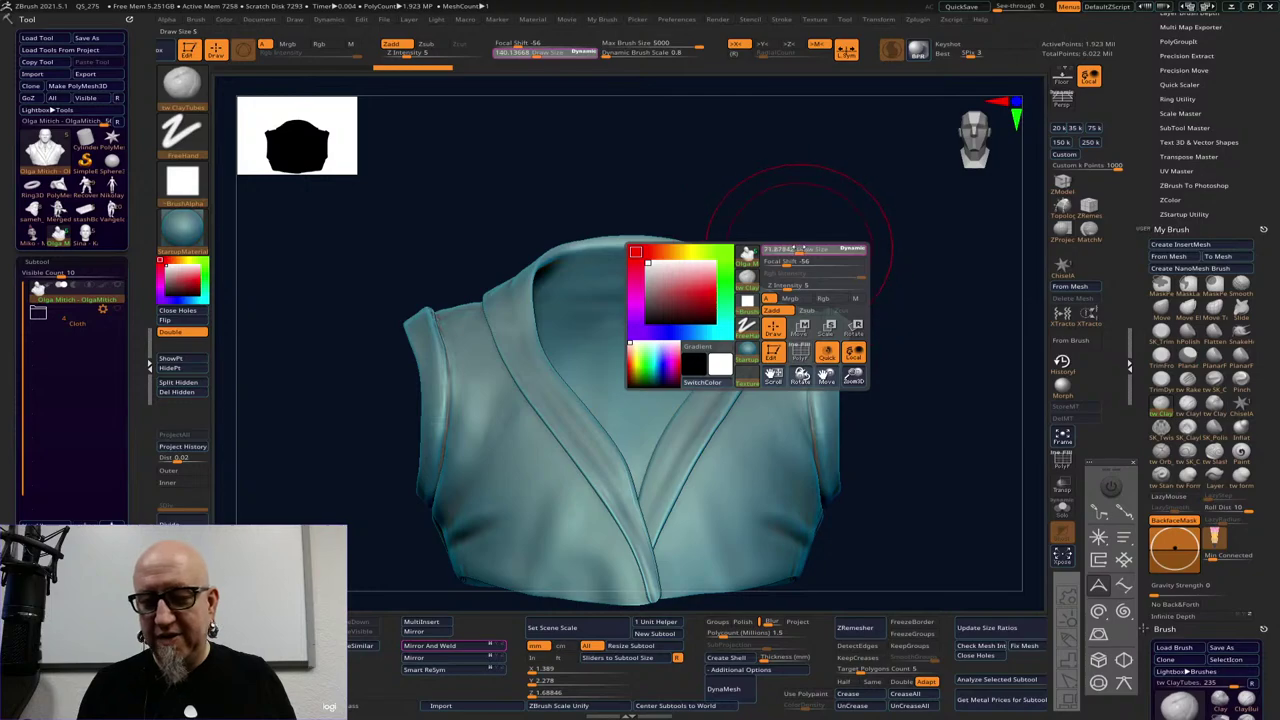
click(1160, 303)
key(space)
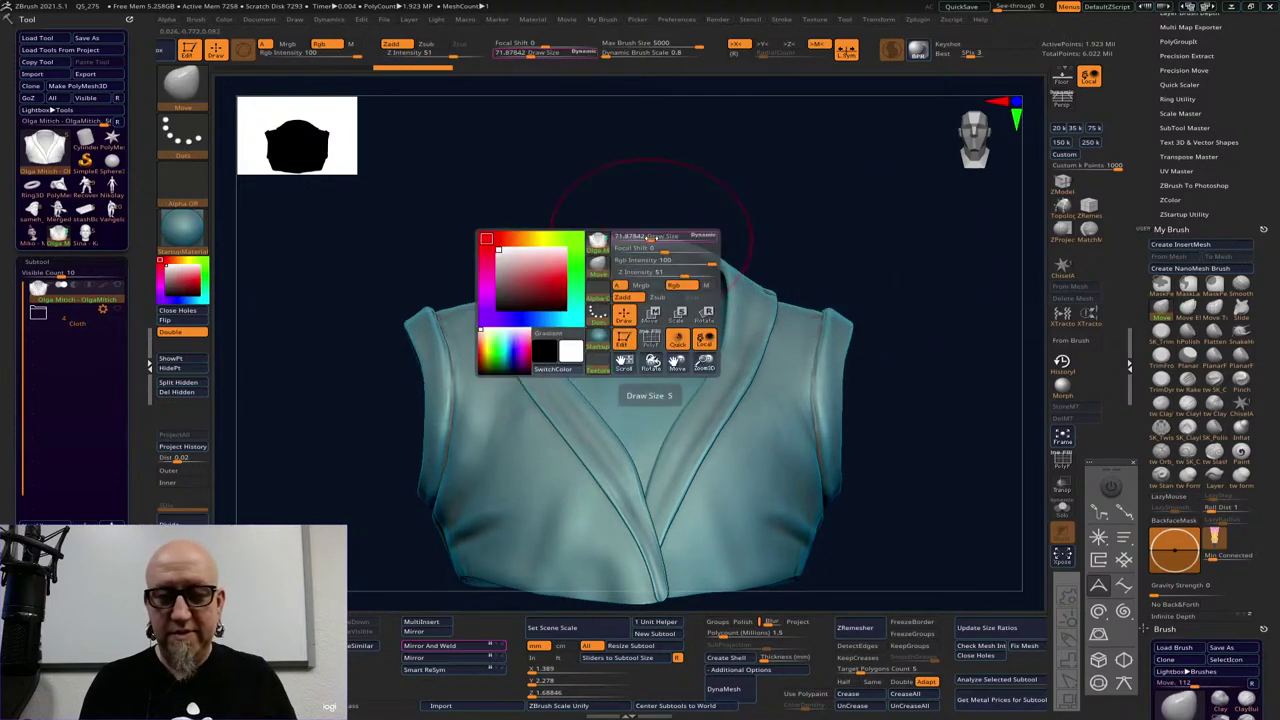
drag(650, 238, 716, 278)
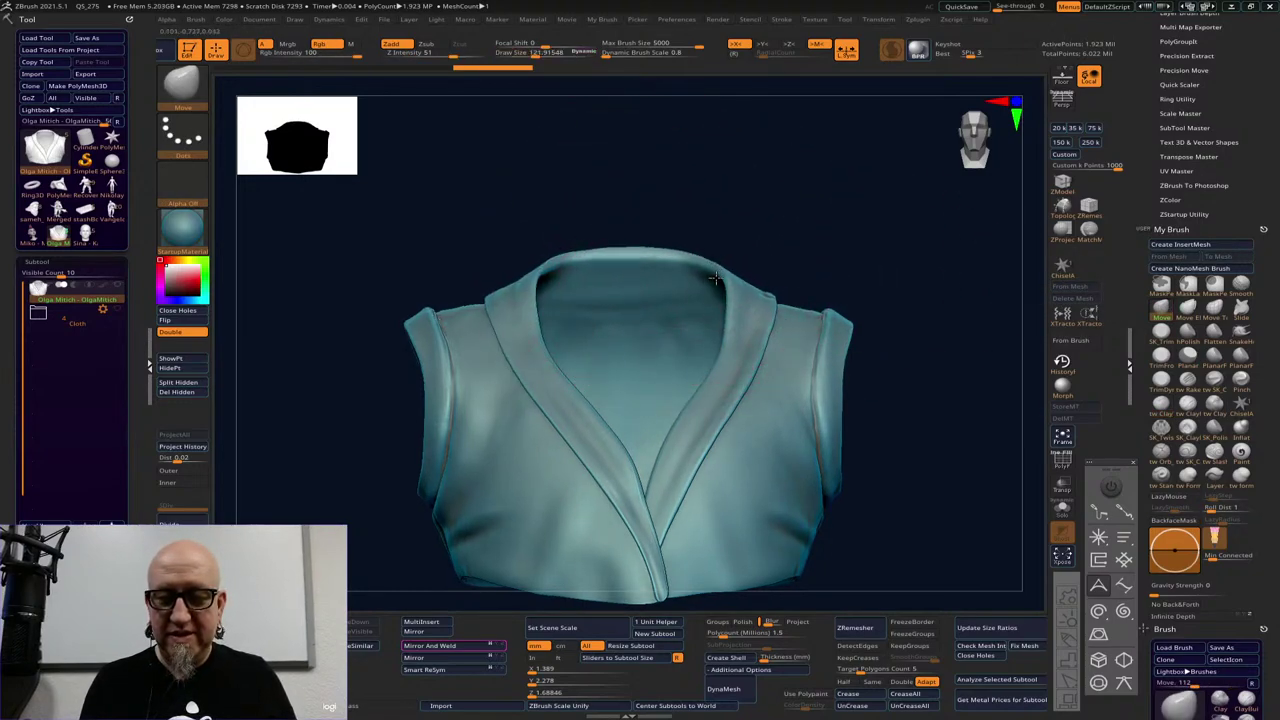
ctrl+shift+click(409, 536)
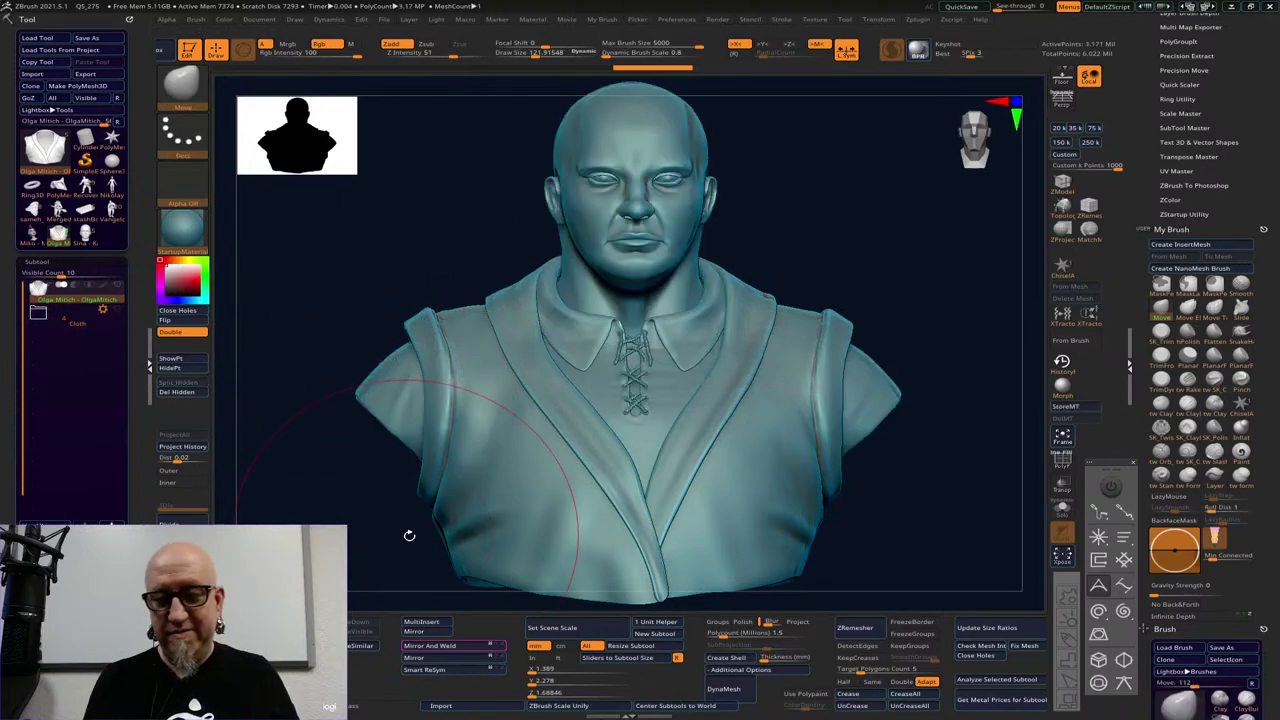
Isolate the collared undershirt, hiding the head, vest and lacing
drag(985, 322, 820, 370)
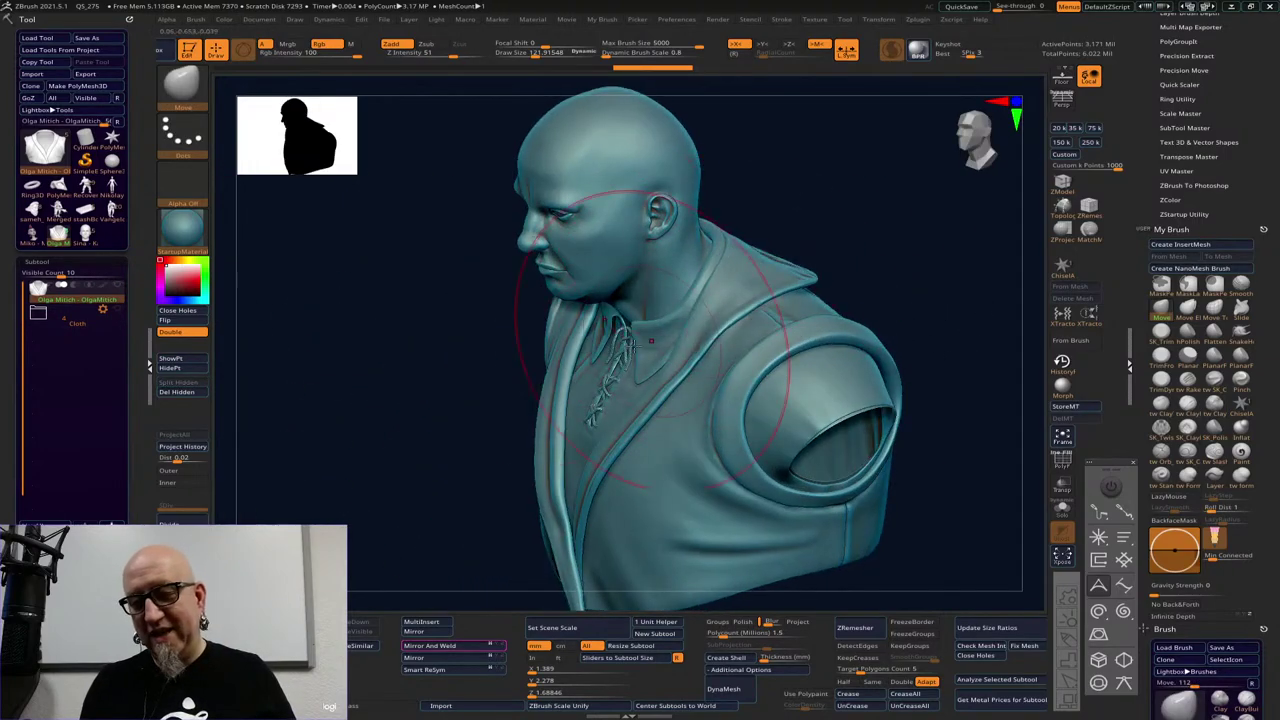
shift+drag(429, 531, 453, 516)
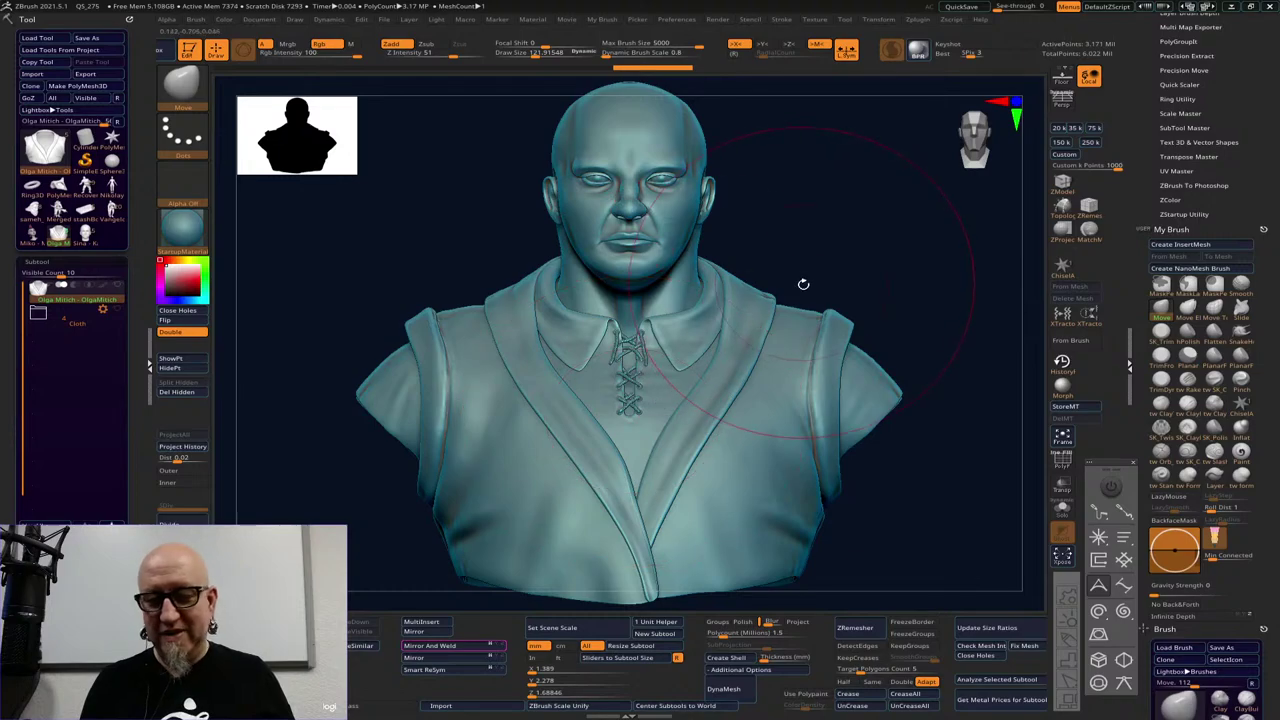
ctrl+shift+click(680, 297)
key(ctrl+shift)
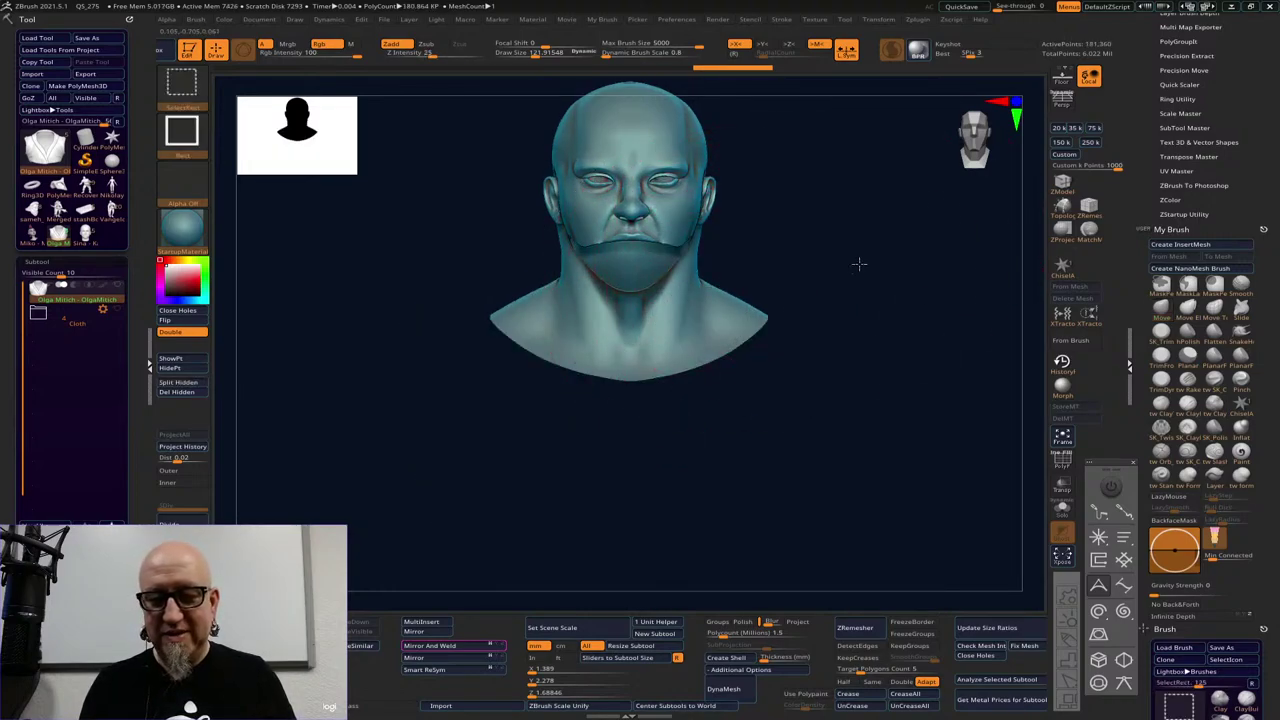
ctrl+shift+click(796, 290)
ctrl+shift+click(700, 300)
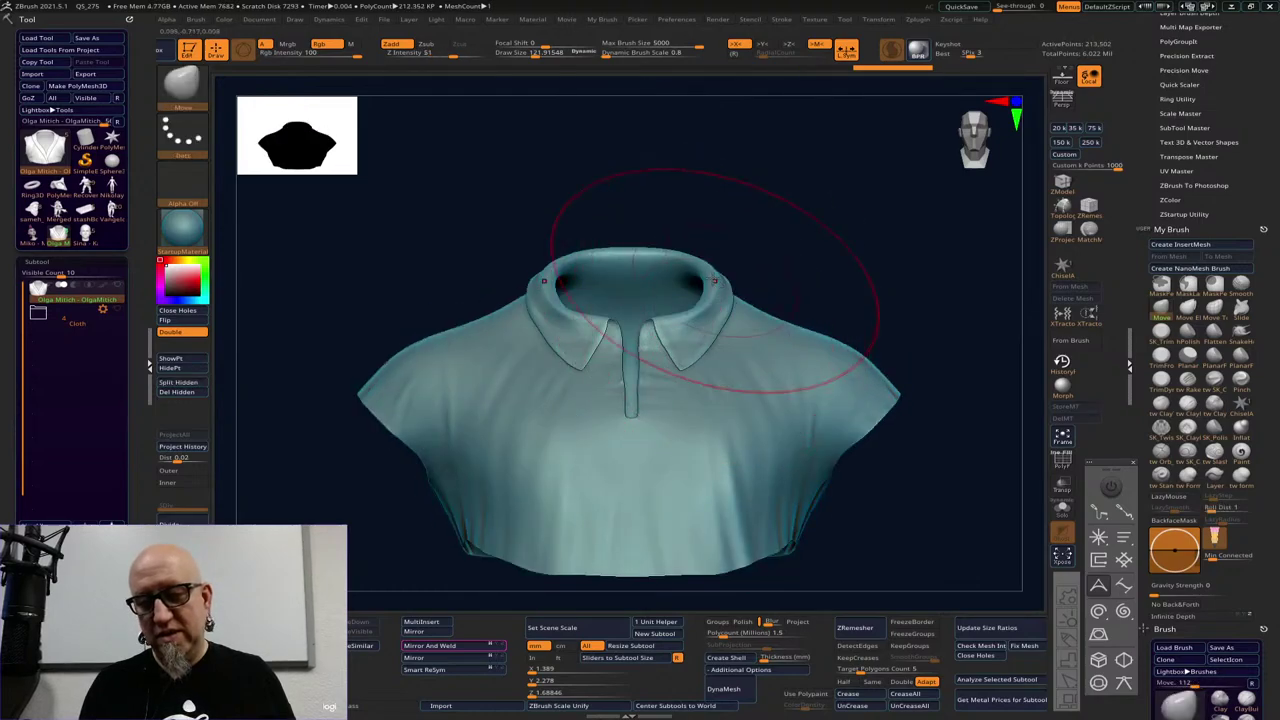
Inspect the undershirt's collar up close, undo the last change and unhide the whole bust
ctrl+shift+click(885, 235)
drag(877, 248, 890, 352)
mouse_move(943, 246)
alt+mouse_down()
mouse_move(883, 326)
mouse_move(905, 340)
mouse_move(930, 264)
alt+mouse_up()
alt+drag(860, 294, 944, 265)
key(ctrl+z)
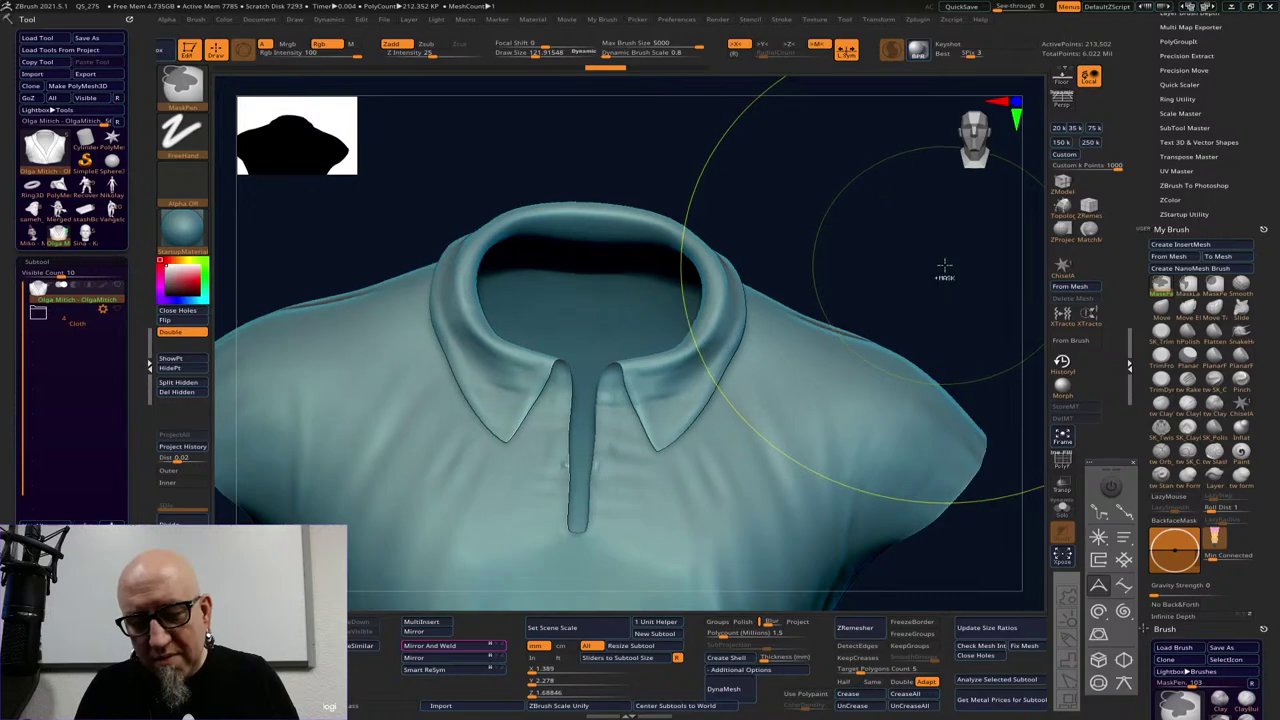
ctrl+shift+click(940, 270)
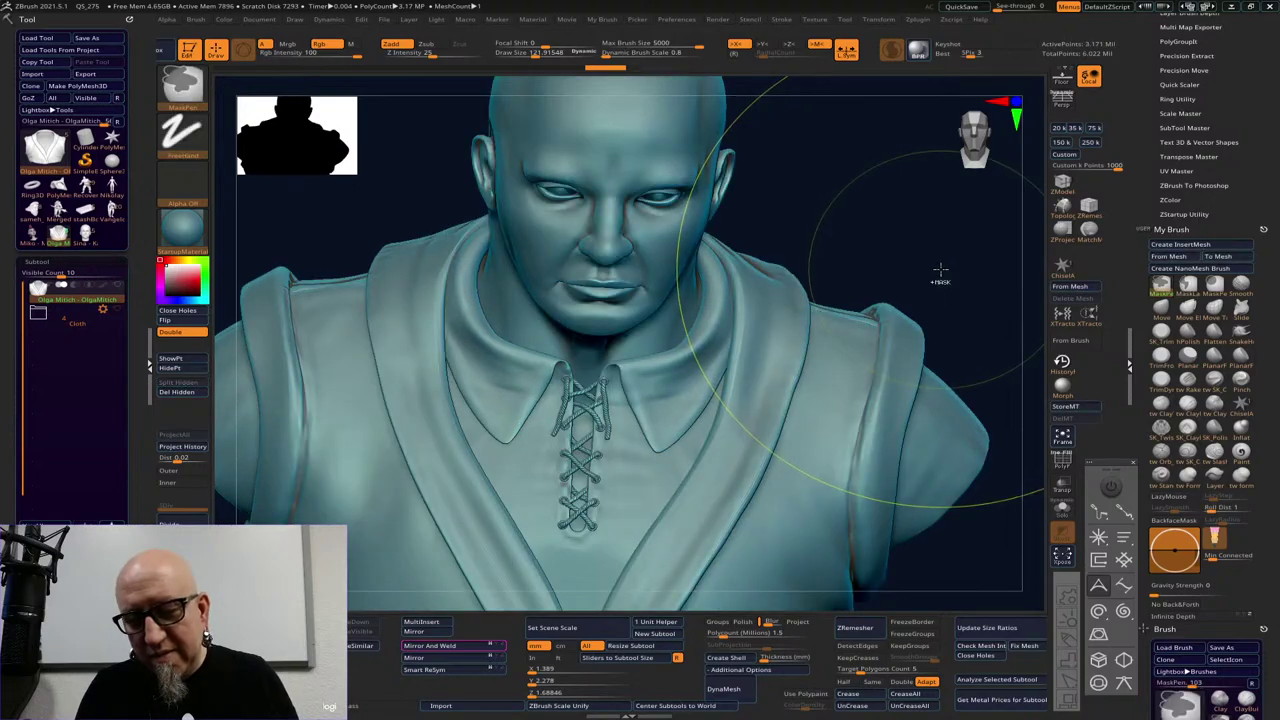
Set the Move brush's draw size to about 66 and mask the face, chin and neck, leaving the clothing unmasked
key(space)
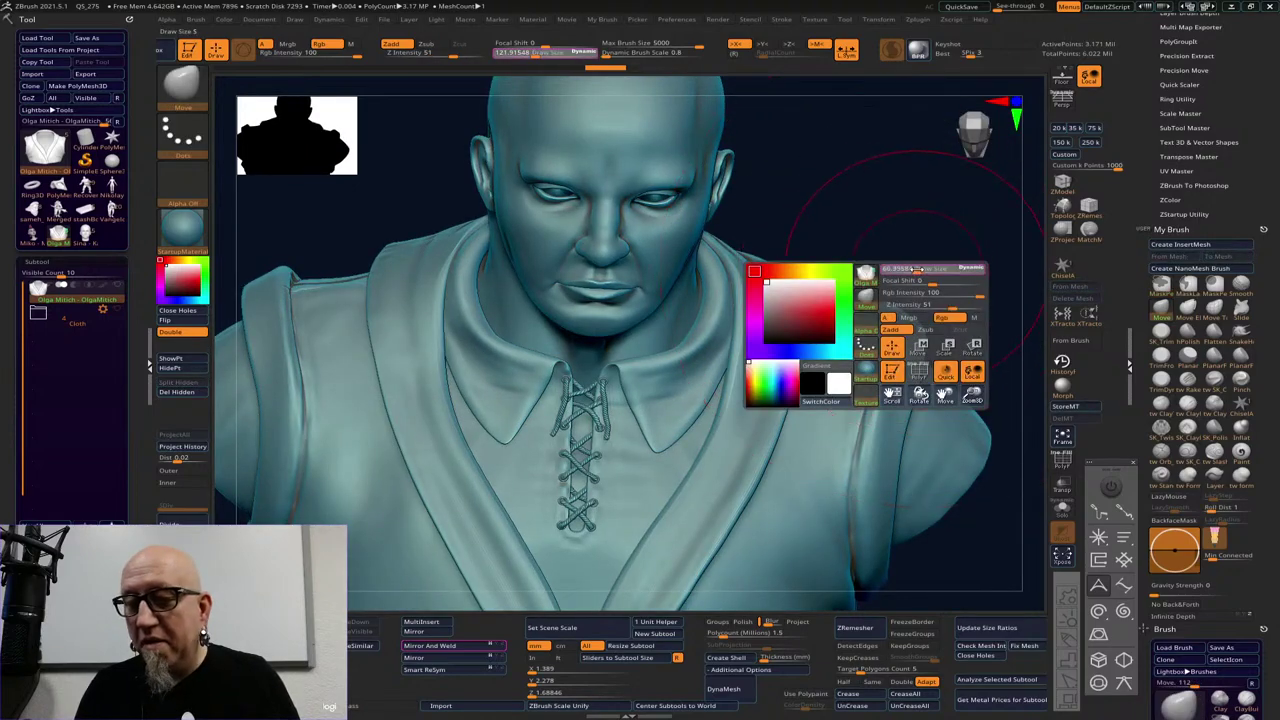
drag(916, 270, 738, 292)
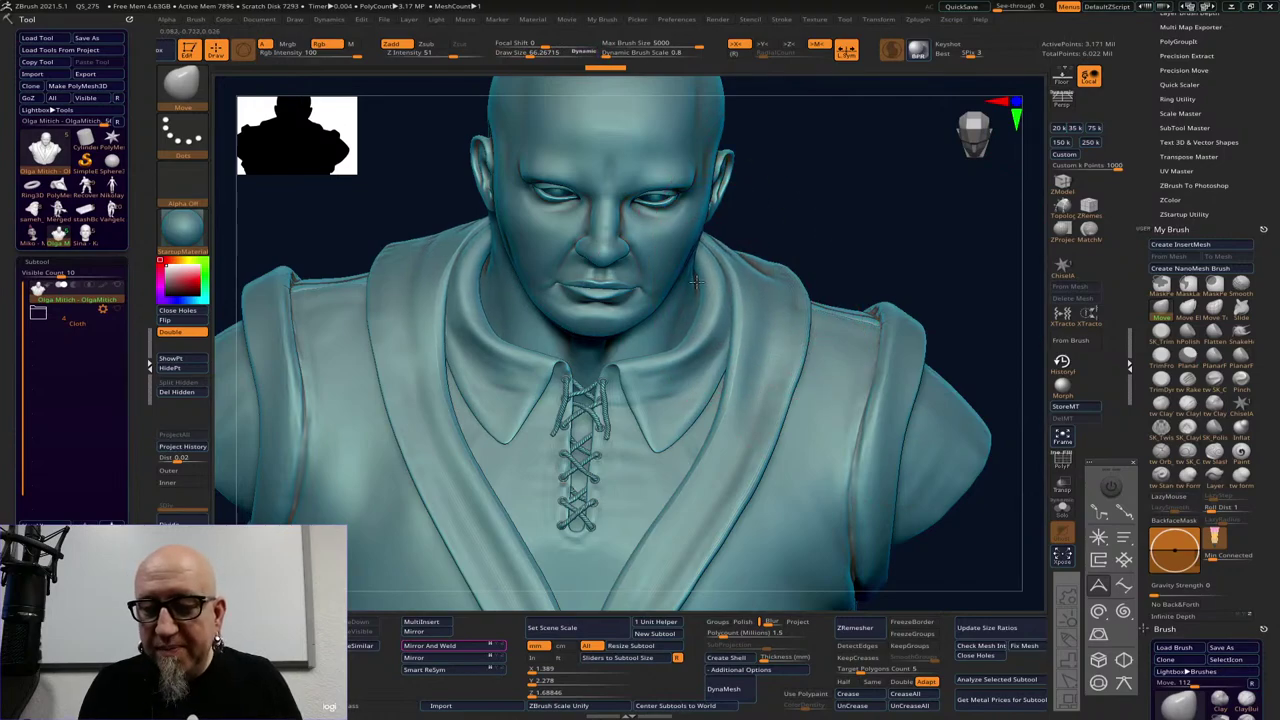
ctrl+shift+click(690, 292)
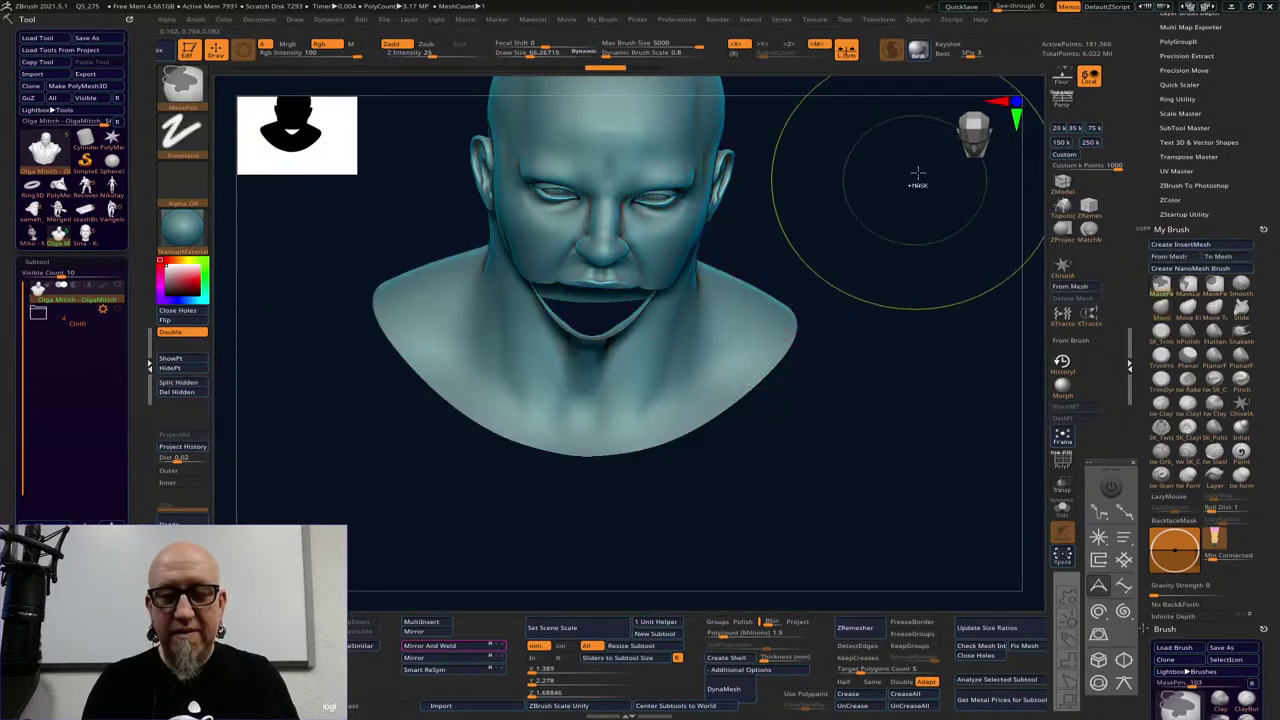
ctrl+shift+click(714, 503)
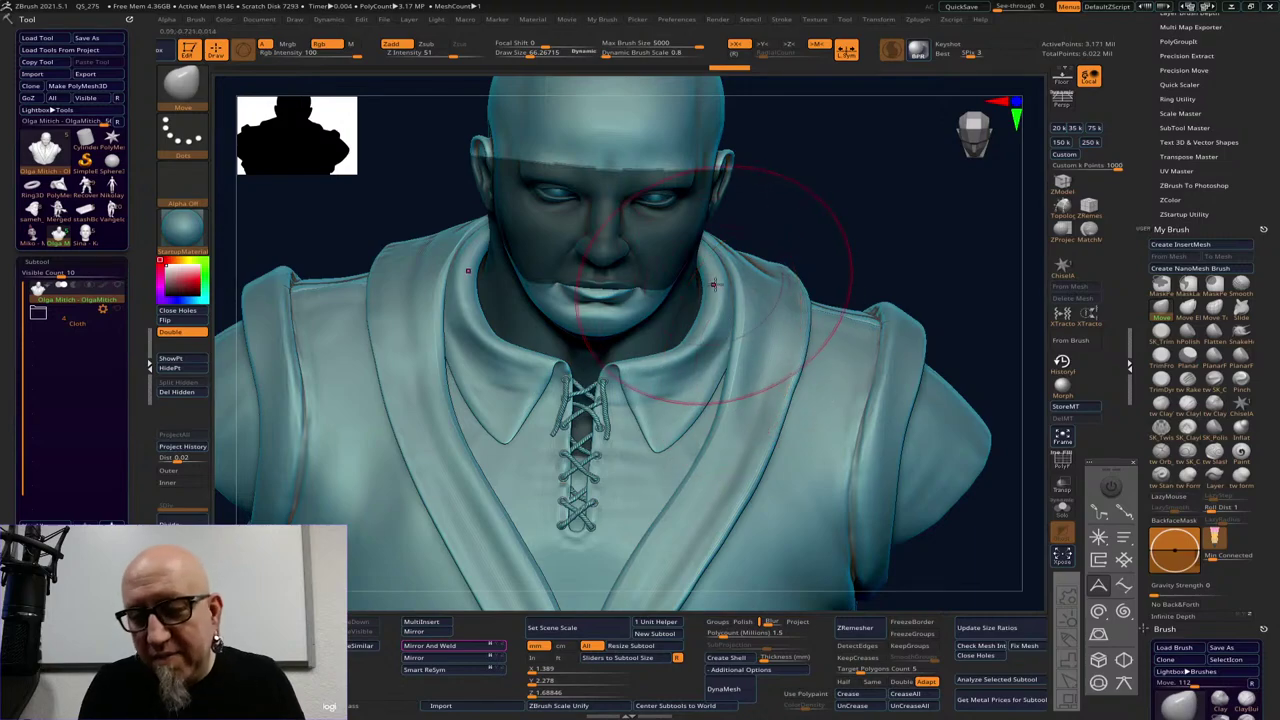
mouse_move(869, 229)
mouse_down()
mouse_move(869, 189)
mouse_move(777, 143)
mouse_move(468, 155)
mouse_up()
ctrl+drag(530, 240, 584, 271)
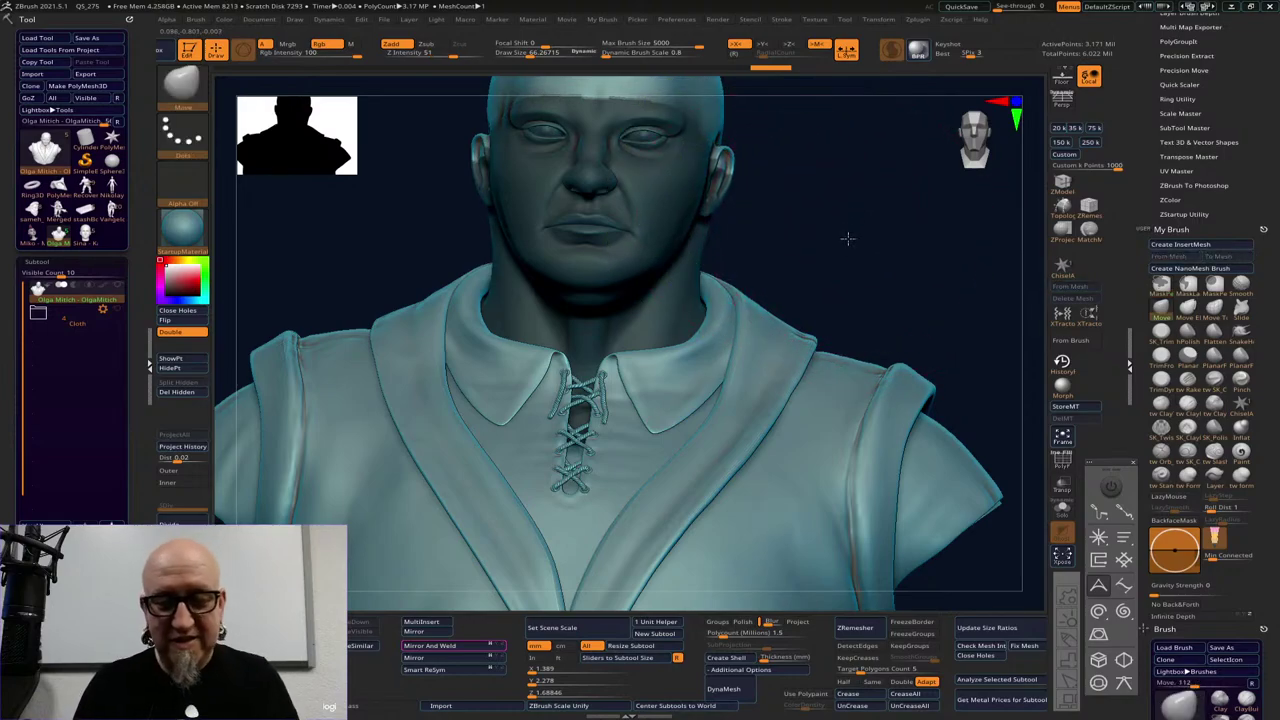
Adjust the shirt collar beside the neck with the Move brush at draw size about 39
drag(847, 238, 840, 265)
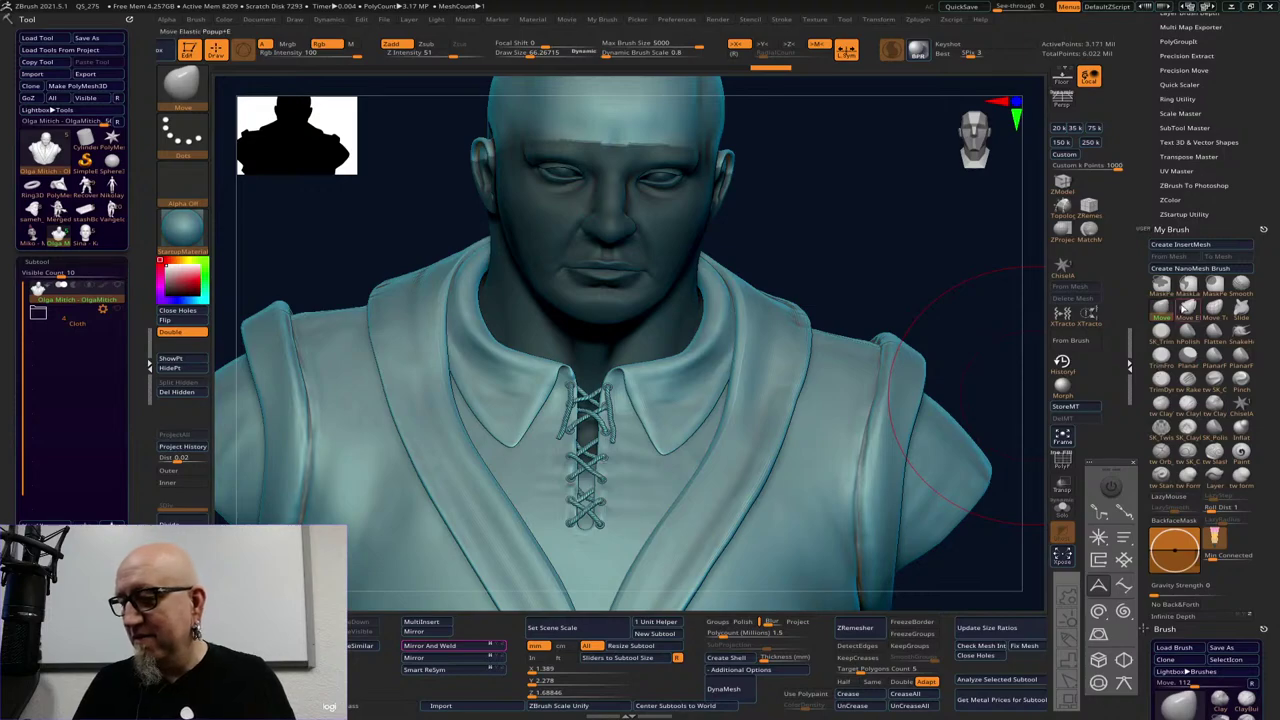
key(space)
drag(714, 308, 697, 308)
drag(838, 243, 853, 226)
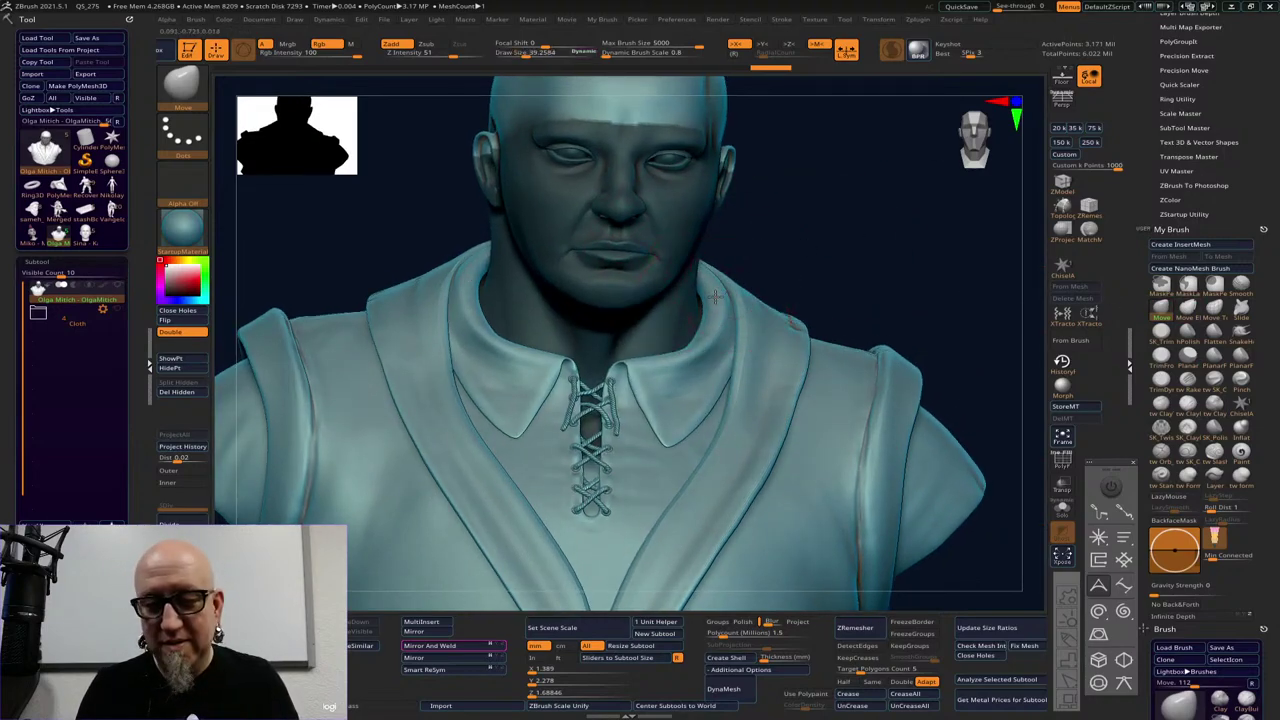
Adjust the front edges of the shirt collar beside the lacing with the Move brush at draw size about 66
key(space)
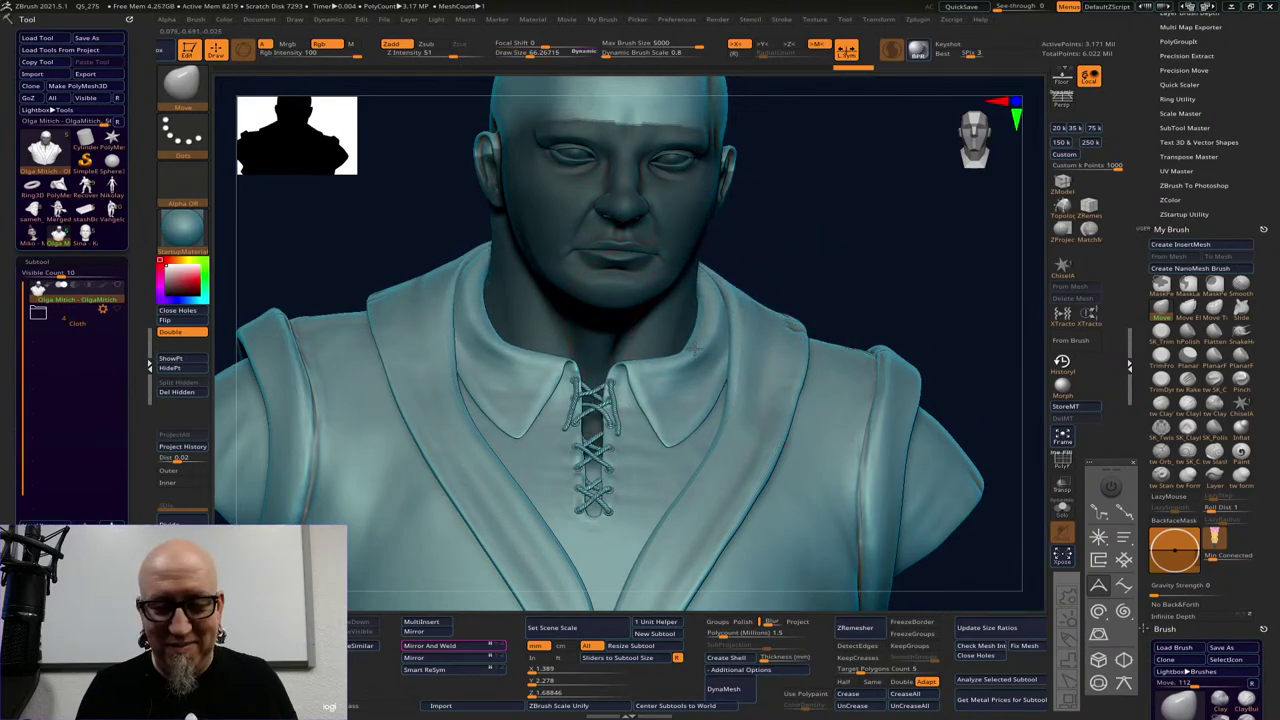
drag(857, 282, 838, 300)
drag(623, 366, 632, 371)
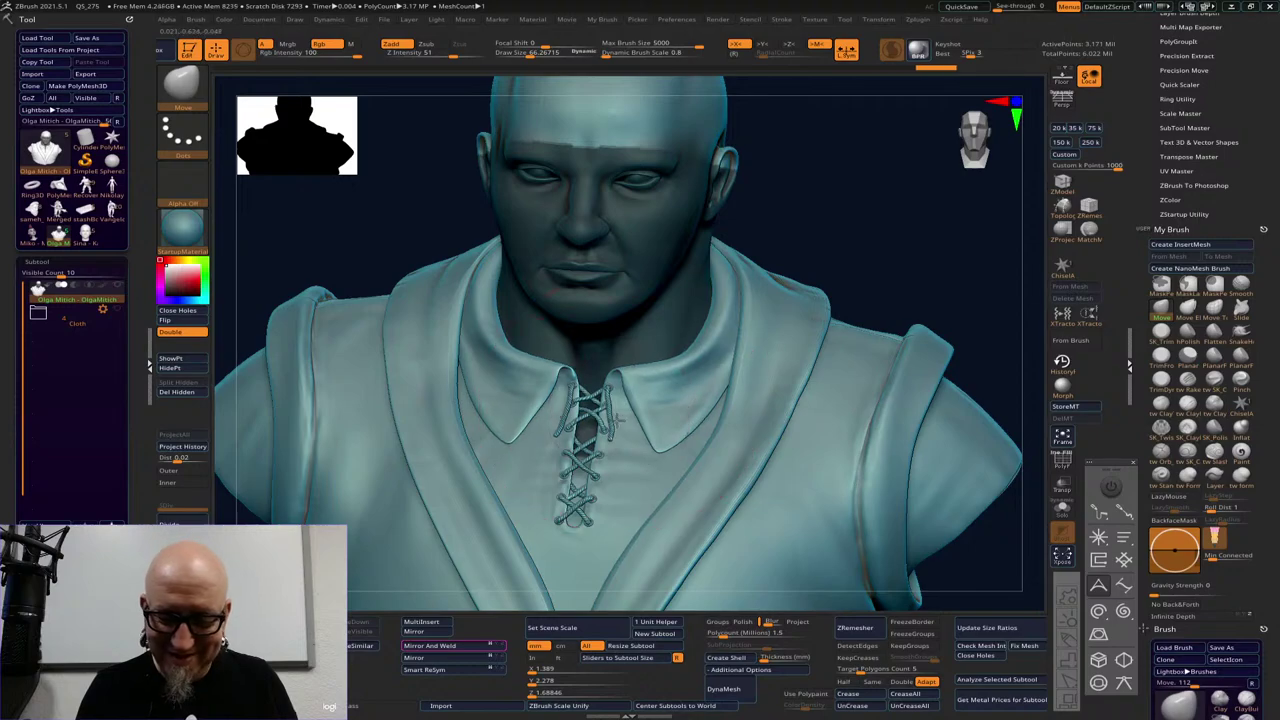
shift+drag(957, 251, 951, 268)
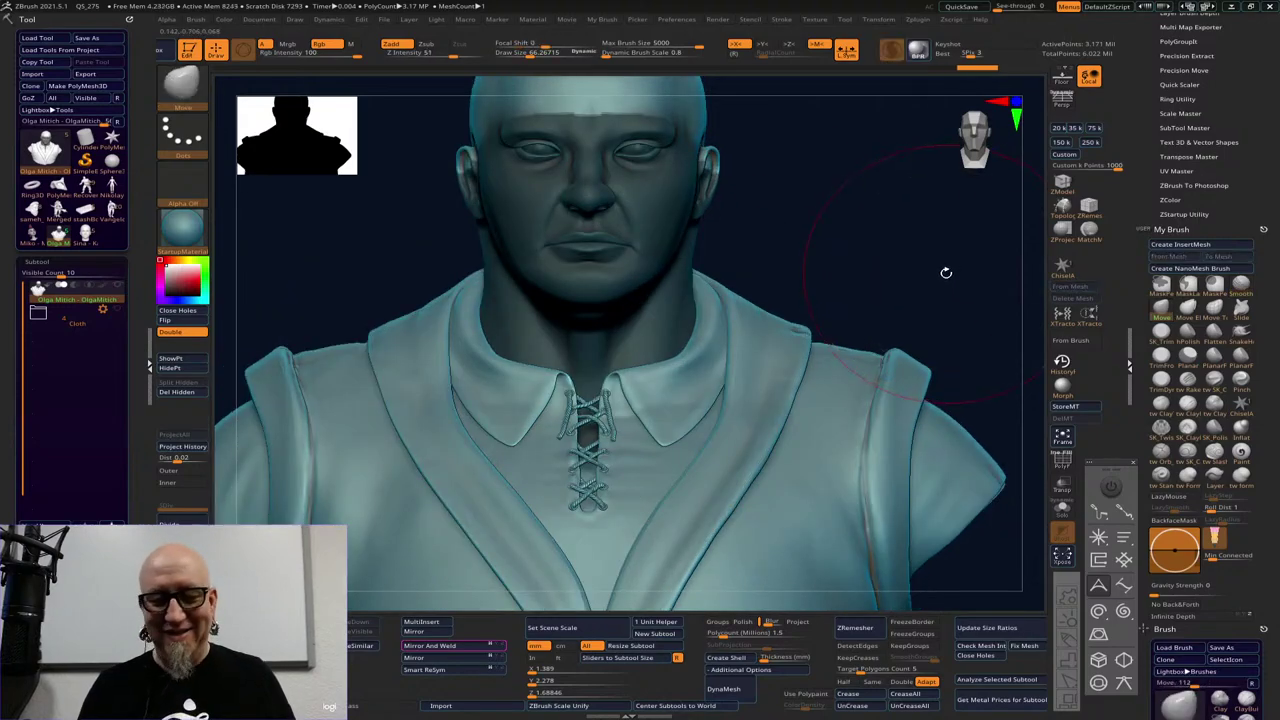
Isolate the vest, refine its collar edge with the Move brush at draw size about 27, and unhide the whole bust
key(space)
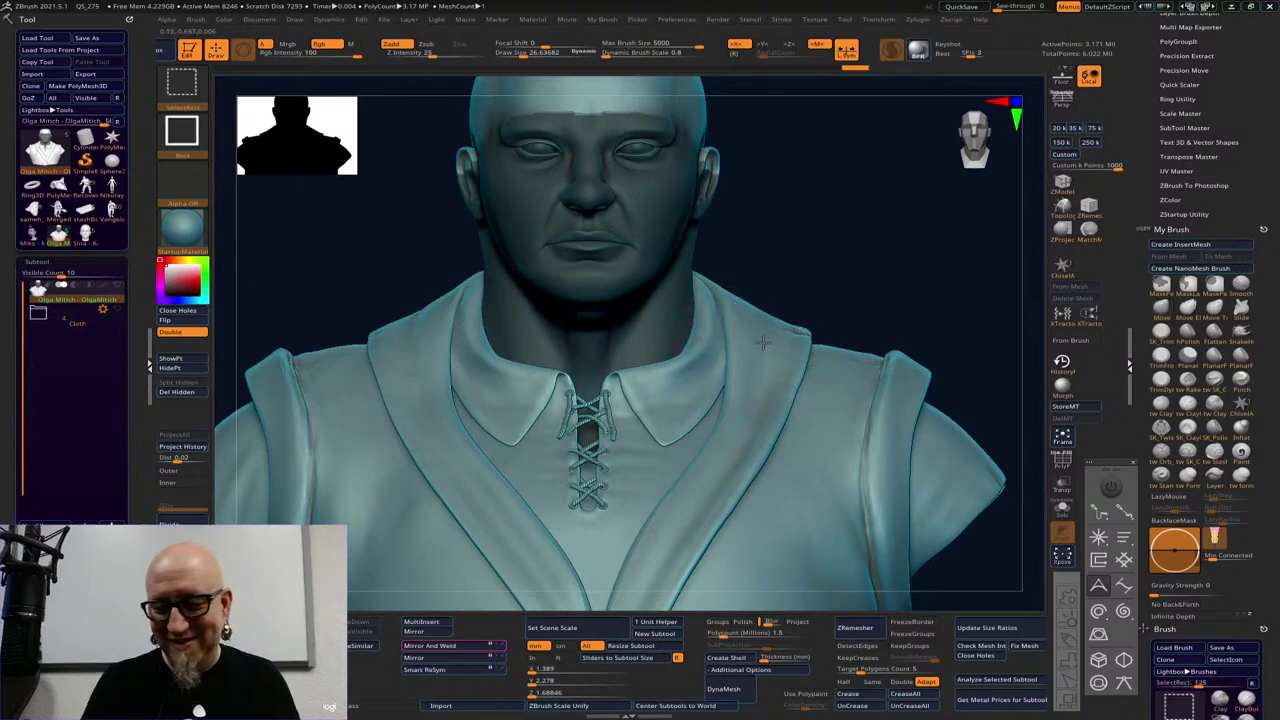
ctrl+shift+click(758, 336)
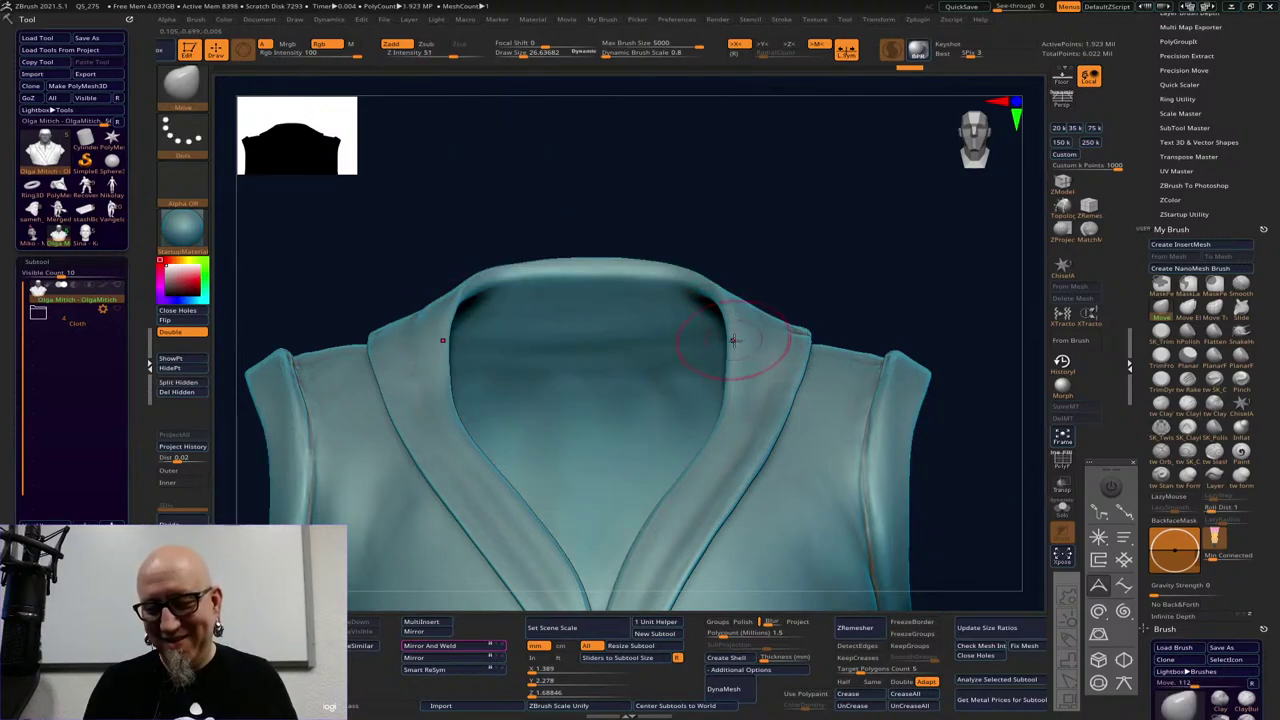
key(ctrl+shift)
ctrl+shift+click(884, 267)
drag(917, 289, 921, 320)
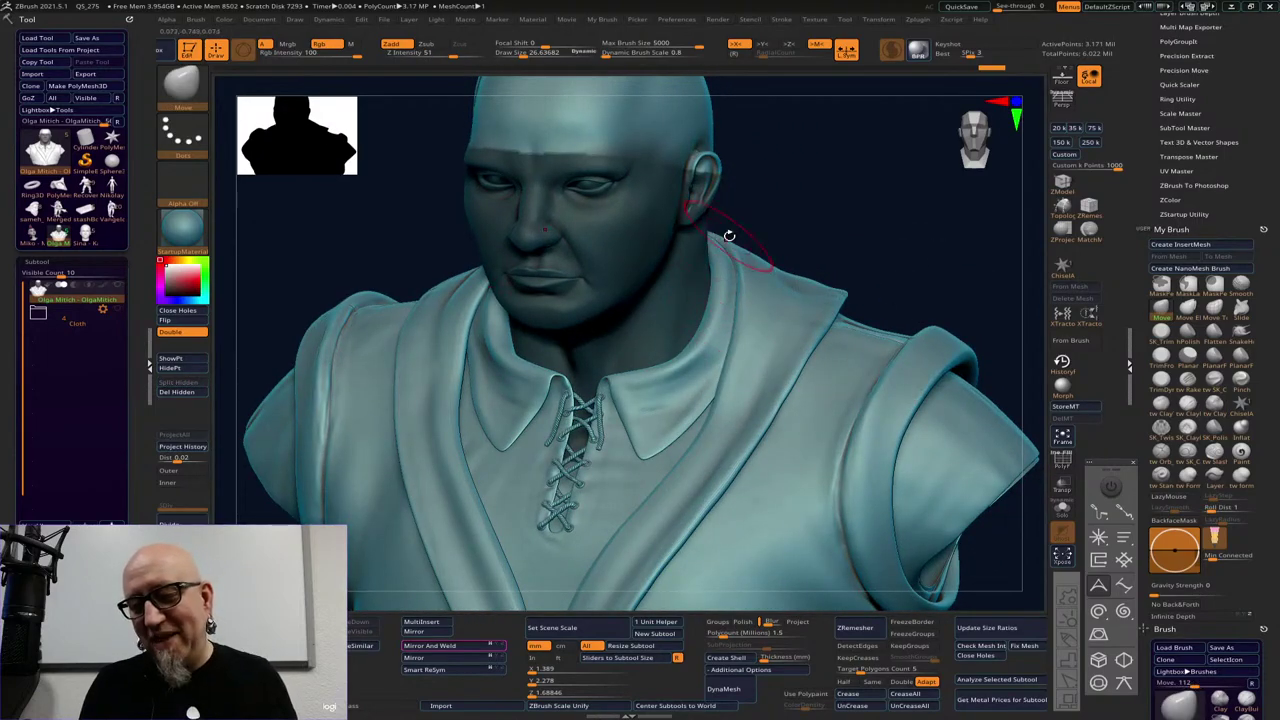
Examine the clothing from the front and side, checking how the vest's collar sits over the shoulder and back
mouse_move(985, 262)
mouse_down()
mouse_move(957, 283)
mouse_move(983, 266)
mouse_move(983, 238)
mouse_move(900, 300)
mouse_up()
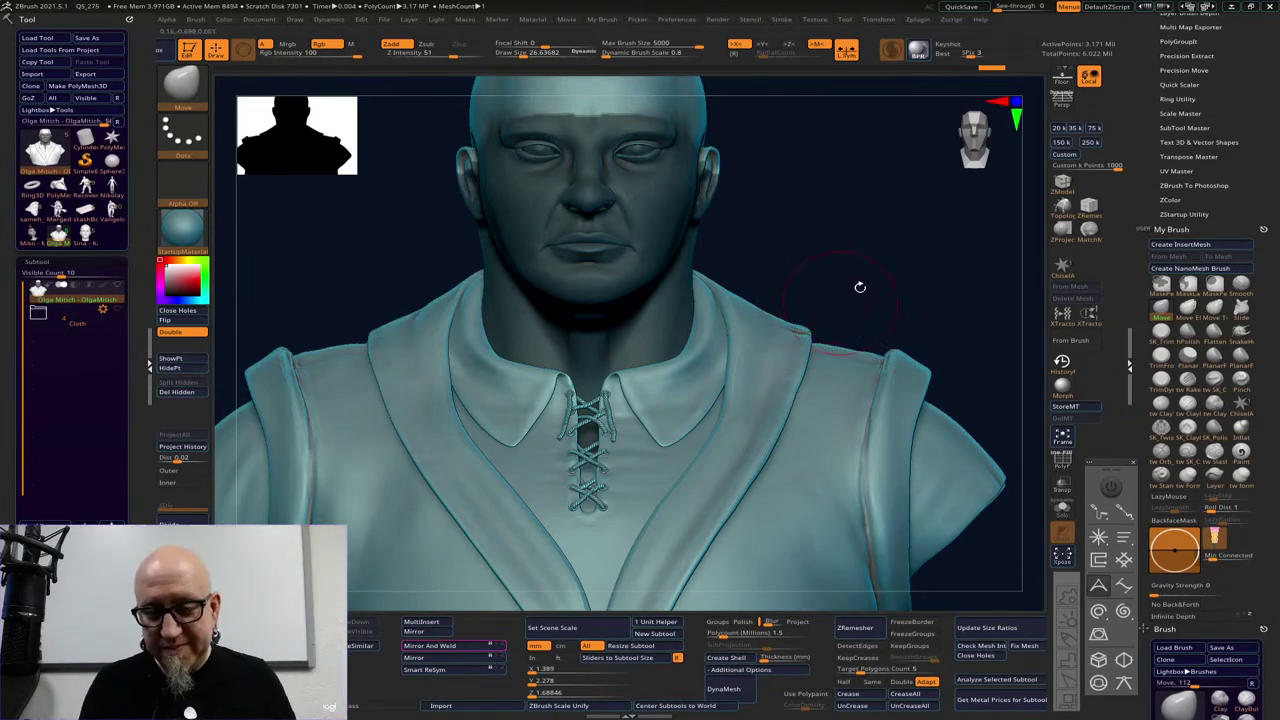
mouse_move(880, 287)
alt+mouse_down()
mouse_move(890, 236)
mouse_move(920, 229)
mouse_move(912, 268)
alt+mouse_up()
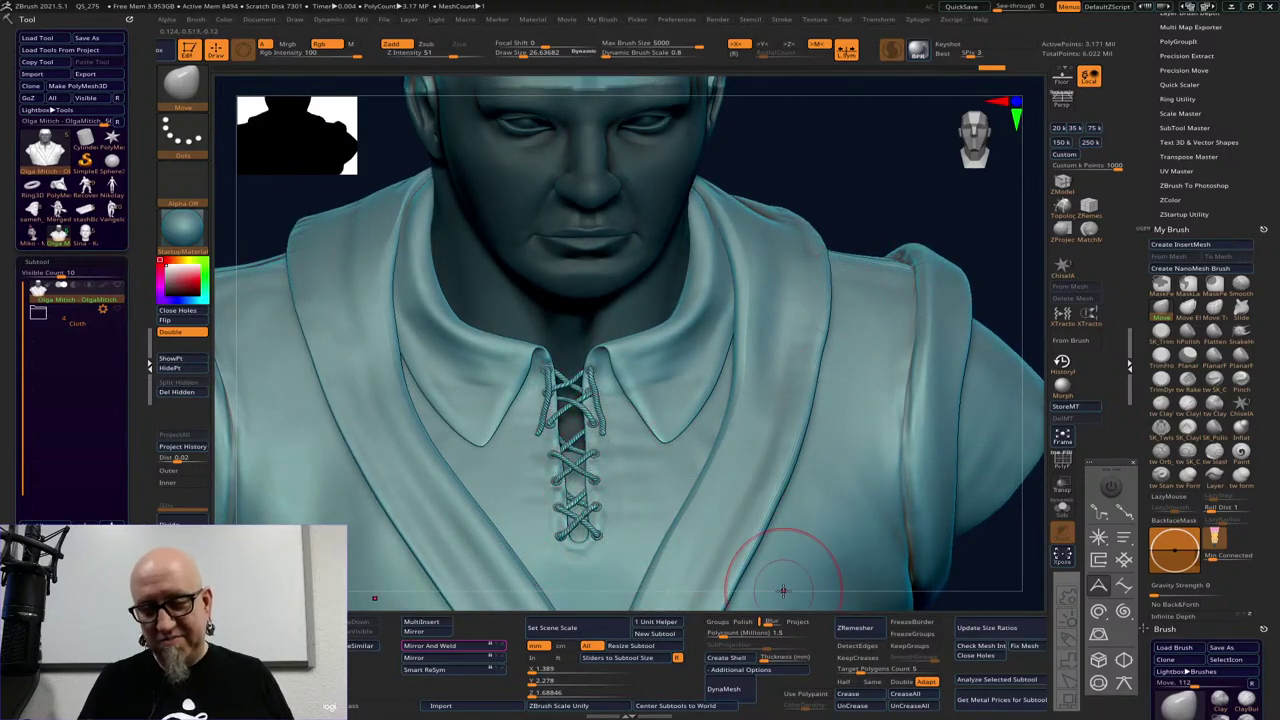
key(f)
drag(934, 503, 894, 483)
drag(797, 569, 820, 564)
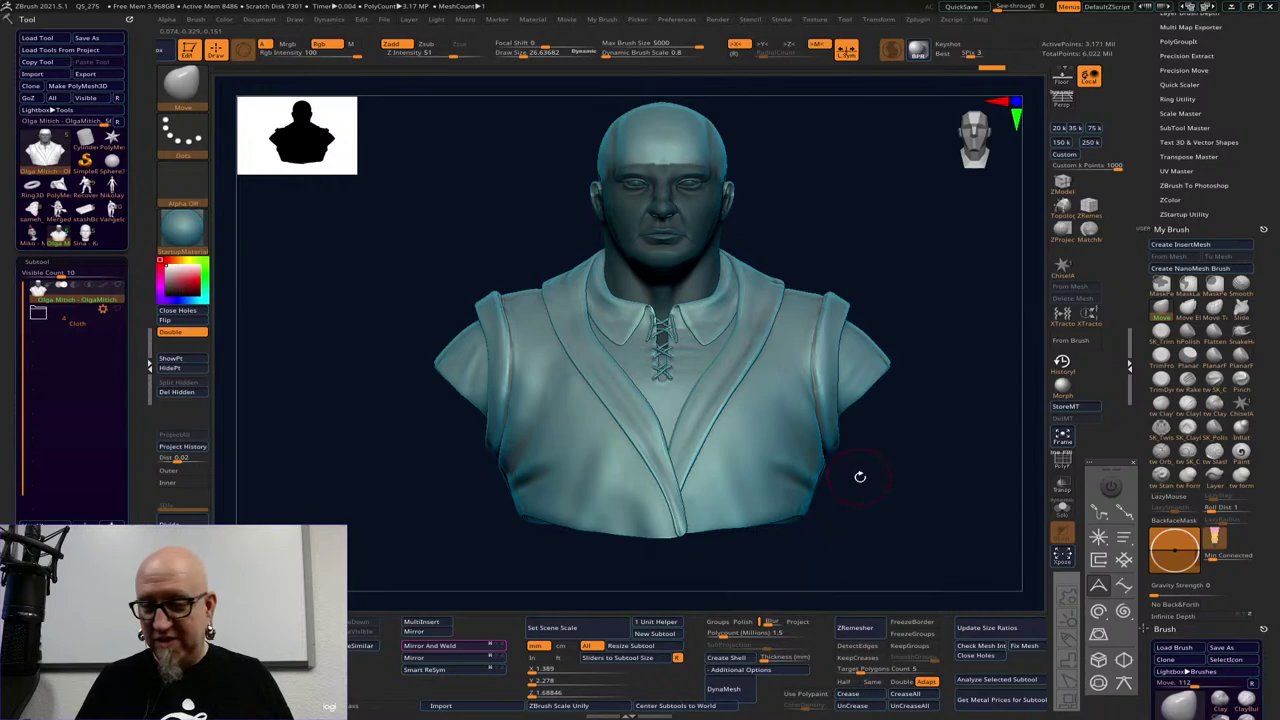
drag(839, 508, 948, 519)
alt+drag(463, 442, 505, 535)
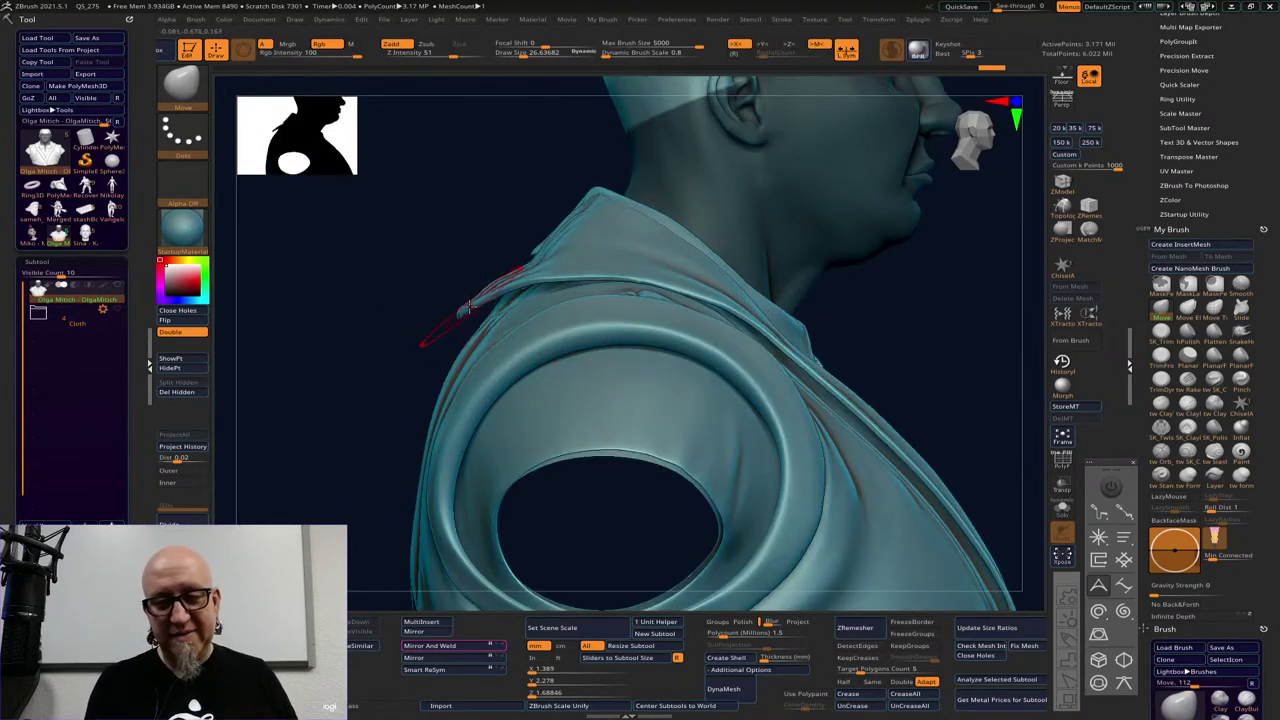
Isolate the vest and bring the back of its collar into view
key(ctrl)
key(ctrl+shift)
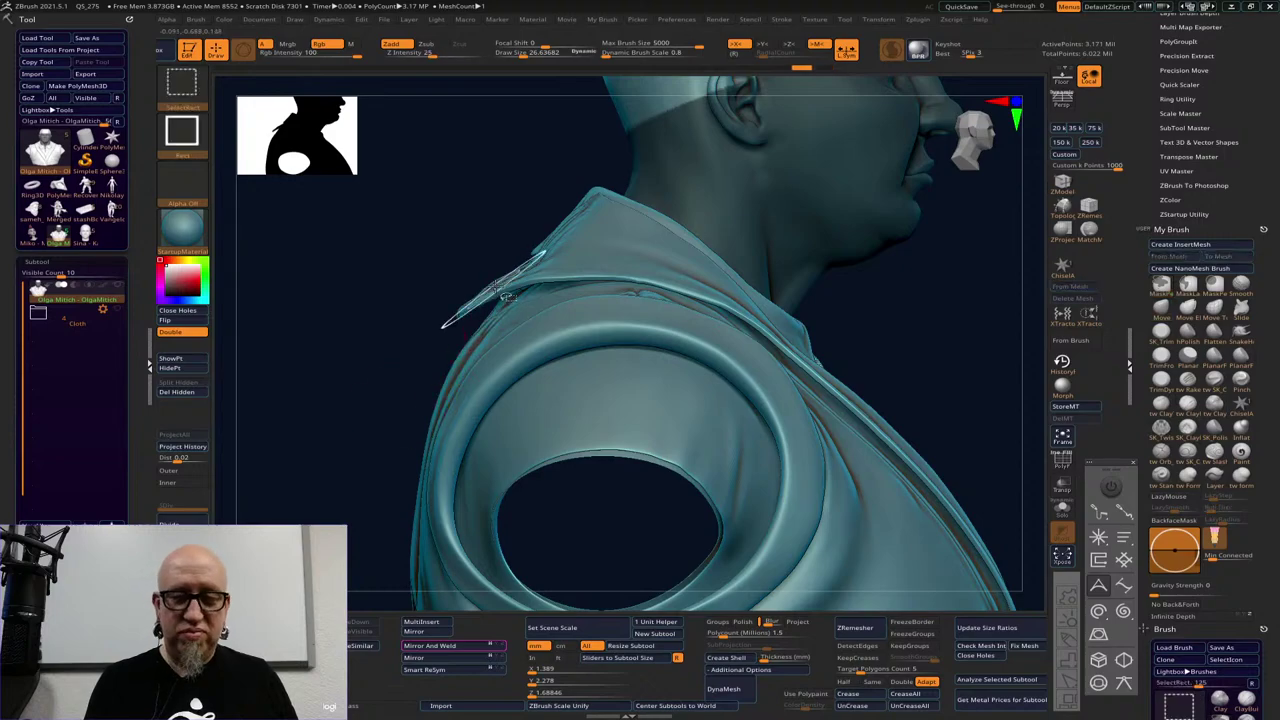
ctrl+shift+click(479, 317)
right_click(471, 323)
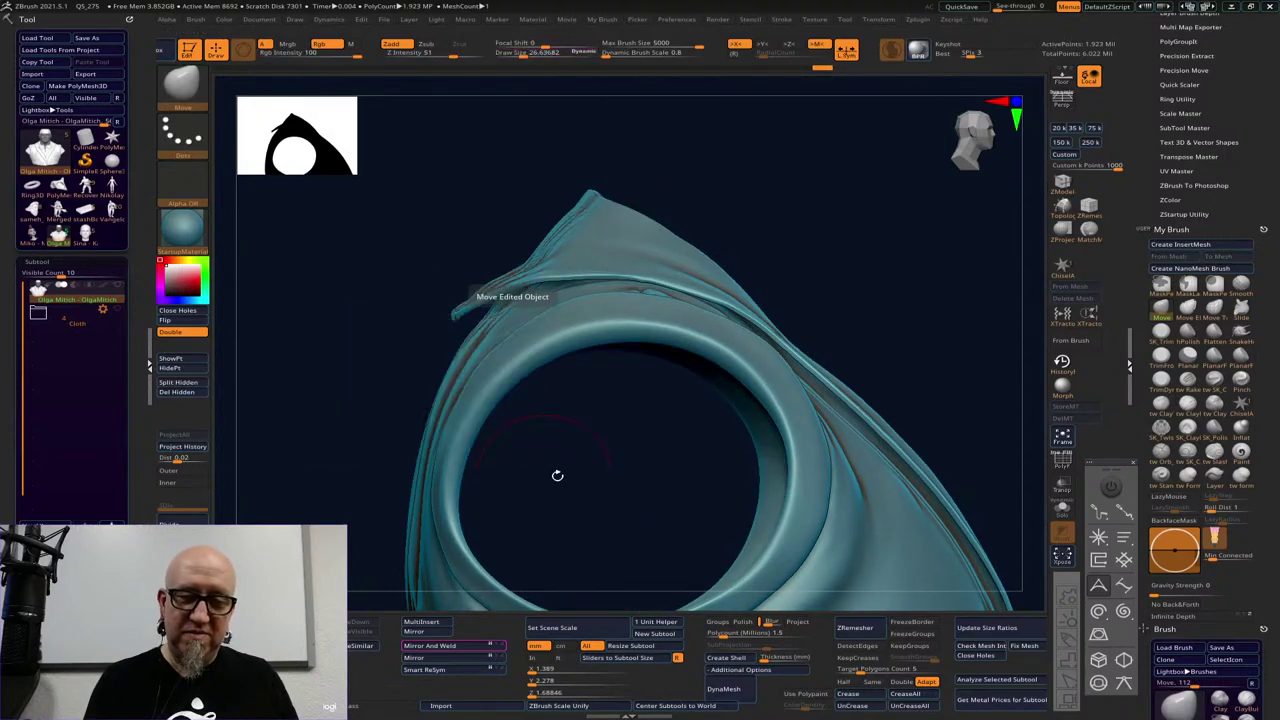
mouse_move(557, 474)
mouse_down()
mouse_move(886, 320)
mouse_move(929, 271)
mouse_move(899, 246)
mouse_move(908, 274)
mouse_move(794, 243)
mouse_move(895, 229)
mouse_move(906, 203)
mouse_move(894, 214)
mouse_move(788, 205)
mouse_up()
Mask the vest's upper back beneath the collar and clear the mask from the collar itself
key(ctrl)
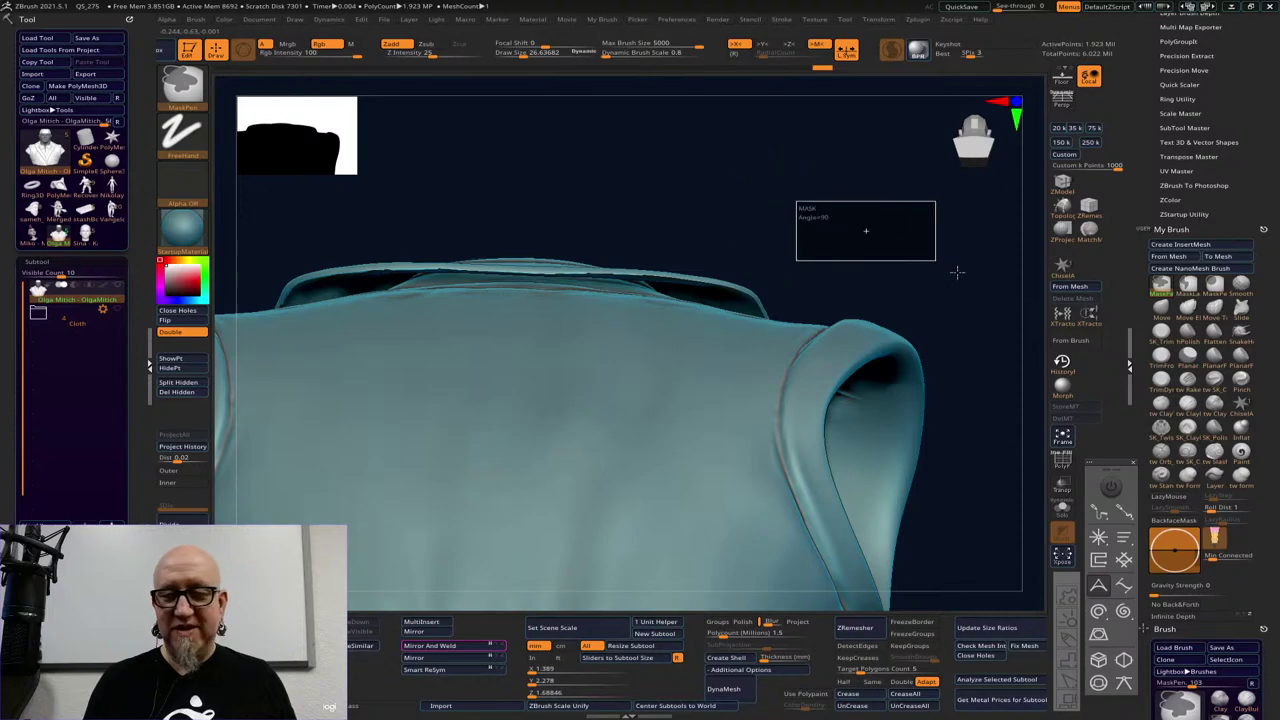
ctrl+drag(957, 271, 714, 396)
drag(858, 333, 932, 365)
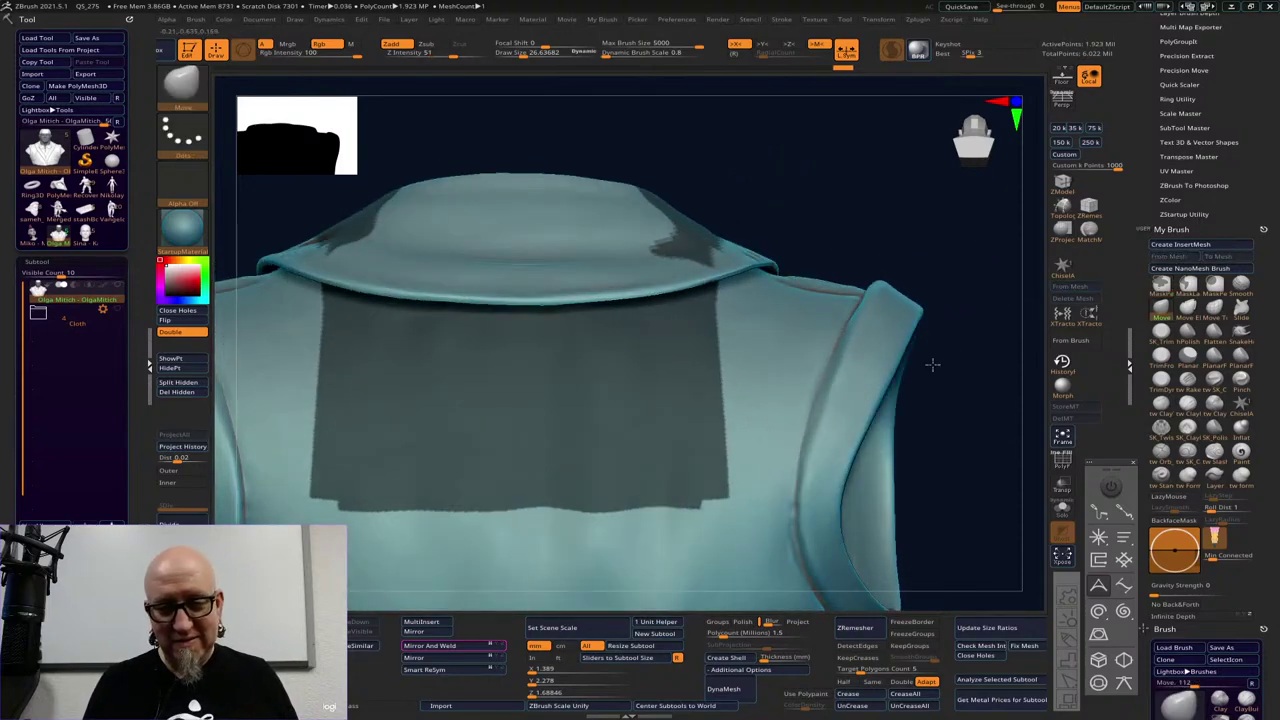
ctrl+alt+drag(714, 252, 686, 245)
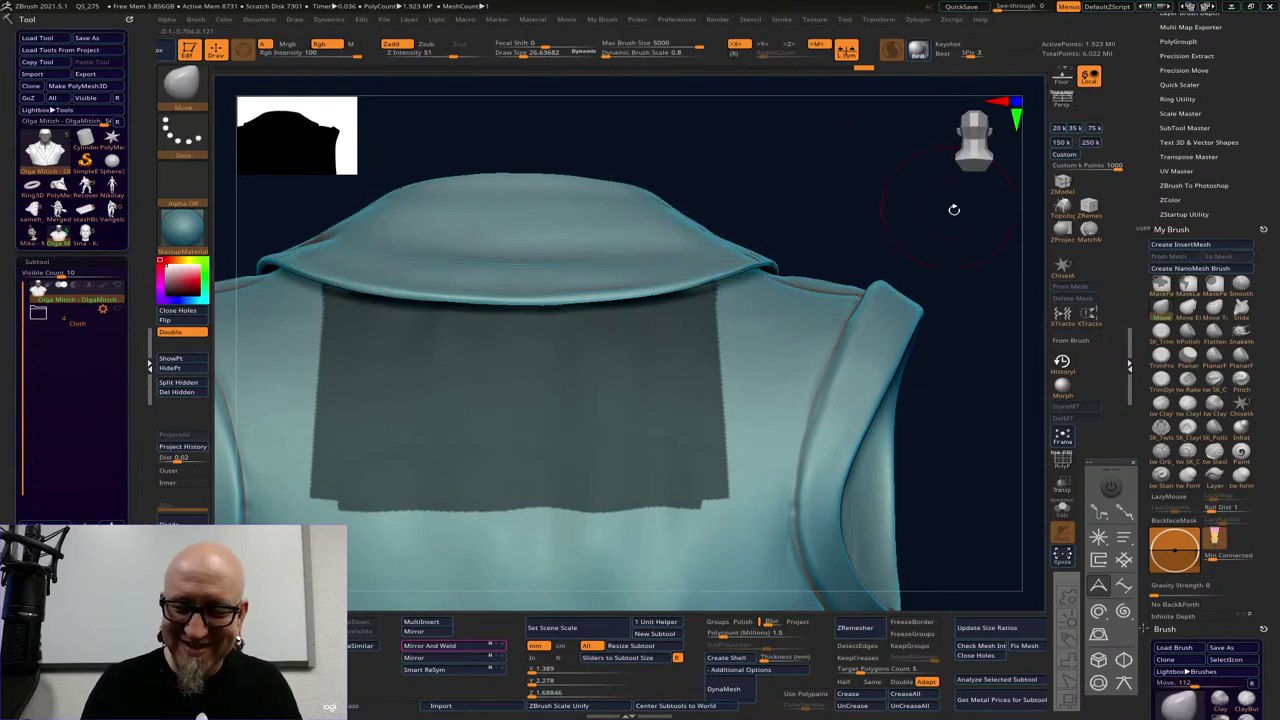
Extend the mask across the vest's shoulders beneath the collar and clear any mask from the collar's back flap
mouse_move(951, 206)
mouse_down()
mouse_move(877, 206)
mouse_move(670, 278)
mouse_up()
key(ctrl)
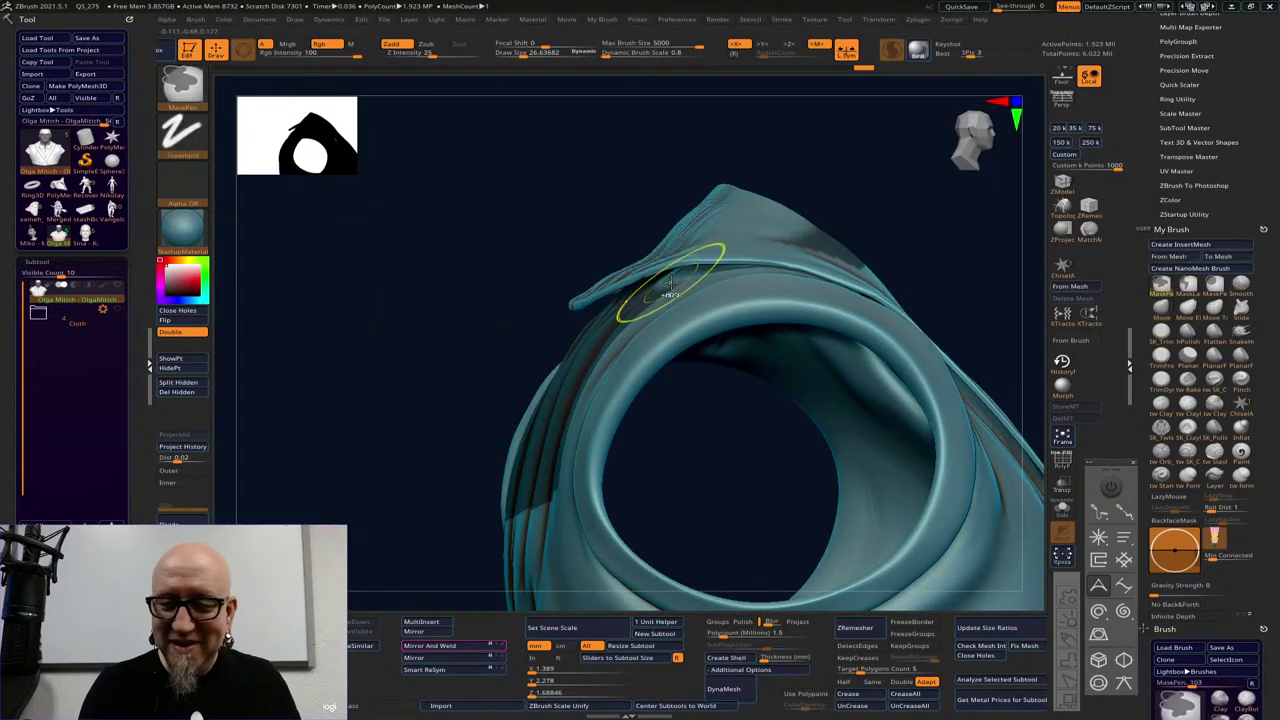
drag(862, 172, 1000, 225)
key(space)
drag(688, 243, 683, 242)
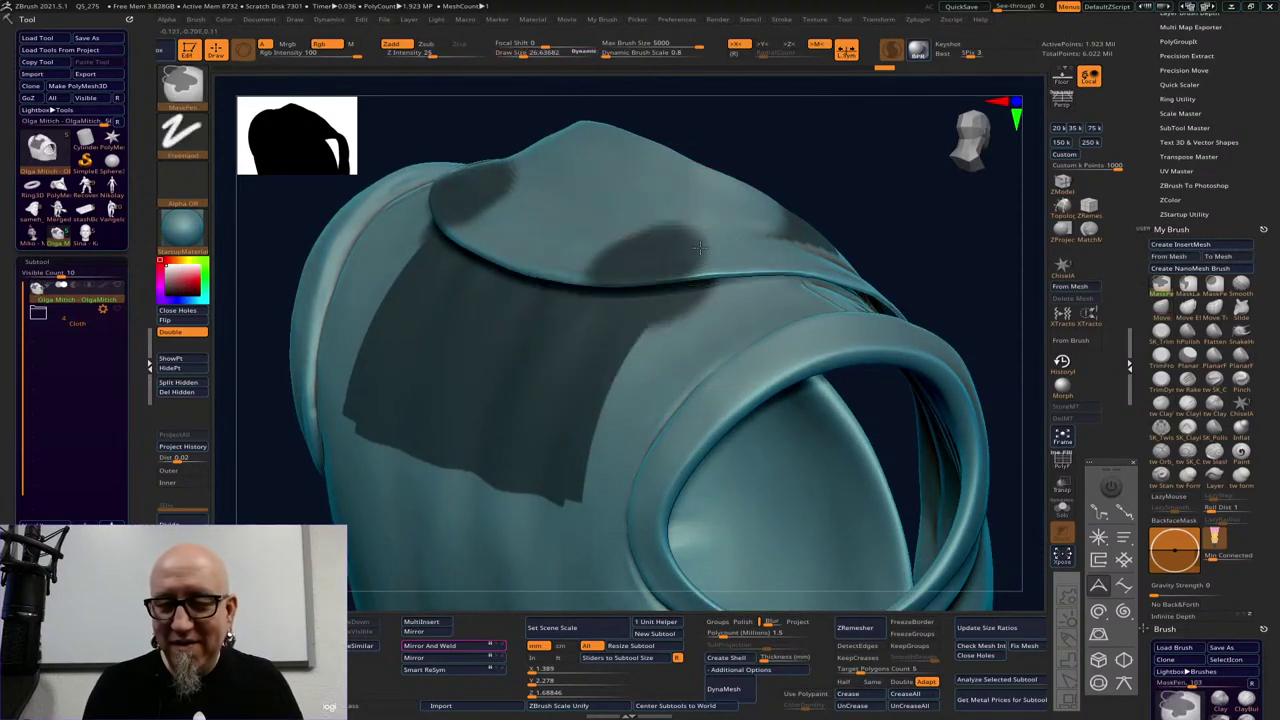
key(ctrl)
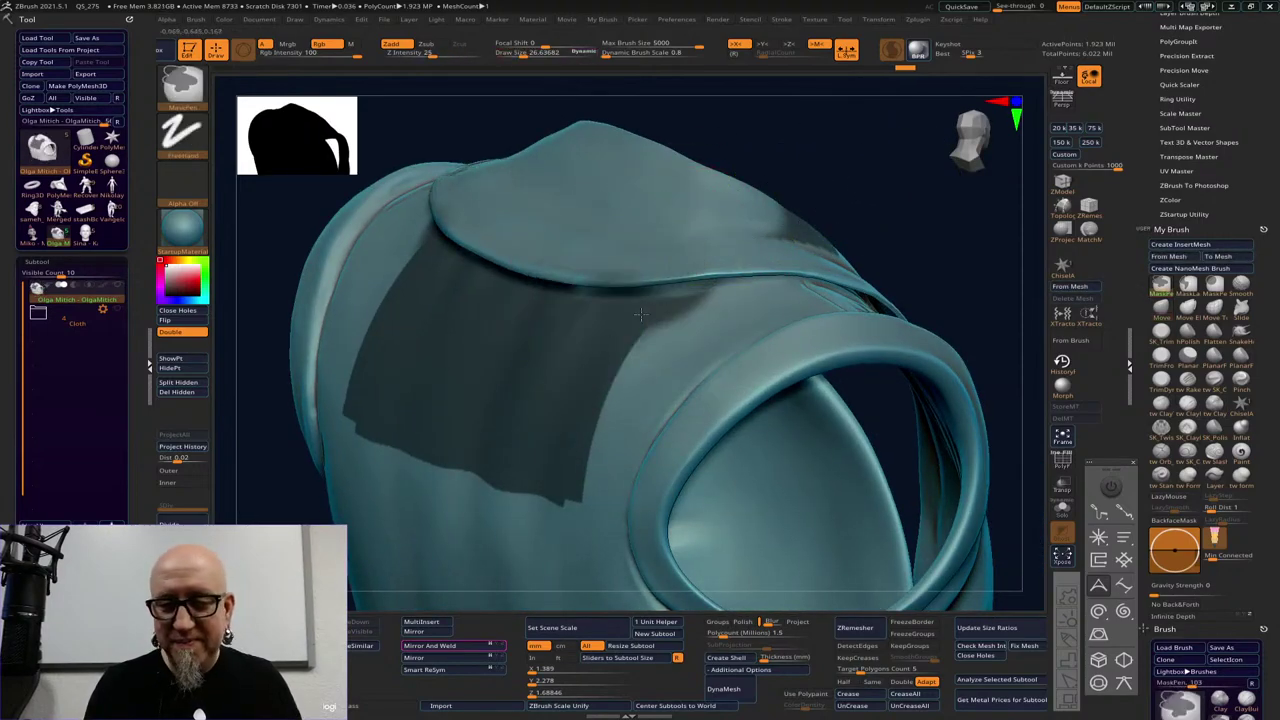
ctrl+drag(603, 242, 650, 255)
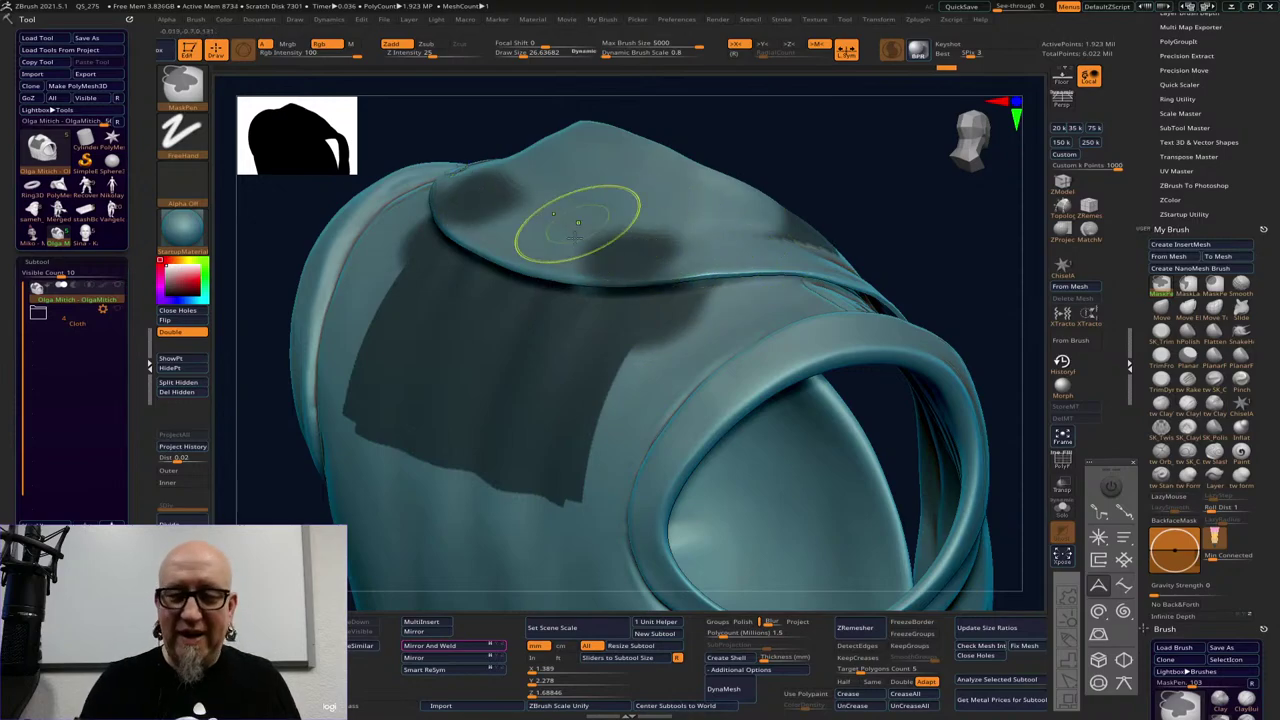
ctrl+alt+drag(575, 236, 651, 252)
Reshape the lower edge of the vest's back collar with the Move brush at draw size about 47
mouse_move(957, 243)
mouse_down()
mouse_move(917, 234)
mouse_move(918, 248)
mouse_up()
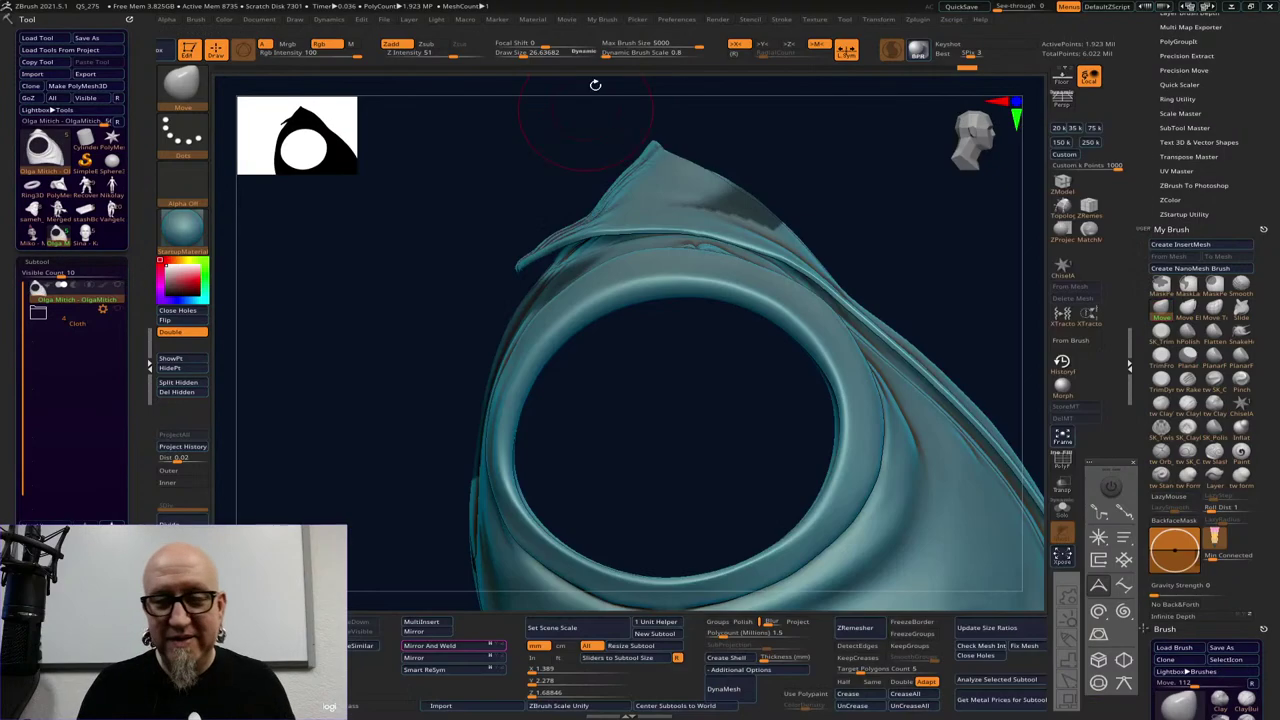
drag(480, 305, 514, 300)
key(space)
drag(556, 238, 568, 238)
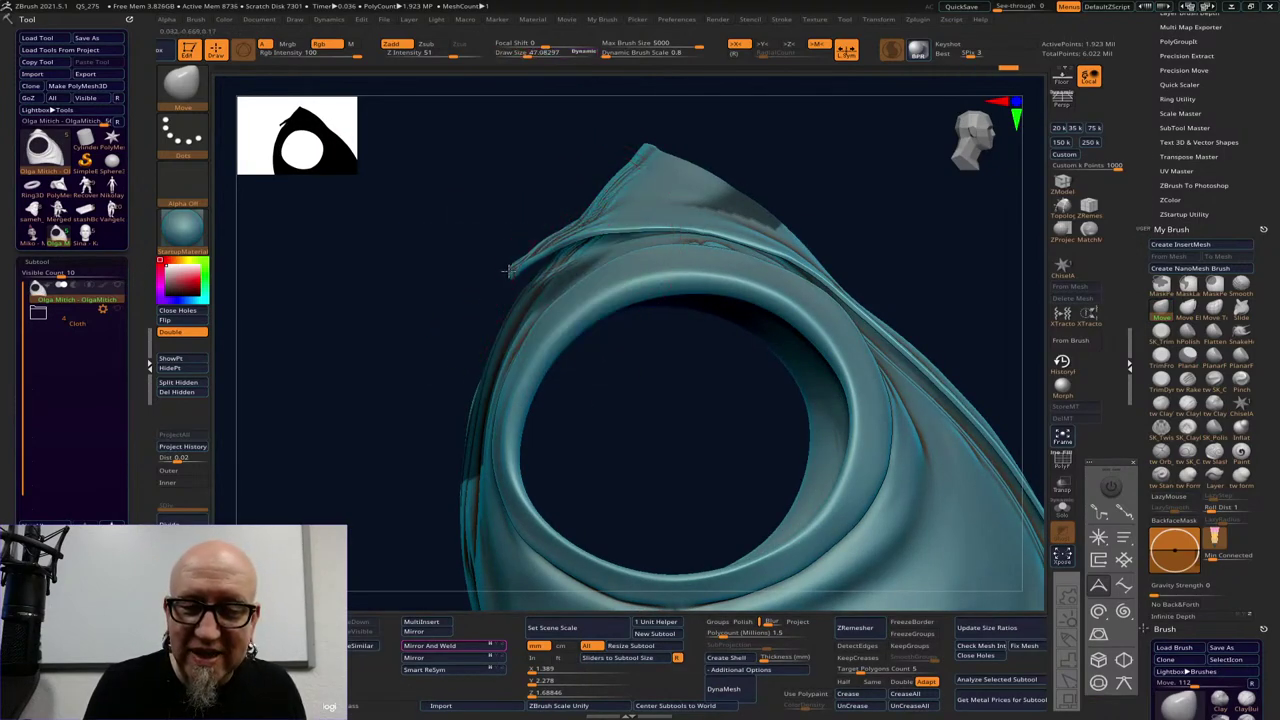
drag(616, 455, 624, 289)
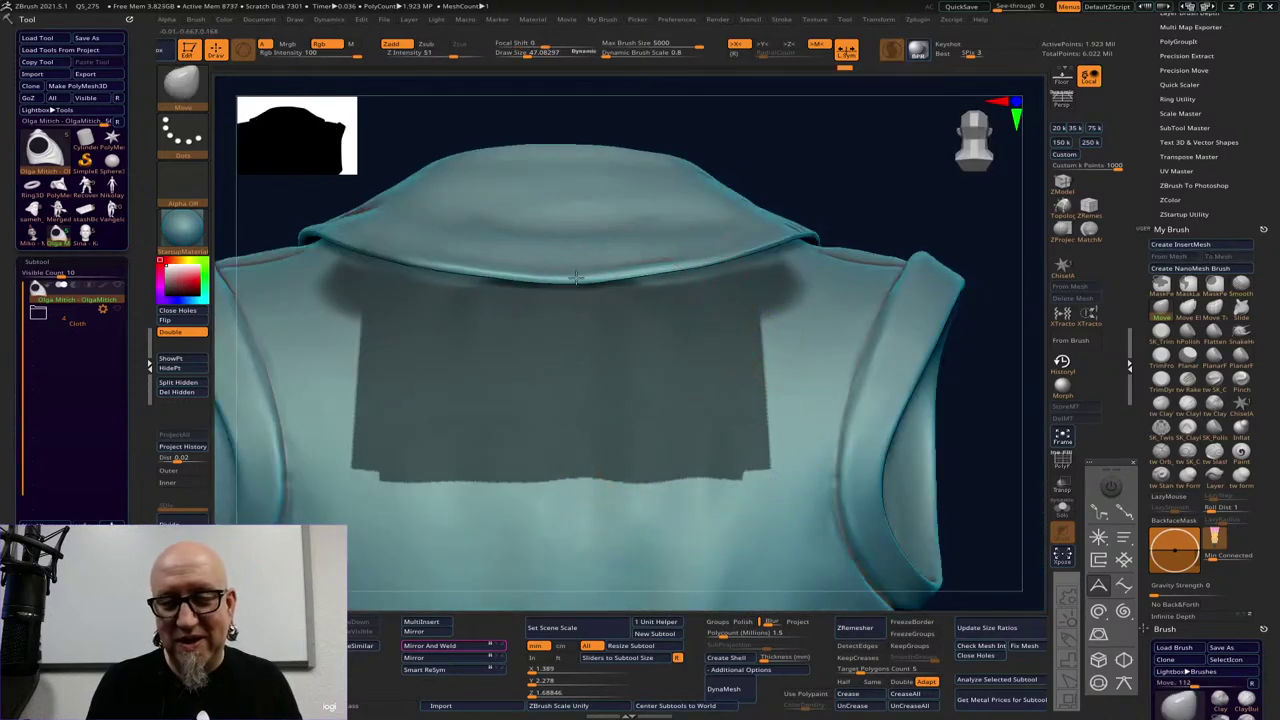
Inspect the collar from several sides, clear the vest's mask and unhide the whole bust
drag(998, 270, 872, 243)
mouse_move(962, 238)
mouse_down()
mouse_move(983, 226)
mouse_move(854, 281)
mouse_move(762, 375)
mouse_move(671, 423)
mouse_move(646, 480)
mouse_move(645, 428)
mouse_move(610, 382)
mouse_move(586, 484)
mouse_move(694, 391)
mouse_up()
alt+drag(259, 480, 271, 437)
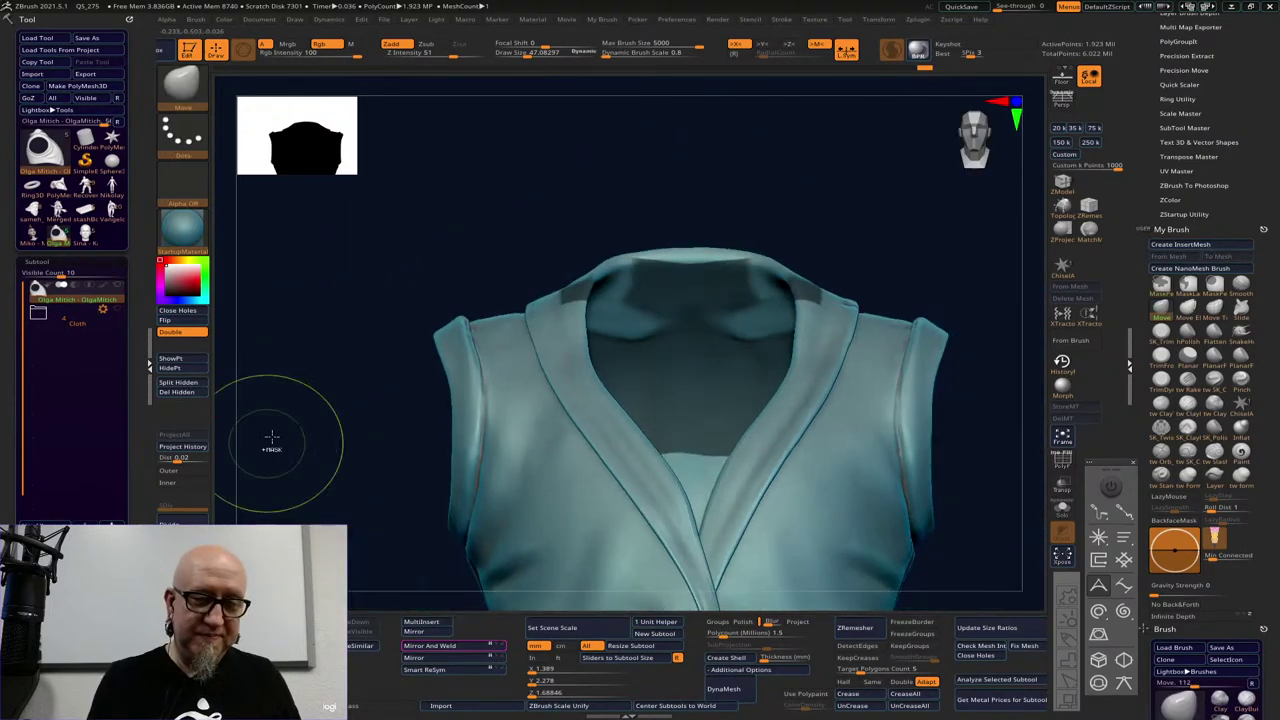
ctrl+drag(337, 357, 281, 456)
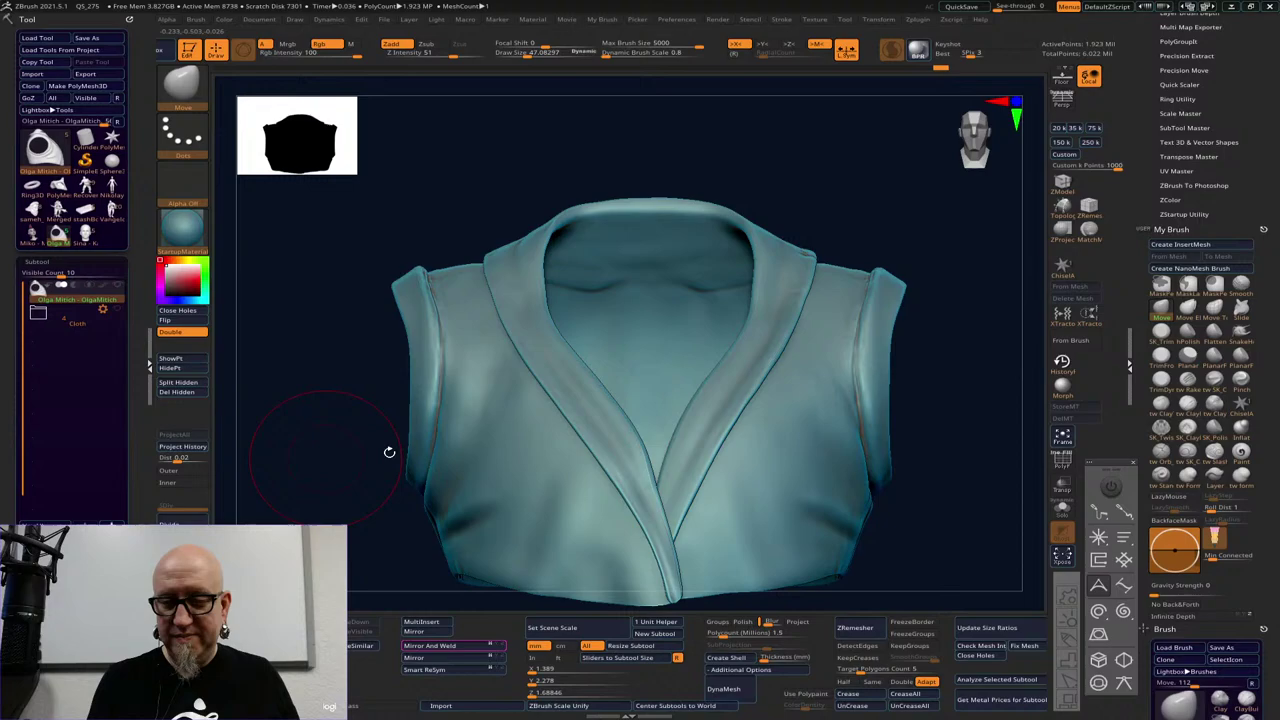
ctrl+shift+click(980, 357)
Frame the face in three-quarter view with the tw ClayTubes brush at draw size about 14
drag(886, 521, 914, 491)
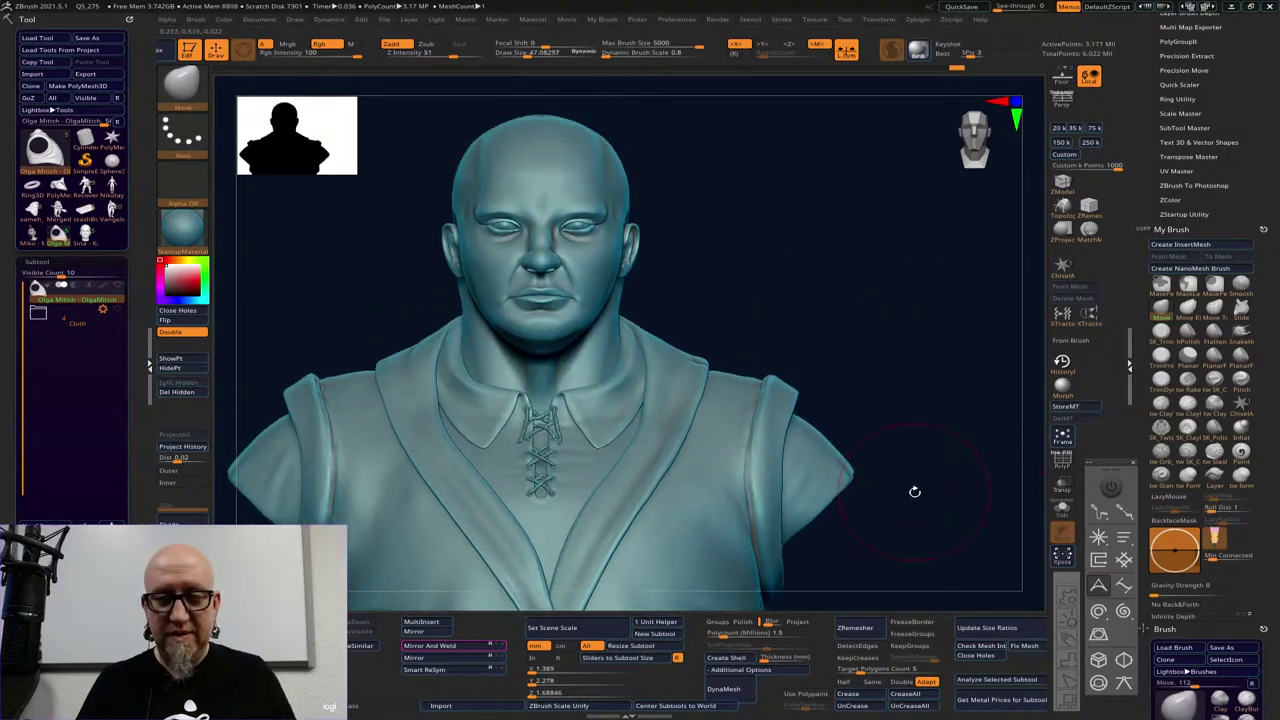
alt+drag(915, 413, 925, 515)
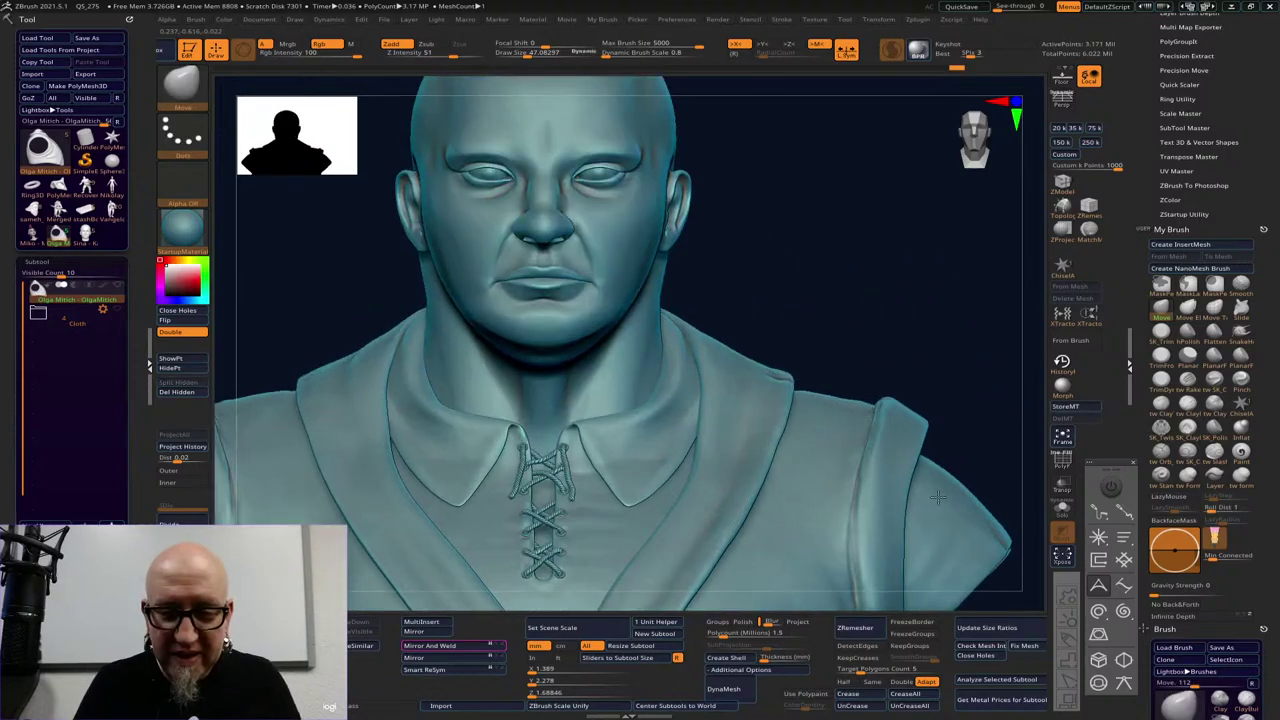
alt+drag(866, 249, 877, 386)
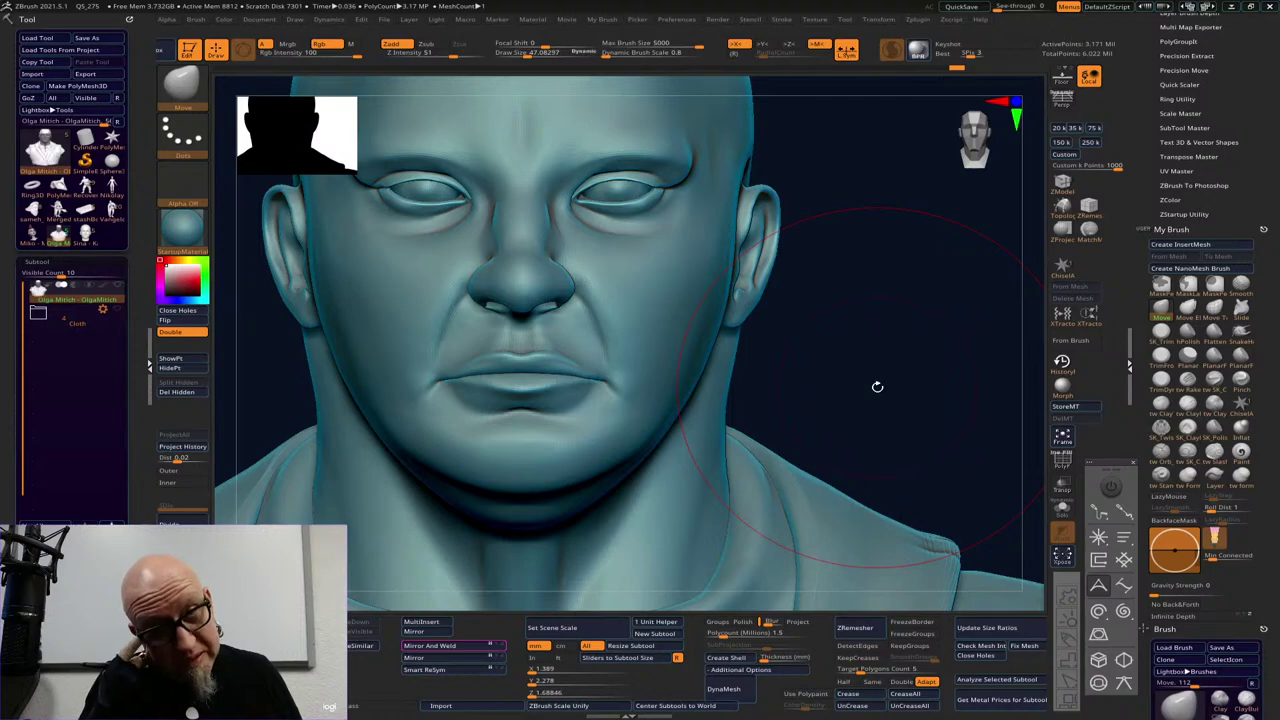
click(1162, 401)
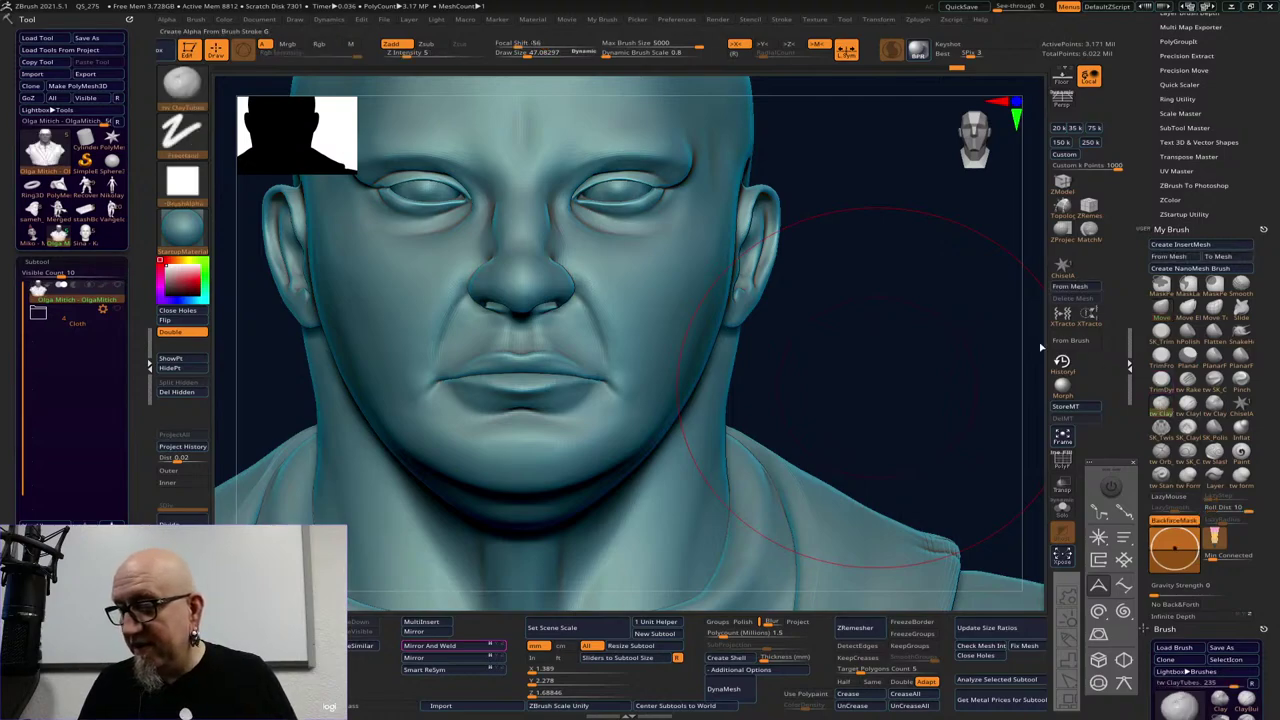
key(space)
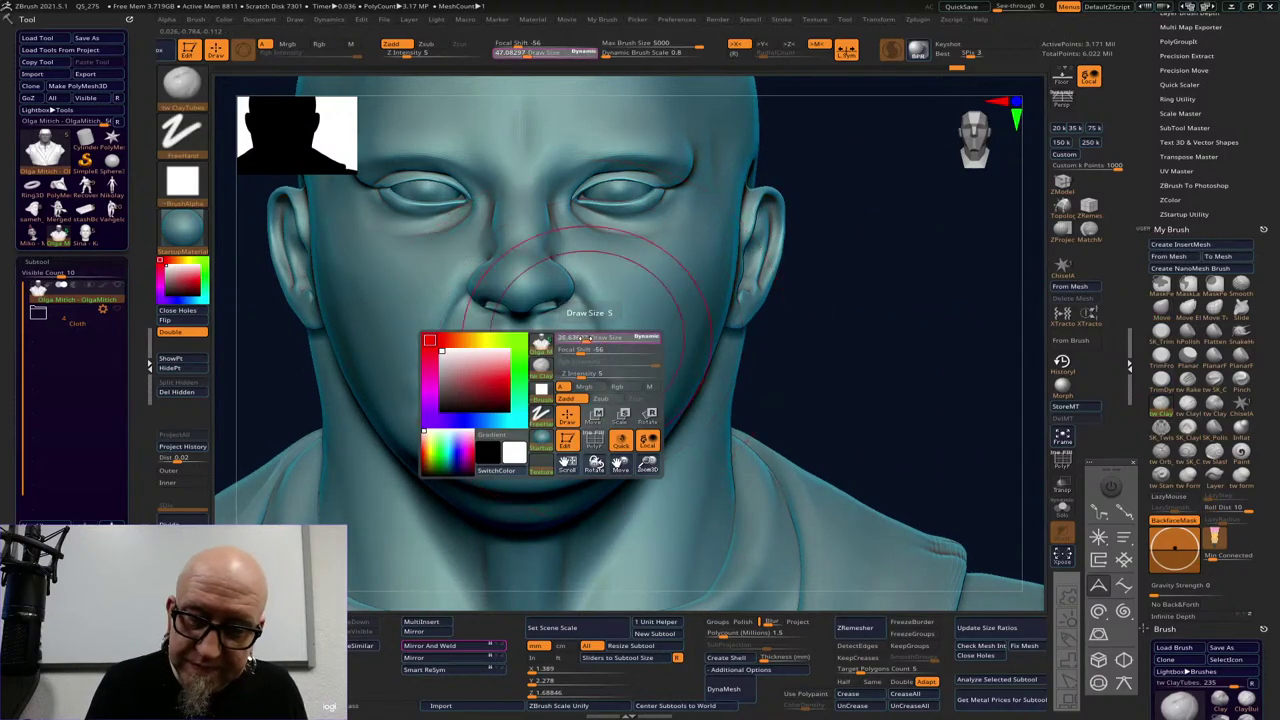
drag(581, 338, 585, 338)
drag(820, 290, 915, 288)
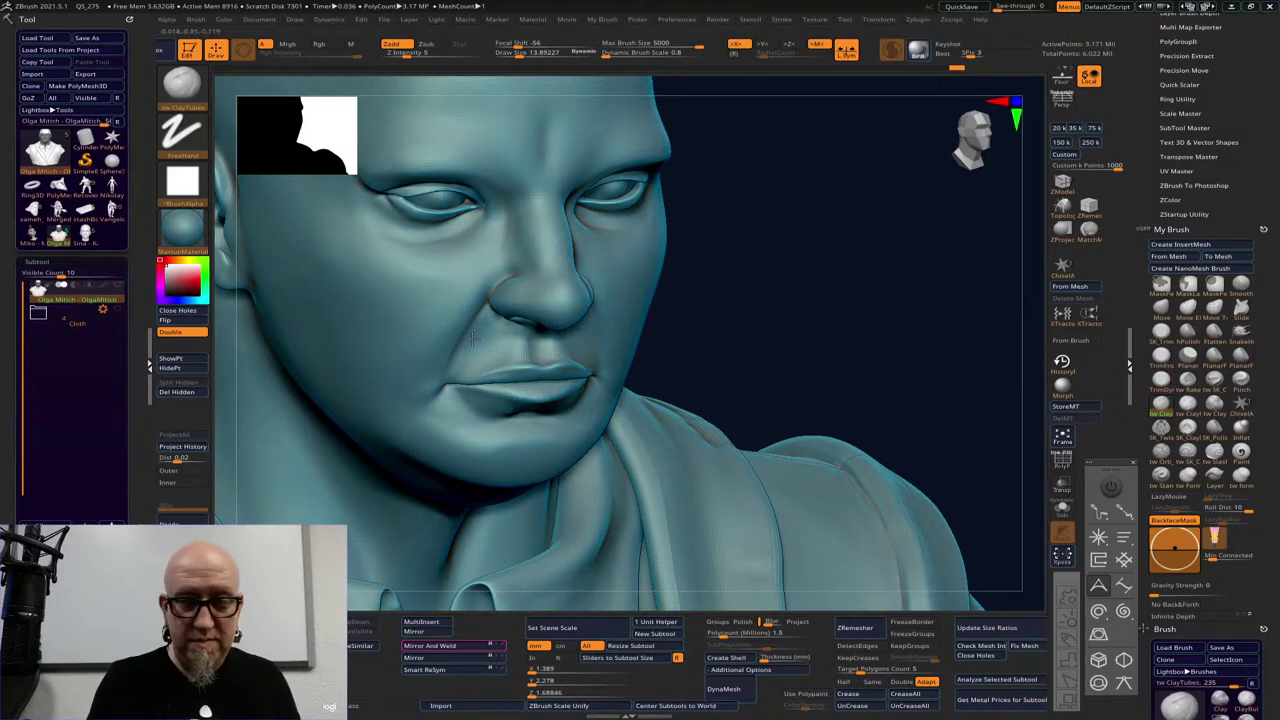
Try the tw ClayBuildup brush, then build up the area between nose and upper lip with tw ClayTubes at draw size about 6
click(1188, 404)
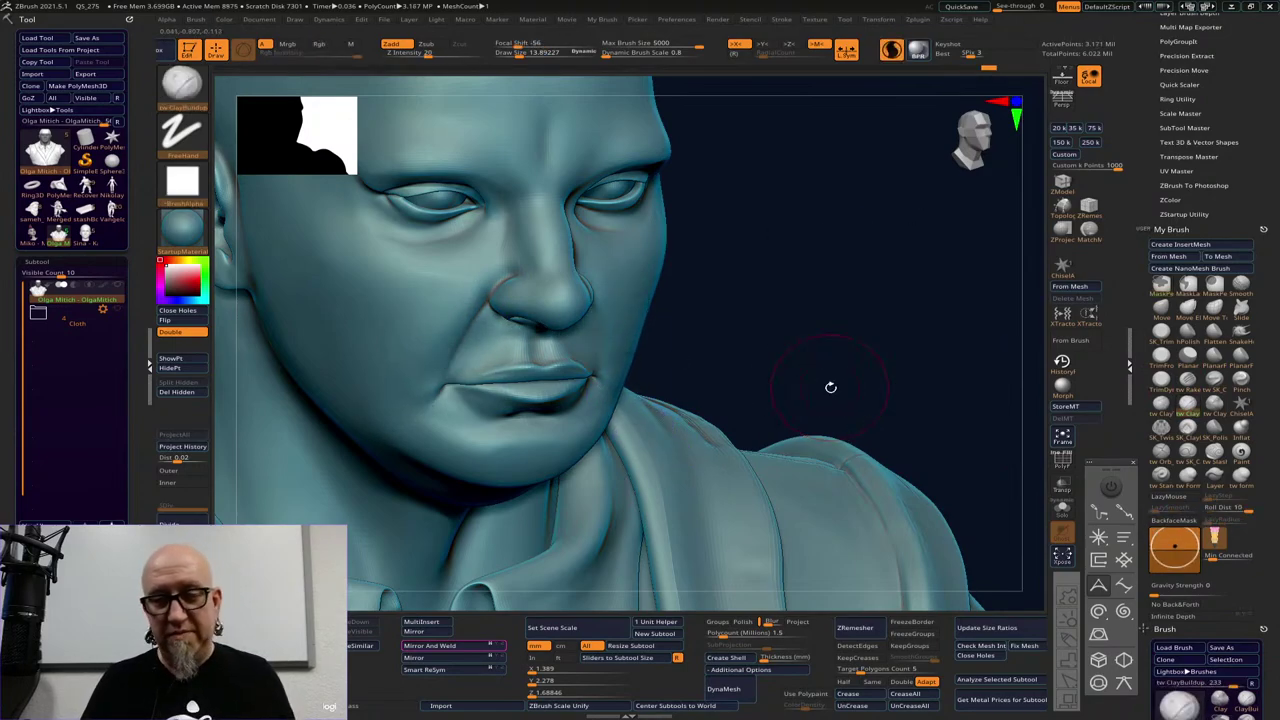
shift+drag(851, 331, 845, 341)
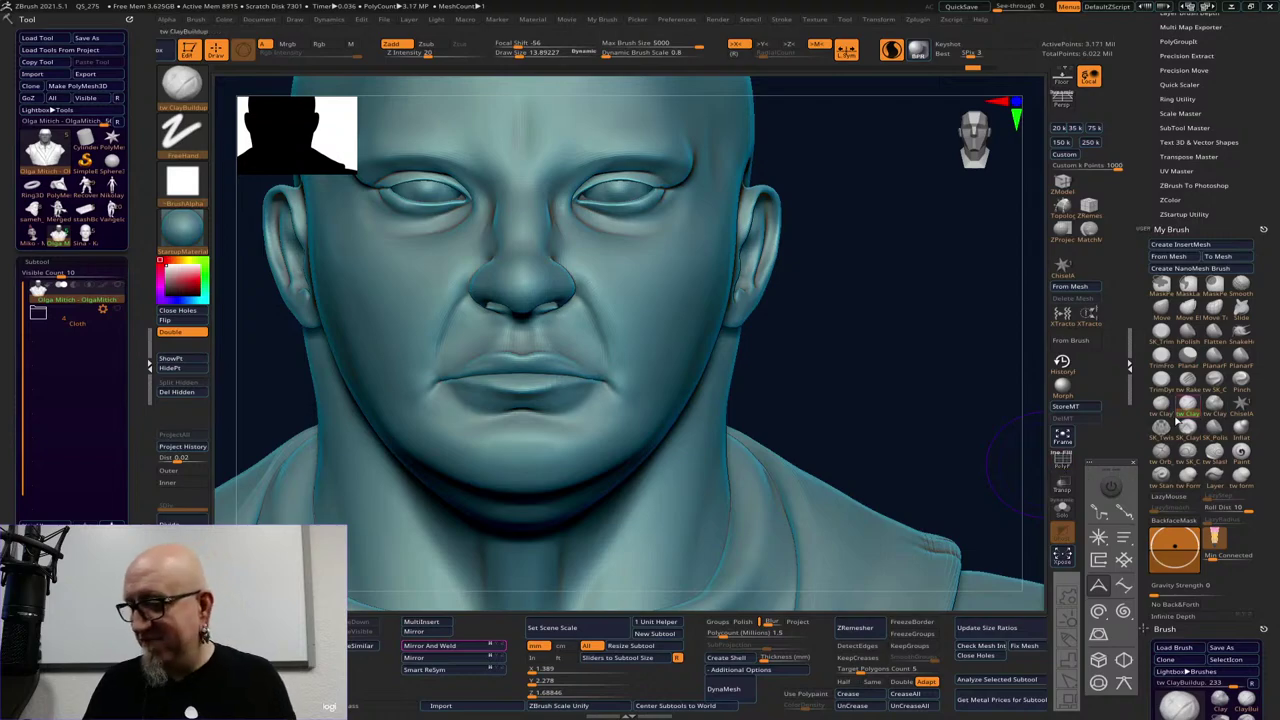
mouse_move(943, 386)
mouse_down()
mouse_move(827, 358)
mouse_move(854, 371)
mouse_move(854, 420)
mouse_up()
key(space)
drag(538, 349, 532, 349)
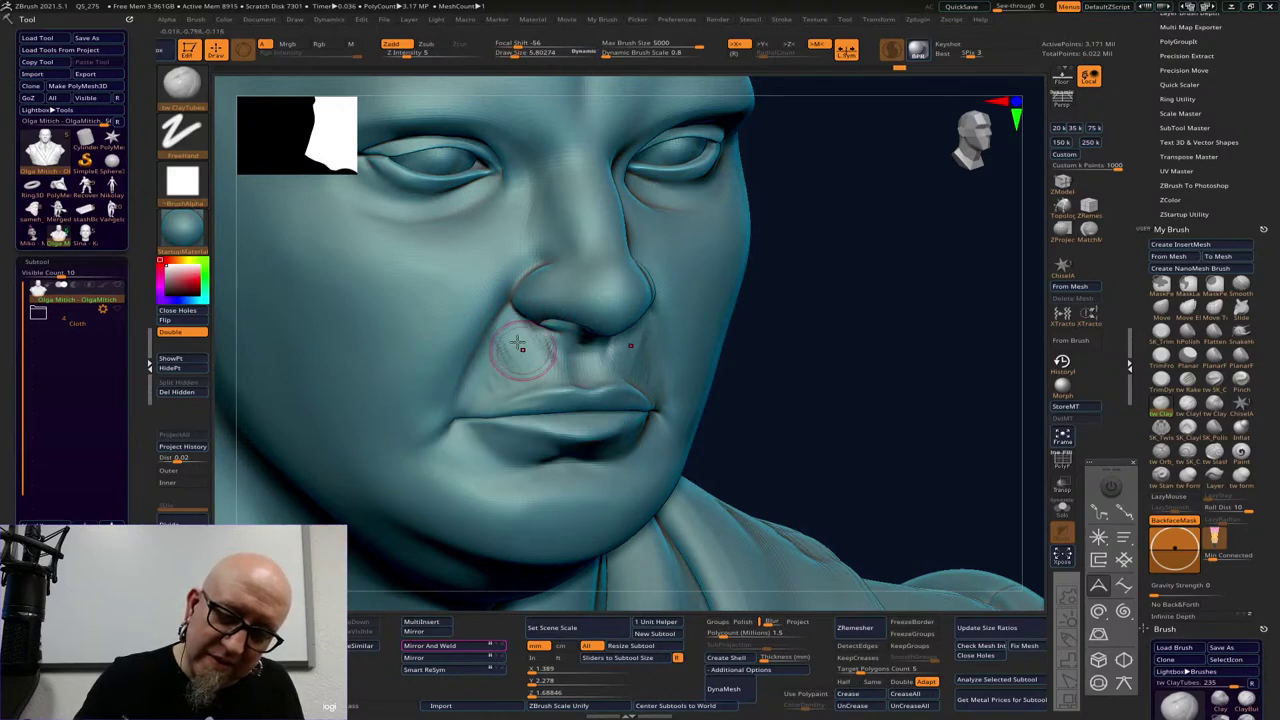
mouse_move(874, 299)
mouse_down()
mouse_move(863, 320)
mouse_move(630, 346)
mouse_move(656, 386)
mouse_up()
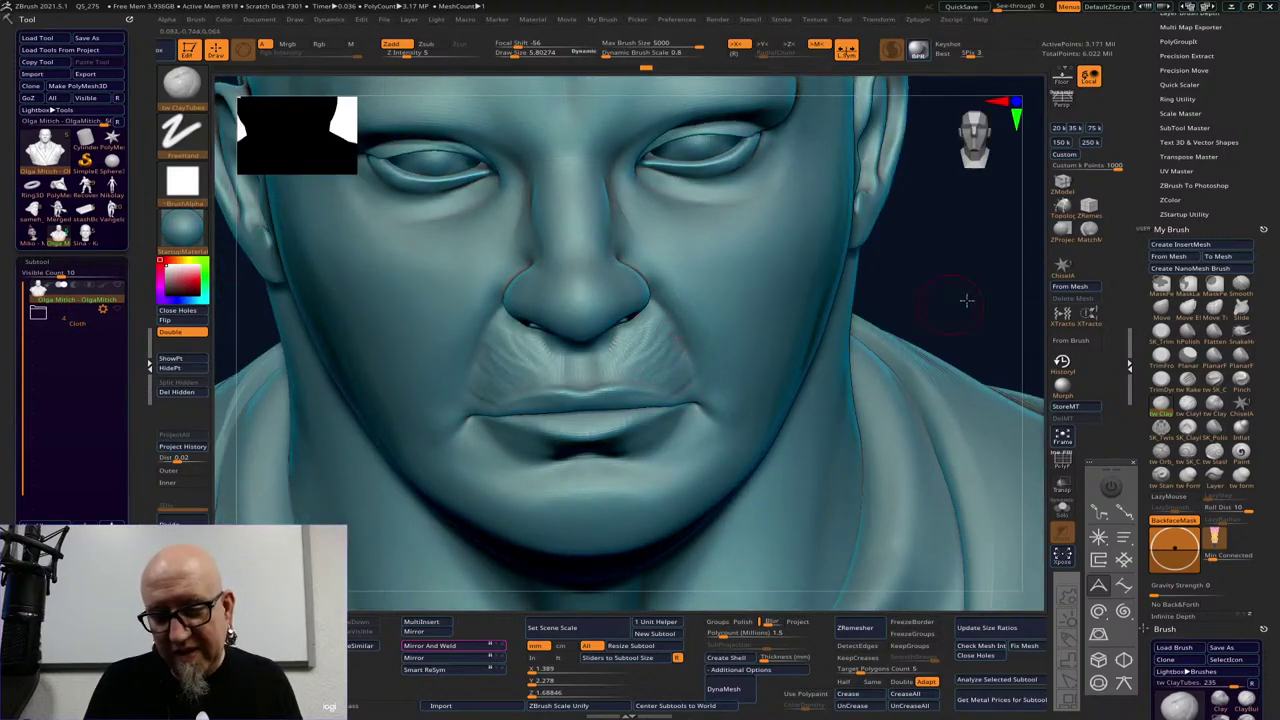
Smooth the clay strokes above the upper lip with Smooth Stronger, and turn off Sculptris Pro for that brush
drag(966, 300, 800, 320)
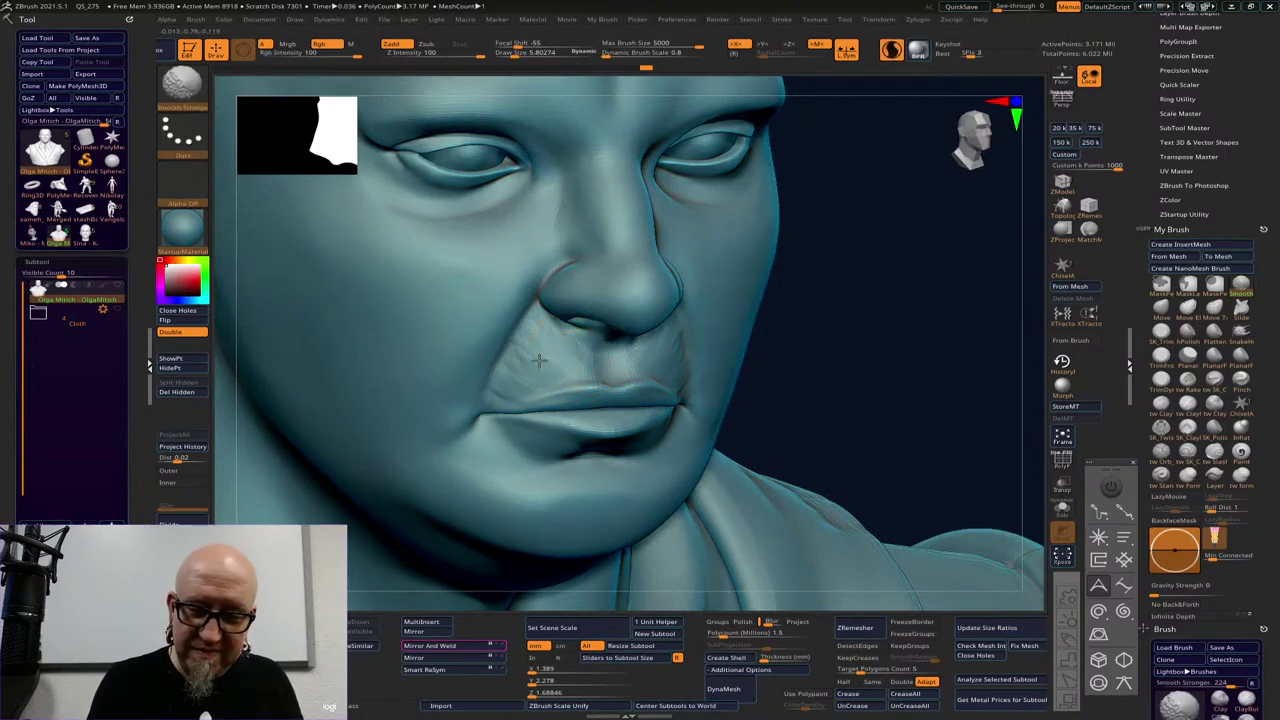
shift+drag(542, 358, 537, 346)
key(shift)
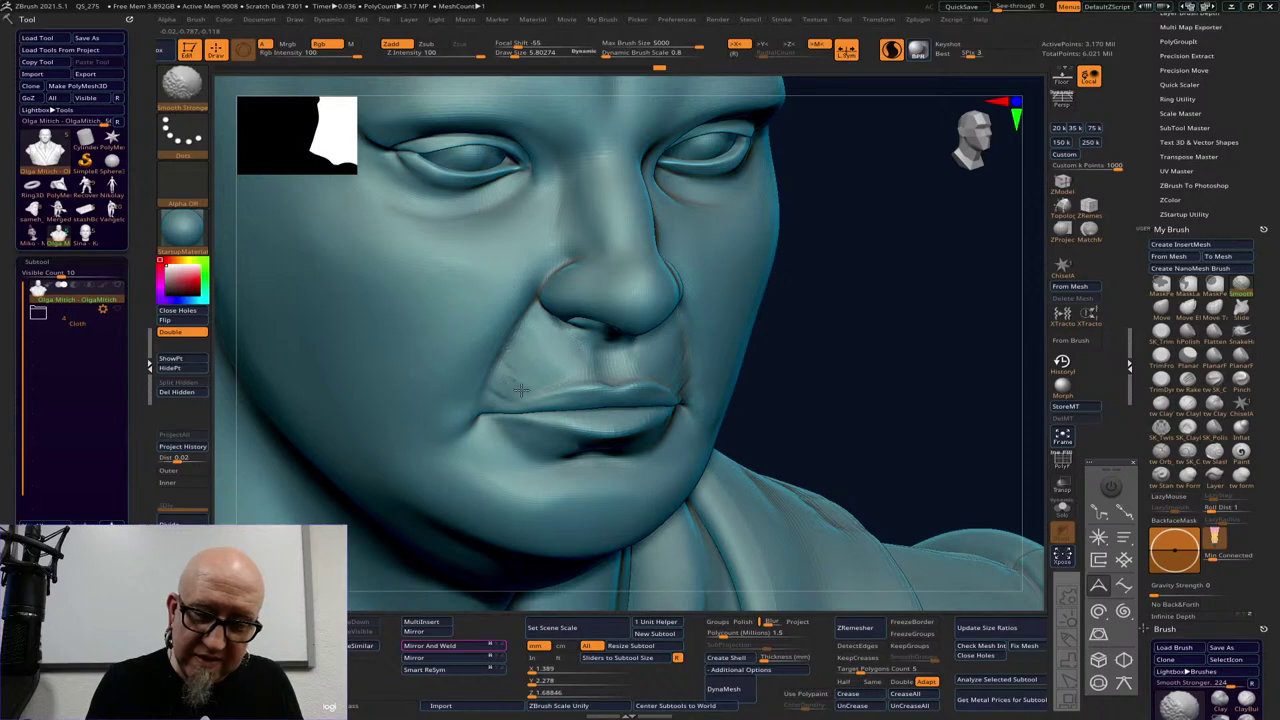
key(ctrl)
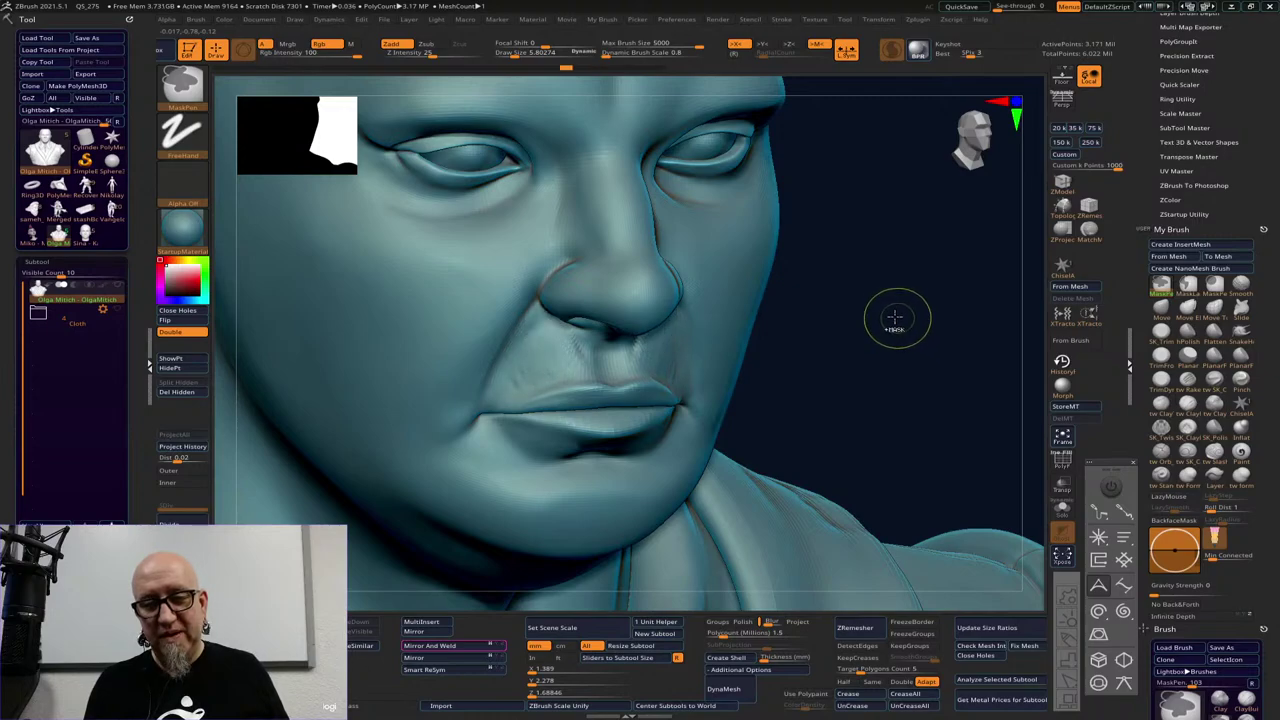
shift+click(891, 51)
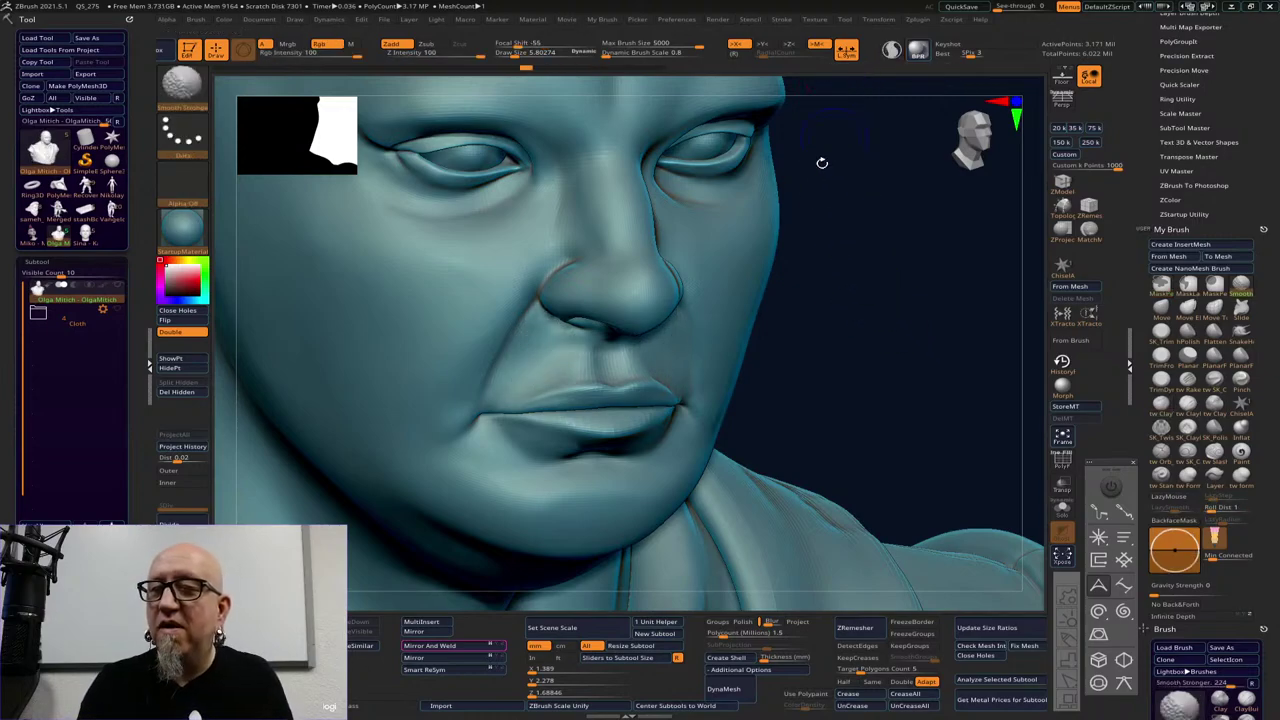
Refine the form above the upper lip and beside the nose with short strokes from several angles
mouse_move(563, 351)
mouse_down()
mouse_move(571, 360)
mouse_move(558, 335)
mouse_up()
mouse_move(531, 385)
mouse_down()
mouse_move(565, 354)
mouse_move(511, 373)
mouse_move(536, 348)
mouse_move(531, 382)
mouse_move(574, 371)
mouse_move(566, 343)
mouse_move(540, 364)
mouse_up()
drag(870, 286, 797, 286)
mouse_move(648, 354)
mouse_down()
mouse_move(615, 366)
mouse_move(676, 360)
mouse_move(528, 349)
mouse_move(505, 388)
mouse_move(549, 394)
mouse_up()
drag(880, 370, 790, 370)
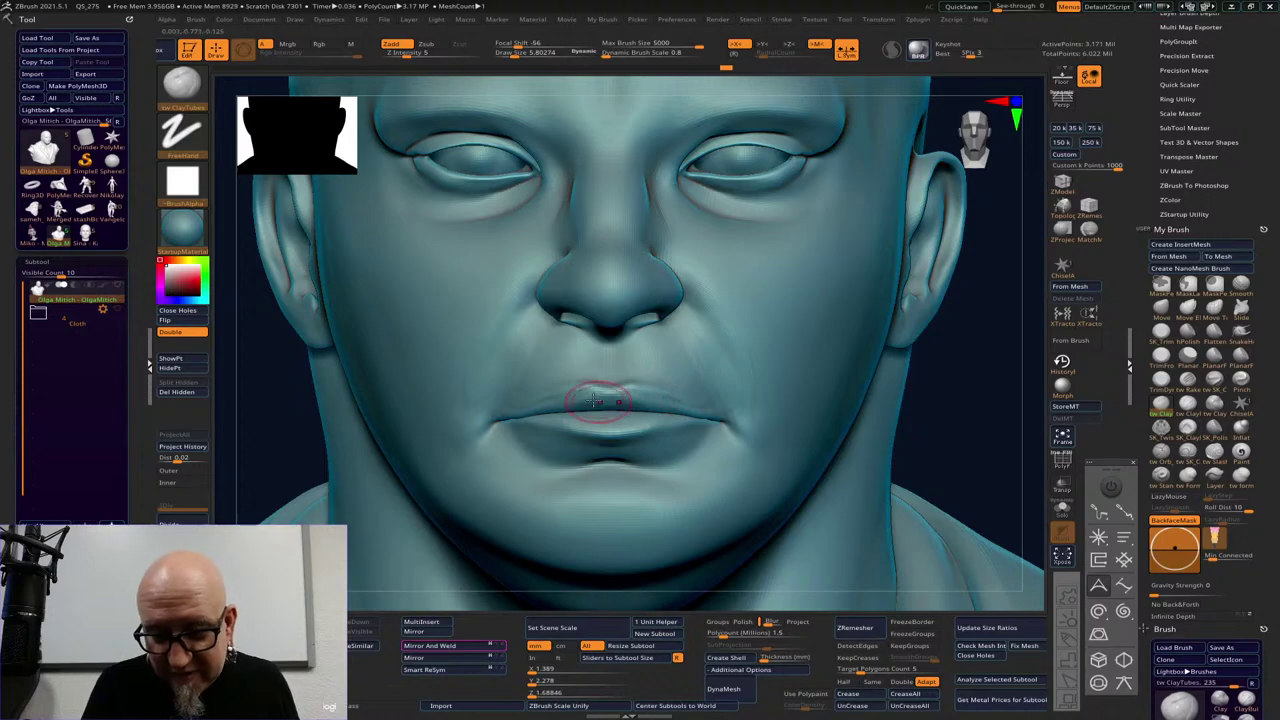
Sculpt the upper lip and the area above it with tw ClayTubes at draw size about 6.6
key(space)
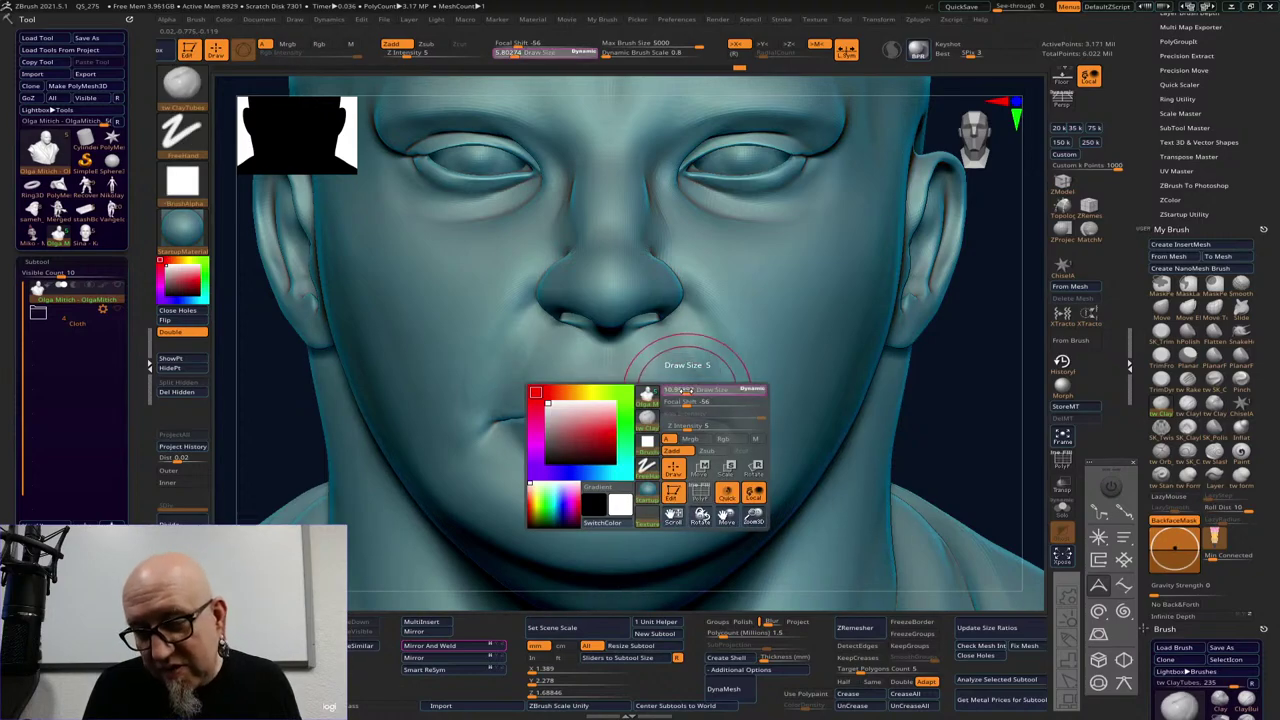
drag(686, 390, 632, 398)
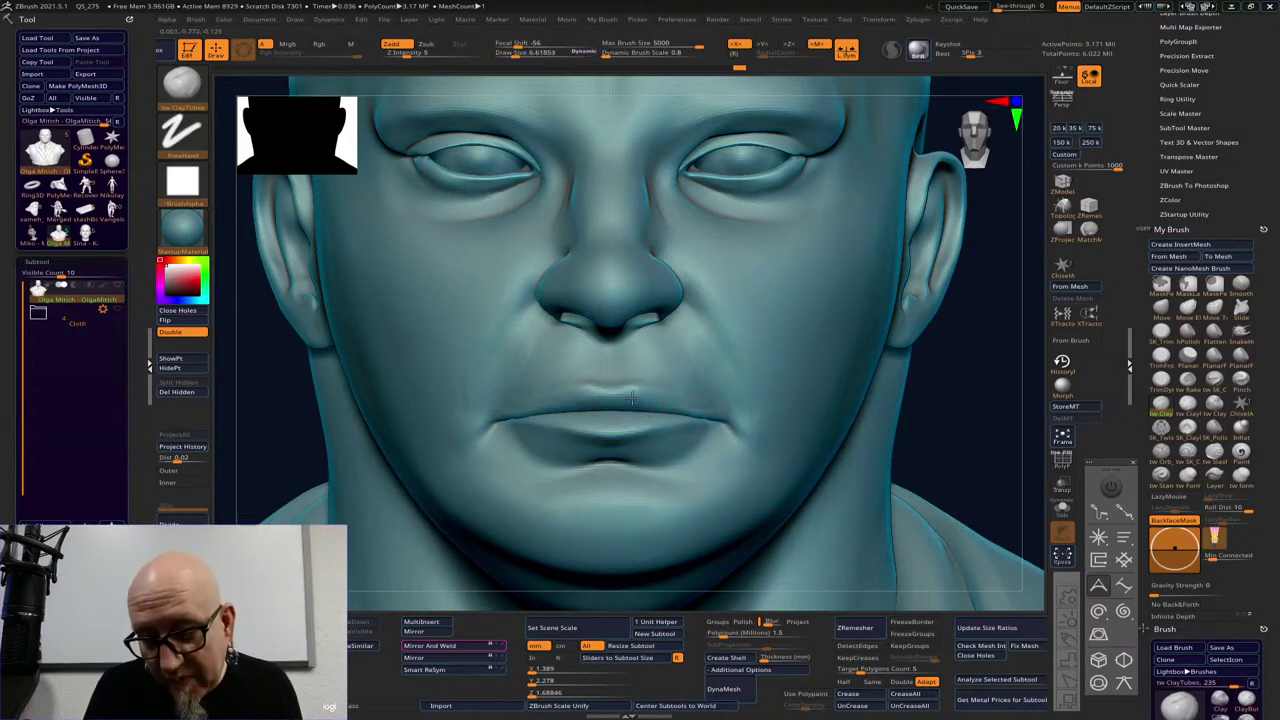
mouse_move(691, 371)
right_down()
mouse_move(904, 372)
mouse_move(706, 451)
mouse_move(497, 486)
mouse_move(636, 370)
mouse_move(560, 366)
right_up()
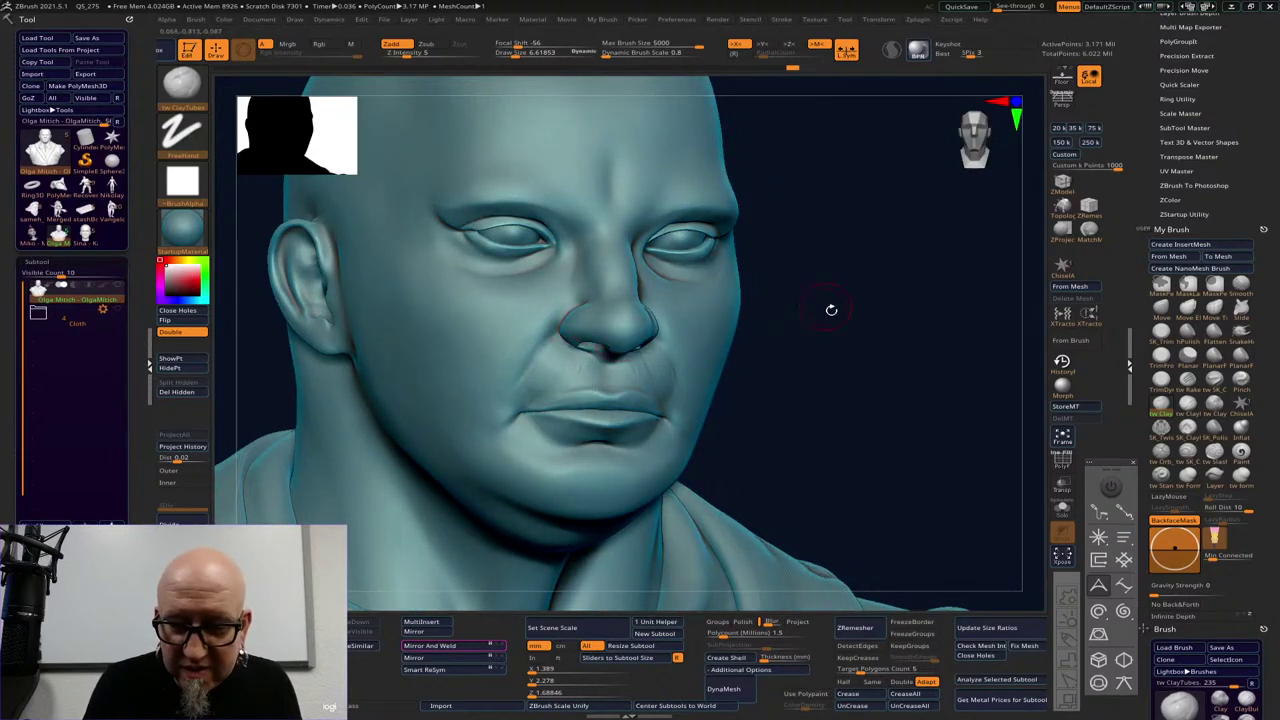
right_drag(829, 309, 694, 383)
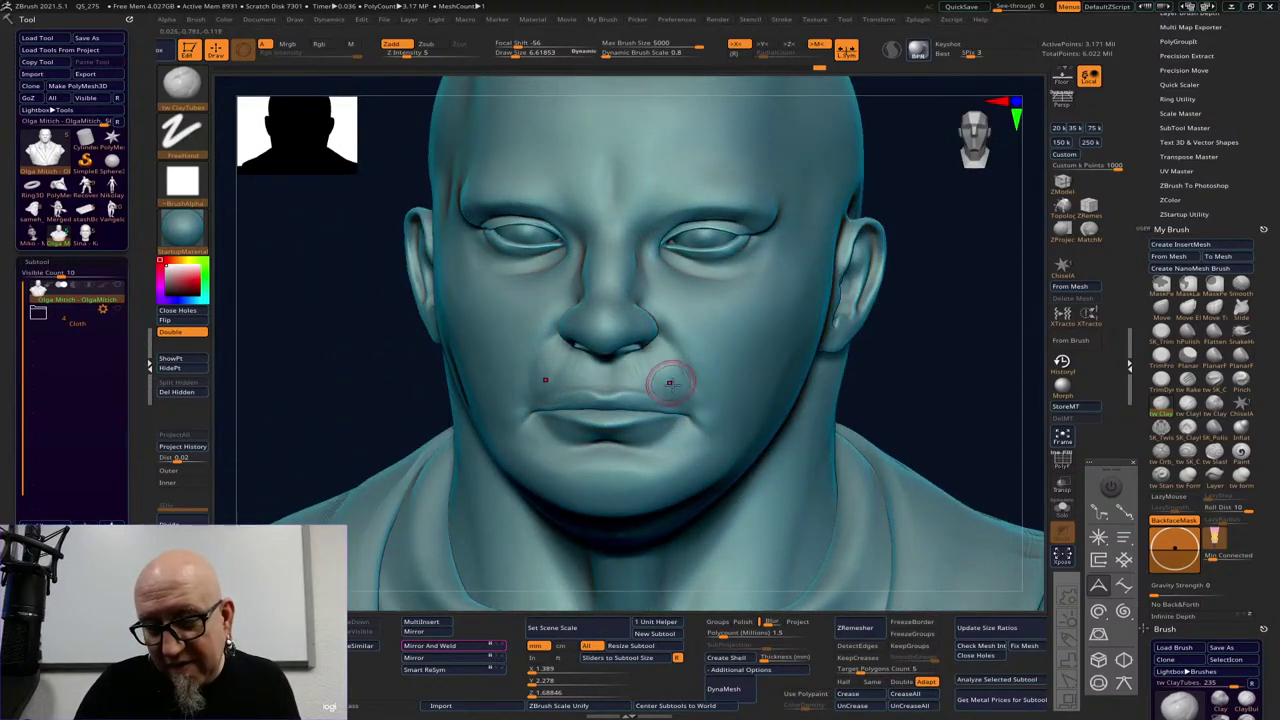
Smooth the fold running from the nostril to the mouth corner and check it from both sides
key(shift)
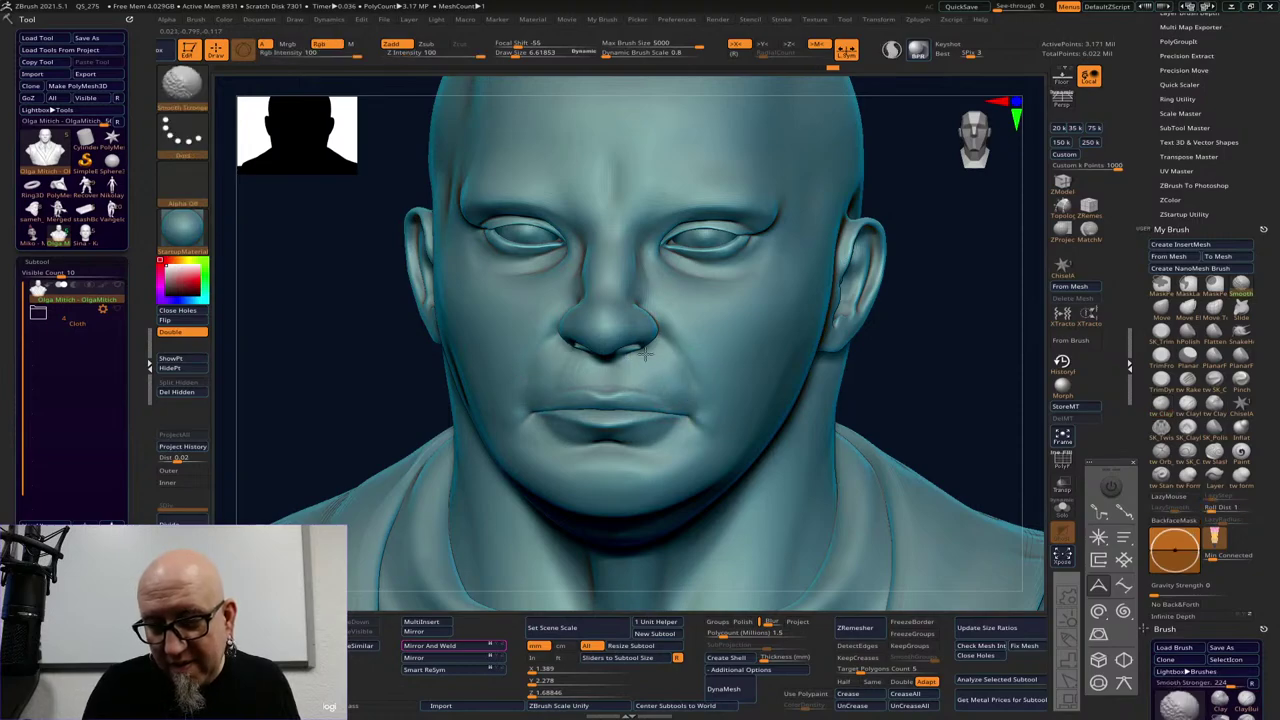
right_drag(943, 300, 655, 330)
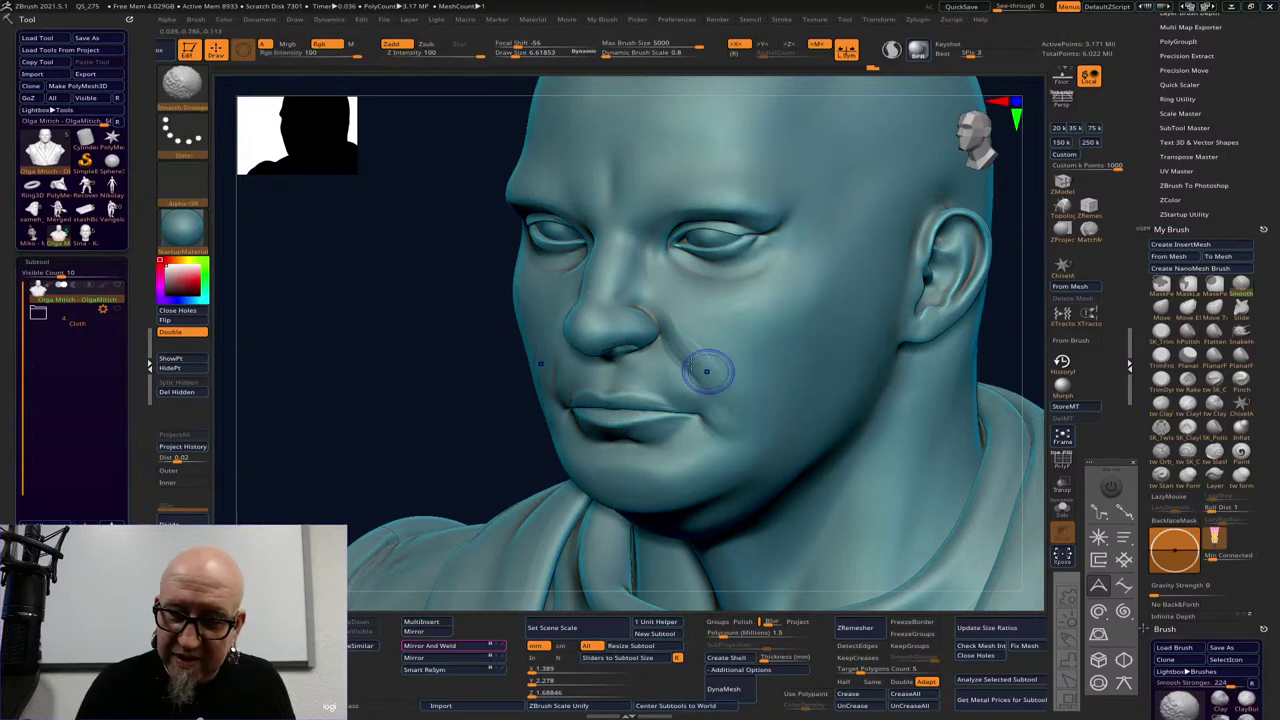
right_drag(623, 457, 409, 499)
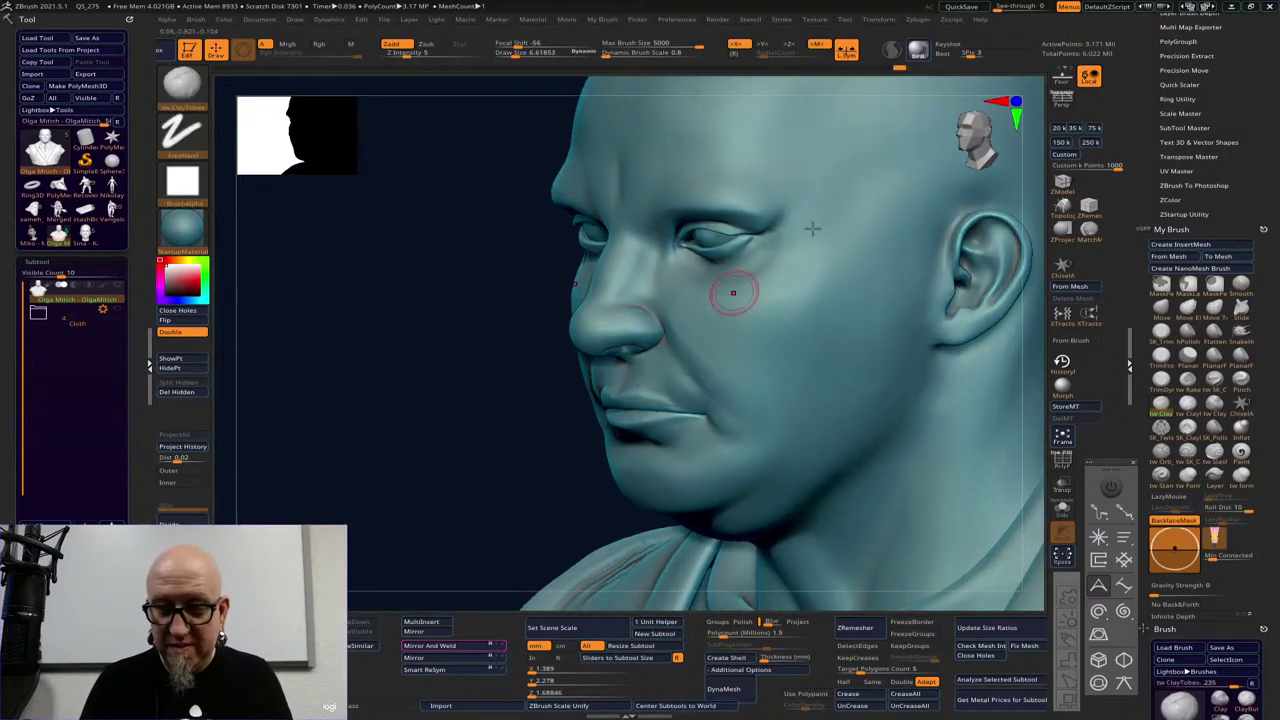
mouse_move(469, 549)
right_down()
mouse_move(455, 521)
mouse_move(804, 440)
mouse_move(727, 395)
right_up()
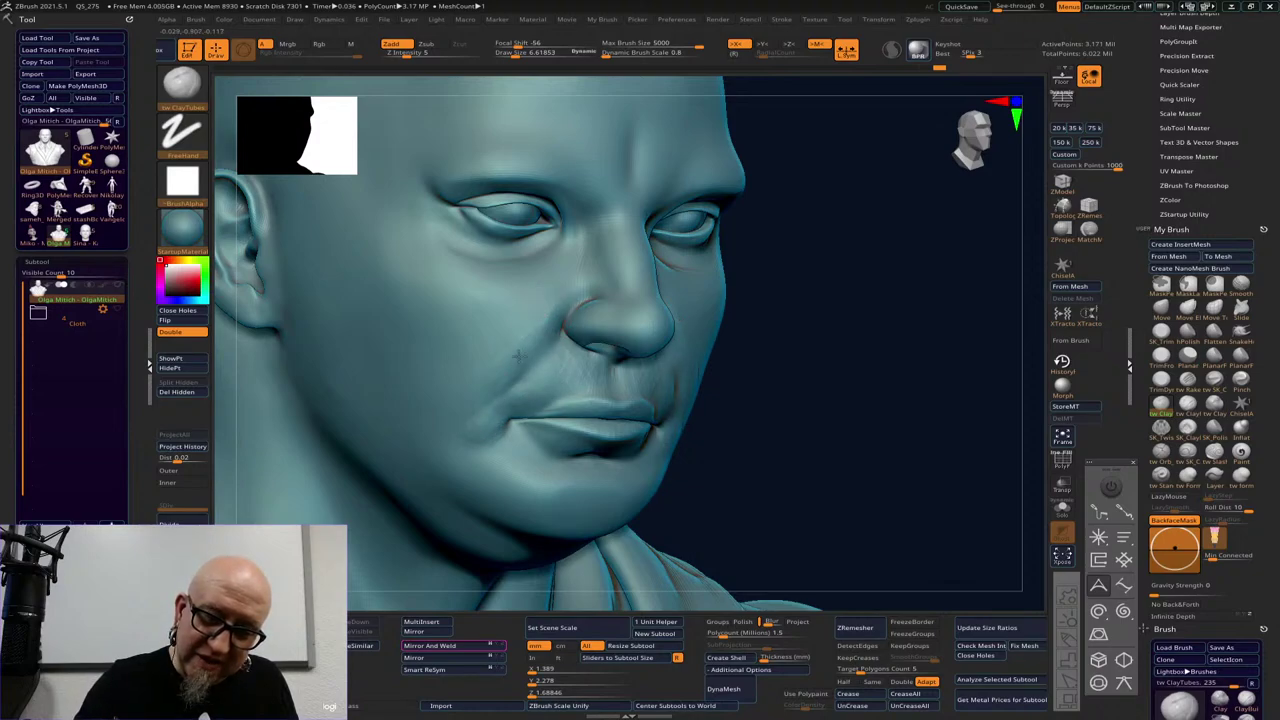
Smooth the skin between the nostril, the mouth corner and the upper lip with Smooth Stronger
key(shift)
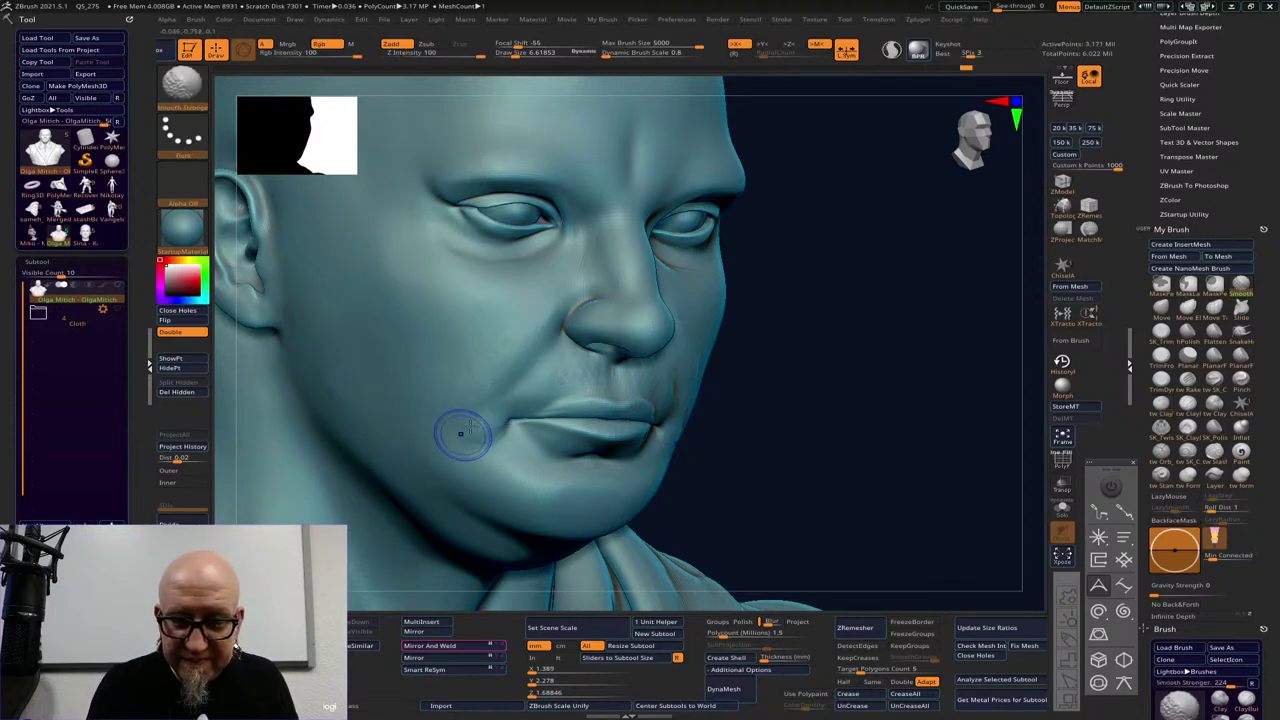
shift+drag(598, 380, 586, 376)
shift+drag(565, 374, 580, 359)
drag(783, 334, 800, 336)
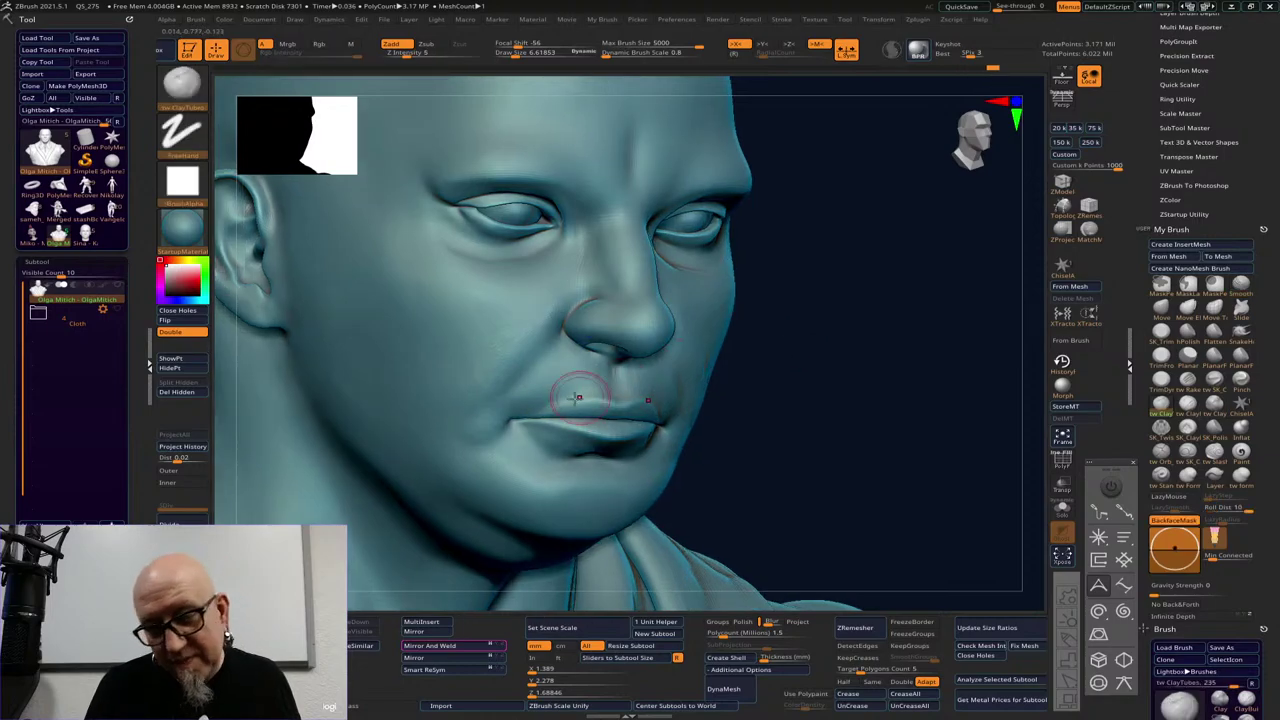
Refine the upper lip's edge and mouth corner with tw ClayTubes strokes and smooth the lips
drag(534, 407, 556, 399)
drag(822, 385, 745, 388)
drag(838, 376, 745, 385)
drag(655, 437, 700, 419)
drag(935, 382, 1015, 376)
shift+drag(615, 434, 575, 434)
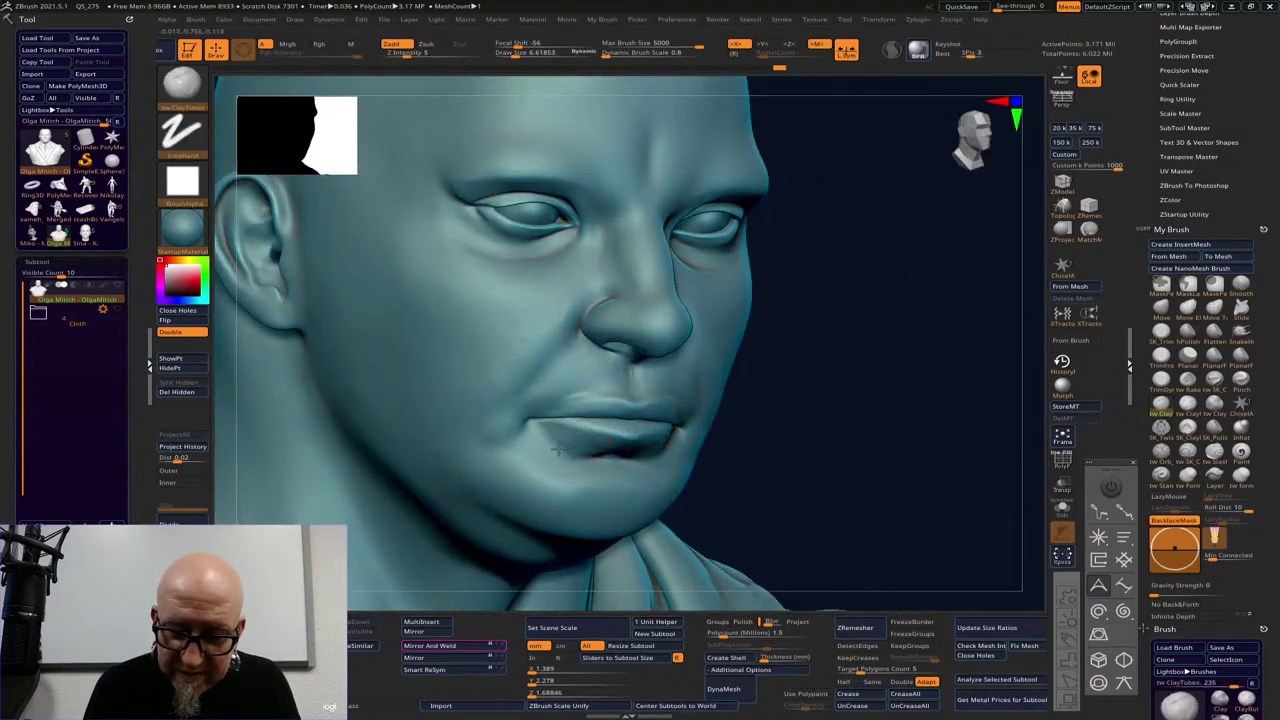
Sculpt the area beneath the lower lip and around the mouth corners with tw ClayTubes strokes
drag(805, 410, 705, 415)
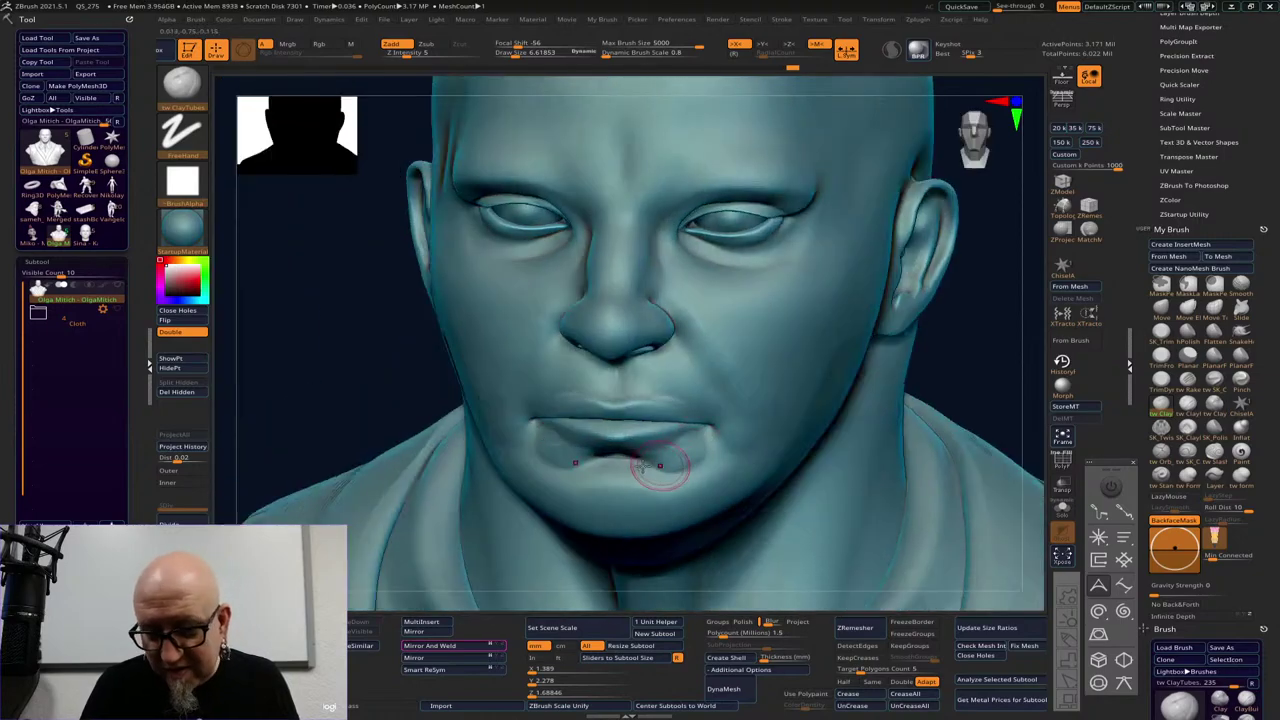
mouse_move(655, 463)
mouse_down()
mouse_move(620, 462)
mouse_move(640, 463)
mouse_up()
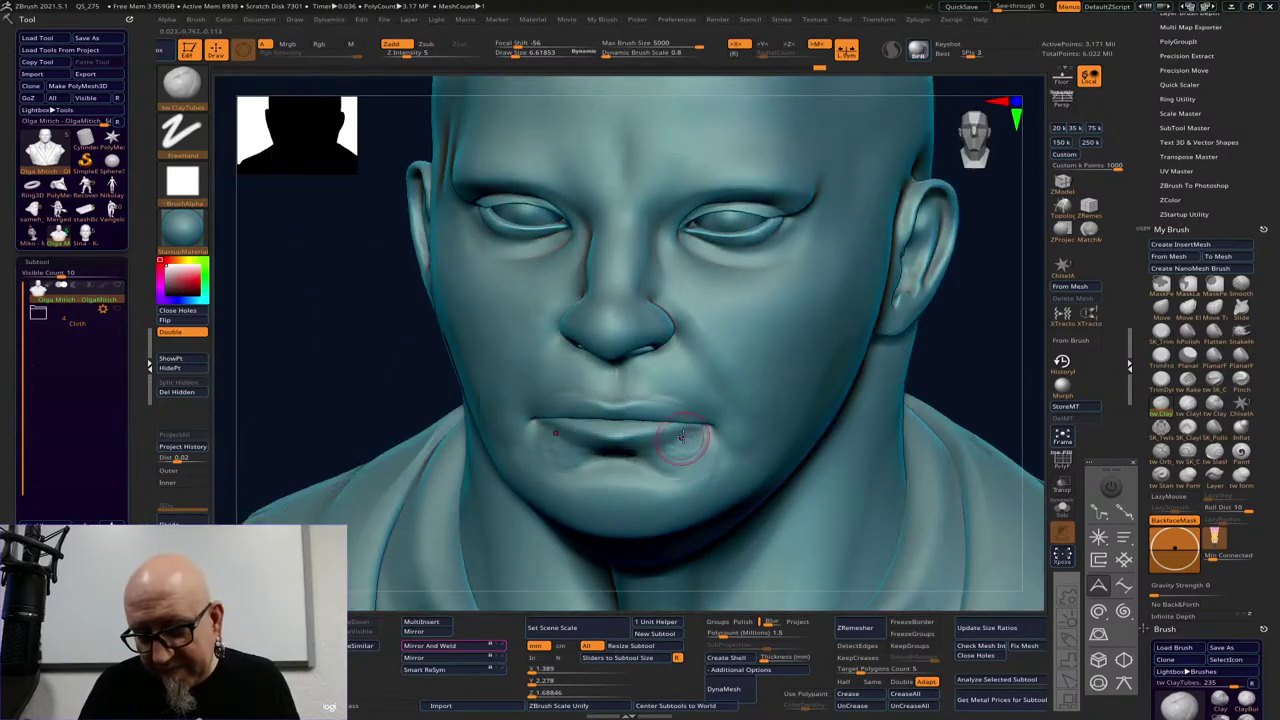
right_drag(655, 430, 566, 428)
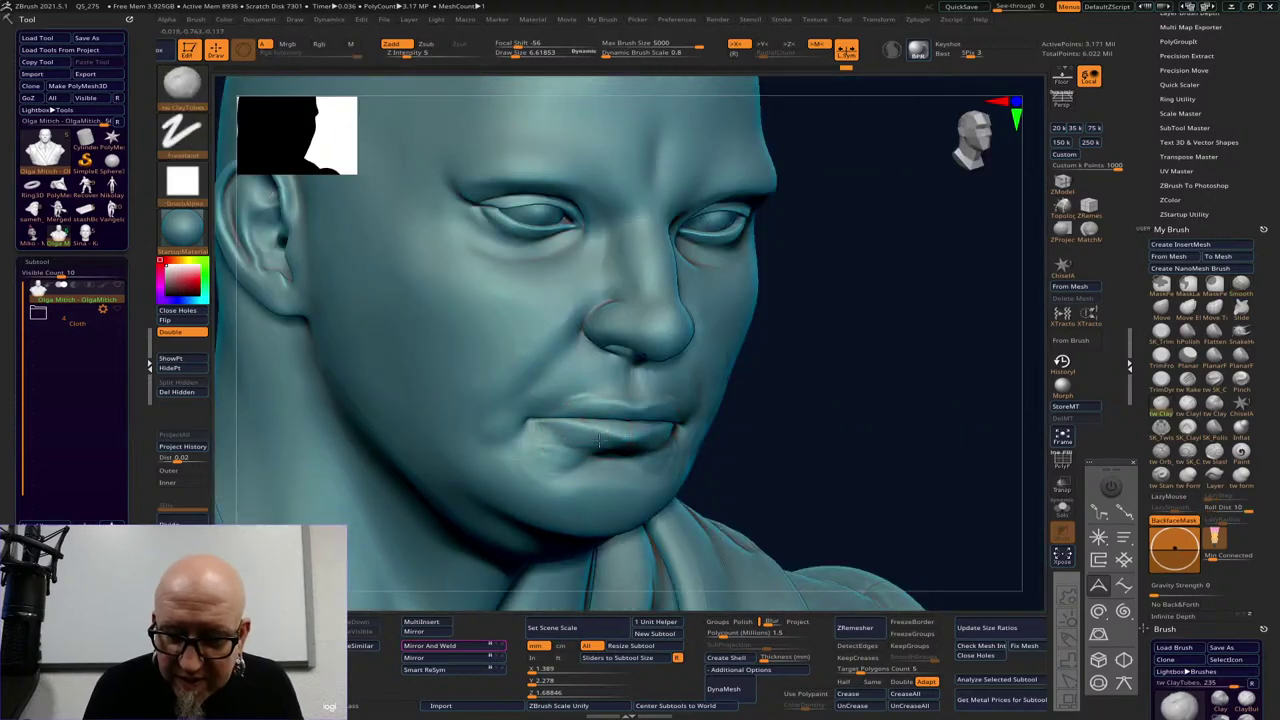
Refine the lower lip's edge near the mouth corner with tw ClayTubes at draw size about 3.4 and smooth the strokes
mouse_move(852, 368)
right_down()
mouse_move(880, 354)
mouse_move(737, 177)
mouse_move(645, 225)
mouse_move(654, 200)
mouse_move(589, 331)
right_up()
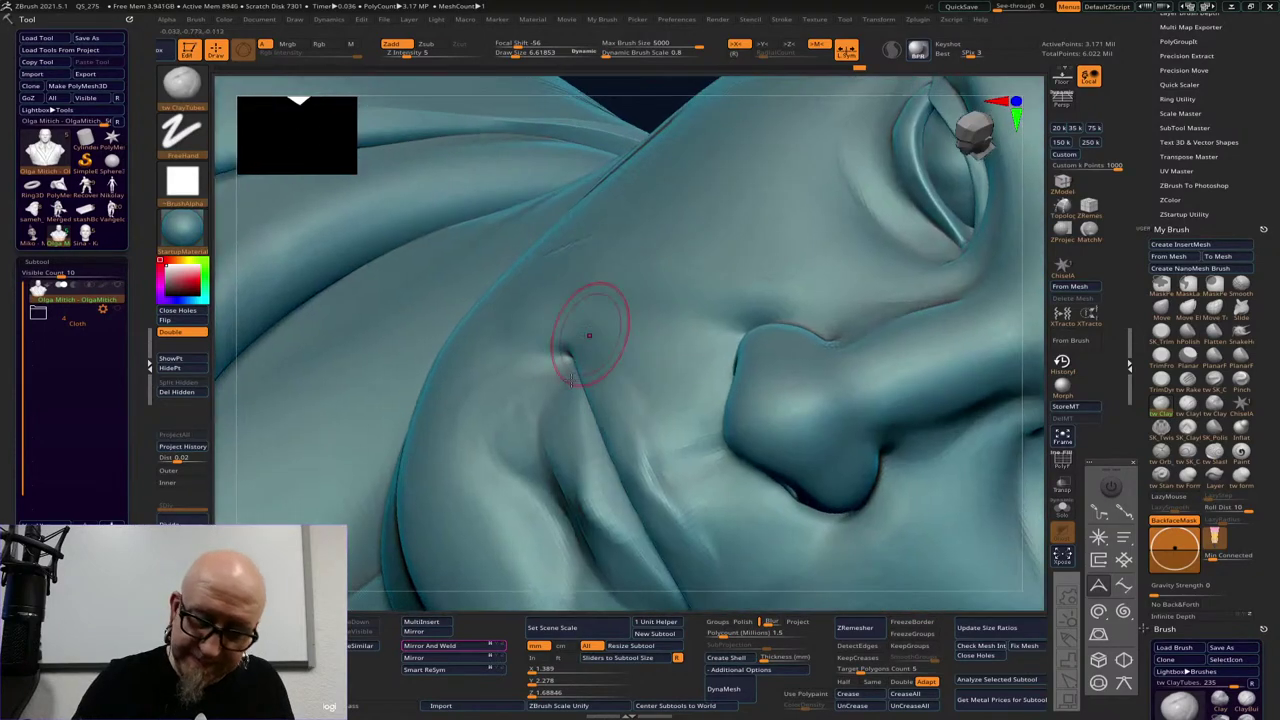
key(space)
drag(574, 427, 571, 426)
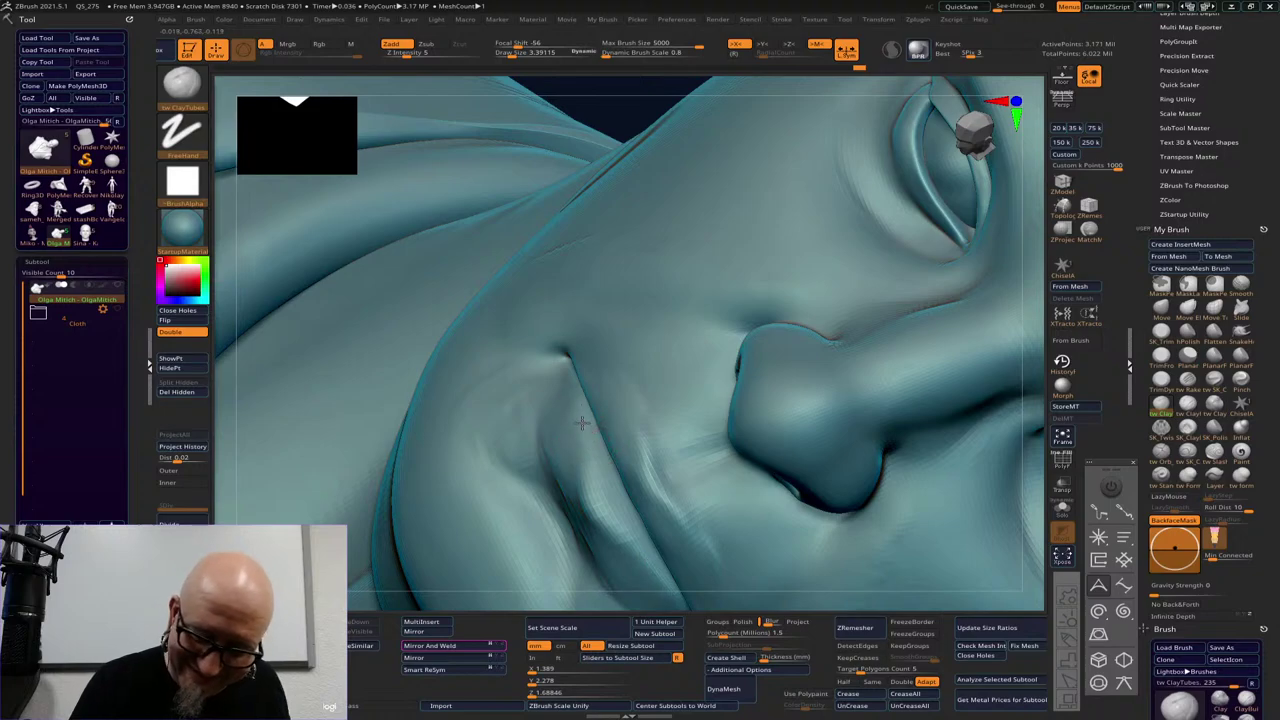
drag(570, 396, 619, 490)
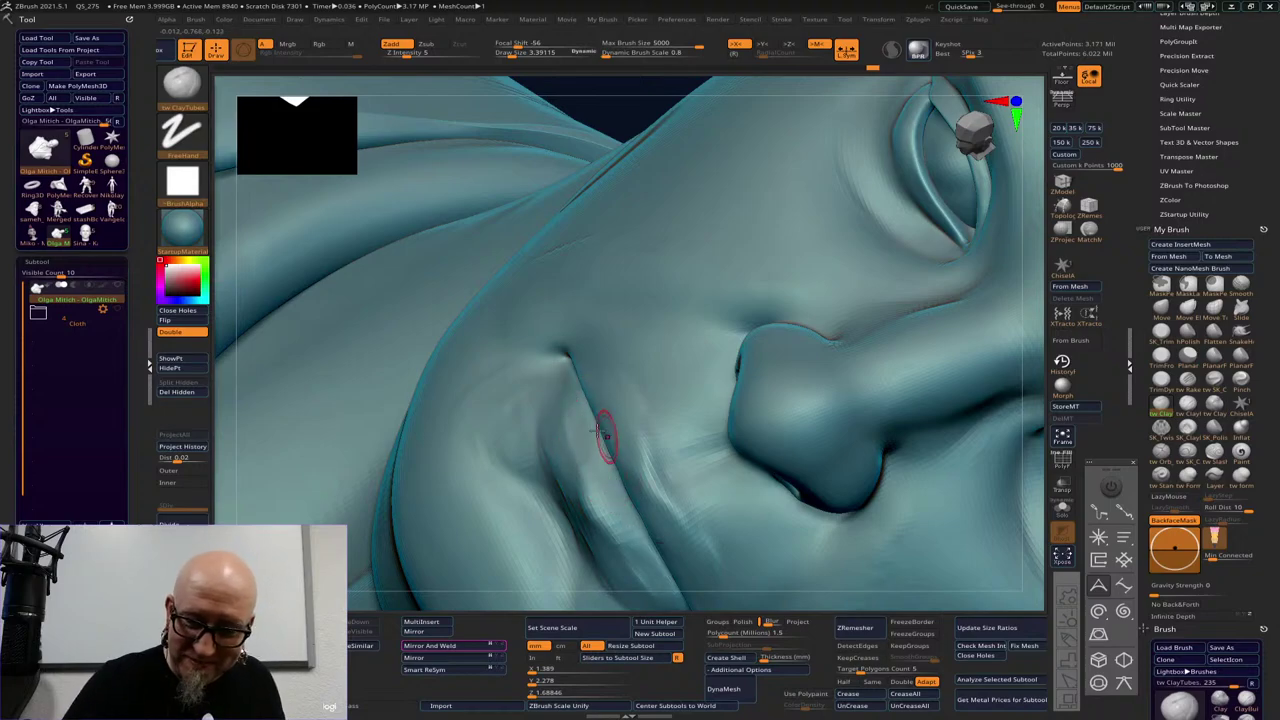
shift+drag(600, 432, 632, 548)
shift+drag(609, 480, 655, 565)
drag(633, 116, 590, 200)
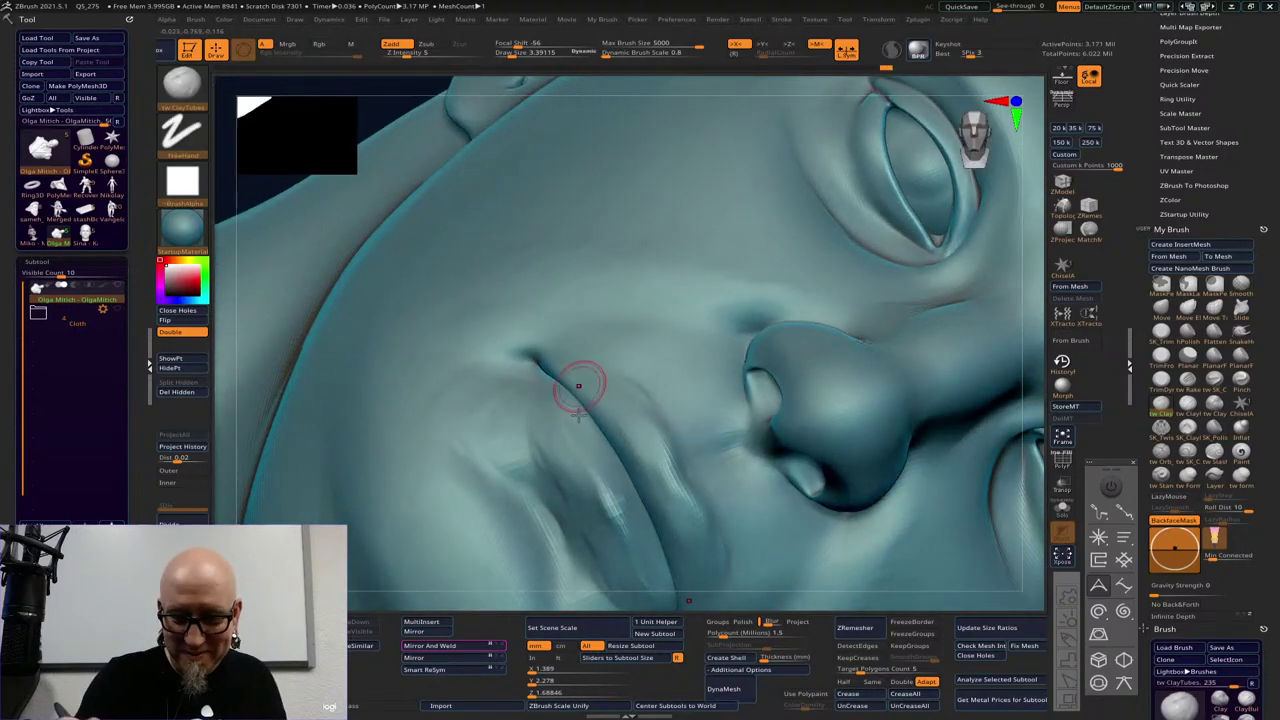
mouse_move(583, 477)
mouse_down()
mouse_move(603, 491)
mouse_move(613, 470)
mouse_up()
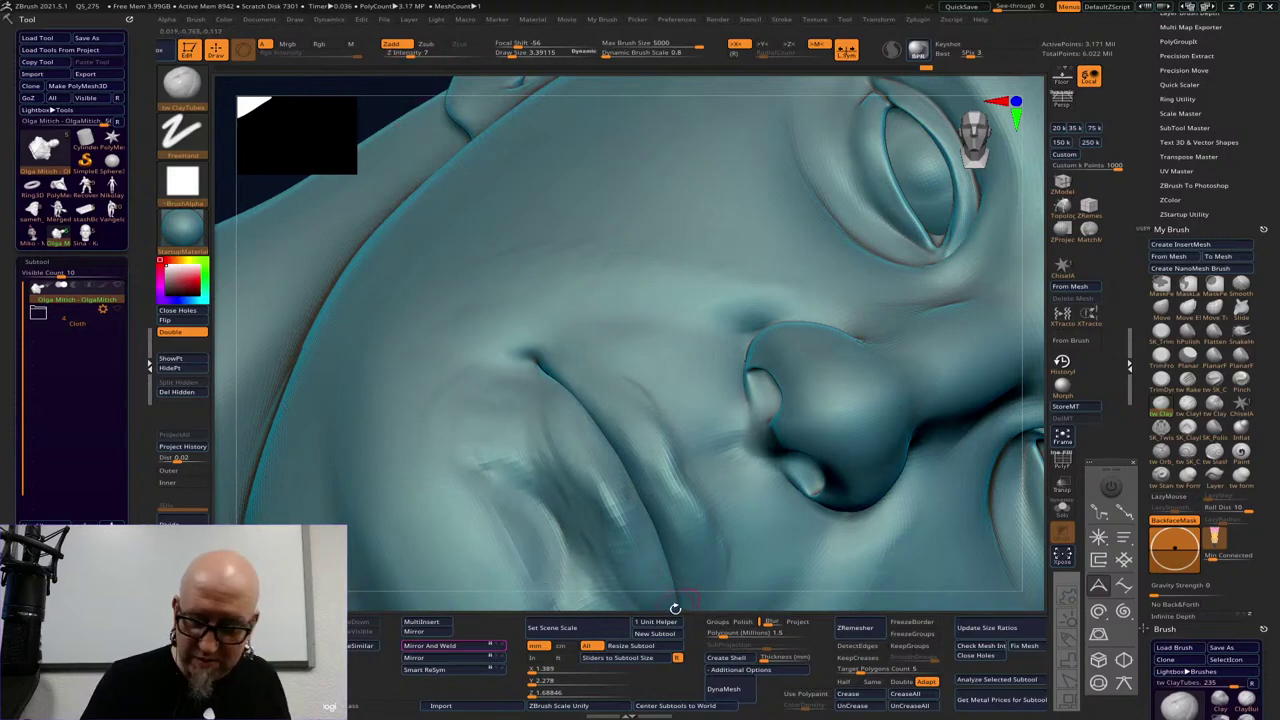
Build up the chin area beneath the lower lip with tw ClayTubes at draw size about 5.8 and smooth it
alt+drag(678, 600, 749, 326)
key(space)
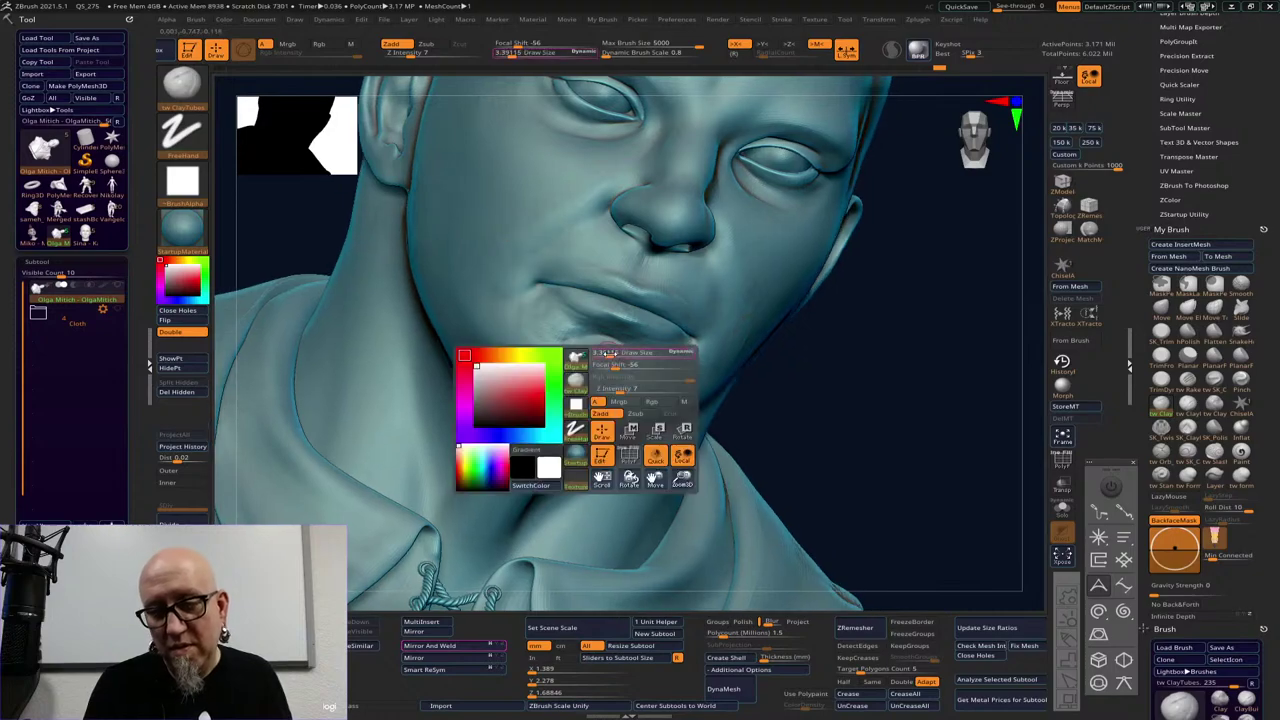
drag(609, 353, 614, 353)
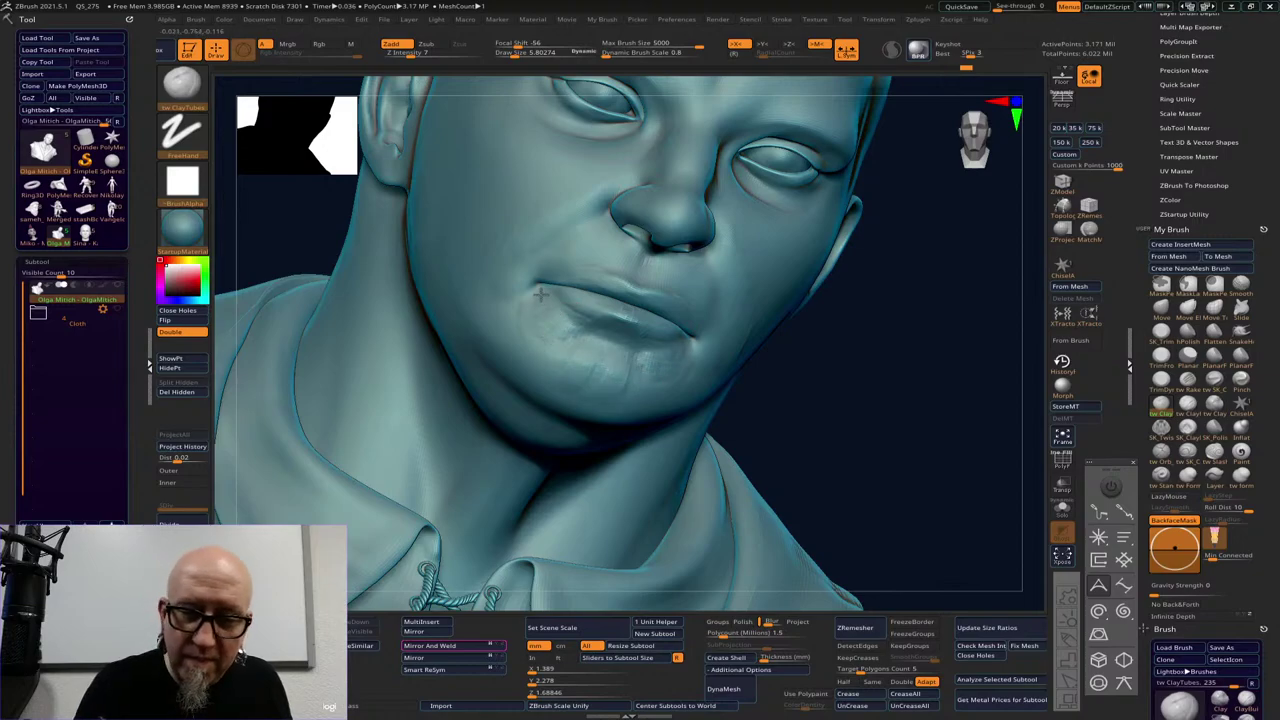
key(shift)
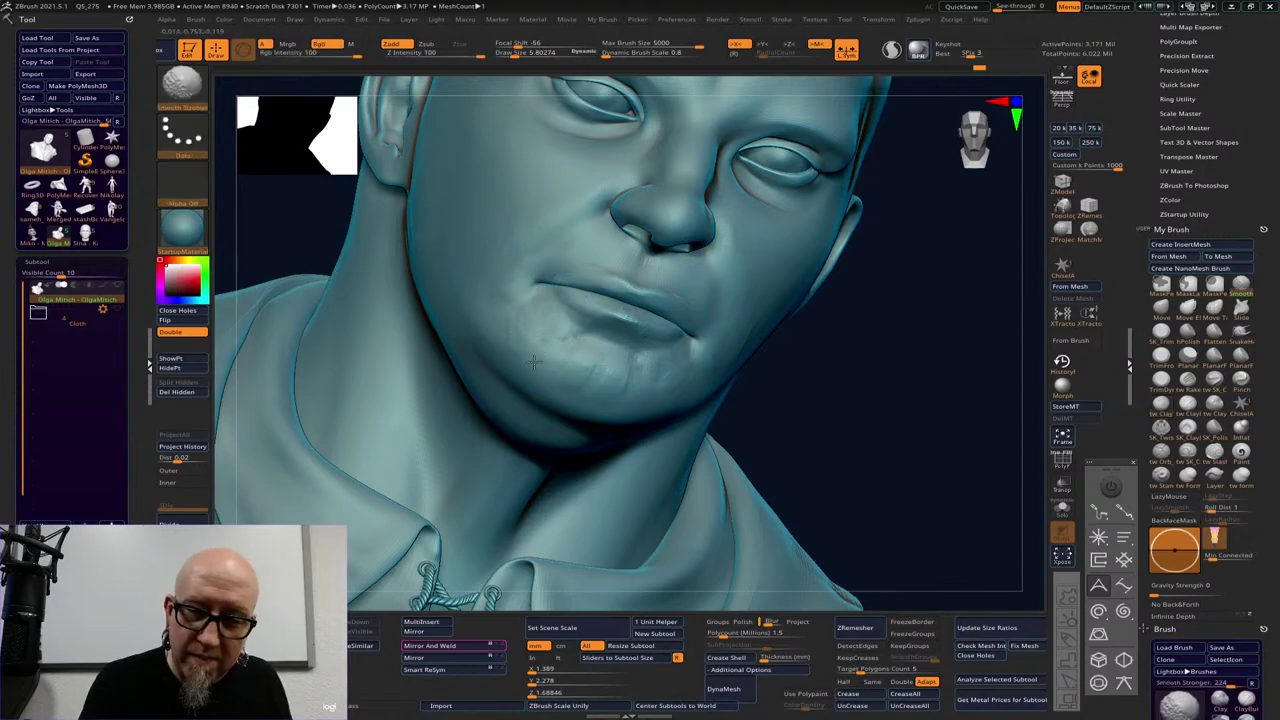
mouse_move(909, 337)
alt+mouse_down()
mouse_move(871, 277)
mouse_move(810, 270)
alt+mouse_up()
alt+drag(848, 326, 877, 251)
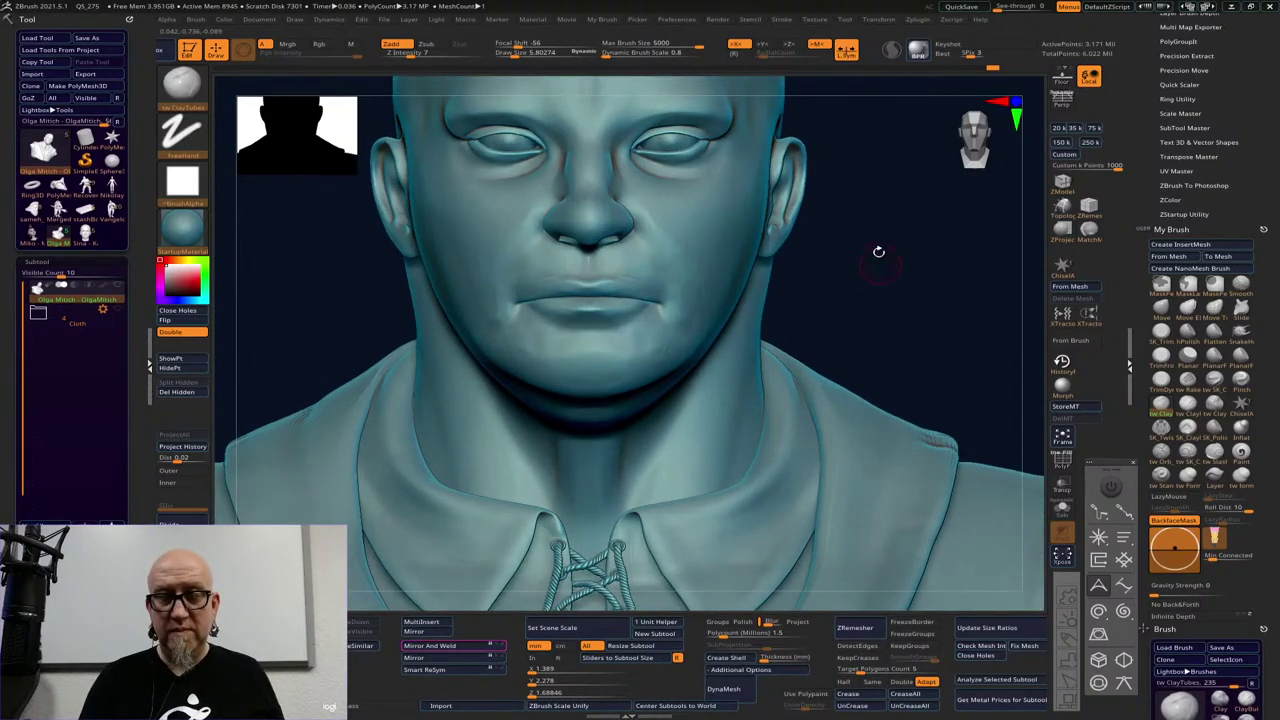
Smooth the cheek beside the mouth corner along the nasolabial fold
drag(897, 329, 664, 326)
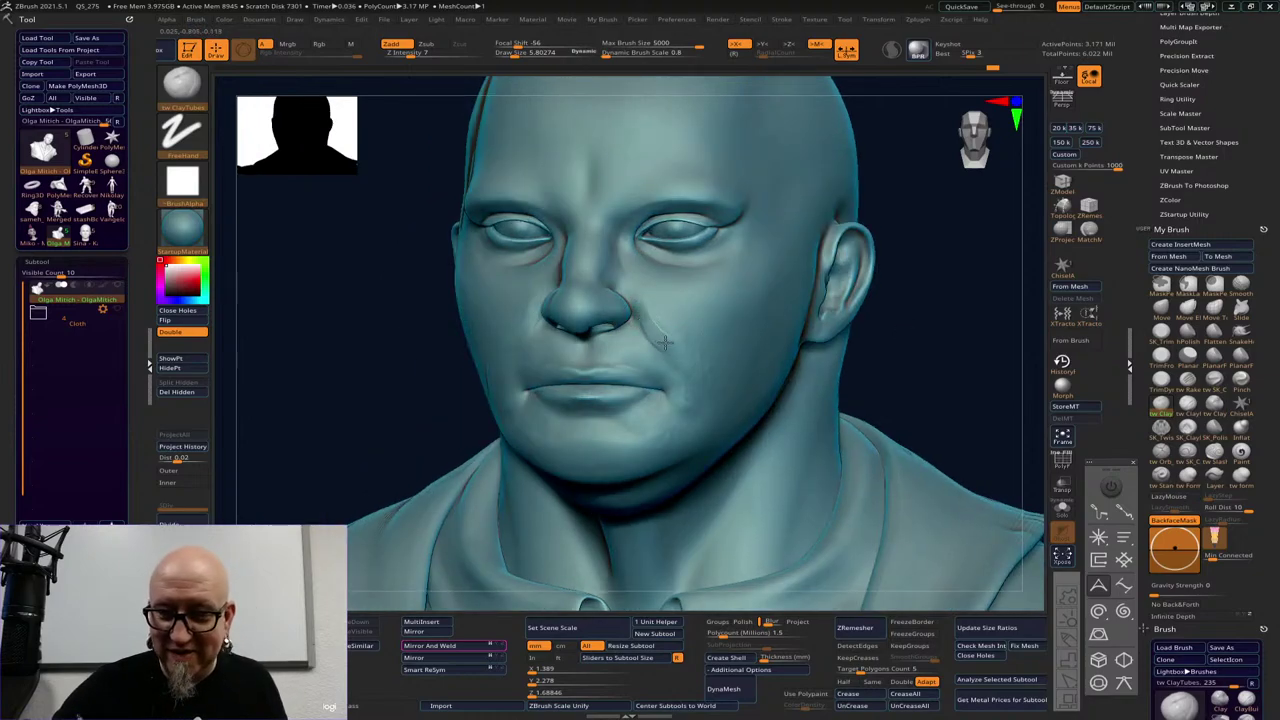
mouse_move(679, 401)
shift+mouse_down()
mouse_move(677, 340)
mouse_move(705, 370)
shift+mouse_up()
drag(880, 326, 941, 324)
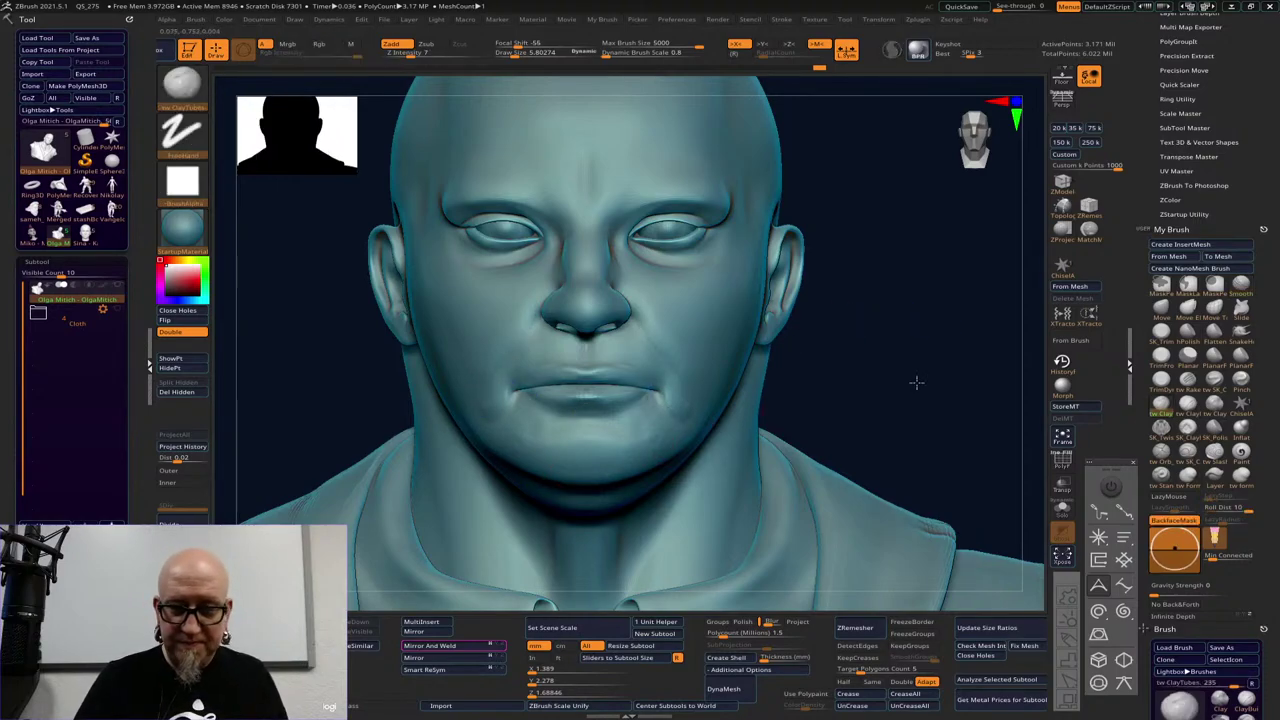
Sculpt the philtrum and the skin between the nose and upper lip with symmetrical tw ClayTubes strokes
key(f)
mouse_move(909, 343)
mouse_down()
mouse_move(894, 349)
mouse_move(914, 334)
mouse_move(876, 418)
mouse_move(900, 520)
mouse_up()
mouse_move(597, 349)
mouse_down()
mouse_move(598, 374)
mouse_move(614, 352)
mouse_up()
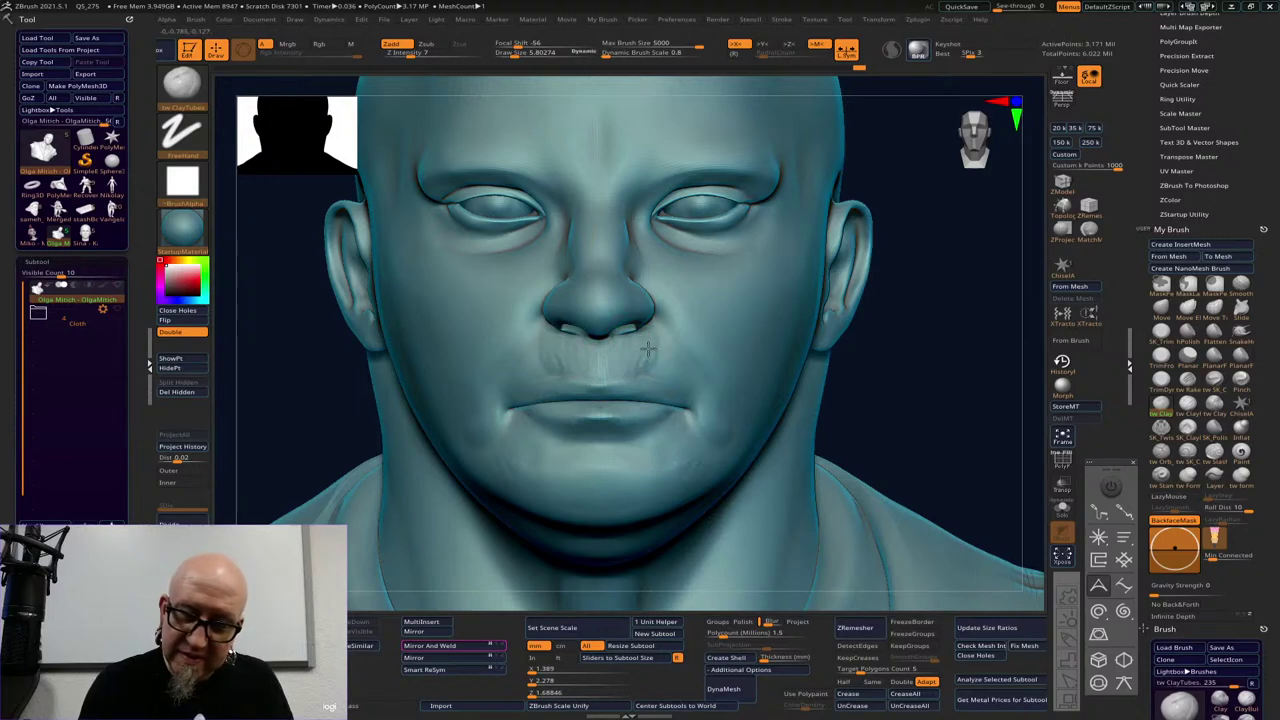
mouse_move(648, 349)
mouse_down()
mouse_move(669, 371)
mouse_move(618, 369)
mouse_move(600, 390)
mouse_up()
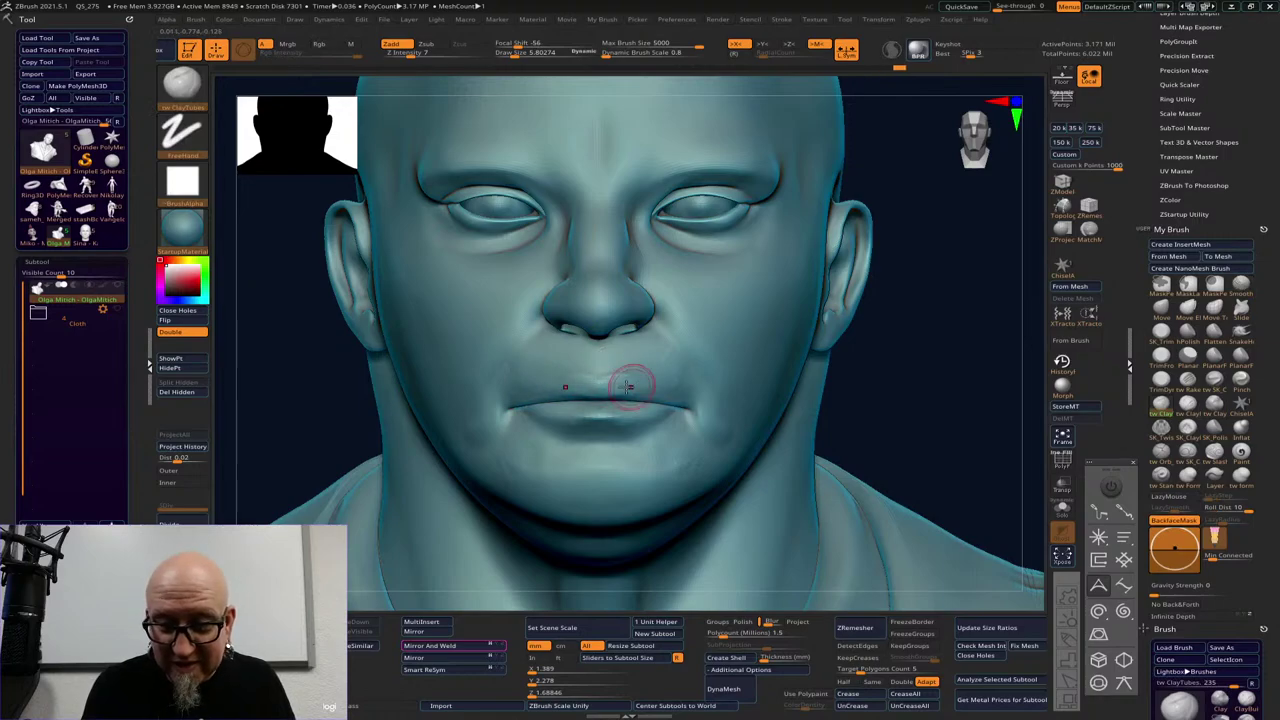
drag(928, 361, 986, 357)
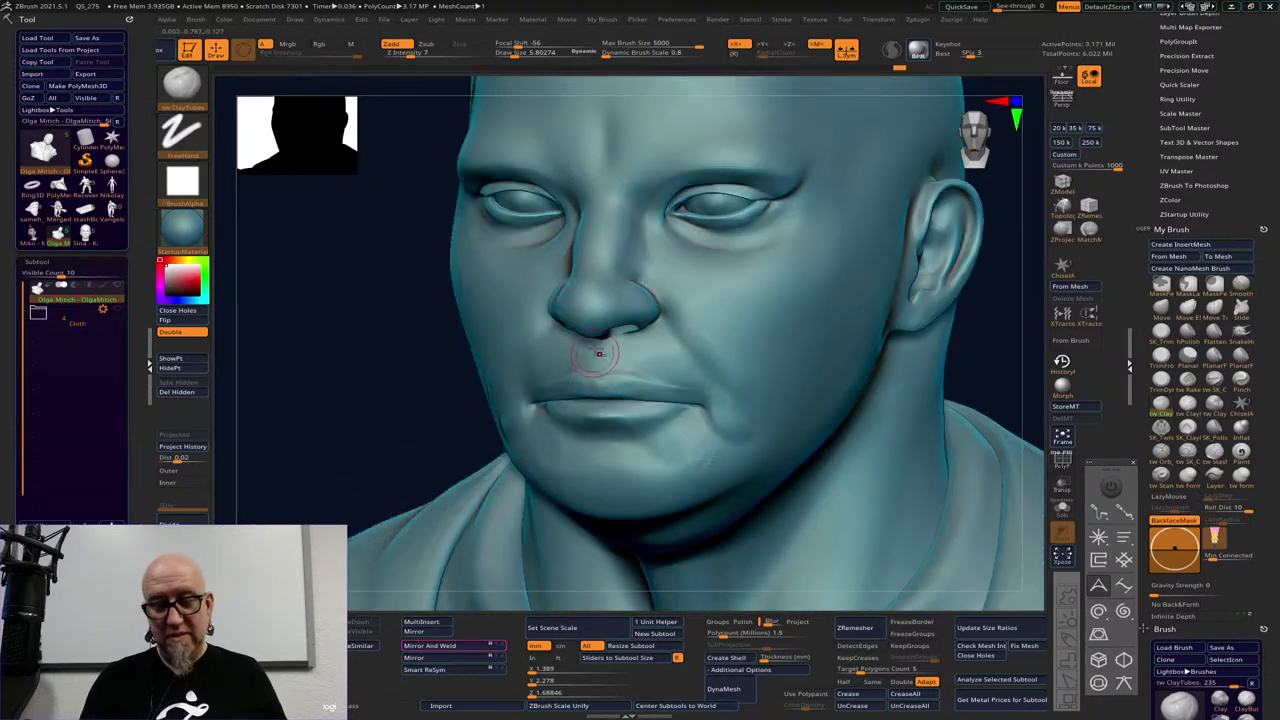
Soften the mouth corner and the area below it with Smooth Stronger
alt+drag(963, 298, 596, 399)
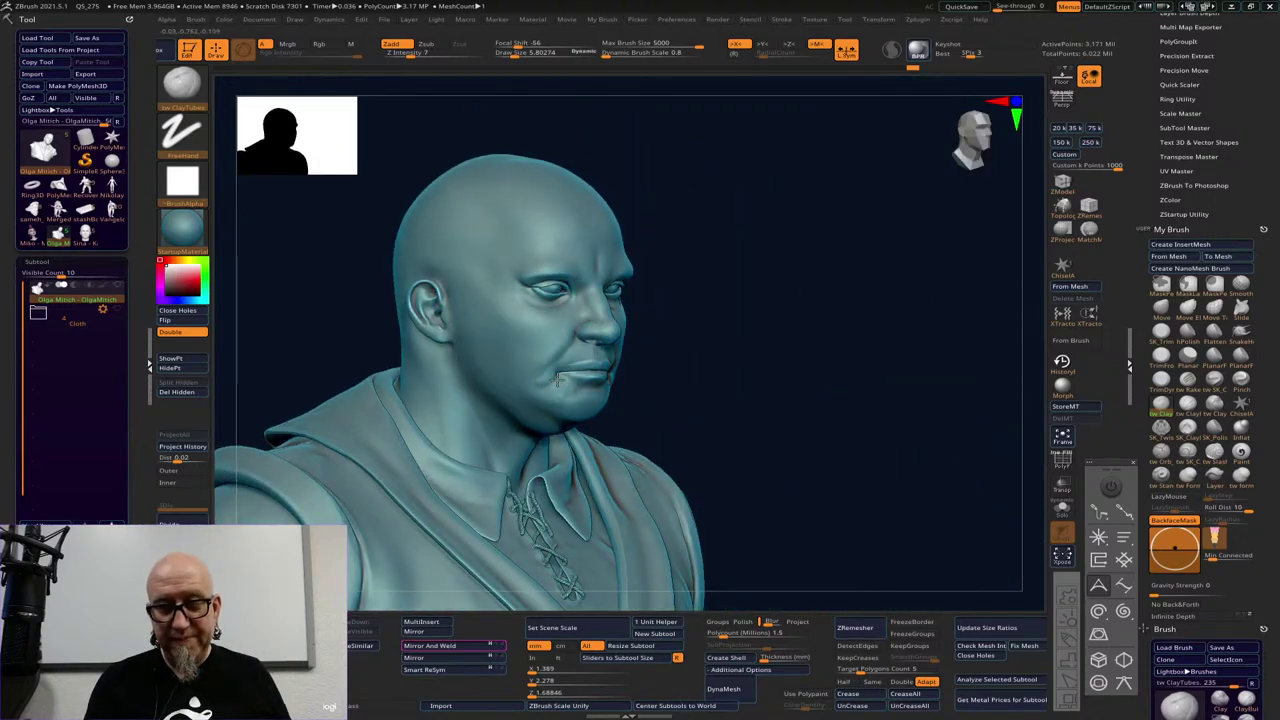
key(shift)
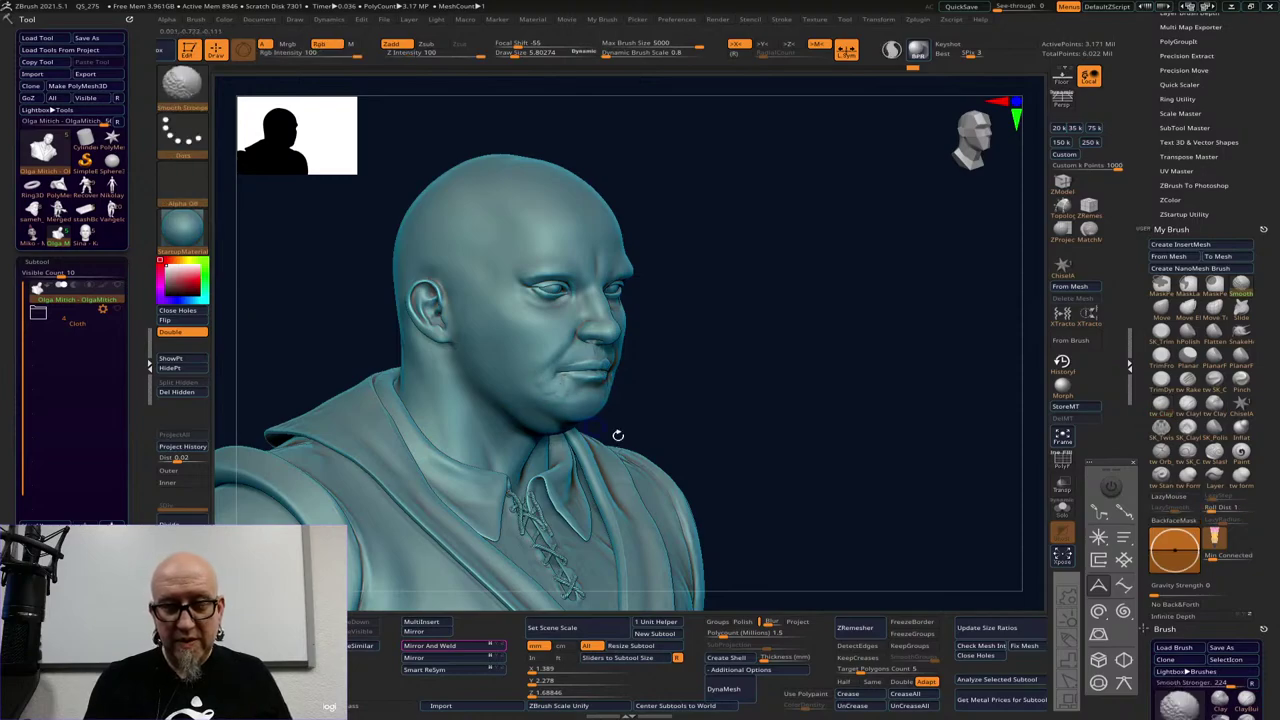
mouse_move(840, 414)
mouse_down()
mouse_move(851, 403)
mouse_move(803, 442)
mouse_move(674, 441)
mouse_up()
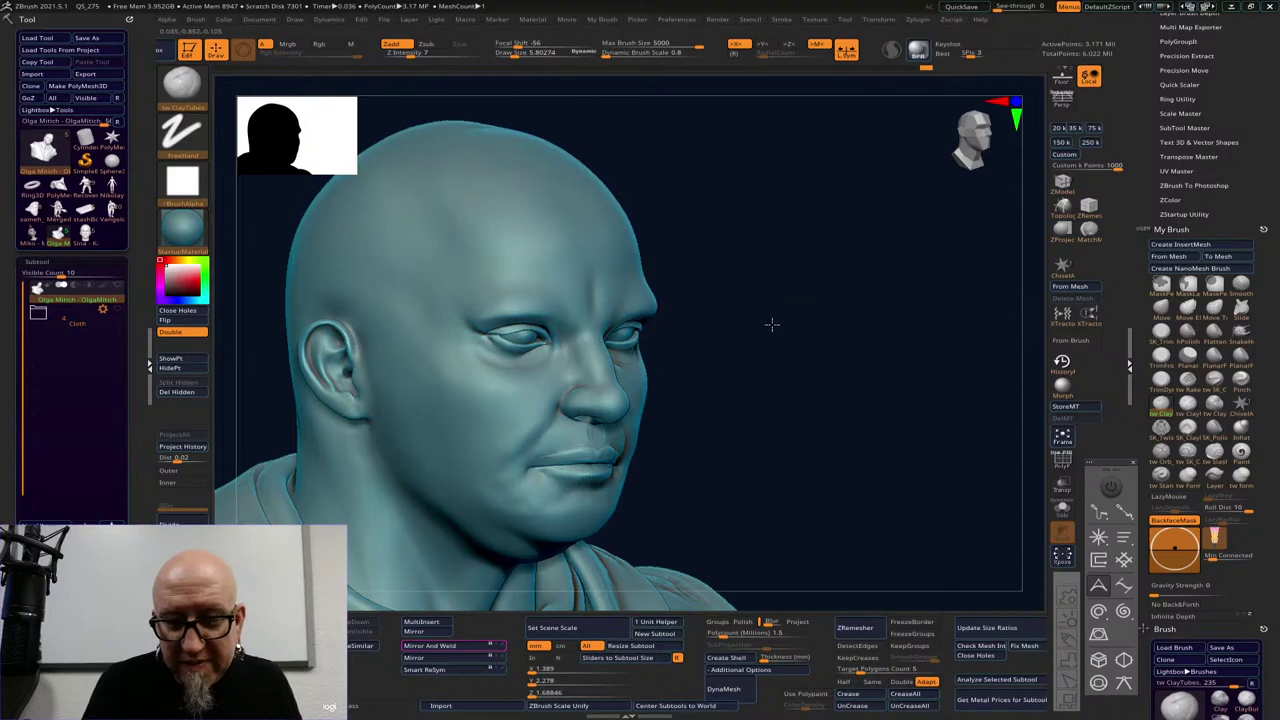
Sculpt the areas beneath both eyes and toward their outer corners with tw ClayTubes and smooth the strokes
shift+drag(771, 323, 641, 360)
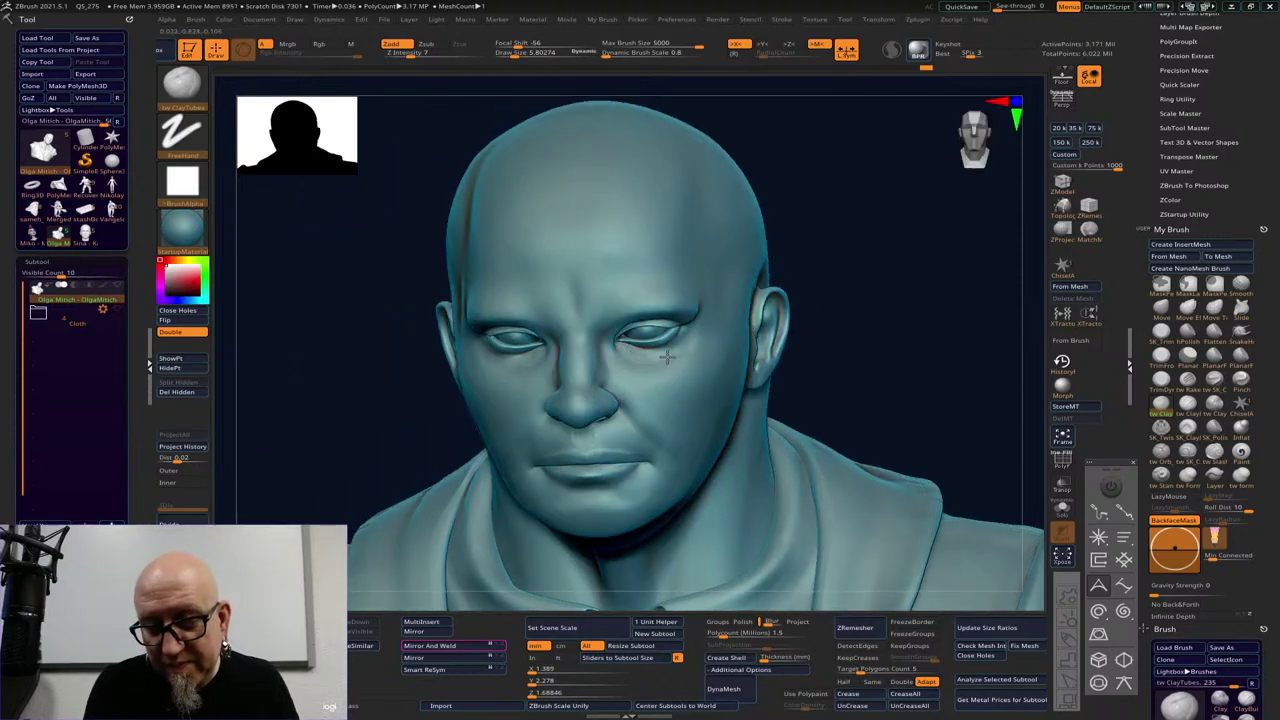
drag(869, 306, 540, 388)
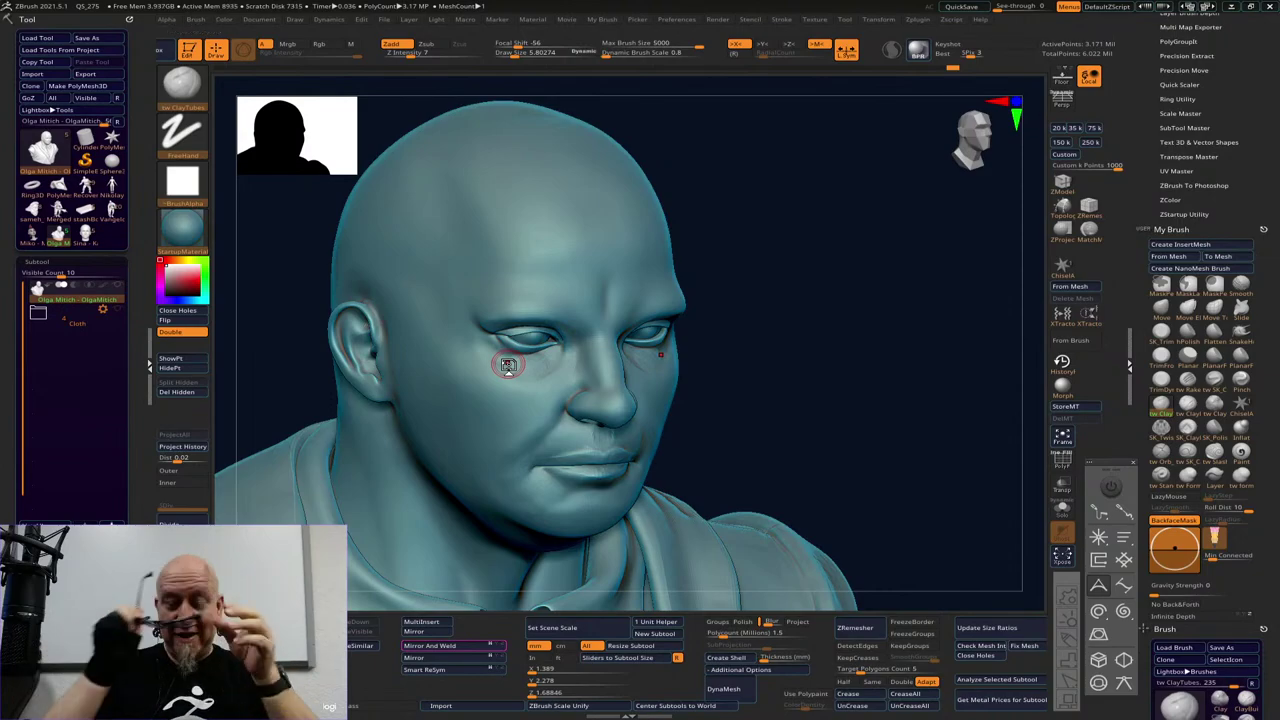
shift+drag(857, 379, 844, 362)
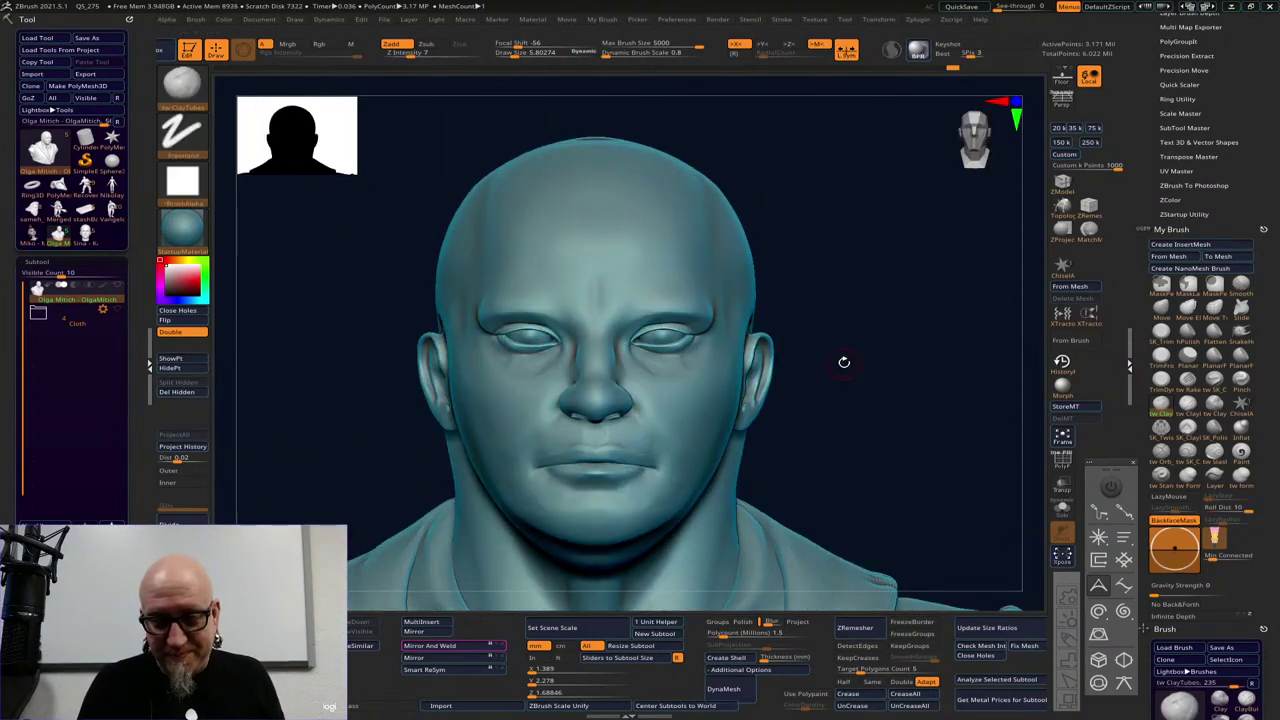
mouse_move(876, 359)
mouse_down()
mouse_move(902, 345)
mouse_move(897, 420)
mouse_move(890, 410)
mouse_up()
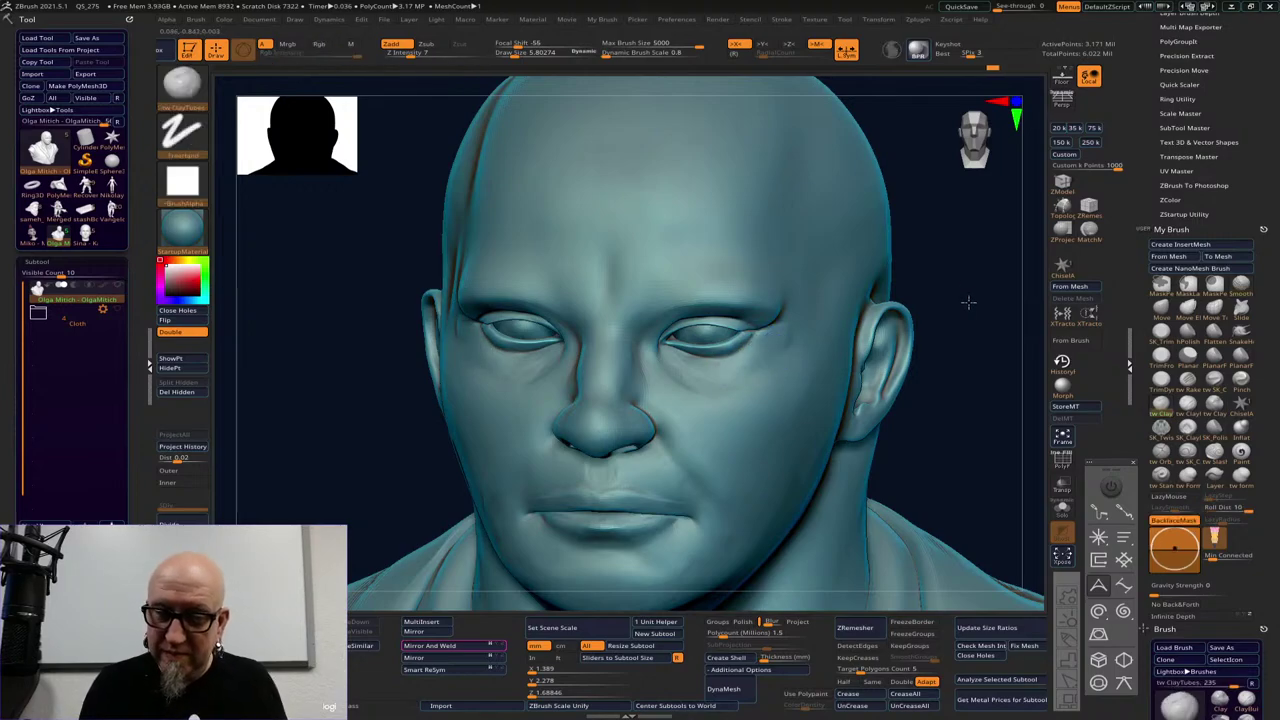
shift+drag(968, 302, 926, 283)
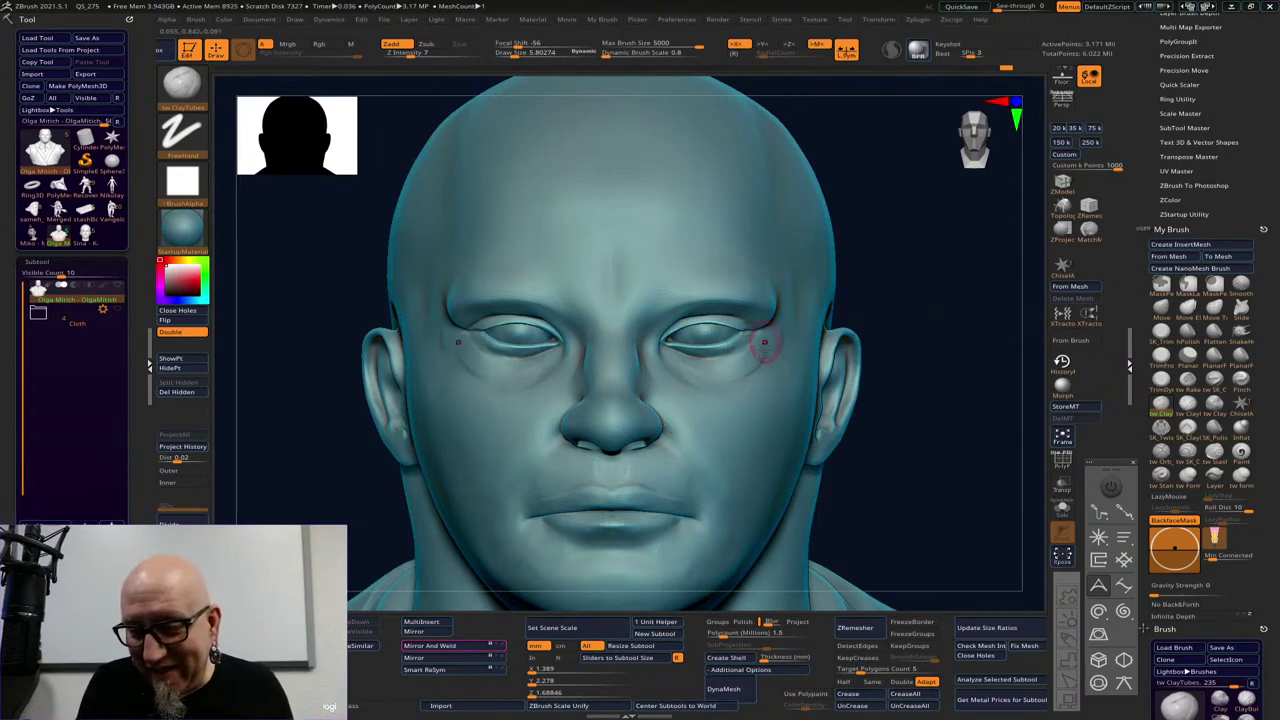
alt+drag(866, 325, 828, 365)
mouse_move(734, 368)
shift+mouse_down()
mouse_move(716, 372)
mouse_move(729, 380)
shift+mouse_up()
Adjust the outer eye area in side profile with the Move brush at draw sizes of about 17.4 and 5.8
drag(913, 379, 810, 358)
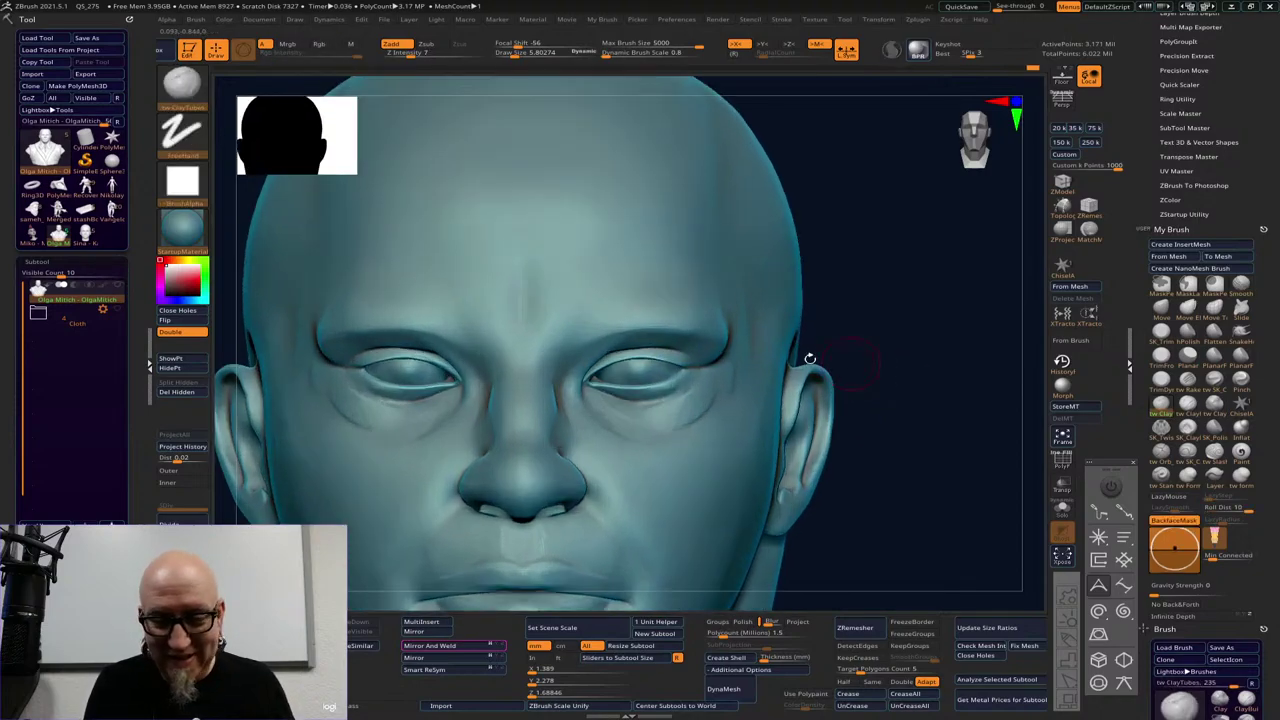
click(1161, 307)
drag(943, 351, 887, 341)
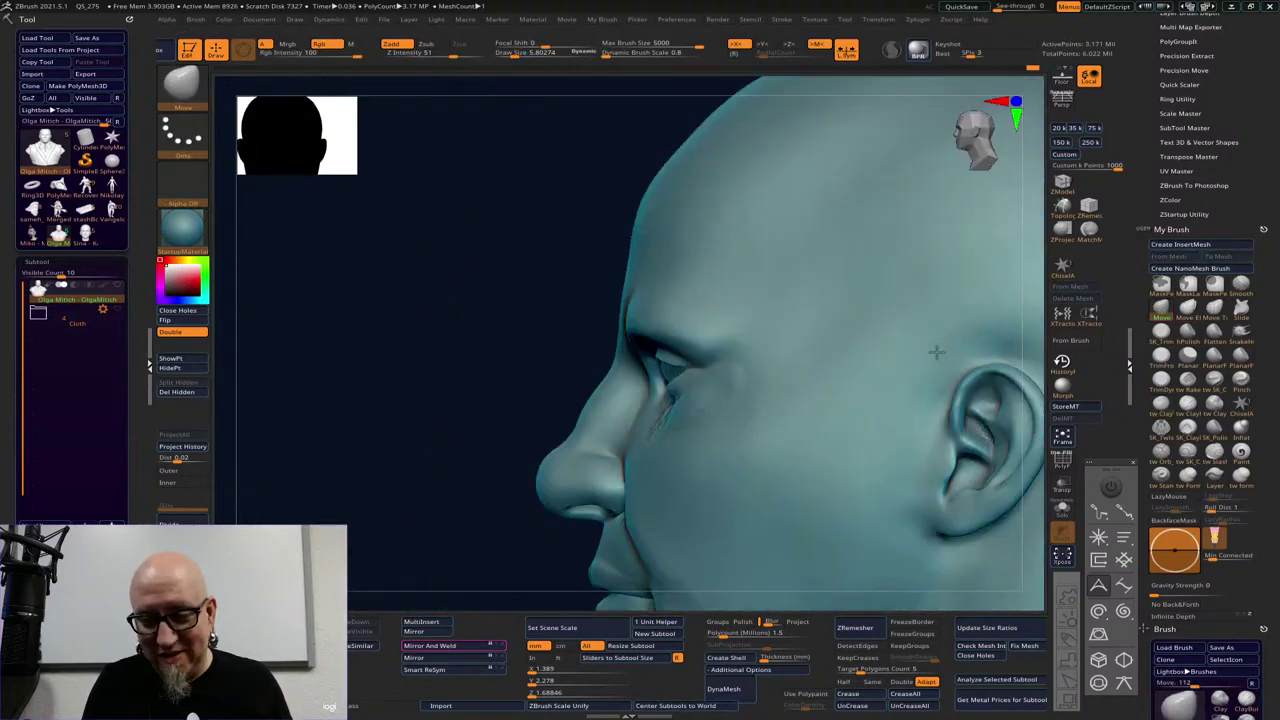
right_click(718, 368)
drag(711, 377, 731, 376)
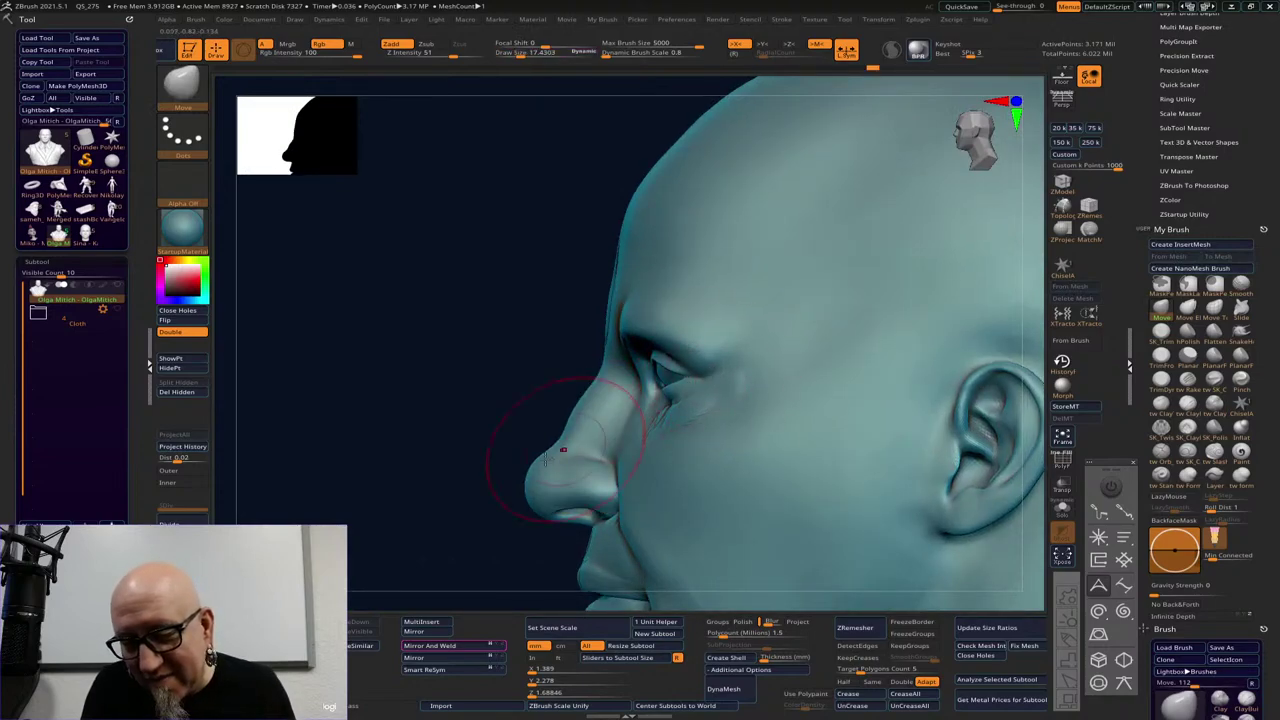
key(space)
drag(507, 465, 484, 466)
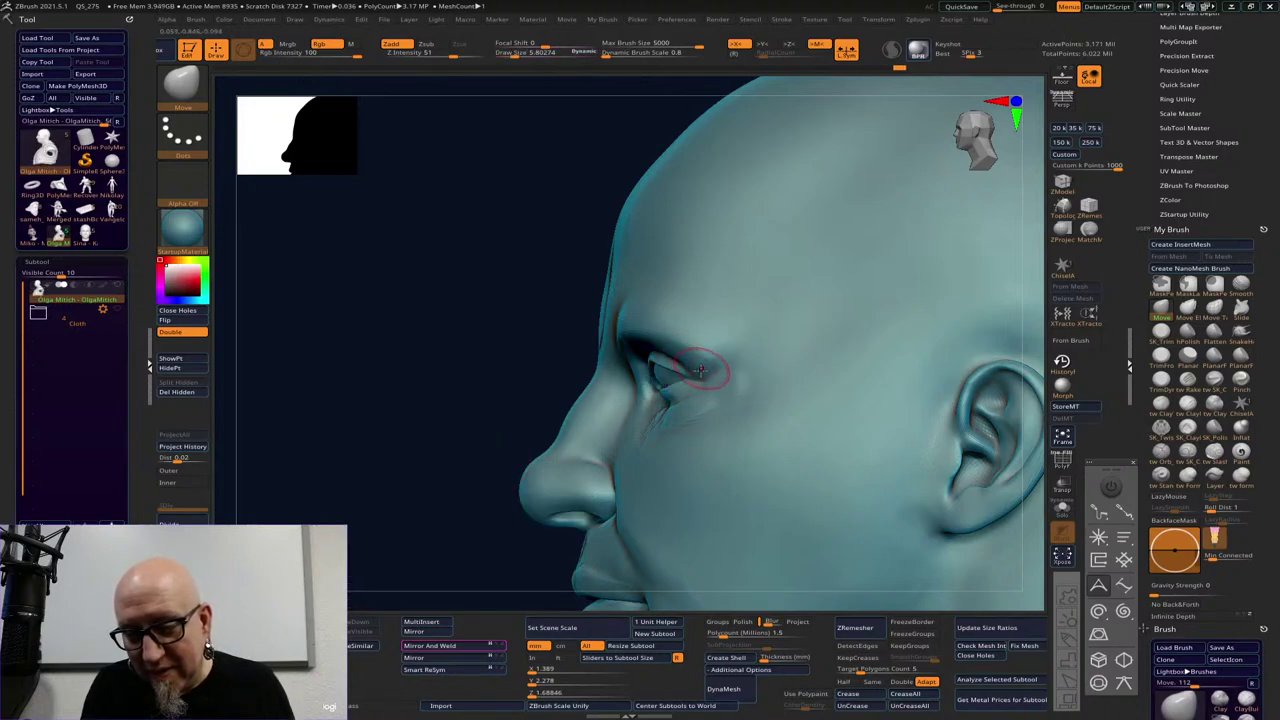
Refine the under-eye fold with tw ClayTubes, smooth it toward the eye's outer corner and check the whole bust
right_drag(678, 422, 880, 405)
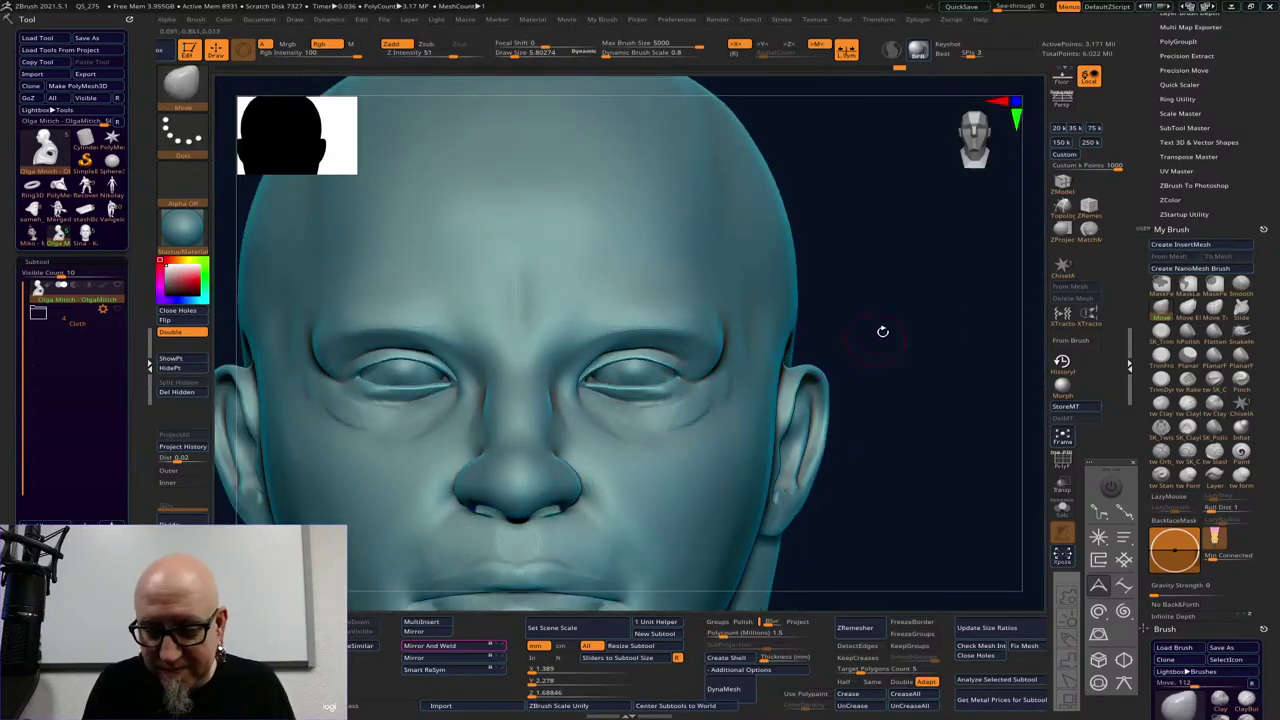
right_drag(882, 332, 880, 284)
right_drag(984, 300, 876, 316)
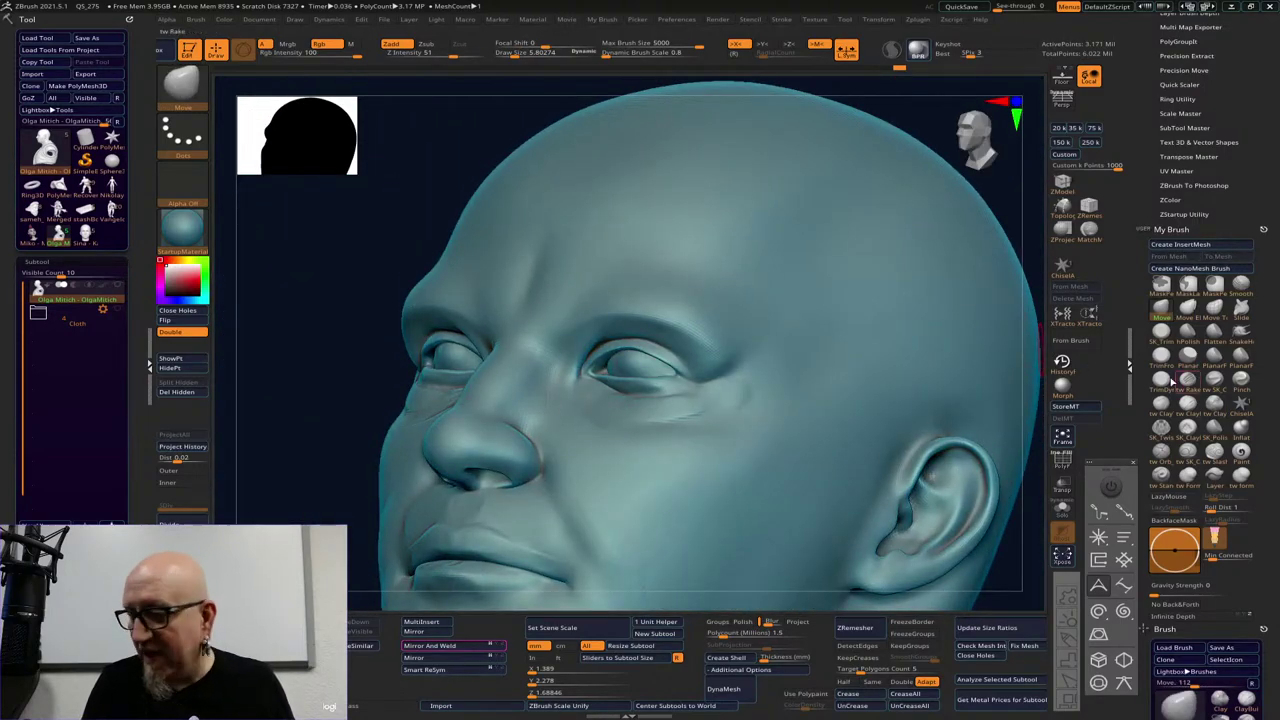
click(1161, 404)
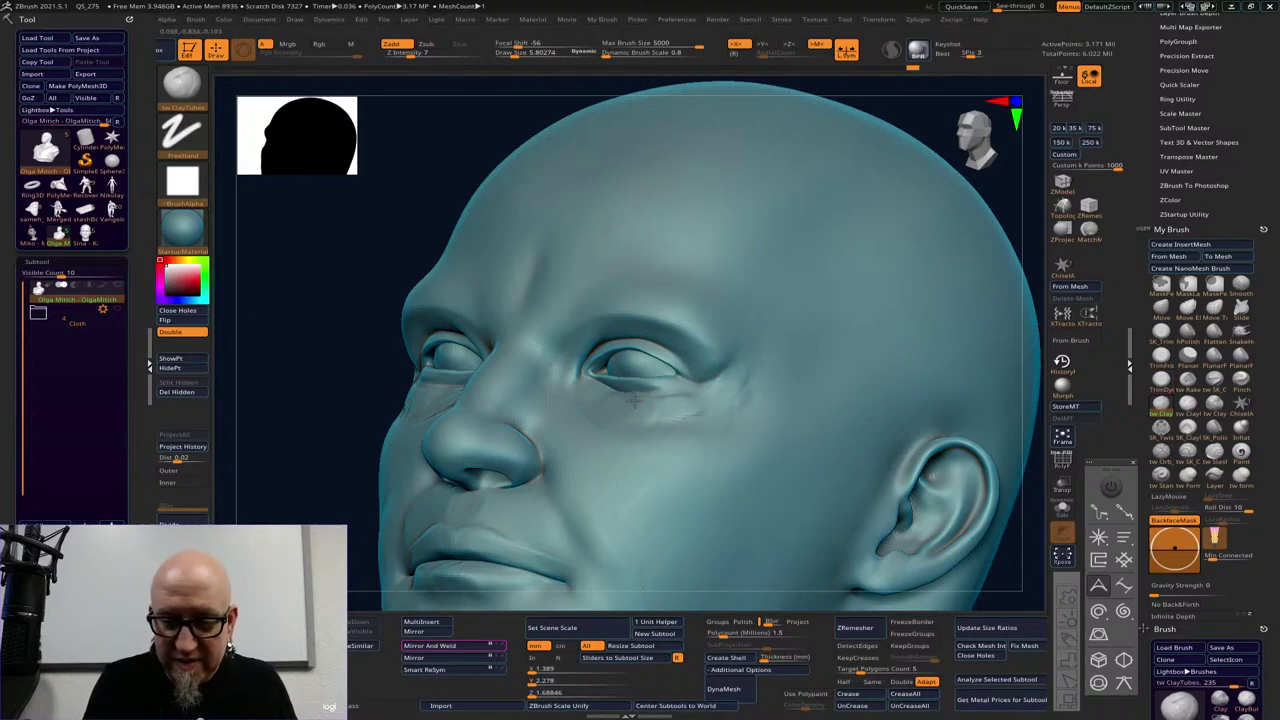
drag(635, 400, 606, 402)
shift+drag(749, 383, 702, 433)
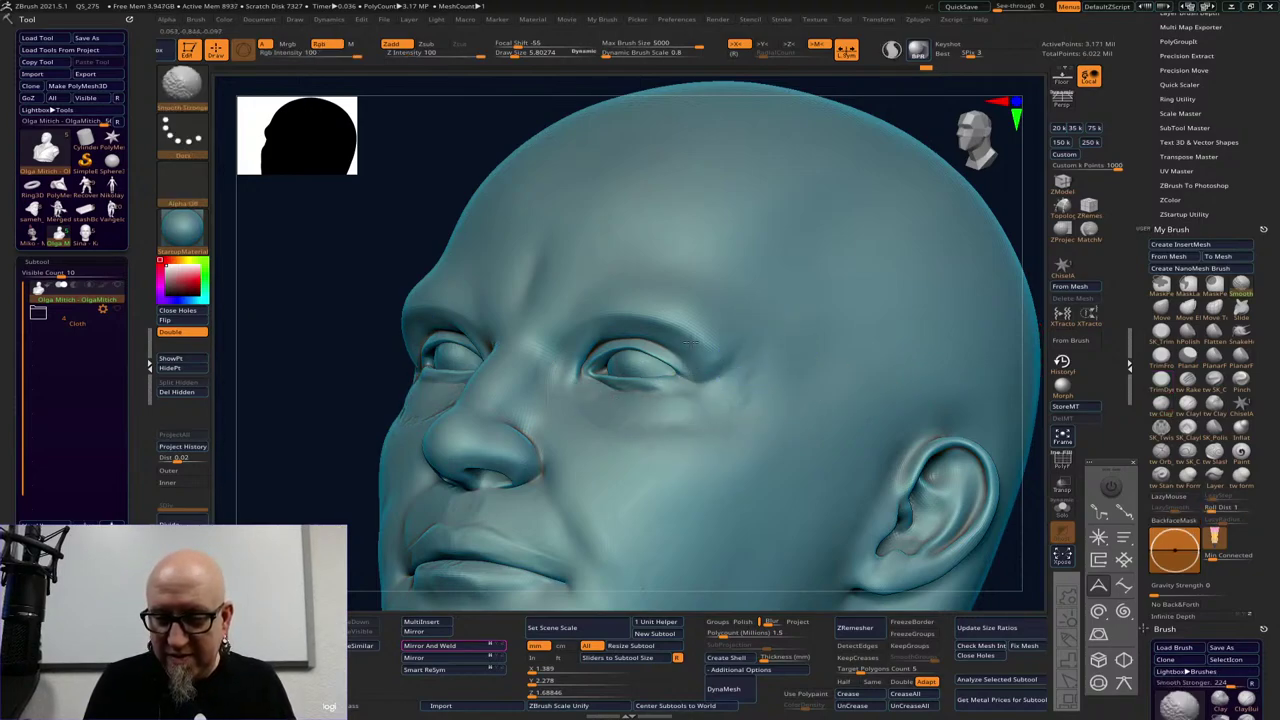
shift+right_drag(583, 474, 788, 486)
mouse_move(871, 477)
ctrl+right_down()
mouse_move(867, 353)
mouse_move(841, 346)
mouse_move(888, 354)
ctrl+right_up()
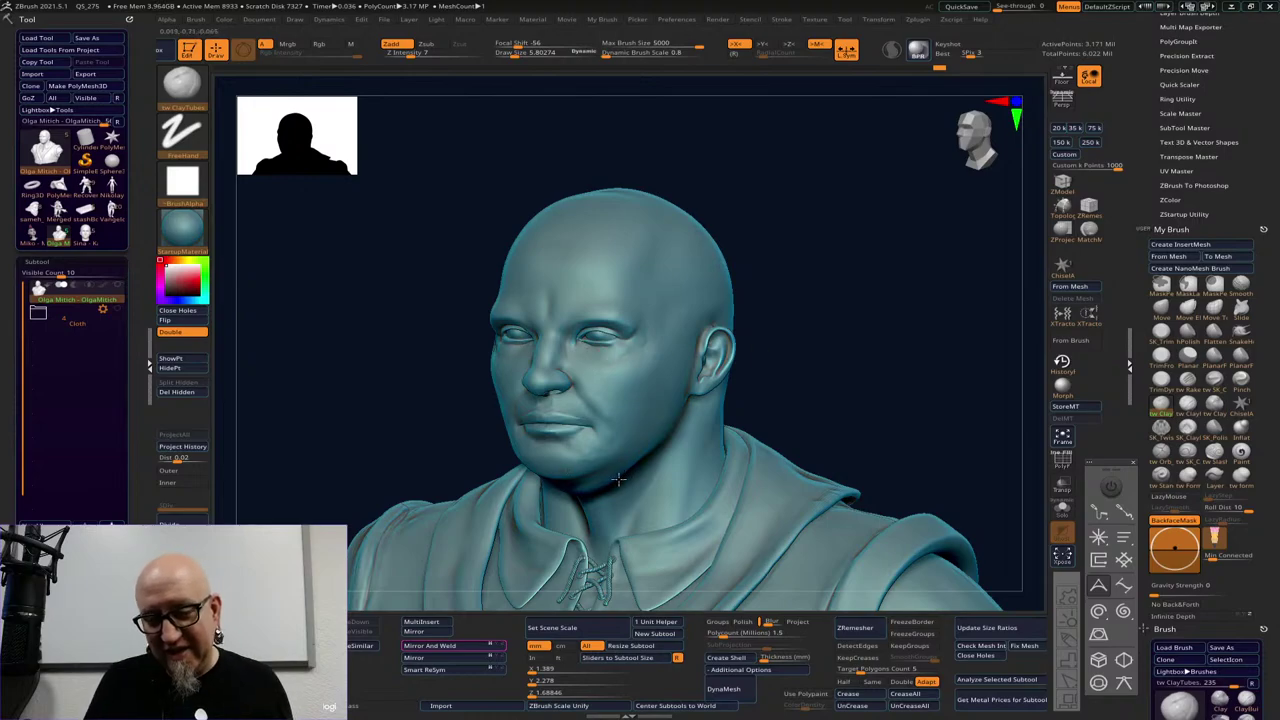
mouse_move(617, 480)
right_down()
mouse_move(900, 329)
mouse_move(662, 427)
mouse_move(831, 423)
mouse_move(798, 442)
right_up()
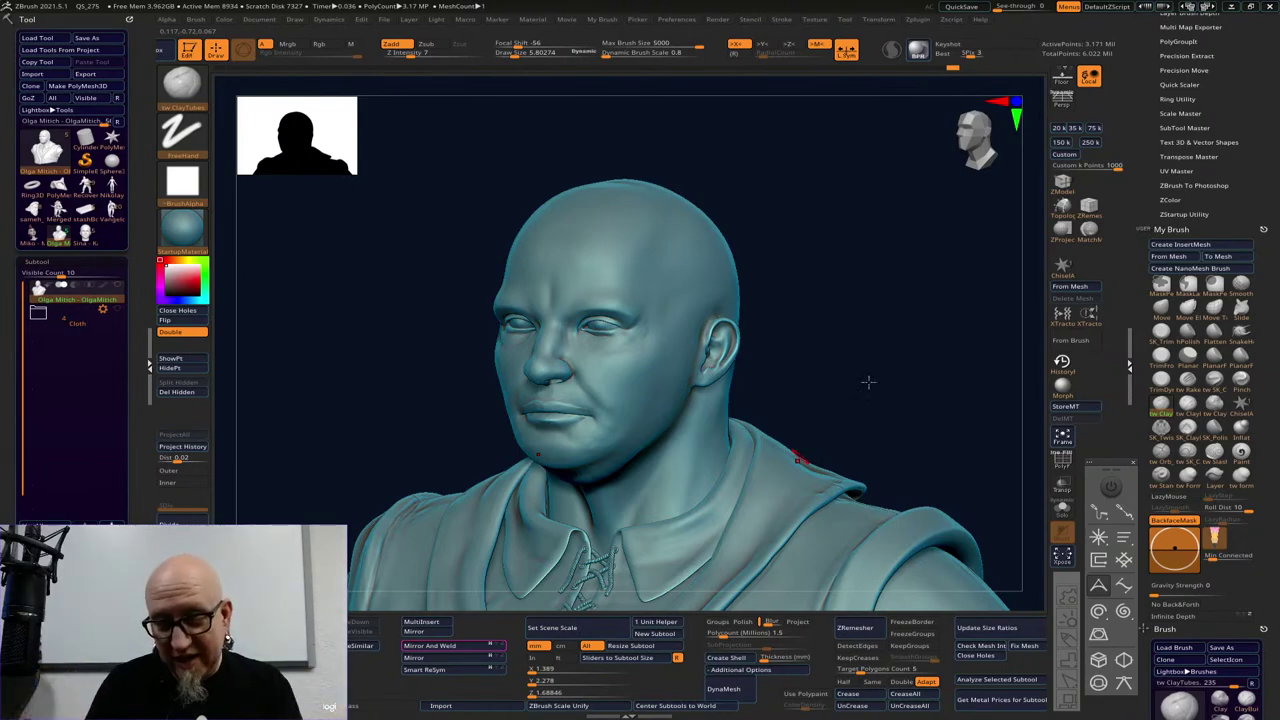
Check the bust from both three-quarter sides and the front, and duplicate its subtool
mouse_move(866, 377)
right_down()
mouse_move(905, 347)
mouse_move(582, 481)
right_up()
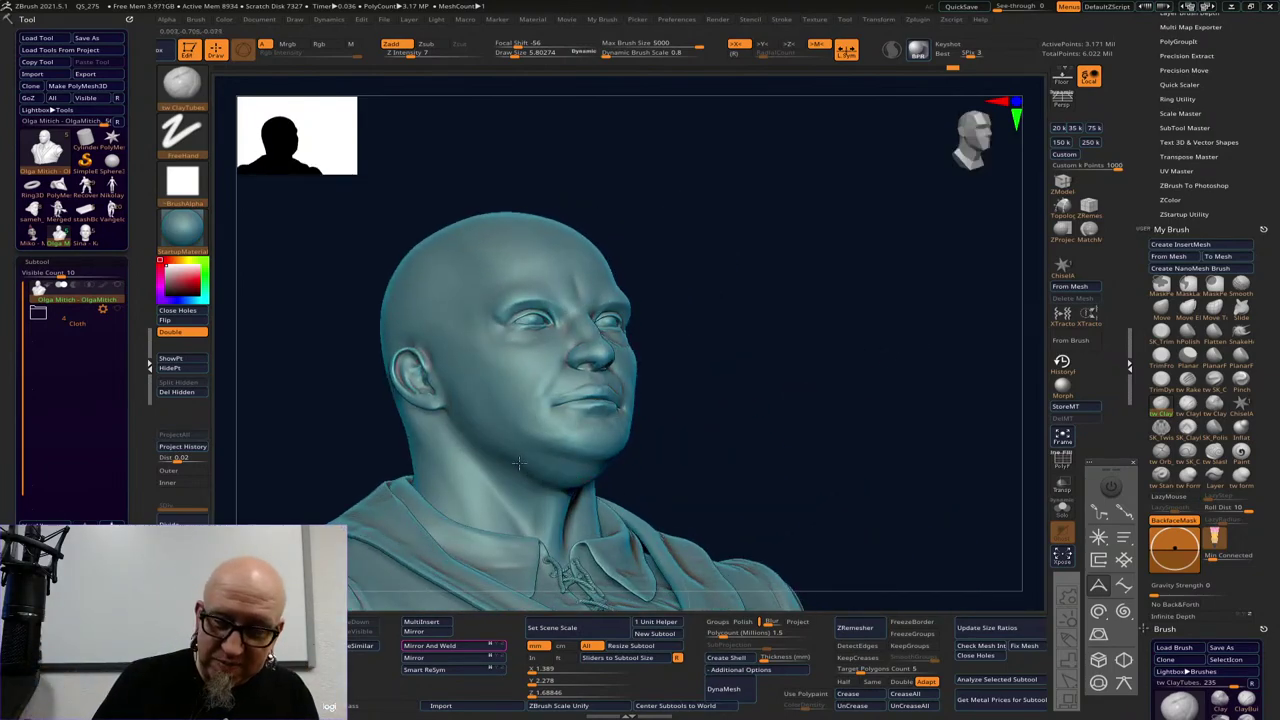
right_drag(784, 427, 628, 477)
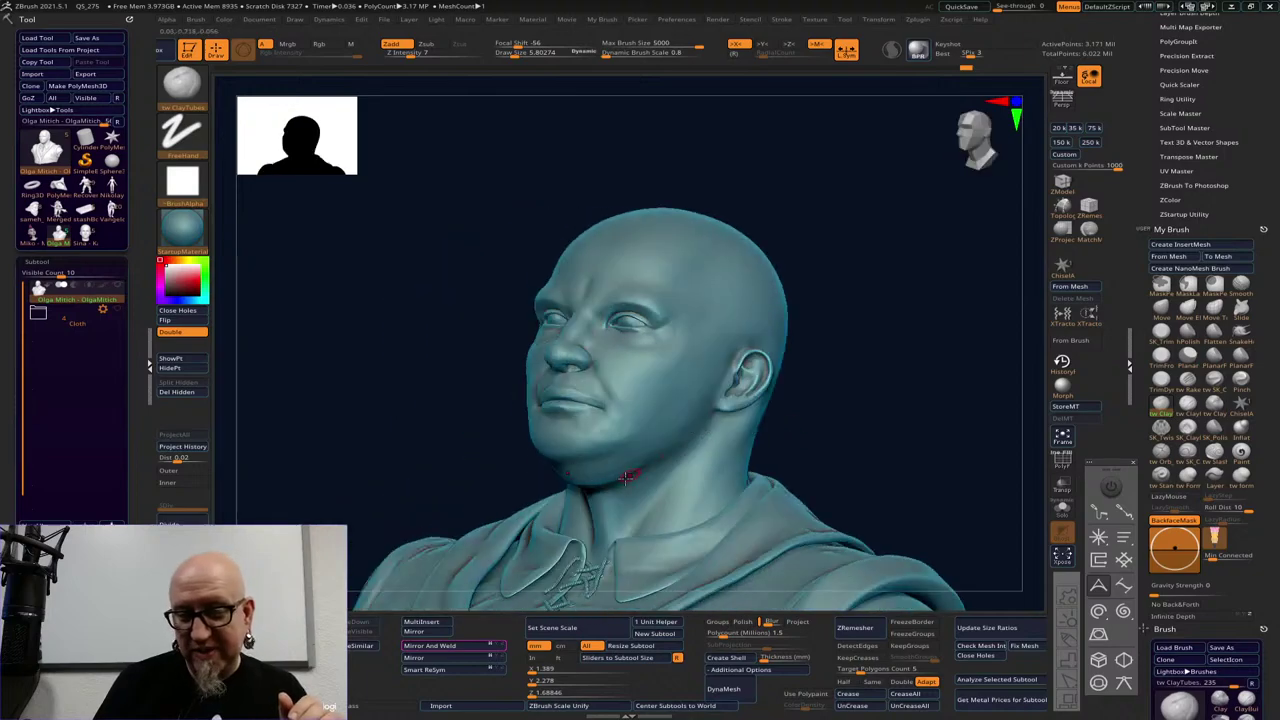
right_drag(872, 395, 923, 420)
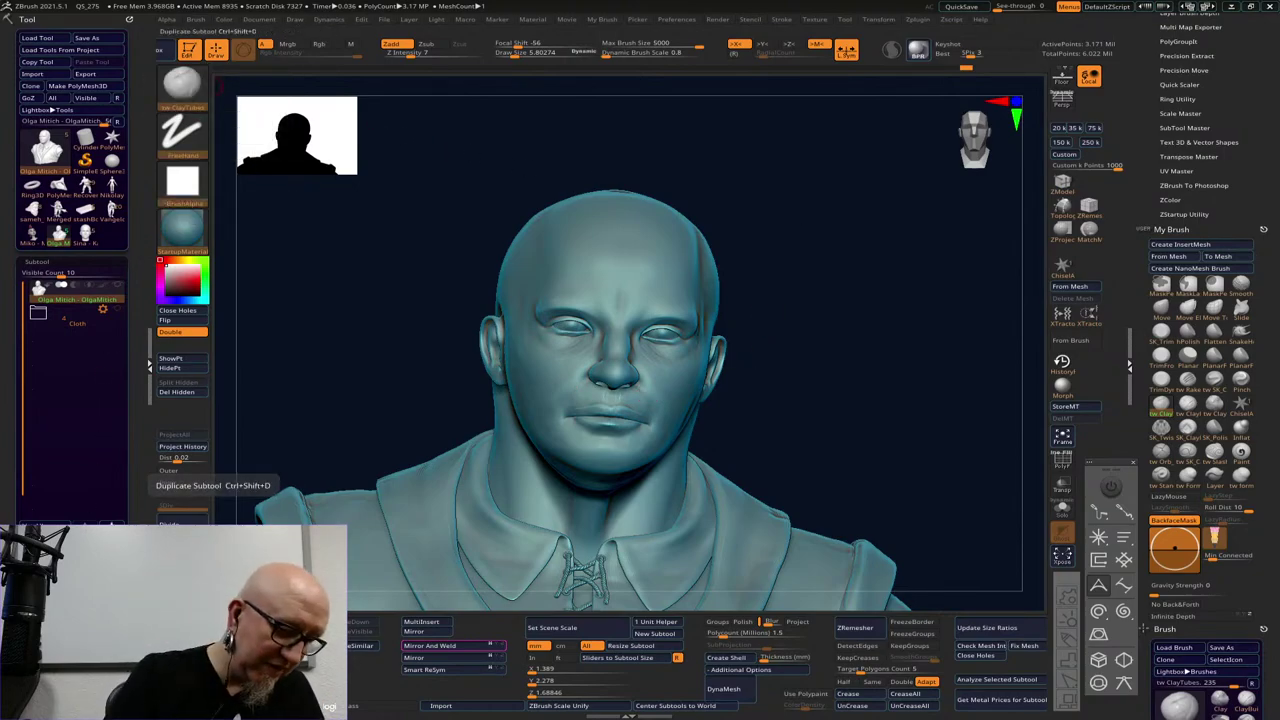
click(110, 490)
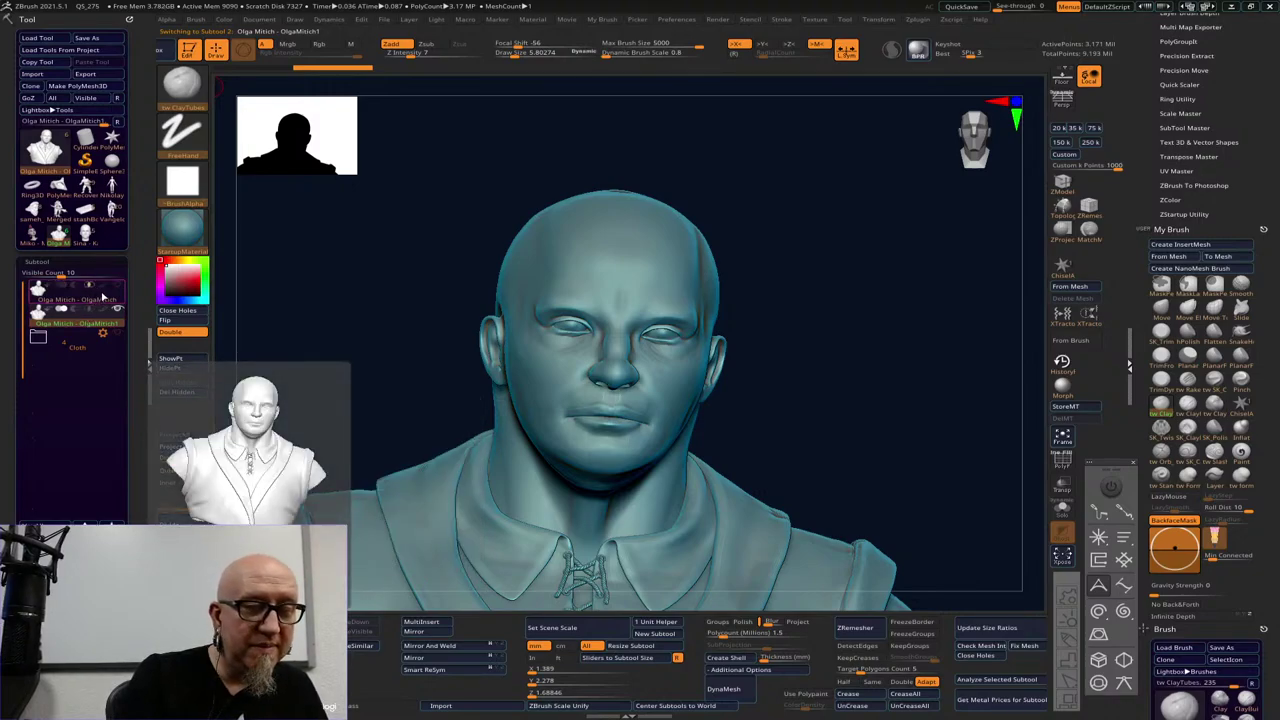
Set the original bust subtool to entry 5 of its undo history, hide the duplicate and inspect the early face
click(103, 297)
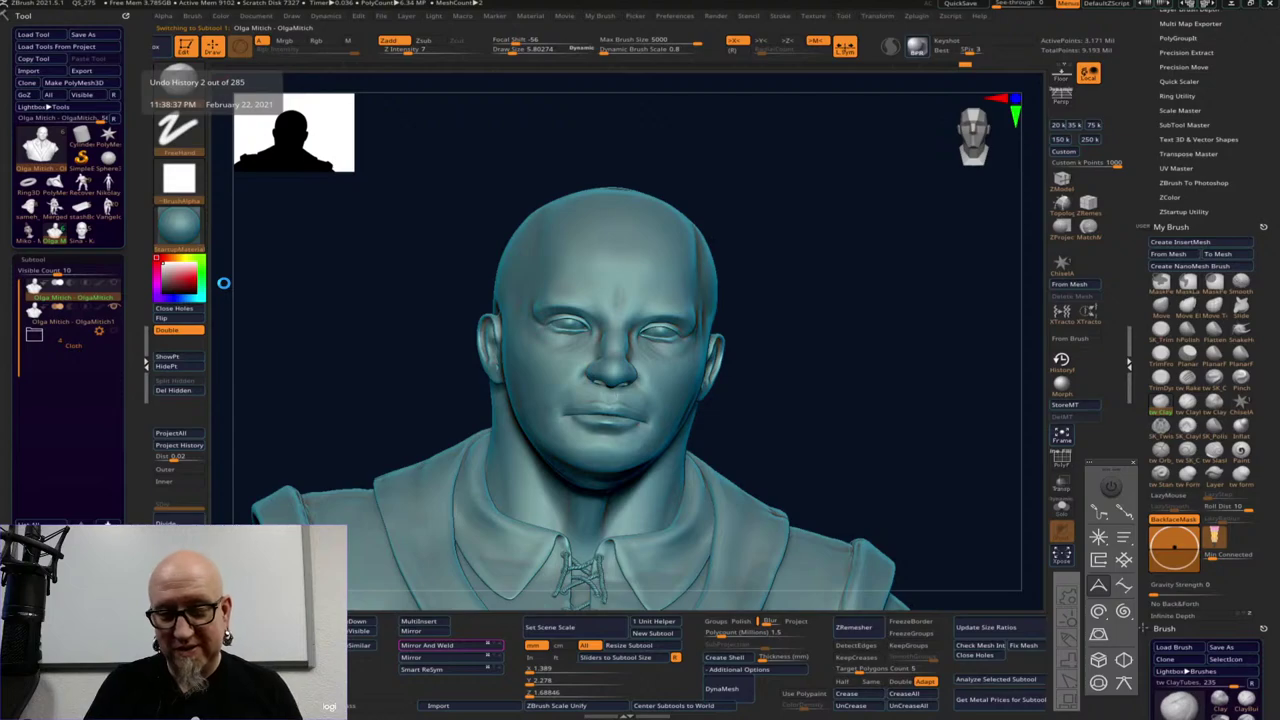
key(ctrl+shift+z)
key(ctrl+shift+z)
key(ctrl+shift+z)
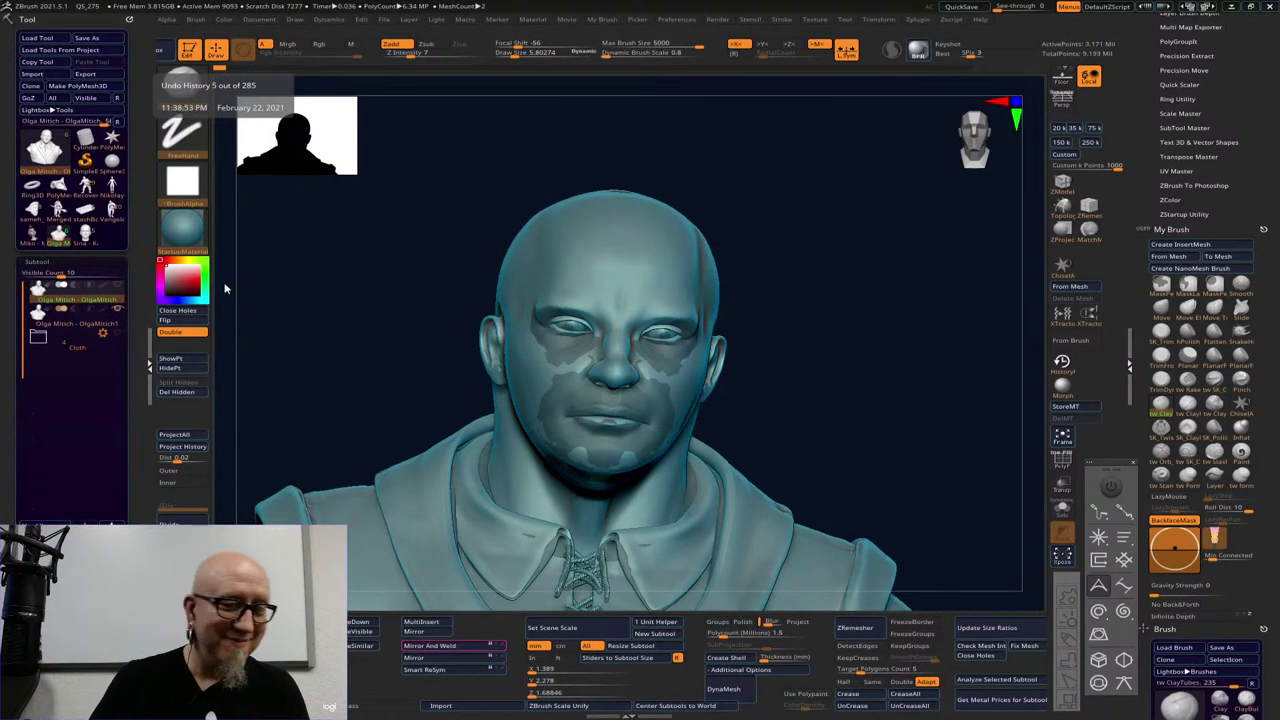
click(117, 309)
drag(866, 351, 897, 383)
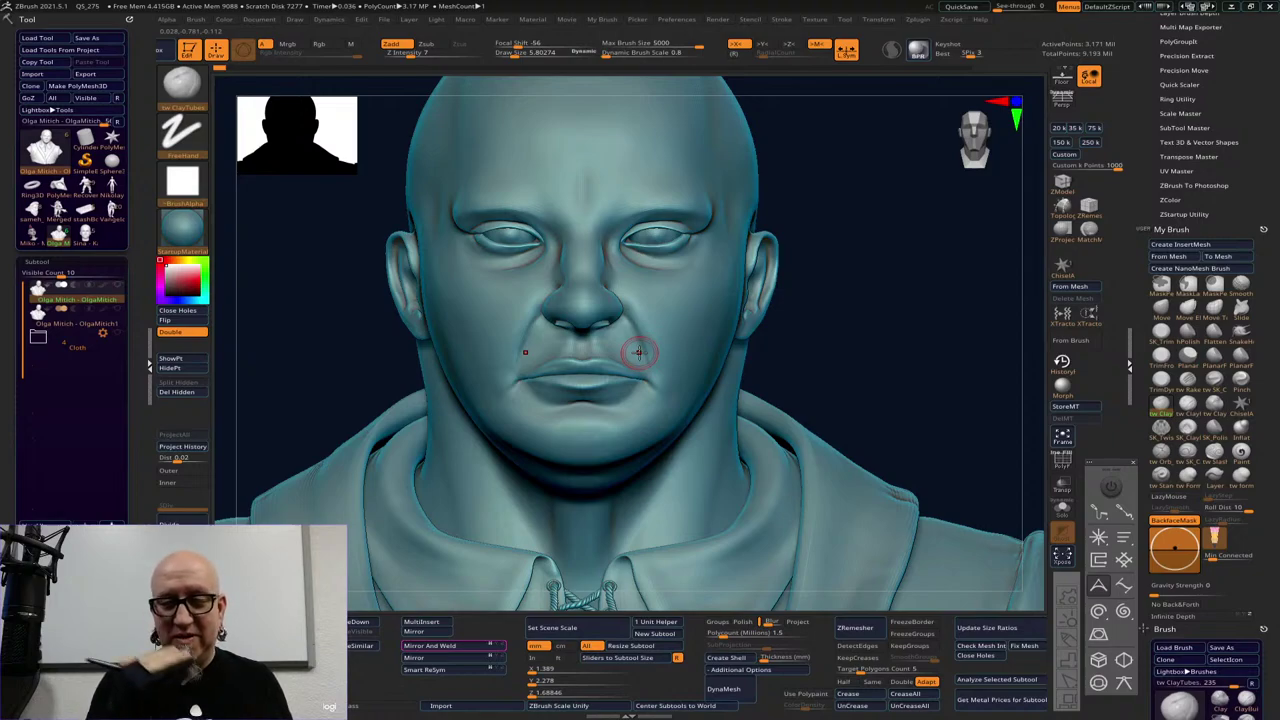
mouse_move(638, 352)
right_down()
mouse_move(891, 357)
mouse_move(430, 440)
mouse_move(330, 485)
right_up()
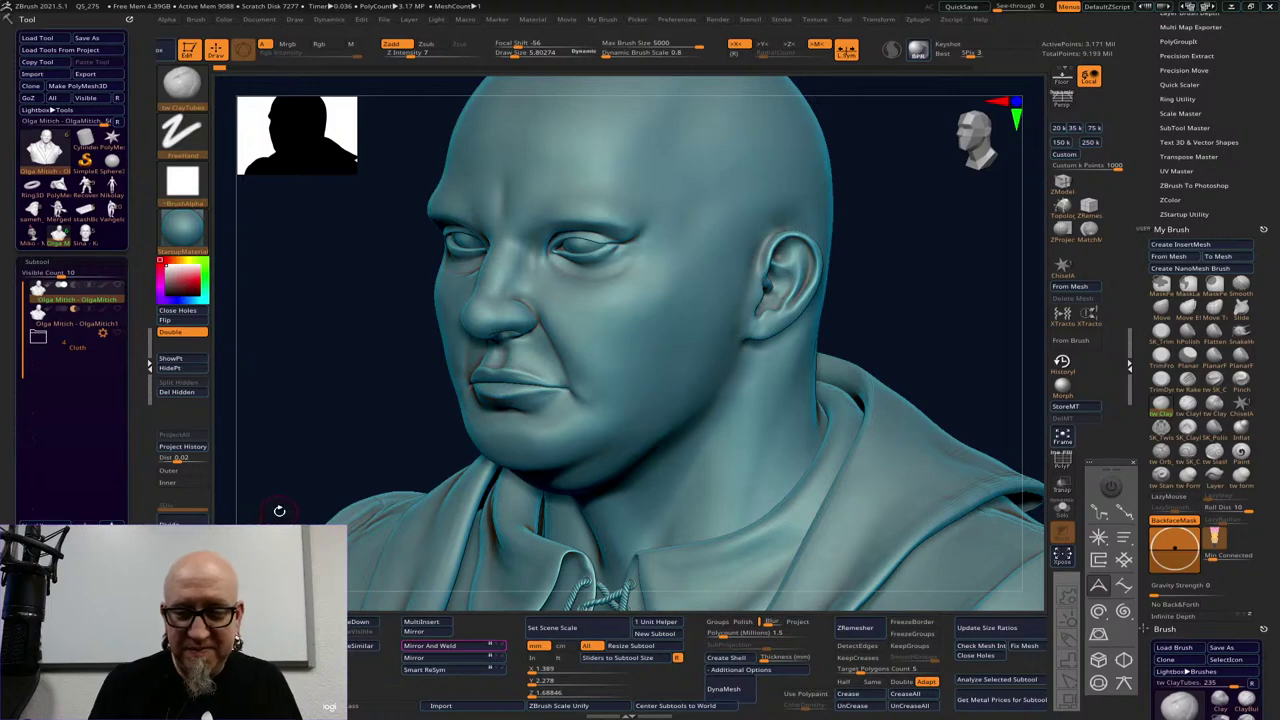
Switch to the duplicated bust and sculpt its nasolabial fold from the nostril toward the mouth corner with tw ClayTubes
click(58, 312)
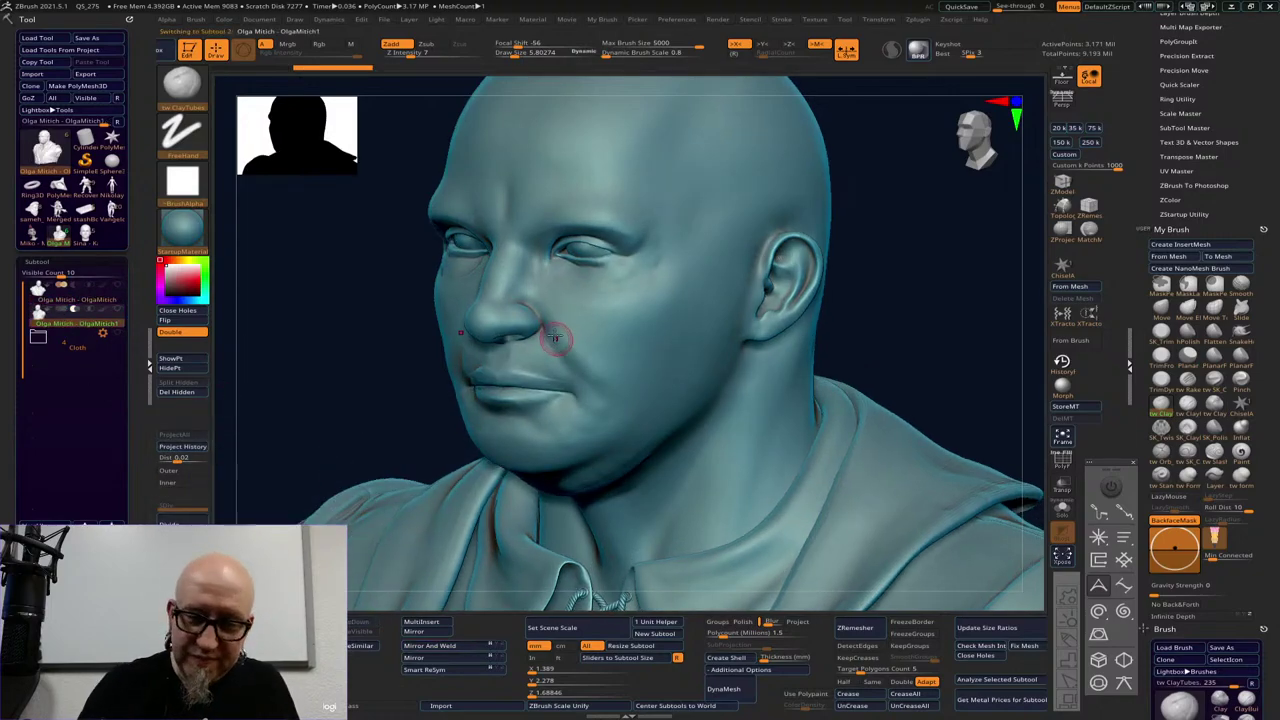
drag(555, 337, 590, 378)
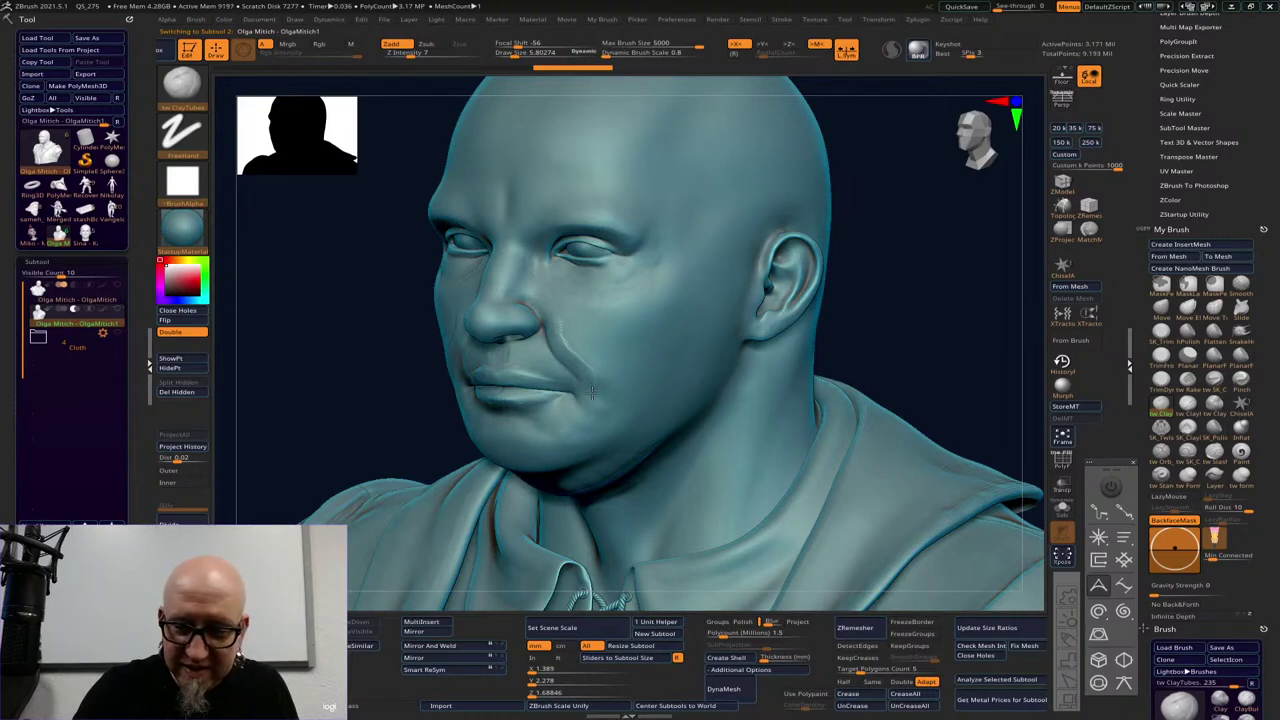
mouse_move(562, 322)
mouse_down()
mouse_move(575, 350)
mouse_move(589, 349)
mouse_move(565, 321)
mouse_move(594, 380)
mouse_move(583, 407)
mouse_move(574, 394)
mouse_up()
drag(857, 314, 948, 309)
drag(757, 294, 566, 352)
drag(484, 364, 483, 351)
mouse_move(703, 316)
mouse_down()
mouse_move(743, 334)
mouse_move(820, 336)
mouse_up()
Soften the nasolabial fold and the area beside the nose with Smooth Stronger, and refine it with tw ClayTubes
drag(731, 295, 614, 306)
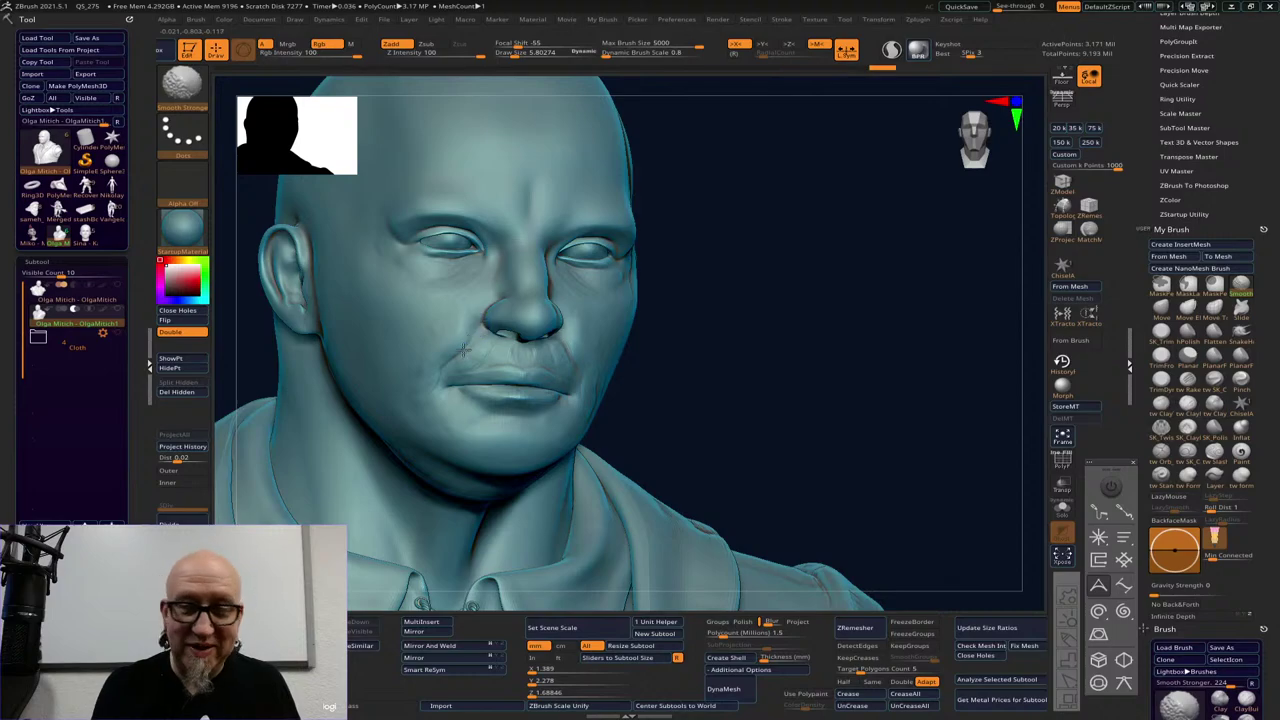
mouse_move(680, 300)
mouse_down()
mouse_move(750, 293)
mouse_move(594, 334)
mouse_up()
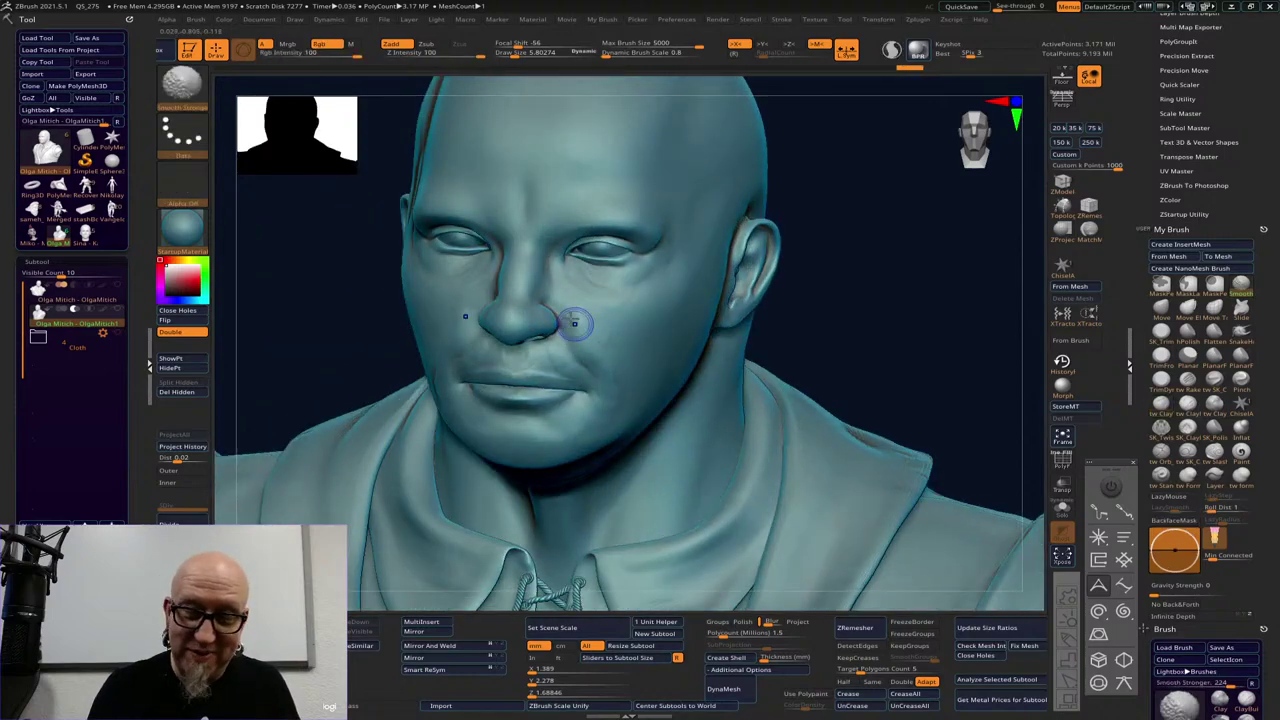
mouse_move(640, 253)
mouse_down()
mouse_move(882, 261)
mouse_move(576, 341)
mouse_up()
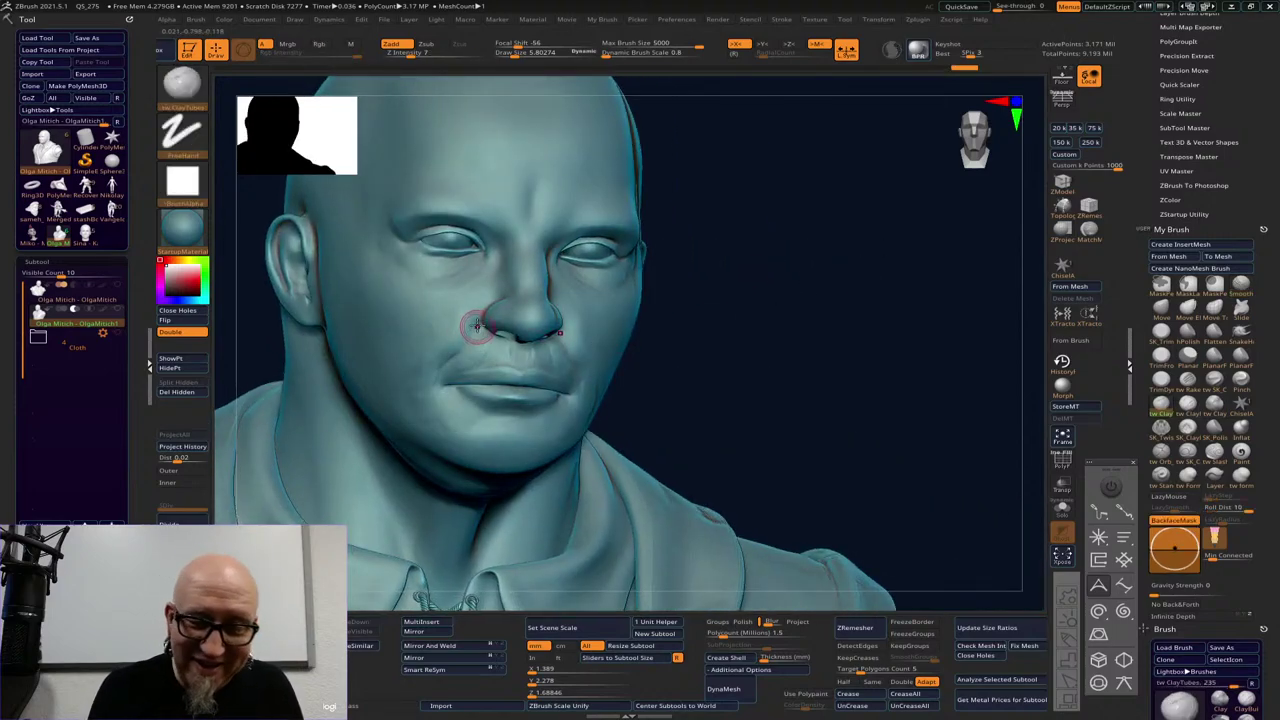
mouse_move(797, 331)
mouse_down()
mouse_move(807, 326)
mouse_move(560, 366)
mouse_up()
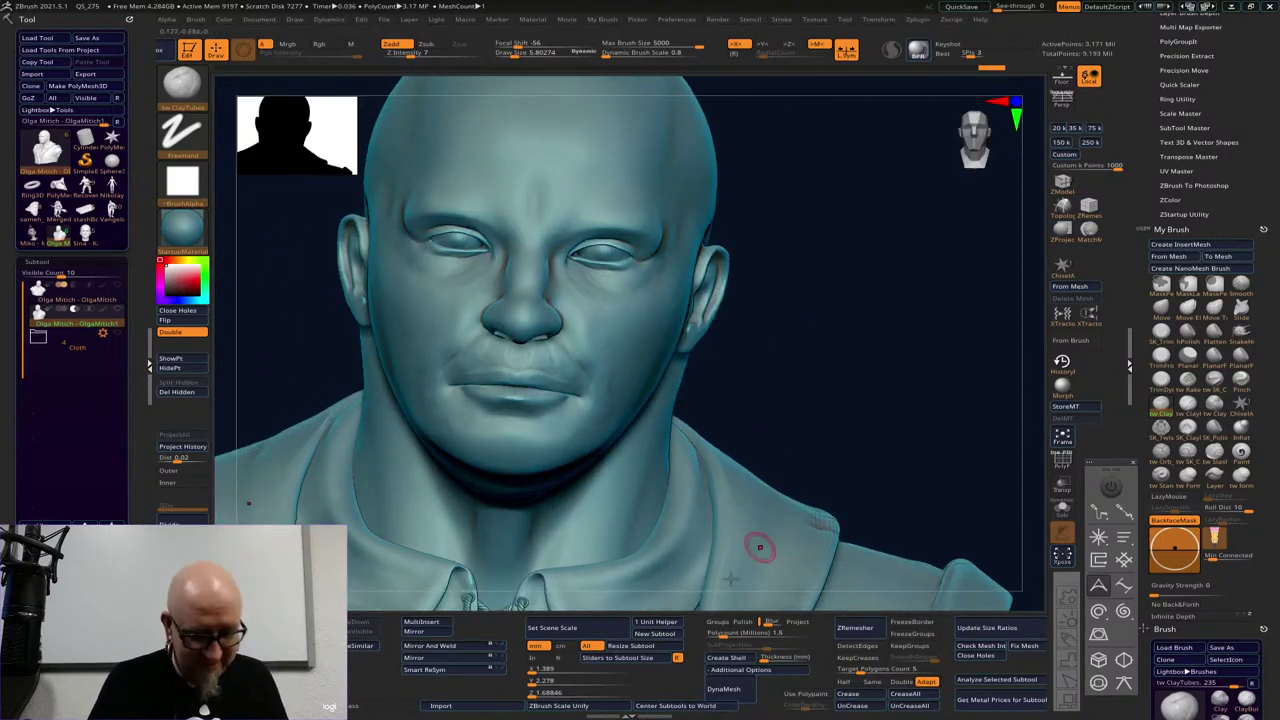
Switch to Chrome and open the Anatomy For Sculptors picture of the superficial fat pads of the face from the image results
key(super)
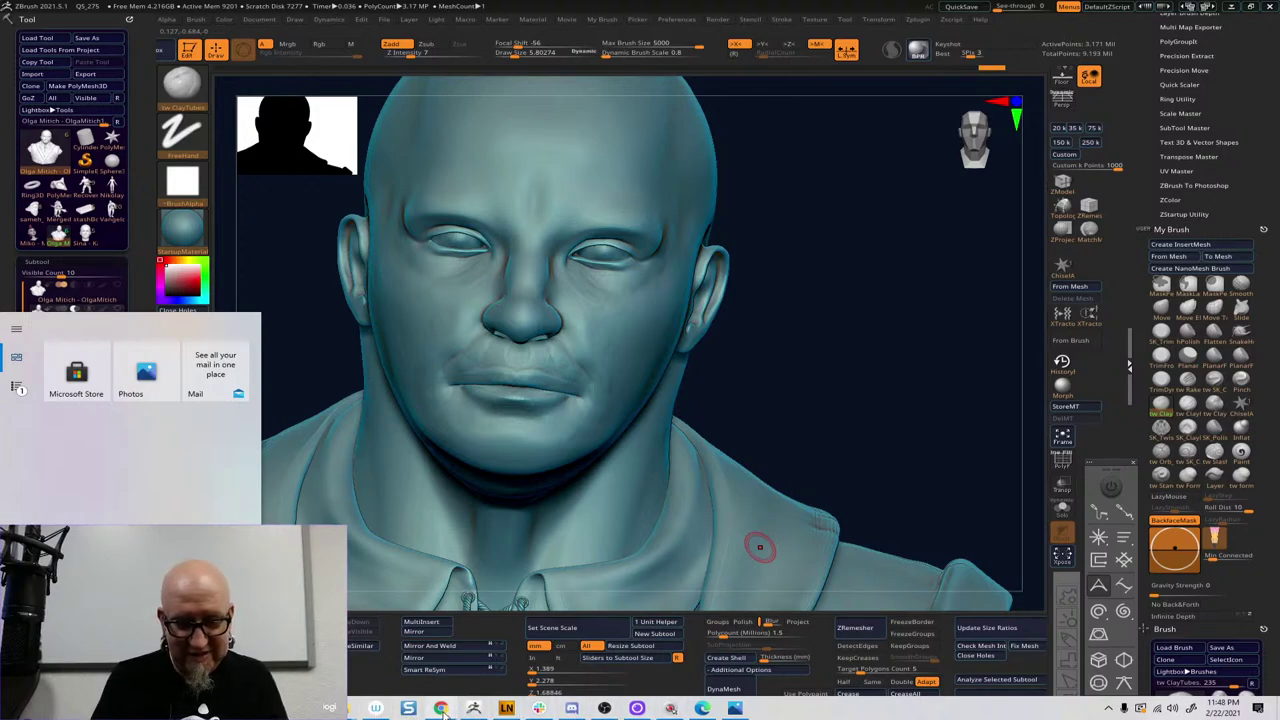
mouse_move(440, 708)
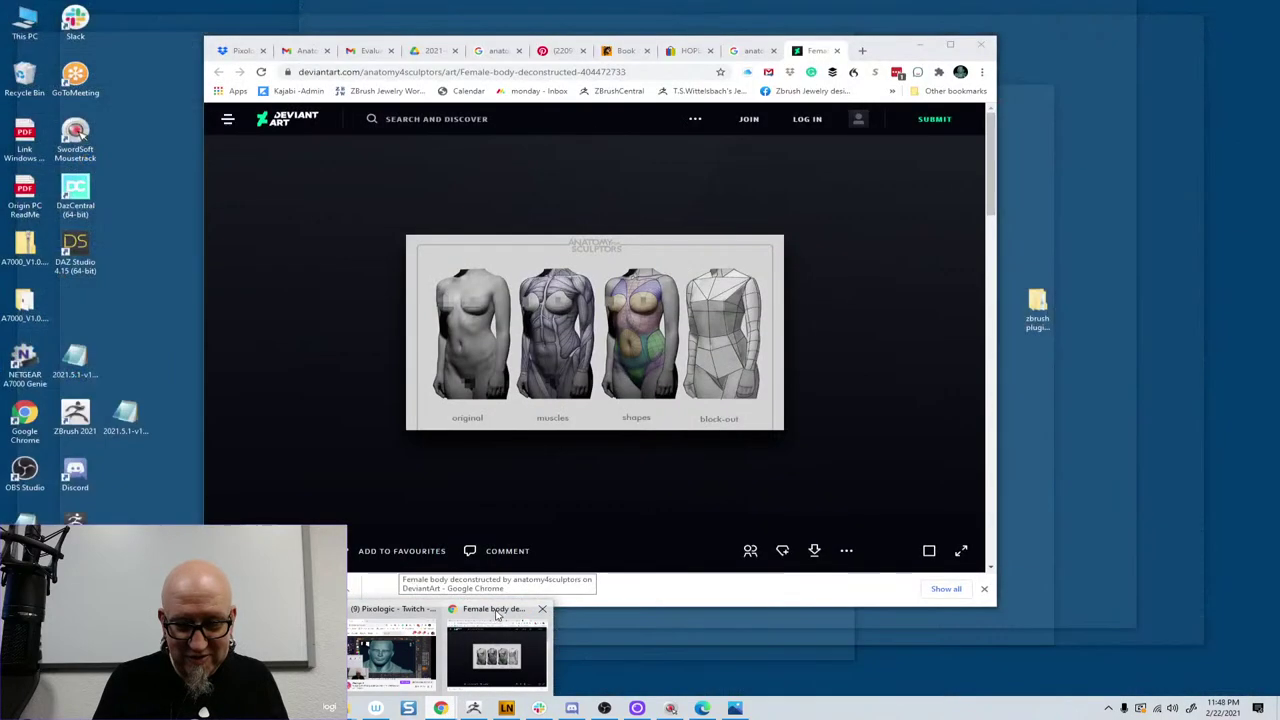
click(494, 612)
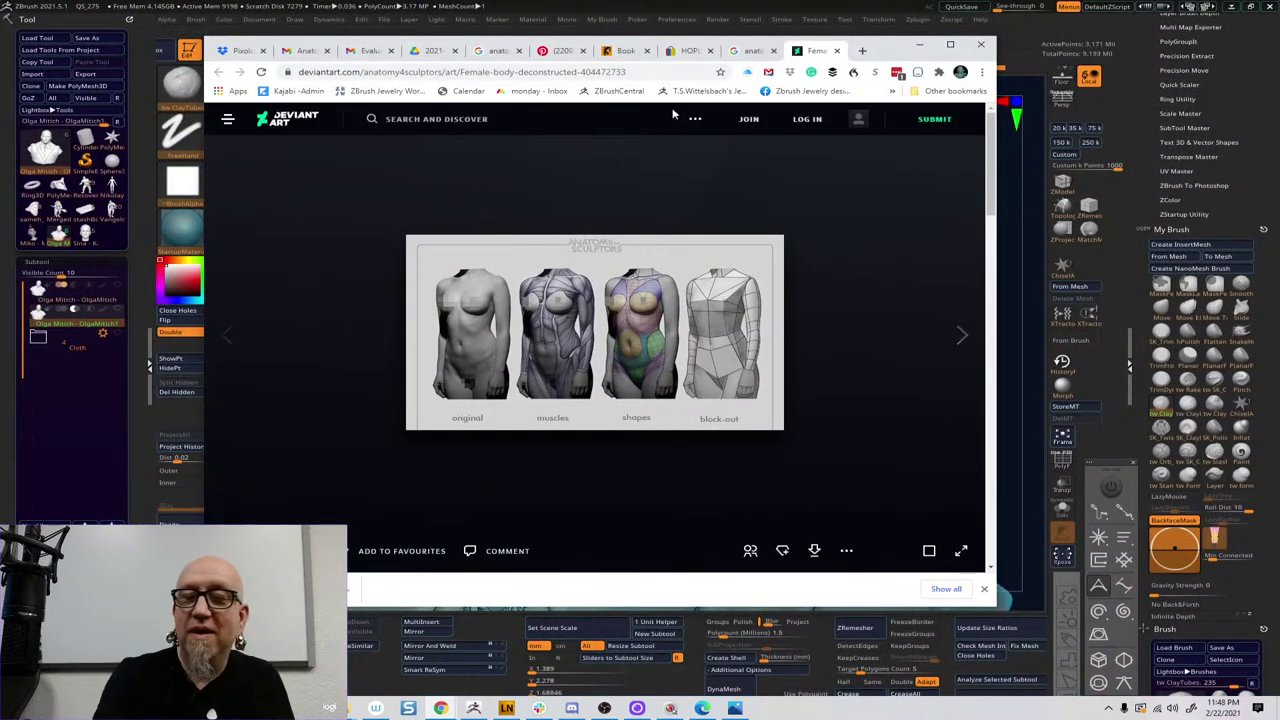
click(838, 51)
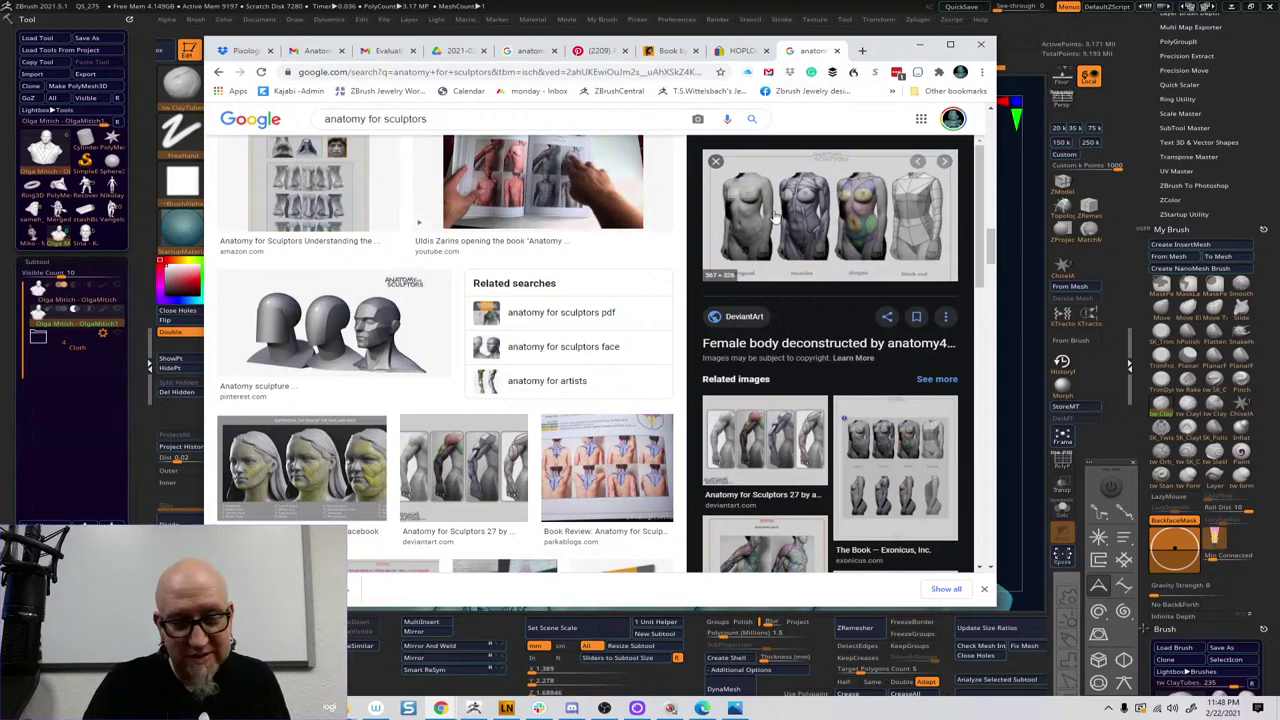
click(312, 484)
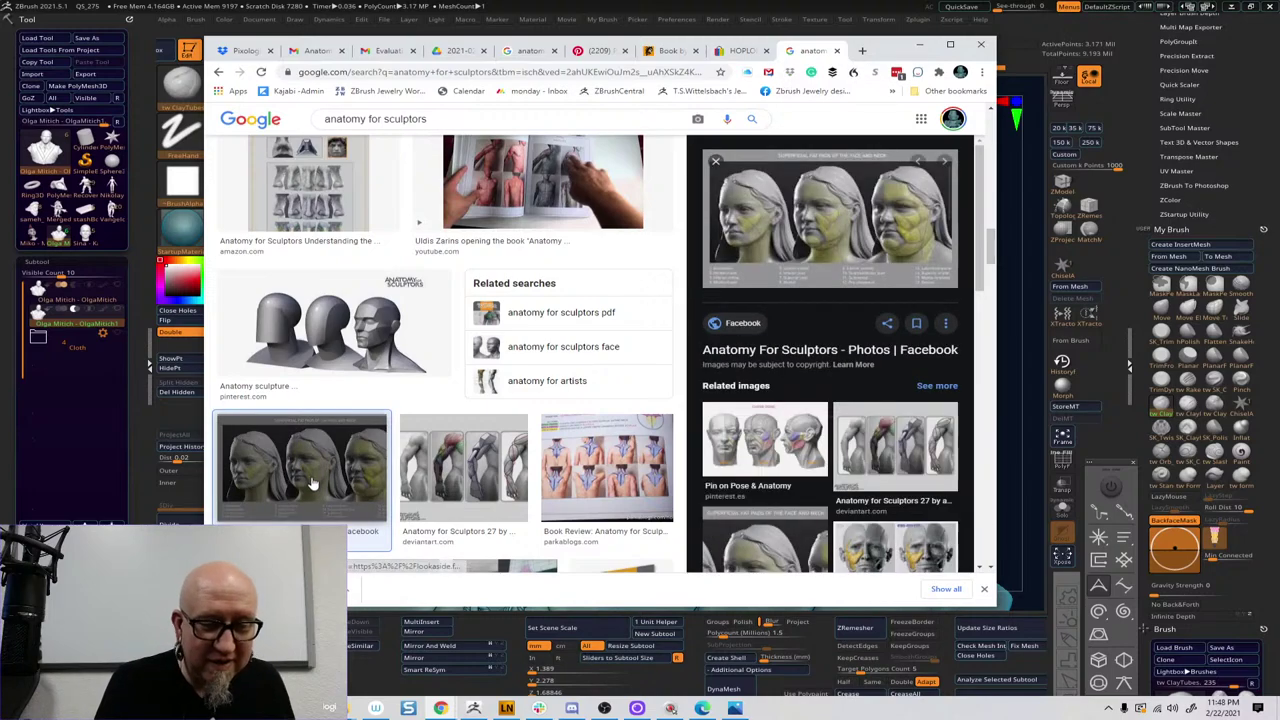
click(856, 227)
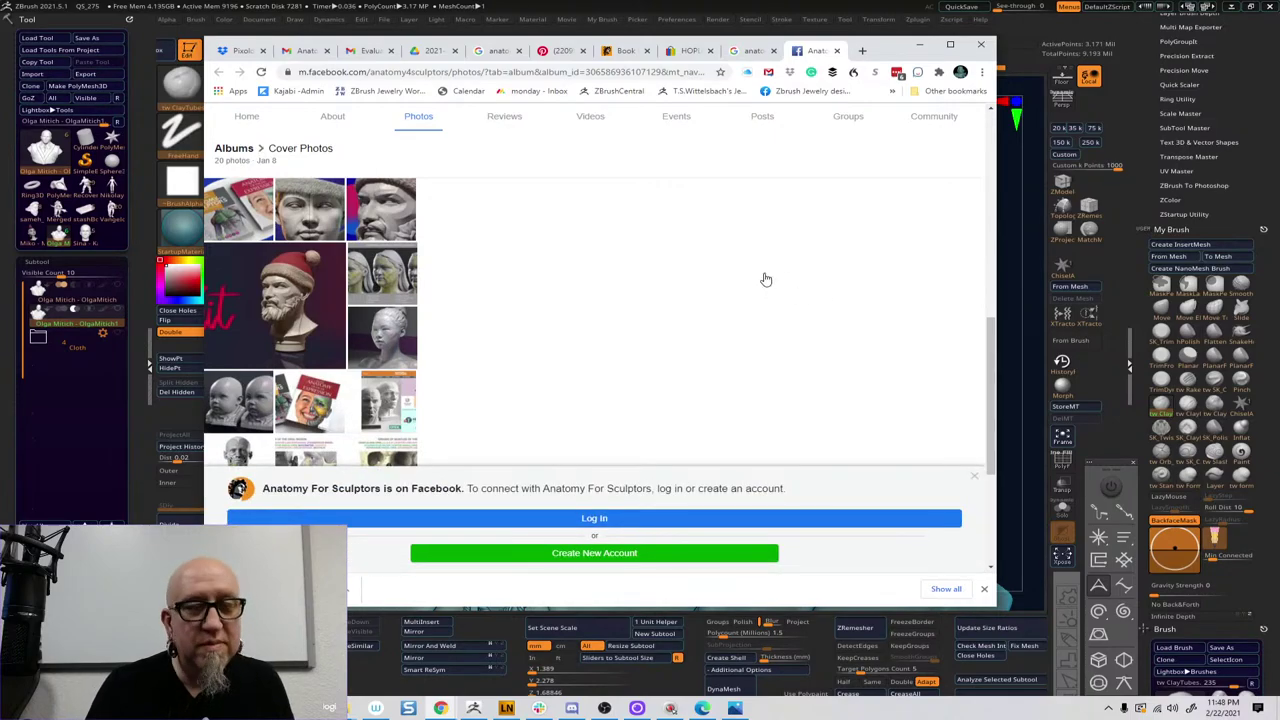
click(384, 290)
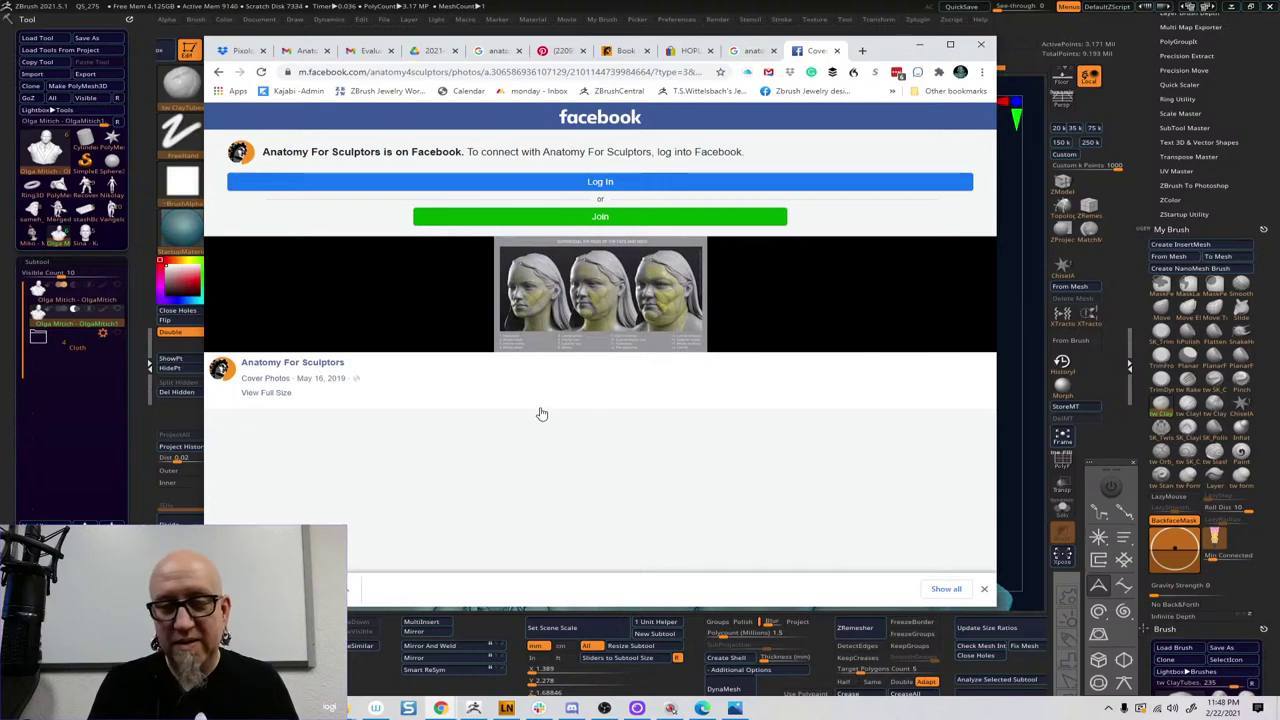
Enlarge the fat pads reference picture, examine the pads around the mouth and cheeks, and return to ZBrush
right_click(648, 310)
click(842, 266)
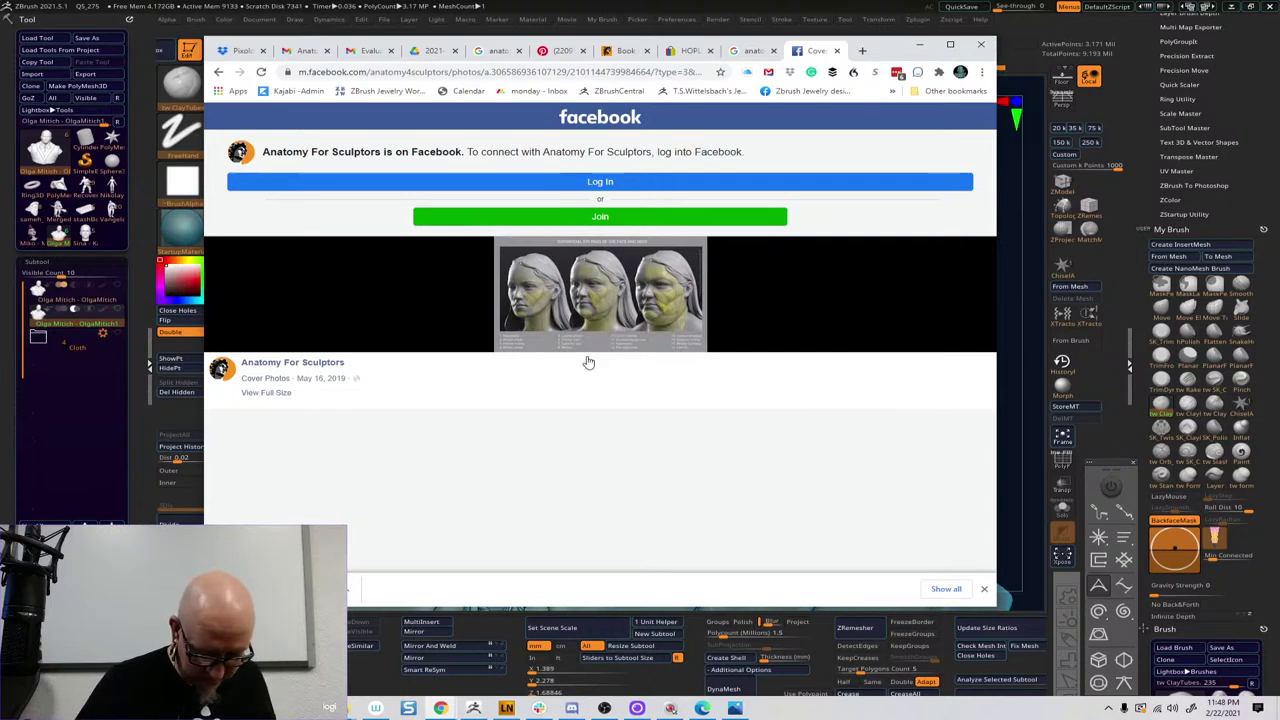
ctrl+scroll(588, 362, up, 5)
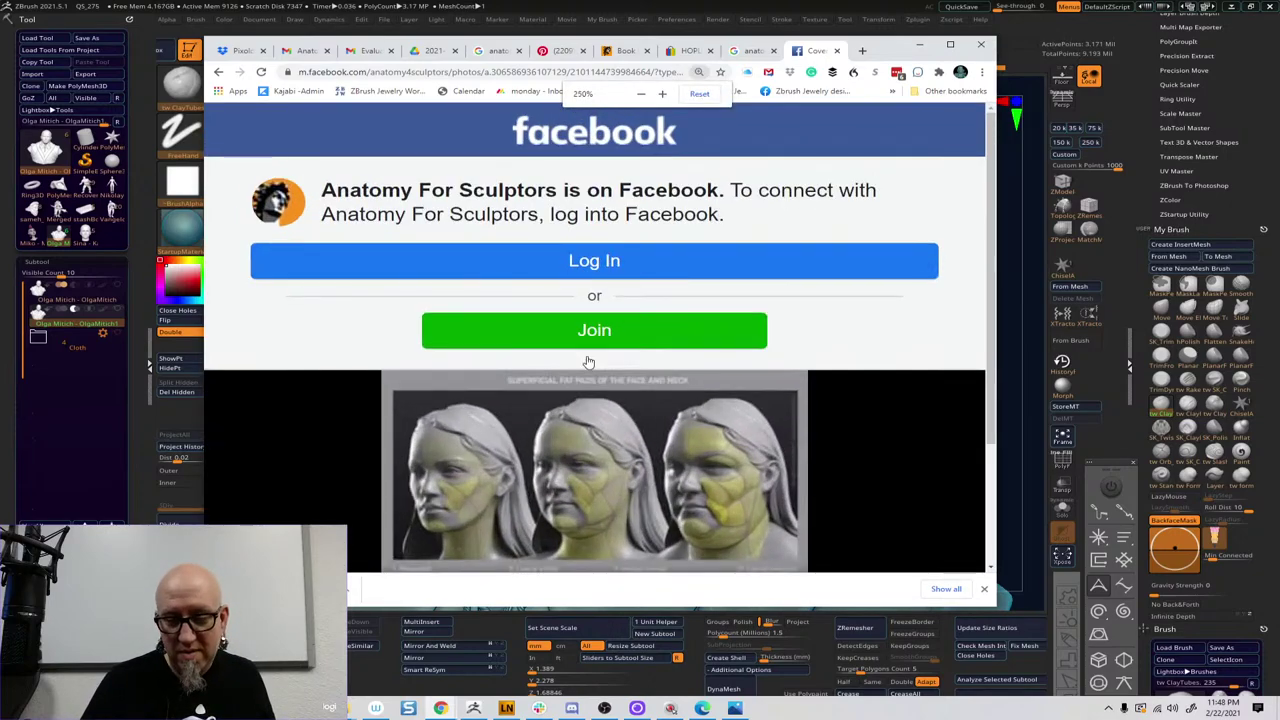
drag(985, 198, 983, 400)
click(958, 331)
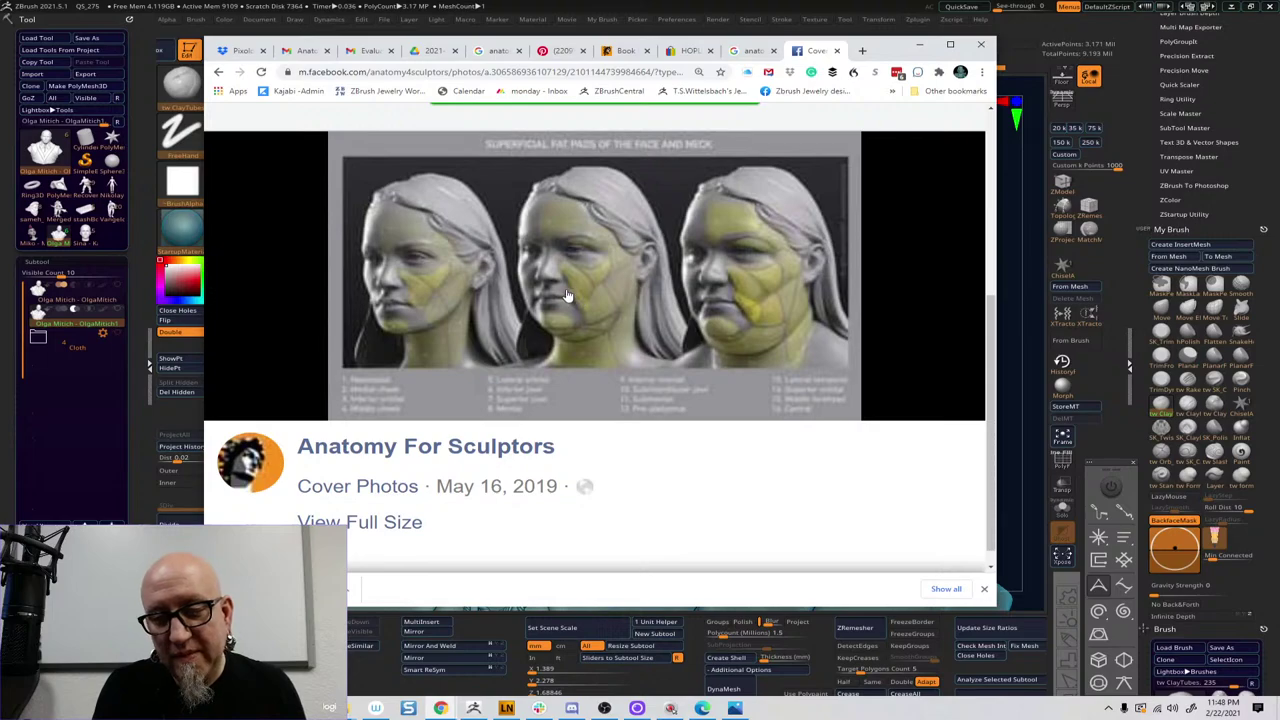
click(180, 509)
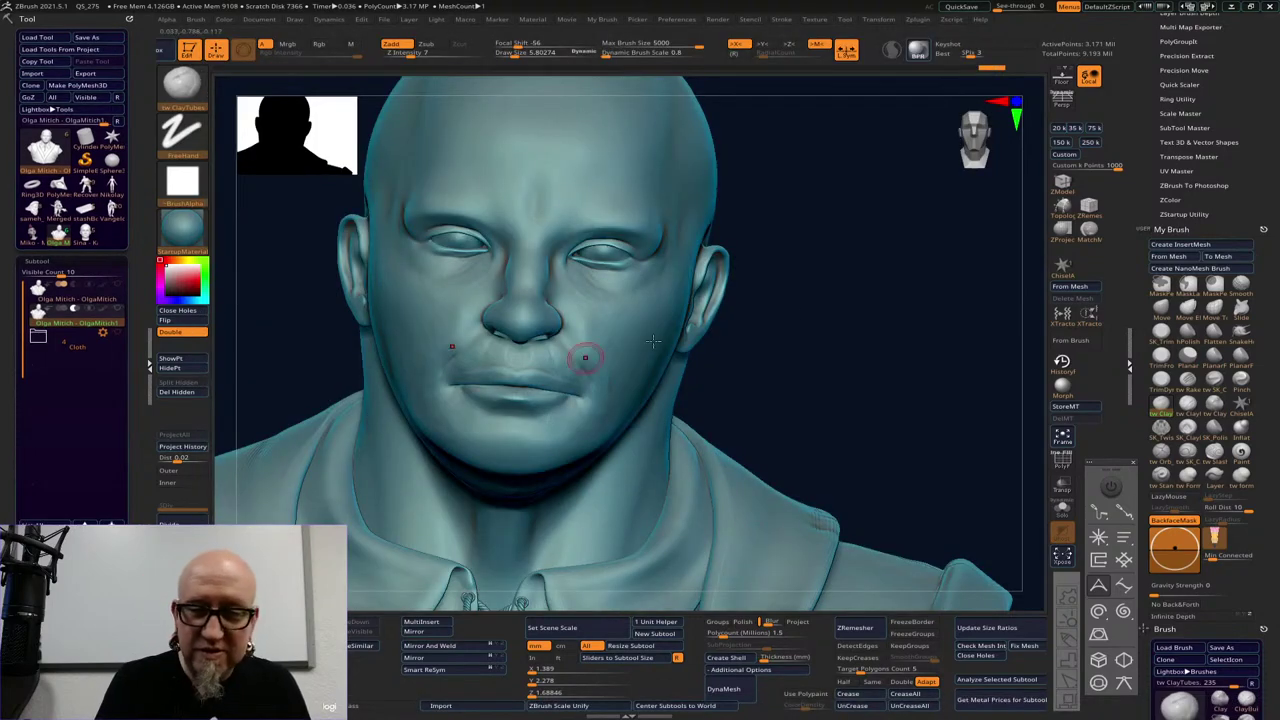
Build up the area between the nostril, upper lip and mouth corner with tw ClayTubes
mouse_move(821, 324)
mouse_down()
mouse_move(800, 317)
mouse_move(822, 314)
mouse_up()
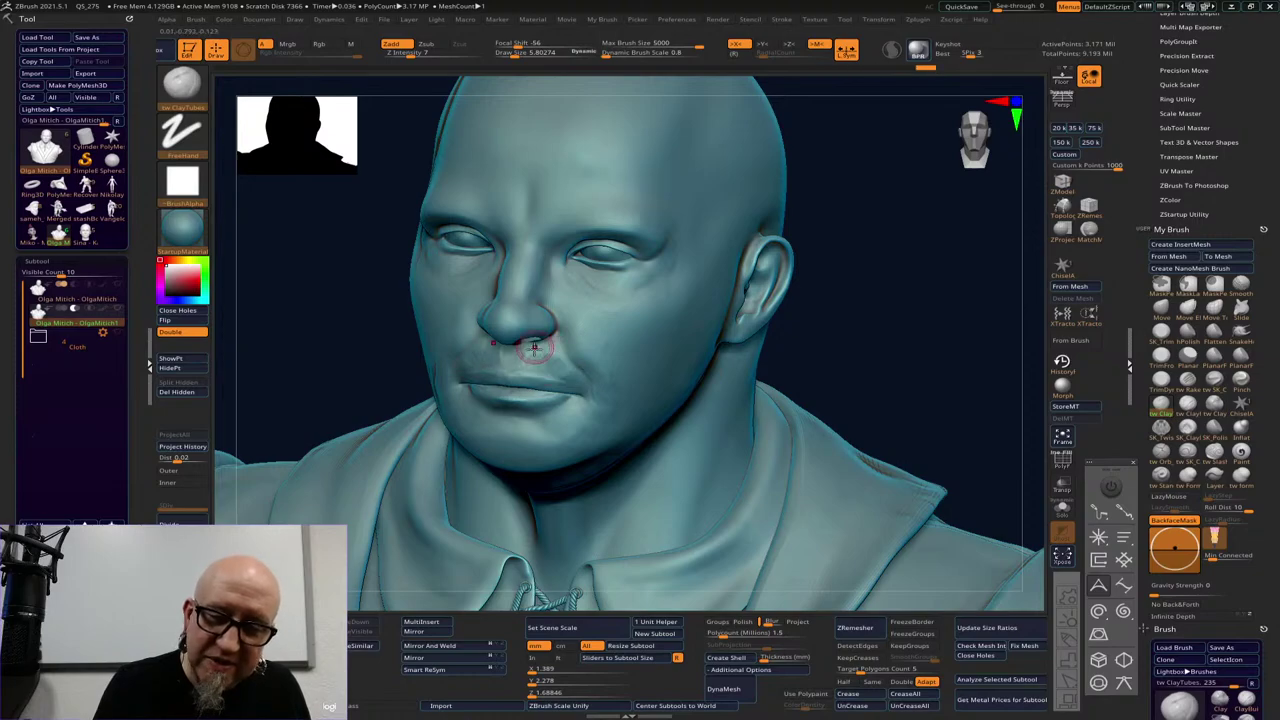
key(shift)
drag(871, 286, 608, 331)
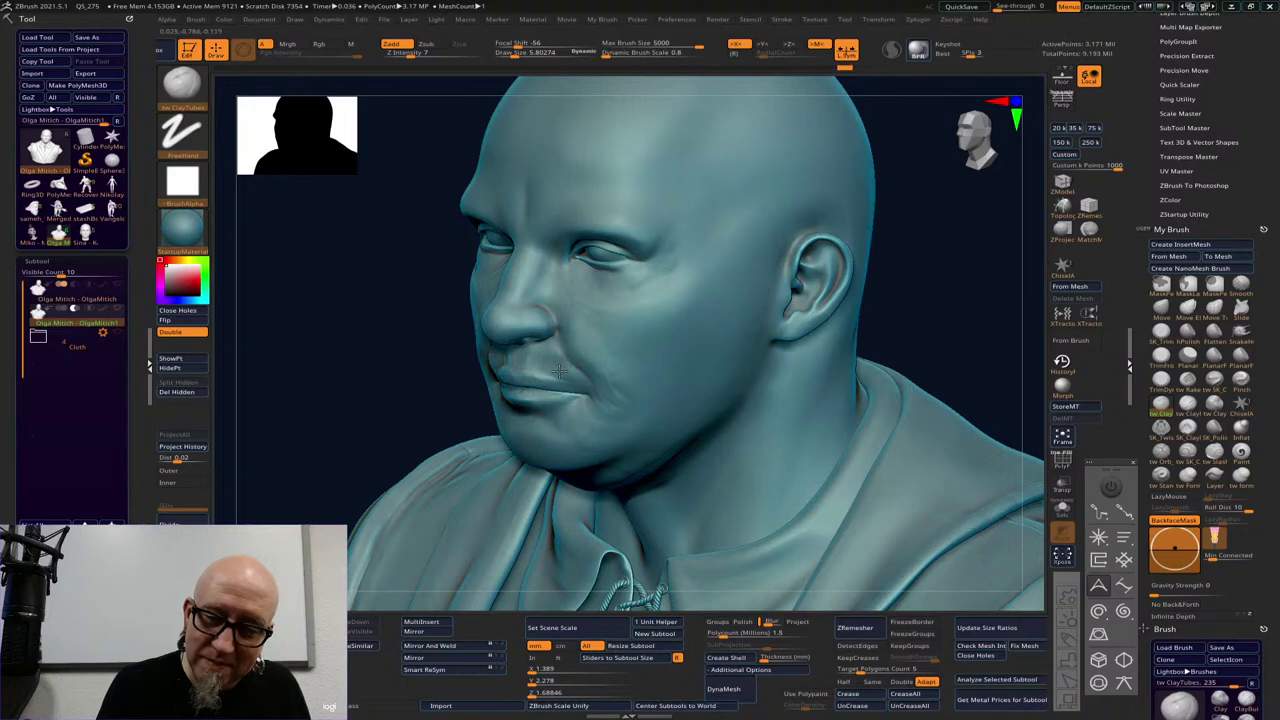
drag(952, 289, 820, 306)
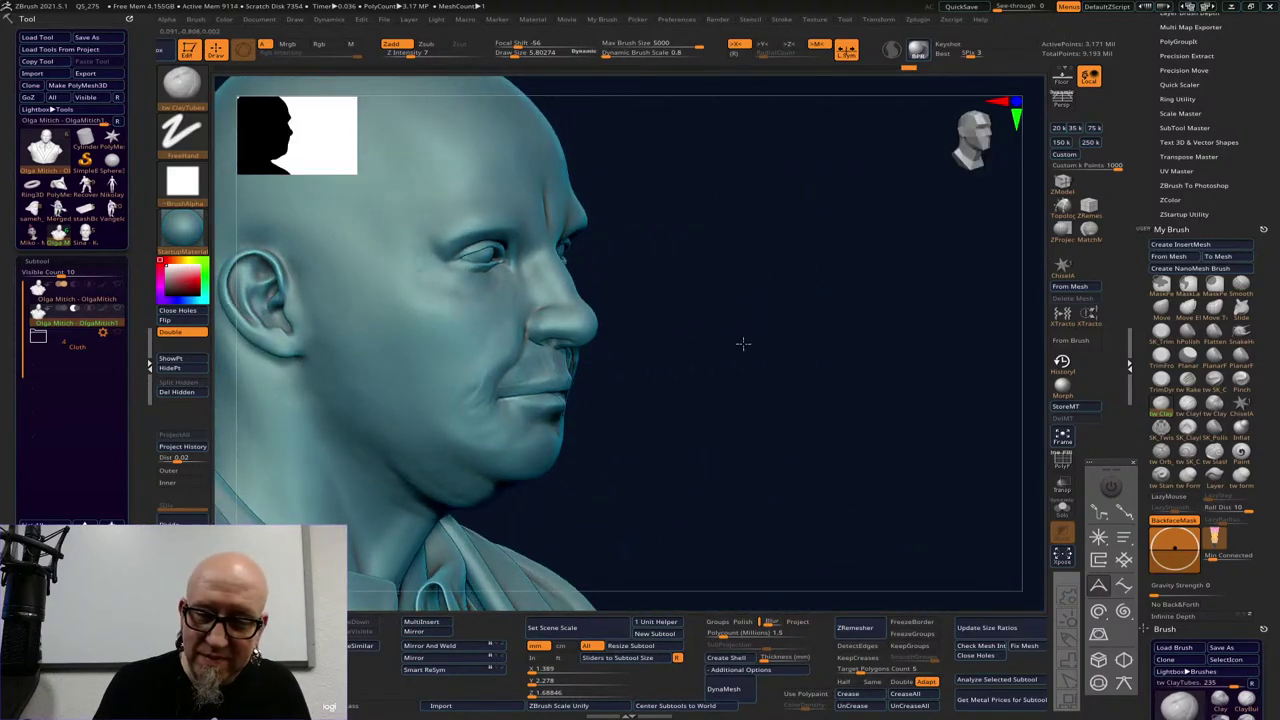
drag(743, 346, 520, 362)
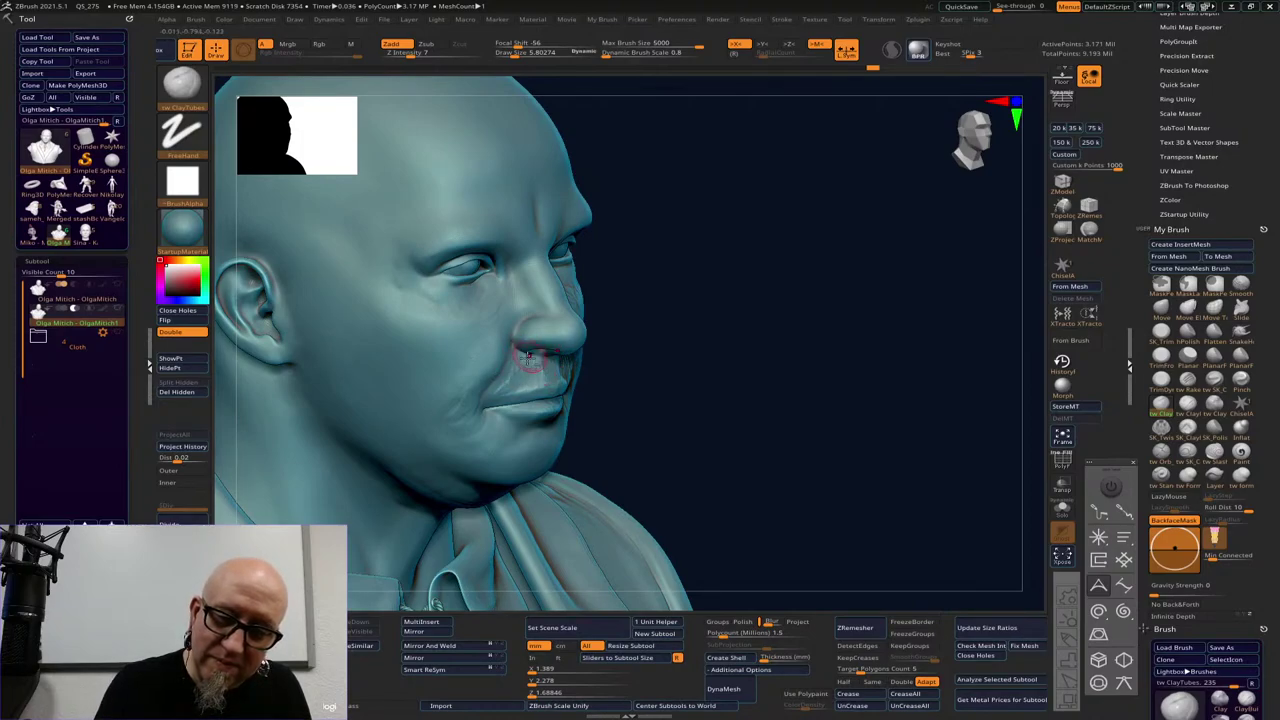
Refine the upper lip area beside the philtrum with tw ClayTubes and soften it with Smooth Stronger
drag(770, 293, 657, 306)
drag(572, 364, 576, 379)
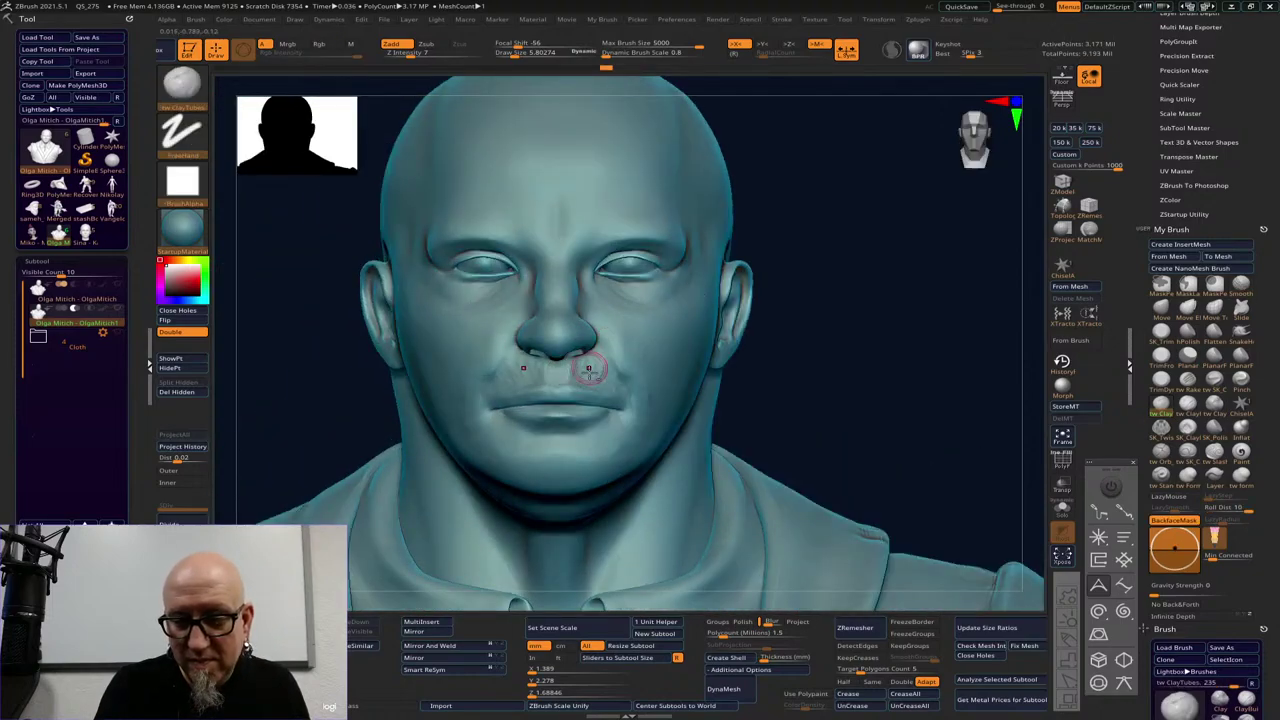
key(shift)
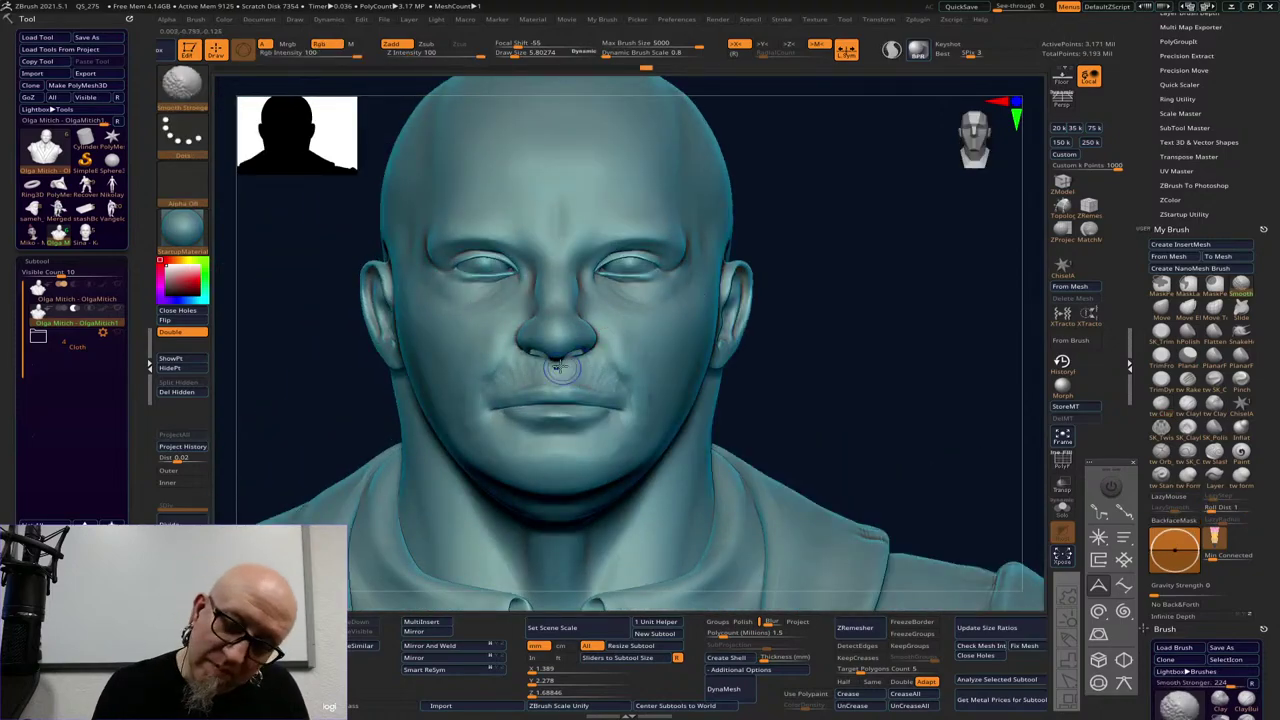
drag(831, 240, 645, 362)
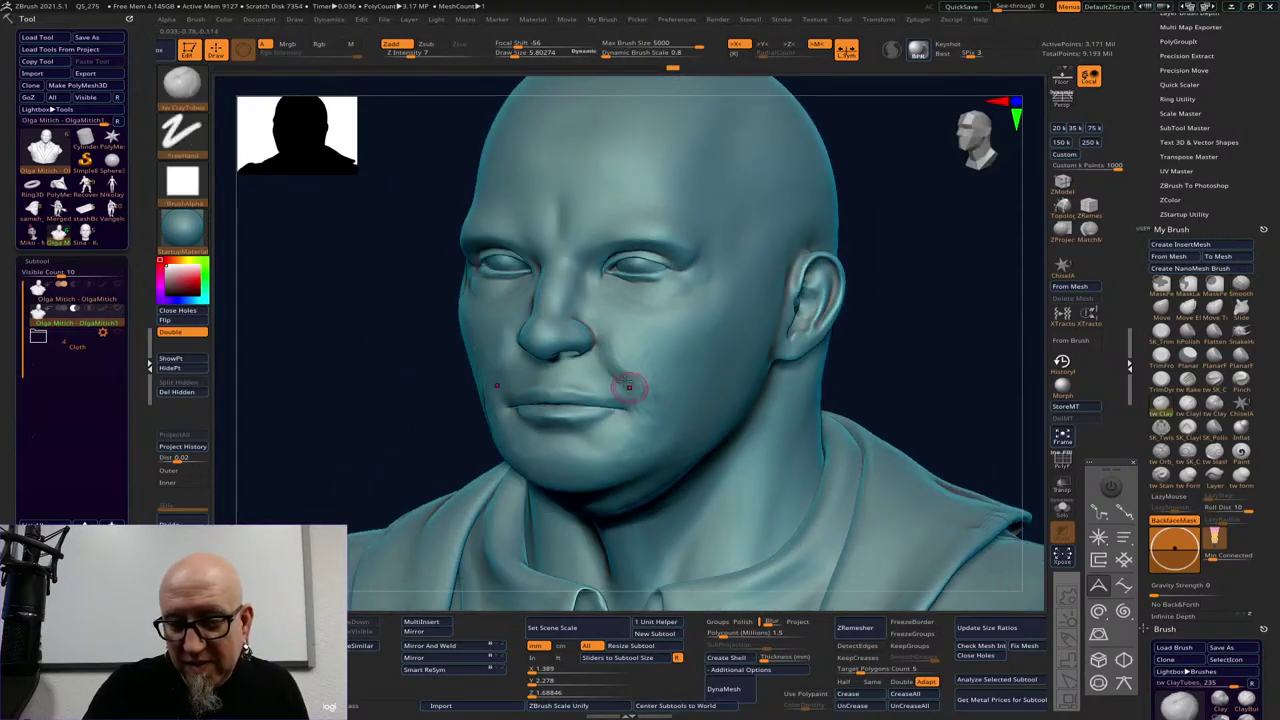
Shape the areas beside the mouth corners and chin with tw ClayTubes, and switch to the original subtool for comparison
drag(871, 305, 990, 295)
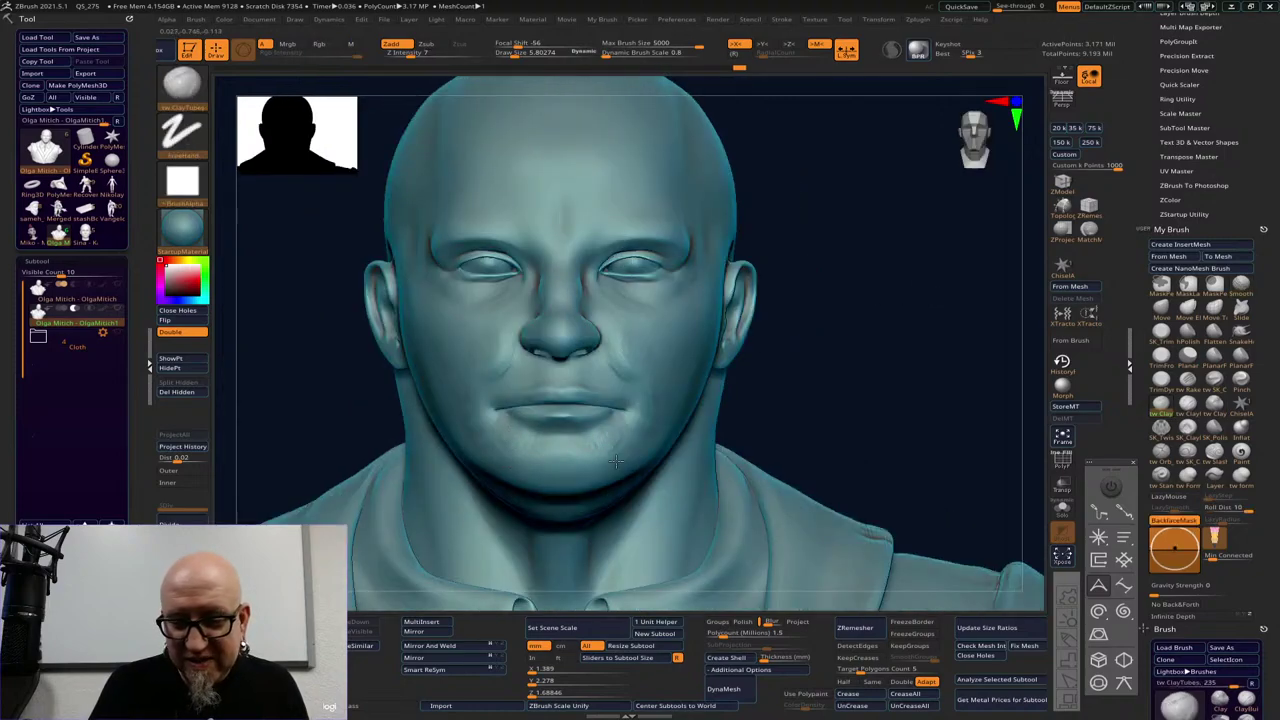
drag(806, 364, 975, 365)
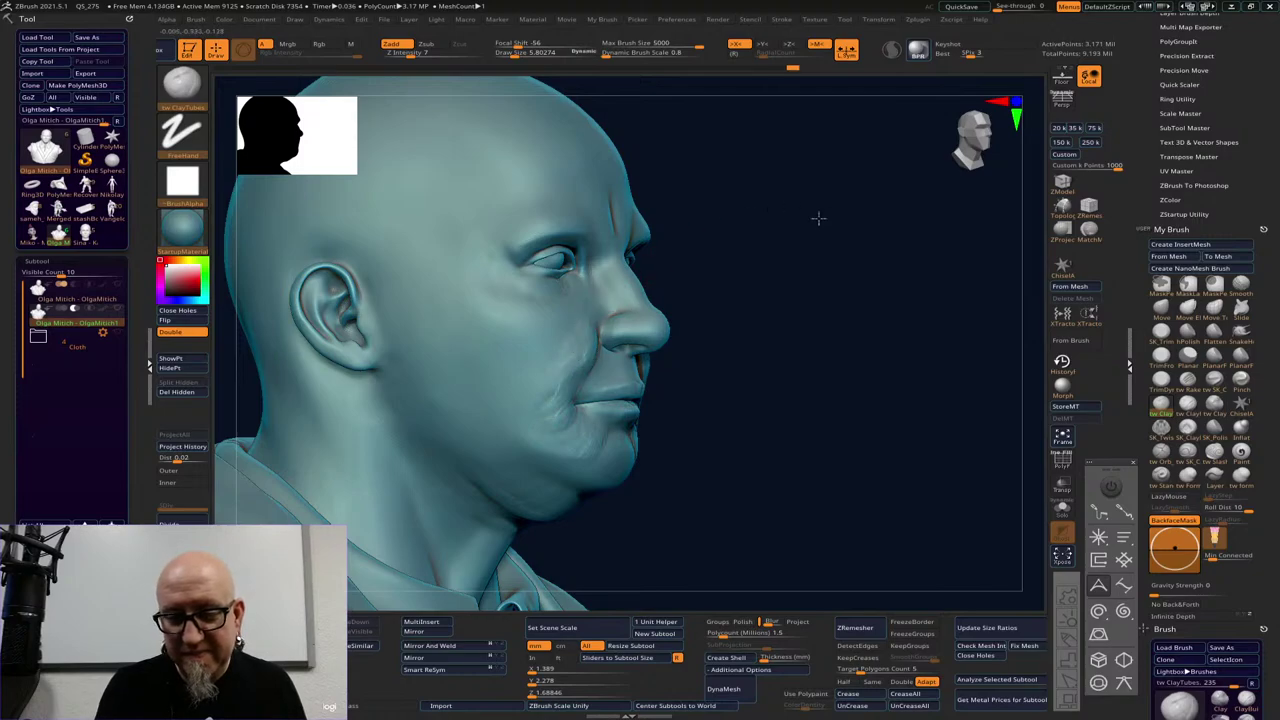
drag(820, 212, 329, 439)
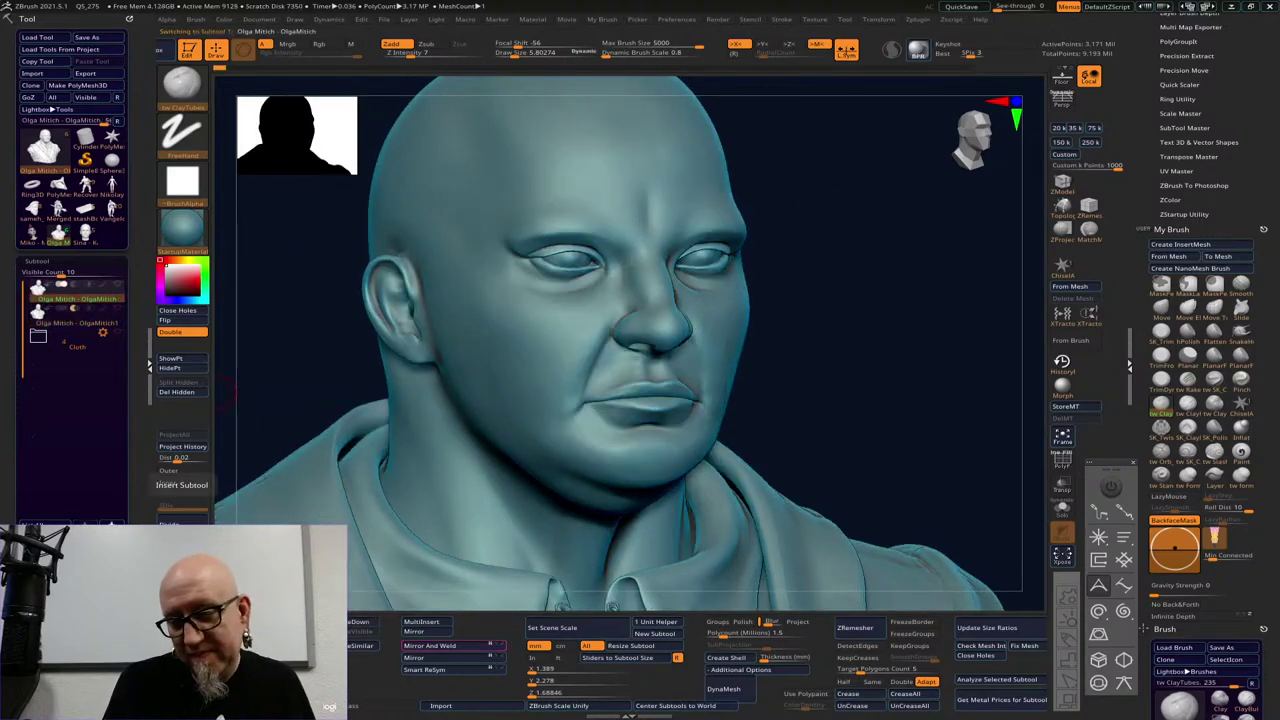
Accept the removal of the newer undo history entries on the original bust and examine its face from the side and front
click(598, 336)
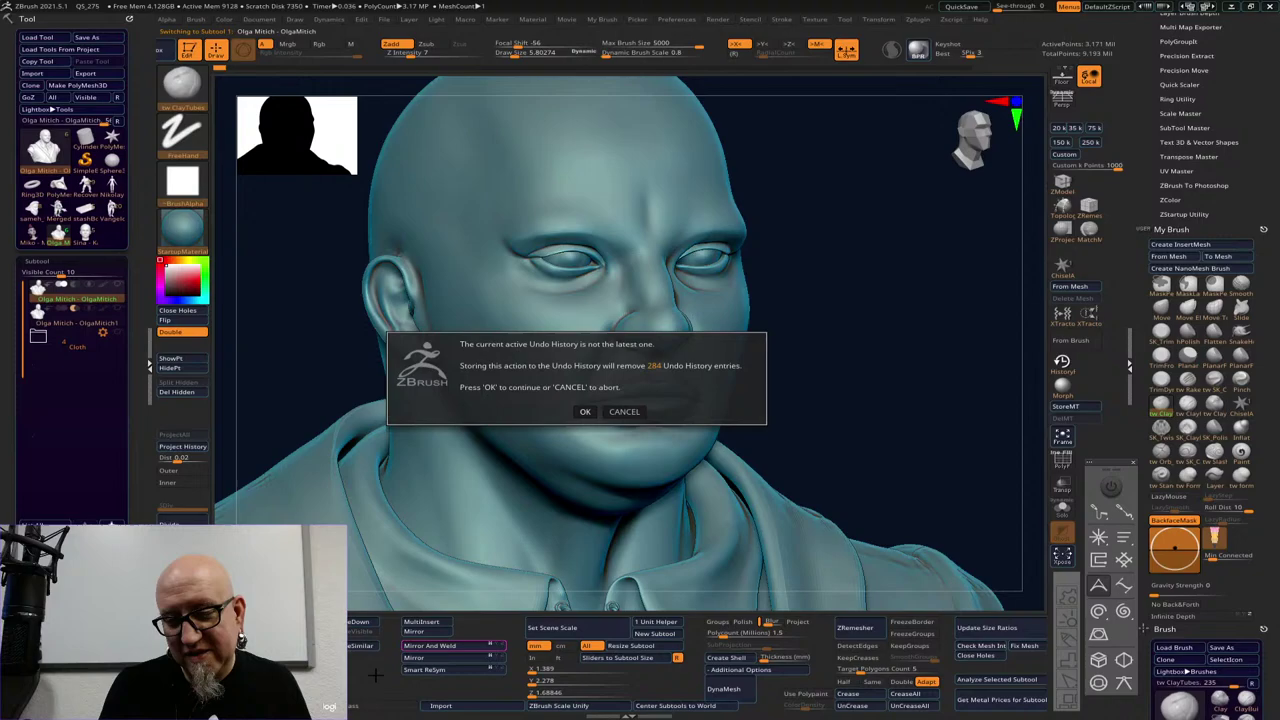
click(585, 411)
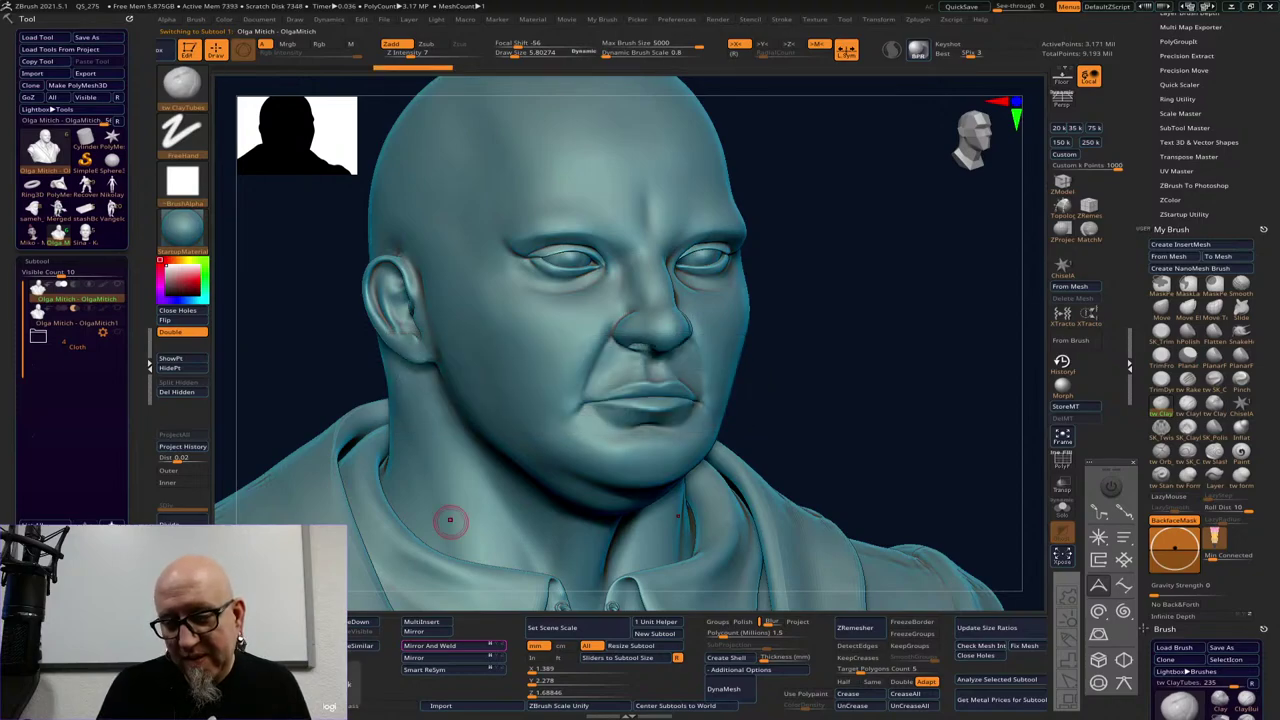
mouse_move(884, 393)
mouse_down()
mouse_move(820, 399)
mouse_move(752, 437)
mouse_up()
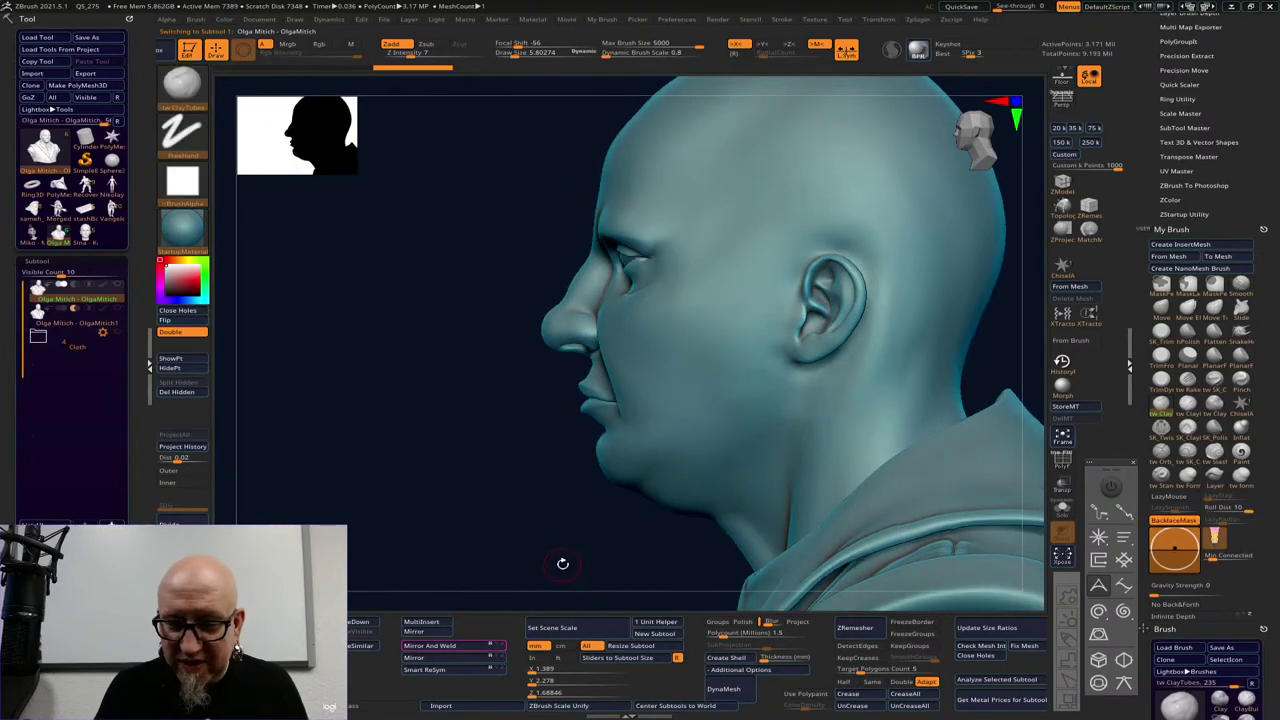
mouse_move(563, 563)
mouse_down()
mouse_move(672, 551)
mouse_move(666, 532)
mouse_up()
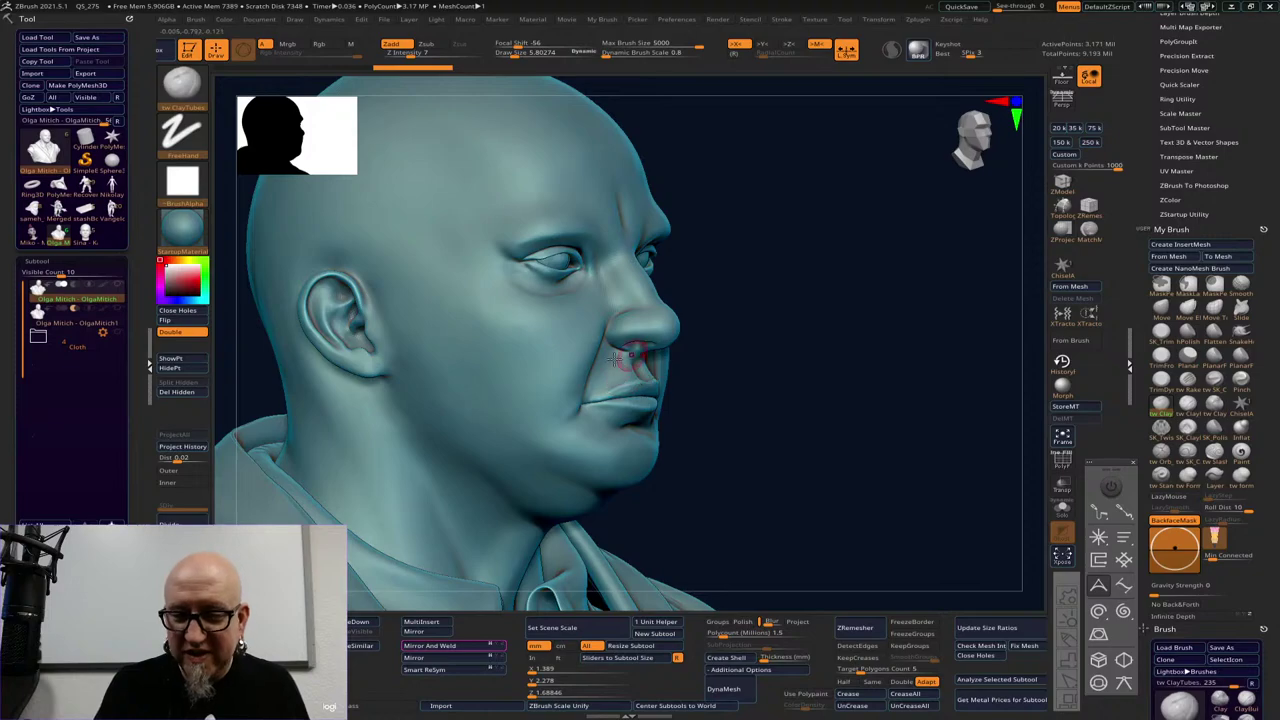
mouse_move(718, 376)
mouse_down()
mouse_move(711, 260)
mouse_move(810, 283)
mouse_move(911, 257)
mouse_move(896, 339)
mouse_move(903, 374)
mouse_move(923, 366)
mouse_move(805, 338)
mouse_up()
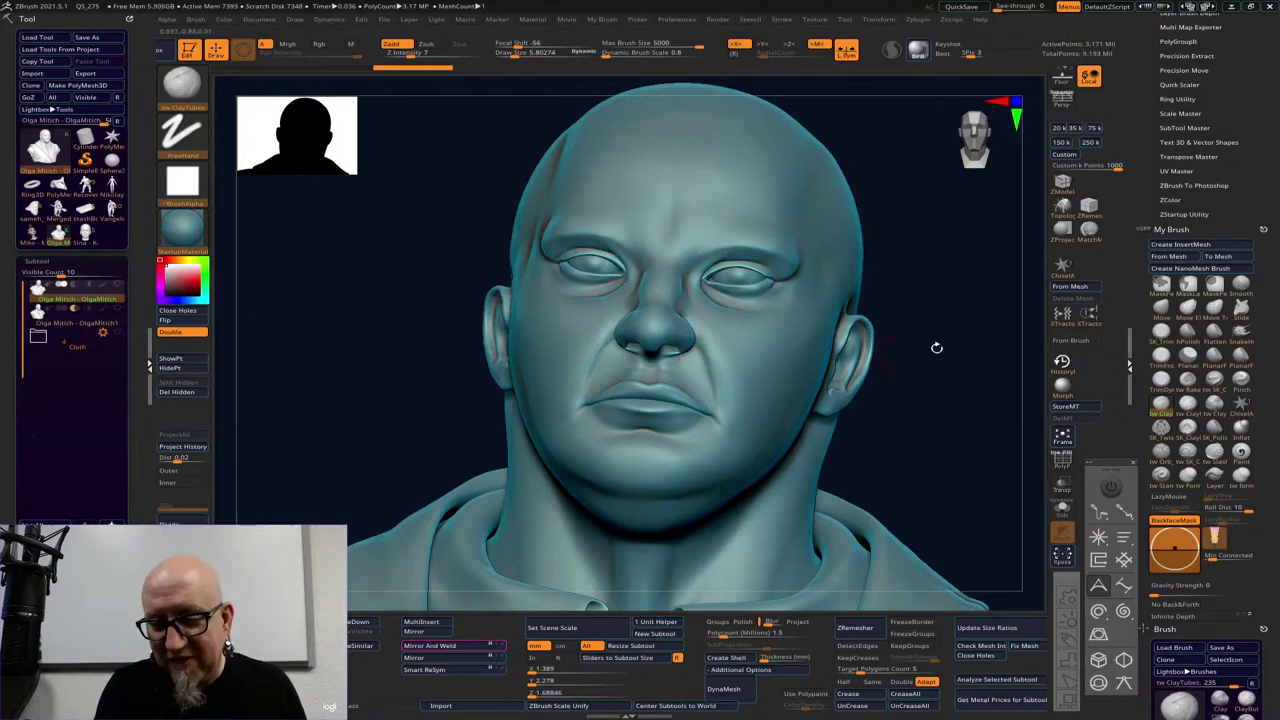
drag(934, 346, 948, 374)
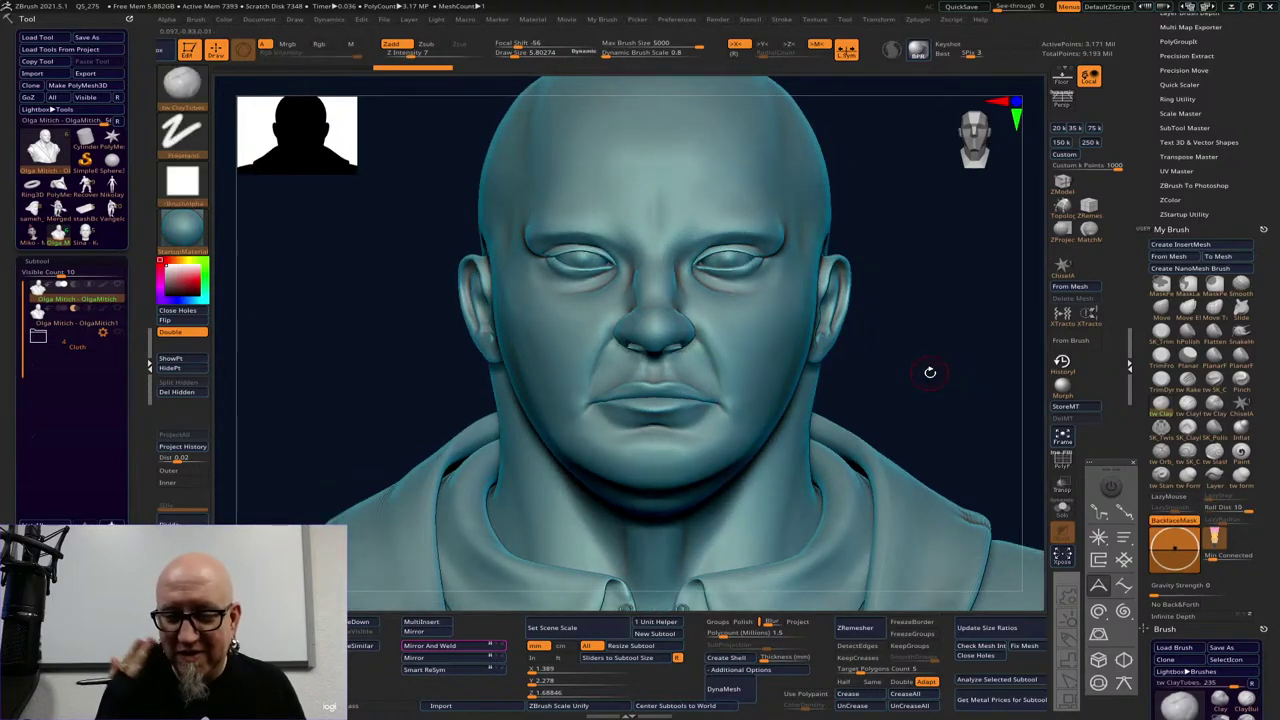
Switch to the reworked duplicate bust and build up the cheeks across the nasolabial folds with tw ClayTubes
key(Down)
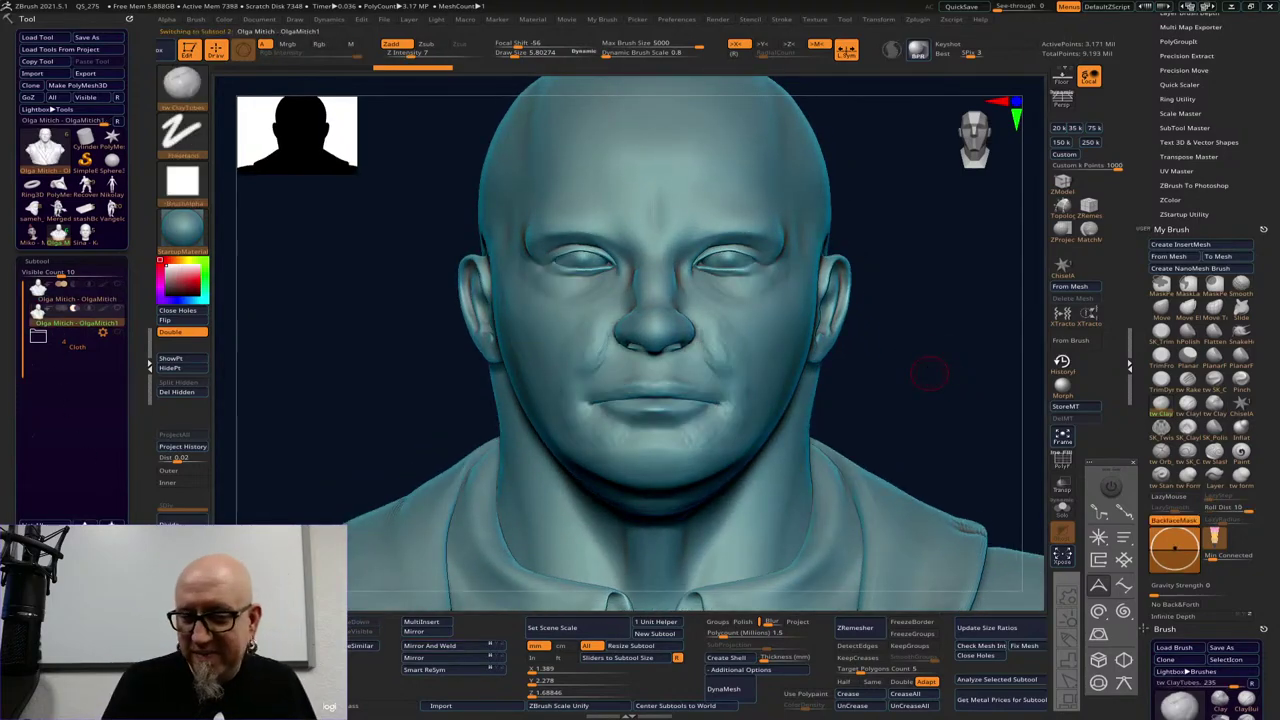
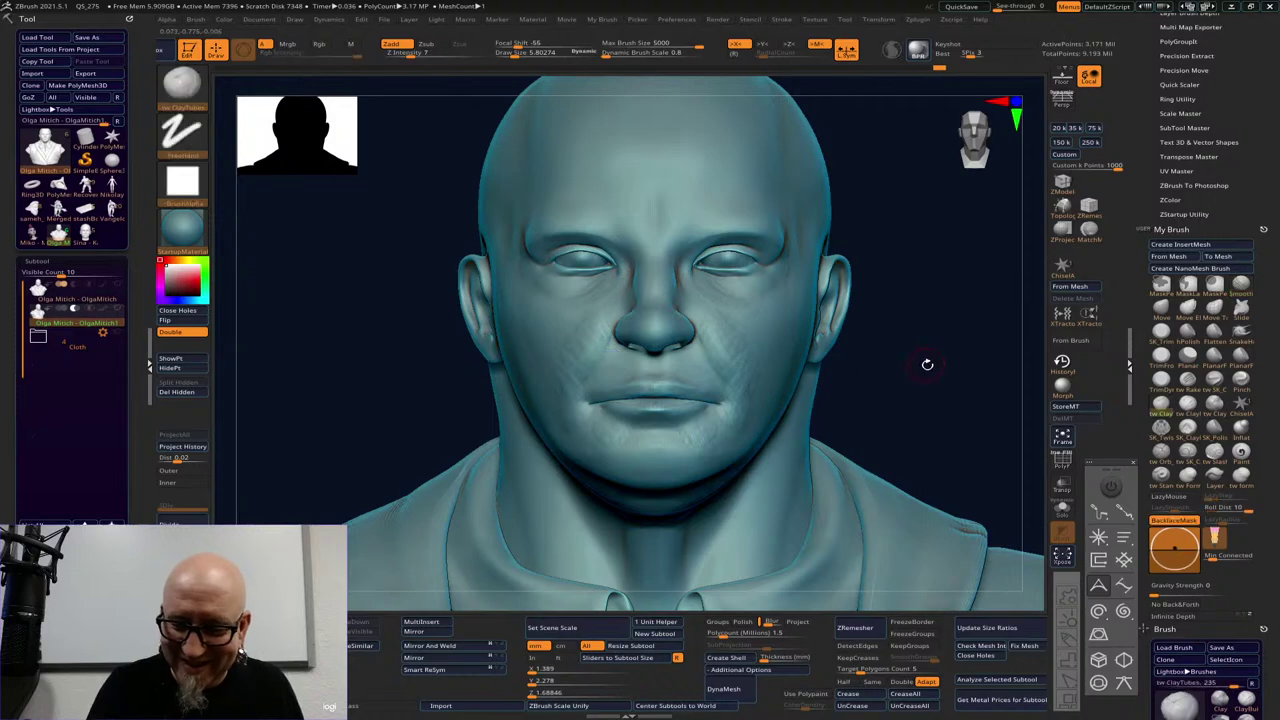
drag(926, 363, 770, 380)
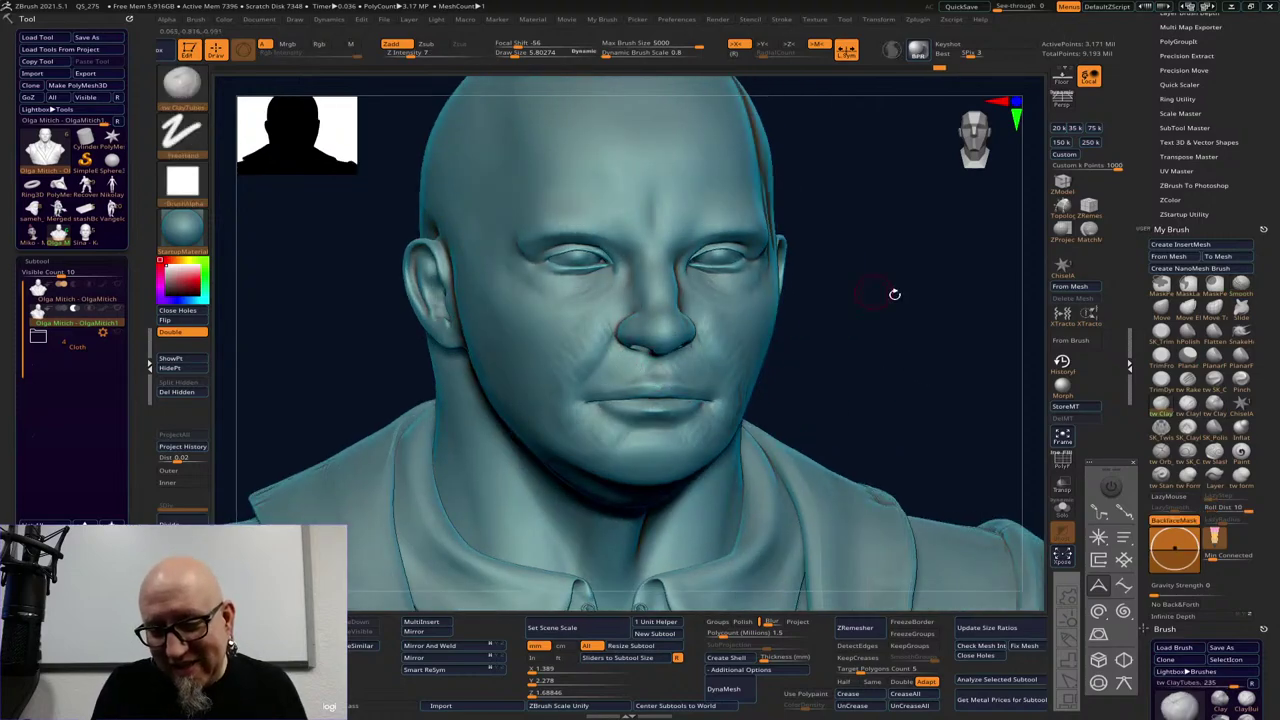
shift+drag(894, 294, 869, 290)
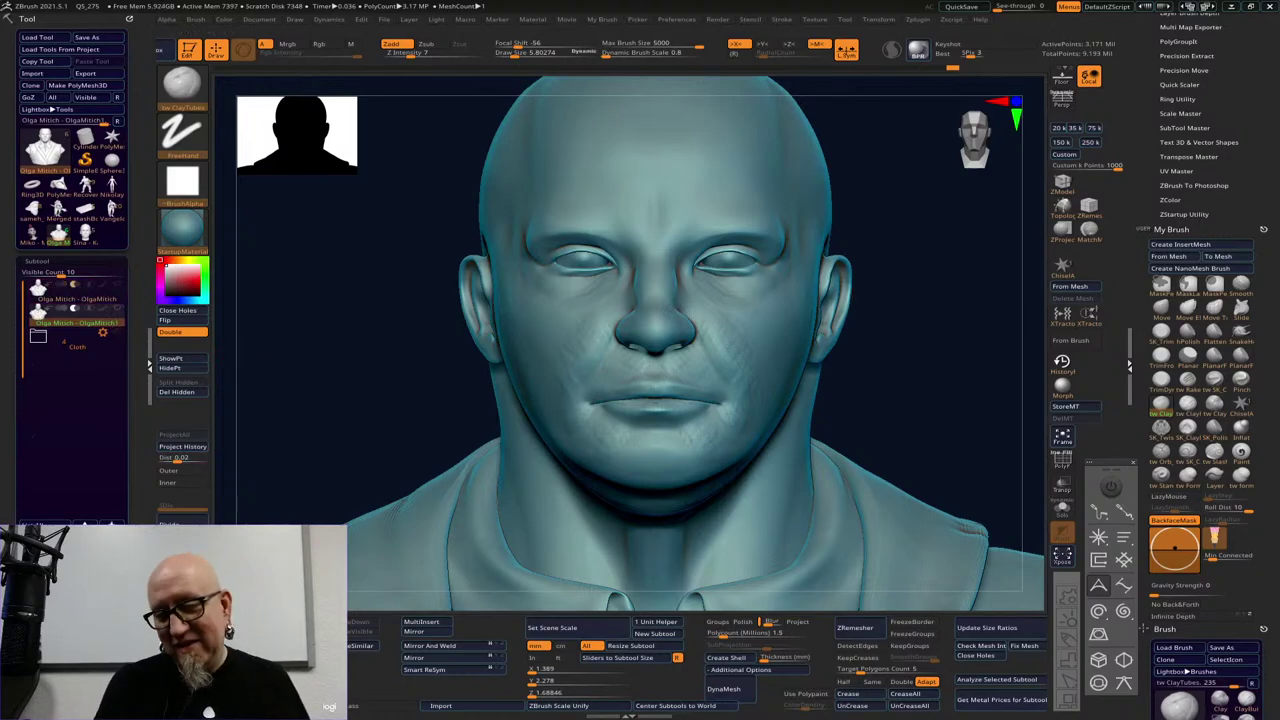
Compare the original bust's face with the reworked duplicate from the front, and make the duplicate active again
click(75, 298)
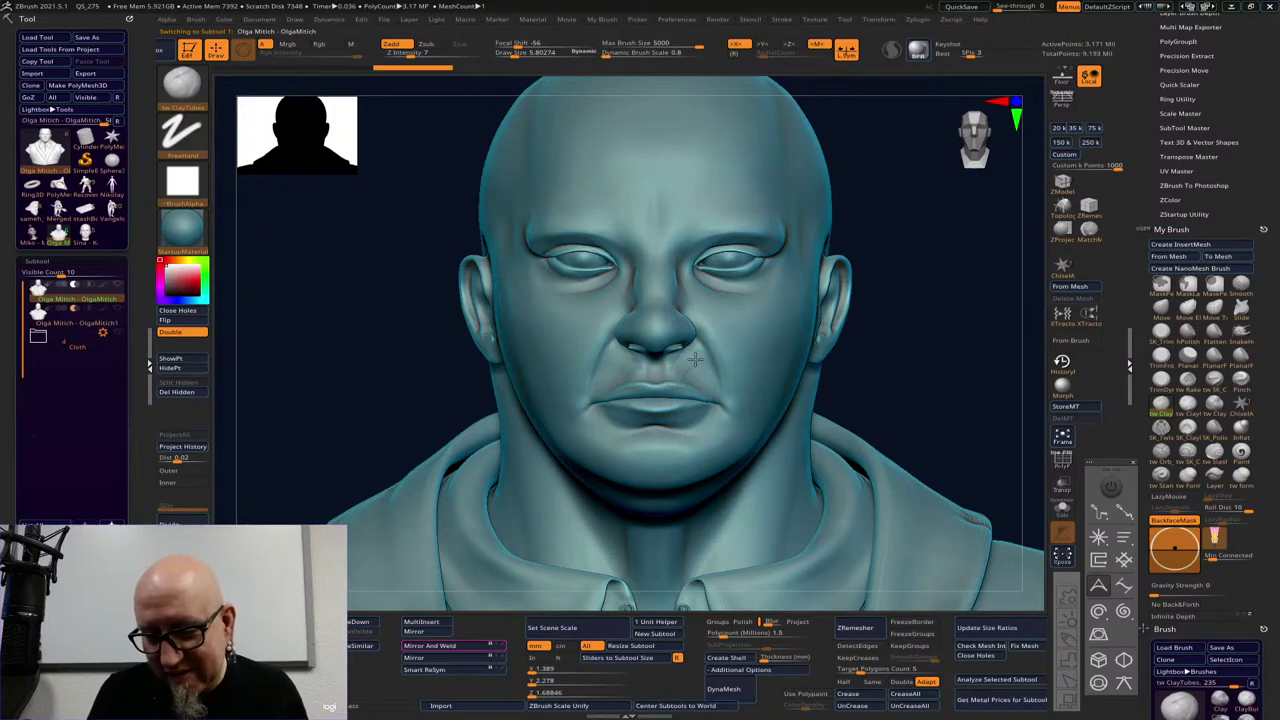
key(ctrl+shift+z)
key(ctrl+z)
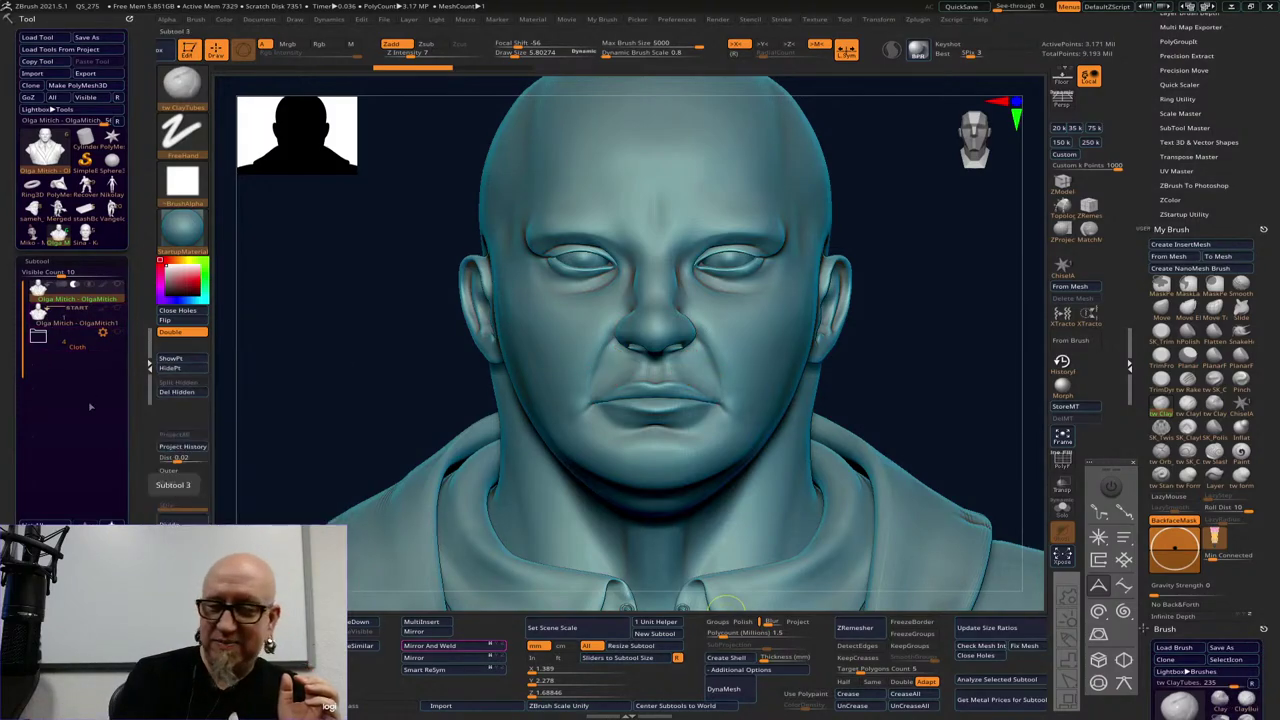
click(106, 321)
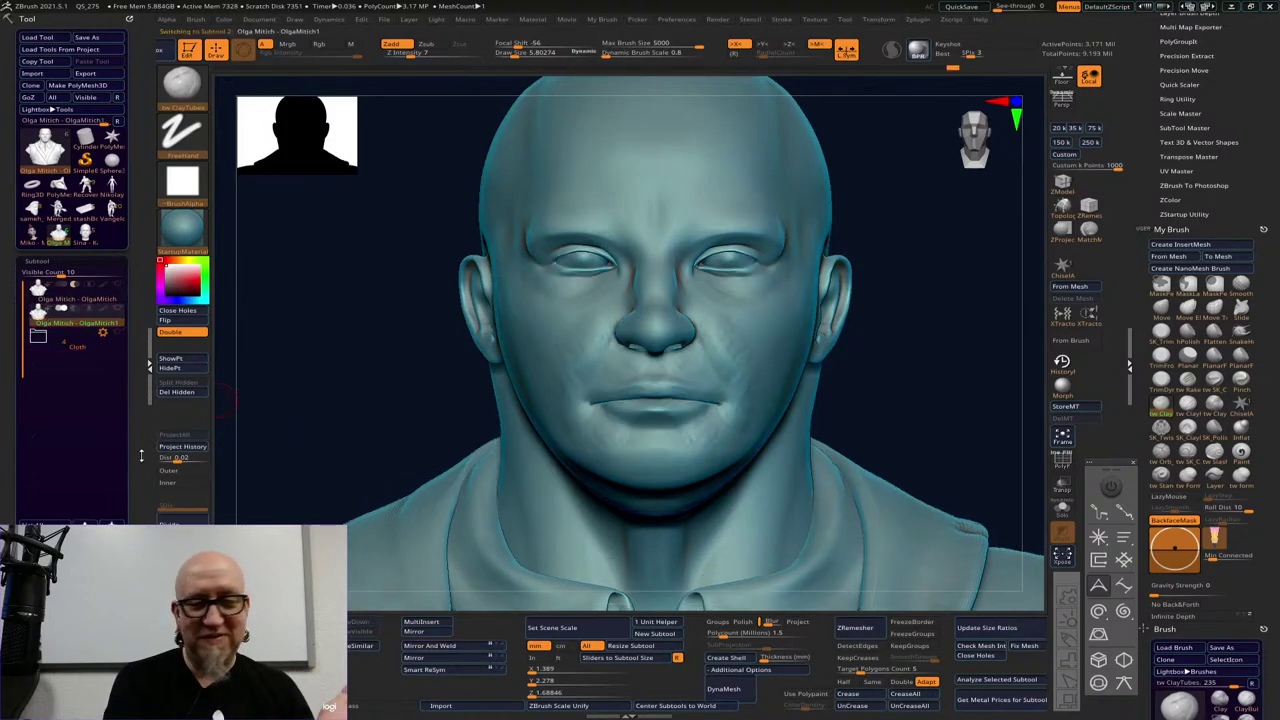
Define the nasolabial folds down to the mouth corners with SK_Twist and soften the upper lip area with Smooth Stronger
drag(863, 357, 872, 486)
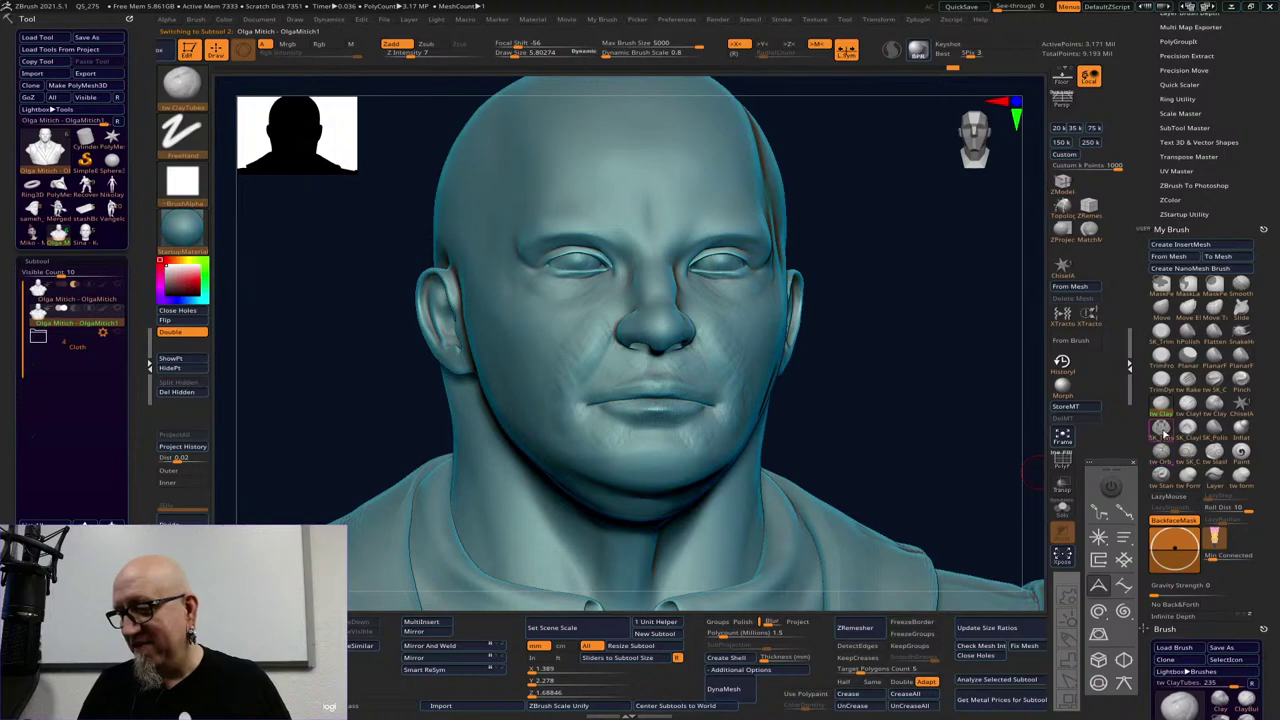
click(1160, 427)
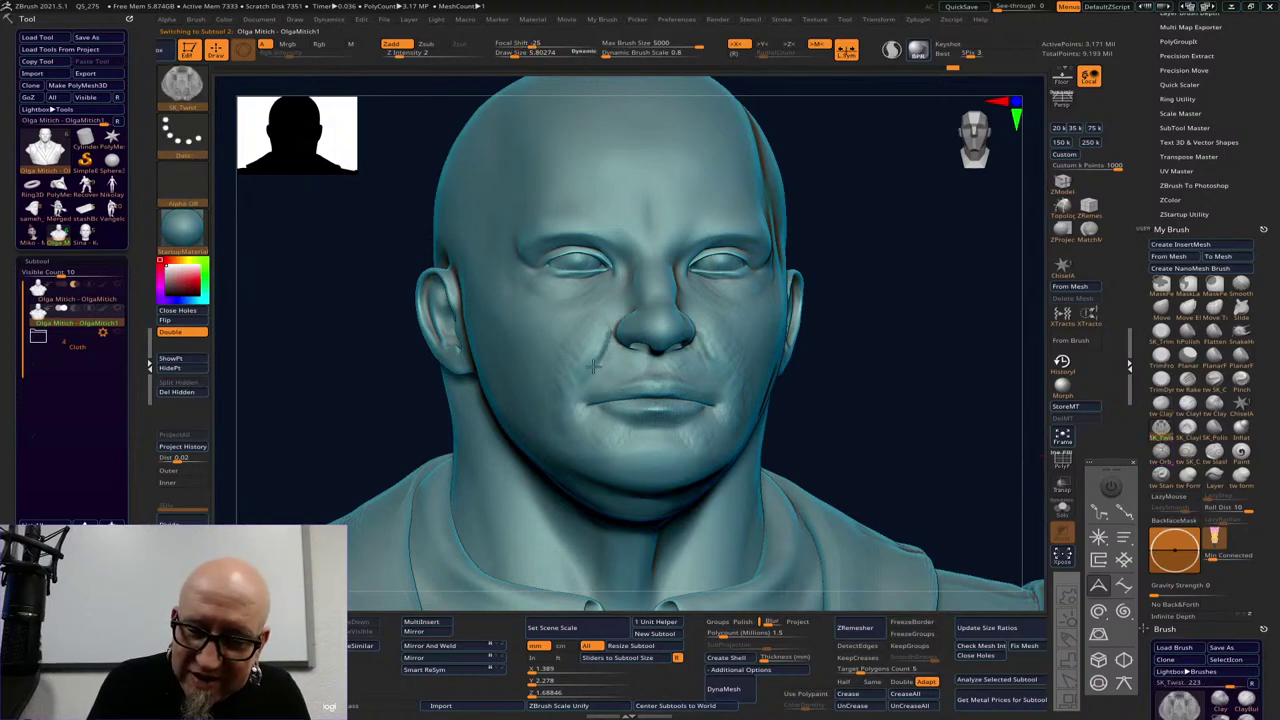
mouse_move(578, 428)
mouse_down()
mouse_move(590, 410)
mouse_move(592, 428)
mouse_up()
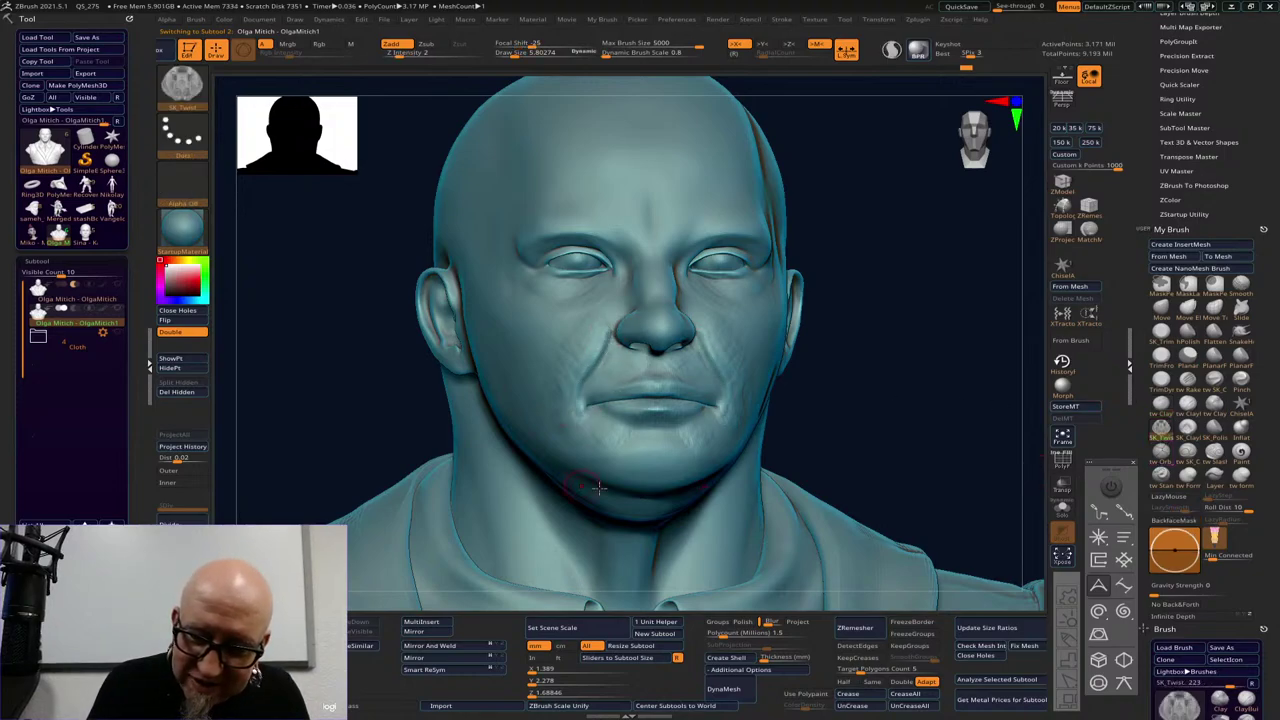
drag(876, 372, 850, 384)
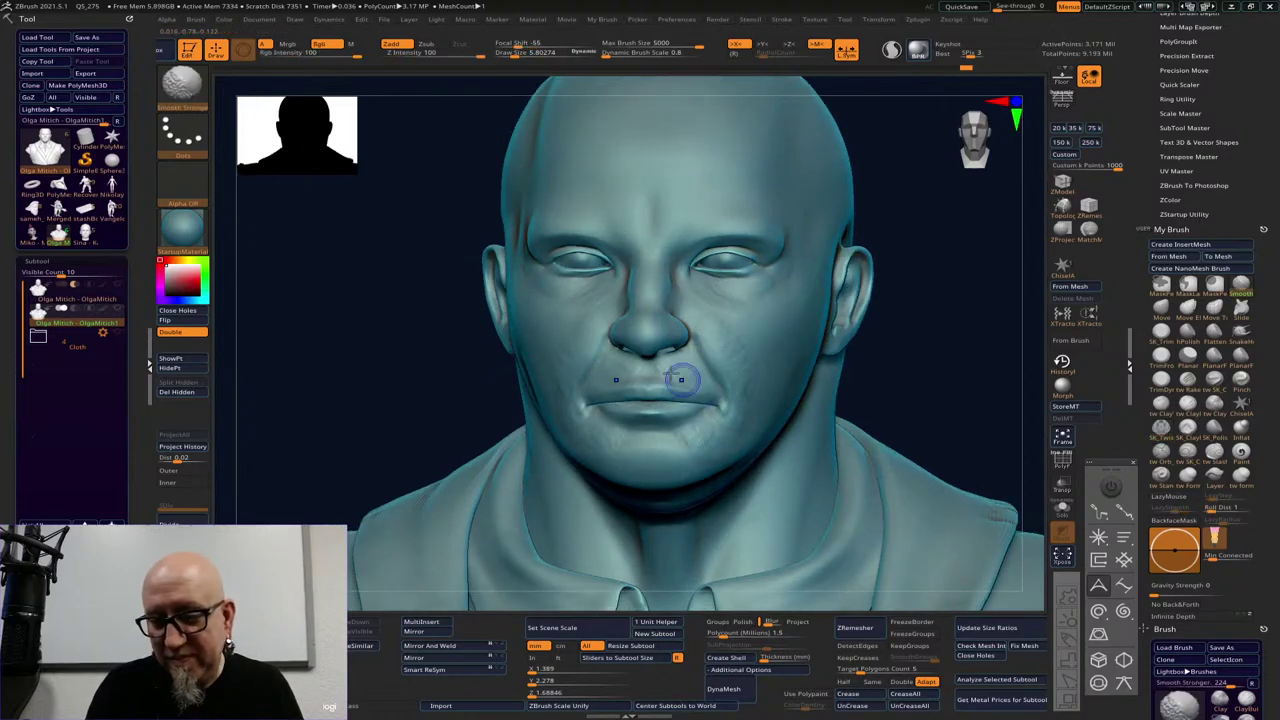
mouse_move(646, 376)
mouse_down()
mouse_move(666, 363)
mouse_move(689, 380)
mouse_up()
mouse_move(880, 325)
mouse_down()
mouse_move(962, 313)
mouse_move(848, 349)
mouse_move(954, 311)
mouse_move(954, 326)
mouse_move(877, 346)
mouse_move(883, 414)
mouse_up()
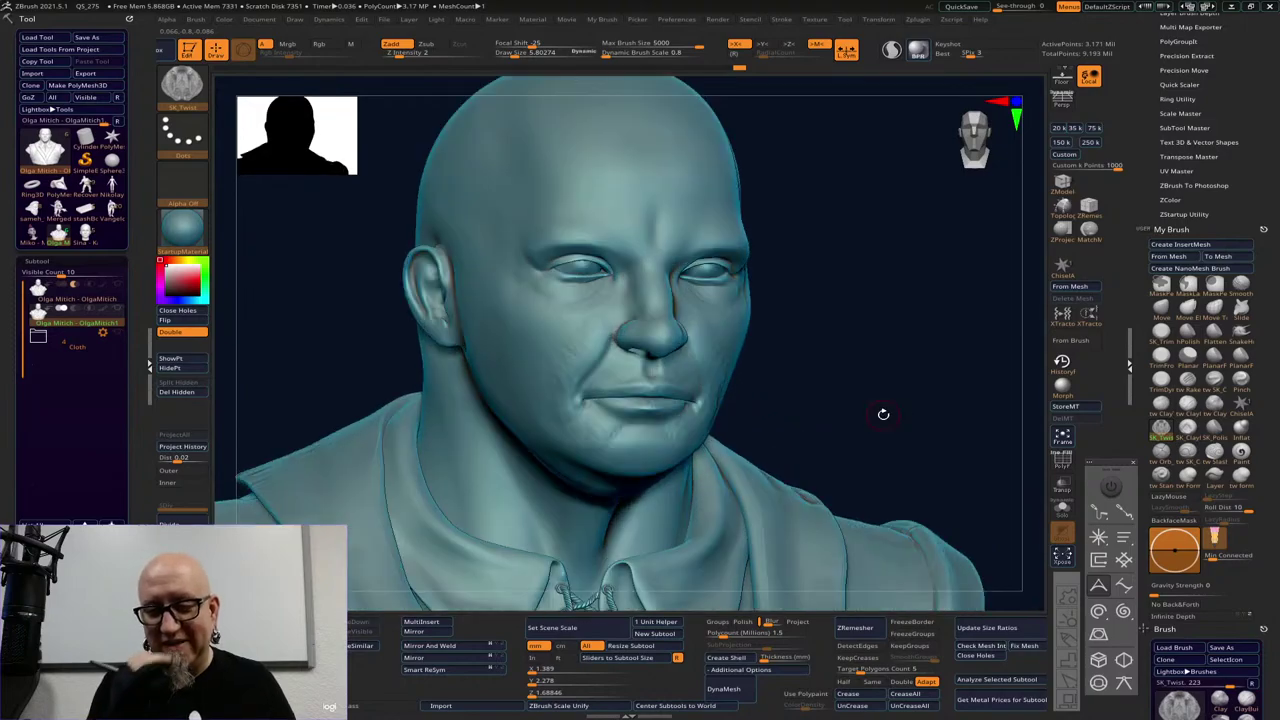
Build up the areas beside the mouth corners and the lower cheeks with tw ClayTubes
click(1166, 408)
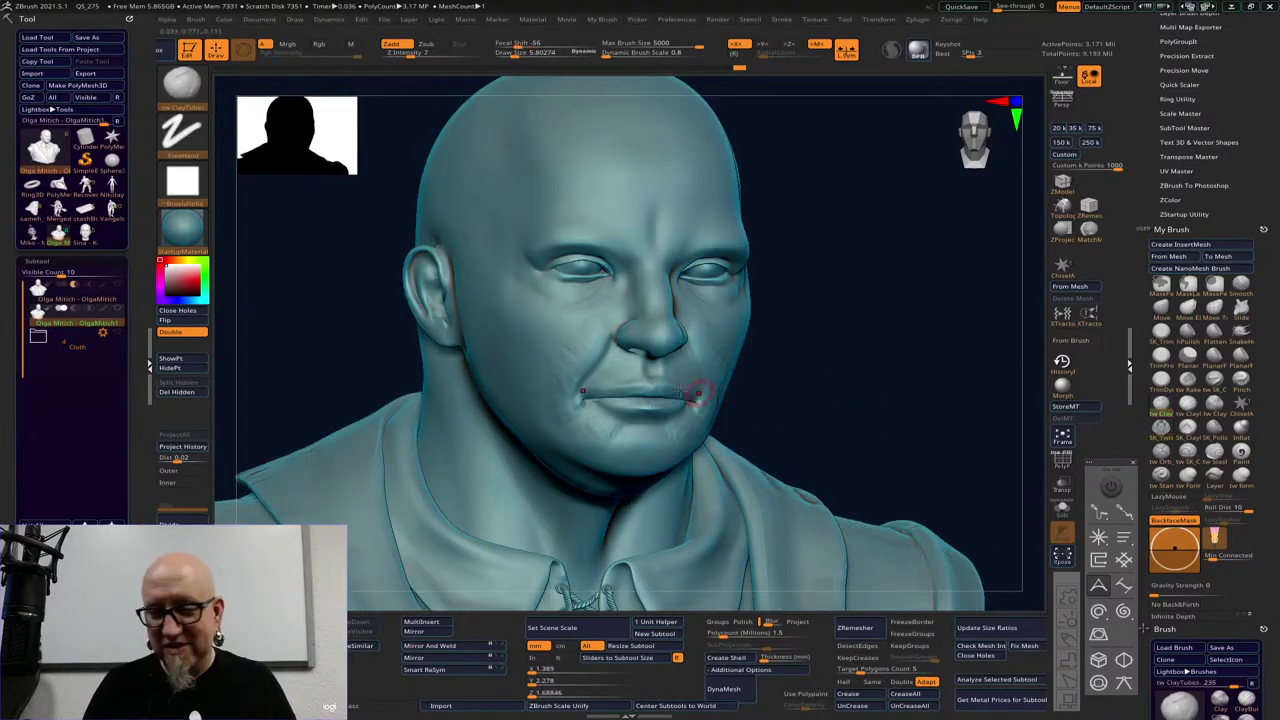
mouse_move(870, 289)
mouse_down()
mouse_move(920, 317)
mouse_move(936, 309)
mouse_move(905, 318)
mouse_up()
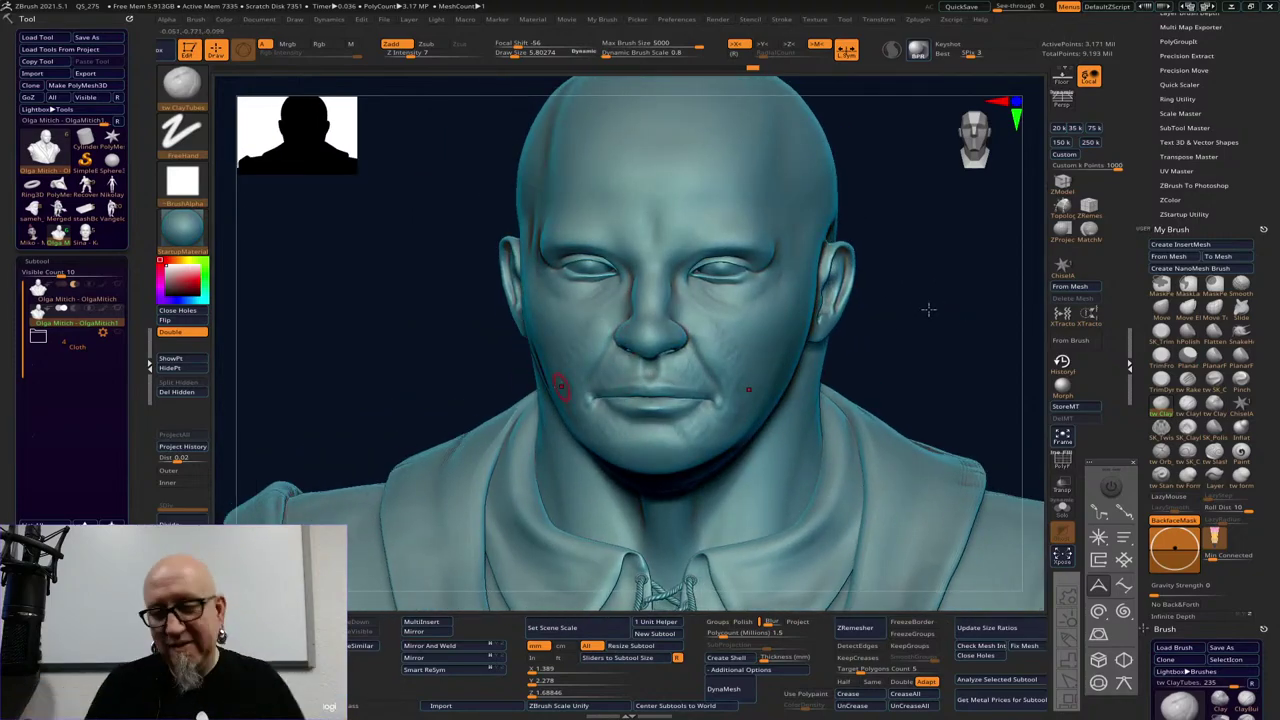
mouse_move(928, 306)
mouse_down()
mouse_move(586, 383)
mouse_move(571, 403)
mouse_move(584, 401)
mouse_move(586, 371)
mouse_up()
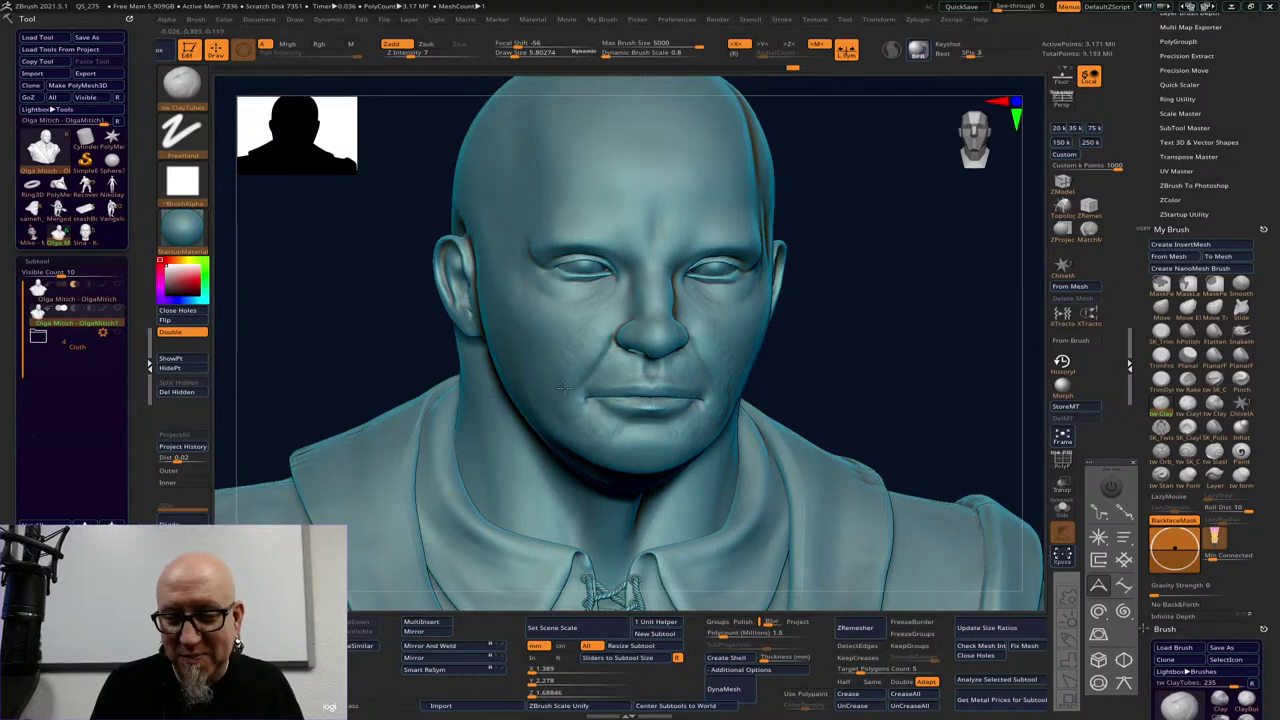
shift+drag(786, 268, 707, 342)
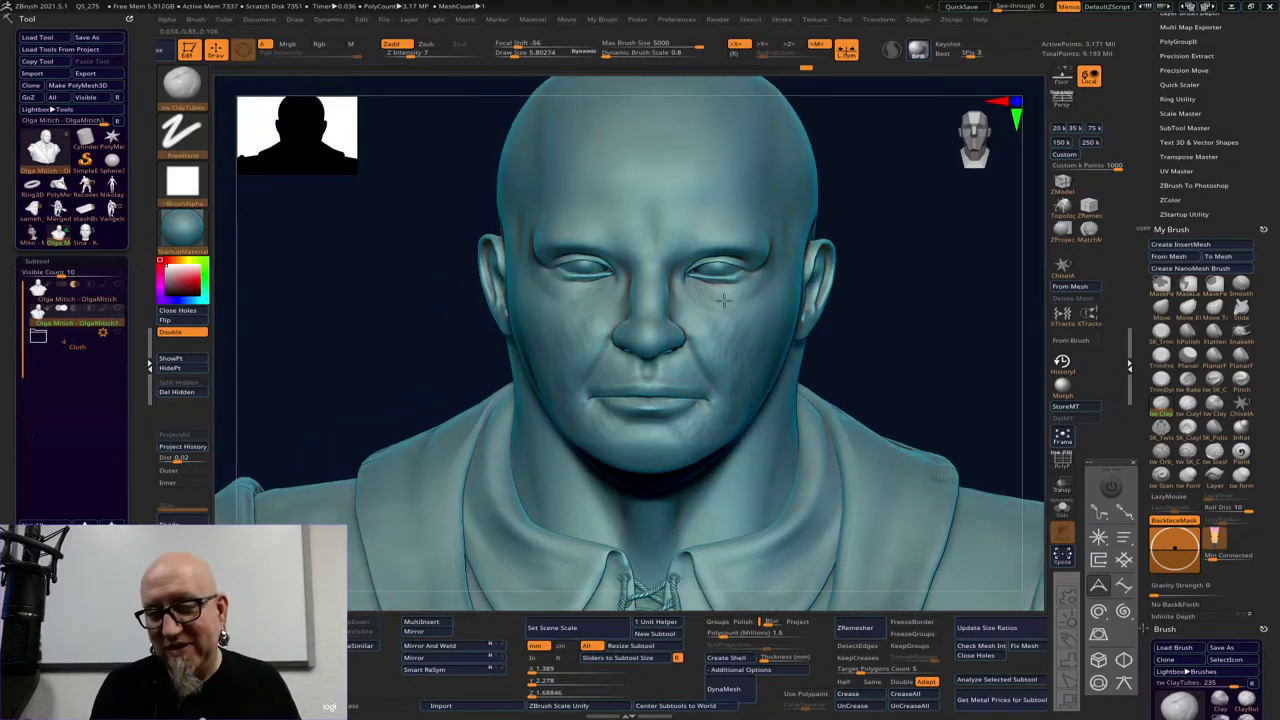
Set the tw ClayTubes focal shift to -59 and build up the cheeks and the areas under the eyes
mouse_move(901, 263)
mouse_down()
mouse_move(571, 337)
mouse_move(548, 310)
mouse_up()
key(space)
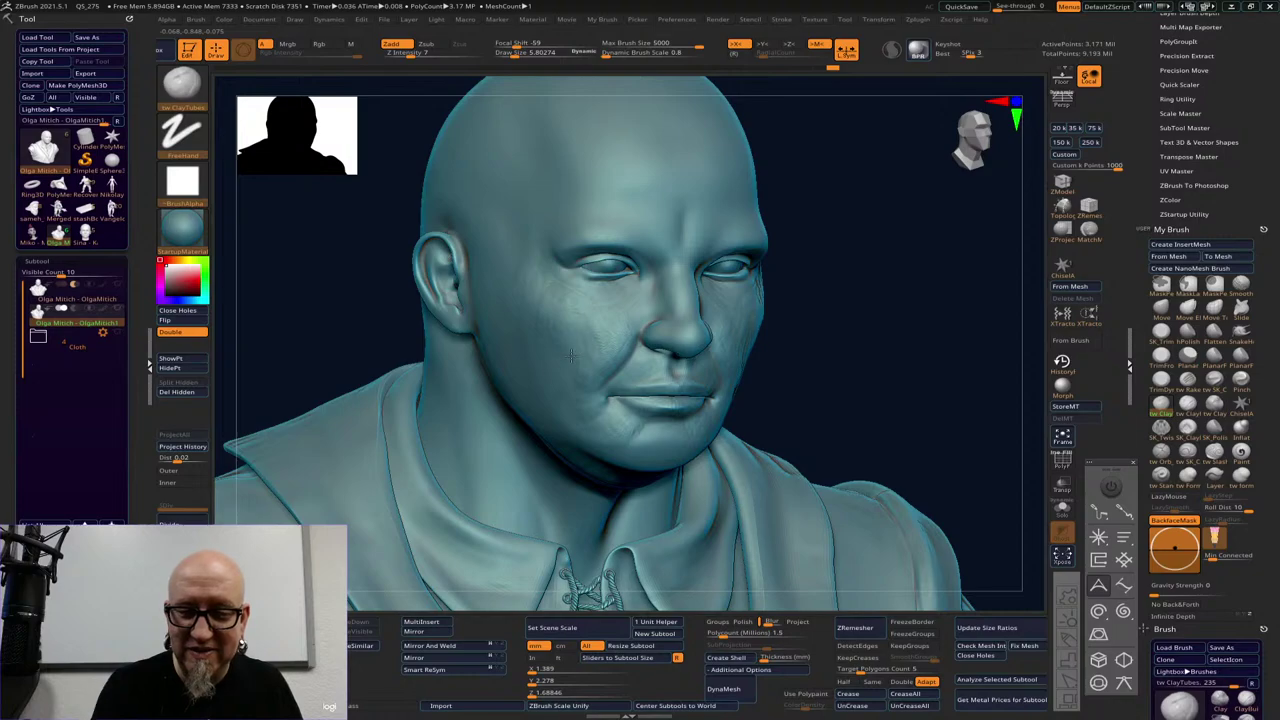
drag(923, 262, 894, 257)
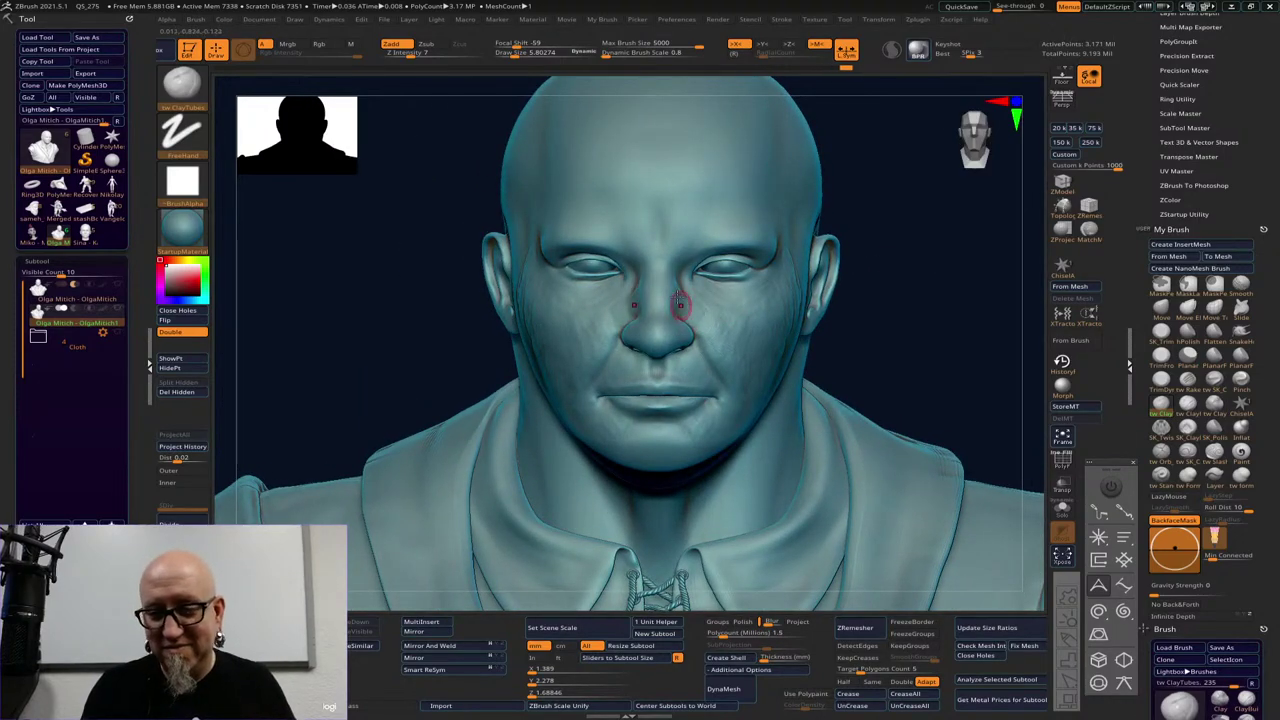
drag(918, 230, 913, 204)
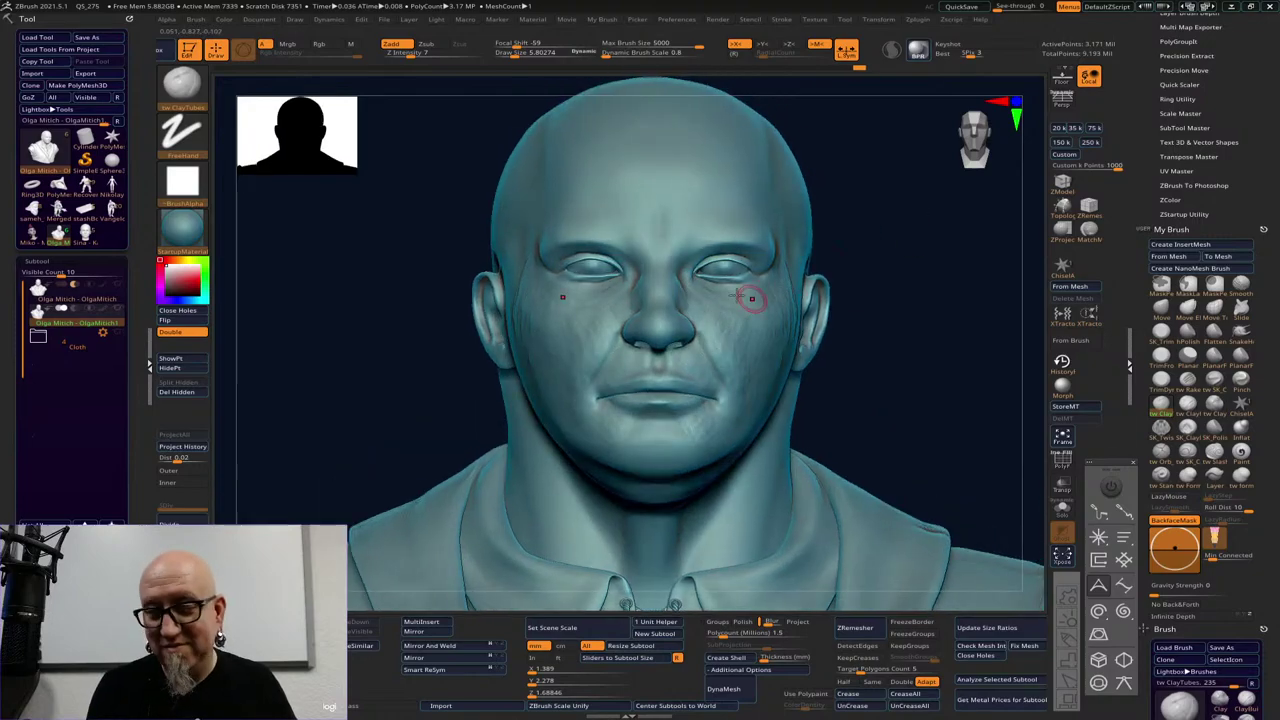
drag(730, 292, 708, 284)
Compare the whole bust with the original, return to the duplicate and refine the cheek beside the nose with tw ClayTubes
mouse_move(934, 313)
alt+mouse_down()
mouse_move(900, 269)
mouse_move(922, 284)
mouse_move(911, 274)
mouse_move(854, 274)
mouse_move(903, 296)
alt+mouse_up()
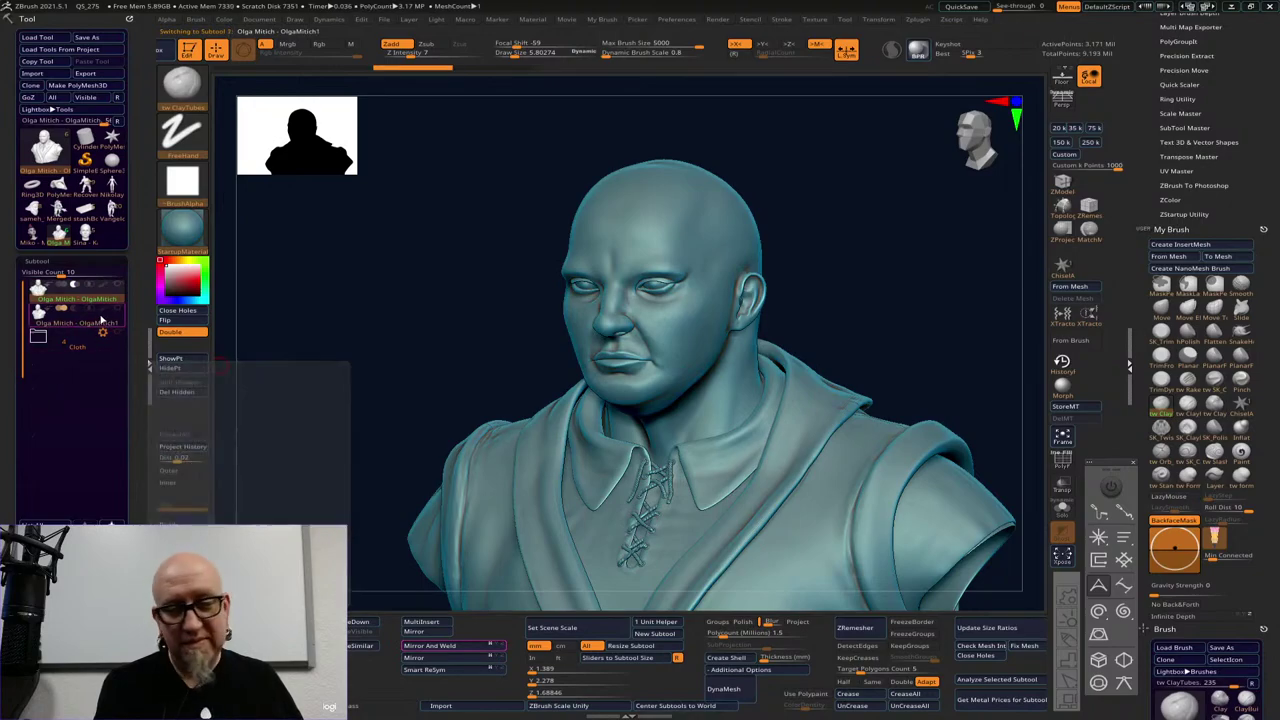
click(101, 318)
drag(877, 280, 866, 337)
drag(909, 297, 912, 325)
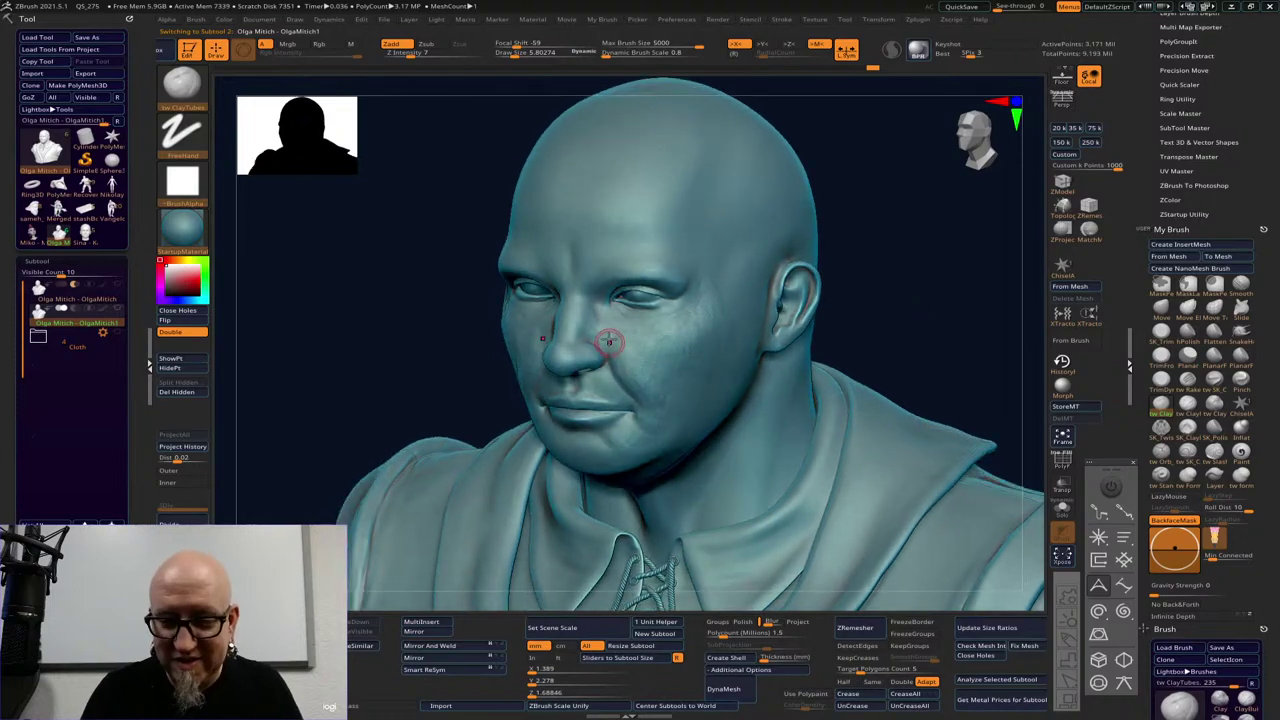
mouse_move(893, 282)
mouse_down()
mouse_move(931, 263)
mouse_move(831, 289)
mouse_move(851, 316)
mouse_up()
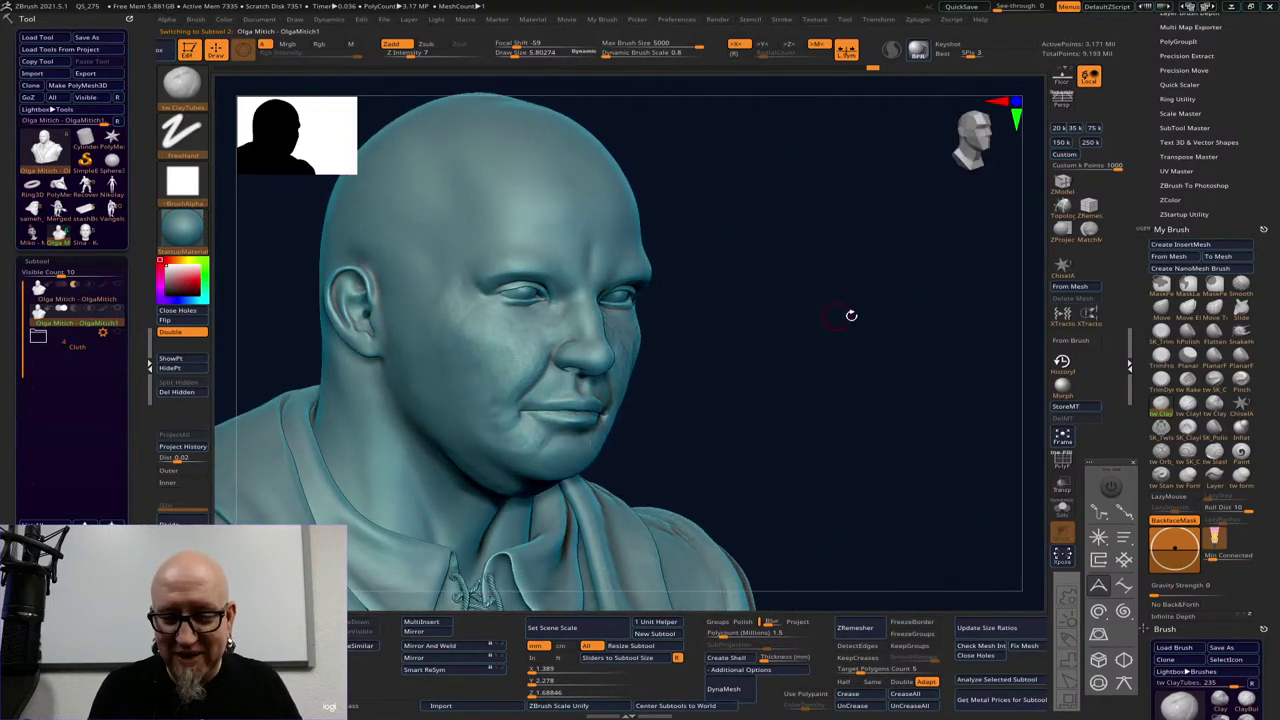
Reshape the cheeks along the nasolabial folds using the Move brush at draw size about 15.6, and smooth them with Smooth Stronger
click(1160, 309)
key(space)
drag(636, 379, 602, 371)
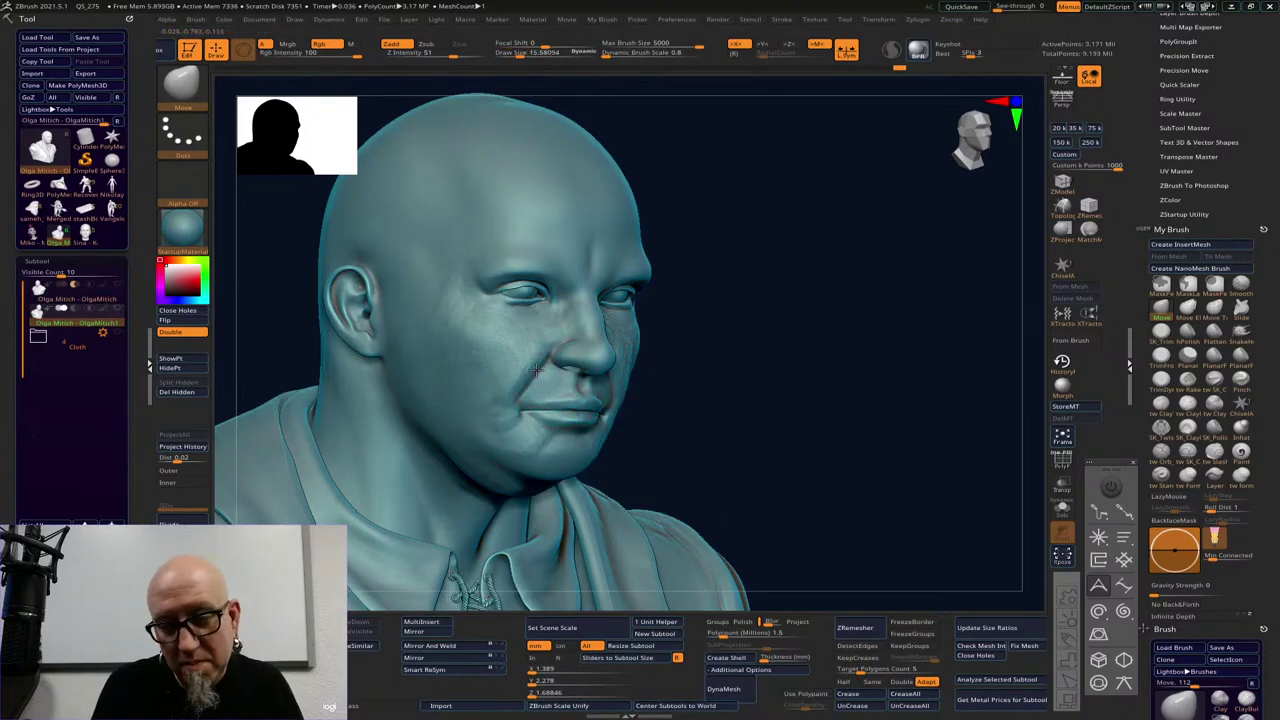
drag(748, 400, 694, 400)
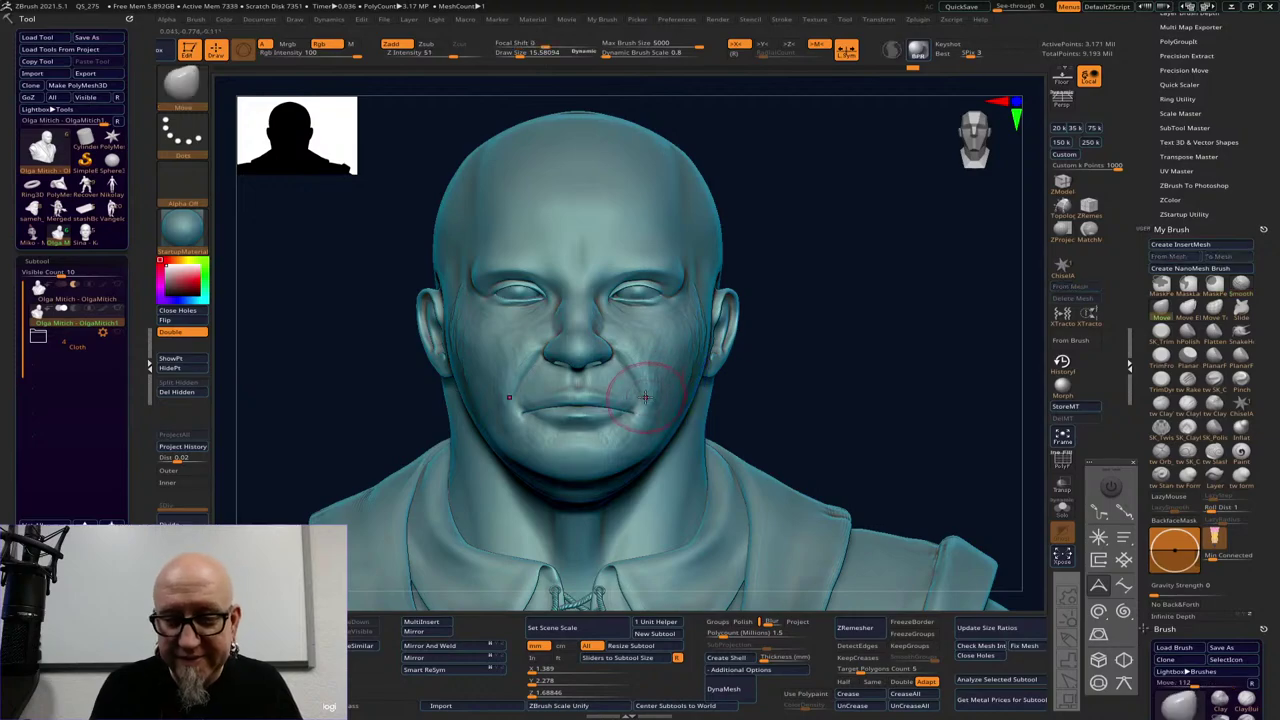
right_drag(706, 380, 671, 371)
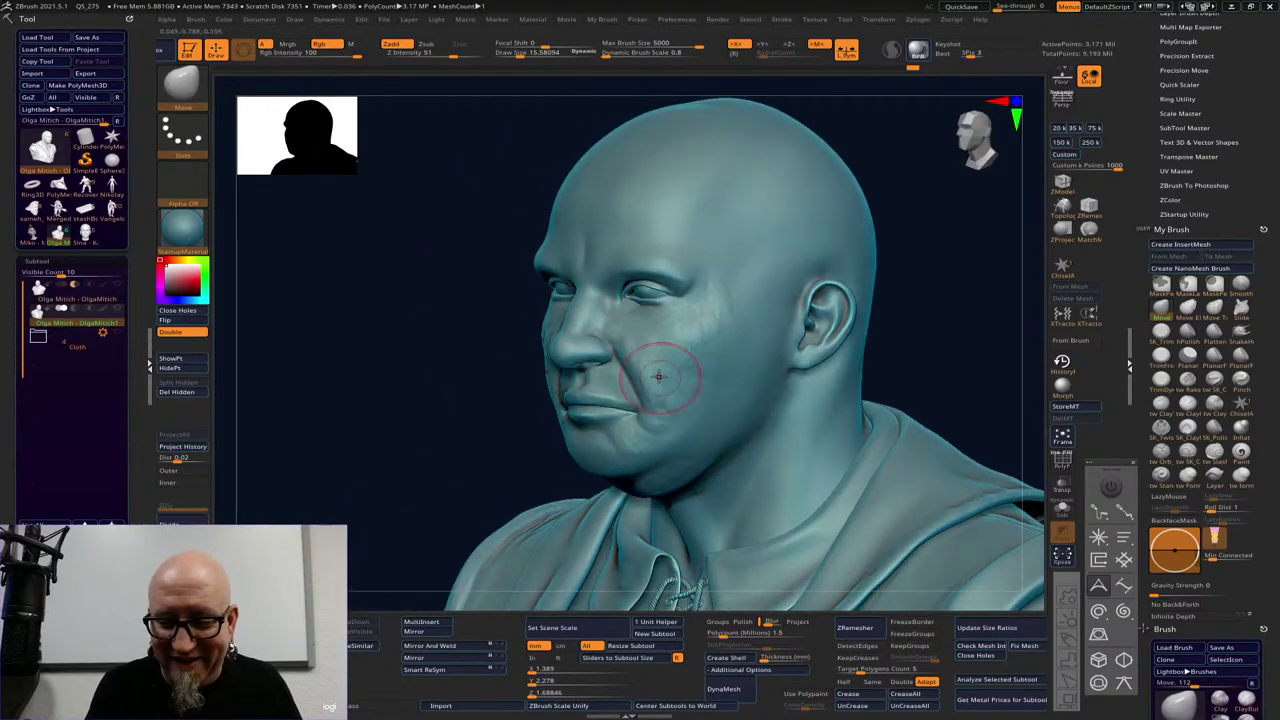
key(shift)
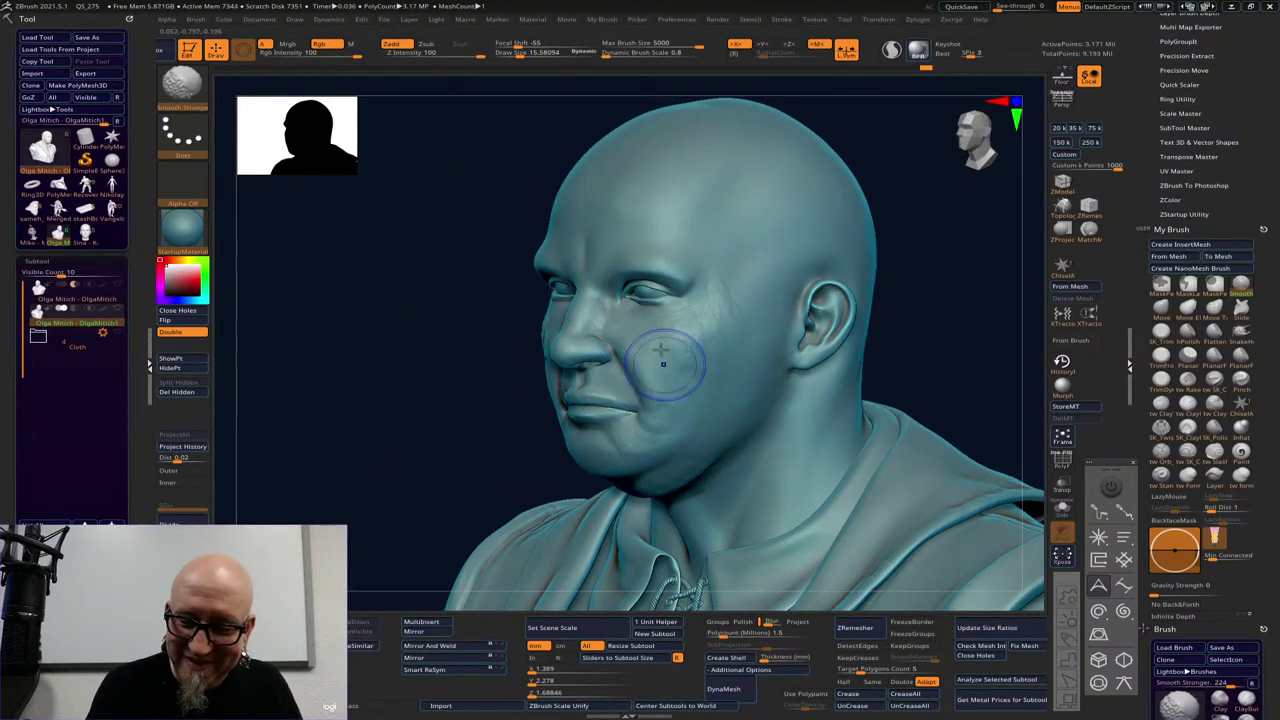
Soften the mouth corner area with Smooth Stronger and check the face from three-quarter and front views
drag(888, 228, 975, 217)
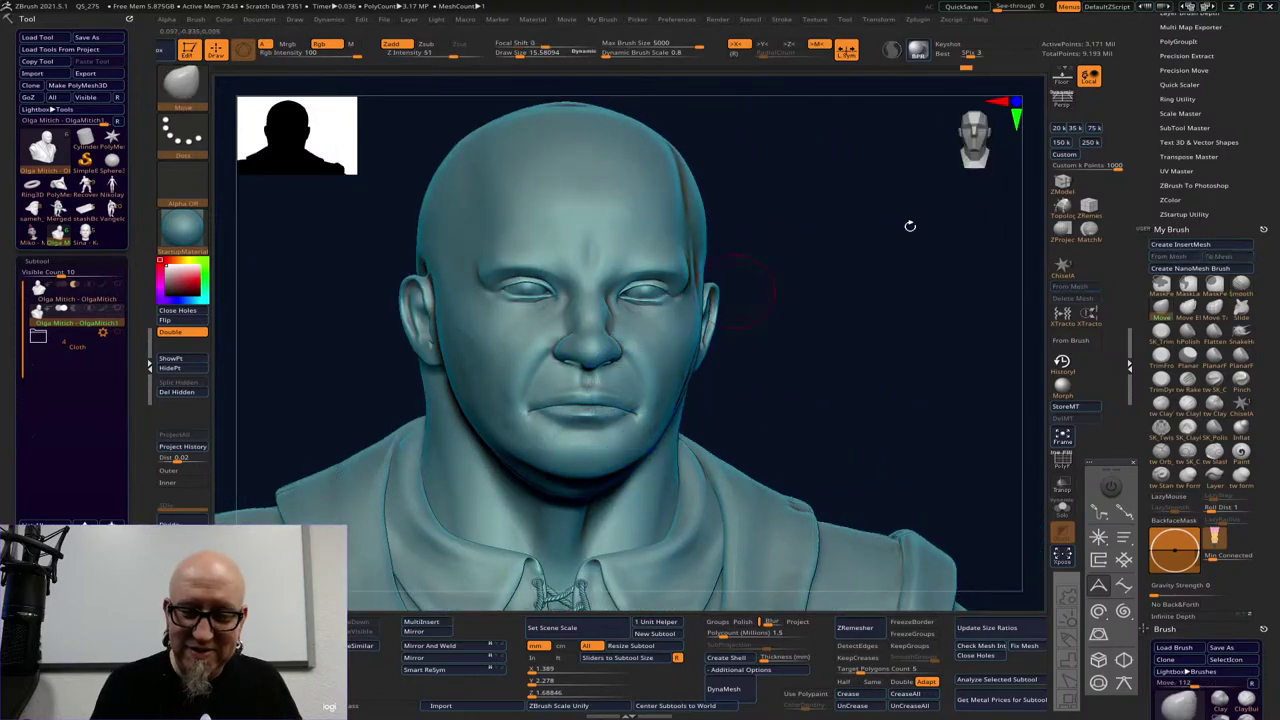
right_drag(909, 223, 926, 347)
drag(927, 348, 966, 346)
drag(807, 414, 798, 414)
right_drag(798, 413, 764, 426)
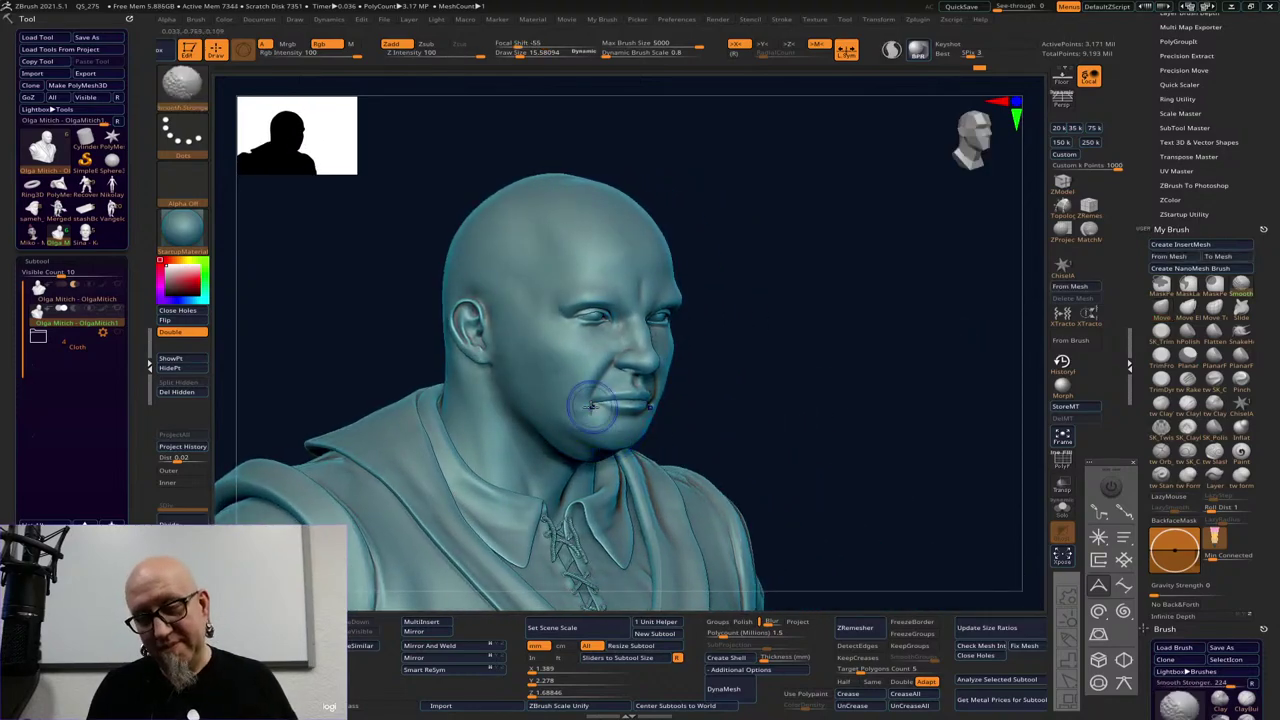
right_drag(903, 450, 893, 483)
mouse_move(896, 476)
mouse_down()
mouse_move(860, 483)
mouse_move(899, 450)
mouse_up()
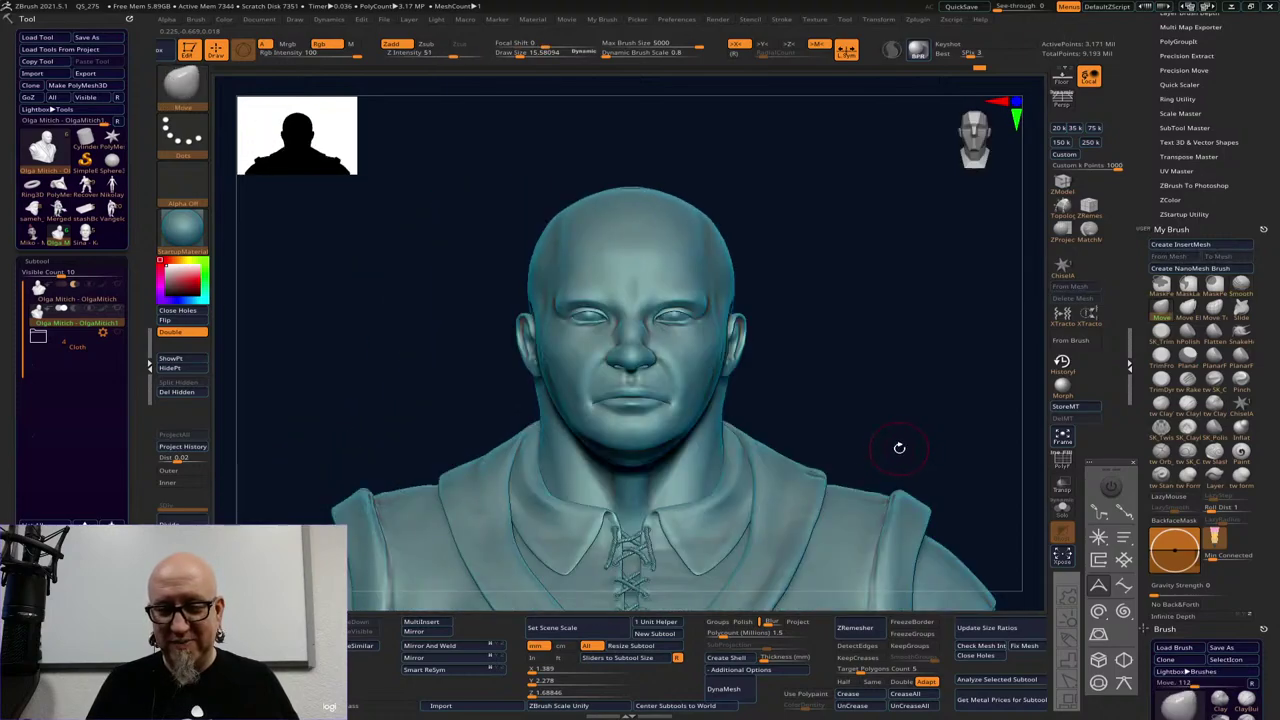
Define the front of the neck below the jaw with tw ClayTubes at draw size about 8.6
mouse_move(914, 400)
mouse_down()
mouse_move(951, 406)
mouse_move(911, 454)
mouse_move(889, 457)
mouse_move(934, 449)
mouse_move(855, 452)
mouse_up()
click(1162, 404)
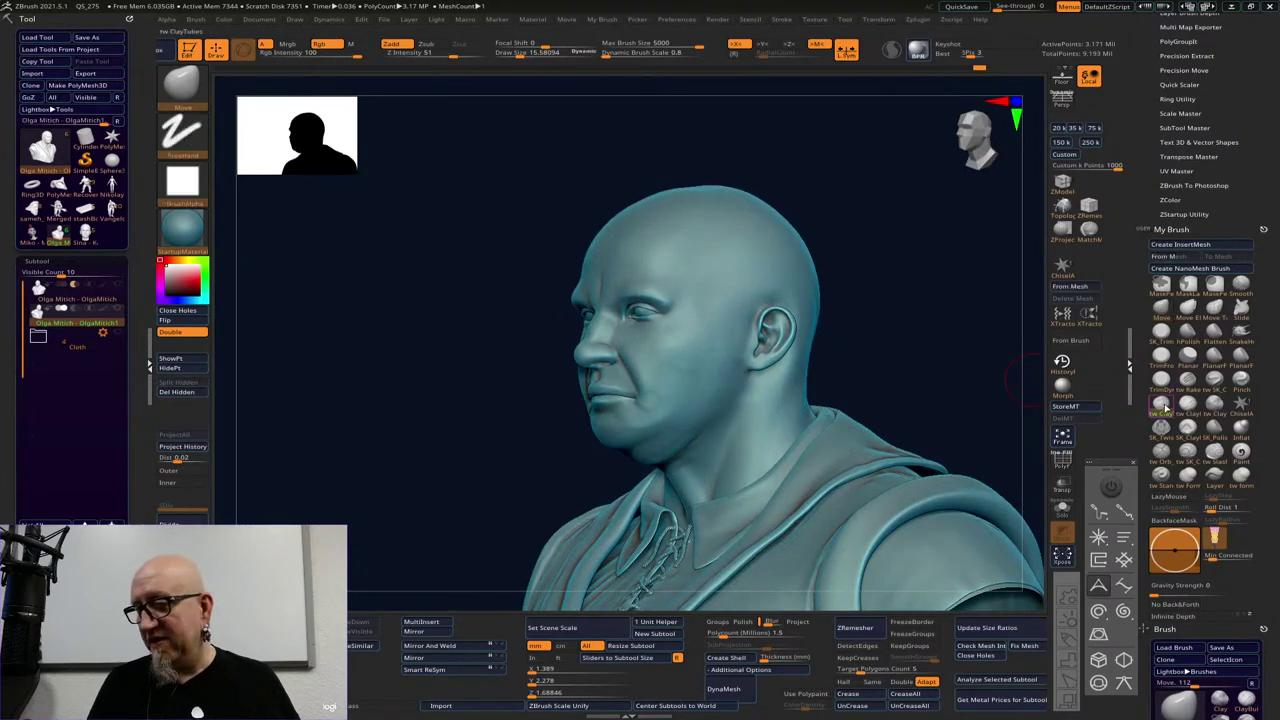
drag(898, 360, 914, 349)
key(space)
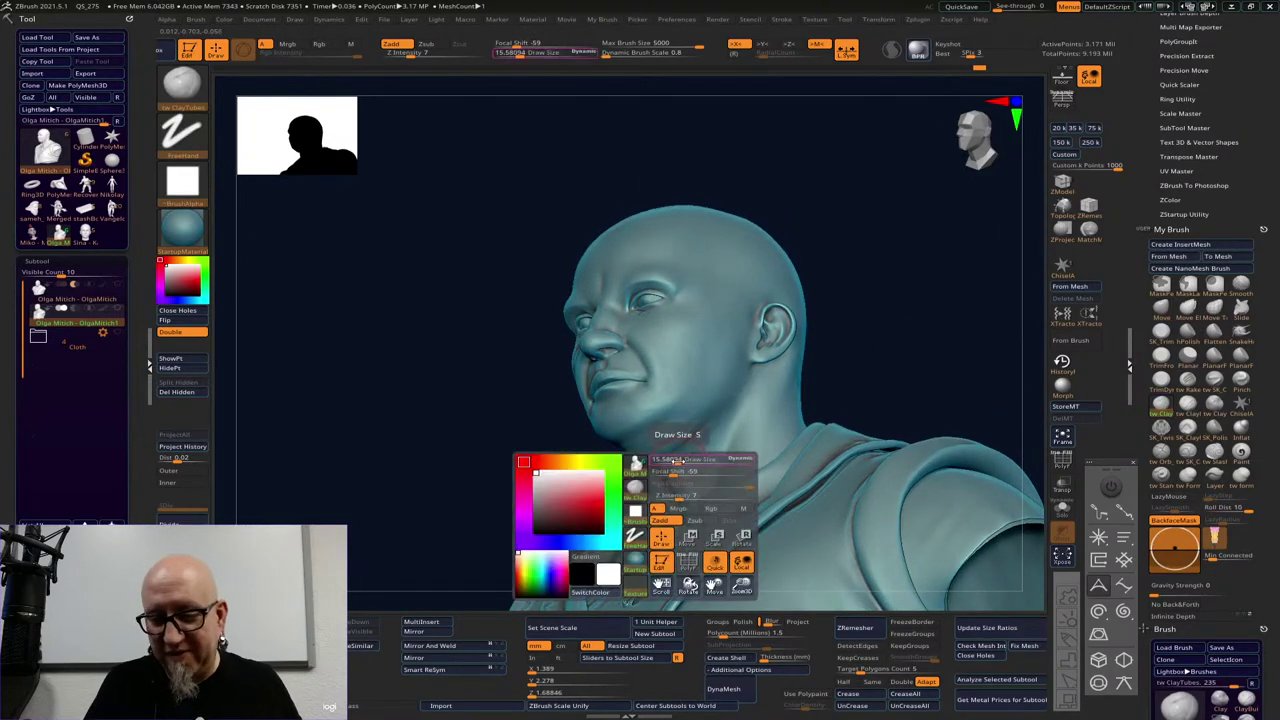
key(space)
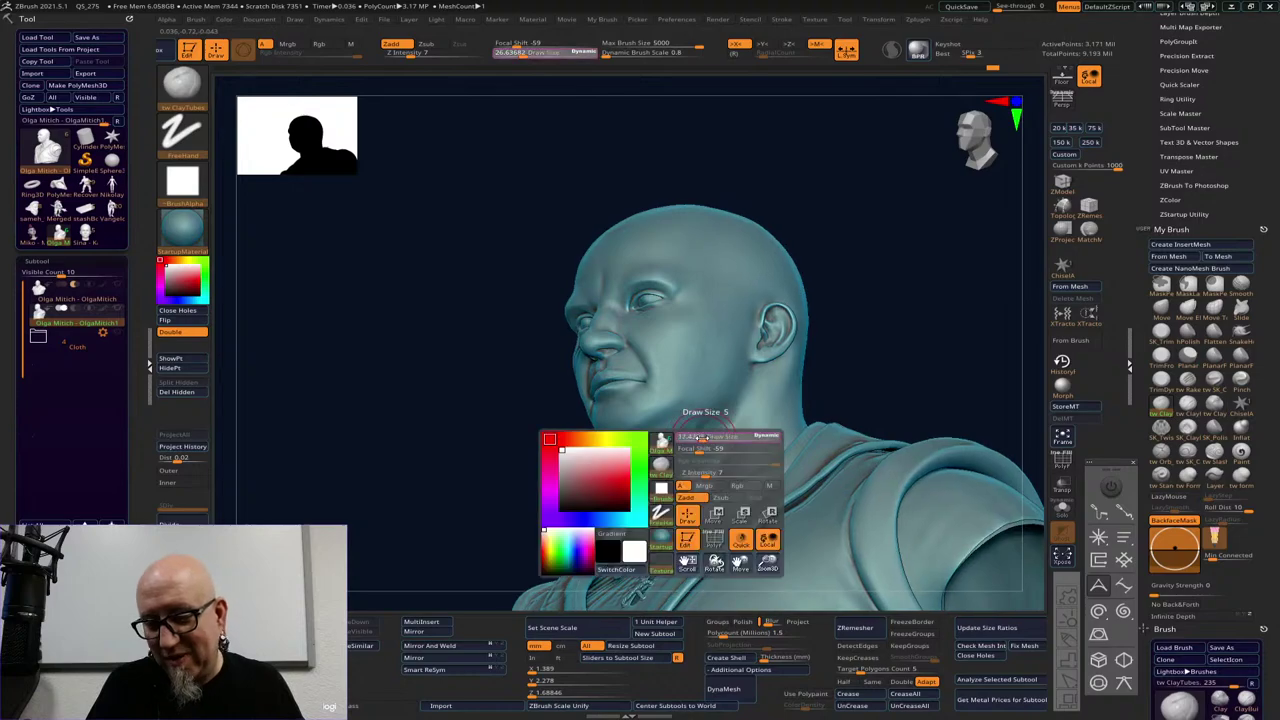
drag(700, 435, 680, 435)
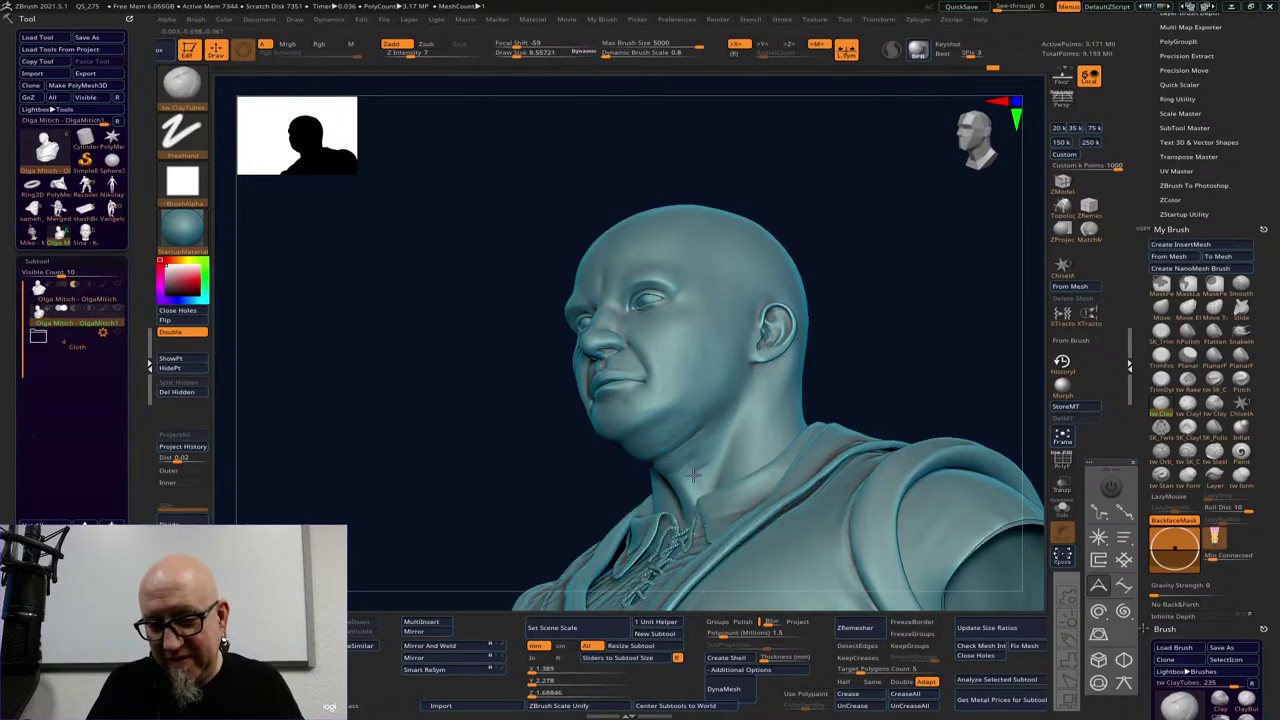
drag(905, 368, 960, 360)
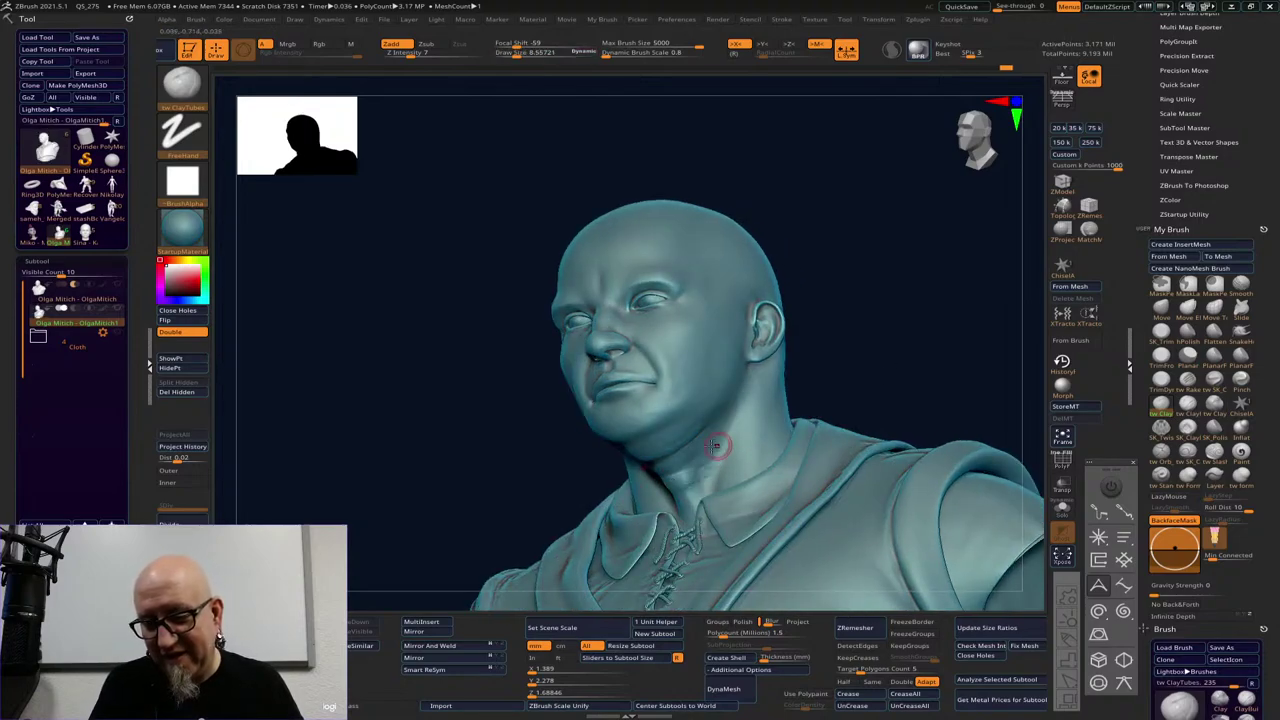
Build up the sides of the neck with tw ClayTubes at draw size about 19.5 and soften them with Smooth Stronger
key(space)
drag(730, 416, 740, 416)
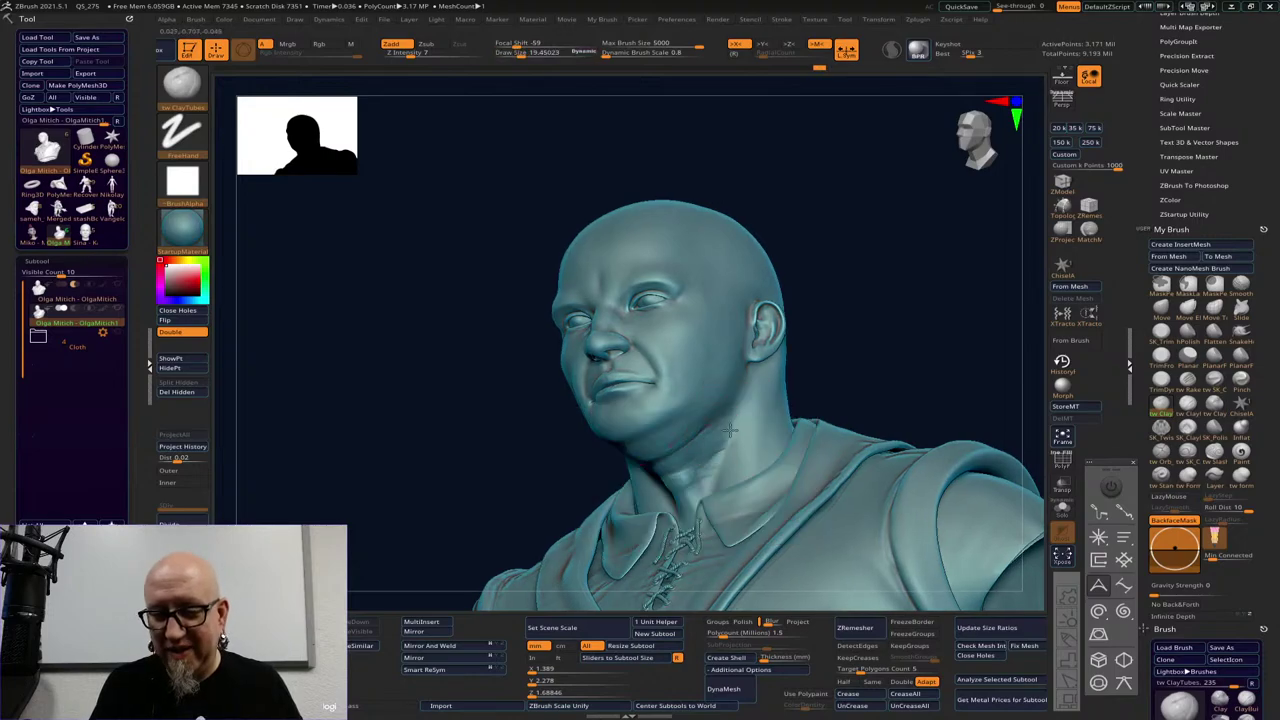
mouse_move(716, 470)
mouse_down()
mouse_move(714, 458)
mouse_move(700, 474)
mouse_up()
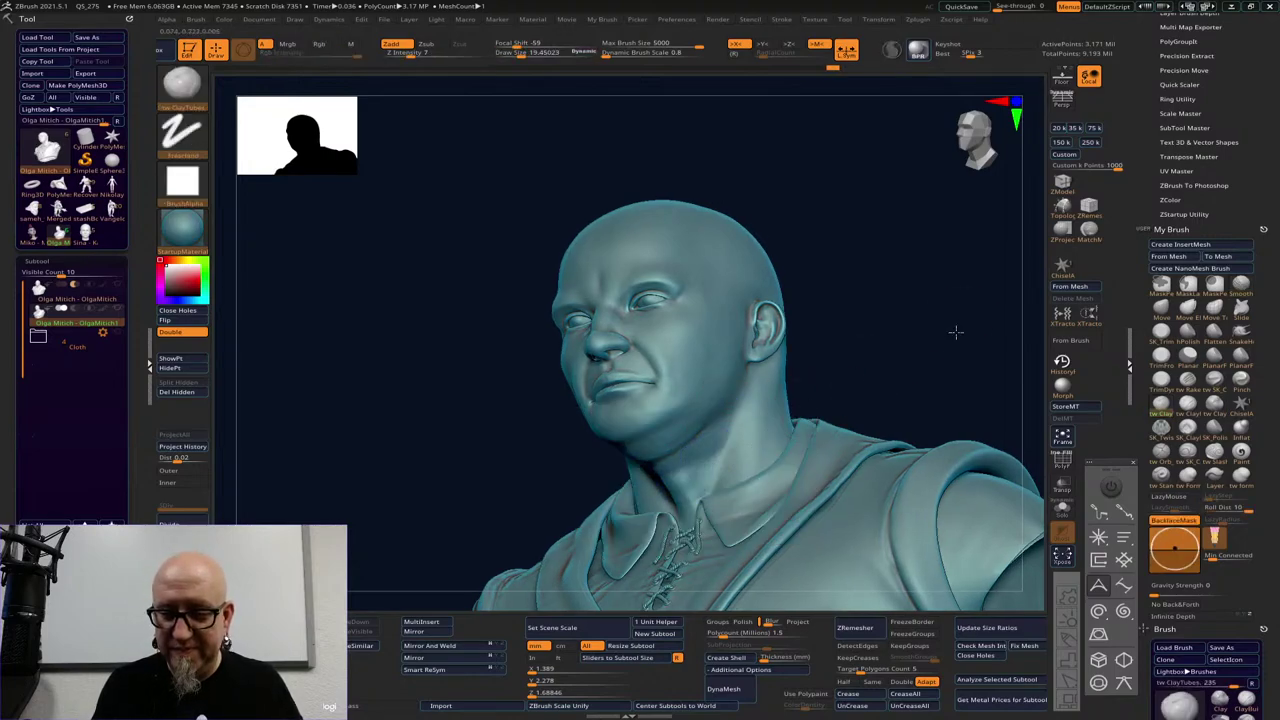
drag(954, 331, 975, 331)
mouse_move(760, 390)
shift+right_down()
mouse_move(846, 347)
mouse_move(811, 340)
mouse_move(860, 285)
mouse_move(548, 385)
shift+right_up()
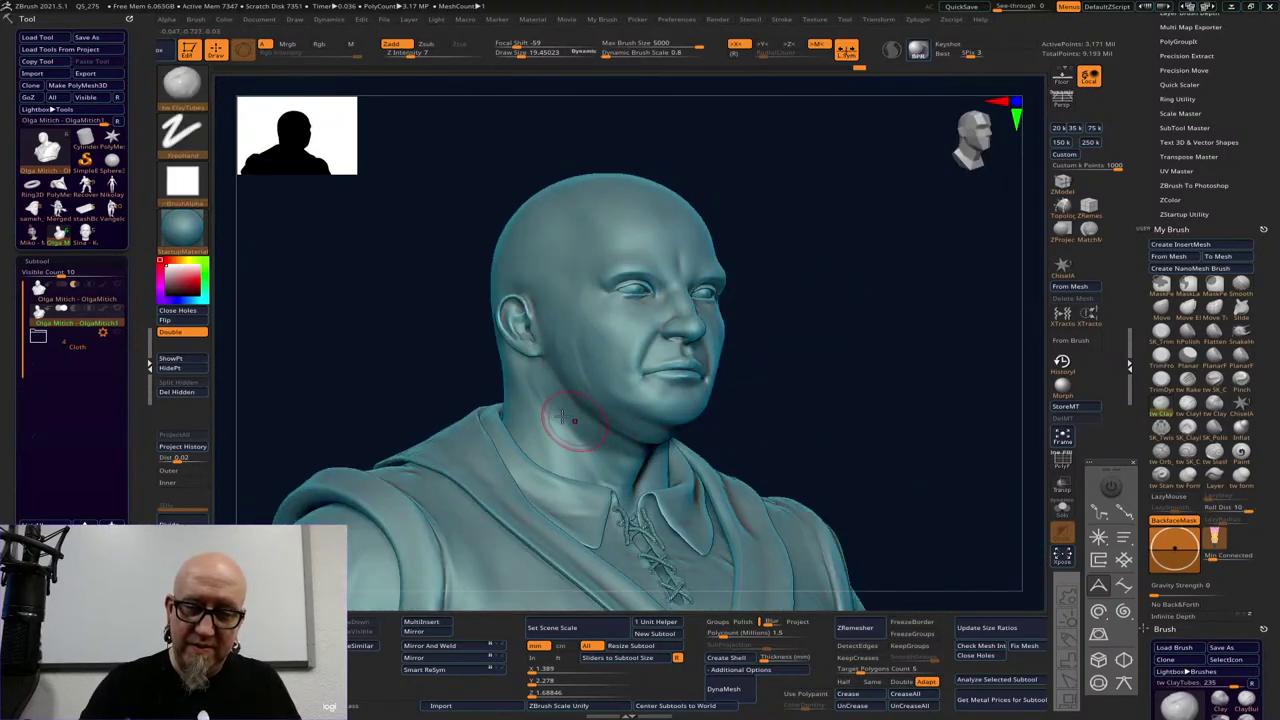
mouse_move(571, 286)
shift+right_down()
mouse_move(866, 286)
mouse_move(867, 352)
mouse_move(730, 364)
mouse_move(823, 306)
mouse_move(723, 366)
shift+right_up()
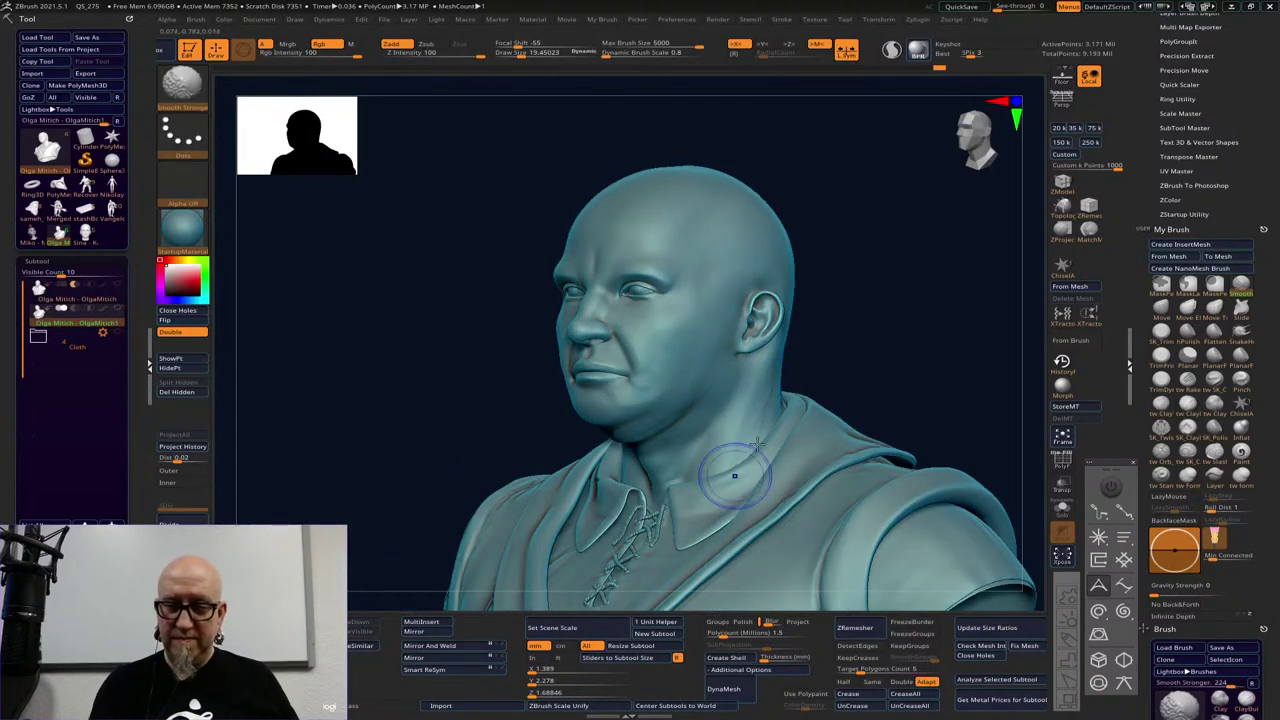
shift+right_drag(909, 337, 913, 337)
alt+right_drag(881, 282, 853, 204)
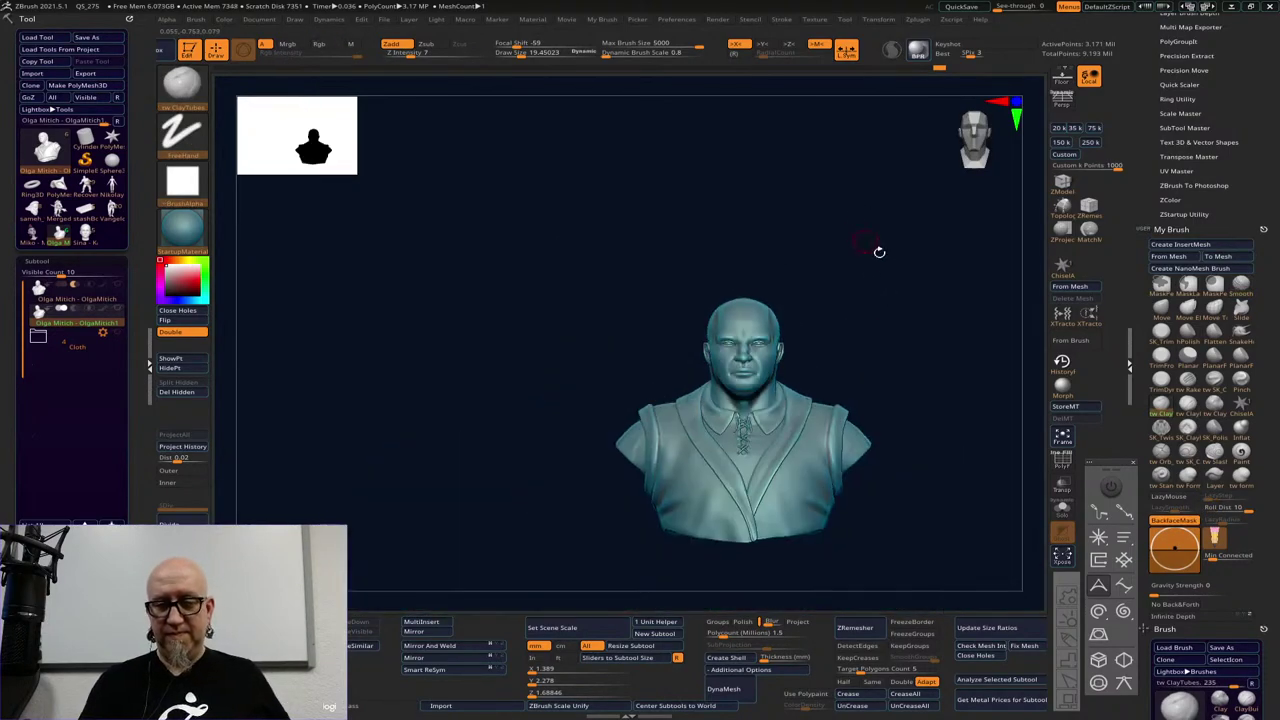
alt+right_drag(871, 306, 836, 312)
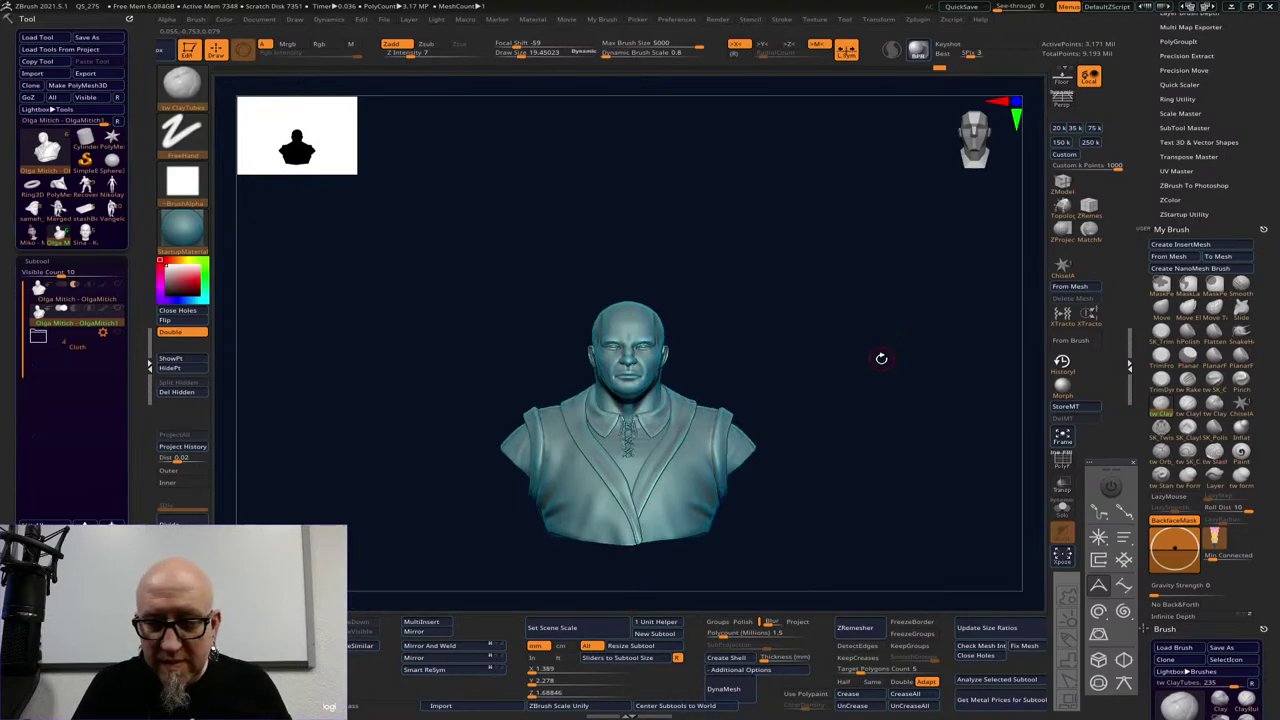
mouse_move(881, 358)
right_down()
mouse_move(851, 369)
mouse_move(909, 517)
mouse_move(845, 327)
mouse_move(894, 374)
mouse_move(911, 346)
mouse_move(894, 349)
mouse_move(894, 399)
mouse_move(846, 369)
mouse_move(891, 358)
right_up()
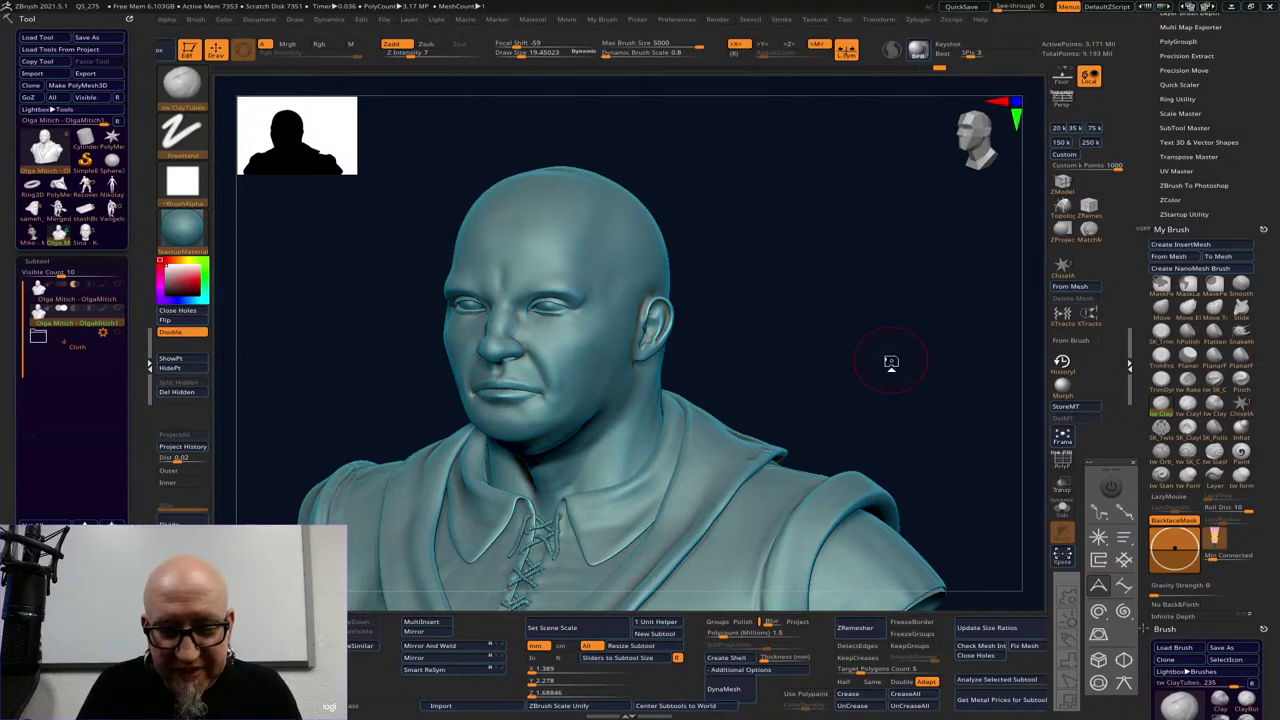
Mark the jowl, chin and neck creases with temporary red on-screen annotations, clearing the face marks before drawing those on the neck
alt+drag(824, 348, 815, 392)
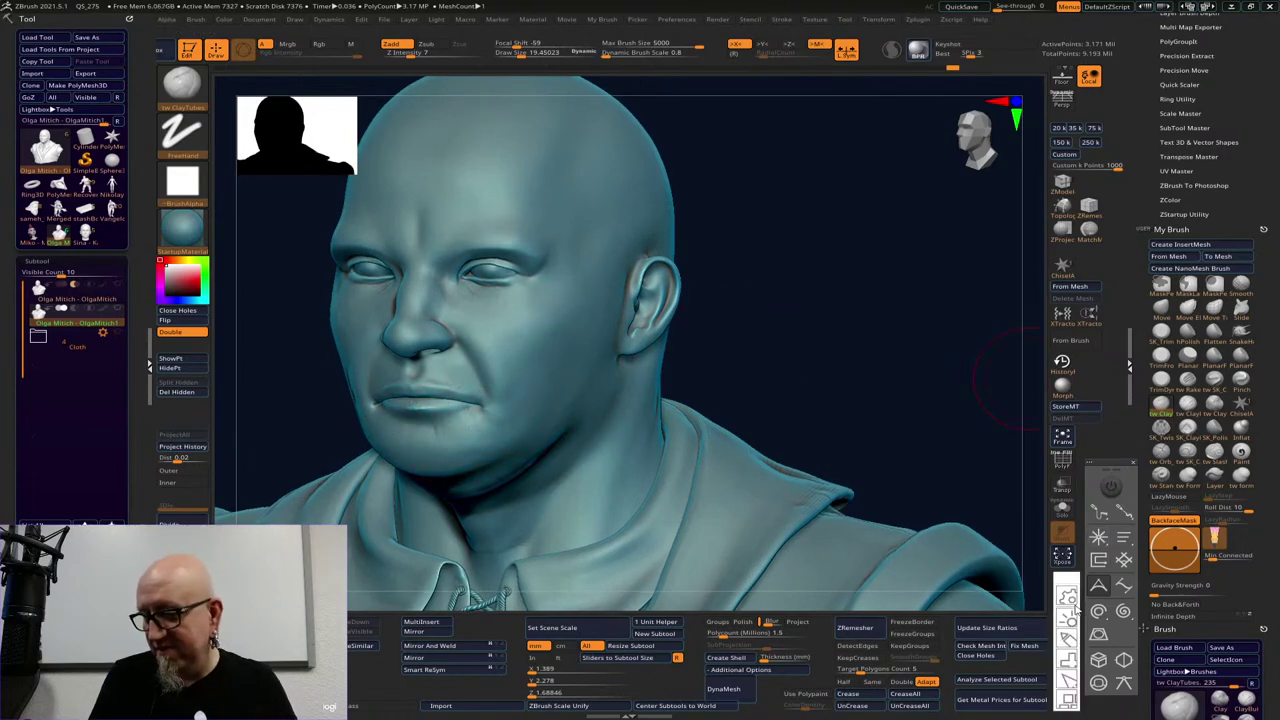
key(p)
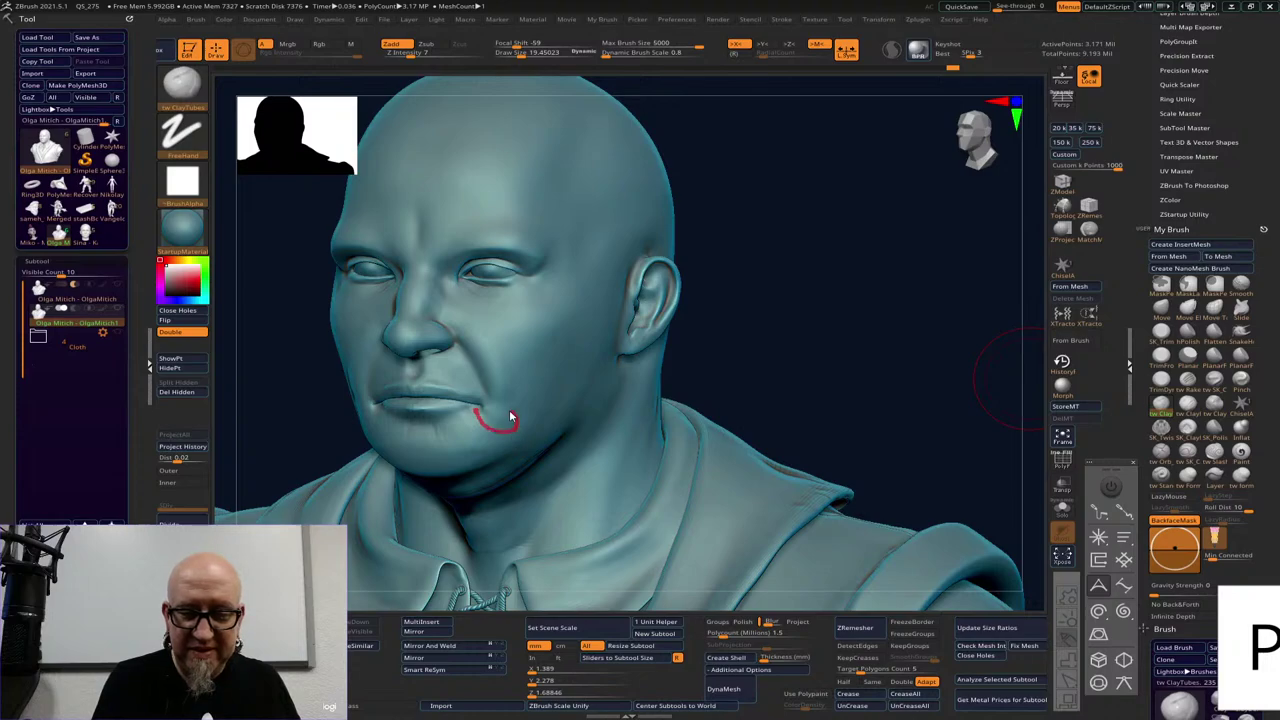
drag(509, 416, 486, 403)
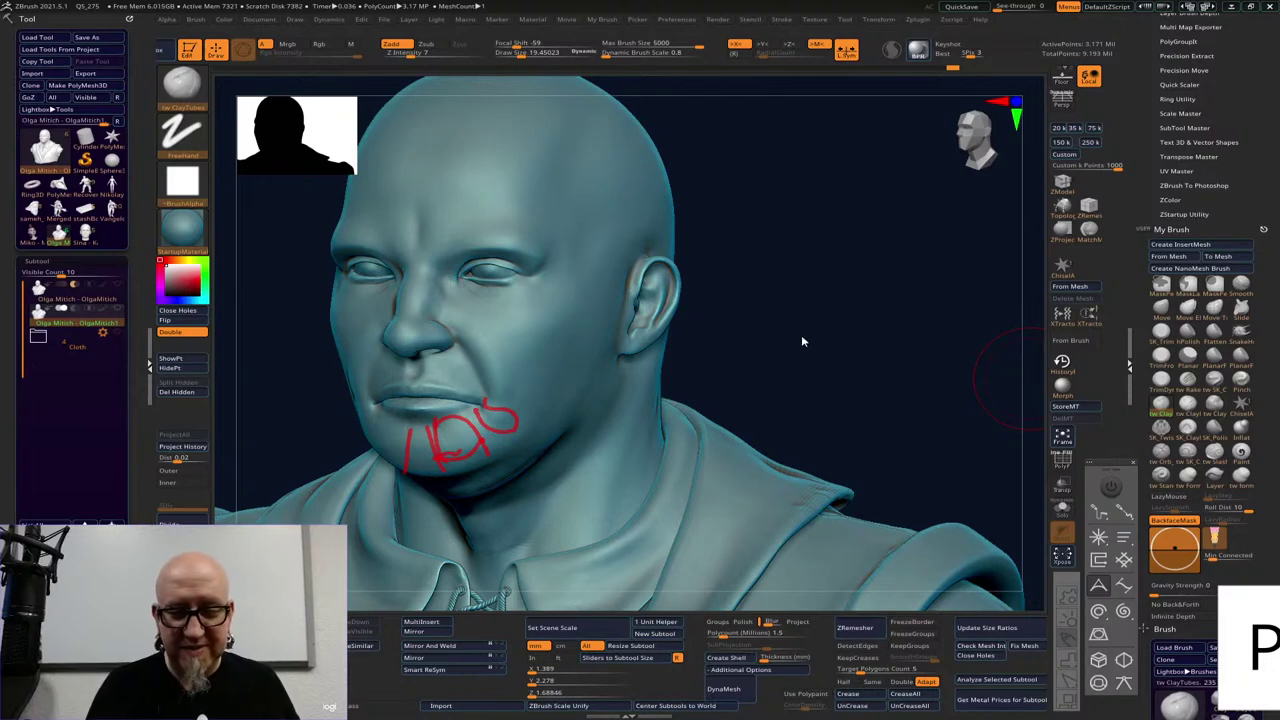
key(Escape)
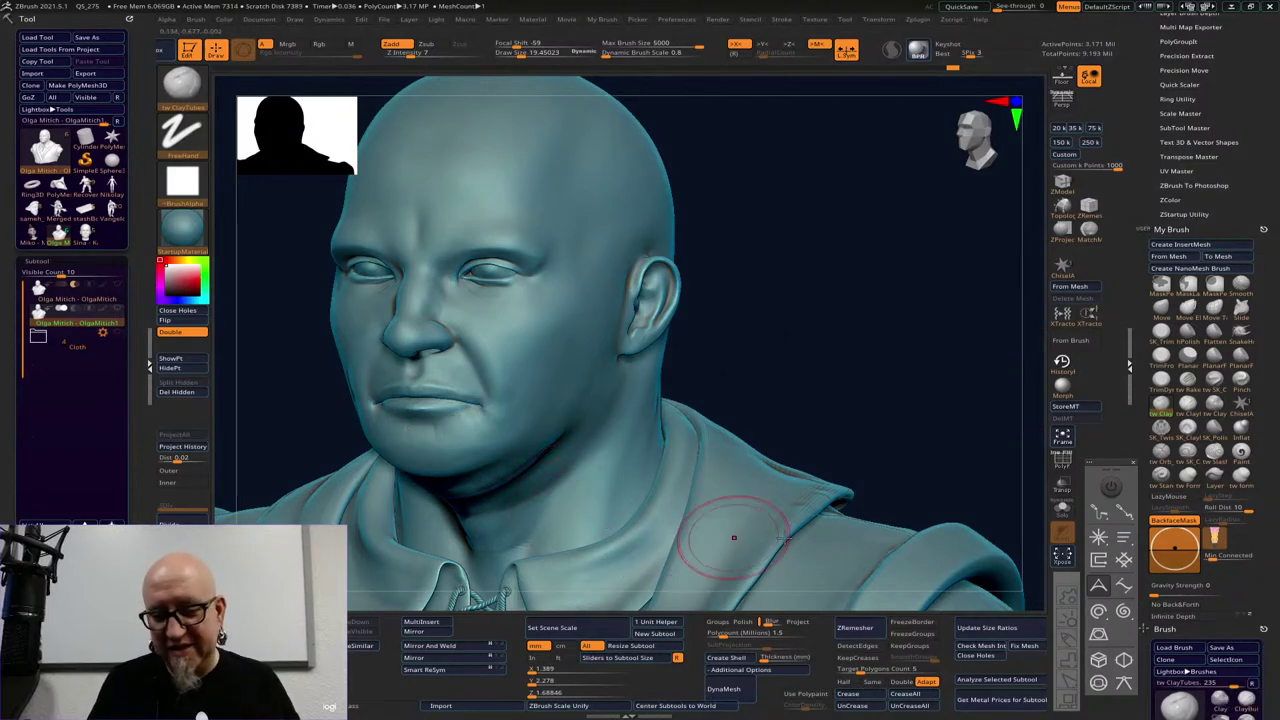
key(p)
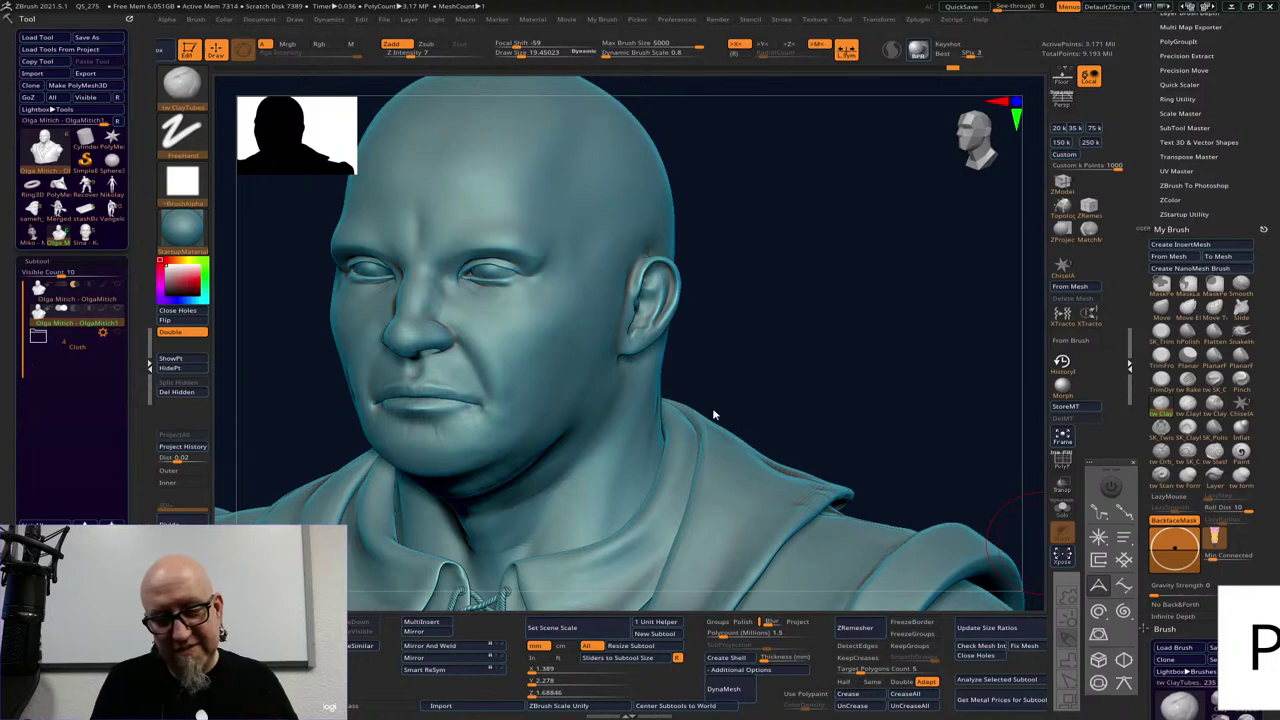
drag(463, 517, 516, 512)
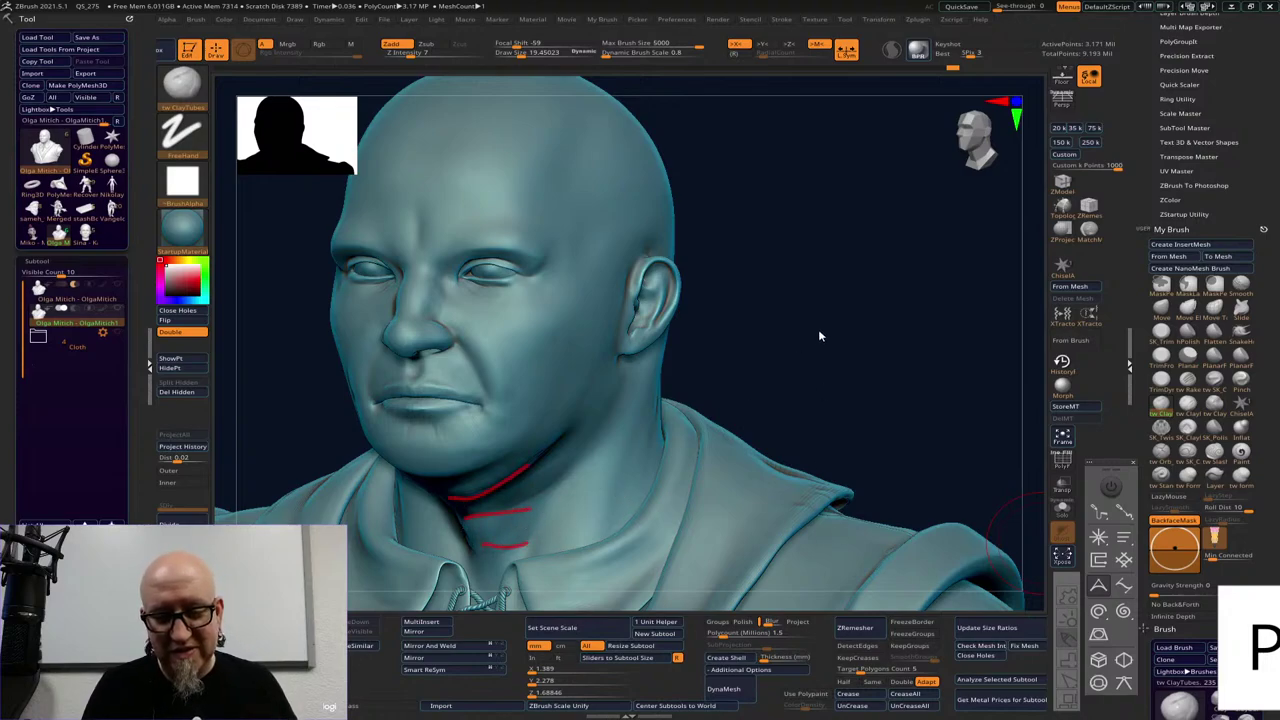
Set the tw ClayTubes draw size to about 5.1 and refine the cheek beside the nostril
mouse_move(857, 366)
mouse_down()
mouse_move(883, 334)
mouse_move(843, 351)
mouse_move(843, 371)
mouse_move(886, 355)
mouse_move(837, 317)
mouse_move(831, 340)
mouse_move(850, 355)
mouse_move(828, 385)
mouse_move(777, 374)
mouse_move(869, 354)
mouse_move(897, 490)
mouse_move(900, 331)
mouse_move(876, 467)
mouse_up()
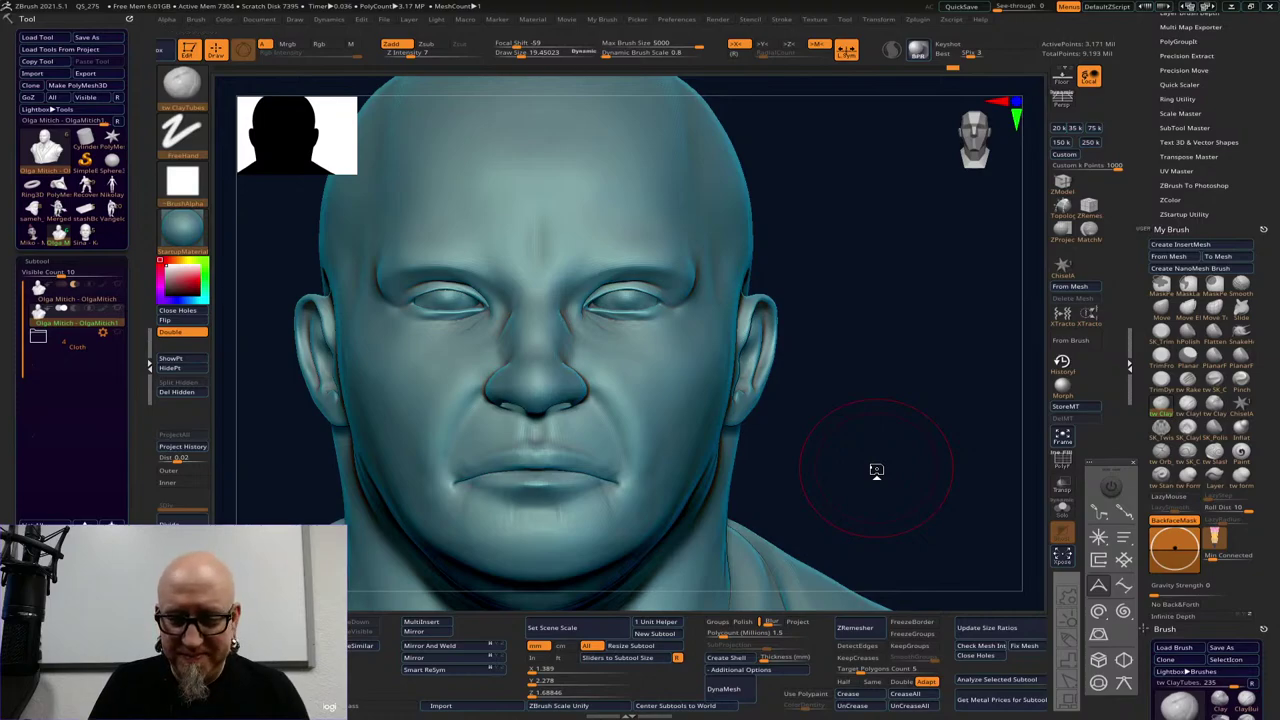
drag(876, 470, 889, 451)
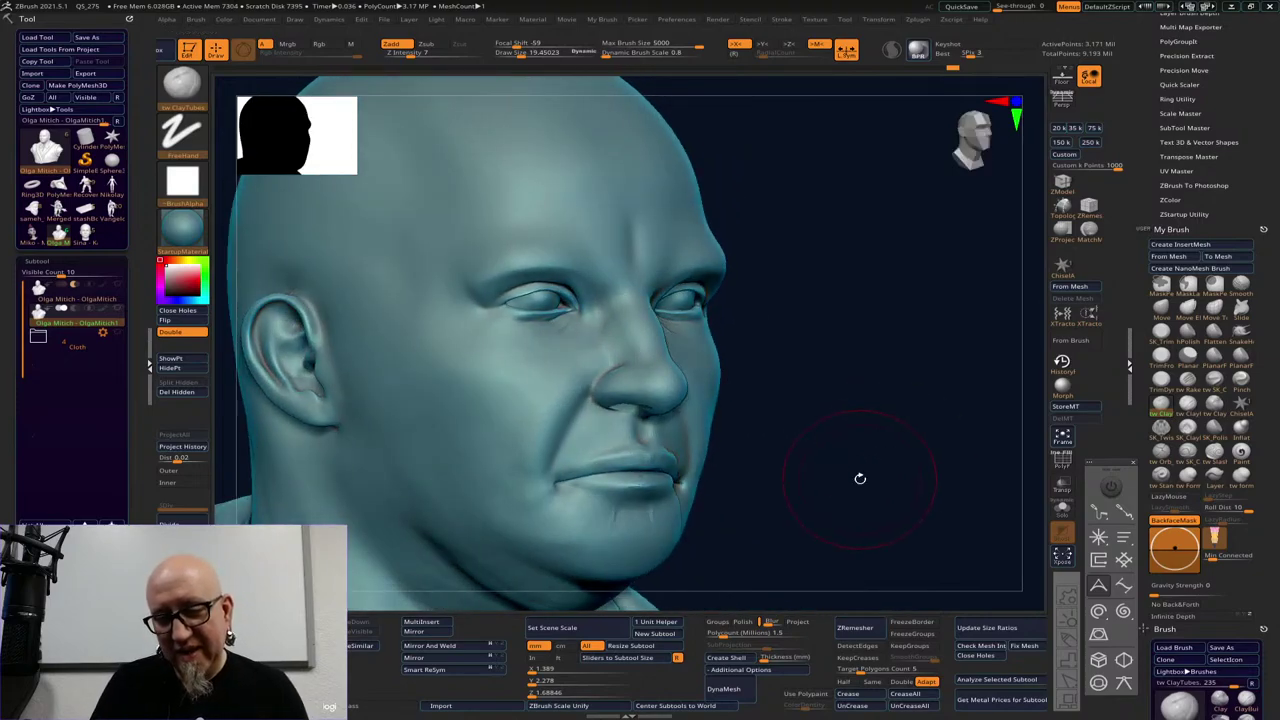
click(1160, 410)
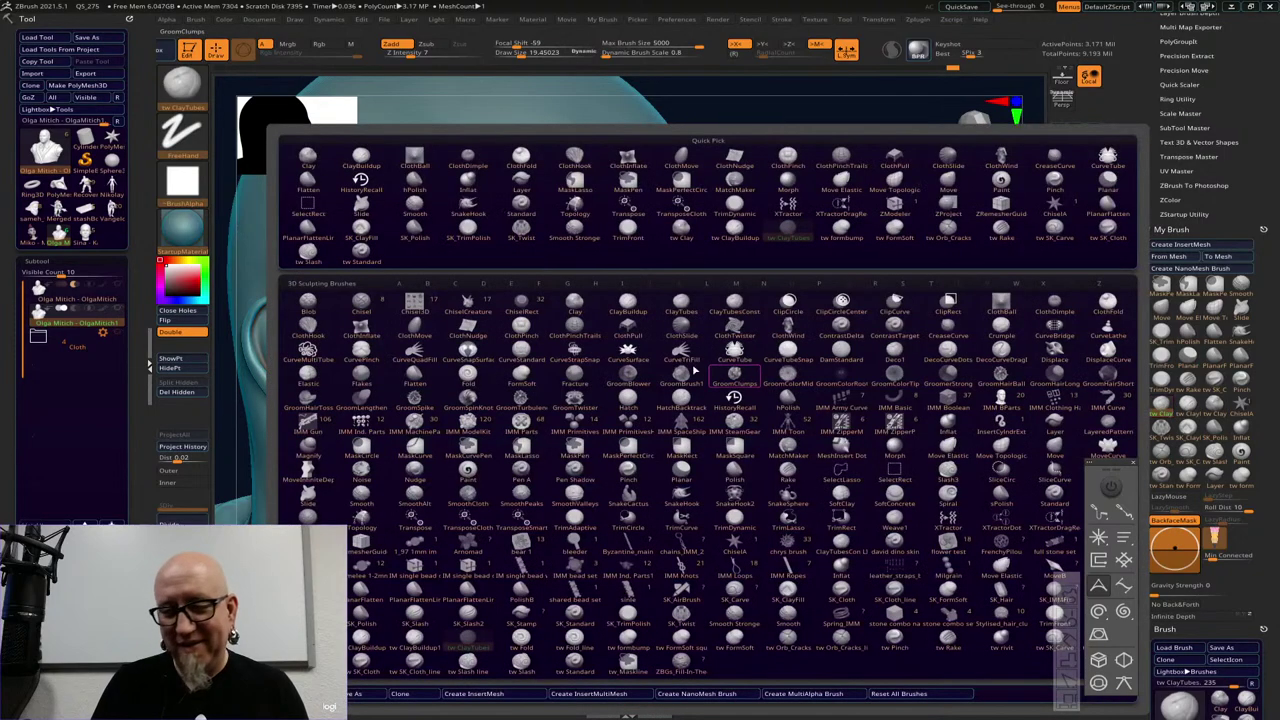
drag(950, 330, 849, 291)
key(space)
drag(467, 481, 454, 481)
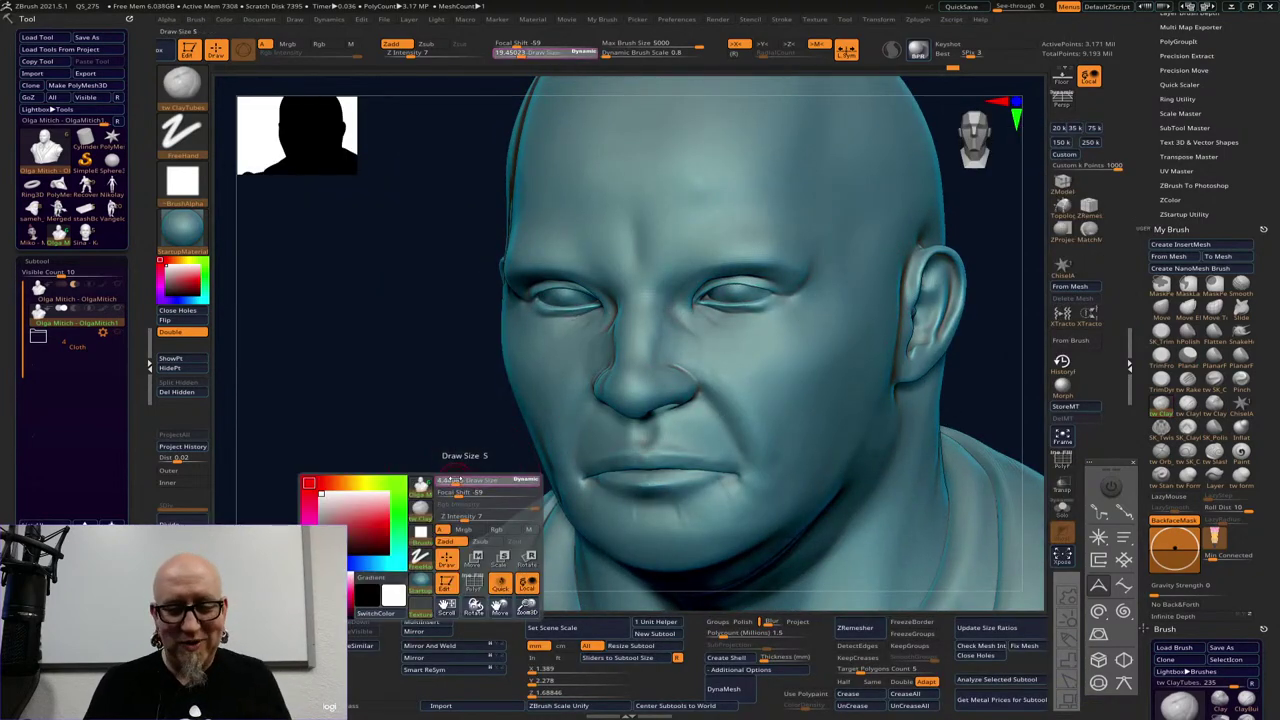
key(shift)
shift+drag(718, 390, 709, 369)
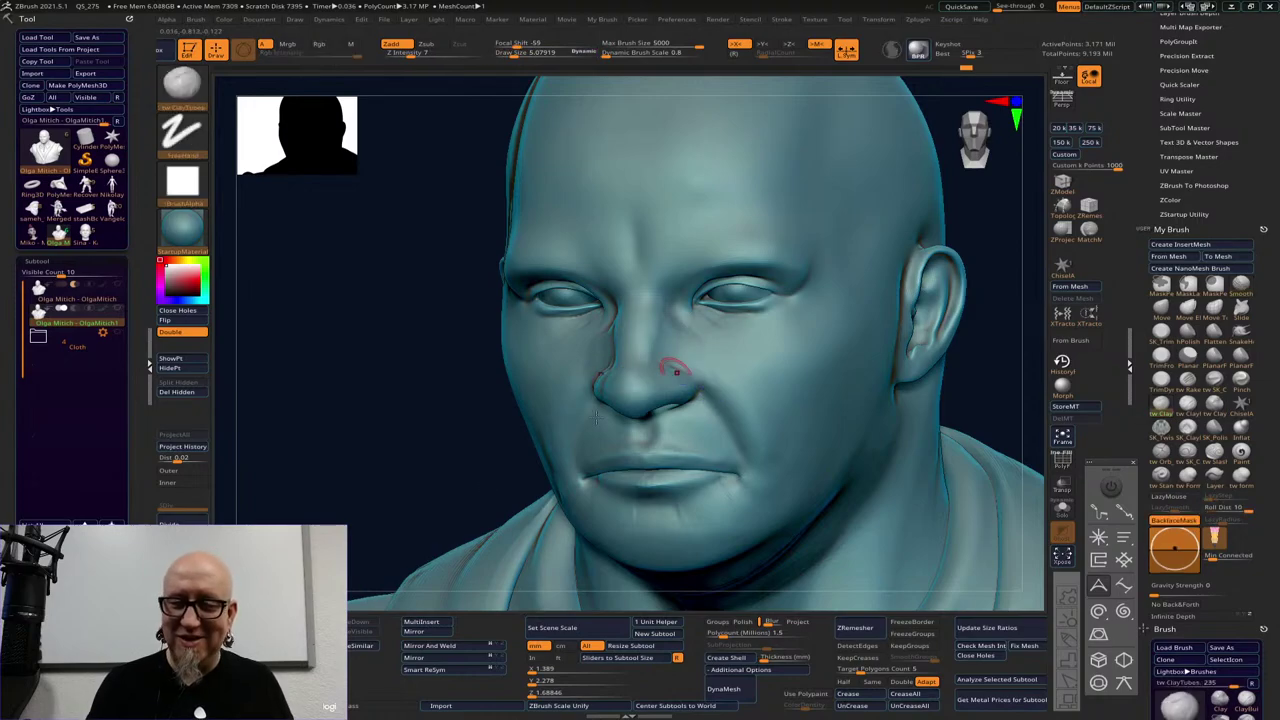
Build up the nasolabial folds from the nostrils to the mouth corners with tw ClayTubes and blend them with Smooth Stronger
drag(365, 485, 465, 491)
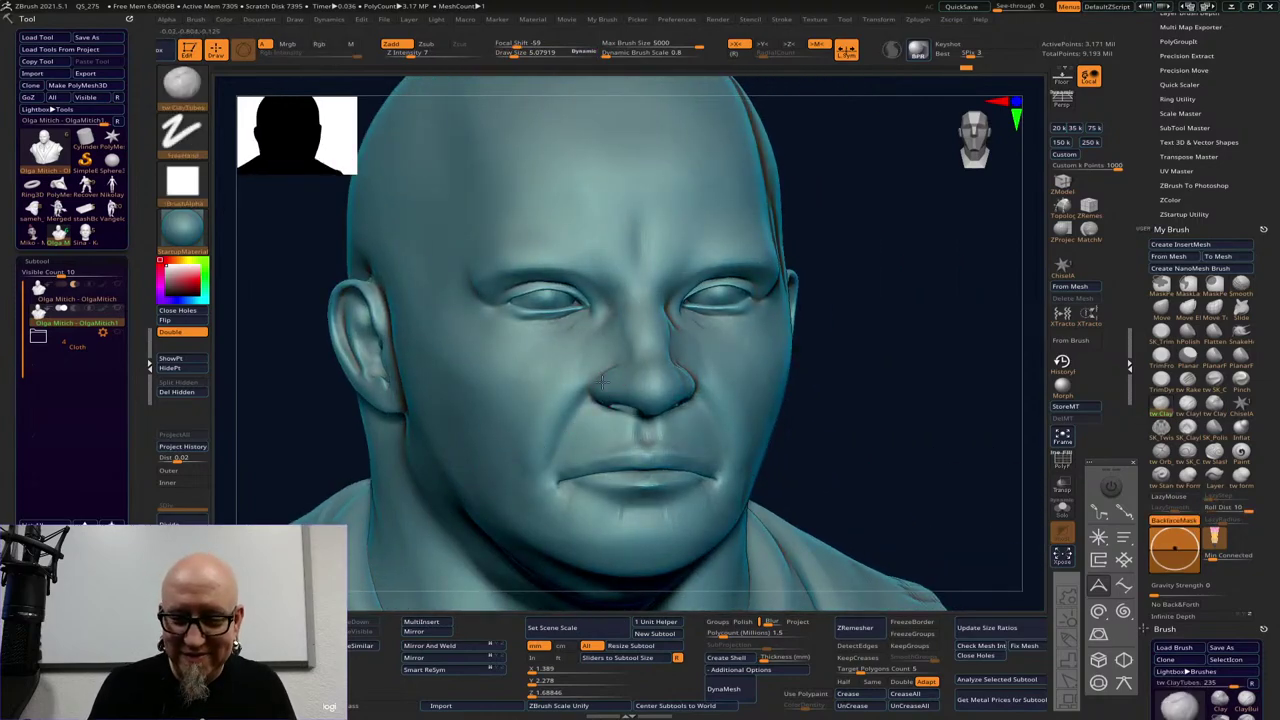
right_drag(612, 393, 694, 360)
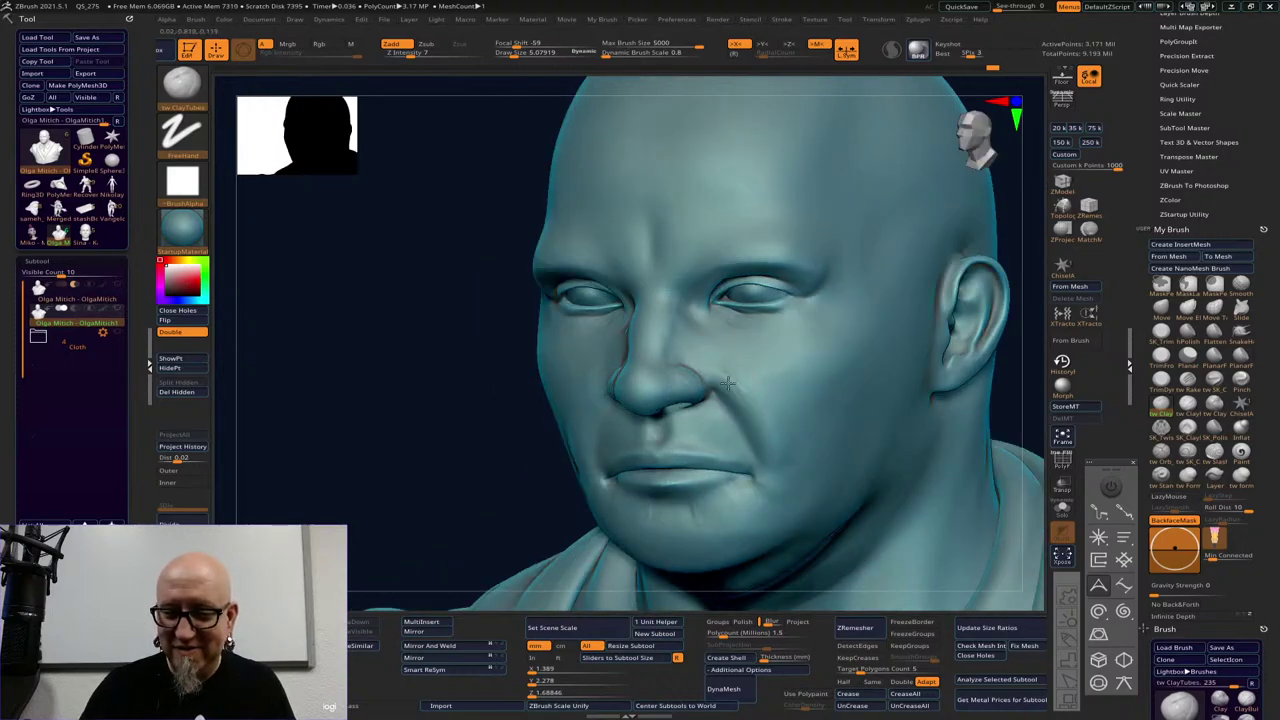
mouse_move(768, 452)
right_down()
mouse_move(440, 491)
mouse_move(726, 346)
right_up()
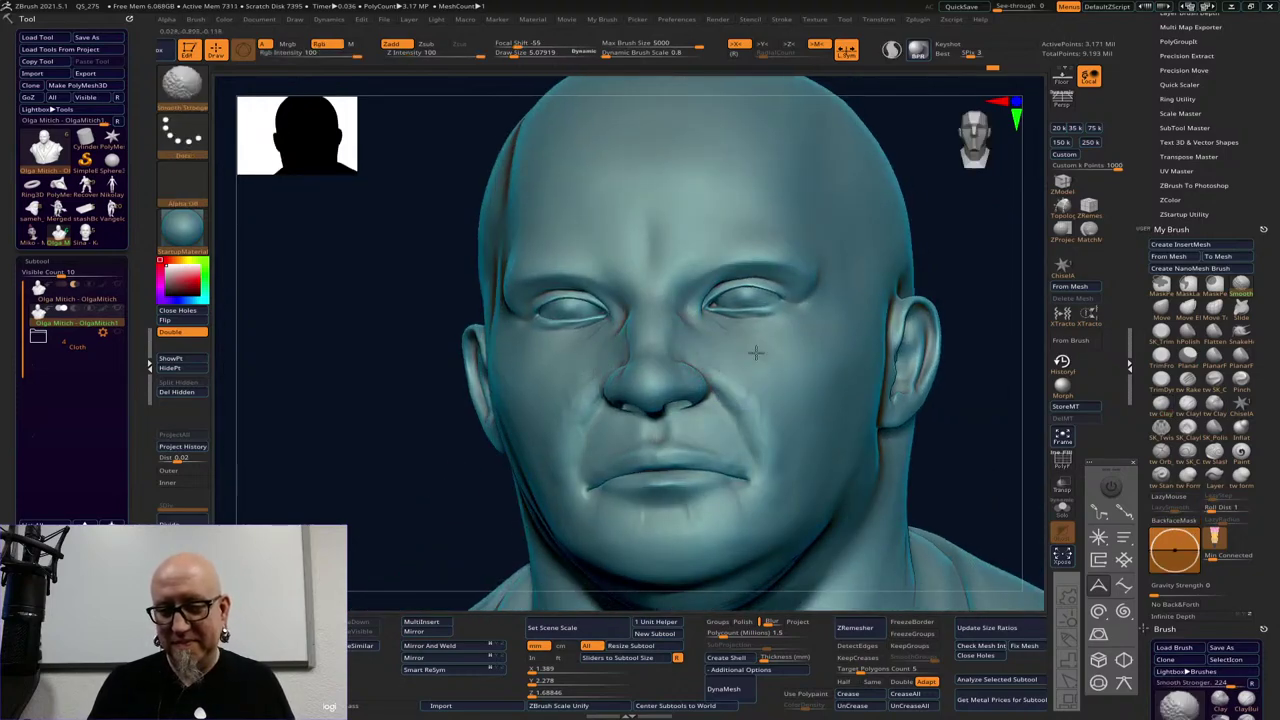
key(shift)
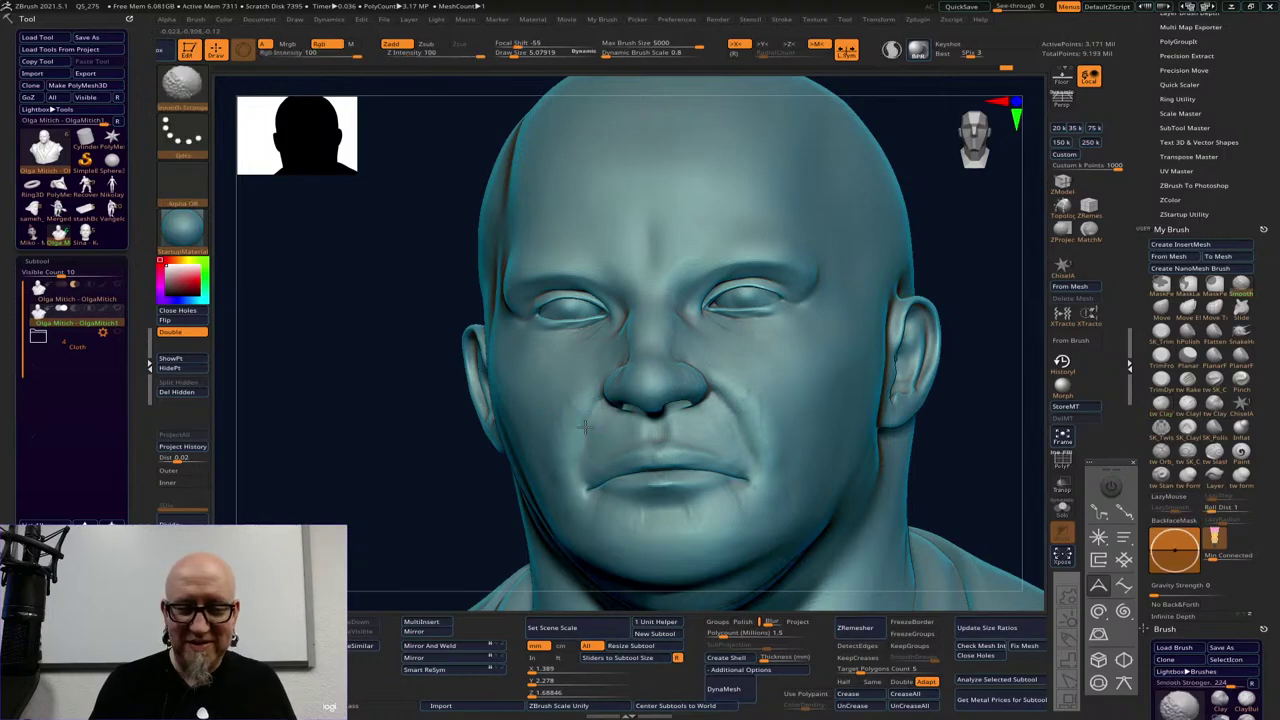
mouse_move(931, 271)
ctrl+right_down()
mouse_move(900, 357)
mouse_move(909, 351)
ctrl+right_up()
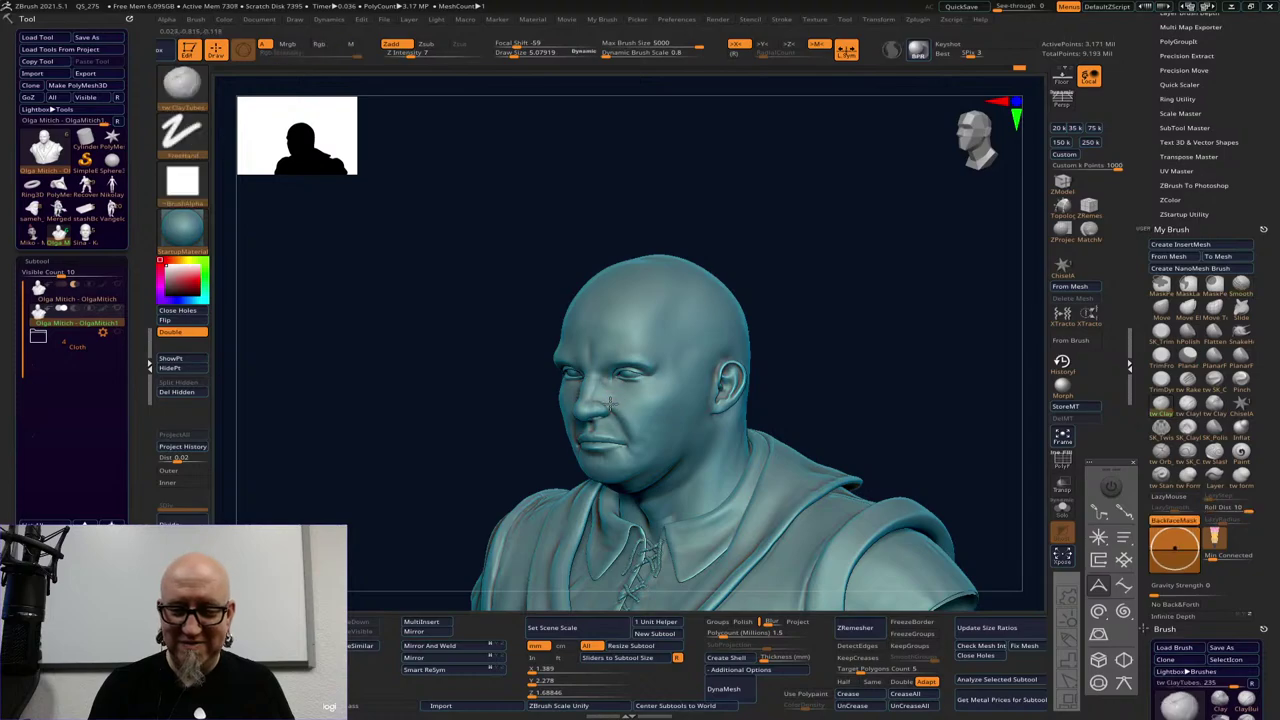
mouse_move(817, 336)
right_down()
mouse_move(880, 334)
mouse_move(777, 434)
mouse_move(598, 420)
right_up()
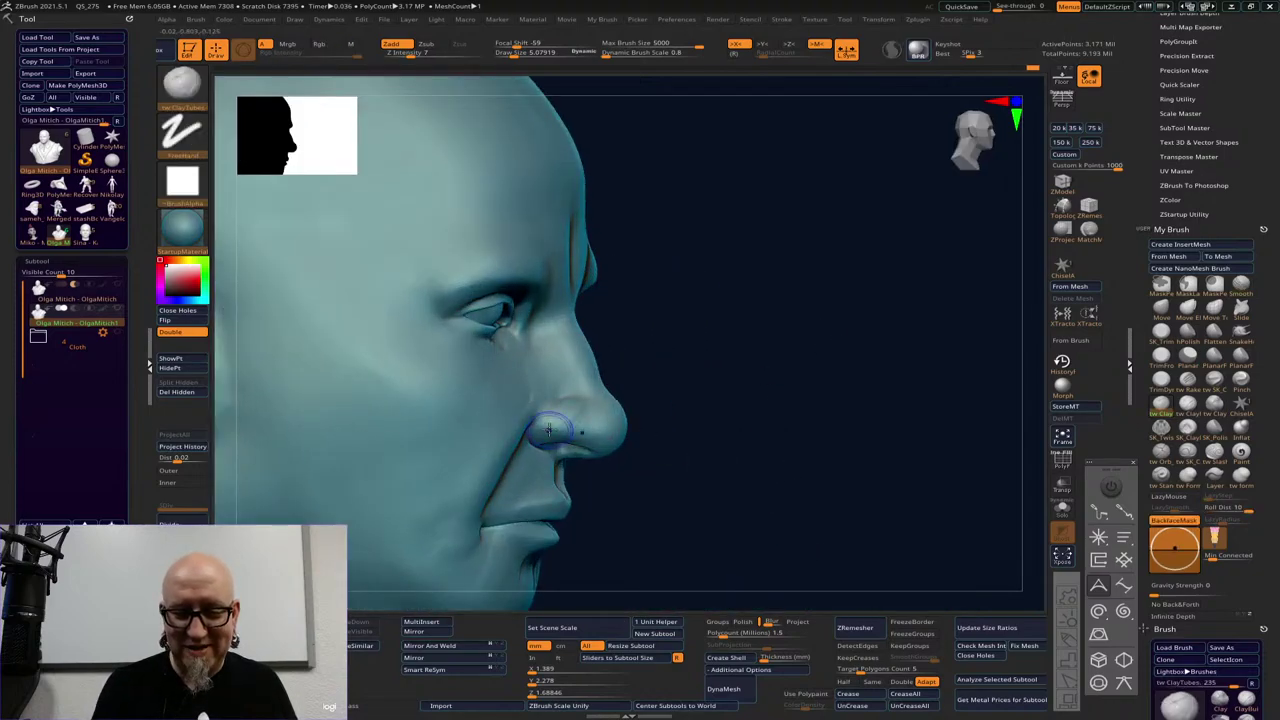
Carve the crease around the nostril wing with tw Slash and smooth the area below the inner eye corners
click(1214, 452)
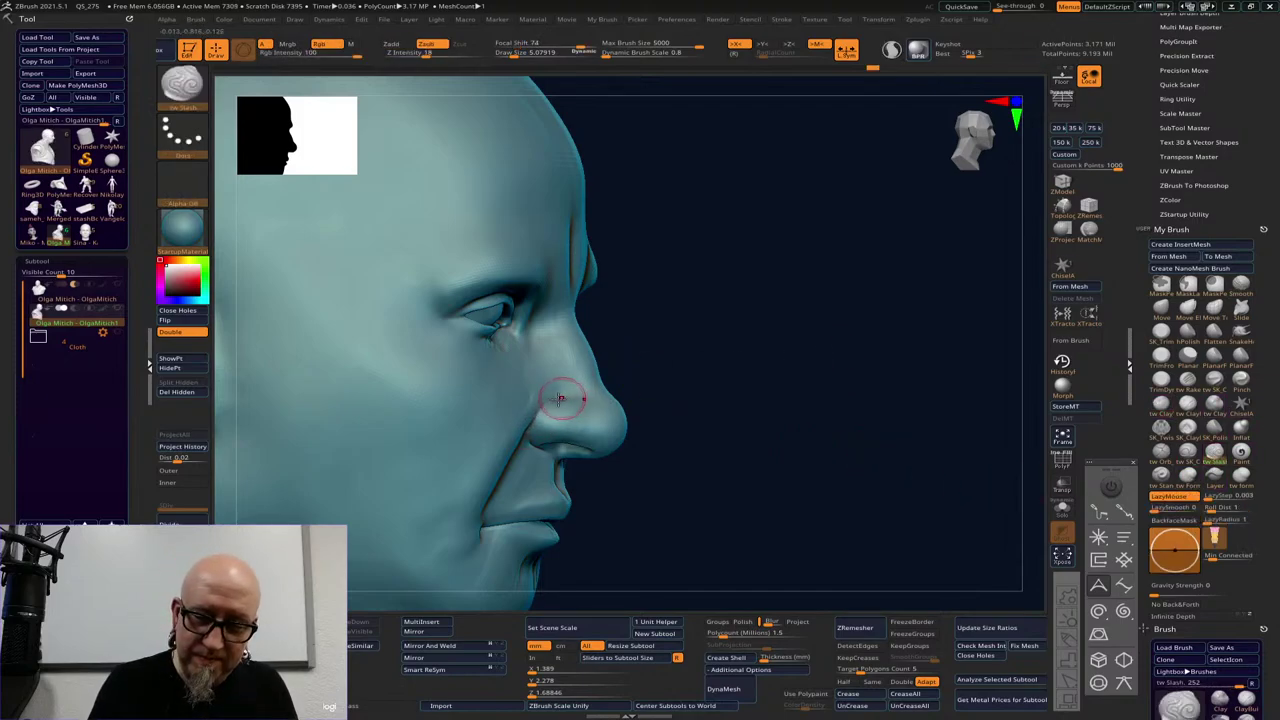
drag(532, 426, 540, 418)
mouse_move(780, 400)
mouse_down()
mouse_move(585, 405)
mouse_move(620, 405)
mouse_up()
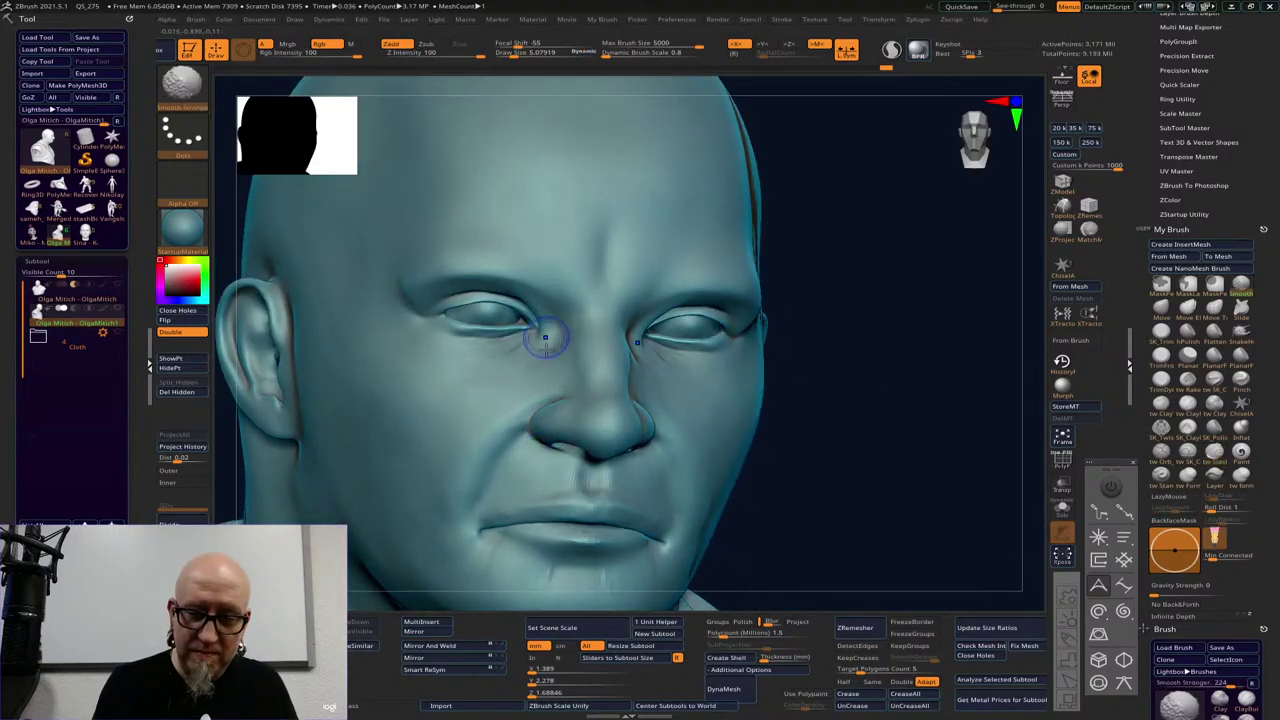
Refine the nasolabial folds and the skin around the mouth corners and chin with tw Slash
drag(794, 316, 486, 484)
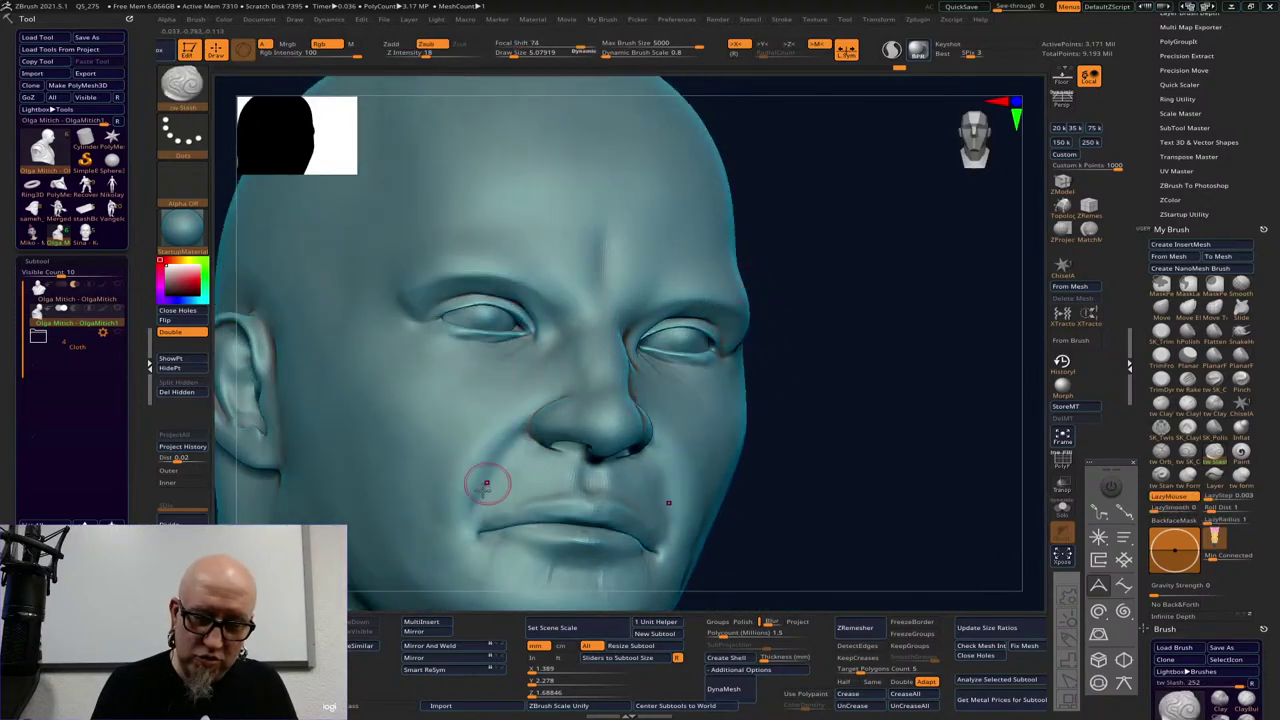
mouse_move(526, 446)
shift+mouse_down()
mouse_move(476, 537)
mouse_move(472, 501)
shift+mouse_up()
alt+drag(852, 387, 790, 420)
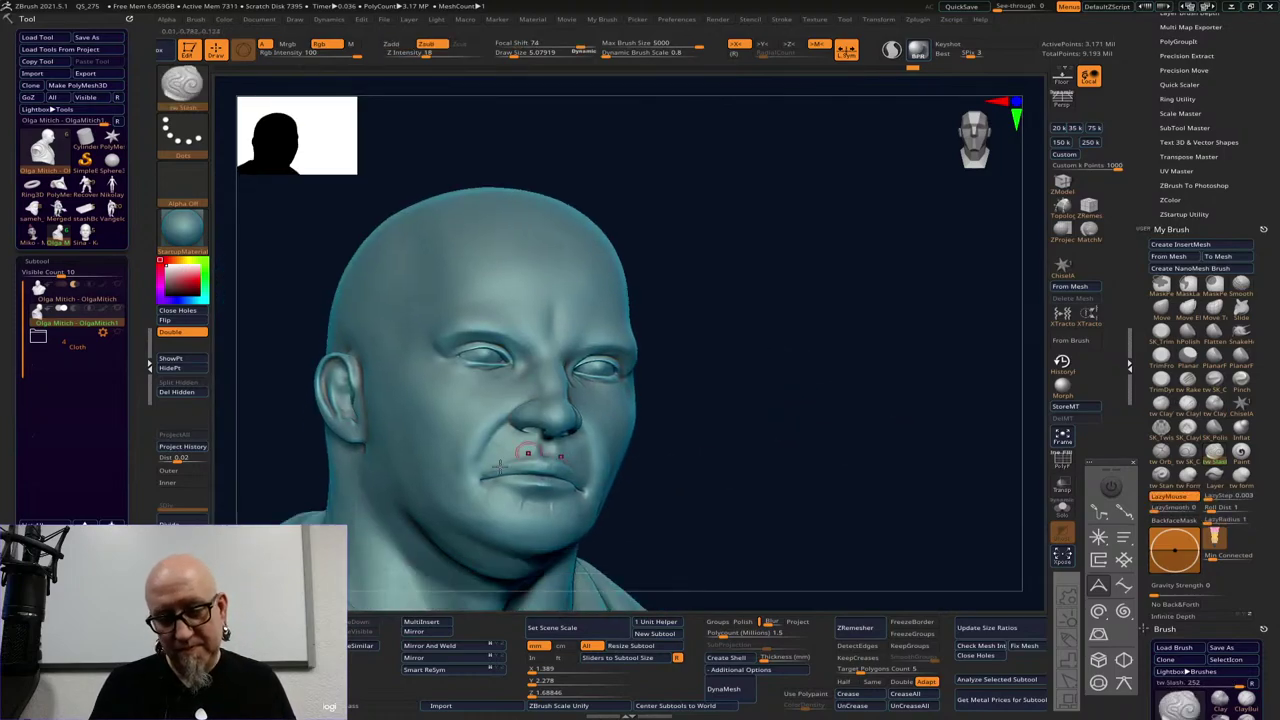
shift+drag(526, 452, 489, 508)
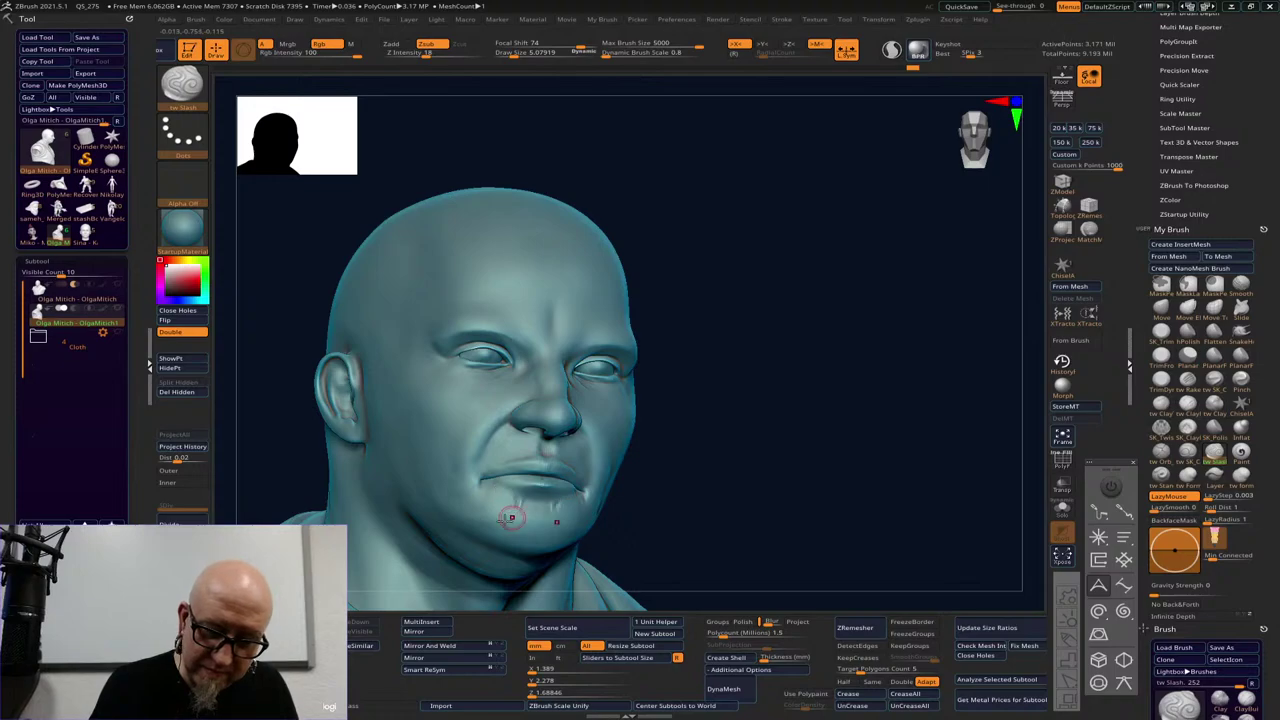
drag(789, 511, 848, 360)
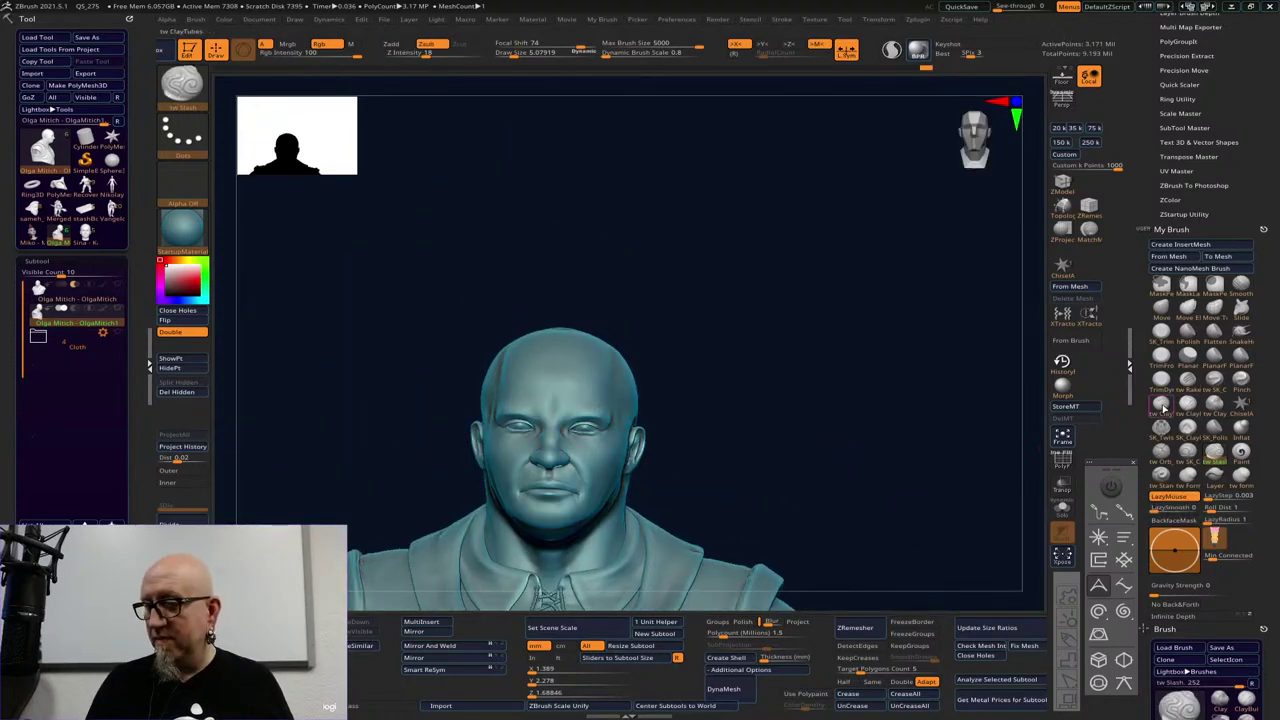
Smooth the chin and the skin below the mouth with Smooth Stronger and check the face against the whole bust
click(1161, 404)
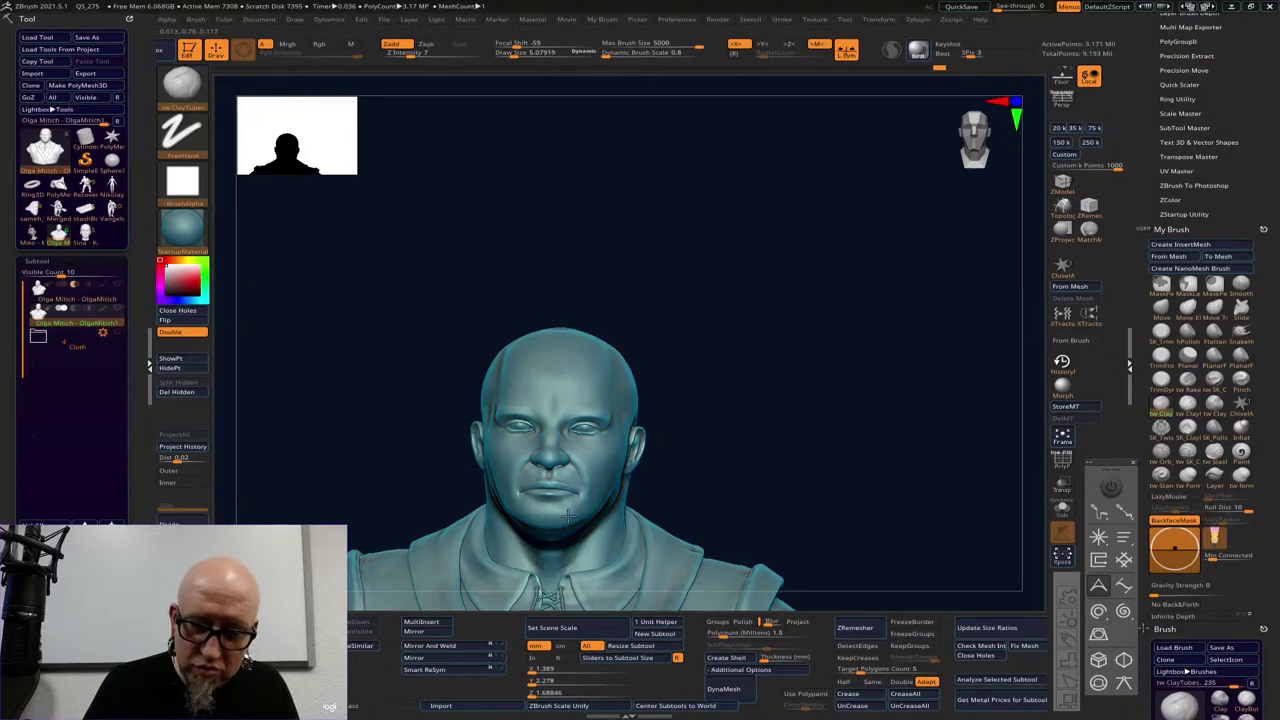
shift+drag(576, 510, 547, 510)
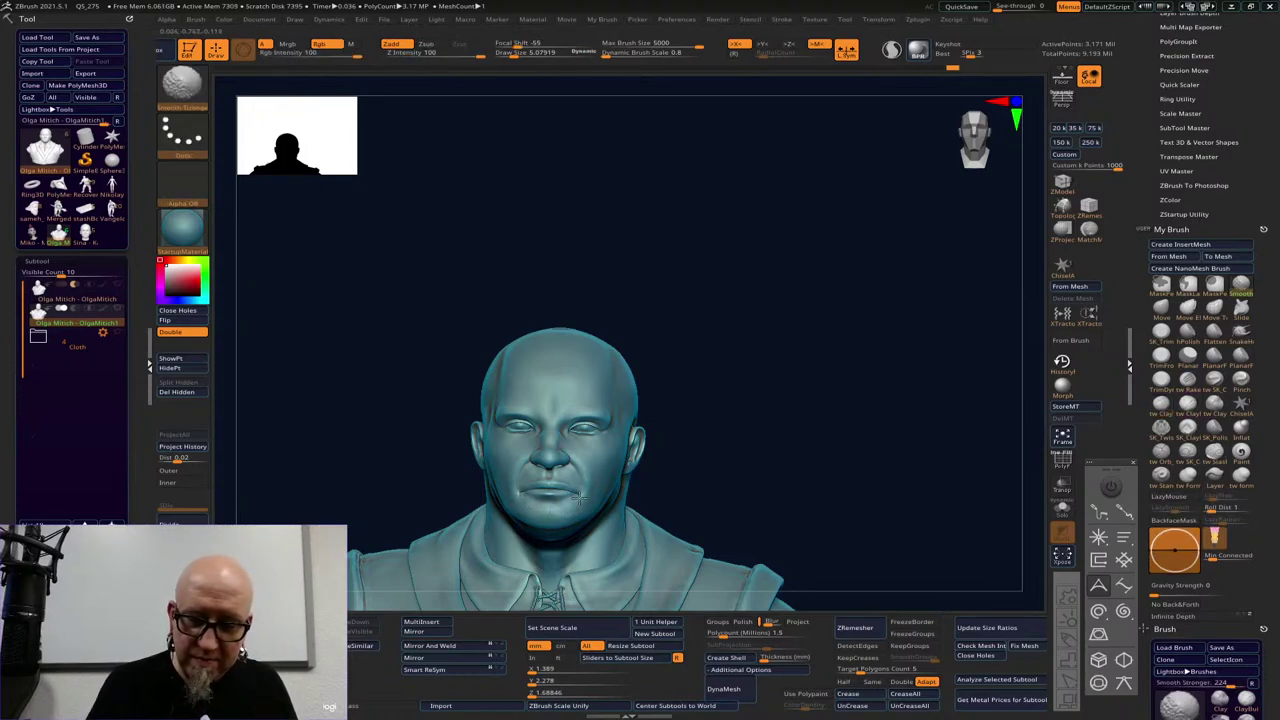
mouse_move(891, 408)
alt+mouse_down()
mouse_move(823, 371)
mouse_move(784, 405)
alt+mouse_up()
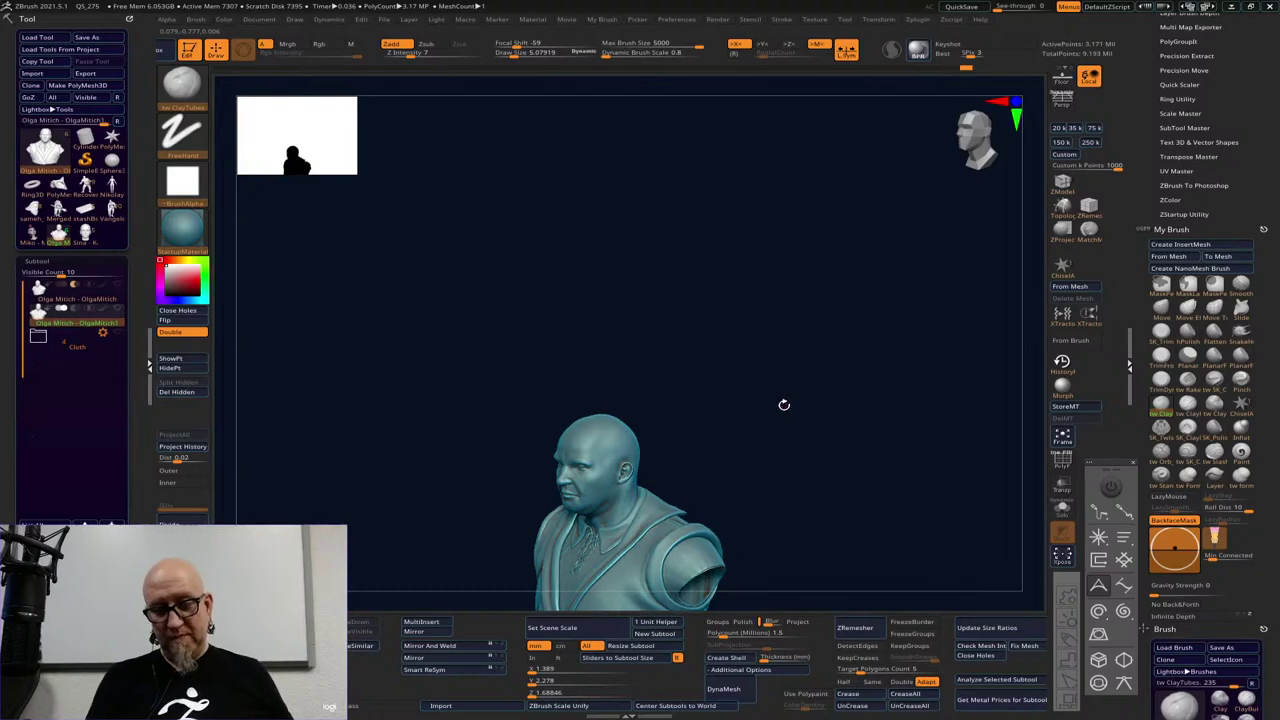
alt+drag(793, 448, 908, 508)
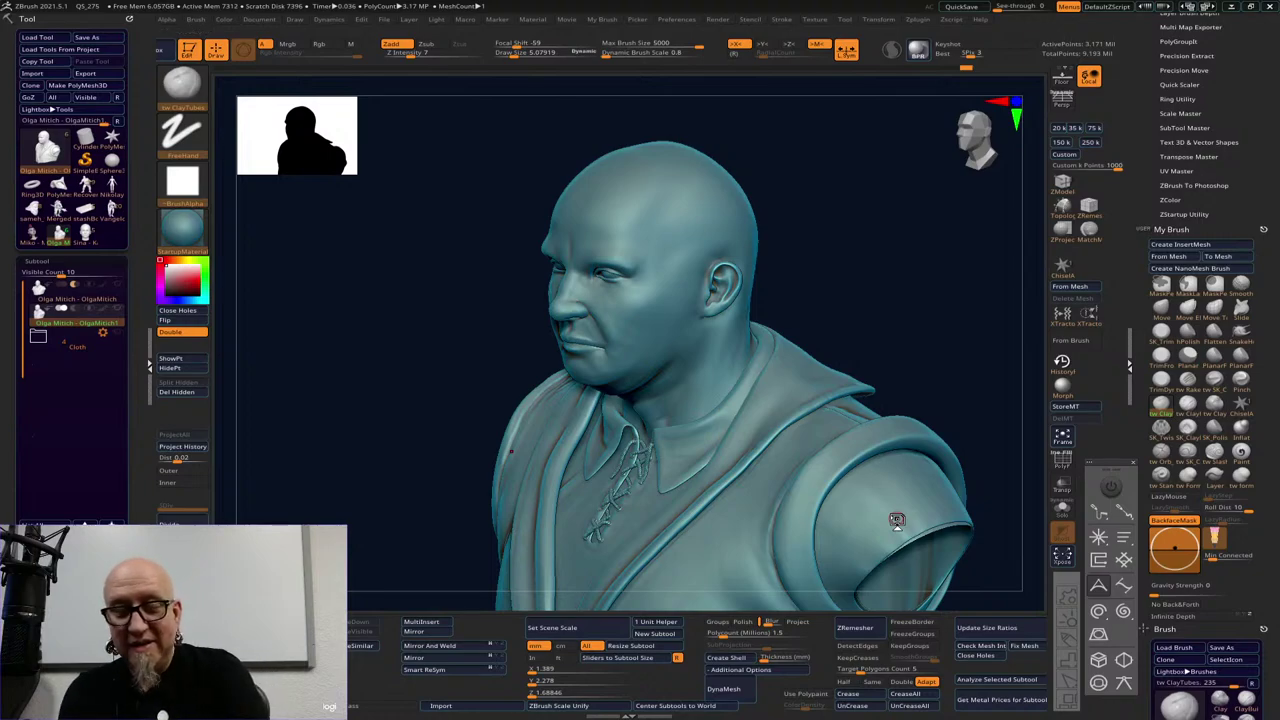
mouse_move(913, 335)
mouse_down()
mouse_move(946, 300)
mouse_move(948, 316)
mouse_up()
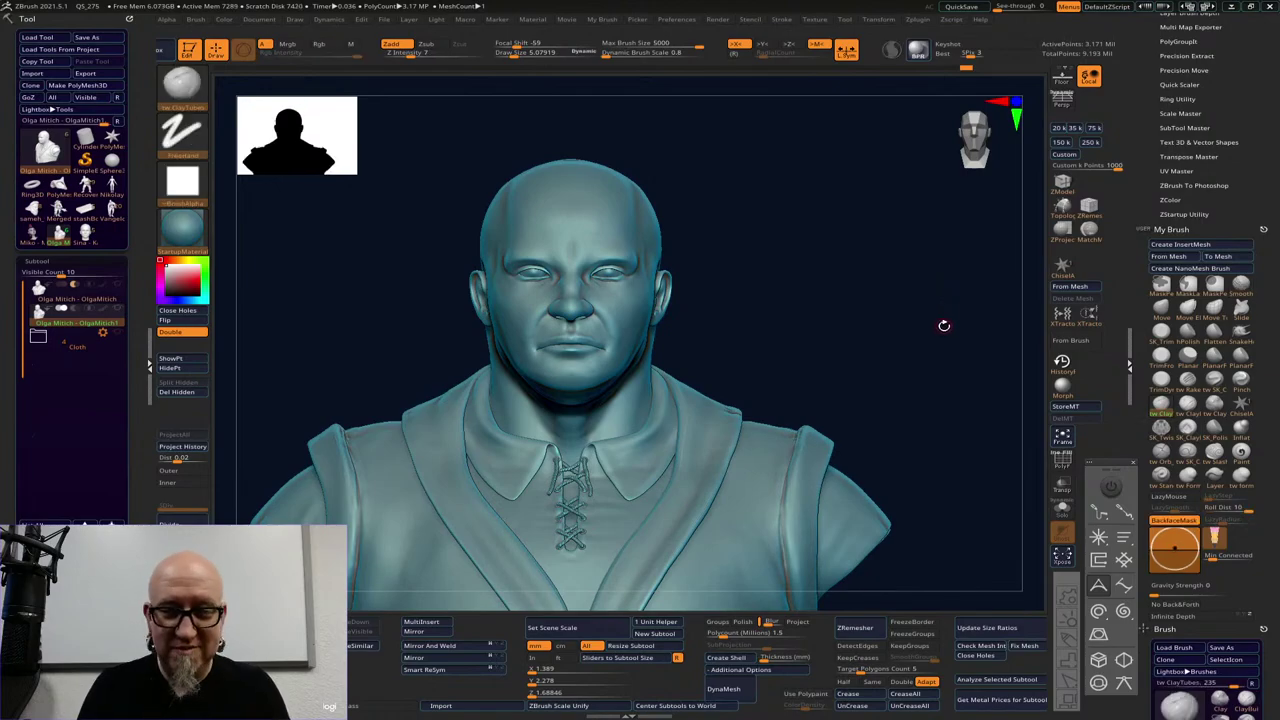
mouse_move(940, 328)
mouse_down()
mouse_move(926, 357)
mouse_move(946, 340)
mouse_move(930, 335)
mouse_up()
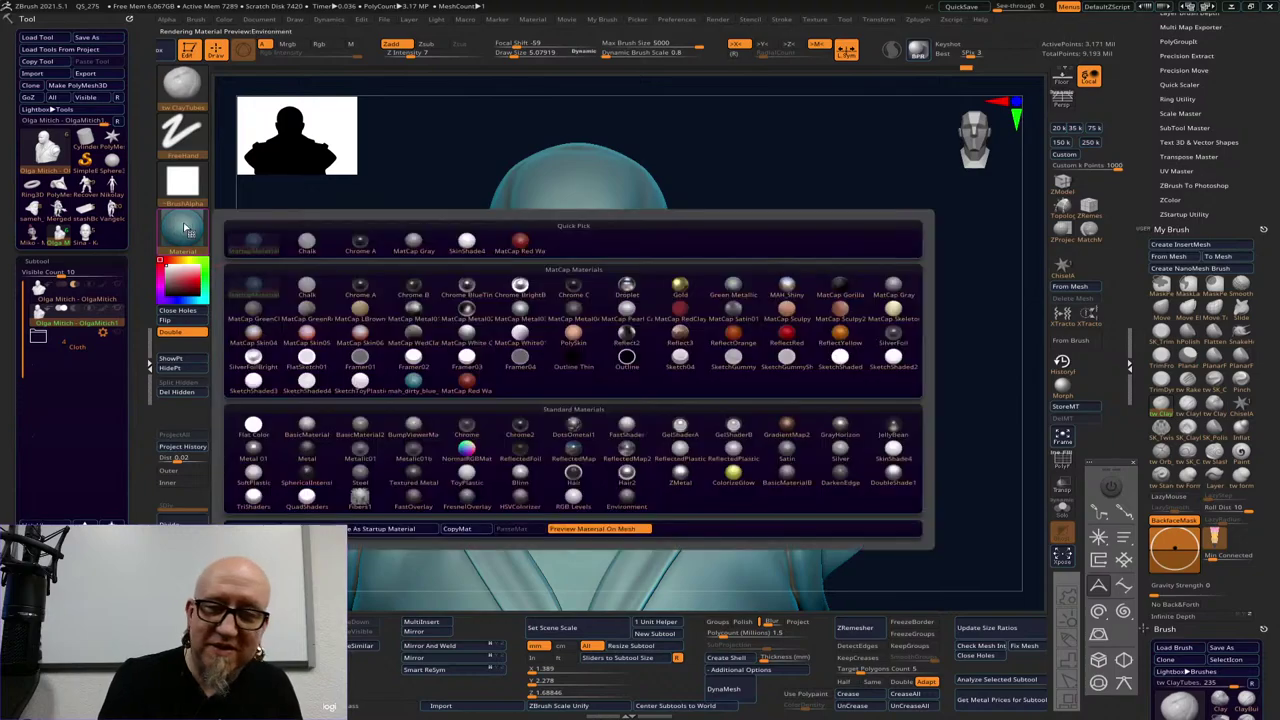
Try the PolySkin and MatCap Sculpy materials on the bust, and return to StartupMaterial
click(182, 226)
click(593, 344)
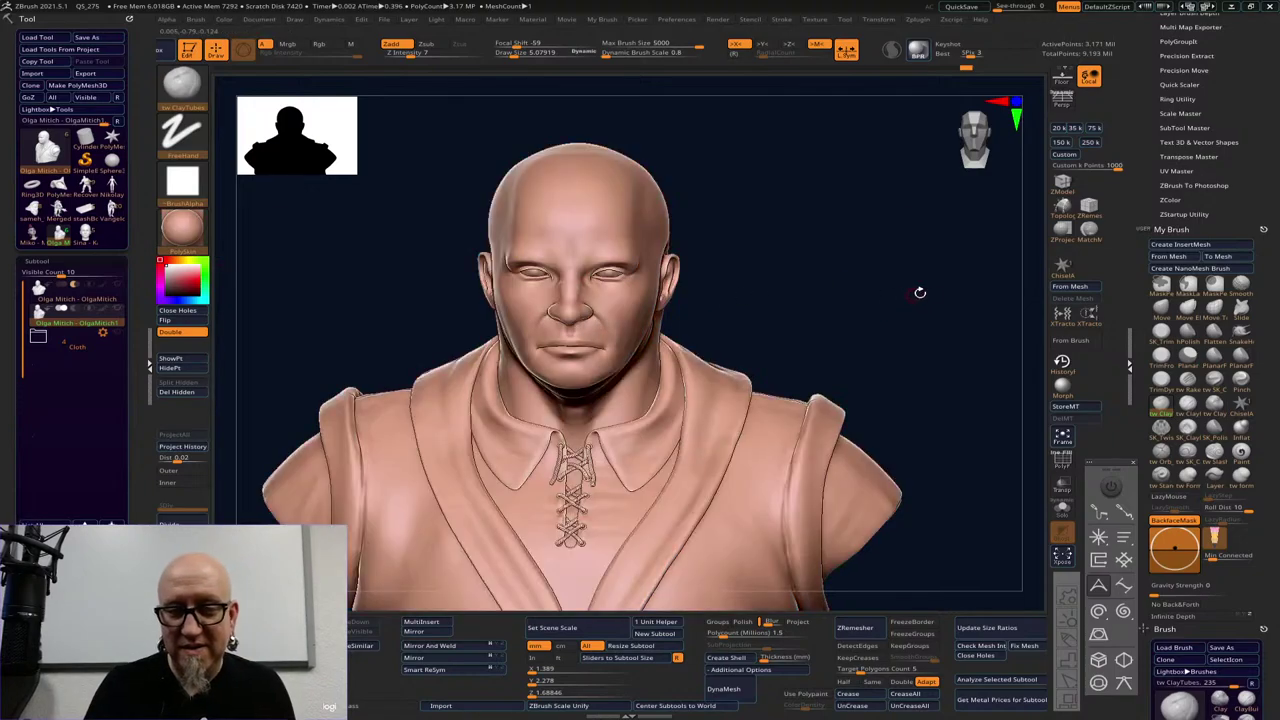
mouse_move(917, 289)
mouse_down()
mouse_move(903, 289)
mouse_move(920, 292)
mouse_move(917, 274)
mouse_move(889, 317)
mouse_move(916, 307)
mouse_up()
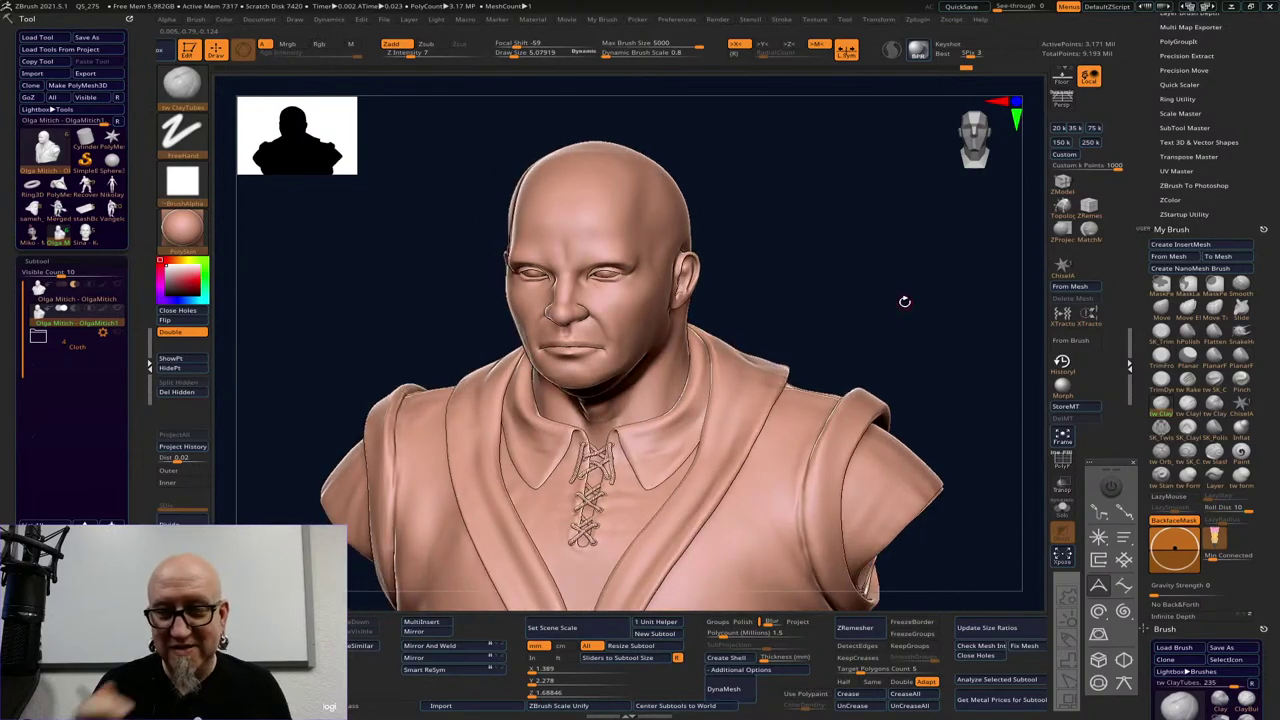
click(182, 226)
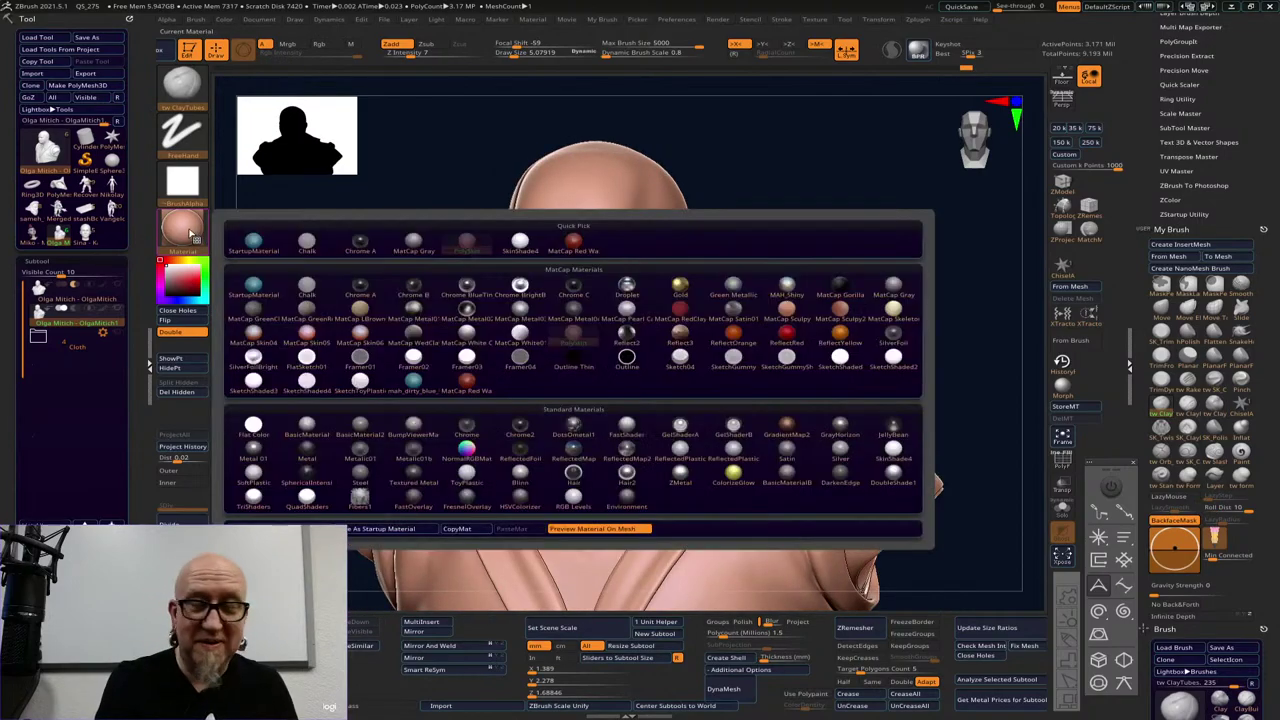
click(848, 313)
mouse_move(883, 289)
mouse_down()
mouse_move(946, 286)
mouse_move(919, 273)
mouse_up()
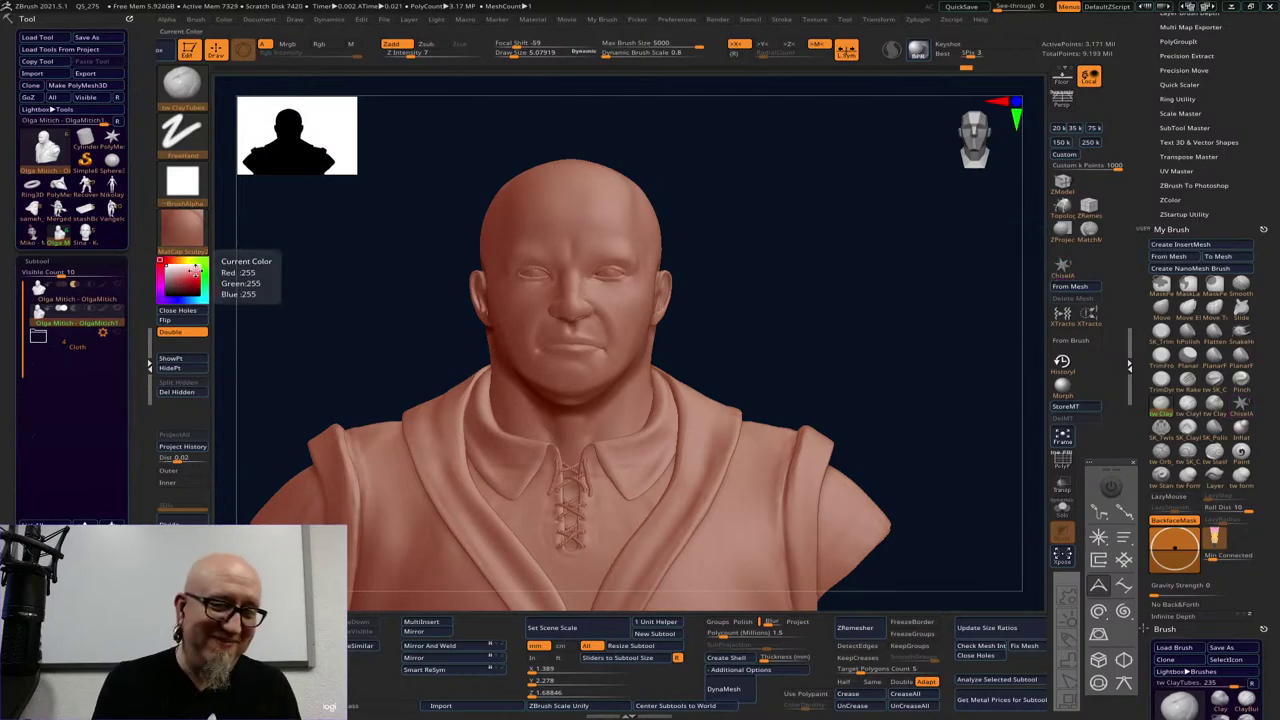
click(182, 229)
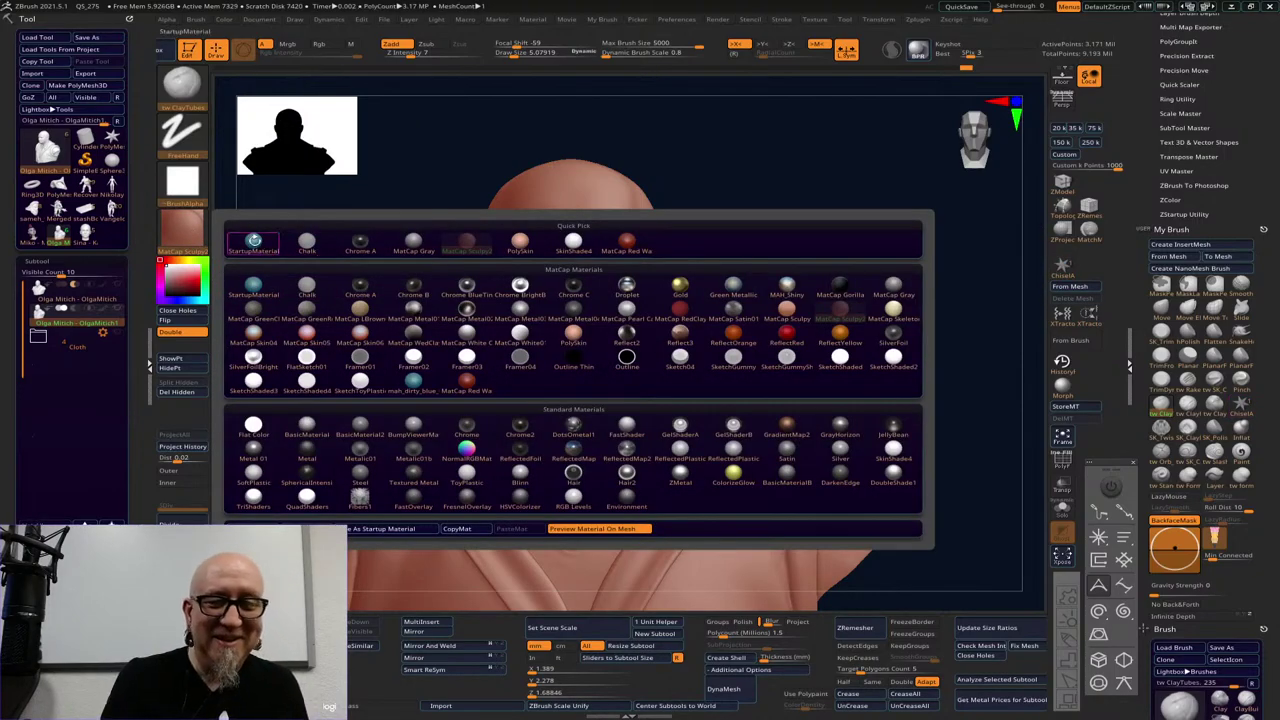
click(253, 242)
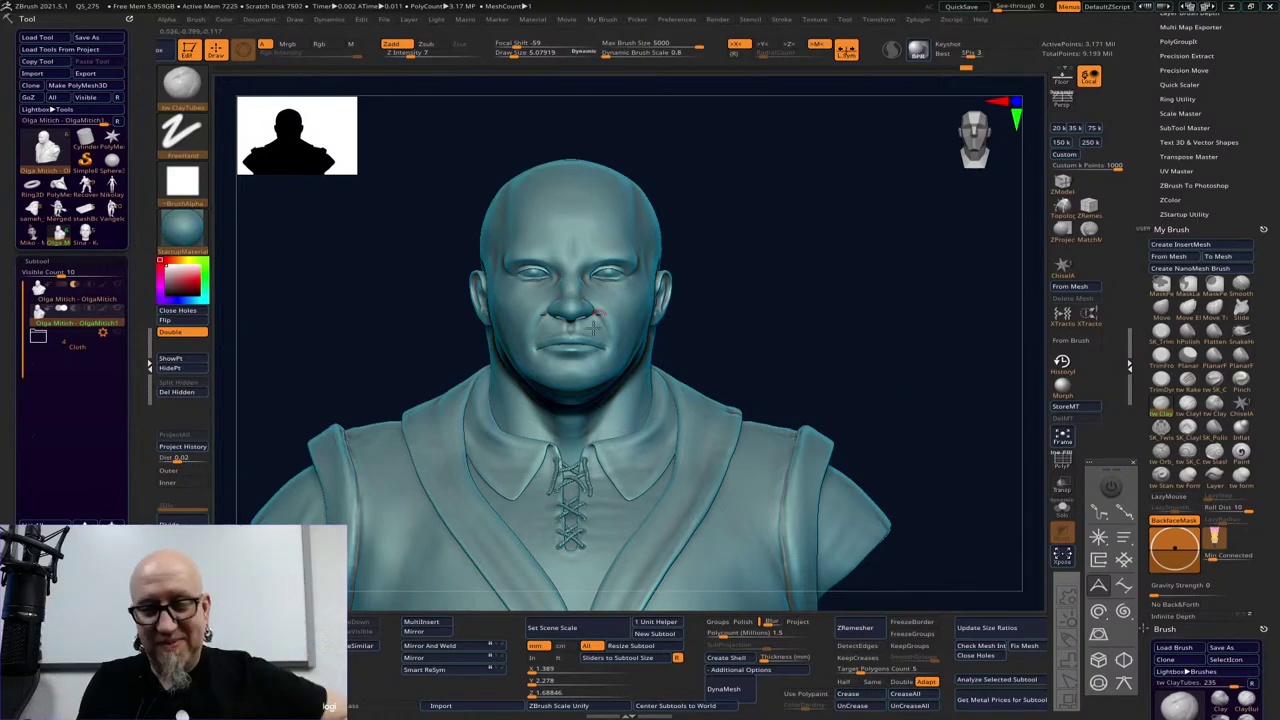
Isolate the vest's polygroup to examine the surfaces around its armhole and back collar, and restore the full bust
mouse_move(759, 357)
mouse_down()
mouse_move(866, 343)
mouse_move(831, 298)
mouse_up()
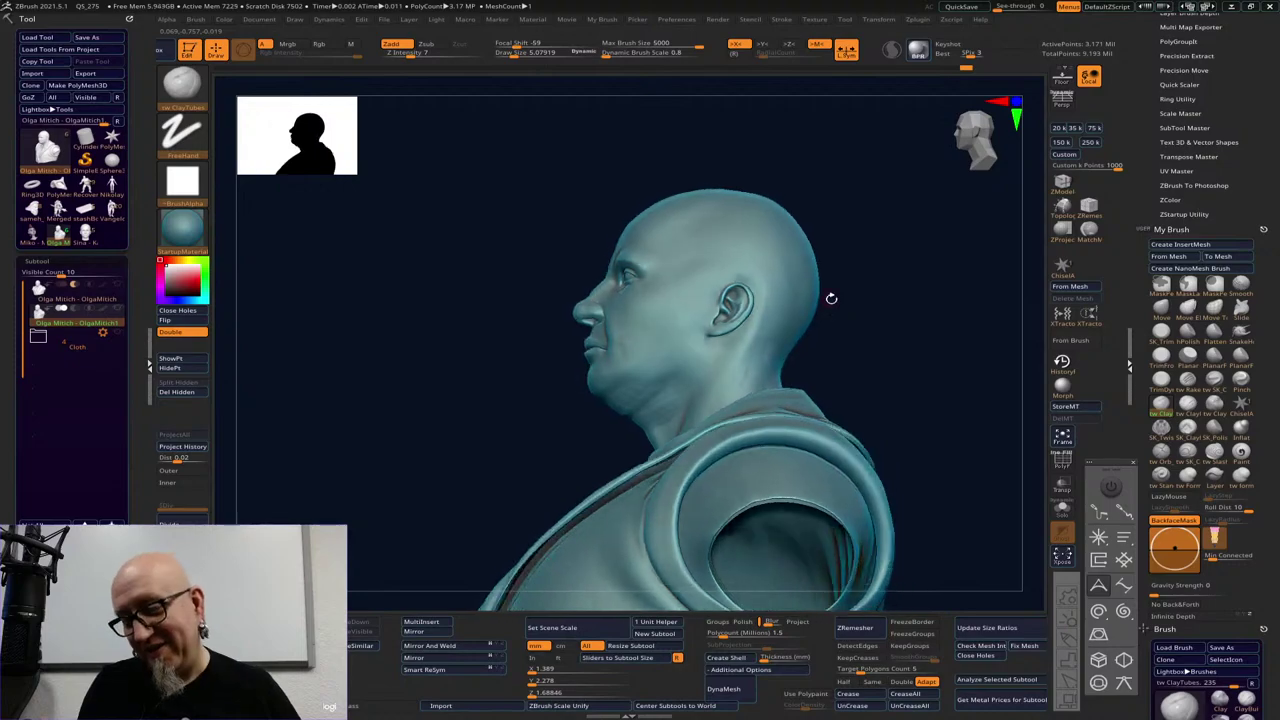
mouse_move(940, 367)
mouse_down()
mouse_move(900, 369)
mouse_move(923, 383)
mouse_move(923, 320)
mouse_move(894, 360)
mouse_move(911, 384)
mouse_move(868, 380)
mouse_move(866, 369)
mouse_move(906, 366)
mouse_move(900, 391)
mouse_move(864, 380)
mouse_move(851, 334)
mouse_move(897, 419)
mouse_move(870, 410)
mouse_up()
ctrl+shift+click(742, 434)
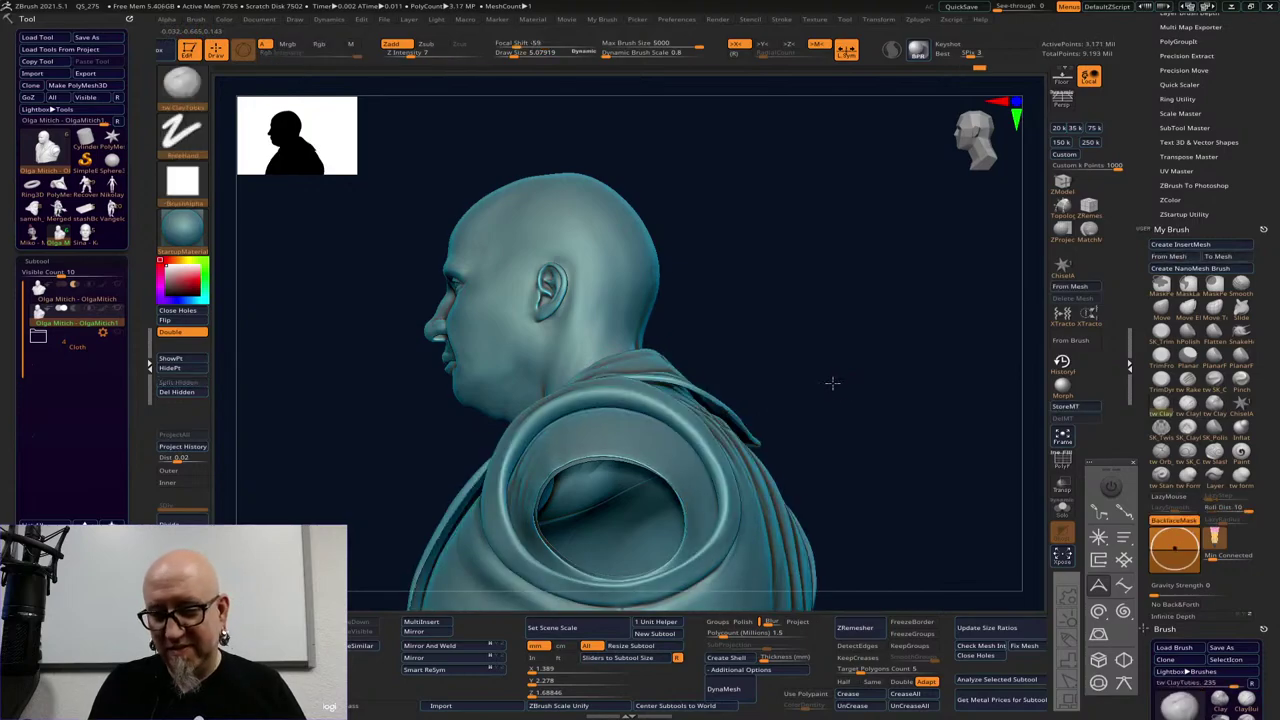
mouse_move(831, 380)
mouse_down()
mouse_move(824, 338)
mouse_move(783, 490)
mouse_up()
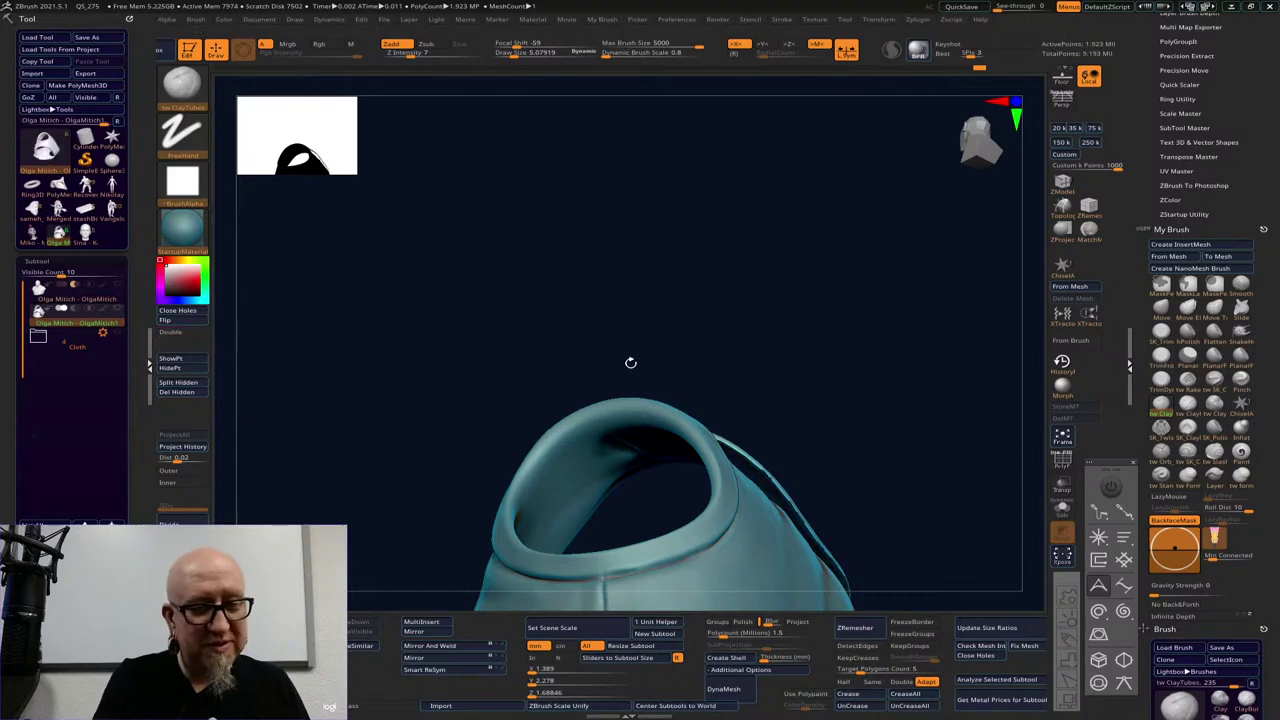
mouse_move(858, 396)
mouse_down()
mouse_move(863, 351)
mouse_move(843, 343)
mouse_move(833, 501)
mouse_move(936, 408)
mouse_move(963, 523)
mouse_move(991, 506)
mouse_move(971, 528)
mouse_move(1010, 459)
mouse_move(694, 451)
mouse_move(594, 586)
mouse_move(609, 551)
mouse_move(802, 453)
mouse_up()
alt+drag(991, 278, 840, 226)
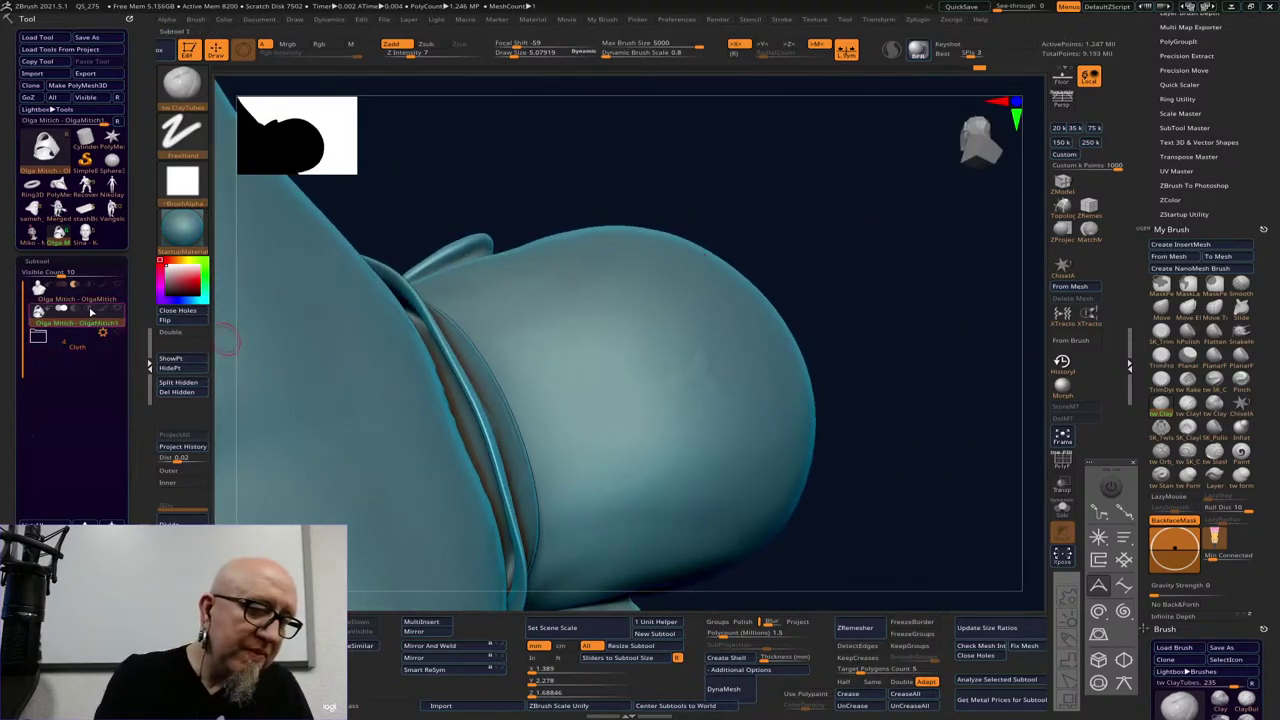
ctrl+shift+click(684, 130)
drag(683, 153, 697, 163)
drag(875, 226, 842, 248)
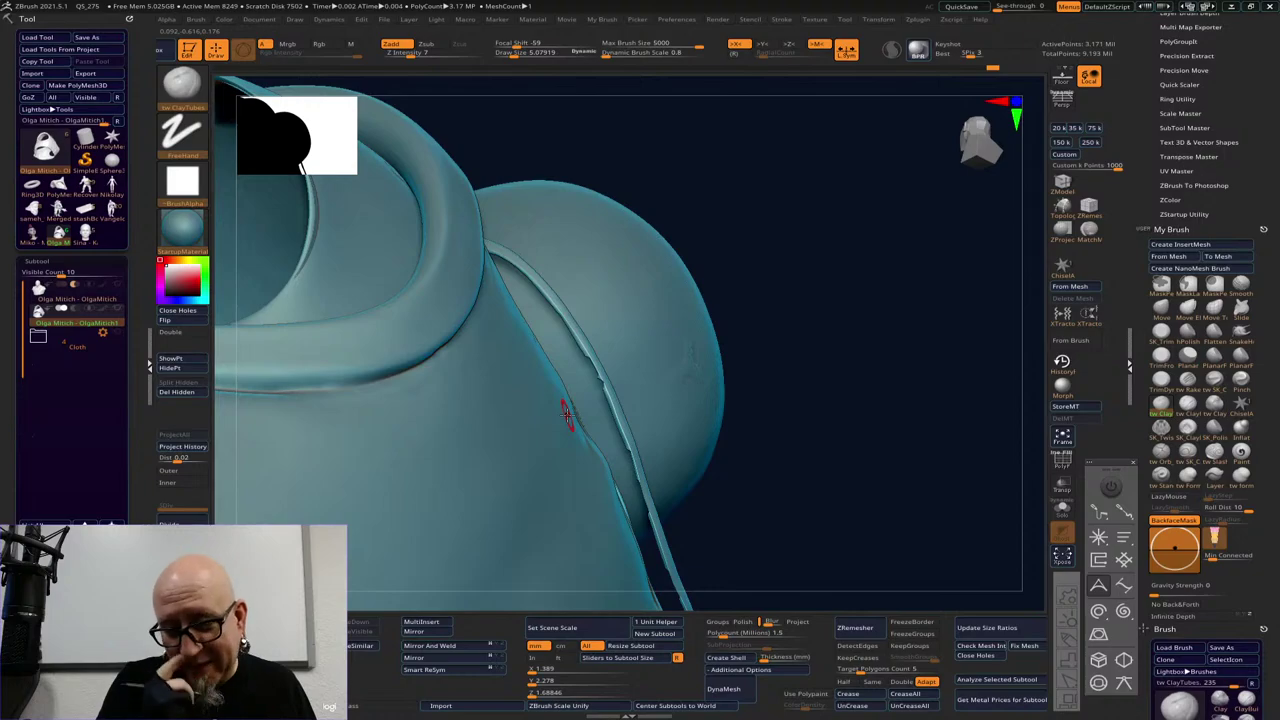
drag(843, 400, 835, 427)
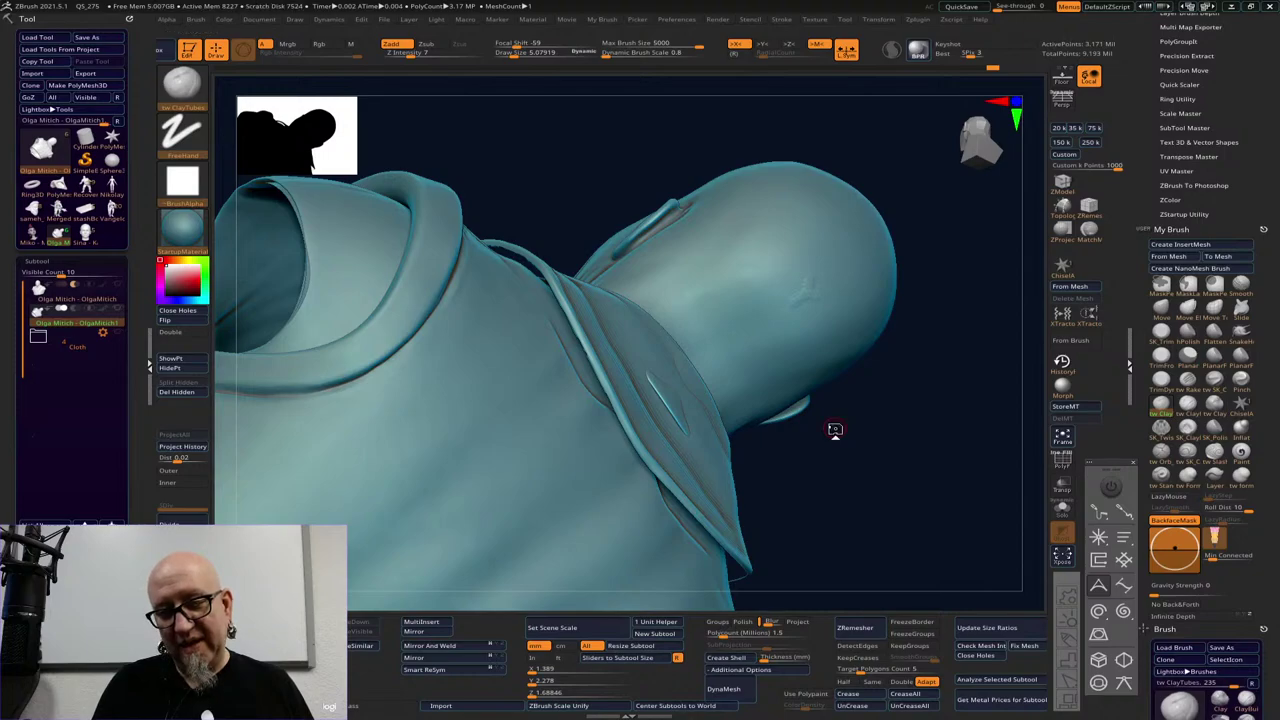
drag(835, 430, 666, 437)
drag(880, 447, 835, 421)
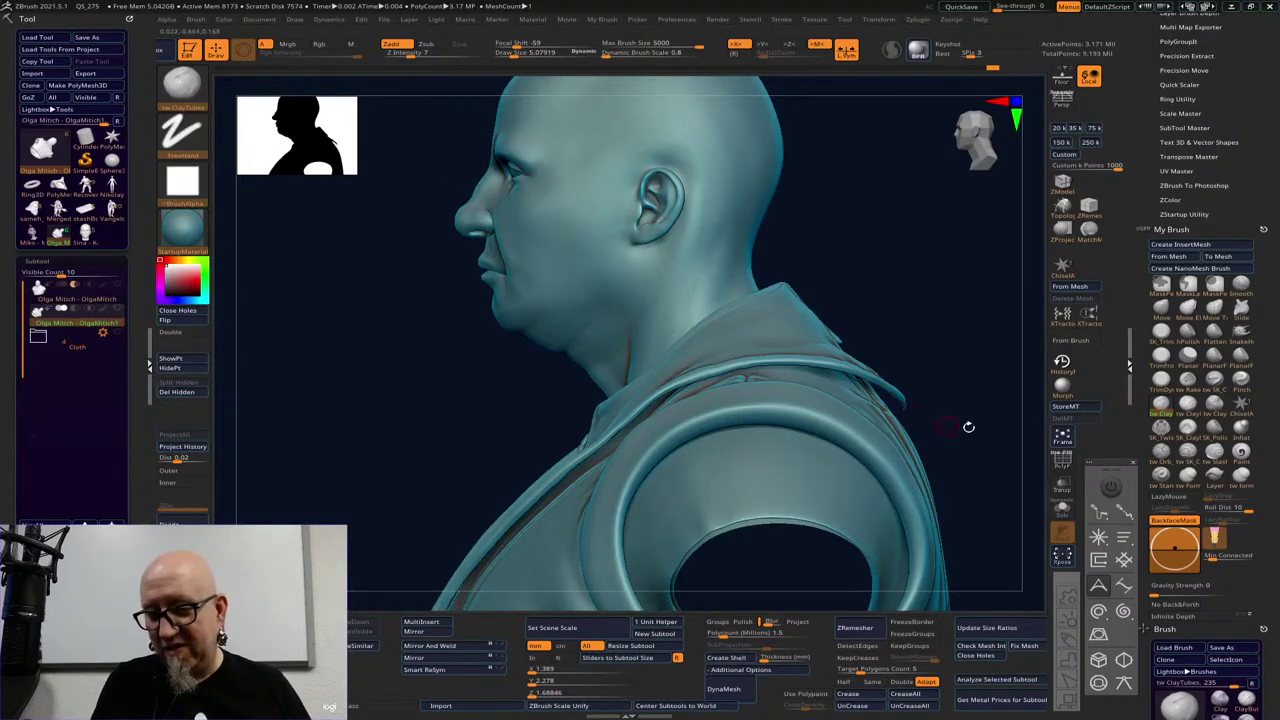
Display the bust's polygroup colours without wireframe lines and isolate the vest's polygroup
drag(968, 427, 330, 455)
drag(888, 404, 1097, 420)
click(1068, 459)
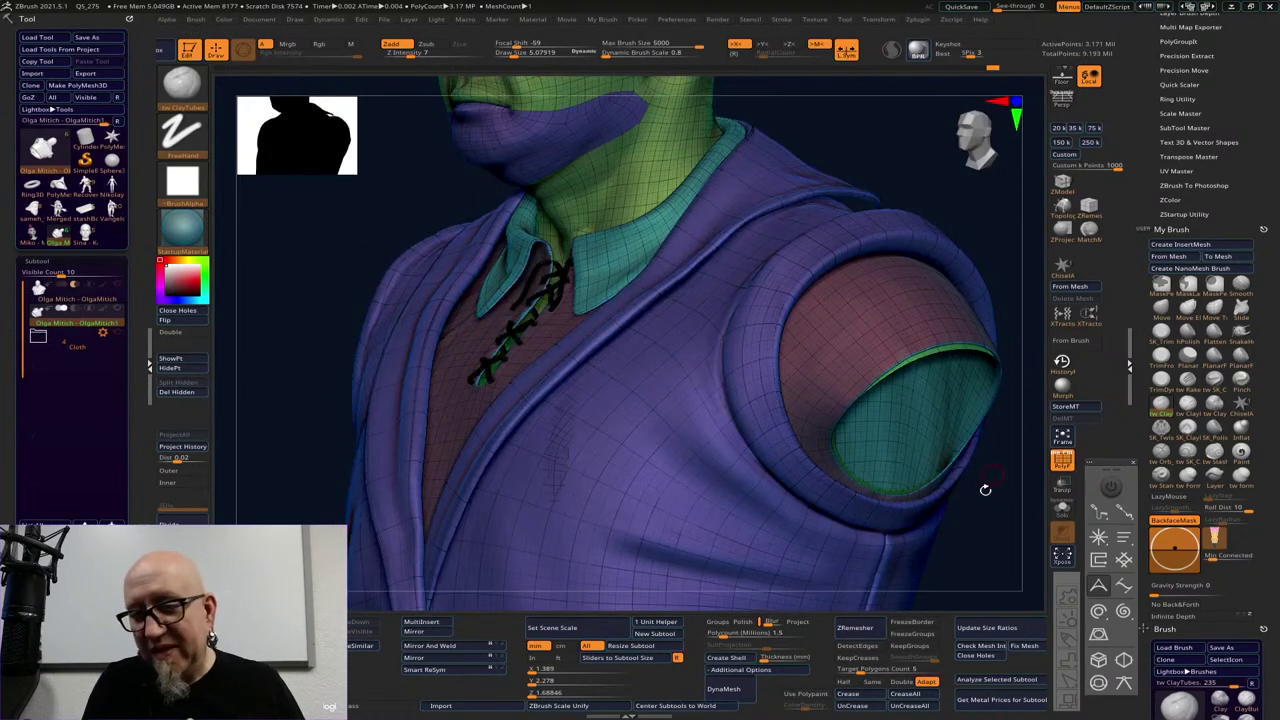
mouse_move(942, 568)
alt+mouse_down()
mouse_move(905, 576)
mouse_move(849, 554)
mouse_move(811, 509)
mouse_move(826, 546)
mouse_move(851, 558)
mouse_move(862, 516)
alt+mouse_up()
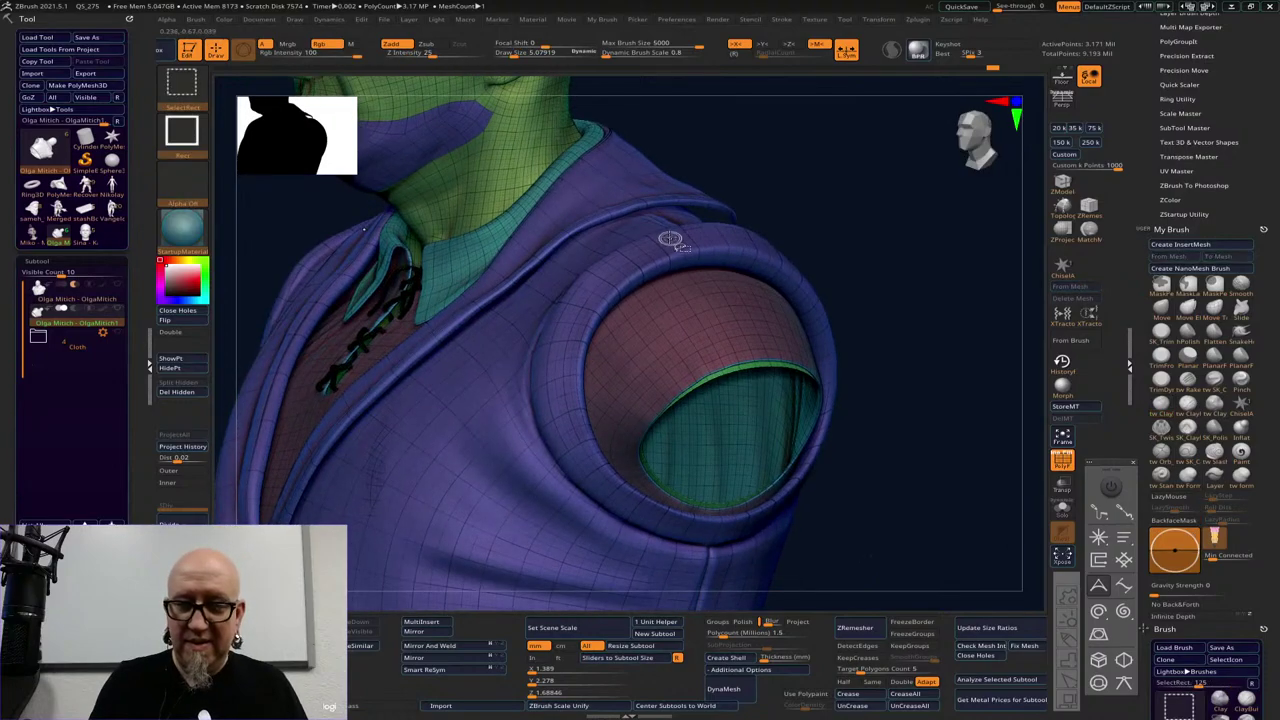
ctrl+shift+click(727, 173)
drag(900, 374, 747, 404)
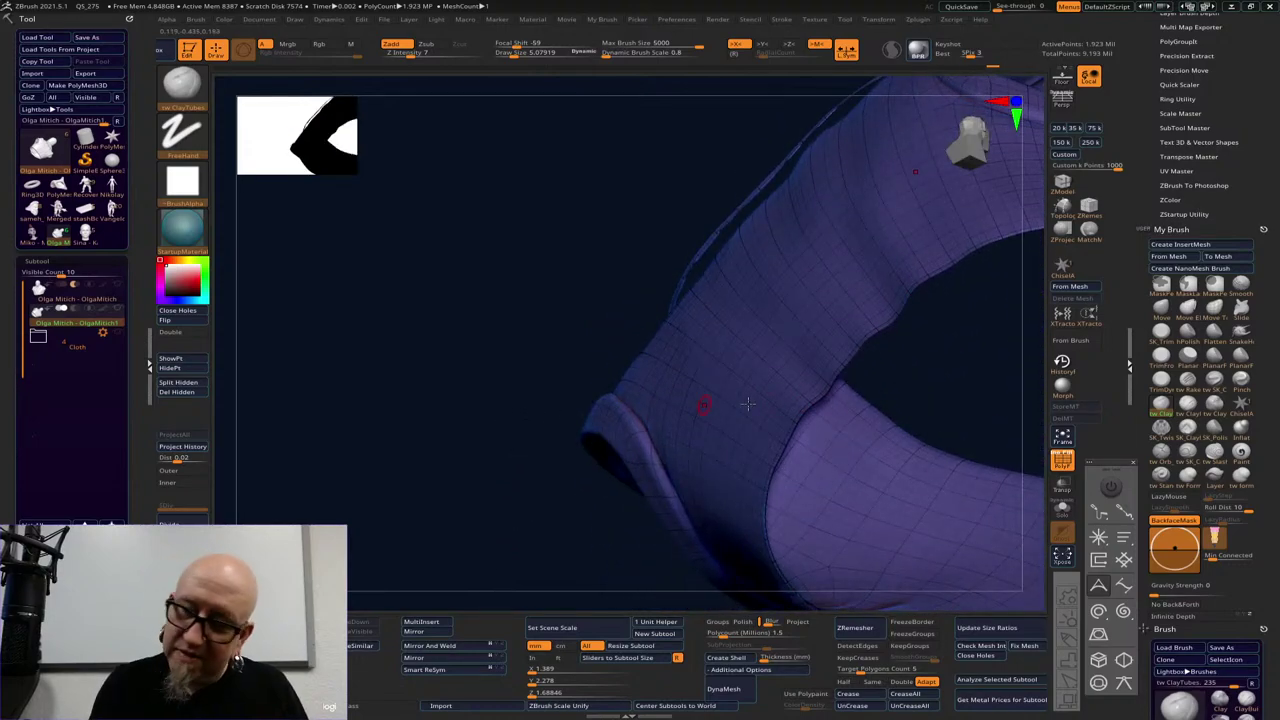
click(1063, 460)
Hide part of the isolated vest with a rectangular selection to examine its inside, and bring back the whole bust
drag(511, 438, 434, 529)
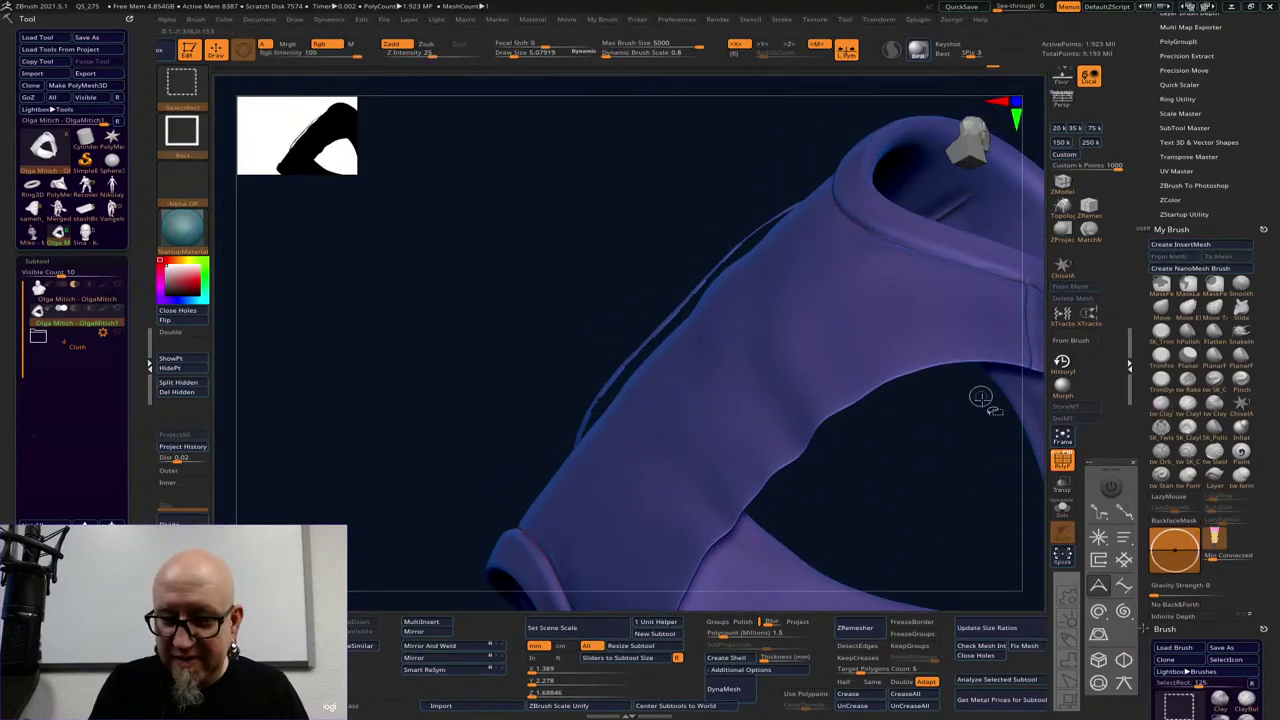
mouse_move(953, 415)
ctrl+shift+mouse_down()
mouse_move(496, 538)
mouse_move(519, 562)
ctrl+shift+mouse_up()
drag(877, 554, 574, 383)
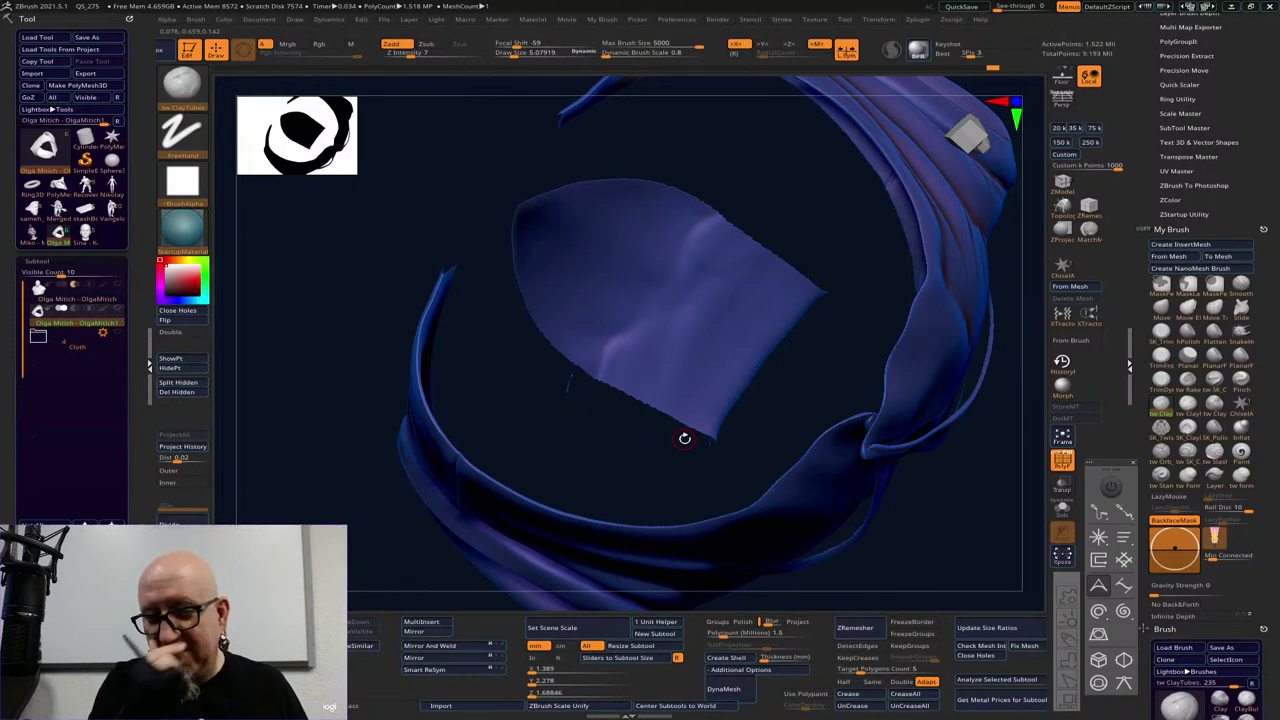
mouse_move(371, 496)
mouse_down()
mouse_move(380, 537)
mouse_move(371, 494)
mouse_move(371, 532)
mouse_move(386, 506)
mouse_move(360, 474)
mouse_move(362, 563)
mouse_move(394, 552)
mouse_move(363, 477)
mouse_move(362, 524)
mouse_up()
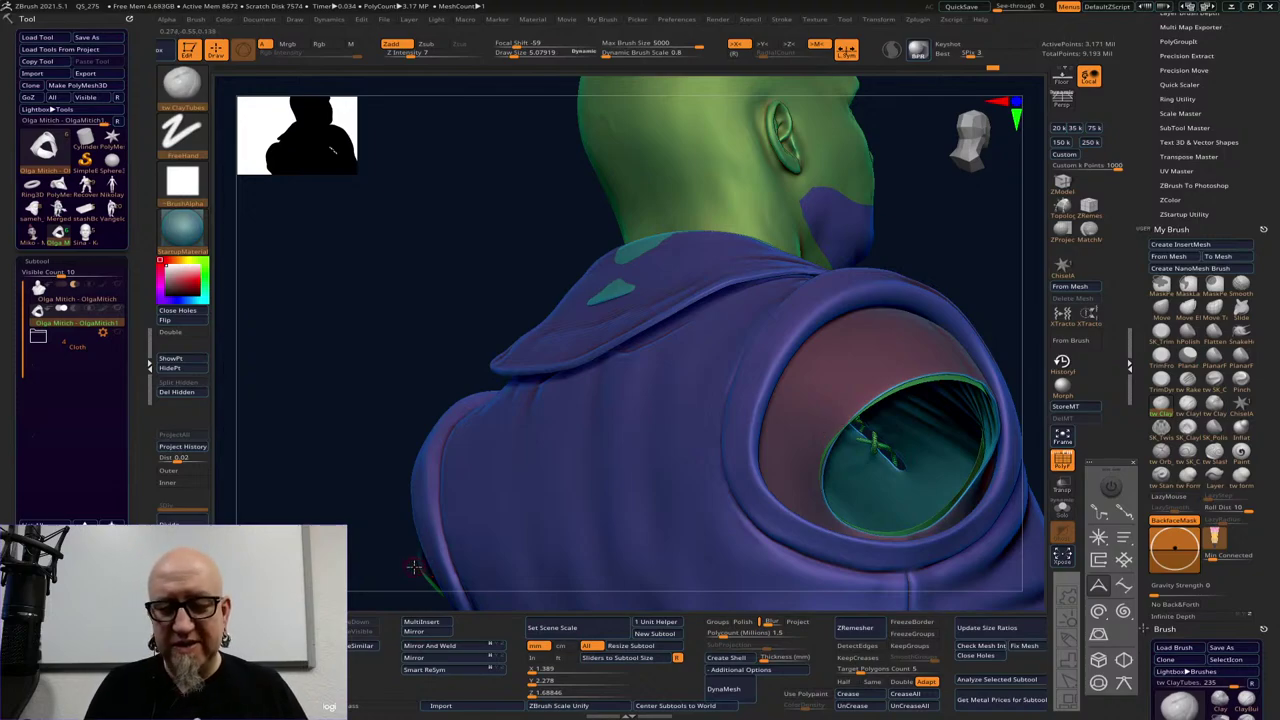
mouse_move(964, 287)
mouse_down()
mouse_move(994, 280)
mouse_move(814, 340)
mouse_move(969, 320)
mouse_move(923, 240)
mouse_move(951, 283)
mouse_move(940, 371)
mouse_up()
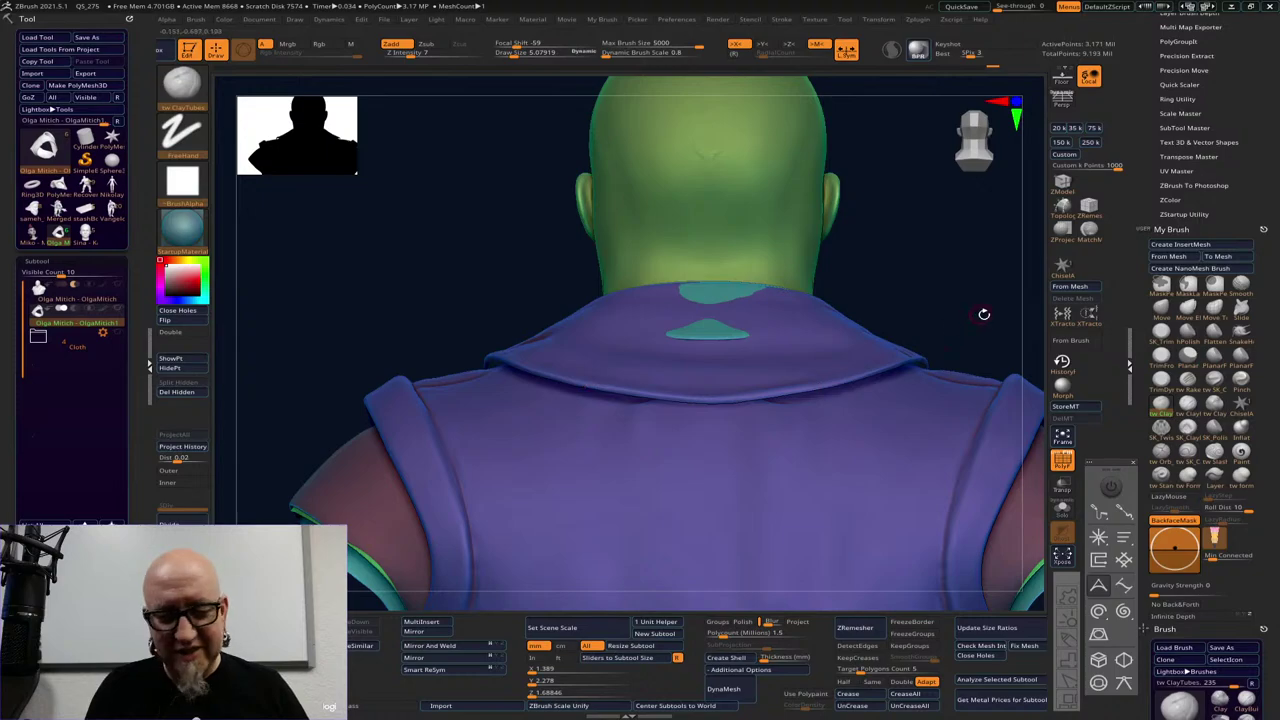
alt+drag(984, 314, 669, 374)
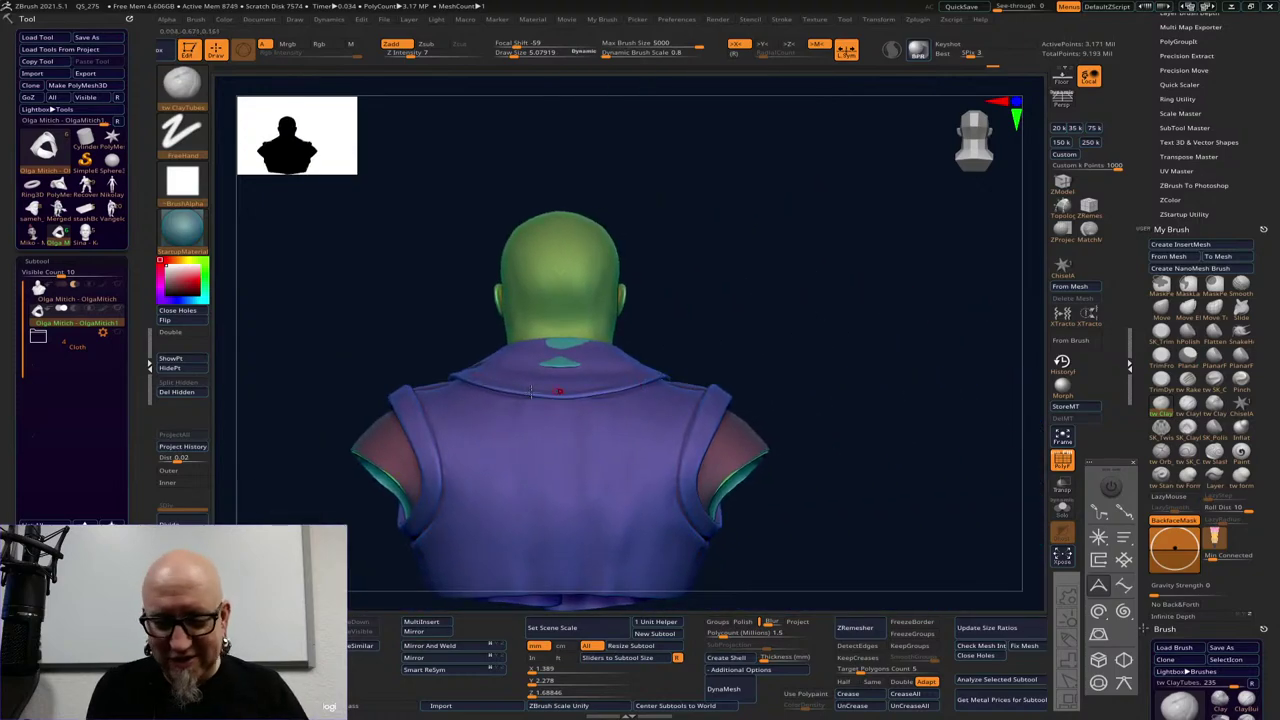
drag(789, 351, 853, 421)
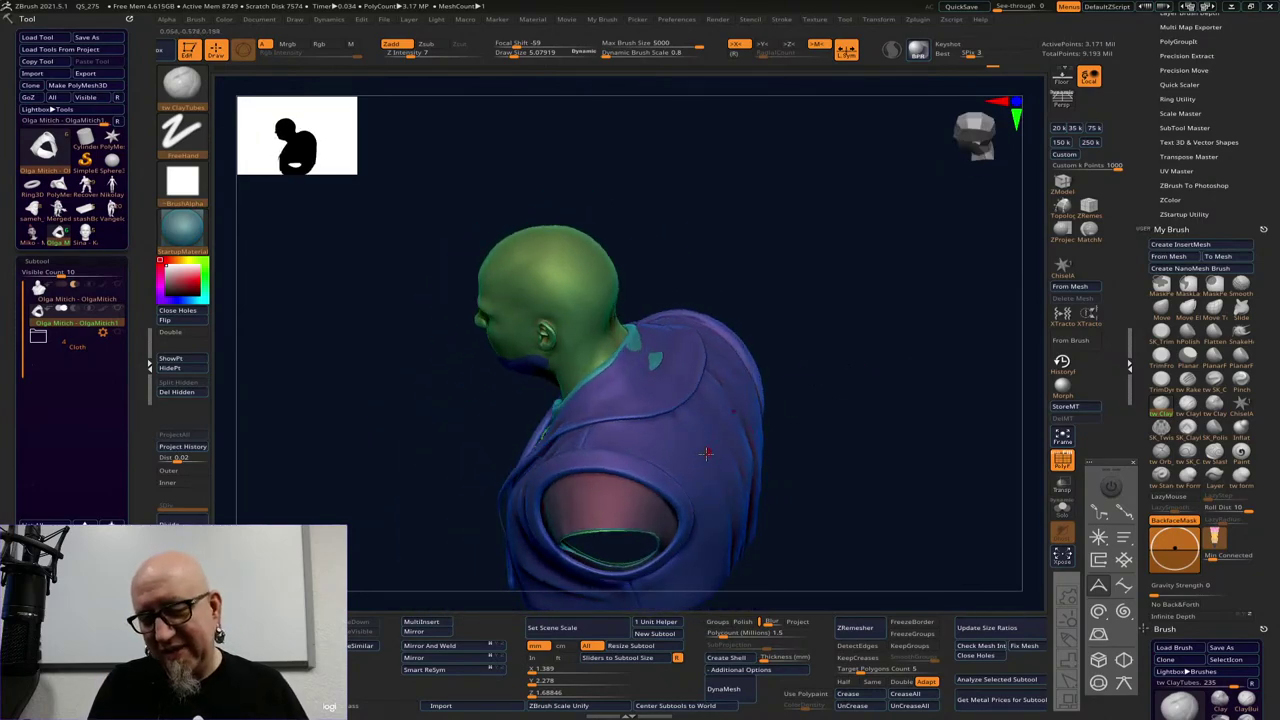
Isolate the vest's polygroup and bring the back of its collar into close view
key(ctrl+shift)
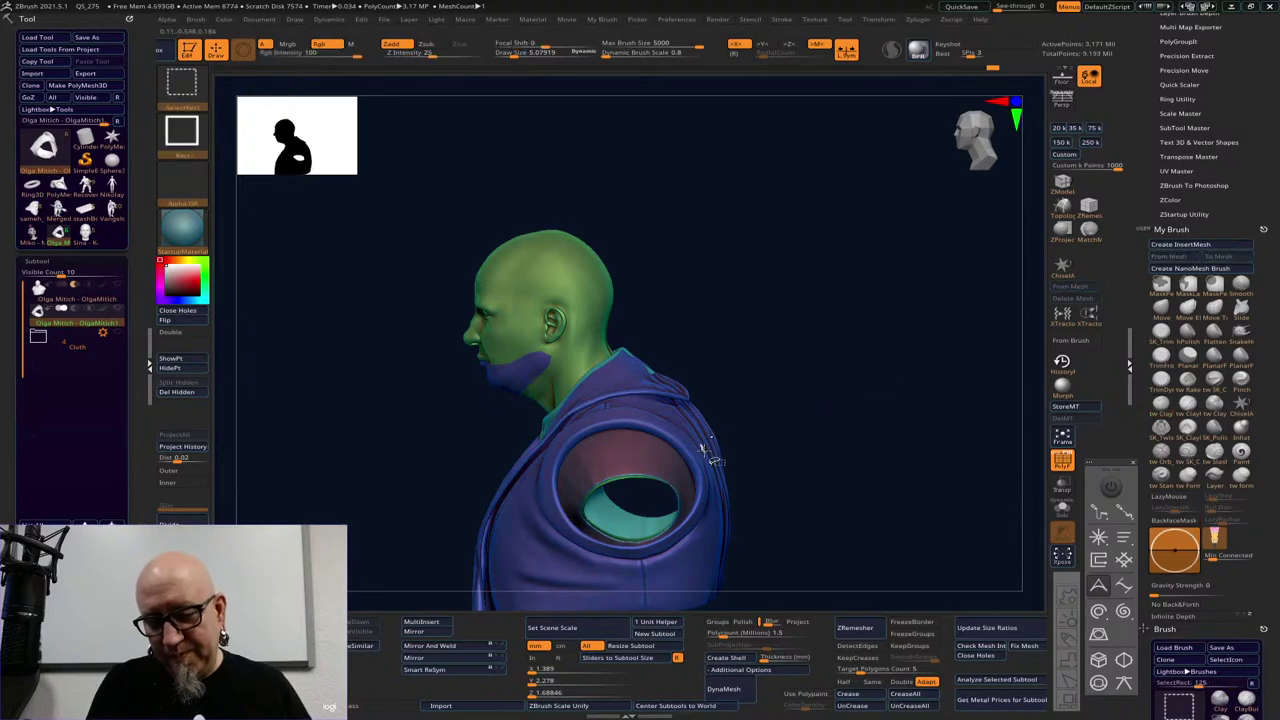
ctrl+shift+click(707, 453)
drag(834, 417, 766, 457)
alt+drag(828, 250, 887, 214)
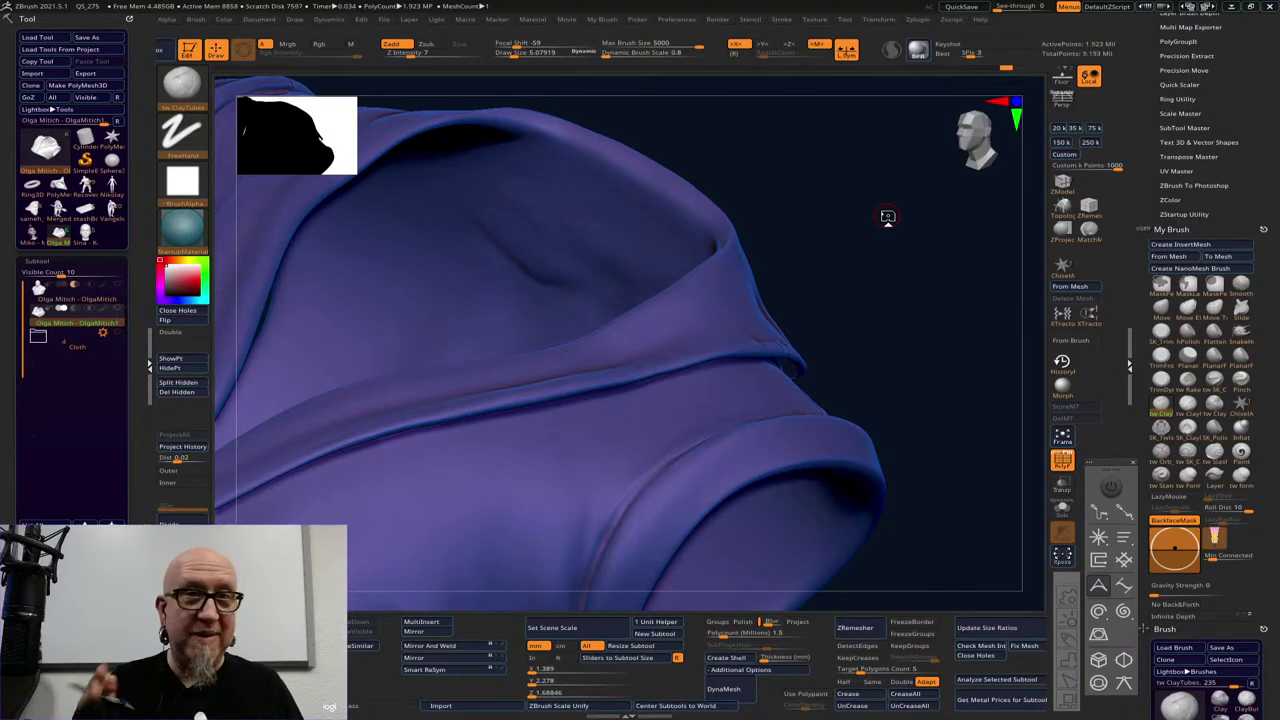
drag(887, 216, 658, 245)
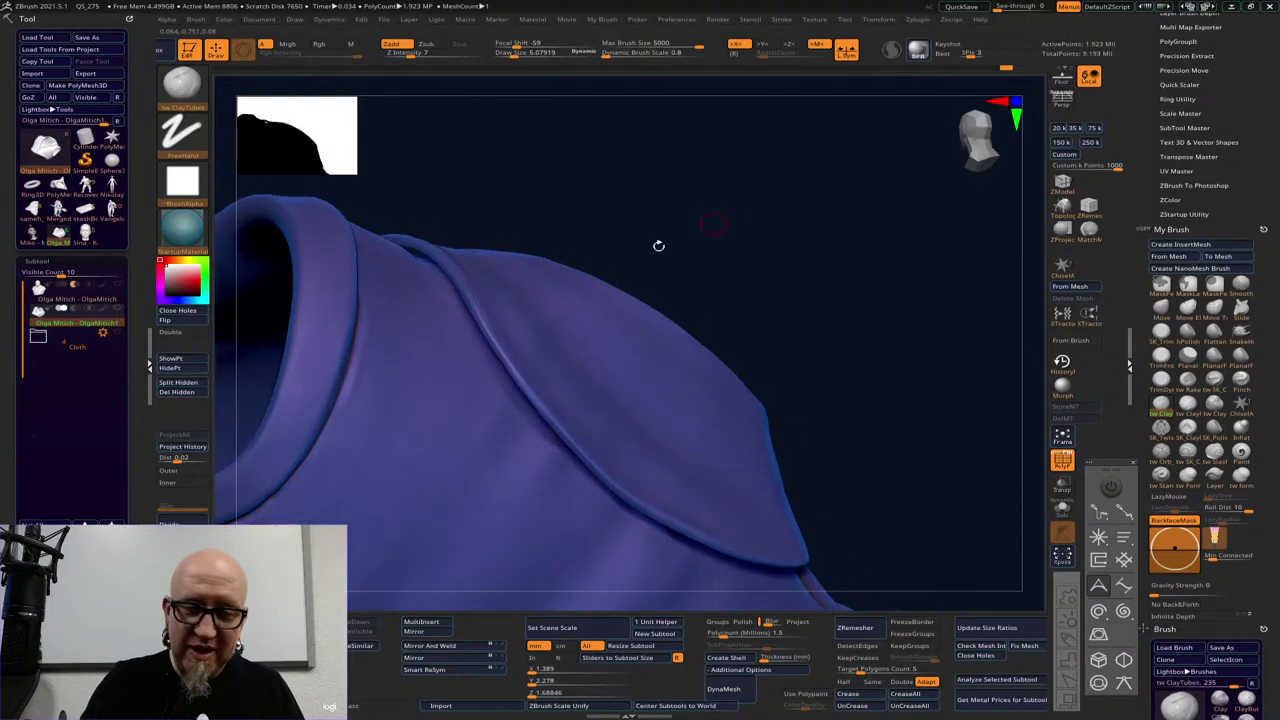
Set the draw size to about 35.7 and mask the vest's back collar with MaskPen
key(space)
mouse_move(483, 292)
mouse_down()
mouse_move(465, 290)
mouse_move(495, 290)
mouse_up()
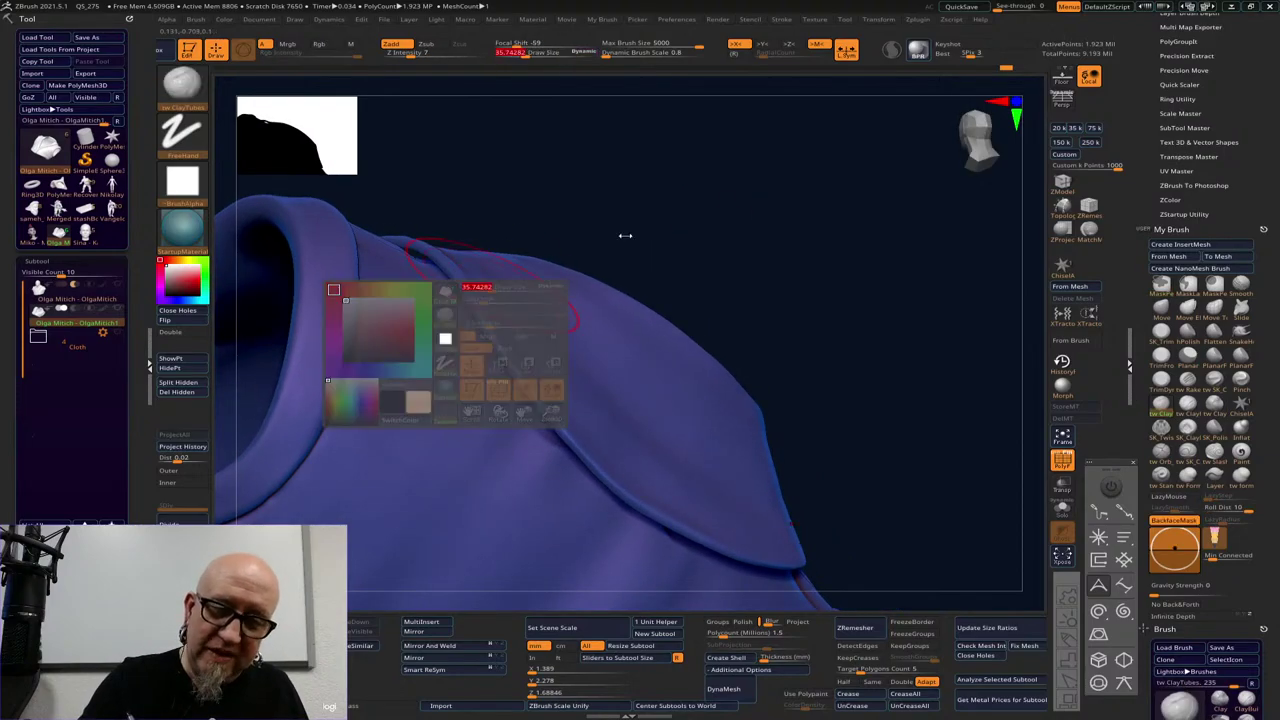
mouse_move(626, 234)
mouse_down()
mouse_move(803, 200)
mouse_move(749, 286)
mouse_move(754, 329)
mouse_up()
ctrl+drag(589, 250, 514, 441)
ctrl+drag(493, 322, 494, 323)
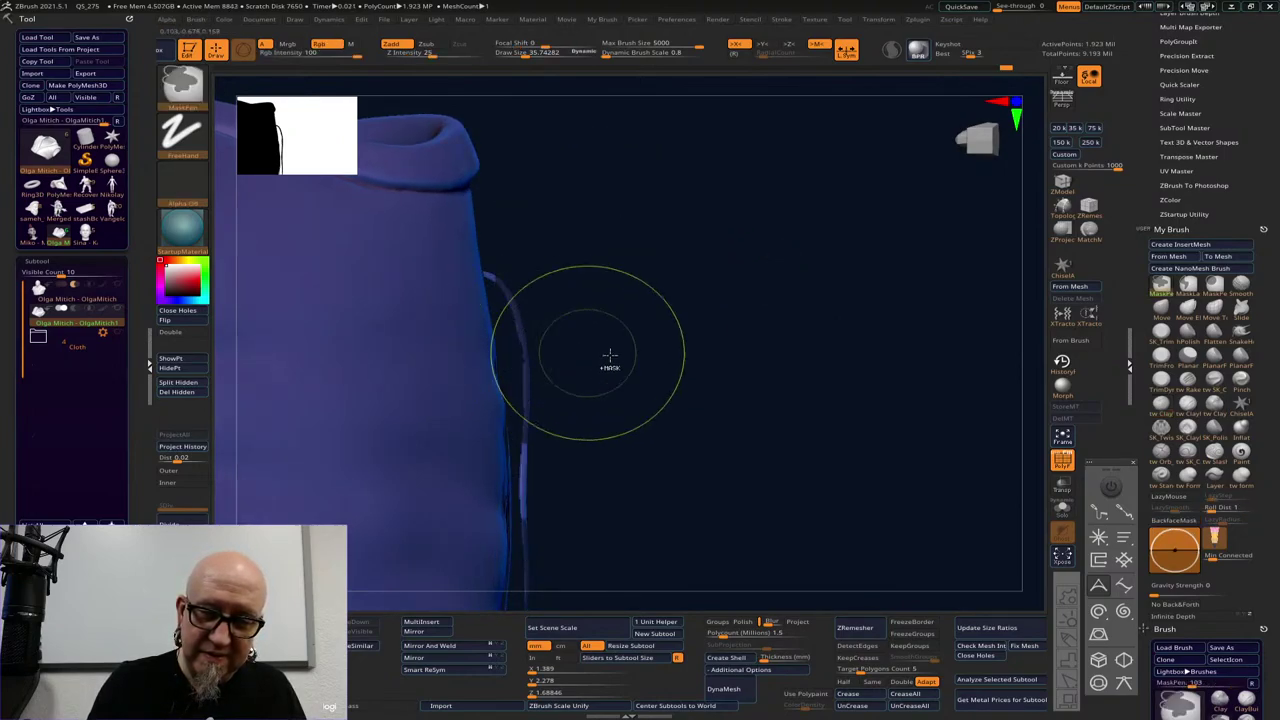
ctrl+drag(668, 349, 517, 531)
mouse_move(663, 531)
mouse_down()
mouse_move(766, 383)
mouse_move(746, 400)
mouse_move(614, 400)
mouse_move(711, 394)
mouse_move(711, 383)
mouse_up()
ctrl+drag(802, 278, 618, 460)
drag(680, 429, 764, 413)
drag(560, 286, 674, 360)
Set the draw size to about 5.08 and extend the MaskPen mask along the fold of the vest's back collar
key(space)
key(ctrl)
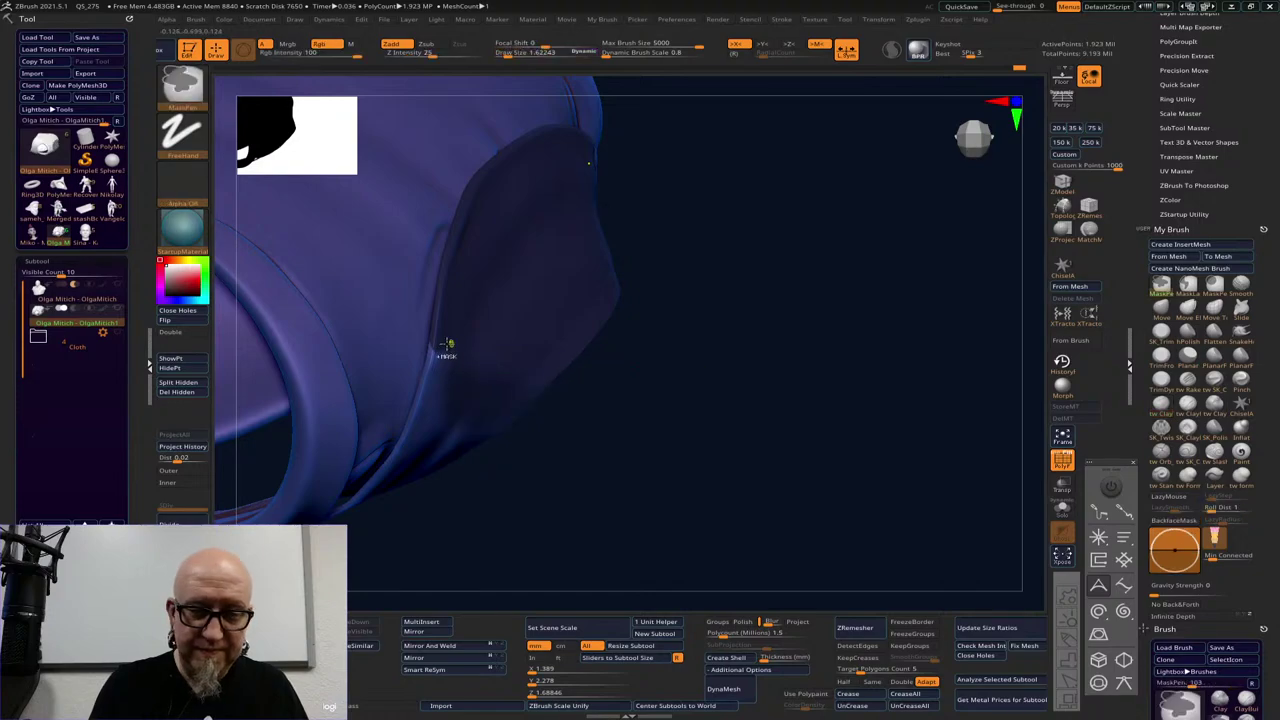
key(space)
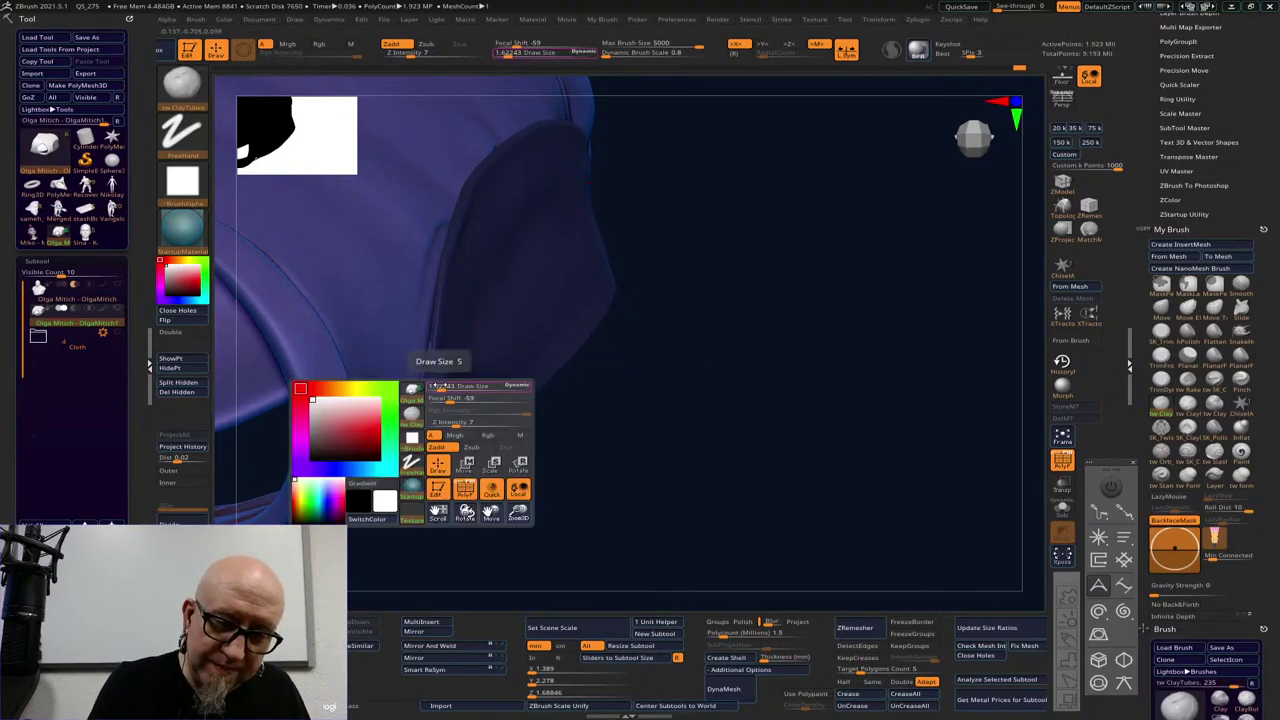
key(ctrl)
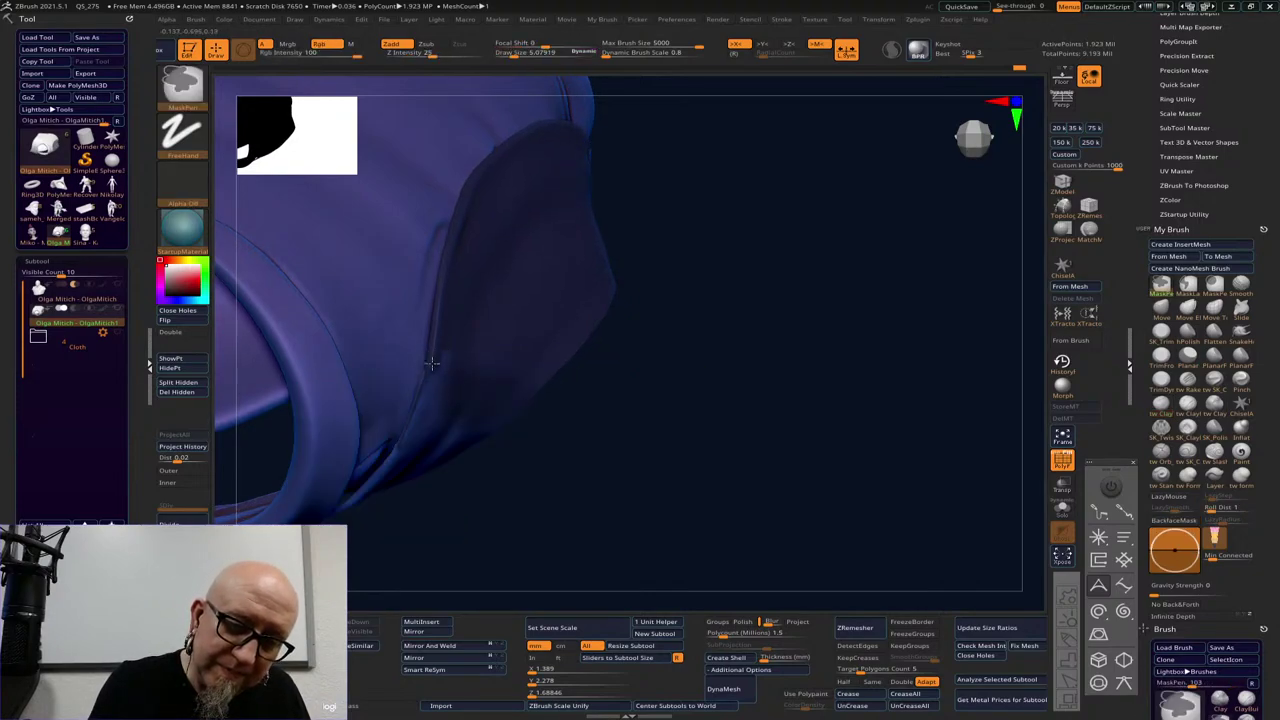
mouse_move(398, 465)
mouse_down()
mouse_move(537, 403)
mouse_move(443, 383)
mouse_up()
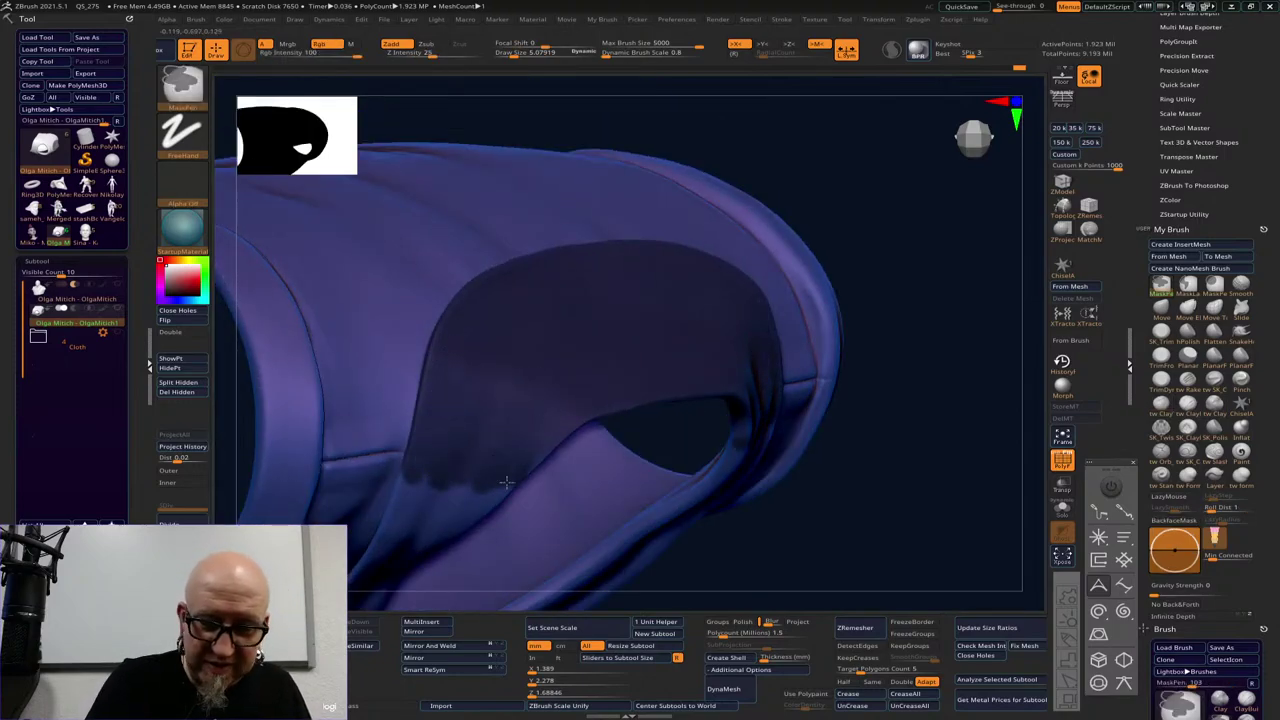
drag(900, 423, 860, 513)
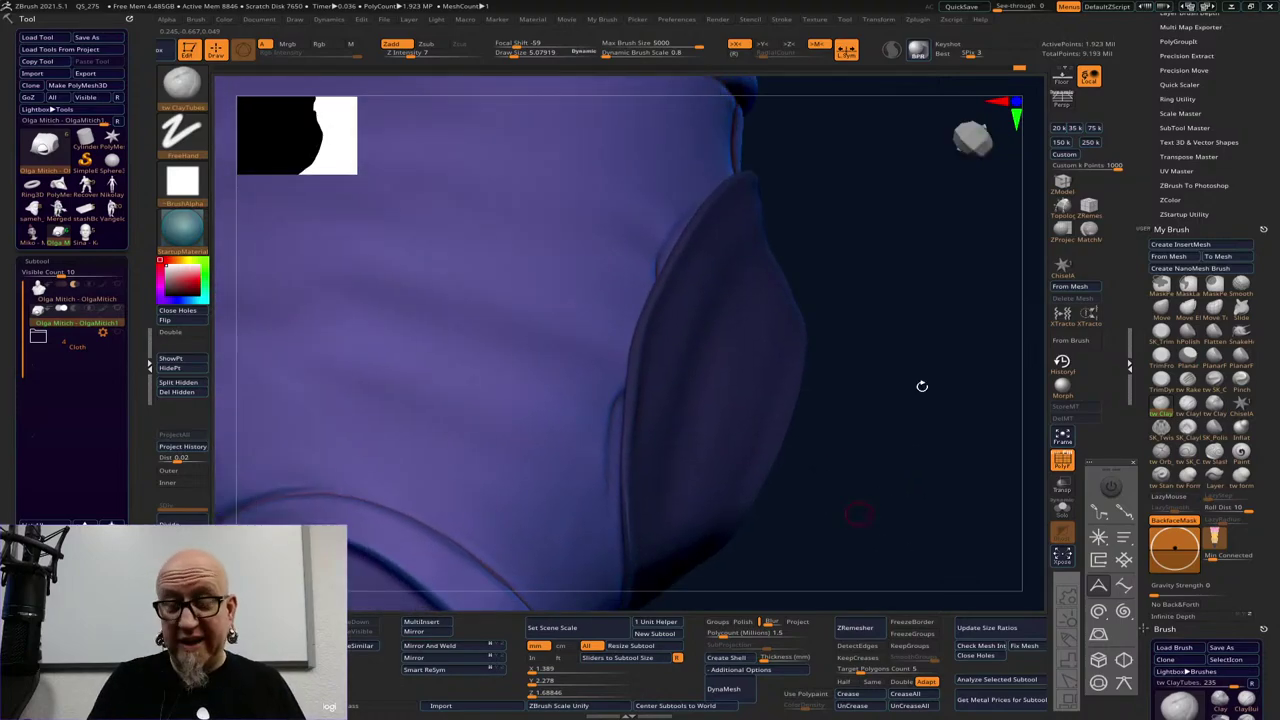
Invert the collar mask to inspect its border along the fold, and invert it back
drag(921, 386, 921, 401)
ctrl+click(914, 407)
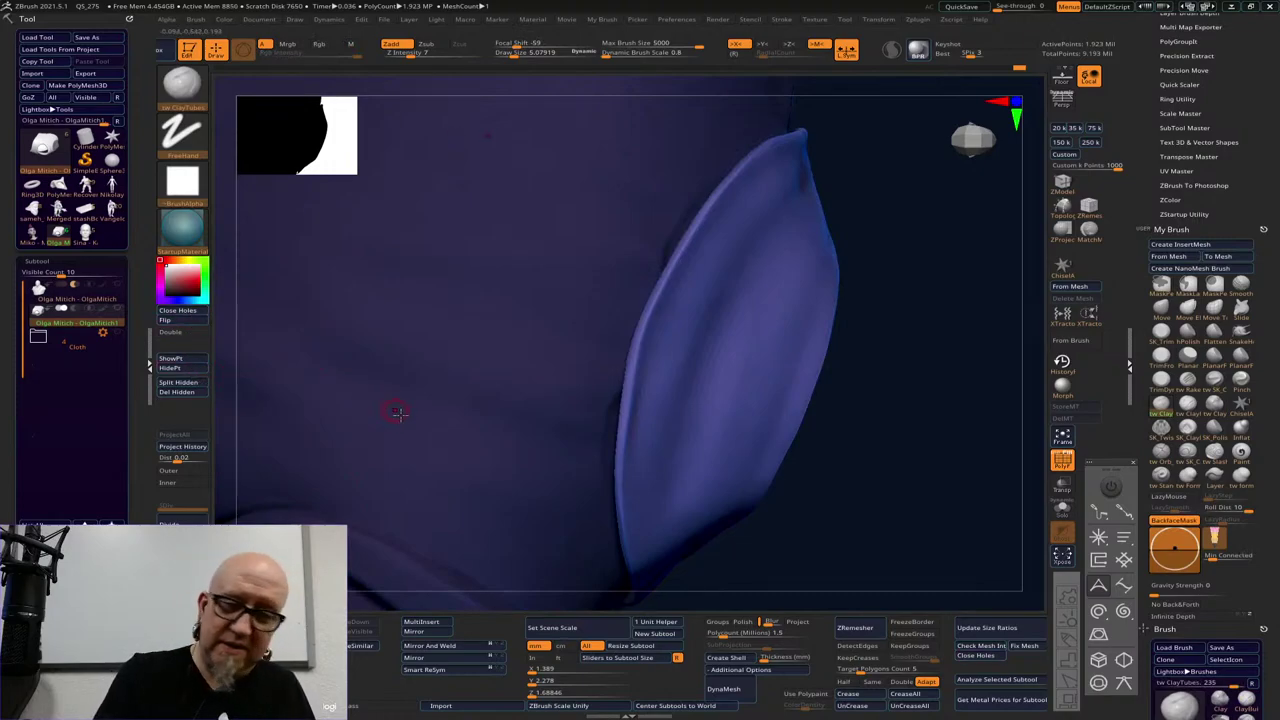
drag(907, 399, 933, 411)
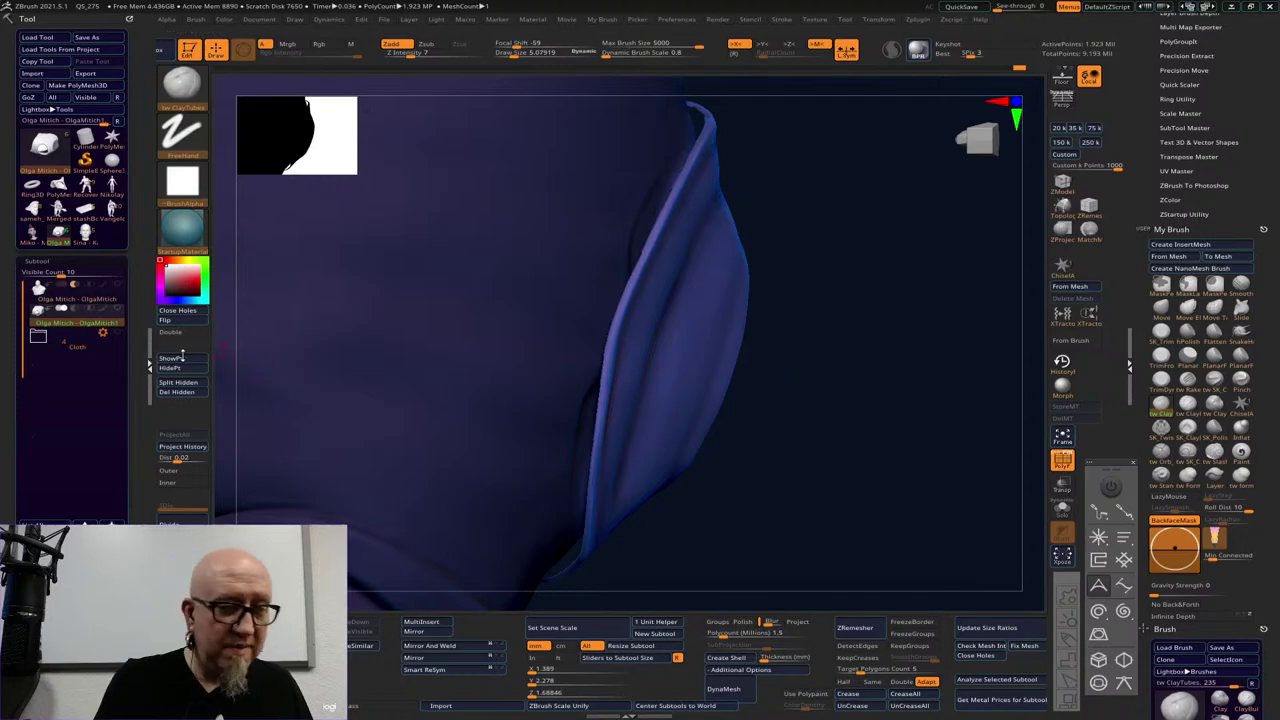
drag(924, 330, 854, 326)
key(ctrl)
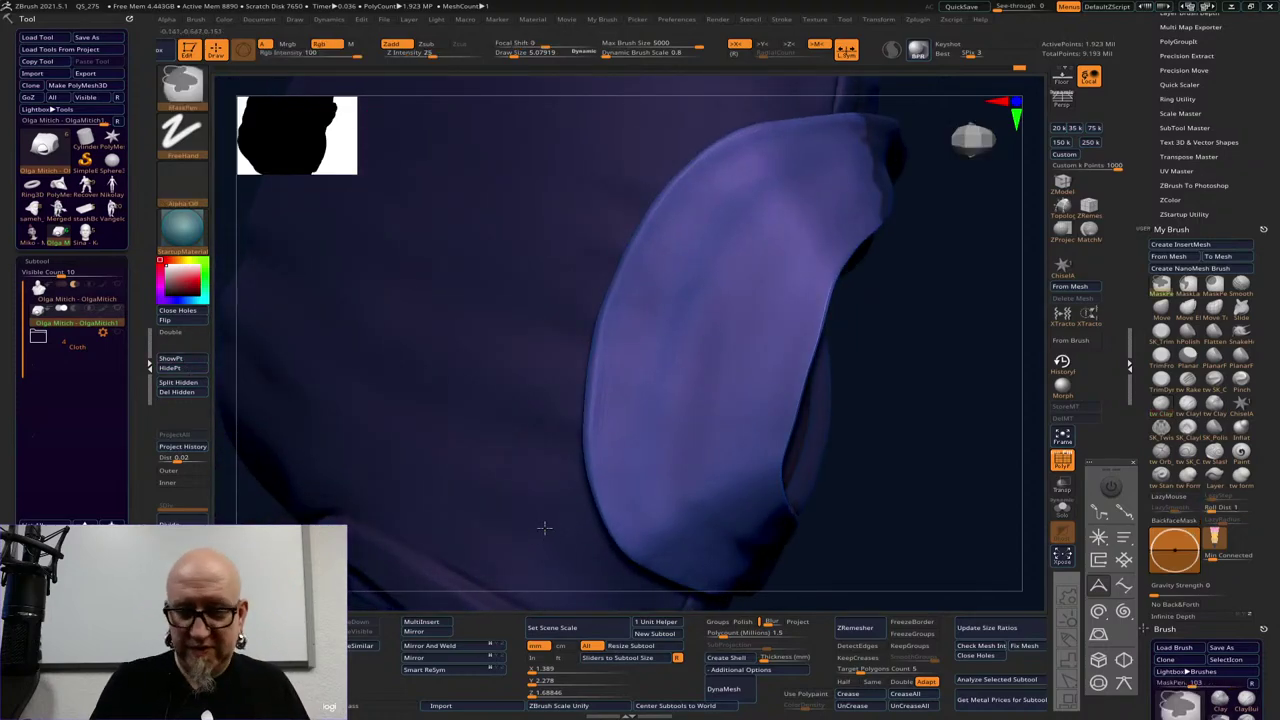
ctrl+click(946, 403)
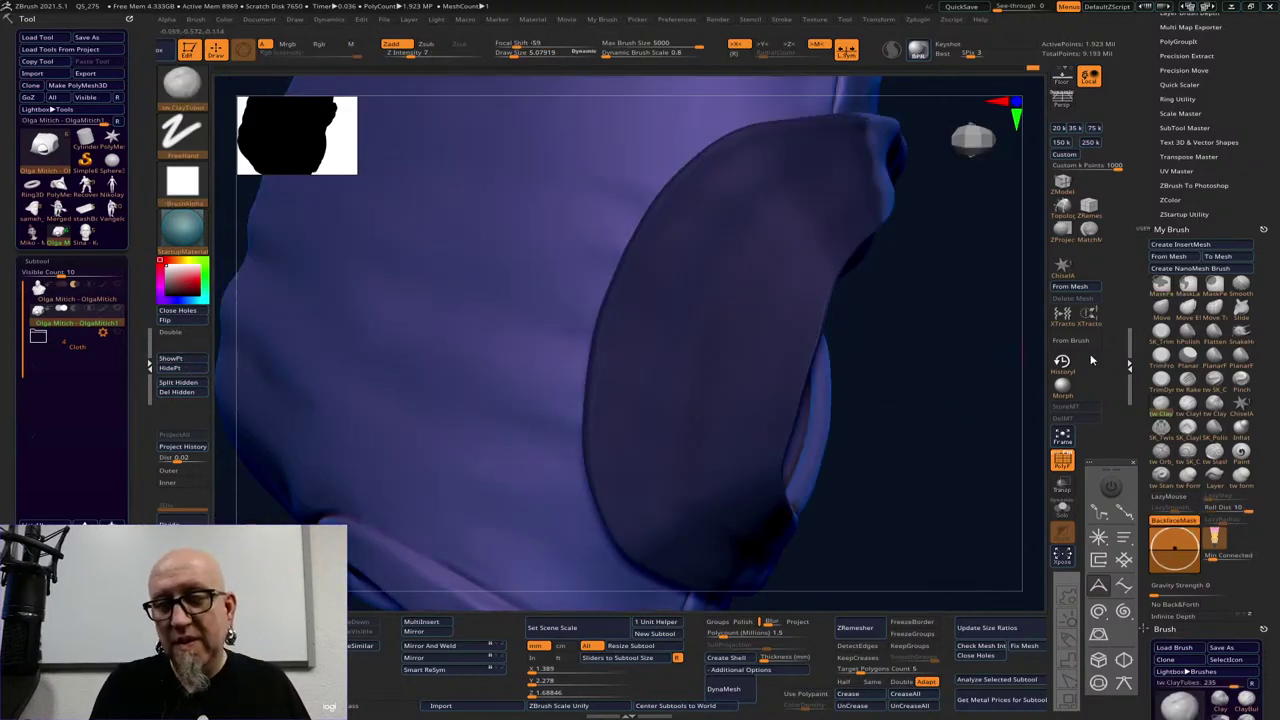
Invert the mask and hide the back collar to expose the vest surface beneath it
click(1188, 450)
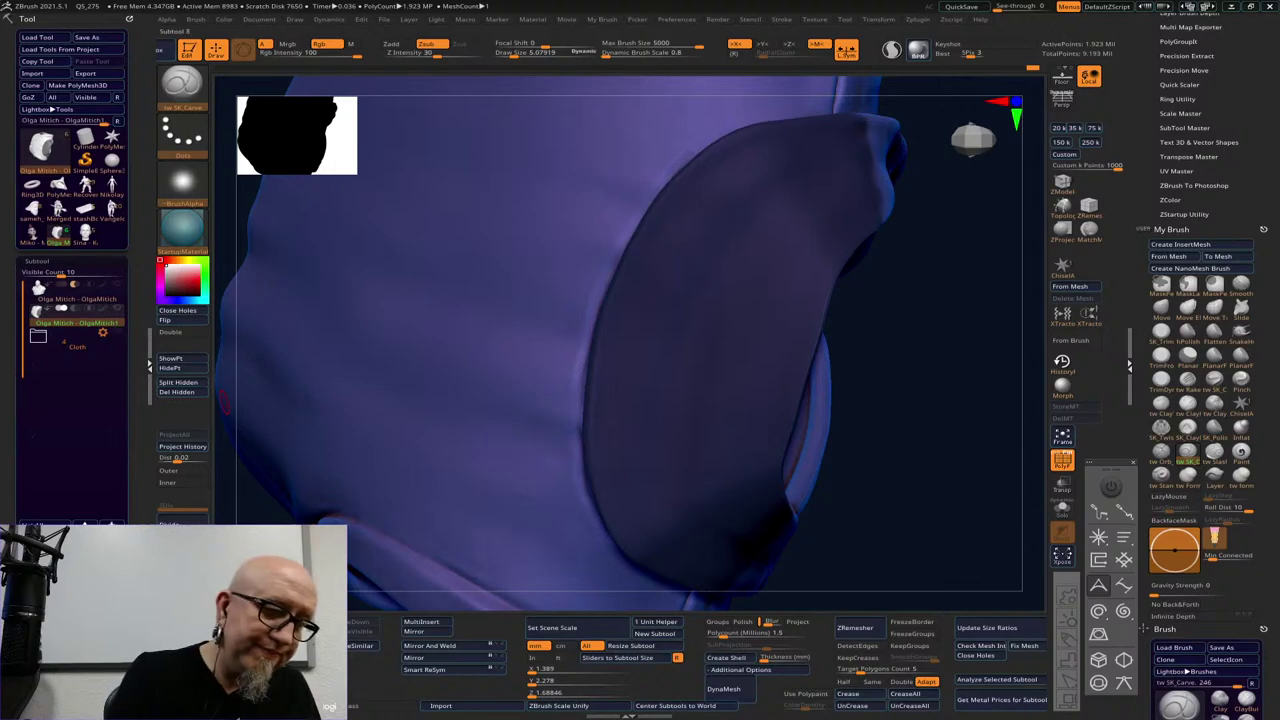
ctrl+click(946, 507)
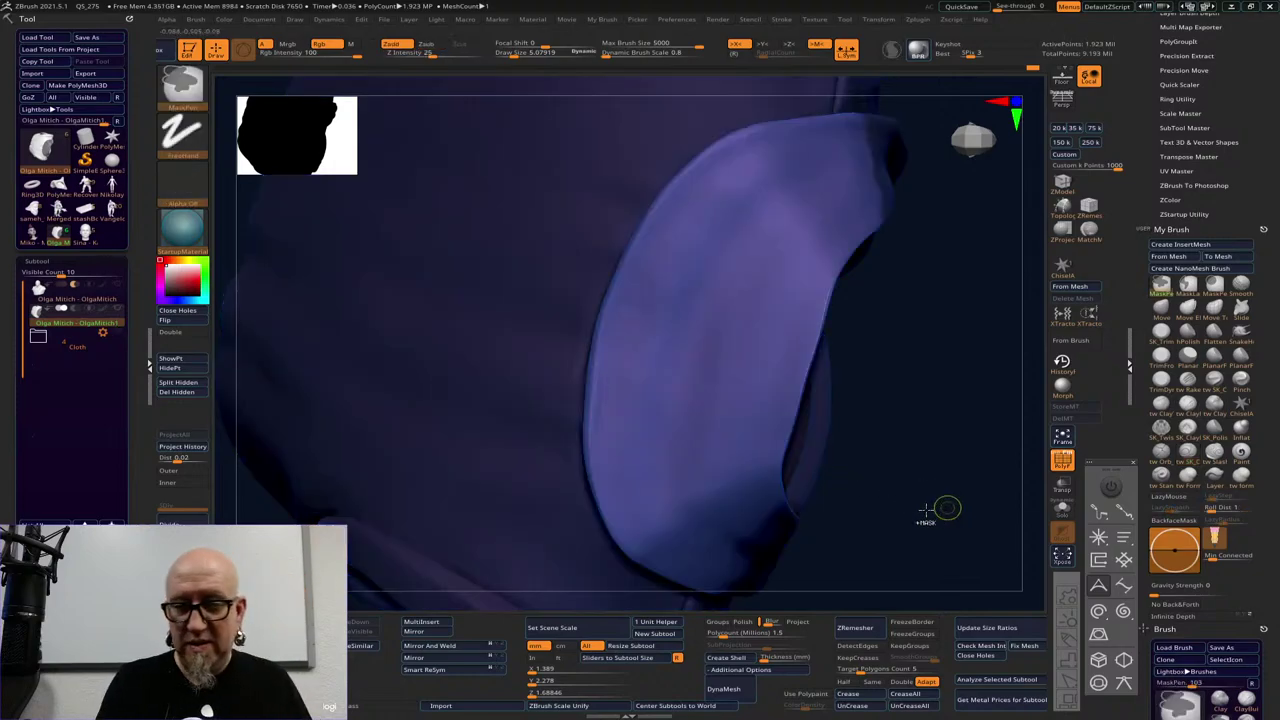
click(188, 367)
mouse_move(907, 421)
mouse_down()
mouse_move(886, 331)
mouse_move(905, 350)
mouse_move(929, 320)
mouse_move(668, 276)
mouse_up()
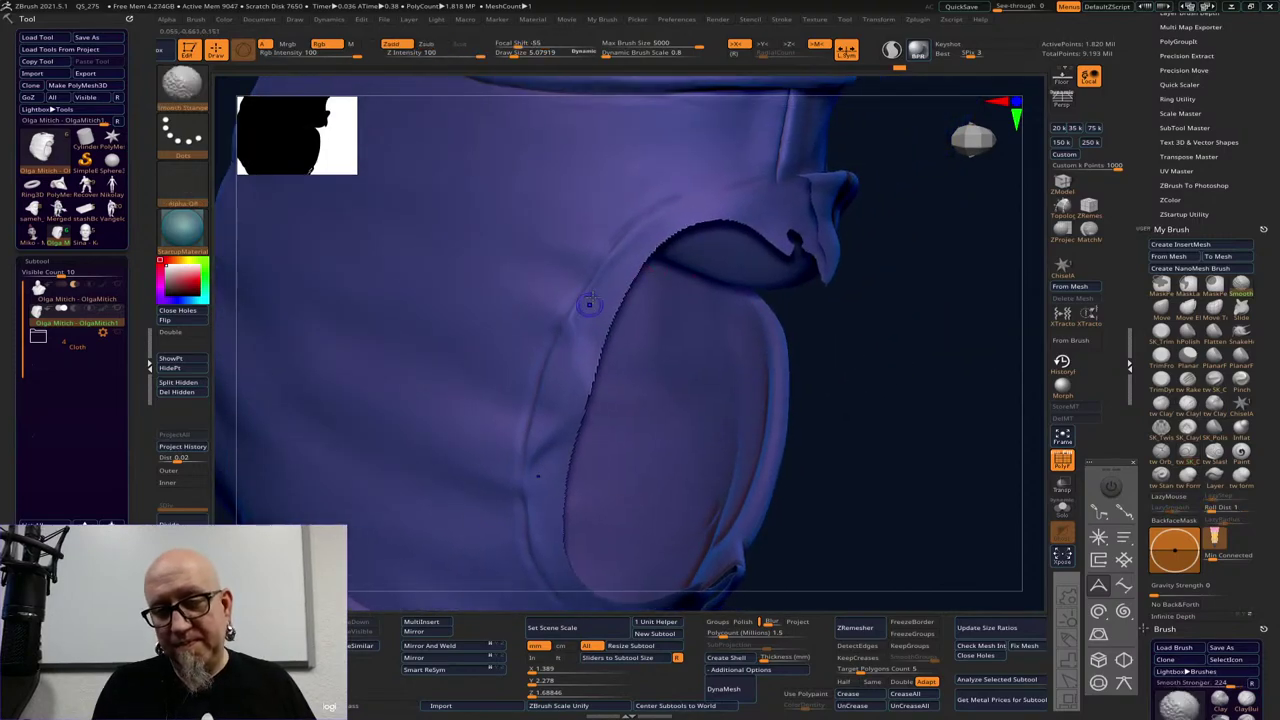
Build up the edge of the opening under the collar with ClayTubes at a draw size of about 8.56
click(1162, 407)
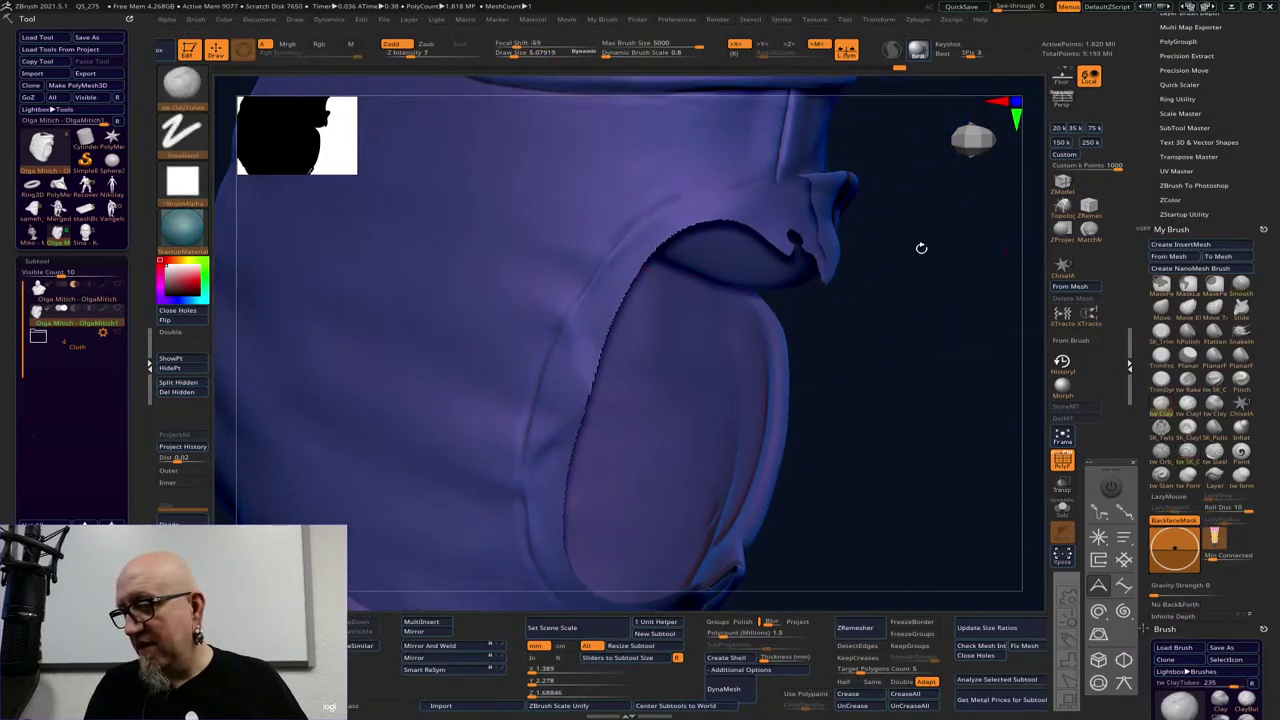
key(space)
drag(664, 240, 660, 239)
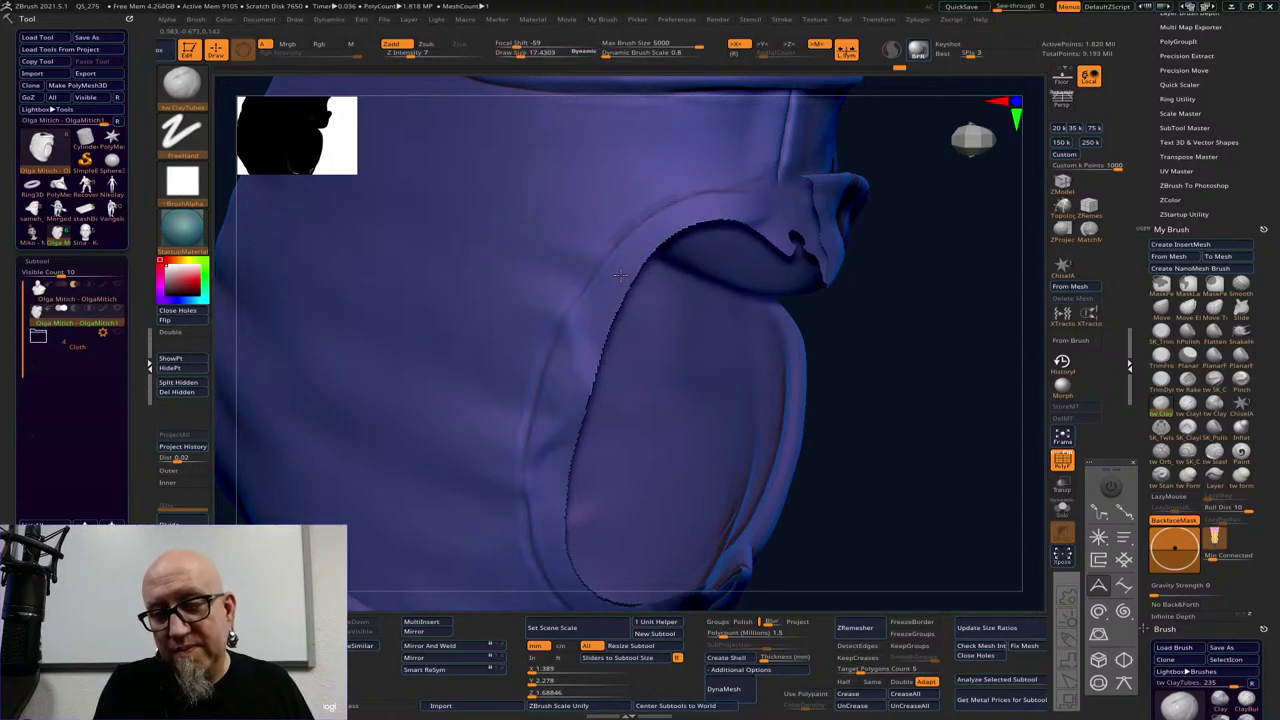
key(space)
mouse_move(624, 272)
mouse_down()
mouse_move(600, 273)
mouse_move(760, 210)
mouse_up()
key(space)
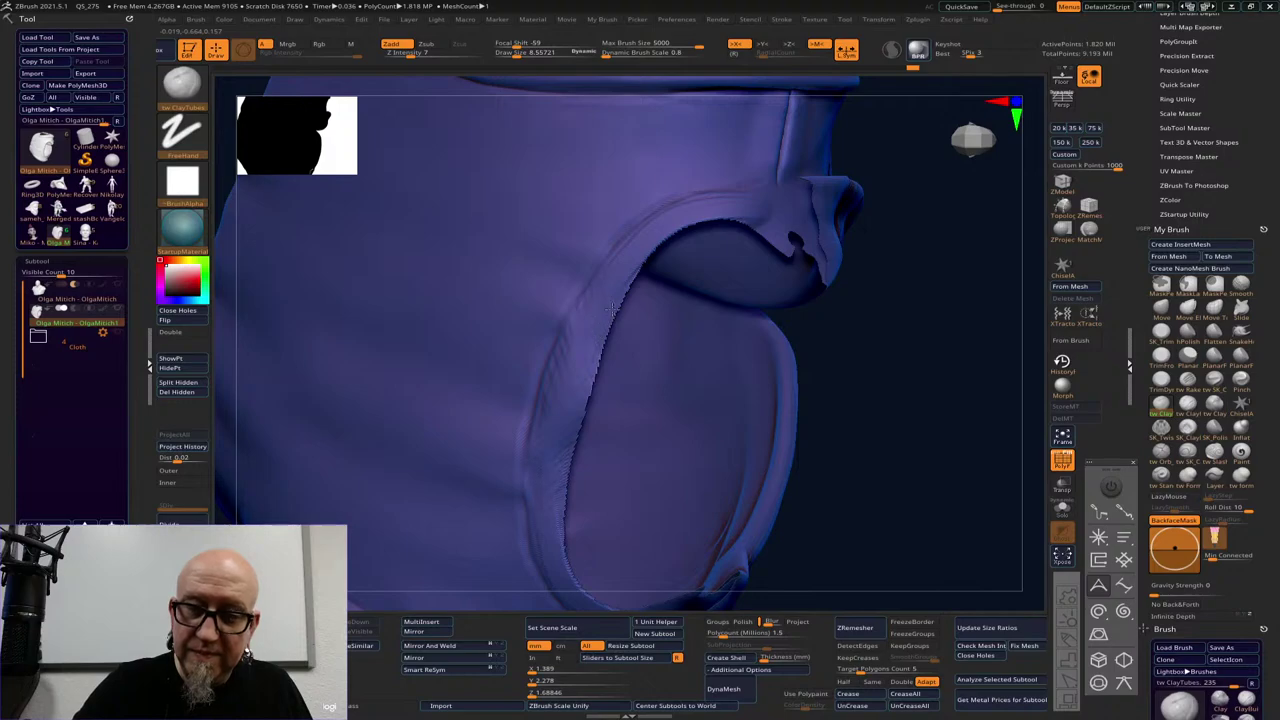
Build a thicker rim along the opening's edge with ClayBuildup at Z intensity 11
click(1185, 405)
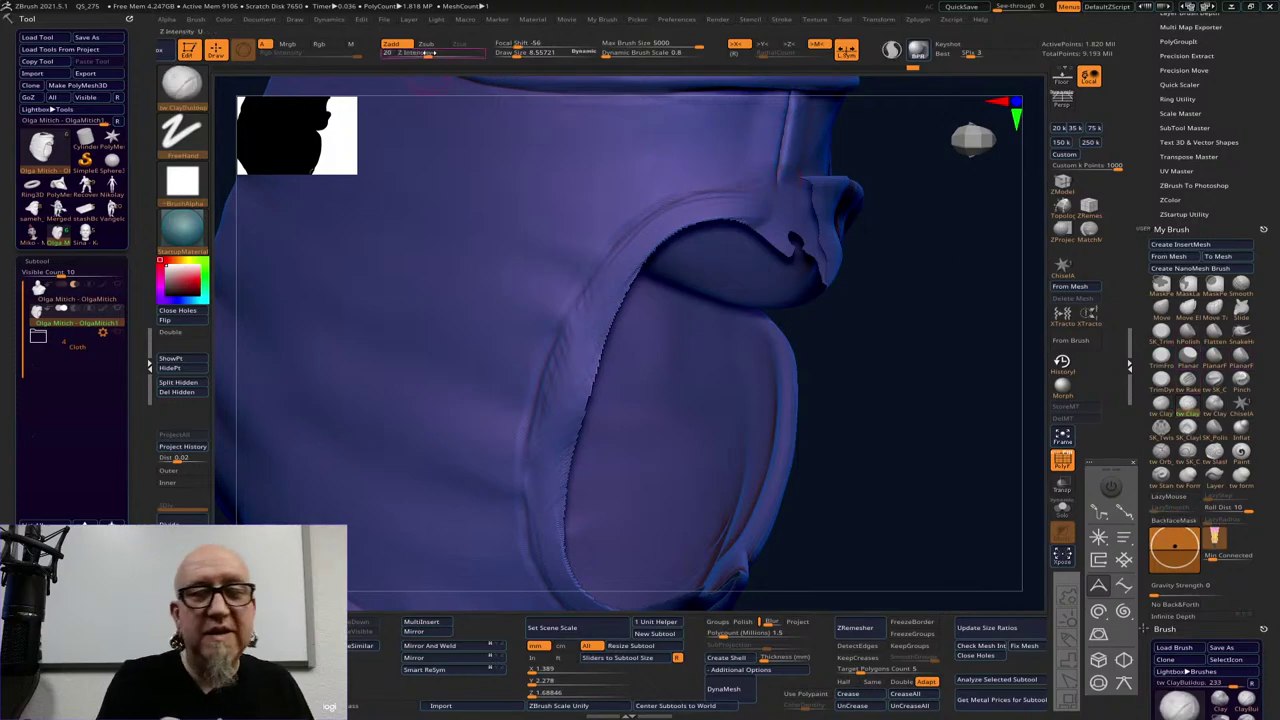
mouse_move(670, 217)
mouse_down()
mouse_move(603, 279)
mouse_move(590, 318)
mouse_up()
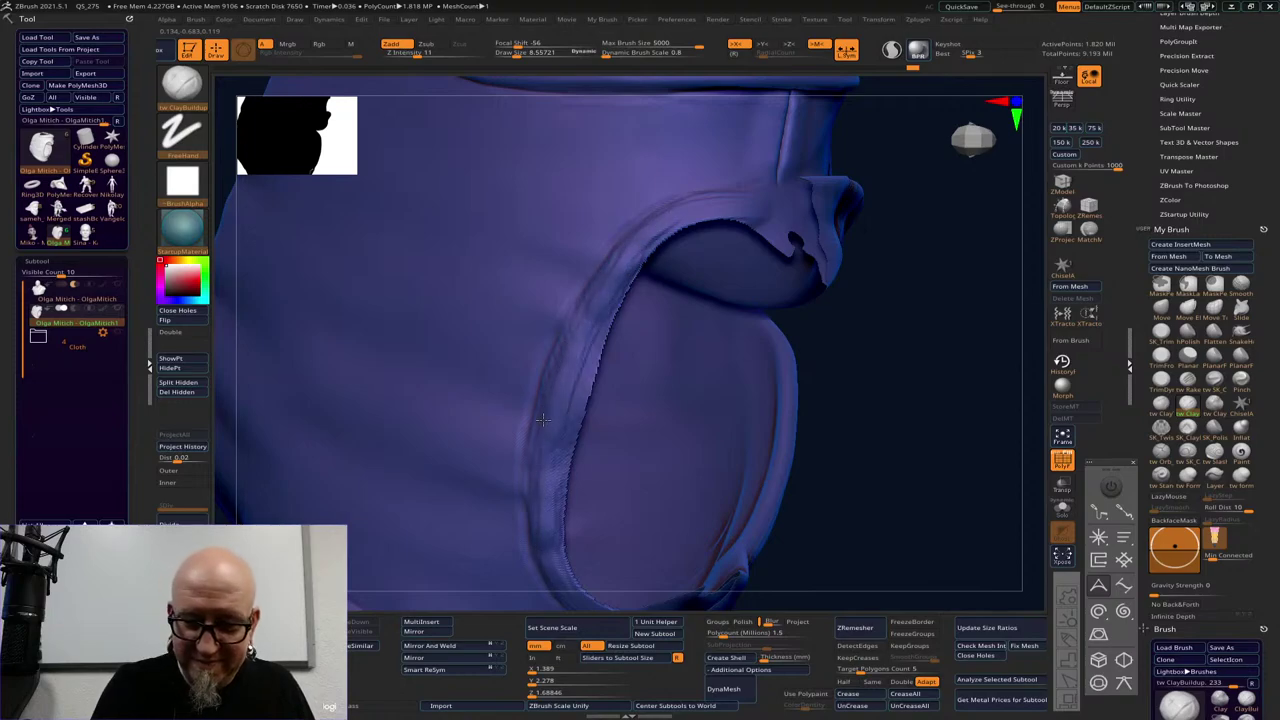
mouse_move(568, 421)
mouse_down()
mouse_move(582, 338)
mouse_move(647, 250)
mouse_move(710, 210)
mouse_move(766, 211)
mouse_up()
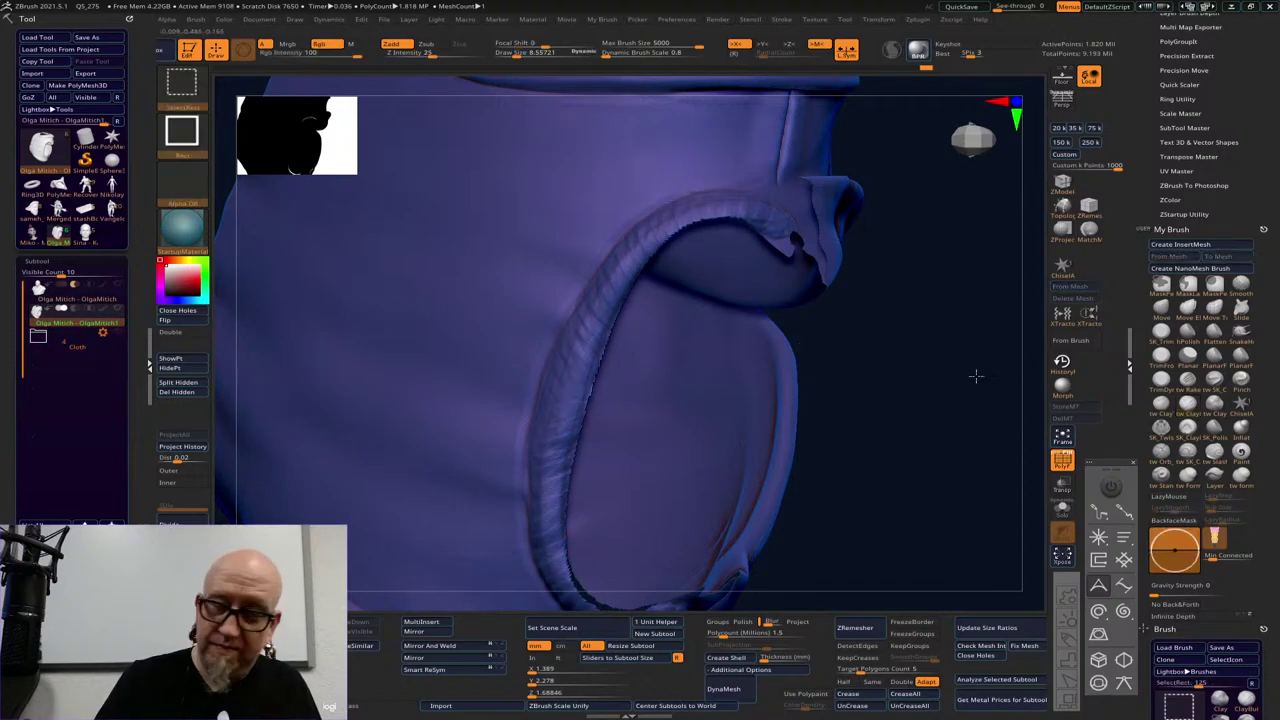
Bring back the whole bust, and build up and smooth the outer edge of the back collar
ctrl+shift+click(972, 373)
drag(916, 265, 930, 274)
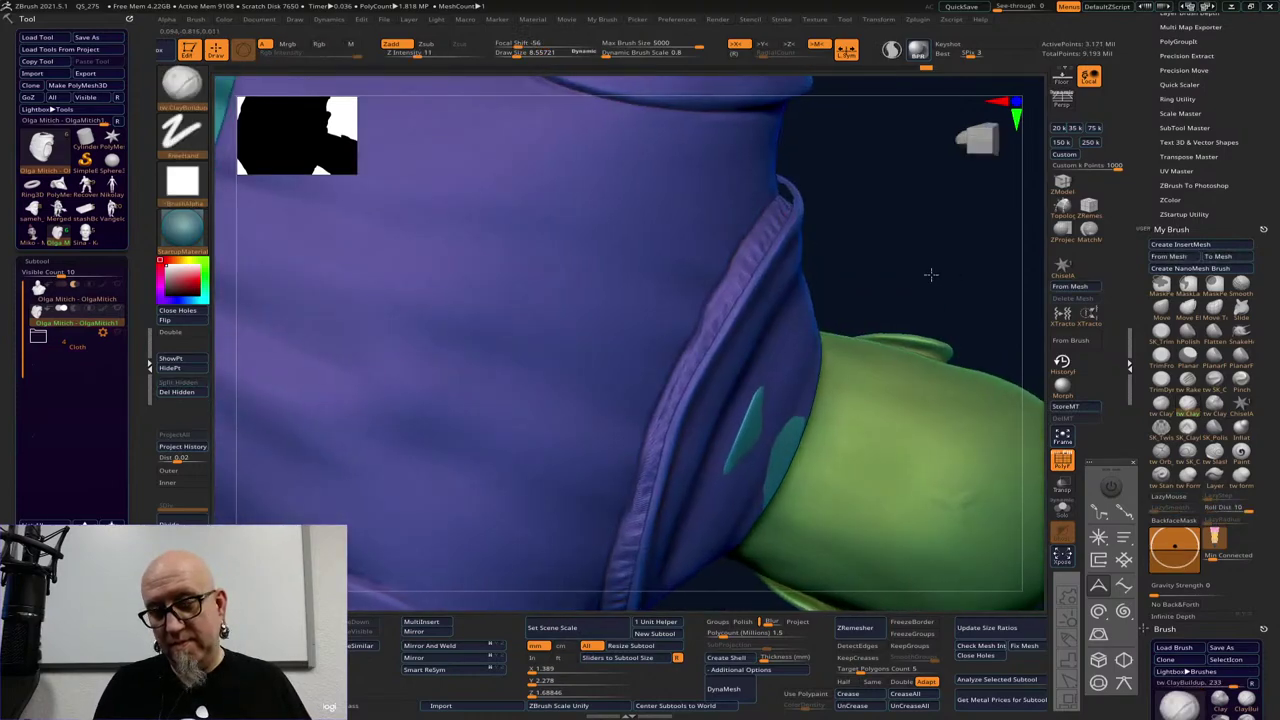
mouse_move(779, 218)
mouse_down()
mouse_move(672, 410)
mouse_move(778, 236)
mouse_move(790, 182)
mouse_up()
drag(882, 184, 832, 220)
drag(820, 560, 771, 354)
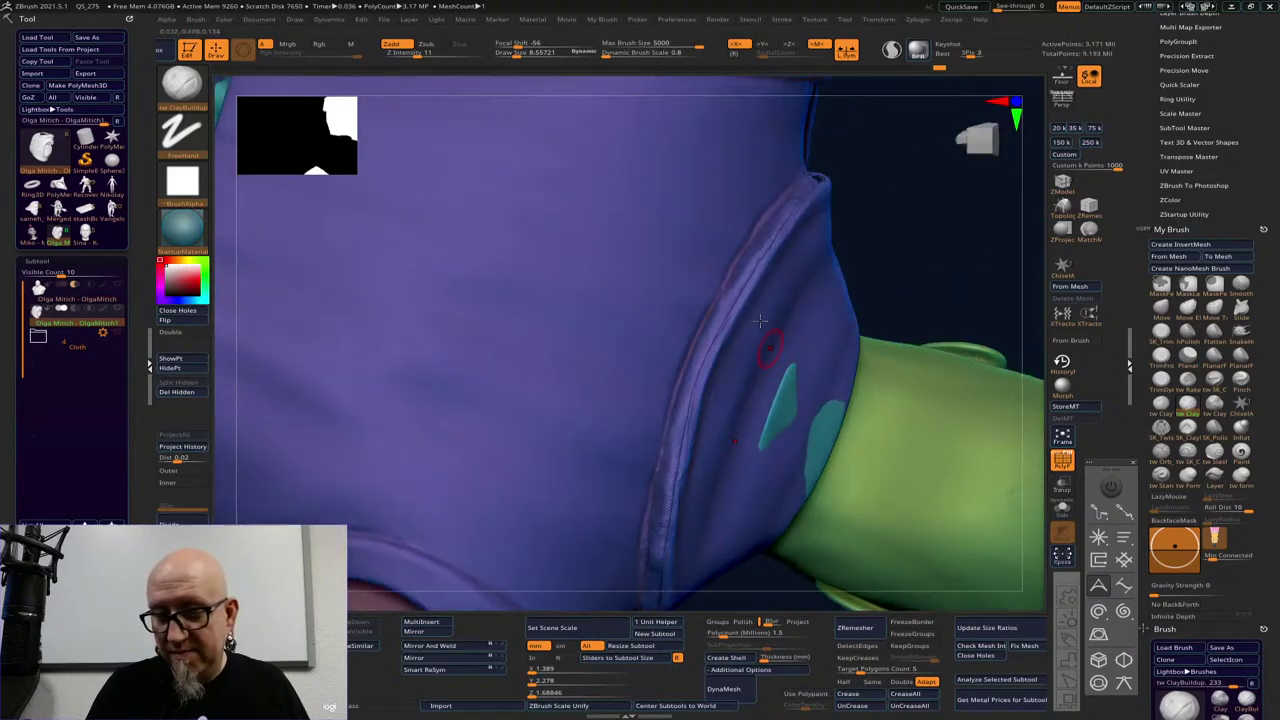
shift+drag(778, 226, 677, 431)
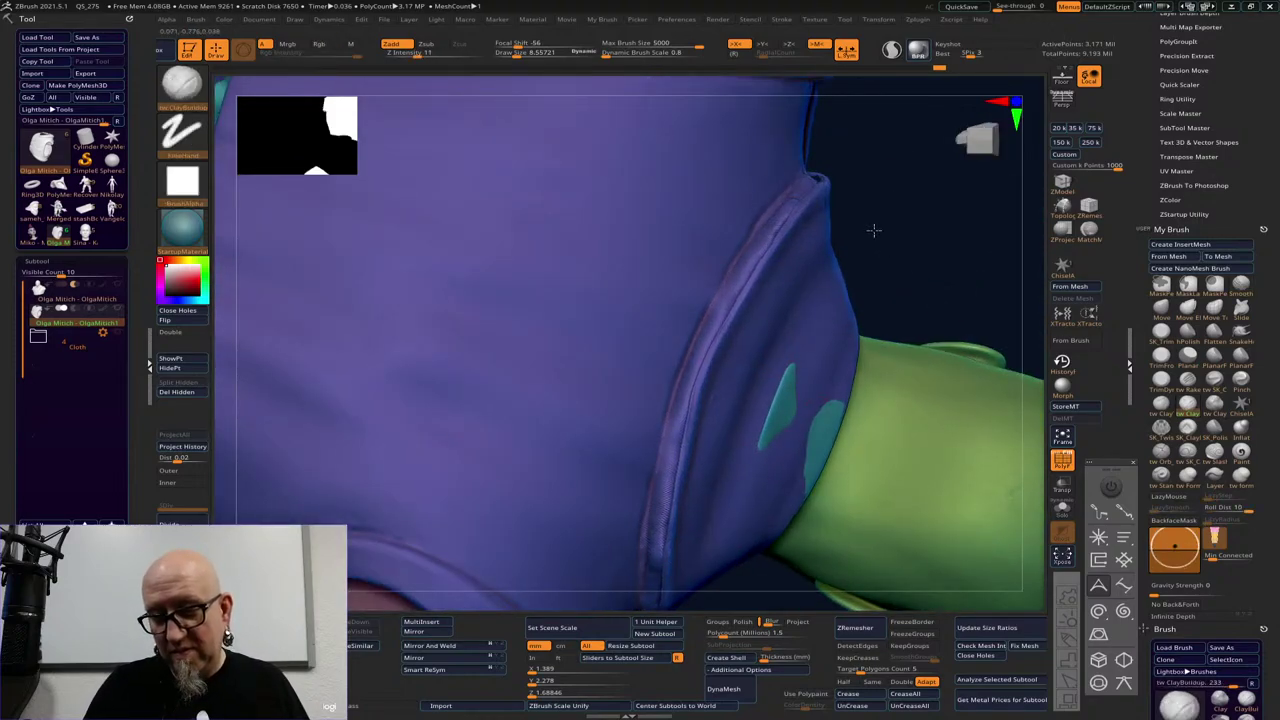
Polish the back collar's lower edge near the shoulder with SK_TrimPolish at a draw size of about 10.96
key(f)
mouse_move(863, 260)
right_down()
mouse_move(877, 557)
mouse_move(871, 526)
mouse_move(926, 394)
mouse_move(871, 363)
mouse_move(916, 443)
mouse_move(971, 363)
mouse_move(713, 411)
right_up()
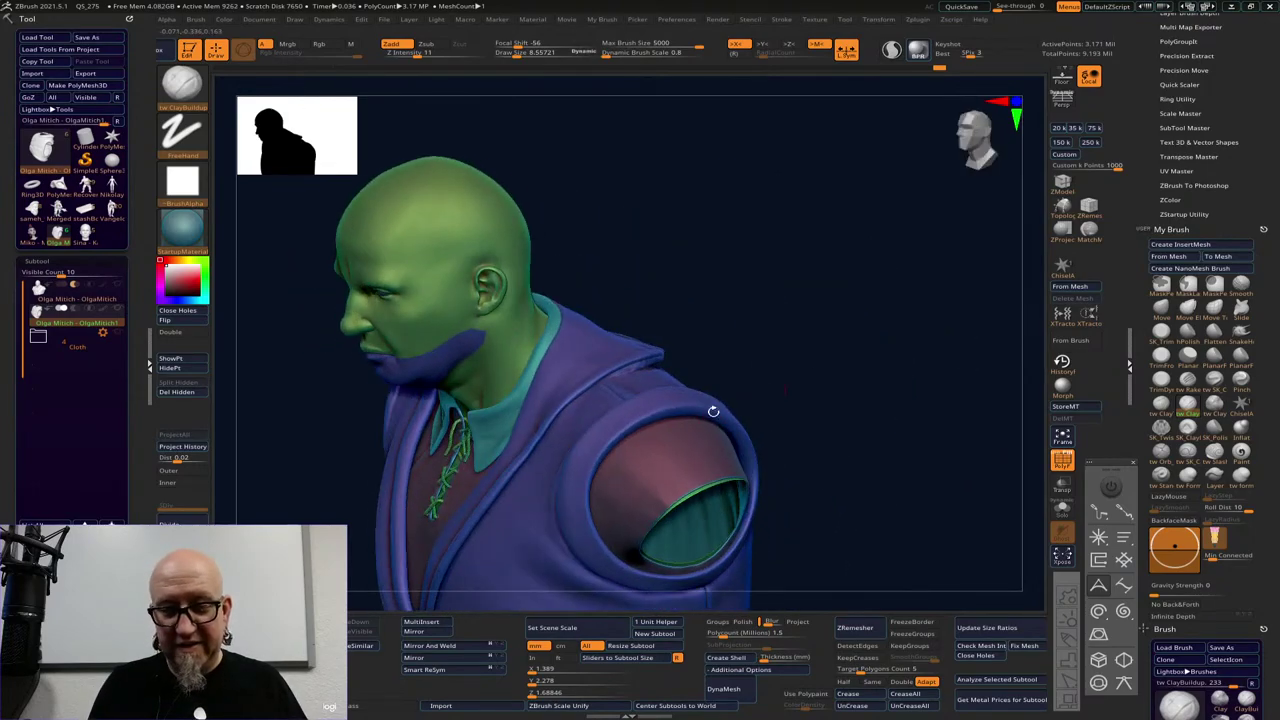
right_drag(515, 548, 550, 409)
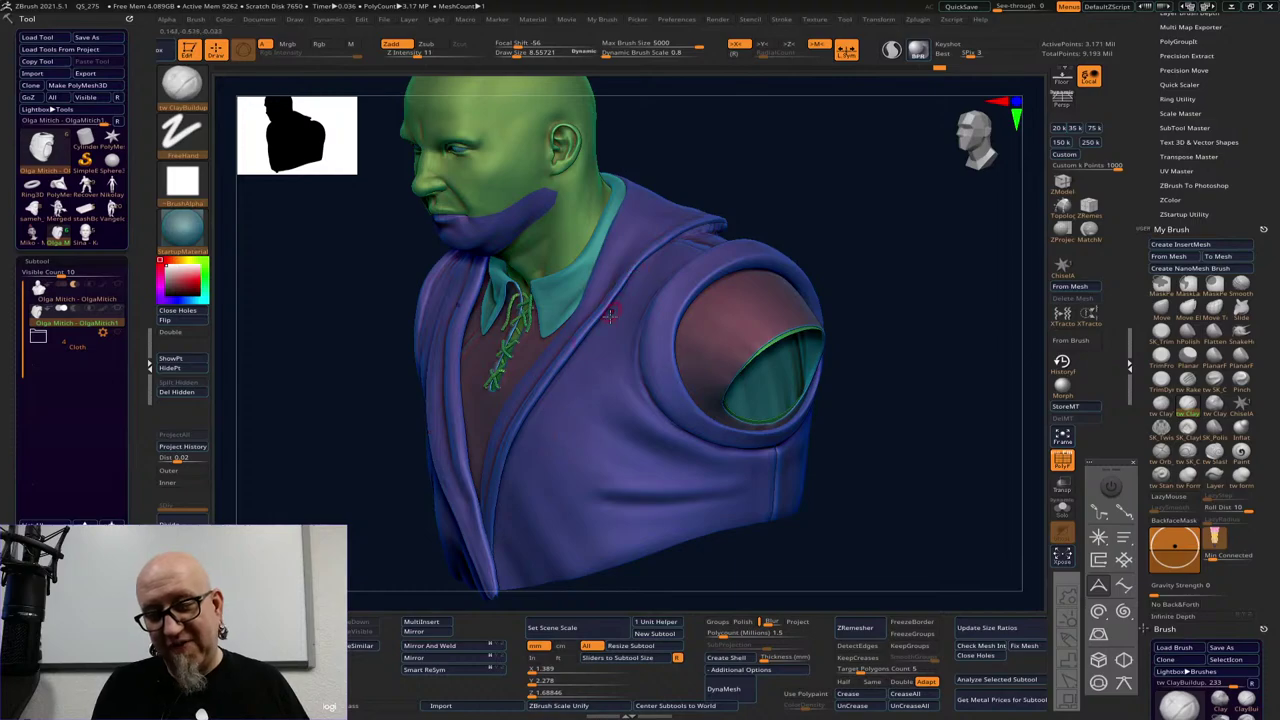
mouse_move(969, 494)
right_down()
mouse_move(900, 434)
mouse_move(860, 551)
mouse_move(923, 554)
mouse_move(895, 489)
mouse_move(929, 481)
mouse_move(892, 381)
right_up()
click(1161, 355)
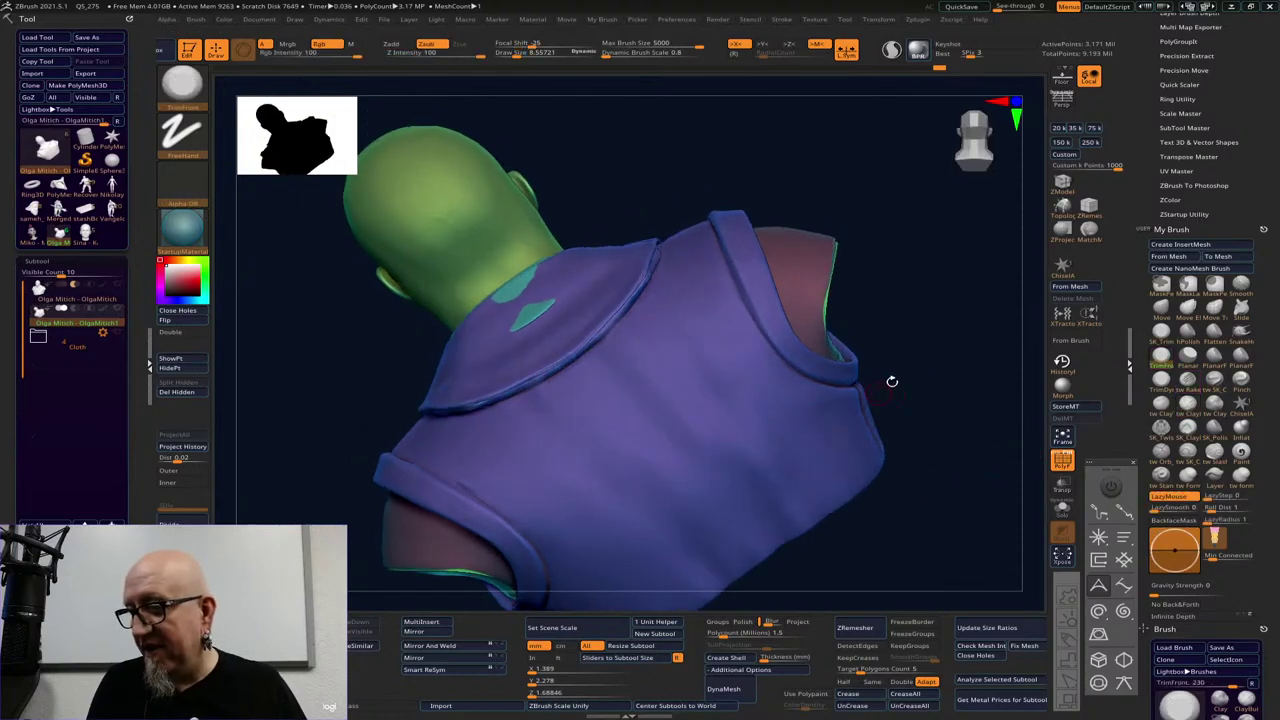
click(1161, 331)
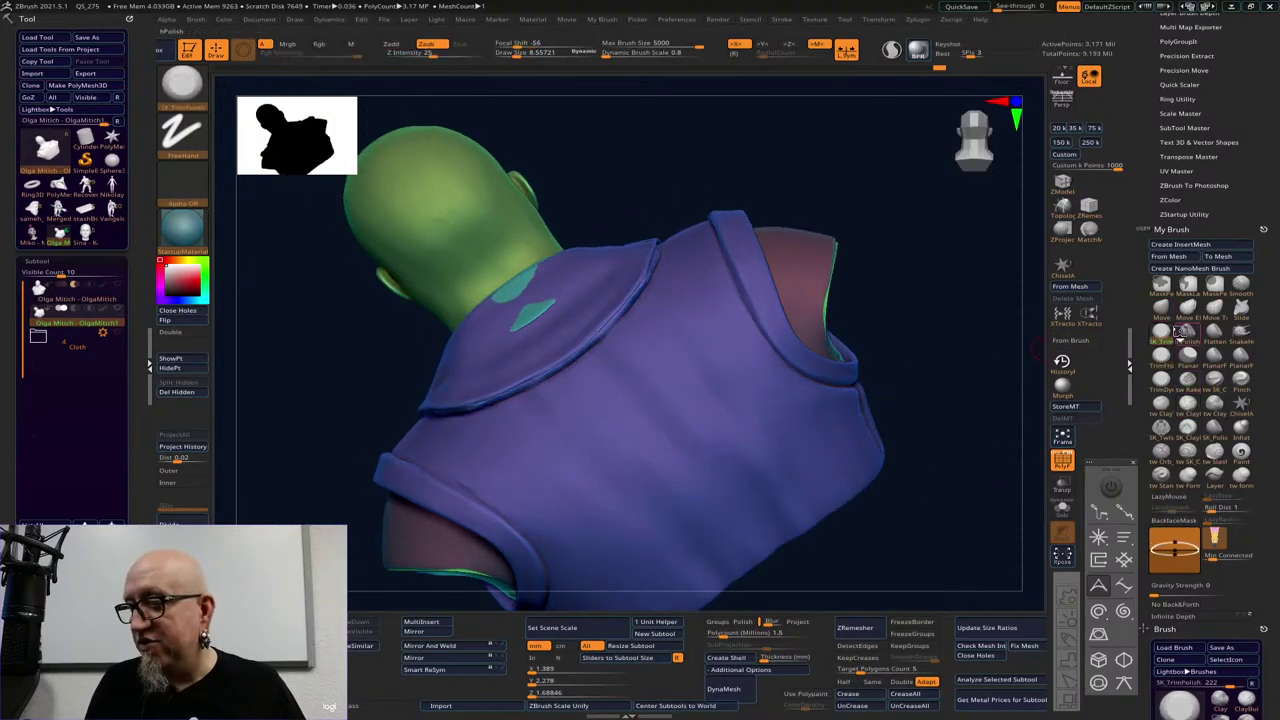
right_drag(642, 280, 637, 282)
key(space)
drag(640, 280, 648, 275)
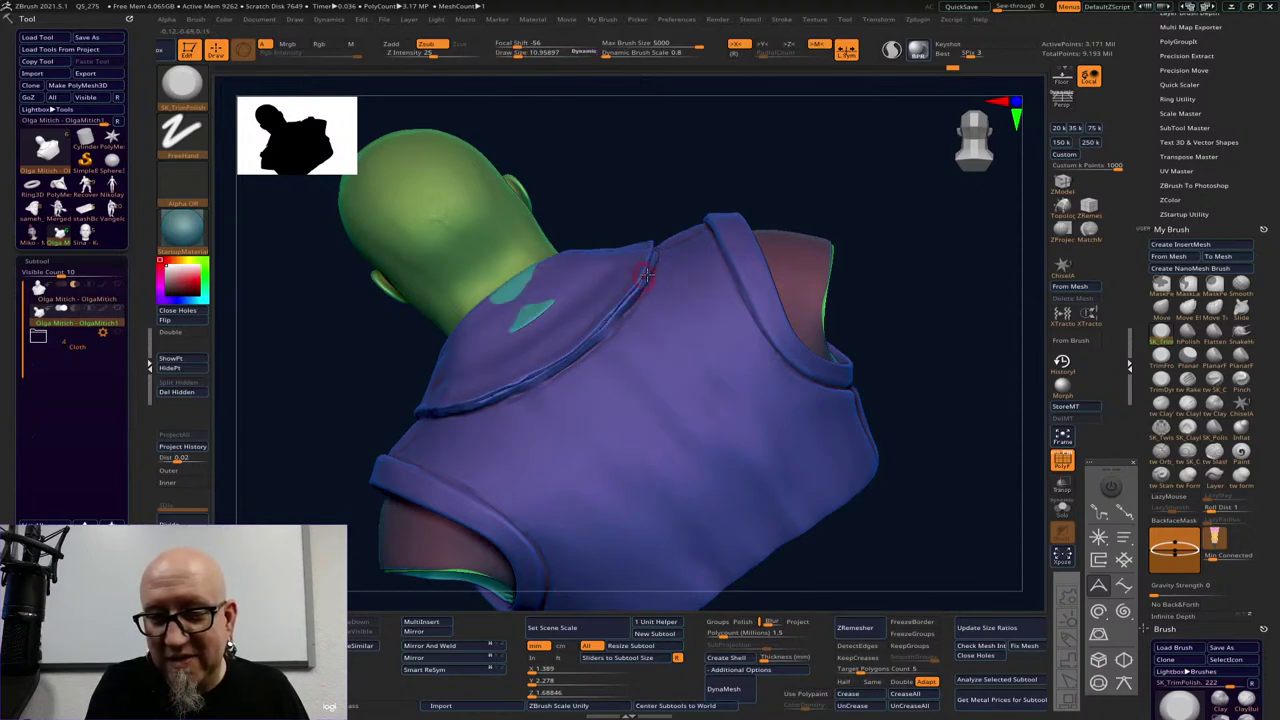
Slide the surface along the collar's lower edge with the Slide brush at about 26.6 draw size, and turn off the polygroup colours
right_drag(929, 309, 920, 344)
right_drag(963, 406, 1000, 380)
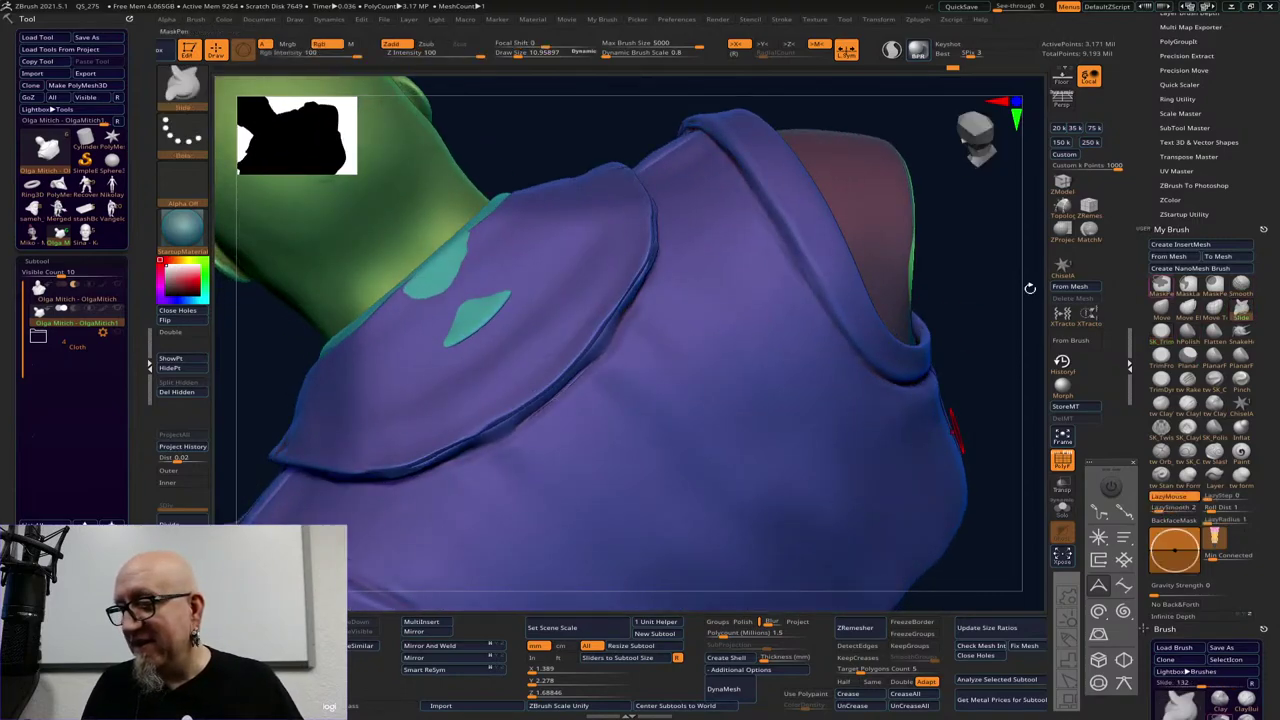
key(space)
drag(645, 324, 614, 343)
click(1065, 459)
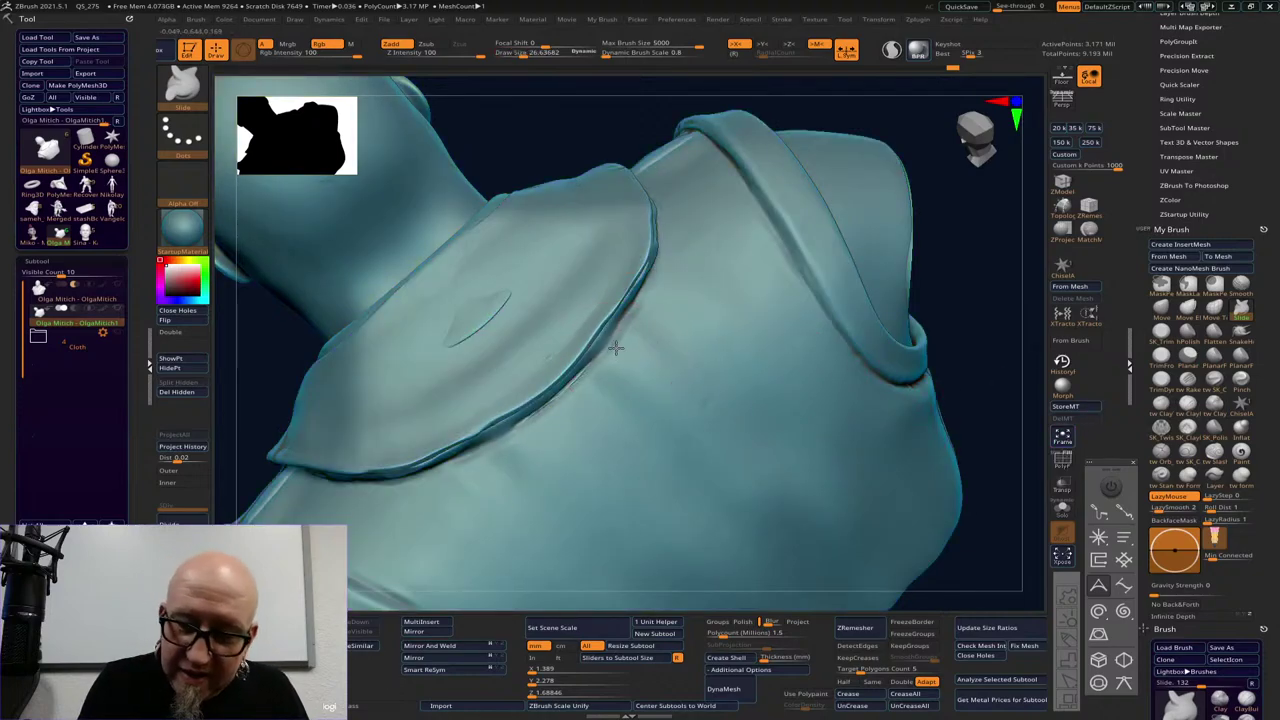
Refine the collar's lower edge with the Slide brush at a draw size of about 13.9 and smooth the seam beneath it
right_drag(630, 348, 618, 348)
key(space)
mouse_move(618, 347)
mouse_down()
mouse_move(598, 347)
mouse_move(580, 383)
mouse_up()
mouse_move(529, 438)
shift+mouse_down()
mouse_move(611, 366)
mouse_move(674, 272)
shift+mouse_up()
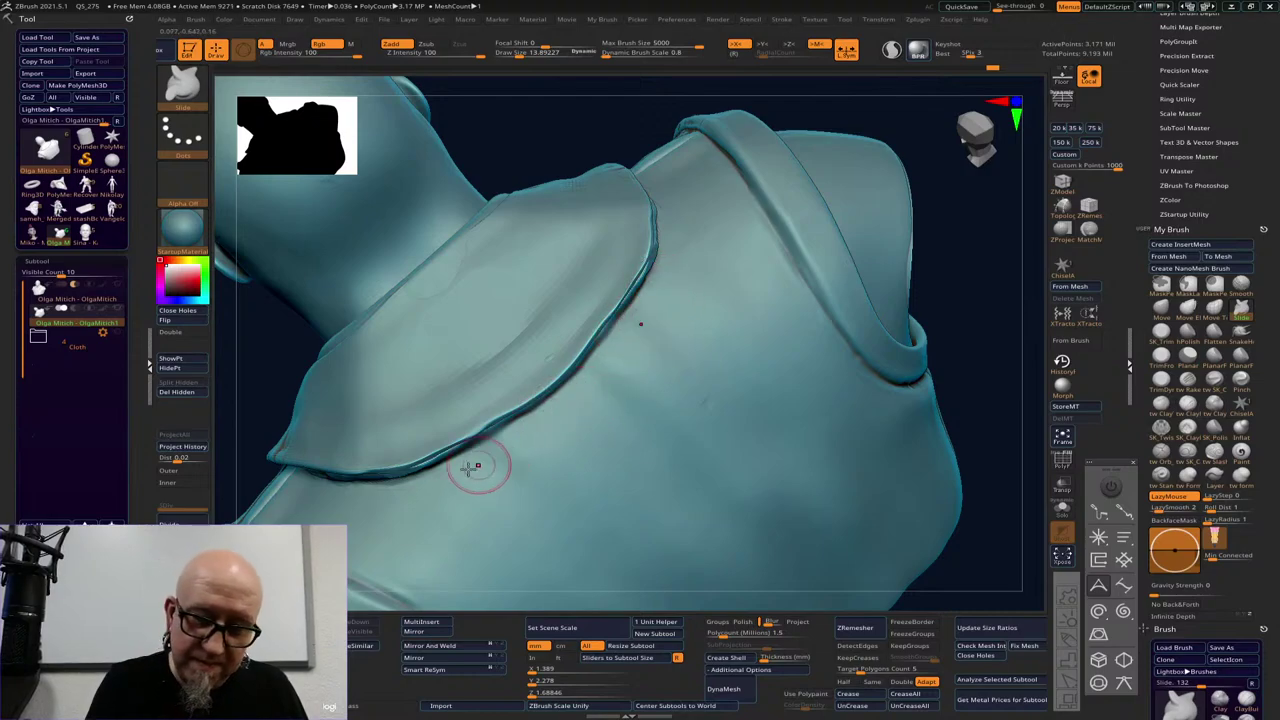
key(shift)
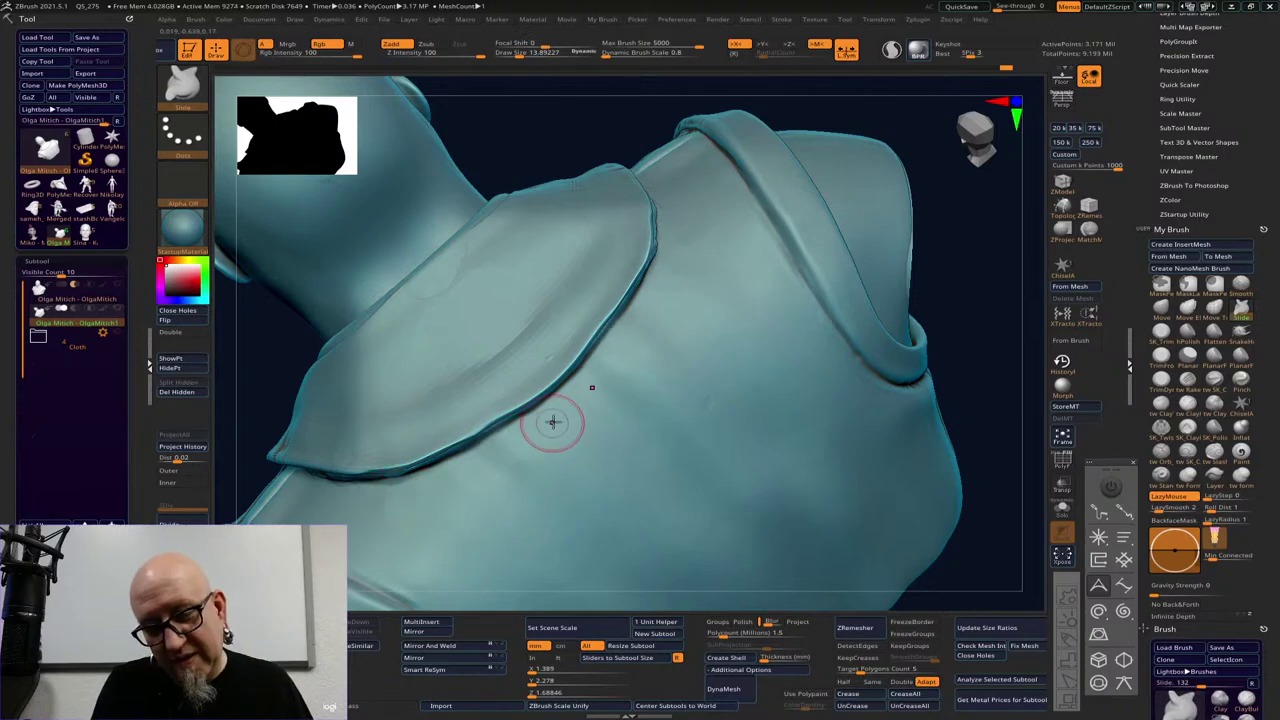
Work along the collar's folded edge with SK_Twist at Z intensity 2 and fill the vest surface below with SK_ClayFill at intensity 10
mouse_move(913, 312)
mouse_down()
mouse_move(751, 163)
mouse_move(757, 181)
mouse_move(863, 214)
mouse_move(600, 280)
mouse_up()
mouse_move(890, 352)
mouse_down()
mouse_move(863, 400)
mouse_move(901, 568)
mouse_move(831, 549)
mouse_move(723, 477)
mouse_up()
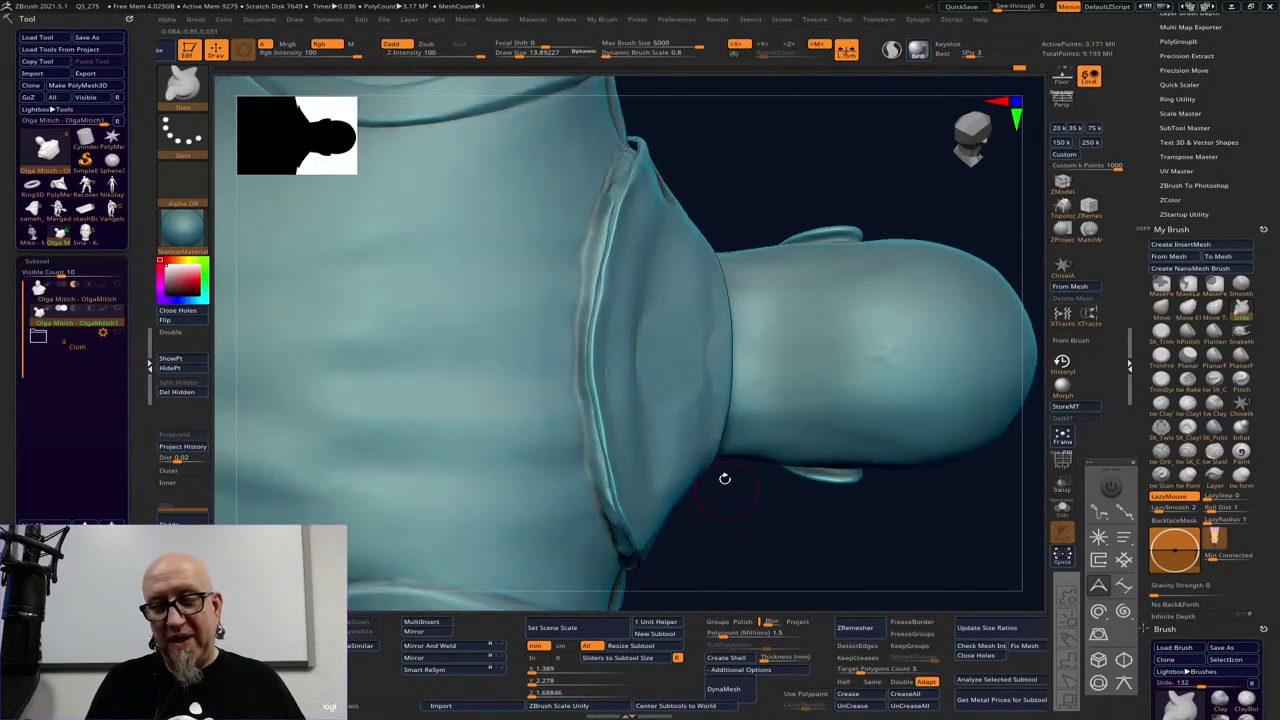
click(1161, 428)
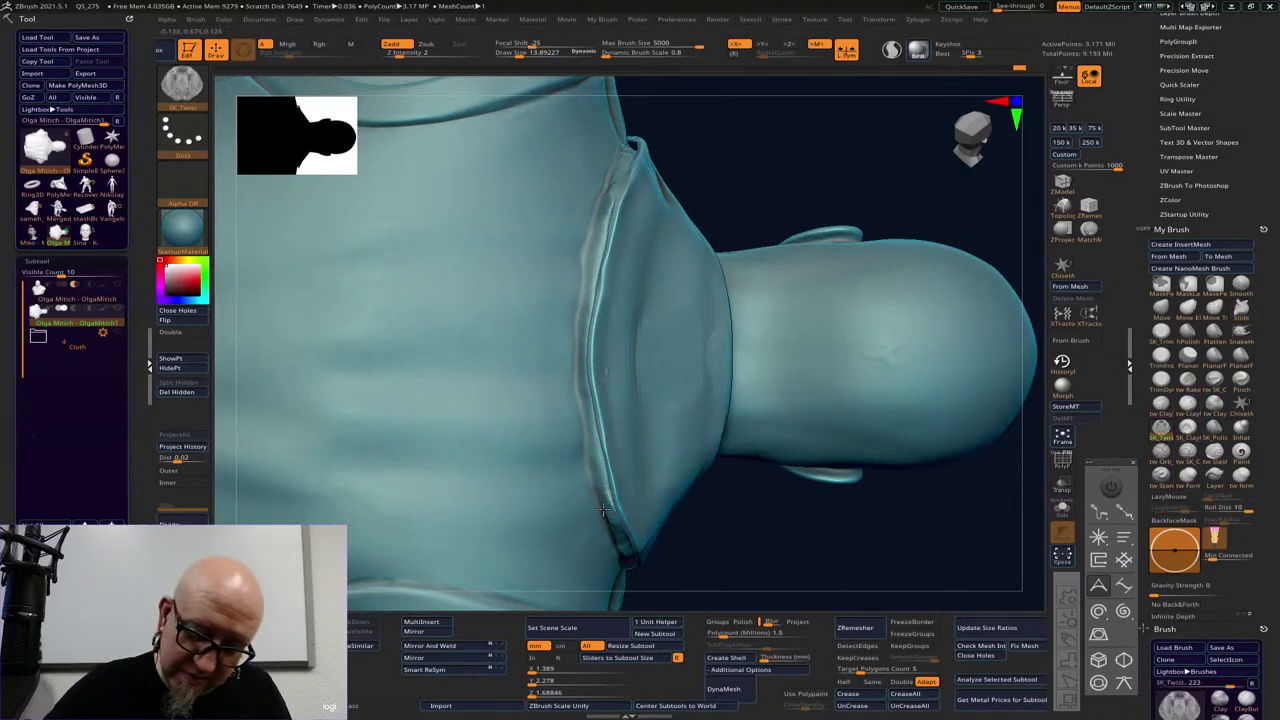
mouse_move(591, 457)
mouse_down()
mouse_move(583, 374)
mouse_move(604, 218)
mouse_up()
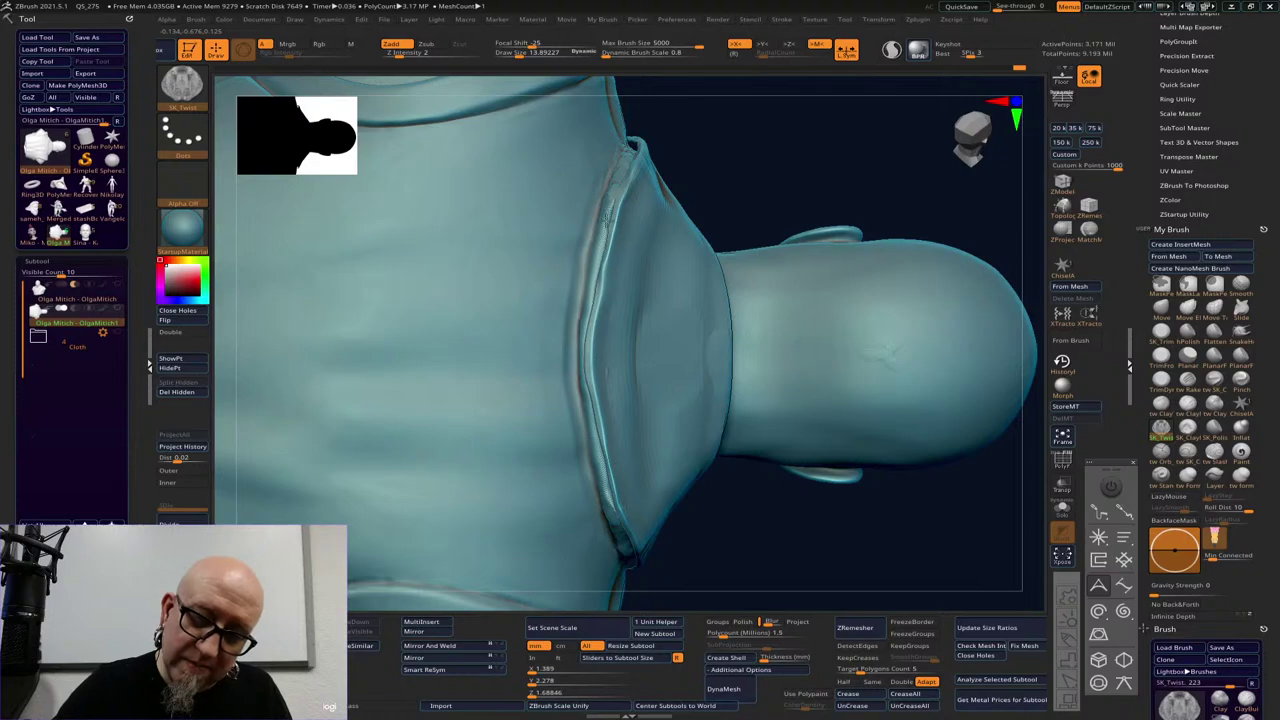
click(1188, 428)
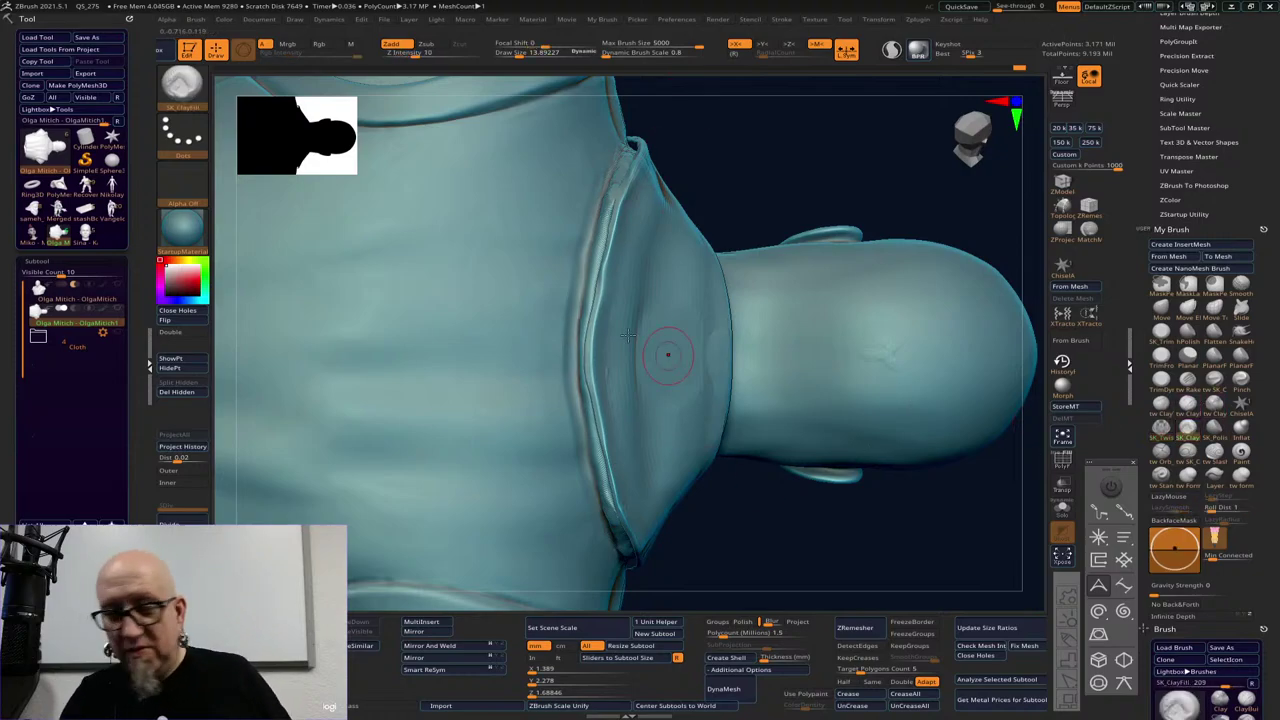
drag(592, 183, 566, 418)
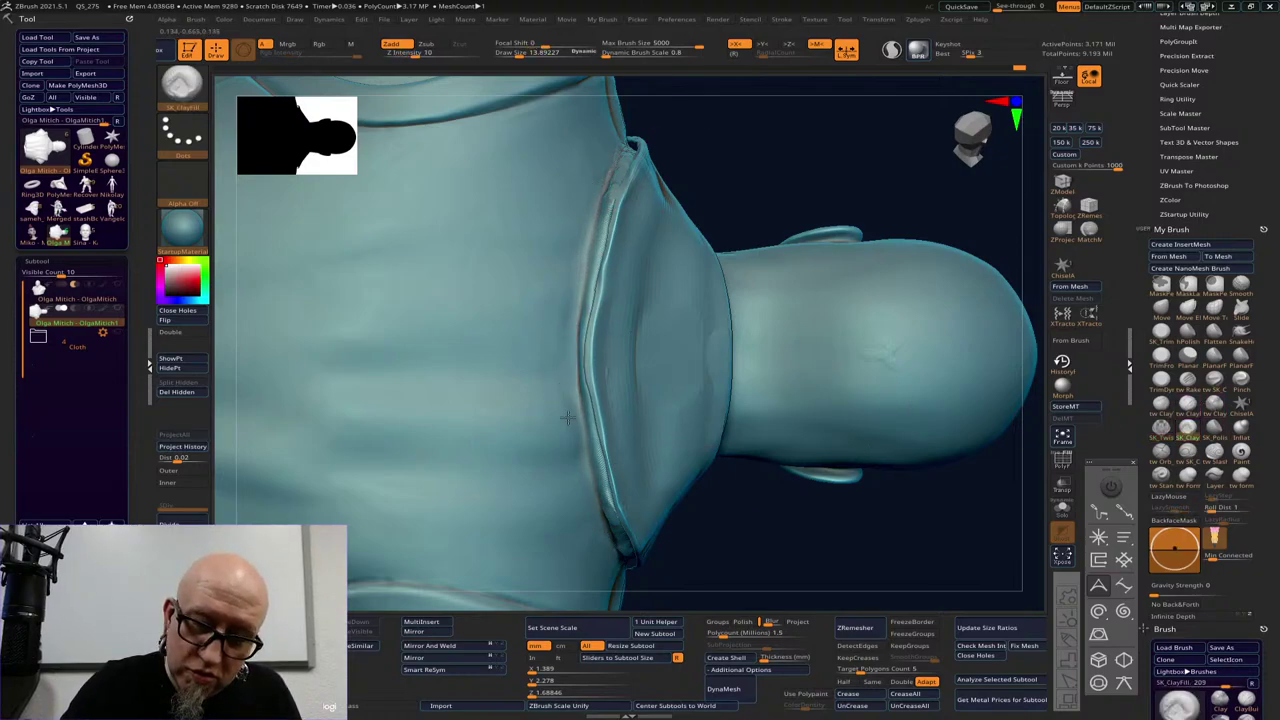
Polish the back collar's lower edge with the hPolish brush at Z intensity 37 and a draw size of about 13.9
drag(749, 160, 666, 350)
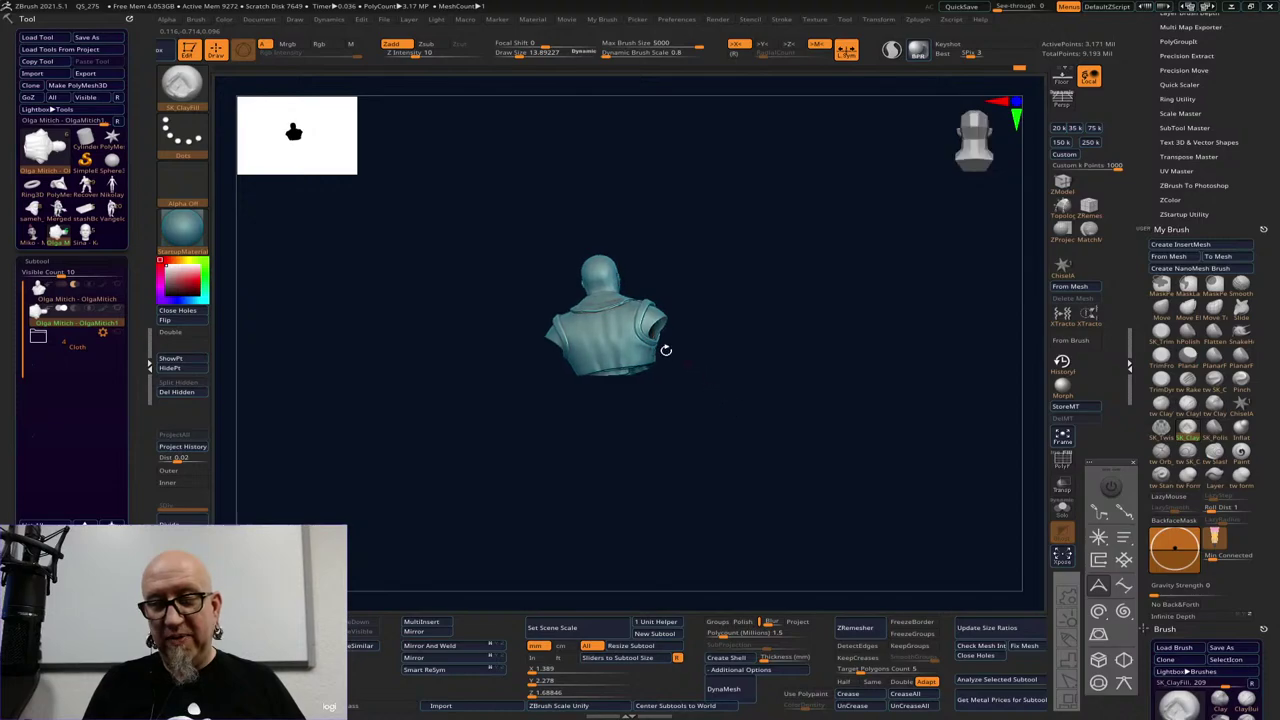
alt+drag(546, 449, 625, 590)
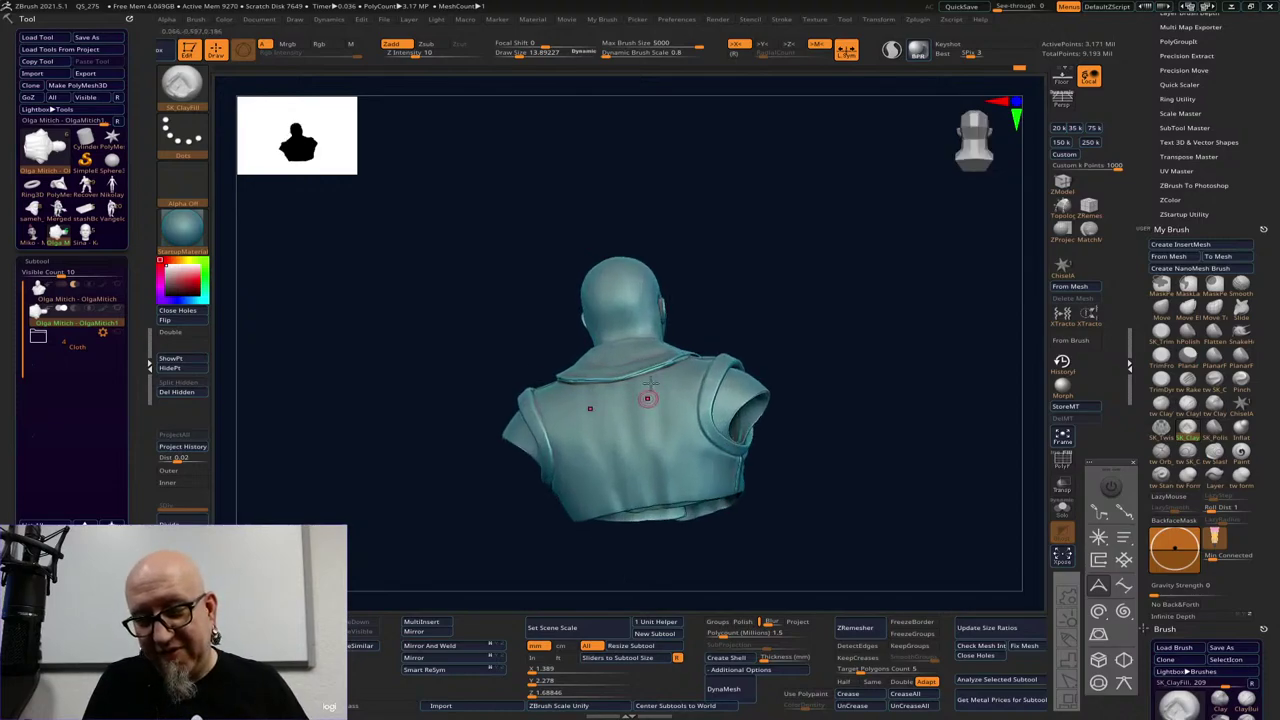
drag(854, 360, 790, 335)
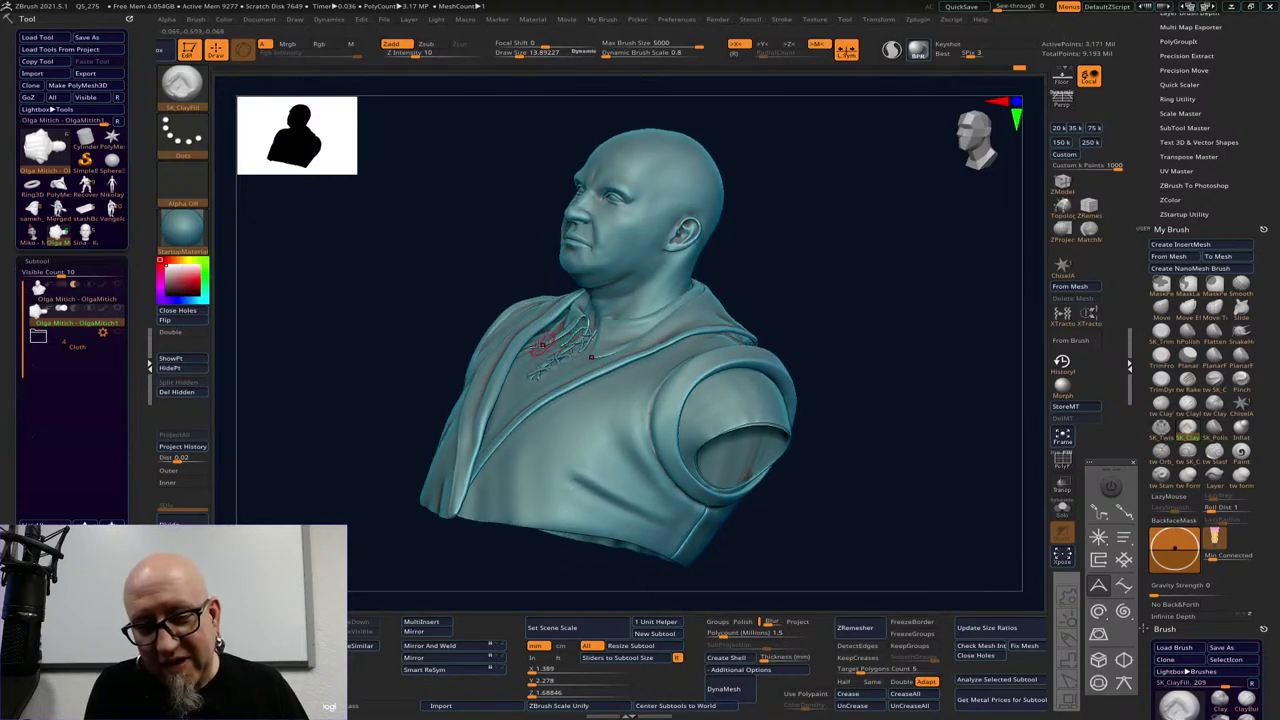
drag(452, 549, 474, 528)
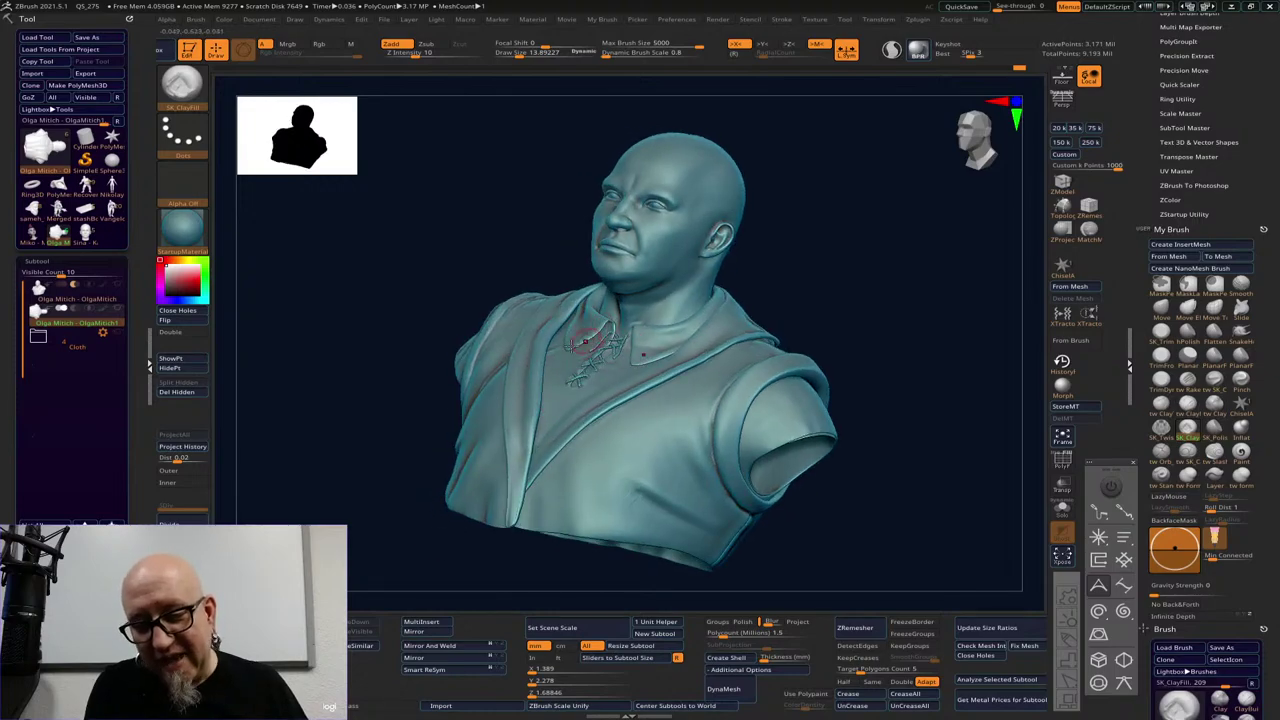
drag(864, 286, 763, 342)
click(1187, 332)
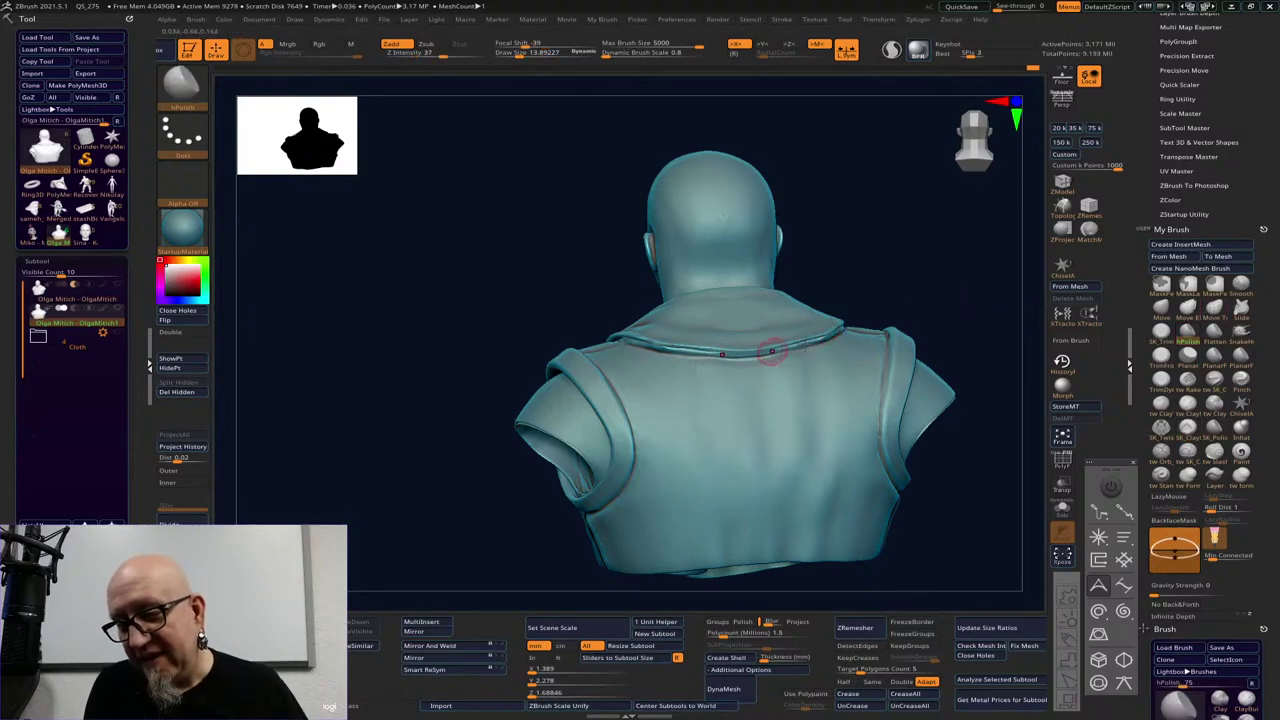
drag(866, 322, 890, 323)
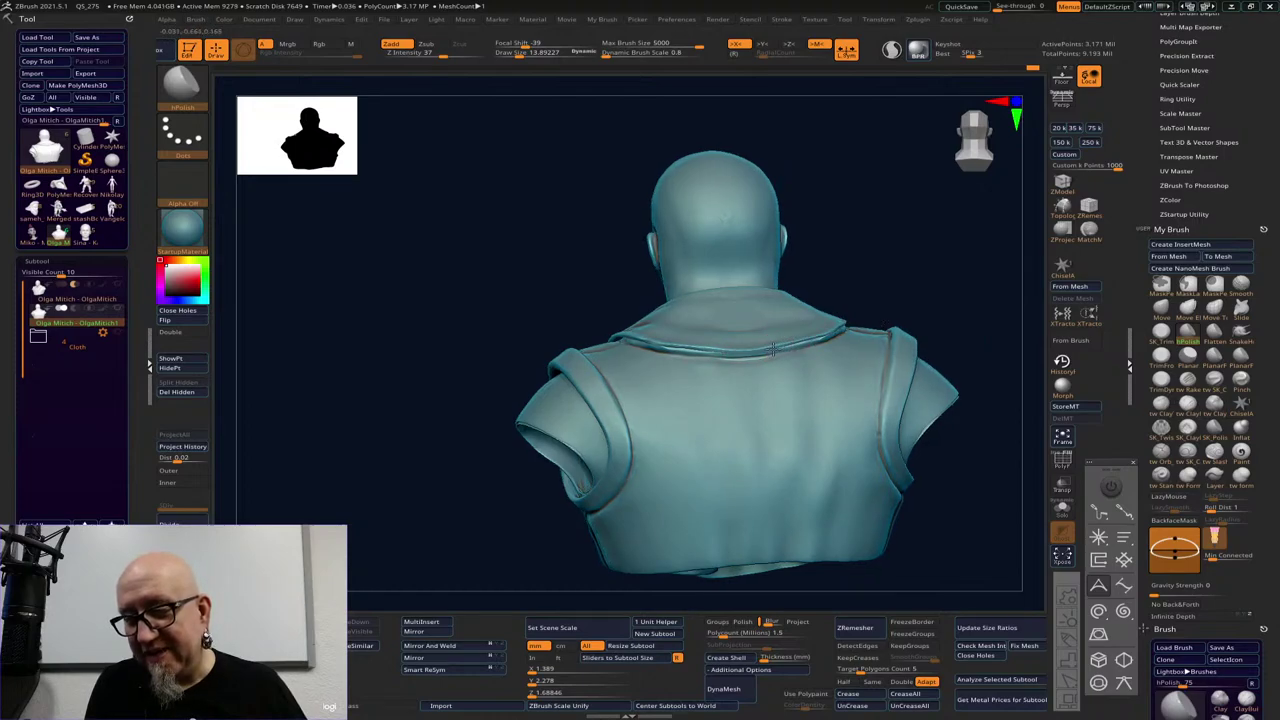
mouse_move(937, 310)
mouse_down()
mouse_move(857, 343)
mouse_move(742, 364)
mouse_up()
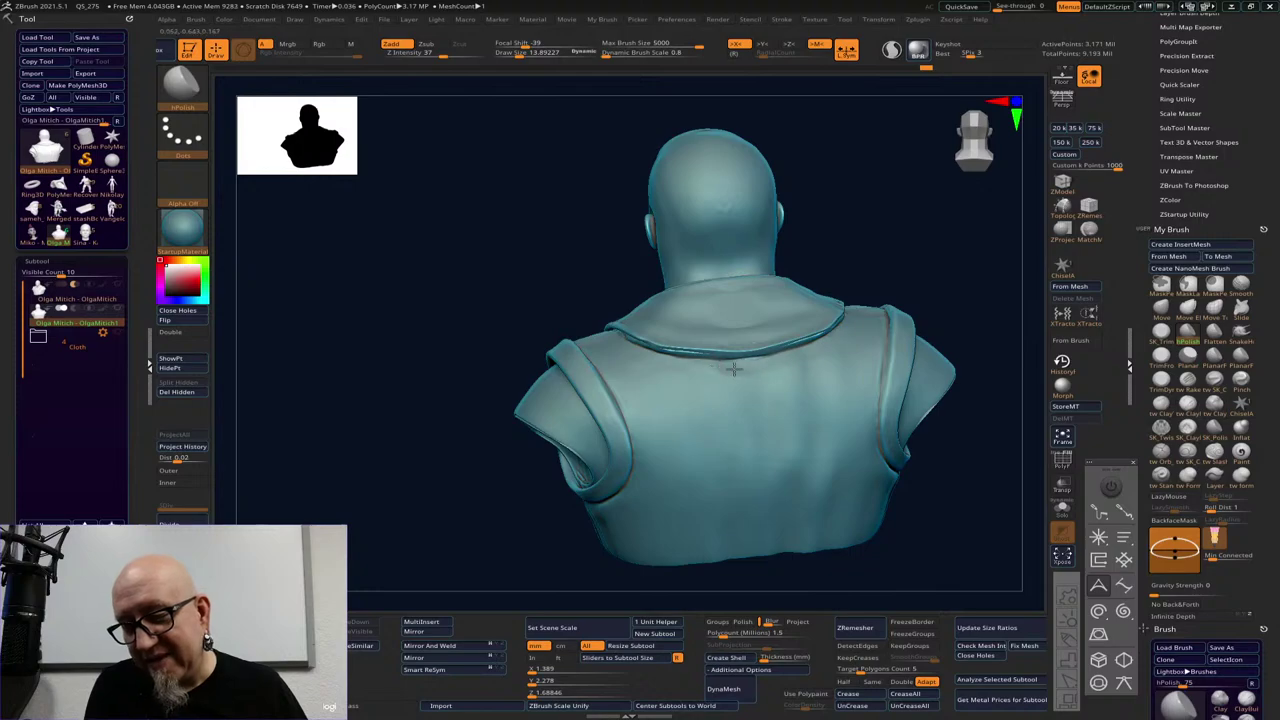
drag(957, 314, 803, 366)
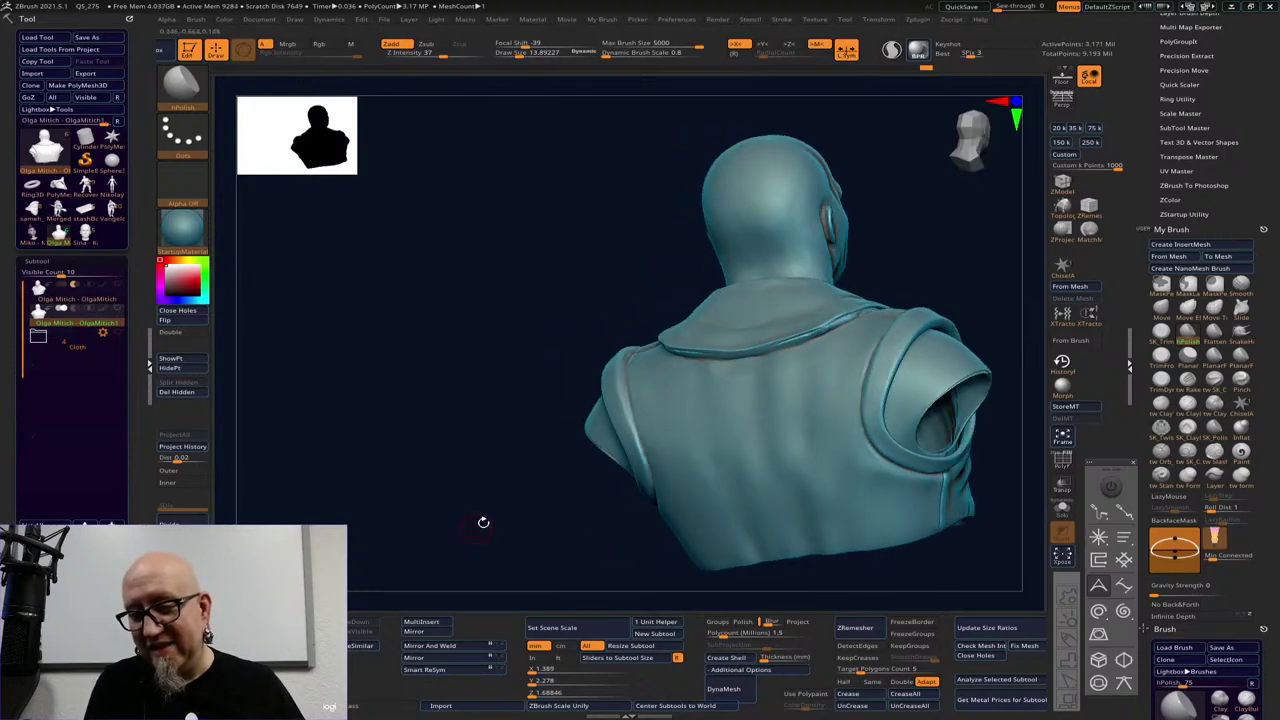
Examine the collar, armhole bands, shoulders and vest folds from the back, both sides and the front
drag(483, 523, 518, 490)
drag(994, 340, 1012, 364)
drag(897, 310, 788, 285)
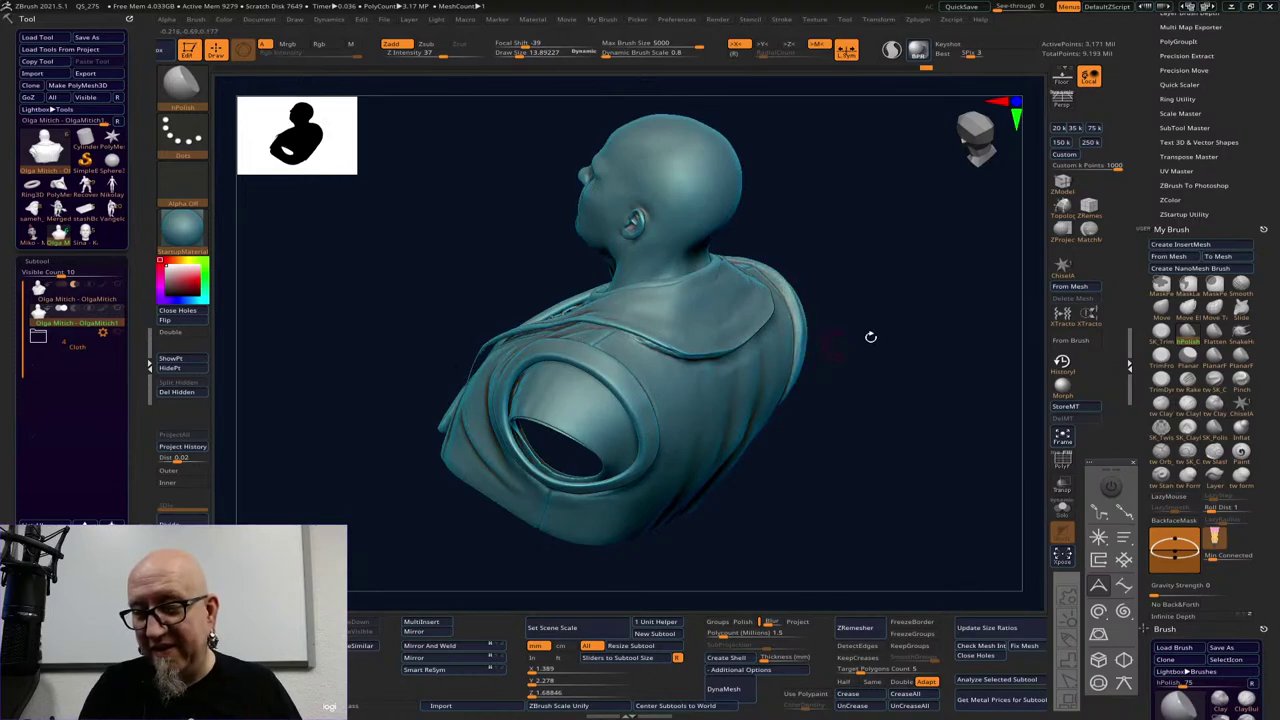
drag(870, 337, 763, 306)
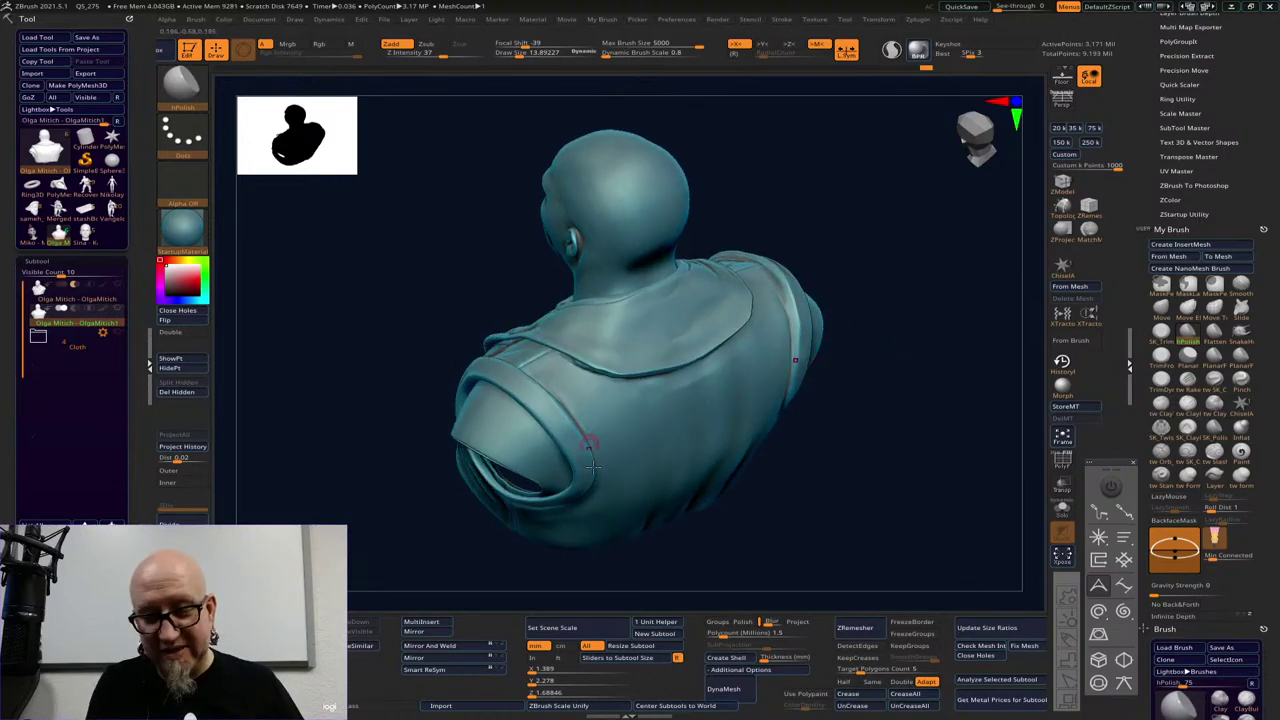
drag(611, 554, 777, 338)
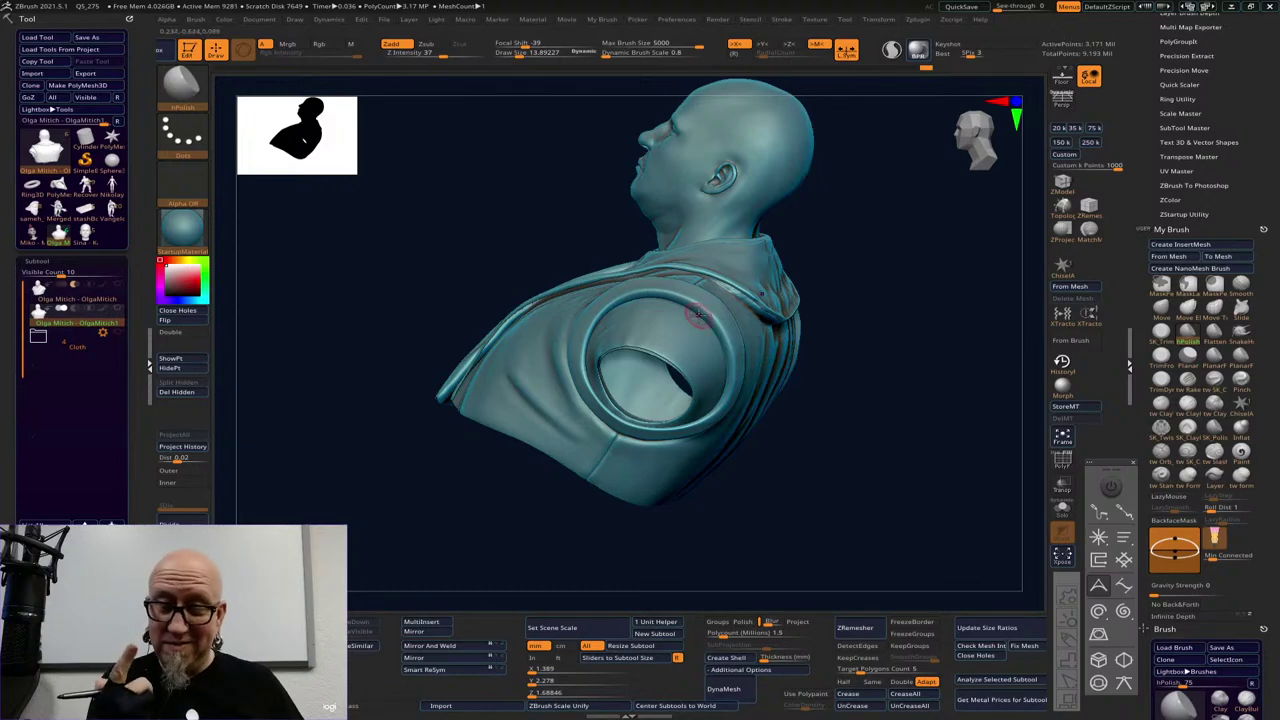
drag(699, 313, 757, 280)
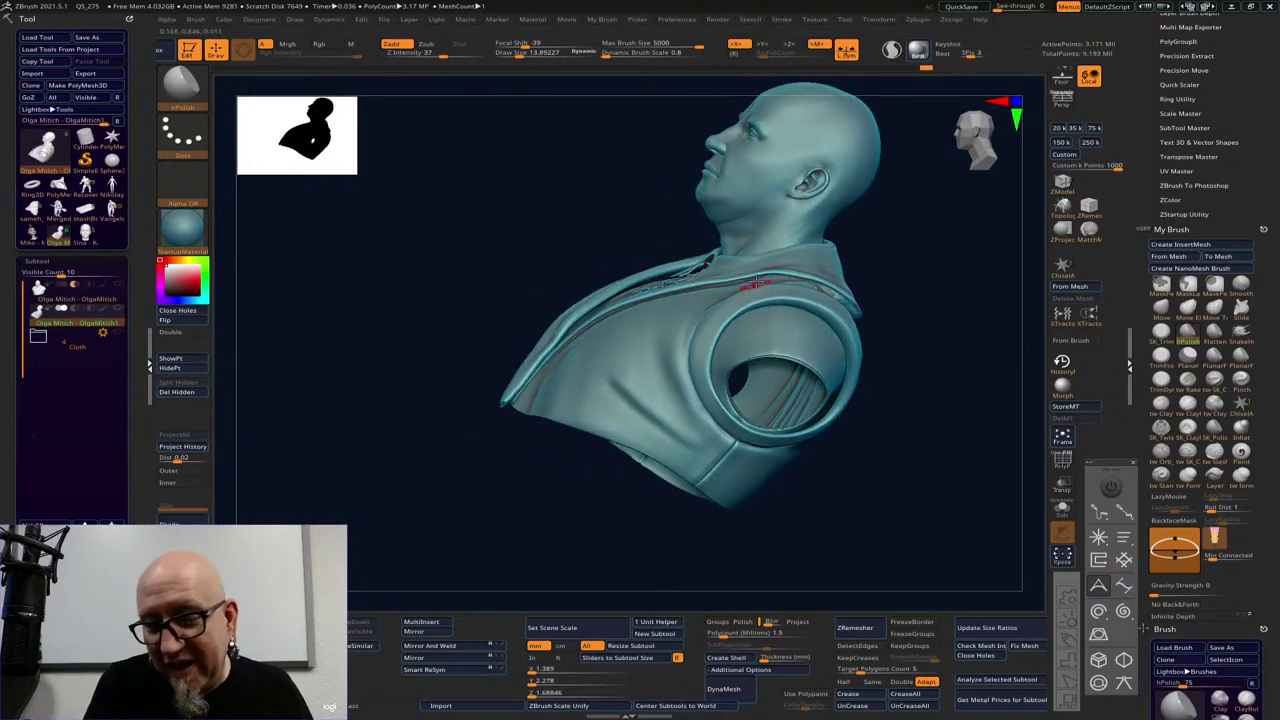
drag(586, 329, 632, 346)
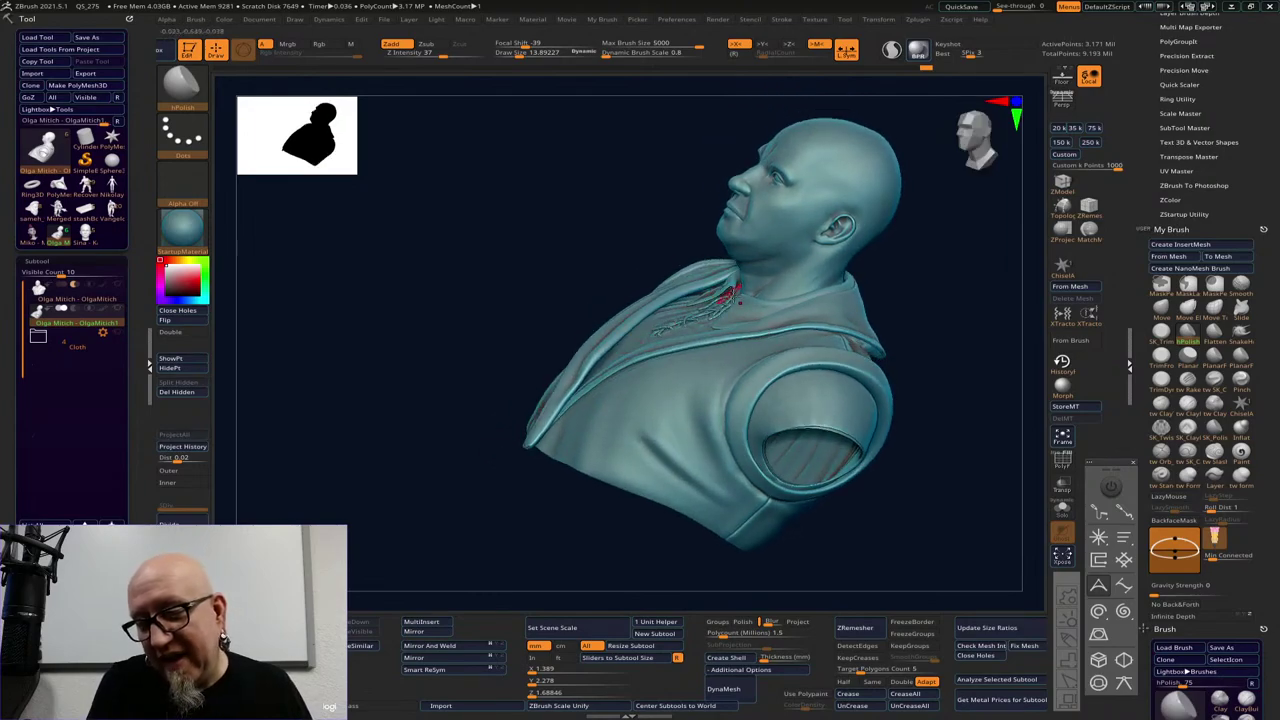
drag(733, 296, 786, 291)
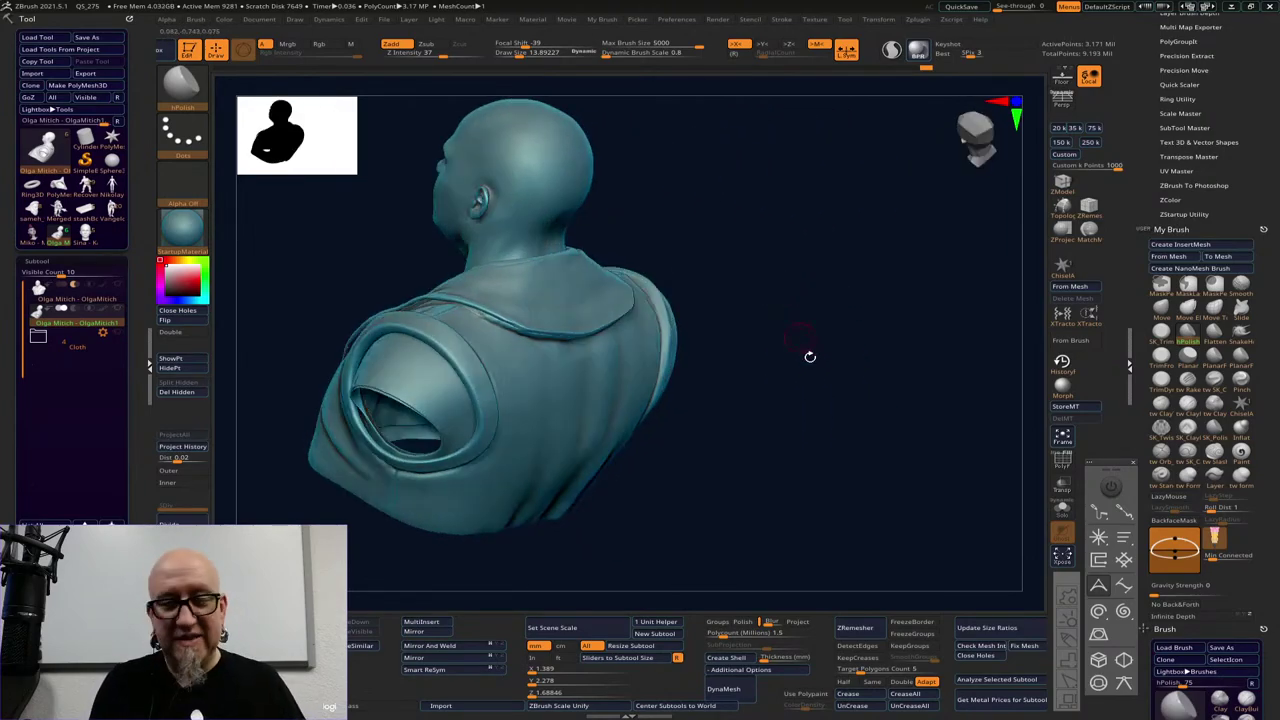
alt+drag(810, 357, 447, 245)
drag(454, 314, 452, 291)
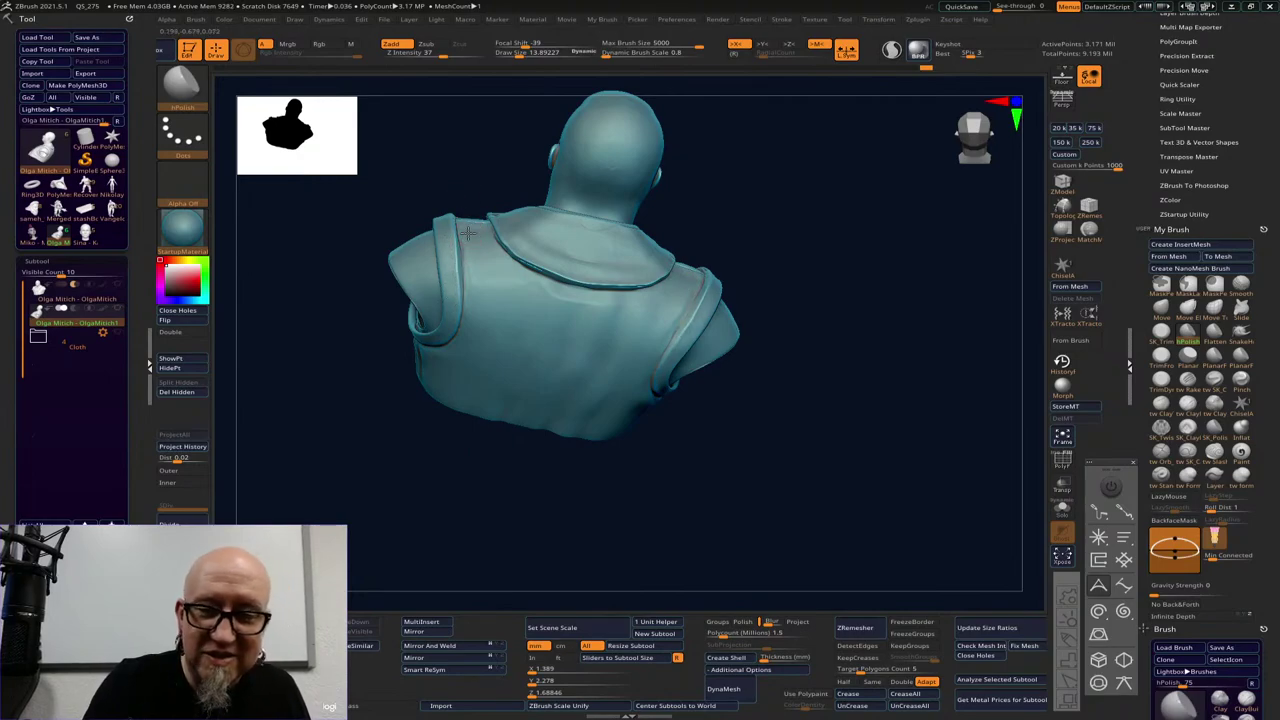
drag(468, 381, 697, 426)
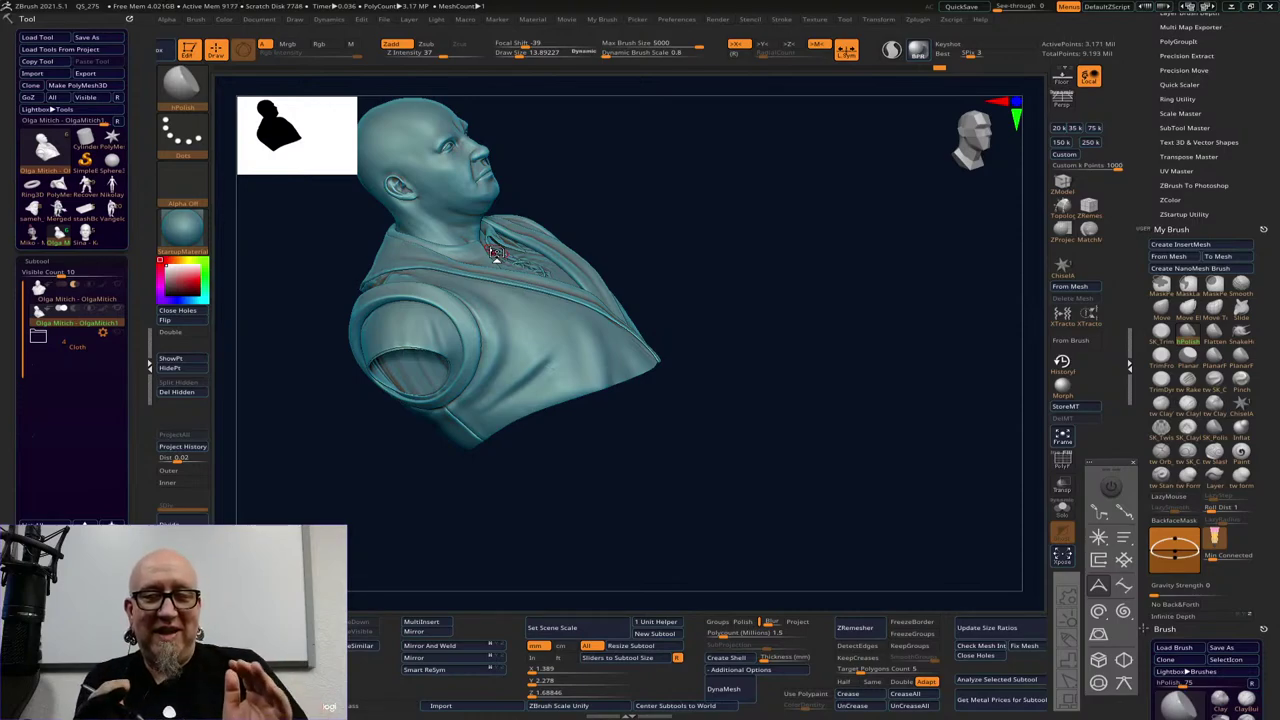
drag(763, 408, 655, 366)
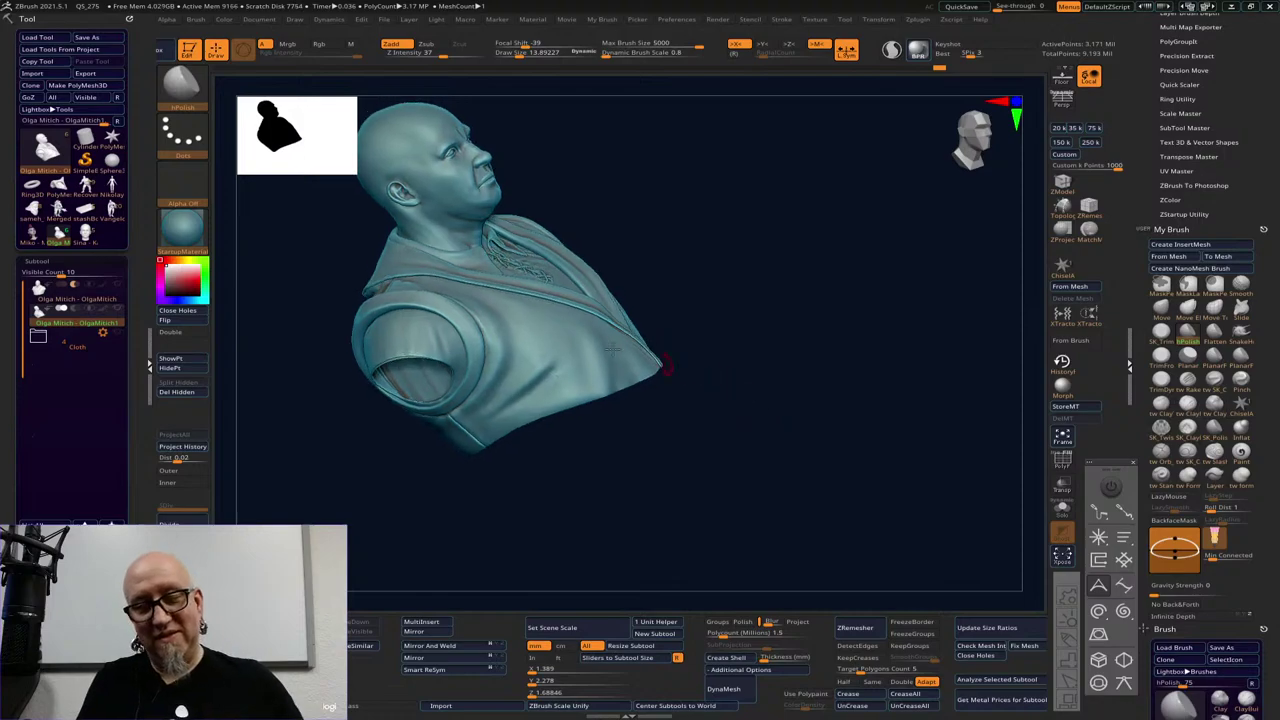
drag(548, 469, 625, 486)
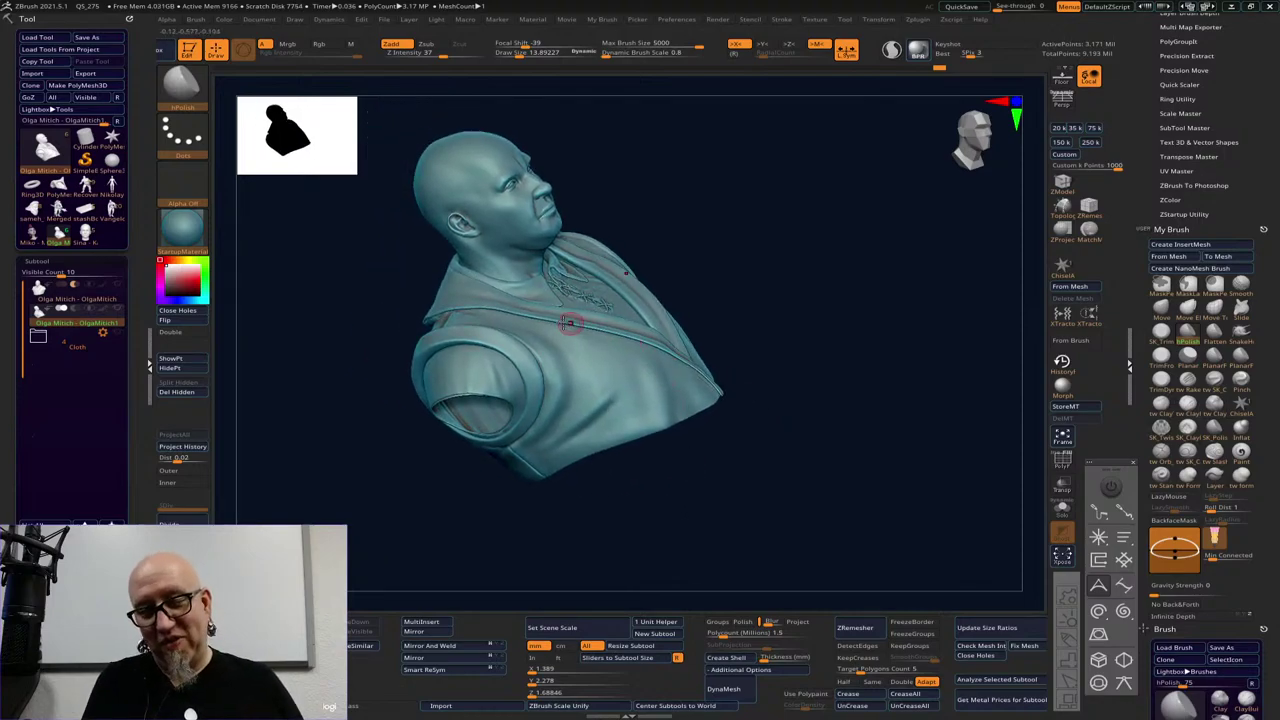
mouse_move(777, 346)
mouse_down()
mouse_move(763, 361)
mouse_move(586, 349)
mouse_up()
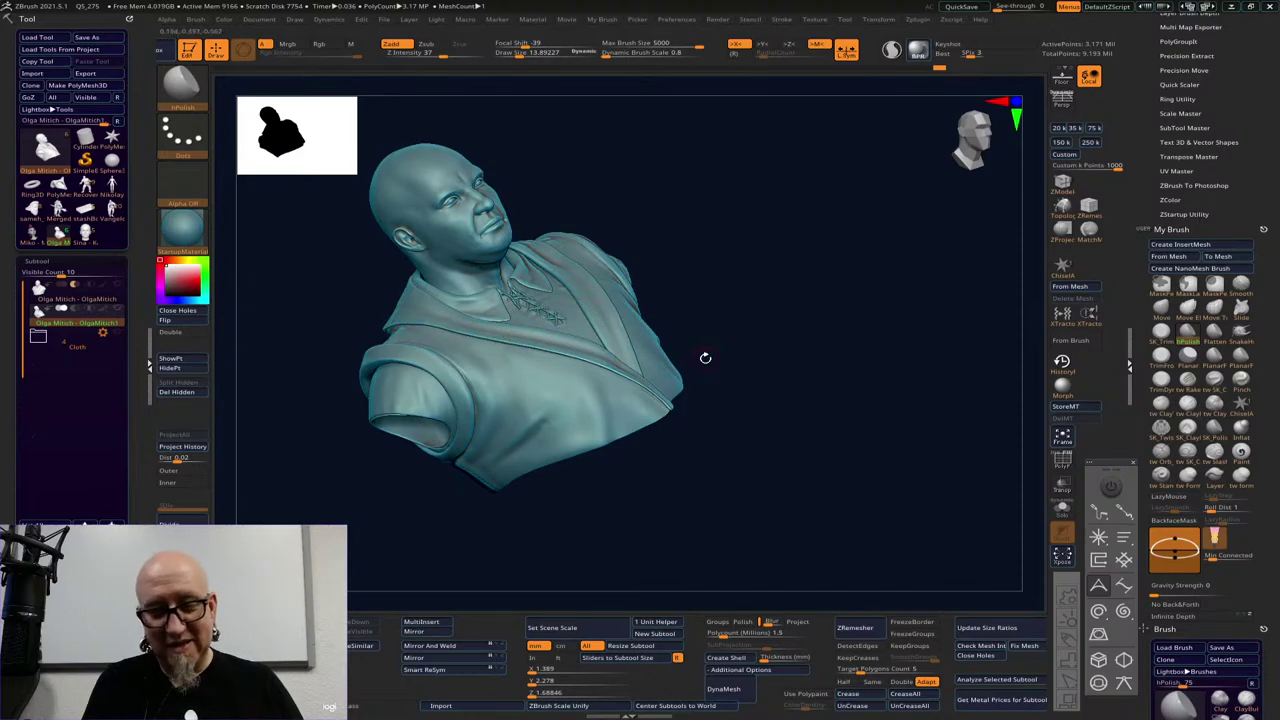
Smooth the vest surface along the armhole band beside the shoulder seam
mouse_move(705, 357)
mouse_down()
mouse_move(734, 506)
mouse_move(891, 526)
mouse_move(840, 477)
mouse_move(886, 521)
mouse_move(1011, 543)
mouse_move(855, 455)
mouse_up()
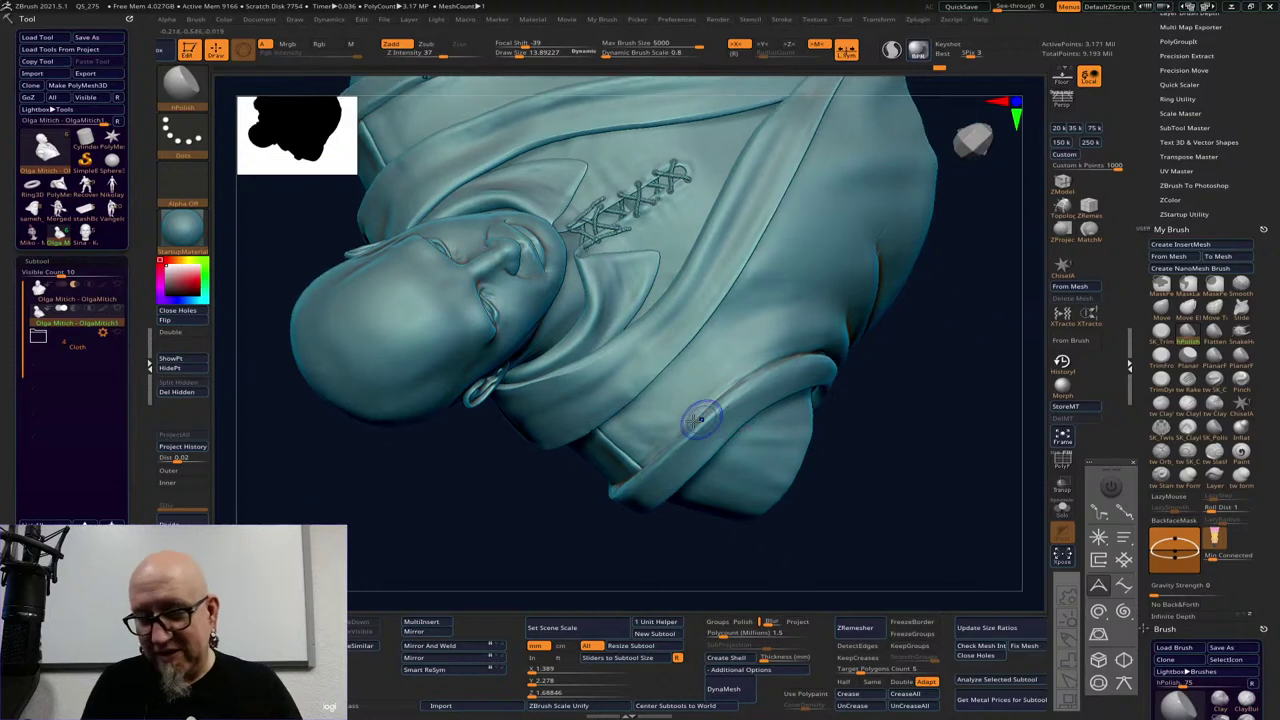
shift+drag(659, 445, 741, 380)
drag(908, 391, 886, 400)
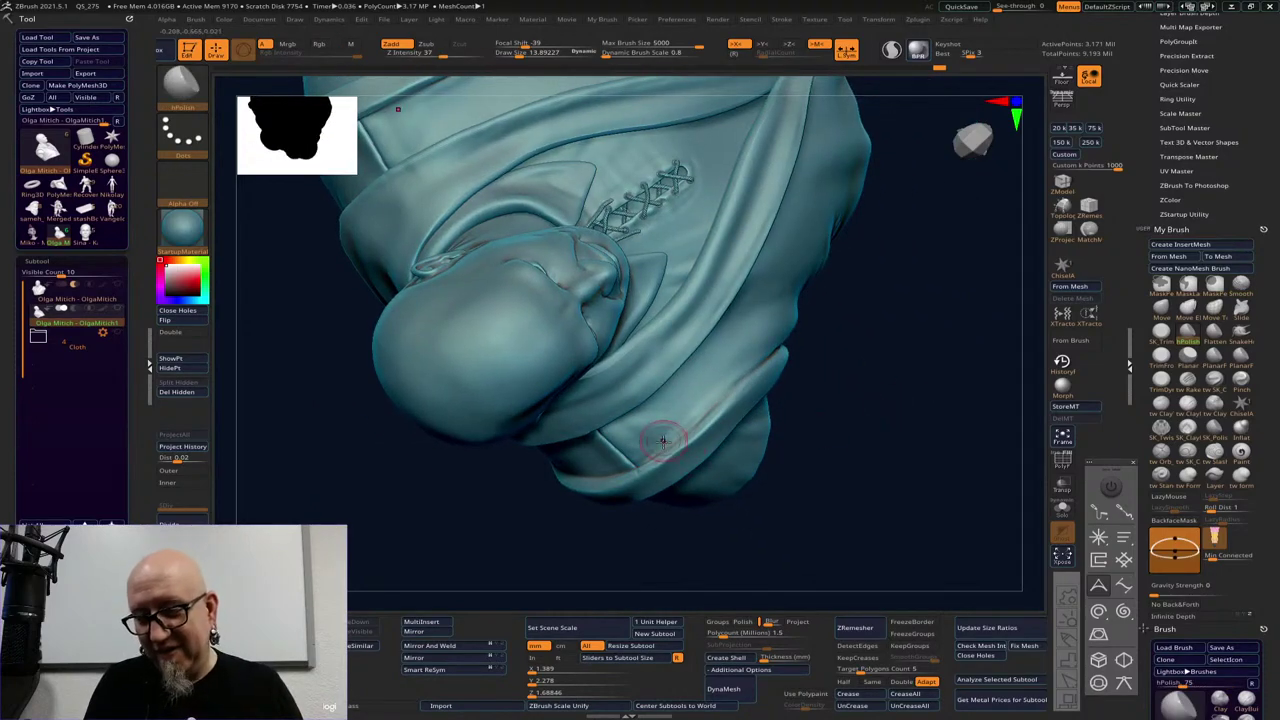
shift+drag(731, 384, 675, 422)
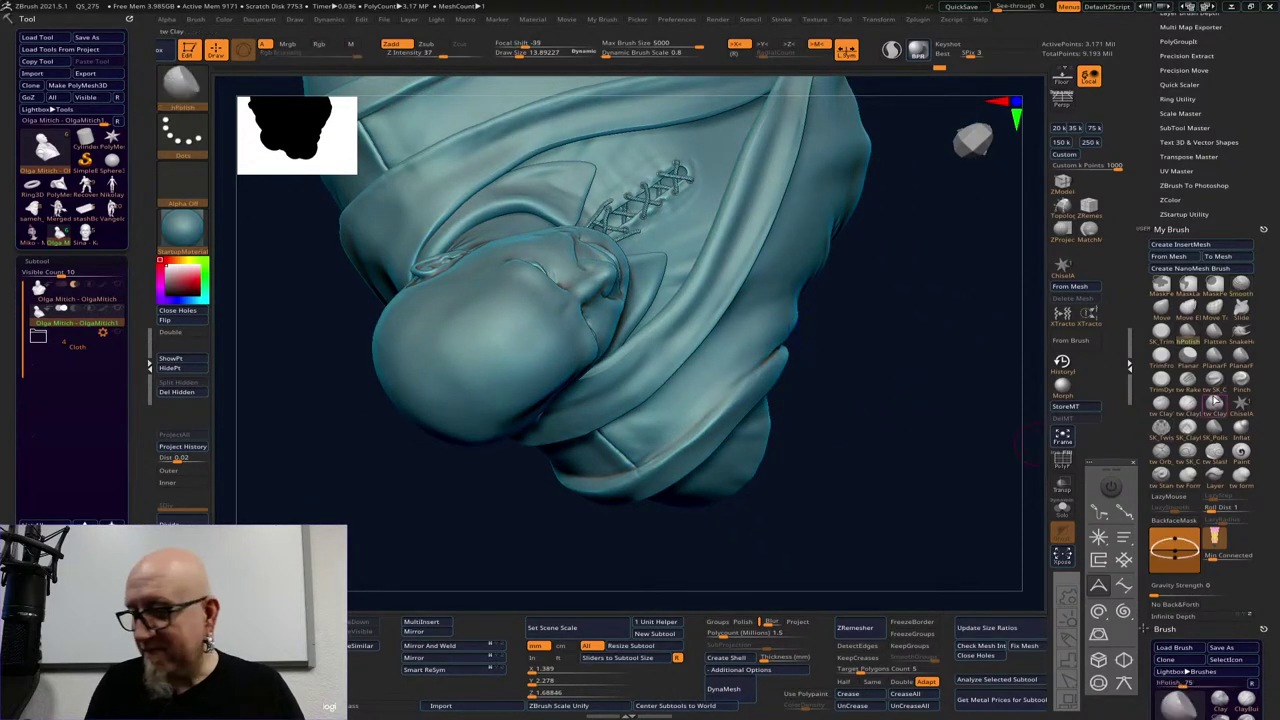
Build up the vest surface along the armhole band near the shoulder seam with tw ClayTubes at Z intensity 7
click(1166, 409)
drag(833, 430, 871, 426)
mouse_move(700, 423)
mouse_down()
mouse_move(663, 456)
mouse_move(696, 436)
mouse_up()
mouse_move(930, 308)
mouse_down()
mouse_move(909, 300)
mouse_move(817, 325)
mouse_up()
drag(689, 414, 777, 338)
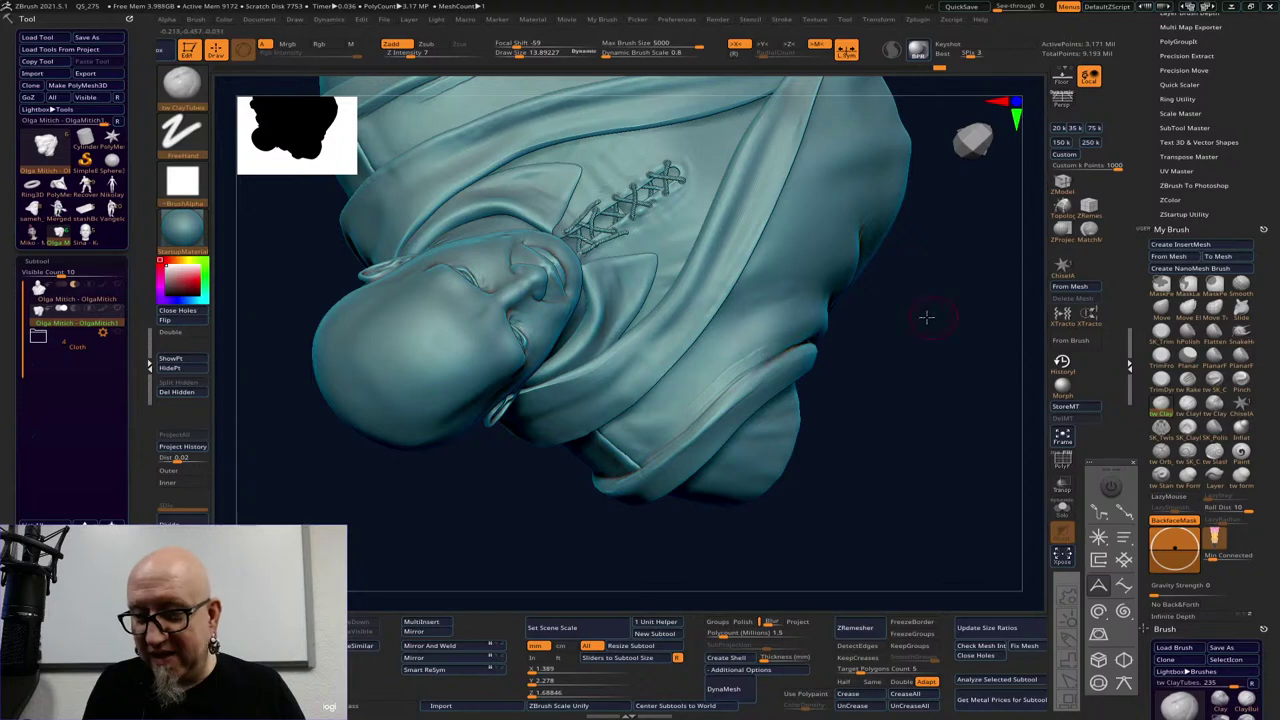
Build up and smooth the cloth folds beside the vest's armhole trim with the ClayTubes and Smooth Stronger brushes
drag(926, 317, 840, 330)
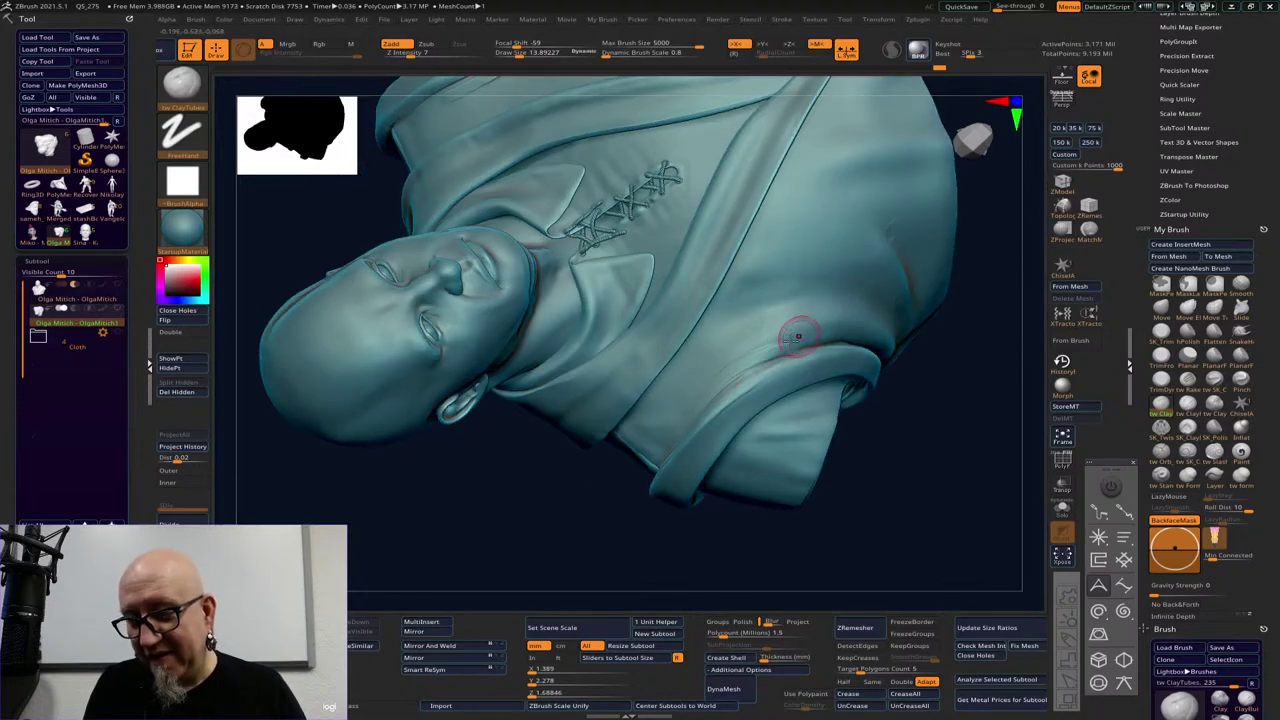
drag(980, 314, 872, 334)
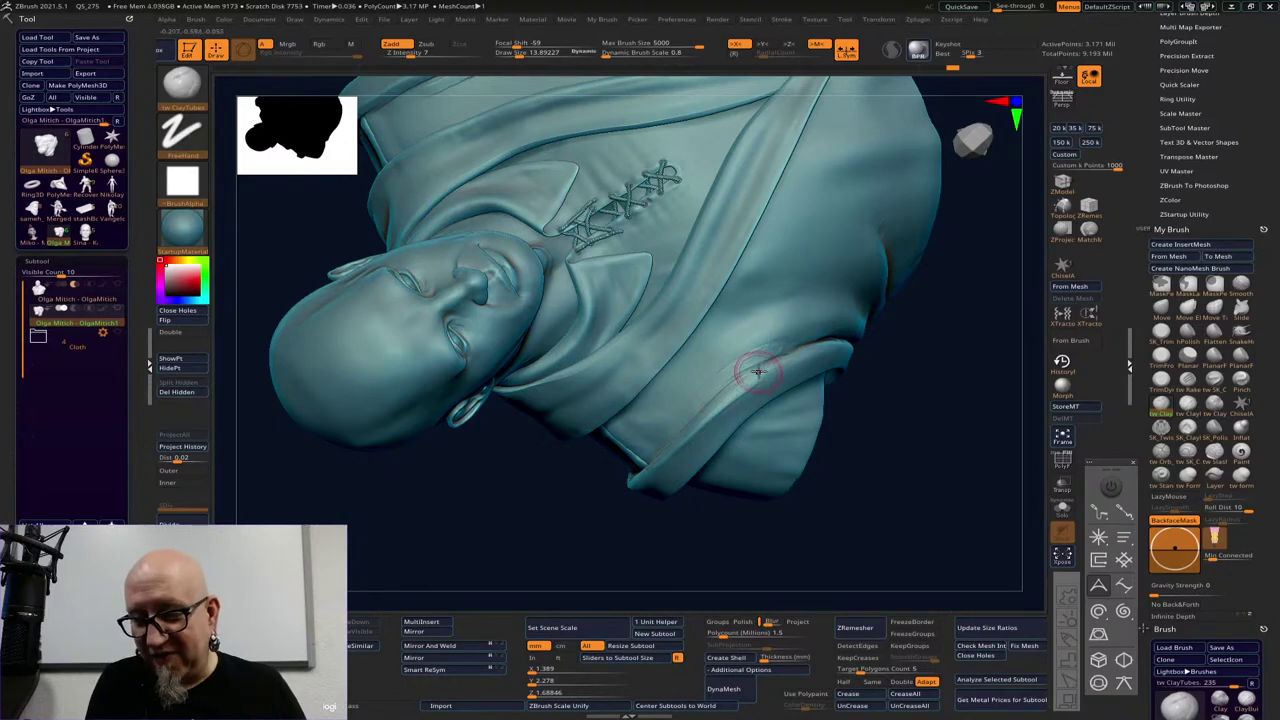
drag(755, 374, 710, 413)
mouse_move(800, 423)
right_down()
mouse_move(806, 368)
mouse_move(790, 356)
right_up()
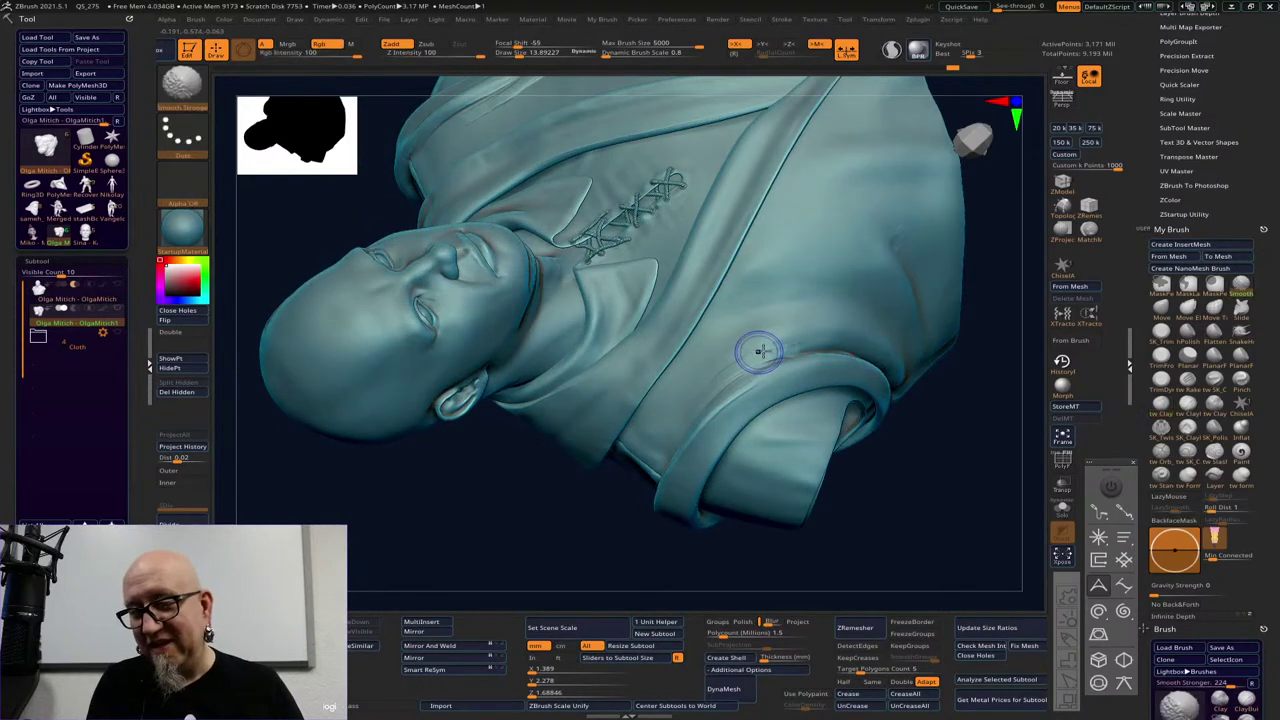
drag(794, 351, 805, 348)
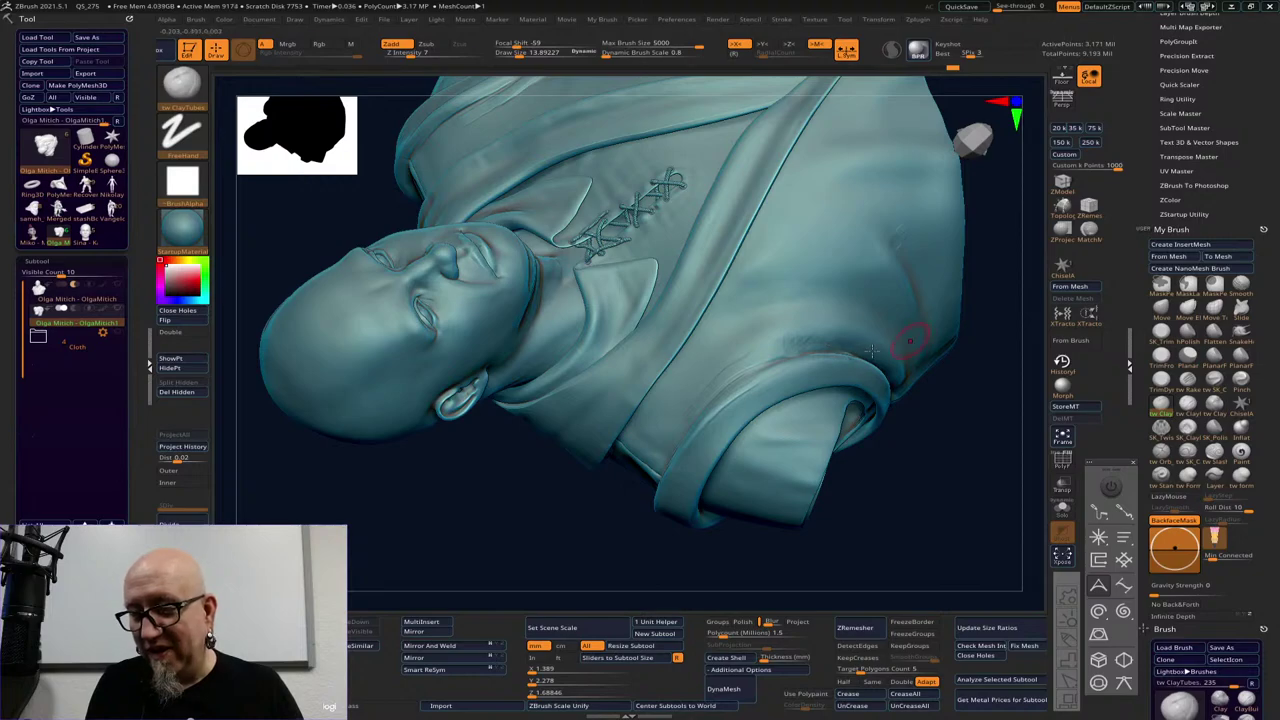
drag(960, 451, 809, 351)
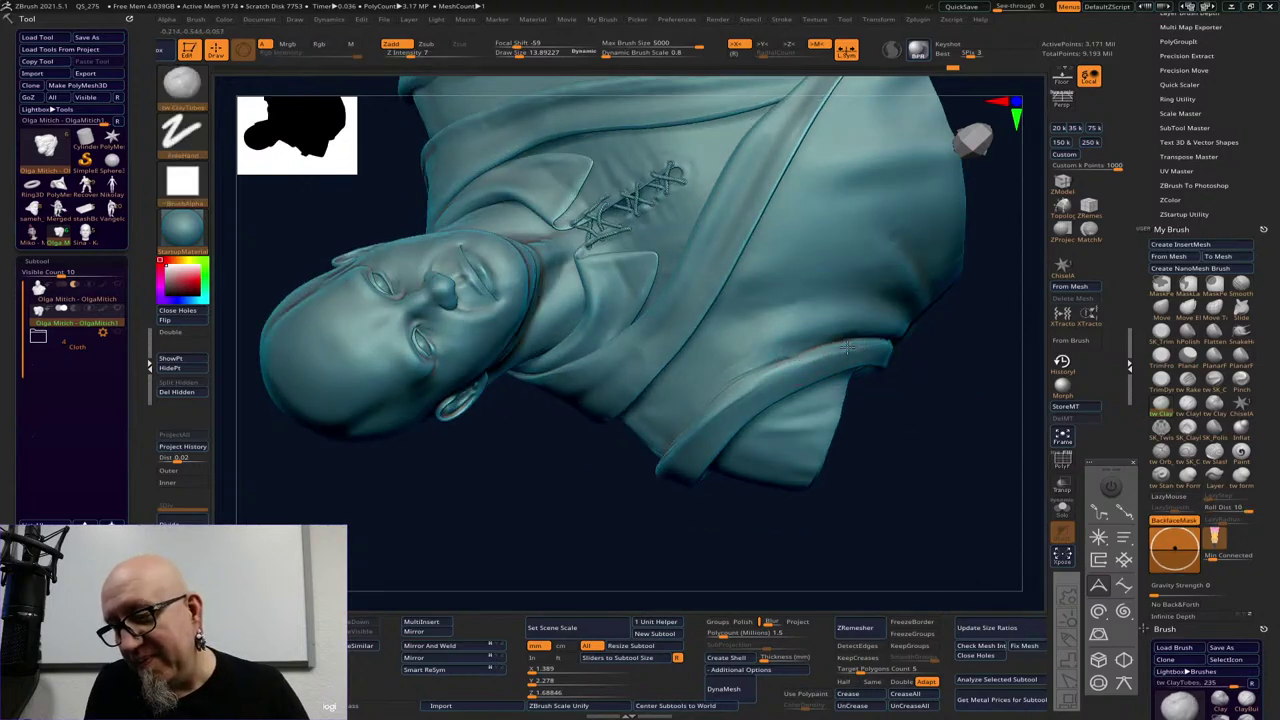
drag(984, 394, 858, 368)
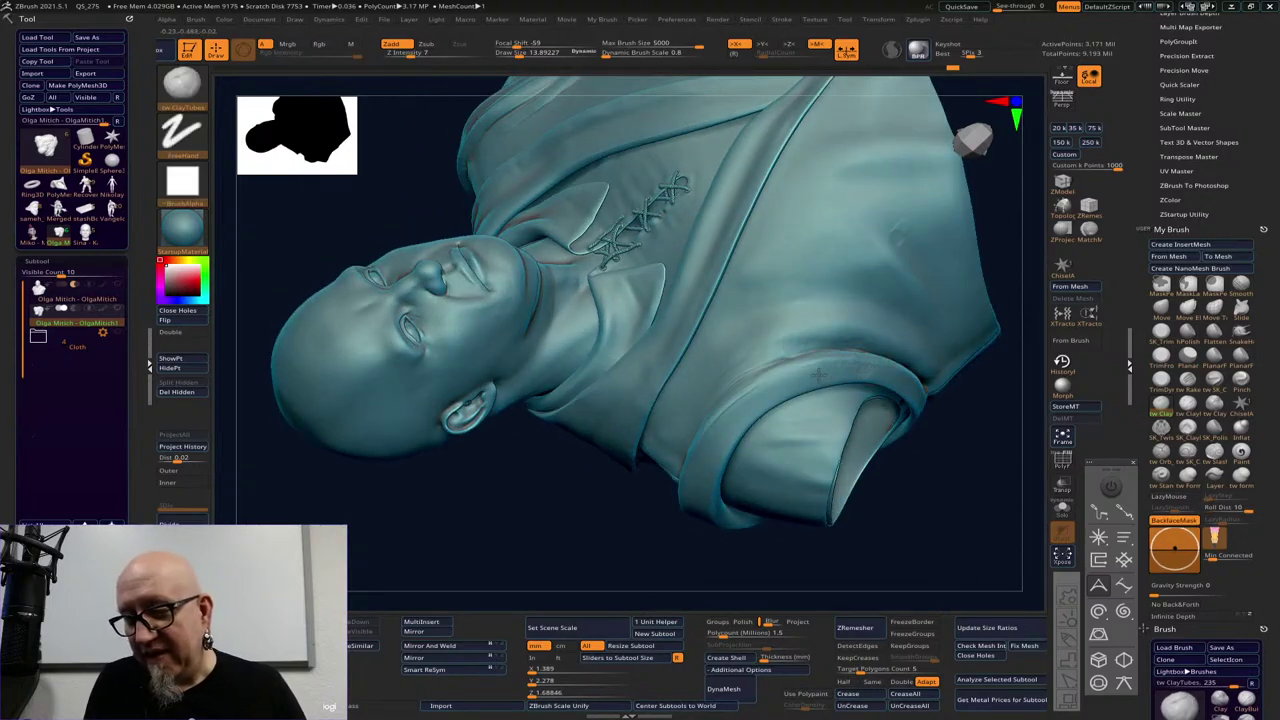
mouse_move(894, 534)
mouse_down()
mouse_move(906, 429)
mouse_move(980, 517)
mouse_move(978, 502)
mouse_move(929, 503)
mouse_move(931, 531)
mouse_move(894, 523)
mouse_move(961, 520)
mouse_move(711, 520)
mouse_move(716, 561)
mouse_up()
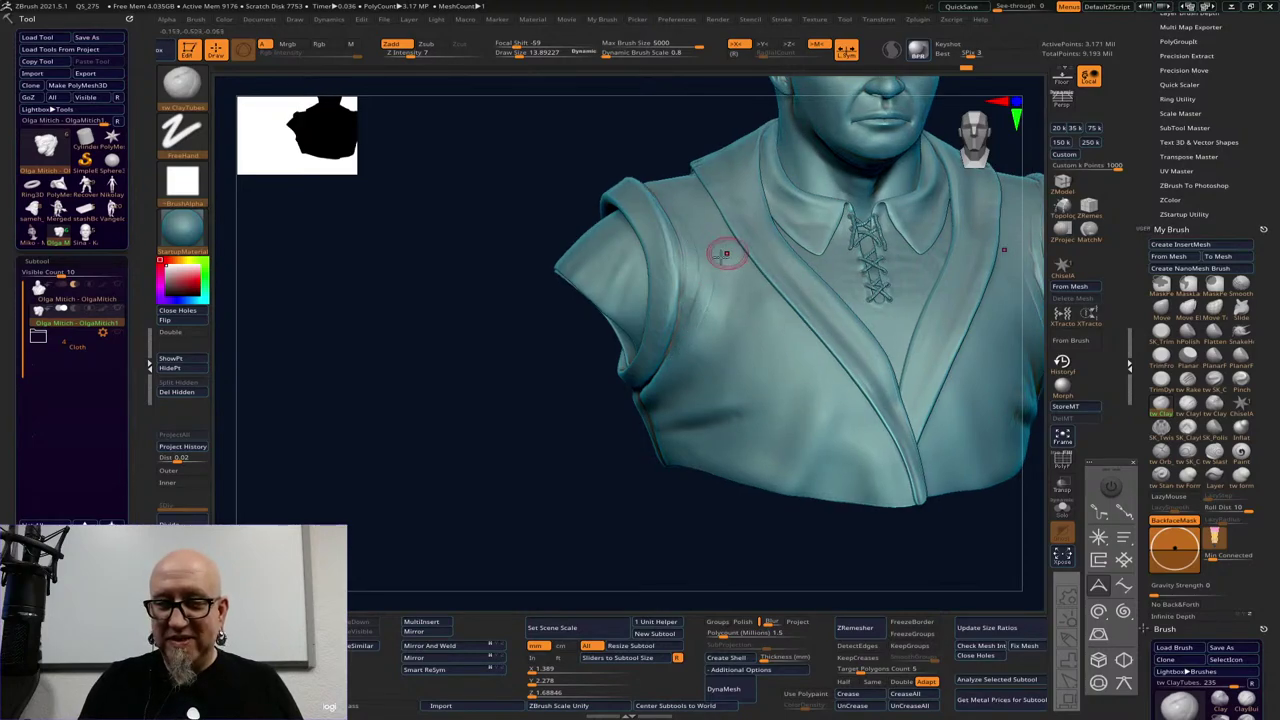
Inspect the vest folds, collar and chest lacing from the front, back and three-quarter angles
mouse_move(672, 509)
mouse_down()
mouse_move(474, 551)
mouse_move(490, 548)
mouse_up()
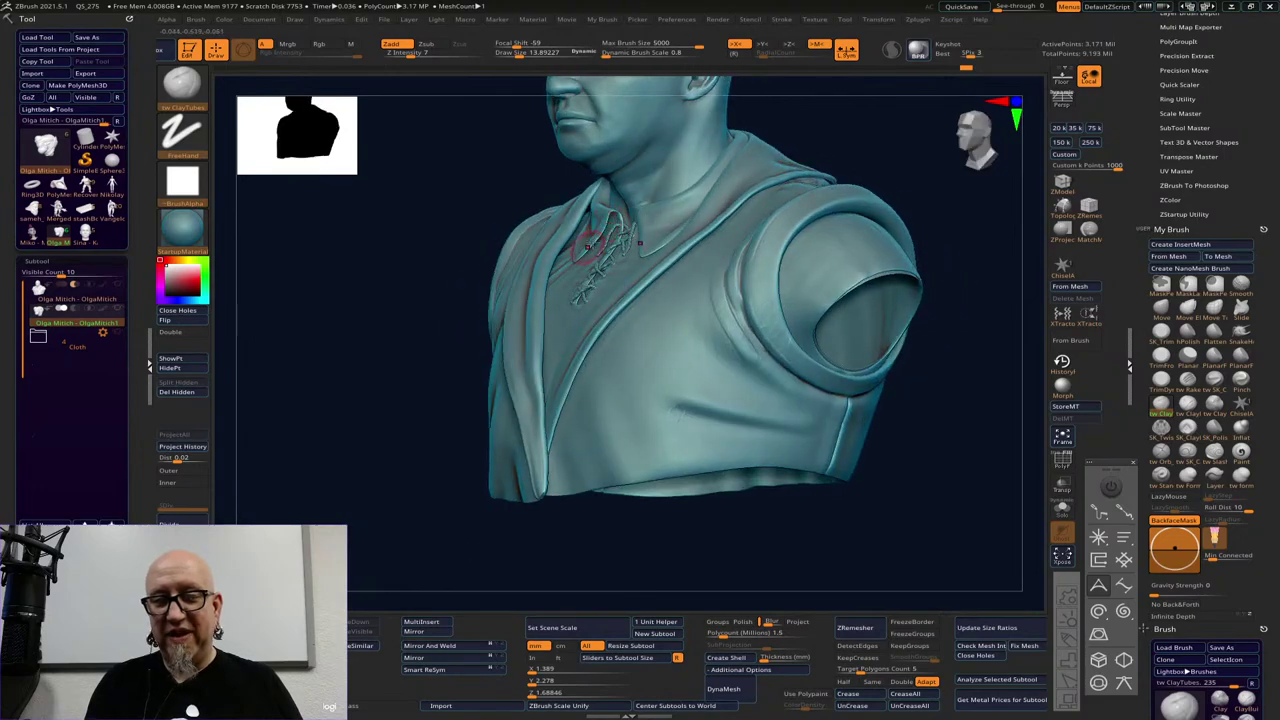
alt+drag(701, 540, 562, 499)
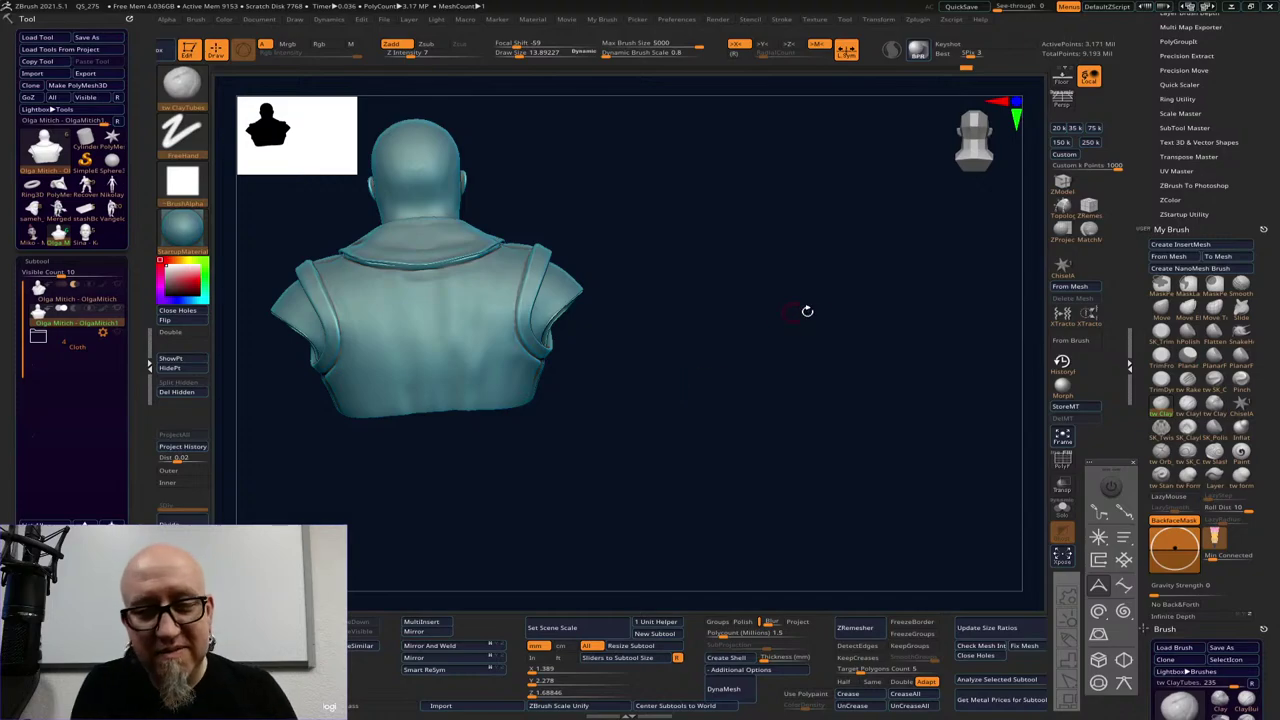
mouse_move(807, 311)
mouse_down()
mouse_move(729, 354)
mouse_move(806, 377)
mouse_move(788, 411)
mouse_up()
alt+drag(837, 294, 803, 406)
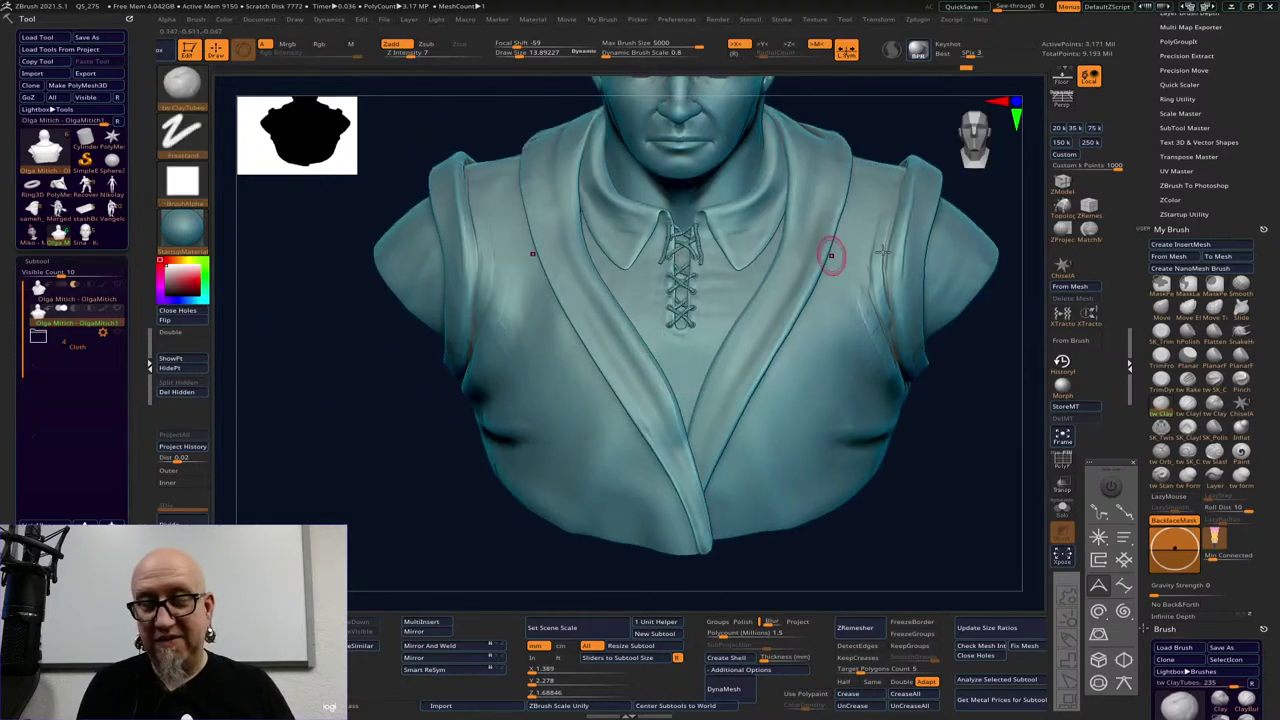
alt+drag(951, 409, 803, 443)
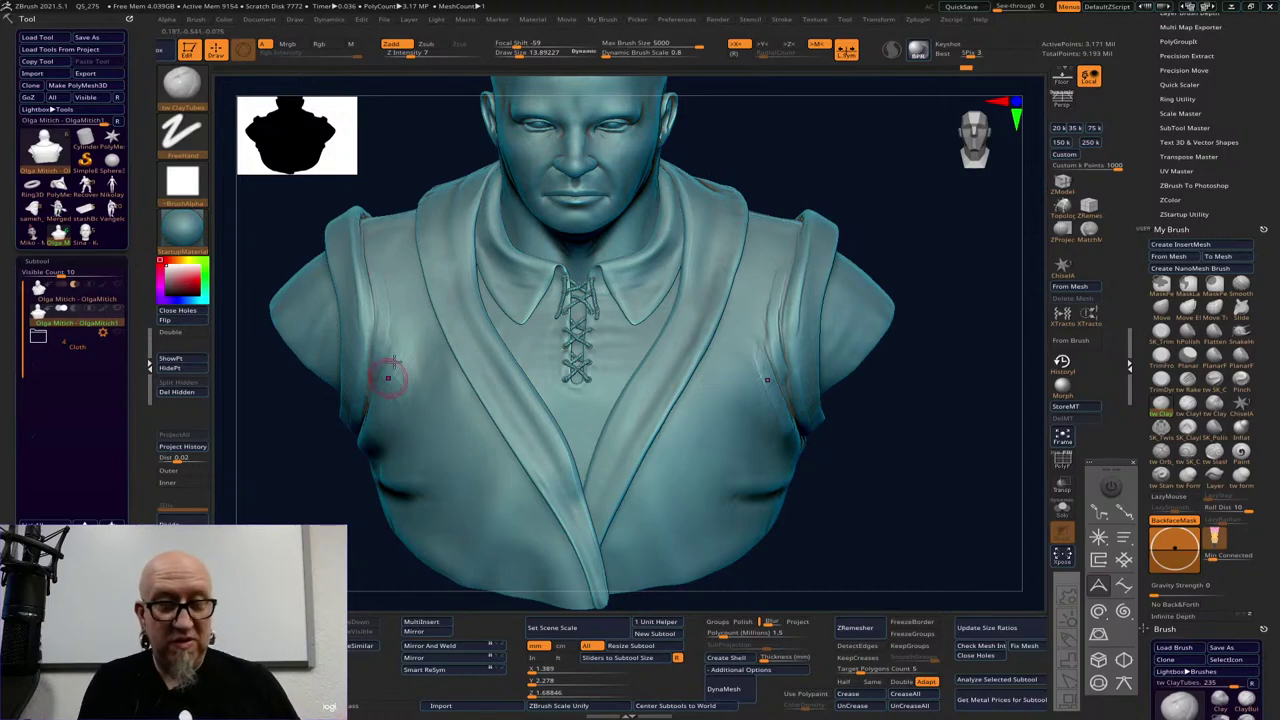
right_drag(385, 380, 414, 506)
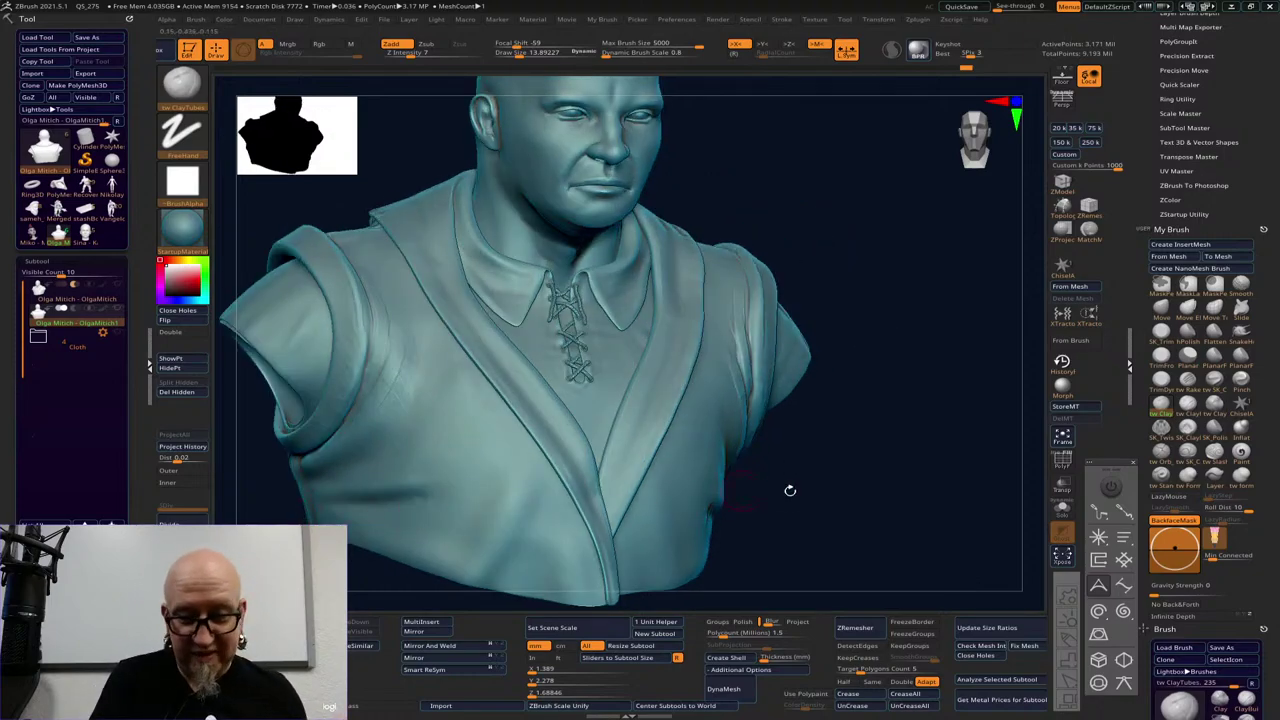
shift+right_drag(788, 491, 780, 514)
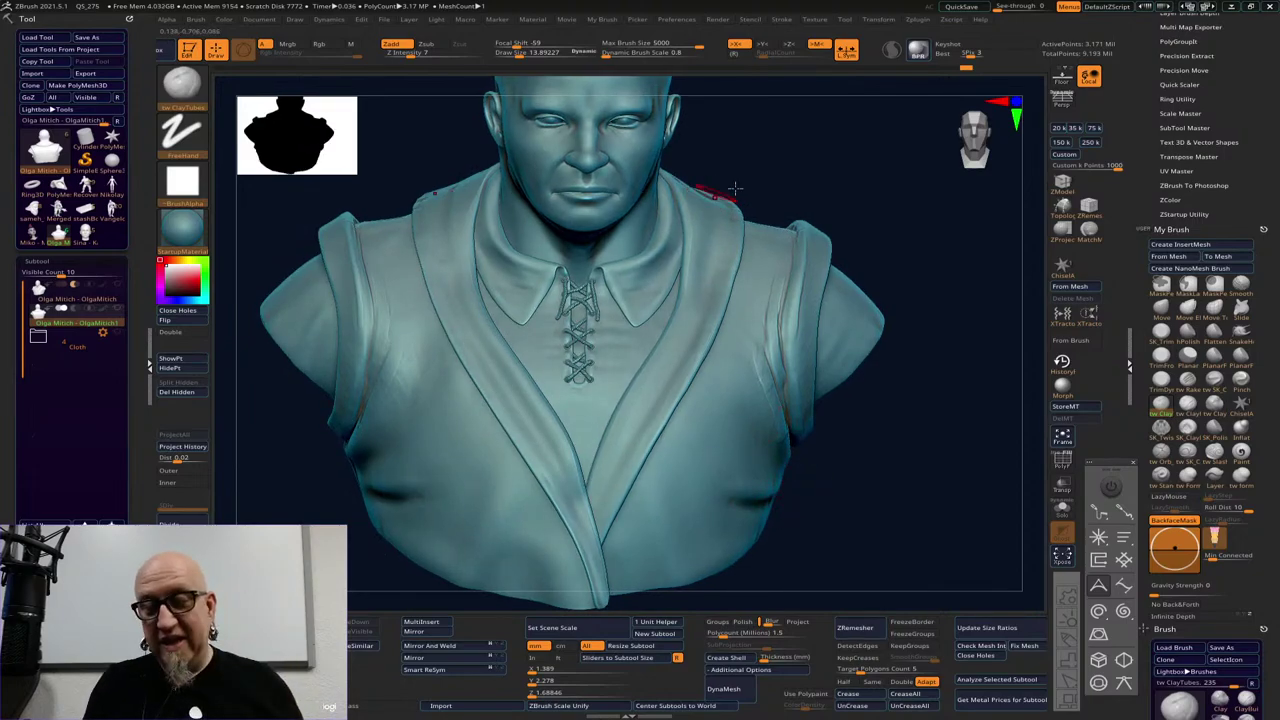
right_drag(724, 197, 750, 198)
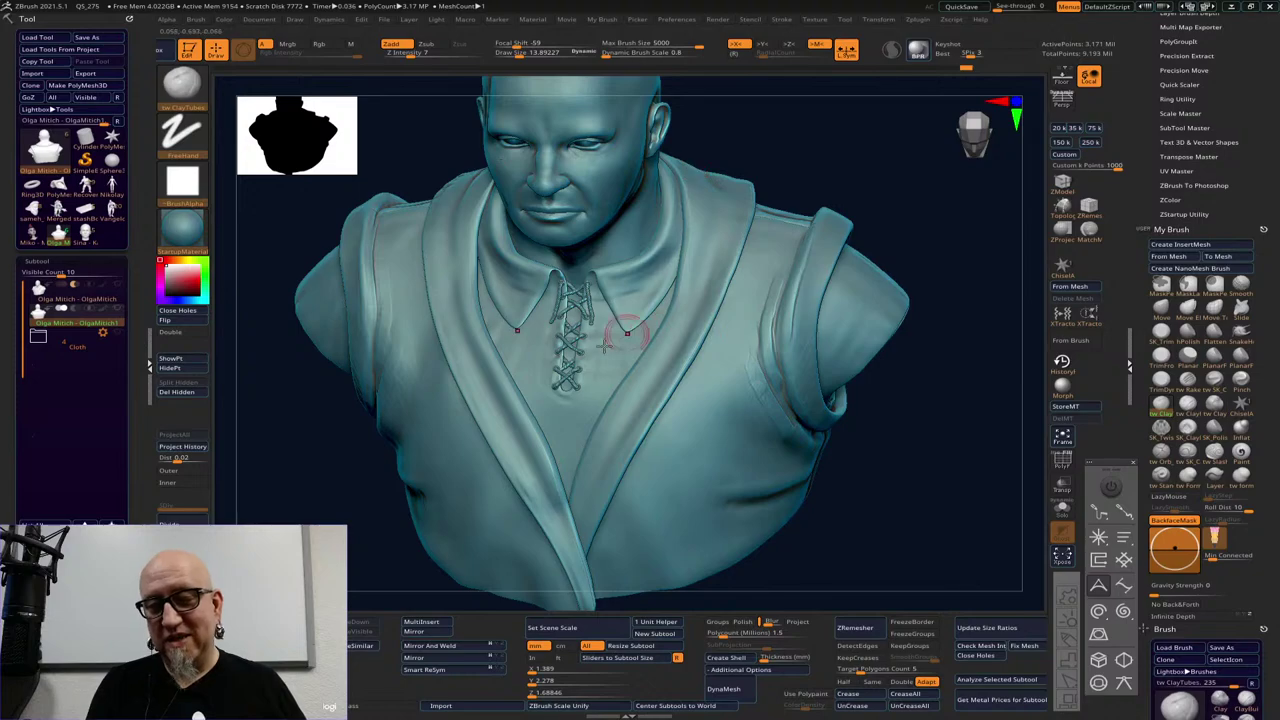
mouse_move(881, 241)
right_down()
mouse_move(678, 228)
mouse_move(677, 263)
right_up()
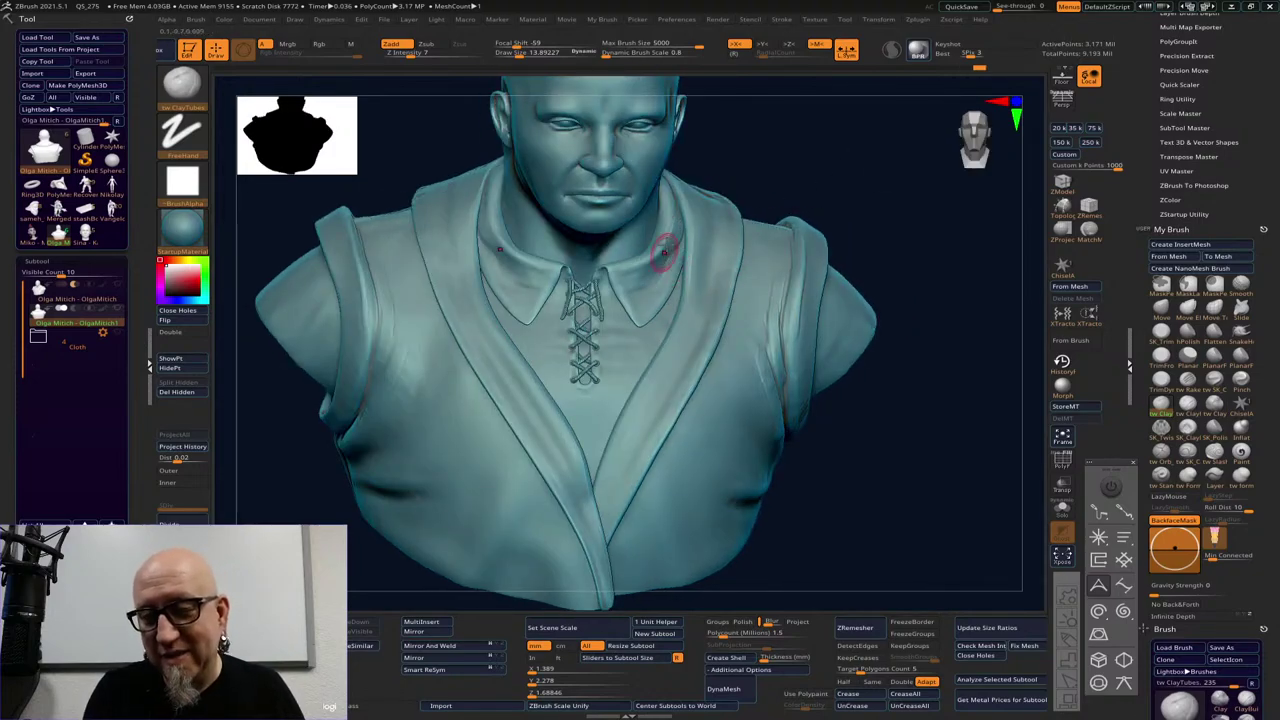
drag(663, 251, 656, 259)
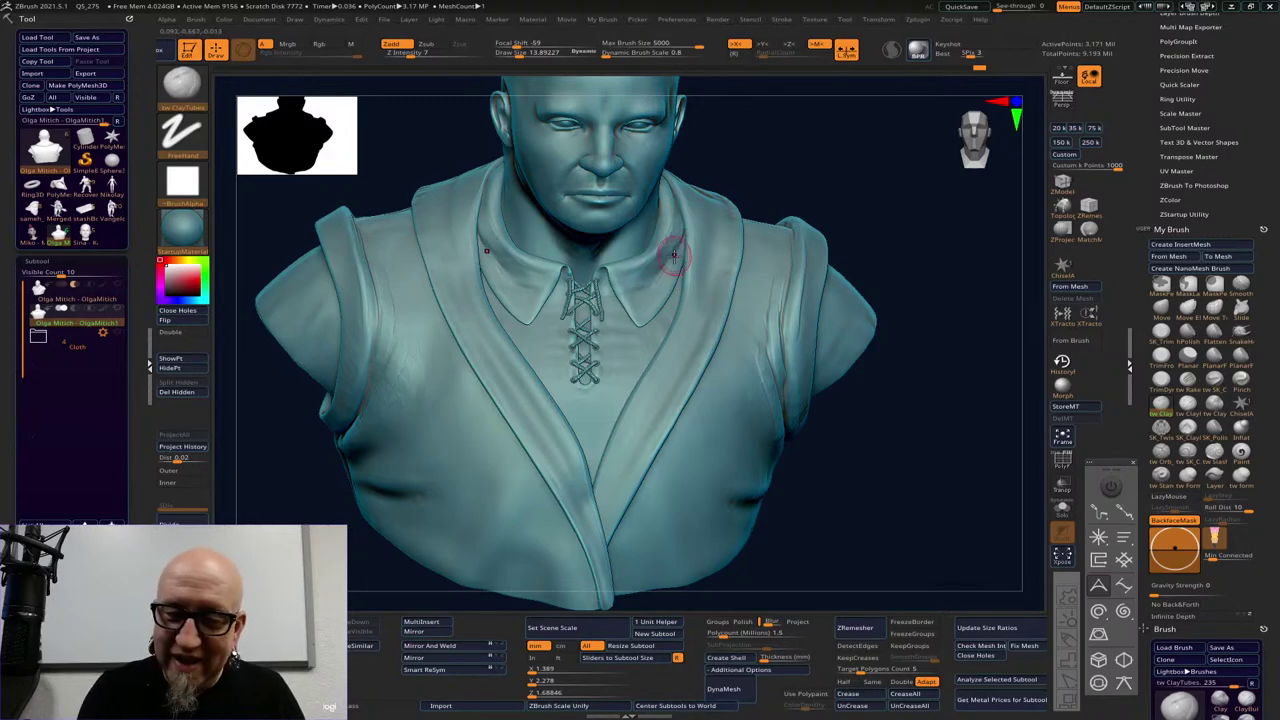
drag(632, 343, 664, 345)
mouse_move(975, 263)
mouse_down()
mouse_move(906, 263)
mouse_move(952, 234)
mouse_move(1005, 240)
mouse_up()
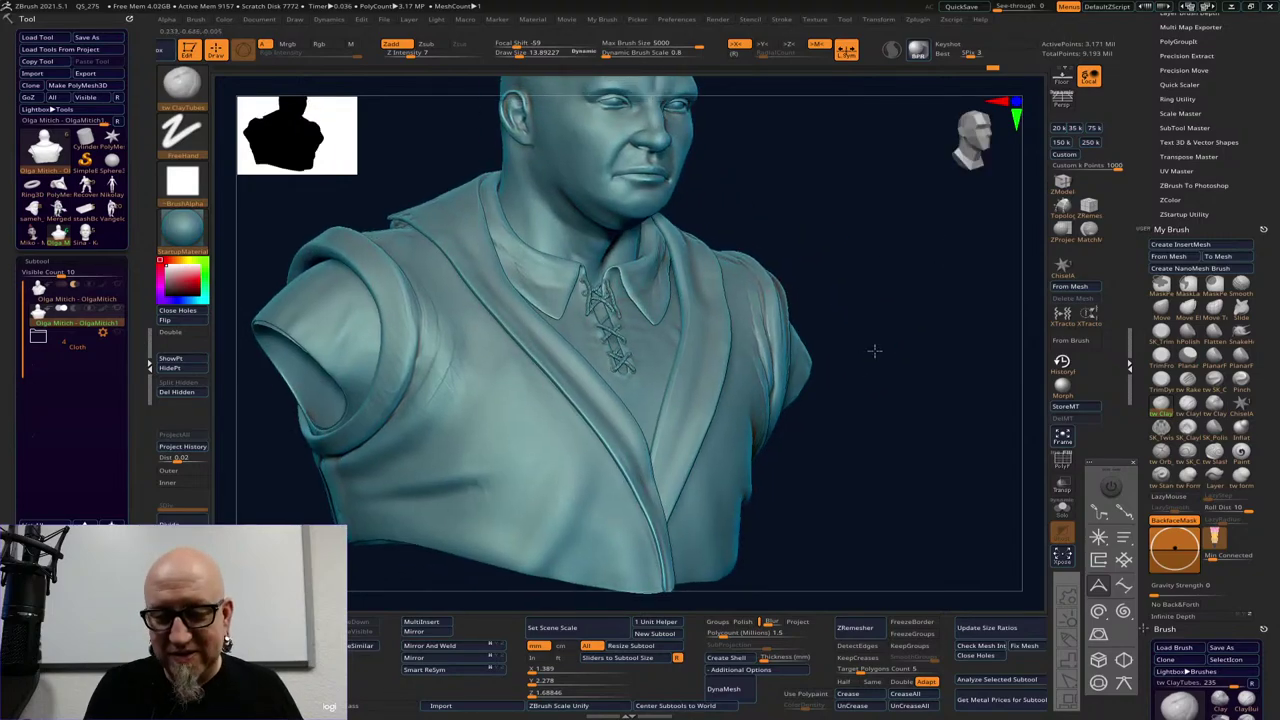
Review the overall shape of the full bust, comparing its side, front and rear views
alt+drag(874, 351, 930, 327)
mouse_move(930, 326)
right_down()
mouse_move(929, 309)
mouse_move(900, 305)
mouse_move(949, 369)
mouse_move(909, 451)
mouse_move(837, 294)
right_up()
key(f)
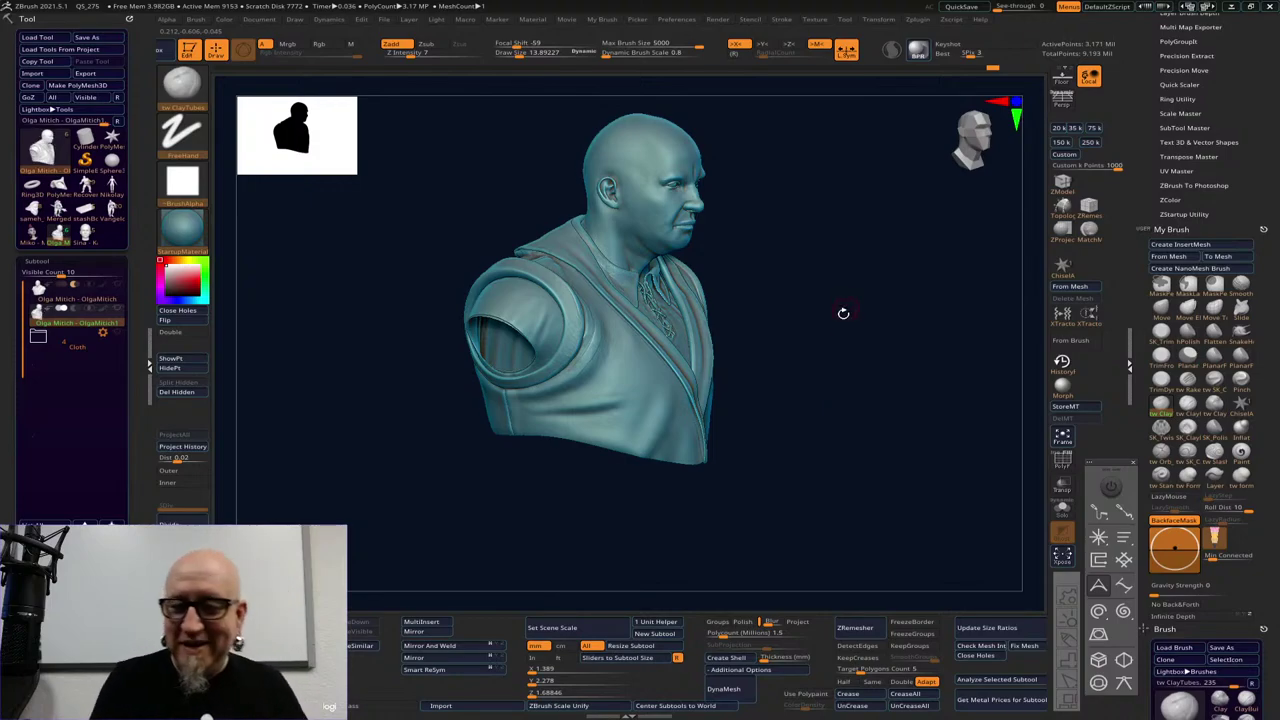
right_drag(843, 313, 857, 386)
alt+right_drag(949, 332, 925, 485)
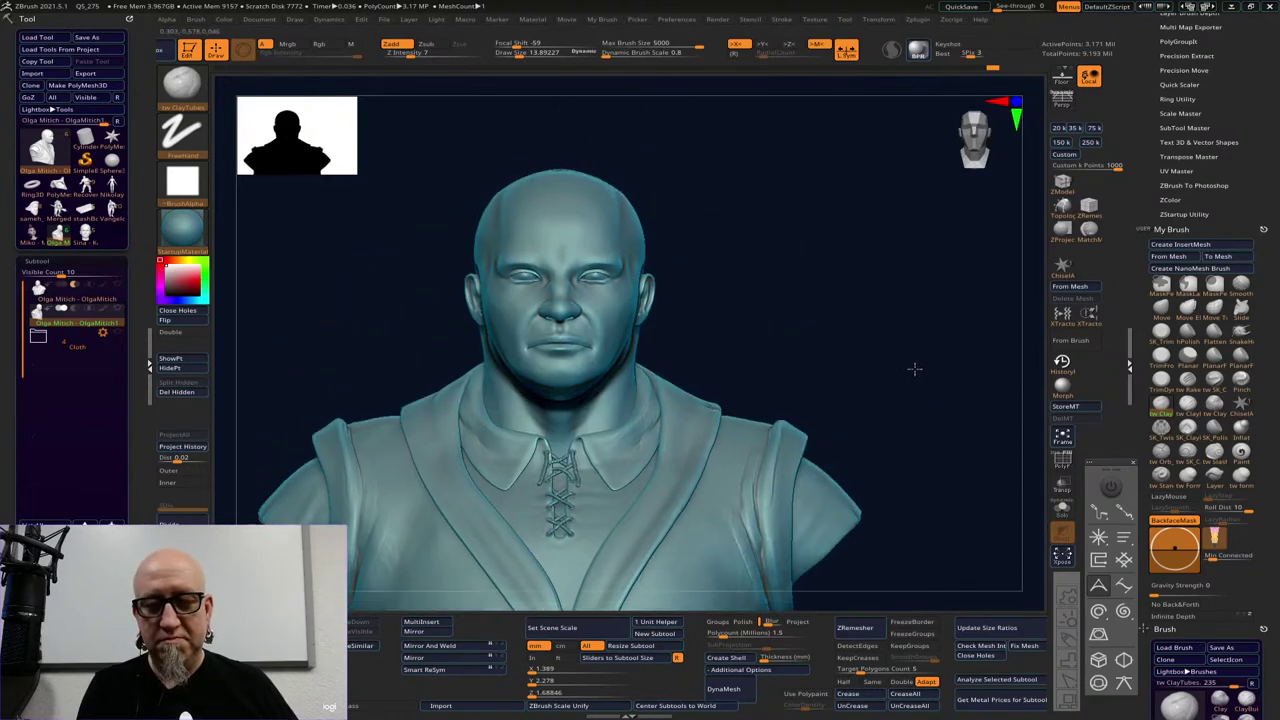
right_drag(914, 369, 857, 368)
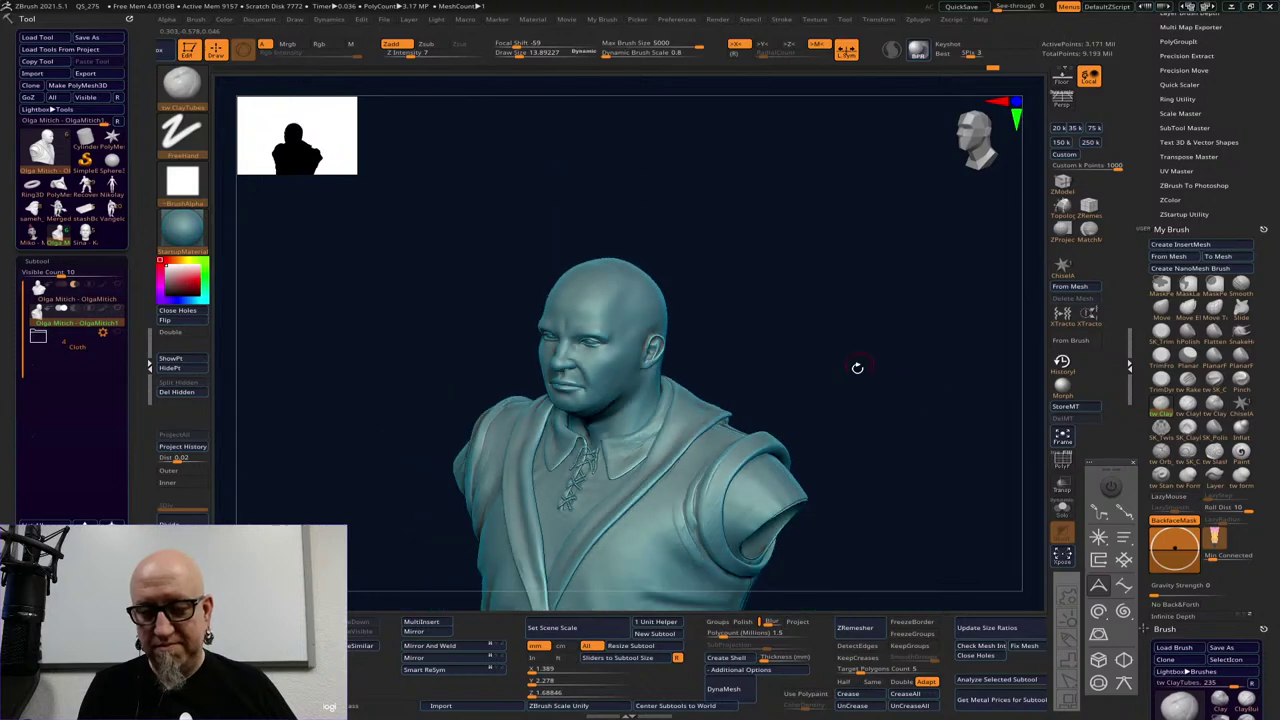
right_drag(911, 539, 871, 529)
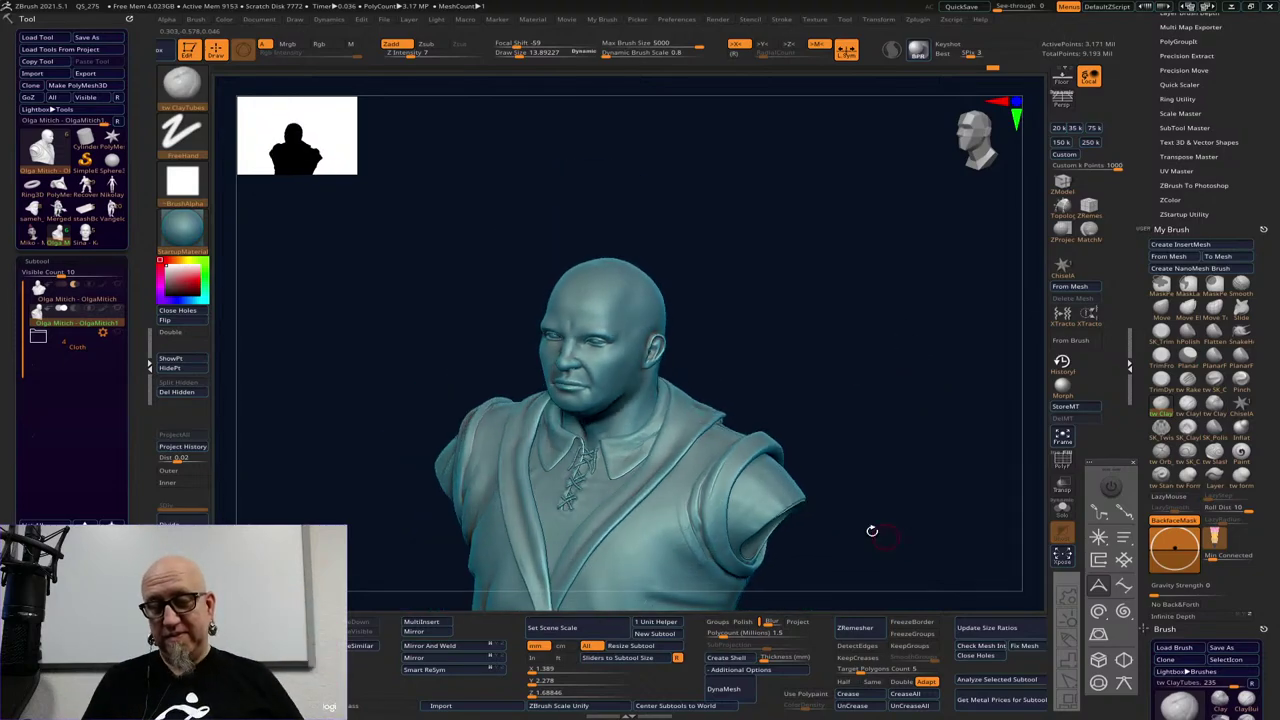
key(shift)
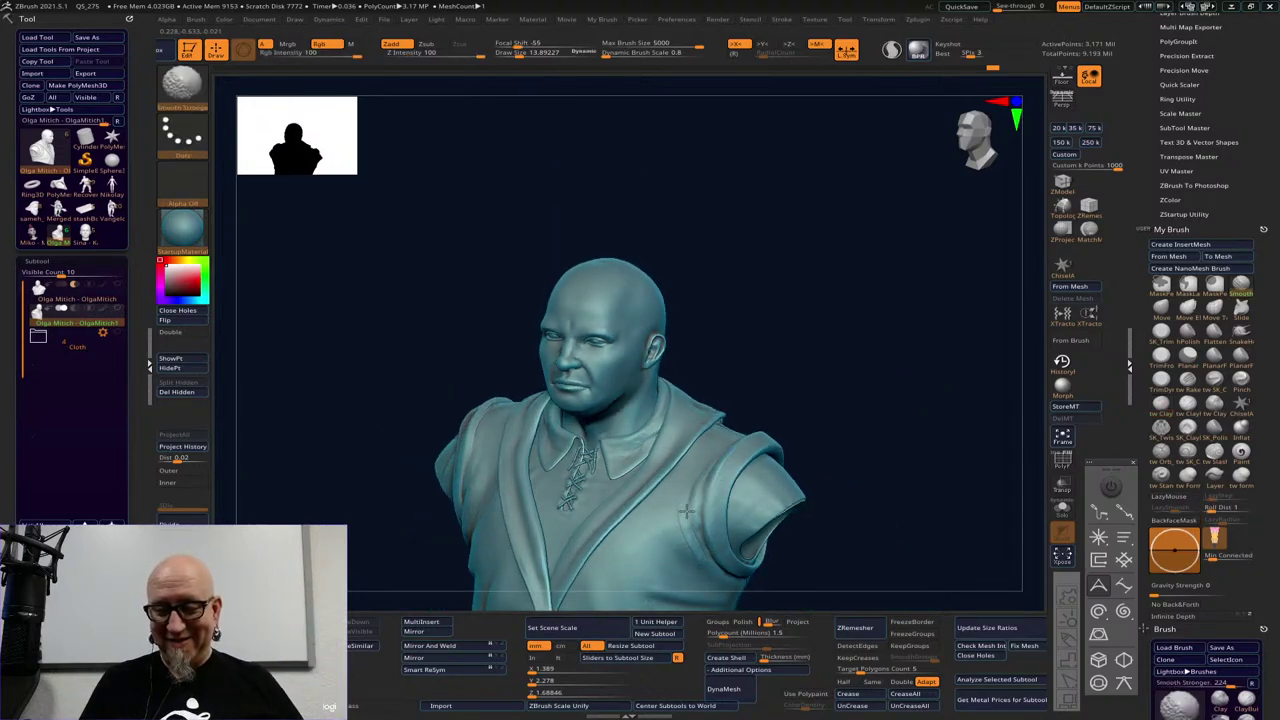
right_drag(871, 551, 914, 550)
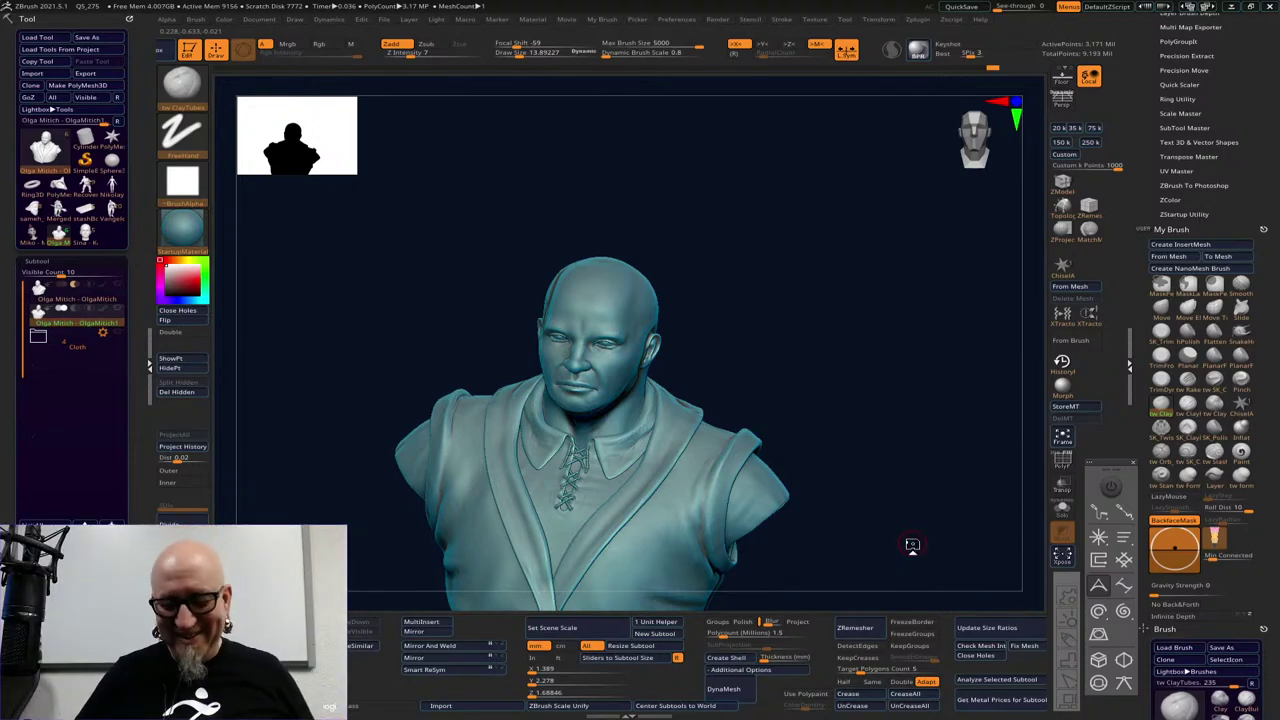
mouse_move(863, 438)
right_down()
mouse_move(871, 466)
mouse_move(840, 438)
right_up()
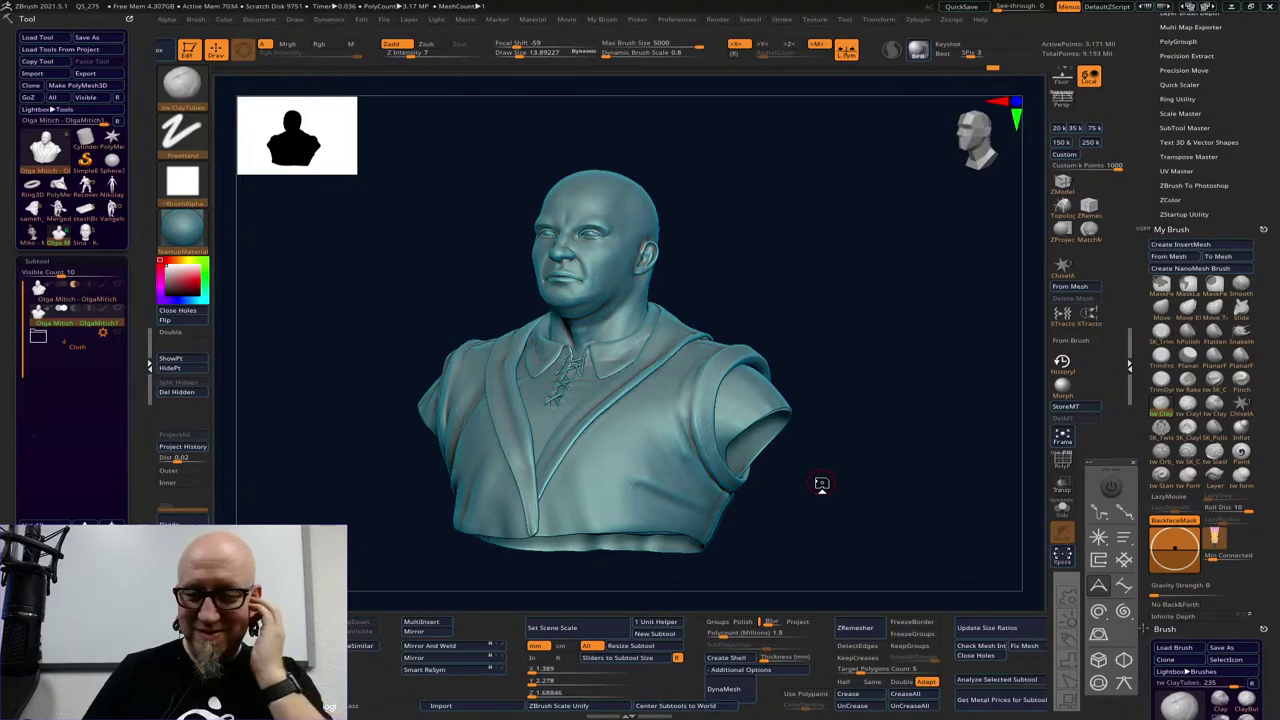
drag(821, 484, 756, 575)
drag(755, 509, 463, 537)
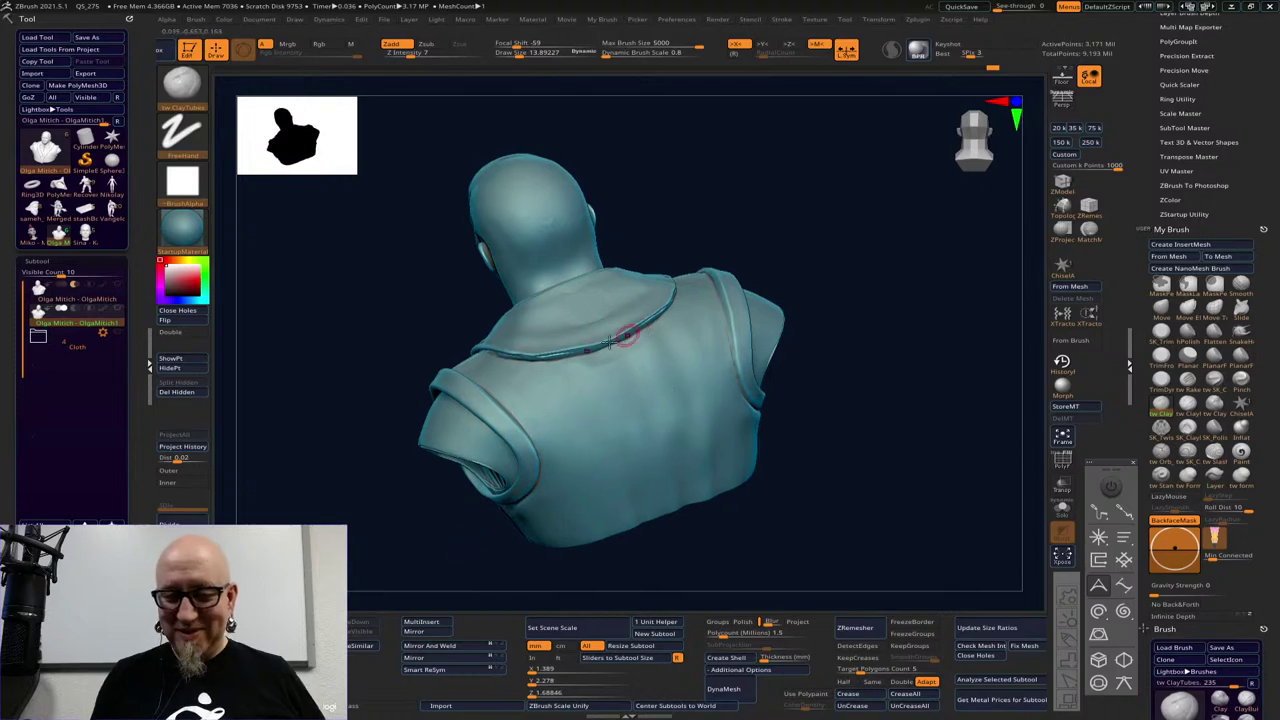
drag(831, 397, 812, 426)
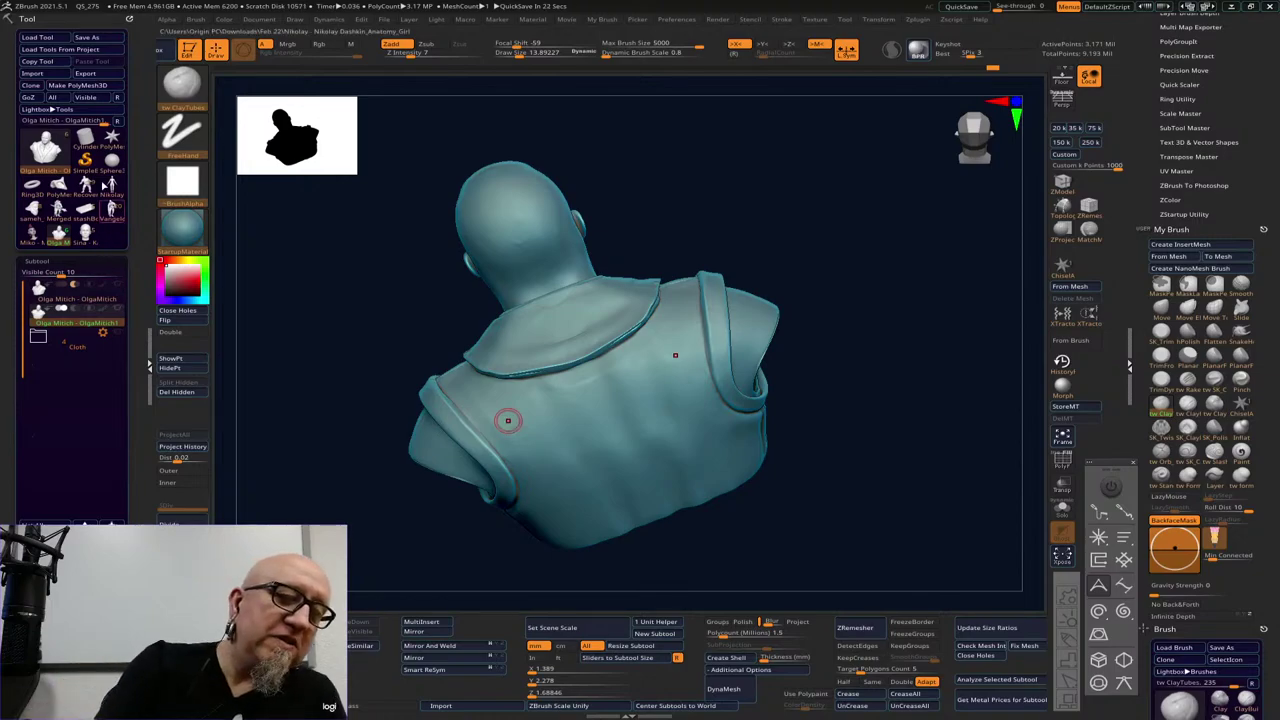
Switch to the PolyMesh3D star tool and replace its geometry with a PolyPlane through the transform gizmo
click(113, 142)
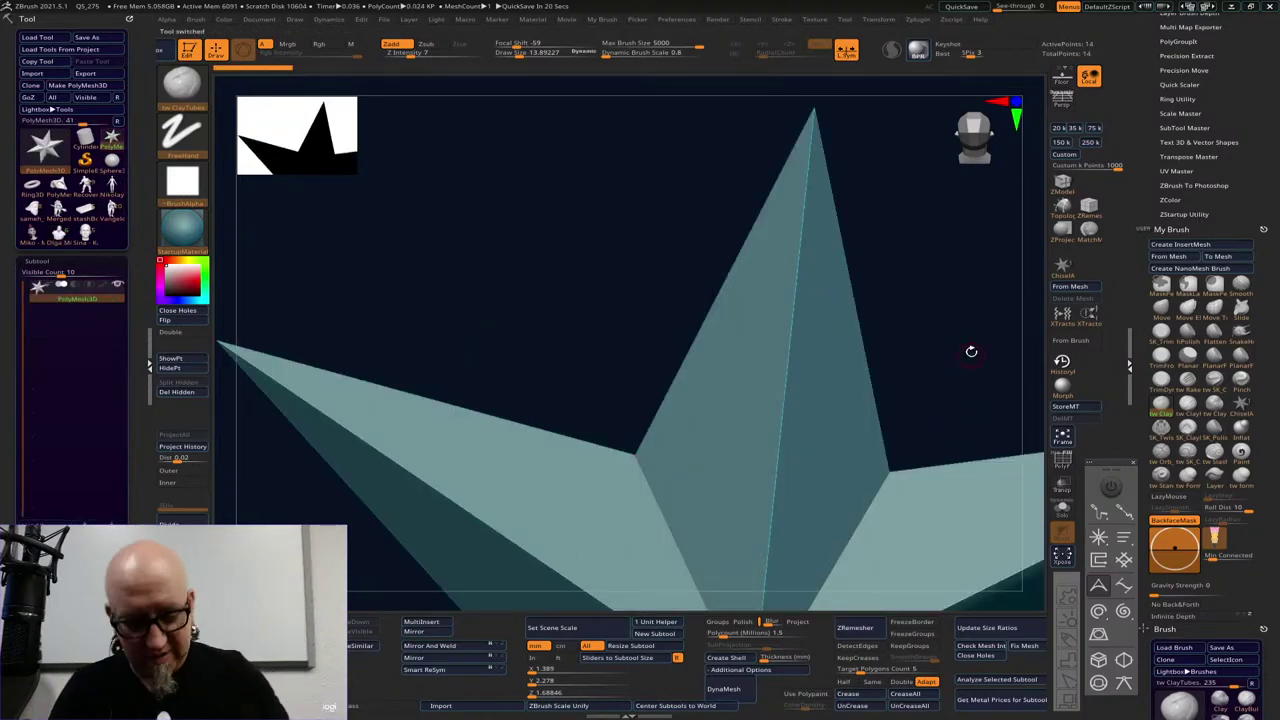
shift+drag(971, 351, 967, 315)
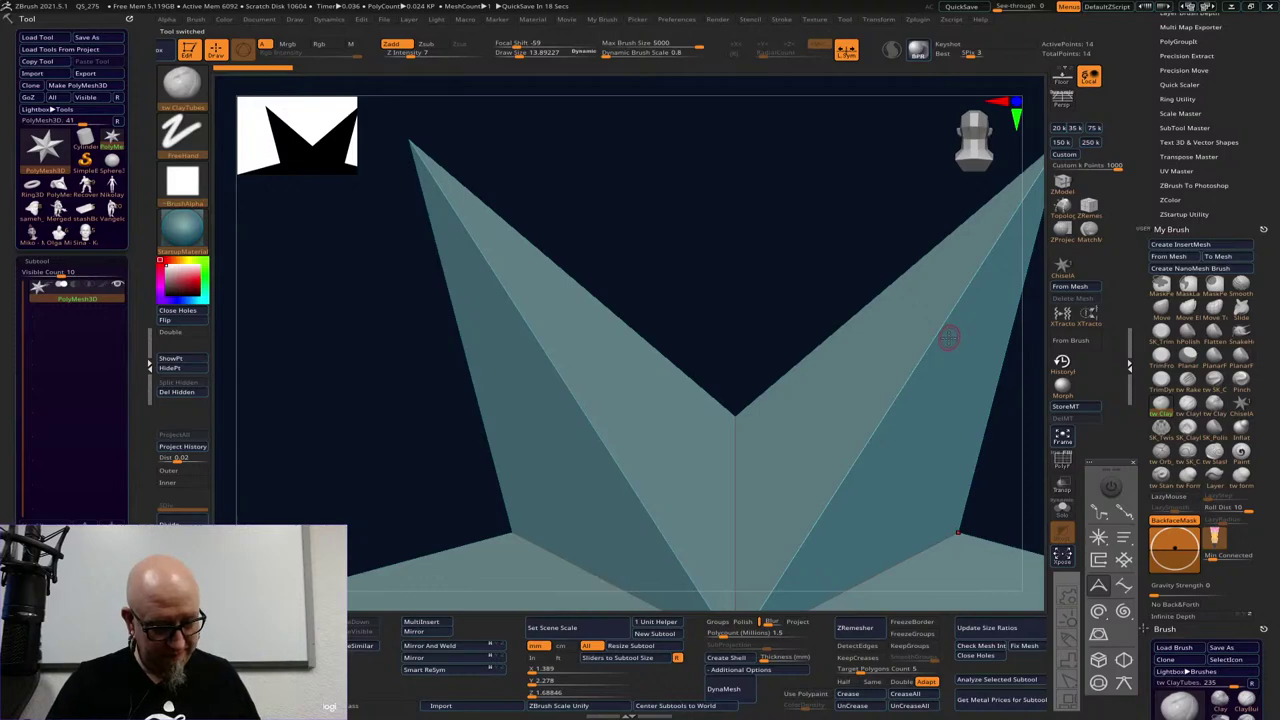
key(w)
alt+drag(998, 448, 915, 245)
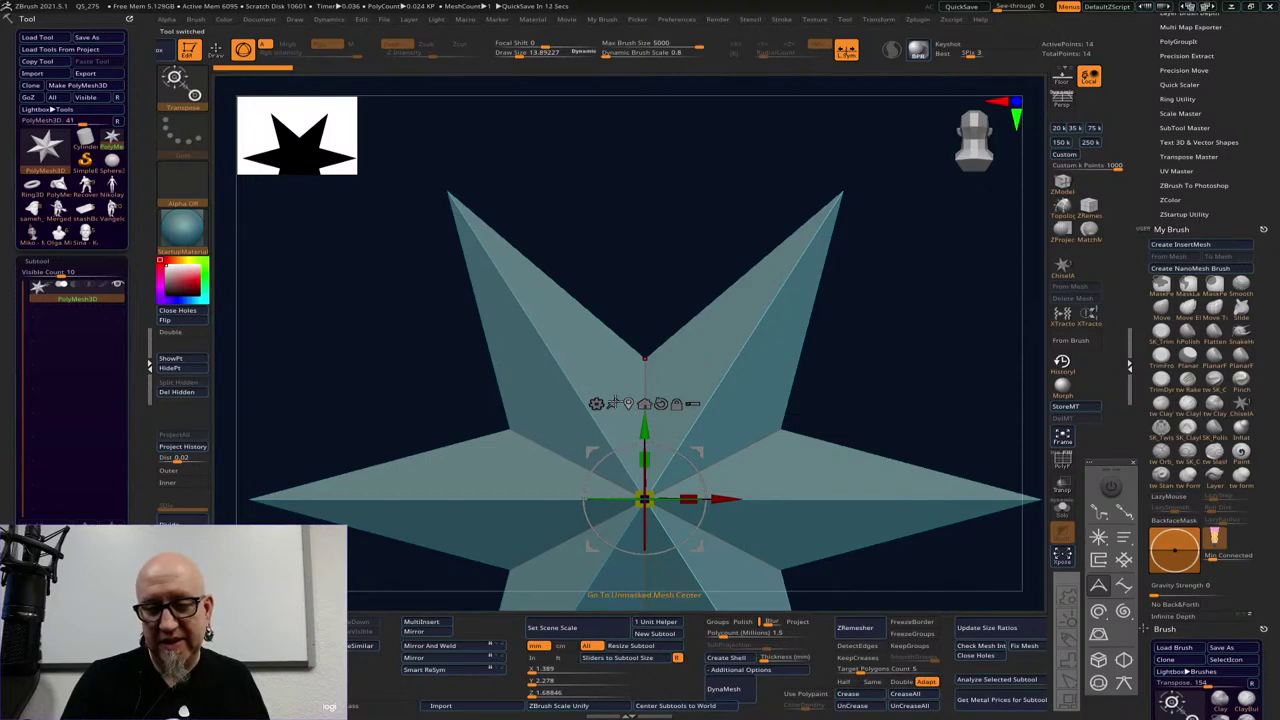
click(596, 403)
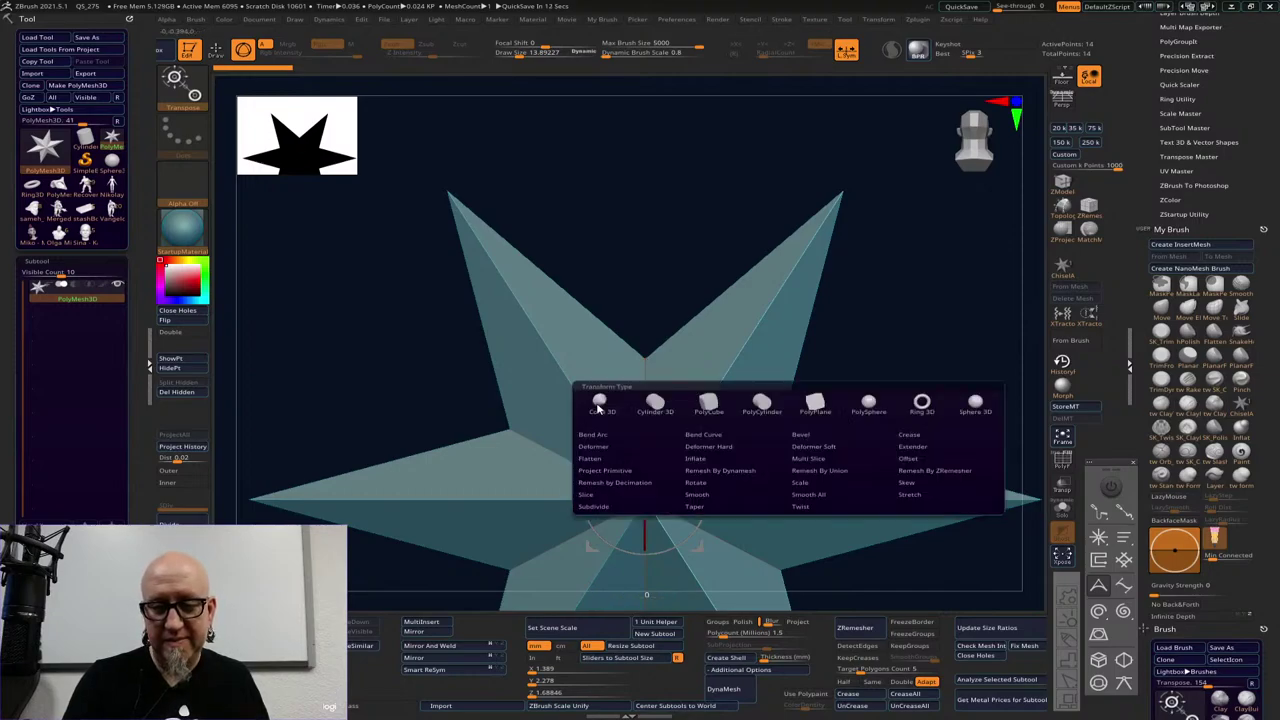
click(831, 407)
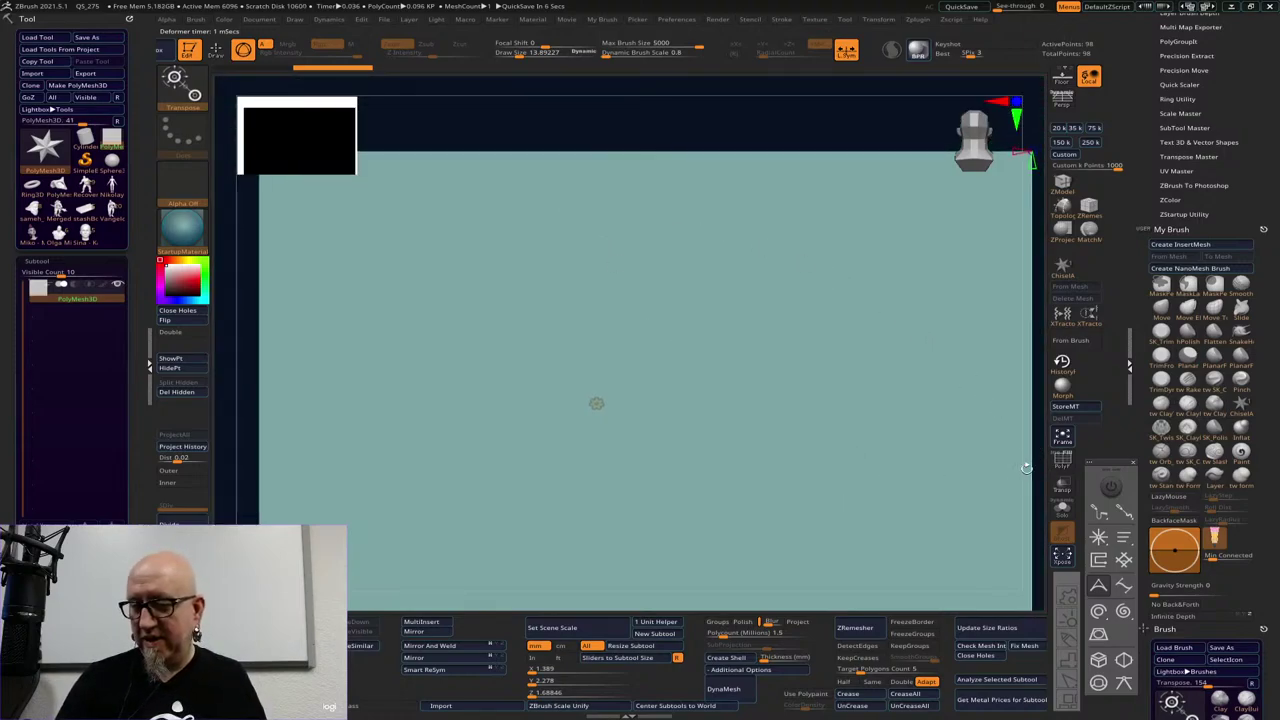
Display the plane's polyframe and reduce its horizontal and vertical divisions to a single undivided face
alt+drag(862, 475, 841, 371)
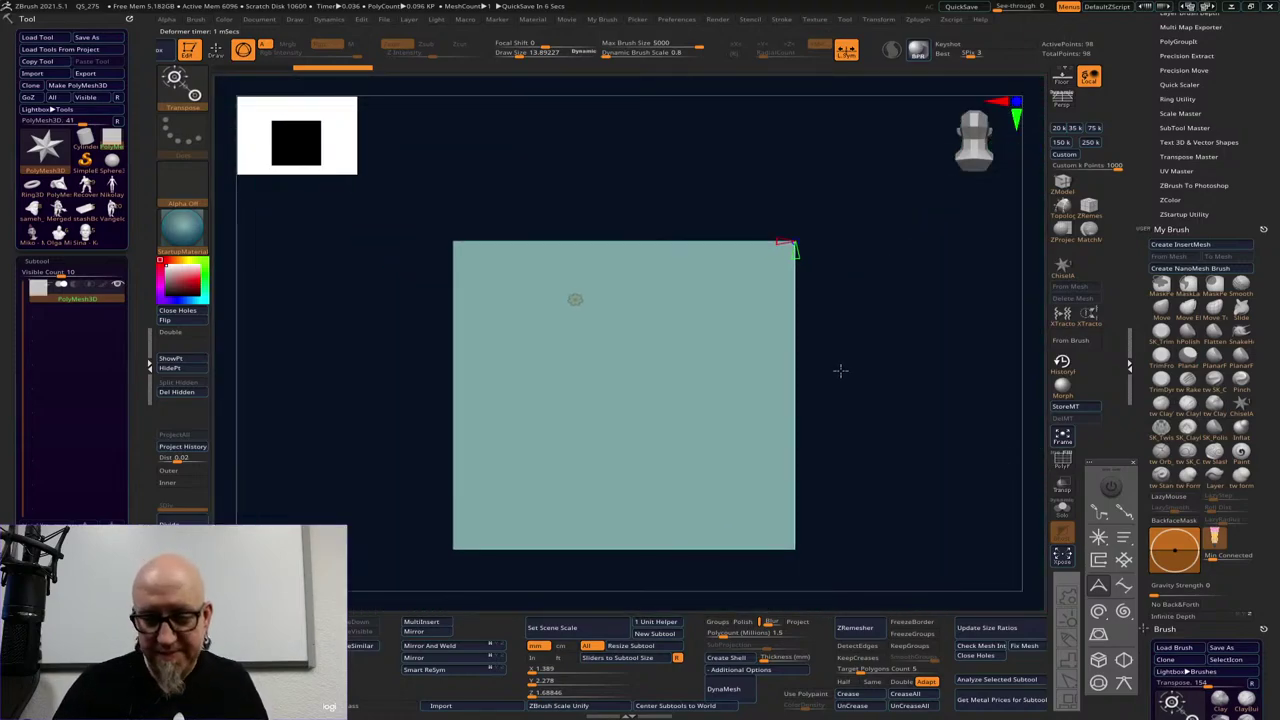
click(1062, 460)
click(1058, 454)
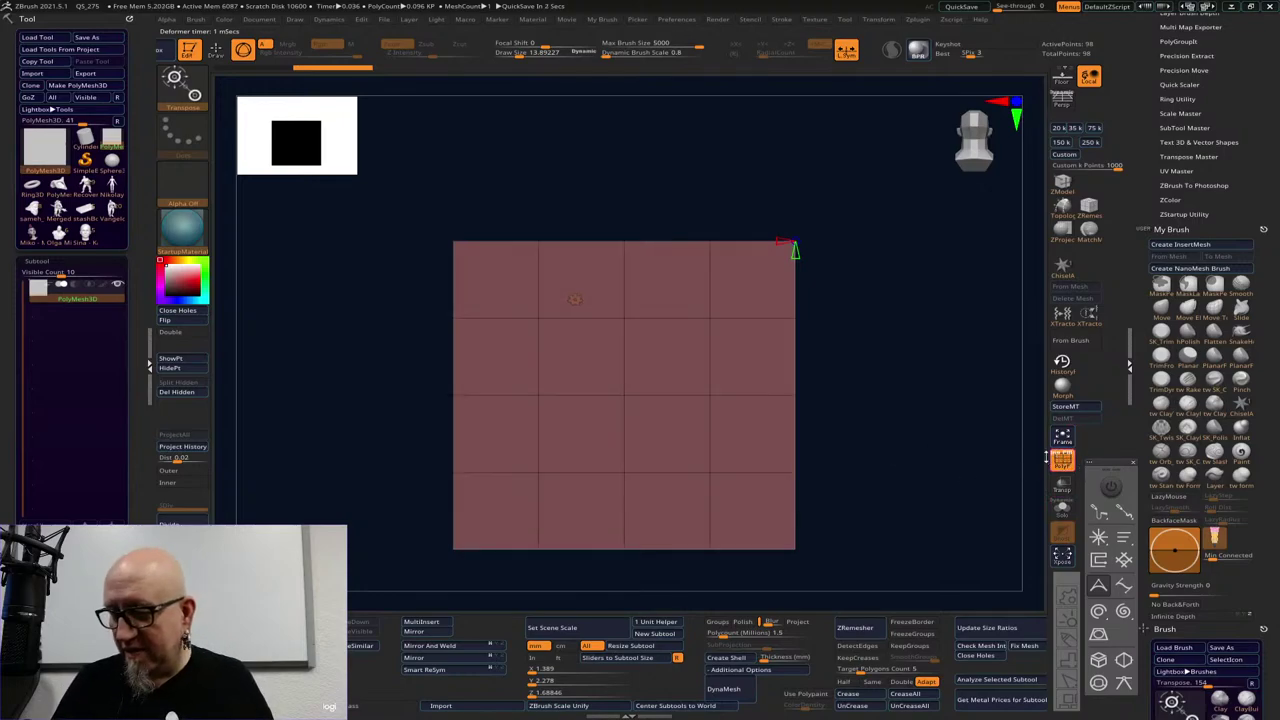
alt+drag(930, 487, 814, 420)
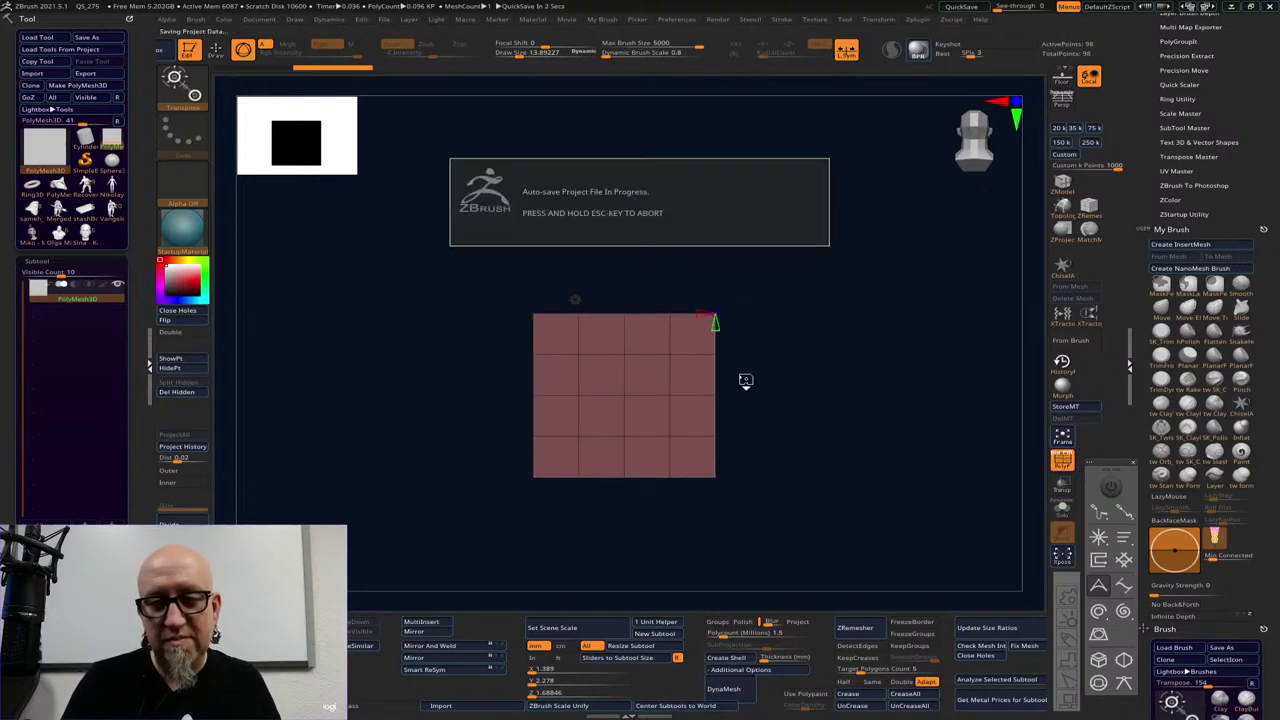
key(Escape)
drag(736, 444, 736, 441)
drag(724, 367, 730, 325)
drag(814, 291, 714, 340)
shift+drag(716, 260, 821, 253)
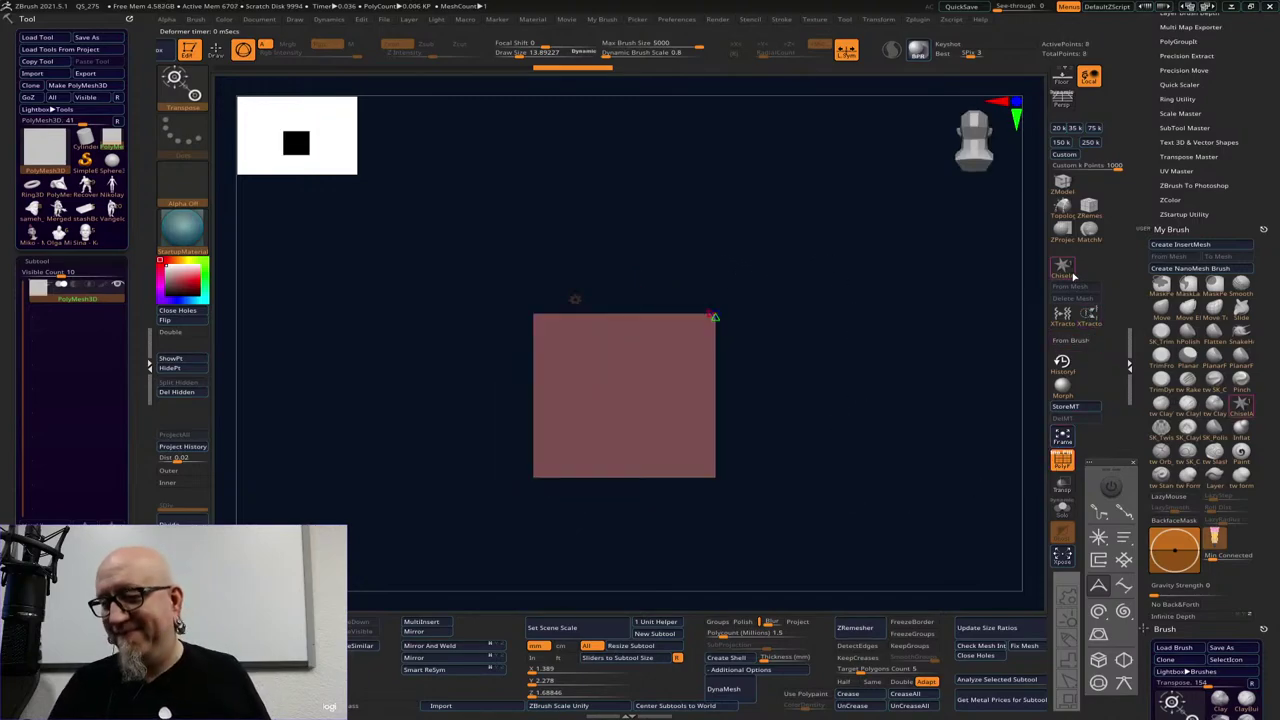
Extrude the single plane face into a block with ZModeler QMesh and stack it up into a column of six segments
click(1068, 183)
drag(840, 297, 760, 370)
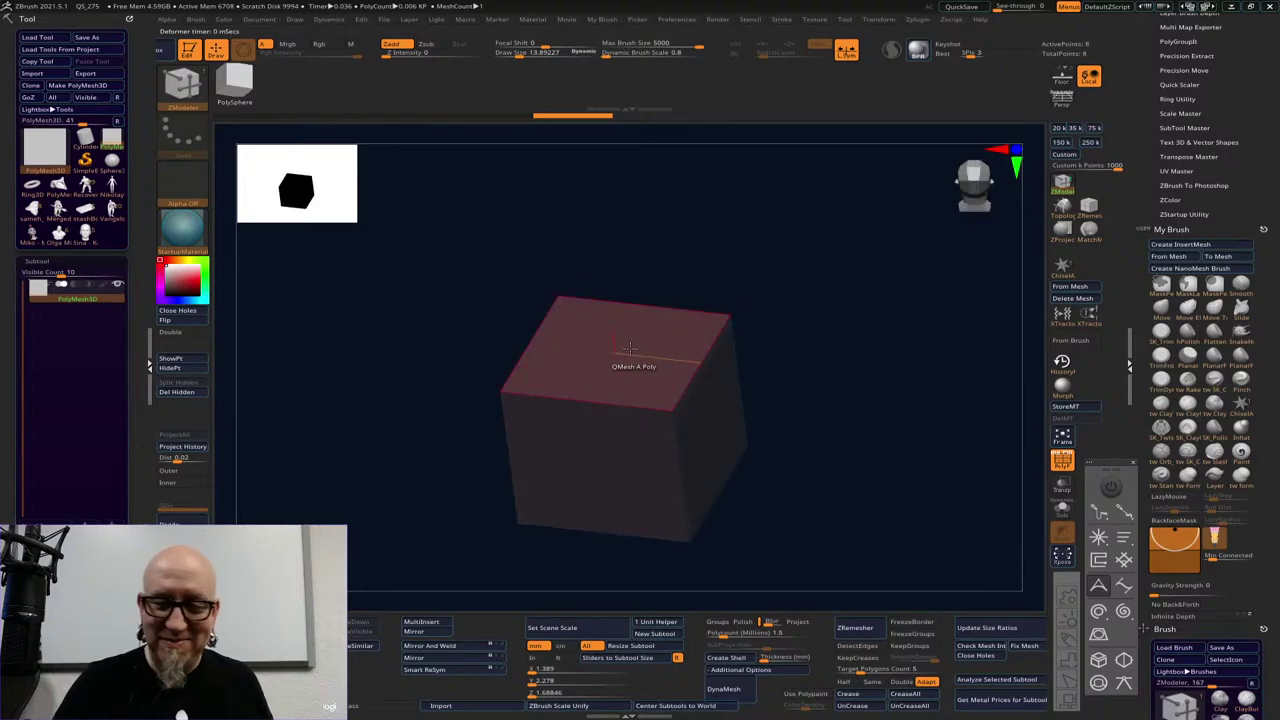
alt+drag(790, 258, 777, 368)
drag(607, 436, 590, 277)
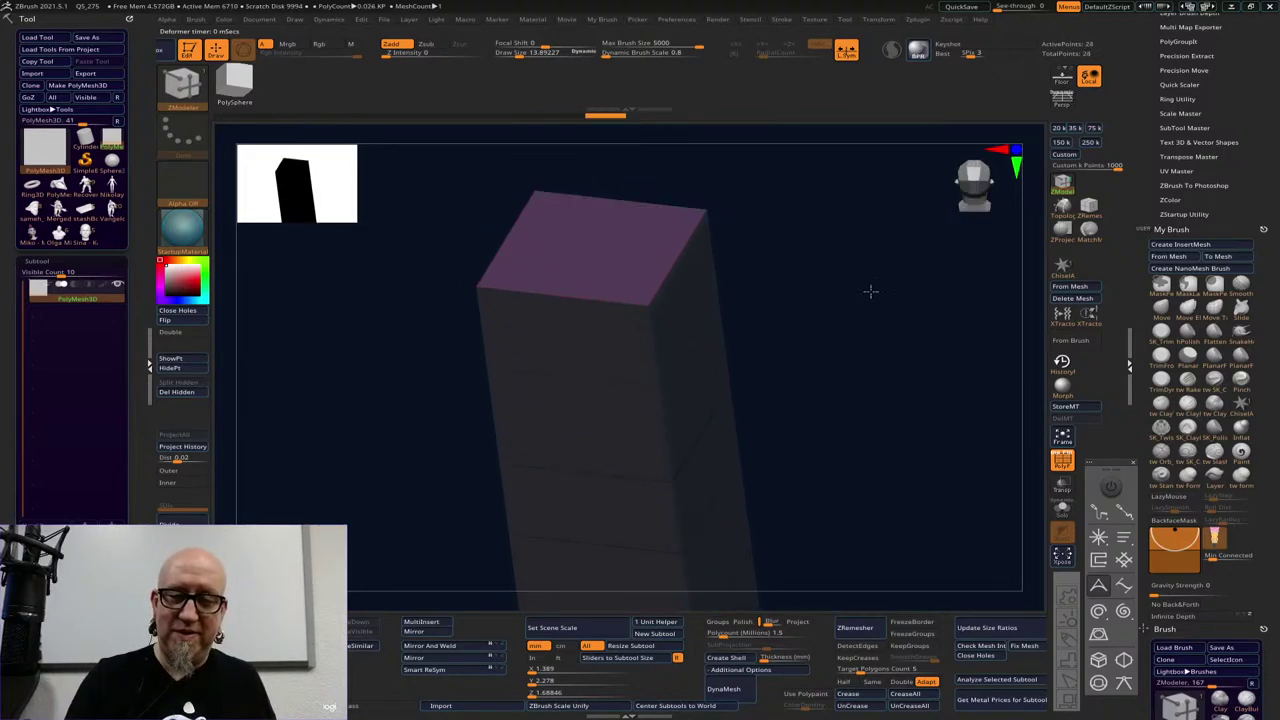
shift+drag(871, 291, 725, 325)
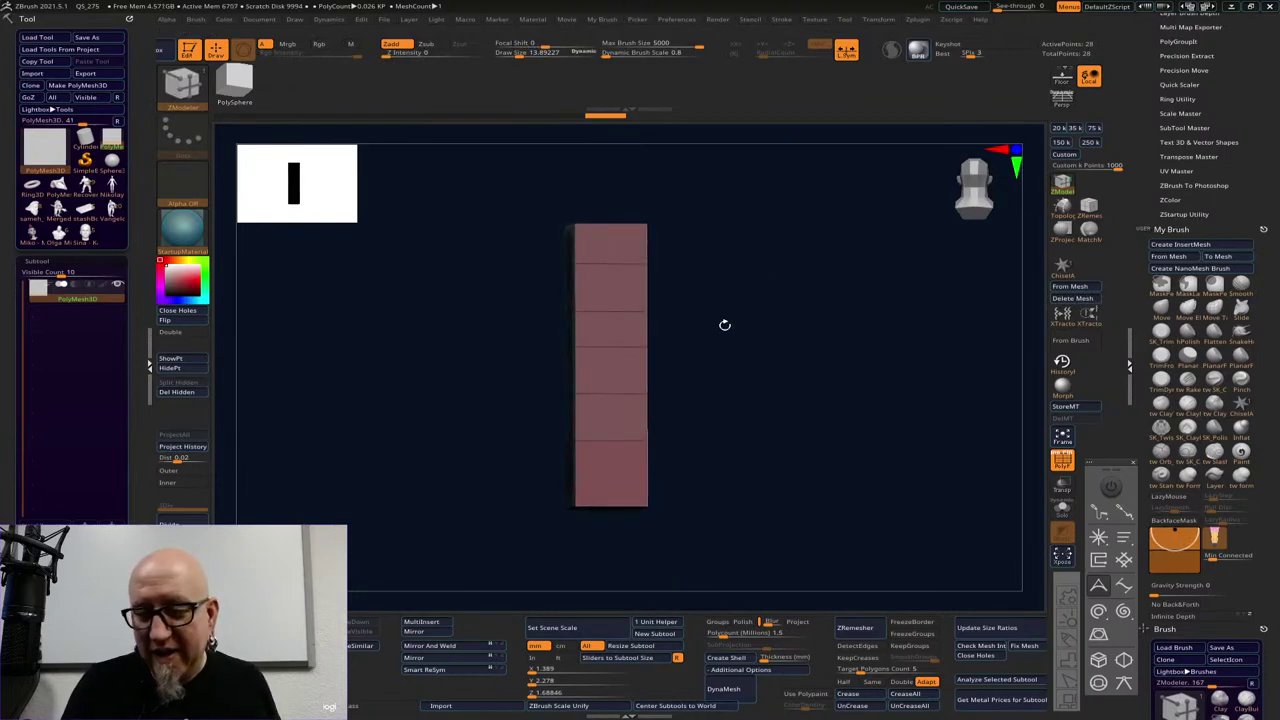
Insert a lengthwise edge loop on the column's side and QMesh one half of the faces outward to form a stepped profile
drag(977, 429, 760, 390)
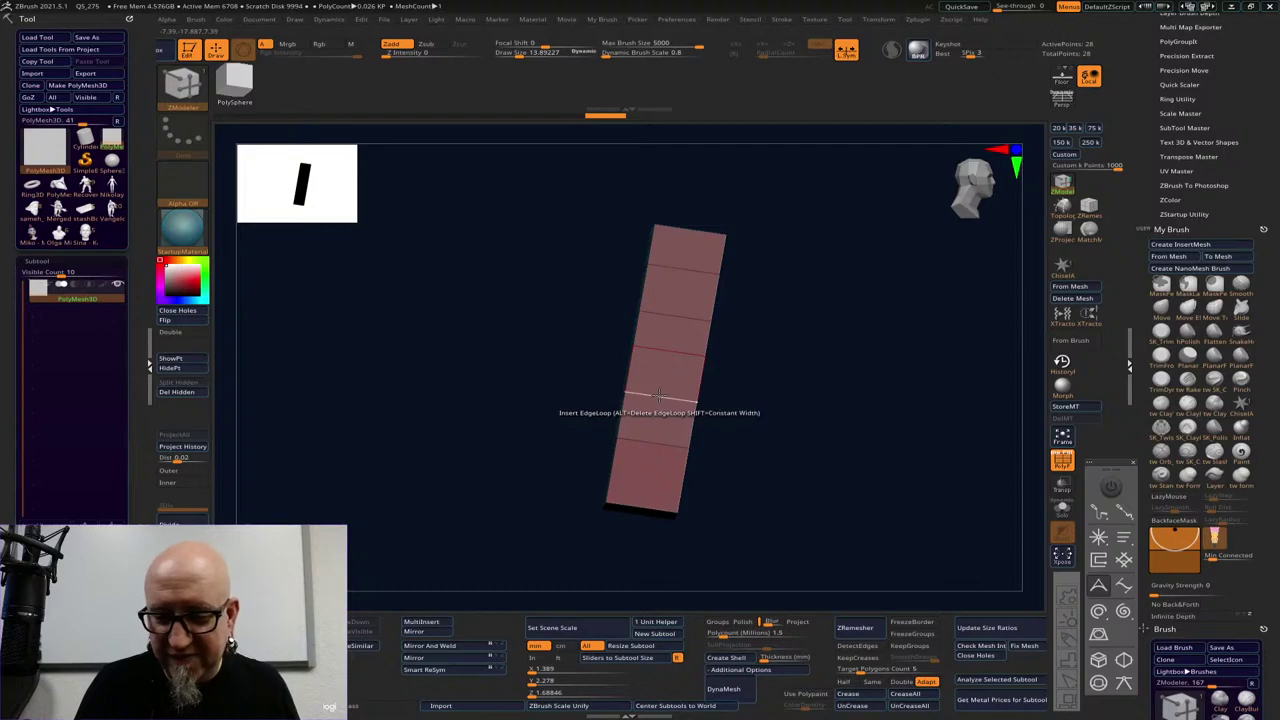
click(658, 397)
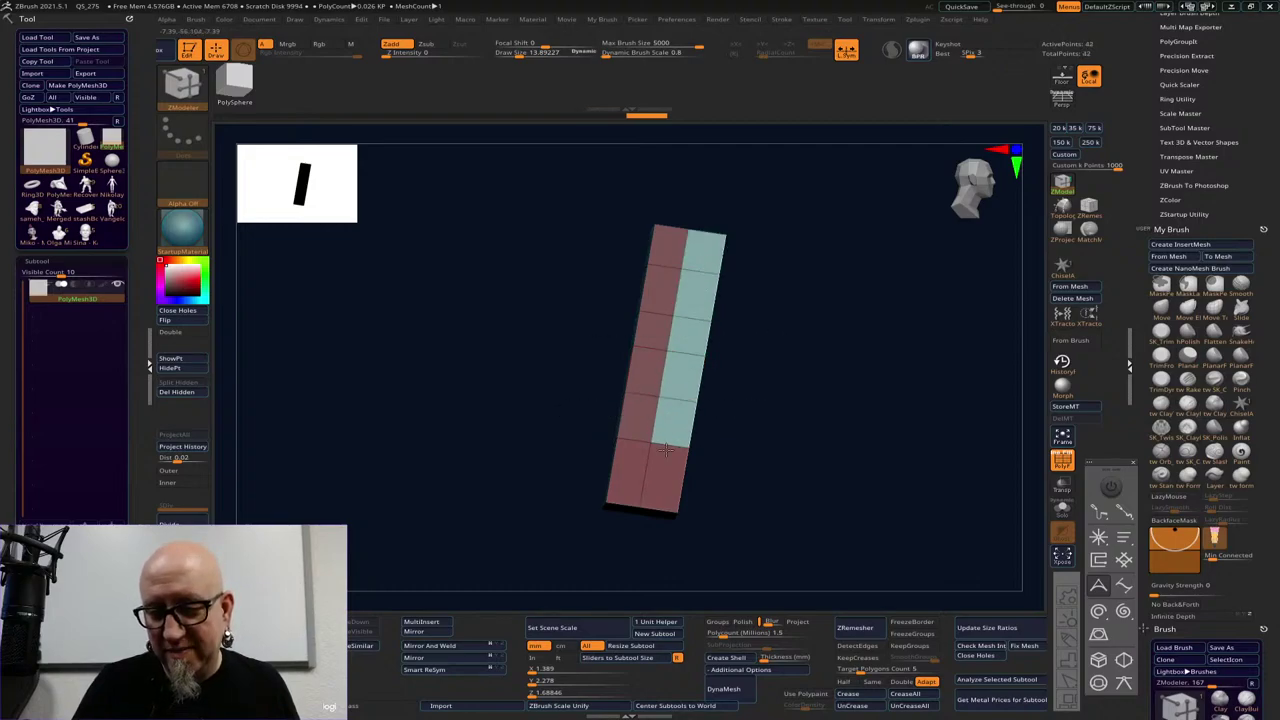
right_drag(691, 402, 729, 366)
drag(729, 366, 890, 398)
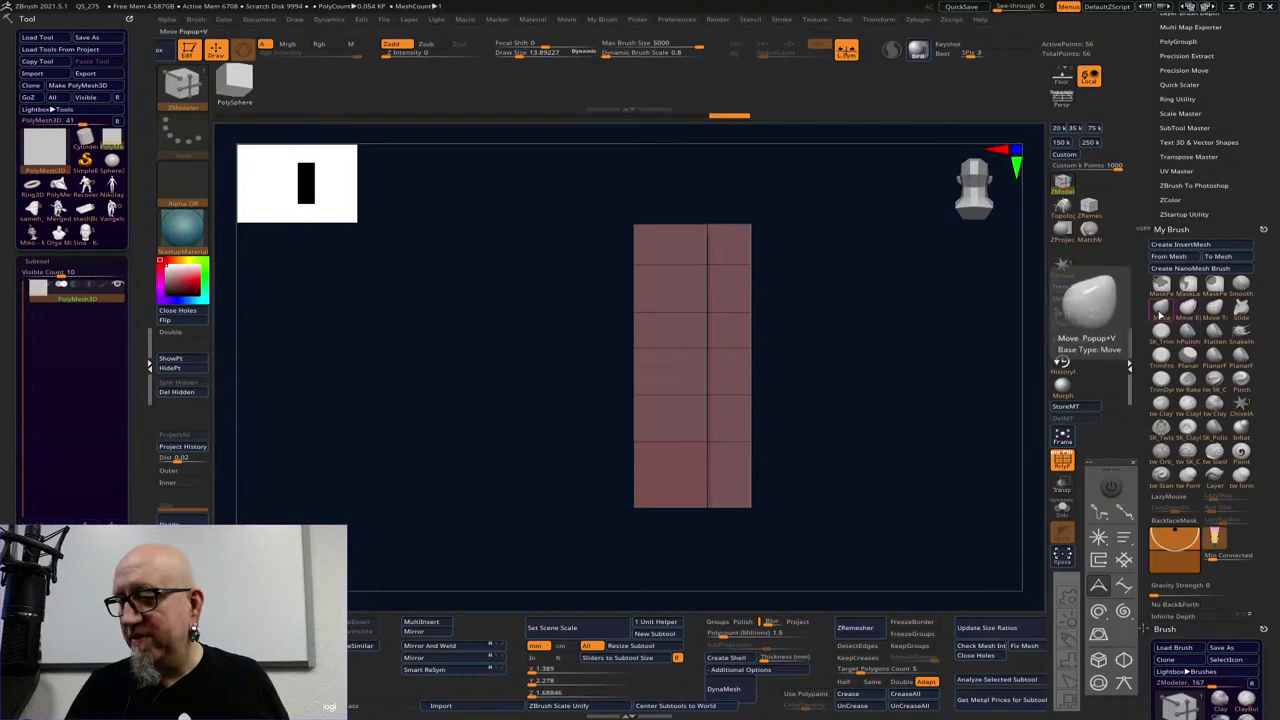
Switch to the Move brush and turn on Infinite Depth for shaping the column from the front
click(1161, 310)
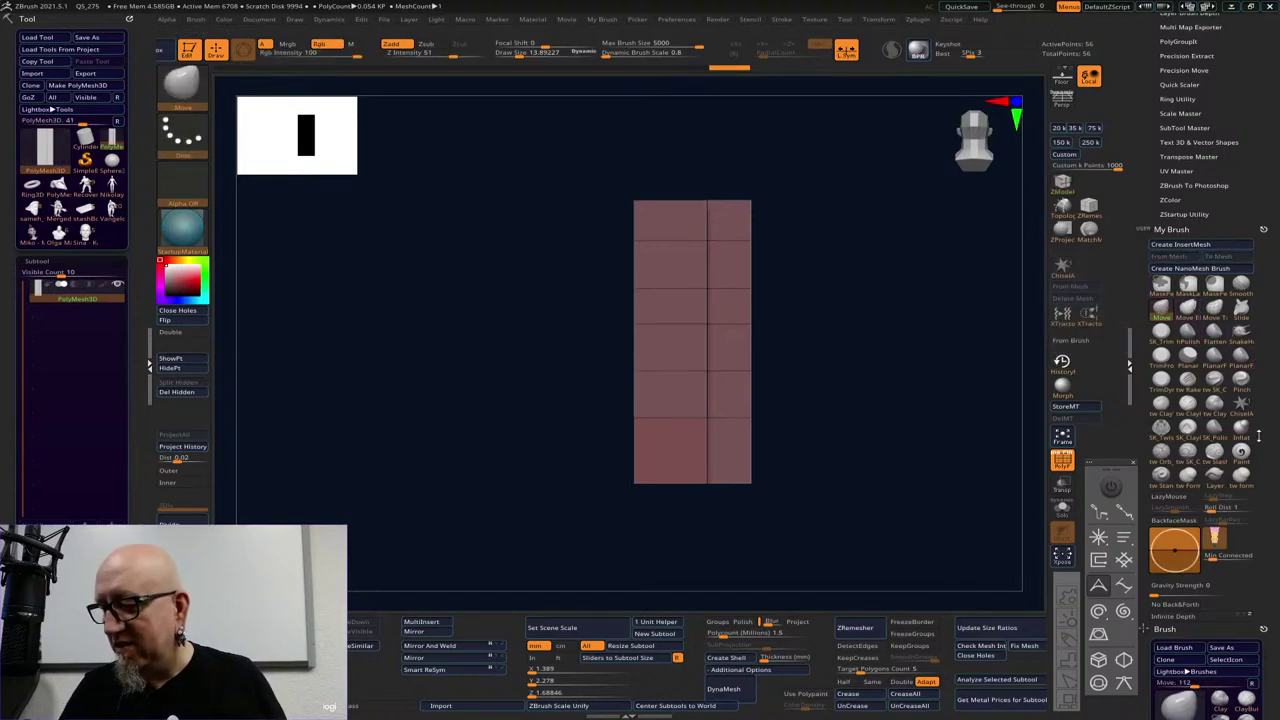
click(1226, 618)
alt+drag(843, 400, 700, 369)
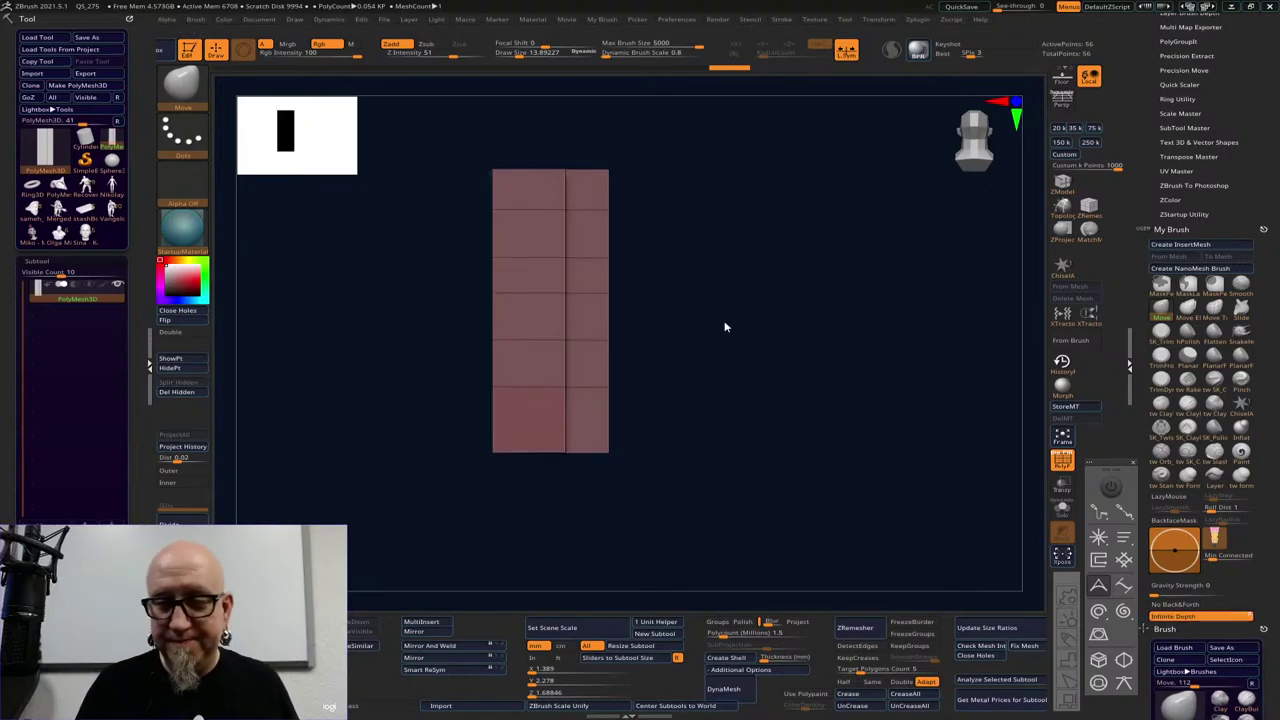
Raise the dynamic brush scale to about 2.84 and set the Move brush's draw size to about 1674
key(space)
drag(725, 321, 780, 323)
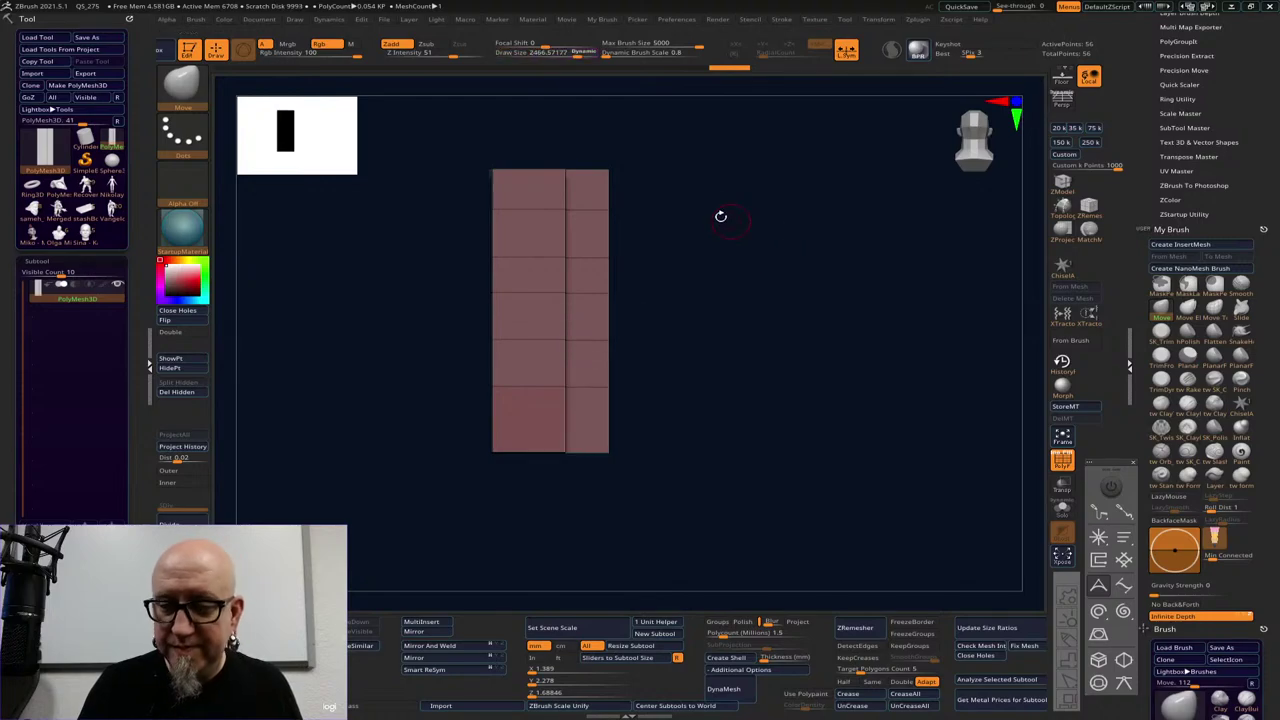
alt+drag(653, 114, 689, 160)
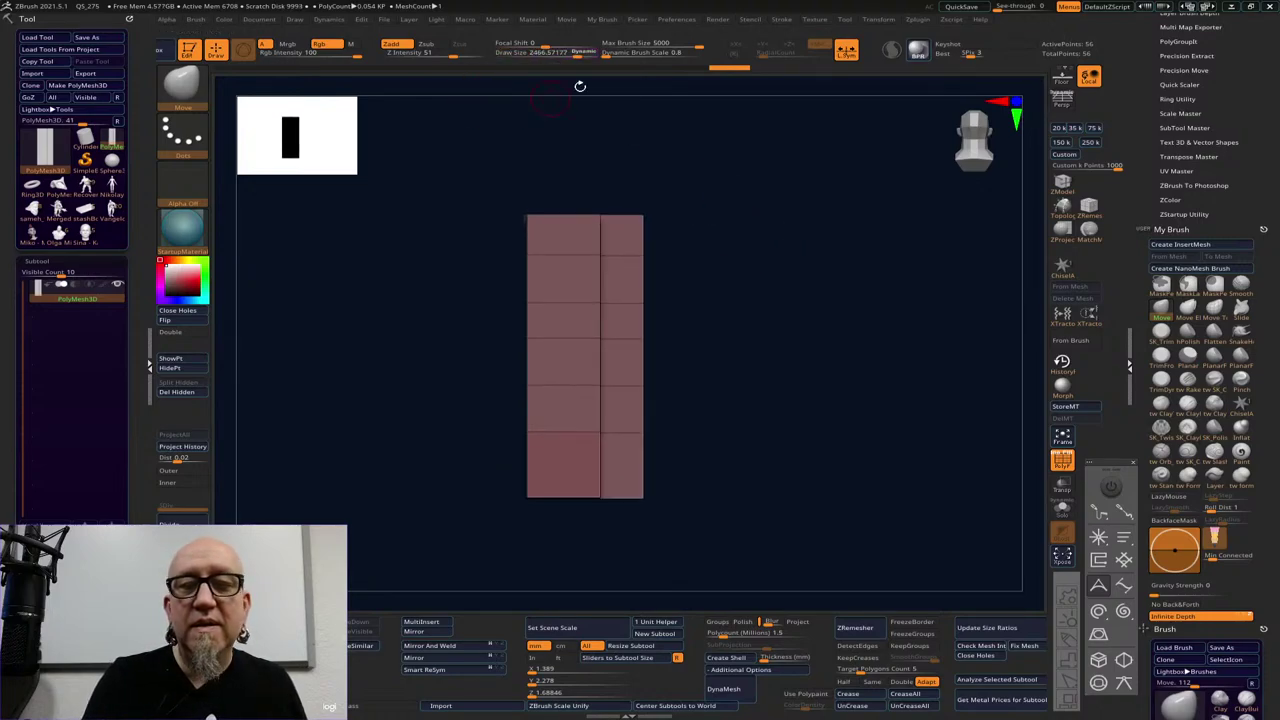
click(607, 54)
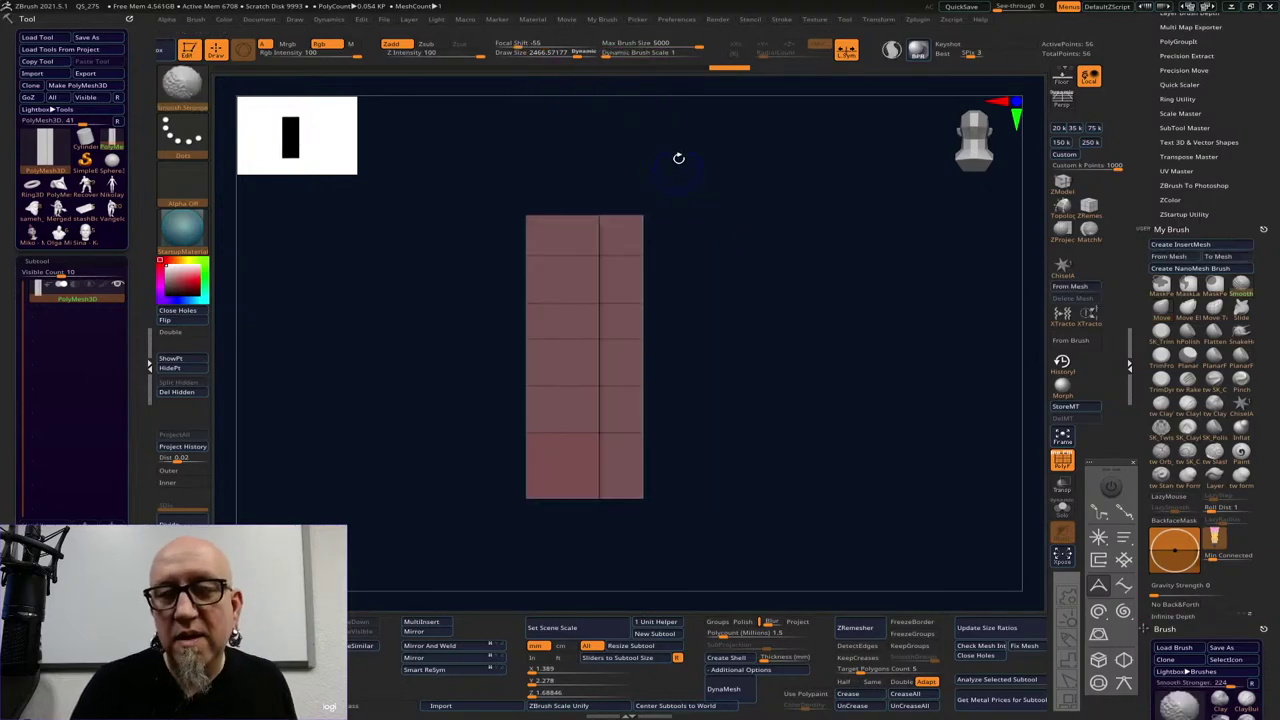
key(space)
click(680, 185)
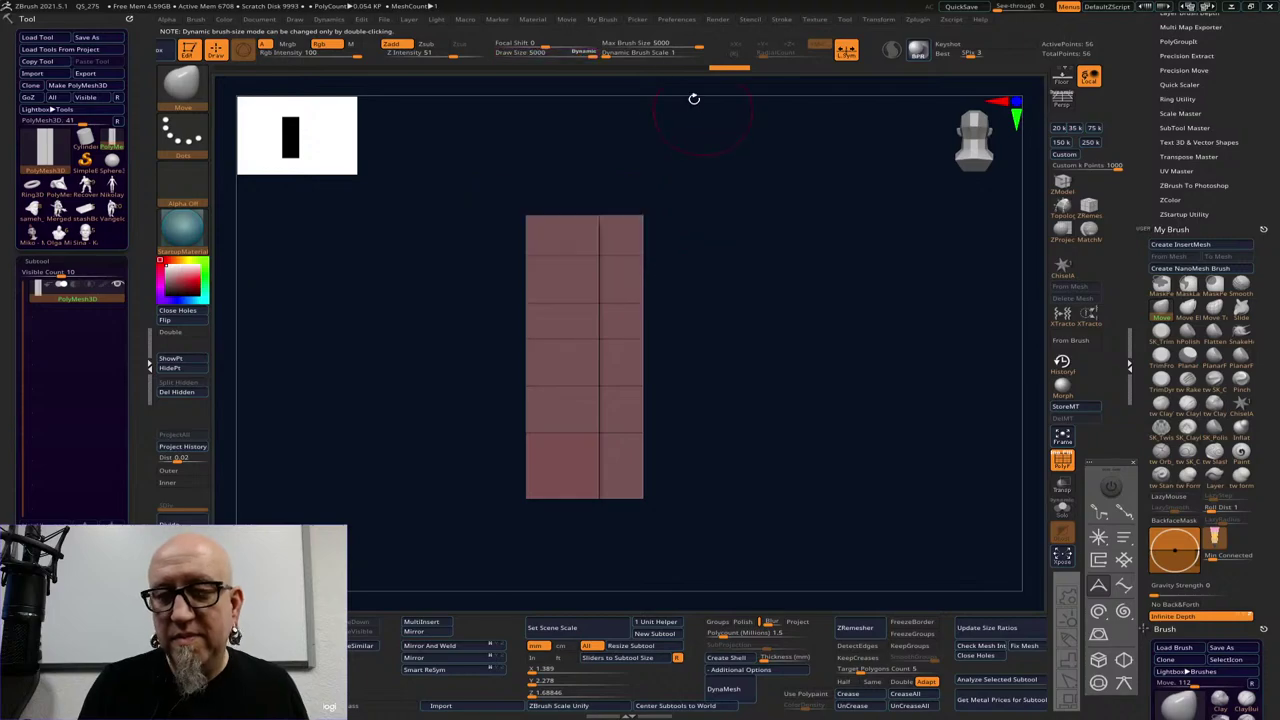
drag(606, 54, 611, 54)
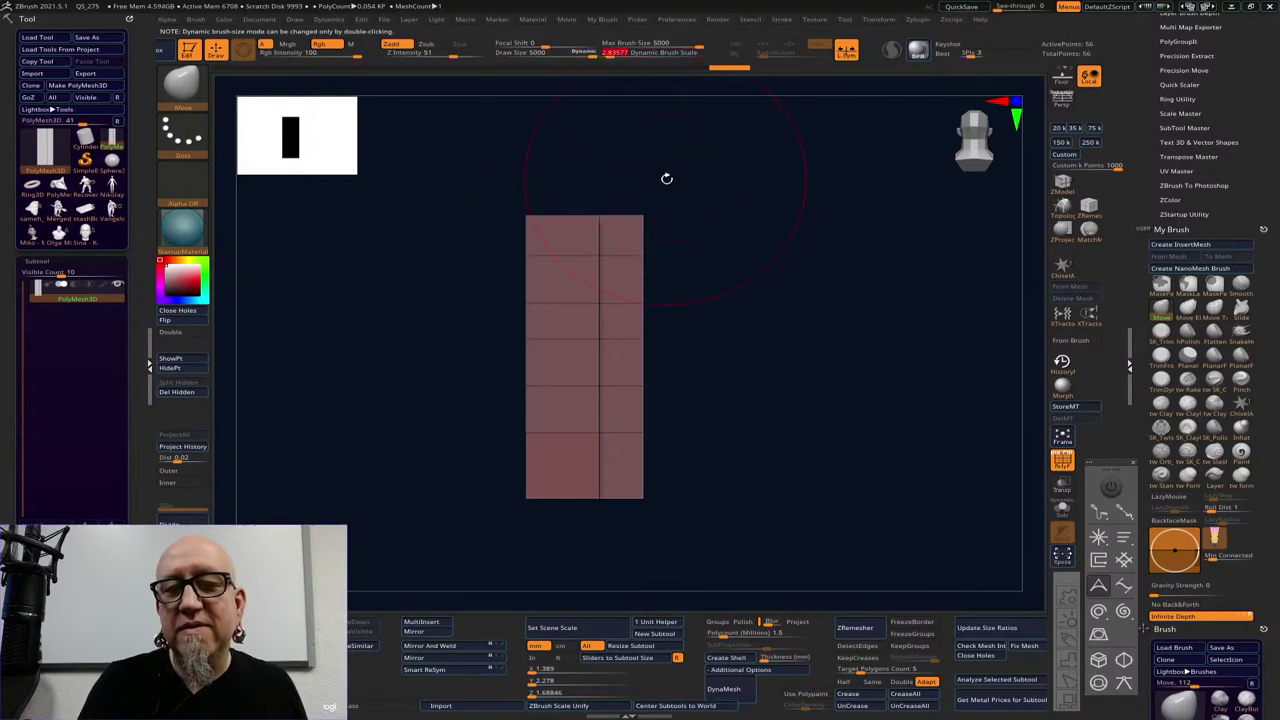
key(space)
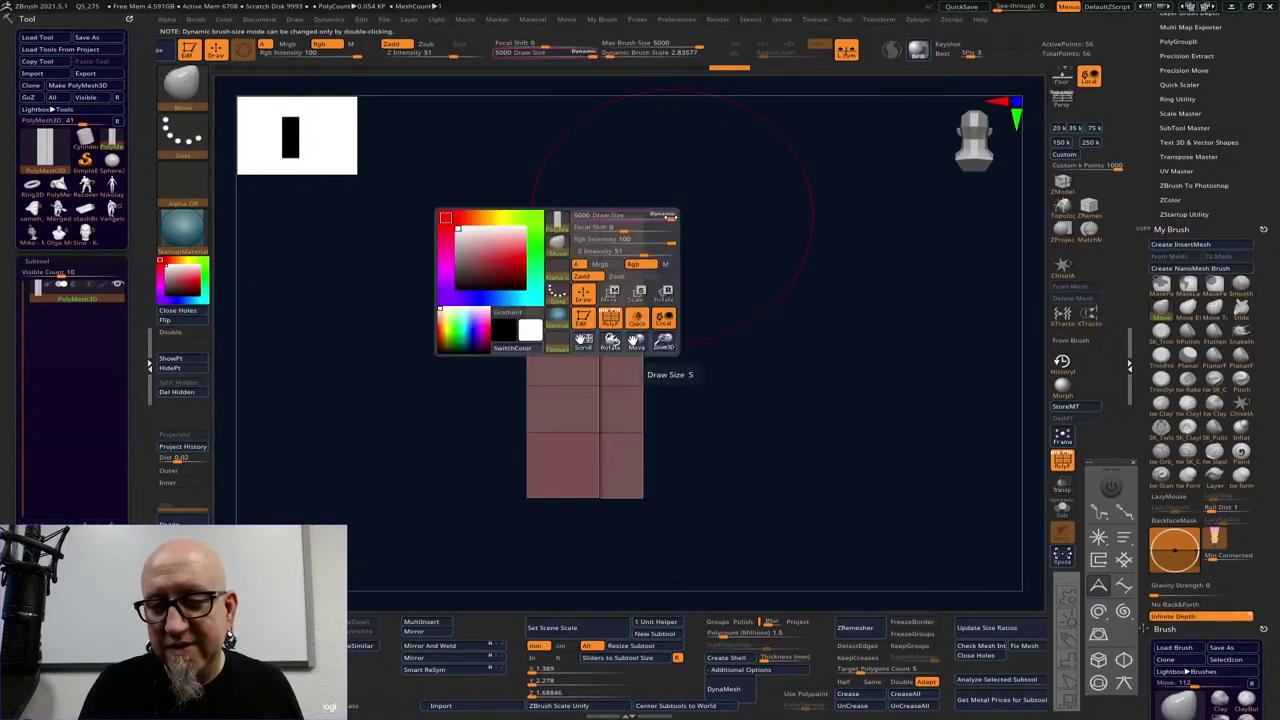
drag(652, 214, 639, 214)
alt+drag(714, 231, 708, 339)
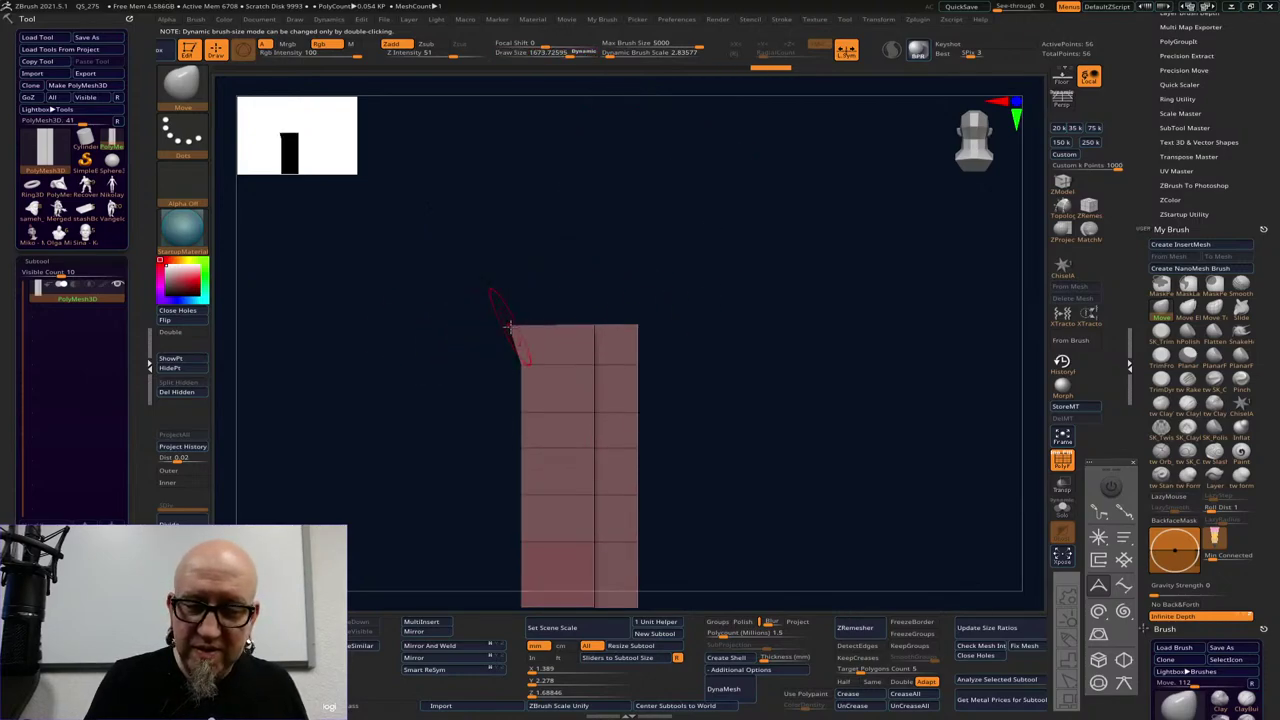
Pull the three points of the column's top edge to the left so the upper end starts to lean
drag(508, 326, 470, 322)
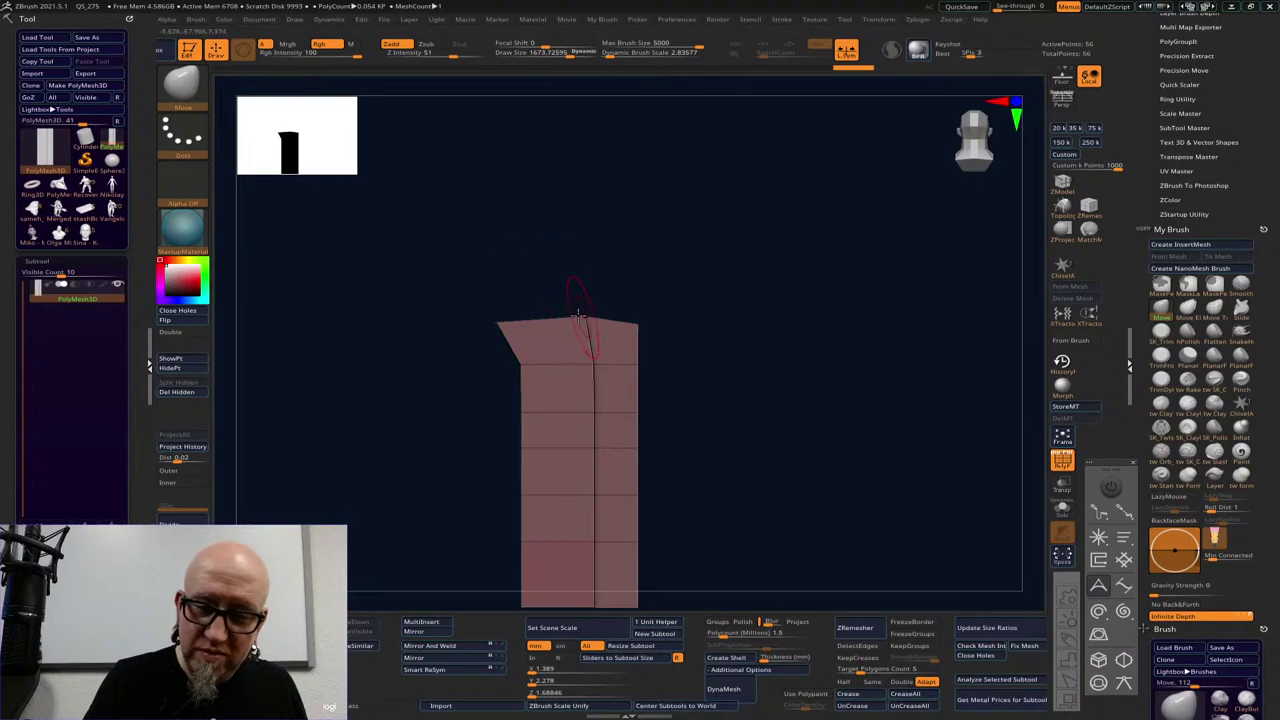
drag(578, 316, 530, 271)
drag(638, 322, 572, 252)
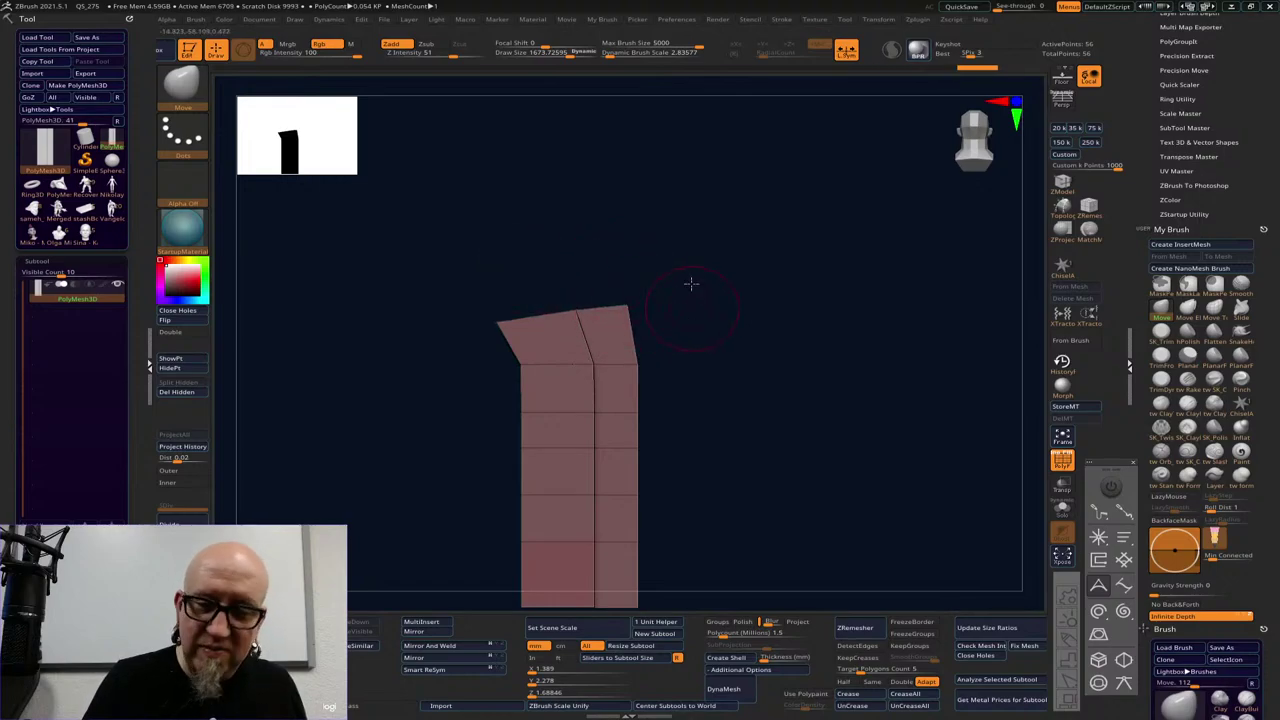
alt+drag(691, 283, 679, 215)
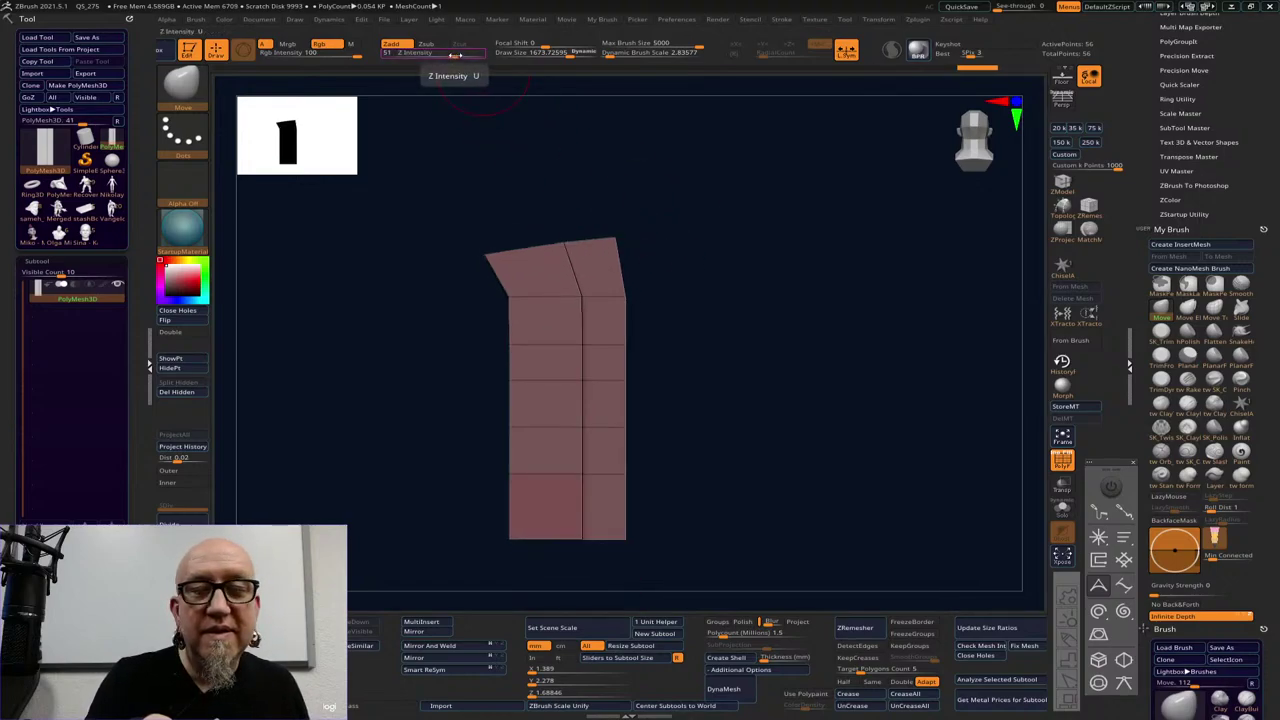
Set the Z Intensity to 100 and bend the upper half of the column into a rightward curve below its top end
drag(455, 55, 490, 54)
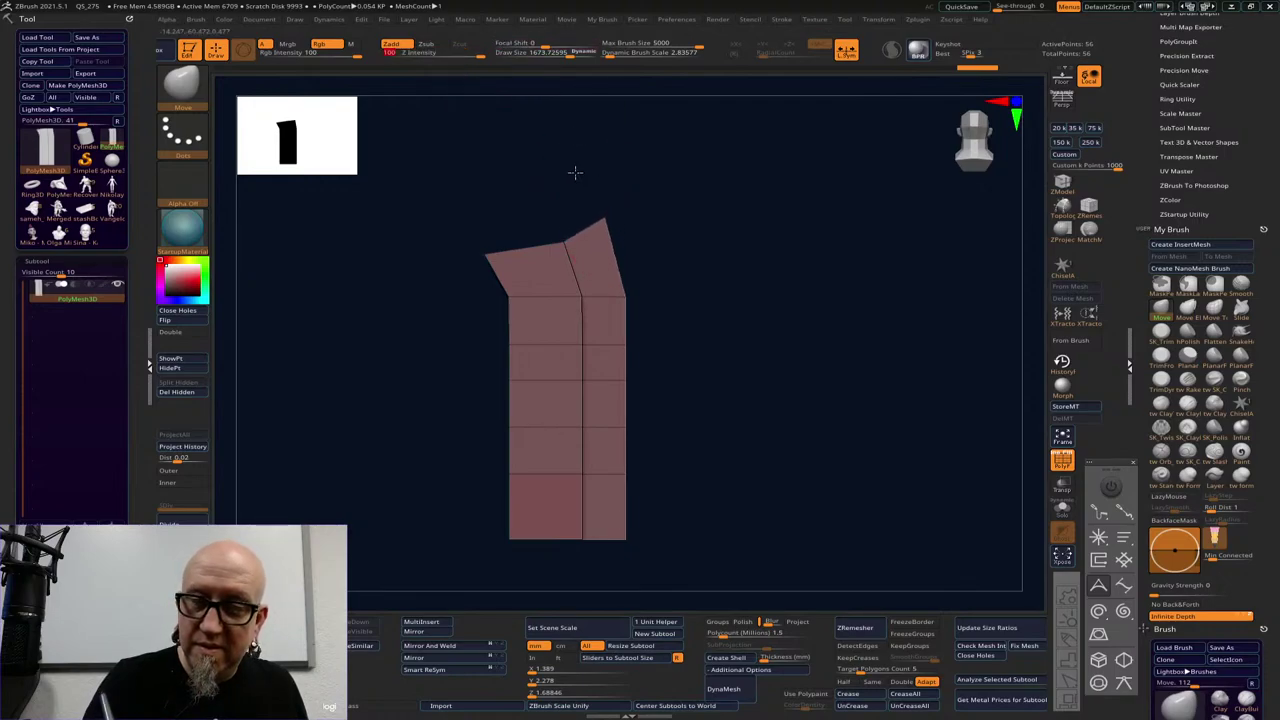
mouse_move(560, 242)
mouse_down()
mouse_move(543, 224)
mouse_move(566, 189)
mouse_up()
mouse_move(624, 277)
mouse_down()
mouse_move(616, 265)
mouse_move(578, 273)
mouse_move(608, 262)
mouse_up()
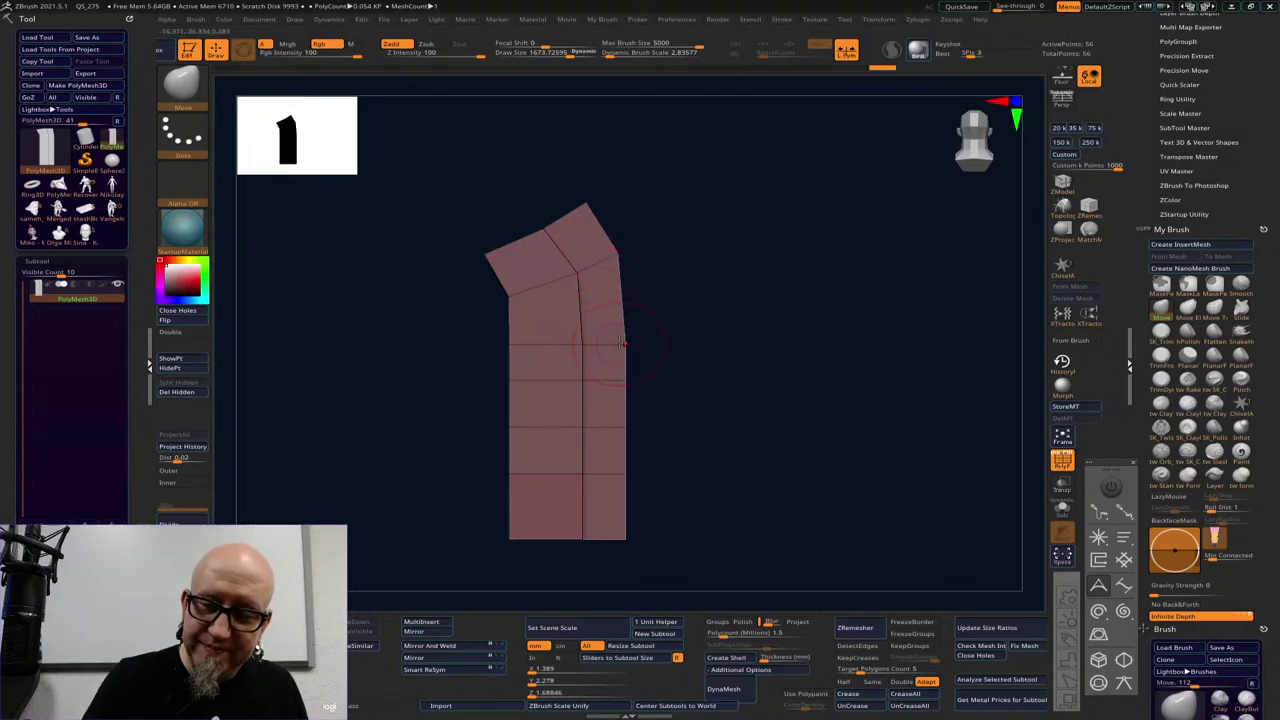
drag(622, 343, 632, 326)
drag(512, 343, 645, 303)
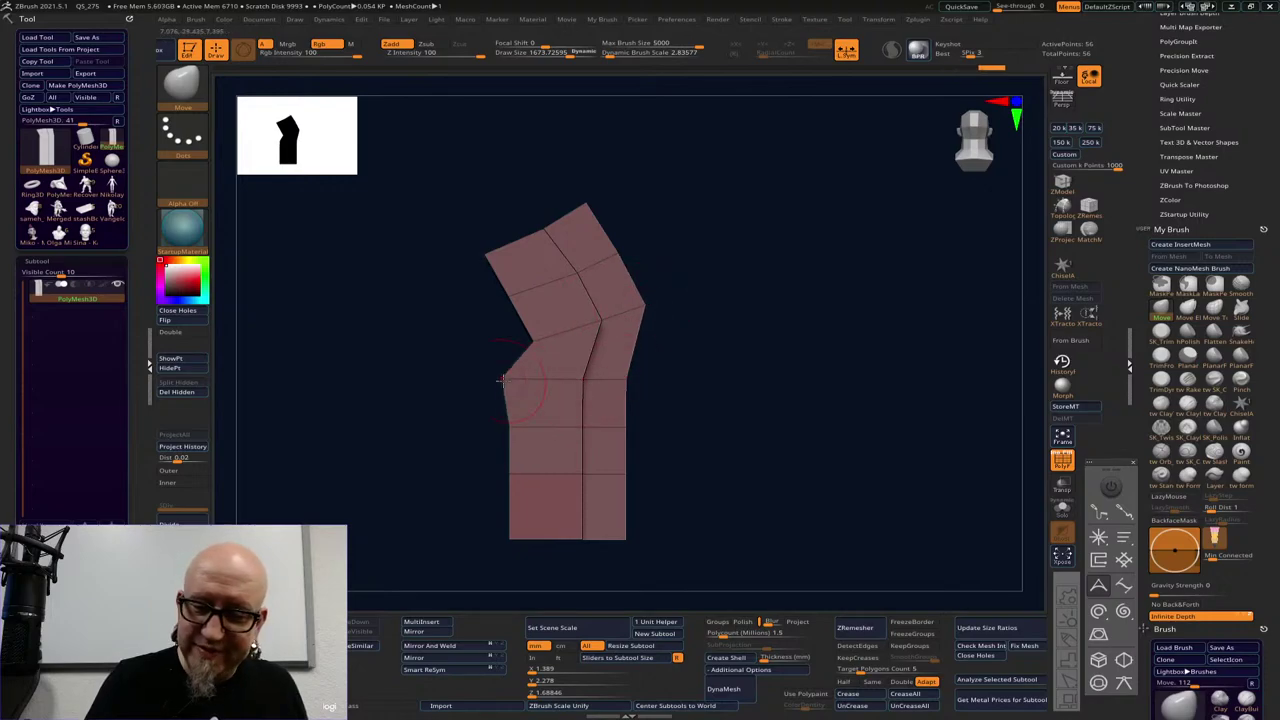
Push the lower left edge of the strip outward row by row into a rounded bulge, lowering its bottom corner slightly
drag(508, 430, 461, 438)
drag(511, 478, 471, 494)
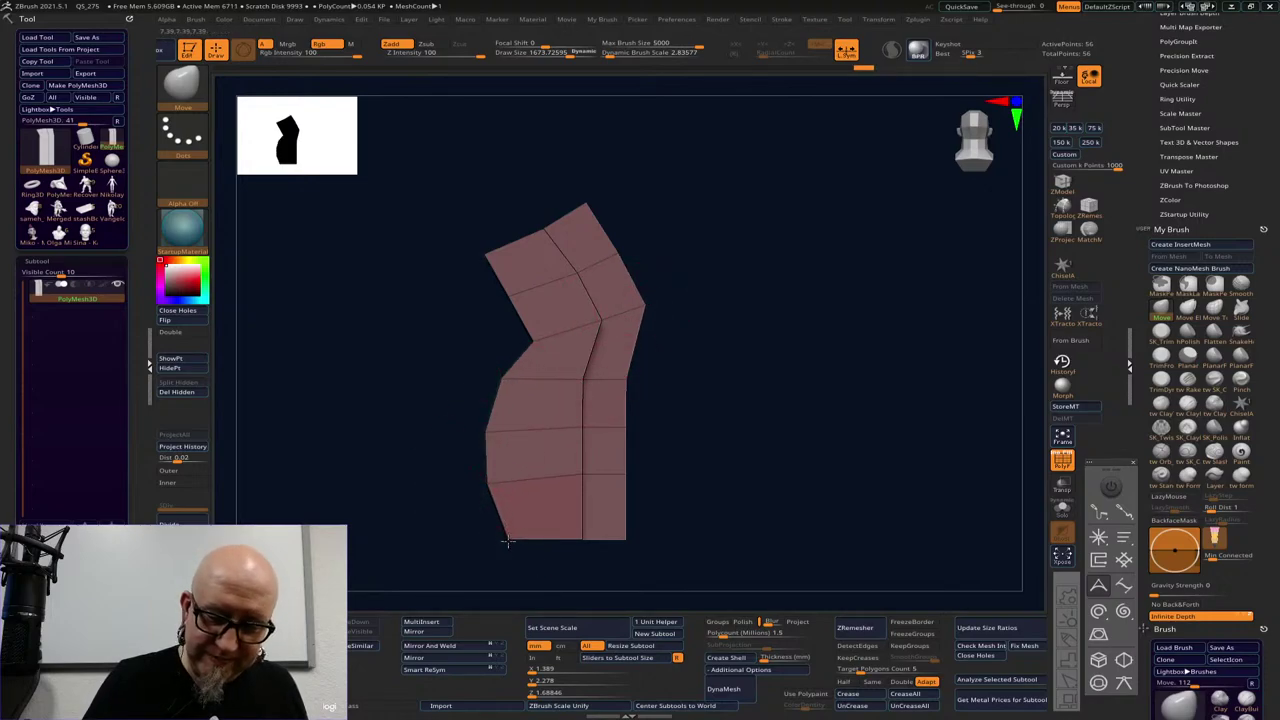
drag(508, 541, 505, 559)
drag(488, 482, 468, 487)
drag(486, 433, 465, 433)
drag(499, 380, 482, 372)
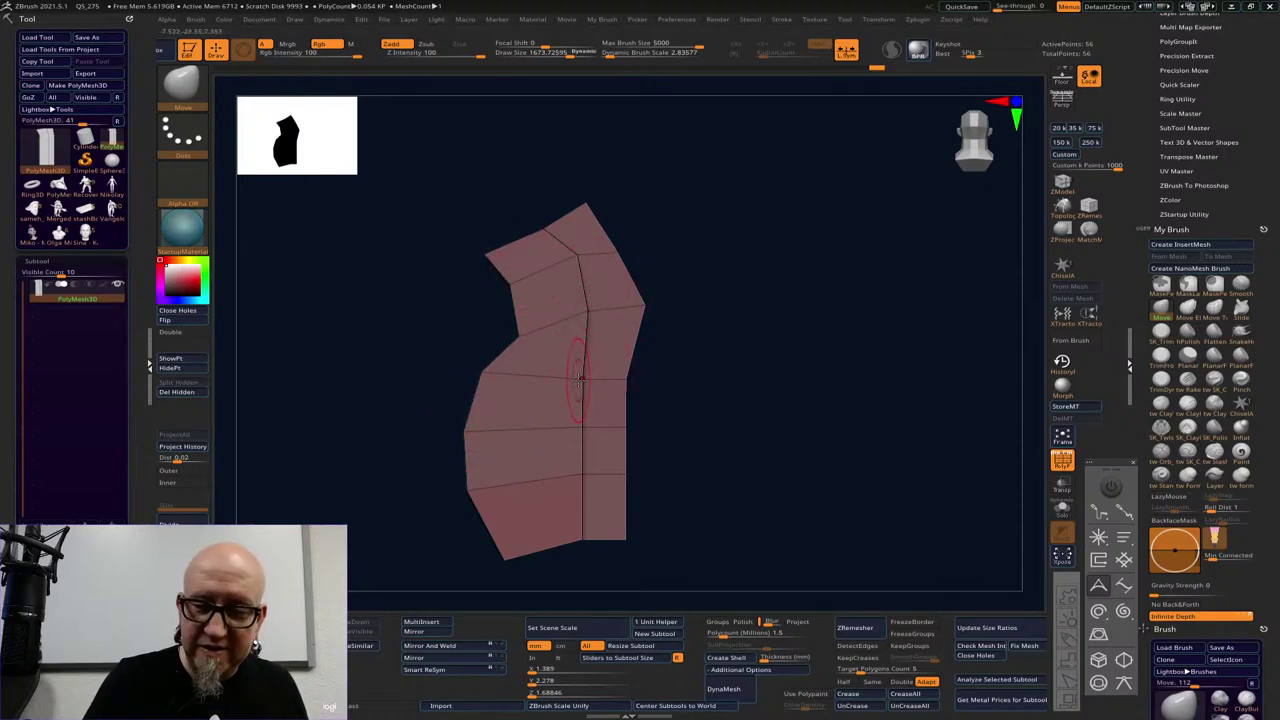
Shift the lower points of the strip's centre line and right edge to the left to follow the S-curve
drag(577, 426, 549, 429)
drag(576, 474, 543, 475)
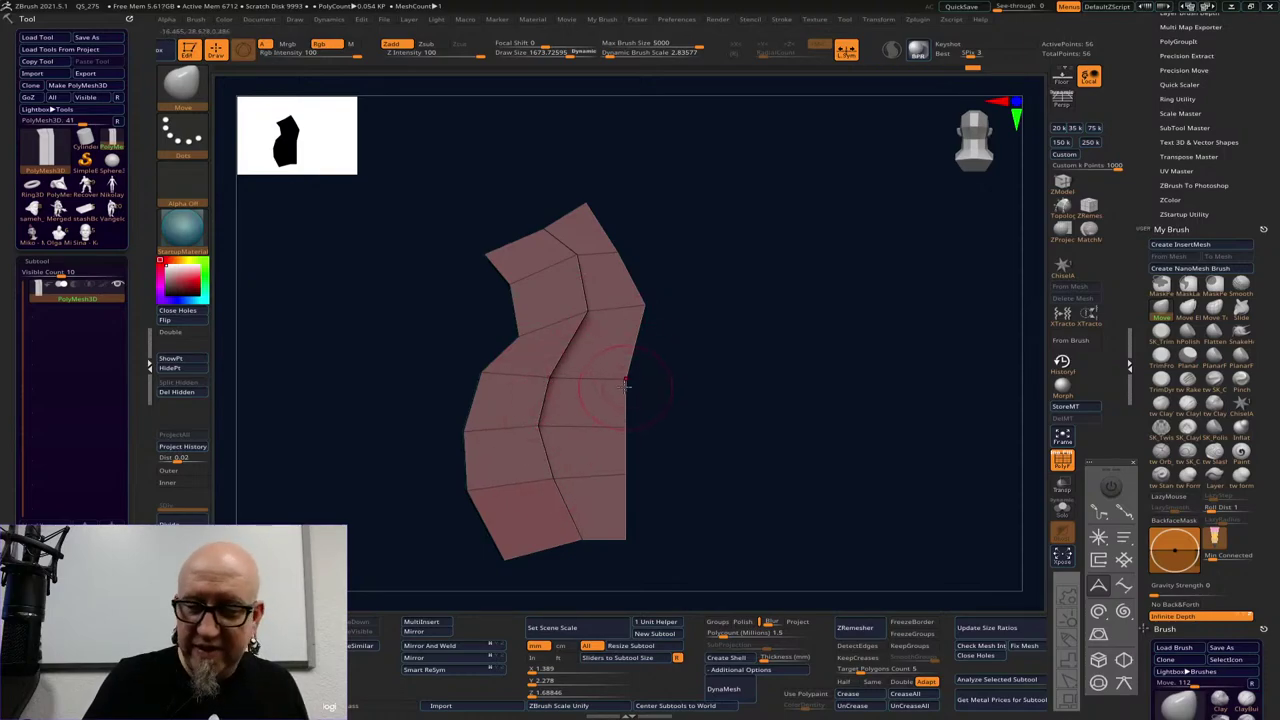
drag(625, 383, 605, 381)
drag(625, 430, 600, 430)
drag(625, 477, 601, 477)
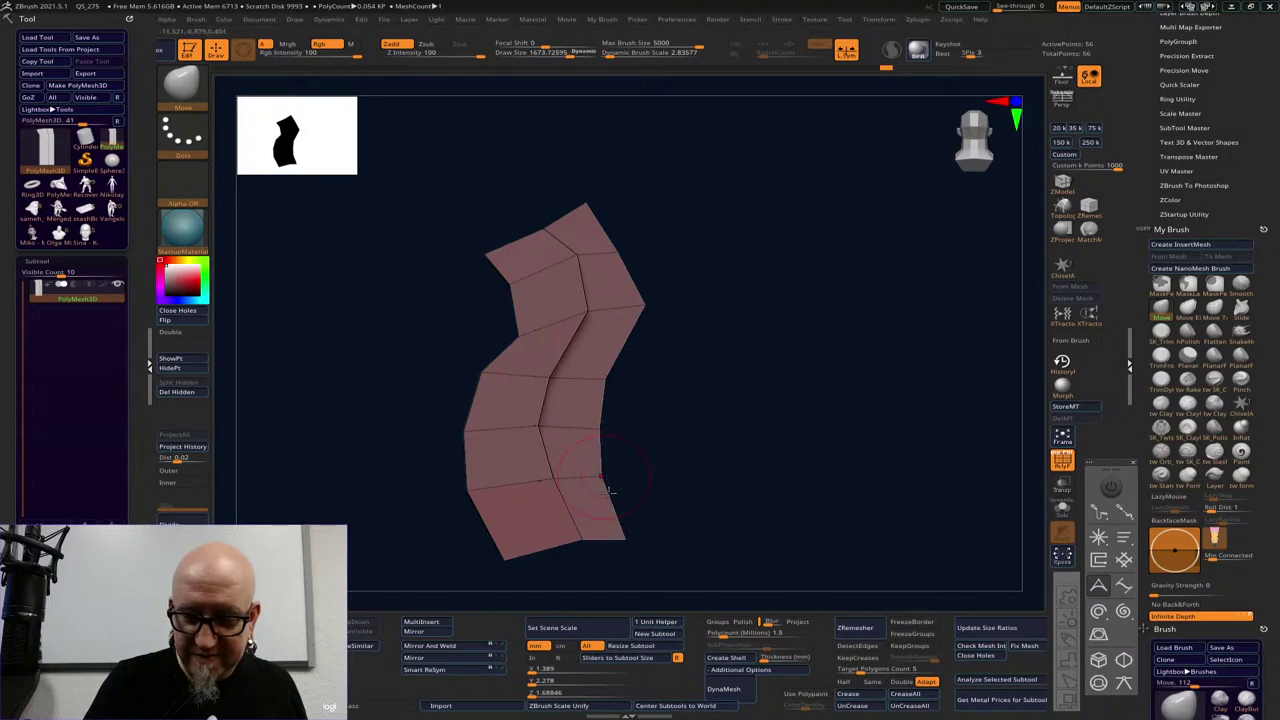
Flare the strip's bottom right corner outward and even out the remaining right and upper left edge points of the S-curve
drag(629, 537, 647, 527)
drag(601, 477, 620, 471)
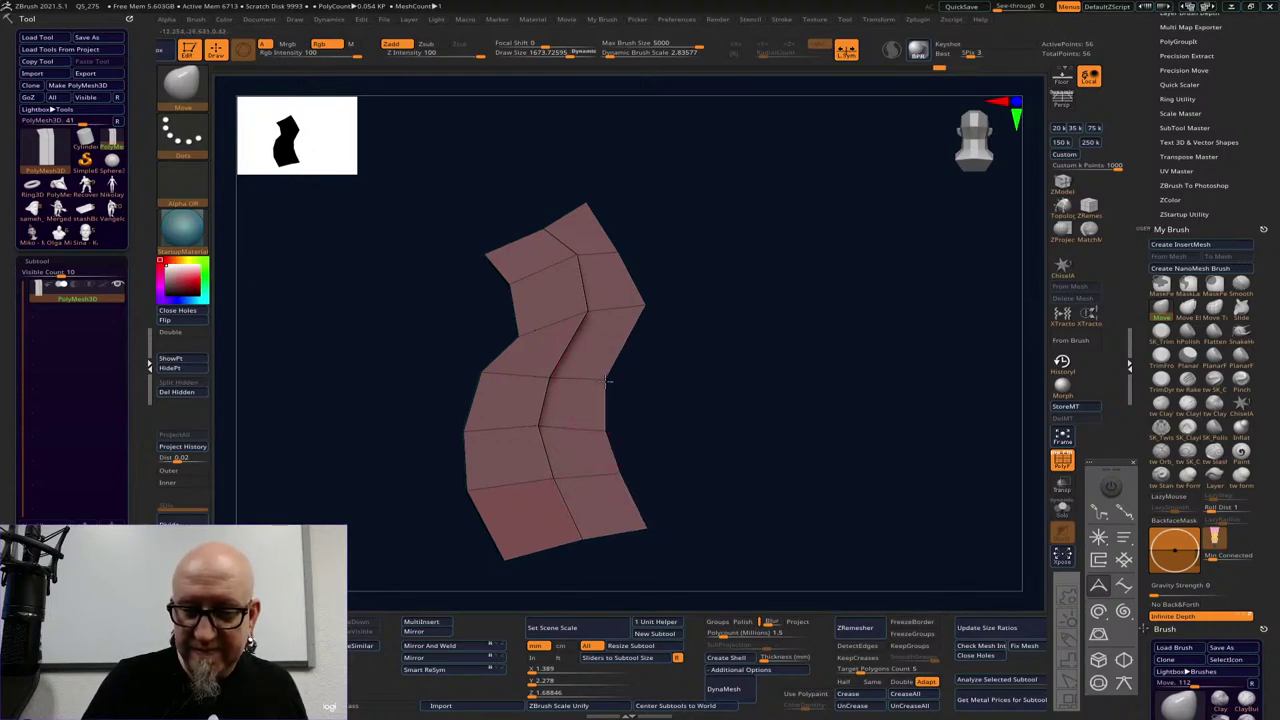
drag(606, 381, 611, 380)
drag(645, 306, 651, 294)
alt+drag(811, 431, 843, 414)
drag(489, 311, 477, 278)
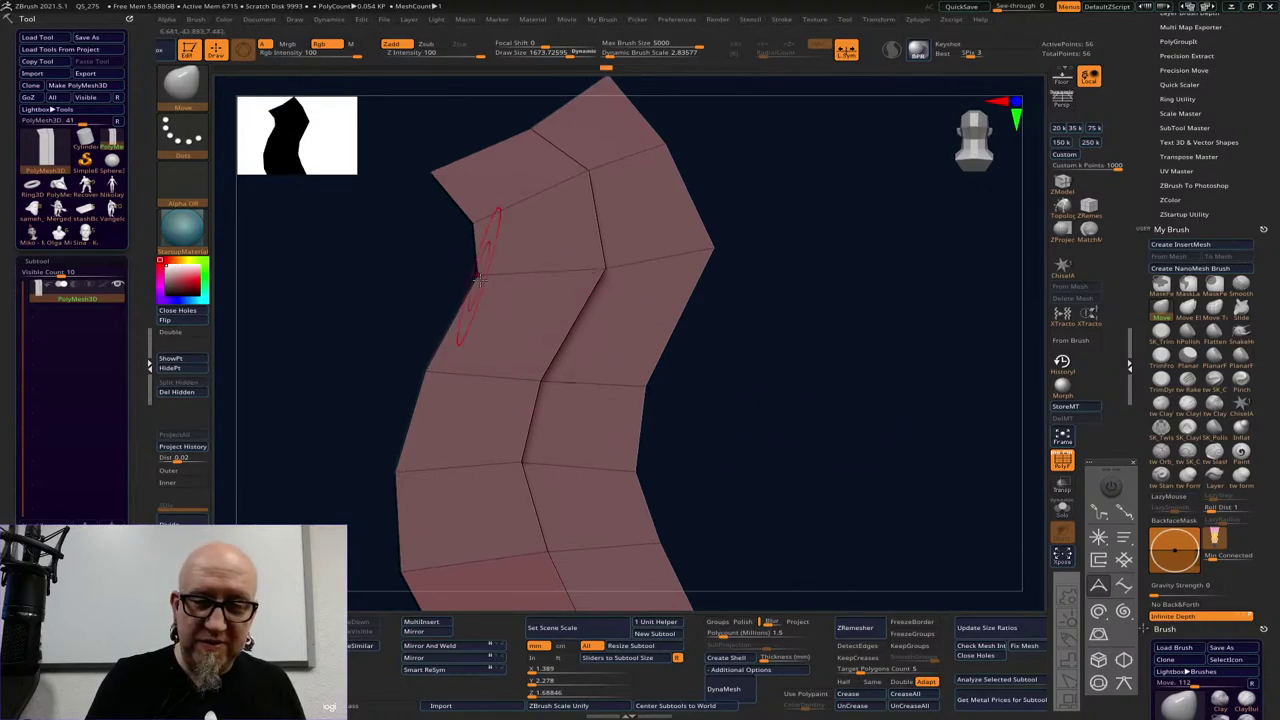
alt+drag(805, 436, 790, 285)
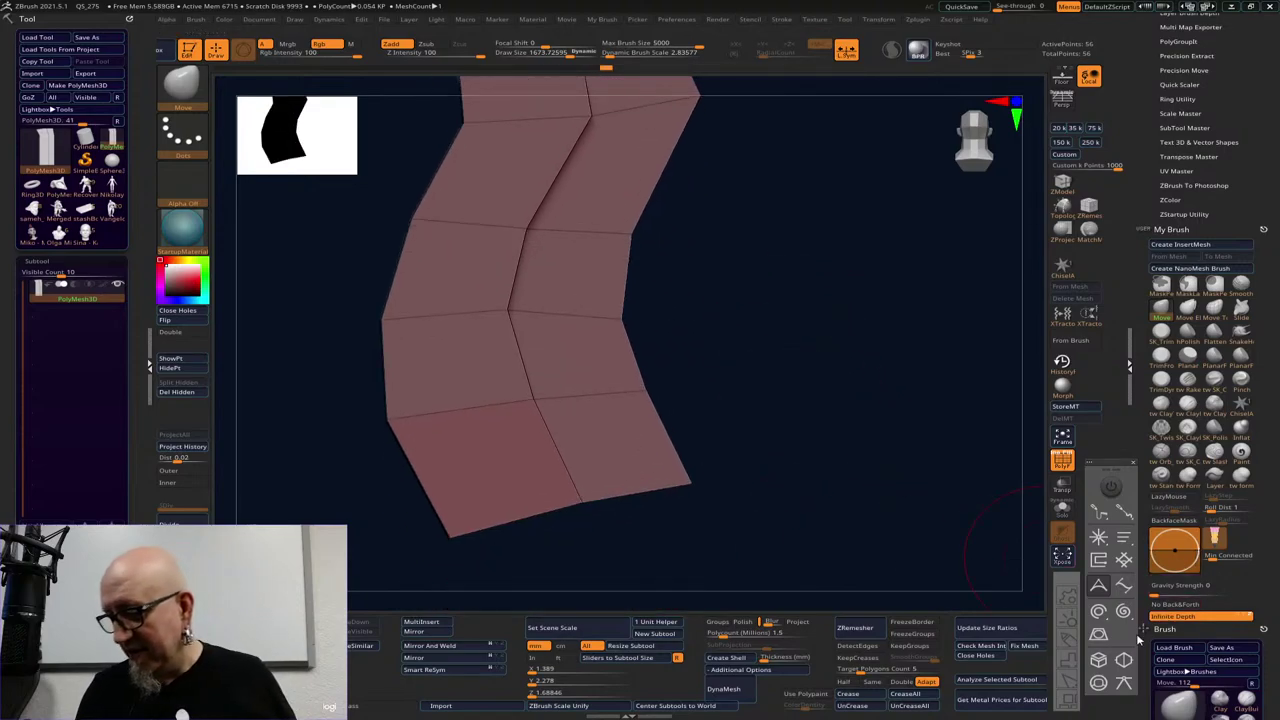
Return to ZModeler with a draw size of about 370 and crease the complete edge loop along the strip's inner step
click(1062, 186)
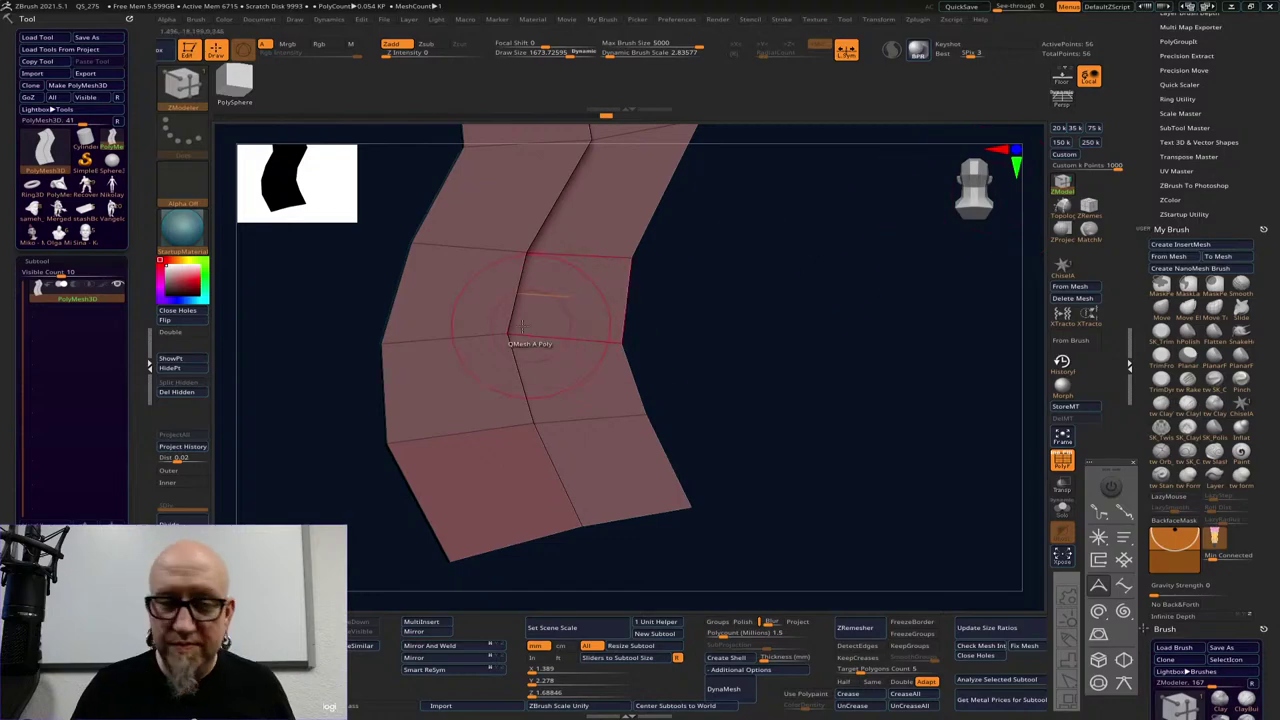
mouse_move(740, 249)
mouse_down()
mouse_move(717, 229)
mouse_move(690, 240)
mouse_up()
key(space)
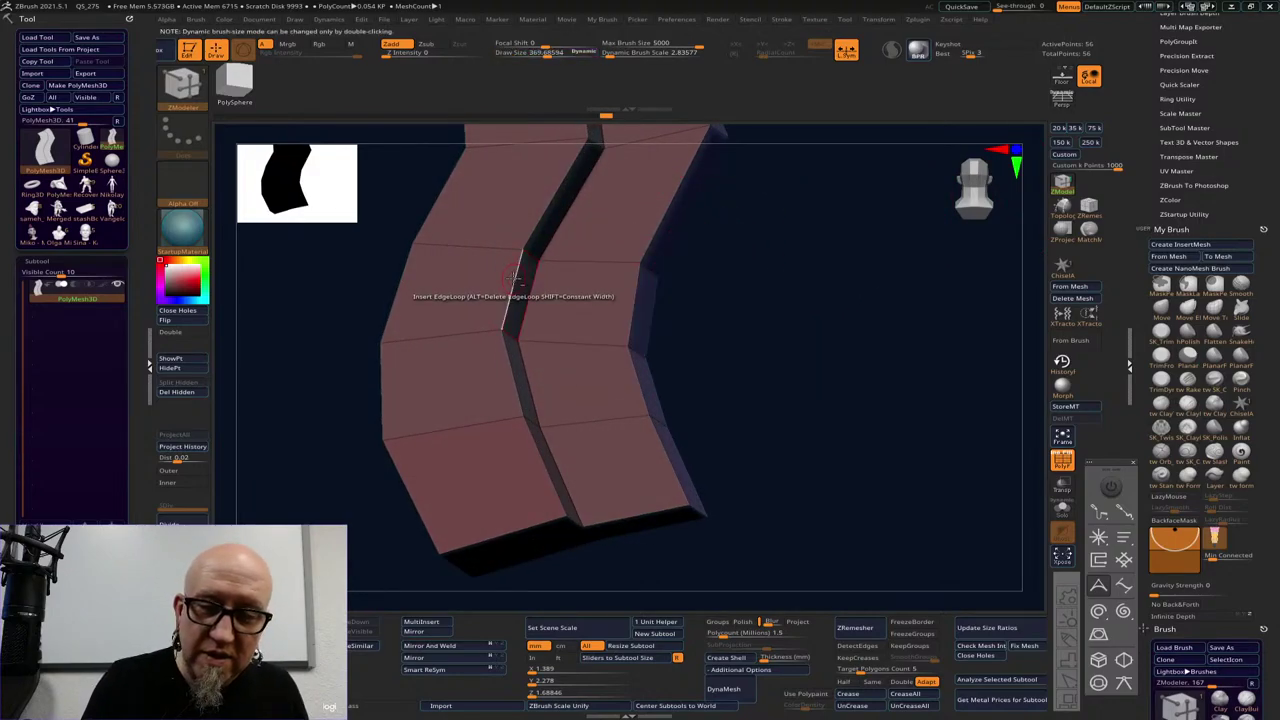
key(space)
click(387, 349)
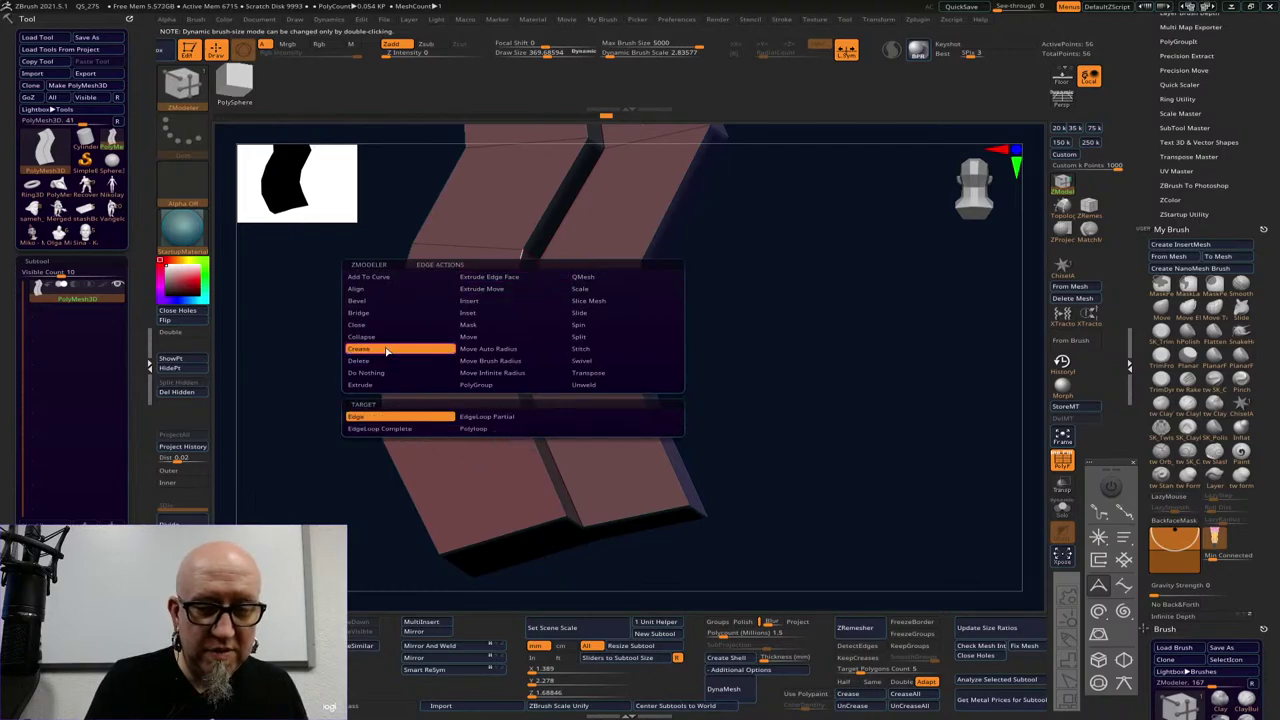
click(429, 429)
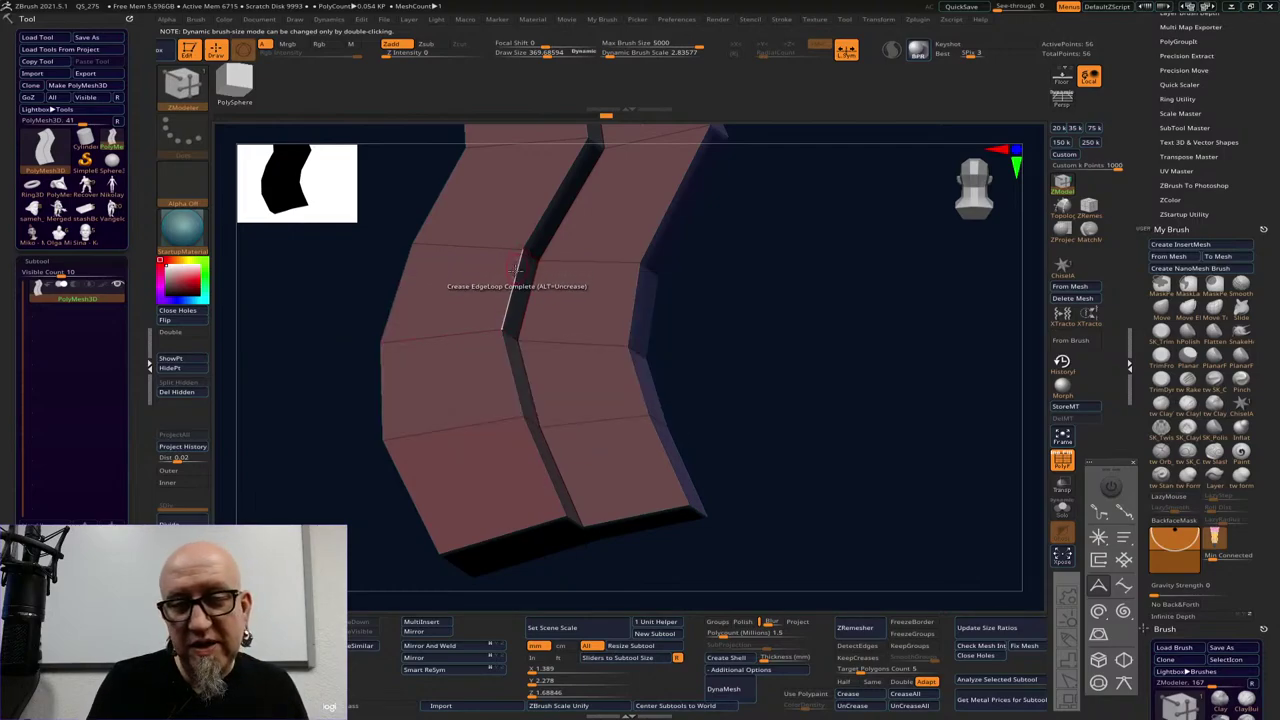
click(536, 309)
drag(722, 294, 690, 298)
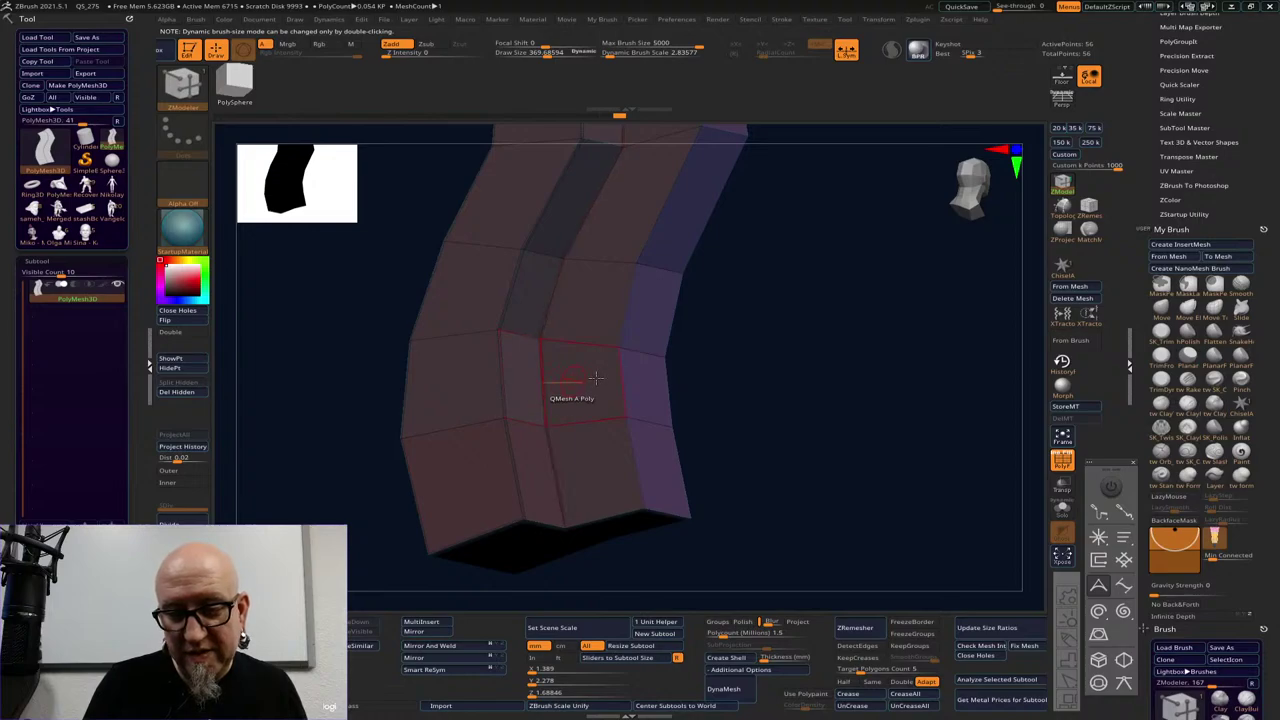
Check the creased strip from below and the side, and turn off the polyframe display
mouse_move(746, 345)
mouse_down()
mouse_move(706, 363)
mouse_move(777, 351)
mouse_move(792, 306)
mouse_move(806, 357)
mouse_move(780, 320)
mouse_move(765, 335)
mouse_up()
drag(716, 428, 786, 374)
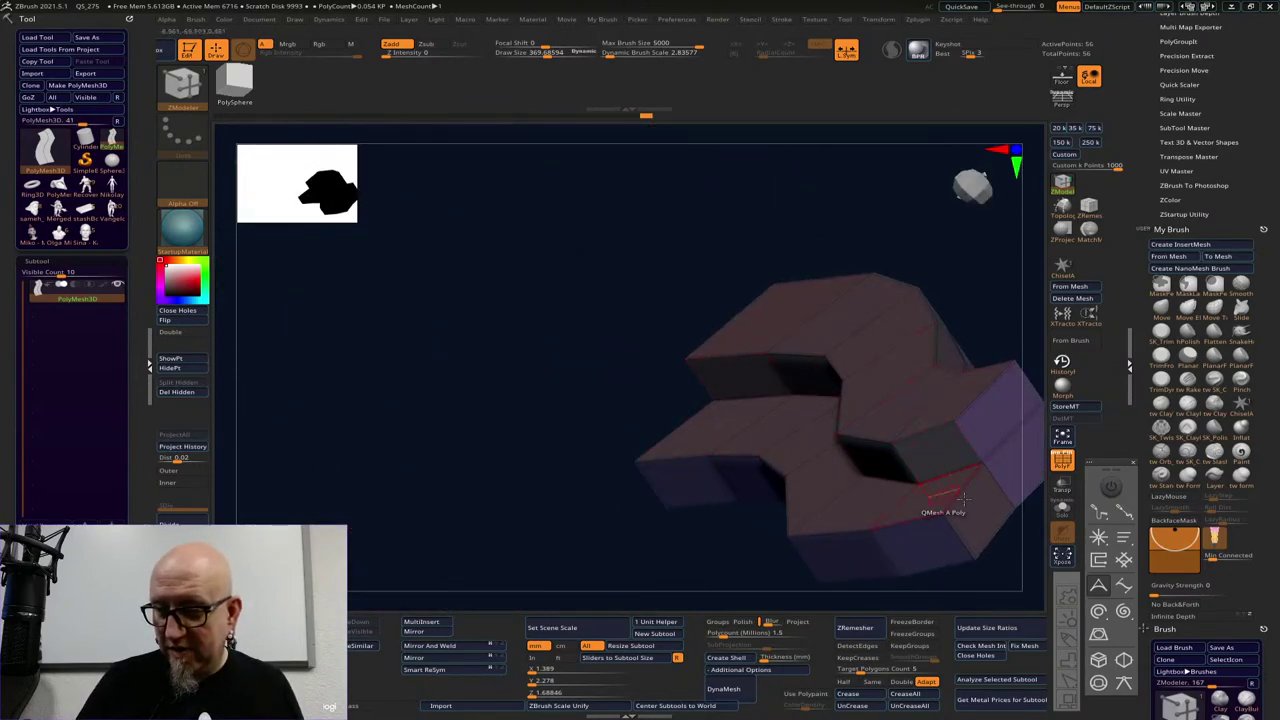
drag(1013, 562, 1040, 490)
click(1062, 458)
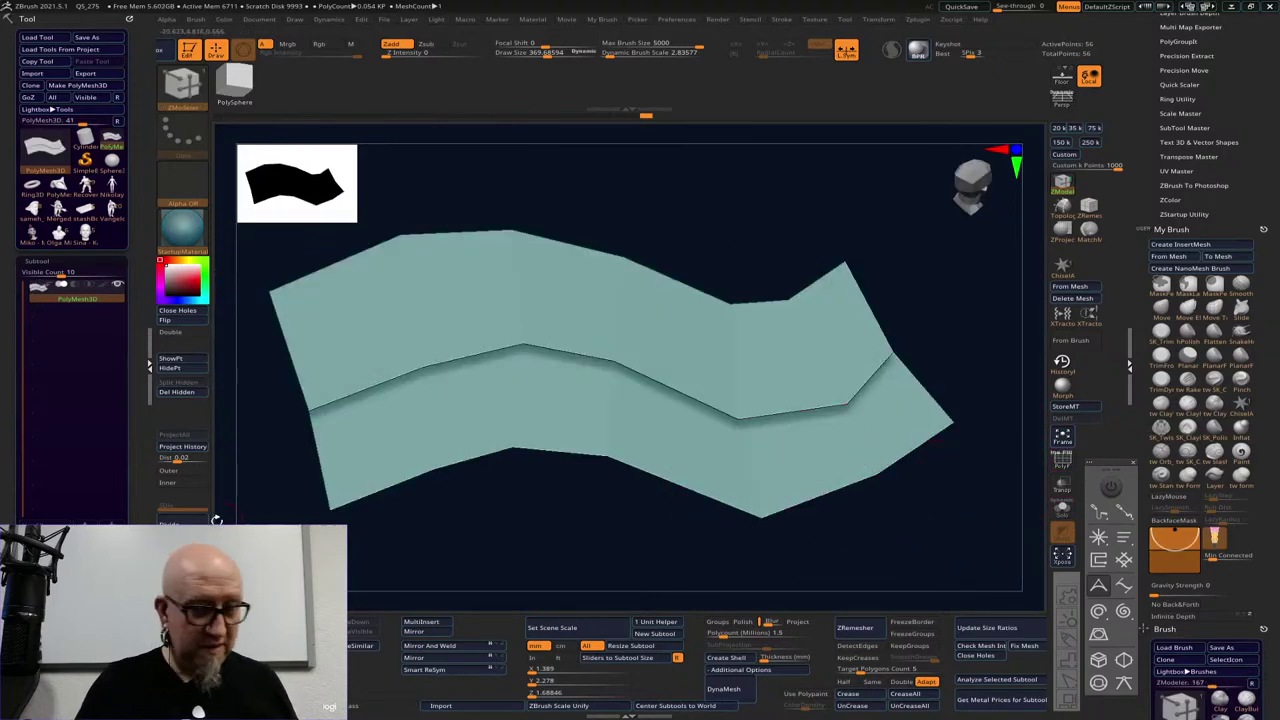
Divide the creased strip five times, up to subdivision level 6
click(182, 522)
click(182, 522)
click(182, 522)
click(182, 522)
click(182, 522)
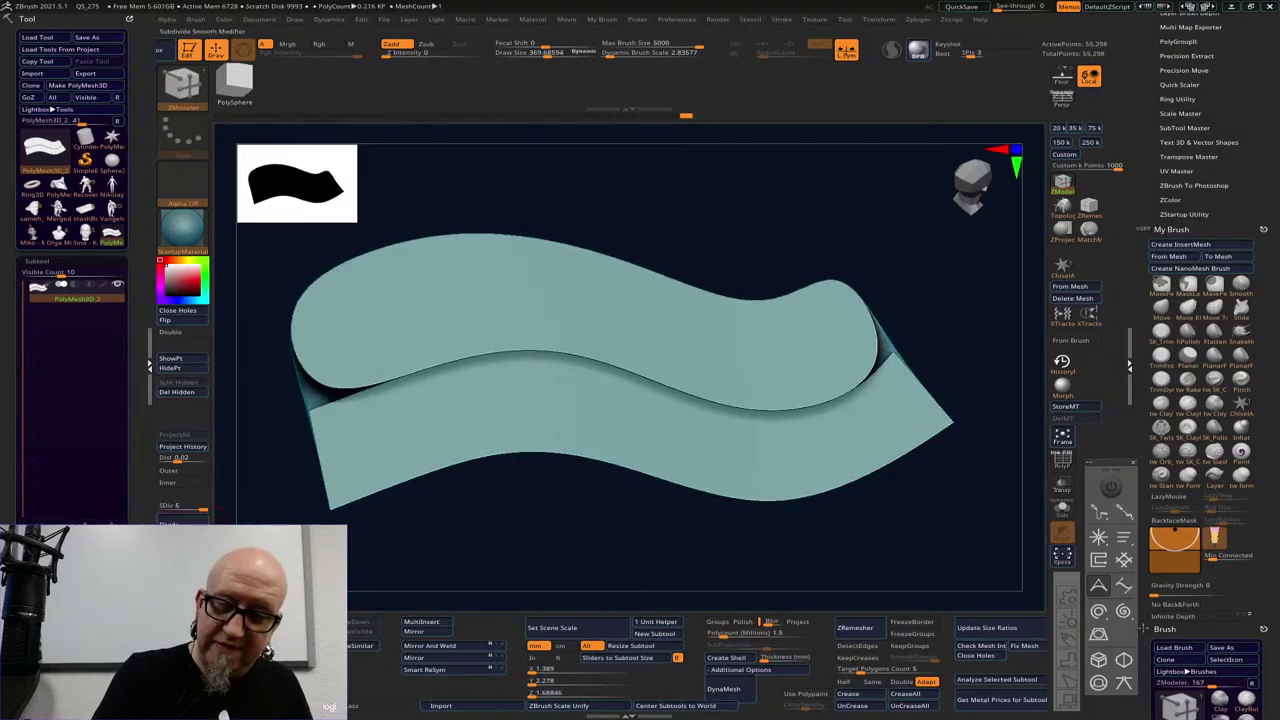
Nudge the upright strip's lower right edge out of shape with the Move brush at a draw size of about 882
mouse_move(462, 551)
mouse_down()
mouse_move(586, 560)
mouse_move(686, 529)
mouse_up()
right_click(600, 532)
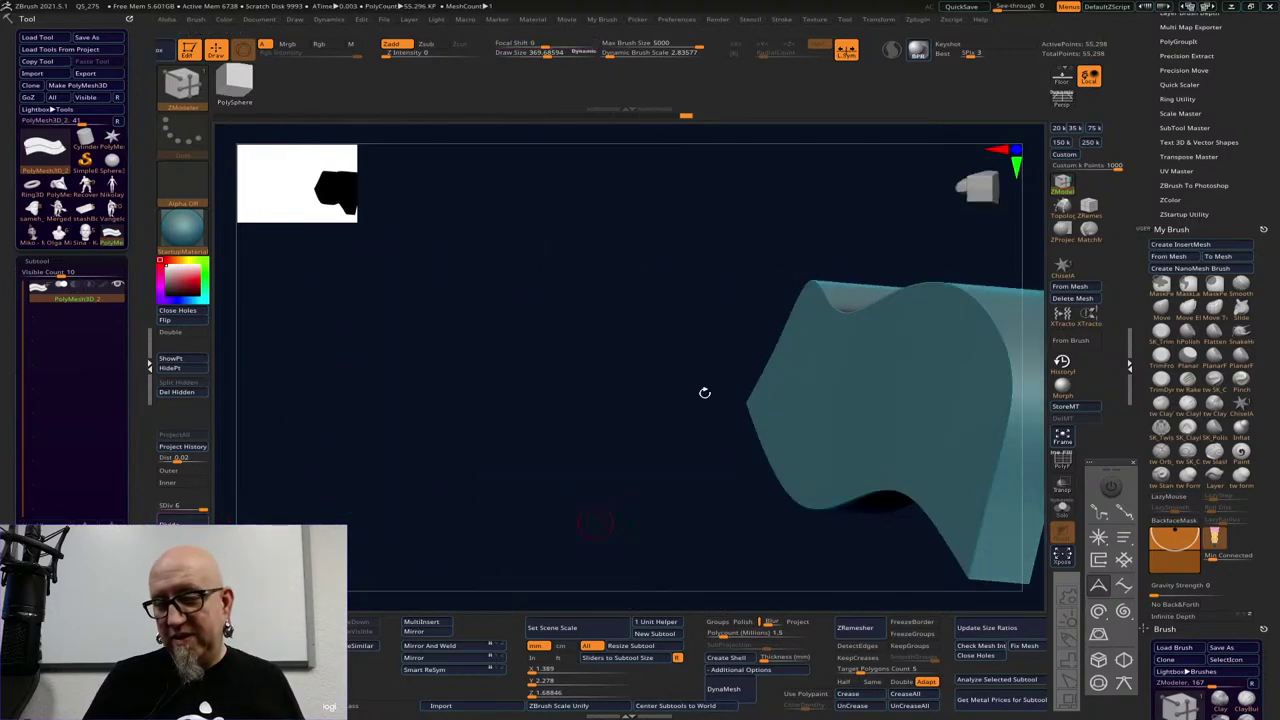
shift+drag(704, 393, 643, 514)
drag(989, 457, 903, 449)
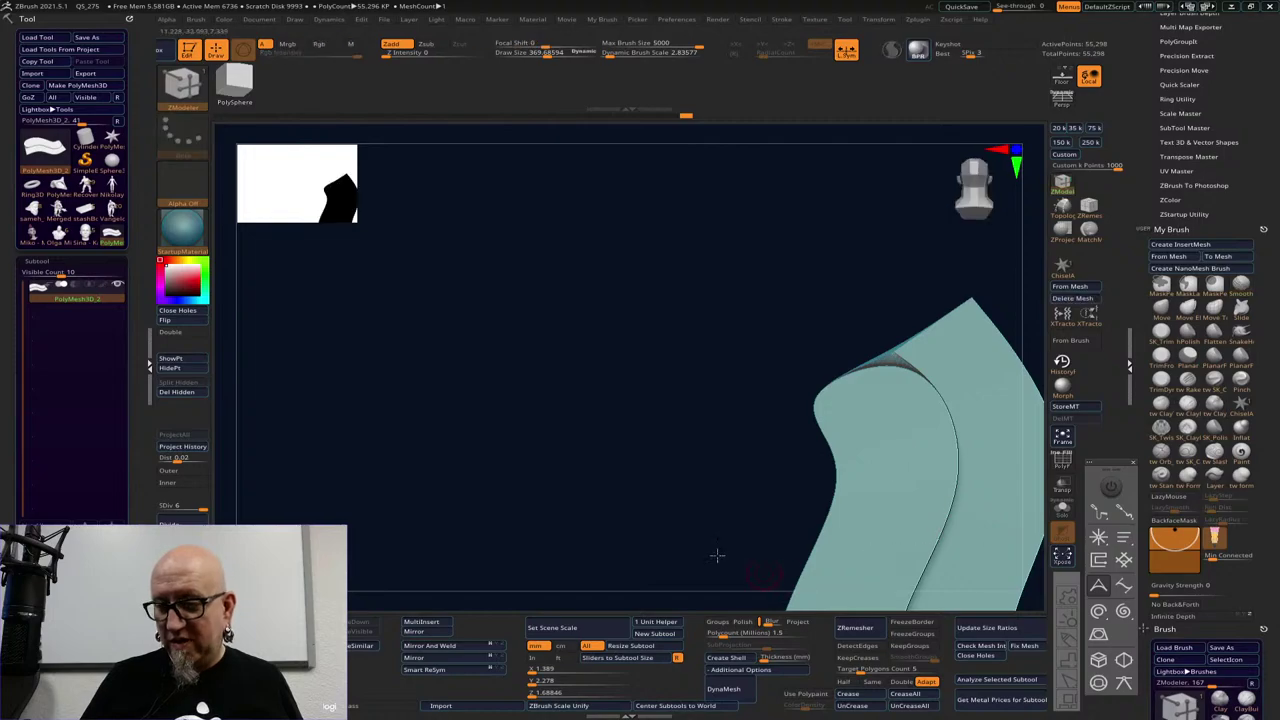
mouse_move(717, 555)
mouse_down()
mouse_move(389, 363)
mouse_move(814, 443)
mouse_move(849, 423)
mouse_move(800, 530)
mouse_up()
click(1161, 309)
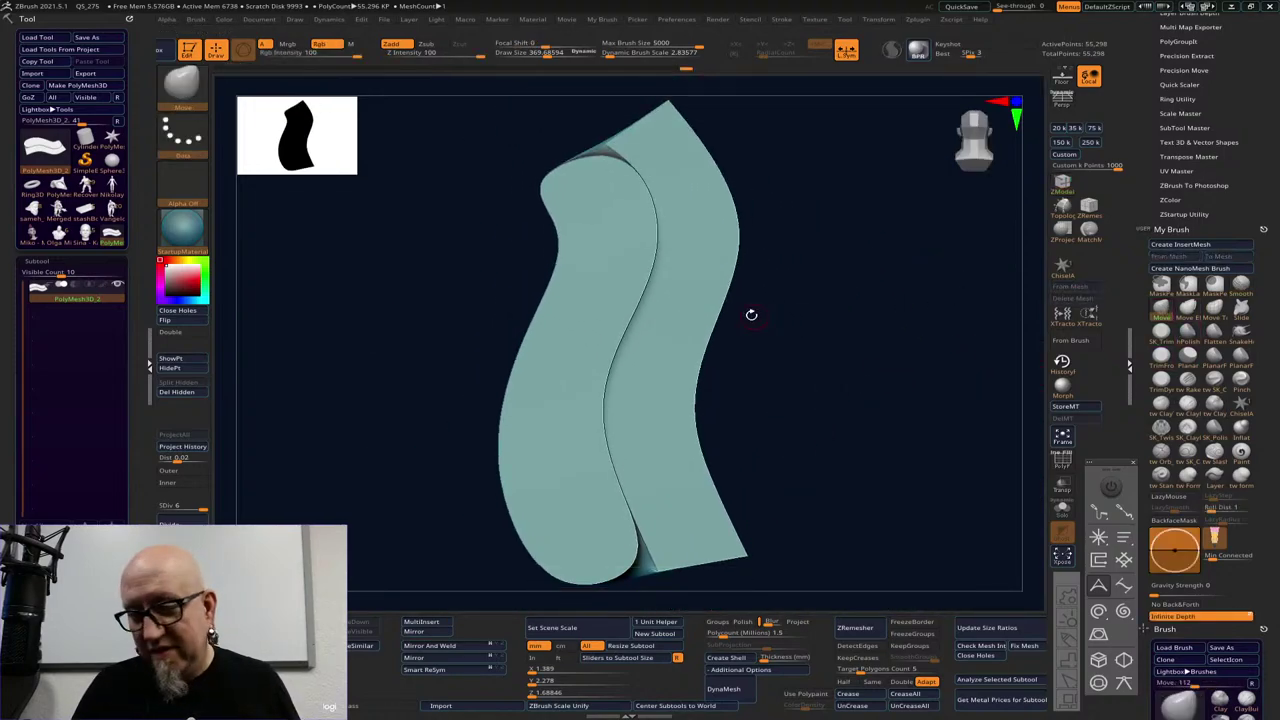
key(space)
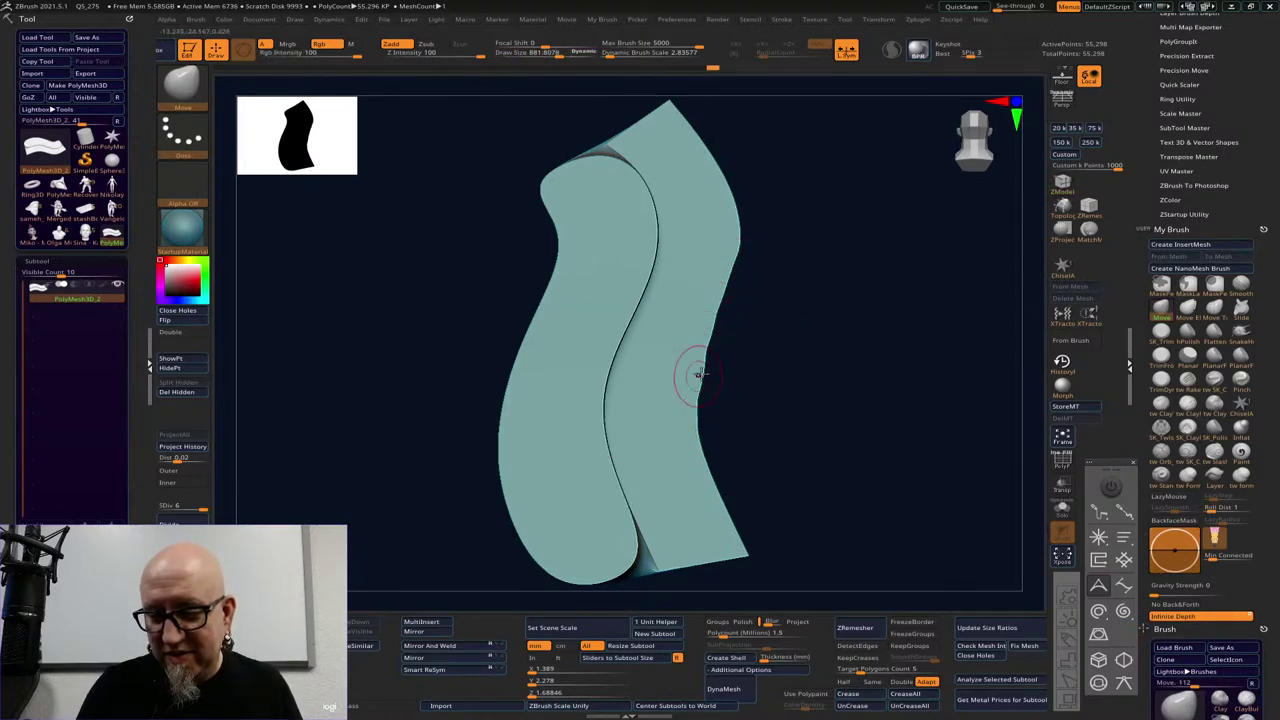
drag(857, 539, 813, 514)
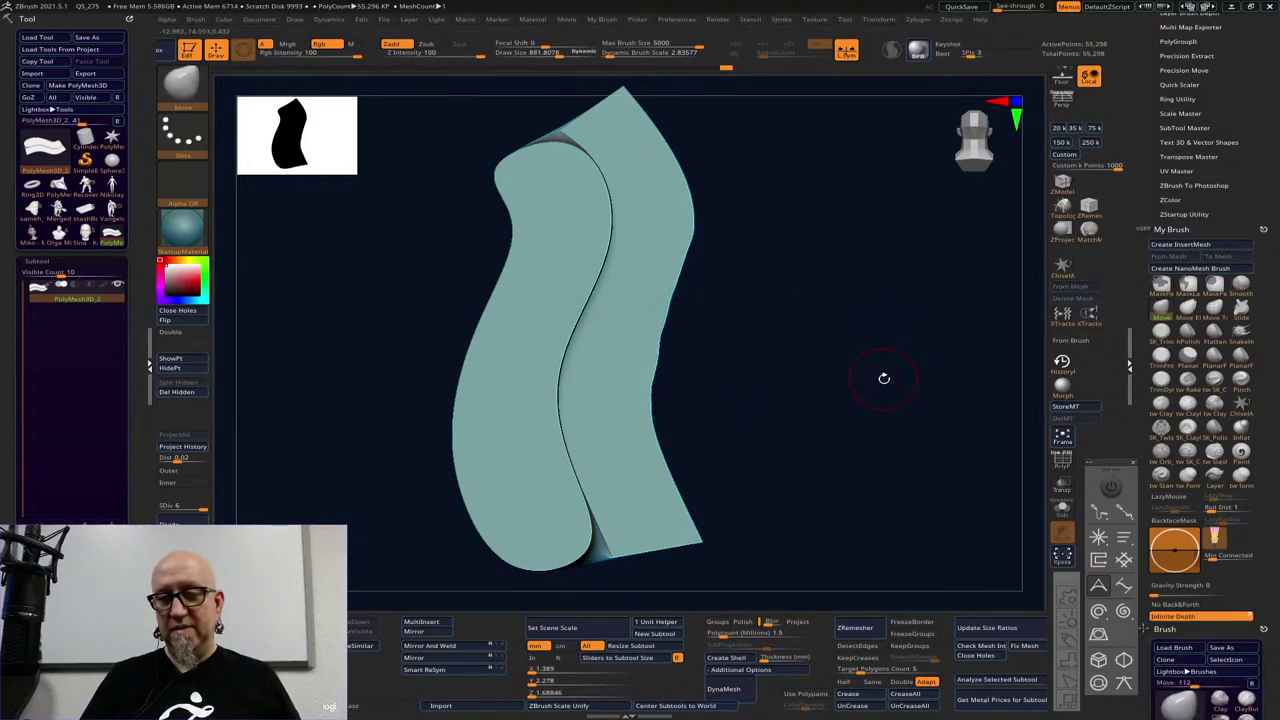
drag(872, 396, 791, 417)
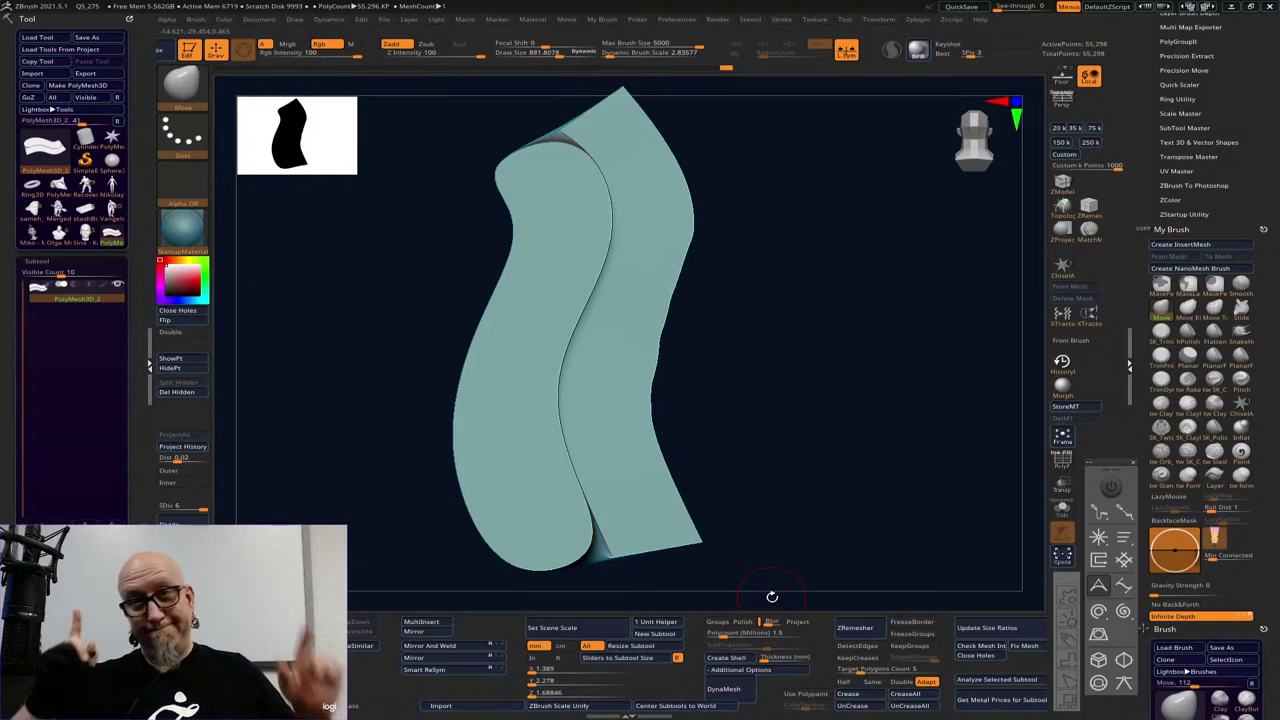
Turn on the three-handle curve guide and bend it to follow the lower right edge of the strip
click(1112, 488)
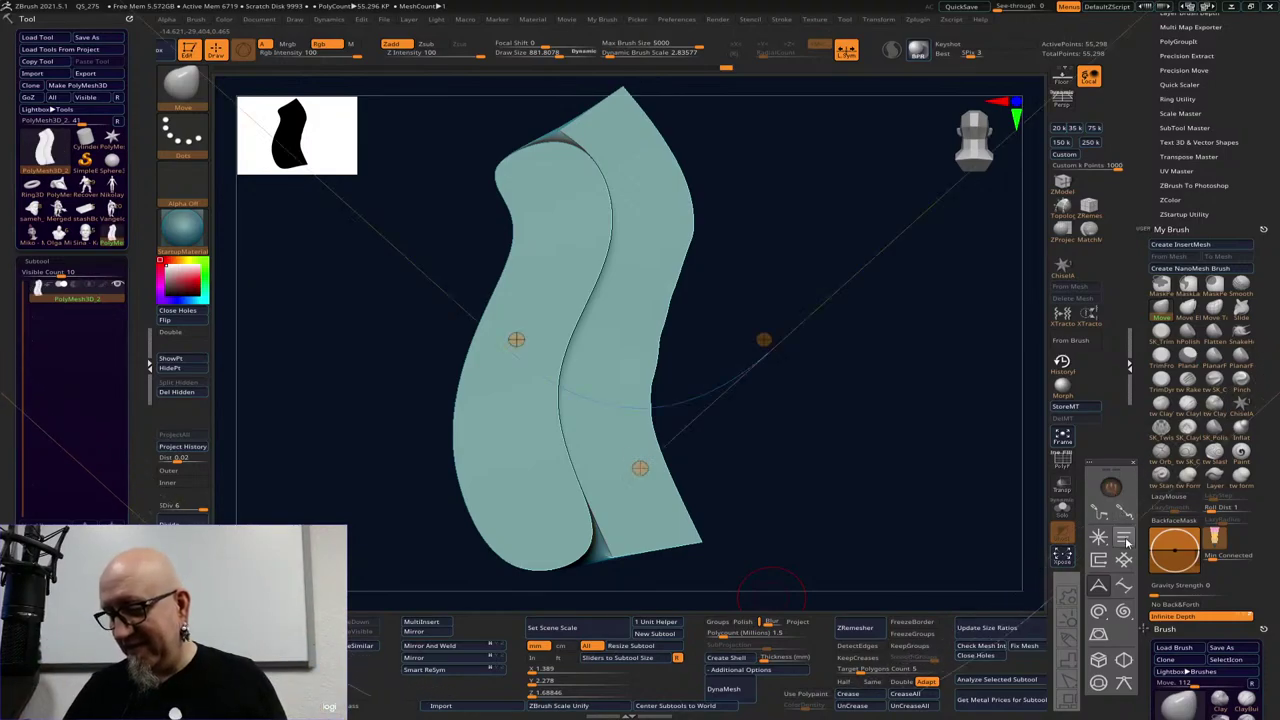
drag(767, 342, 704, 539)
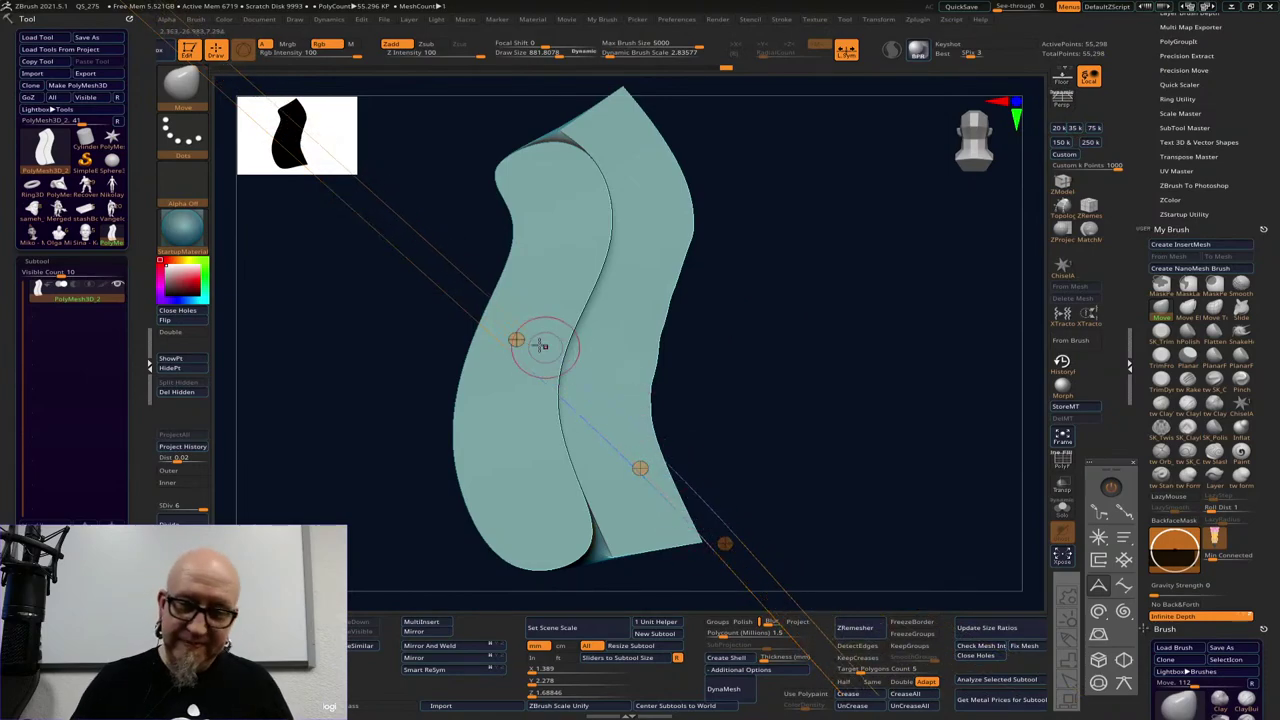
drag(523, 339, 672, 332)
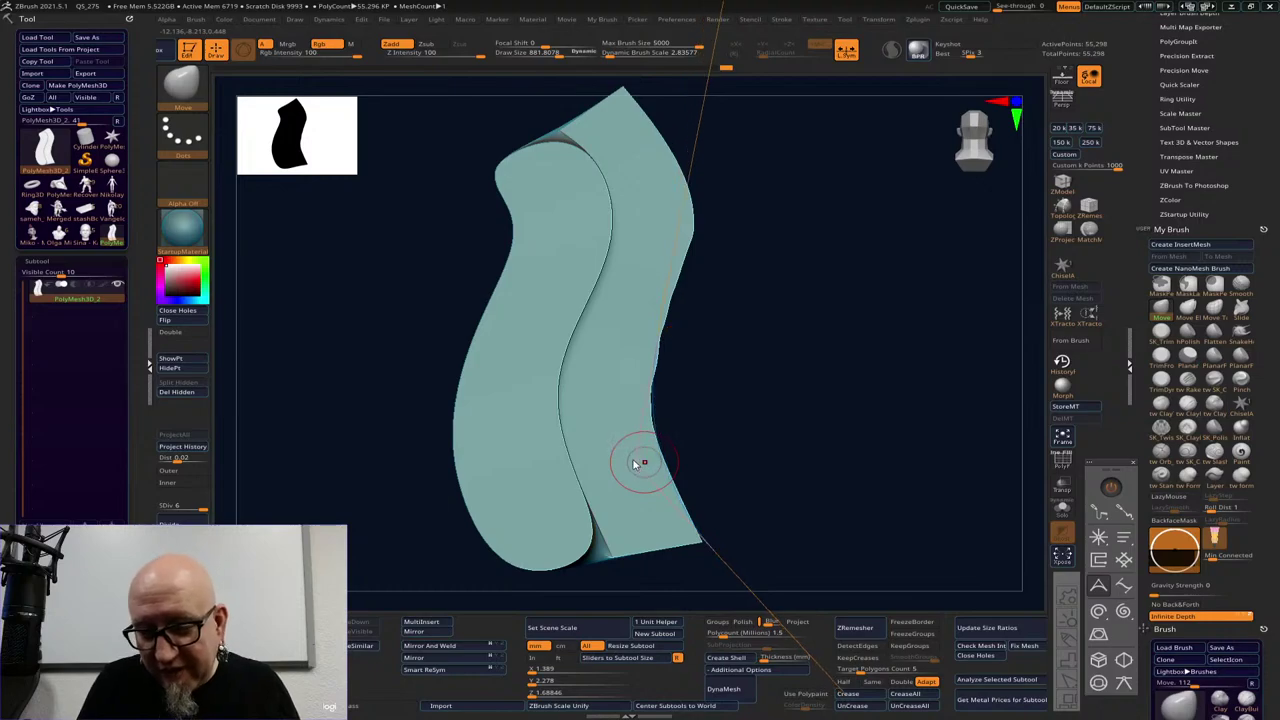
drag(671, 334, 673, 334)
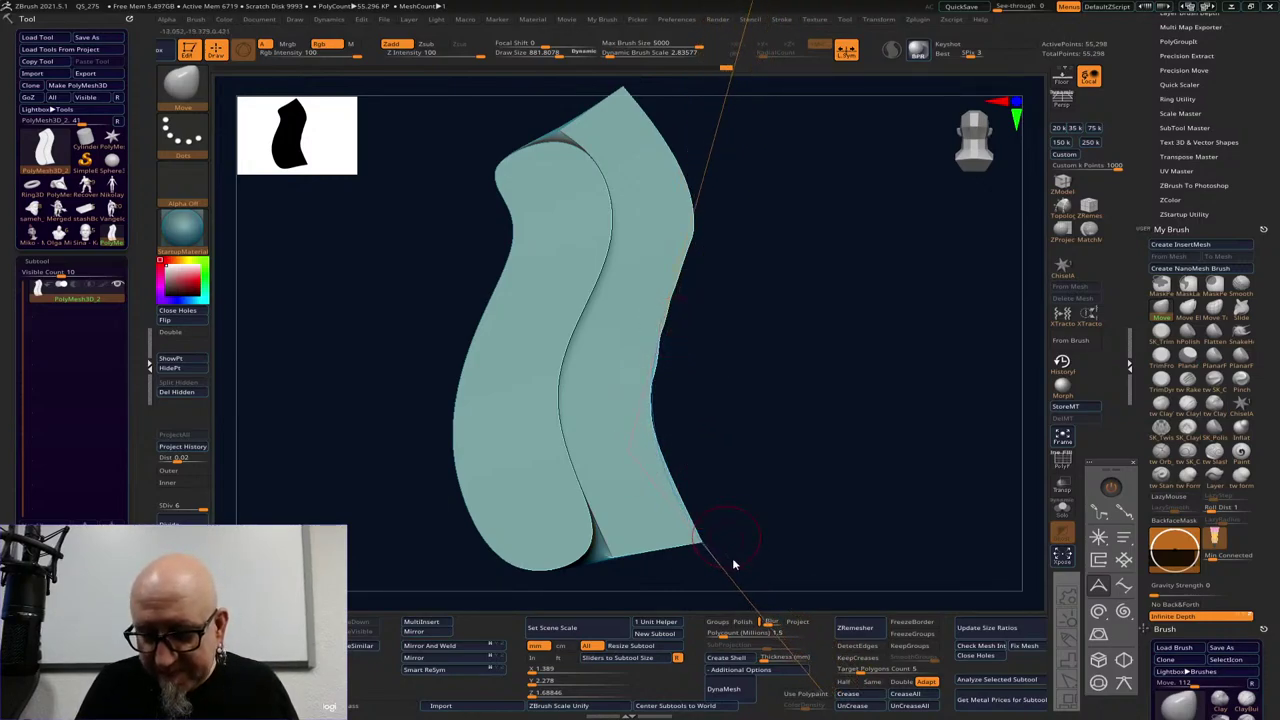
Pinch the strip's lower right edge along the curve guide with the Pinch brush, and switch the guide off
key(w)
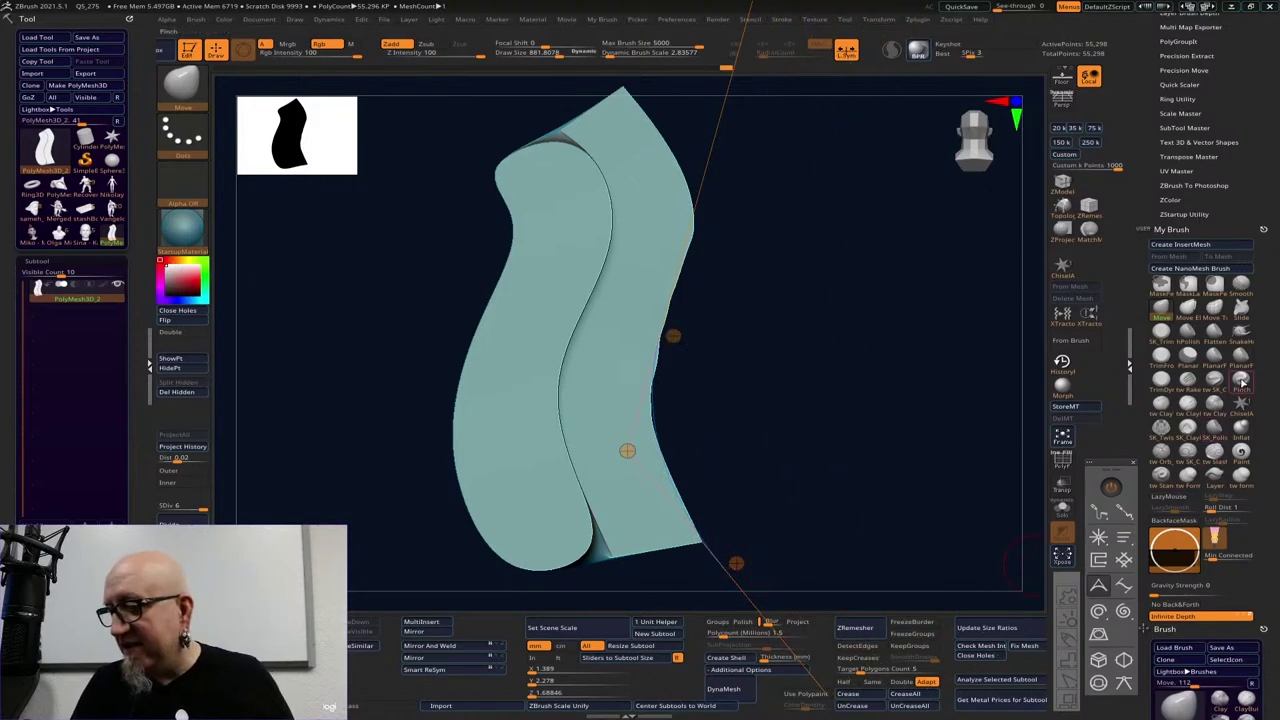
click(1243, 381)
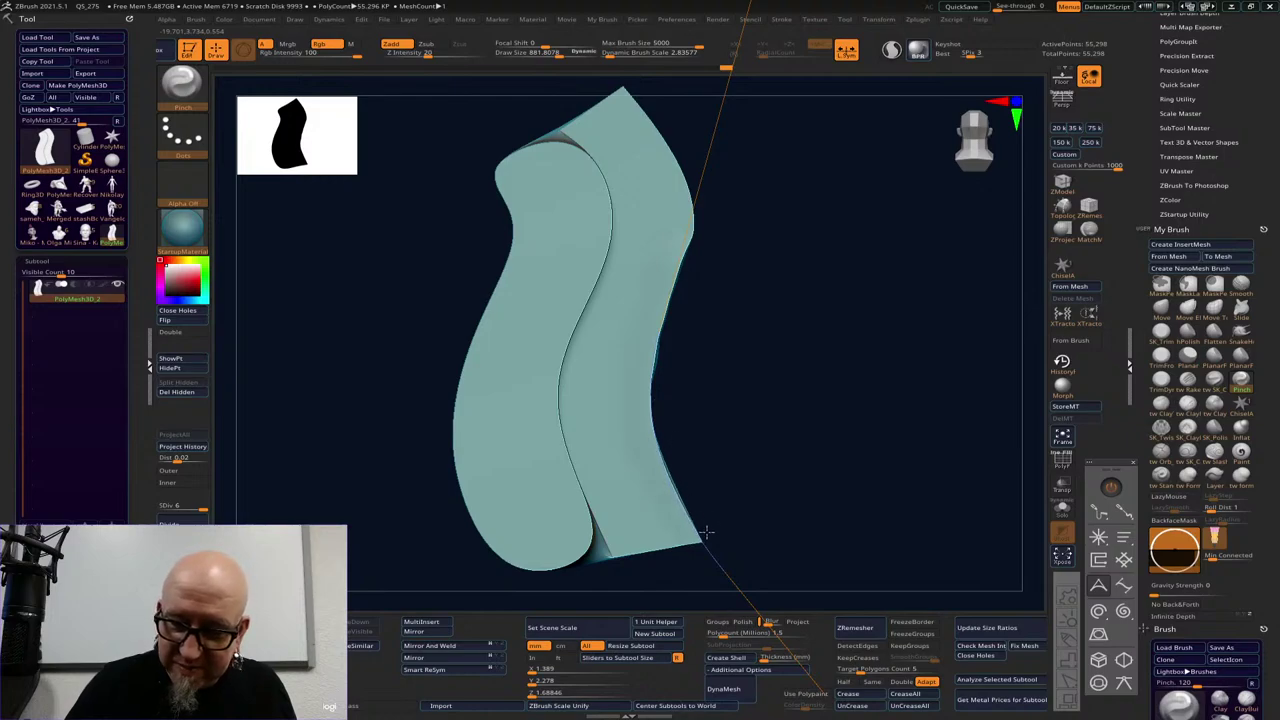
key(w)
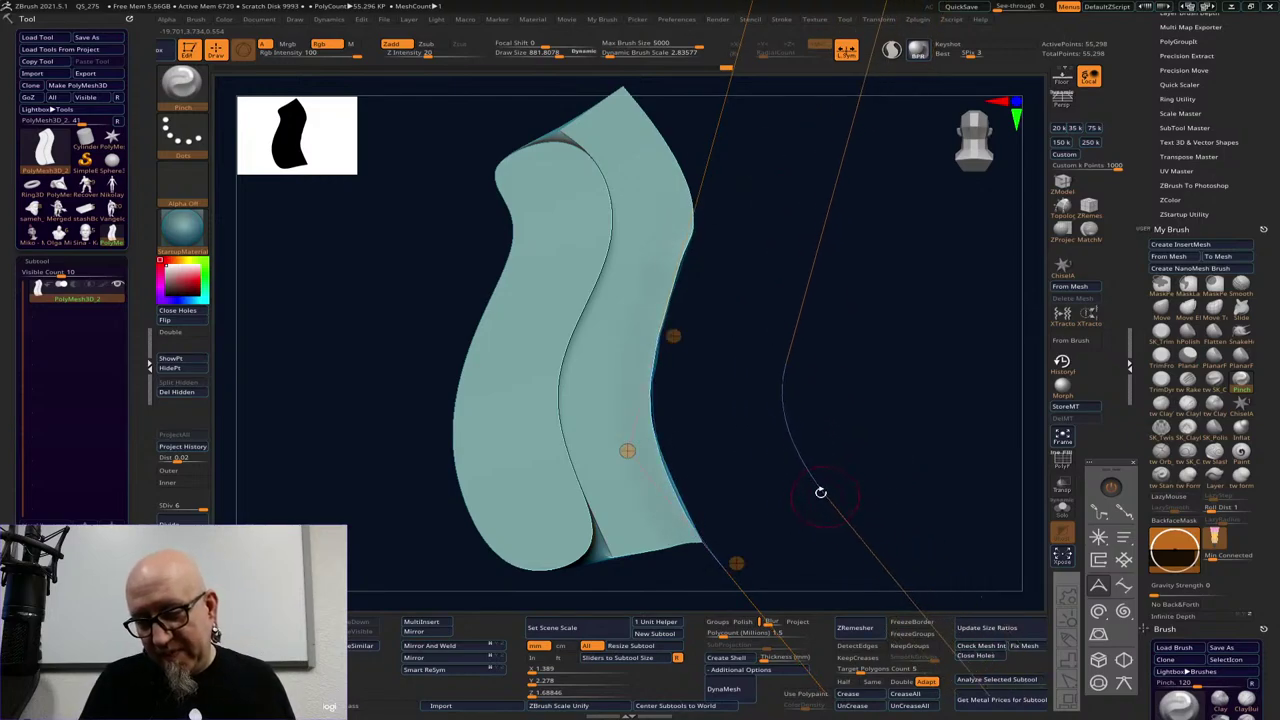
click(1110, 487)
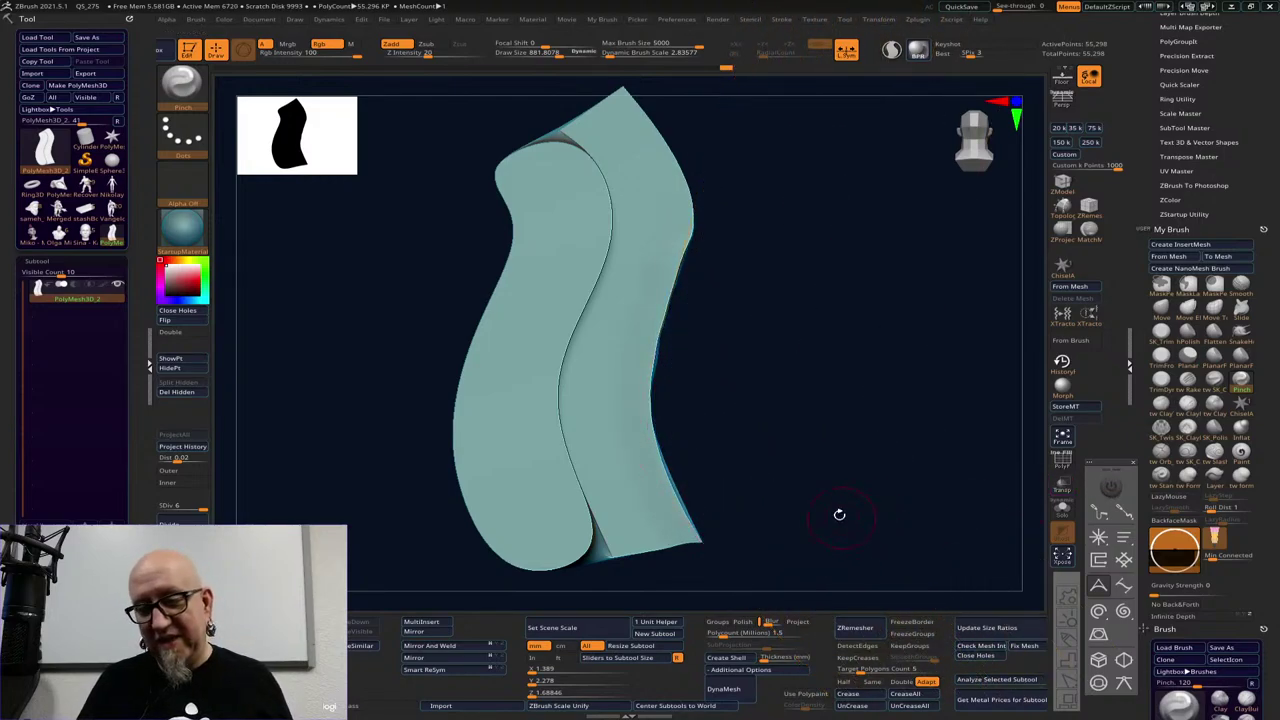
Smooth the strip's outer side wall and bottom right corner with the Smooth Stronger brush
mouse_move(852, 497)
mouse_down()
mouse_move(802, 472)
mouse_move(749, 318)
mouse_up()
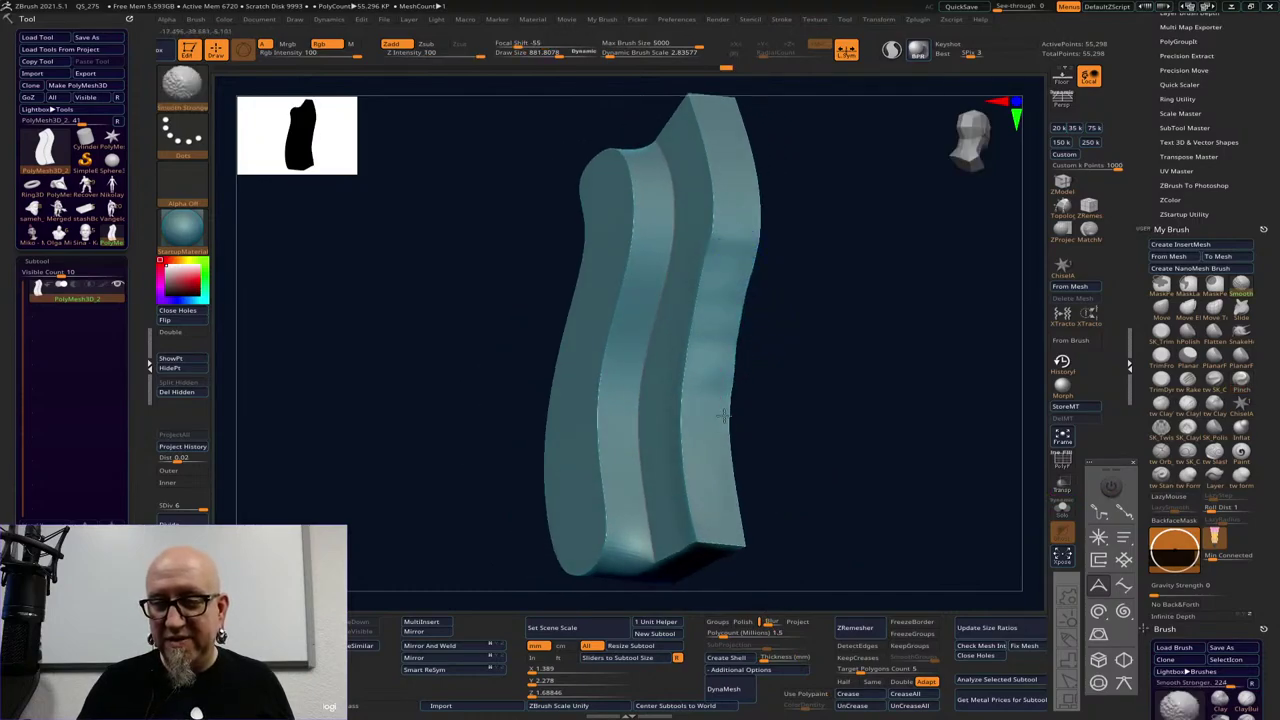
shift+drag(722, 415, 808, 346)
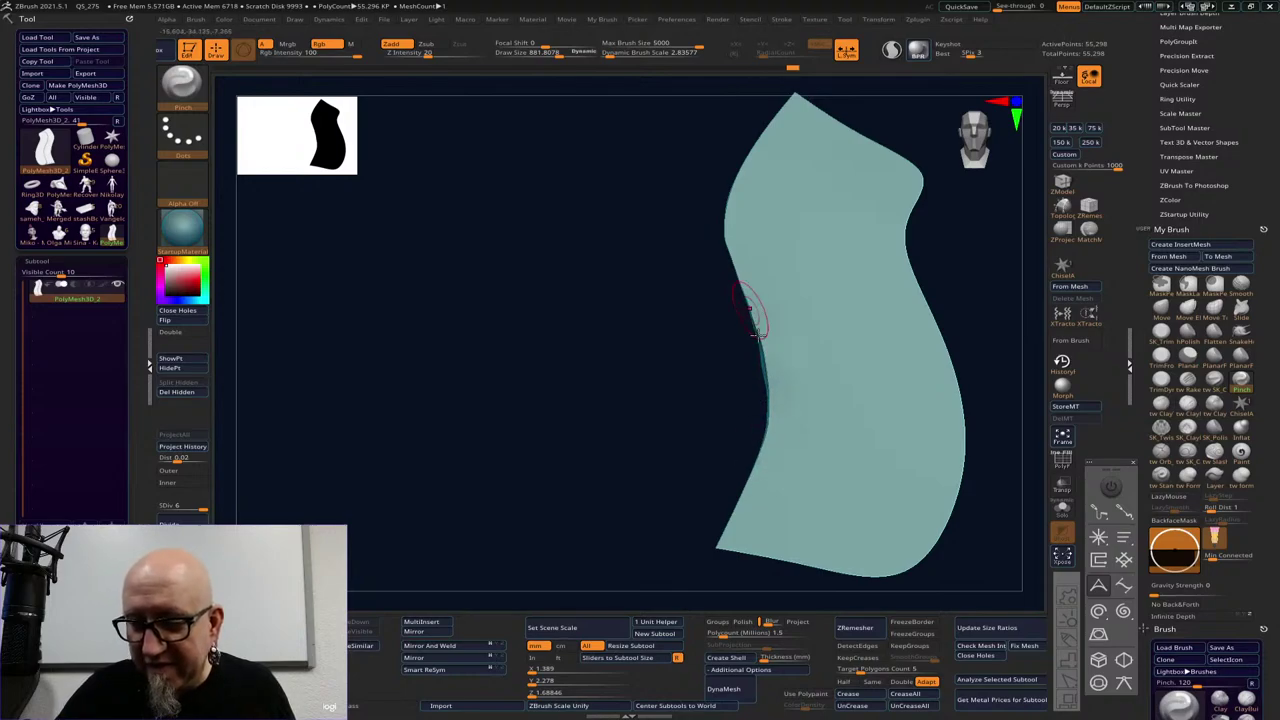
drag(700, 470, 751, 339)
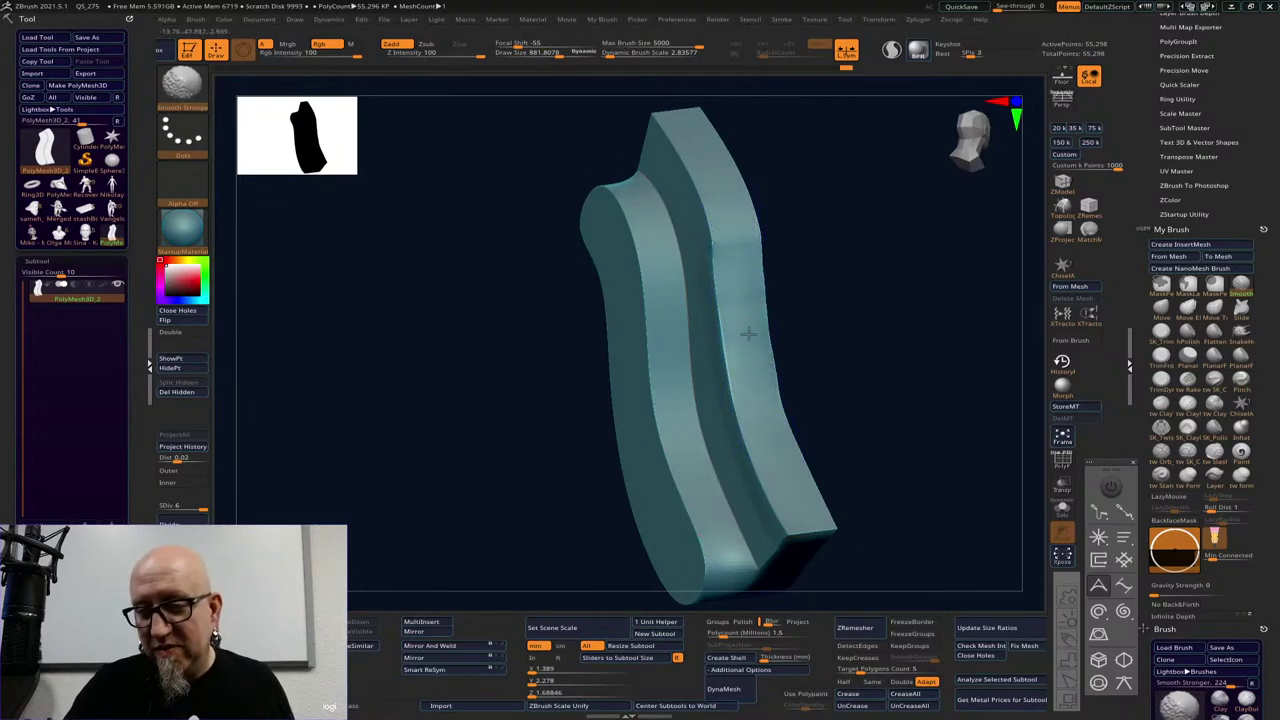
drag(735, 168, 871, 189)
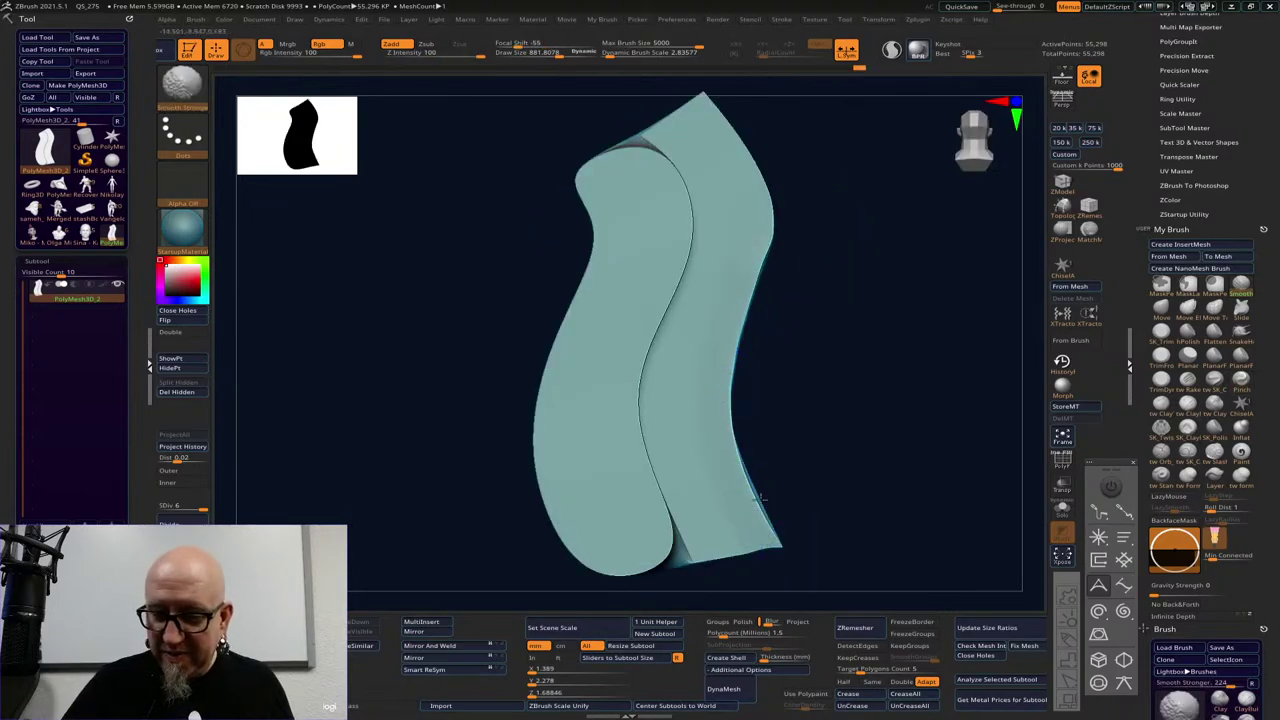
drag(760, 497, 831, 508)
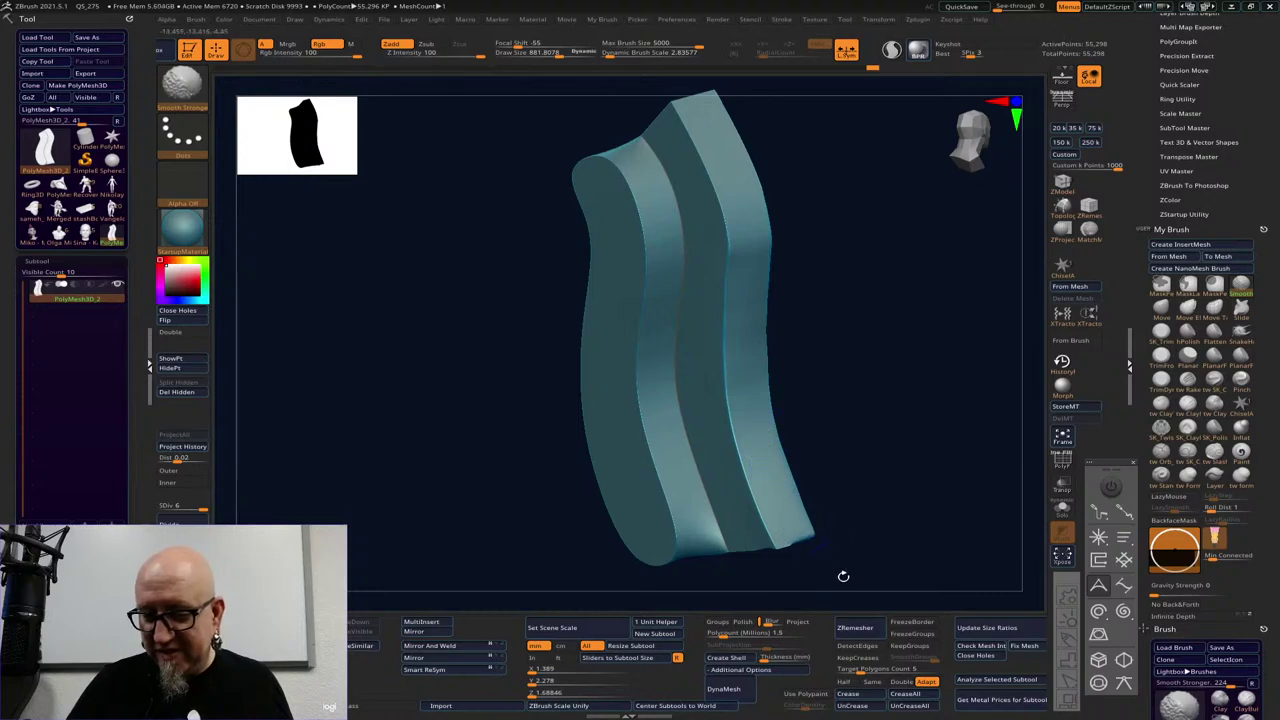
drag(843, 576, 778, 607)
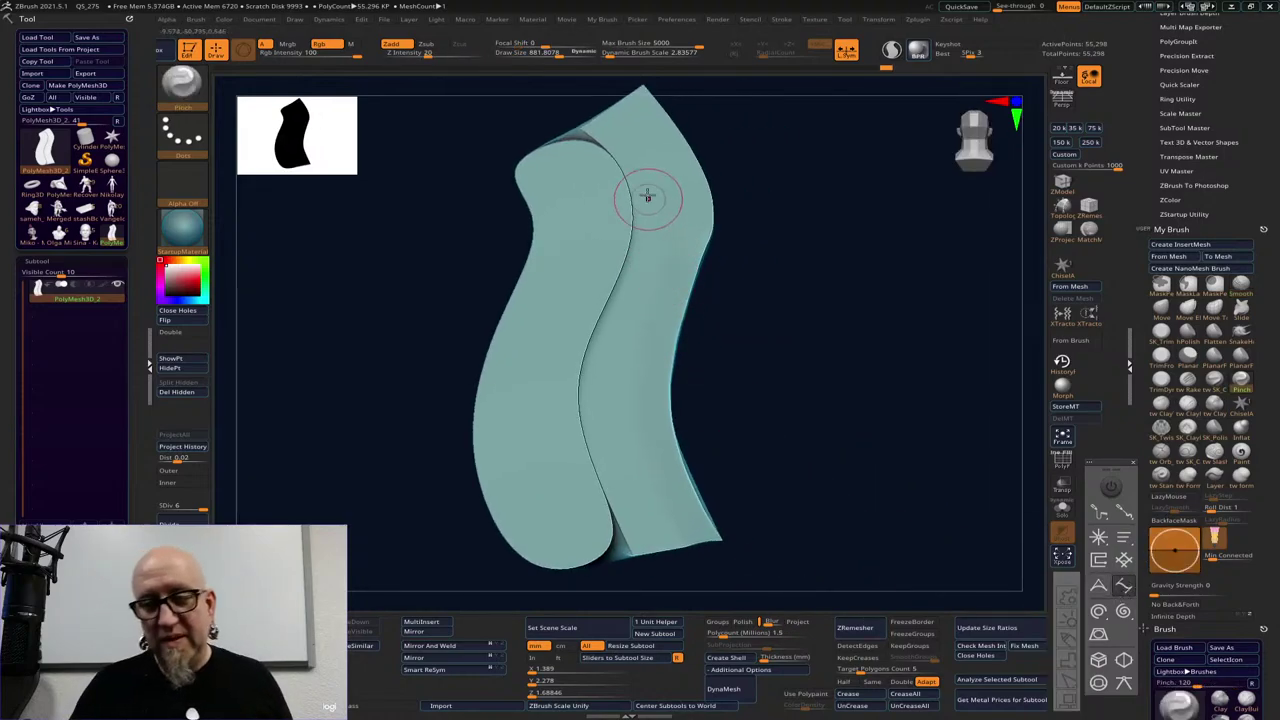
Turn on the S-curve guide and fit its handles along the strip's inner step edge
click(1110, 488)
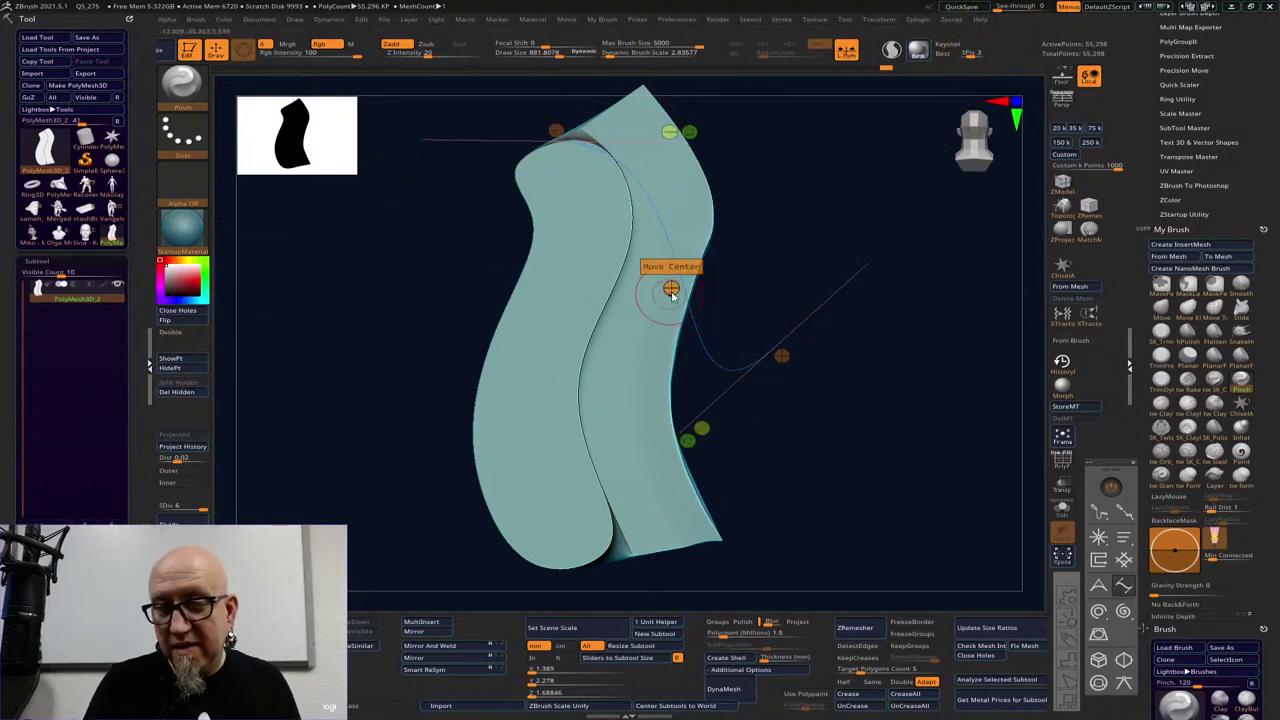
drag(671, 290, 602, 282)
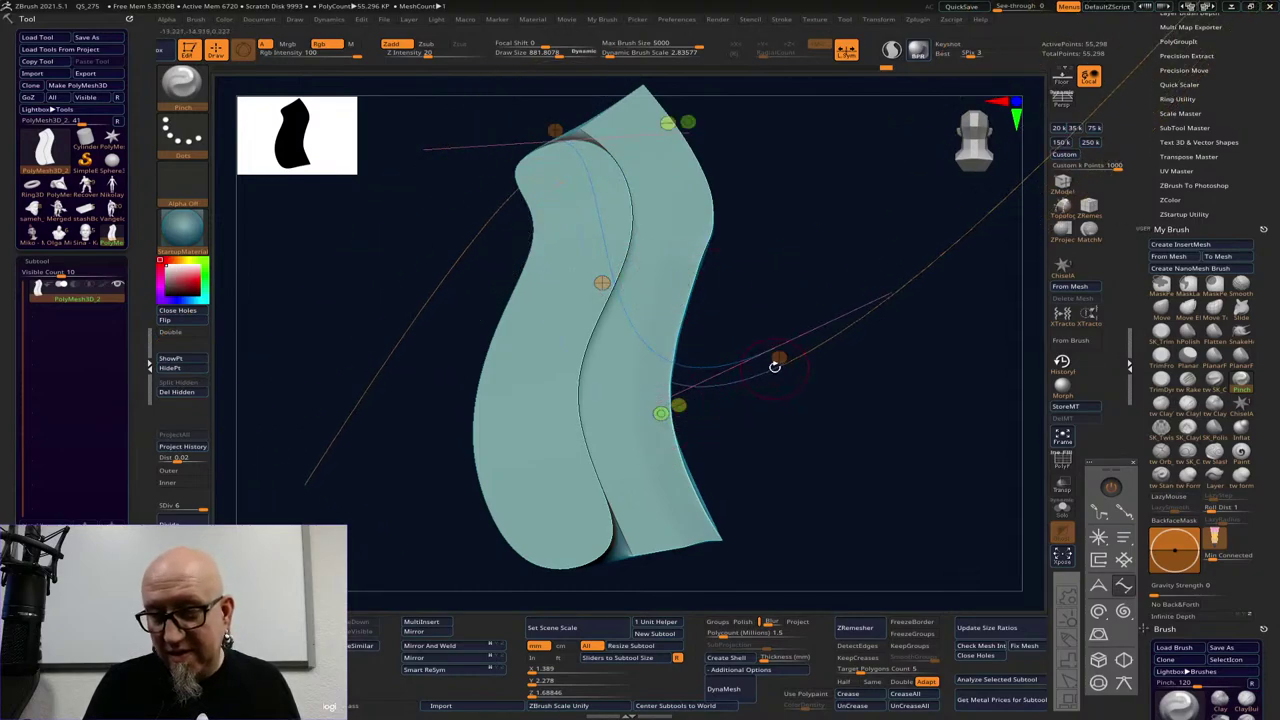
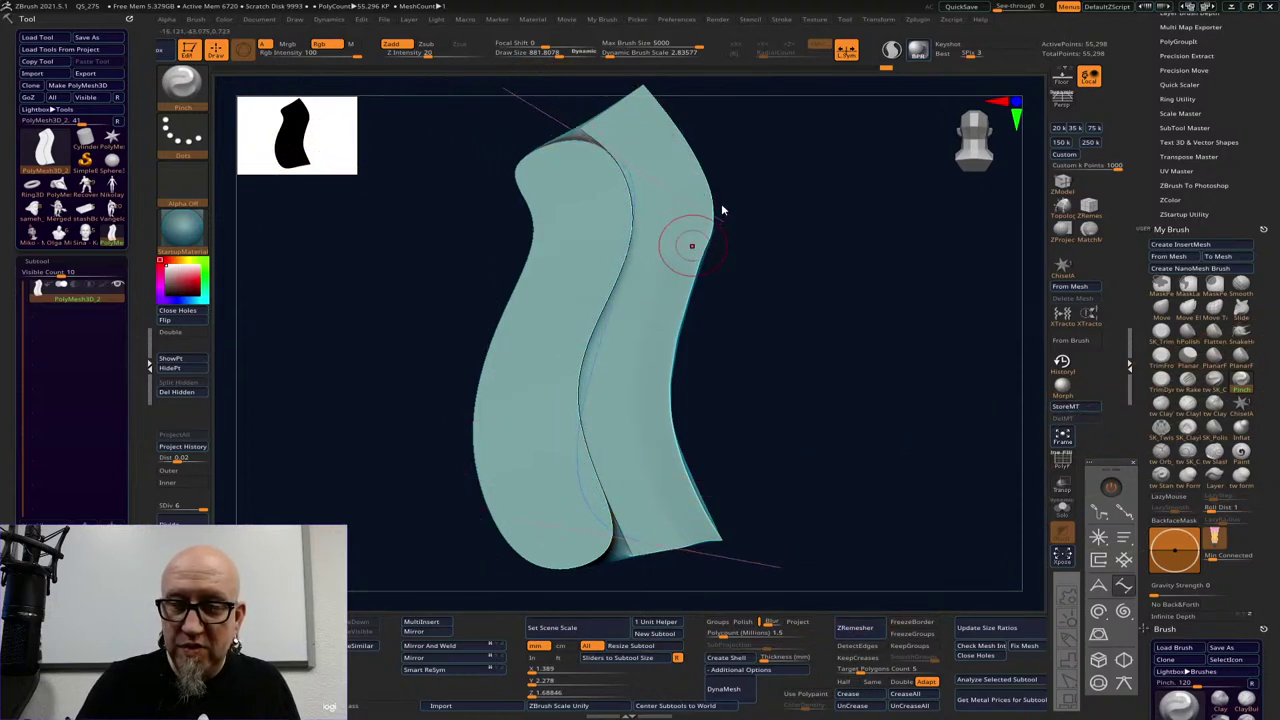
drag(721, 206, 700, 229)
drag(648, 552, 649, 560)
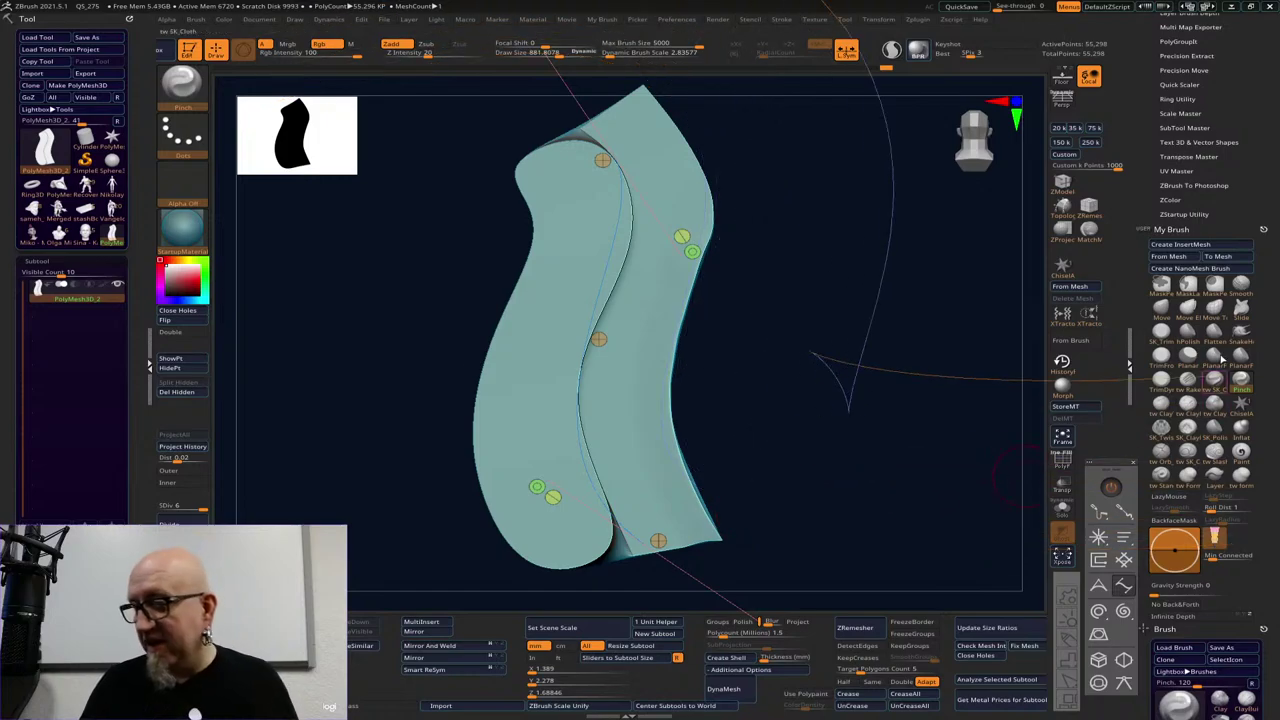
Push the inner step edge toward the left with the unguided Move brush at a draw size of about 1613
click(1111, 488)
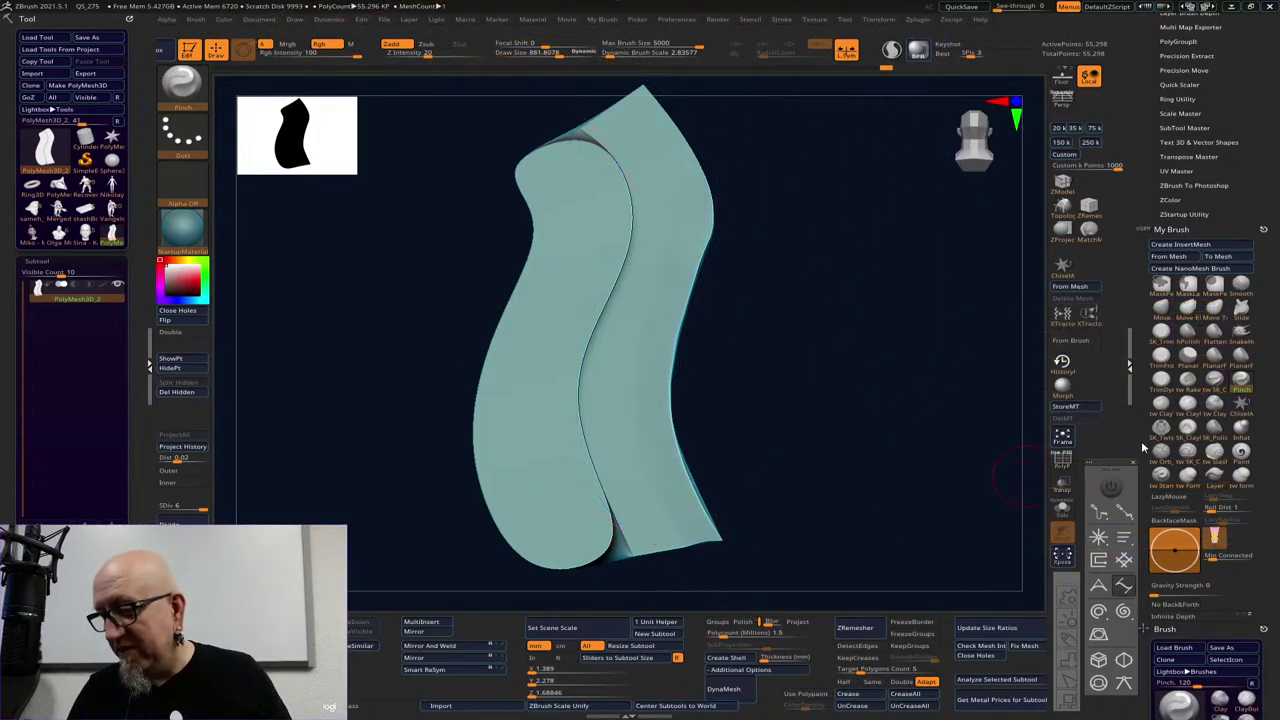
click(1162, 307)
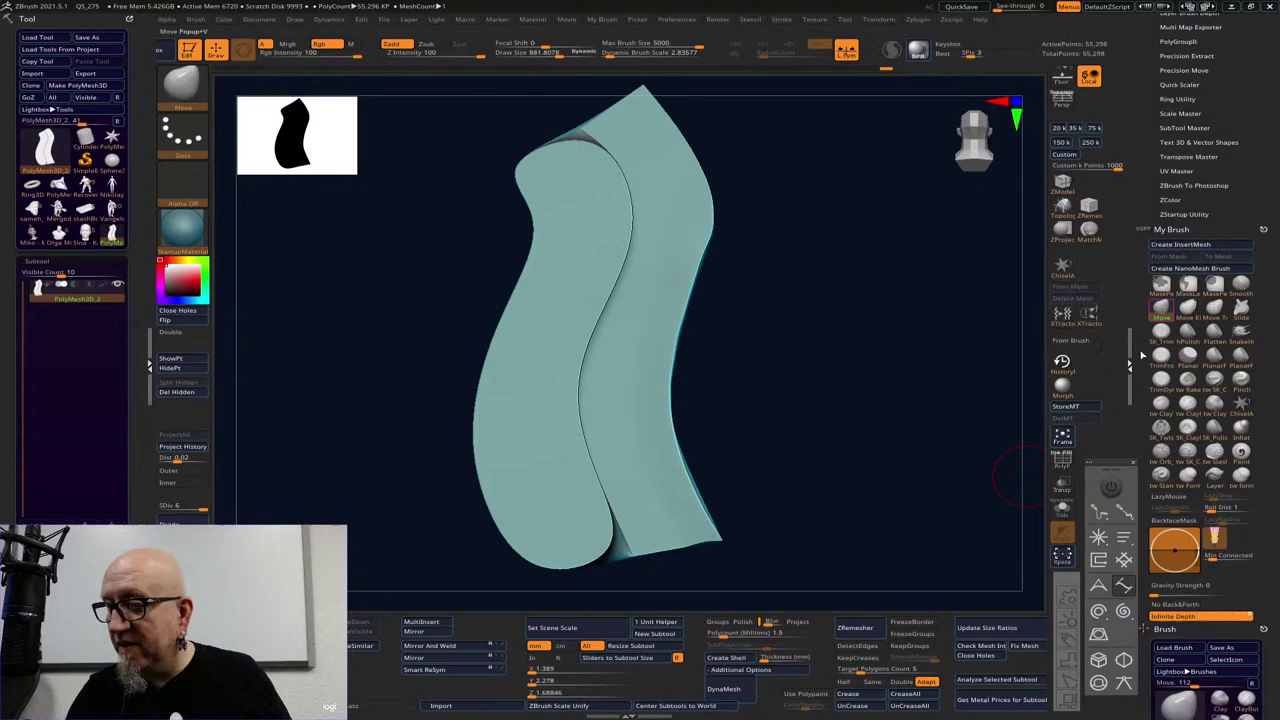
click(1111, 488)
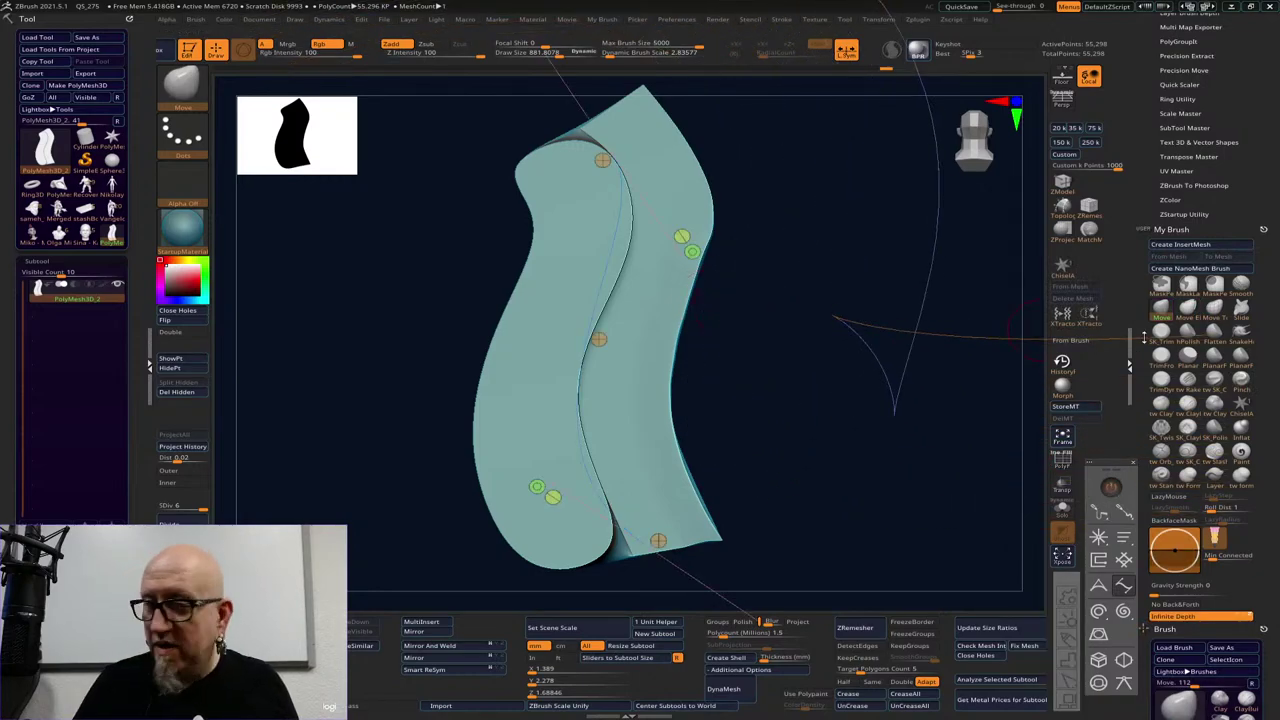
key(b)
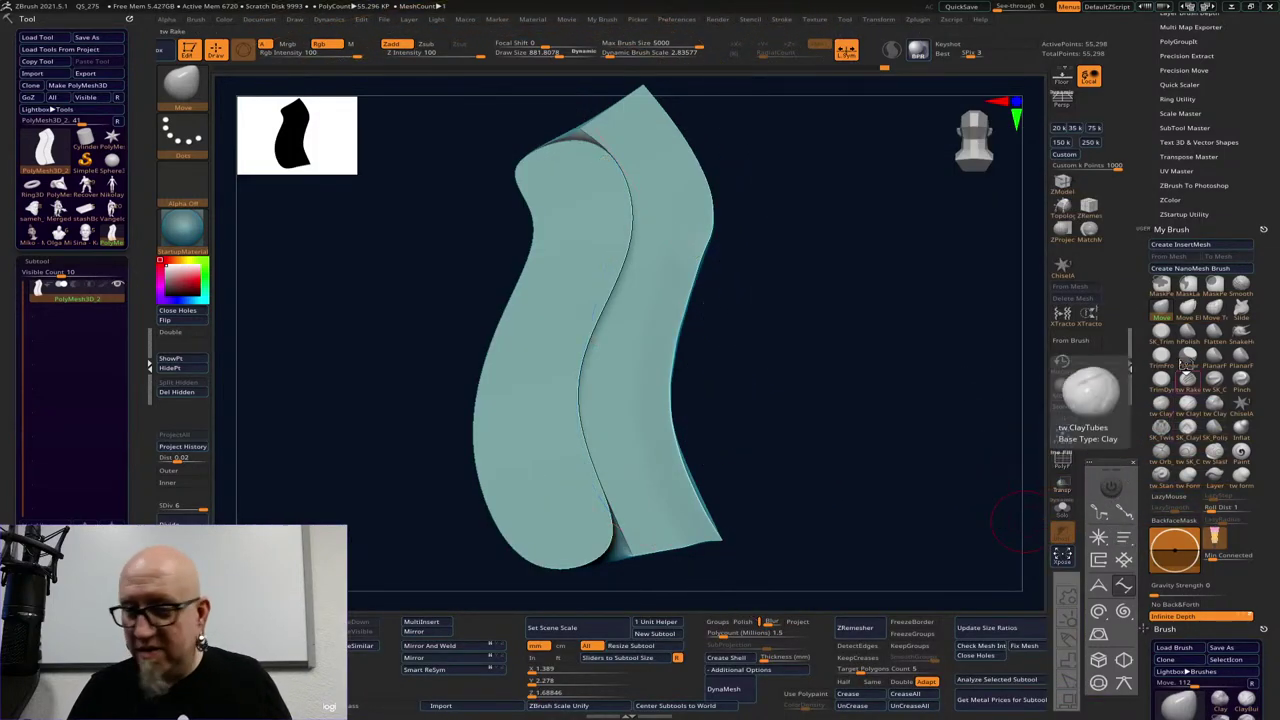
key(b)
mouse_move(730, 133)
mouse_down()
mouse_move(762, 130)
mouse_move(780, 149)
mouse_up()
key(space)
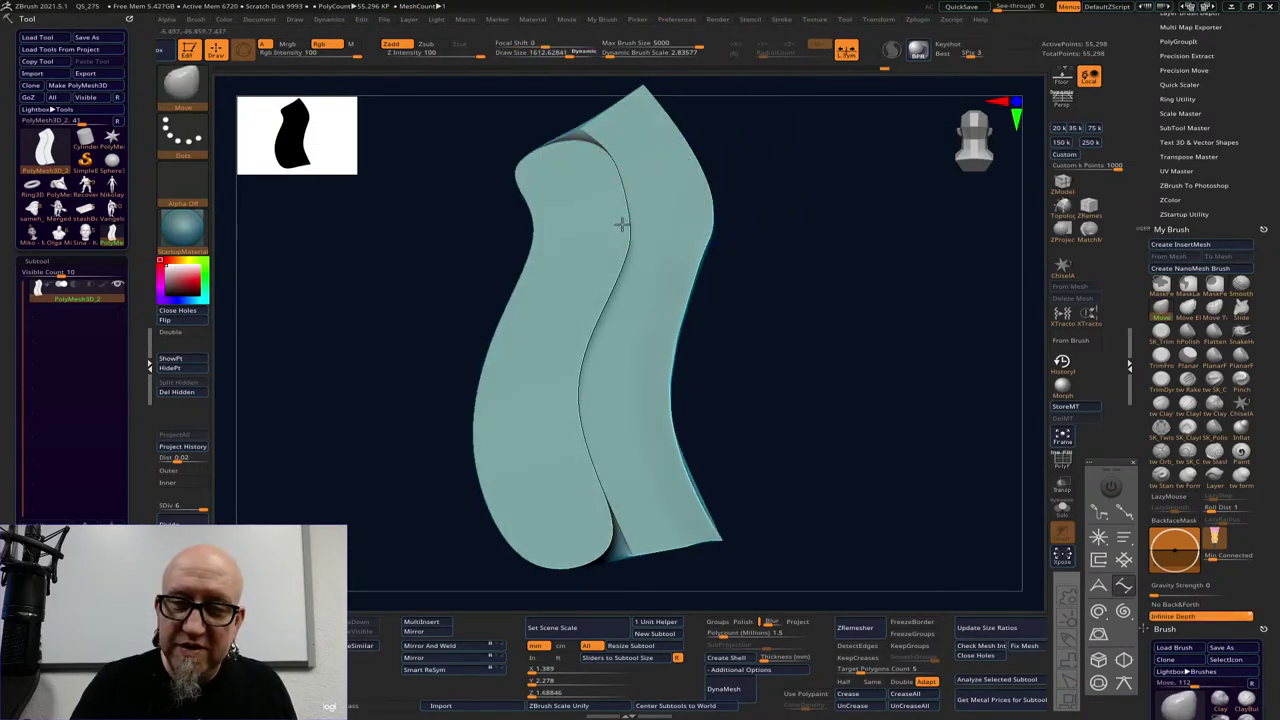
drag(622, 224, 583, 314)
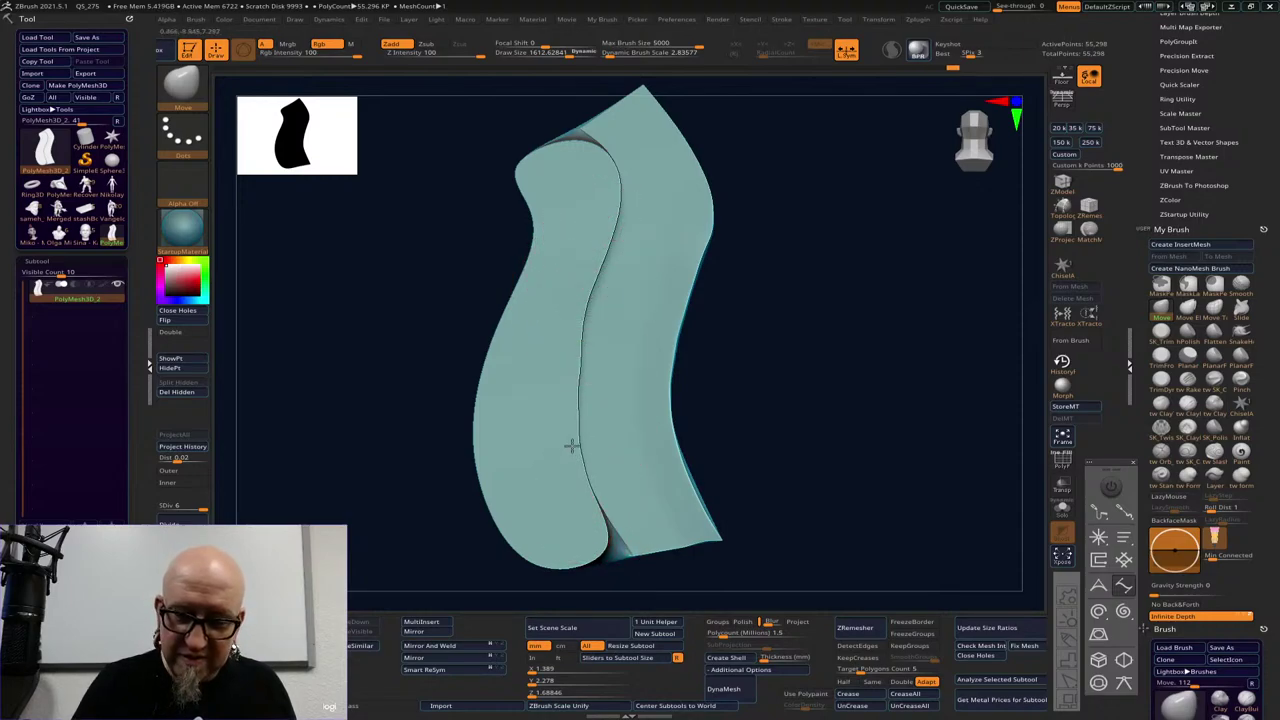
mouse_move(610, 178)
mouse_down()
mouse_move(596, 160)
mouse_move(605, 180)
mouse_up()
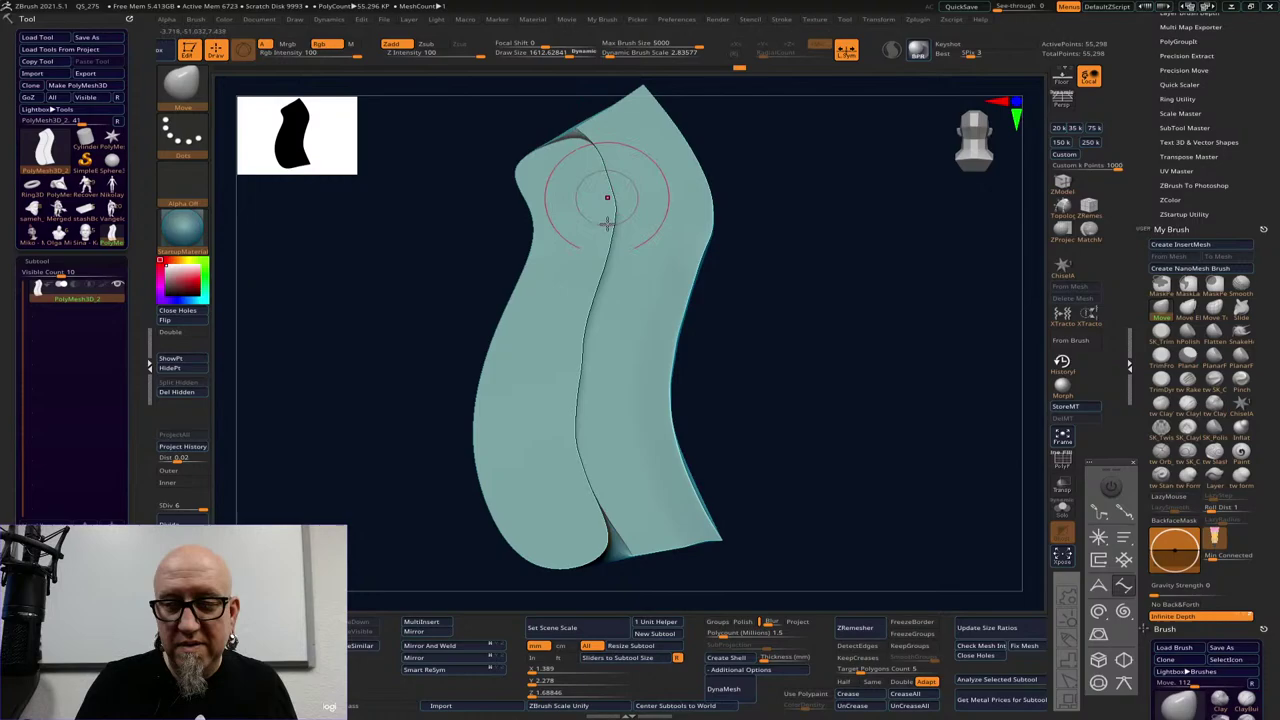
Turn on the S-curve guide and try guided Move brush strokes along the strip's lower inner step edge
click(1111, 488)
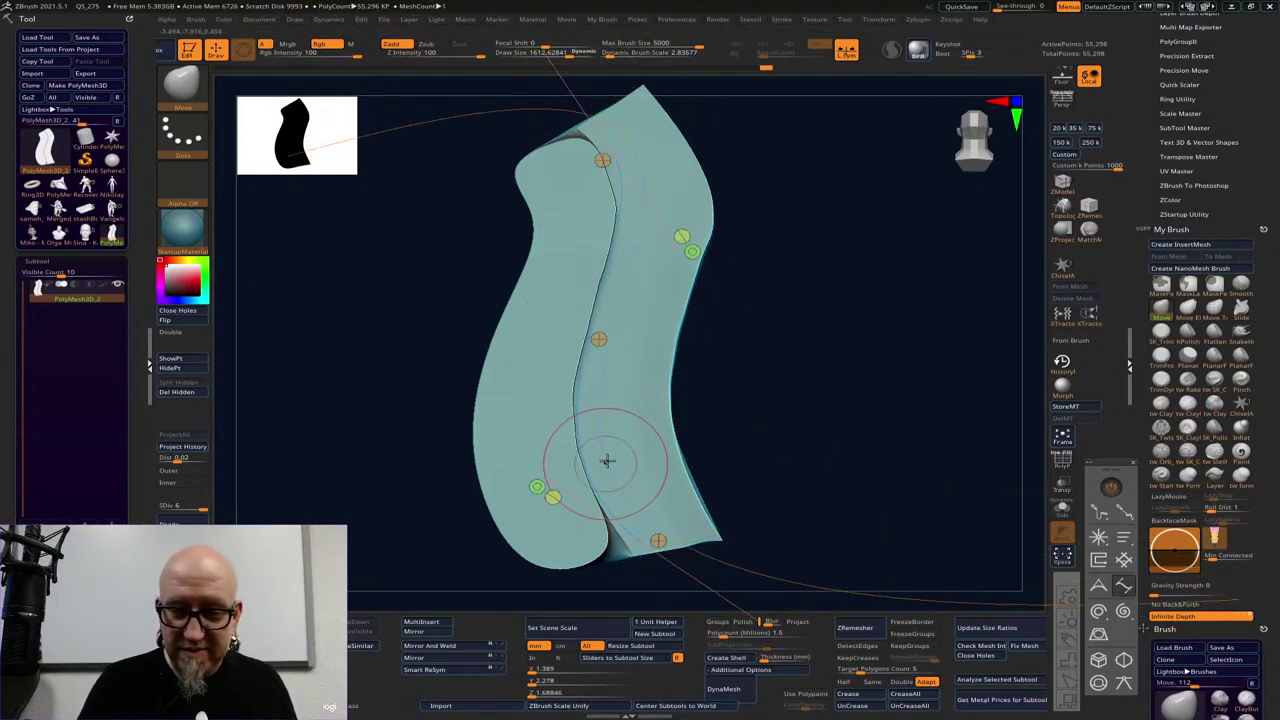
drag(591, 506, 582, 480)
mouse_move(593, 500)
mouse_down()
mouse_move(577, 463)
mouse_move(572, 360)
mouse_move(580, 388)
mouse_up()
key(ctrl+z)
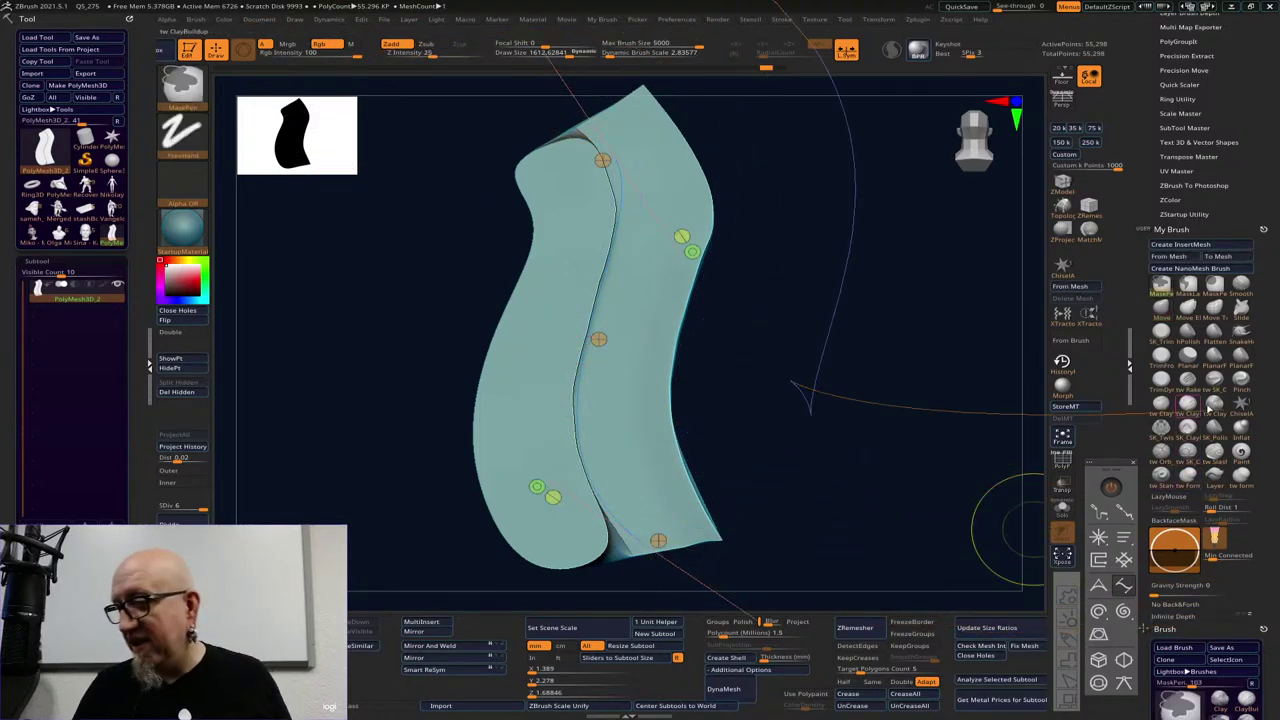
Pinch the full length of the inner step edge along the S-curve guide with the Pinch brush, and switch the guide off
click(1240, 381)
drag(586, 494, 573, 417)
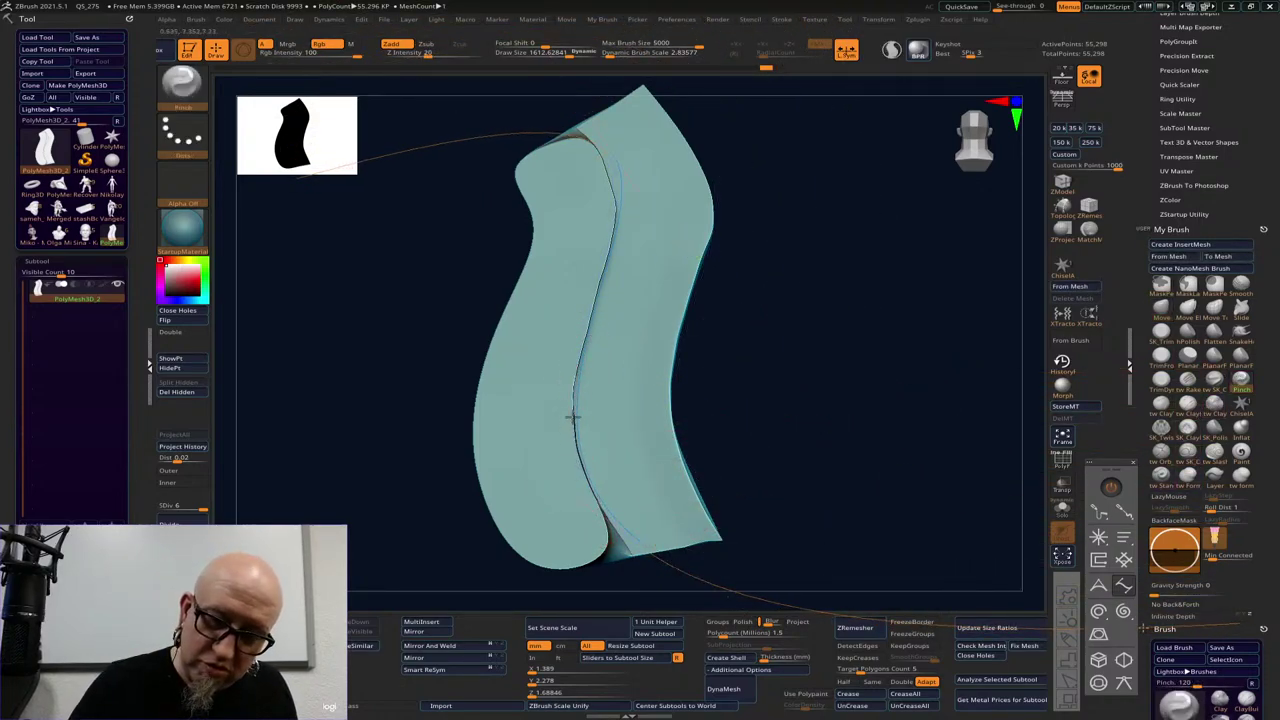
mouse_move(584, 315)
mouse_down()
mouse_move(608, 245)
mouse_move(606, 157)
mouse_move(586, 138)
mouse_up()
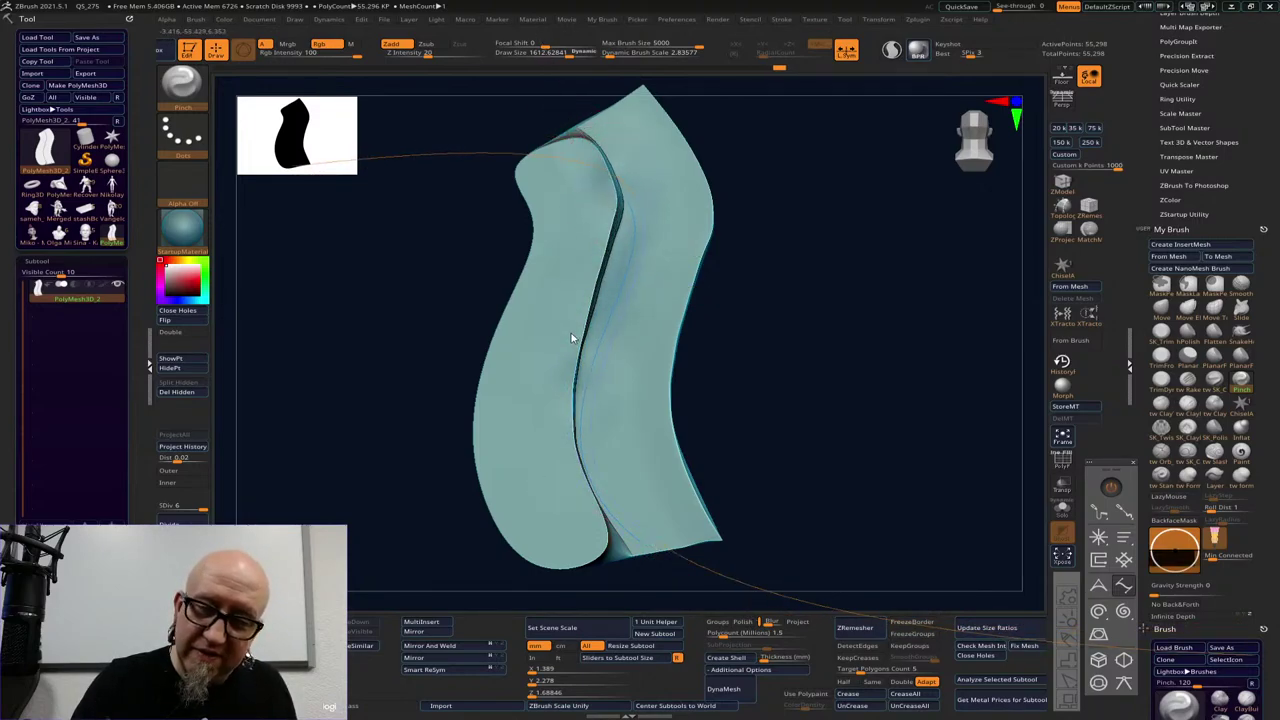
mouse_move(571, 338)
mouse_down()
mouse_move(571, 449)
mouse_move(595, 530)
mouse_up()
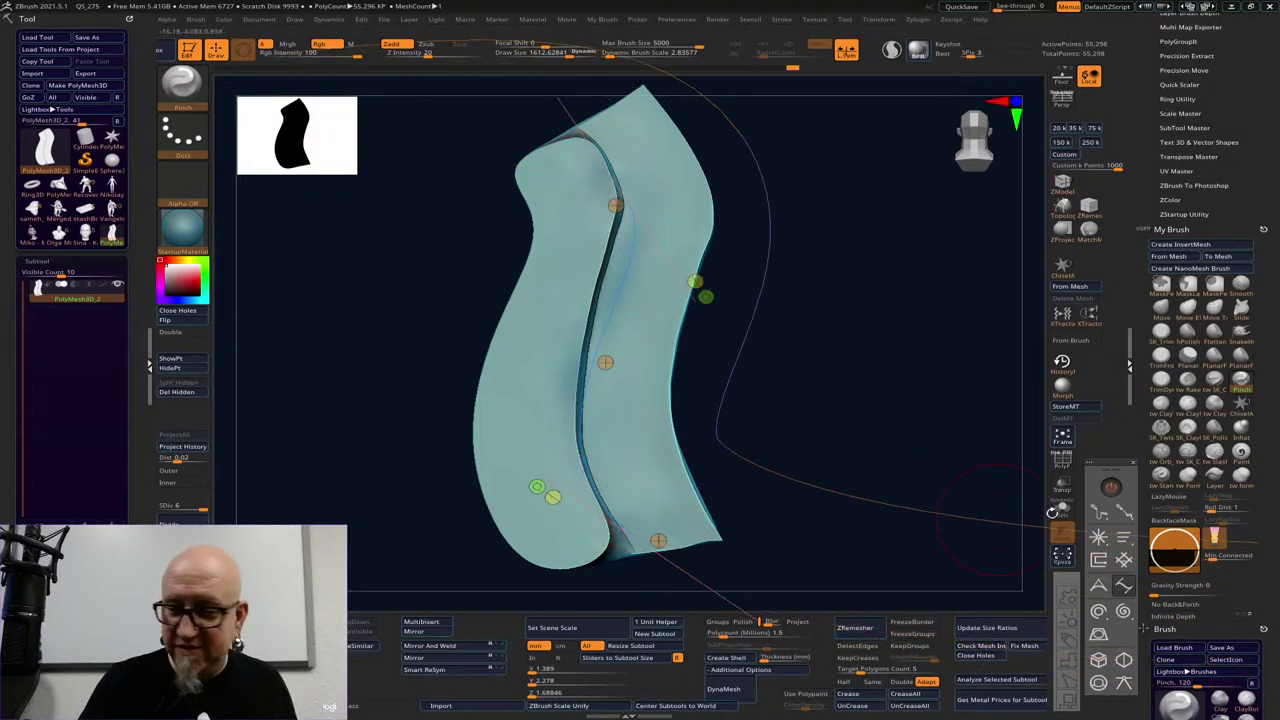
click(1113, 486)
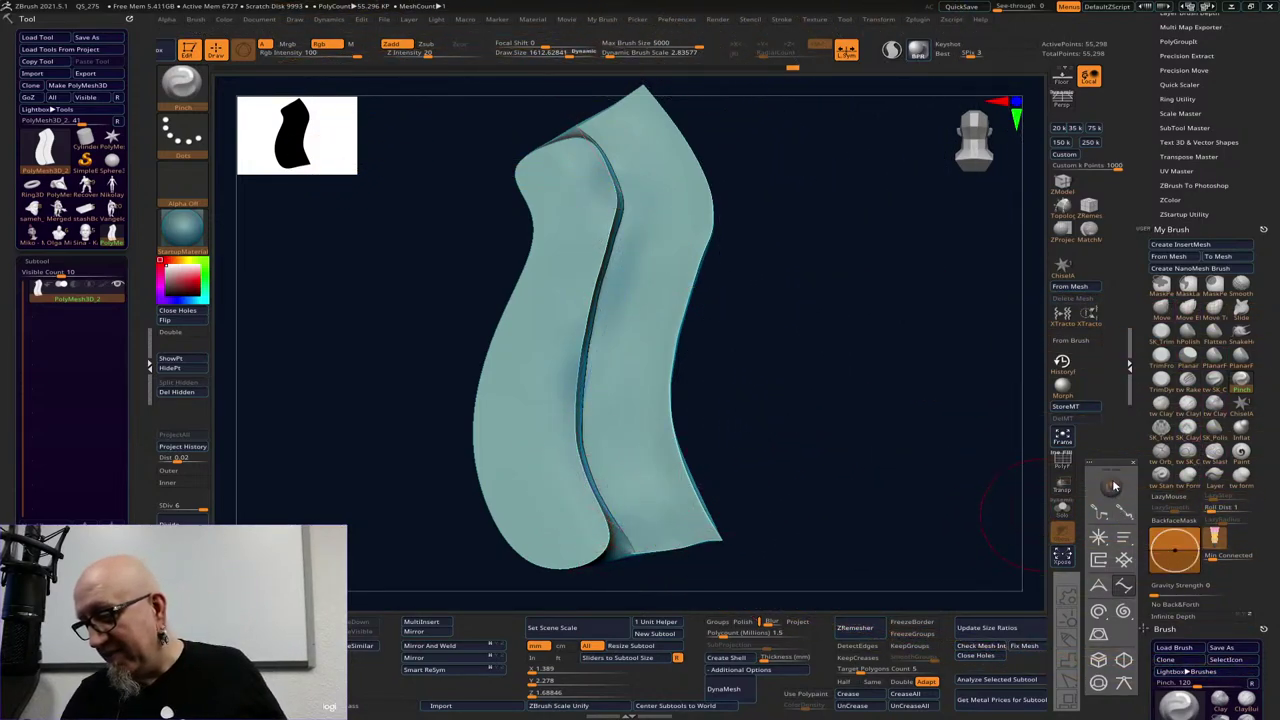
Flatten the raised panel beside the inner step edge with the TrimFront brush and smooth the panel surfaces
click(1162, 331)
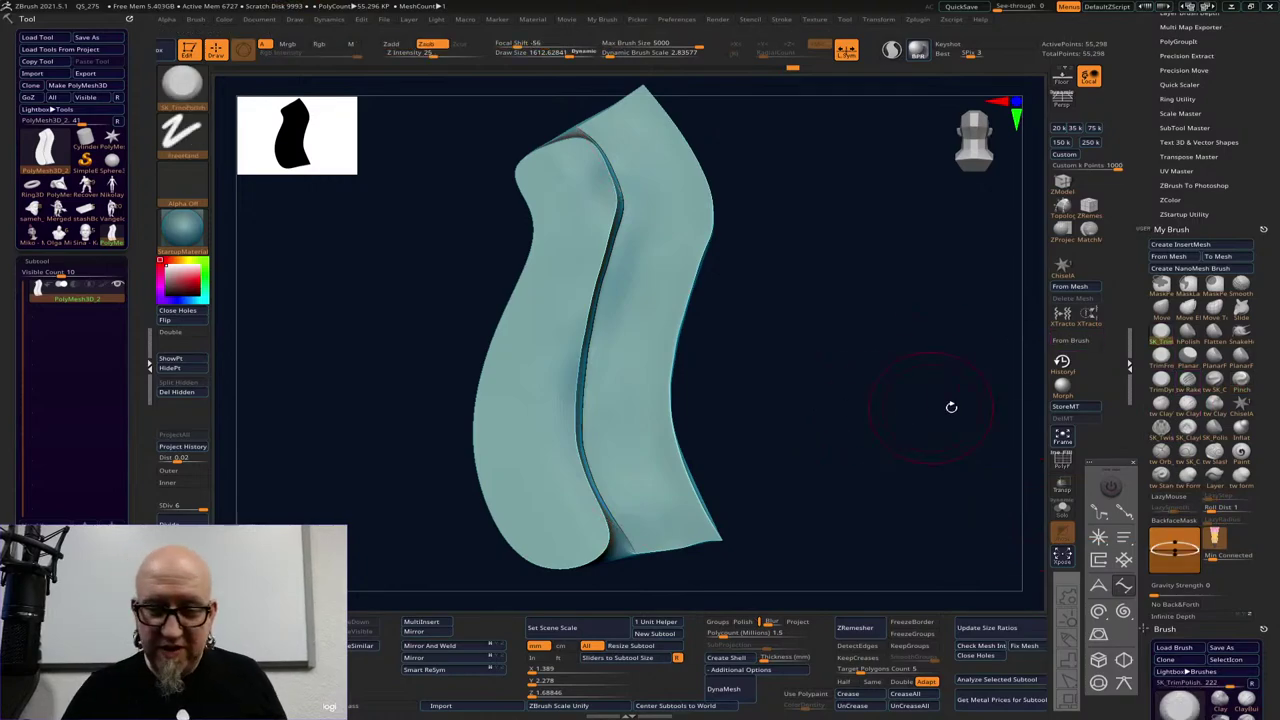
click(1166, 366)
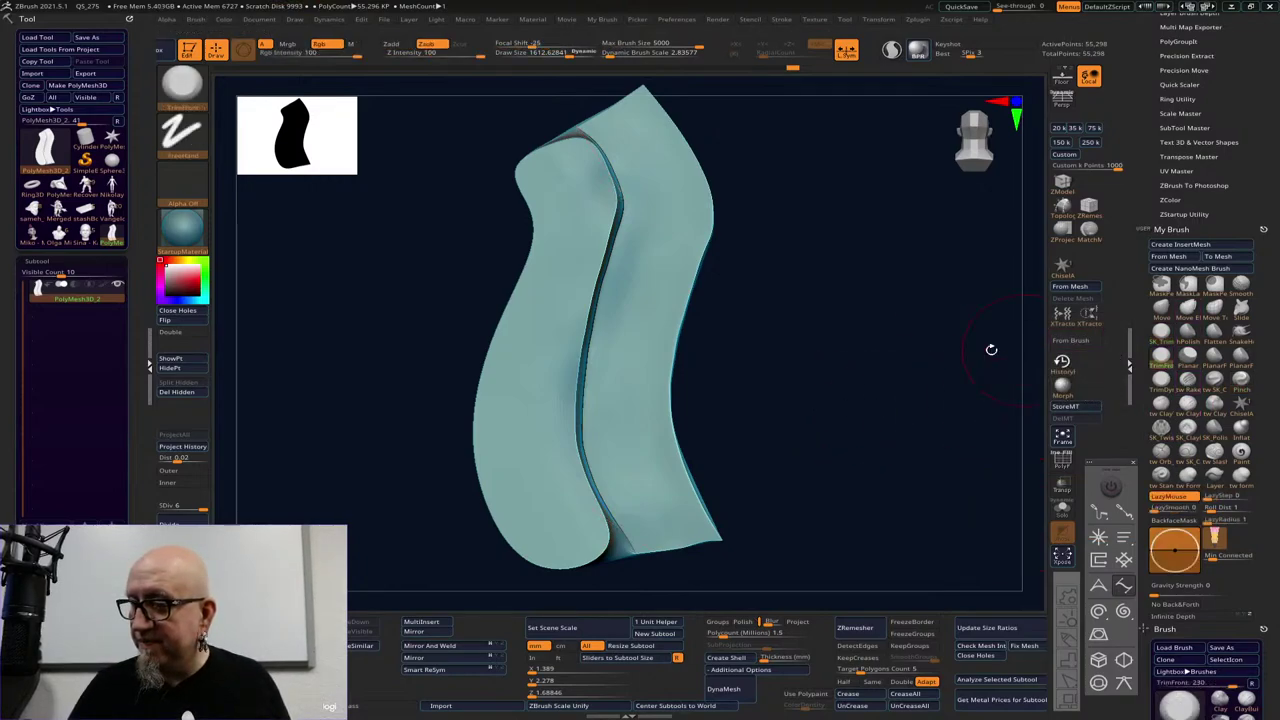
mouse_move(574, 380)
mouse_down()
mouse_move(534, 398)
mouse_move(598, 232)
mouse_move(563, 160)
mouse_move(510, 350)
mouse_move(565, 387)
mouse_up()
mouse_move(568, 499)
shift+mouse_down()
mouse_move(577, 303)
mouse_move(674, 229)
shift+mouse_up()
mouse_move(549, 178)
shift+mouse_down()
mouse_move(557, 206)
mouse_move(569, 170)
mouse_move(527, 440)
mouse_move(534, 503)
mouse_move(563, 554)
mouse_move(583, 560)
shift+mouse_up()
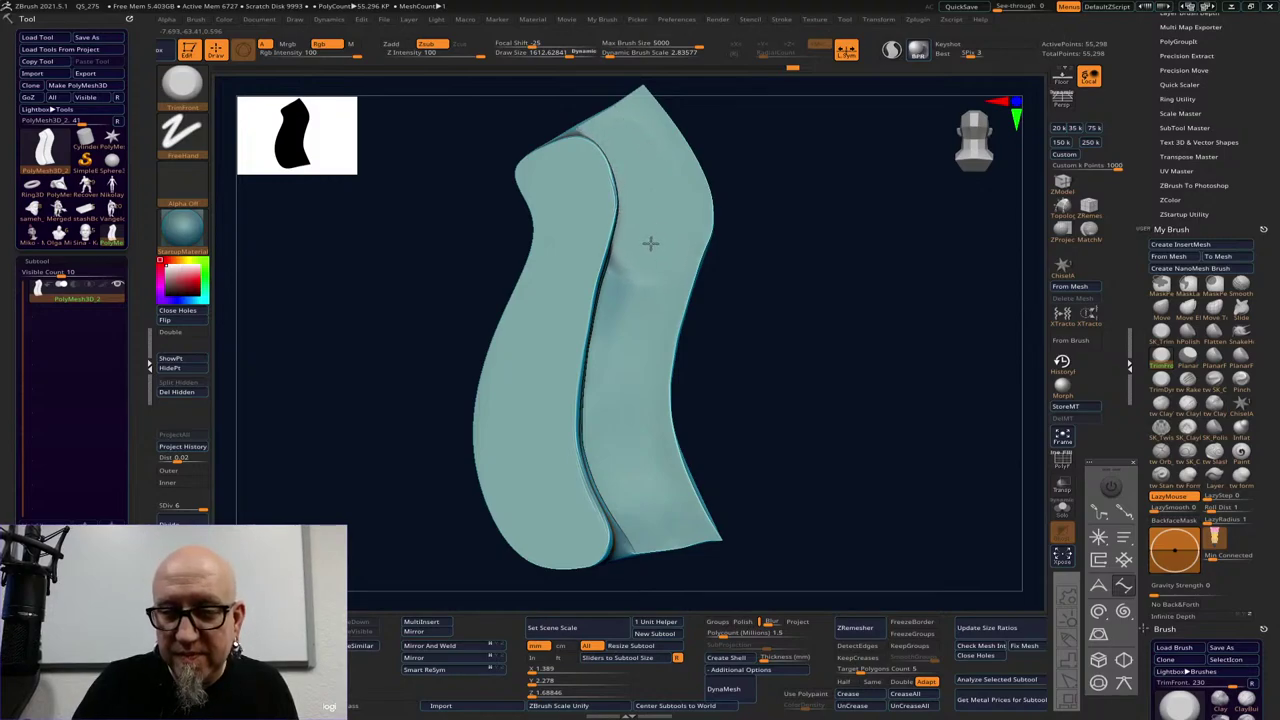
Trim and smooth the recessed panel along the inner step edge down to its bottom corner
drag(636, 291, 622, 343)
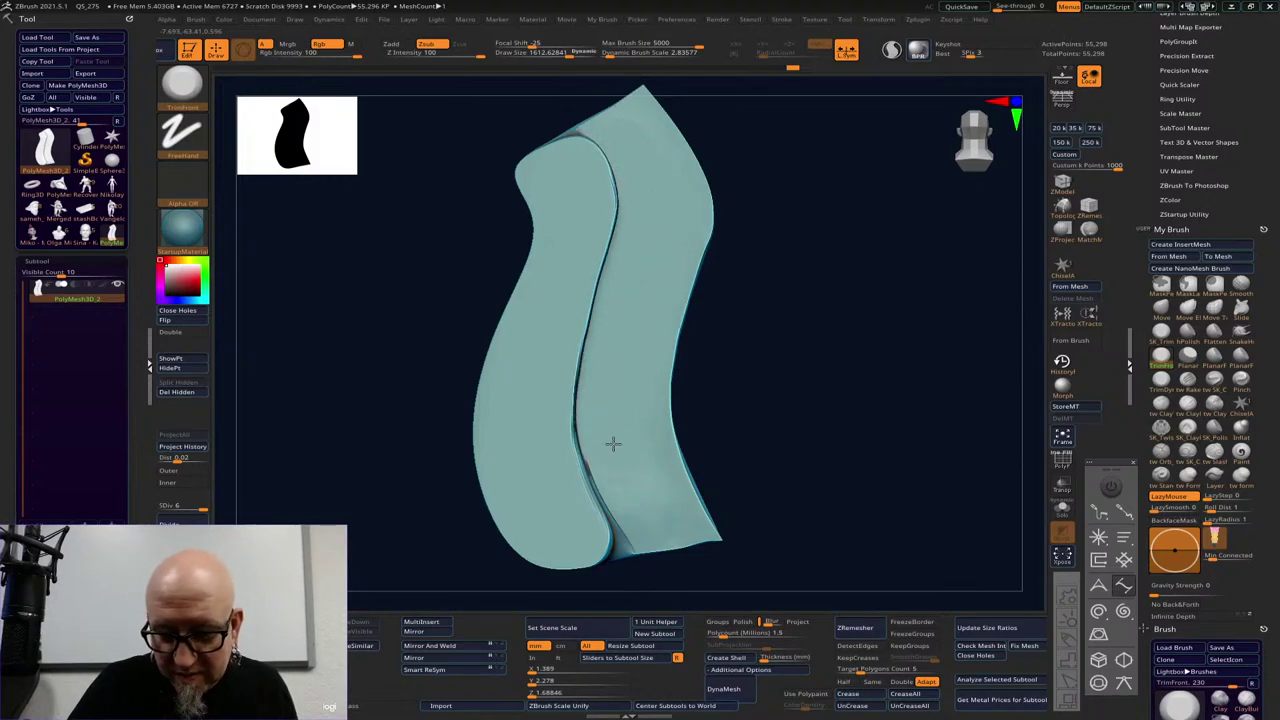
shift+drag(613, 443, 636, 510)
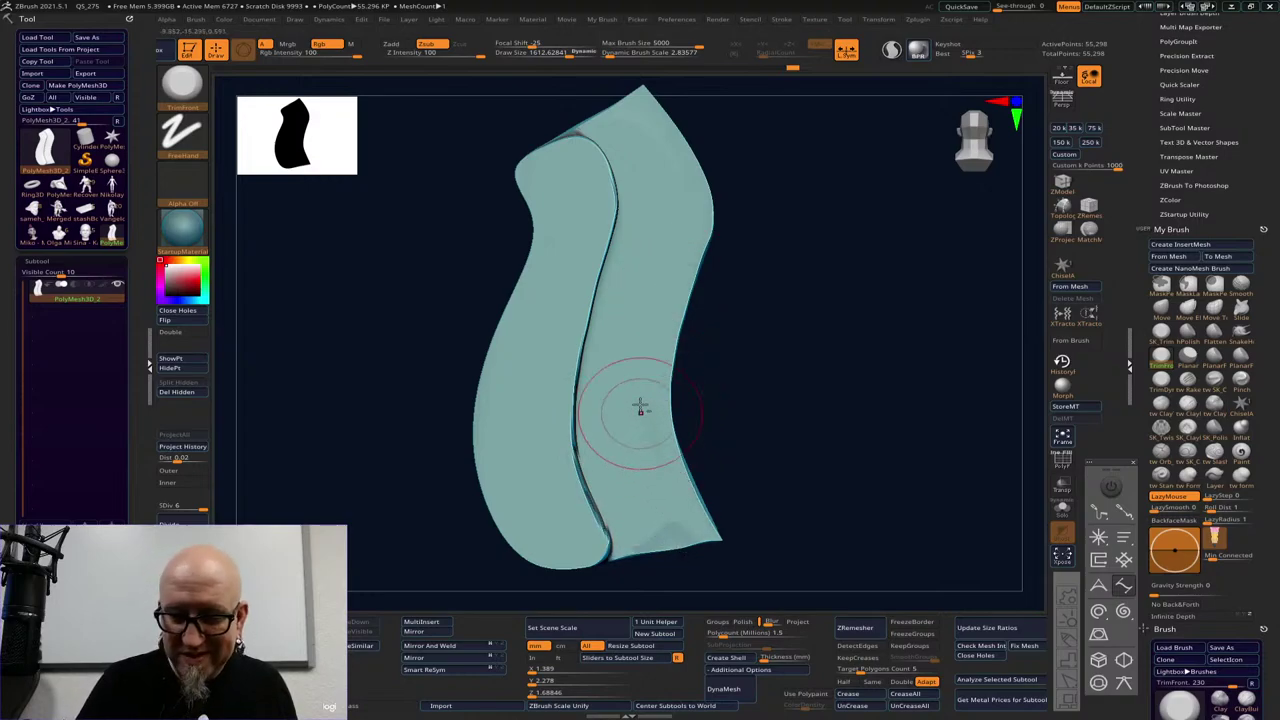
shift+drag(639, 249, 565, 463)
mouse_move(600, 237)
shift+mouse_down()
mouse_move(598, 530)
mouse_move(600, 165)
shift+mouse_up()
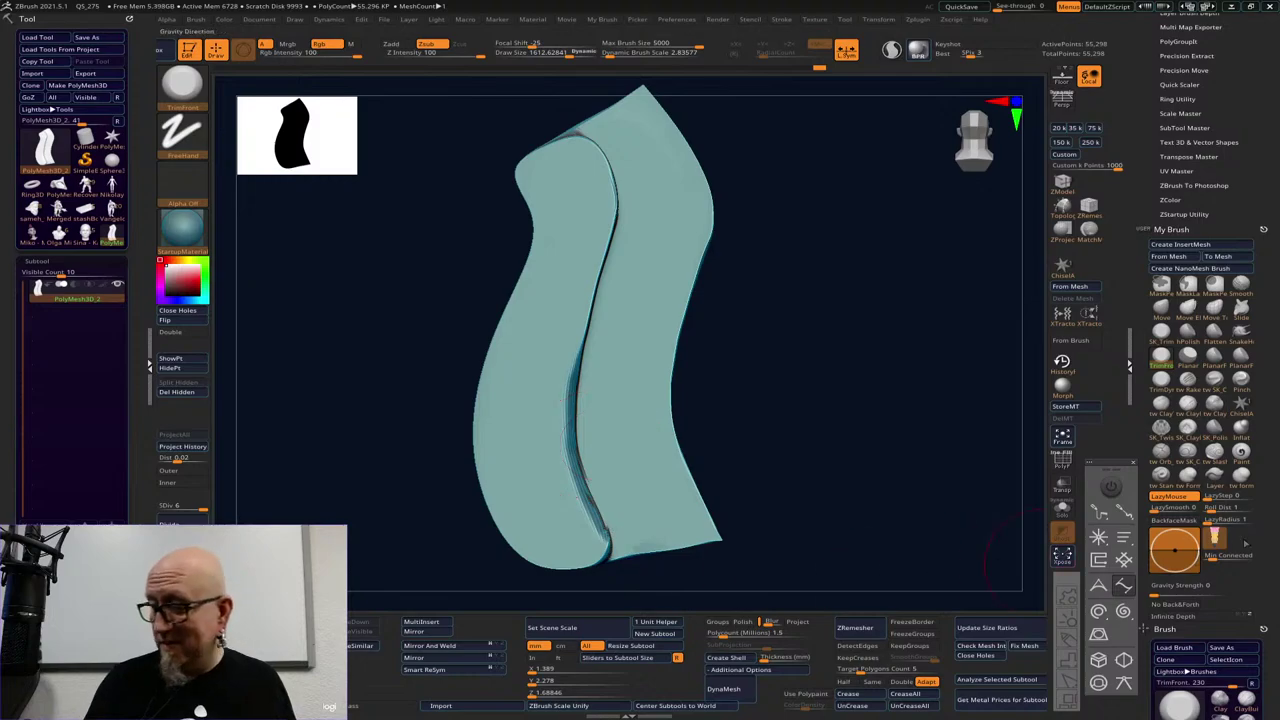
Try trimming the inner step wall along the S-curve guide with the TrimFront brush at a draw size of about 411
click(1112, 488)
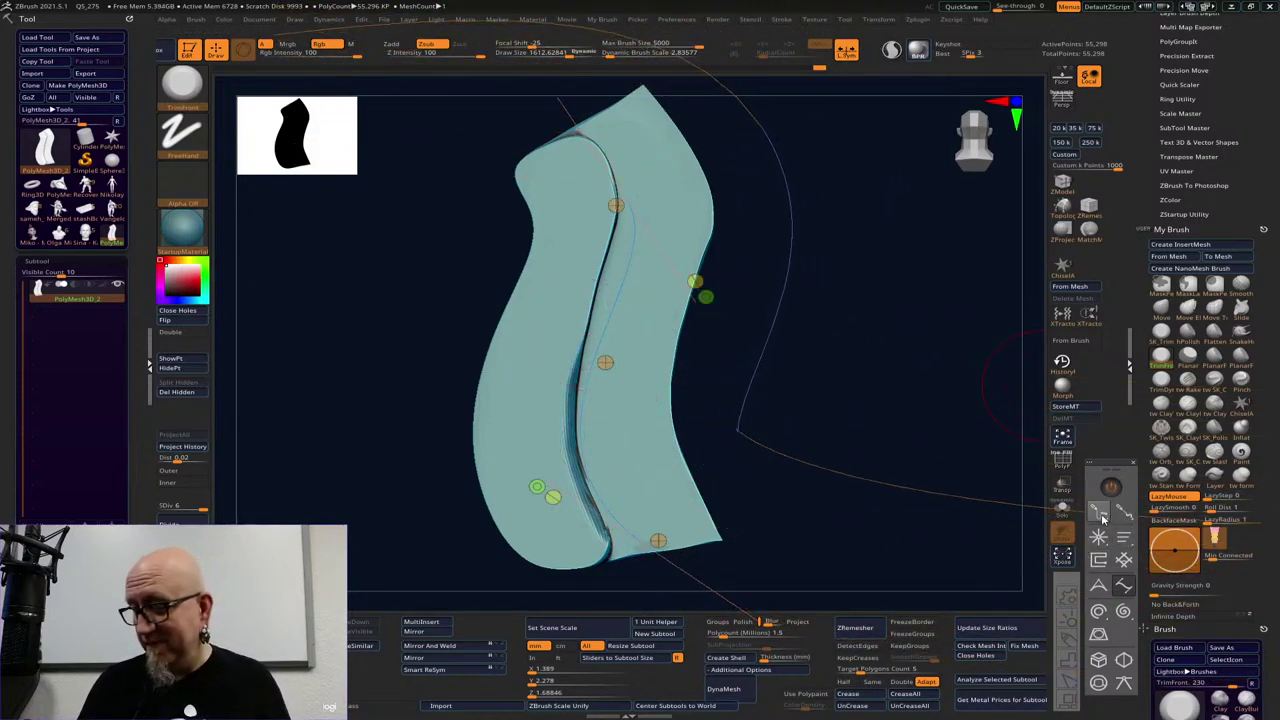
key(space)
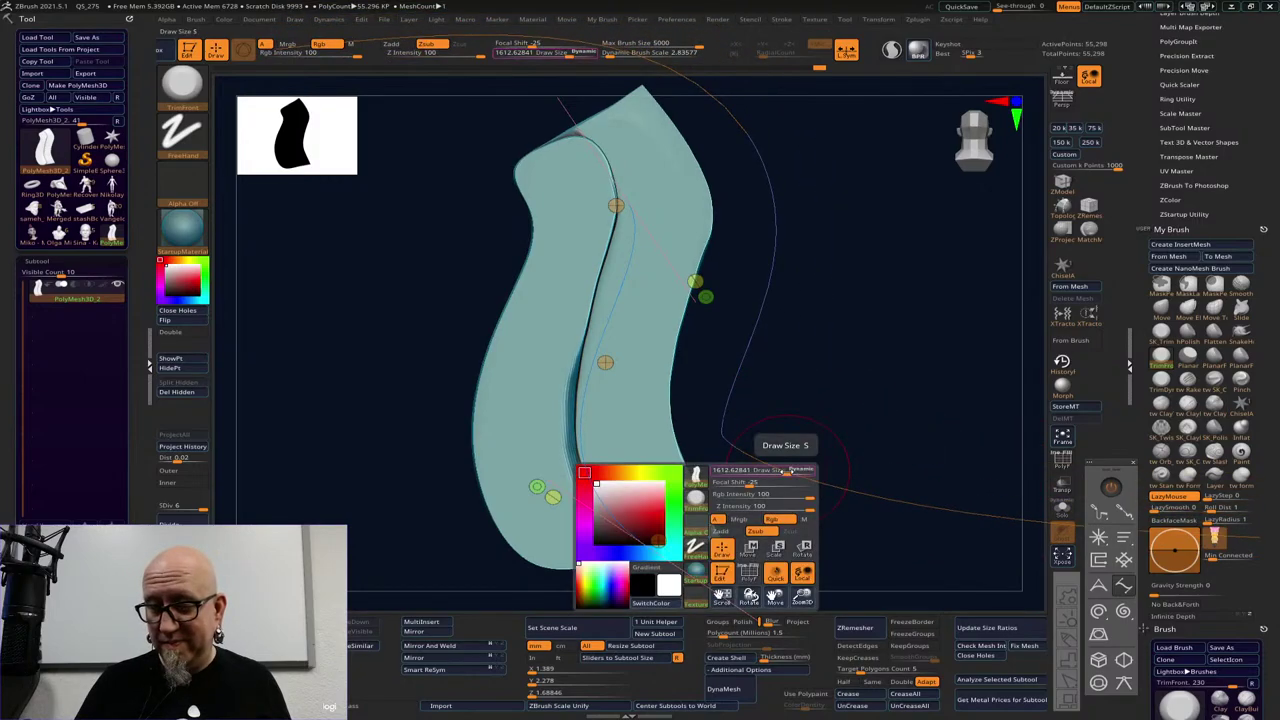
drag(786, 472, 748, 474)
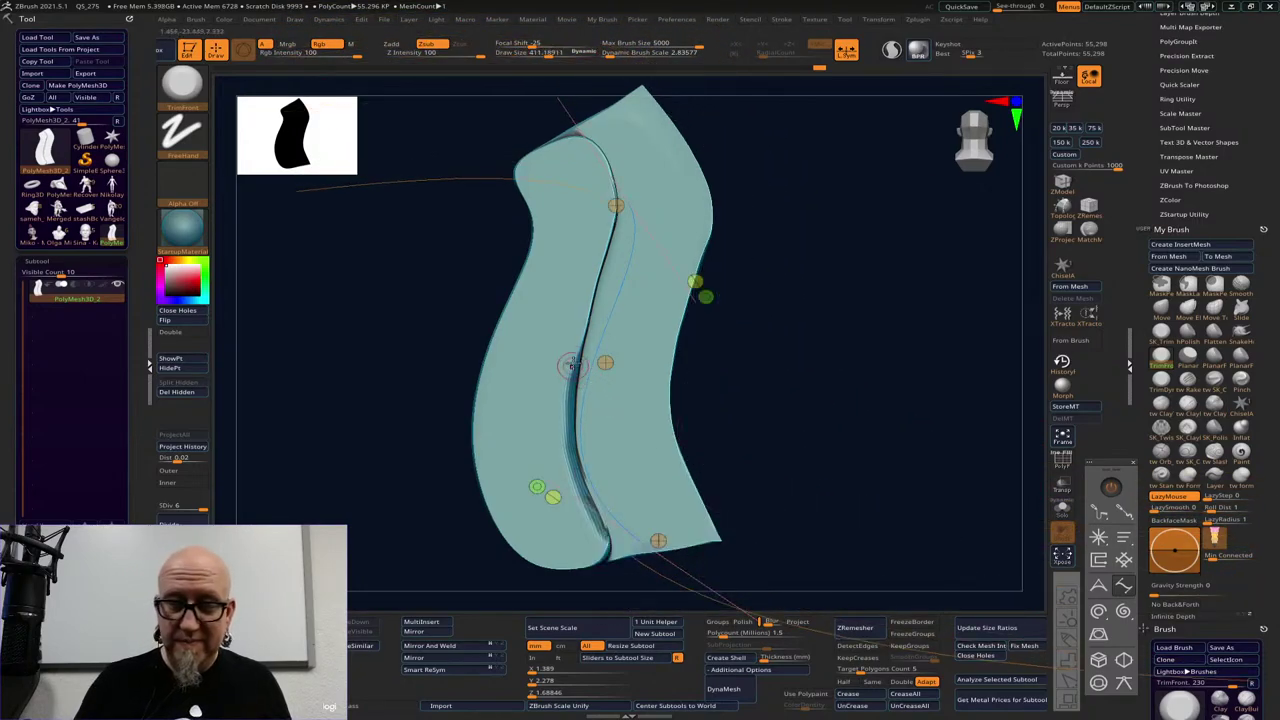
drag(580, 337, 583, 334)
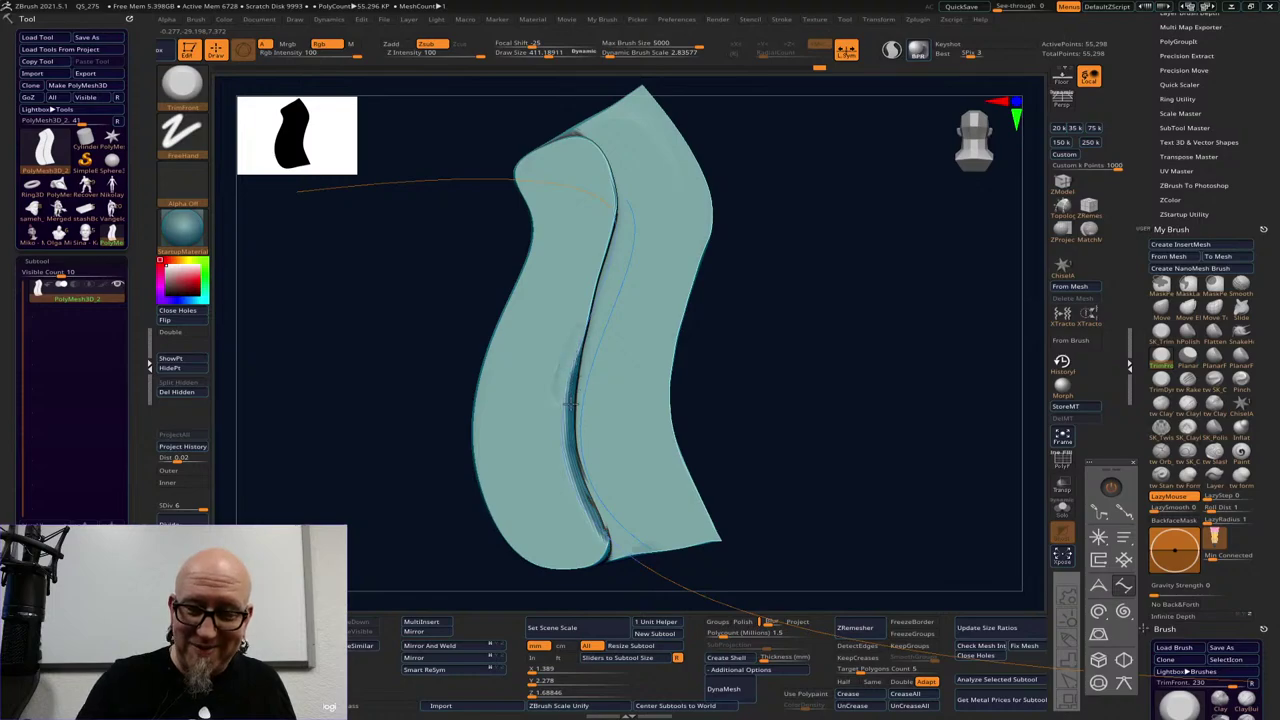
drag(573, 487, 614, 546)
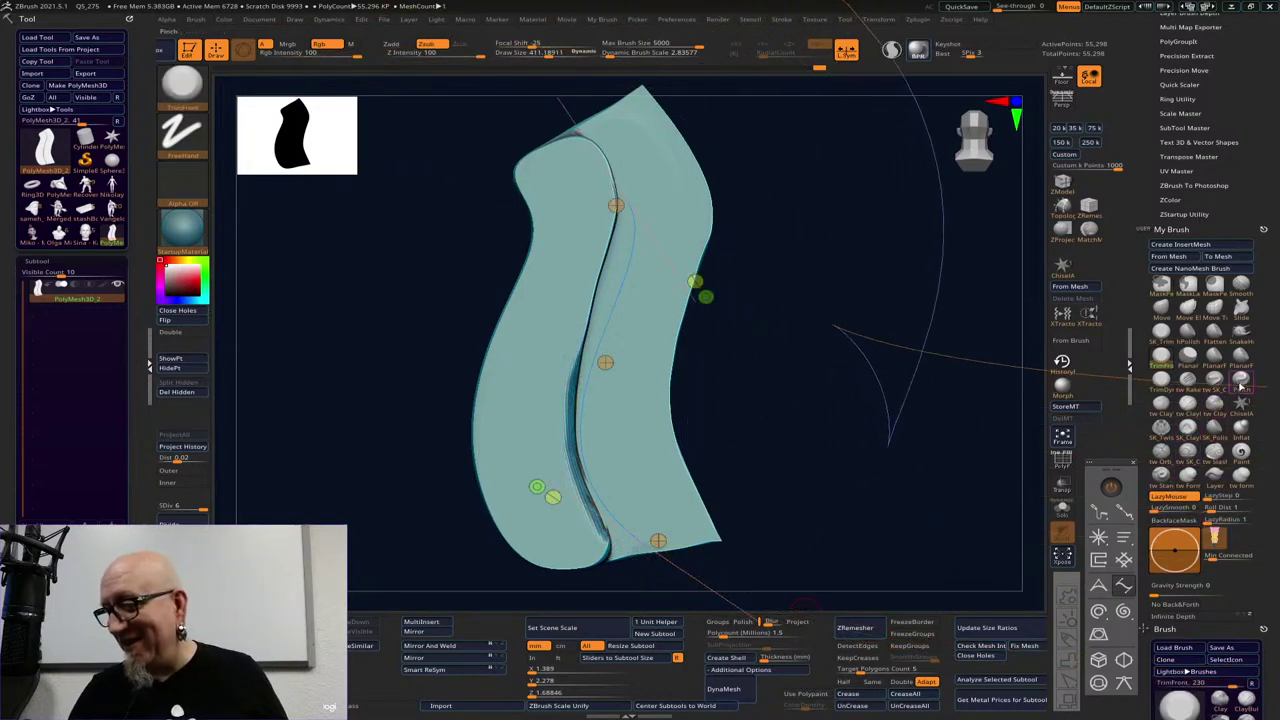
Switch to the Pinch brush at a draw size of about 585 and undo the recent strokes on the inner step wall
click(1241, 383)
click(577, 345)
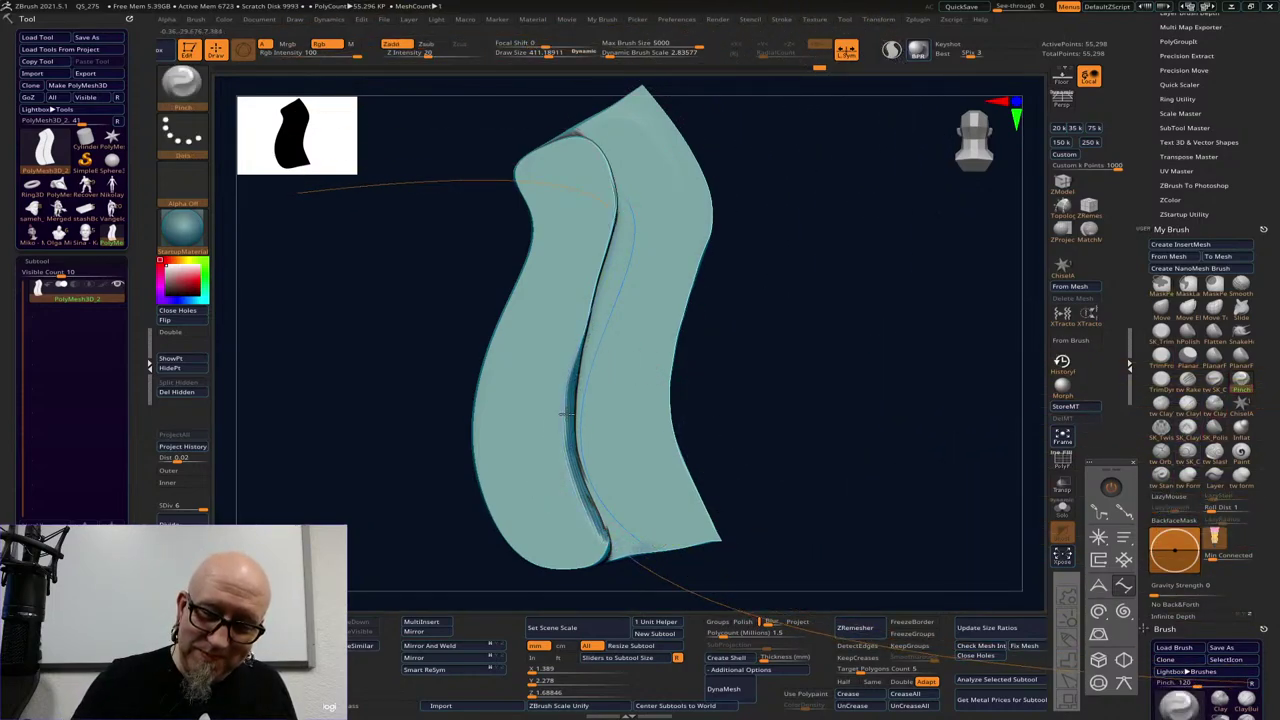
key(space)
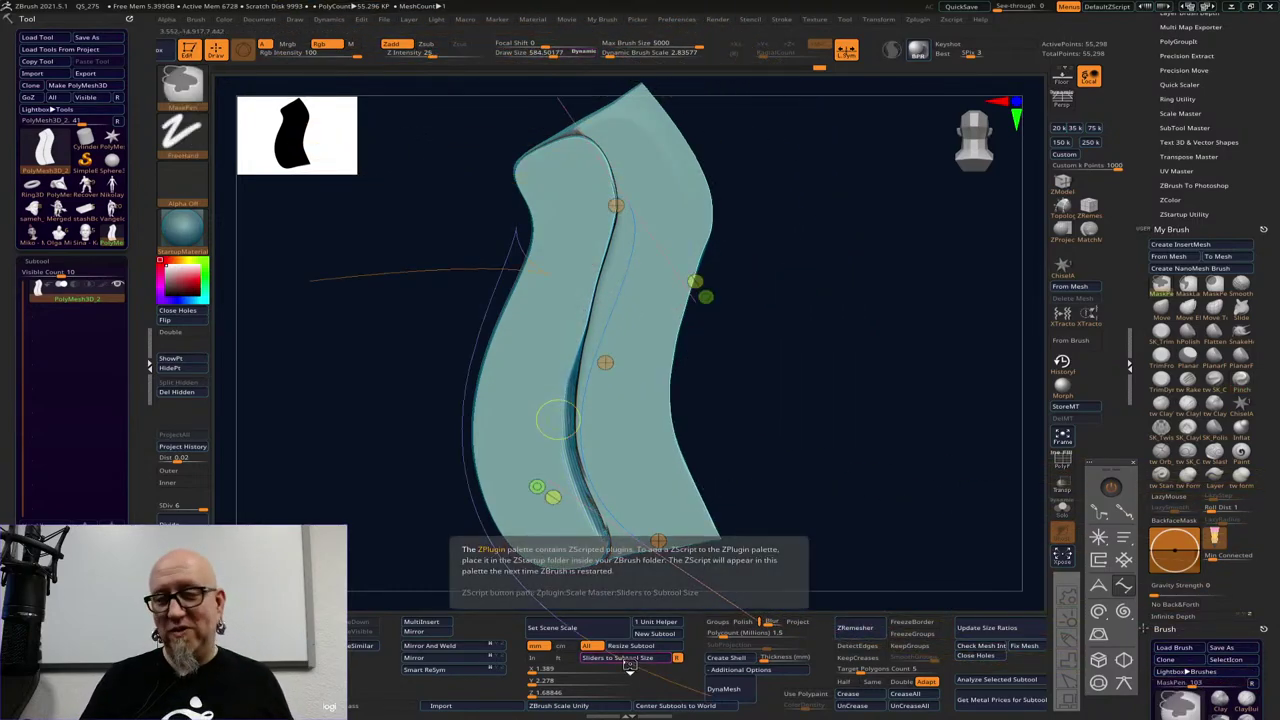
key(ctrl)
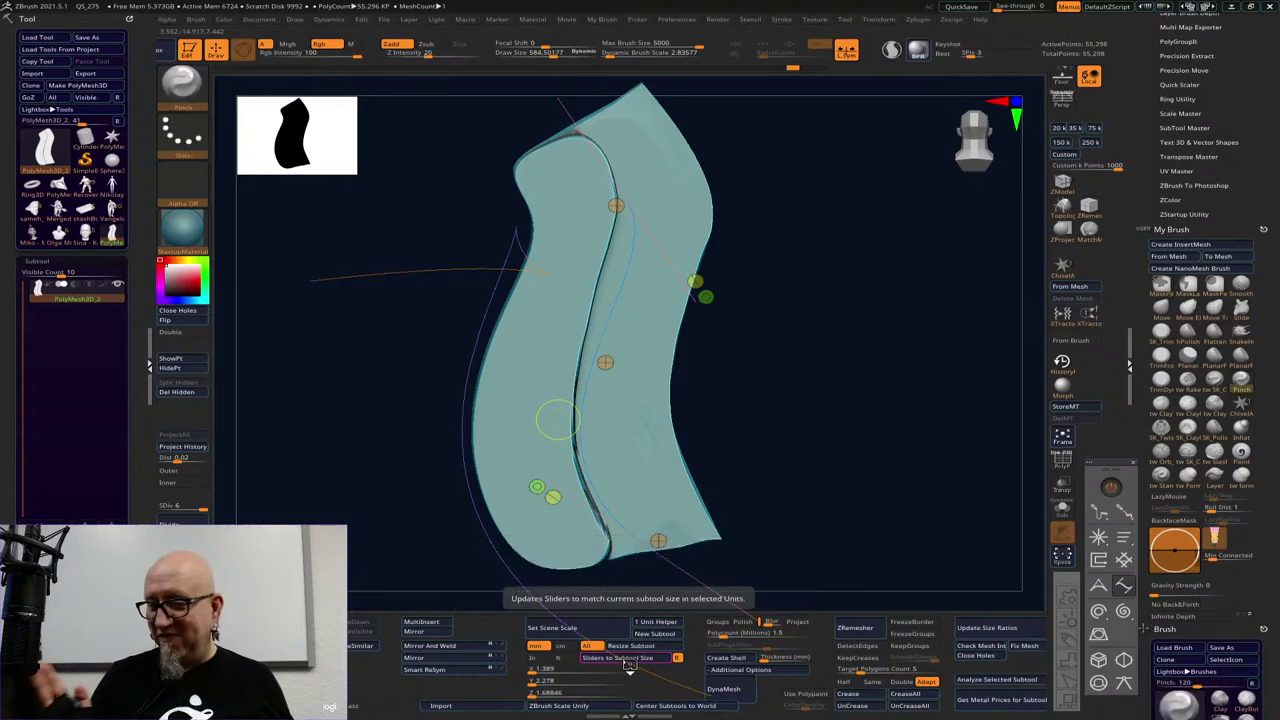
Pinch the lower inner step edge along a three-handle curve guide fitted to it, and switch the guide off
click(1098, 586)
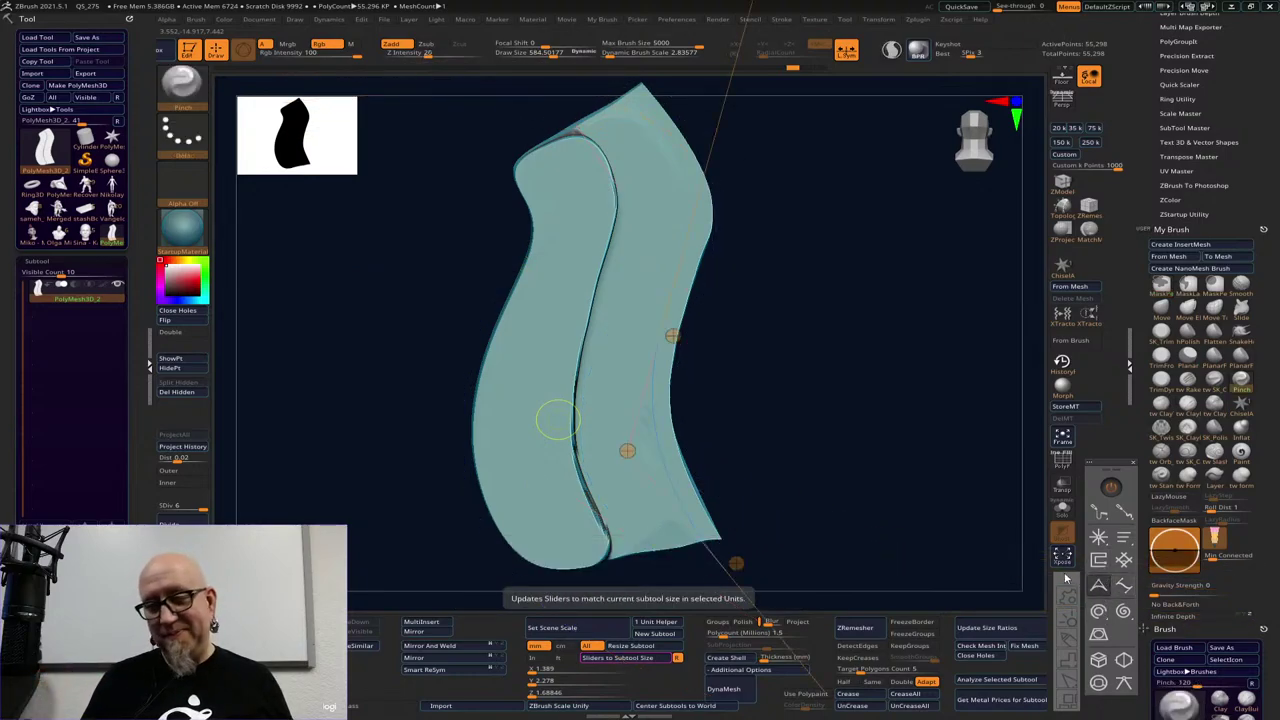
click(688, 430)
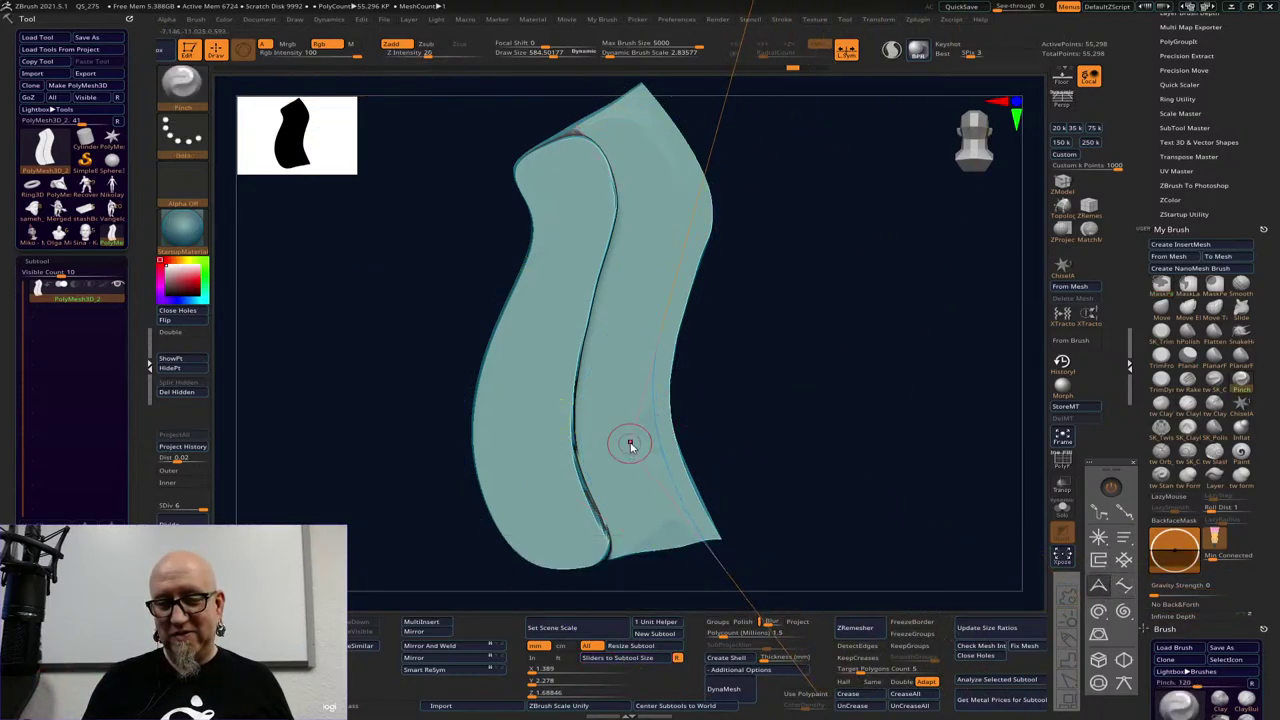
mouse_move(630, 444)
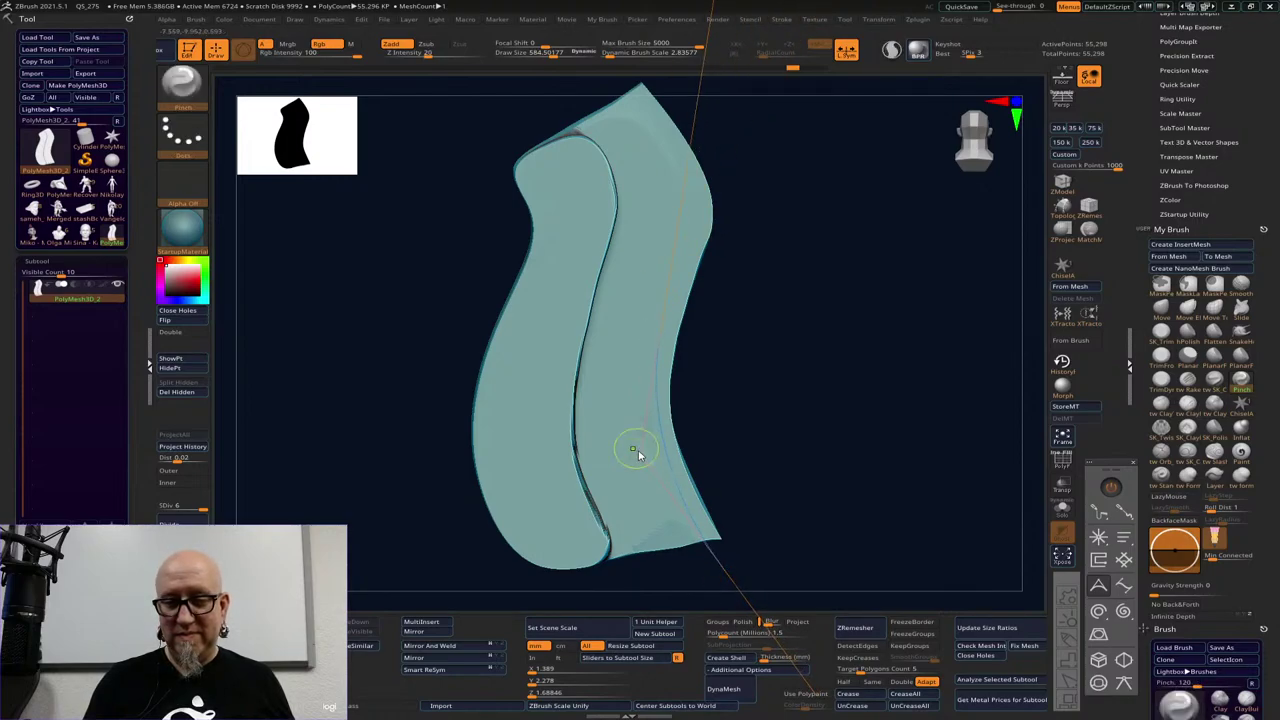
drag(614, 410, 548, 434)
drag(620, 555, 602, 561)
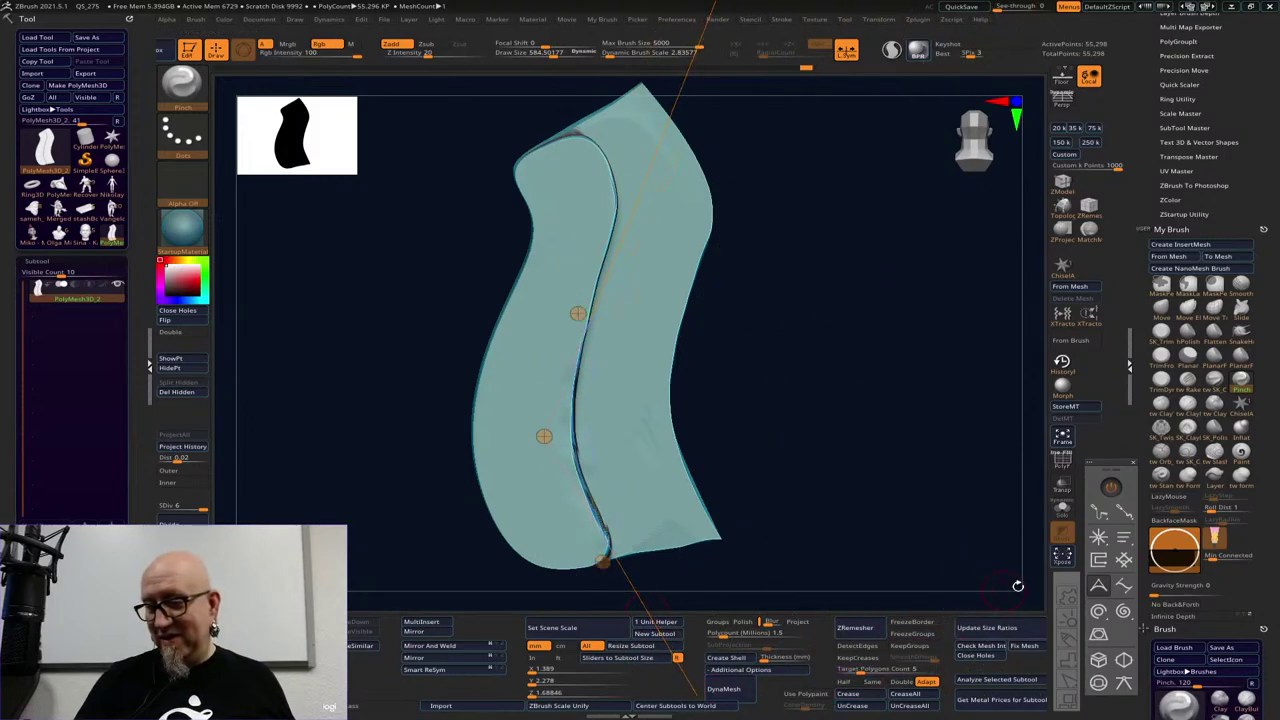
click(1110, 487)
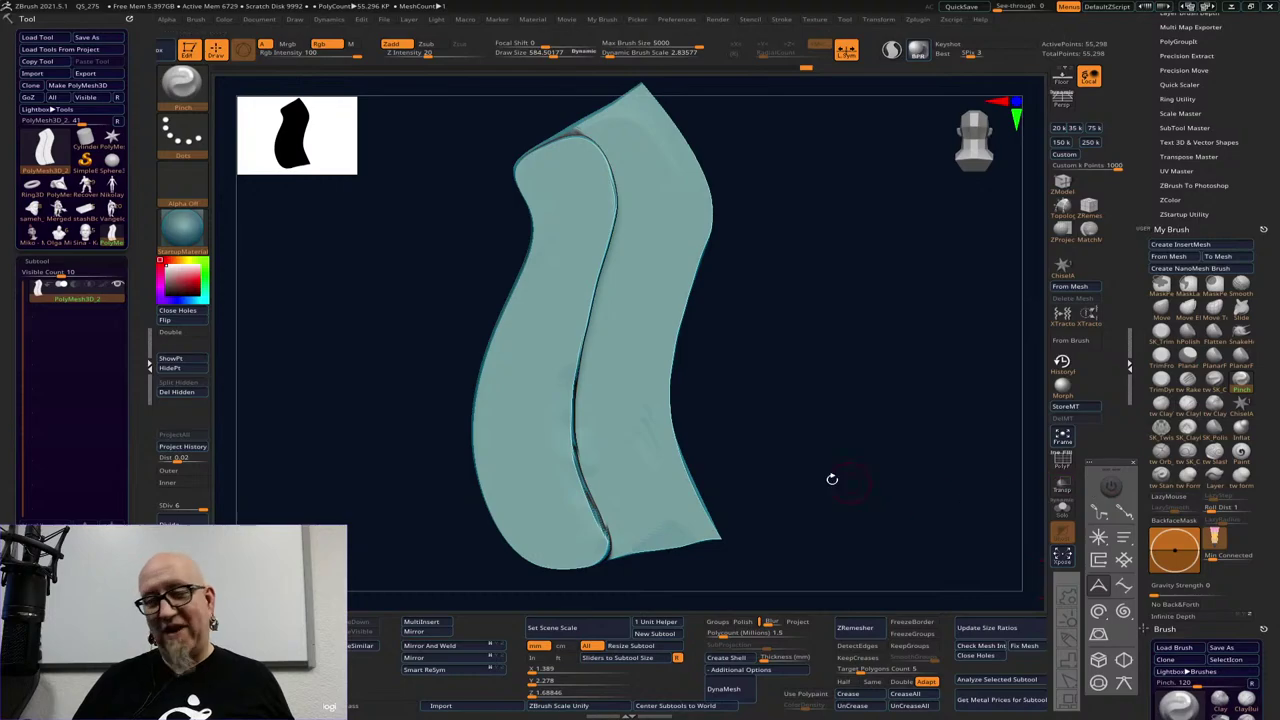
Switch to the head tool, select its Fibers20 hair subtool, and hide the head mesh
click(87, 237)
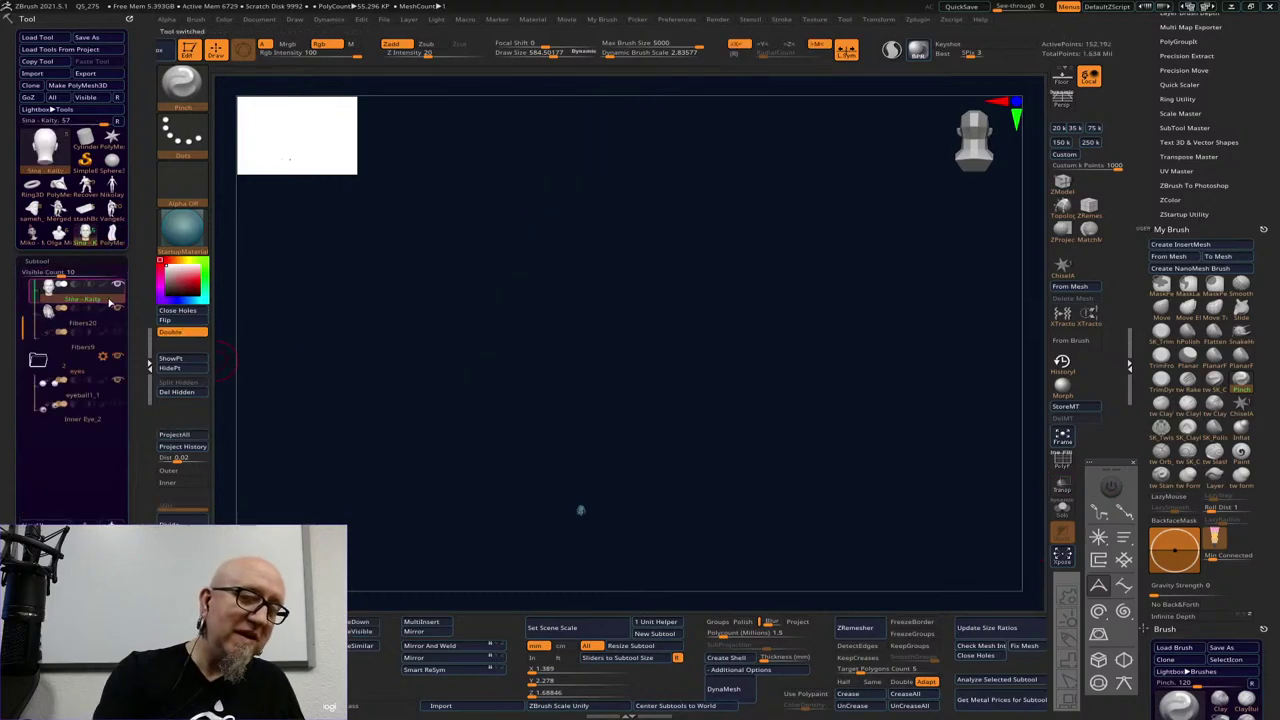
click(87, 335)
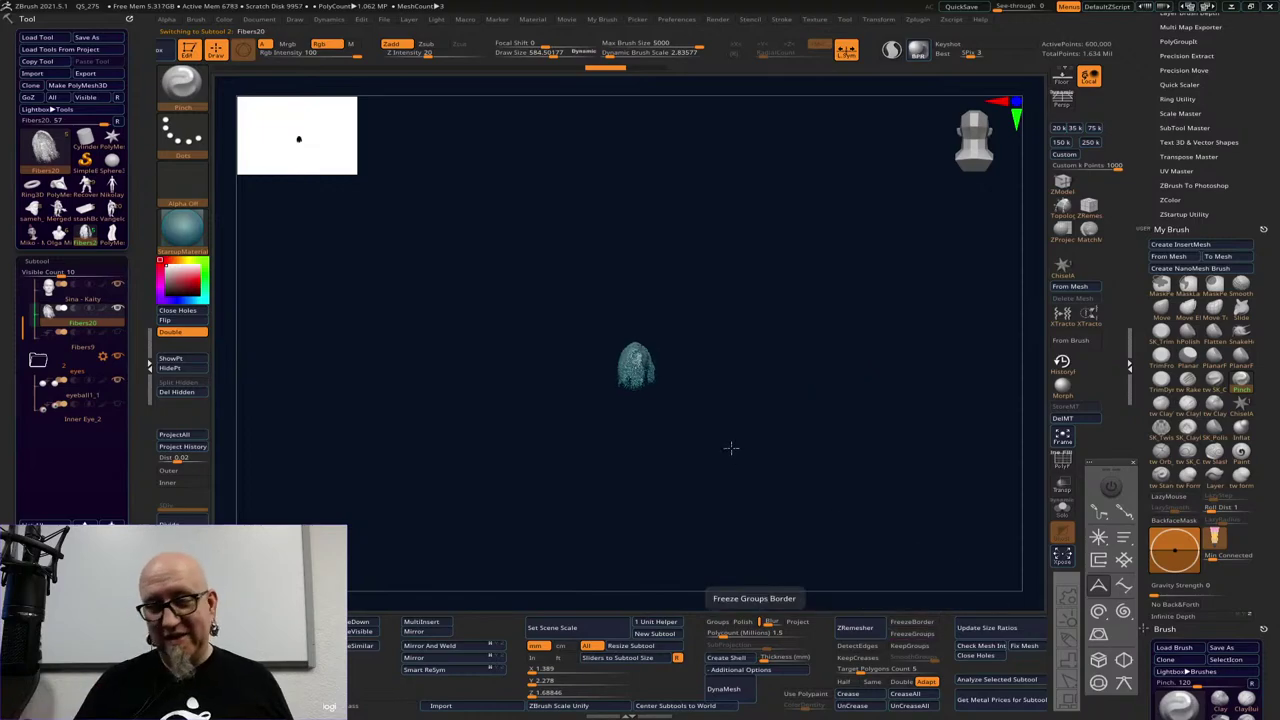
drag(731, 443, 312, 449)
click(116, 285)
alt+drag(586, 424, 903, 577)
drag(777, 486, 882, 434)
Thicken the hair fibers around the temple with the Inflat brush at a draw size of about 19
key(space)
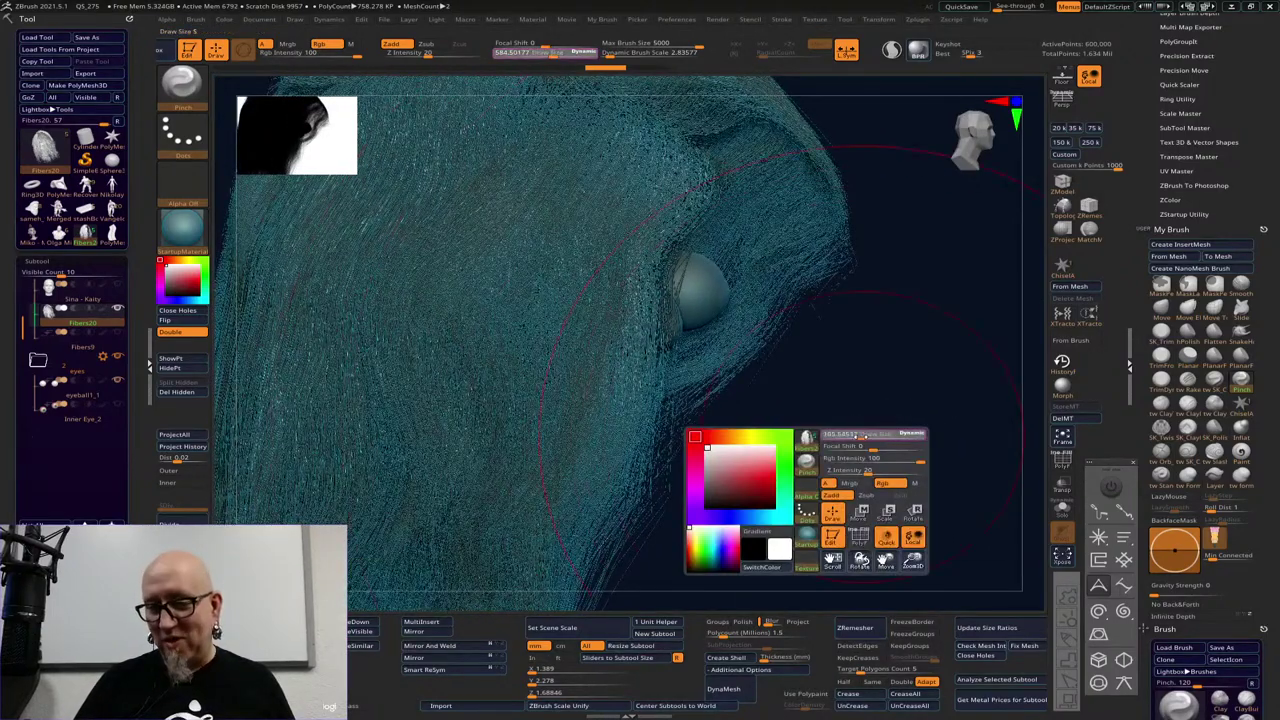
drag(853, 410, 824, 411)
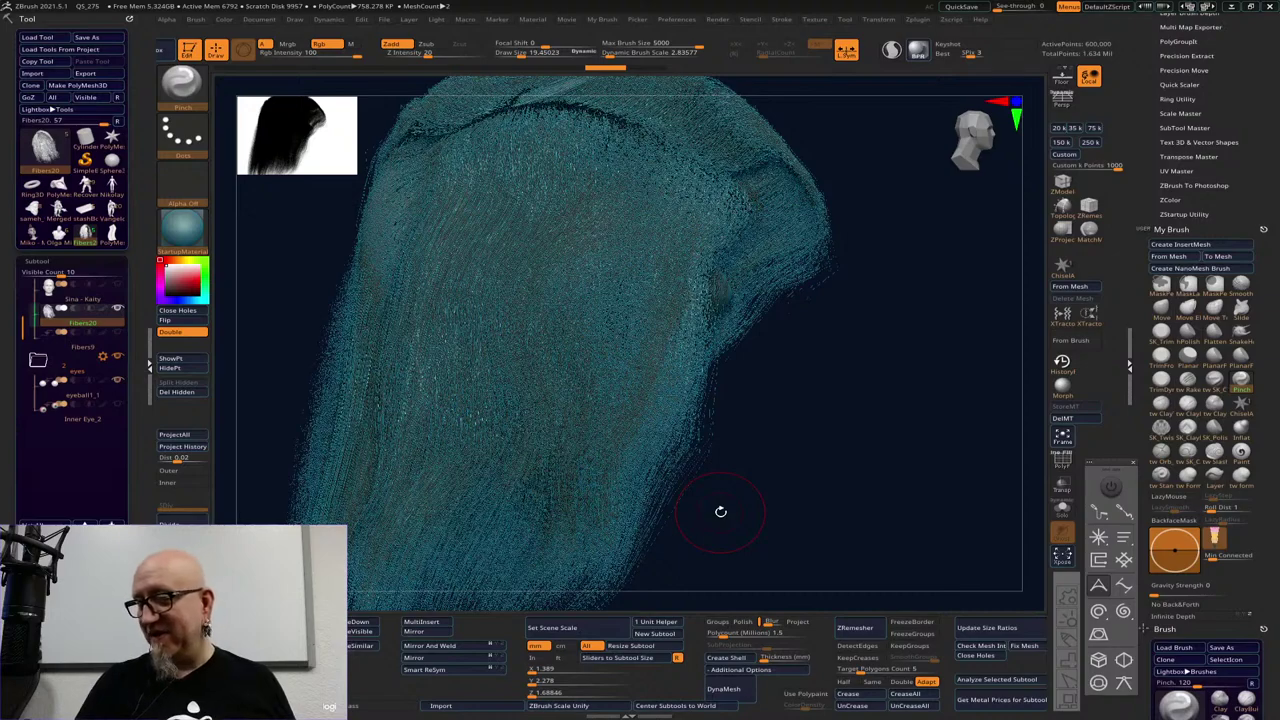
key(b)
key(i)
key(n)
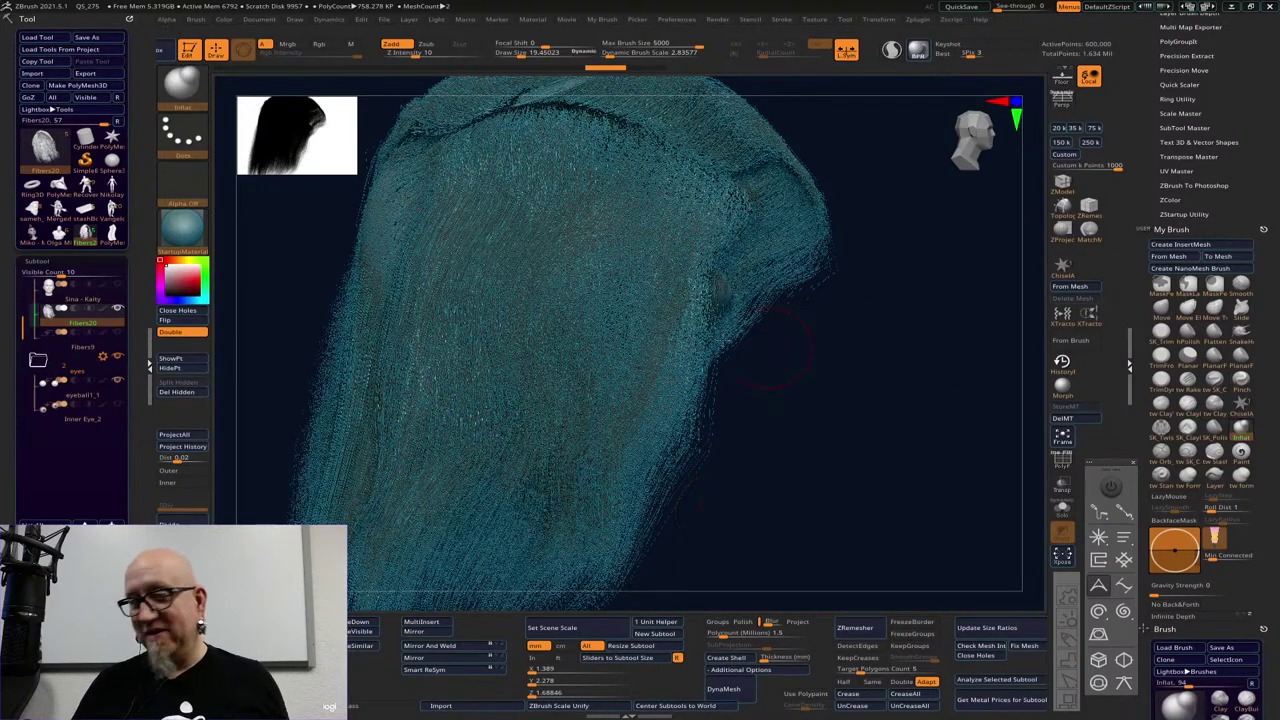
mouse_move(654, 194)
mouse_down()
mouse_move(642, 212)
mouse_move(680, 258)
mouse_up()
drag(712, 198, 700, 255)
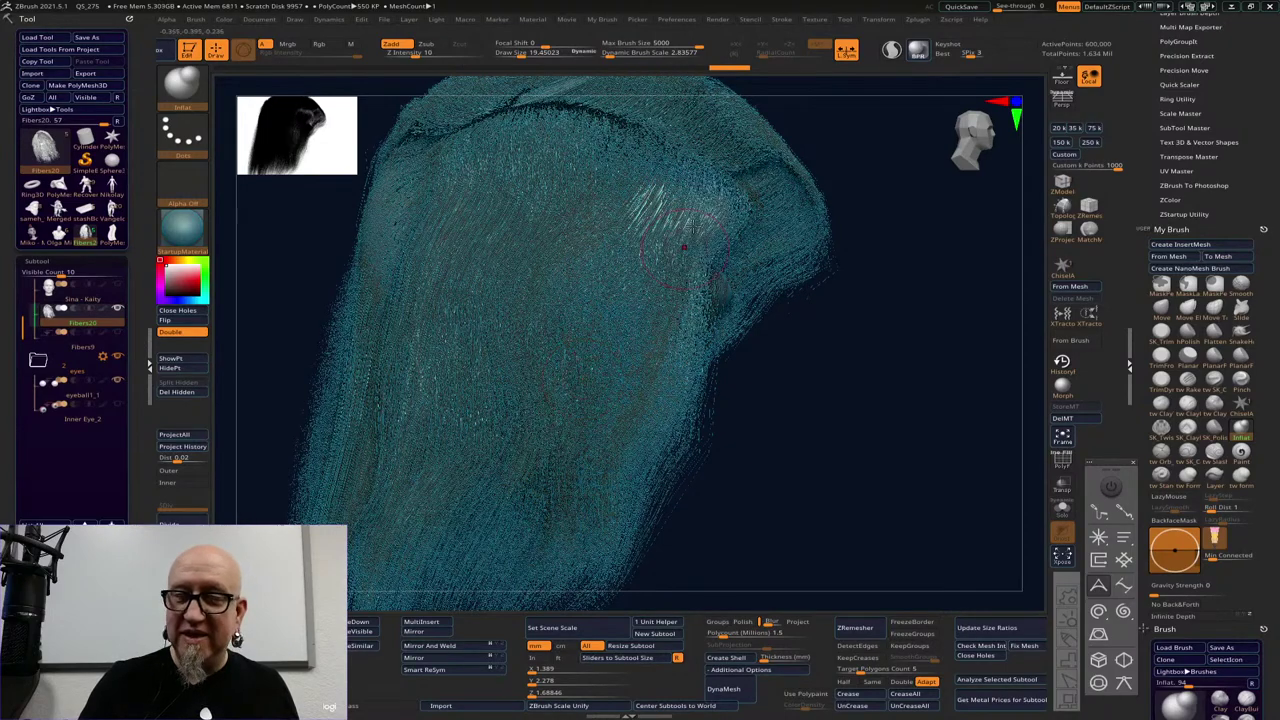
mouse_move(692, 176)
mouse_down()
mouse_move(682, 208)
mouse_move(650, 208)
mouse_move(600, 130)
mouse_move(590, 260)
mouse_move(550, 200)
mouse_move(575, 135)
mouse_move(520, 260)
mouse_move(526, 328)
mouse_move(523, 310)
mouse_move(644, 243)
mouse_move(610, 329)
mouse_up()
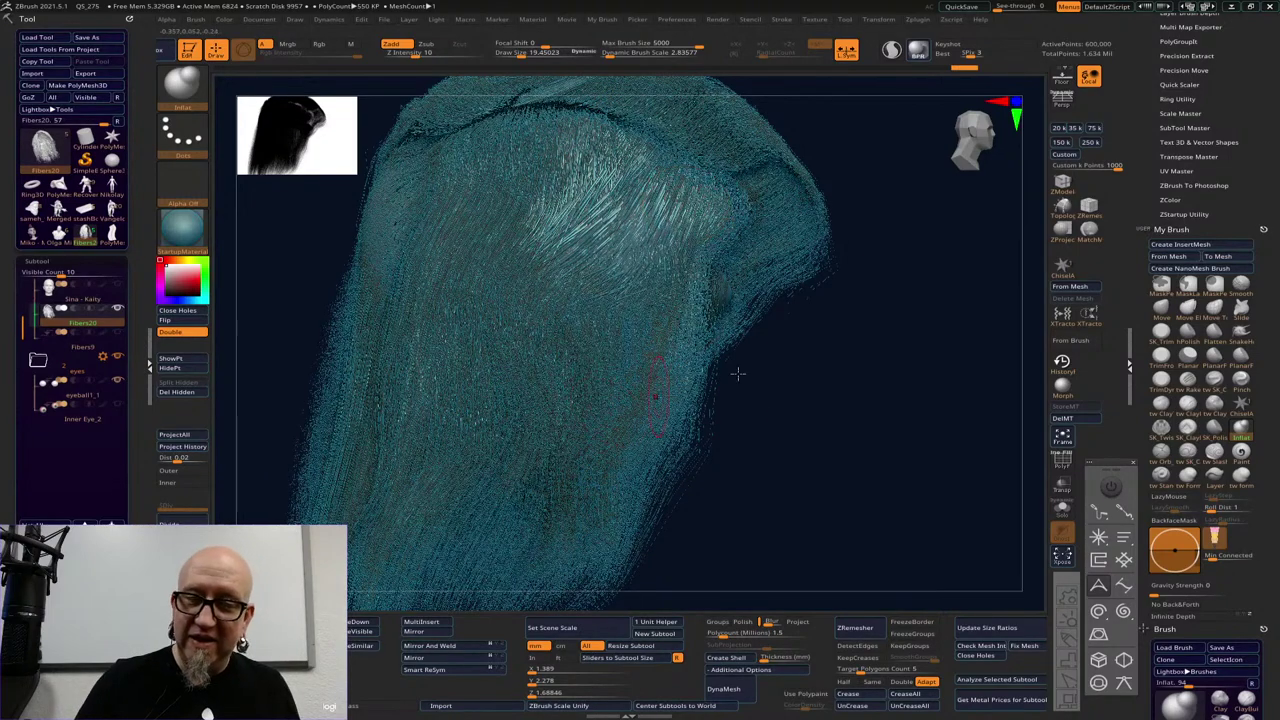
Inflate the remaining fibers on the side of the hair, from the crown down toward the lower lengths
drag(859, 339, 822, 302)
mouse_move(750, 206)
mouse_down()
mouse_move(700, 290)
mouse_move(663, 453)
mouse_up()
mouse_move(712, 330)
mouse_down()
mouse_move(700, 260)
mouse_move(640, 398)
mouse_up()
drag(963, 397, 920, 368)
mouse_move(556, 222)
mouse_down()
mouse_move(552, 152)
mouse_move(442, 188)
mouse_move(414, 243)
mouse_up()
drag(525, 165, 420, 390)
mouse_move(462, 330)
mouse_down()
mouse_move(521, 215)
mouse_move(446, 380)
mouse_move(465, 218)
mouse_move(505, 330)
mouse_move(609, 321)
mouse_move(574, 398)
mouse_move(645, 270)
mouse_move(614, 407)
mouse_move(694, 471)
mouse_up()
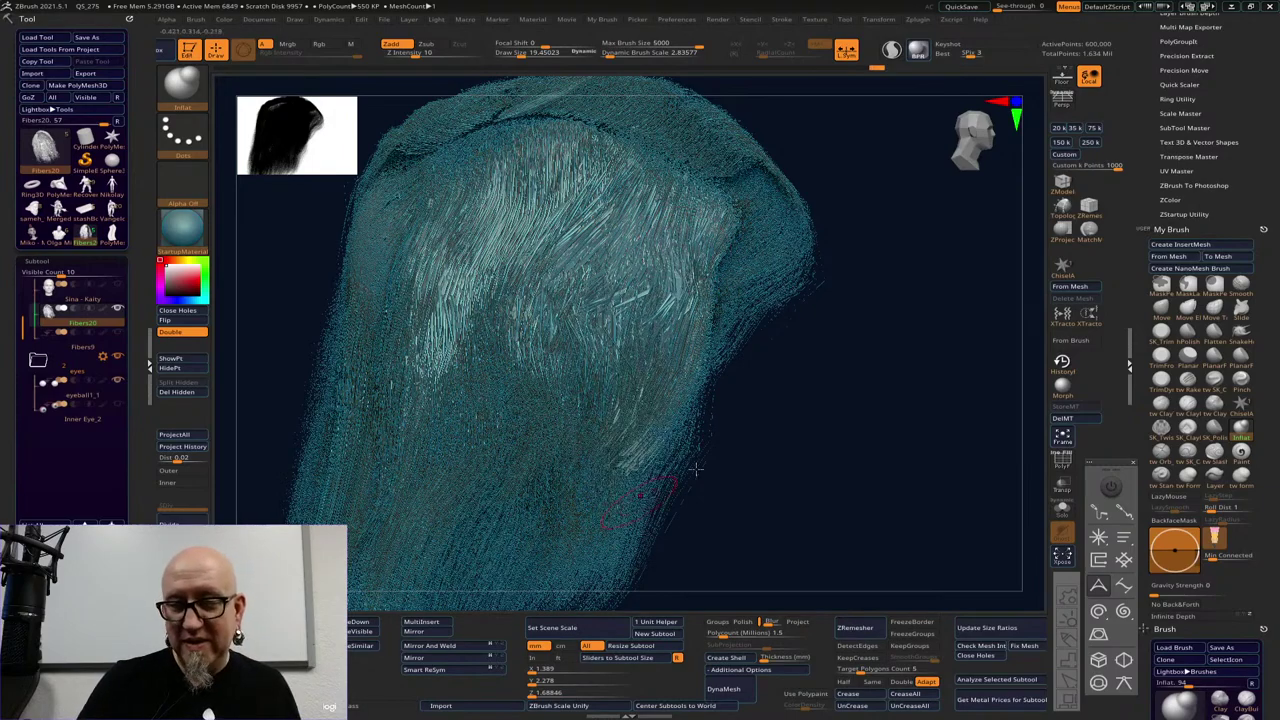
drag(822, 386, 670, 390)
mouse_move(738, 252)
mouse_down()
mouse_move(640, 500)
mouse_move(600, 550)
mouse_move(660, 340)
mouse_up()
mouse_move(610, 440)
mouse_down()
mouse_move(575, 480)
mouse_move(560, 430)
mouse_move(520, 450)
mouse_move(485, 400)
mouse_move(600, 180)
mouse_move(525, 467)
mouse_move(528, 555)
mouse_up()
Enlarge the Inflat brush's draw size to about 47 and thicken the fibers along the lower lengths and back of the hair
alt+drag(952, 540, 905, 300)
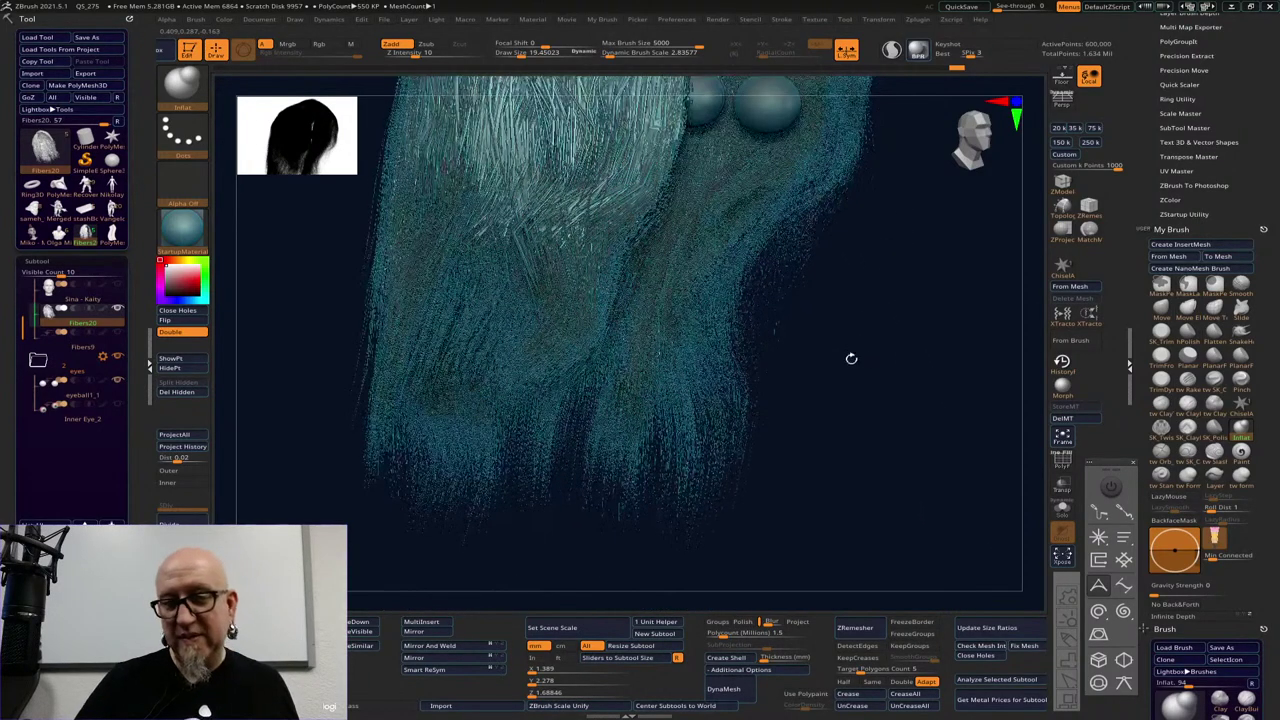
key(space)
mouse_move(848, 357)
mouse_down()
mouse_move(894, 340)
mouse_move(800, 377)
mouse_move(788, 420)
mouse_up()
mouse_move(560, 285)
mouse_down()
mouse_move(521, 470)
mouse_move(440, 520)
mouse_move(400, 485)
mouse_move(390, 215)
mouse_move(398, 240)
mouse_up()
right_drag(657, 443, 904, 470)
alt+right_drag(612, 442, 660, 454)
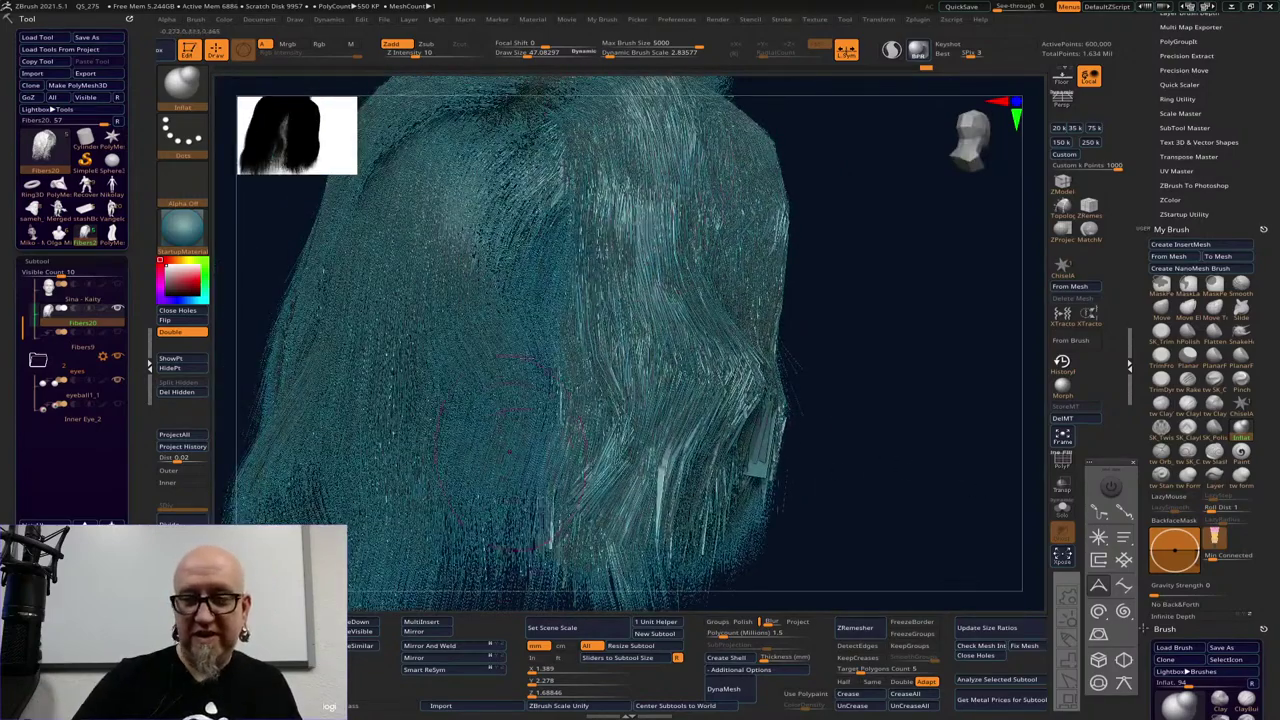
mouse_move(615, 150)
mouse_down()
mouse_move(500, 118)
mouse_move(442, 148)
mouse_move(360, 415)
mouse_move(465, 485)
mouse_up()
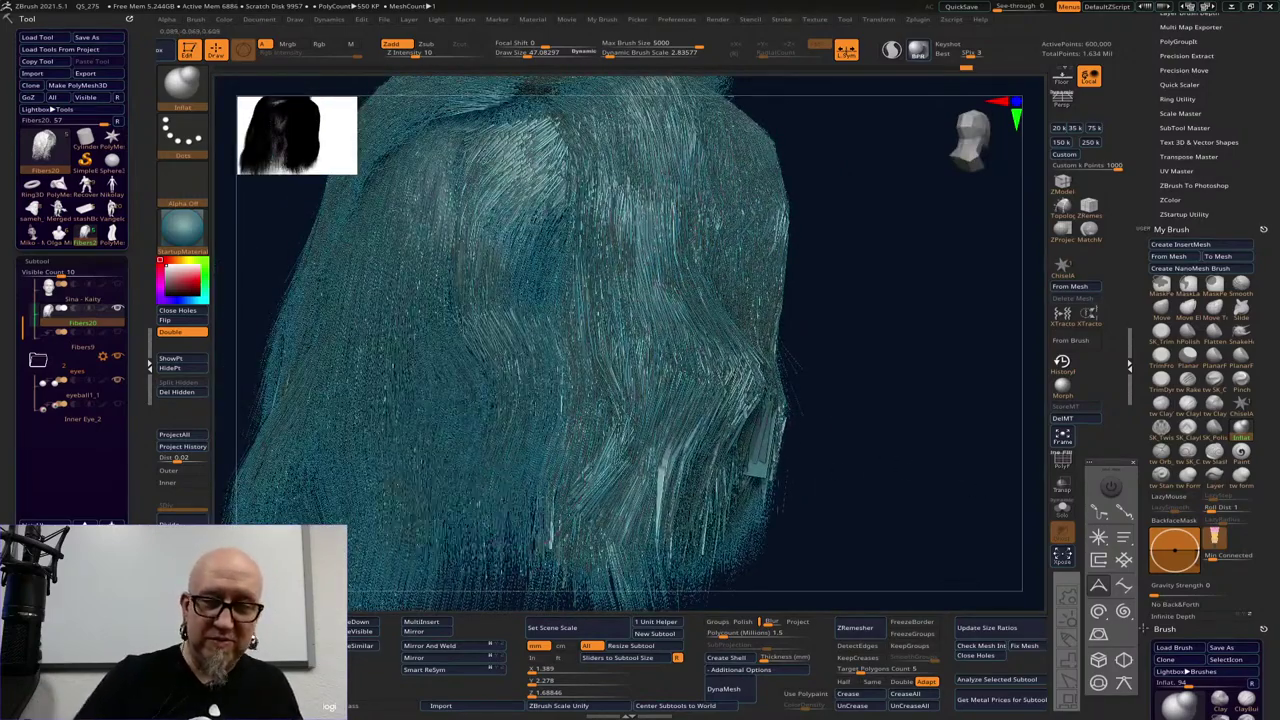
mouse_move(837, 360)
alt+right_down()
mouse_move(844, 205)
mouse_move(849, 363)
mouse_move(570, 247)
mouse_move(609, 277)
alt+right_up()
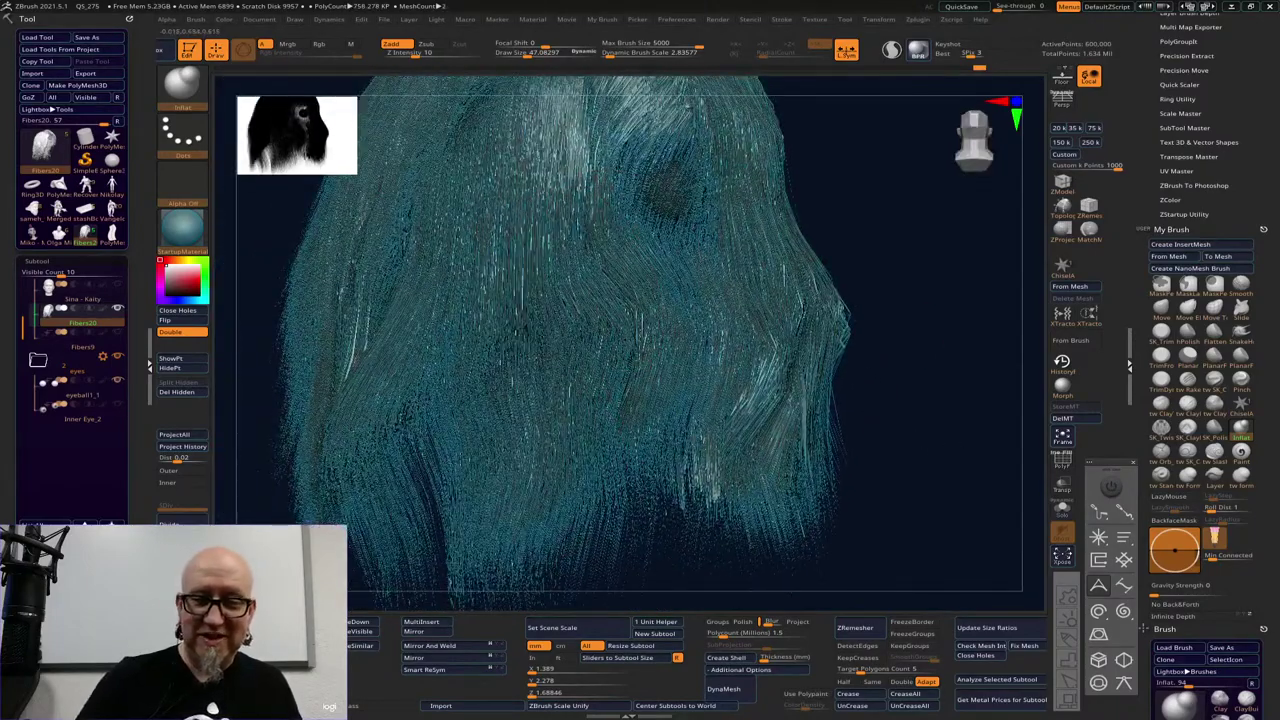
Inflate the fibers over the crown, the top of the head and around the parting
right_drag(896, 274, 612, 238)
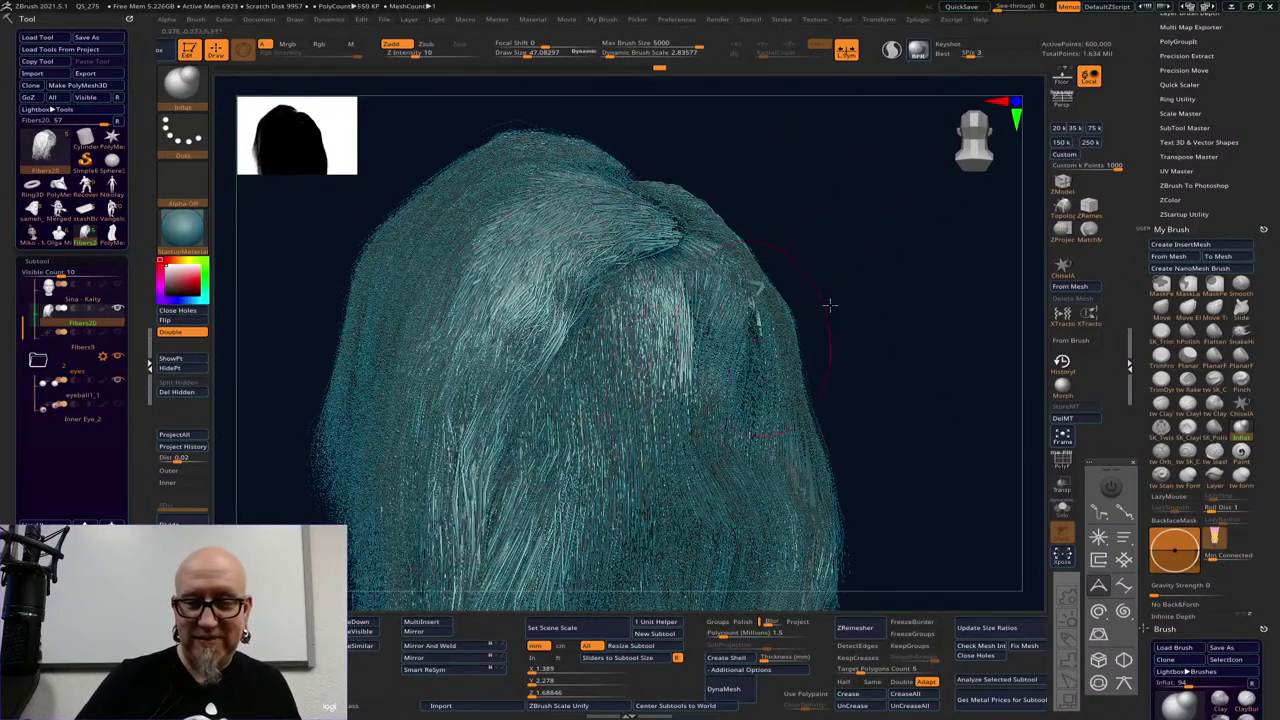
right_drag(829, 300, 741, 346)
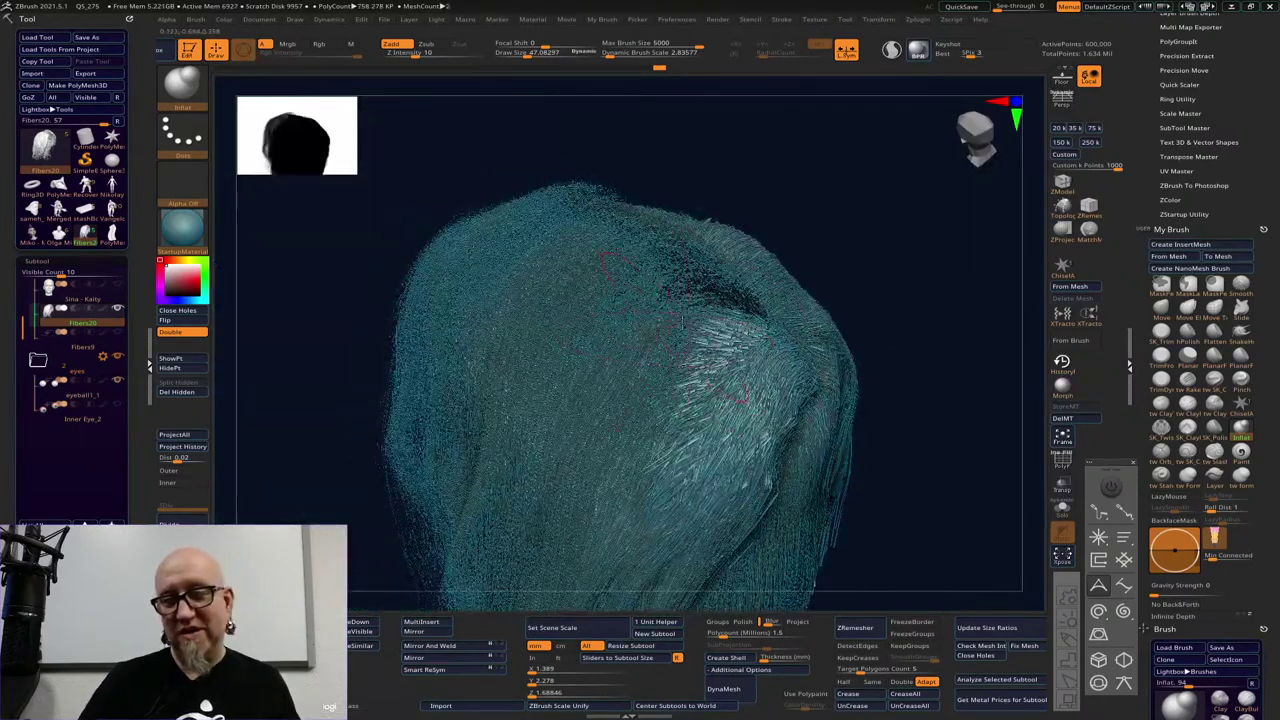
drag(505, 545, 678, 262)
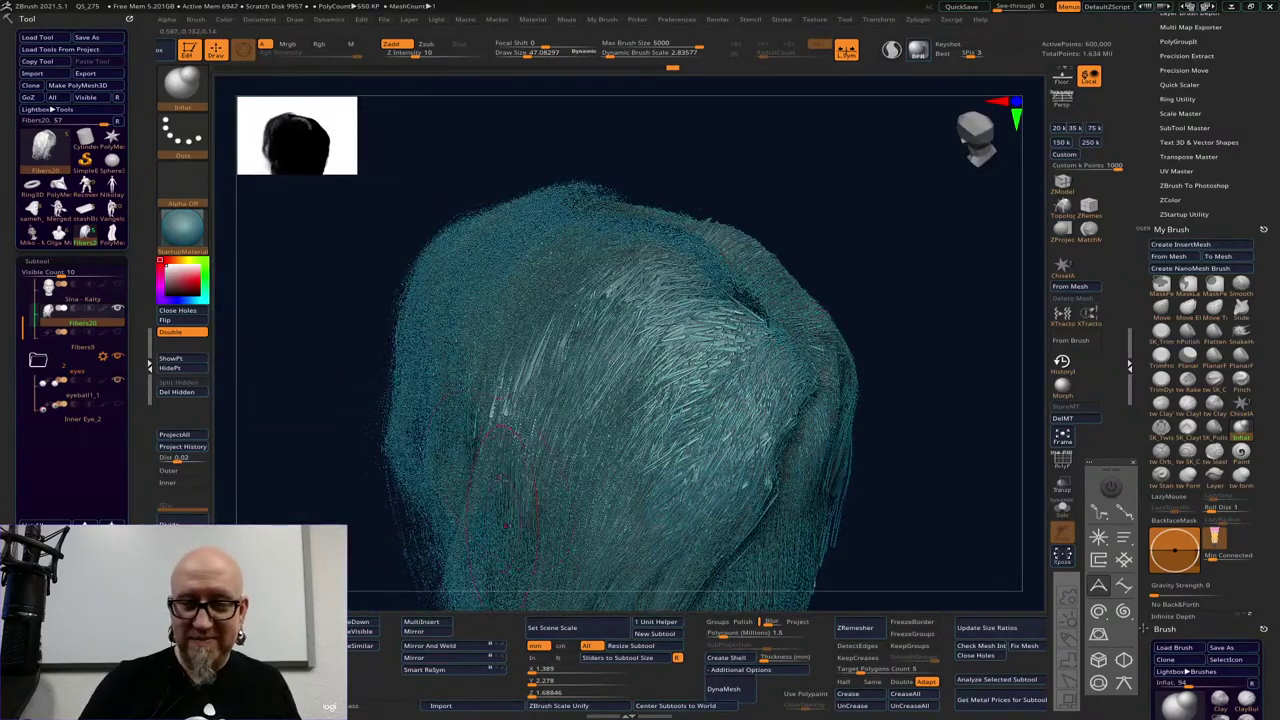
mouse_move(440, 316)
mouse_down()
mouse_move(420, 470)
mouse_move(480, 328)
mouse_up()
right_drag(870, 414, 880, 440)
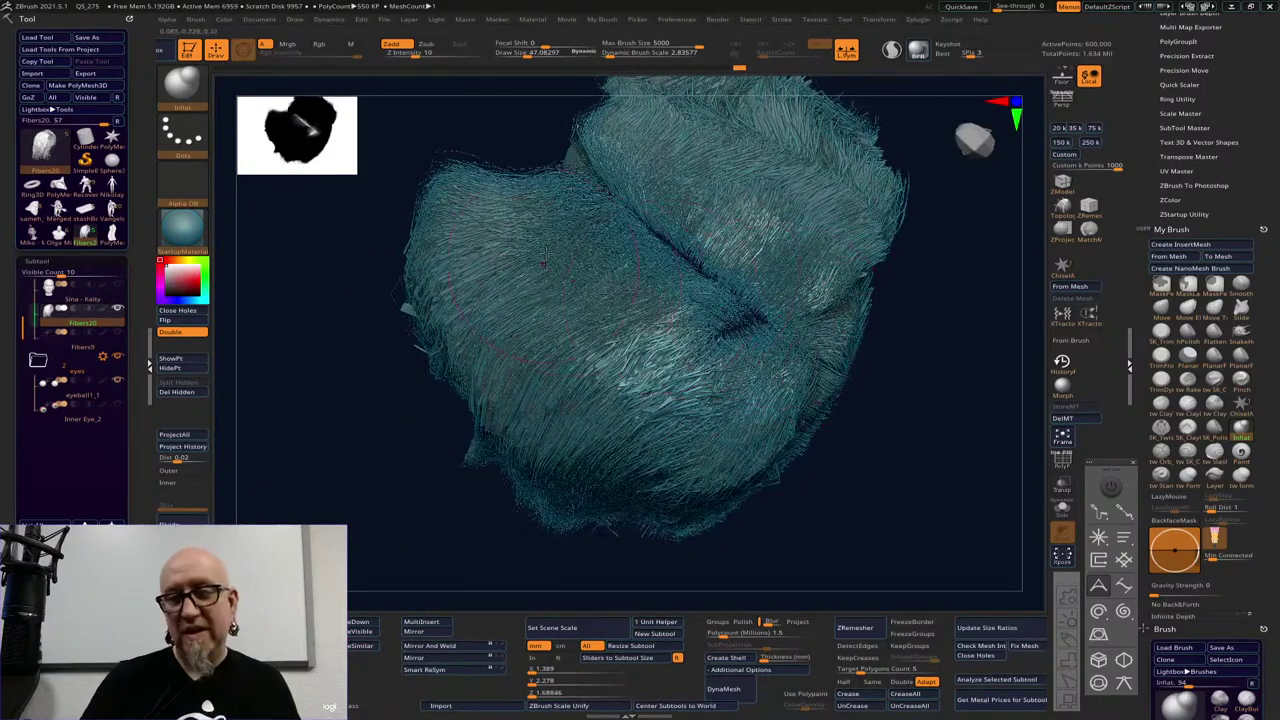
mouse_move(619, 214)
mouse_down()
mouse_move(593, 149)
mouse_move(622, 210)
mouse_up()
mouse_move(722, 340)
mouse_down()
mouse_move(650, 170)
mouse_move(770, 300)
mouse_move(690, 400)
mouse_up()
Inflate the fibers on the opposite side of the hair down to the thin lower tips
drag(887, 450, 880, 380)
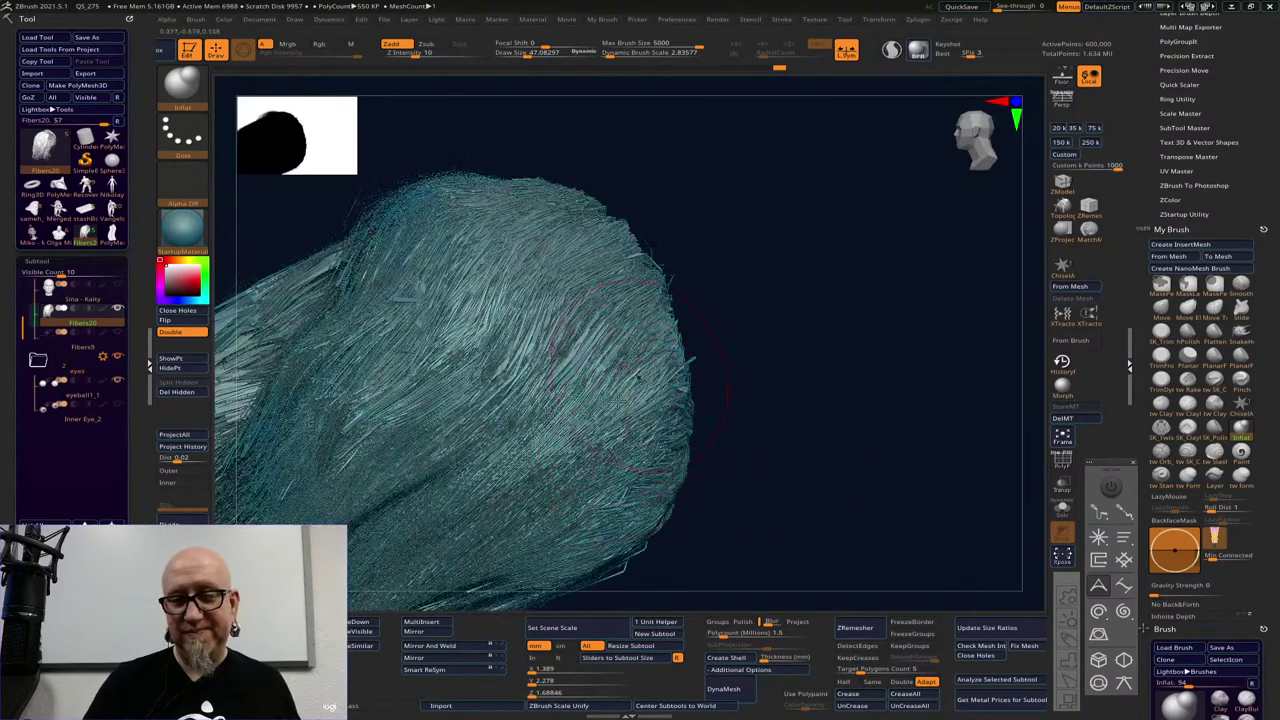
alt+drag(946, 323, 994, 264)
mouse_move(290, 480)
mouse_down()
mouse_move(350, 440)
mouse_move(405, 337)
mouse_move(313, 437)
mouse_move(380, 400)
mouse_move(470, 490)
mouse_move(400, 550)
mouse_move(445, 470)
mouse_up()
drag(603, 515, 540, 502)
alt+drag(972, 557, 882, 295)
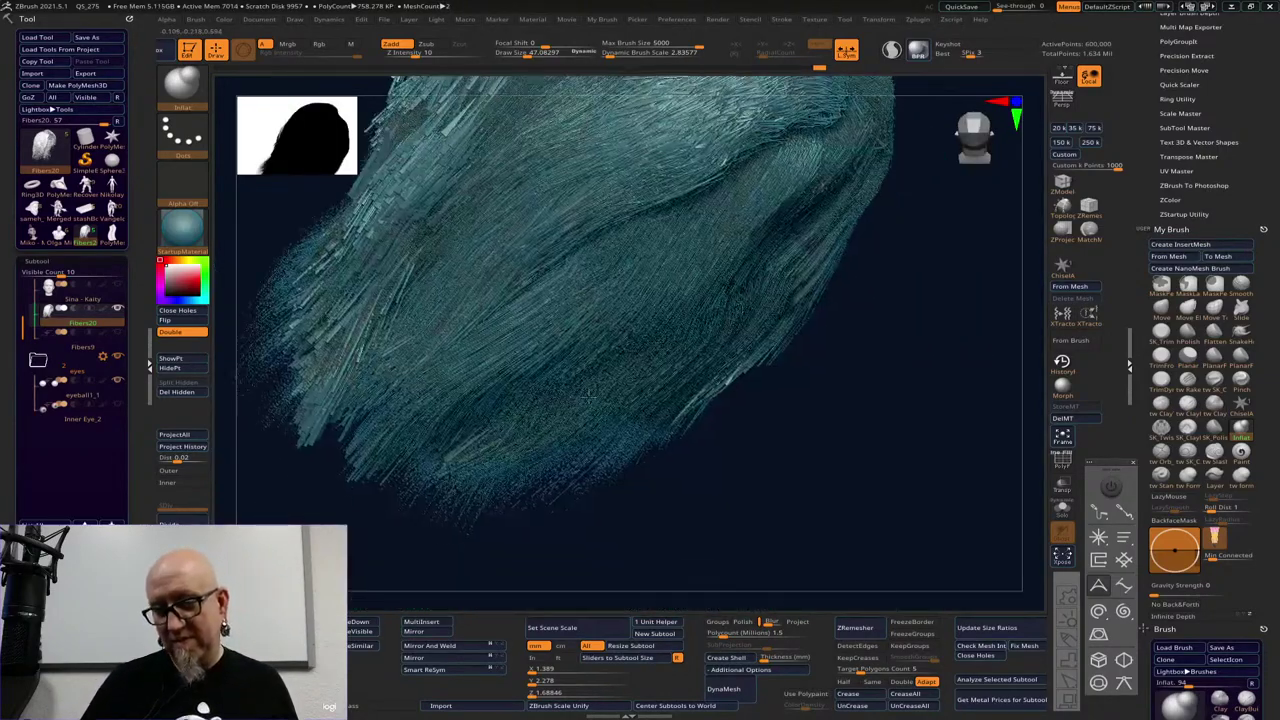
mouse_move(253, 371)
mouse_down()
mouse_move(550, 496)
mouse_move(400, 390)
mouse_move(425, 430)
mouse_move(555, 488)
mouse_up()
mouse_move(892, 302)
mouse_down()
mouse_move(600, 420)
mouse_move(508, 563)
mouse_up()
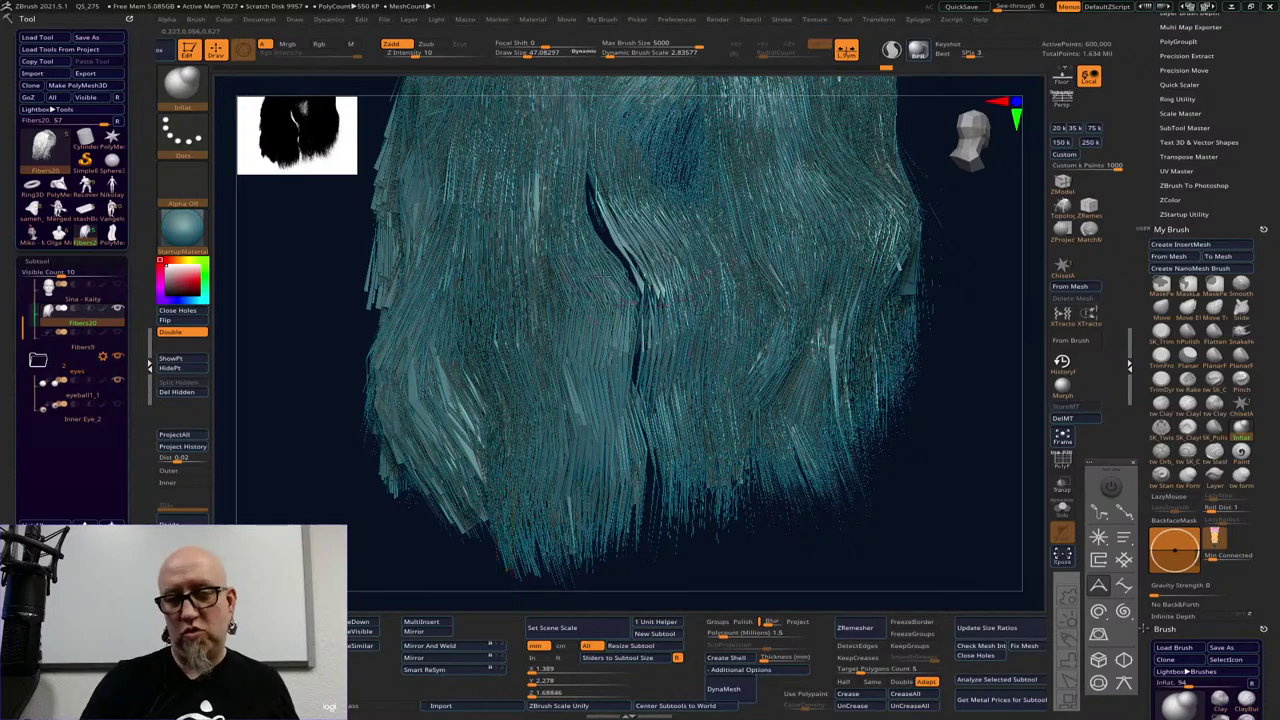
Thicken the remaining thin fibers around the front, face and underside of the whole hair with broad Inflat strokes
alt+drag(884, 444, 914, 457)
alt+drag(916, 393, 869, 543)
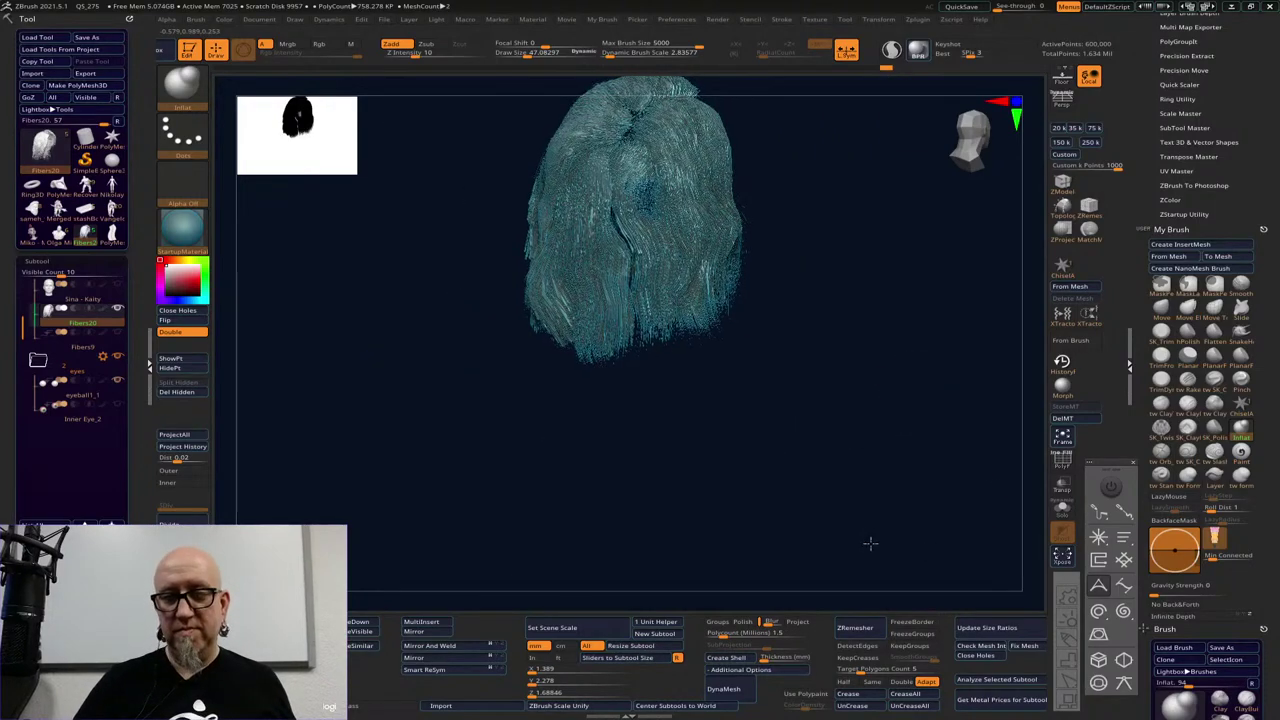
drag(854, 428, 732, 345)
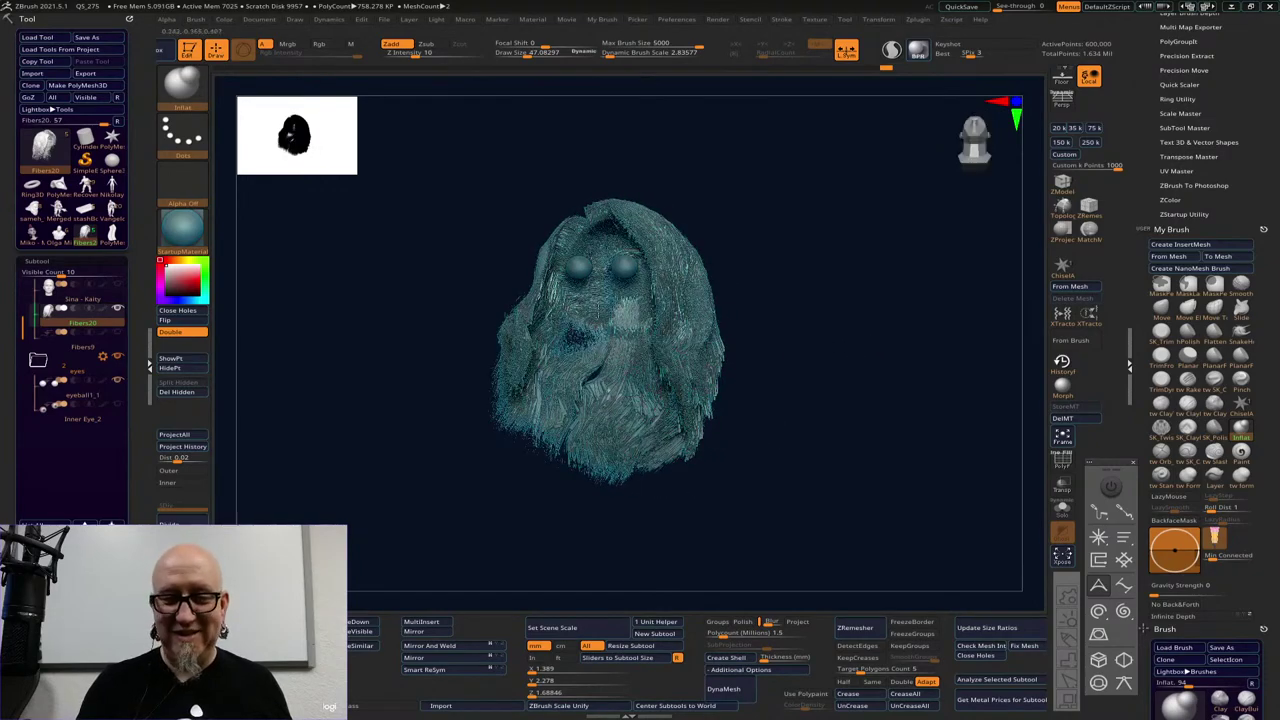
drag(581, 351, 760, 380)
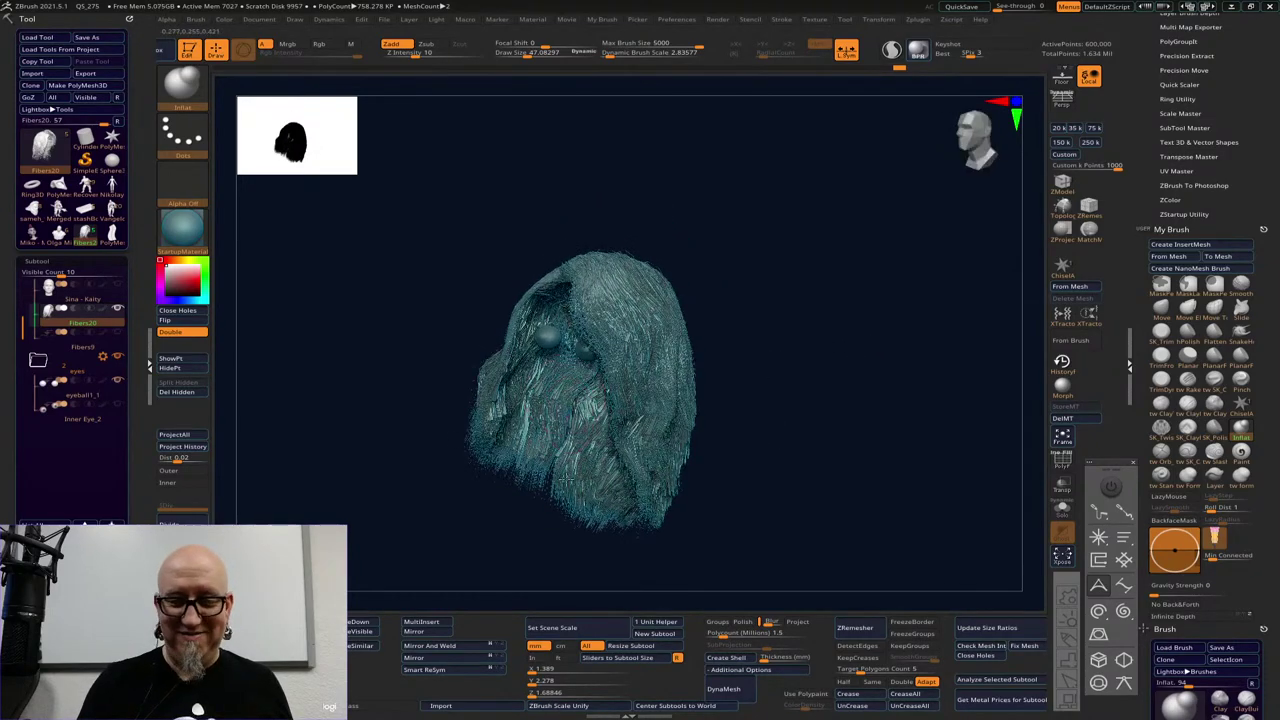
mouse_move(606, 283)
mouse_down()
mouse_move(586, 346)
mouse_move(640, 454)
mouse_move(640, 508)
mouse_up()
drag(840, 380, 676, 346)
drag(876, 494, 834, 475)
drag(916, 479, 800, 407)
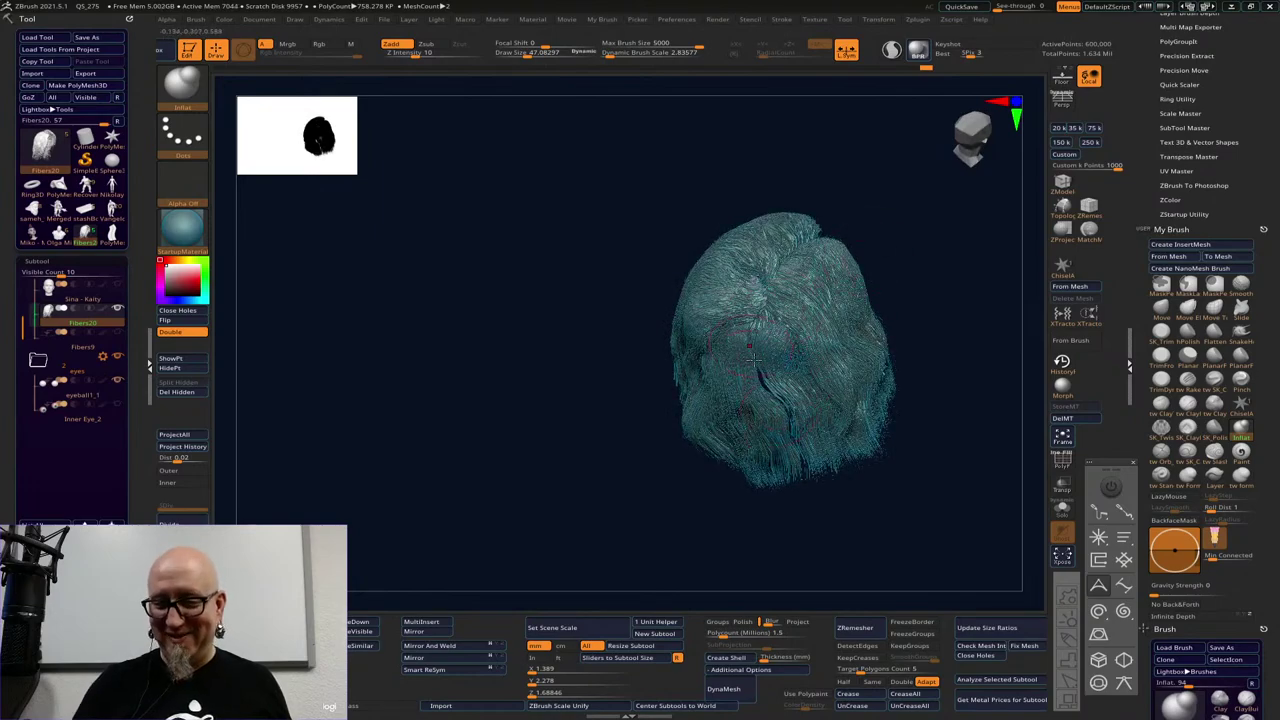
drag(838, 545, 842, 406)
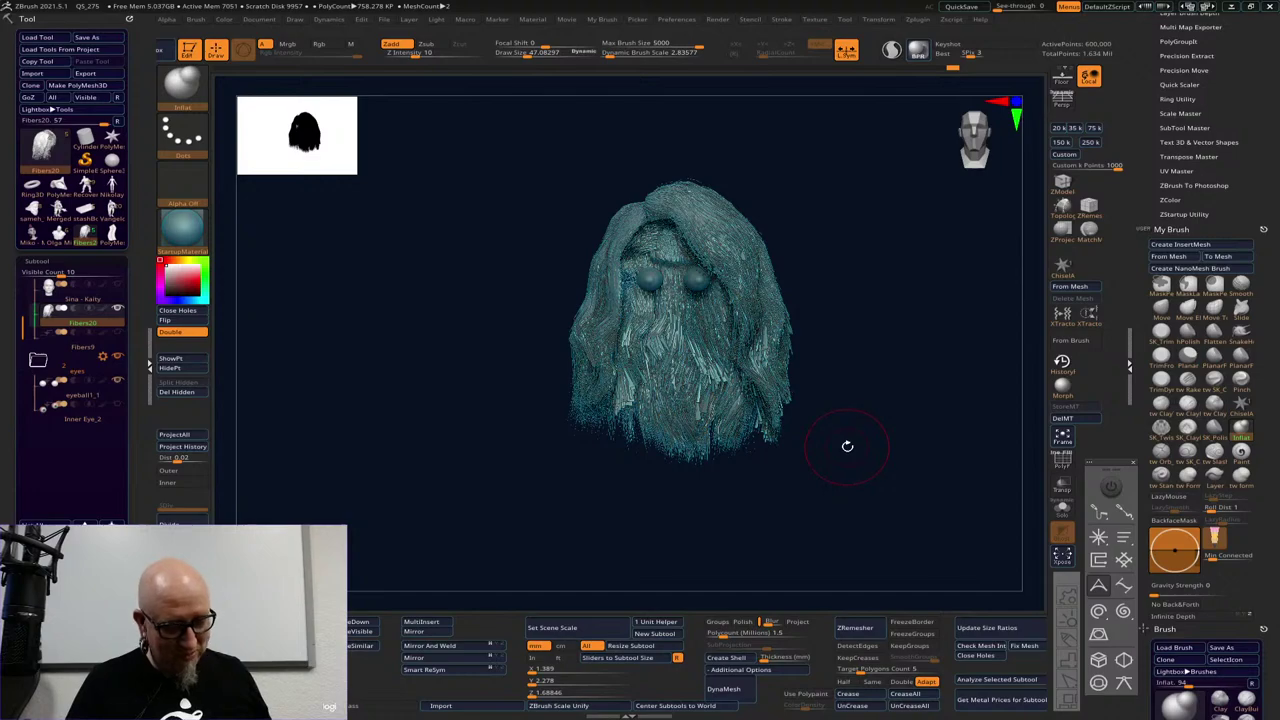
Apply the Remesh By Dynamesh deformer to the hair and fuse the fibers into a coarse solid mesh
key(w)
click(625, 205)
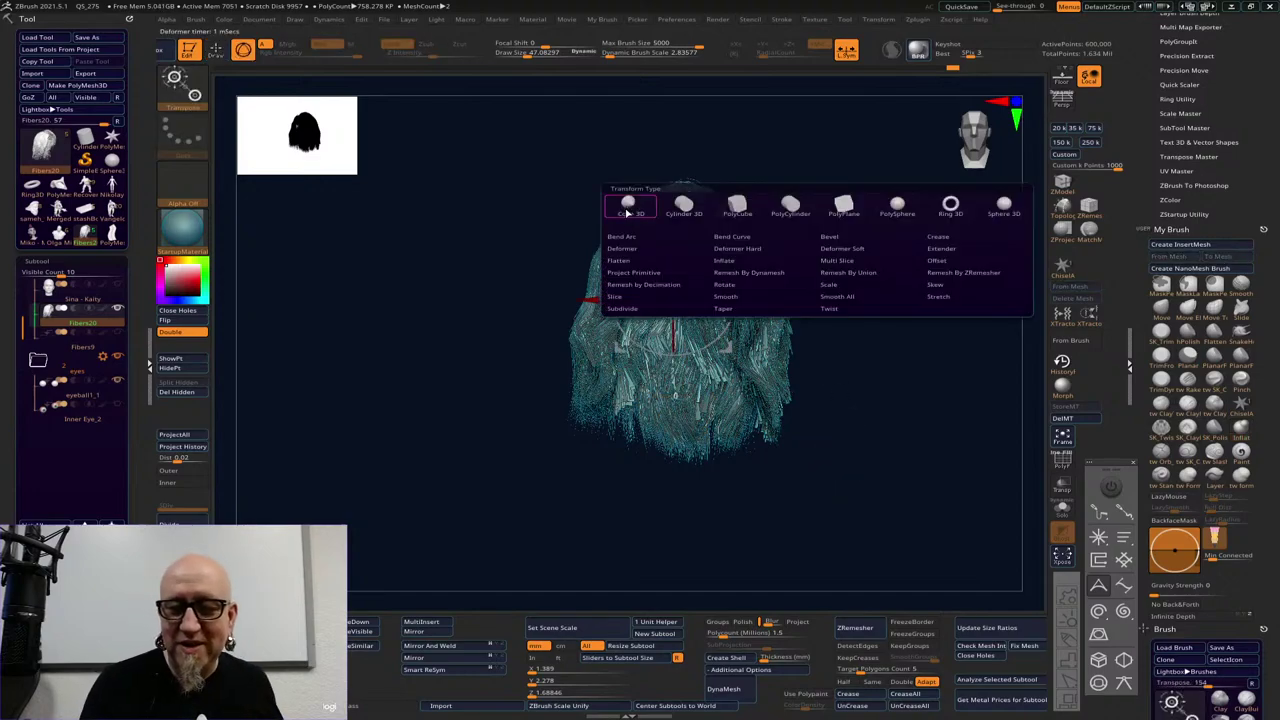
click(784, 274)
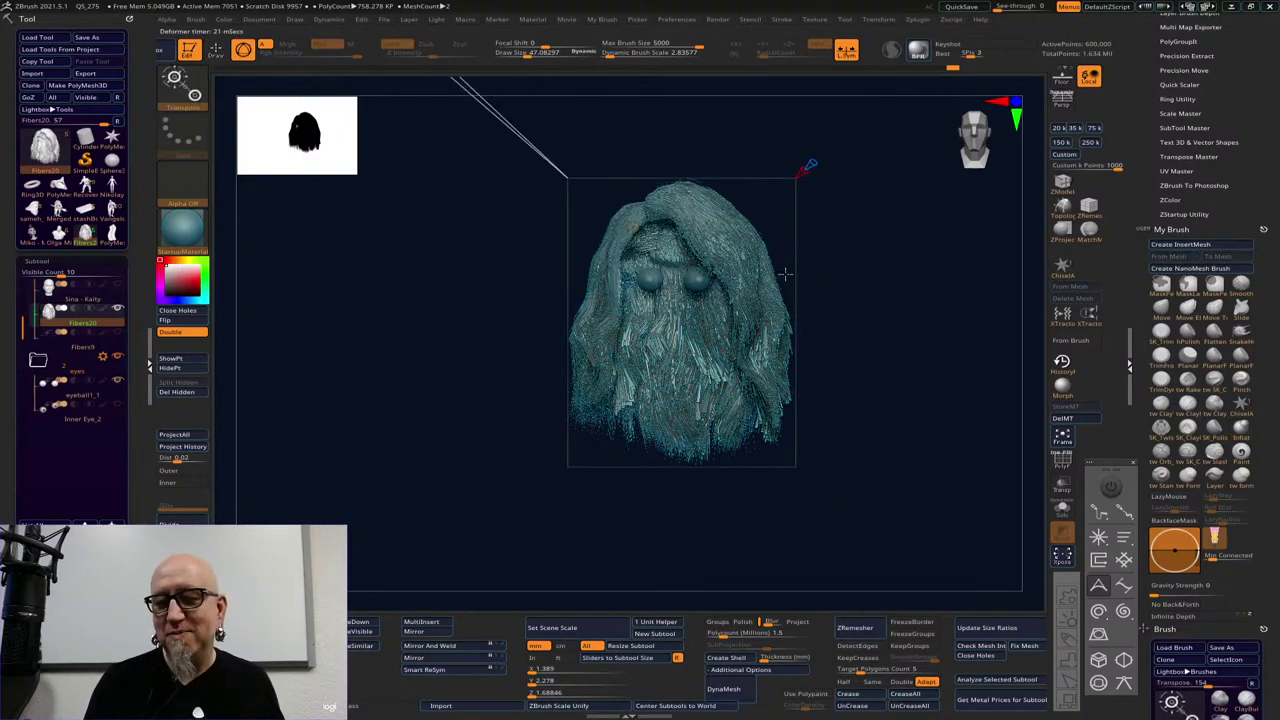
alt+drag(842, 345, 783, 445)
drag(377, 152, 473, 235)
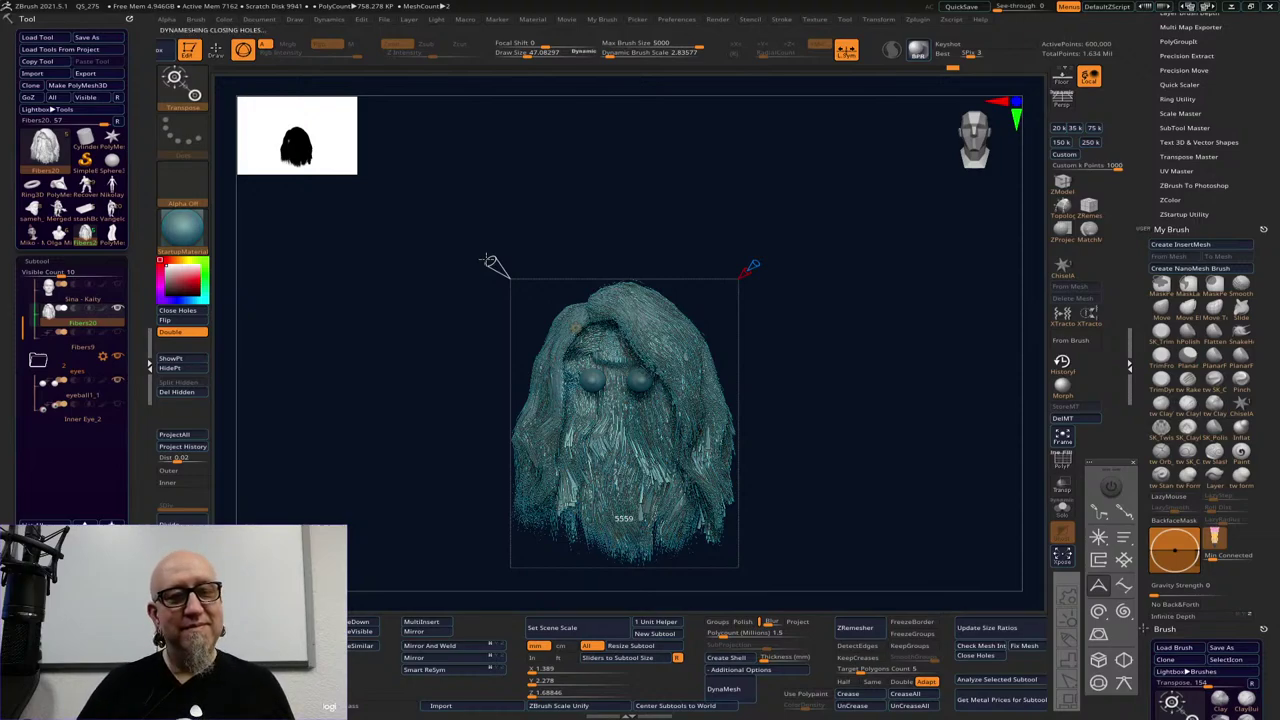
drag(896, 407, 826, 364)
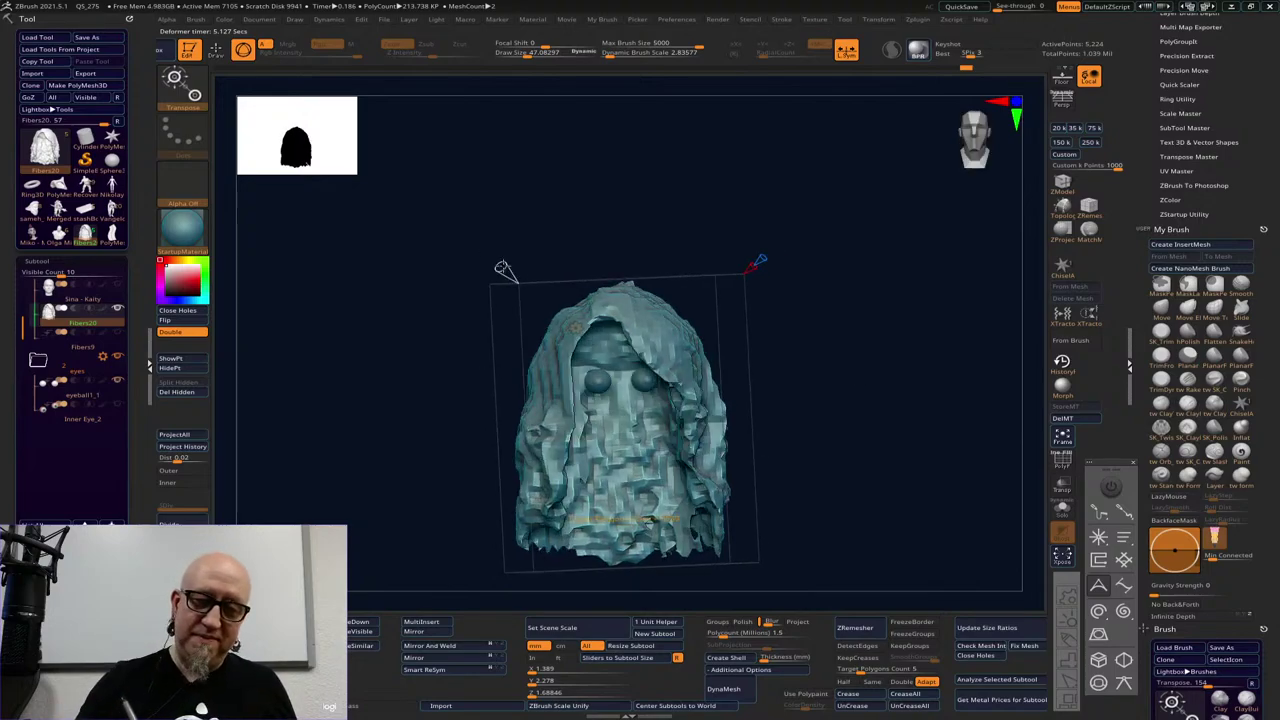
Raise the Dynamesh deformer's resolution to capture finer strands, and accept the remeshed hair
drag(505, 269, 469, 217)
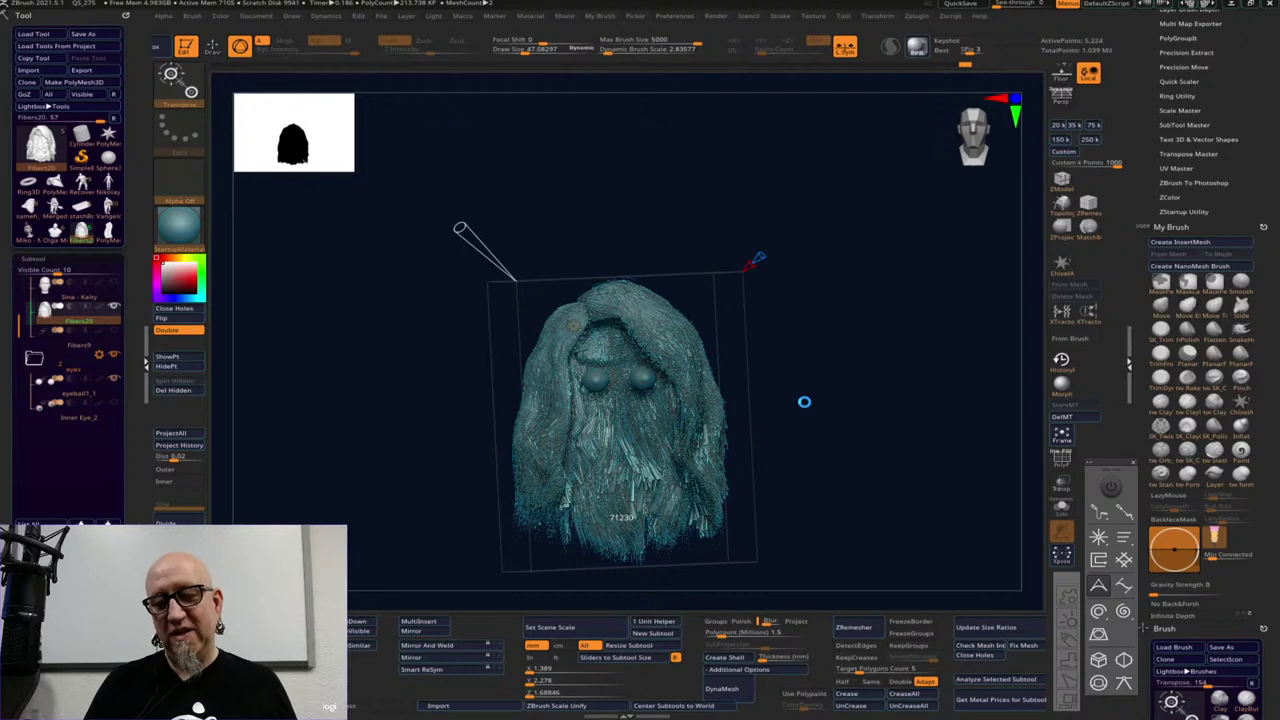
drag(814, 451, 846, 461)
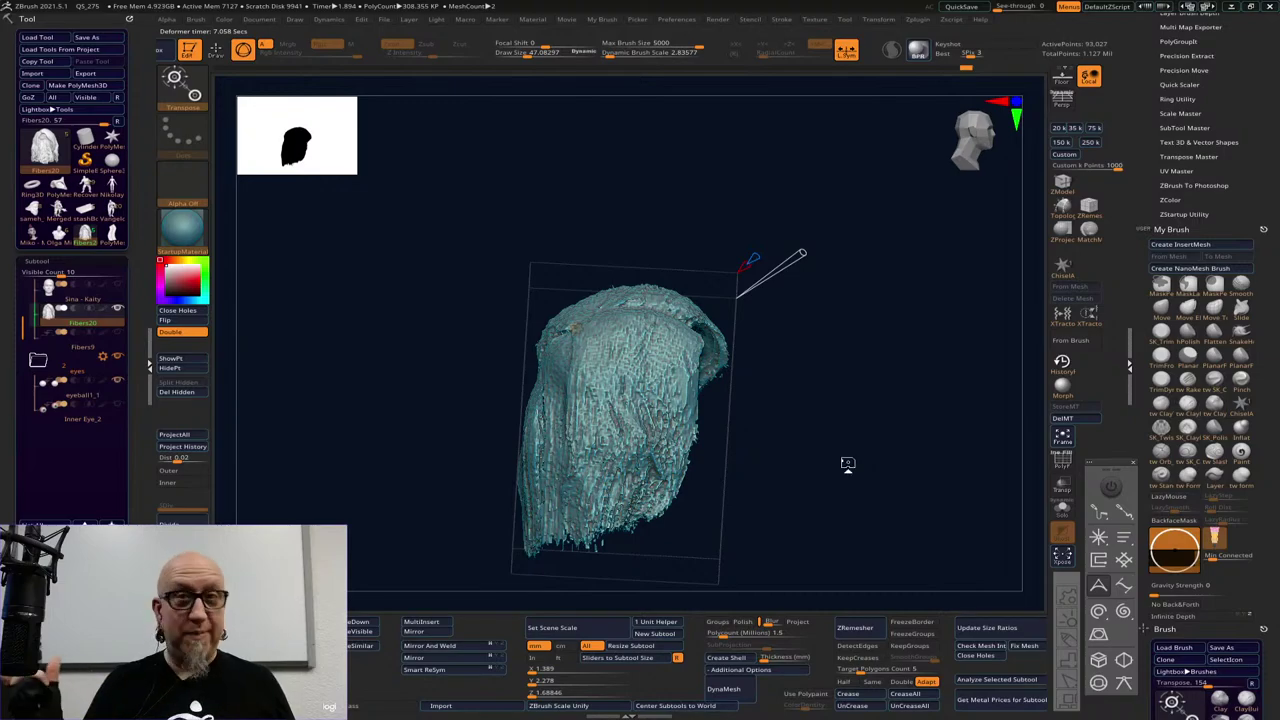
drag(847, 463, 925, 455)
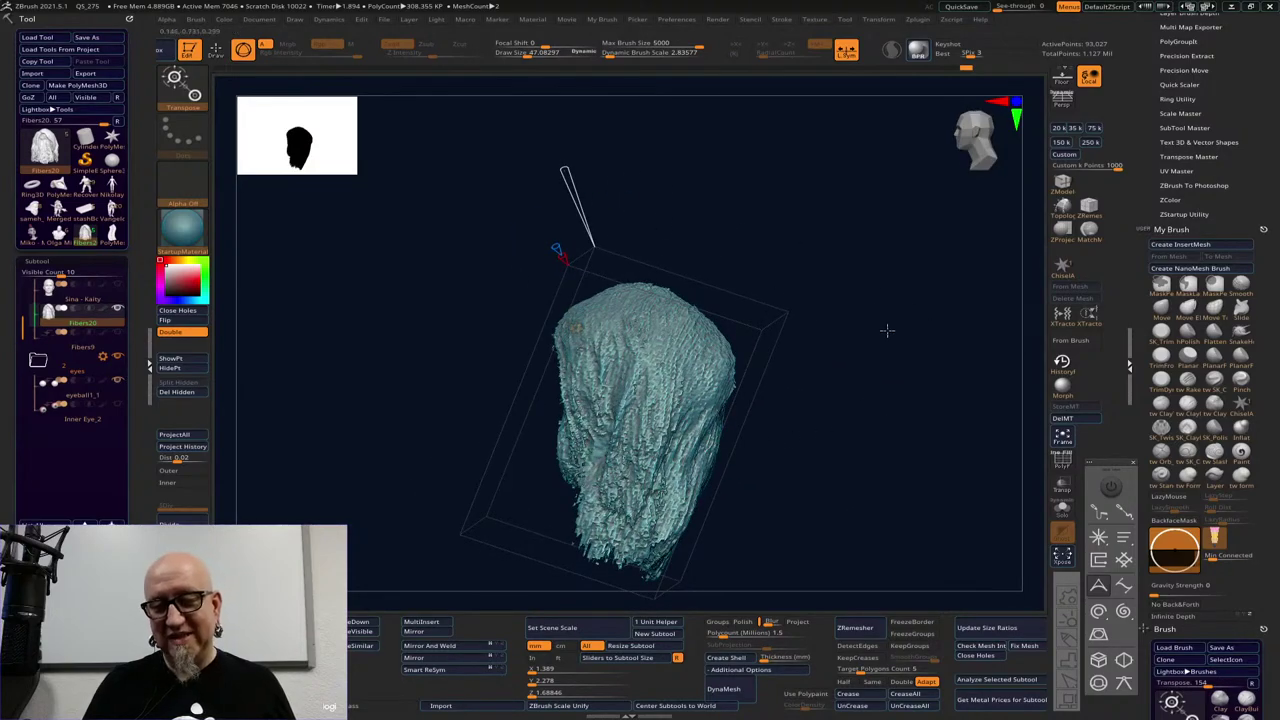
drag(887, 330, 791, 424)
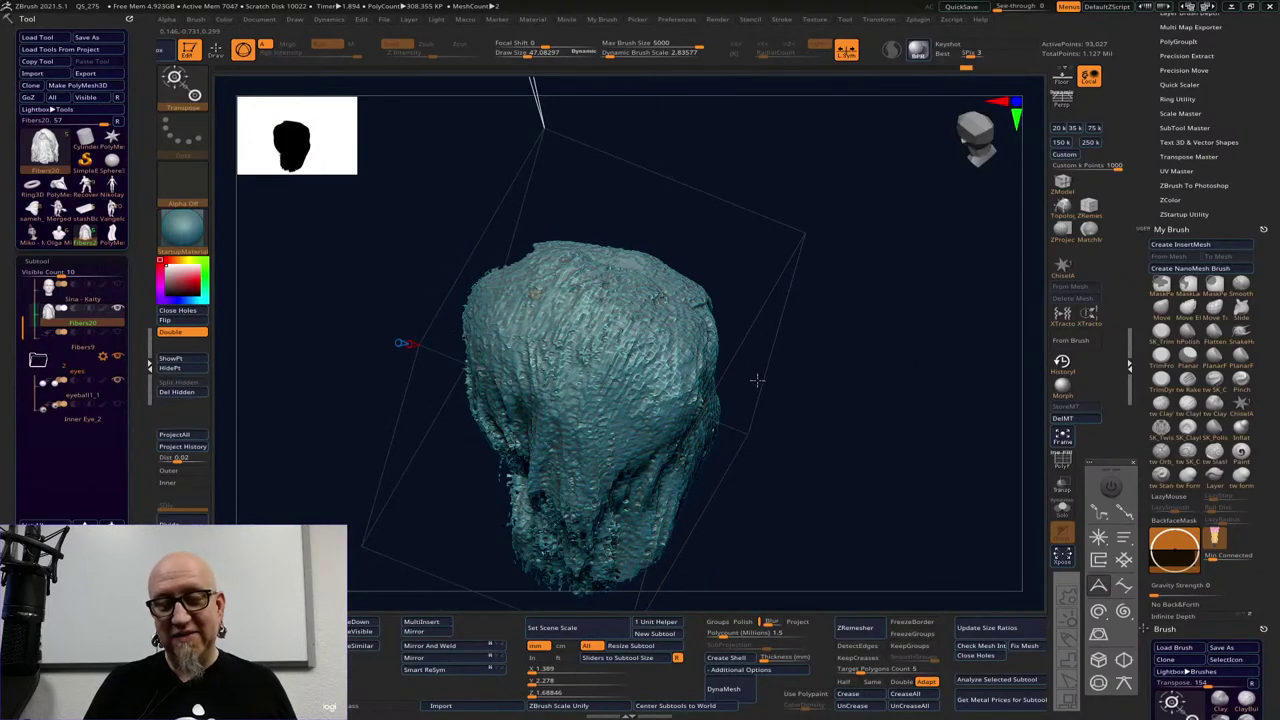
click(535, 293)
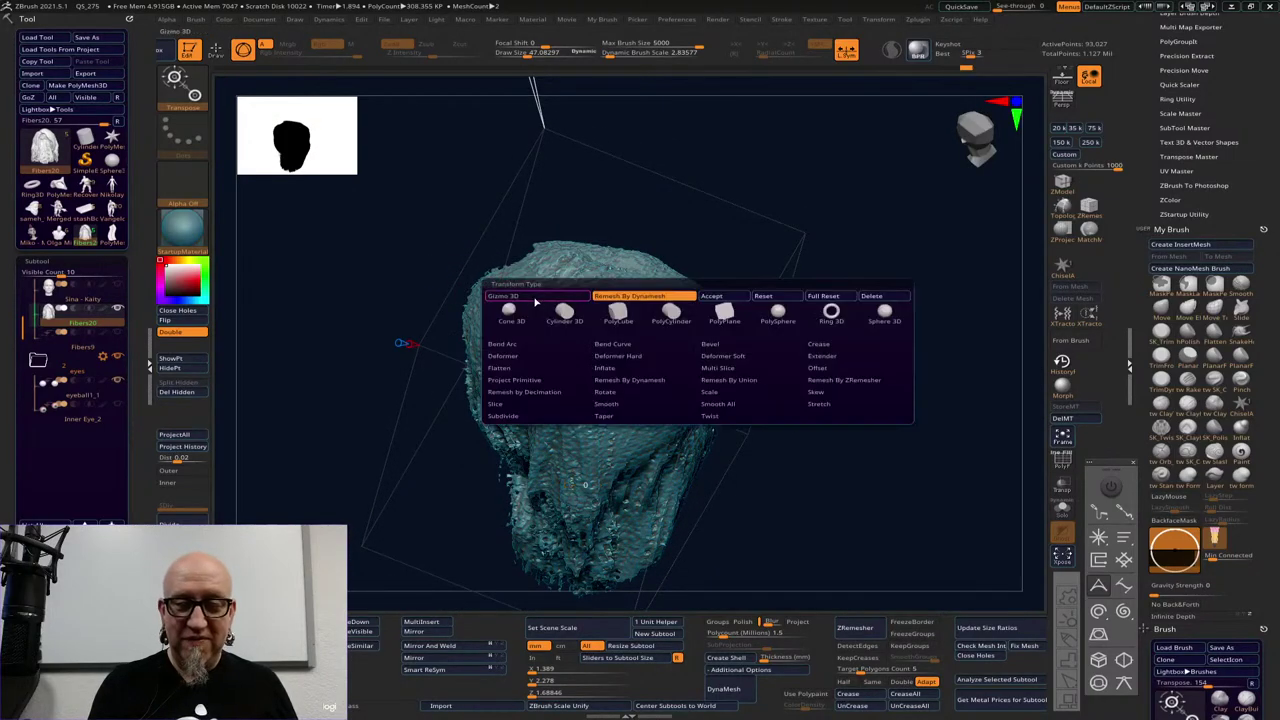
click(724, 299)
drag(843, 351, 823, 416)
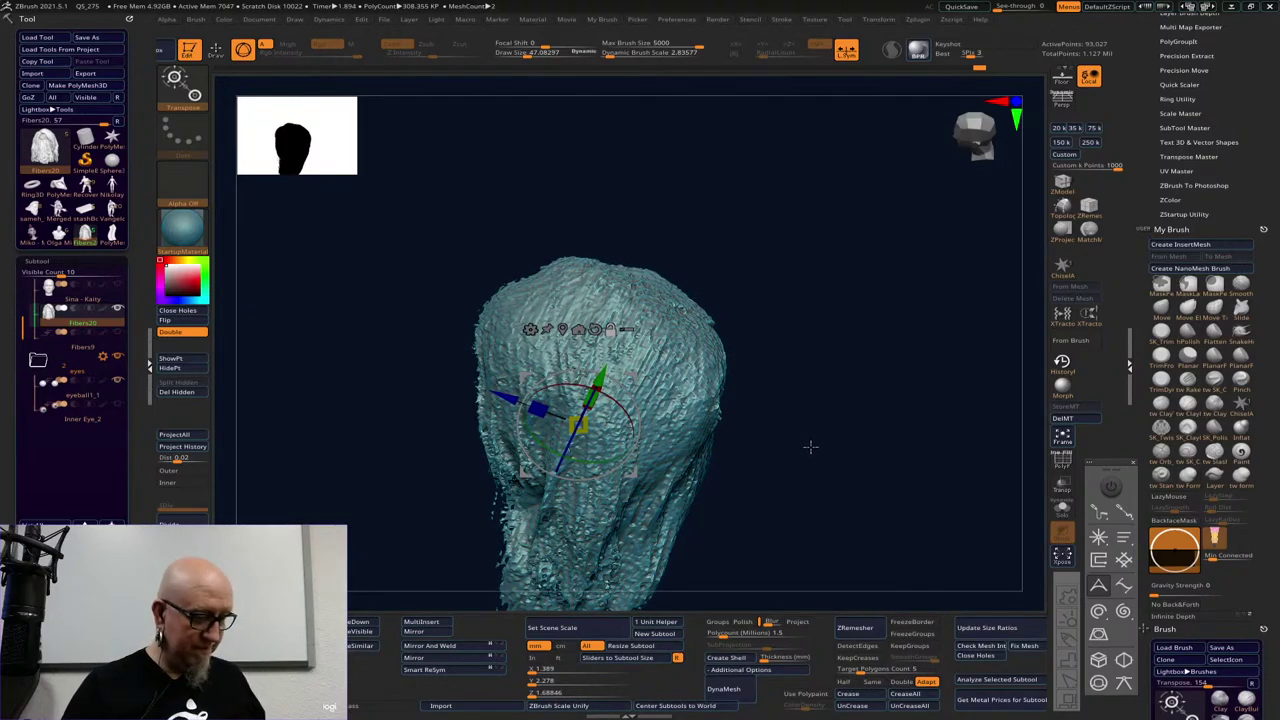
Build up the back of the remeshed hair with strokes of the tw ClayTubes brush
key(q)
click(1162, 402)
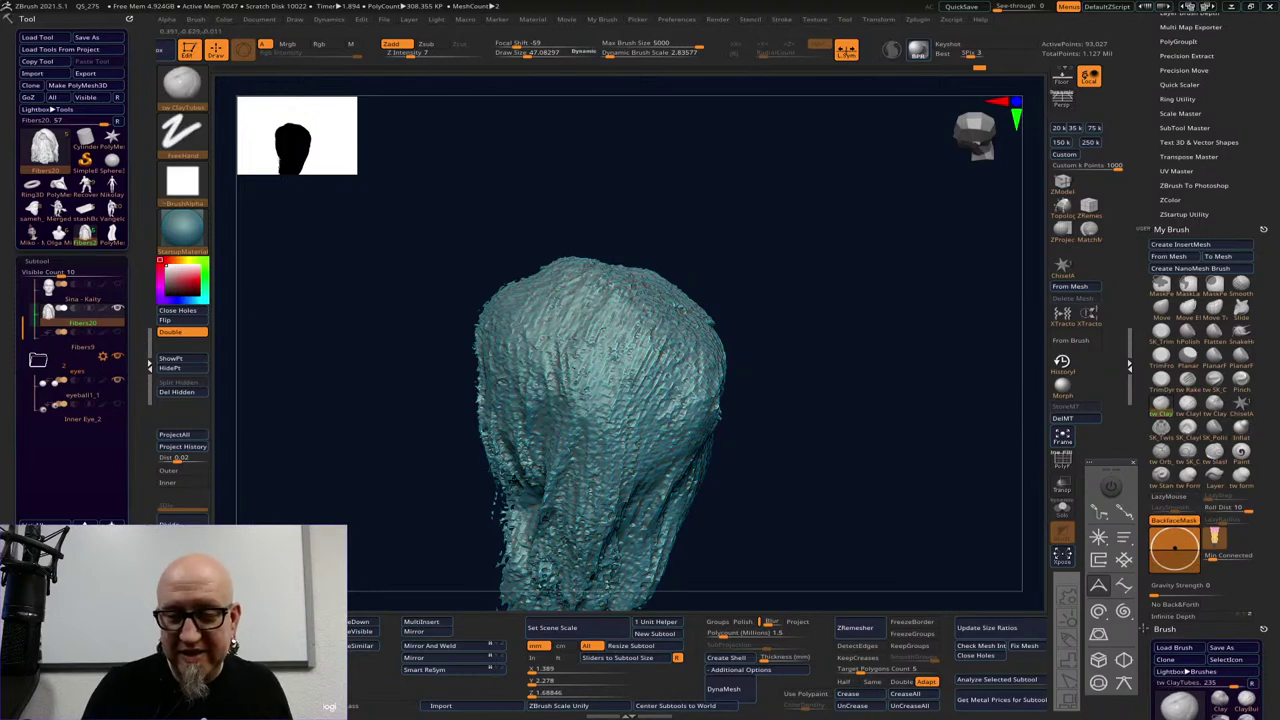
drag(624, 390, 636, 376)
drag(732, 330, 782, 326)
drag(668, 402, 680, 388)
right_drag(688, 374, 686, 386)
Reduce the draw size to about 16 and lay finer clay strokes over the crown and back of the hair
key(space)
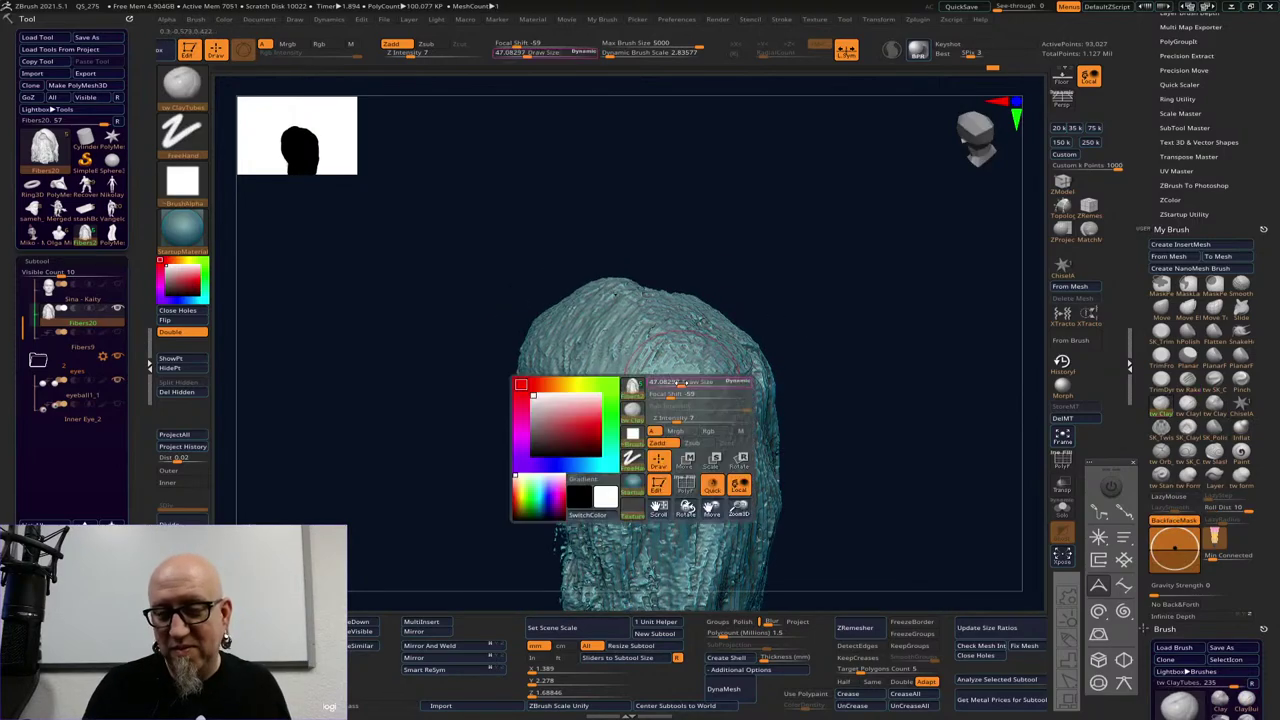
drag(686, 384, 662, 384)
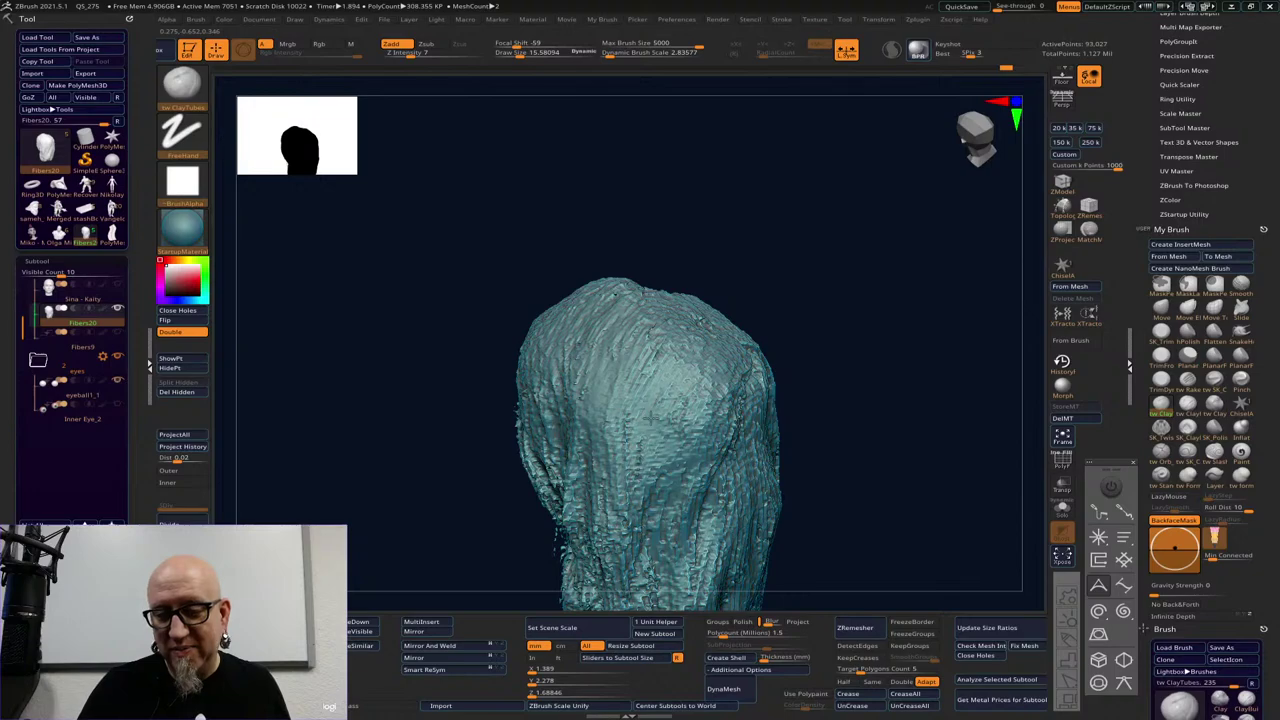
mouse_move(689, 463)
mouse_down()
mouse_move(823, 391)
mouse_move(720, 414)
mouse_up()
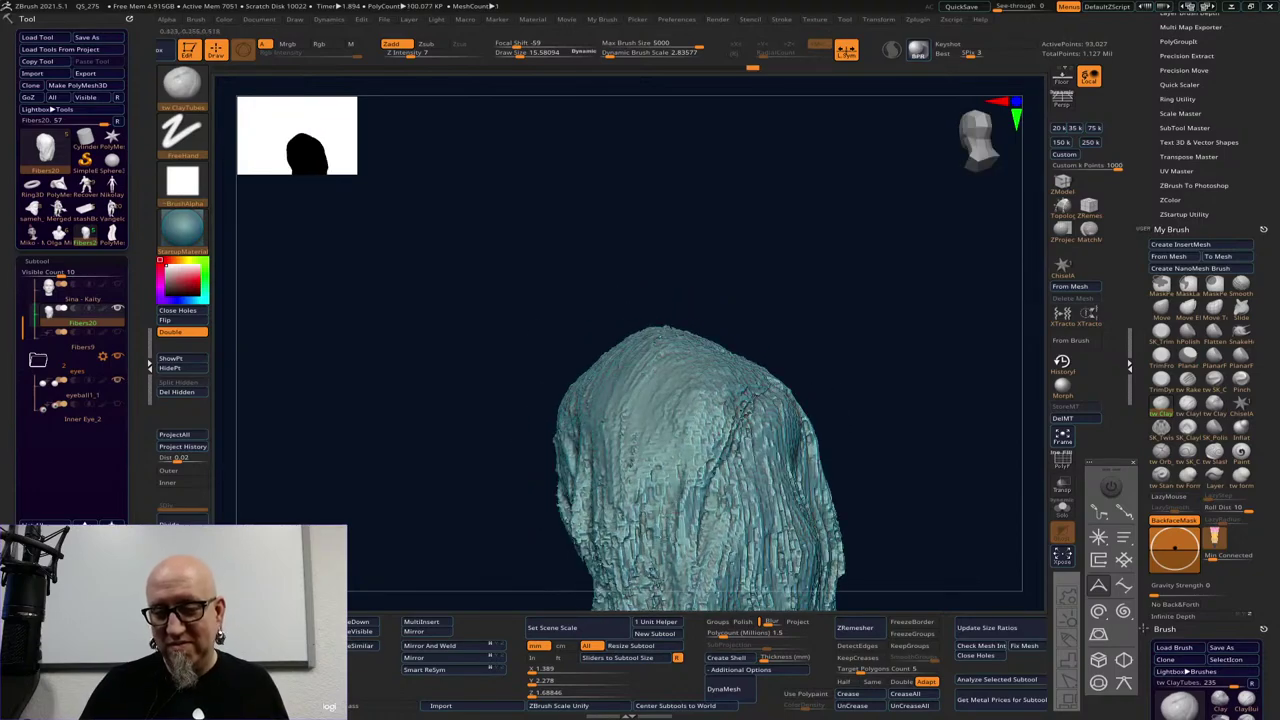
drag(835, 346, 576, 353)
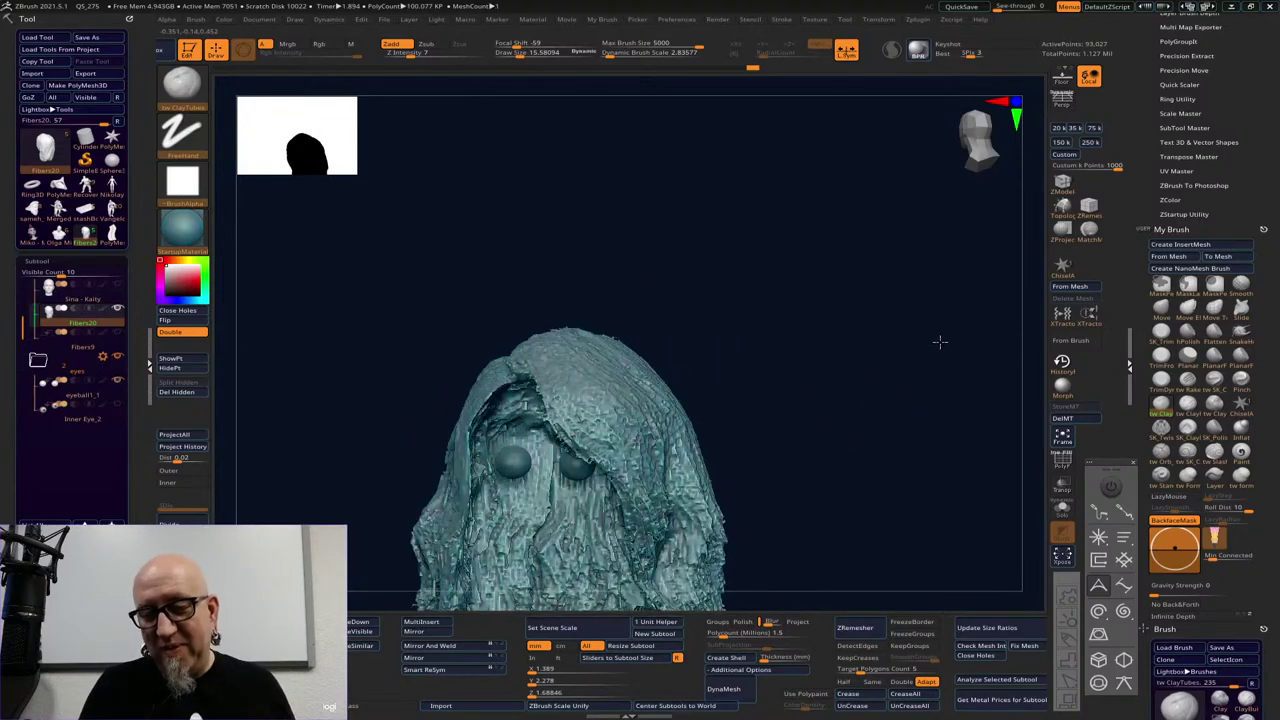
Examine the remeshed hair from the front, back and side
drag(940, 340, 817, 405)
ctrl+right_drag(817, 405, 822, 293)
drag(794, 409, 754, 379)
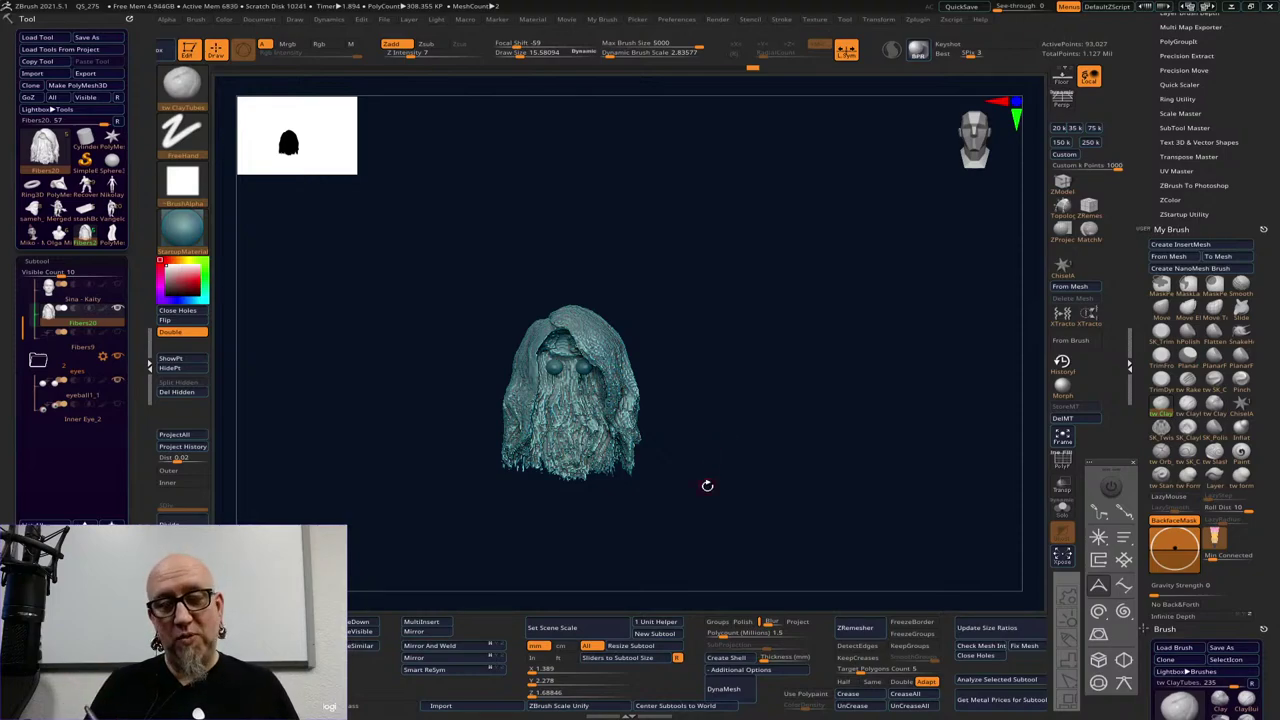
ctrl+right_drag(742, 444, 749, 537)
mouse_move(845, 418)
right_down()
mouse_move(760, 420)
mouse_move(640, 532)
right_up()
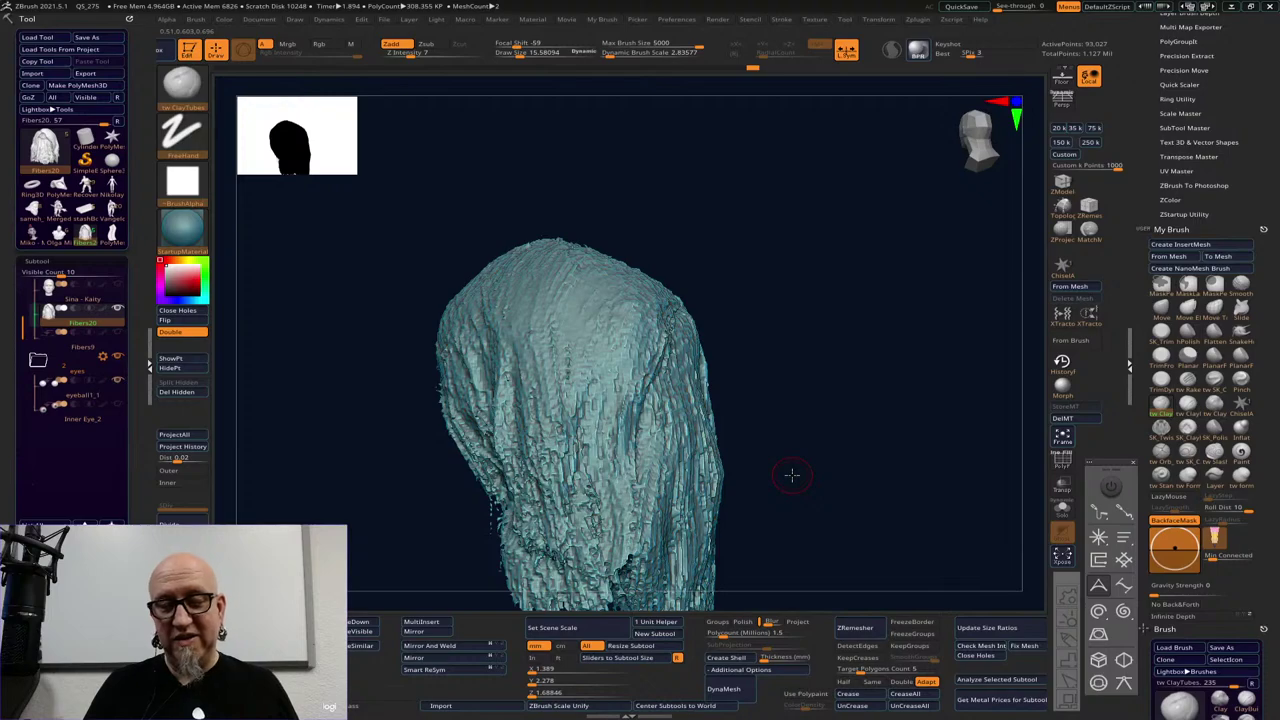
drag(818, 440, 861, 419)
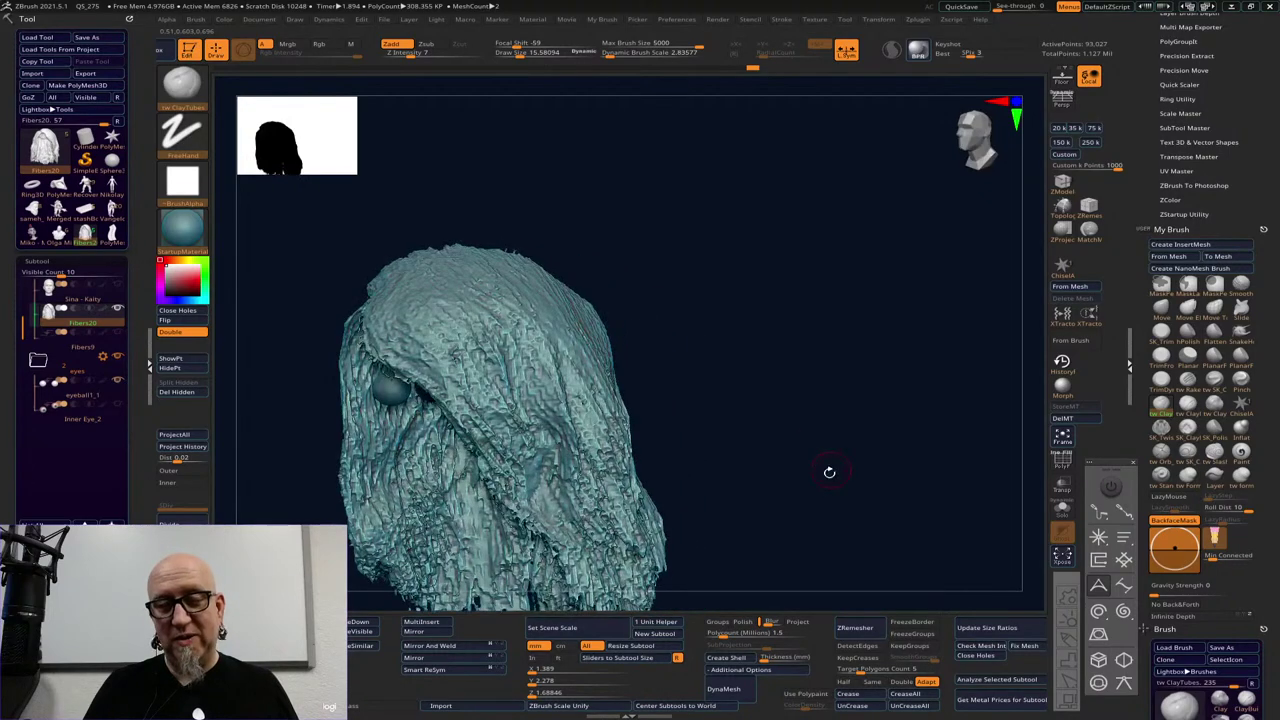
alt+drag(829, 474, 781, 318)
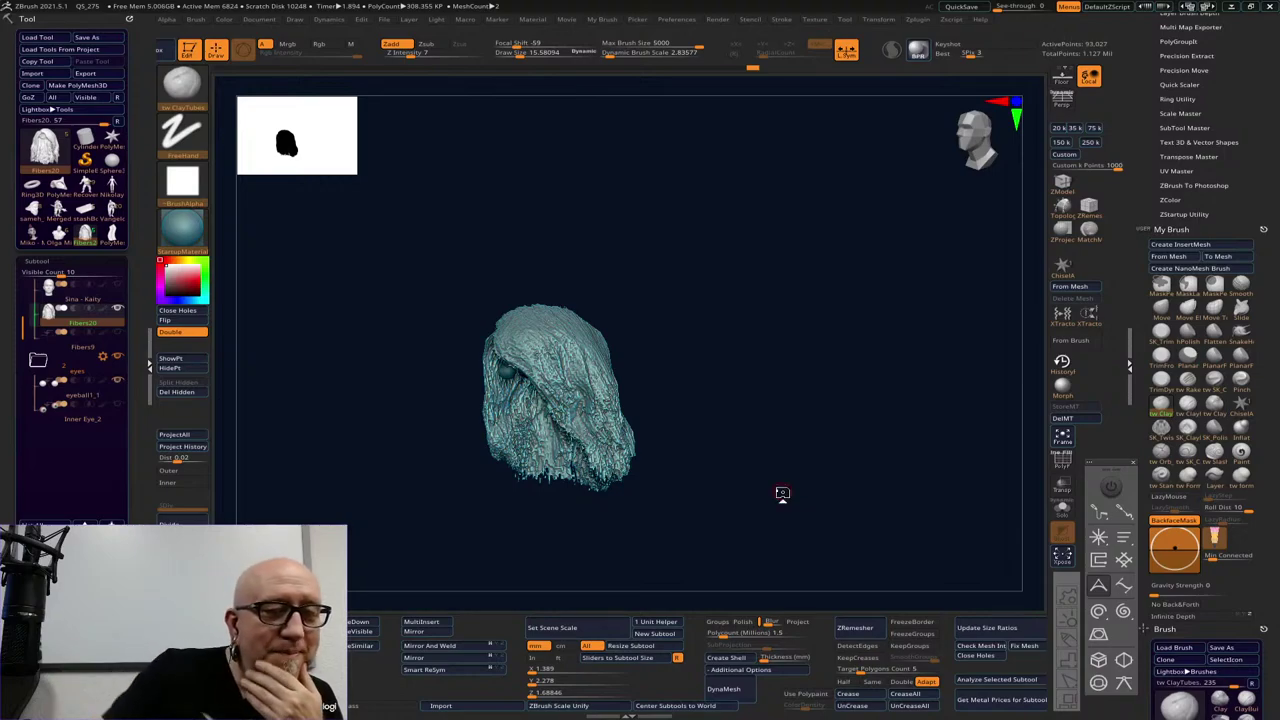
Switch to the Miko bust tool, turn off its polypaint display, and frame the bust from the front
click(34, 237)
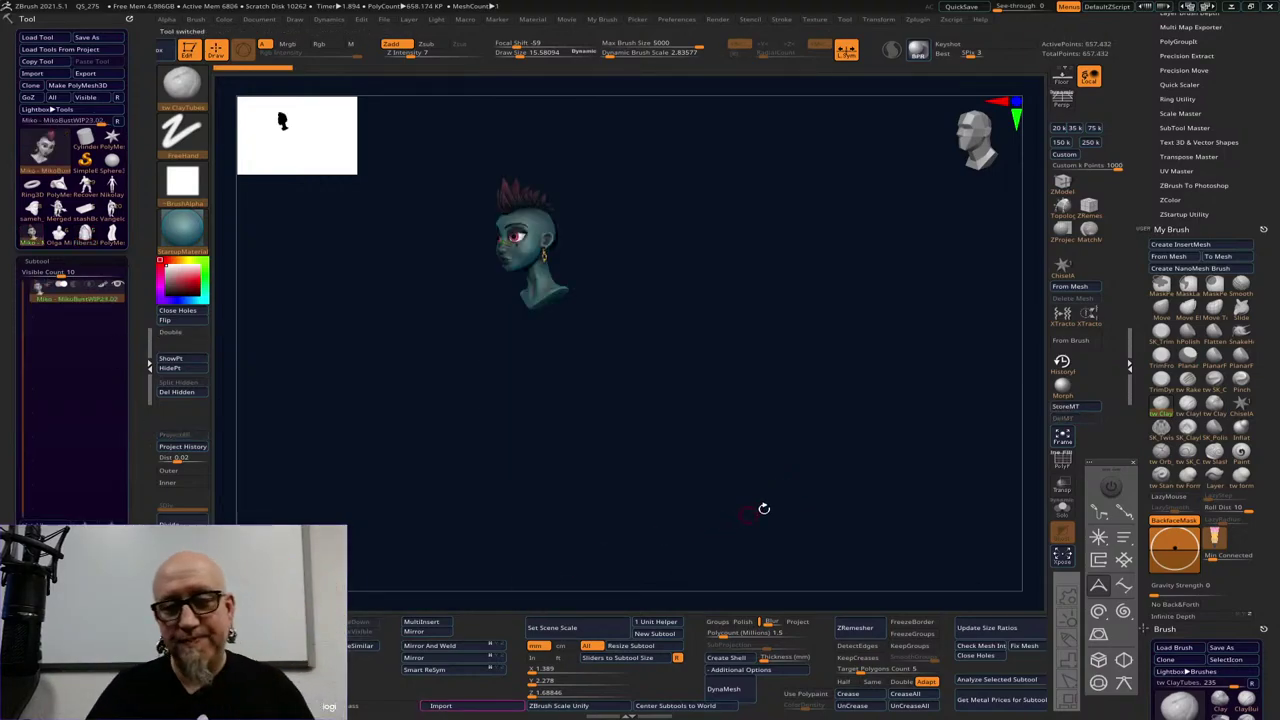
click(186, 234)
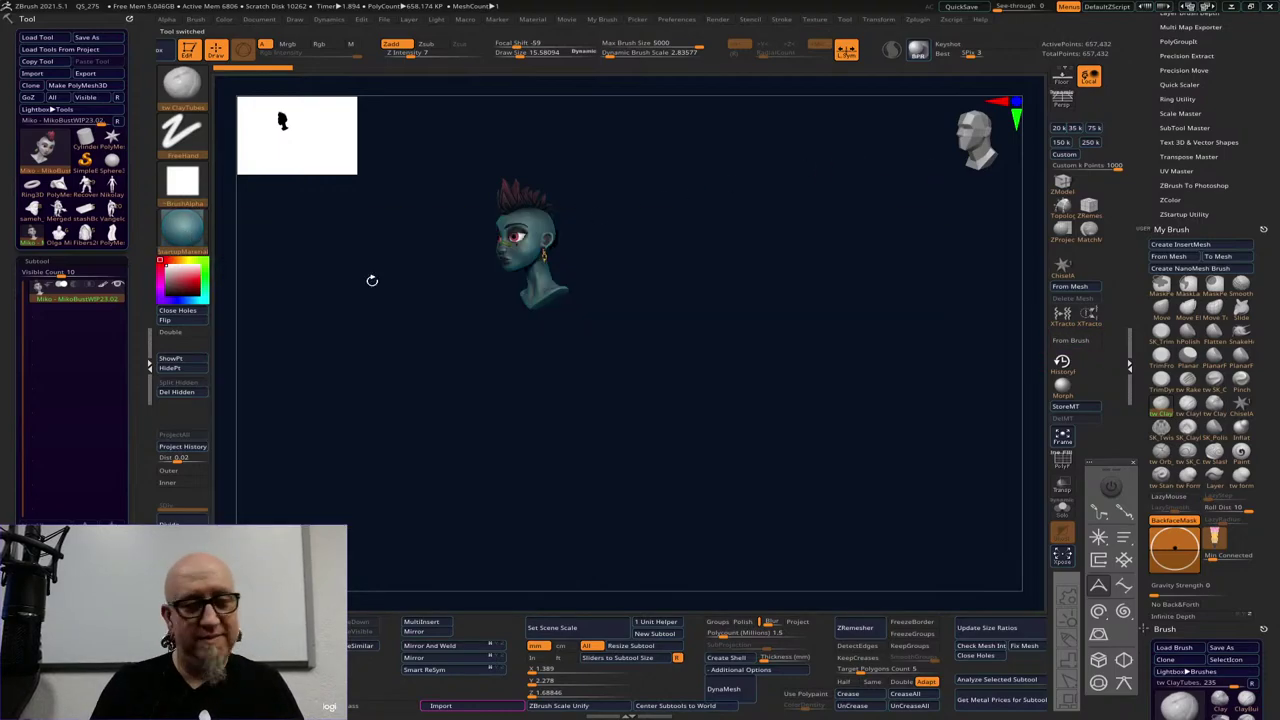
click(104, 287)
drag(632, 369, 776, 503)
mouse_move(798, 318)
alt+mouse_down()
mouse_move(798, 538)
mouse_move(792, 450)
mouse_move(808, 426)
mouse_move(808, 371)
mouse_move(826, 367)
mouse_move(826, 408)
mouse_move(868, 376)
alt+mouse_up()
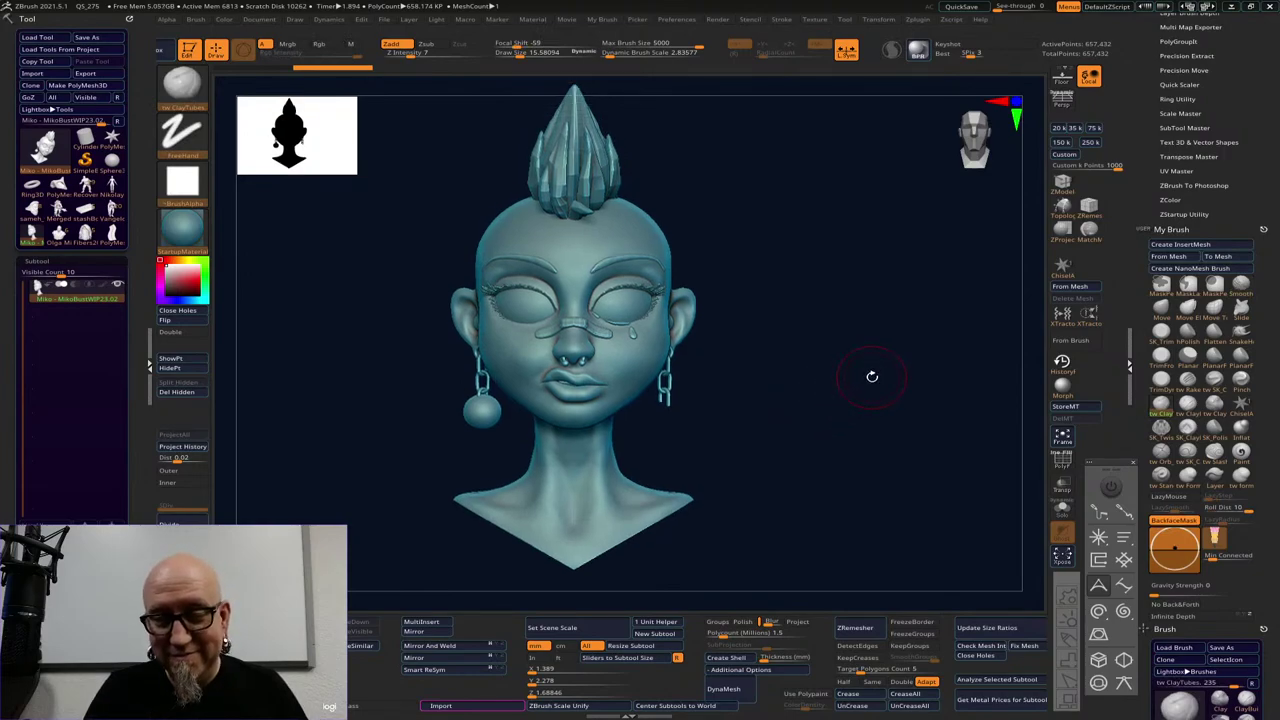
Examine the Miko bust's mohawk from both sides, and its face and earrings from the front
drag(872, 379, 809, 385)
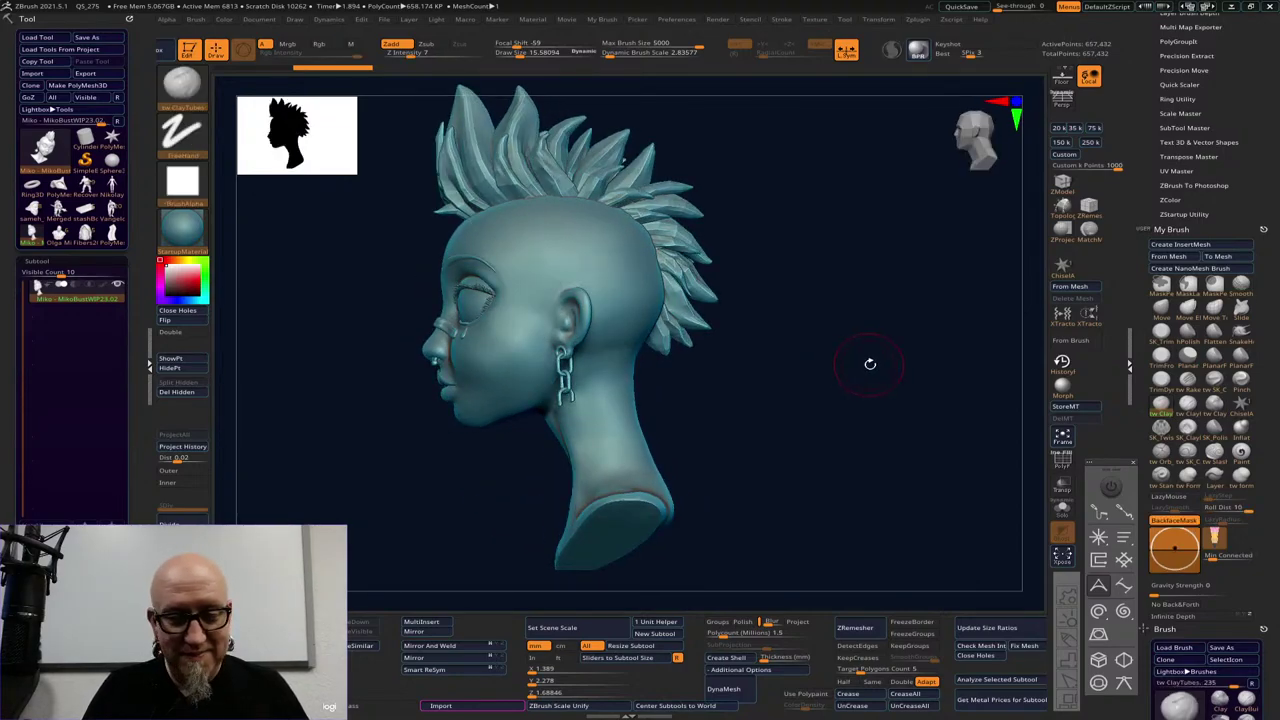
drag(871, 368, 850, 415)
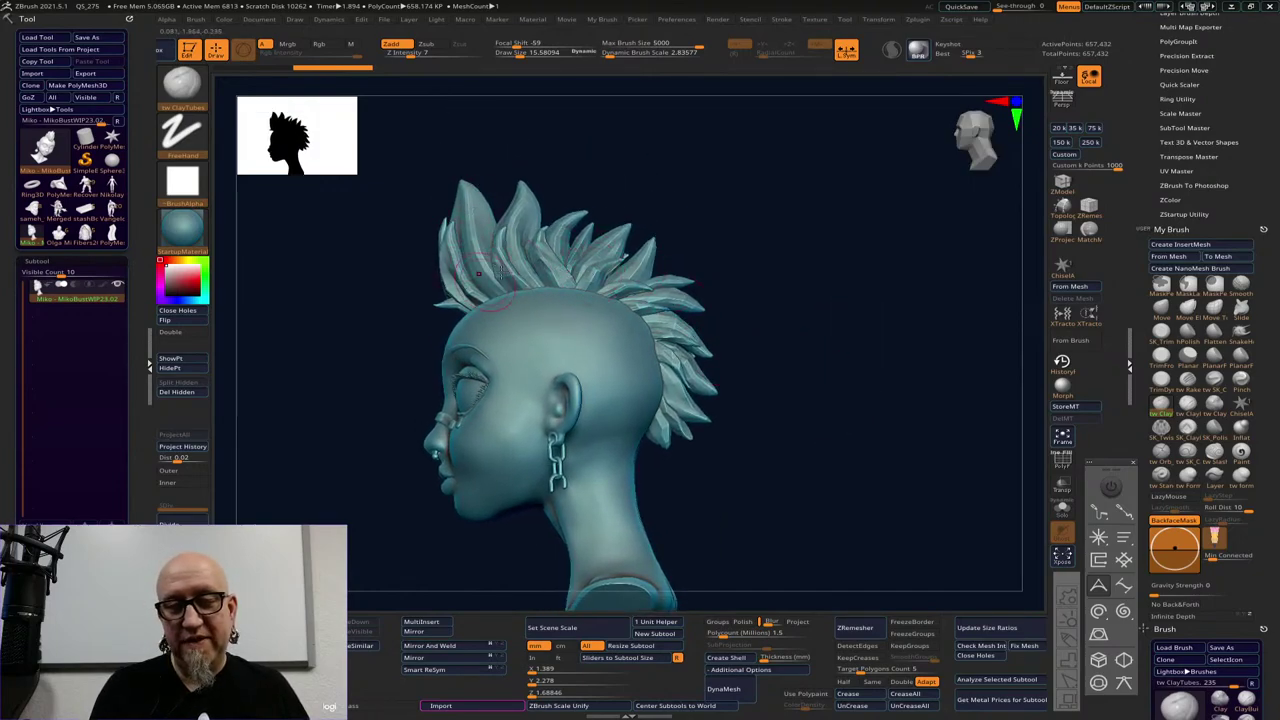
drag(862, 382, 691, 374)
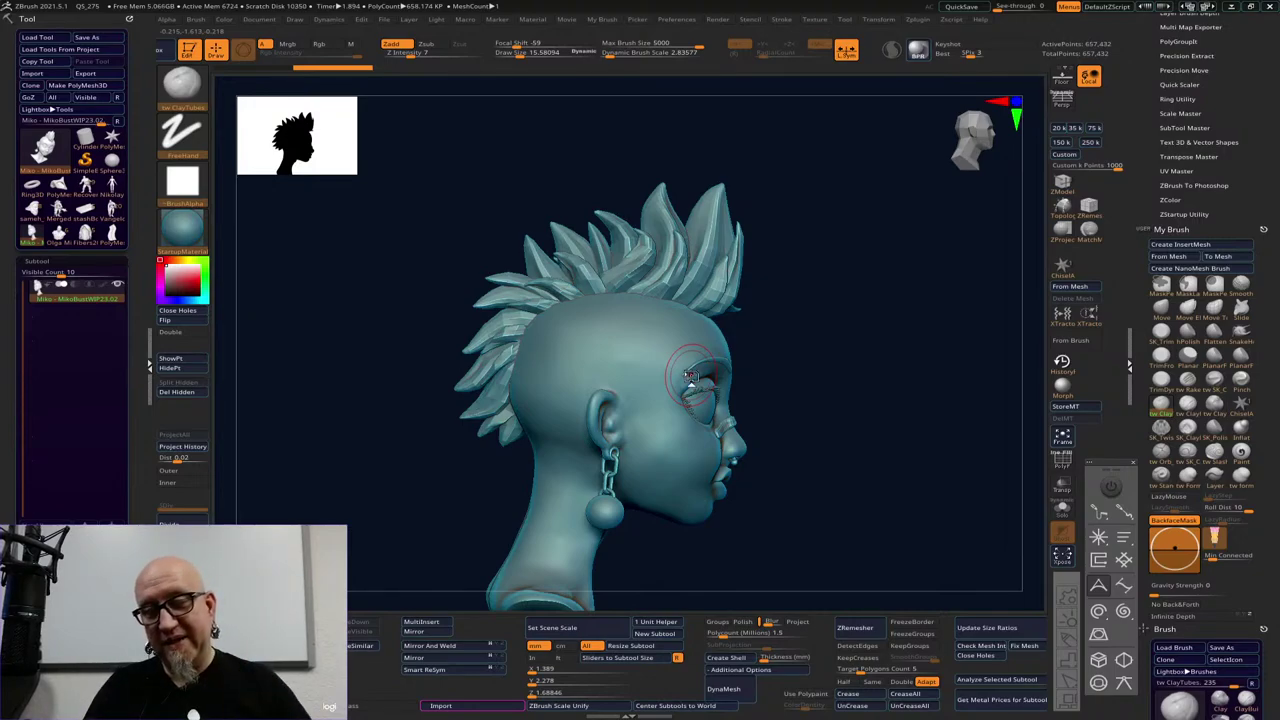
drag(803, 269, 725, 283)
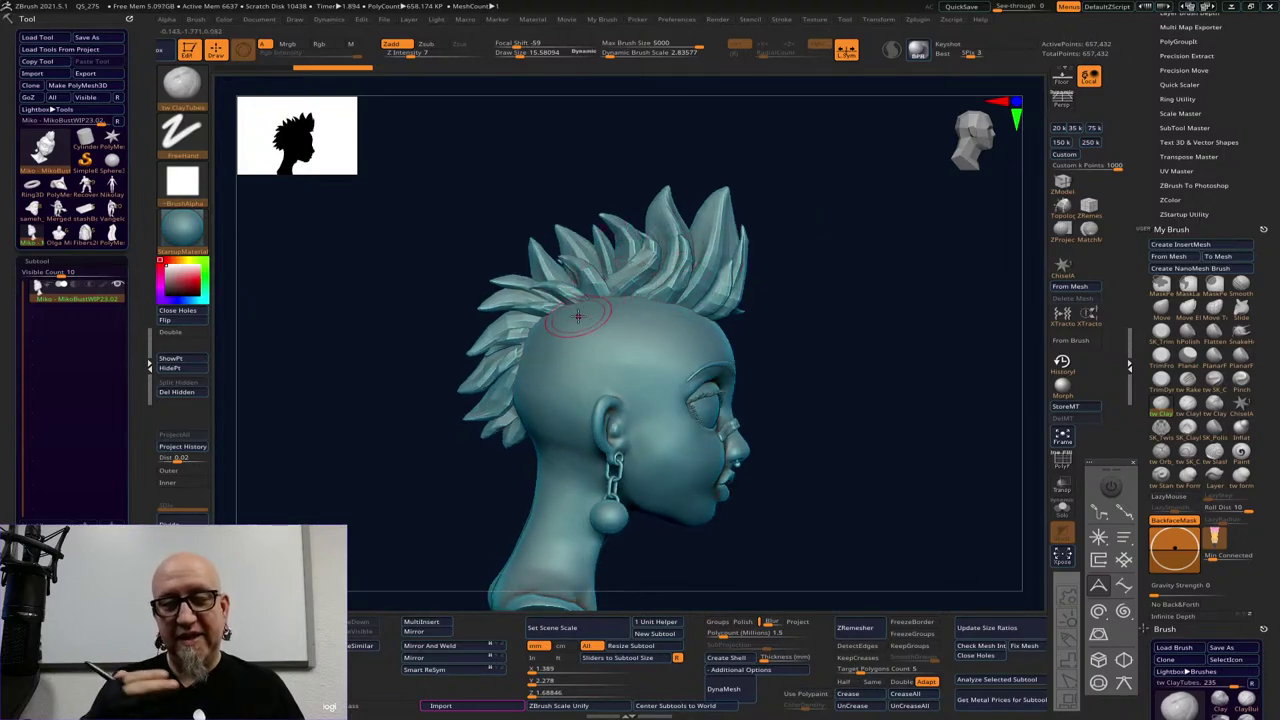
drag(780, 330, 828, 402)
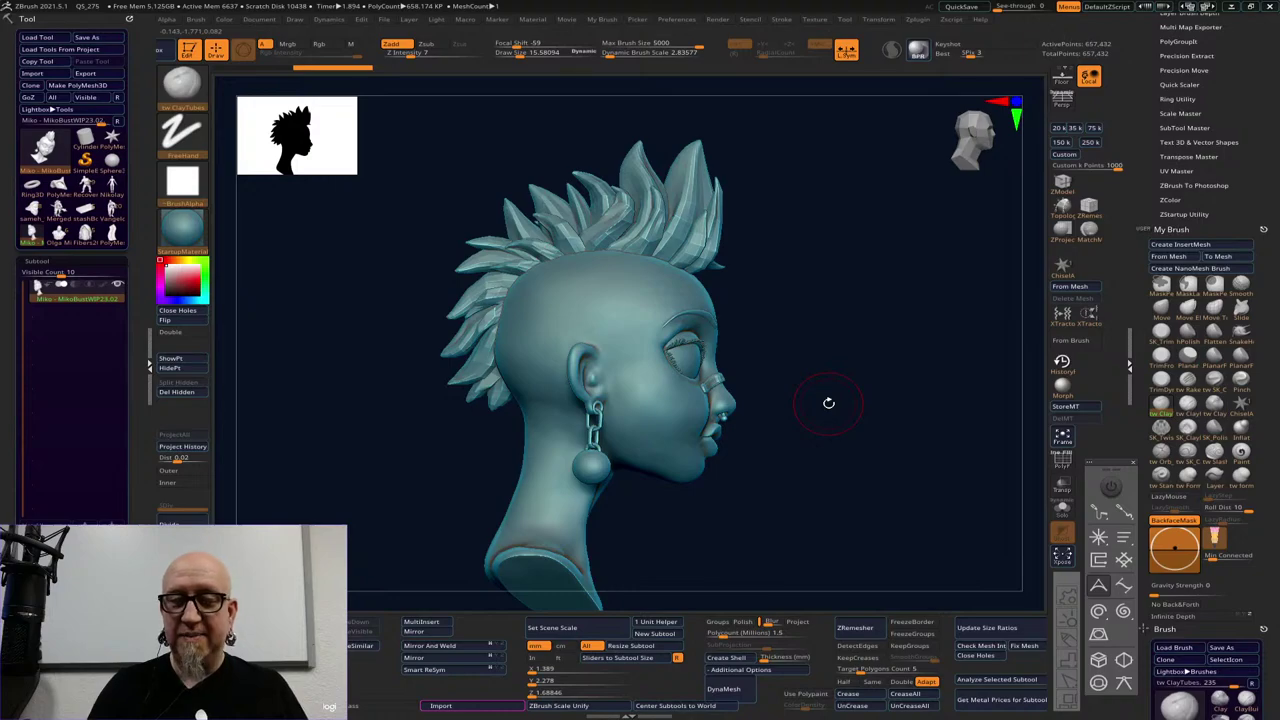
drag(906, 357, 837, 349)
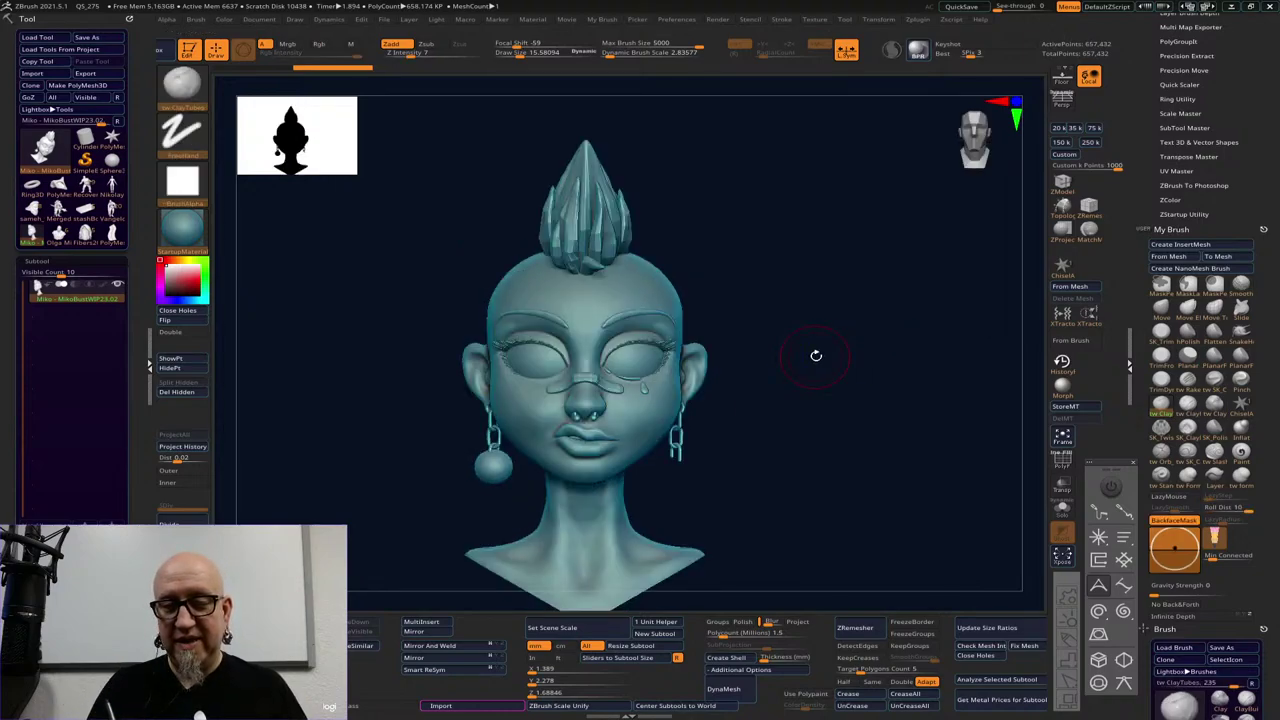
alt+drag(816, 356, 853, 453)
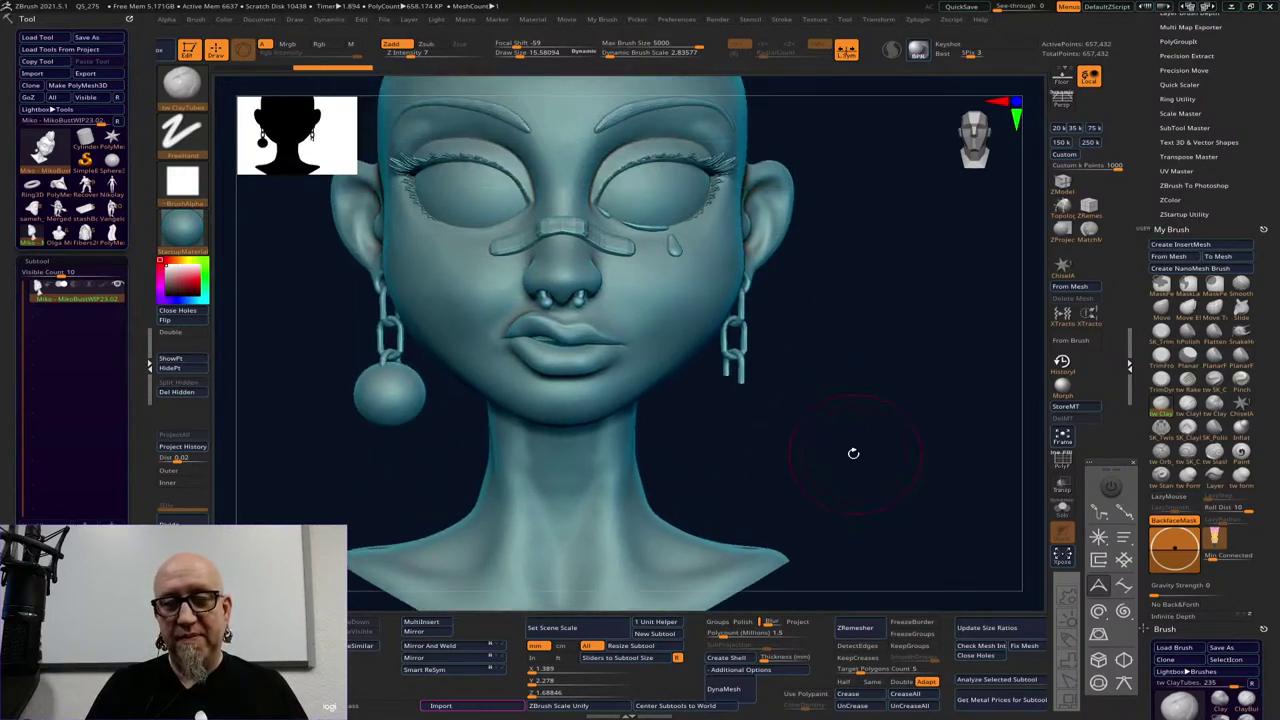
click(669, 380)
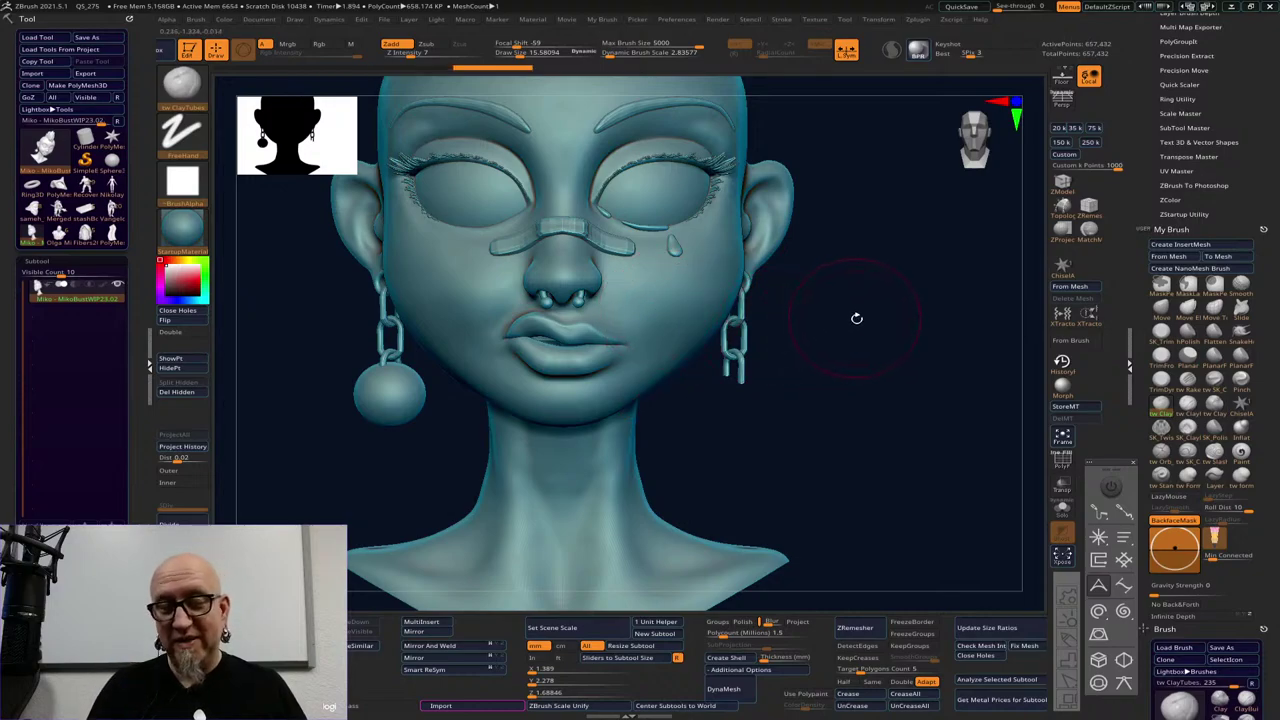
mouse_move(854, 317)
alt+mouse_down()
mouse_move(860, 340)
mouse_move(809, 358)
alt+mouse_up()
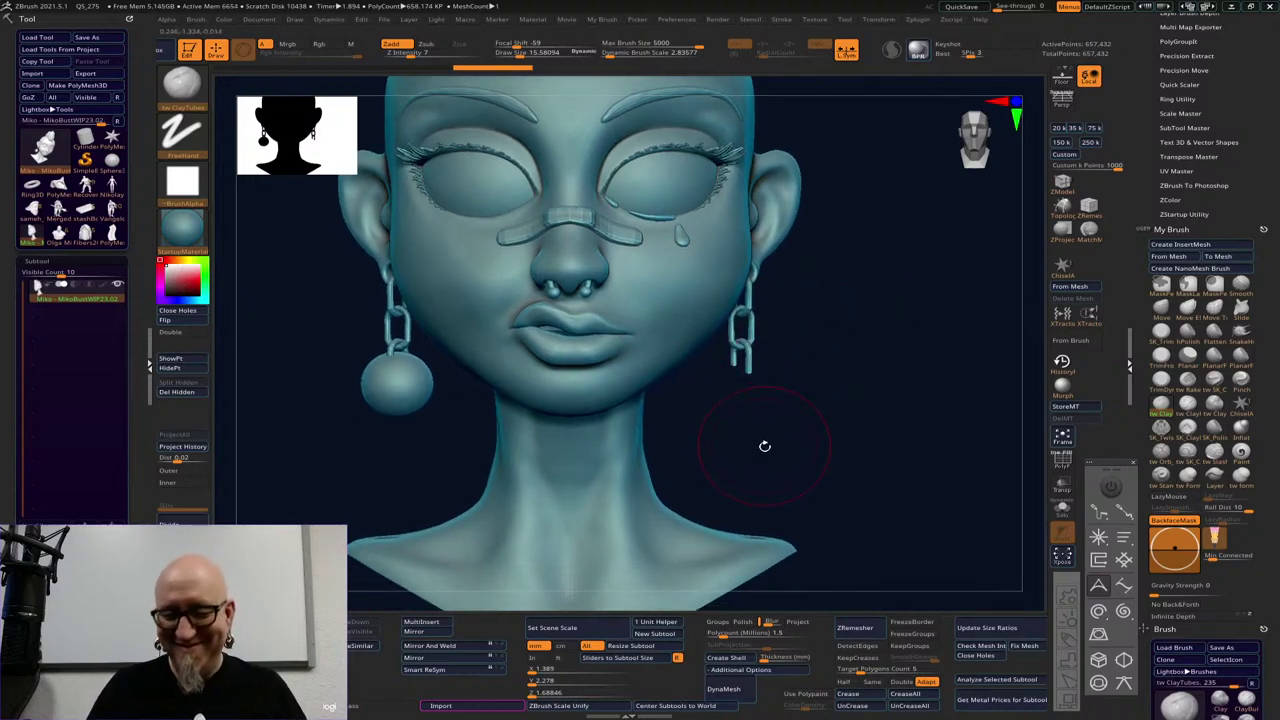
Isolate the head's polygroup using the polyframe display, turn the polyframe off, and frame the face
click(1062, 458)
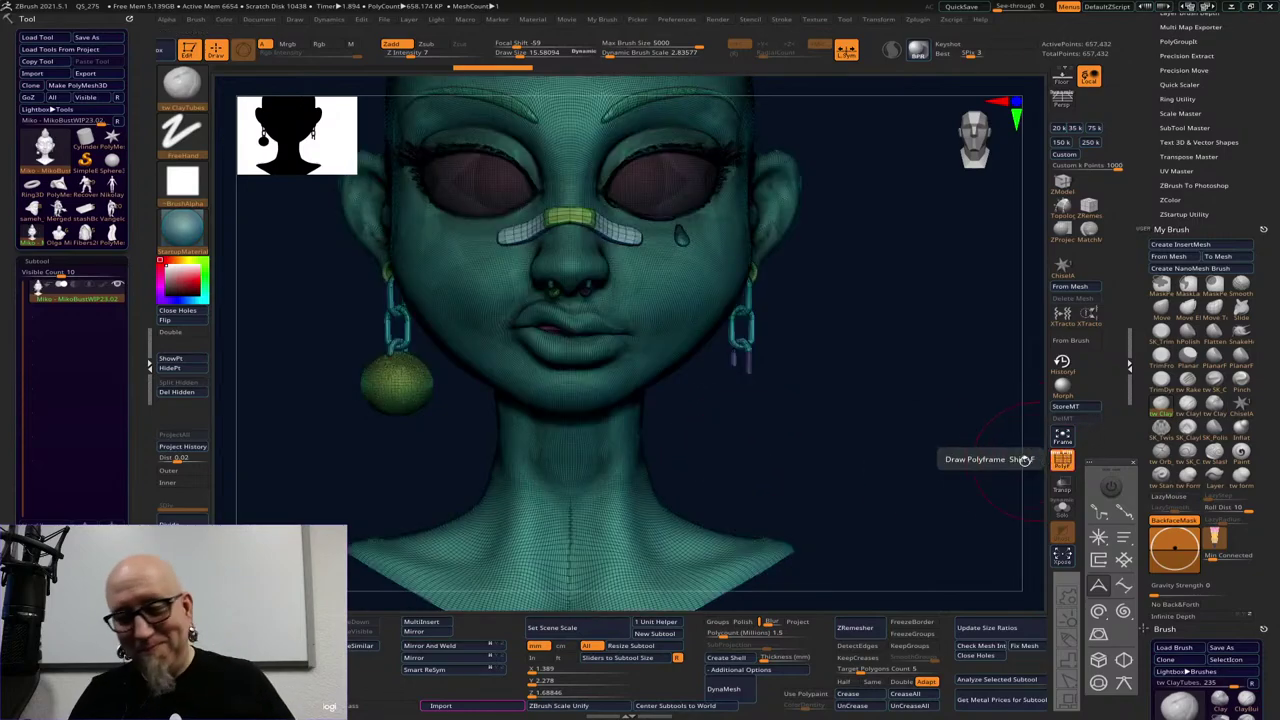
ctrl+shift+click(563, 400)
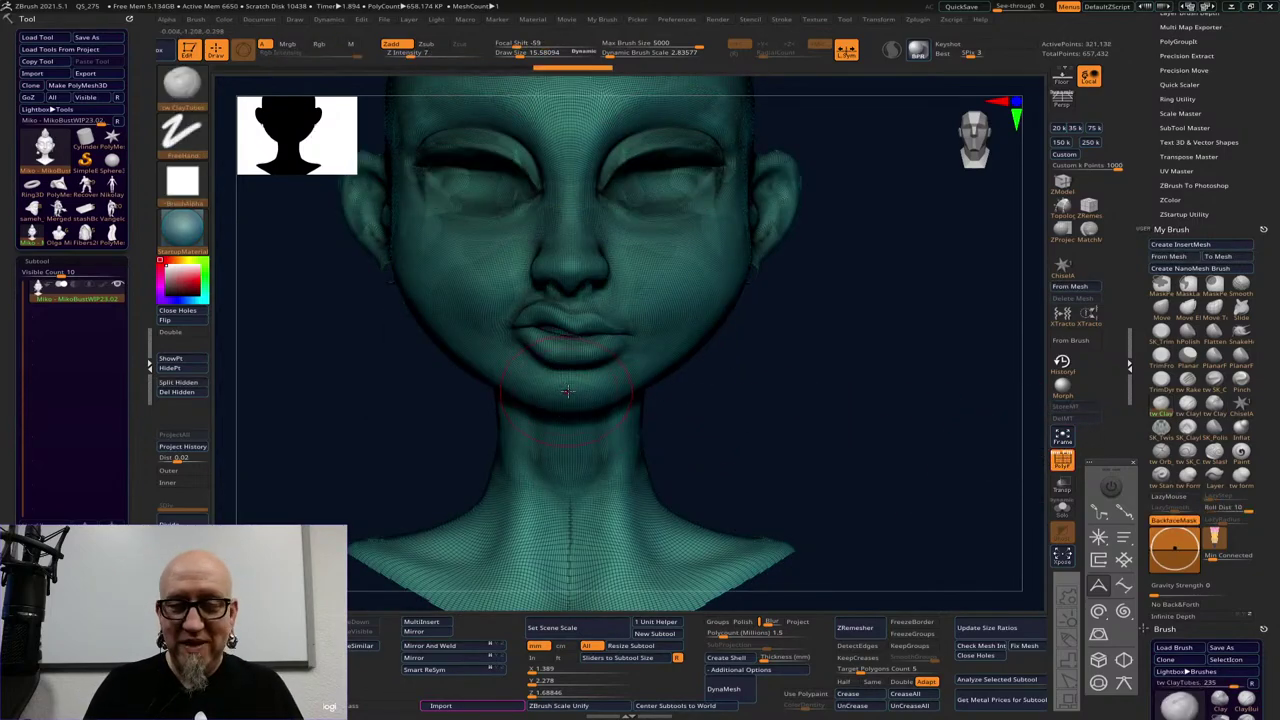
drag(826, 363, 839, 374)
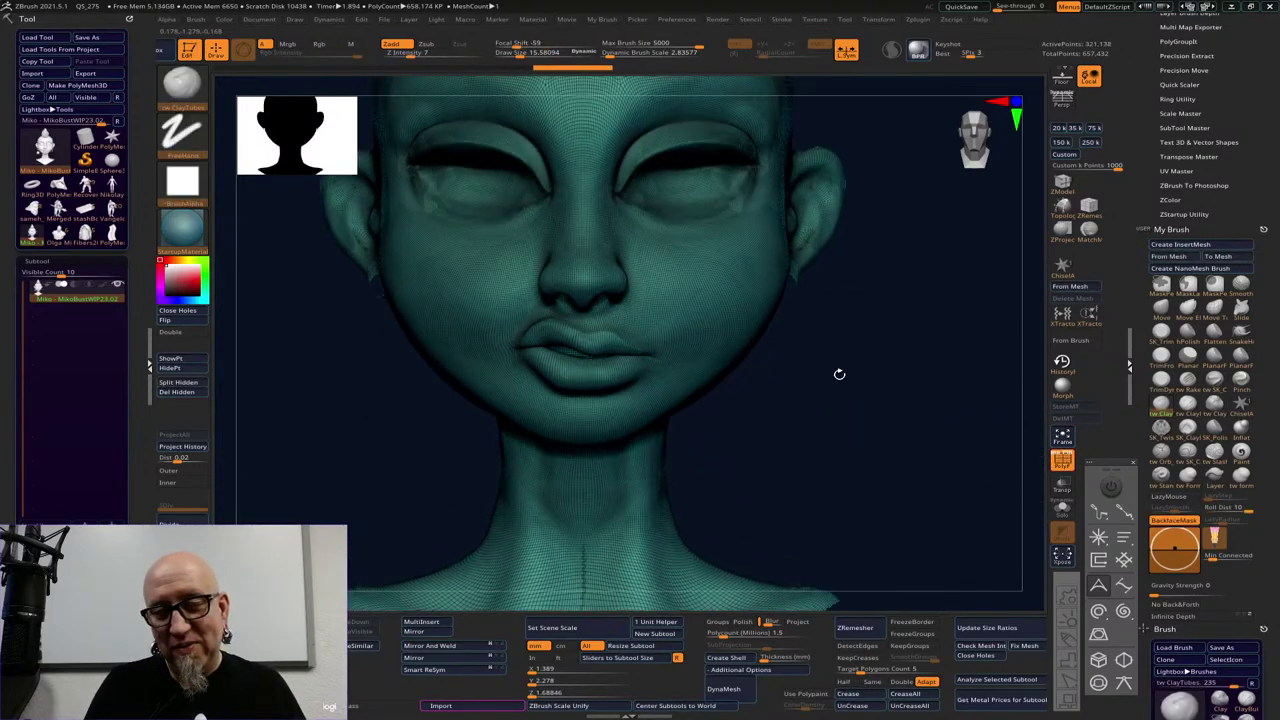
click(1062, 458)
drag(820, 423, 759, 416)
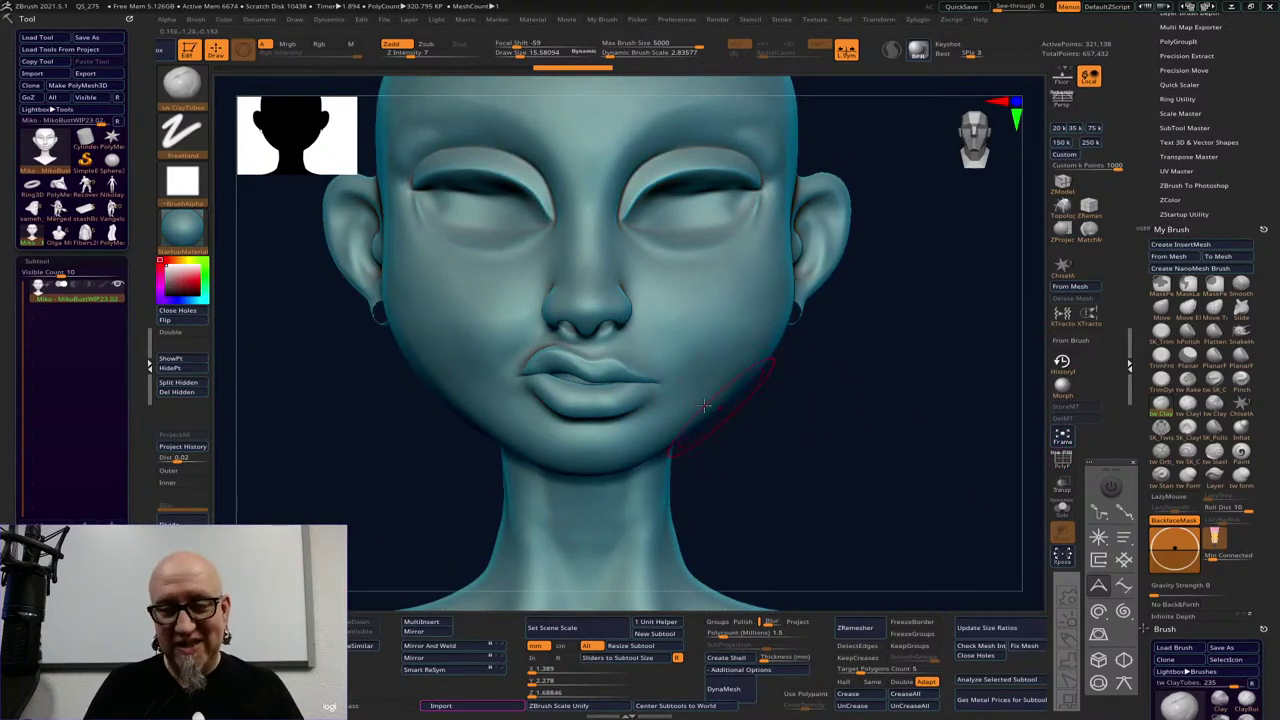
mouse_move(823, 392)
alt+mouse_down()
mouse_move(859, 424)
mouse_move(851, 414)
alt+mouse_up()
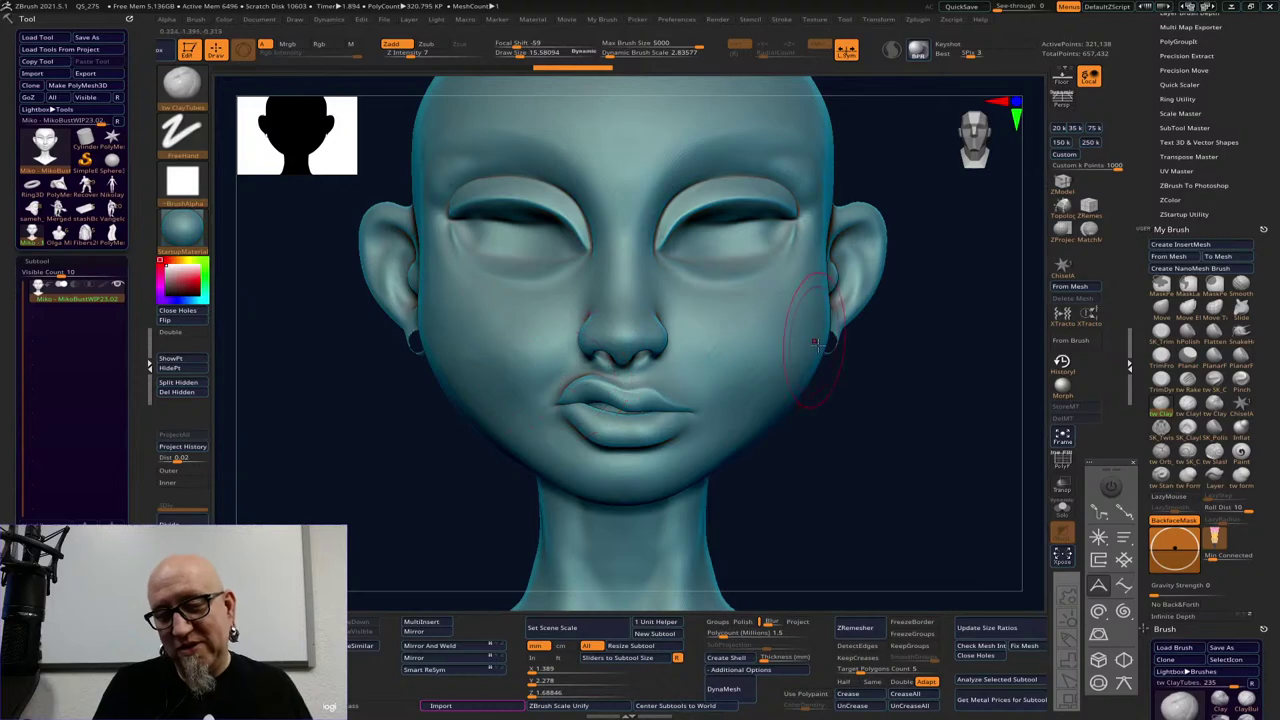
Try tw ClayTubes strokes around the mouth and cheeks at a draw size of about 27, and undo them
key(space)
drag(819, 356, 829, 356)
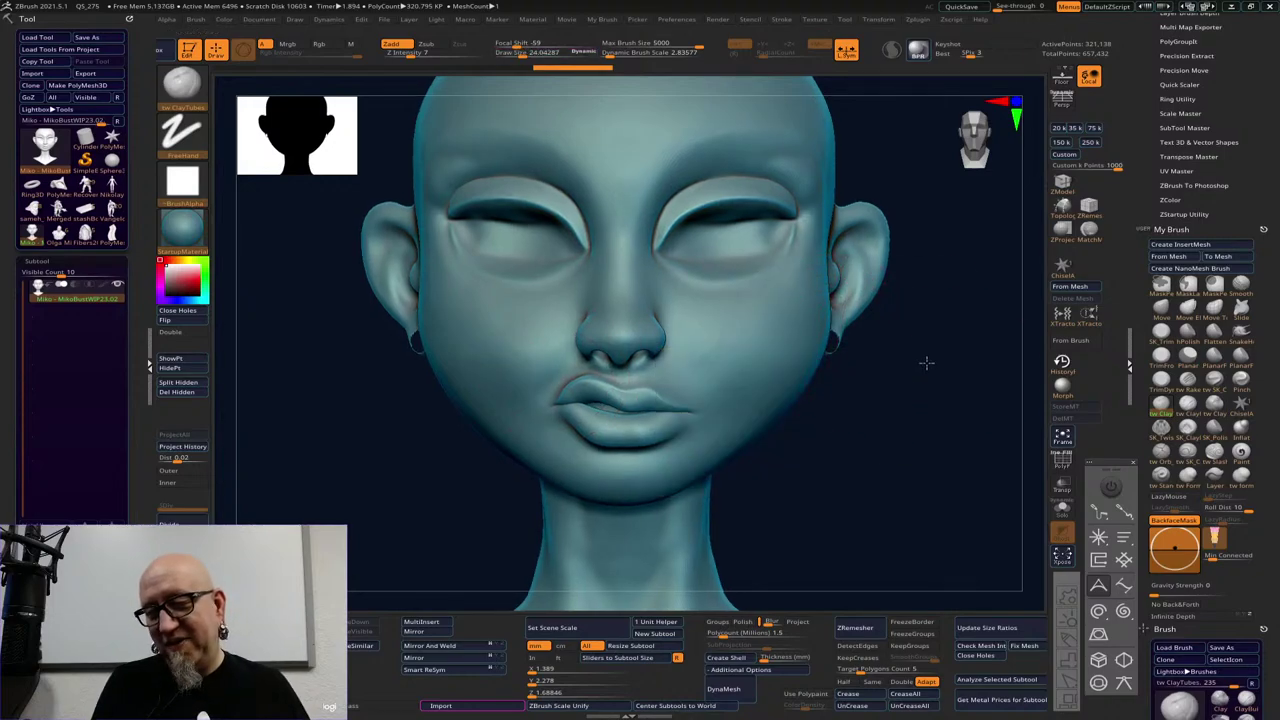
shift+drag(926, 363, 860, 368)
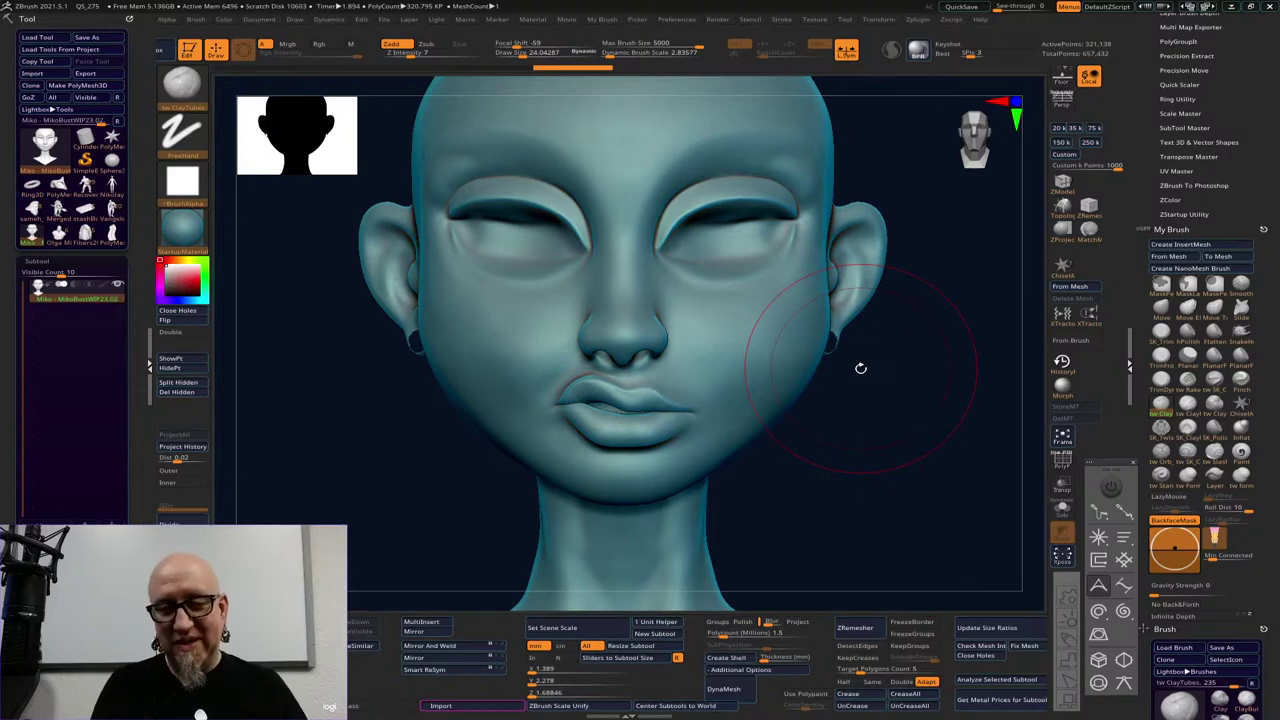
key(space)
drag(560, 364, 528, 366)
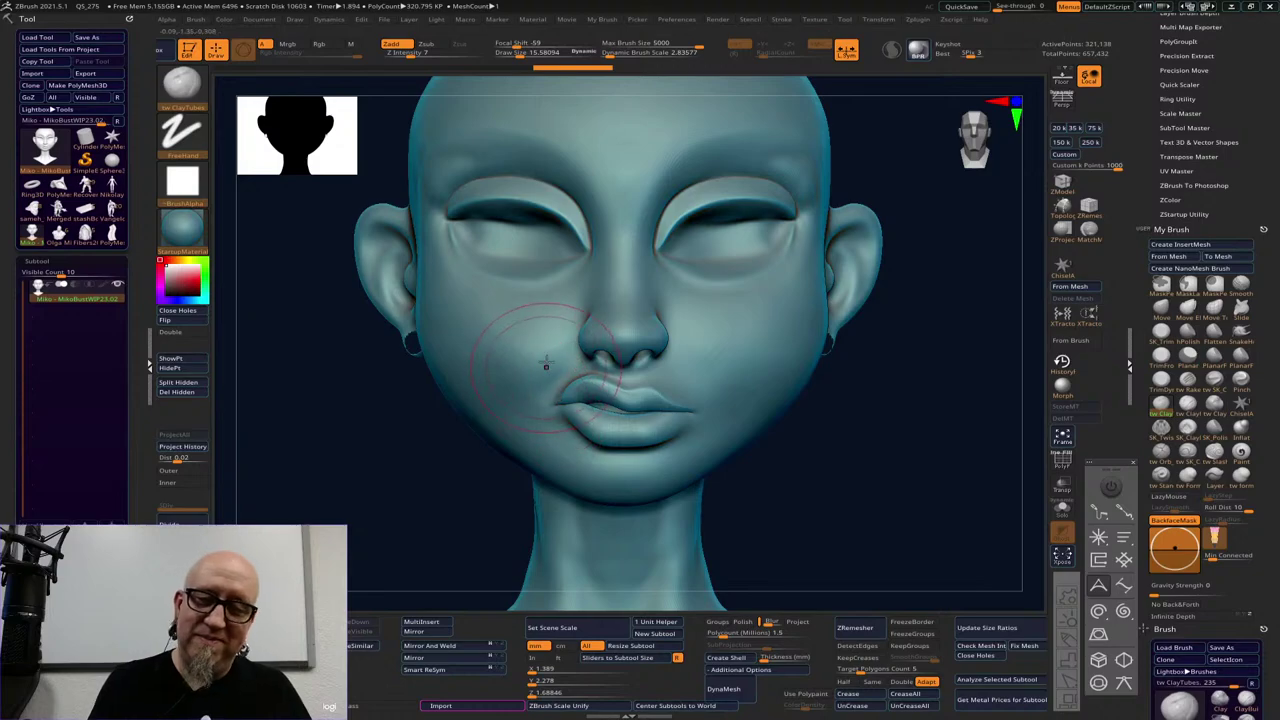
right_drag(694, 369, 686, 369)
key(space)
mouse_move(668, 390)
mouse_down()
mouse_move(700, 390)
mouse_move(690, 386)
mouse_up()
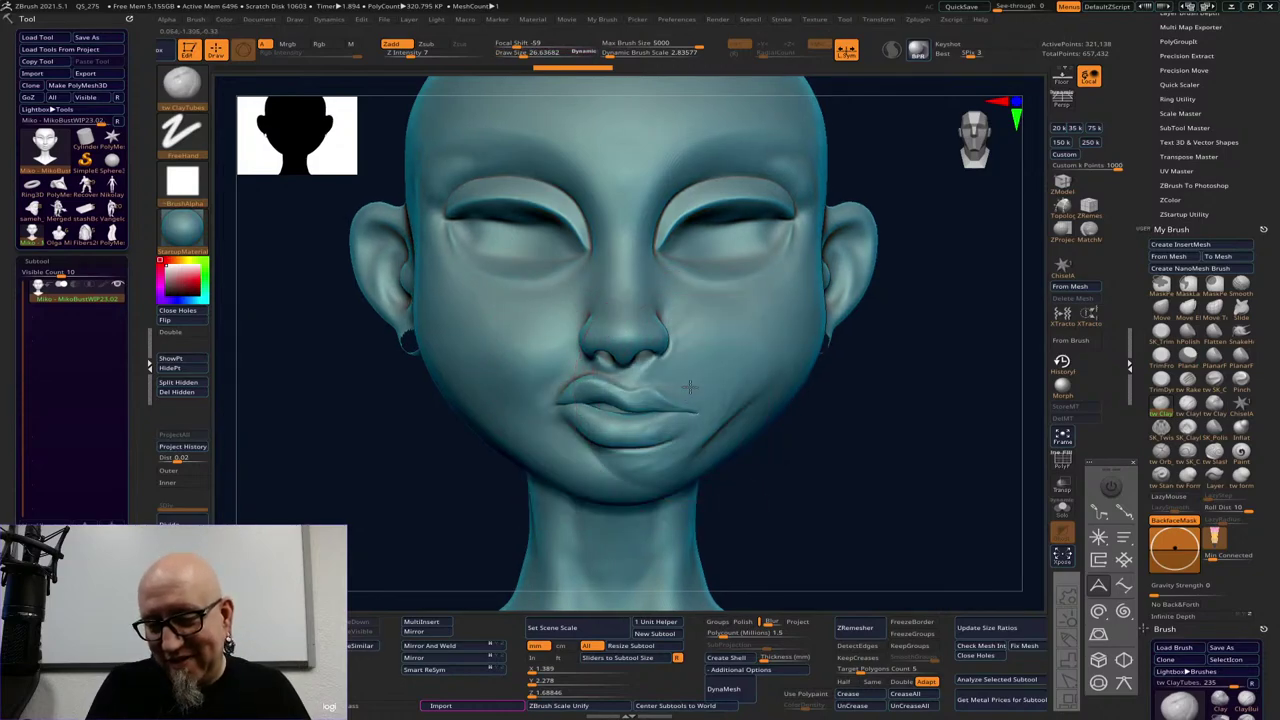
key(ctrl+z)
key(ctrl+z)
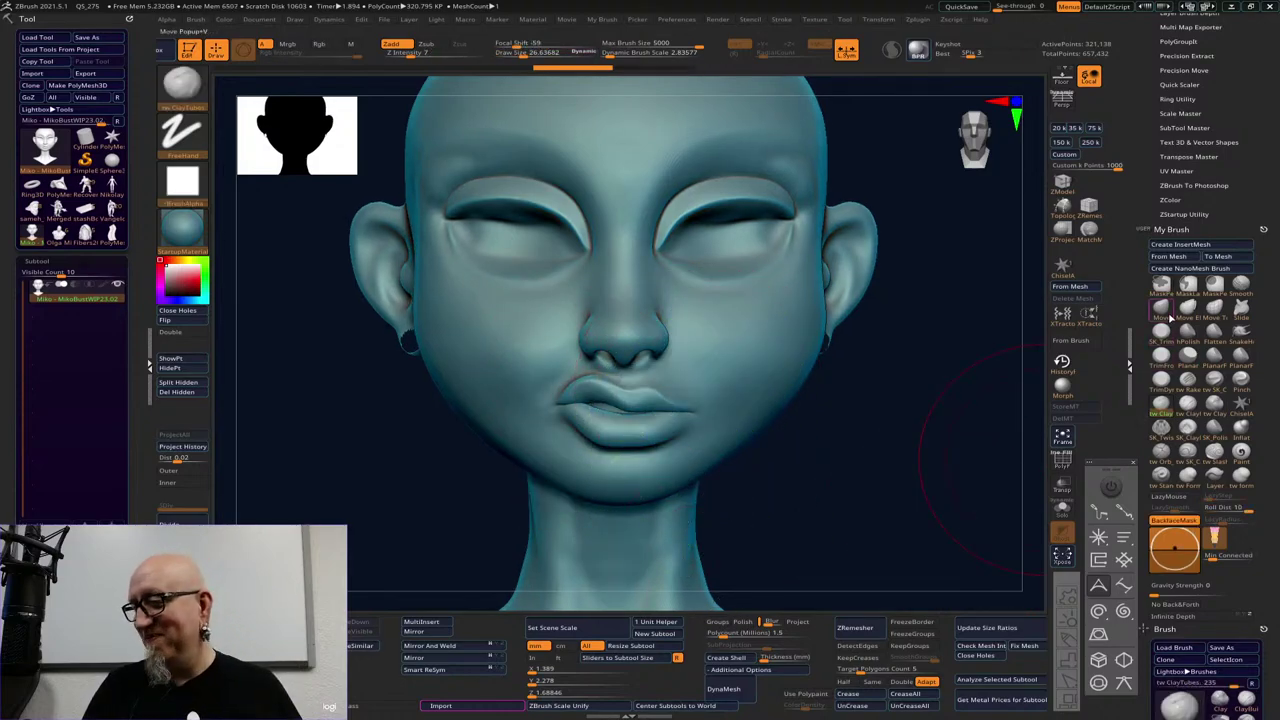
Switch to the Move brush, try lifting the corner of the mouth, and undo the move
click(1166, 315)
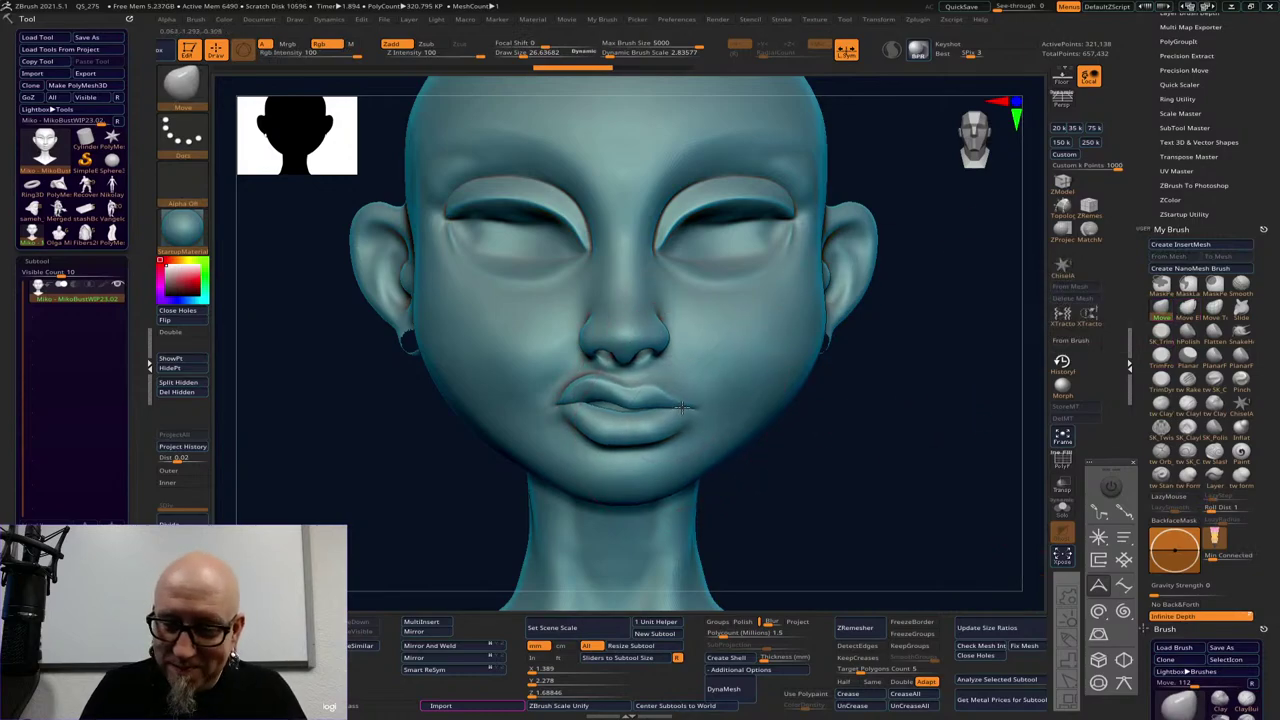
drag(682, 407, 712, 362)
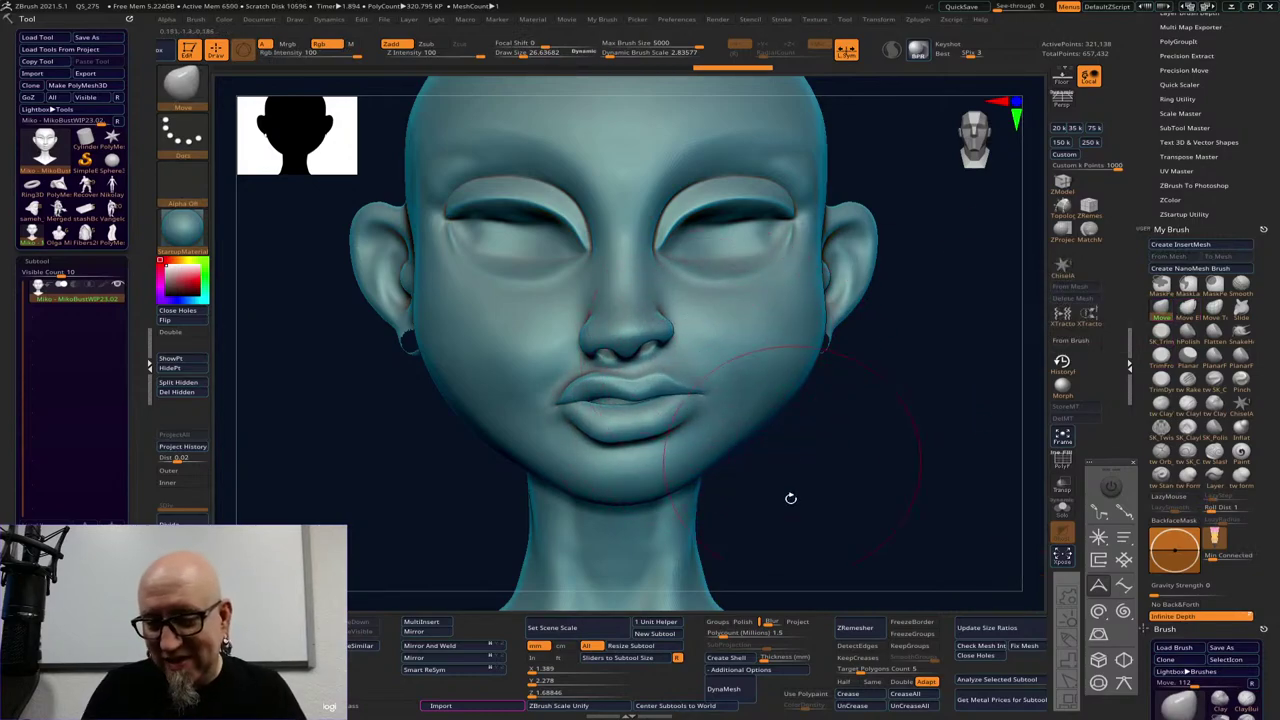
key(ctrl+z)
key(ctrl+z)
Reduce the Move brush's draw size to about 12 and push the raised side of the upper lip and adjacent cheek into a stronger sneer
key(space)
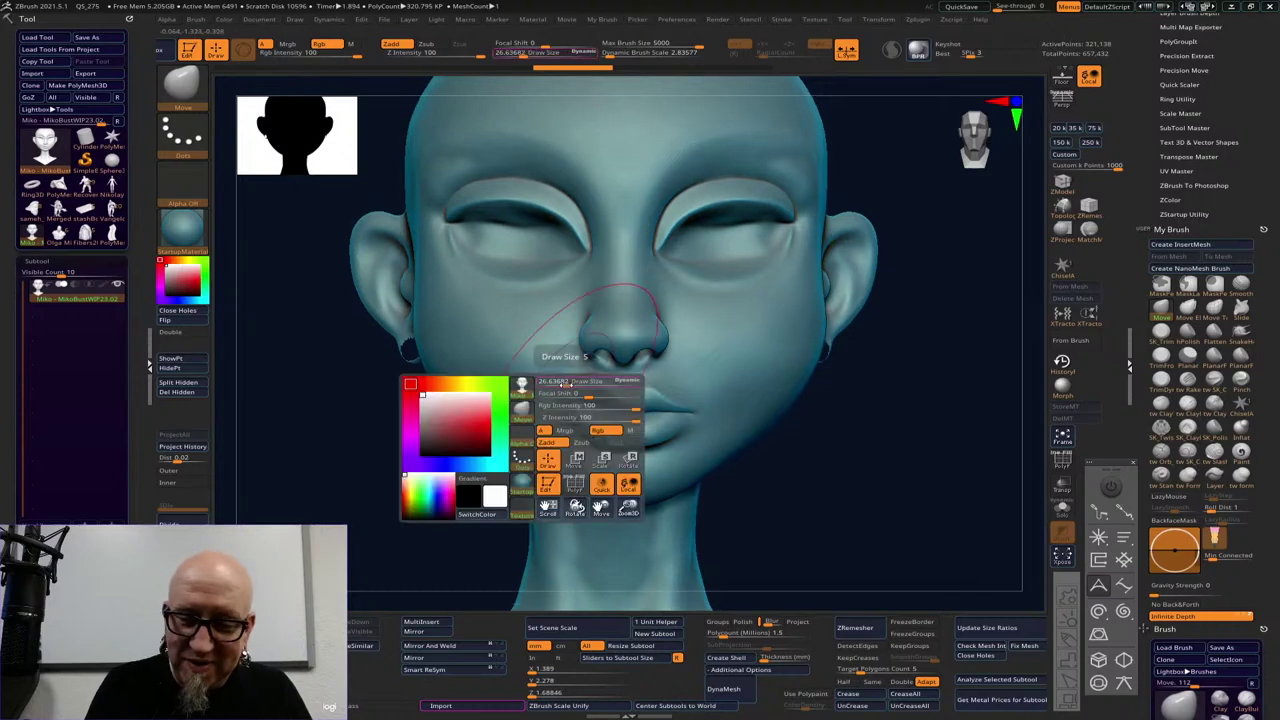
drag(566, 384, 557, 383)
shift+drag(826, 378, 883, 394)
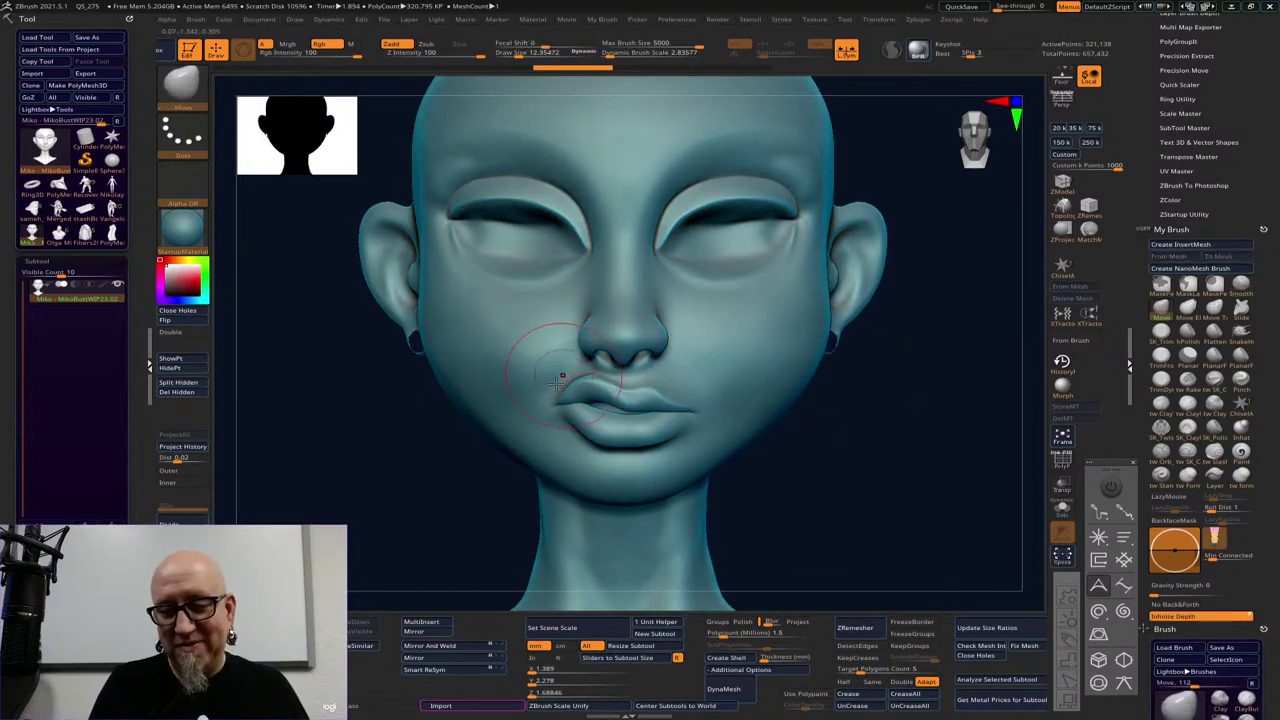
mouse_move(565, 398)
mouse_down()
mouse_move(551, 364)
mouse_move(606, 336)
mouse_move(676, 342)
mouse_move(600, 348)
mouse_up()
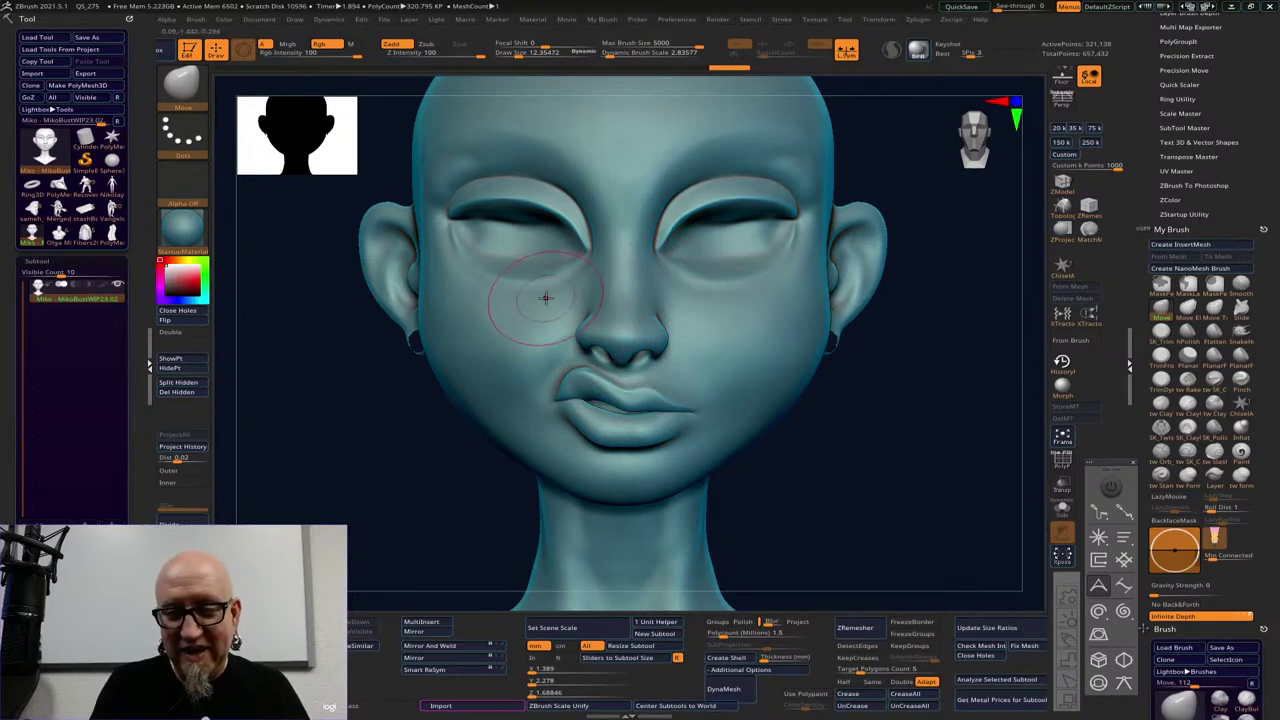
mouse_move(546, 298)
mouse_down()
mouse_move(526, 300)
mouse_move(557, 294)
mouse_up()
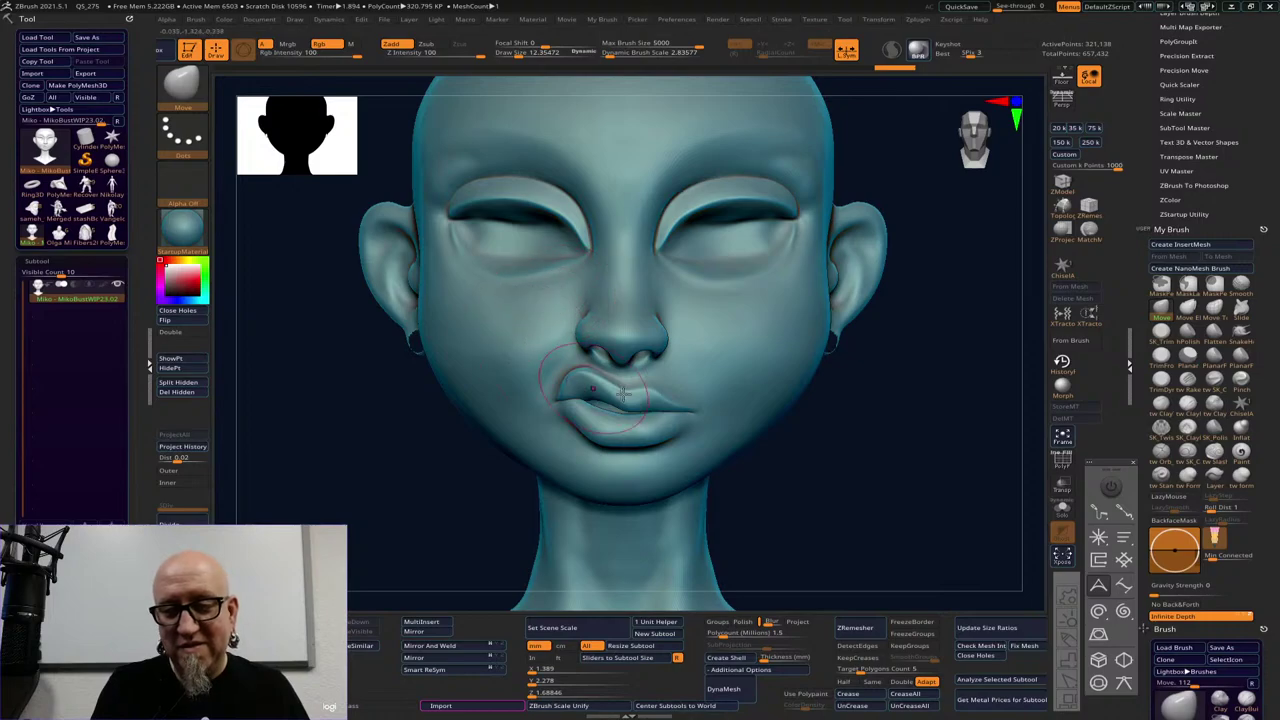
alt+drag(866, 449, 852, 459)
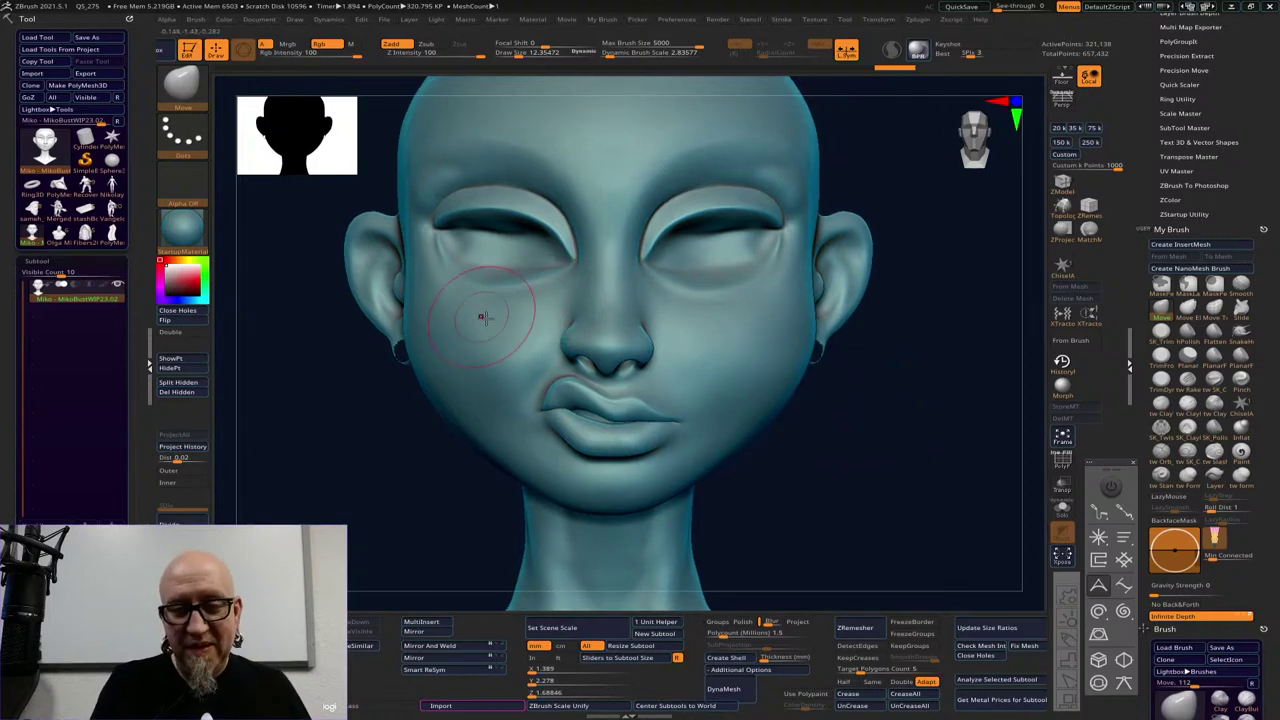
drag(483, 317, 514, 328)
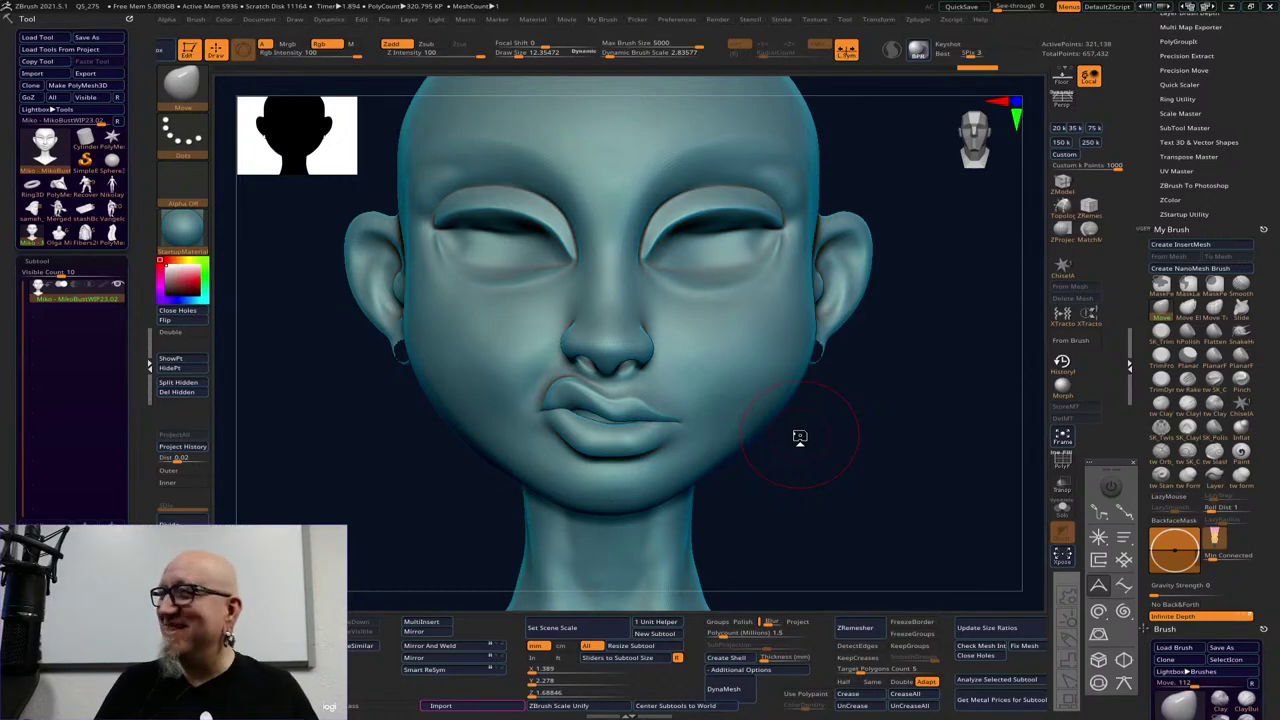
Reduce the Move brush's draw size to about 5, try pulling the cheek beside the nostril outward, and undo the move
mouse_move(777, 497)
mouse_down()
mouse_move(760, 443)
mouse_move(860, 449)
mouse_move(831, 431)
mouse_move(846, 414)
mouse_move(840, 452)
mouse_up()
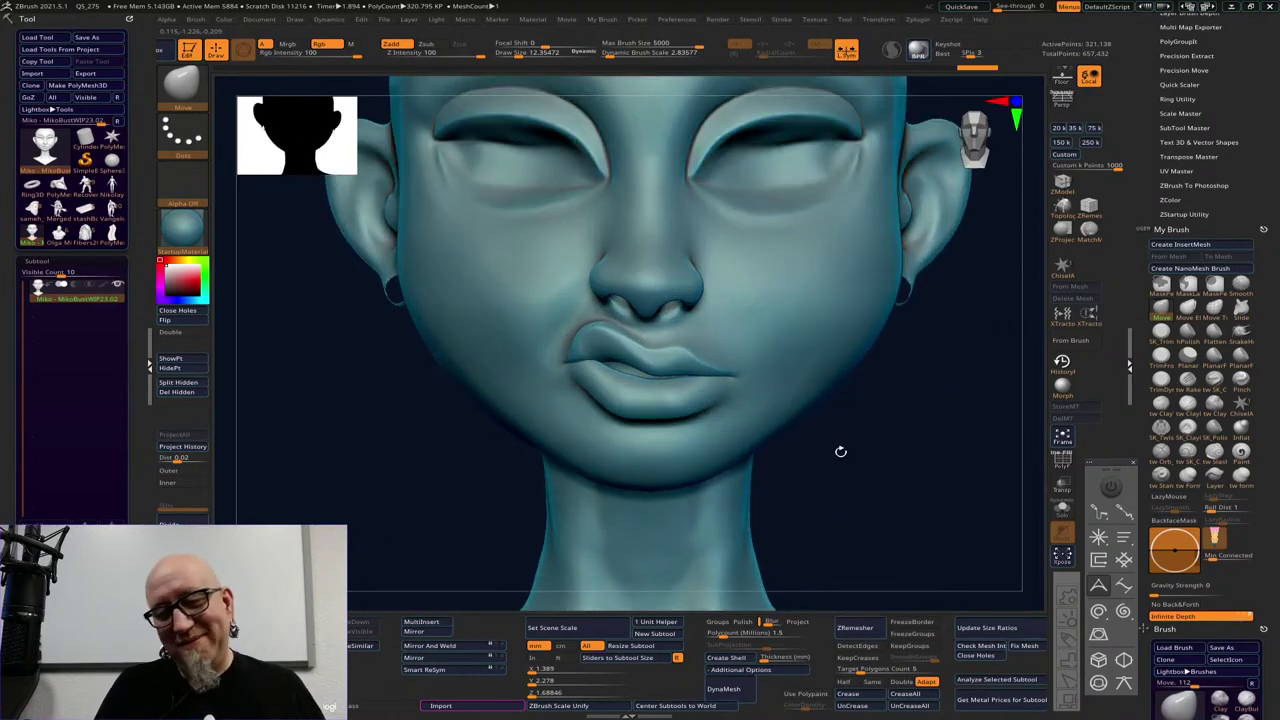
key(space)
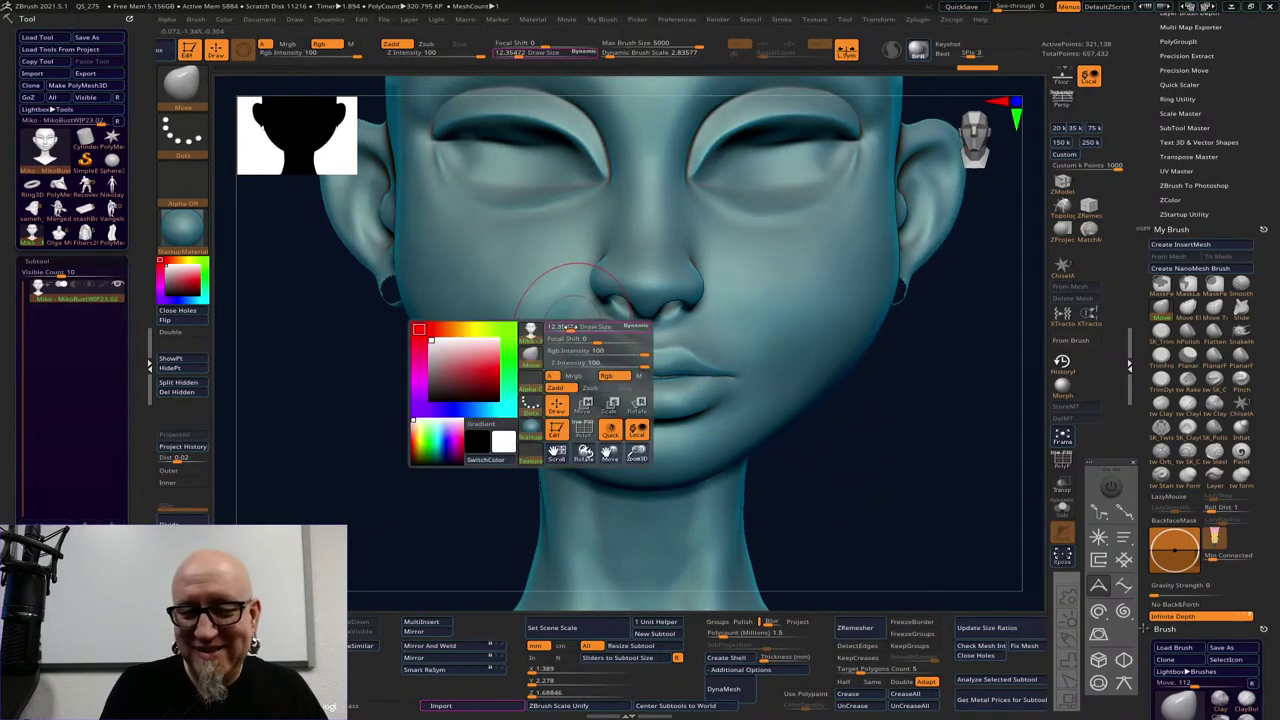
drag(568, 327, 564, 304)
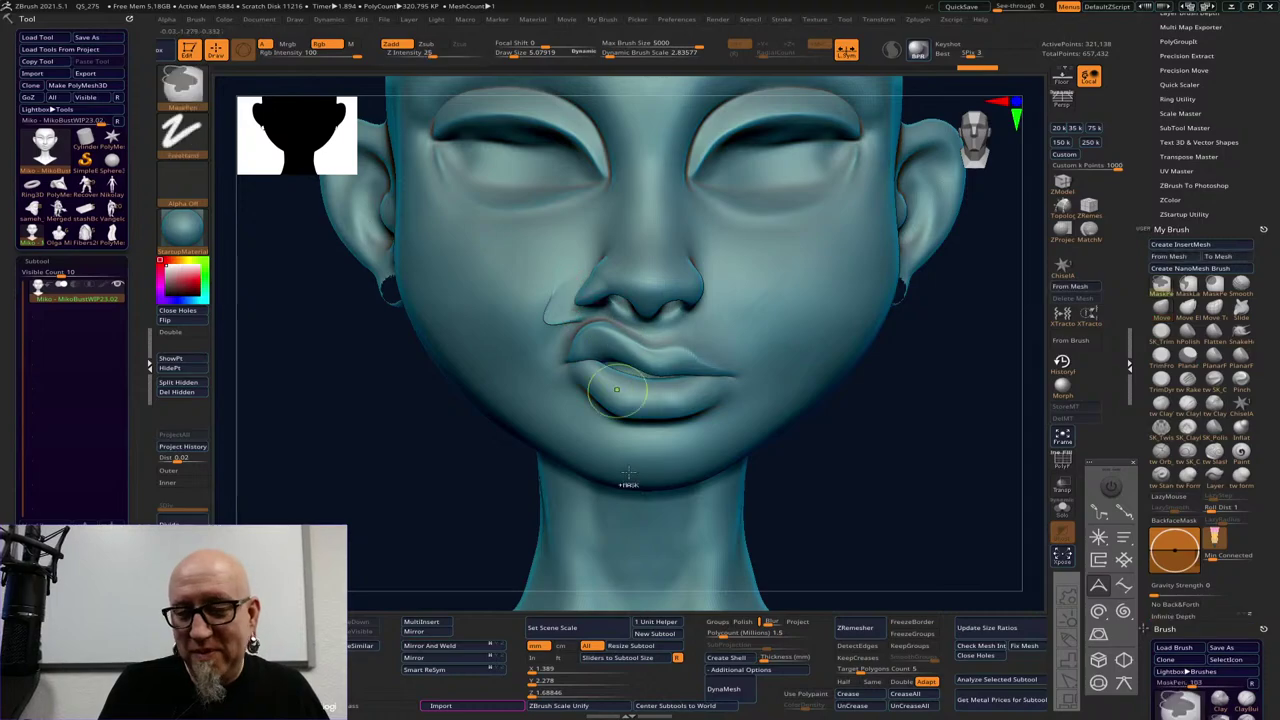
key(ctrl+z)
Build up the cheek fold beside the nostril on the raised side with tw ClayTubes, and smooth the strokes
click(1161, 405)
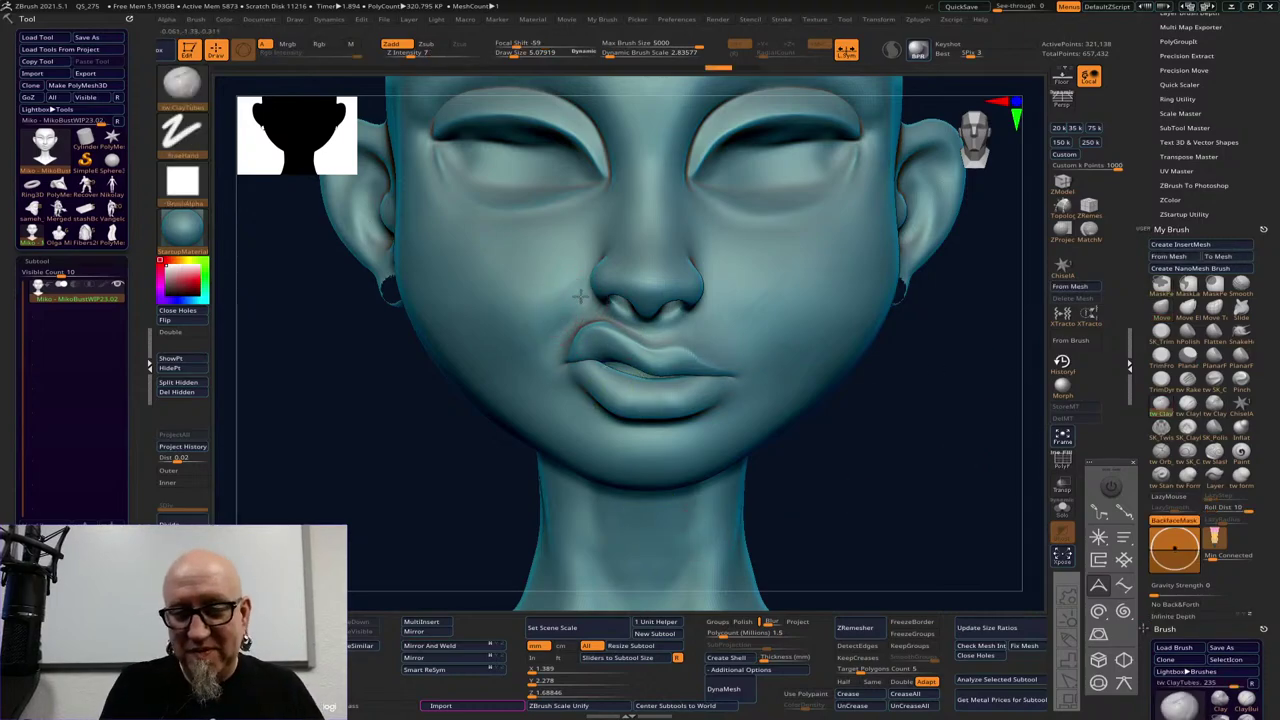
drag(530, 268, 573, 251)
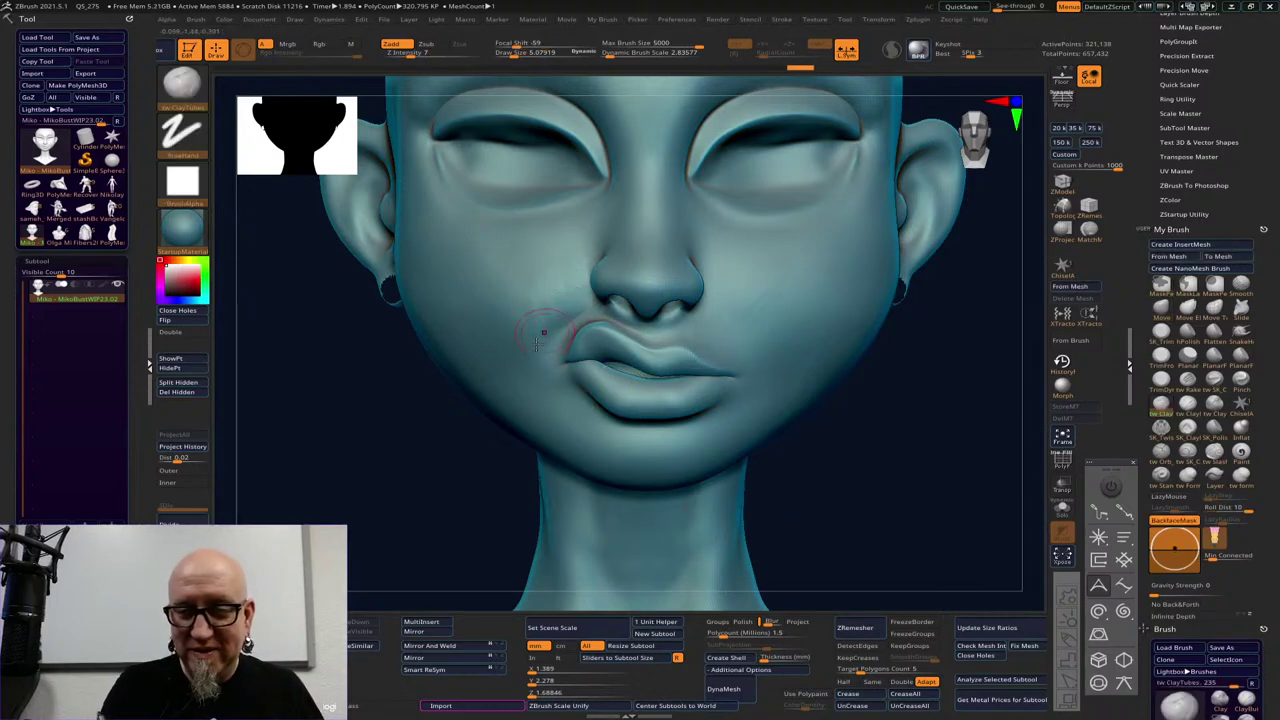
shift+drag(543, 334, 567, 256)
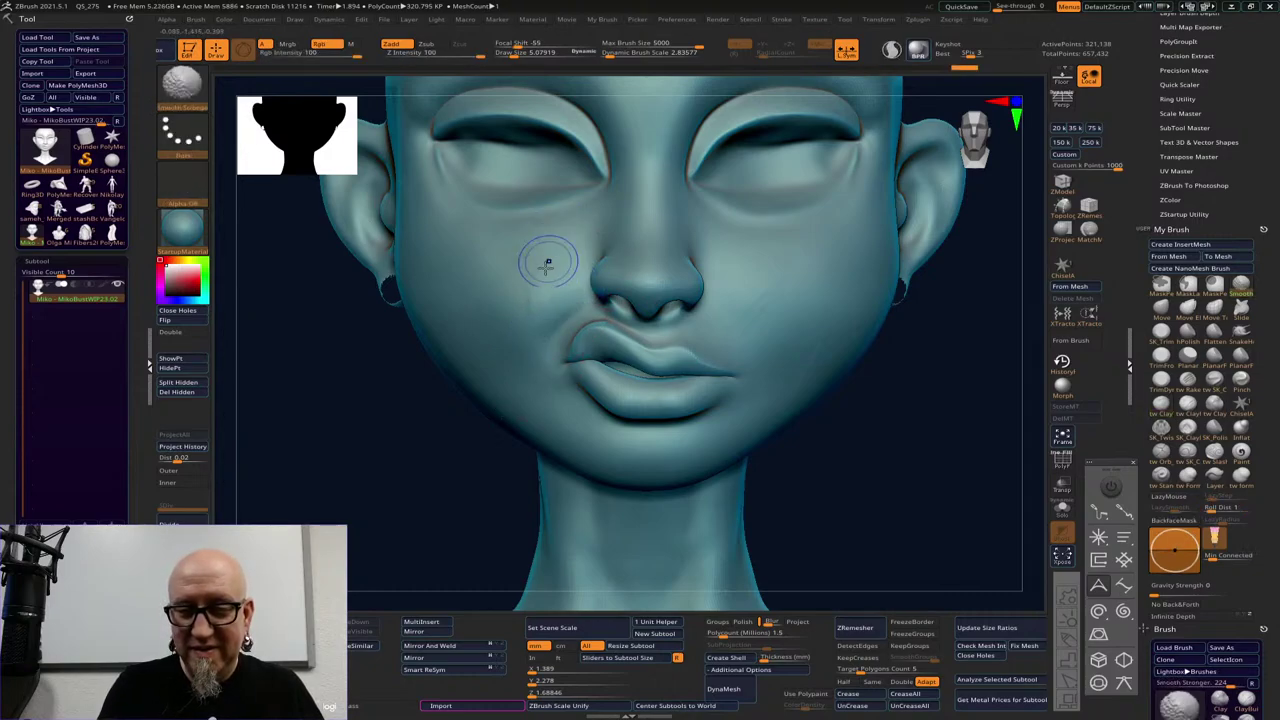
alt+drag(923, 286, 849, 326)
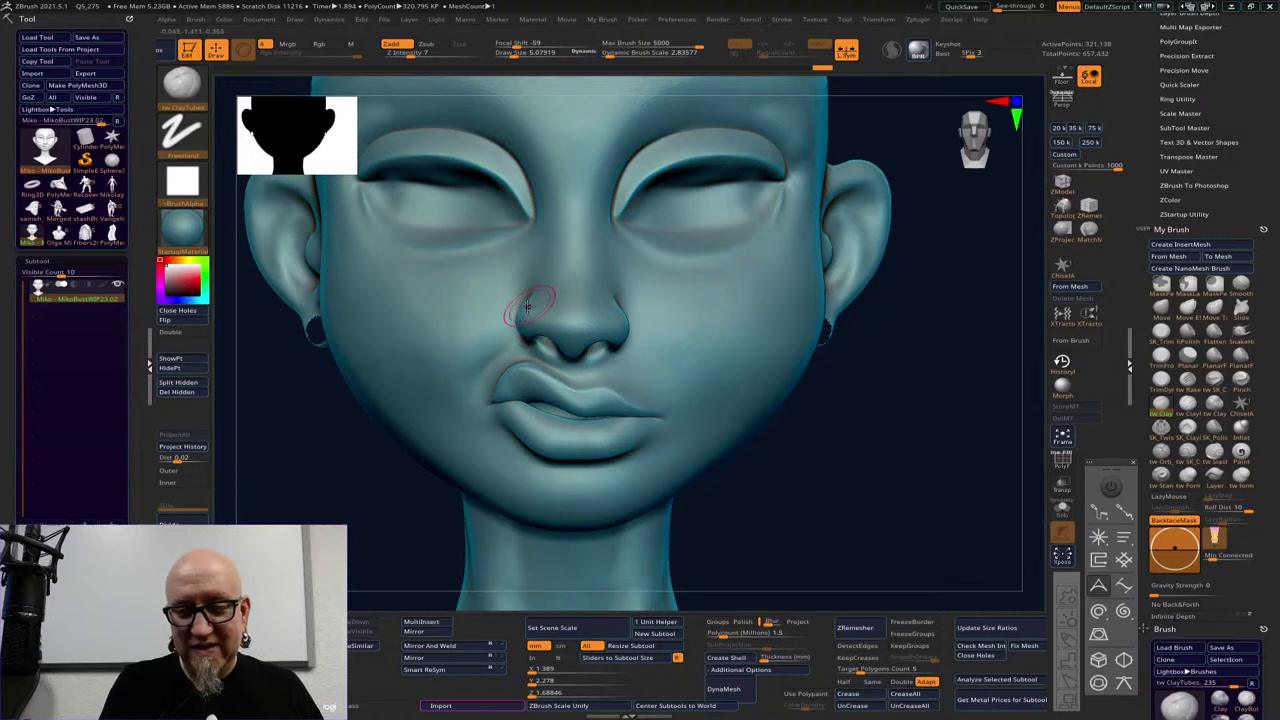
drag(905, 275, 955, 310)
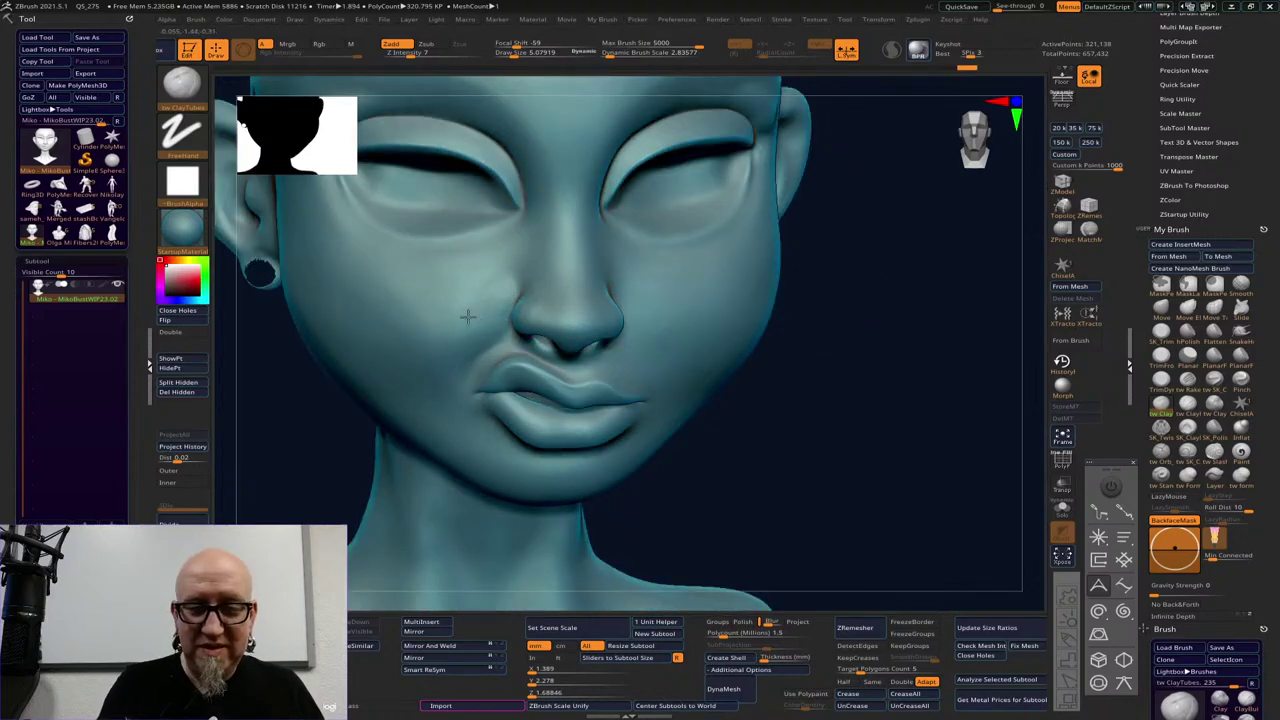
shift+drag(851, 363, 706, 323)
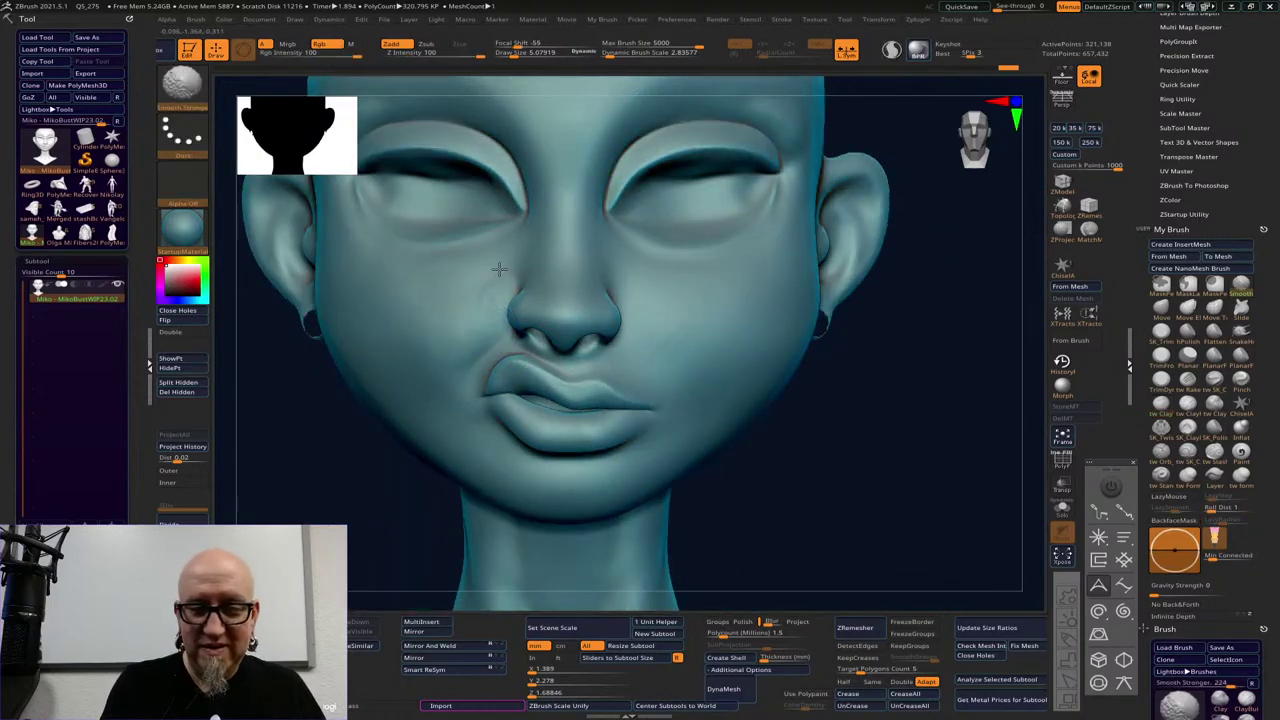
Refine the area between the nostril and the raised upper lip with tw ClayTubes strokes and smoothing
alt+drag(850, 360, 817, 421)
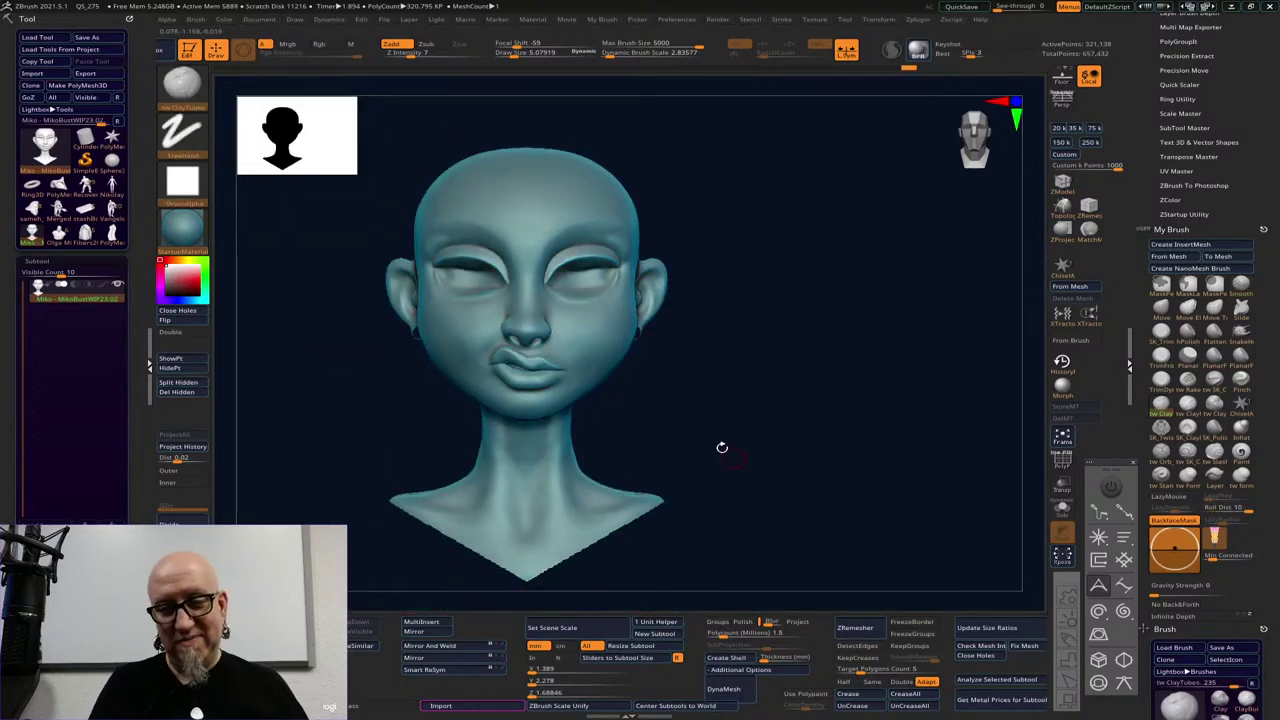
alt+drag(722, 447, 736, 461)
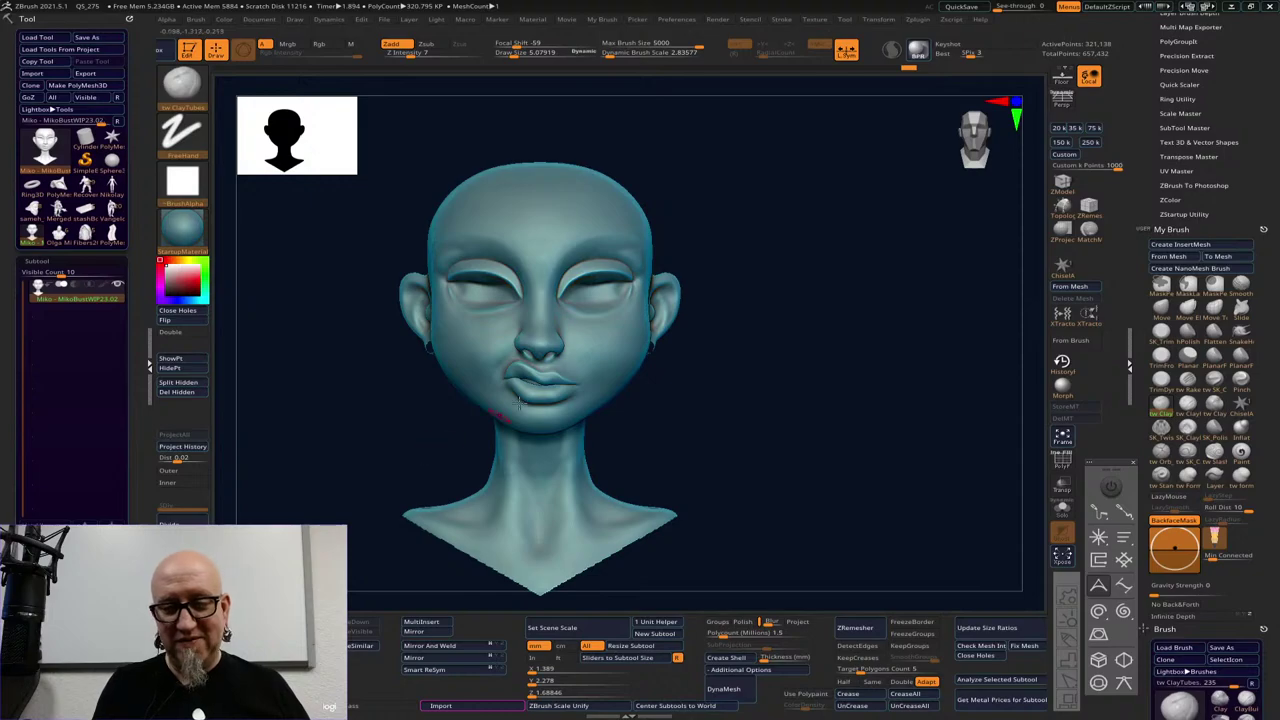
mouse_move(417, 453)
alt+mouse_down()
mouse_move(527, 362)
mouse_move(489, 403)
alt+mouse_up()
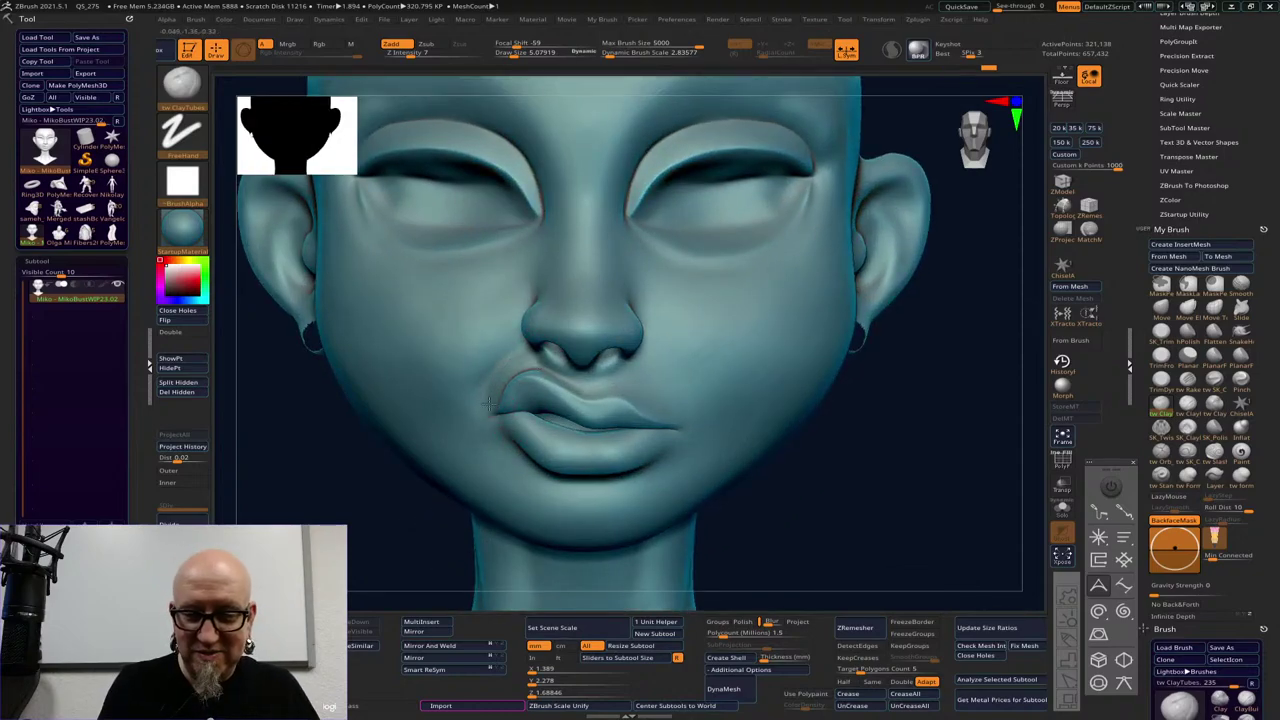
mouse_move(549, 367)
mouse_down()
mouse_move(522, 360)
mouse_move(556, 384)
mouse_up()
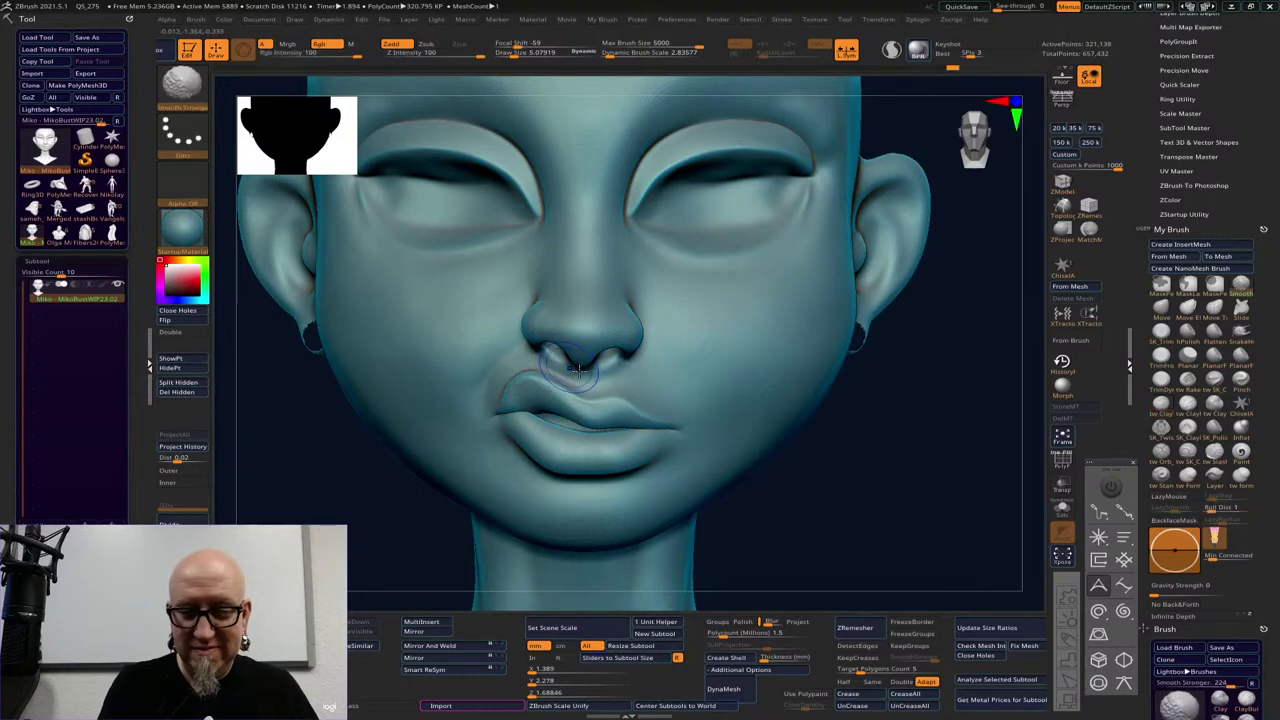
alt+drag(912, 411, 851, 337)
alt+drag(763, 388, 709, 398)
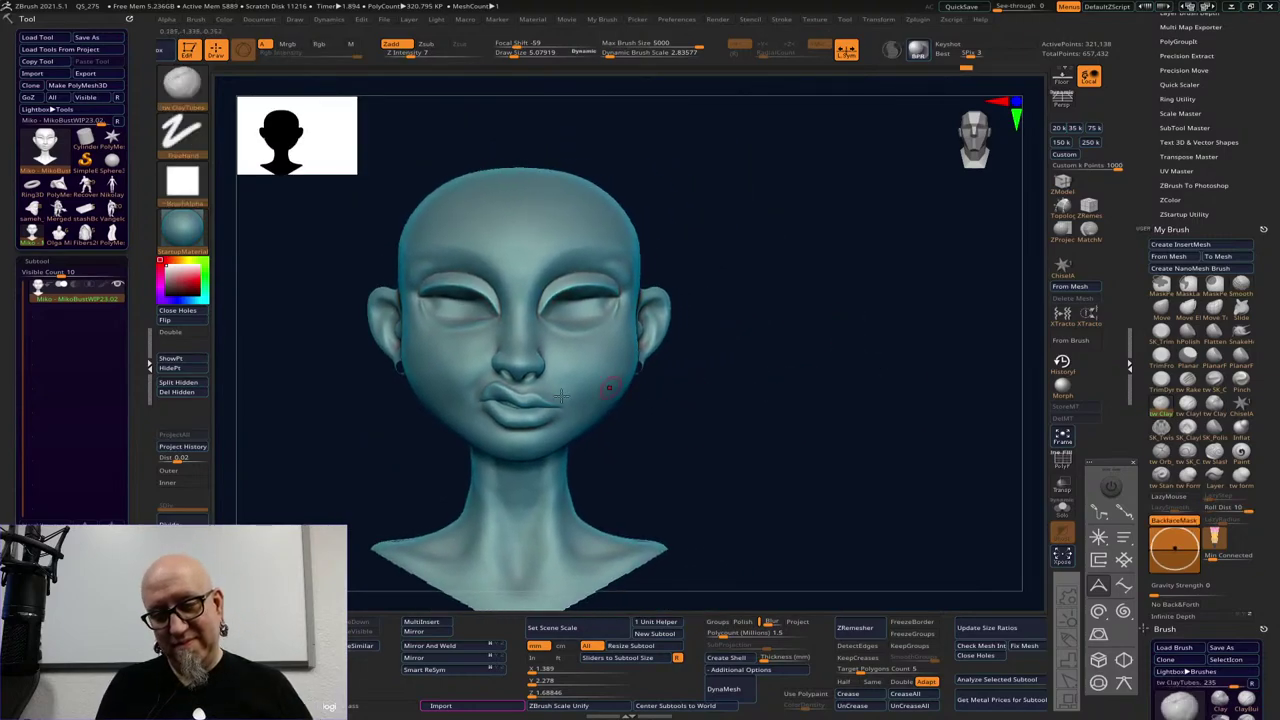
Add volume along the fold above the raised corner of the mouth, and smooth it into the cheek
drag(494, 380, 484, 361)
drag(680, 330, 806, 363)
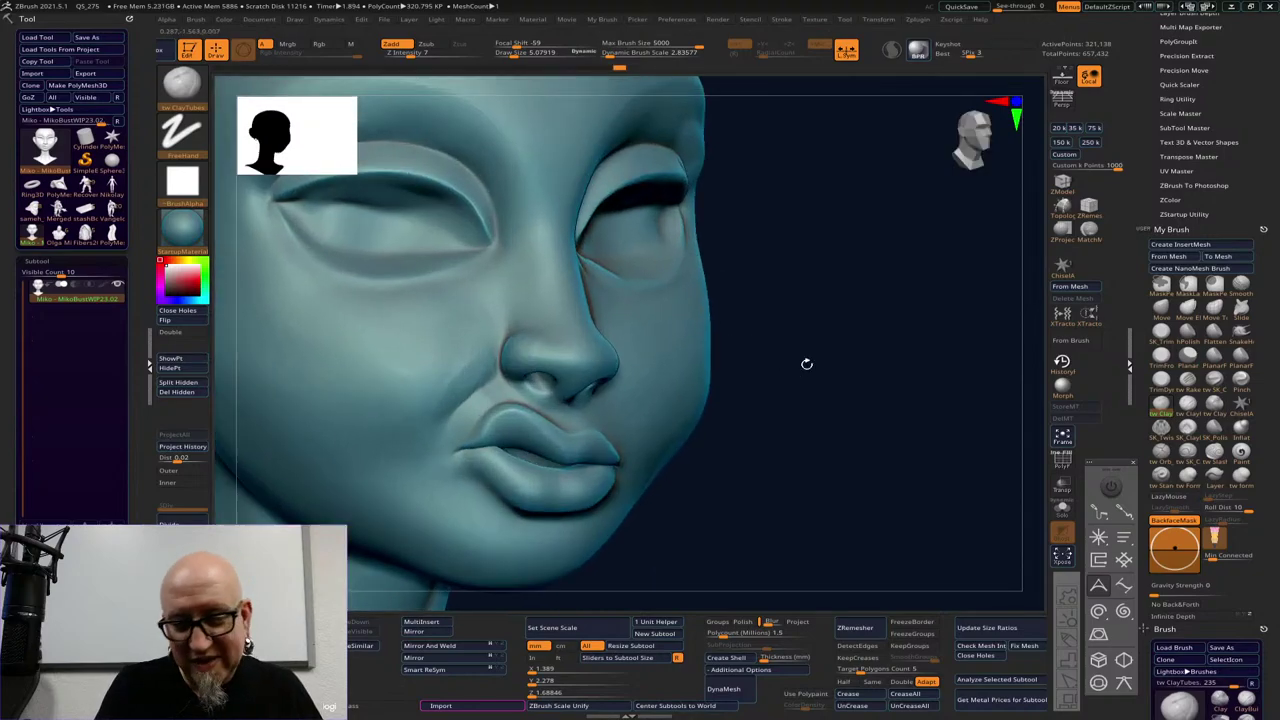
mouse_move(500, 400)
shift+mouse_down()
mouse_move(449, 405)
mouse_move(438, 437)
shift+mouse_up()
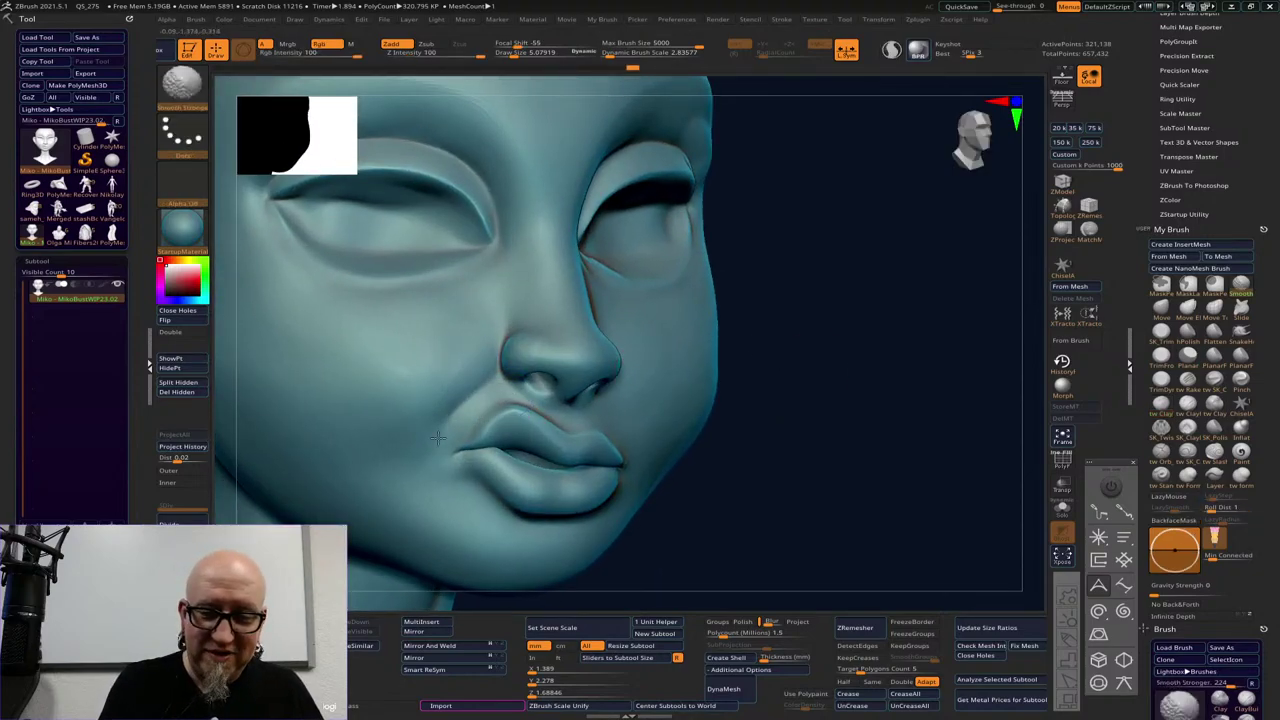
mouse_move(840, 385)
mouse_down()
mouse_move(737, 371)
mouse_move(655, 405)
mouse_up()
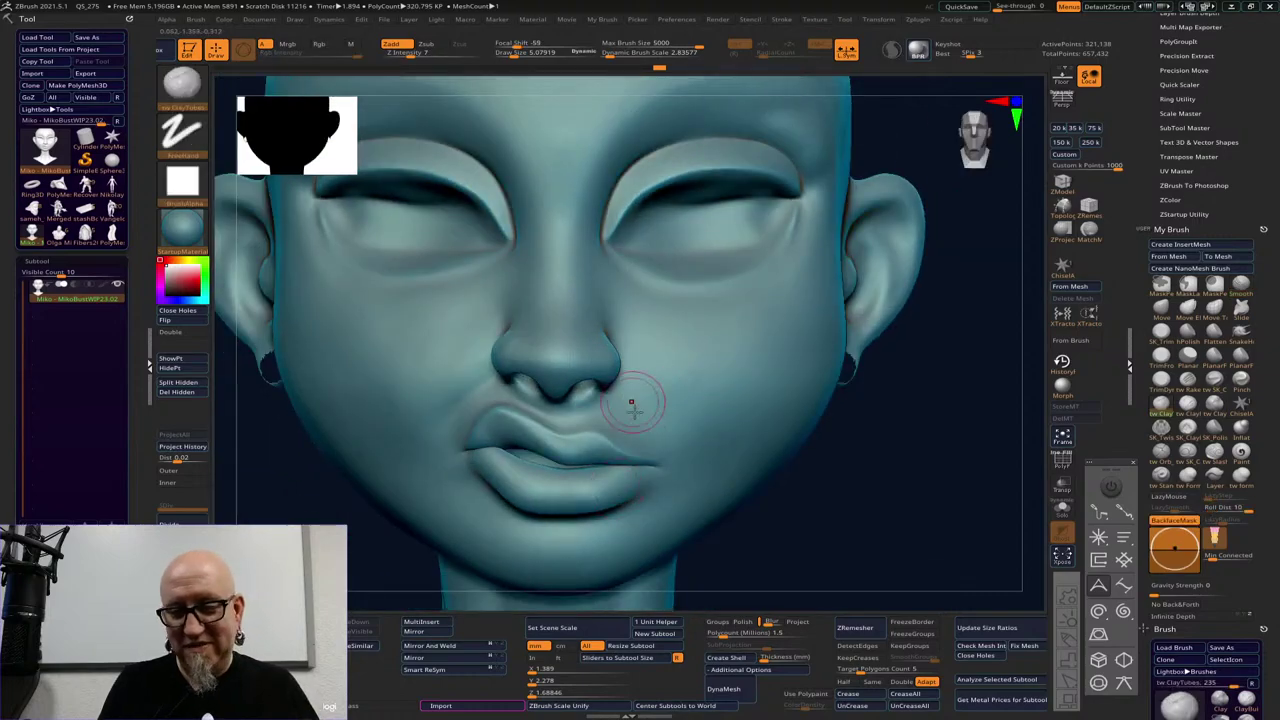
Switch to the Move brush at a draw size of about 22 and lift the opposite mouth corner and upper lip
key(space)
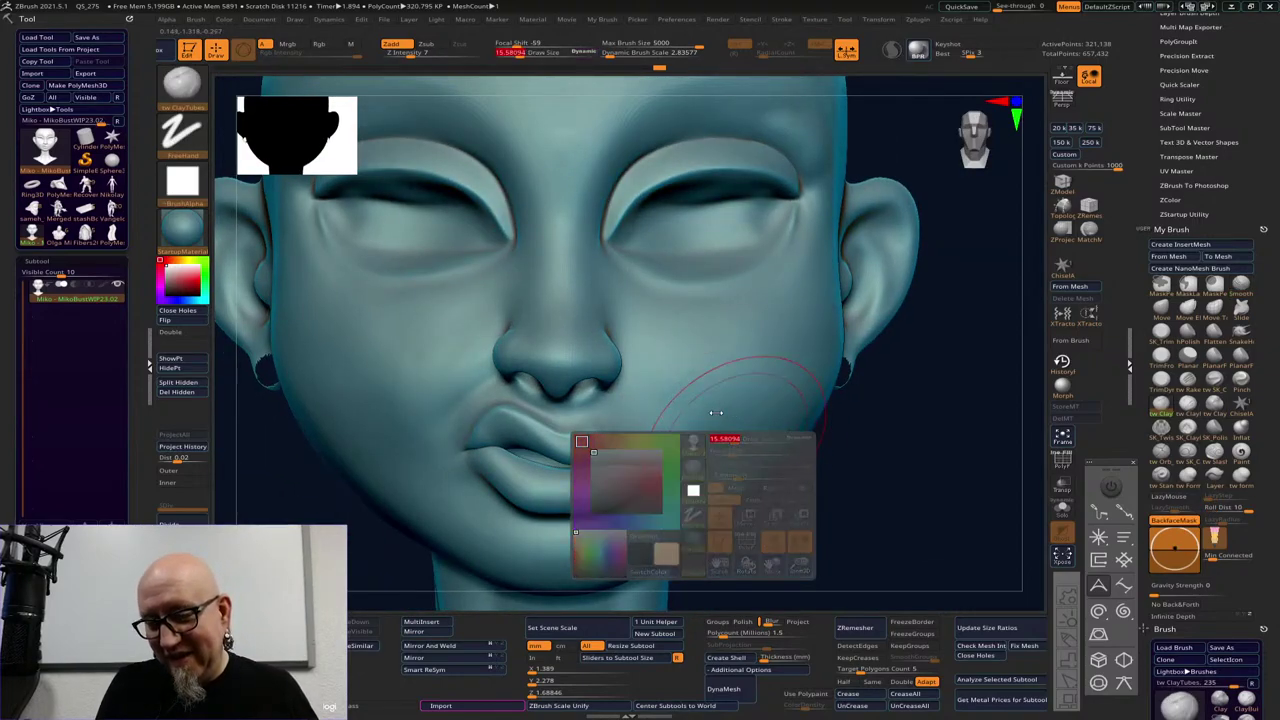
drag(676, 460, 638, 498)
click(1161, 403)
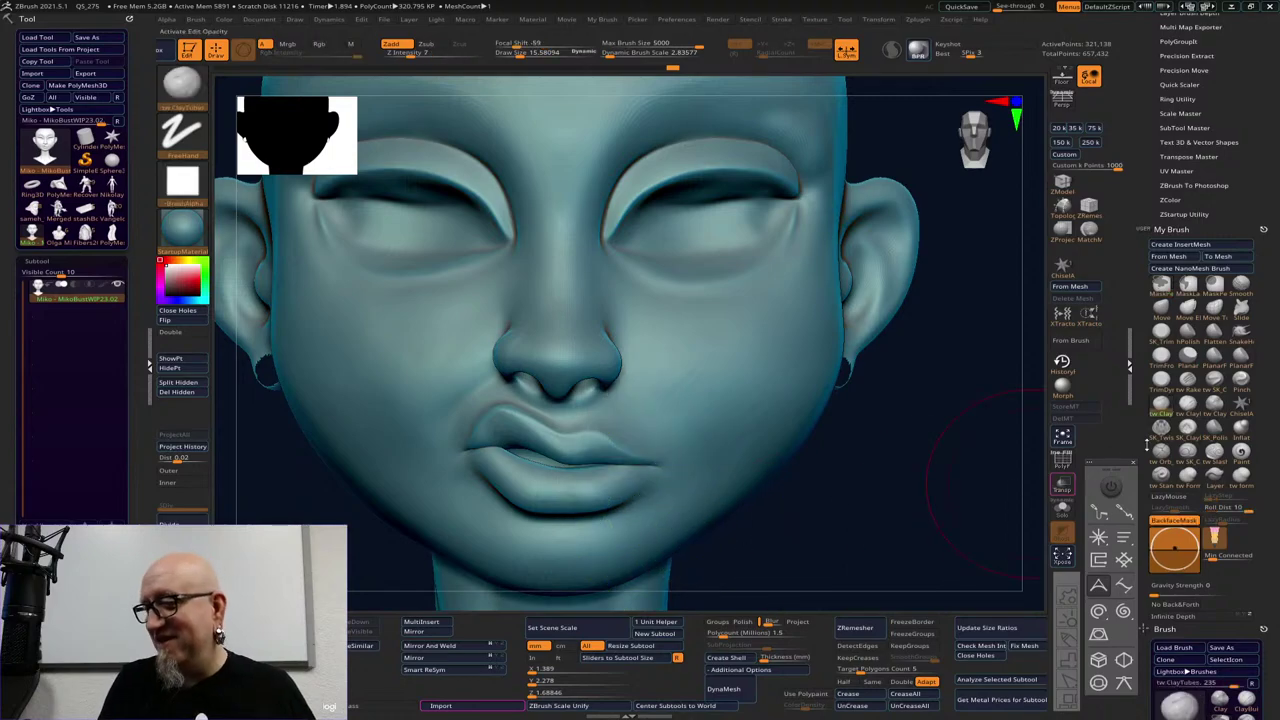
click(1161, 317)
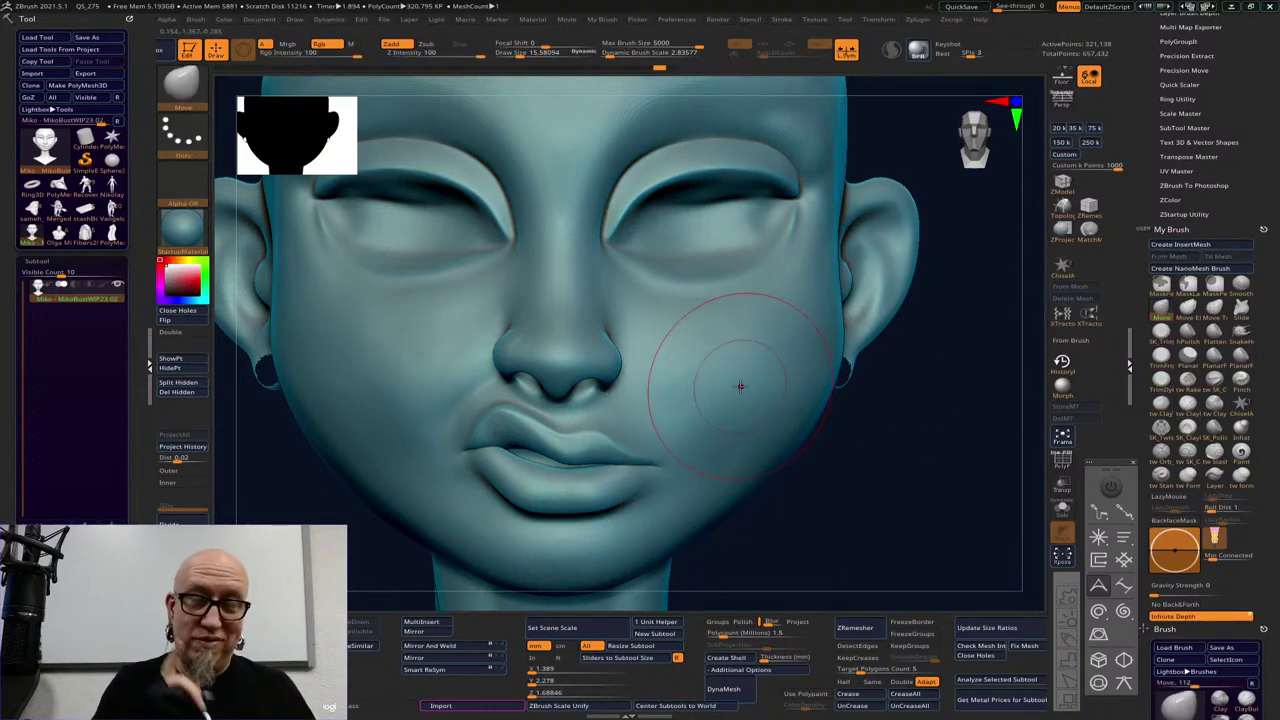
right_click(606, 500)
mouse_move(650, 437)
mouse_down()
mouse_move(638, 437)
mouse_move(672, 408)
mouse_up()
drag(877, 354, 594, 375)
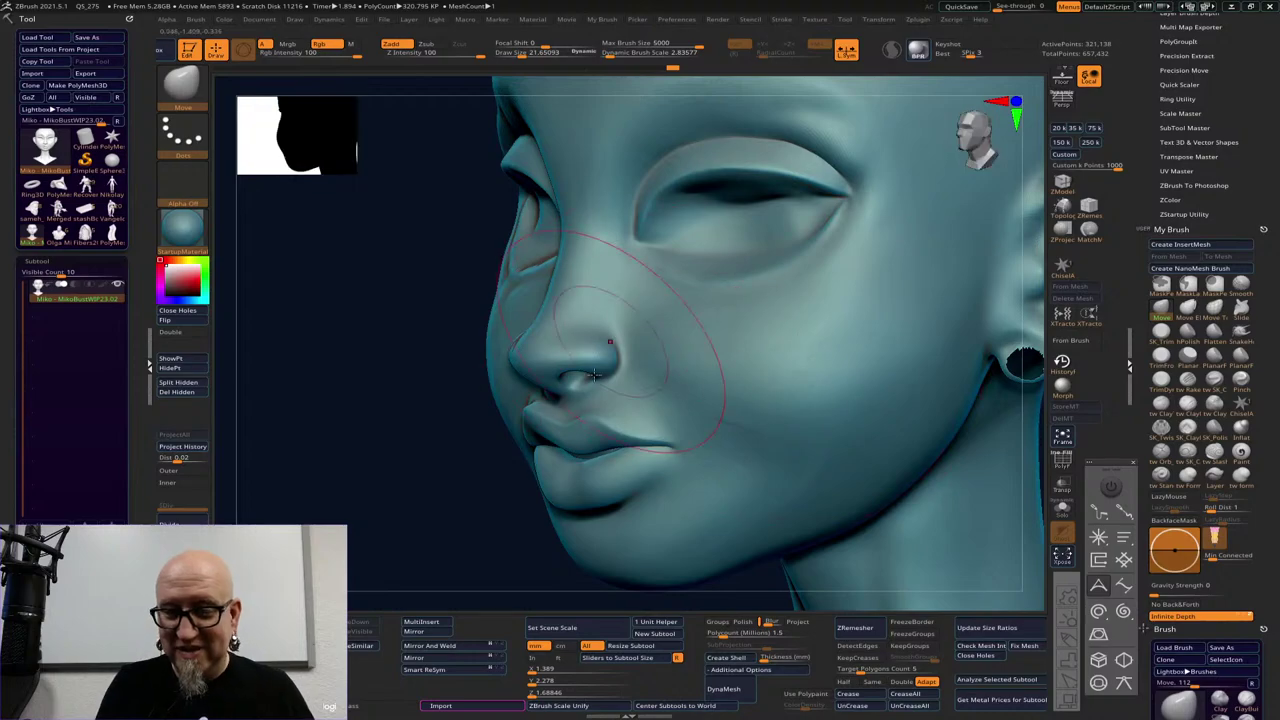
shift+drag(469, 549, 545, 540)
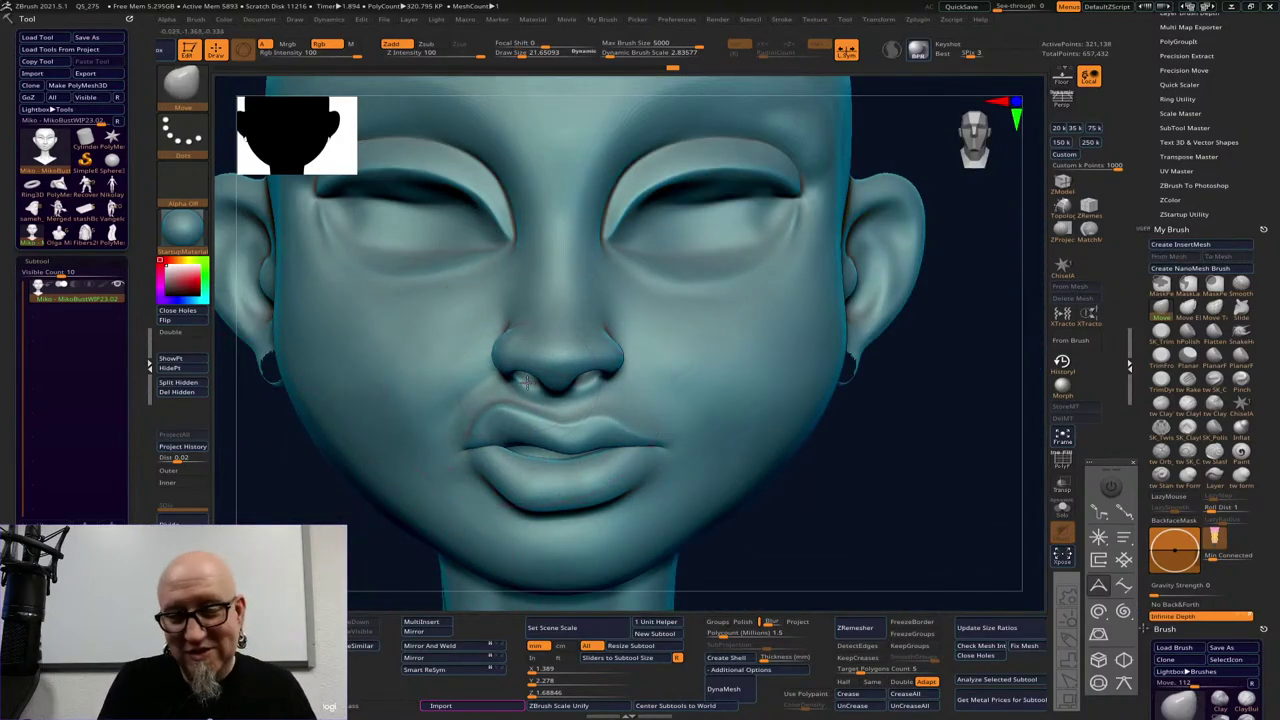
Reduce the Move brush's draw size to about 6.6, try pulling the nostril on the sneering side outward, and undo it
key(f)
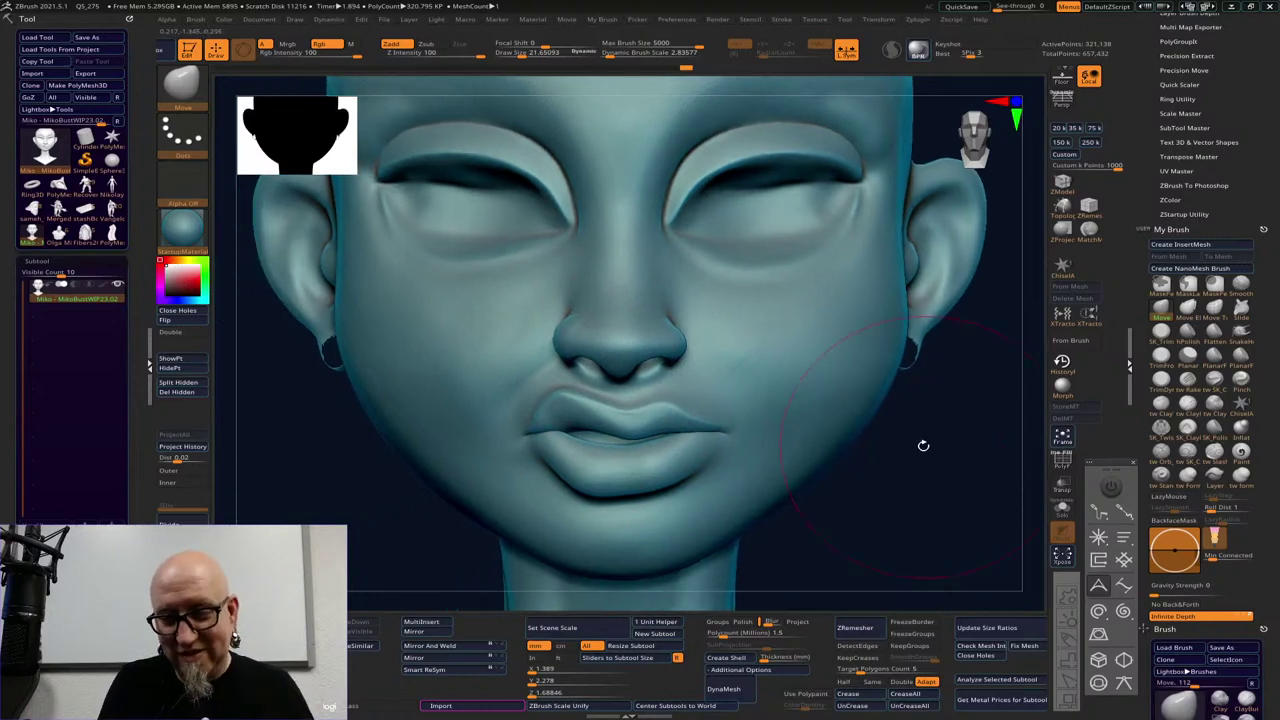
key(space)
drag(915, 437, 918, 437)
mouse_move(918, 420)
mouse_down()
mouse_move(954, 397)
mouse_move(894, 400)
mouse_up()
drag(540, 362, 508, 392)
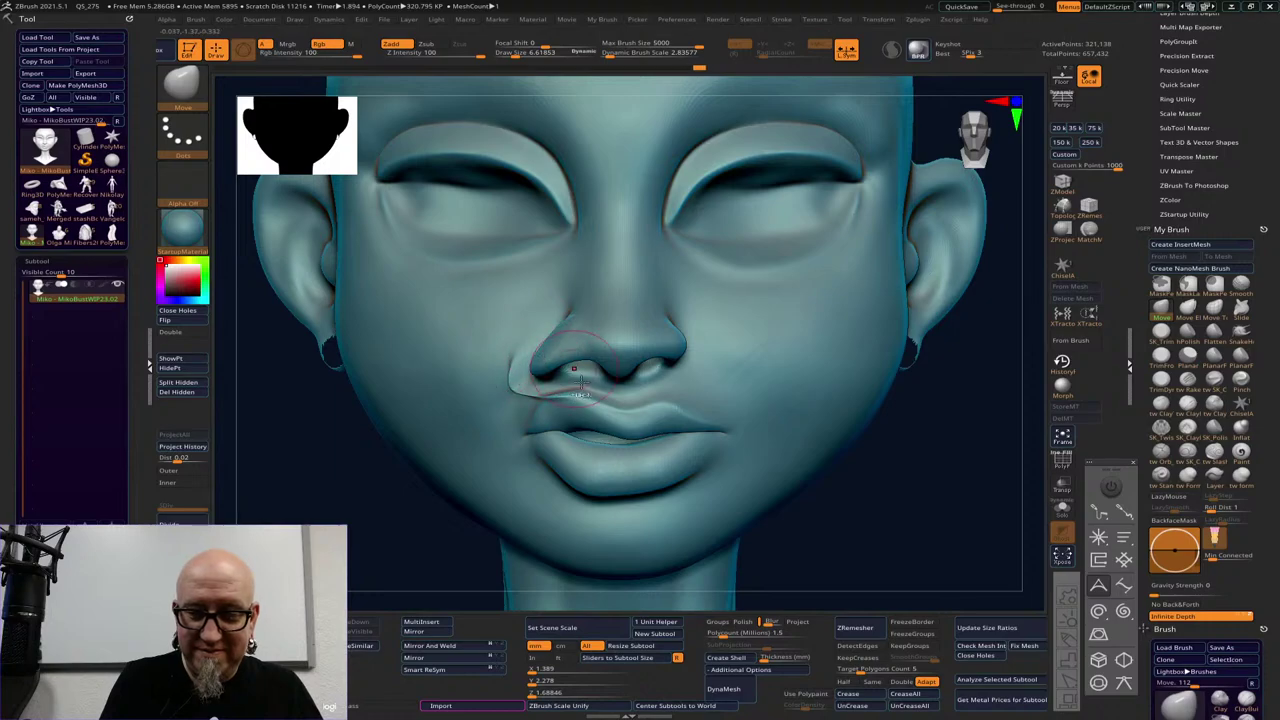
key(ctrl+z)
Refine the upper lip and the fold beside the nostril using tw ClayTubes at a draw size of about 3, smoothing the strokes
click(1161, 403)
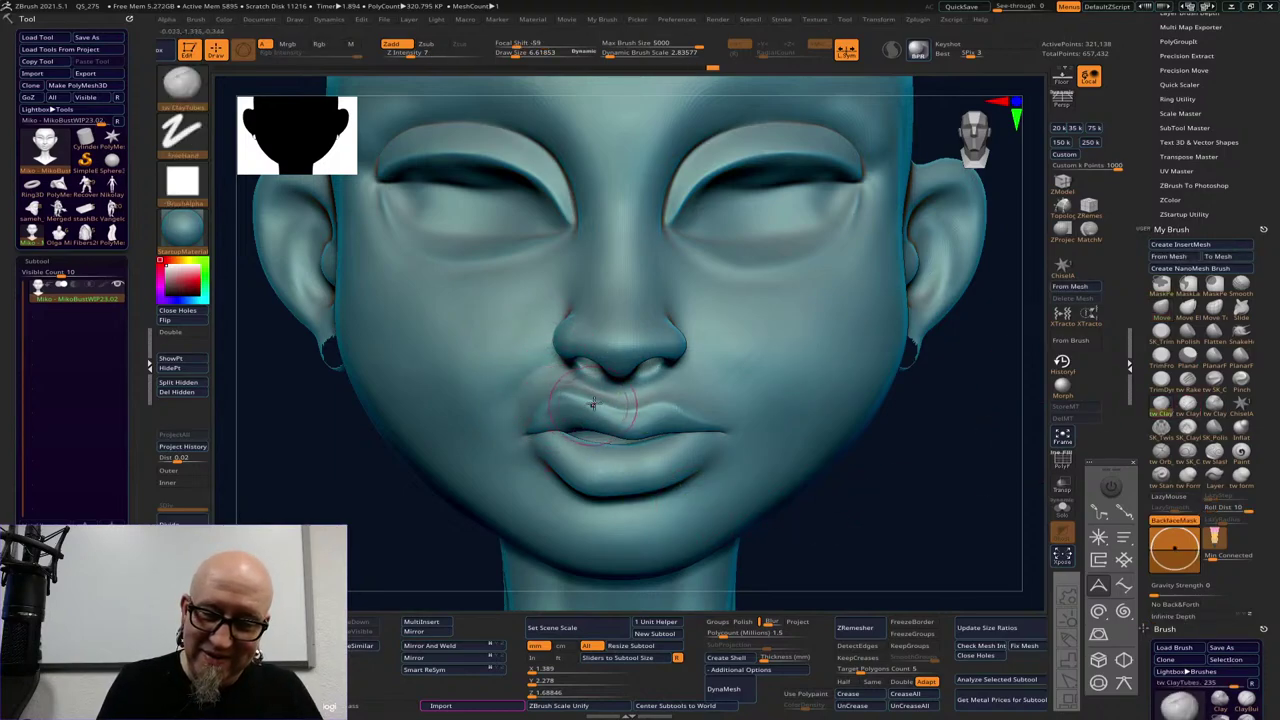
key(space)
drag(598, 397, 590, 397)
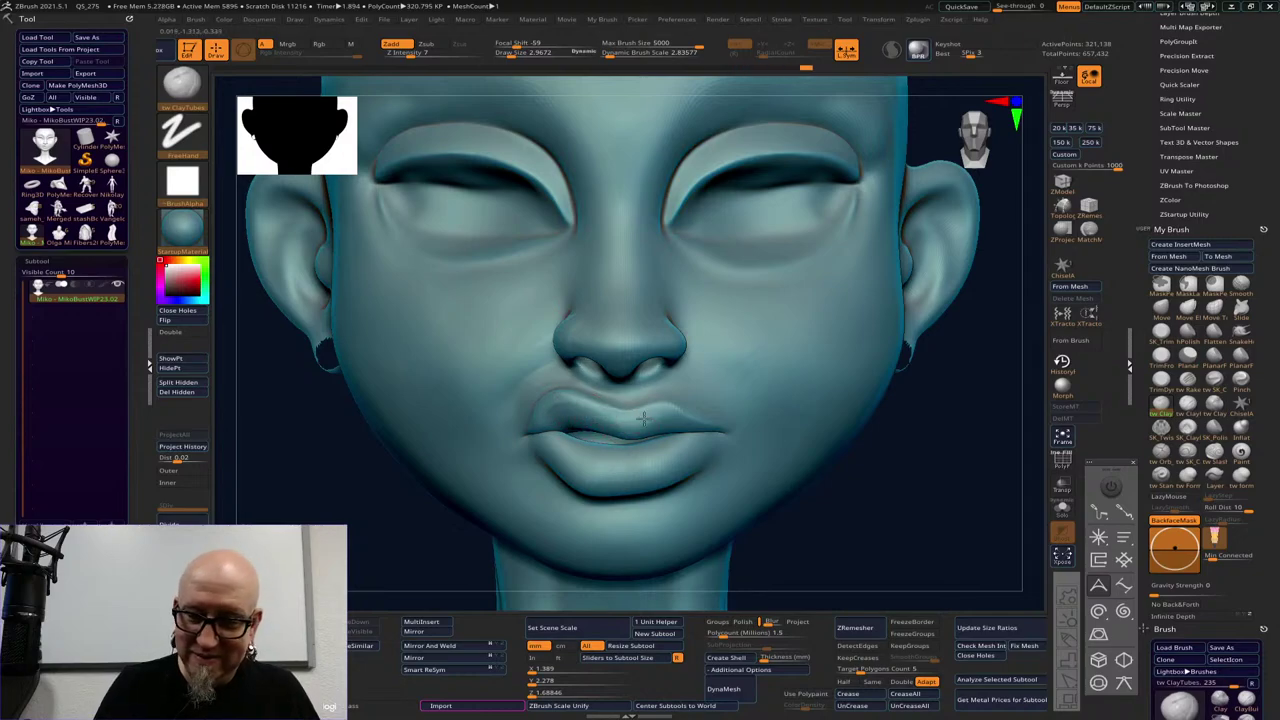
shift+drag(625, 435, 598, 433)
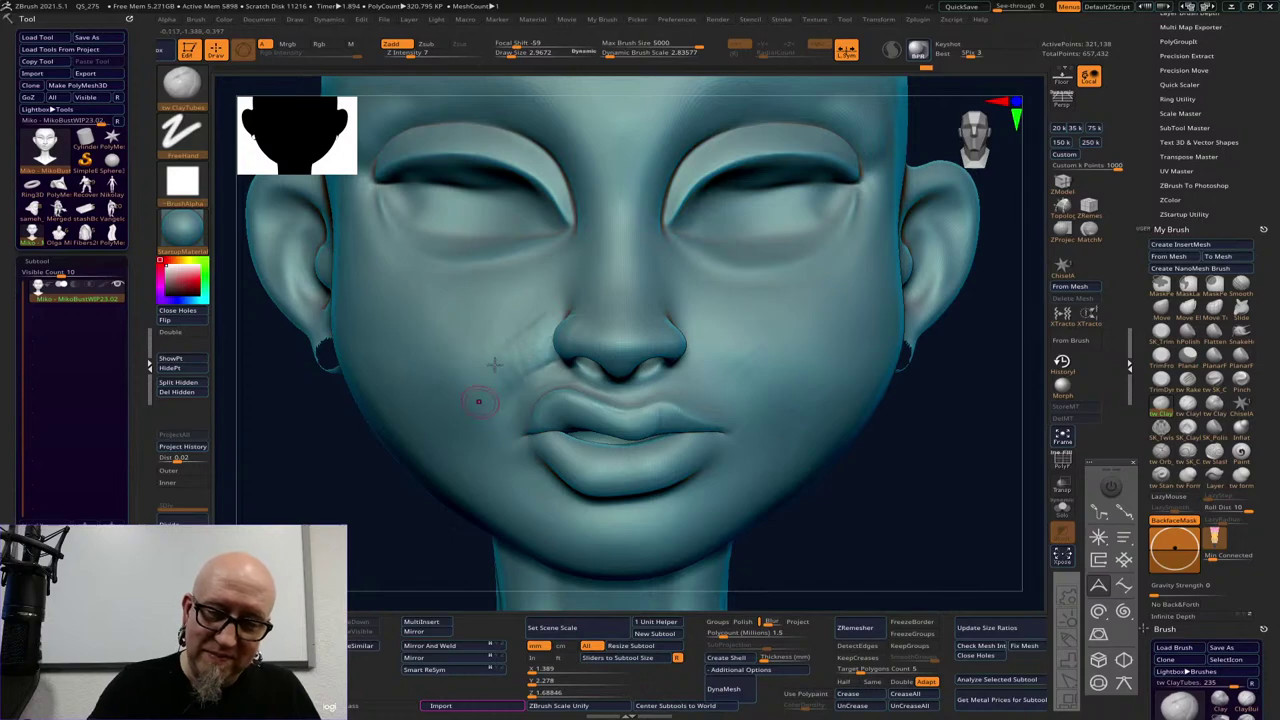
key(shift)
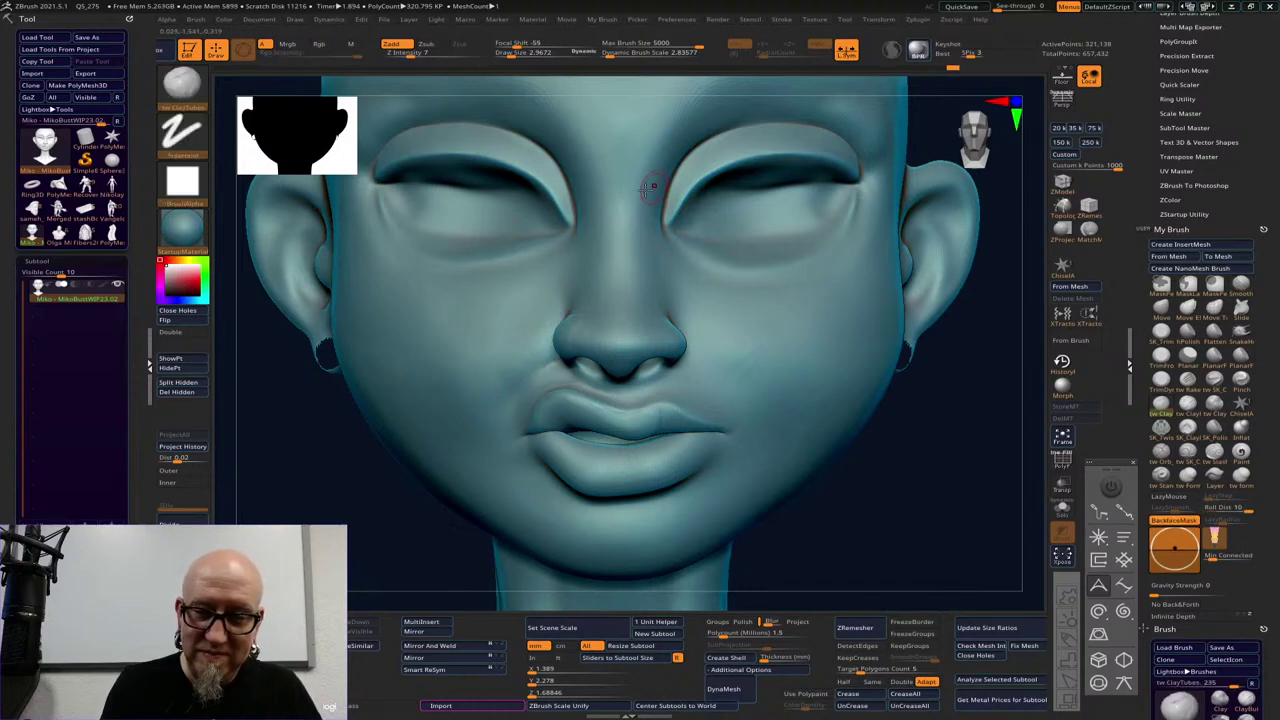
key(shift)
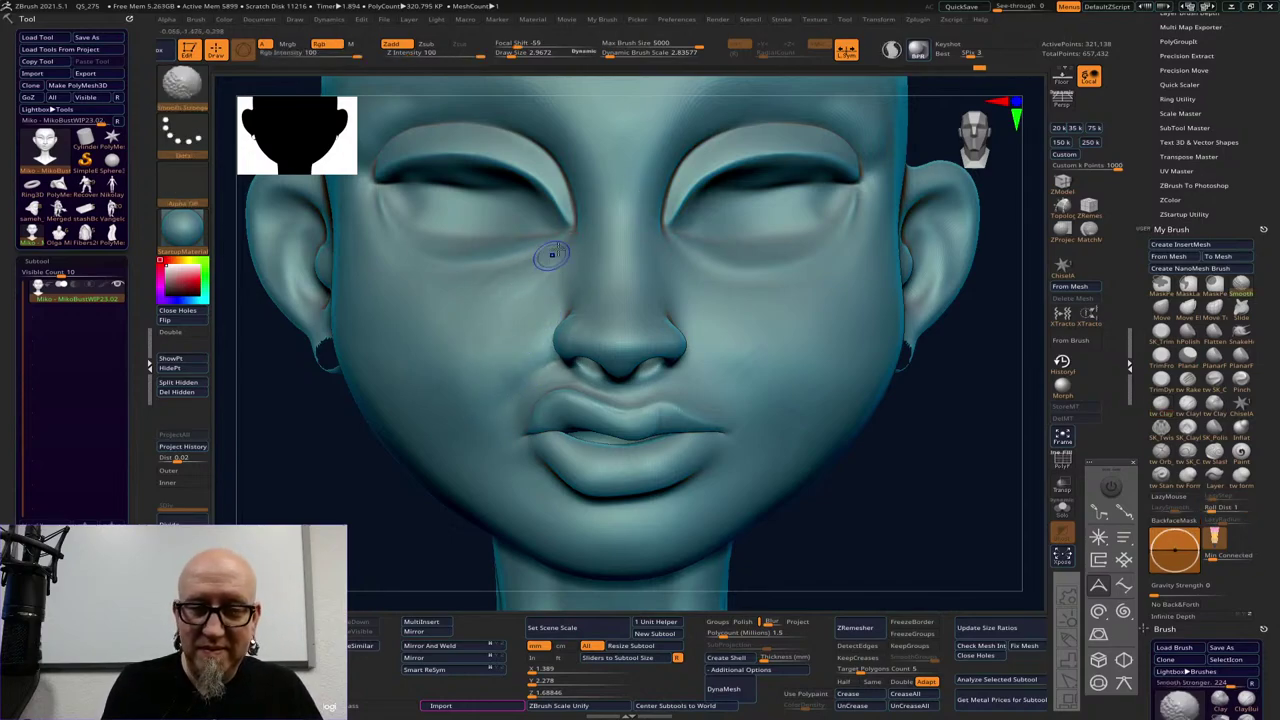
Check the sneer from the side, three-quarter and front views, and touch up the cheek beside the nostril with smoothing
key(f)
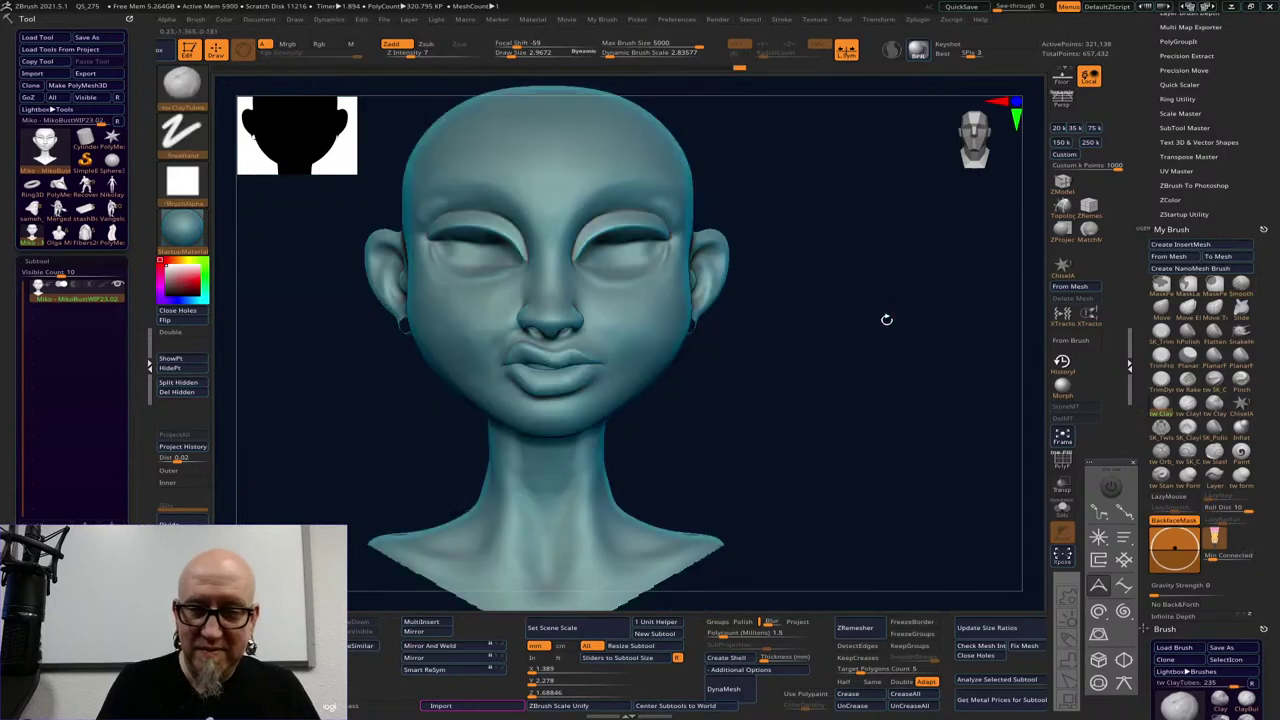
mouse_move(886, 320)
alt+mouse_down()
mouse_move(826, 426)
mouse_move(766, 440)
mouse_move(828, 436)
mouse_move(524, 343)
alt+mouse_up()
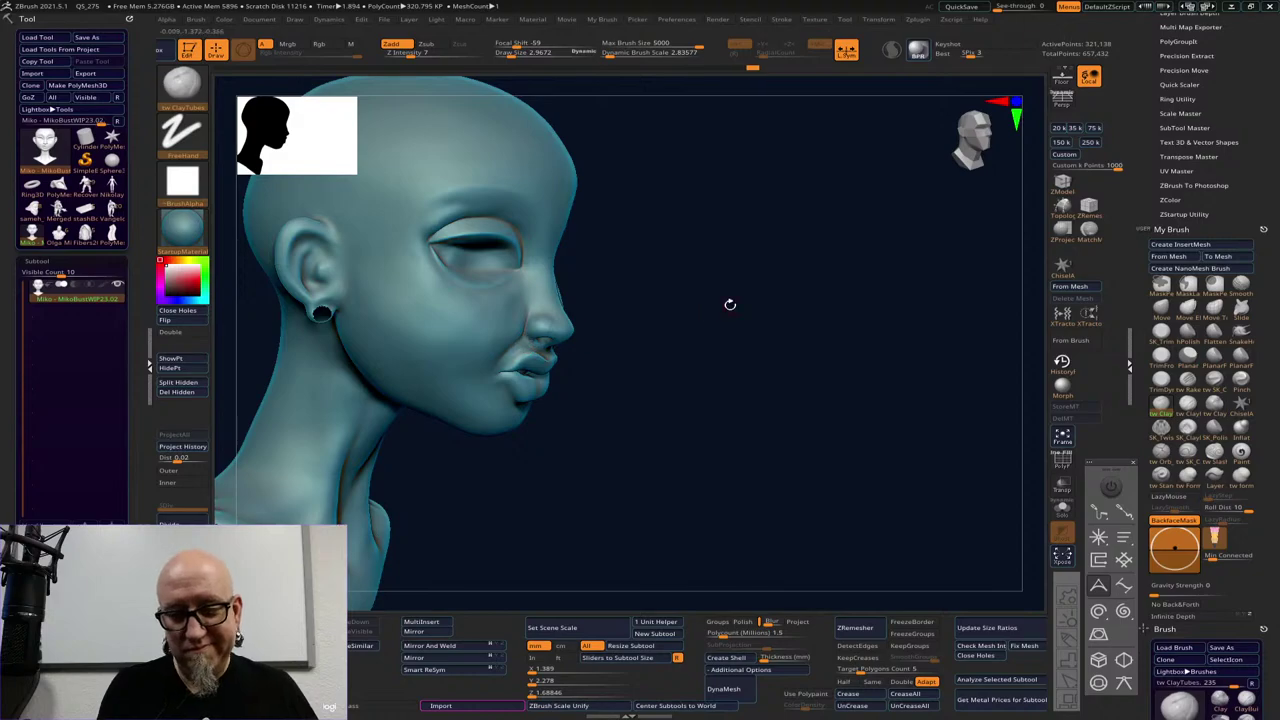
drag(730, 304, 520, 341)
shift+drag(666, 263, 513, 331)
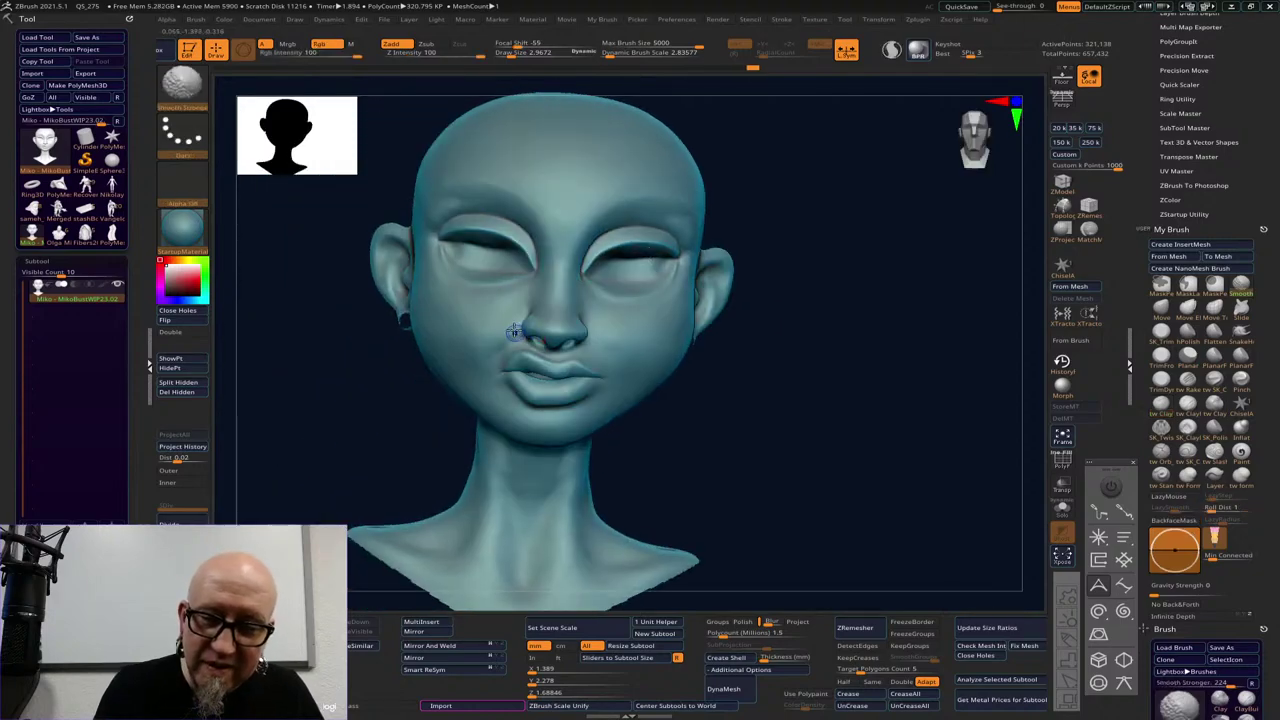
shift+drag(598, 208, 806, 237)
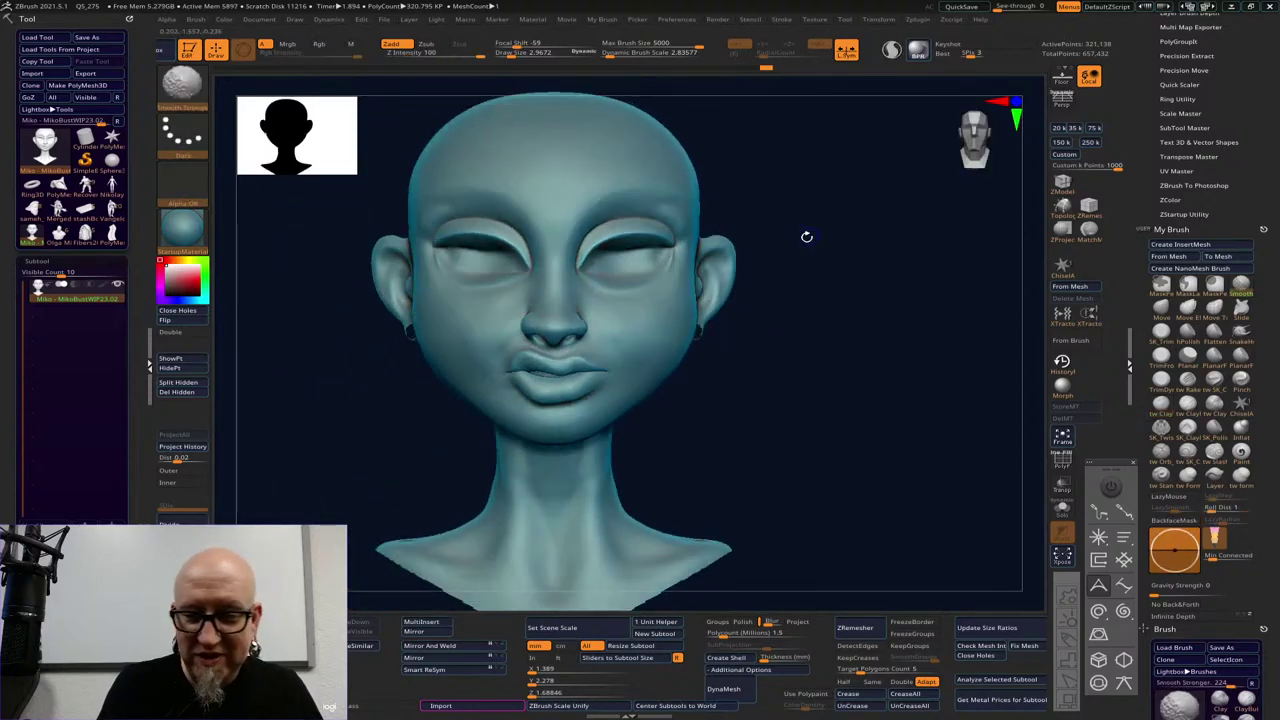
key(ctrl)
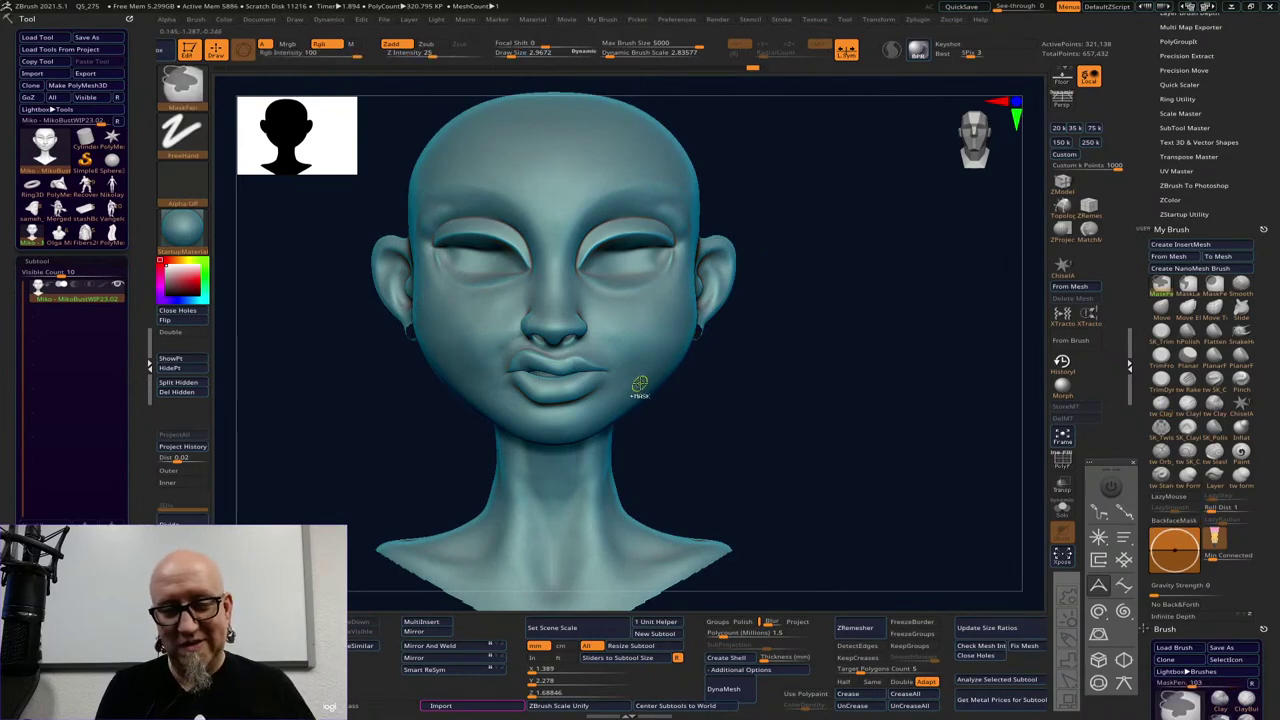
mouse_move(722, 368)
alt+mouse_down()
mouse_move(754, 369)
mouse_move(772, 430)
alt+mouse_up()
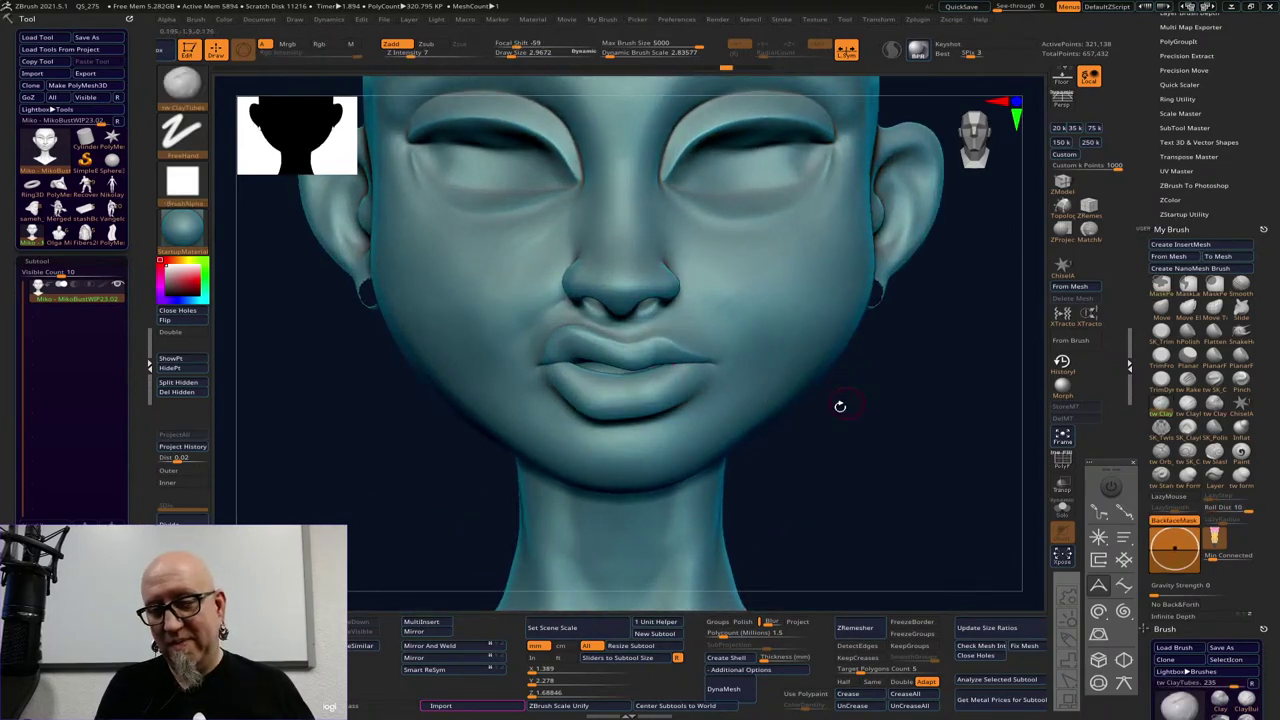
Switch to the Move Elastic brush at a draw size of about 19.5 and try lifting the lips and the non-sneering mouth corner
alt+drag(840, 406, 761, 411)
key(space)
drag(600, 336, 606, 336)
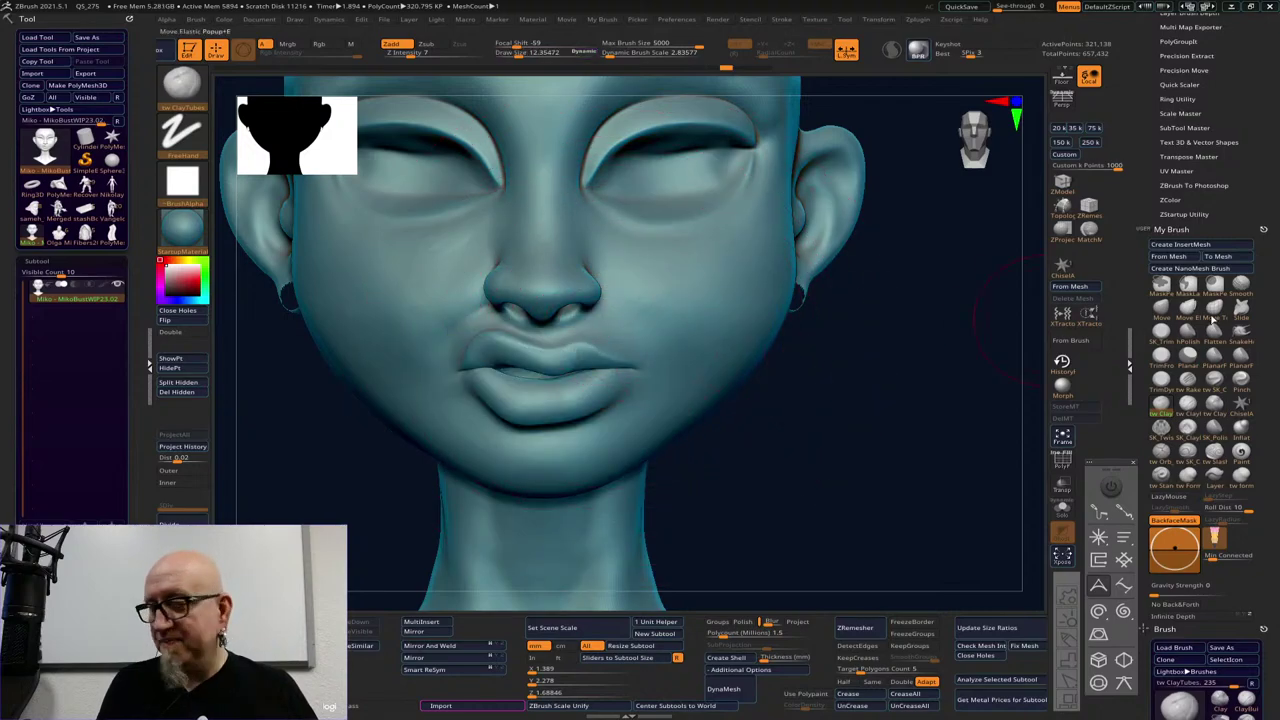
click(1188, 306)
key(space)
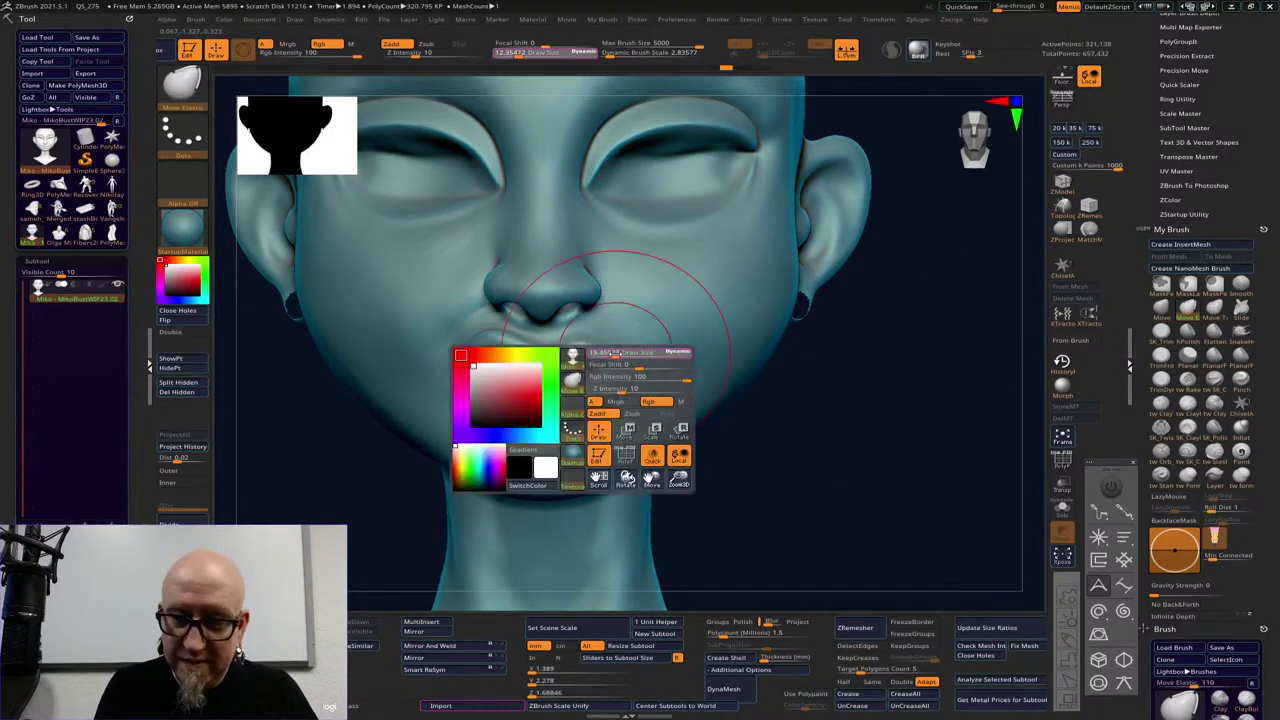
drag(614, 351, 640, 308)
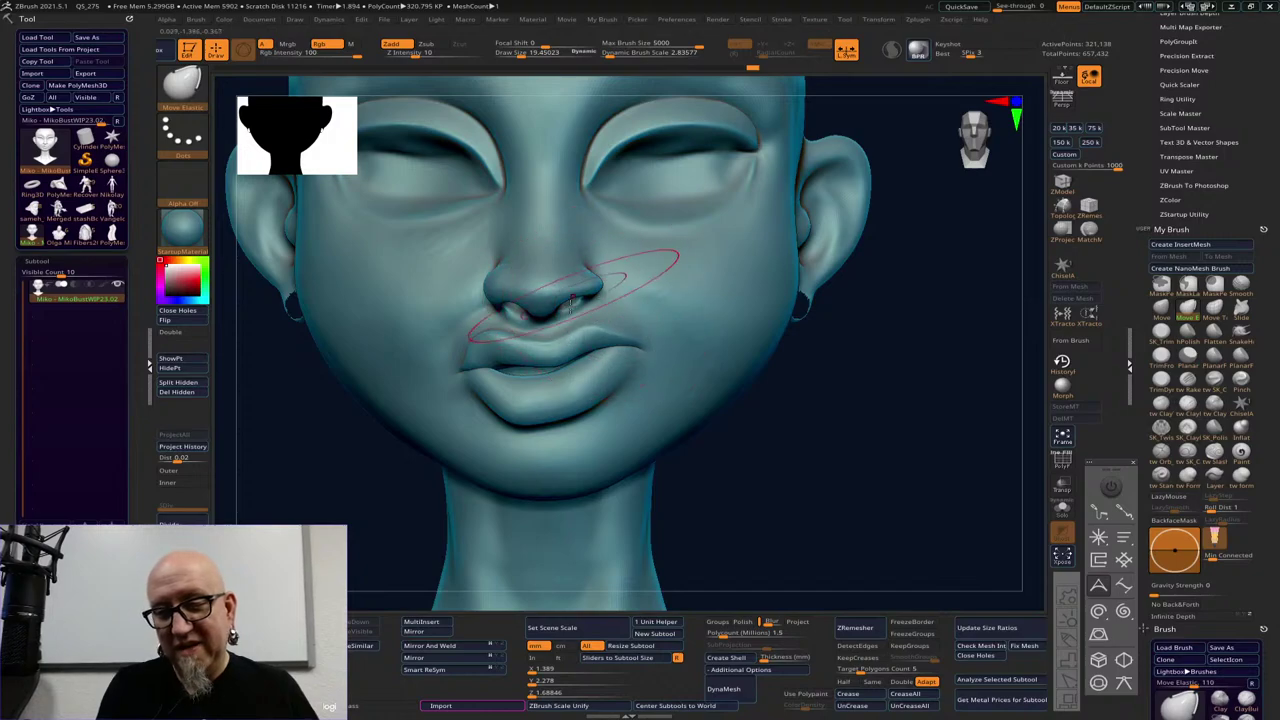
Check the mouth shape in profile, three-quarter and front views, and undo the last Move Elastic lift
drag(843, 403, 825, 483)
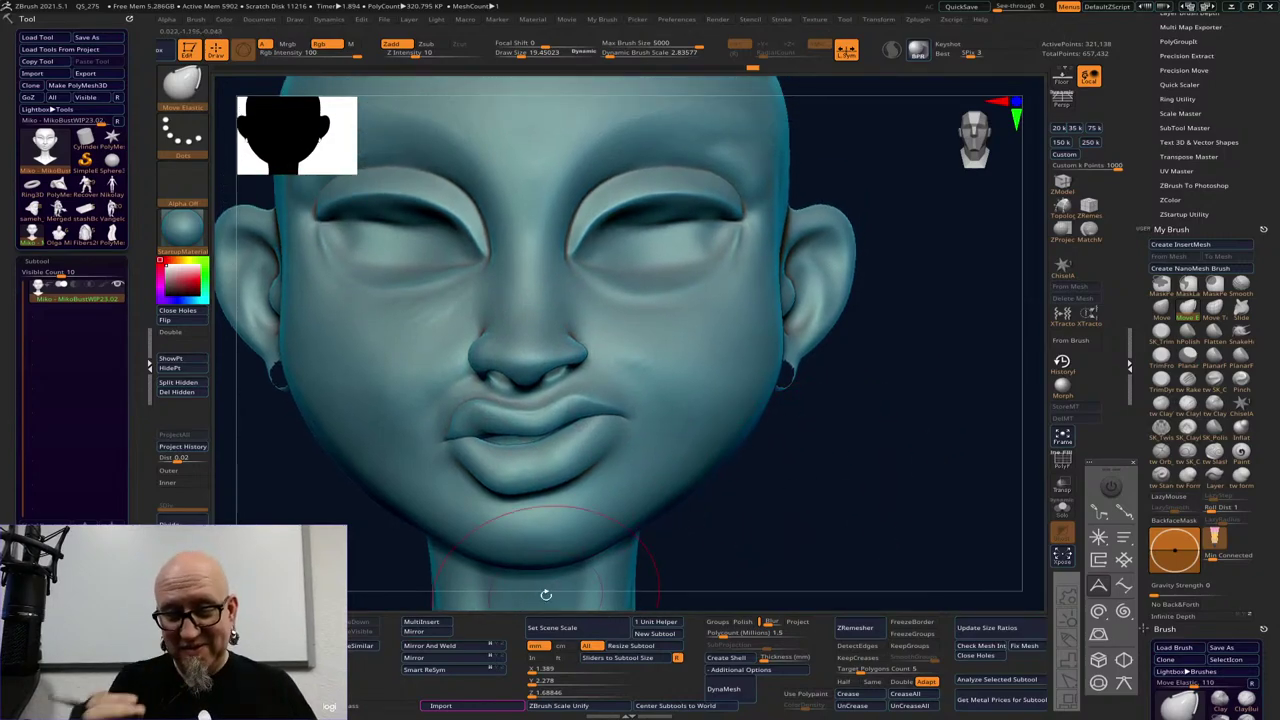
drag(820, 531, 628, 420)
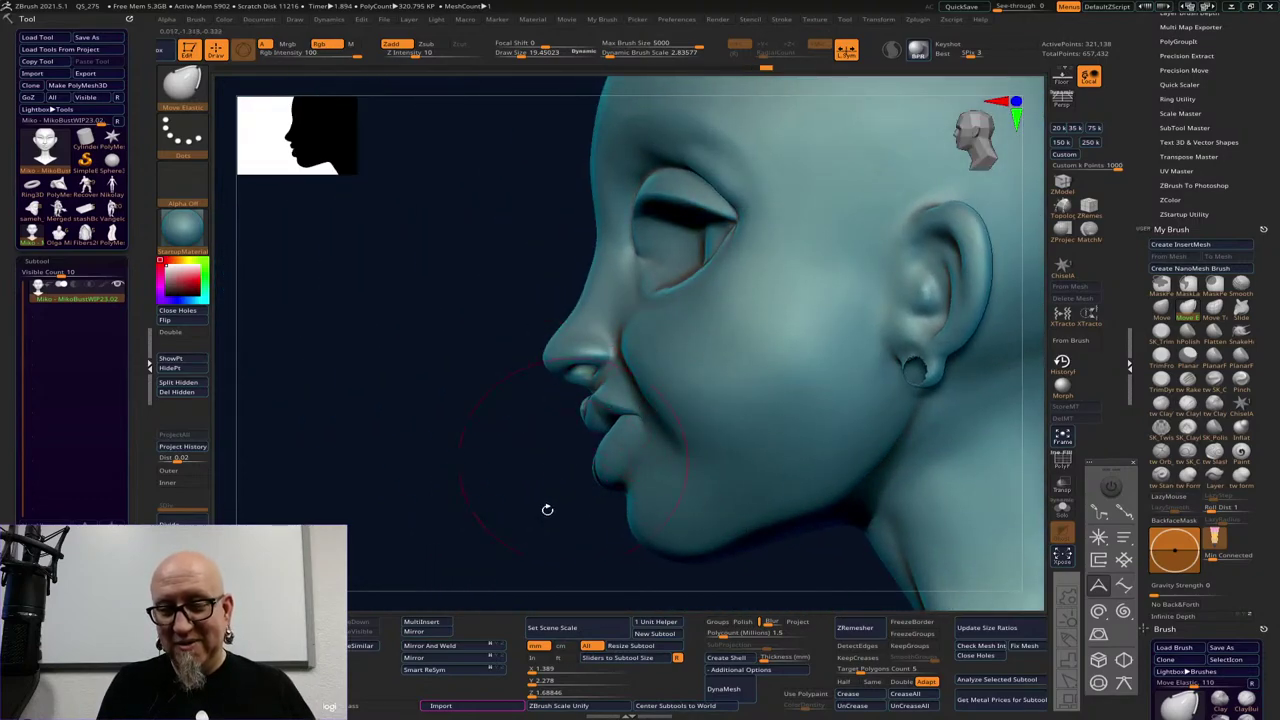
drag(547, 509, 651, 466)
alt+drag(809, 531, 649, 346)
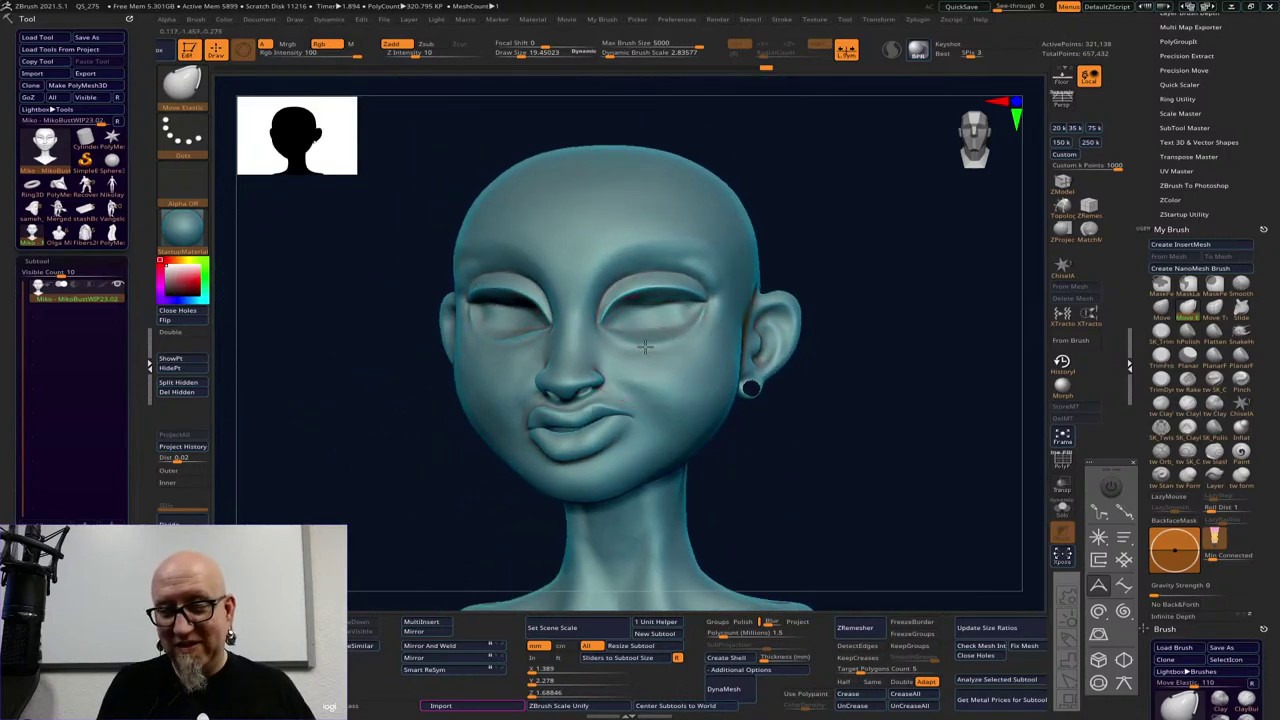
right_drag(663, 343, 751, 346)
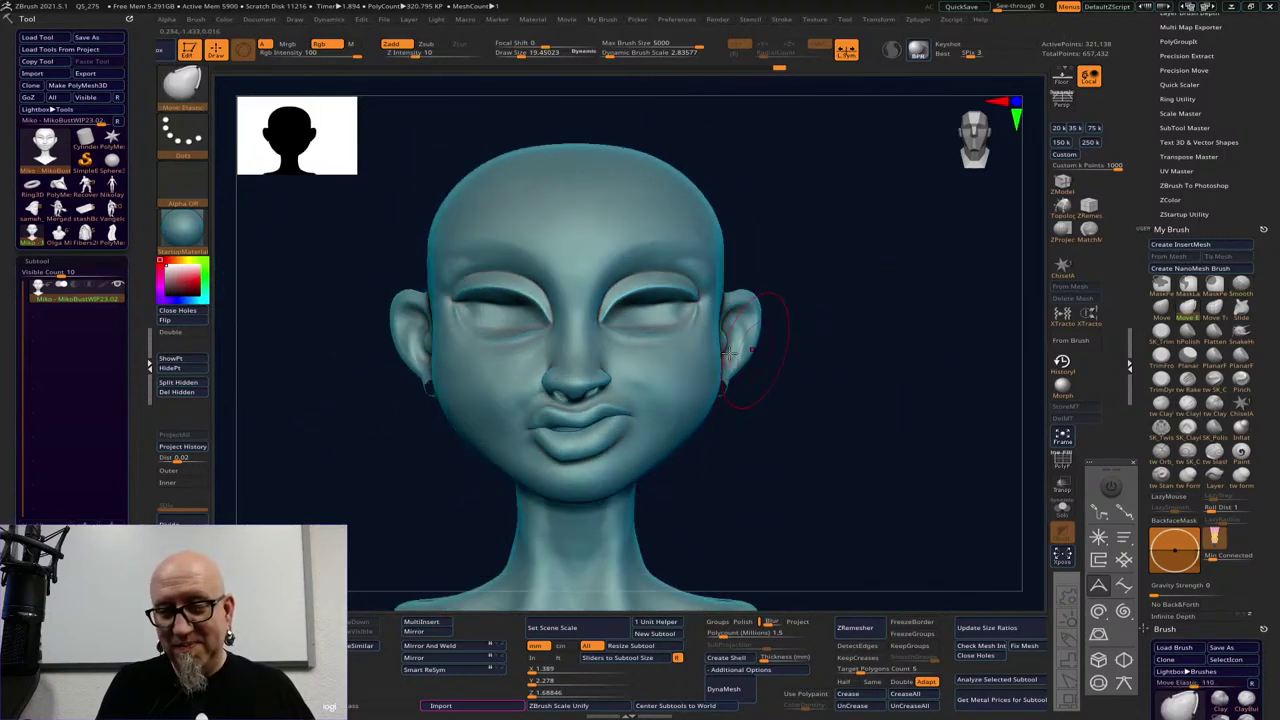
drag(790, 372, 848, 367)
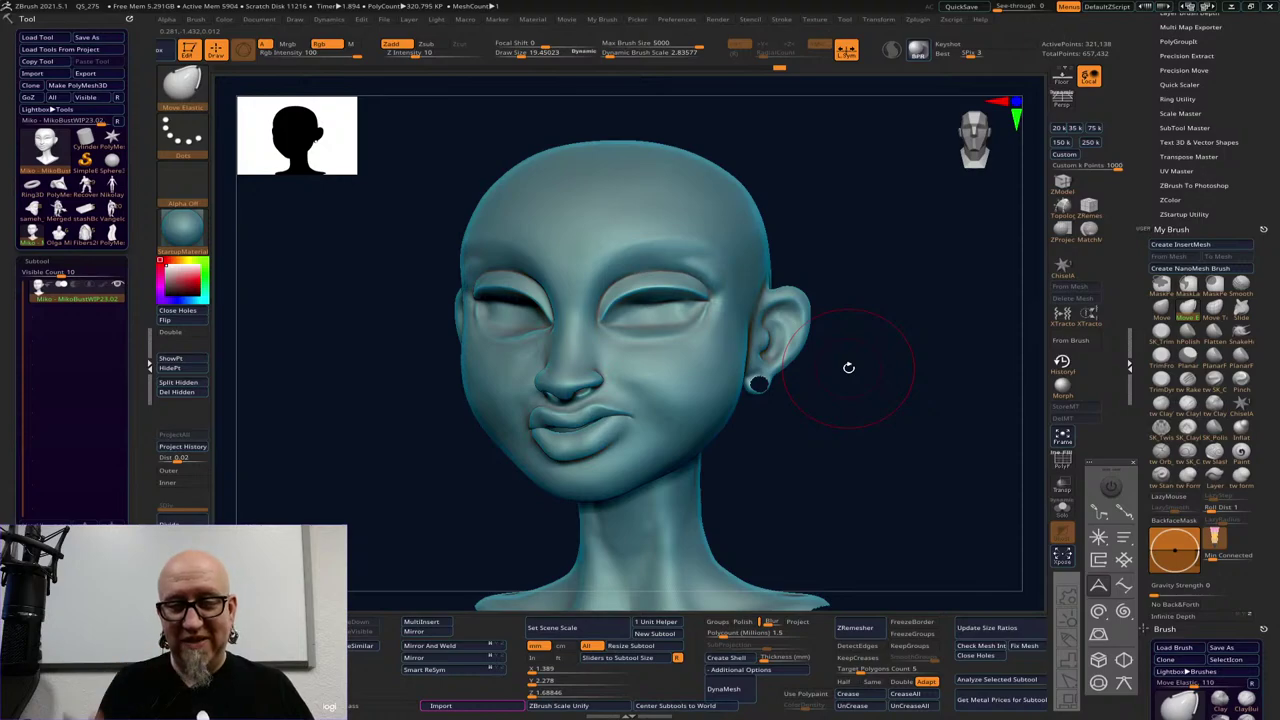
shift+drag(848, 367, 808, 466)
key(ctrl)
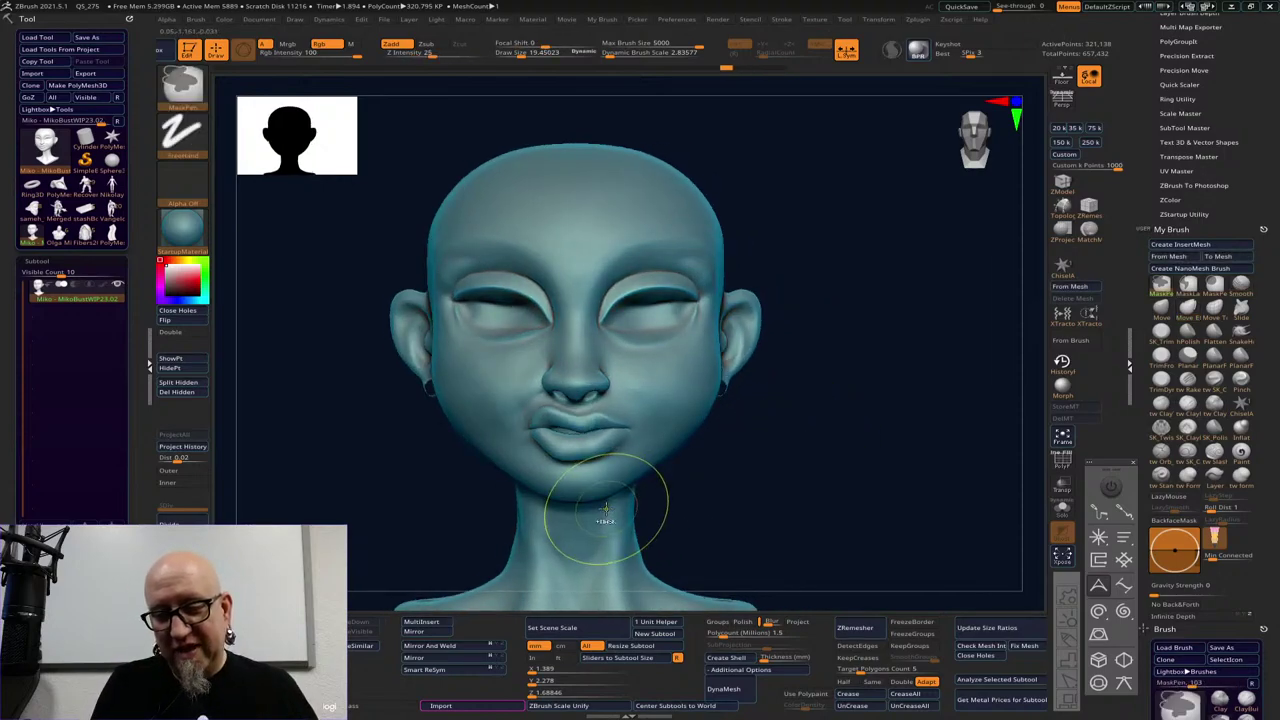
key(ctrl+z)
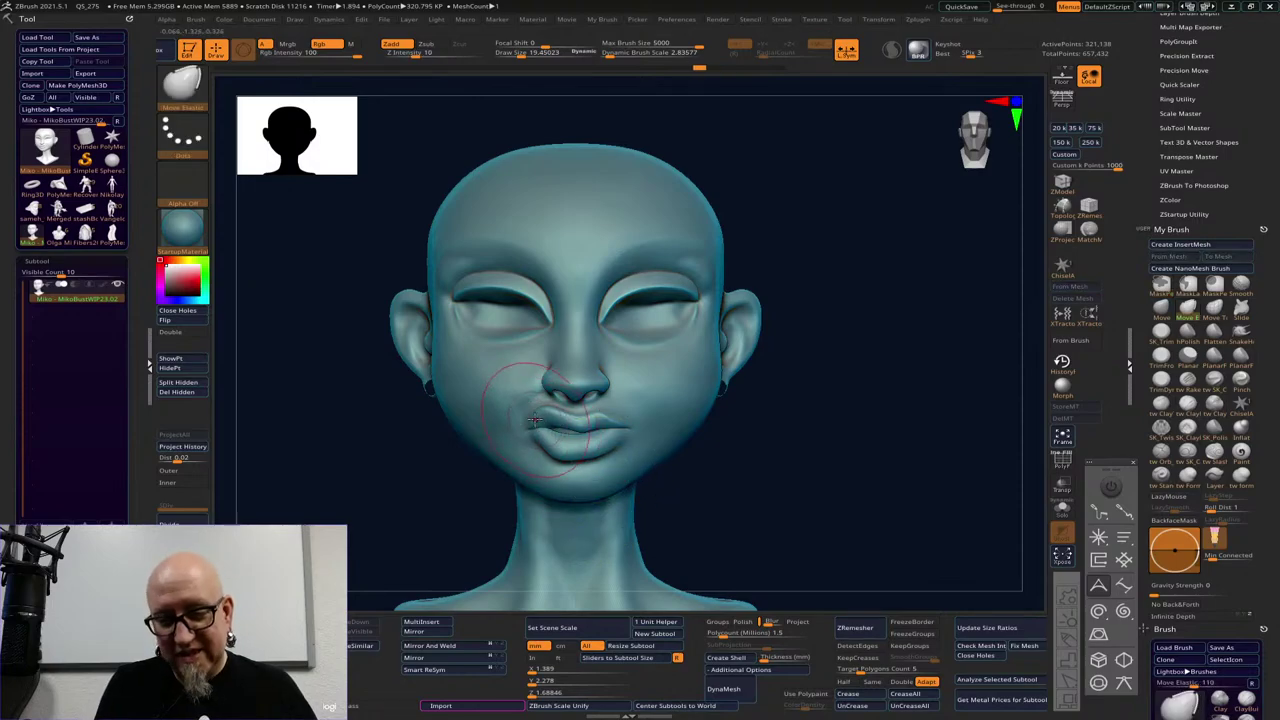
Try pulling the sneering mouth corner up toward the cheek with Move Elastic, and undo the stroke
mouse_move(523, 414)
mouse_down()
mouse_move(525, 343)
mouse_move(508, 340)
mouse_up()
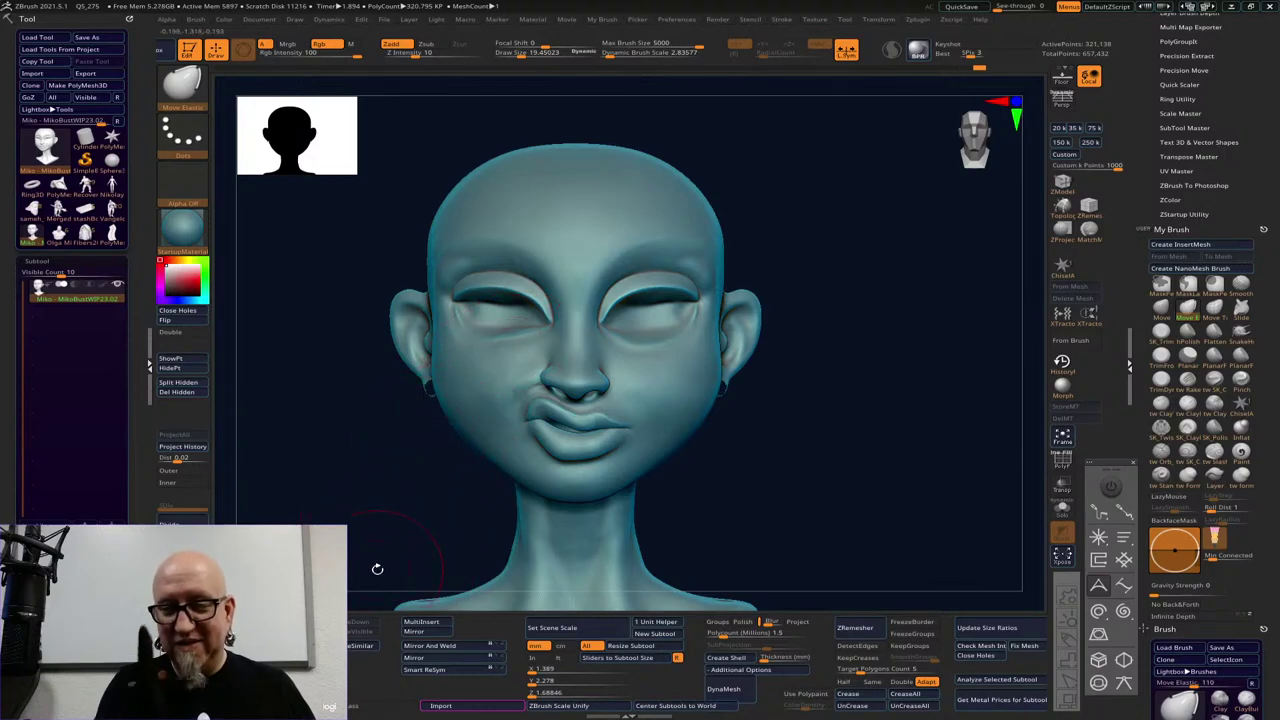
key(ctrl+z)
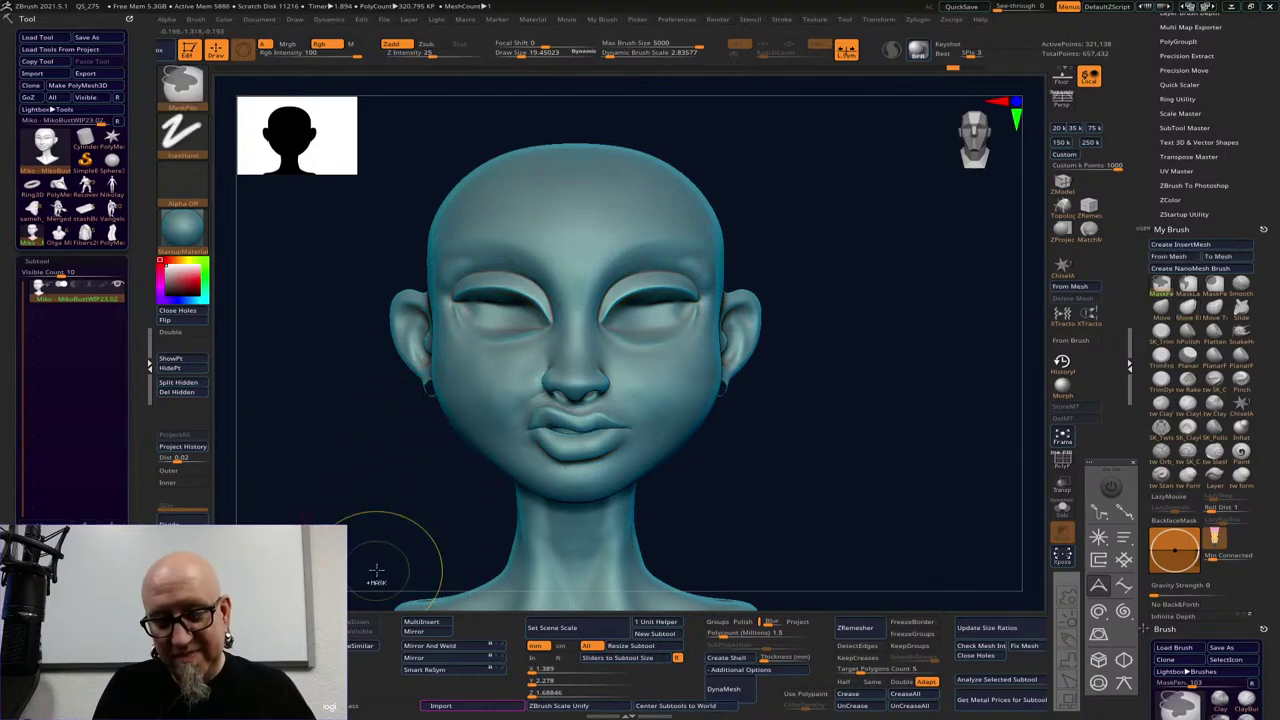
key(ctrl+shift+z)
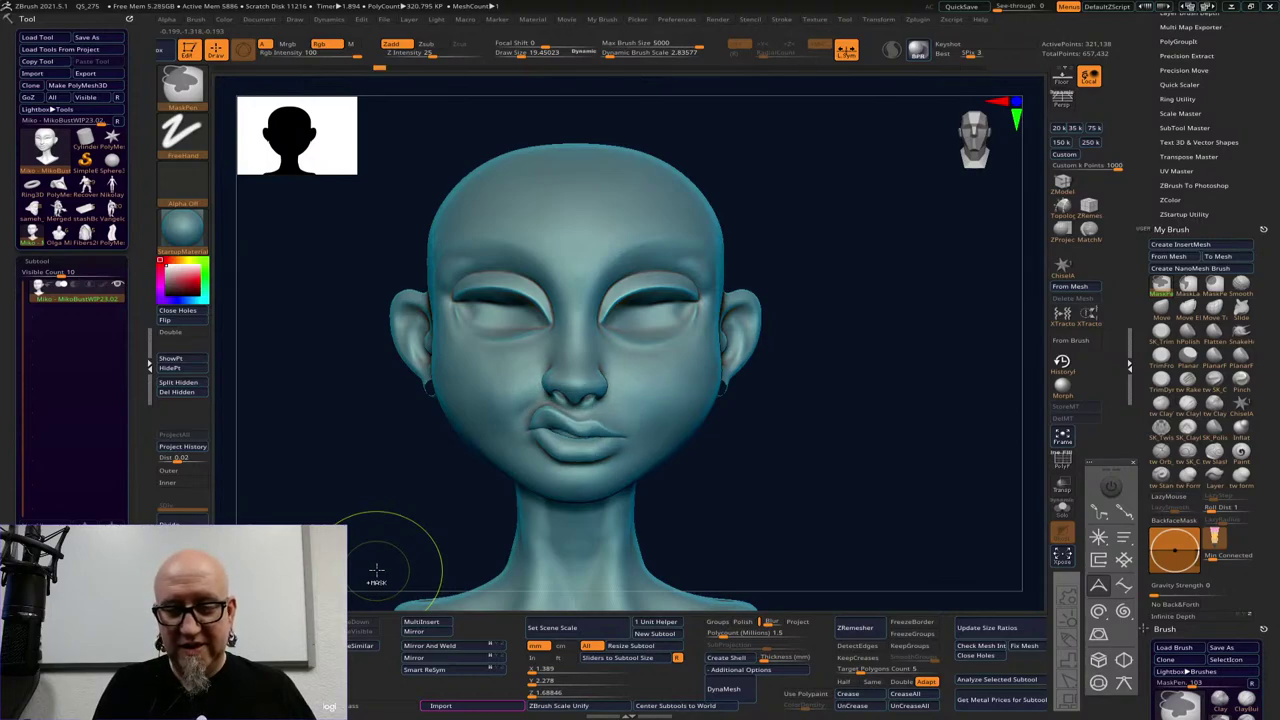
Step back through the undo history to the complete bust with its hair, eyelashes and earrings
key(ctrl+z)
key(ctrl+z)
key(ctrl+z)
key(ctrl+z)
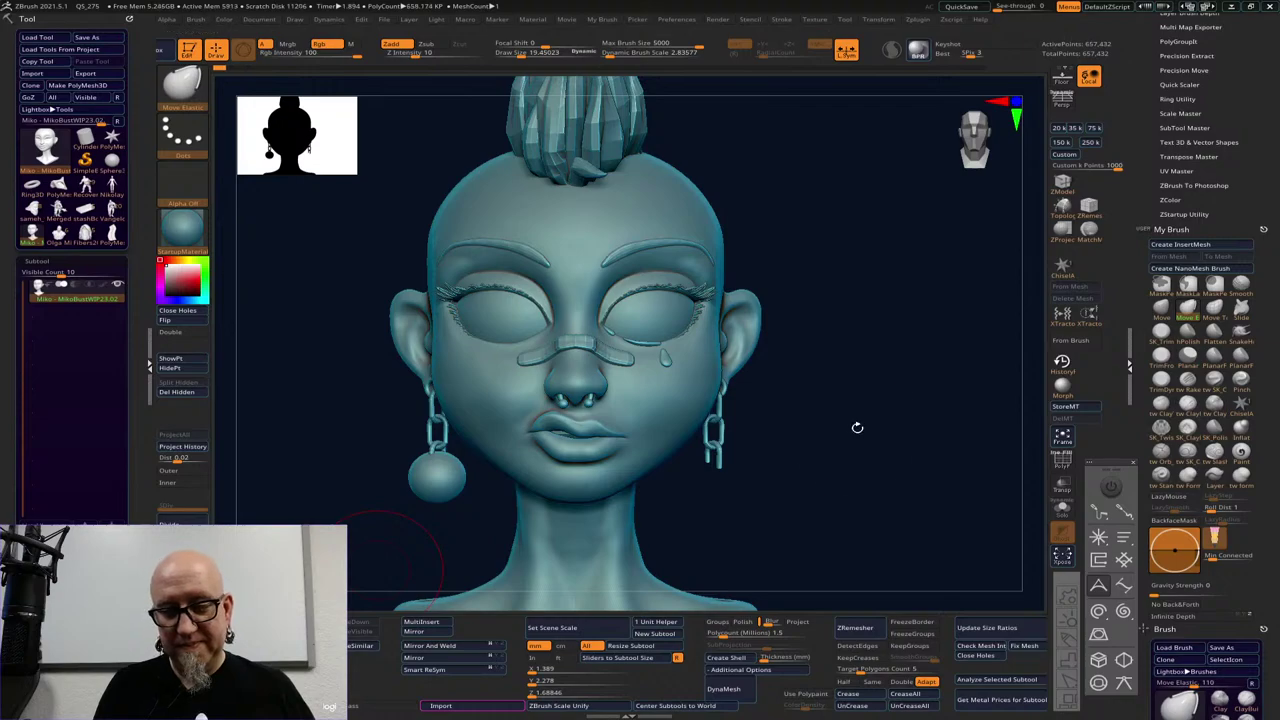
key(ctrl+shift+z)
key(ctrl+shift+z)
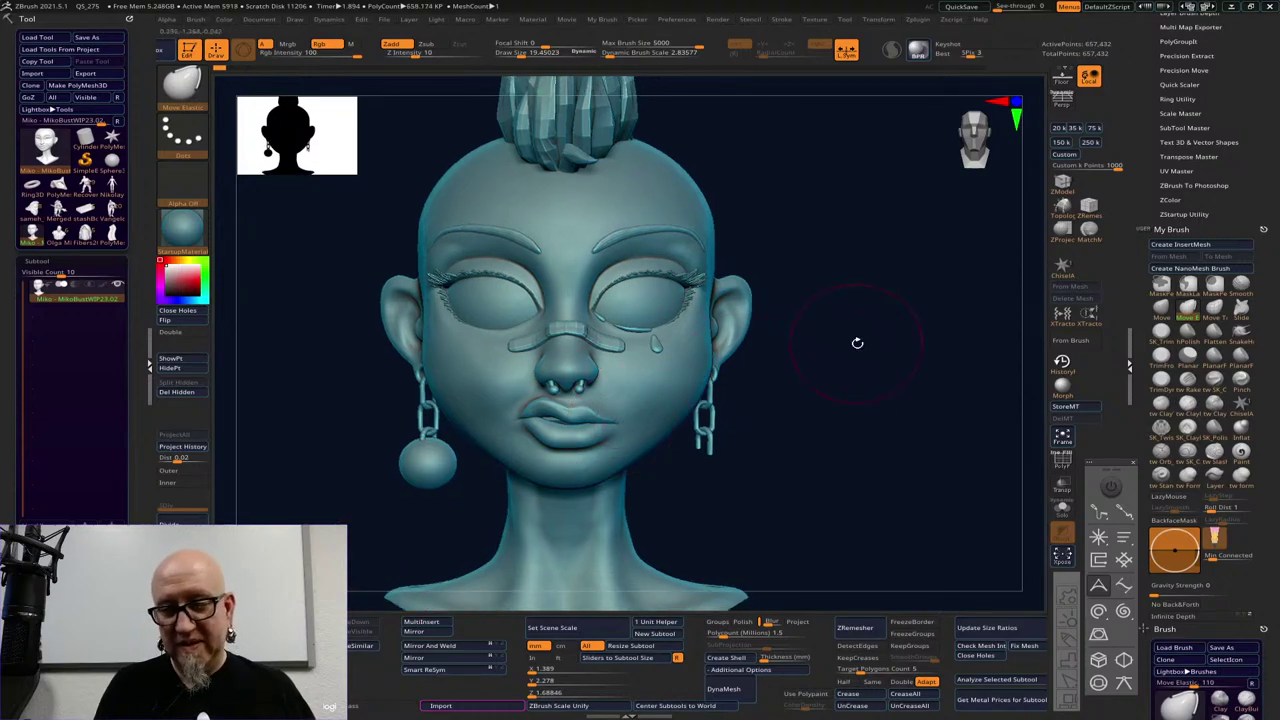
key(ctrl+z)
key(ctrl+shift+z)
key(ctrl+z)
Set the Move Elastic draw size to about 24 and pull one mouth corner upward, accepting the removal of the newer undo history
key(space)
drag(534, 422, 543, 422)
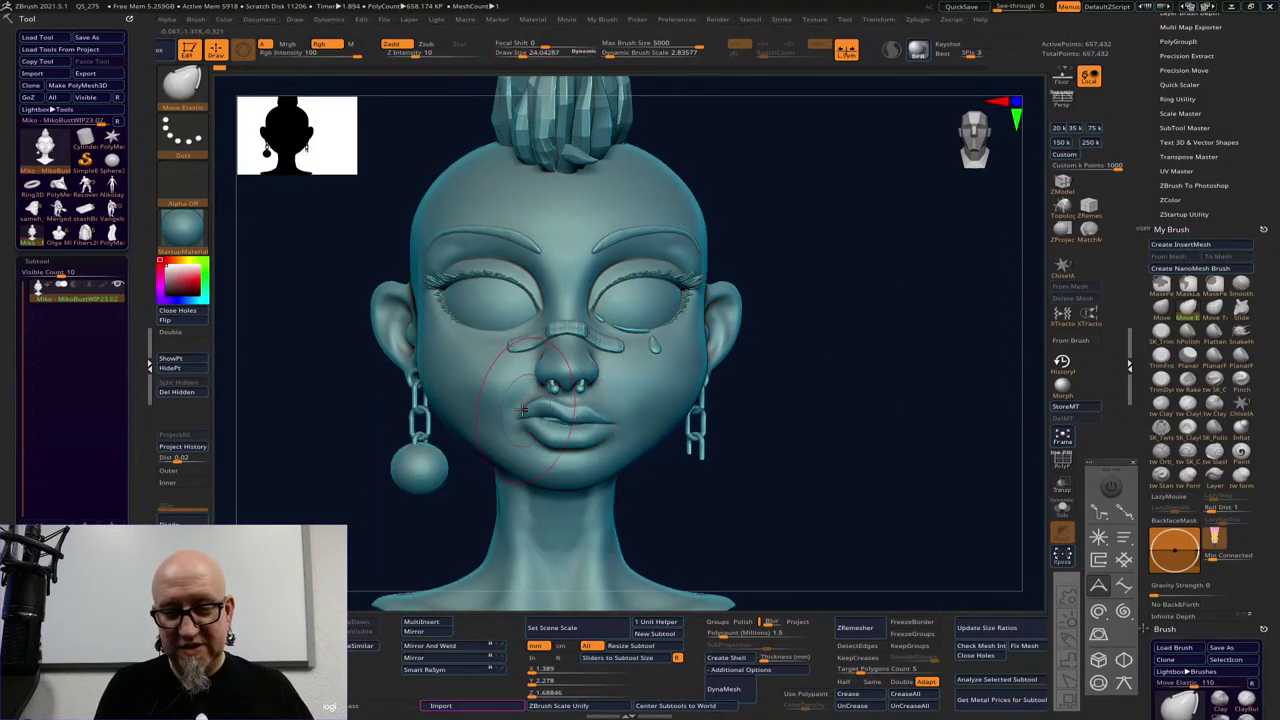
click(518, 405)
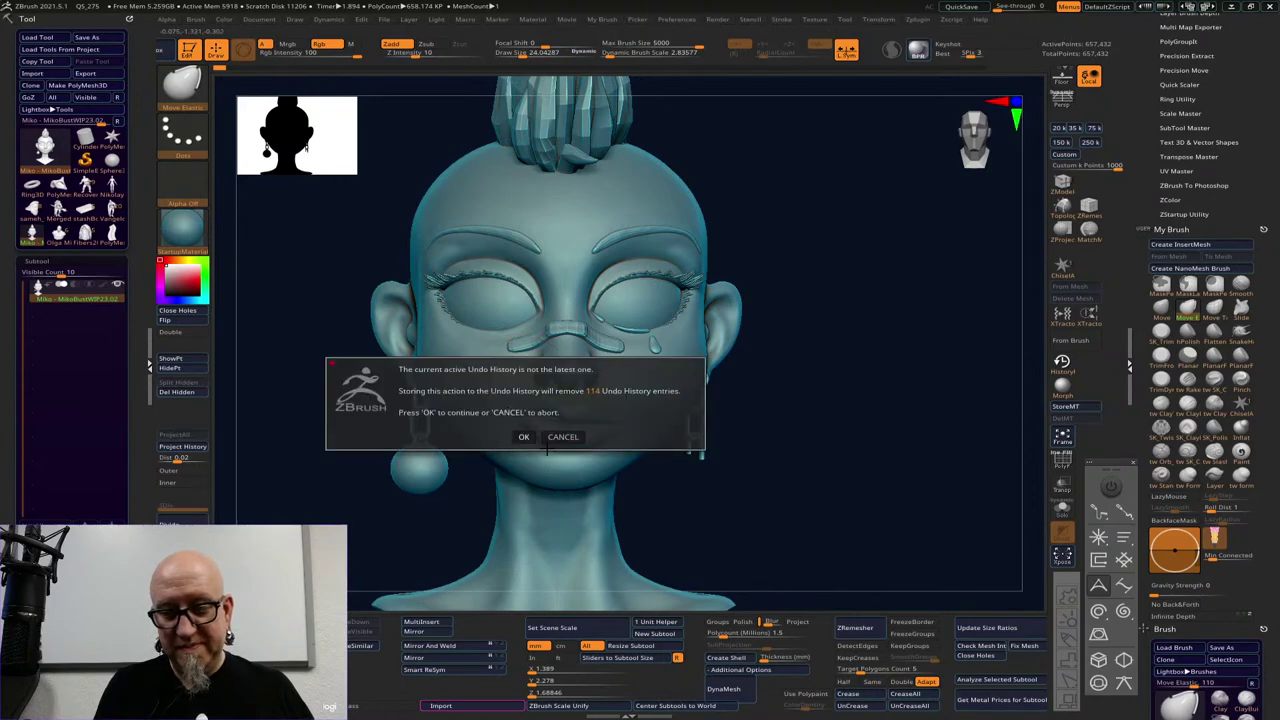
click(523, 436)
mouse_move(506, 408)
mouse_down()
mouse_move(511, 369)
mouse_move(491, 343)
mouse_up()
drag(885, 368, 830, 380)
Increase the Move Elastic draw size to about 35.7, pull the raised mouth corner further up, and check the whole bust
key(space)
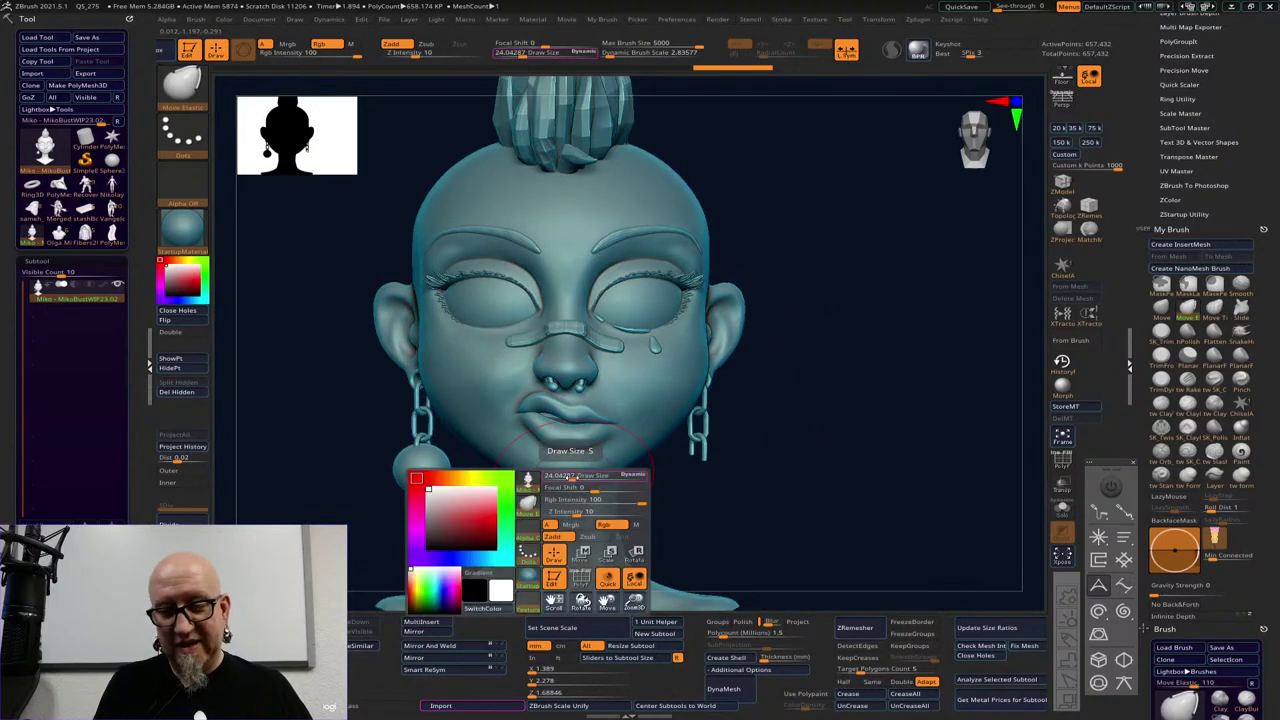
drag(578, 476, 588, 476)
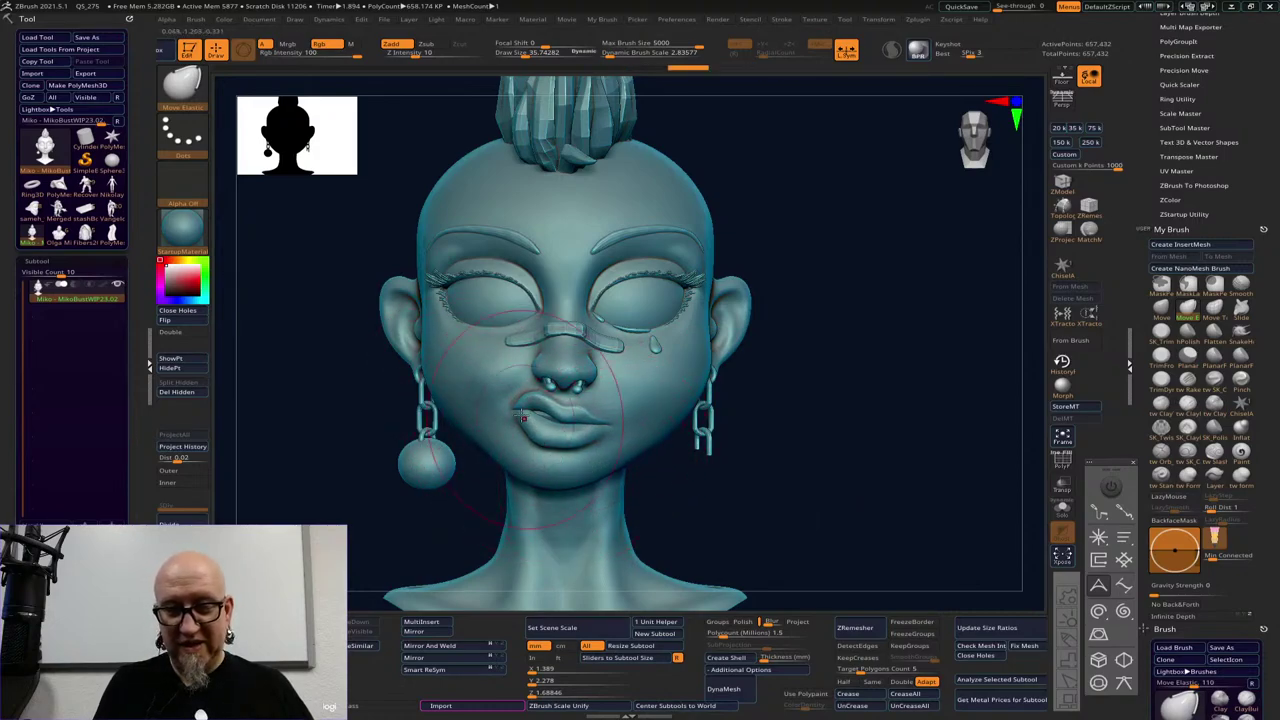
key(f)
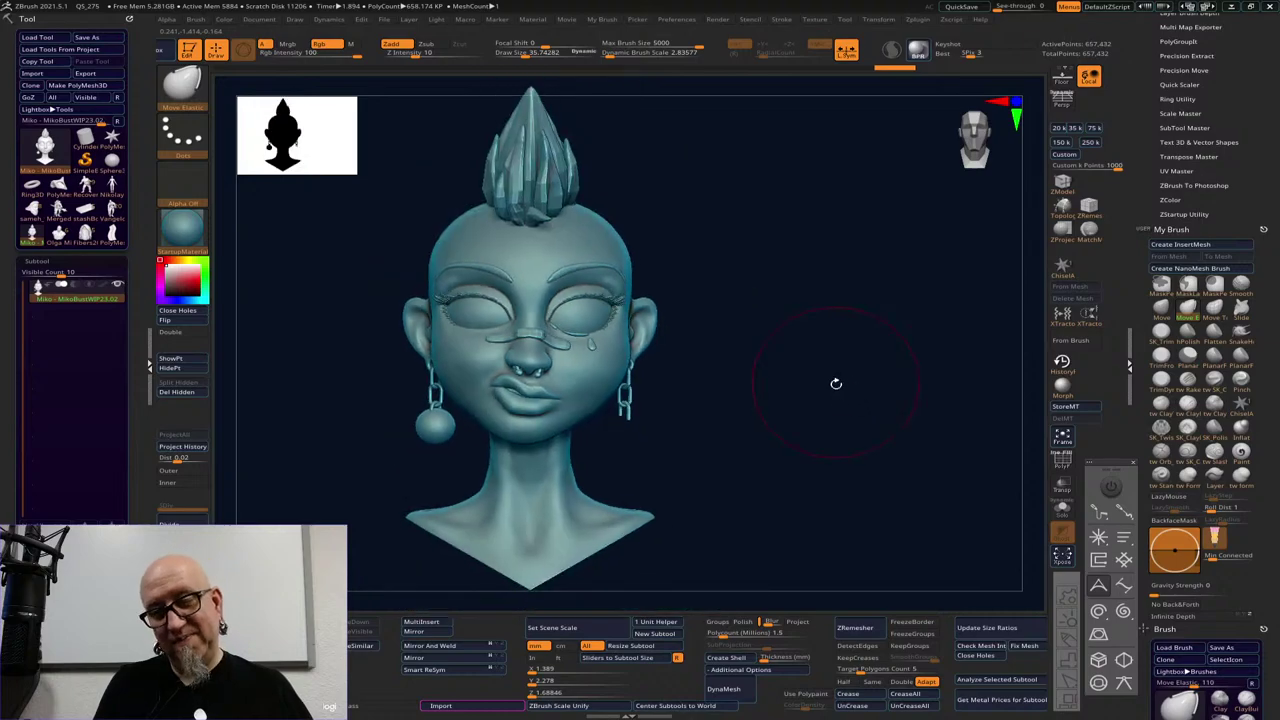
drag(829, 397, 776, 374)
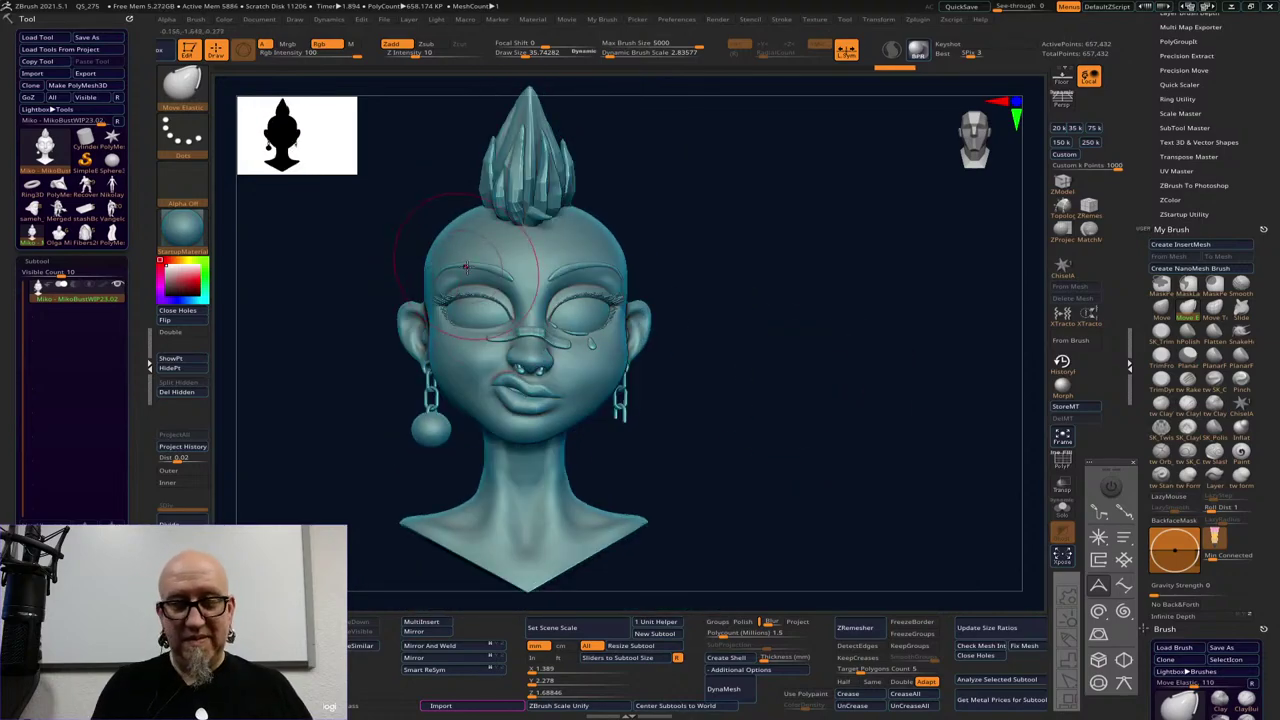
shift+drag(806, 434, 774, 423)
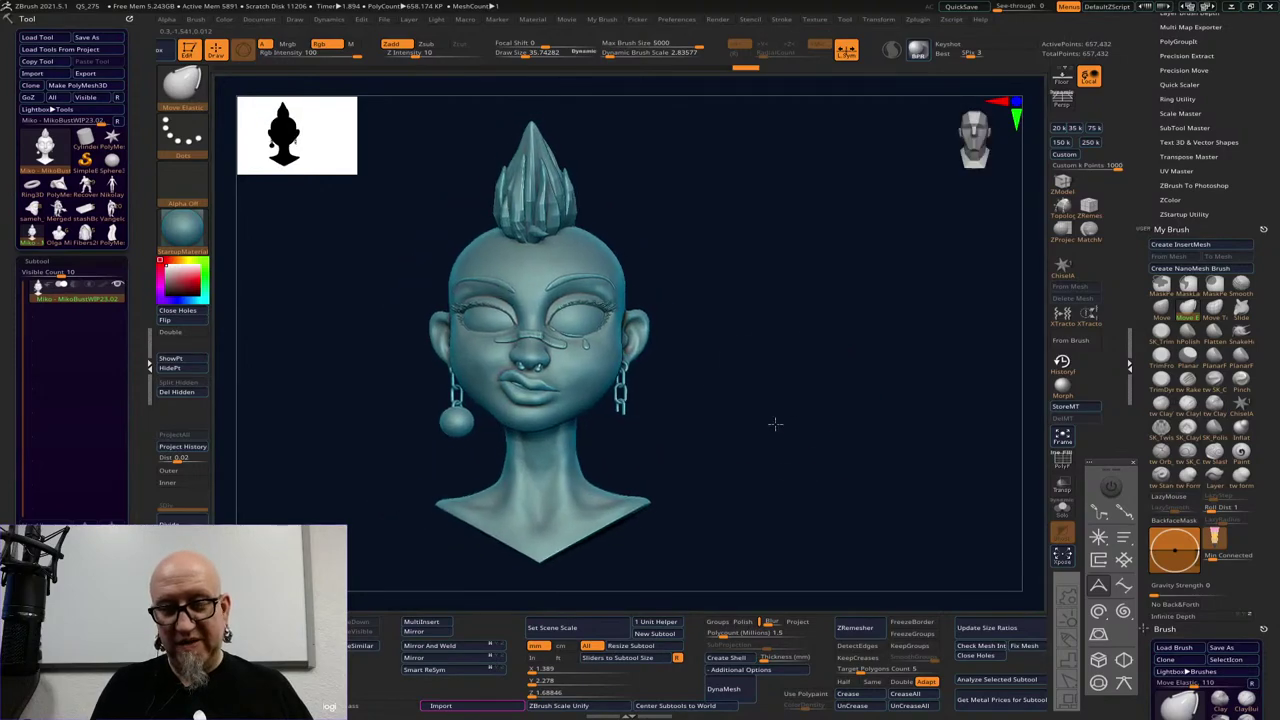
ctrl+right_drag(774, 423, 826, 469)
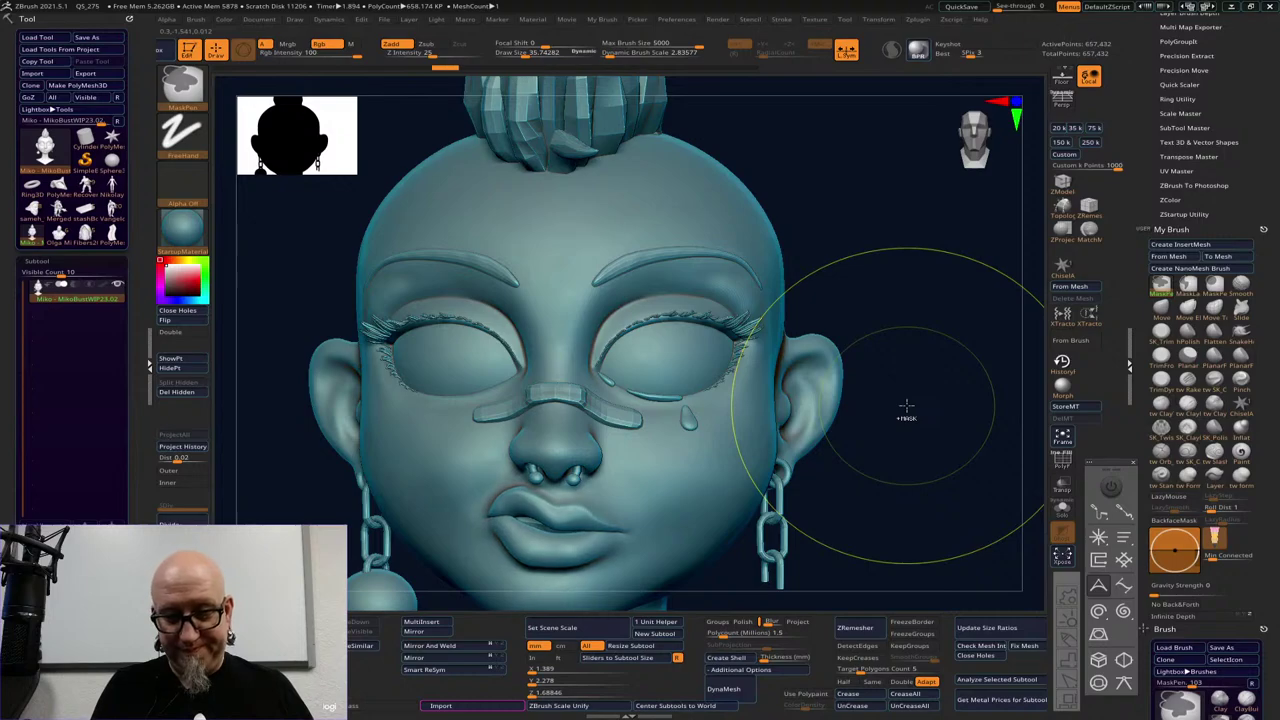
Undo the Move Elastic edits back to the painted version of the bust
key(ctrl+z)
key(ctrl+z)
key(ctrl+z)
key(ctrl+z)
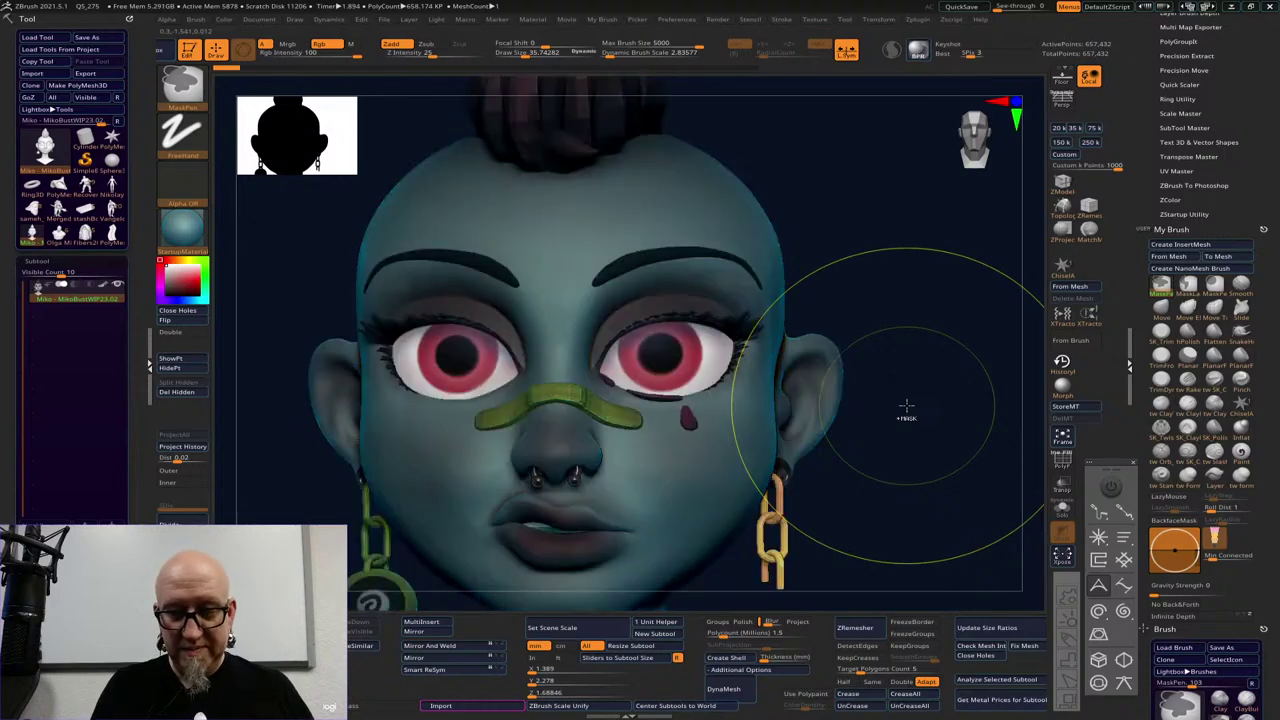
key(ctrl+shift+z)
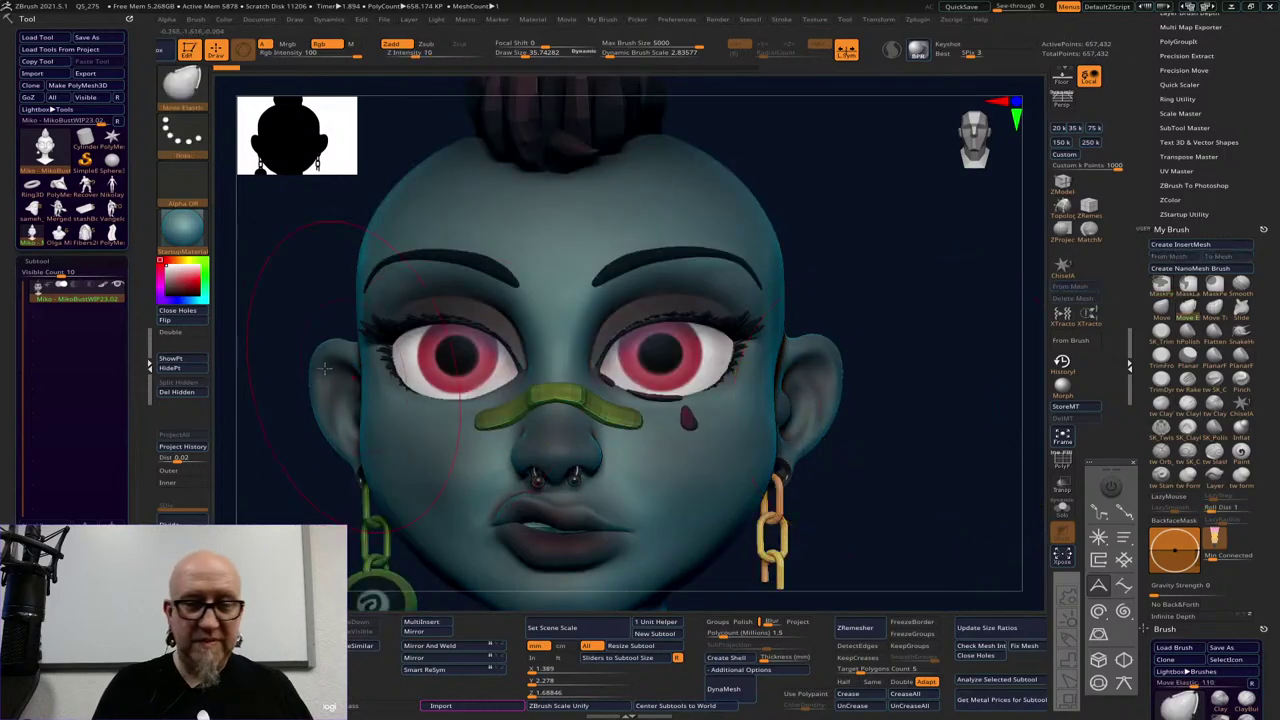
Apply the SketchShaded3 material to the painted bust and inspect the face and whole head
click(200, 240)
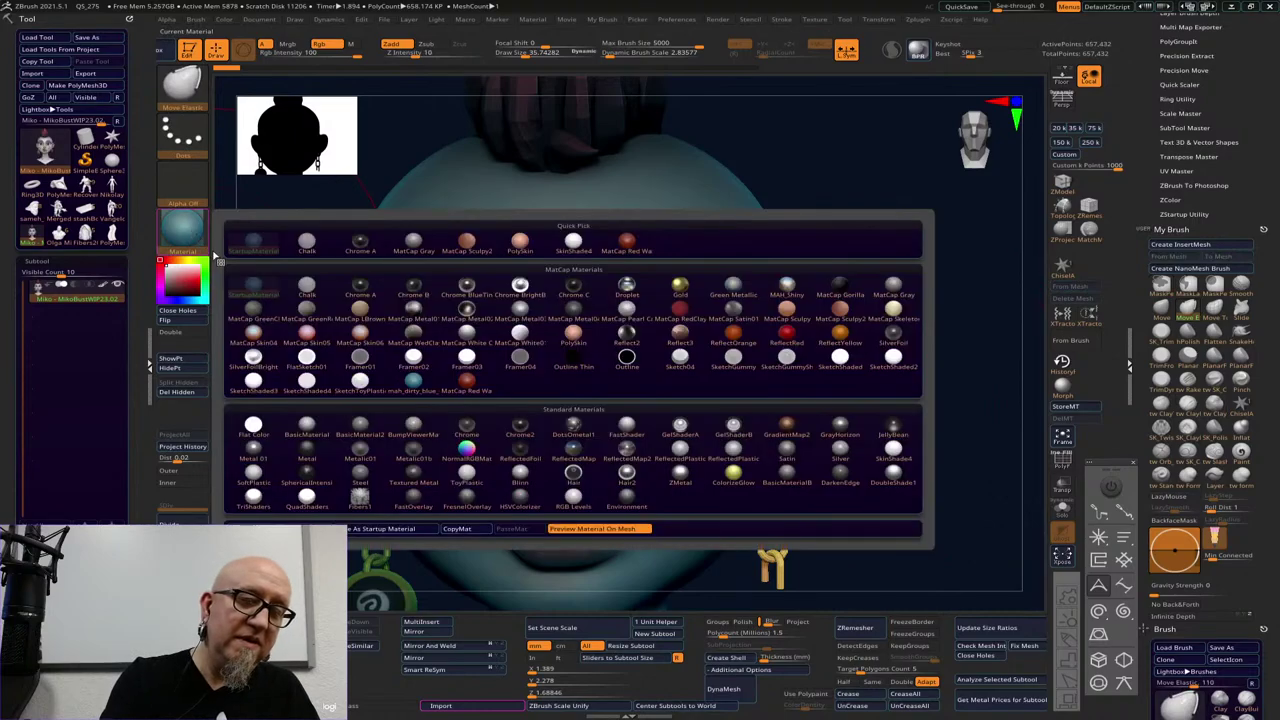
click(253, 381)
key(f)
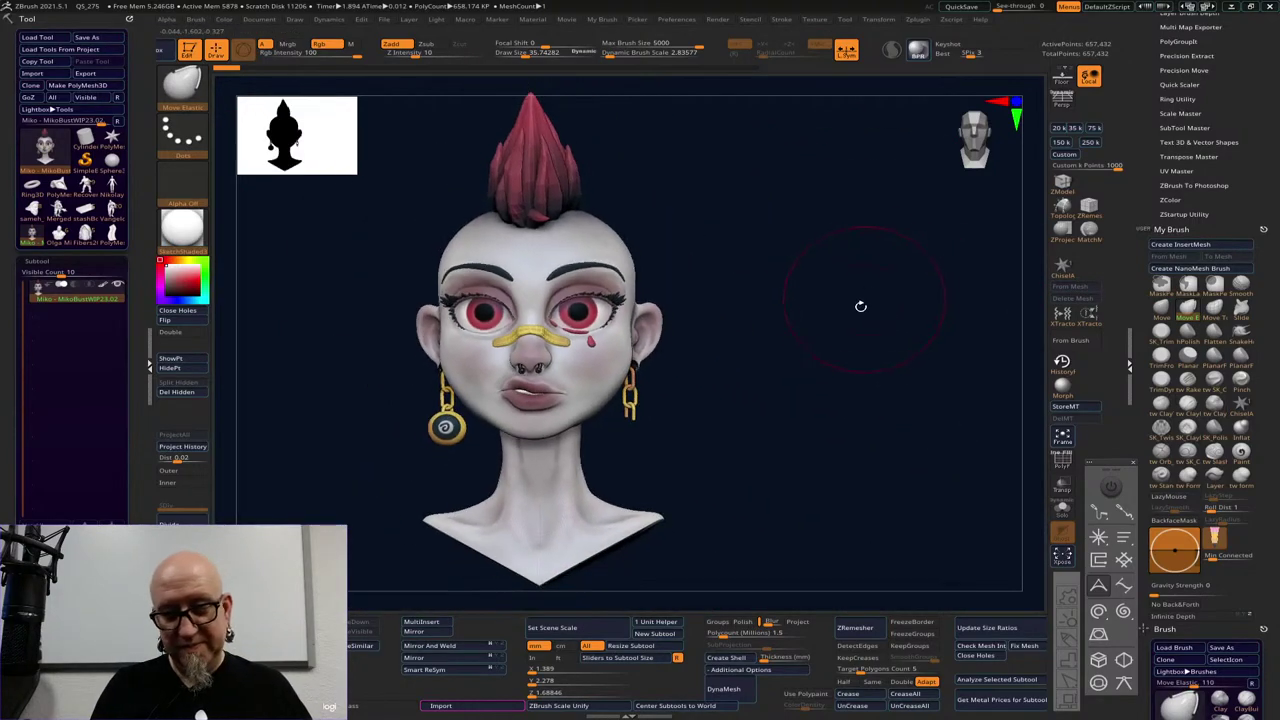
drag(846, 351, 595, 415)
mouse_move(772, 410)
alt+mouse_down()
mouse_move(814, 351)
mouse_move(794, 432)
mouse_move(802, 410)
alt+mouse_up()
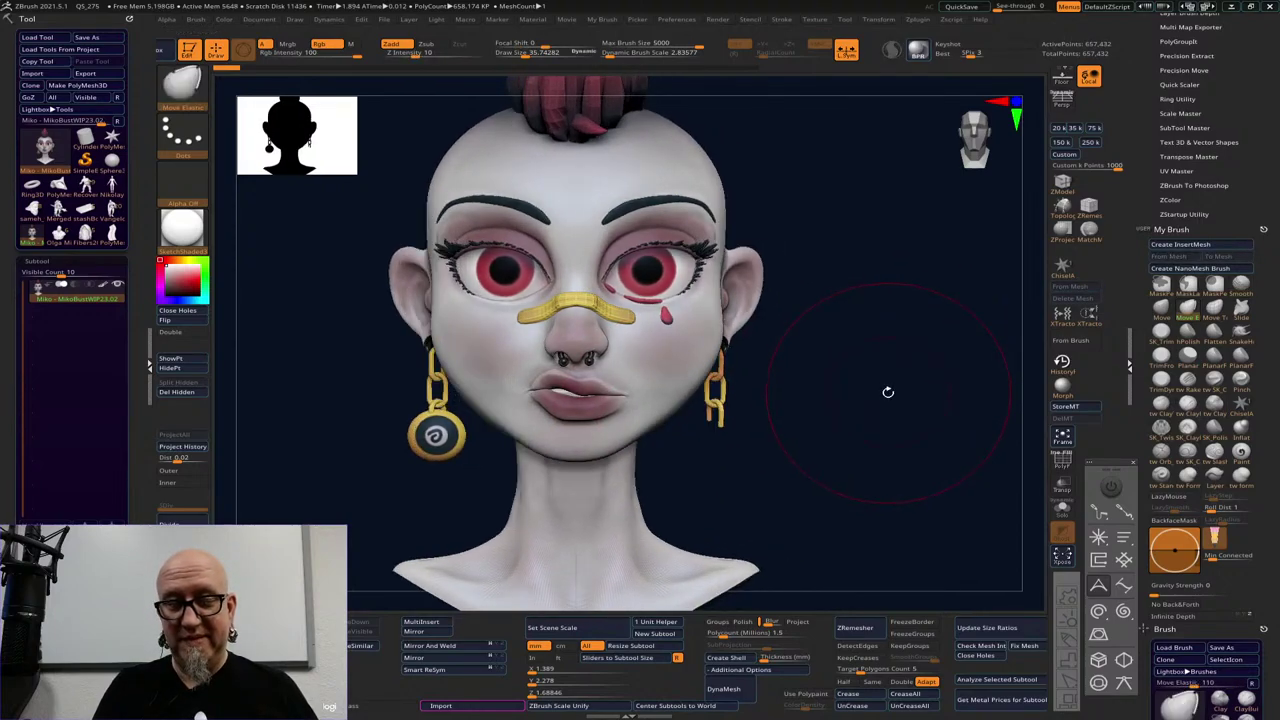
alt+drag(871, 384, 868, 408)
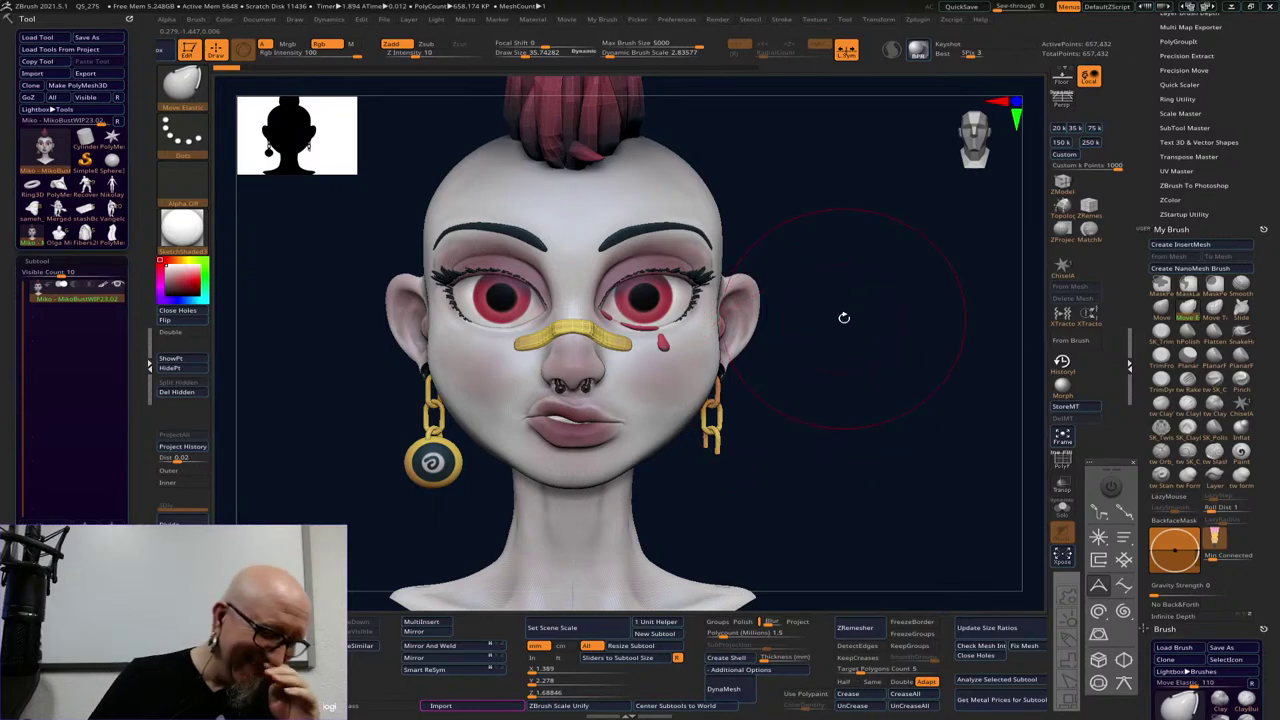
Hide the head above the middle of the nose and nudge the chin and mouth area with Move Elastic
mouse_move(833, 254)
alt+mouse_down()
mouse_move(840, 394)
mouse_move(781, 286)
alt+mouse_up()
ctrl+shift+drag(829, 136, 397, 380)
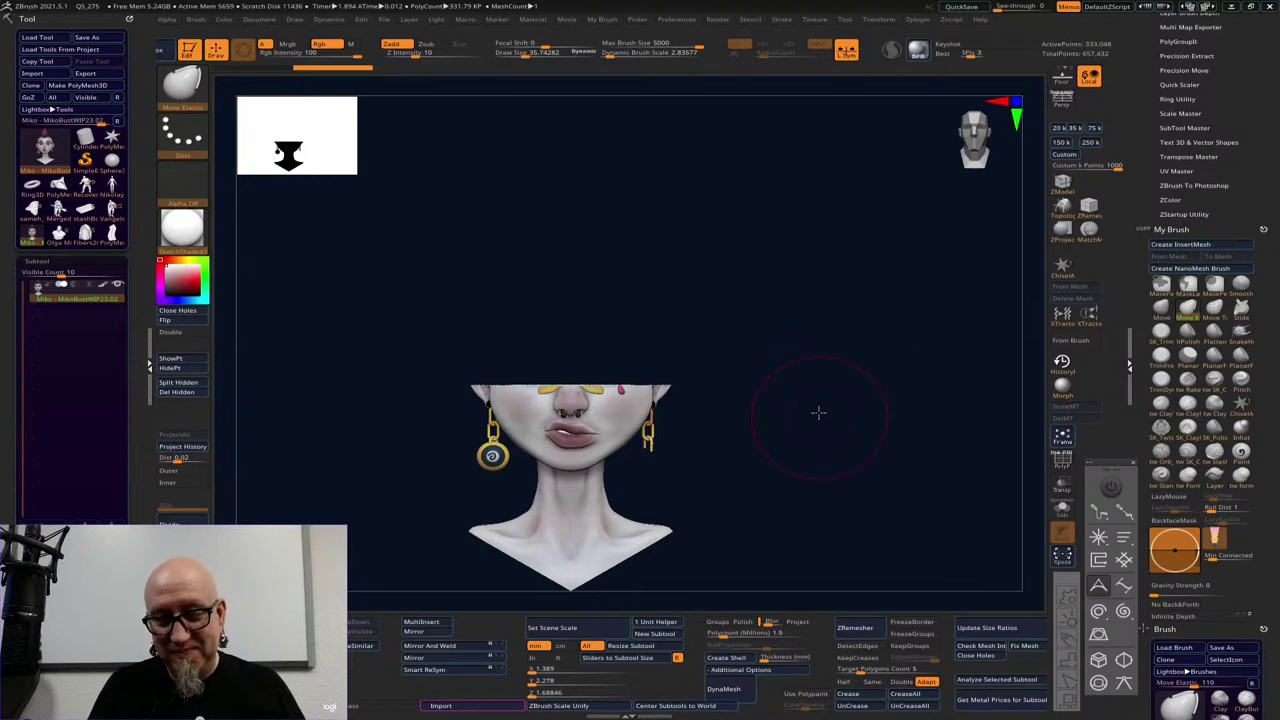
mouse_move(818, 411)
mouse_down()
mouse_move(814, 443)
mouse_move(833, 411)
mouse_move(814, 410)
mouse_up()
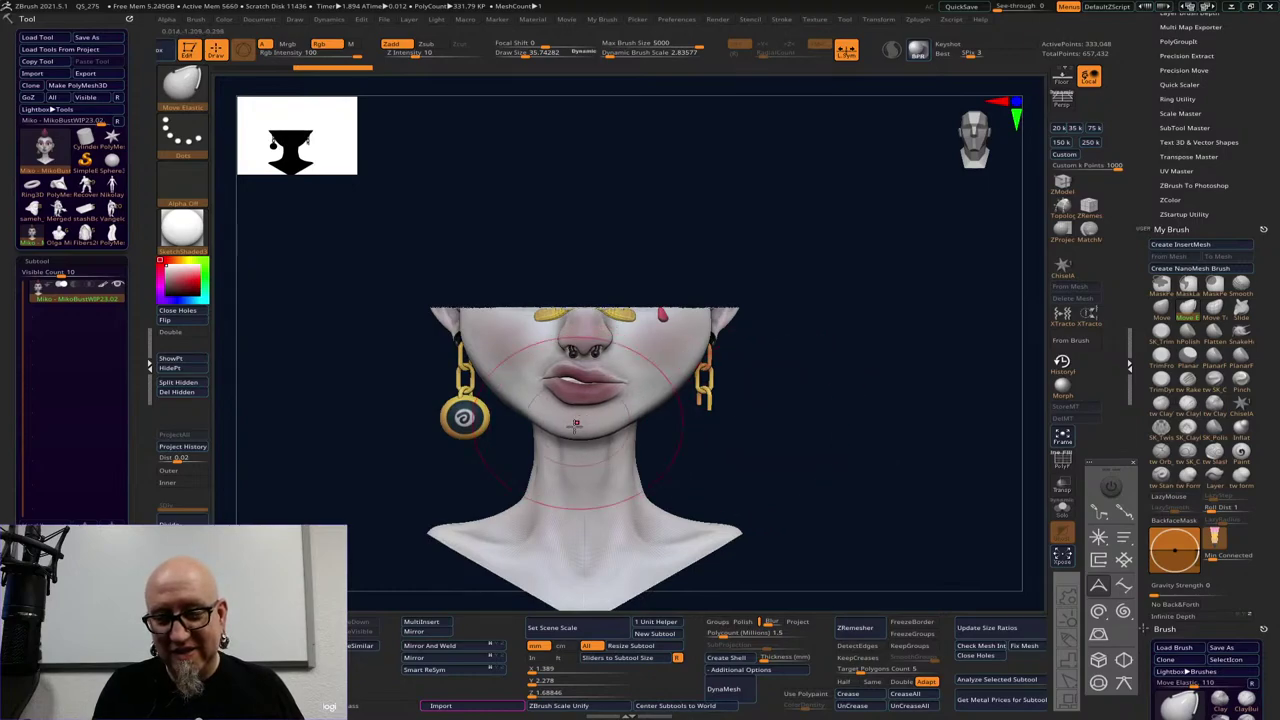
drag(577, 423, 514, 371)
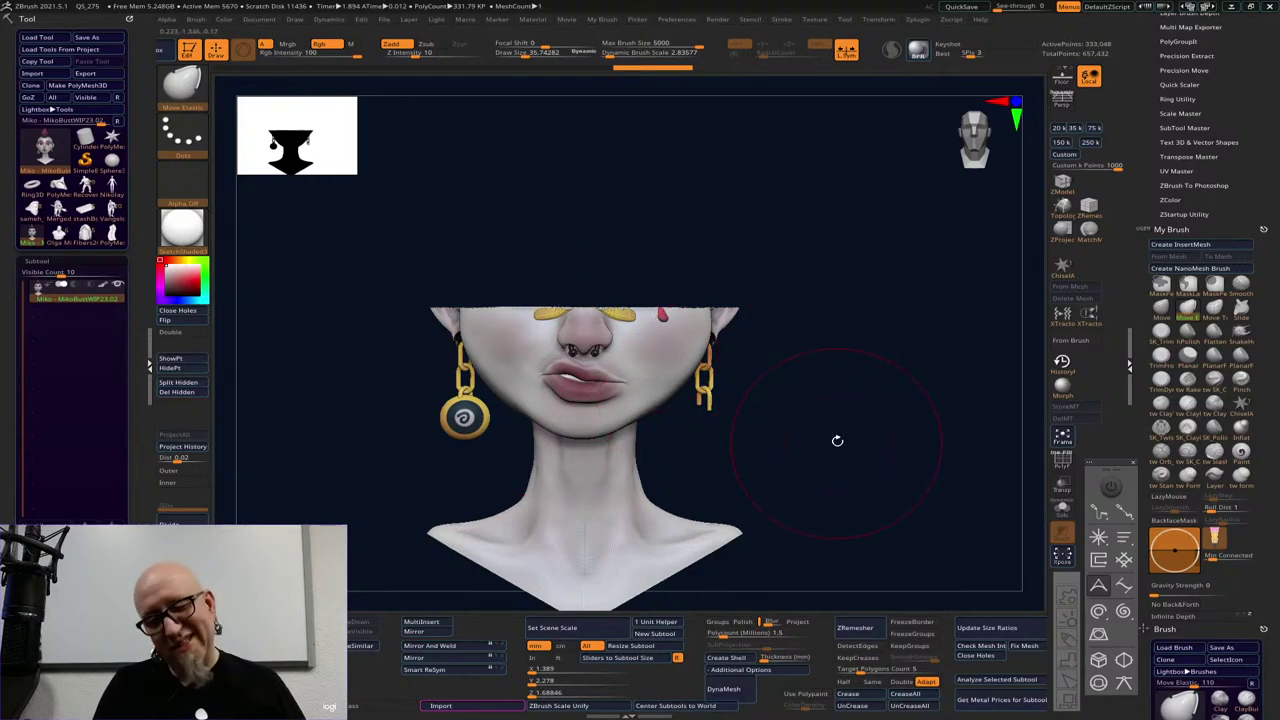
Mask the visible lower part of the bust, invert the mask with everything shown, and hide the unmasked lower part
ctrl+click(867, 443)
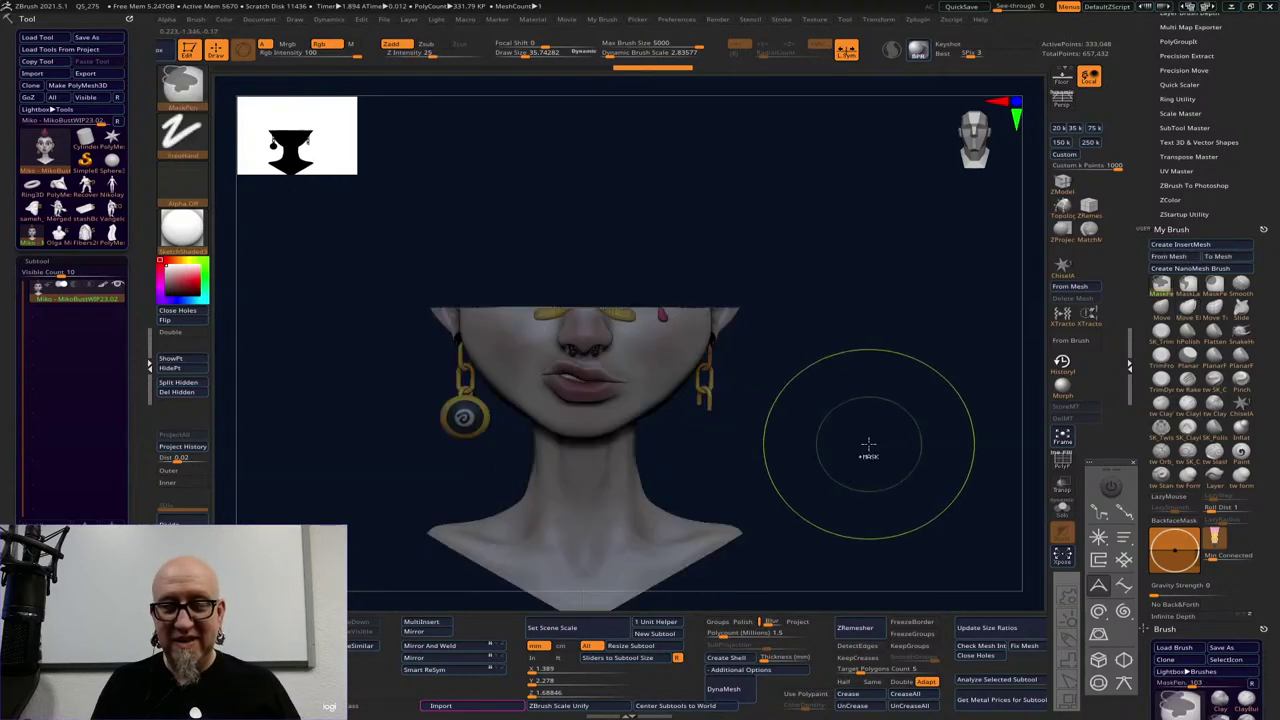
ctrl+shift+click(878, 442)
ctrl+click(878, 442)
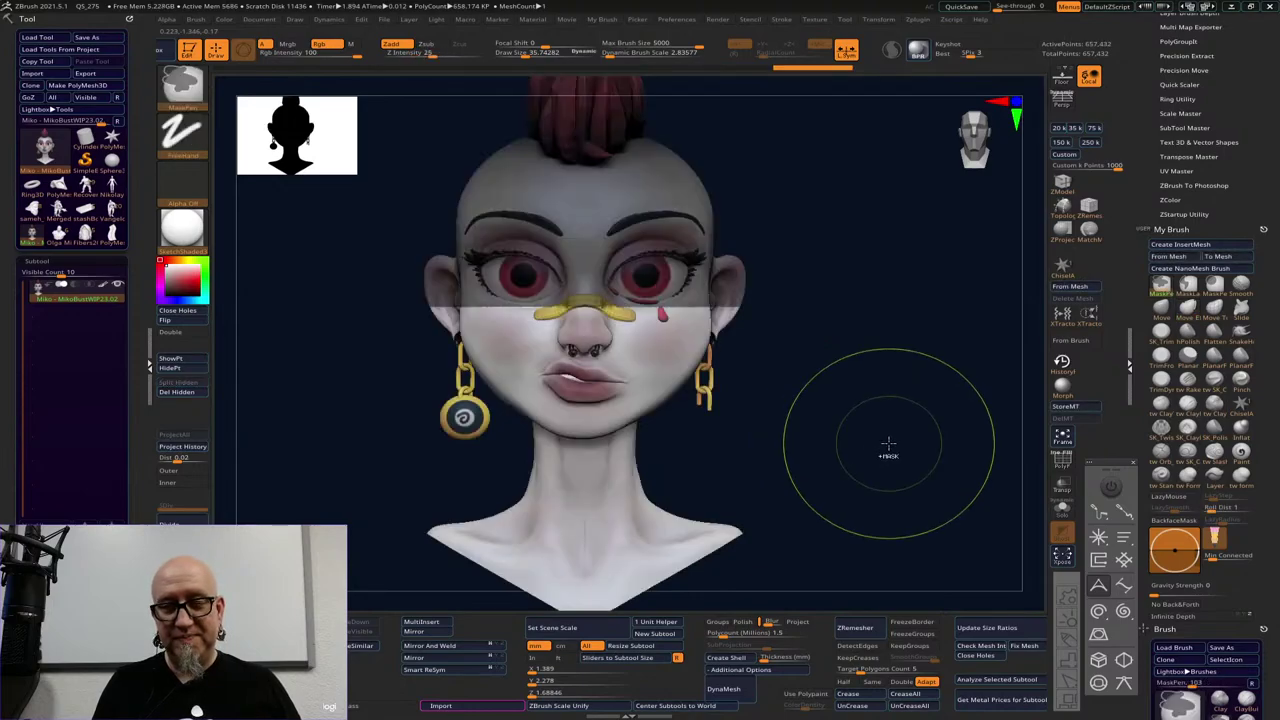
click(192, 367)
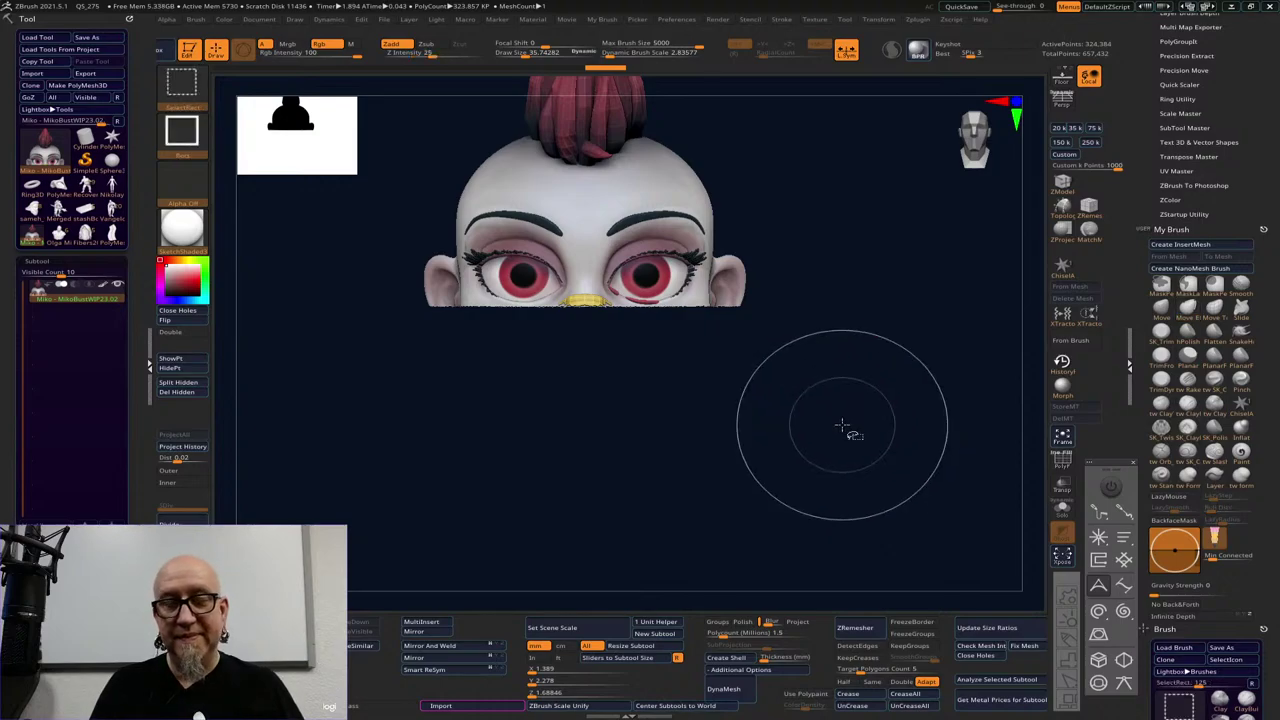
Undo the masking and hiding steps on the bust's lower part and bring the whole unmasked bust back into view
ctrl+shift+click(842, 423)
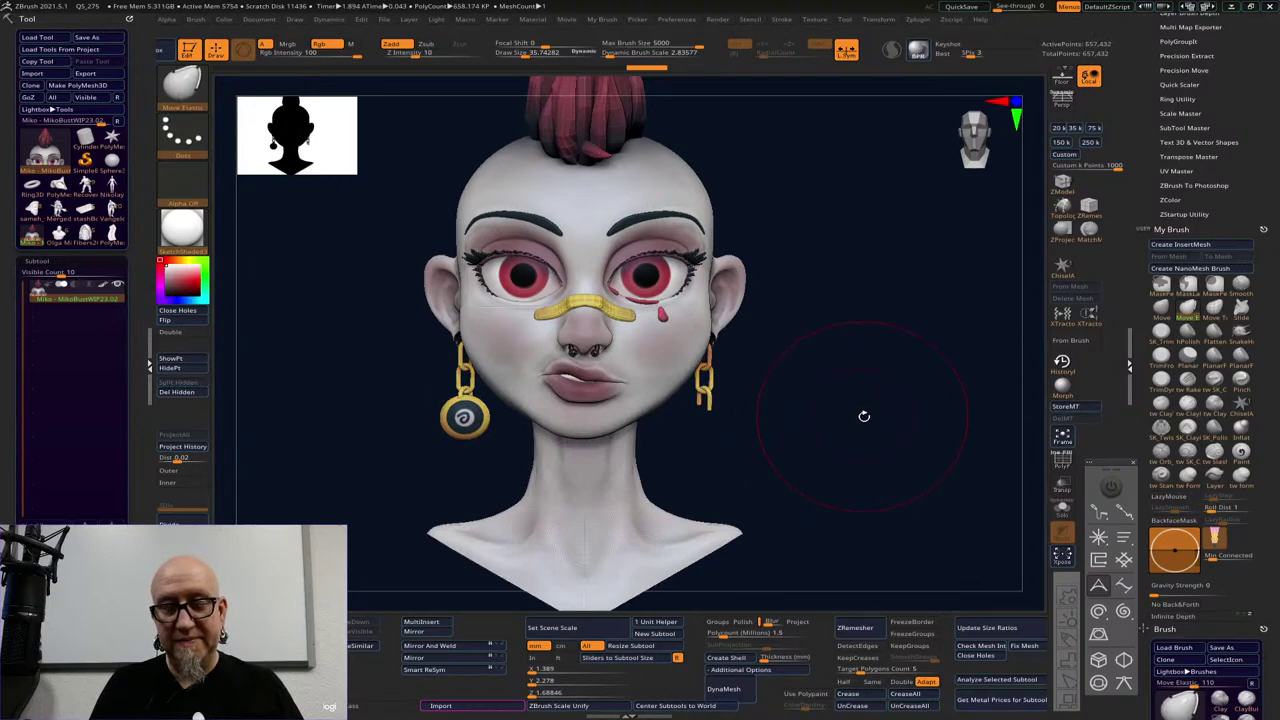
mouse_move(864, 416)
mouse_down()
mouse_move(842, 429)
mouse_move(857, 437)
mouse_up()
ctrl+right_drag(857, 437, 878, 428)
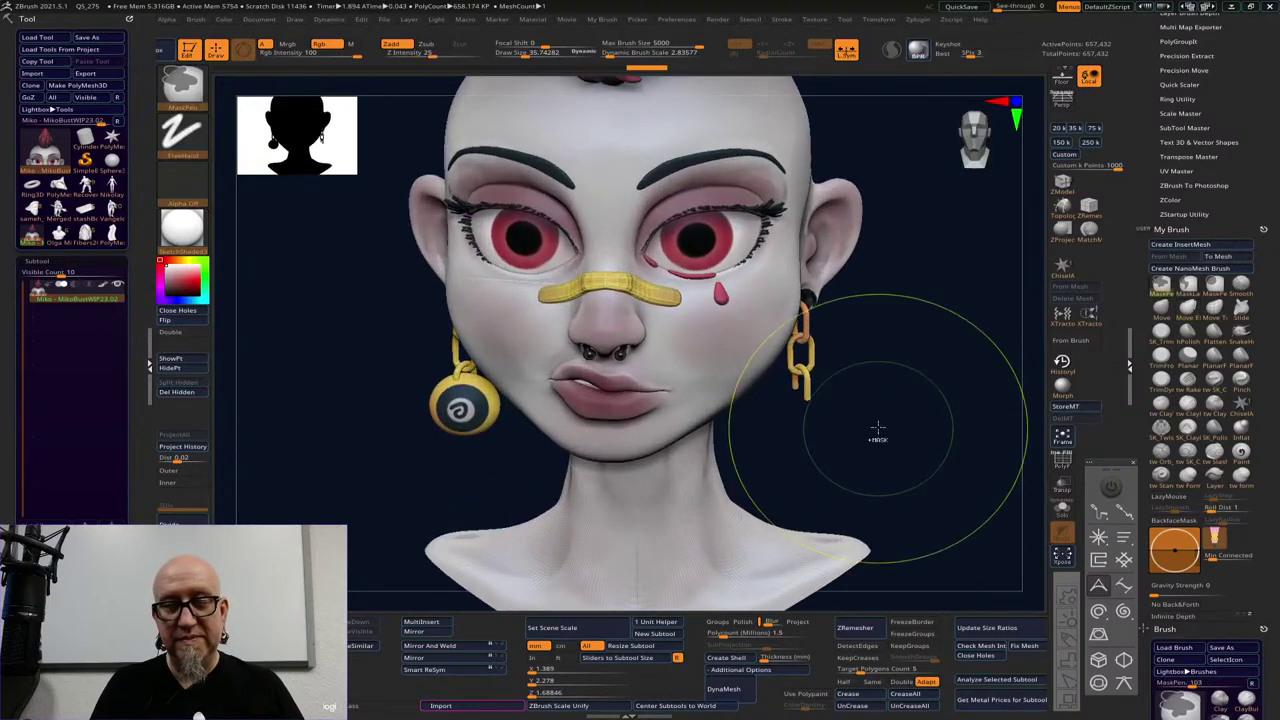
key(ctrl+z)
key(ctrl+z)
key(ctrl+z)
key(ctrl+z)
key(ctrl+z)
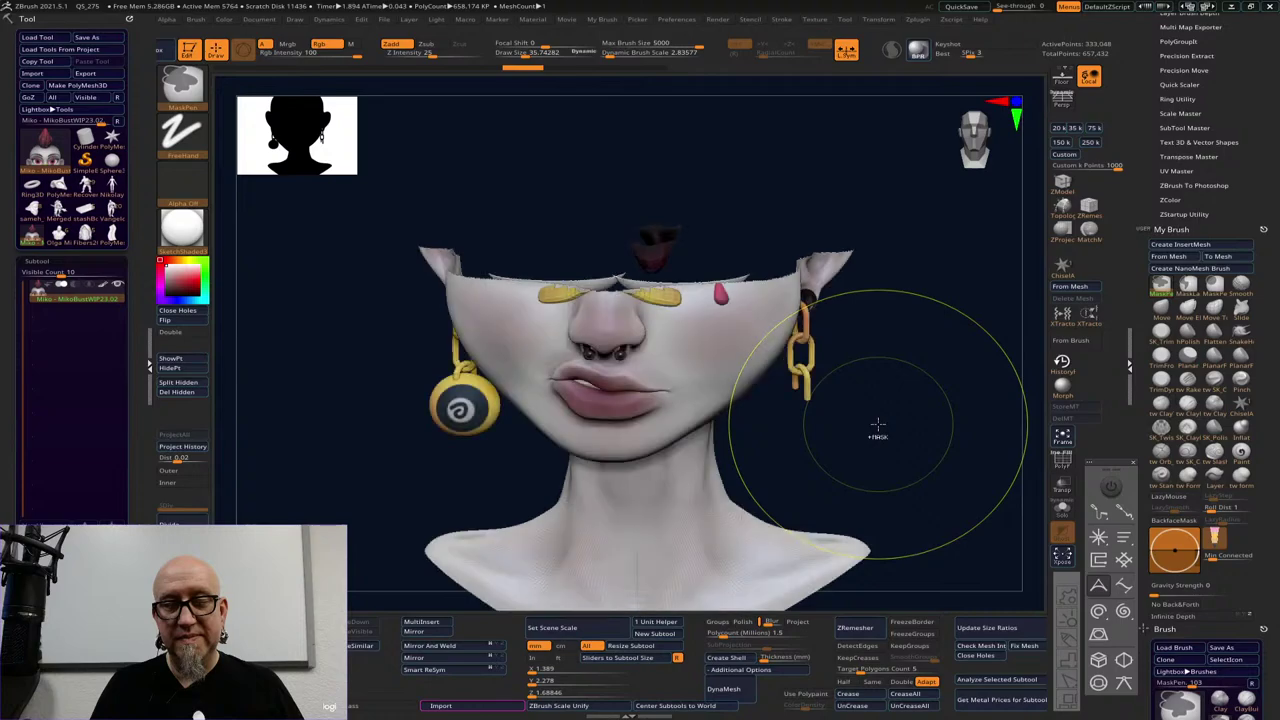
key(ctrl+z)
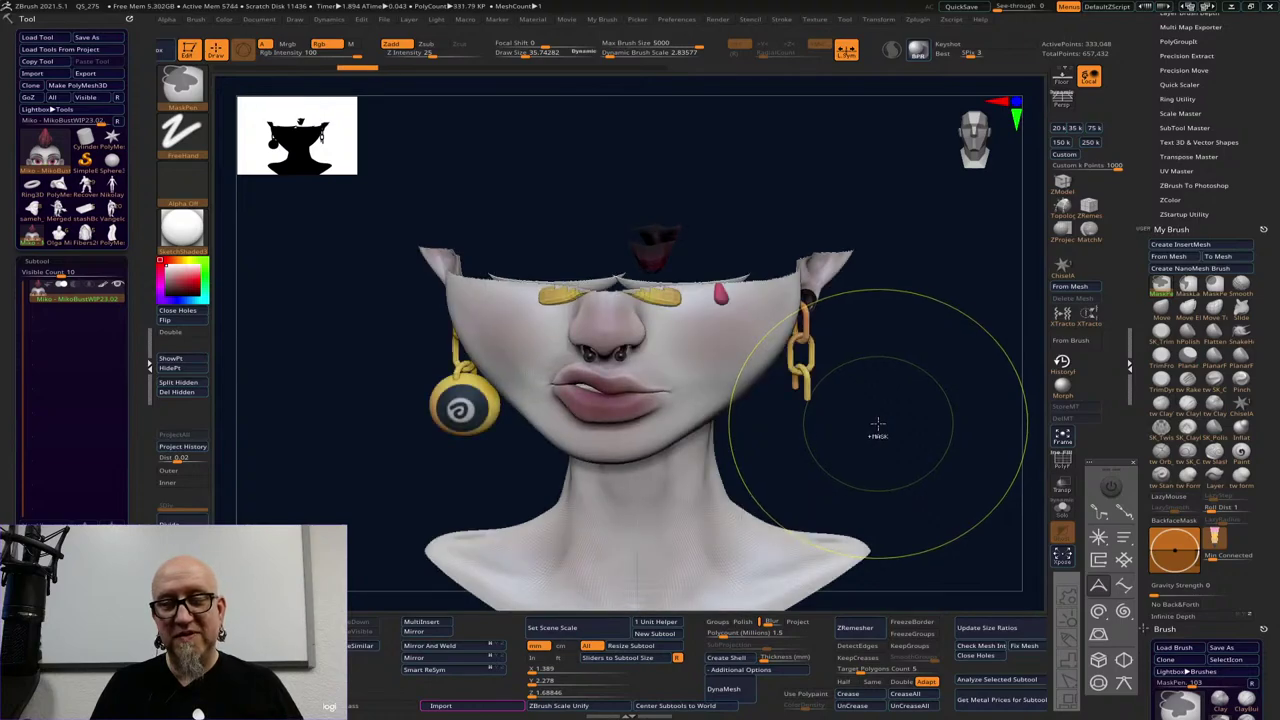
ctrl+shift+click(925, 410)
drag(932, 310, 965, 308)
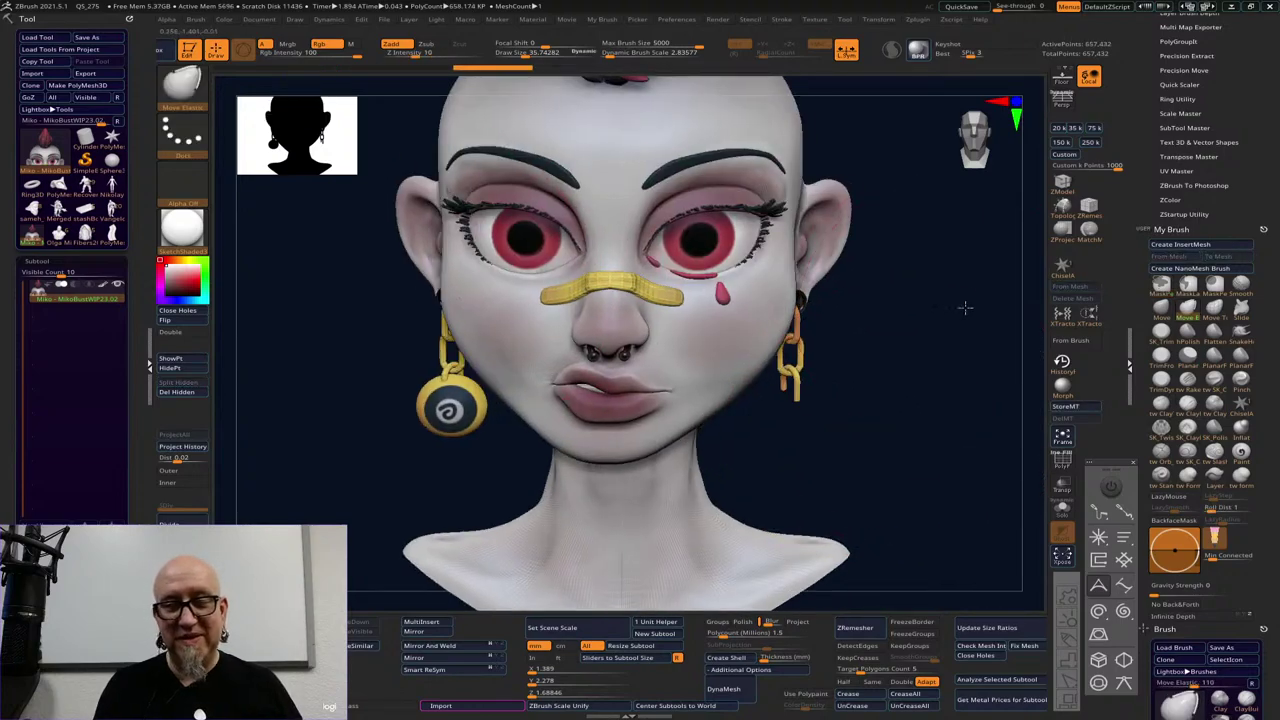
Isolate the two eyeballs, mask them, and show the rest of the bust again
key(ctrl+shift+z)
key(ctrl+shift+z)
key(ctrl+shift+z)
key(ctrl+shift+z)
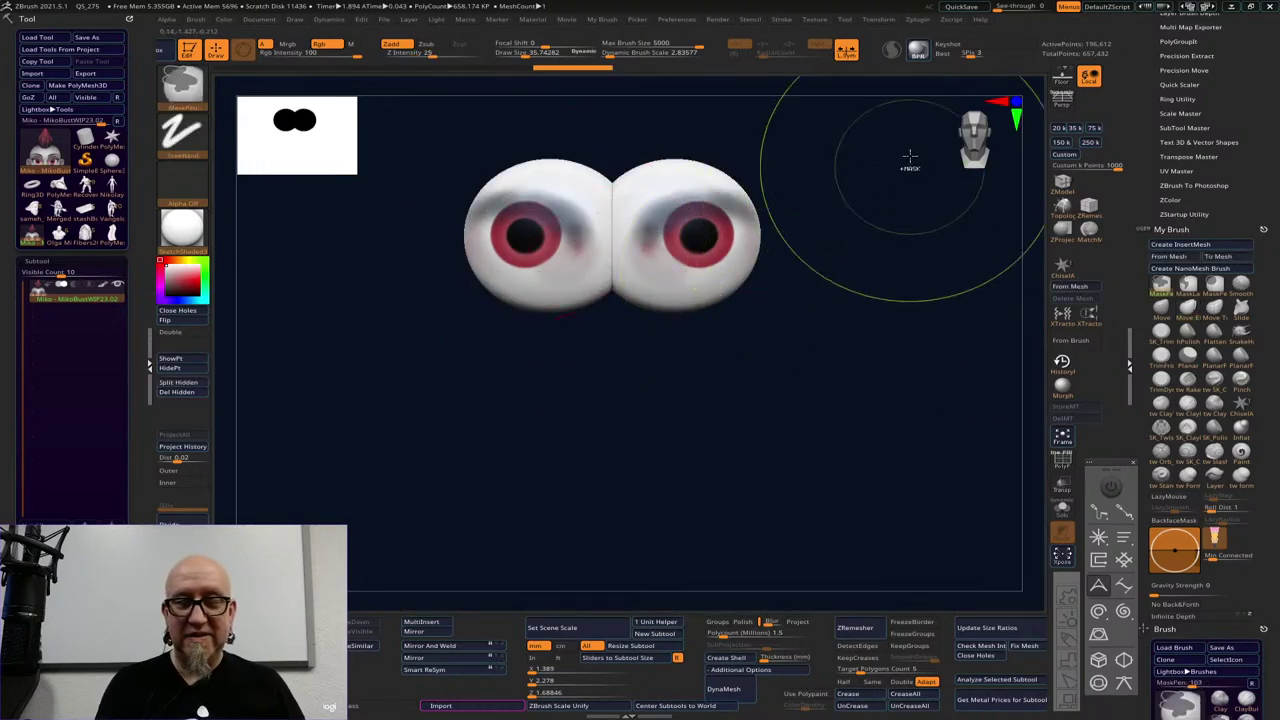
key(ctrl+shift+z)
key(ctrl+shift+z)
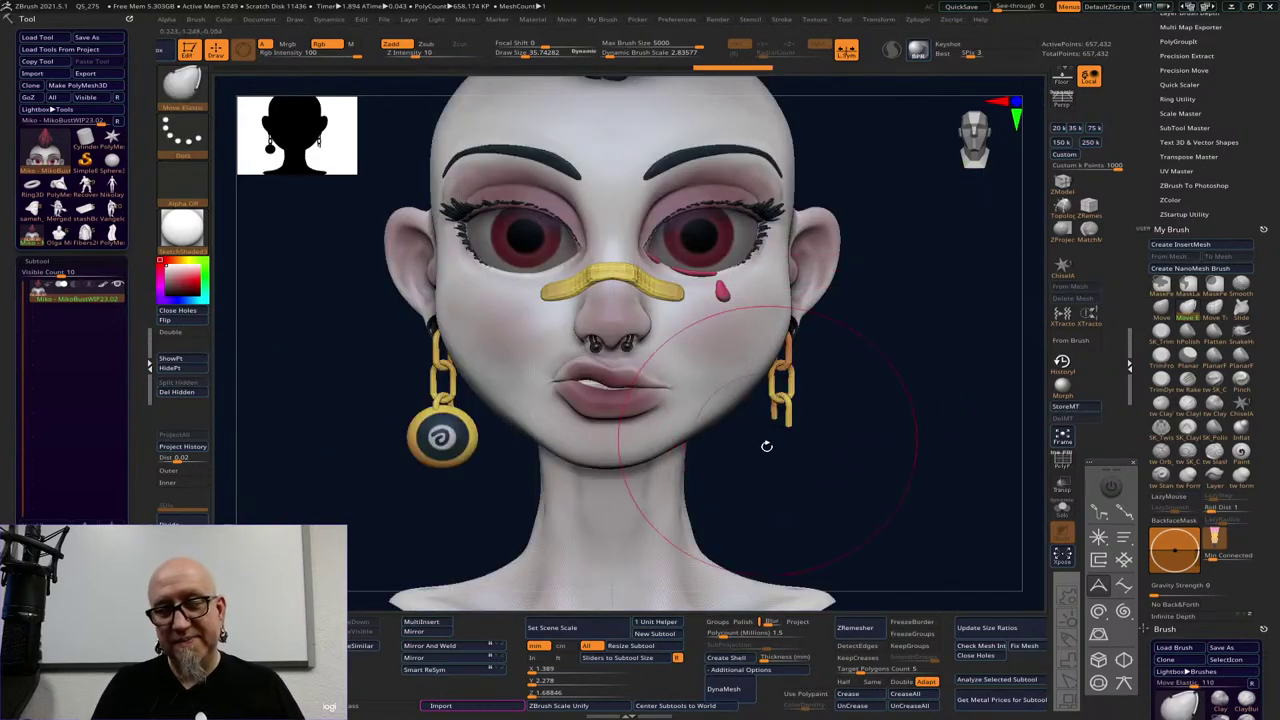
Pull up the mouth corner, cheek and nostril on the round-earring side into a sneer with Move Elastic, keeping the eyes masked
mouse_move(767, 446)
mouse_down()
mouse_move(769, 471)
mouse_move(731, 414)
mouse_up()
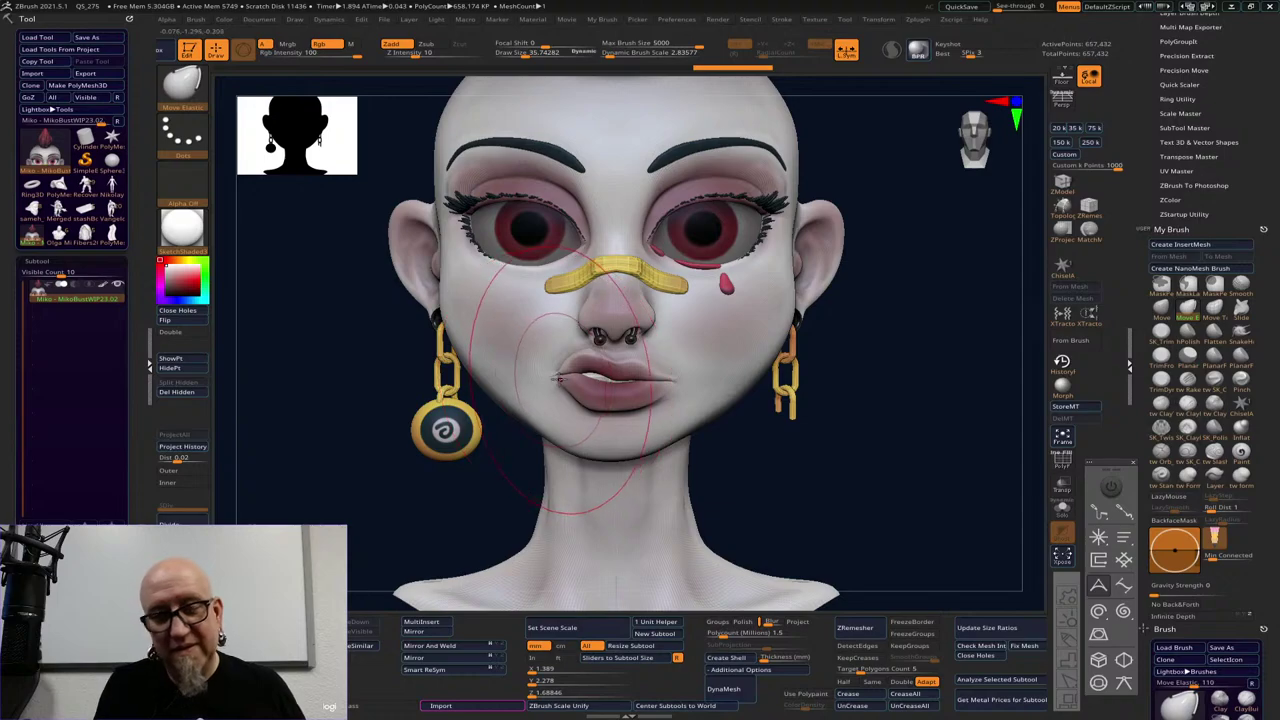
key(ctrl+shift+z)
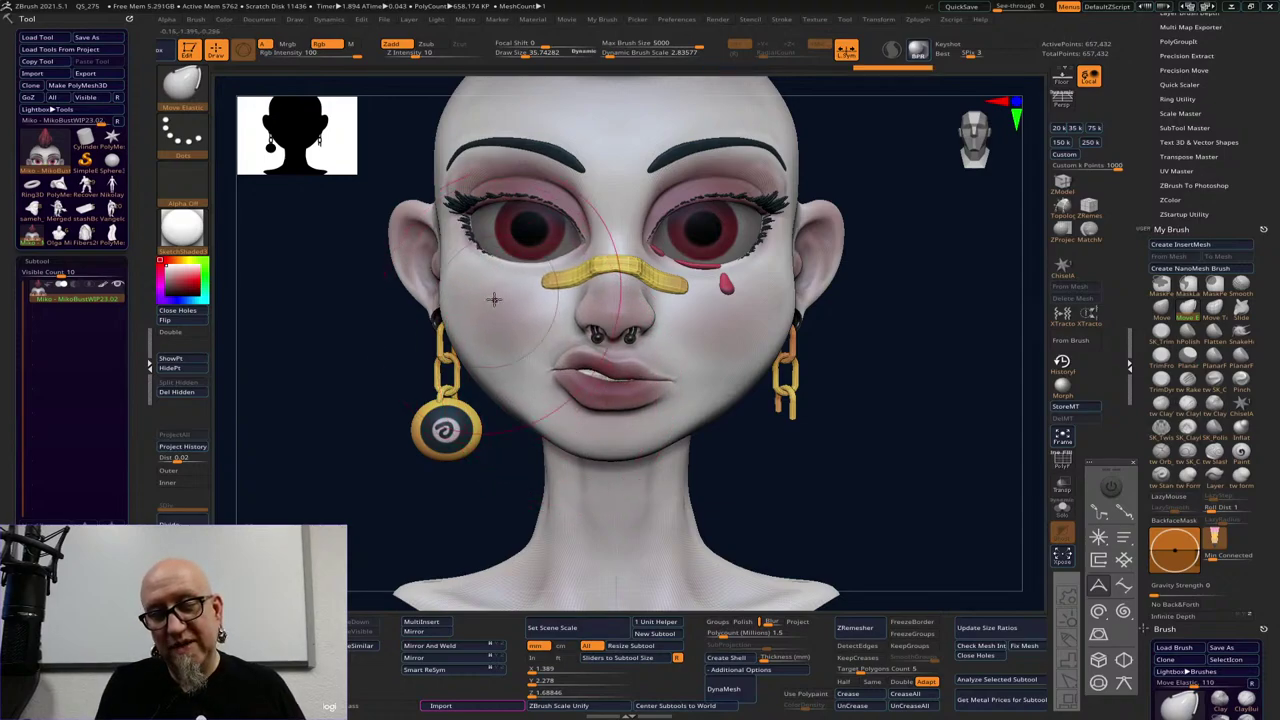
key(ctrl+z)
key(ctrl+z)
key(ctrl+z)
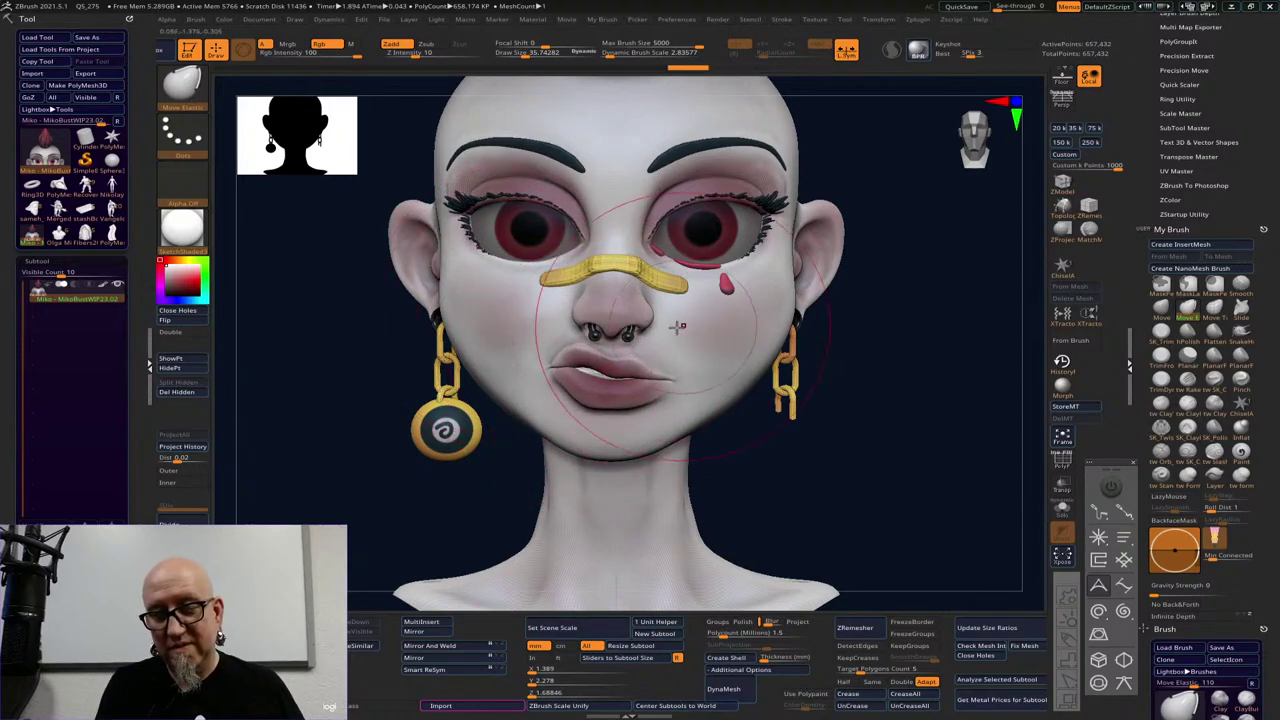
key(ctrl+shift+z)
key(ctrl+shift+z)
key(ctrl+shift+z)
key(ctrl+shift+z)
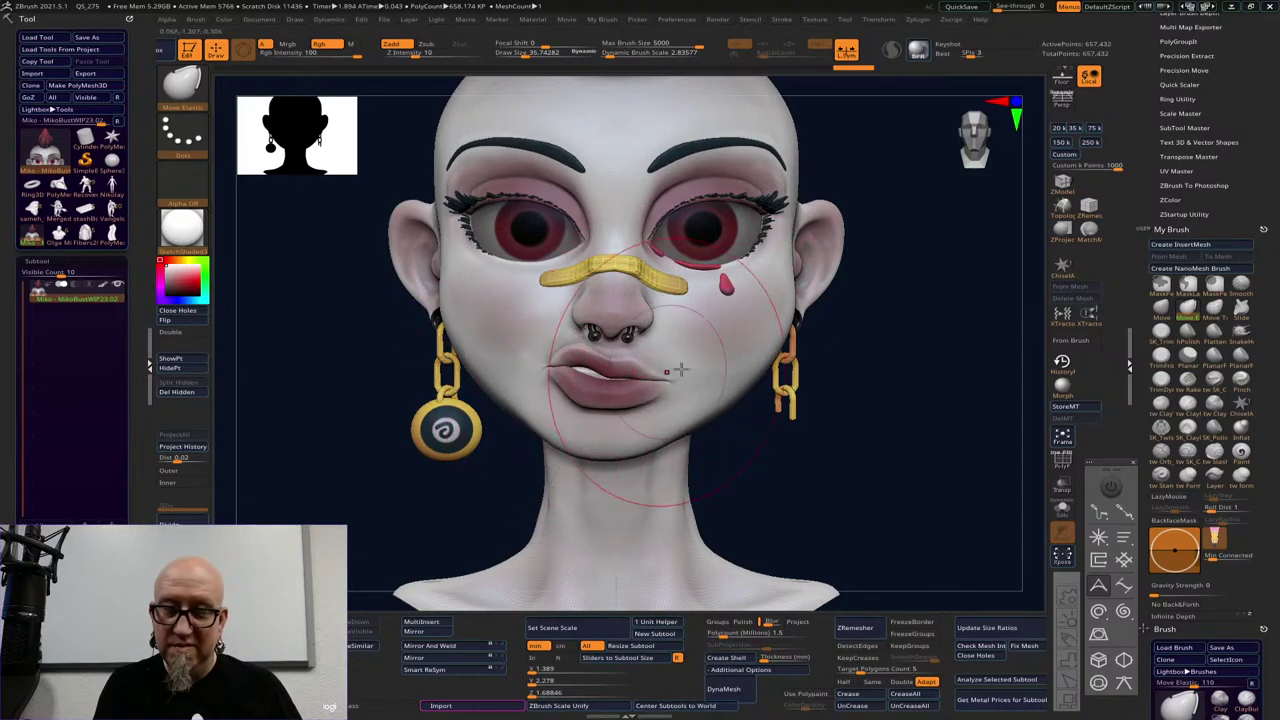
Refine the sneering lips and raised mouth corner with smaller Move Elastic brushes, reducing the draw size to about 22 and about 10
mouse_move(897, 397)
alt+mouse_down()
mouse_move(831, 411)
mouse_move(854, 414)
mouse_move(819, 381)
alt+mouse_up()
key(space)
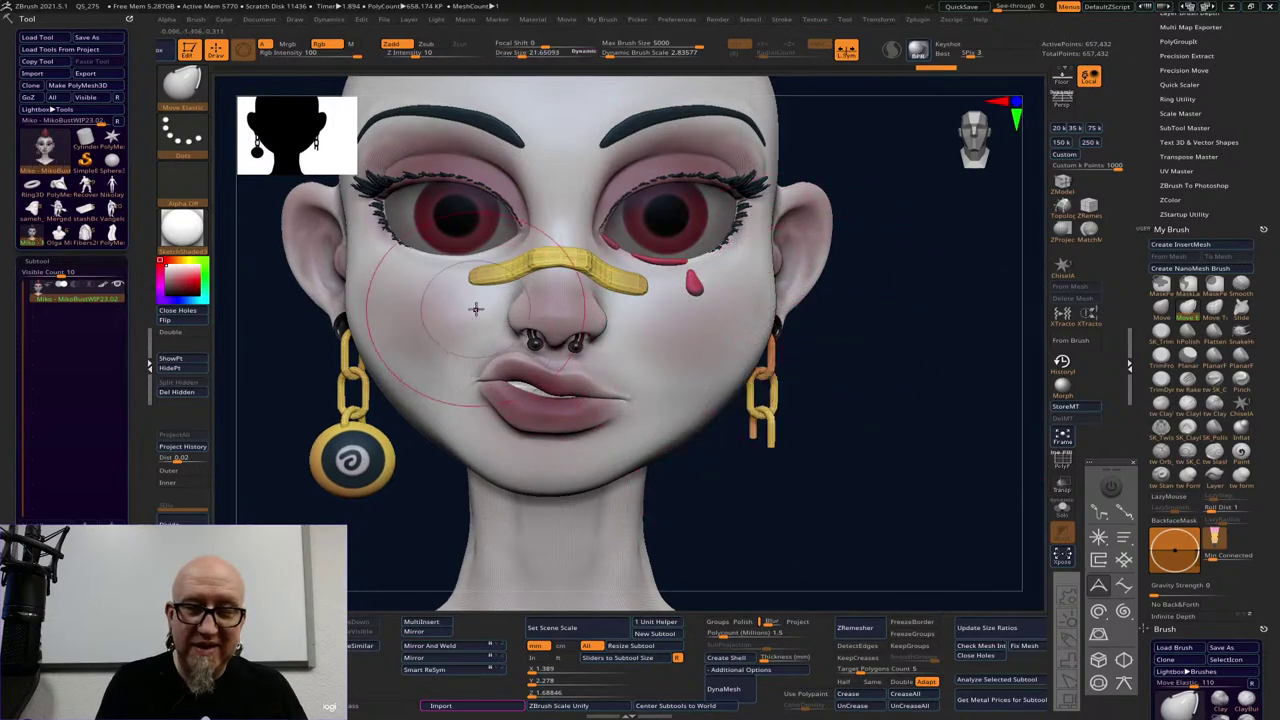
key(ctrl+z)
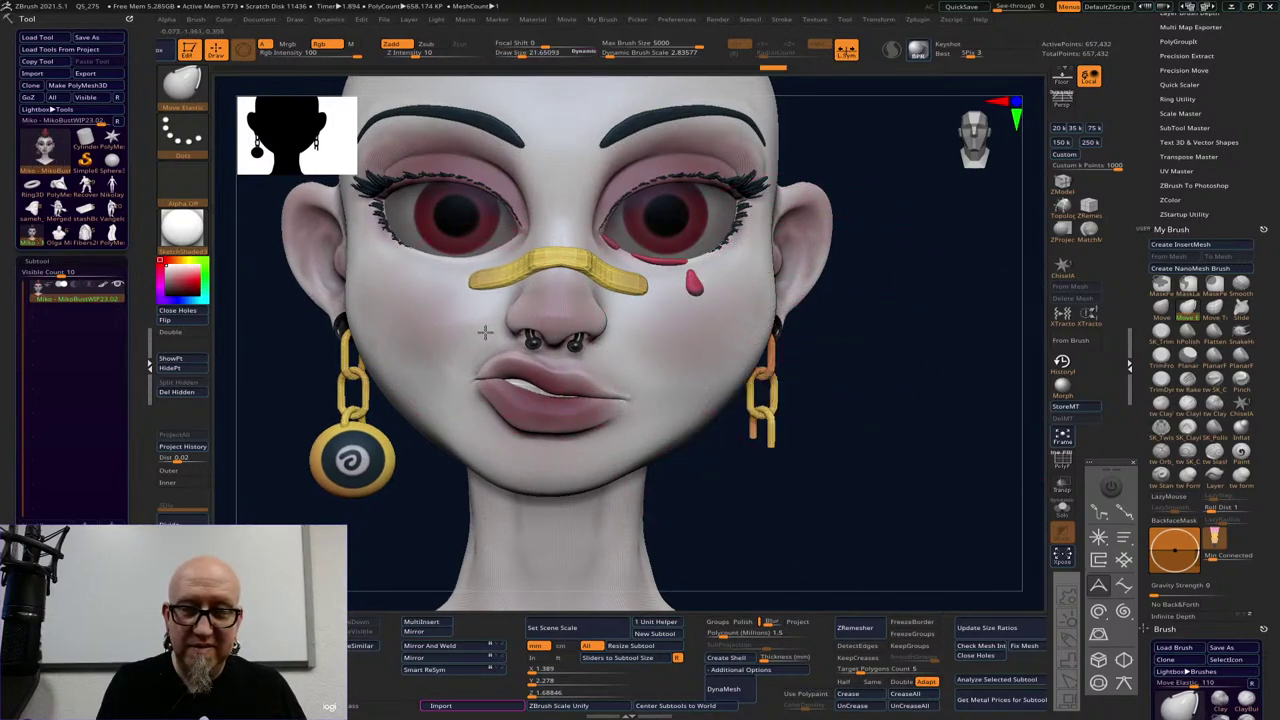
drag(482, 360, 503, 408)
right_drag(540, 405, 545, 399)
drag(533, 410, 519, 410)
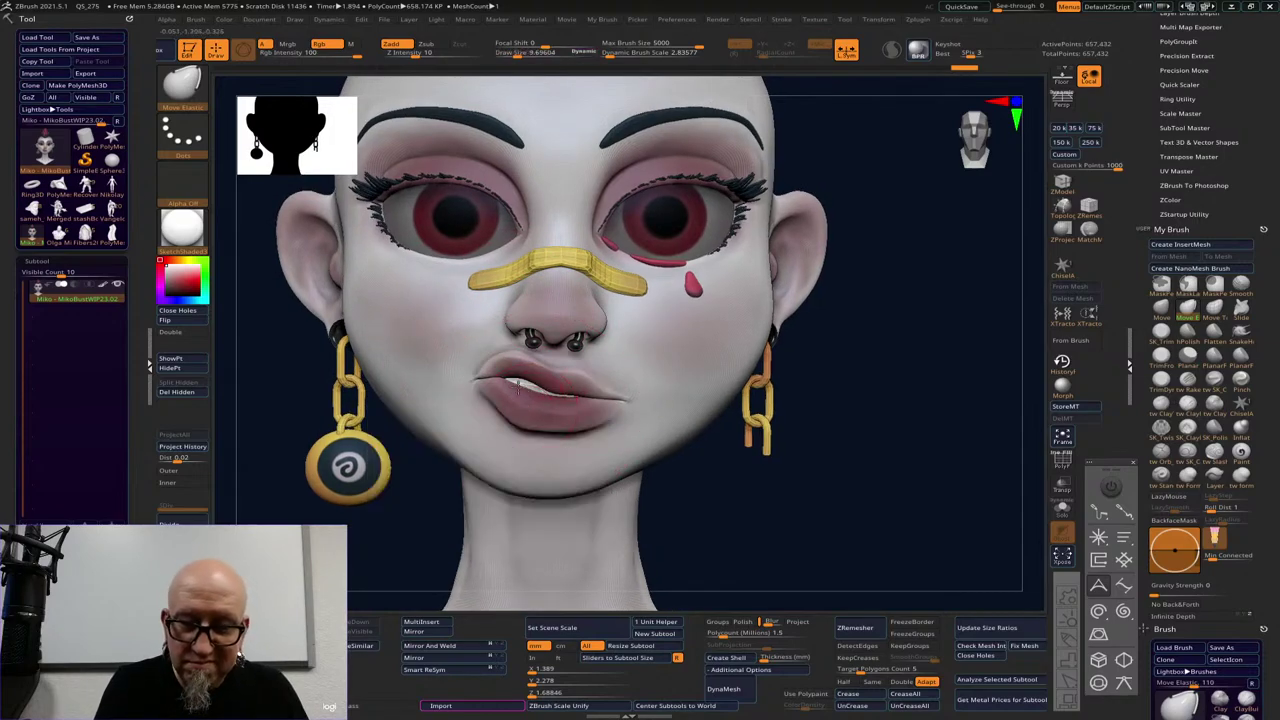
key(ctrl+z)
key(ctrl+z)
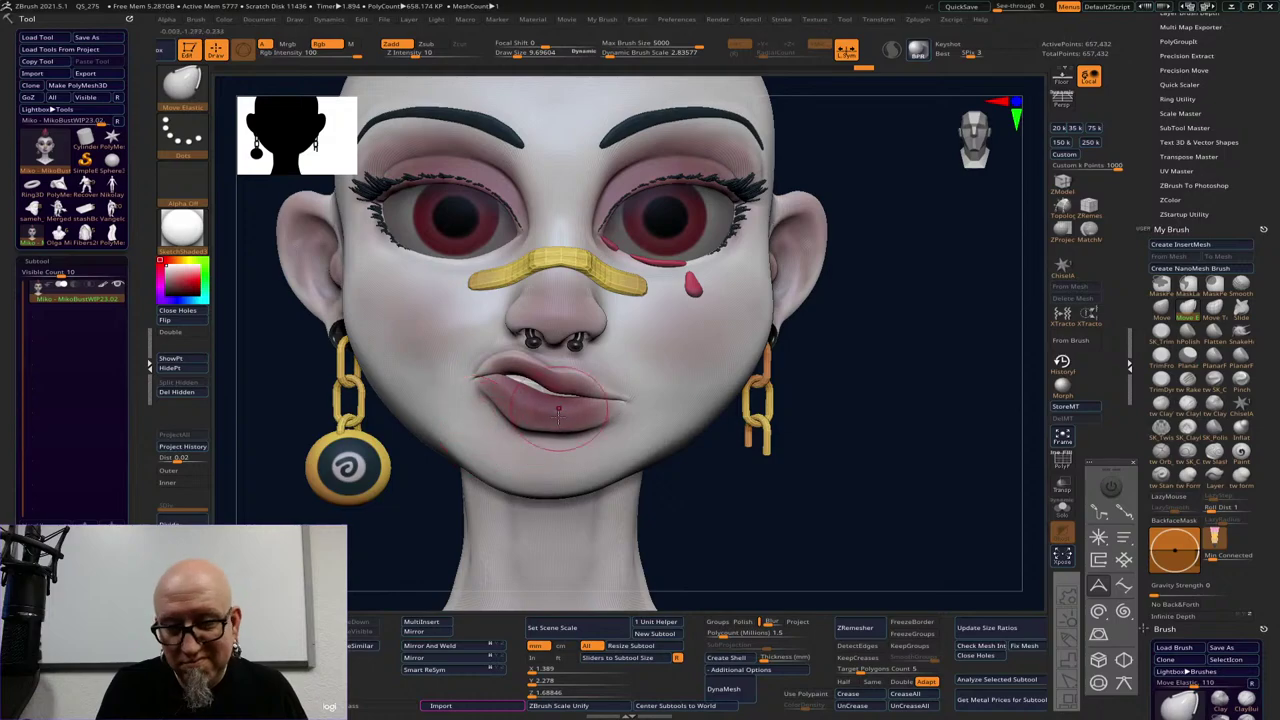
key(ctrl+shift+z)
key(ctrl+shift+z)
Check the whole bust, turn off its paint color display, and switch the material to StartupMaterial
mouse_move(900, 430)
mouse_down()
mouse_move(863, 431)
mouse_move(863, 471)
mouse_move(863, 417)
mouse_move(861, 432)
mouse_move(834, 406)
mouse_up()
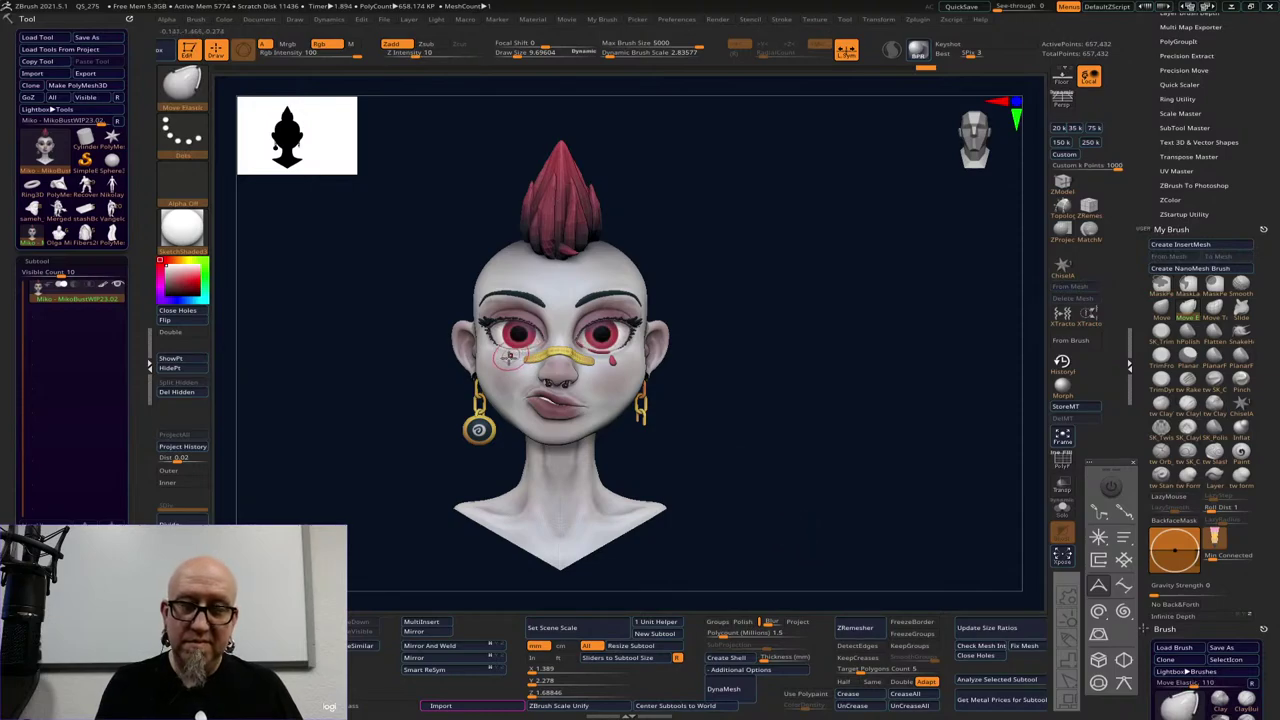
drag(876, 408, 855, 401)
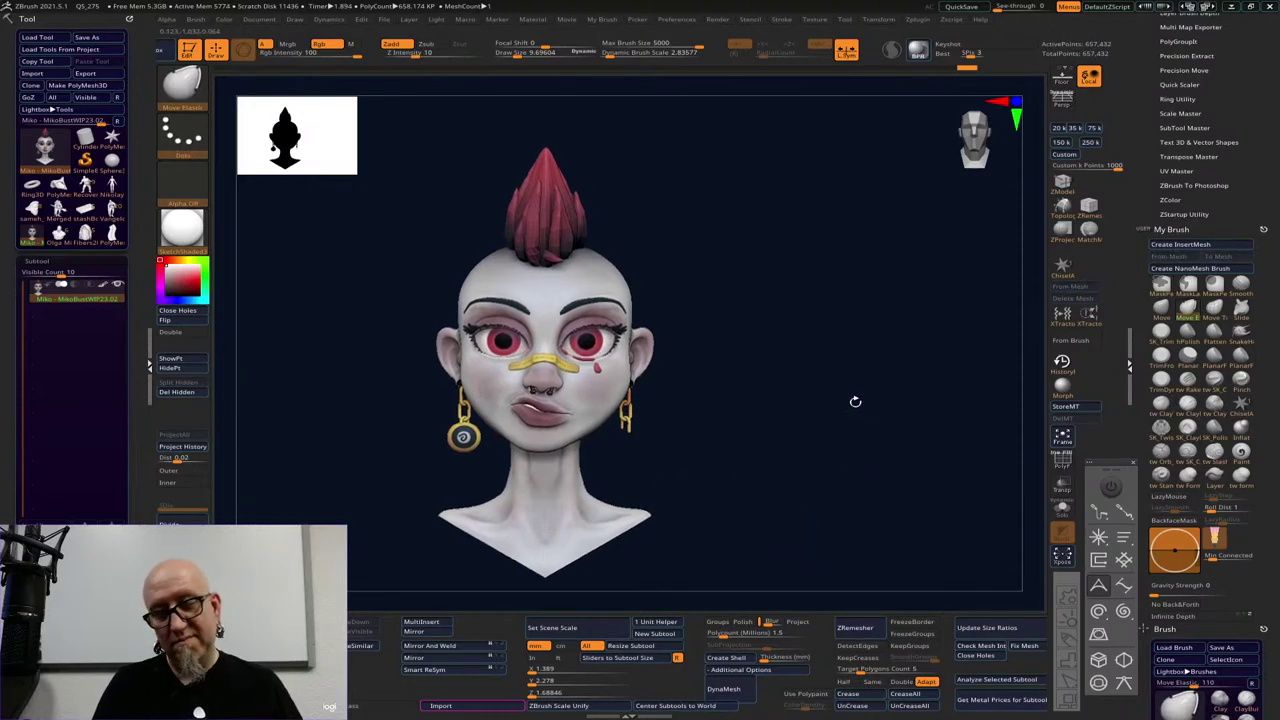
click(103, 285)
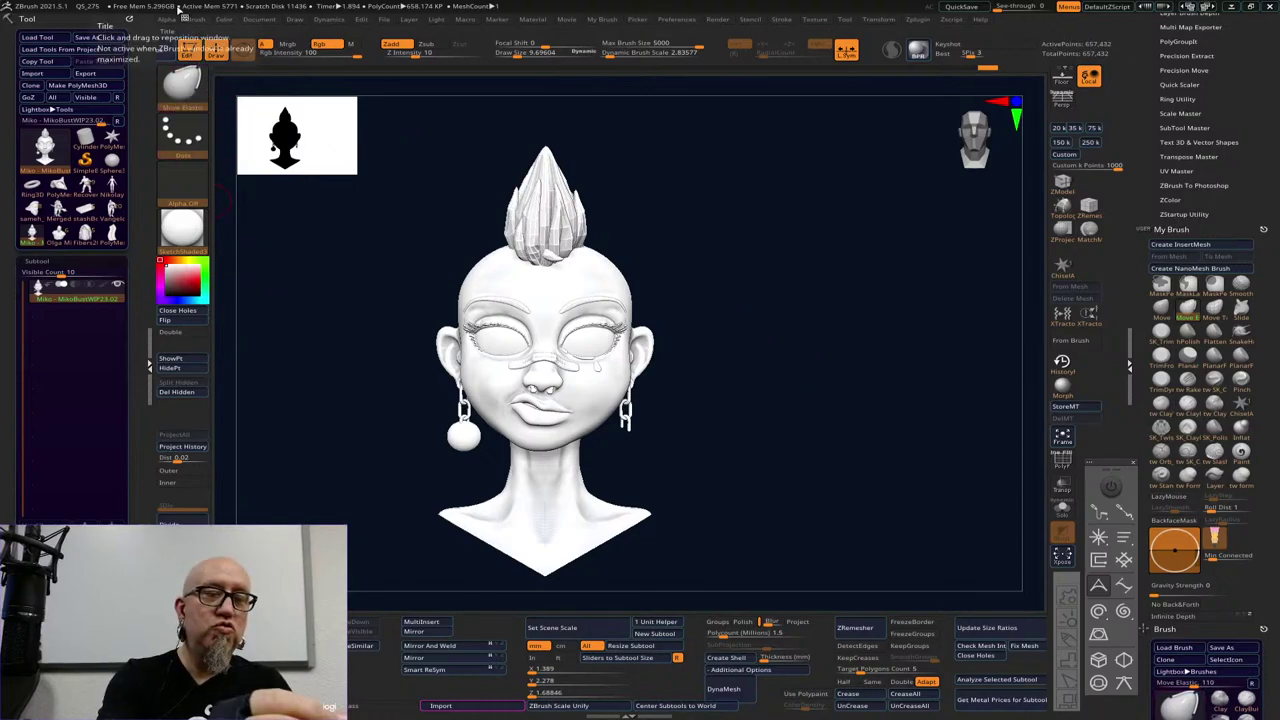
click(183, 228)
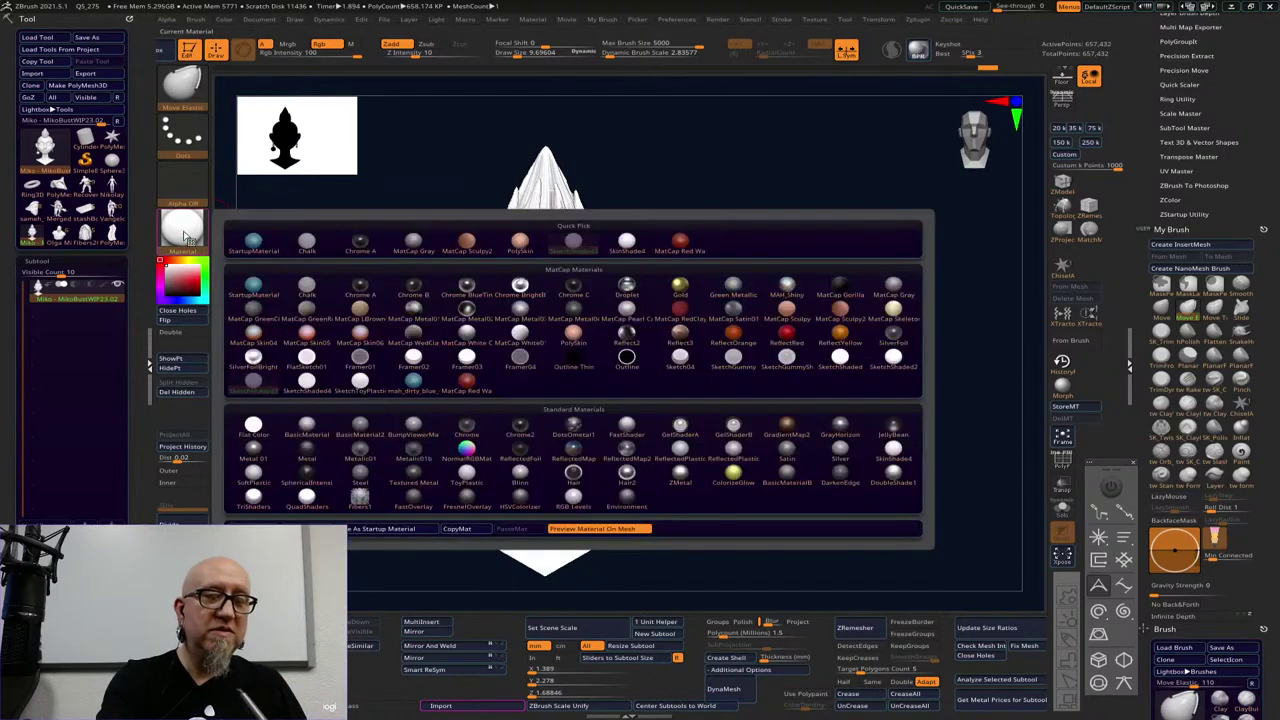
click(193, 233)
click(385, 362)
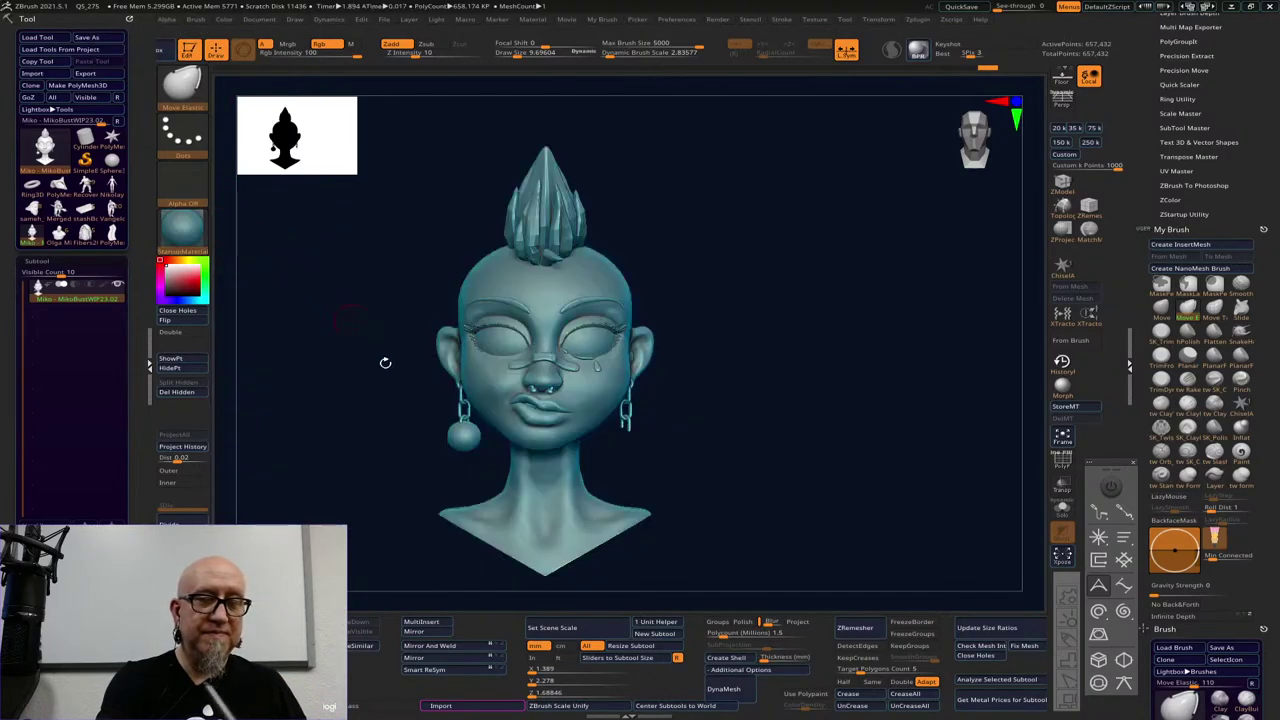
Switch to Chrome, search Google for "snear", and show the image results
key(super)
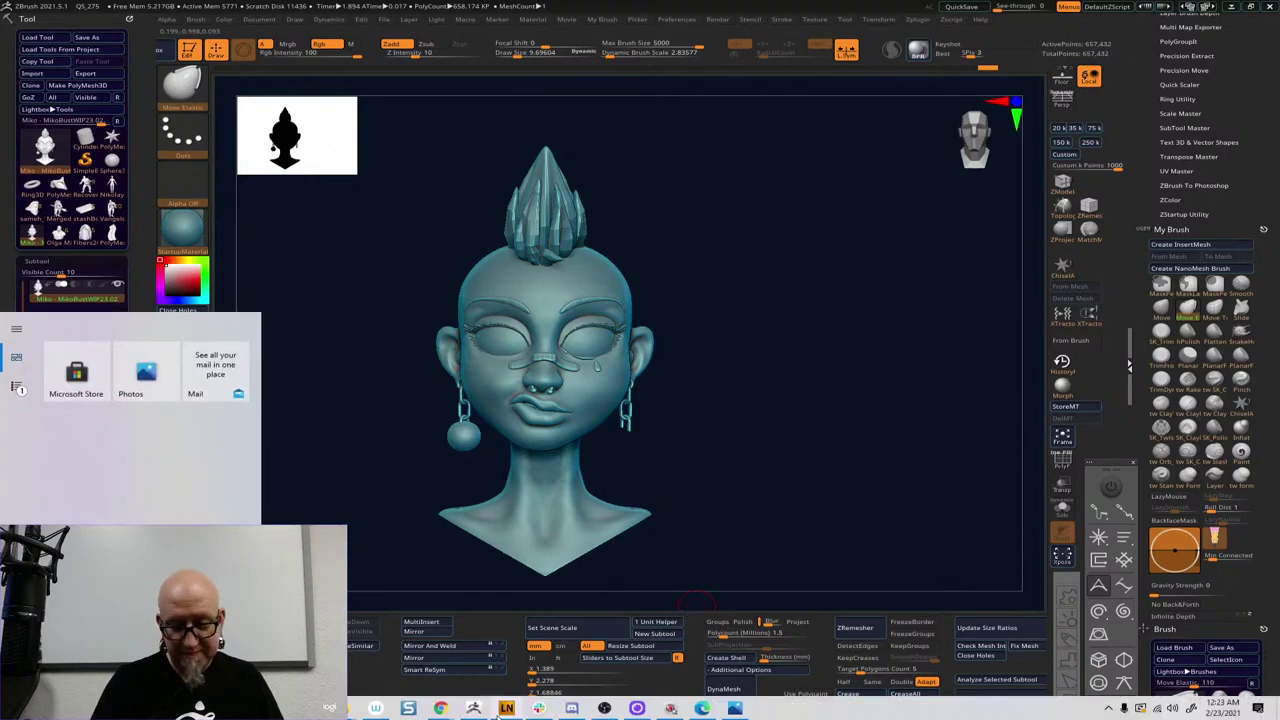
mouse_move(440, 708)
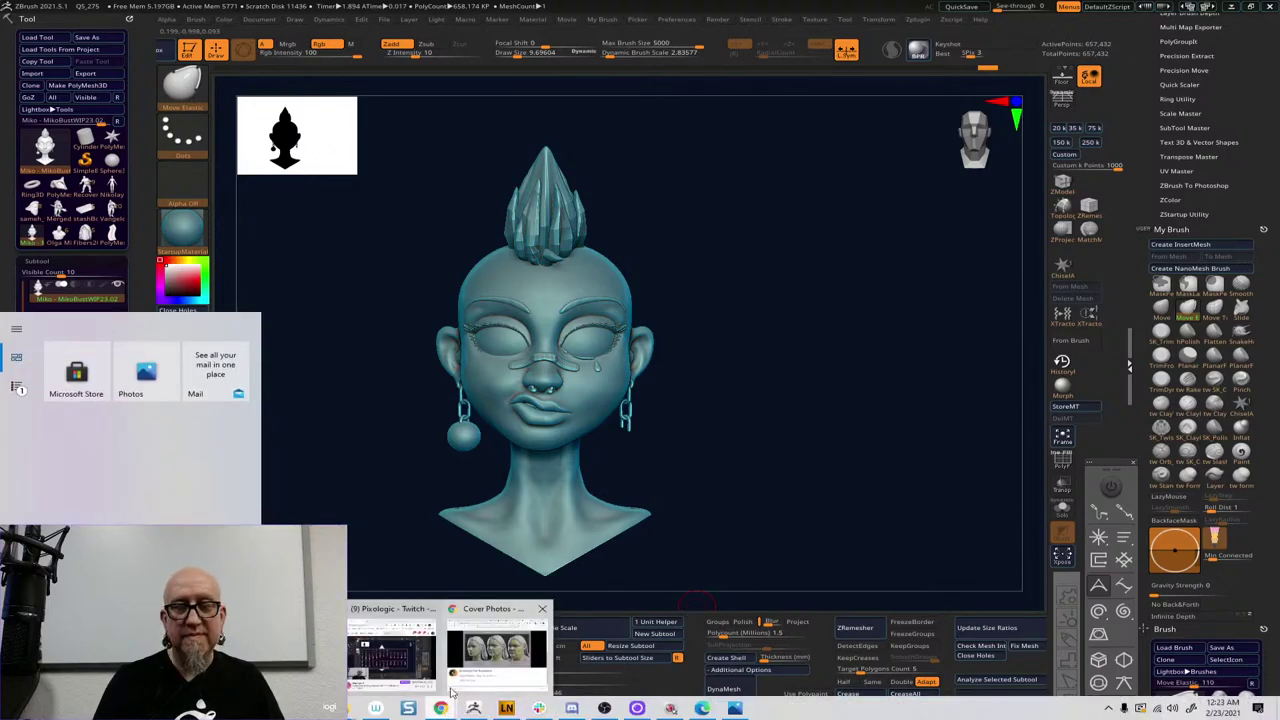
click(500, 625)
click(500, 74)
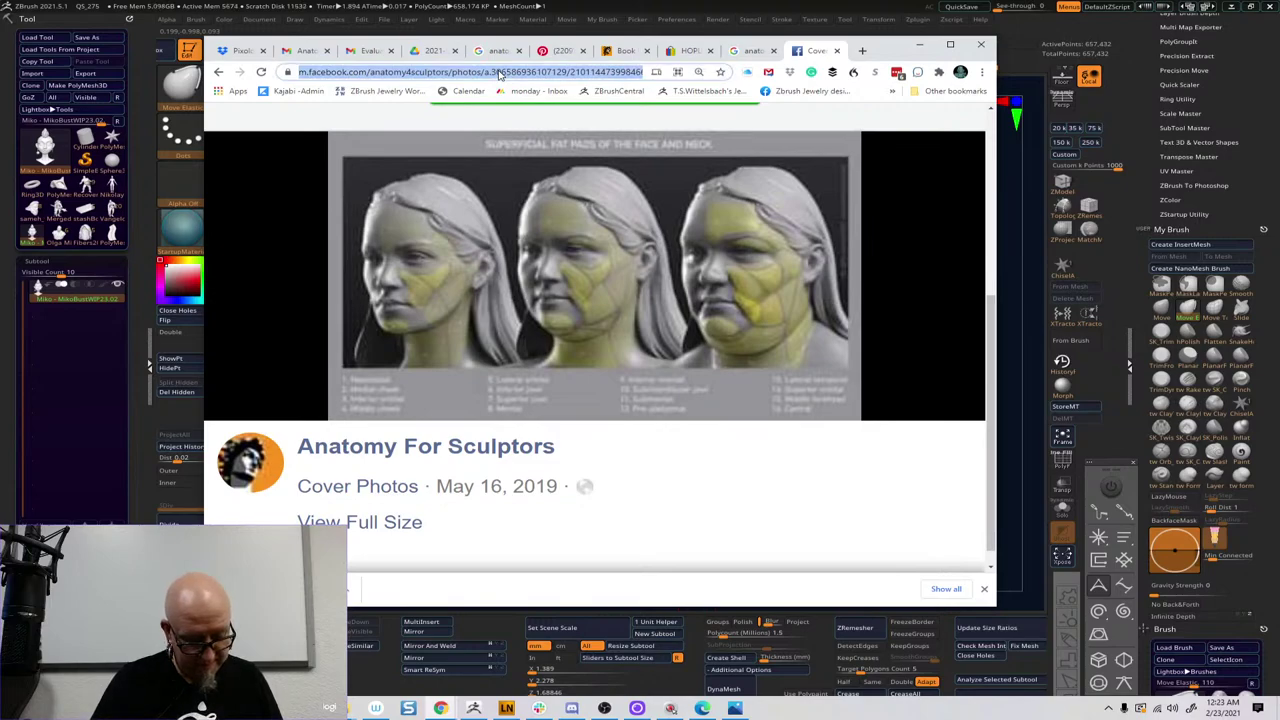
text(snear)
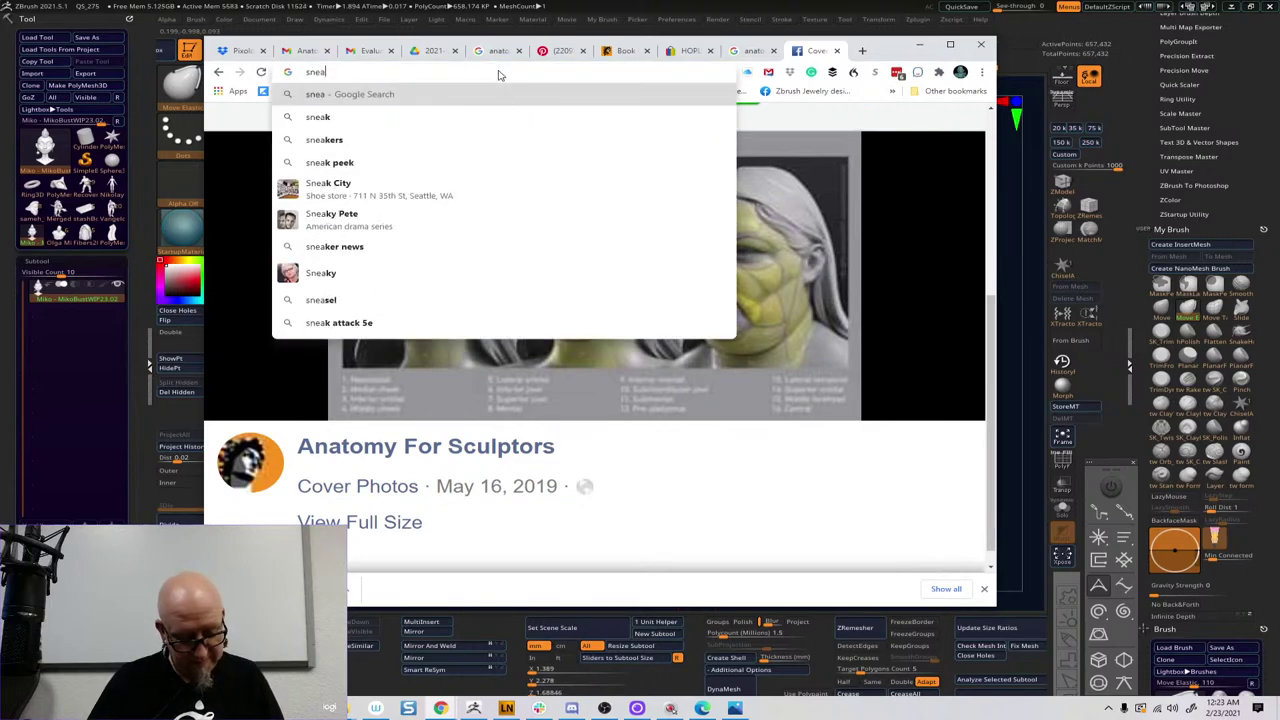
key(Return)
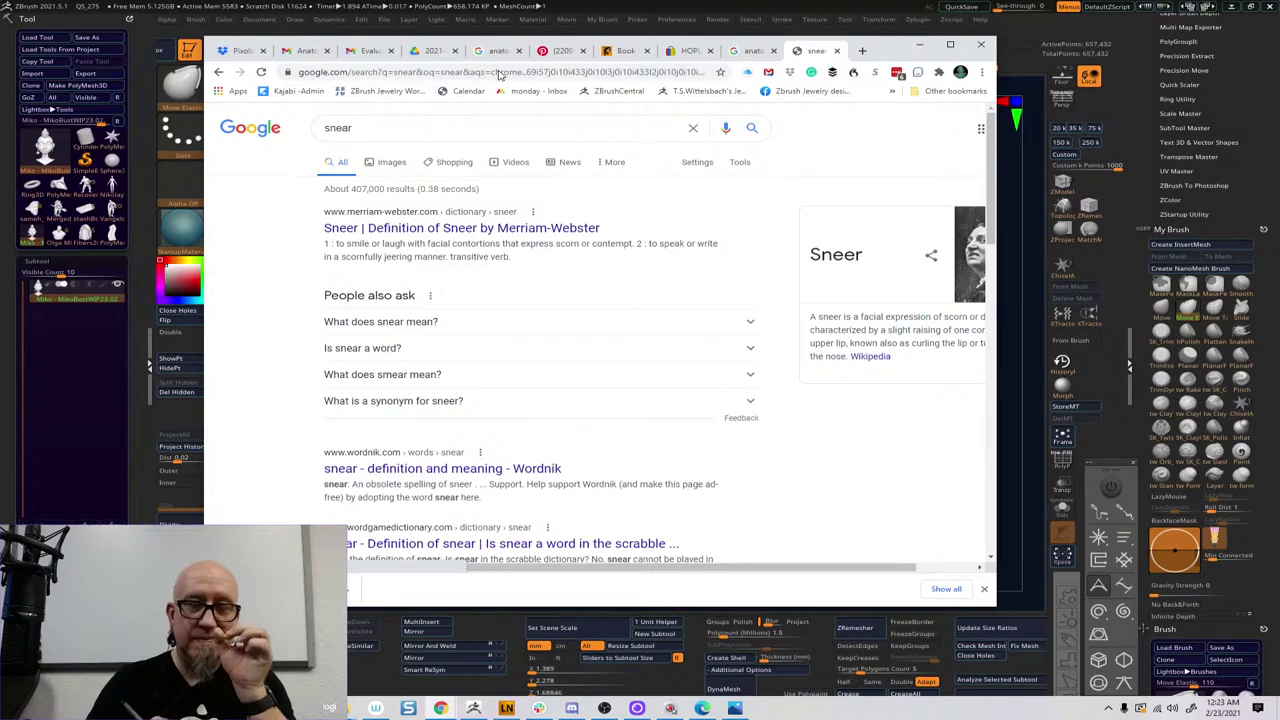
click(392, 162)
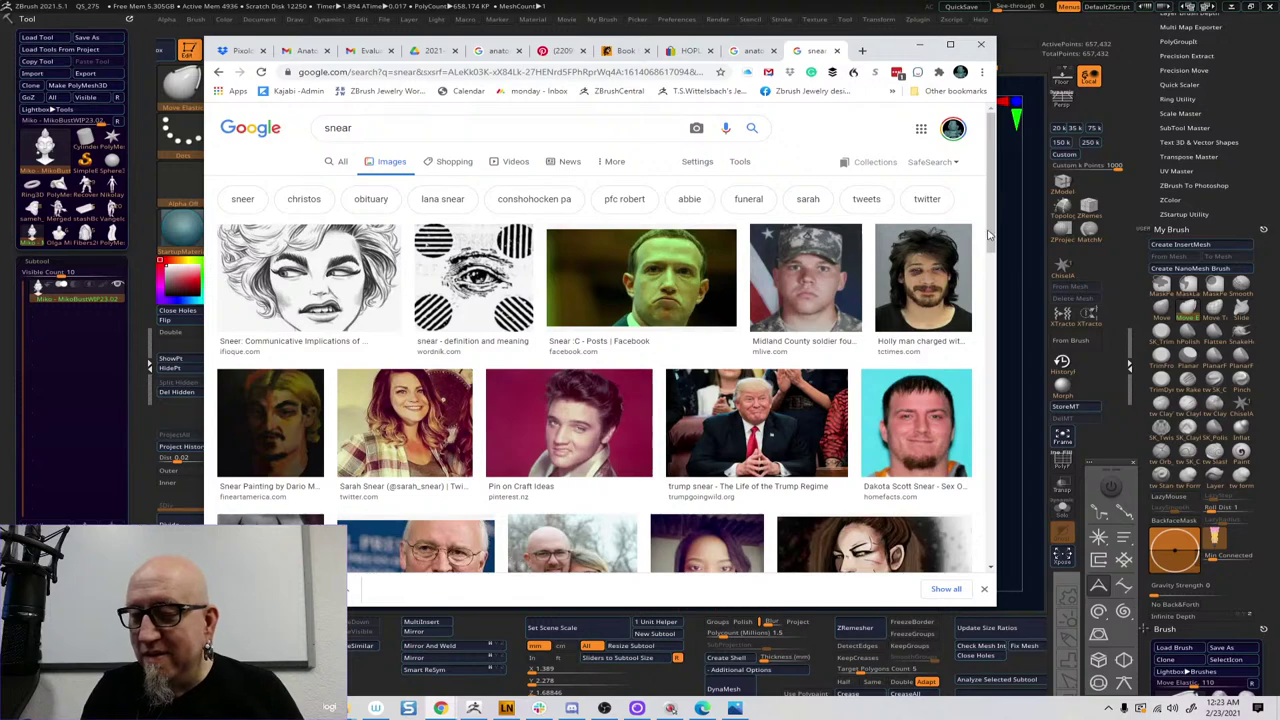
Find the sneering man's photo in the image results, sketch red guide lines over his face, and clear them
drag(990, 225, 997, 252)
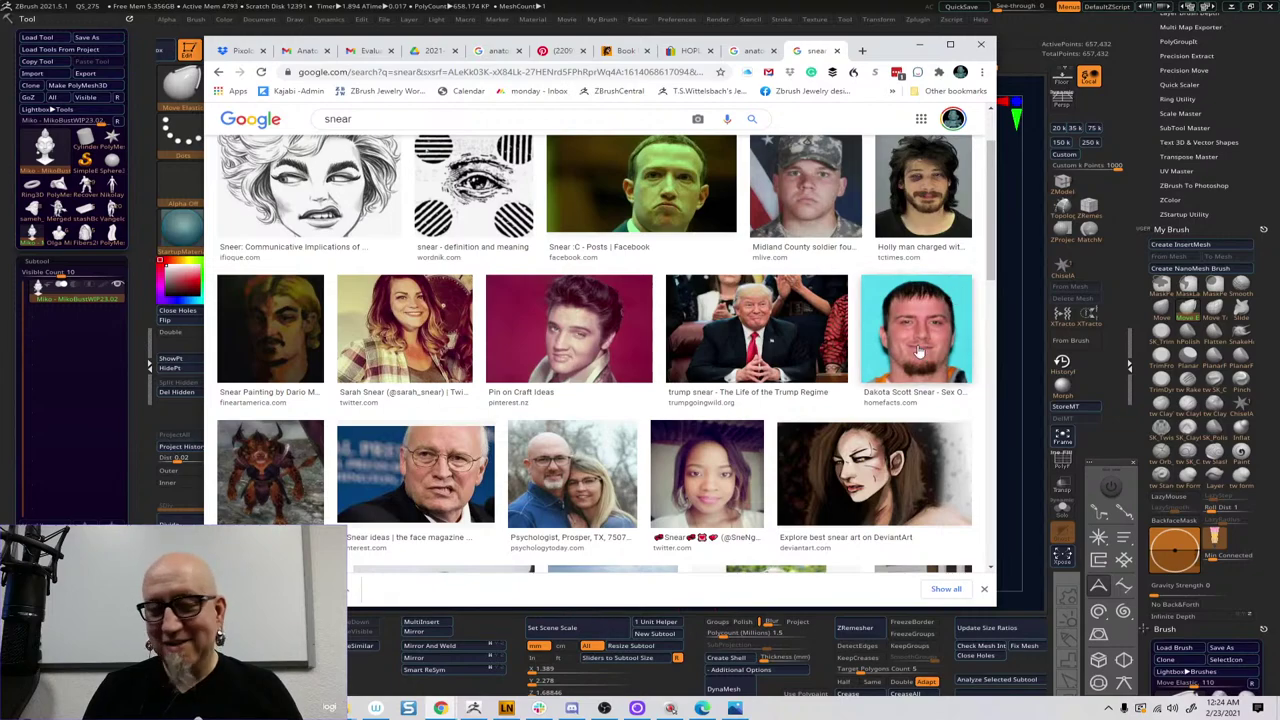
drag(988, 229, 991, 272)
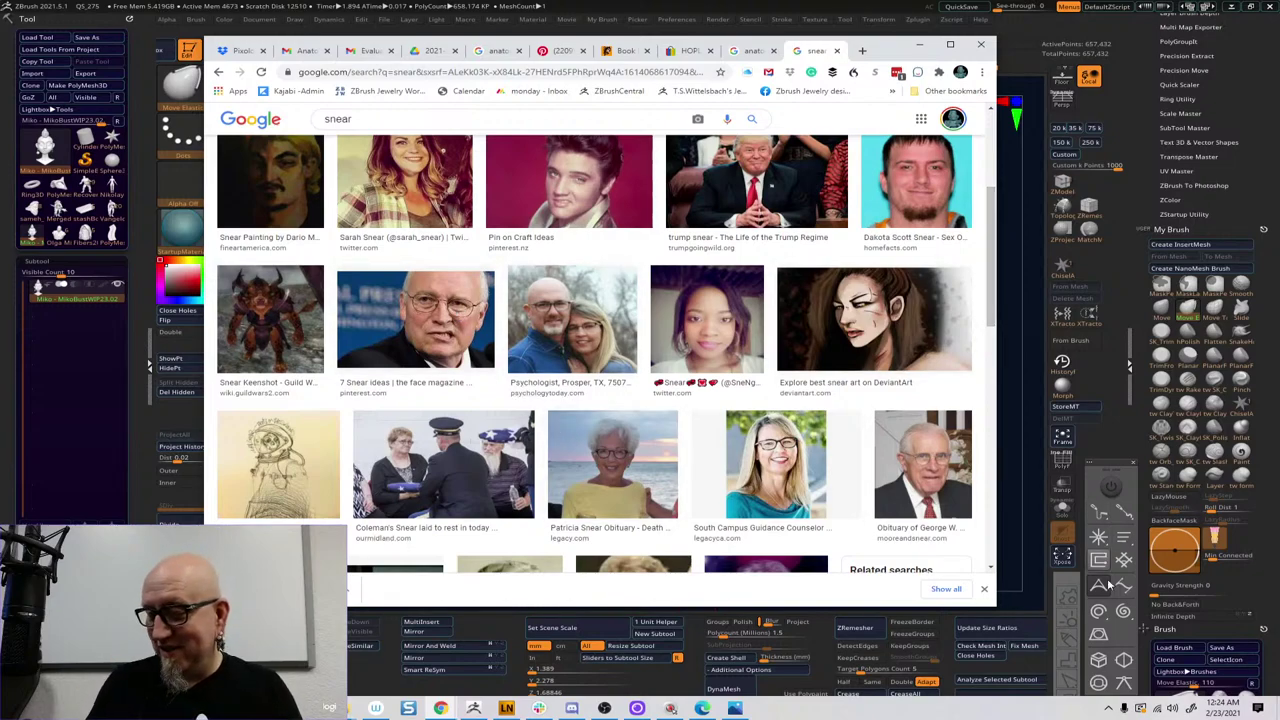
click(1068, 630)
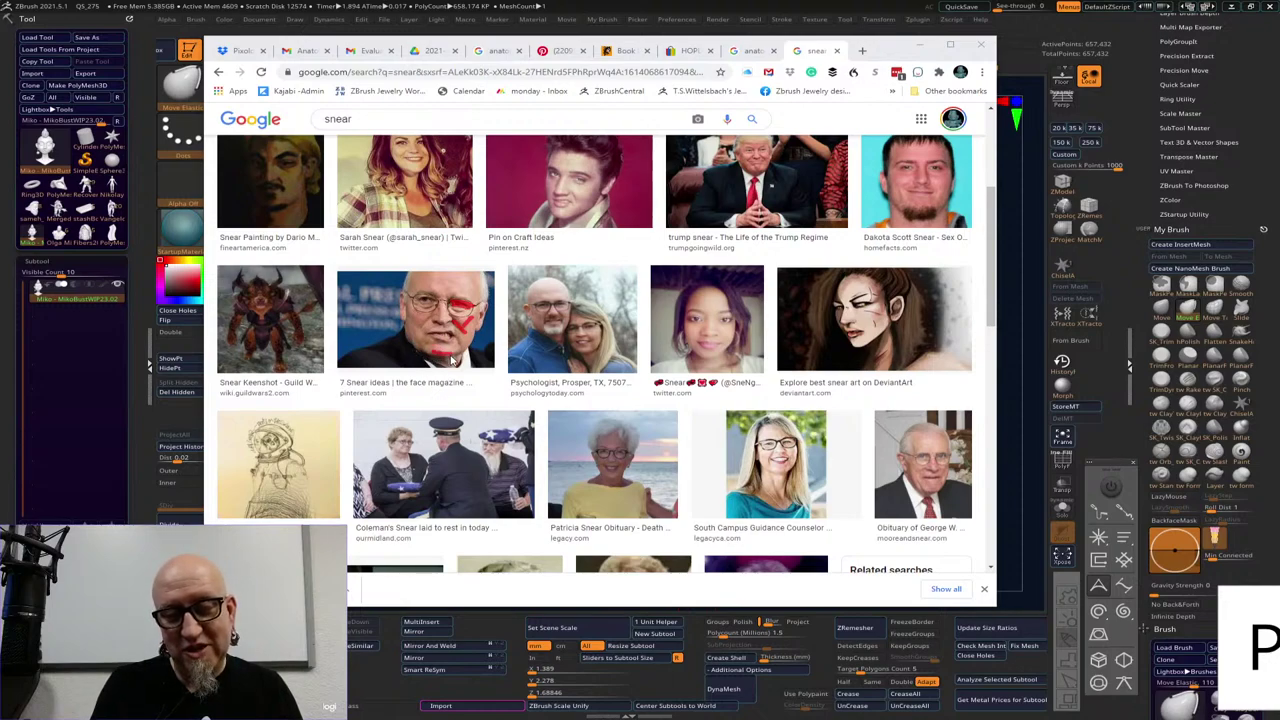
drag(452, 361, 480, 306)
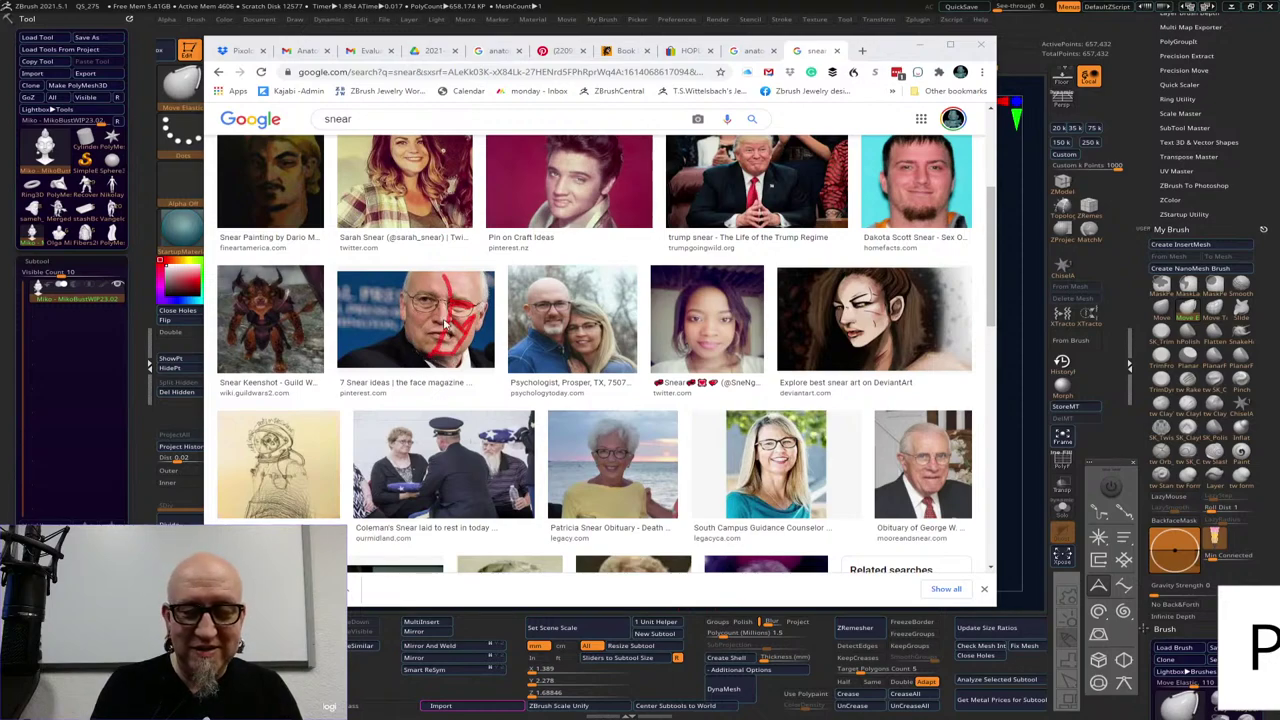
drag(436, 268, 441, 343)
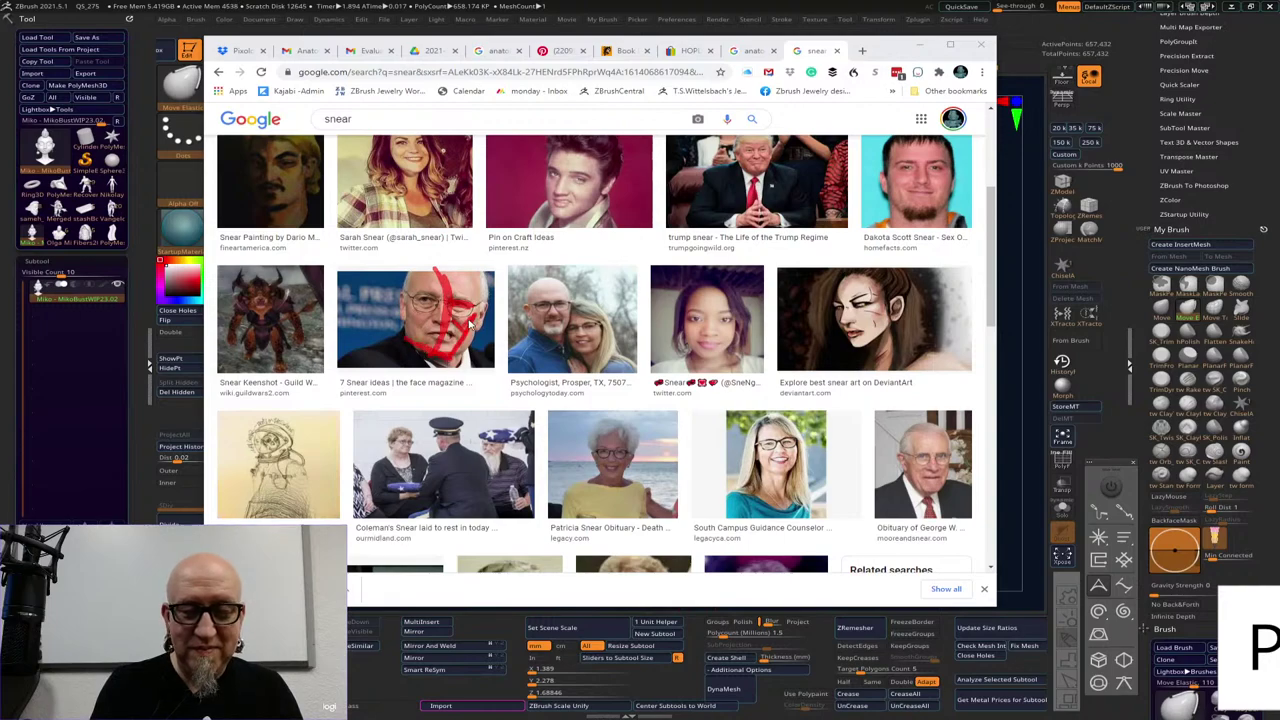
drag(408, 278, 486, 318)
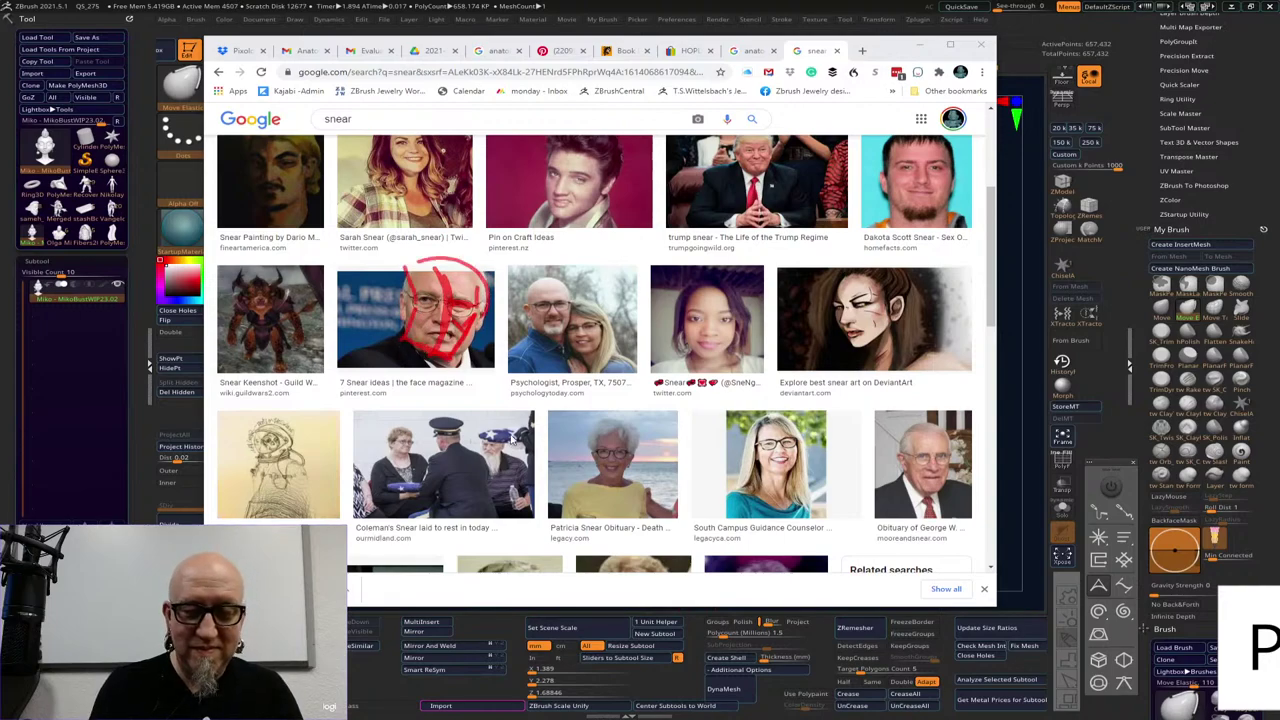
key(Escape)
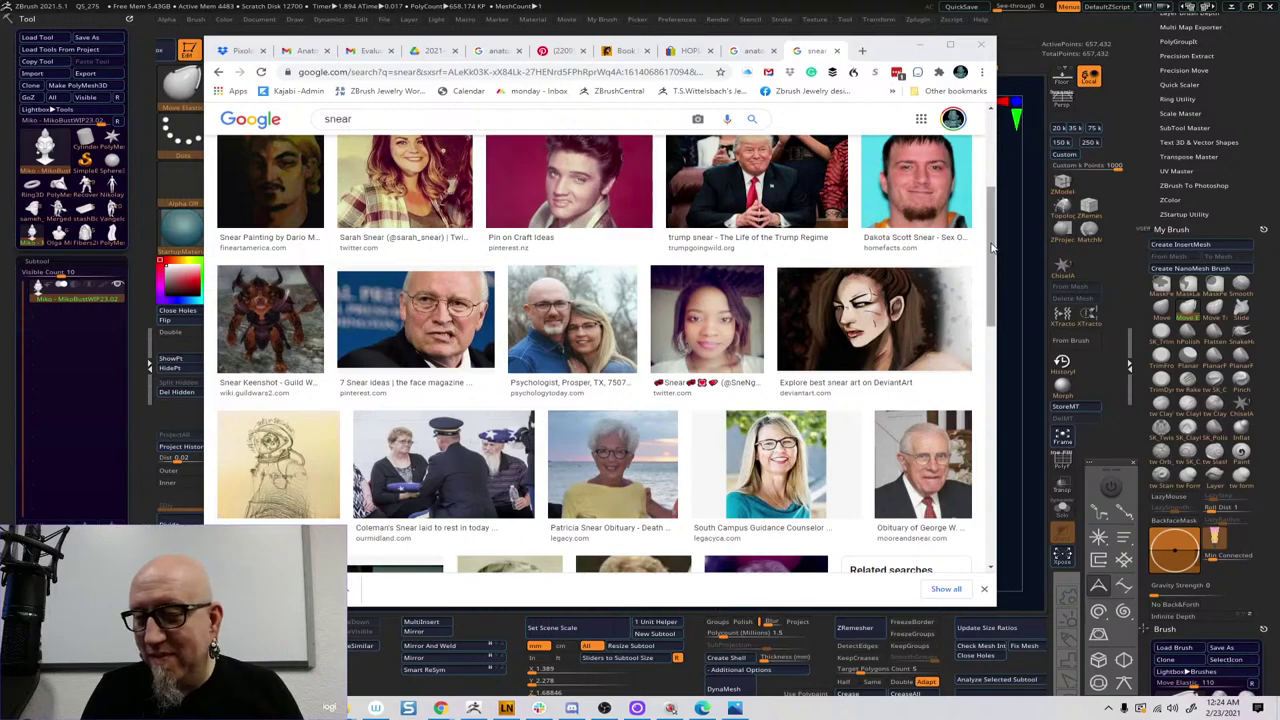
Examine the image results for "snear" for usable reference photos of sneering faces
scroll(991, 247, down, 3)
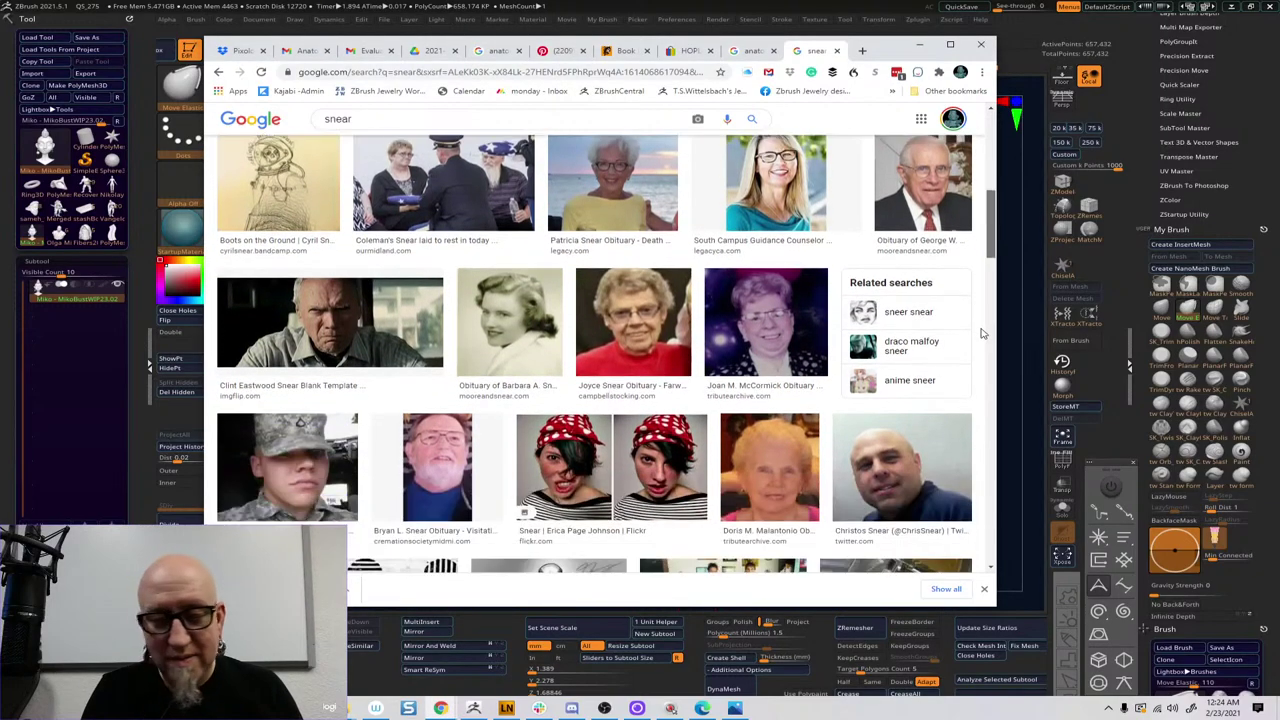
scroll(981, 340, down, 2)
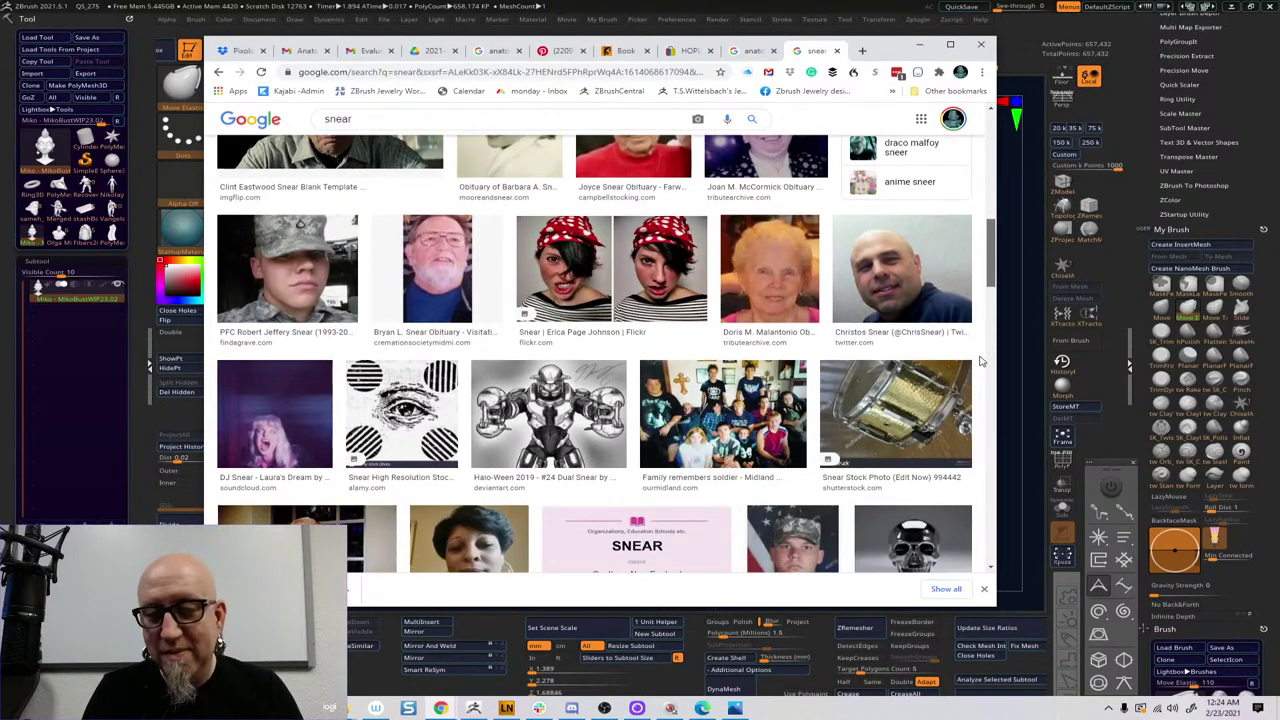
scroll(981, 362, down, 2)
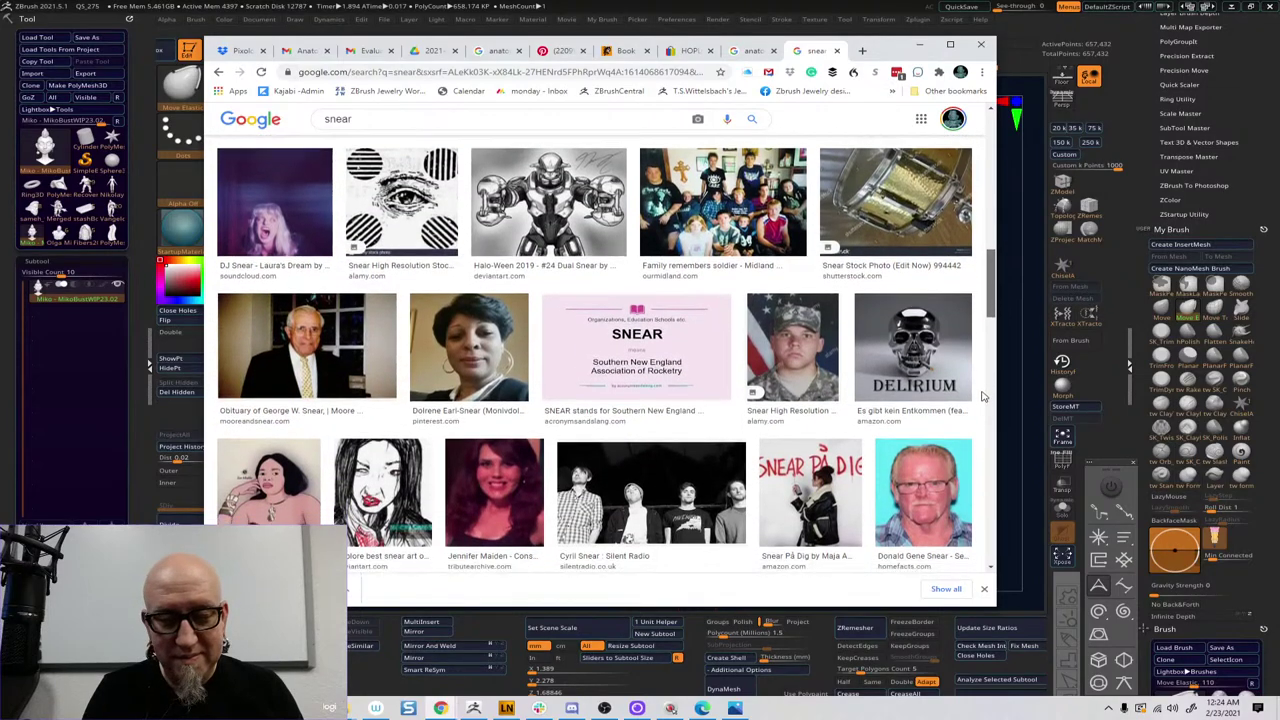
scroll(984, 424, down, 2)
scroll(984, 424, down, 5)
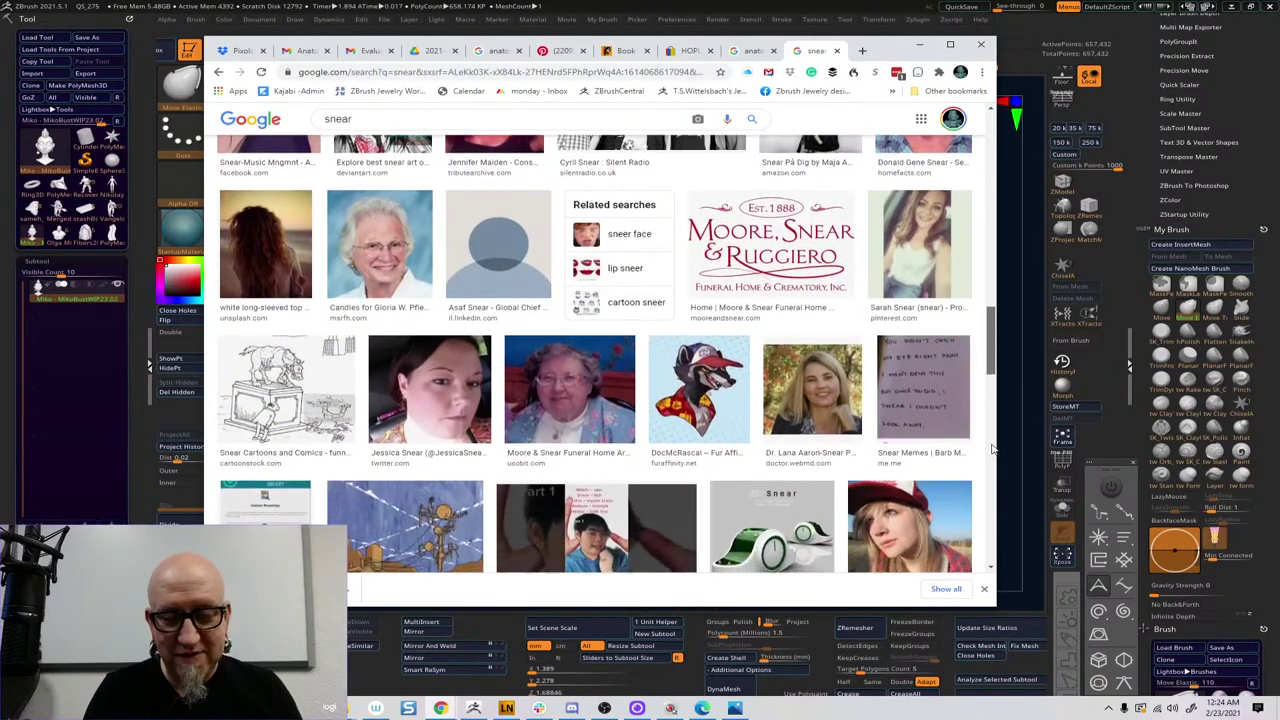
scroll(995, 505, down, 2)
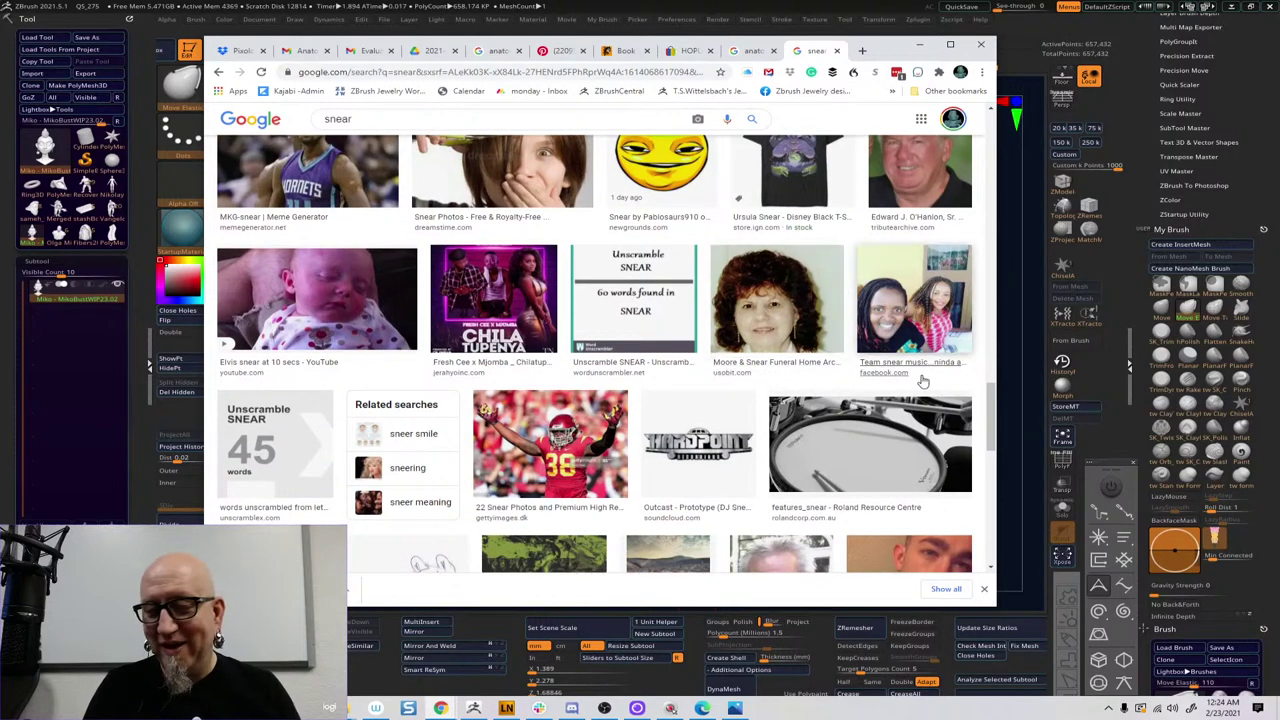
scroll(993, 428, up, 1)
drag(993, 428, 975, 80)
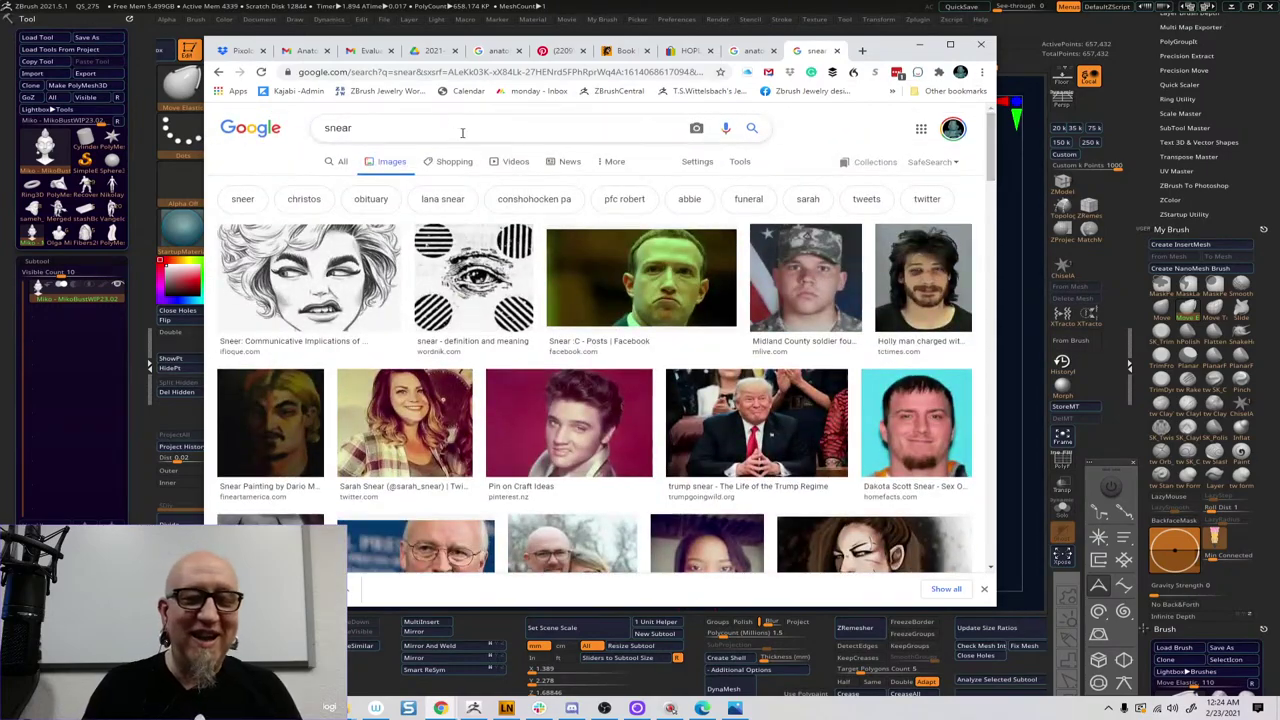
Correct the image search term to "sneer" and run the search again
click(343, 130)
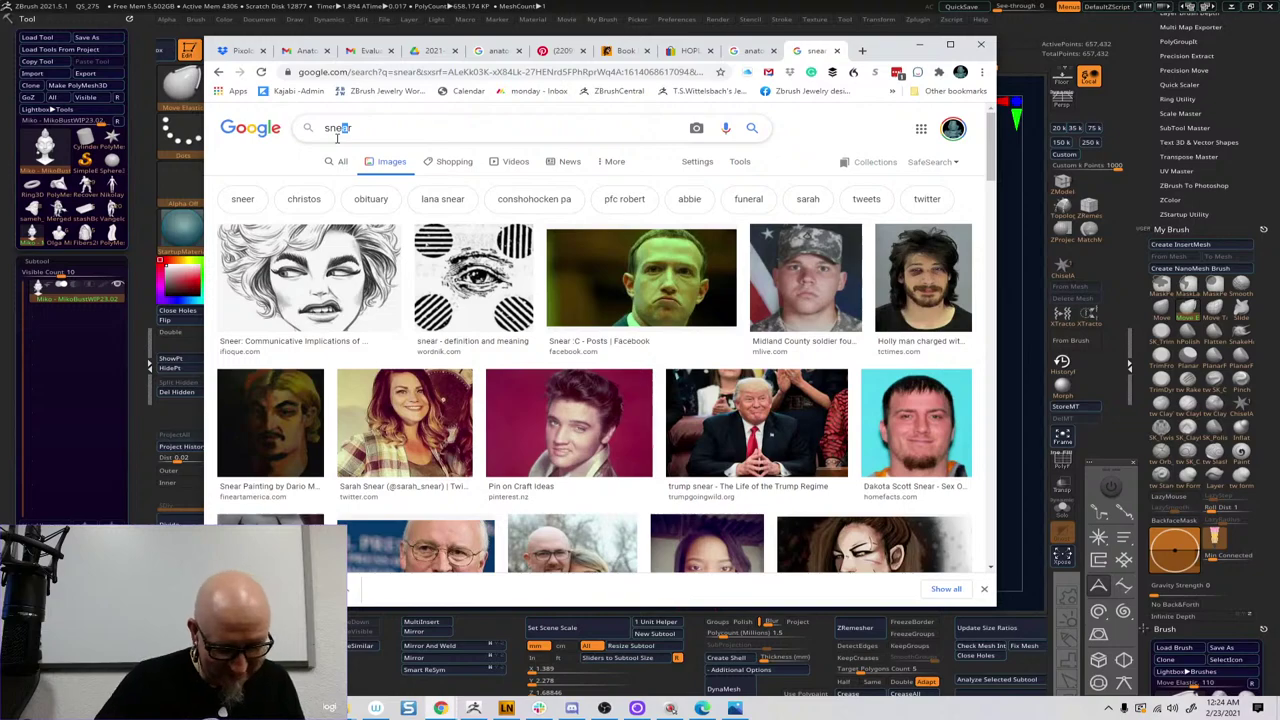
text(er)
key(Return)
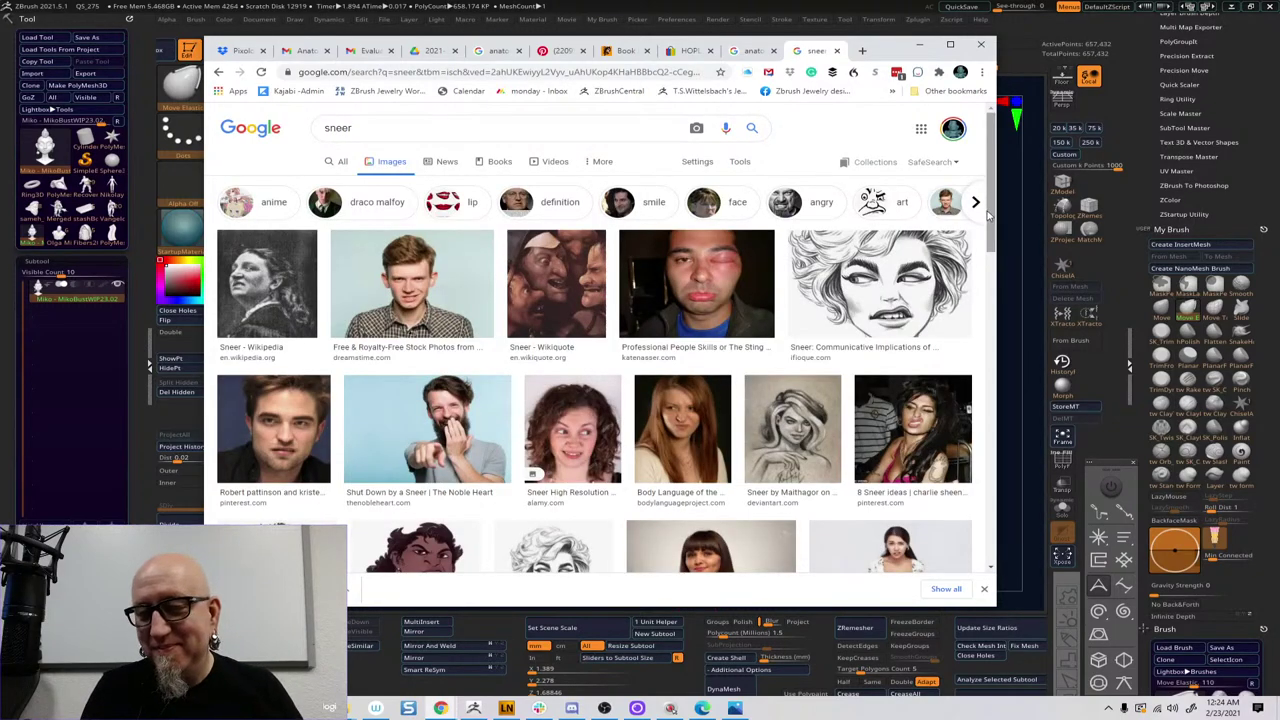
Examine the "sneer" image results for expressive reference faces, comparing the raised lips, noses and narrowed eyes
drag(989, 212, 989, 218)
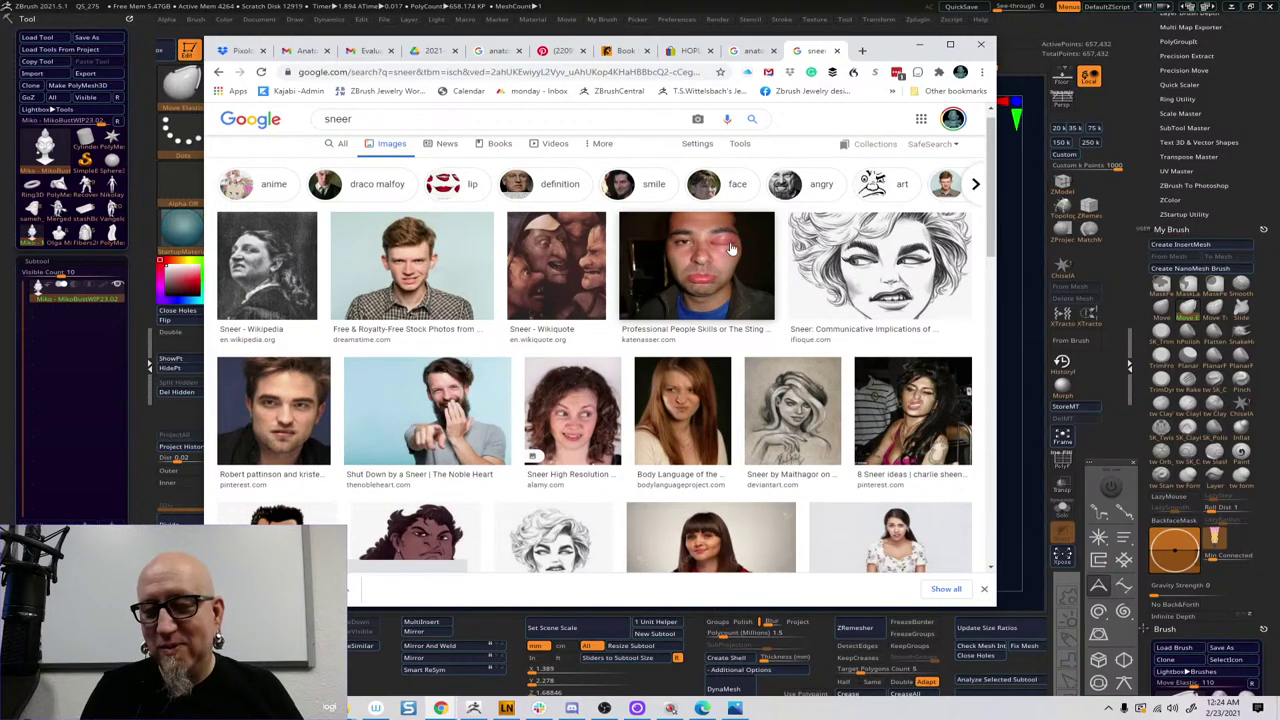
scroll(994, 230, down, 1)
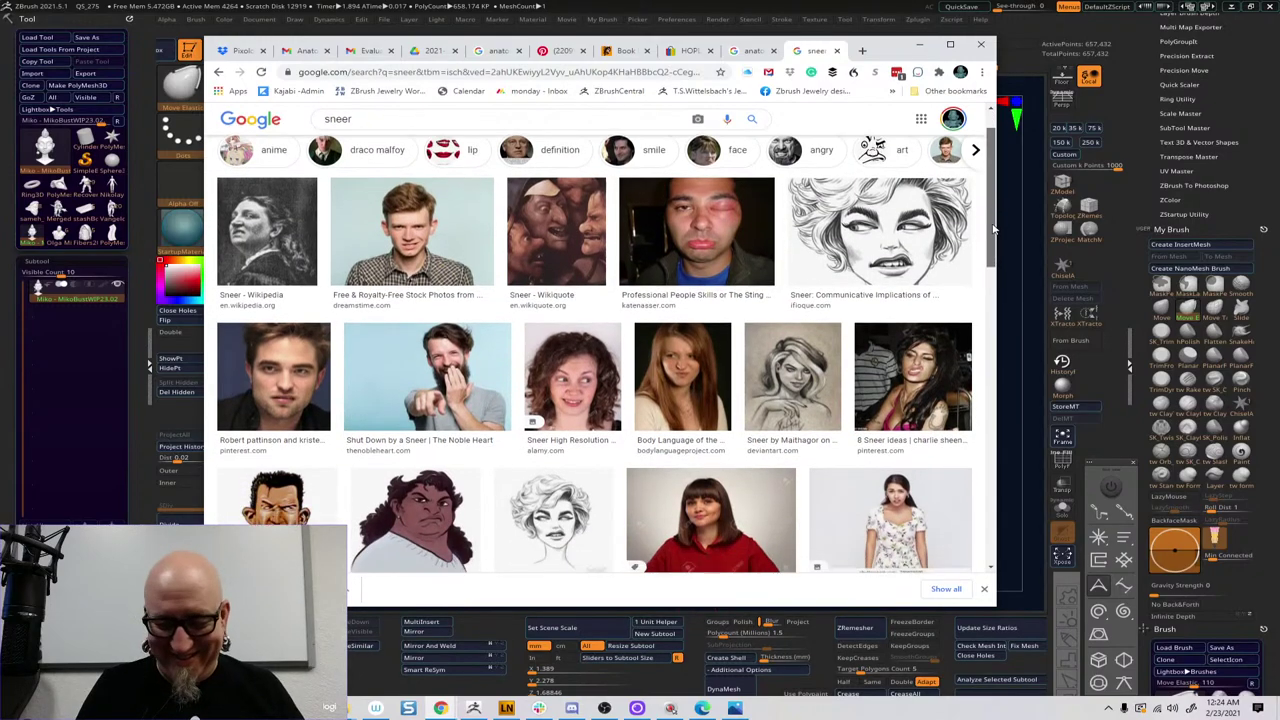
drag(994, 230, 988, 312)
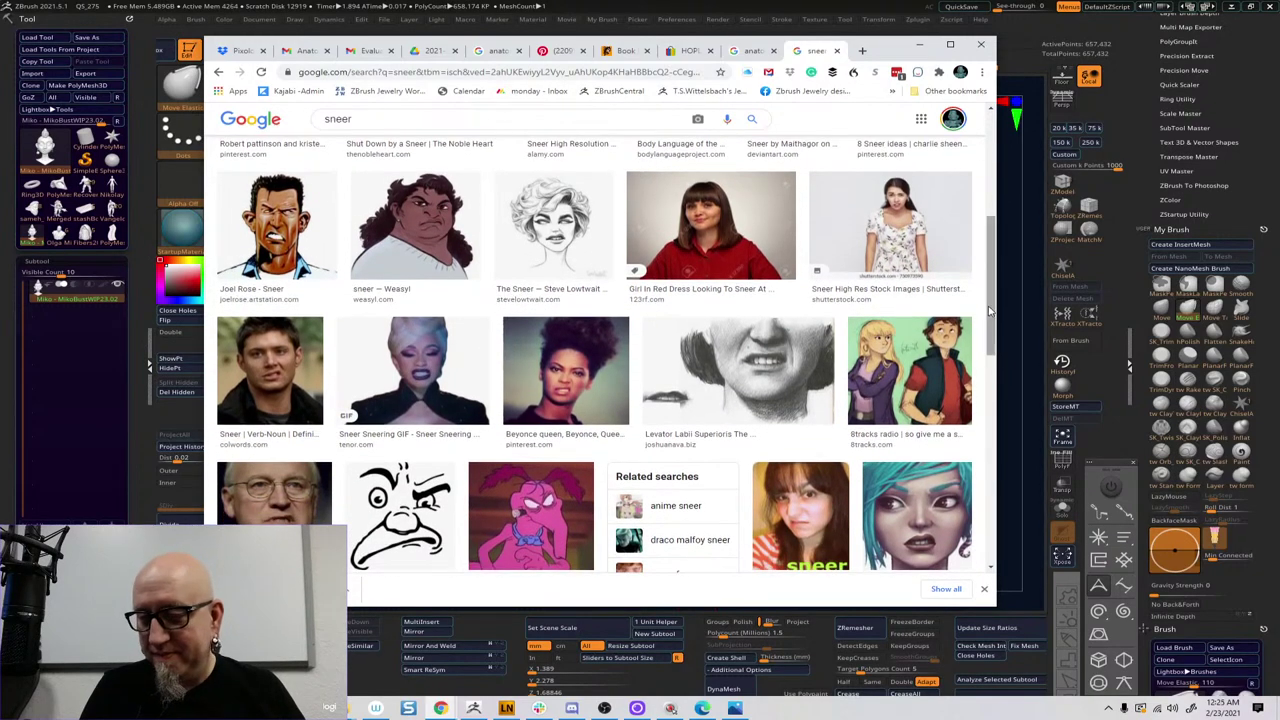
scroll(960, 380, down, 1)
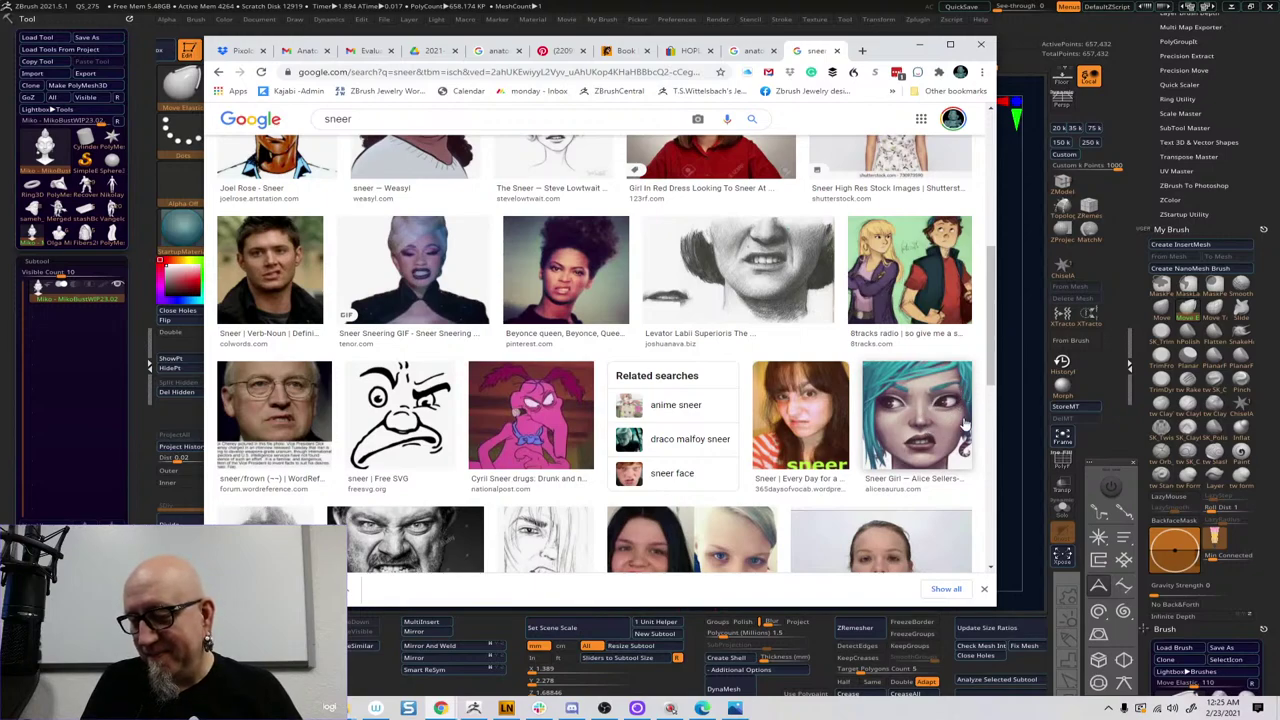
scroll(993, 397, down, 3)
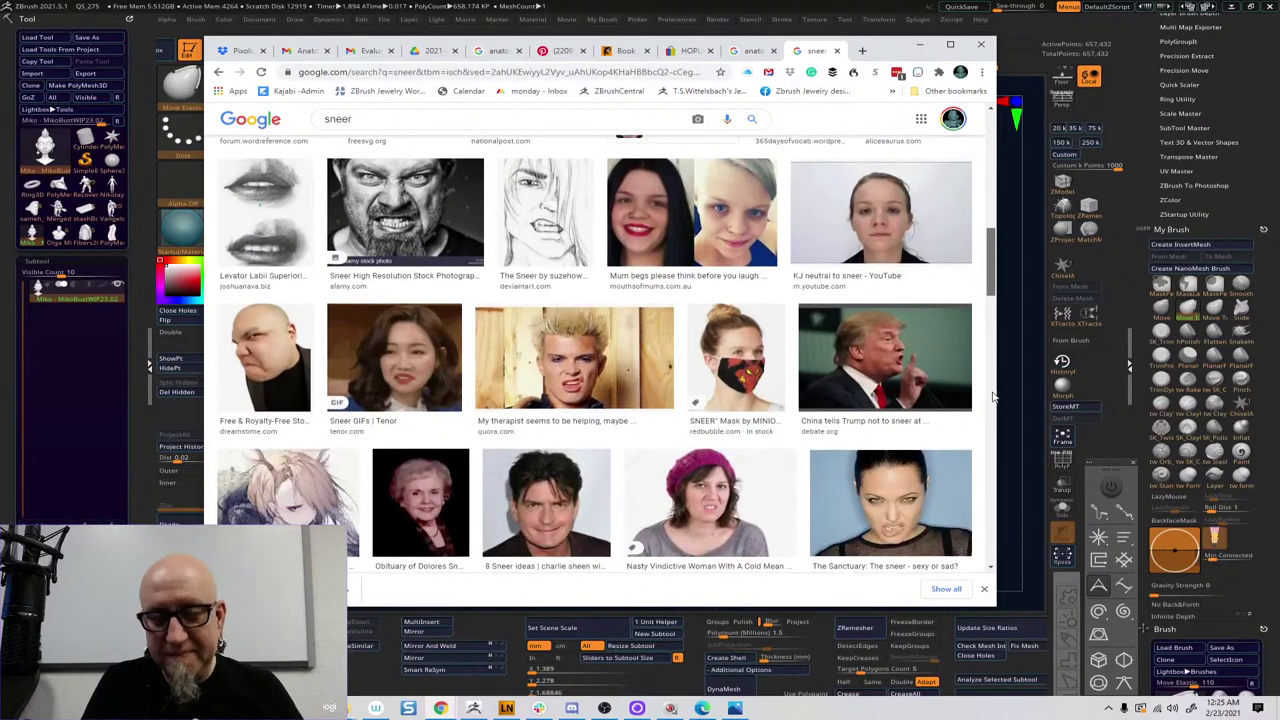
scroll(992, 400, down, 1)
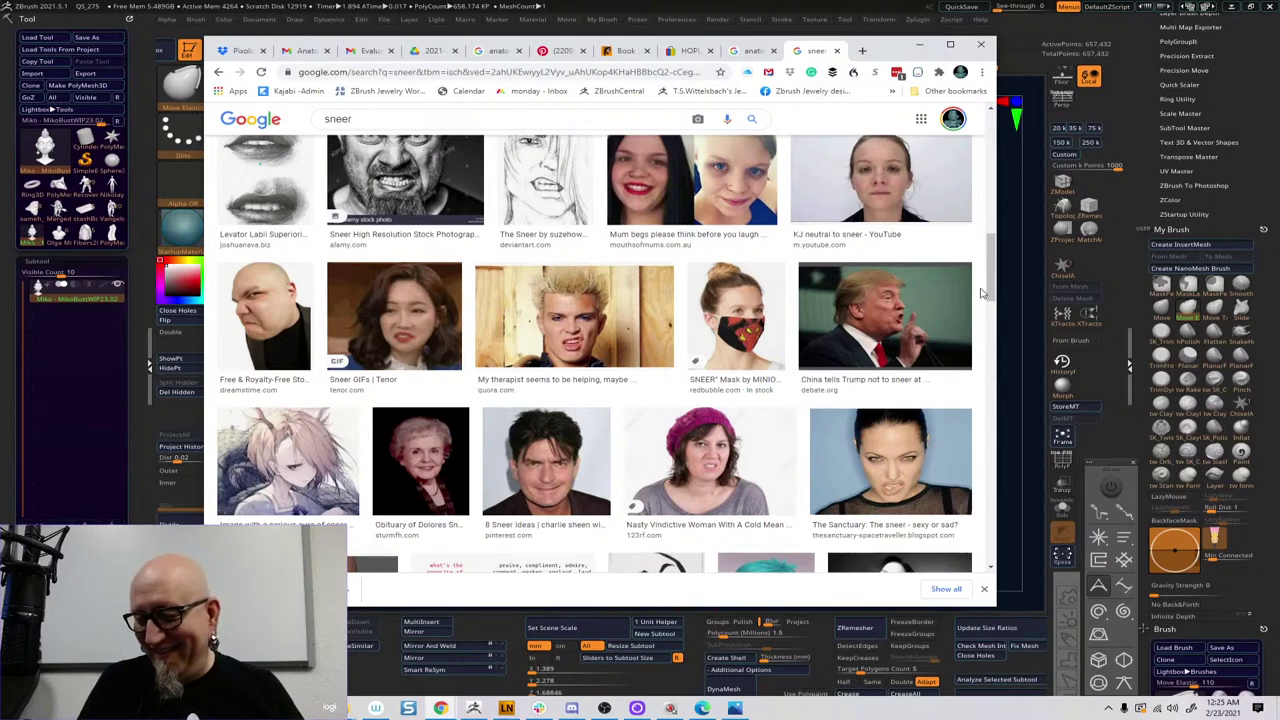
scroll(991, 277, down, 1)
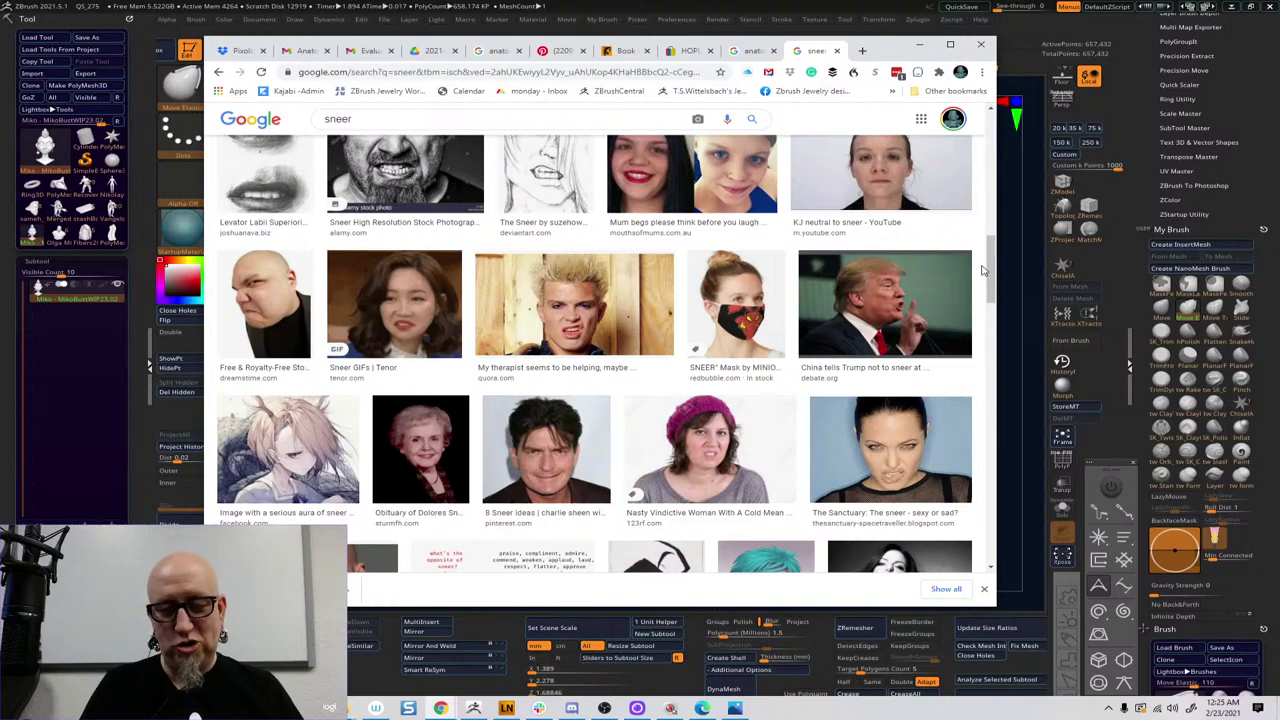
drag(986, 268, 990, 320)
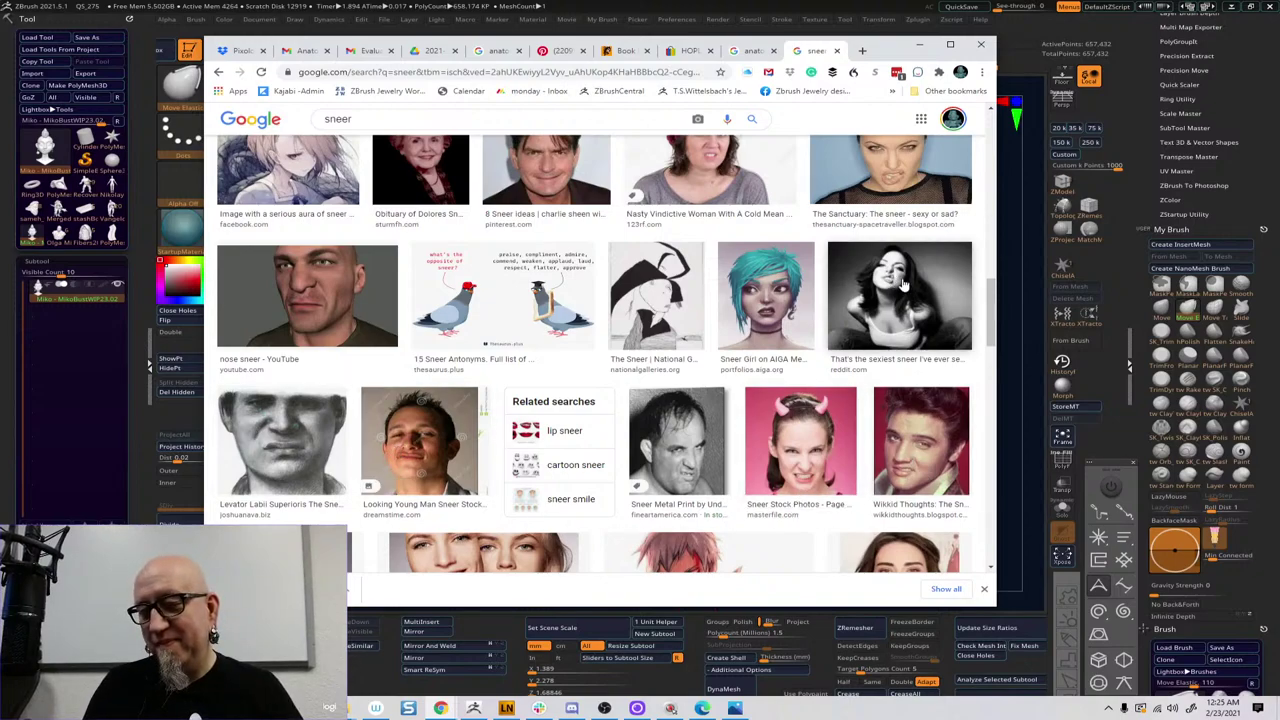
drag(992, 321, 991, 384)
drag(987, 384, 987, 385)
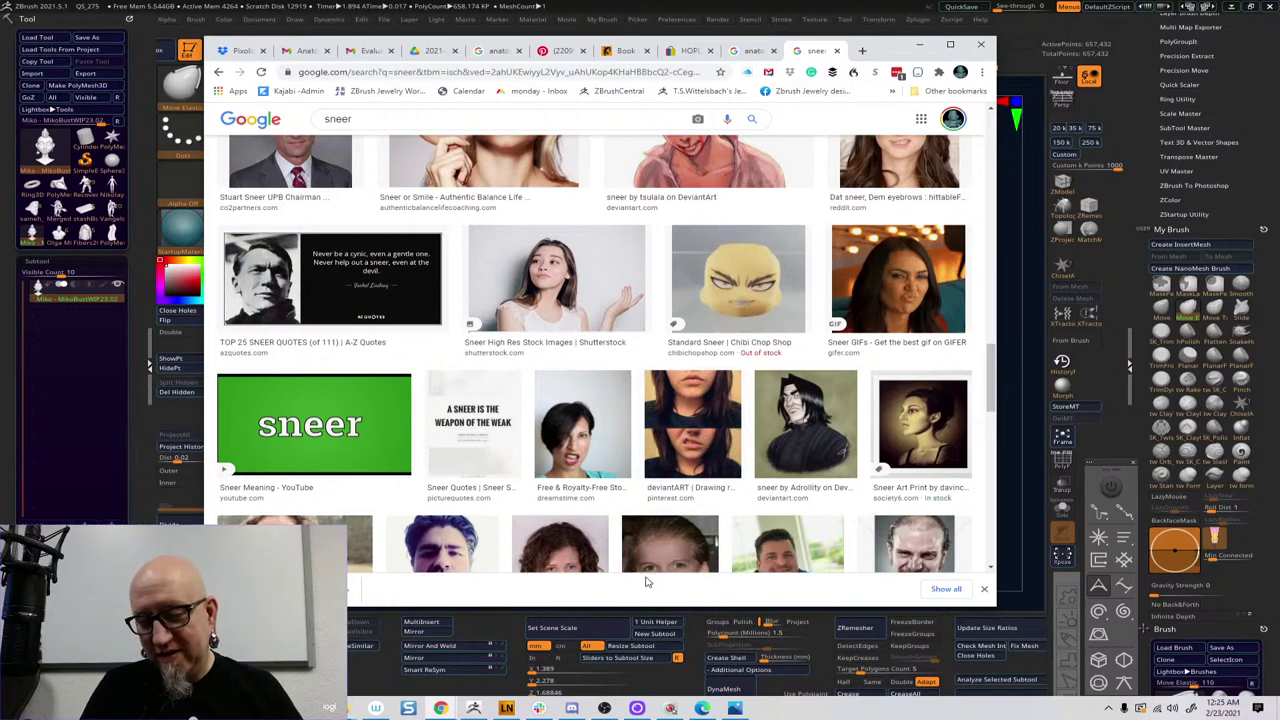
drag(990, 365, 990, 525)
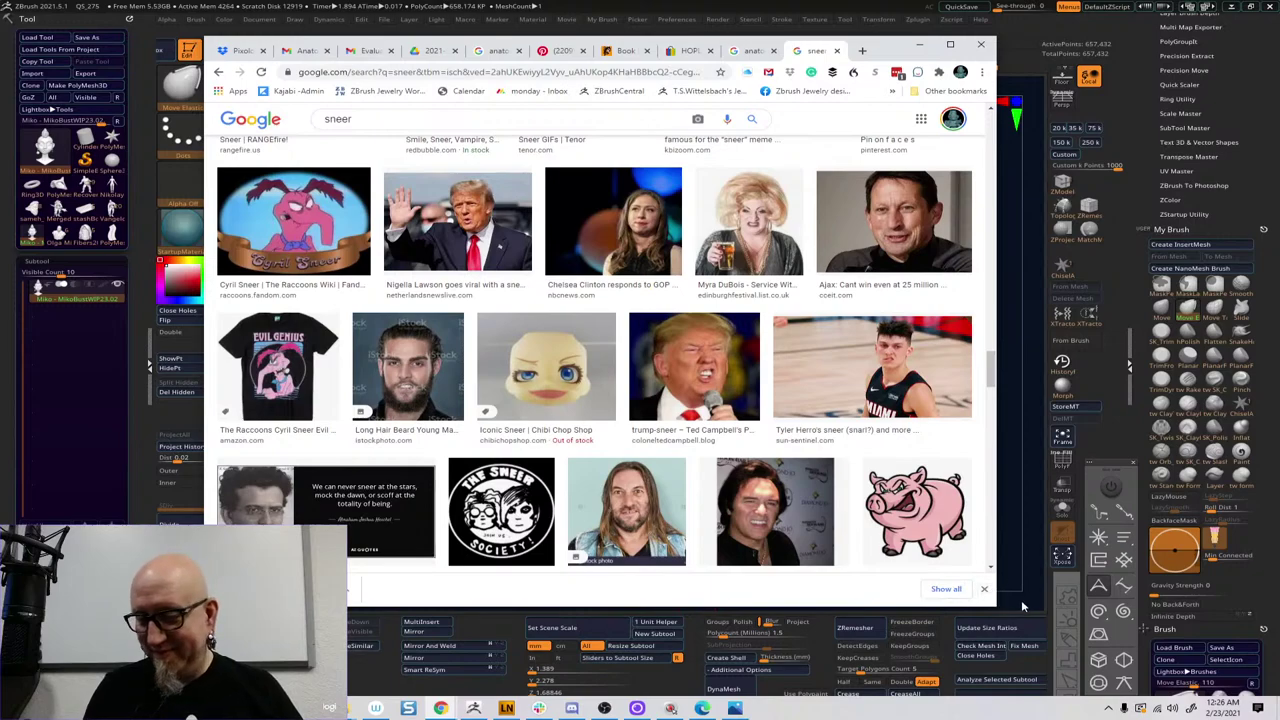
Return to ZBrush and pull the raised mouth corner and upper lip outward using the Move brush at draw size about 7
click(1016, 558)
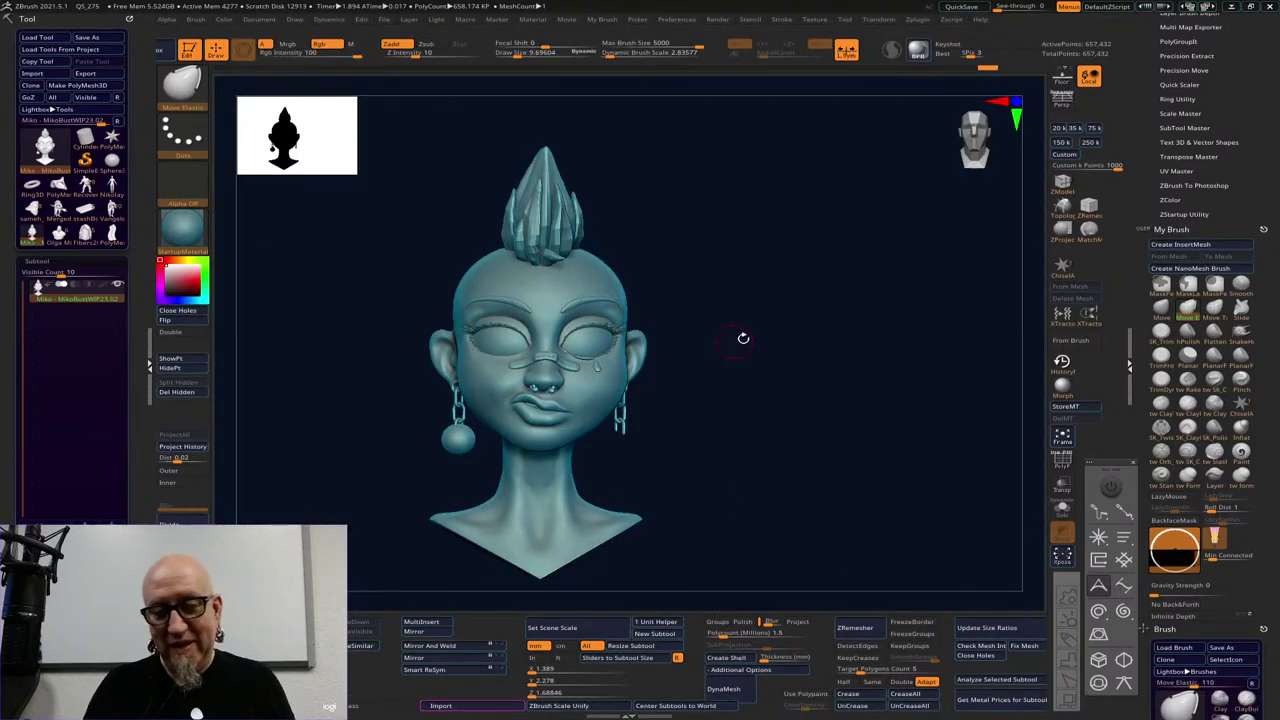
alt+drag(743, 338, 838, 391)
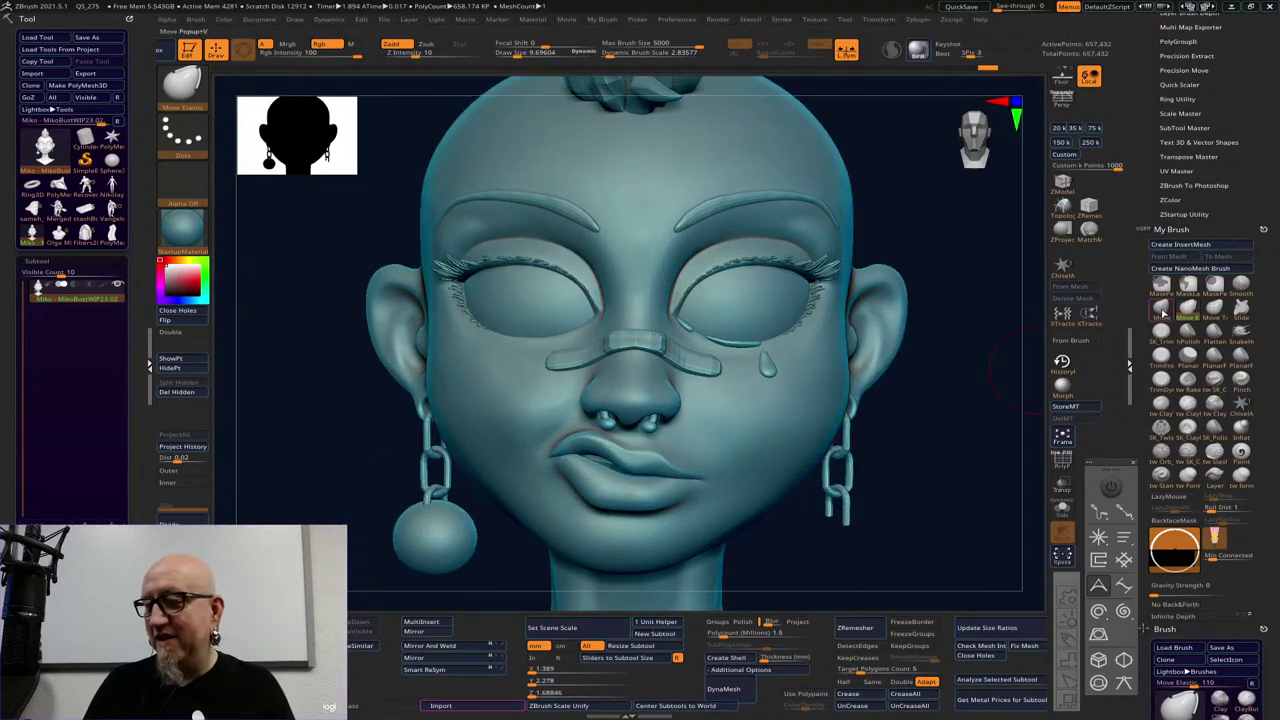
key(space)
drag(568, 418, 552, 419)
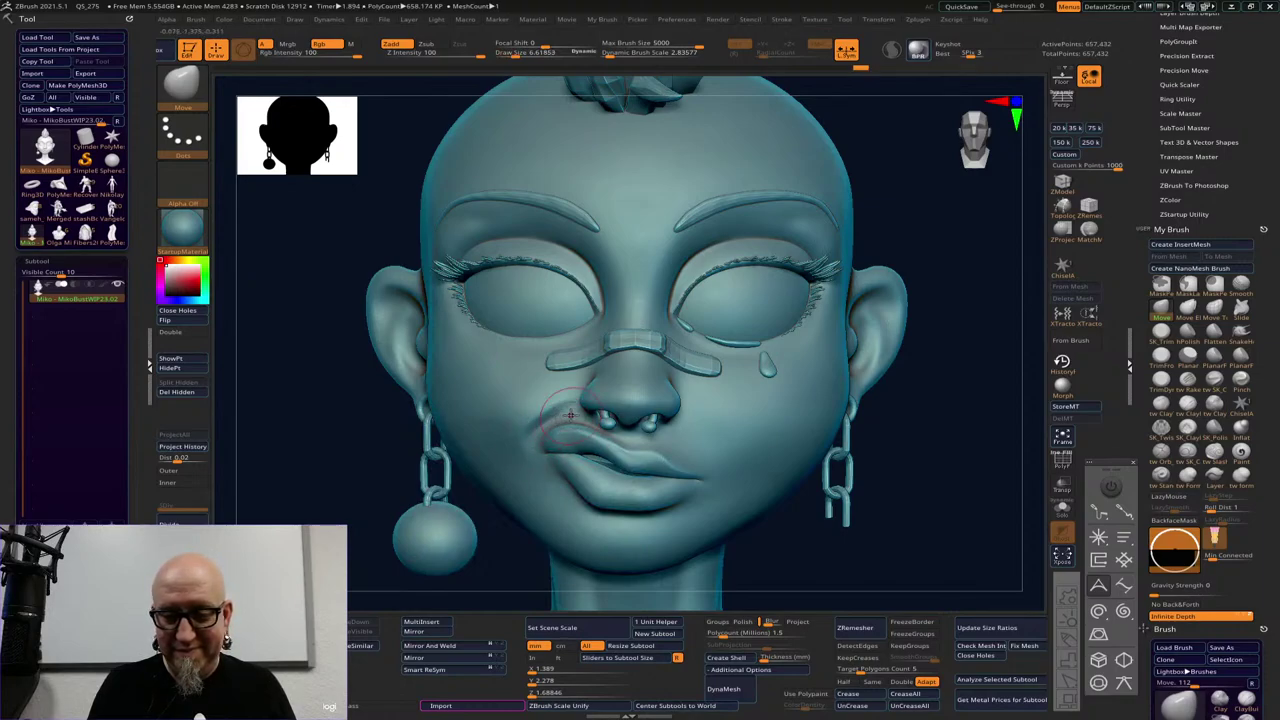
mouse_move(600, 442)
mouse_down()
mouse_move(582, 470)
mouse_move(561, 475)
mouse_move(558, 459)
mouse_move(568, 518)
mouse_up()
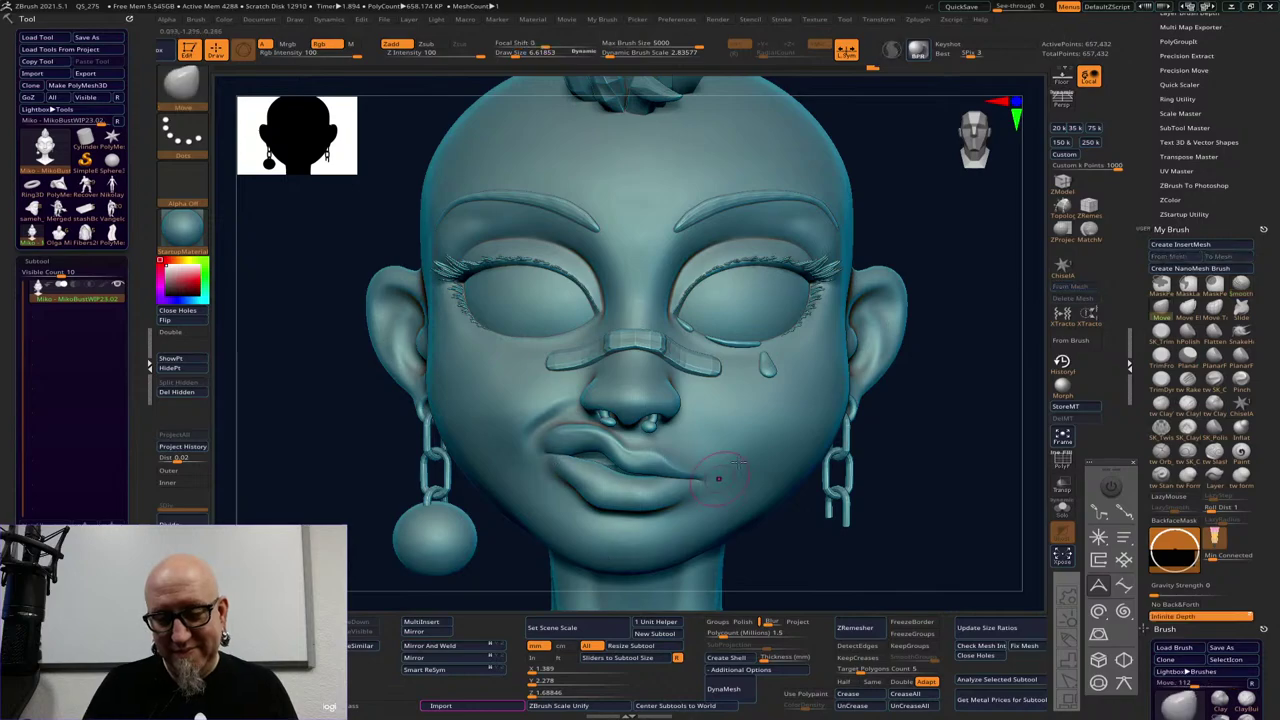
Raise the lower eyelid and reshape the nostril area on the sneering side with the Move brush at draw size about 12
alt+drag(951, 360, 916, 378)
right_drag(488, 368, 479, 368)
key(space)
mouse_move(481, 381)
mouse_down()
mouse_move(504, 381)
mouse_move(508, 362)
mouse_up()
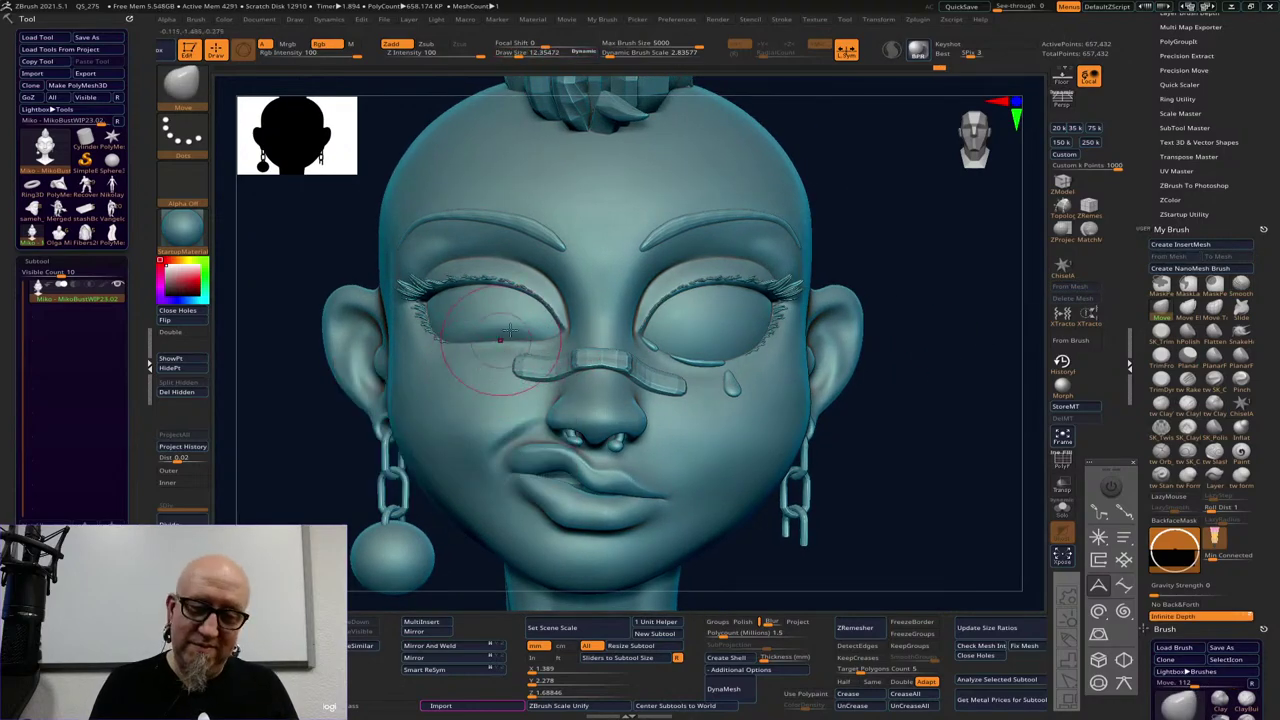
mouse_move(559, 453)
mouse_down()
mouse_move(553, 423)
mouse_move(562, 436)
mouse_up()
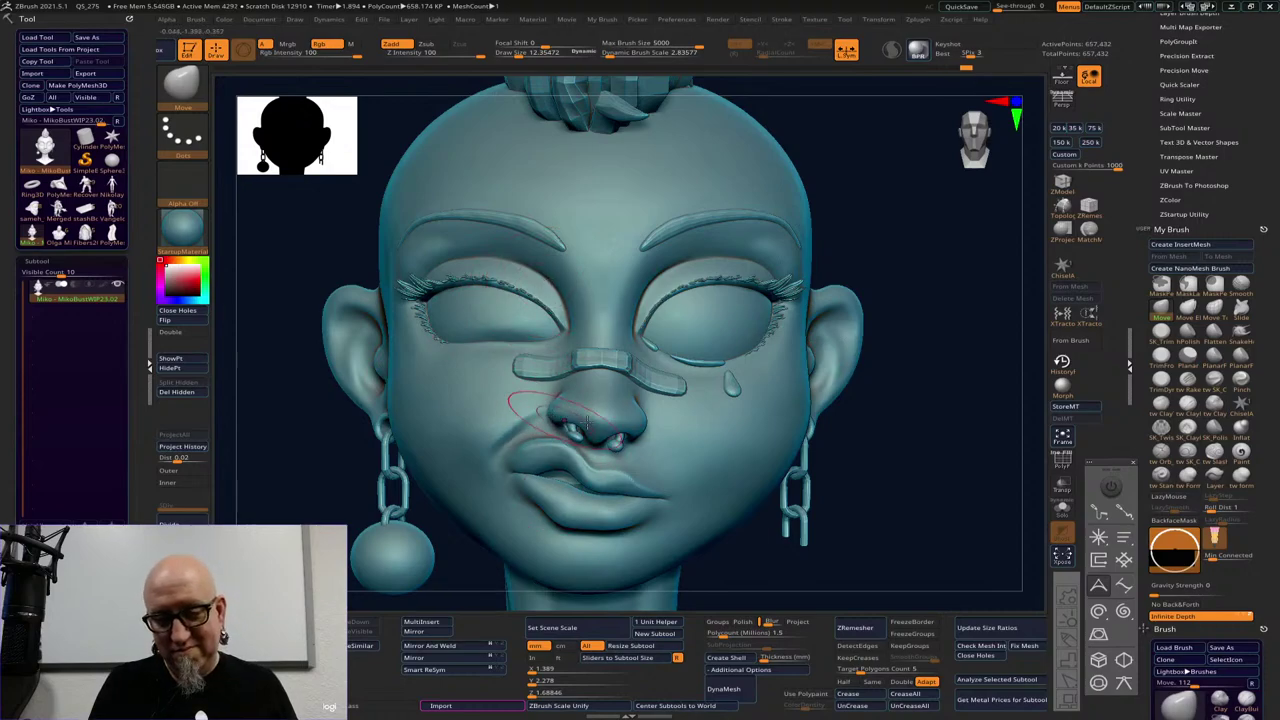
mouse_move(910, 437)
right_down()
mouse_move(857, 429)
mouse_move(997, 351)
mouse_move(939, 494)
mouse_move(920, 457)
right_up()
drag(908, 477, 820, 429)
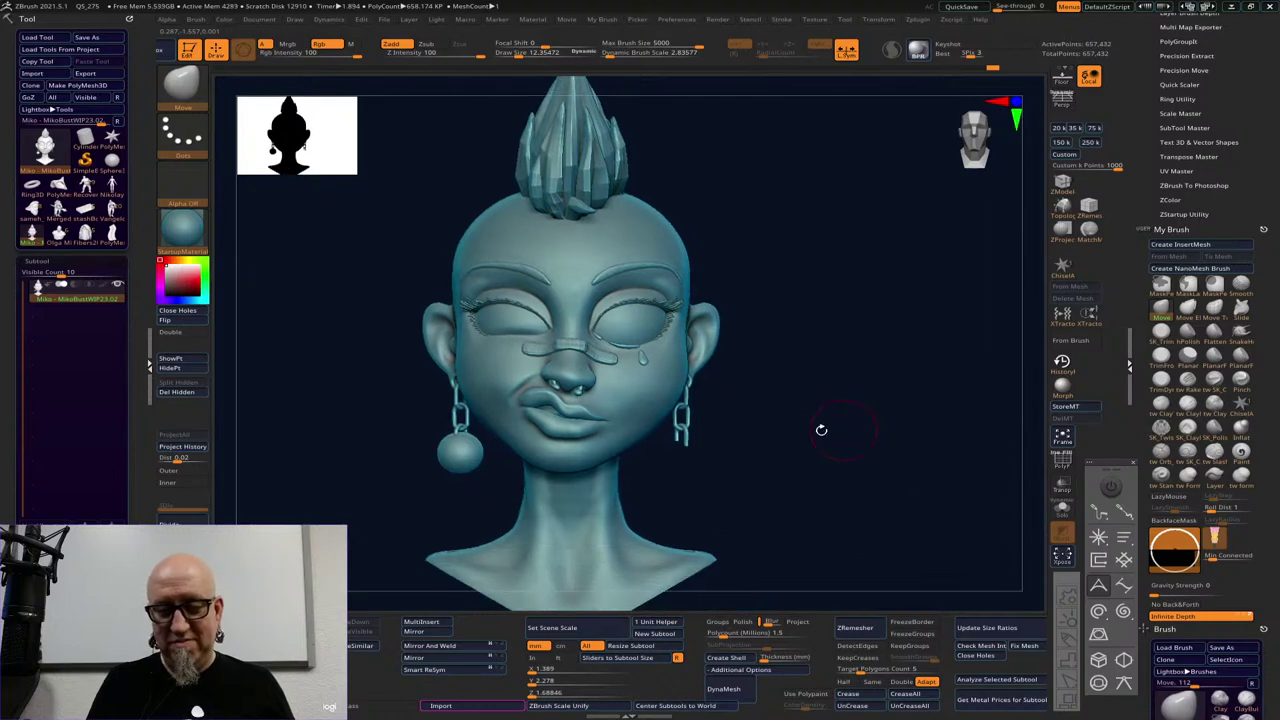
key(ctrl+z)
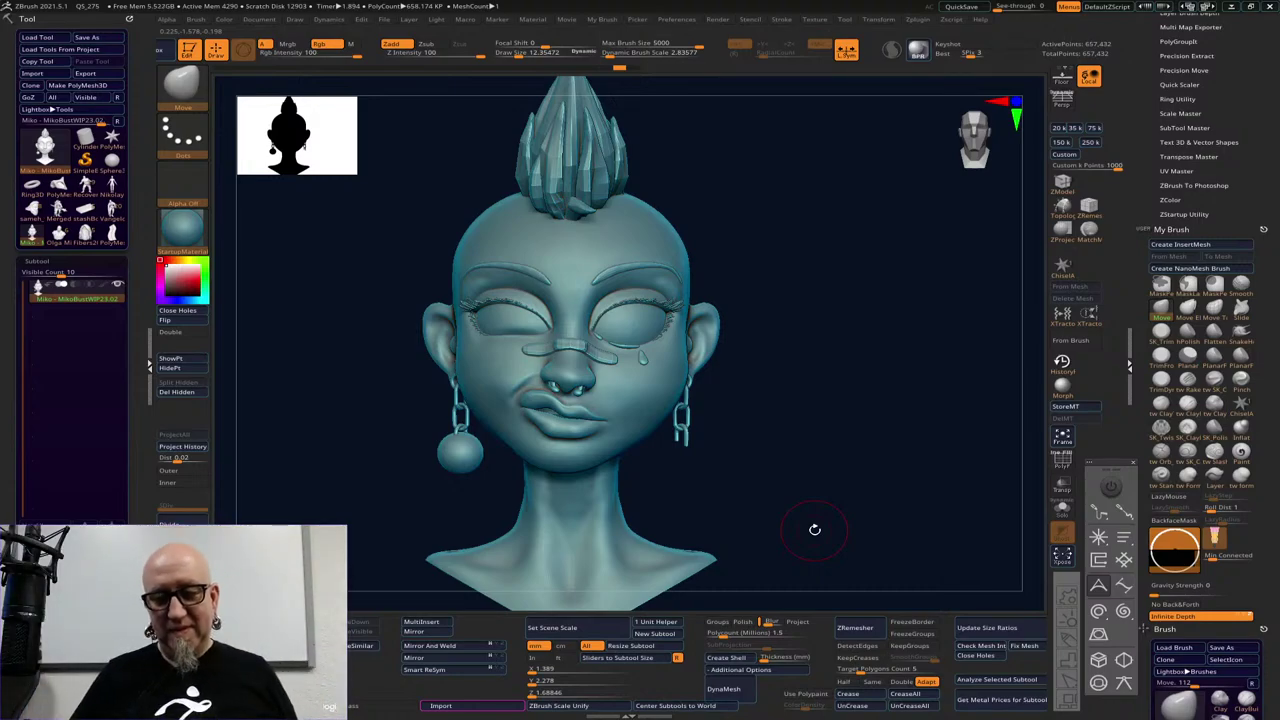
Adjust the brow with a Move brush of about 47, and the mouth and lower face with one of about 32
right_drag(546, 271, 564, 278)
key(space)
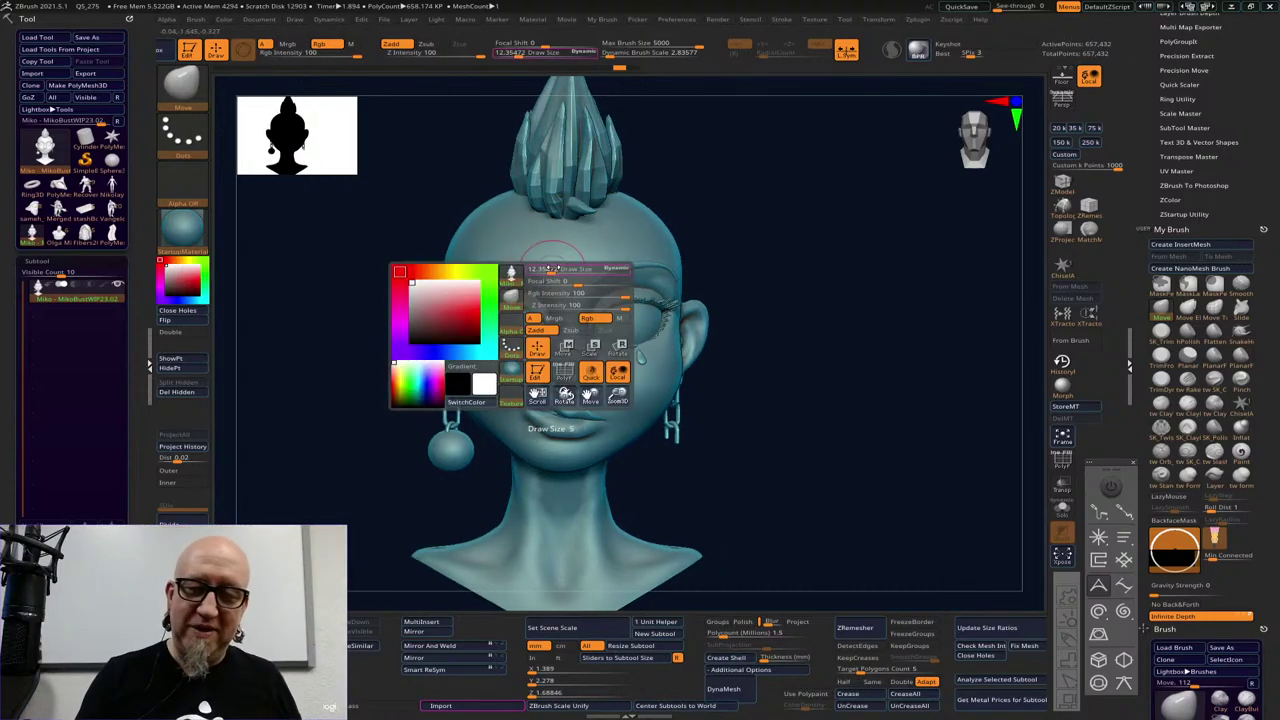
mouse_move(534, 269)
mouse_down()
mouse_move(541, 253)
mouse_move(522, 262)
mouse_up()
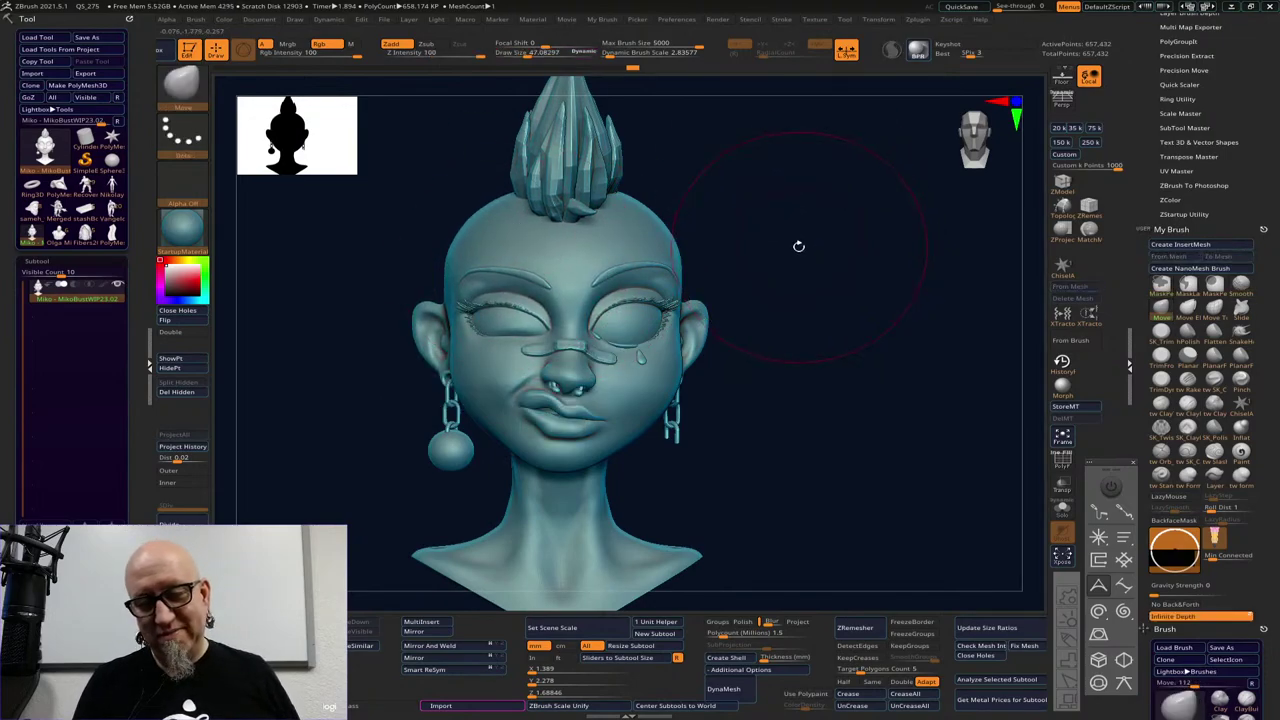
key(space)
drag(801, 241, 786, 241)
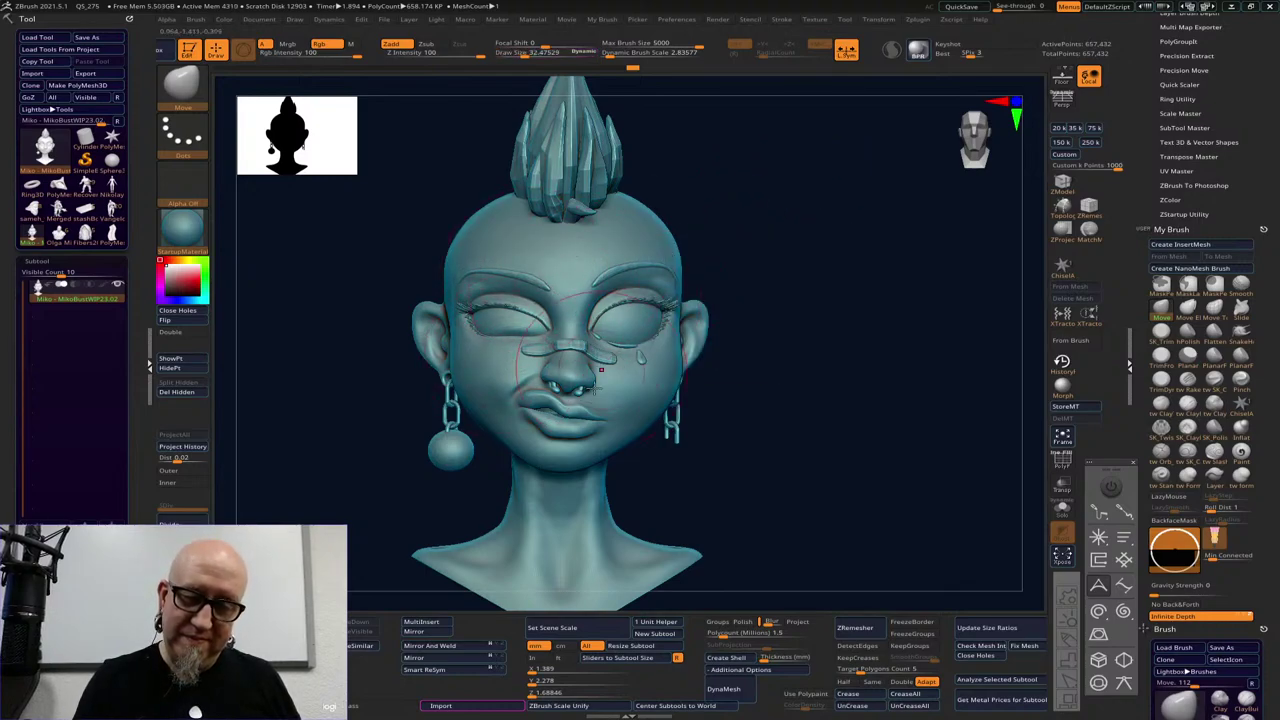
drag(529, 393, 523, 384)
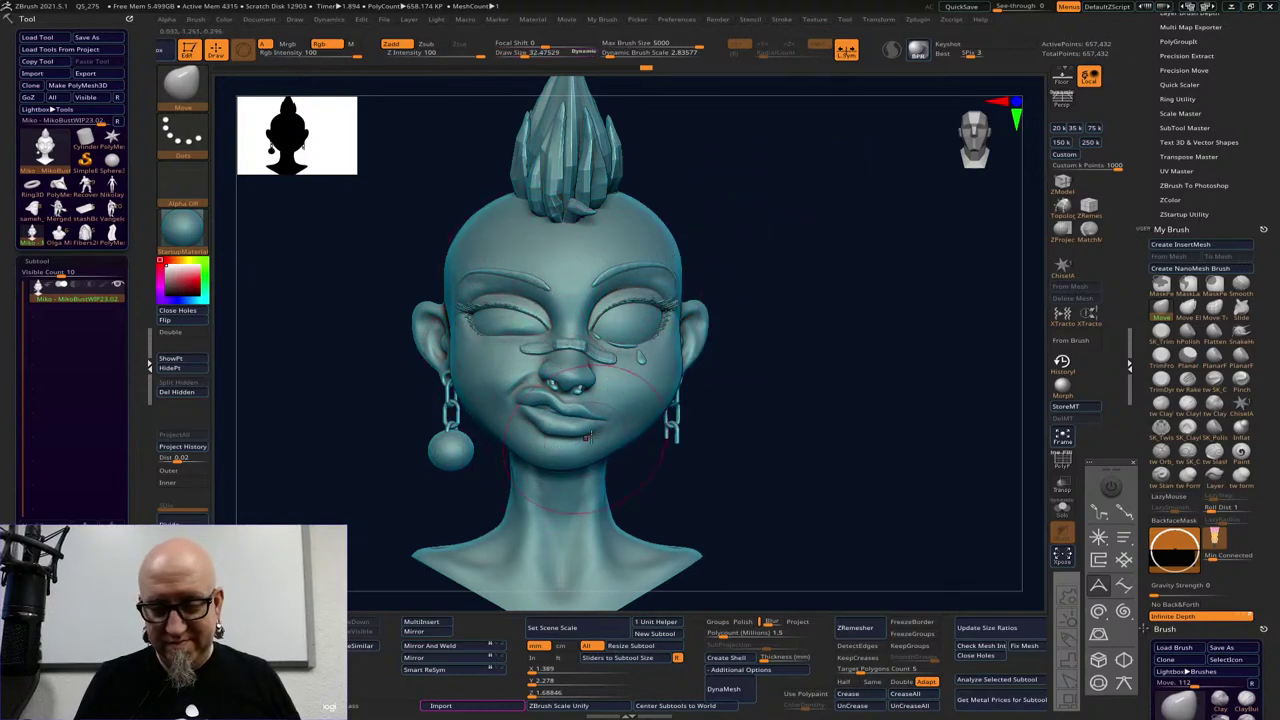
mouse_move(604, 439)
mouse_down()
mouse_move(597, 428)
mouse_move(628, 408)
mouse_move(607, 392)
mouse_up()
Toggle symmetry on and back off, reduce the Move brush to about 17, and refine the sneering cheek and lips
key(x)
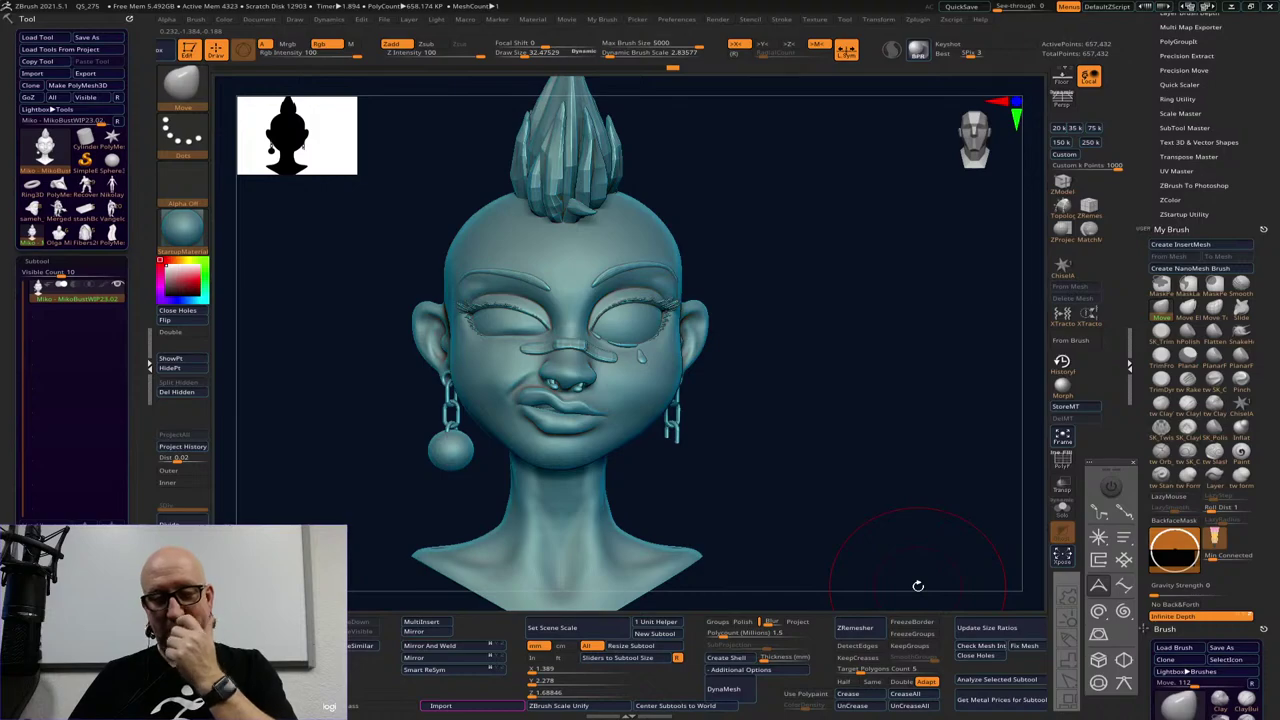
key(space)
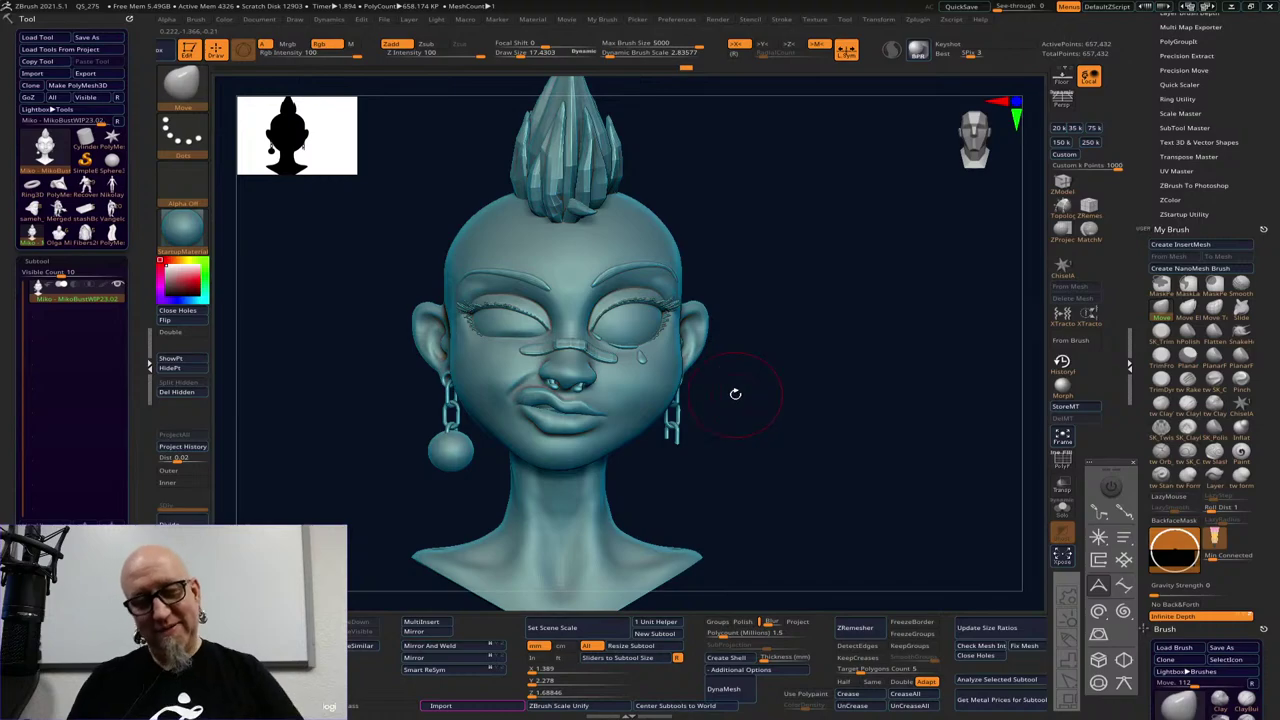
key(x)
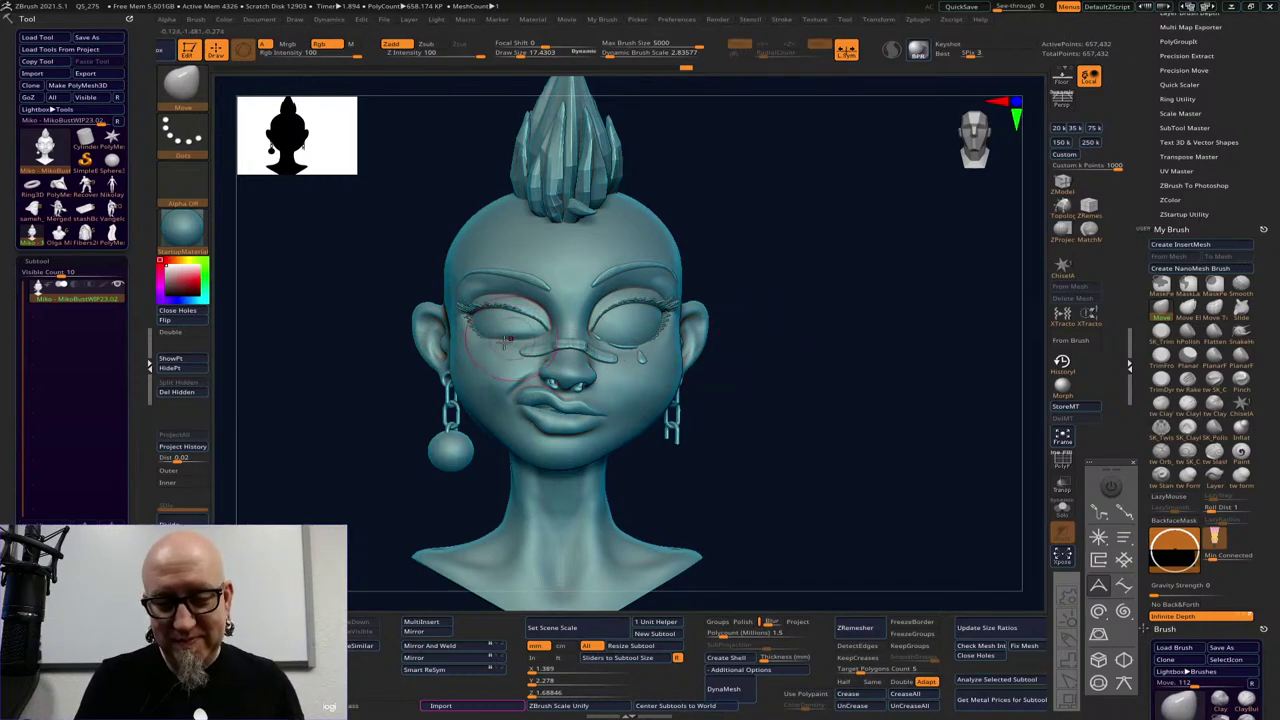
mouse_move(522, 387)
mouse_down()
mouse_move(566, 390)
mouse_move(580, 424)
mouse_move(588, 416)
mouse_up()
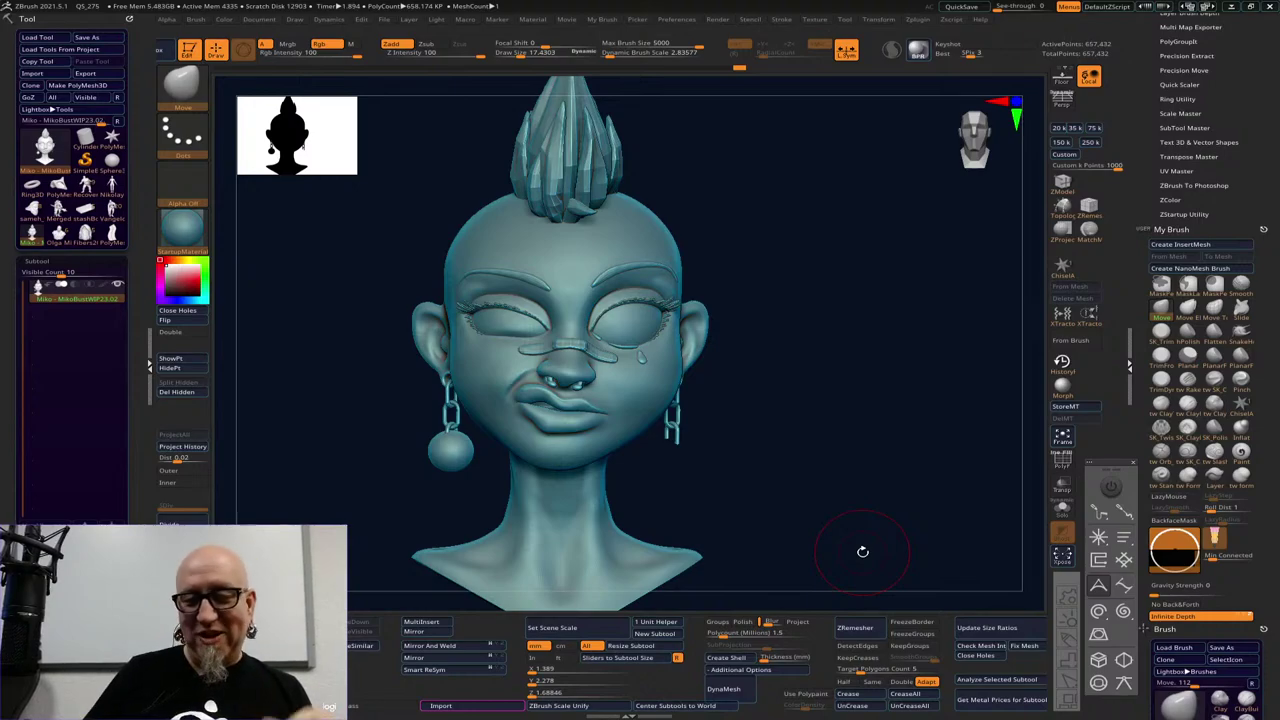
Turn the bust toward profile and nudge the cheek beside the mouth with the Move brush at draw size about 29
mouse_move(860, 546)
shift+mouse_down()
mouse_move(771, 524)
mouse_move(726, 557)
mouse_move(731, 569)
shift+mouse_up()
key(space)
drag(557, 405, 560, 389)
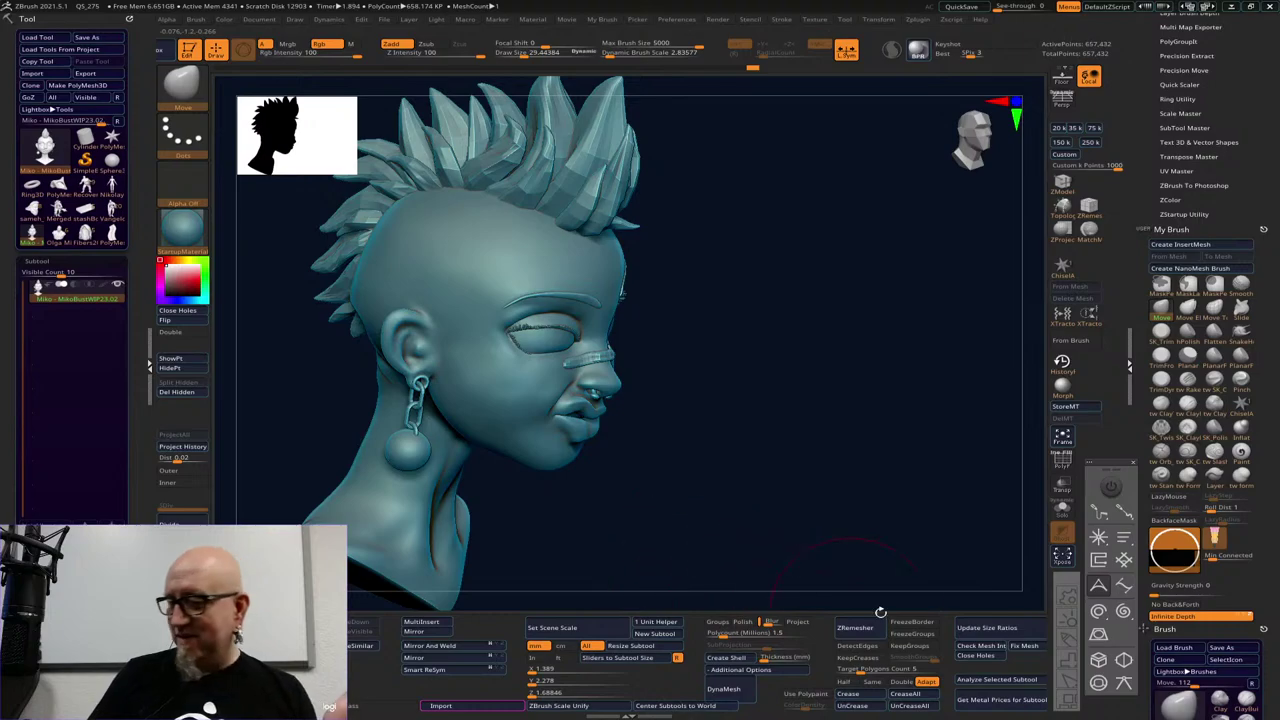
Turn off Infinite Depth for the Move brush and review the bust in profile and three-quarter views
click(1248, 617)
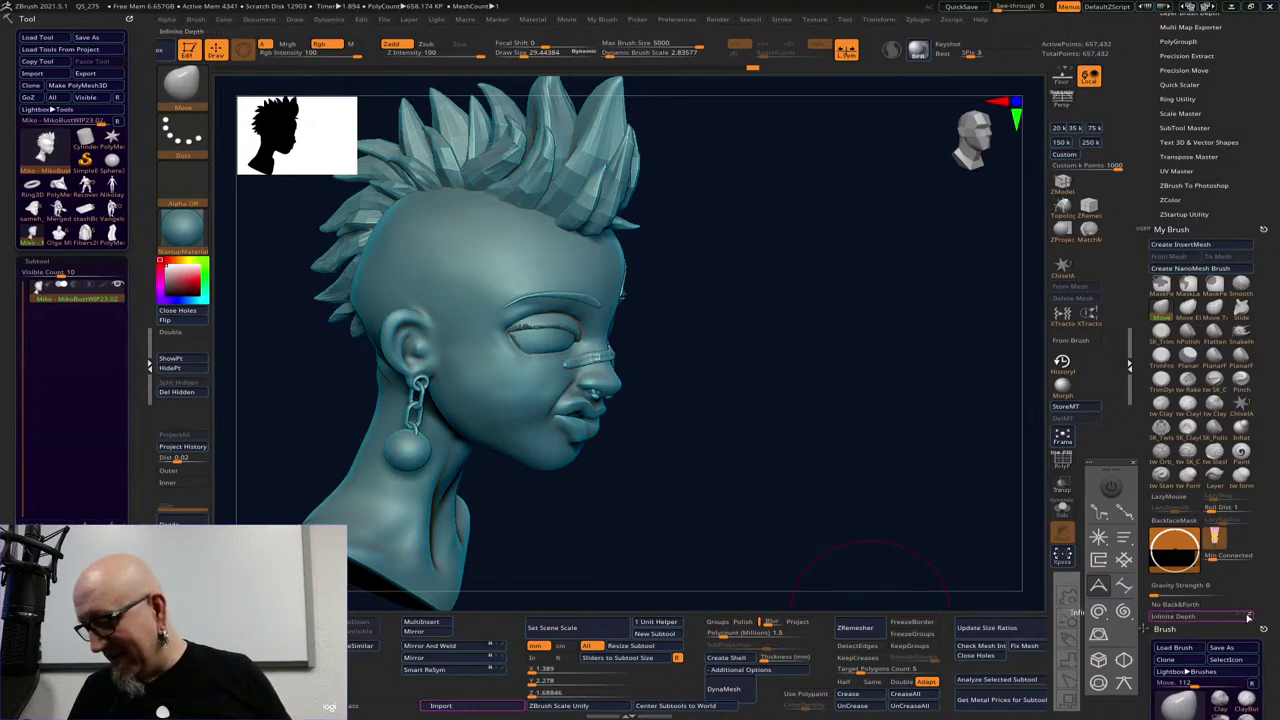
mouse_move(830, 440)
mouse_down()
mouse_move(811, 443)
mouse_move(817, 434)
mouse_up()
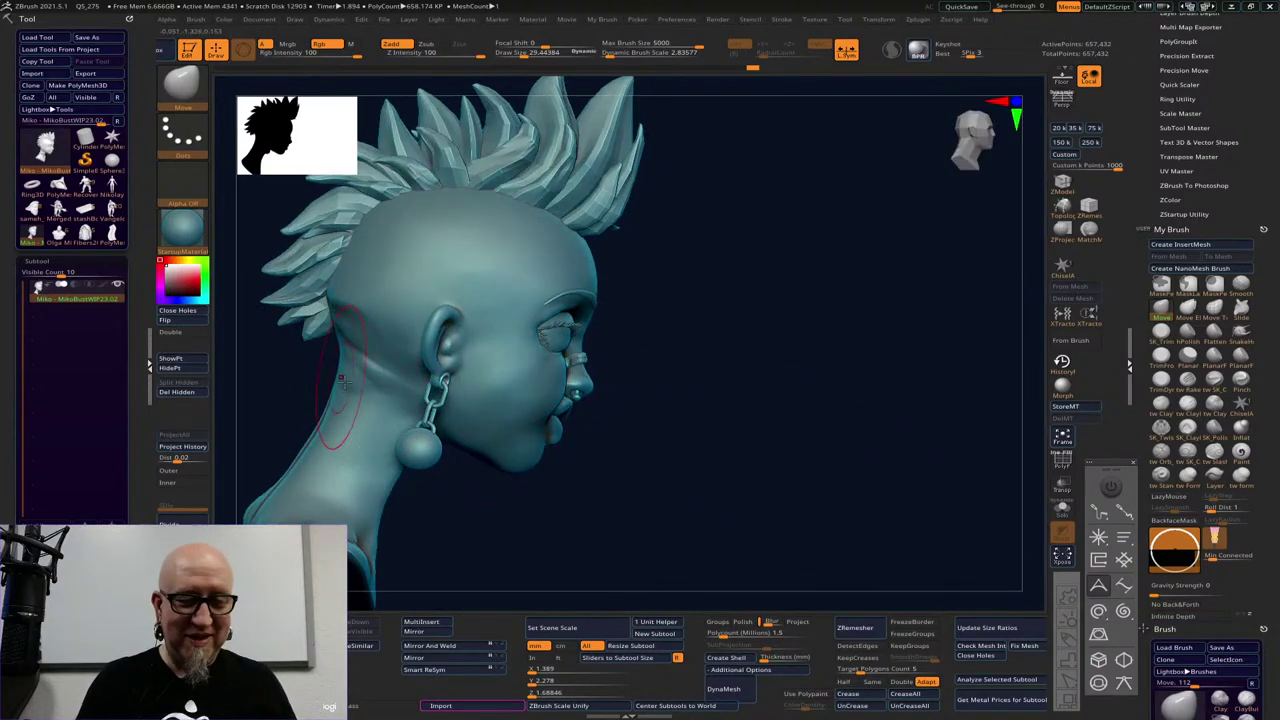
drag(792, 510, 788, 498)
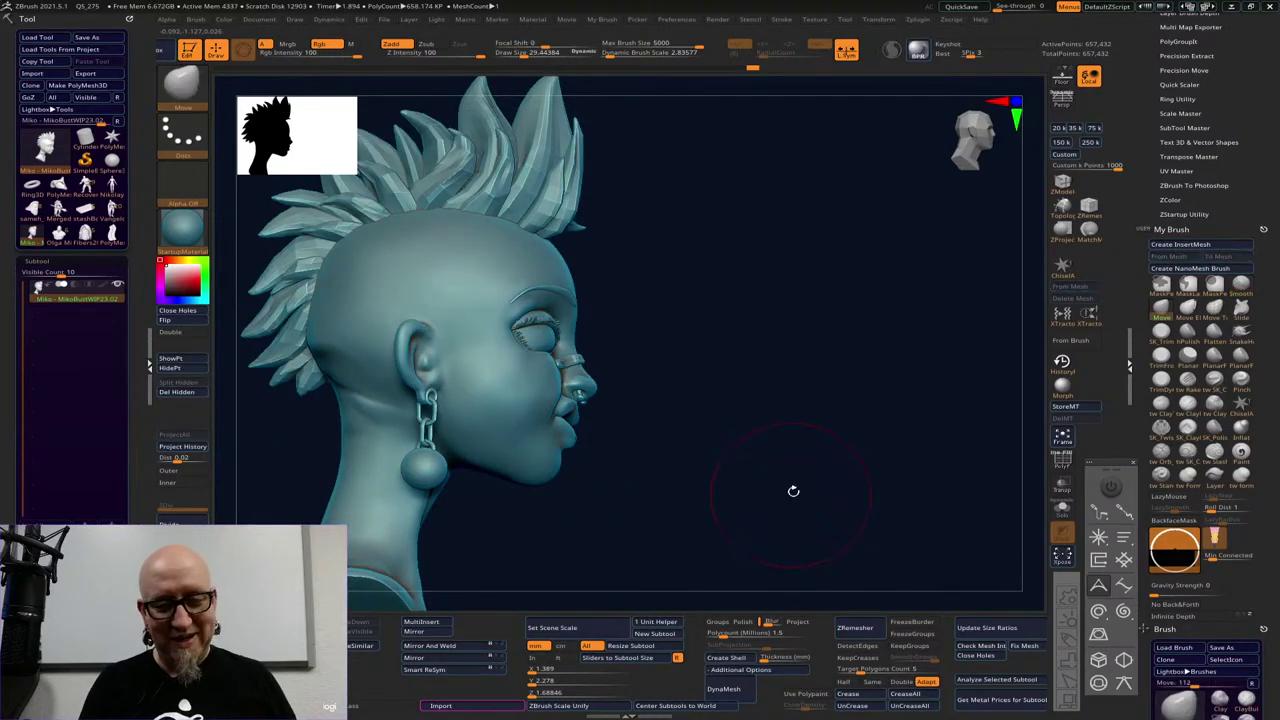
mouse_move(806, 410)
mouse_down()
mouse_move(771, 426)
mouse_move(769, 409)
mouse_move(862, 433)
mouse_move(874, 423)
mouse_up()
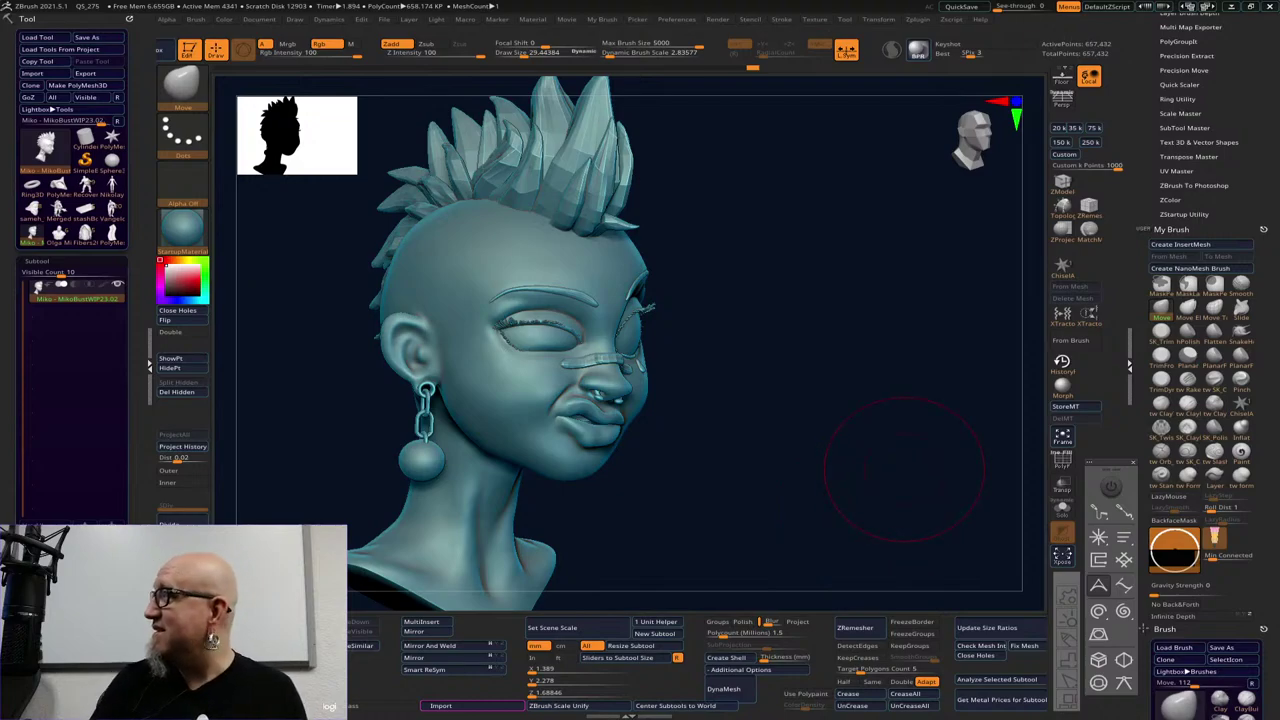
Switch to OBS, bring its chat window onto the main screen, read through the messages, and return to ZBrush
key(alt+Tab)
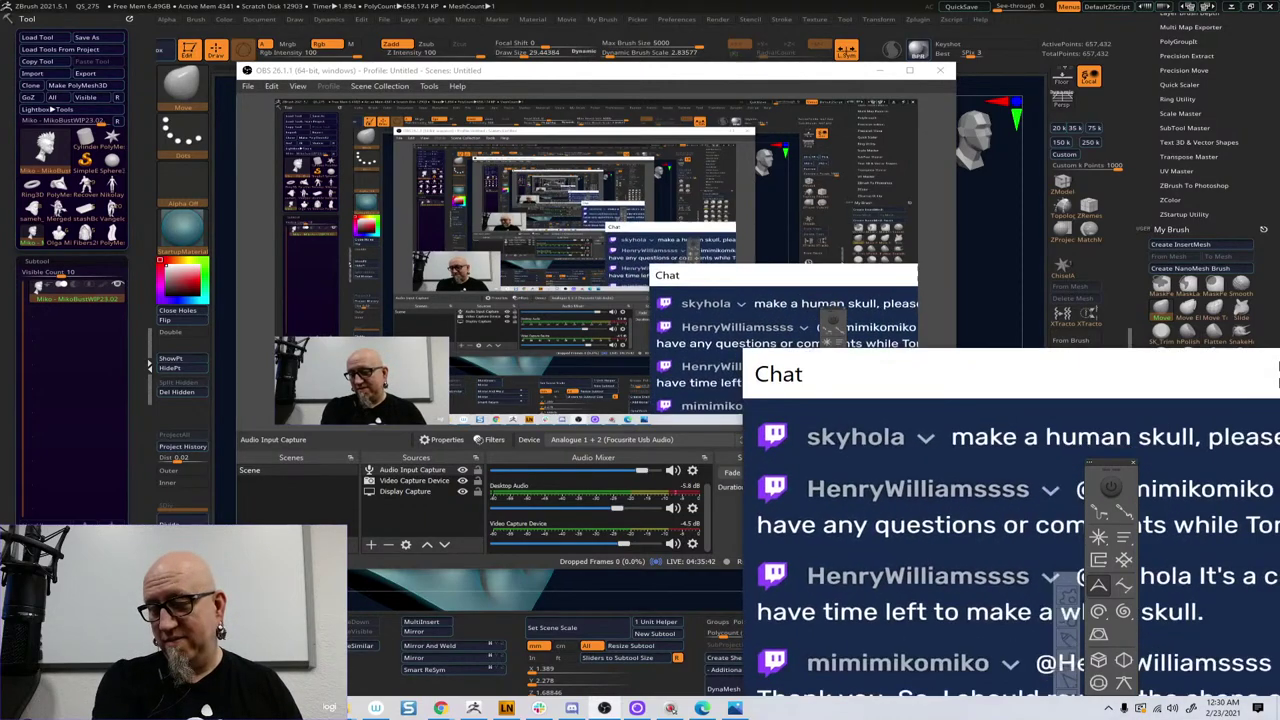
drag(1060, 351, 993, 97)
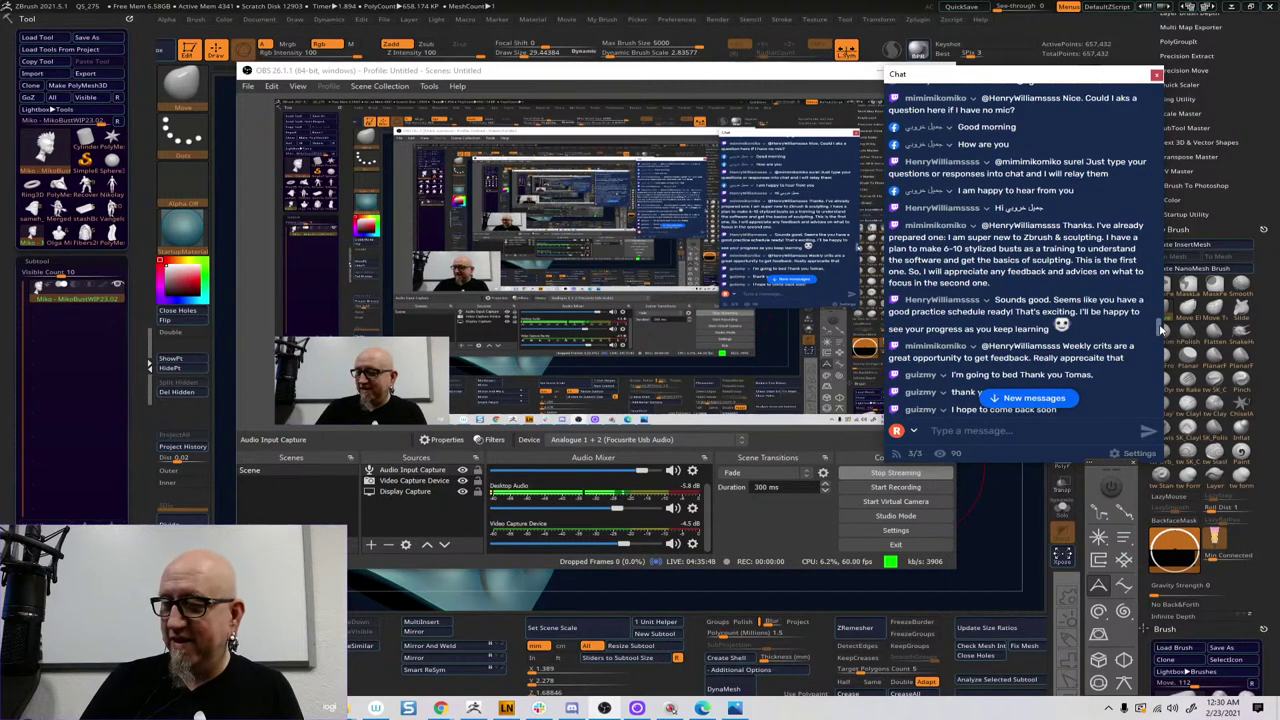
drag(1158, 332, 1157, 423)
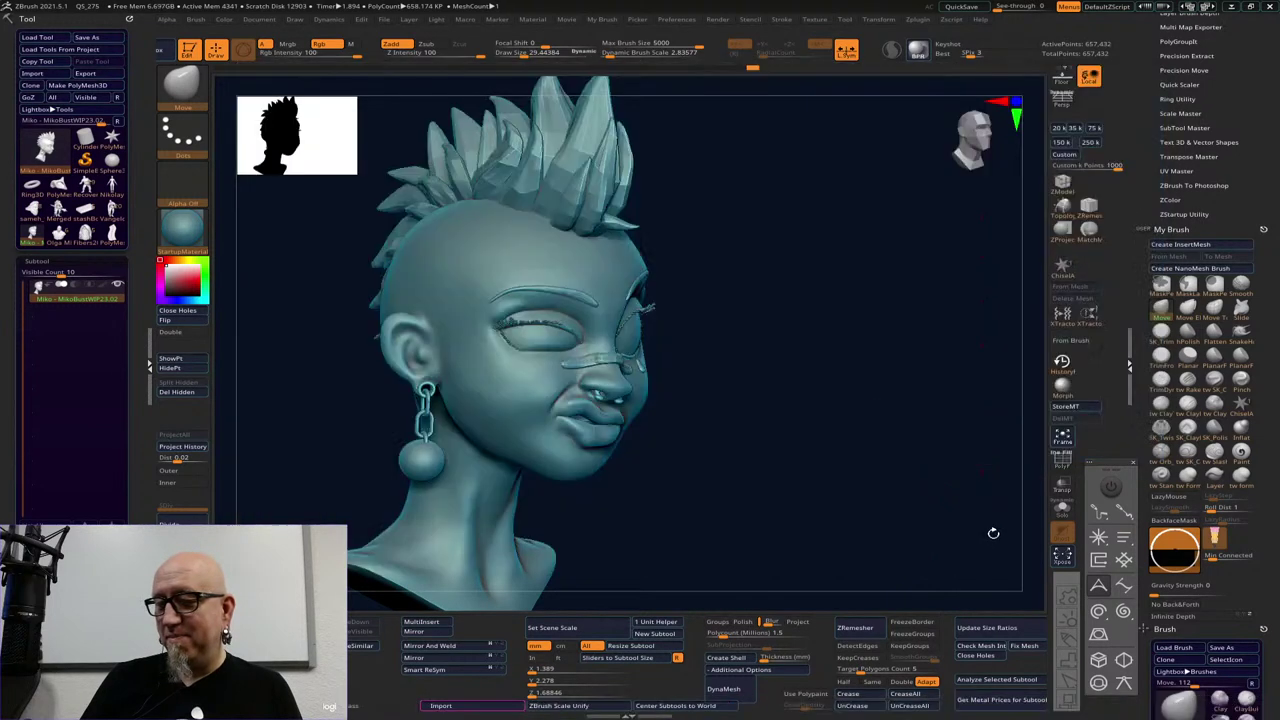
click(988, 535)
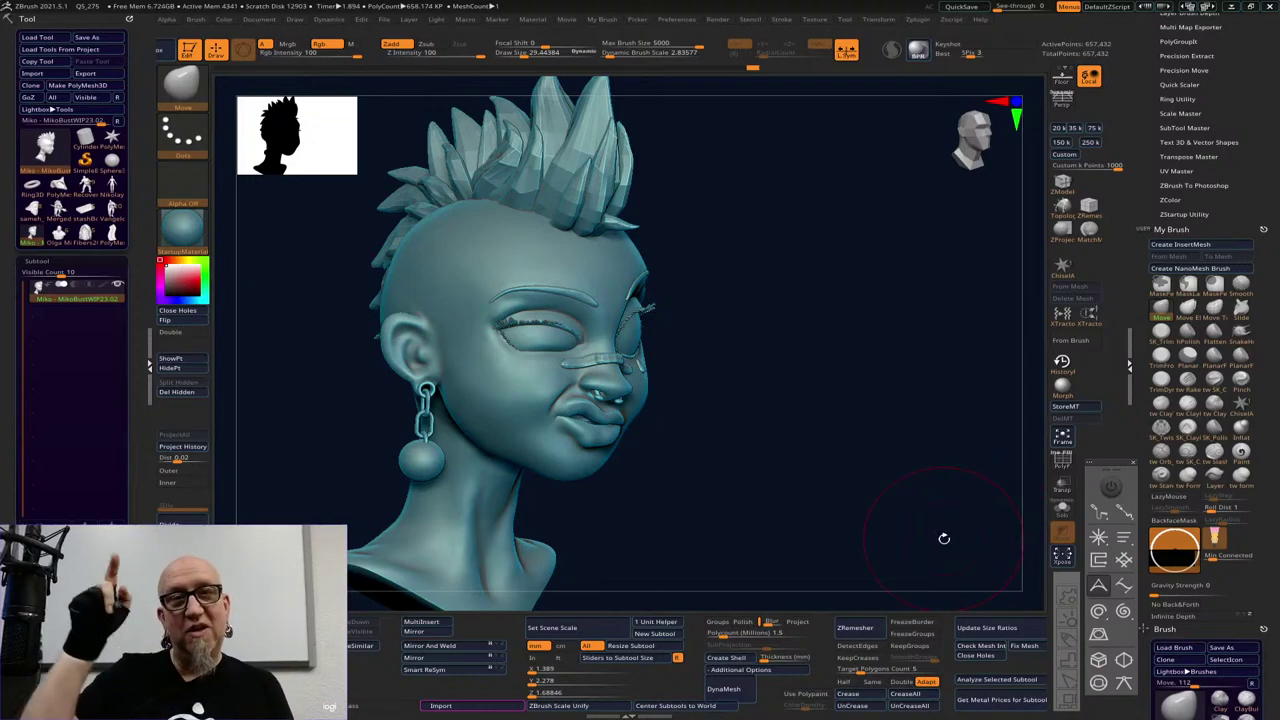
Bring the OBS chat window back to the front, move it aside, and stretch it taller to show more messages
key(super)
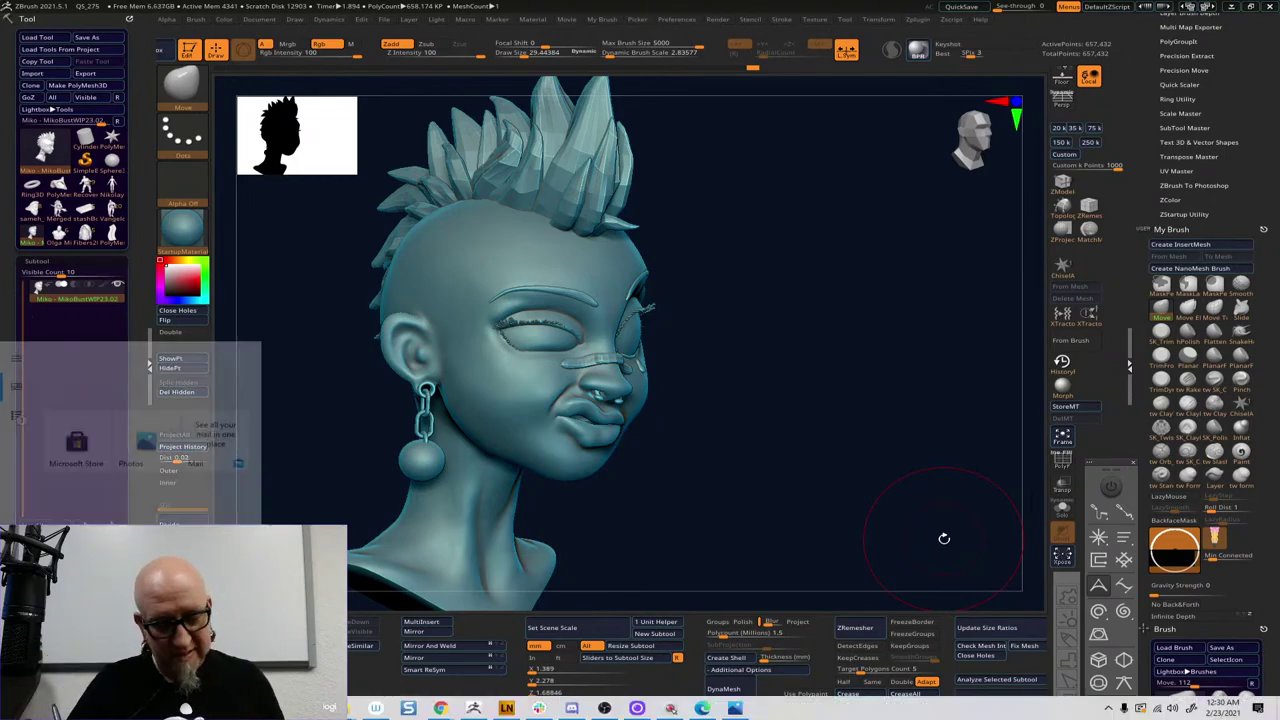
click(606, 709)
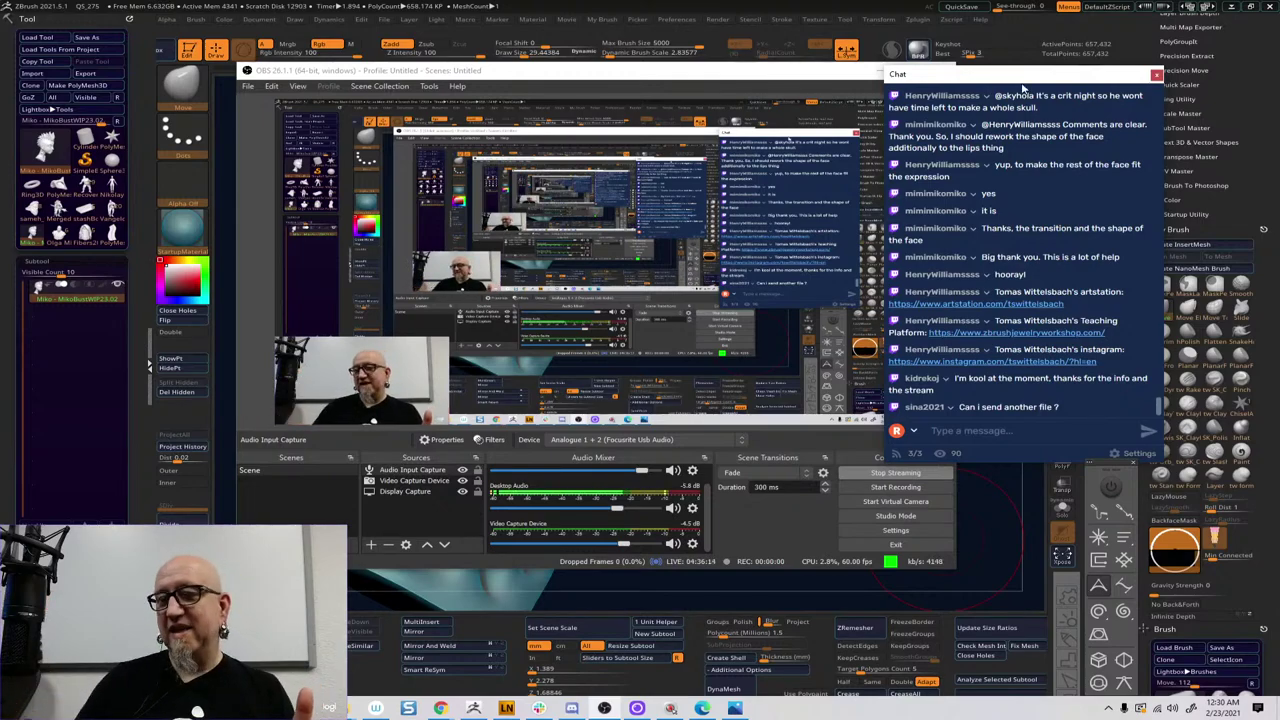
drag(1030, 79, 1096, 31)
key(ctrl+a)
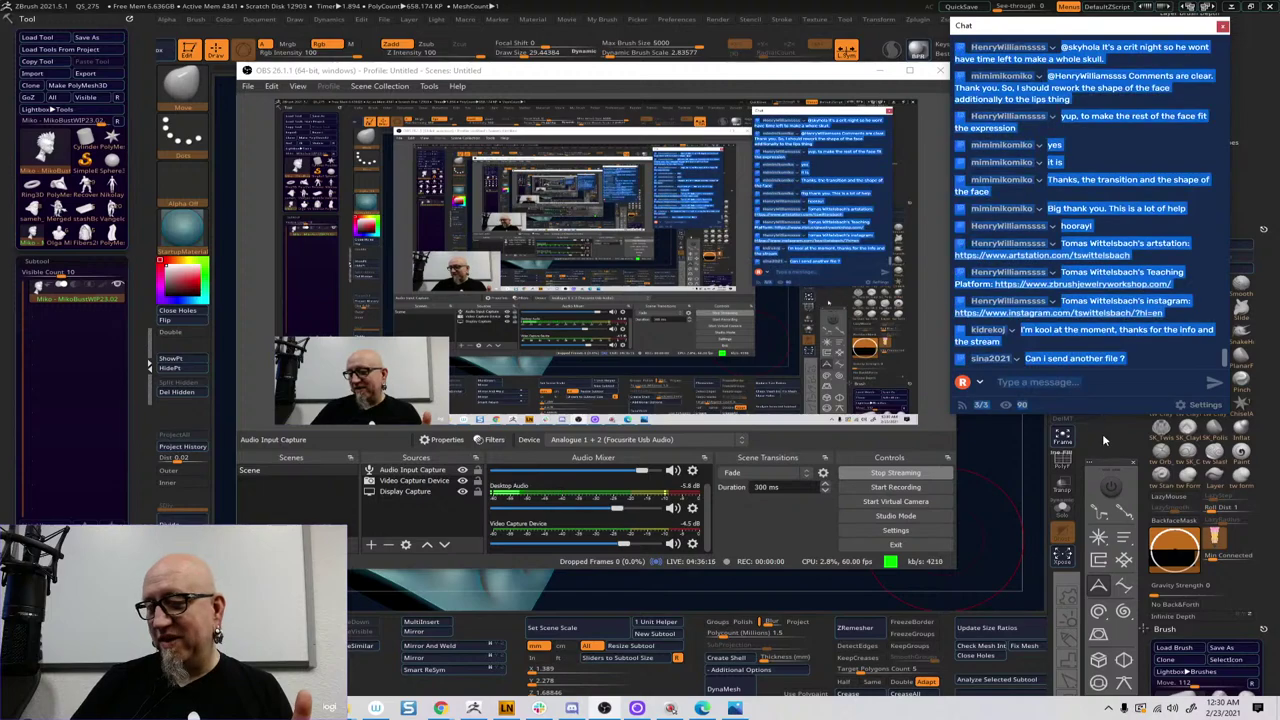
drag(1110, 414, 1112, 668)
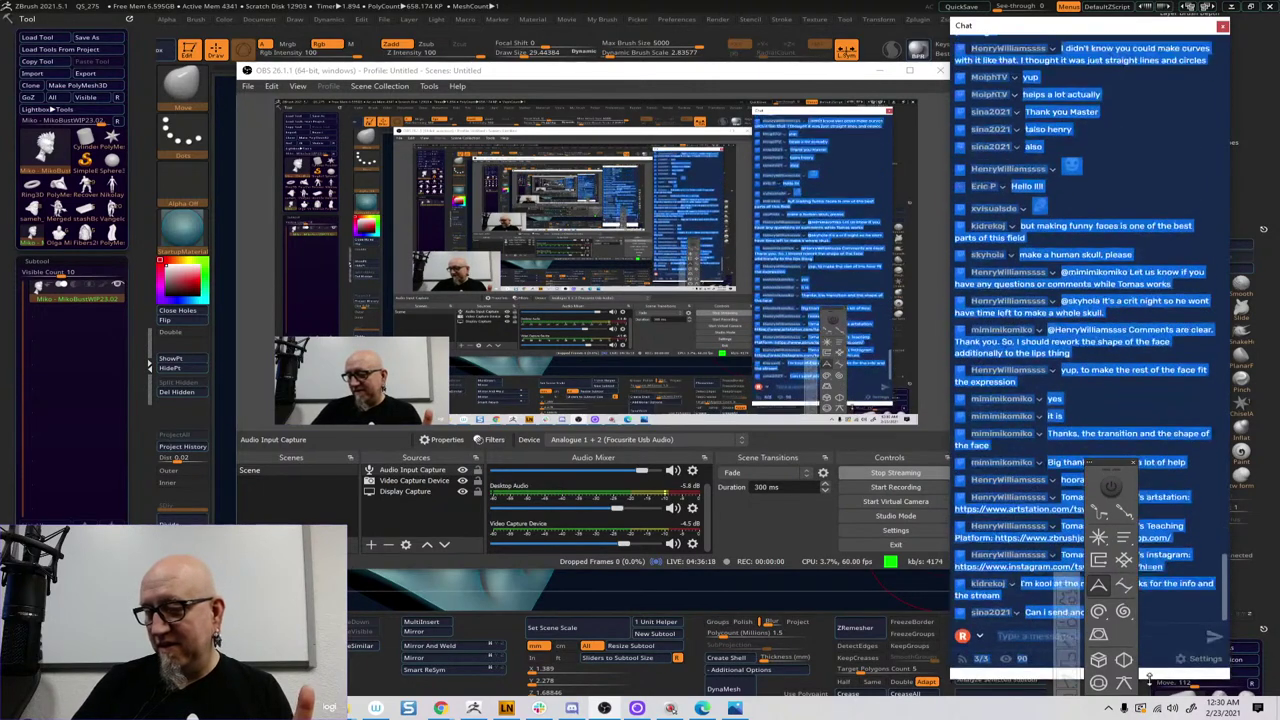
click(1267, 563)
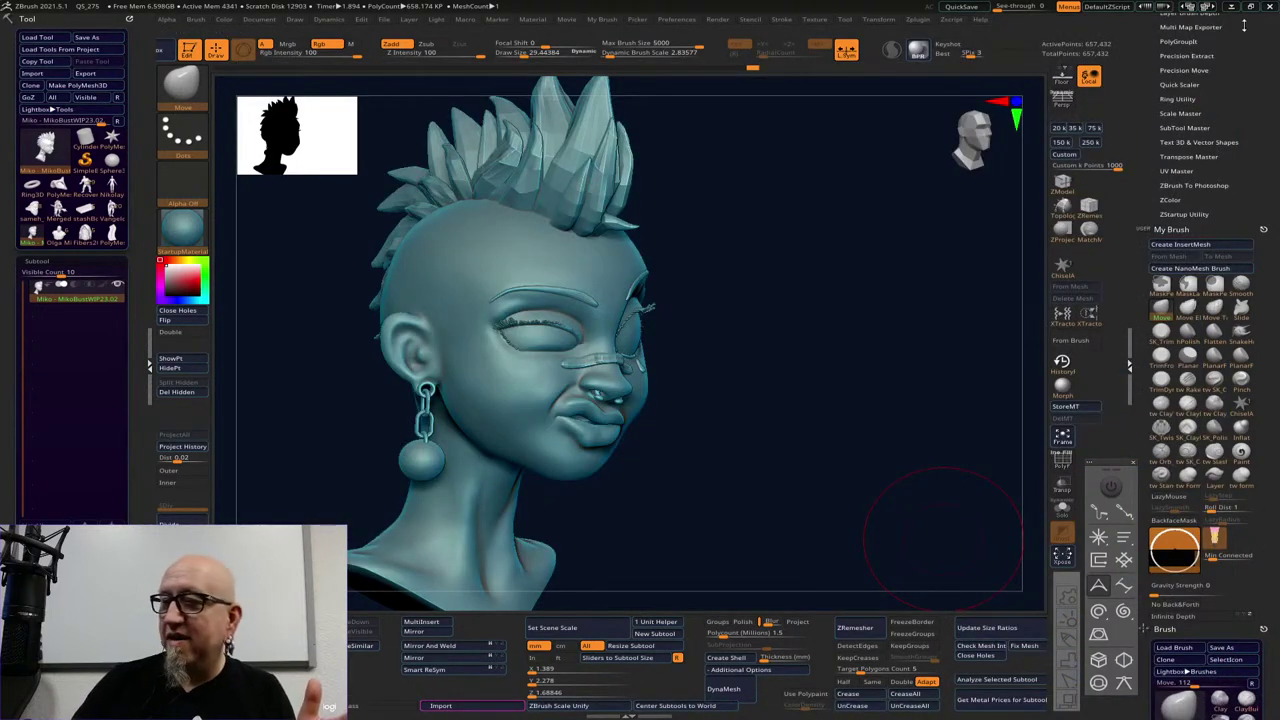
Restore the ZBrush window from full screen, then move and resize it to leave room for the chat
click(1252, 8)
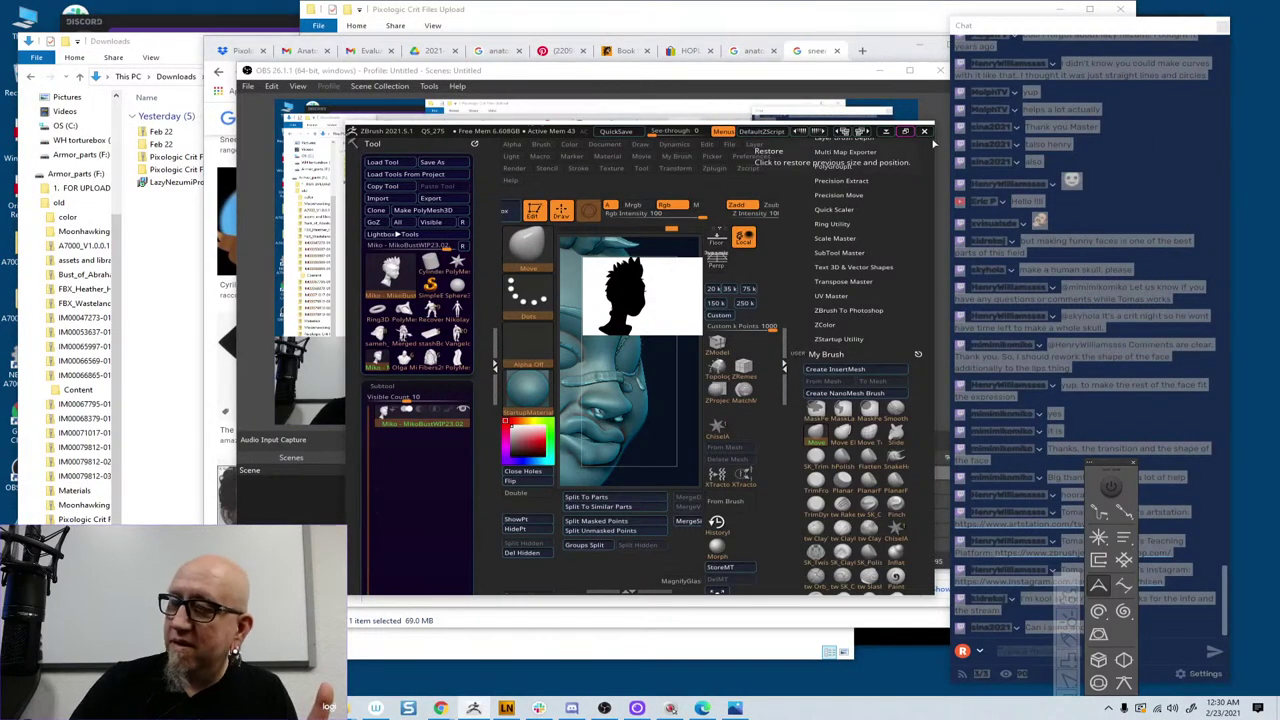
drag(551, 124, 551, 4)
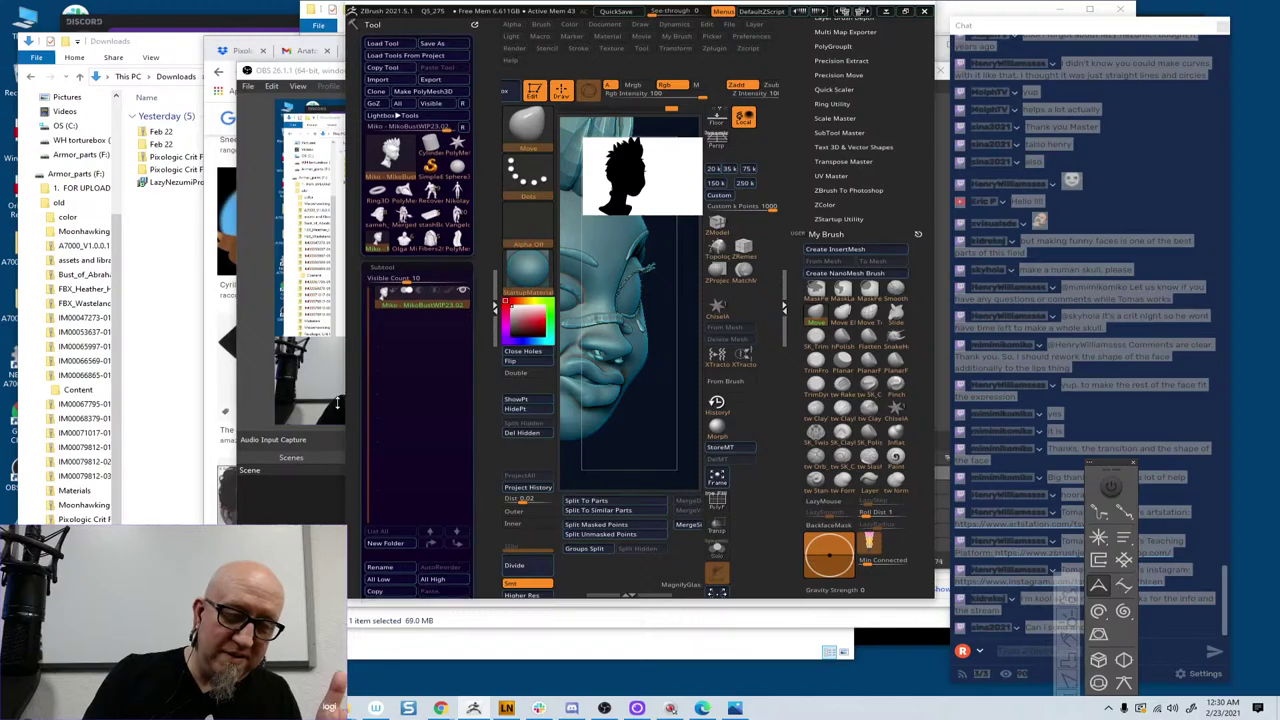
drag(349, 598, 10, 598)
drag(10, 695, 14, 670)
right_click(314, 678)
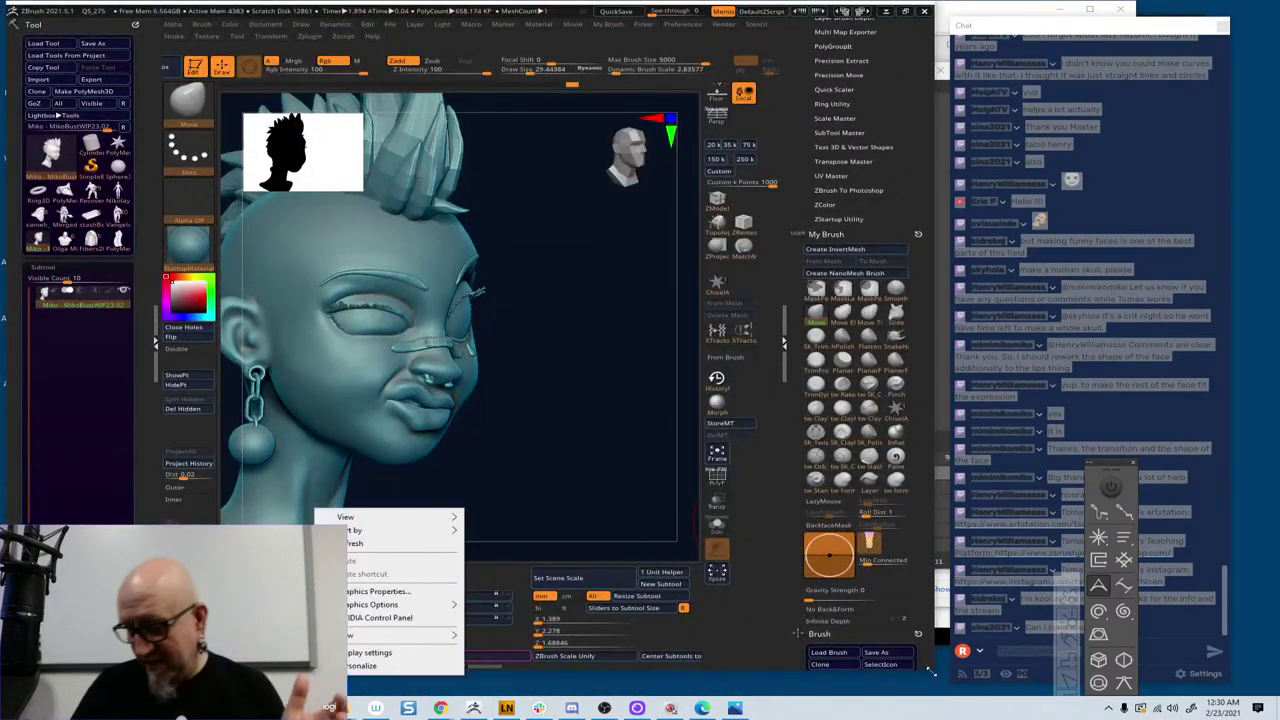
click(935, 671)
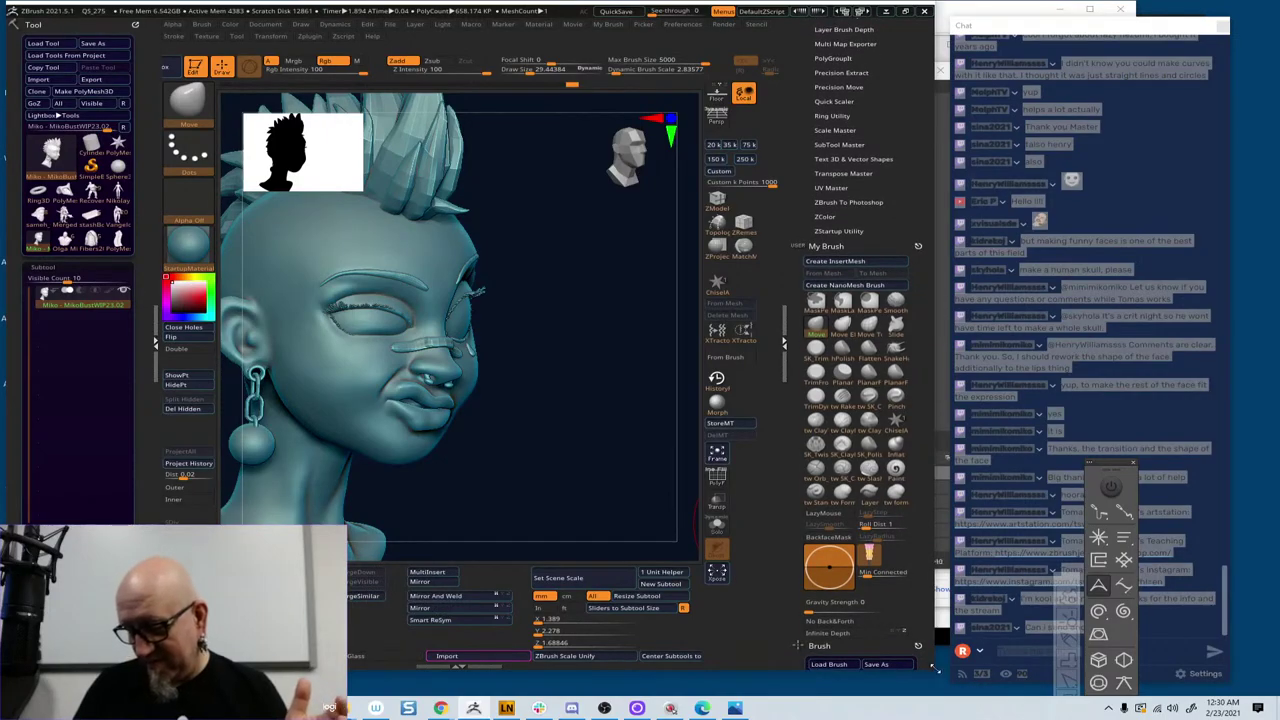
drag(936, 668, 1006, 696)
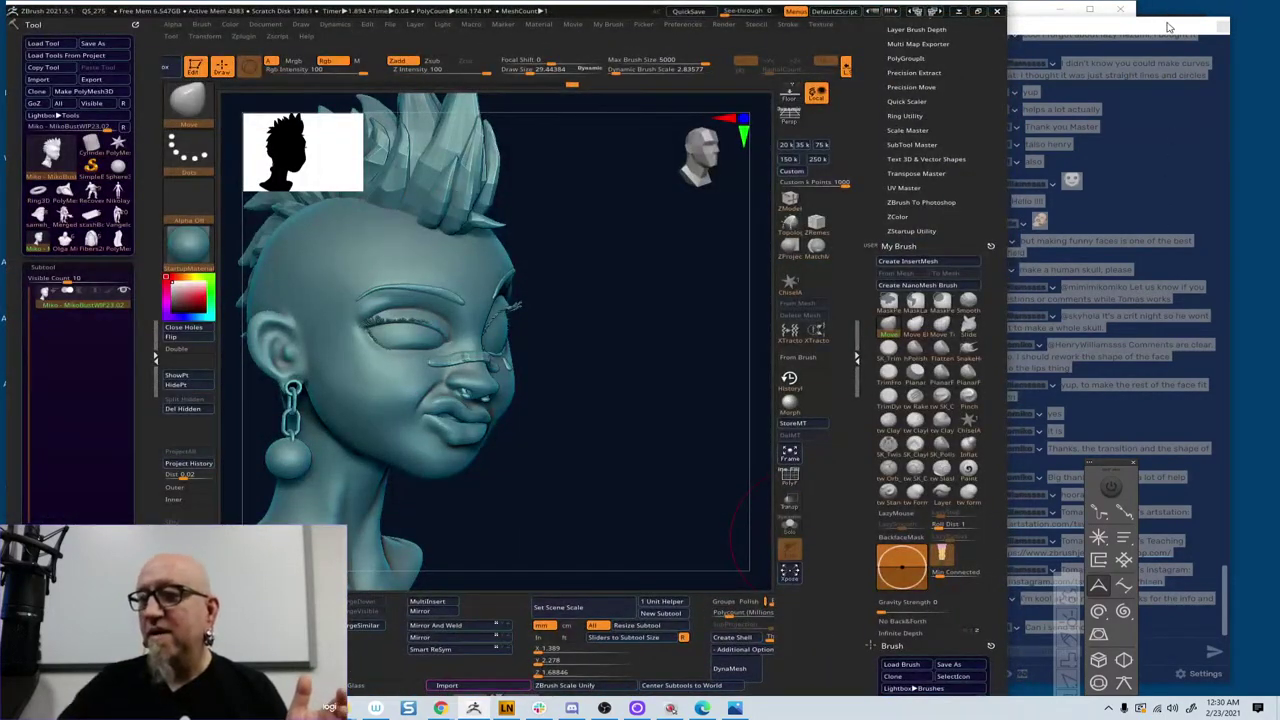
Place the chat window beside the ZBrush window and switch between OBS and ZBrush to check the layout
drag(1170, 27, 1227, 7)
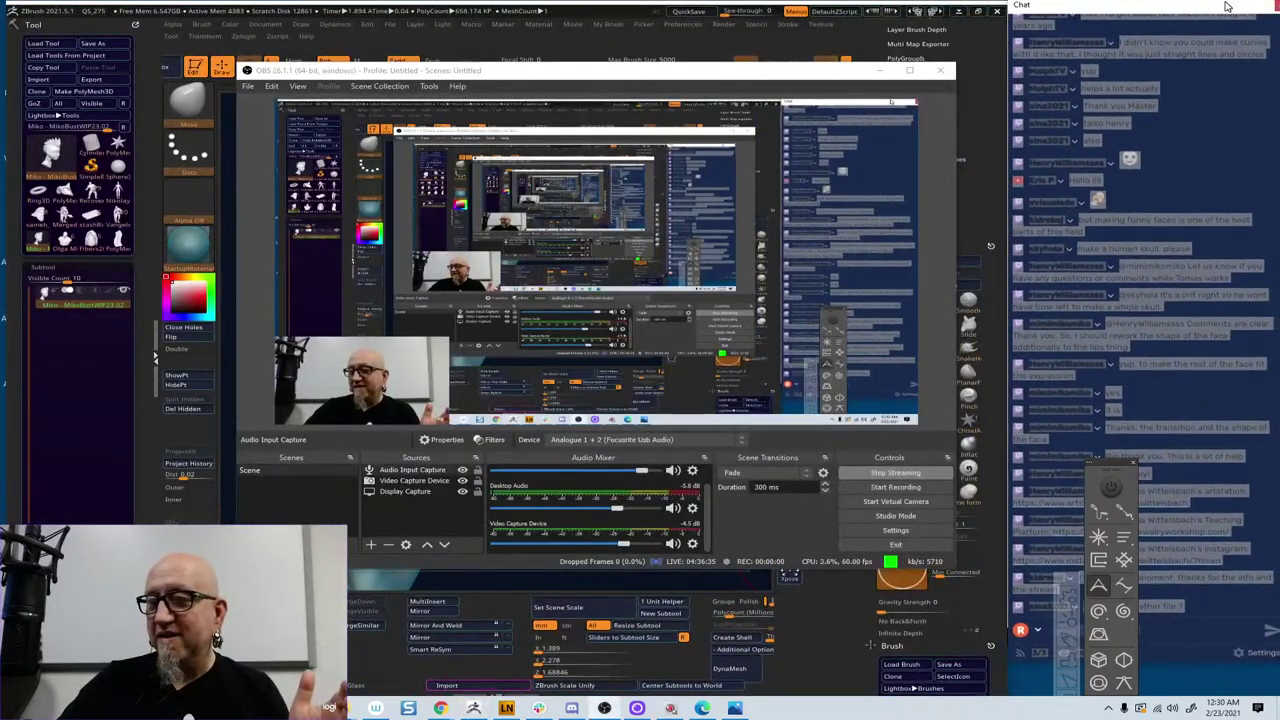
click(645, 27)
click(1191, 663)
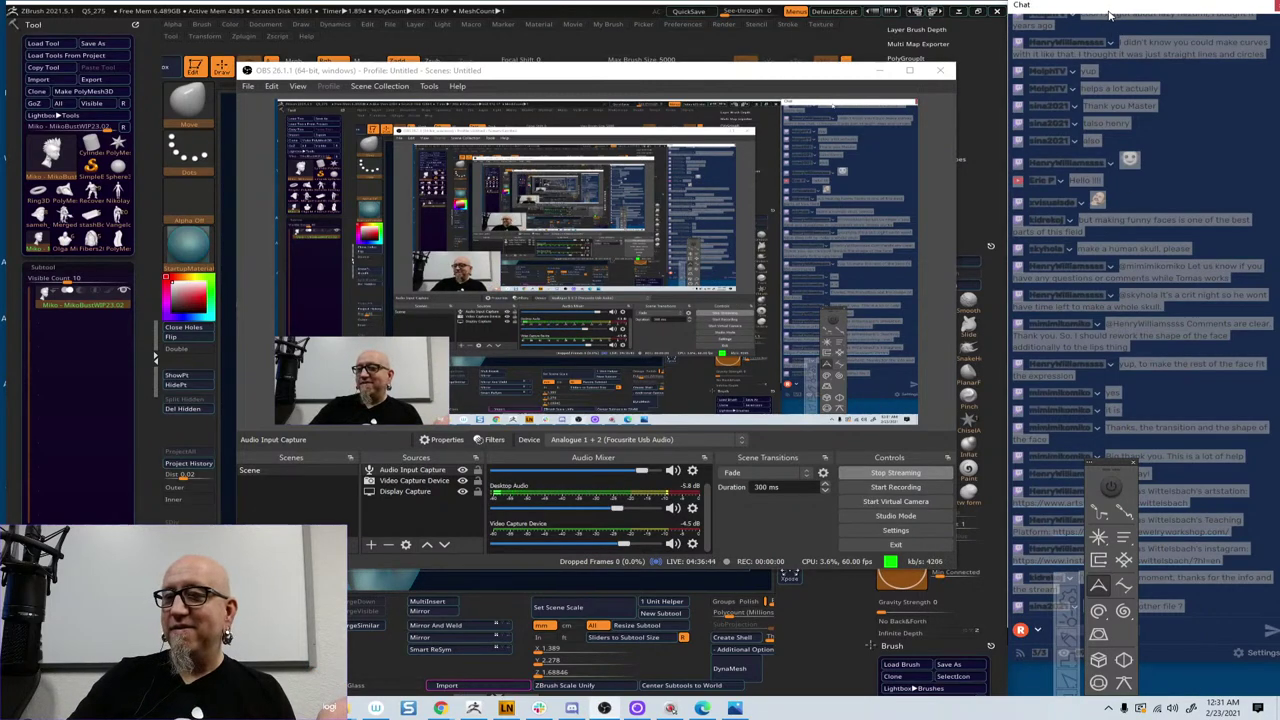
click(842, 71)
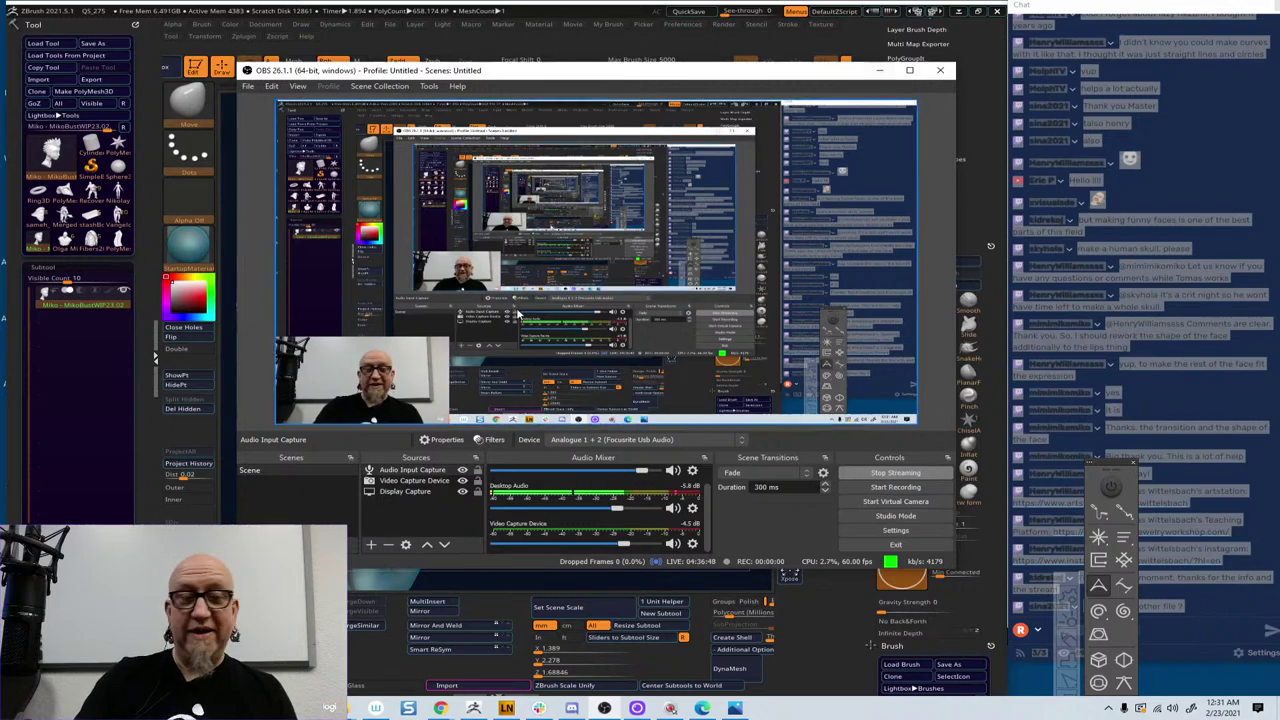
key(alt+Tab)
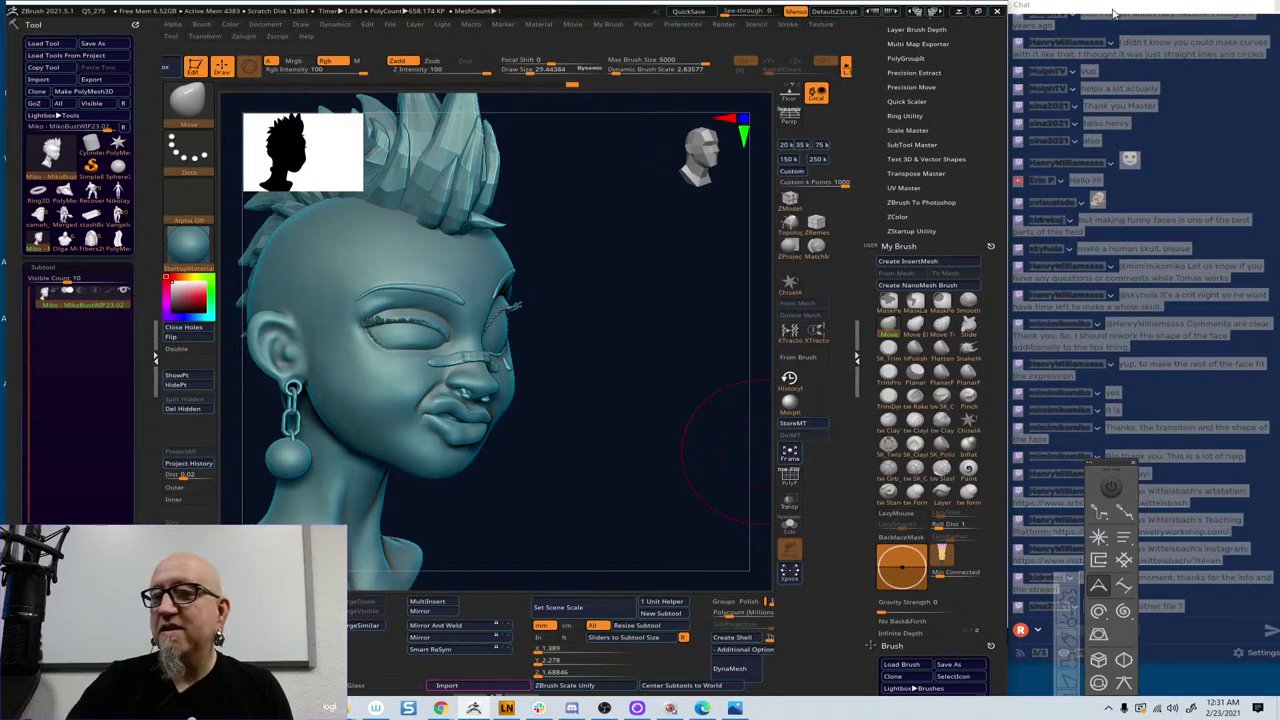
Bring the chat window forward to read it, reposition the OBS window, and move the chat off the main screen
drag(1110, 11, 655, 62)
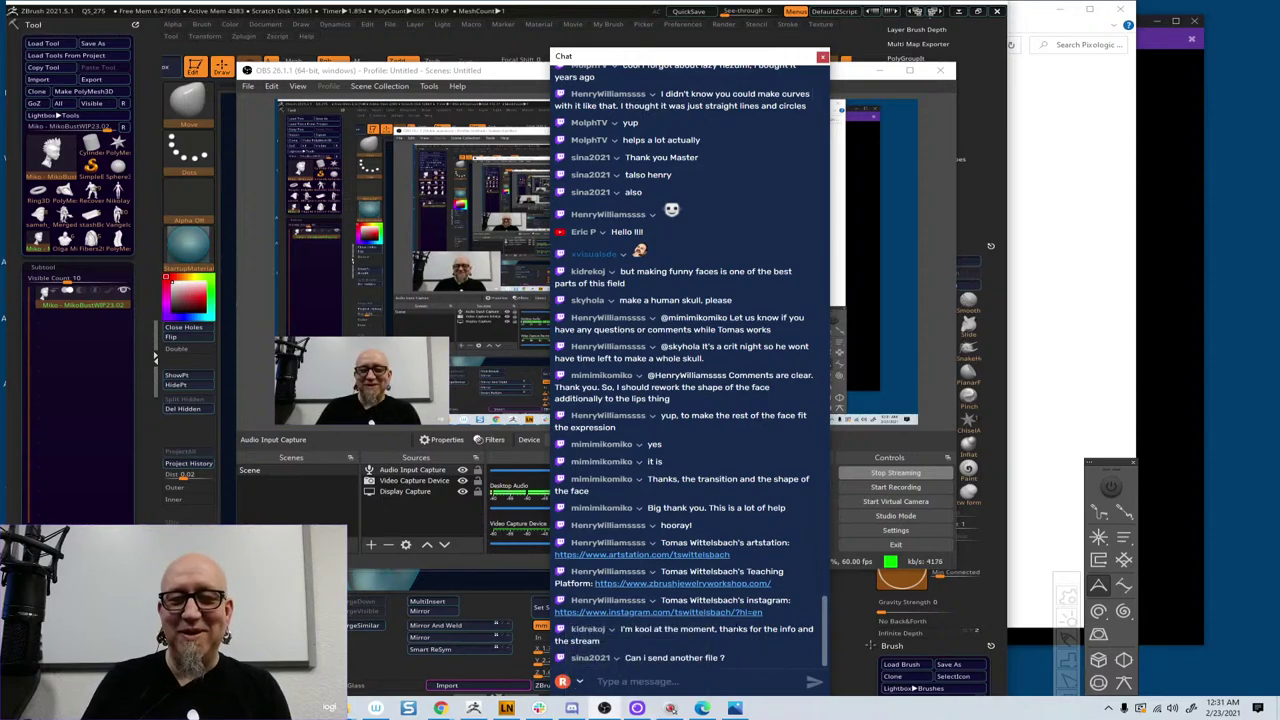
drag(529, 77, 567, 136)
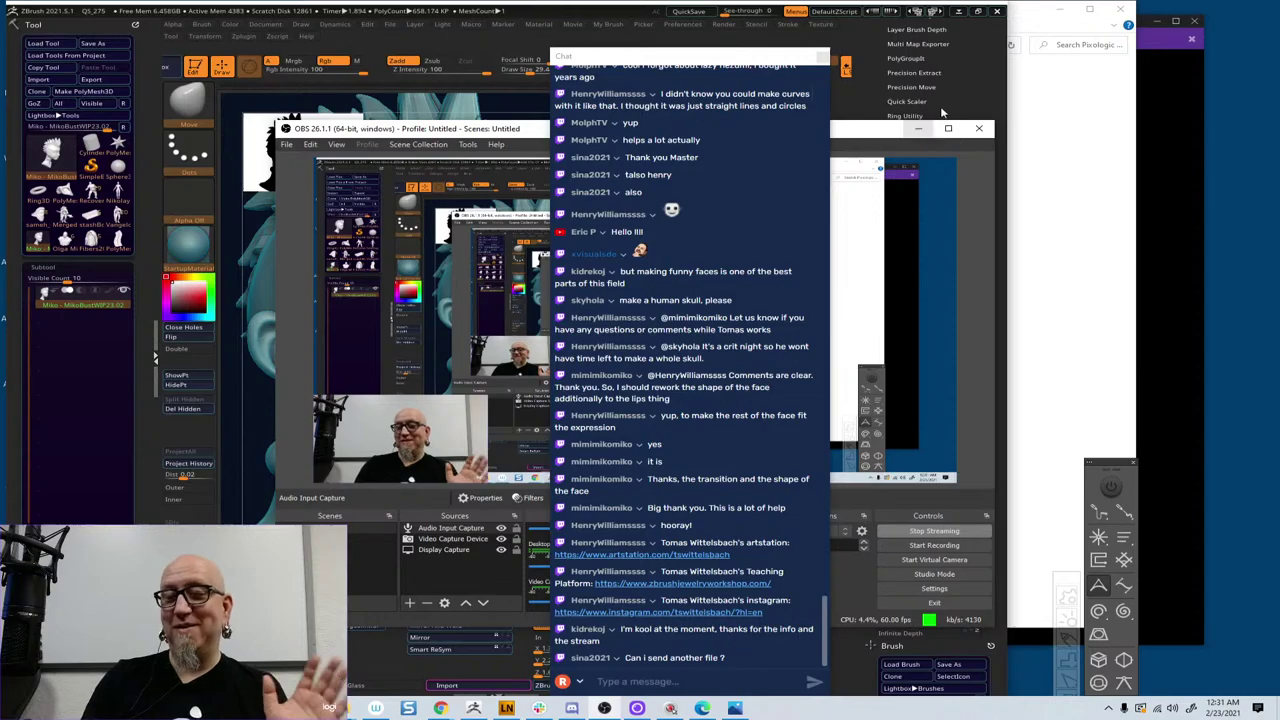
drag(689, 58, 1279, 80)
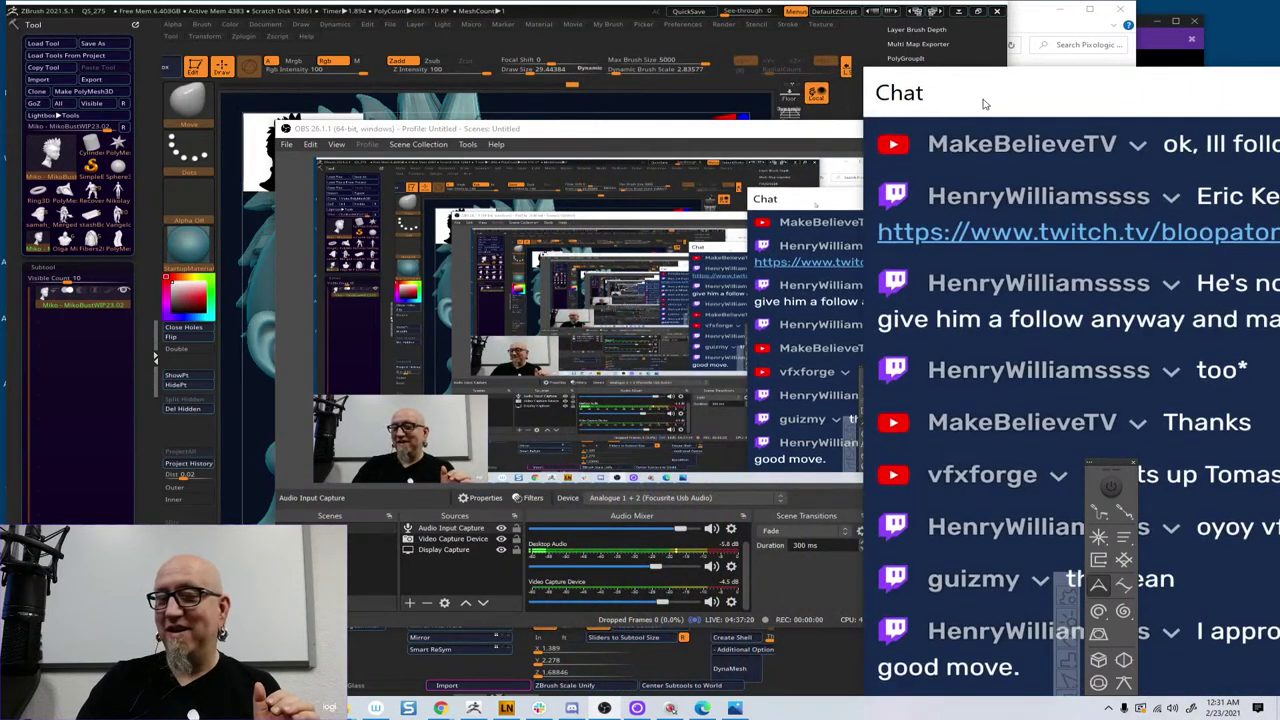
drag(986, 104, 1211, 80)
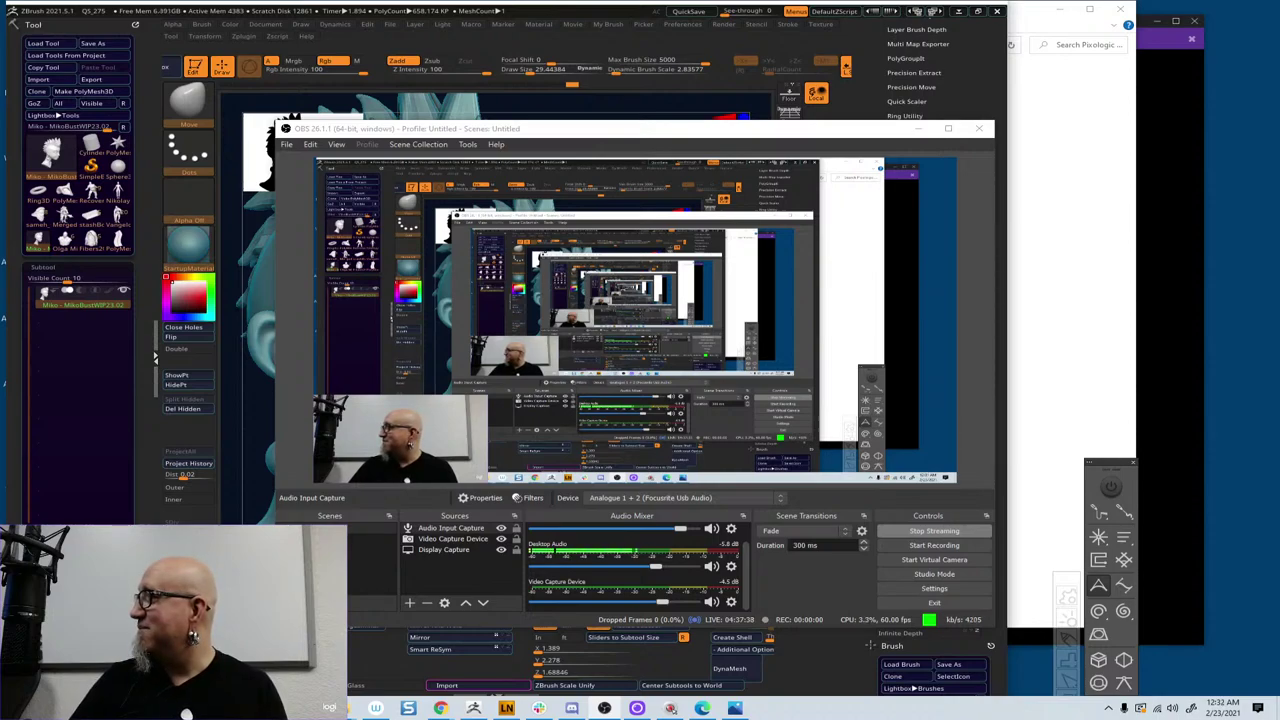
Maximize the ZBrush window and bring the OBS window to the front
click(997, 646)
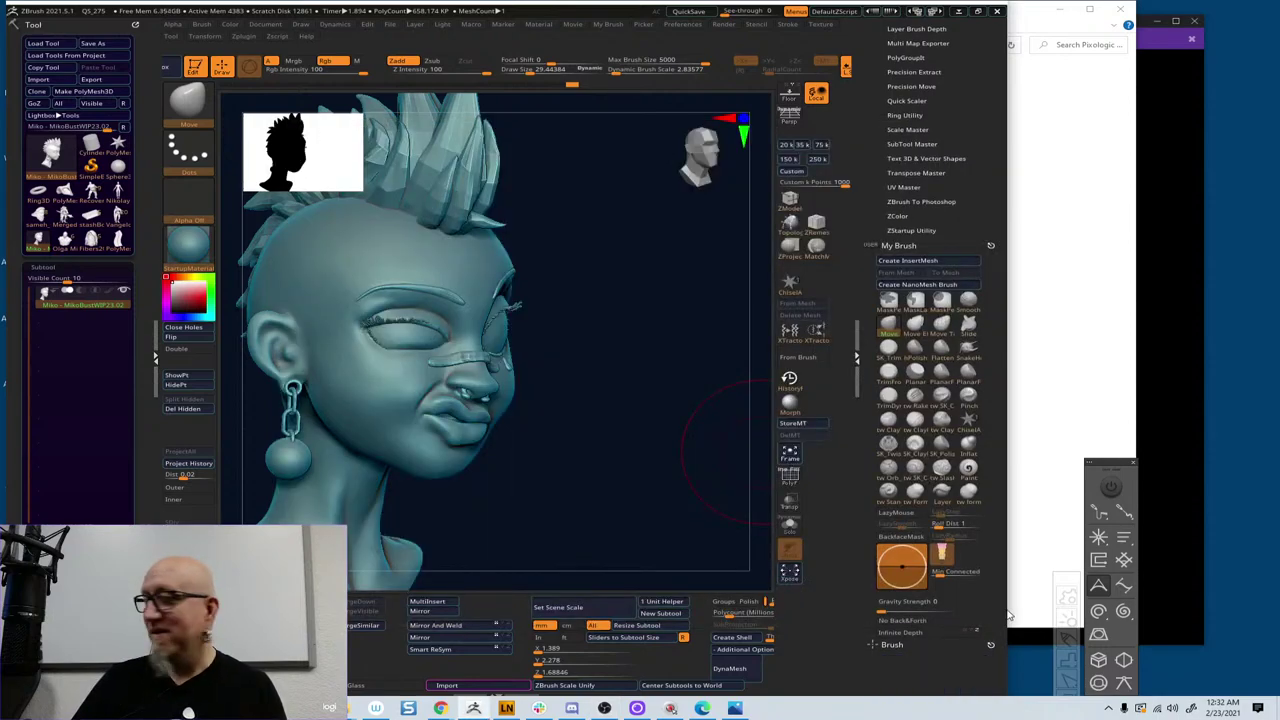
click(977, 12)
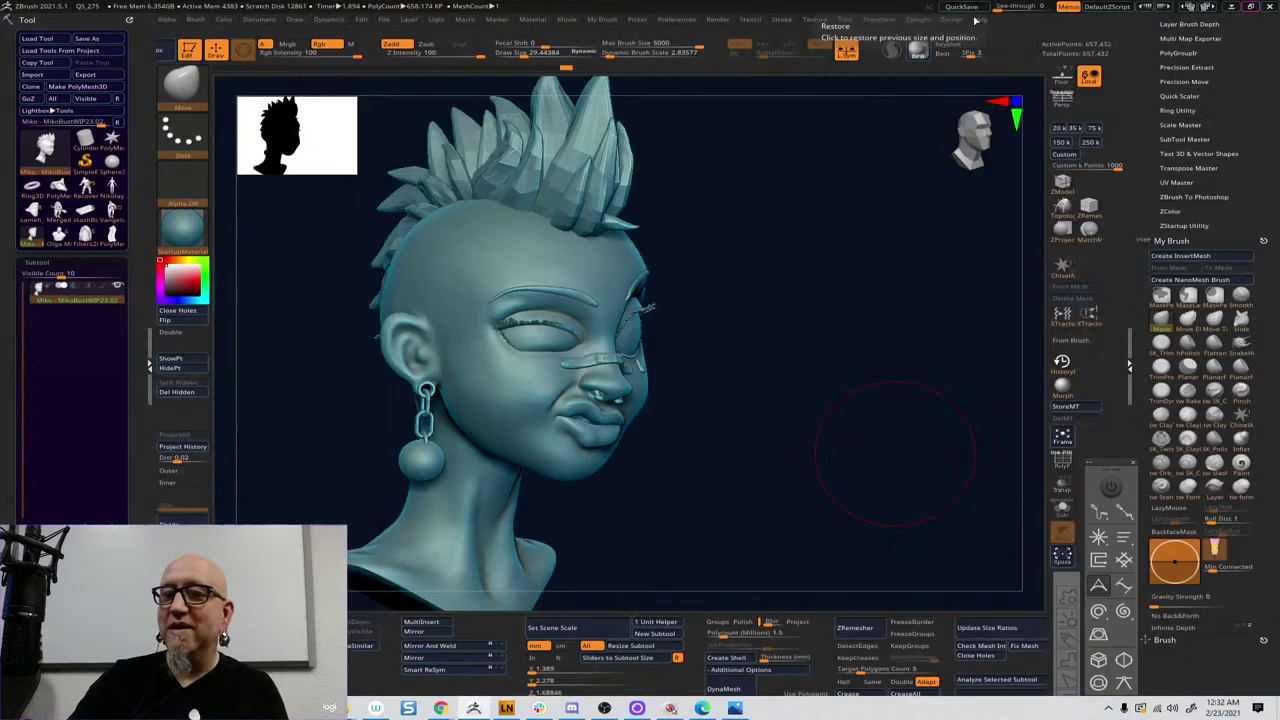
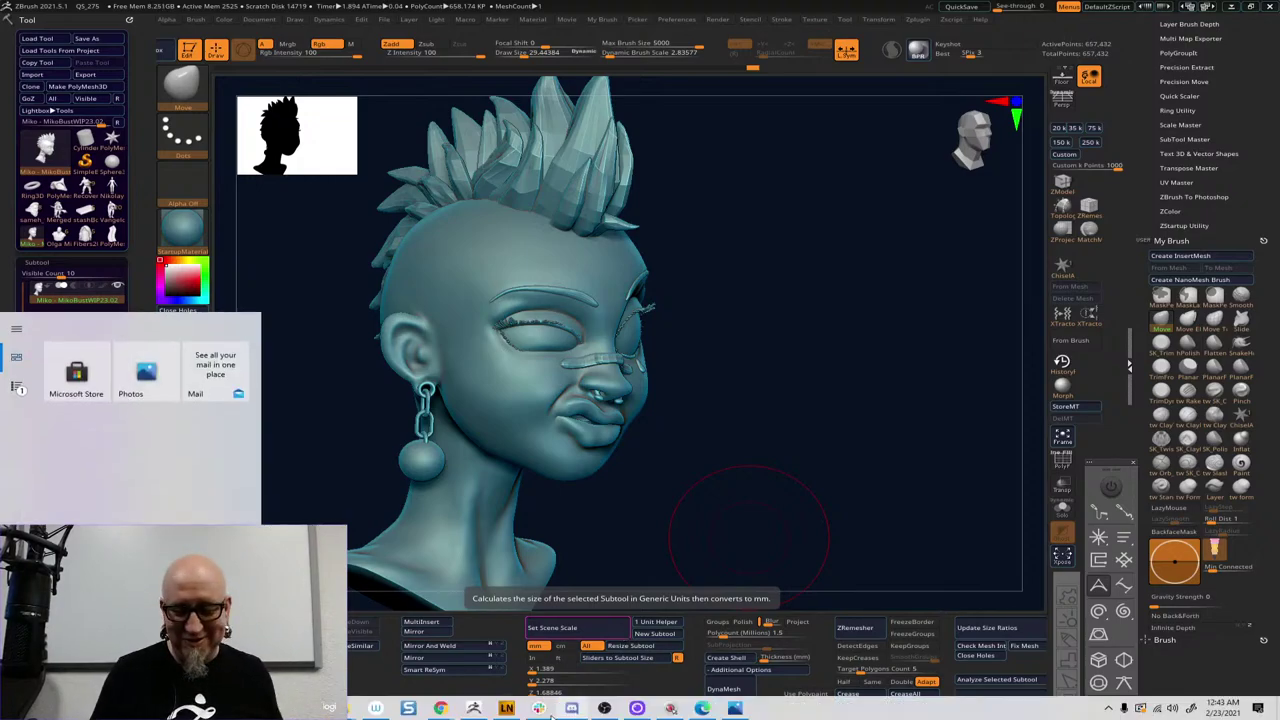
click(604, 708)
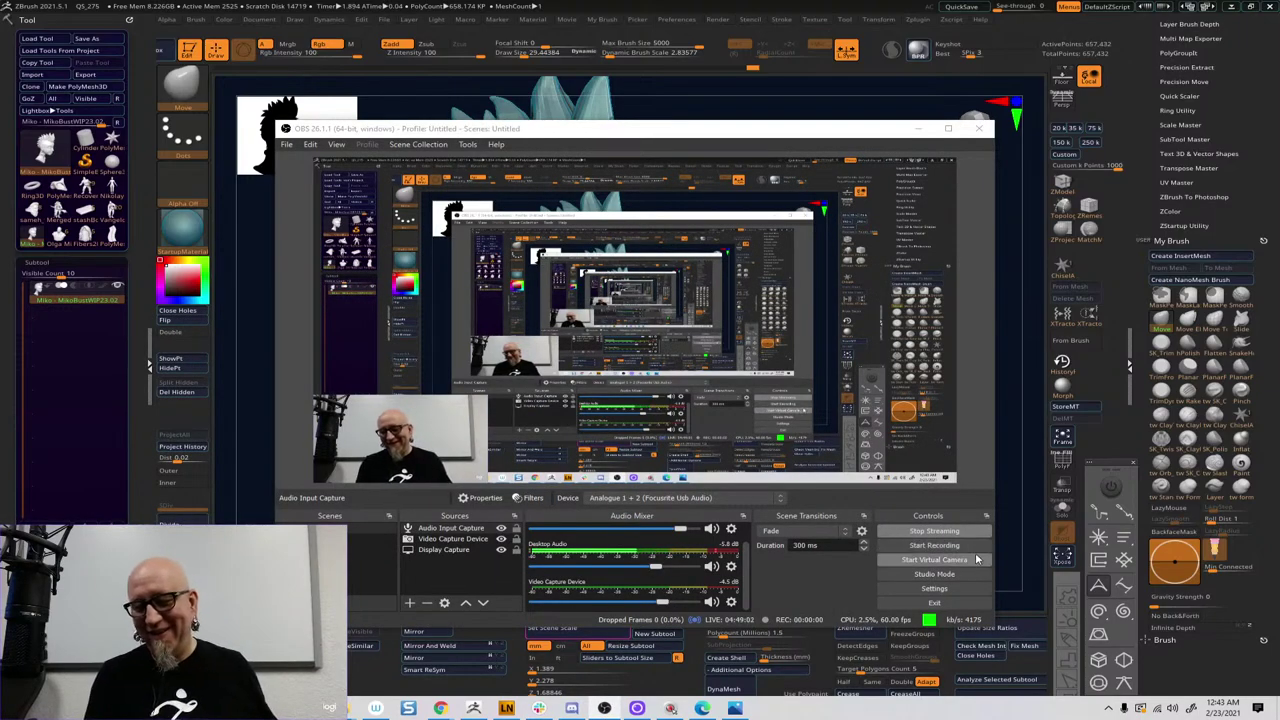